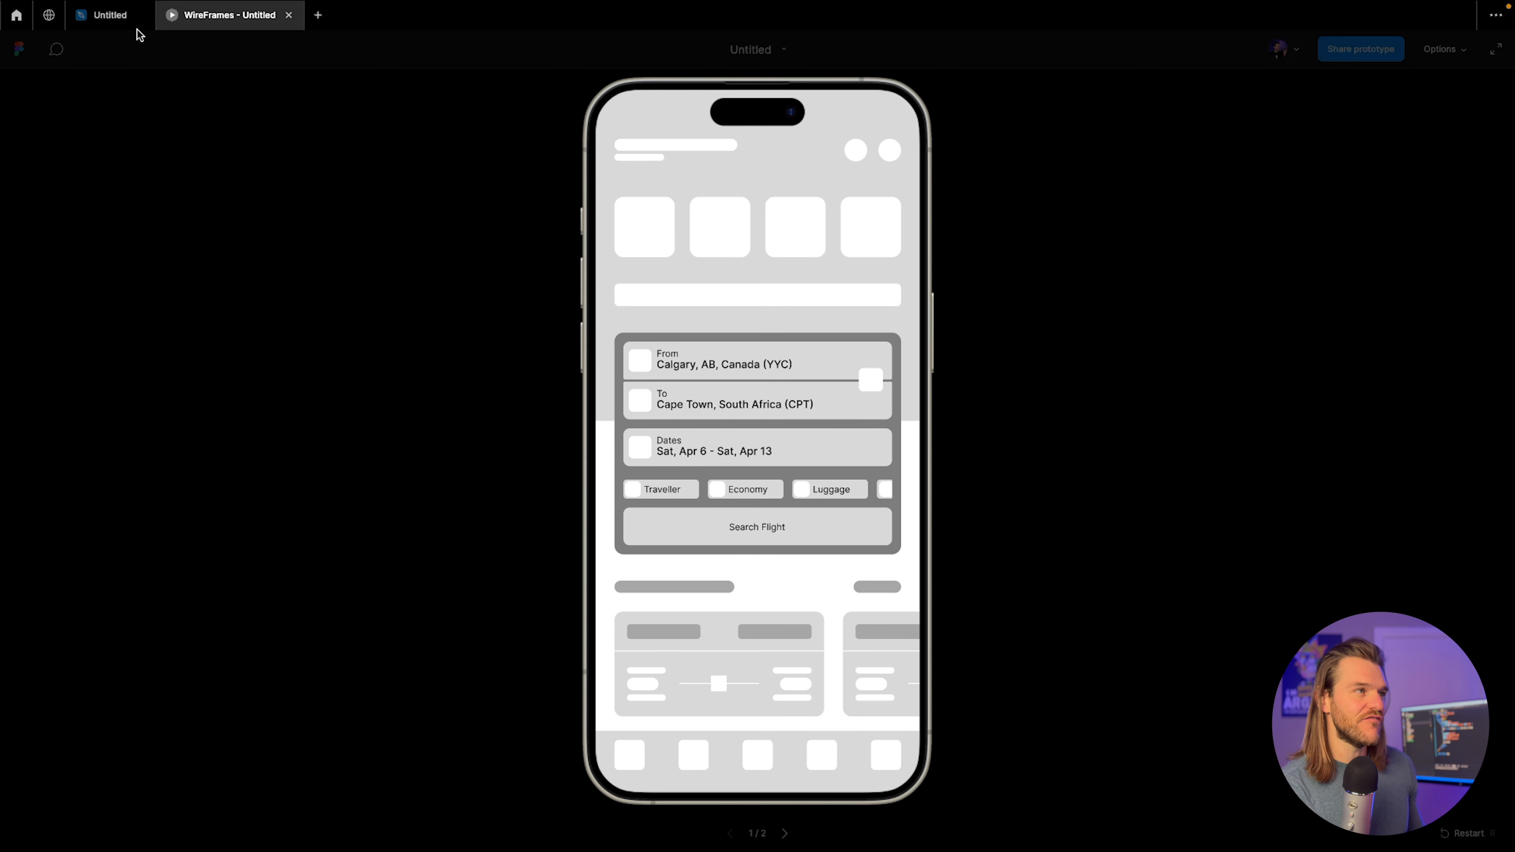
Switch to the Untitled design file and examine the Search wireframe from its header down to the bottom navigation bar.
click(117, 18)
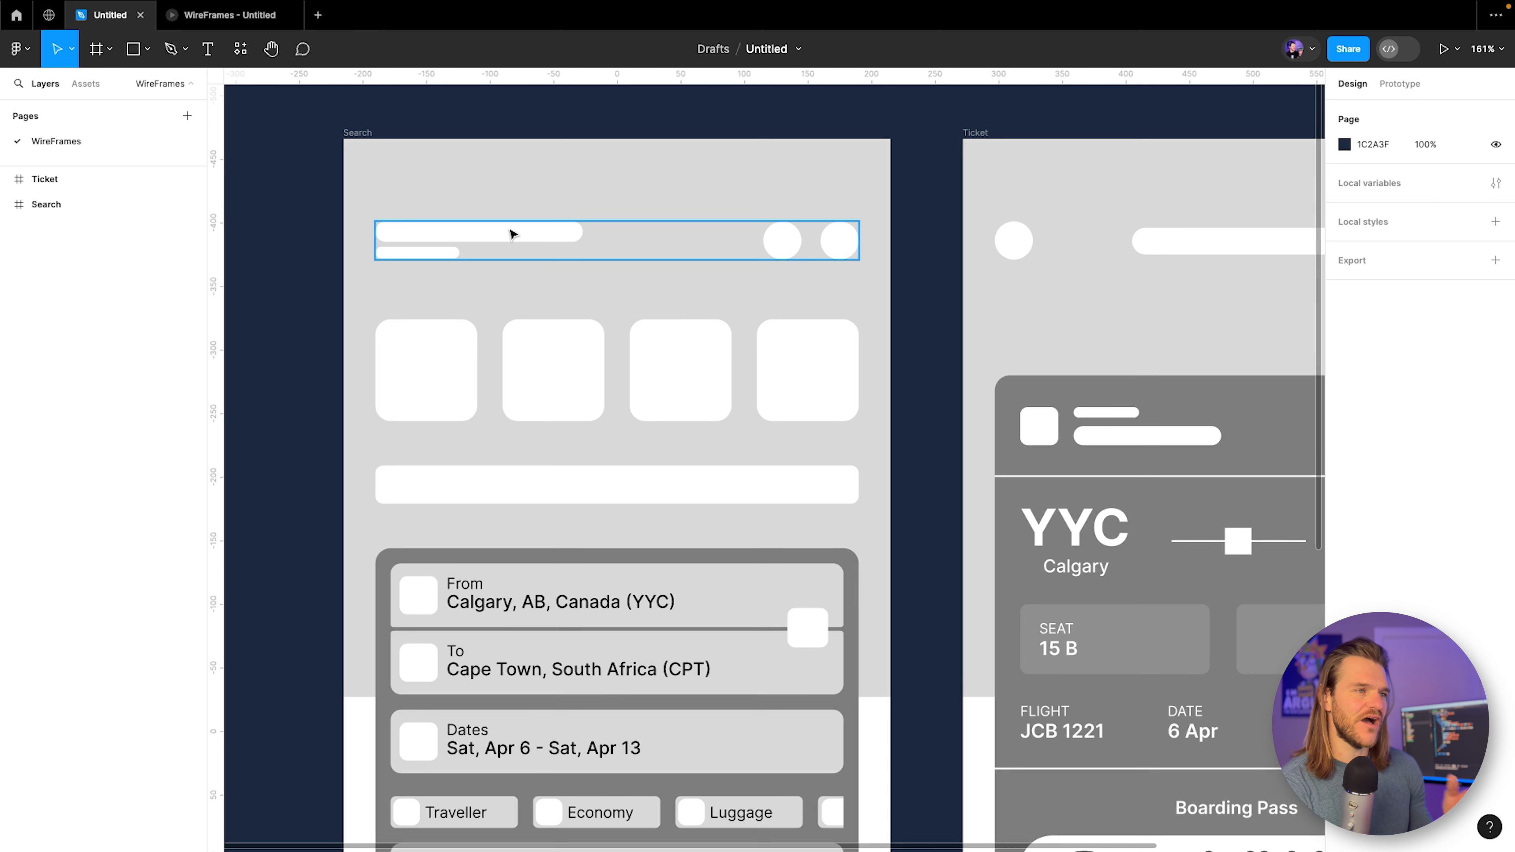
scroll(514, 247, down, 2)
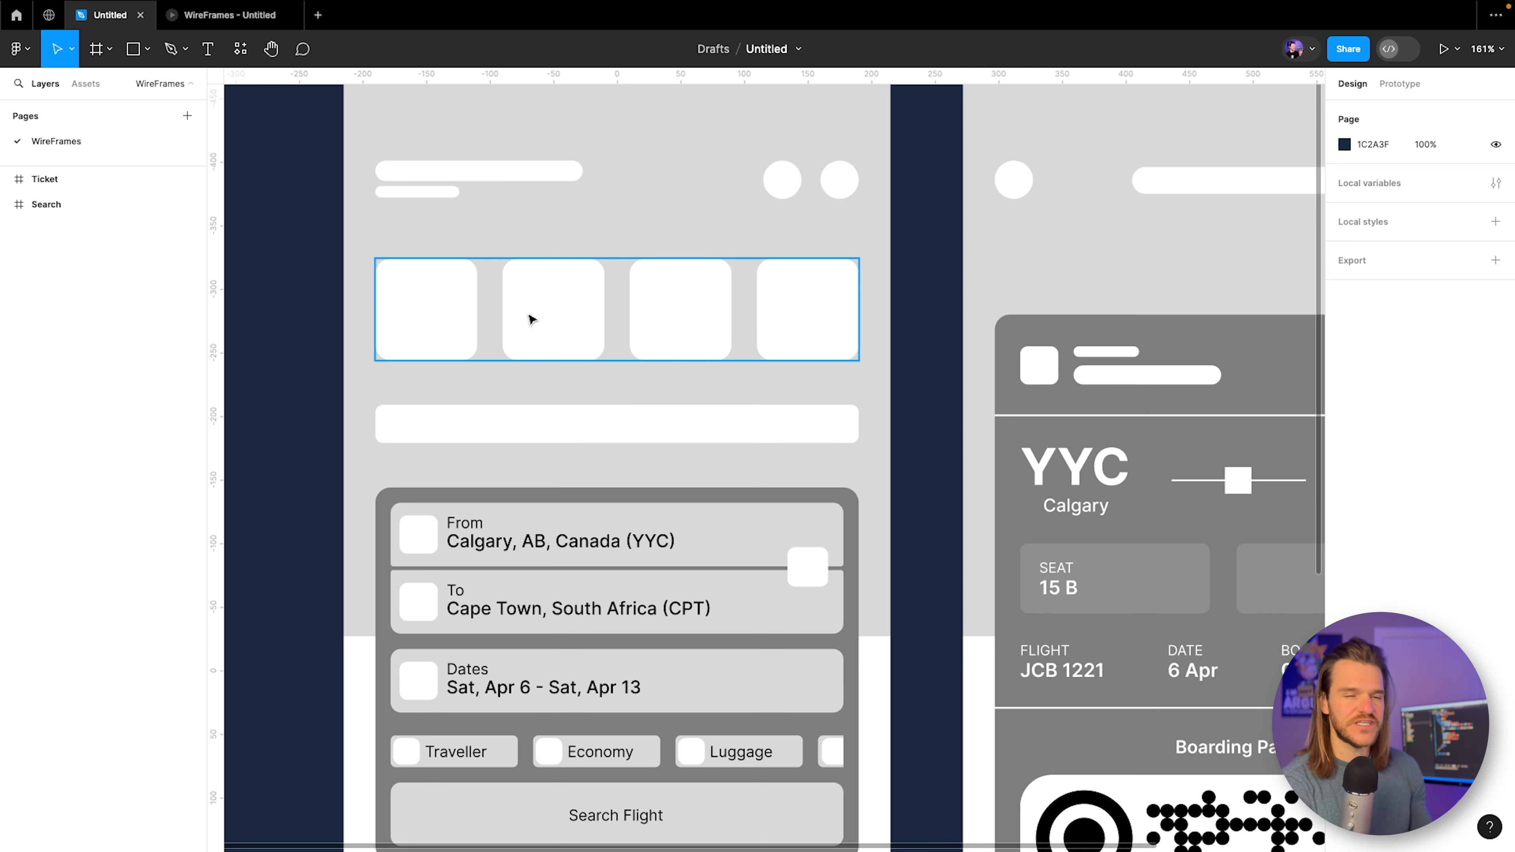
scroll(531, 320, down, 2)
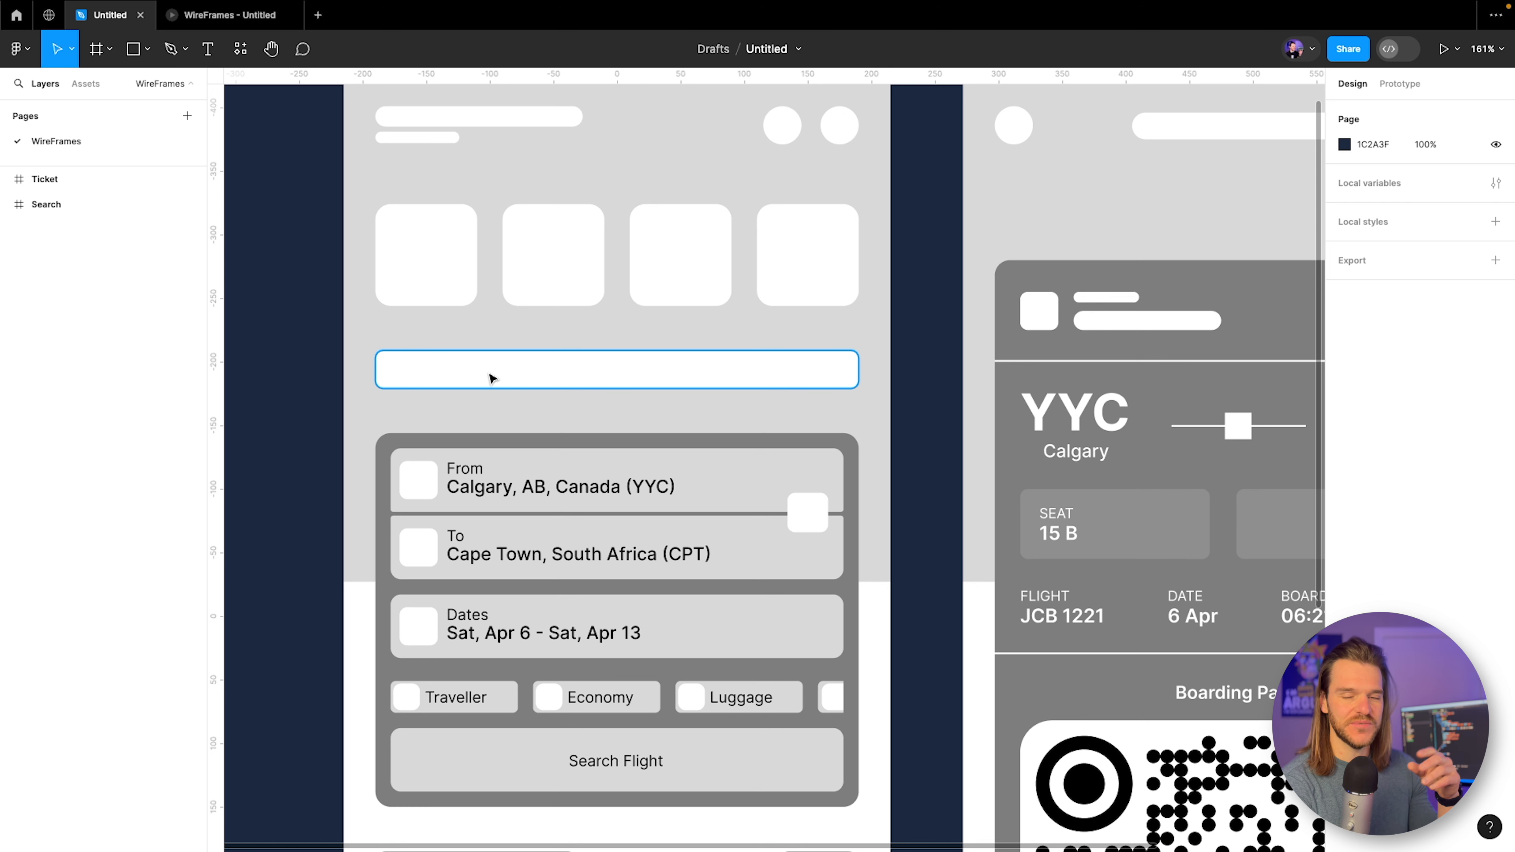
scroll(493, 382, down, 2)
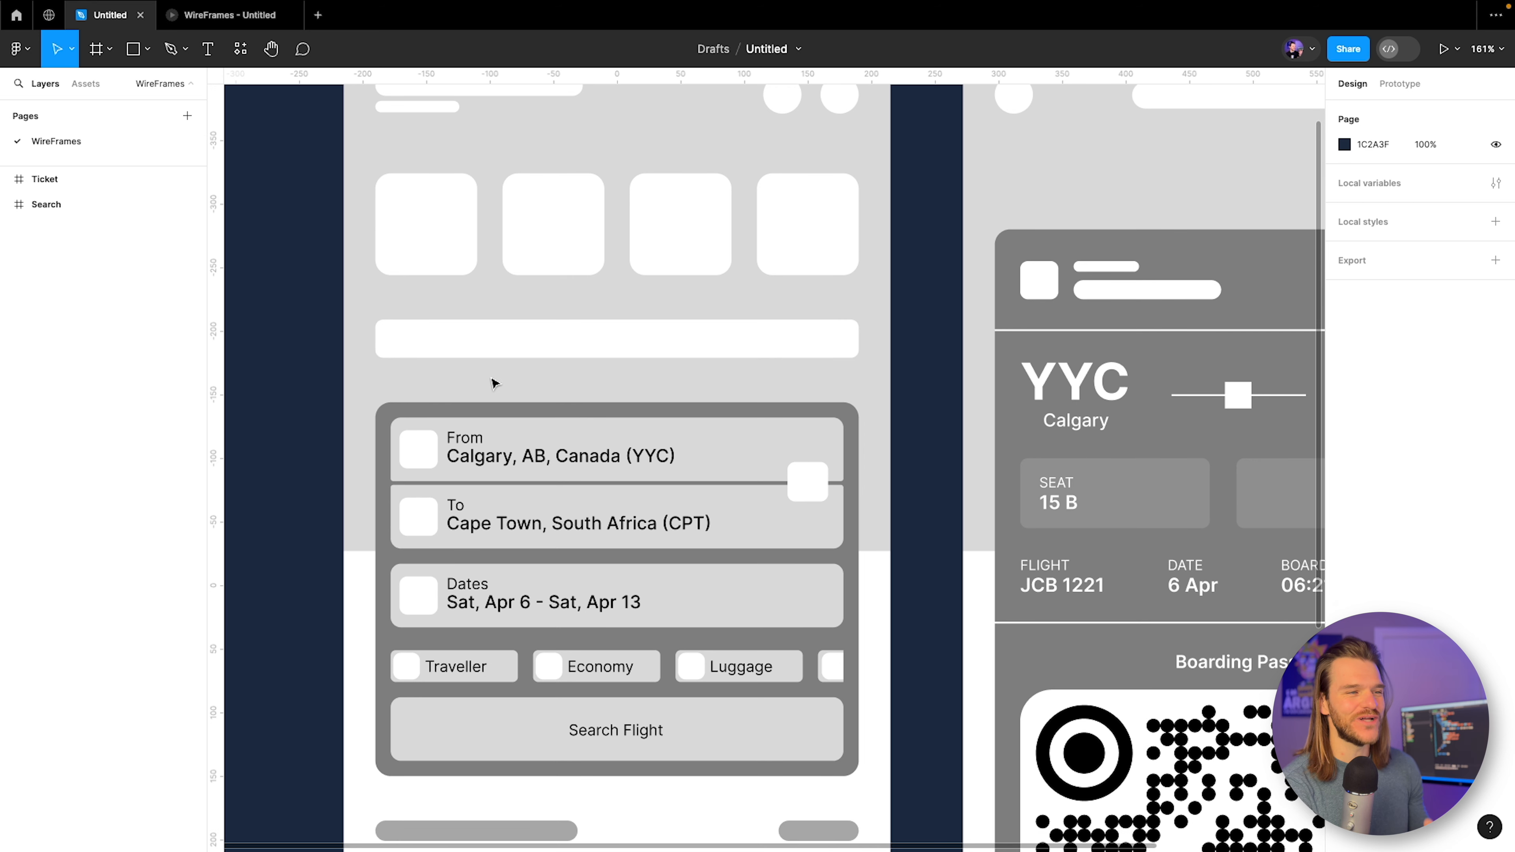
scroll(493, 382, down, 3)
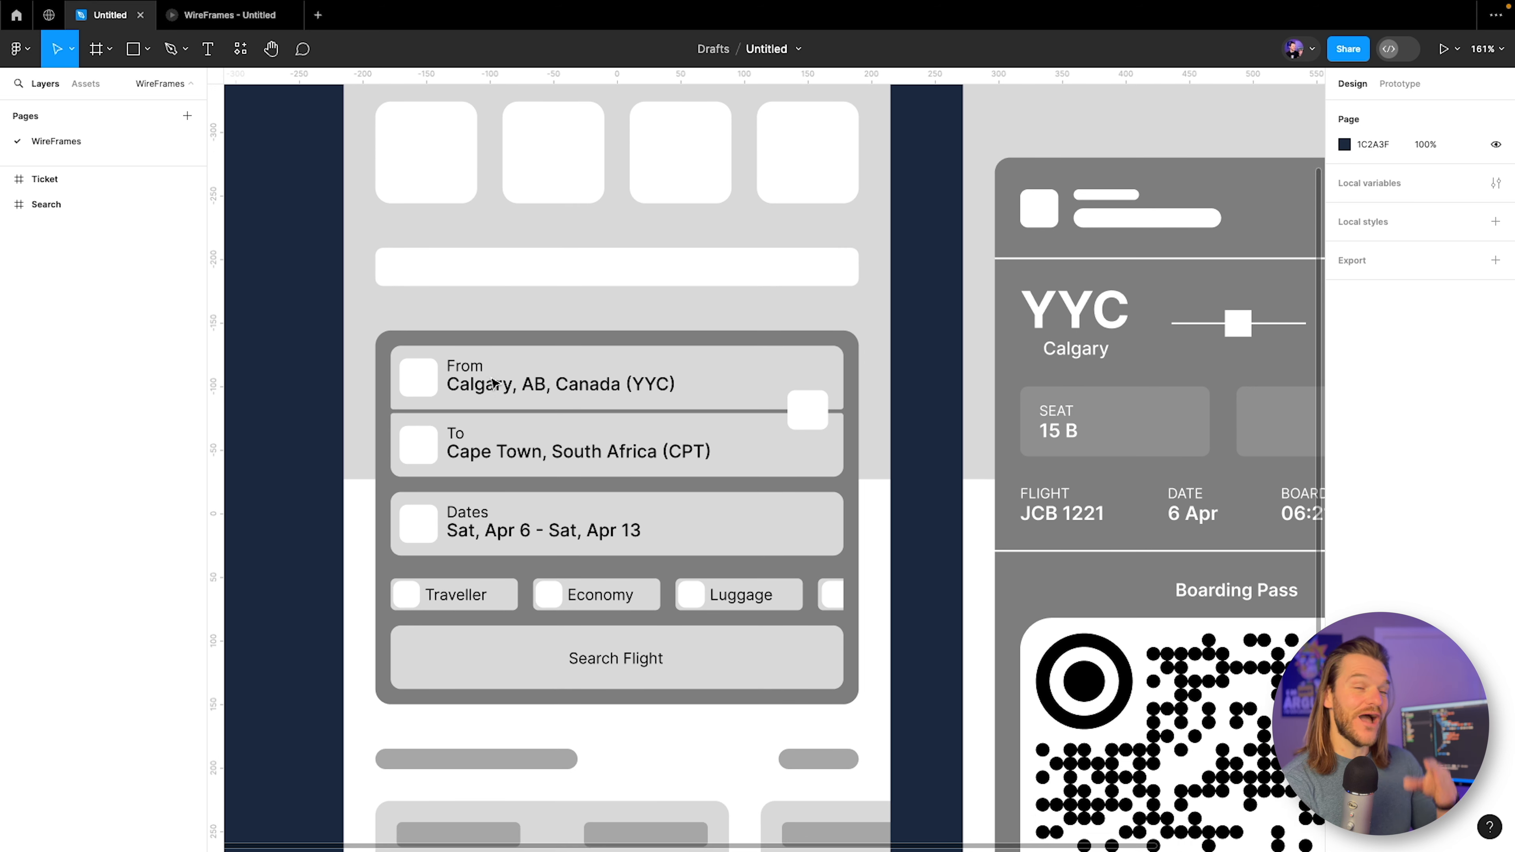
scroll(493, 382, down, 2)
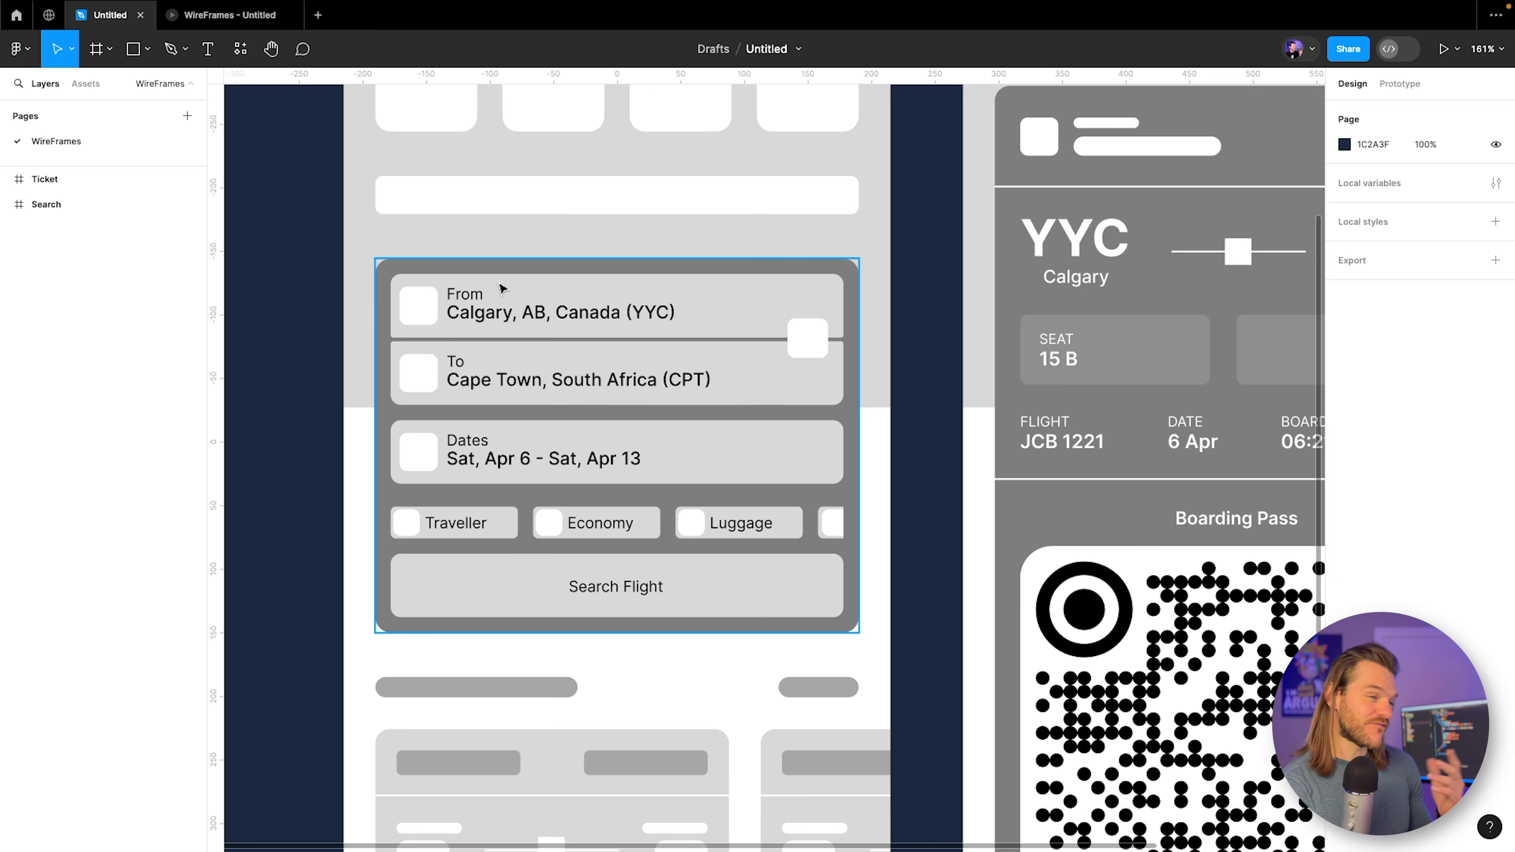
scroll(533, 419, down, 1)
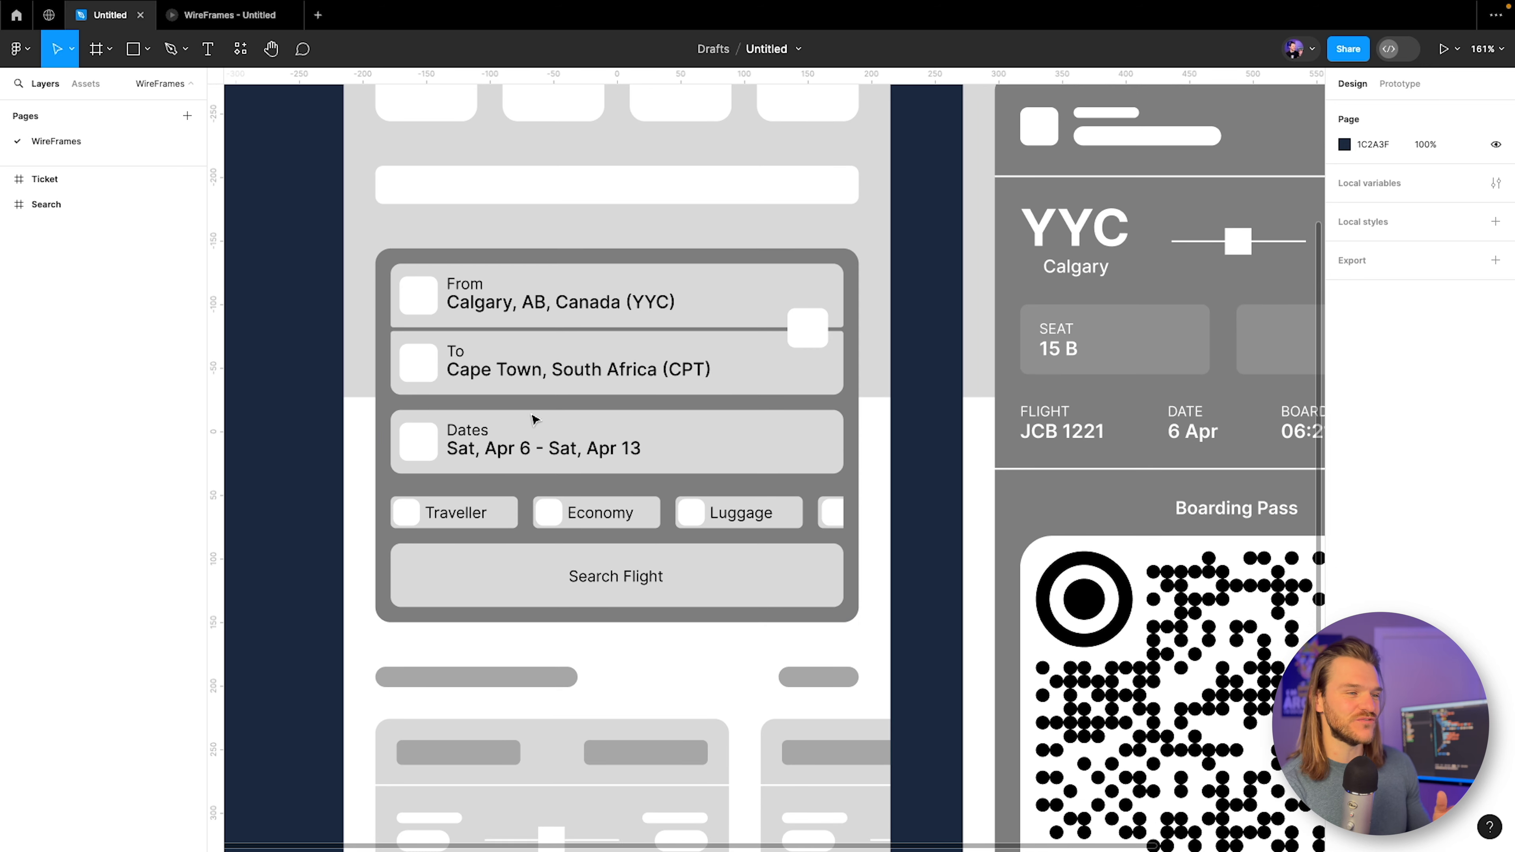
scroll(532, 419, down, 1)
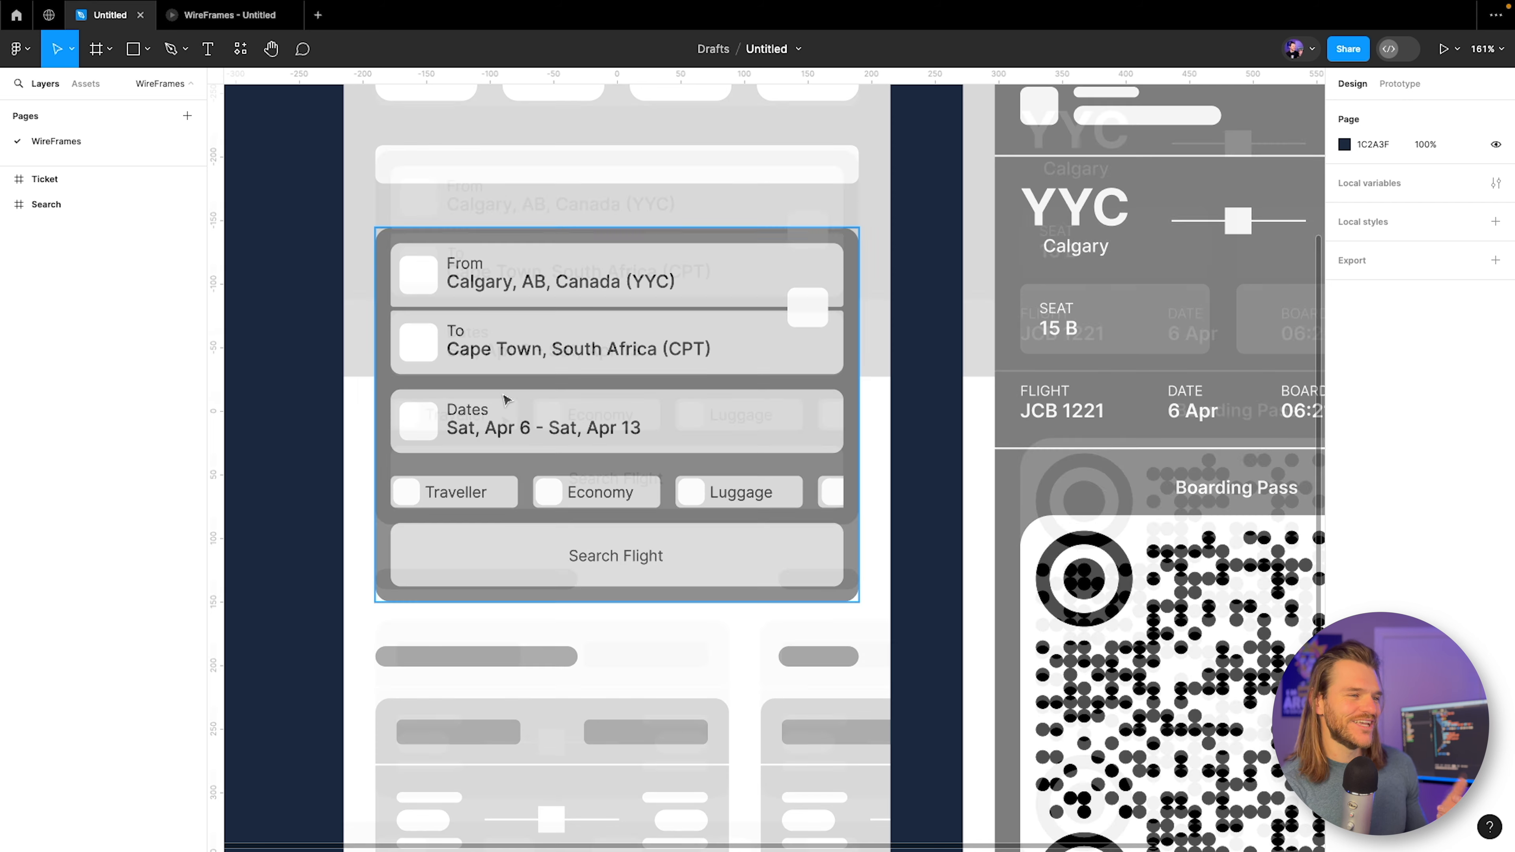
scroll(504, 399, down, 3)
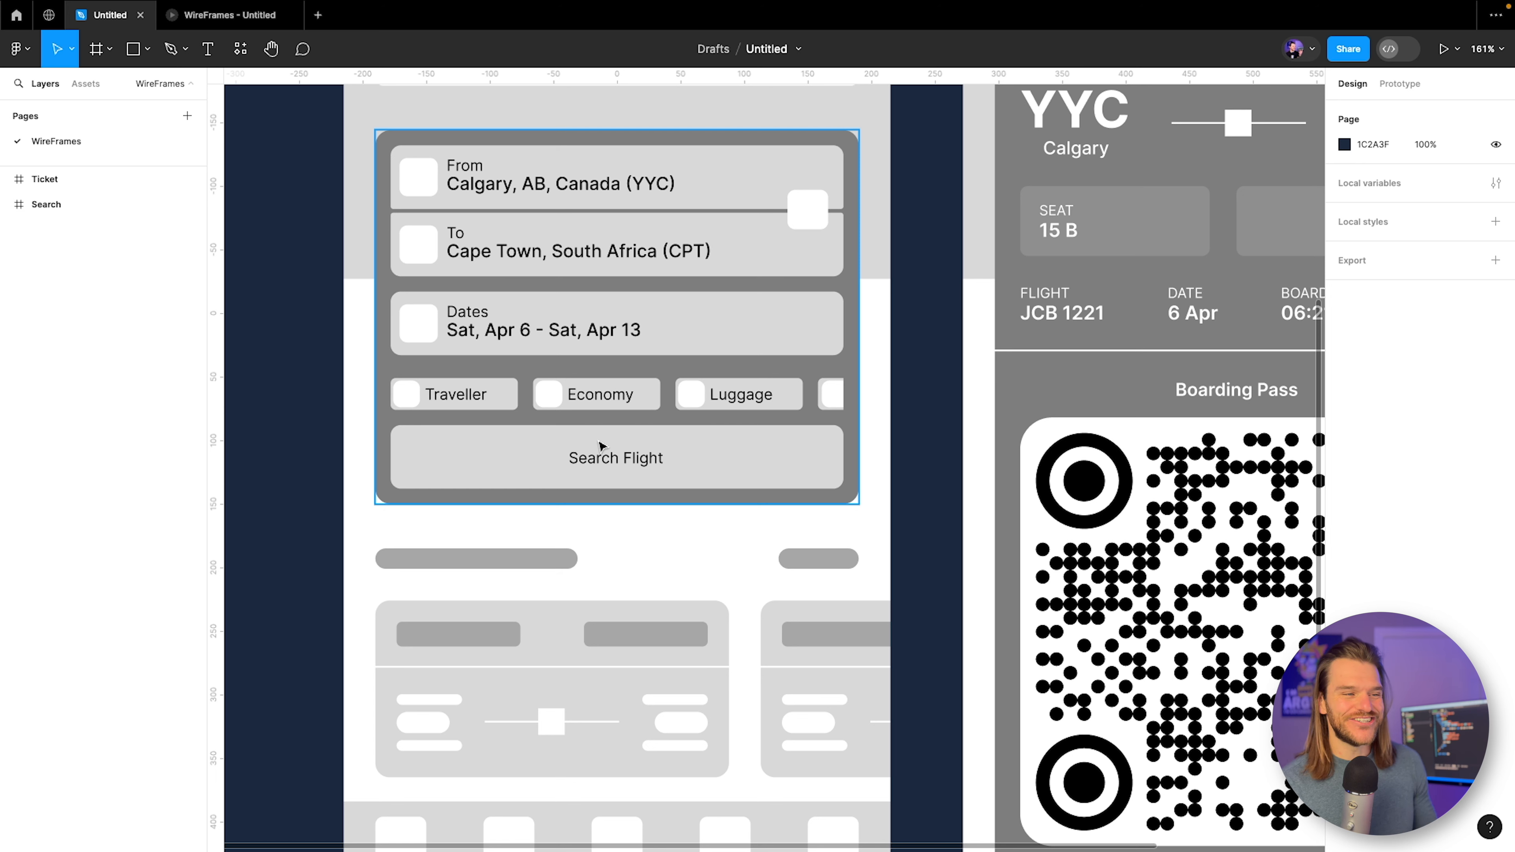
scroll(601, 445, down, 5)
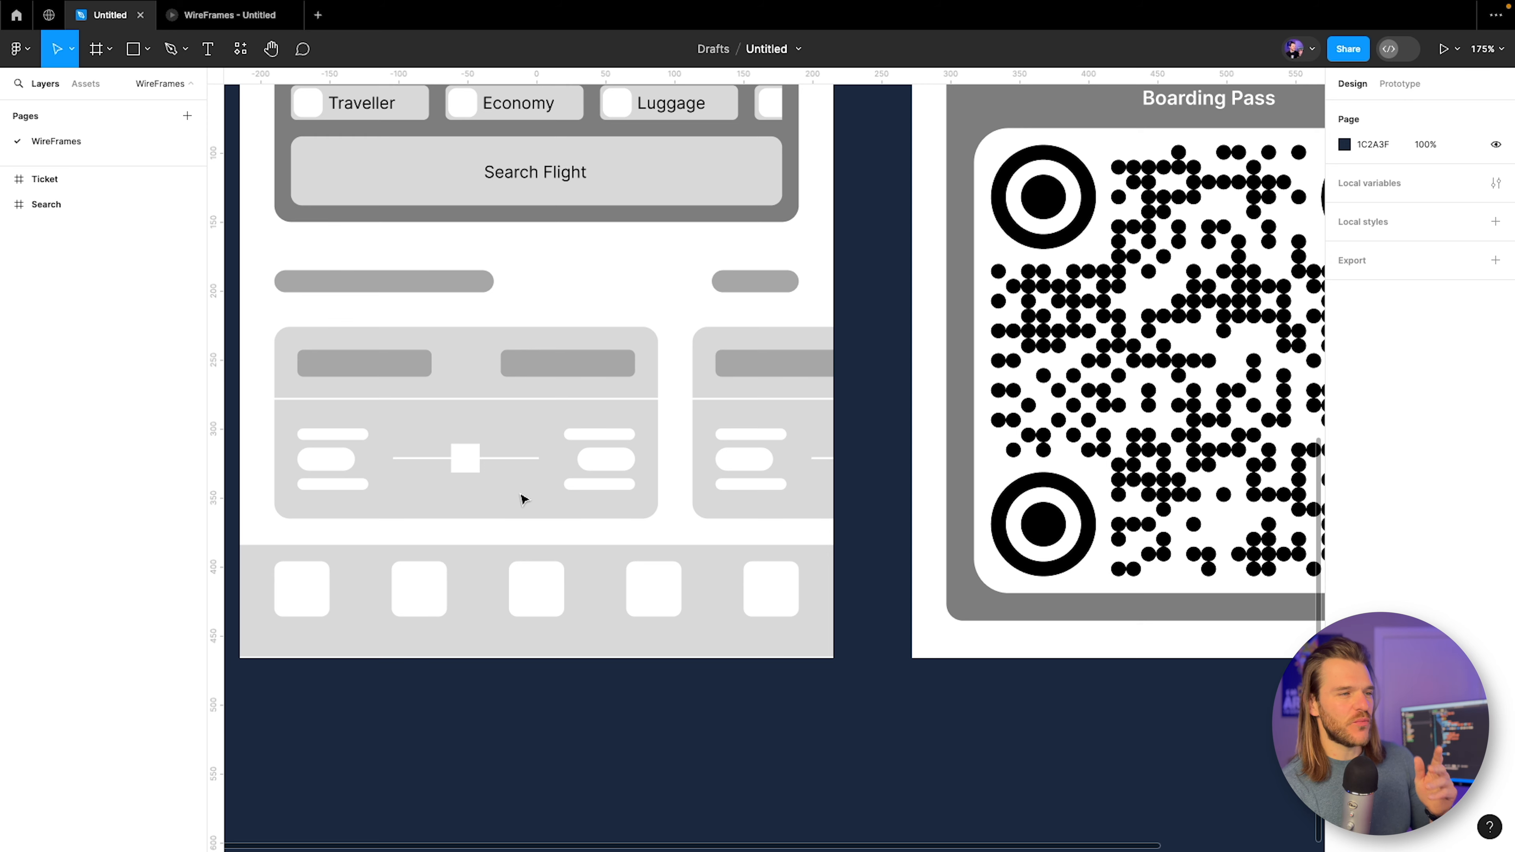
scroll(522, 499, down, 5)
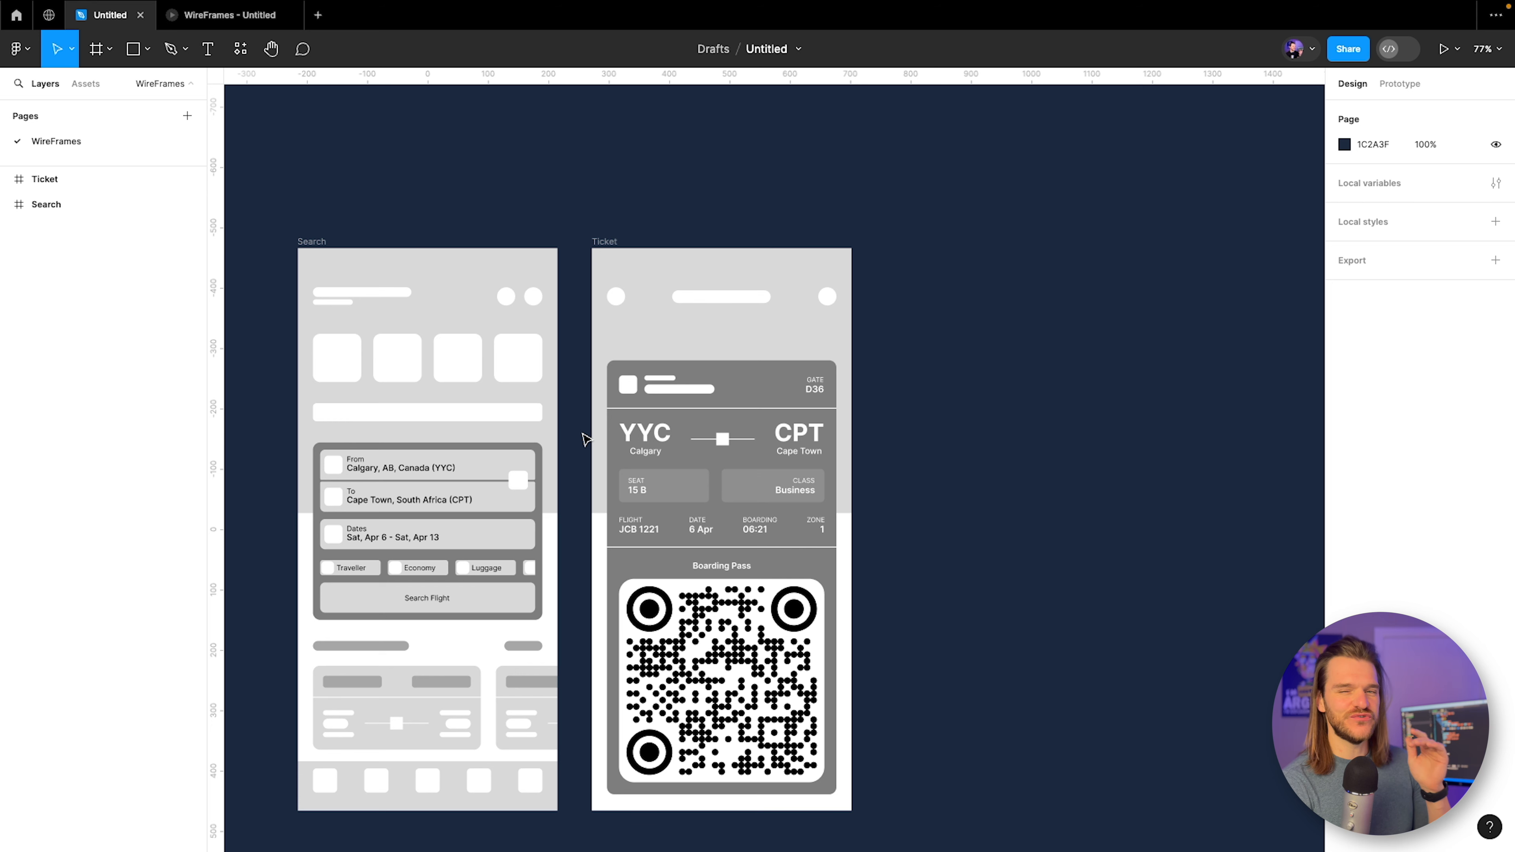
Examine the Ticket wireframe's header, flight details and boarding pass code, and compare it with the Search wireframe.
drag(551, 433, 367, 439)
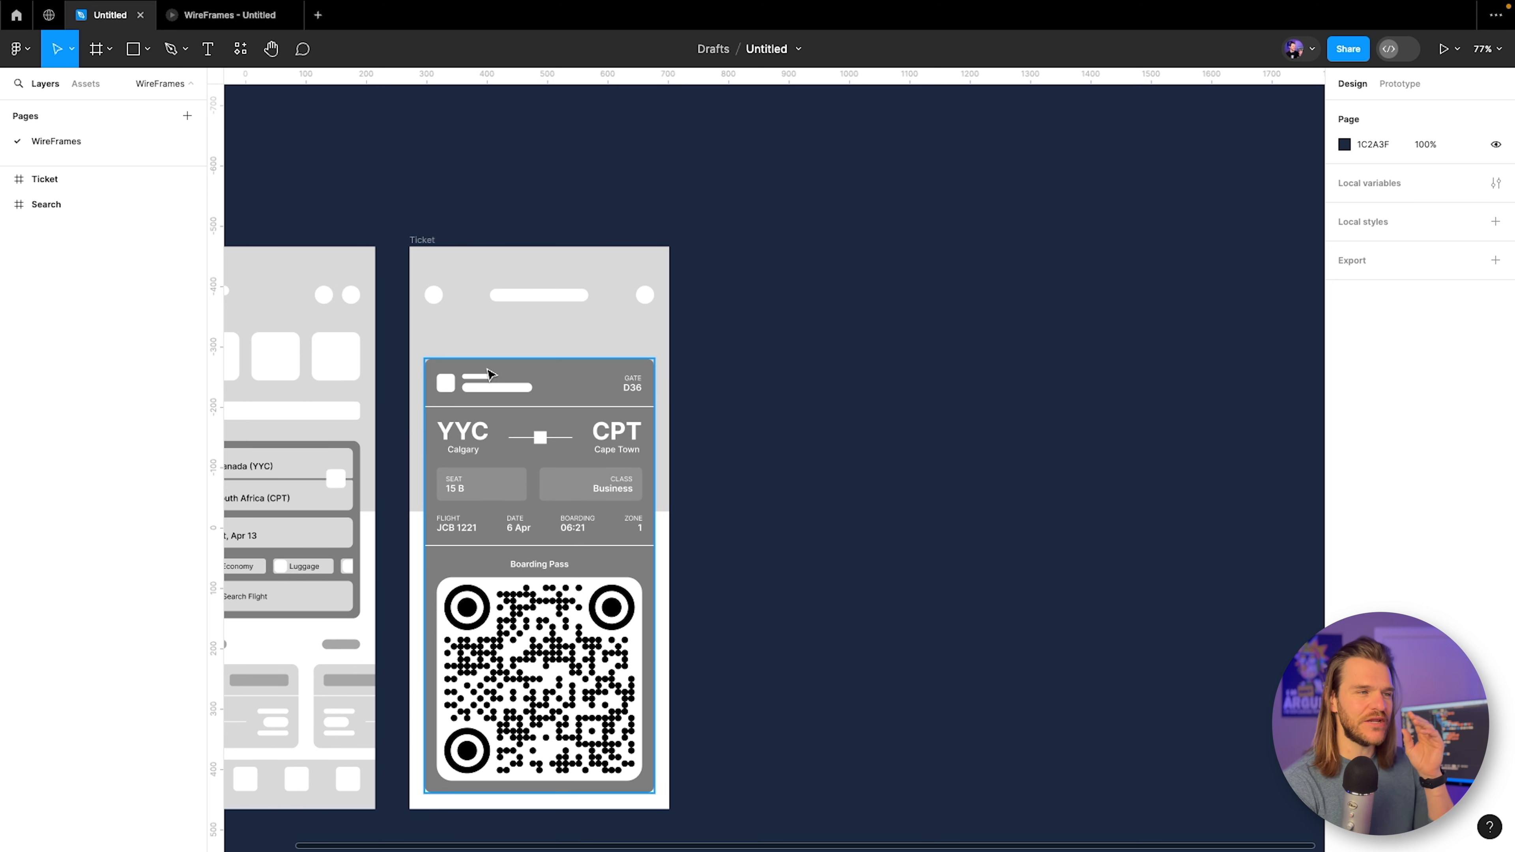
scroll(456, 311, up, 5)
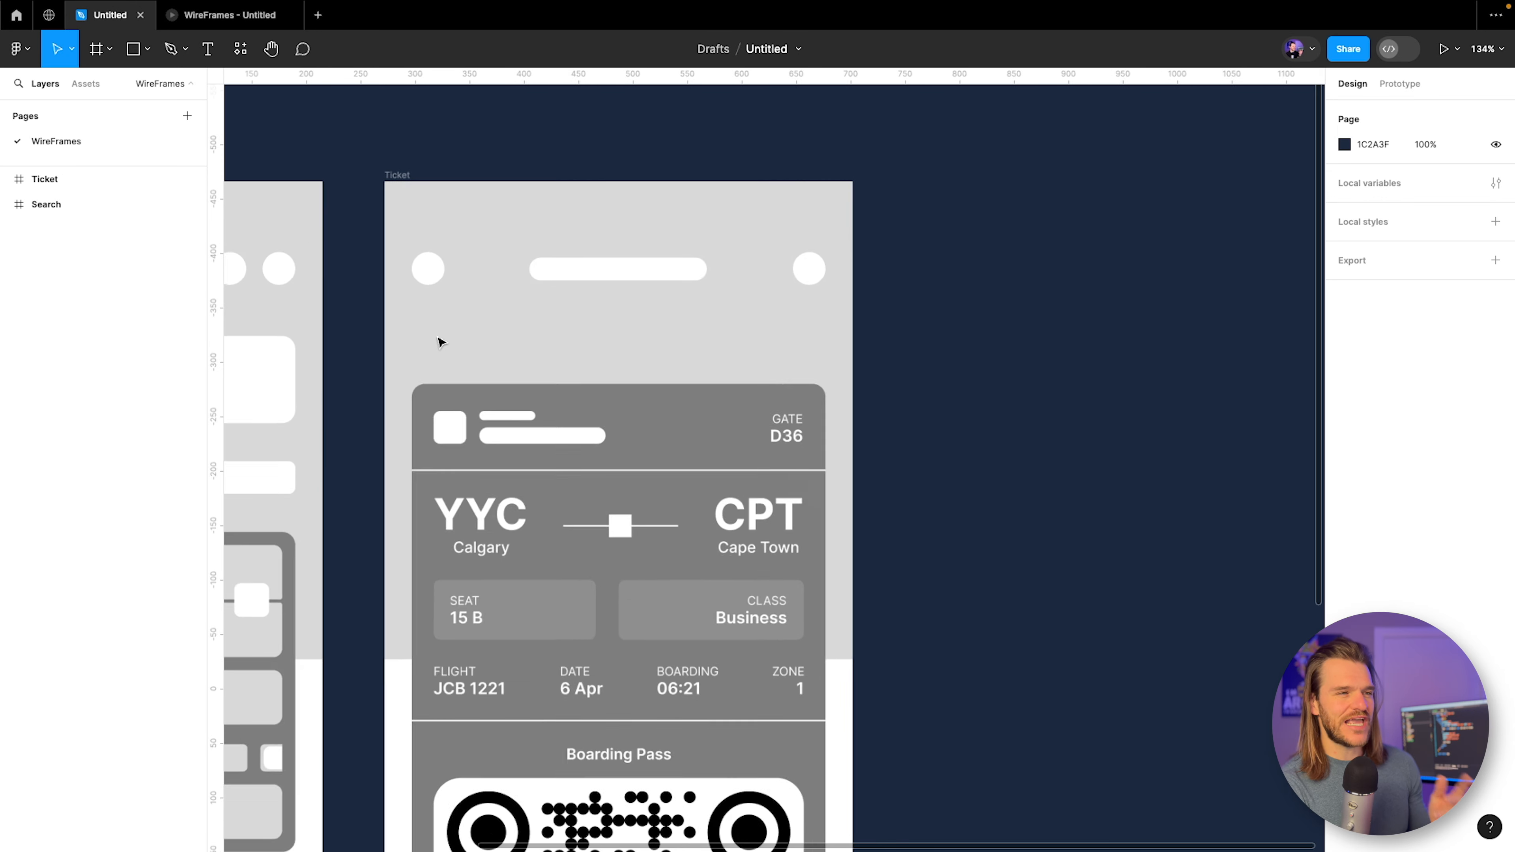
drag(558, 355, 524, 264)
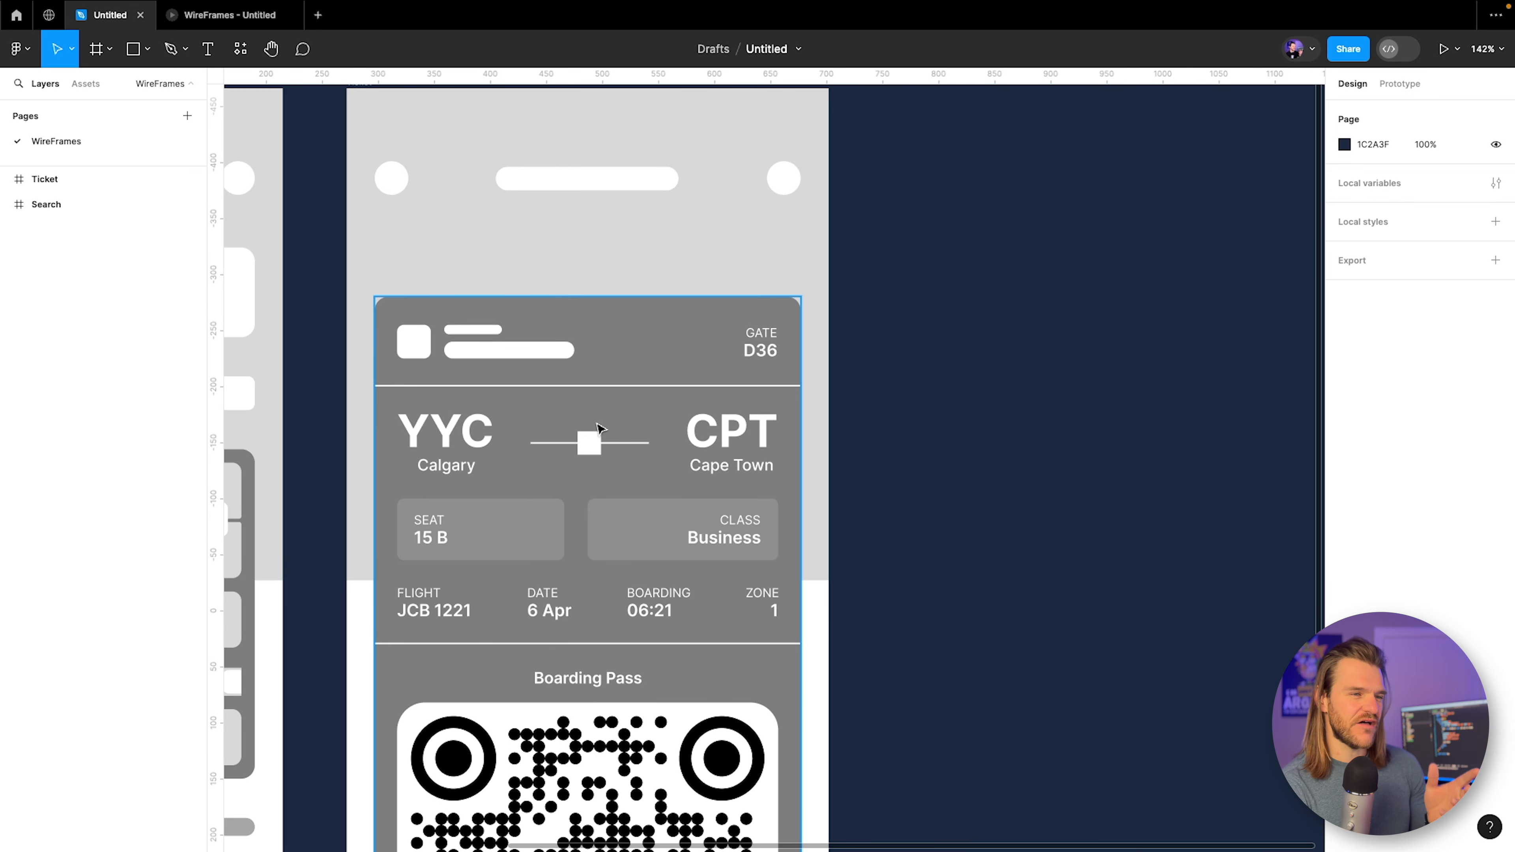
drag(698, 580, 642, 257)
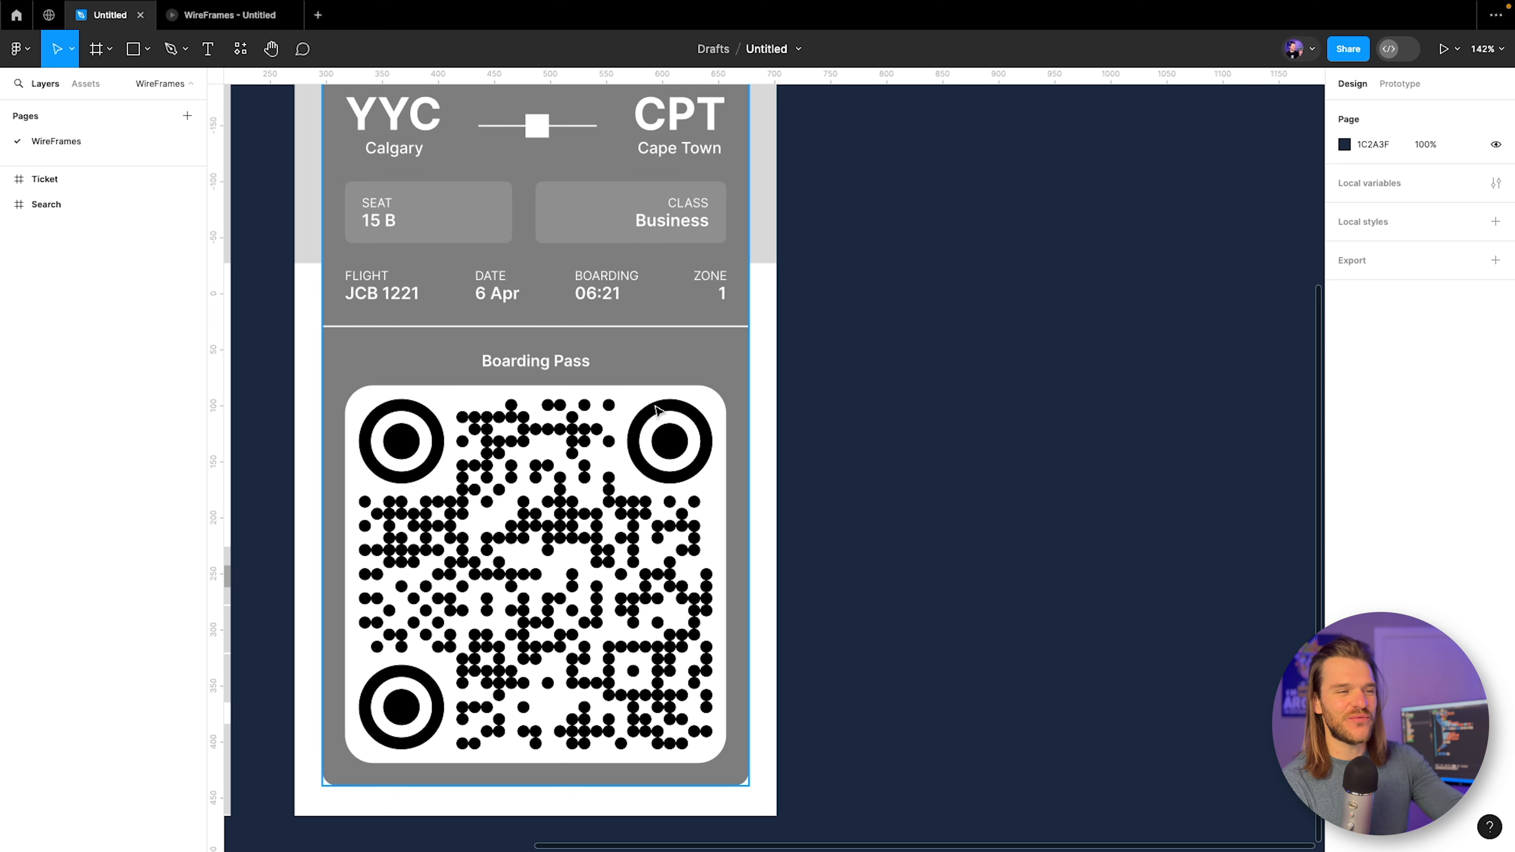
scroll(656, 424, up, 3)
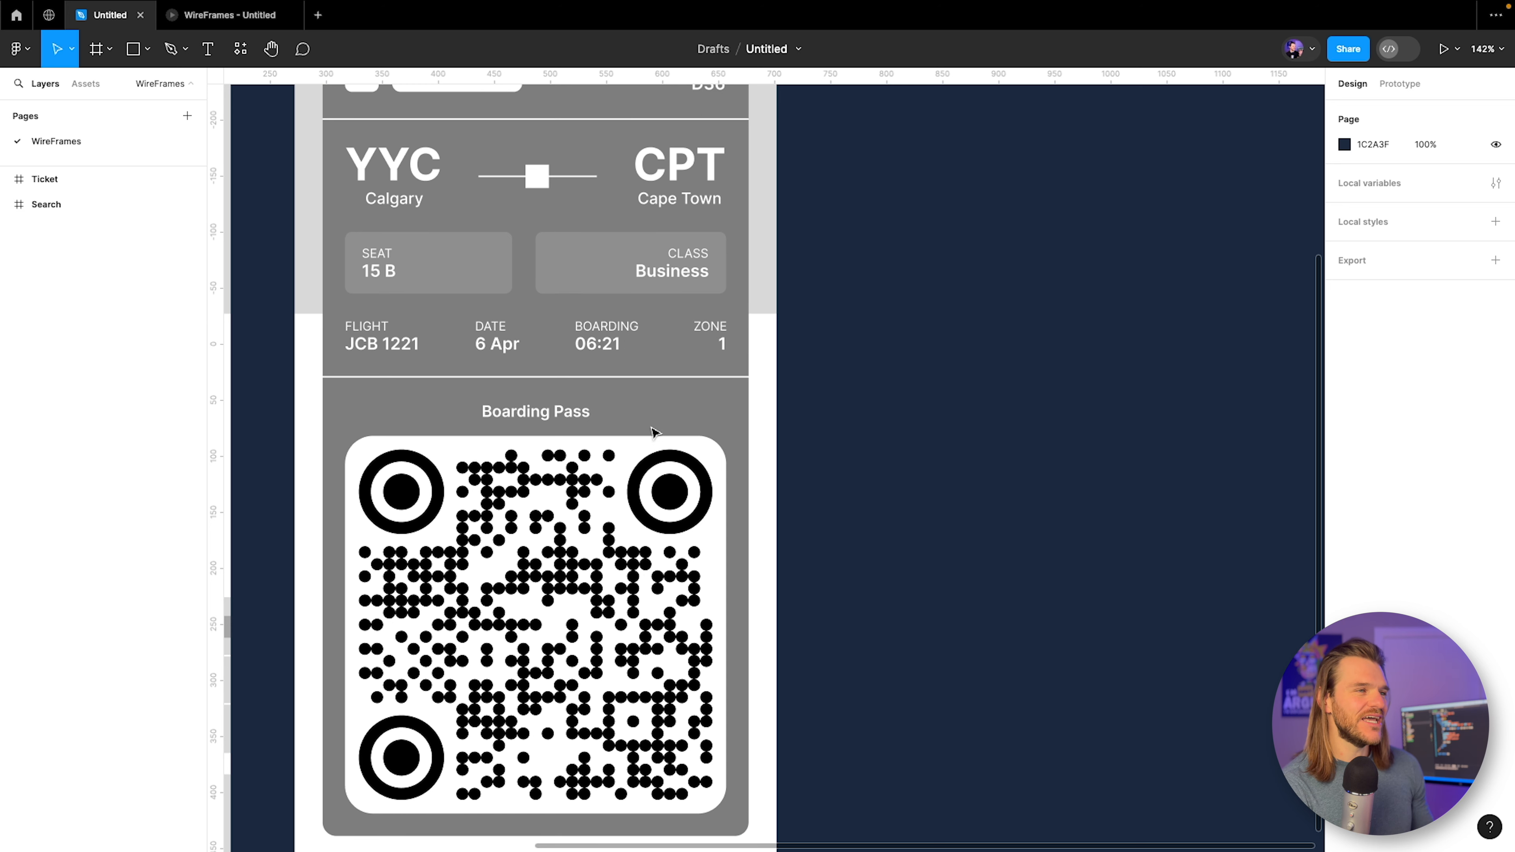
scroll(656, 433, up, 2)
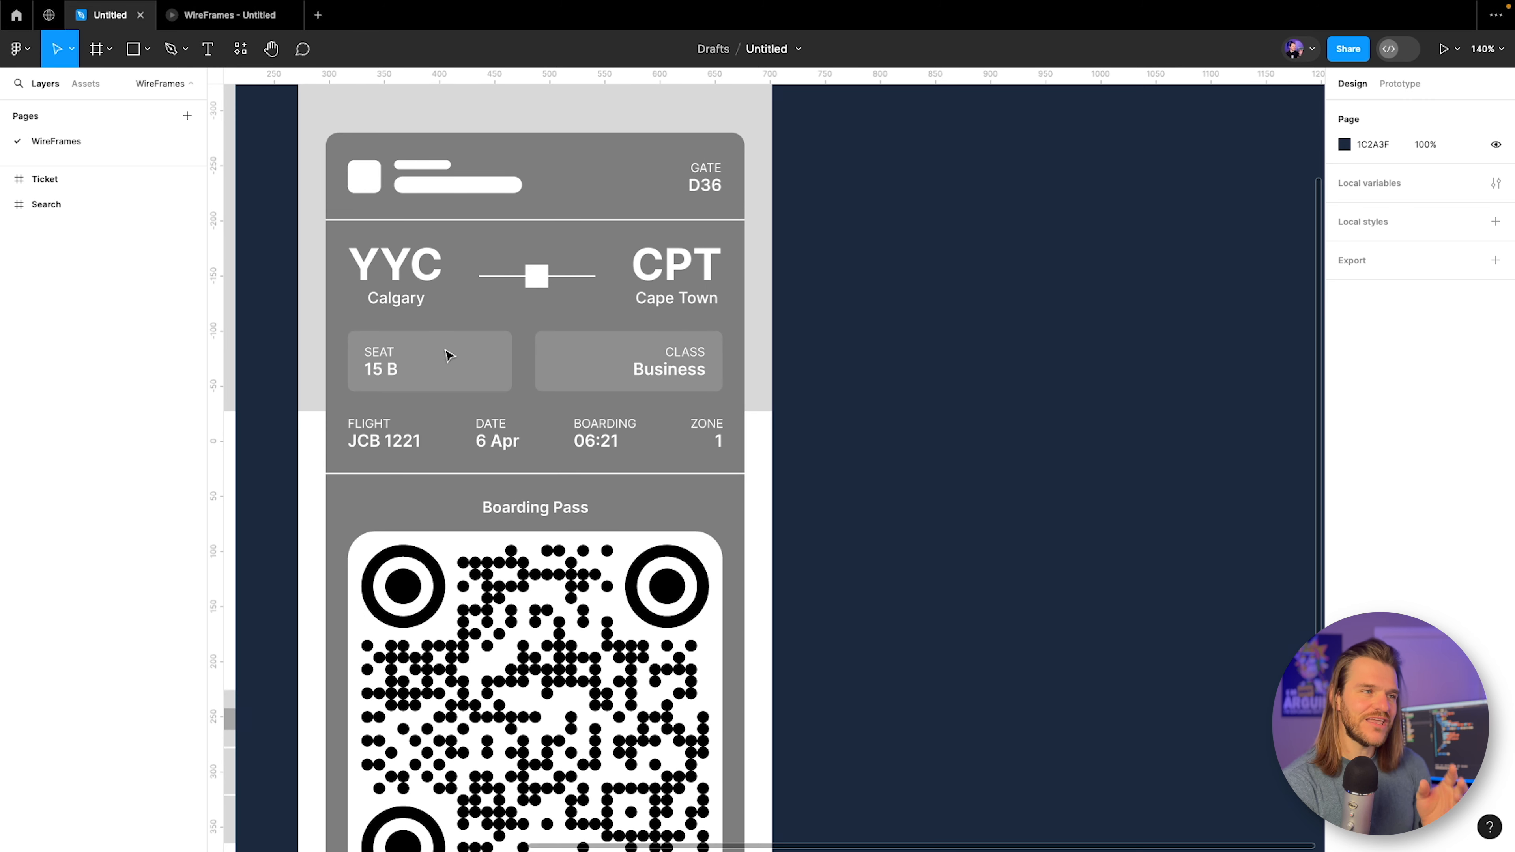
scroll(454, 361, down, 5)
drag(454, 361, 454, 459)
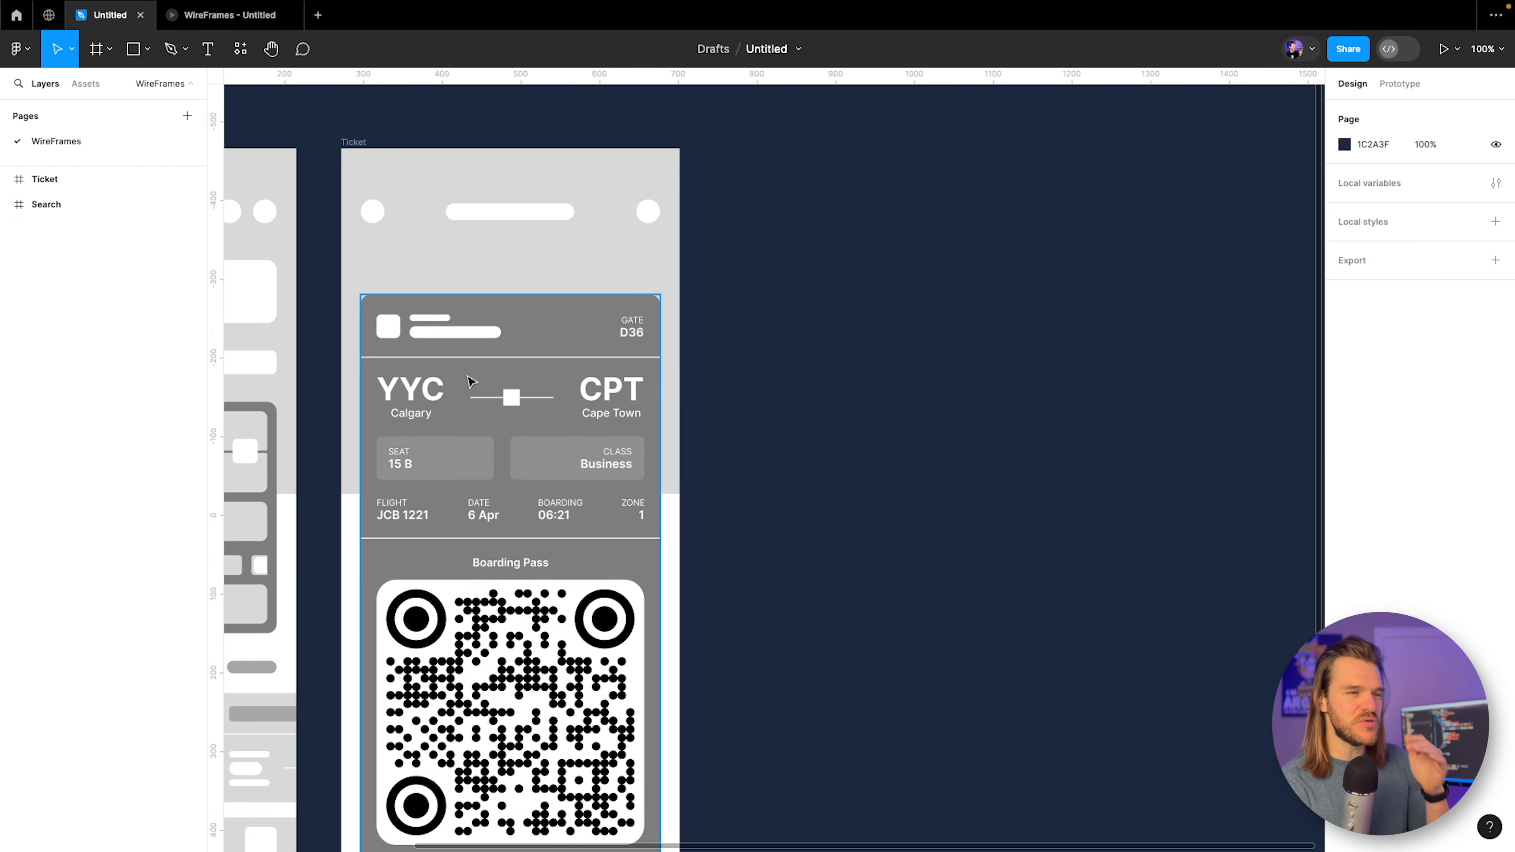
scroll(465, 309, left, 5)
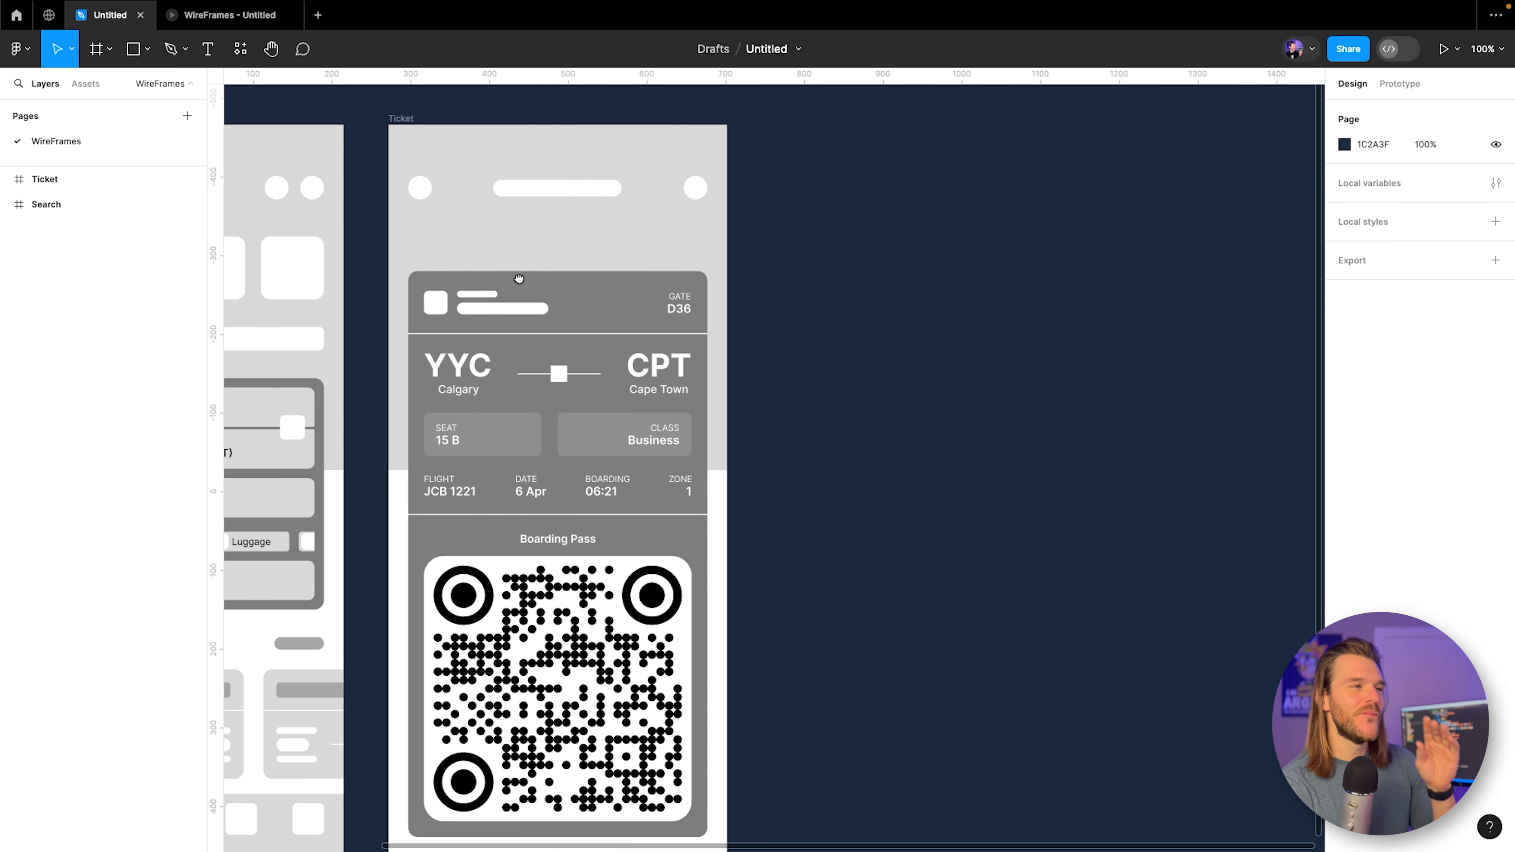
scroll(585, 305, left, 8)
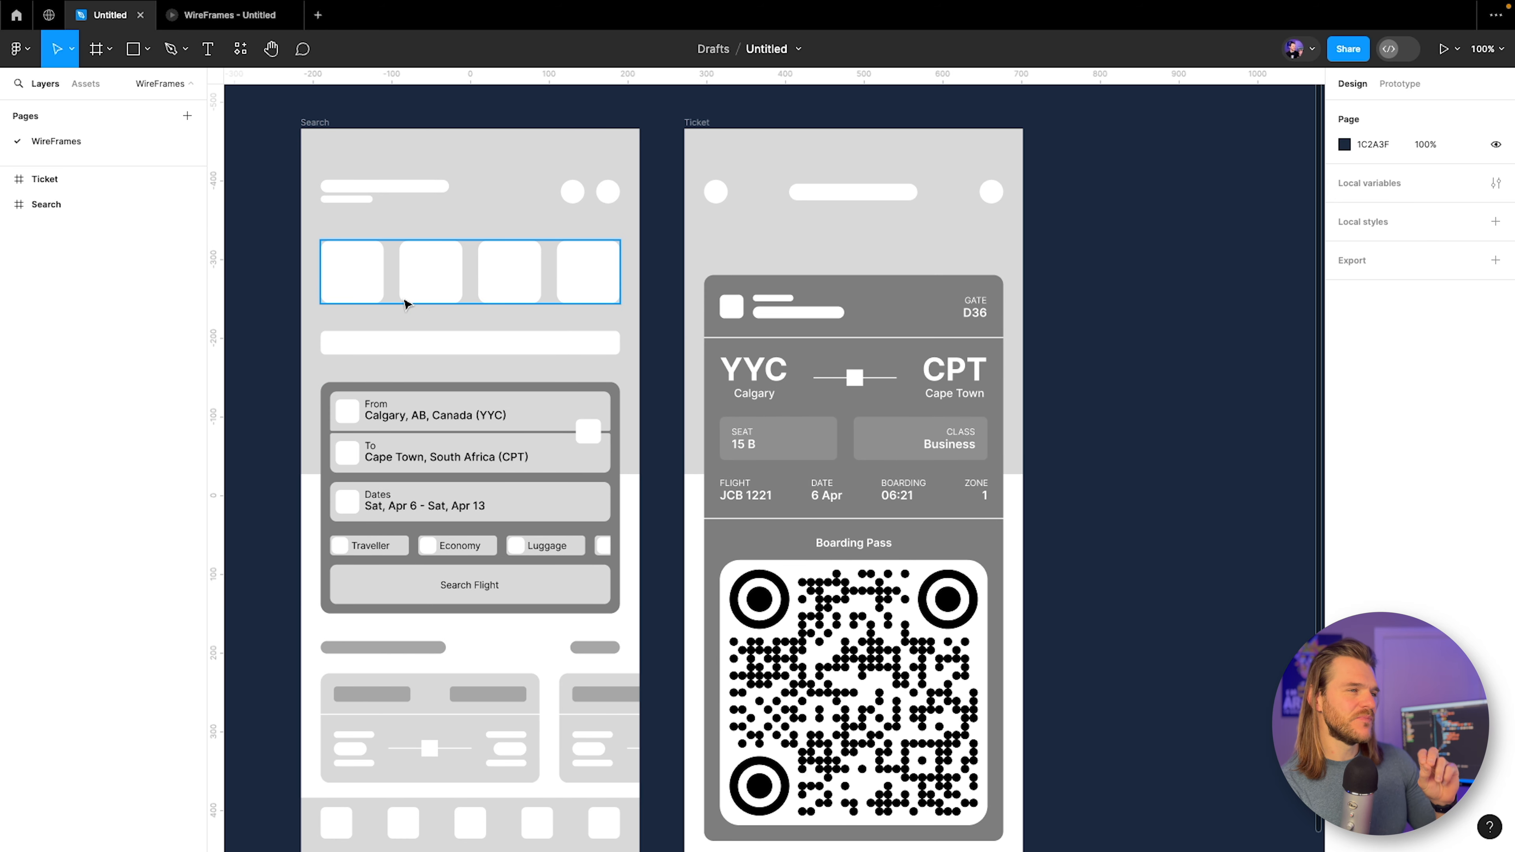
scroll(384, 295, up, 1)
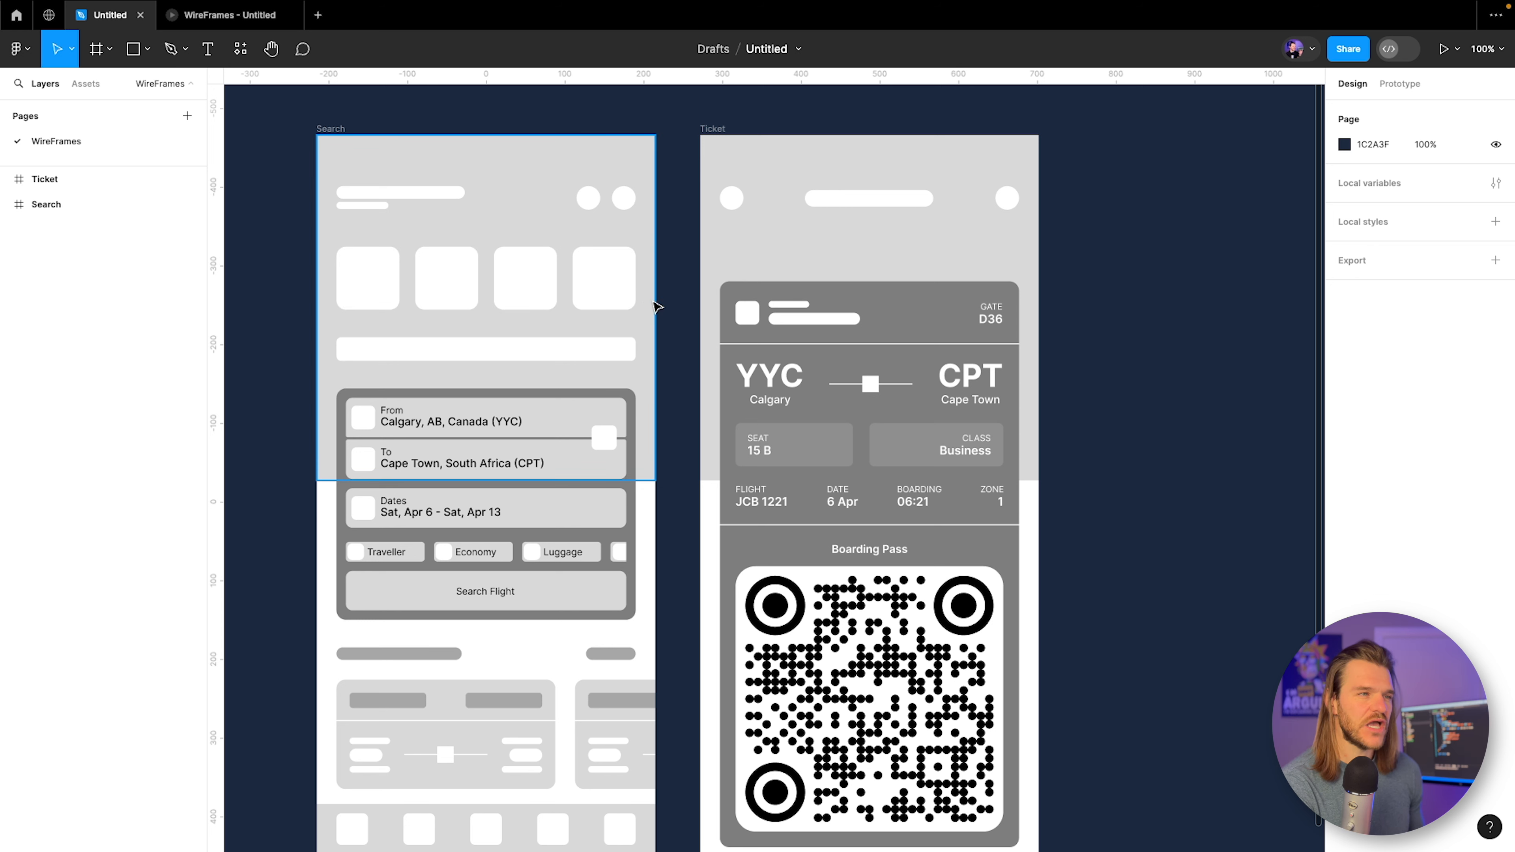
Add an iPhone 14 & 15 Pro Max frame beside the Ticket wireframe and align its top edge with it at X 753, Y -466.
scroll(663, 305, right, 6)
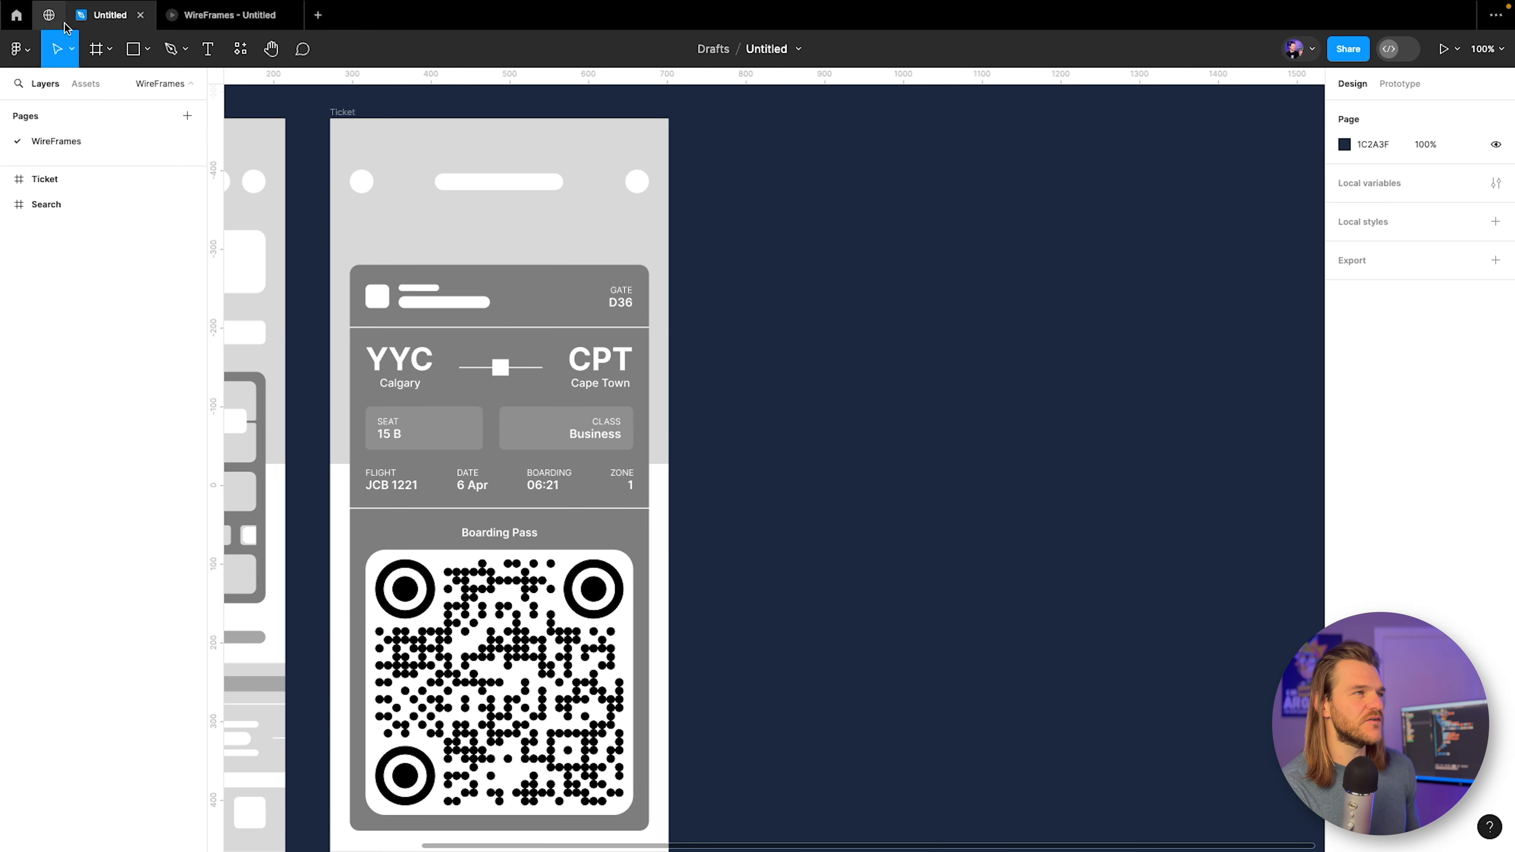
click(96, 57)
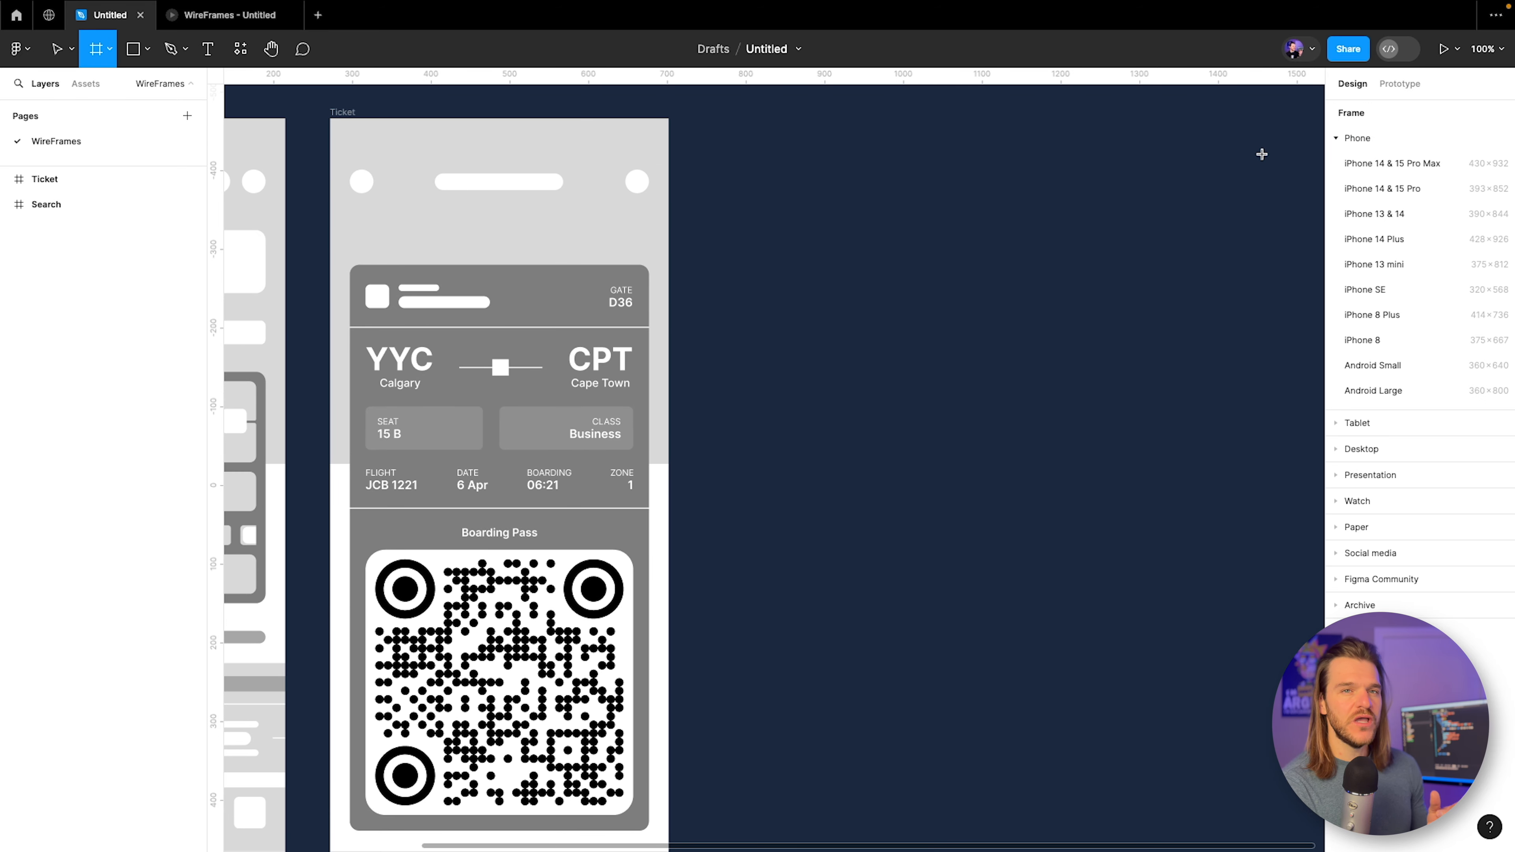
click(1401, 169)
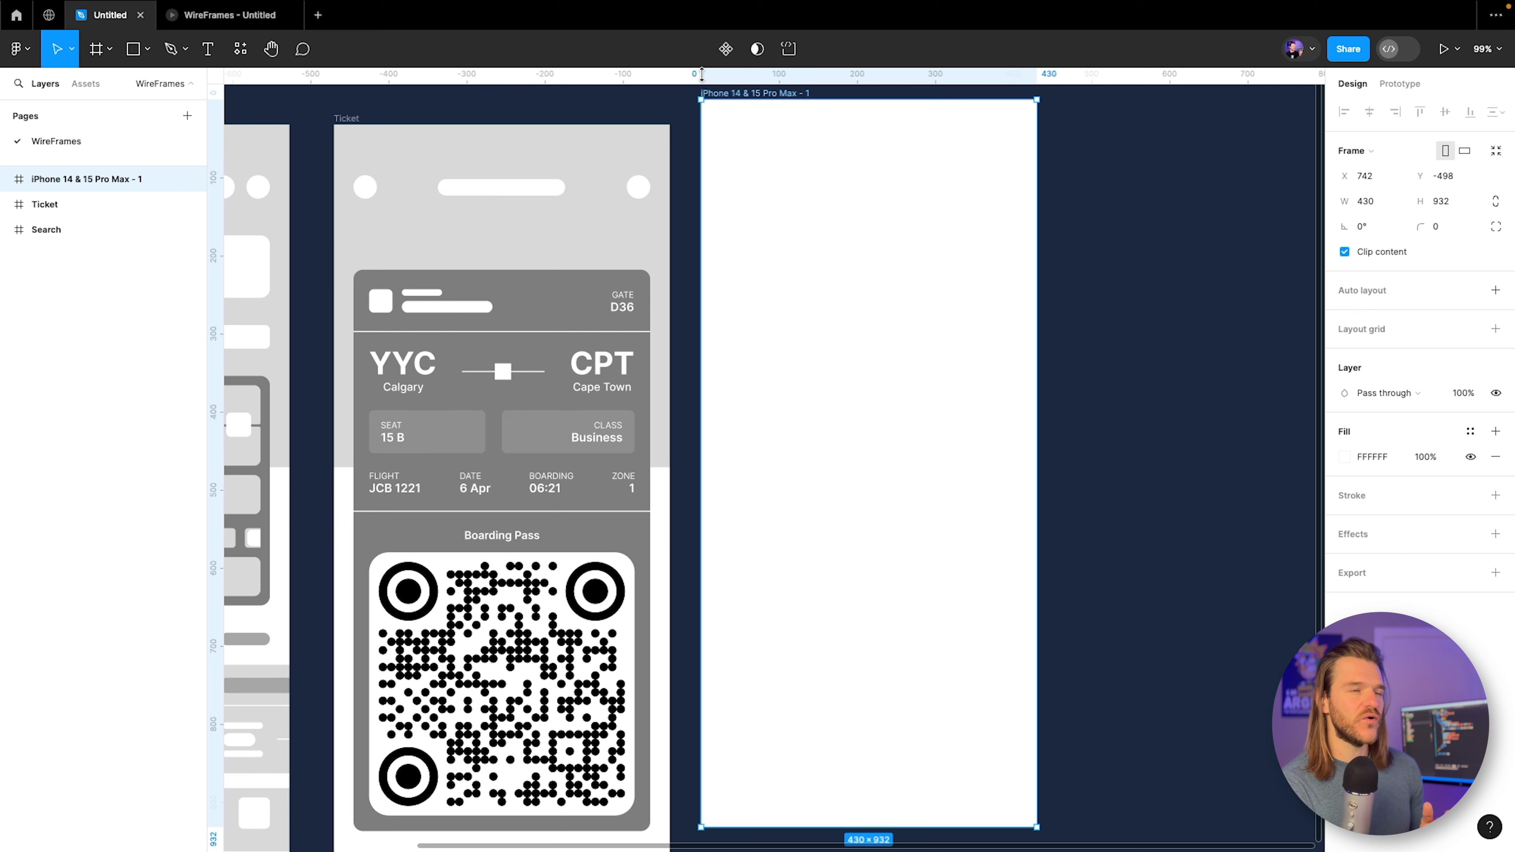
drag(718, 105, 727, 121)
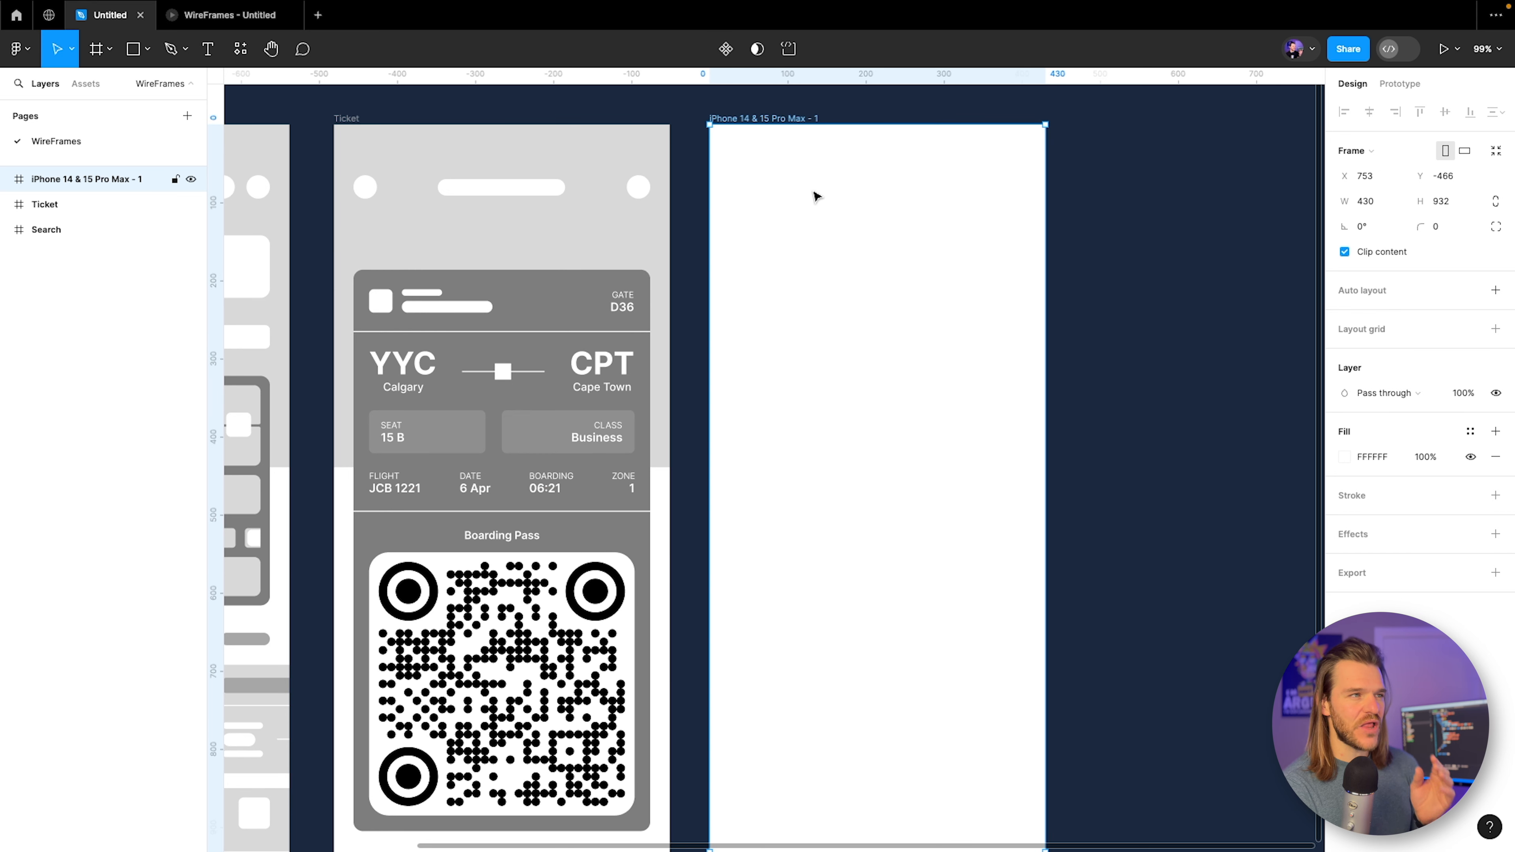
Rename the new iPhone 14 & 15 Pro Max frame as Search.
drag(845, 213, 834, 278)
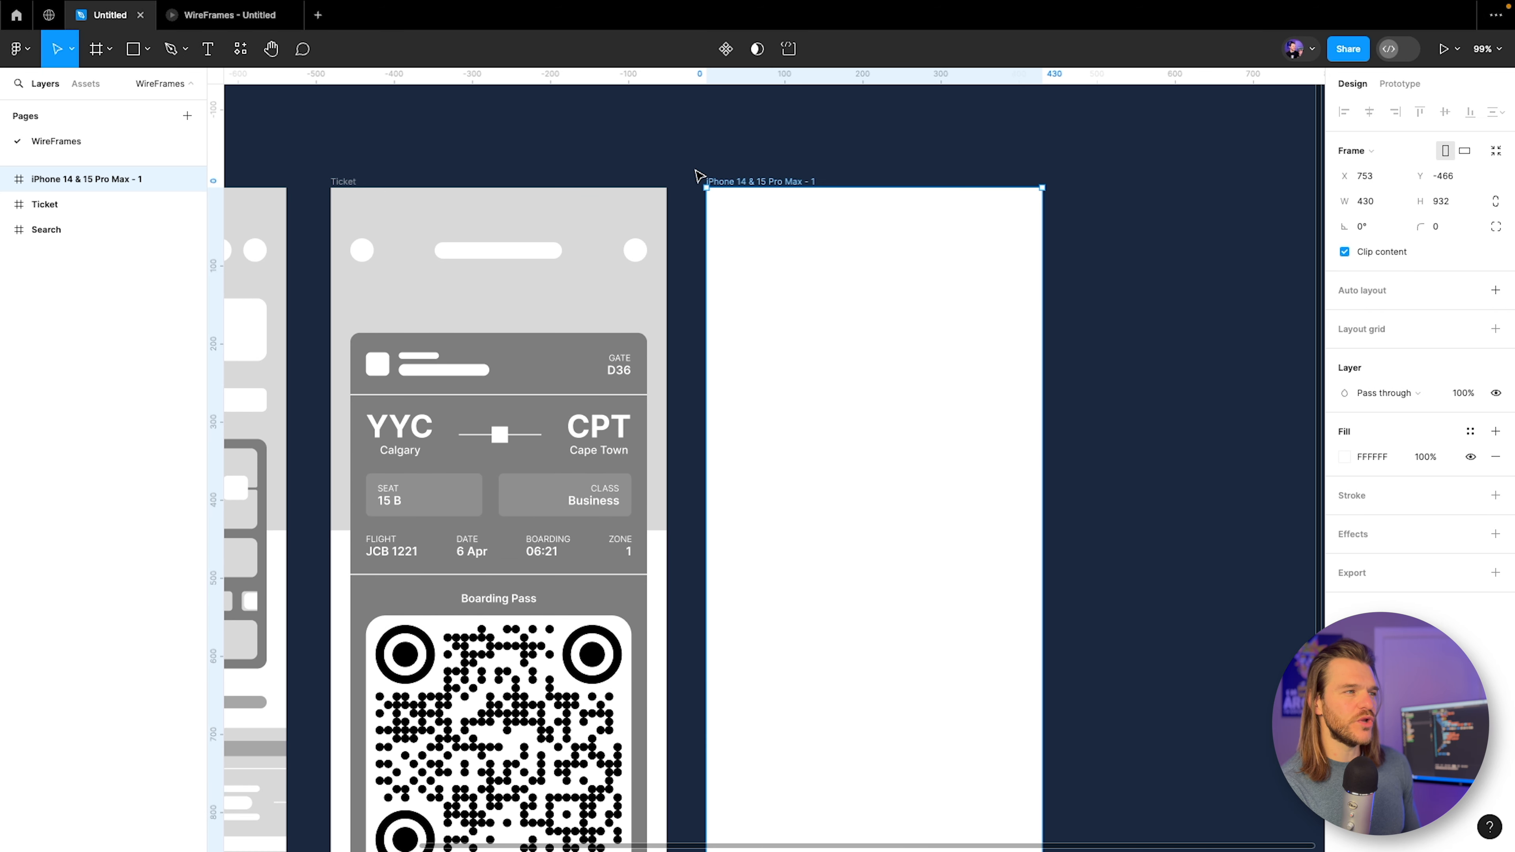
double_click(727, 174)
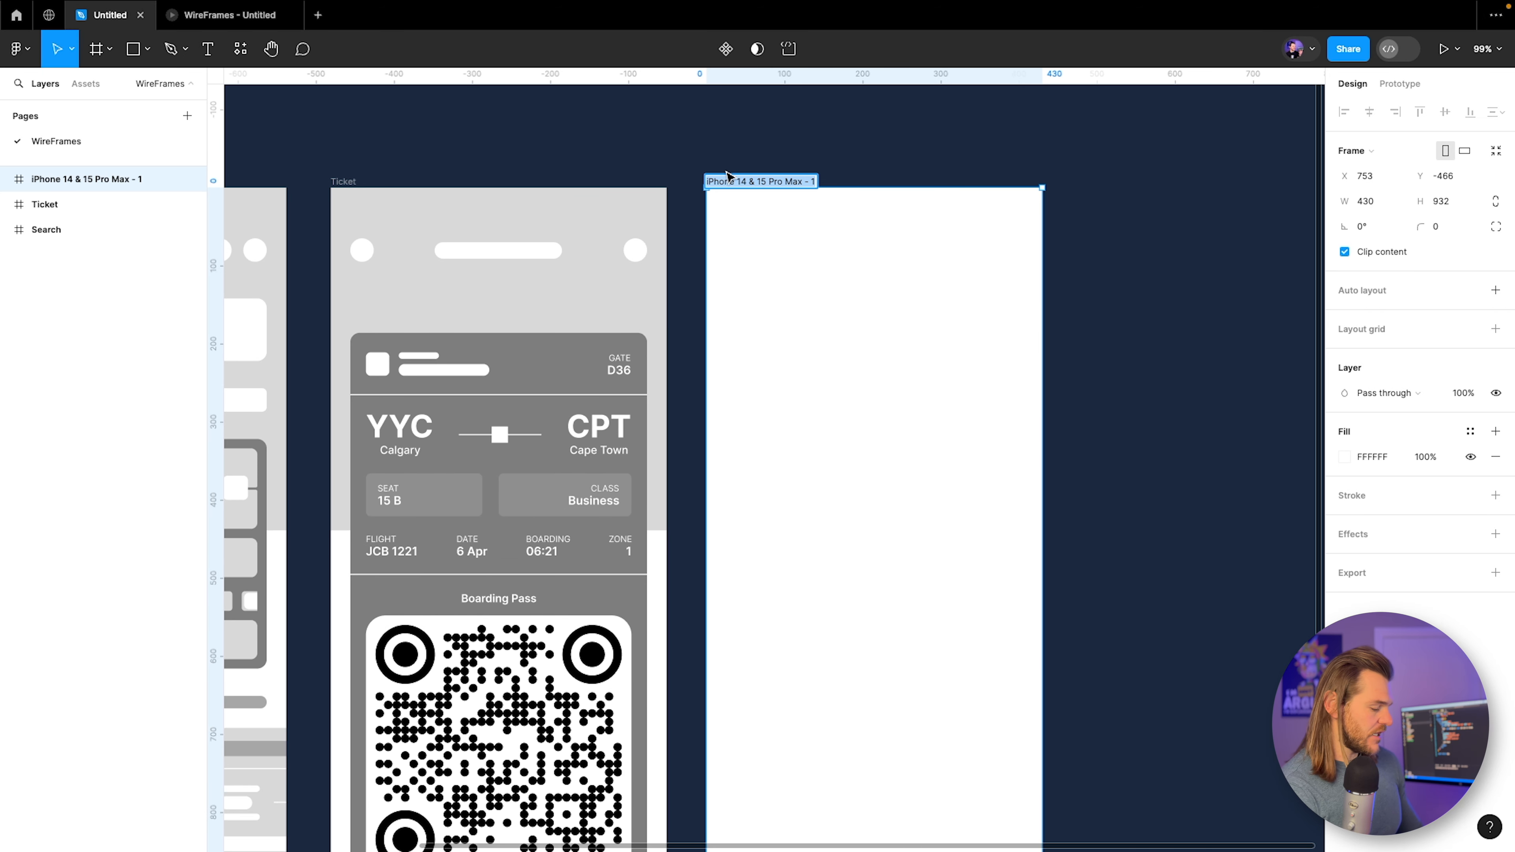
text(Search)
key(Return)
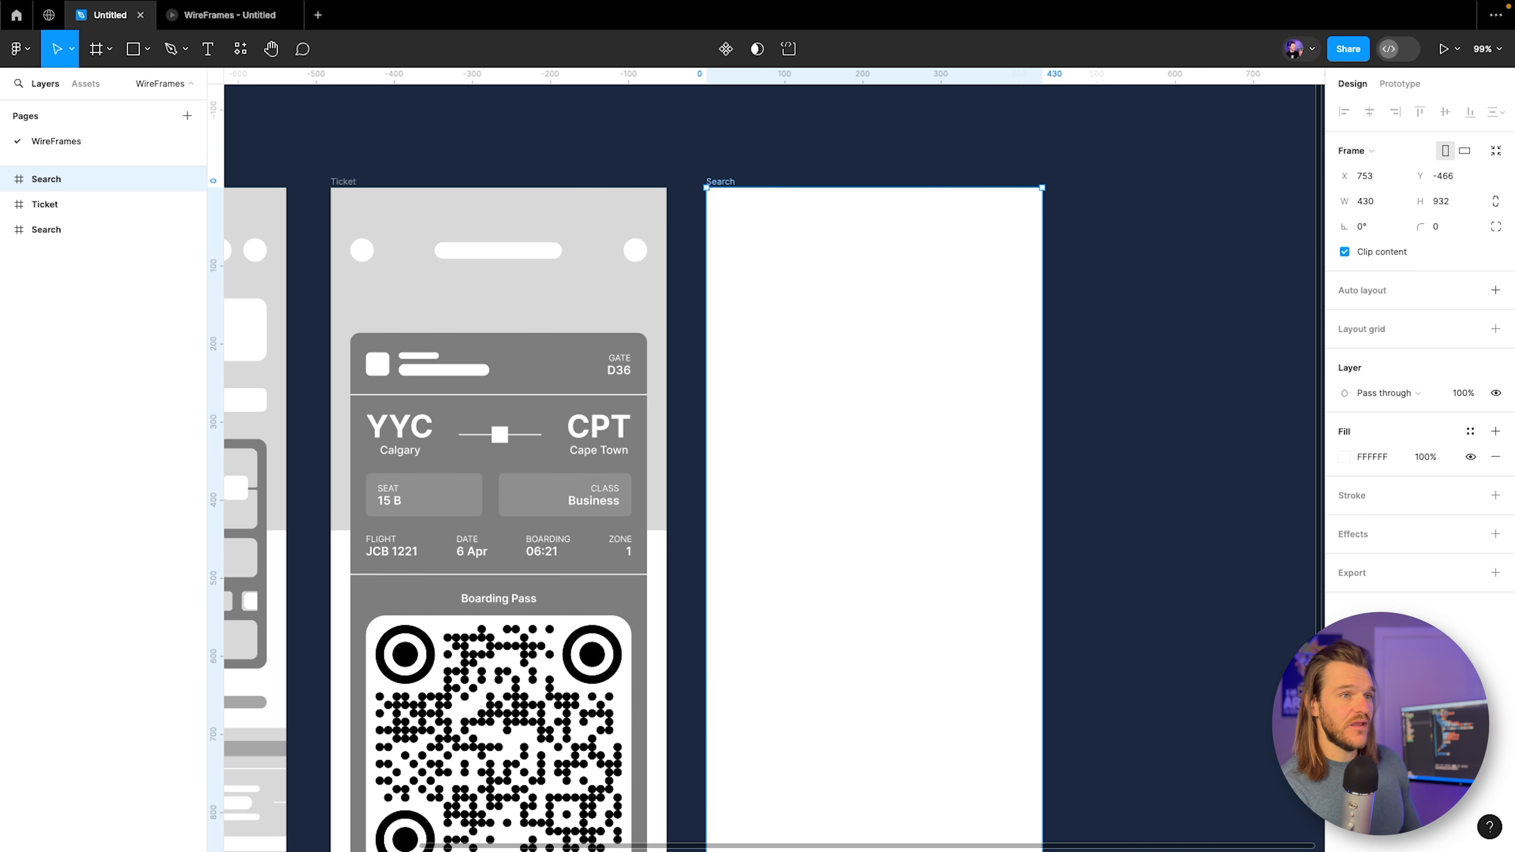
Add auto layout to the new, empty Search frame.
drag(1032, 383, 1065, 357)
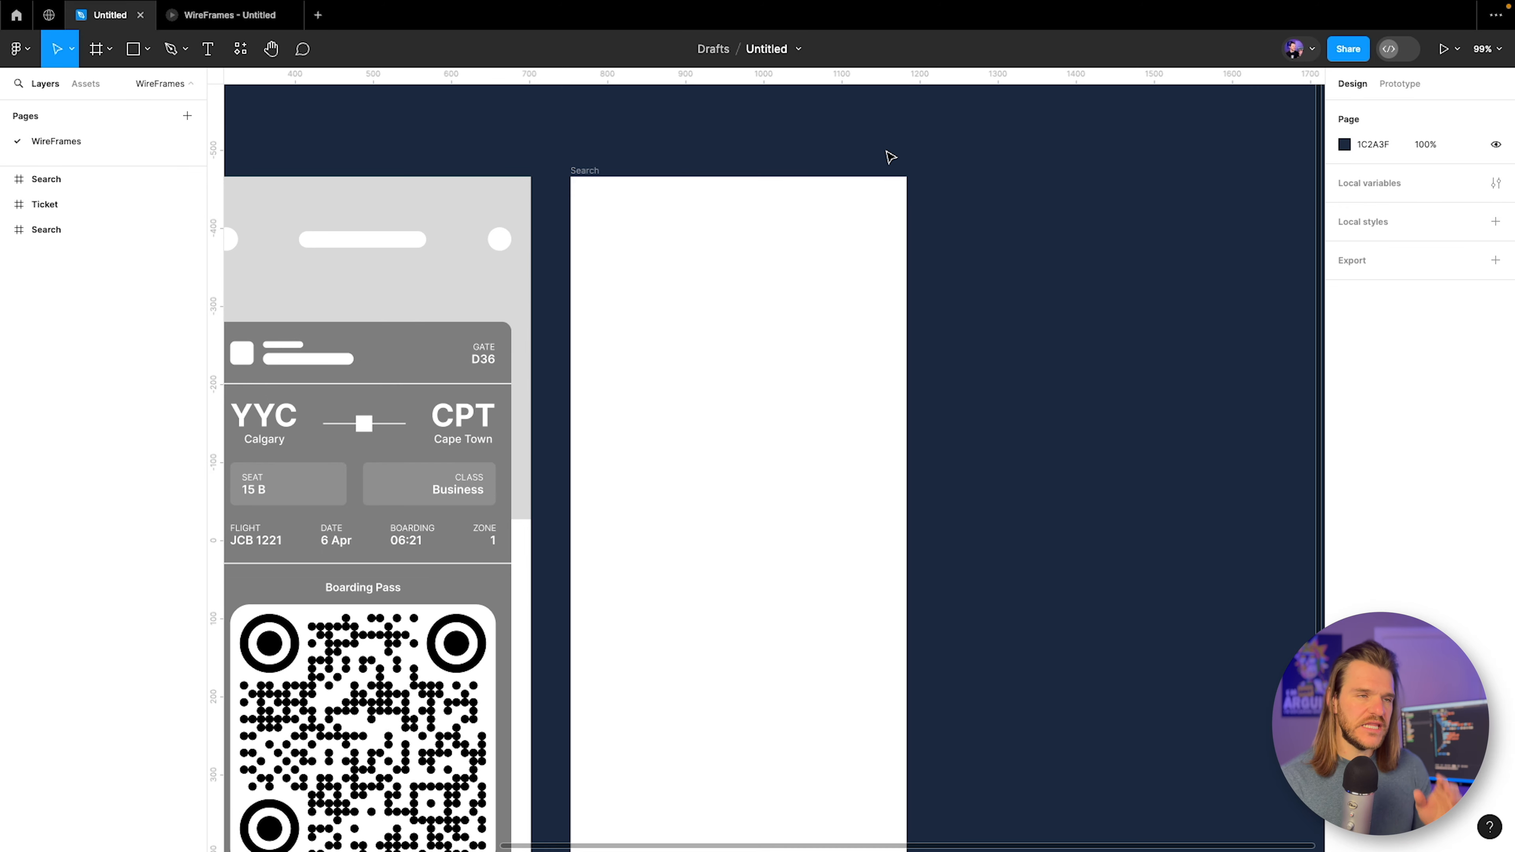
click(587, 171)
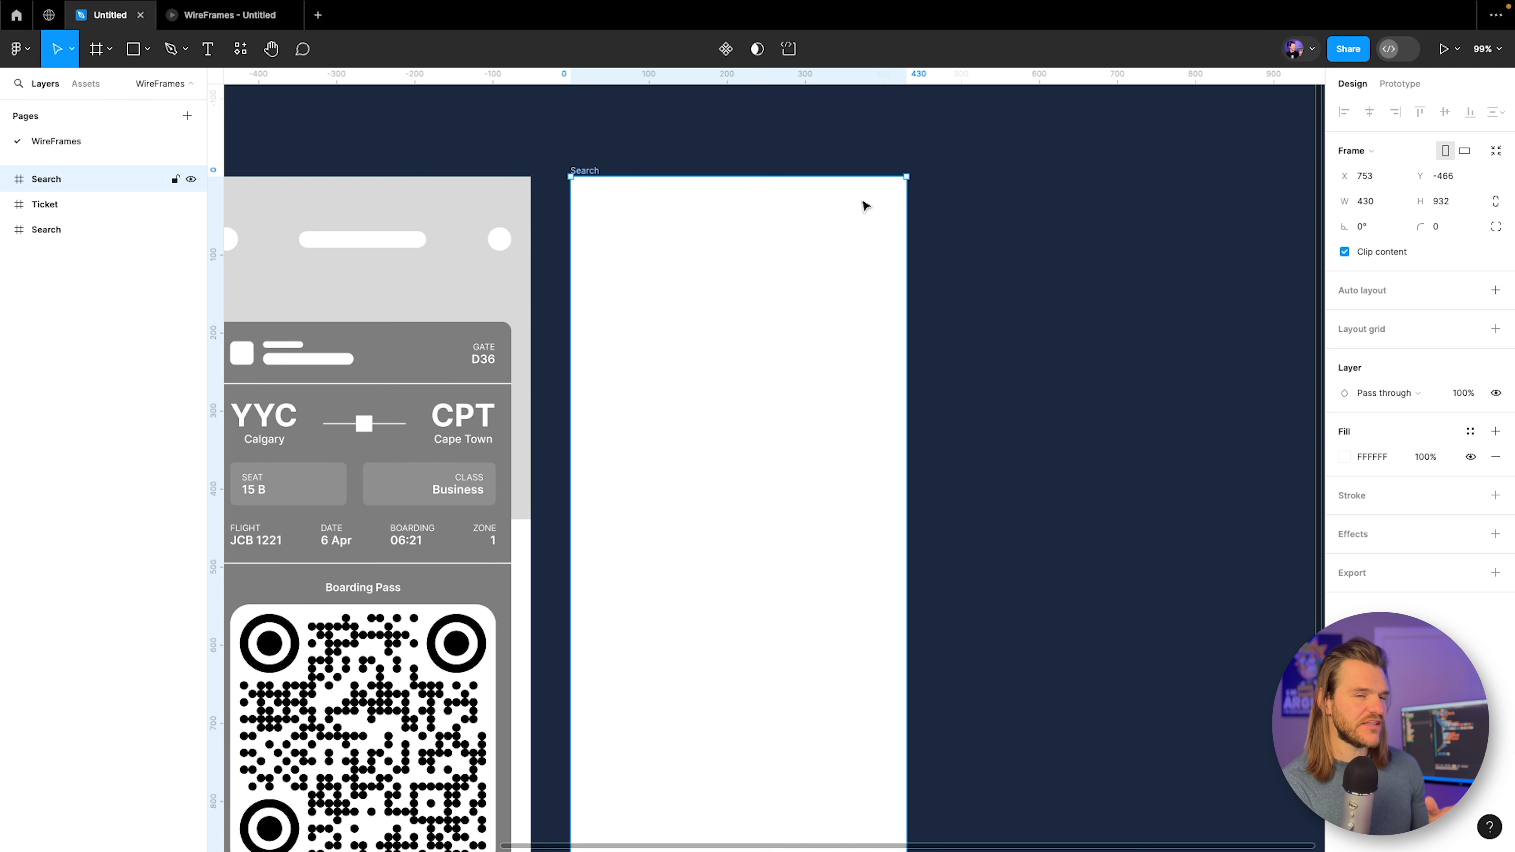
click(1501, 298)
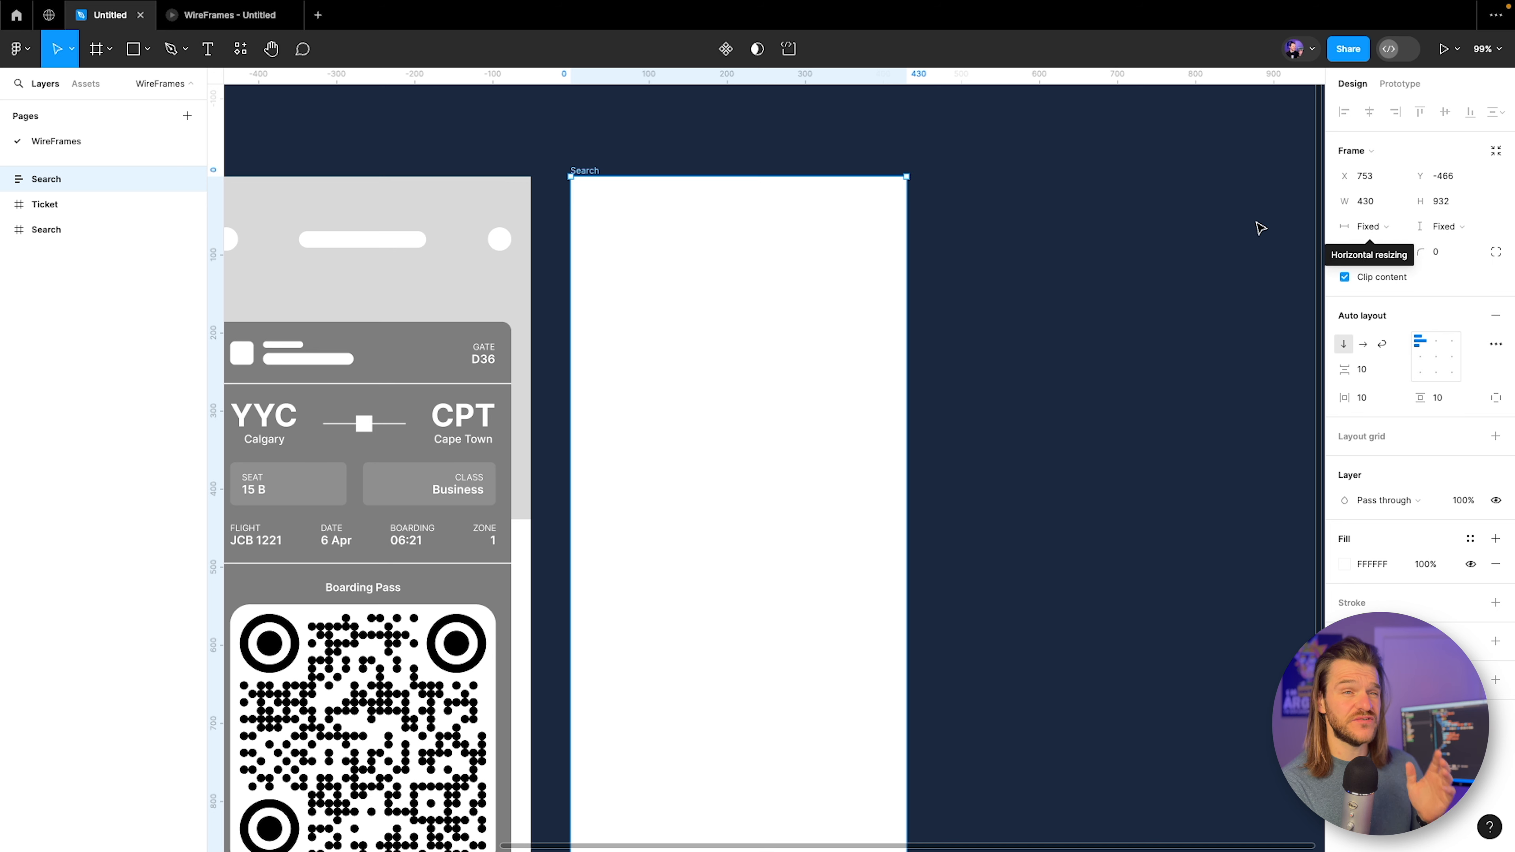
Open the Material Symbols plugin and place its window beside the empty Search frame.
drag(1161, 224, 1072, 264)
drag(999, 368, 1032, 339)
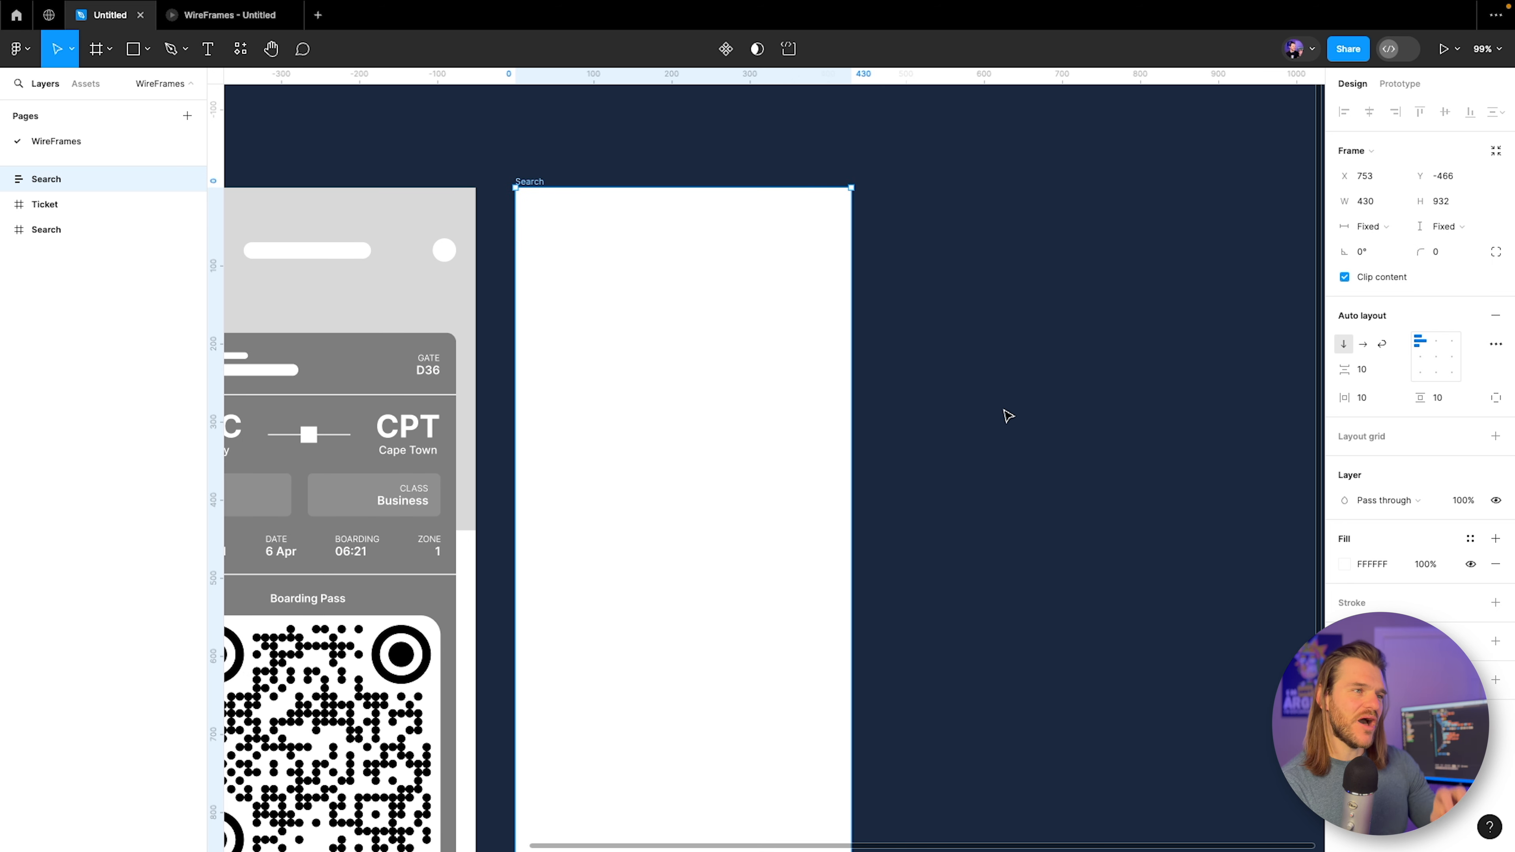
drag(289, 353, 707, 373)
drag(554, 381, 595, 366)
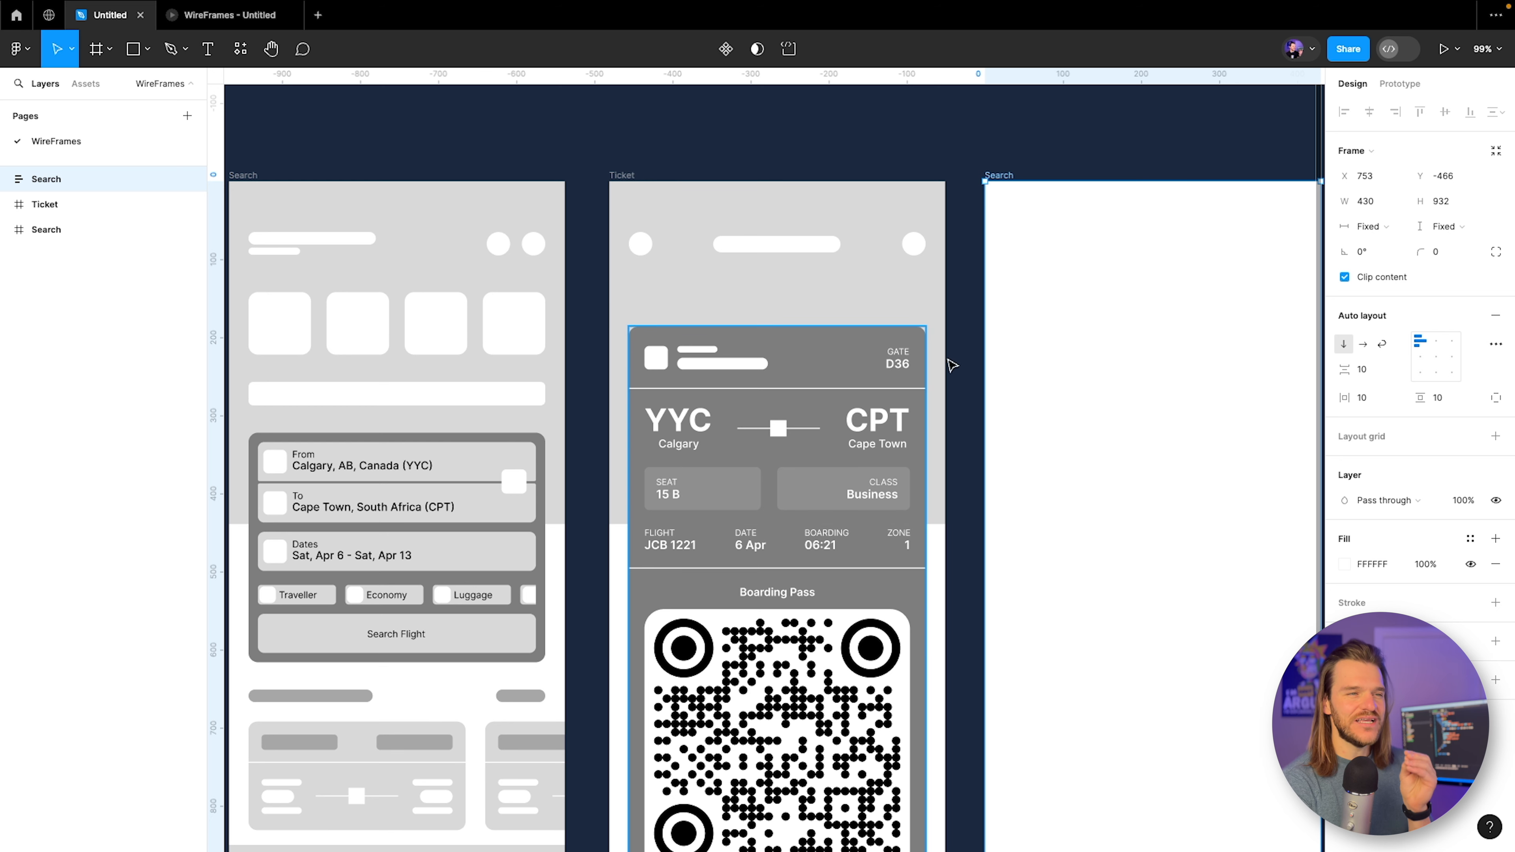
drag(990, 341, 634, 366)
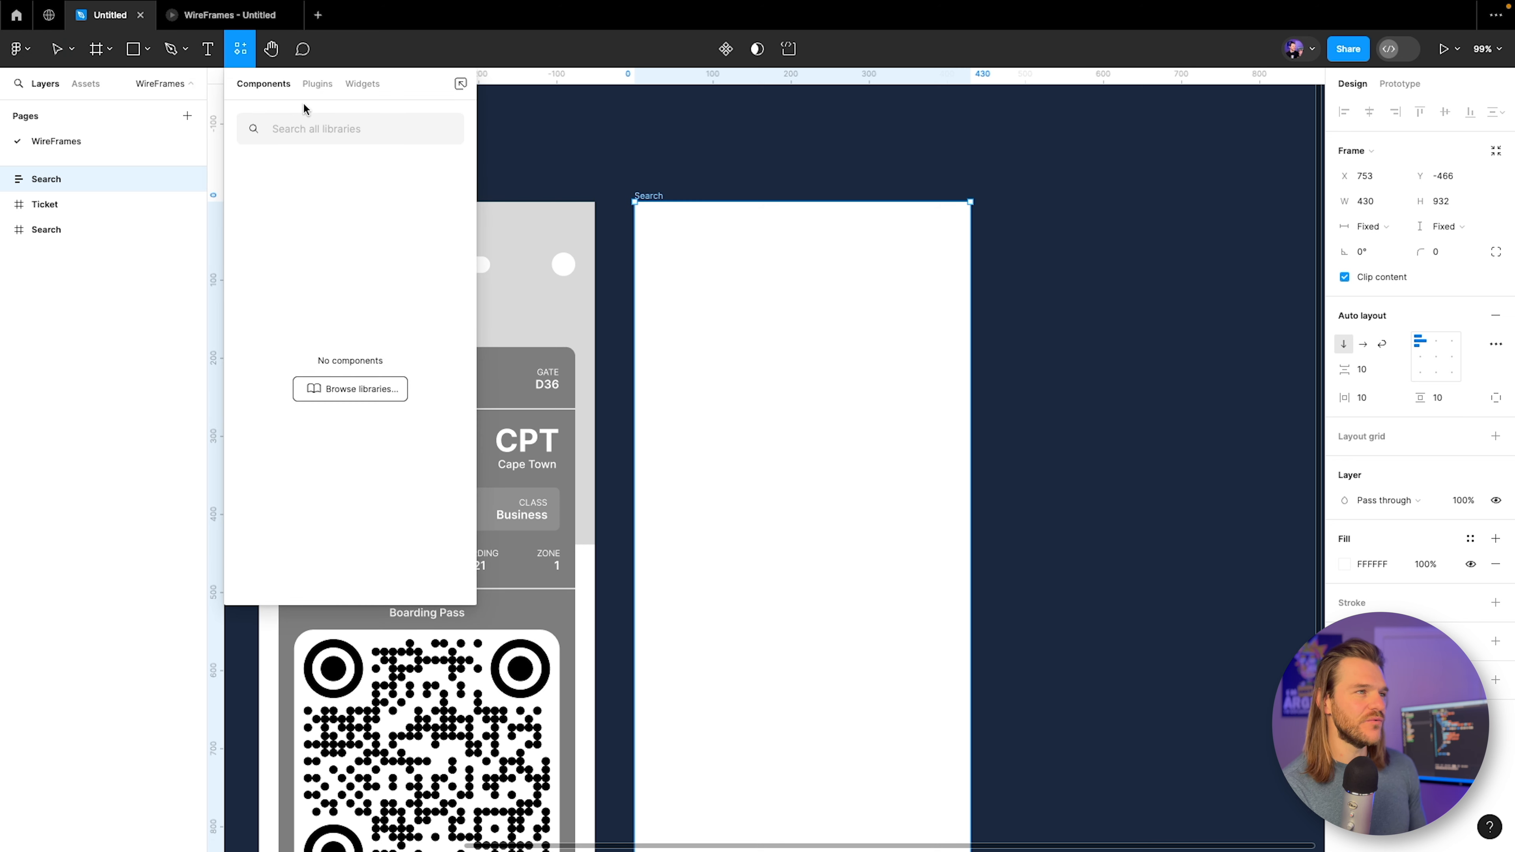
click(317, 85)
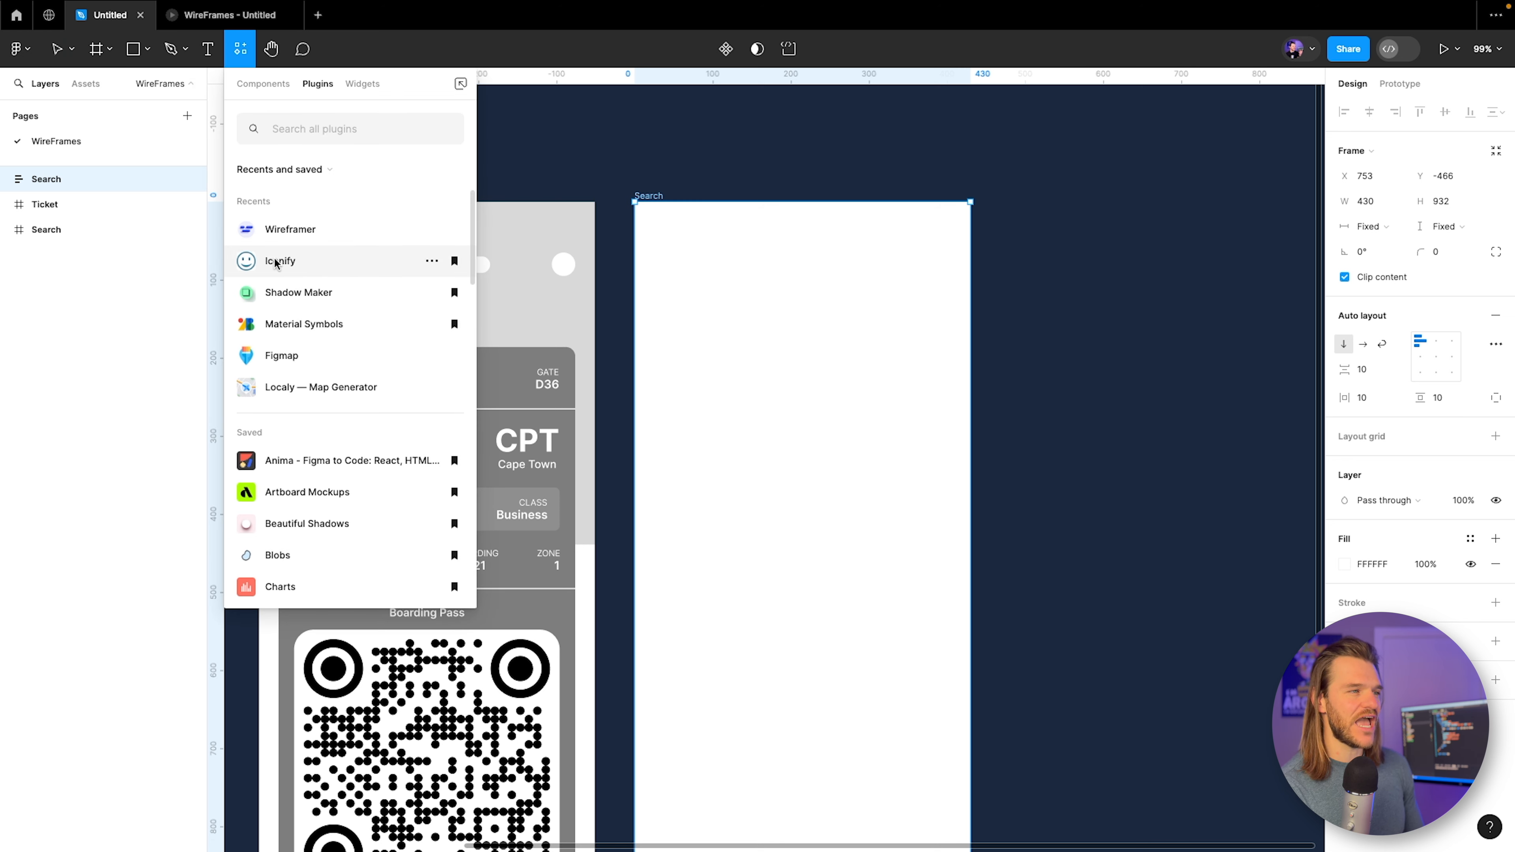
click(300, 333)
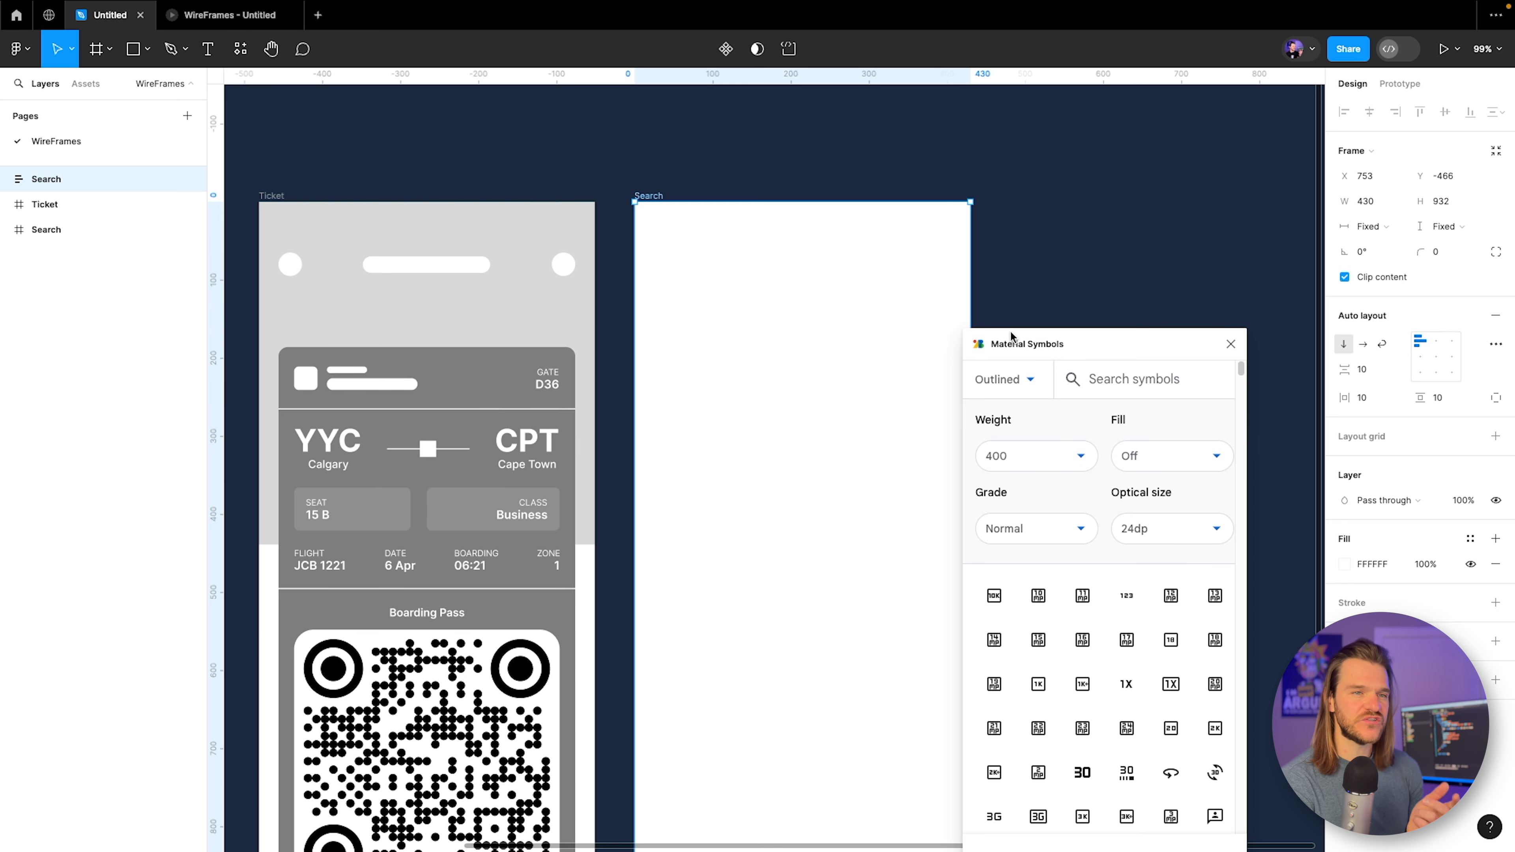
drag(1054, 336, 917, 171)
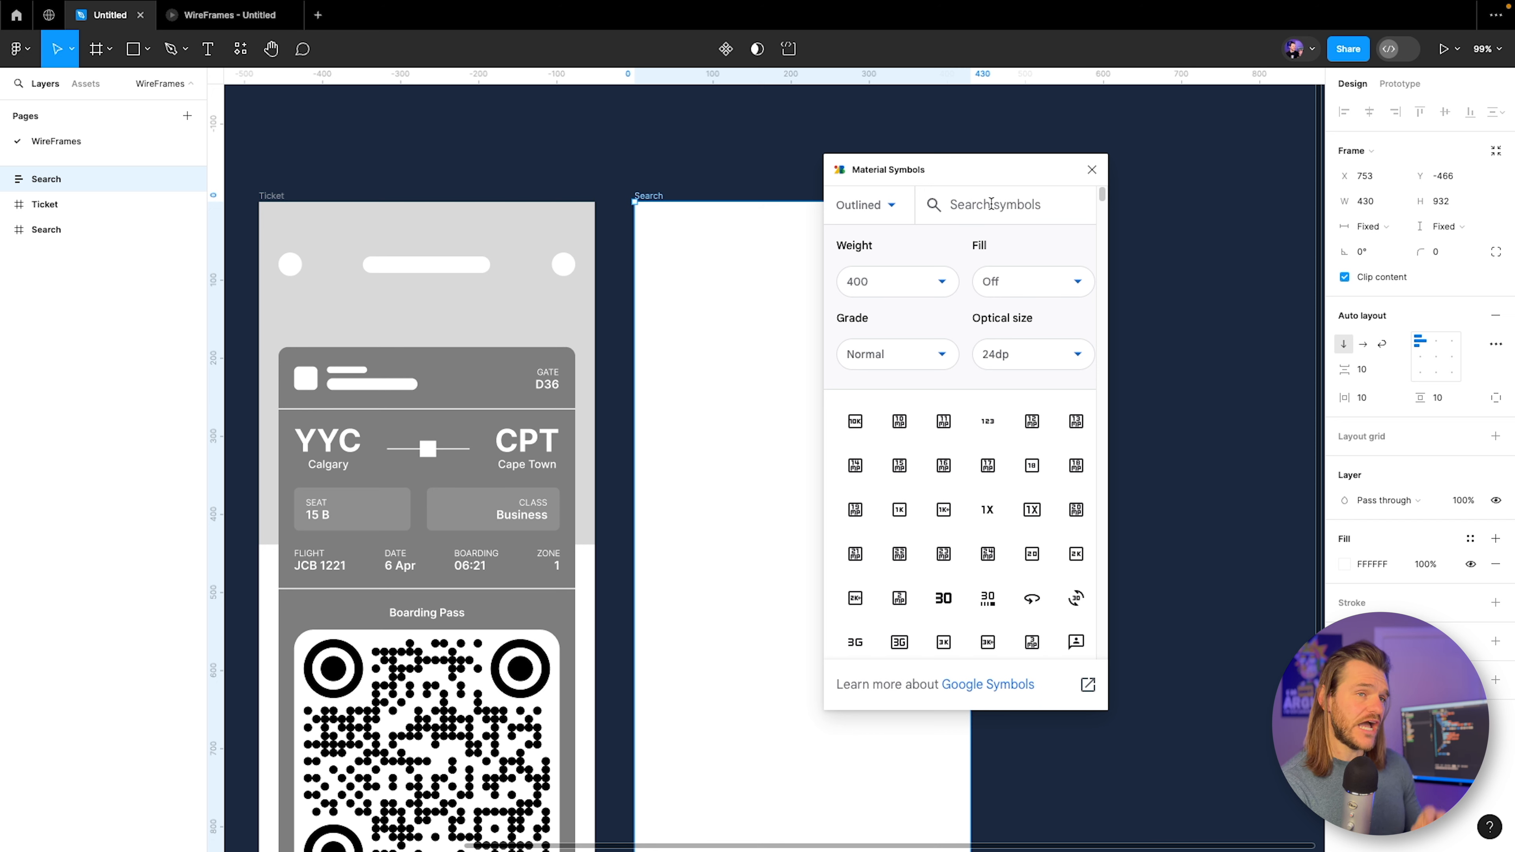
Search the symbols for menu, then for dots, and insert the outlined vertical three-dot more_vert icon at 24dp.
text(menu)
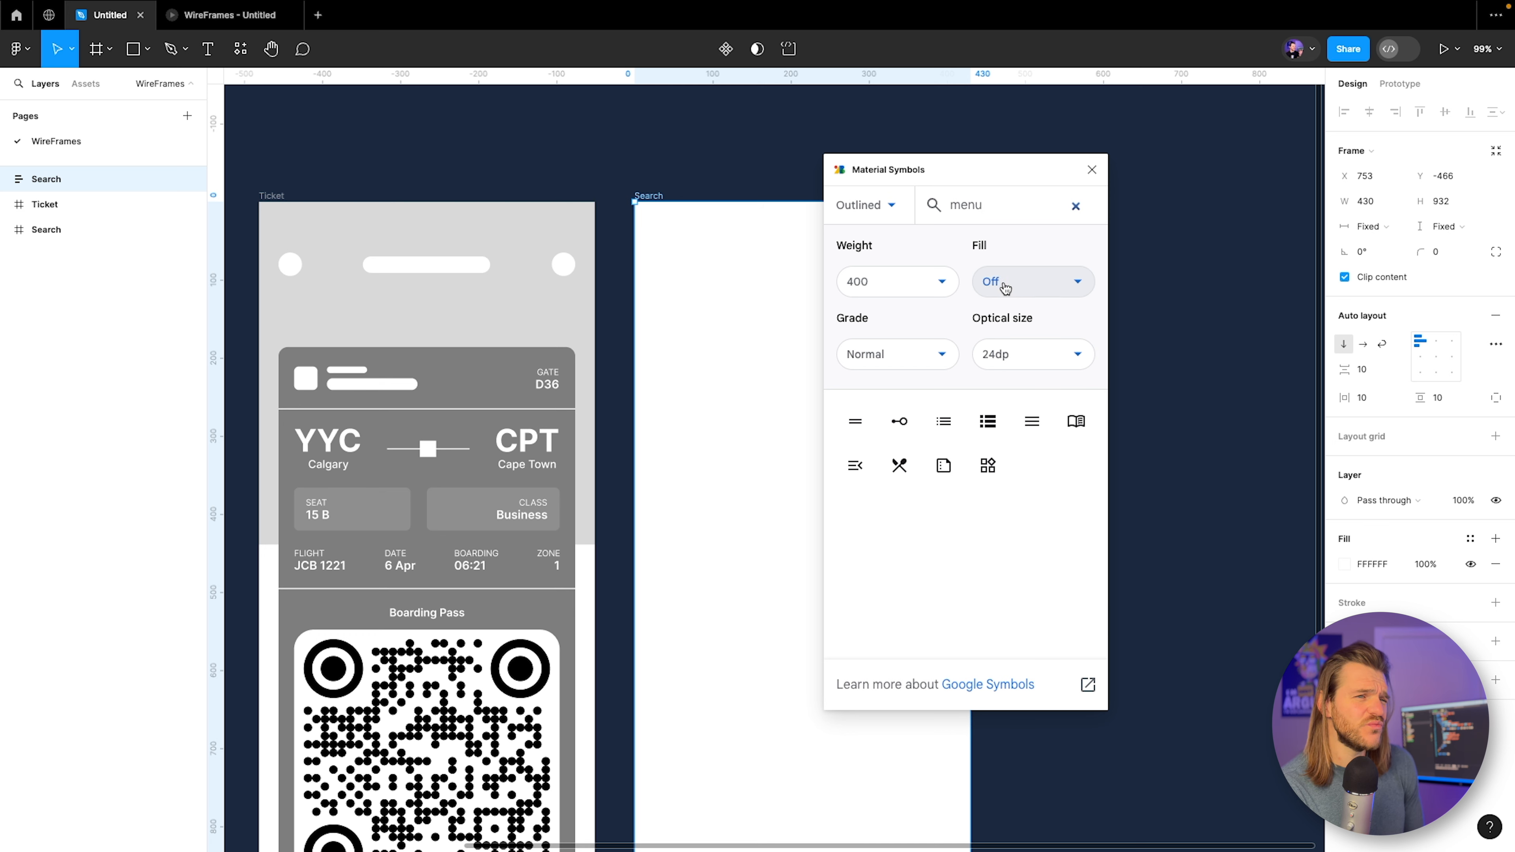
drag(991, 205, 937, 204)
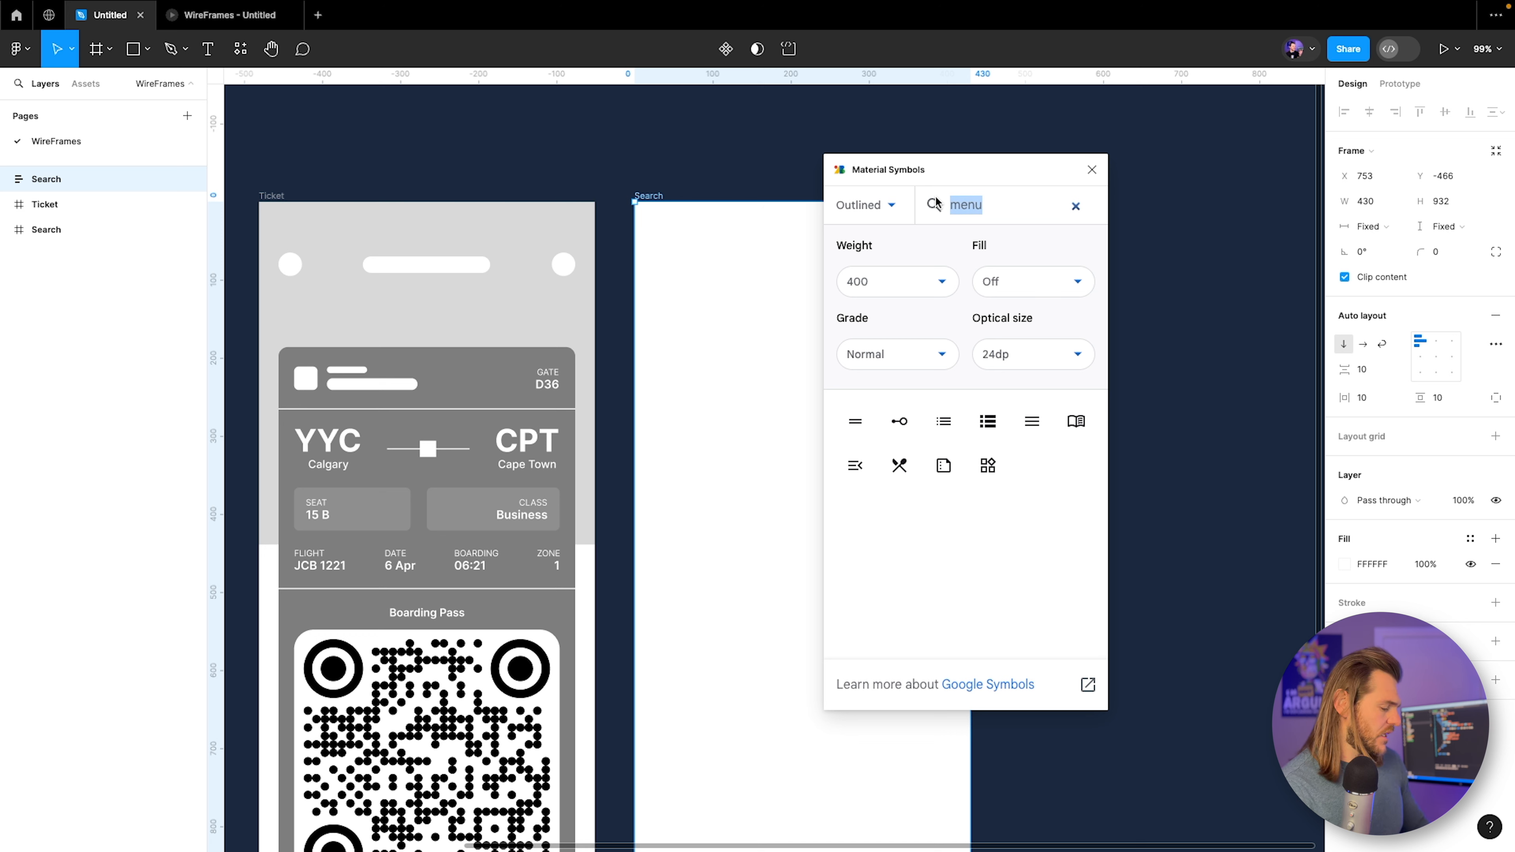
text(e)
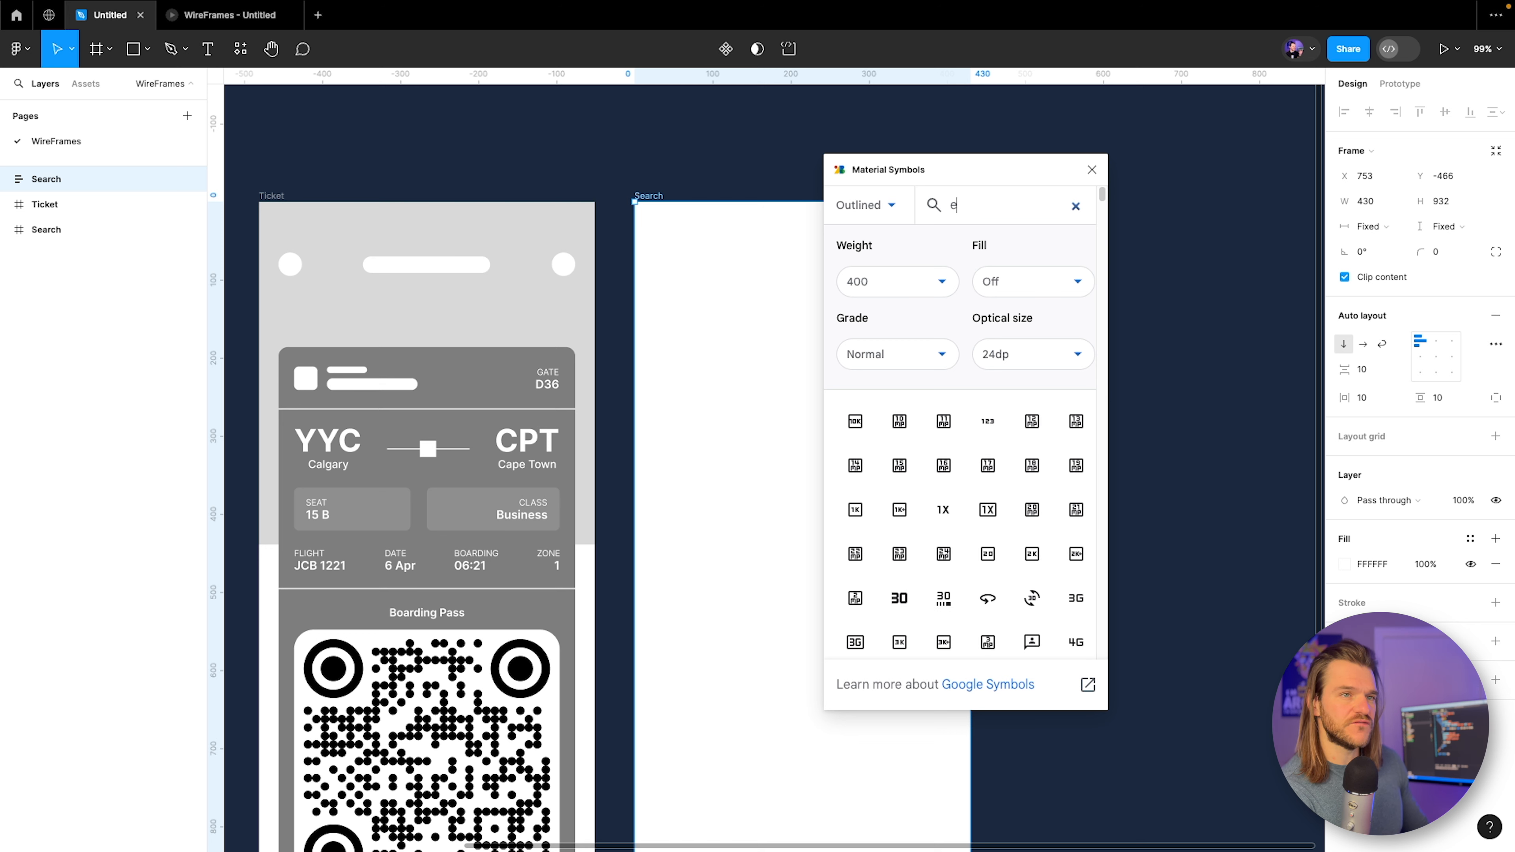
key(BackSpace)
text(dots)
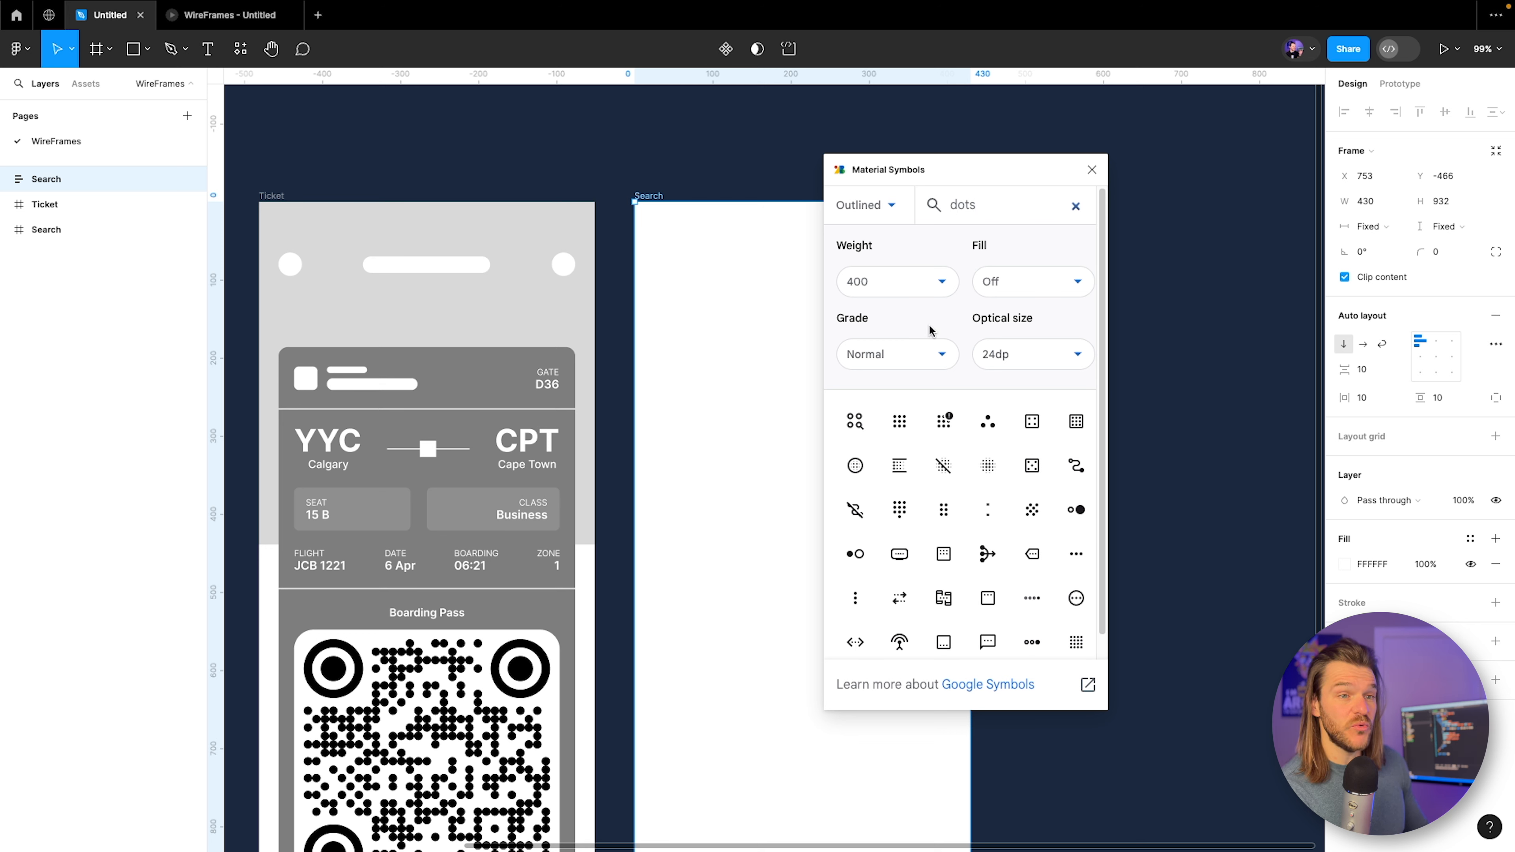
scroll(984, 507, down, 3)
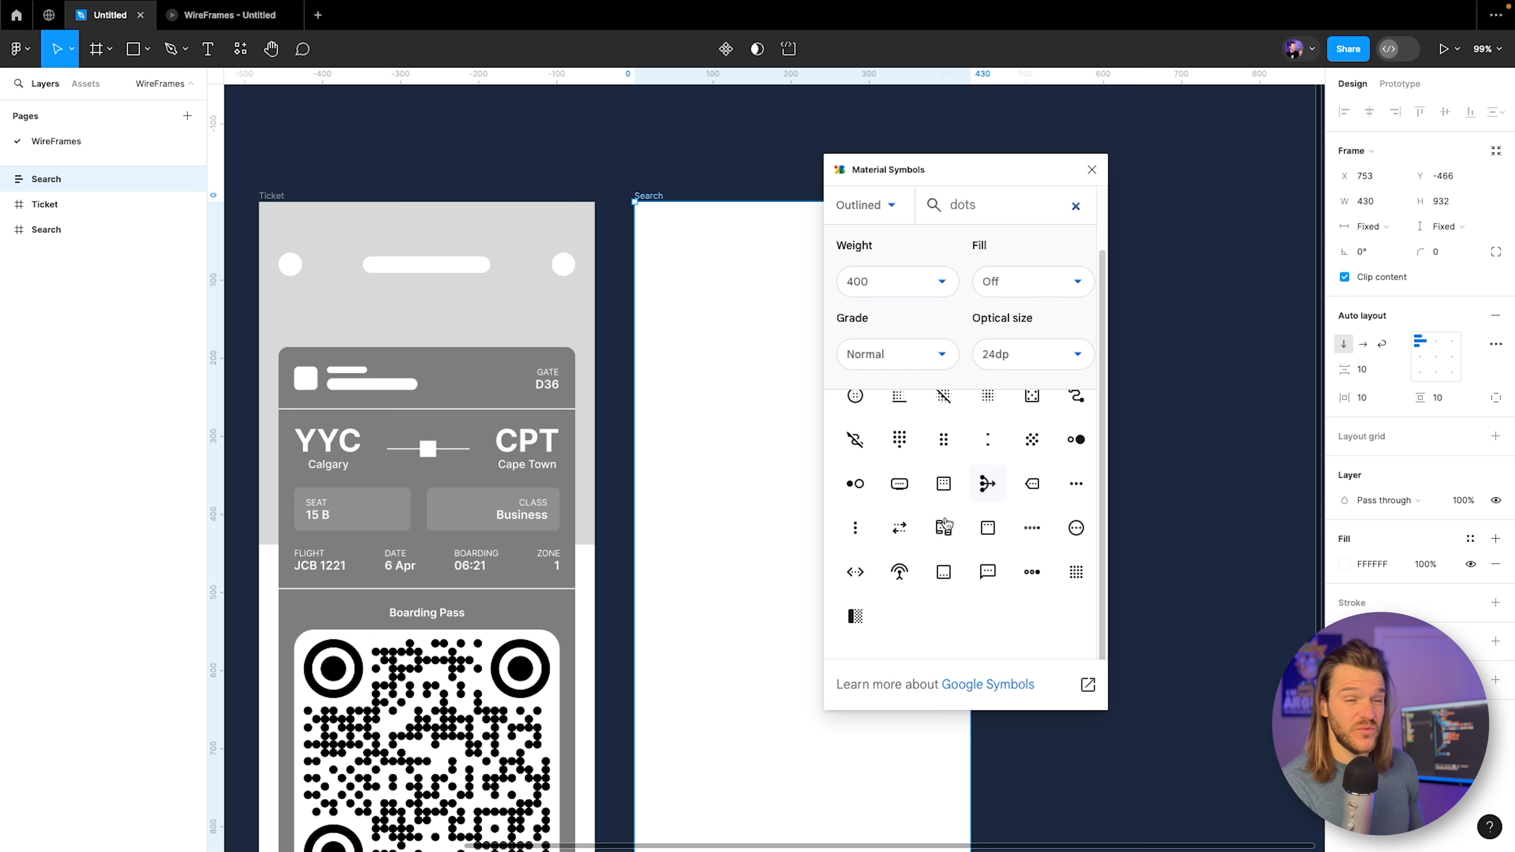
click(855, 528)
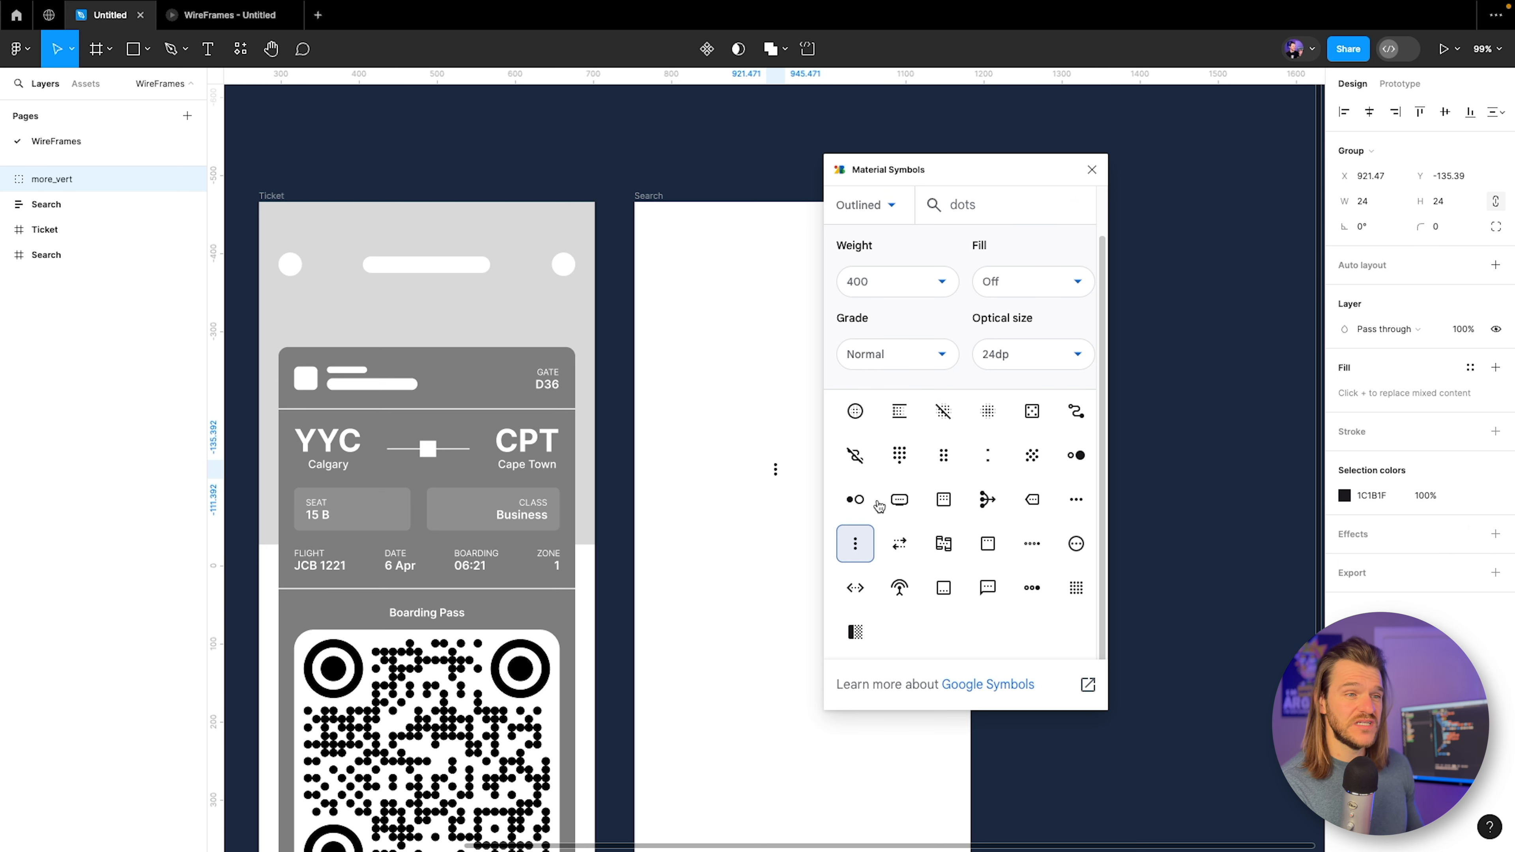
click(1092, 170)
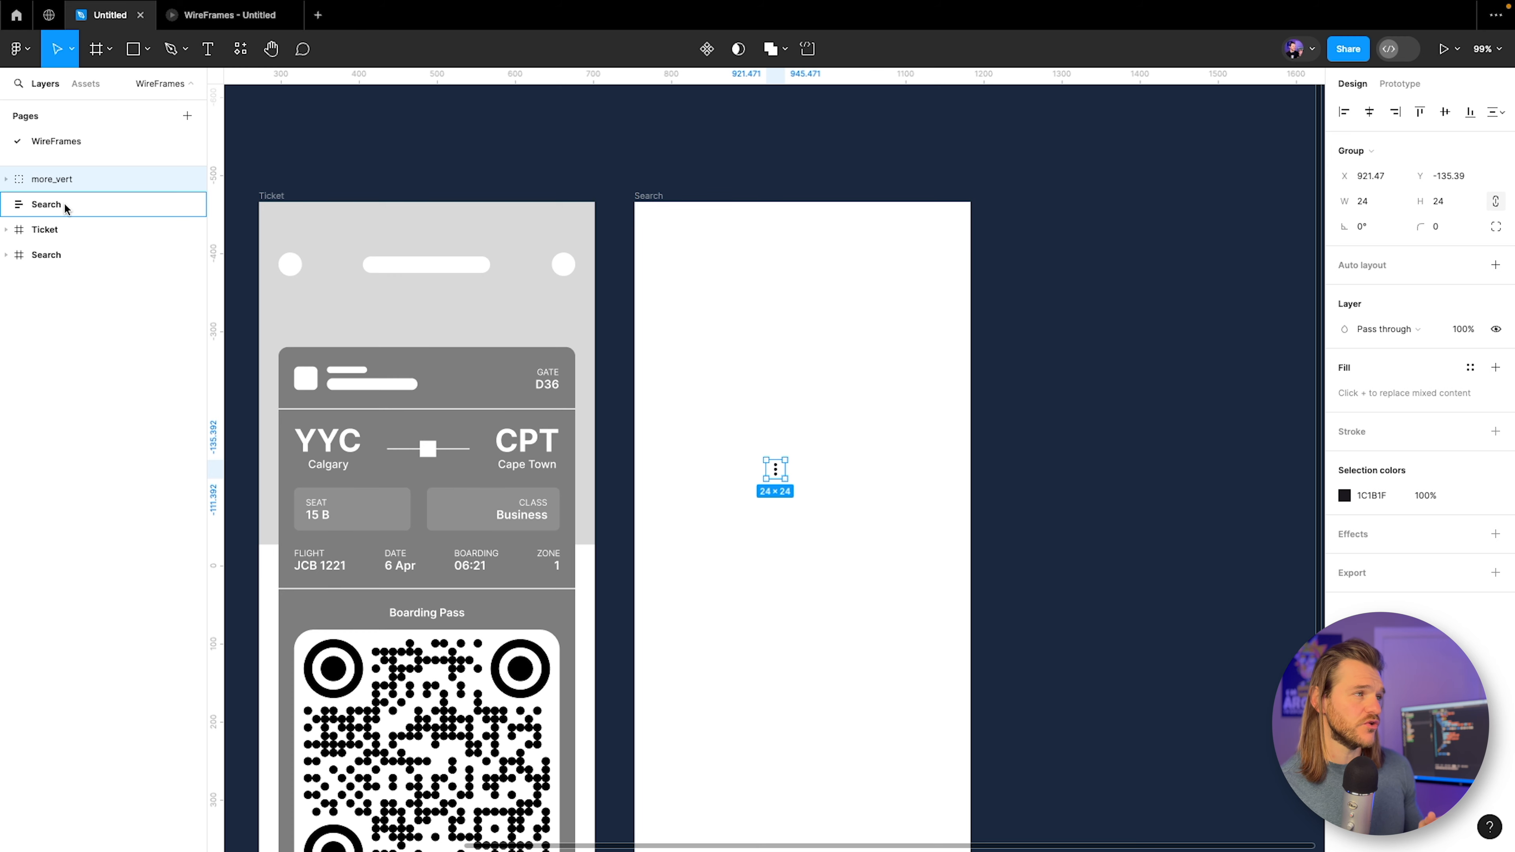
Move the more_vert icon into the new Search frame's auto layout.
drag(66, 207, 66, 206)
scroll(751, 193, up, 5)
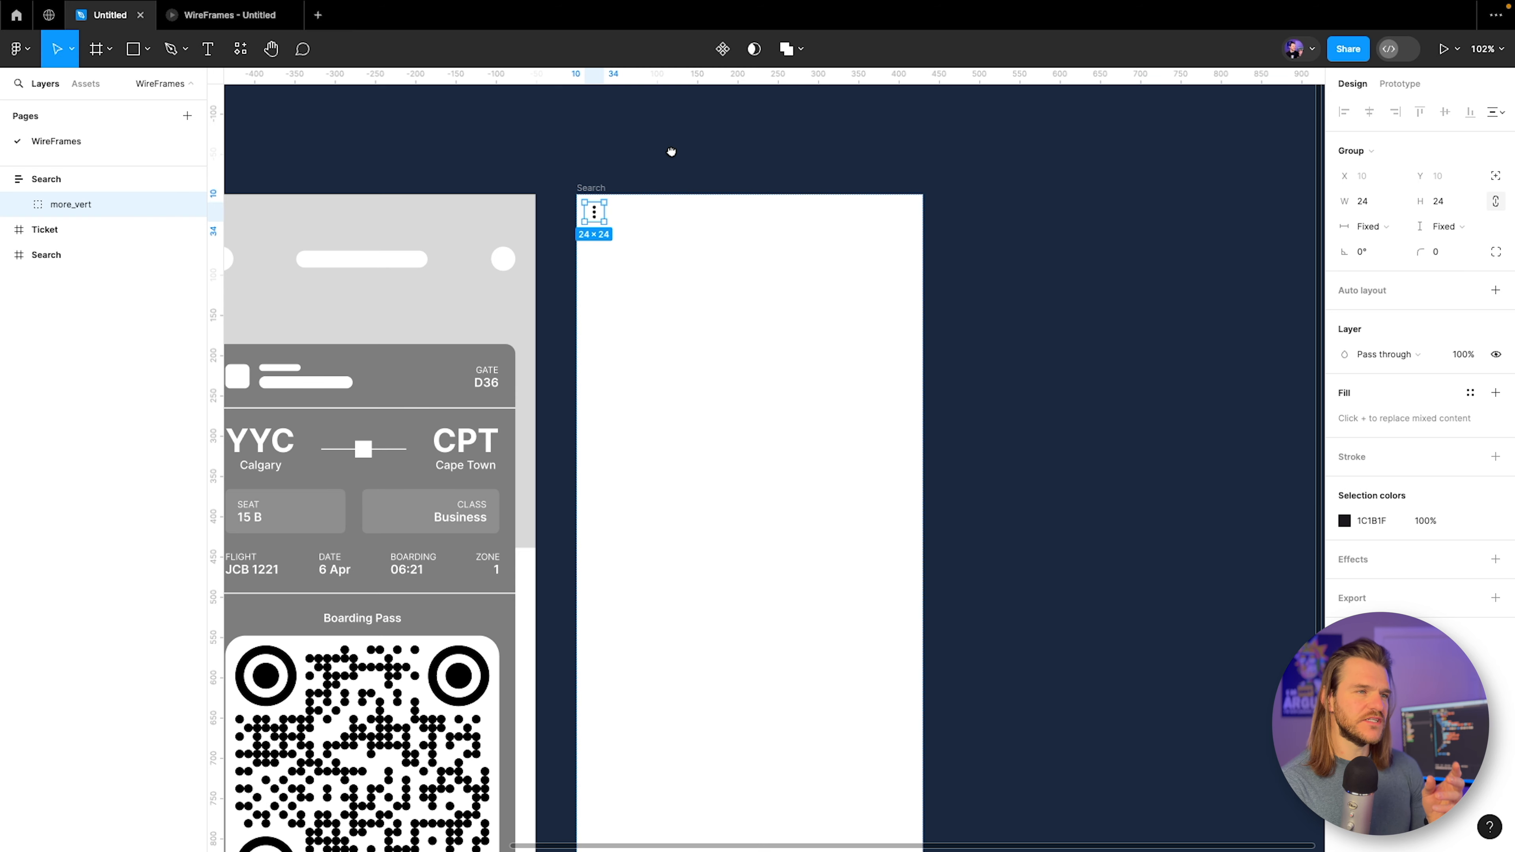
drag(670, 153, 644, 185)
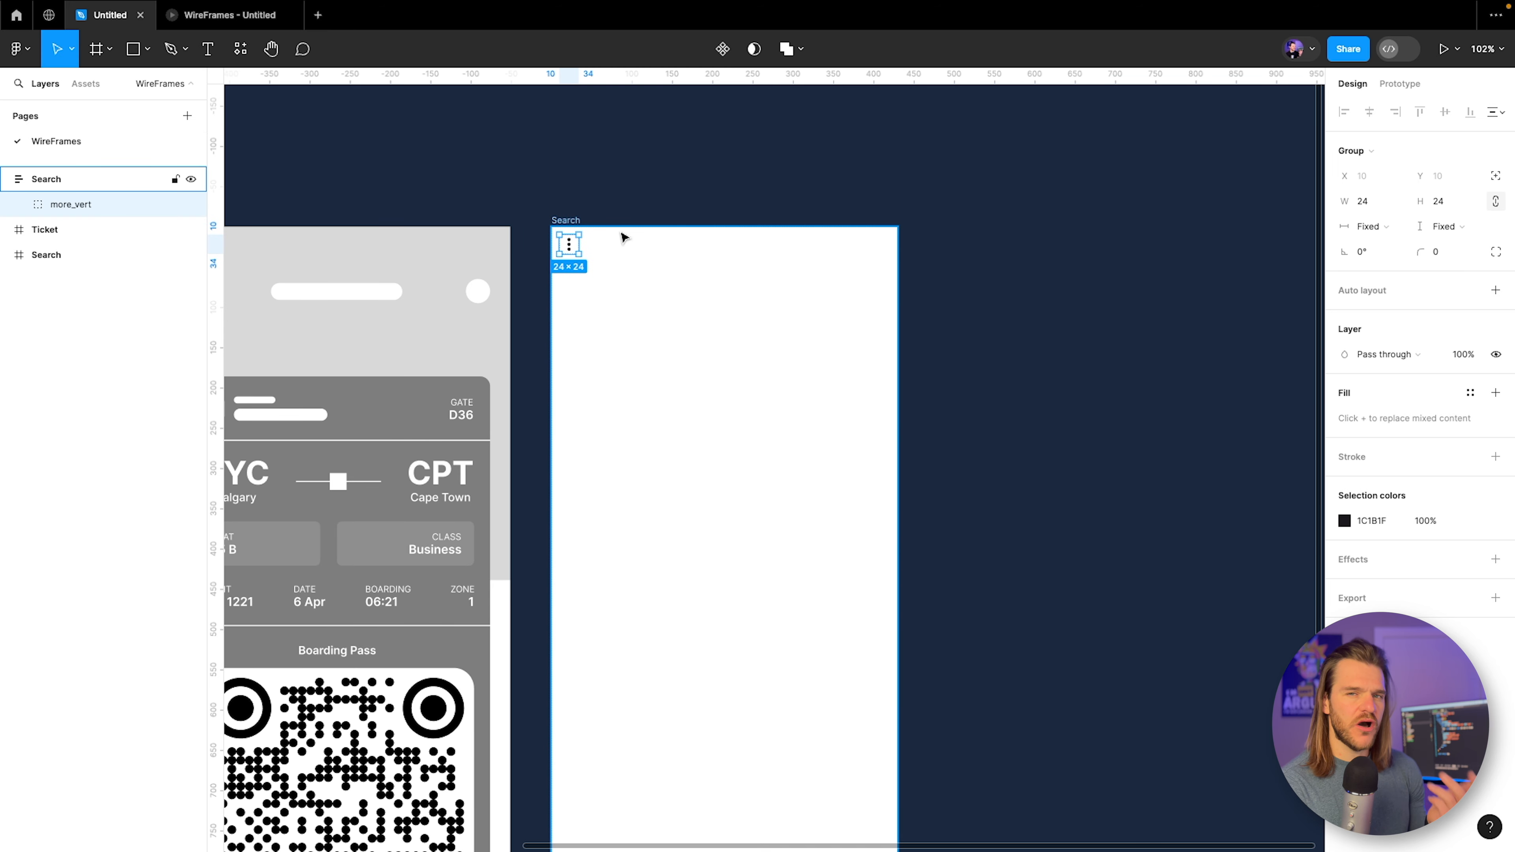
scroll(622, 237, up, 5)
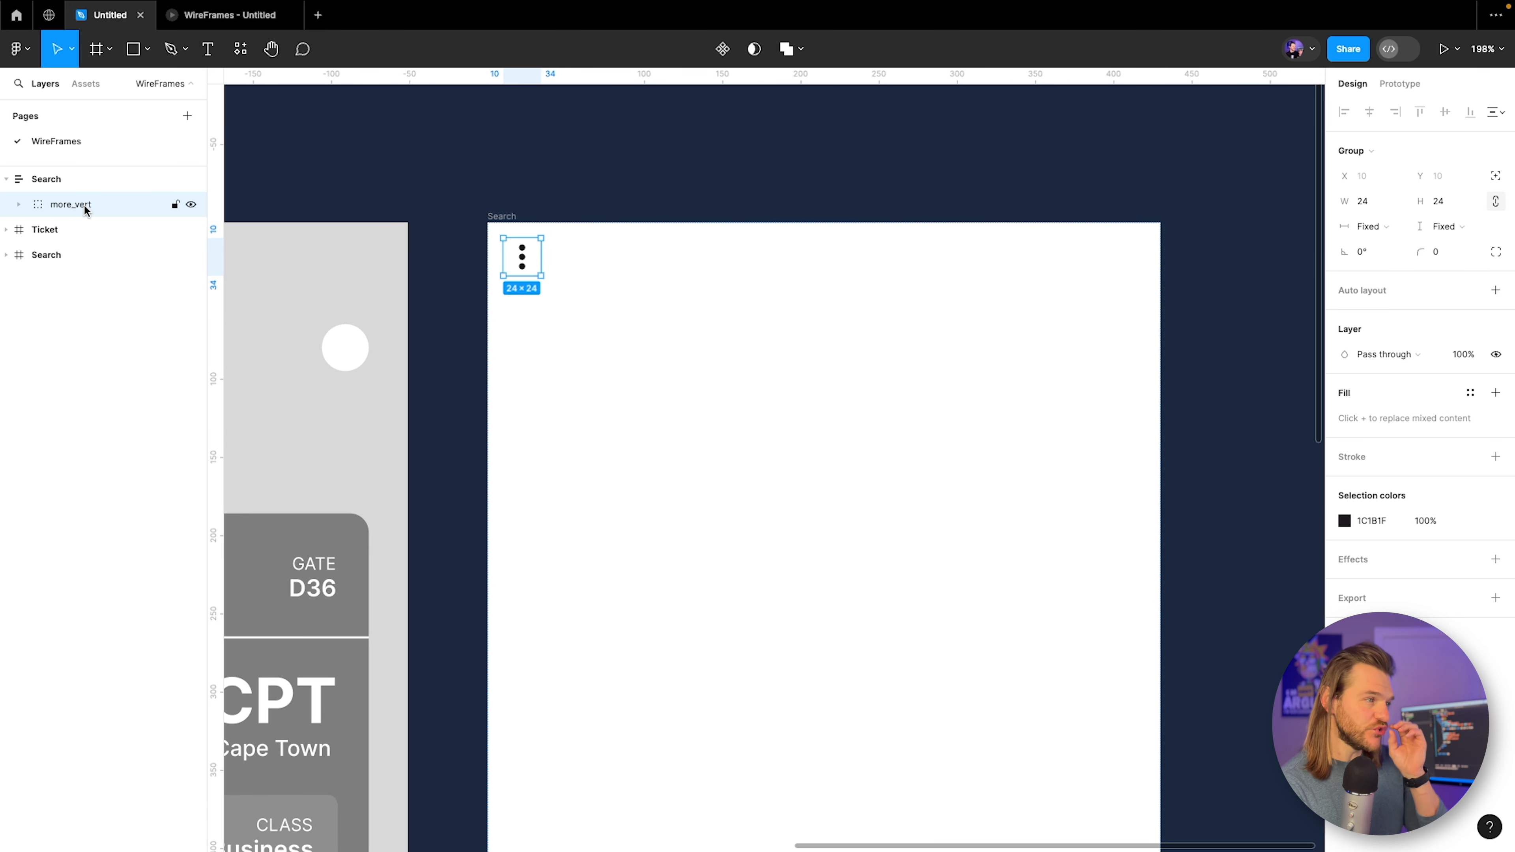
Group the more_vert icon and rename the group as Header.
key(ctrl+g)
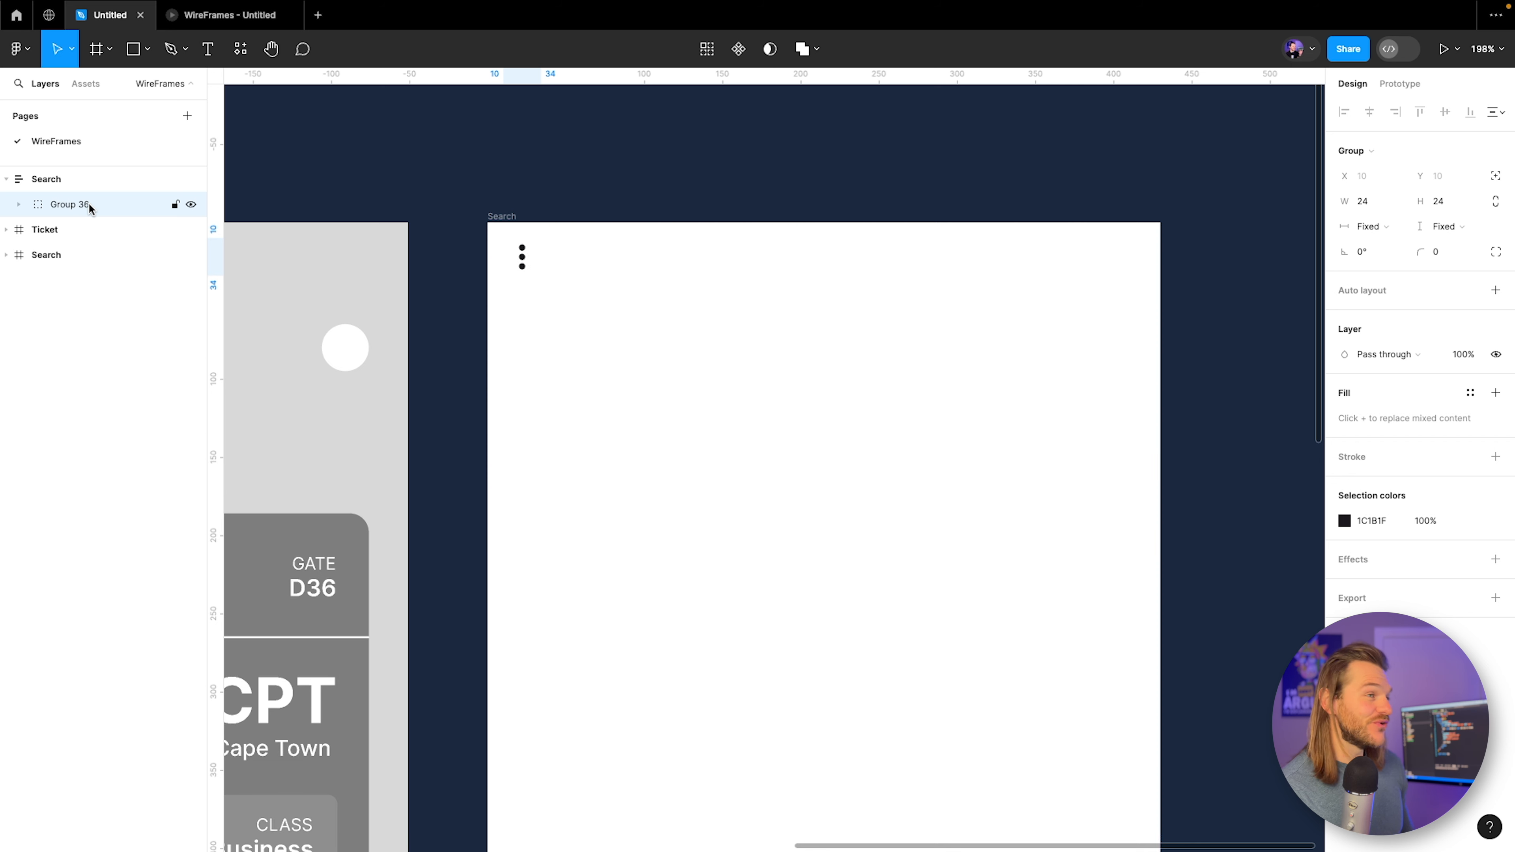
double_click(68, 205)
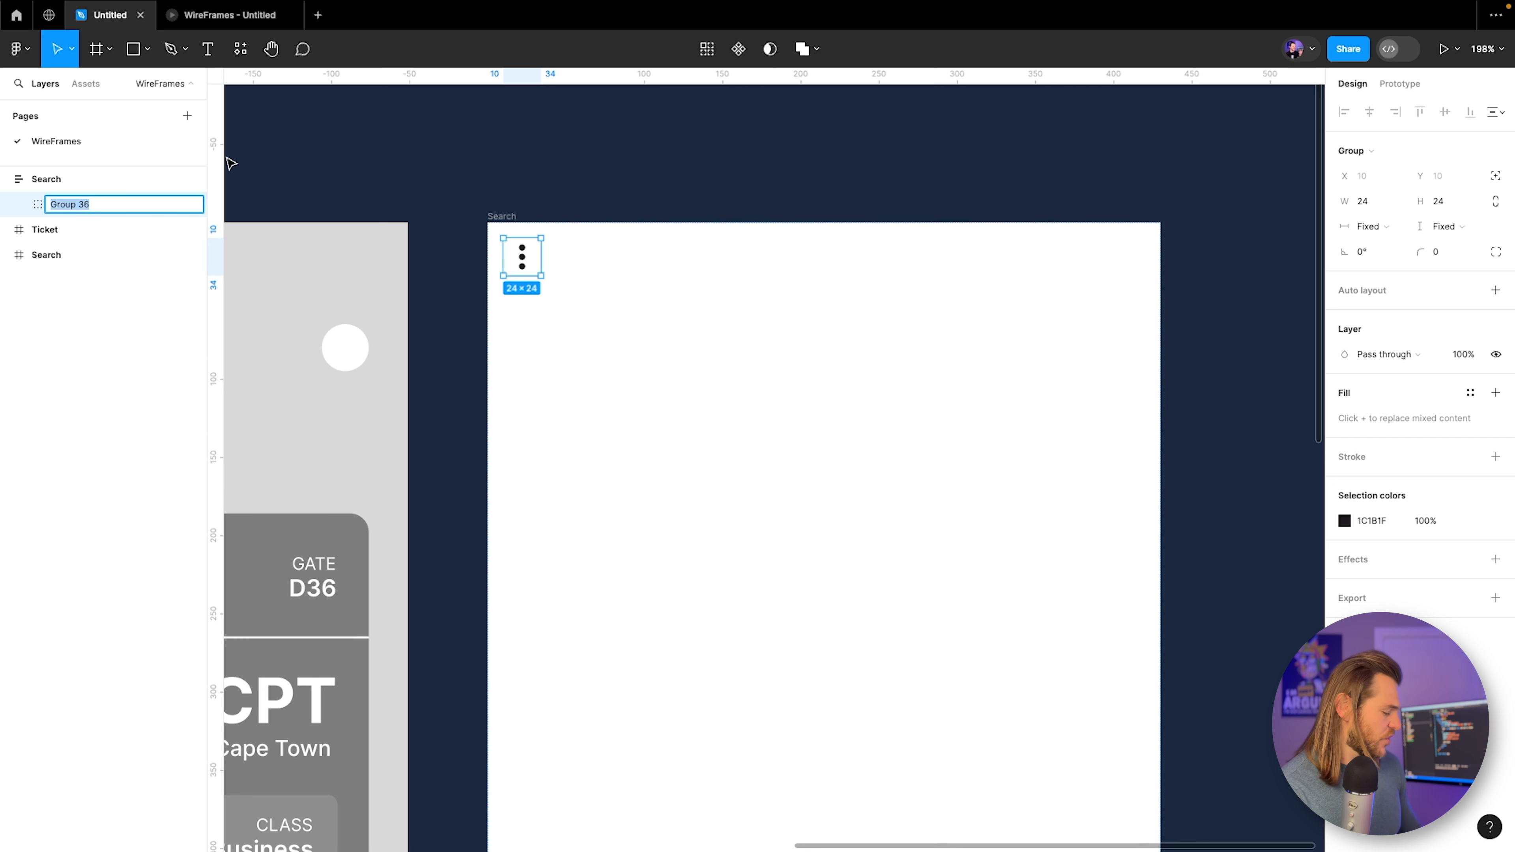
text(Header)
key(Return)
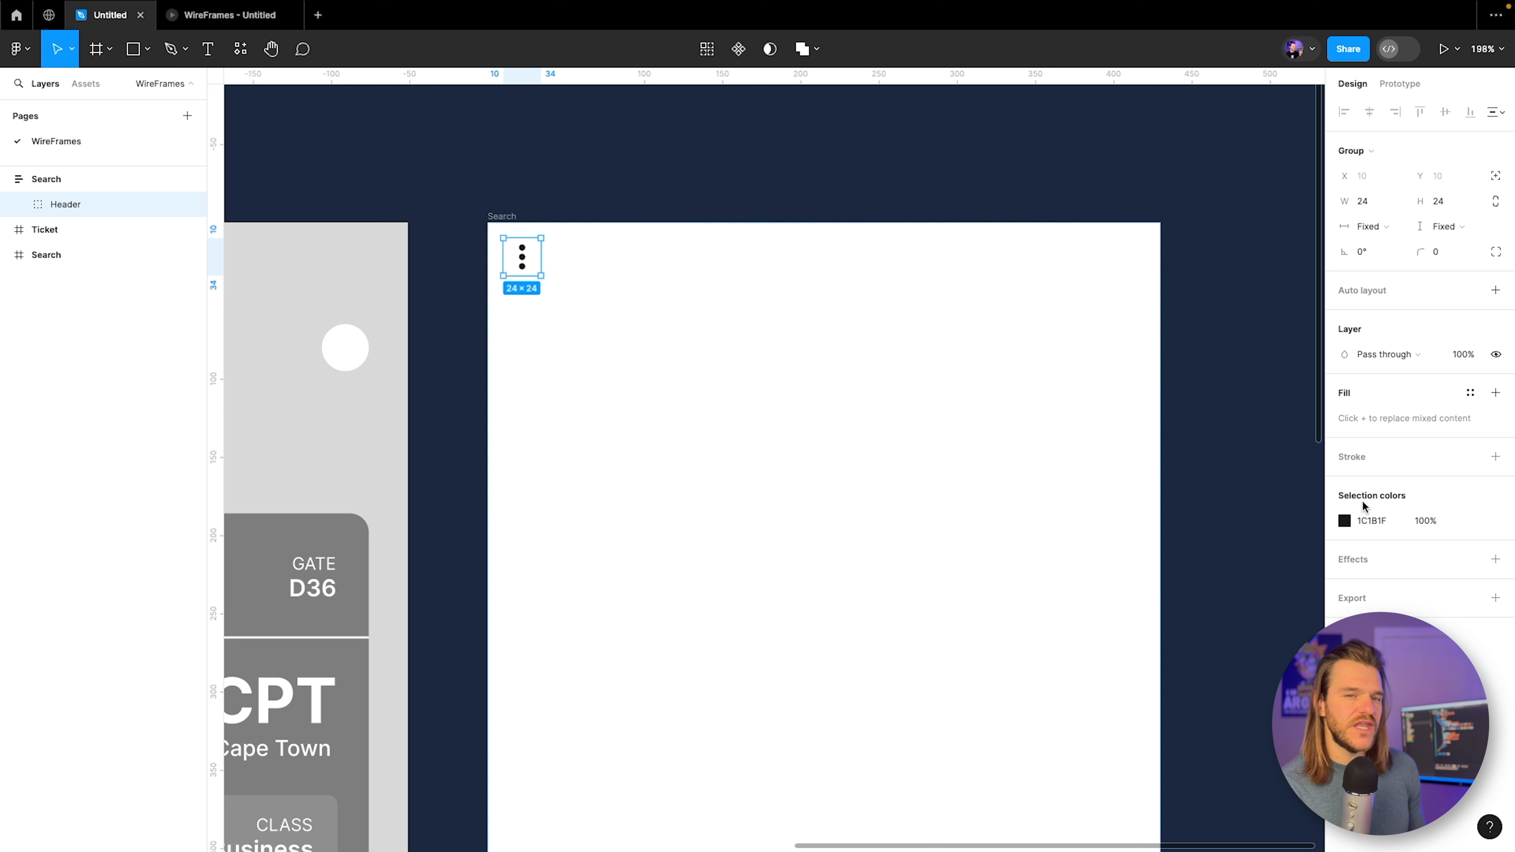
Recolor the three-dot icon in the Header group to 484551.
click(1345, 520)
drag(1161, 611, 1164, 574)
click(793, 410)
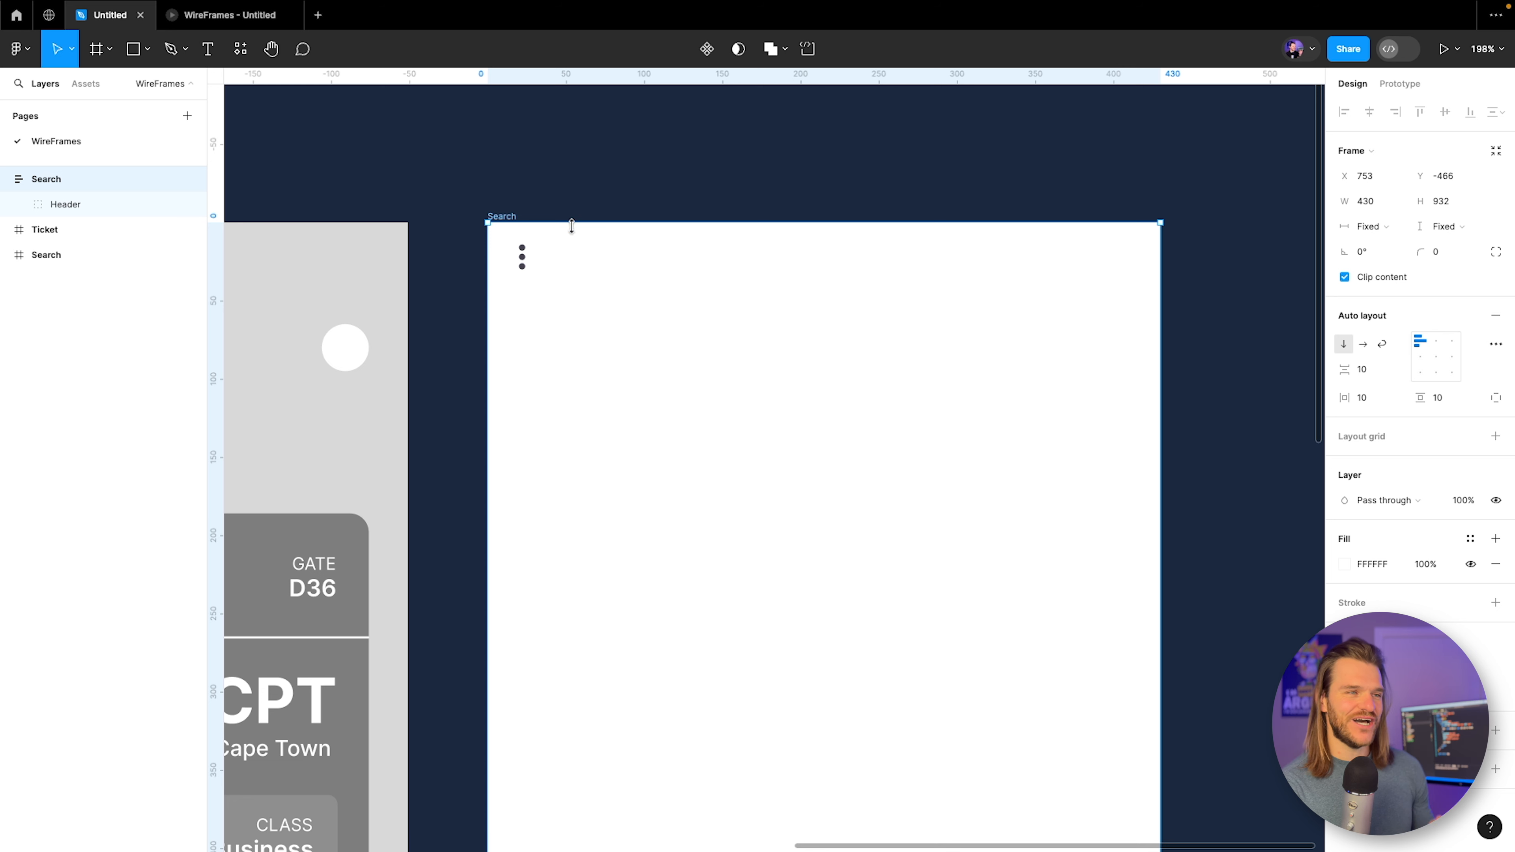
Wrap the more_vert icon inside Header in its own group and add auto layout to it.
click(27, 204)
click(19, 204)
click(67, 233)
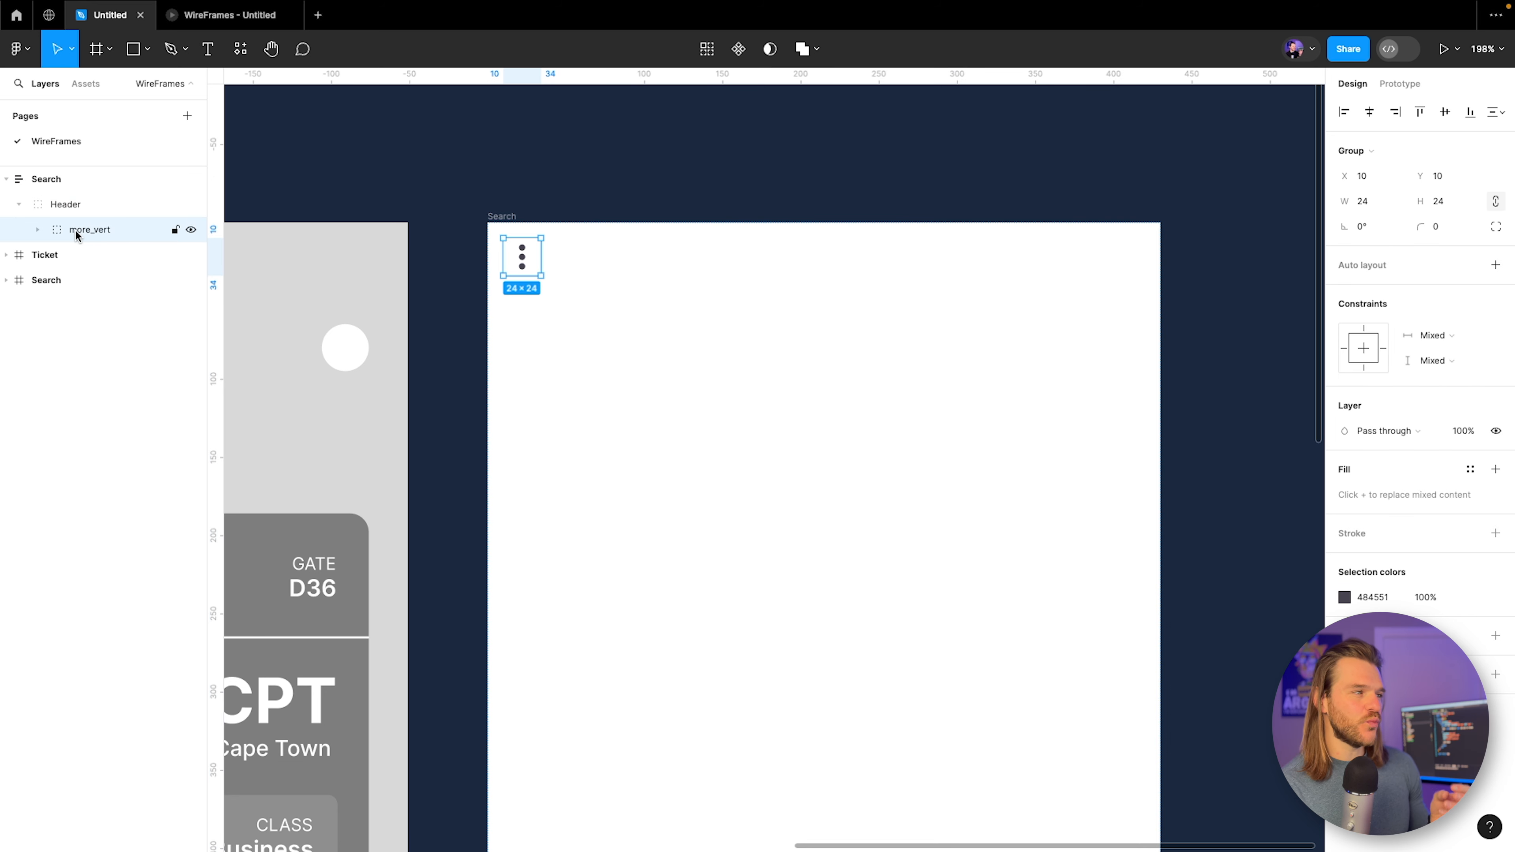
click(37, 231)
click(38, 231)
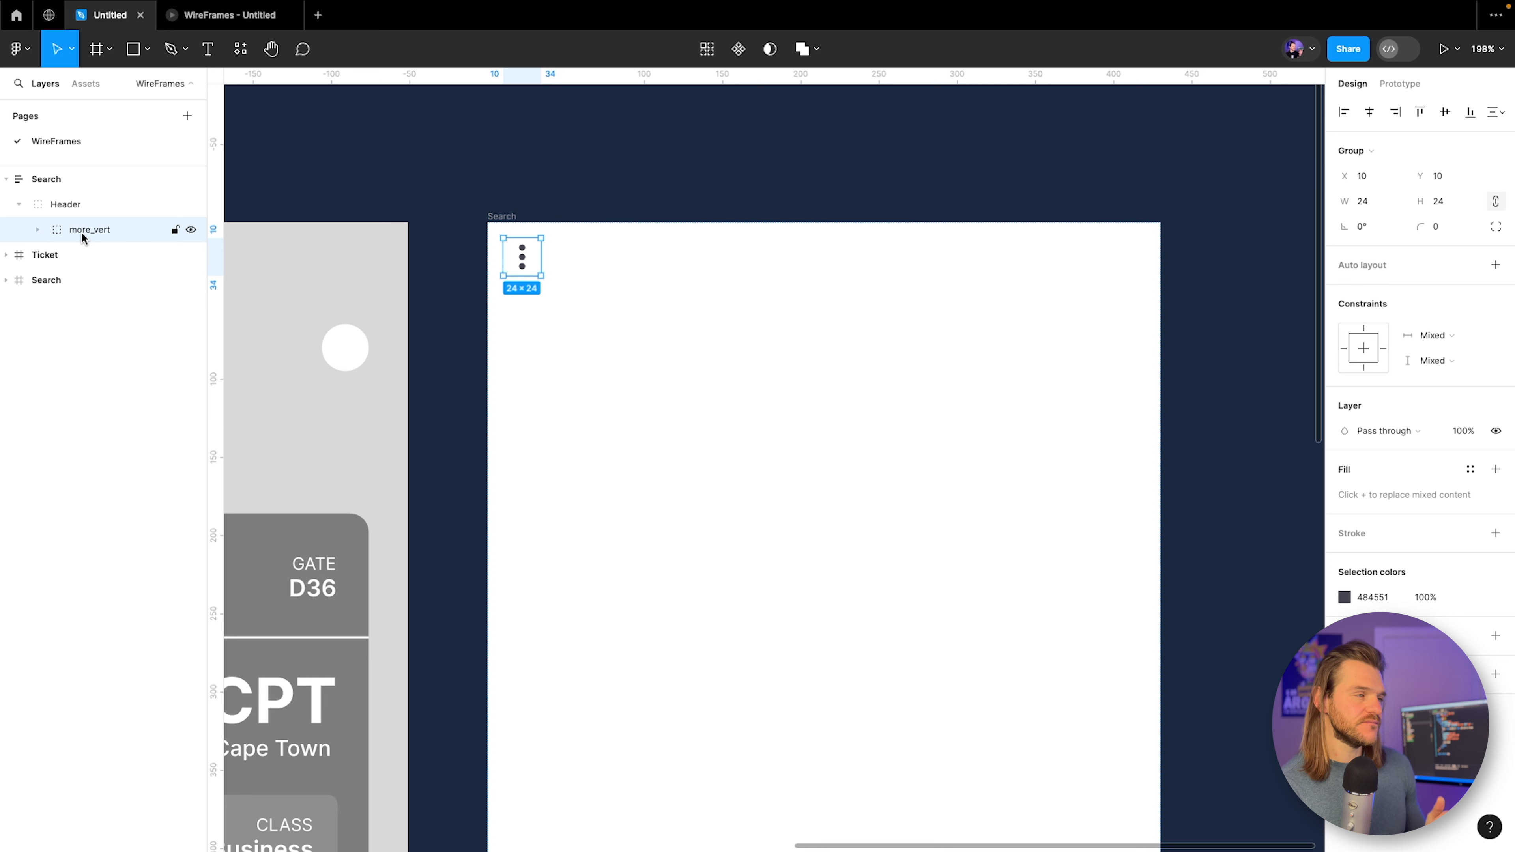
key(super+g)
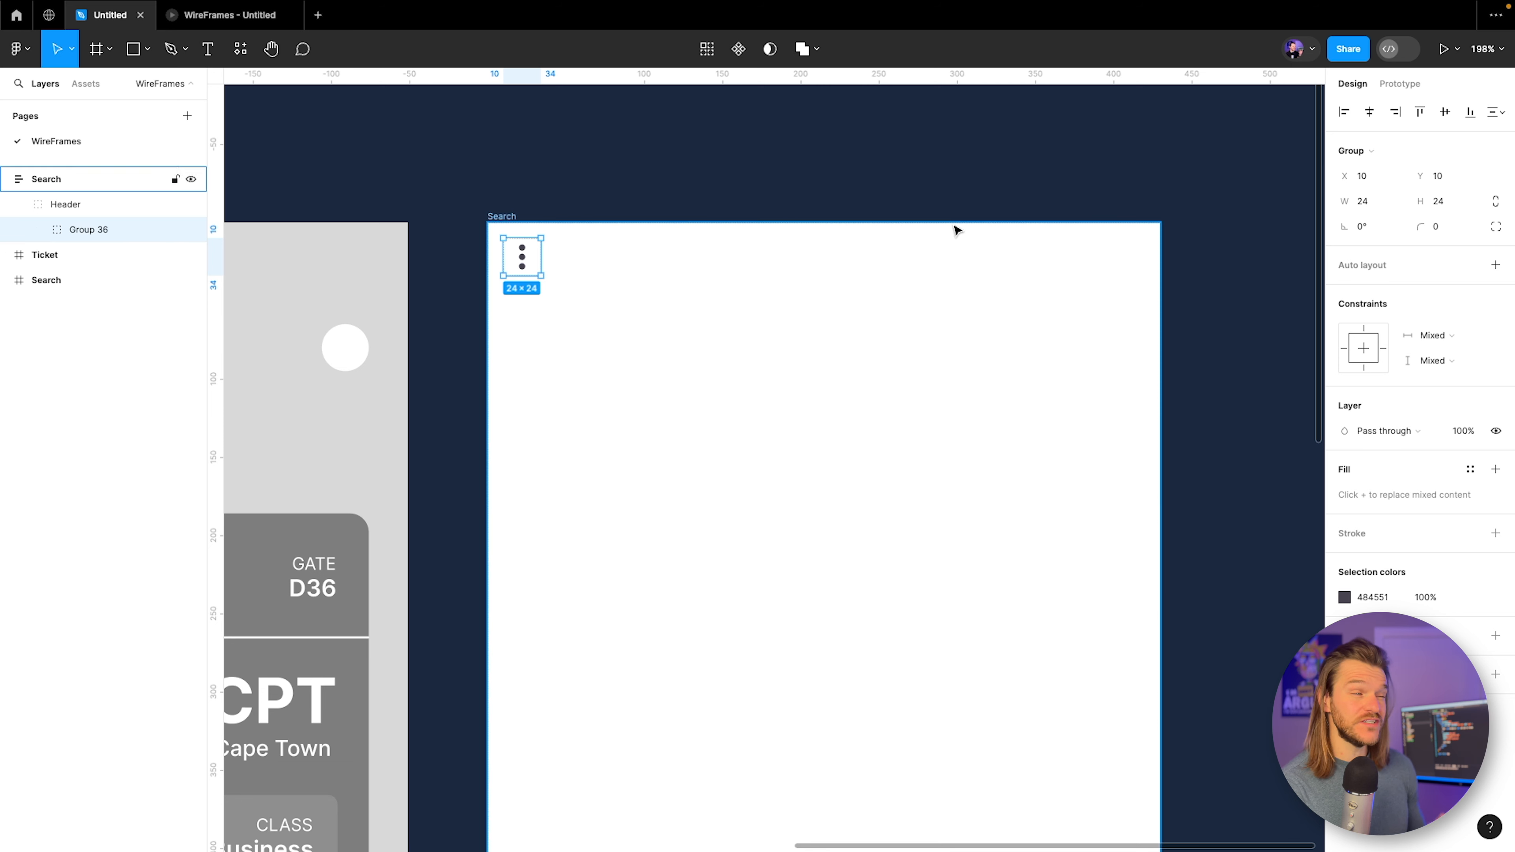
click(1497, 265)
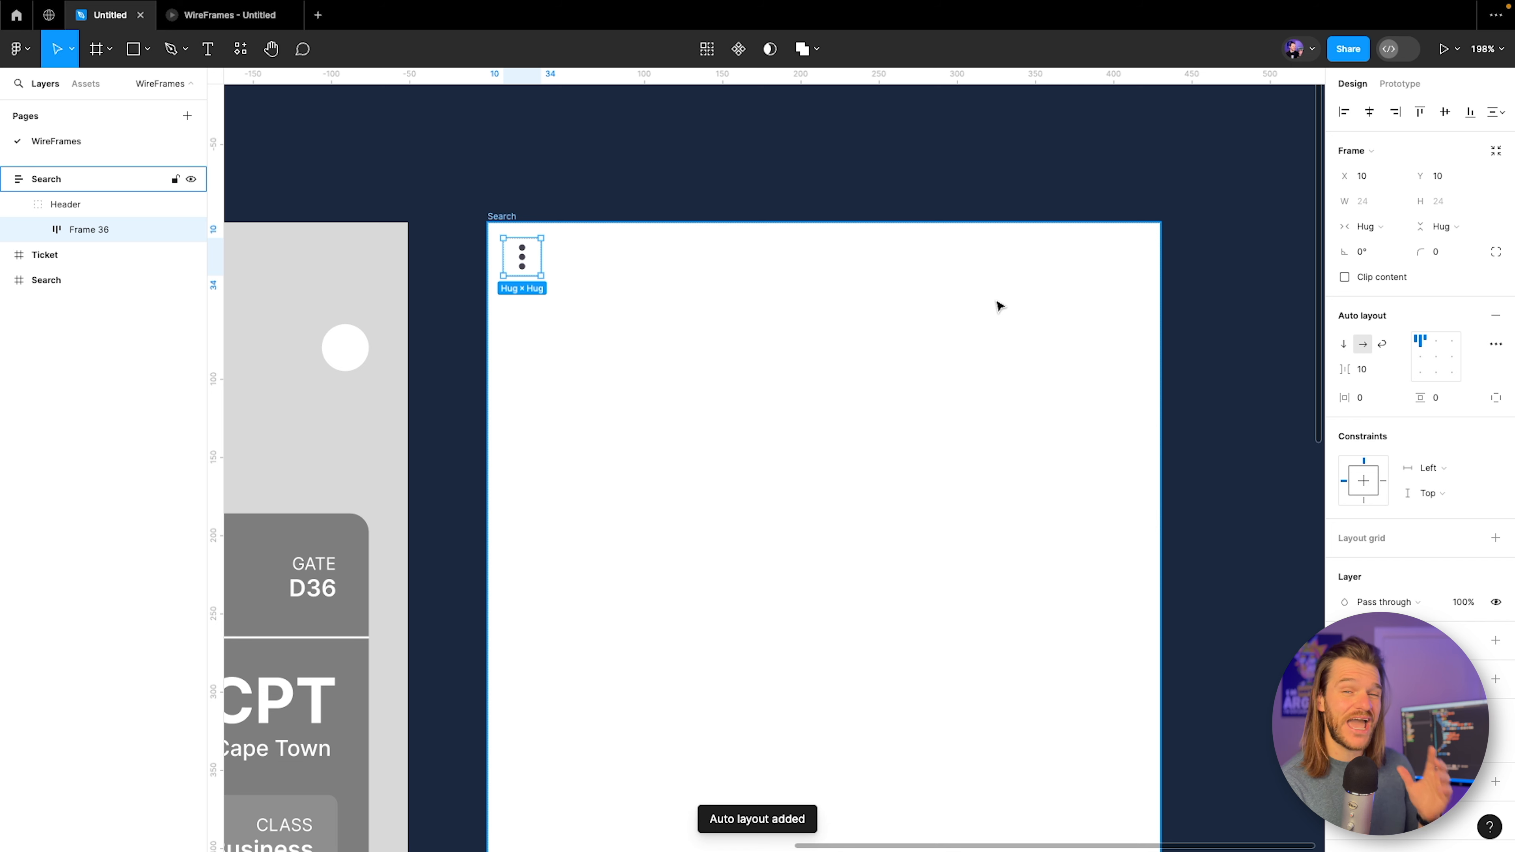
Rename the icon's auto layout frame as Menu and set its corner radius to 500.
double_click(73, 231)
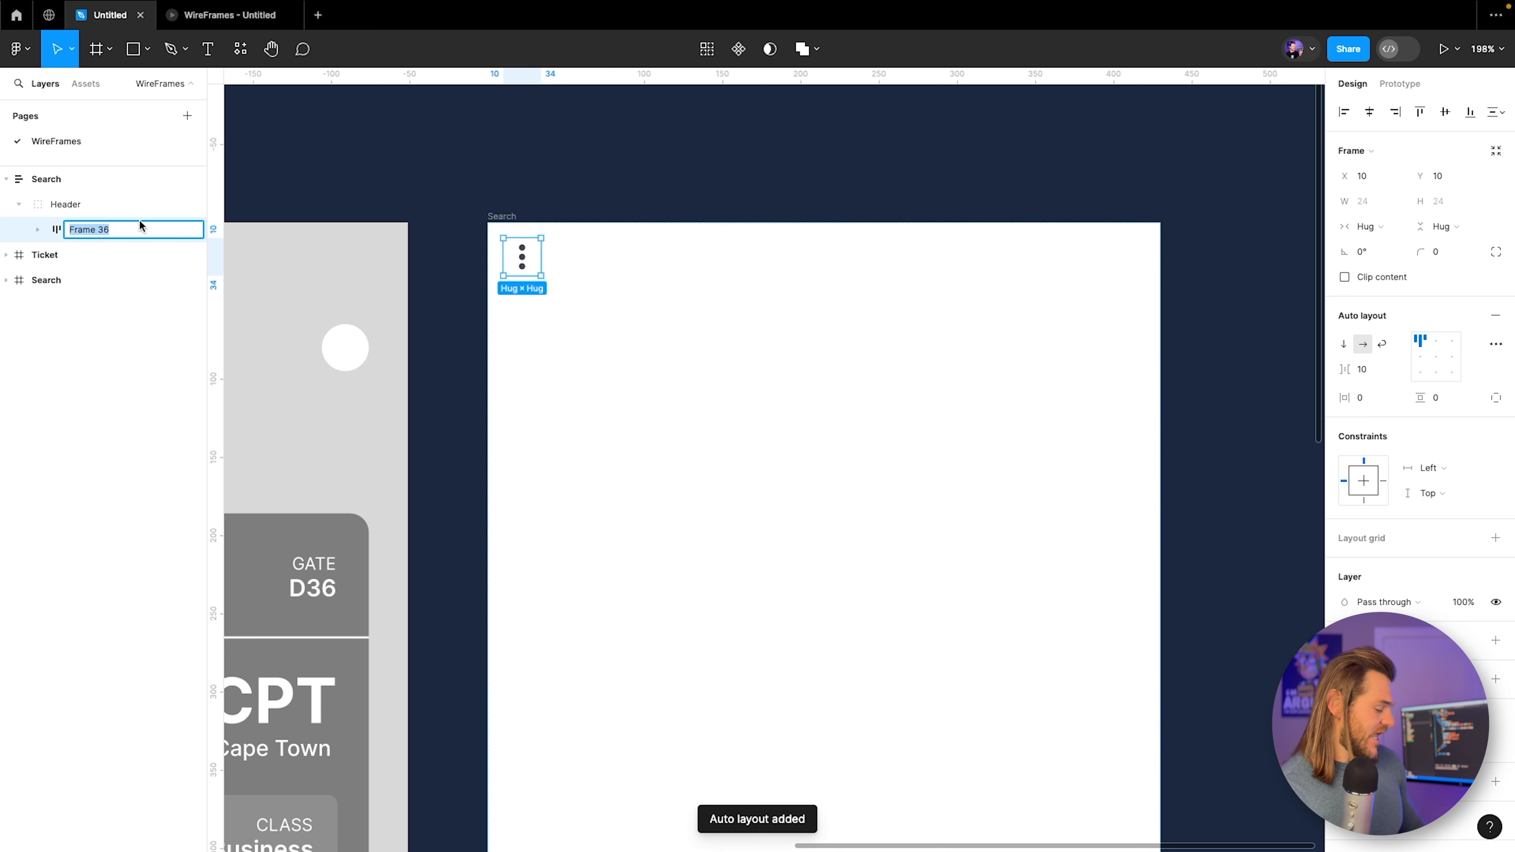
text(Menu)
key(Return)
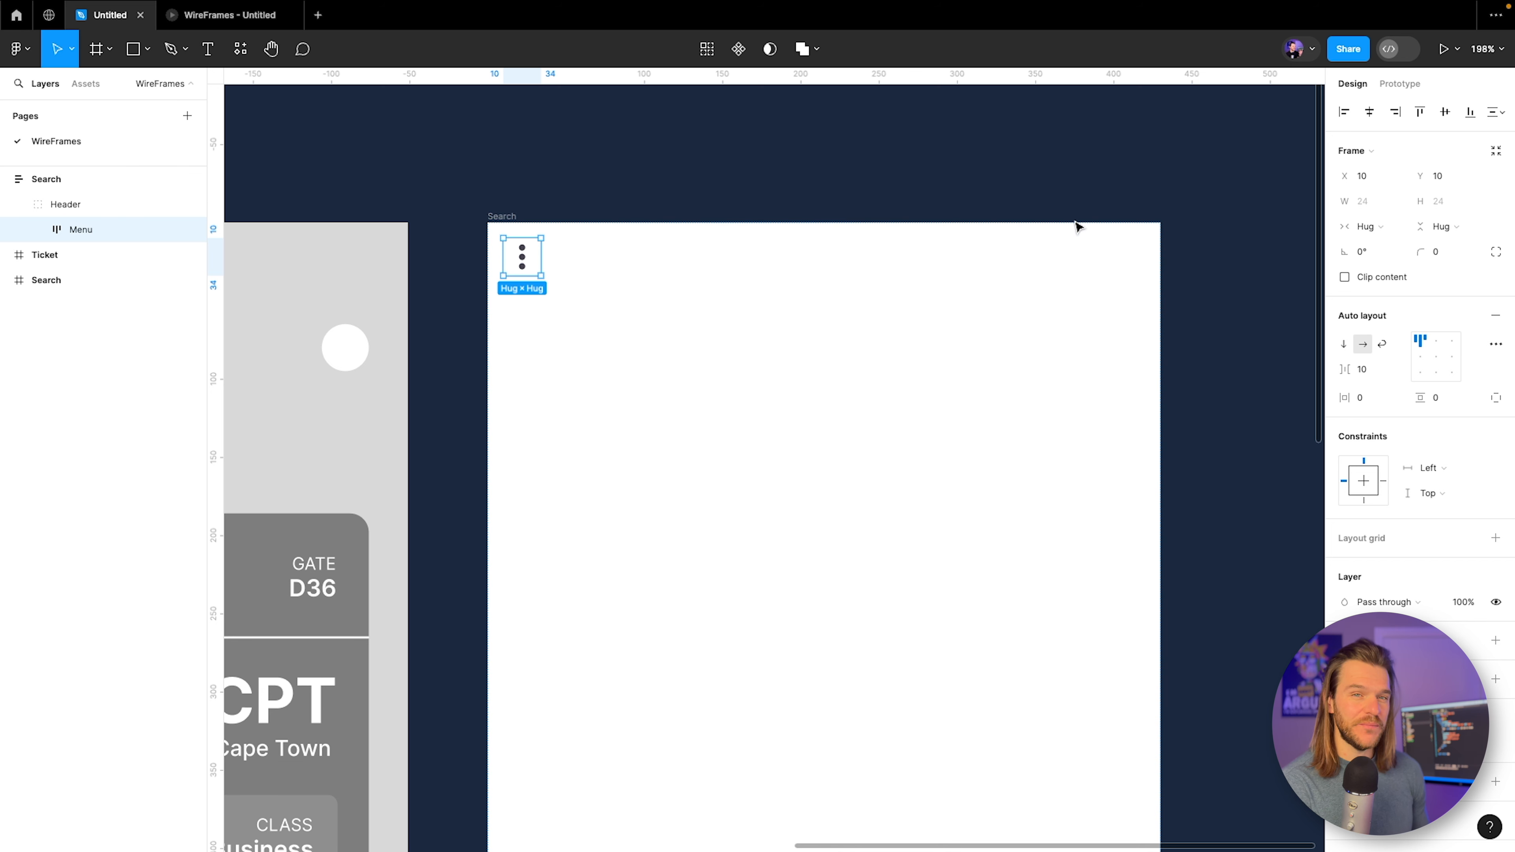
click(1449, 252)
text(500)
key(Return)
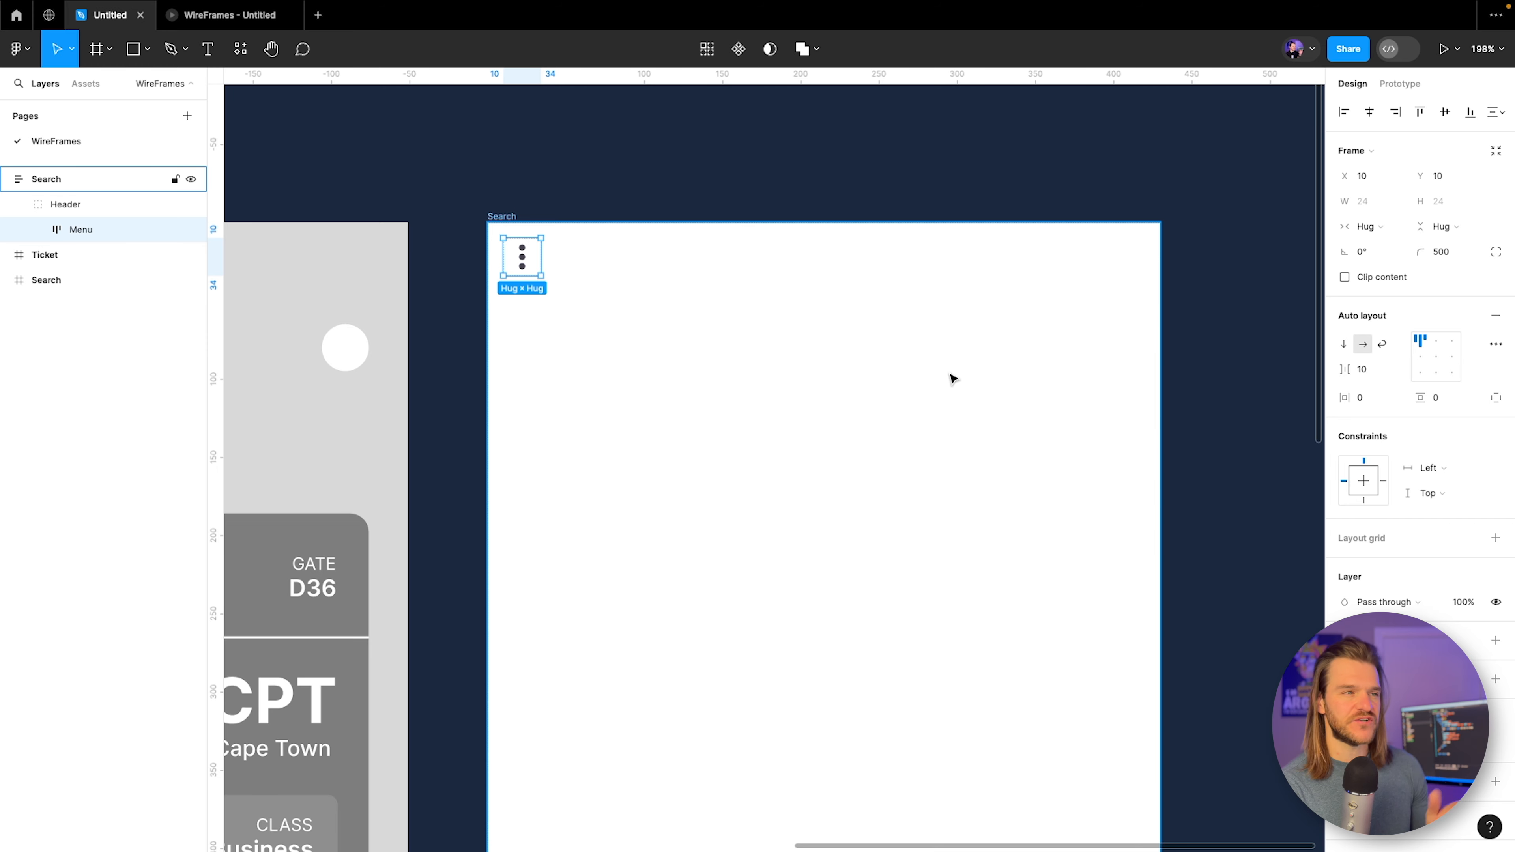
Examine the BackDrop rectangle of the existing Search wireframe and compare it with the Ticket wireframe and the new Search frame.
scroll(836, 413, down, 3)
scroll(835, 412, down, 2)
drag(775, 443, 992, 410)
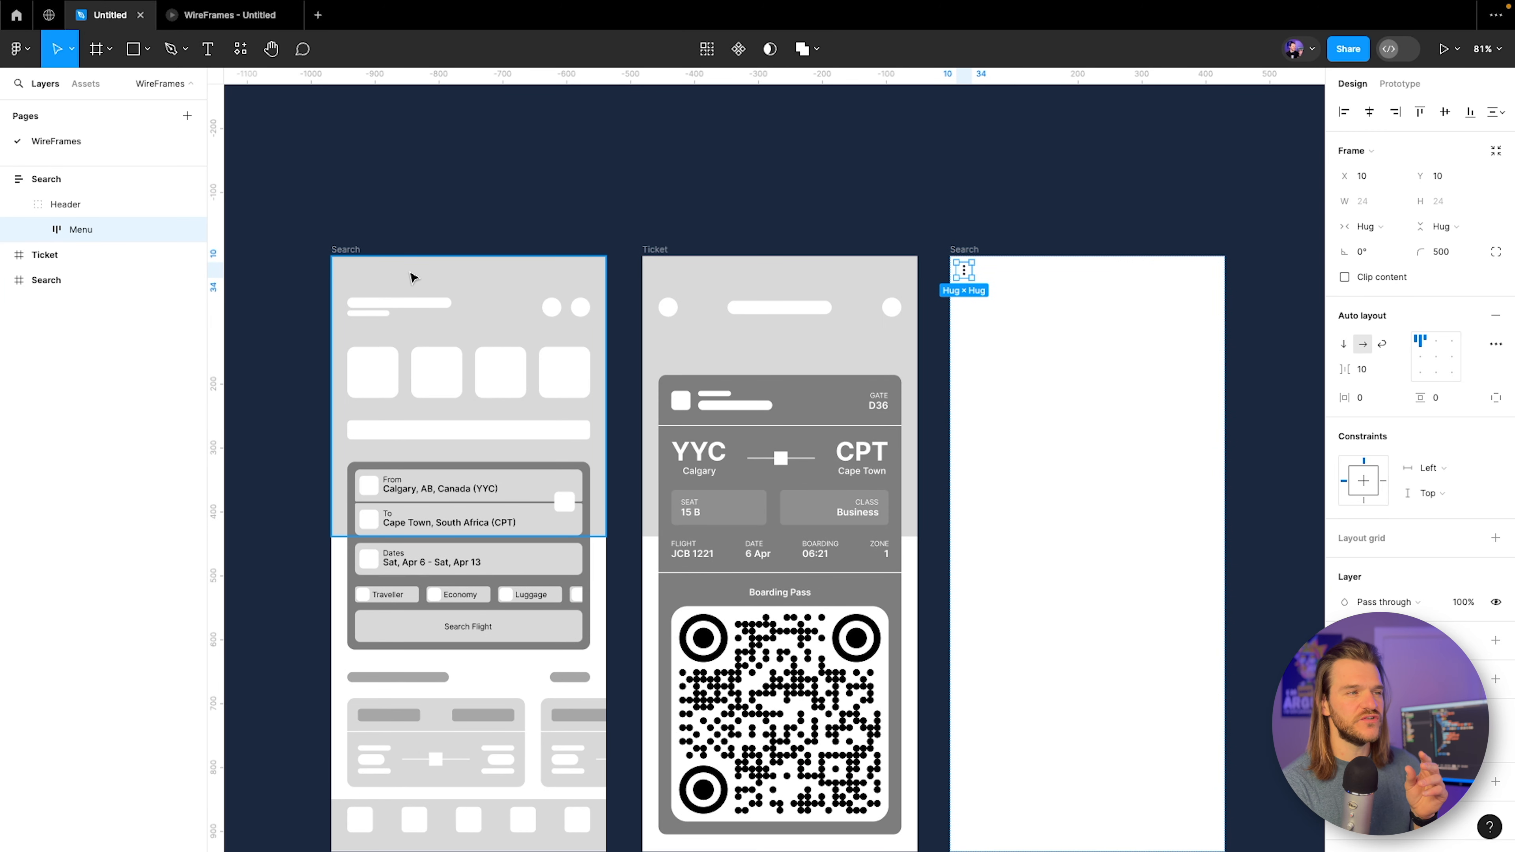
click(415, 284)
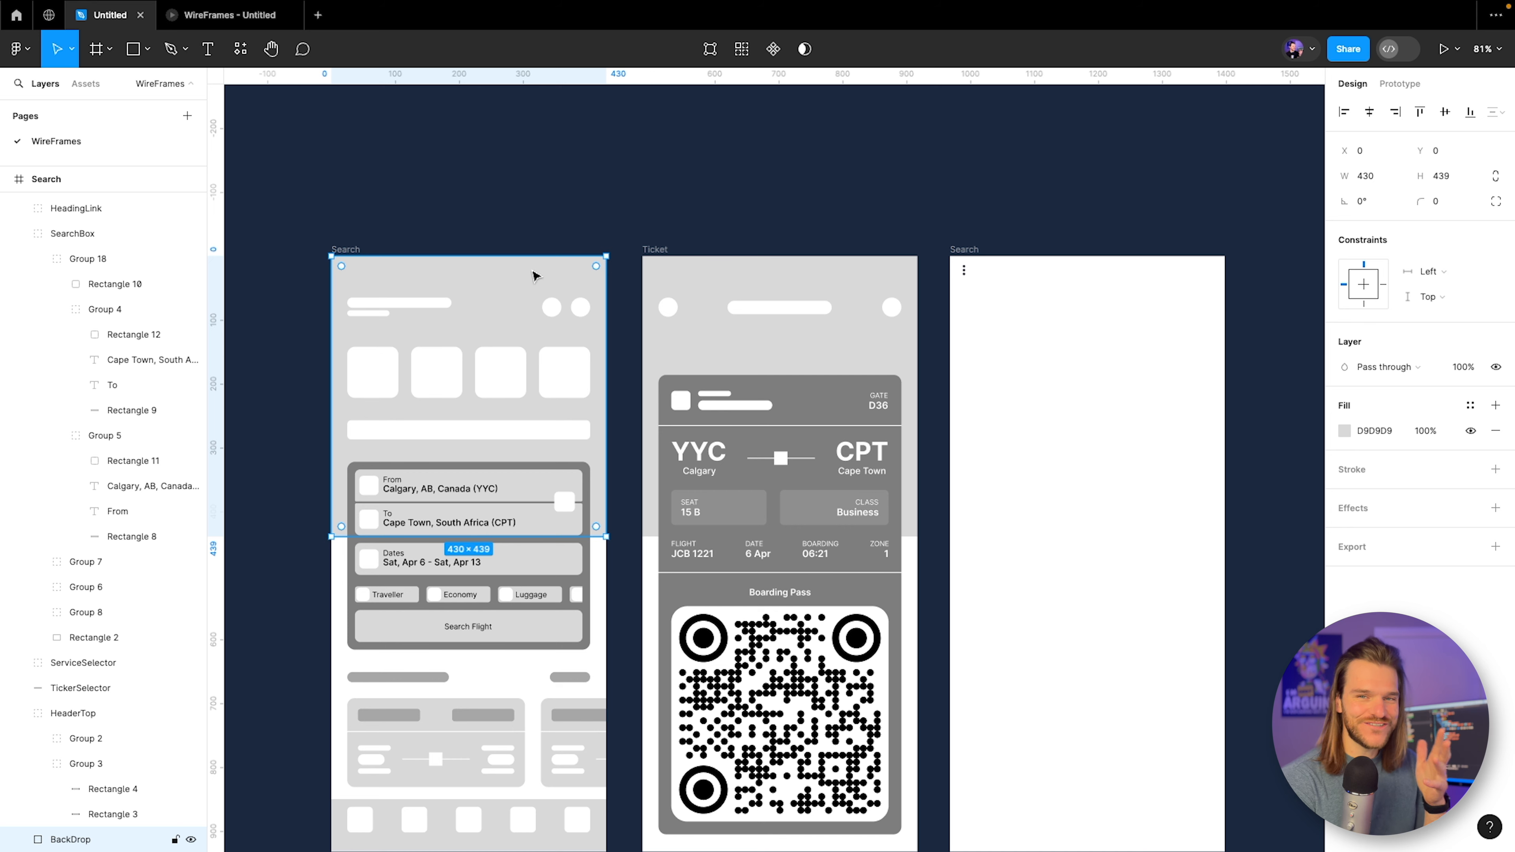
drag(778, 161, 720, 164)
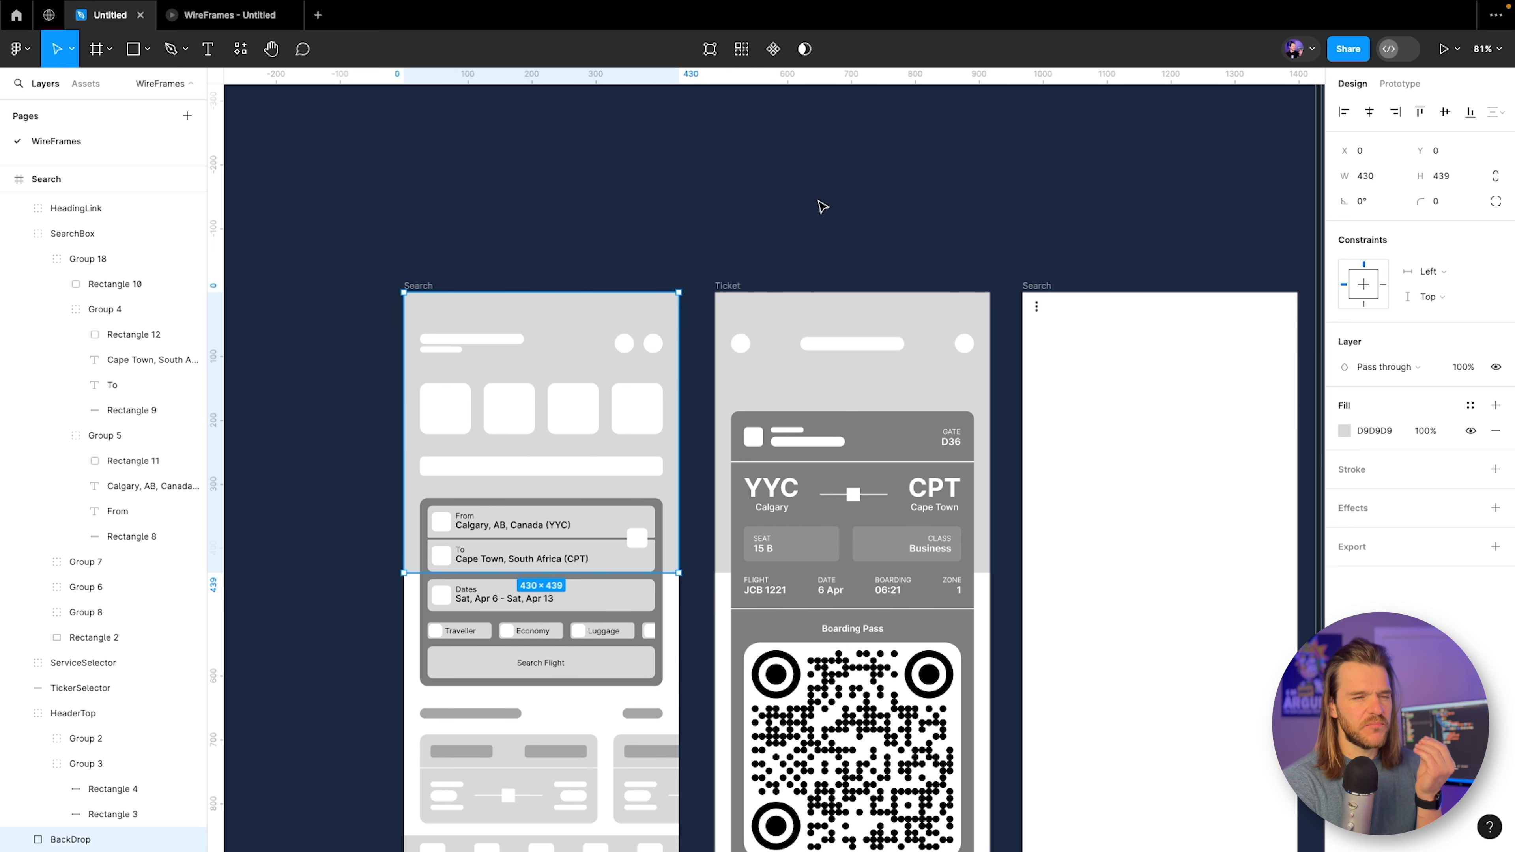
drag(889, 244, 751, 225)
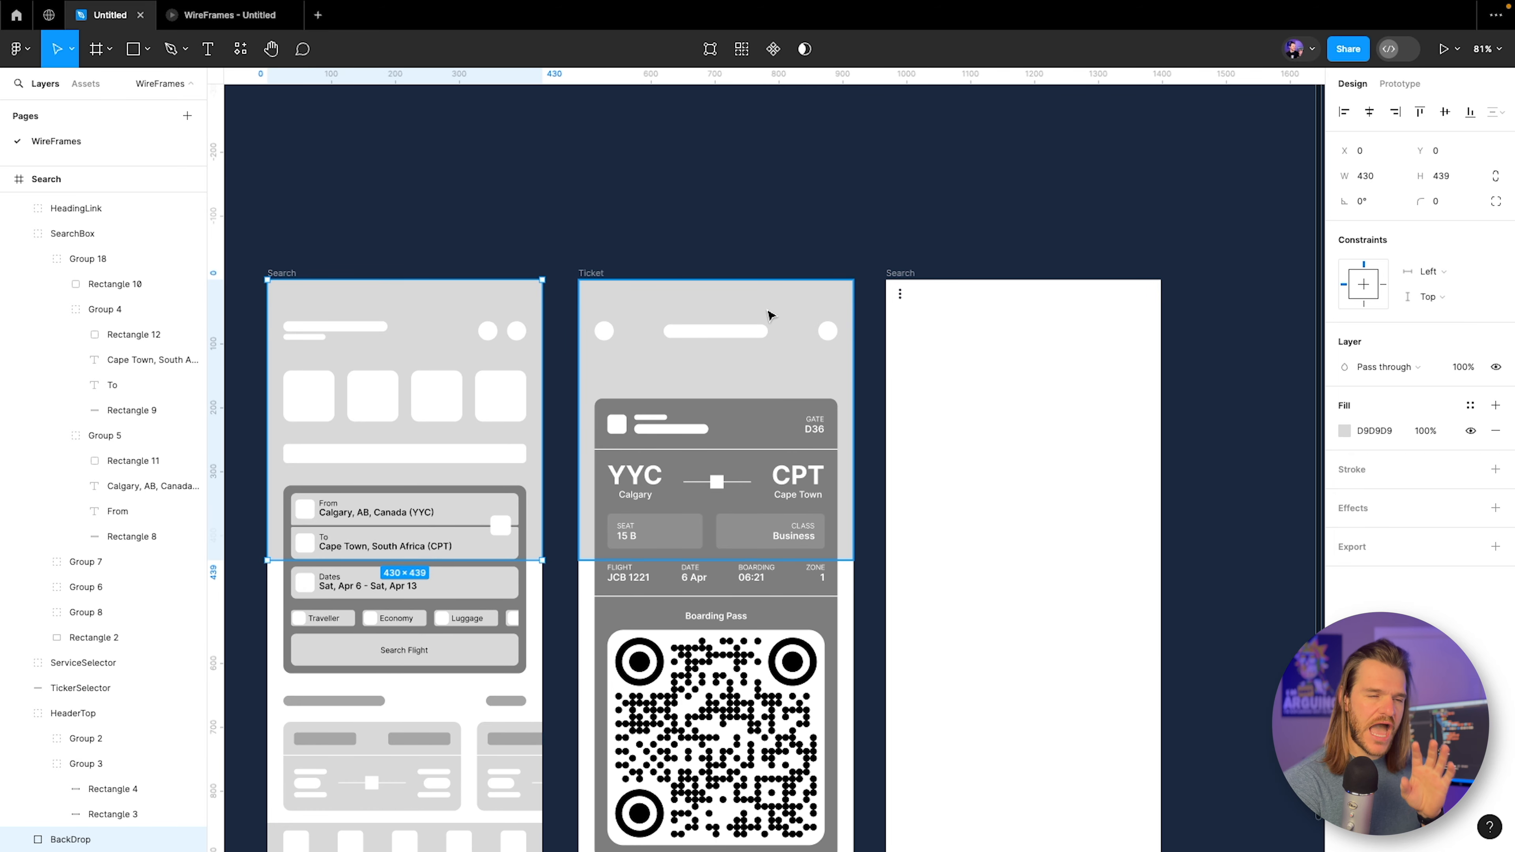
scroll(912, 309, up, 3)
drag(1080, 207, 743, 182)
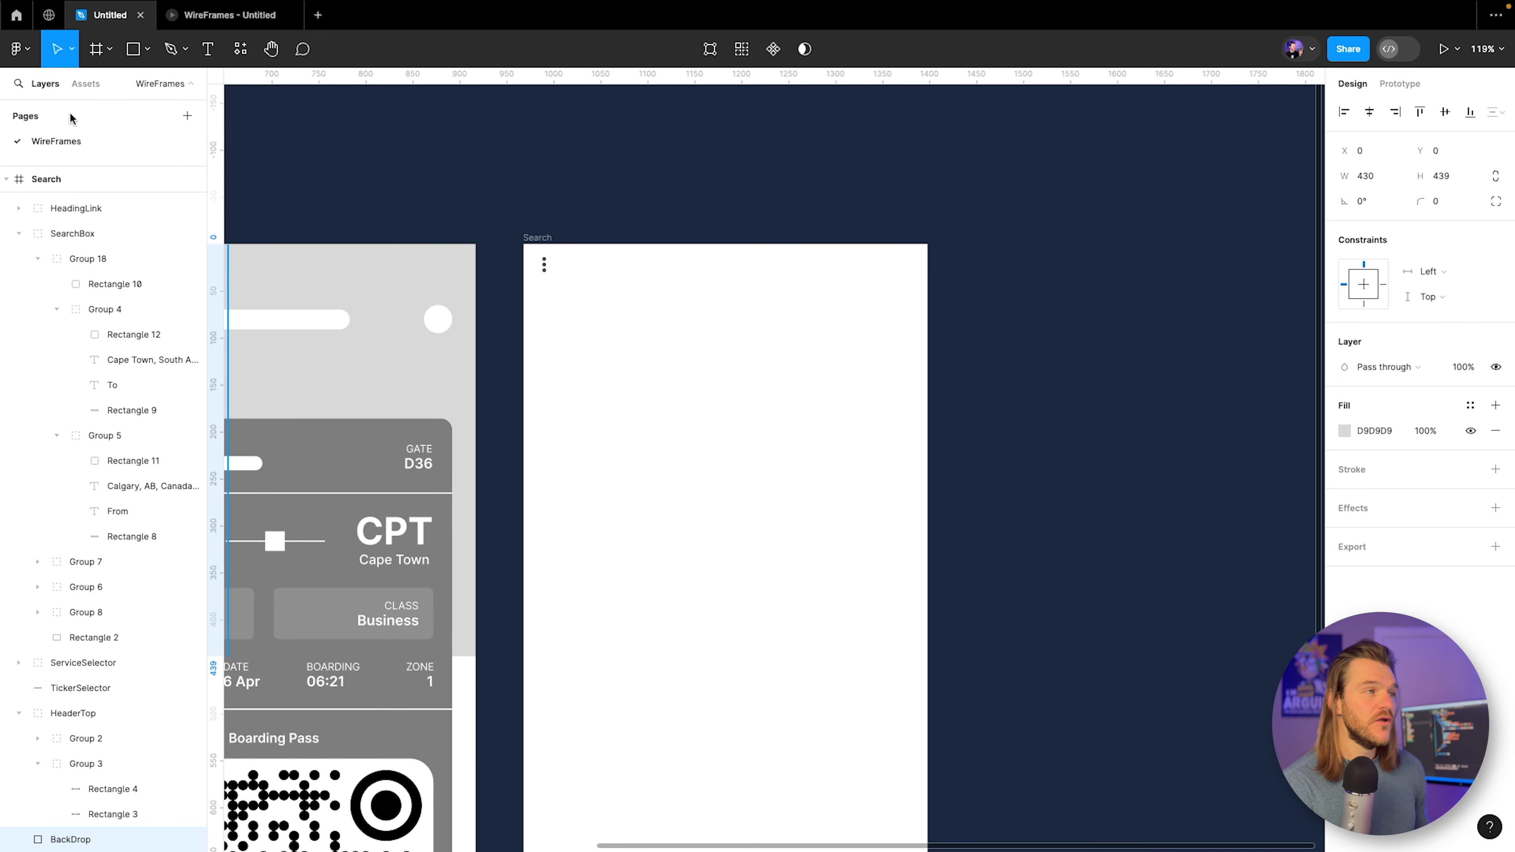
Draw a grey backdrop rectangle about 404 by 293 in the upper part of the new Search frame.
click(133, 51)
drag(527, 316, 913, 561)
key(shift+a)
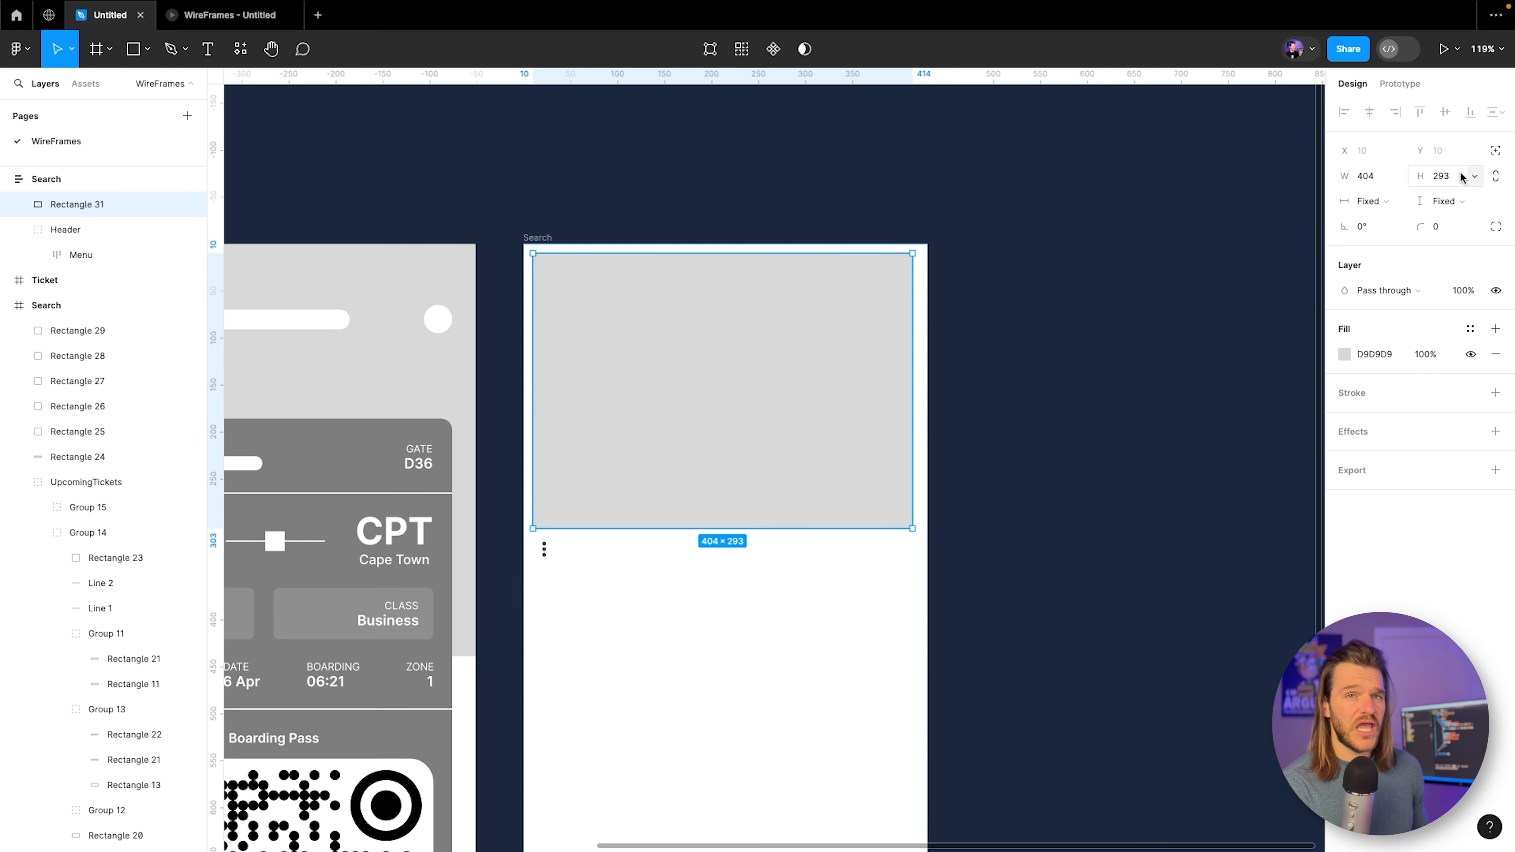
Give the rectangle an absolute position behind the Header at X 0, Y 0 and widen it to the frame's full 430.
click(1496, 151)
mouse_move(753, 320)
mouse_down()
mouse_move(720, 311)
mouse_move(753, 311)
mouse_move(741, 309)
mouse_up()
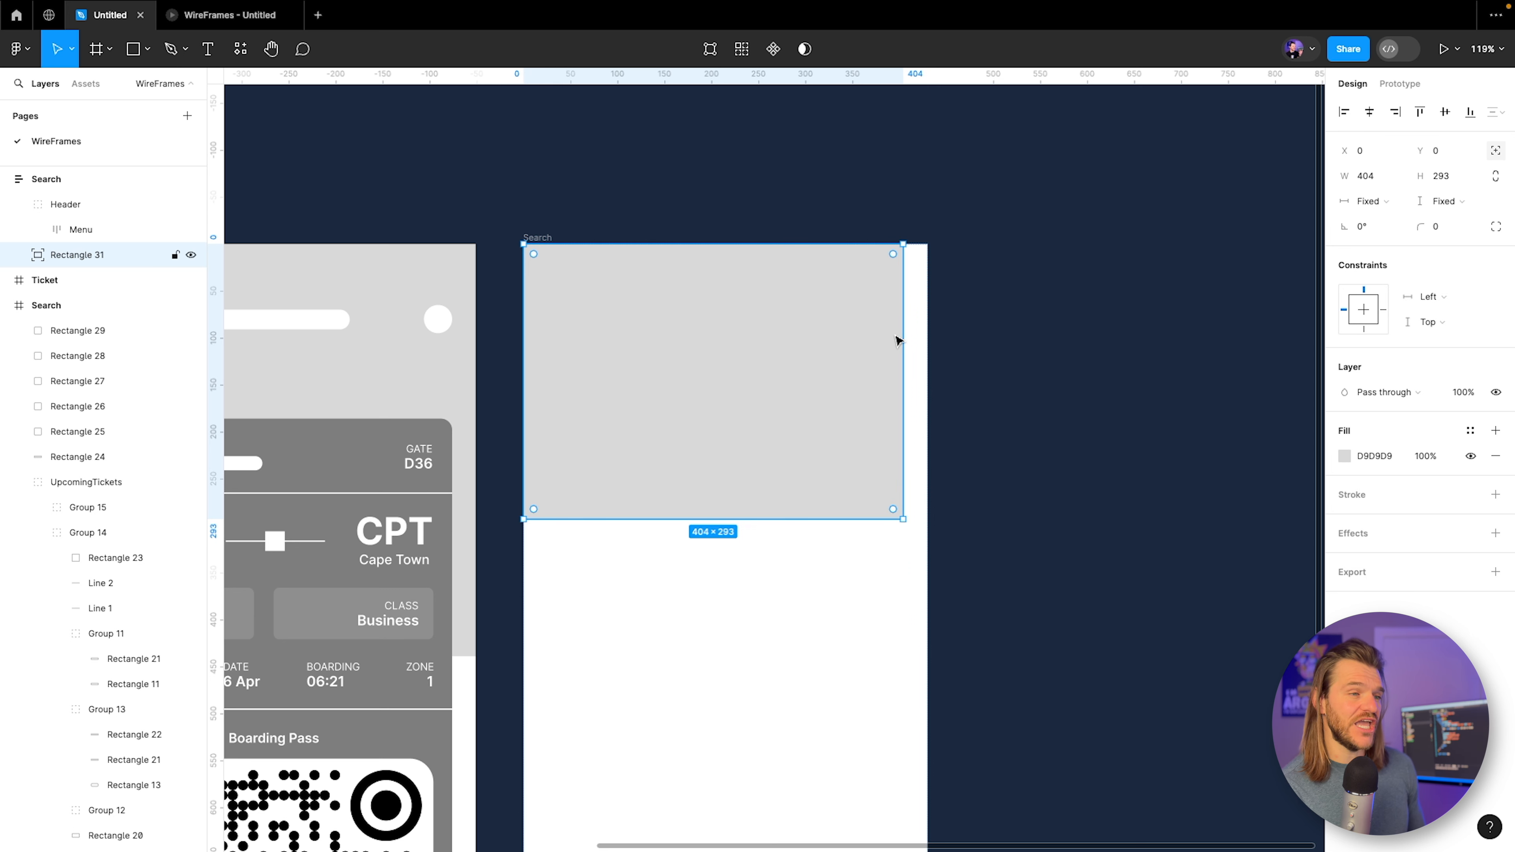
drag(908, 339, 928, 339)
drag(534, 454, 908, 422)
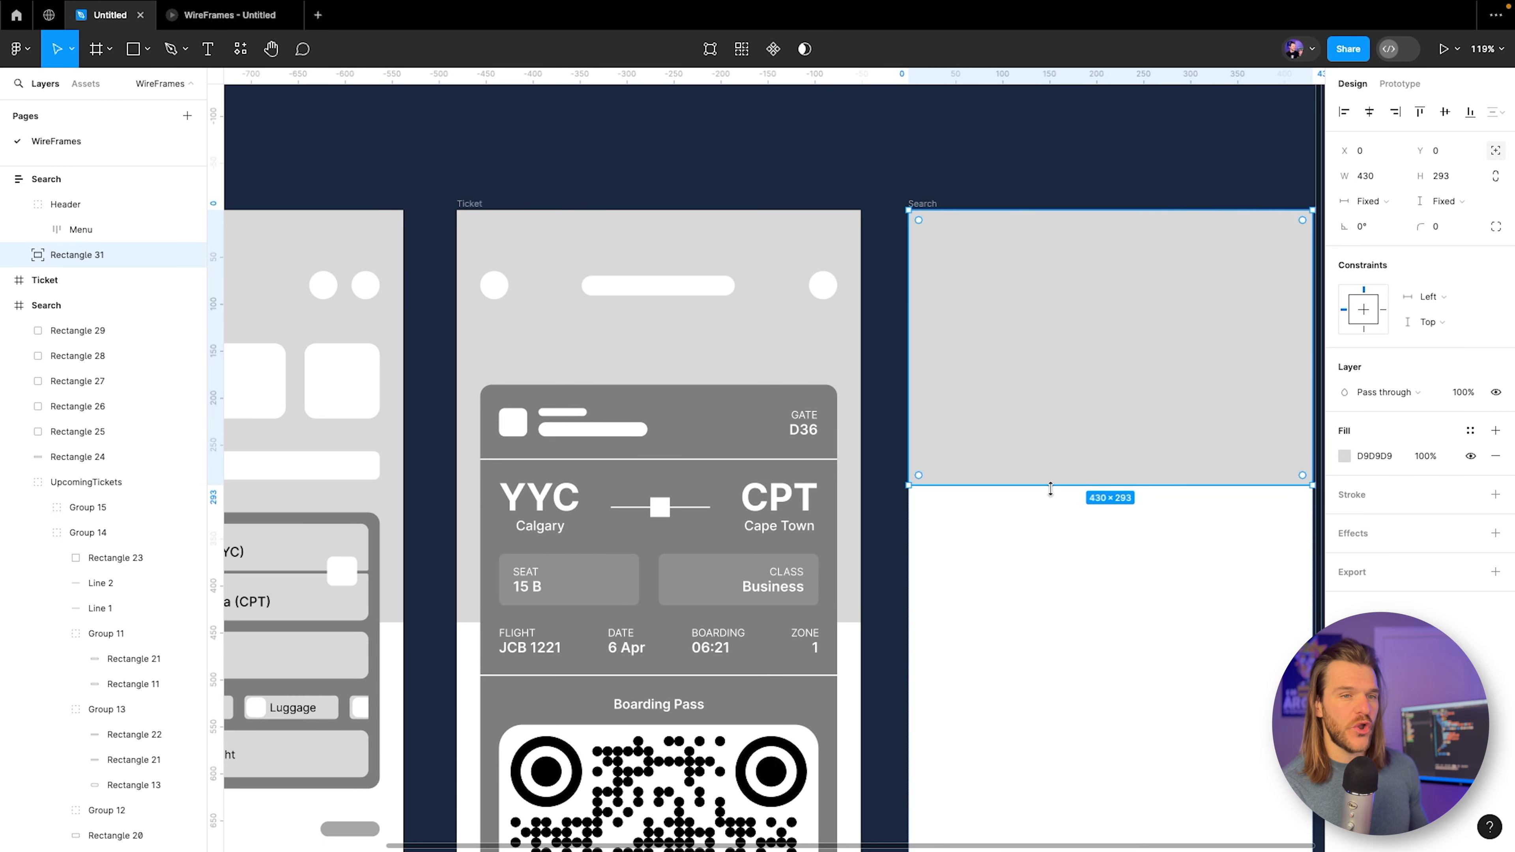
Extend the backdrop rectangle's height to 440 in the new Search frame and rename it Background.
drag(1049, 485, 1043, 625)
drag(997, 449, 673, 423)
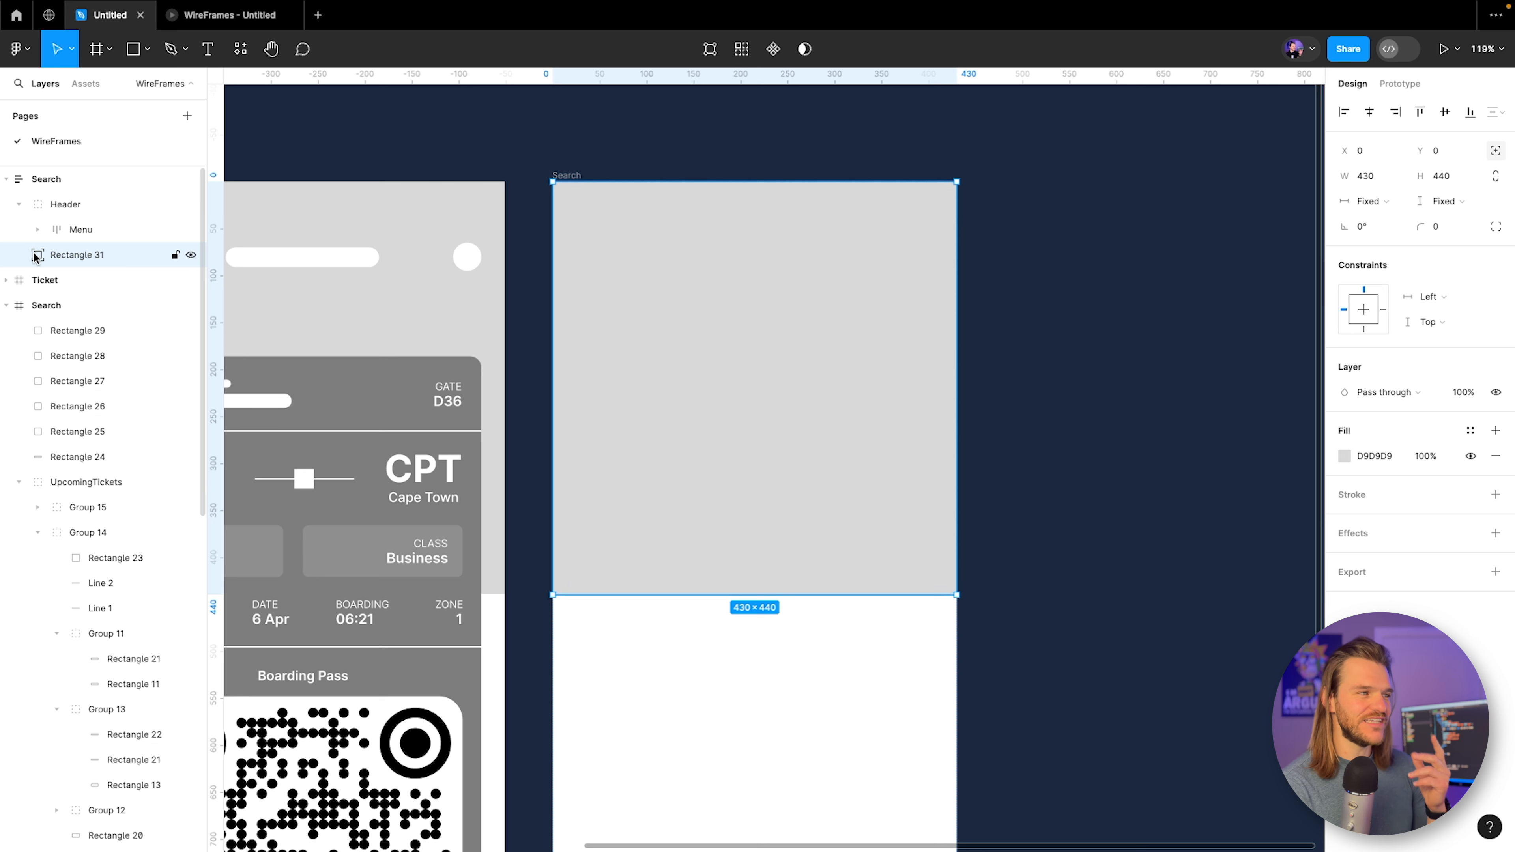
double_click(97, 253)
text(Ba)
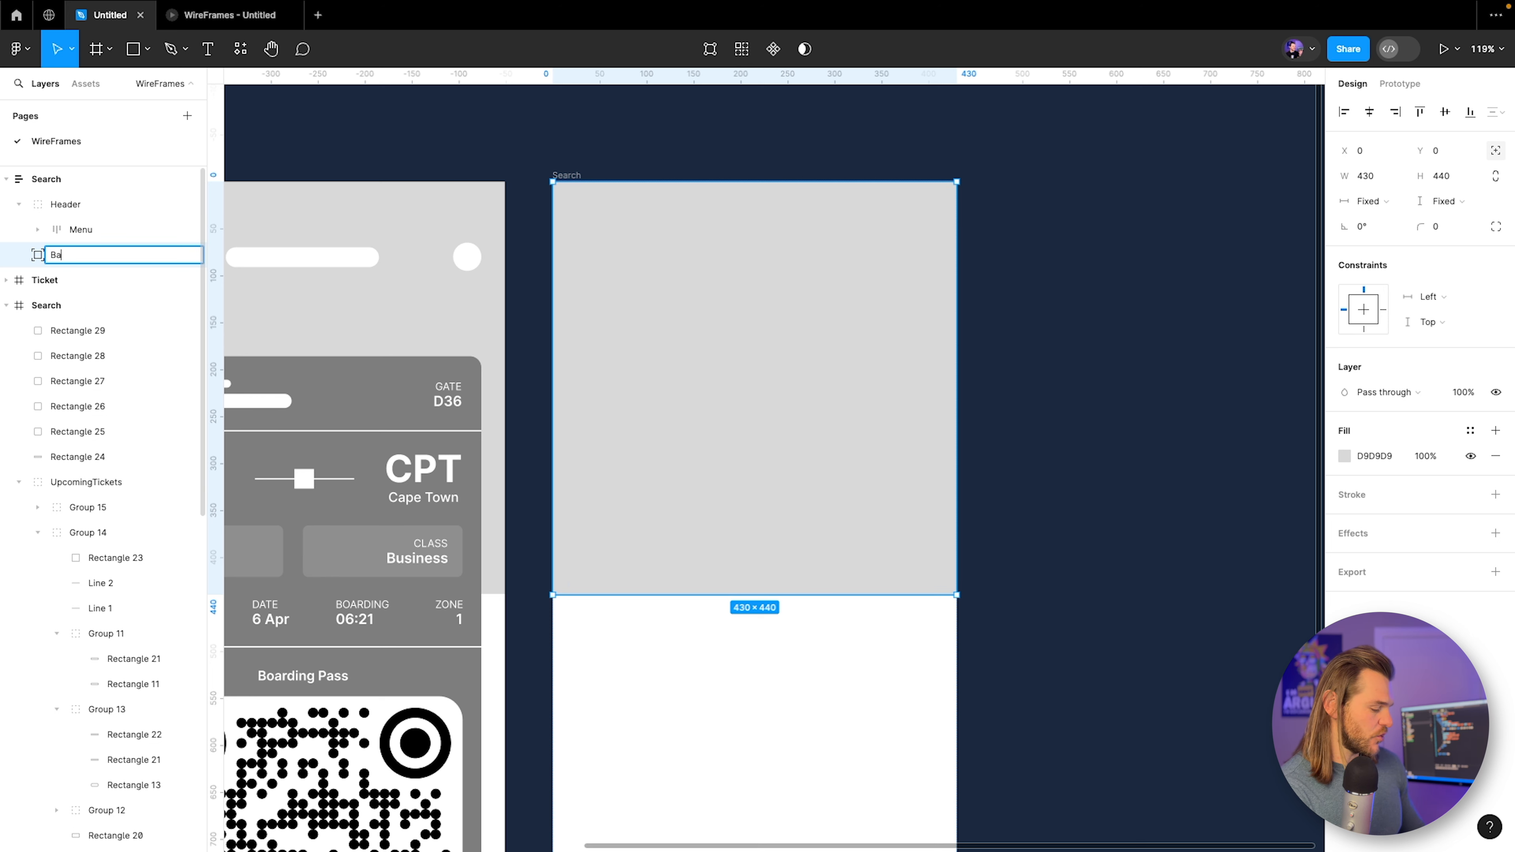
text(ckground)
key(Return)
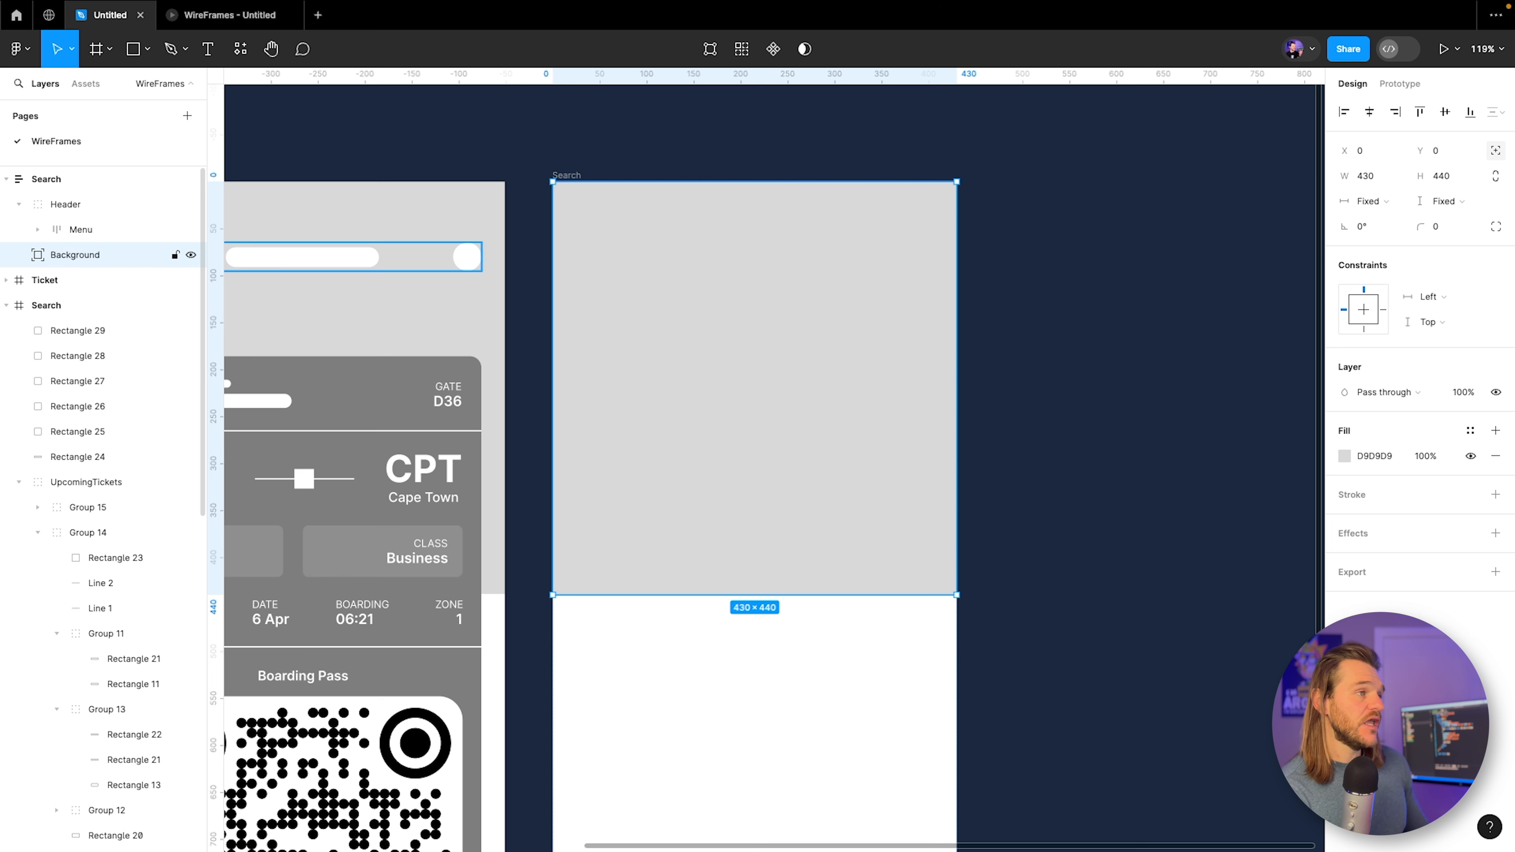
Send the Background rectangle to the back so it sits behind the Header's menu icon.
right_click(735, 423)
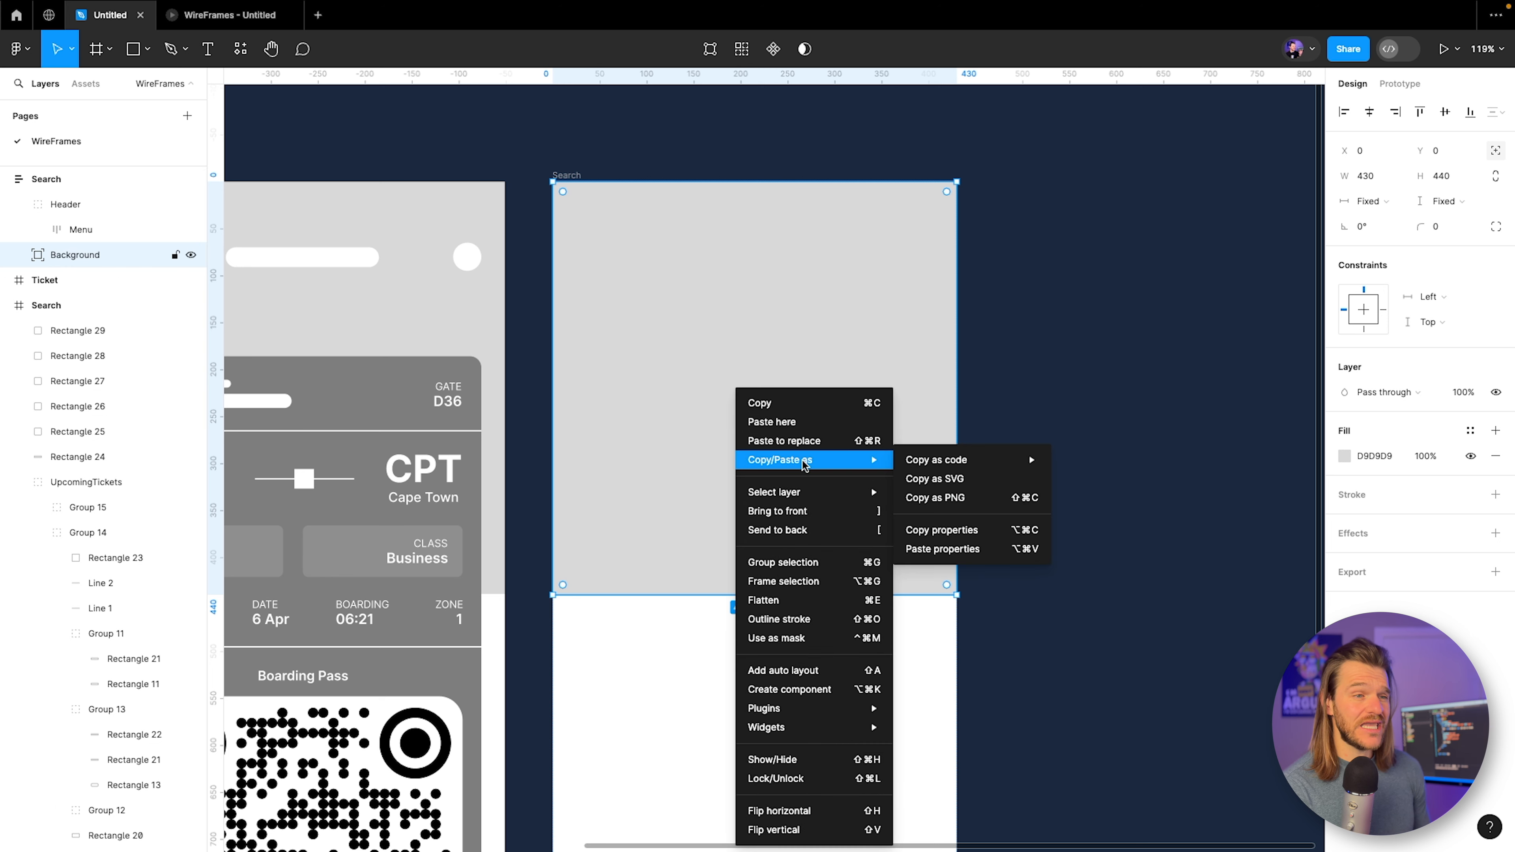
click(793, 530)
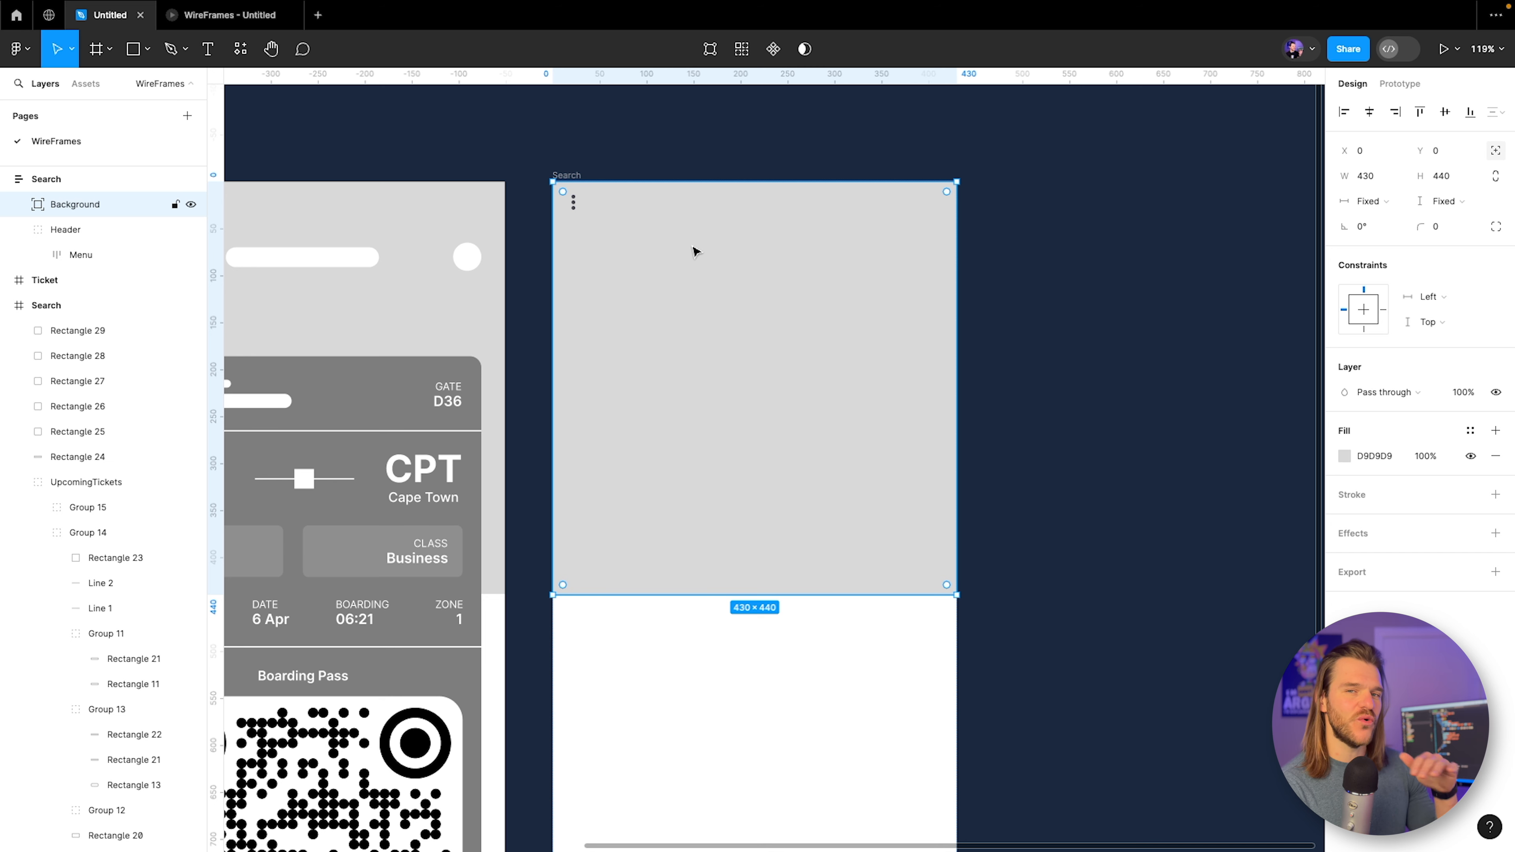
drag(799, 156, 729, 184)
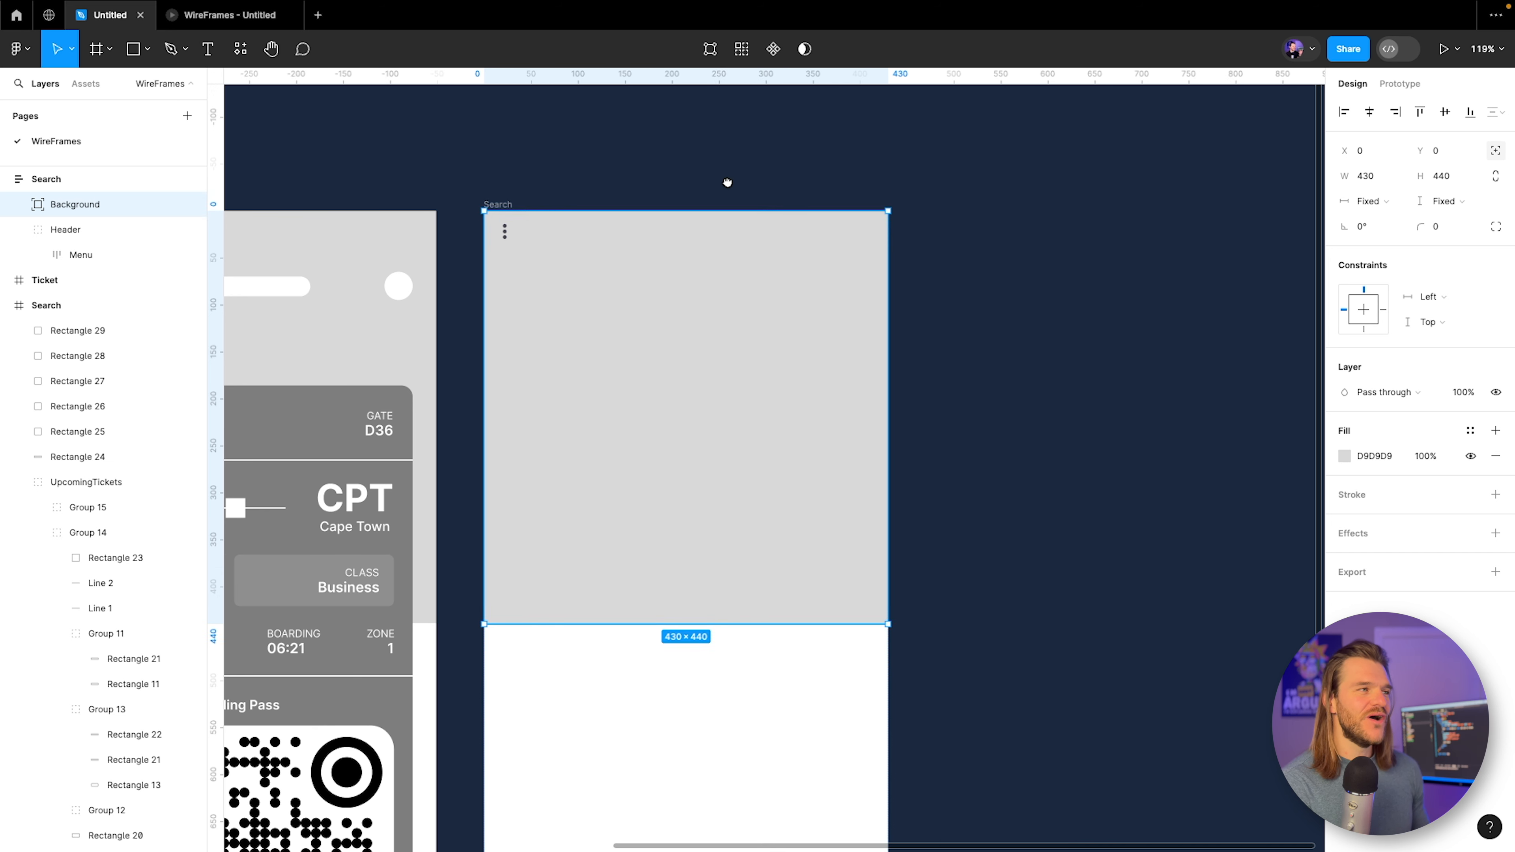
Run the Unsplash plugin for the Background rectangle and search its photos for "calgary".
click(241, 49)
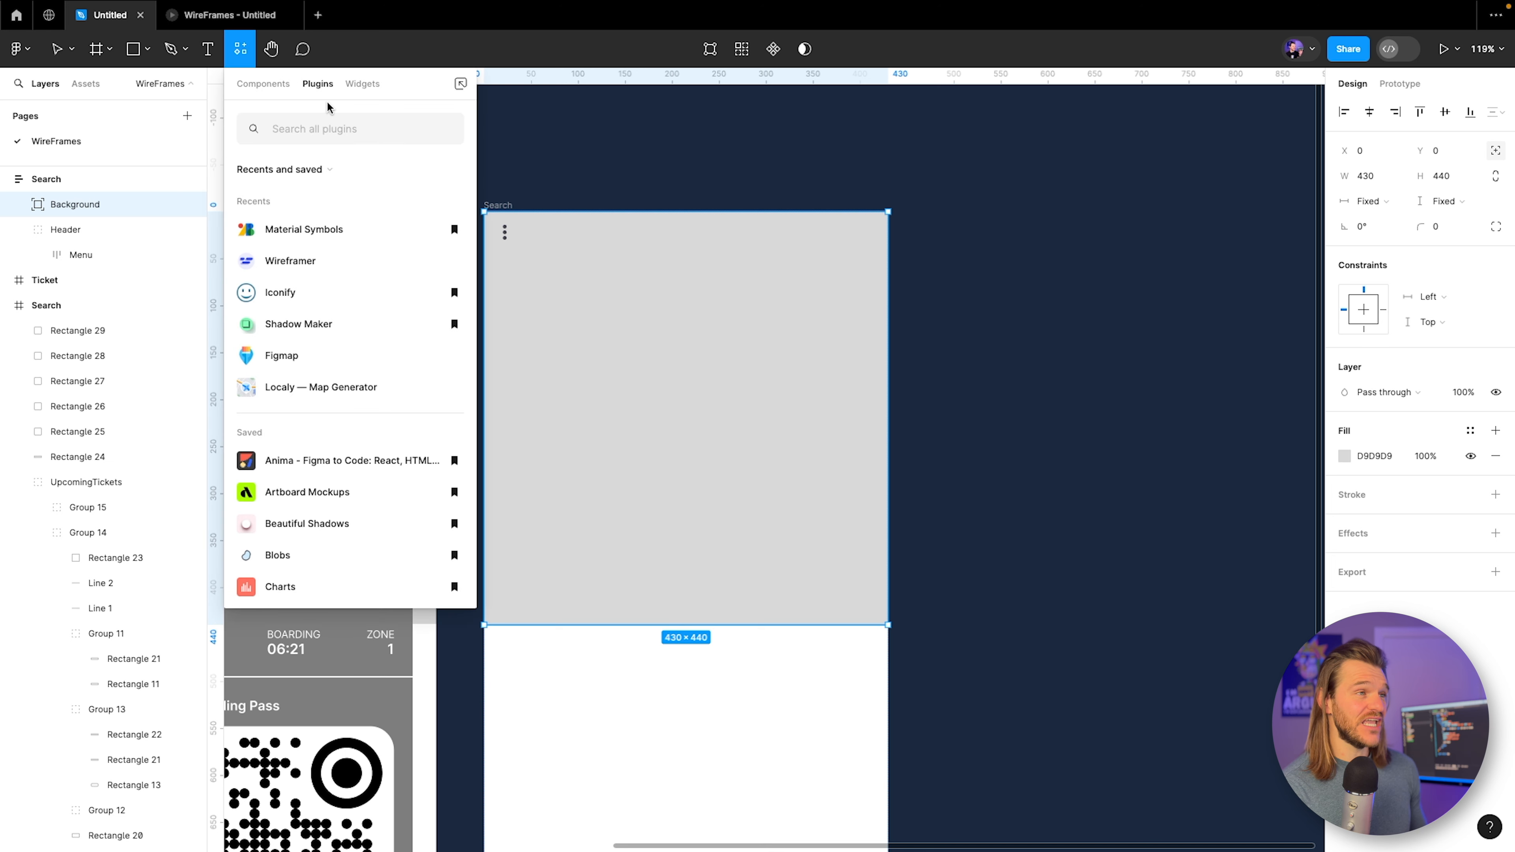
click(315, 129)
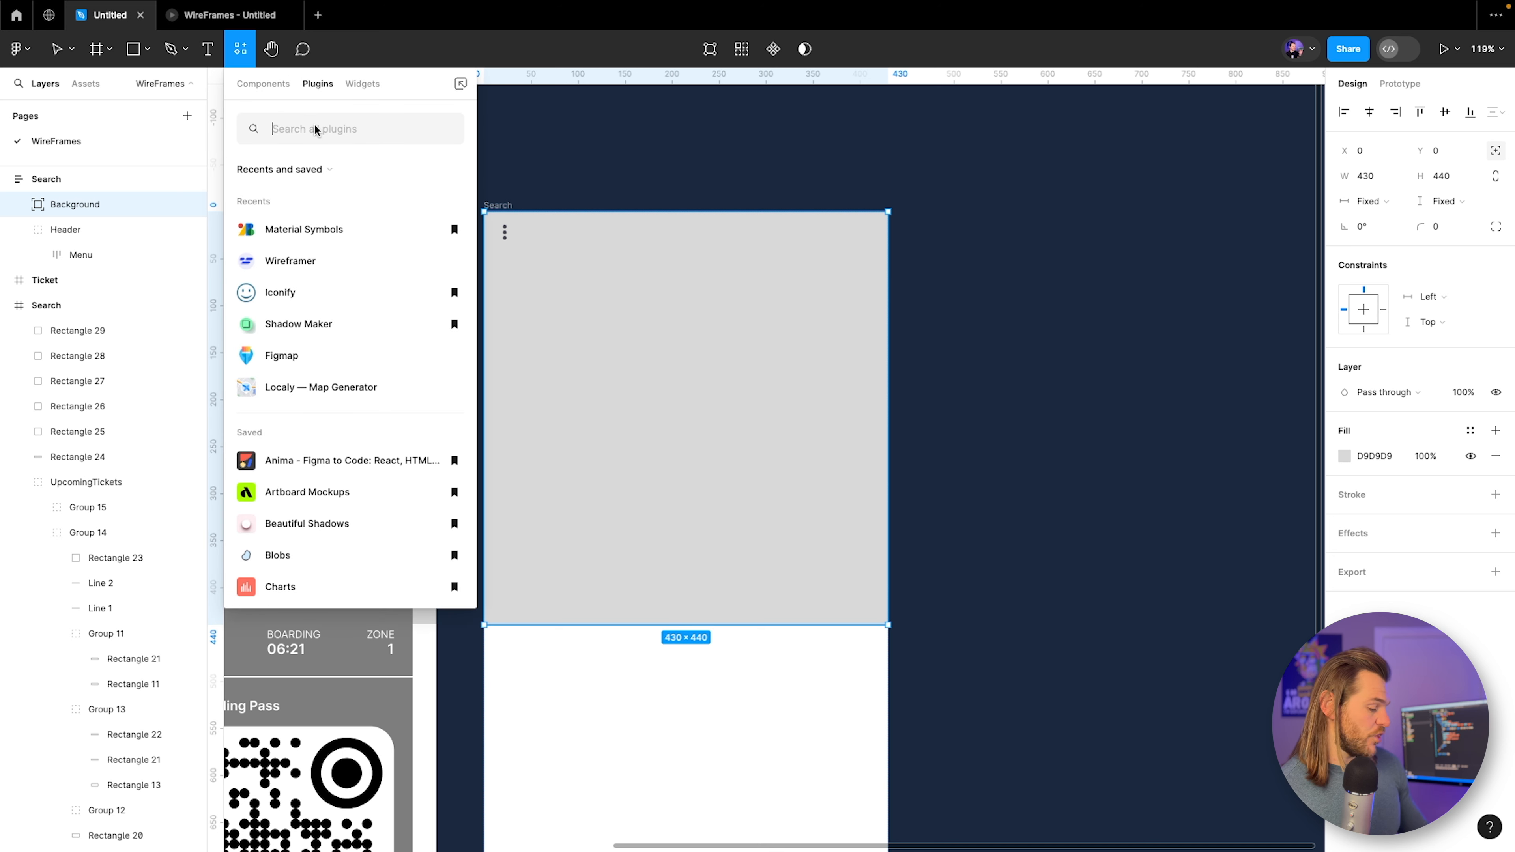
text(un)
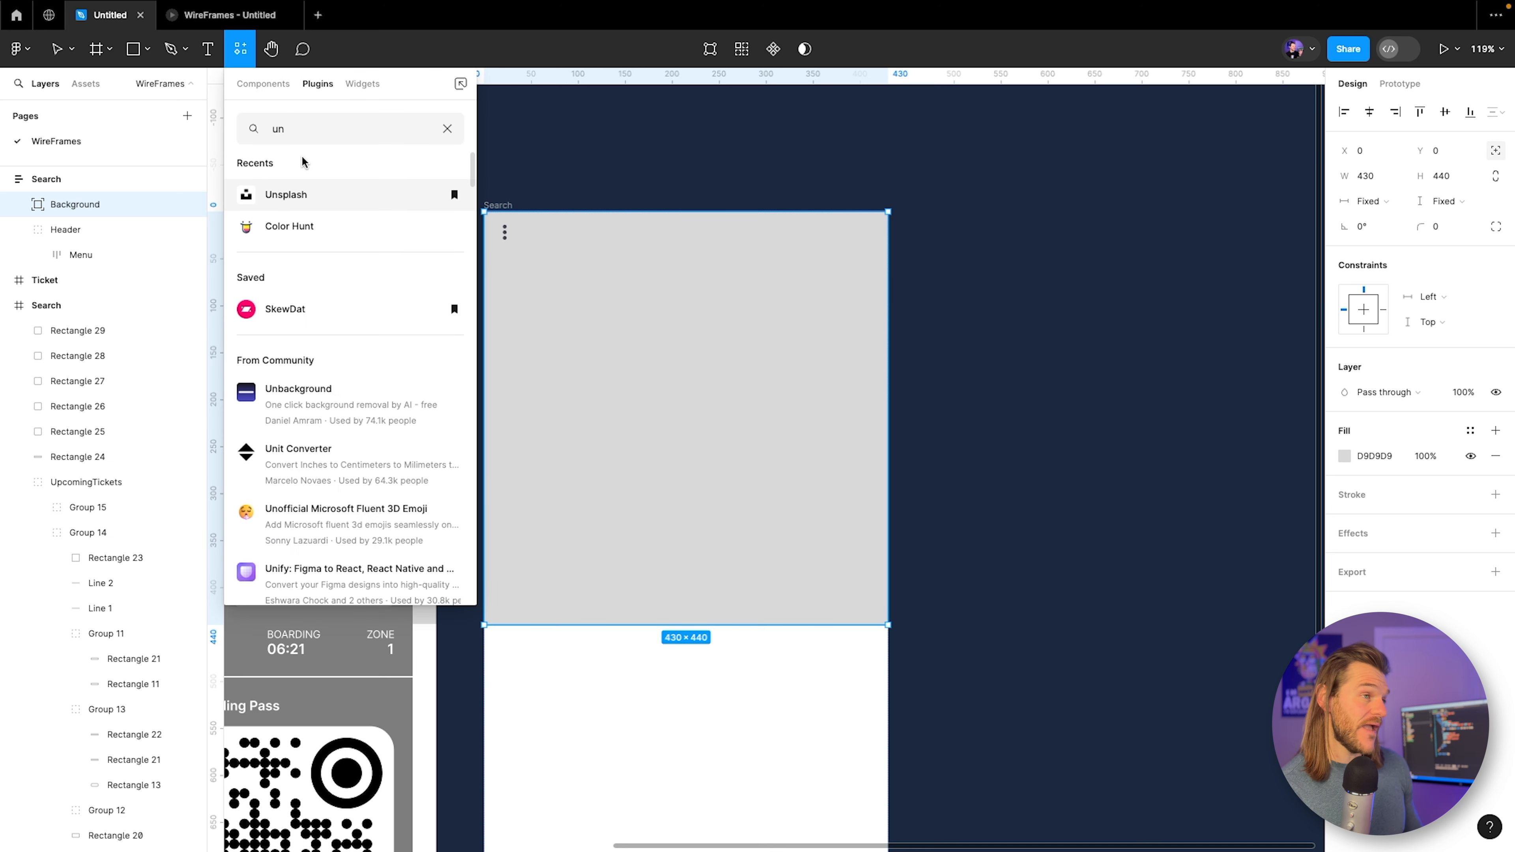
click(272, 198)
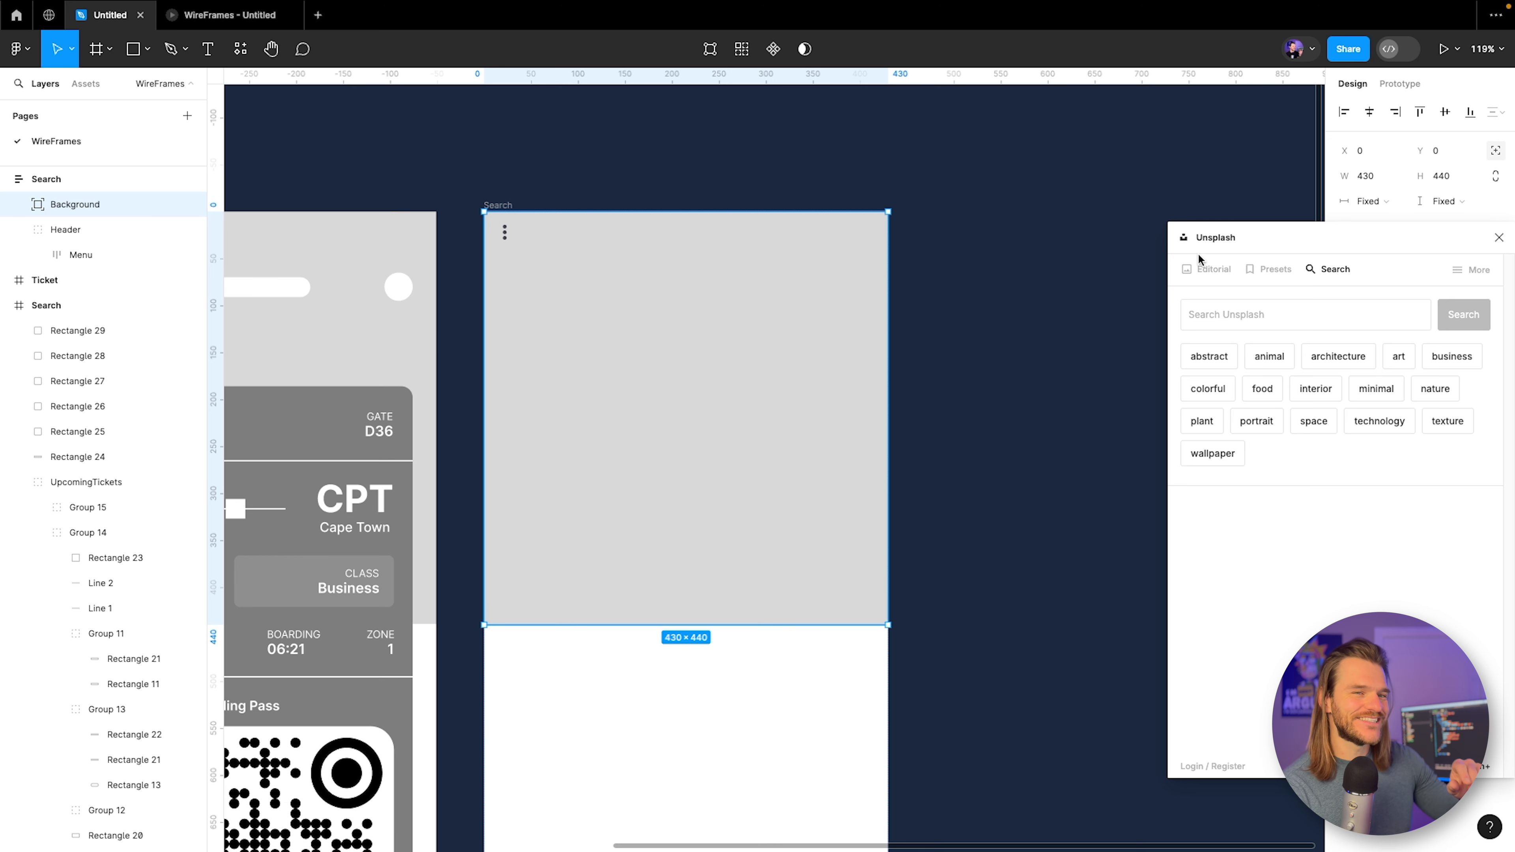
drag(1258, 243, 874, 231)
click(843, 294)
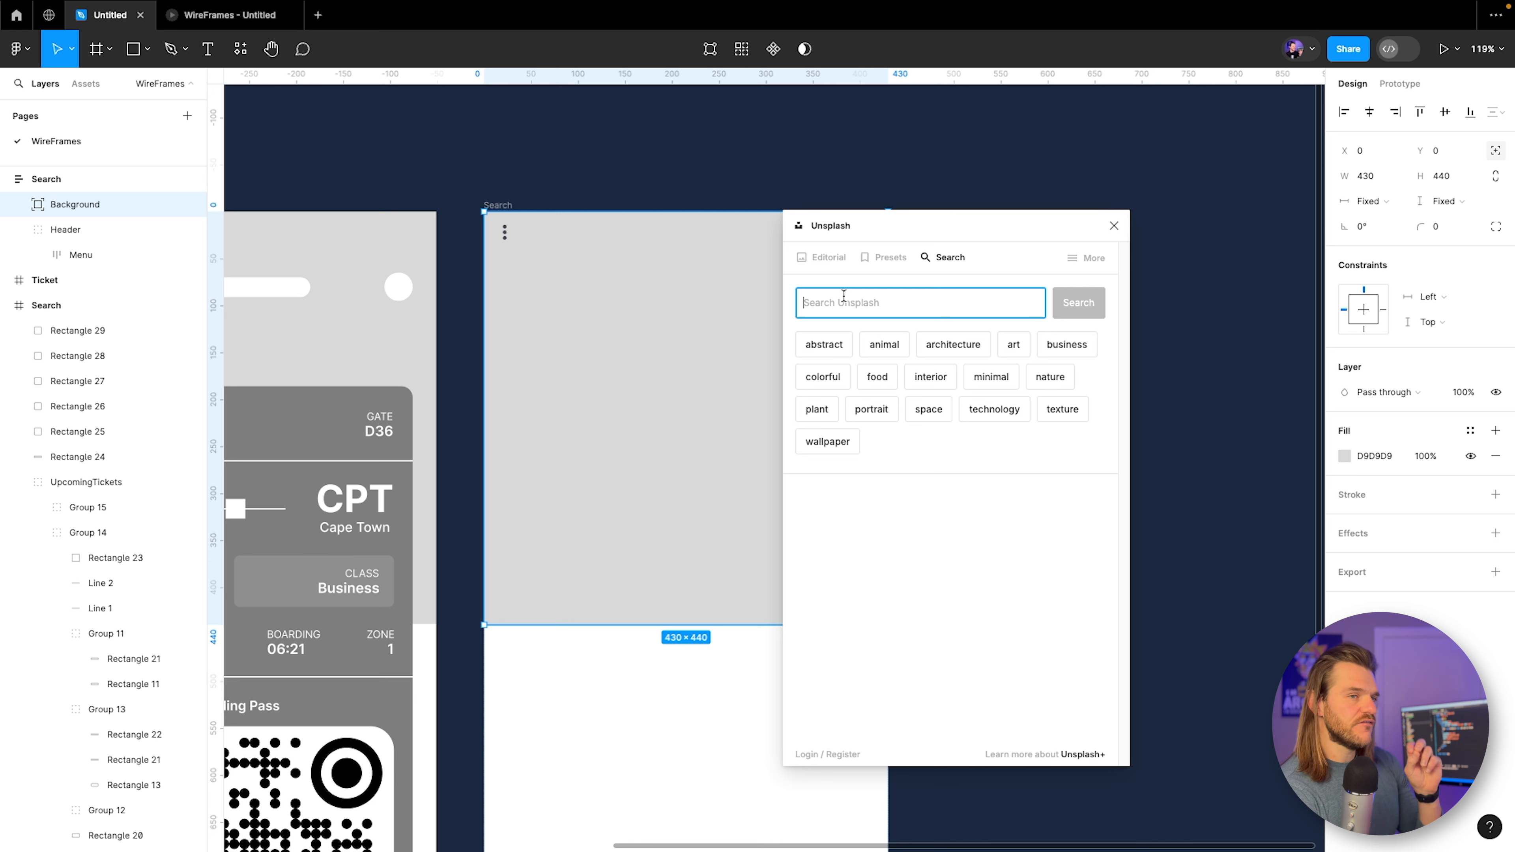
text(c)
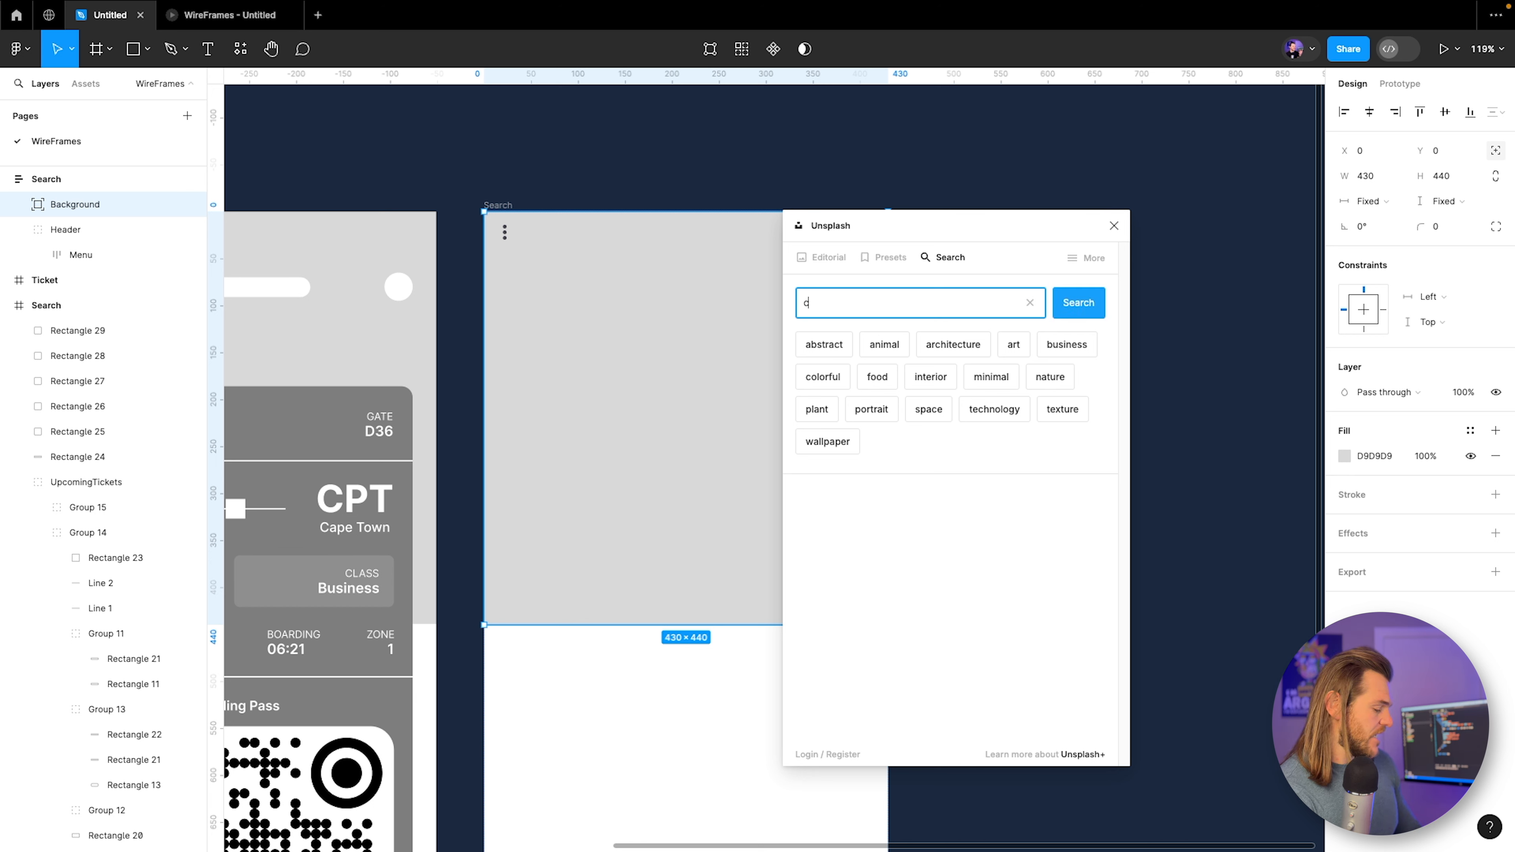
text(algary)
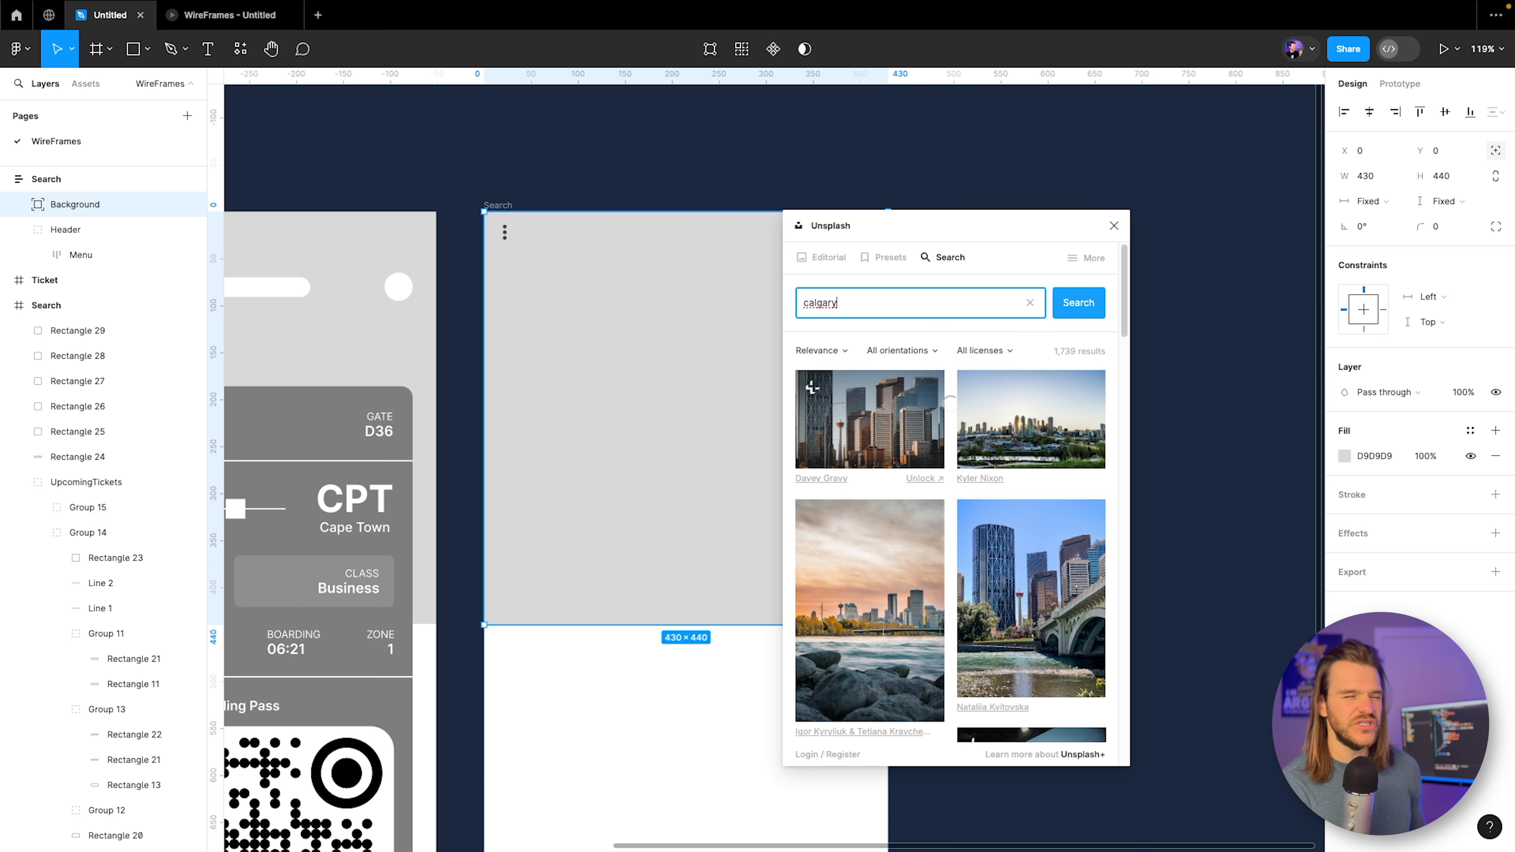
Fill the Background rectangle with the wide photo of Calgary's skyline above green parkland and close the plugin.
drag(391, 541, 1218, 487)
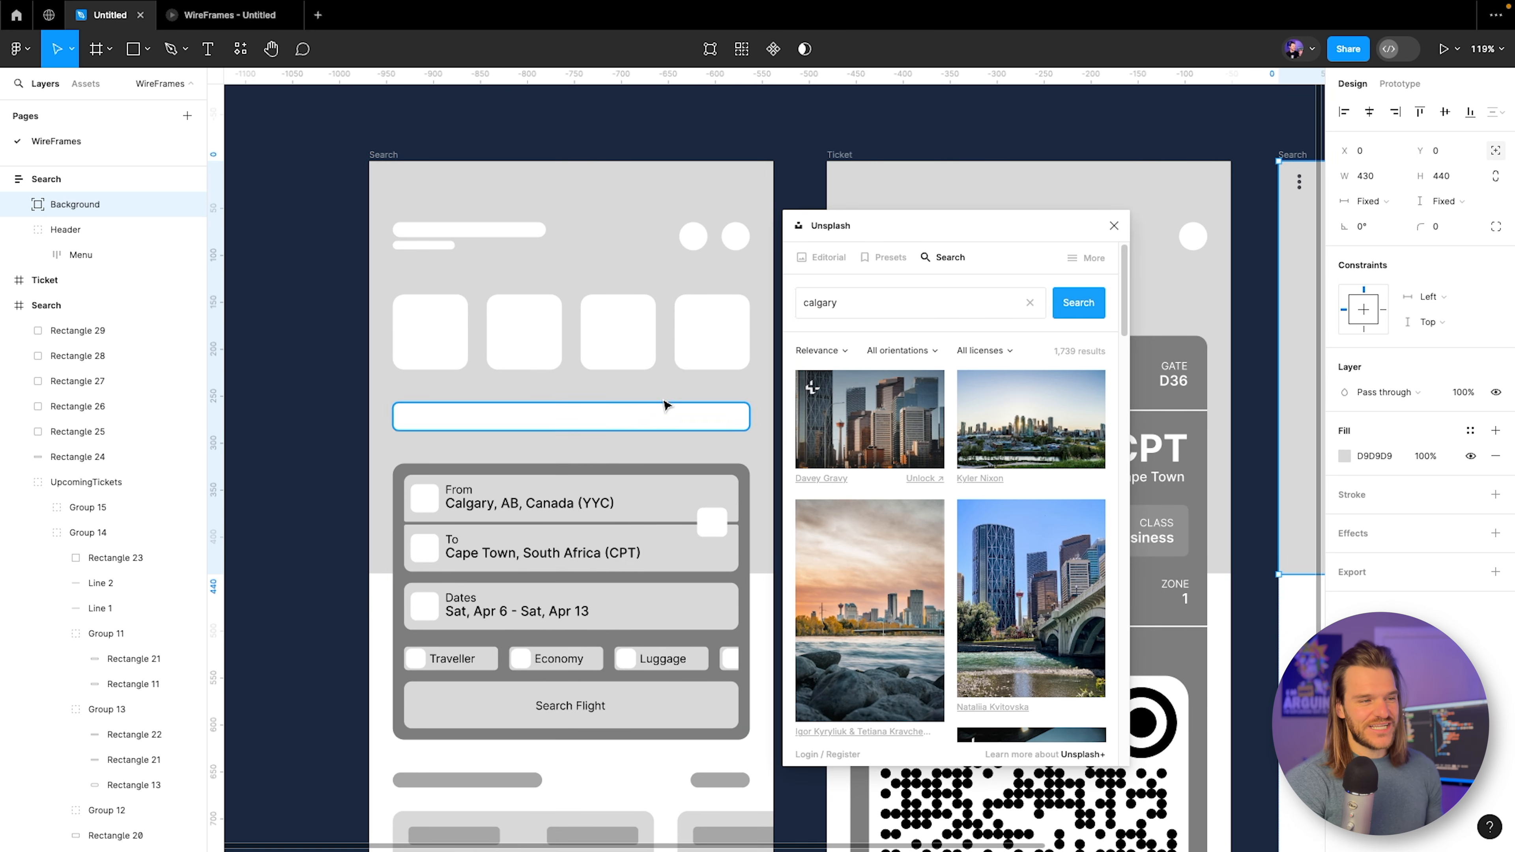
drag(686, 376, 75, 381)
drag(608, 401, 297, 404)
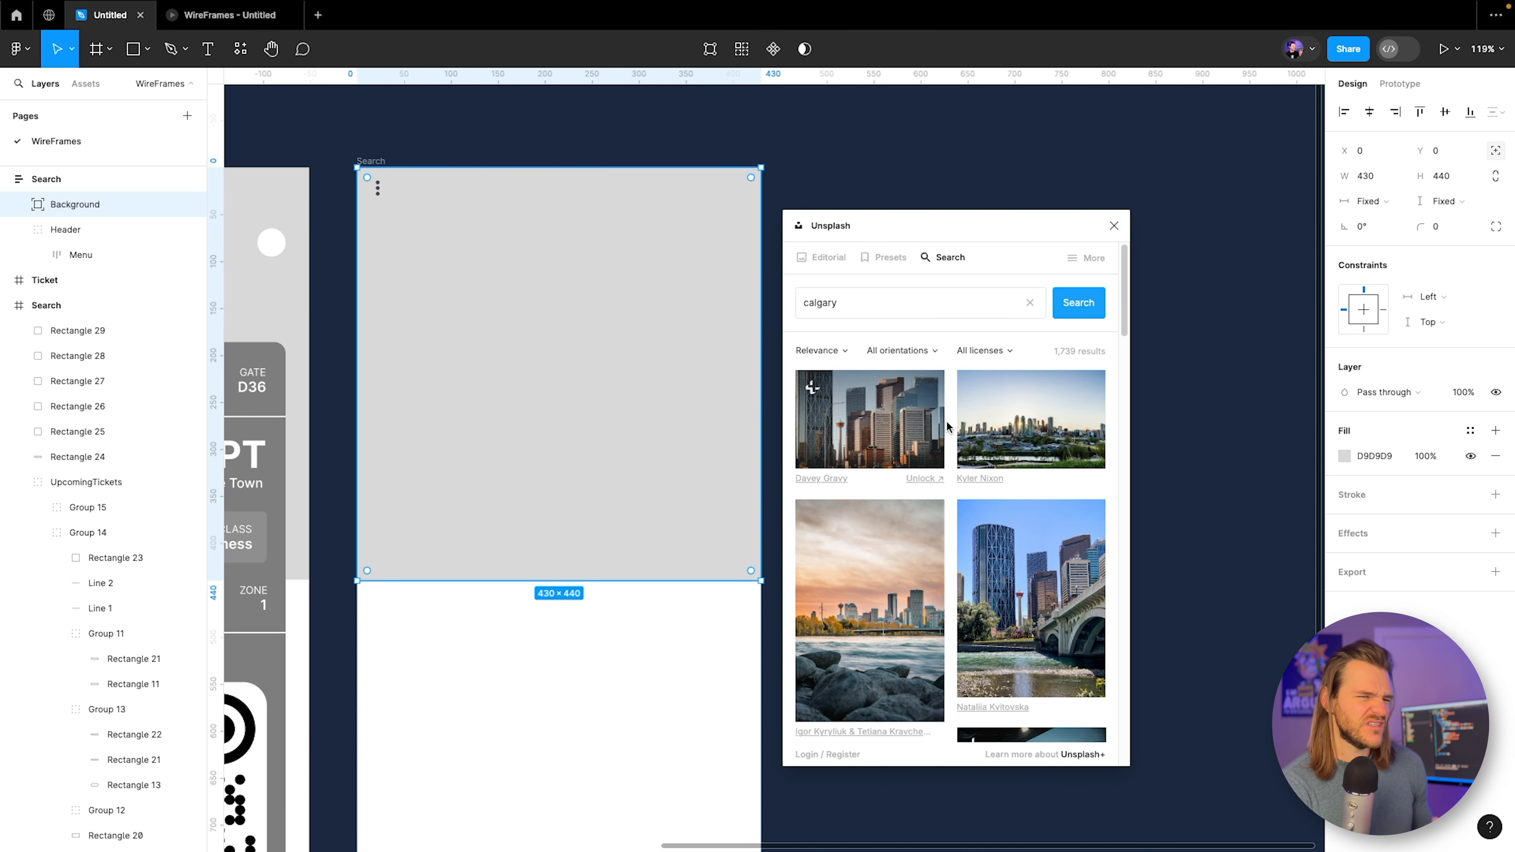
click(993, 451)
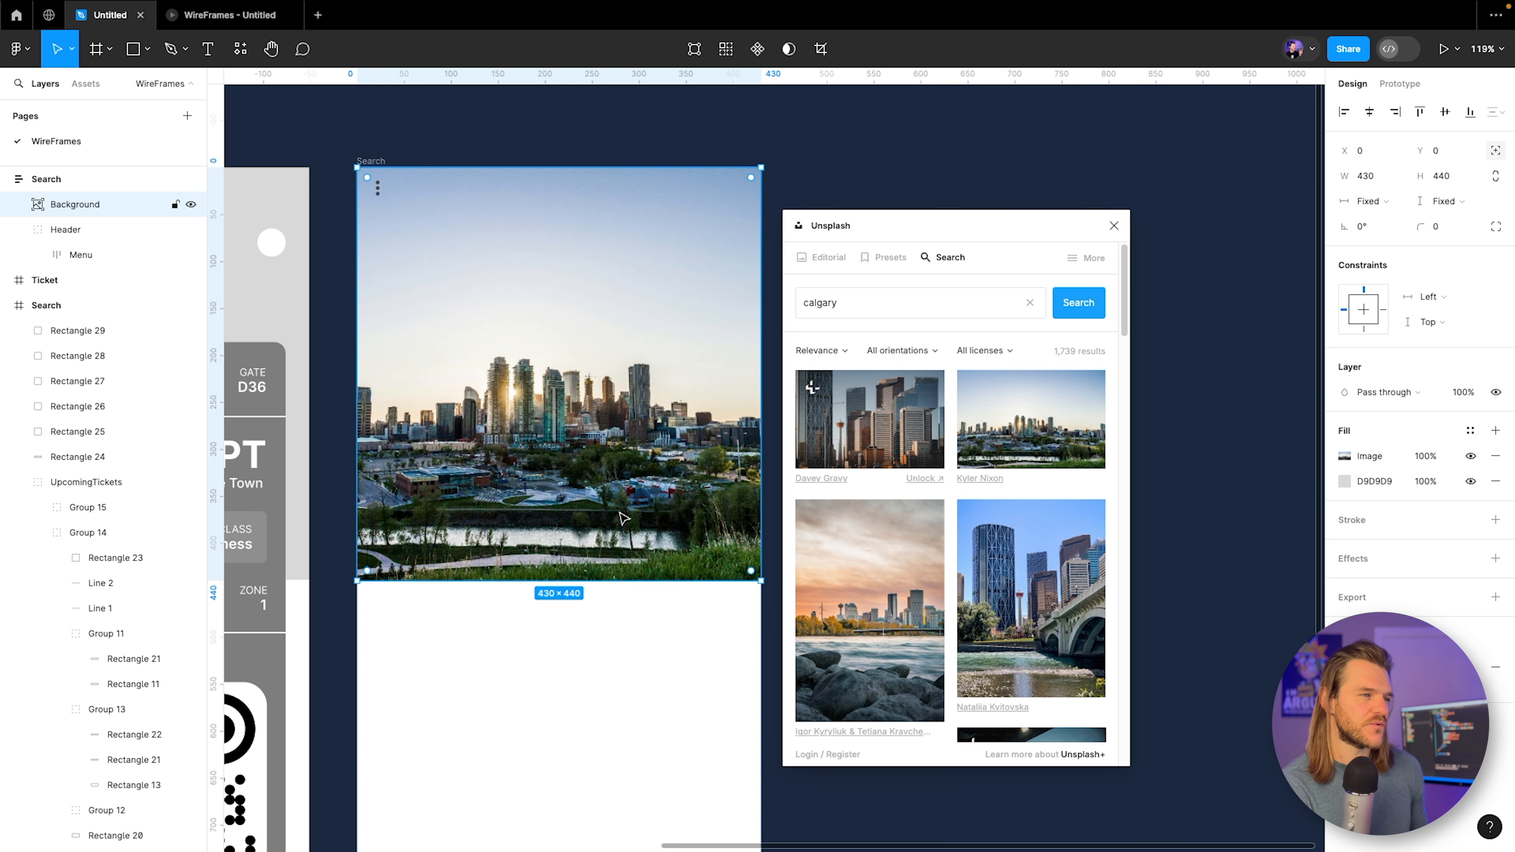
click(1114, 226)
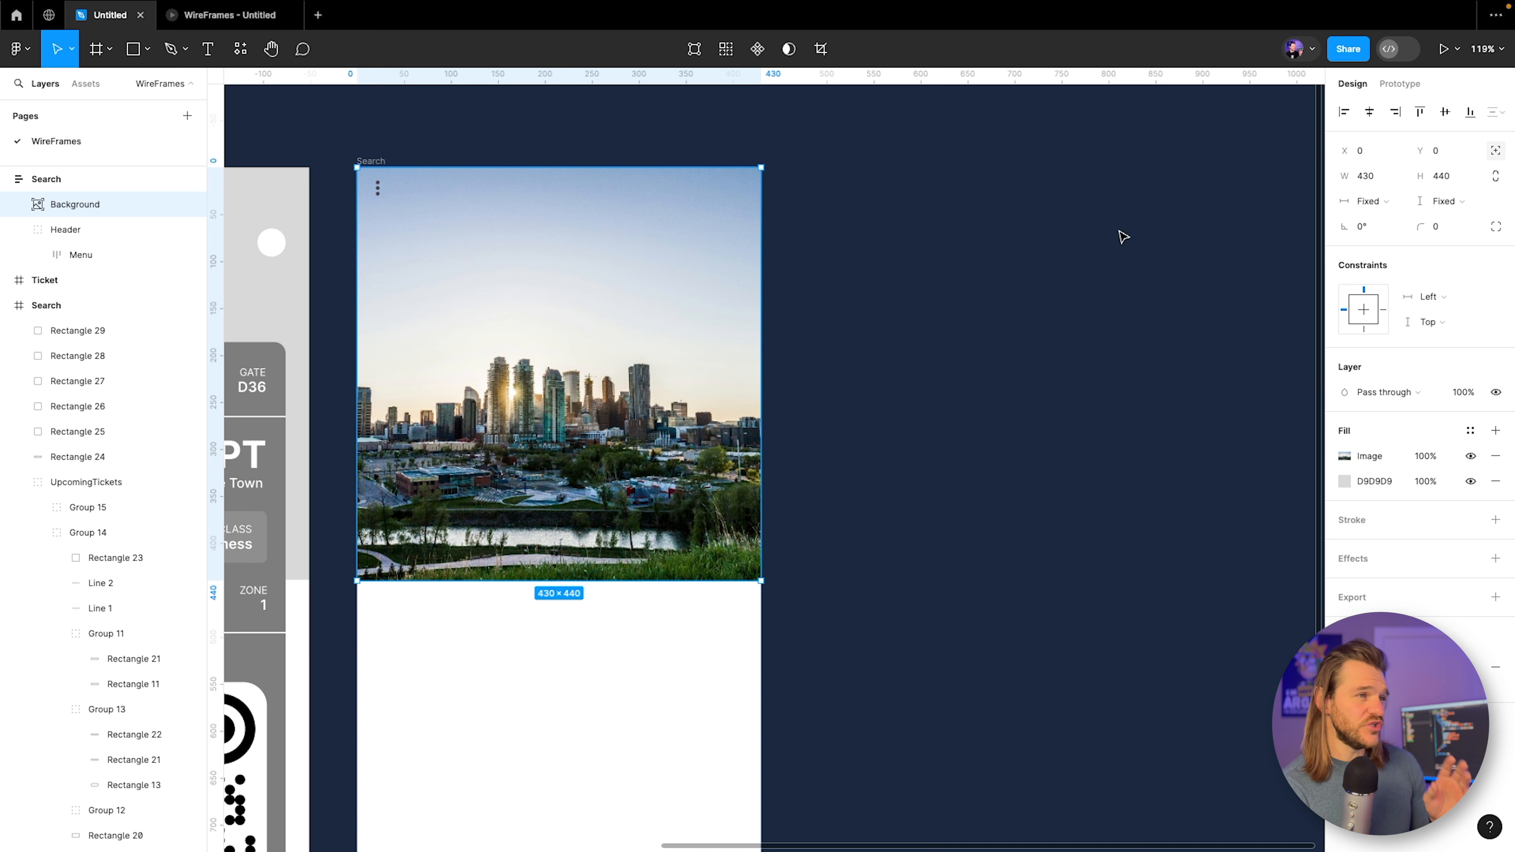
Add a white fill to the Header's Menu frame and check the screen in the prototype preview.
scroll(402, 184, up, 5)
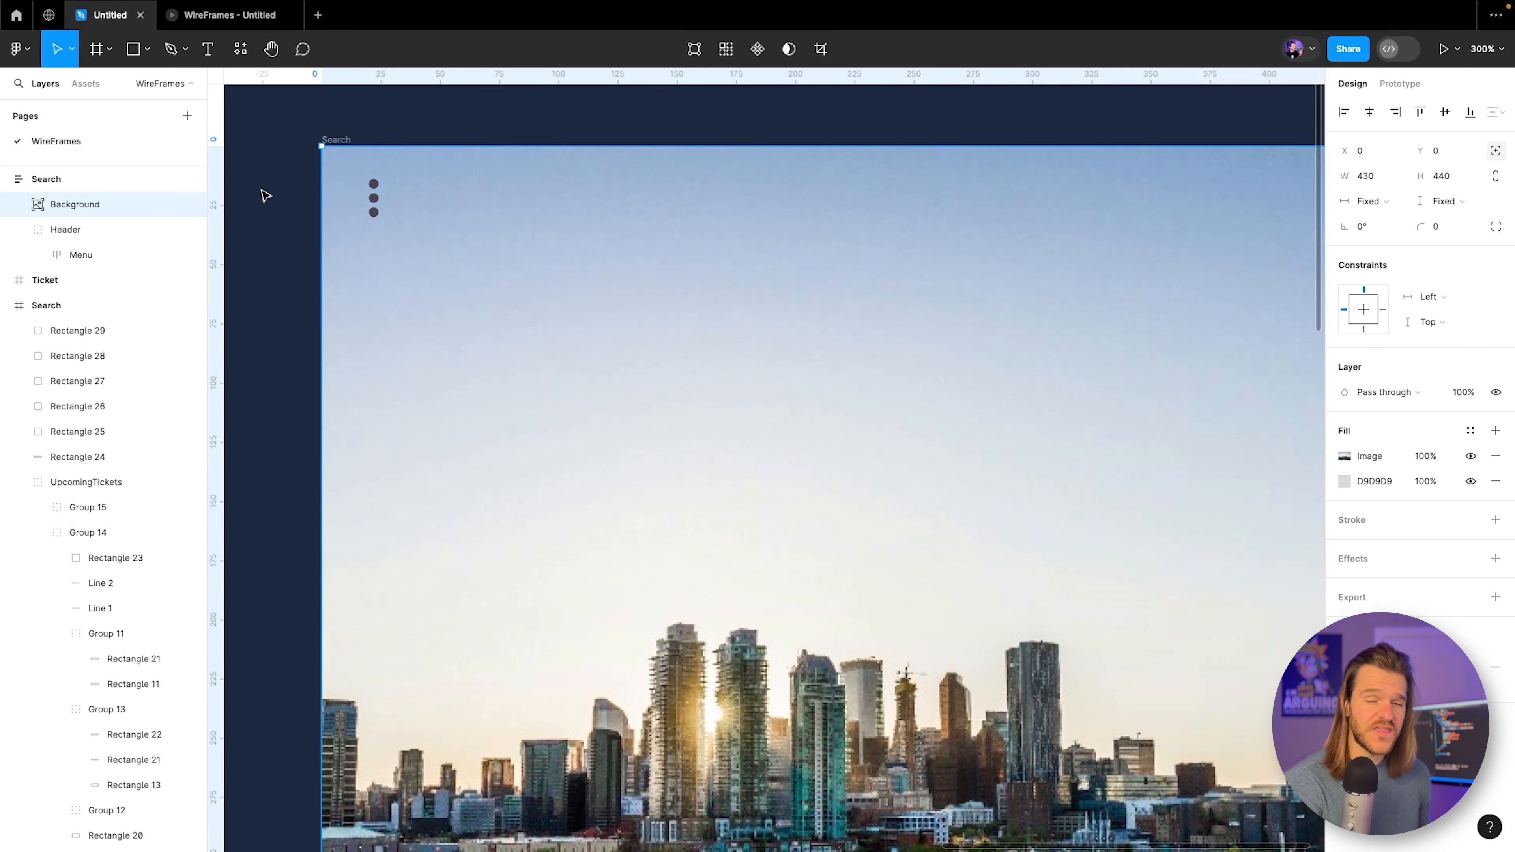
double_click(373, 218)
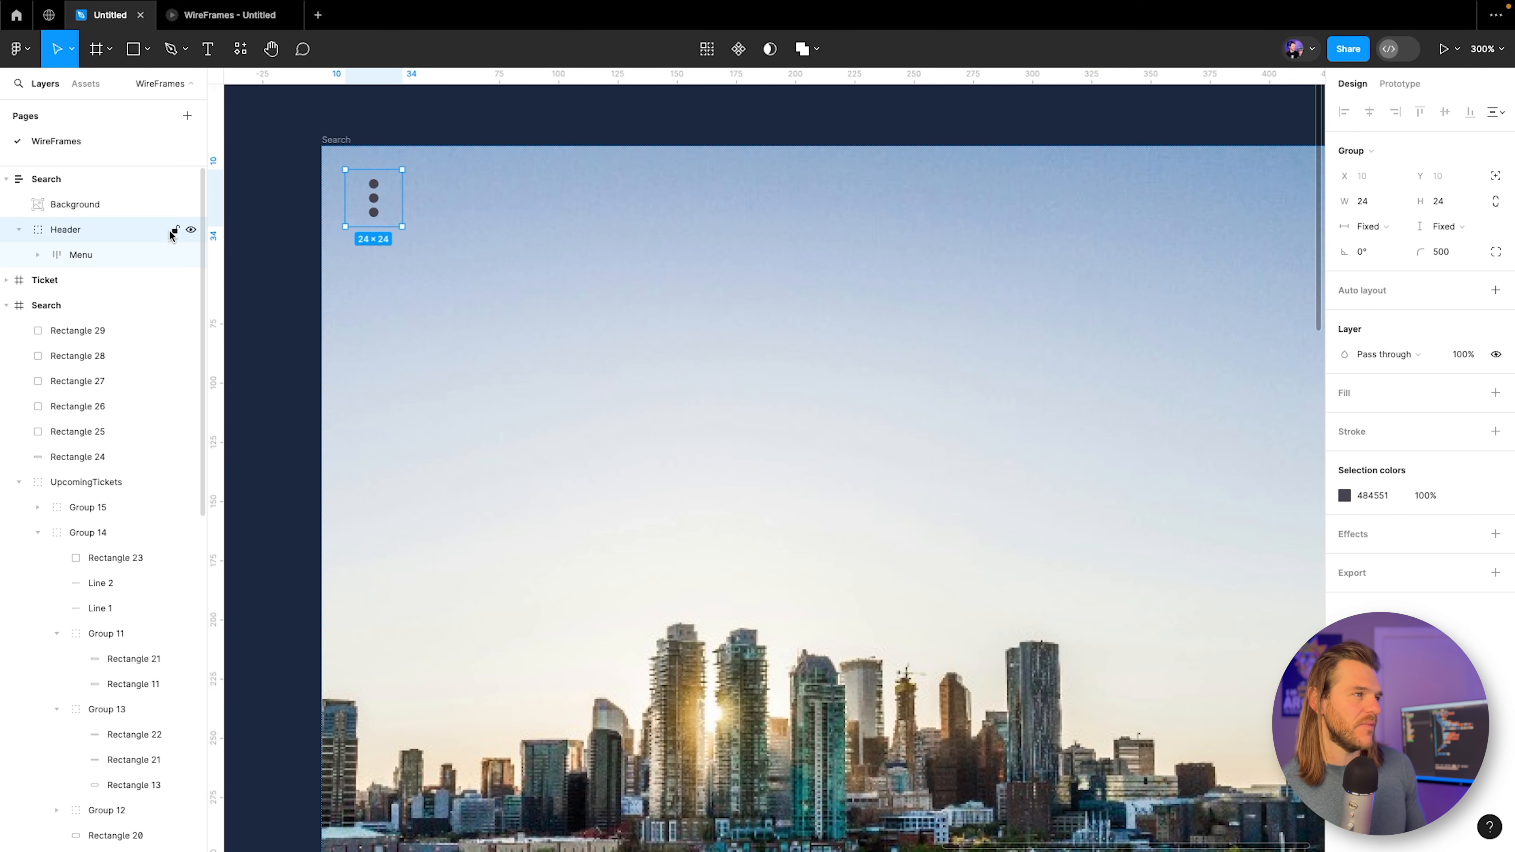
key(shift+a)
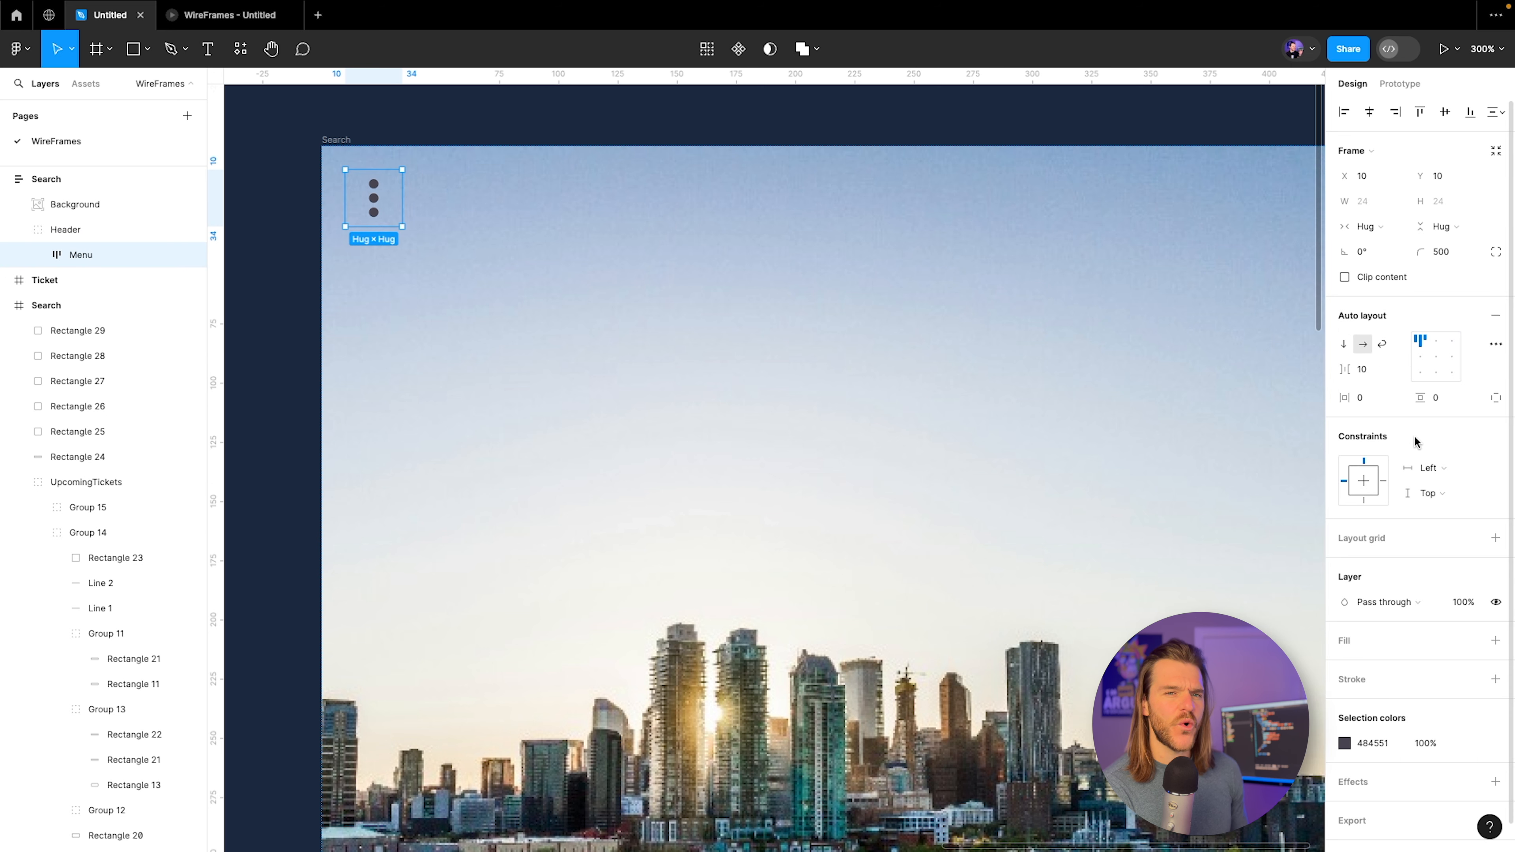
click(1496, 640)
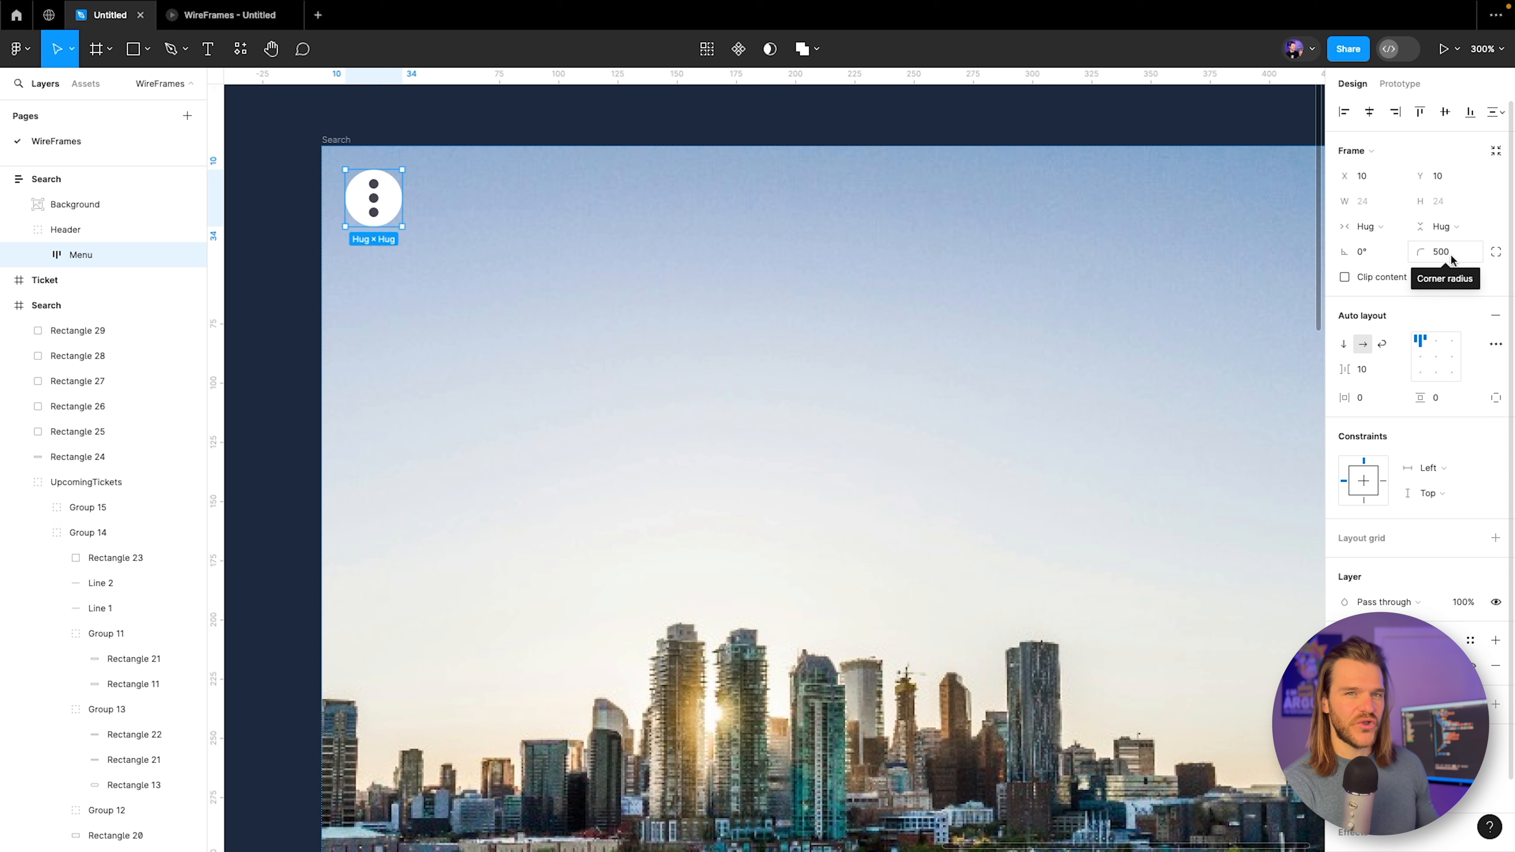
click(202, 22)
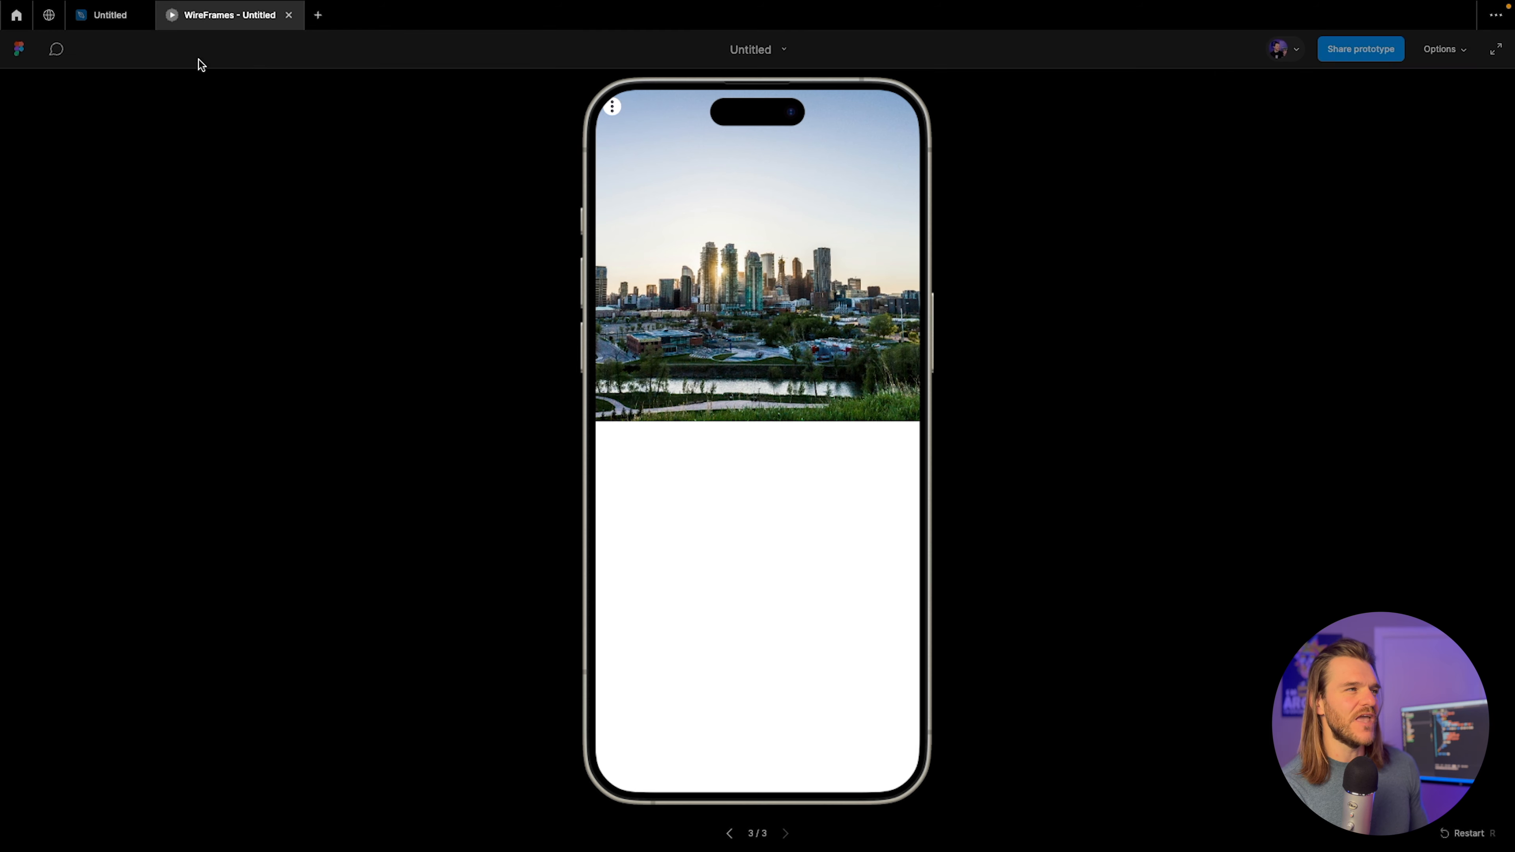
click(110, 15)
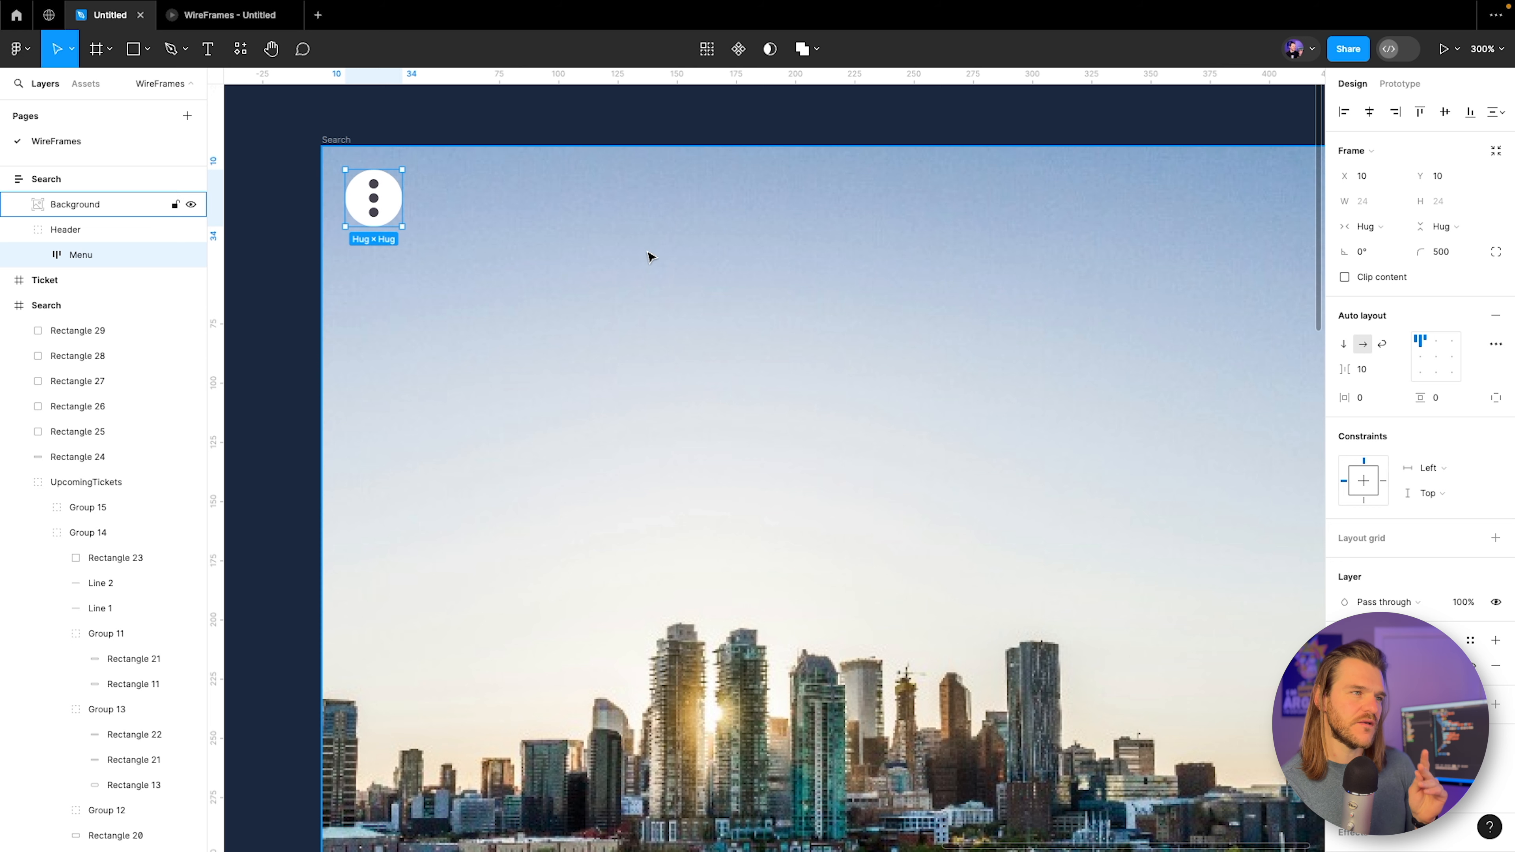
Resize the more_vert icon group inside the Menu frame to 20 by 20.
click(37, 254)
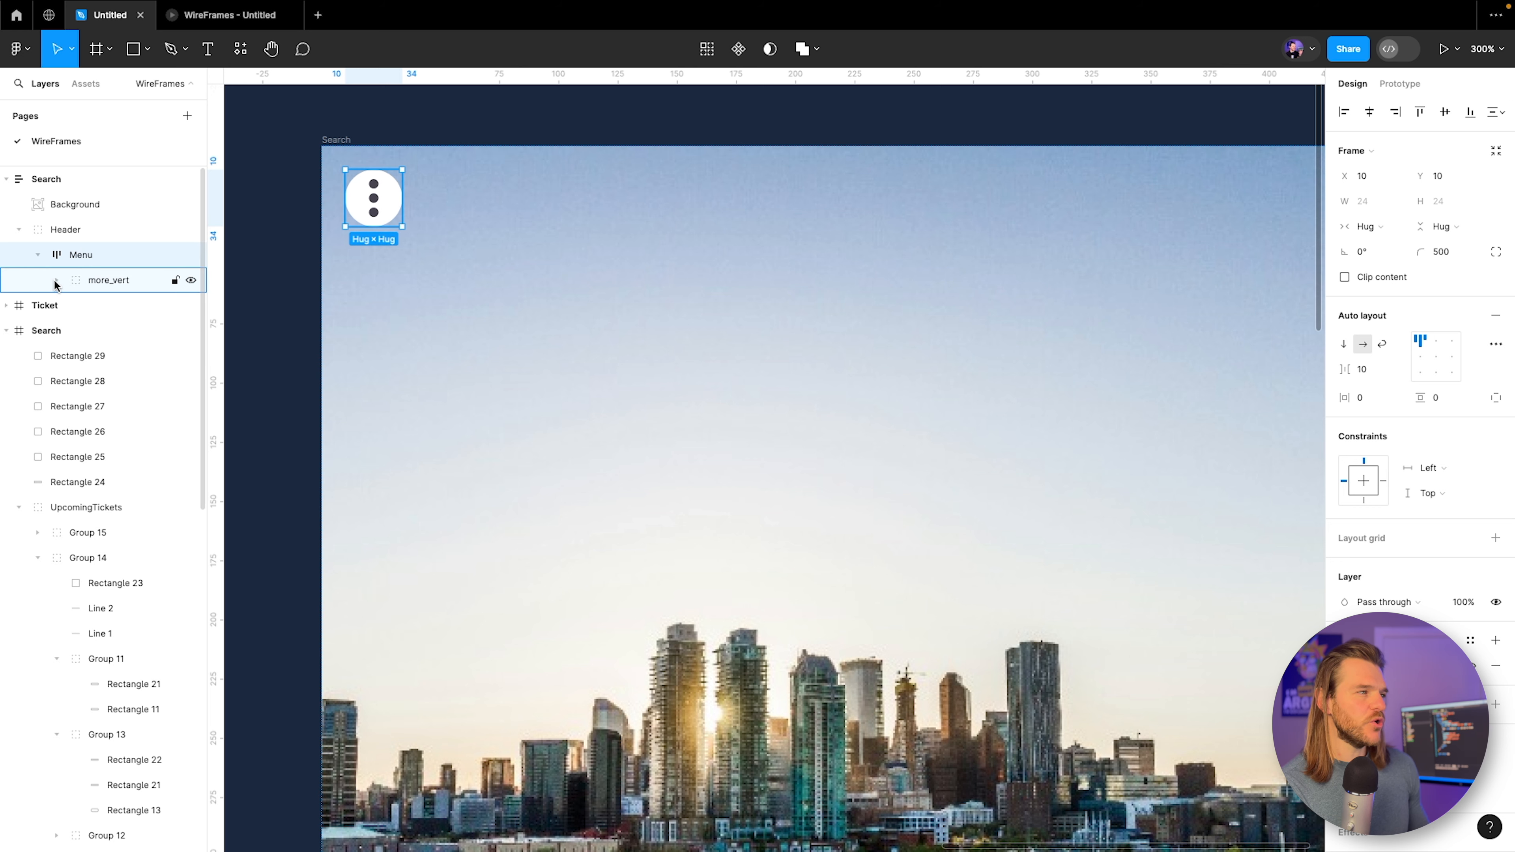
click(57, 279)
click(120, 305)
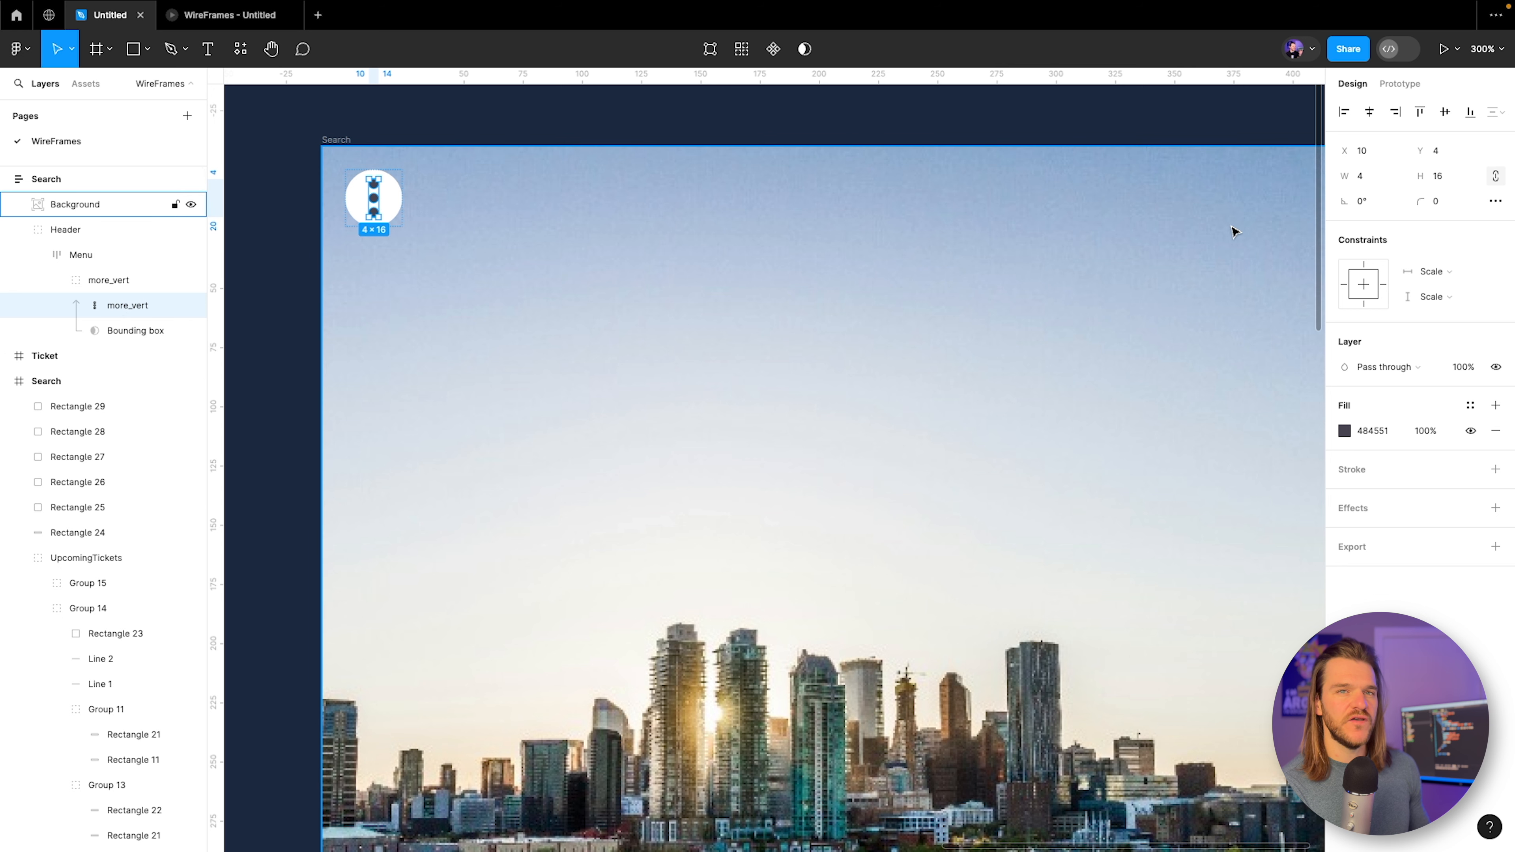
click(120, 280)
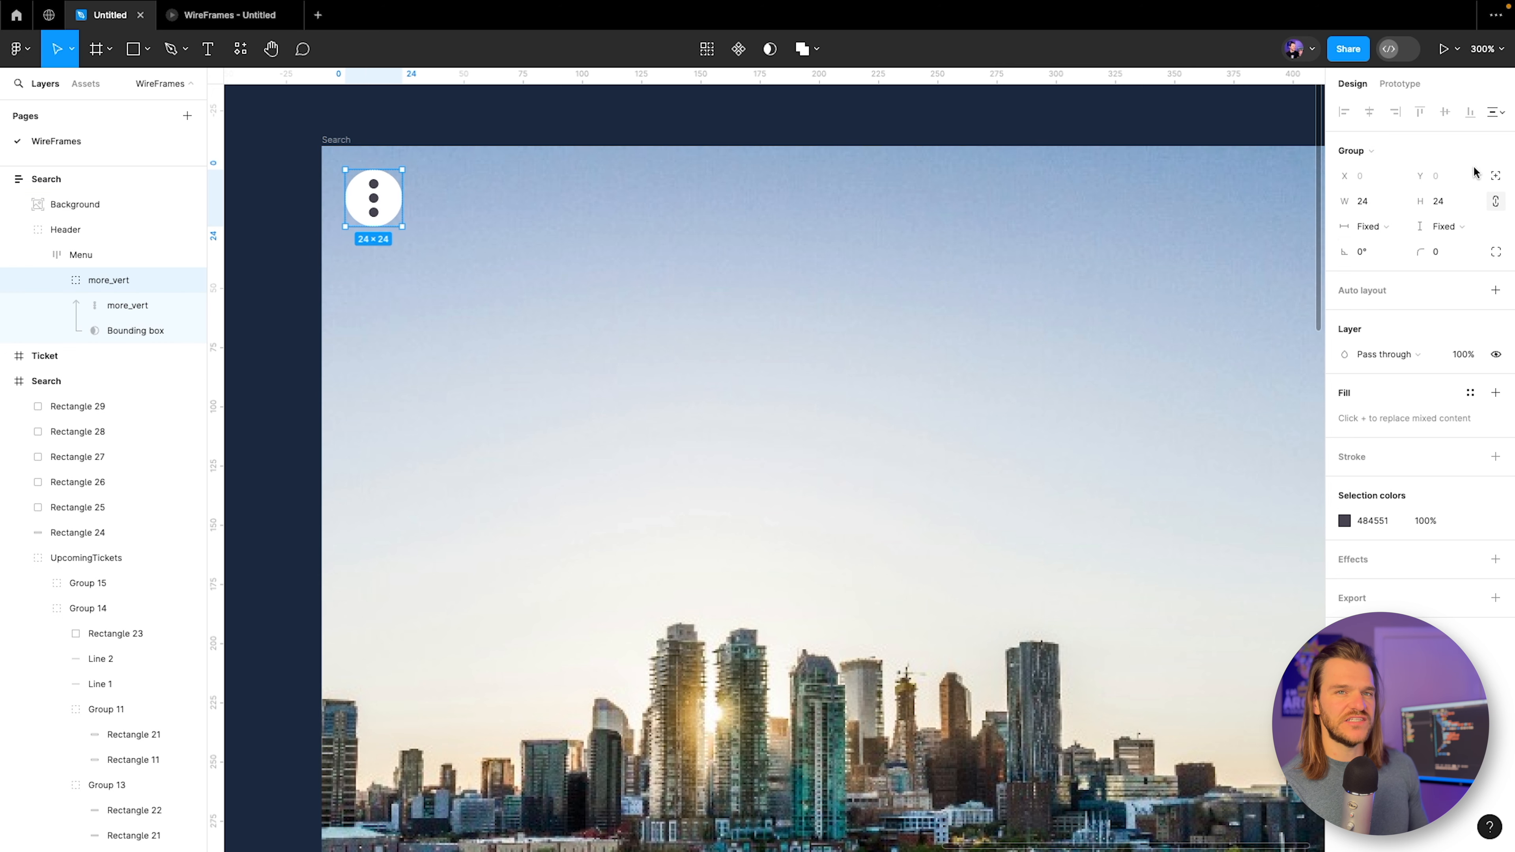
click(1399, 201)
click(1399, 201)
click(1366, 203)
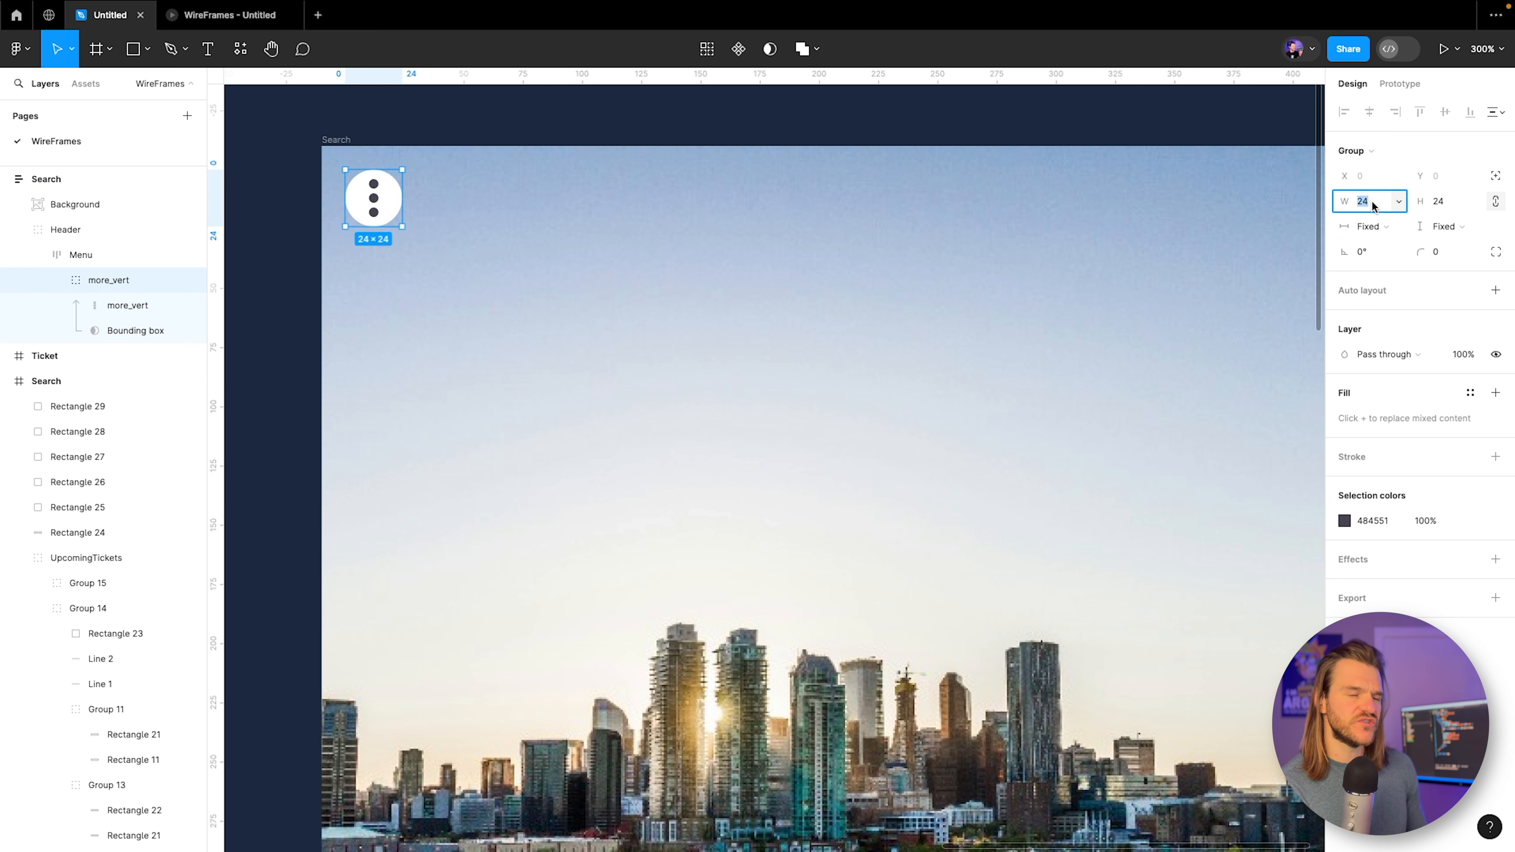
text(20)
key(Return)
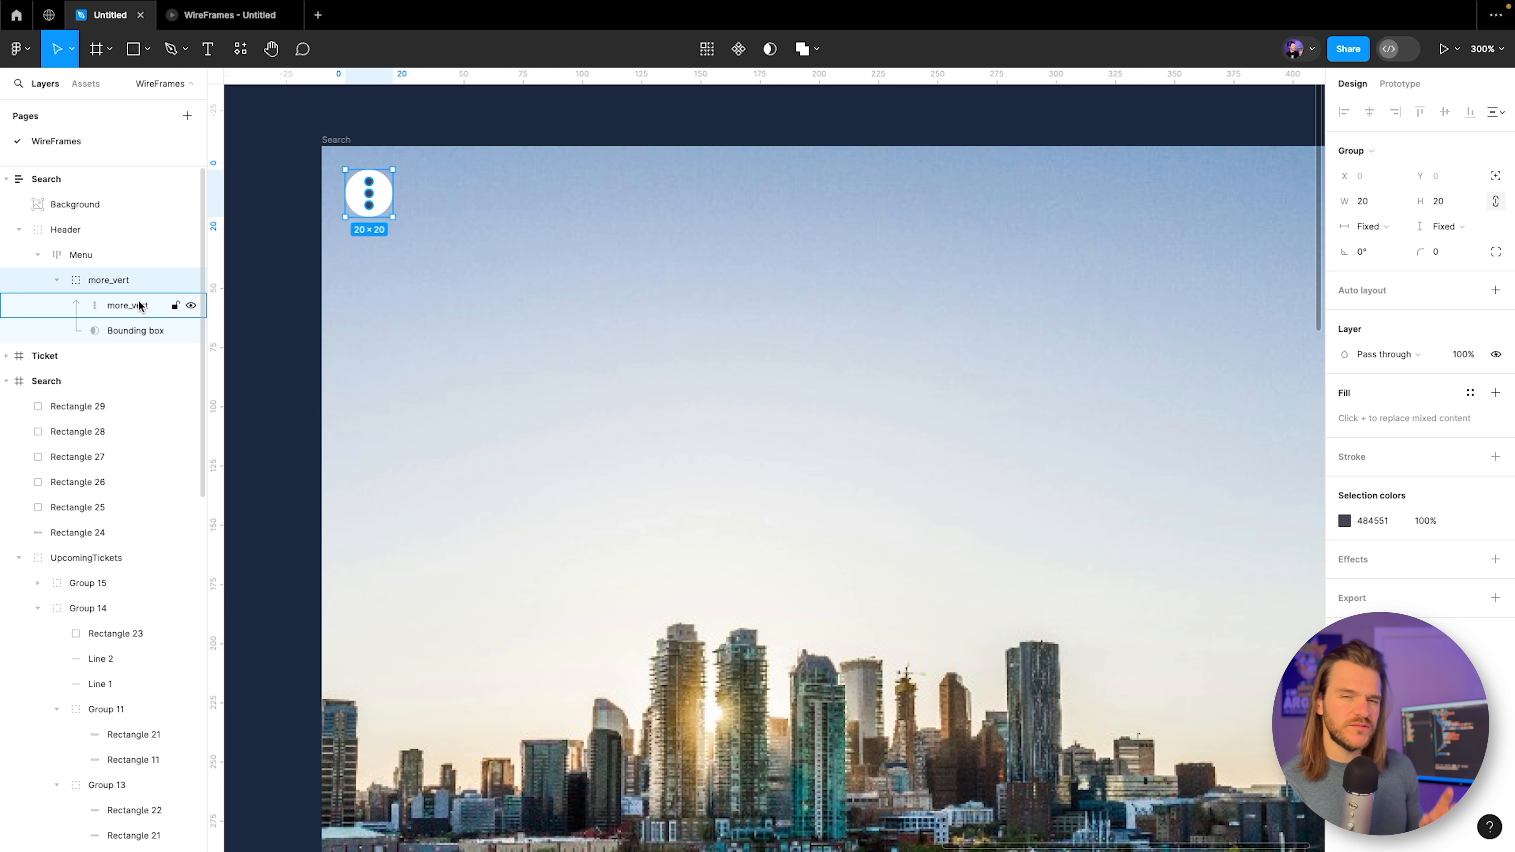
Set the Menu frame's horizontal auto layout padding to 6.
click(99, 259)
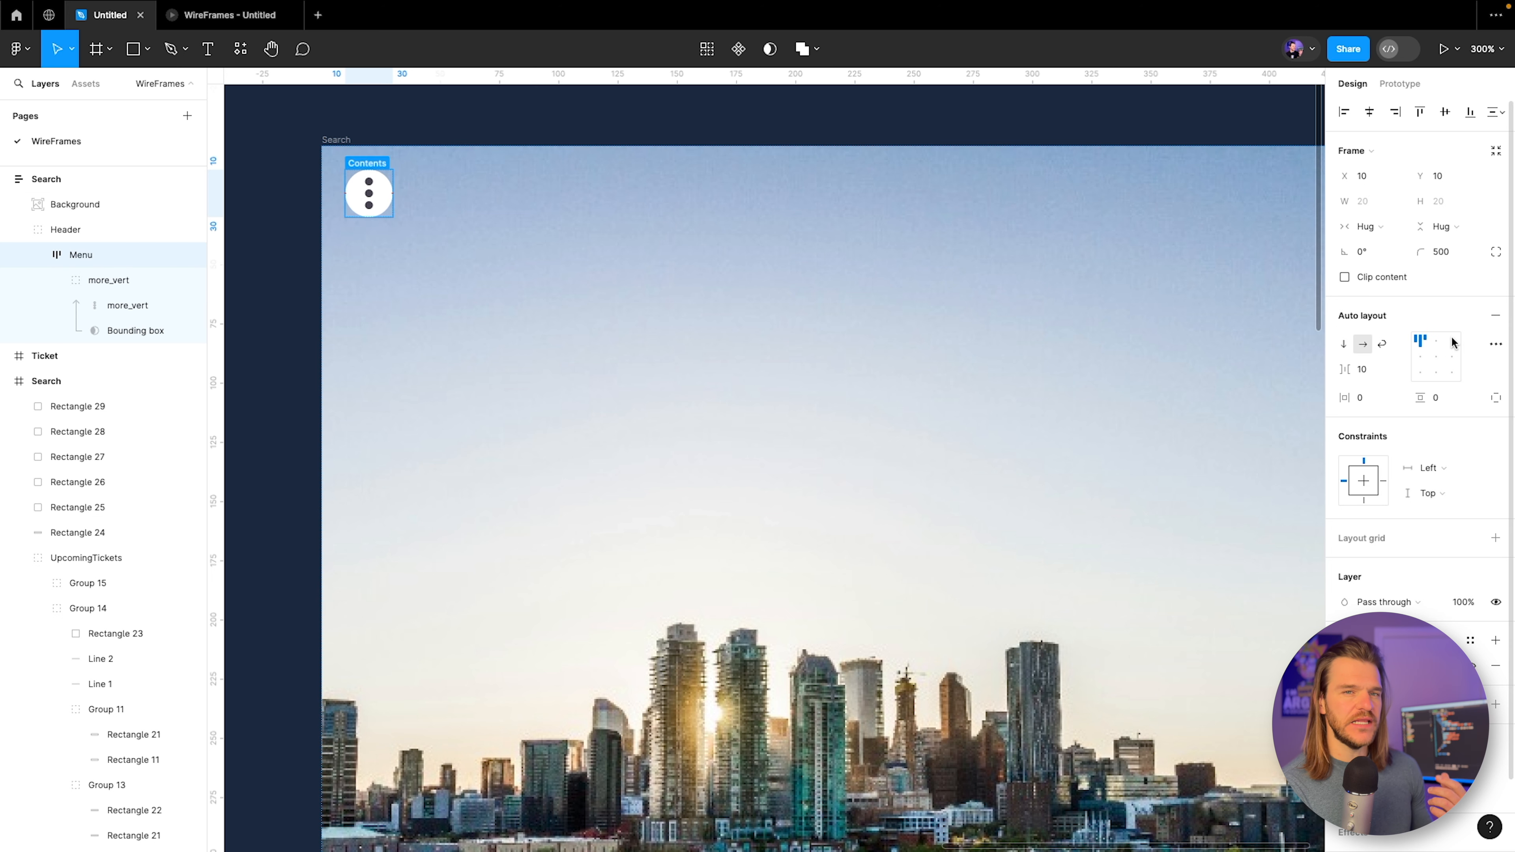
click(1383, 397)
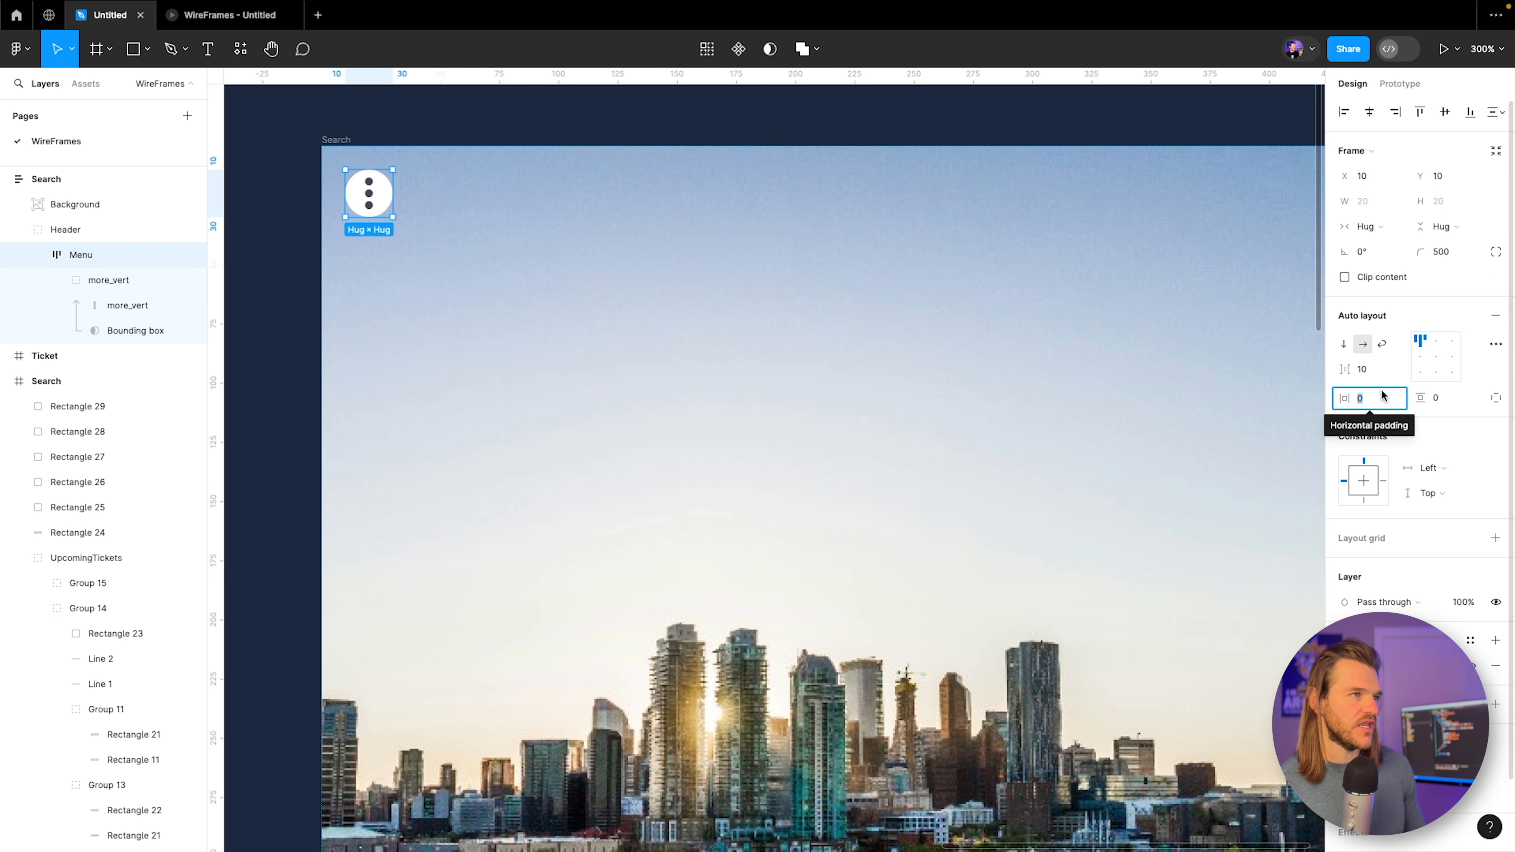
key(Up)
key(Up)
key(Up)
key(Up)
key(Up)
key(Up)
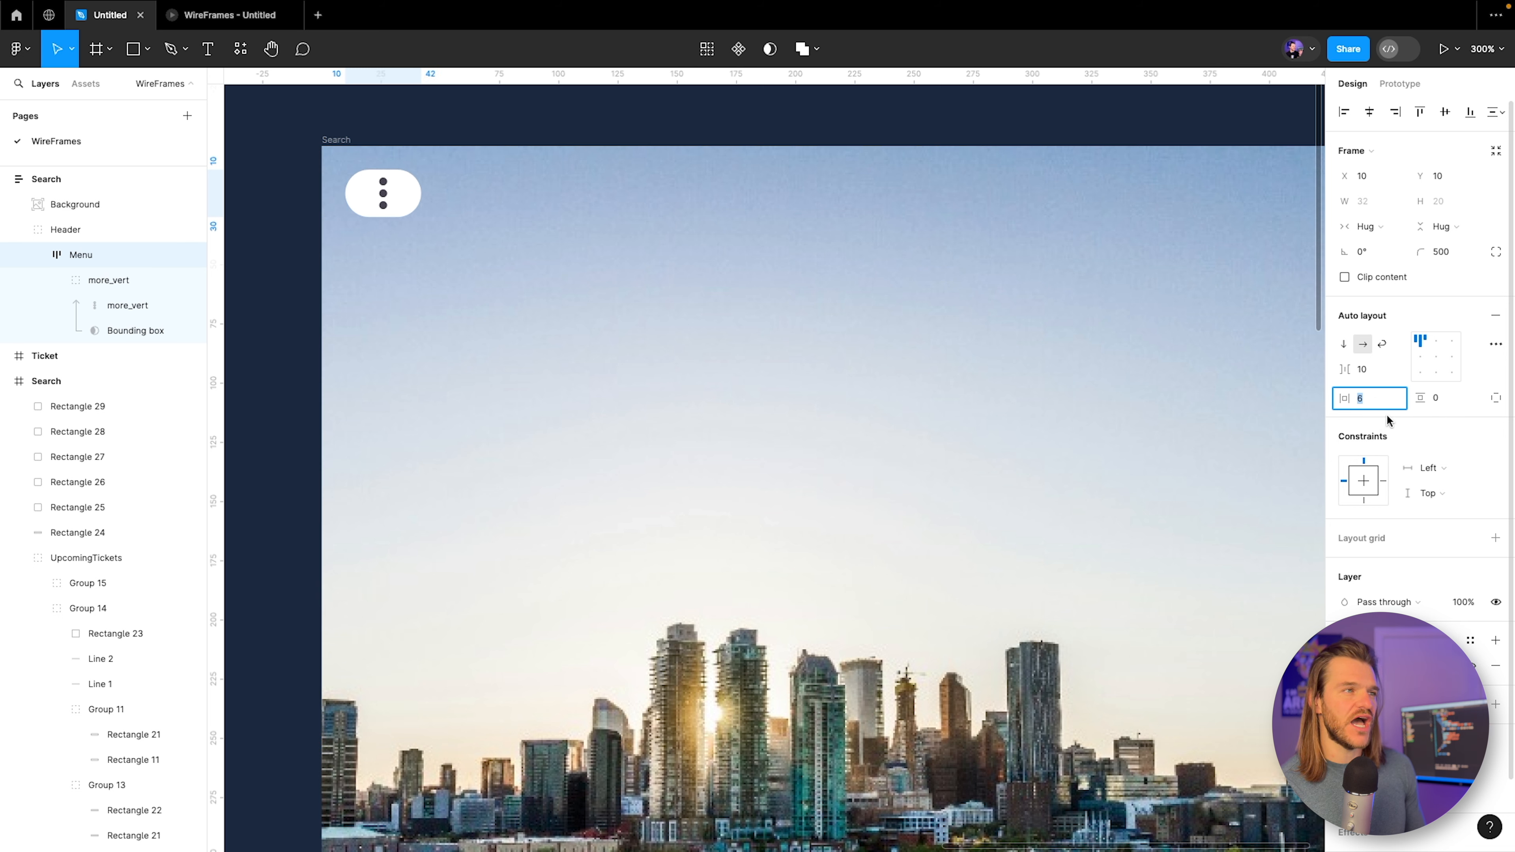
Set the Menu frame's vertical auto layout padding to 5.
click(1453, 410)
key(Up)
key(Up)
key(Up)
key(Up)
key(Up)
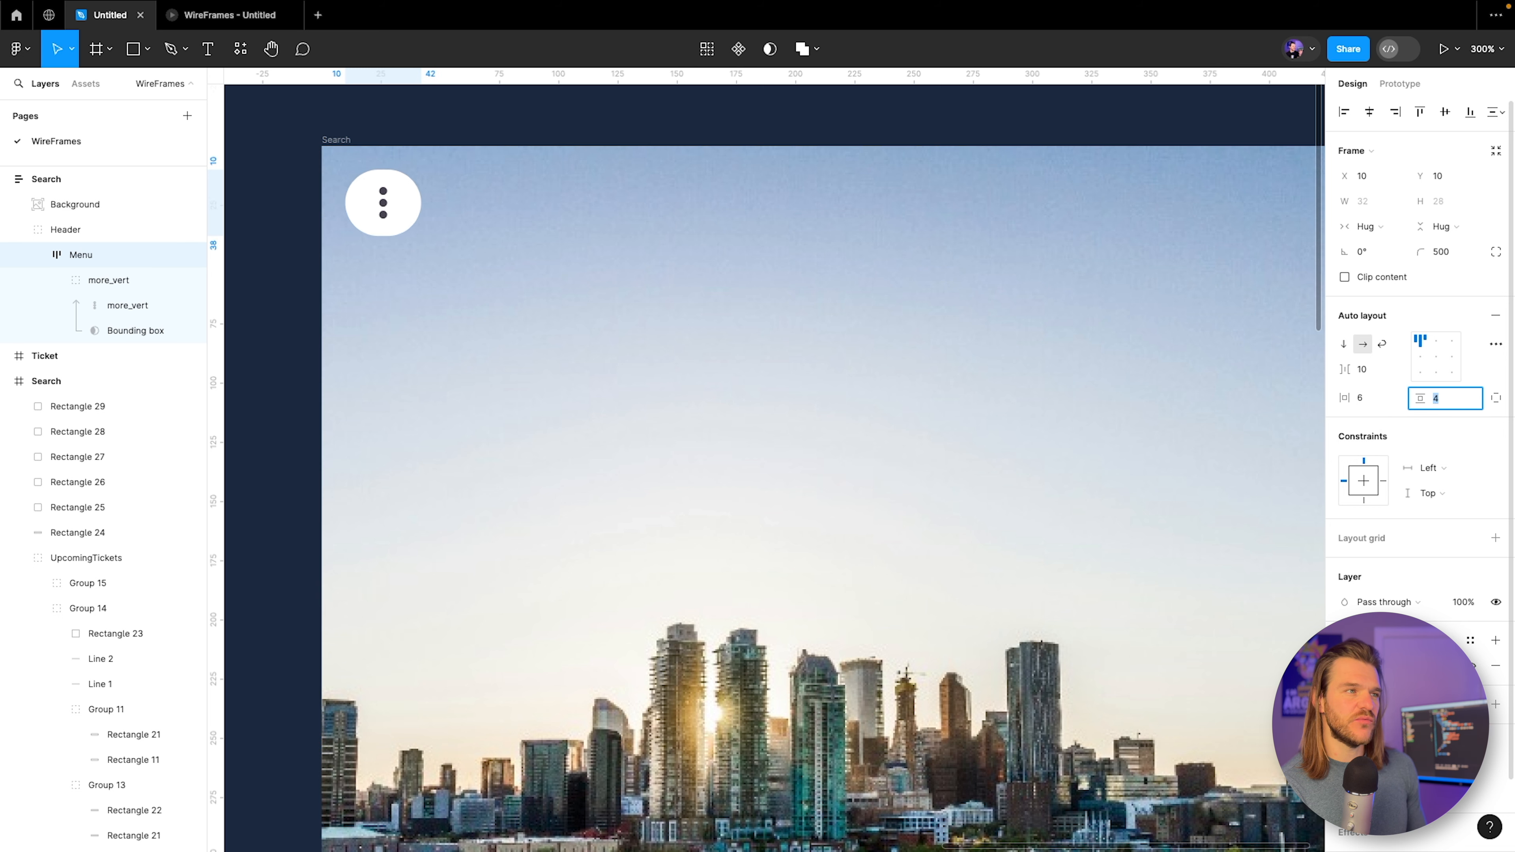
Increase the Menu frame's padding to 8 horizontally and 7 vertically.
click(1358, 405)
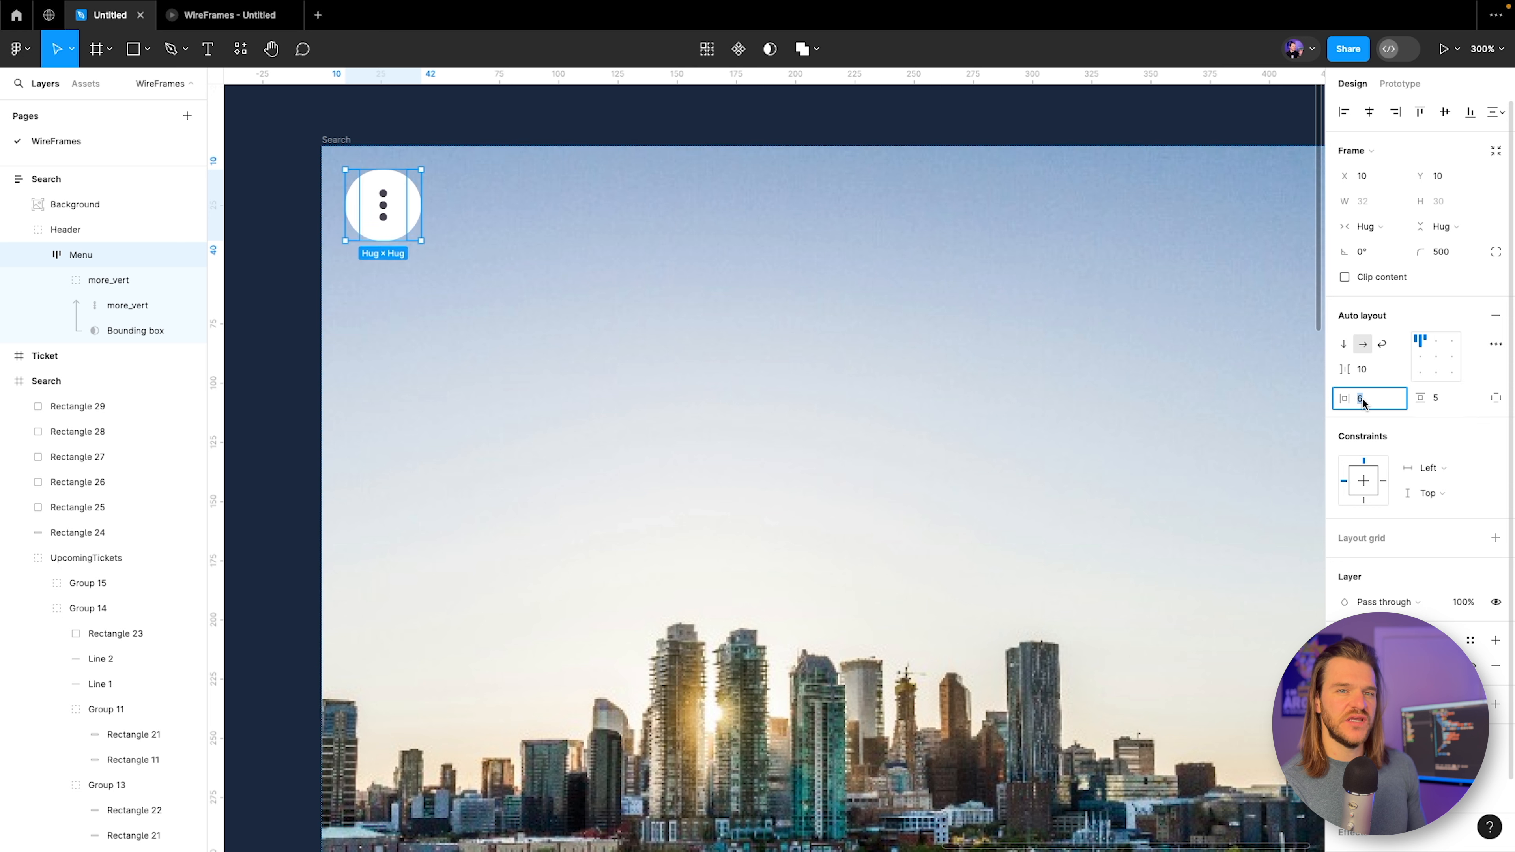
key(Up)
key(Up)
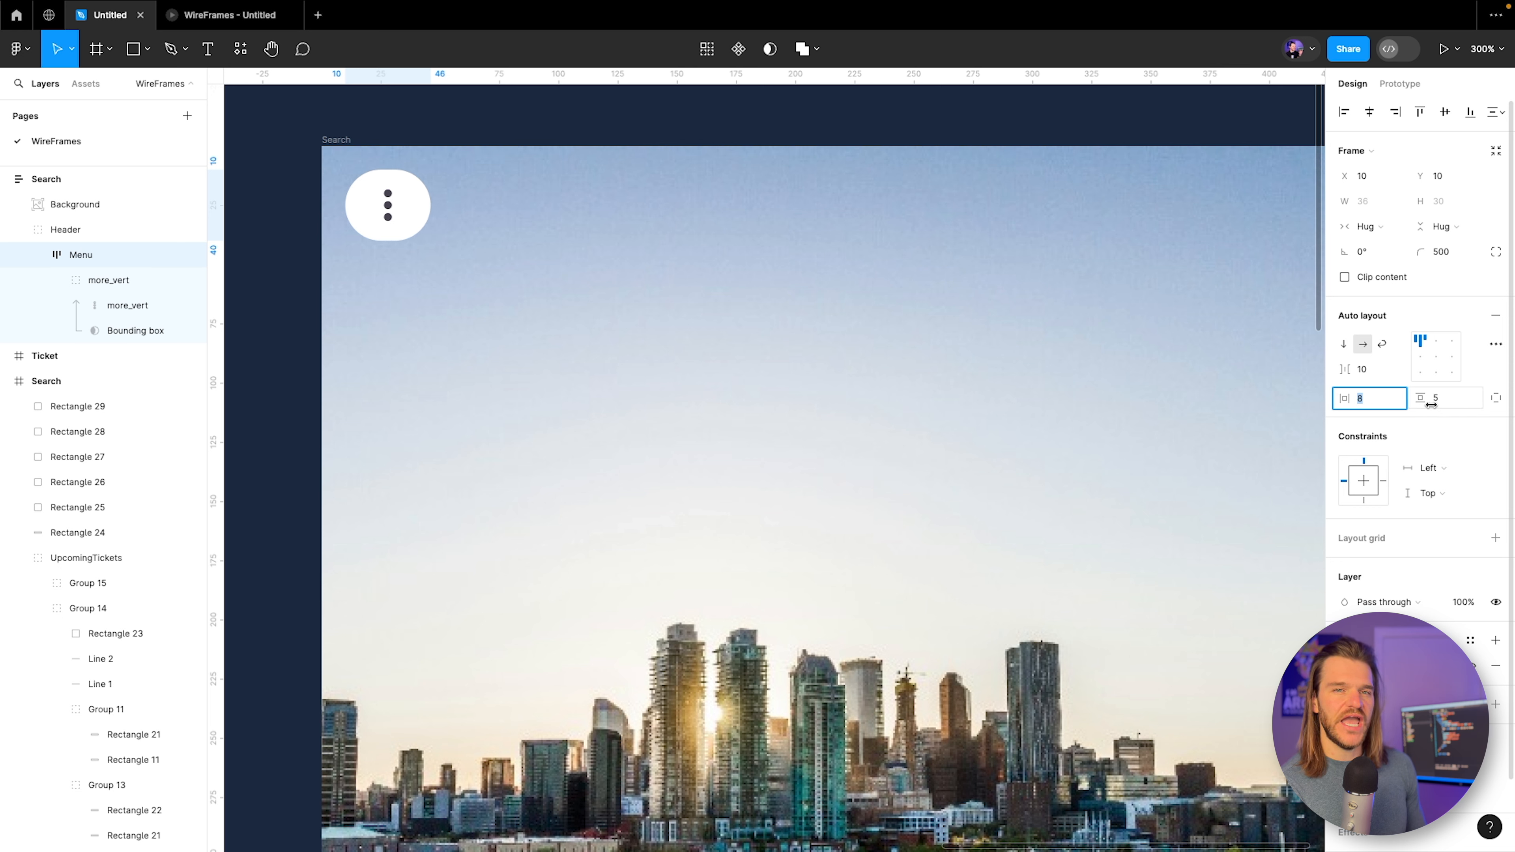
click(1454, 398)
key(Up)
key(Up)
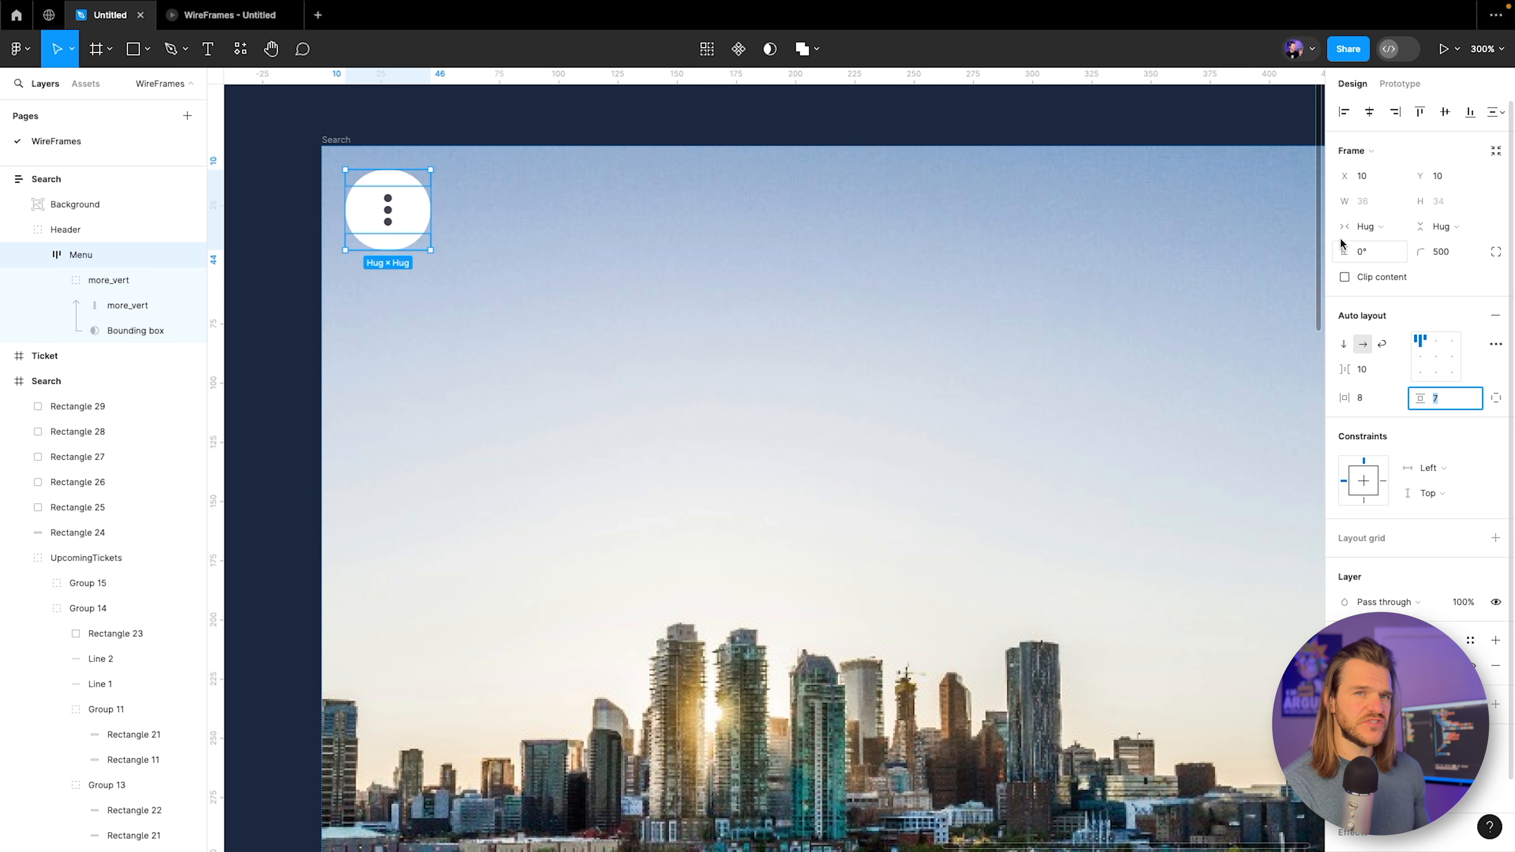
Switch the Menu frame to fixed width and height and size it 35 by 35.
click(1375, 234)
click(1385, 210)
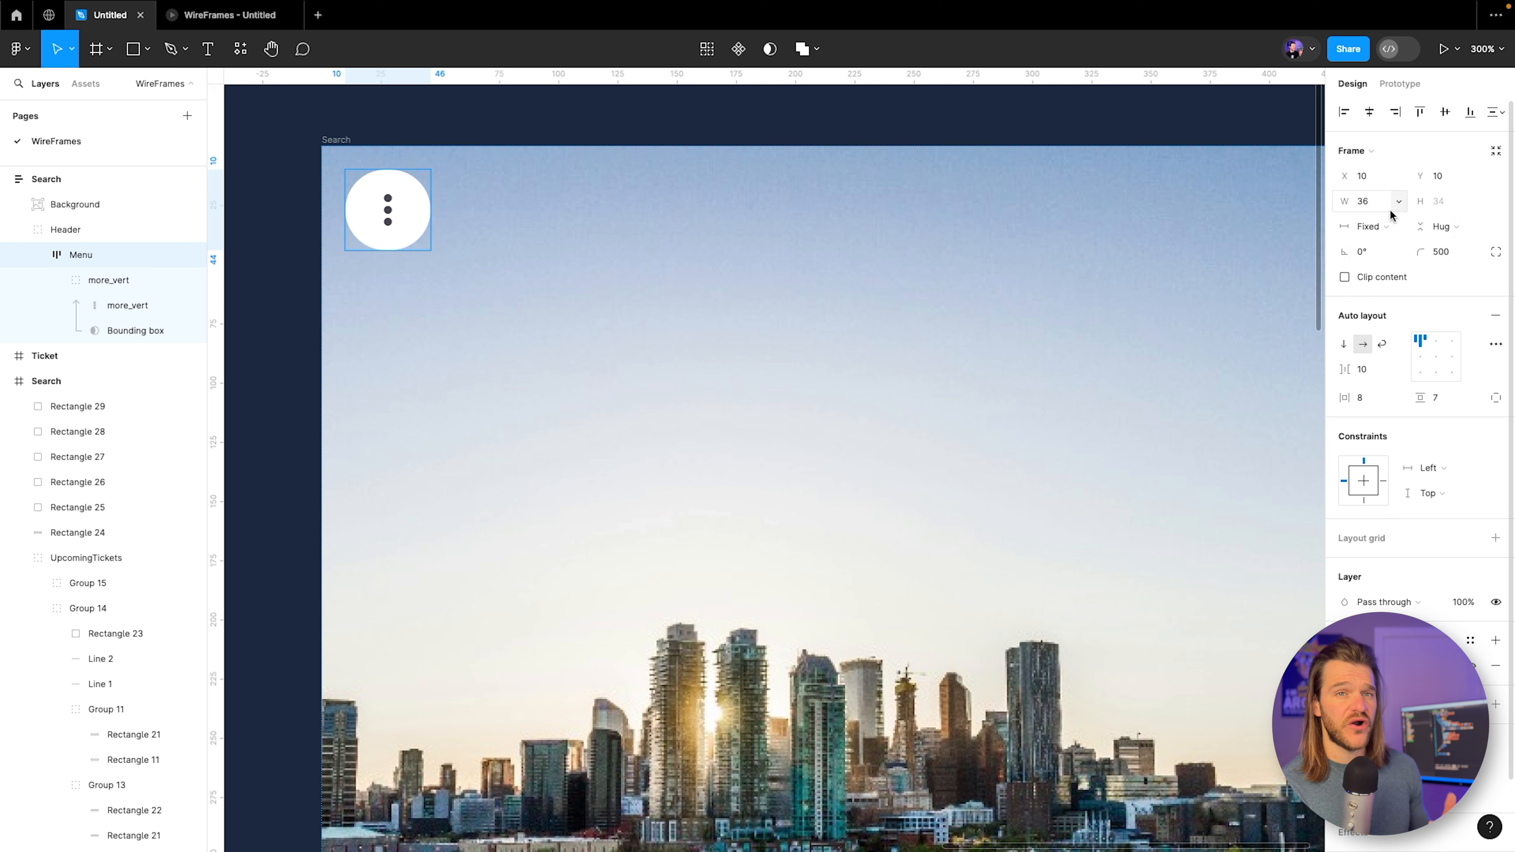
click(1444, 229)
click(1443, 212)
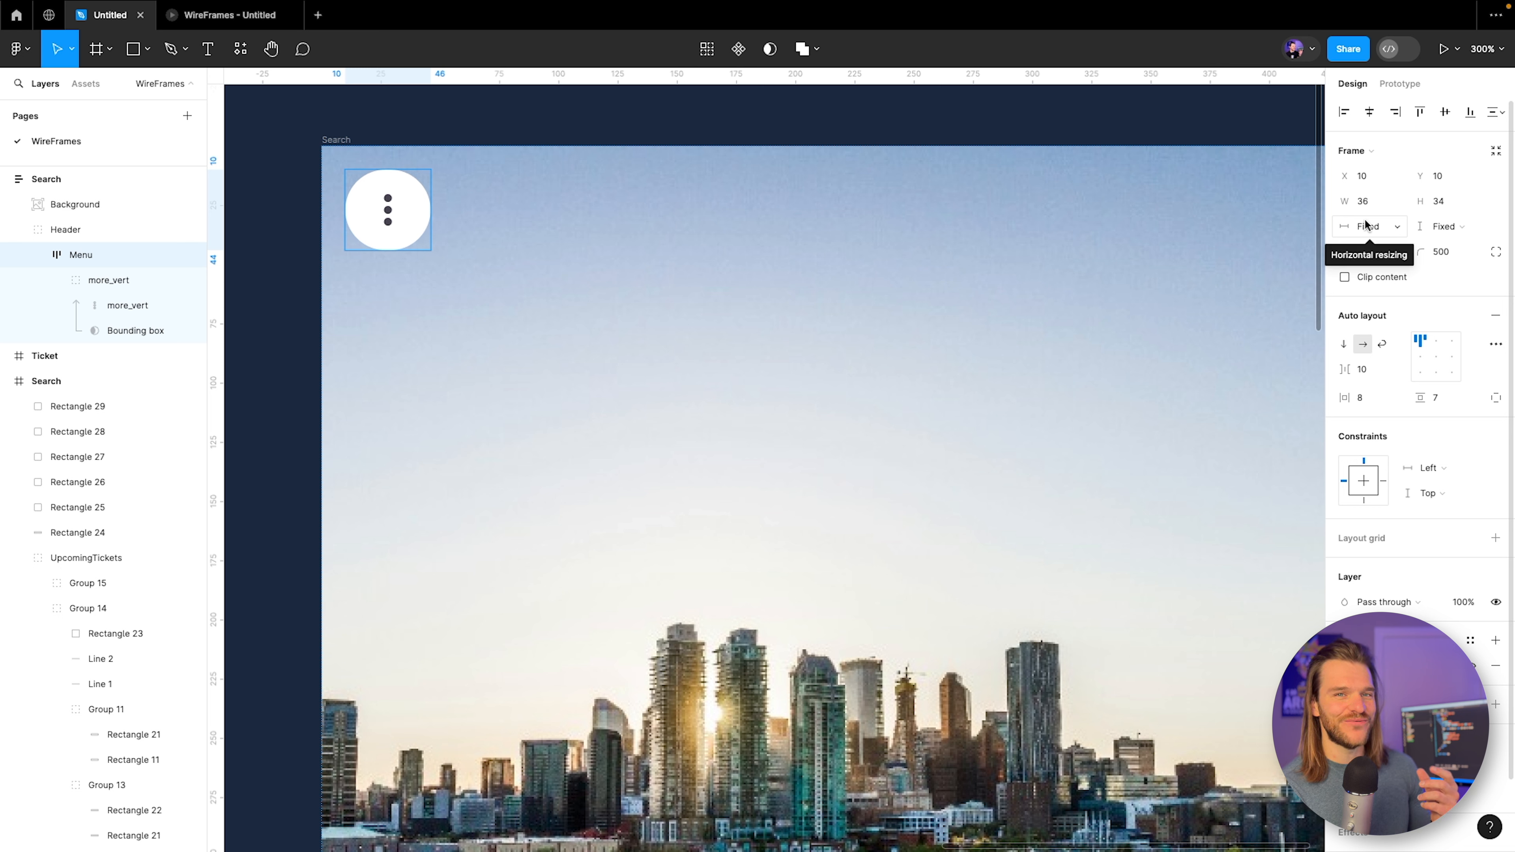
click(1367, 203)
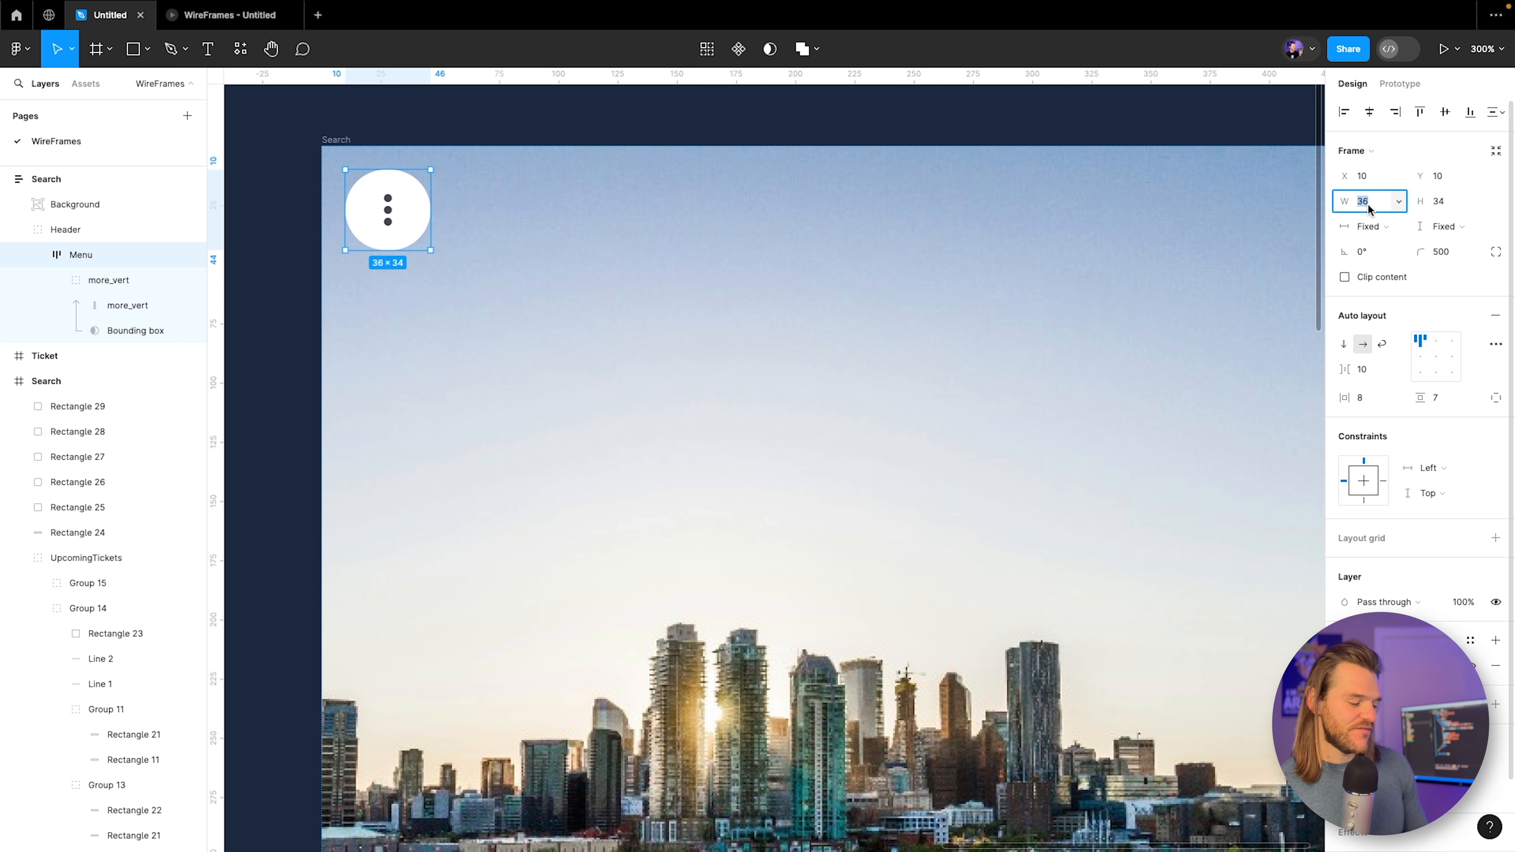
text(35)
key(Tab)
text(35)
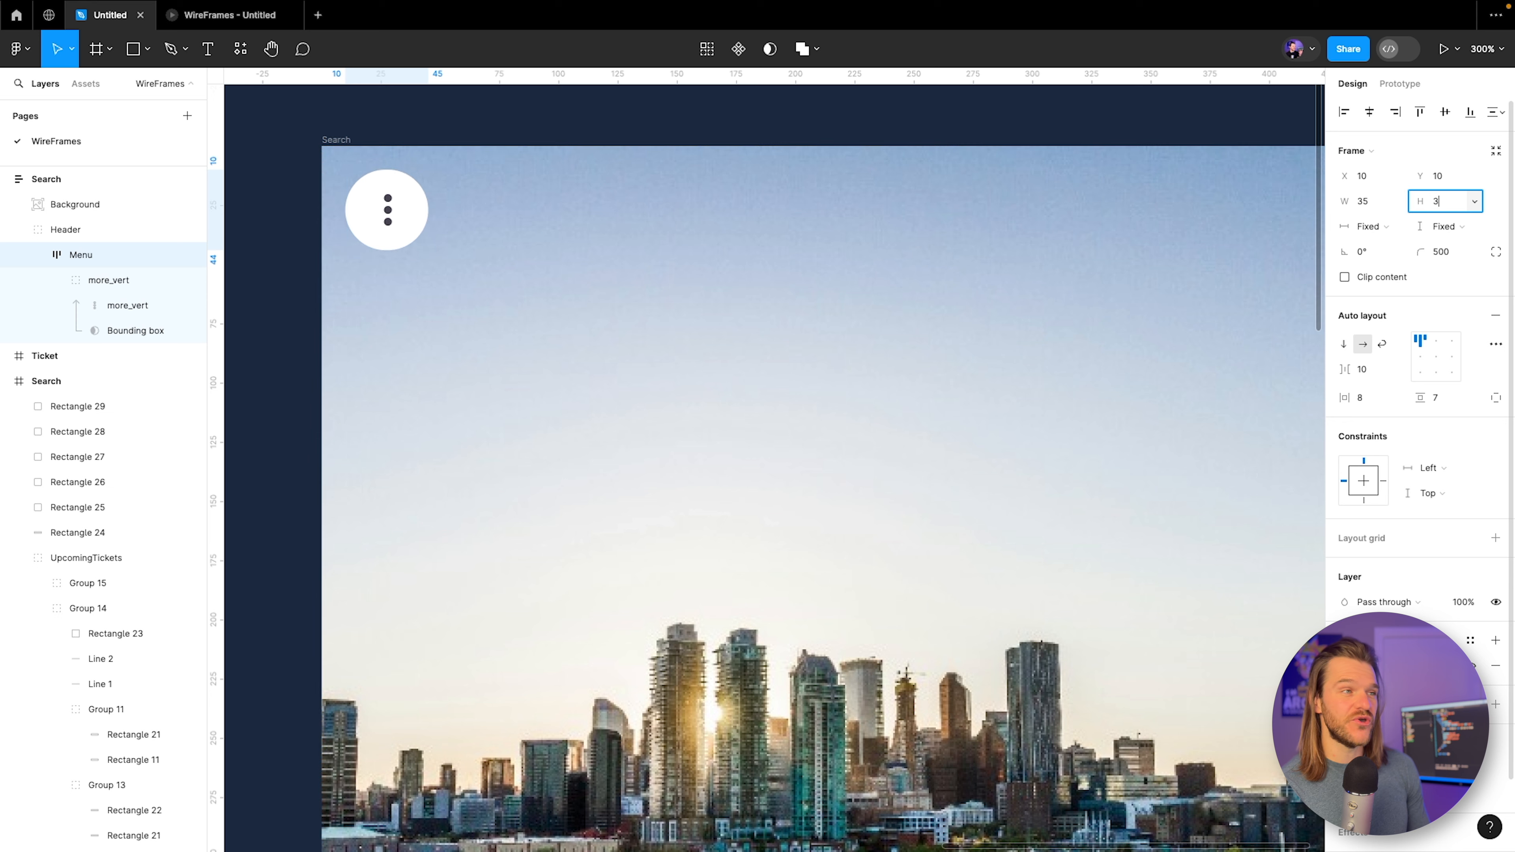
key(Return)
Check the button in the prototype preview and center-align the icon within the Menu frame's auto layout.
click(206, 24)
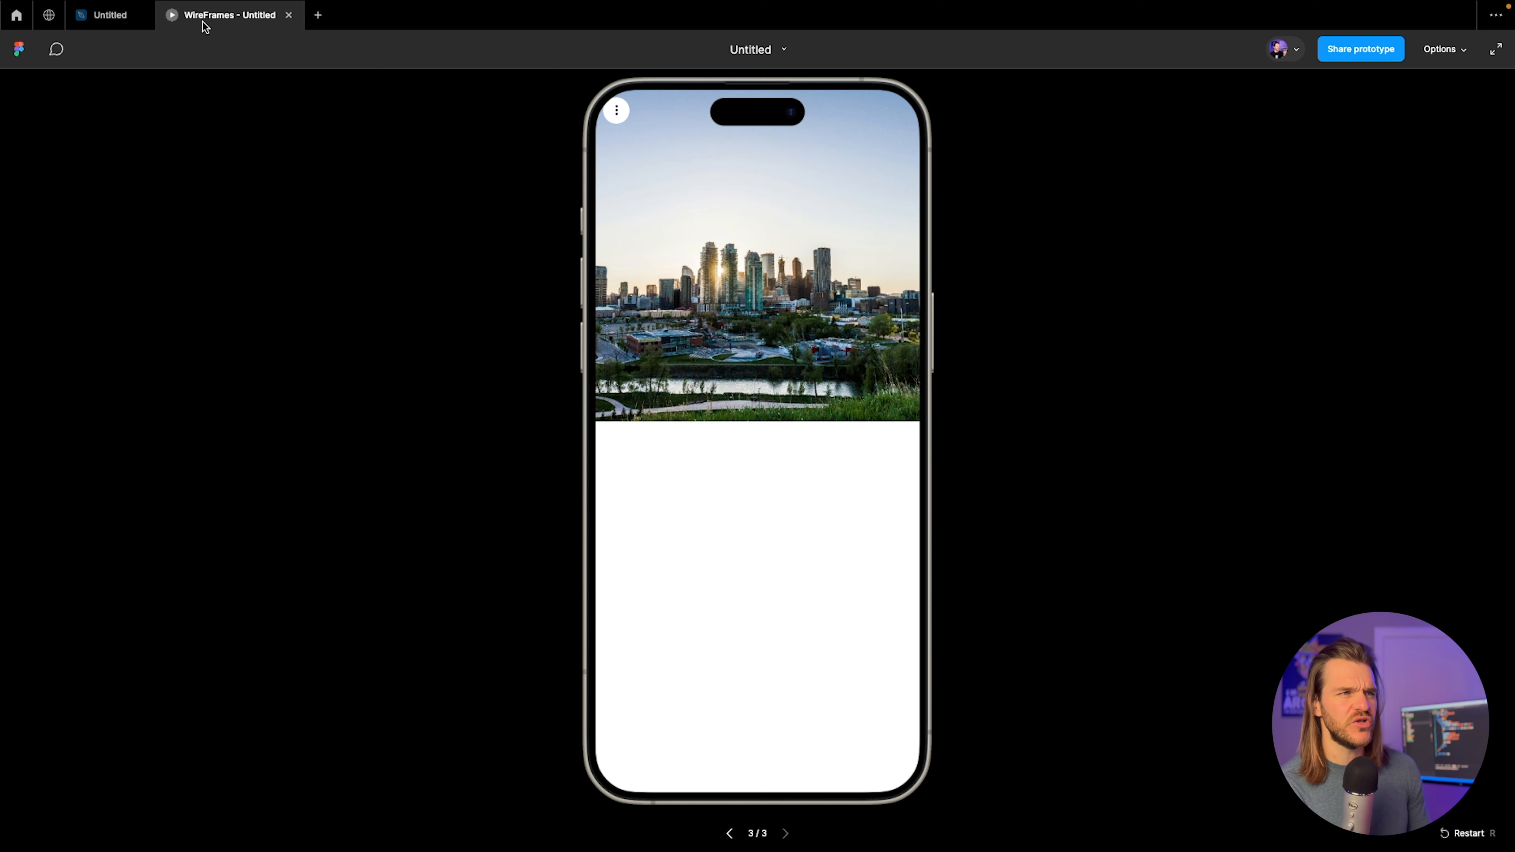
click(110, 15)
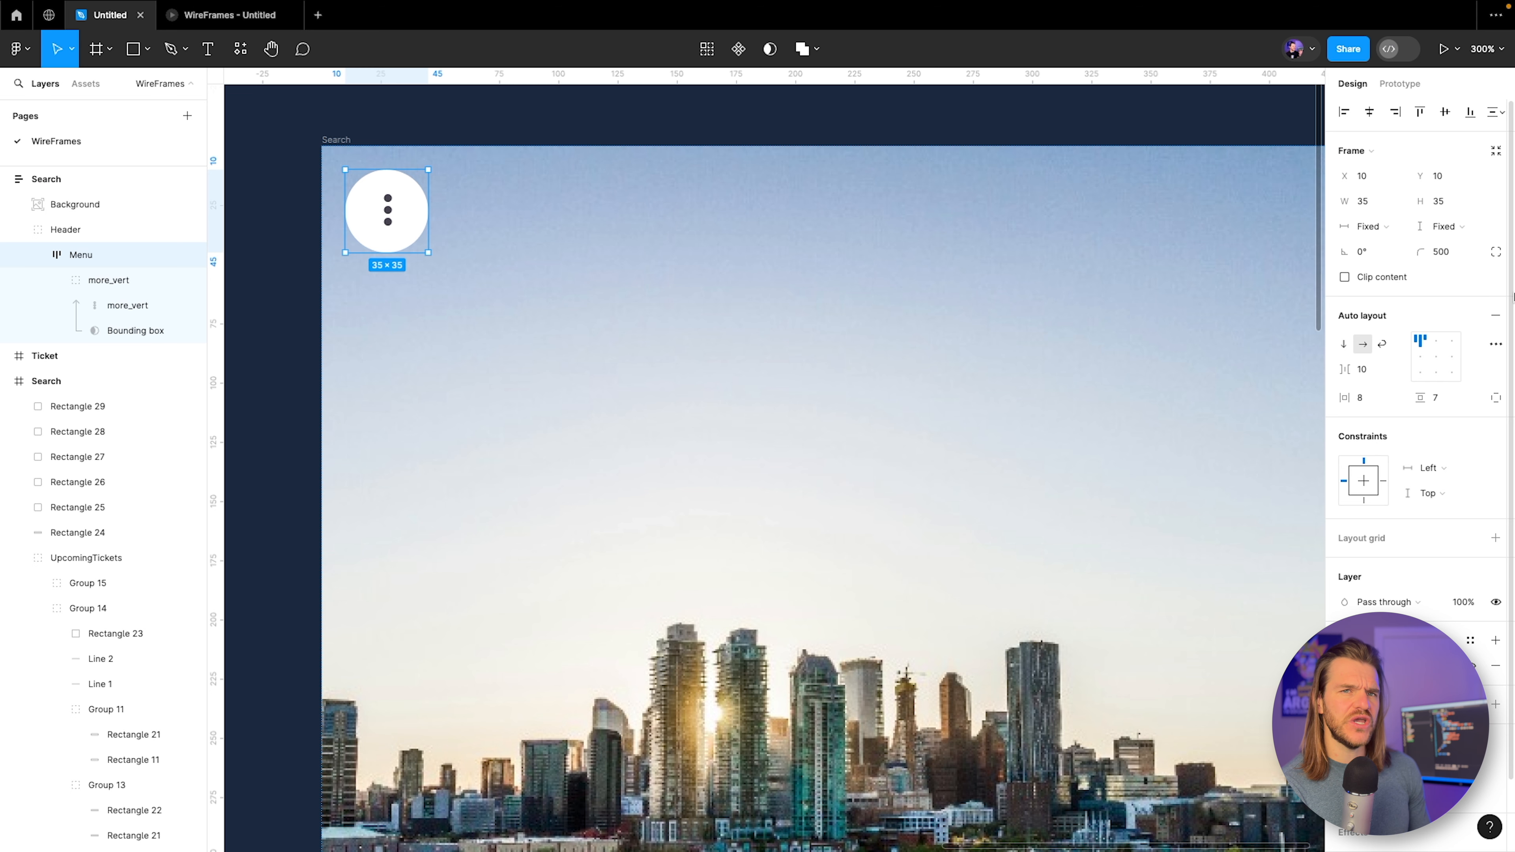
click(1435, 358)
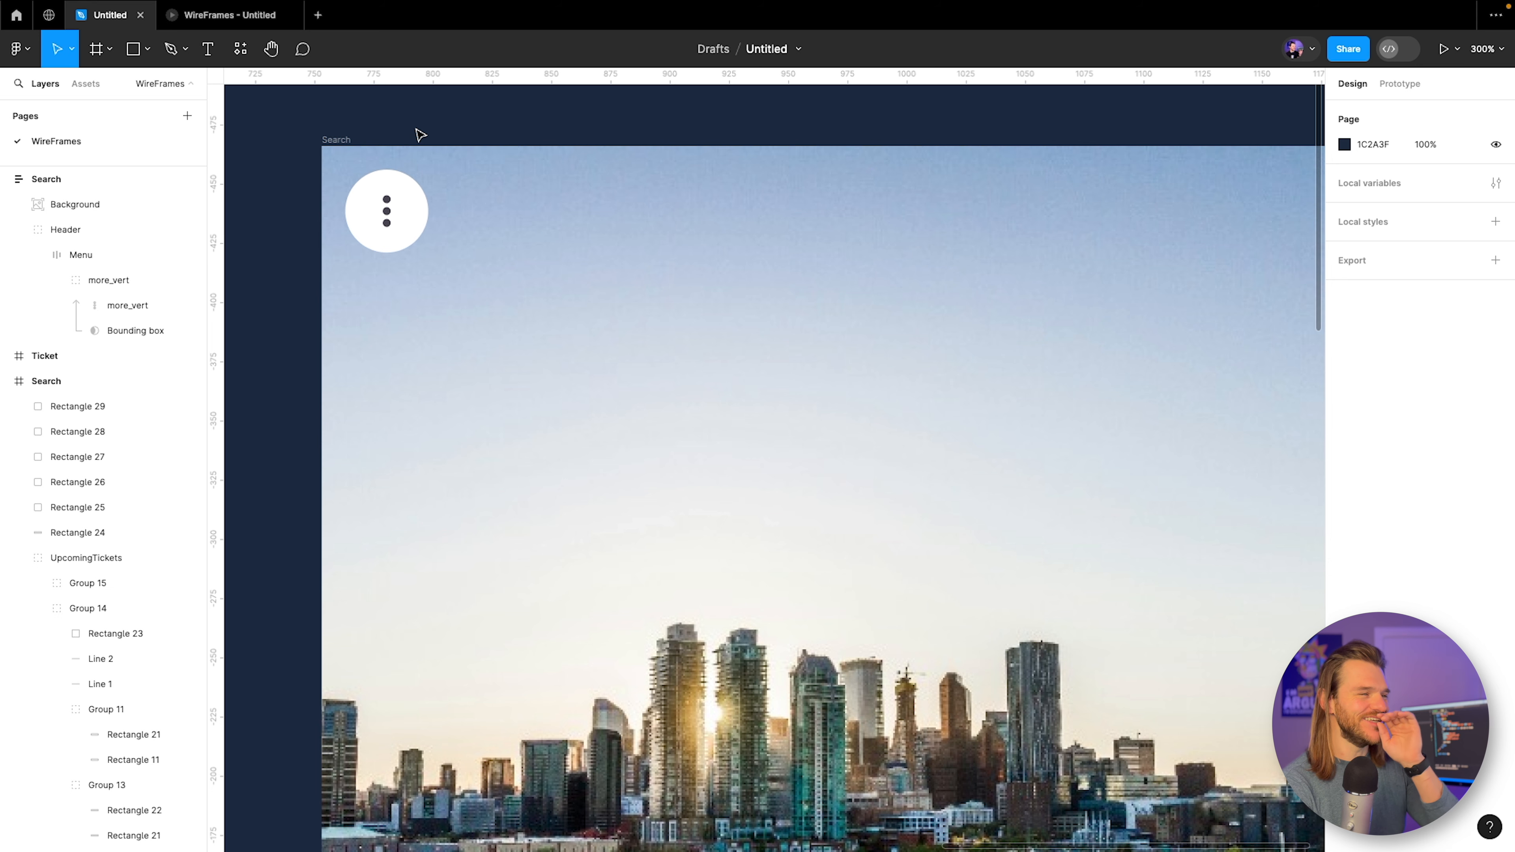
Examine the header layout of the wireframe Search screen against the new Search frame's header button.
scroll(400, 174, right, 5)
scroll(619, 242, down, 5)
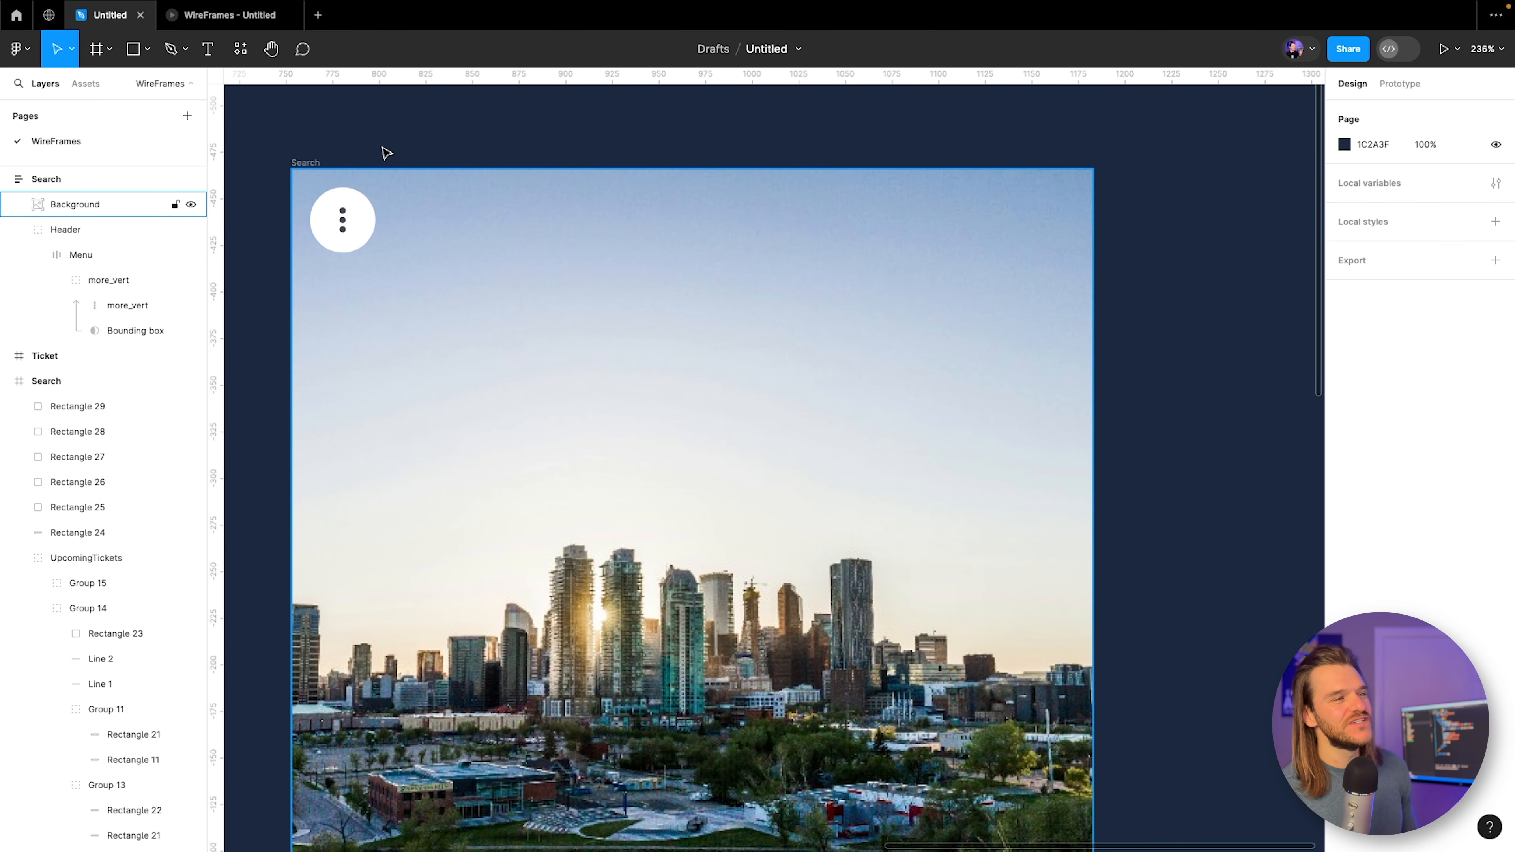
click(350, 239)
scroll(703, 309, down, 5)
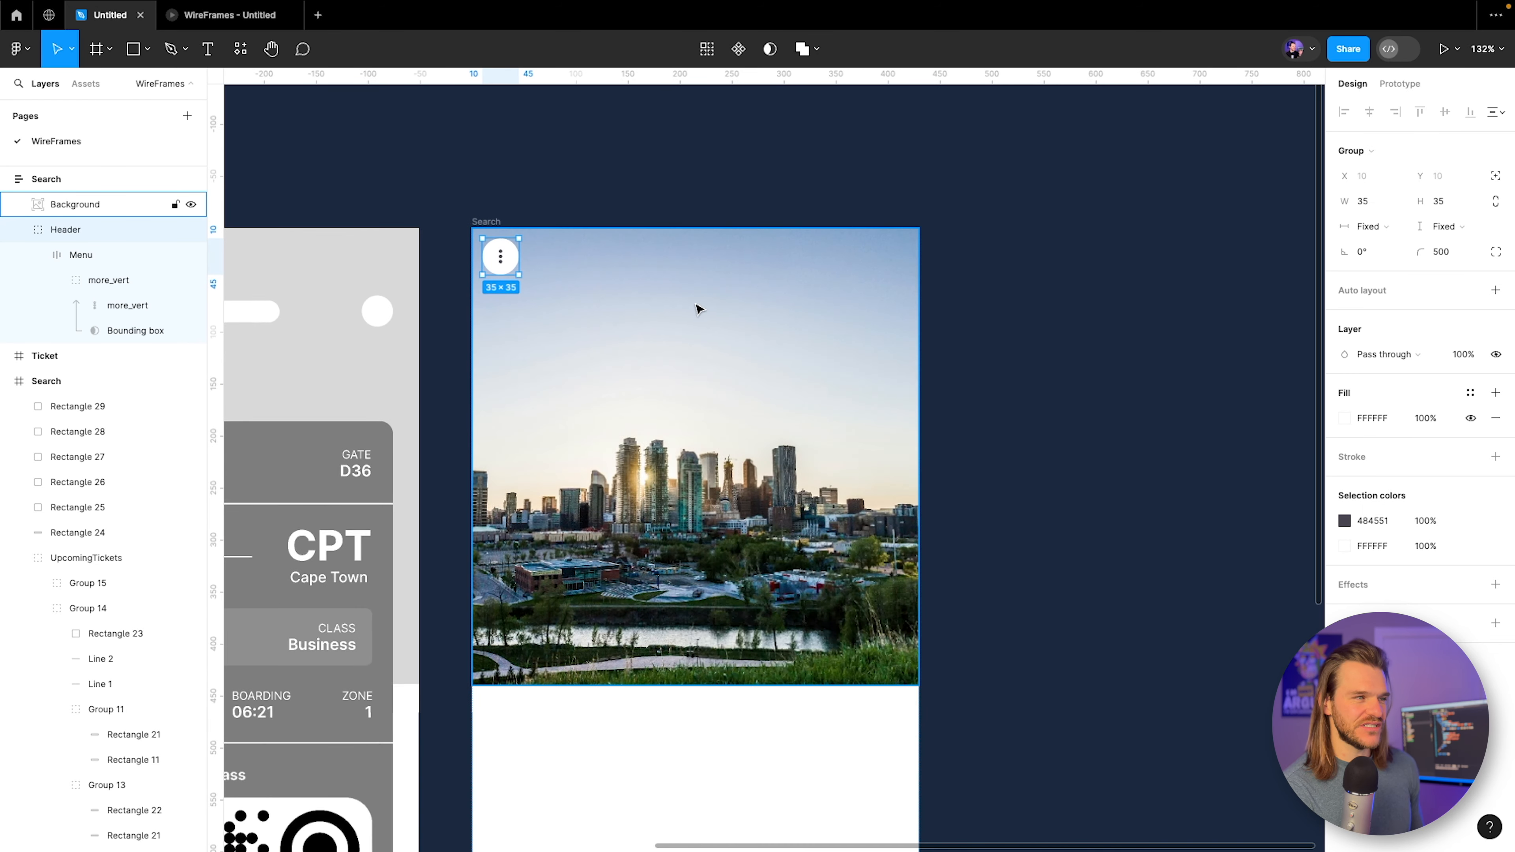
scroll(859, 312, left, 10)
scroll(676, 320, left, 5)
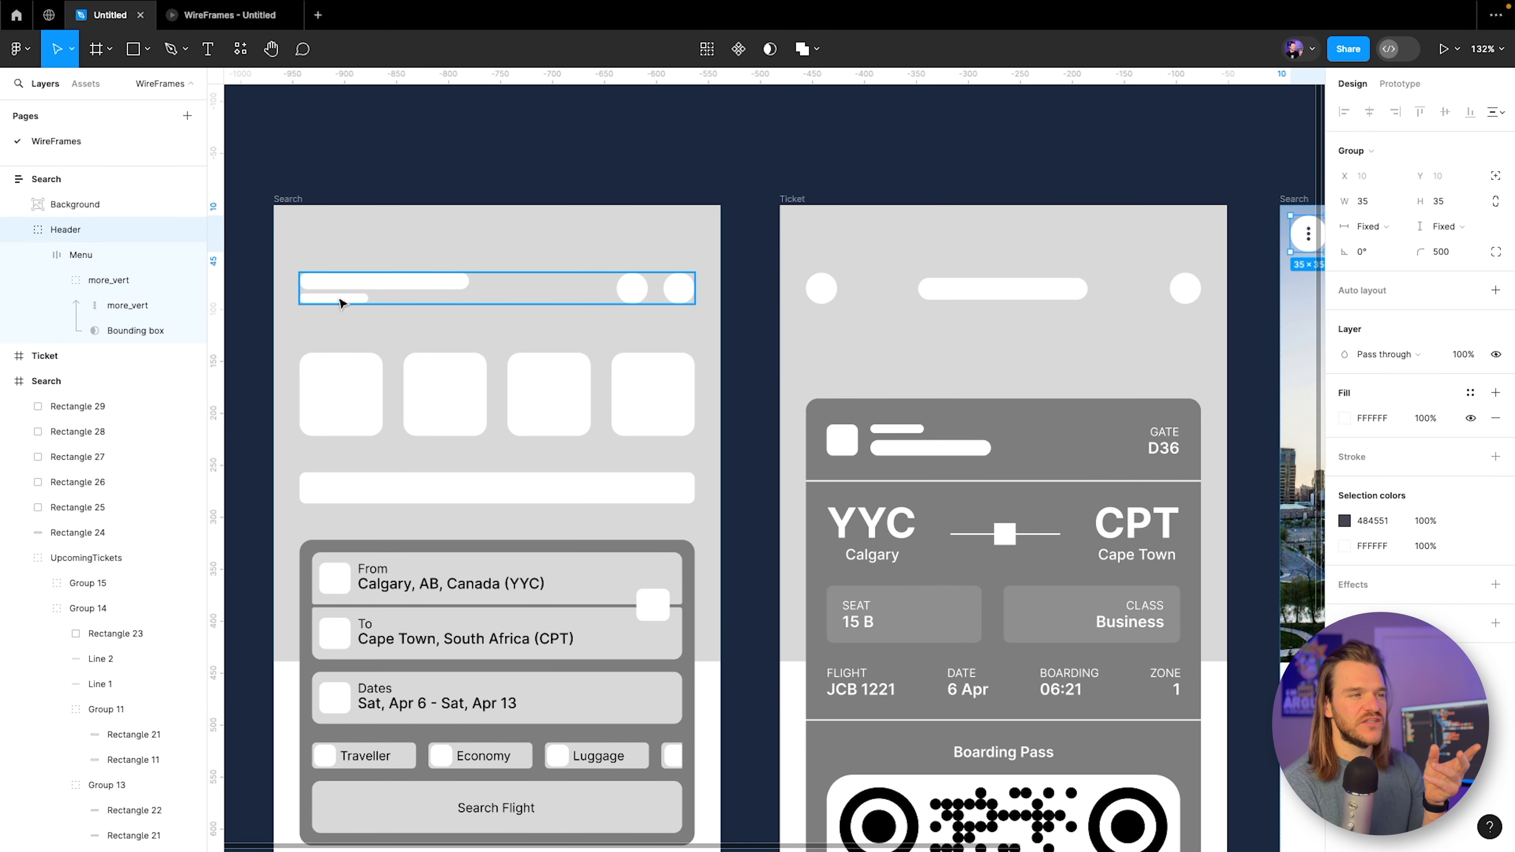
scroll(964, 170, right, 15)
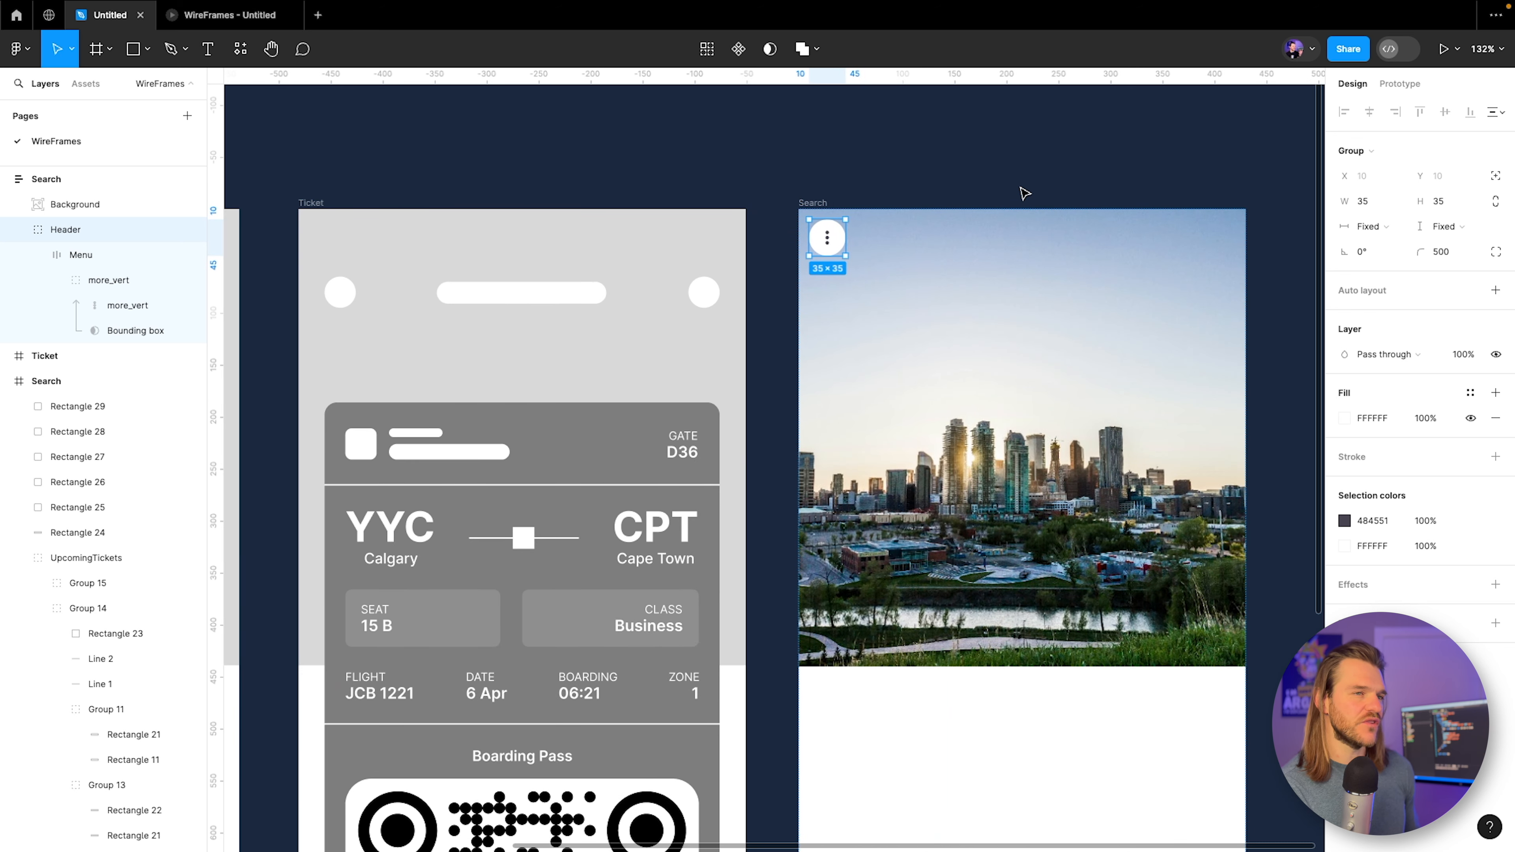
scroll(674, 255, up, 5)
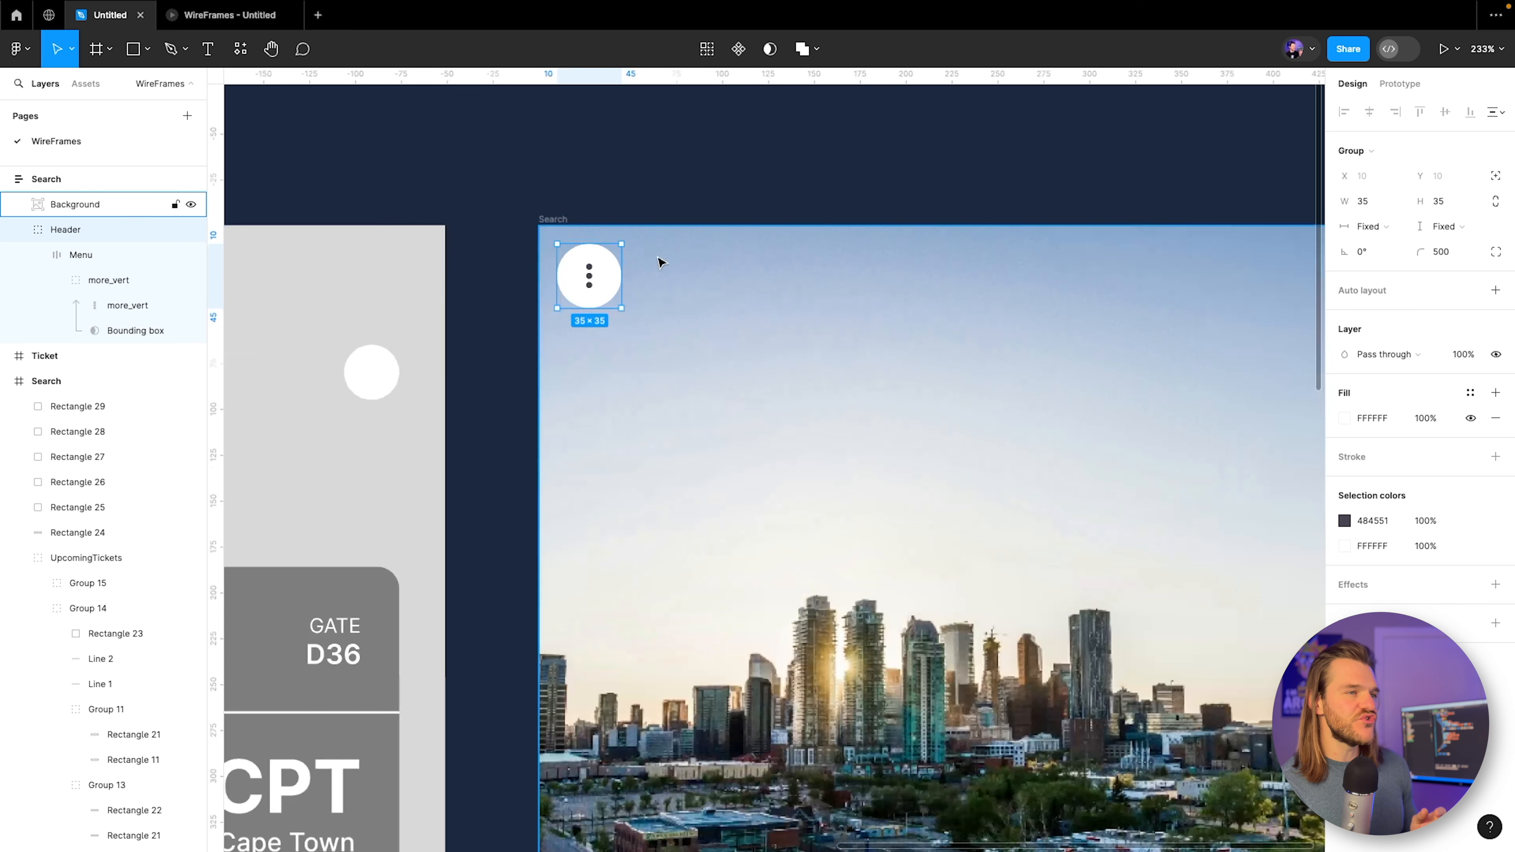
key(ctrl+d)
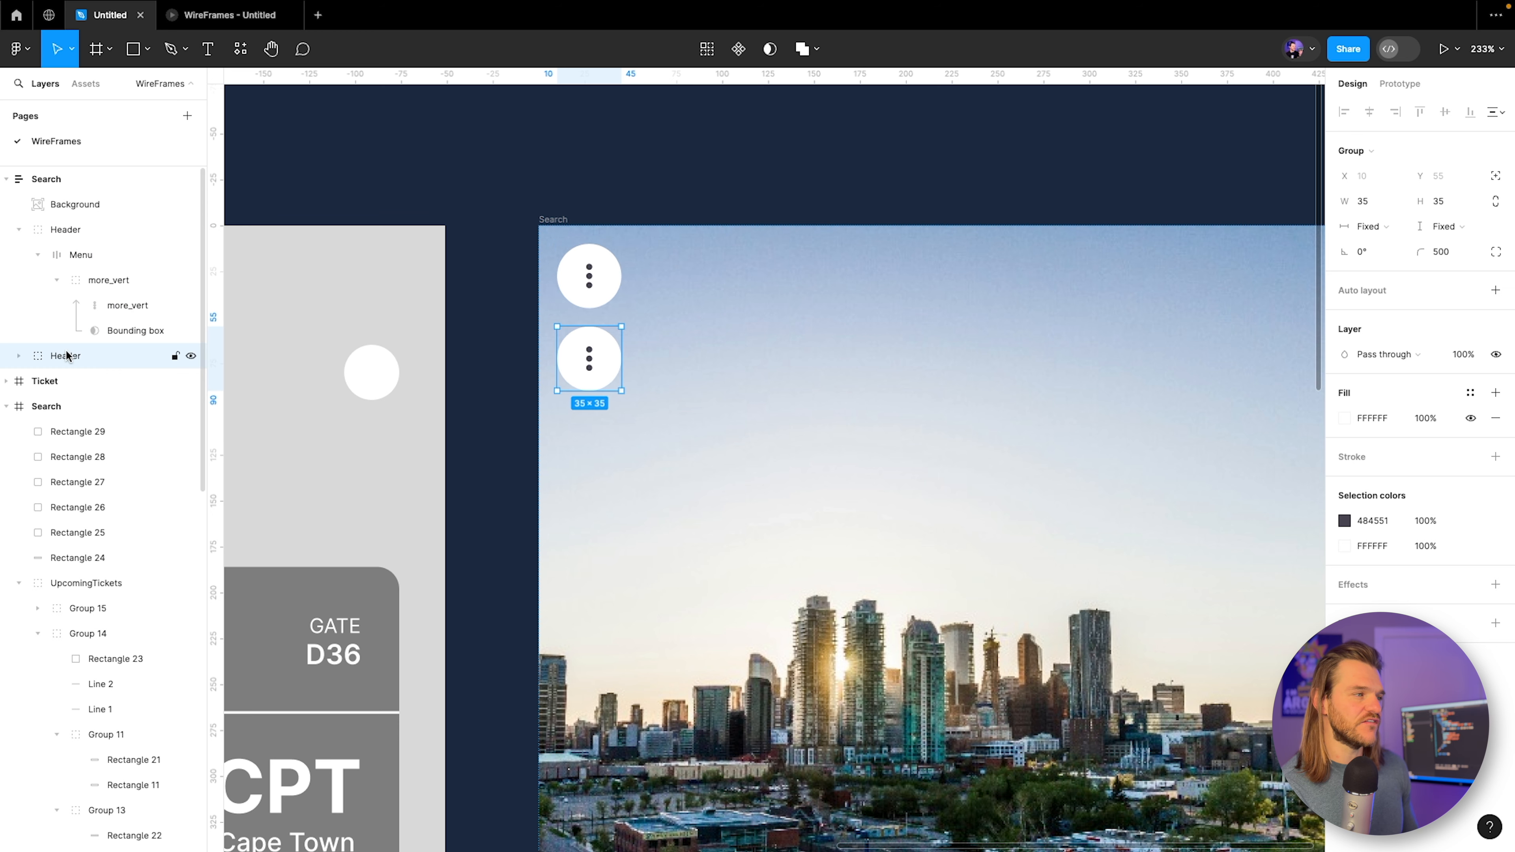
key(BackSpace)
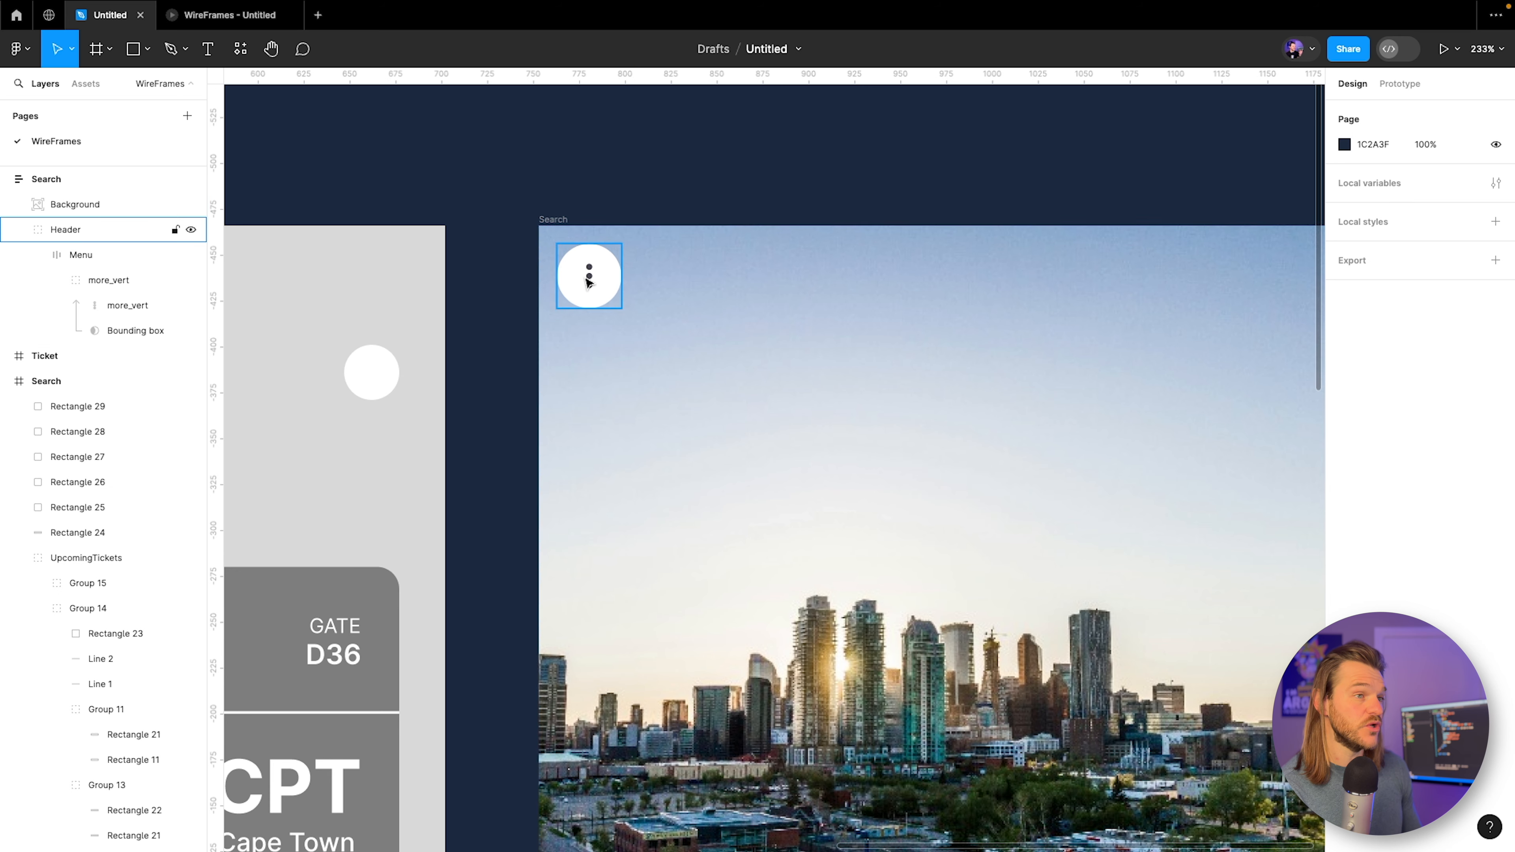
Duplicate the Menu frame inside the Header group of the new Search frame.
double_click(588, 276)
click(38, 255)
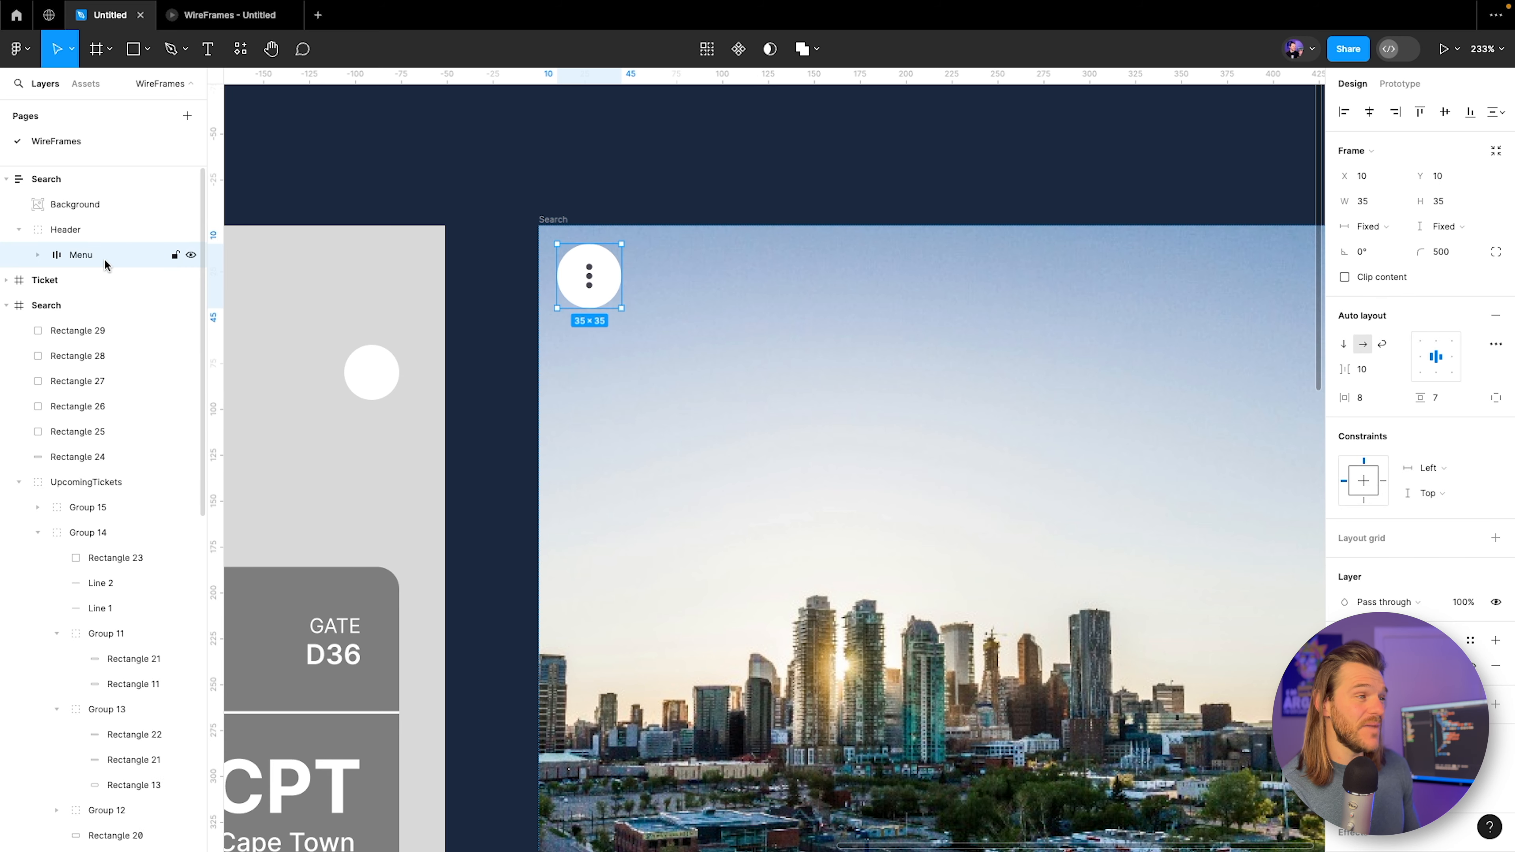
key(ctrl+d)
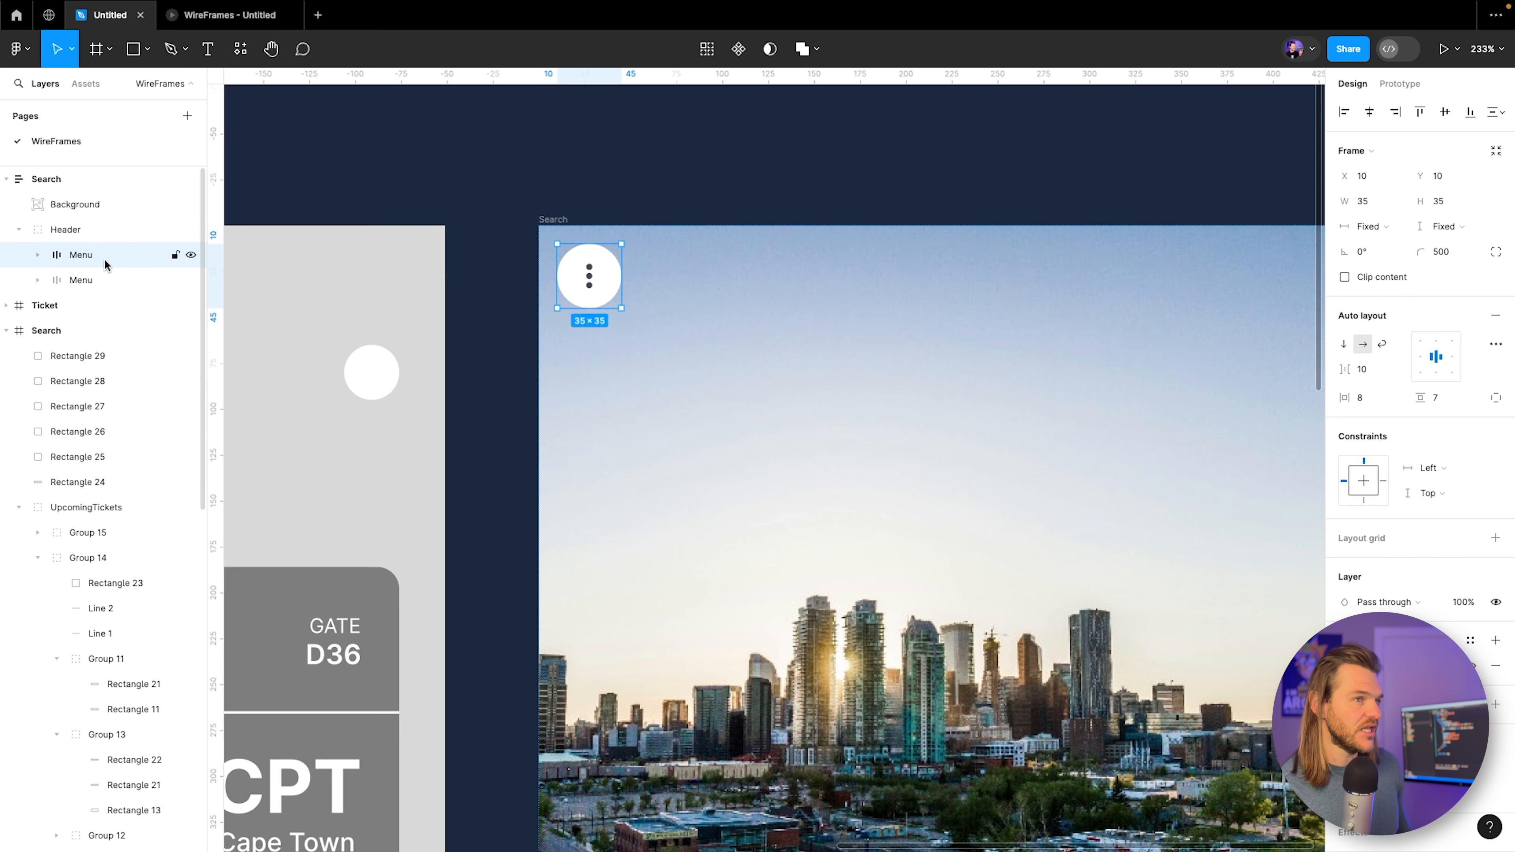
Add a horizontal auto layout to the Header group and set the spacing between its items to 25.
click(55, 230)
key(shift+a)
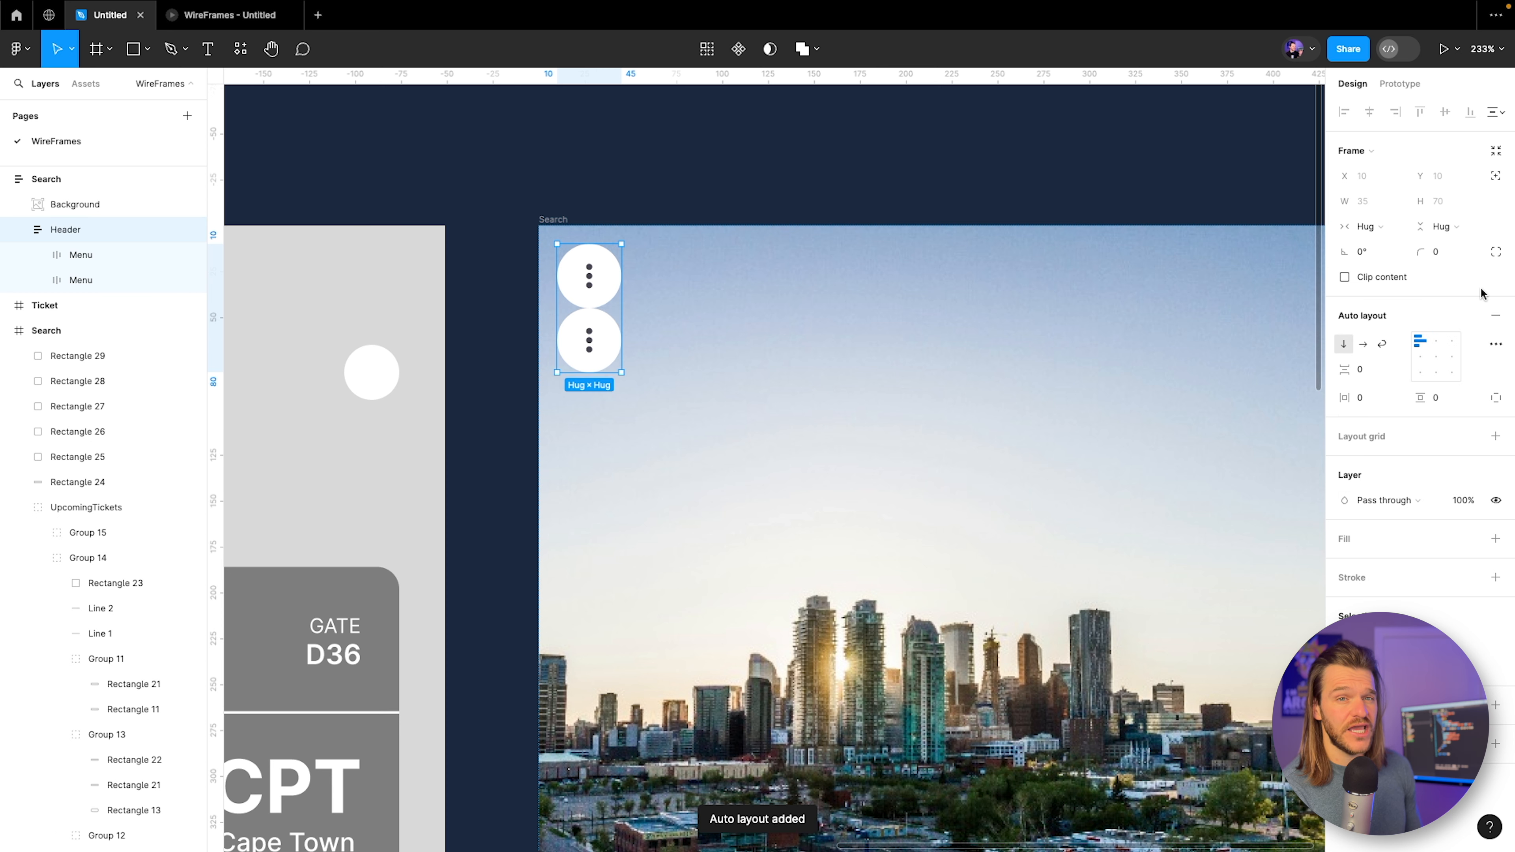
click(1364, 346)
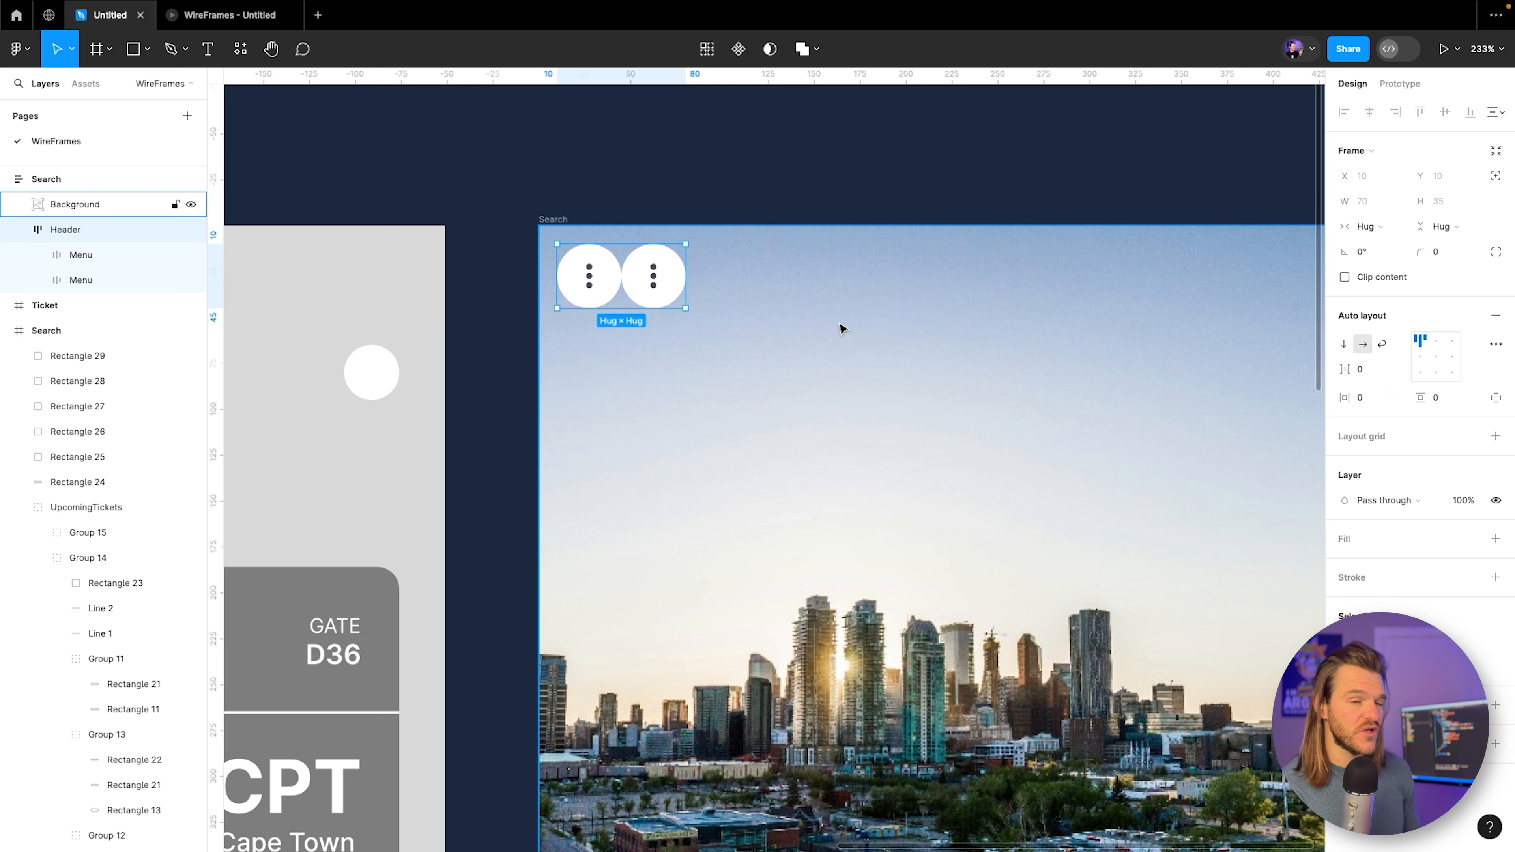
click(1374, 372)
text(2)
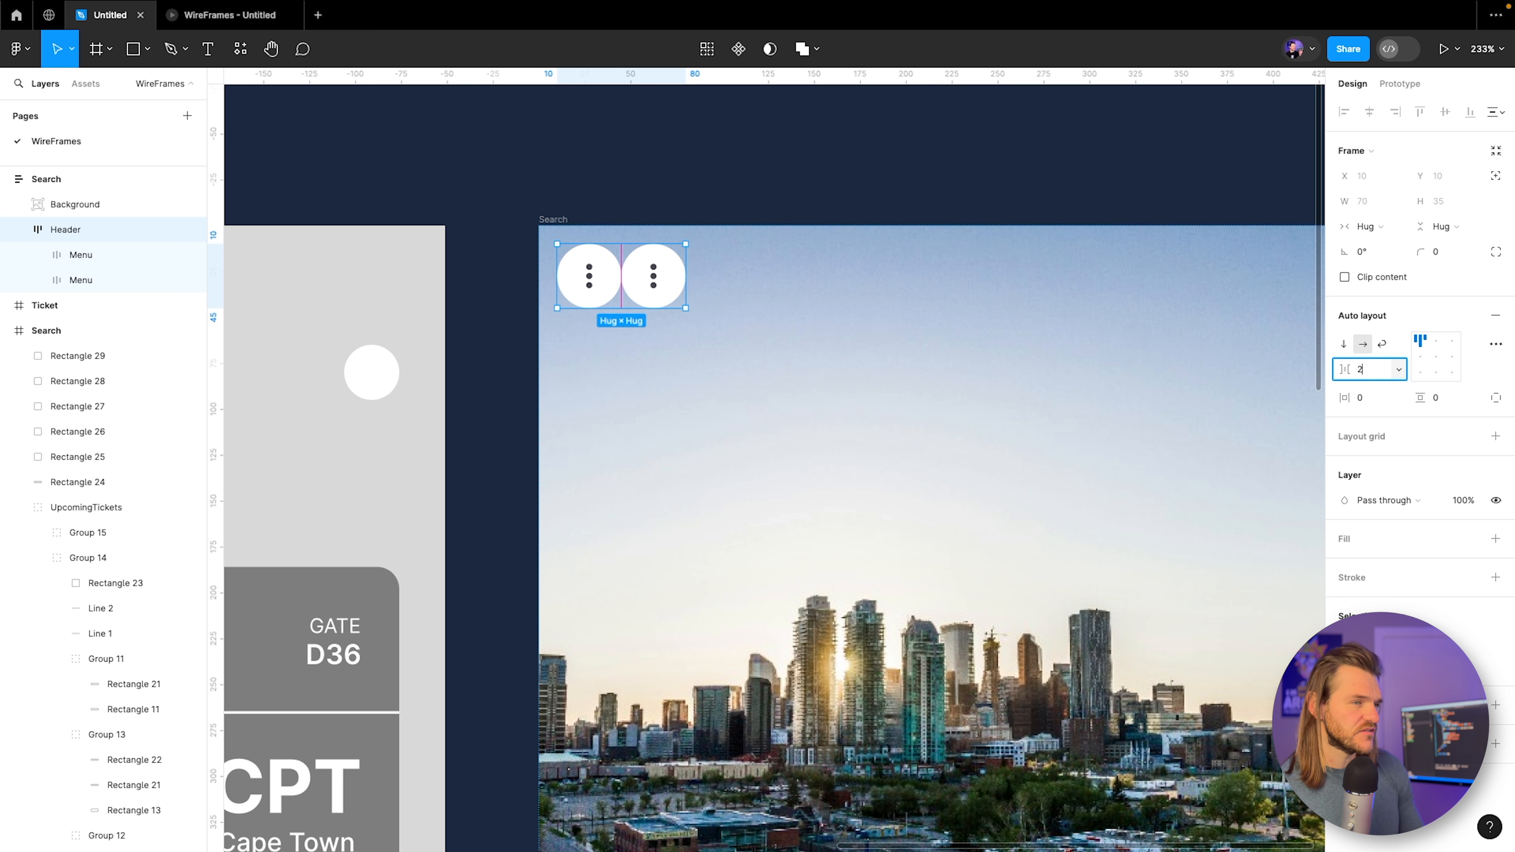
text(5)
key(Return)
click(835, 186)
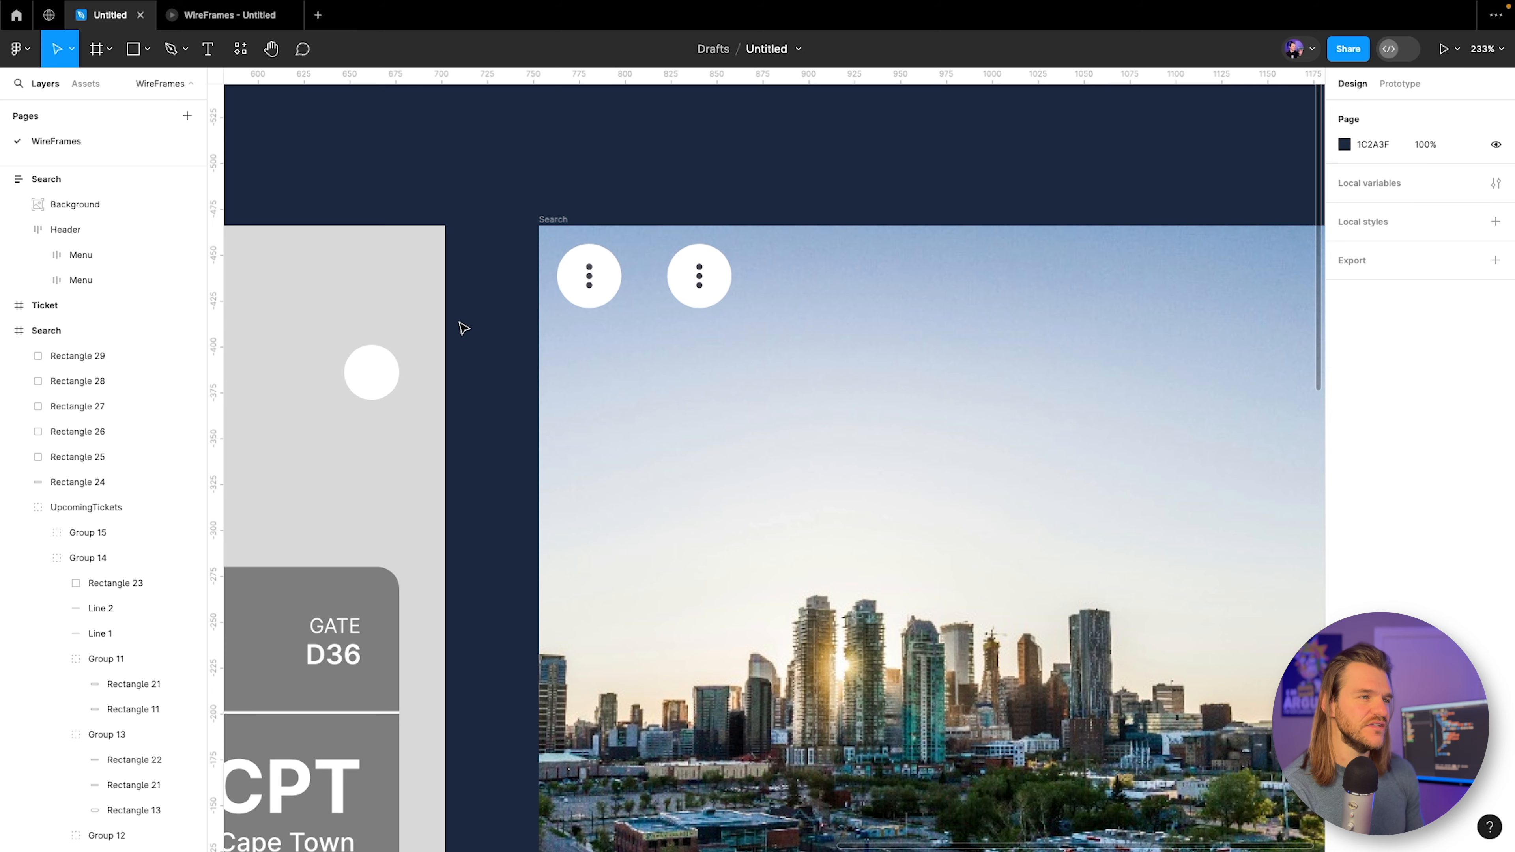
Set the new Search frame's auto layout padding to 25 both vertically and horizontally.
scroll(464, 330, down, 8)
scroll(507, 314, up, 2)
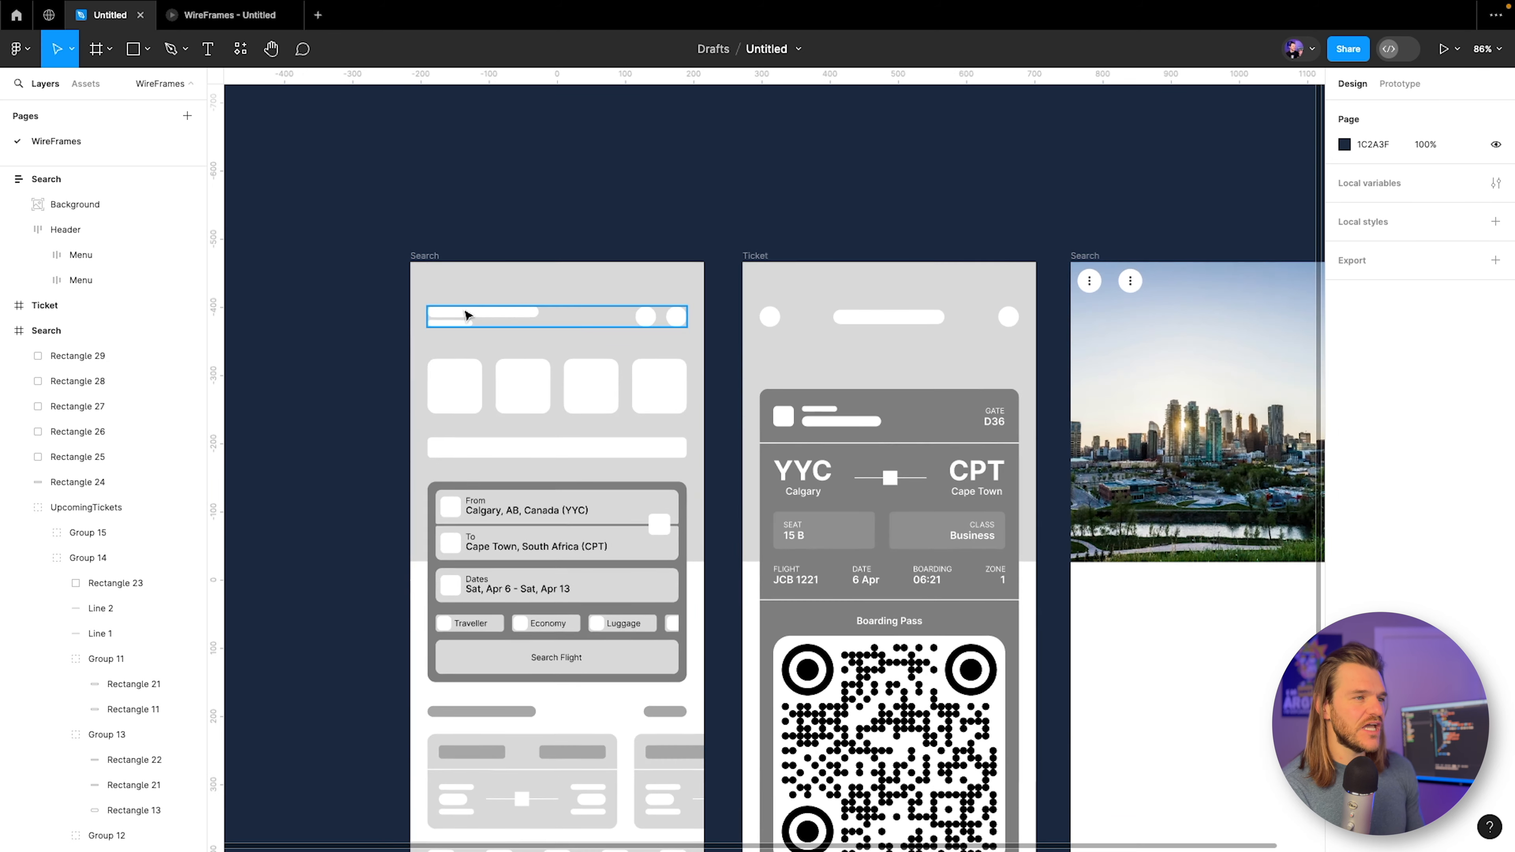
click(465, 315)
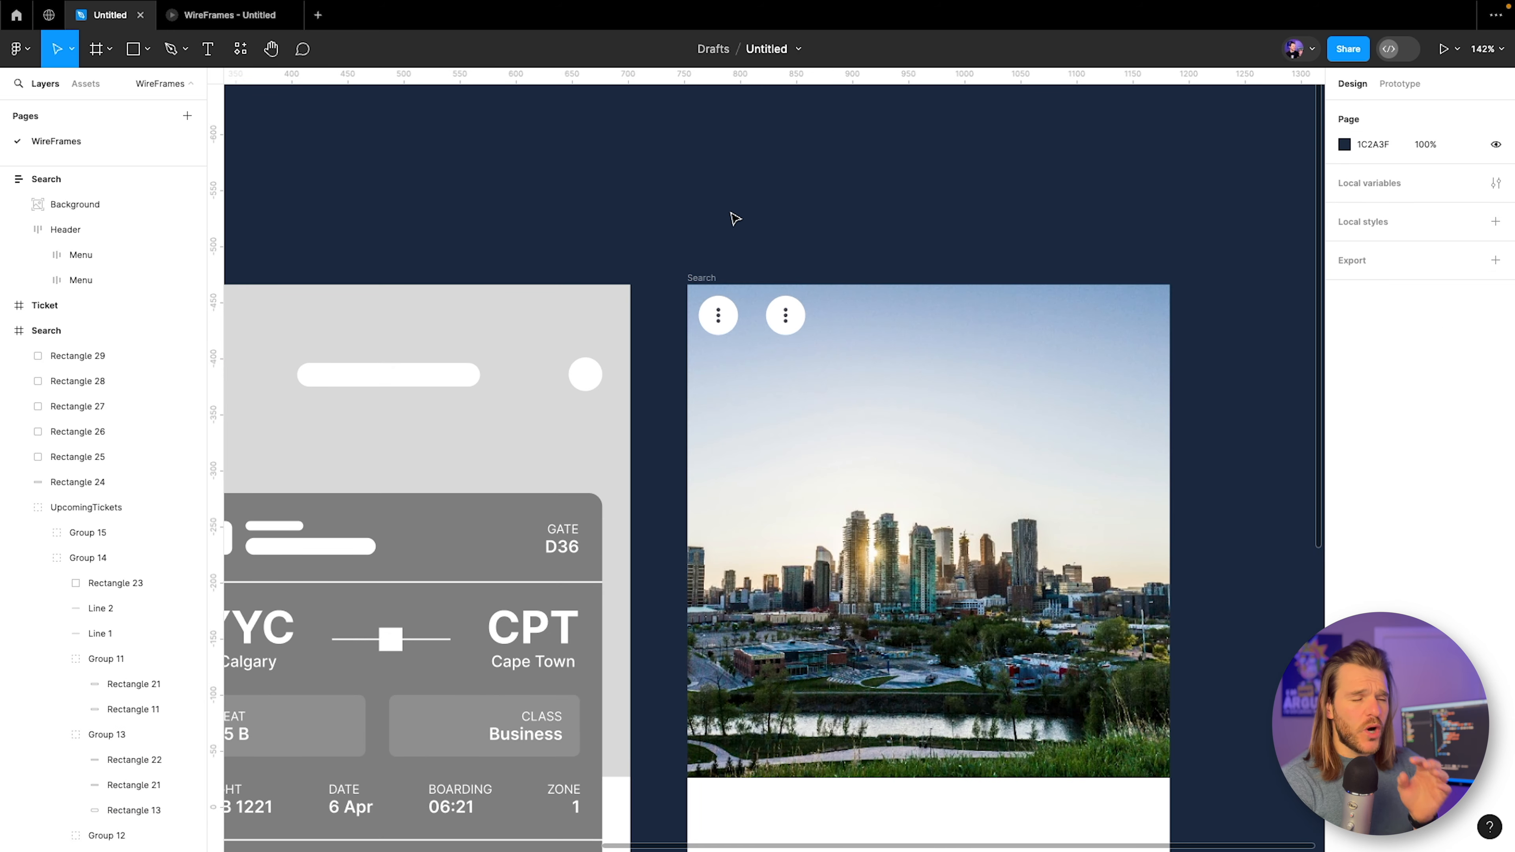
click(704, 279)
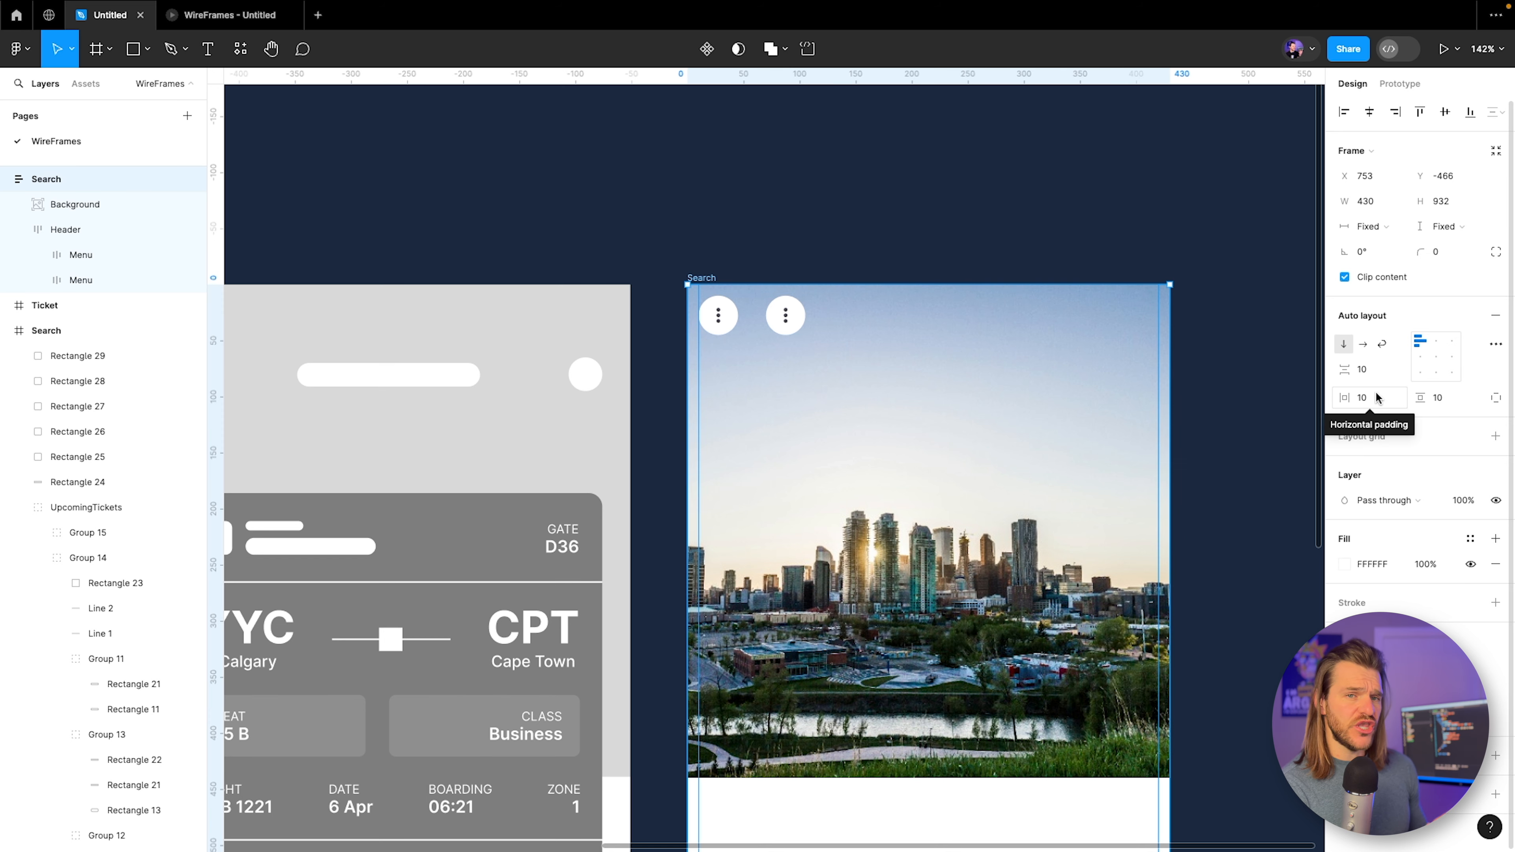
click(1468, 403)
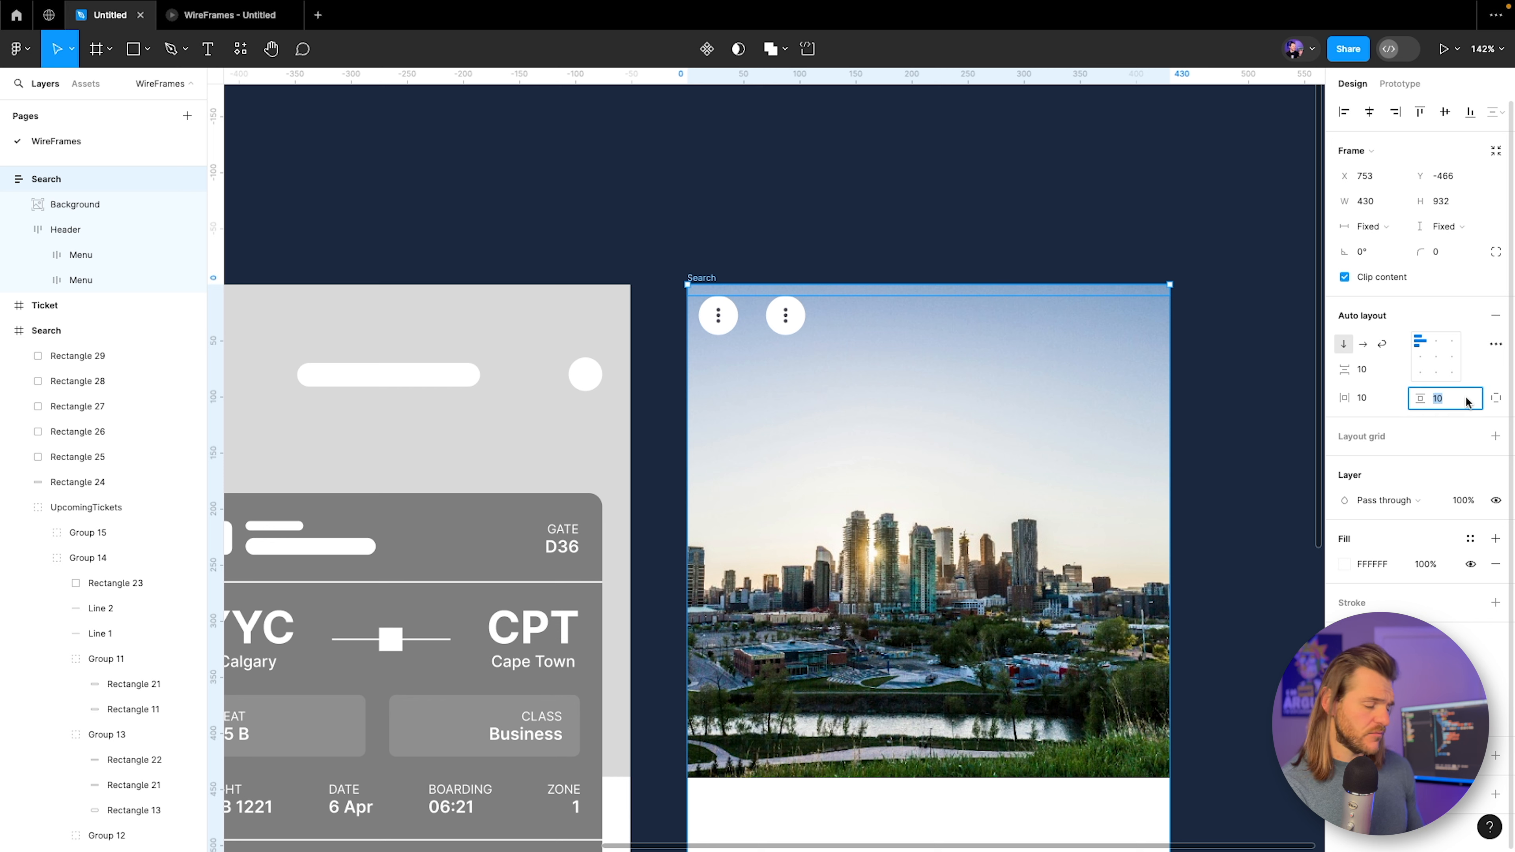
text(25)
key(Return)
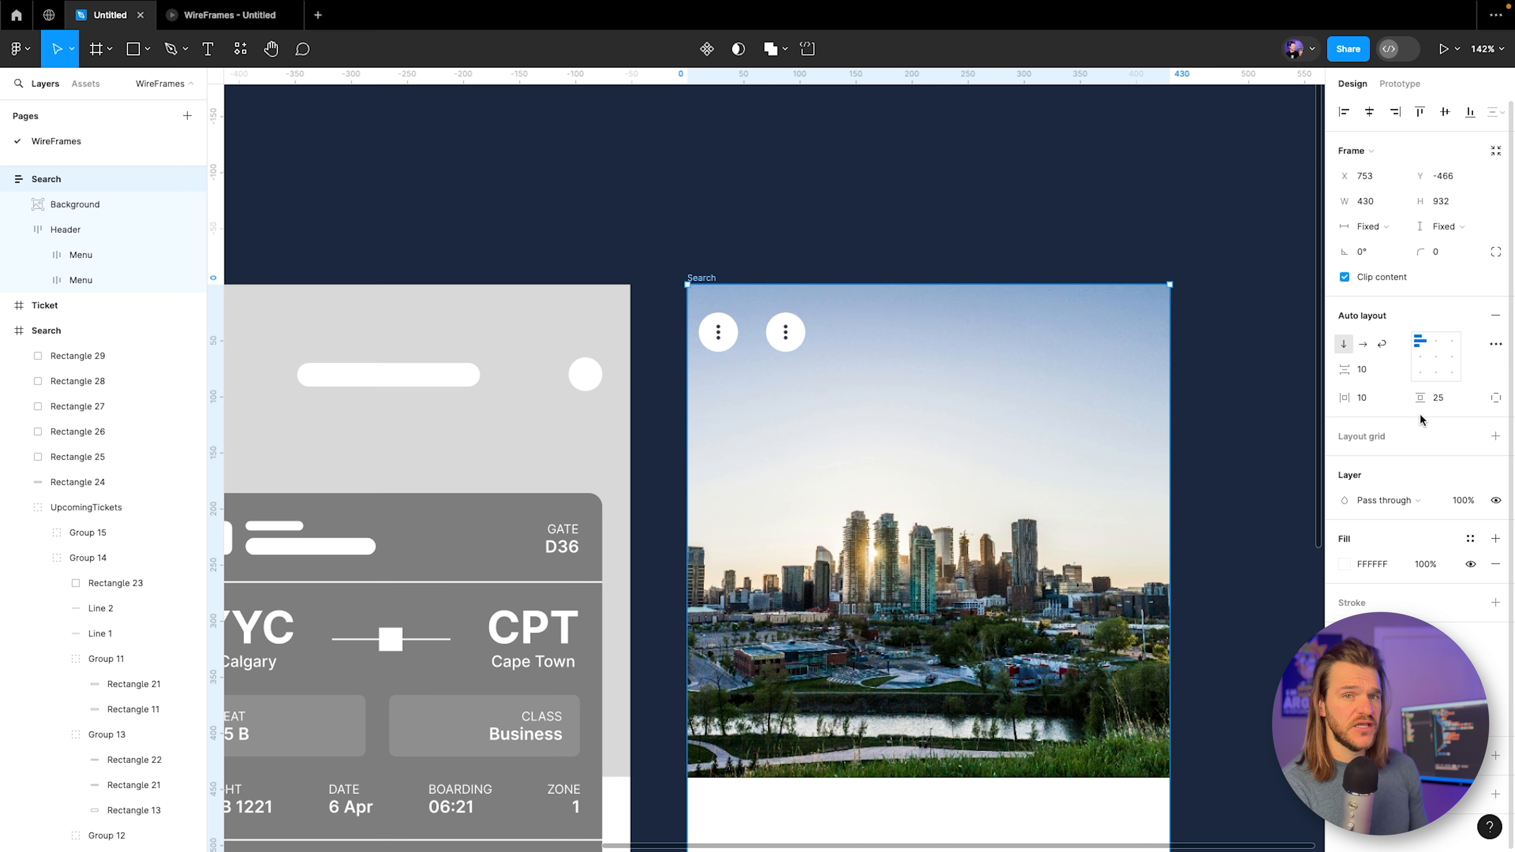
click(1366, 398)
text(25)
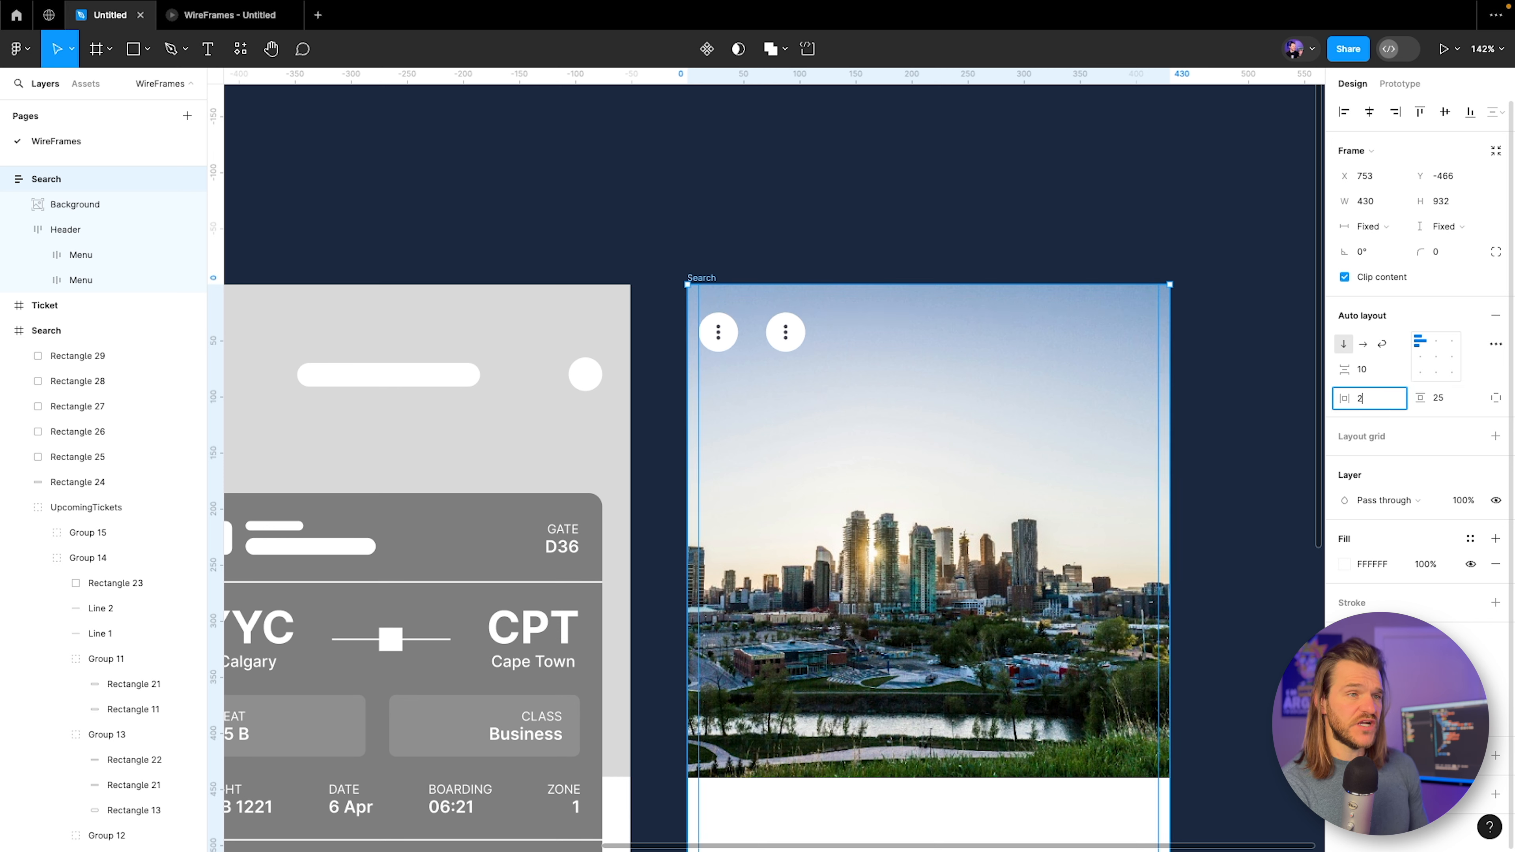
key(Return)
click(1136, 243)
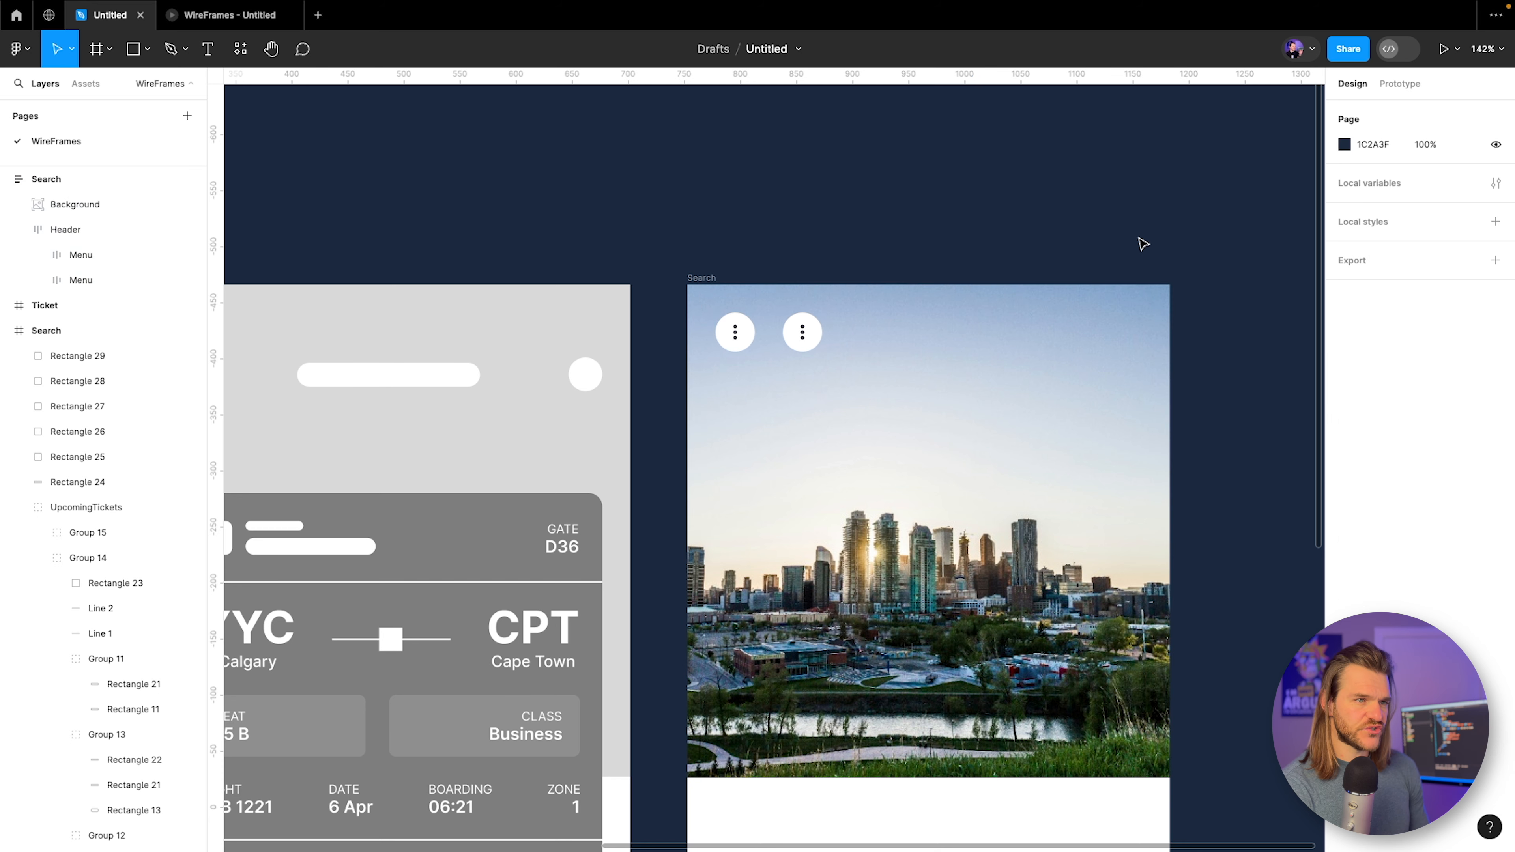
Compare the header placement in the Search and Ticket wireframes and check the phone prototype preview.
scroll(766, 263, right, 1)
drag(477, 252, 1108, 235)
drag(635, 247, 980, 233)
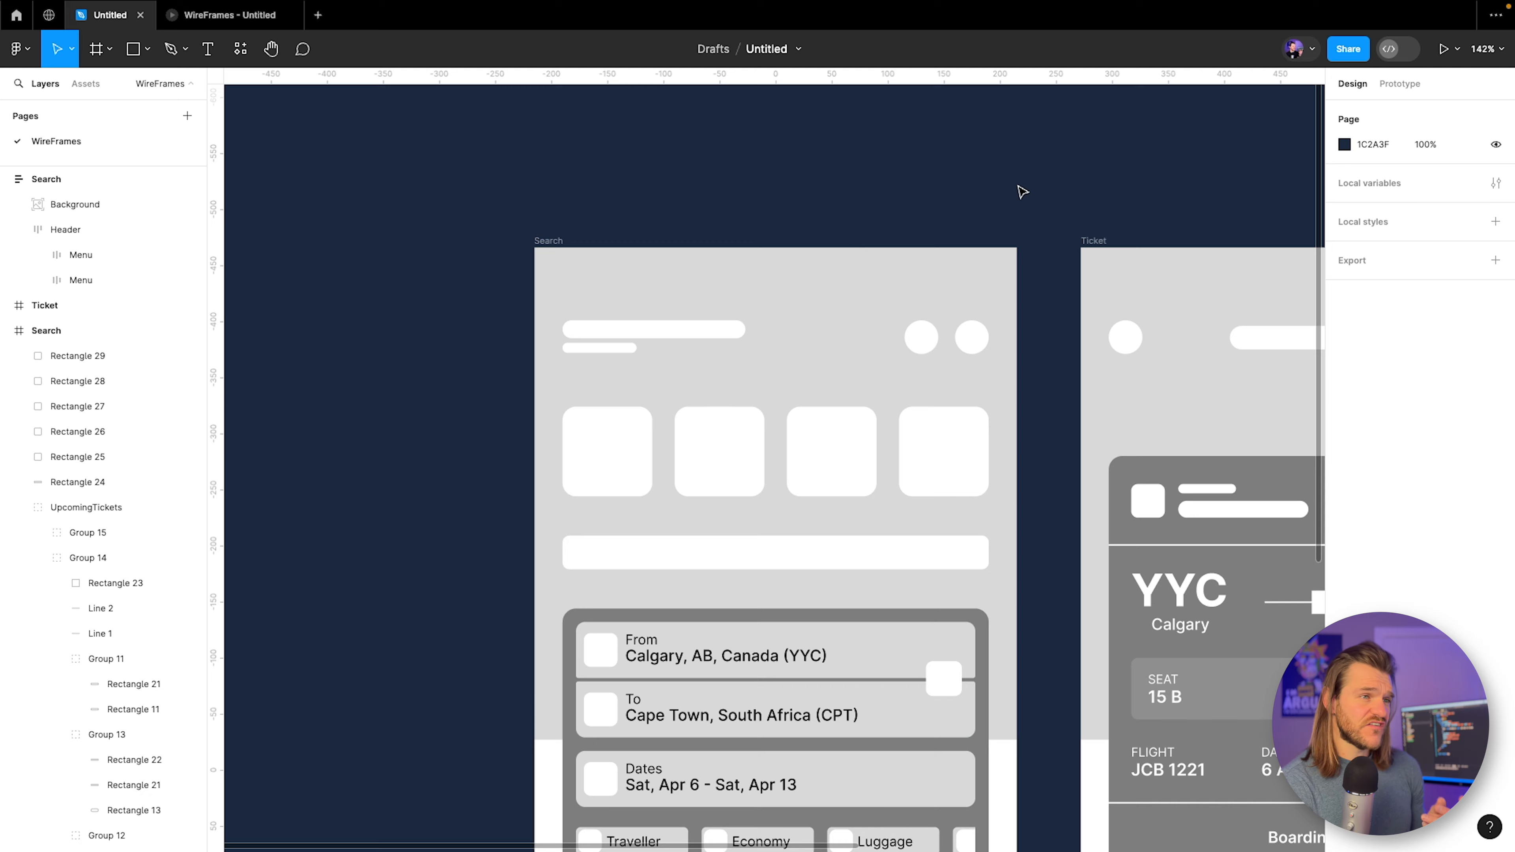
drag(1017, 186, 451, 161)
click(208, 22)
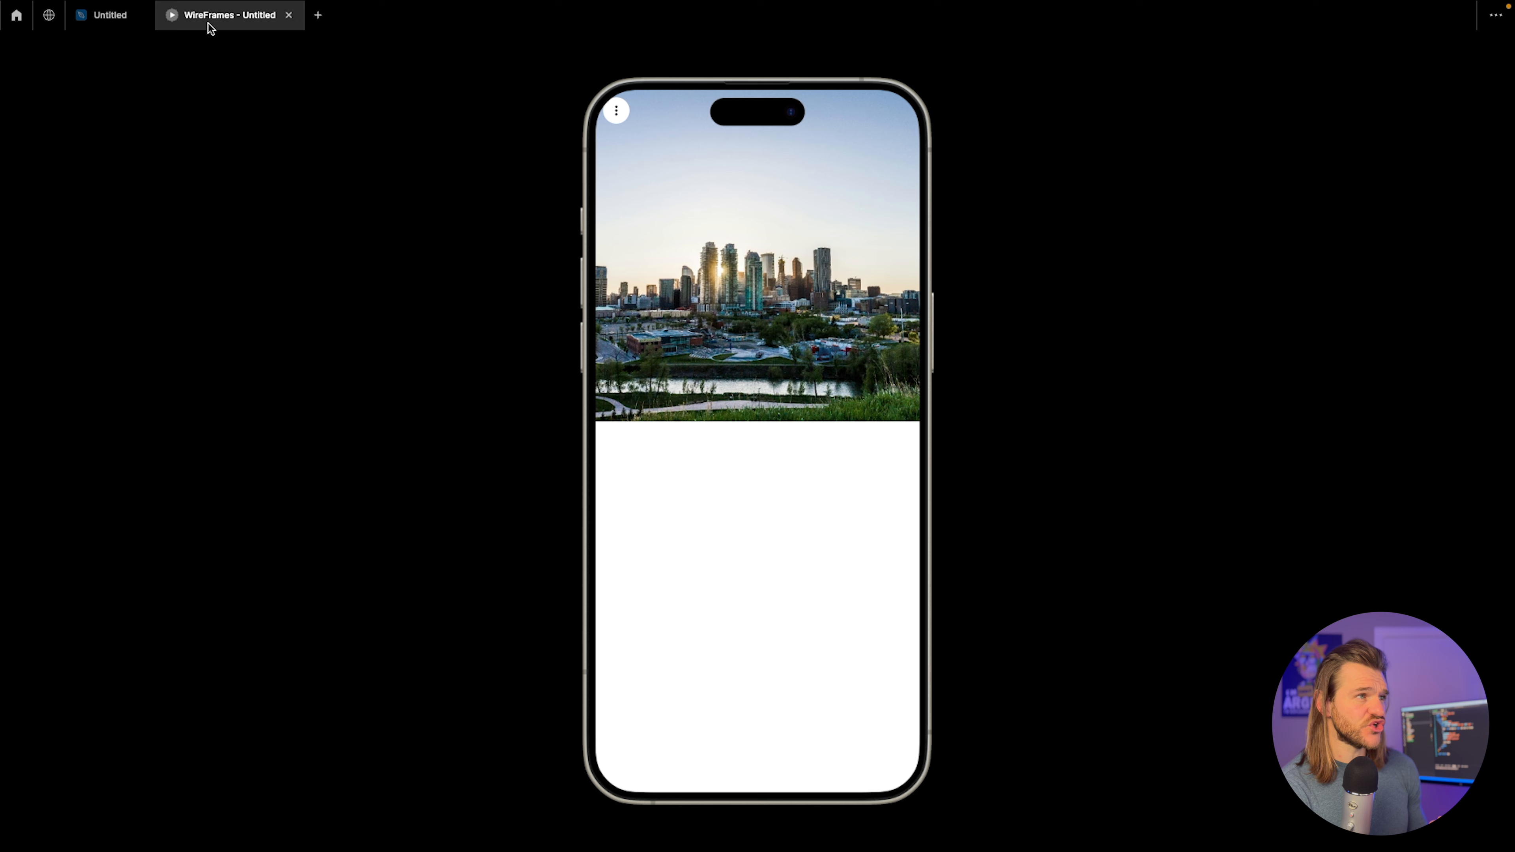
click(103, 24)
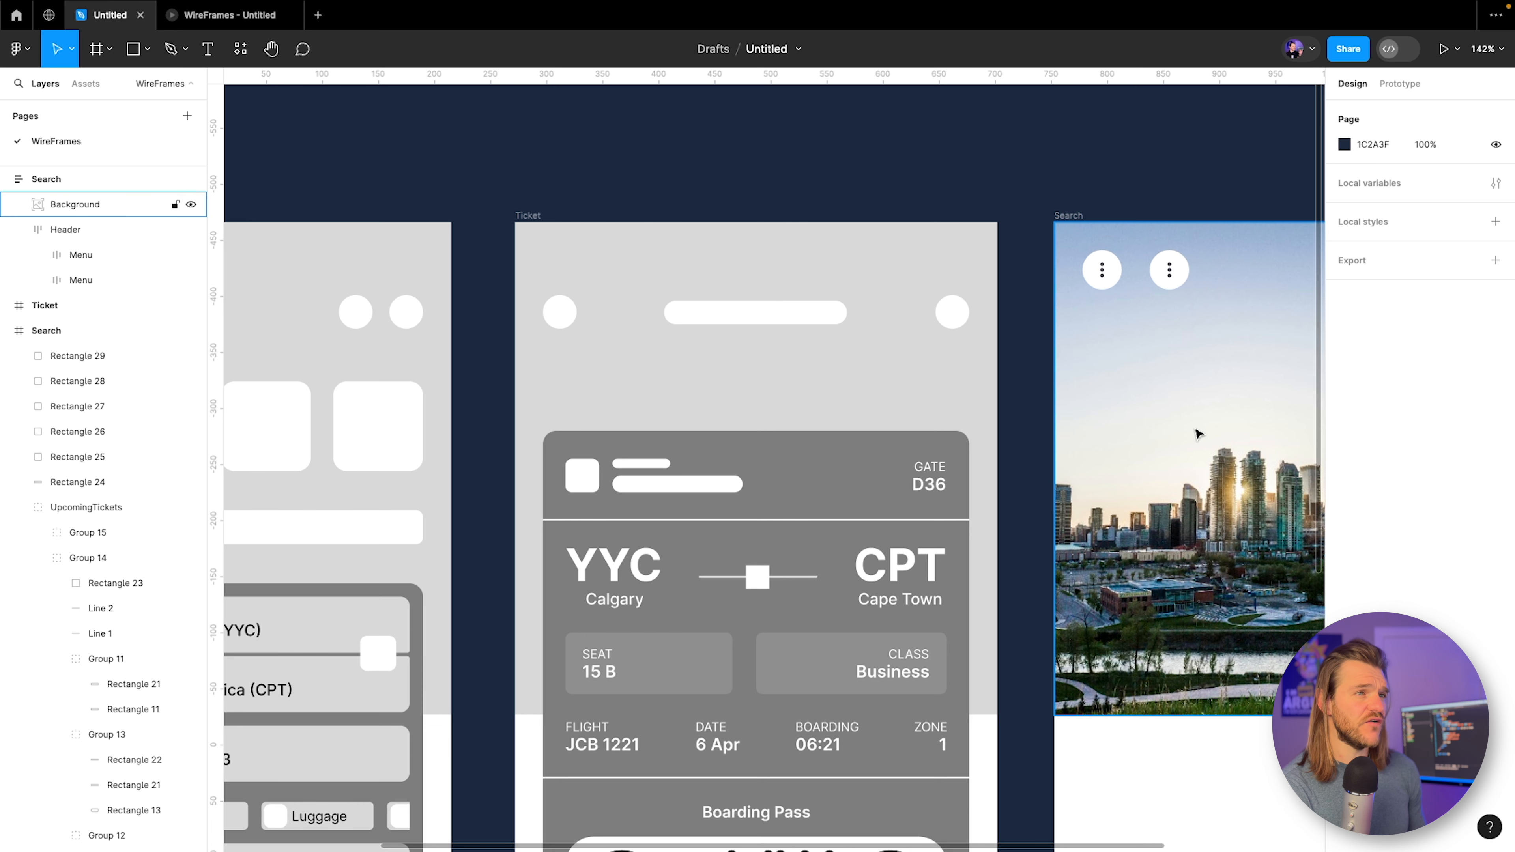
Split the new Search frame's padding into individual sides and set the top padding to 65.
drag(1183, 242, 815, 240)
click(743, 216)
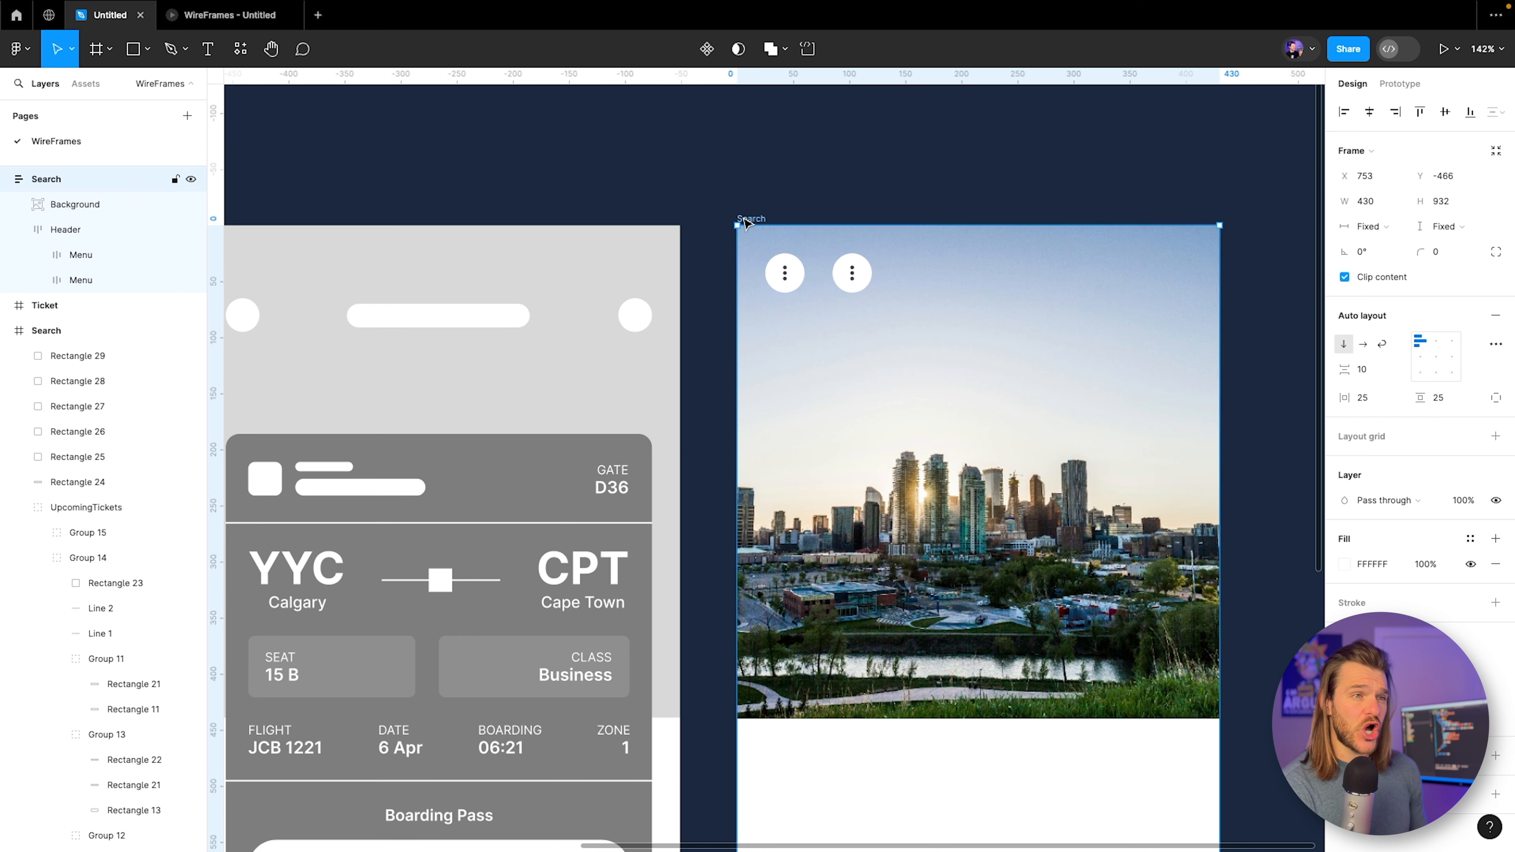
click(1491, 398)
click(1457, 400)
text(65)
key(Return)
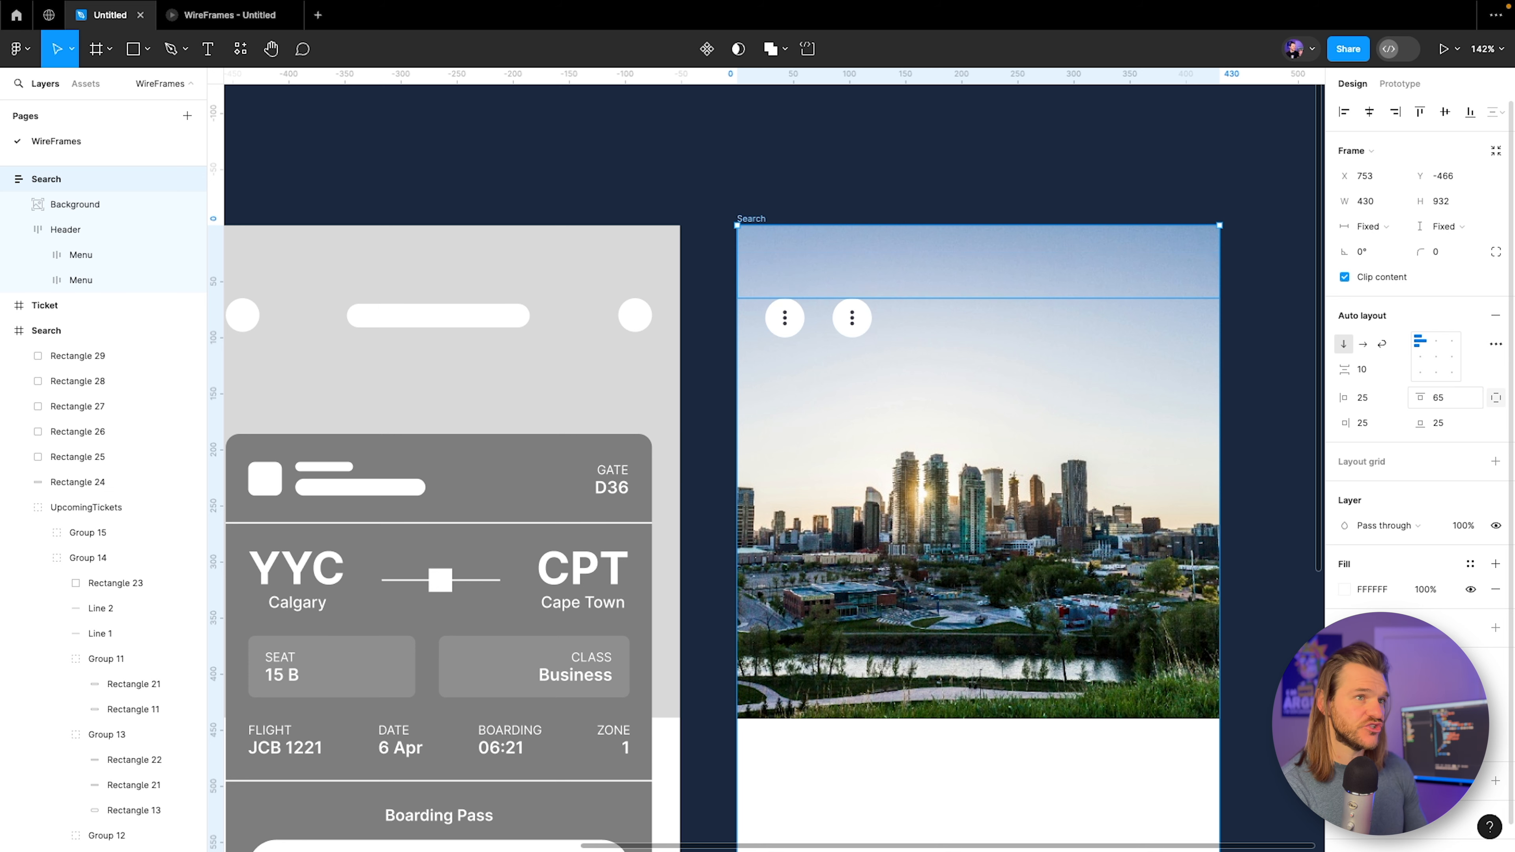
Check the header buttons' position below the camera cutout in the prototype preview.
drag(1187, 247, 880, 240)
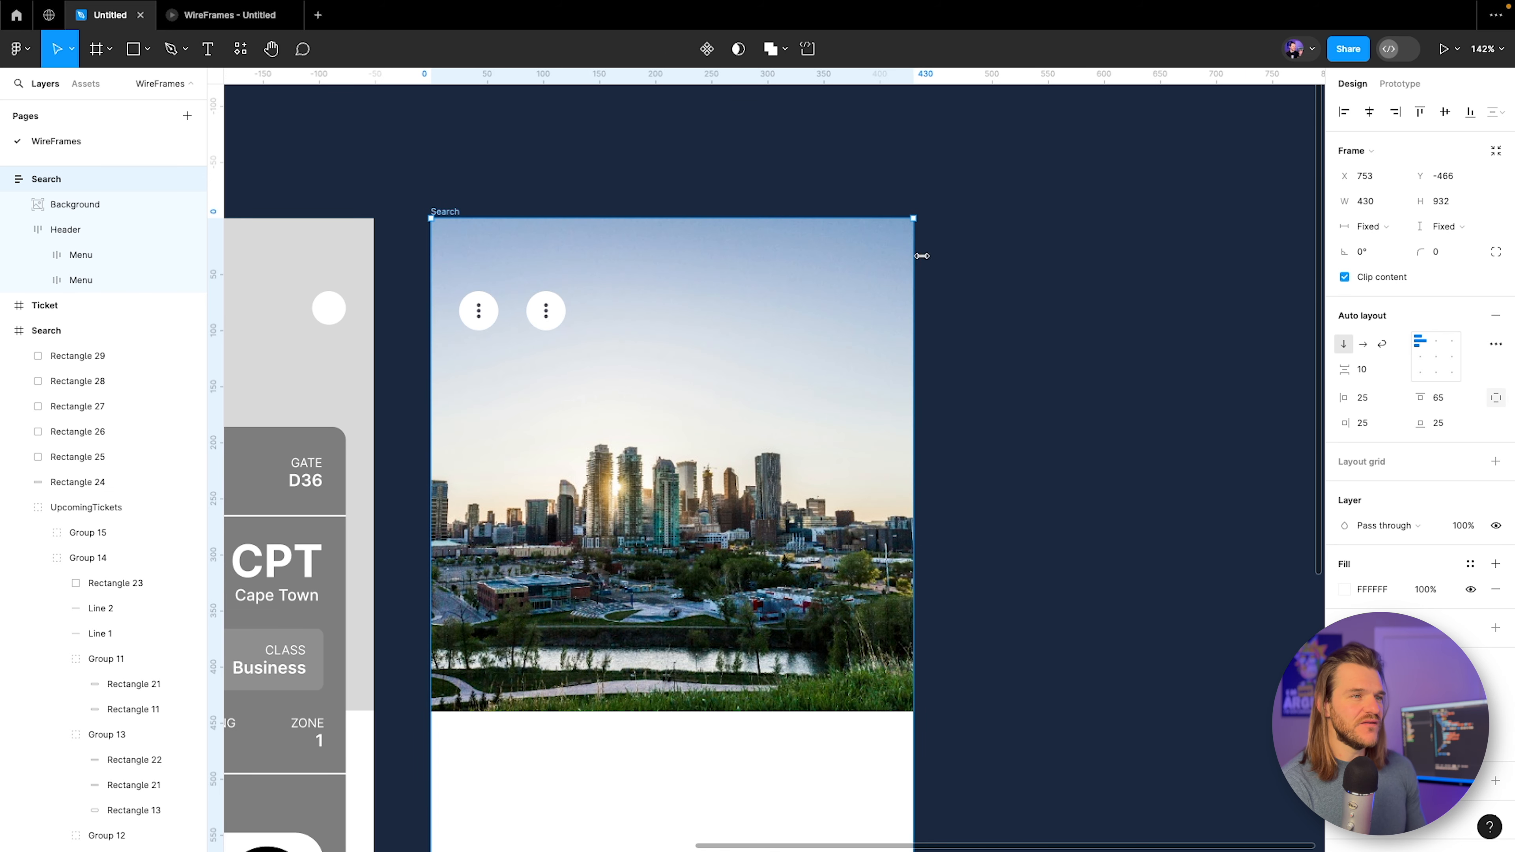
click(227, 15)
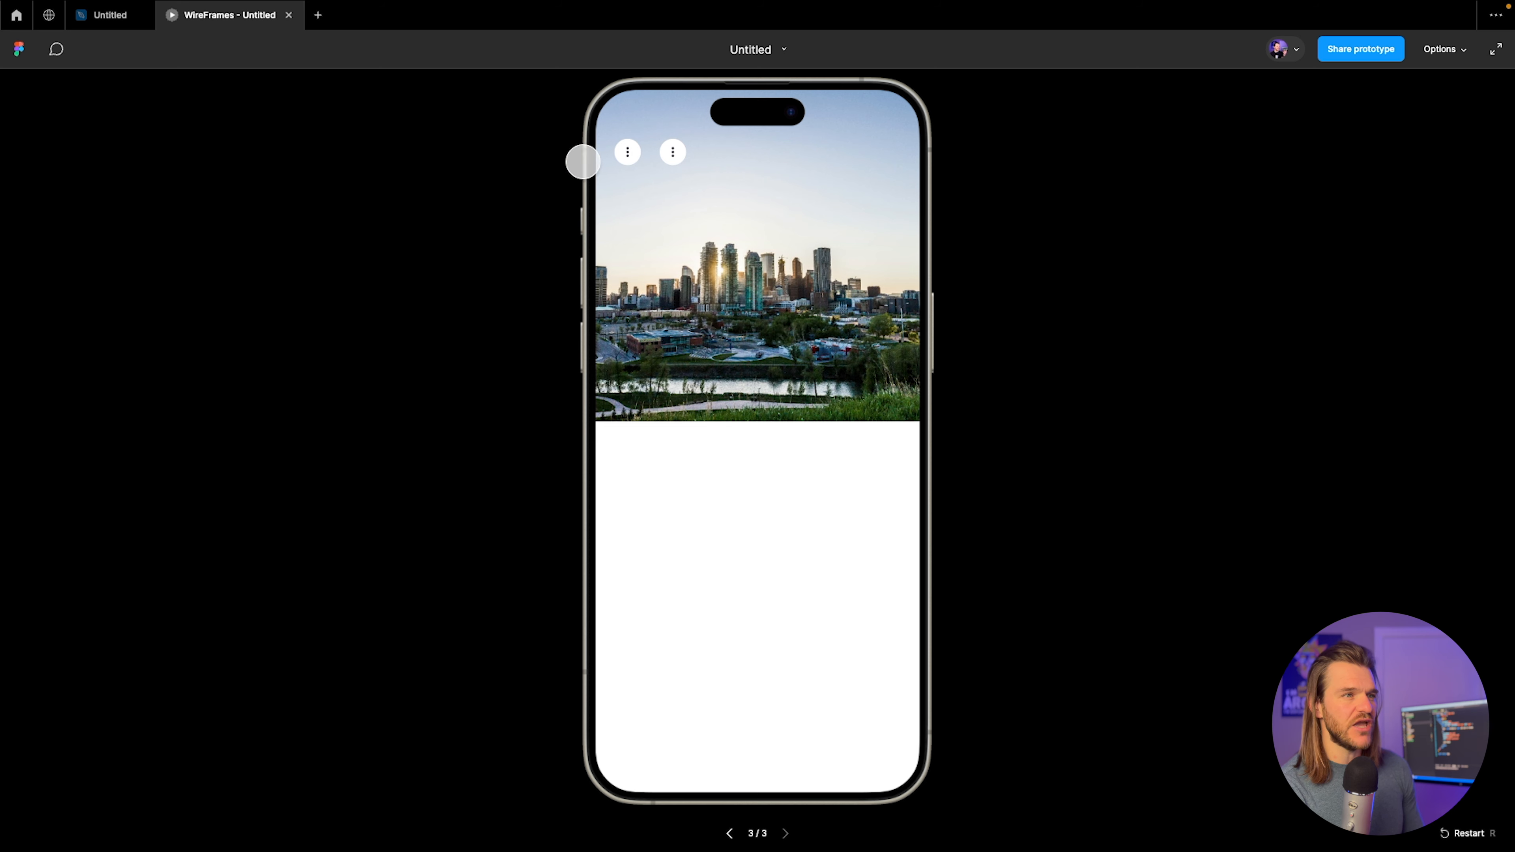
click(105, 23)
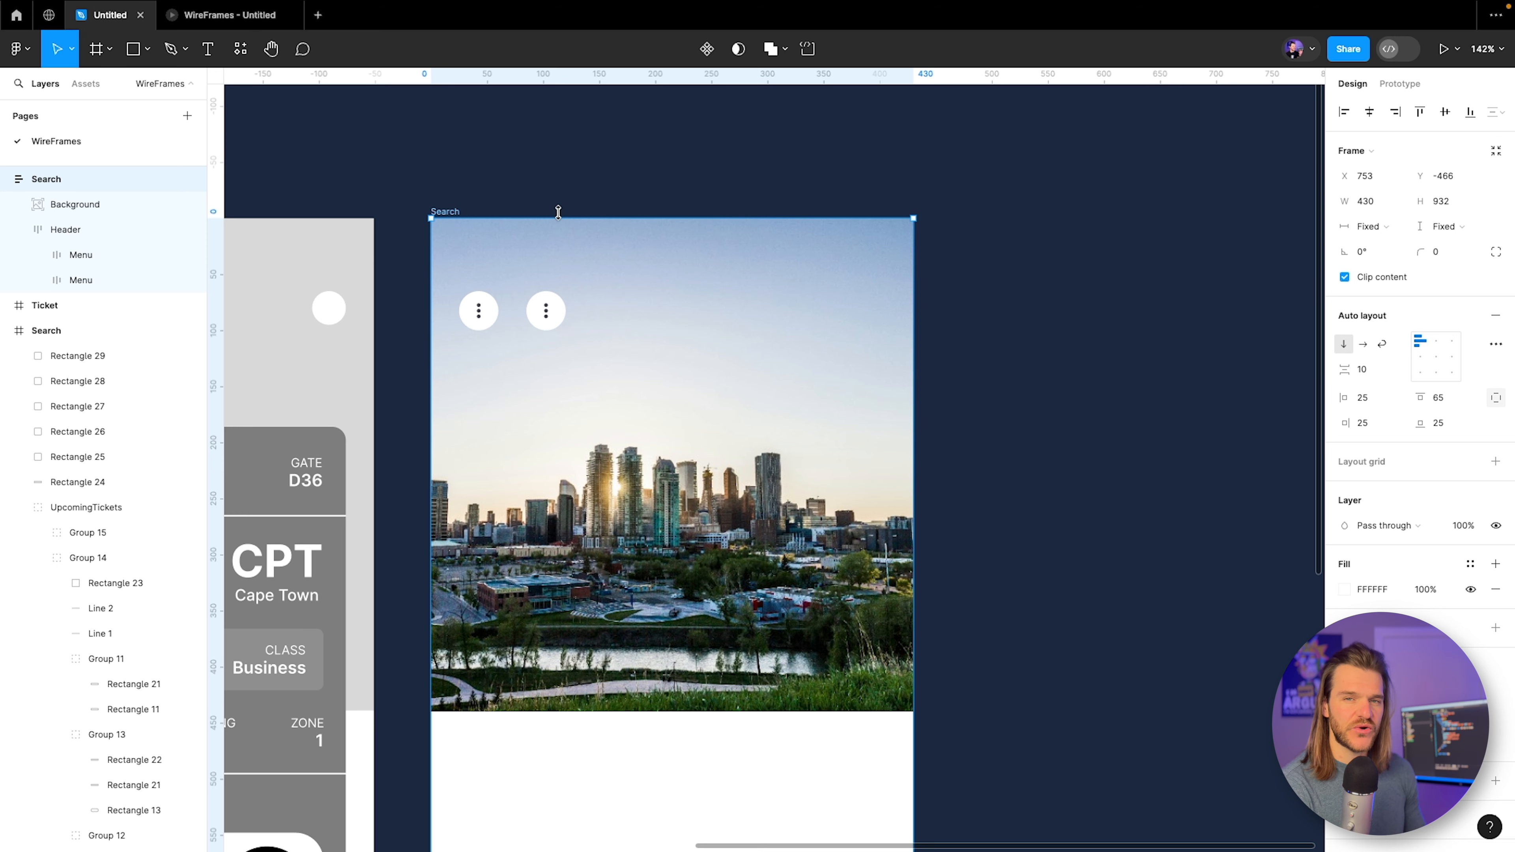
Rename the first of the two round header buttons in the new Search frame as Profile.
click(513, 314)
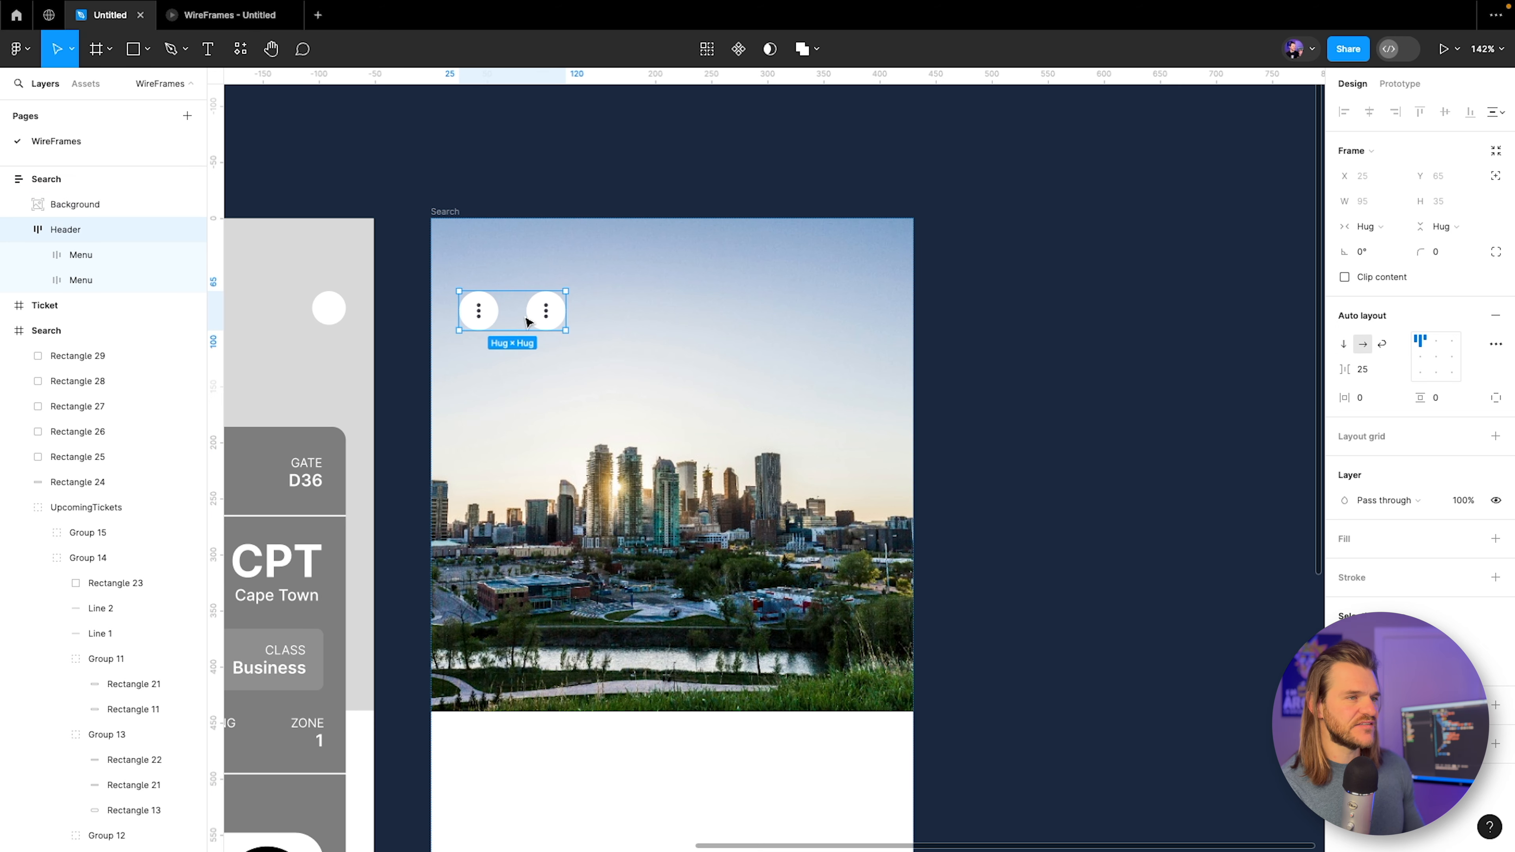
scroll(515, 320, up, 5)
scroll(514, 320, up, 2)
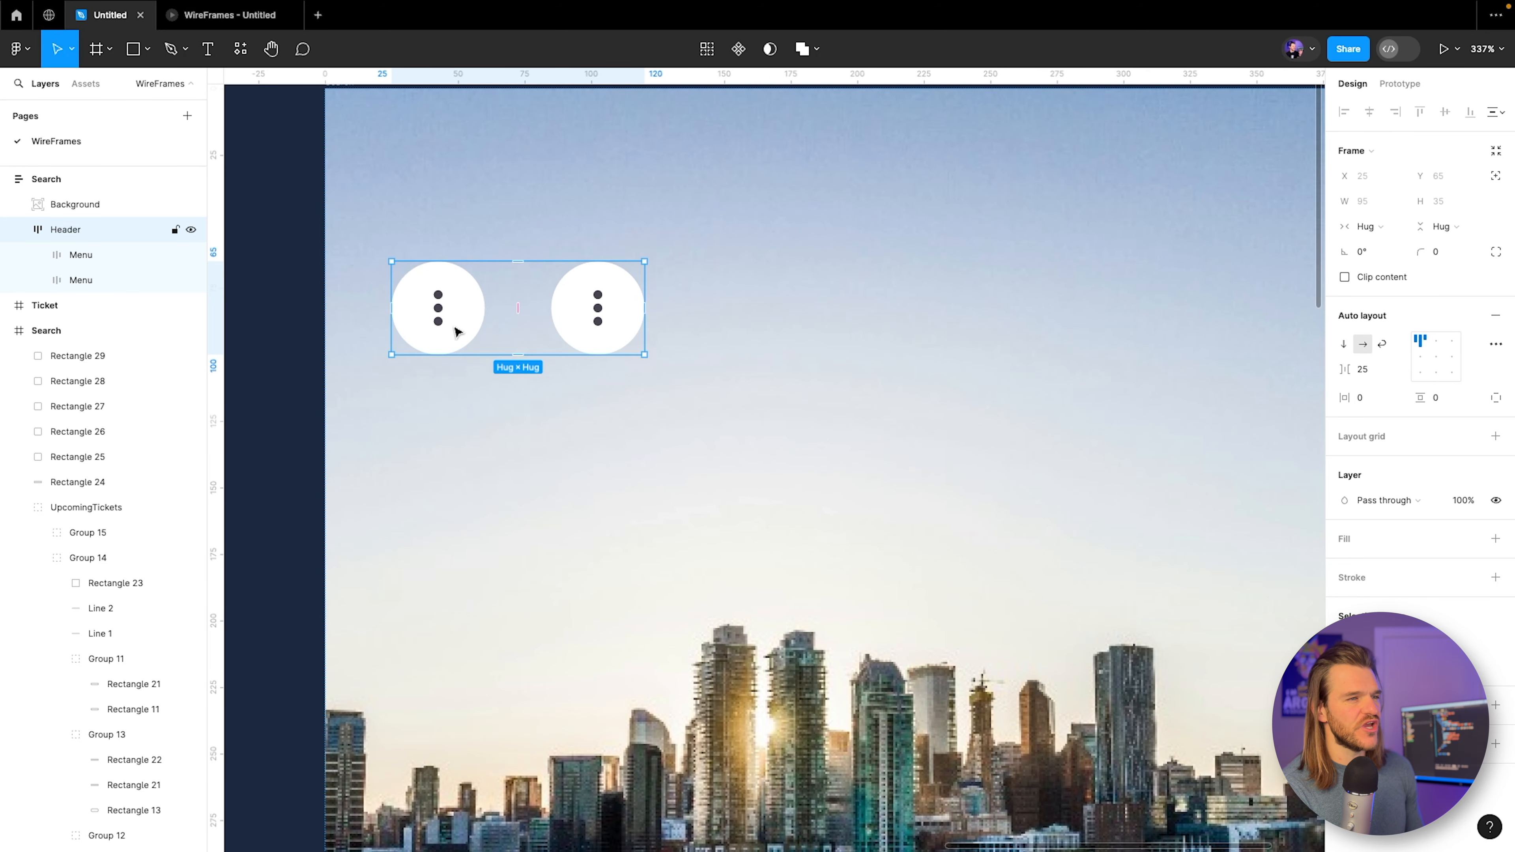
double_click(442, 323)
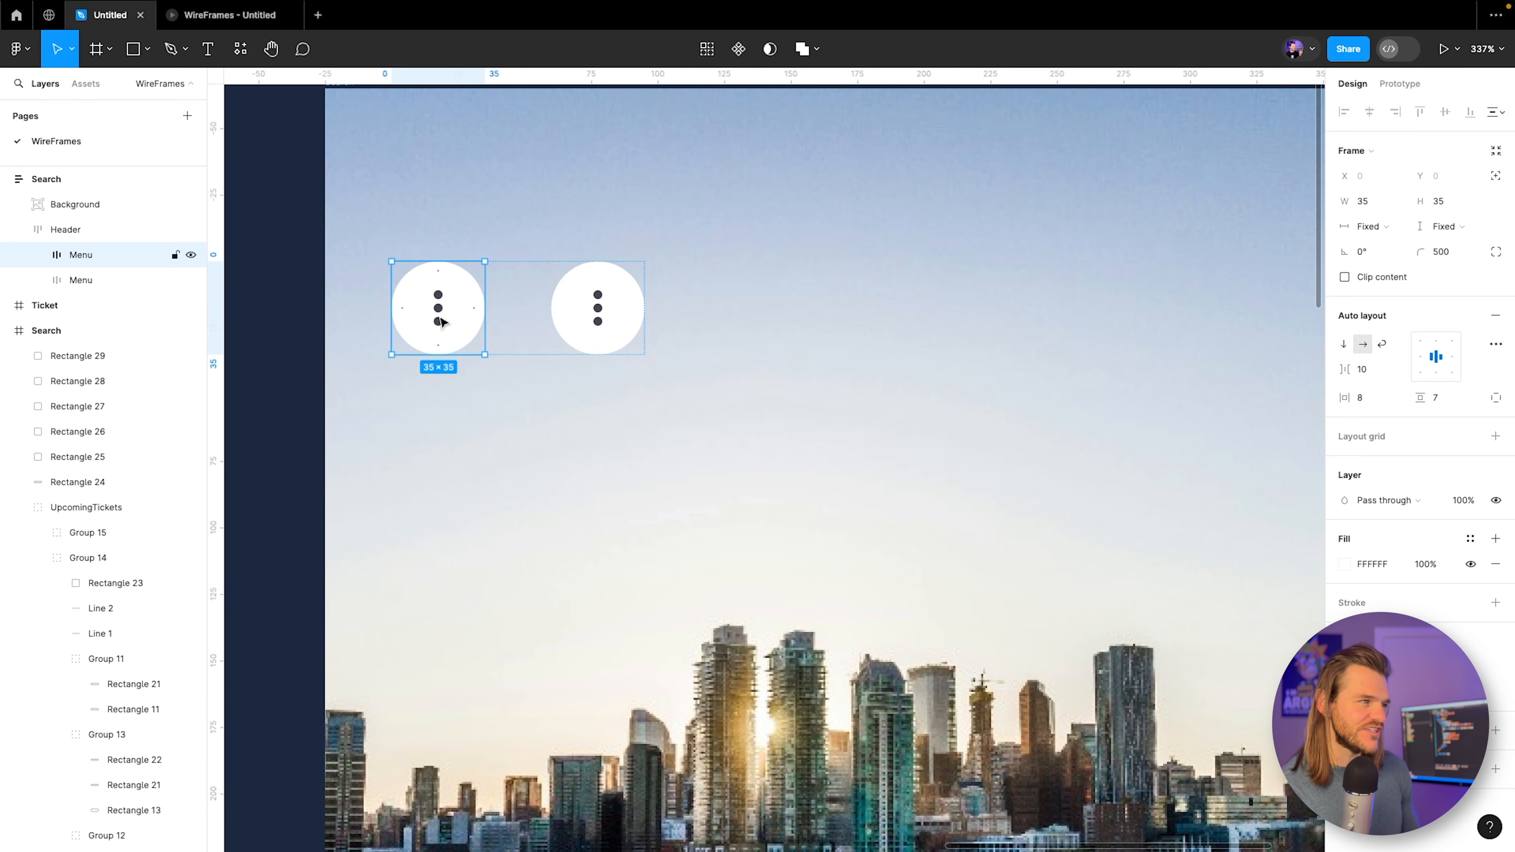
double_click(76, 256)
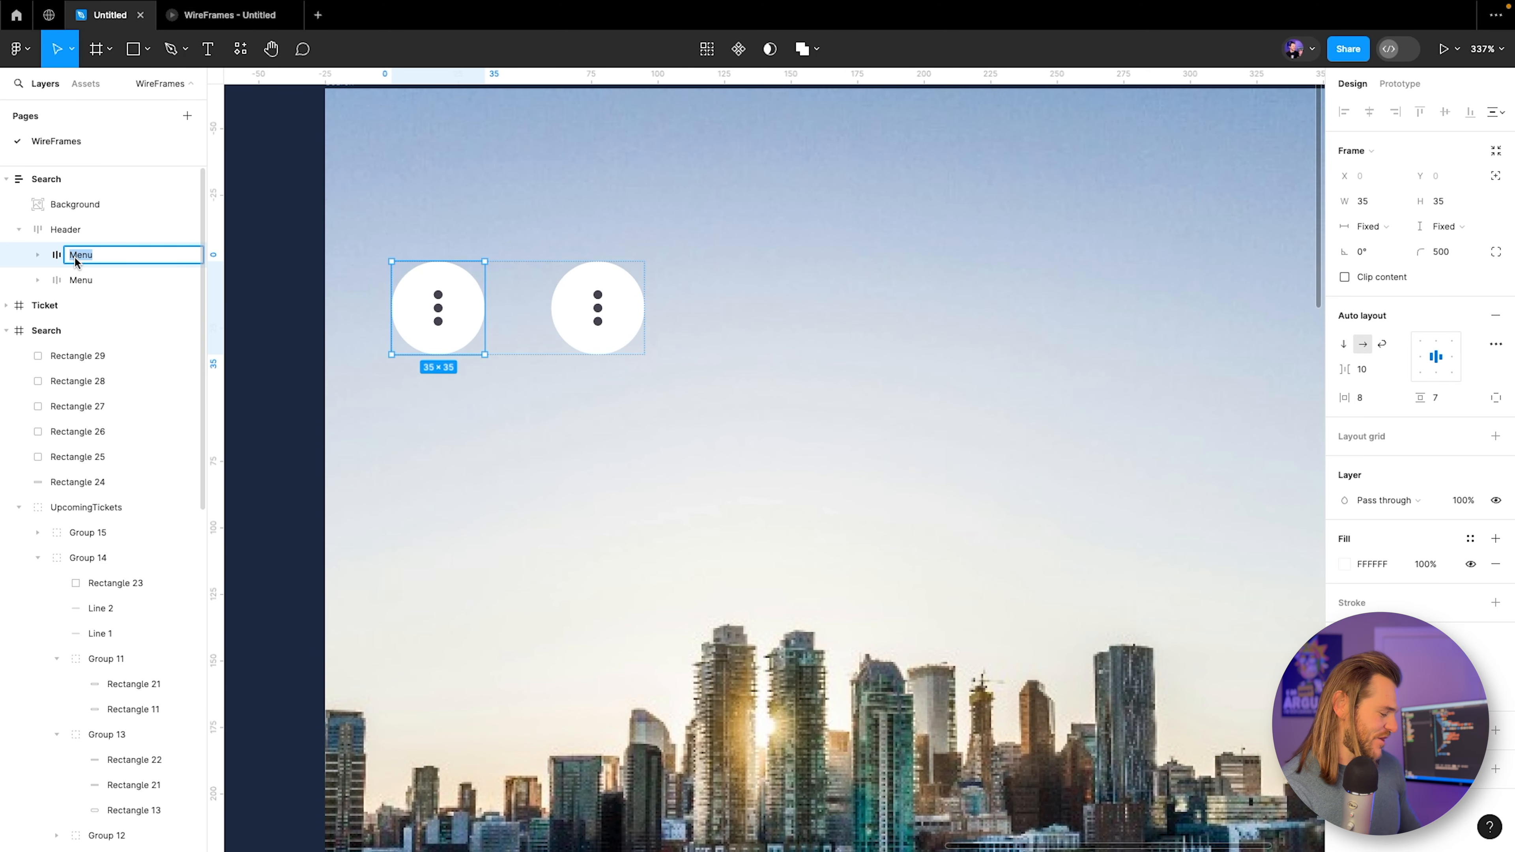
text(Profile)
key(Return)
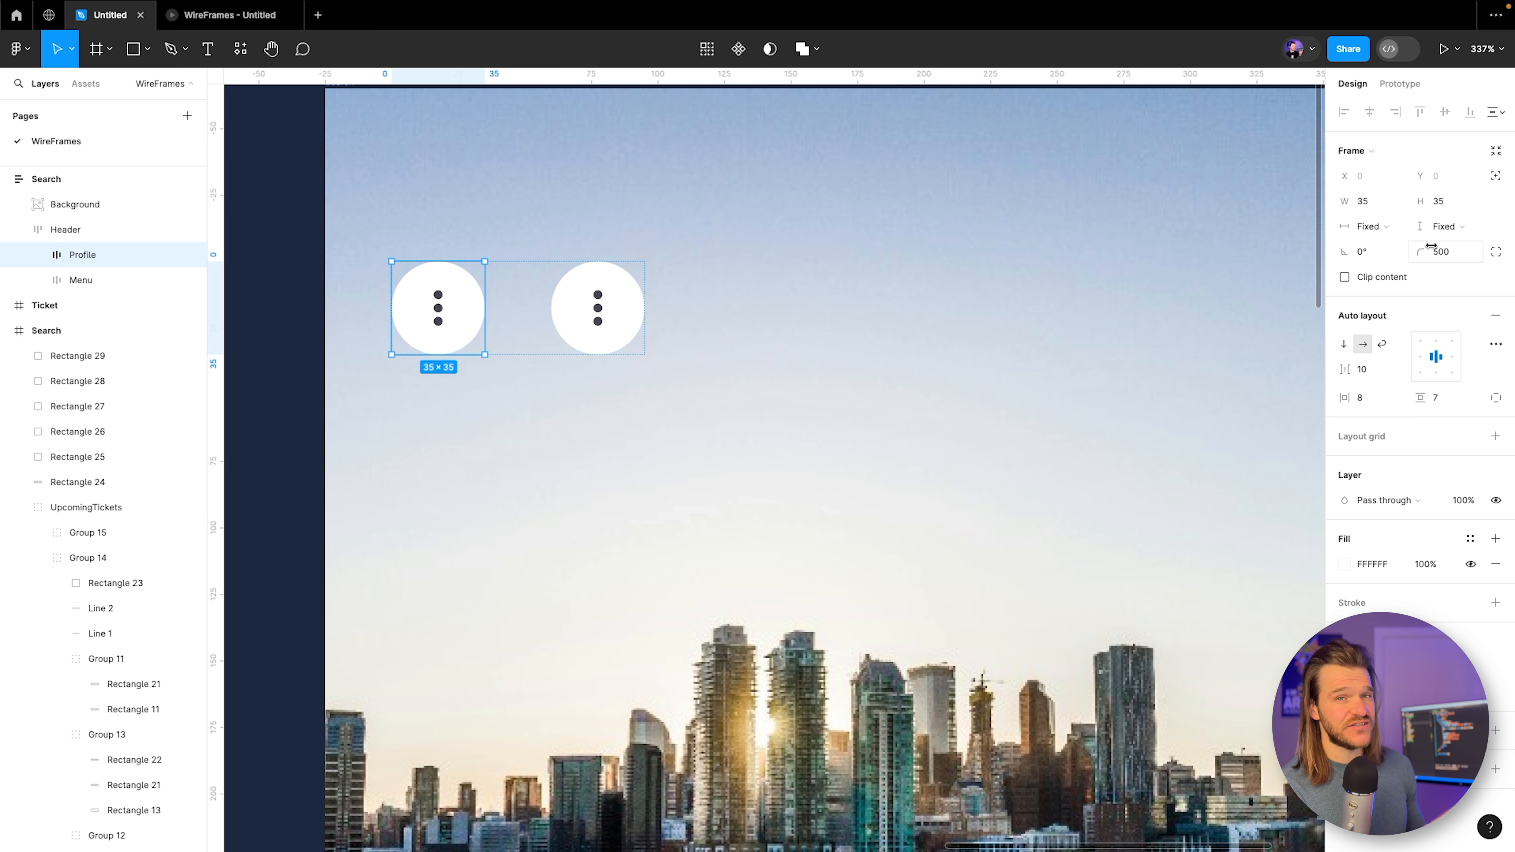
Delete the more_vert icon from inside the Profile button.
click(38, 254)
click(67, 281)
click(110, 281)
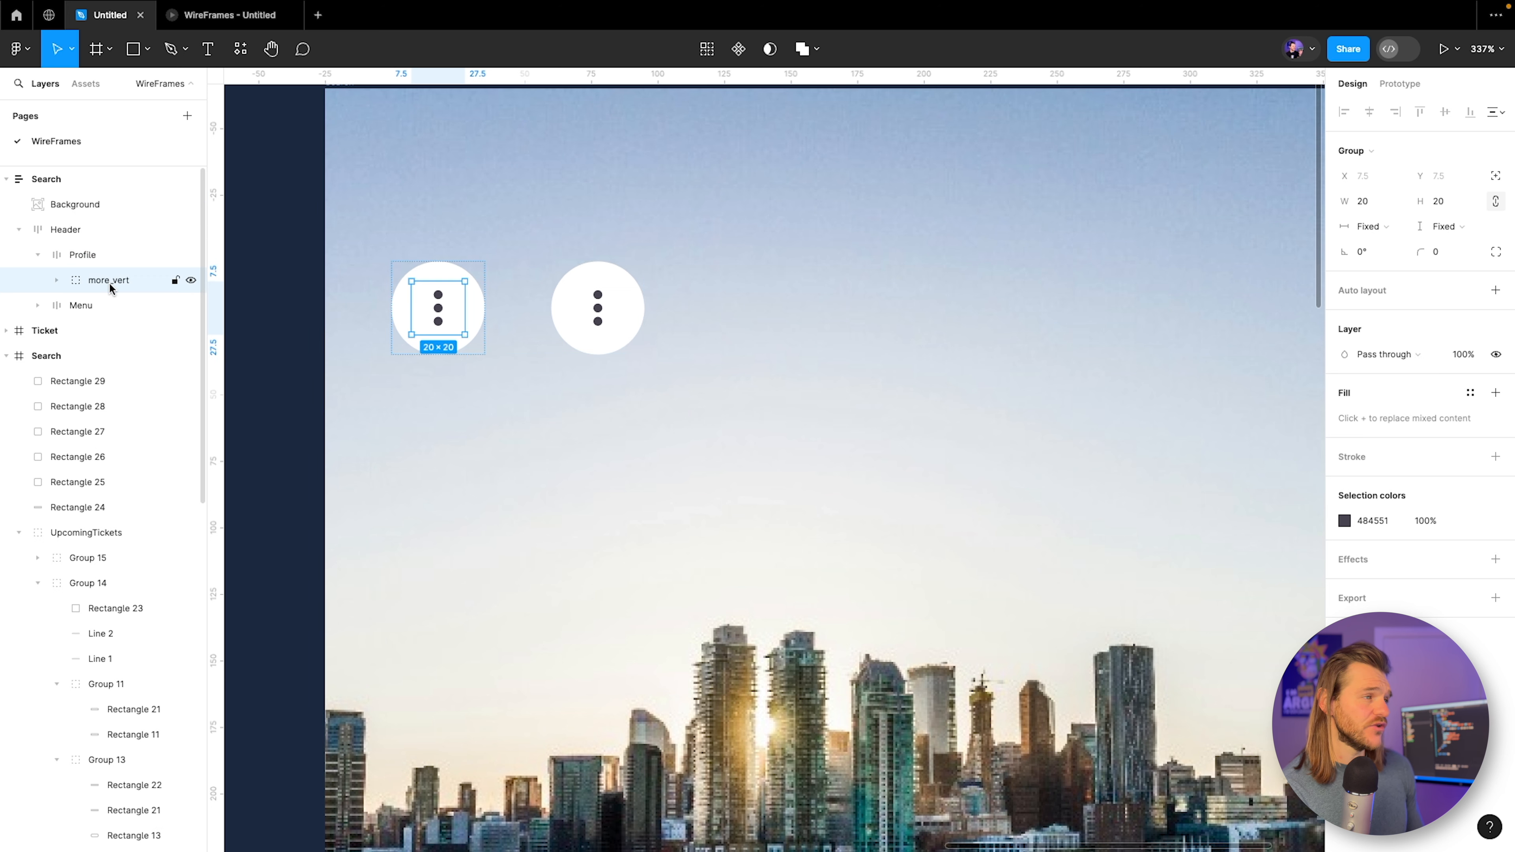
key(Delete)
Open the Unsplash plugin for the Profile frame and place its window clear of the round frame.
click(93, 263)
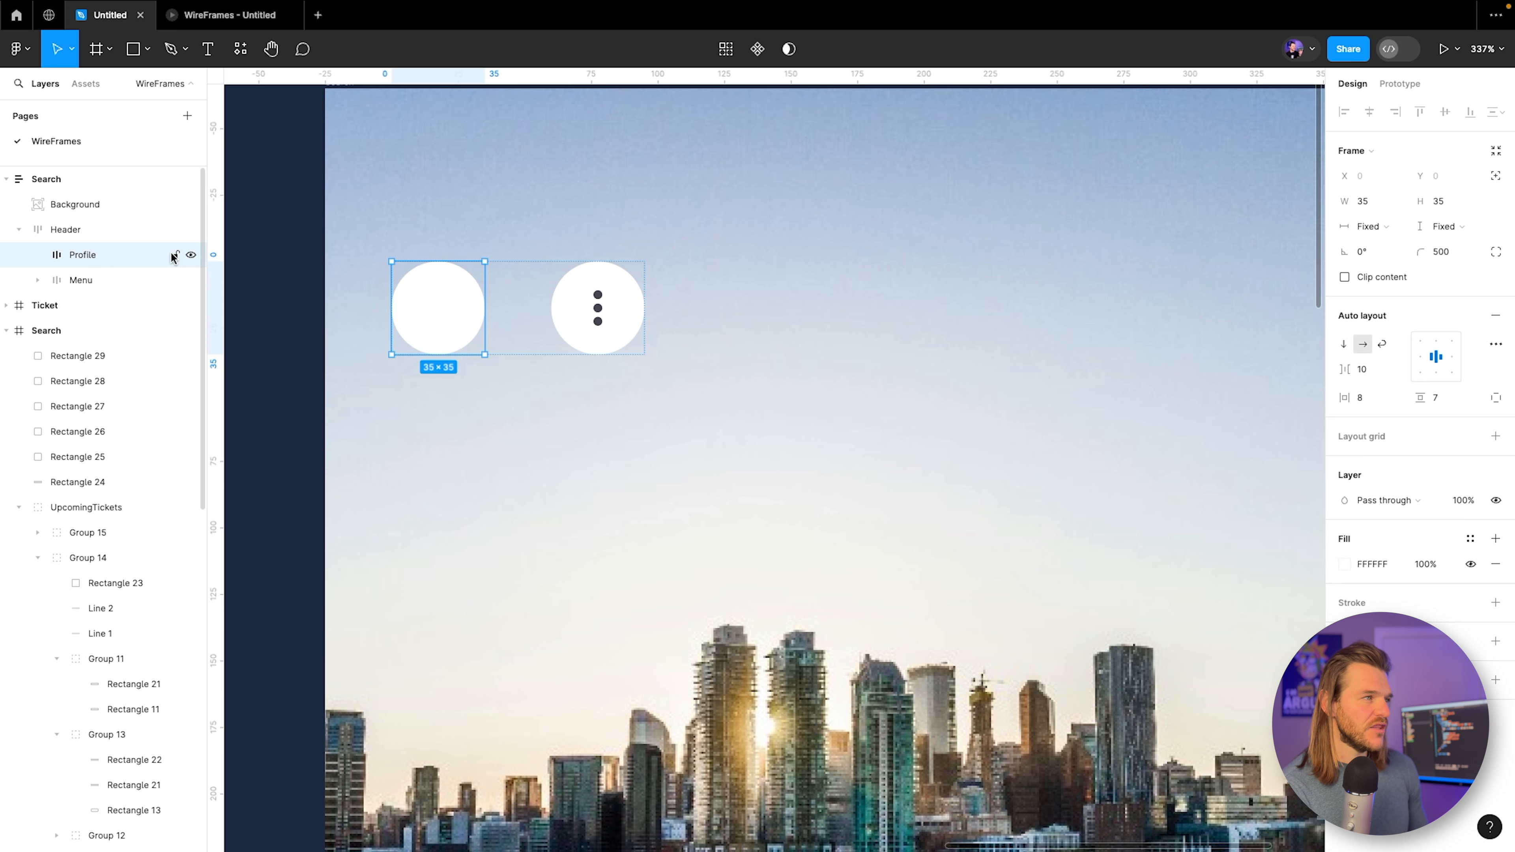
click(238, 49)
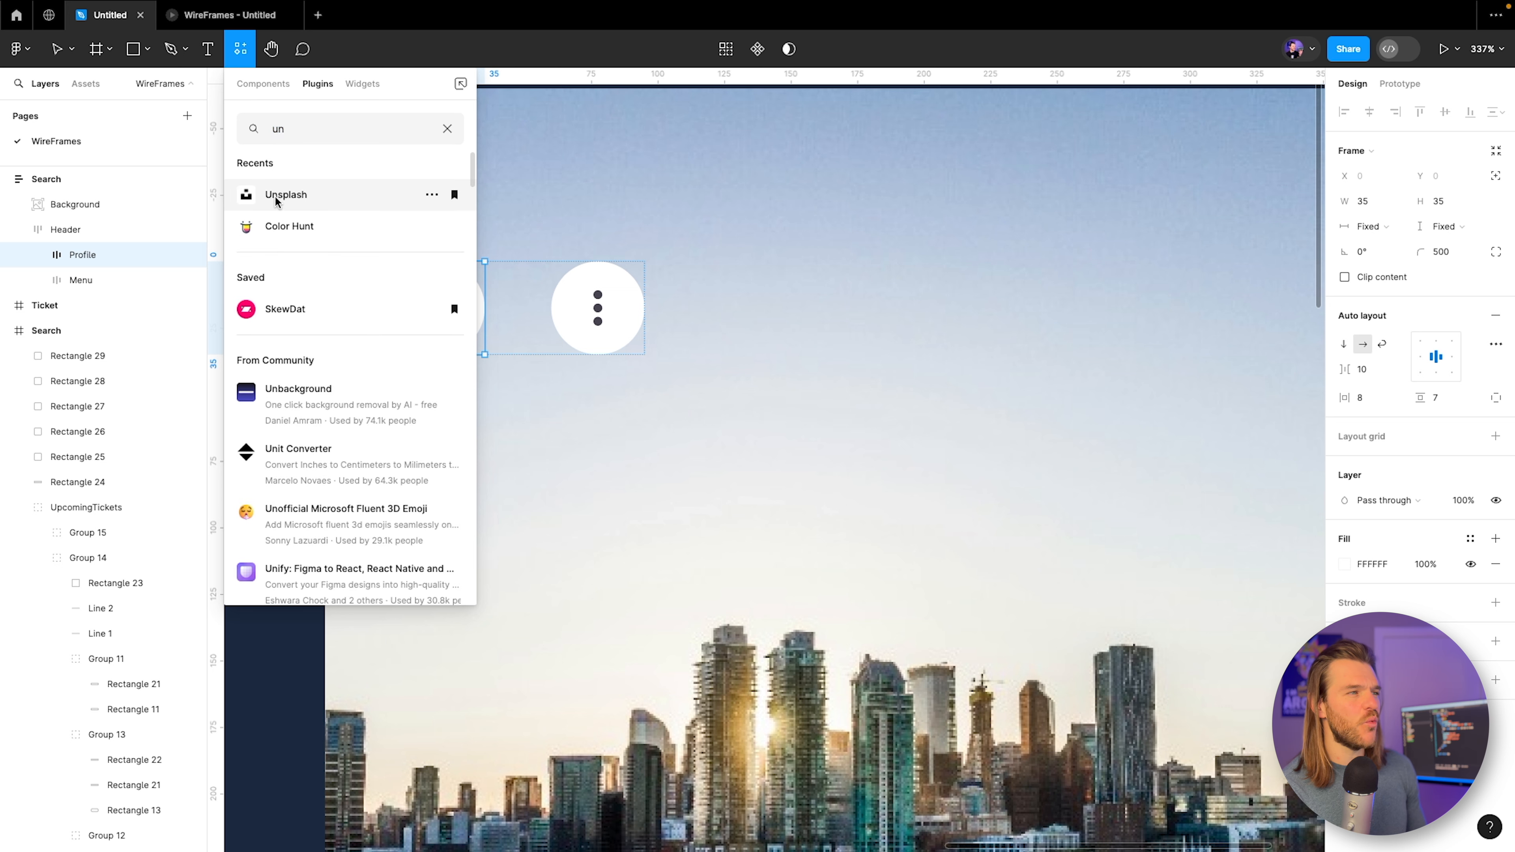
key(Escape)
click(954, 304)
drag(920, 231, 742, 203)
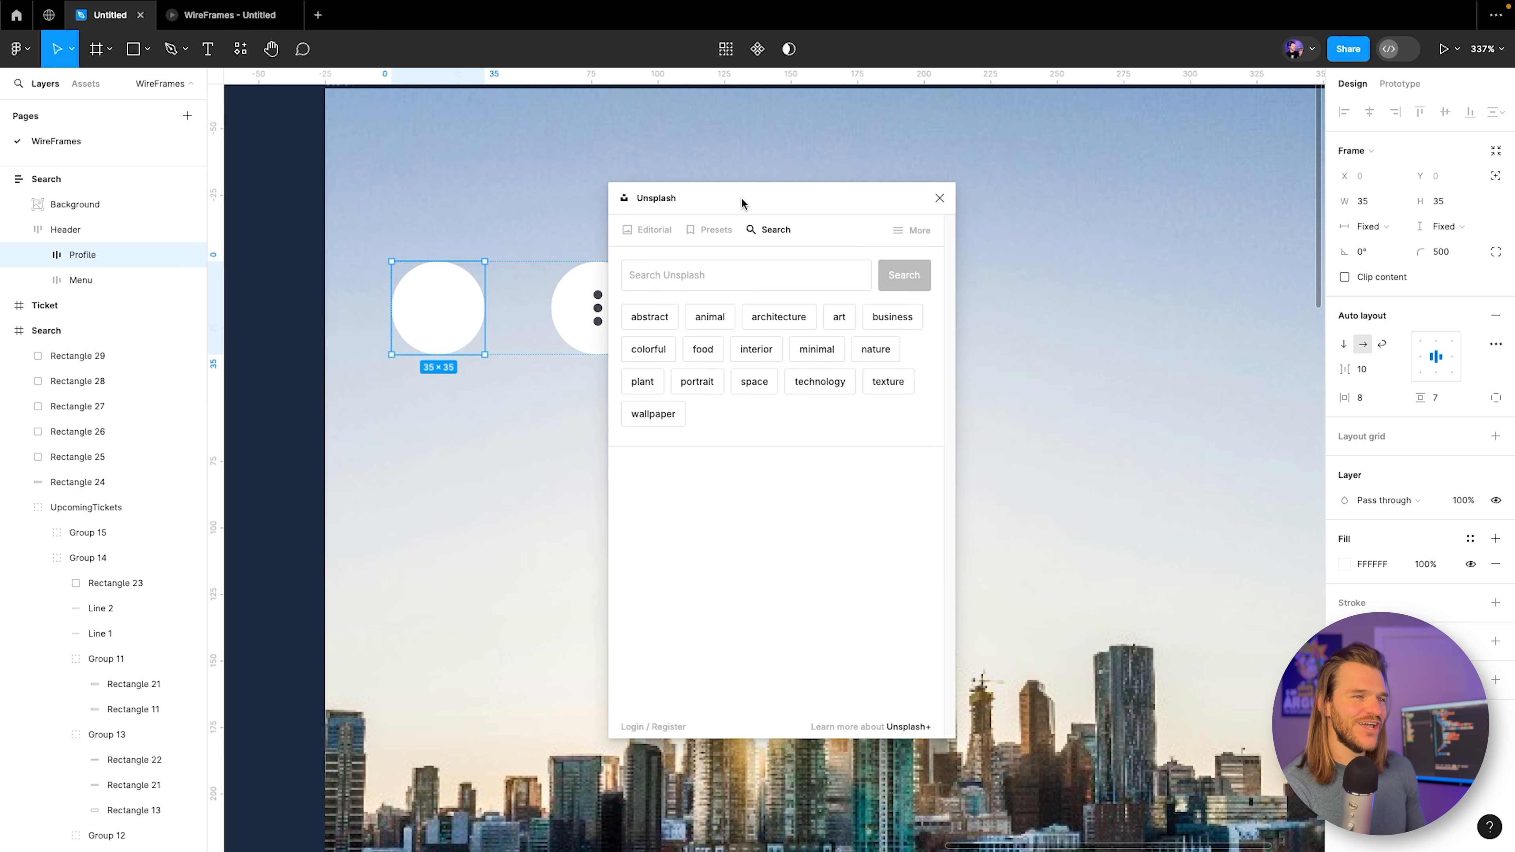
Search Unsplash for "profile picture".
click(729, 278)
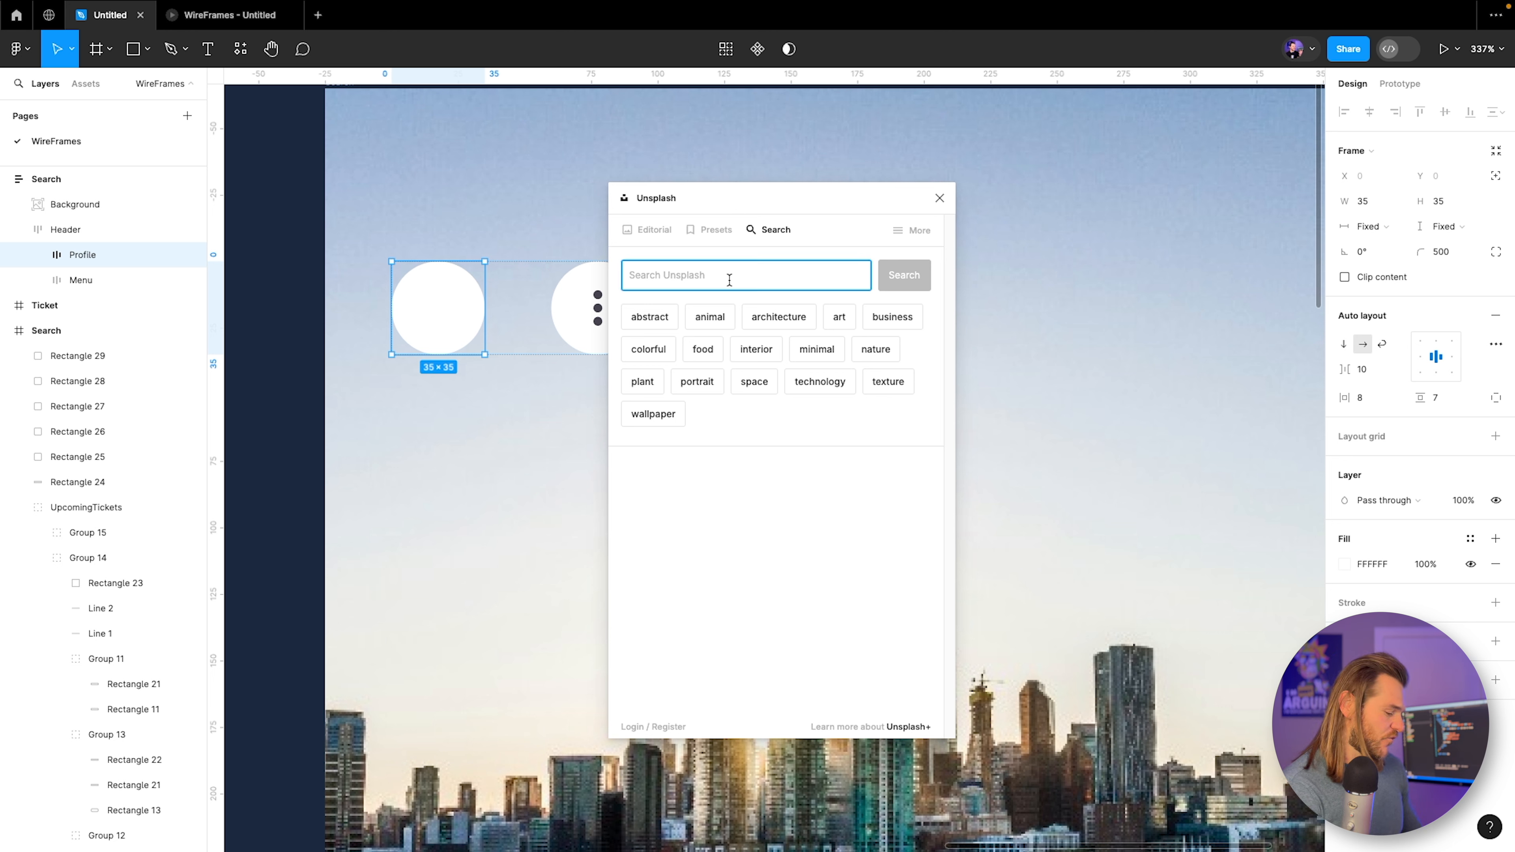
text(profile pcu)
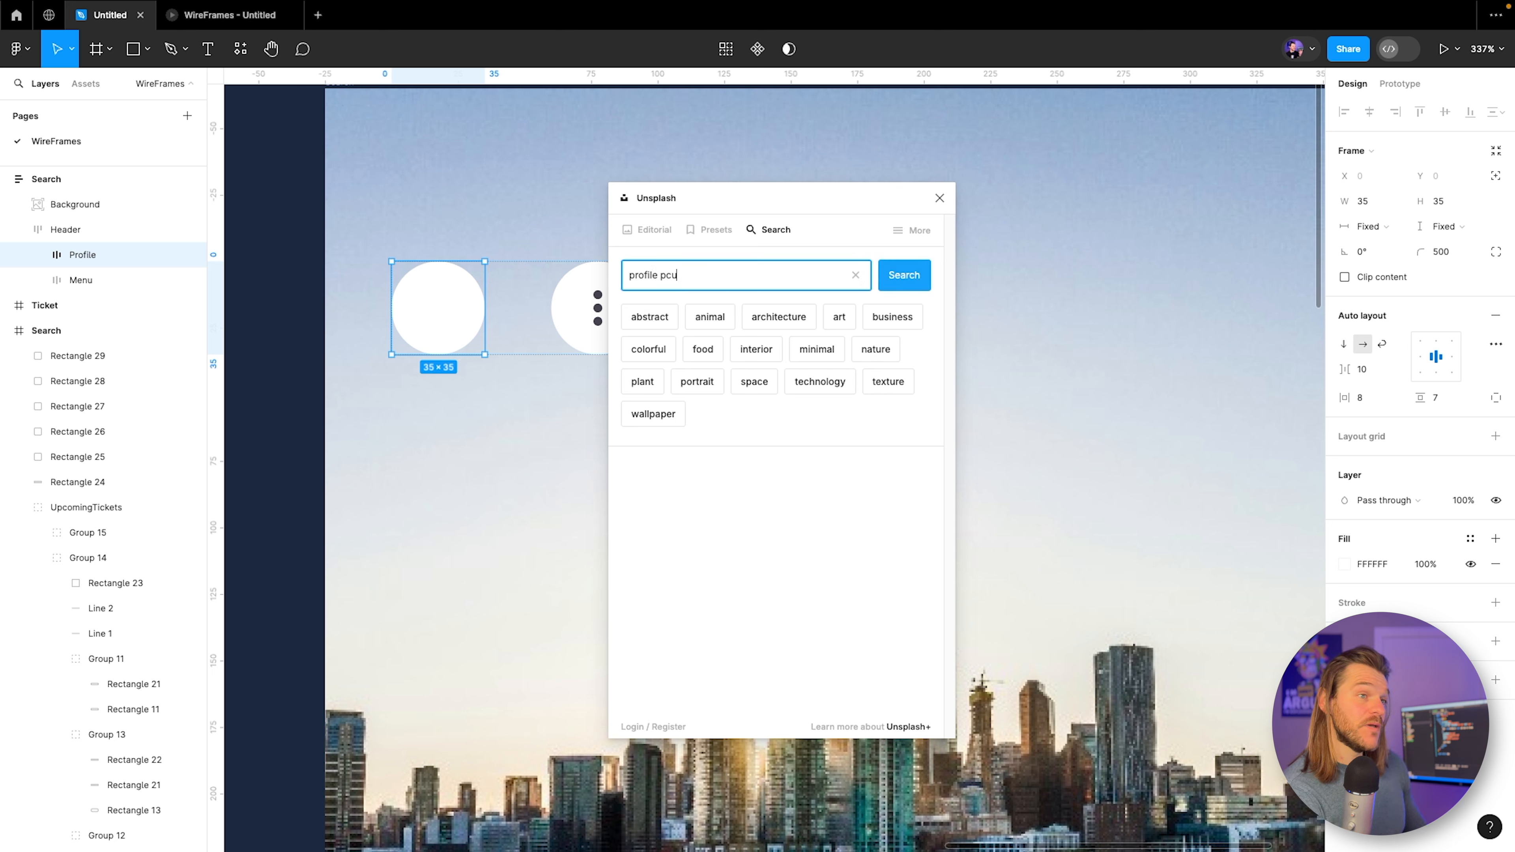
key(BackSpace)
key(BackSpace)
text(uc)
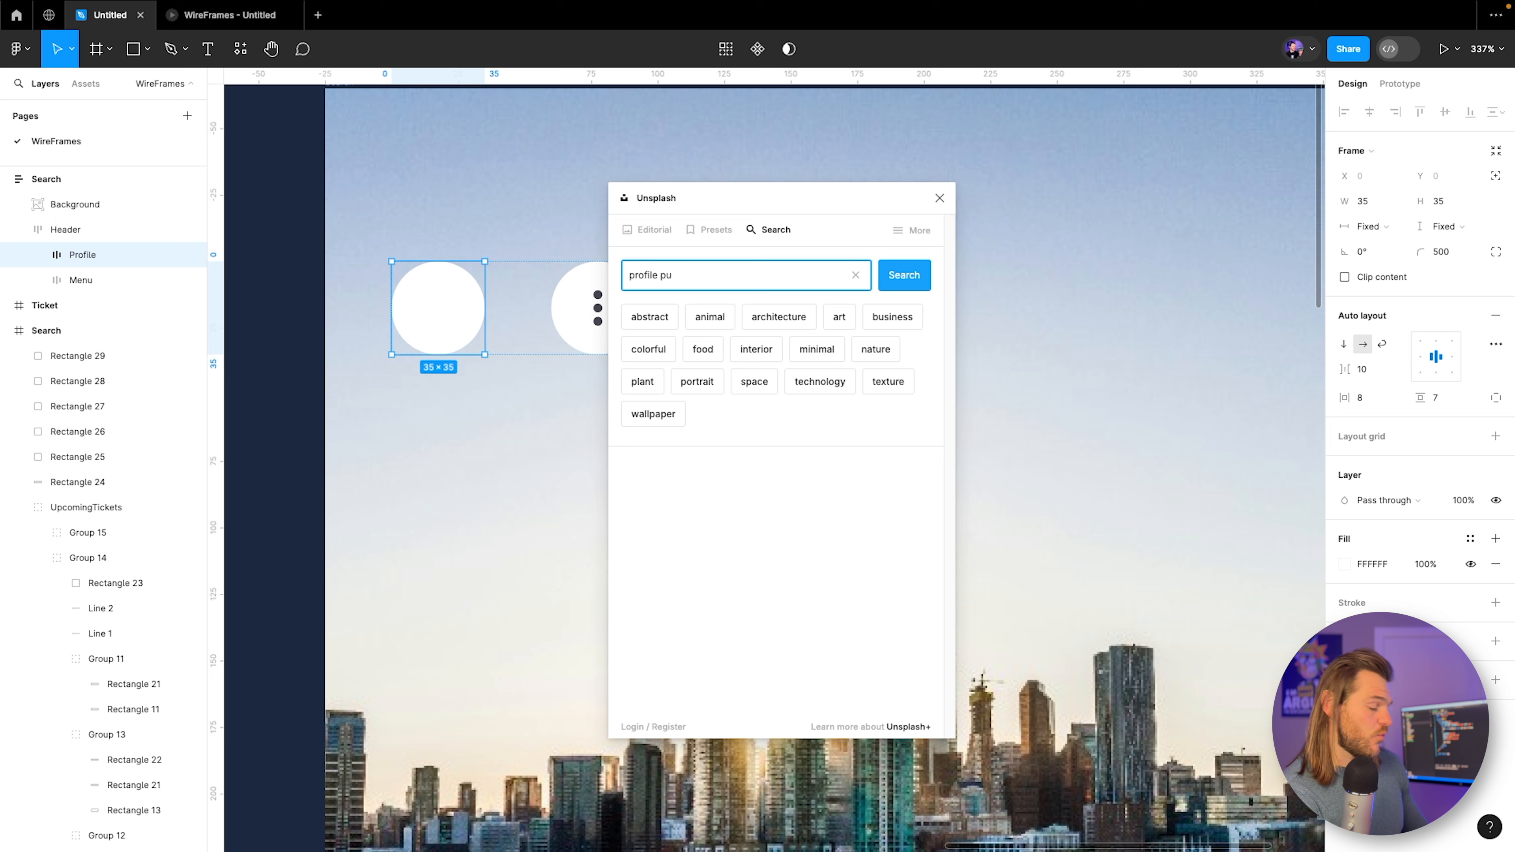
key(BackSpace)
text(icture)
key(Return)
Fill the Profile circle with the portrait of the smiling woman in a red top and close Unsplash.
scroll(850, 546, down, 5)
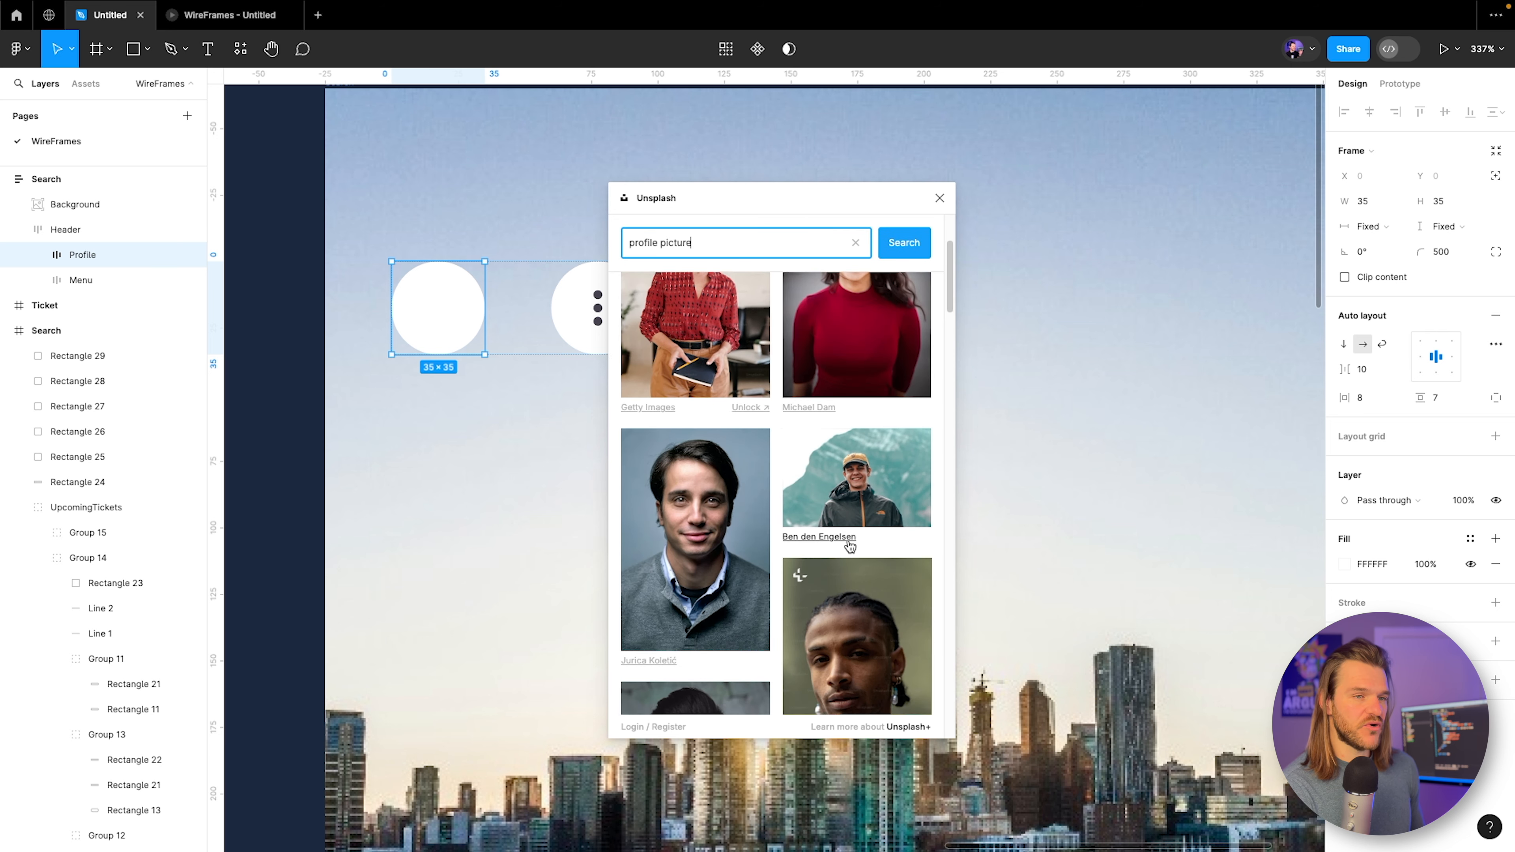
scroll(850, 546, up, 2)
click(843, 406)
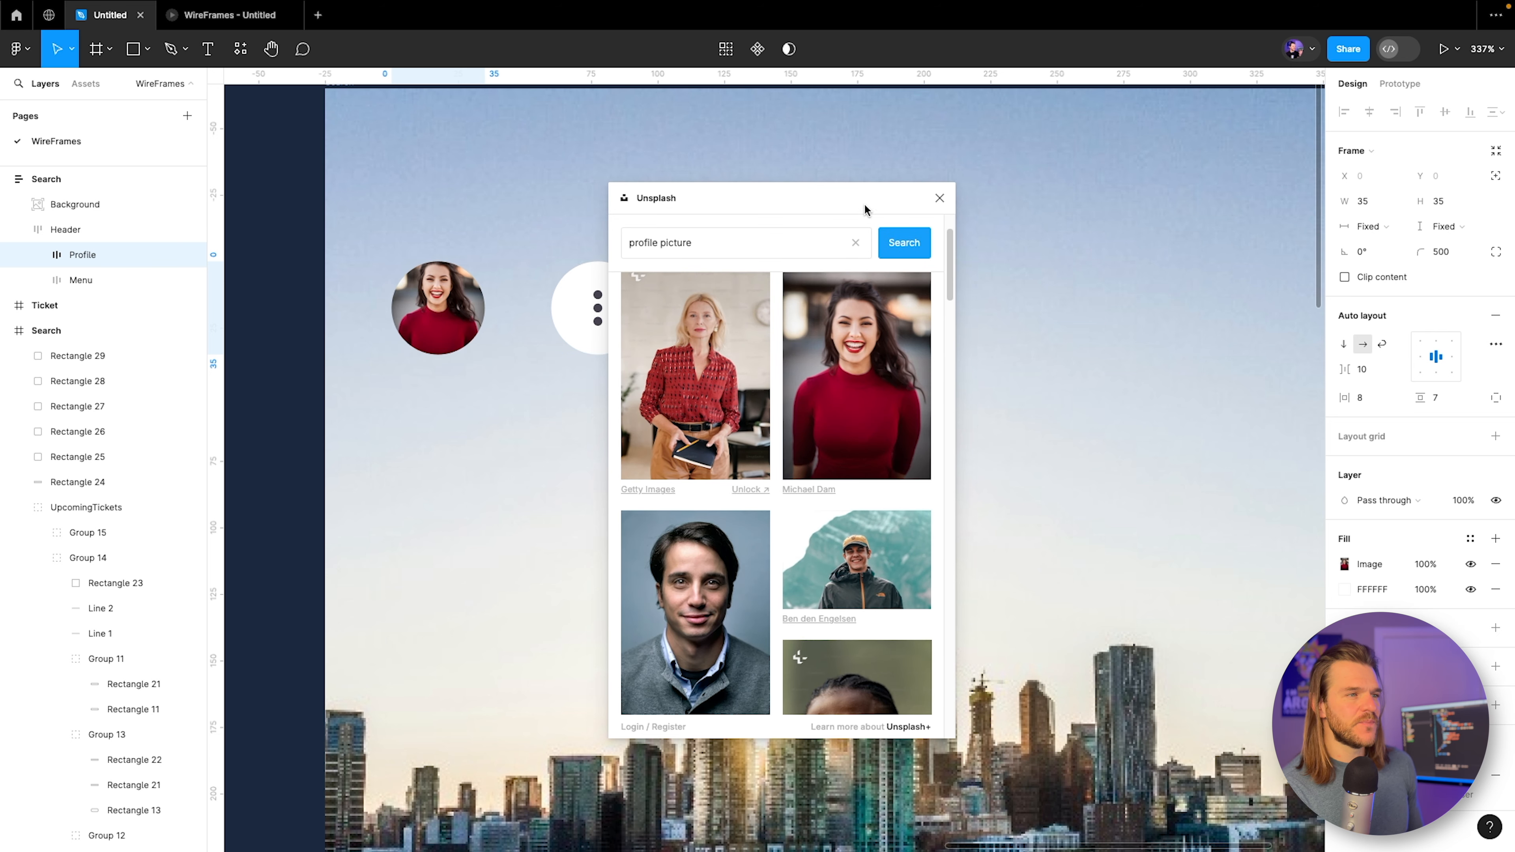
click(939, 198)
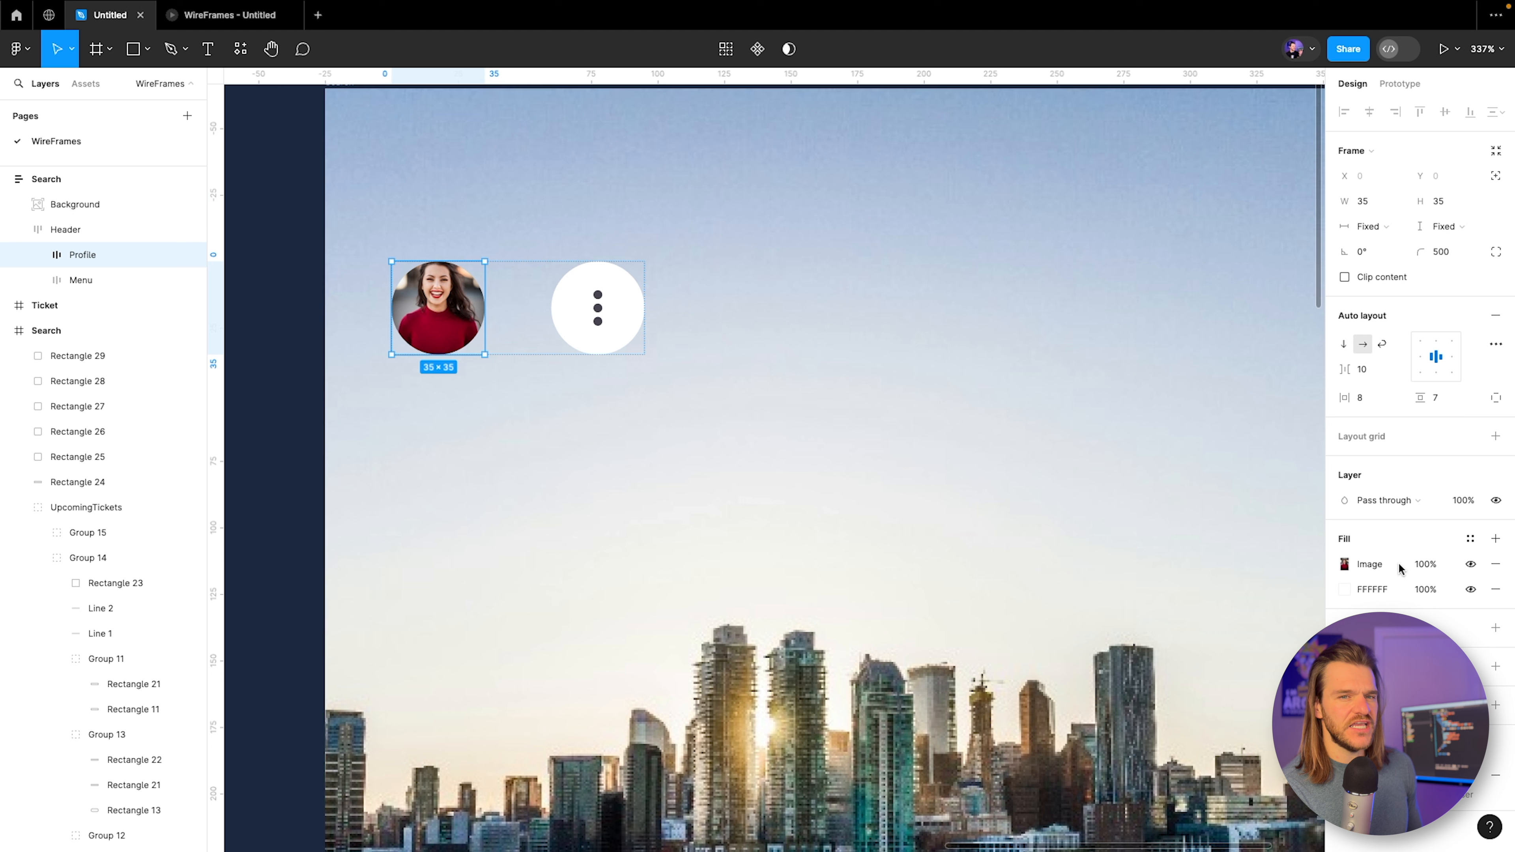
Set the Profile image fill to Crop and shift the photo slightly down so the face sits centred in the circle.
click(1339, 562)
click(1161, 509)
click(1170, 544)
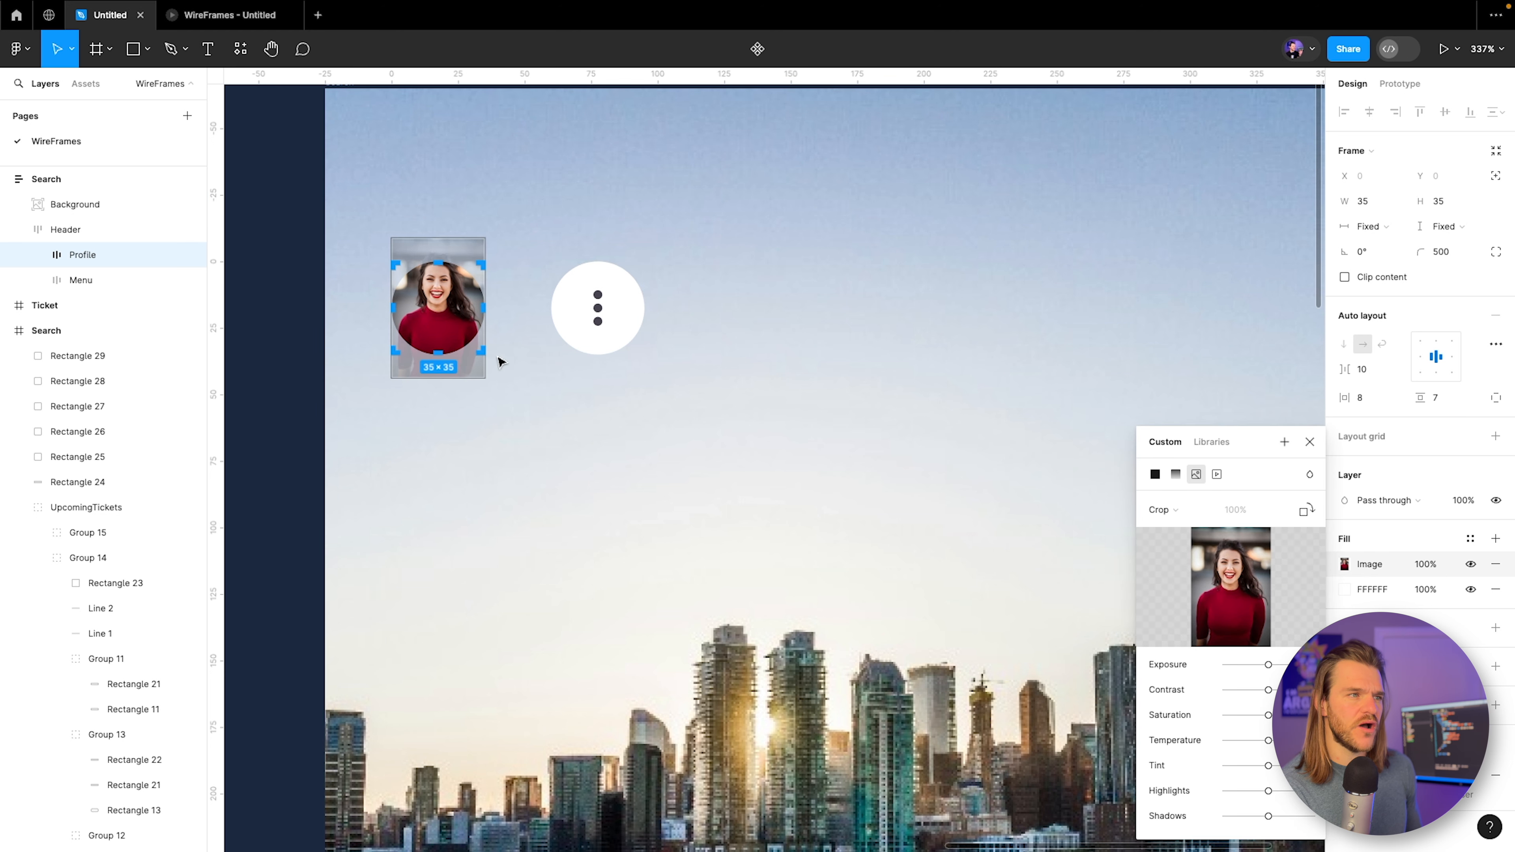
drag(443, 310, 441, 320)
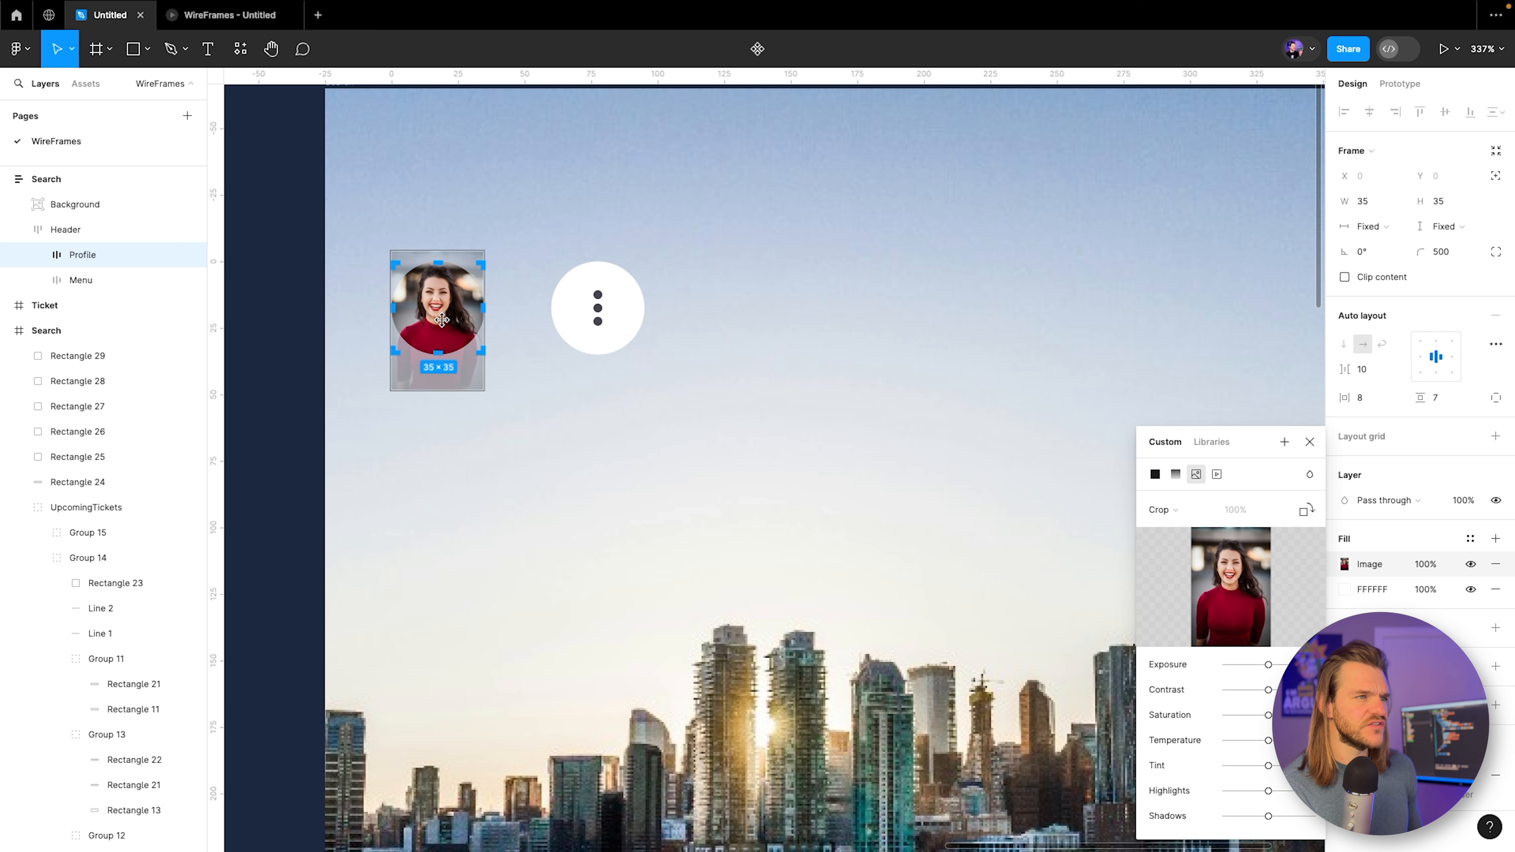
click(573, 384)
click(573, 384)
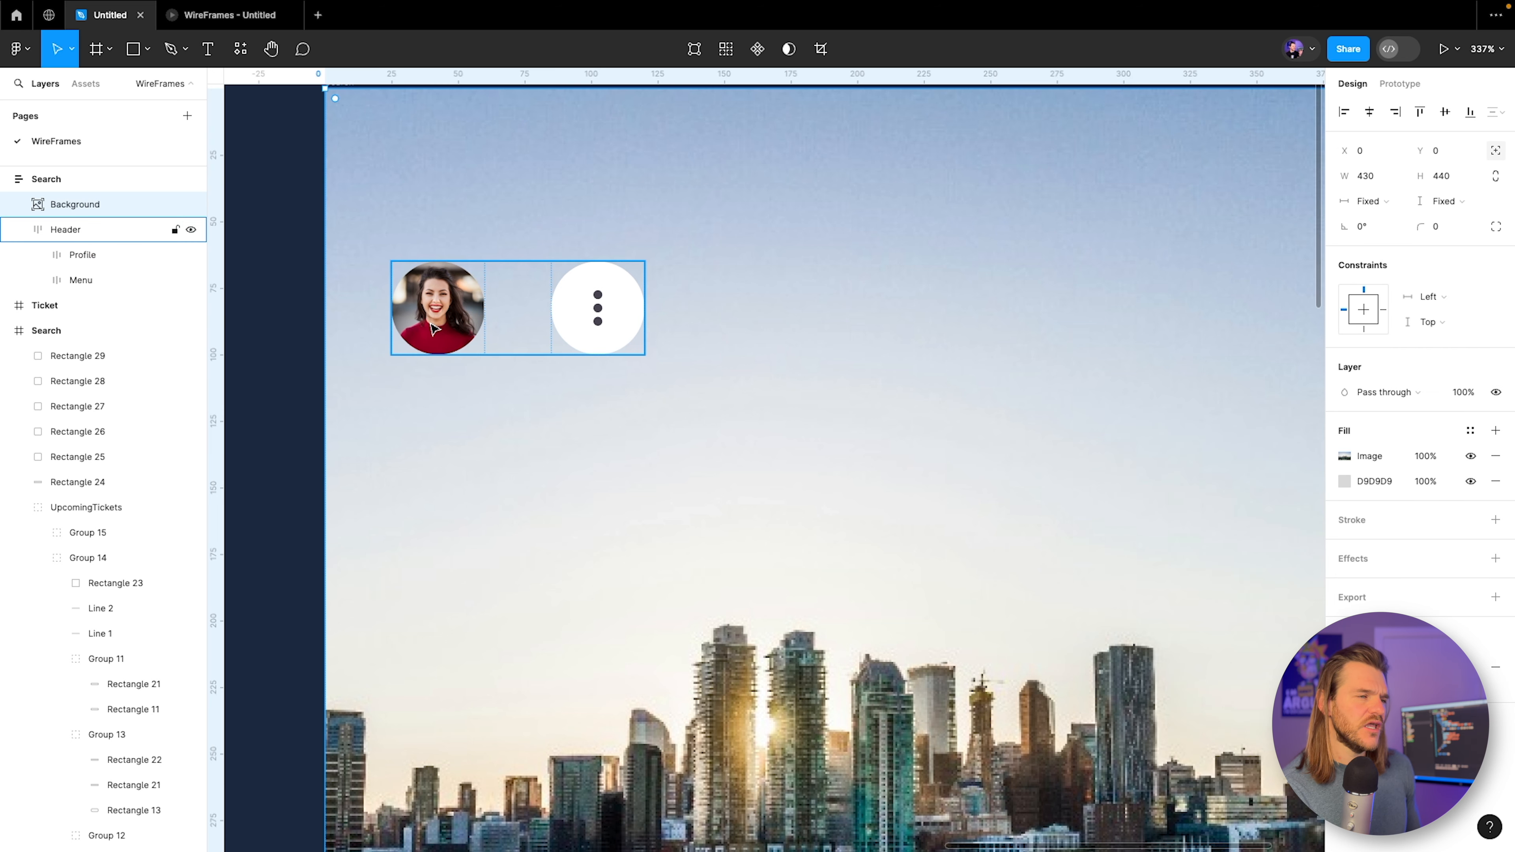
Check the profile picture in the prototype preview and examine the HeaderTop placeholder layout in the Search wireframe.
click(230, 15)
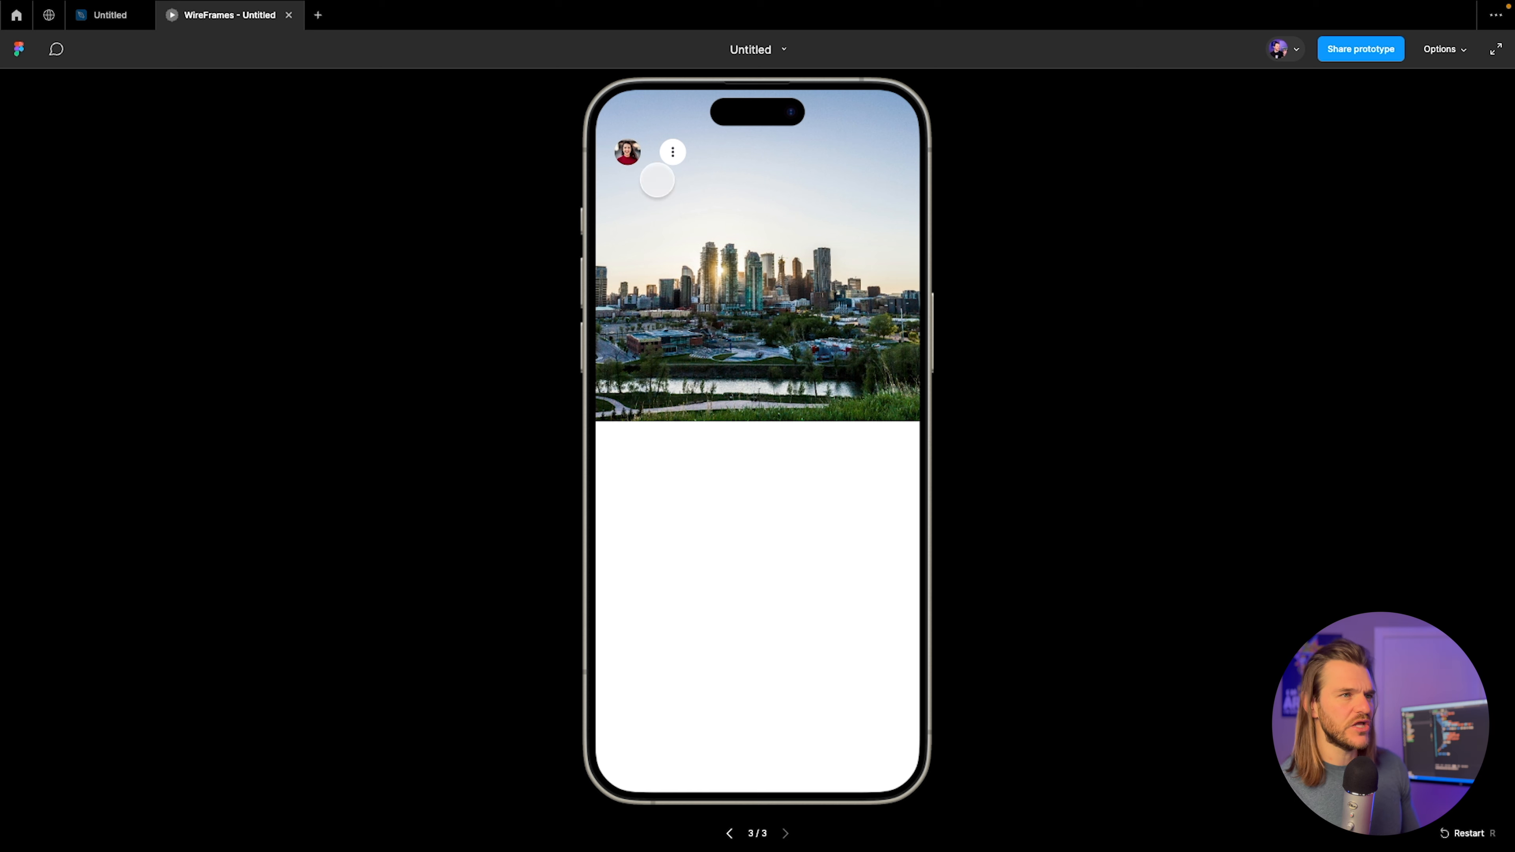
click(107, 15)
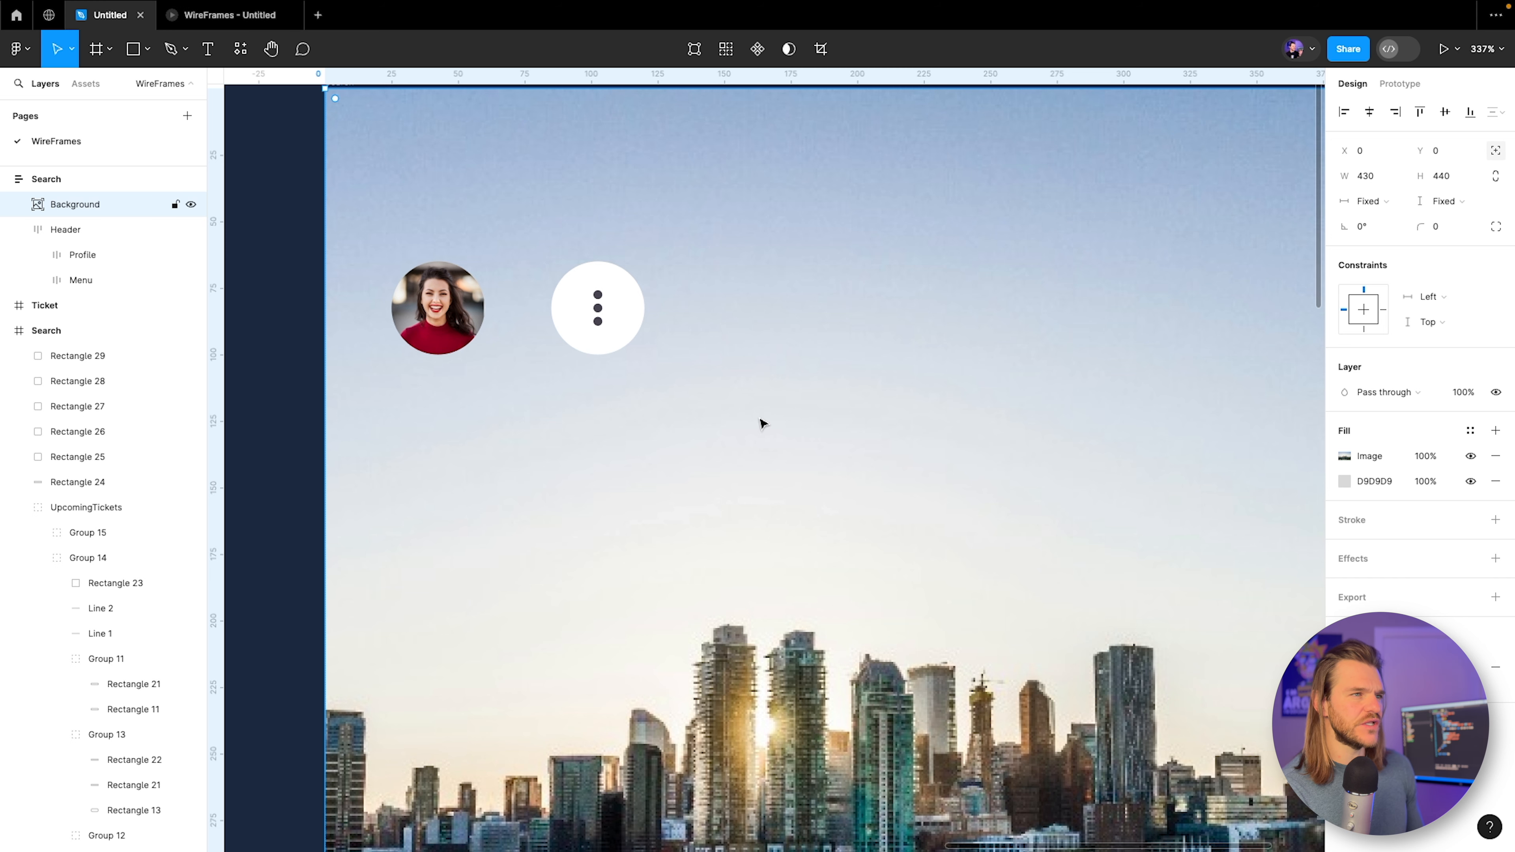
click(419, 322)
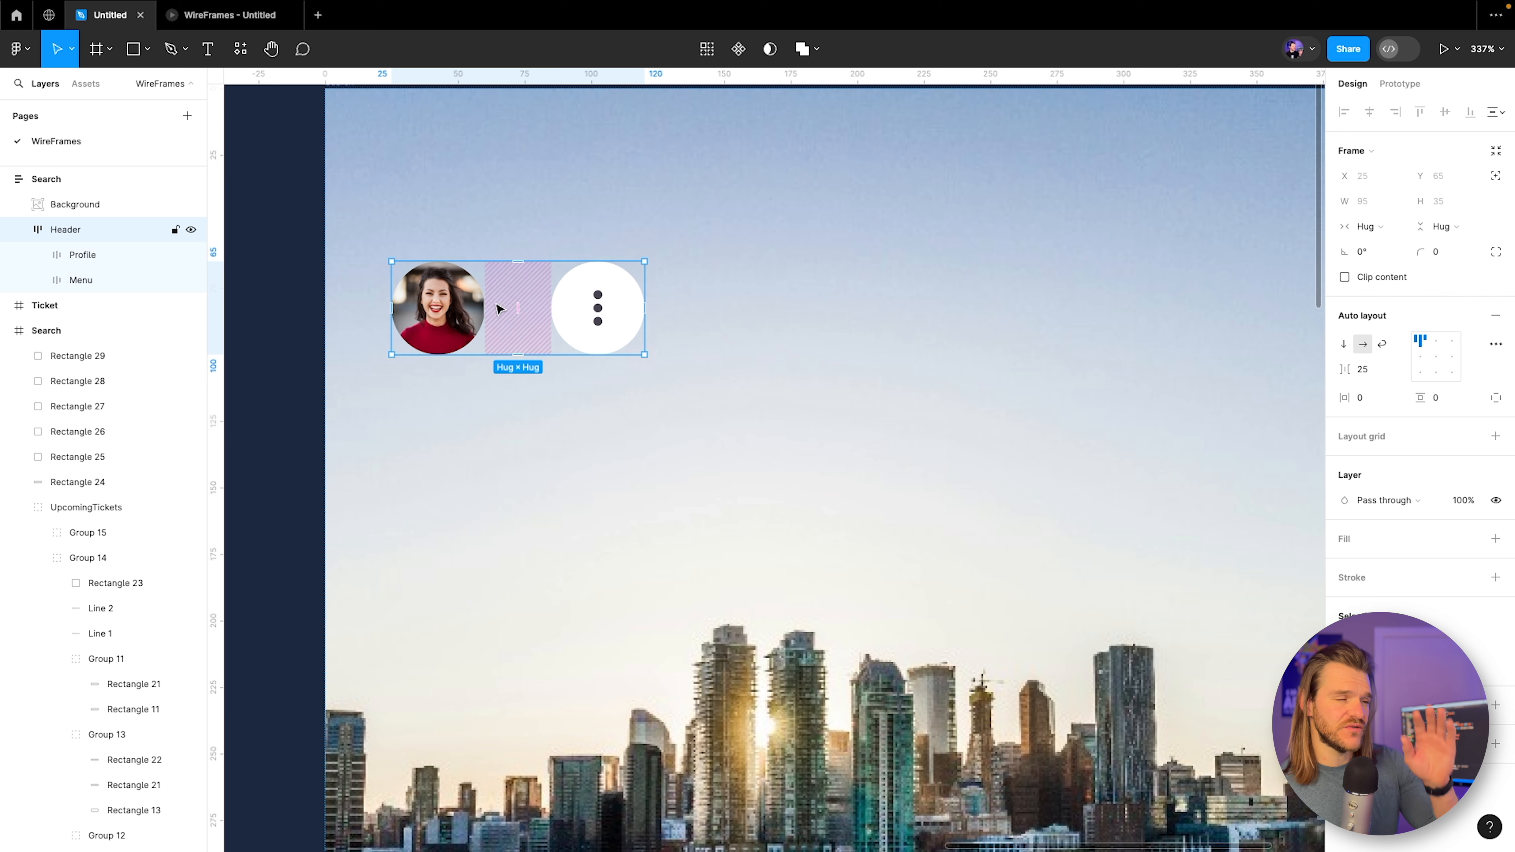
scroll(498, 308, down, 5)
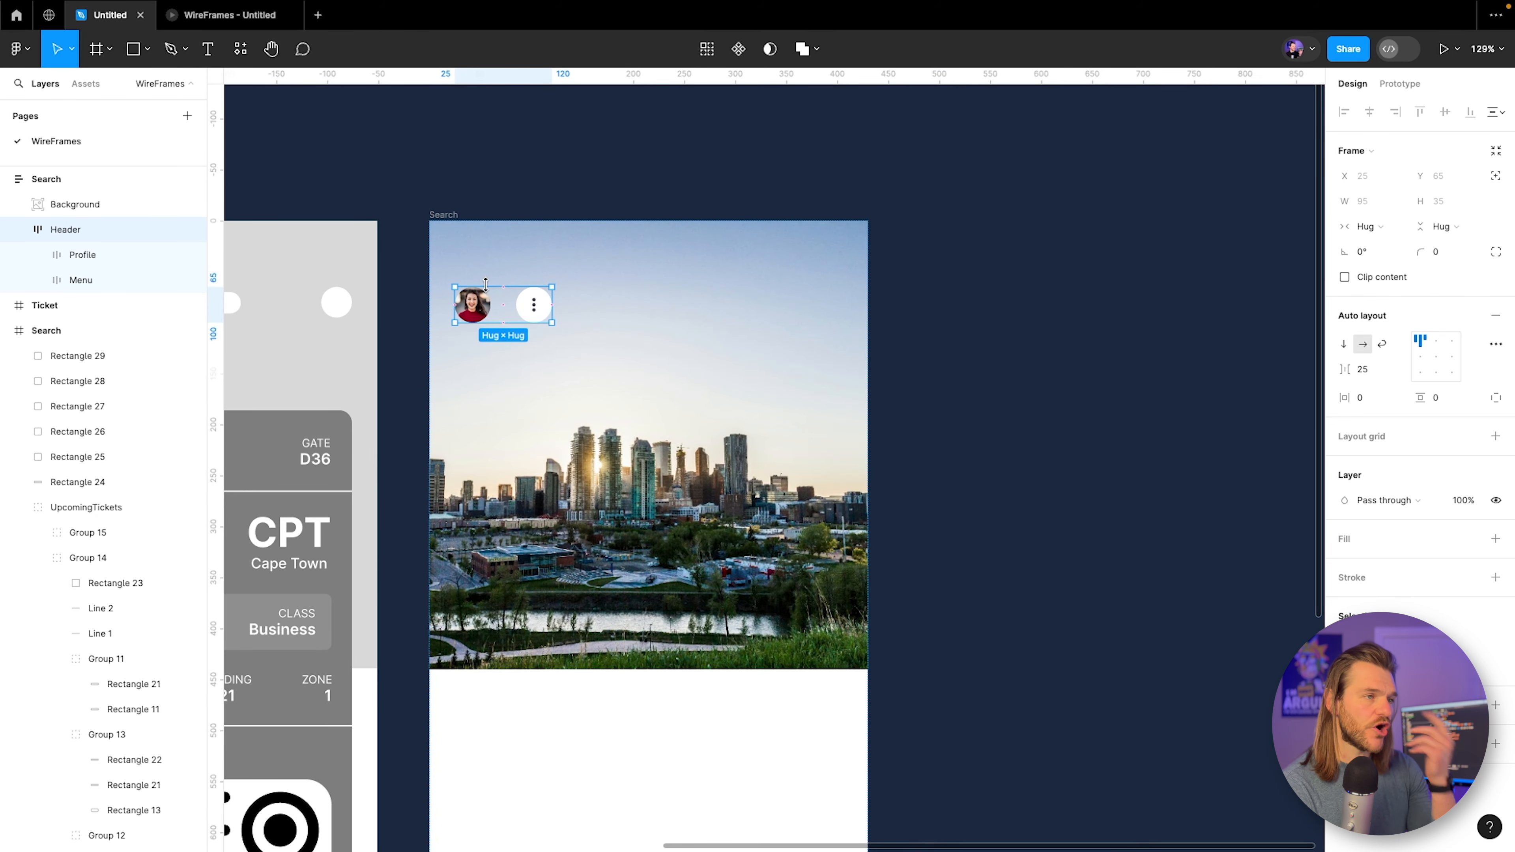
drag(487, 389, 1022, 386)
drag(197, 382, 457, 397)
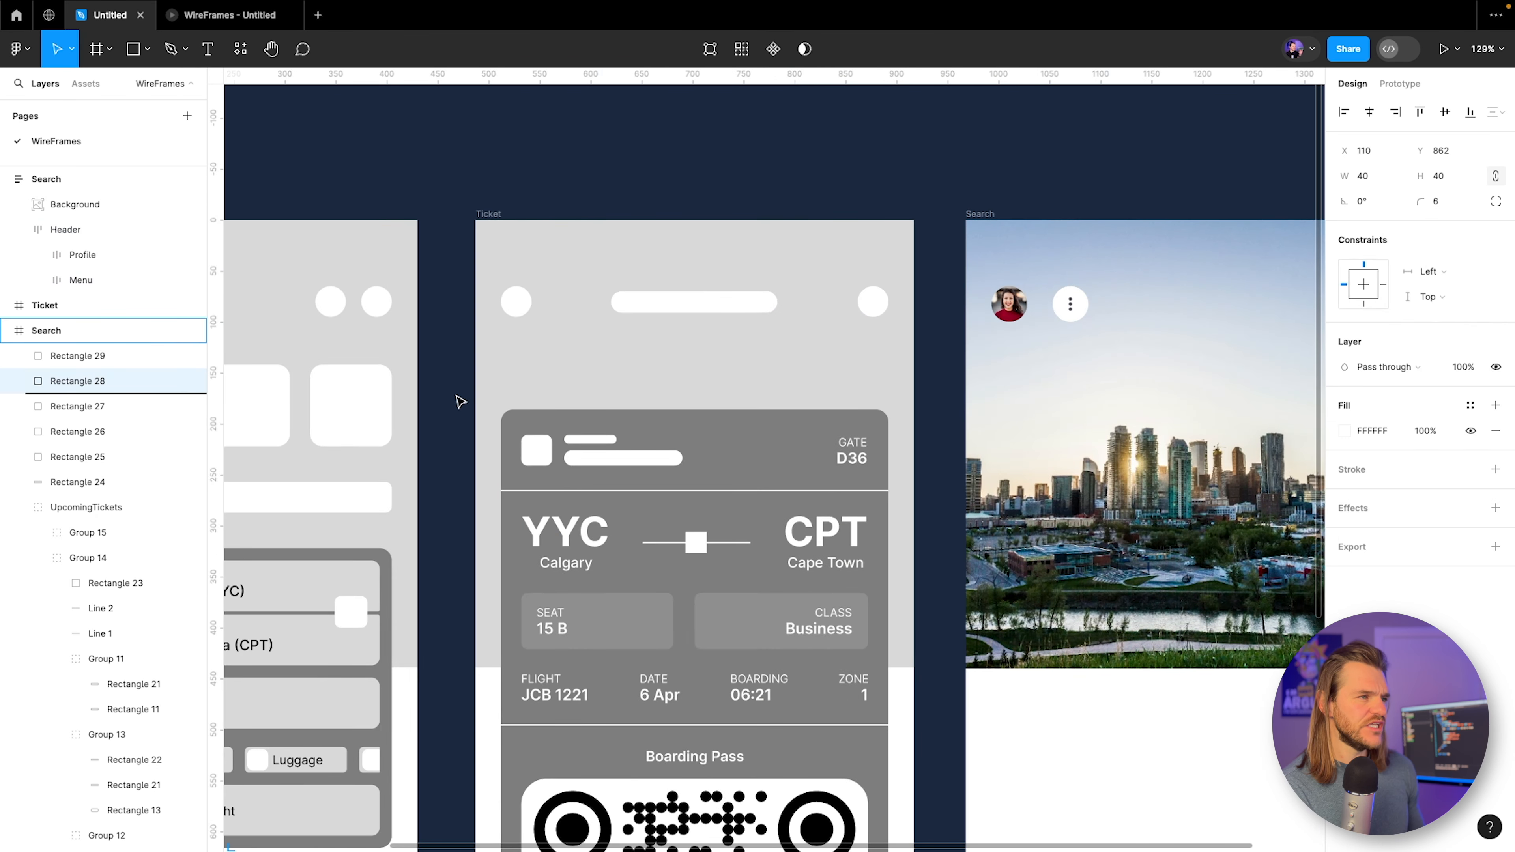
click(396, 219)
drag(375, 336, 676, 326)
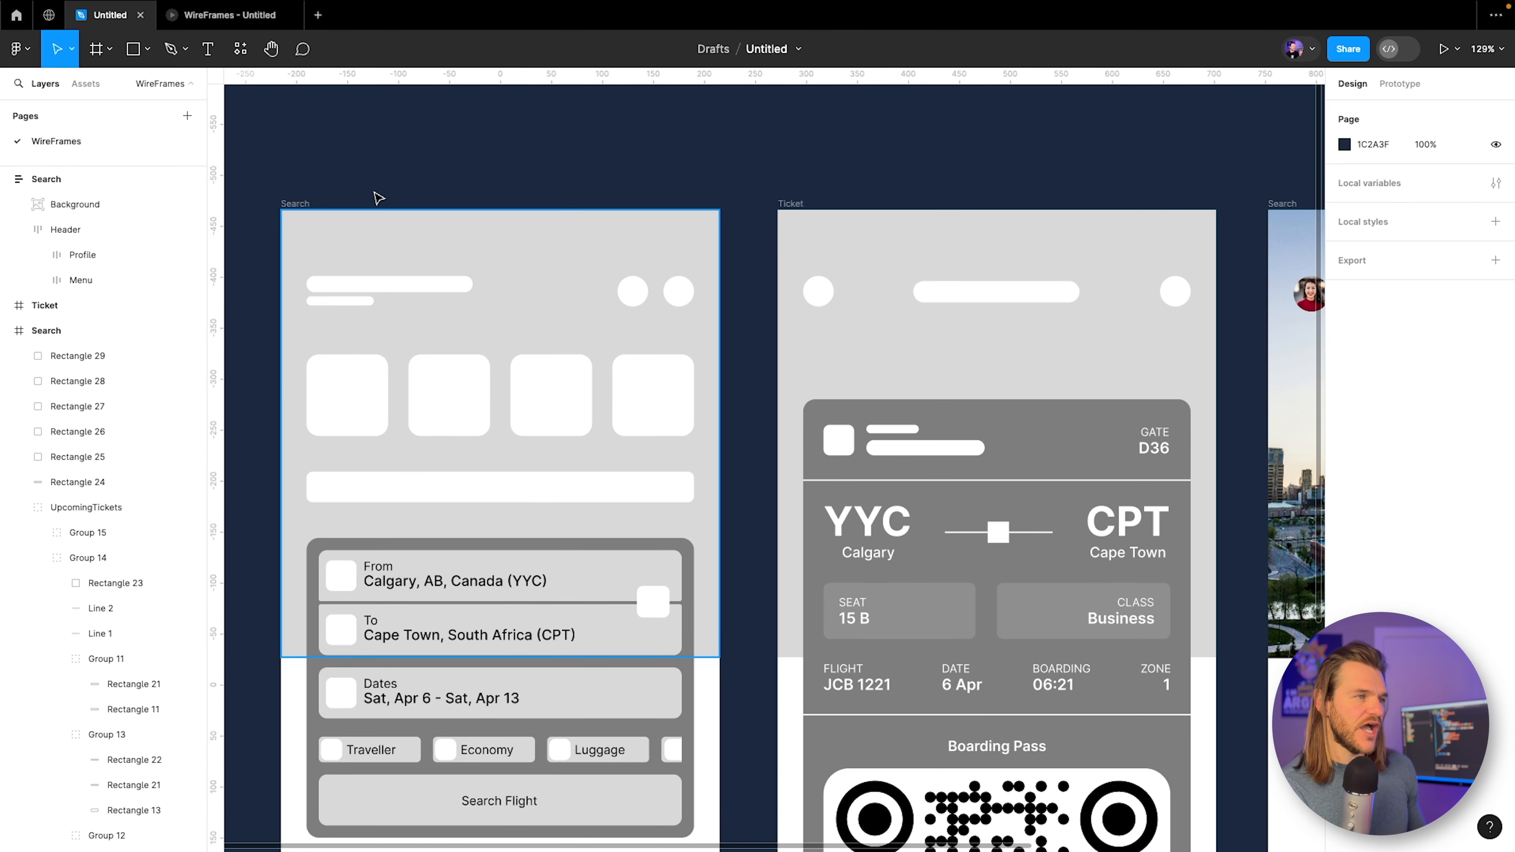
click(369, 293)
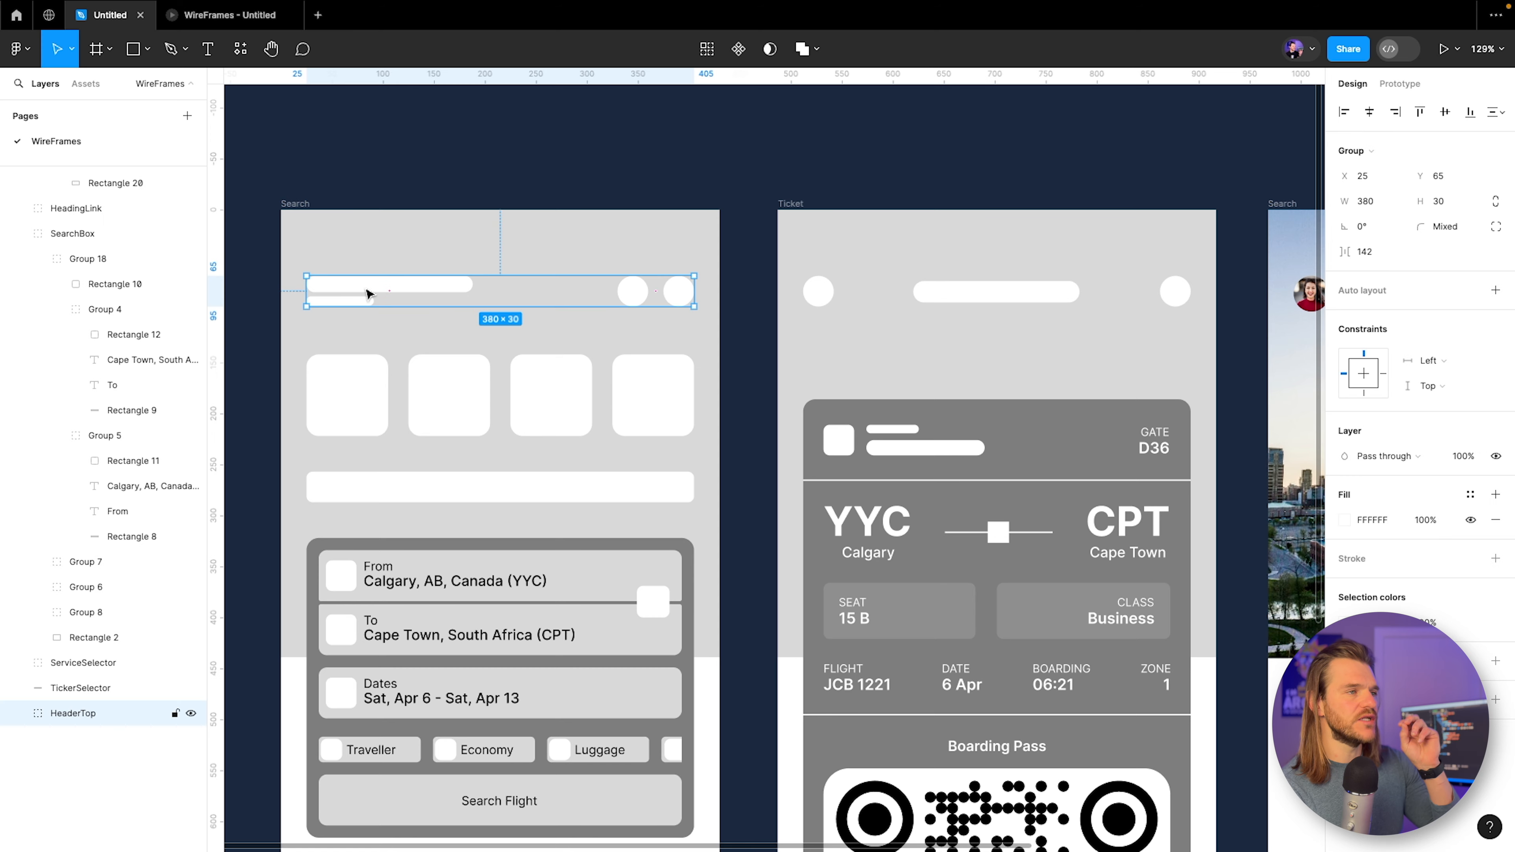
Add a "Welcome Back" text layer beside the profile picture in the new Search frame.
scroll(686, 257, right, 10)
scroll(674, 266, up, 5)
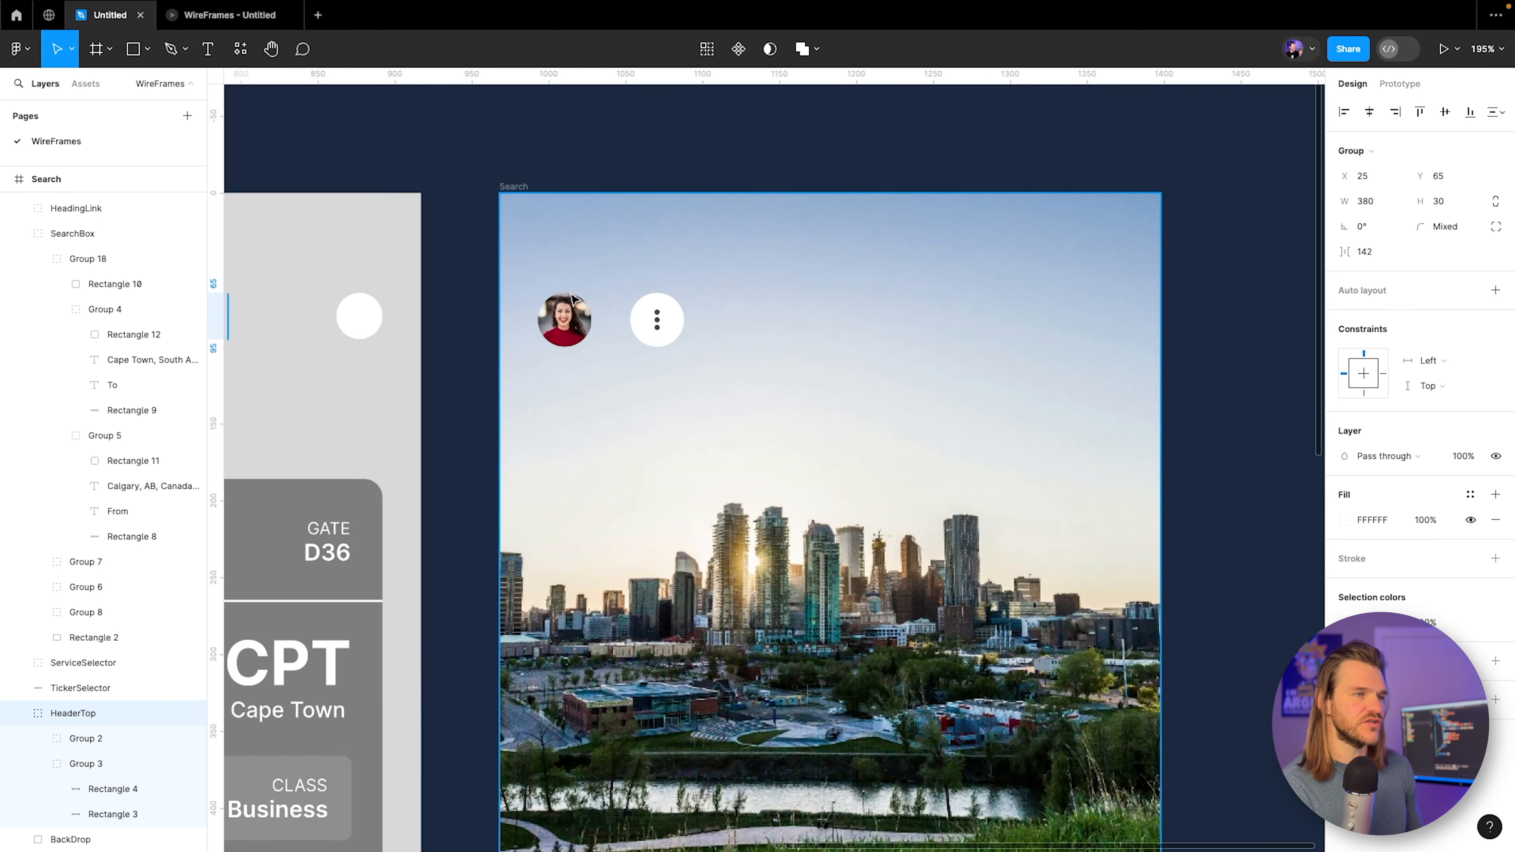
click(208, 49)
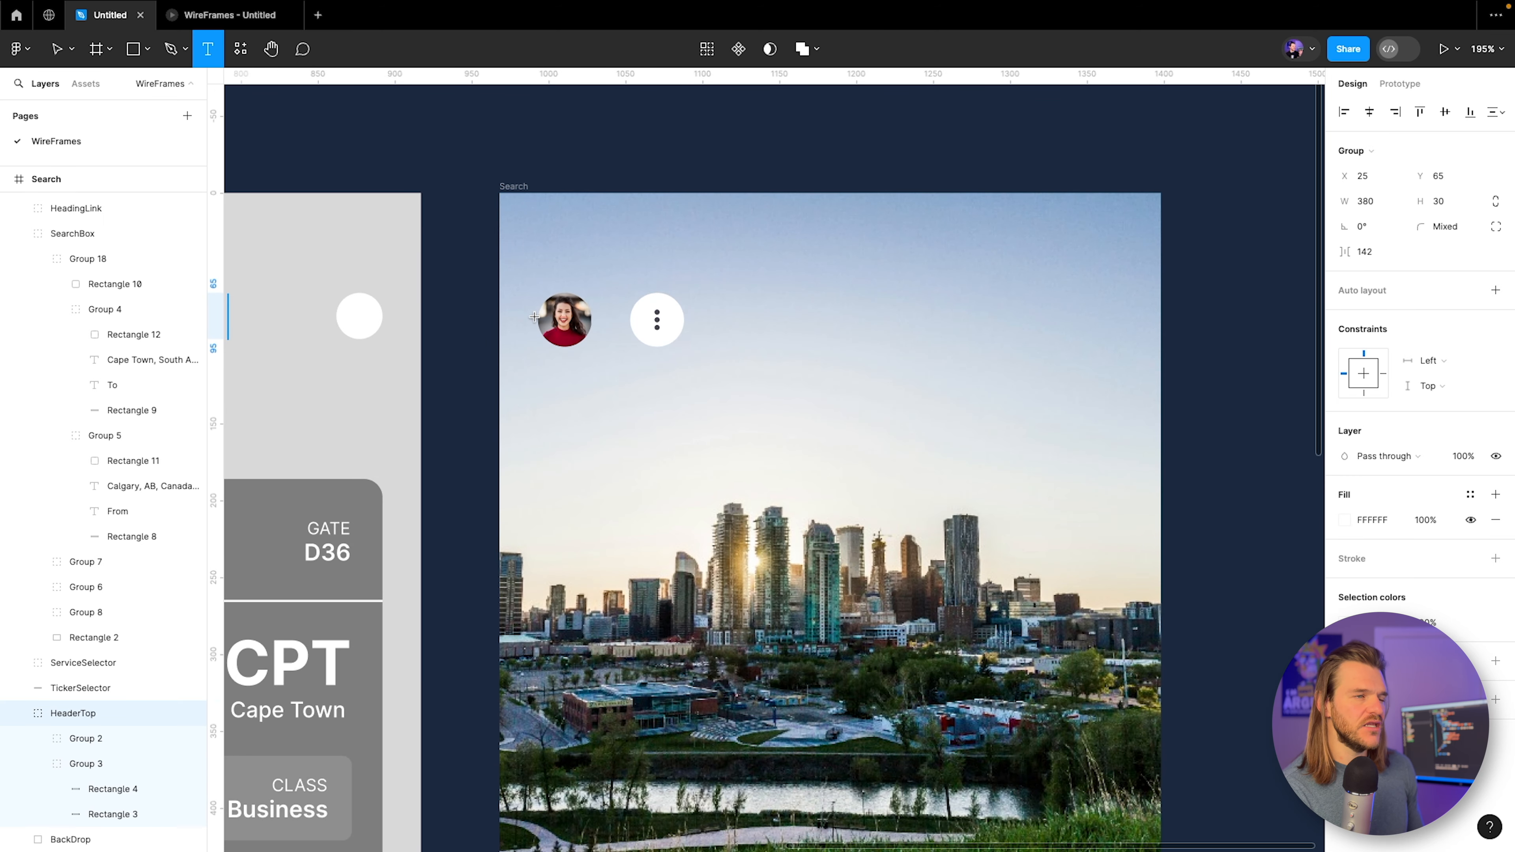
click(534, 317)
key(Escape)
text(Wel)
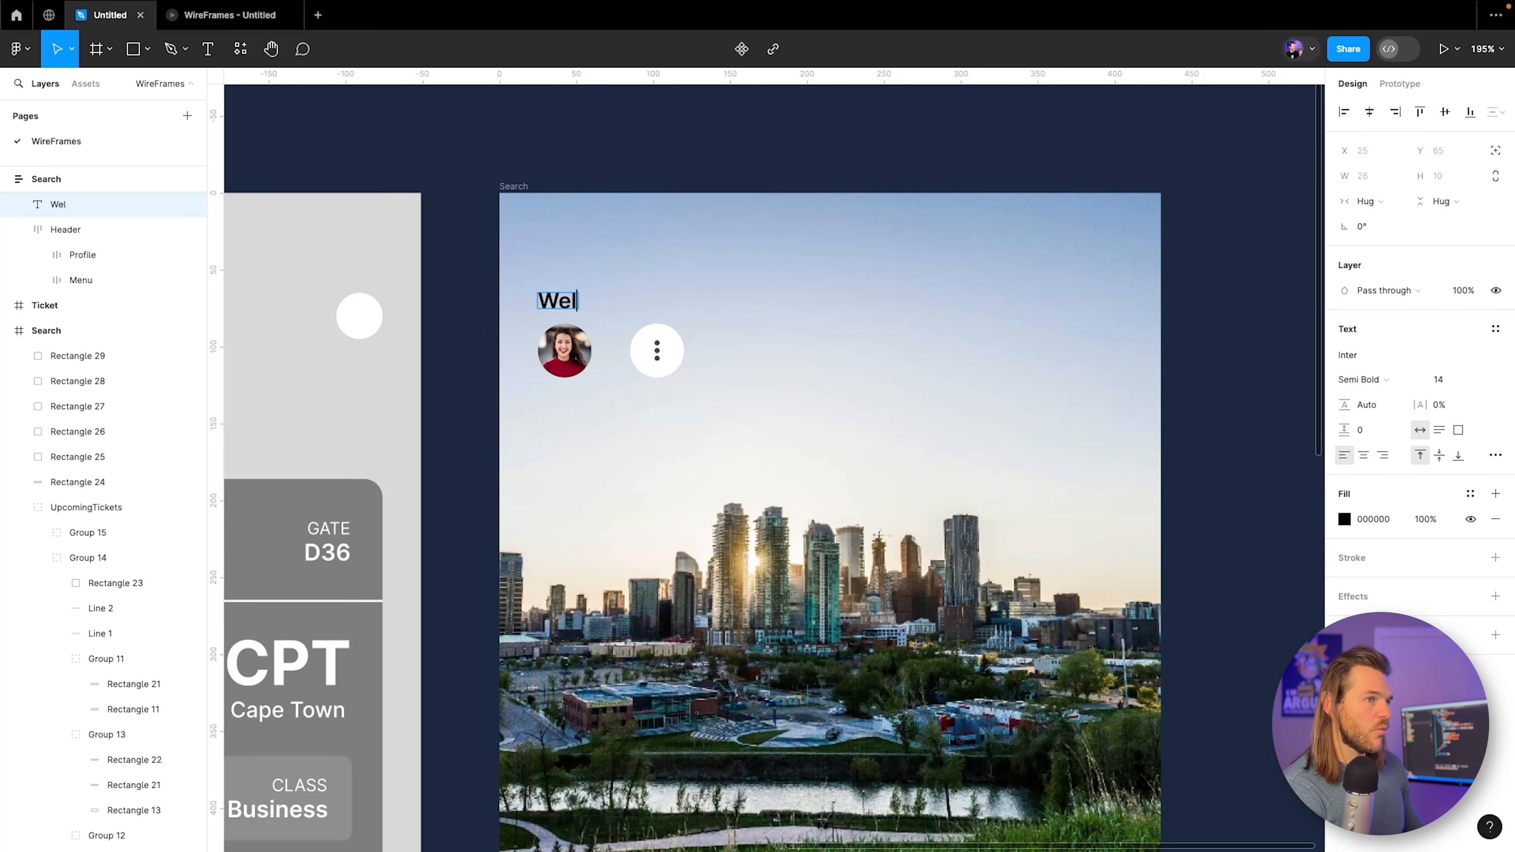
text(come Back)
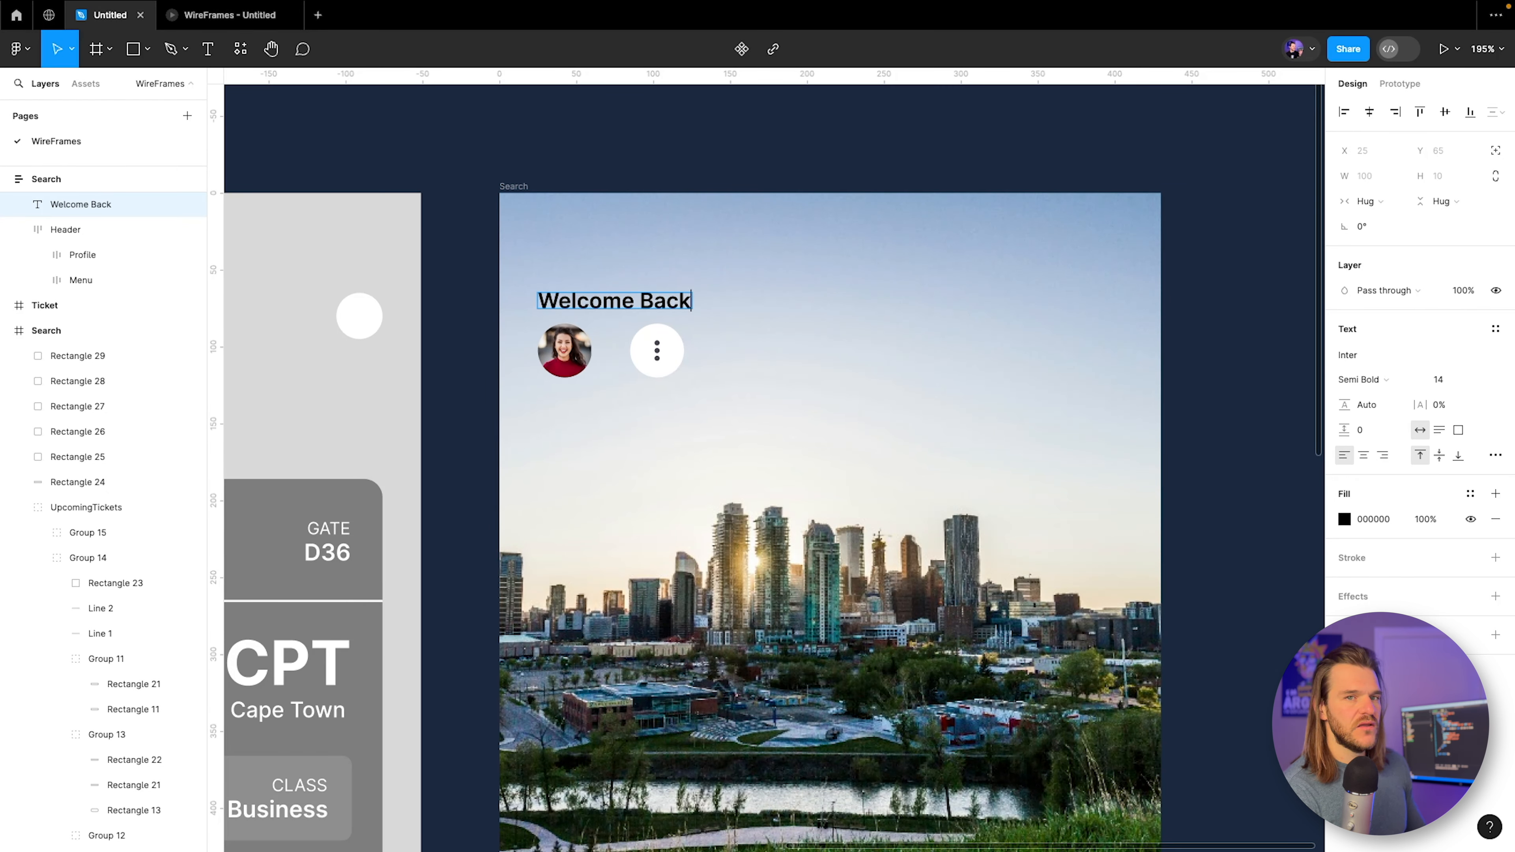
key(Escape)
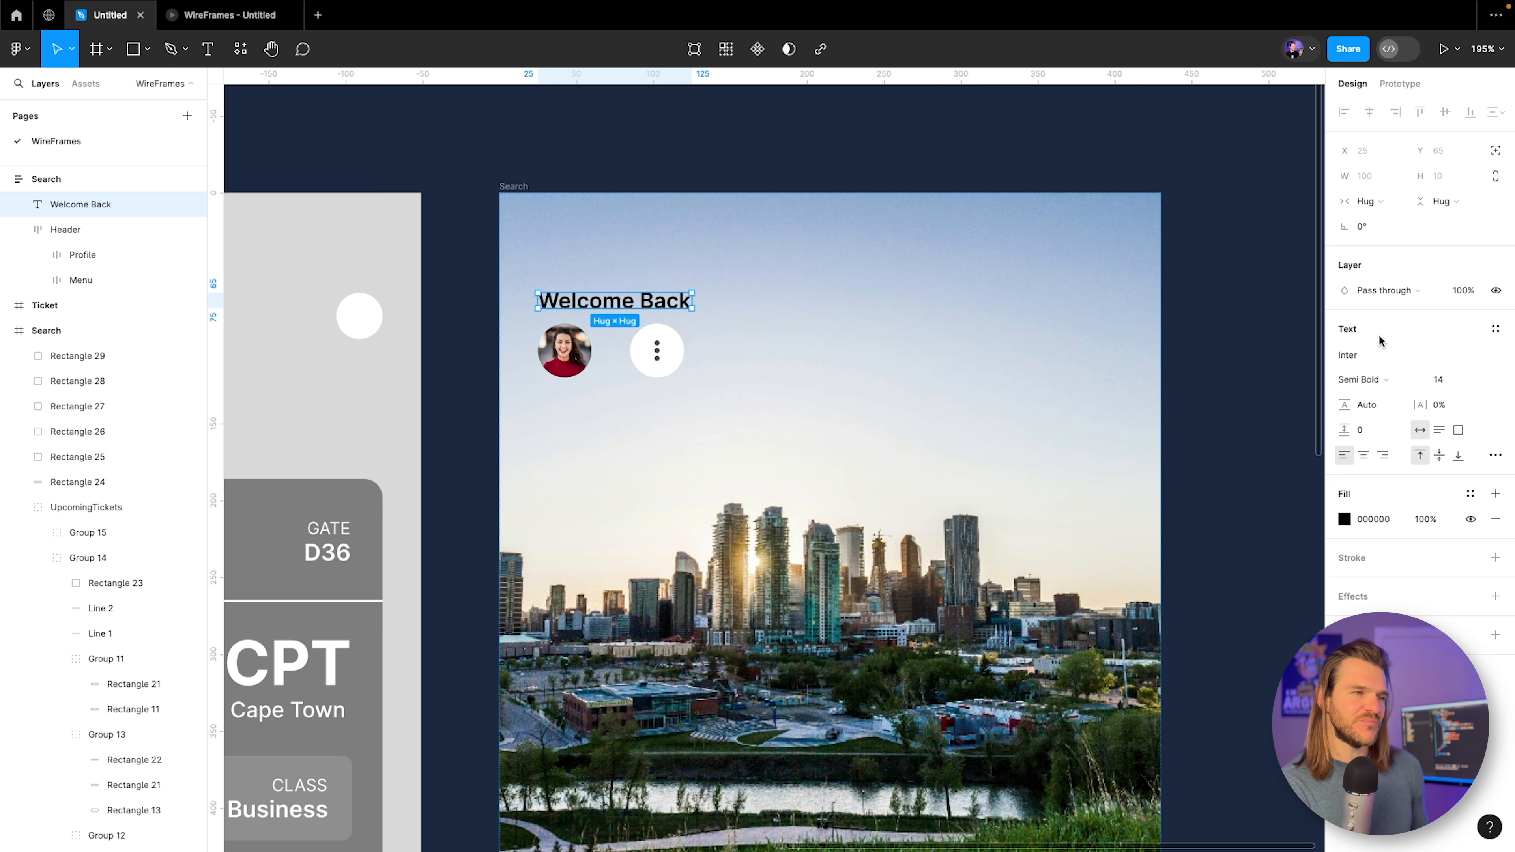
Set the Welcome Back text to Regular weight and size 18.
click(1379, 372)
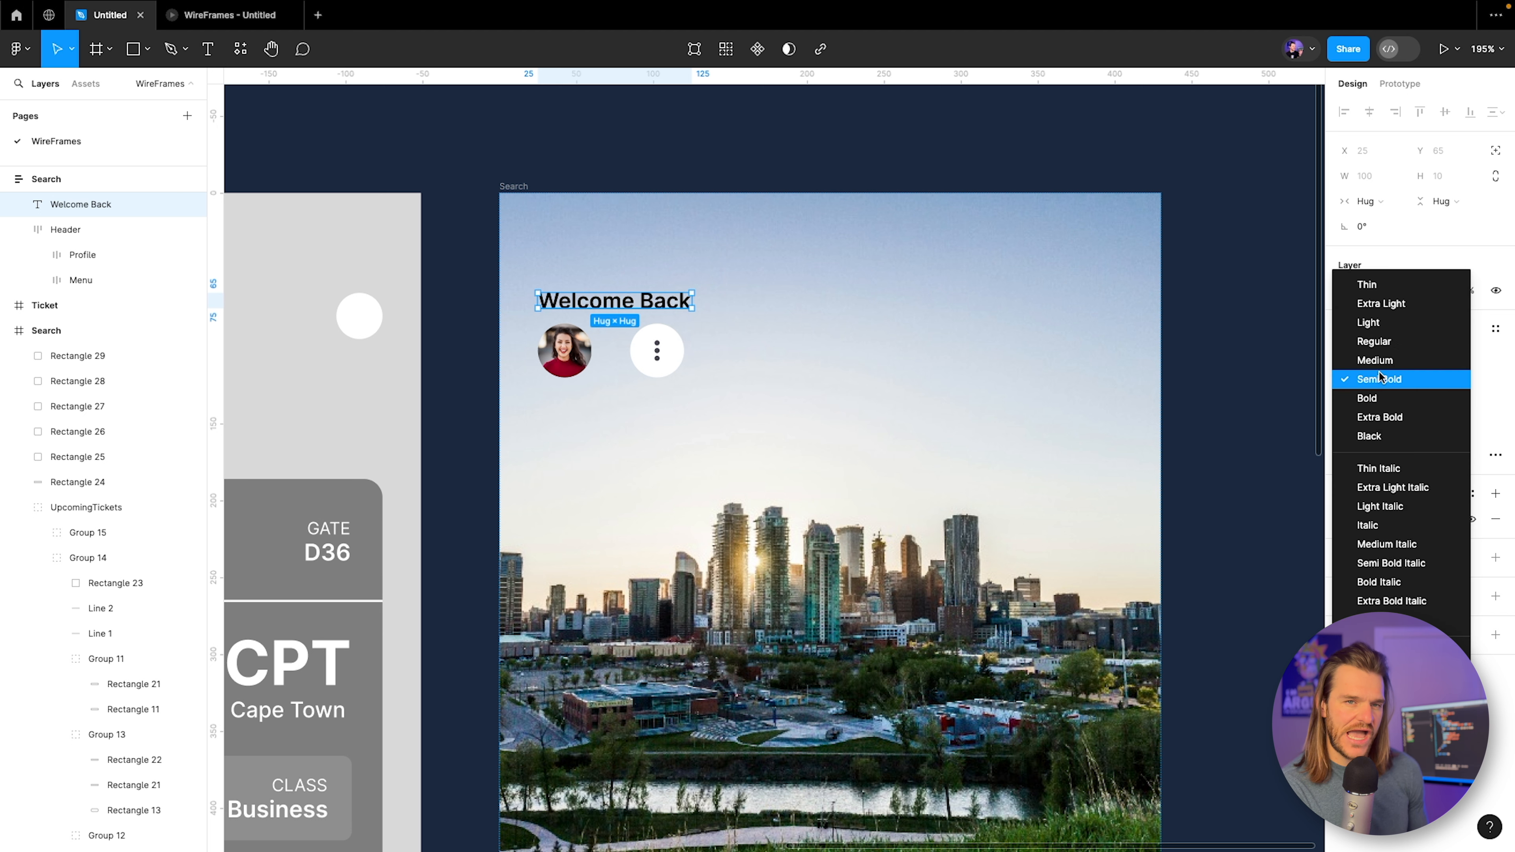
click(1393, 346)
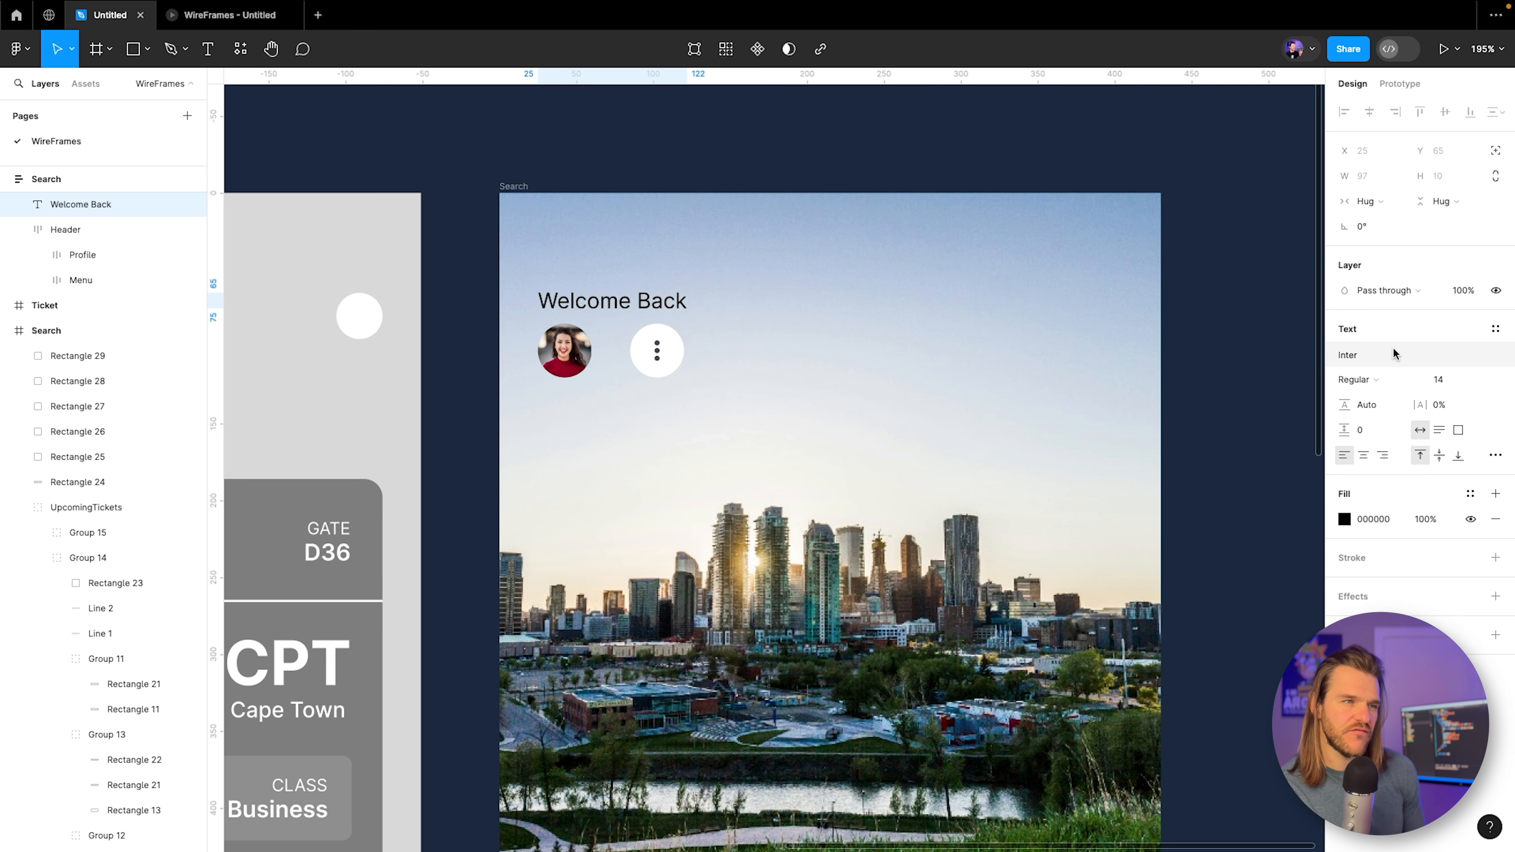
click(1440, 382)
text(18)
key(Return)
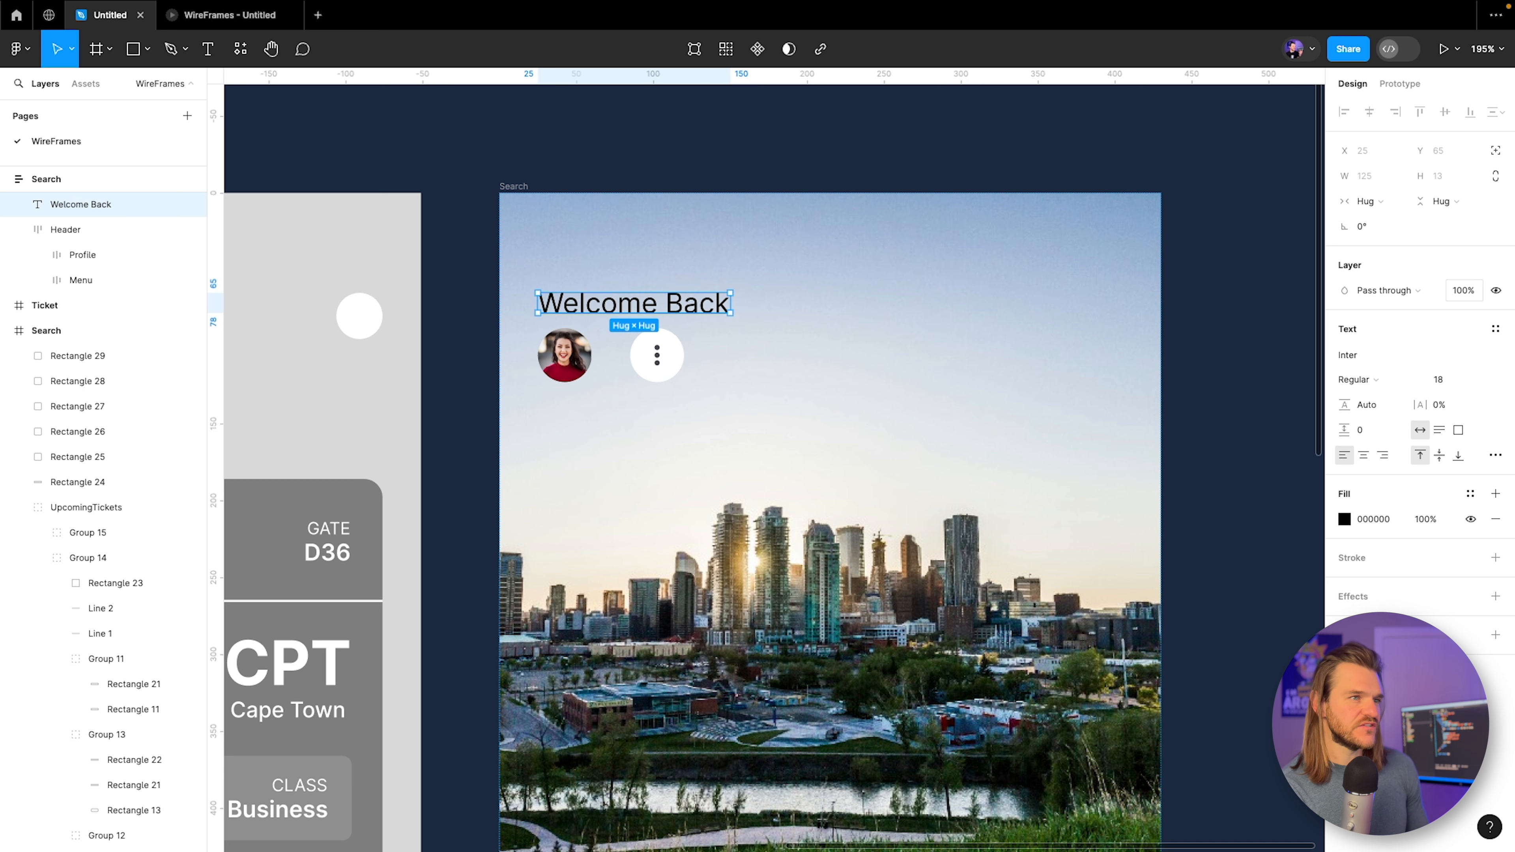
Move the Welcome Back text layer into the Header auto-layout frame, ahead of the Profile layer.
click(815, 299)
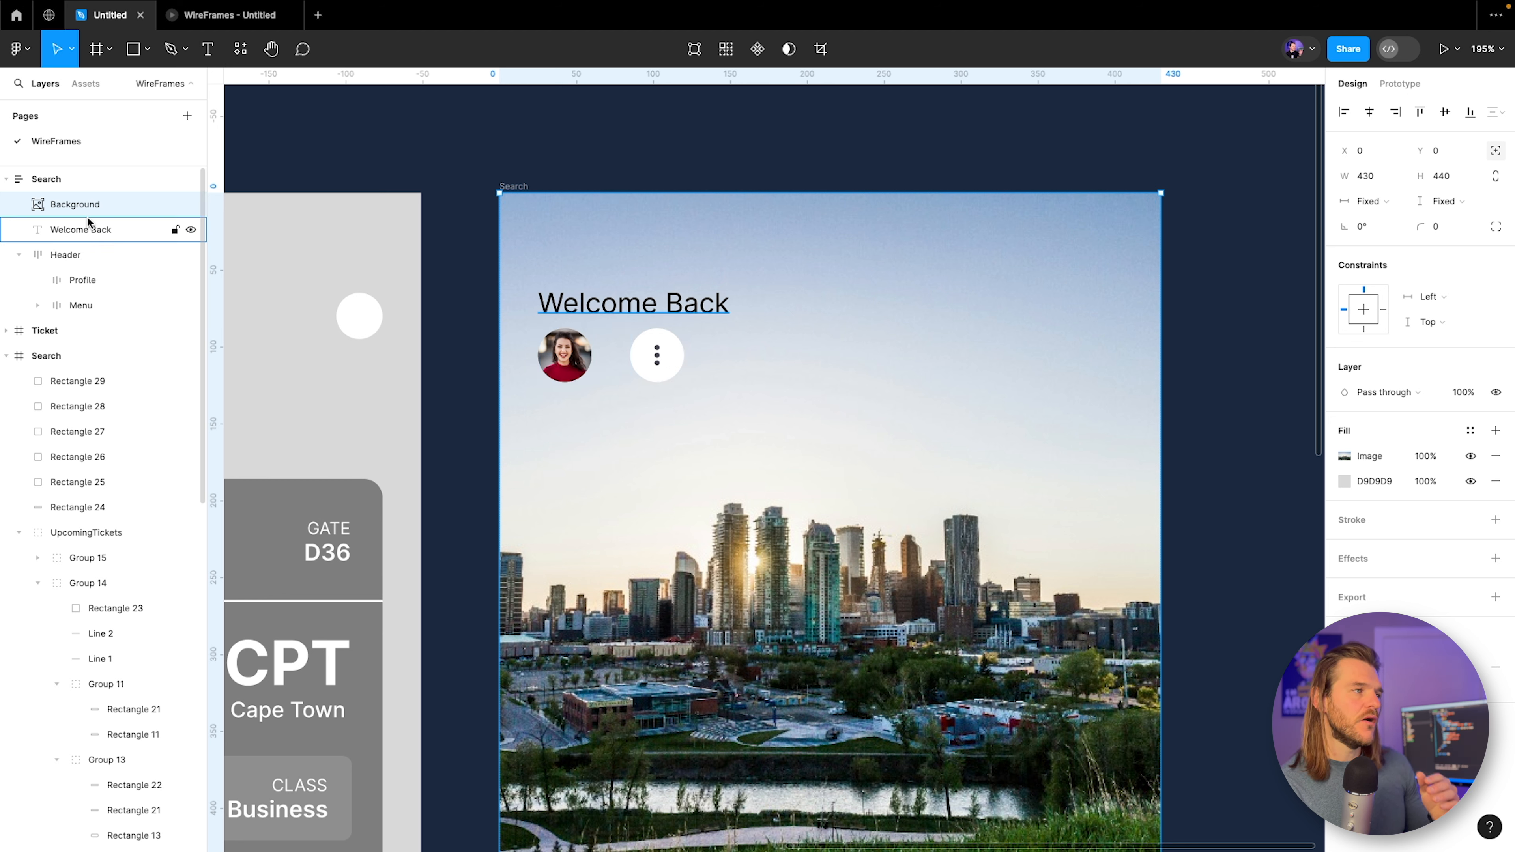
click(80, 233)
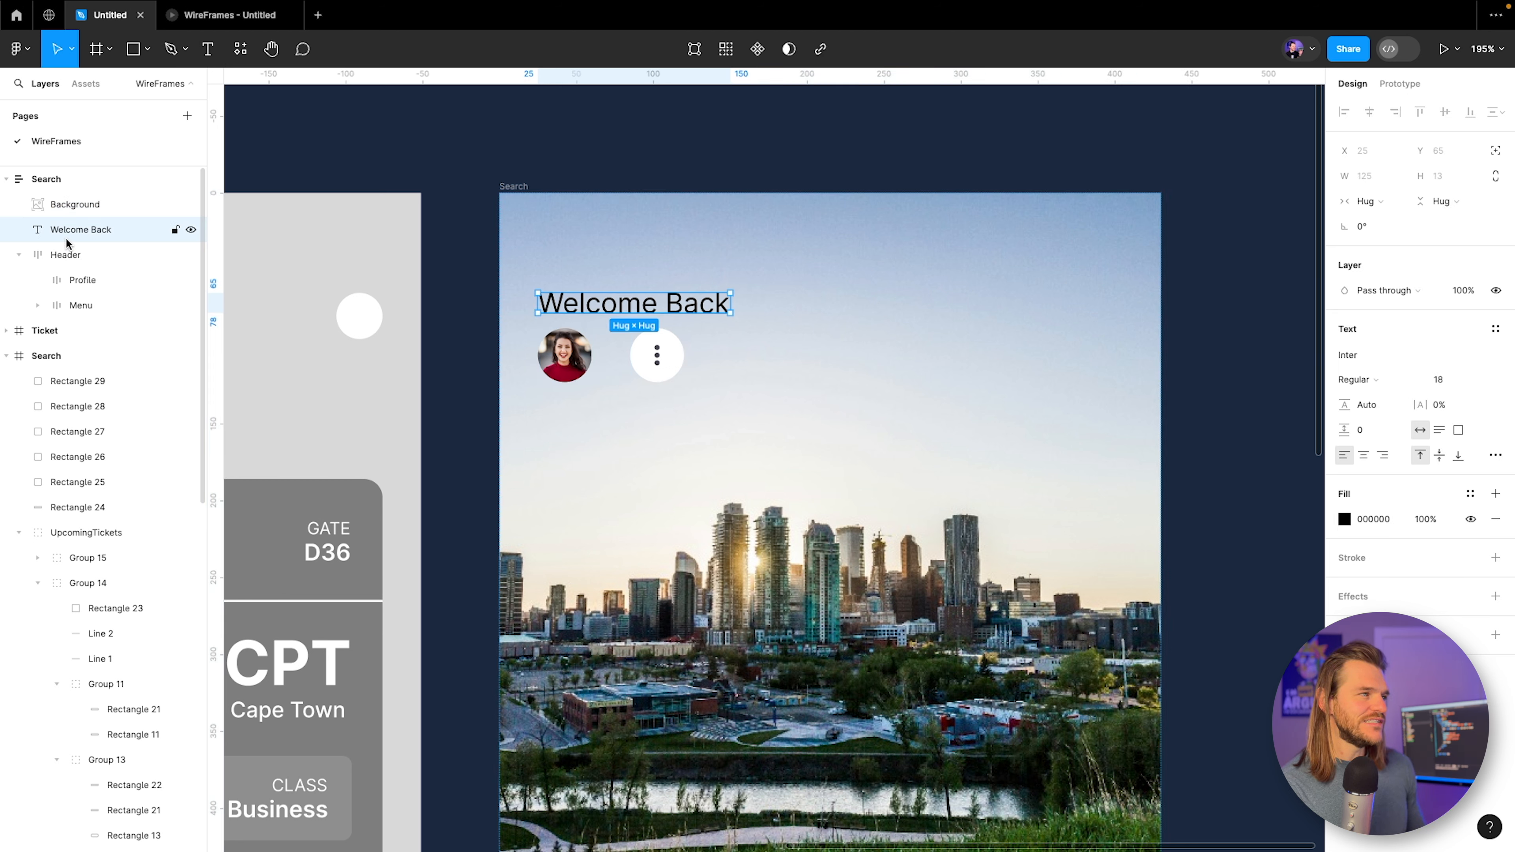
drag(79, 234, 128, 270)
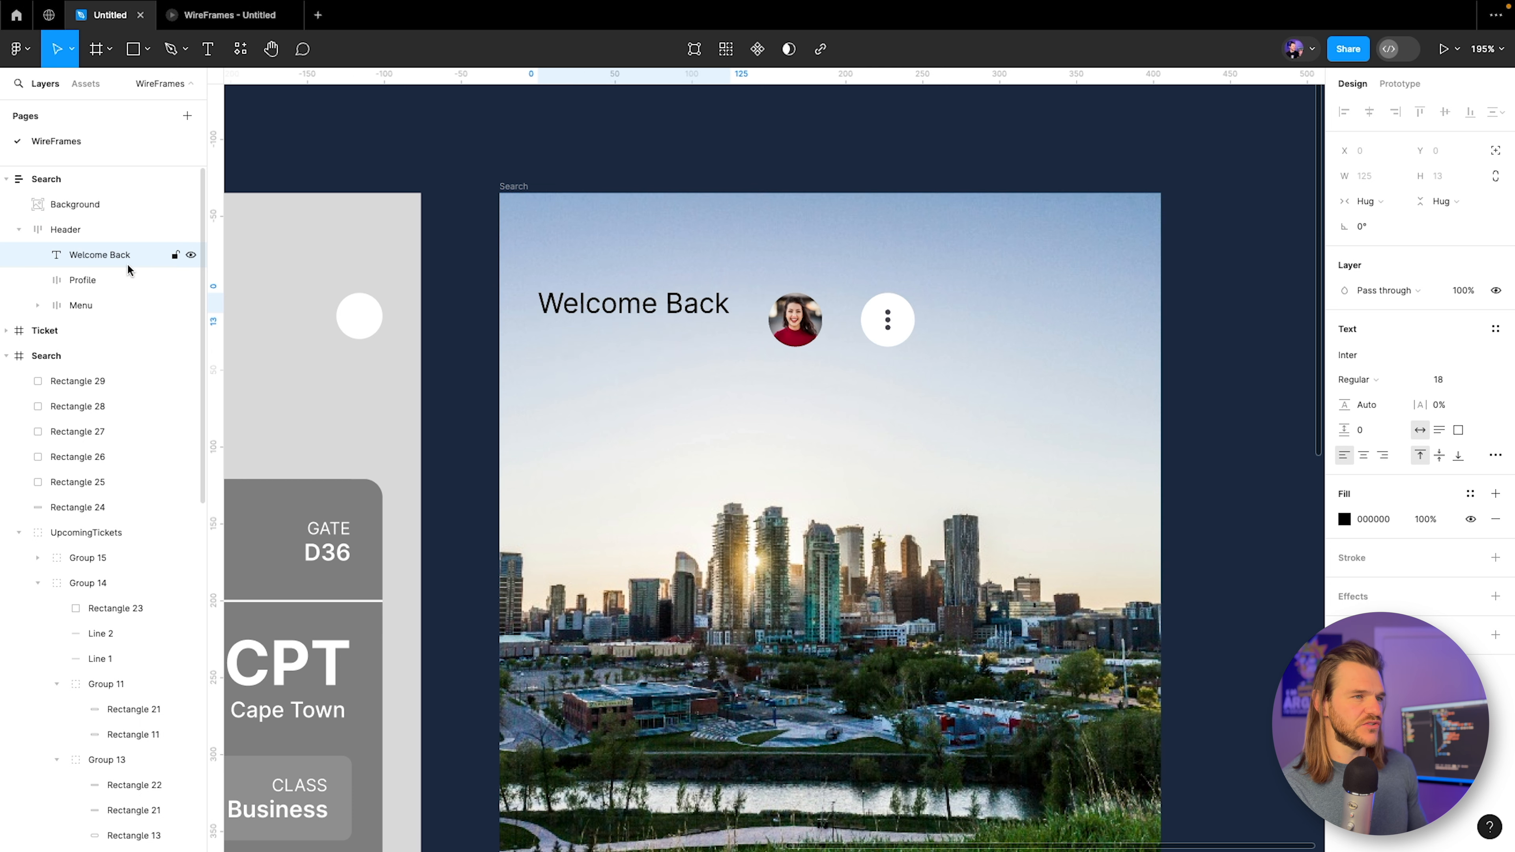
click(78, 233)
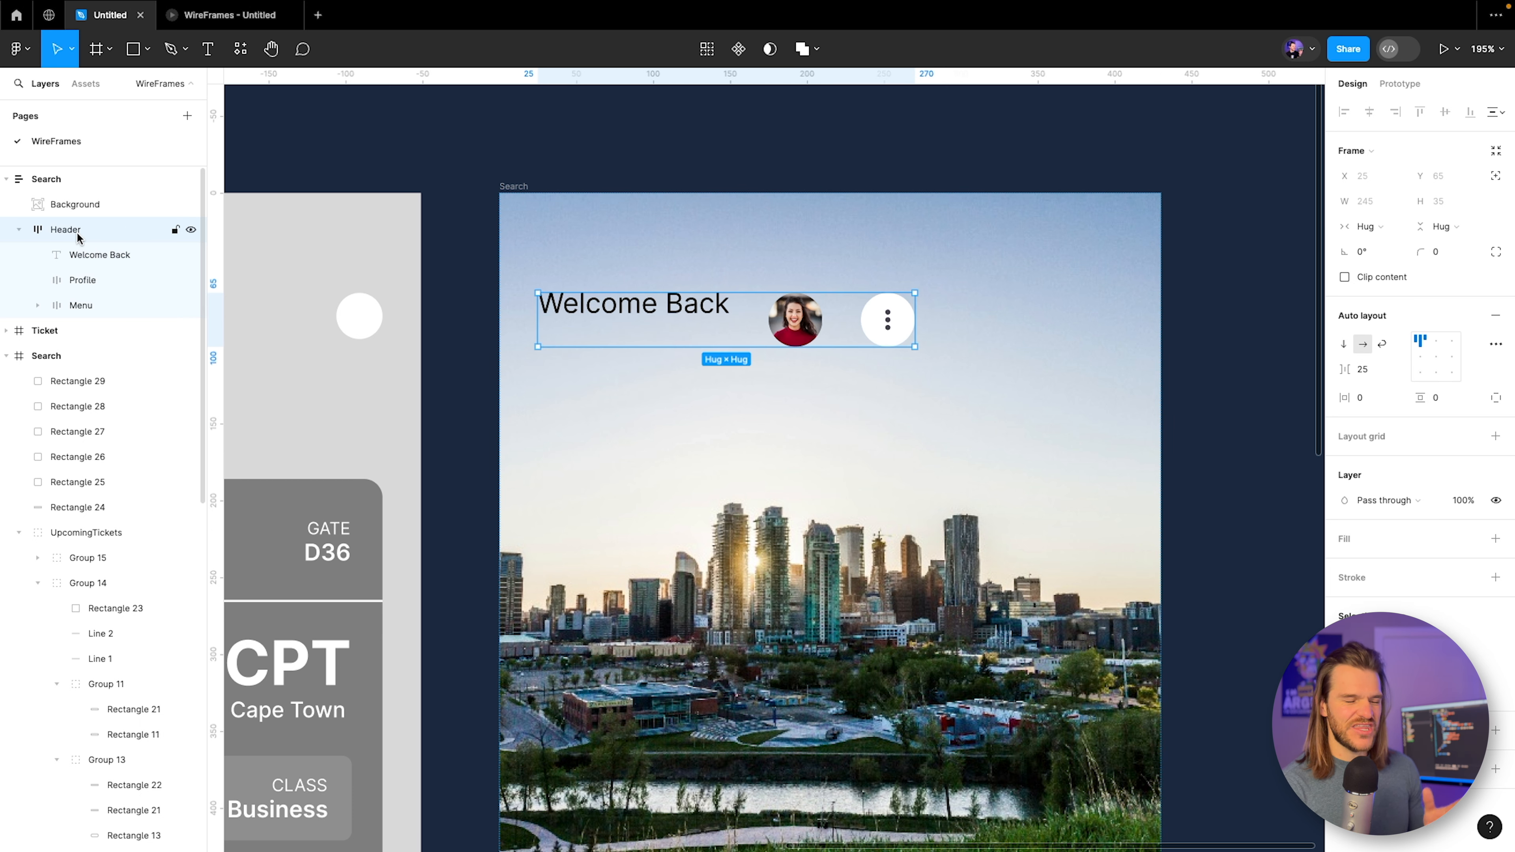
Duplicate the Welcome Back text inside the Header and change the copy's wording to "Where Would You Like To Go?".
click(66, 254)
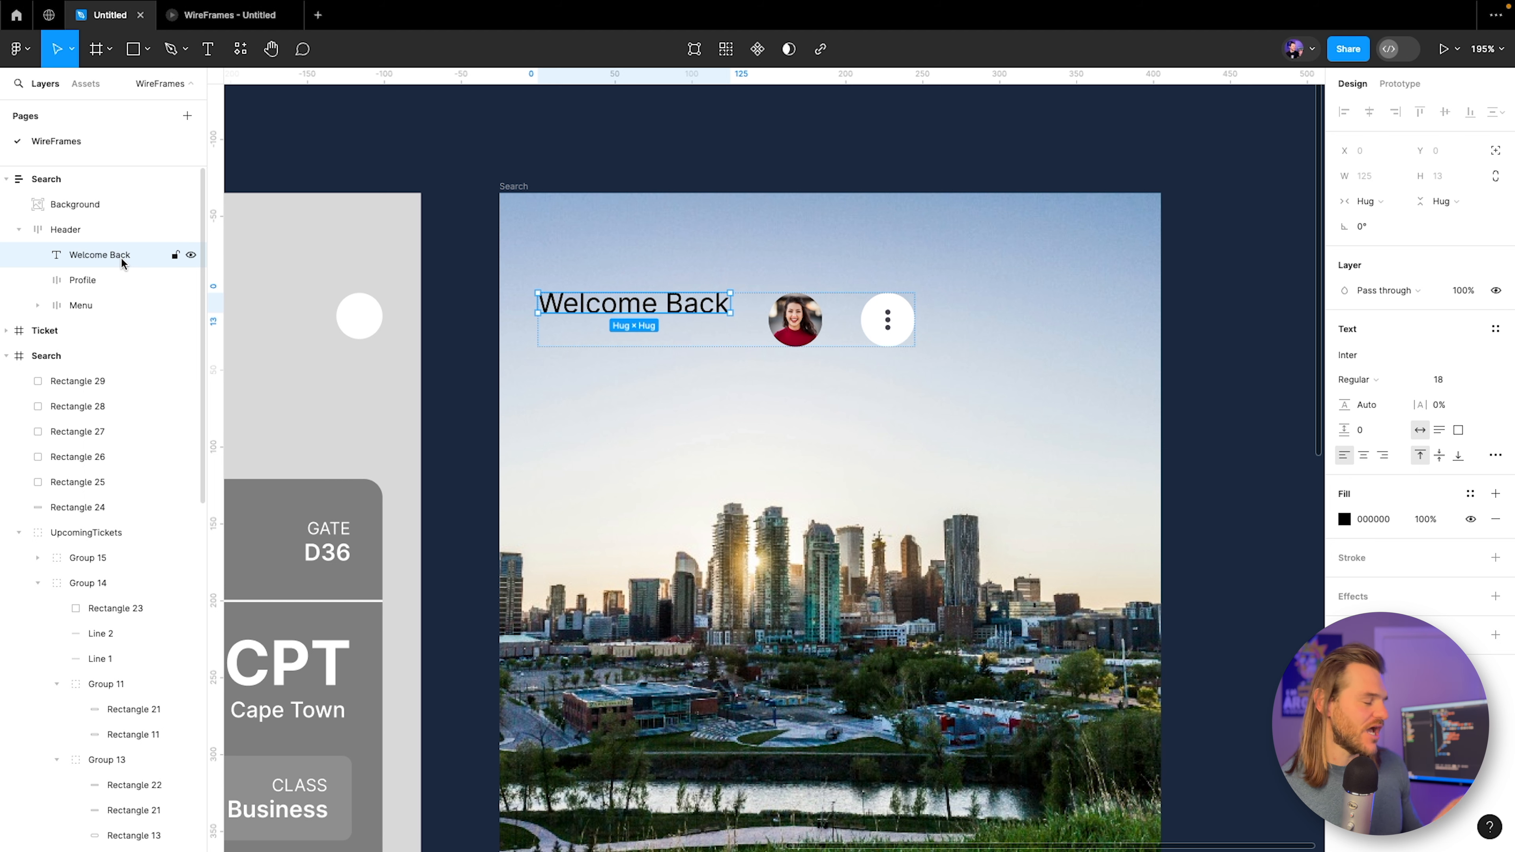
key(ctrl+d)
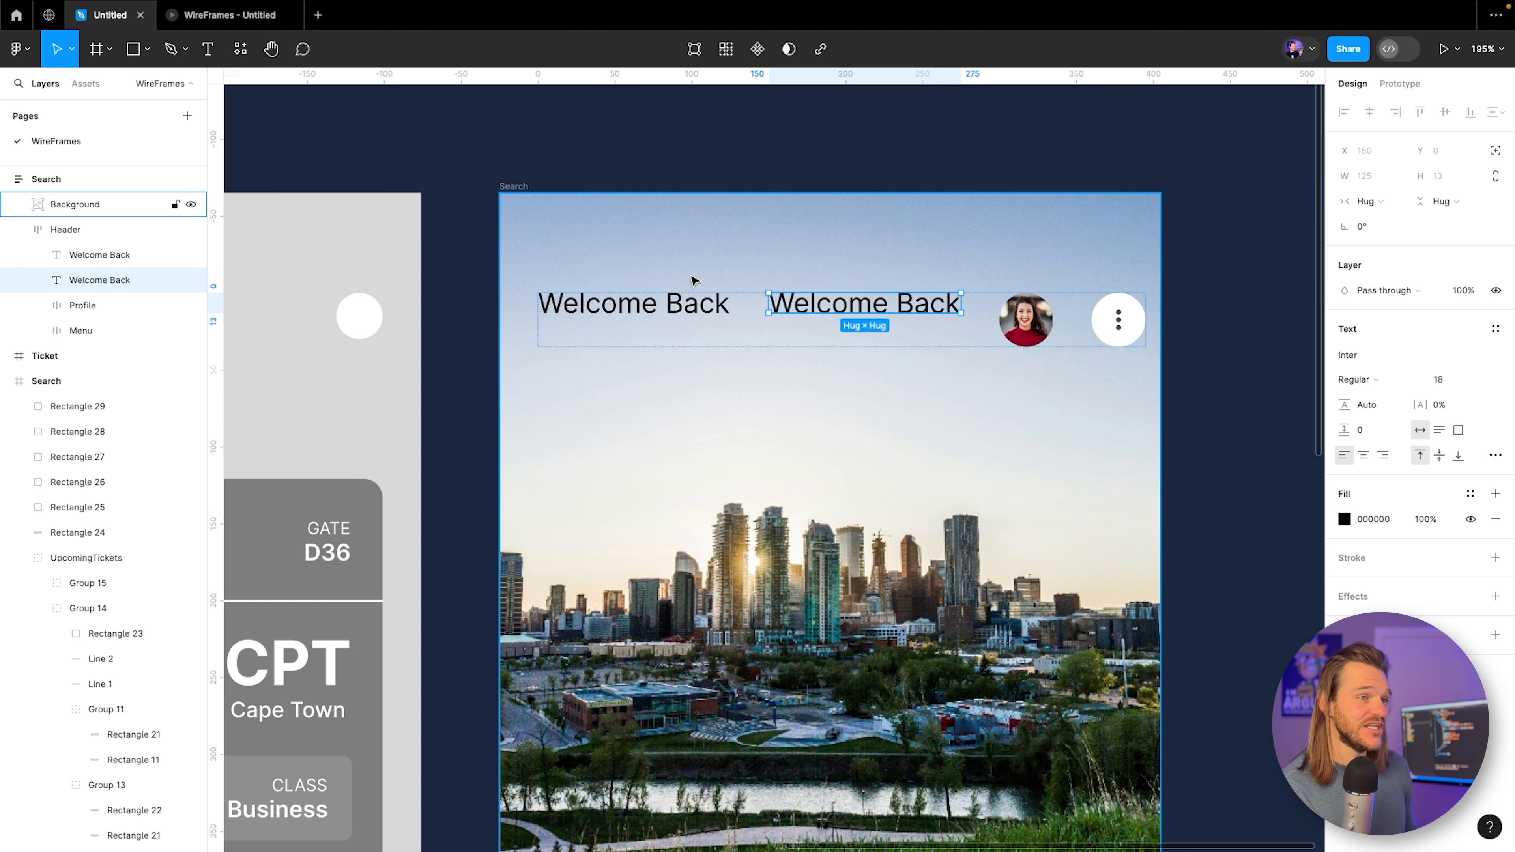
double_click(797, 307)
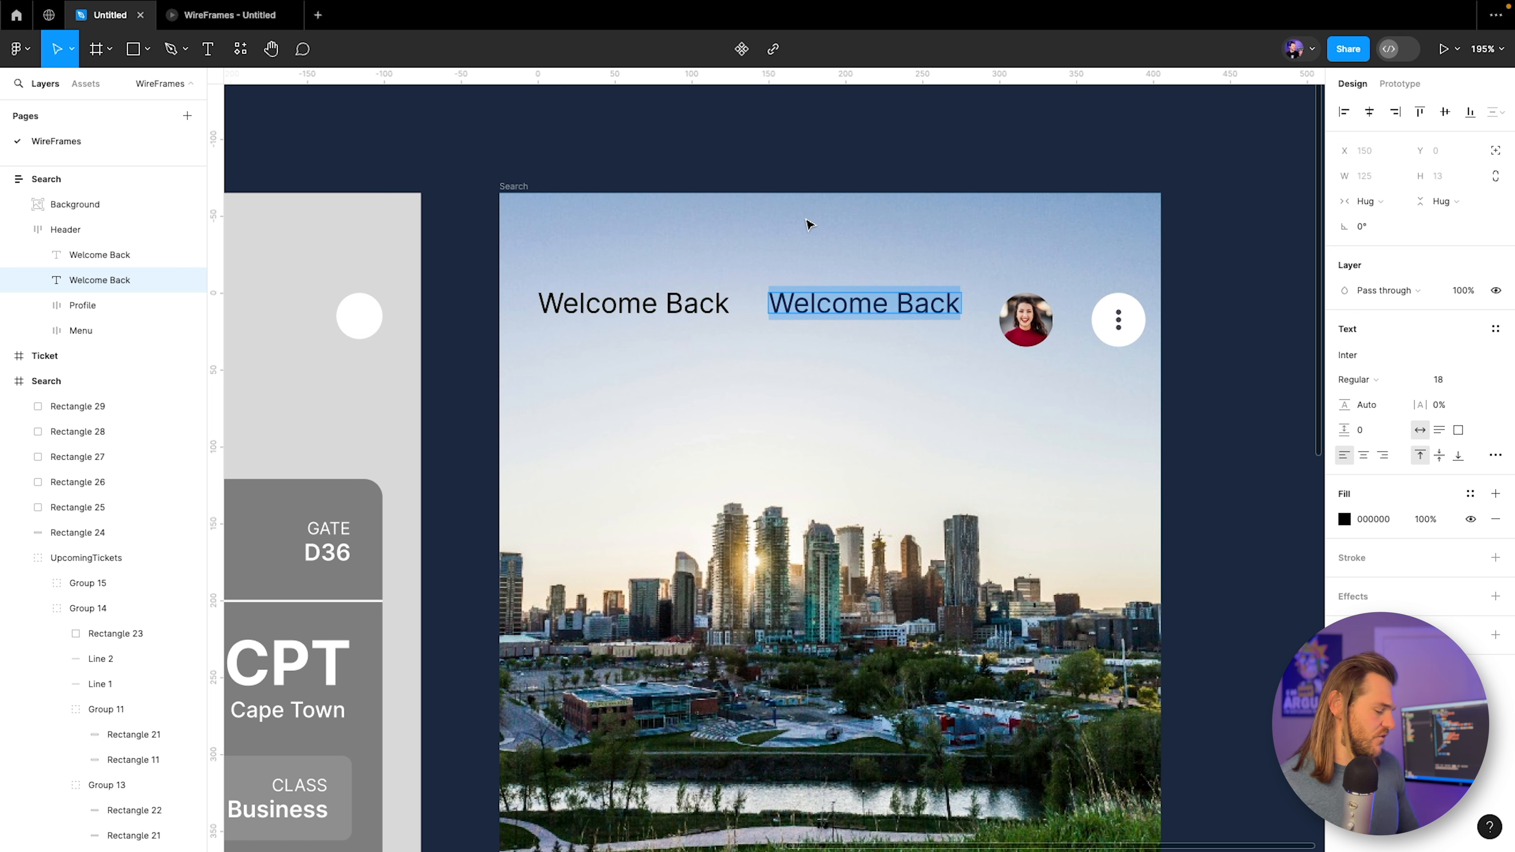
text(Where Would You)
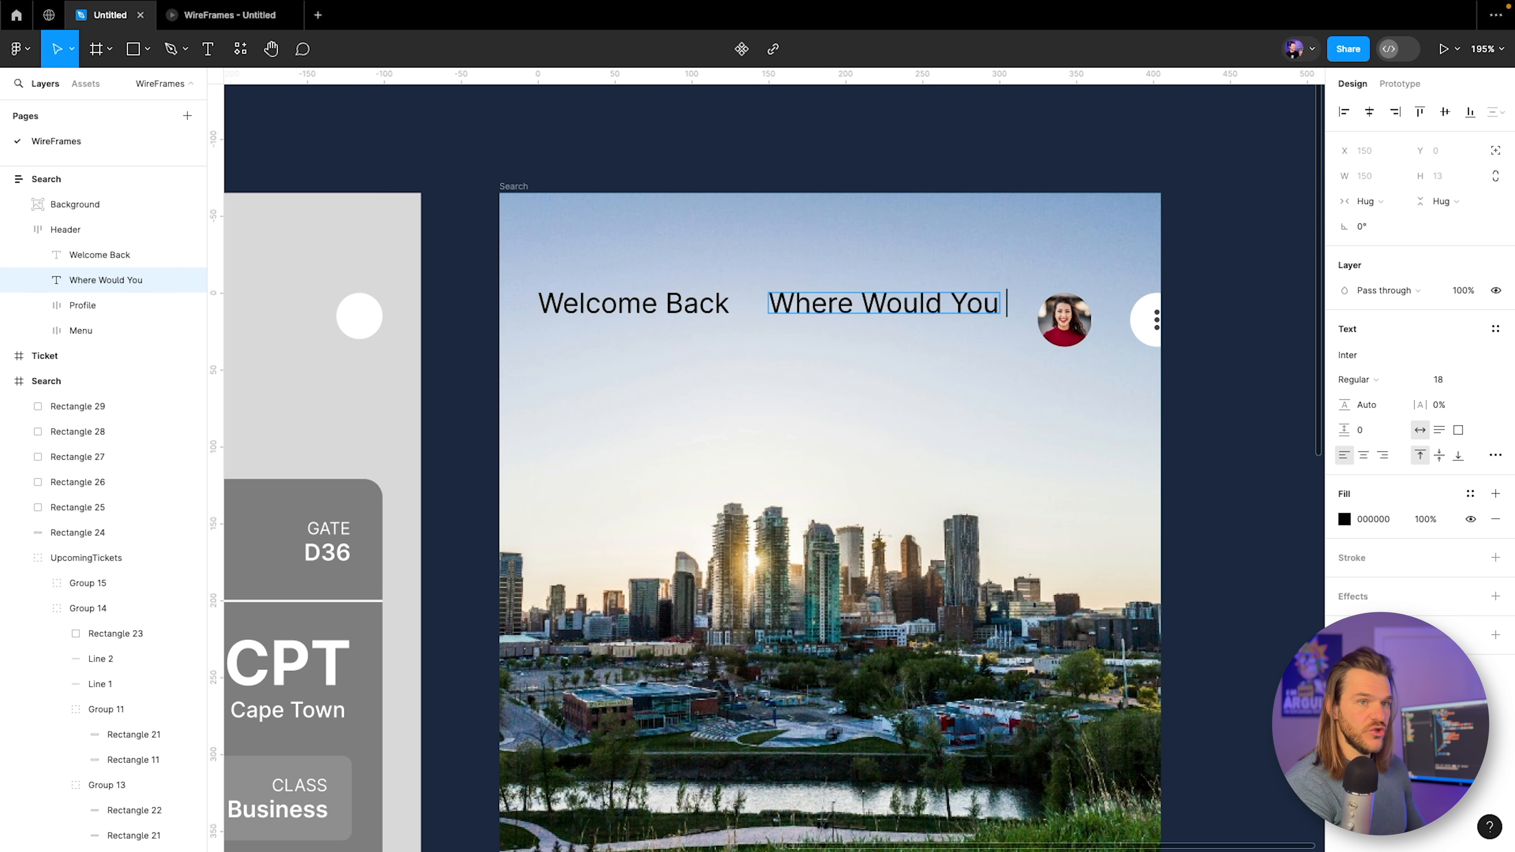
text( Like To GO)
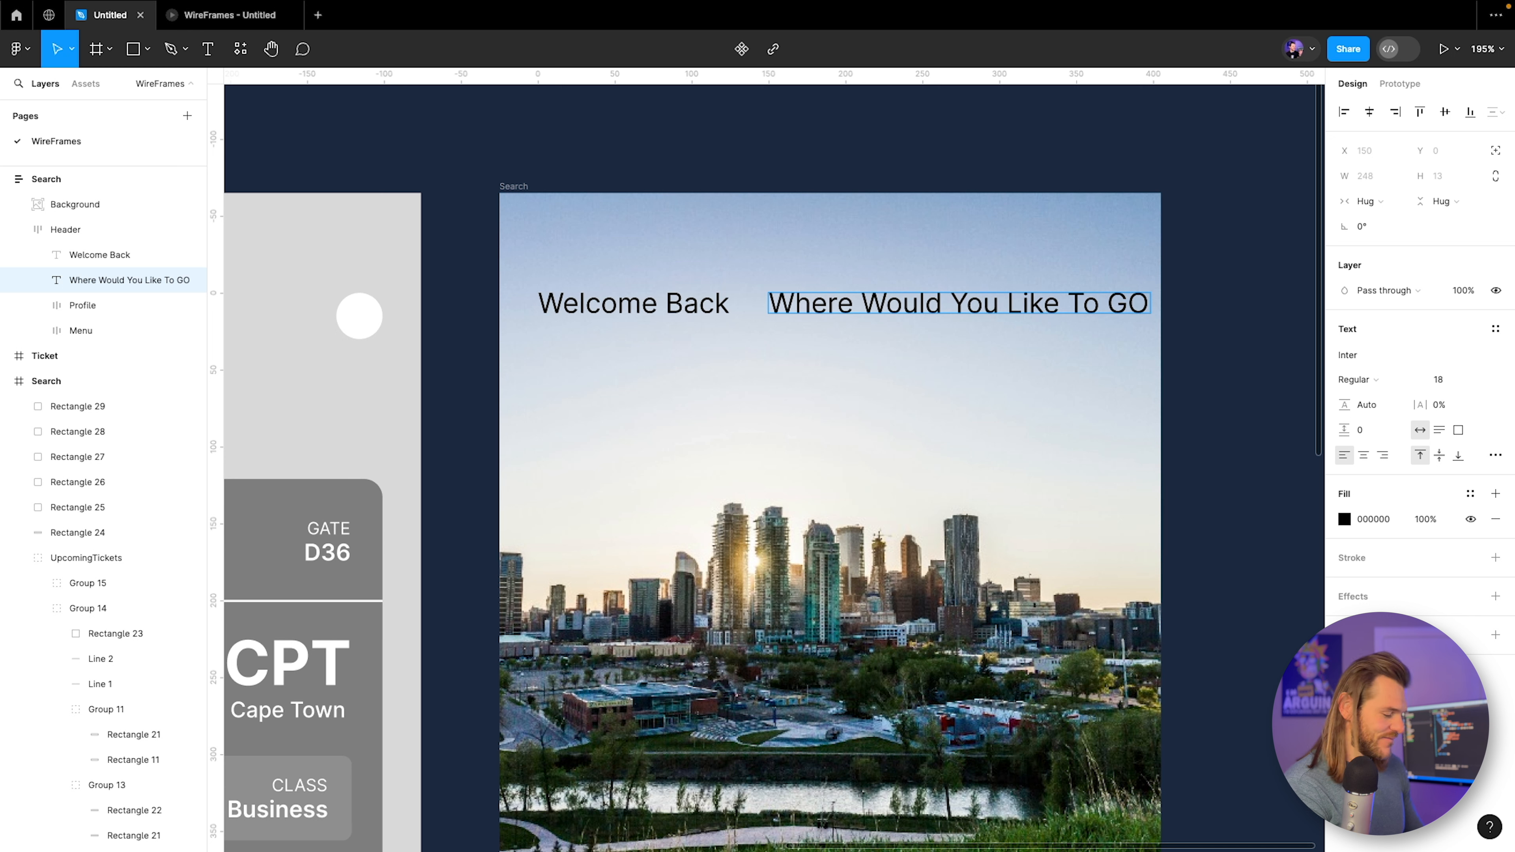
key(BackSpace)
text(o?)
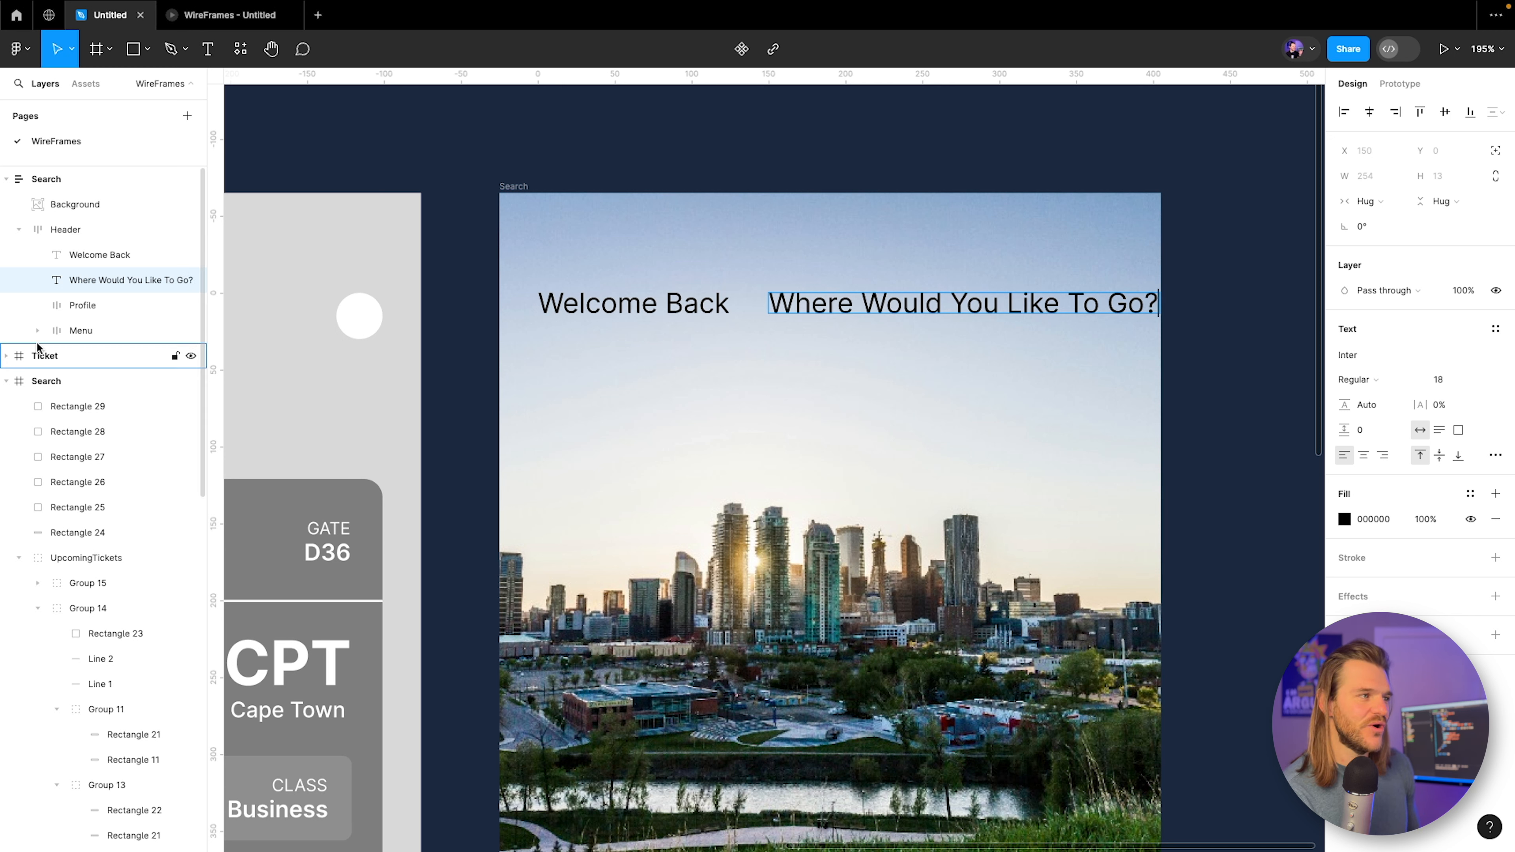
Group the two header text layers into a vertical auto layout with a spacing of 0.
shift+click(85, 256)
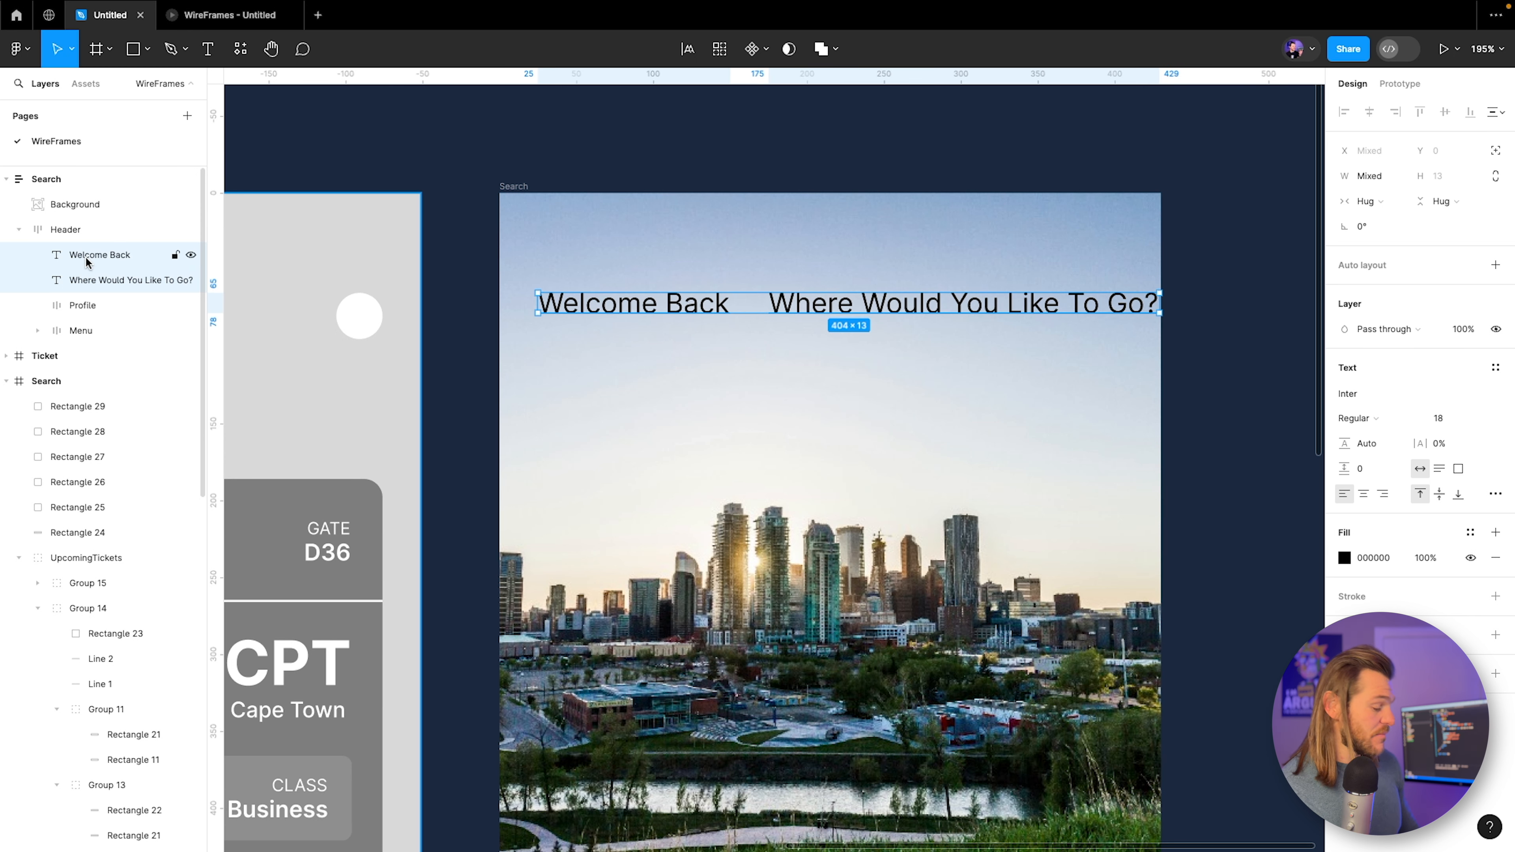
key(ctrl+g)
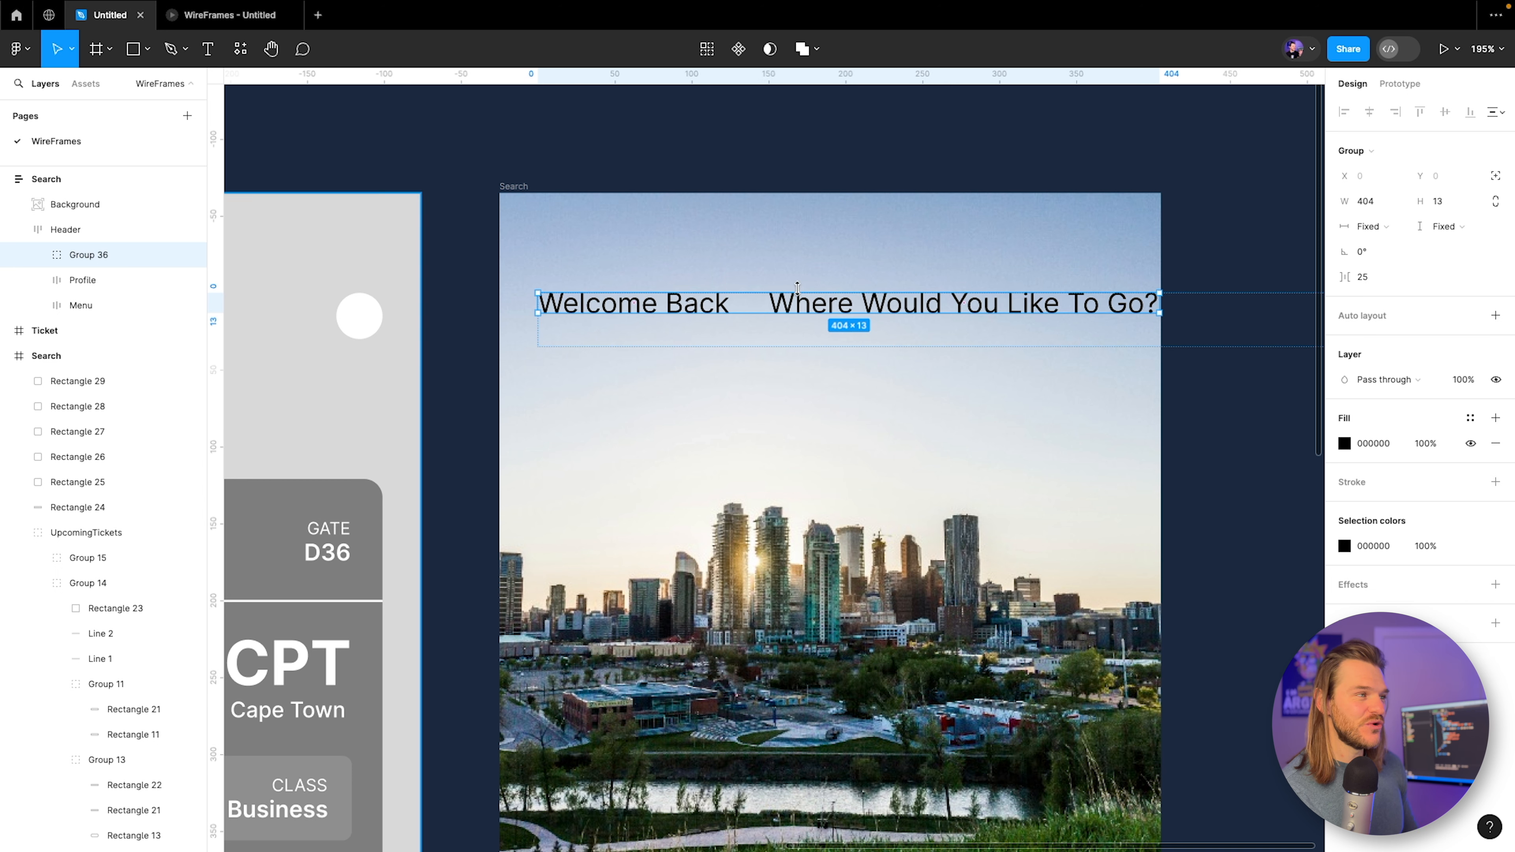
click(1496, 316)
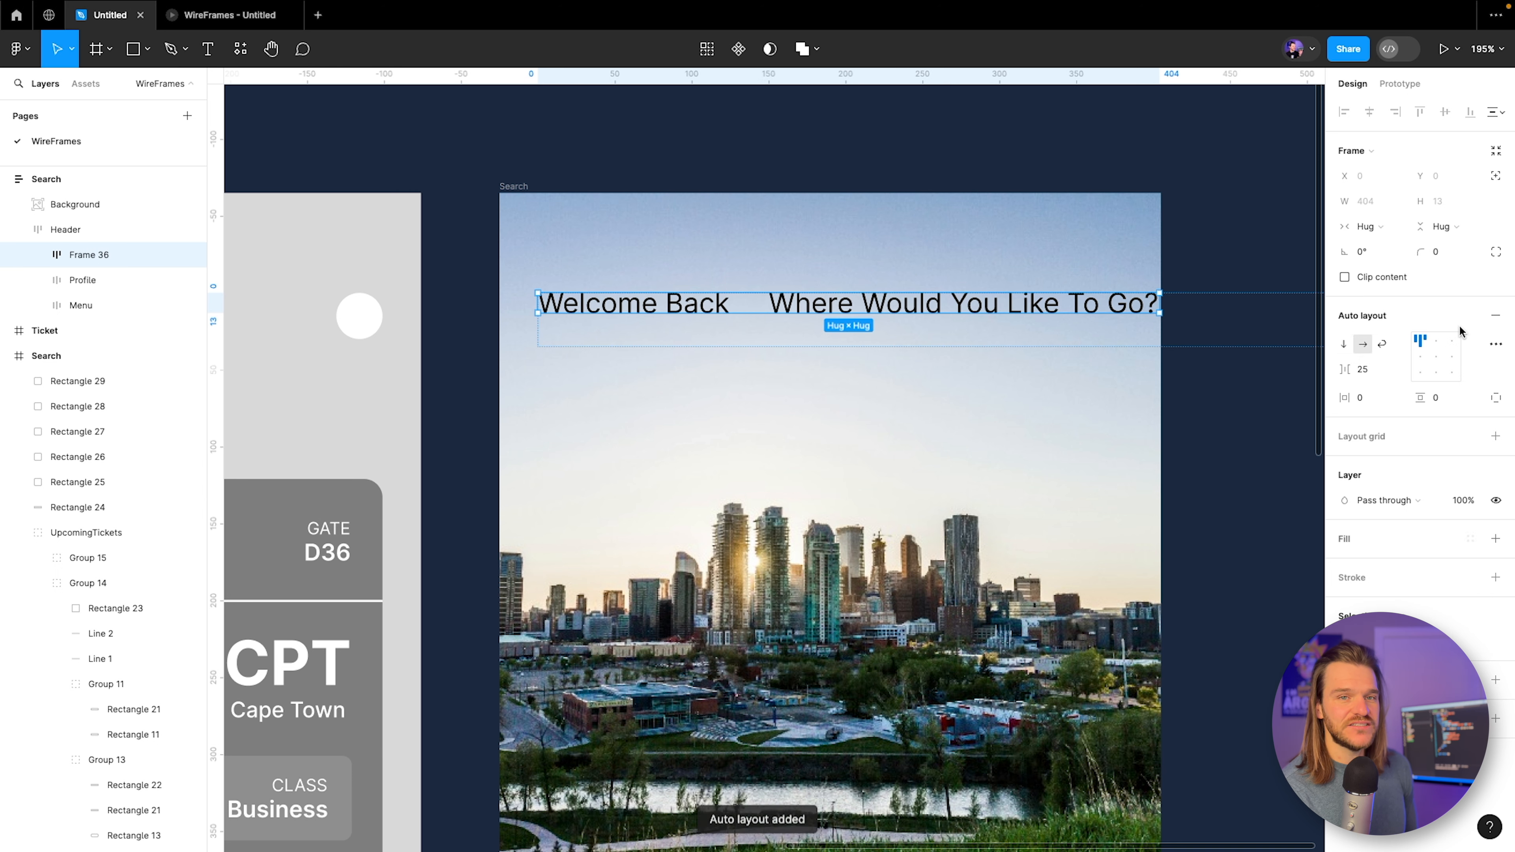
click(1346, 342)
click(1364, 369)
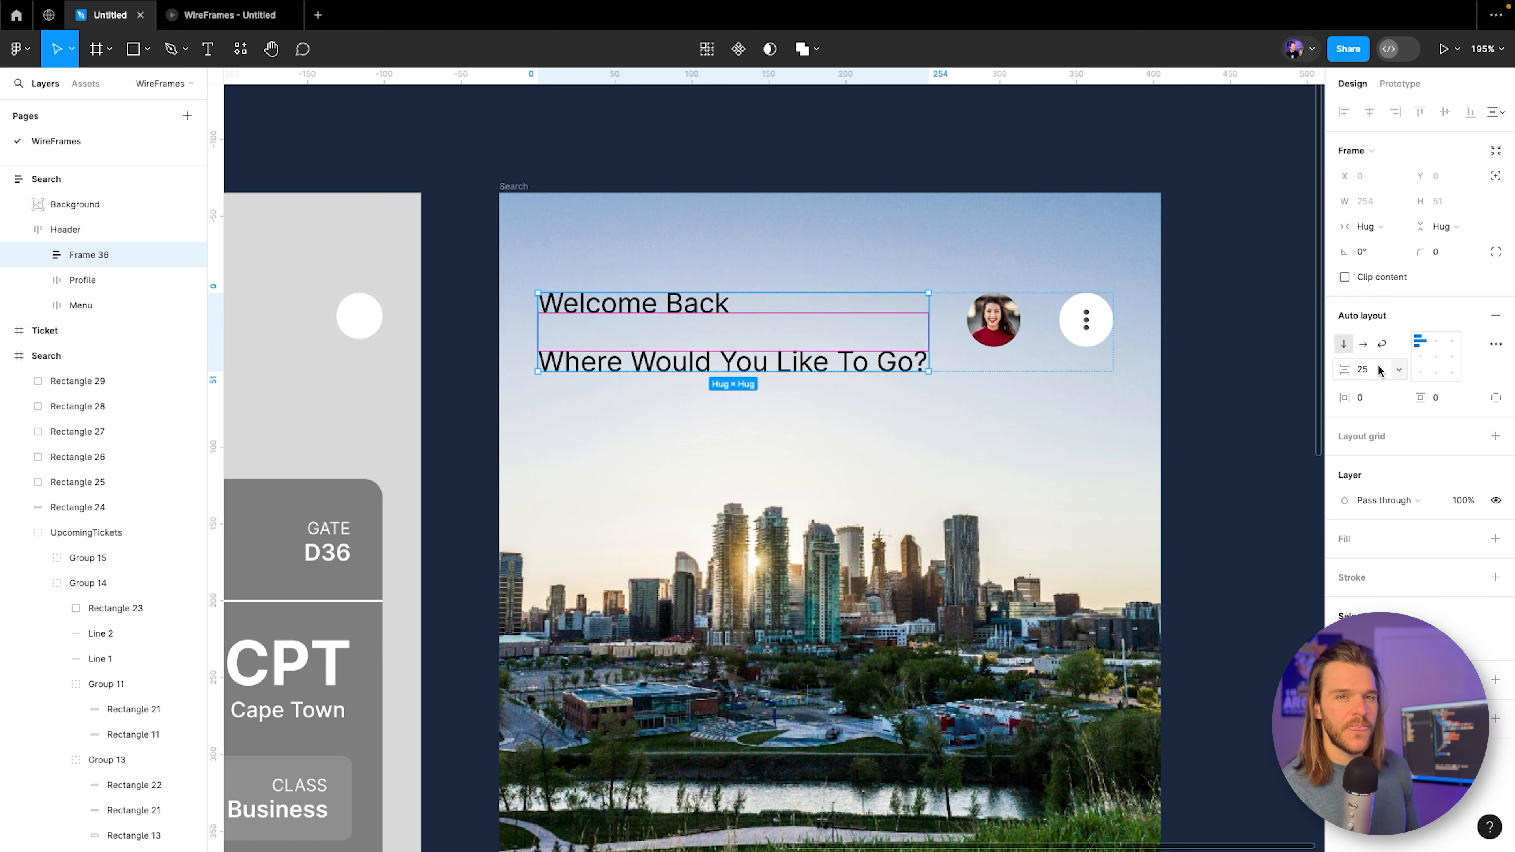
text(0)
key(Return)
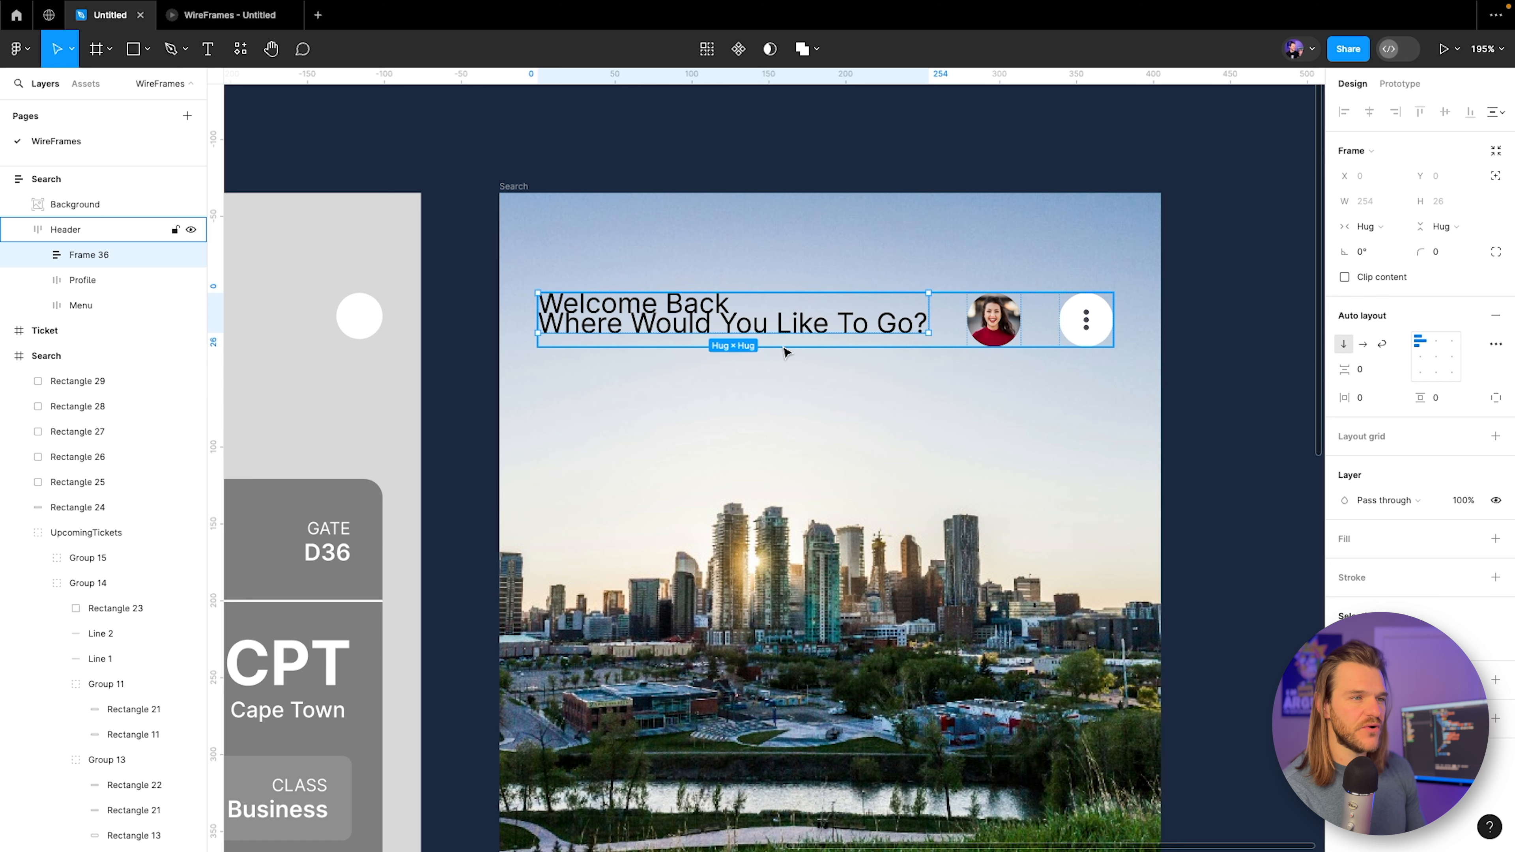
Set the vertical spacing between the two header text lines to 4.
double_click(685, 328)
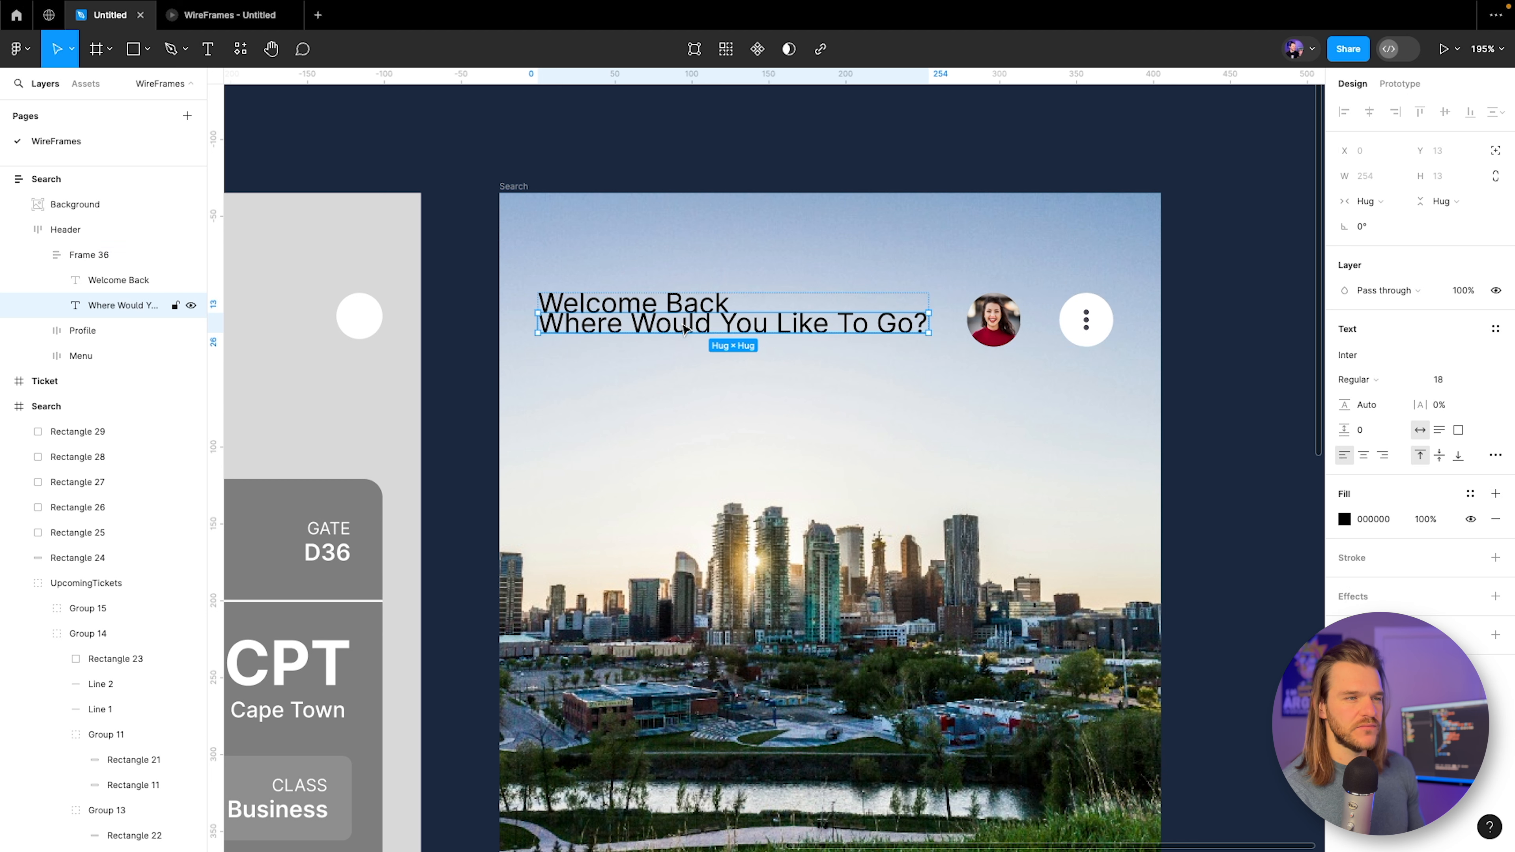
click(114, 257)
click(1372, 369)
text(4)
key(Return)
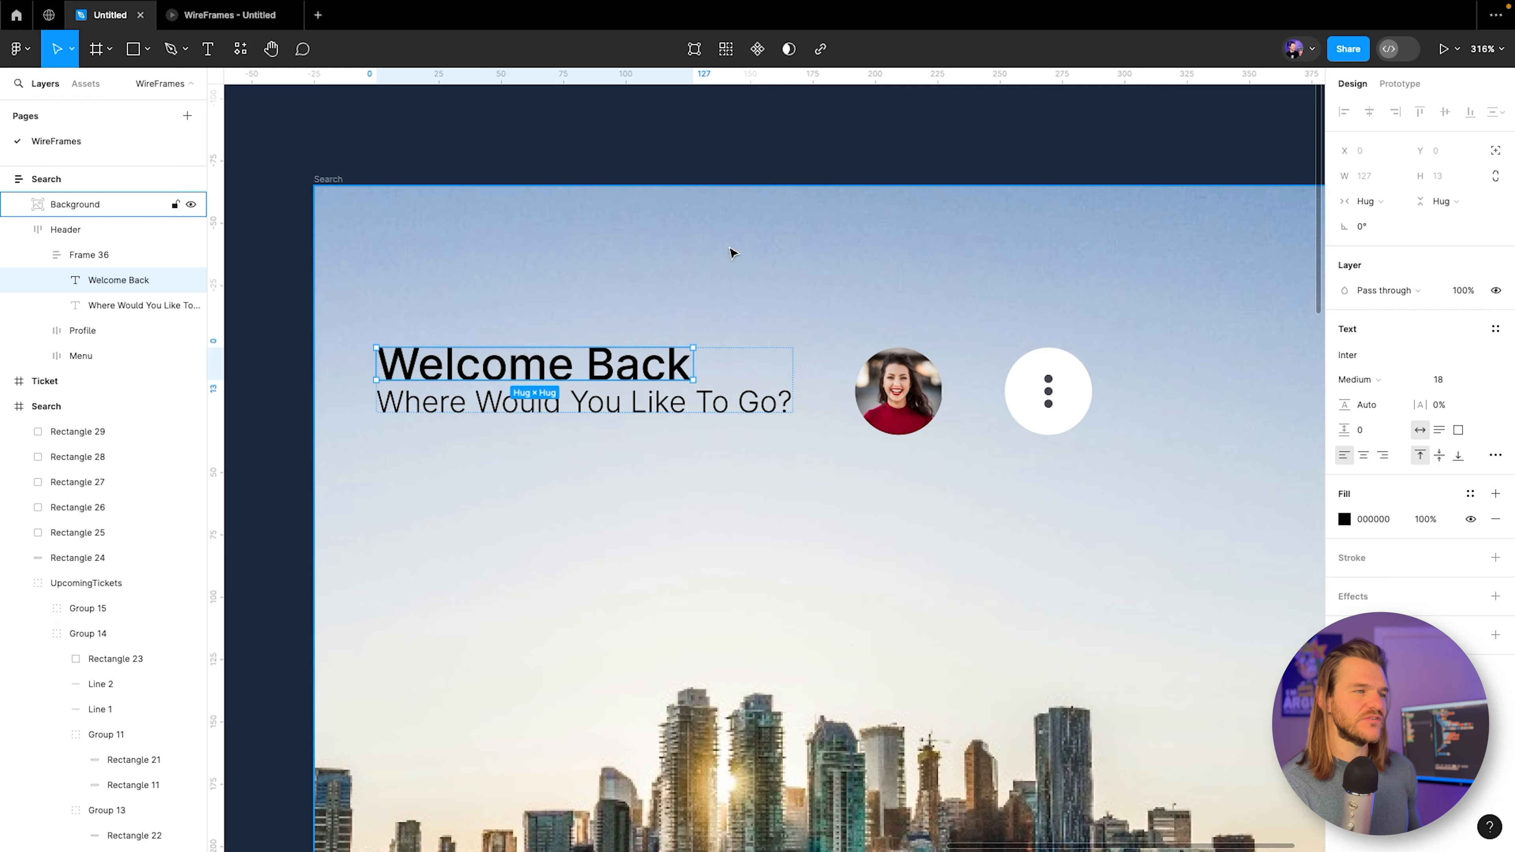
Collapse the auto-layout frame holding the two header text lines and open its layer name for editing.
scroll(709, 249, down, 5)
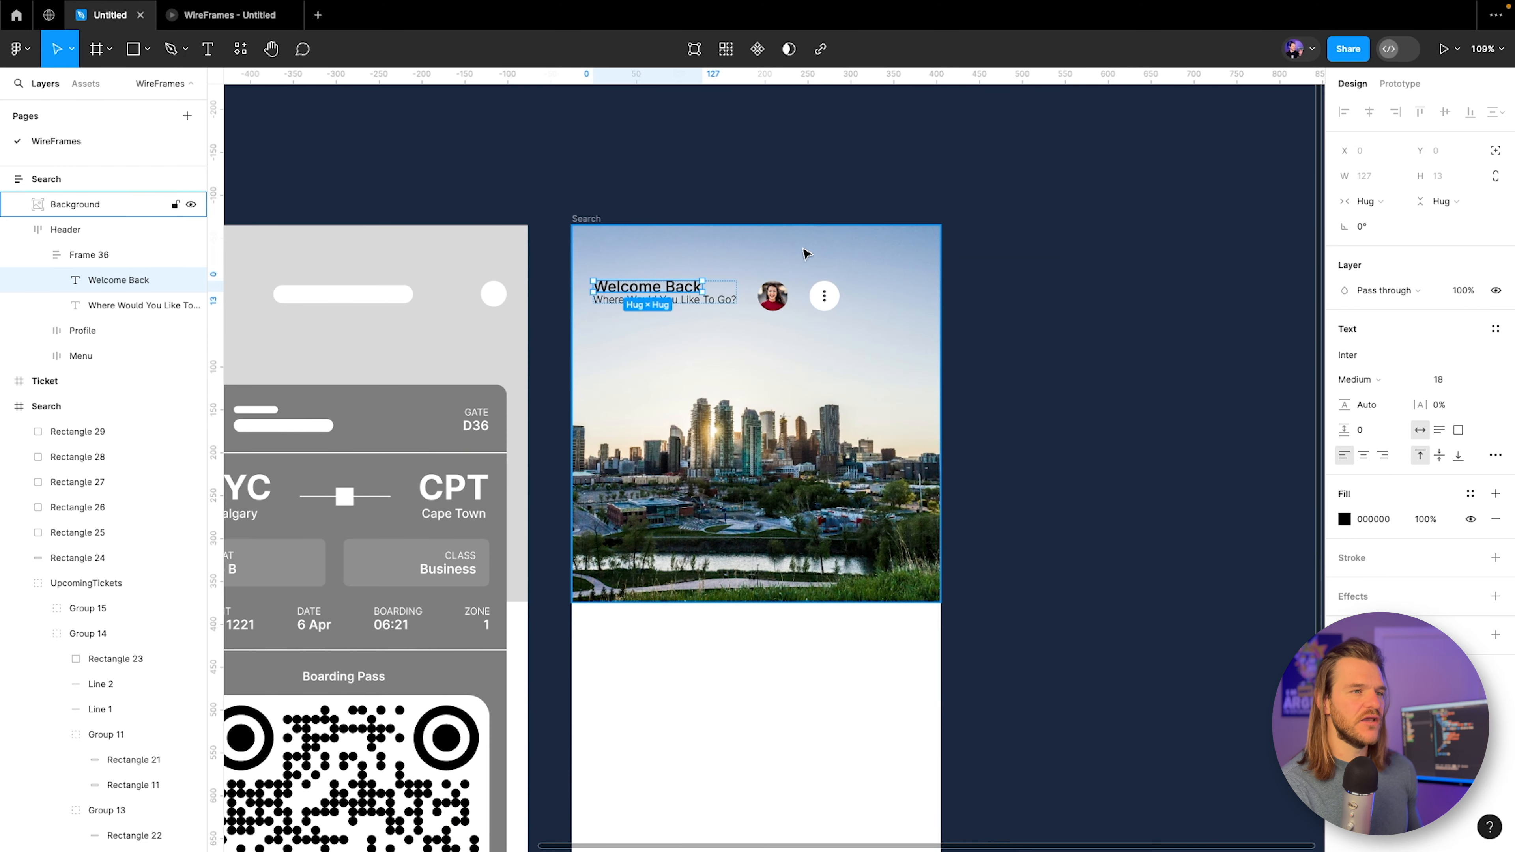
scroll(753, 265, up, 4)
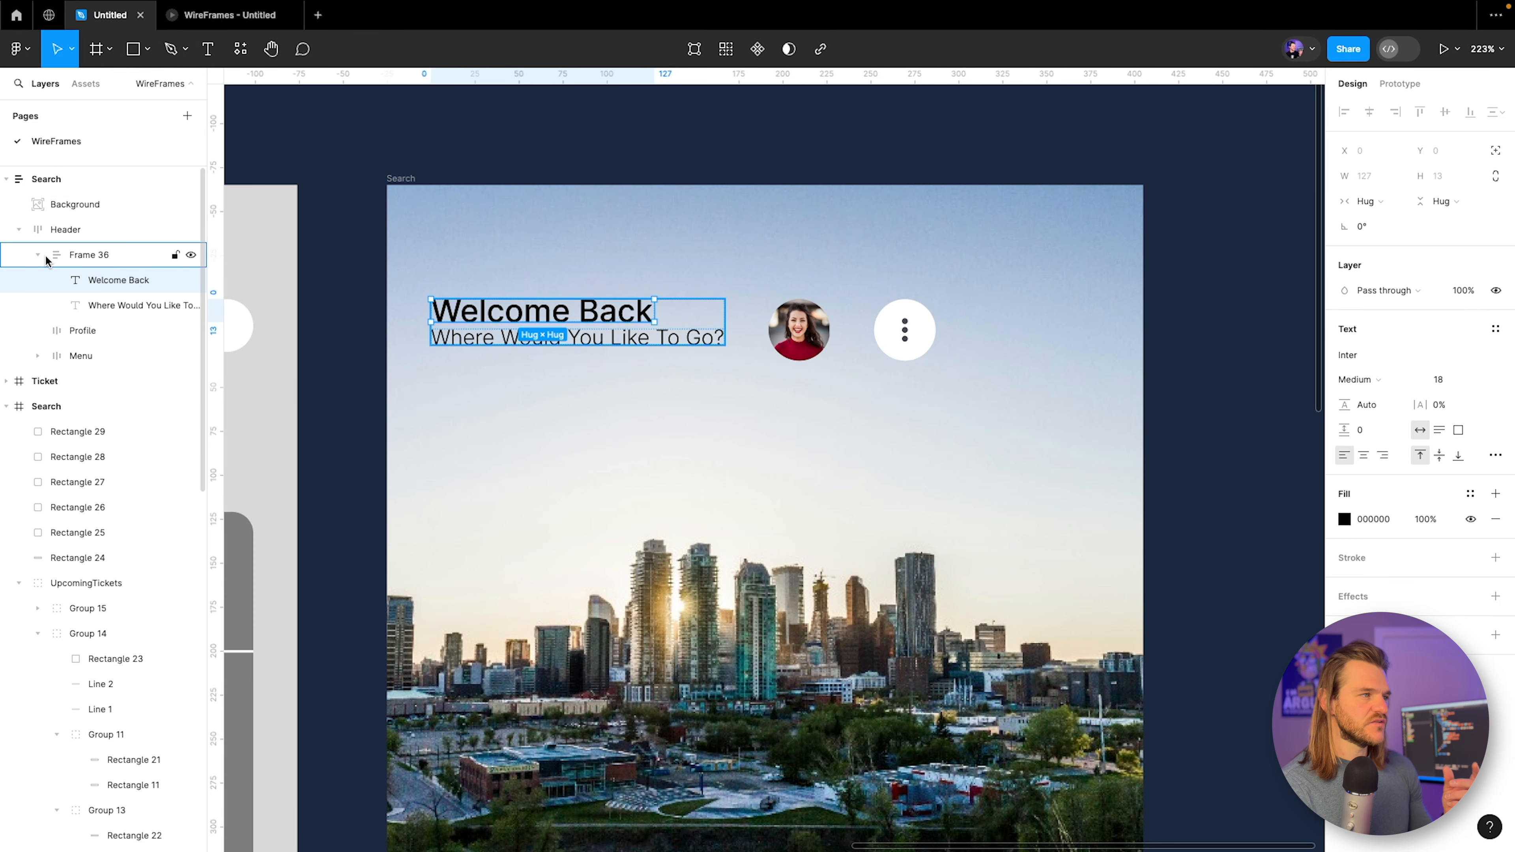
click(12, 256)
click(38, 255)
double_click(95, 258)
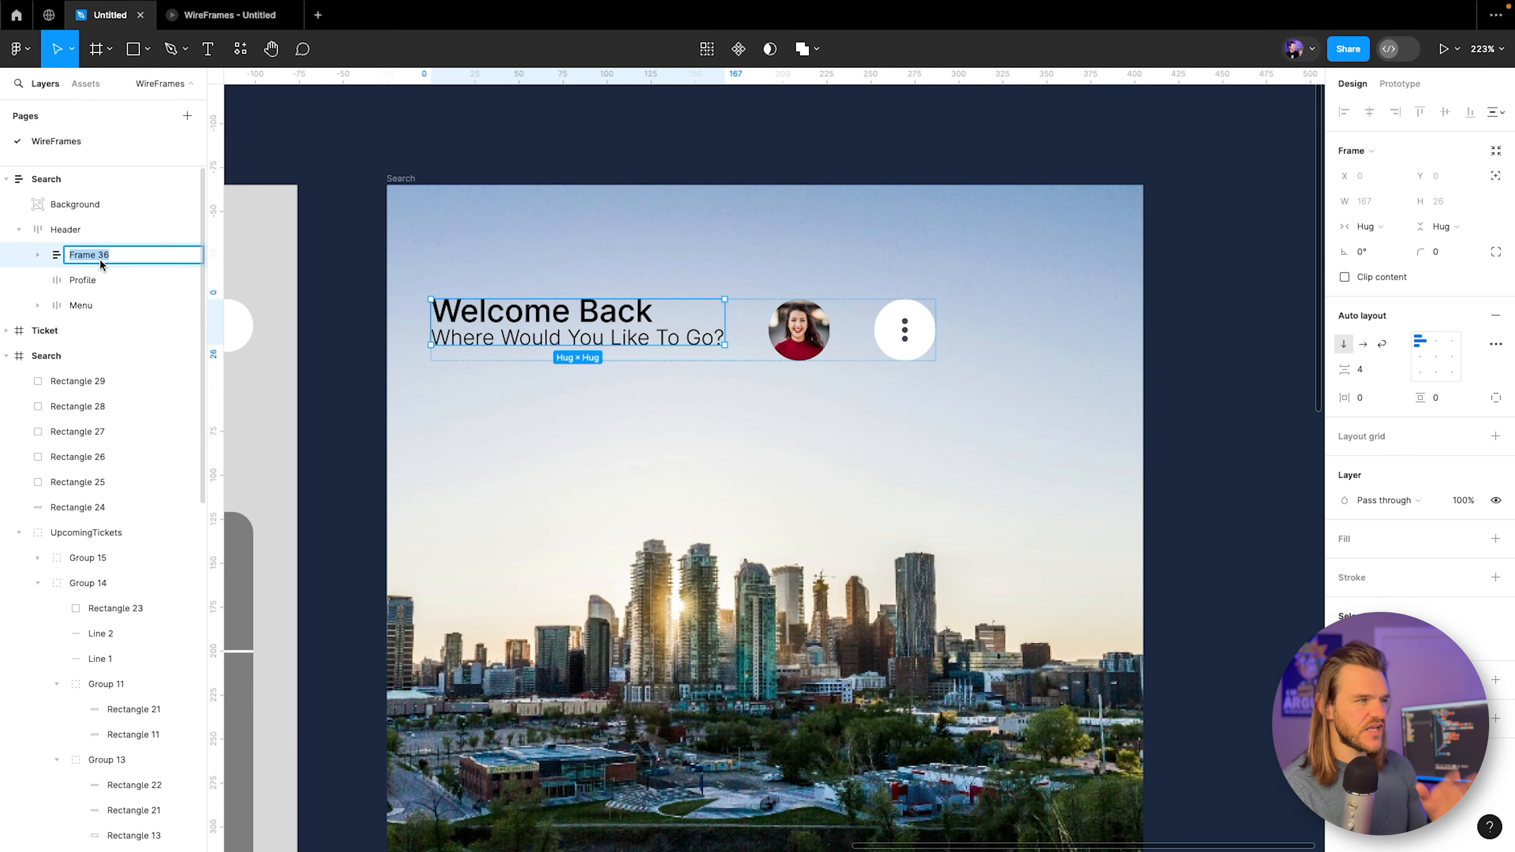
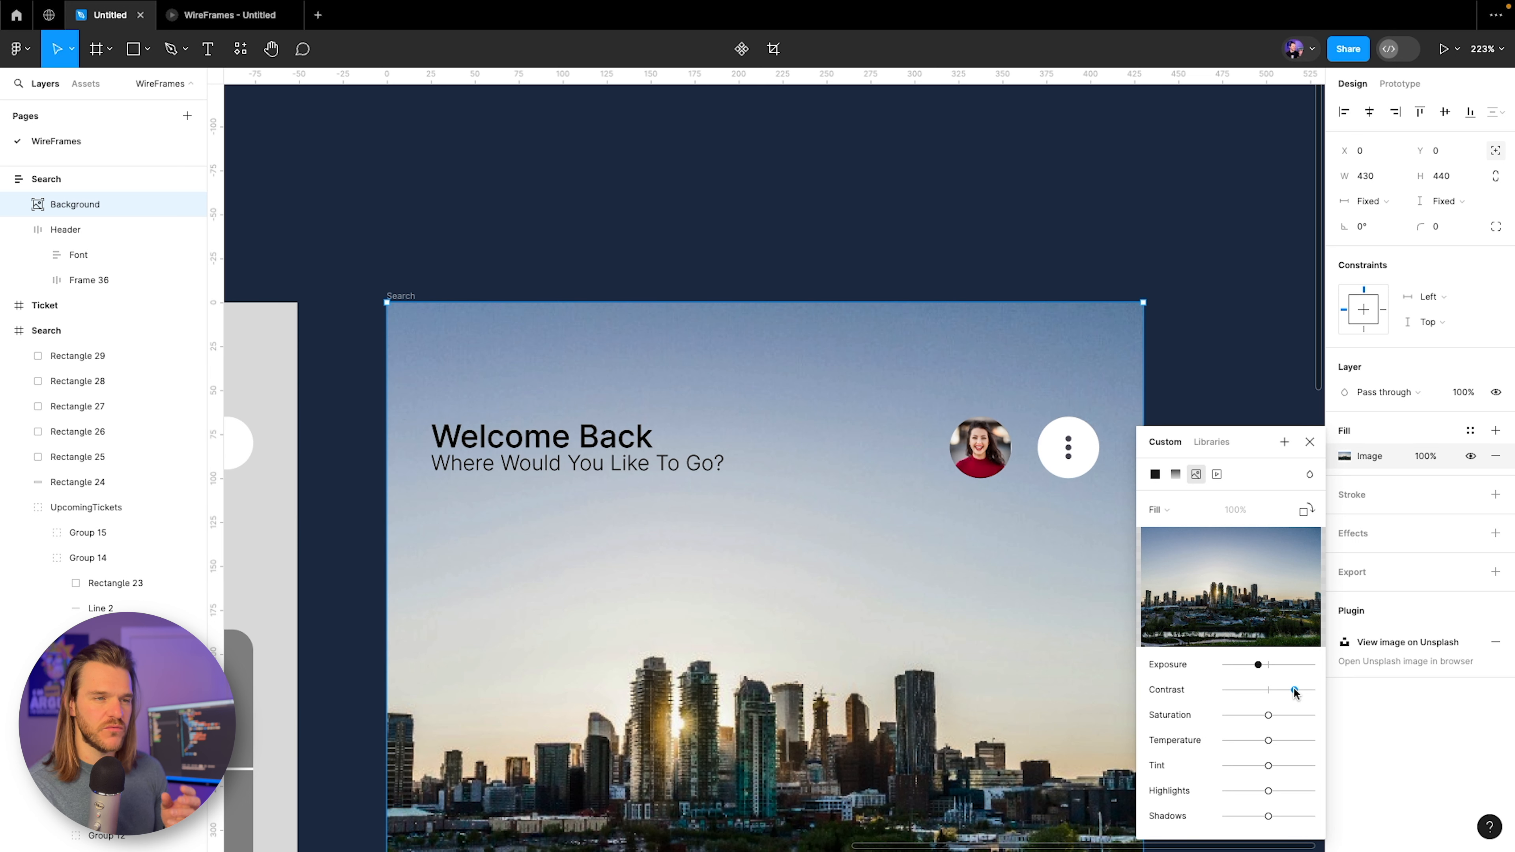
Fine-tune the Background photo by easing the contrast slightly, cooling the temperature and lowering the shadows.
drag(1295, 693, 1291, 690)
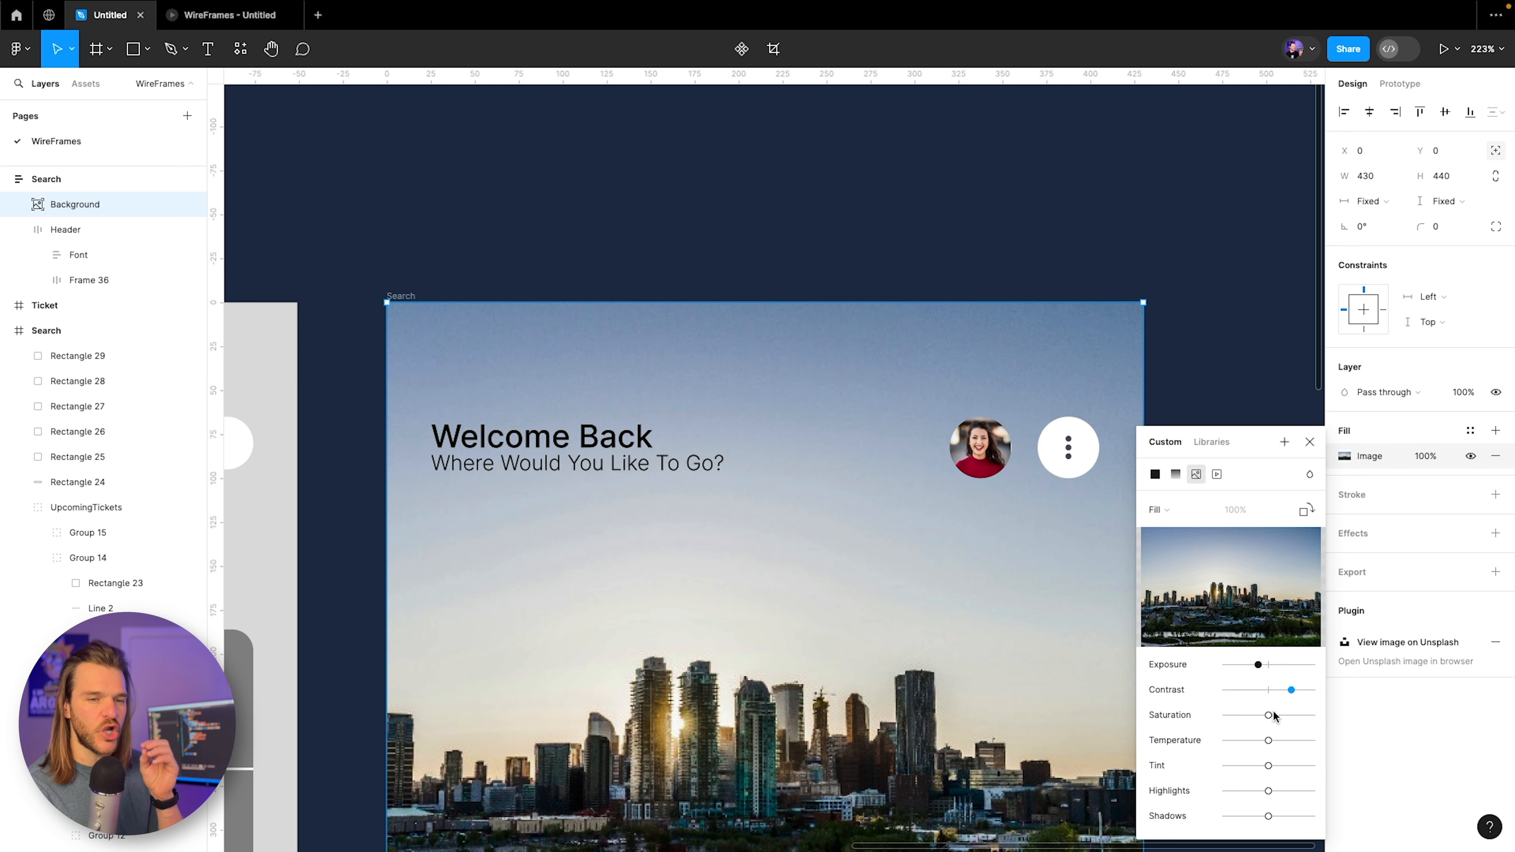
drag(1274, 744, 1255, 745)
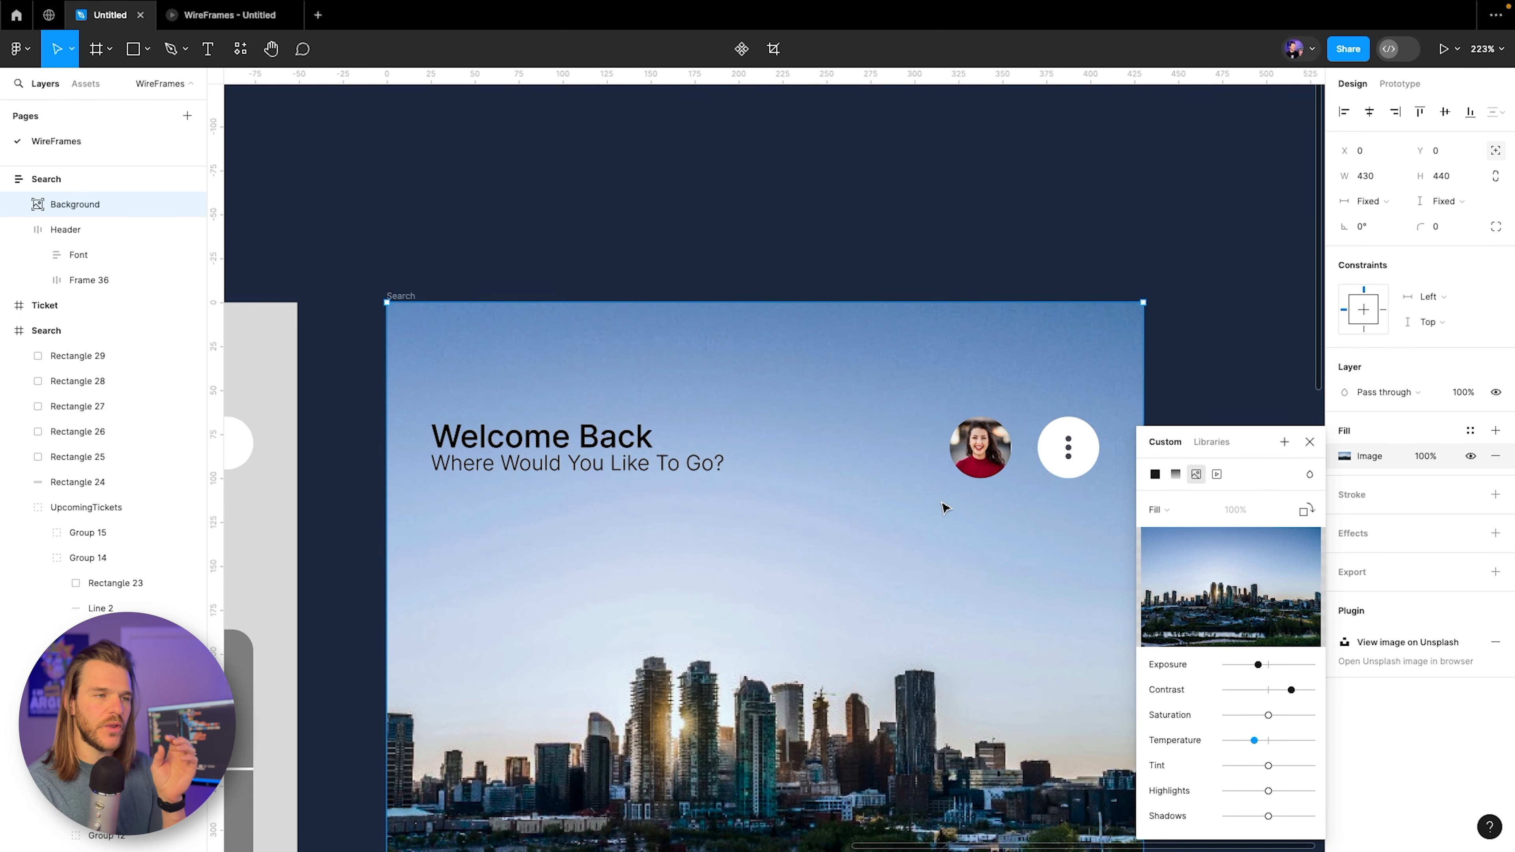
scroll(944, 508, down, 2)
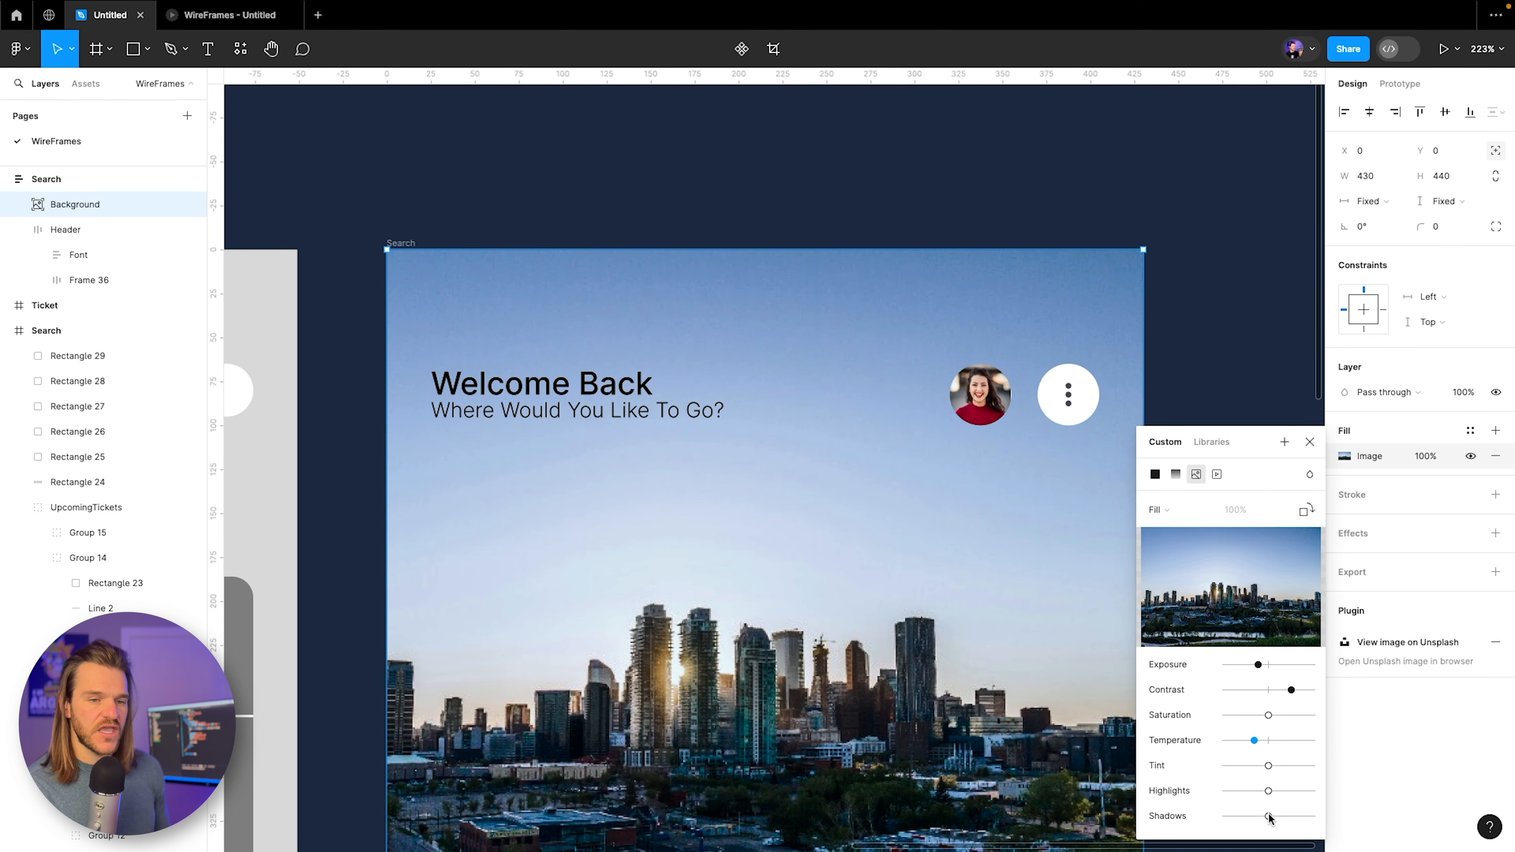
mouse_move(1265, 822)
mouse_down()
mouse_move(1280, 821)
mouse_move(1231, 821)
mouse_move(1250, 823)
mouse_up()
click(1310, 442)
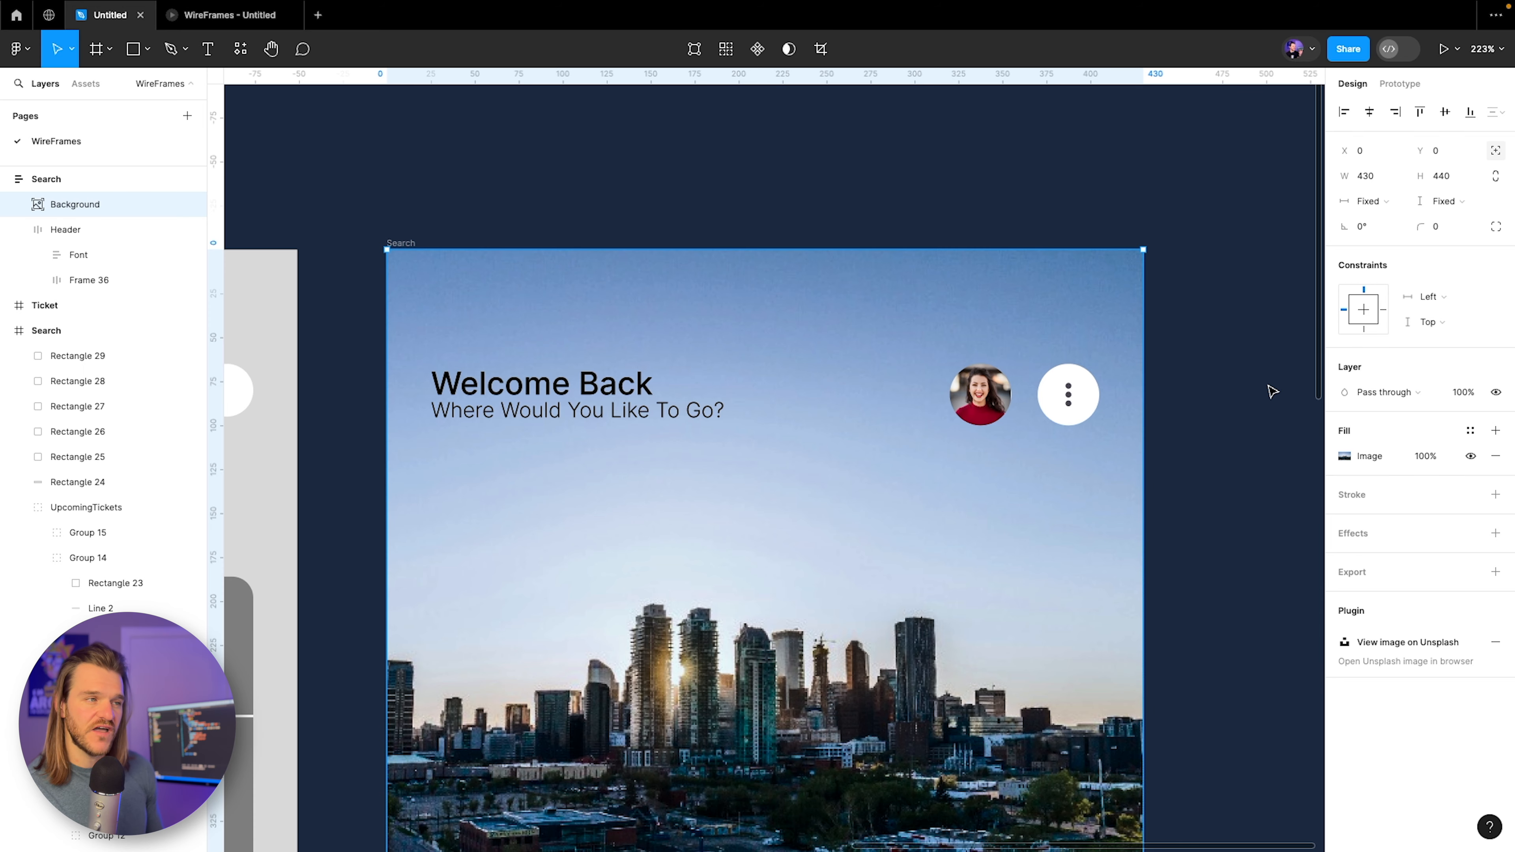
Add a black 000000 fill at 100% opacity above the Background layer's image fill.
scroll(1265, 391, down, 2)
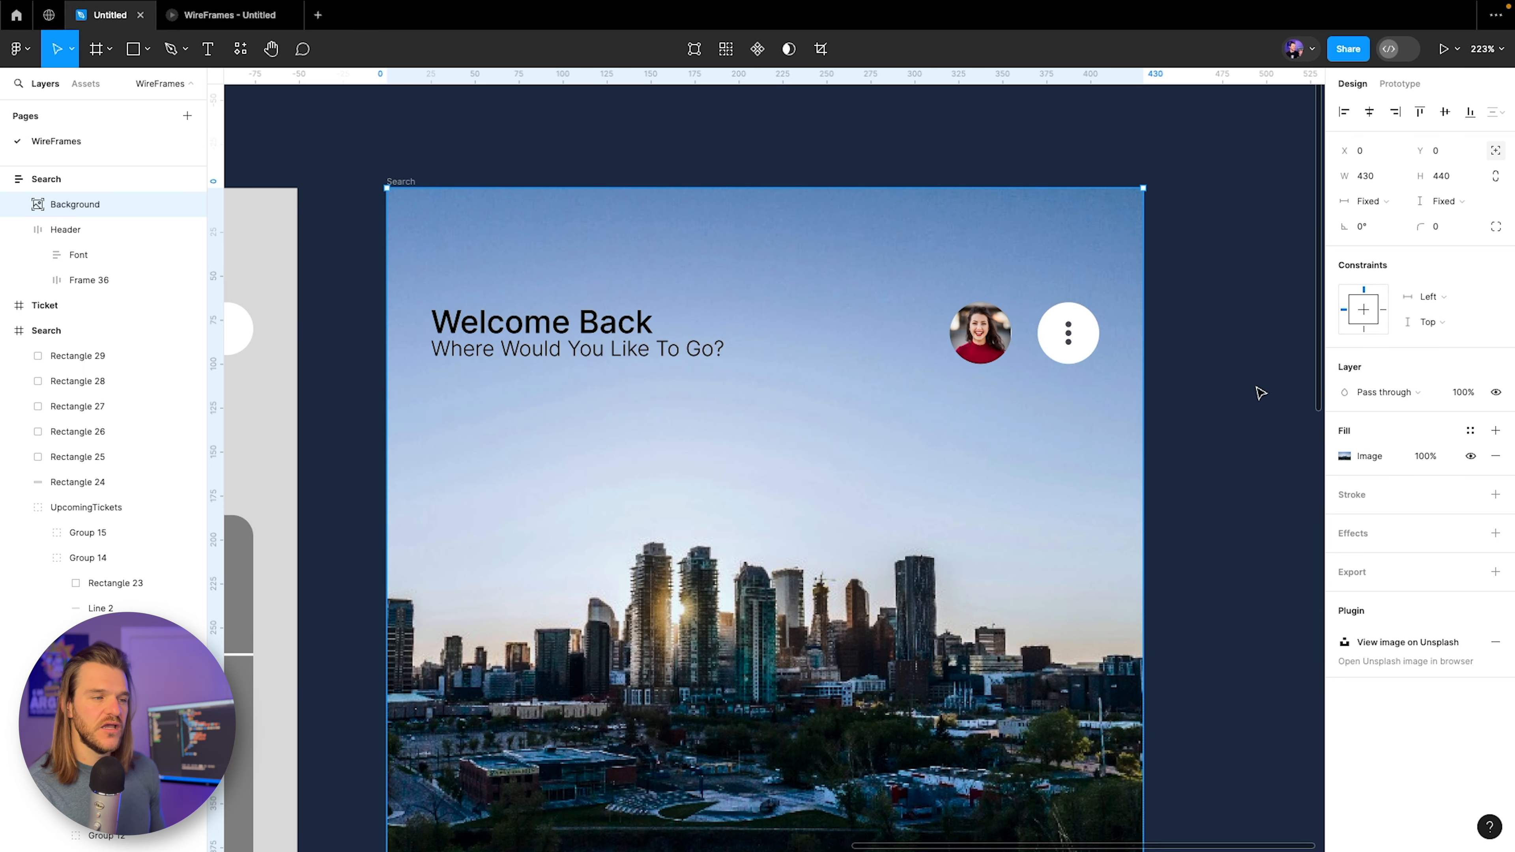
click(1496, 431)
click(1439, 461)
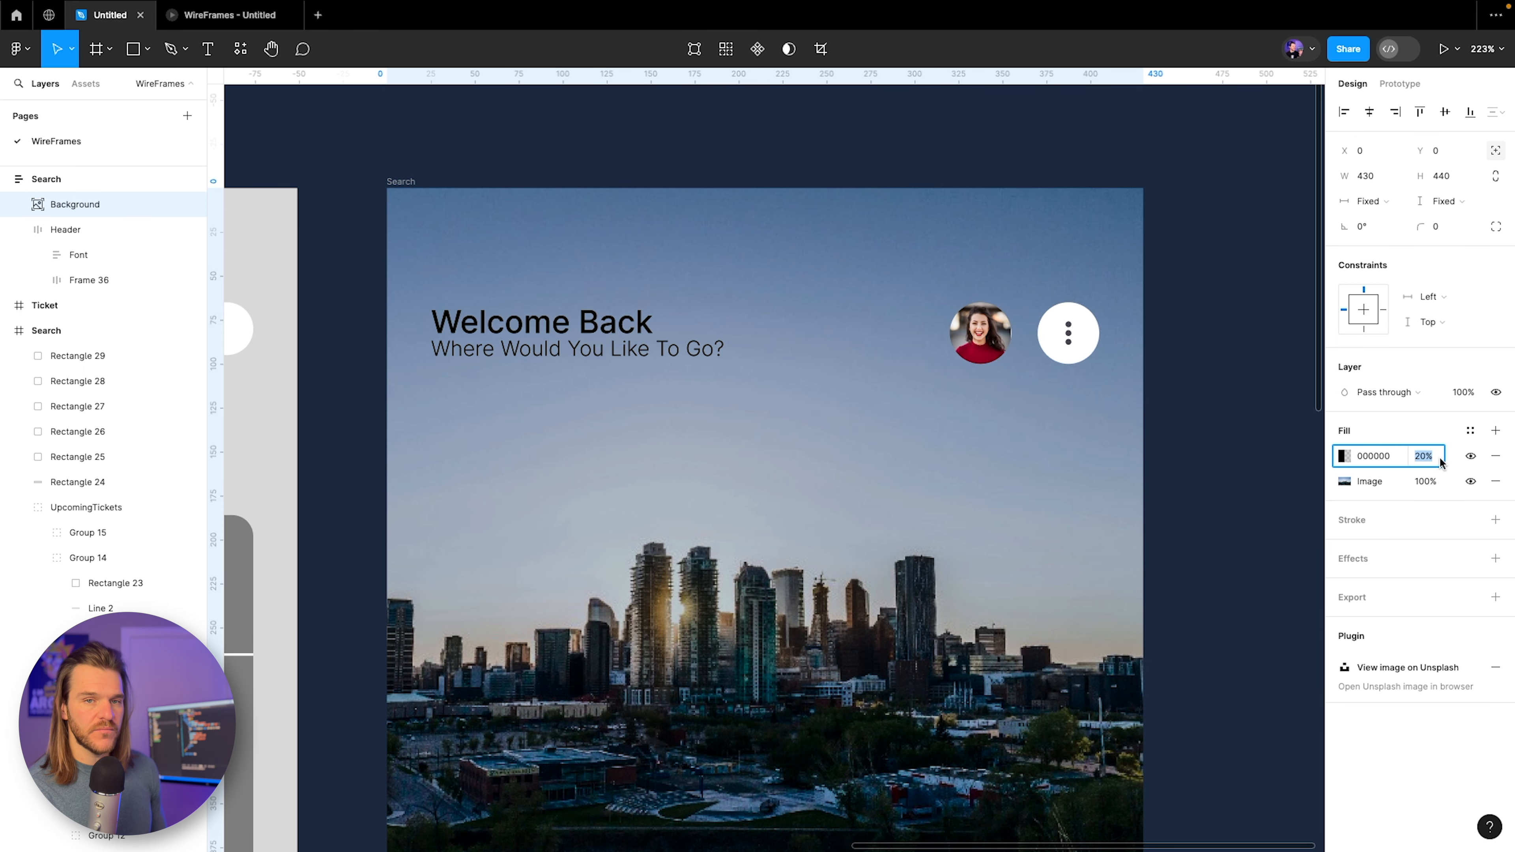
text(100)
key(Return)
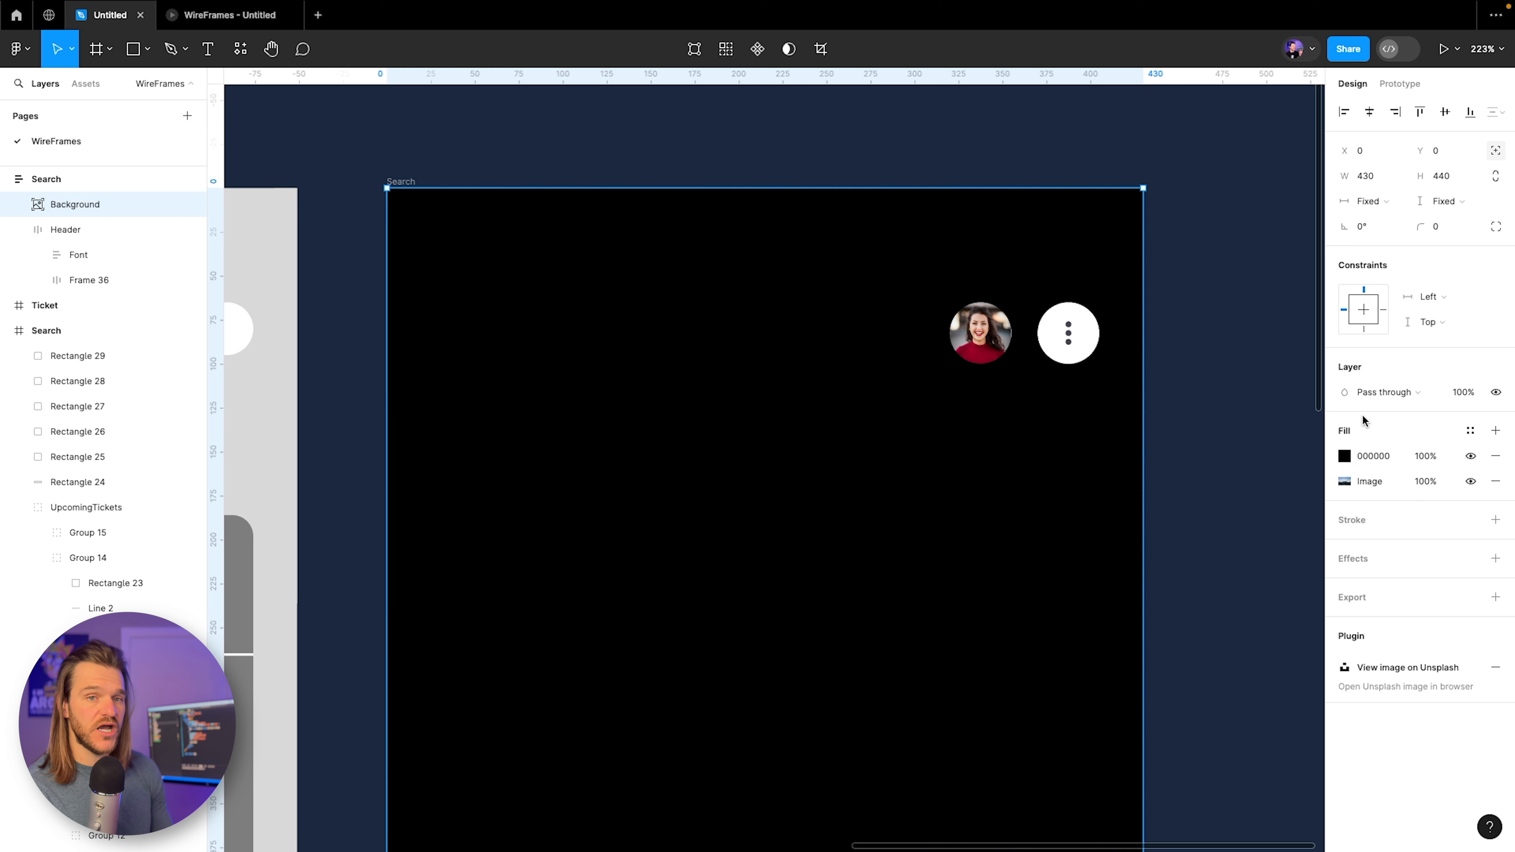
Convert the Background's black fill to a linear gradient and set its grey end stop to black 000000.
click(1346, 457)
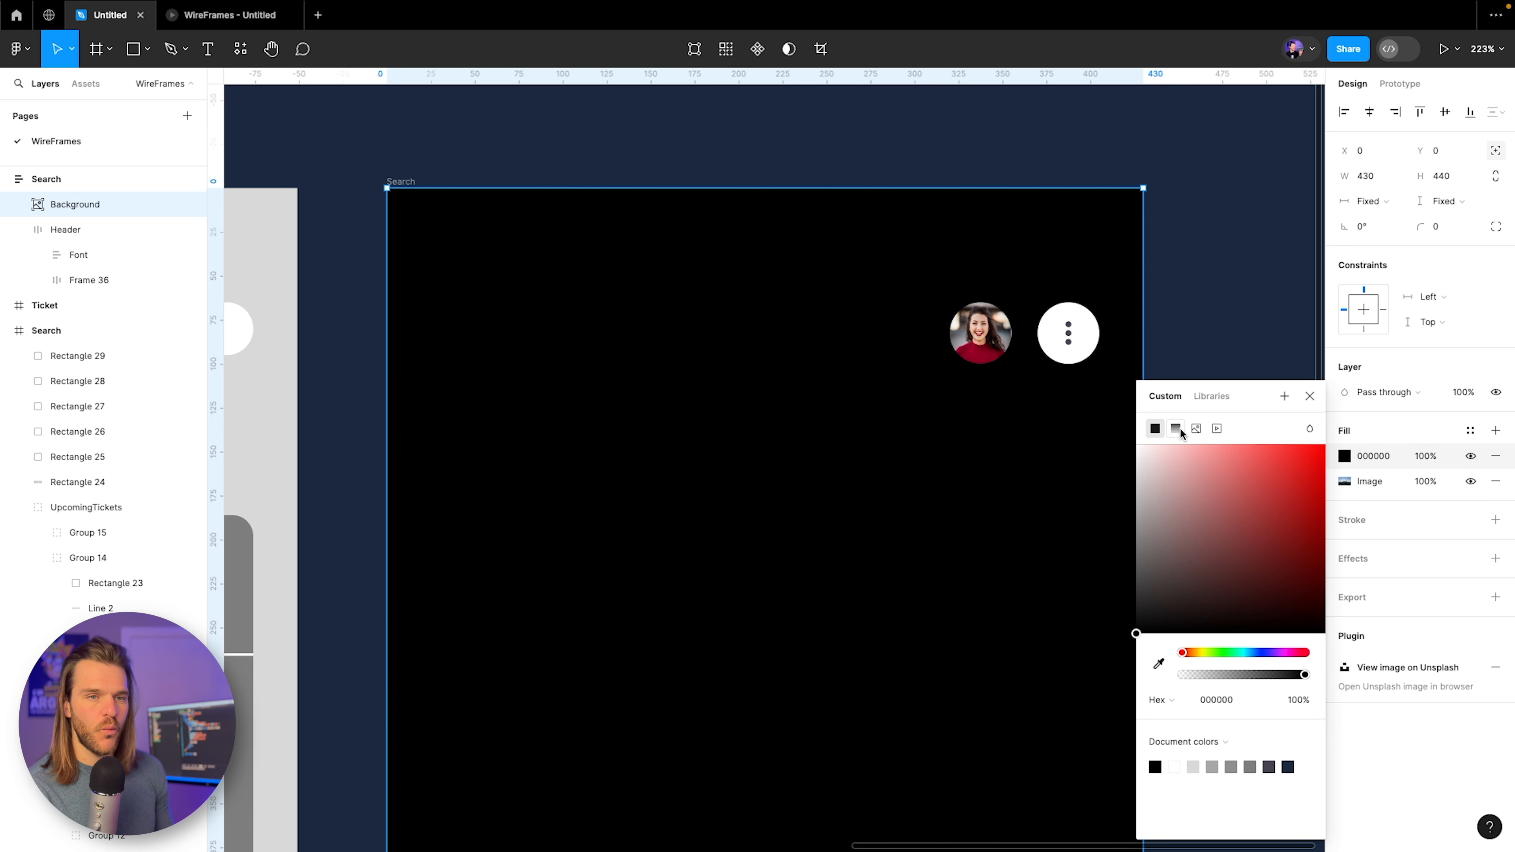
click(1176, 429)
scroll(919, 385, down, 1)
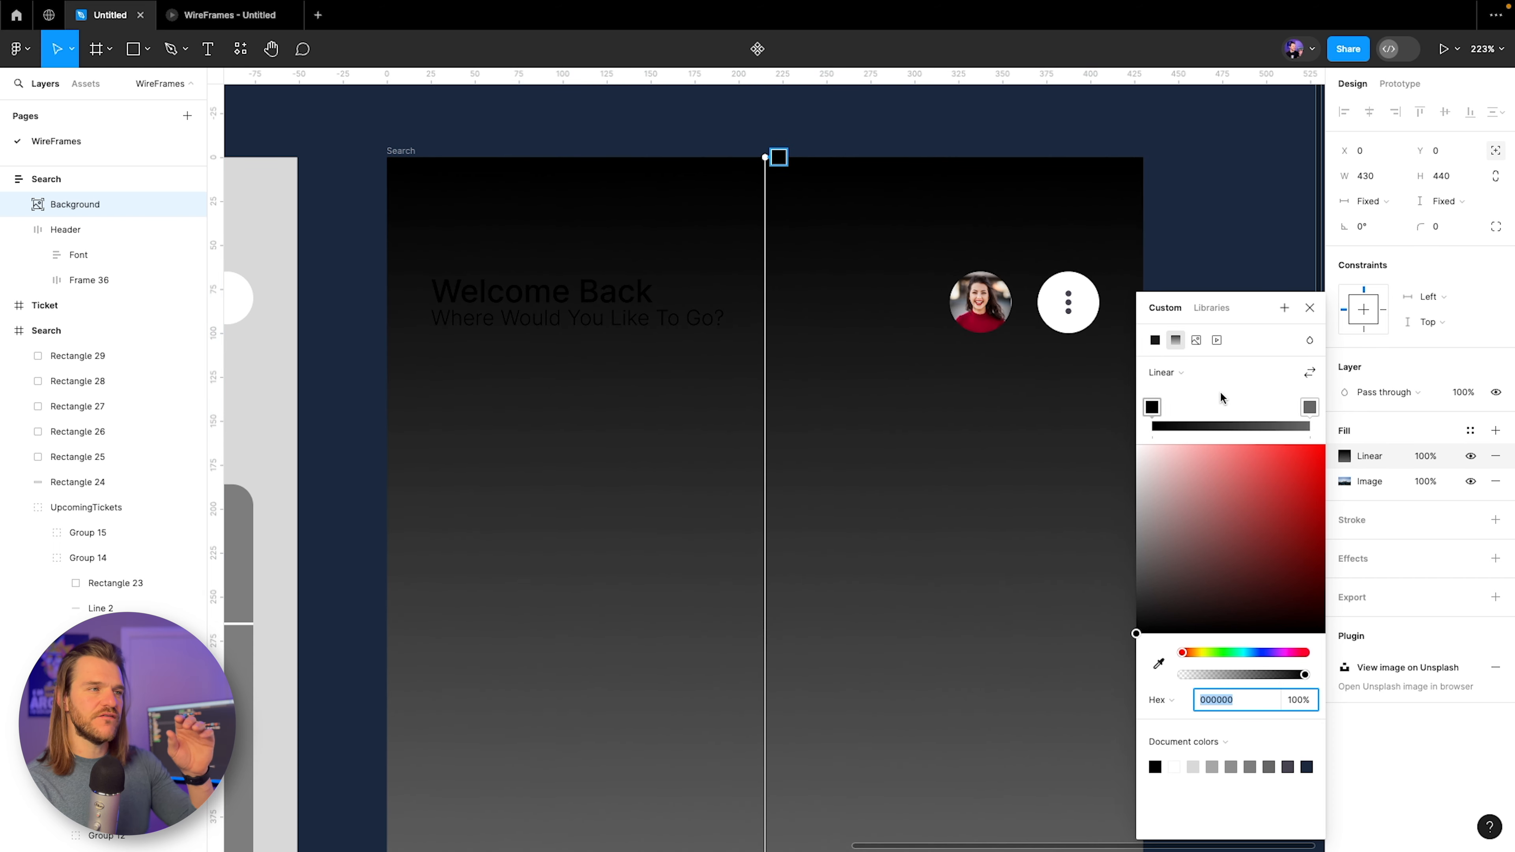
click(1310, 407)
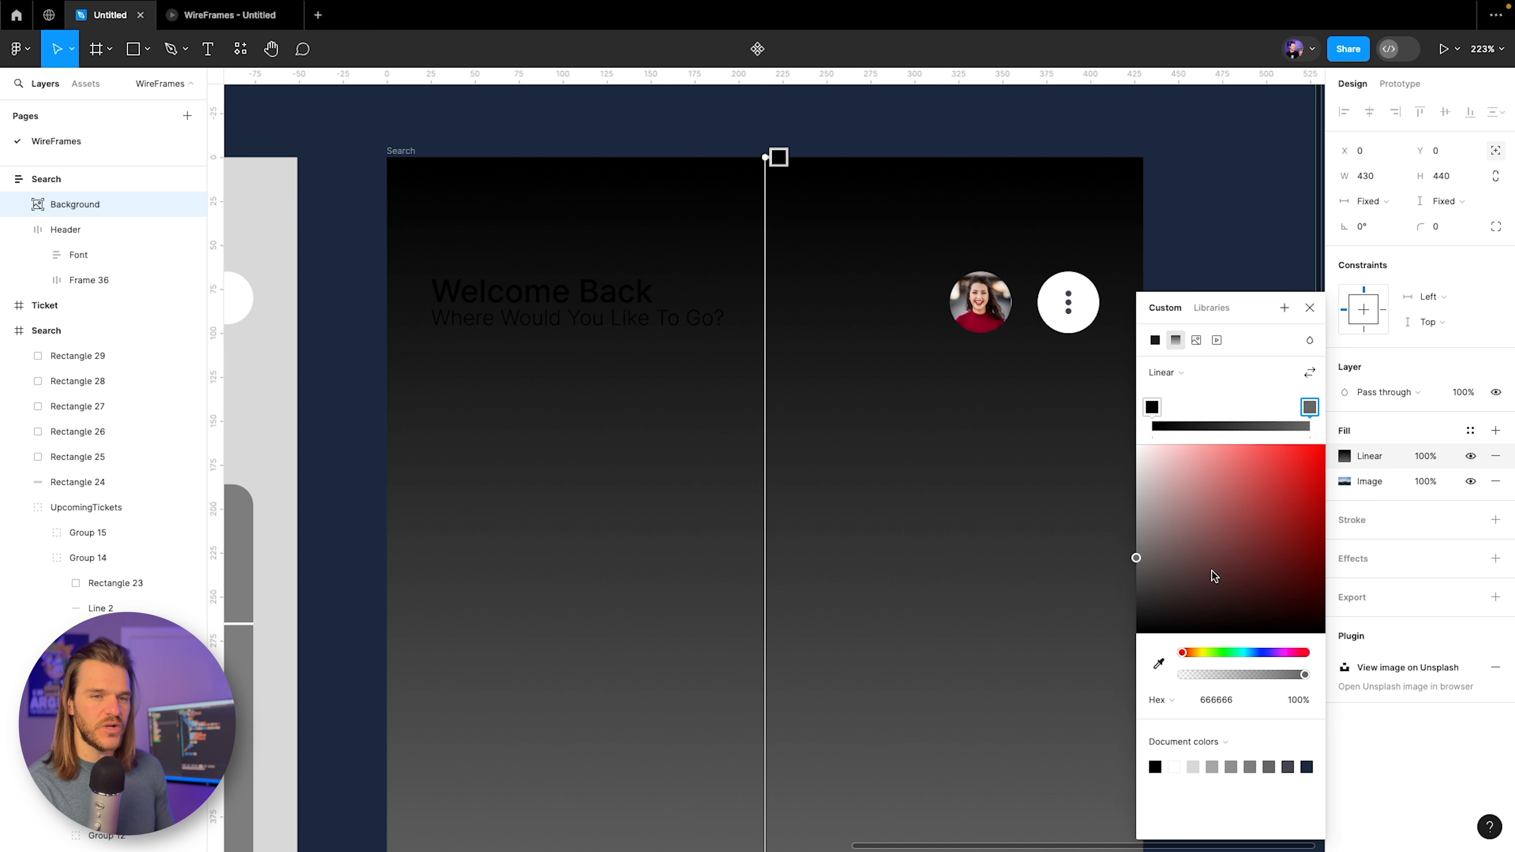
drag(1214, 576, 1066, 694)
click(1153, 406)
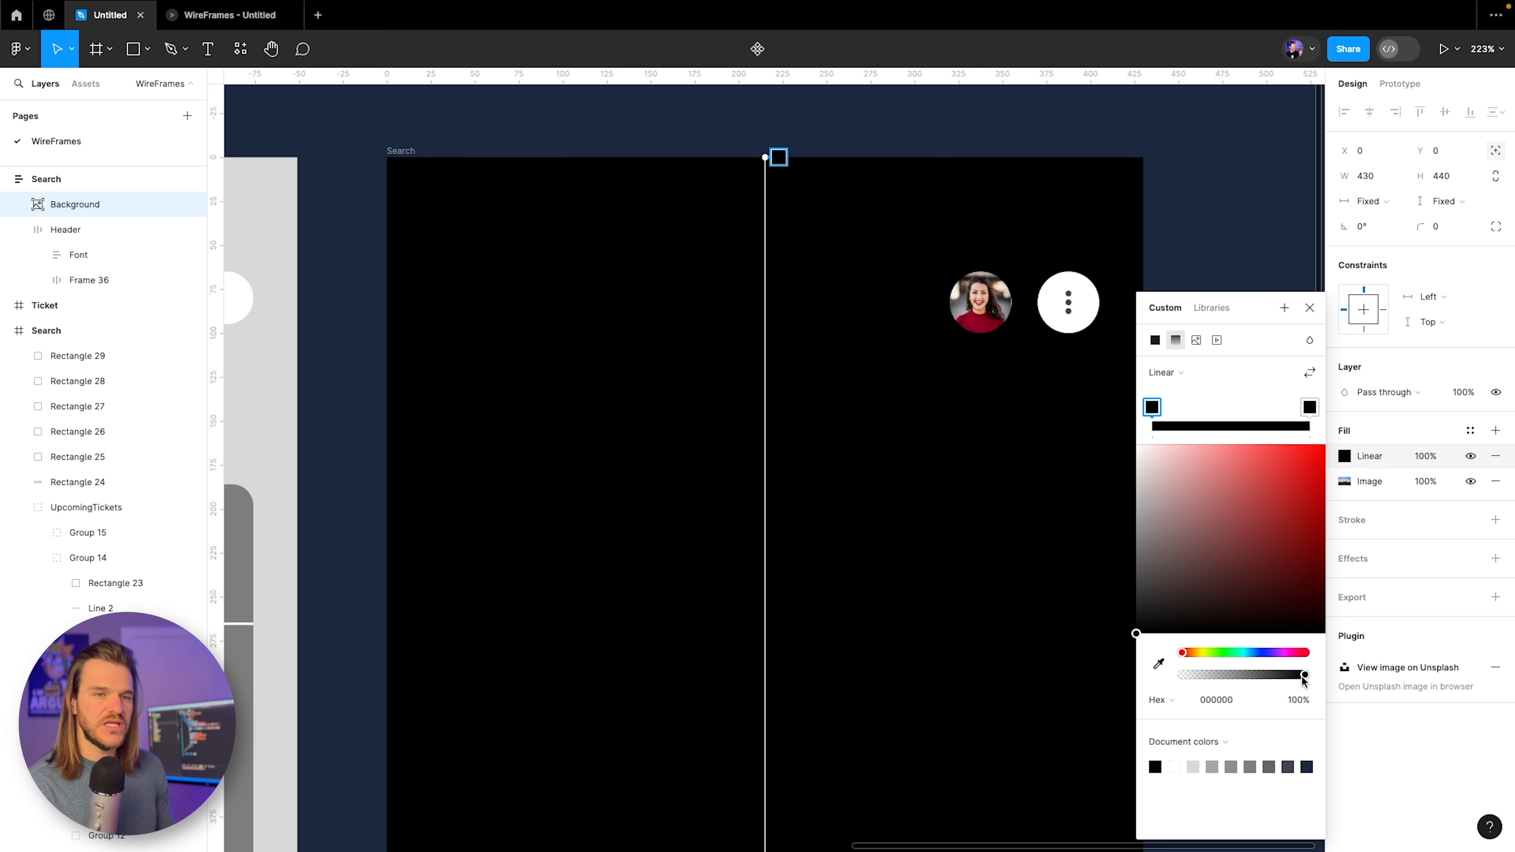
Reduce the opacity of the gradient's end stop to 29% so the photo shows through.
click(1310, 408)
scroll(941, 488, down, 5)
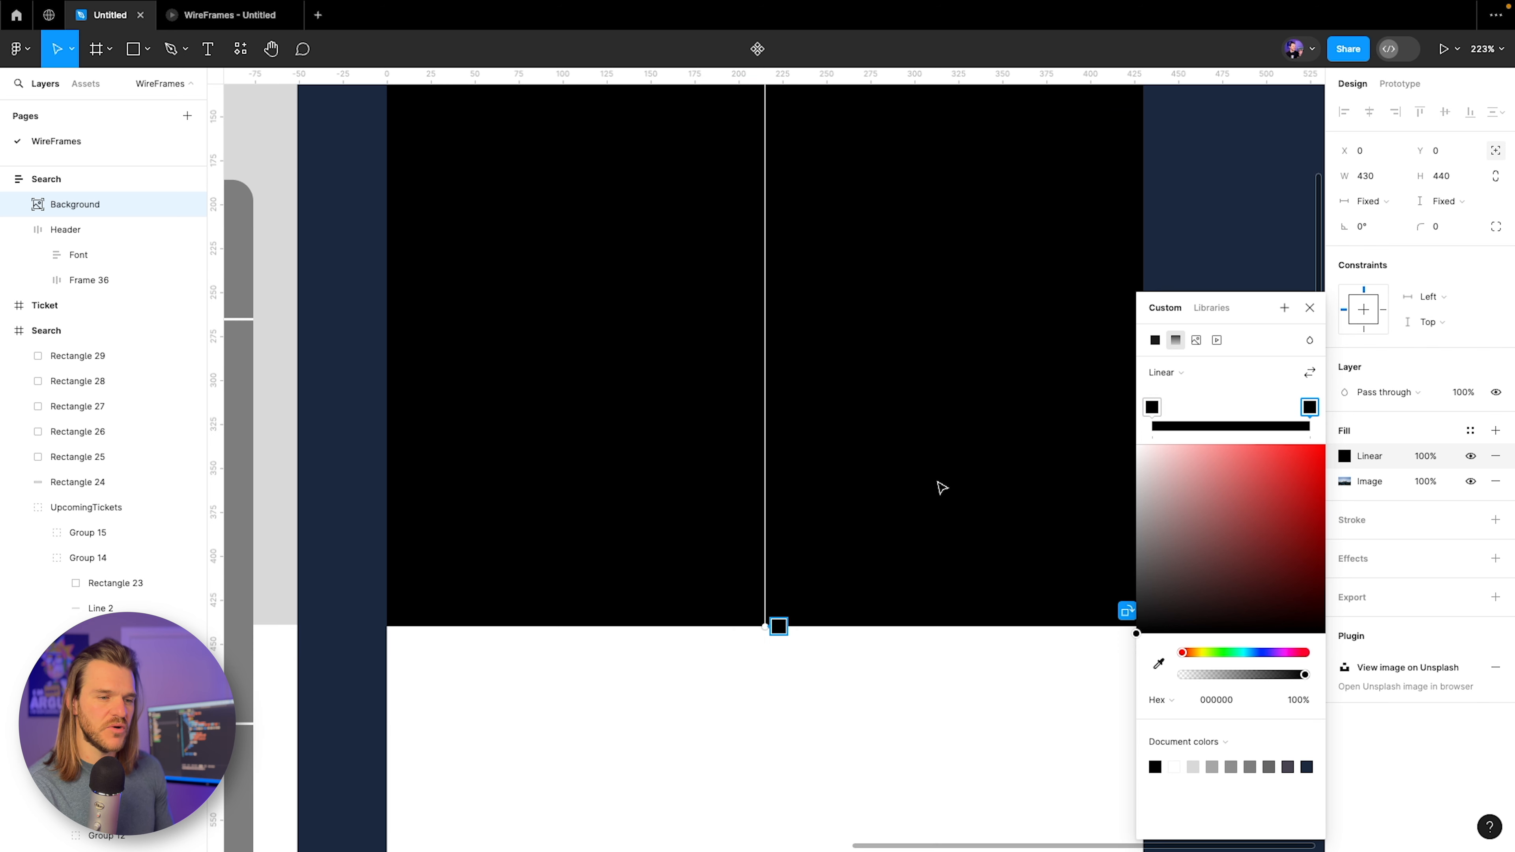
mouse_move(1211, 674)
mouse_down()
mouse_move(1198, 685)
mouse_move(1218, 685)
mouse_up()
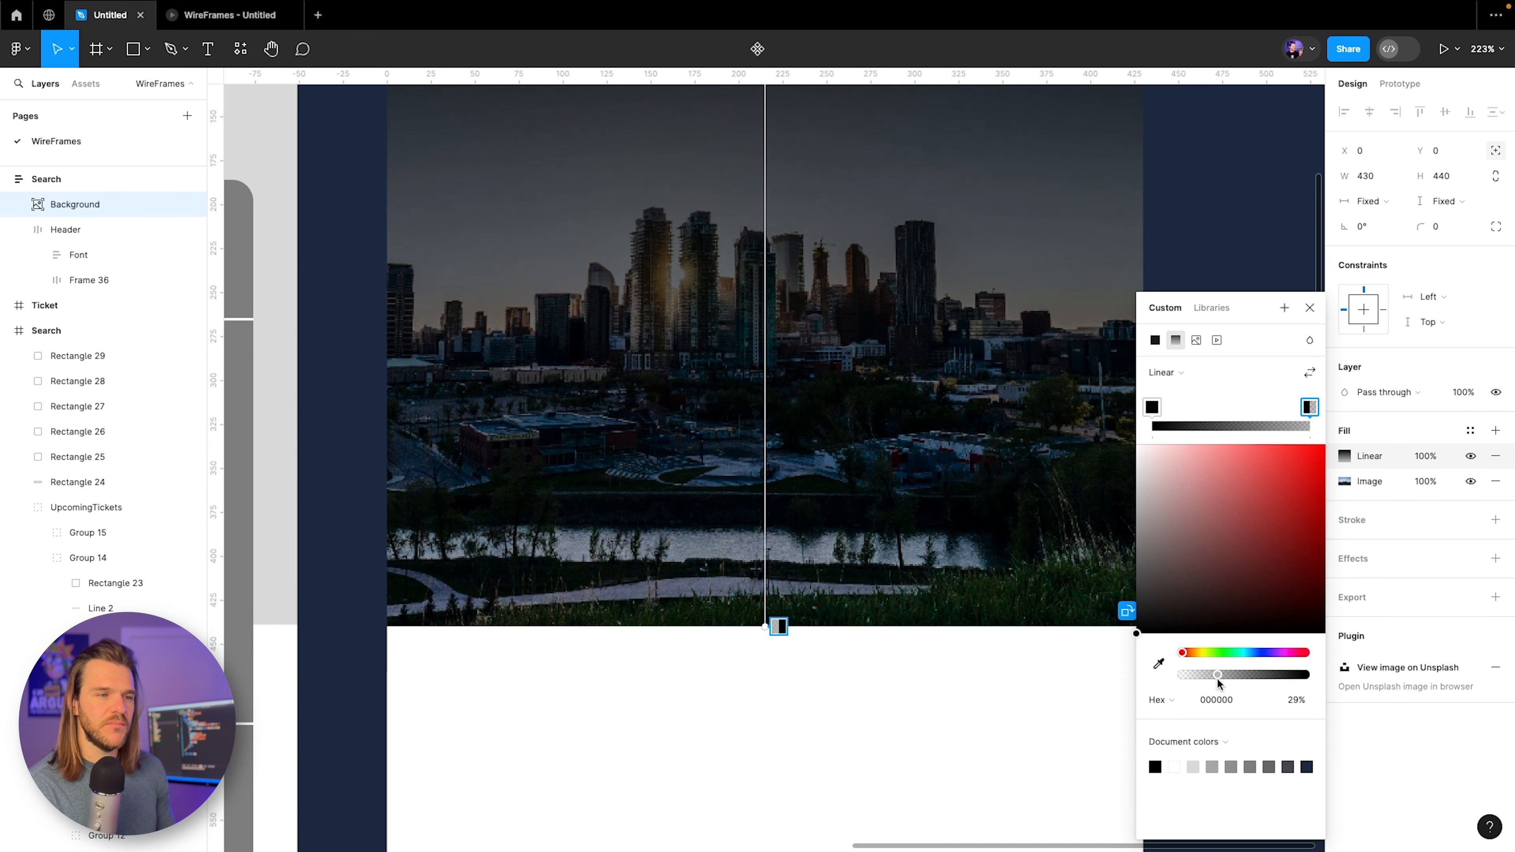
scroll(889, 442, up, 1)
scroll(889, 441, up, 4)
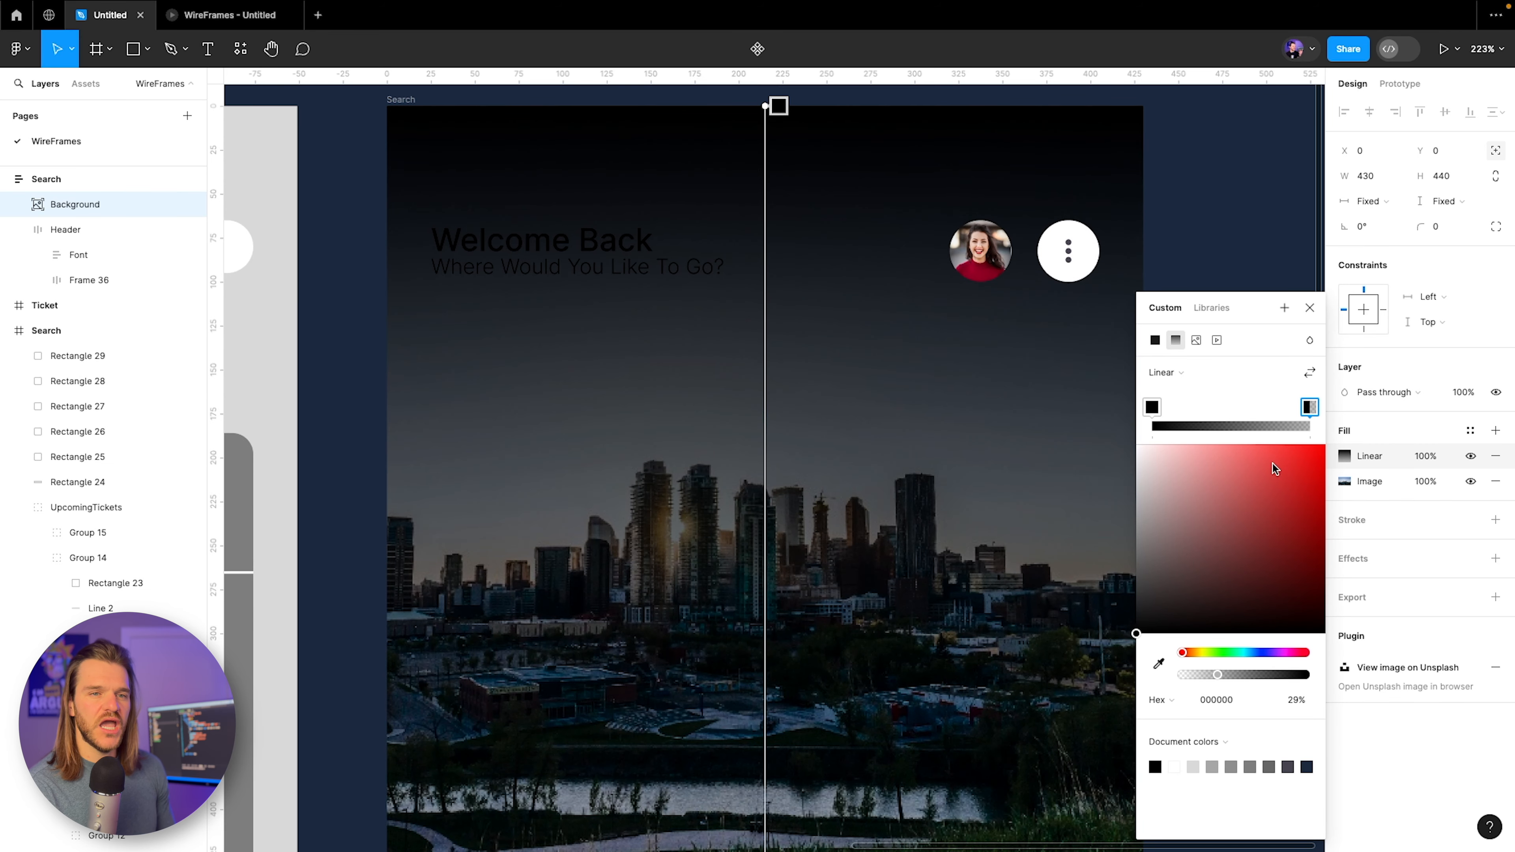
Reduce the opacity of the Background gradient's start stop to 23% and check the screen in the prototype preview.
click(1151, 407)
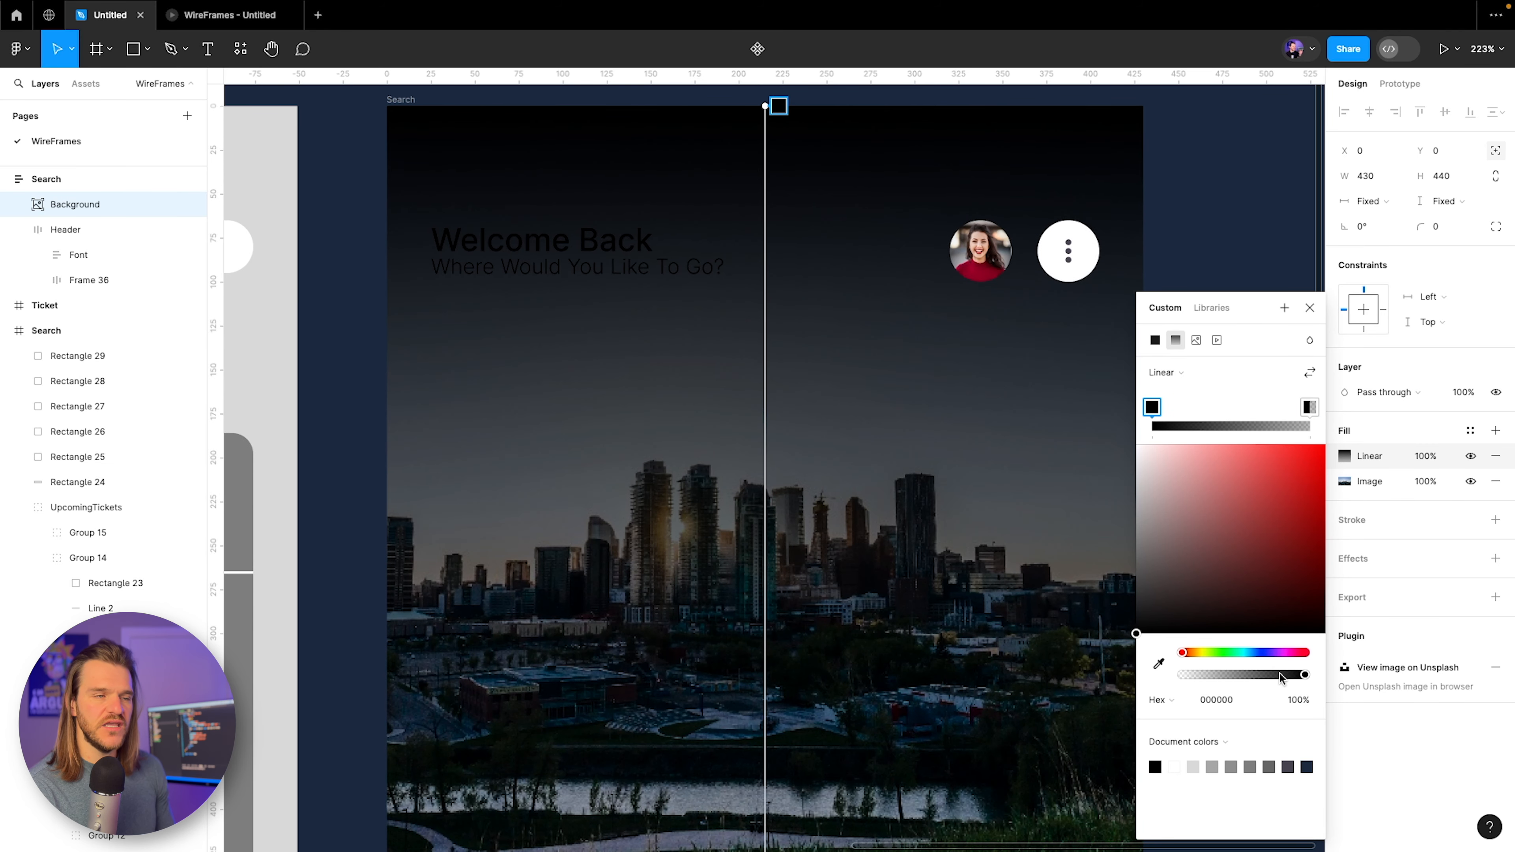
drag(1282, 678, 1211, 689)
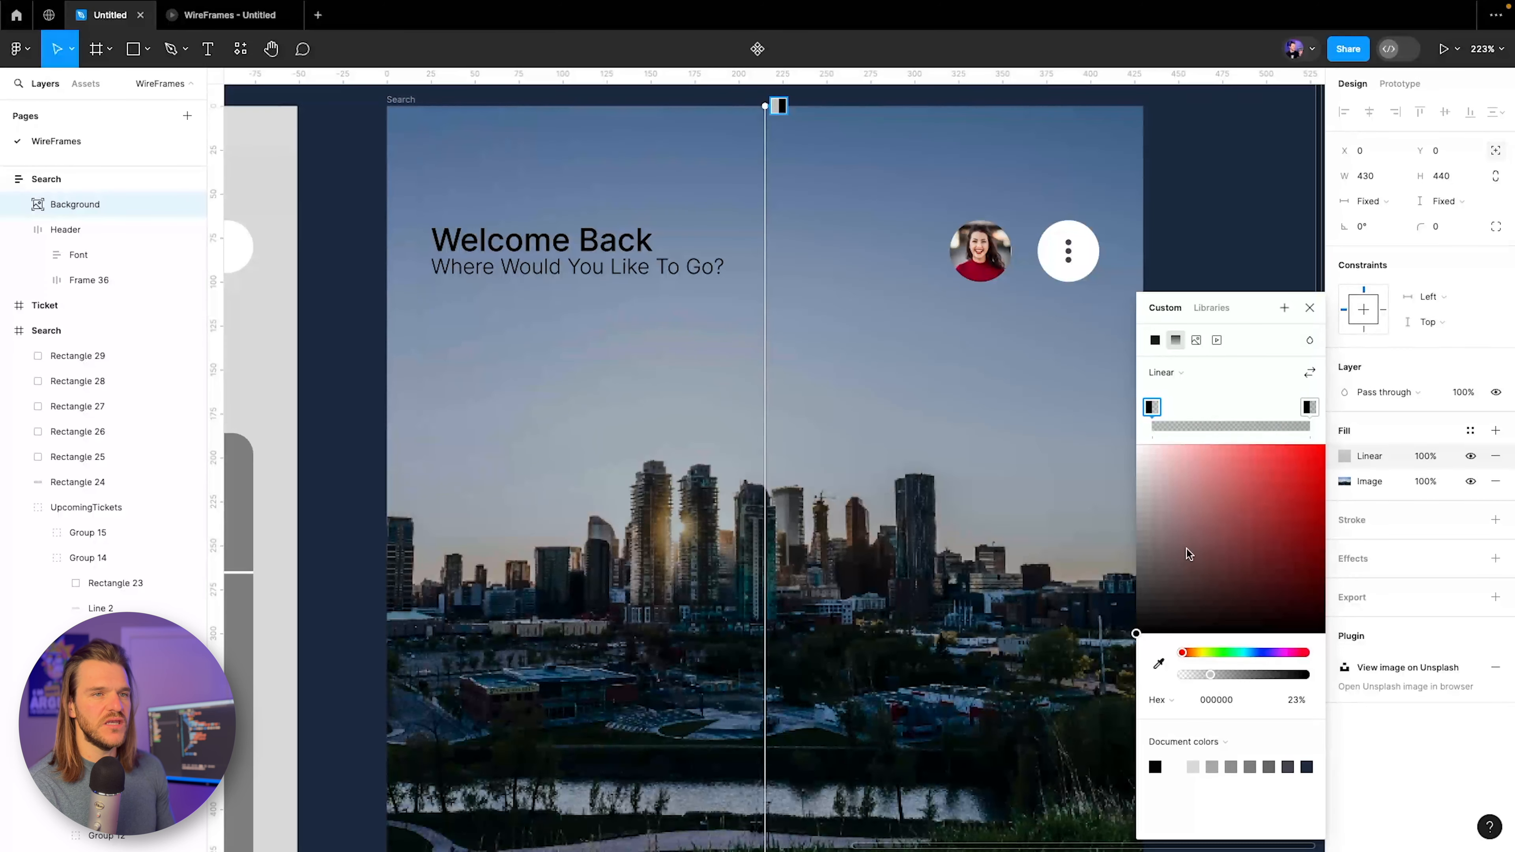
click(179, 14)
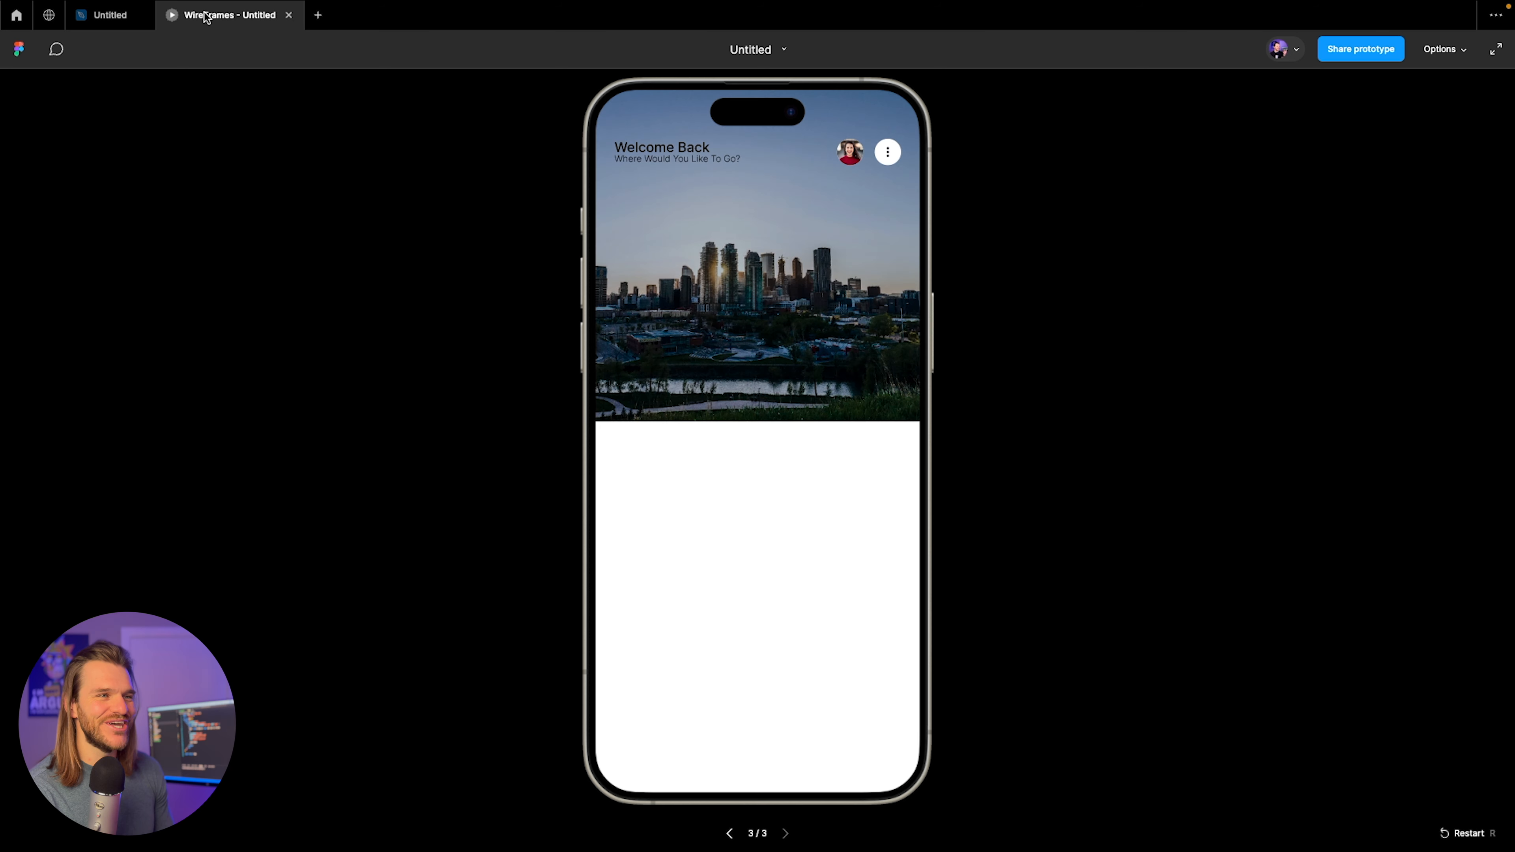
click(110, 14)
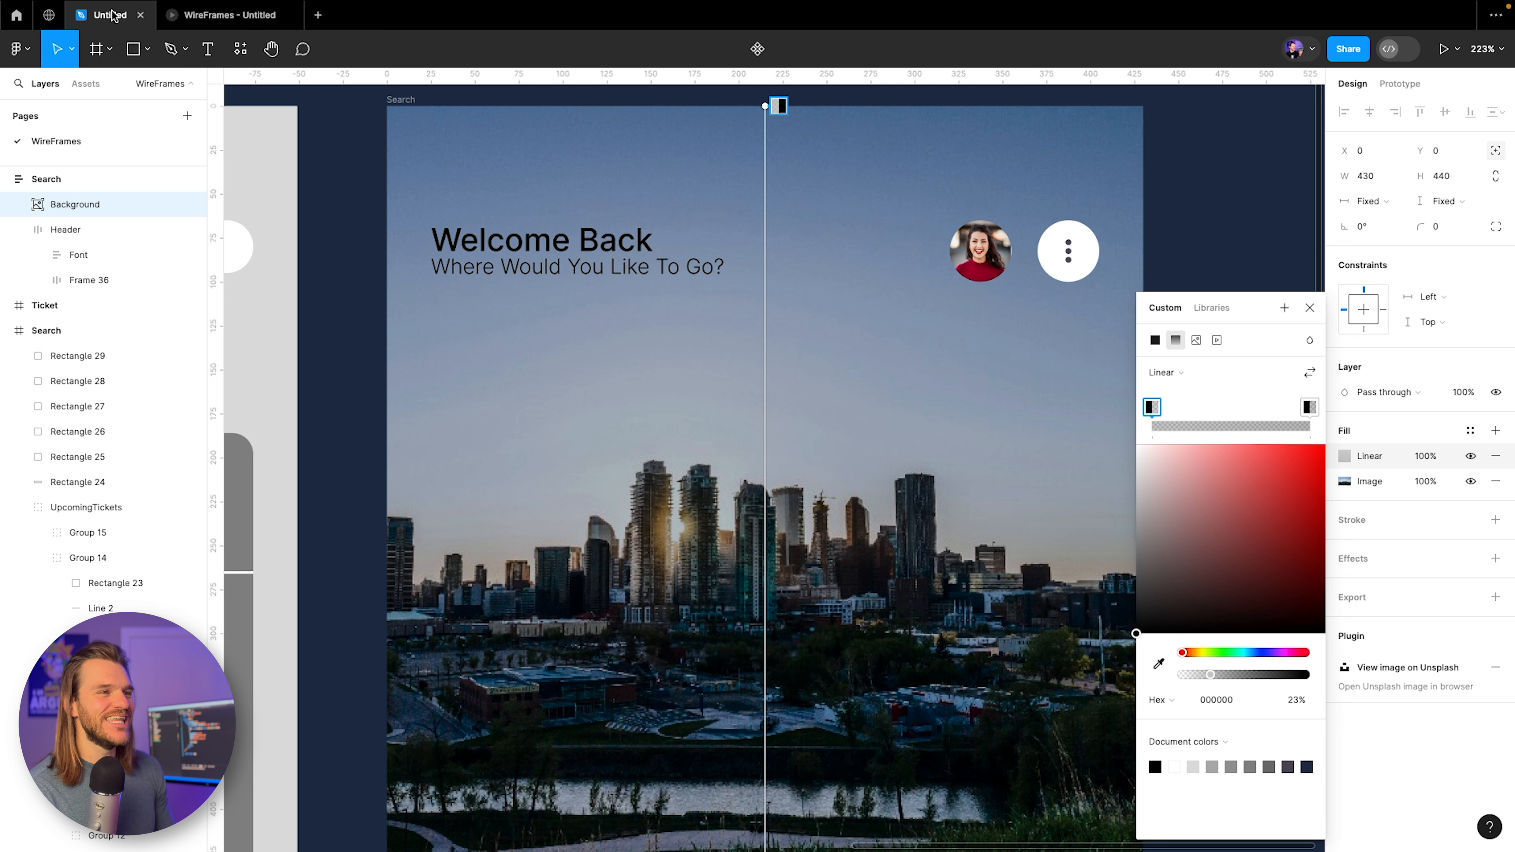
Change the color of both welcome texts in the Header's Font group to white FFFFFF and check them in the prototype preview.
click(119, 229)
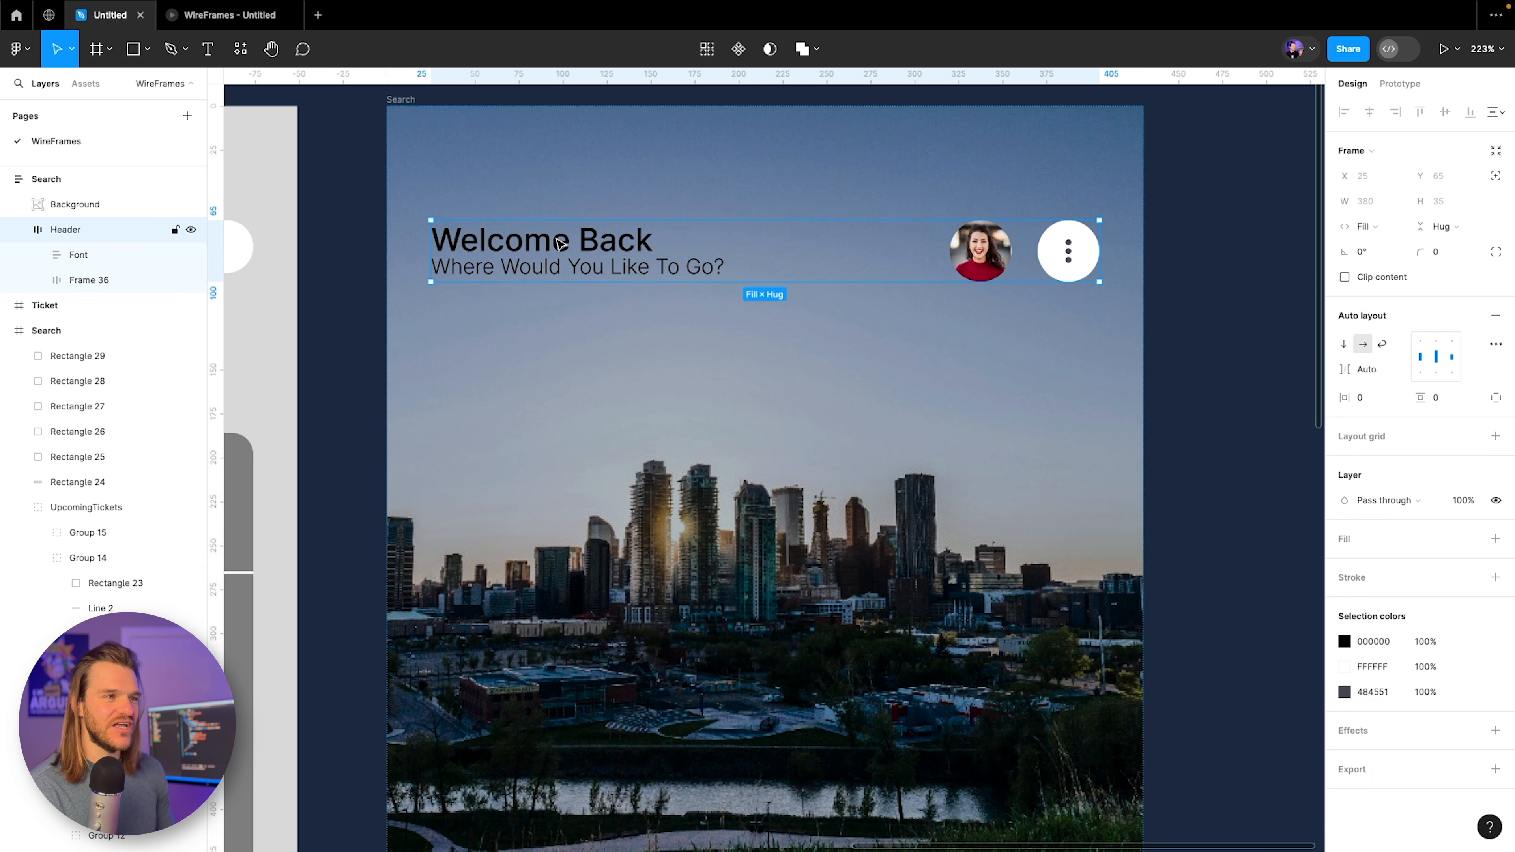
click(119, 254)
click(1346, 642)
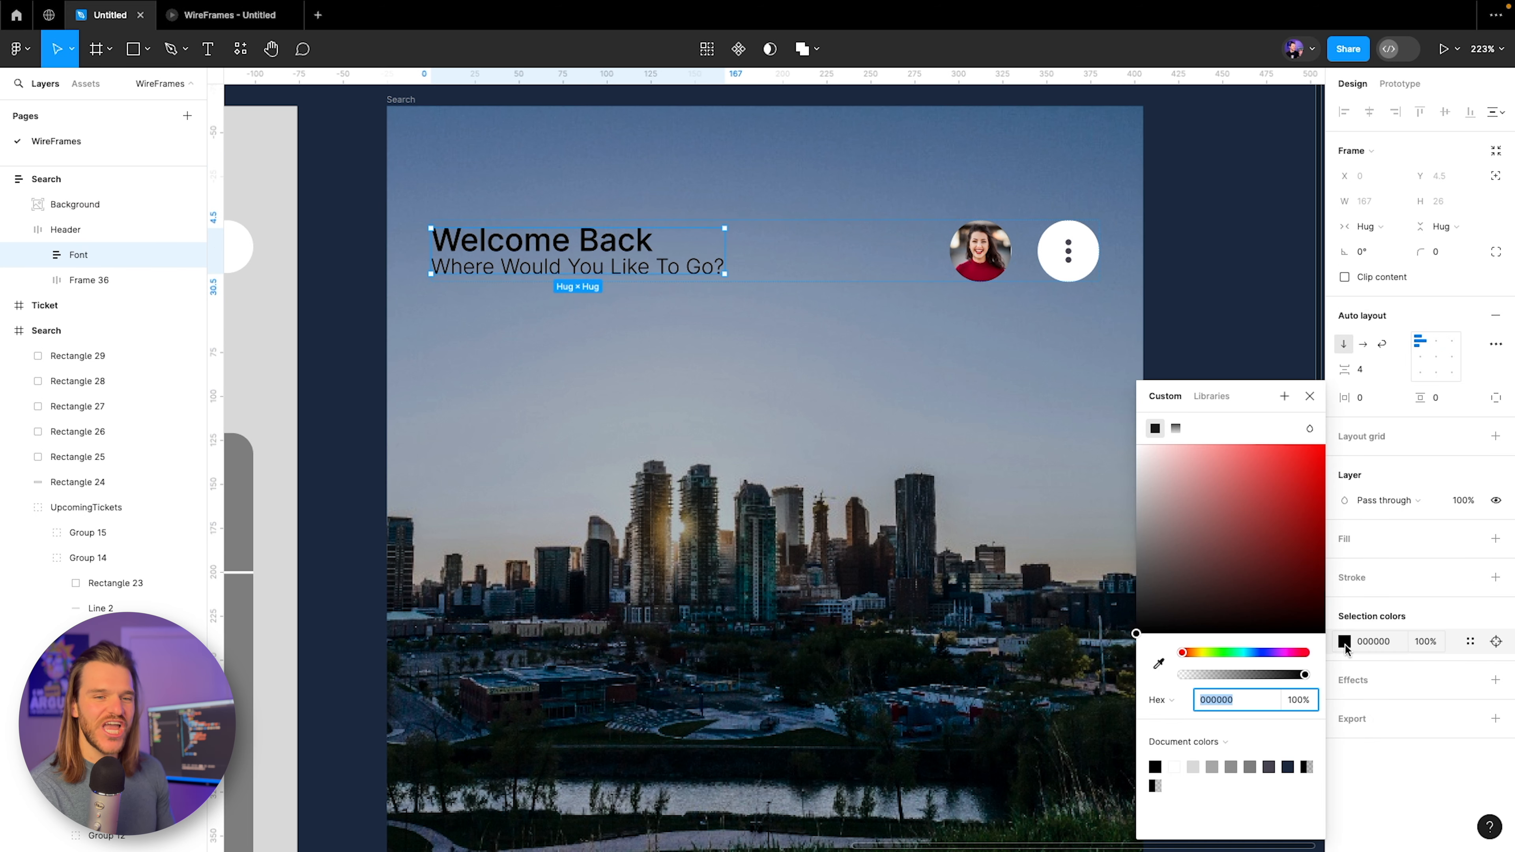
drag(1197, 535, 941, 153)
key(Escape)
key(Escape)
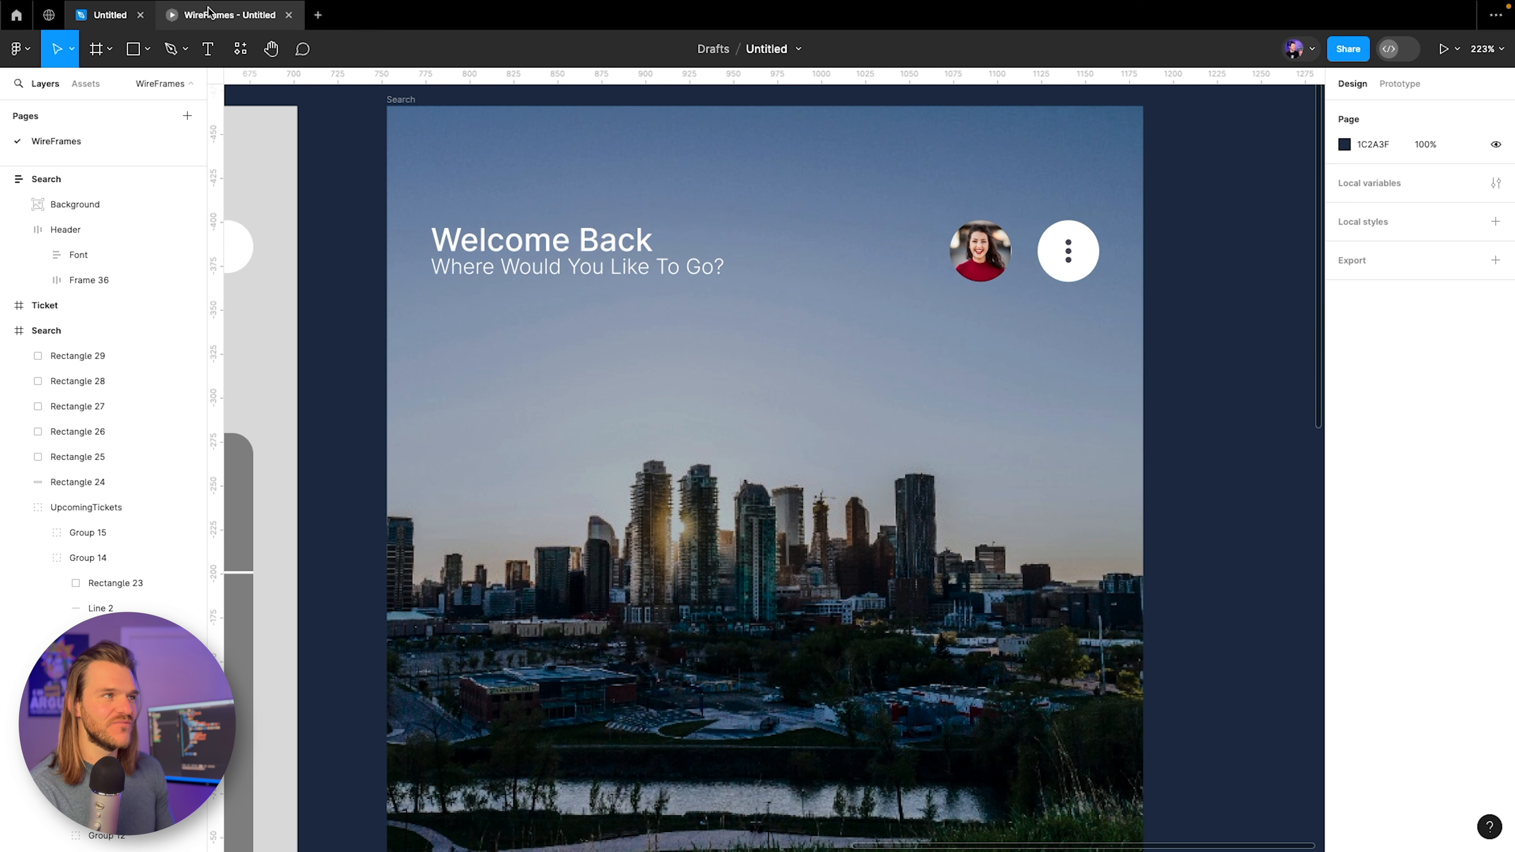
click(229, 14)
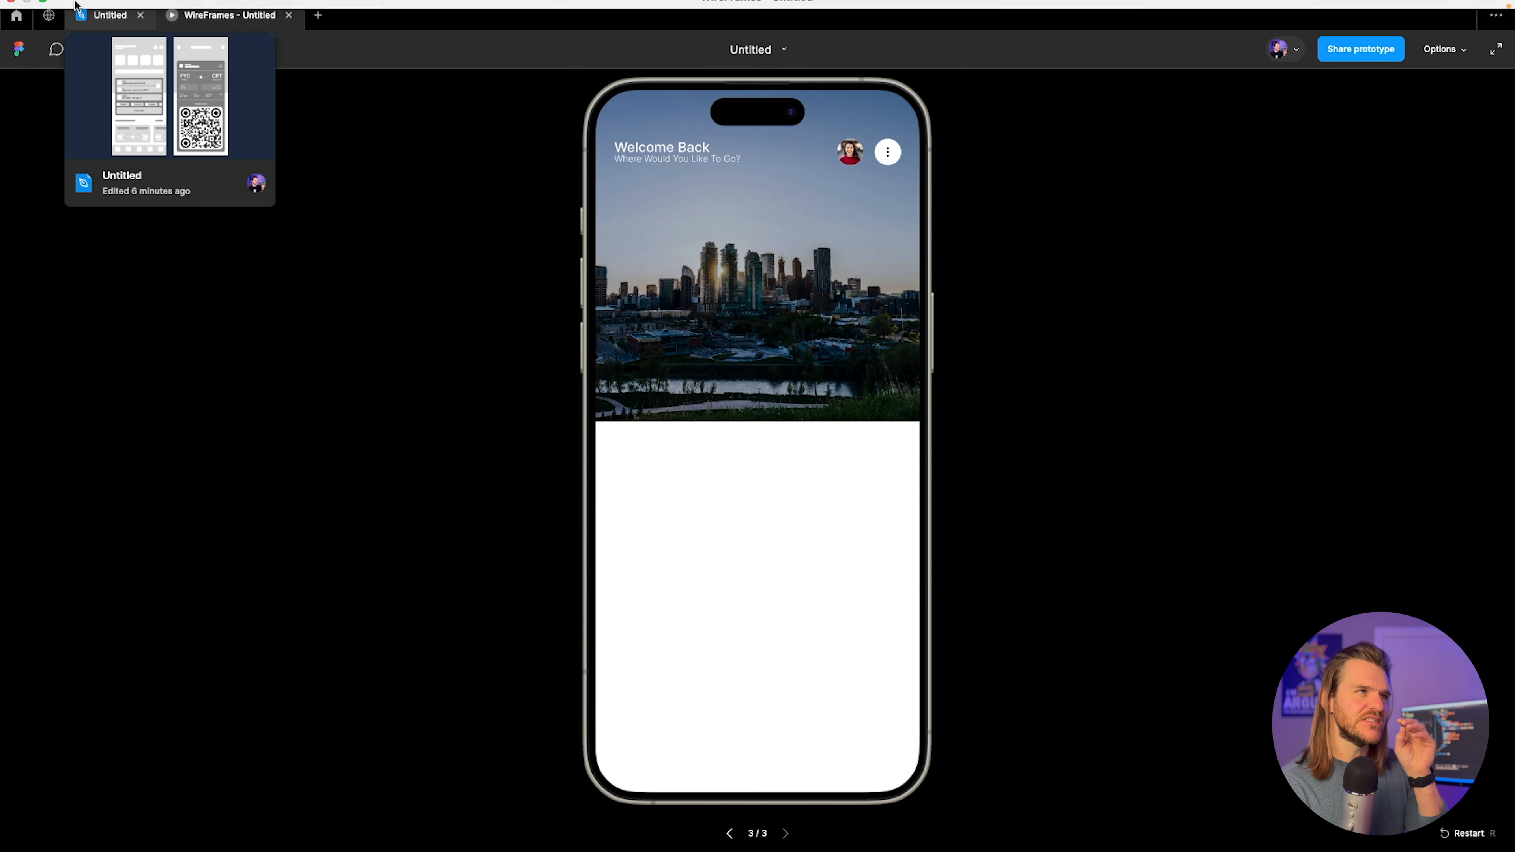
click(113, 15)
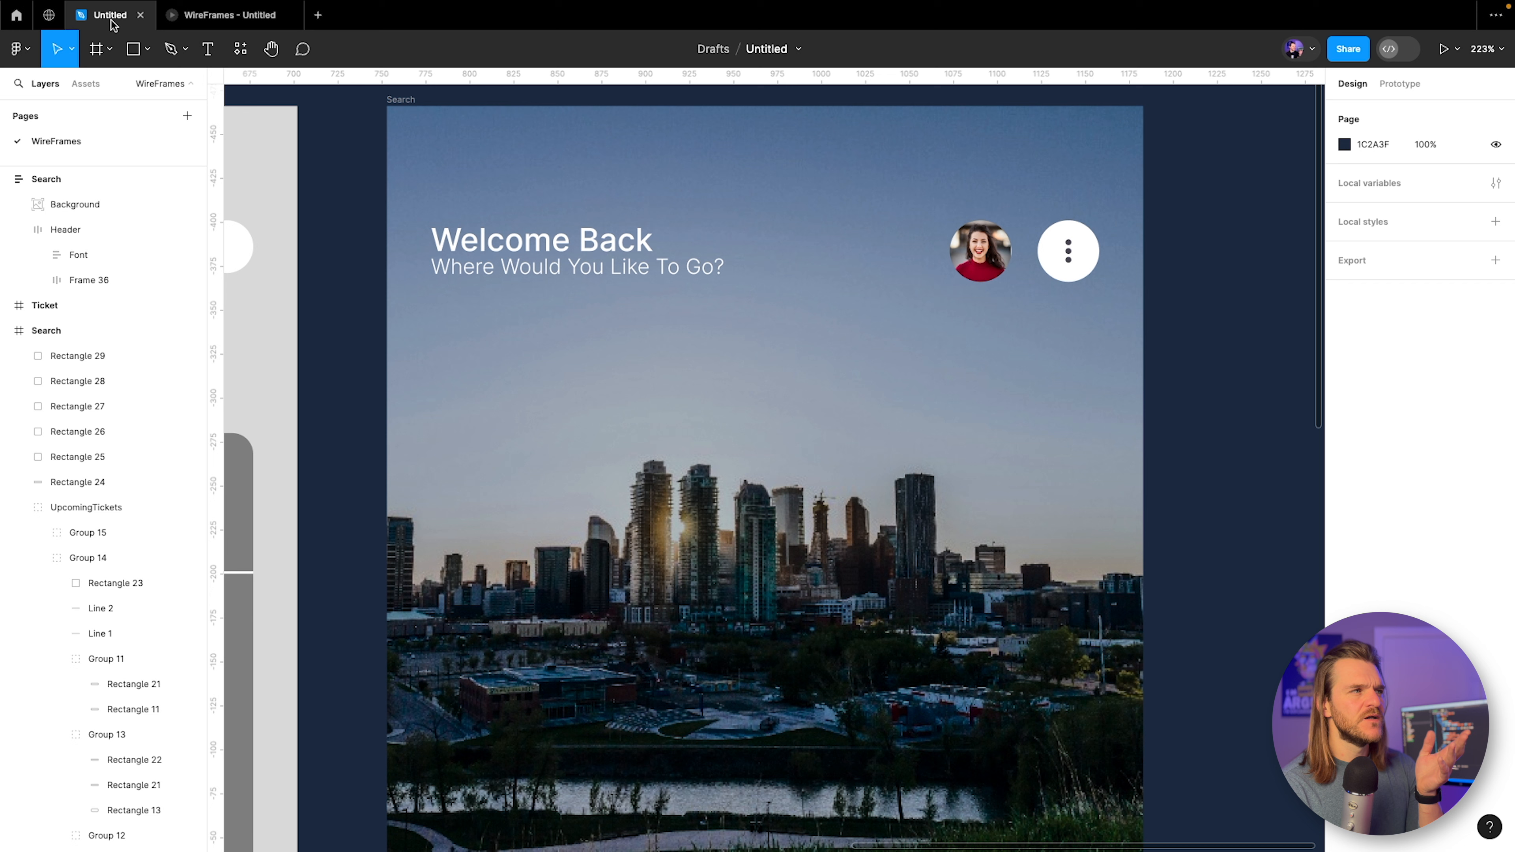
Enlarge the "Welcome Back" text to font size 21, raise it to 24, and check it in the prototype preview.
click(607, 244)
click(1438, 380)
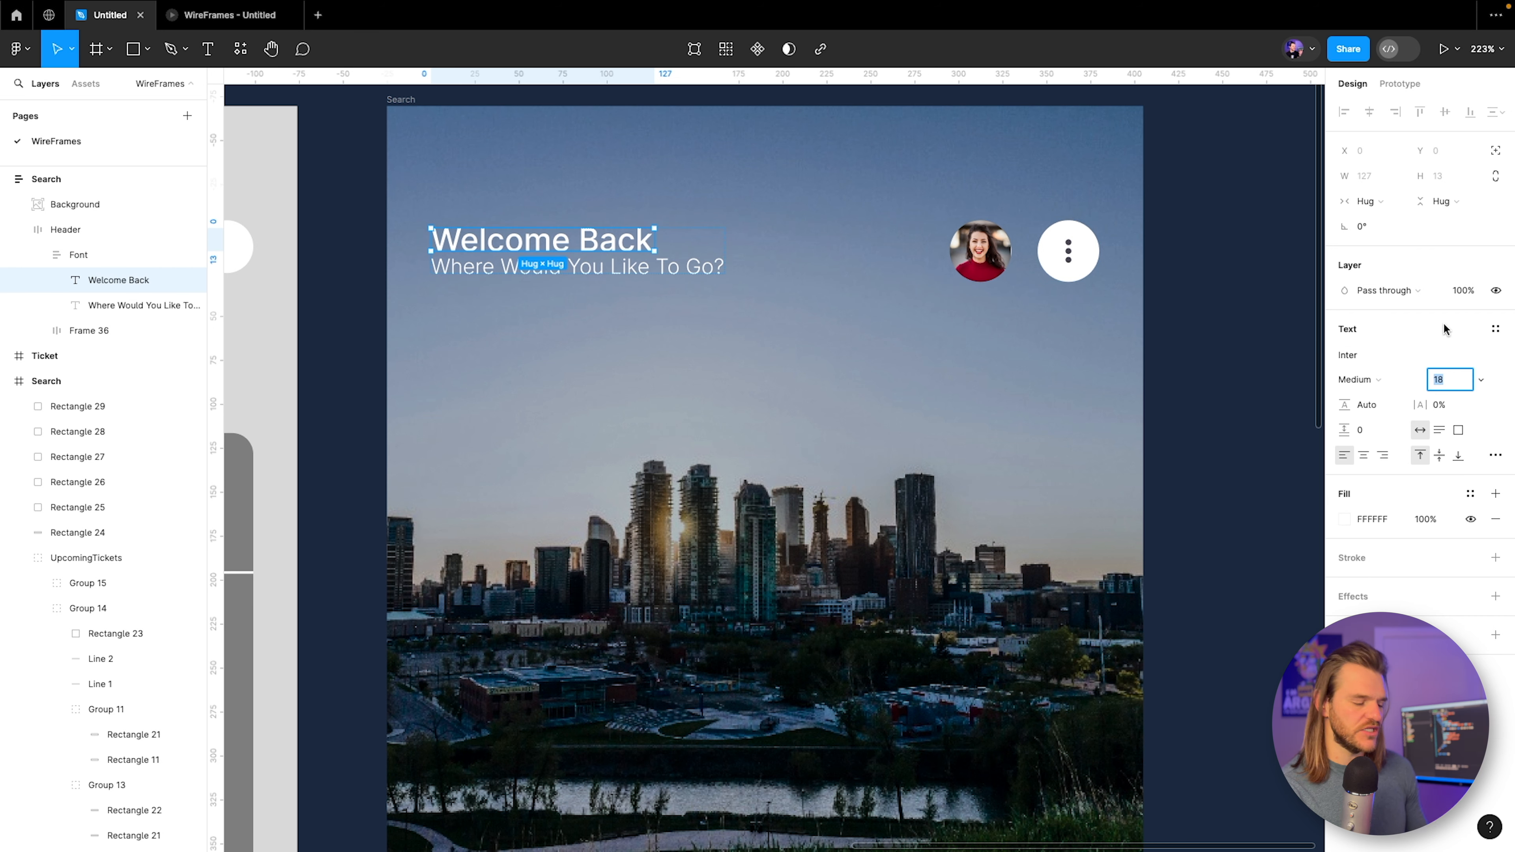
text(21)
key(Return)
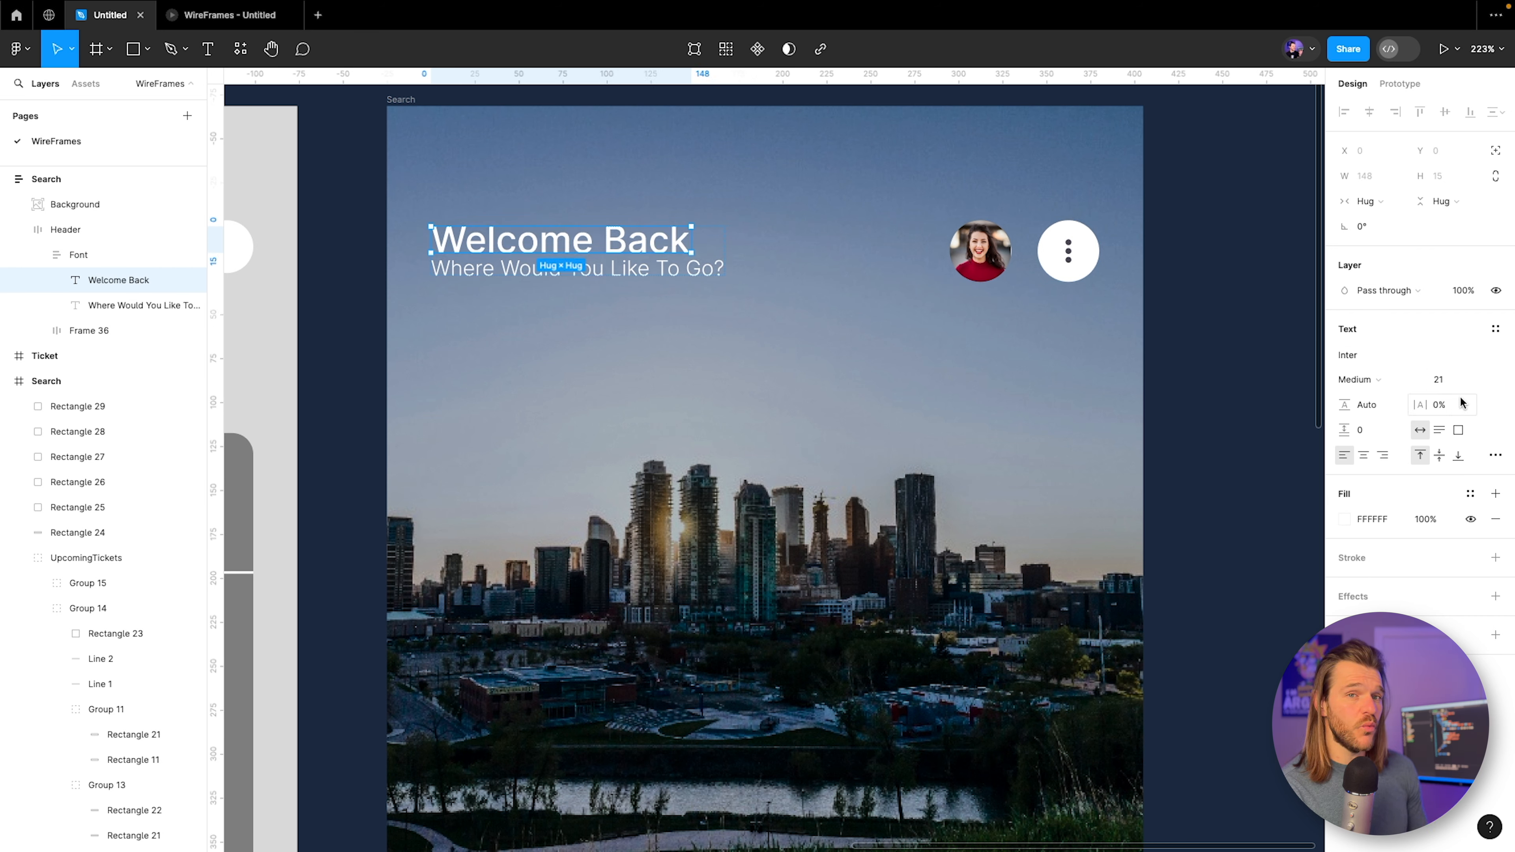
click(1455, 386)
text(24)
key(Return)
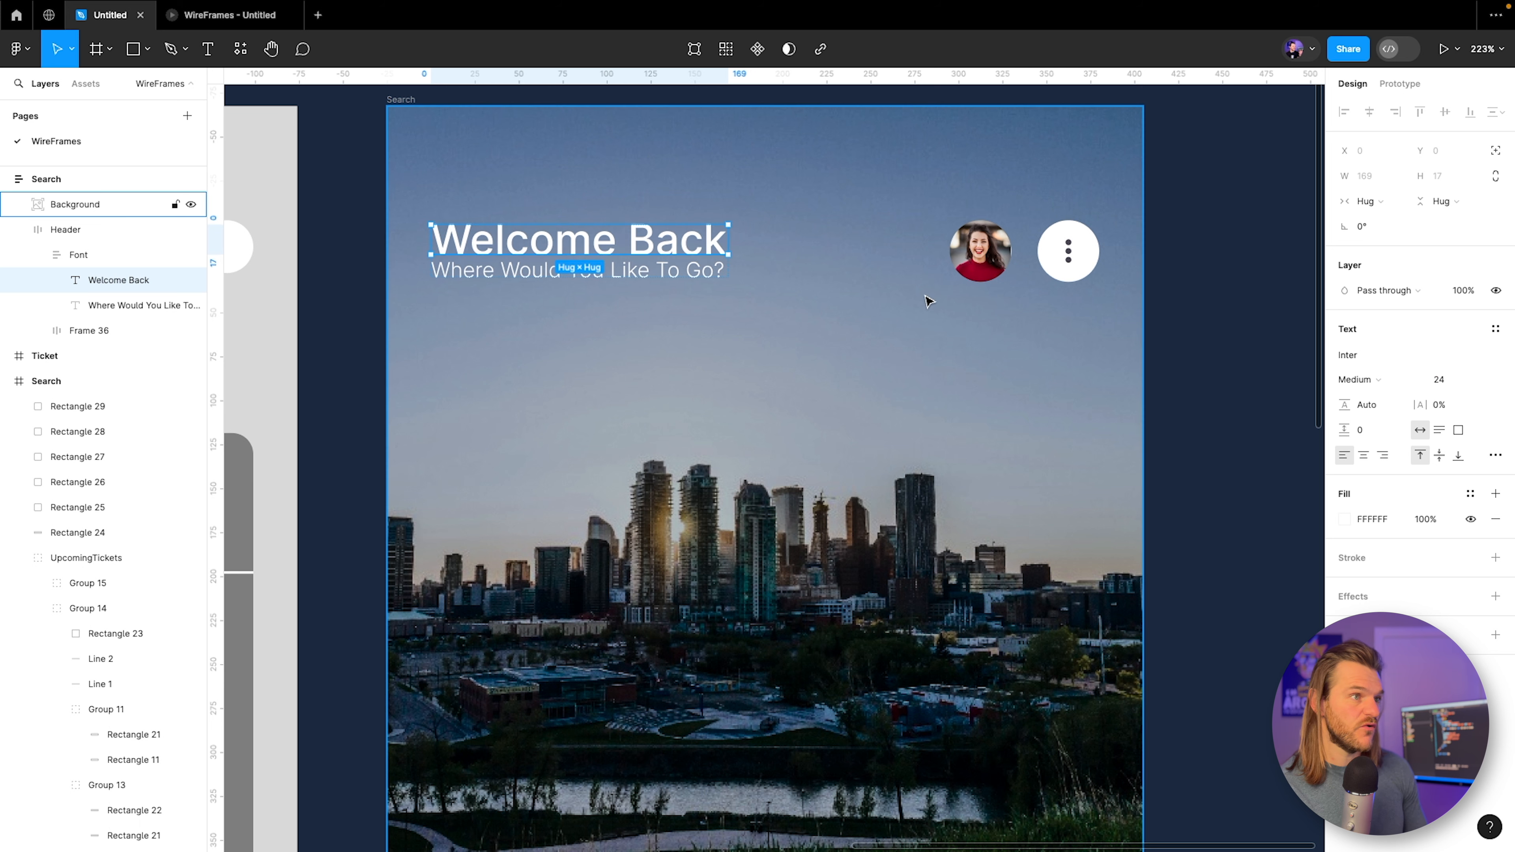
click(252, 16)
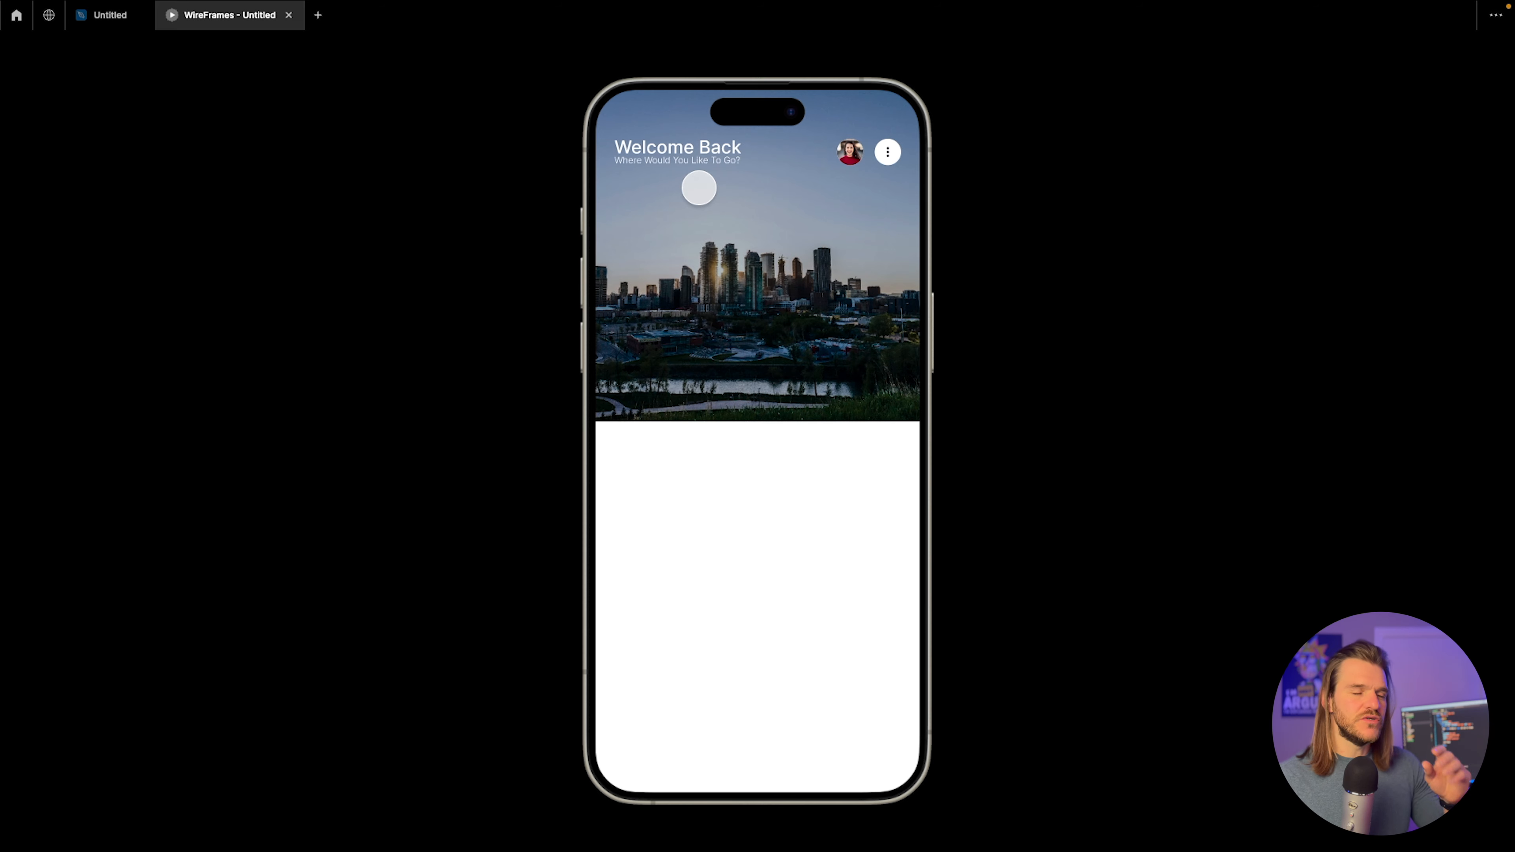
click(118, 17)
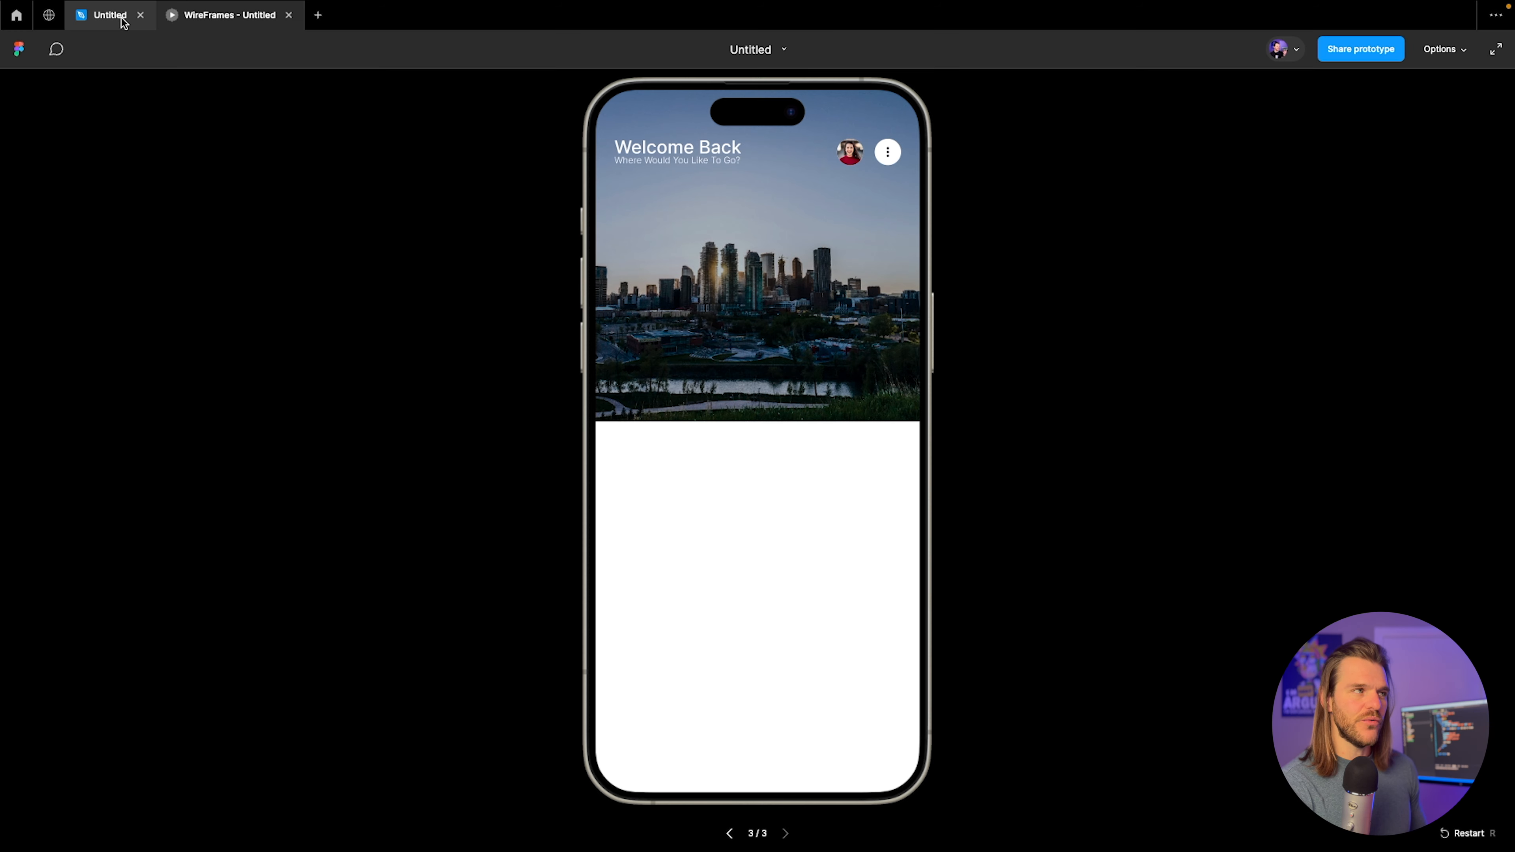
Try font size 11 on the "Where Would You Like To Go?" text, compare it in the prototype preview, and undo the change.
scroll(694, 269, up, 3)
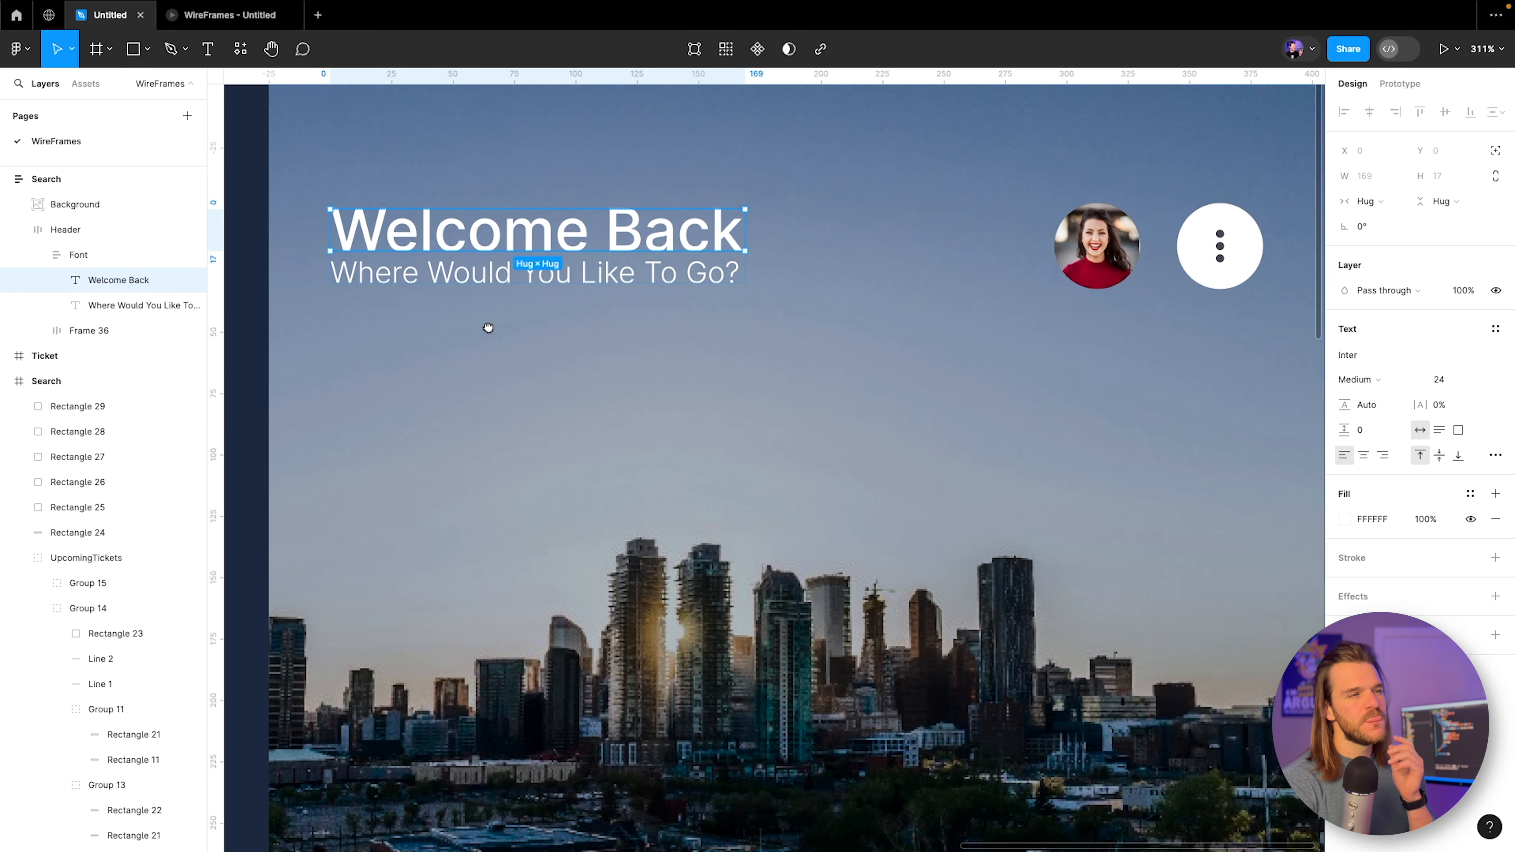
scroll(490, 346, up, 1)
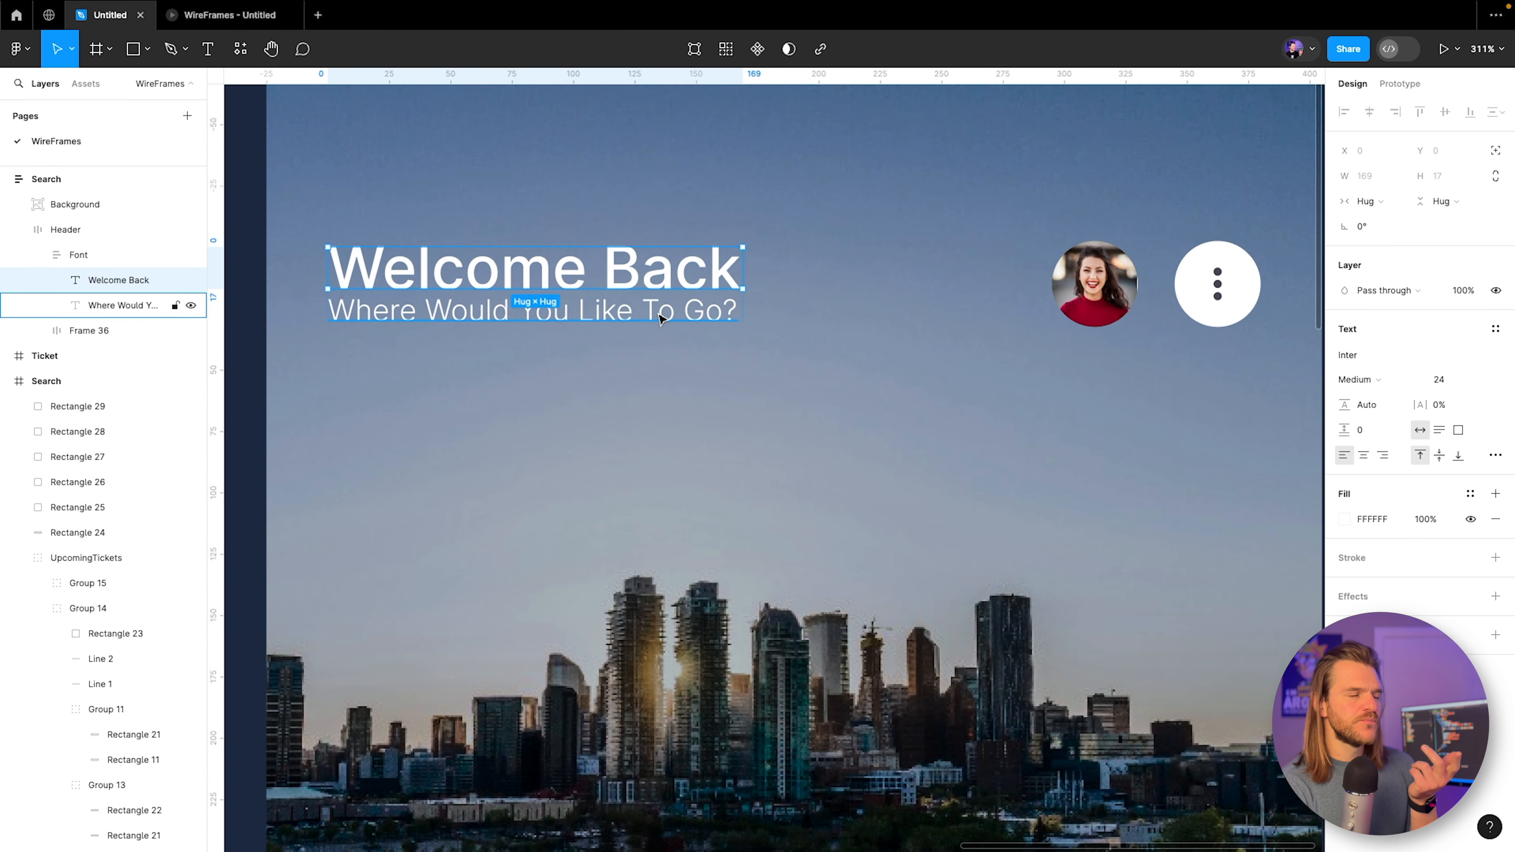
click(224, 15)
click(110, 15)
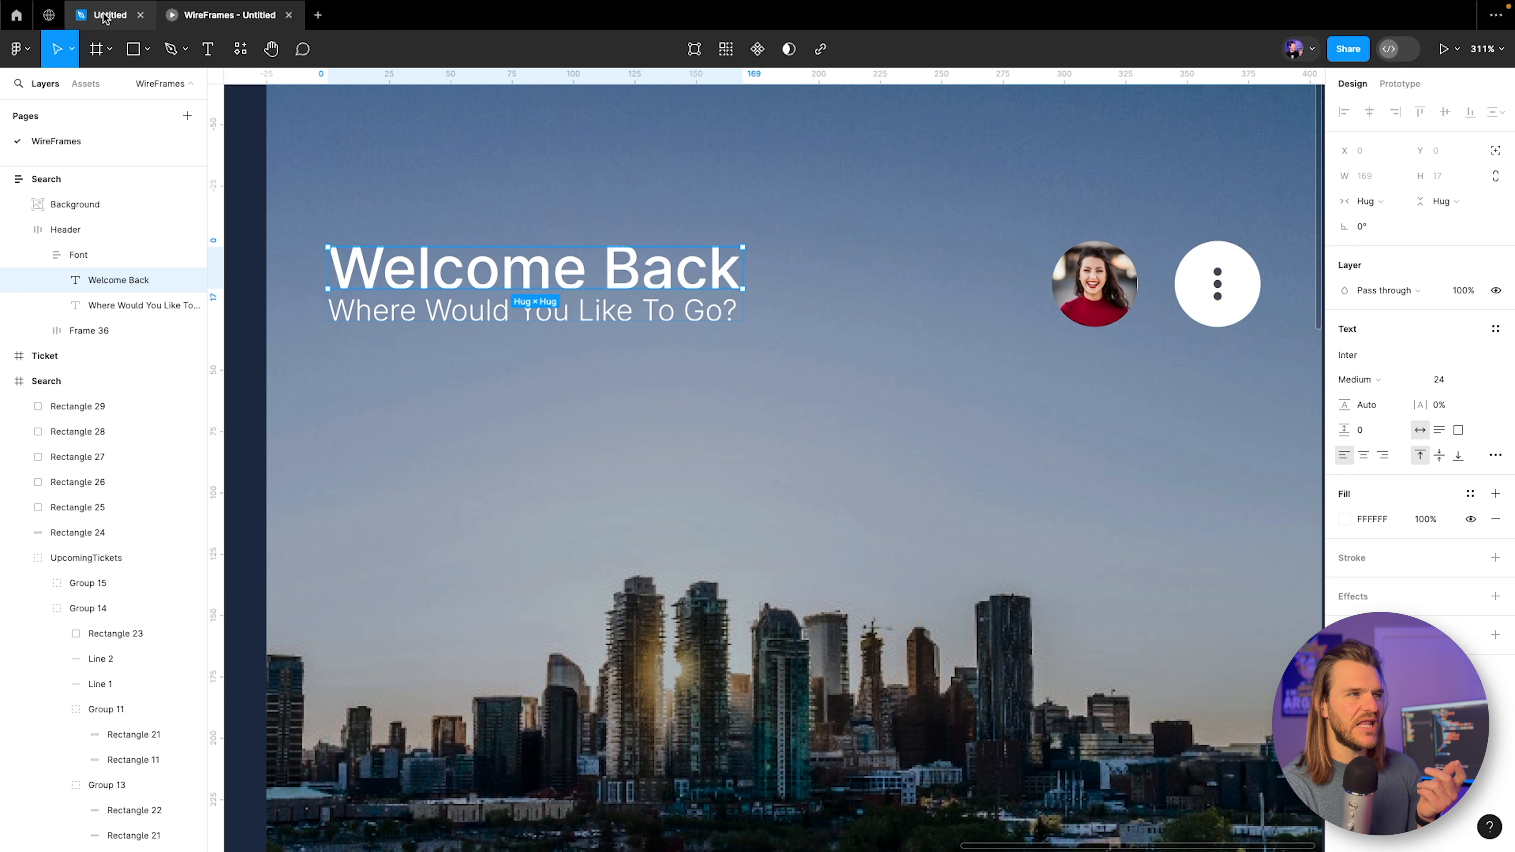
click(172, 305)
click(1450, 378)
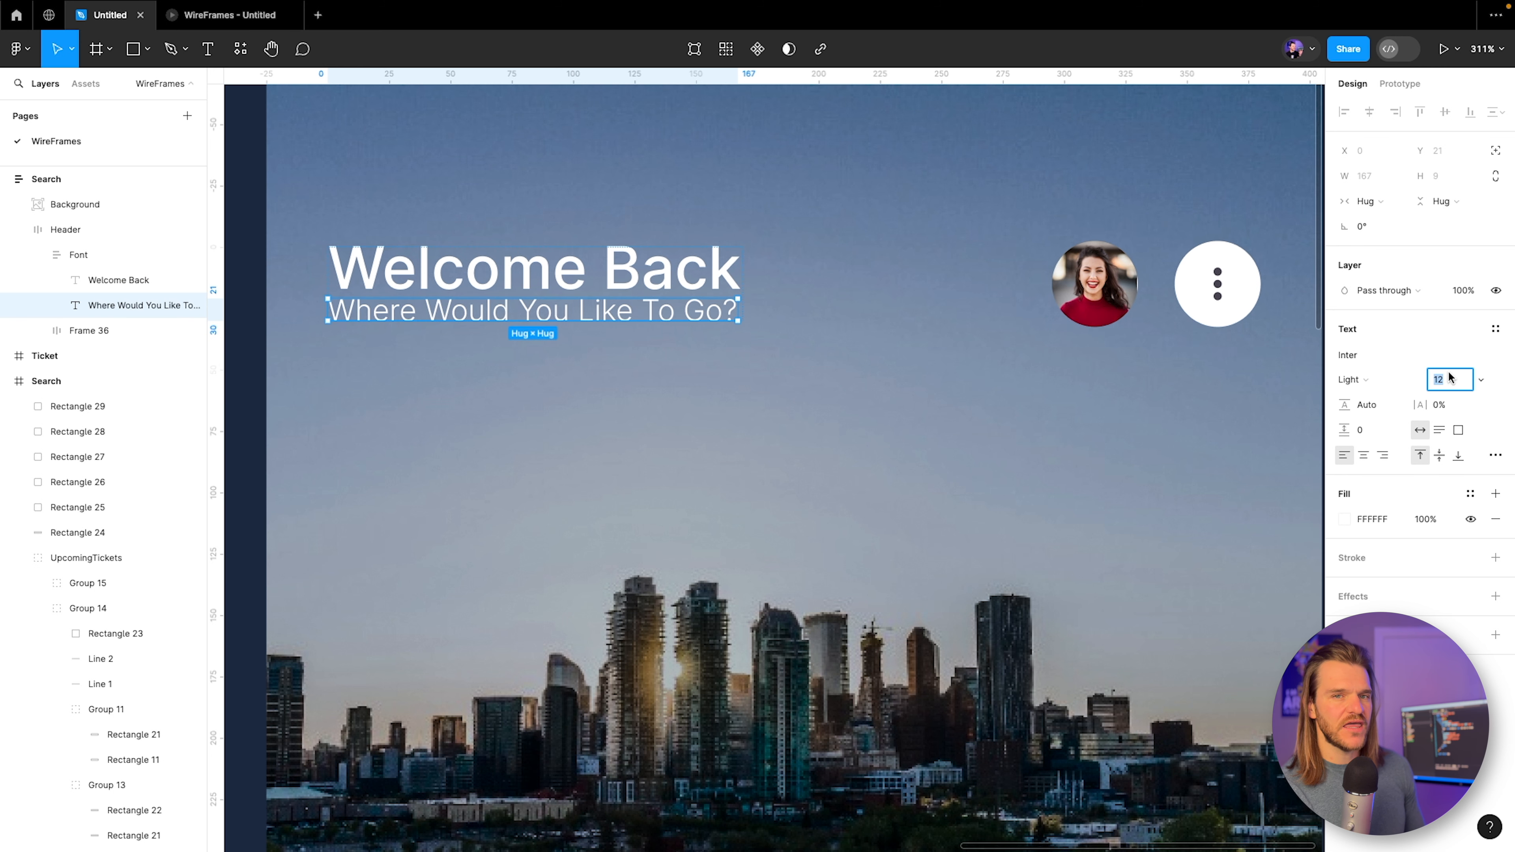
text(11)
key(Return)
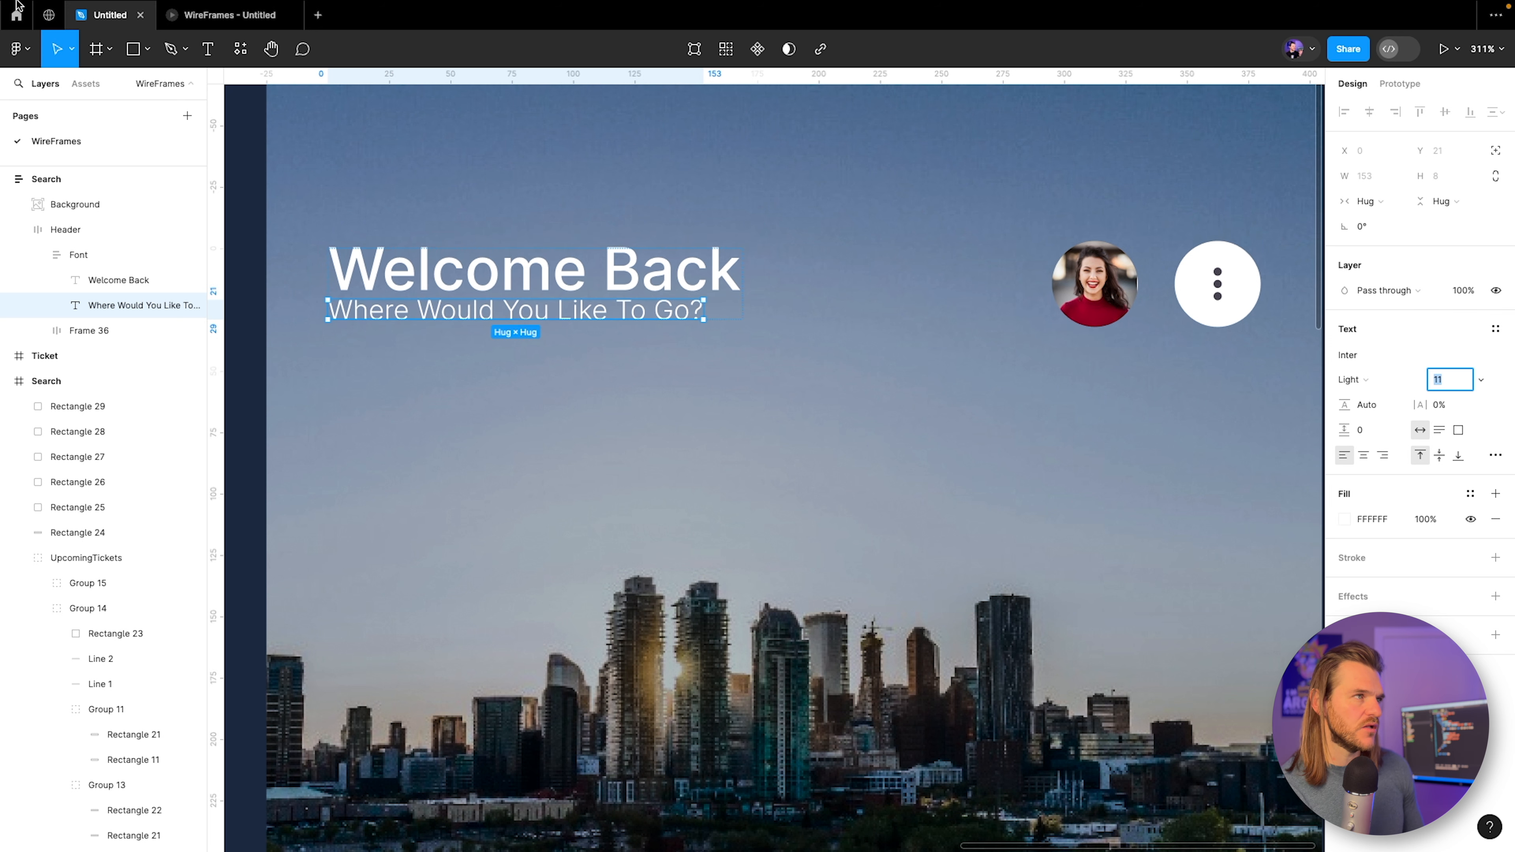
click(224, 15)
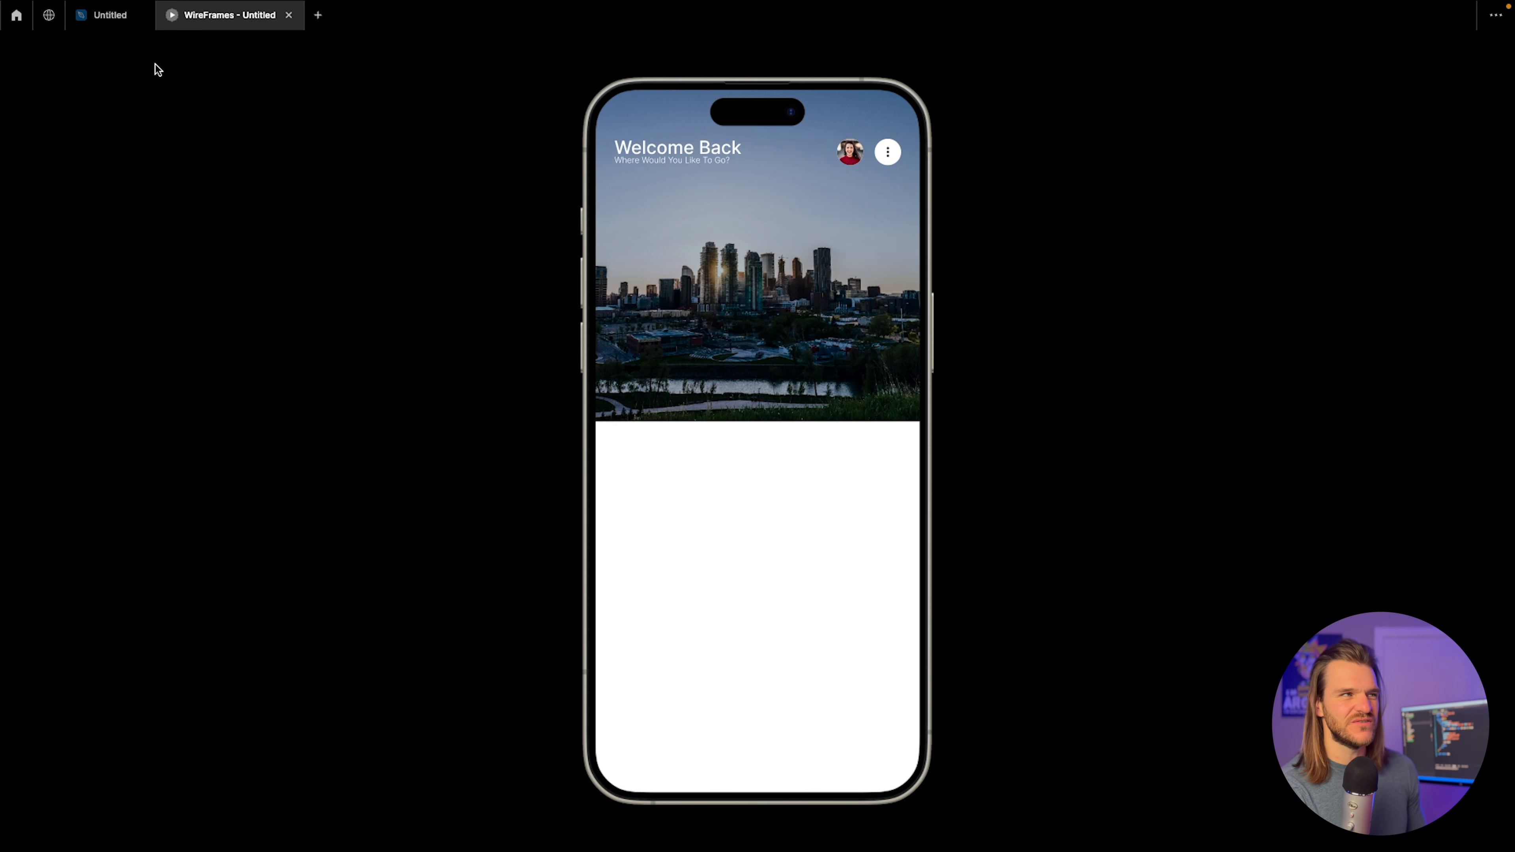
click(133, 18)
key(ctrl+z)
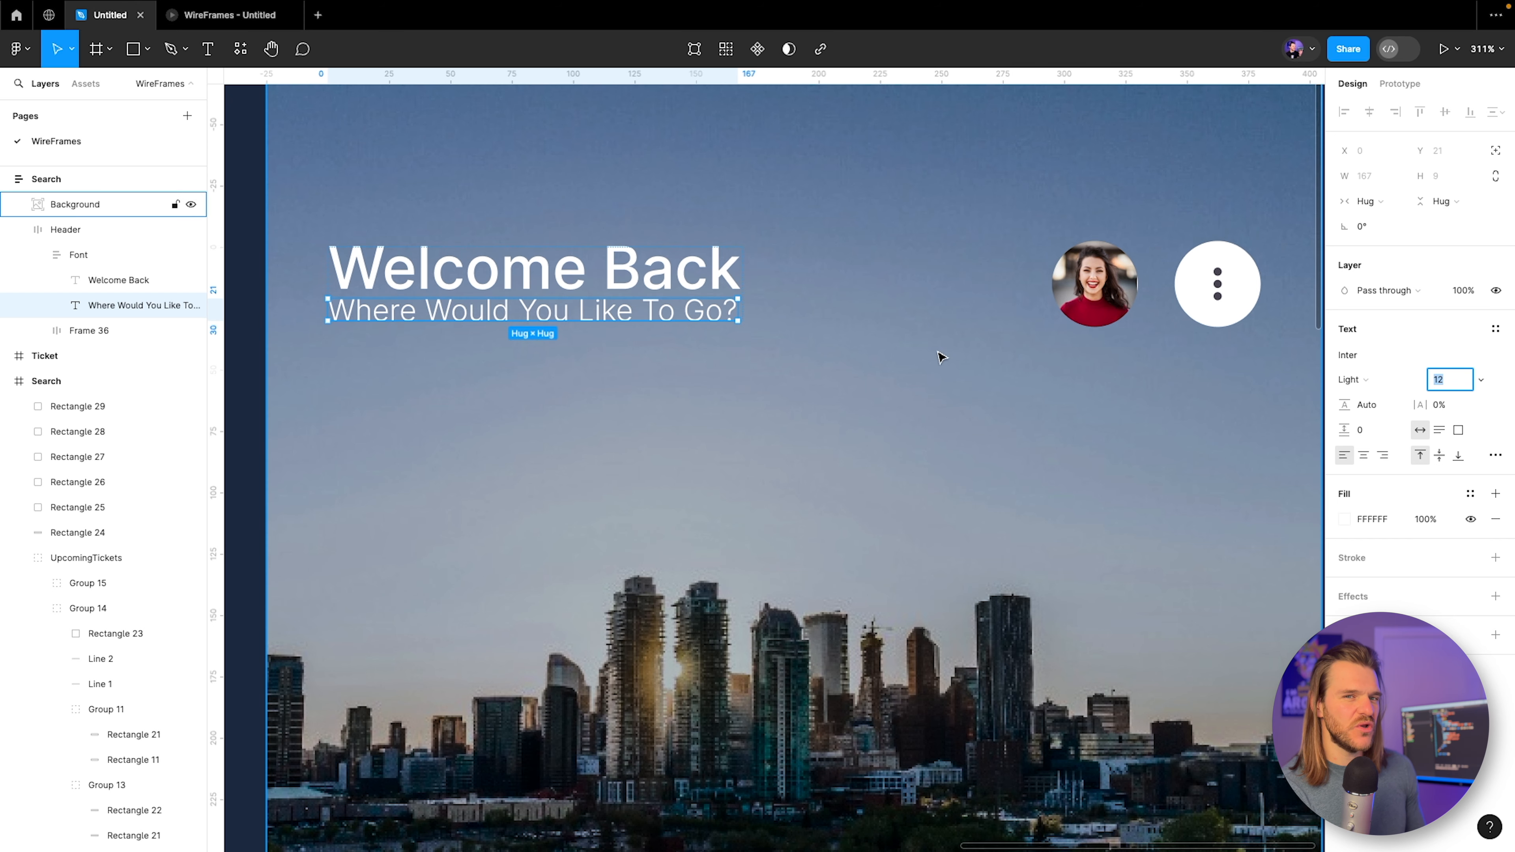
Set the "Welcome Back" text's font size to 26 and check it in the prototype preview.
click(683, 284)
click(1456, 380)
key(Up)
key(Up)
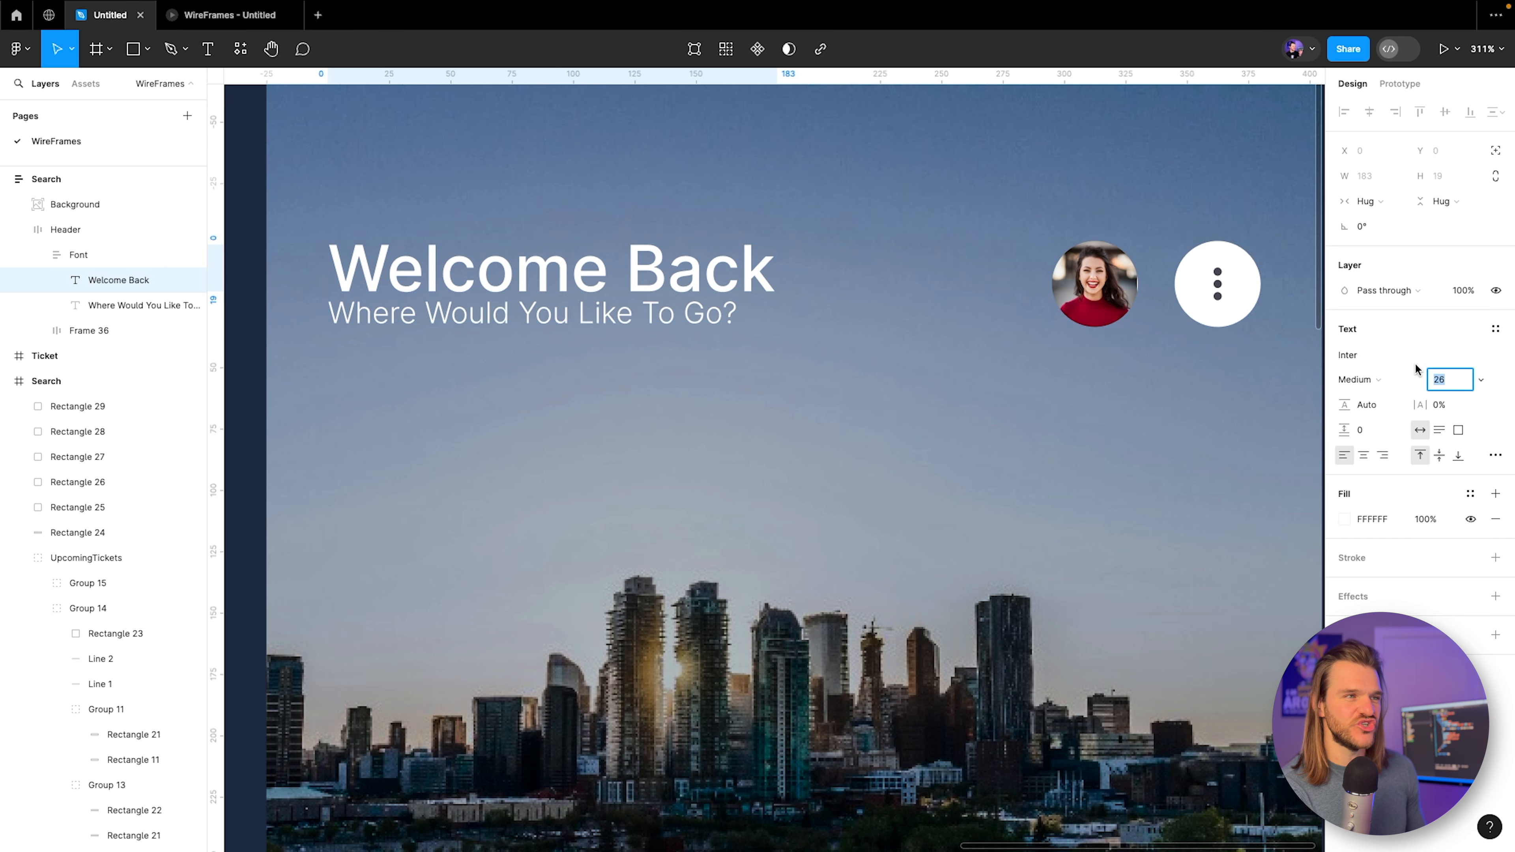
click(229, 15)
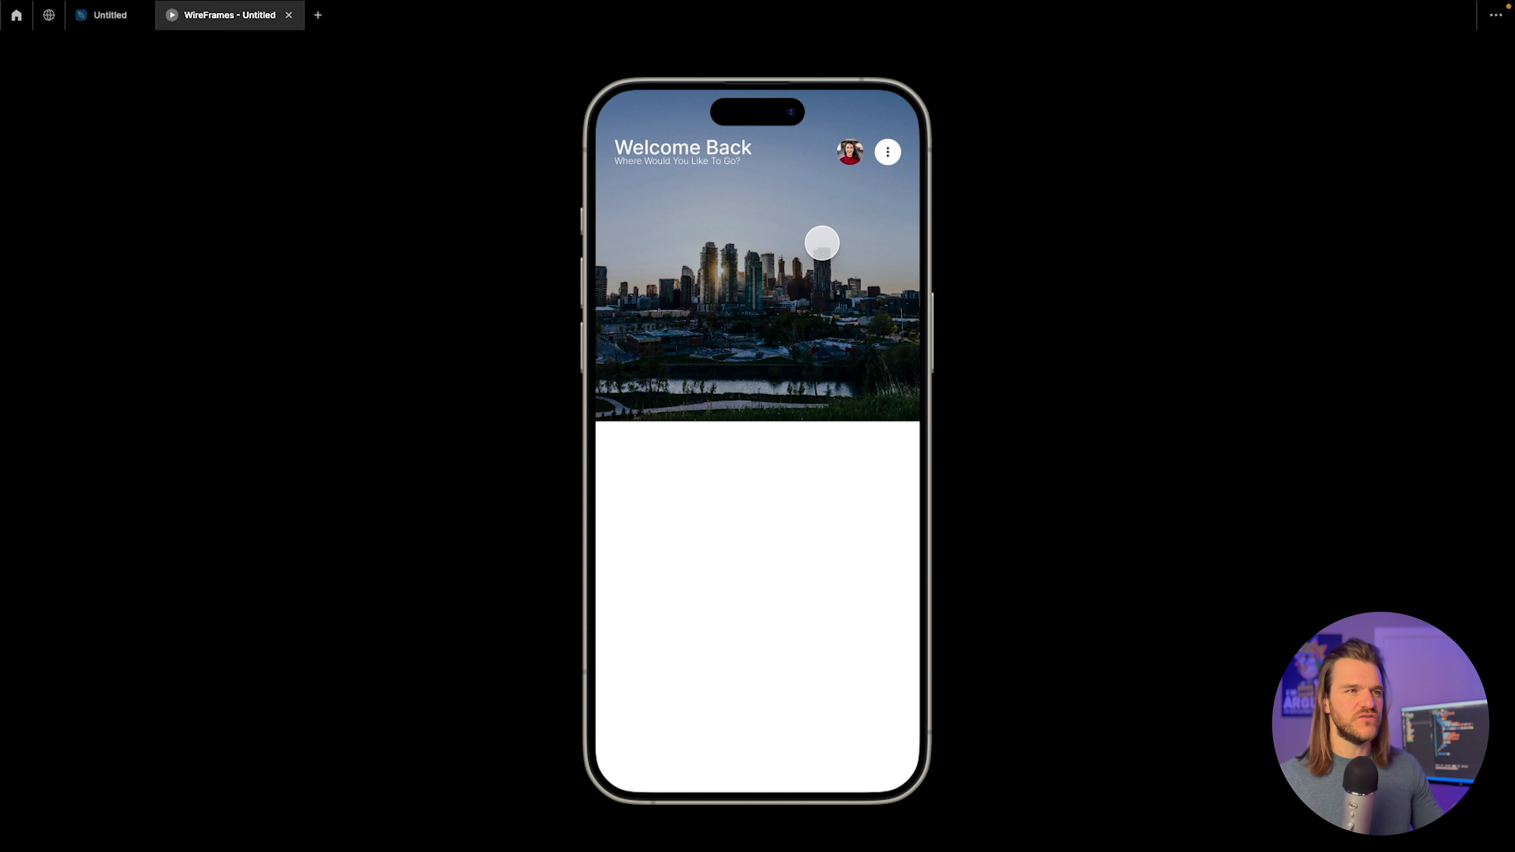
click(111, 15)
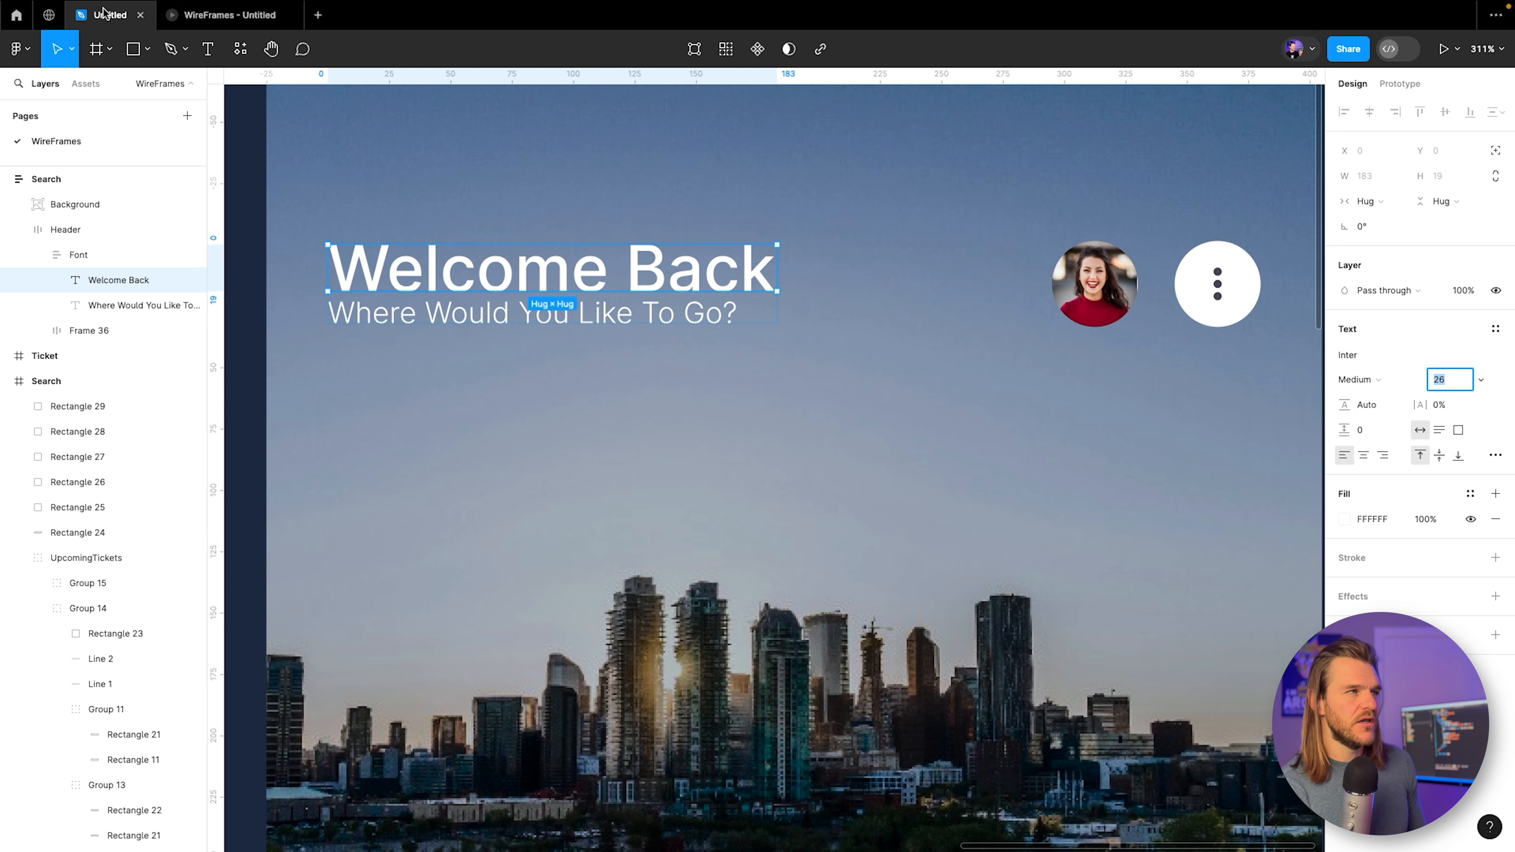
Increase the vertical spacing of the Font auto layout to 5 and check the text gap in the prototype preview.
click(77, 259)
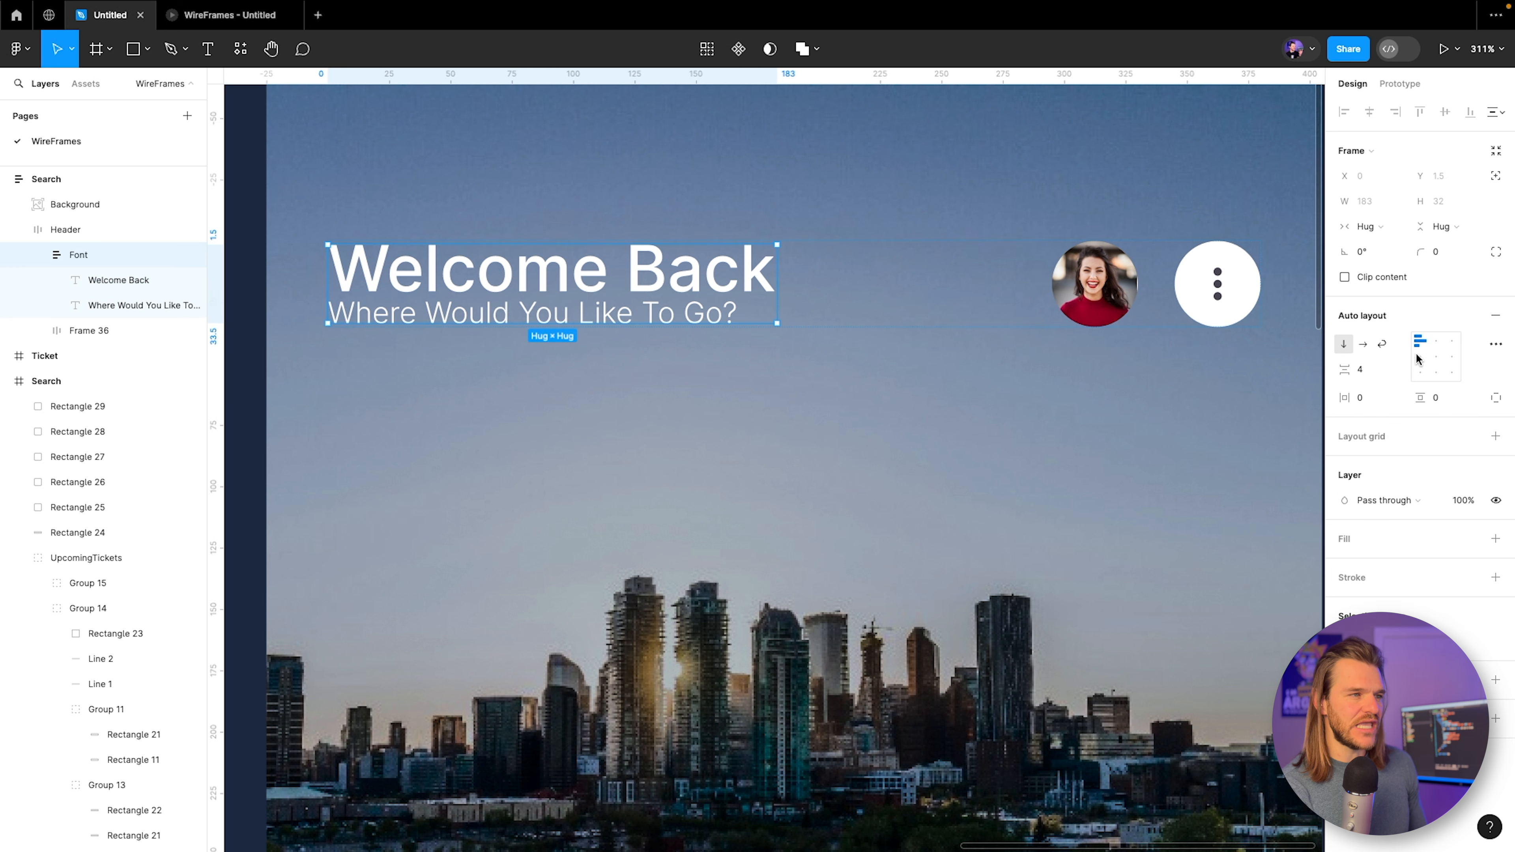
click(1371, 373)
key(Up)
key(Up)
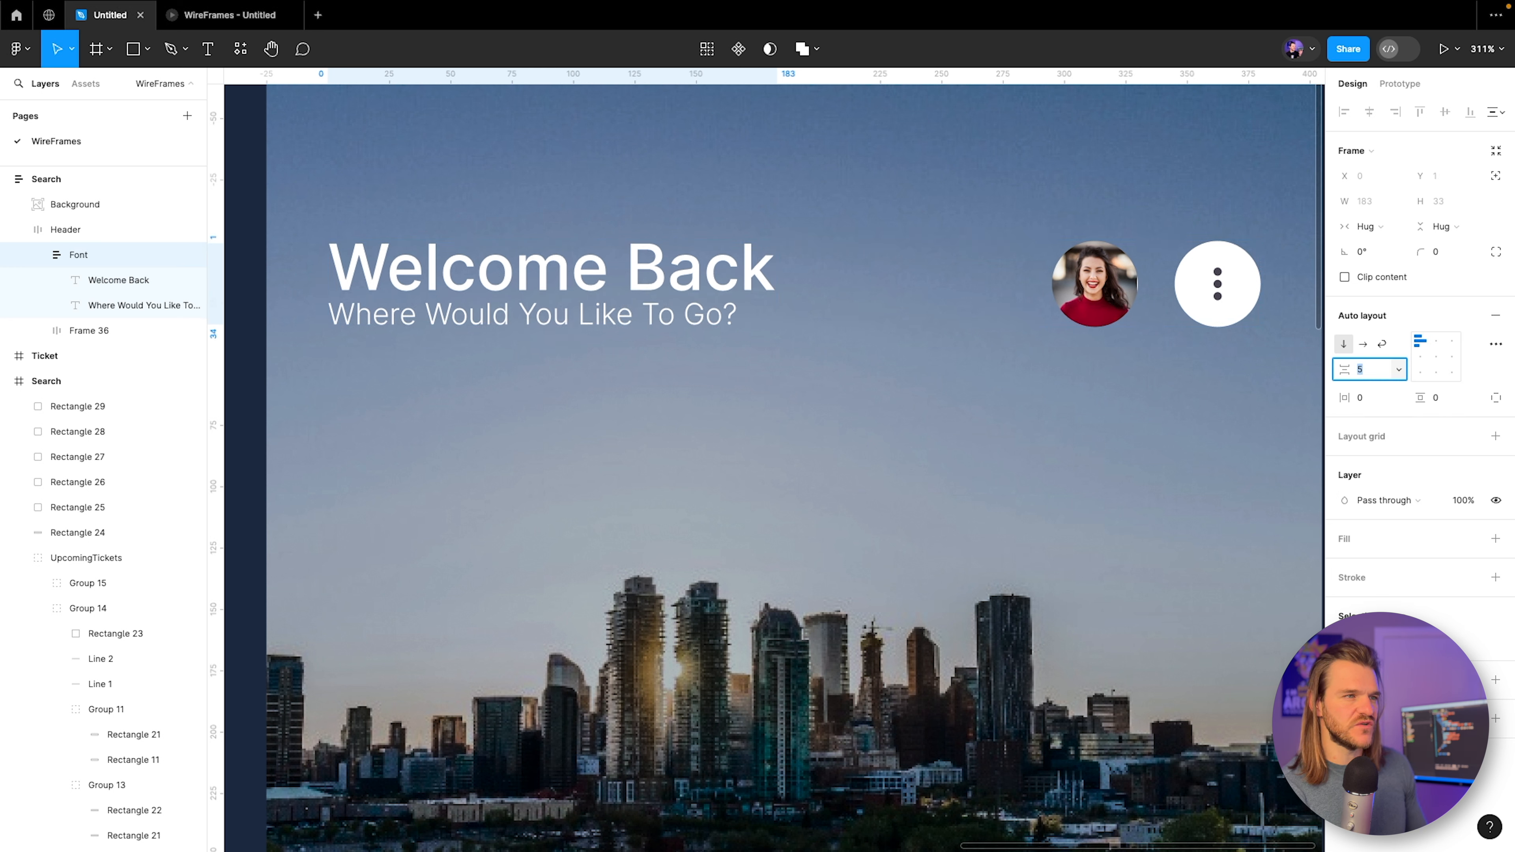
click(212, 18)
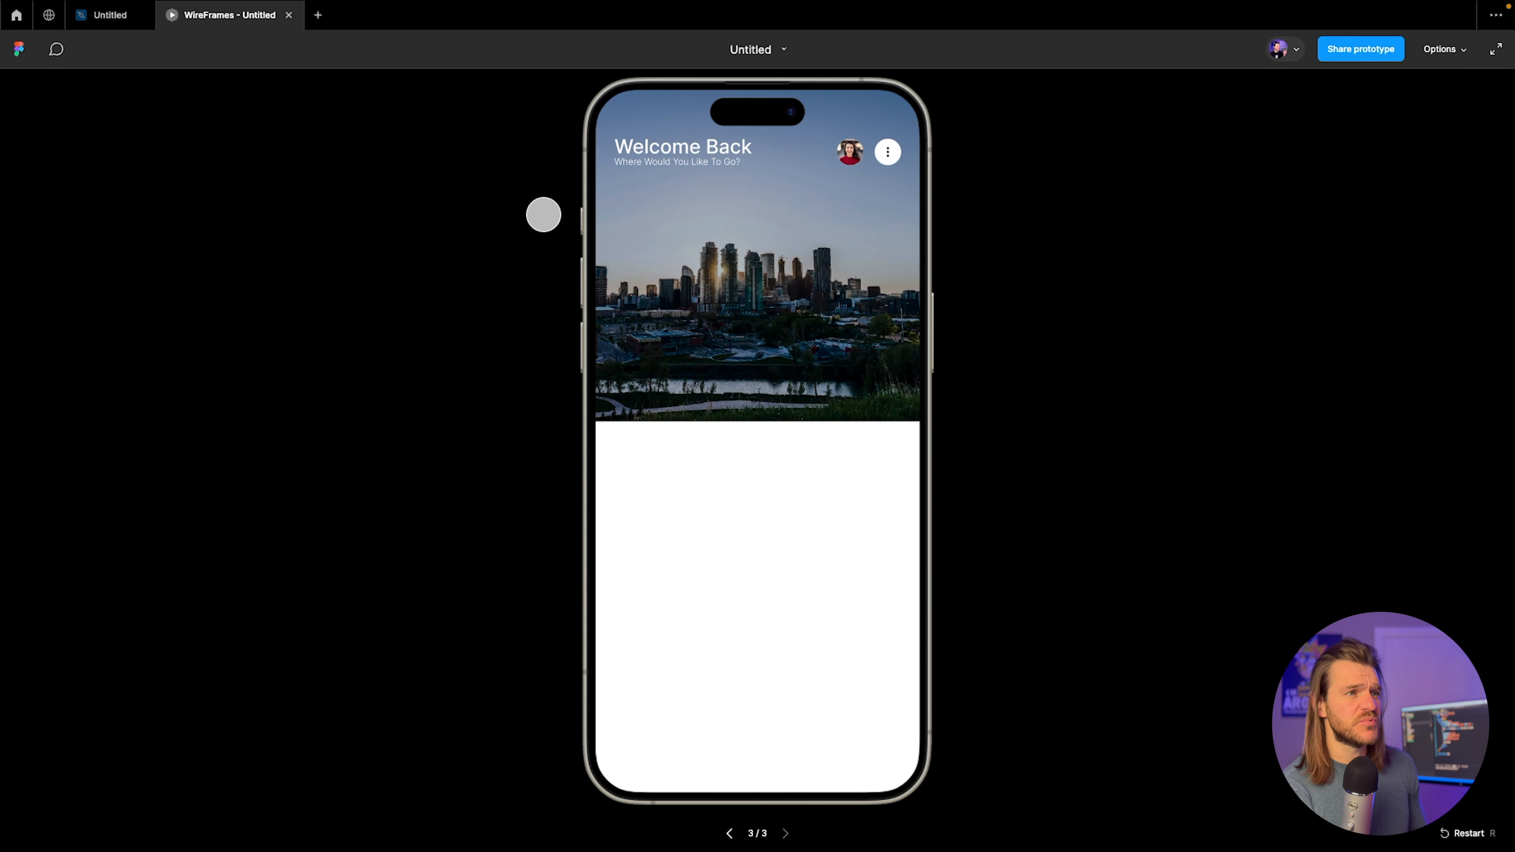
click(113, 17)
Set the "Welcome Back" text's font weight to Bold and check it in the prototype preview.
click(639, 276)
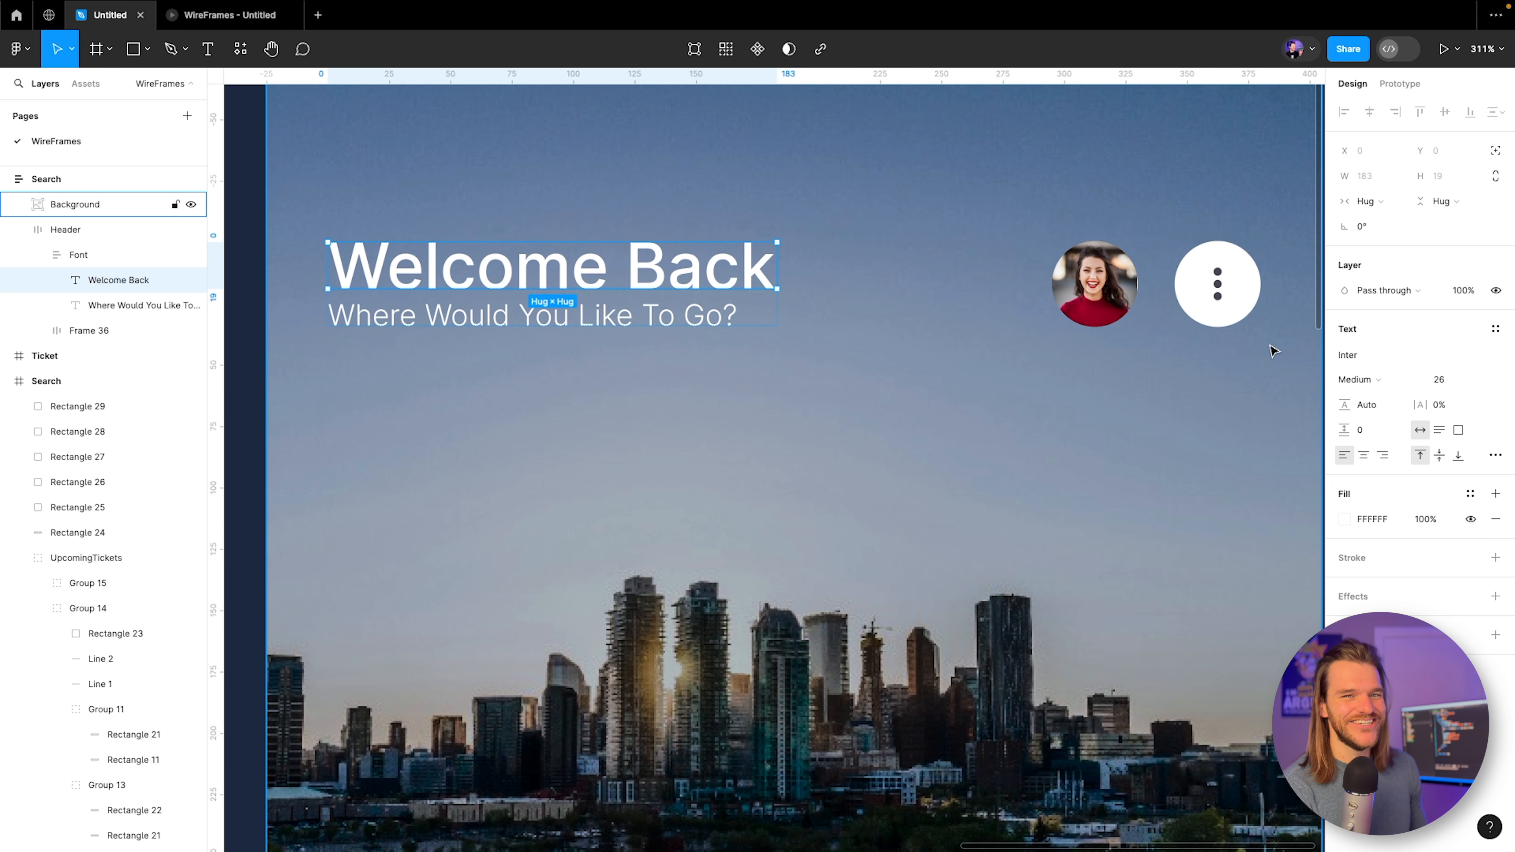
click(1381, 397)
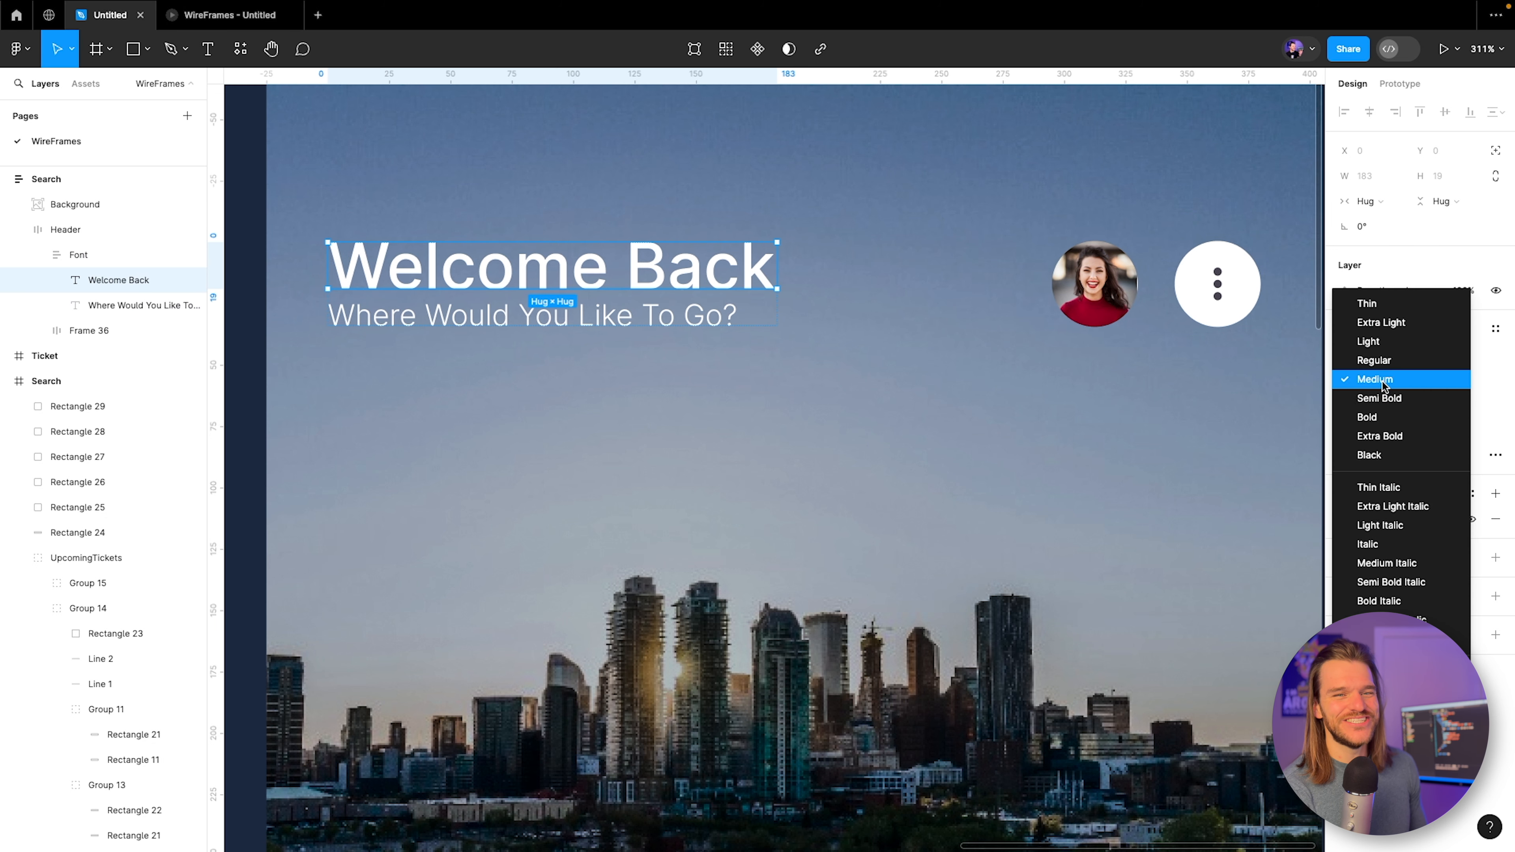
click(1372, 417)
click(221, 27)
mouse_move(106, 22)
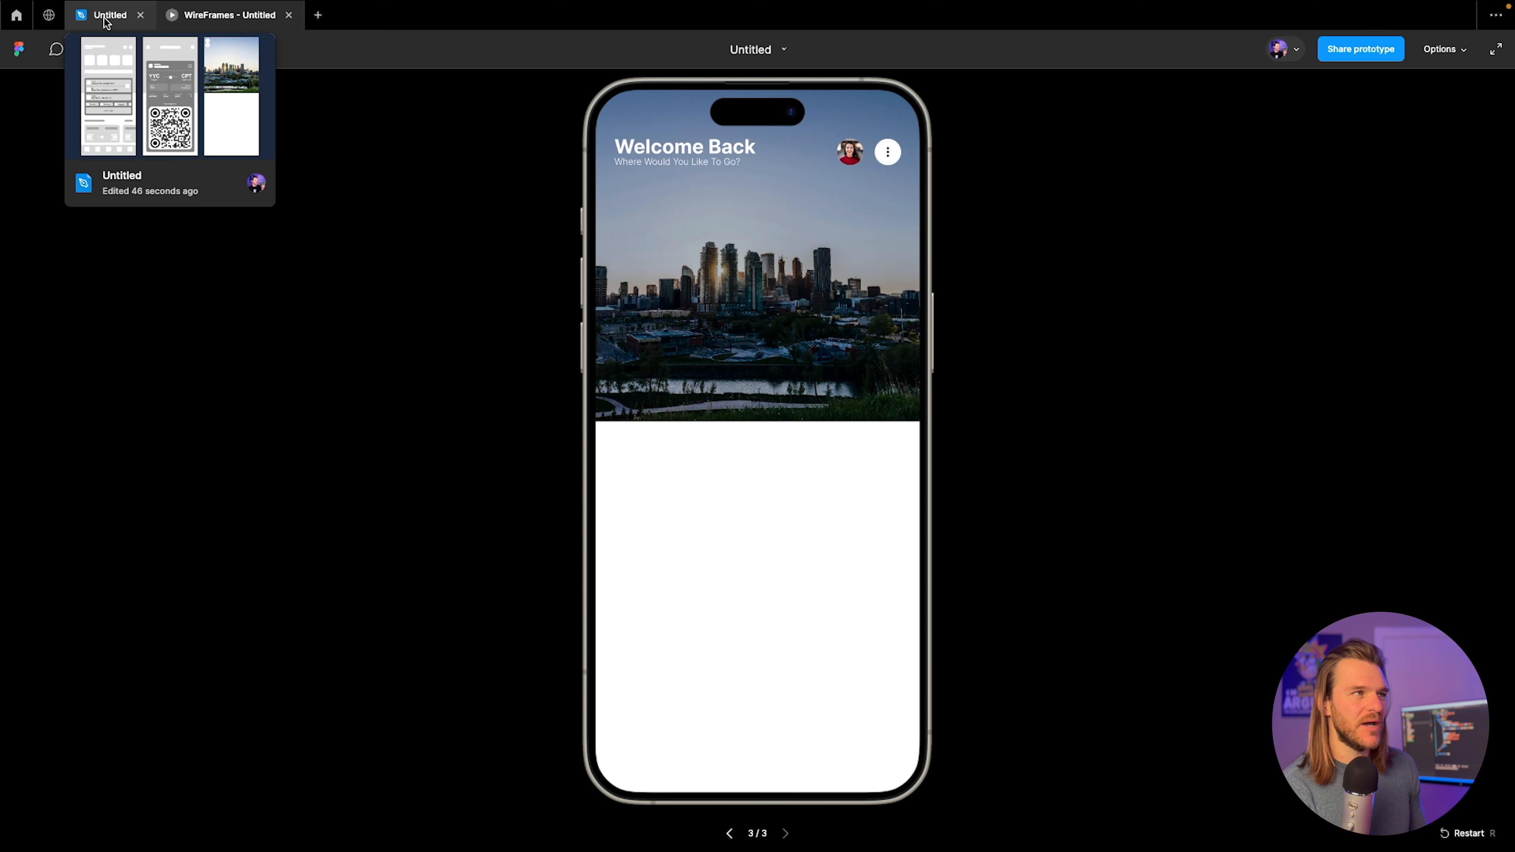
click(106, 22)
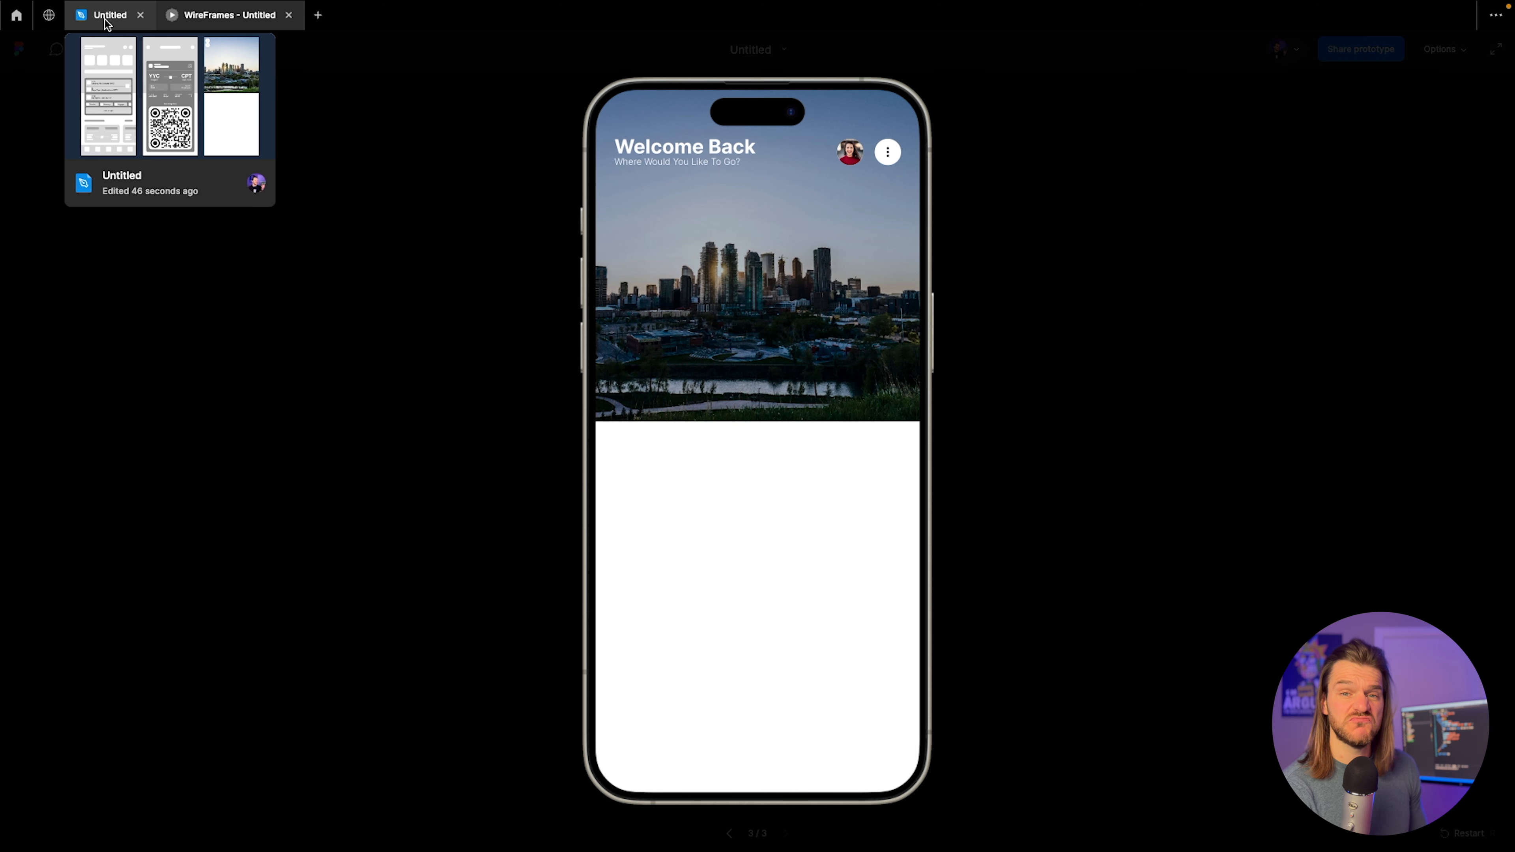
Compare the new Search screen with the Search and Ticket wireframes beside it.
scroll(1073, 308, up, 1)
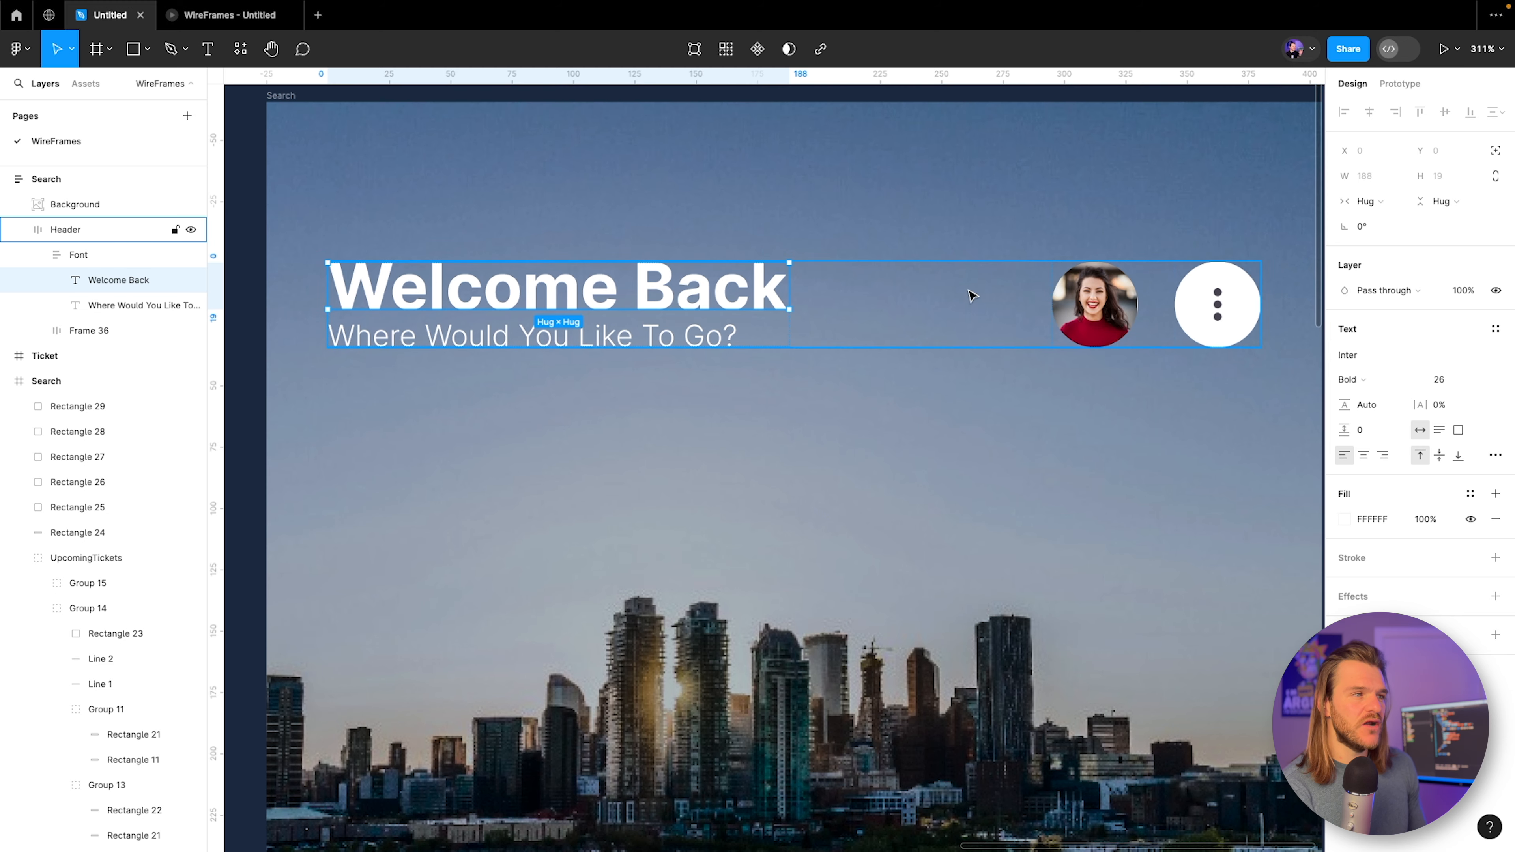
scroll(973, 293, down, 2)
scroll(815, 271, down, 2)
scroll(803, 275, down, 2)
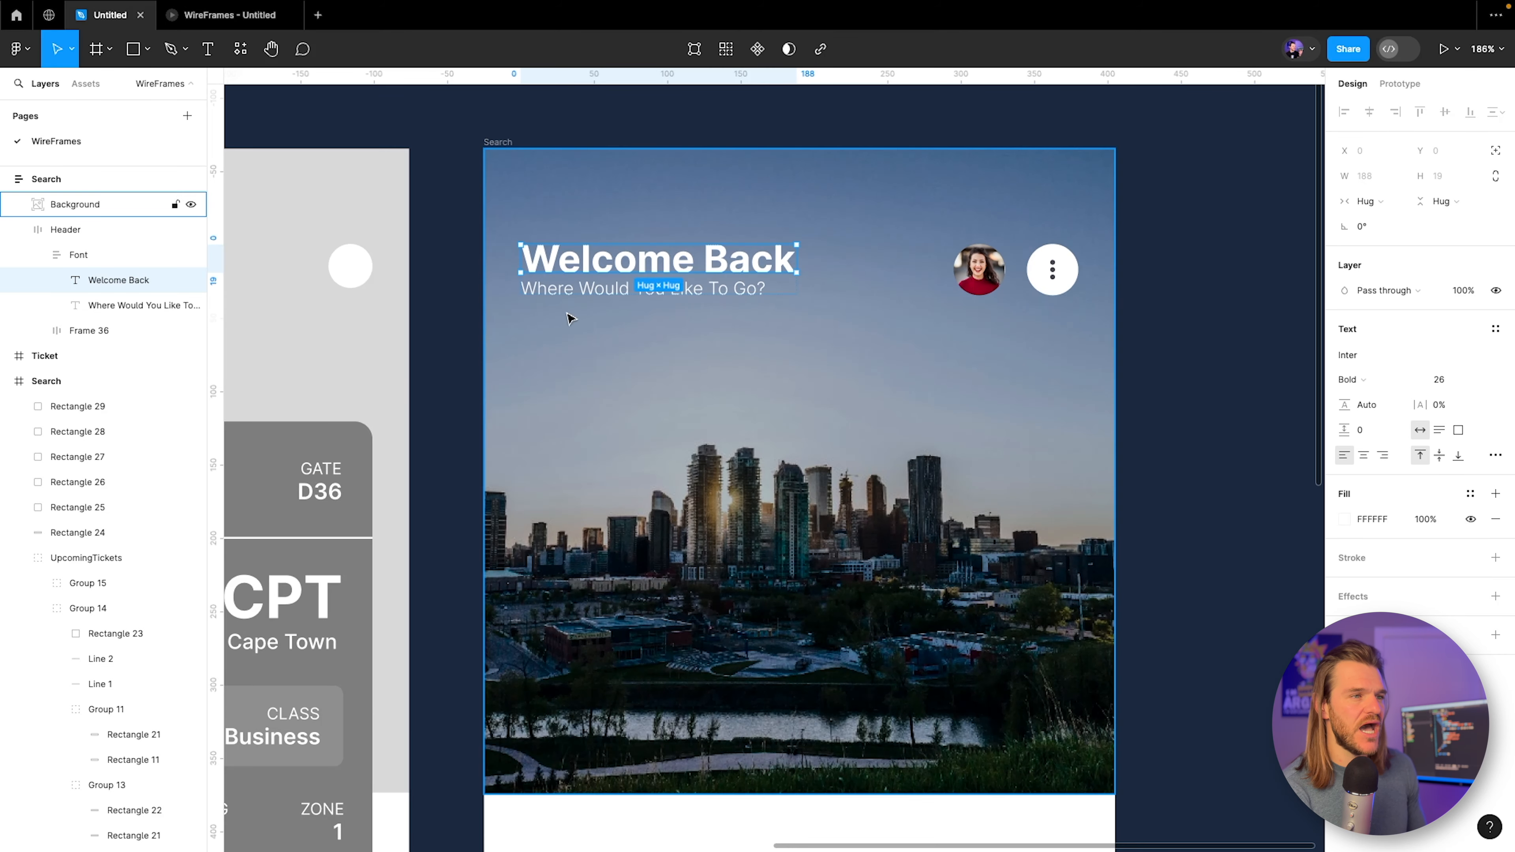
scroll(797, 410, down, 1)
scroll(771, 382, down, 4)
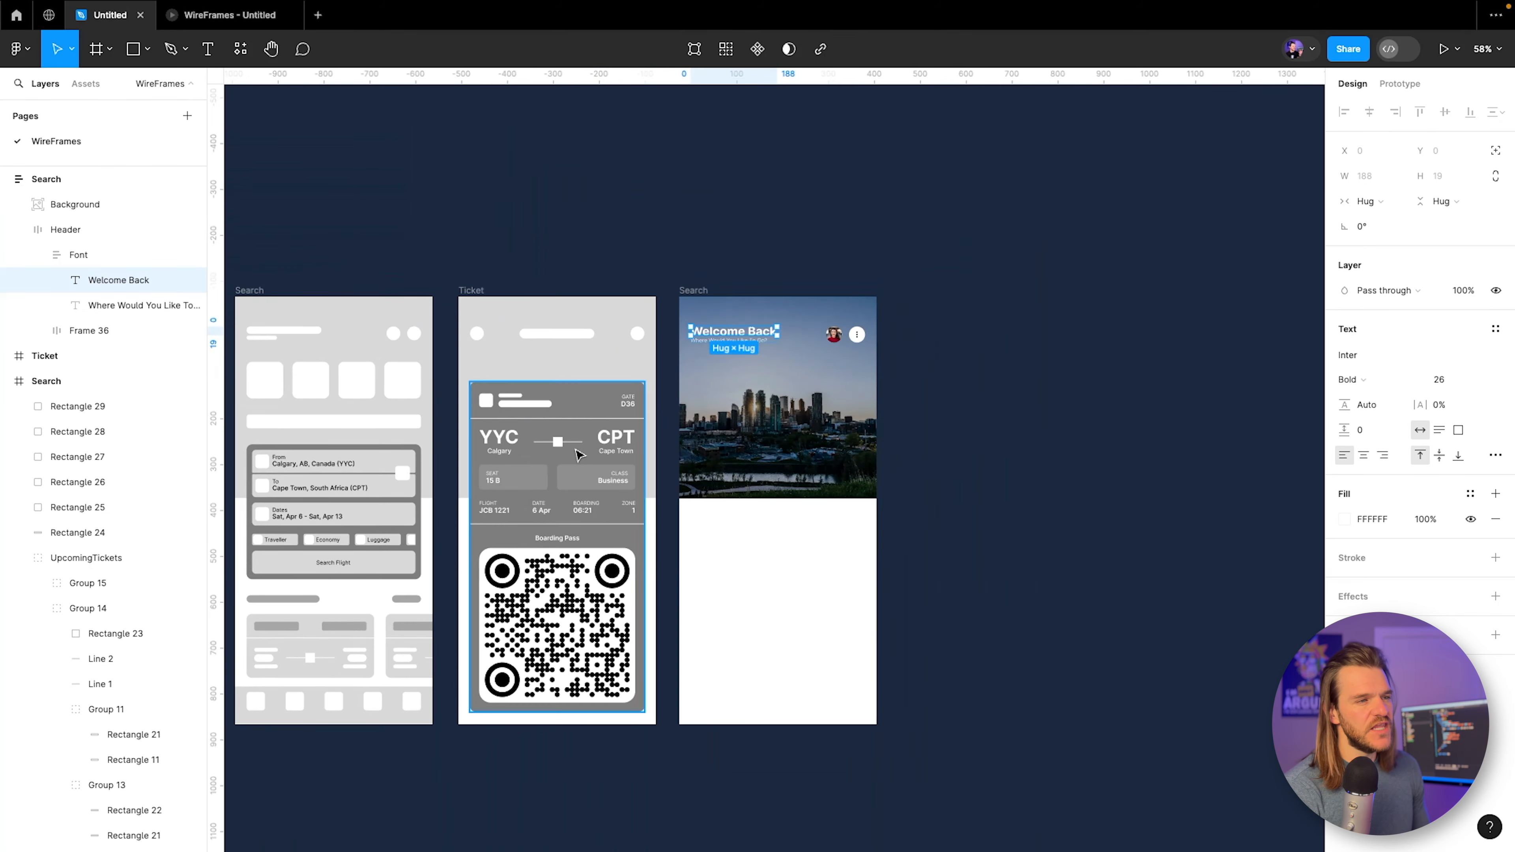
scroll(566, 324, up, 3)
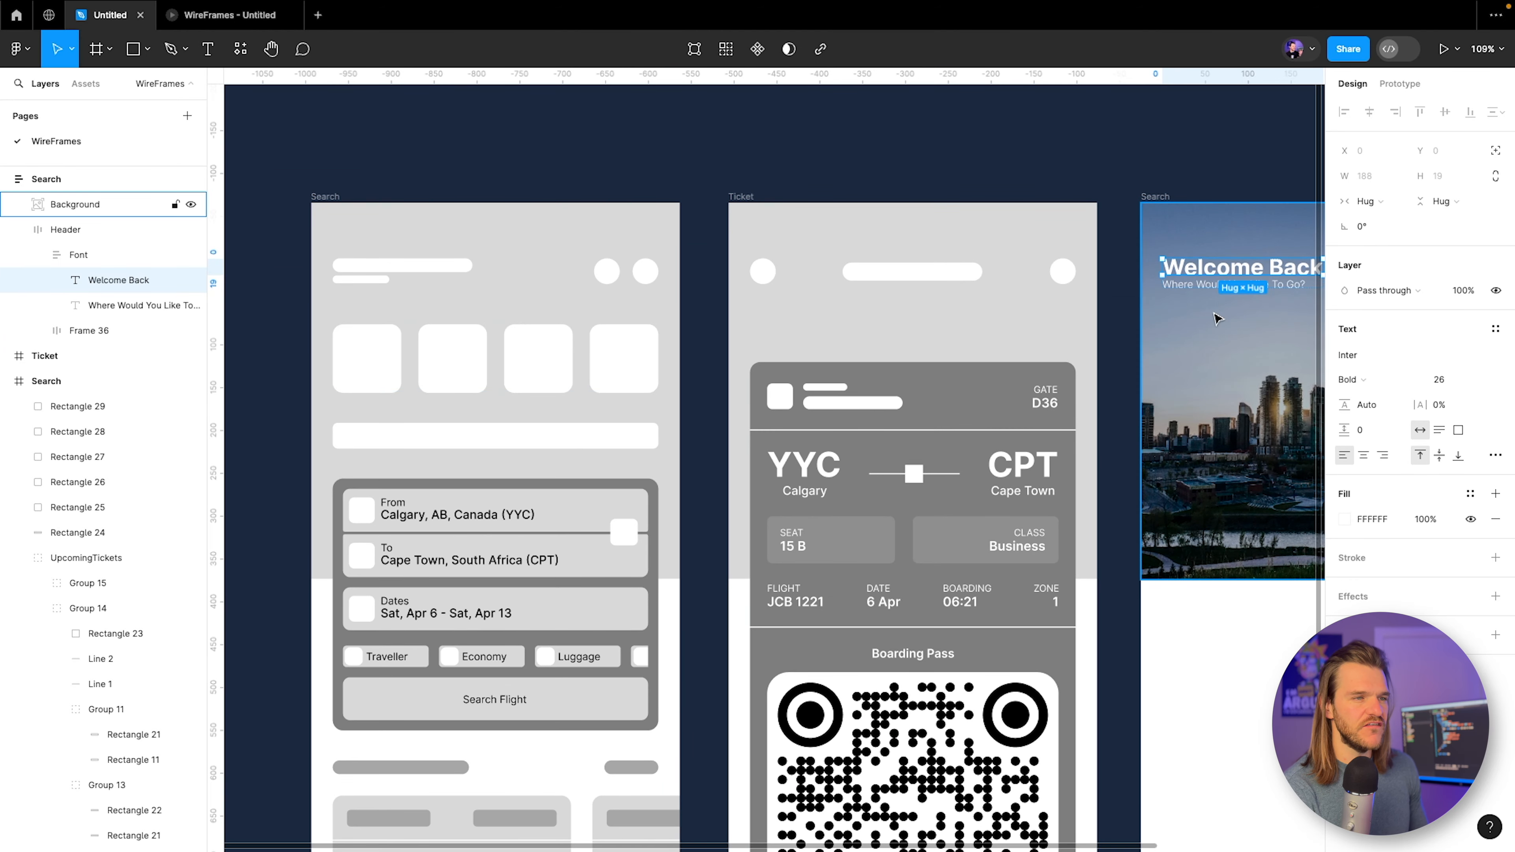
Collapse the Header layer and the Search wireframe's layers to tidy the layer list.
drag(1214, 318, 741, 318)
scroll(885, 237, up, 2)
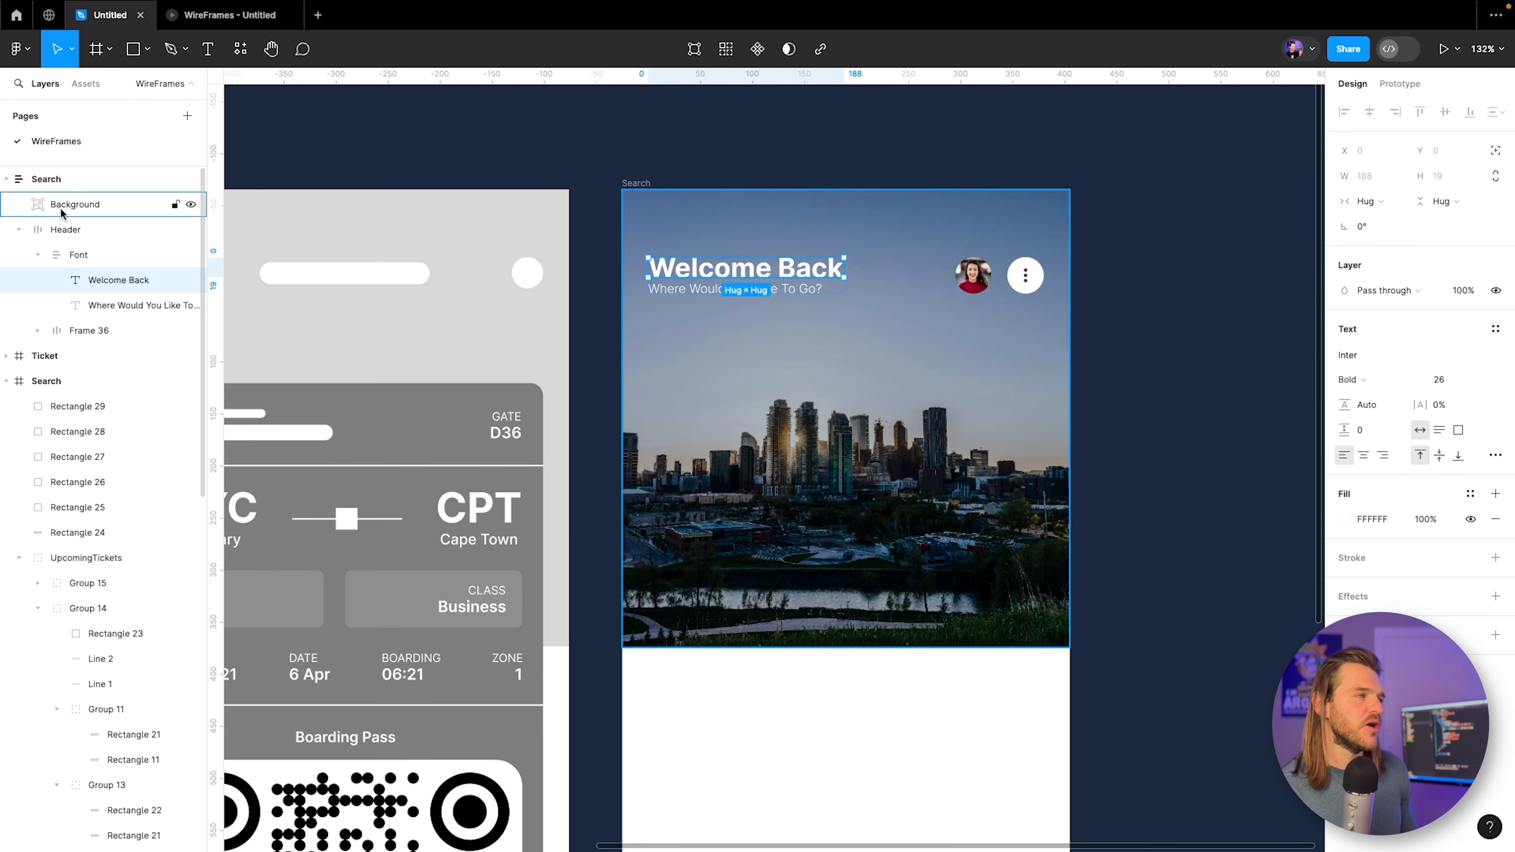
click(17, 230)
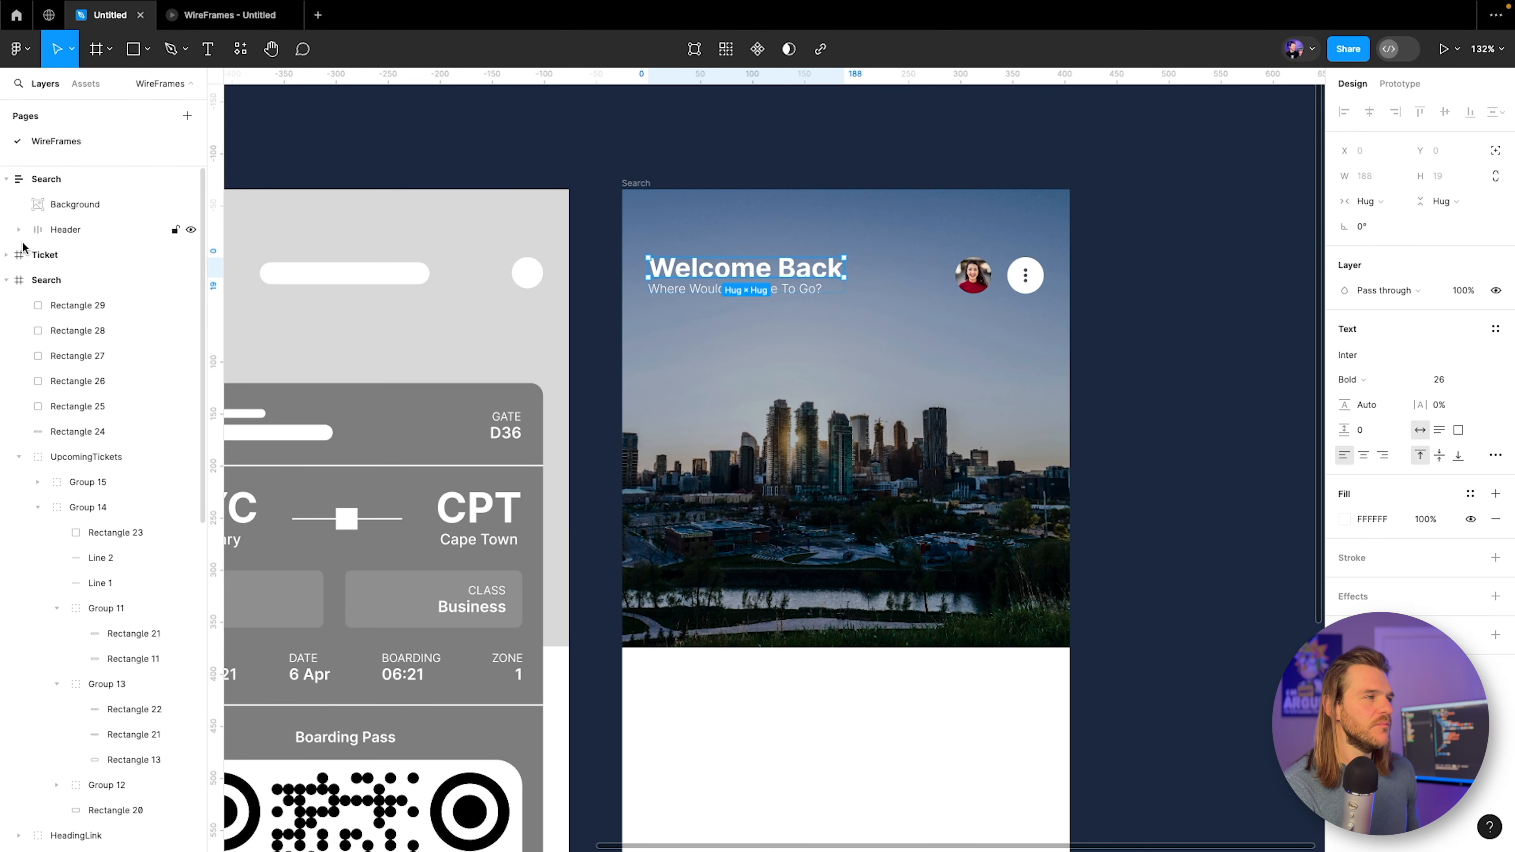
click(6, 280)
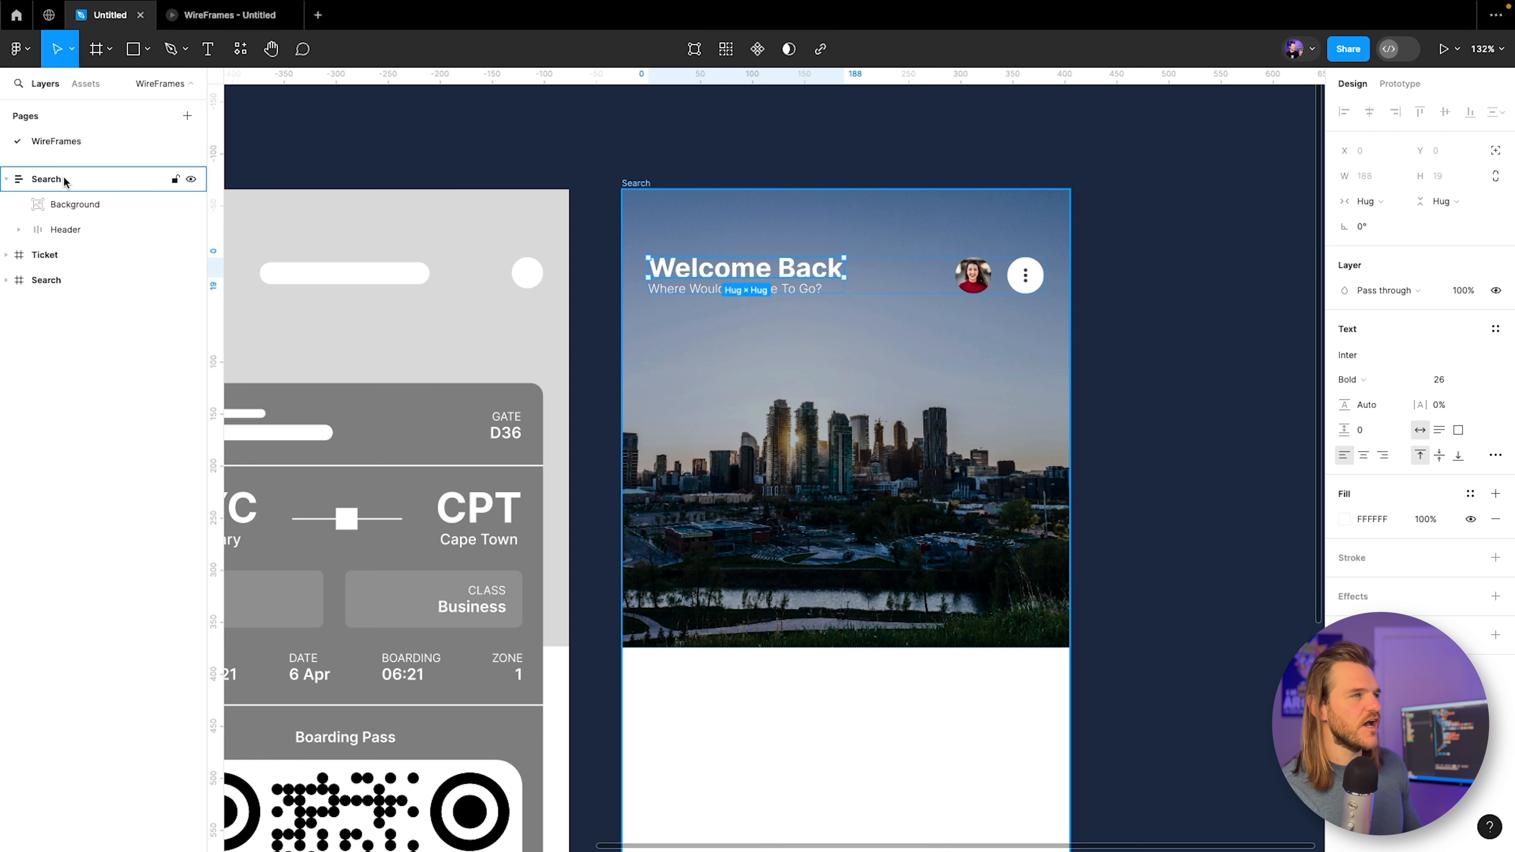
Find a plane symbol with the Material Symbols plugin and insert the outlined flightsmode icon.
scroll(515, 396, left, 10)
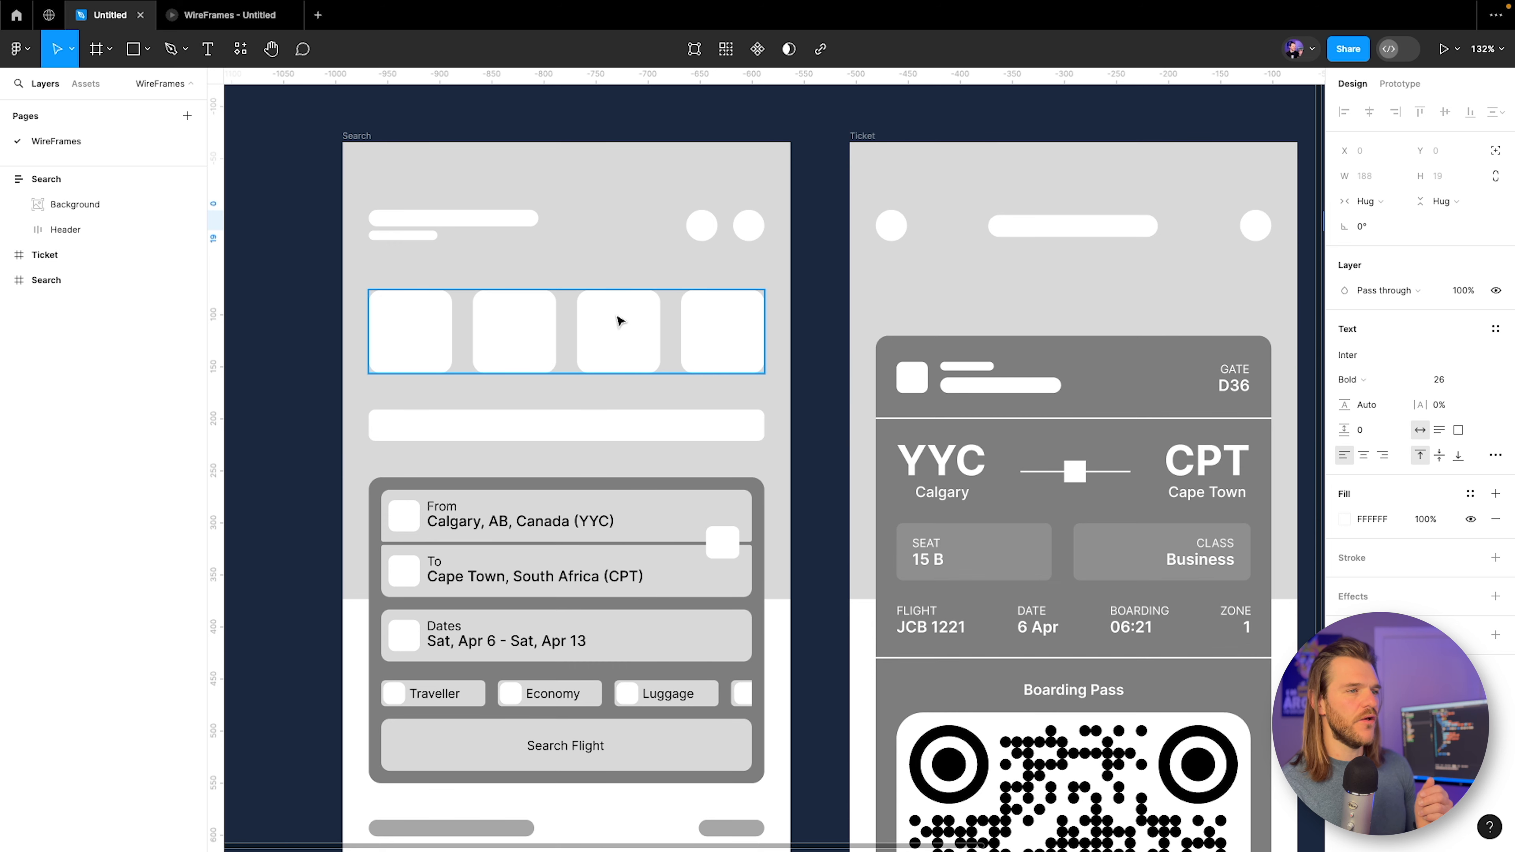
scroll(984, 284, right, 15)
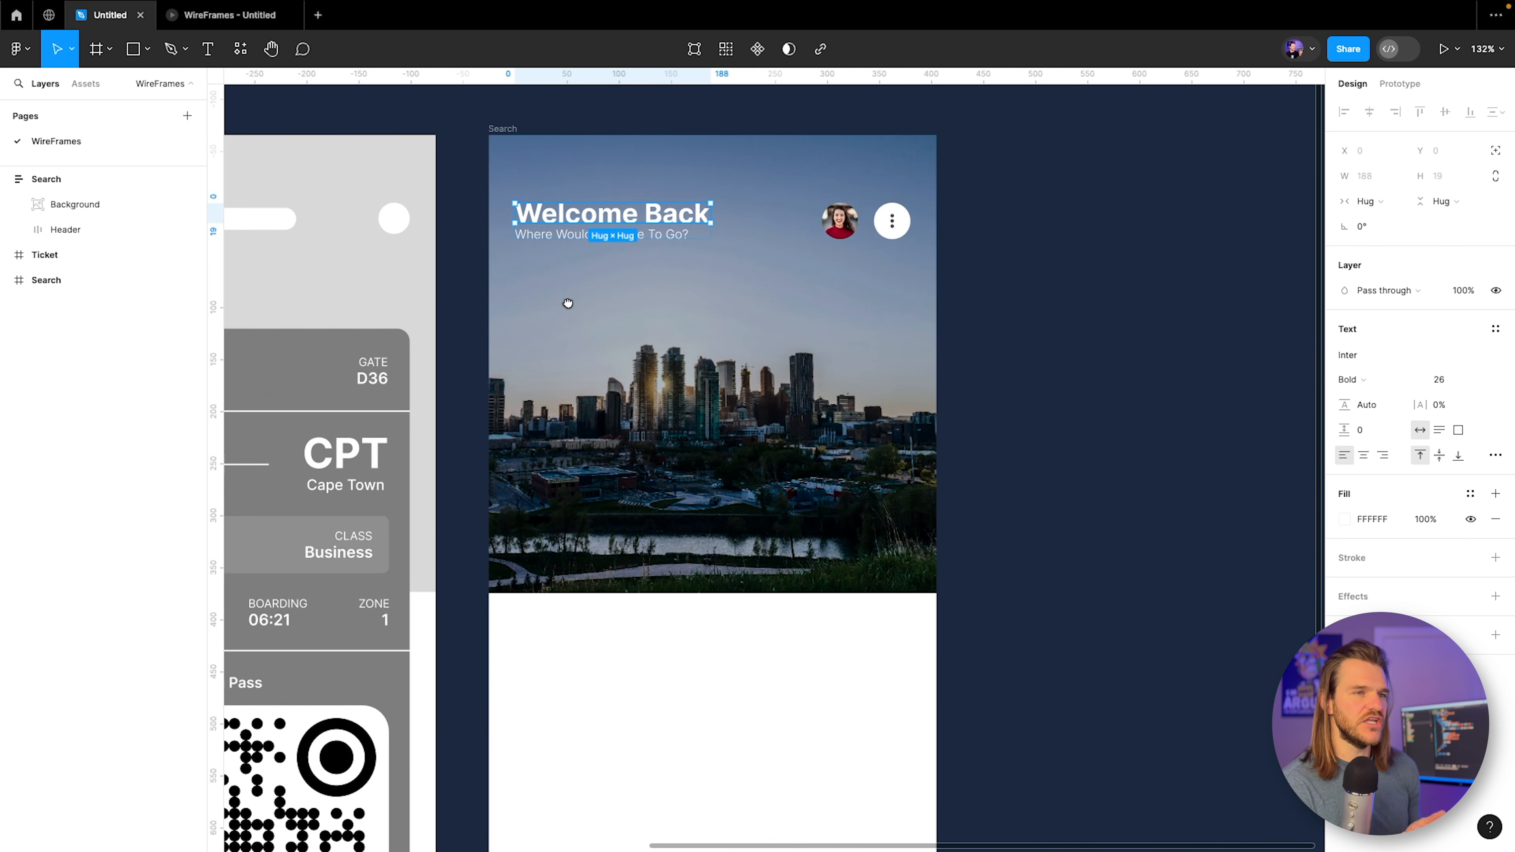
click(240, 48)
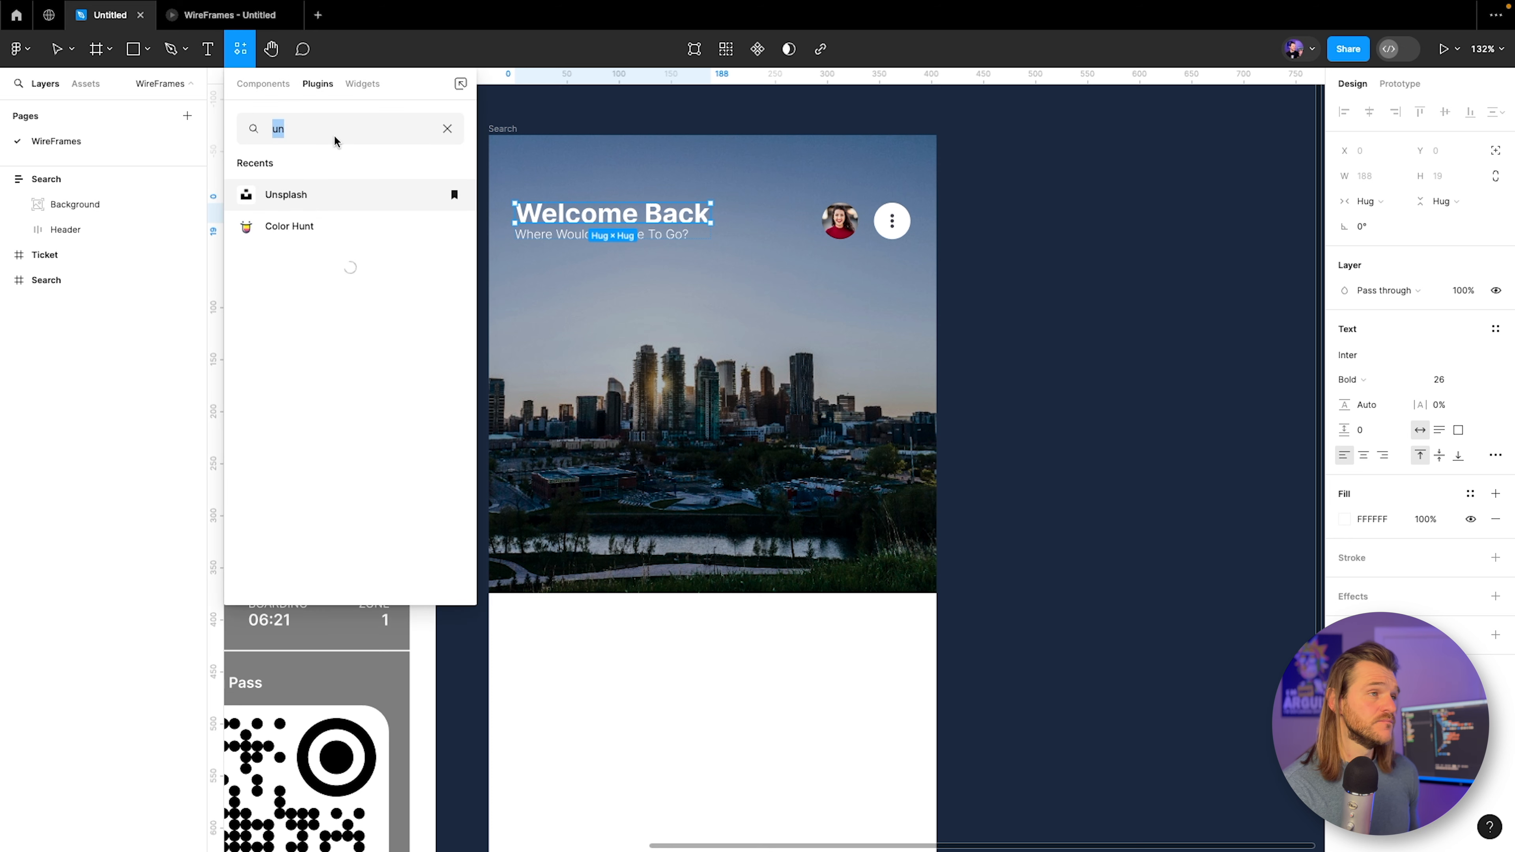
key(BackSpace)
click(305, 263)
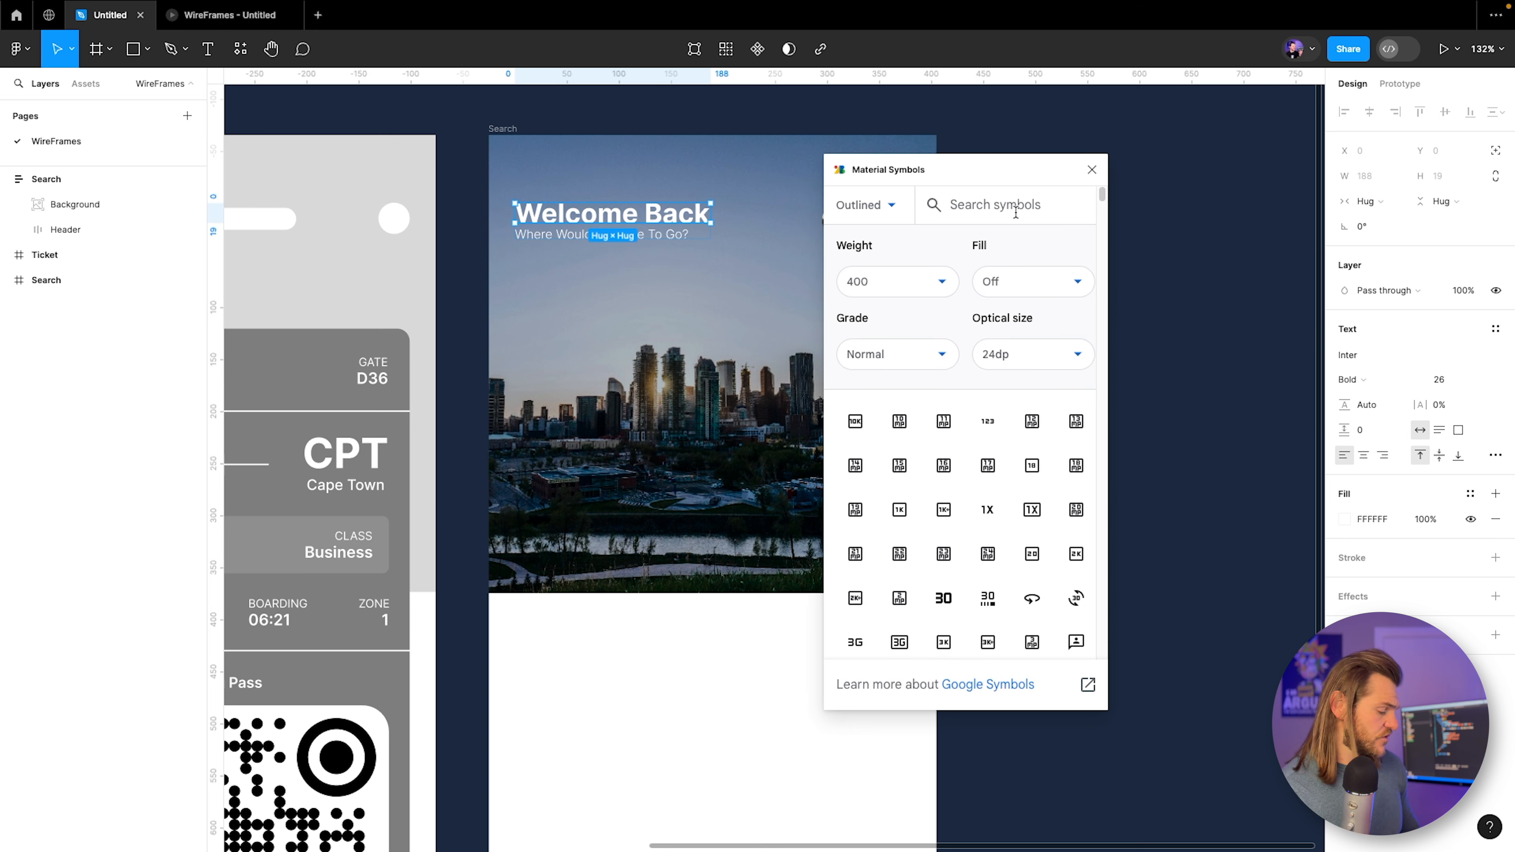
text(plane)
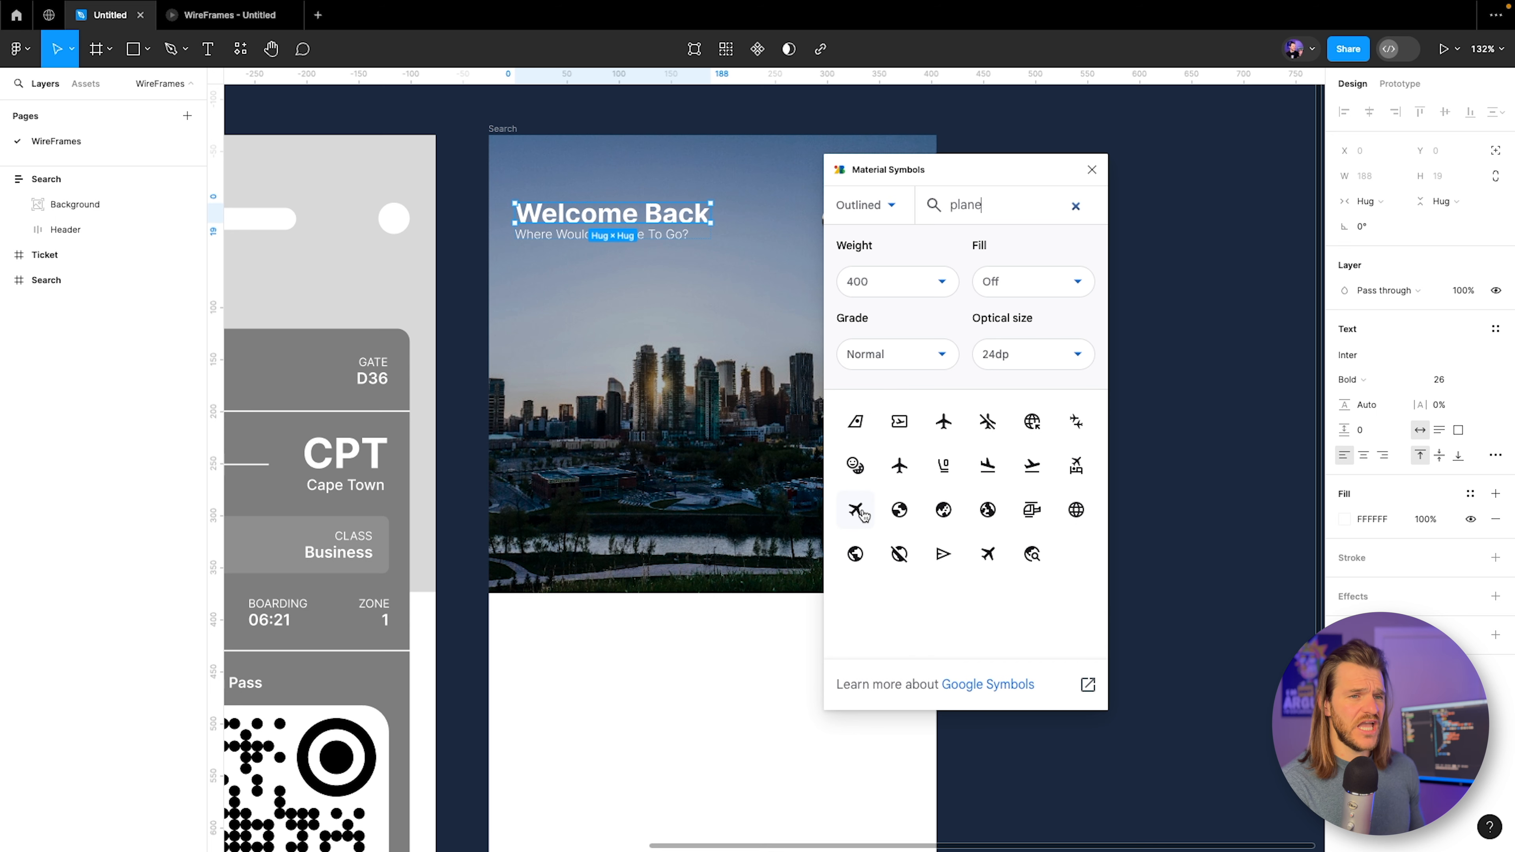
click(856, 511)
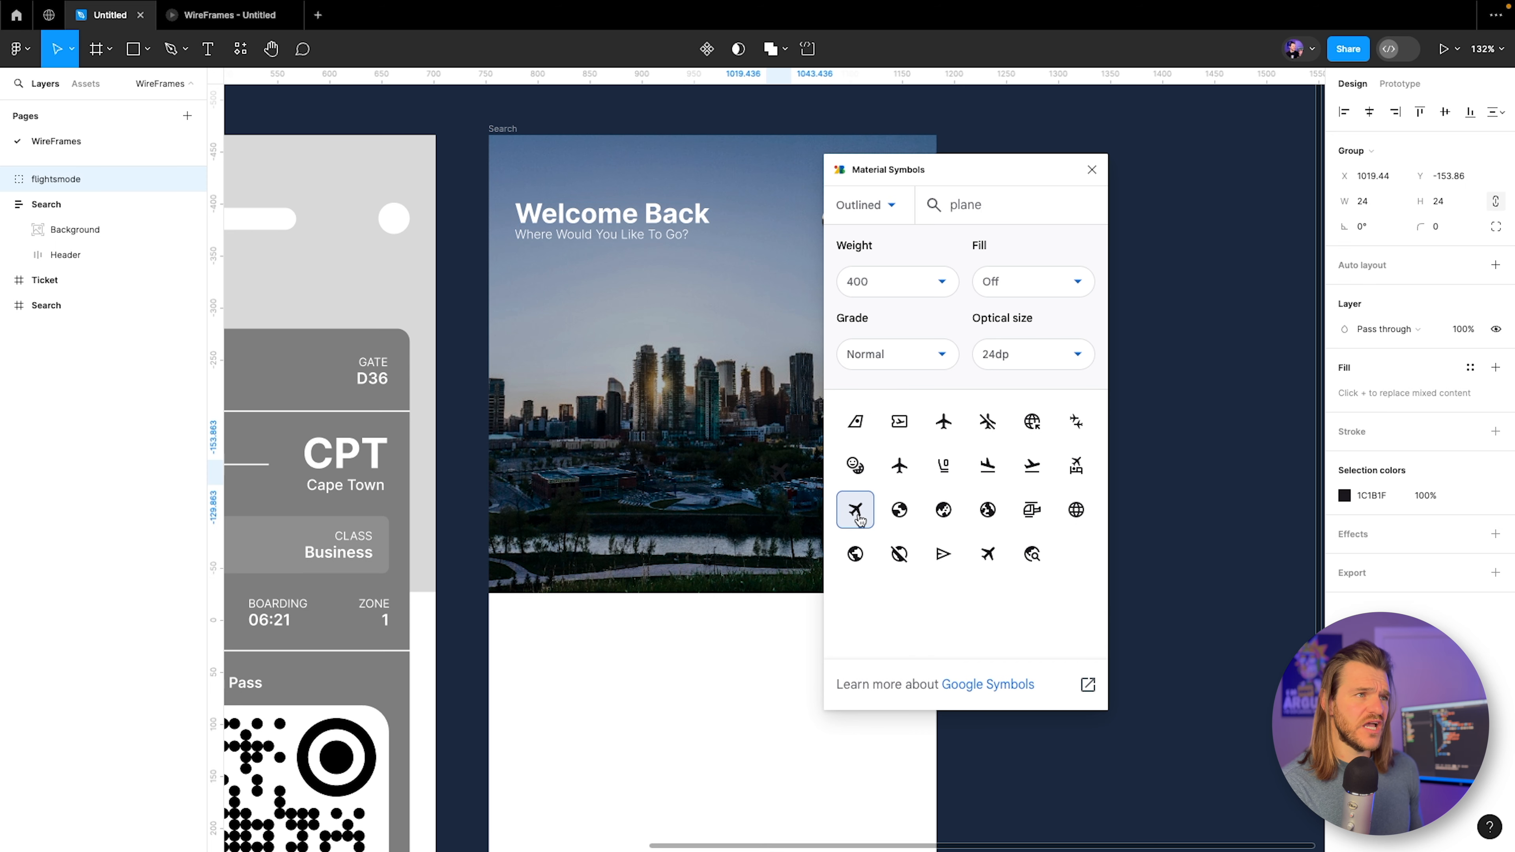
click(1092, 169)
Move the flightsmode icon into the new Search frame, placing it directly below the Header.
scroll(751, 420, up, 5)
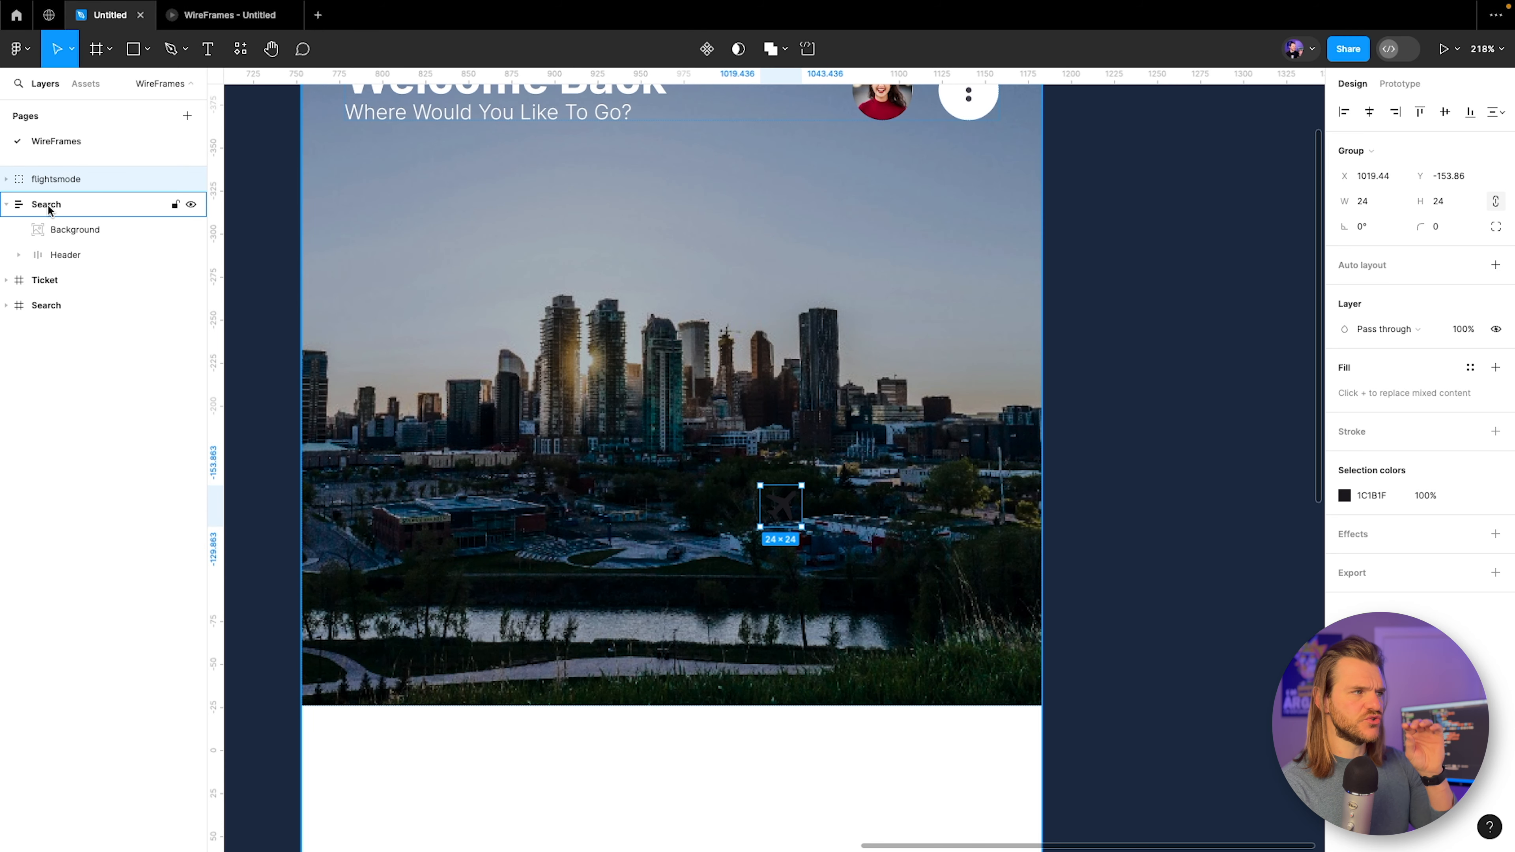
drag(57, 183, 73, 219)
scroll(970, 427, up, 3)
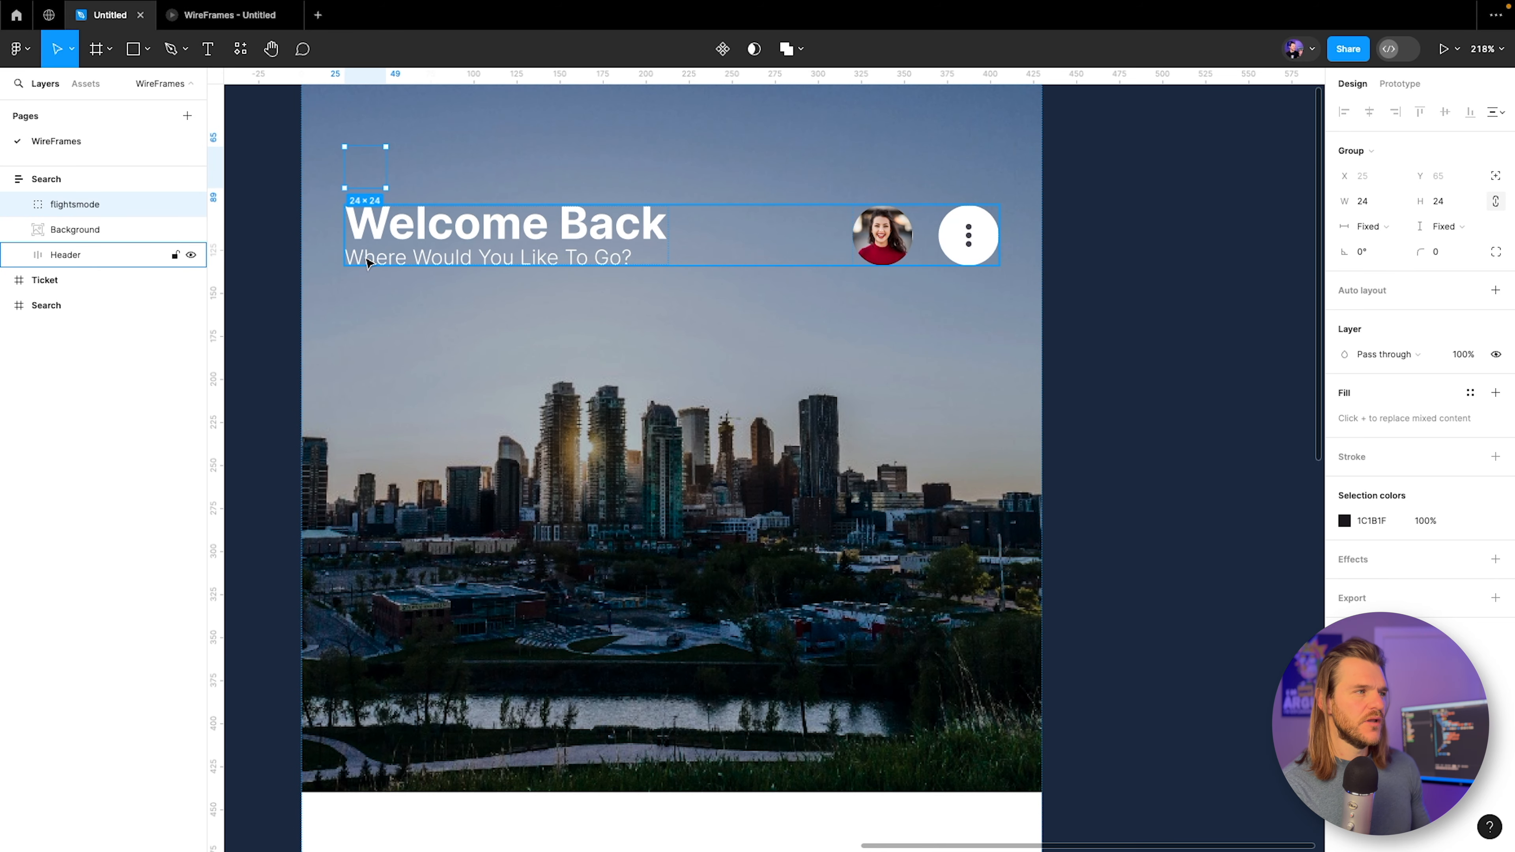
drag(161, 278, 160, 273)
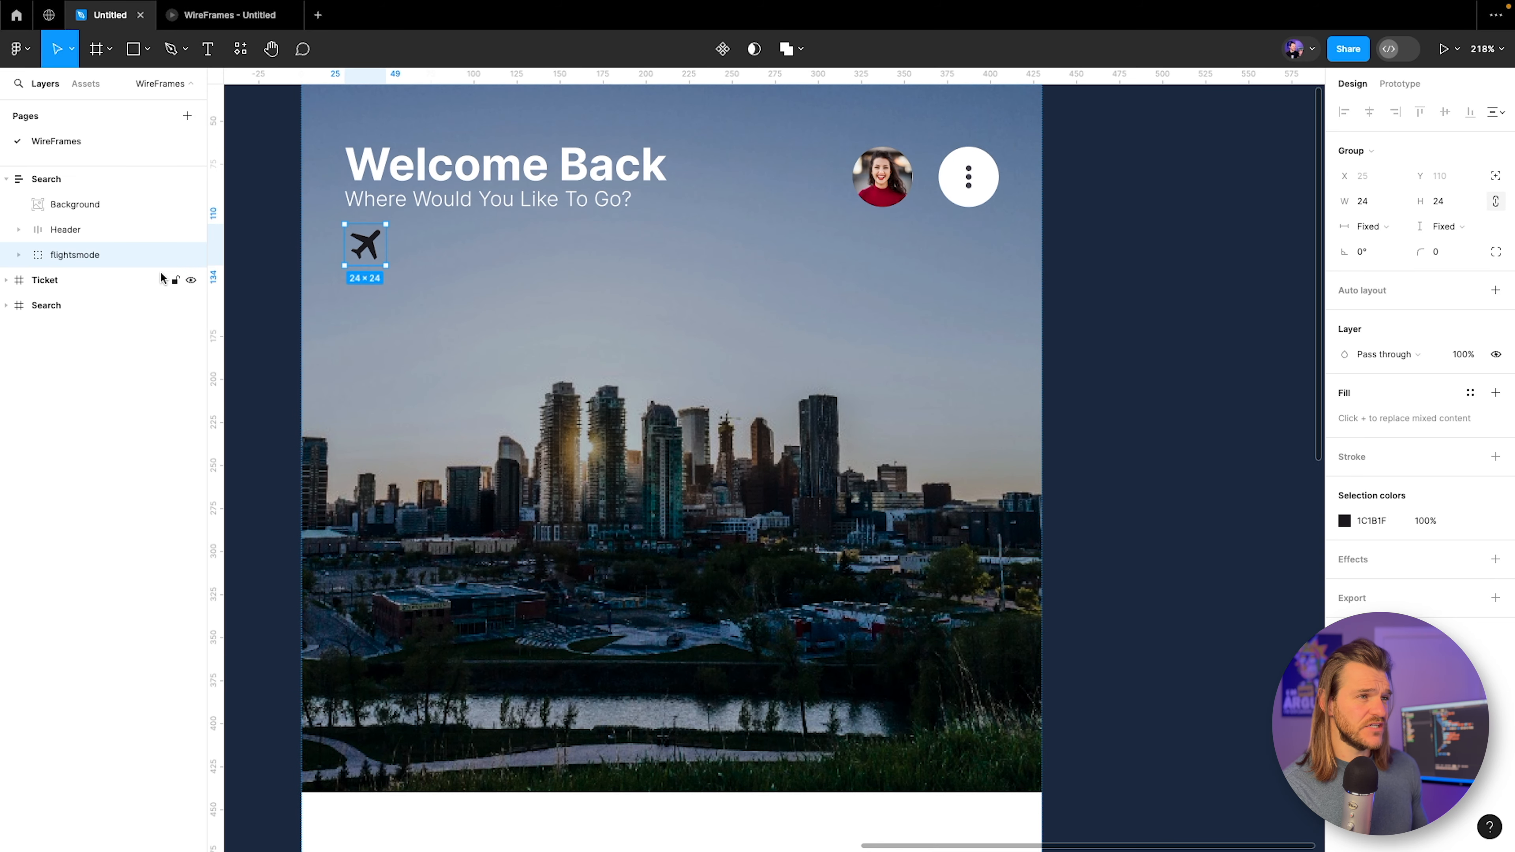
Wrap the plane icon in an auto layout frame and set its corner radius to 12, matching the wireframe's first service tile.
scroll(612, 362, up, 1)
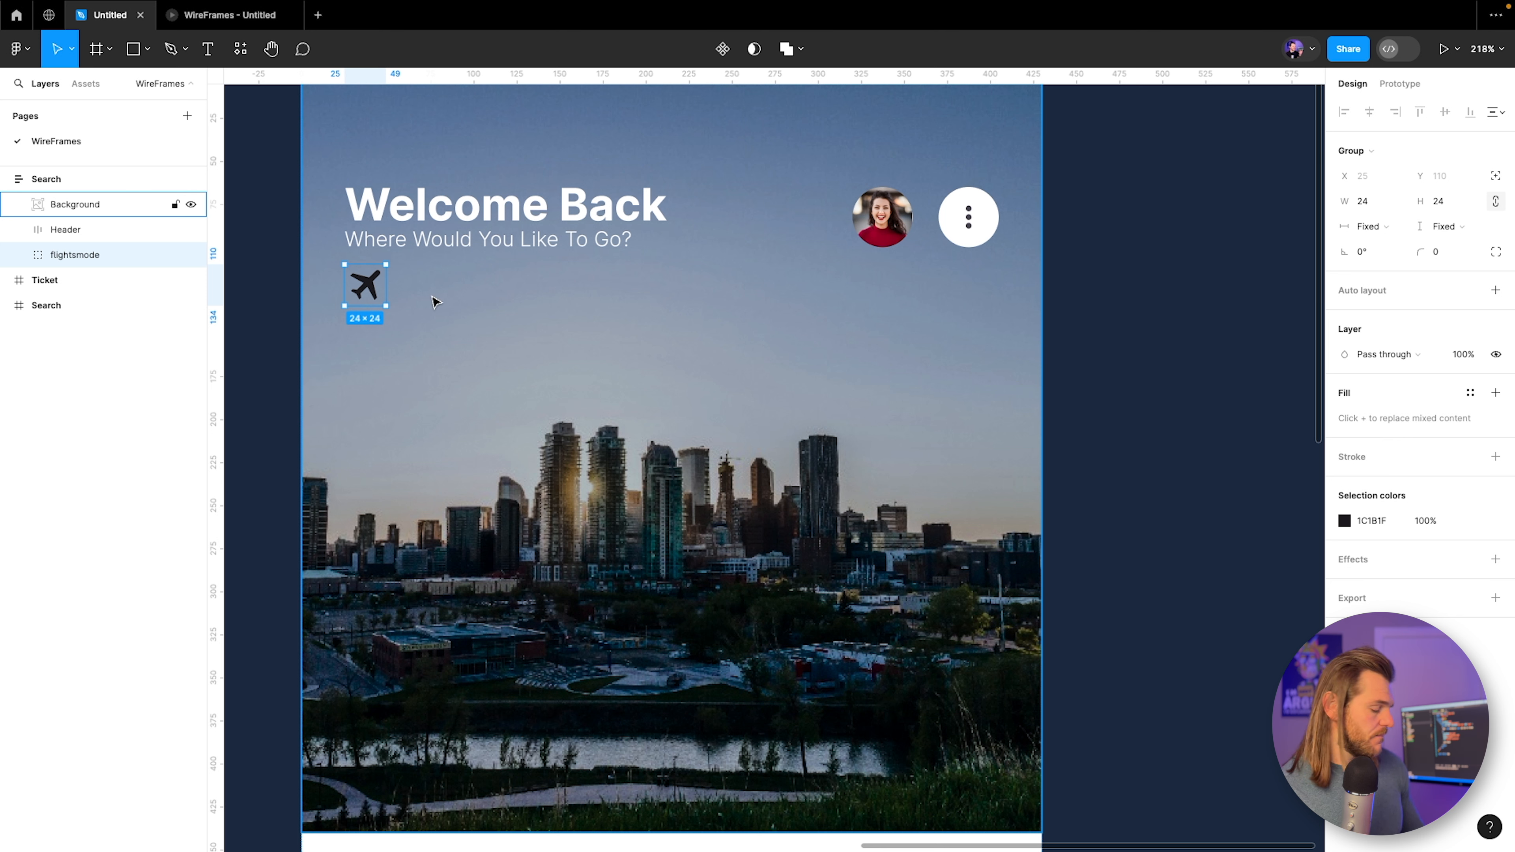
click(1496, 291)
click(1447, 253)
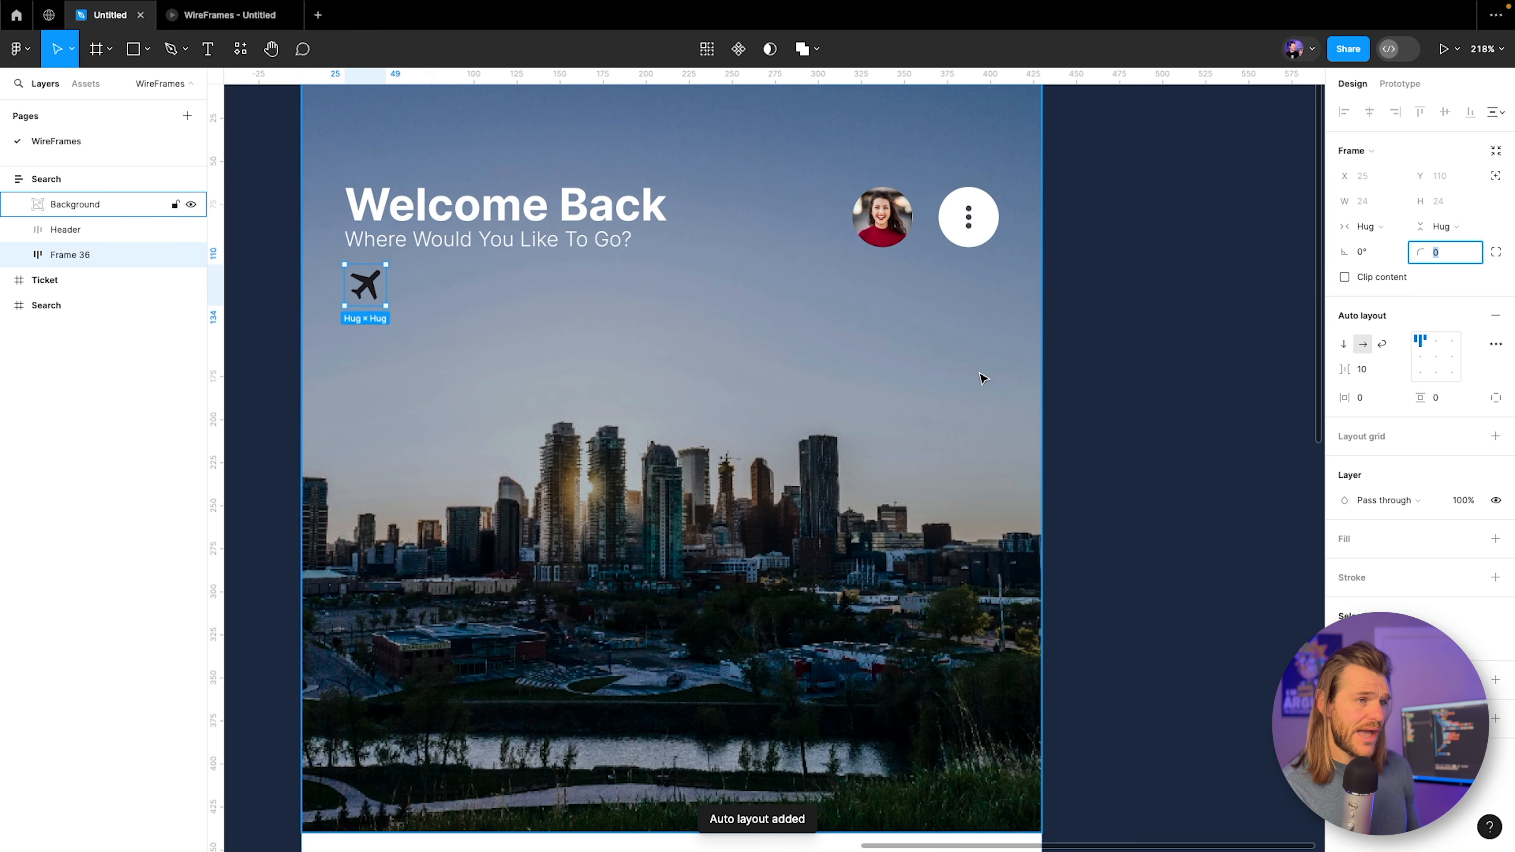
scroll(980, 376, down, 1)
scroll(980, 377, down, 5)
scroll(496, 440, left, 5)
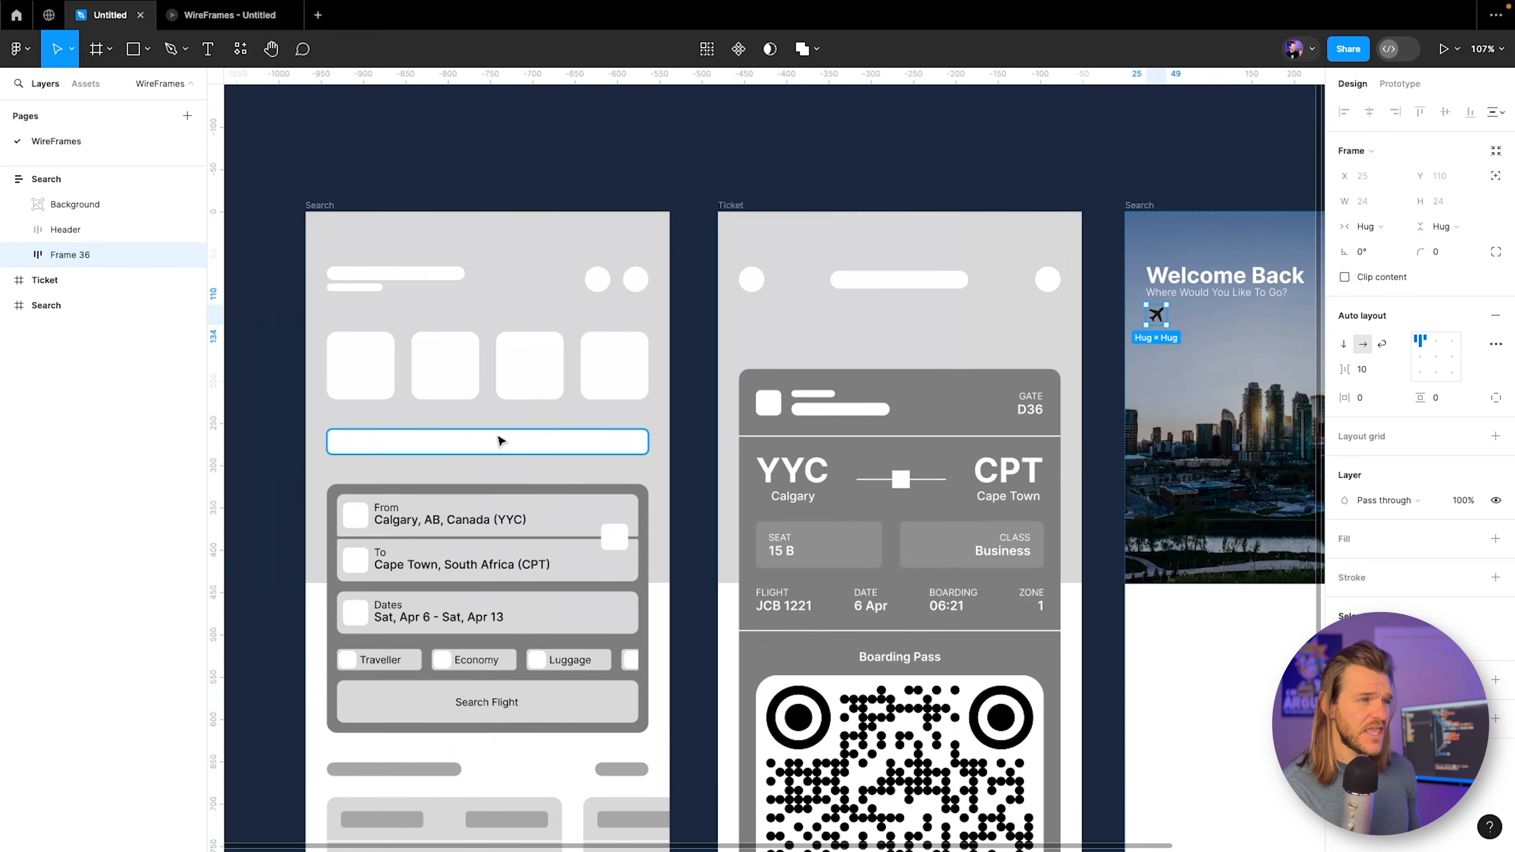
click(367, 371)
scroll(616, 366, right, 10)
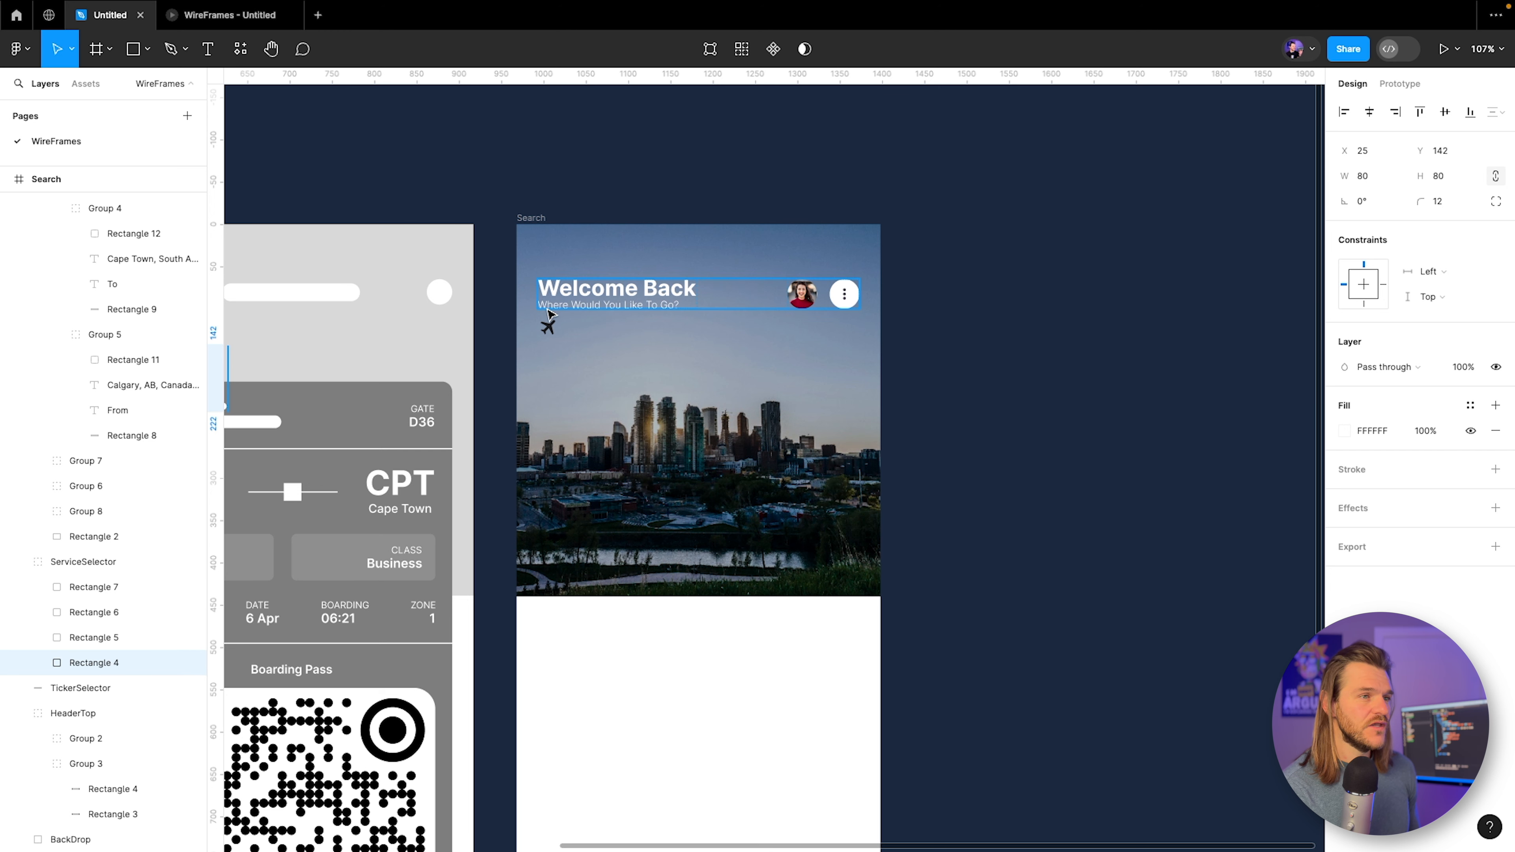
click(547, 328)
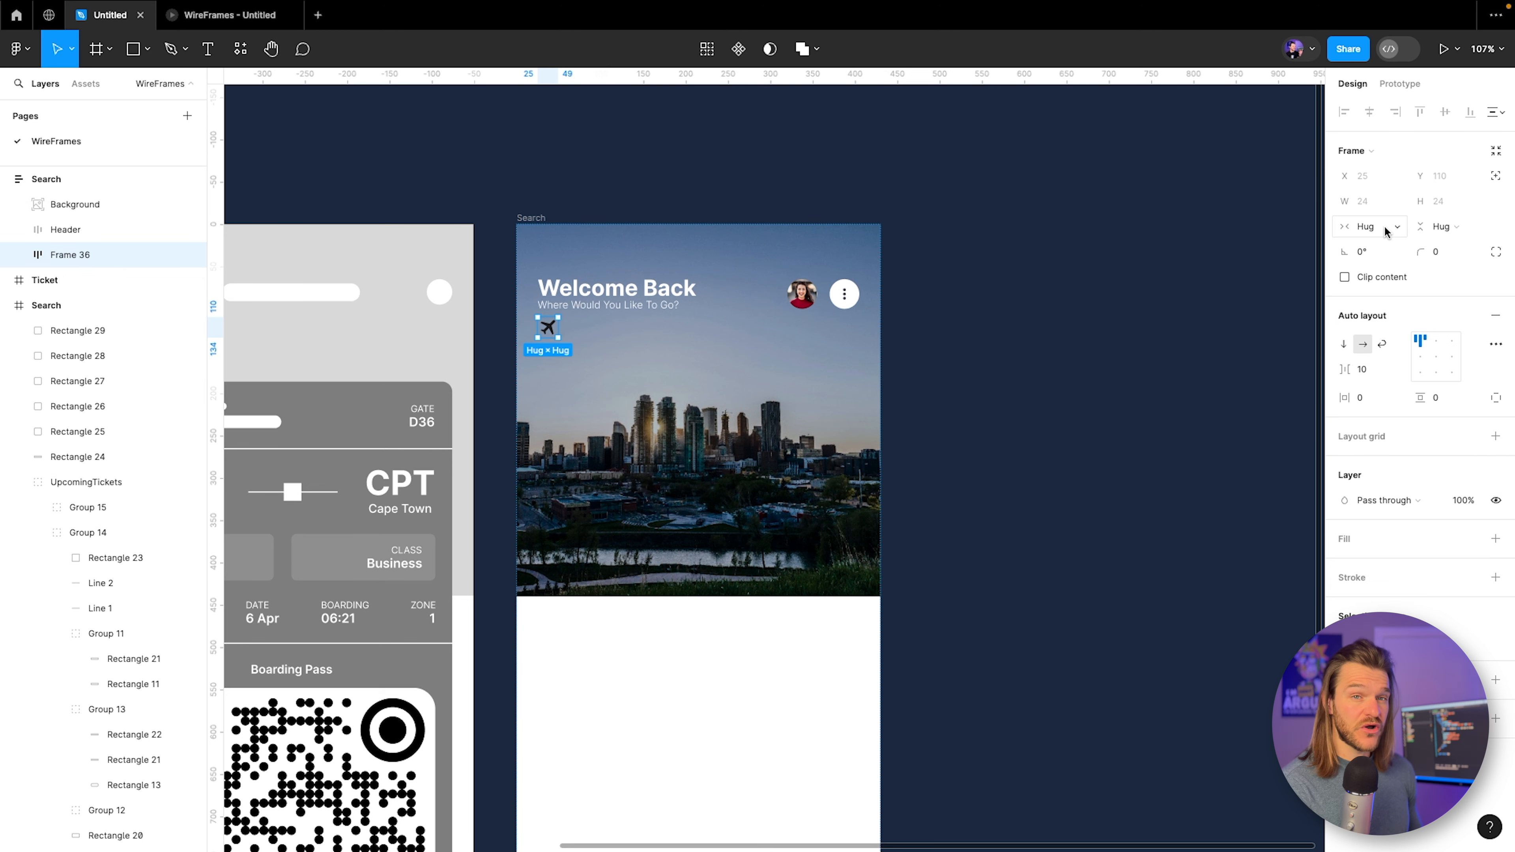
click(1439, 255)
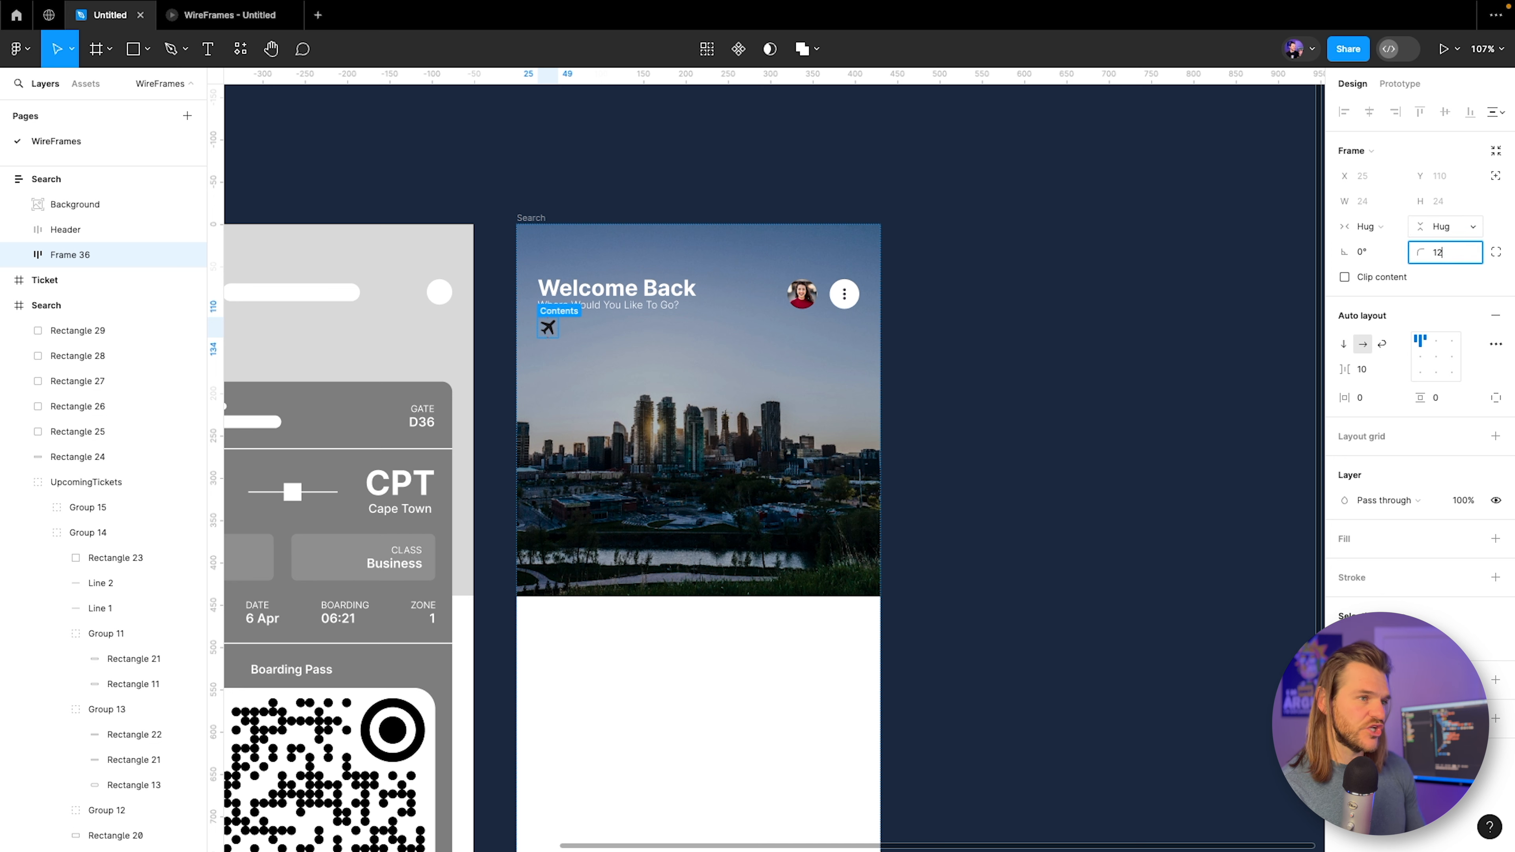
key(Return)
Set the plane icon frame's horizontal and vertical padding to 25 and give it a white FFFFFF fill.
click(1368, 400)
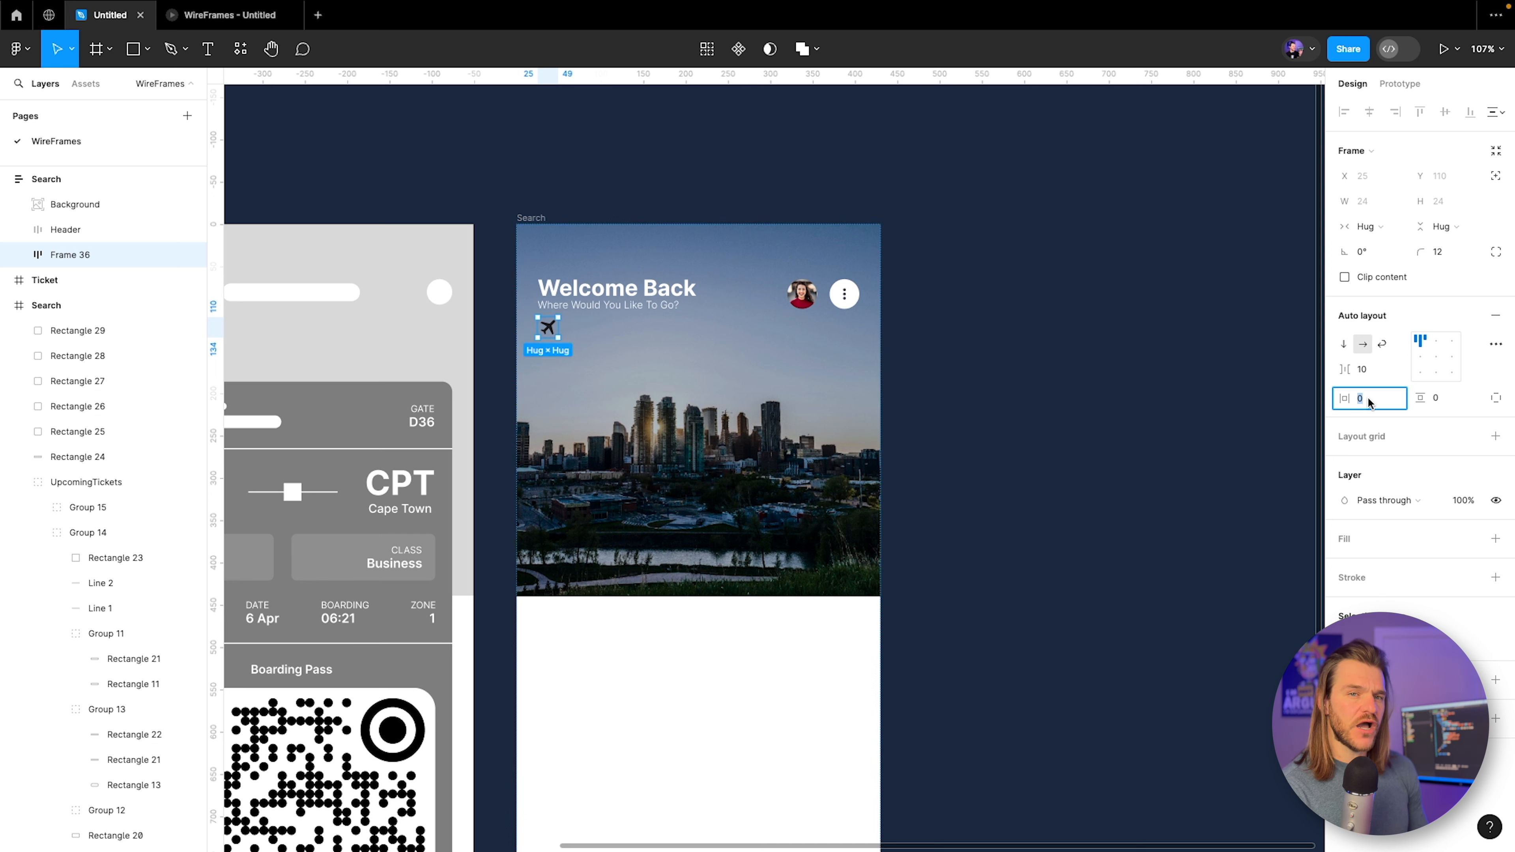
click(1438, 398)
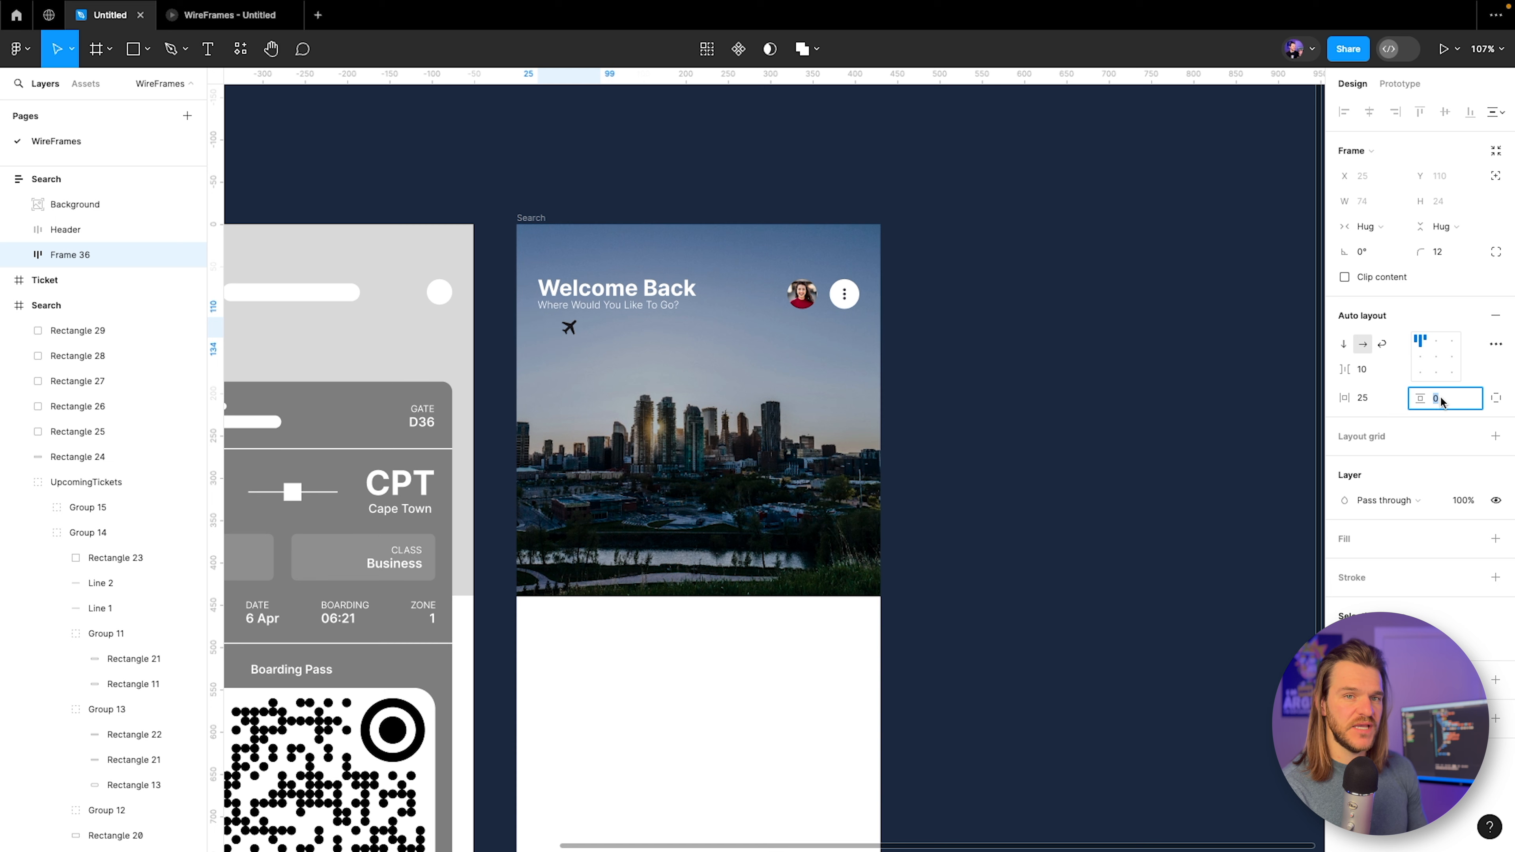
text(25)
key(Return)
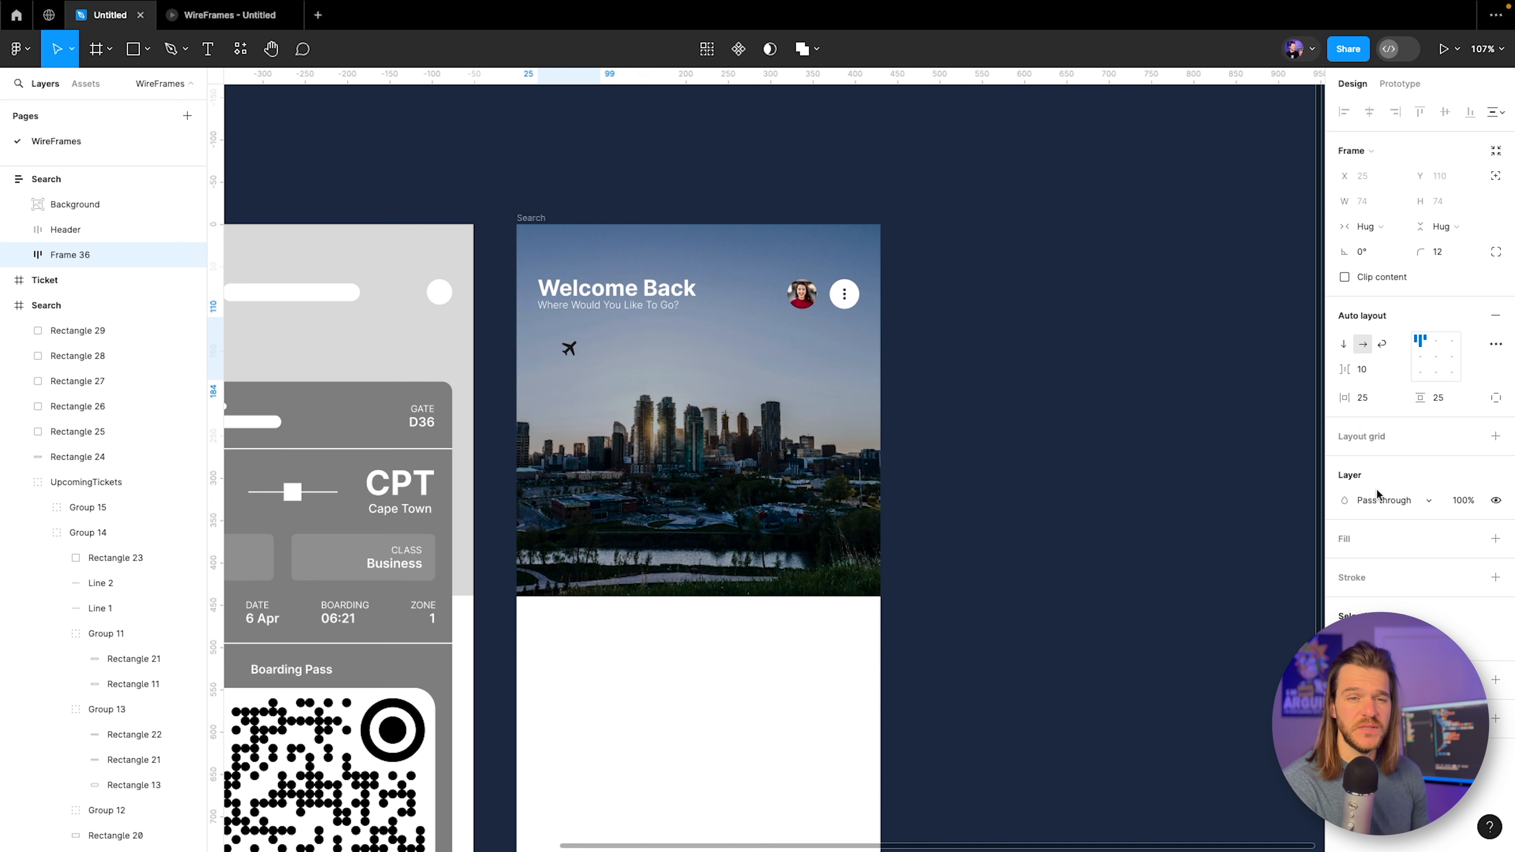
click(1496, 538)
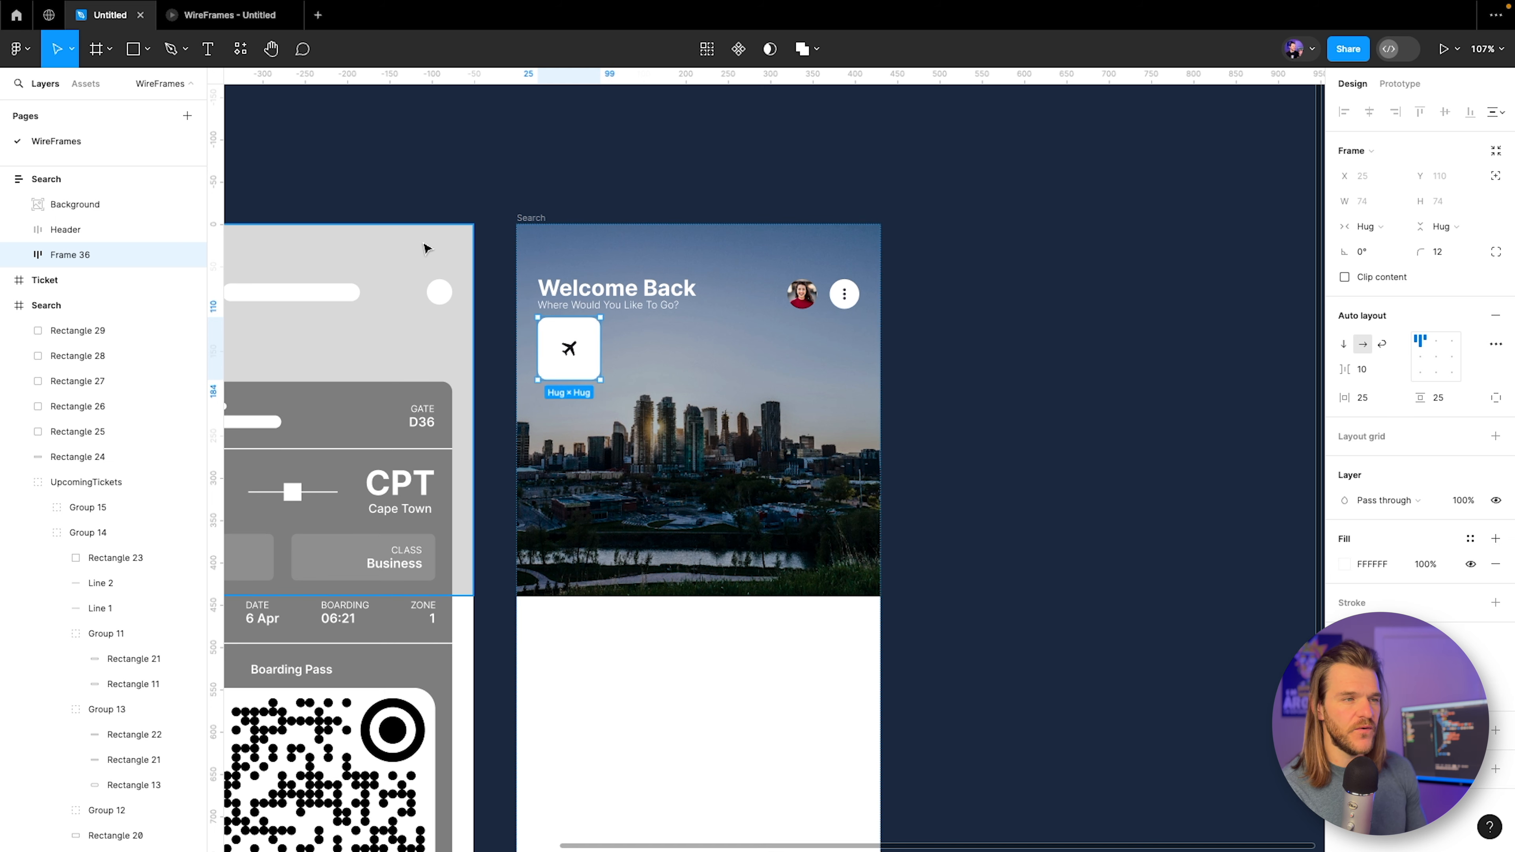
Reduce the plane tile's horizontal and vertical padding to 20.
scroll(560, 307, up, 5)
scroll(563, 313, up, 1)
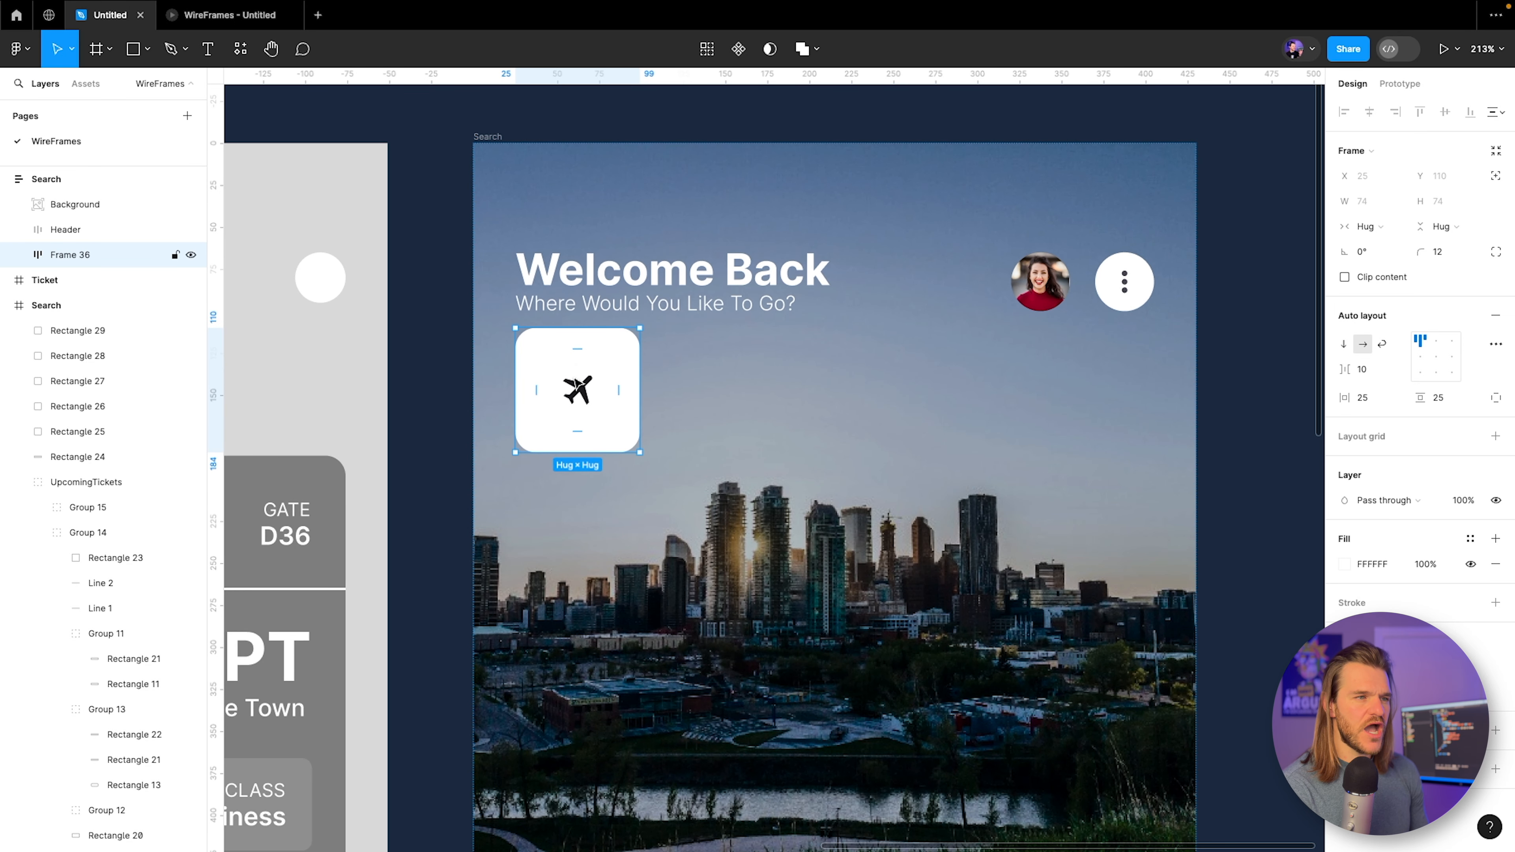
click(1378, 398)
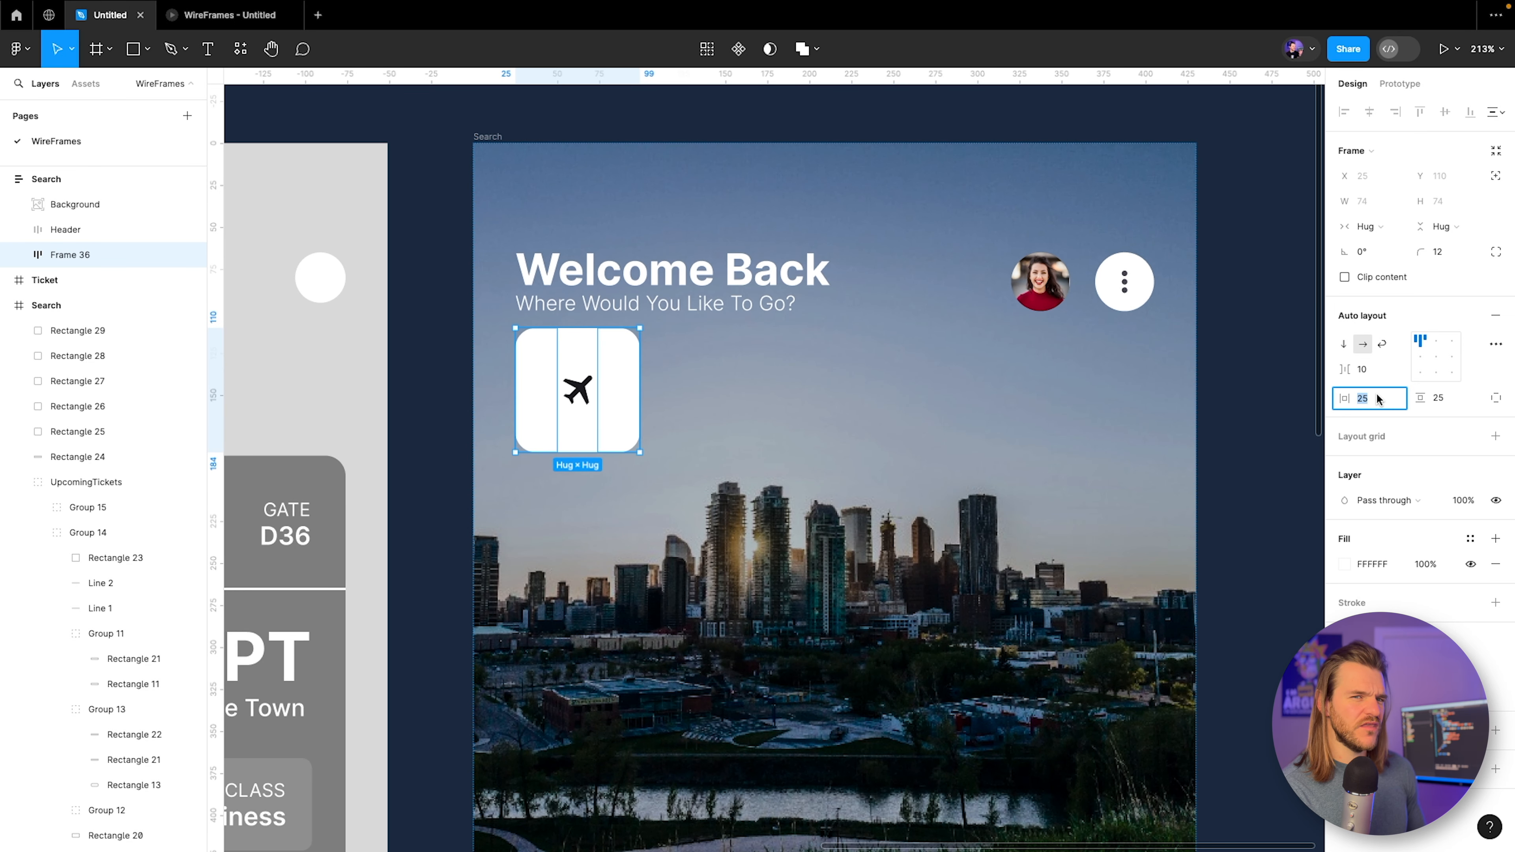
text(20)
click(1444, 399)
text(20)
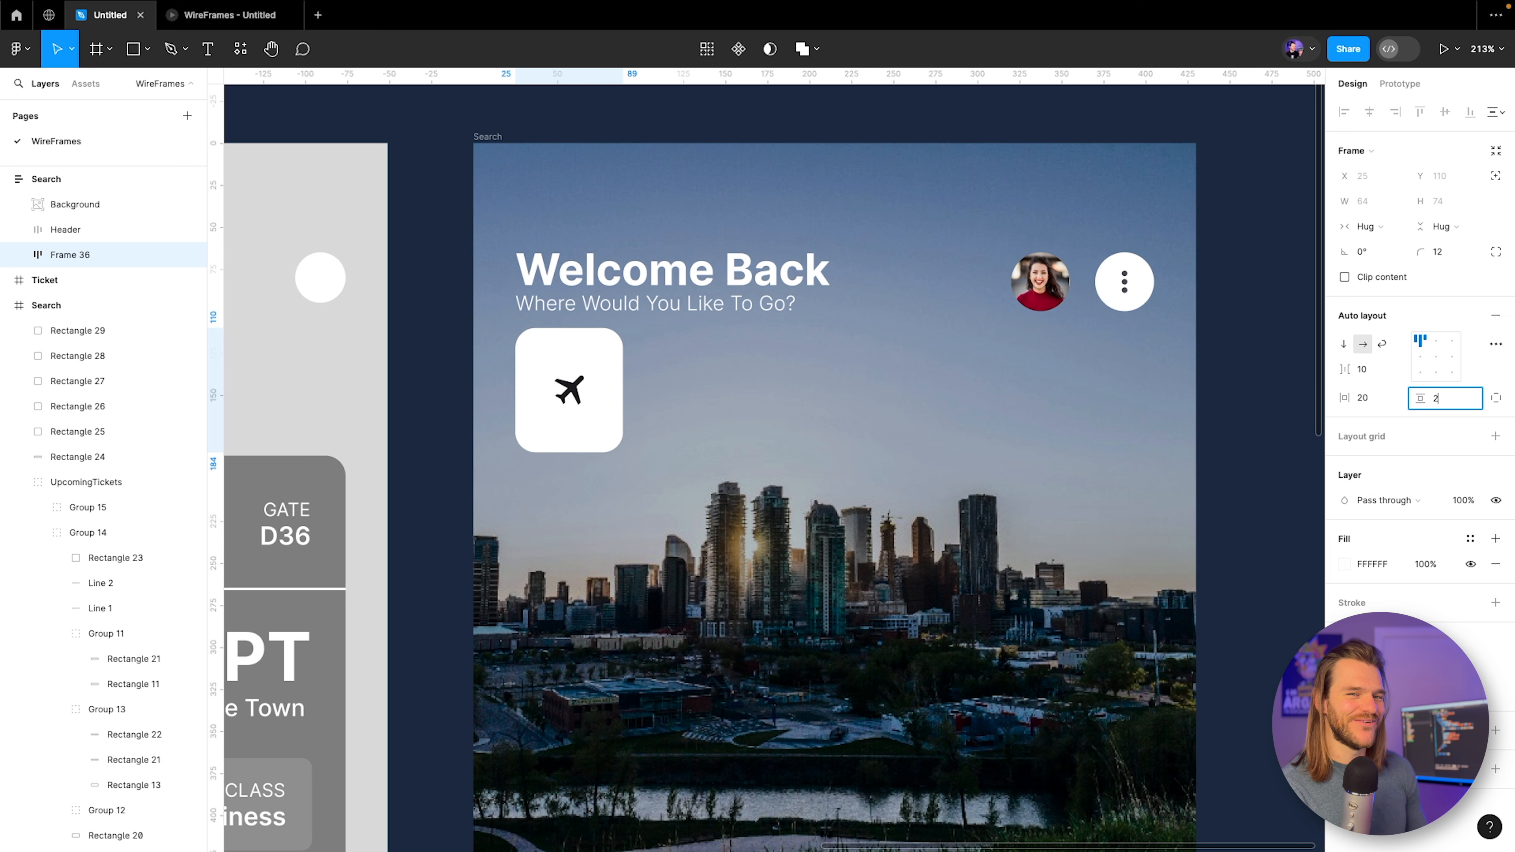
key(Return)
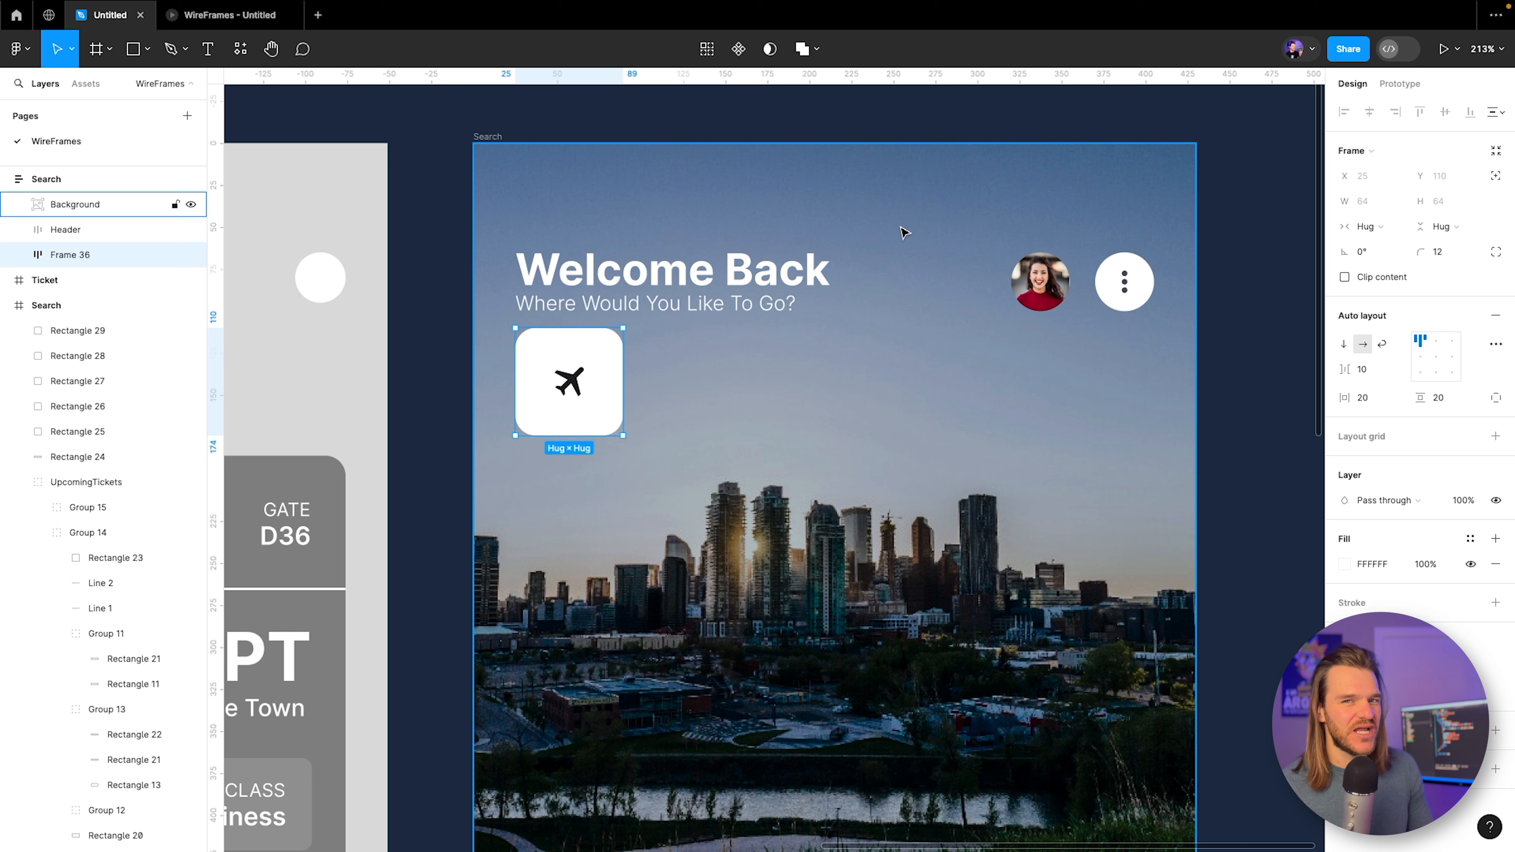
Group the Header with the plane tile, rename the group Row and turn it into a vertical auto layout.
click(599, 277)
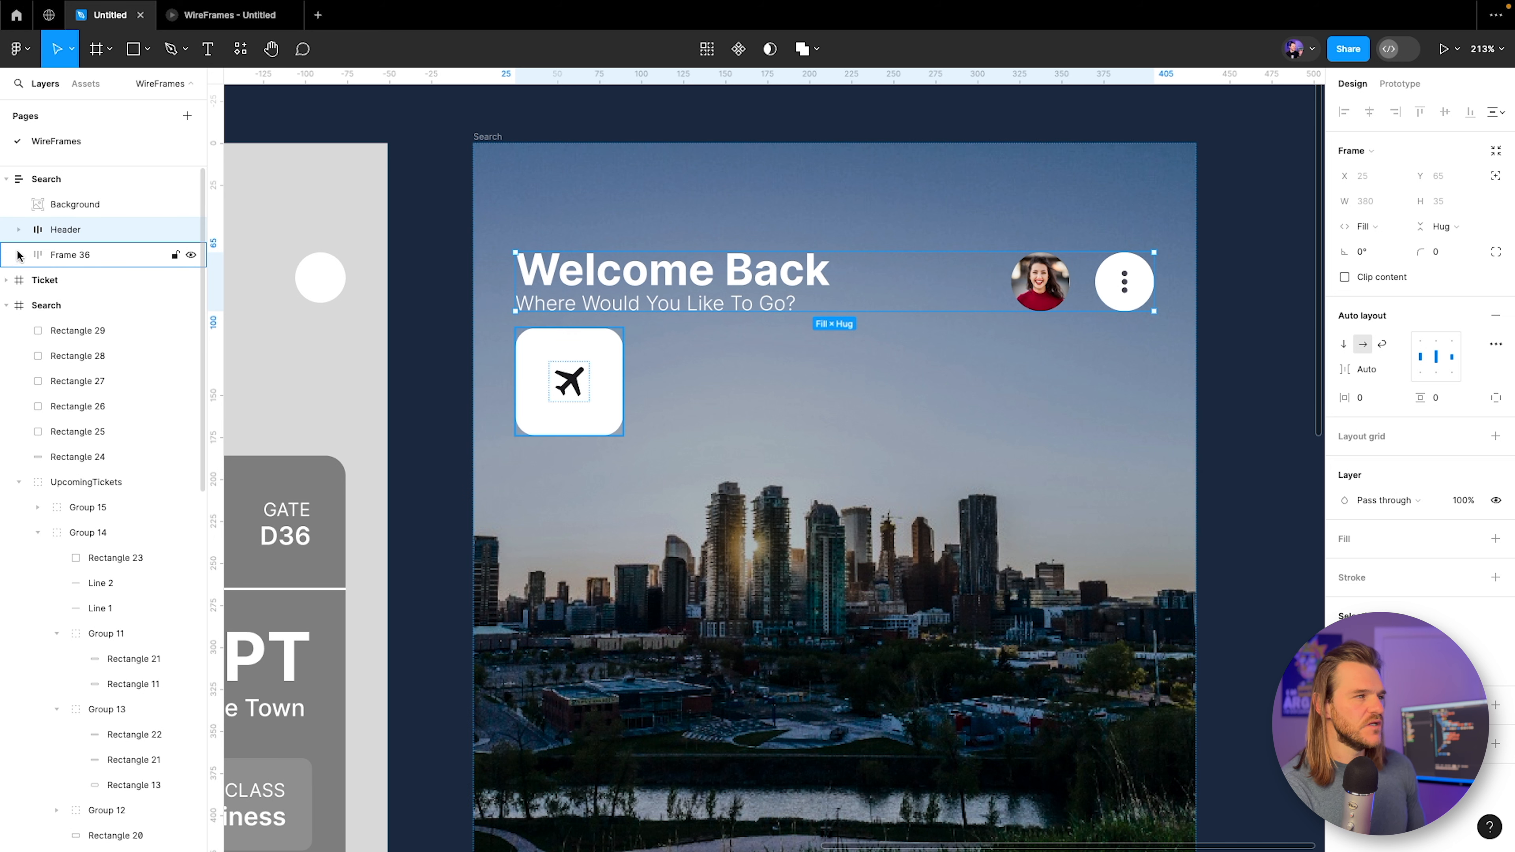
shift+click(55, 256)
key(ctrl+g)
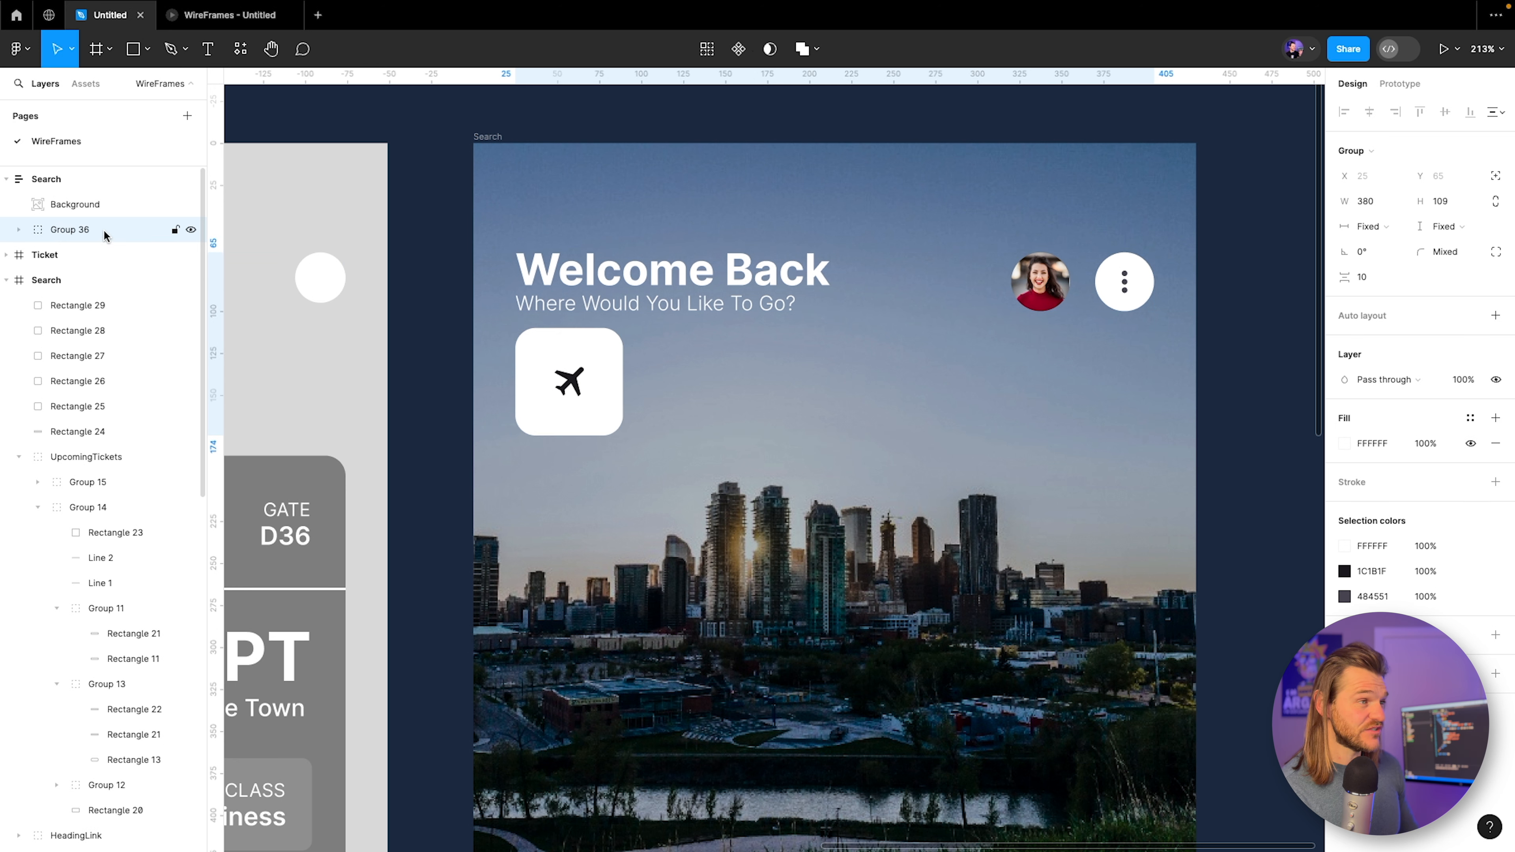
double_click(82, 232)
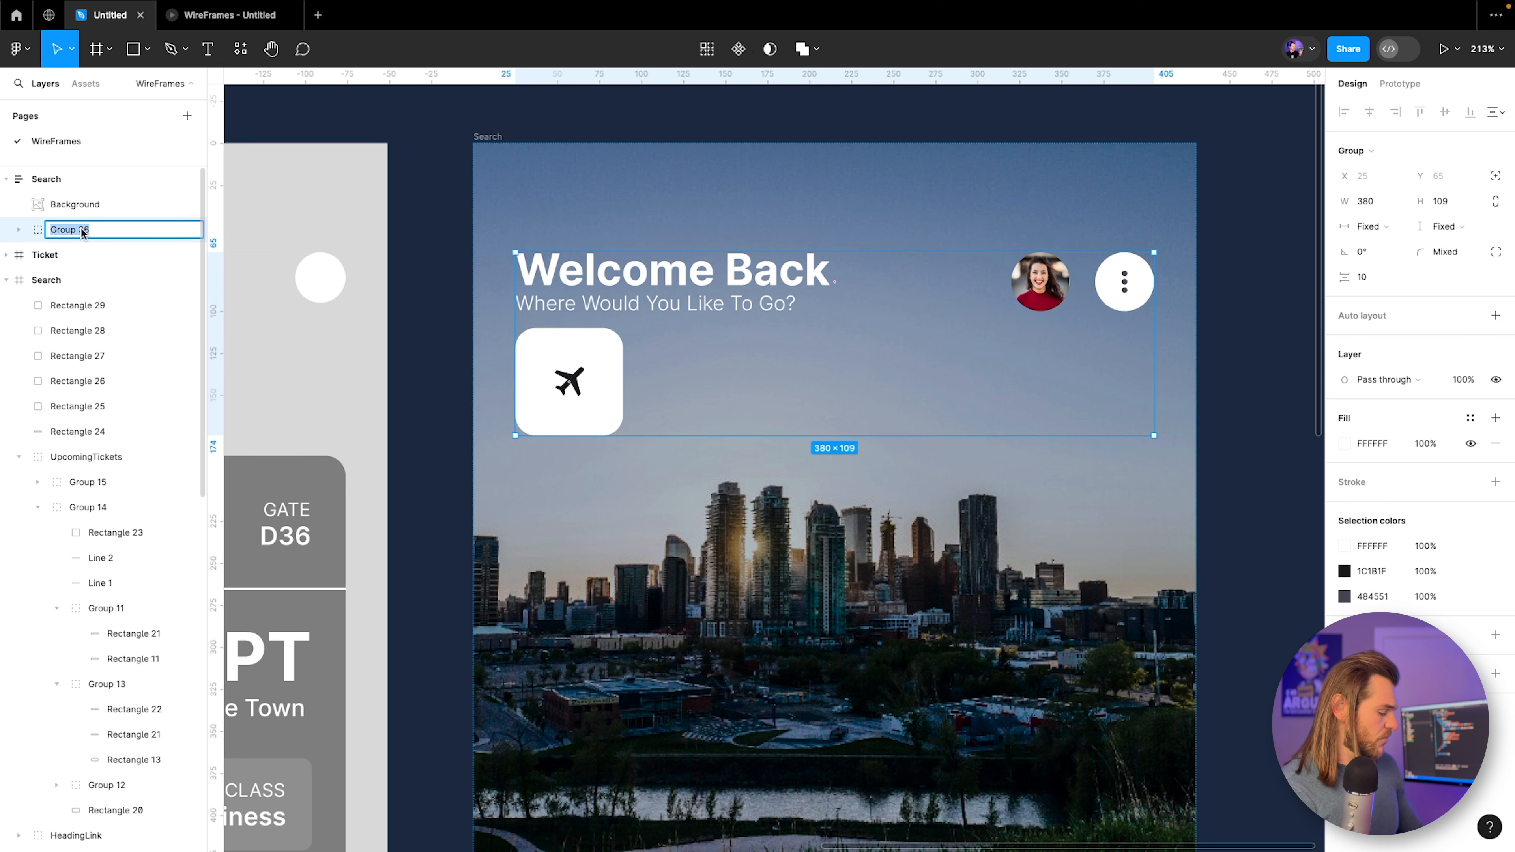
text(Row)
key(Return)
key(shift+a)
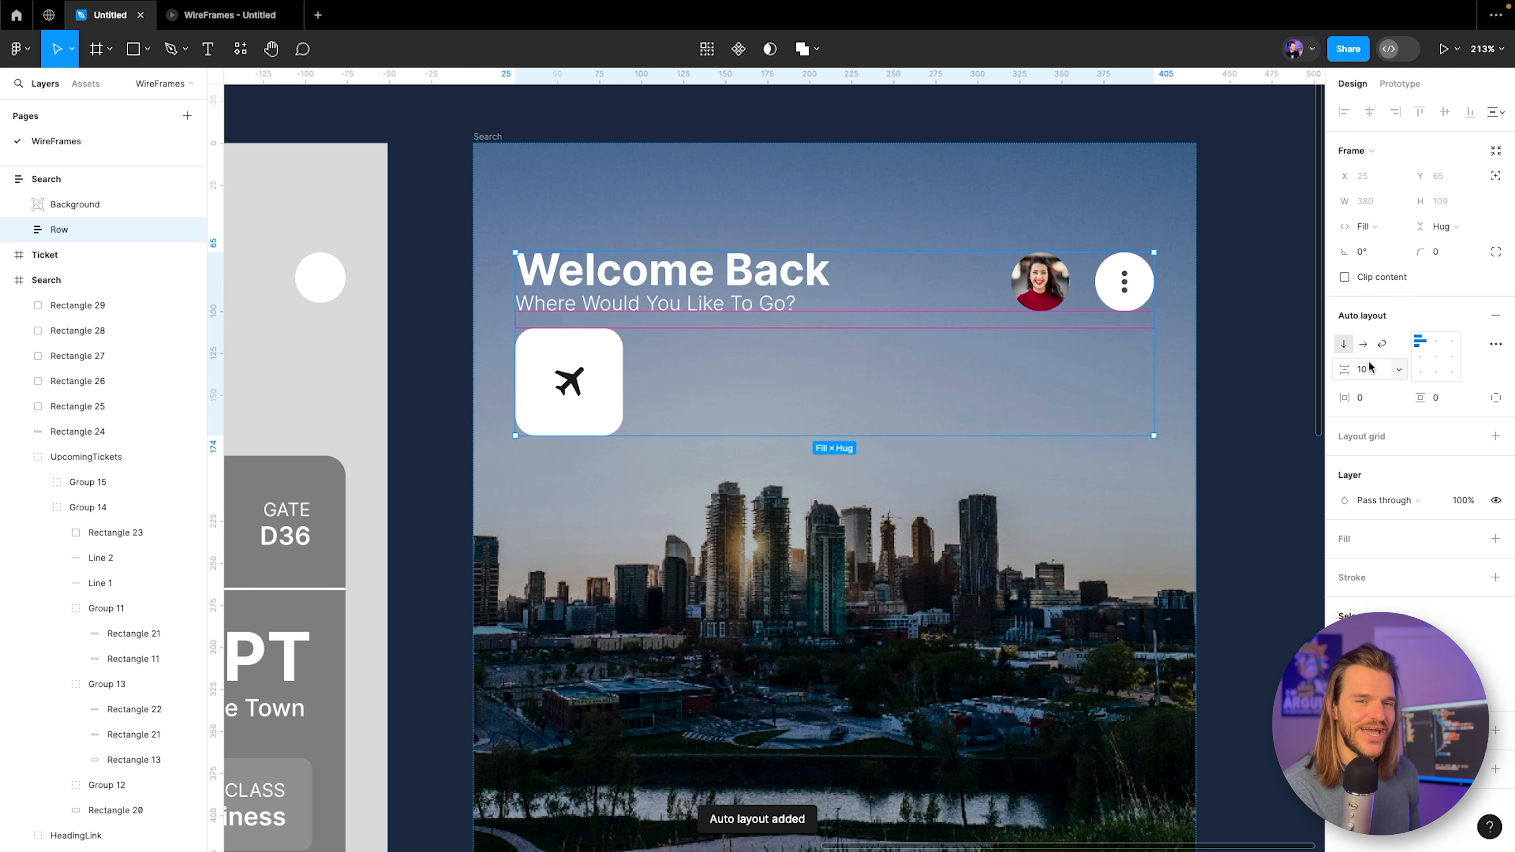
Set the vertical spacing between the items in the Row auto layout to 25.
click(1372, 370)
text(25)
key(Return)
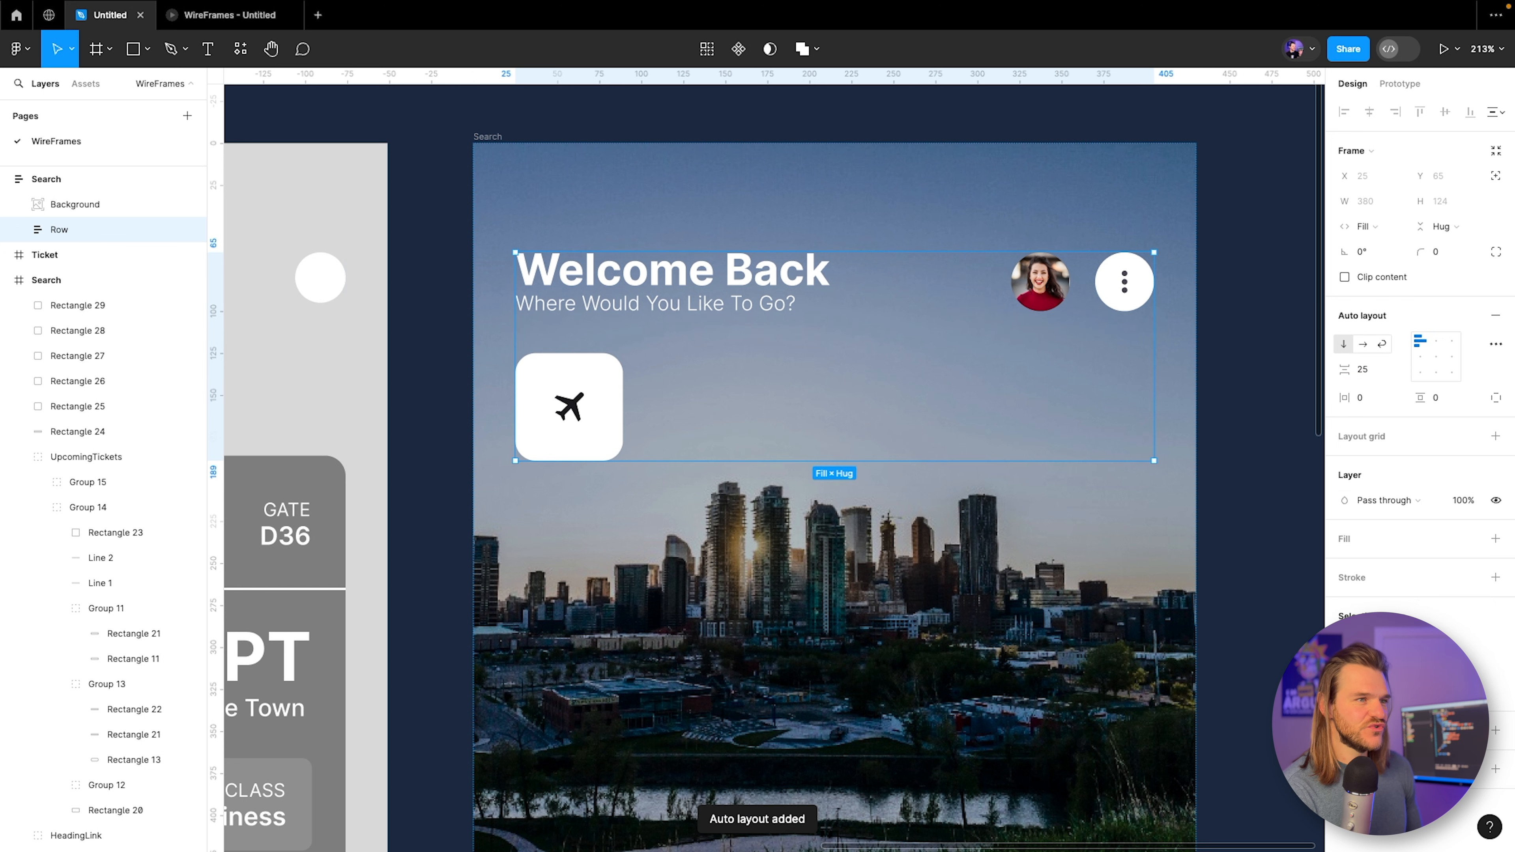
Measure the gap between header and service tiles in the Search wireframe, and set the Row's vertical item spacing to 48.
scroll(727, 430, down, 5)
drag(633, 508, 1189, 436)
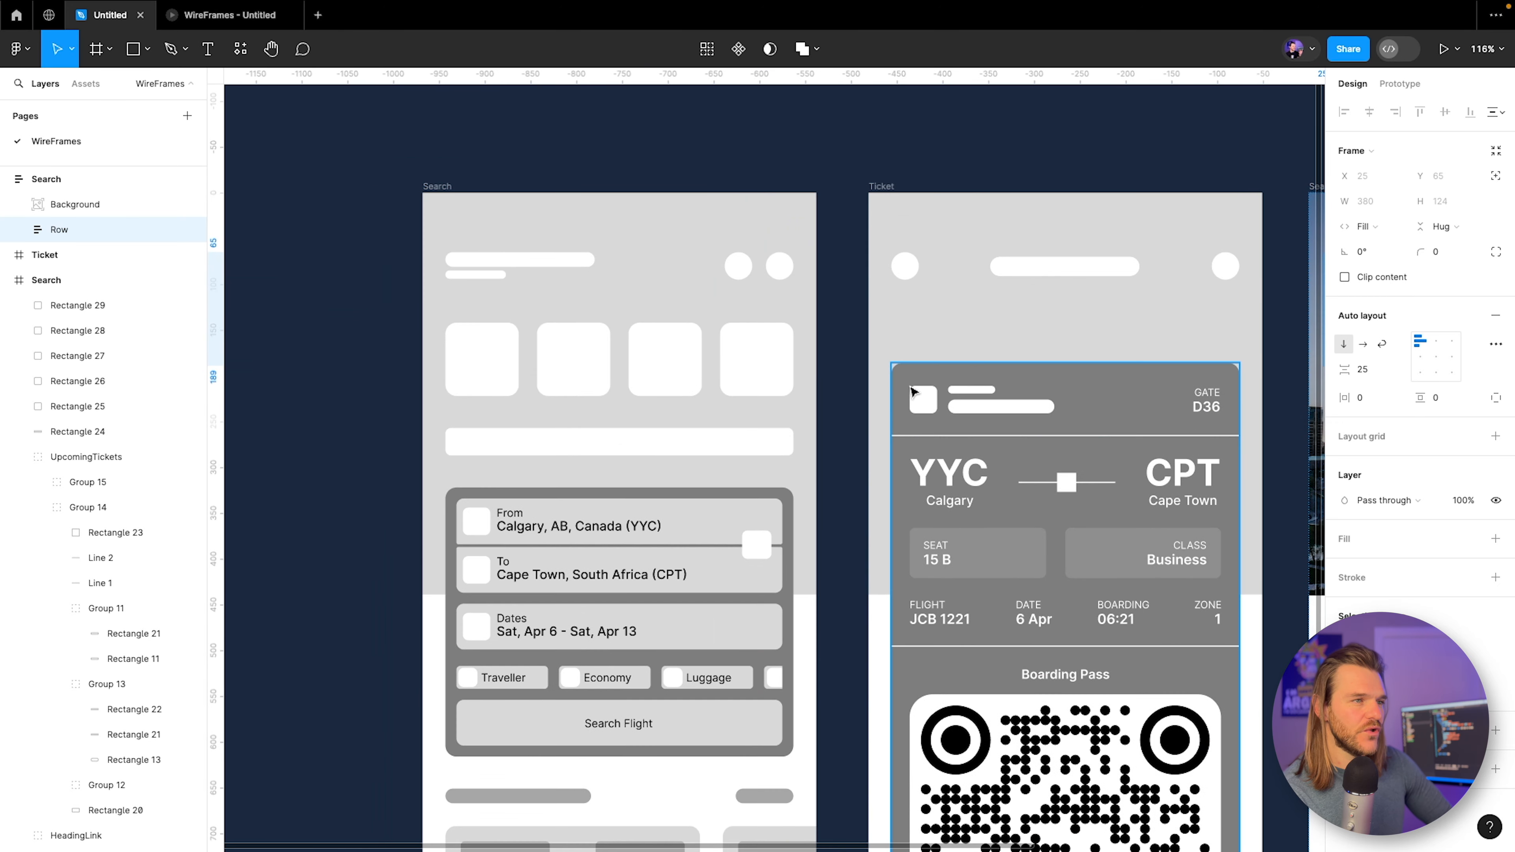
click(499, 272)
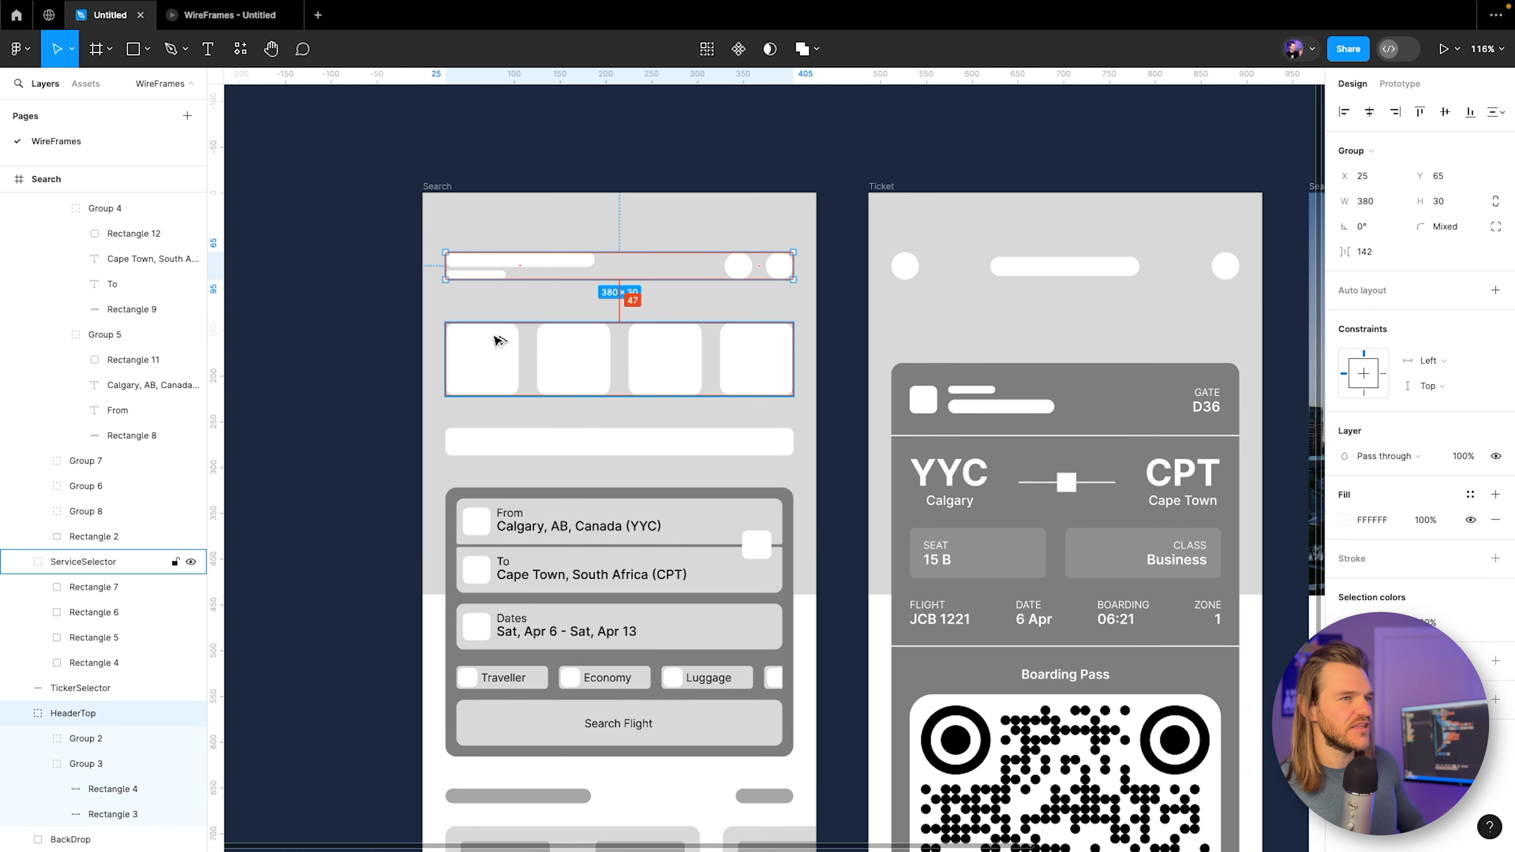
drag(919, 335, 363, 362)
double_click(805, 306)
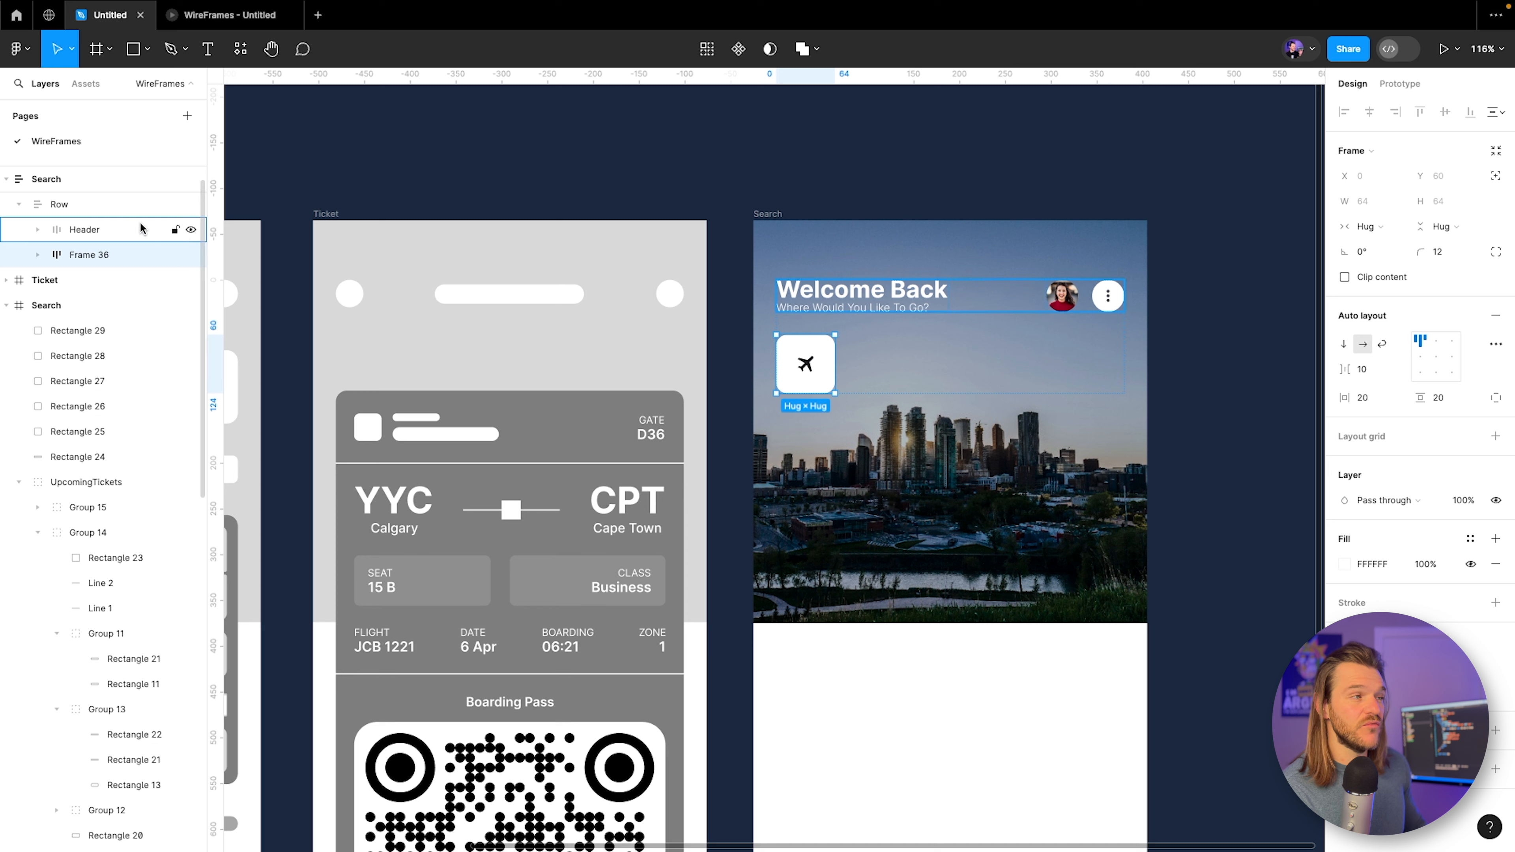
click(128, 208)
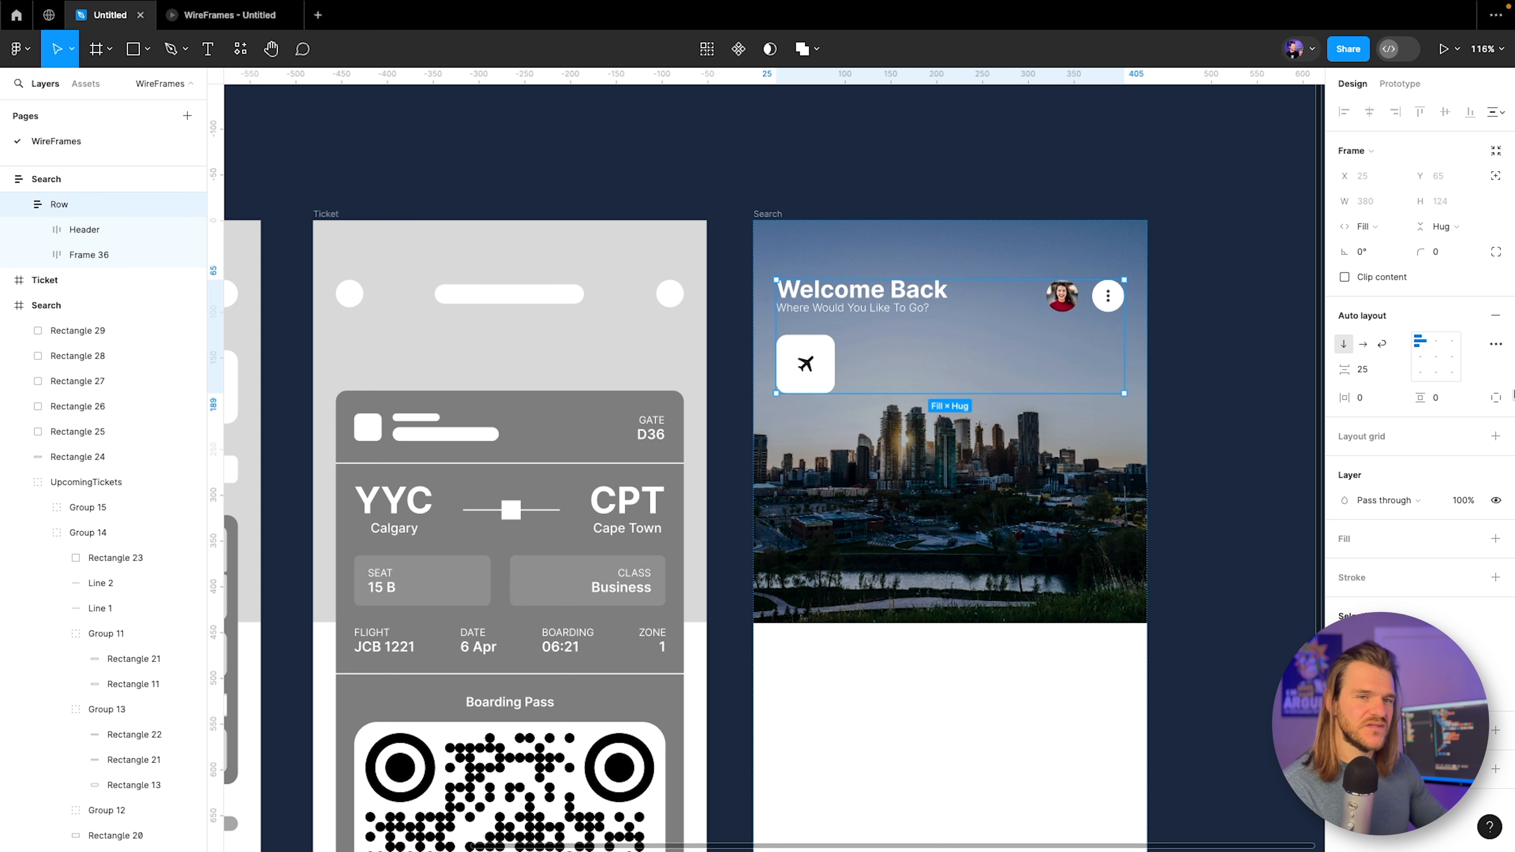
click(1372, 372)
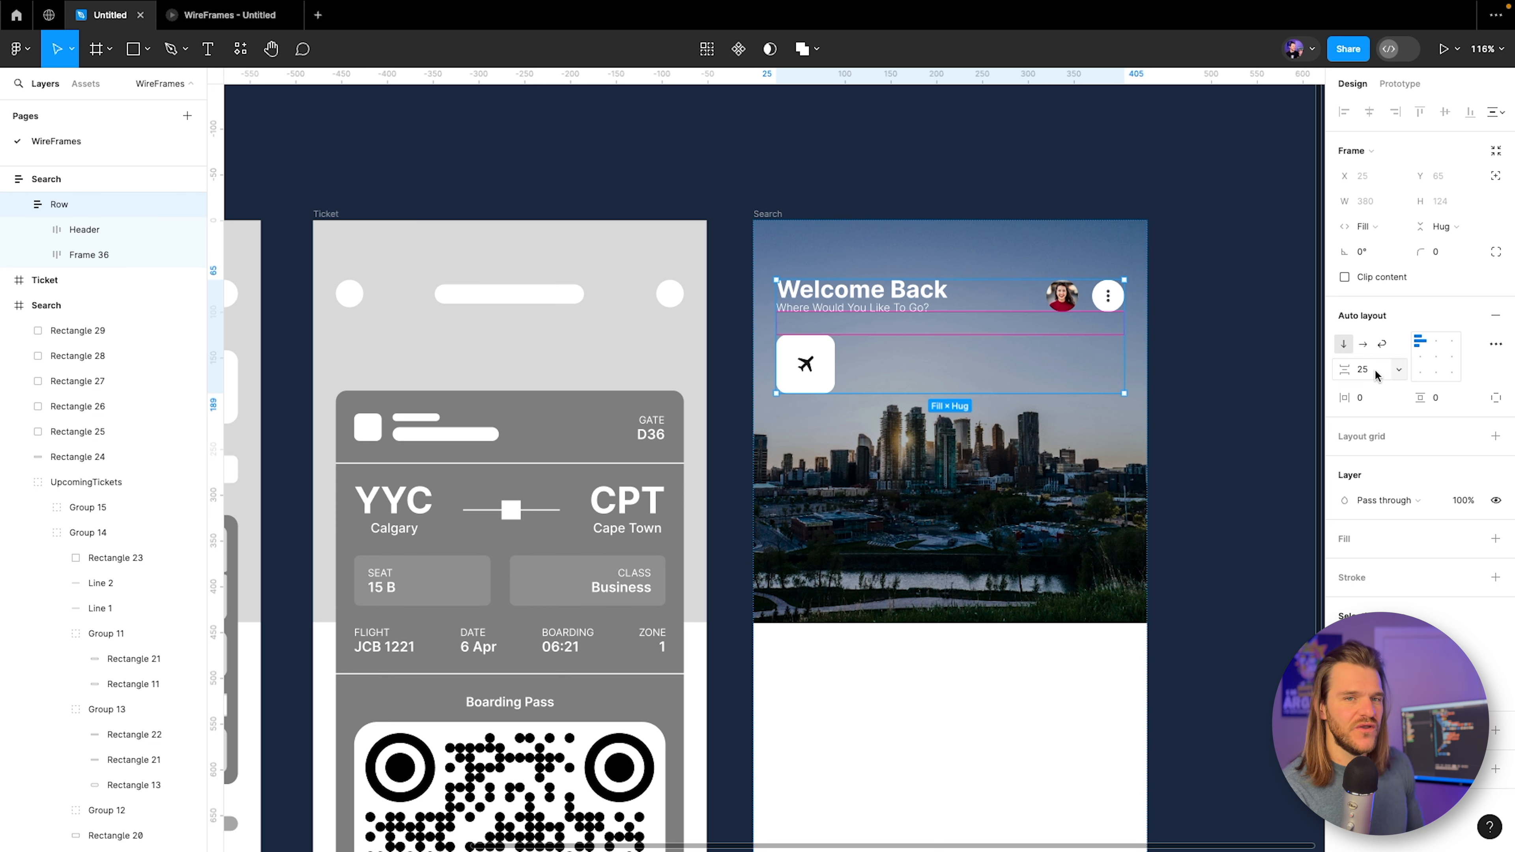
text(48)
key(Return)
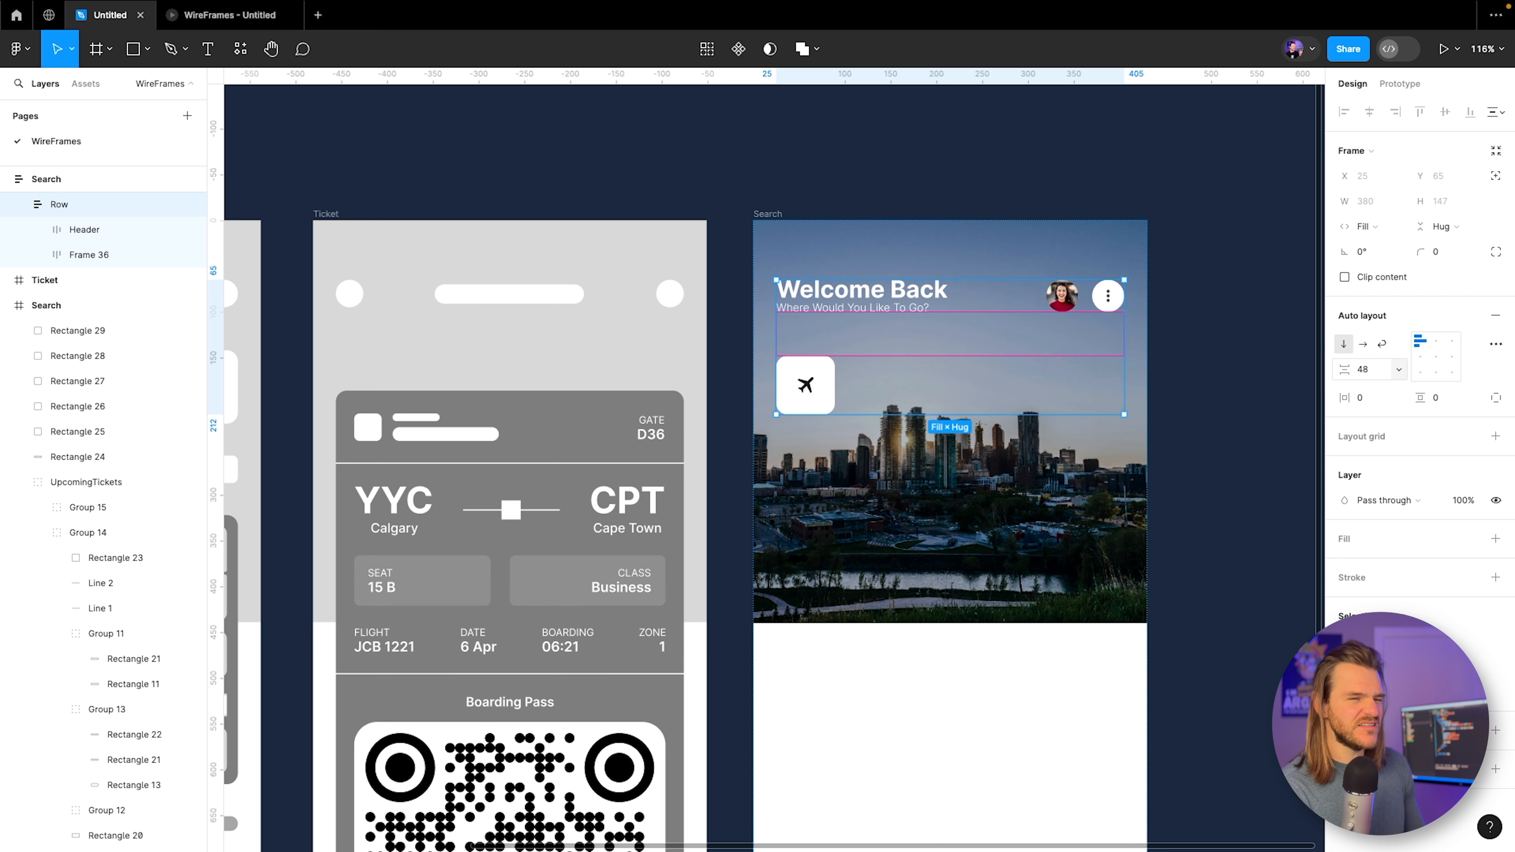
Add the text label "Flight" inside the white plane tile, beside the plane icon.
scroll(1154, 353, up, 5)
scroll(703, 221, right, 4)
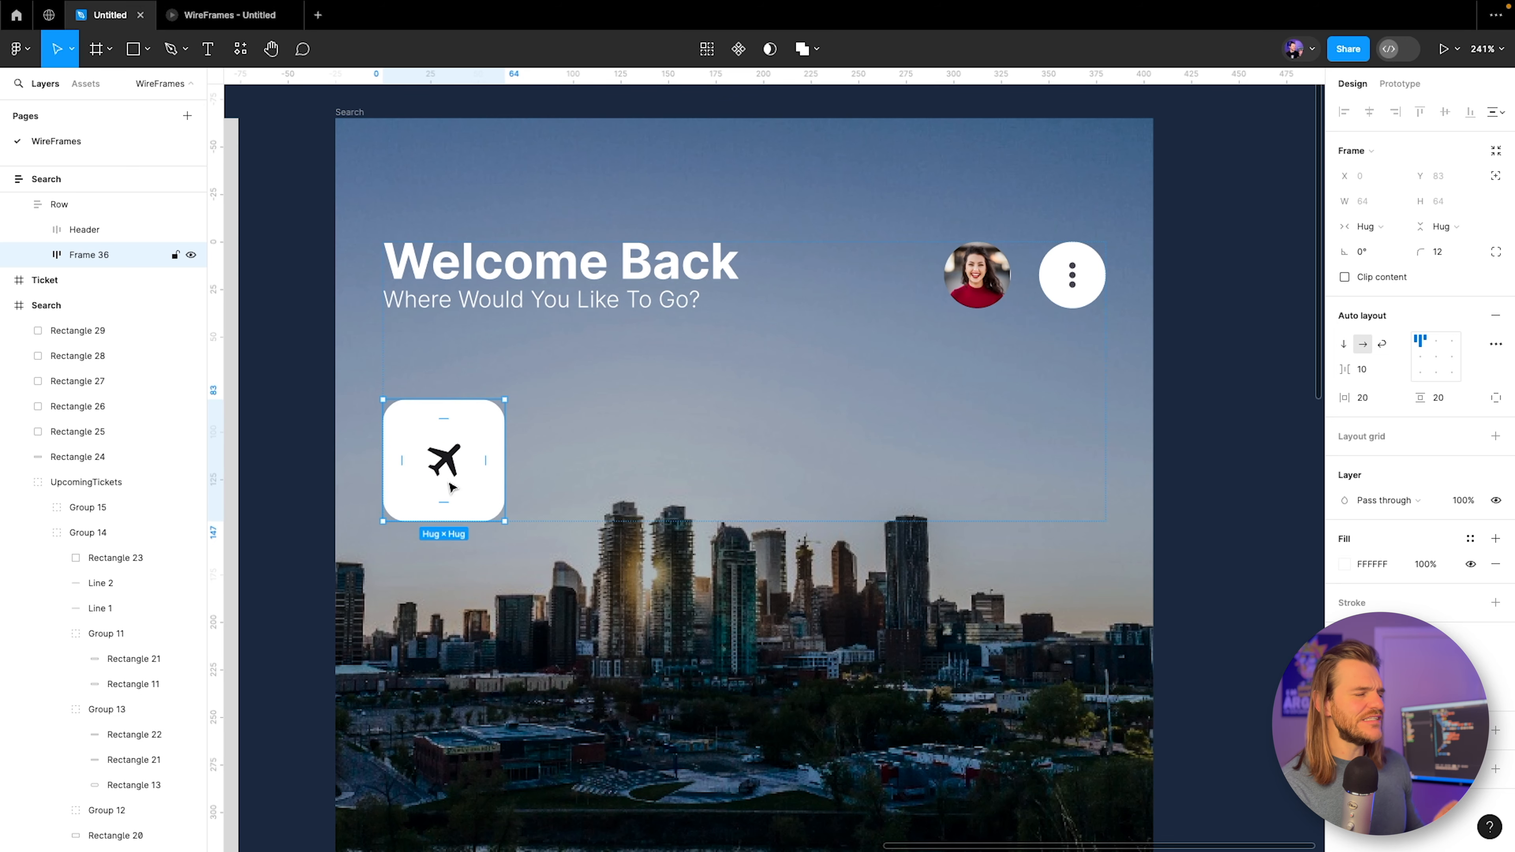
double_click(447, 465)
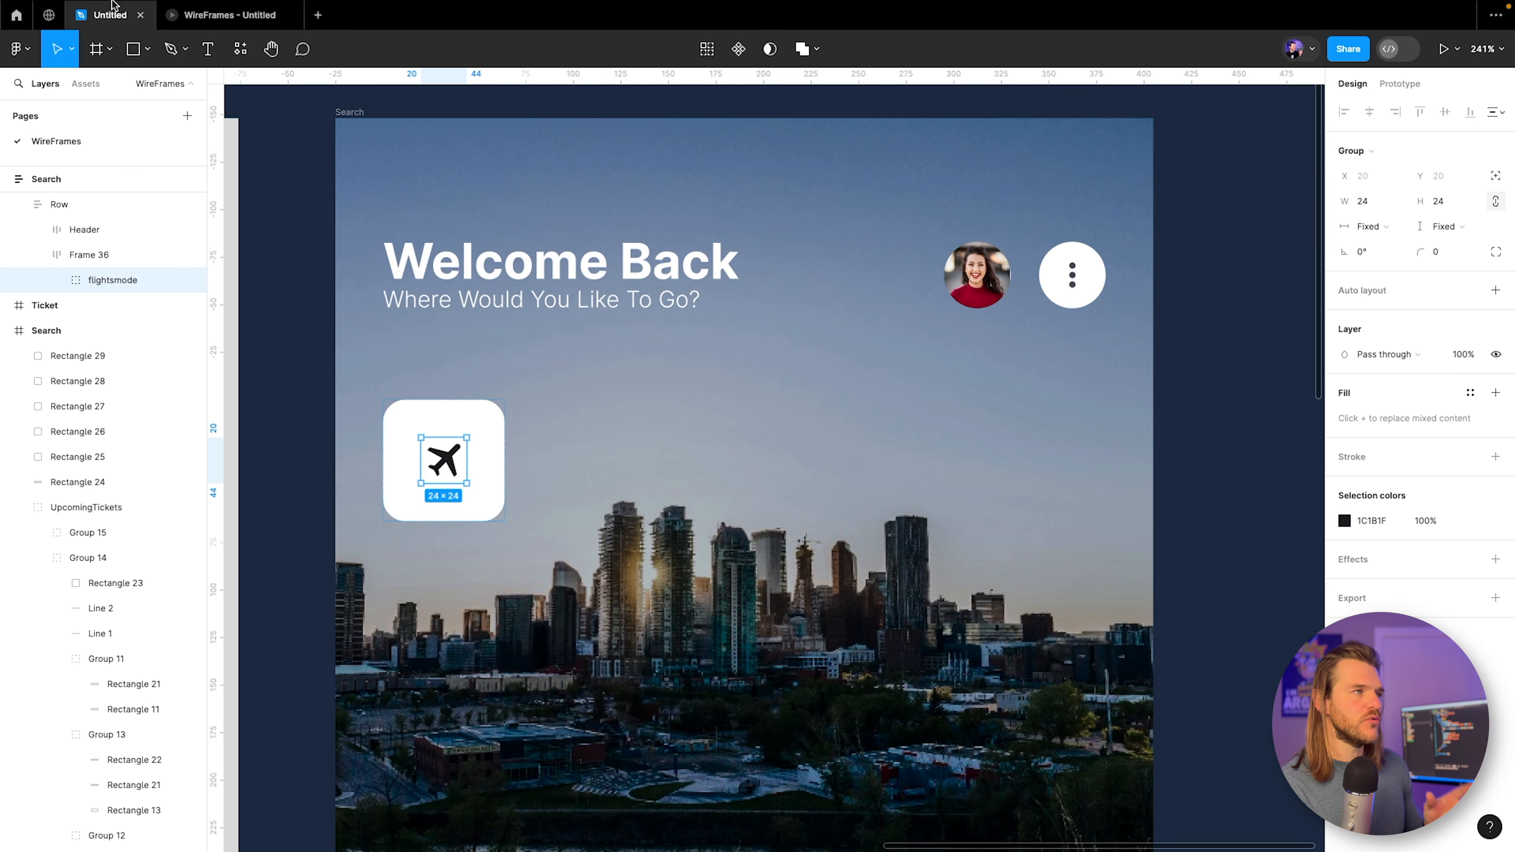
click(198, 52)
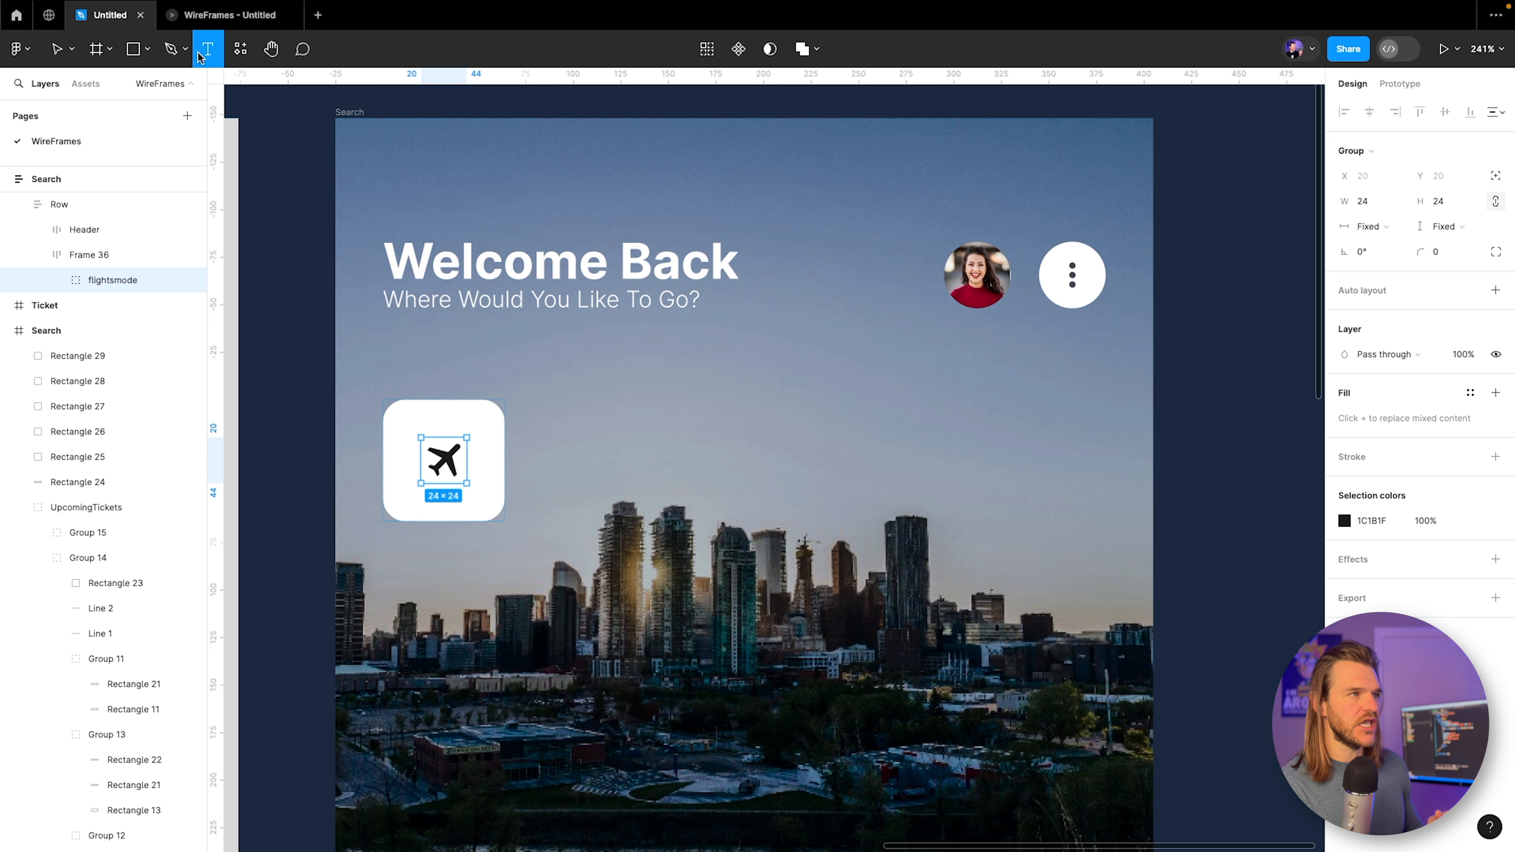
click(445, 499)
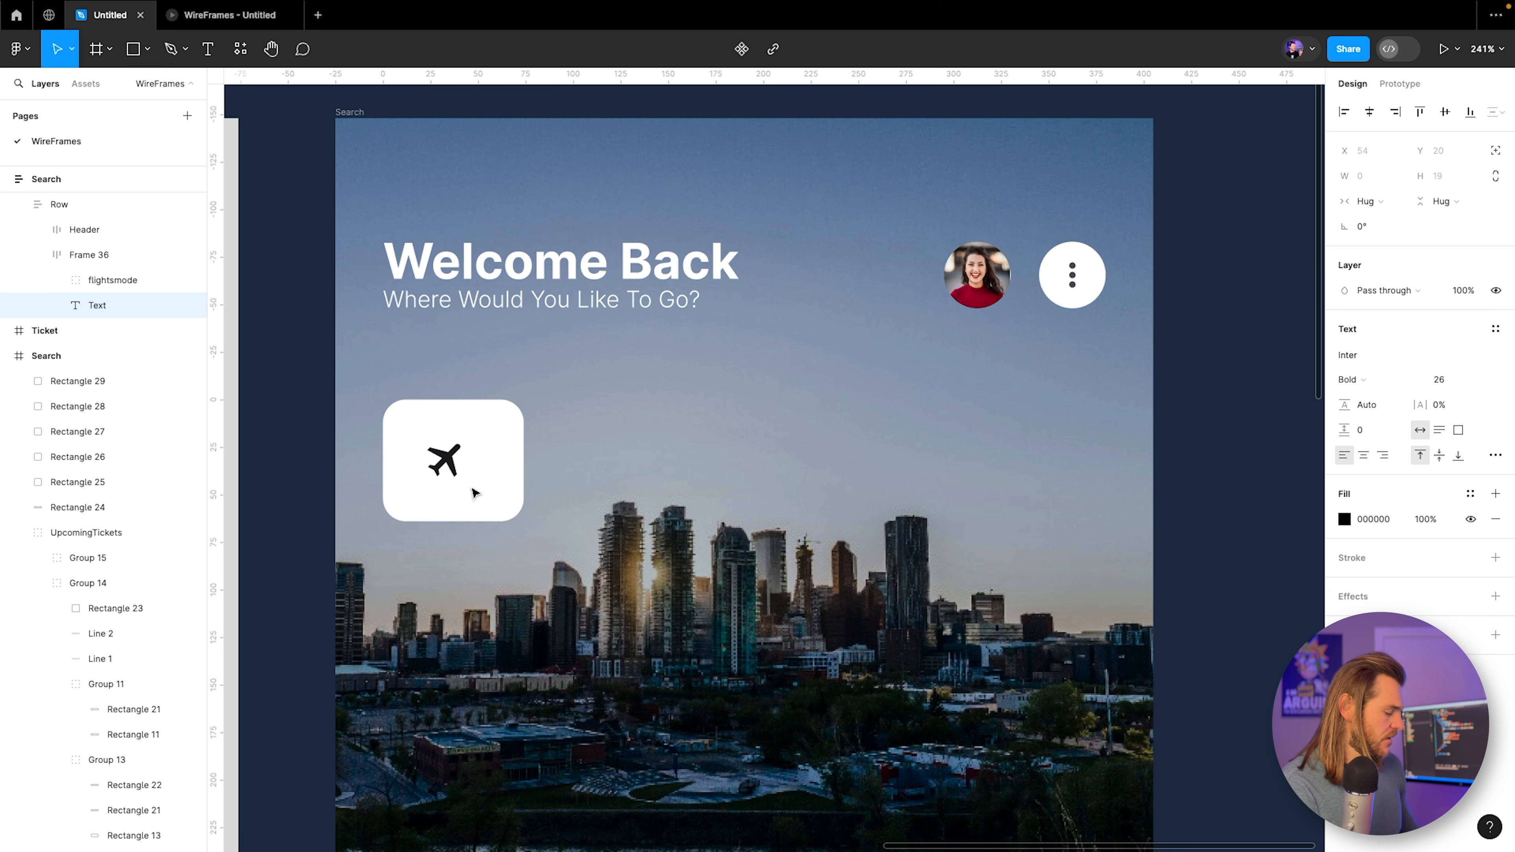
text(Flight)
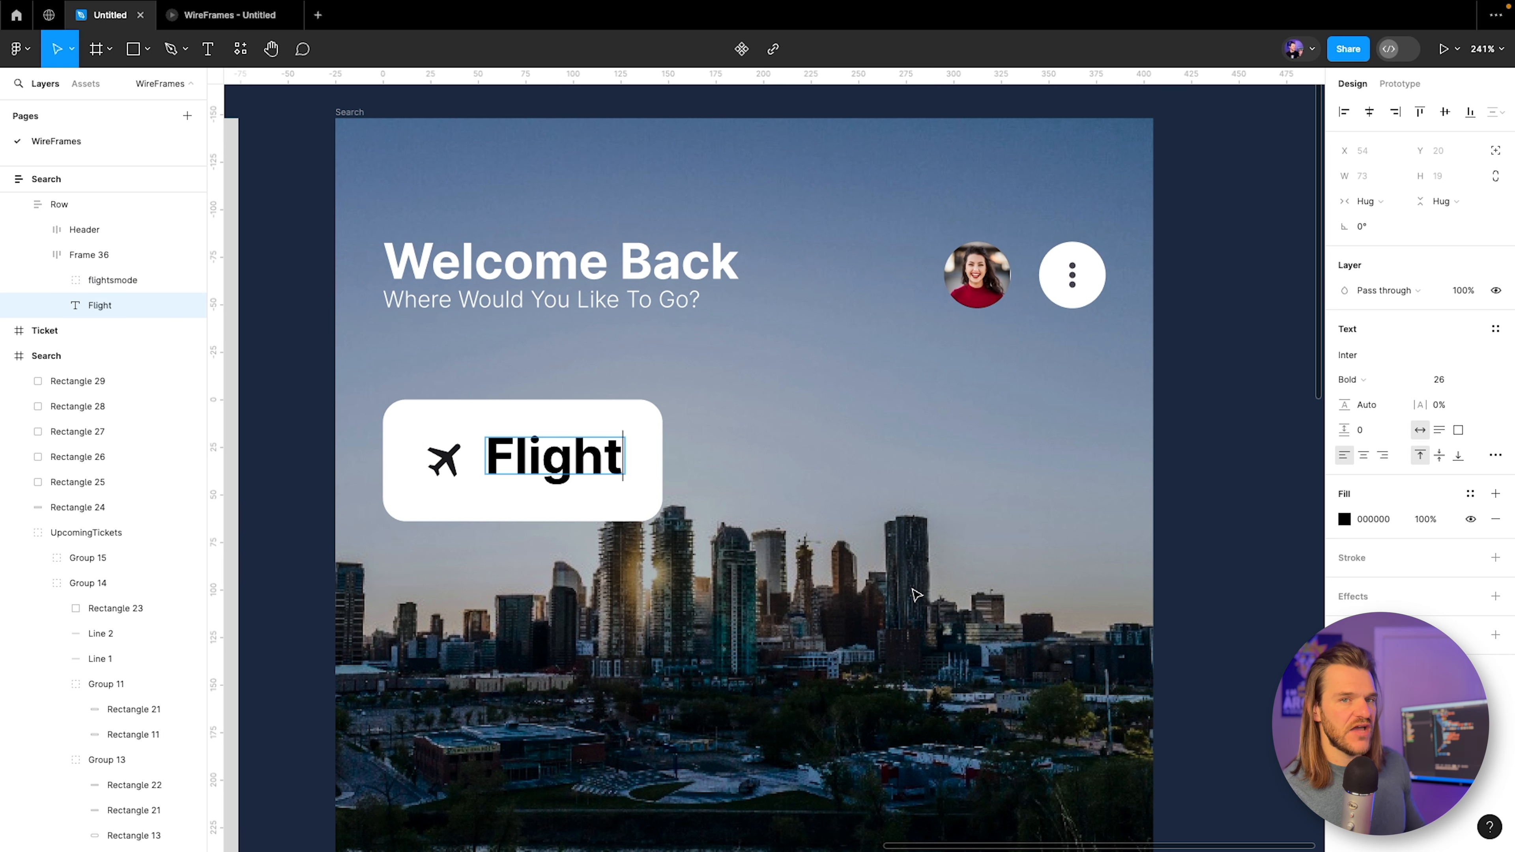
Set the Flight label's font weight to Regular and its size to 12.
click(1352, 380)
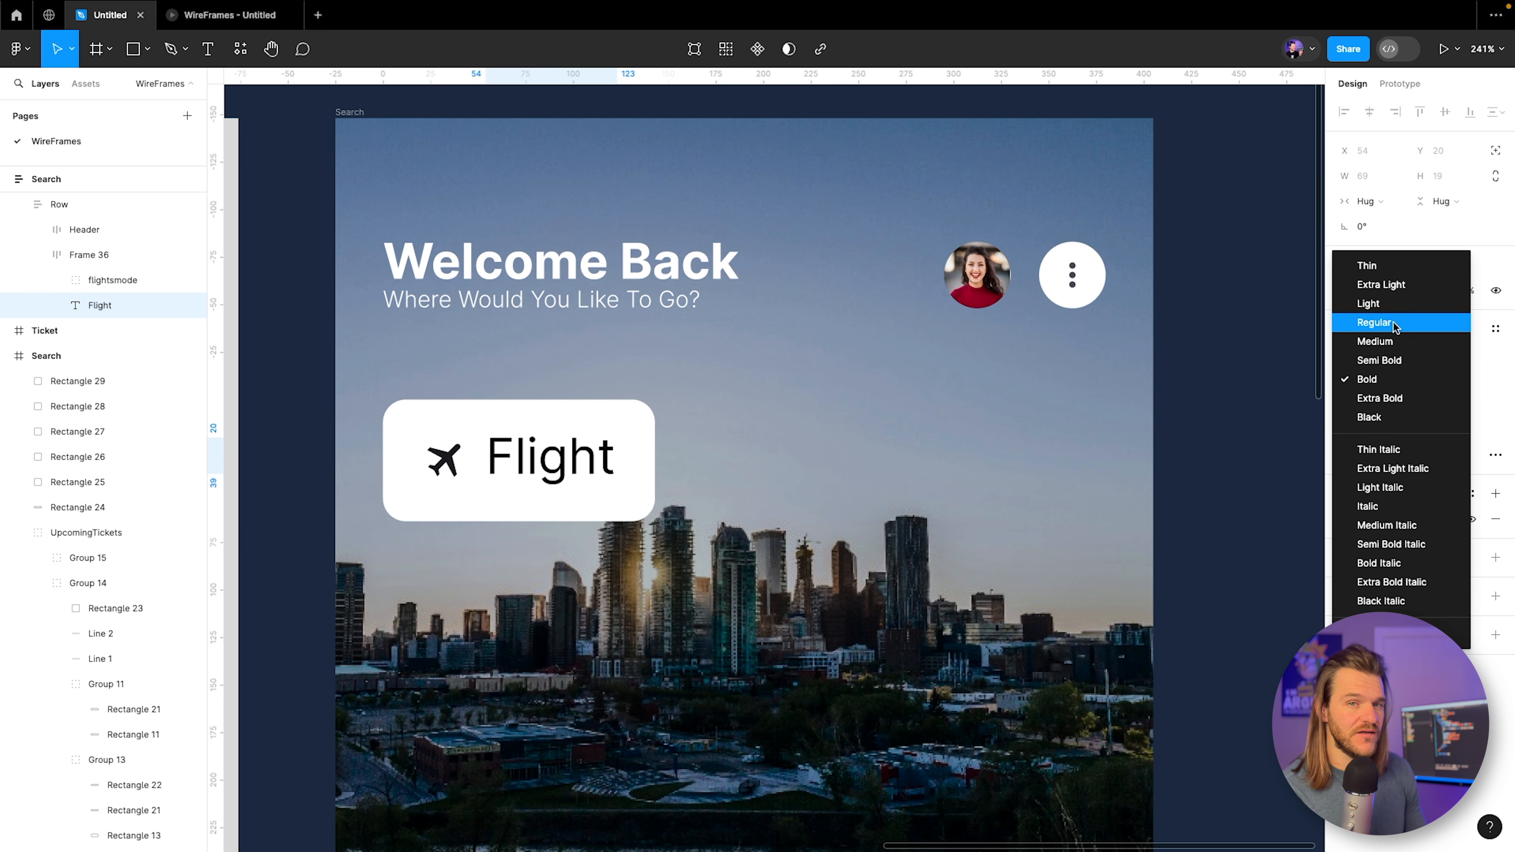
click(1374, 323)
click(1449, 380)
text(12)
key(Return)
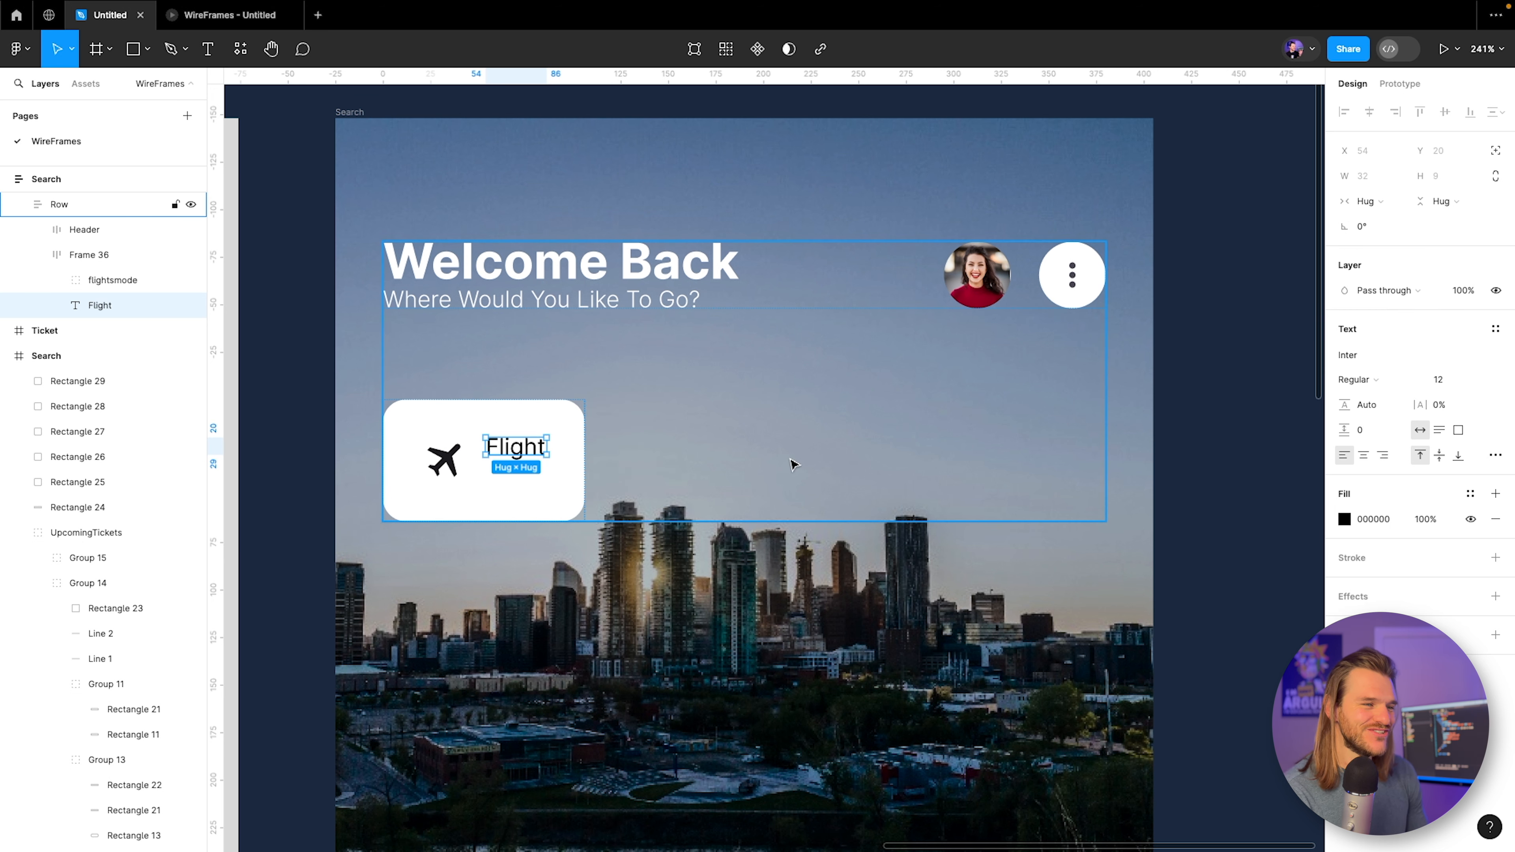
Switch the plane tile's auto layout to vertical and centre its icon and label.
click(105, 255)
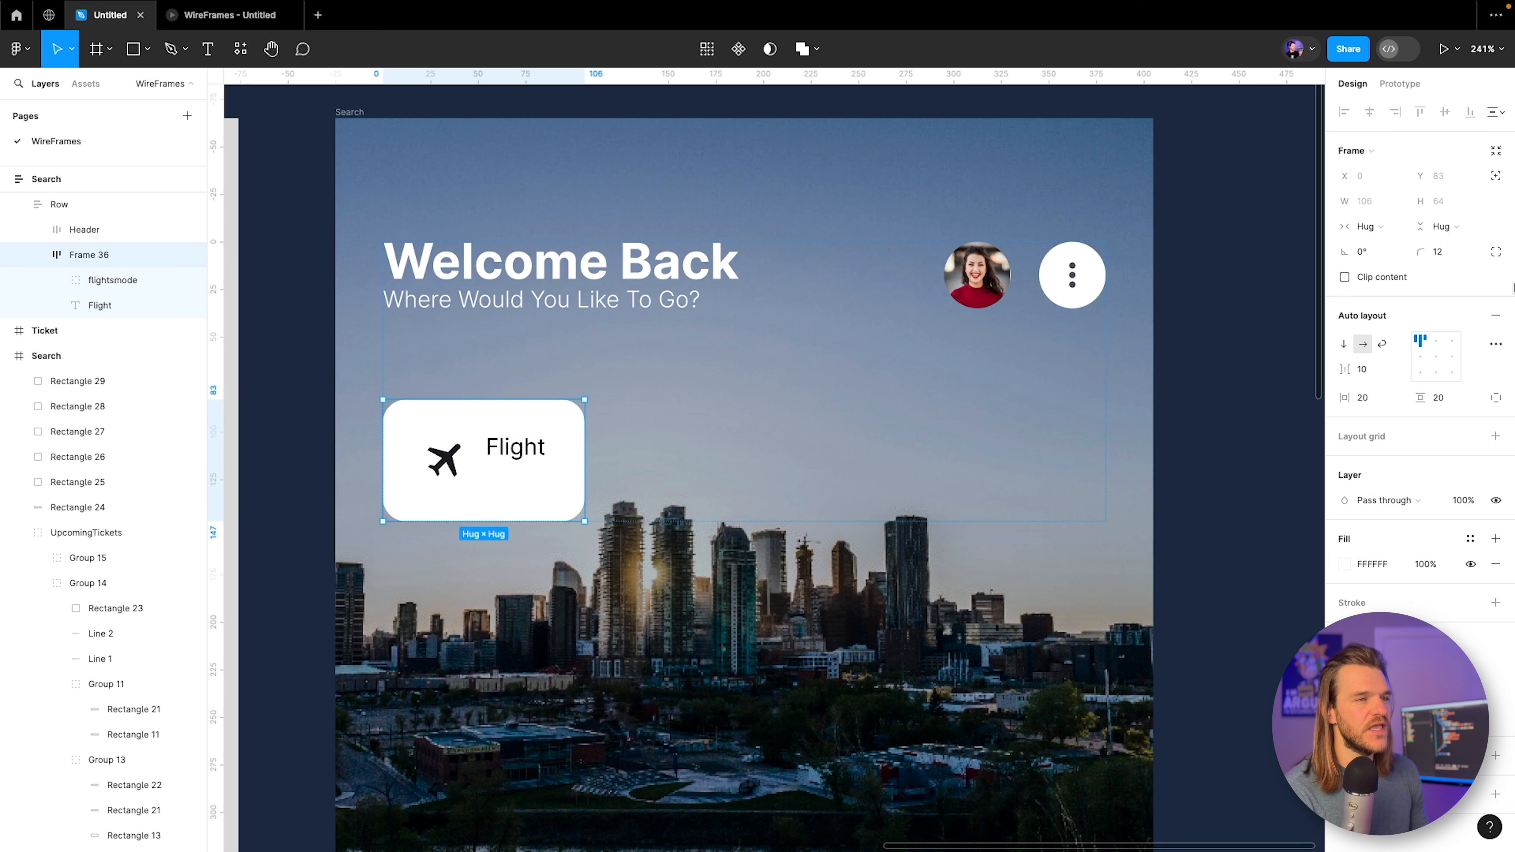
click(1345, 345)
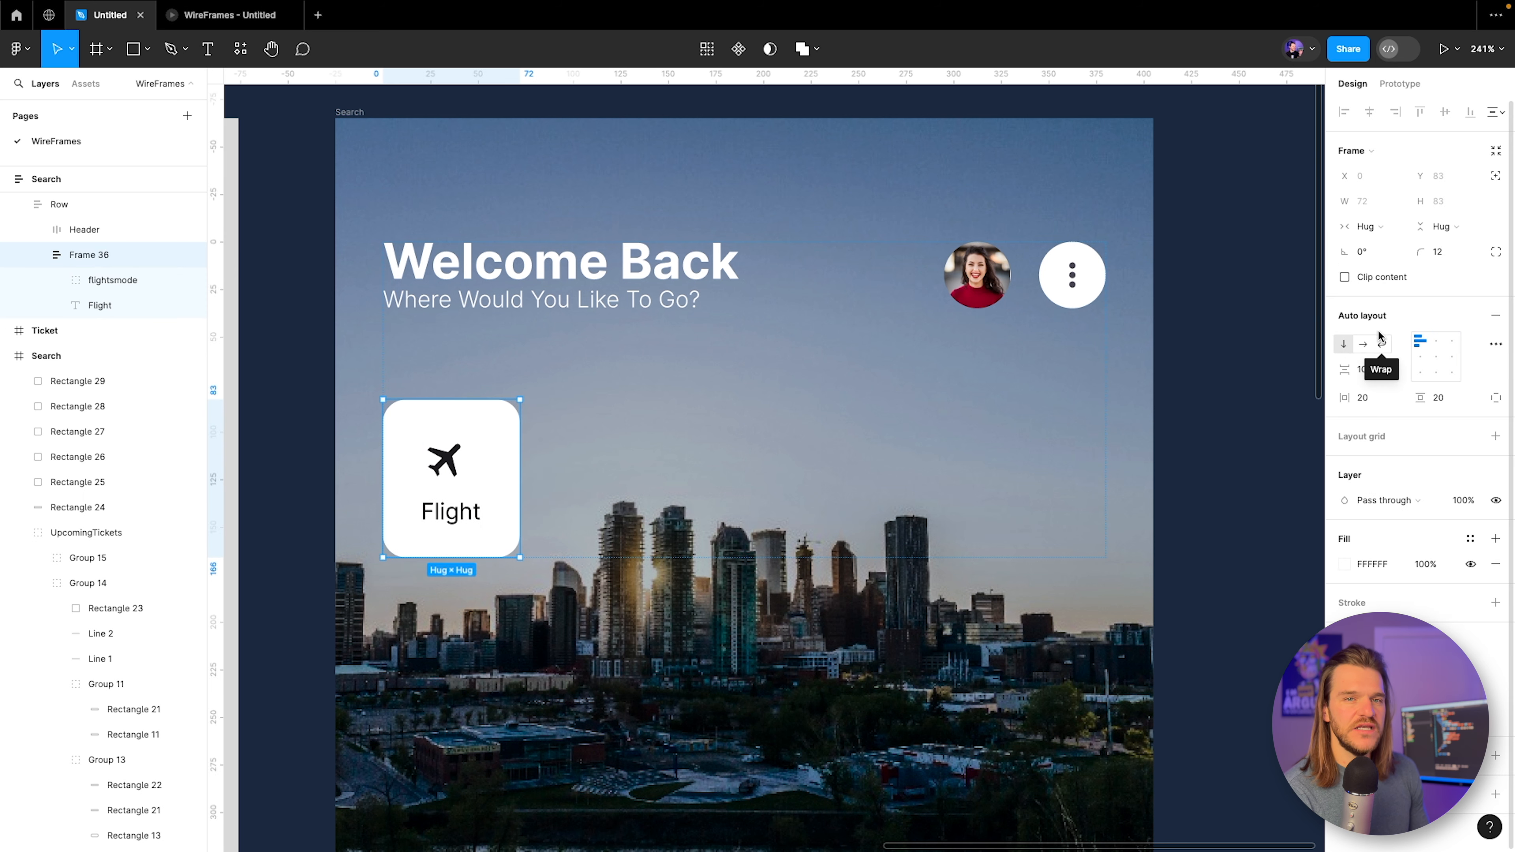
click(1436, 357)
scroll(585, 613, up, 2)
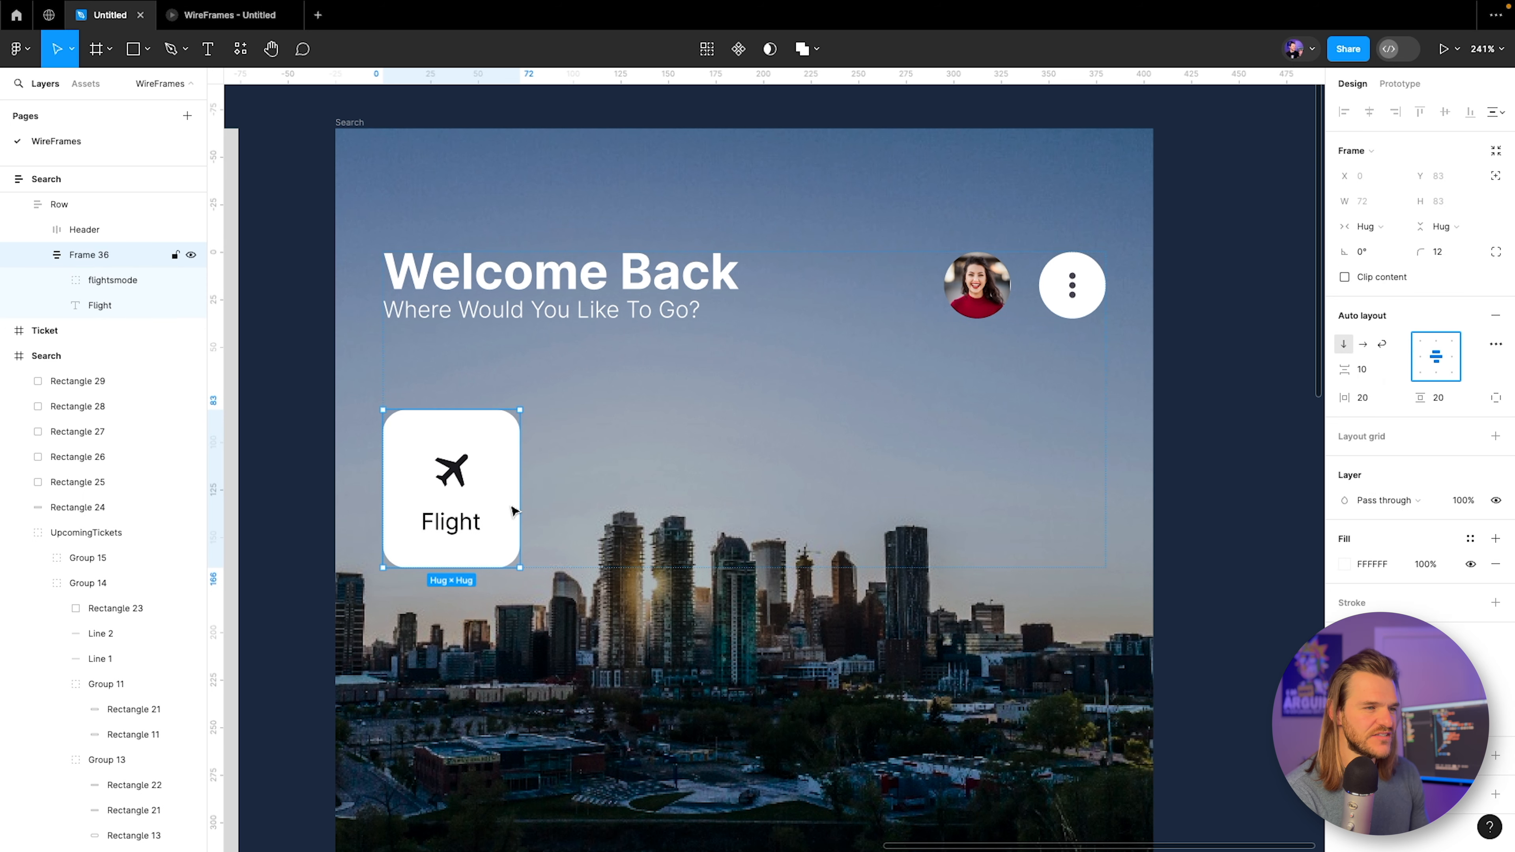
Resize the plane icon in the Flight tile proportionally to a width of 30.
click(431, 533)
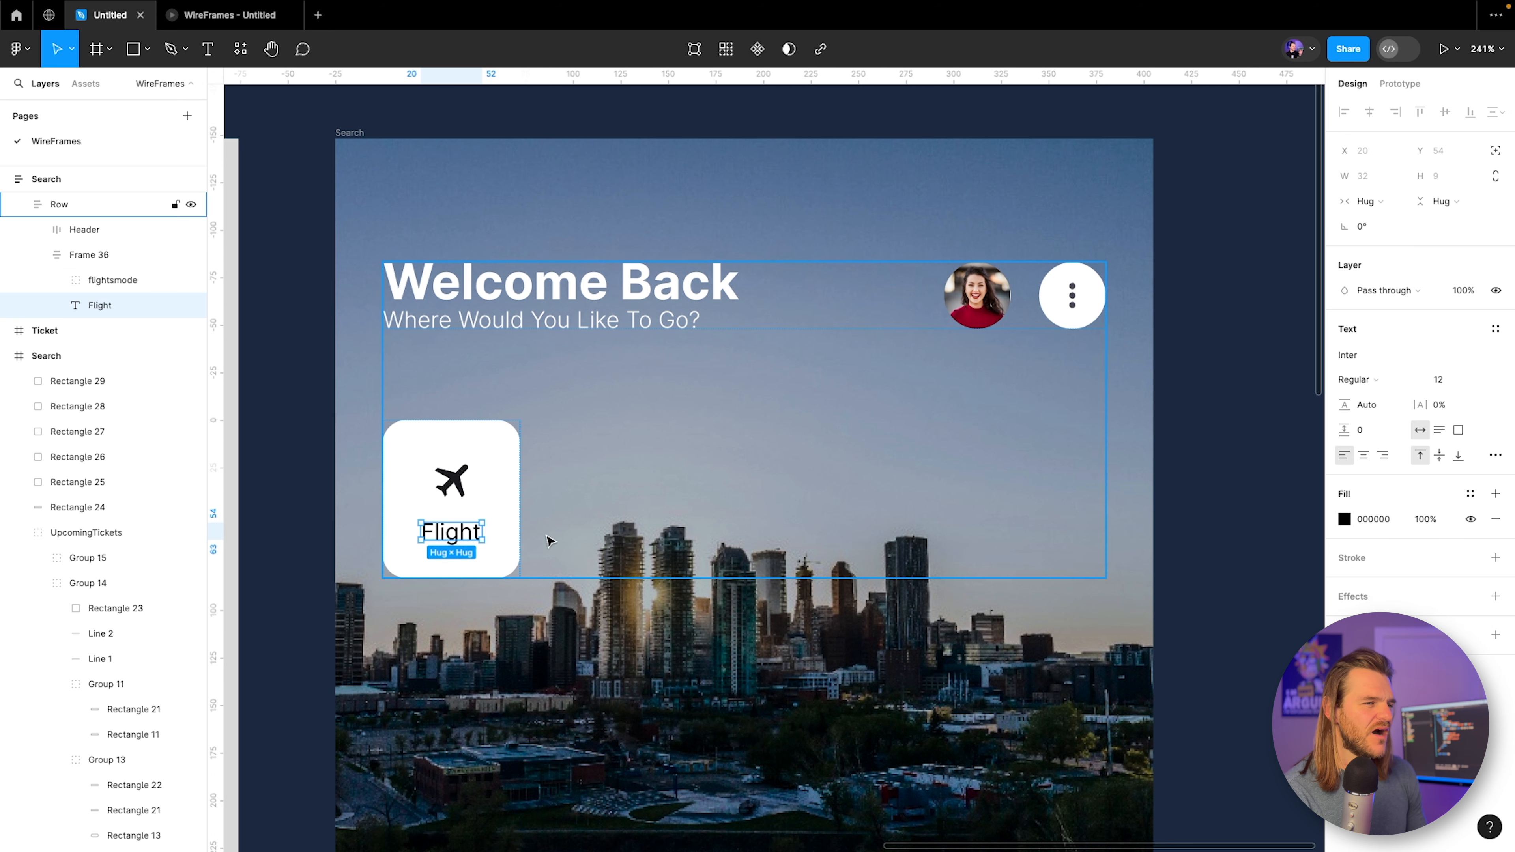
click(463, 440)
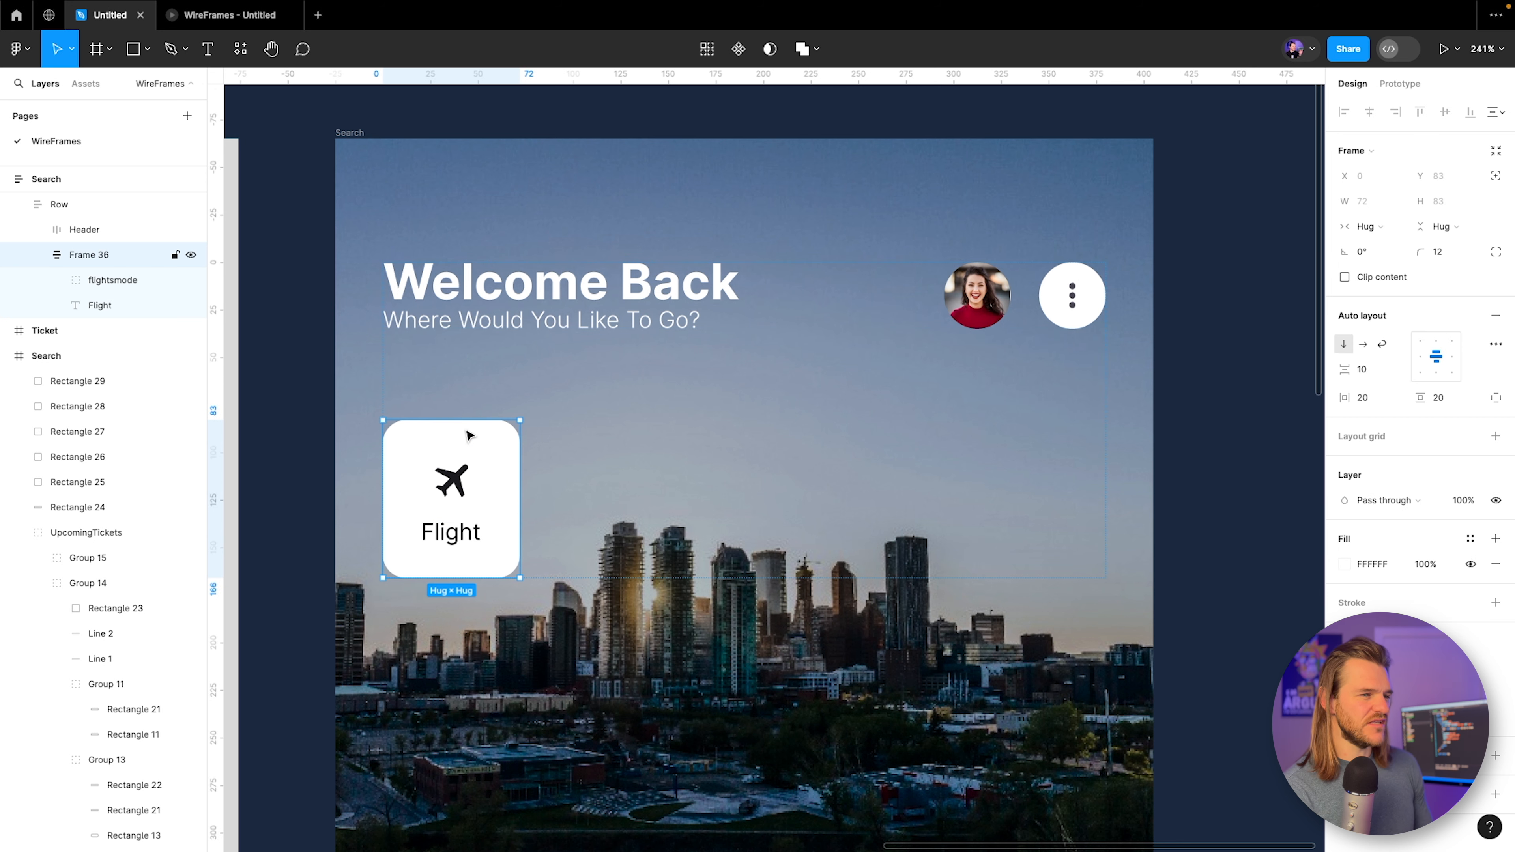
click(457, 478)
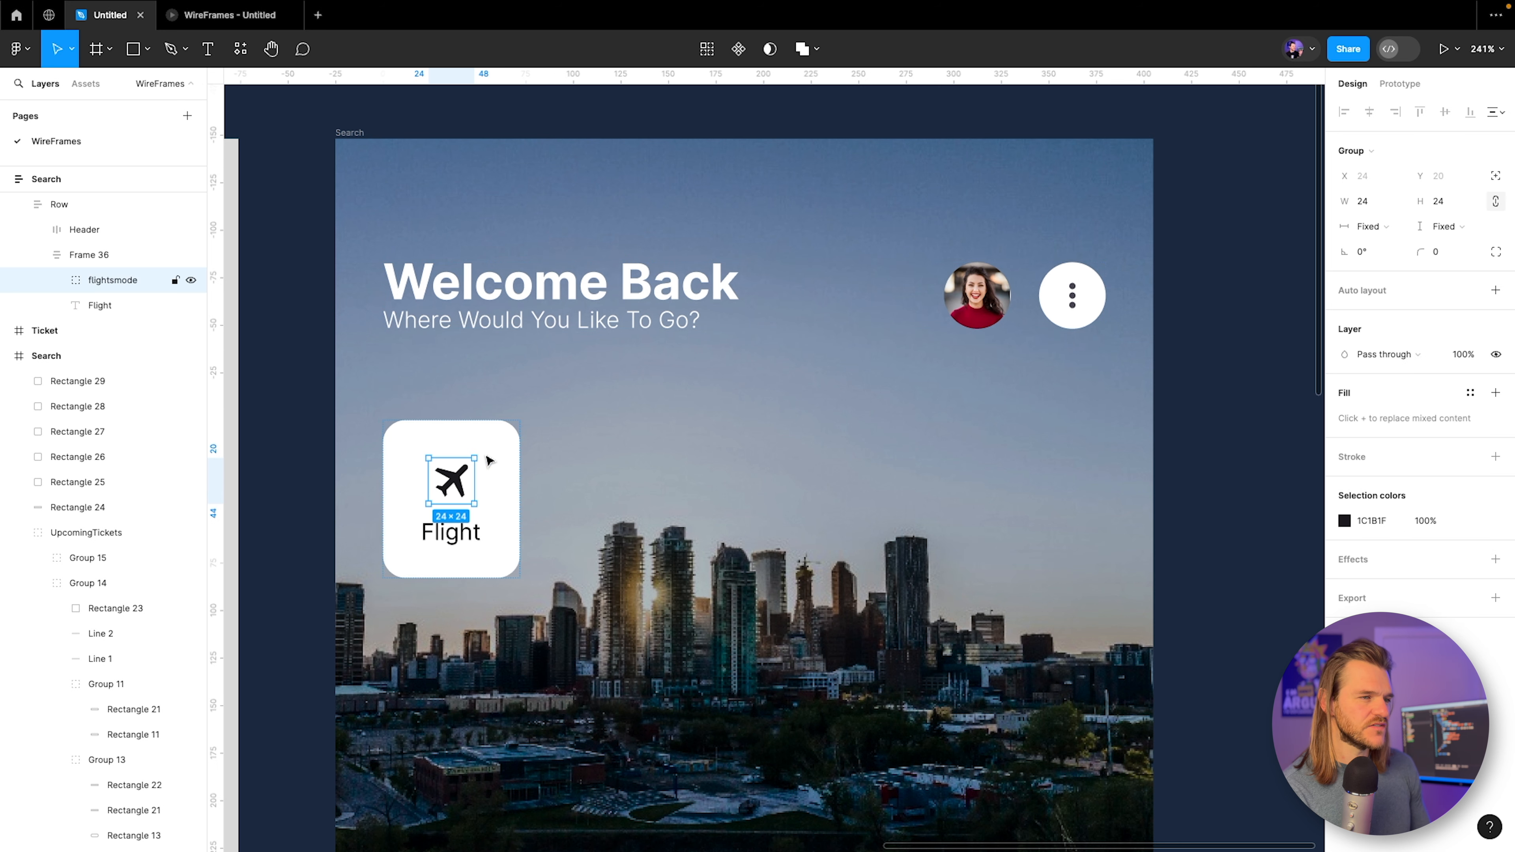
click(1363, 200)
text(3)
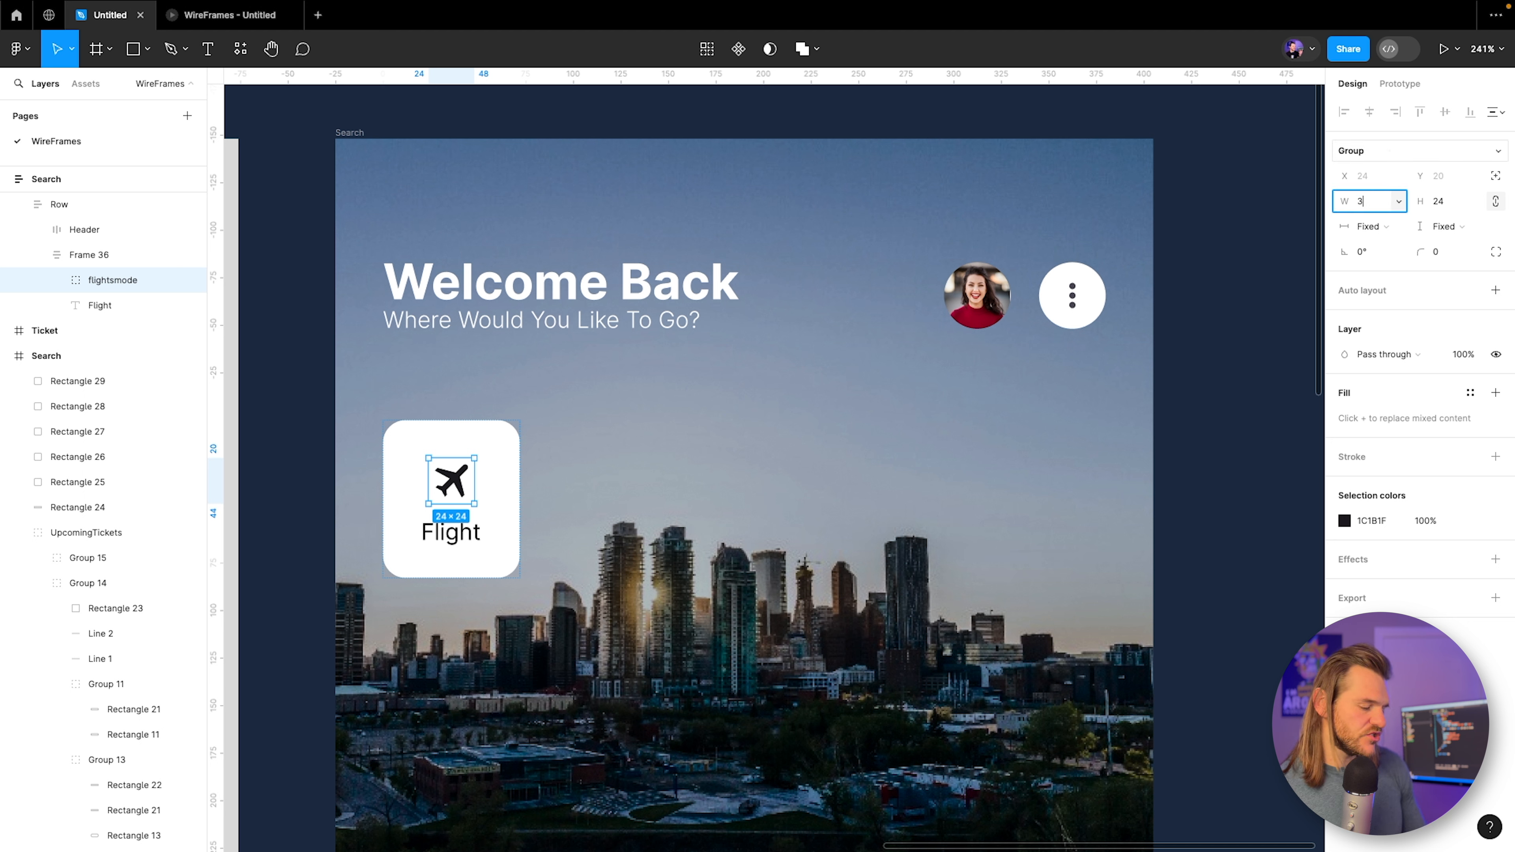
text(0)
key(Return)
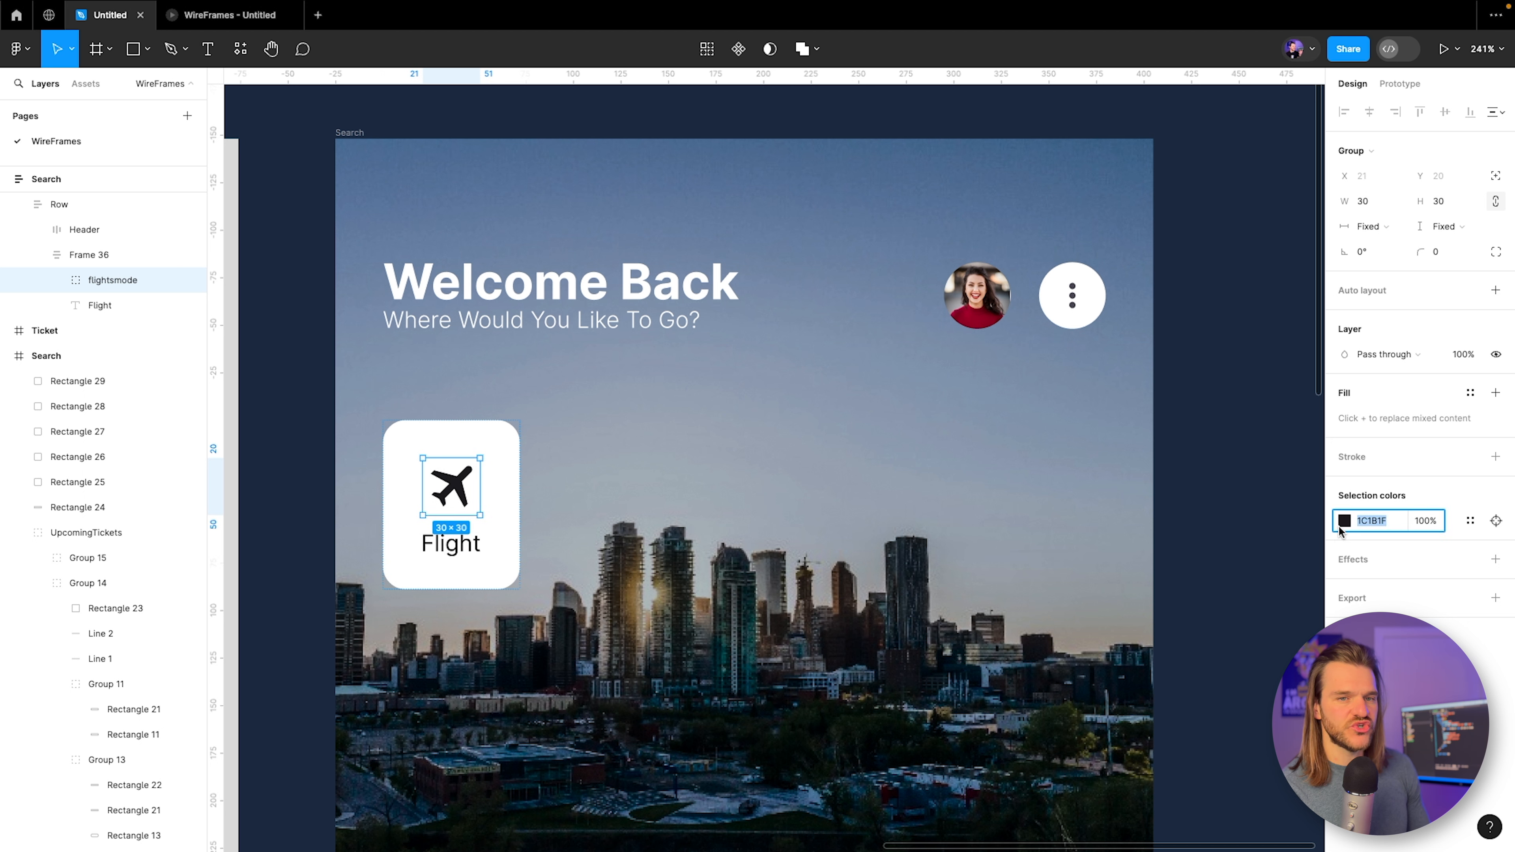
Recolour the plane icon to the dark blue-grey 414A5A.
click(1344, 521)
drag(1161, 612, 1187, 566)
click(1257, 653)
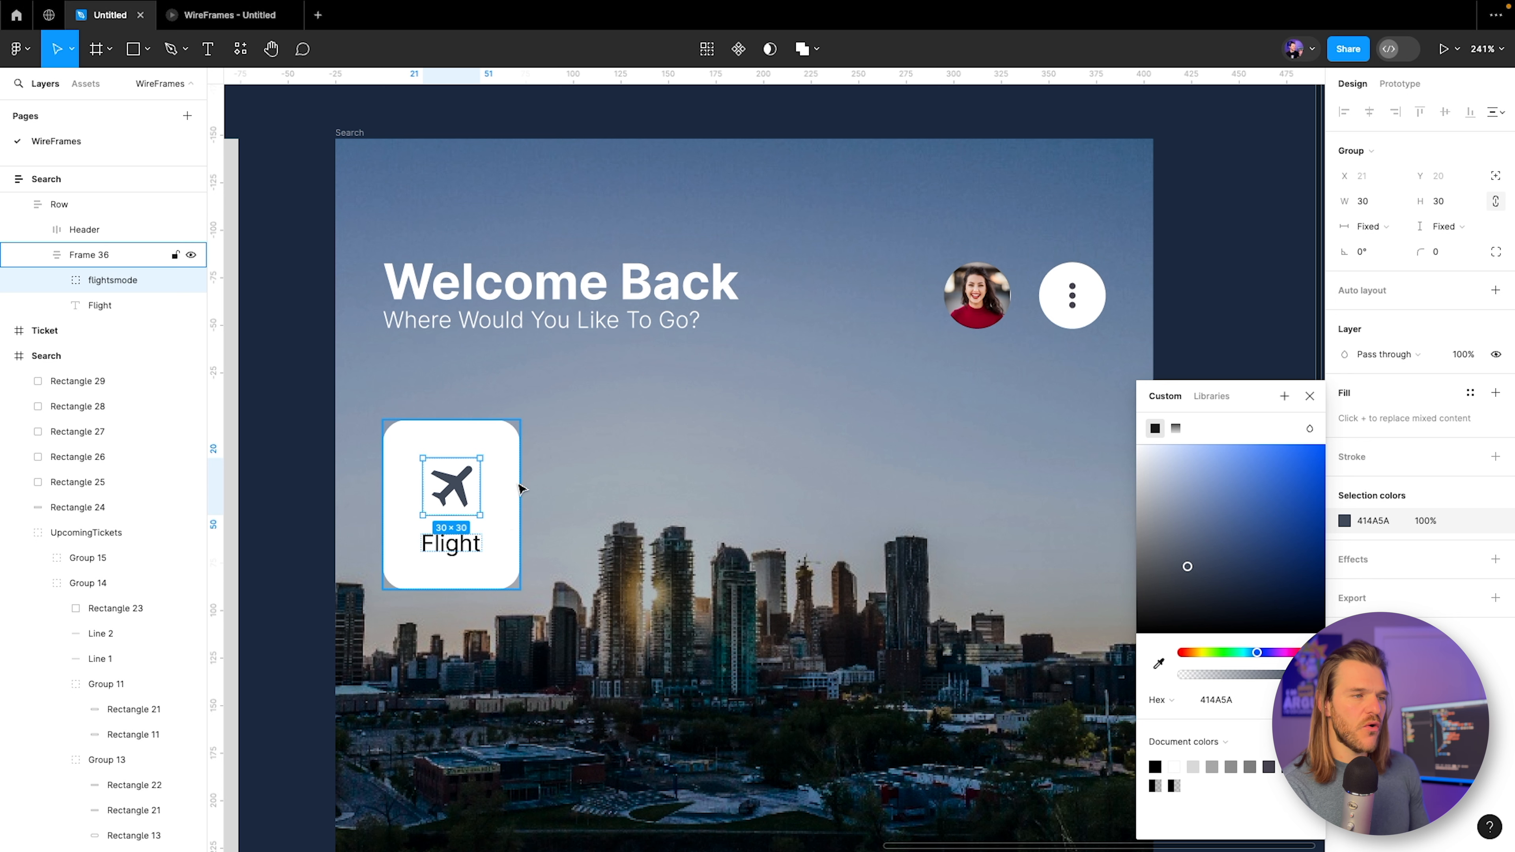
Set the Flight tile's horizontal and vertical padding to 15.
click(519, 503)
click(1370, 398)
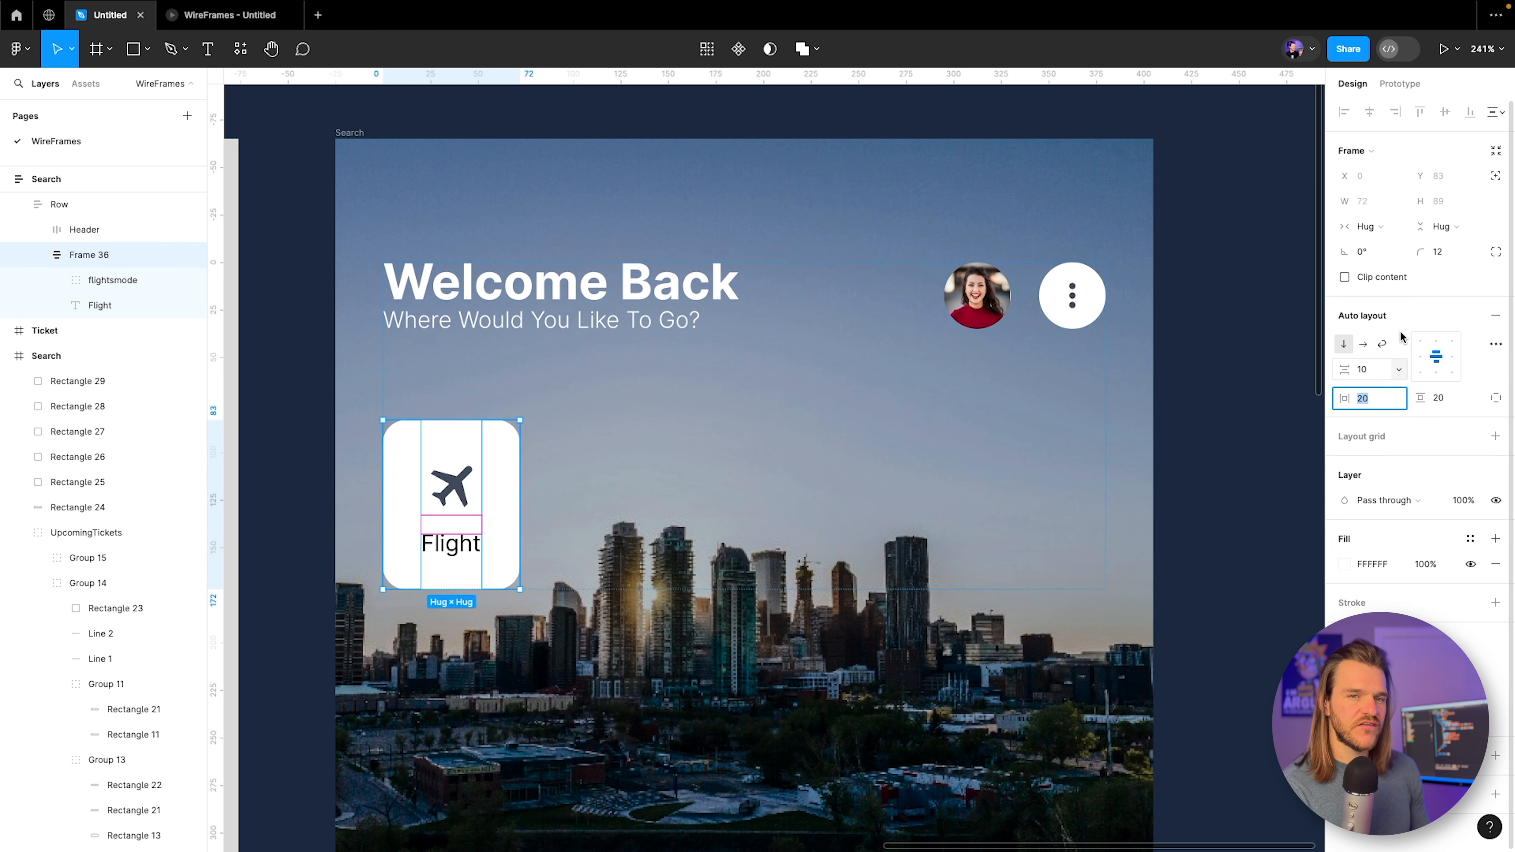
text(15)
key(Return)
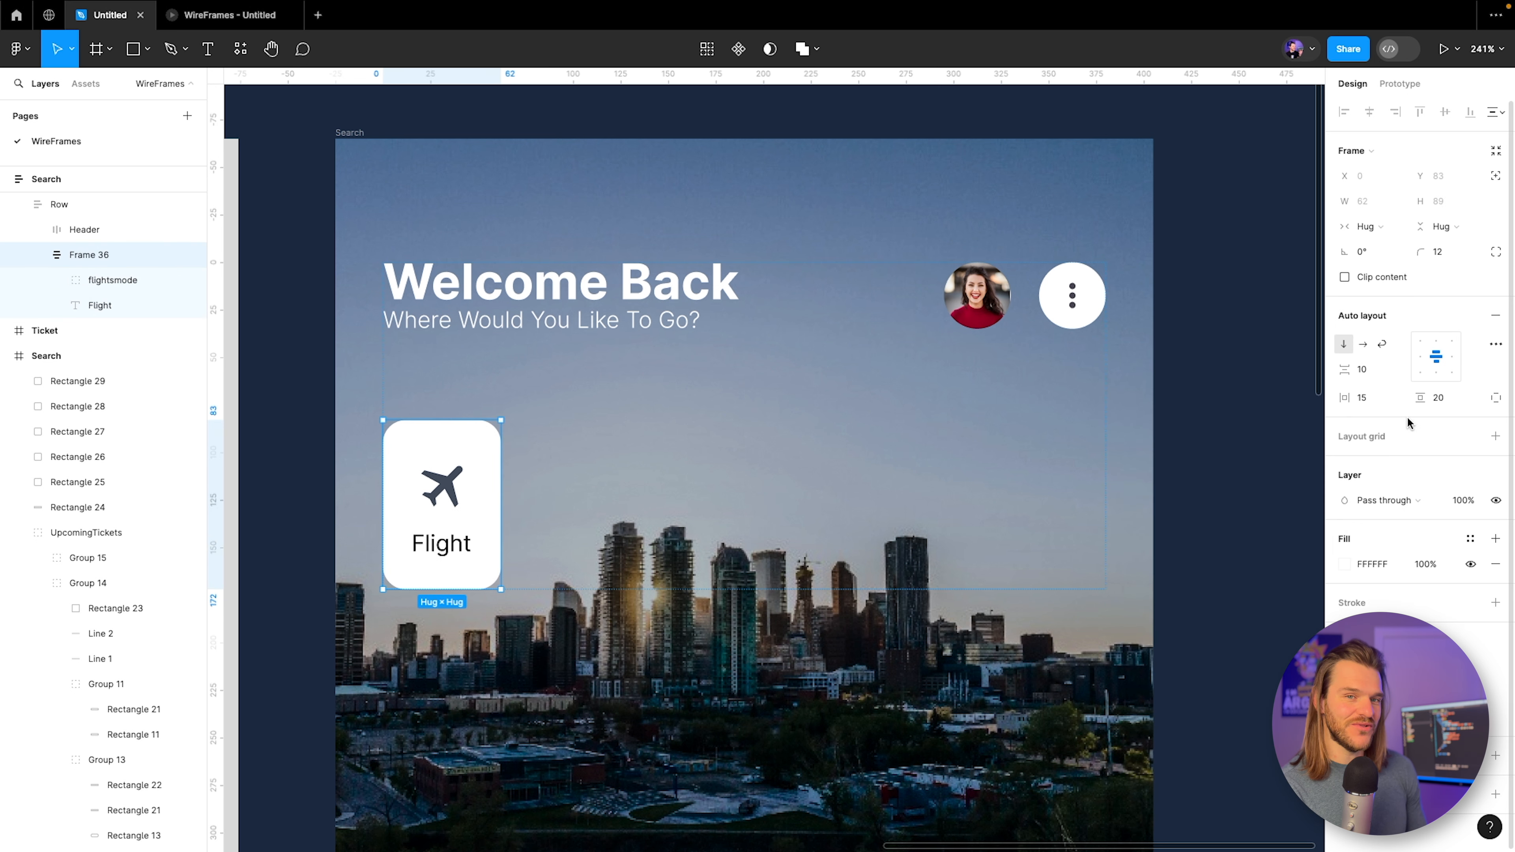
click(1456, 398)
text(15)
key(Return)
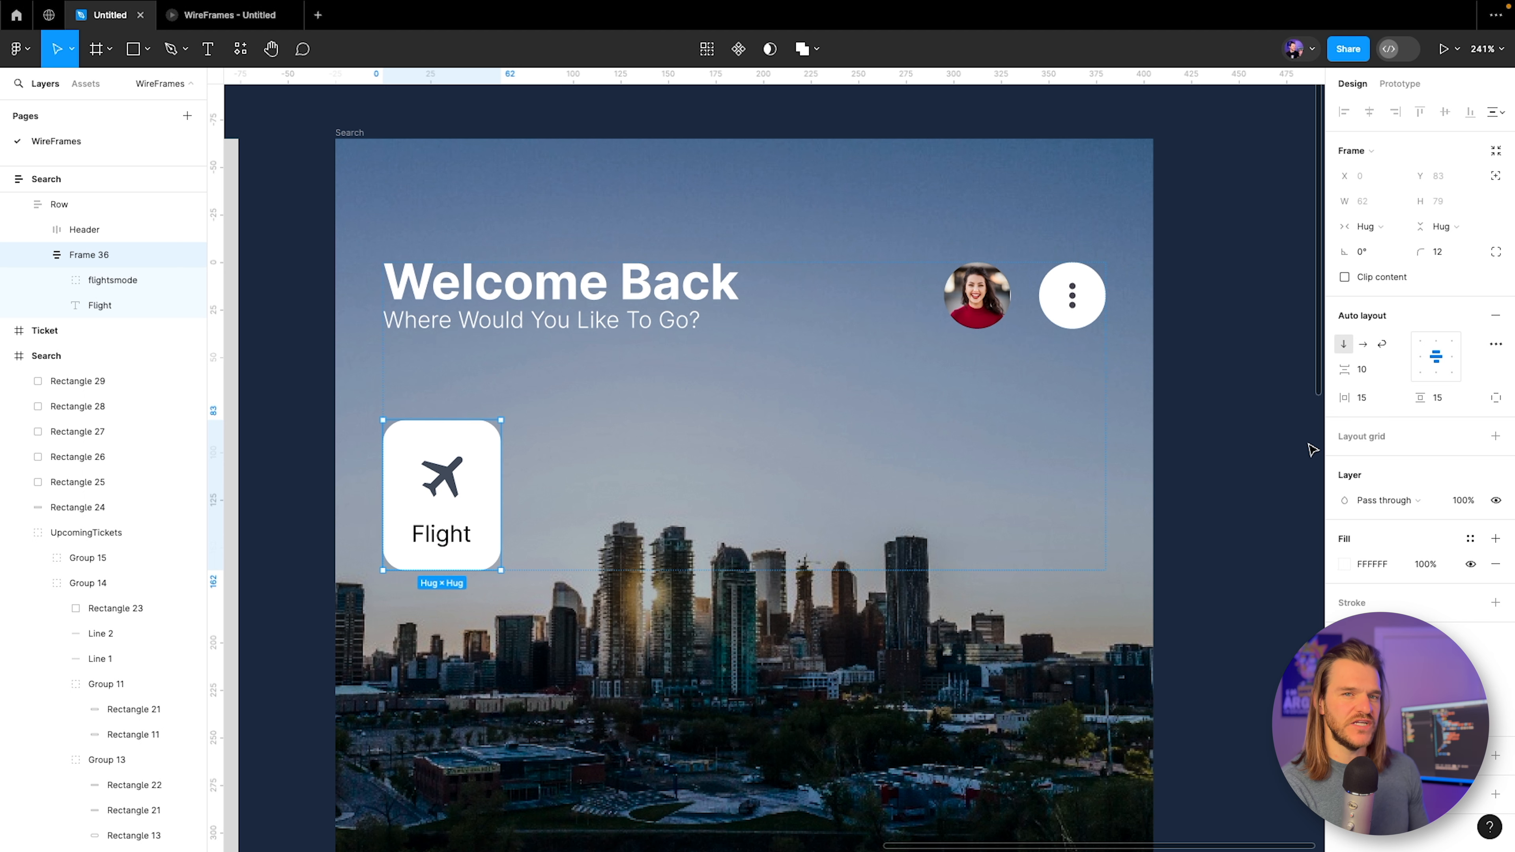
Set the vertical gap between the icon and label in the Flight tile to 6.
click(1380, 375)
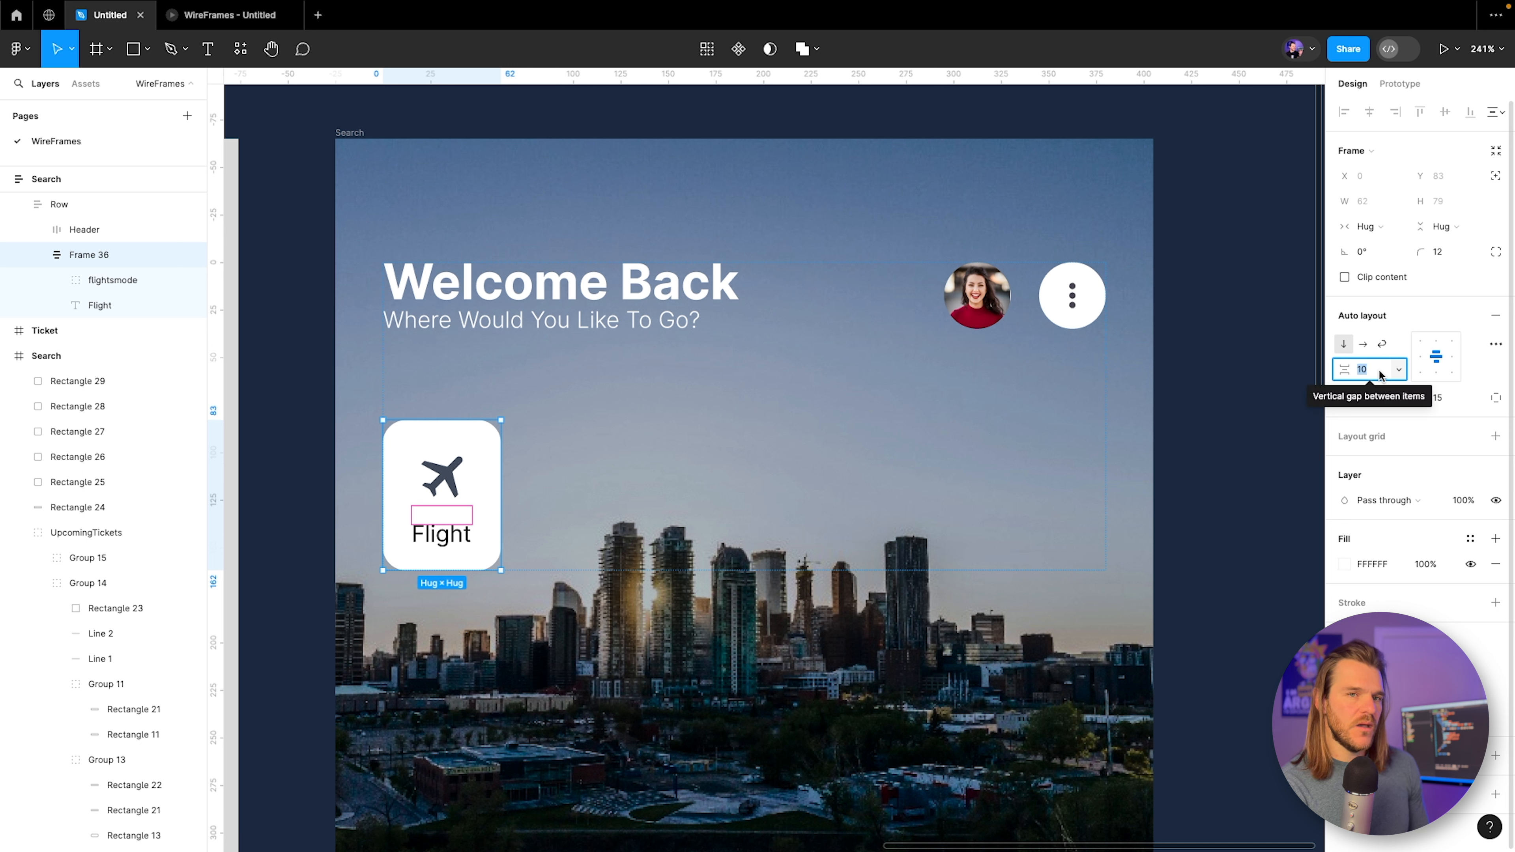
text(6)
key(Return)
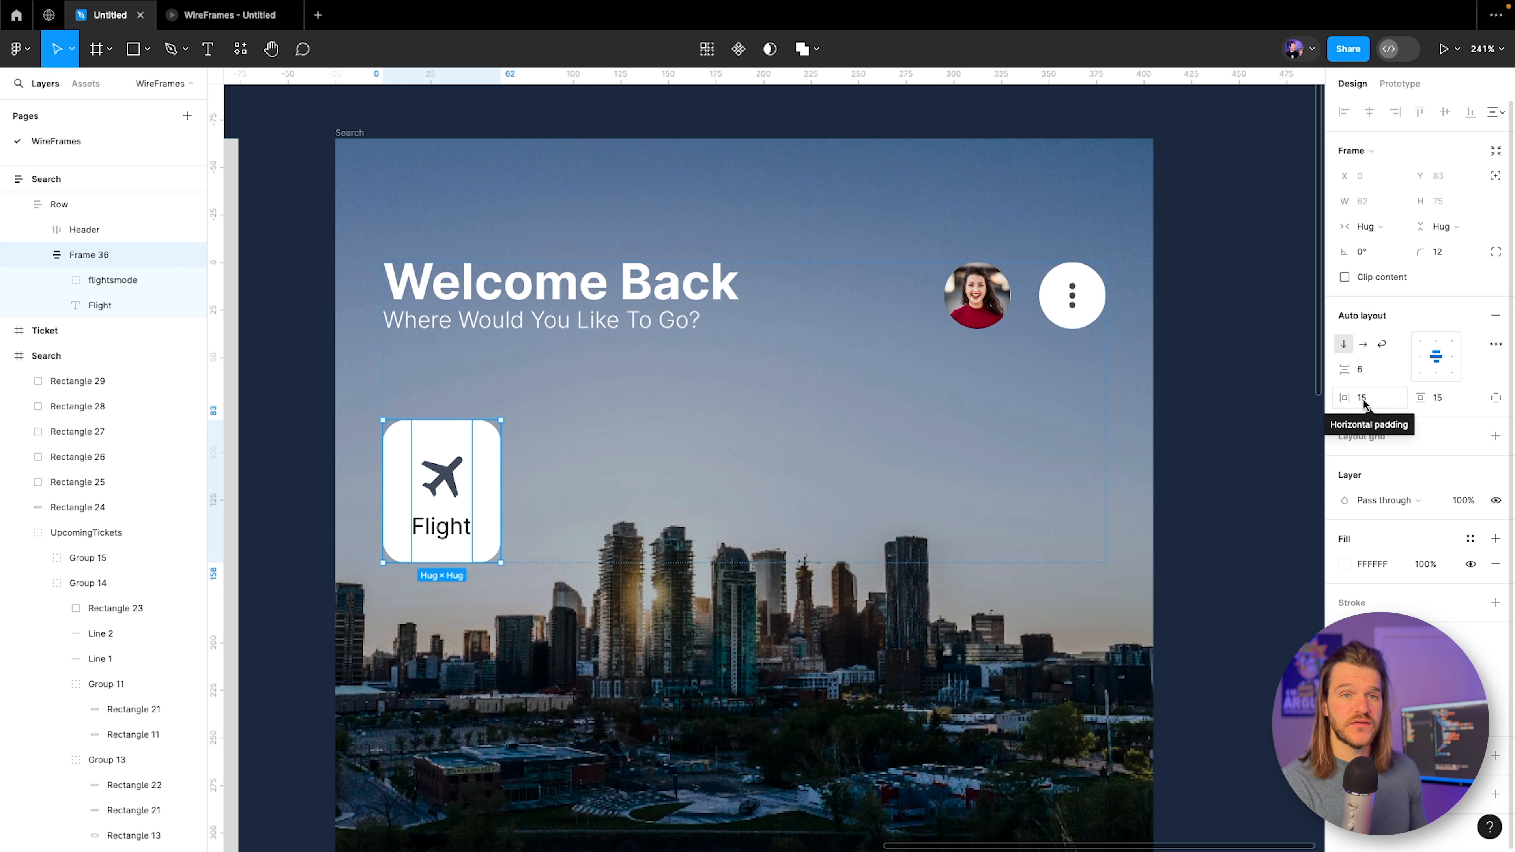
Reduce the Flight tile's vertical padding to 8.5 to make the tile square.
click(1461, 400)
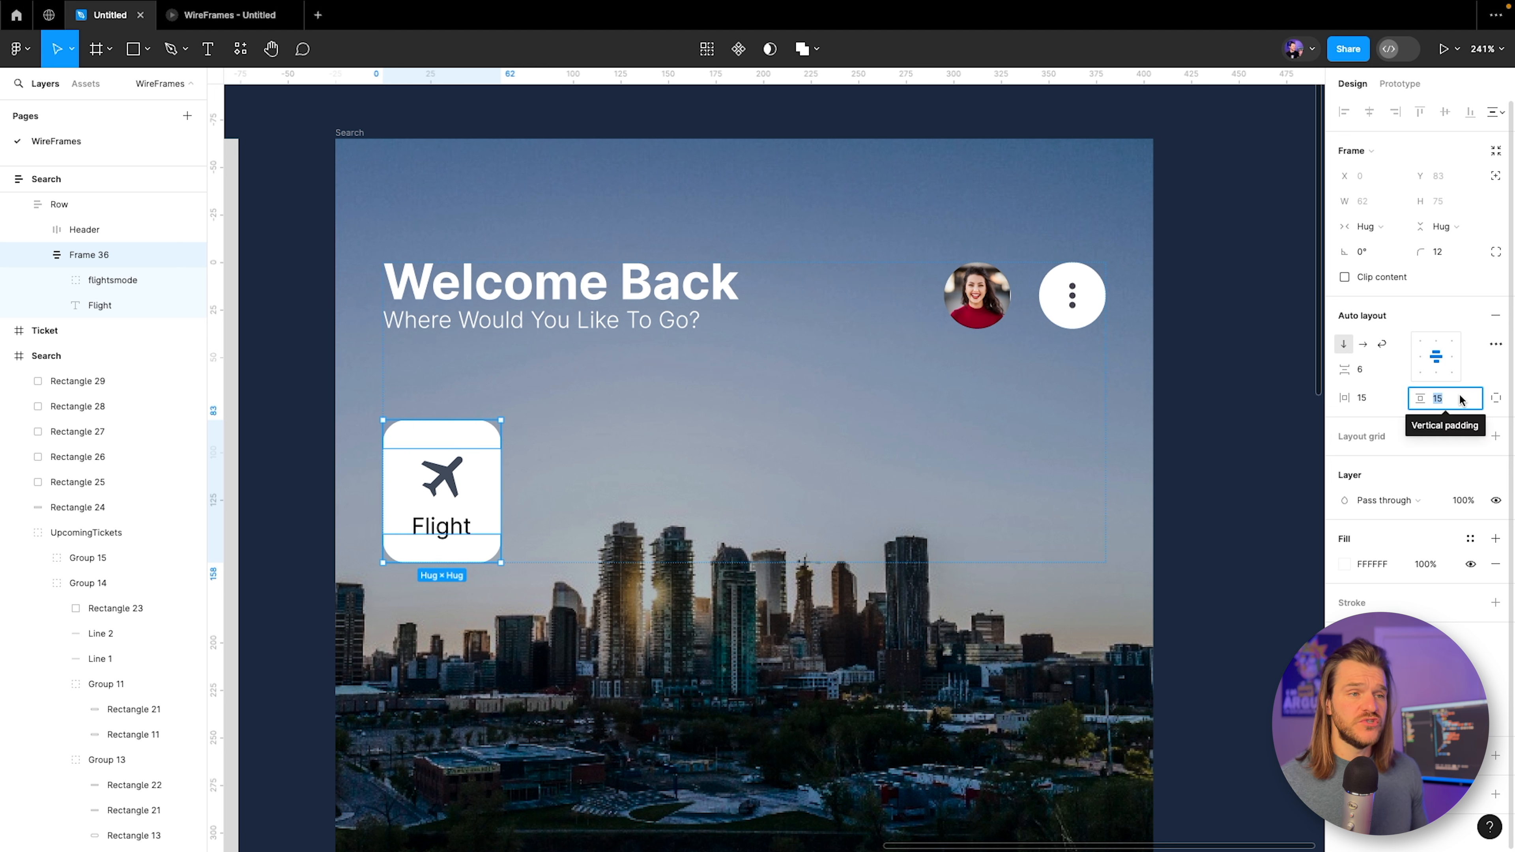
key(Down)
key(Down)
key(Down)
key(Down)
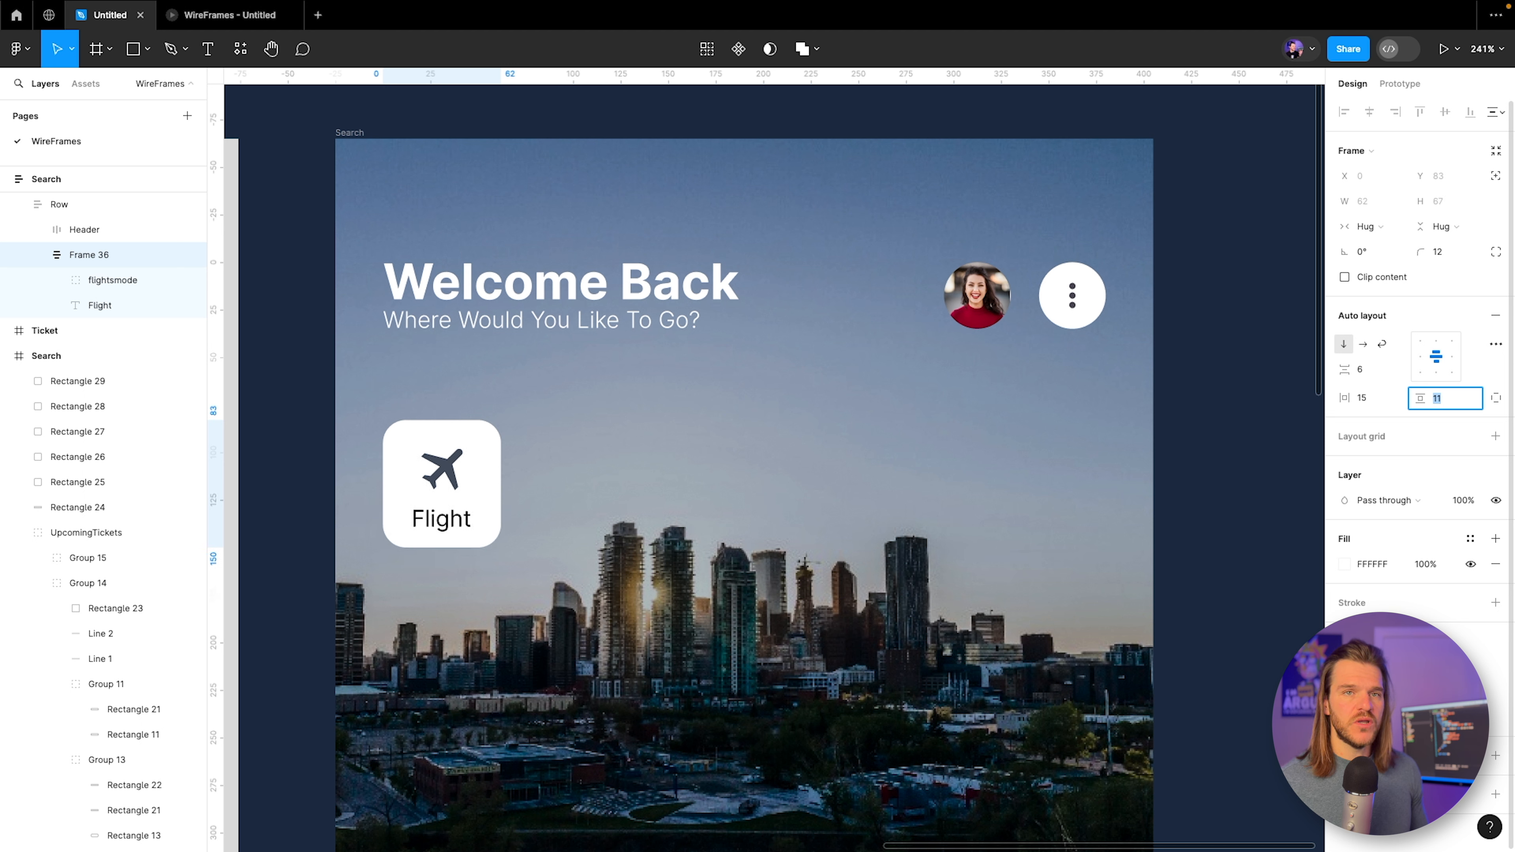
key(Down)
key(Down)
key(Down)
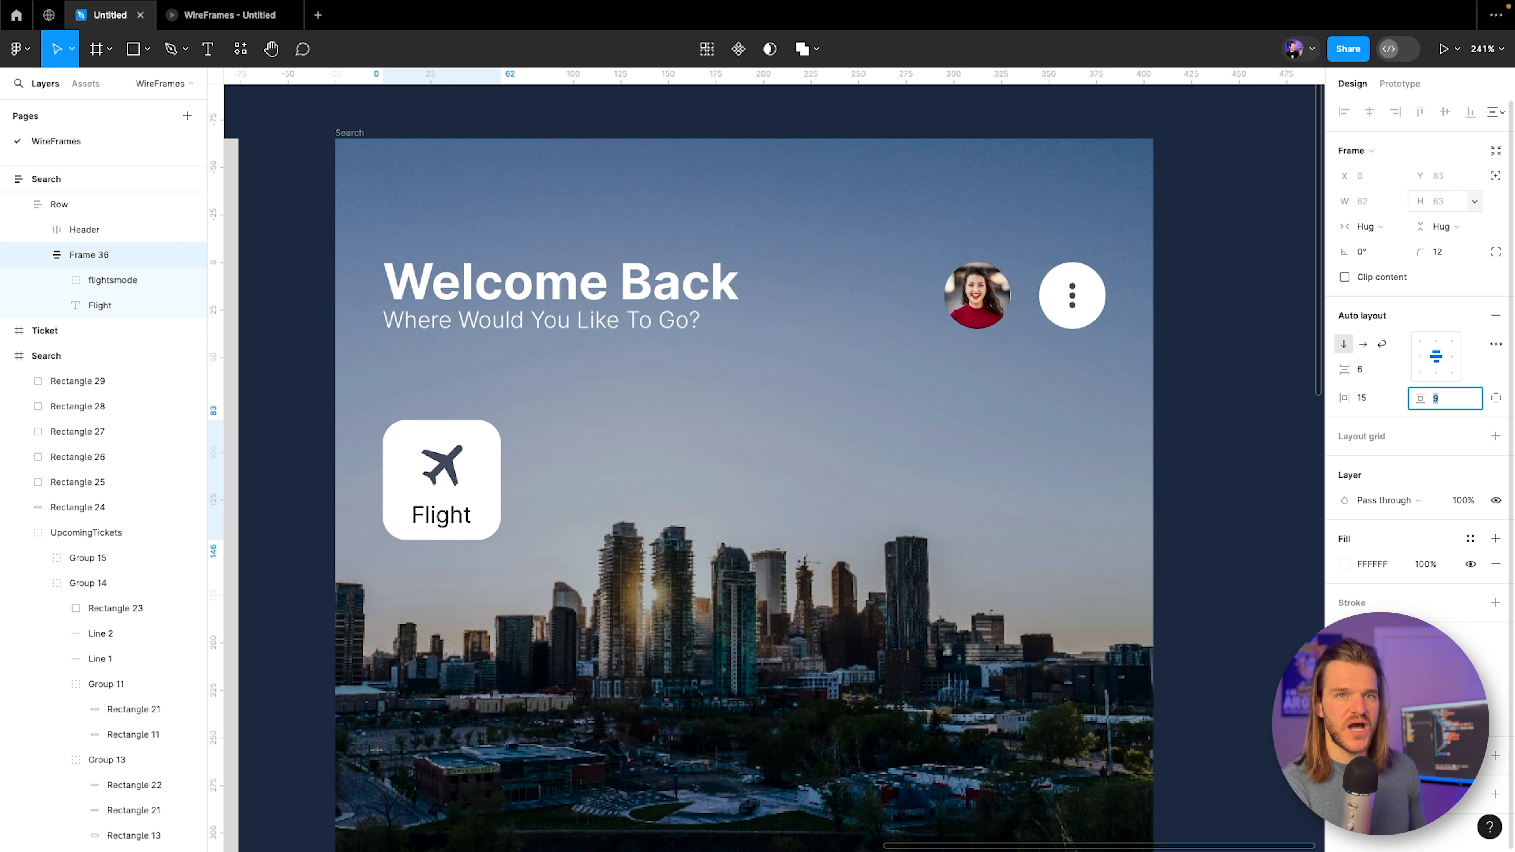
click(1437, 398)
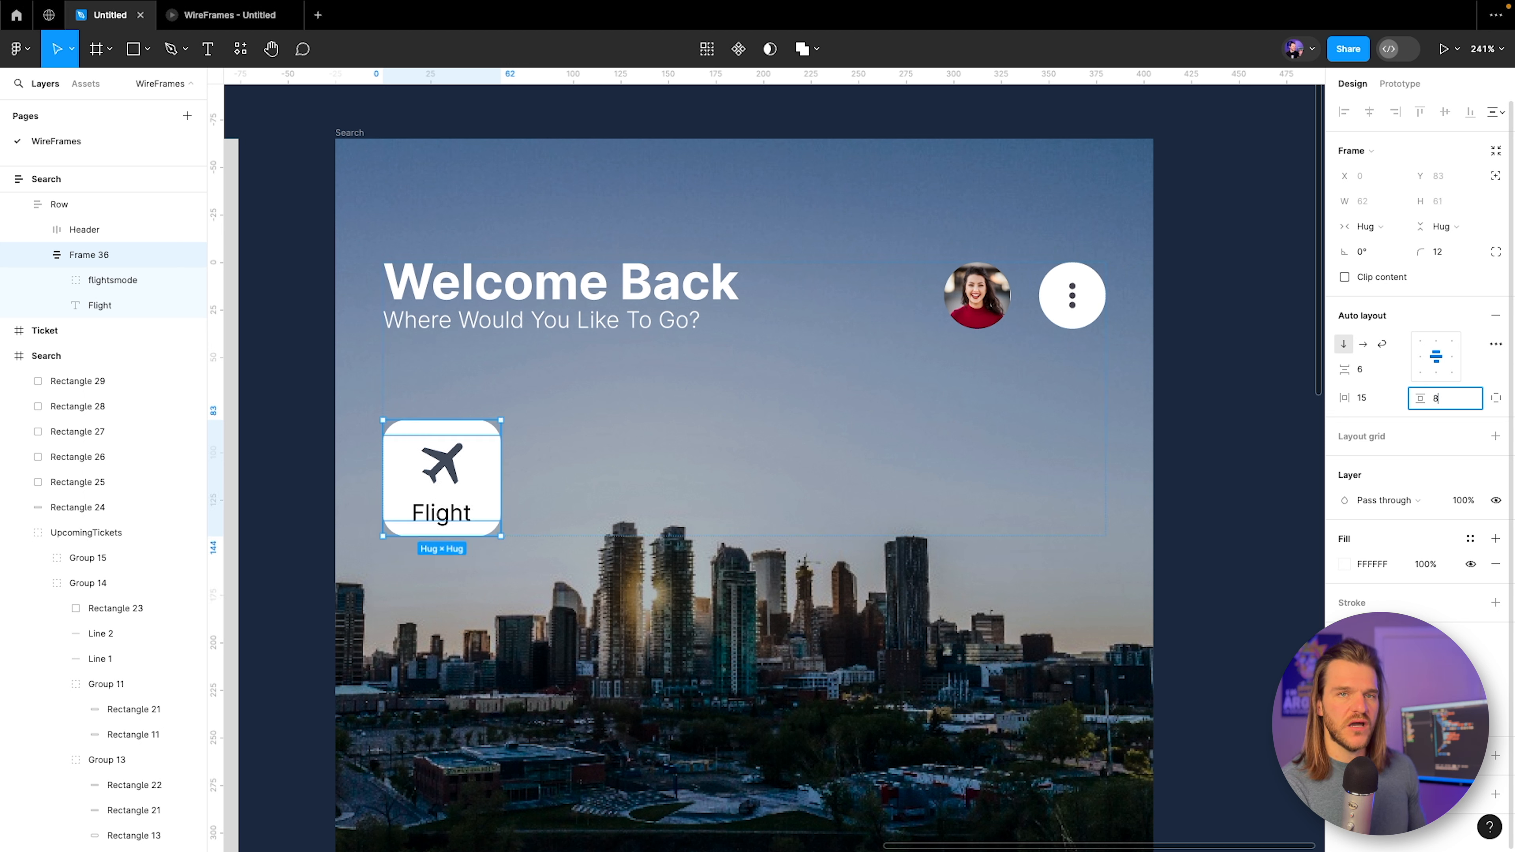
text(.5)
key(Return)
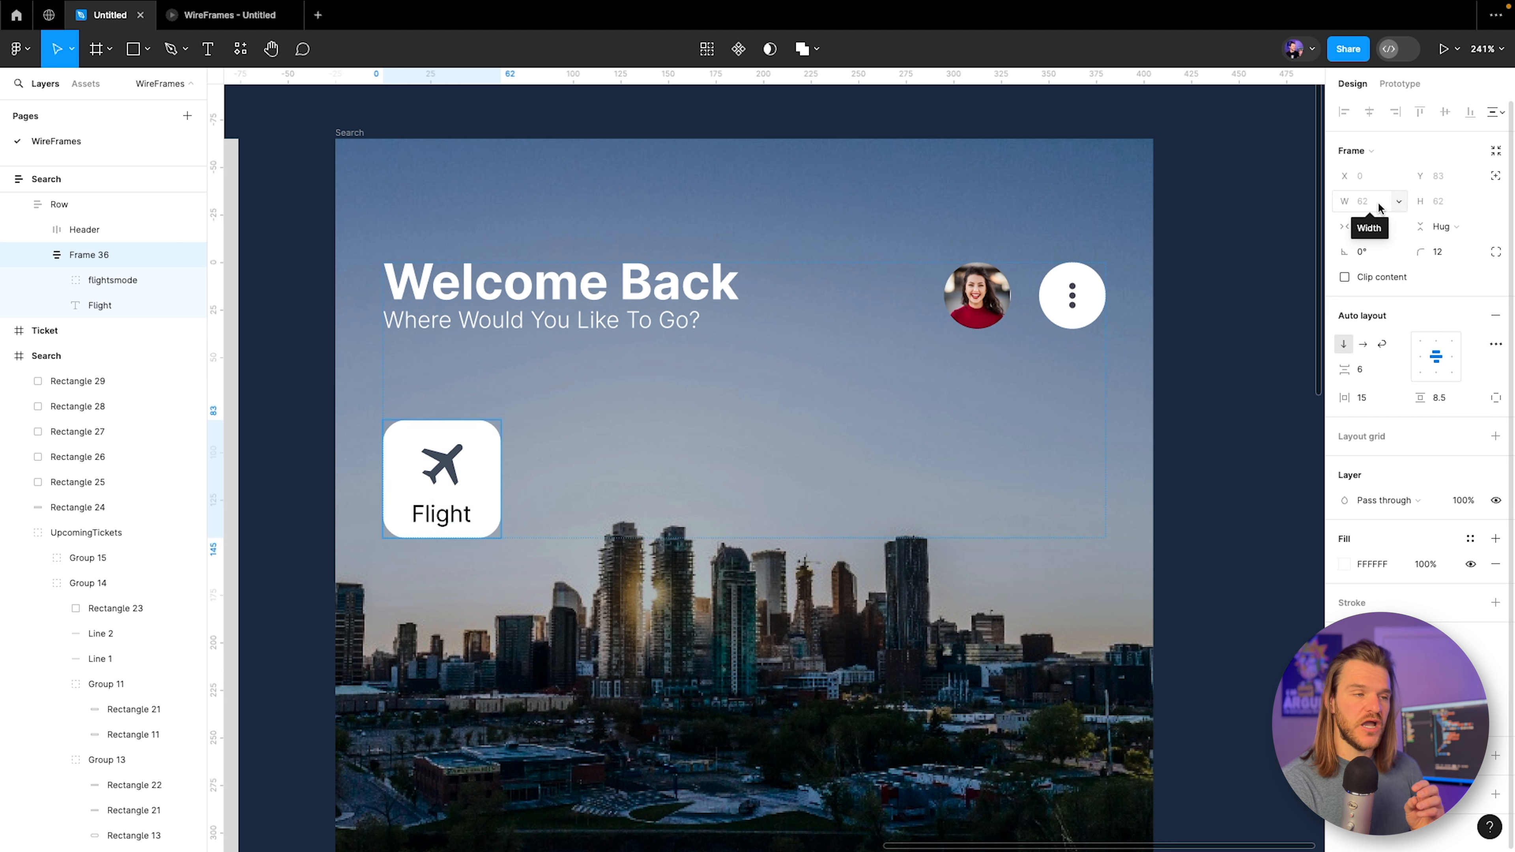
click(626, 511)
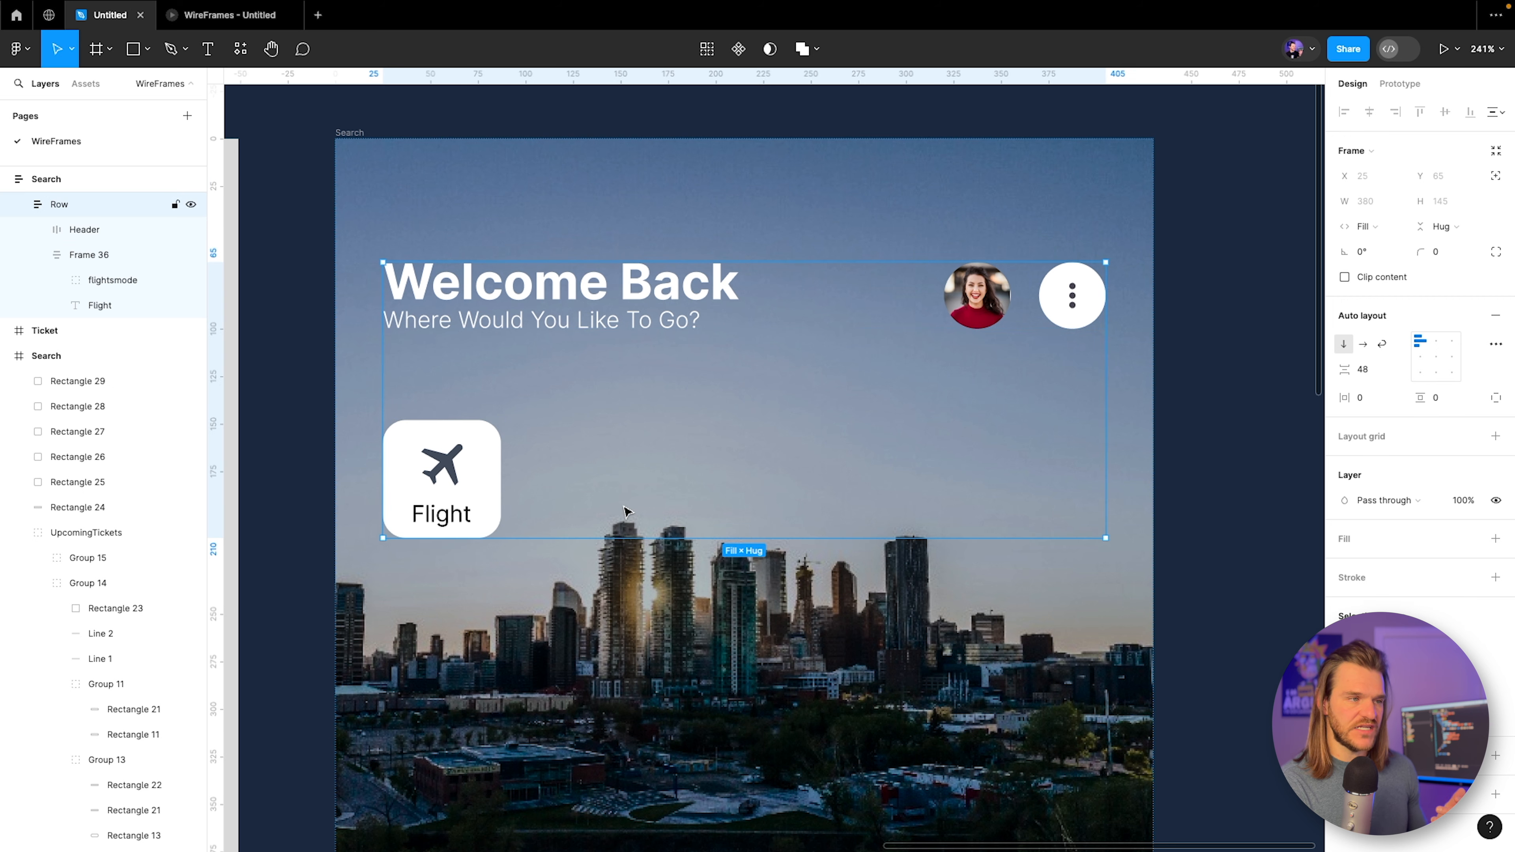
click(457, 476)
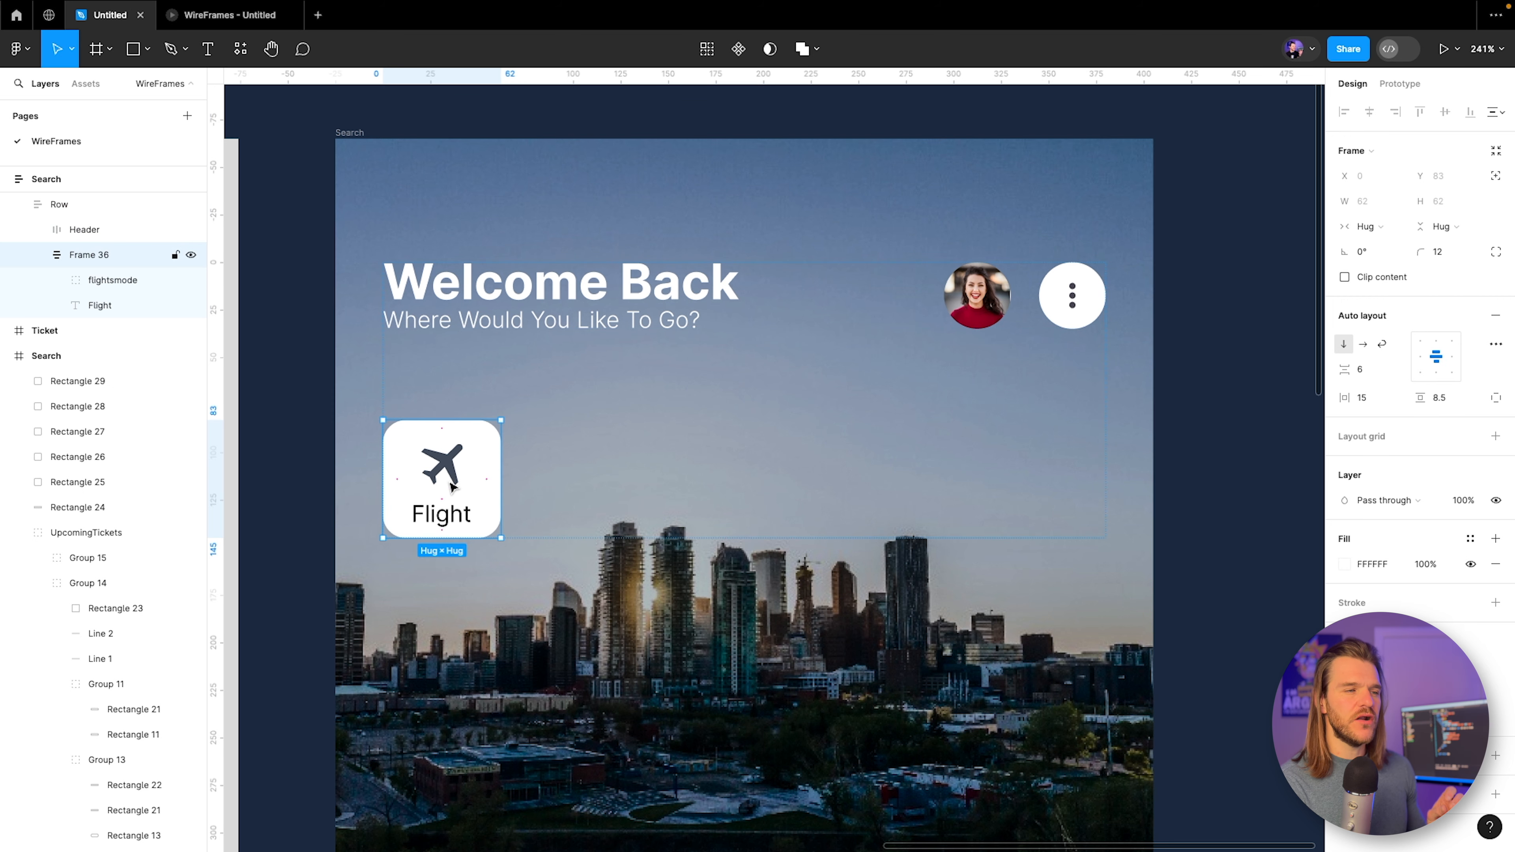
scroll(439, 503, up, 5)
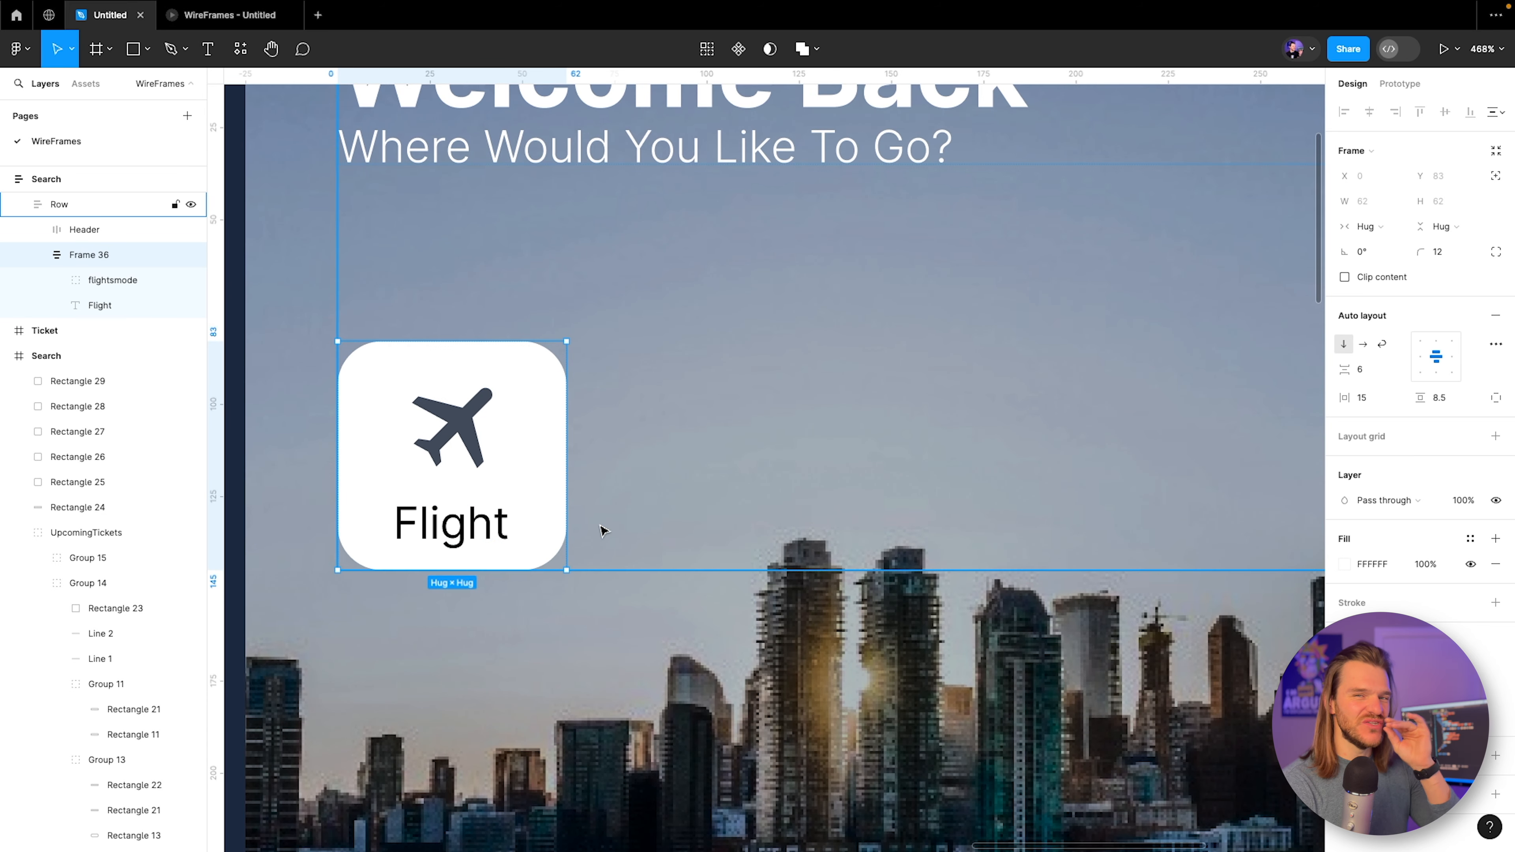
Give the Flight tile separate vertical paddings of 6 at the top and 11 at the bottom.
click(1481, 400)
click(1492, 398)
click(1450, 399)
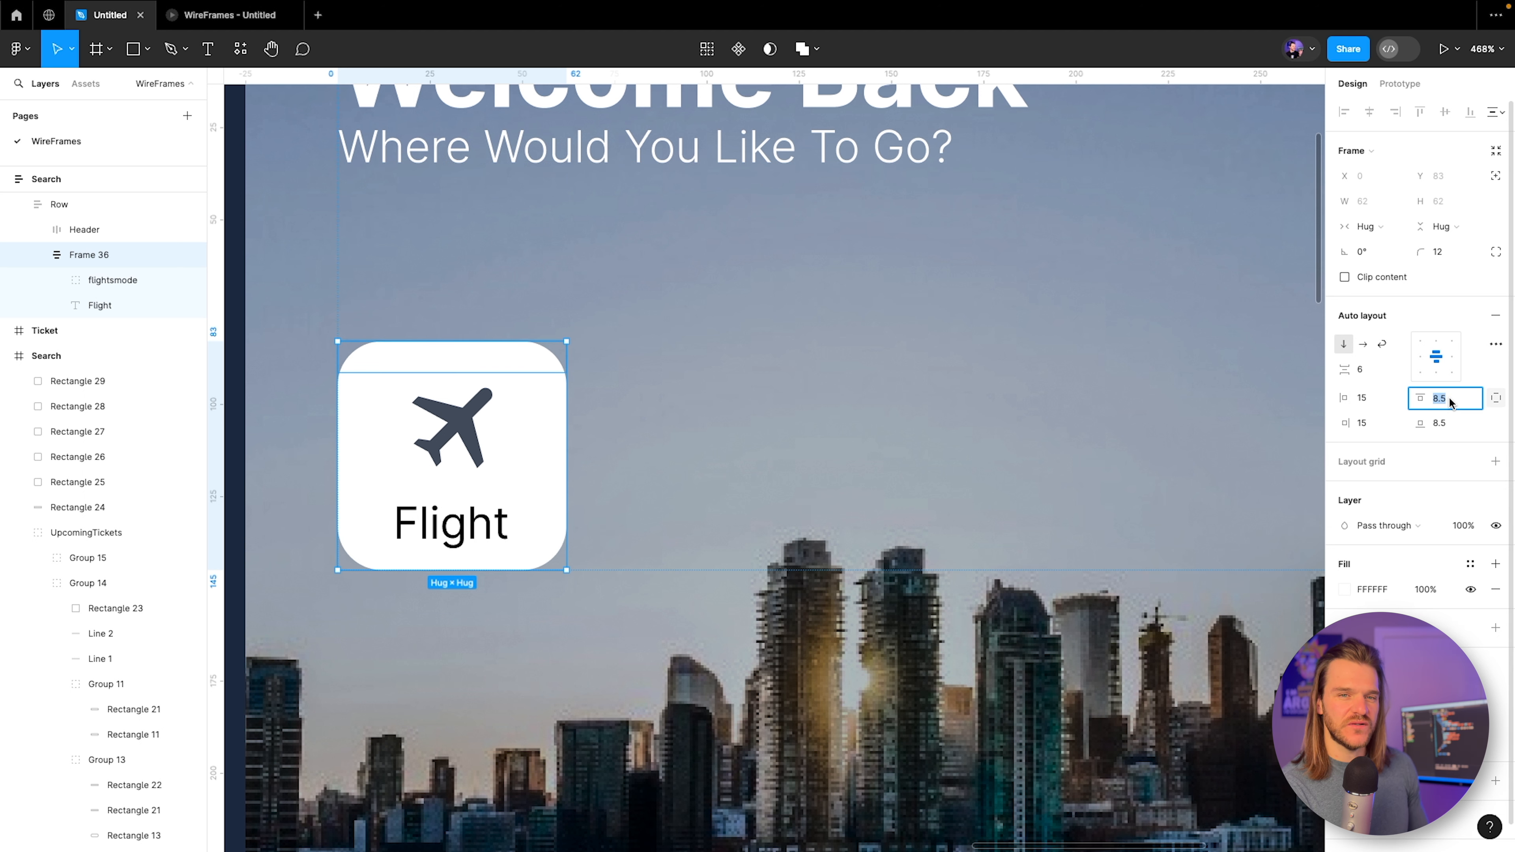
text(6)
key(Return)
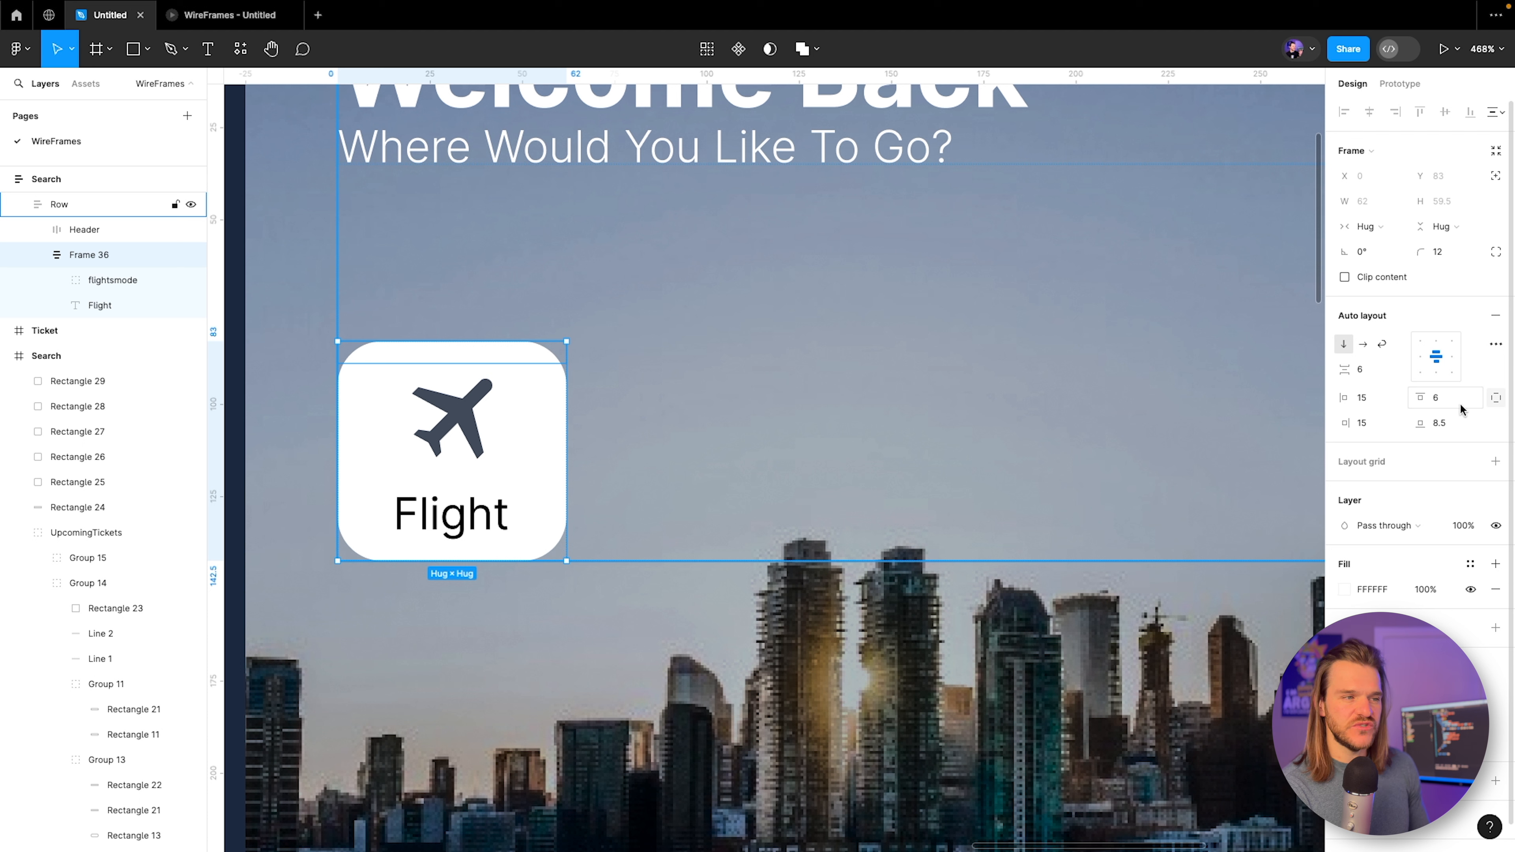
click(1454, 423)
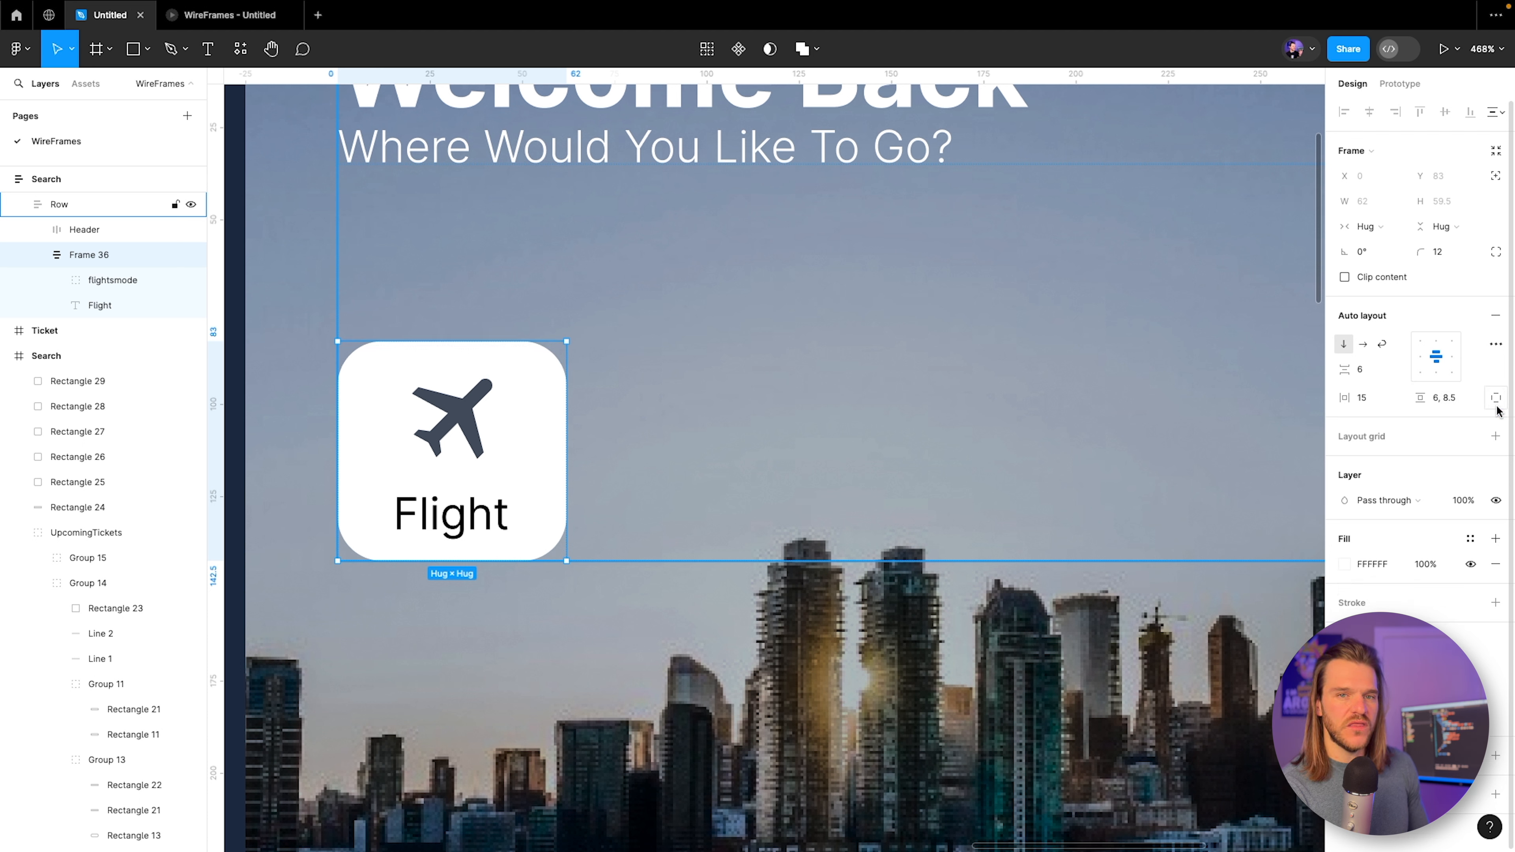
key(Up)
key(Up)
key(Up)
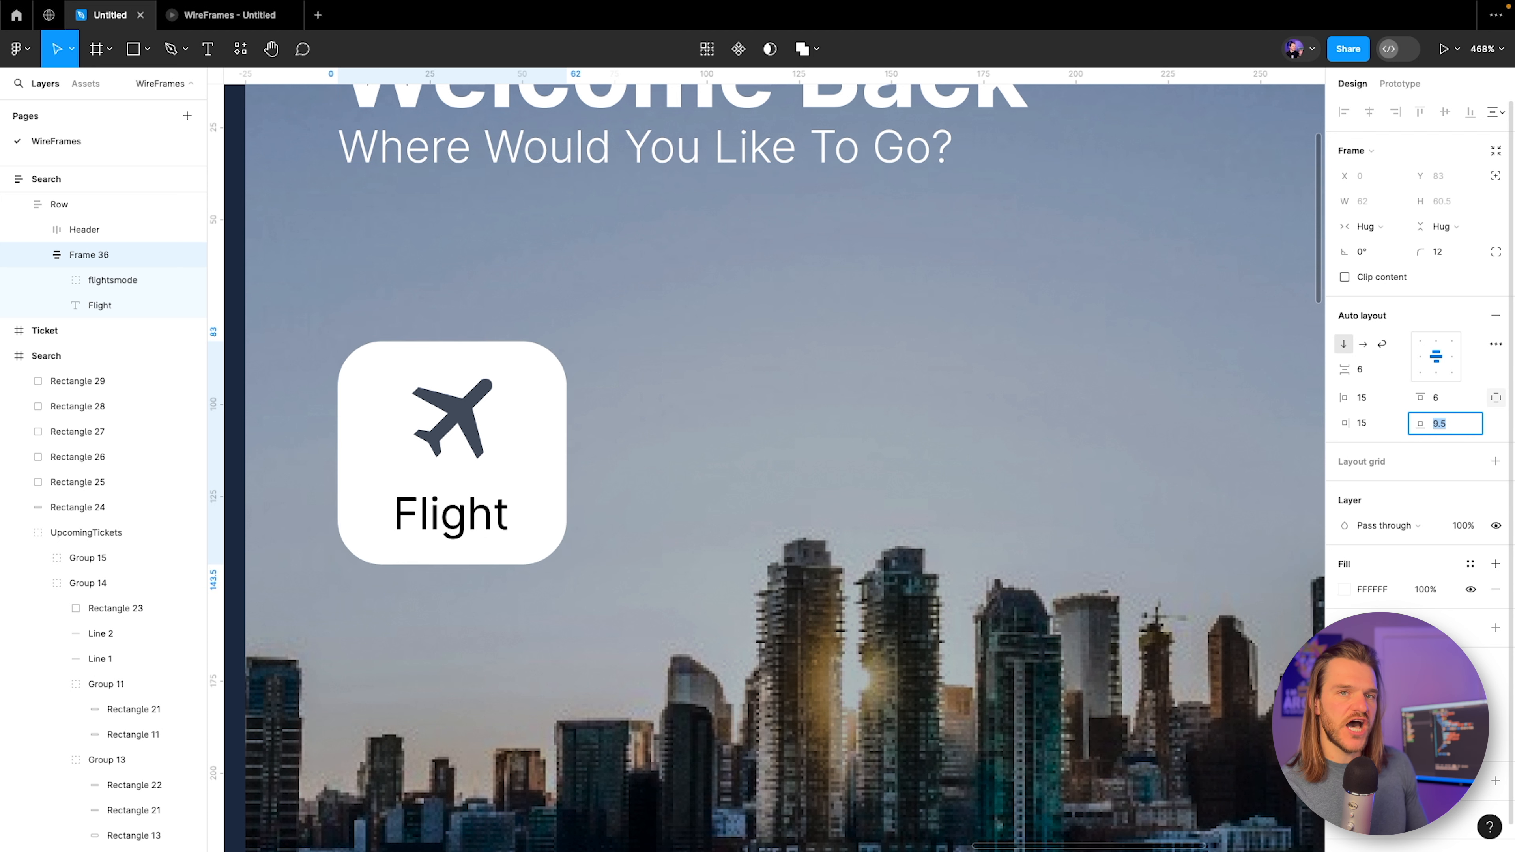
click(704, 311)
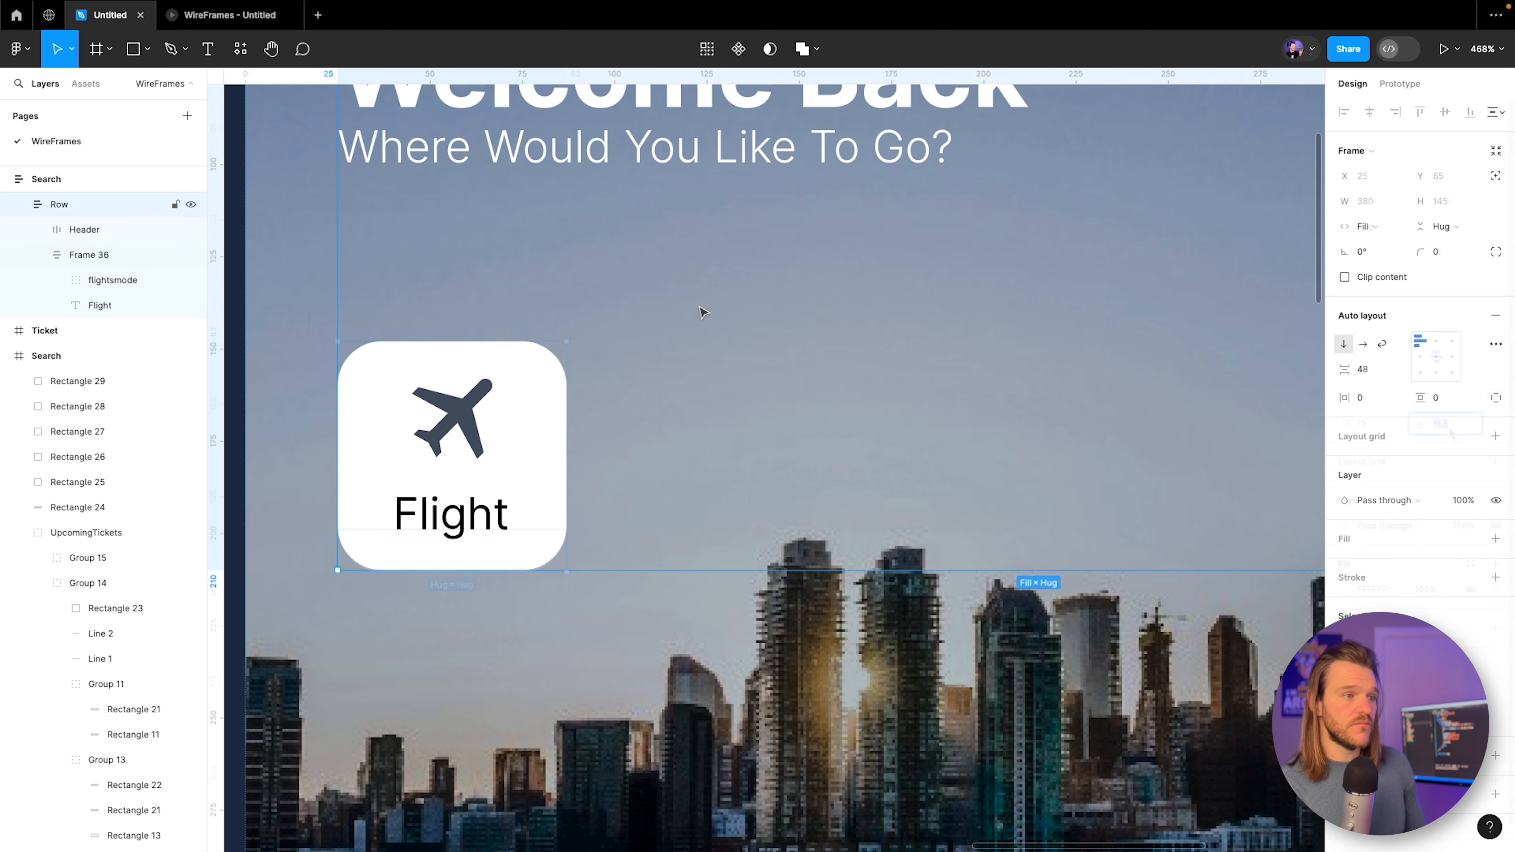
Check the Flight tile on the phone mockup in the prototype preview and return to the design file.
scroll(702, 310, down, 5)
click(230, 15)
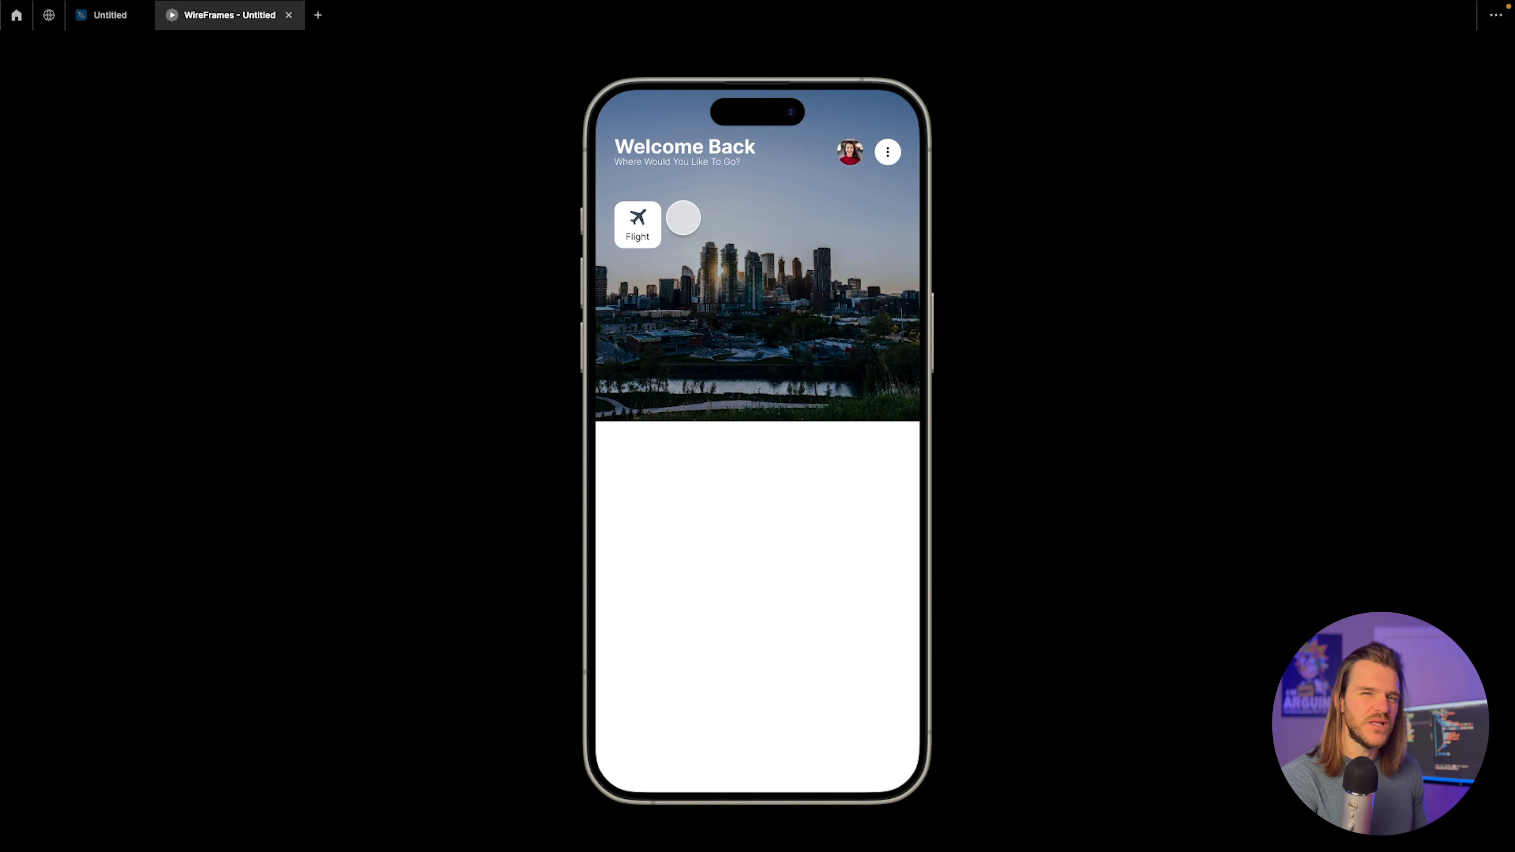
click(114, 17)
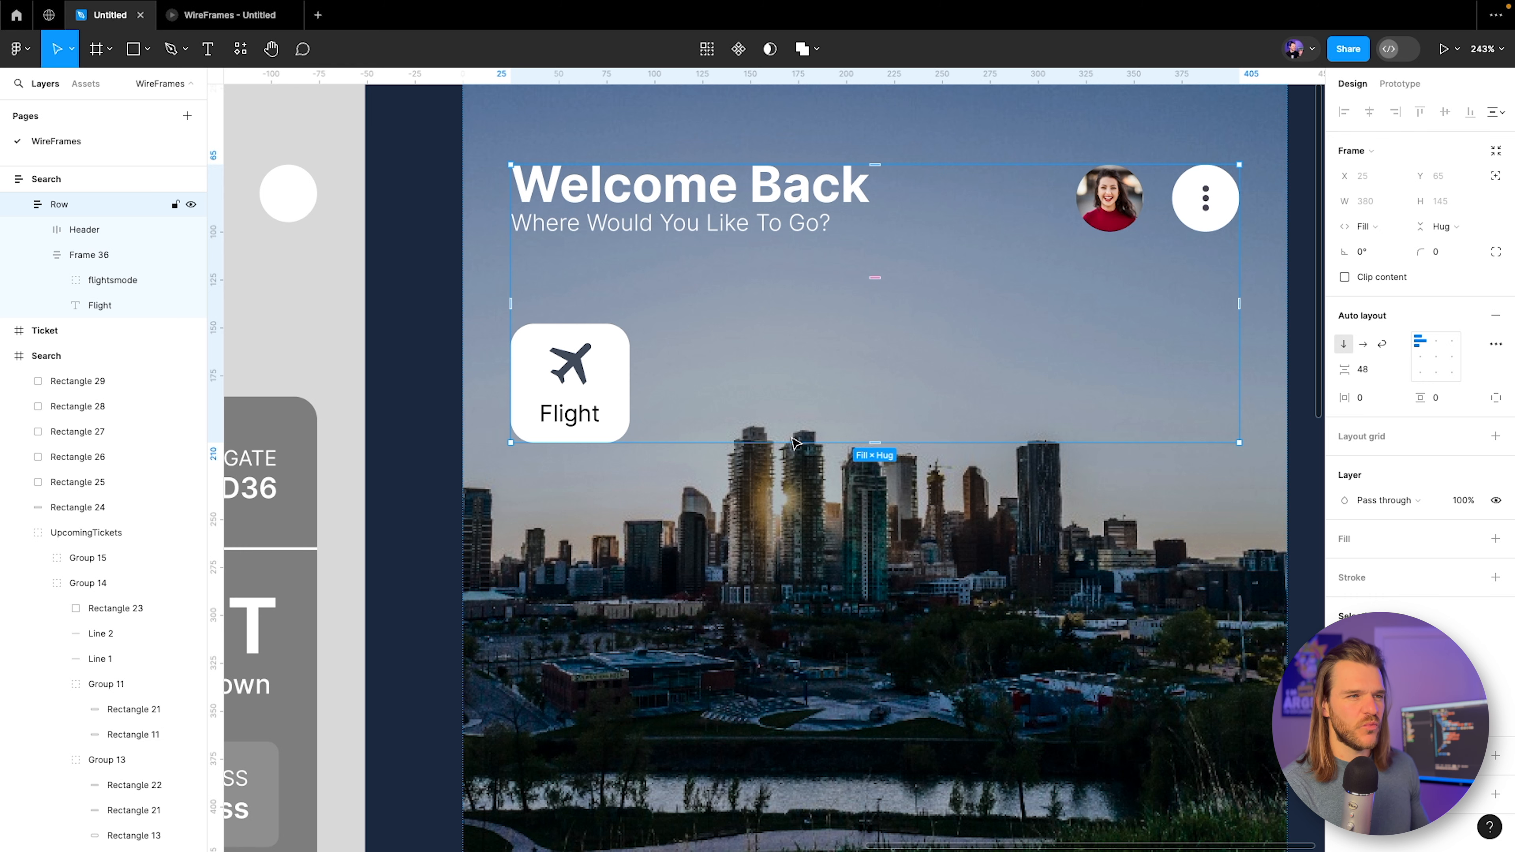
Rename the Flight tile's frame as Icon.
click(585, 424)
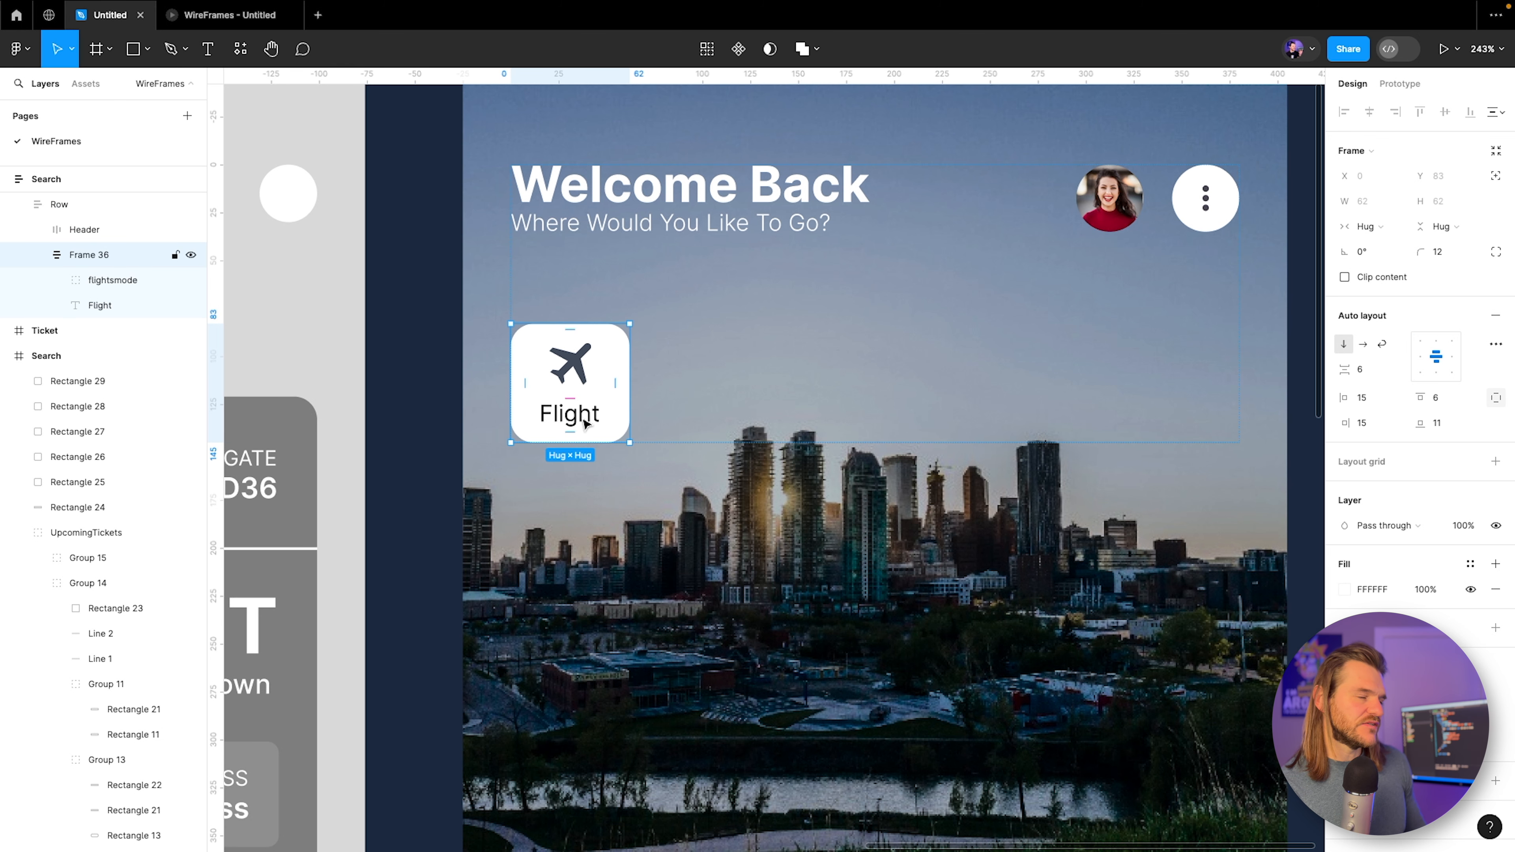
click(33, 255)
double_click(96, 255)
text(Icon)
key(Return)
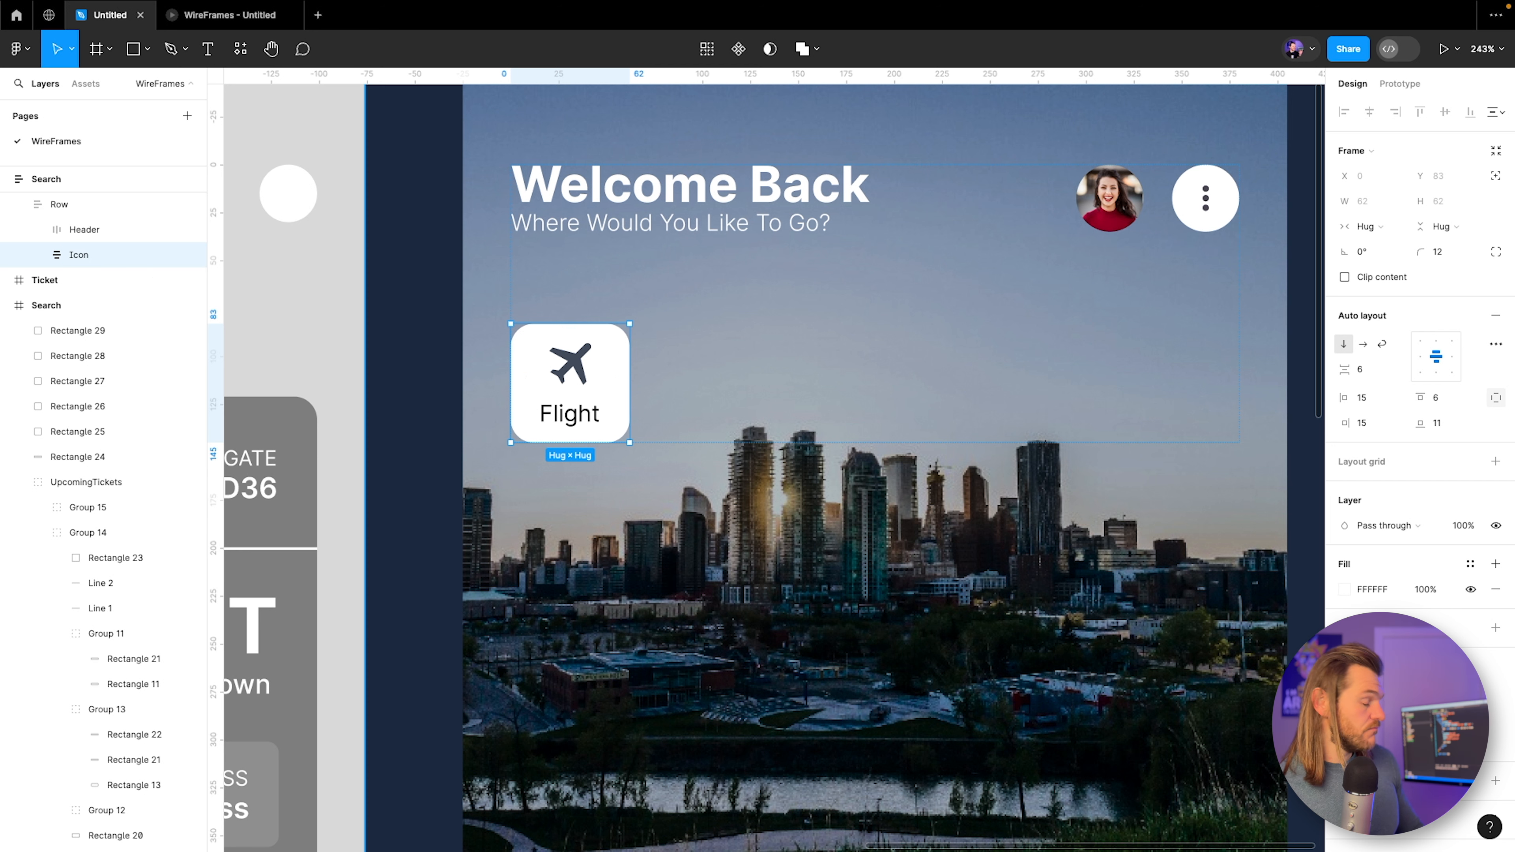
Duplicate the Icon tile and group both tiles into one auto layout frame.
key(ctrl+d)
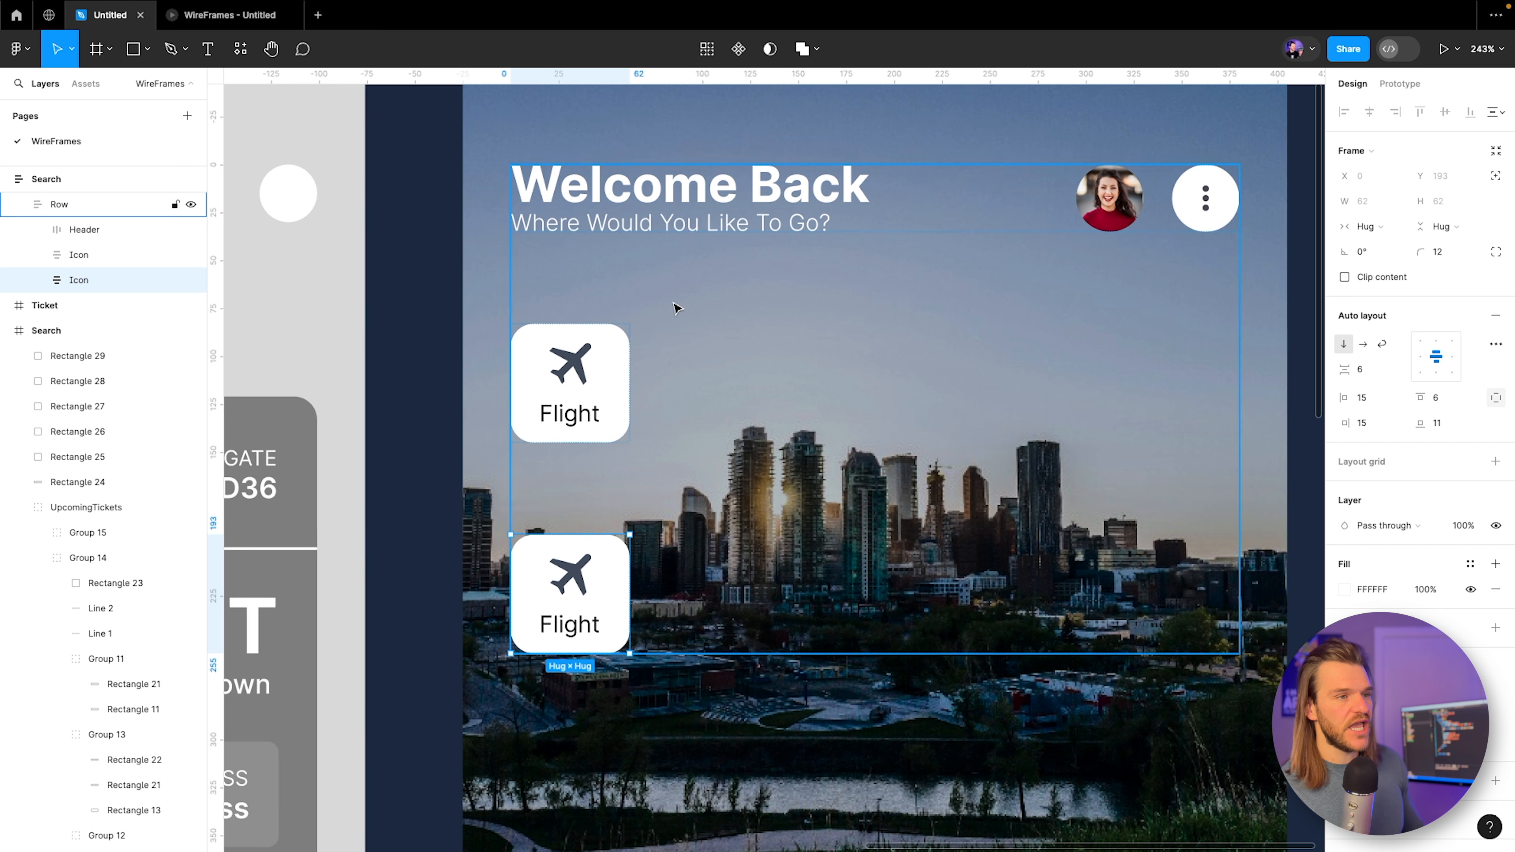
shift+click(83, 257)
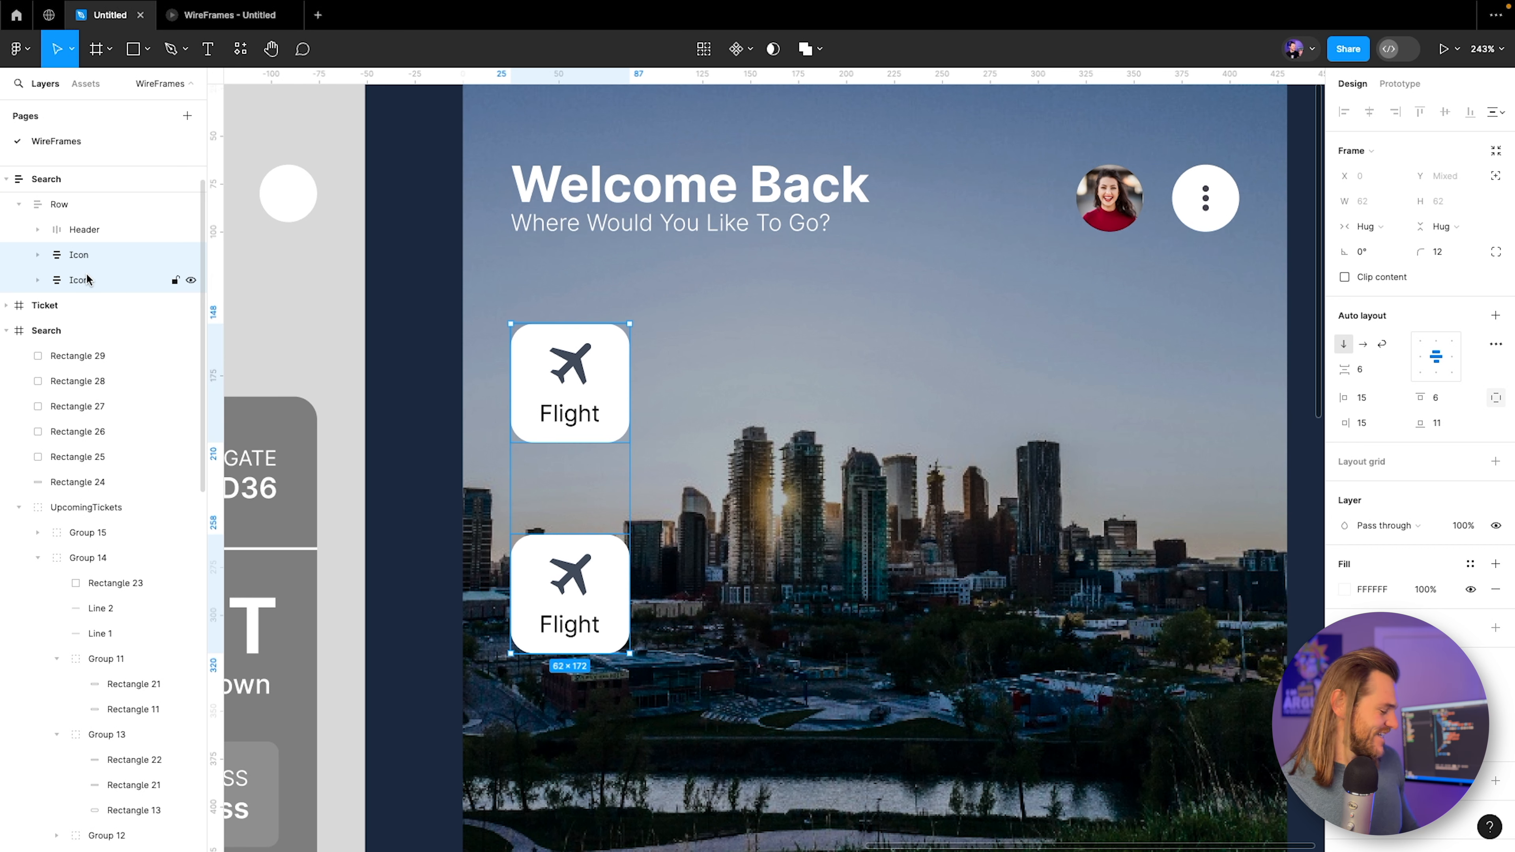
key(ctrl+g)
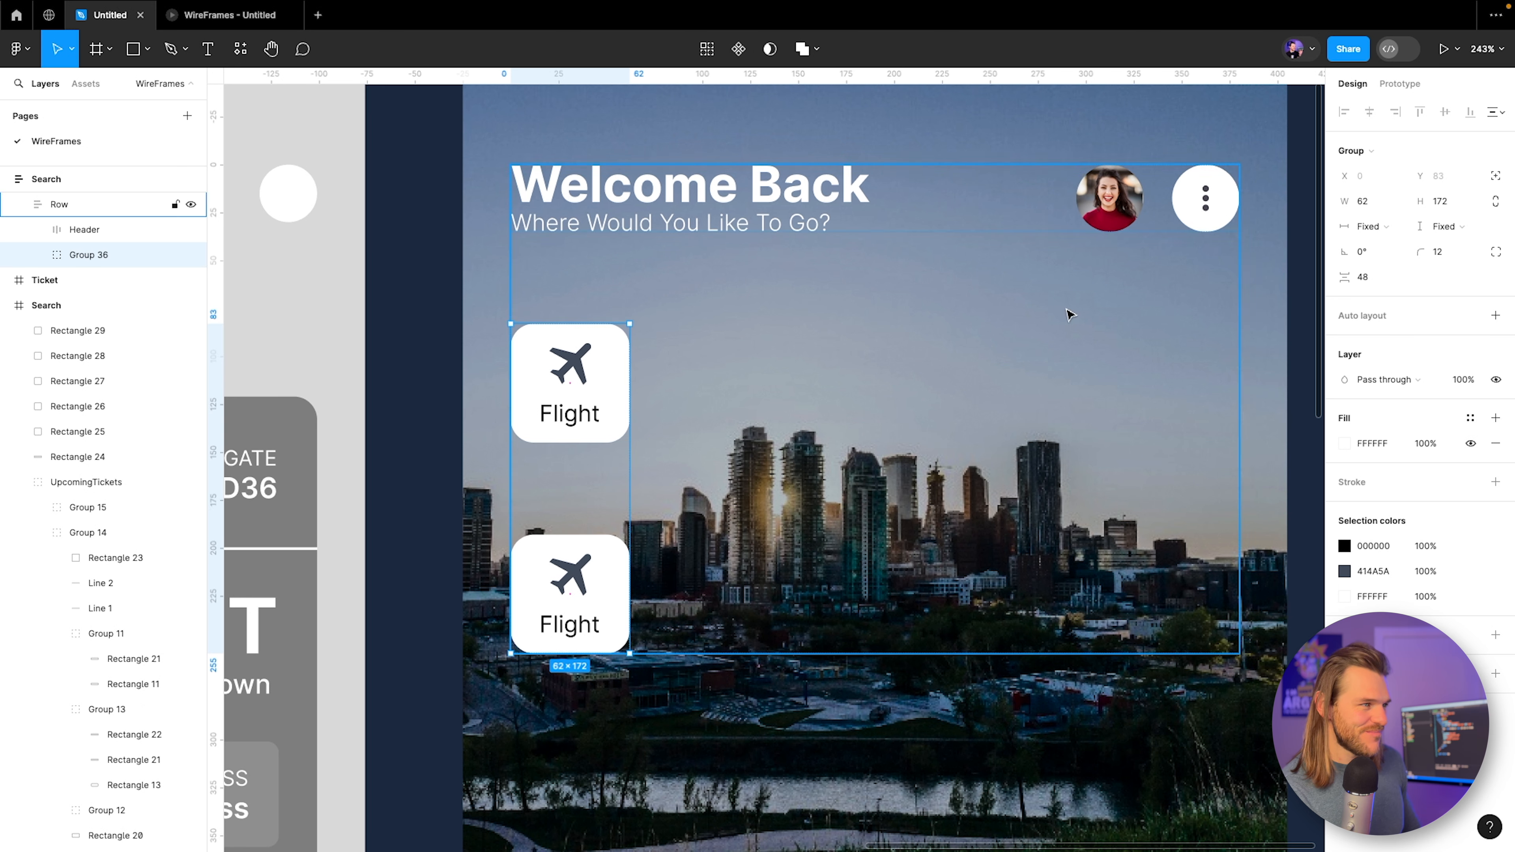
click(1492, 317)
Rename the new tile frame as row and set its auto layout direction to horizontal.
double_click(78, 255)
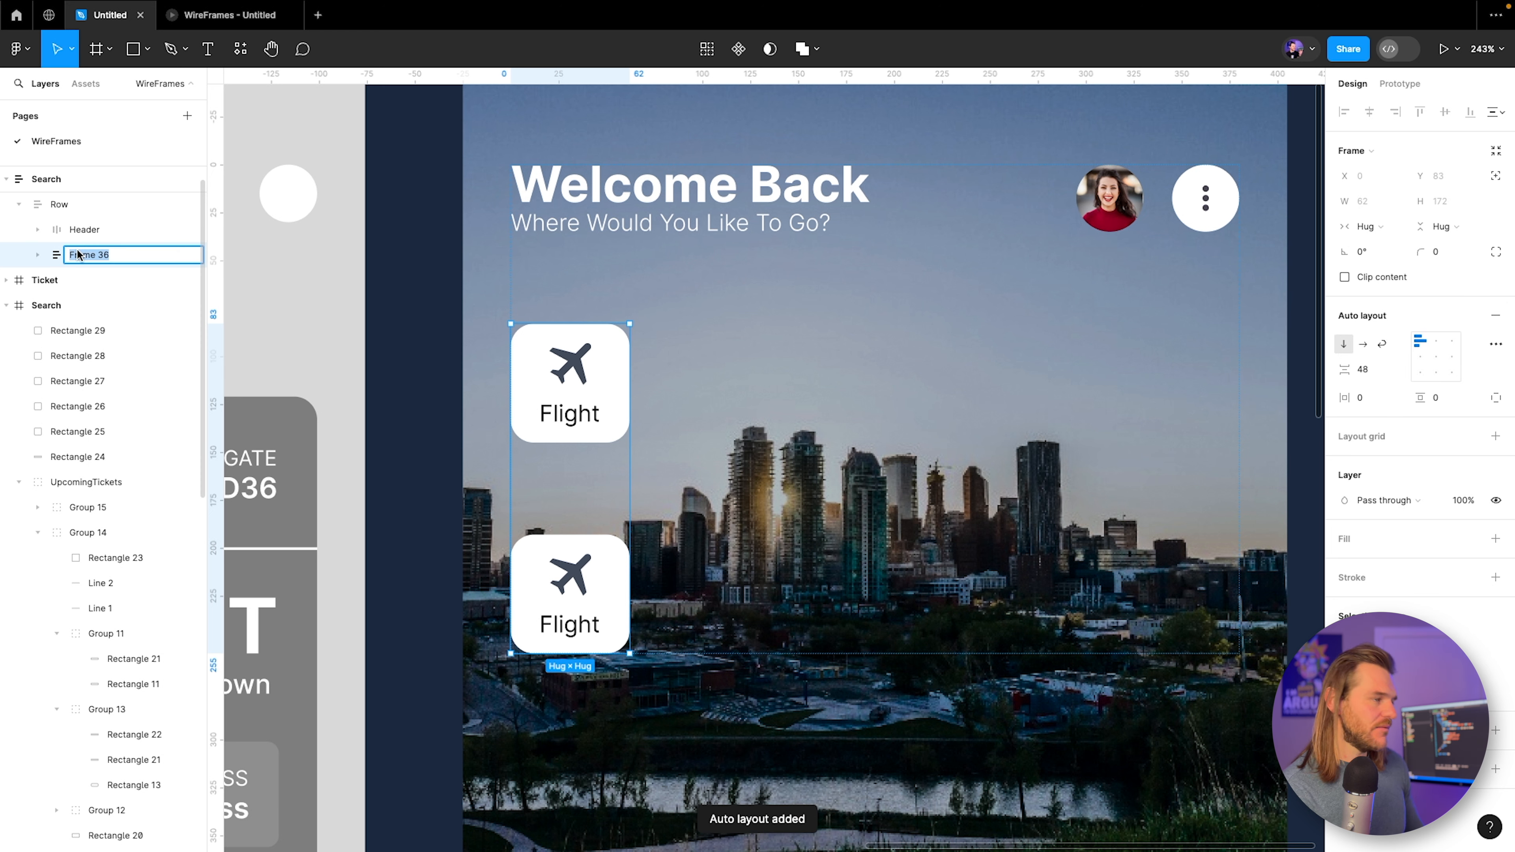
text(row)
key(Return)
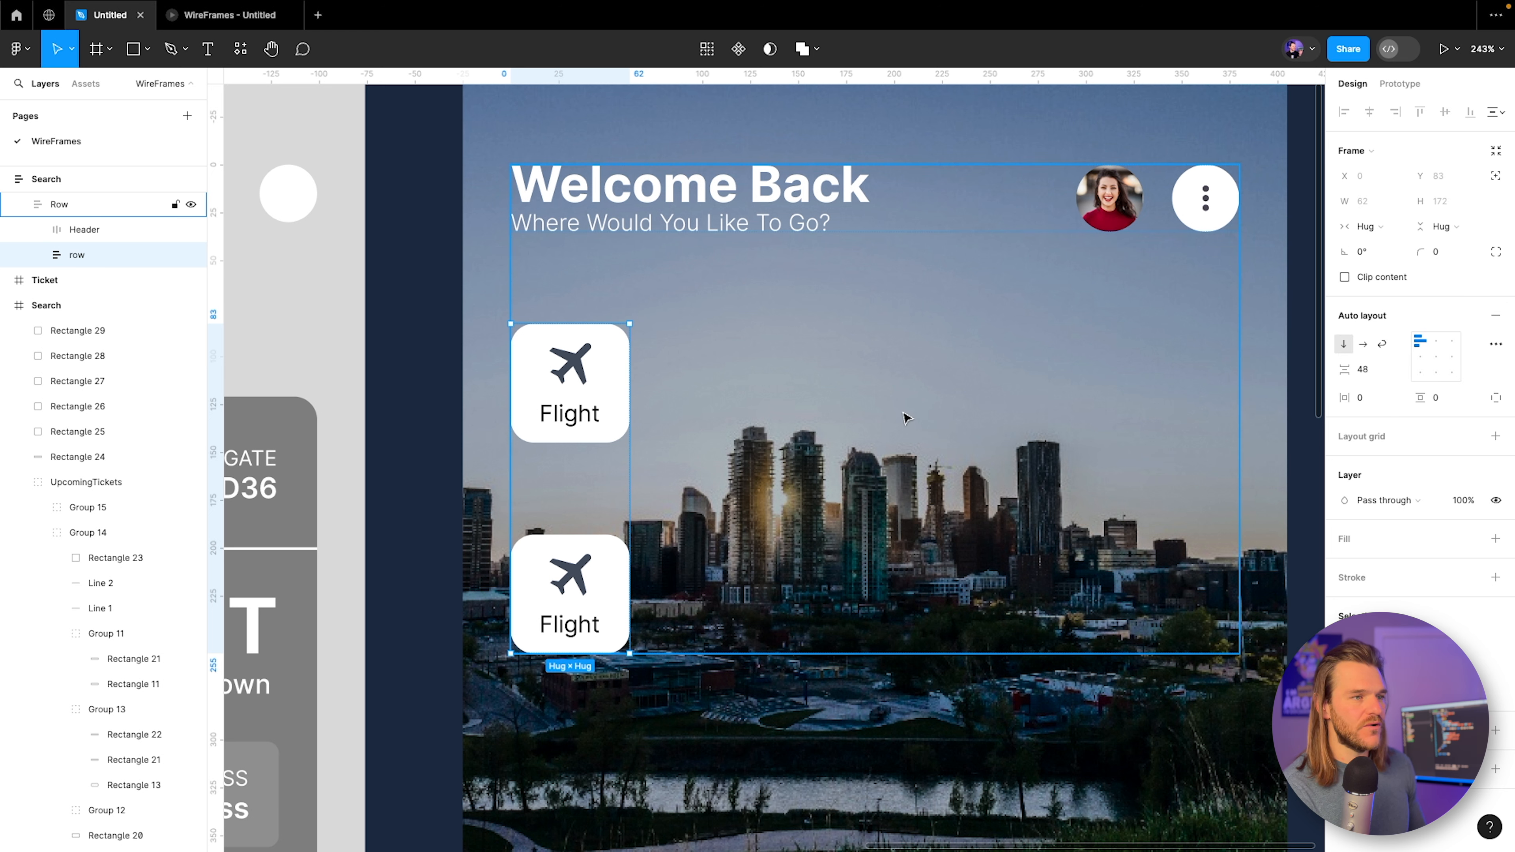
click(1363, 345)
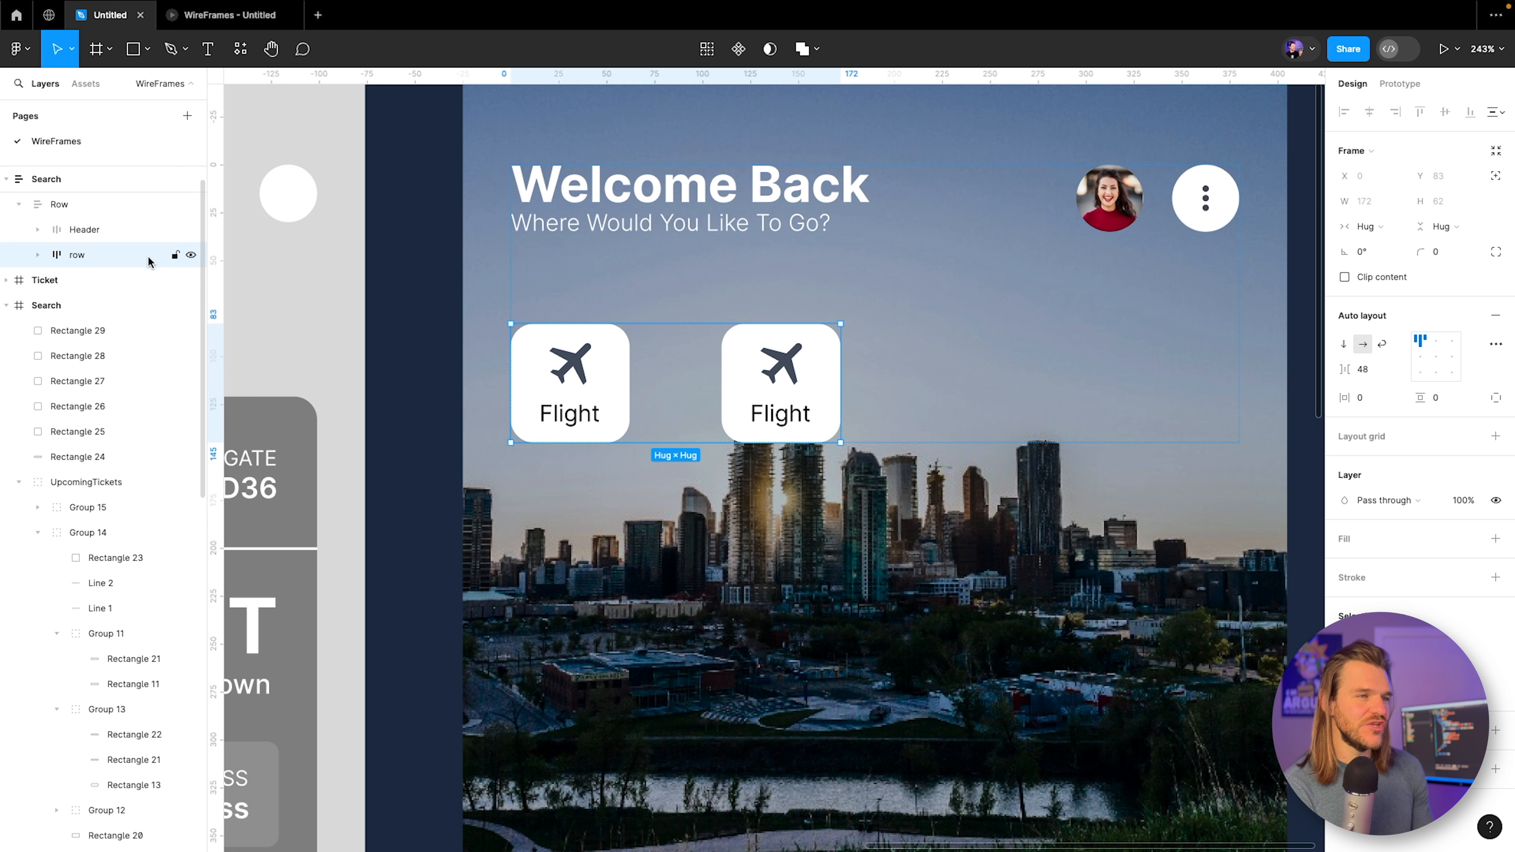
Duplicate the Icon tile twice more inside the row to make four tiles.
click(38, 256)
click(105, 286)
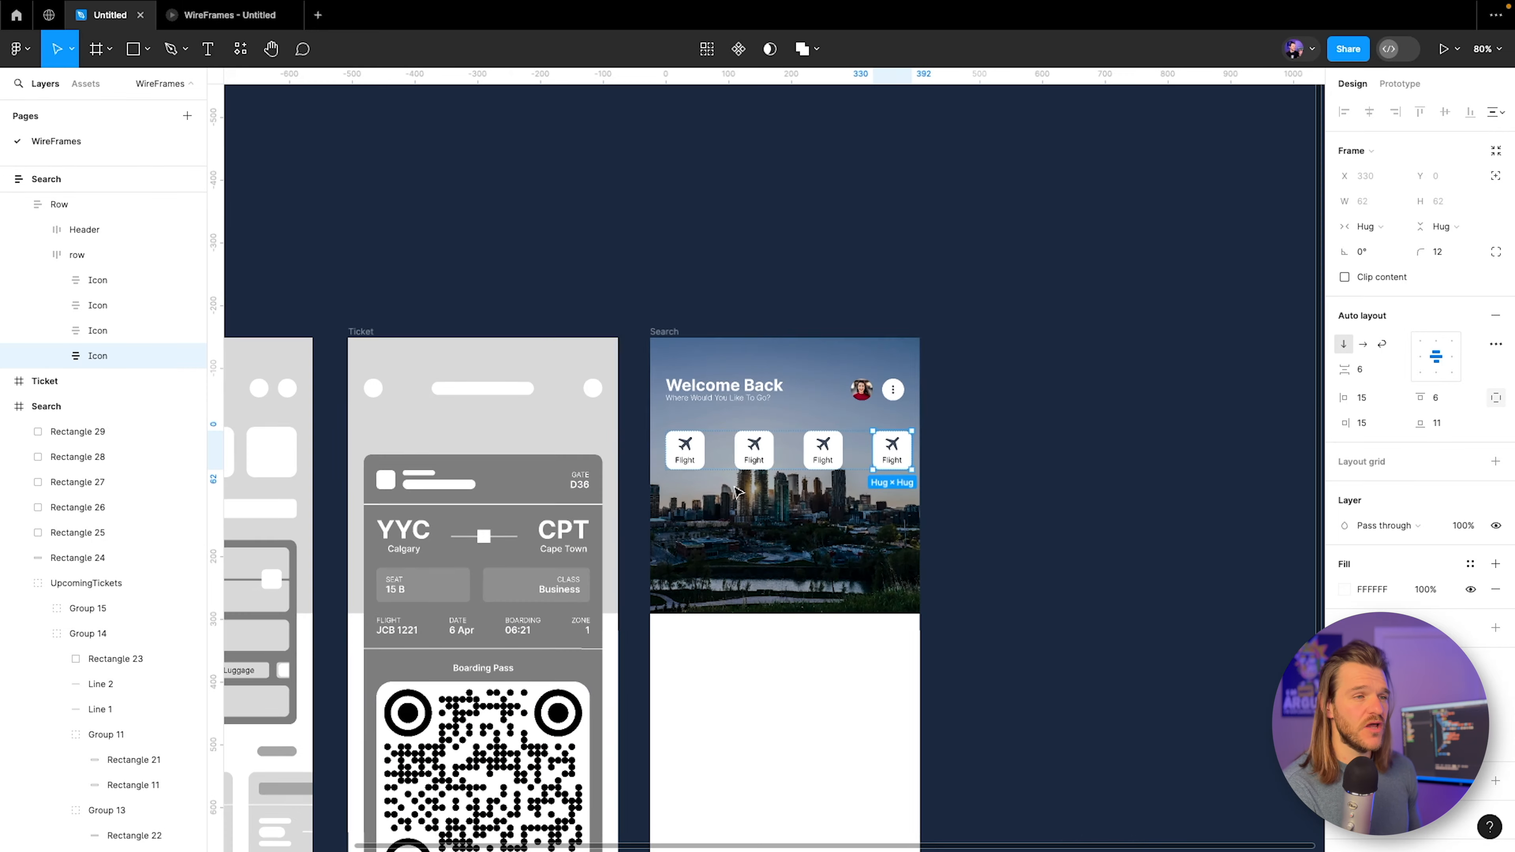
Compare the tile row with the Search wireframe's four service tiles and inspect a wireframe tile's size.
scroll(737, 490, left, 4)
scroll(434, 412, up, 5)
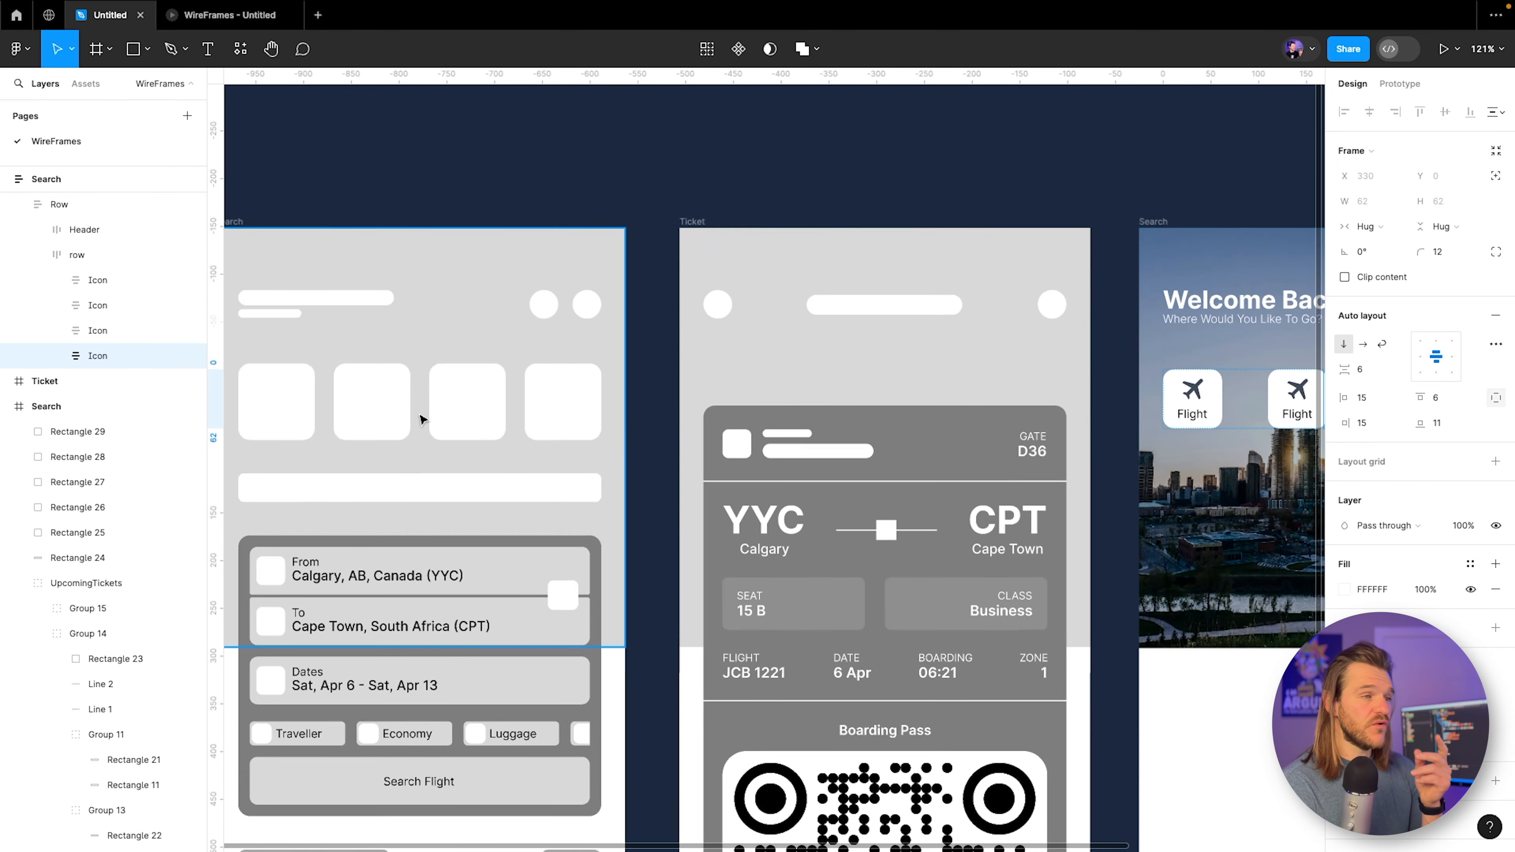
scroll(429, 418, left, 2)
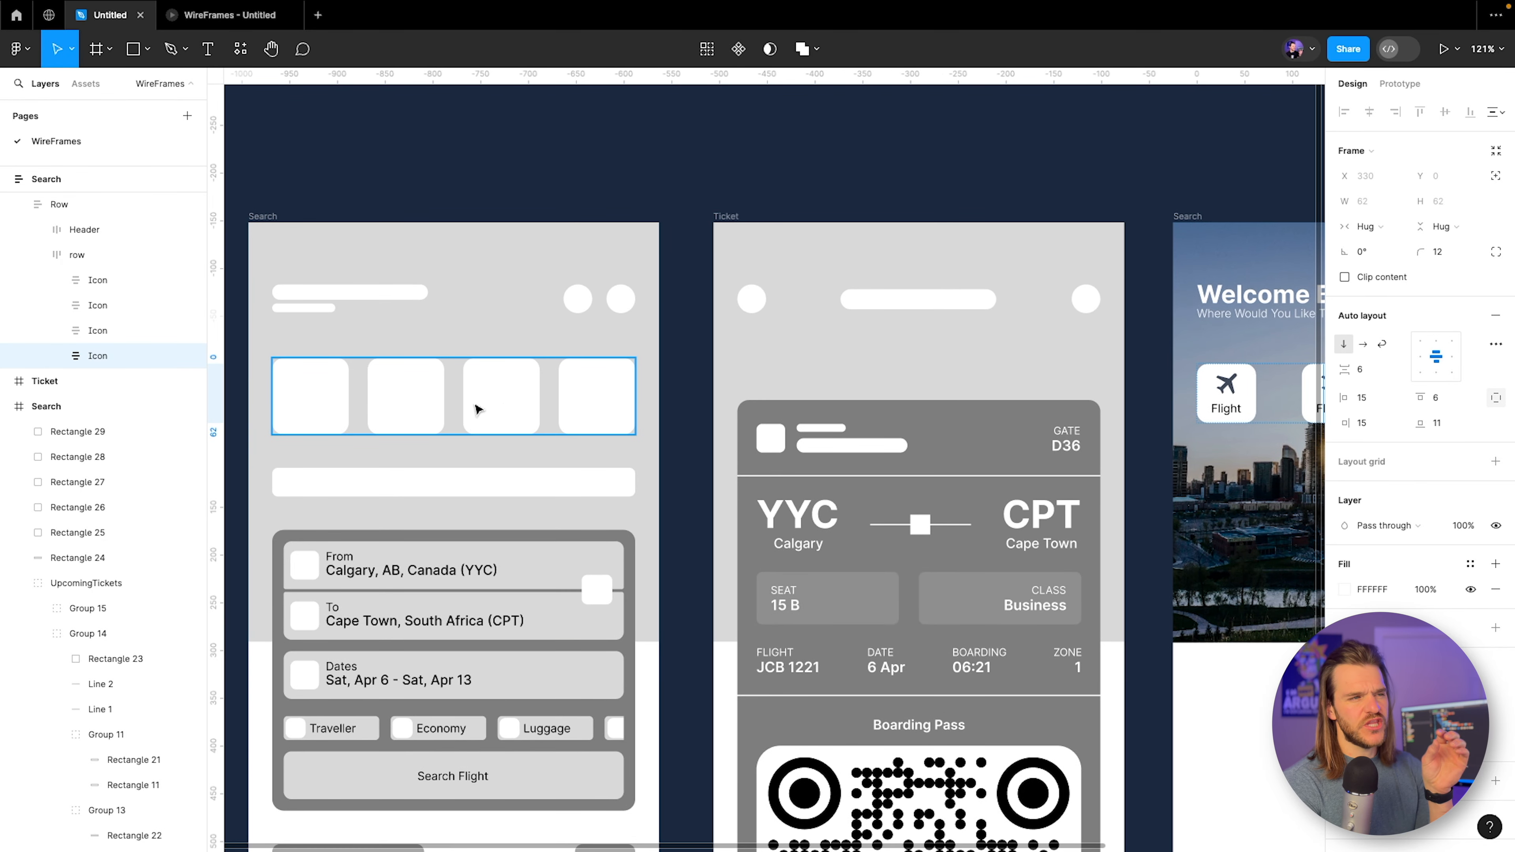
drag(926, 373, 353, 338)
scroll(353, 337, right, 1)
scroll(846, 338, up, 3)
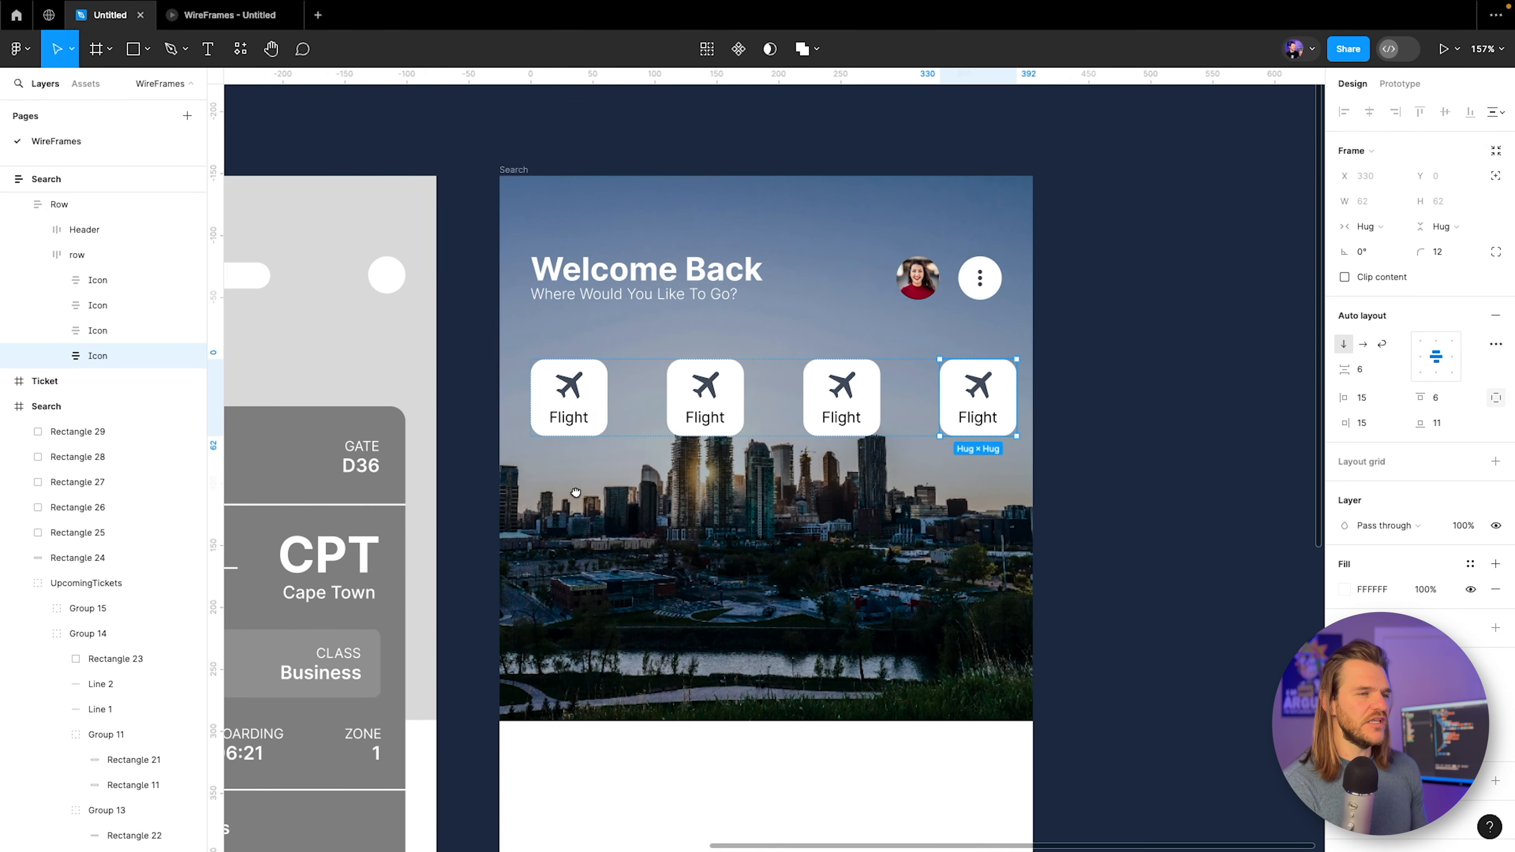
scroll(553, 494, left, 10)
click(403, 395)
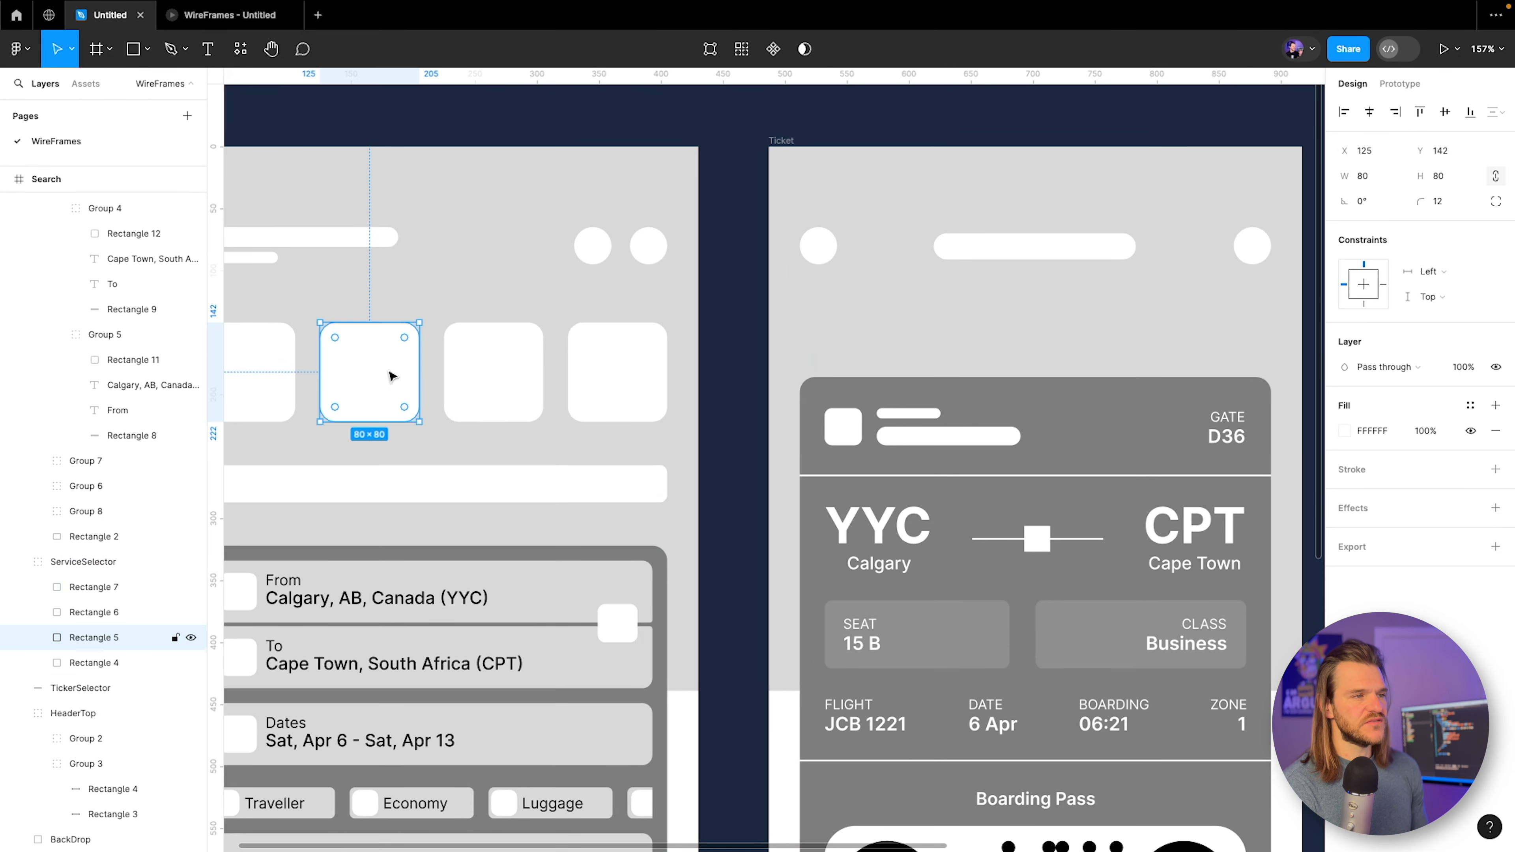
scroll(940, 323, right, 10)
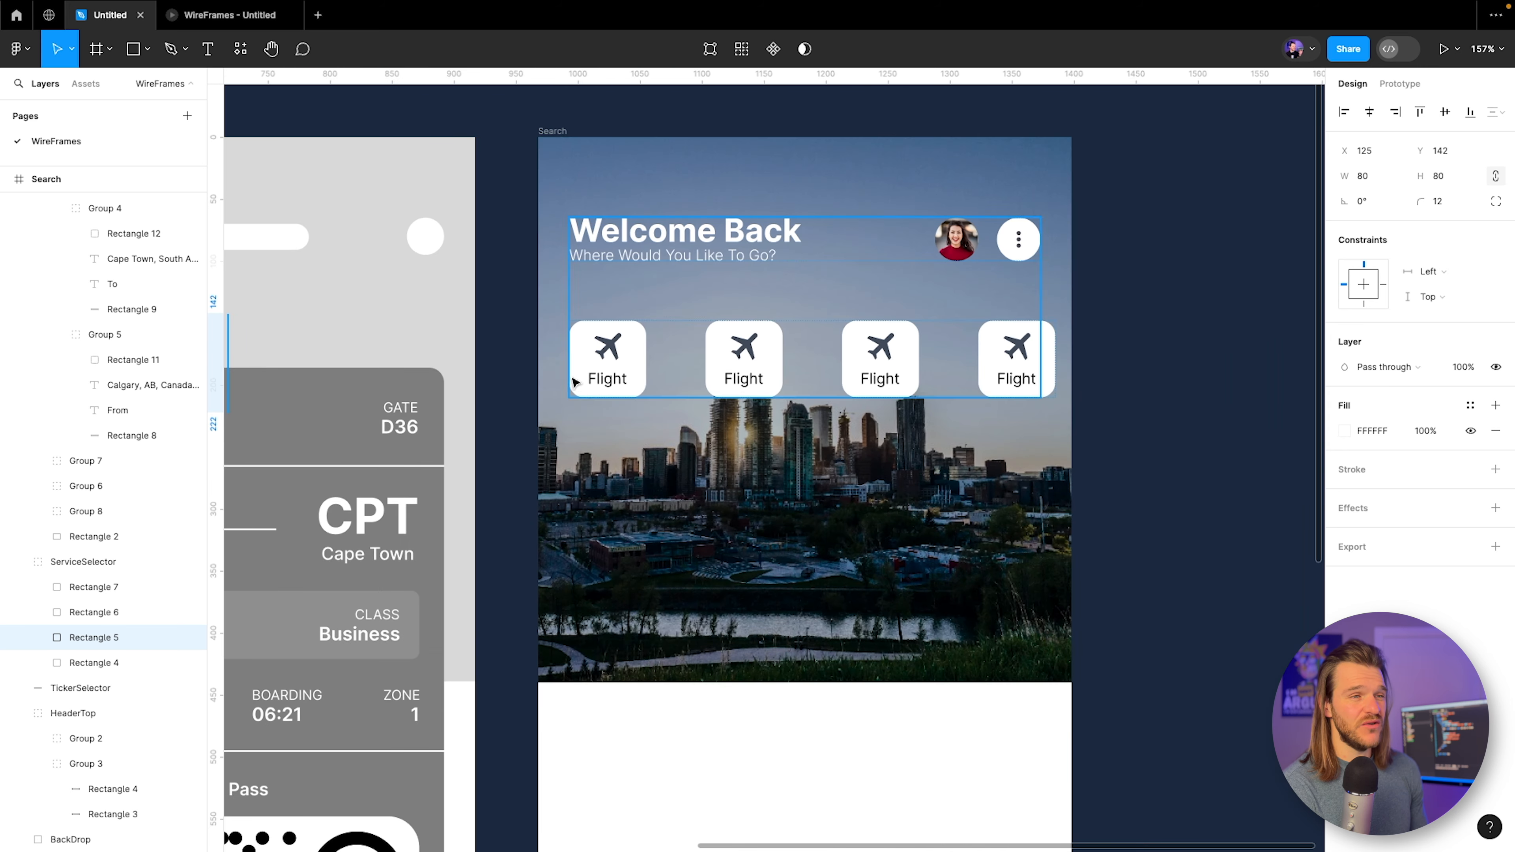
Delete the duplicated Icon tiles from the row, keeping only one Flight tile.
click(581, 383)
click(581, 383)
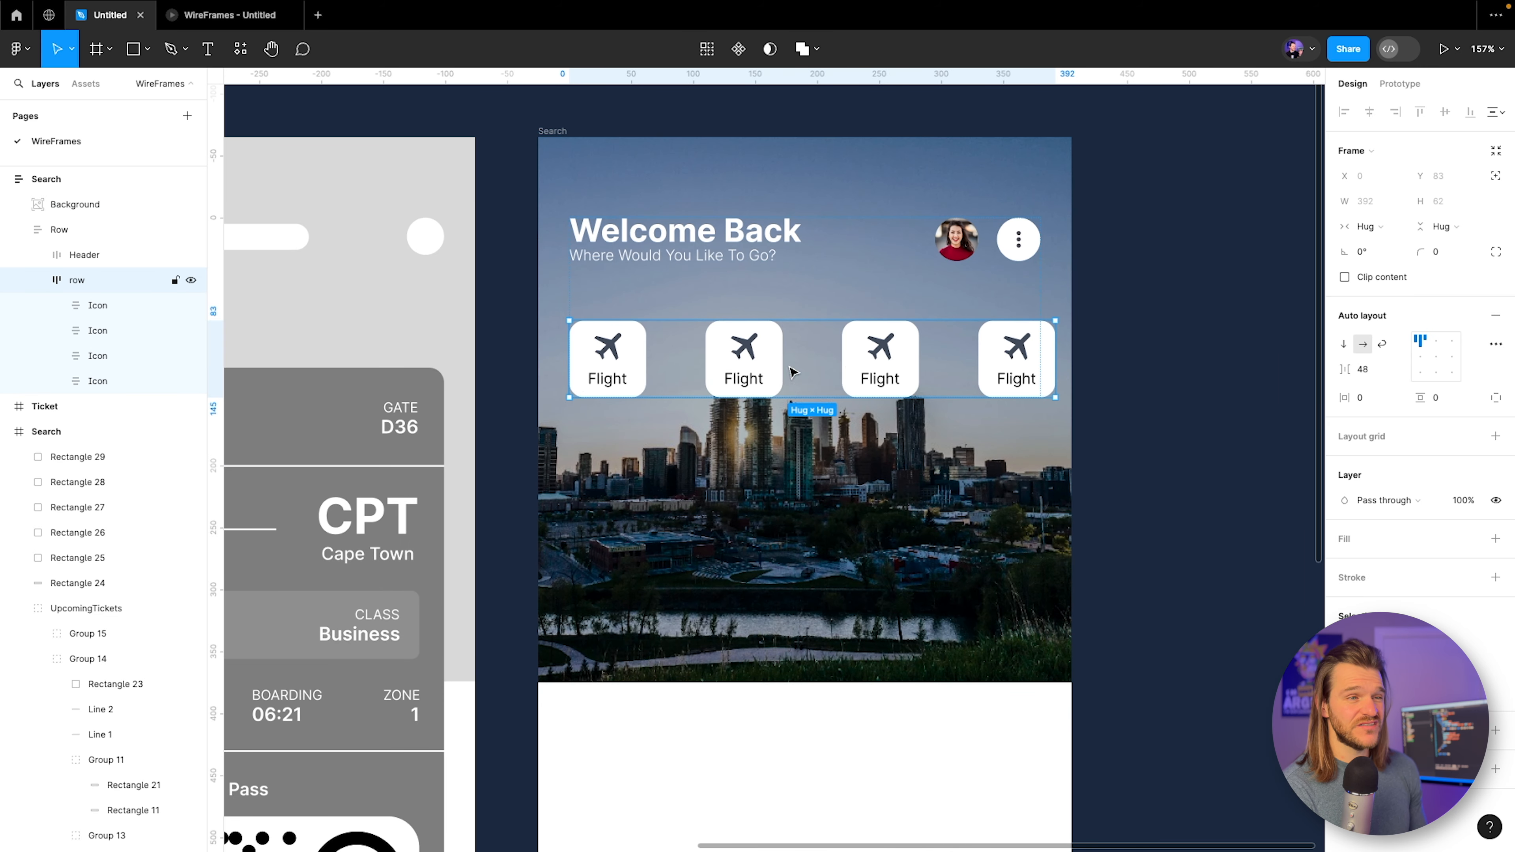
click(637, 384)
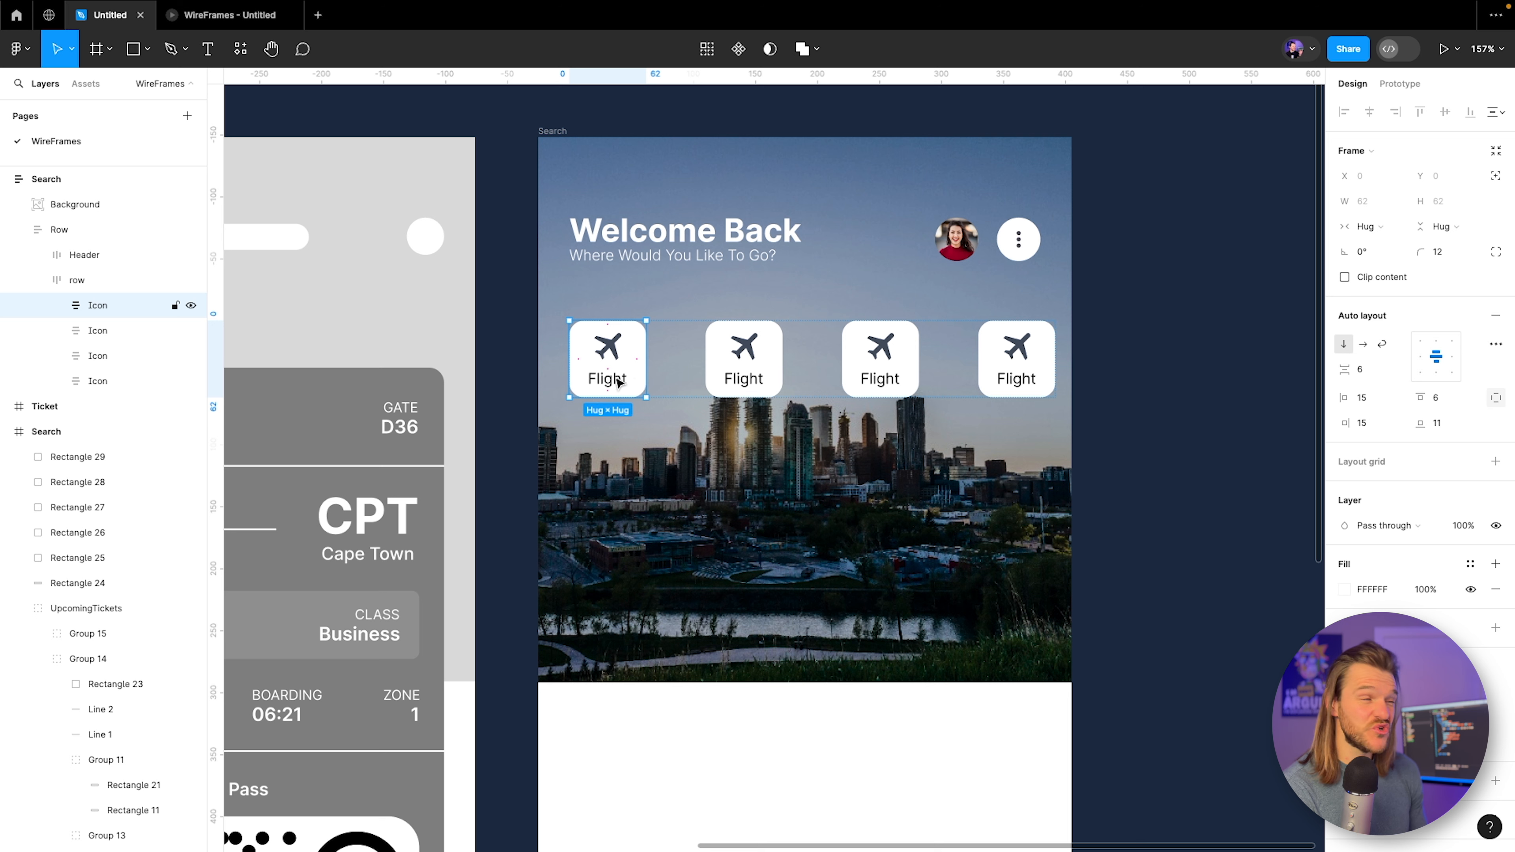
shift+click(104, 352)
key(Delete)
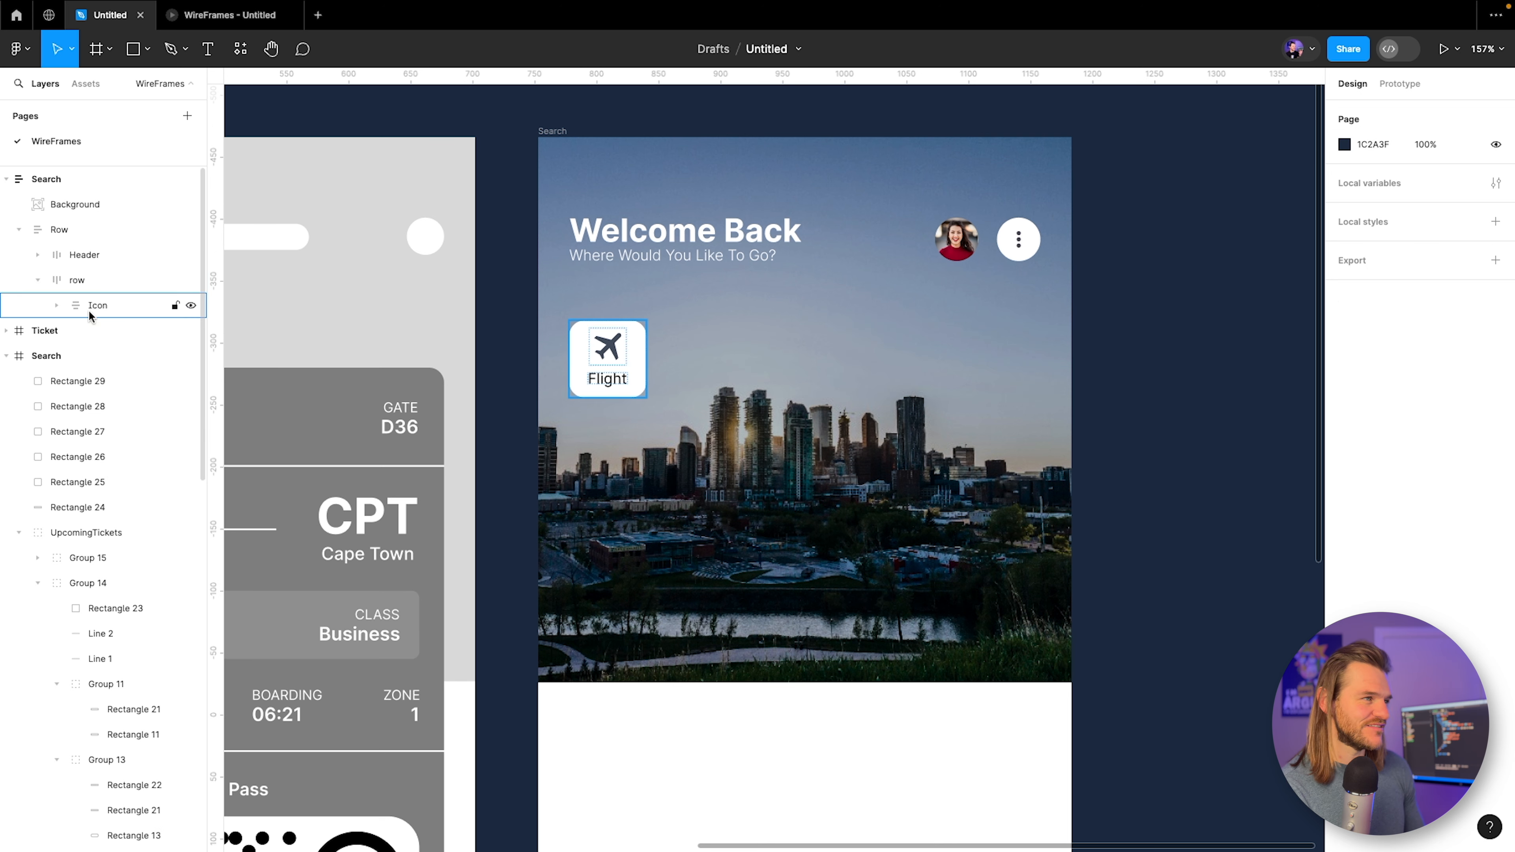
Switch the remaining Icon tile to fixed sizing and set its width and height to 82.
click(88, 307)
click(1379, 230)
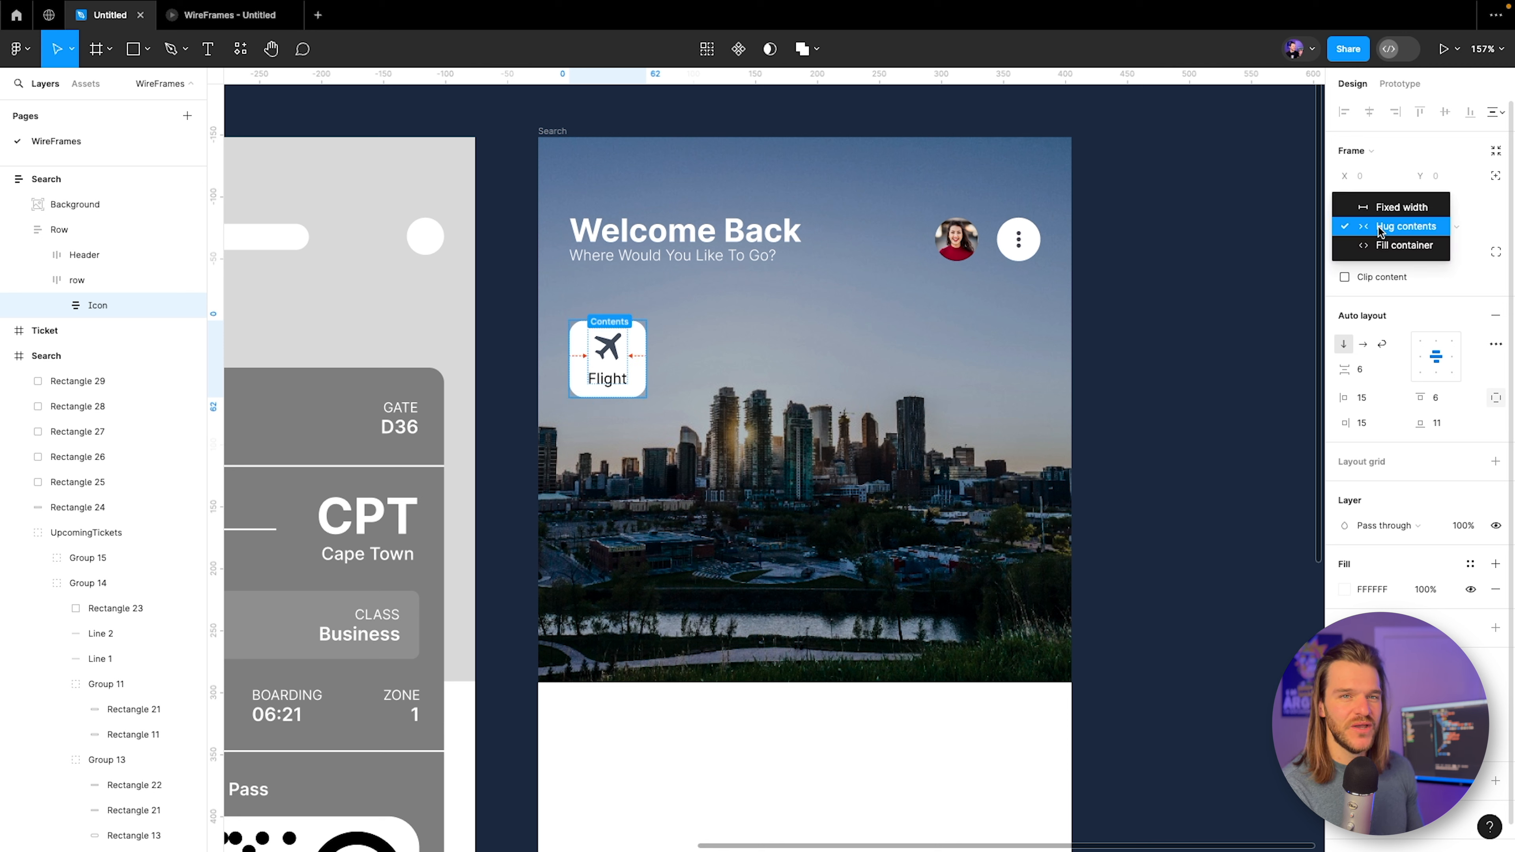
click(1401, 207)
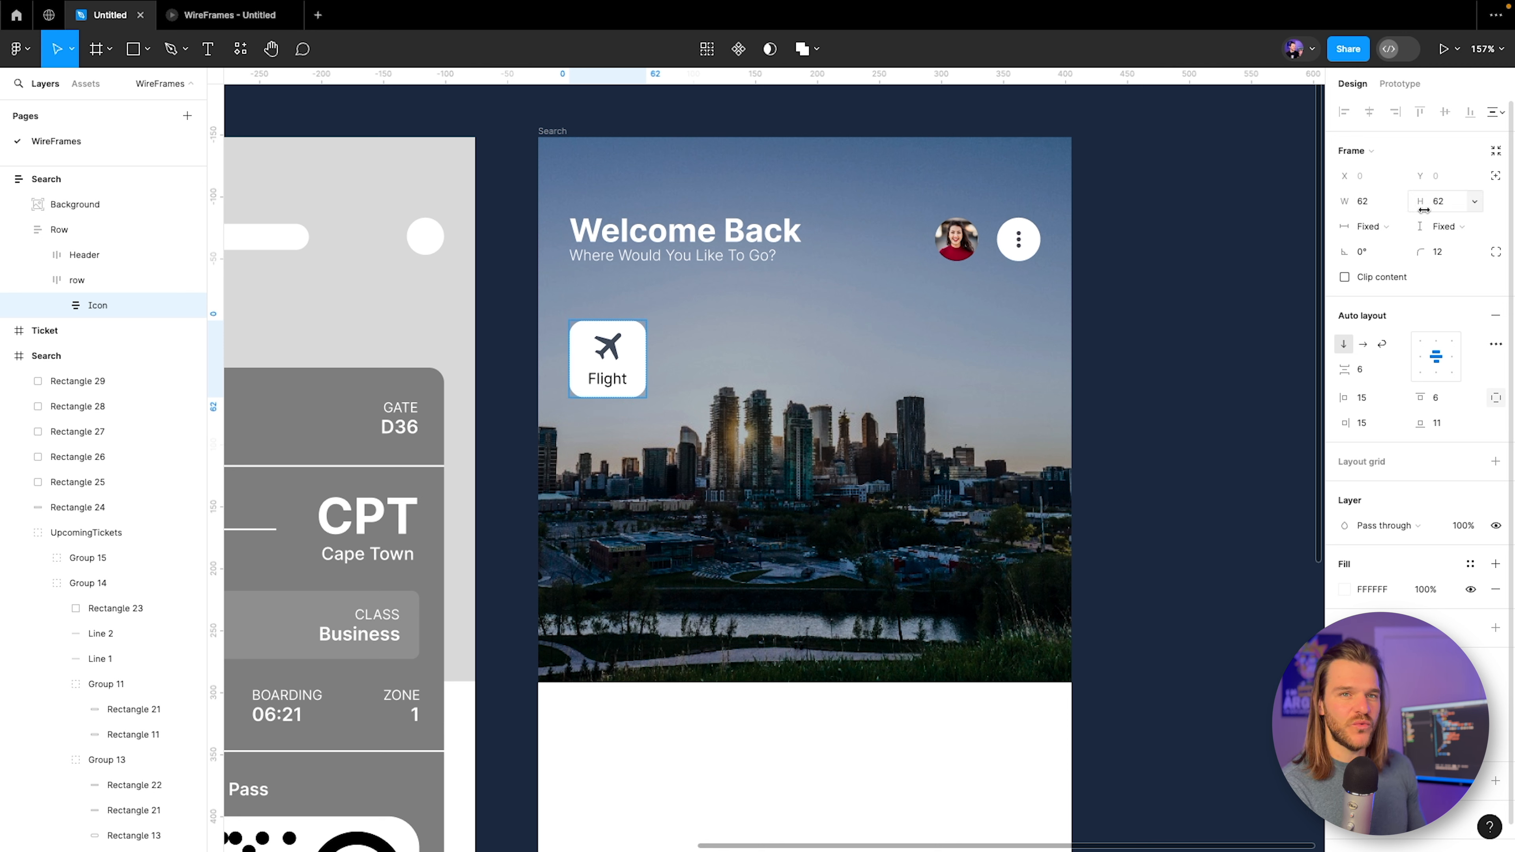
click(1381, 203)
text(82)
key(Tab)
text(8)
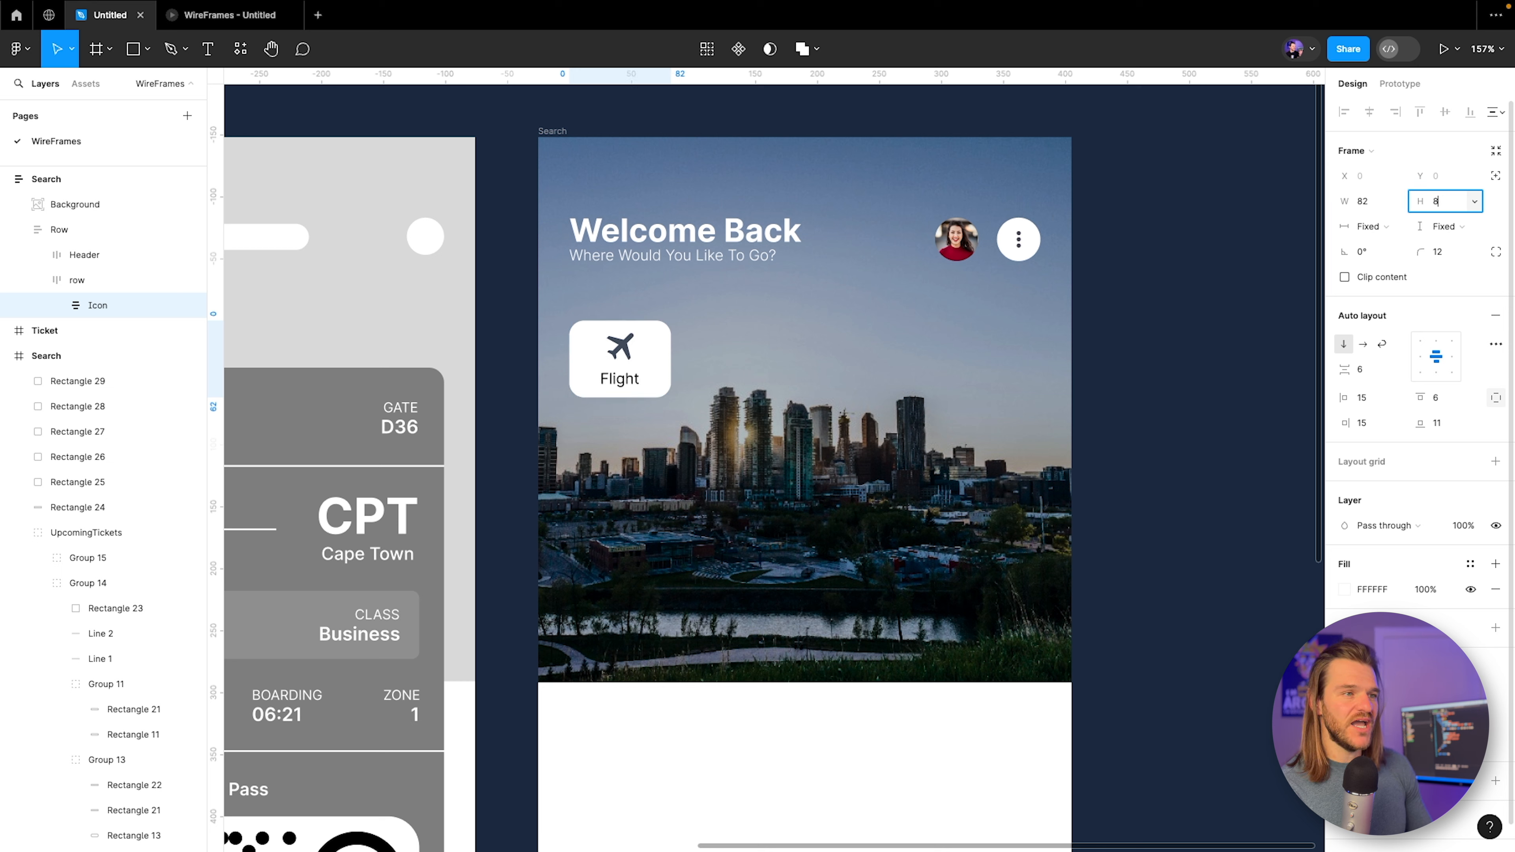
text(2)
key(Return)
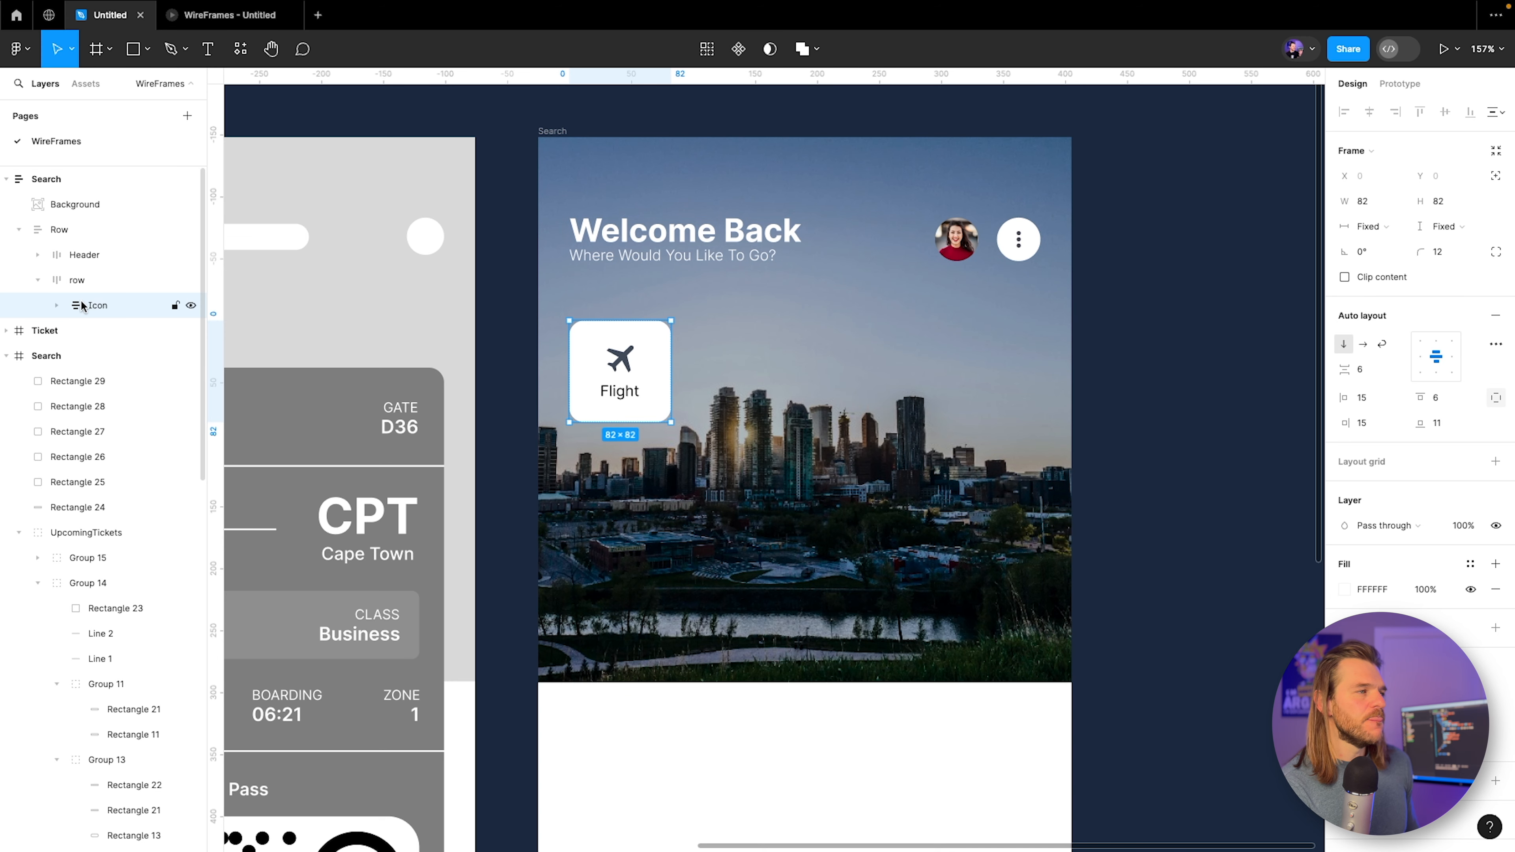
Duplicate the 82 × 82 Icon tile three times within the row.
key(ctrl+d)
key(ctrl+d)
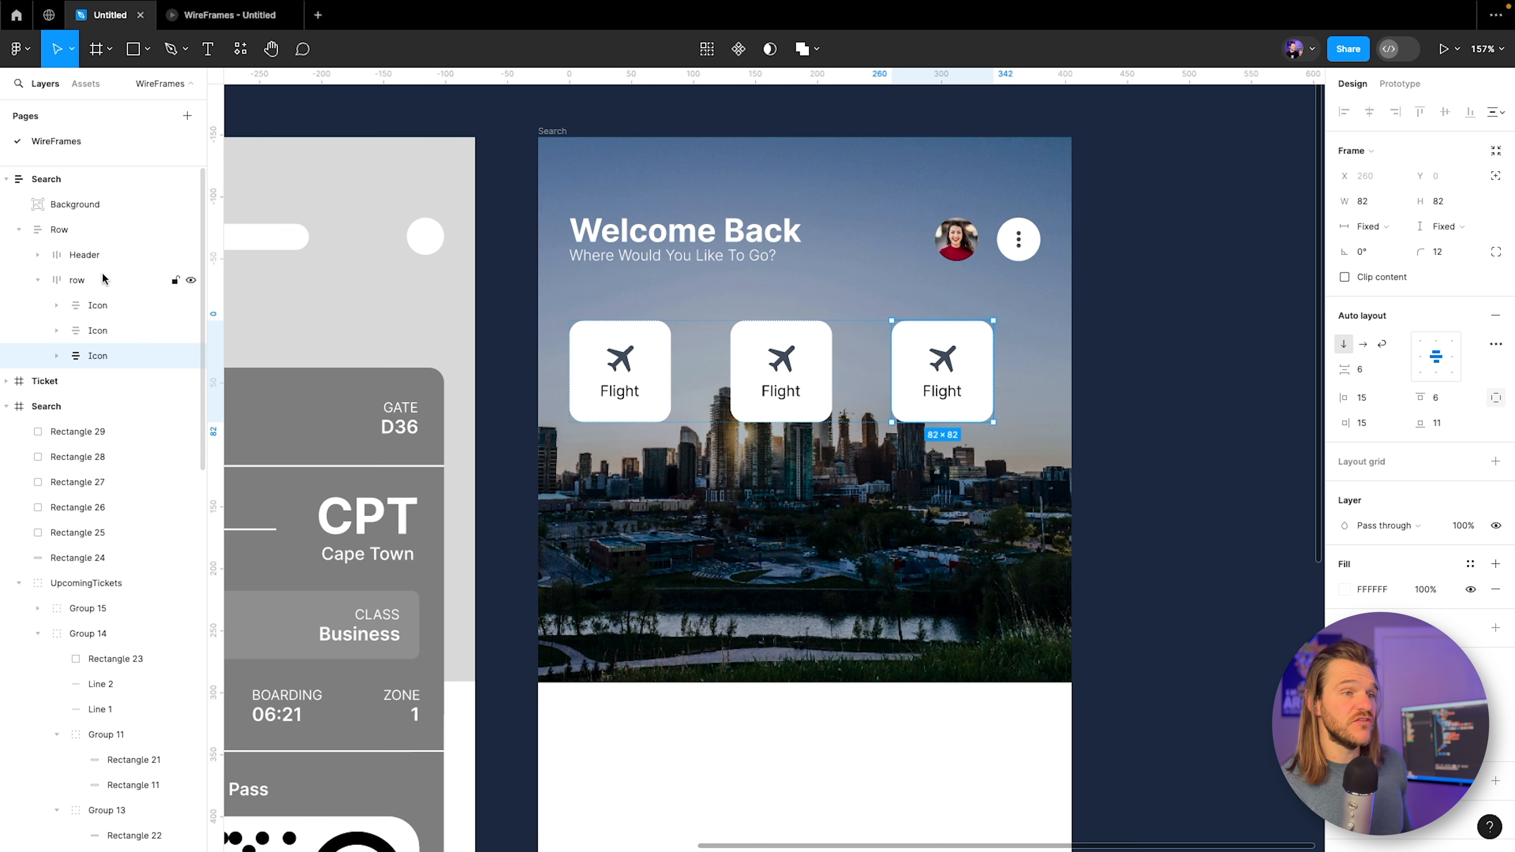
key(ctrl+d)
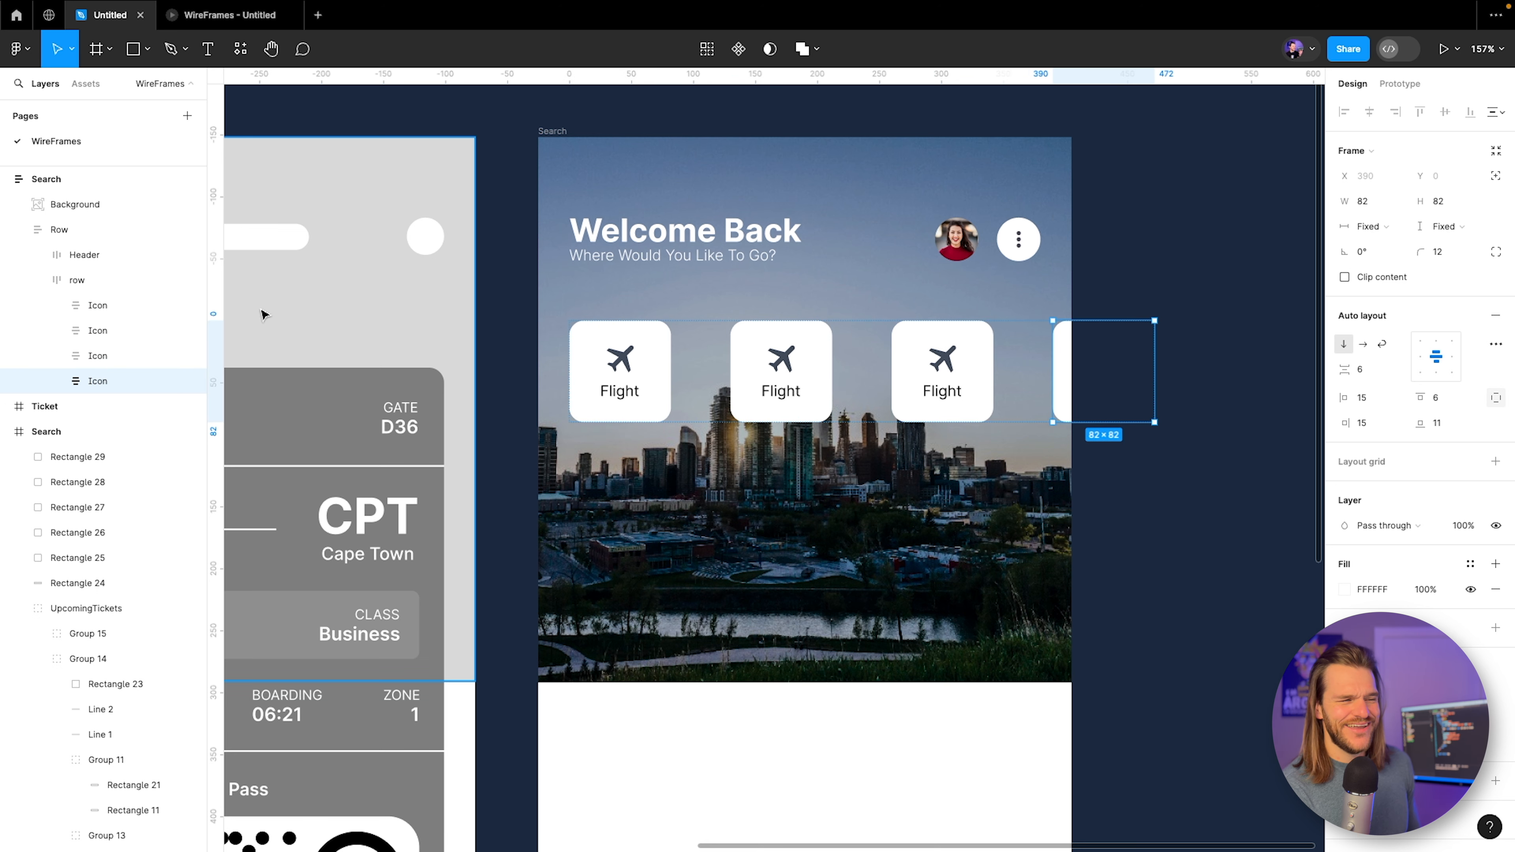
Set the tile row's width to Fill container and its horizontal gap between items to Auto.
click(73, 284)
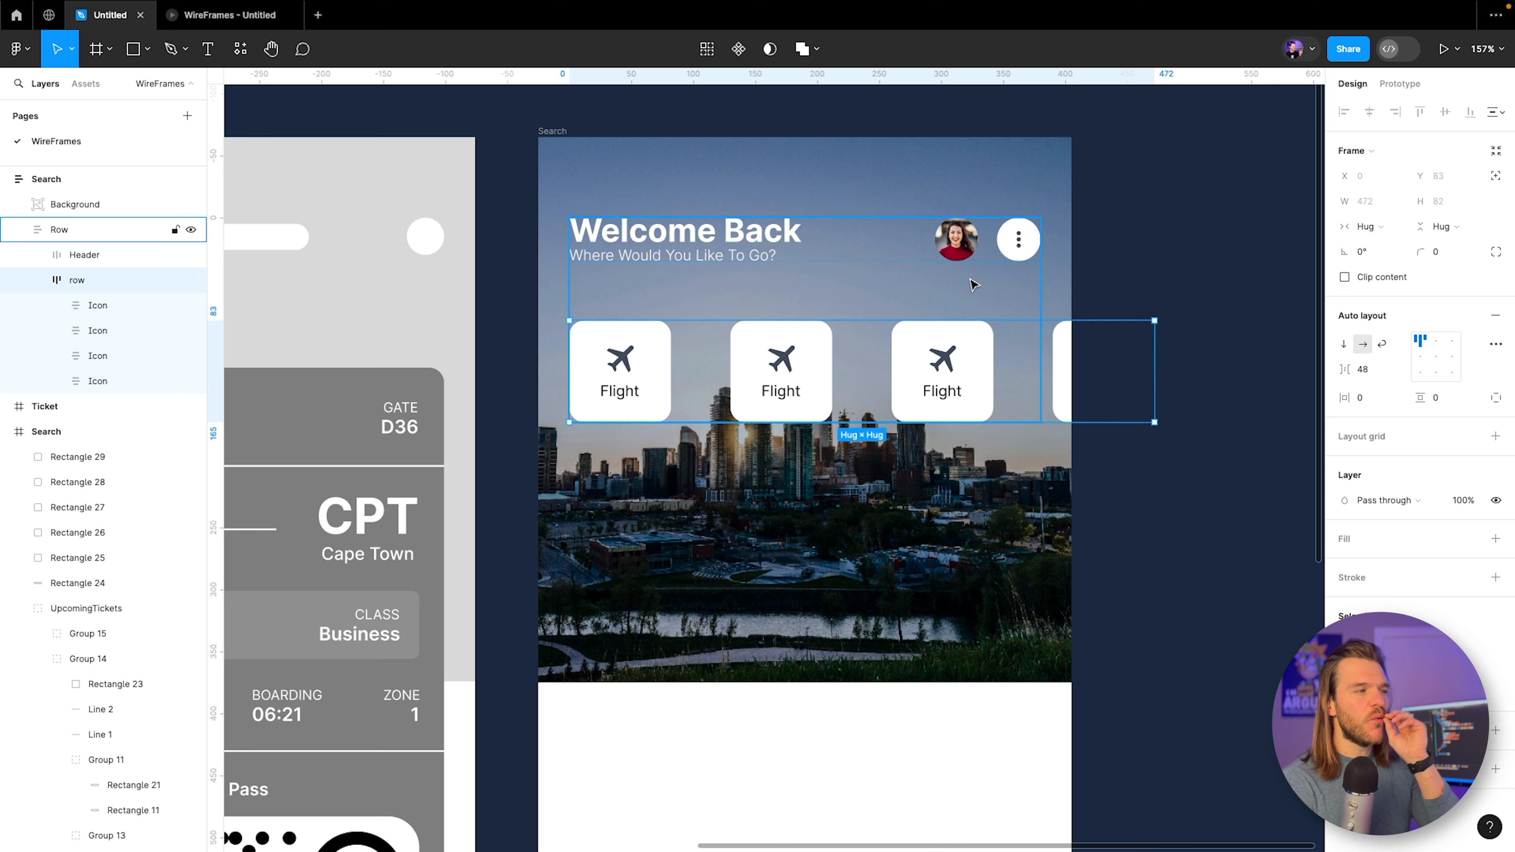
click(1367, 226)
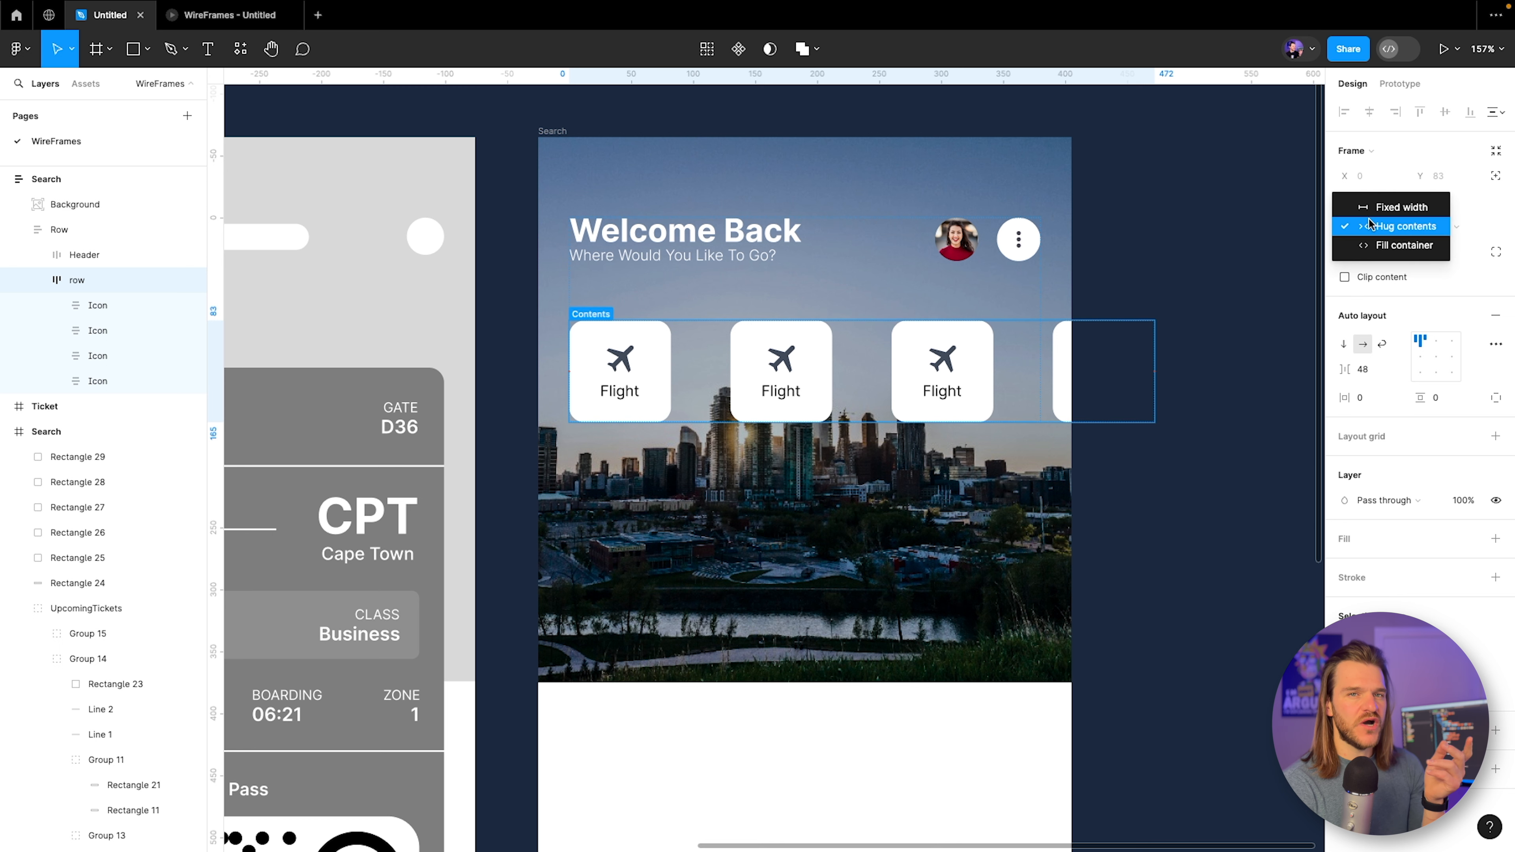
click(1368, 249)
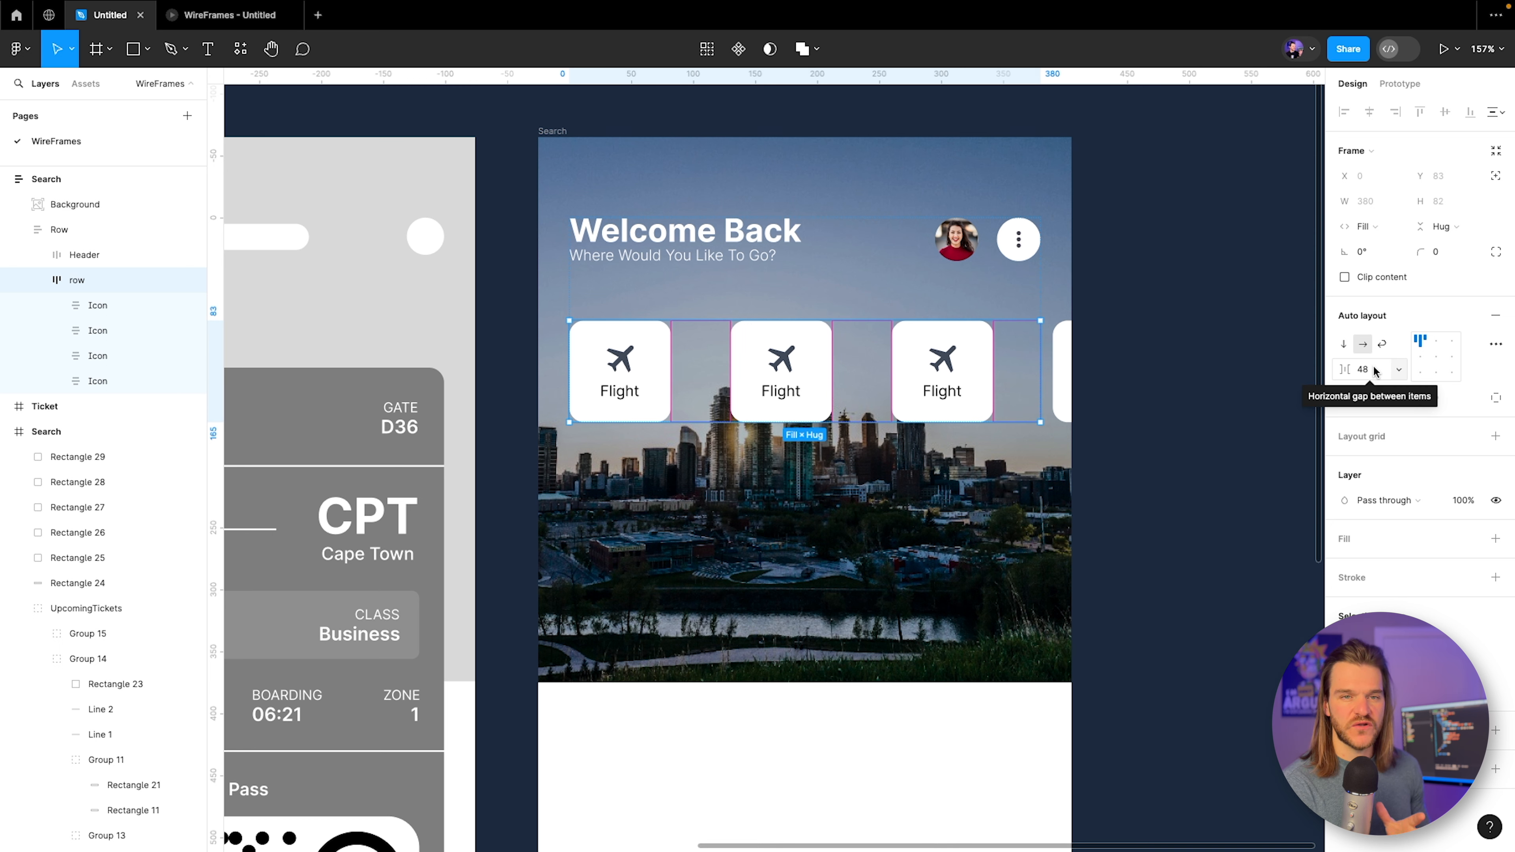
click(1398, 370)
click(1383, 383)
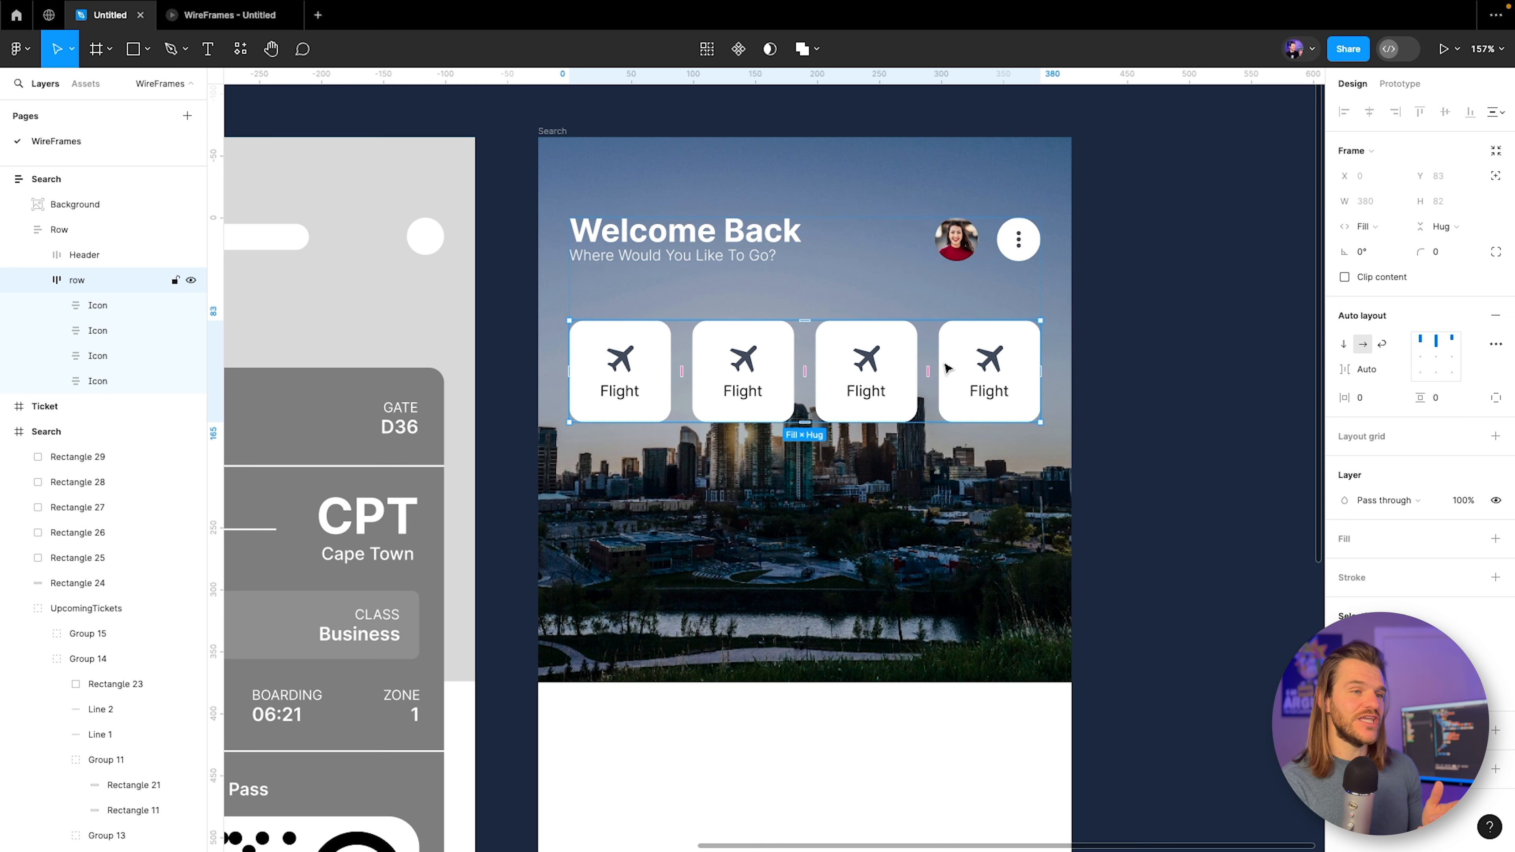
mouse_move(189, 13)
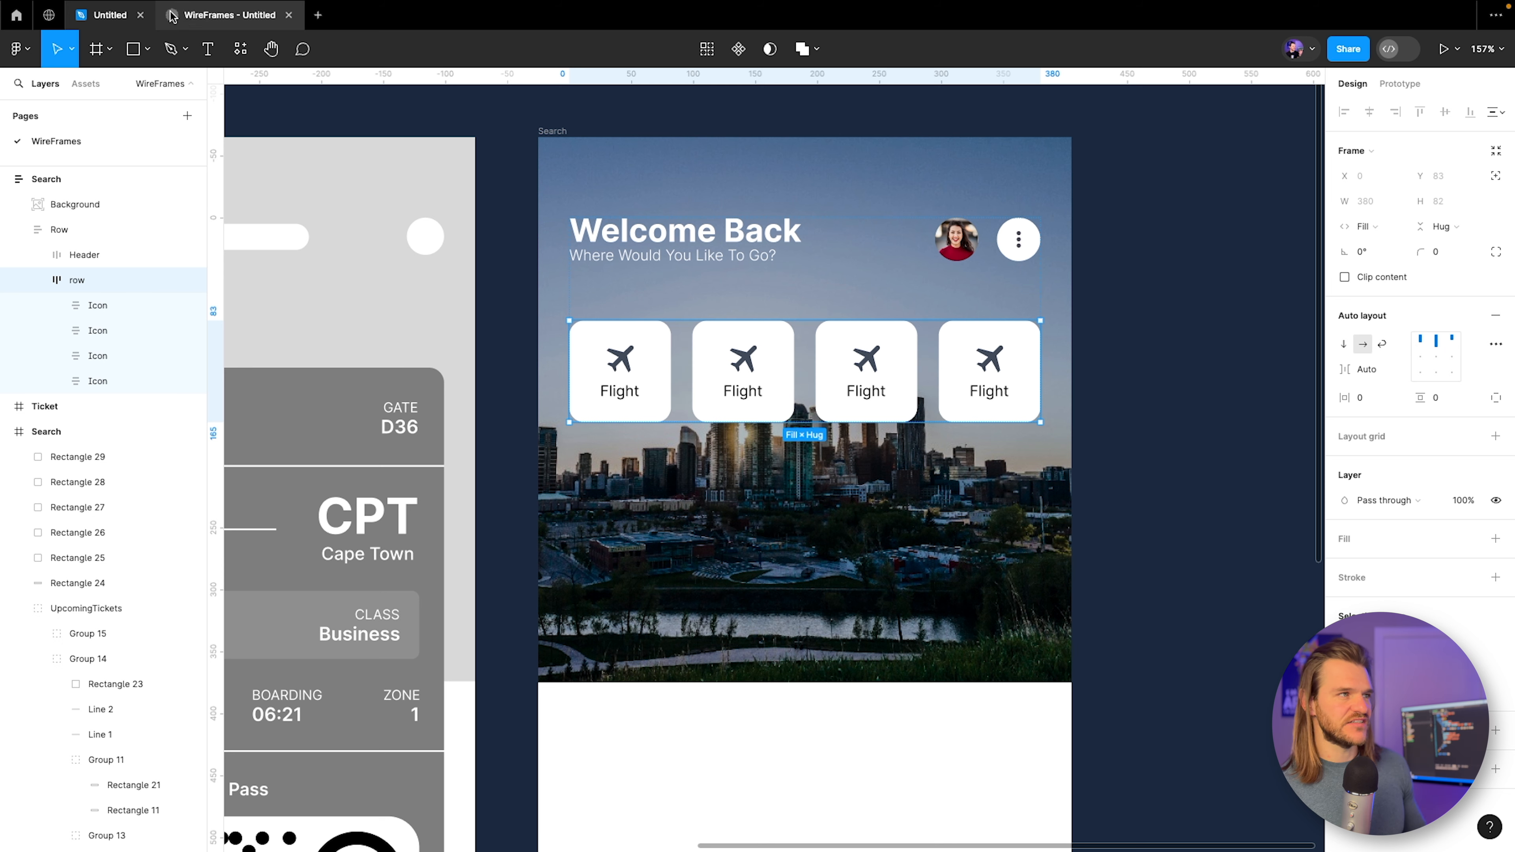
Change the first tile's label to Flights.
click(233, 15)
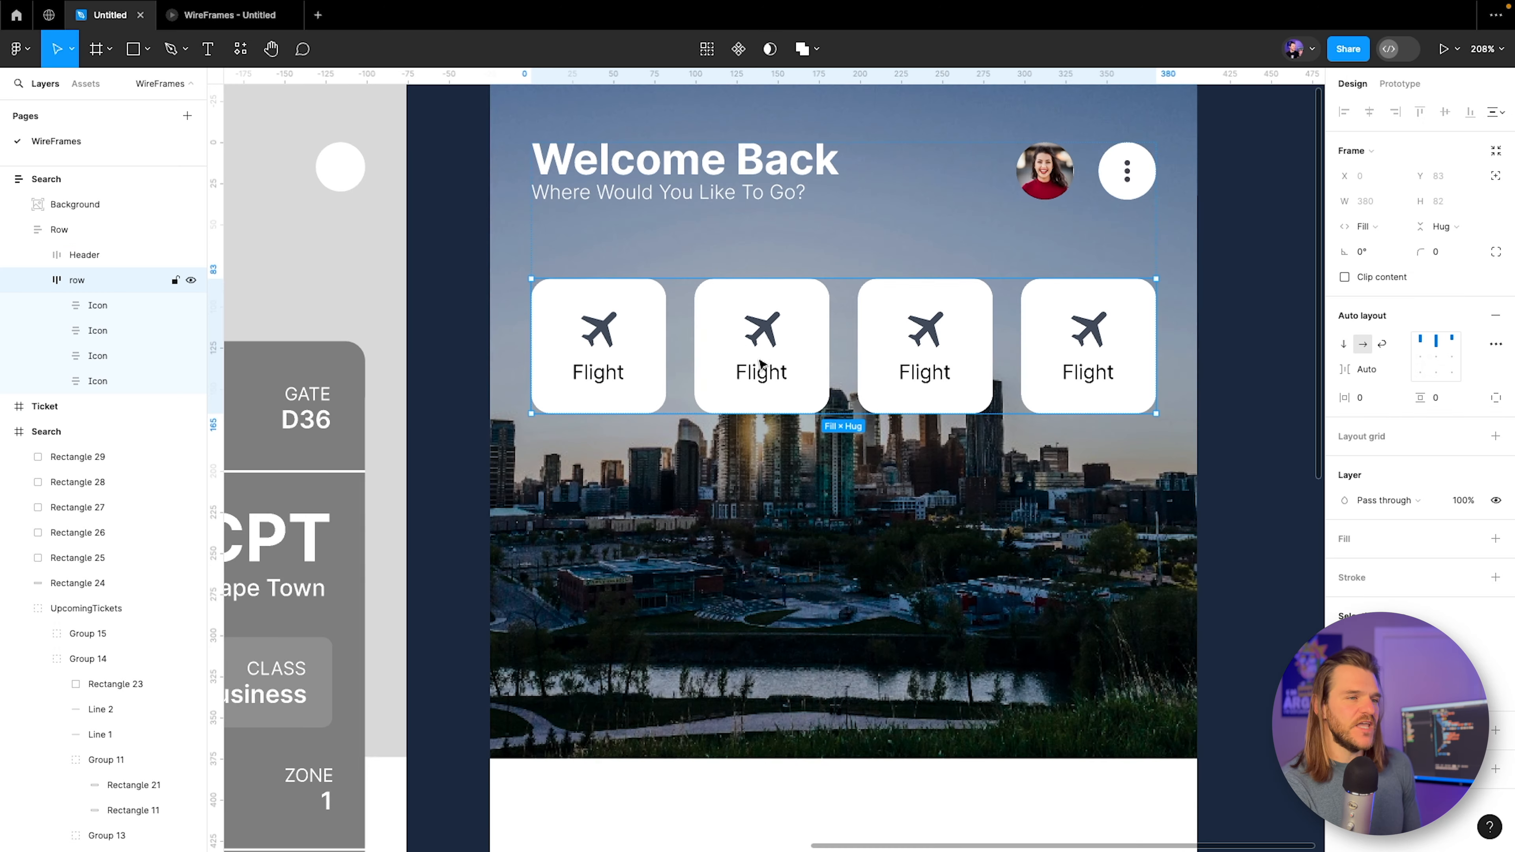
scroll(746, 355, up, 3)
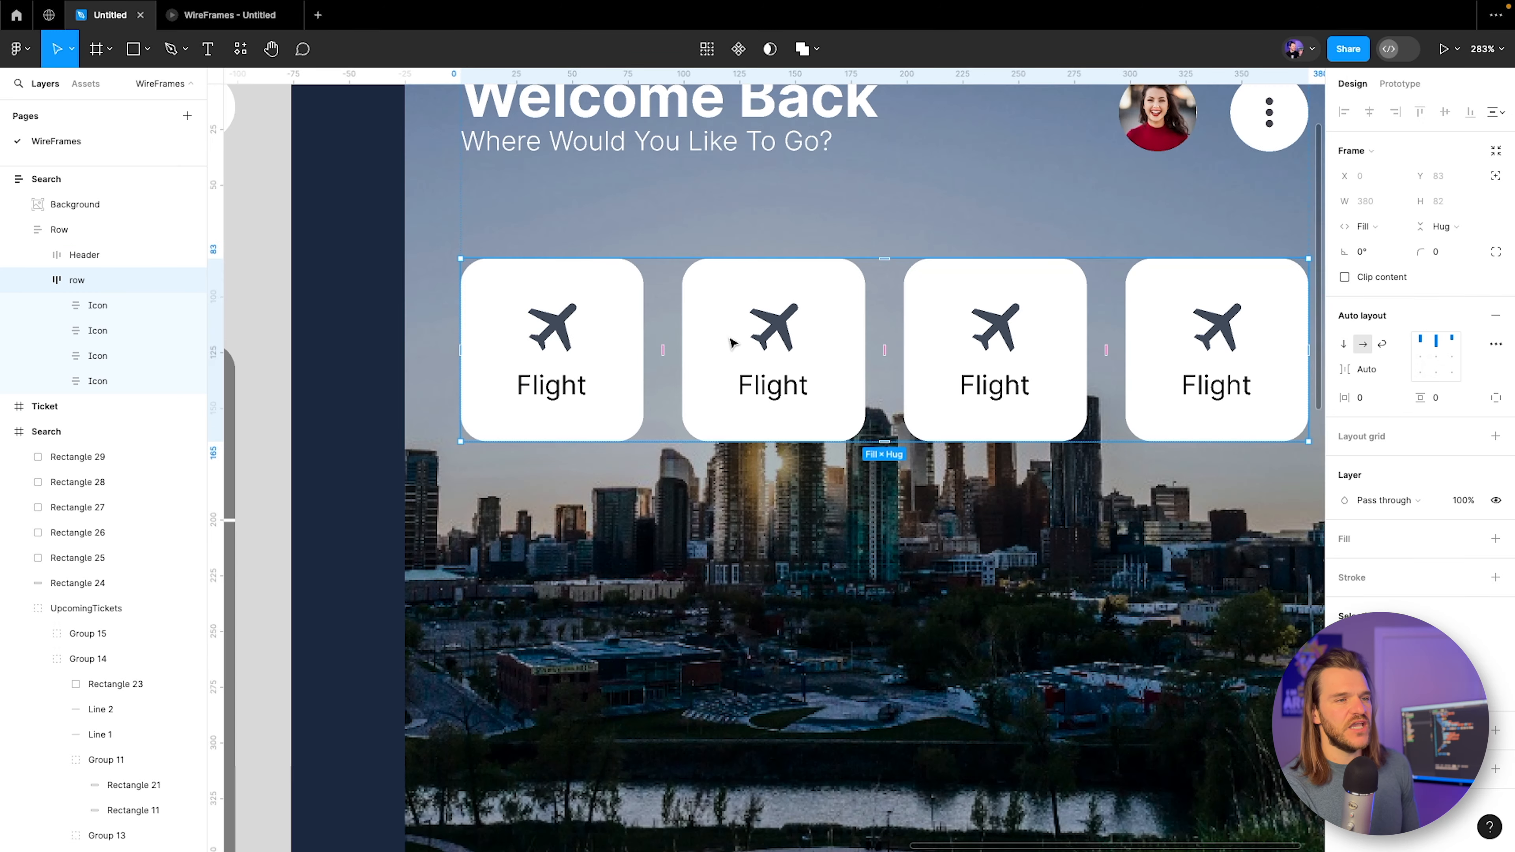
double_click(546, 383)
click(540, 380)
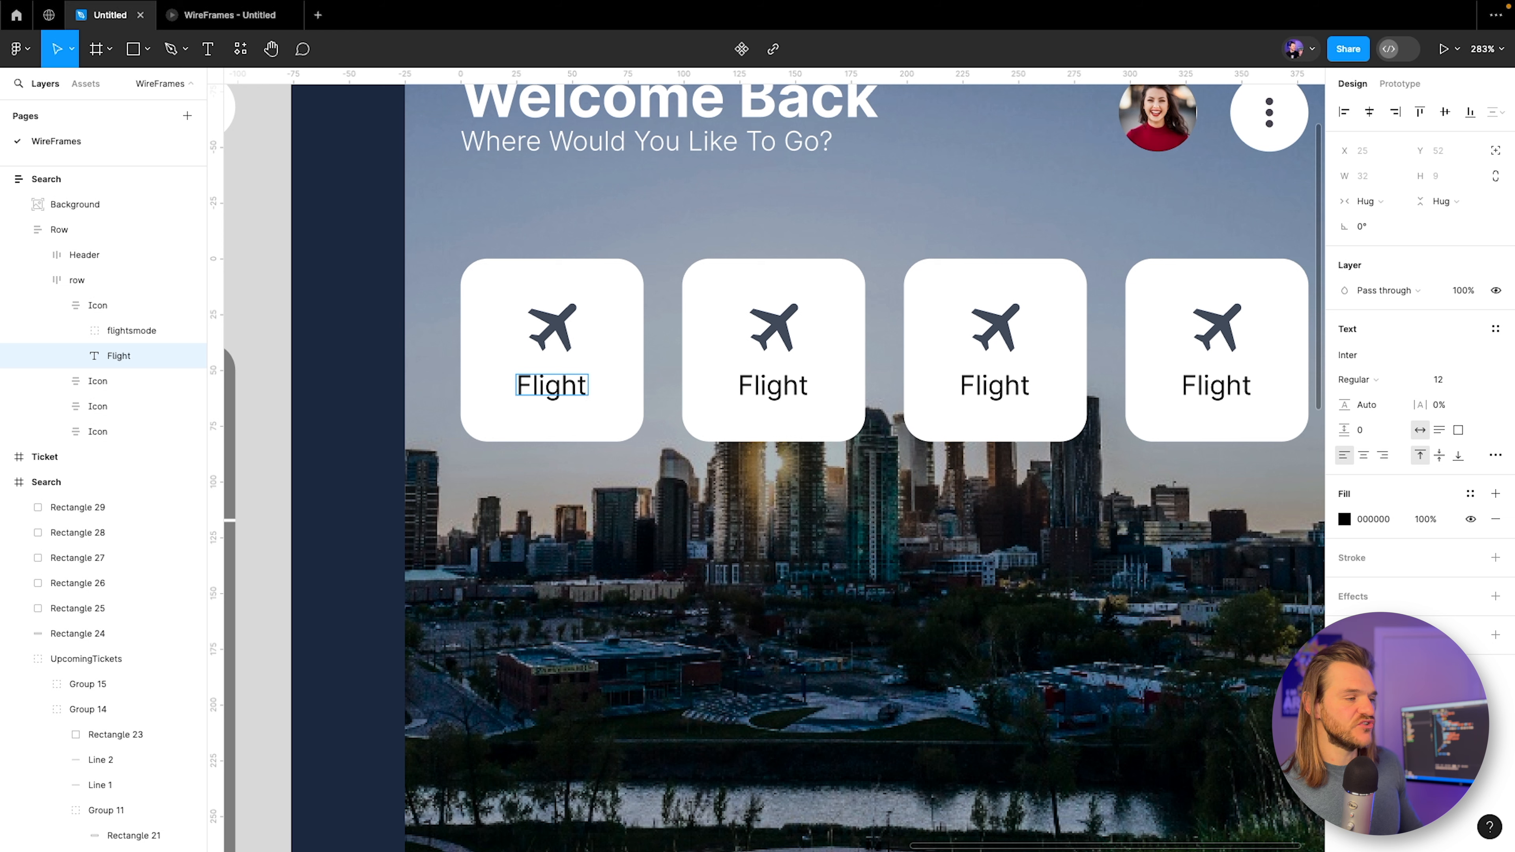
text(s)
key(Escape)
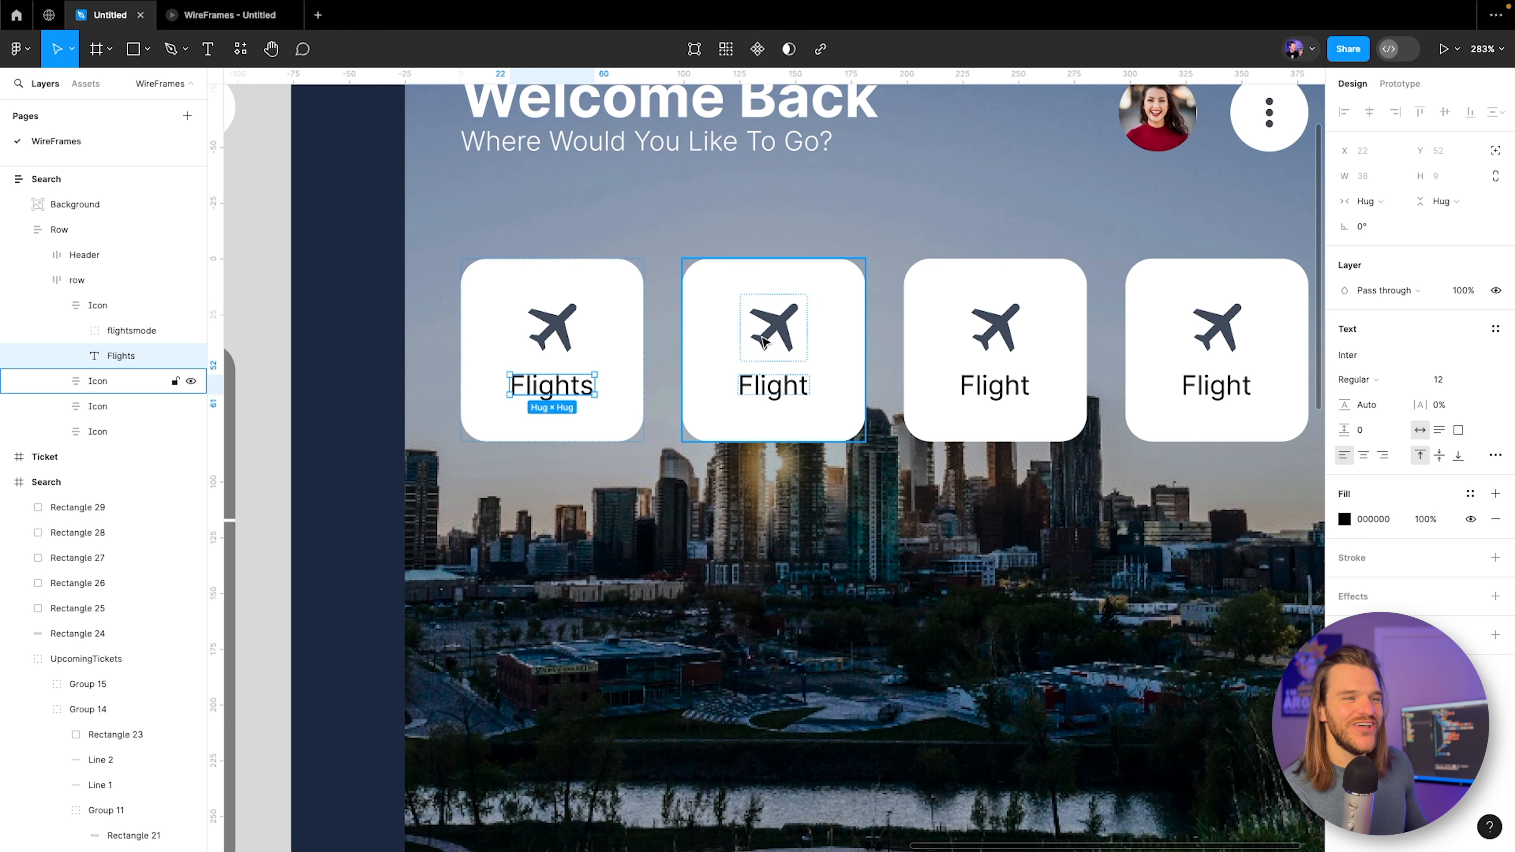
Relabel the second tile as Hotels and the third tile as Car.
click(758, 385)
double_click(754, 380)
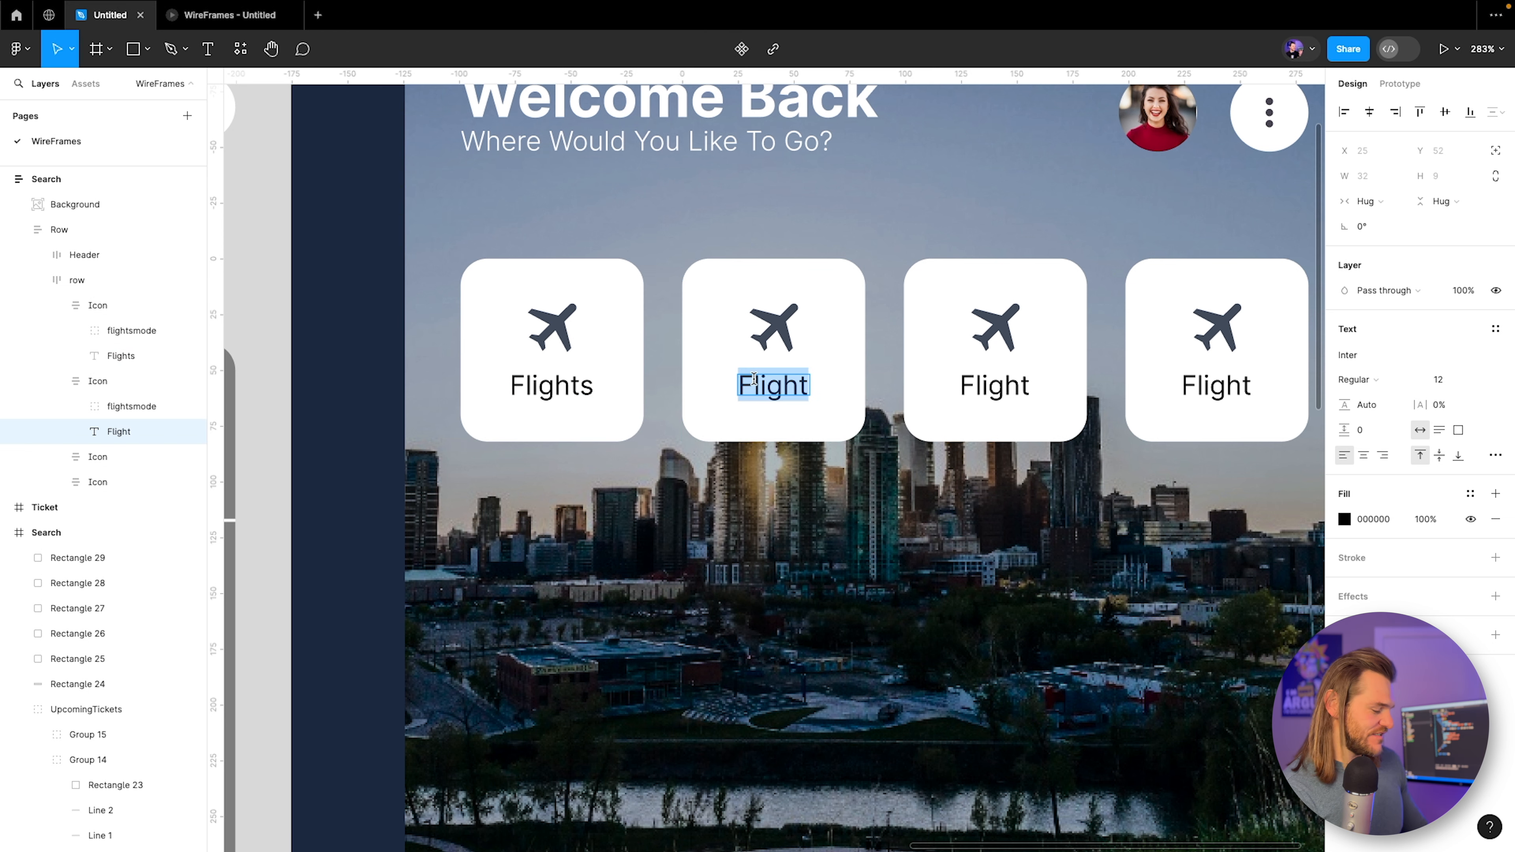
text(Hotels)
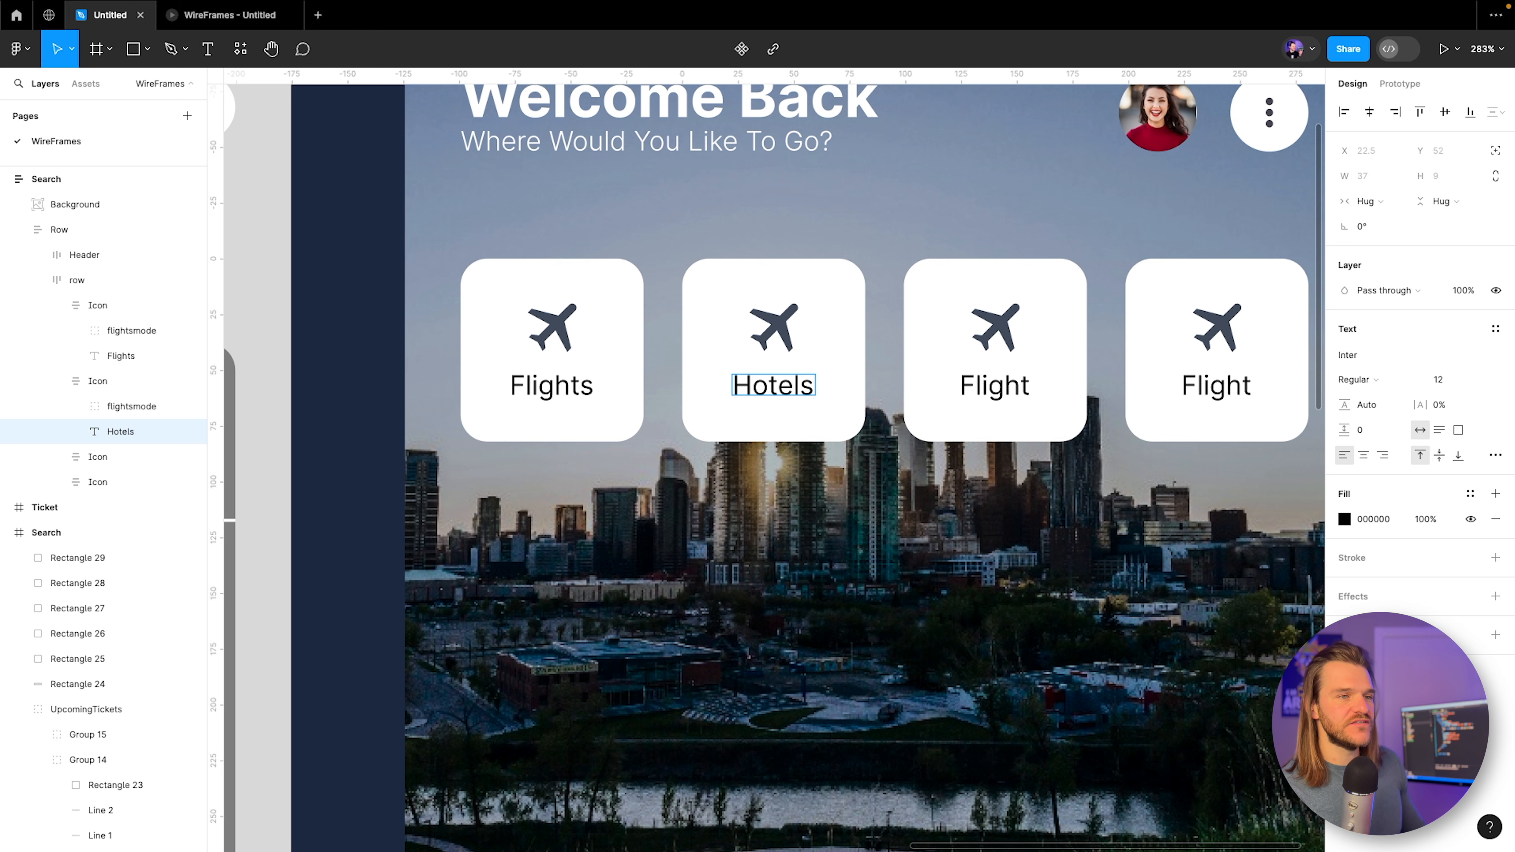
double_click(996, 386)
text(Car)
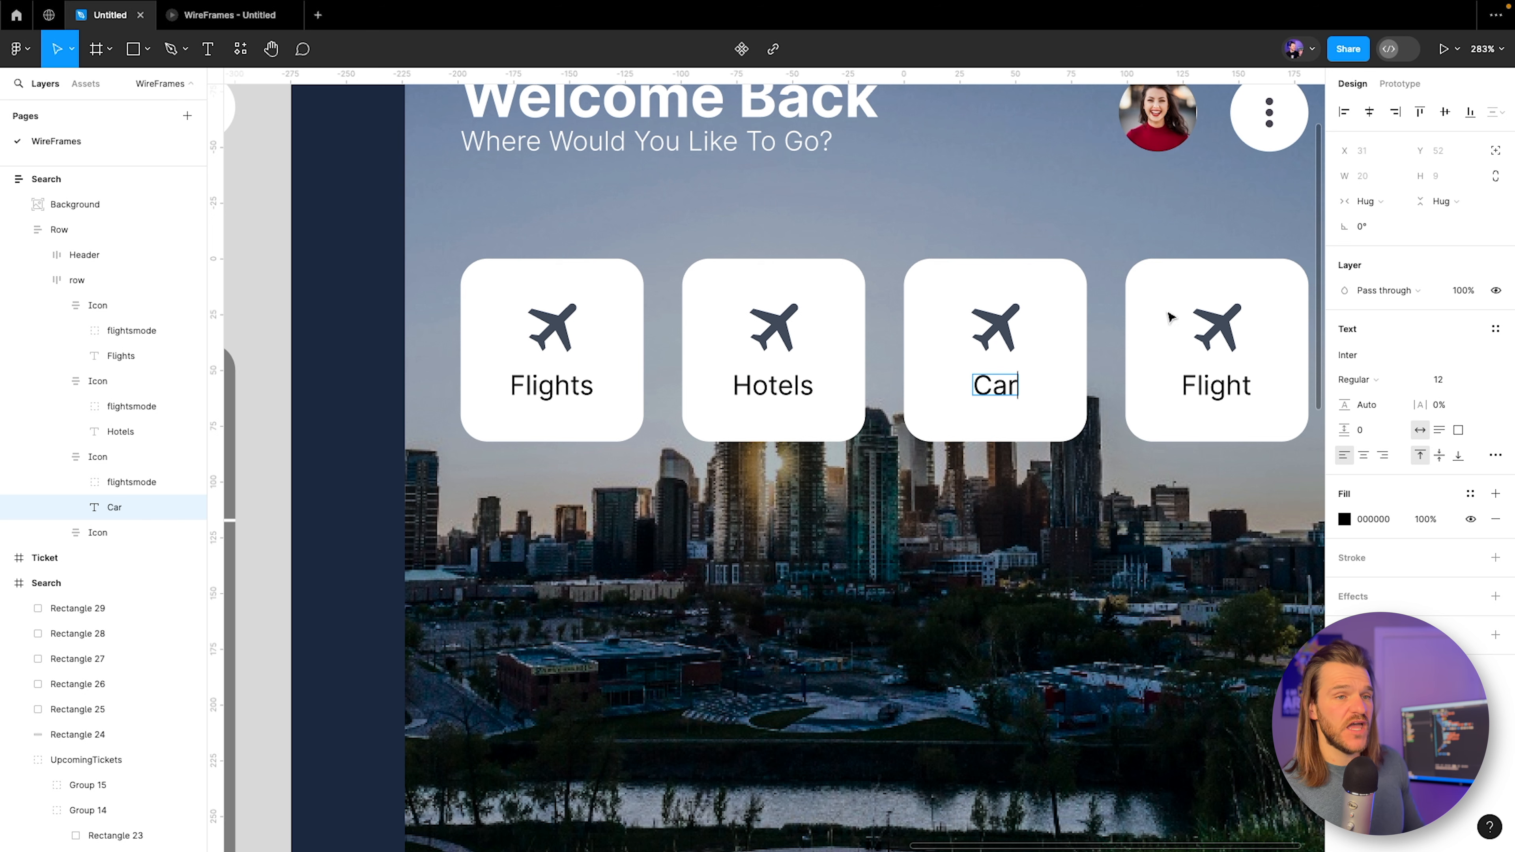
Relabel the fourth tile as Vacation.
scroll(1051, 325, right, 5)
double_click(1047, 375)
text(Vacation)
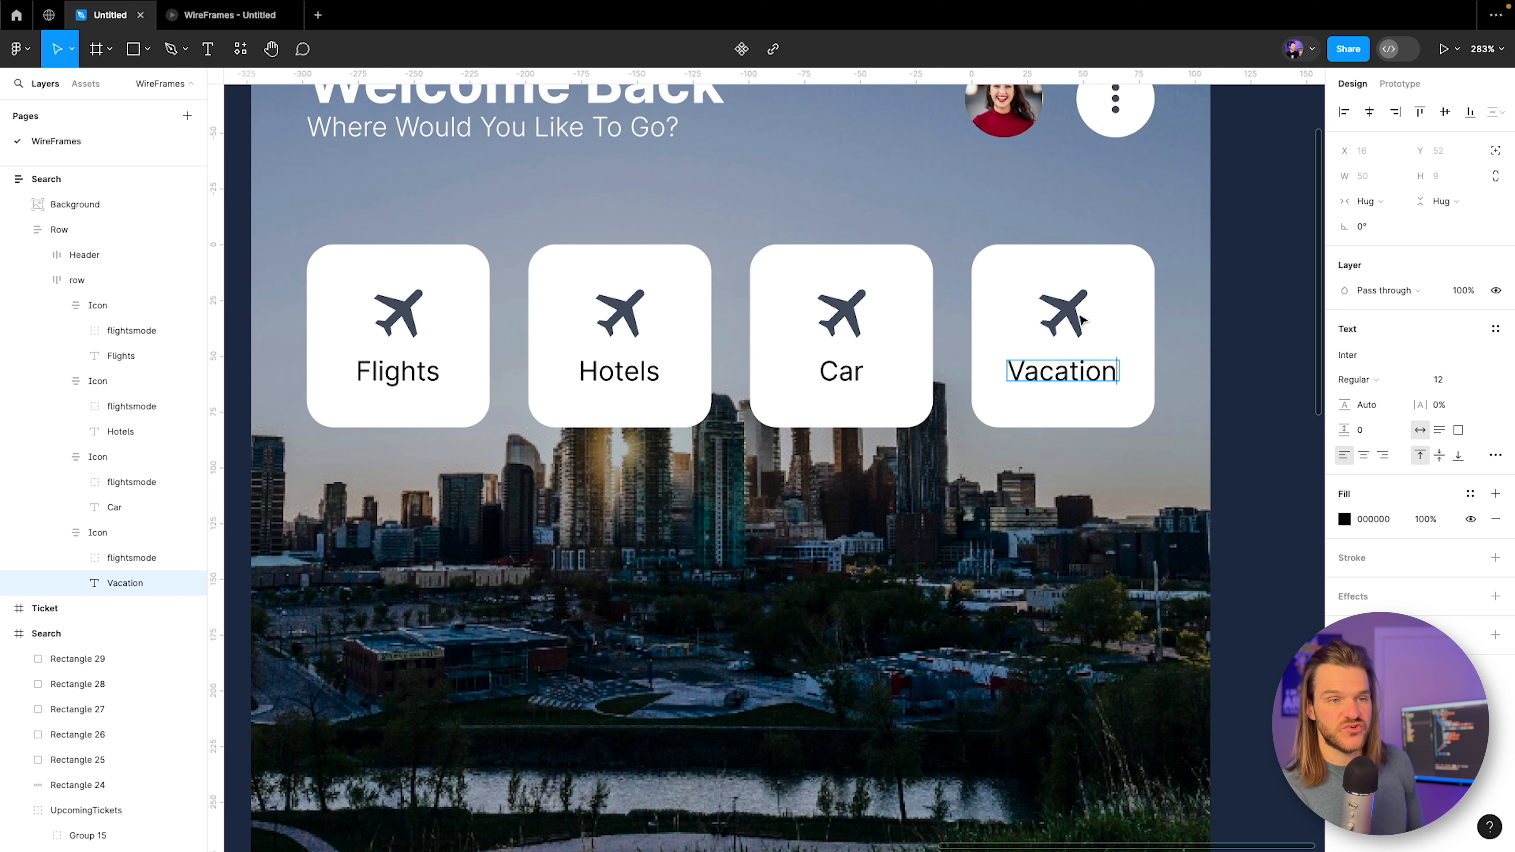
key(Escape)
Select the Hotels tile's airplane icon and search the Material Symbols plugin for hotel.
scroll(689, 397, up, 2)
scroll(689, 397, left, 1)
click(679, 398)
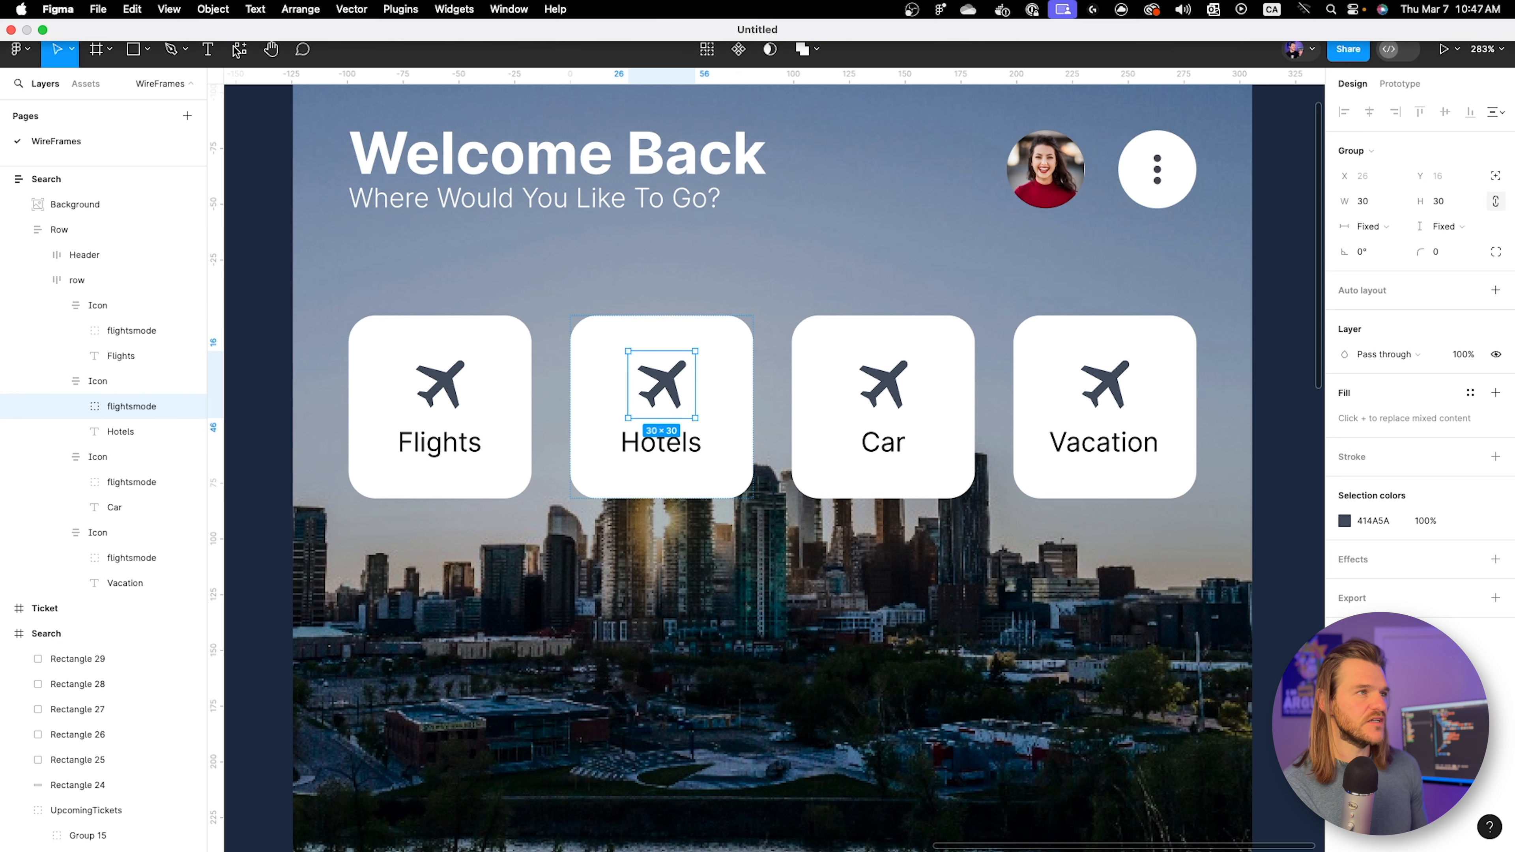
click(238, 59)
click(300, 231)
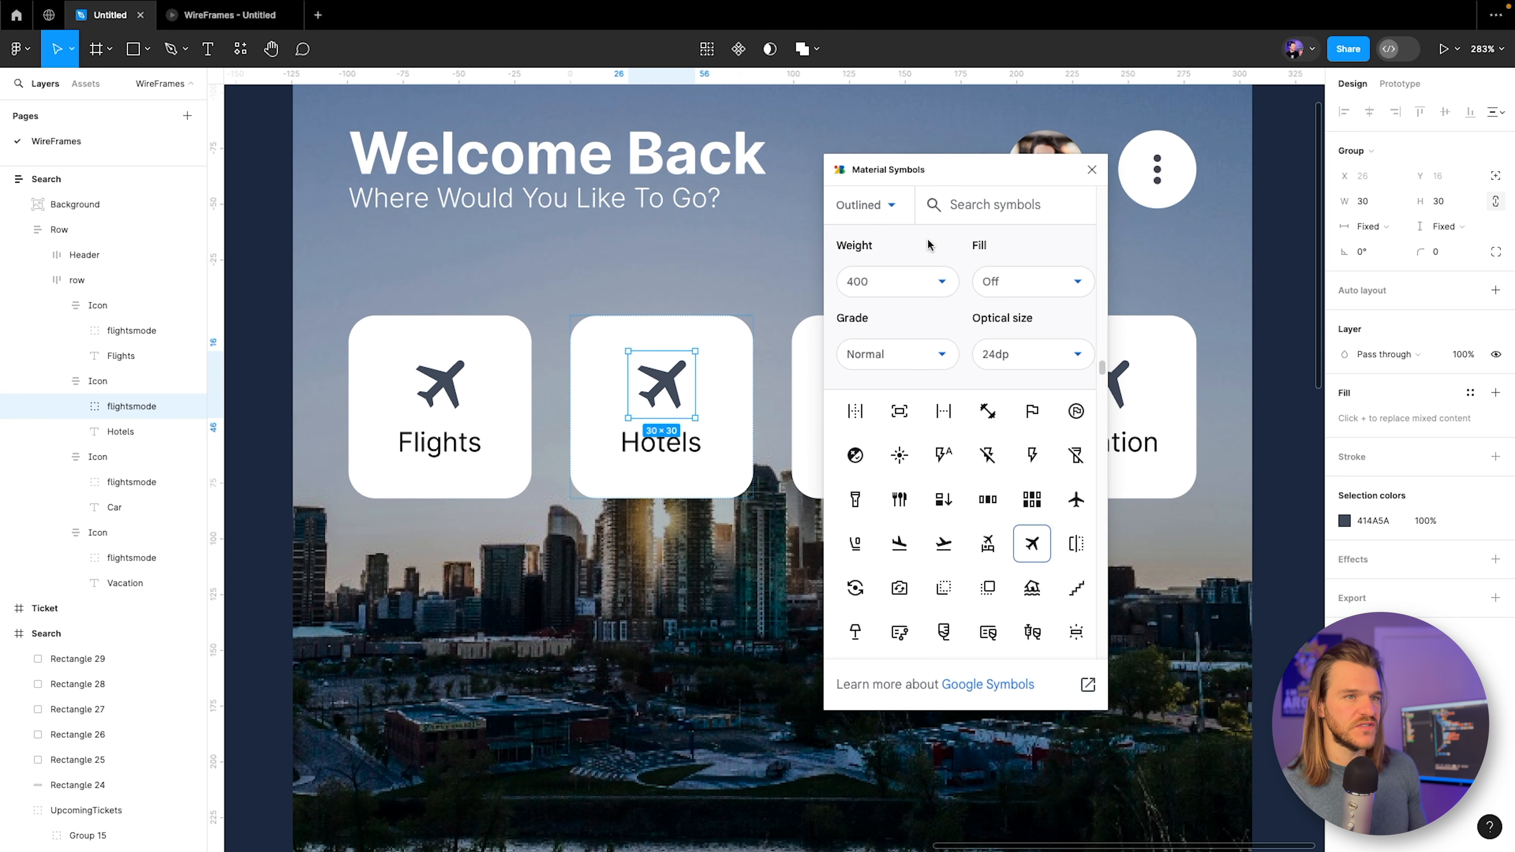
click(994, 206)
text(hote)
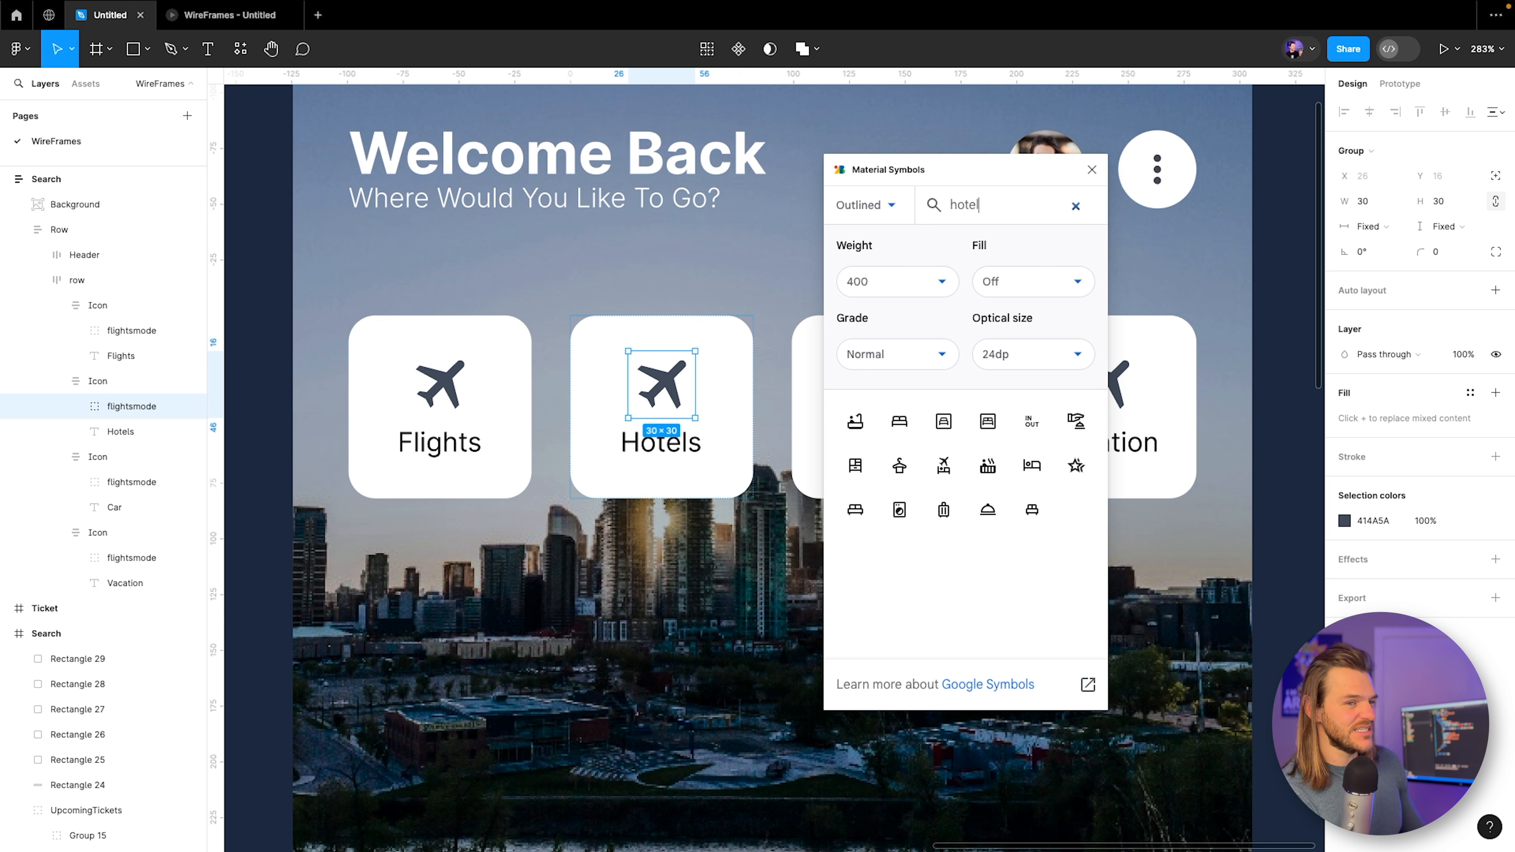
text(l)
Search the symbols for building instead and replace the Hotels tile's airplane with the apartment icon.
key(BackSpace)
key(BackSpace)
key(BackSpace)
key(BackSpace)
key(BackSpace)
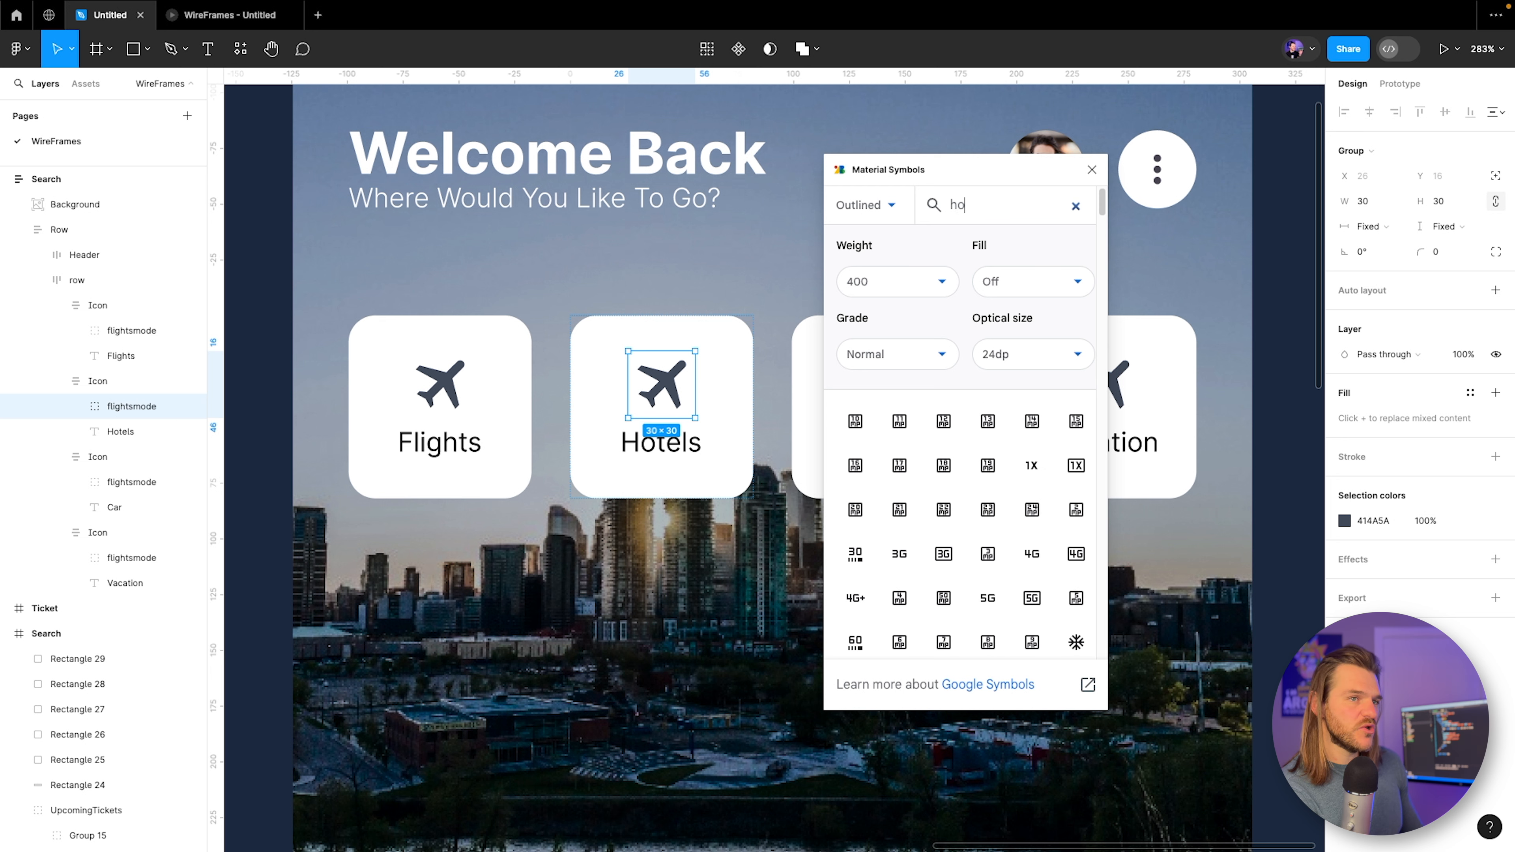
text(building)
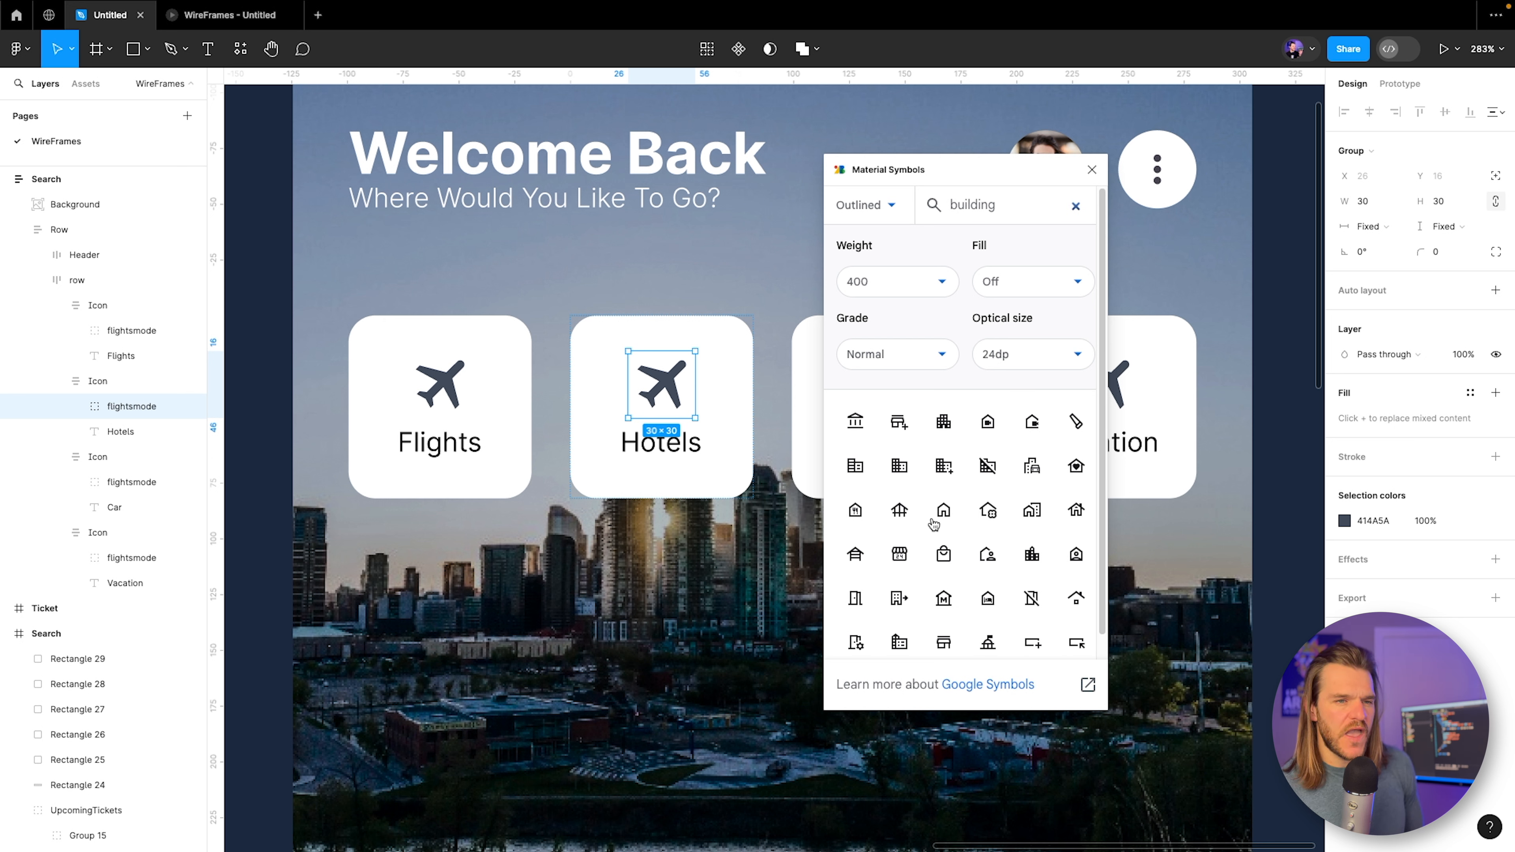
scroll(983, 563, down, 1)
scroll(983, 562, down, 2)
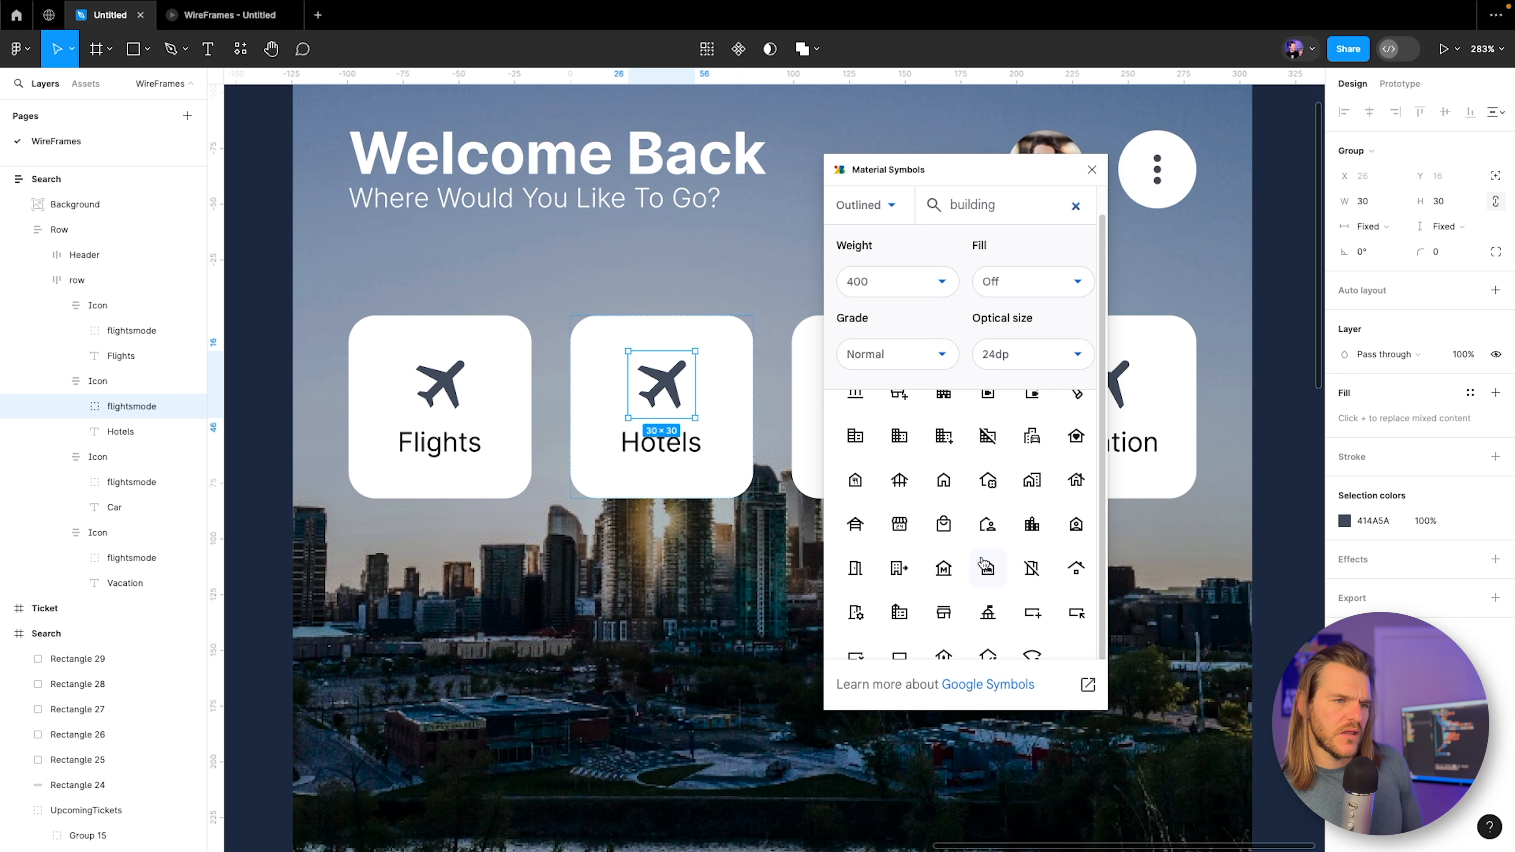
scroll(897, 604, down, 1)
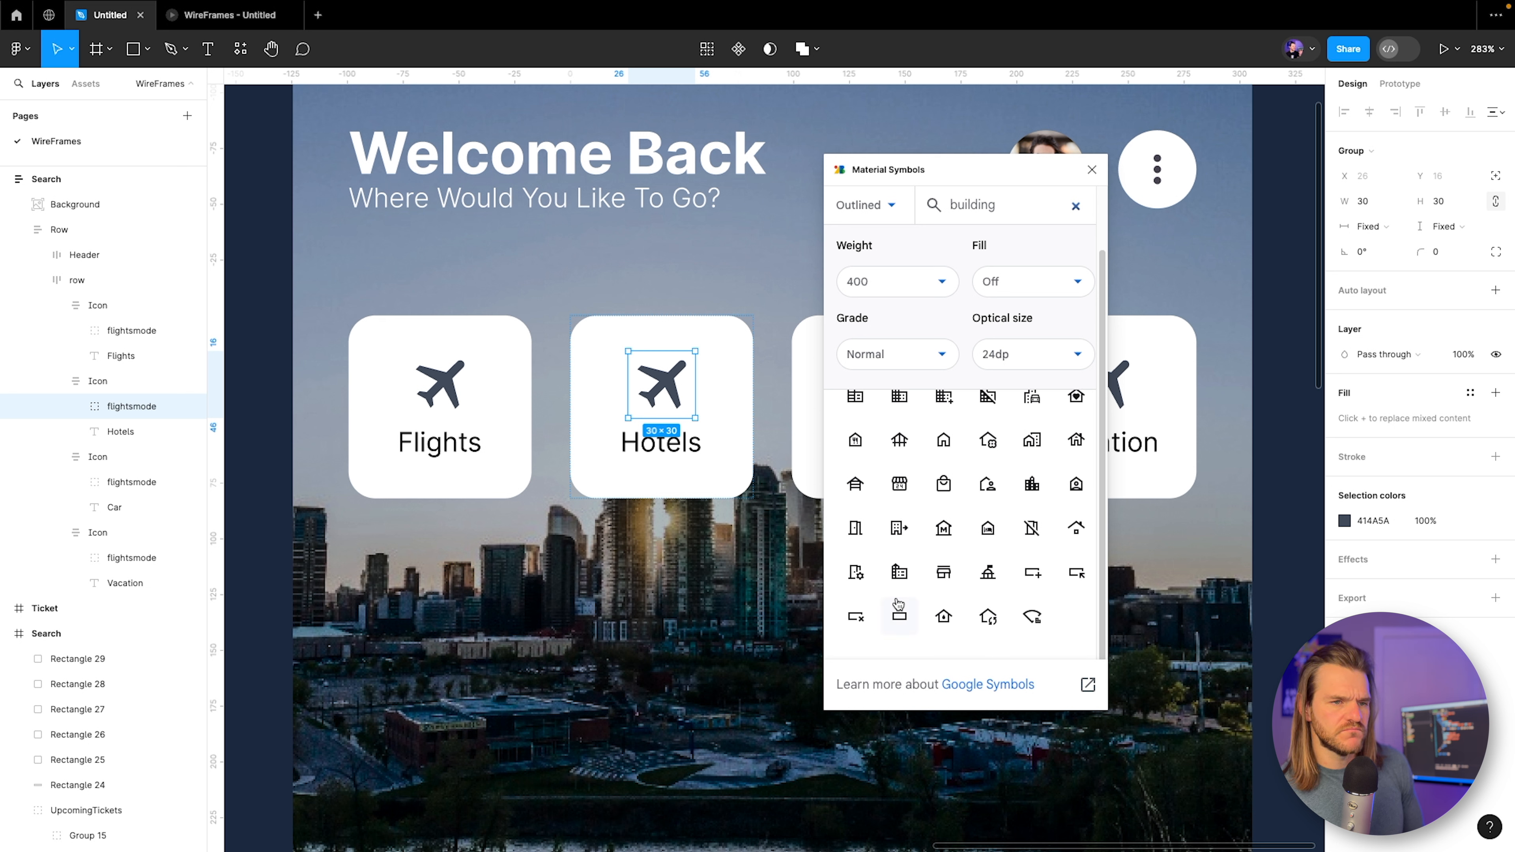
scroll(898, 599, up, 3)
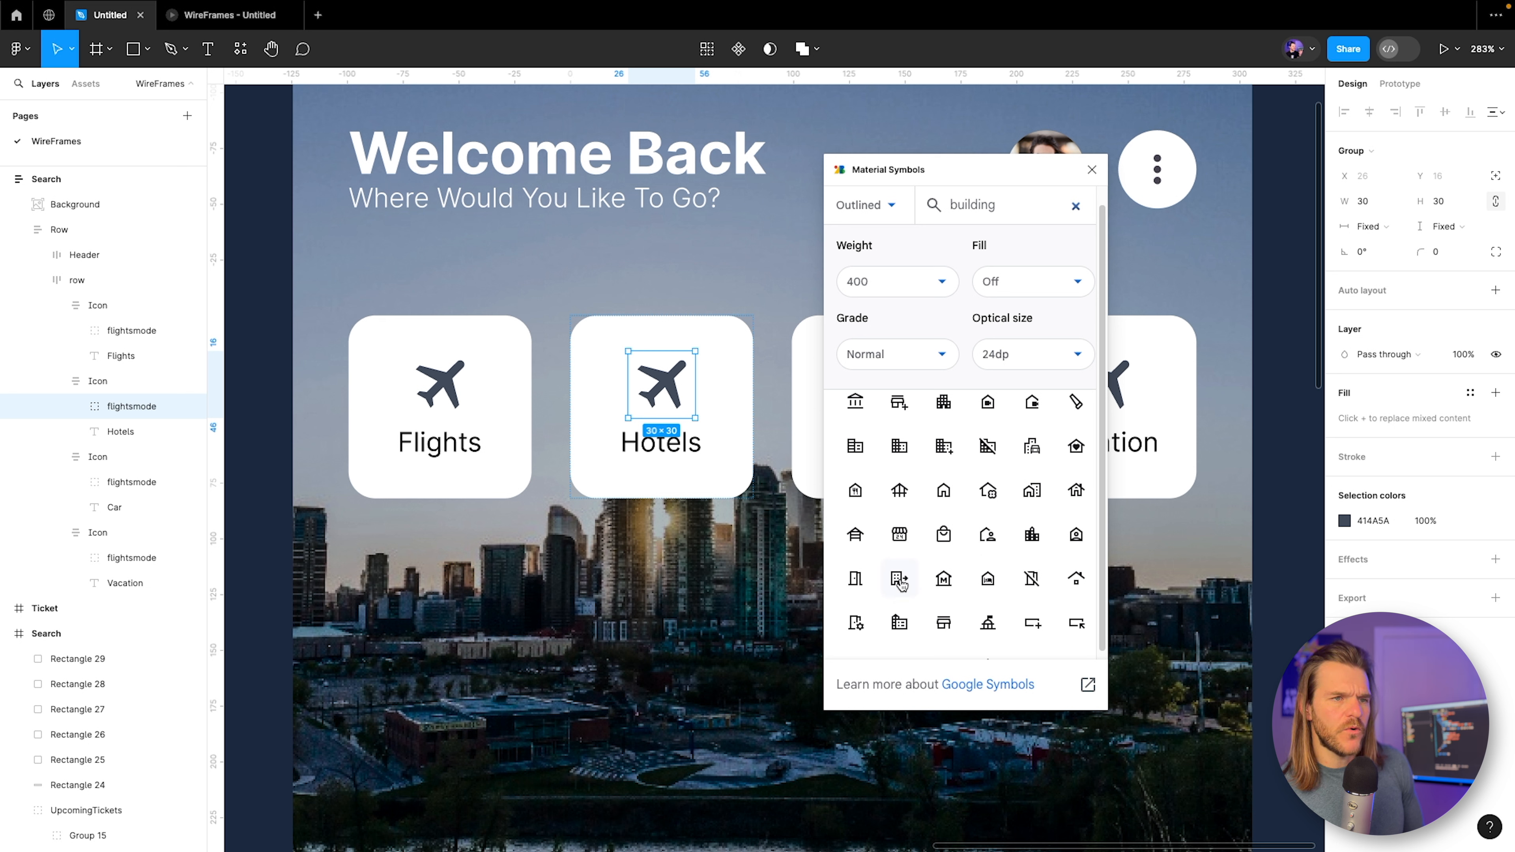
click(945, 421)
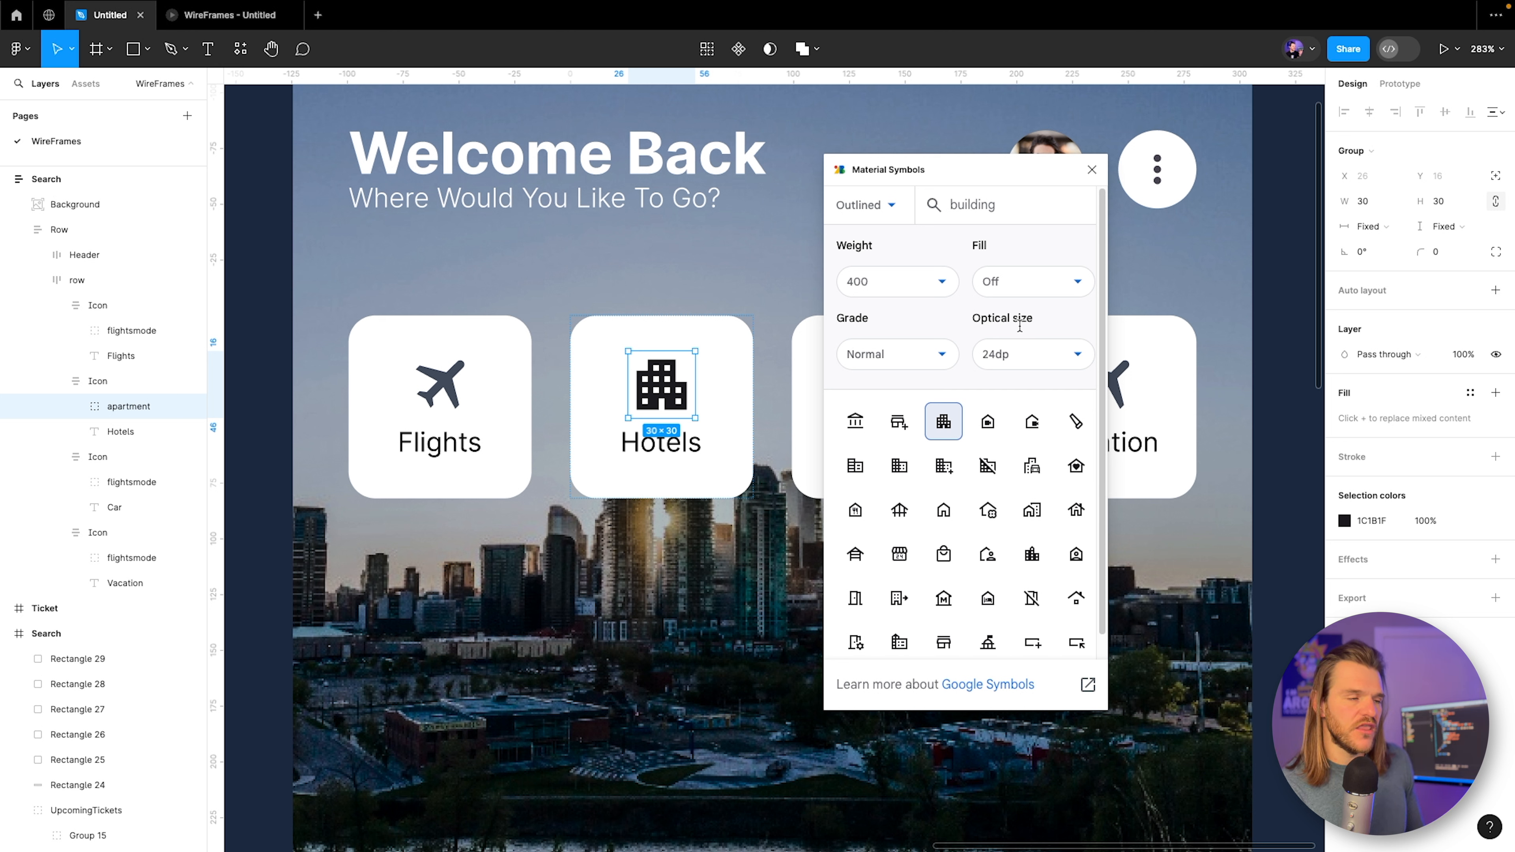
Recolour the apartment icon to 414A5A by sampling the airplane icon's colour.
click(1345, 520)
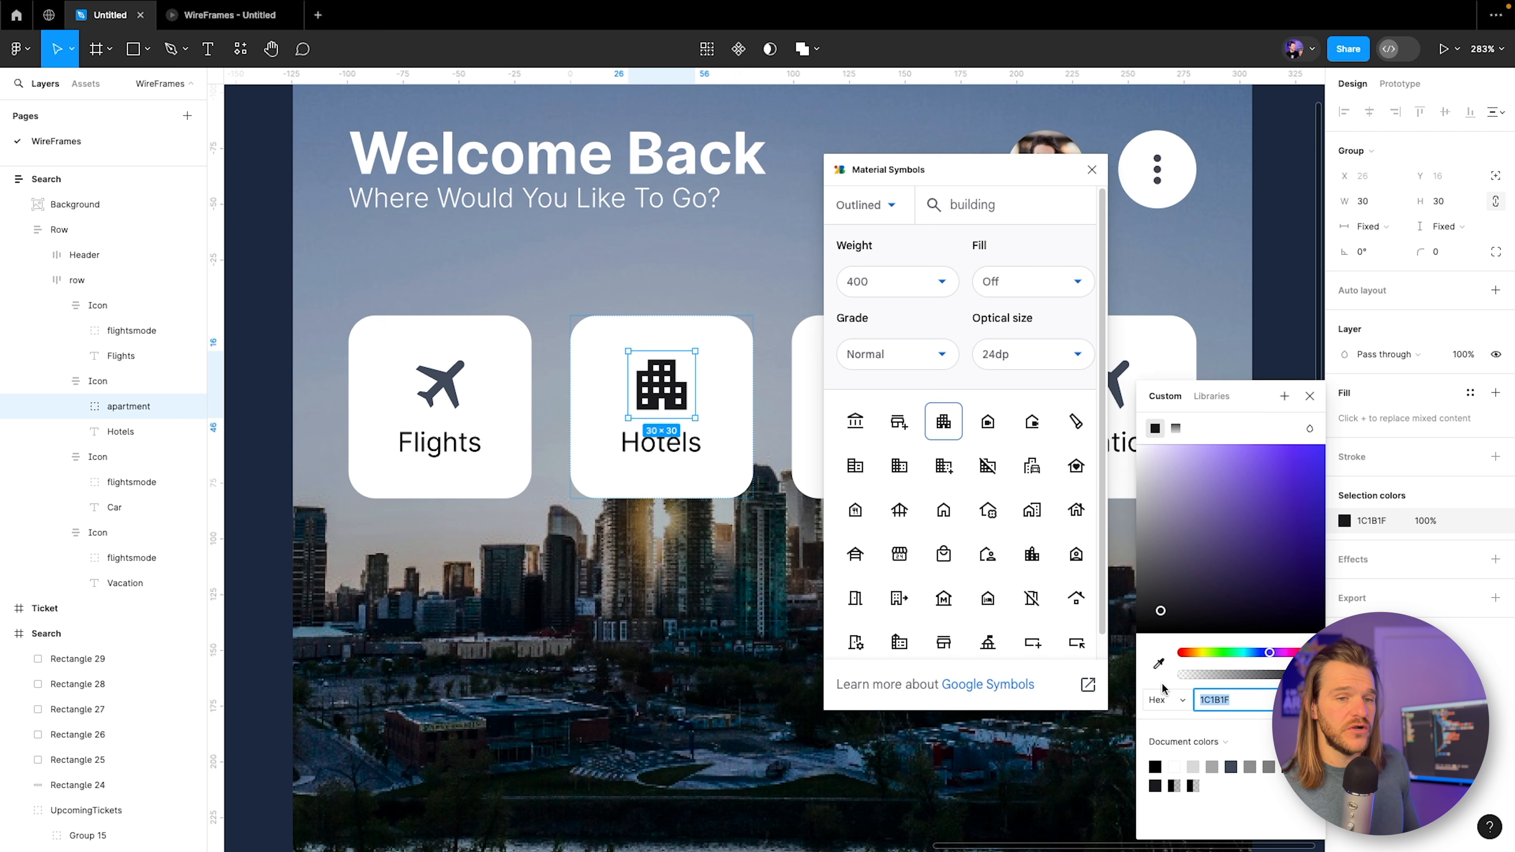
click(1159, 663)
click(1238, 140)
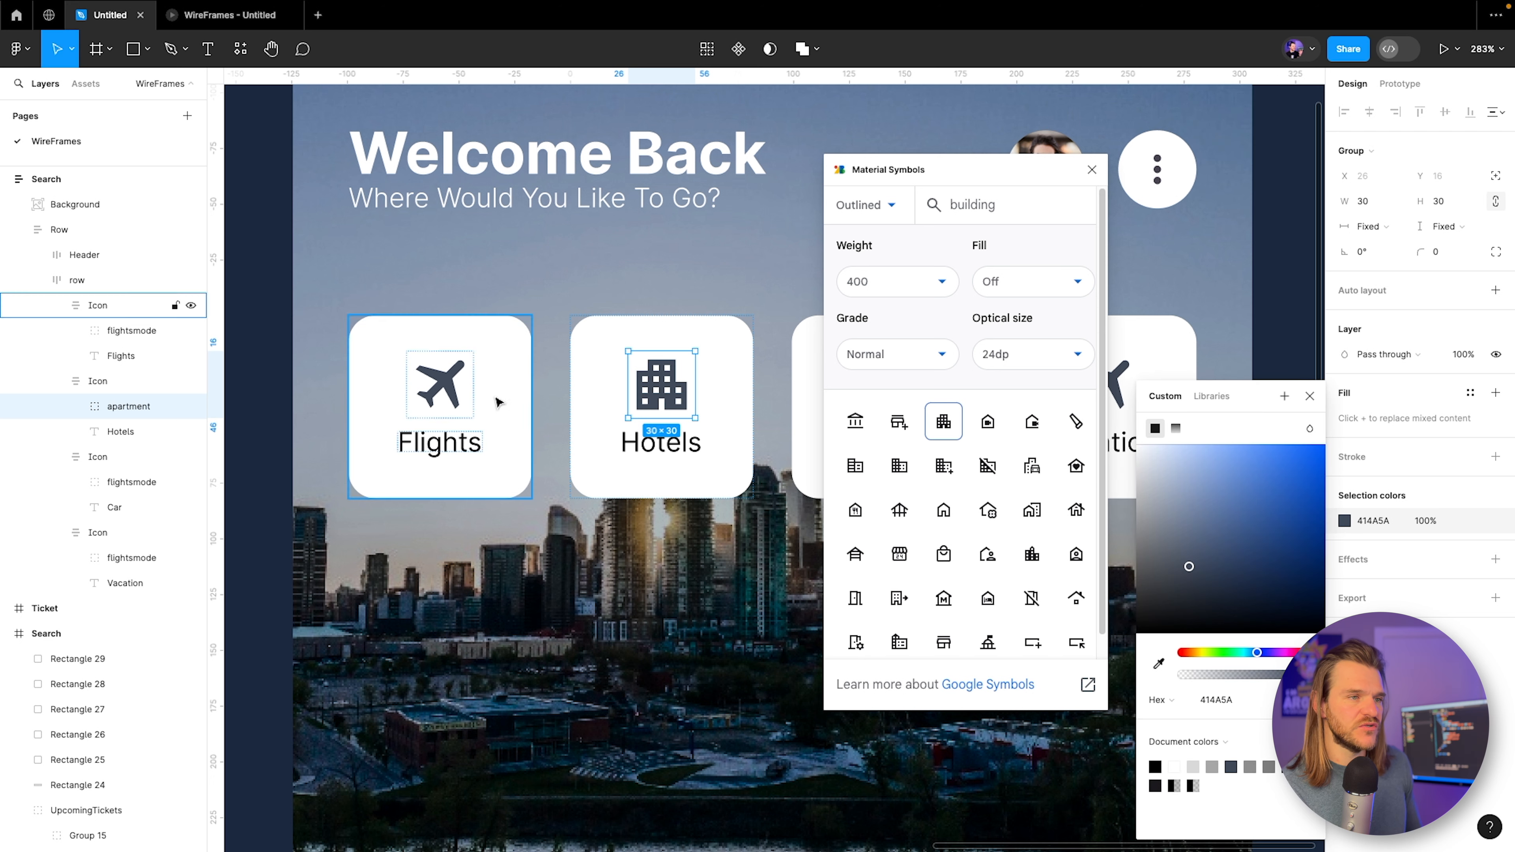
Select the Car tile's airplane icon and look through the Material Symbols matching car.
drag(1044, 179, 629, 177)
click(884, 394)
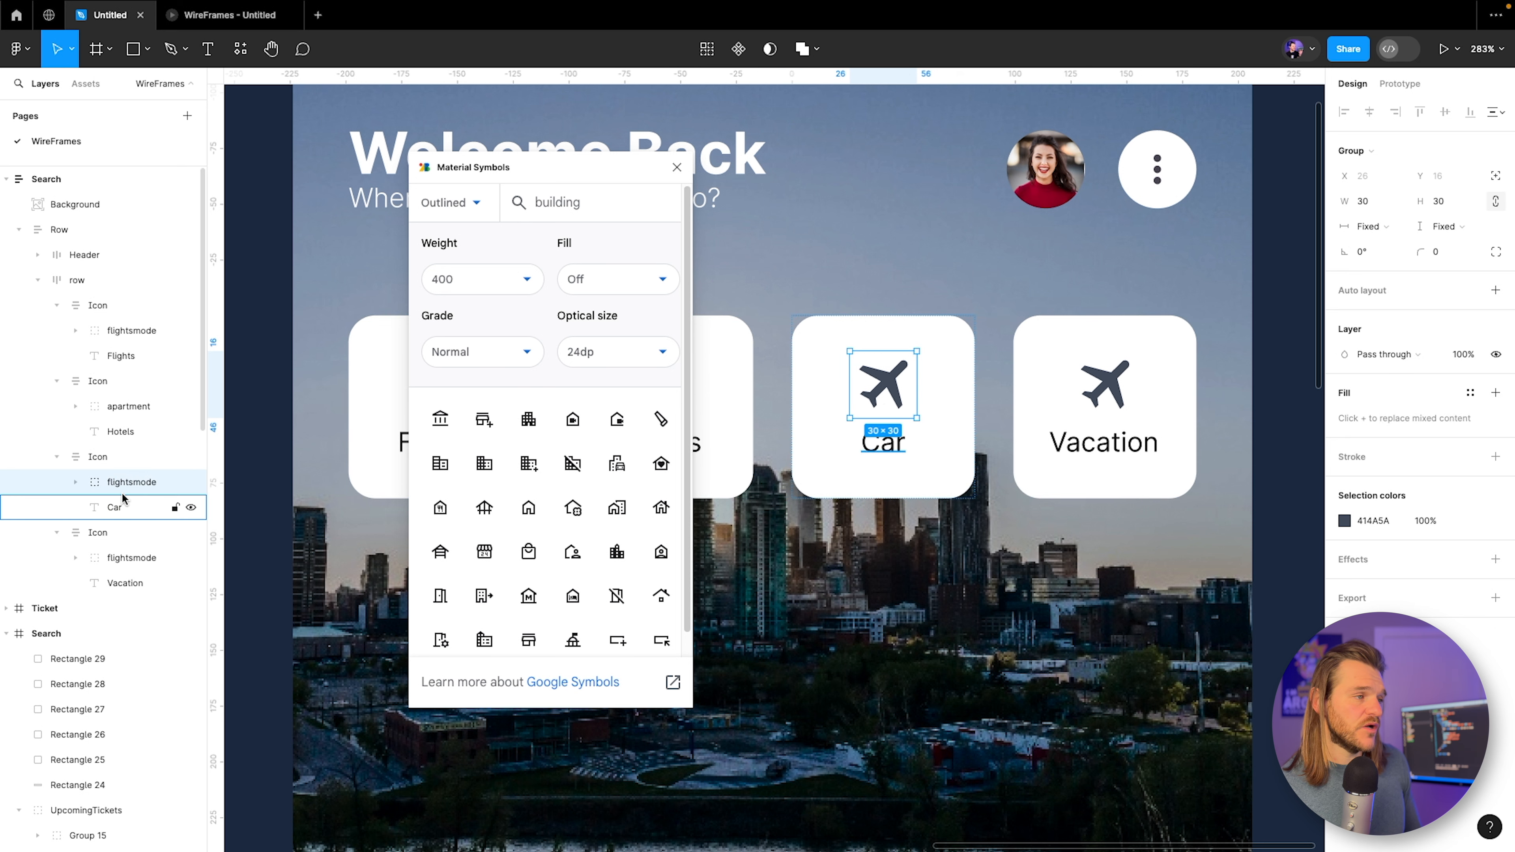
double_click(590, 203)
text(car)
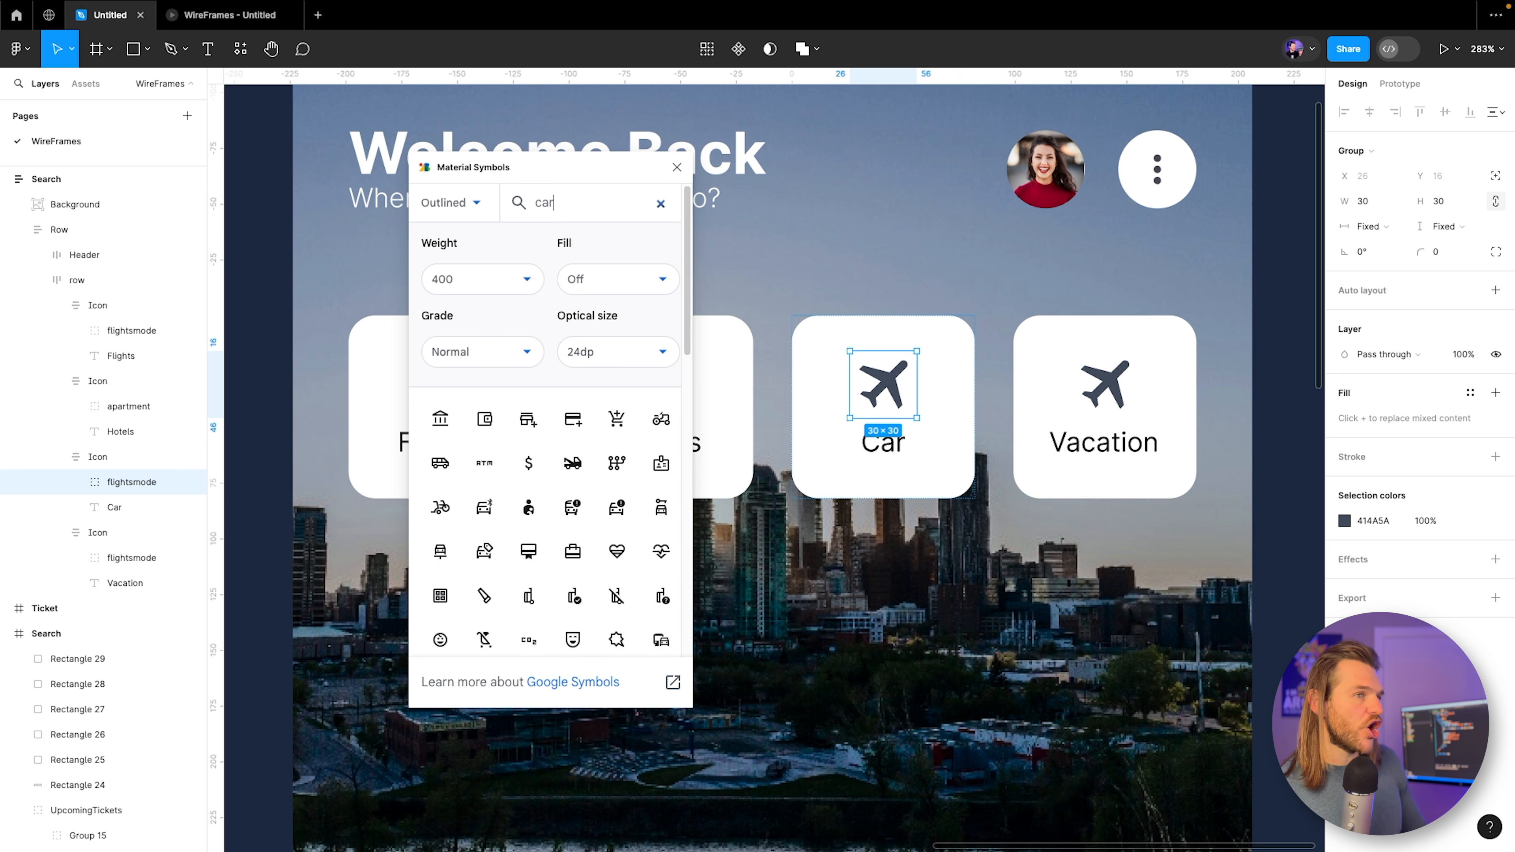
scroll(574, 463, down, 3)
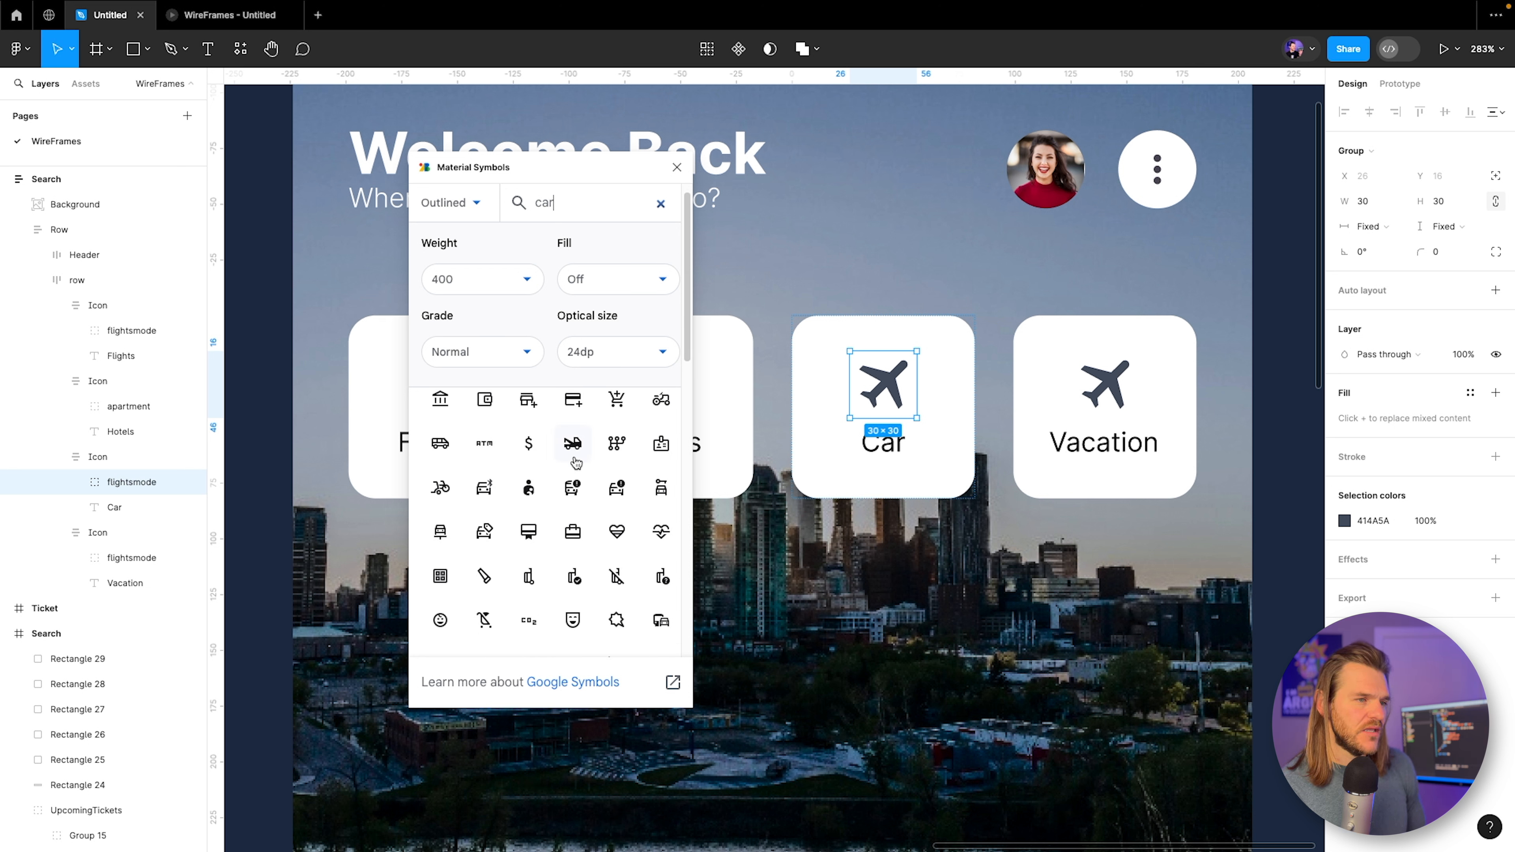
scroll(574, 462, down, 5)
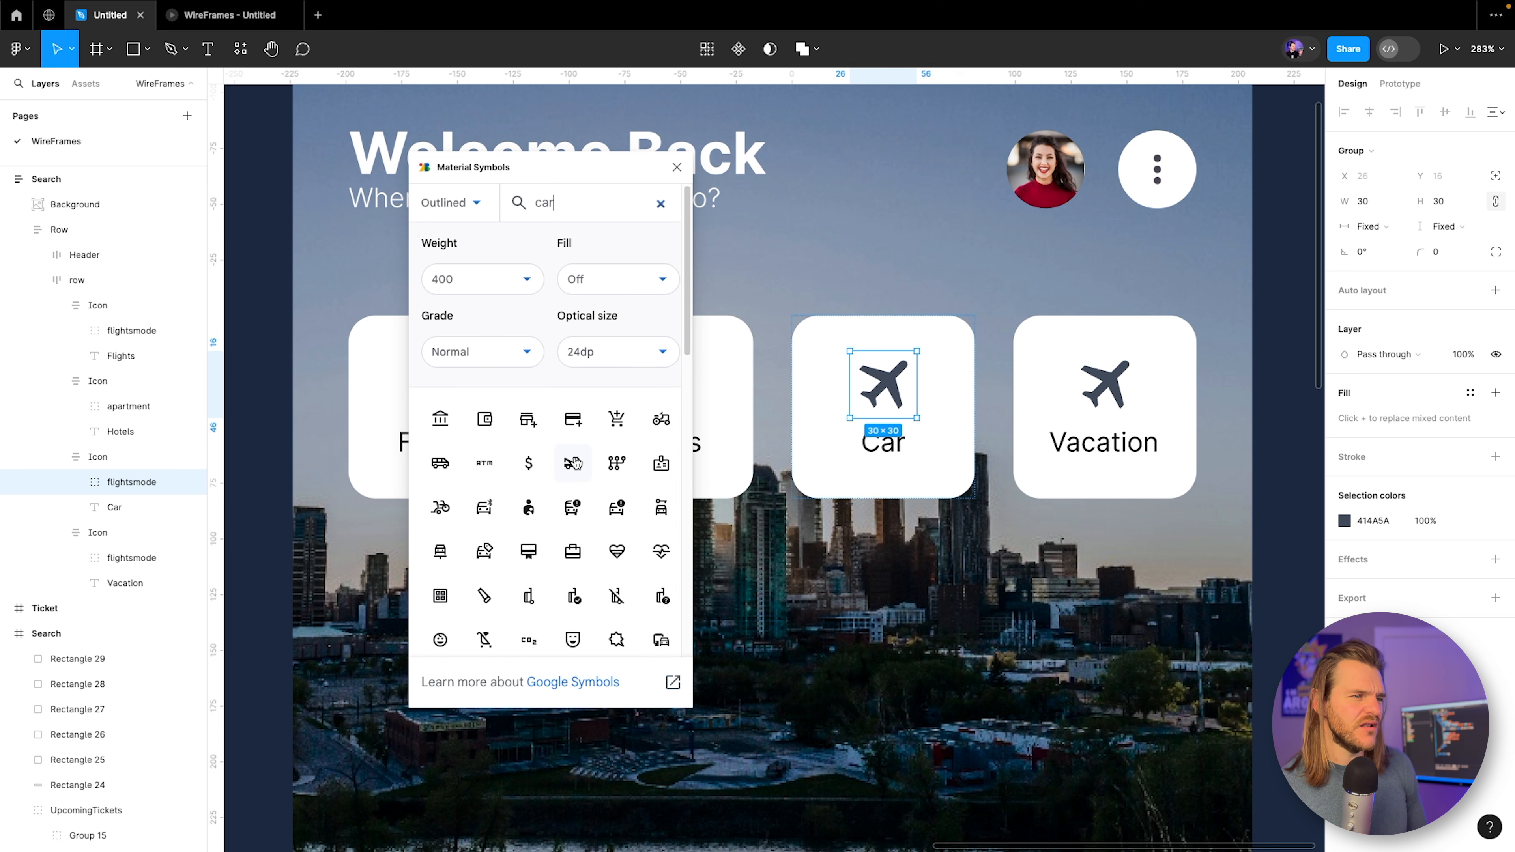
scroll(575, 462, down, 5)
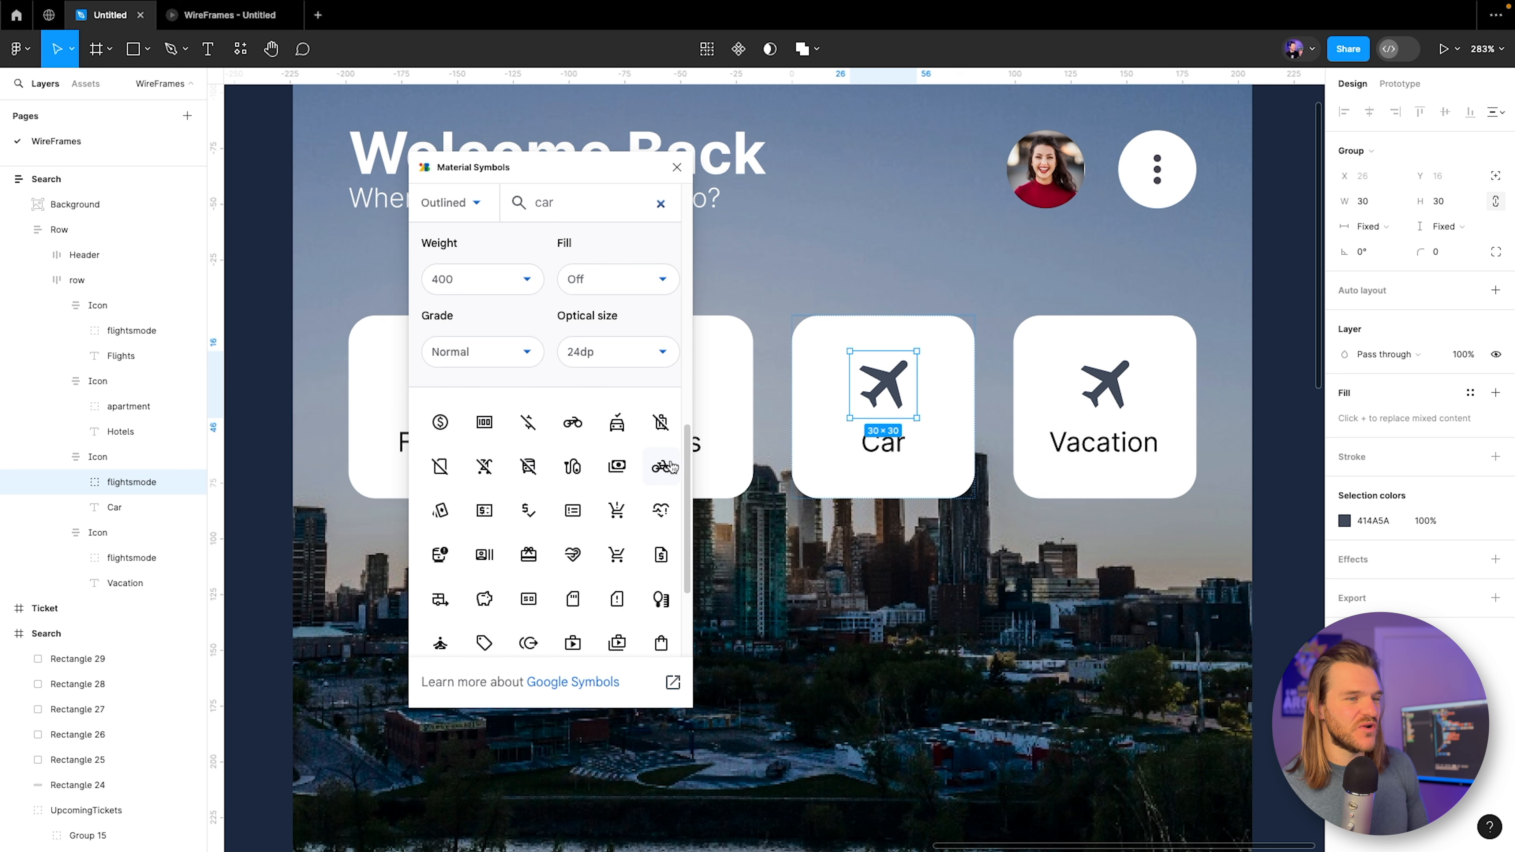
scroll(623, 491, down, 5)
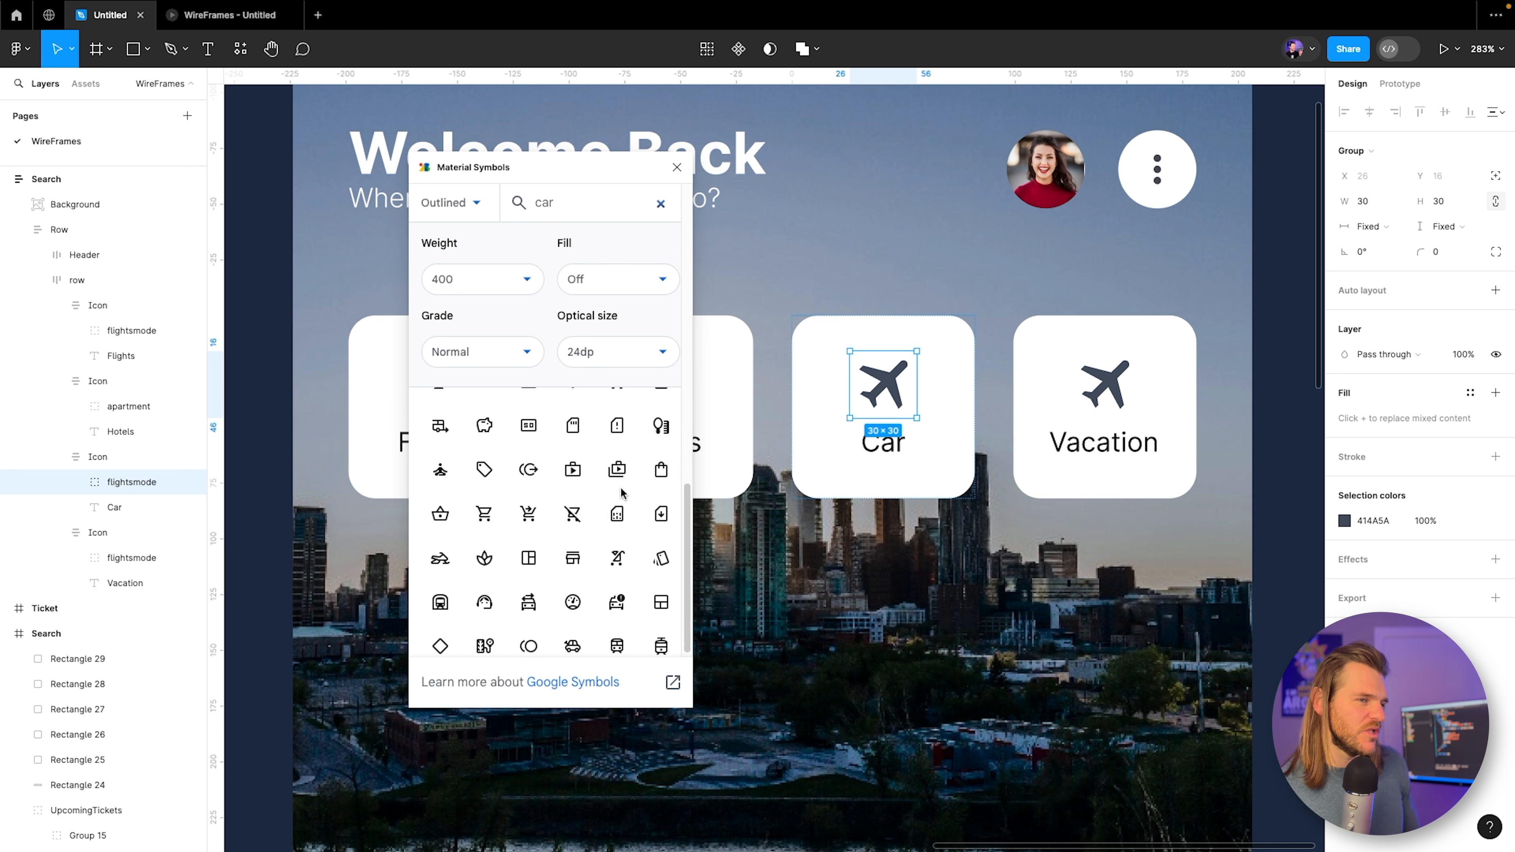
scroll(619, 487, down, 2)
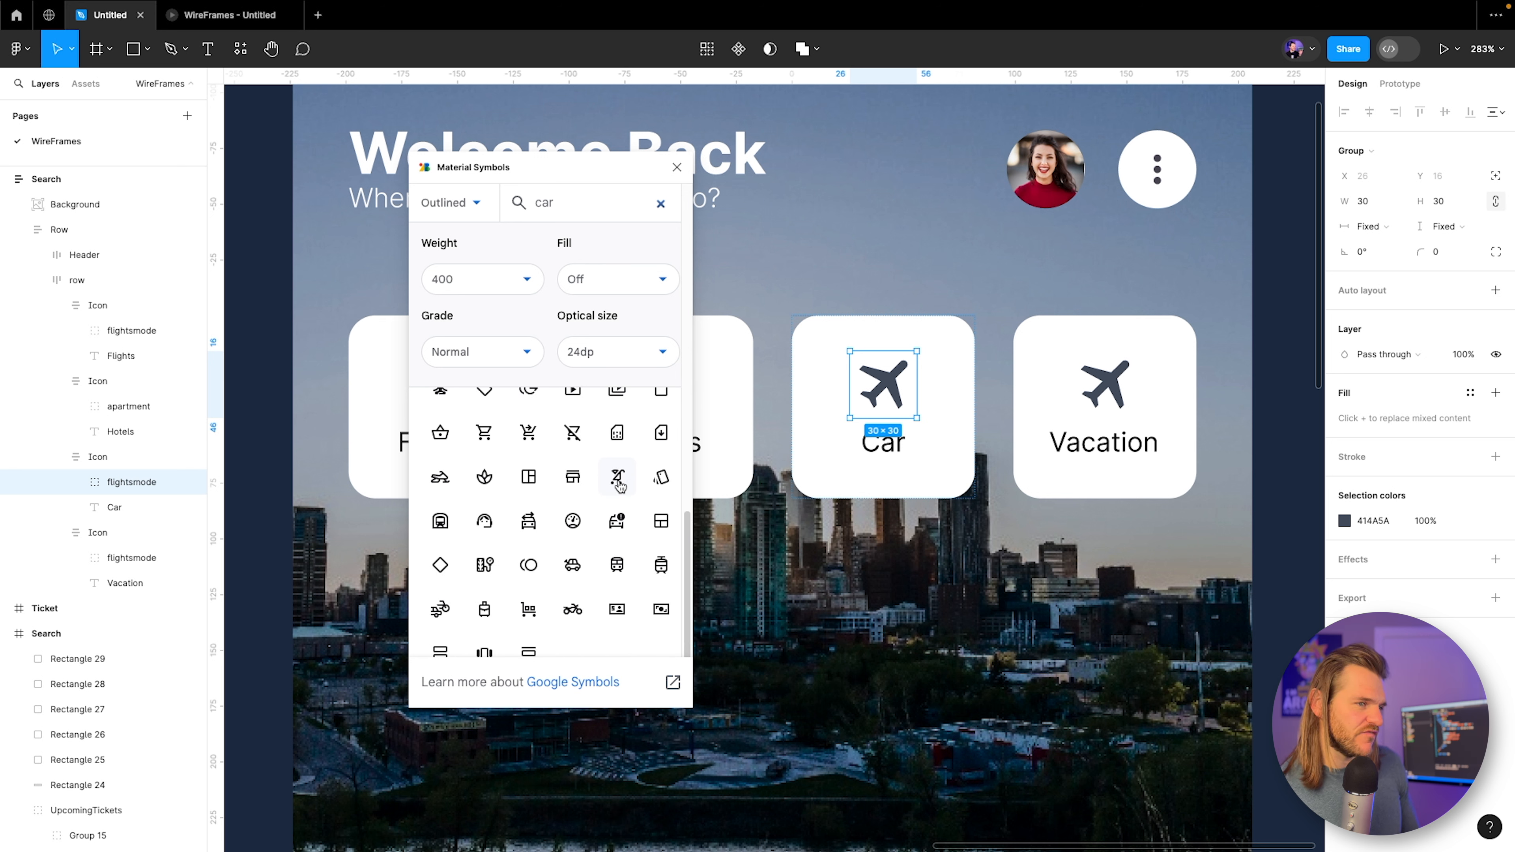
scroll(621, 486, up, 10)
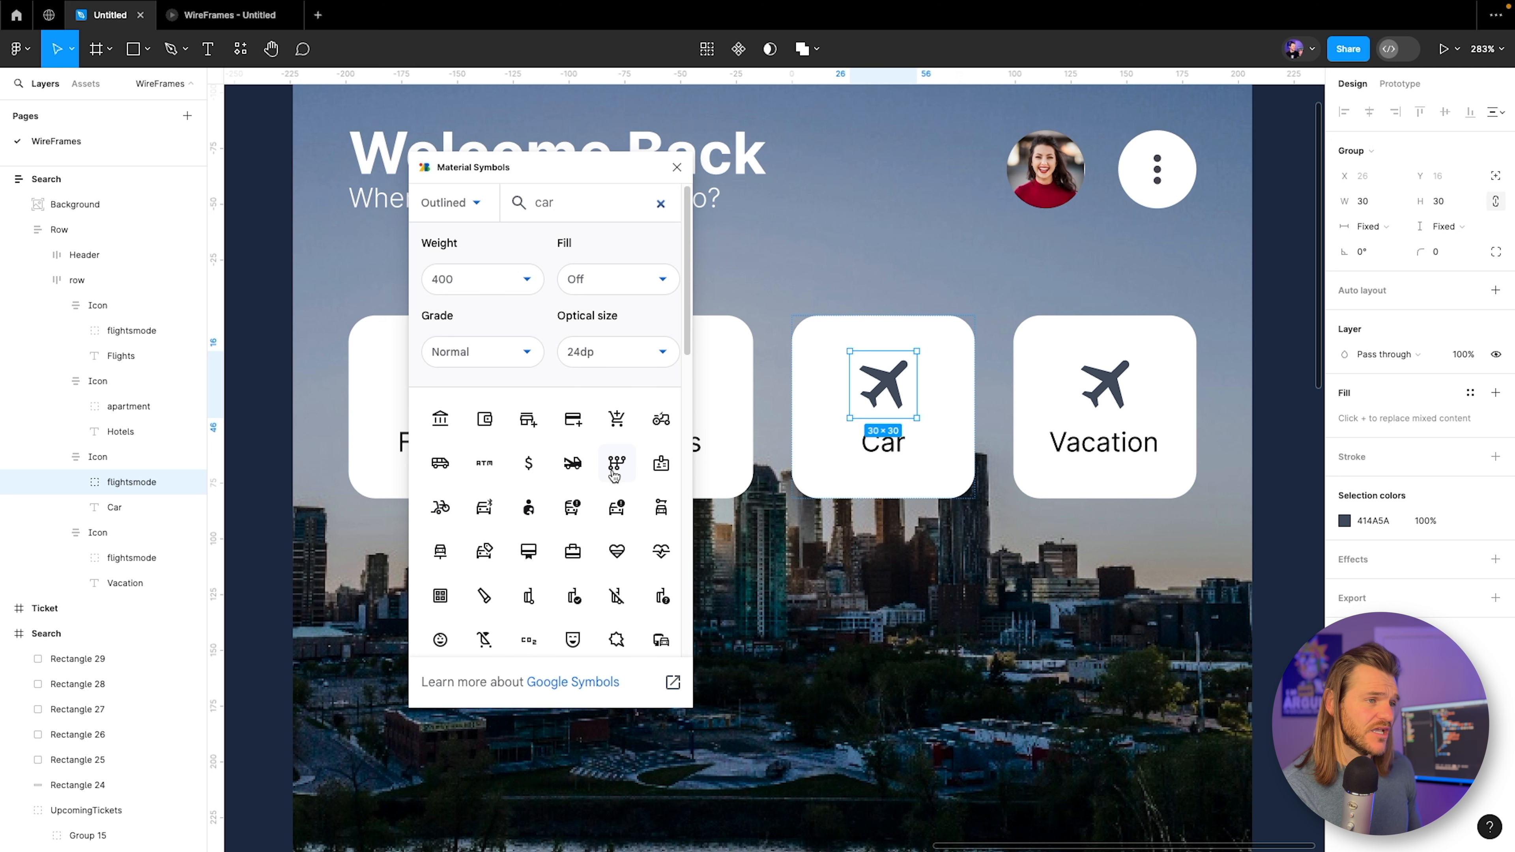
Search the symbols for vehicle, replace the Car tile's airplane with the directions_car icon and set its Fill to On.
double_click(559, 204)
text(vehicle)
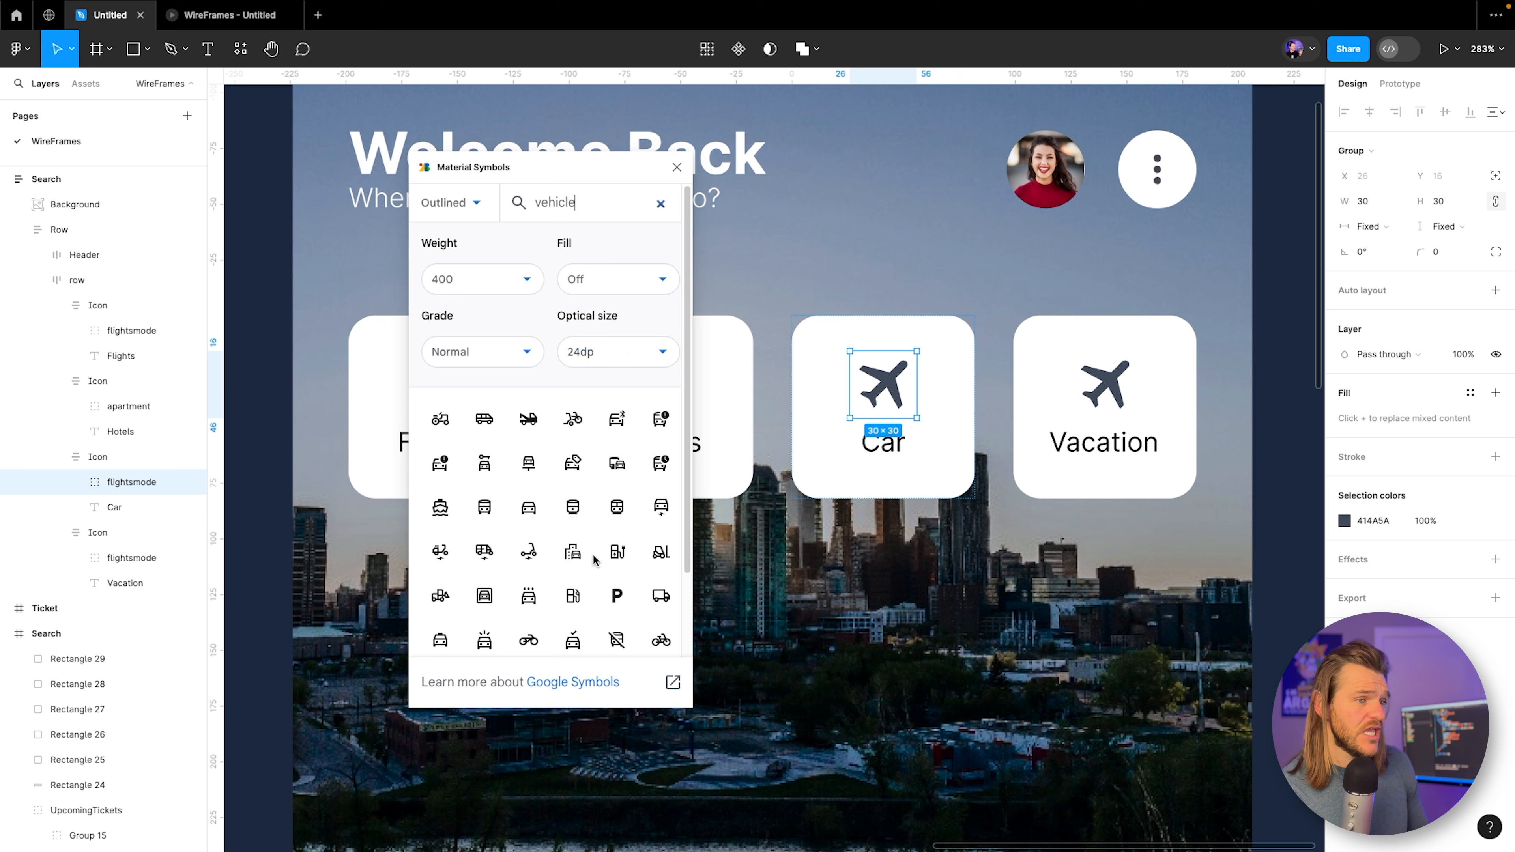
scroll(594, 558, down, 2)
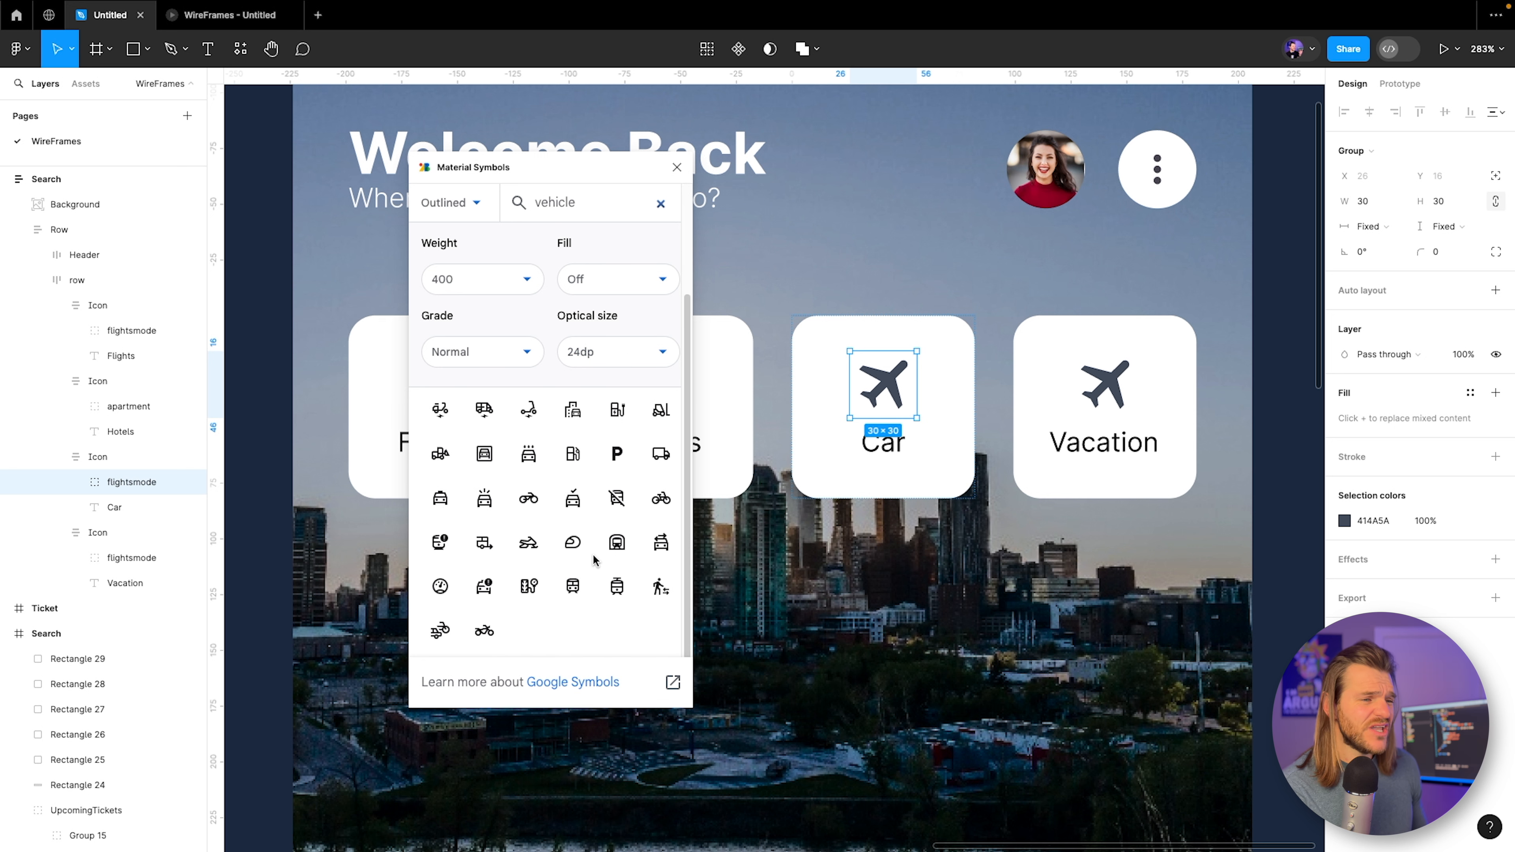
scroll(585, 558, down, 1)
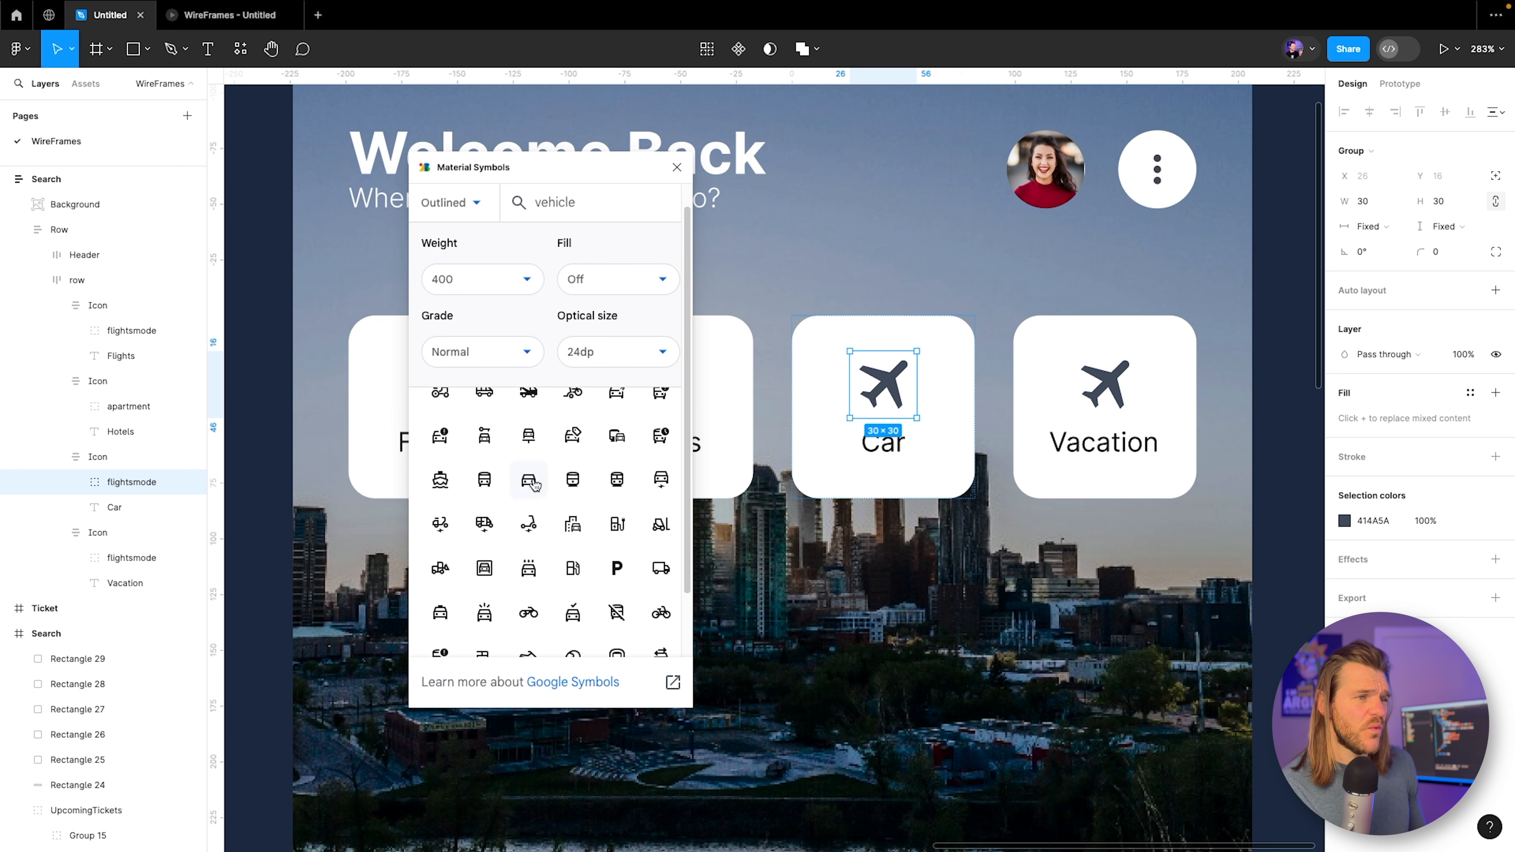
click(535, 486)
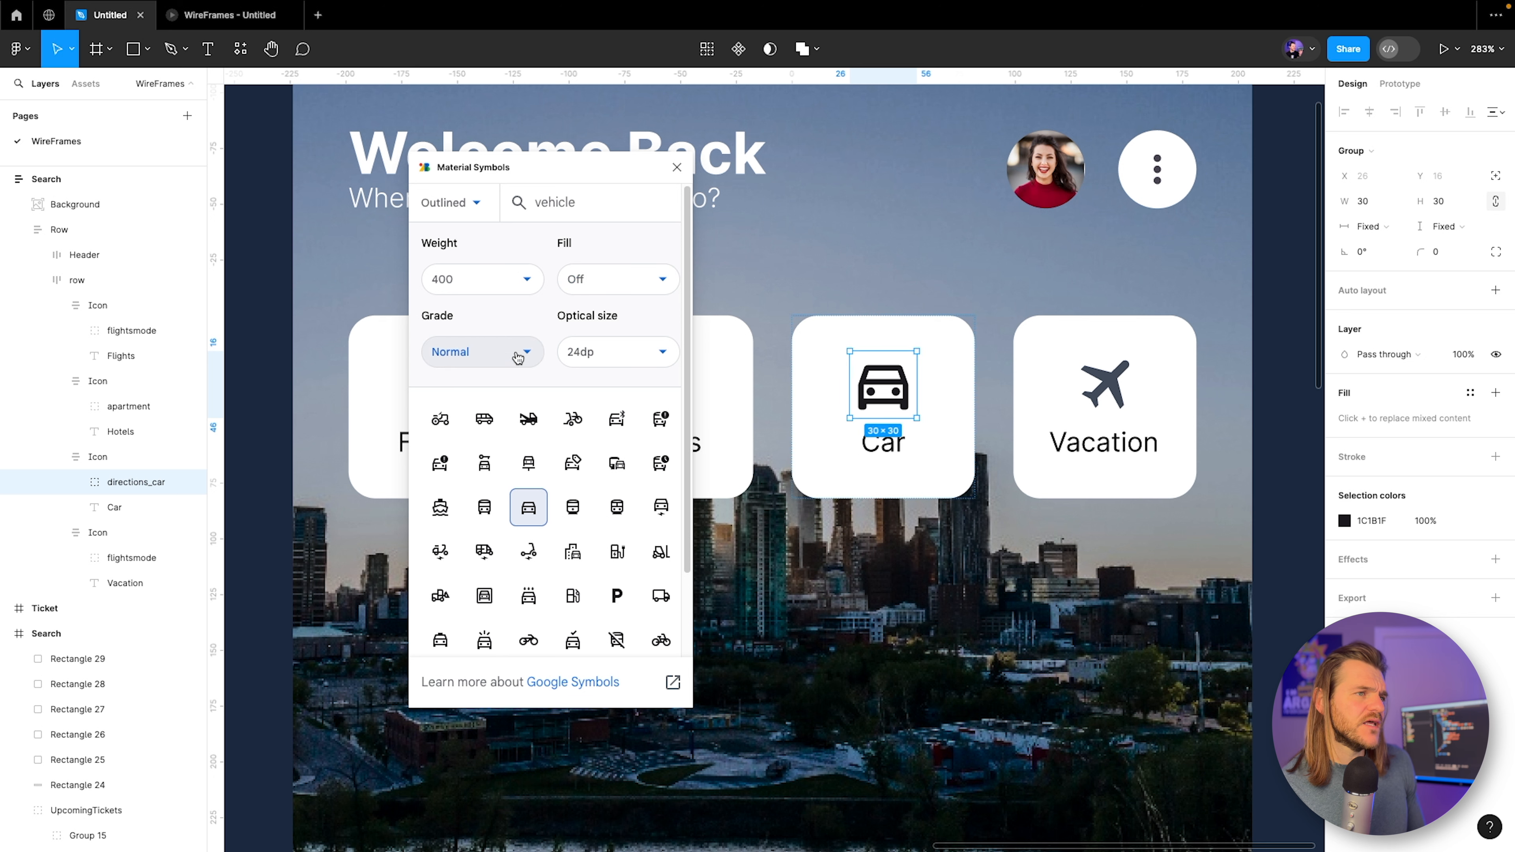
click(590, 279)
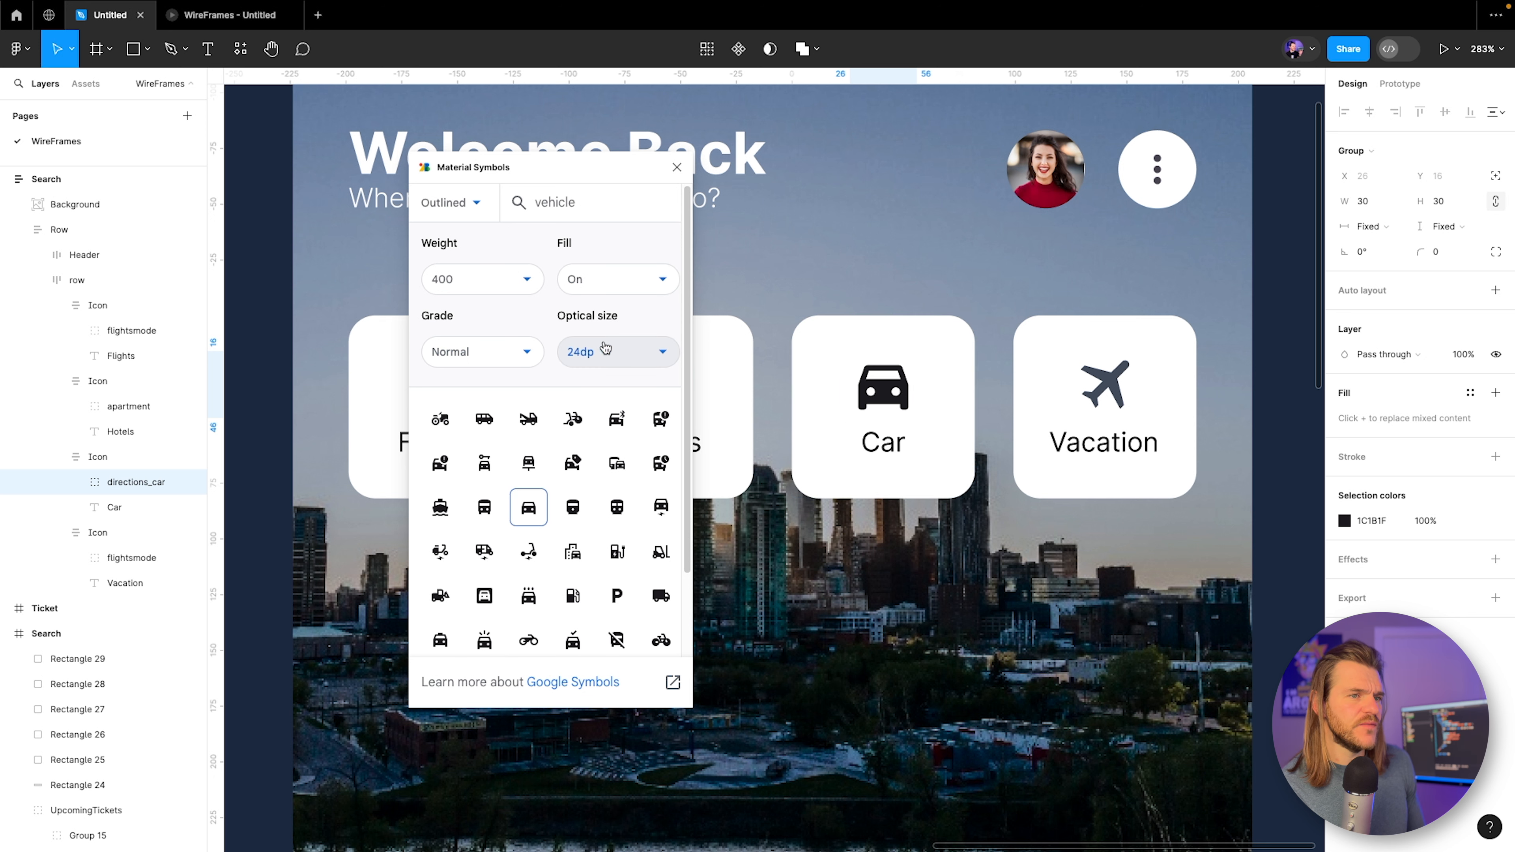
Recolour the car icon to 414A5A by sampling the Flights tile's airplane.
drag(531, 166, 642, 197)
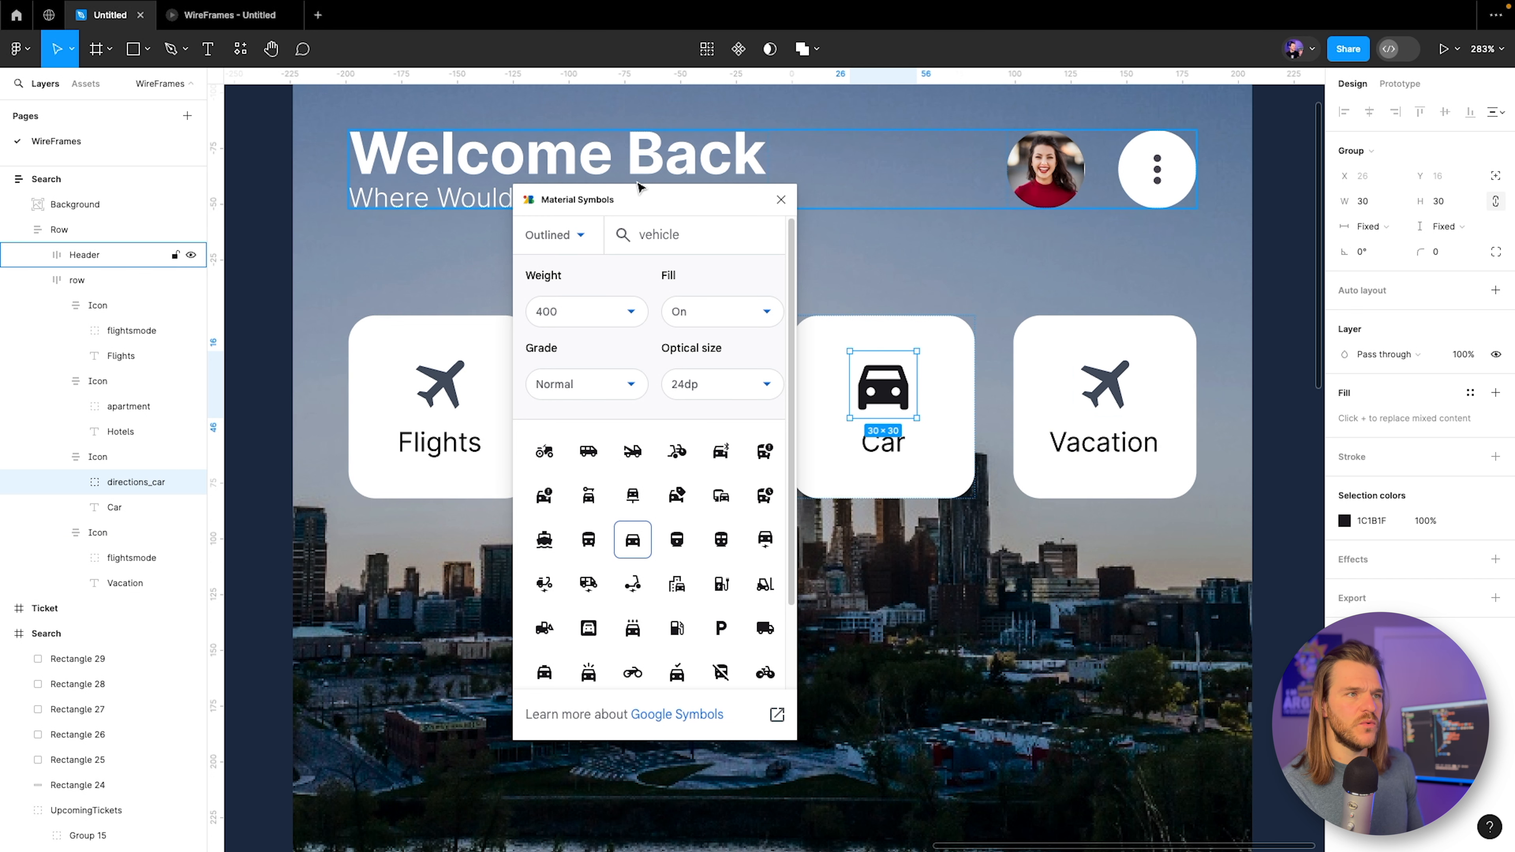
drag(644, 195, 882, 176)
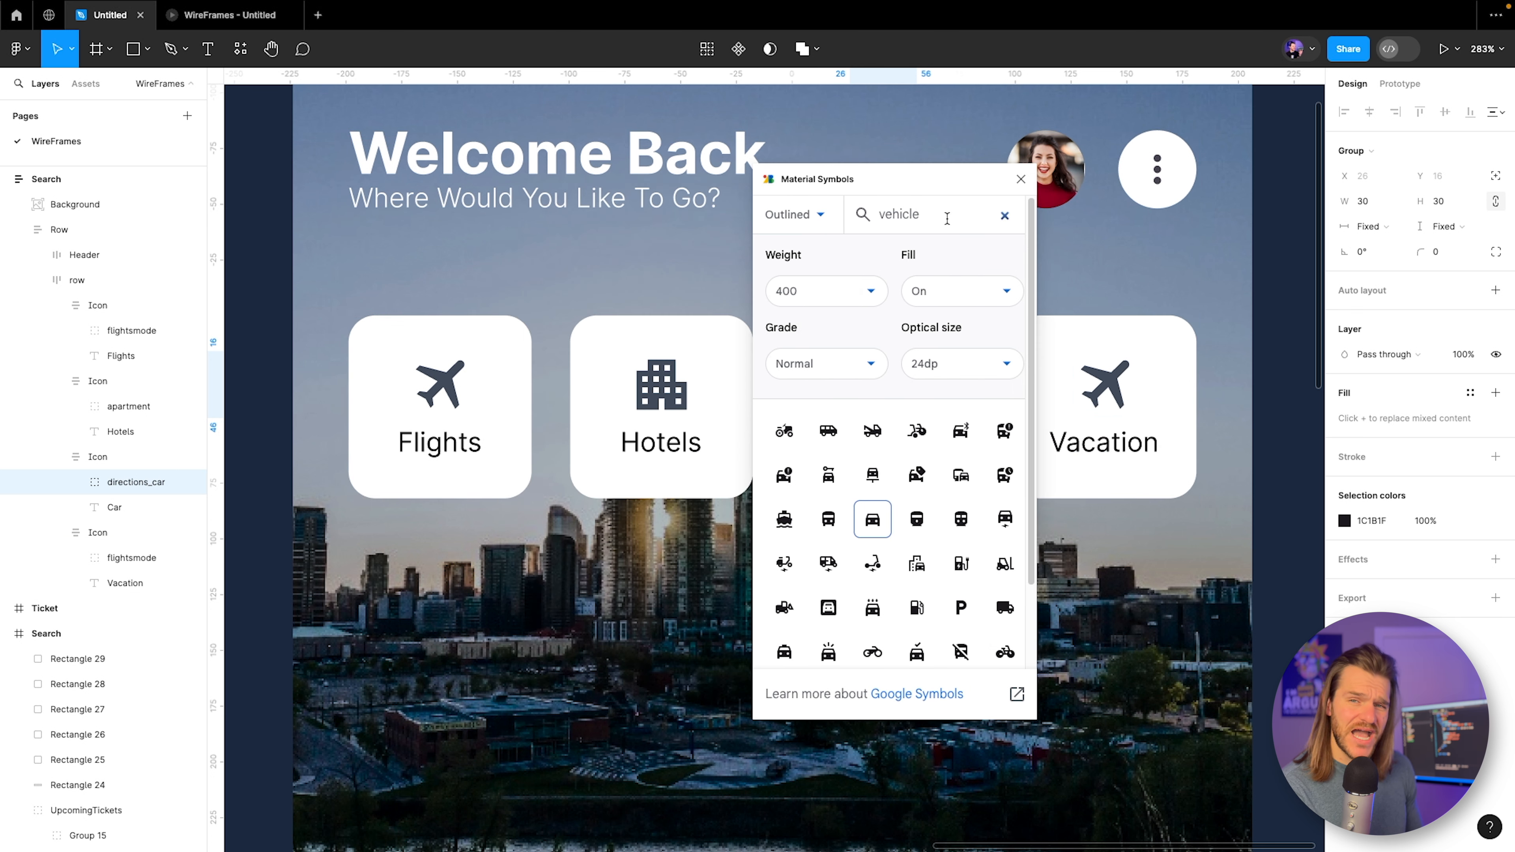
click(1344, 521)
click(1159, 664)
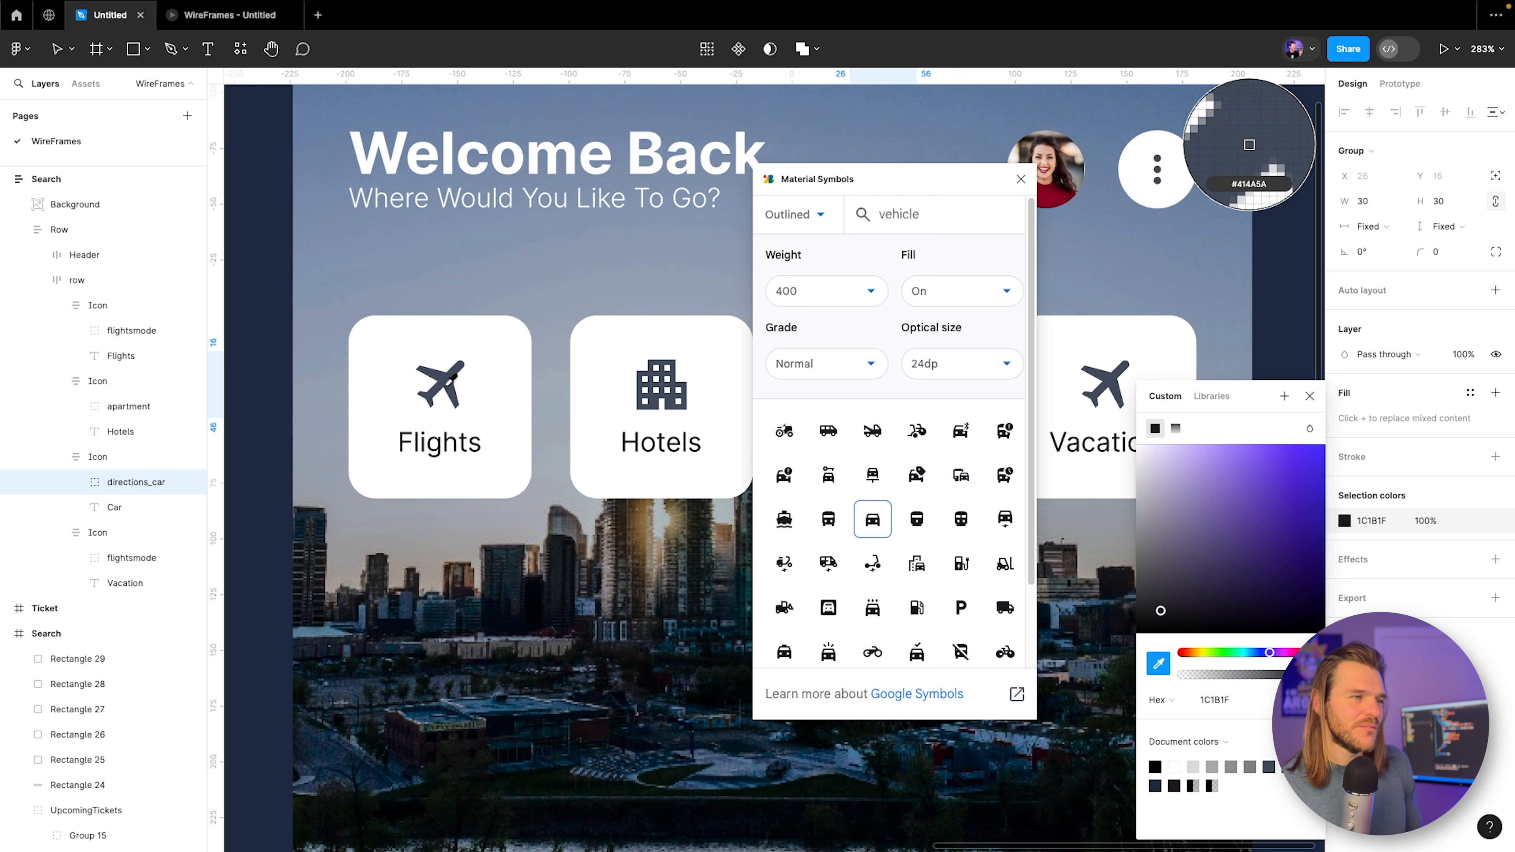
click(446, 385)
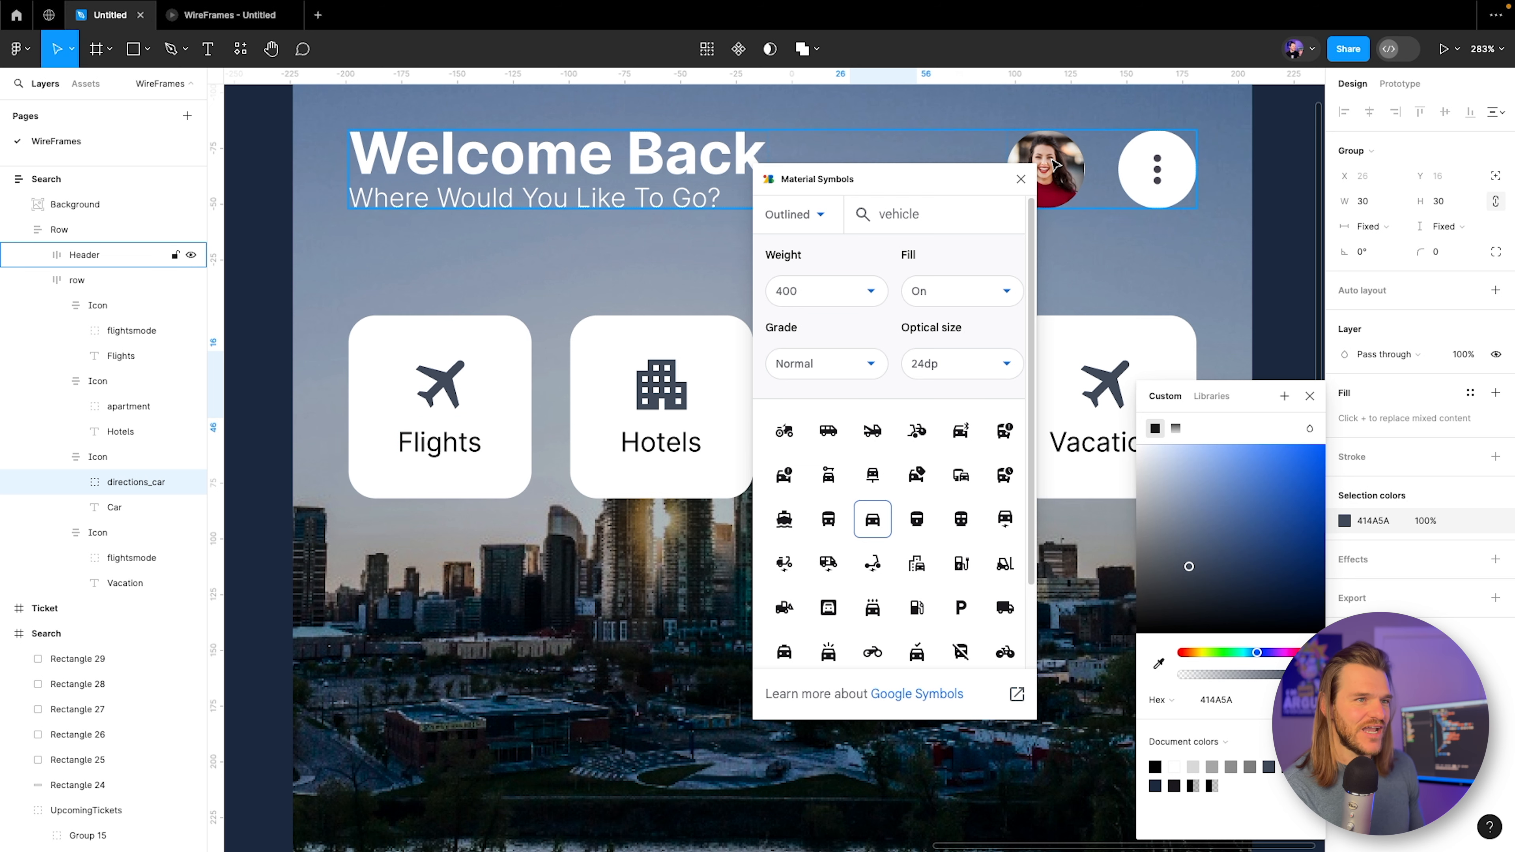
Move the Material Symbols window clear of the Car tile and select the Vacation tile's airplane icon.
drag(1035, 200, 755, 212)
double_click(1114, 379)
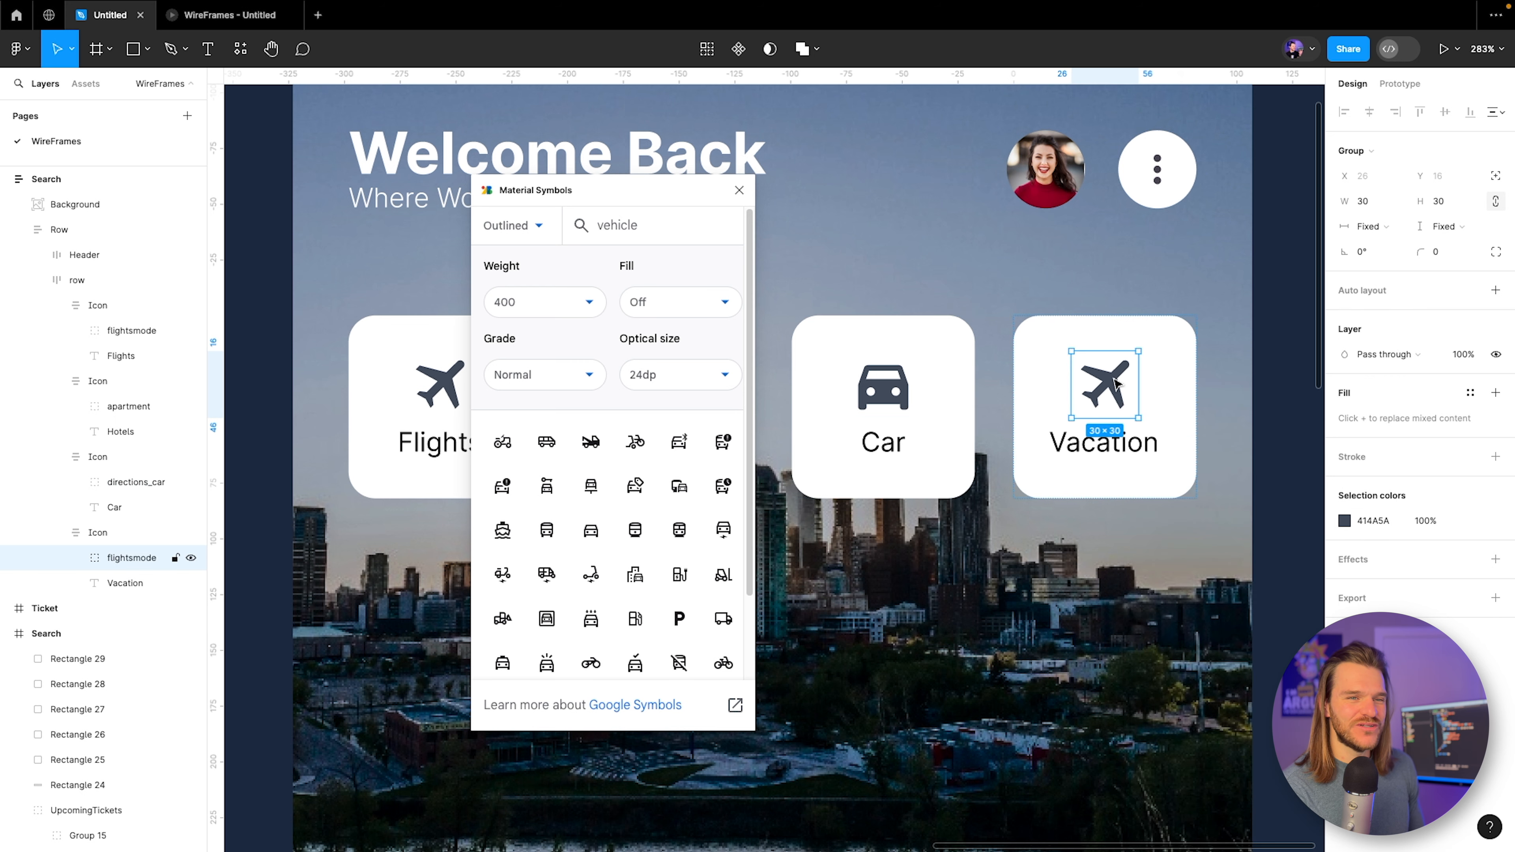
Search Material Symbols for "beach" and replace the Vacation card's plane icon with the beach_access umbrella.
drag(647, 228, 608, 228)
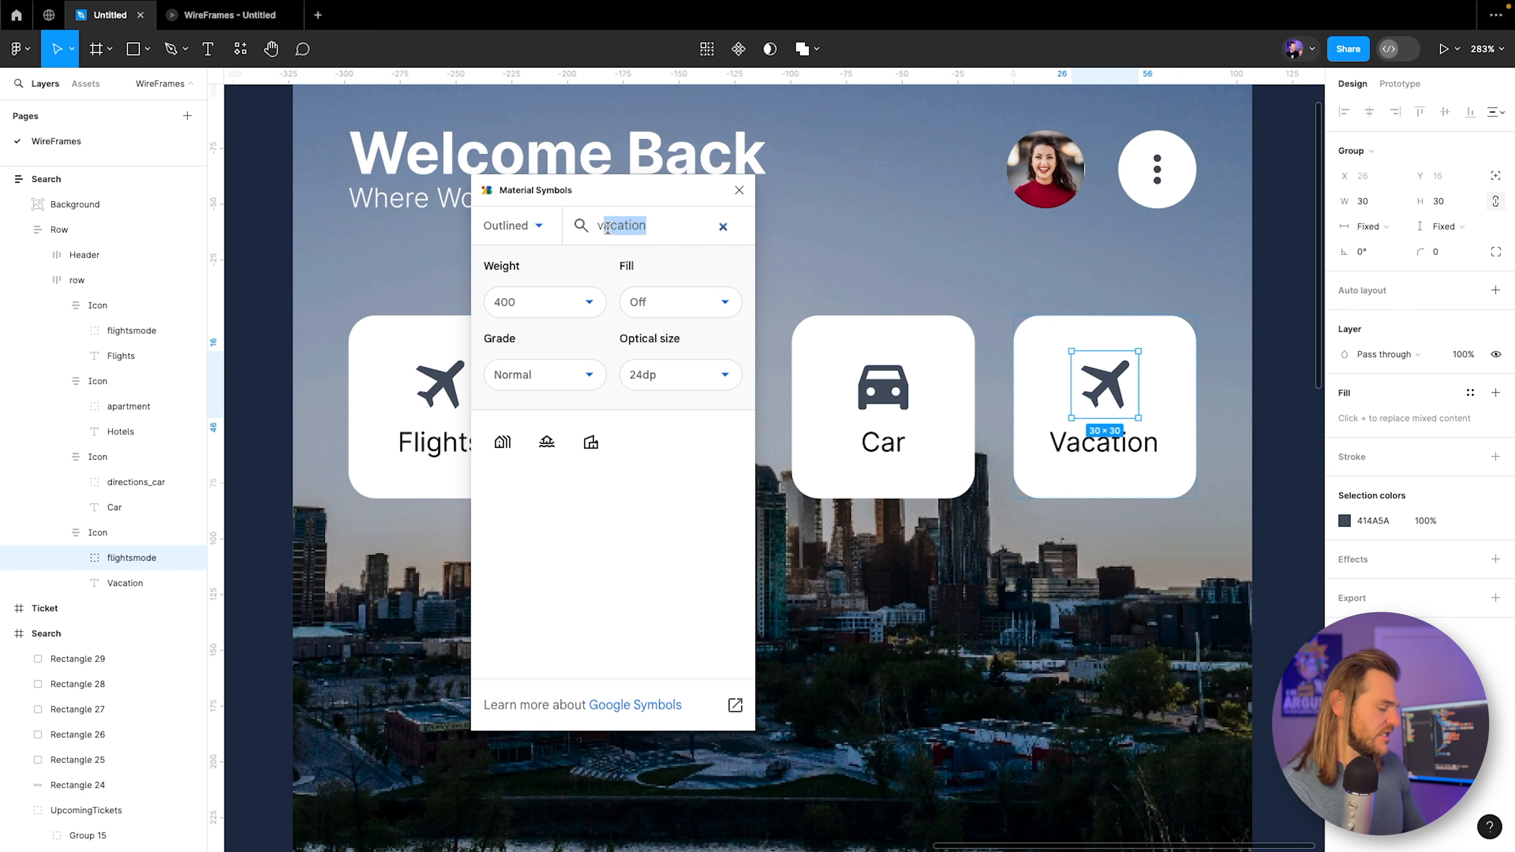
key(BackSpace)
key(BackSpace)
text(beach)
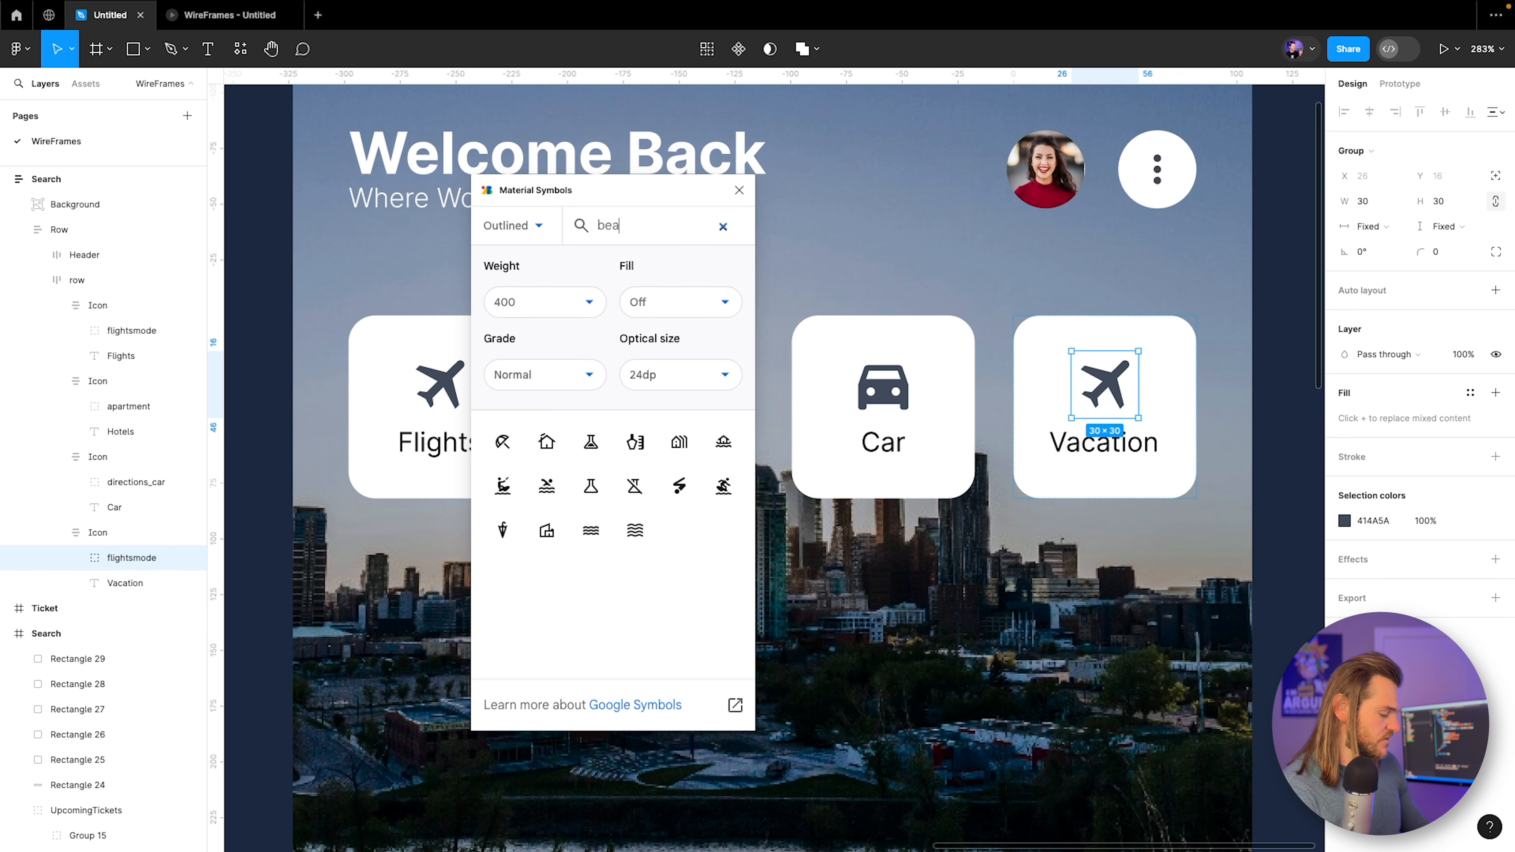
click(503, 443)
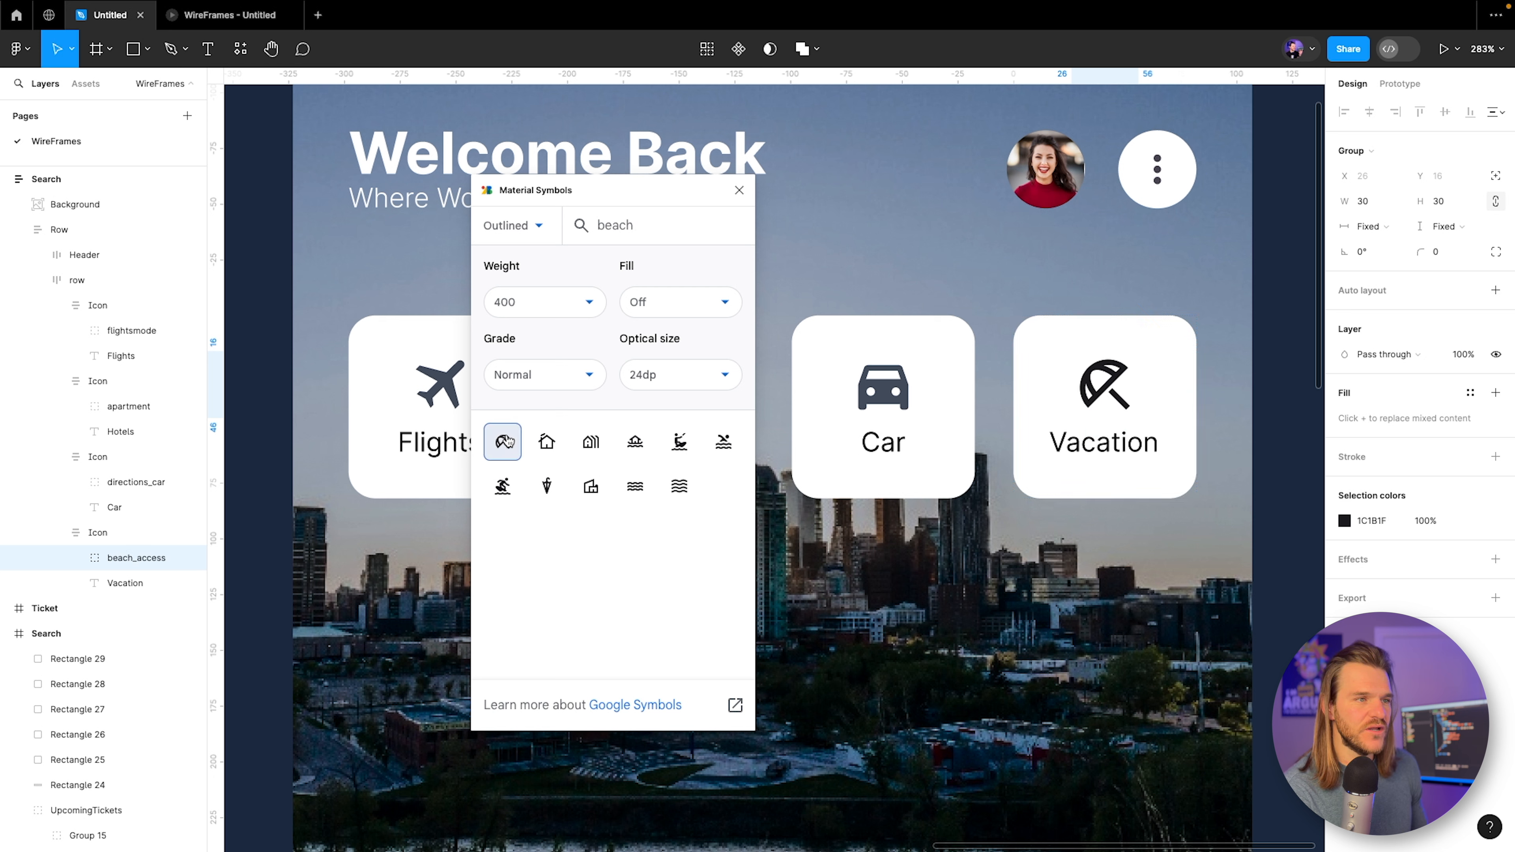
Turn on the Fill option for the umbrella icon and close the Material Symbols plugin.
click(680, 302)
click(654, 363)
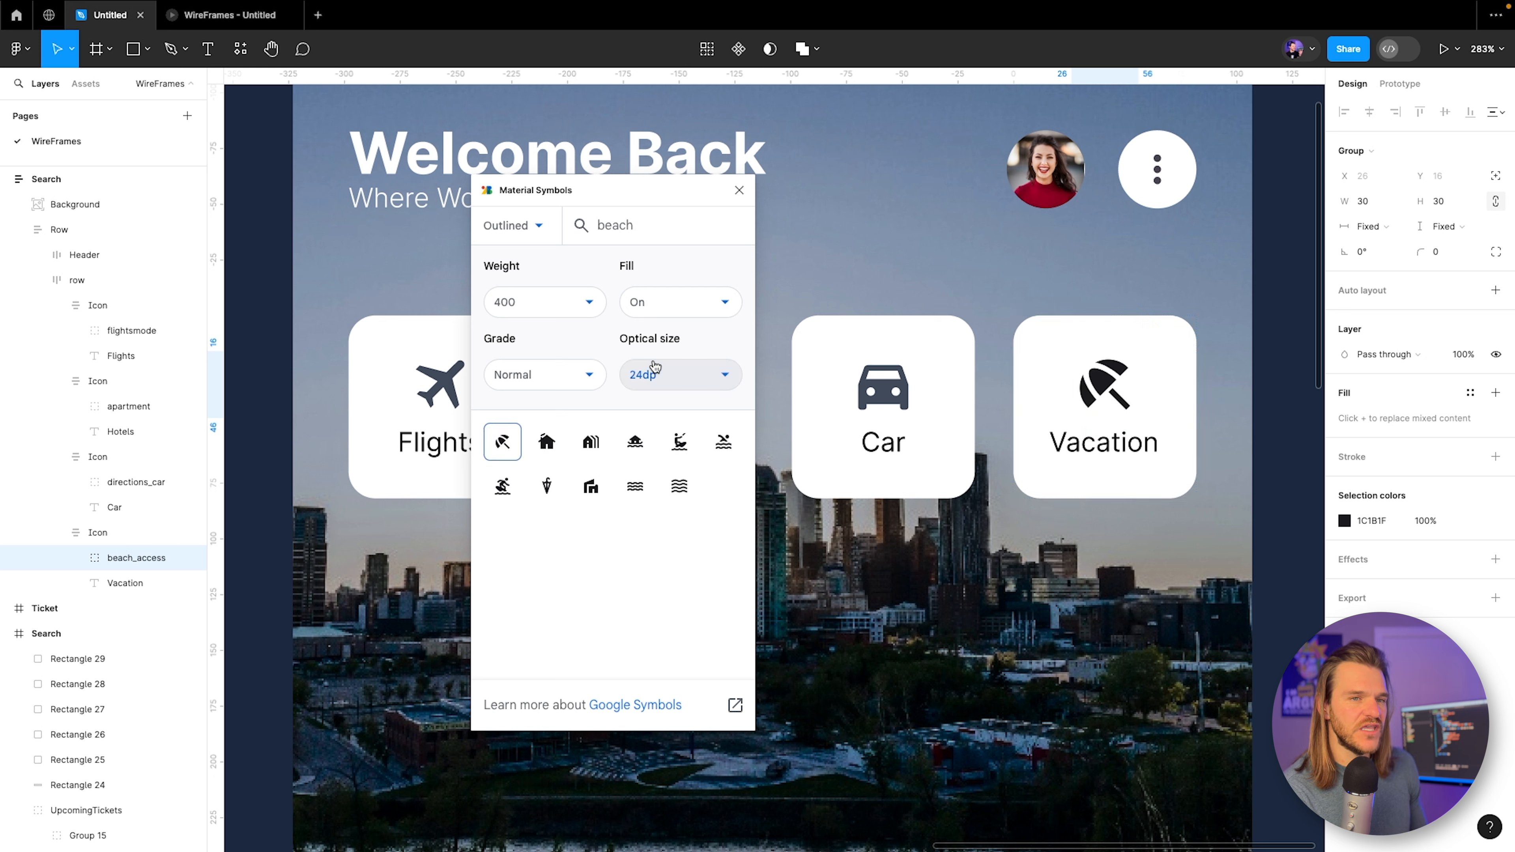
click(738, 190)
Recolor the Vacation card's umbrella icon to 414A5A by sampling the colour of the other cards' icons.
click(1345, 521)
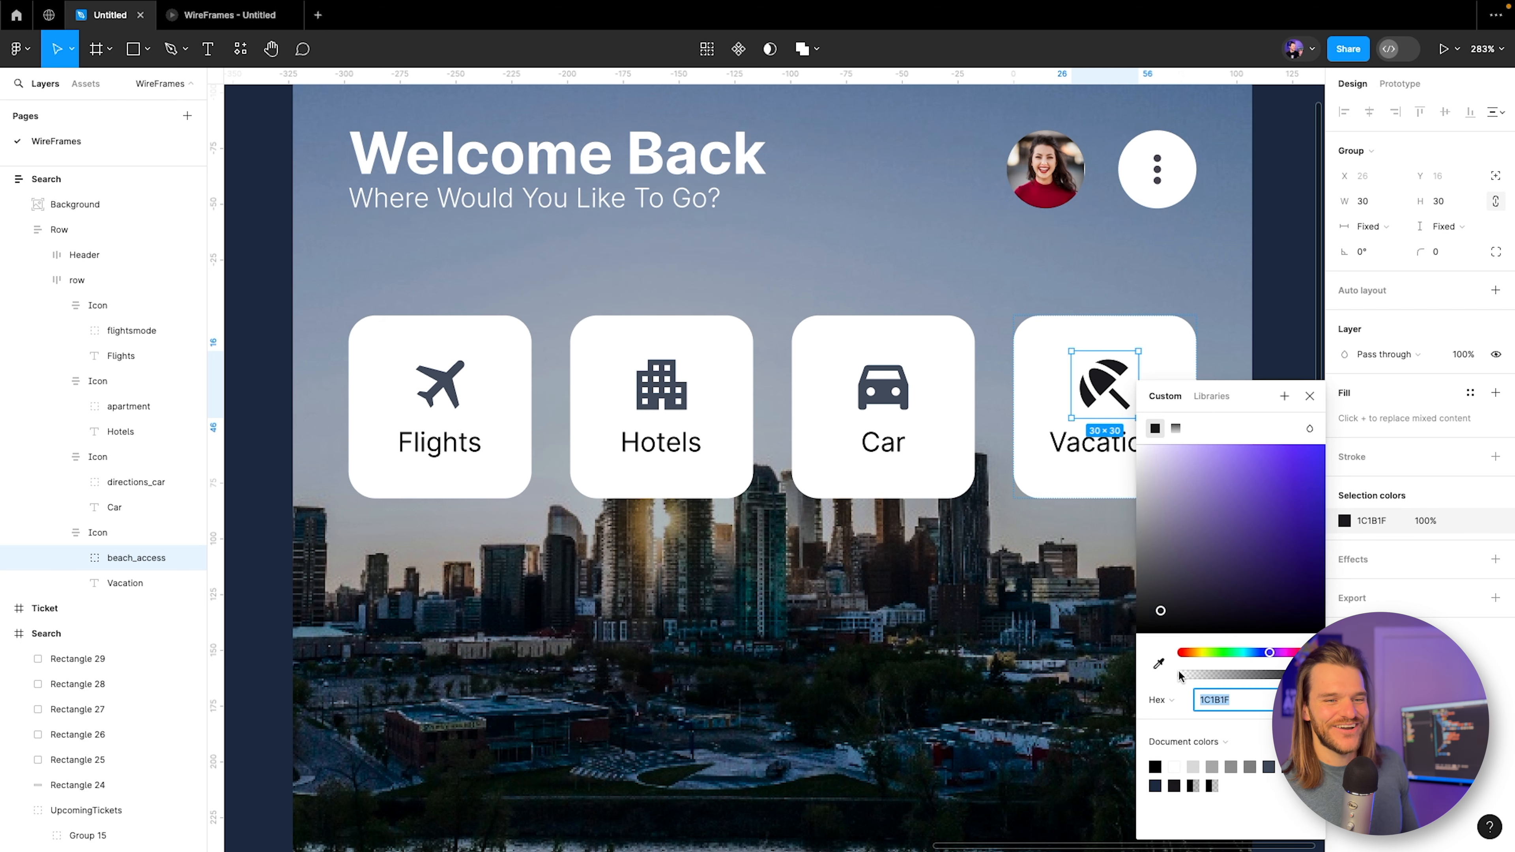
click(1159, 663)
click(1247, 146)
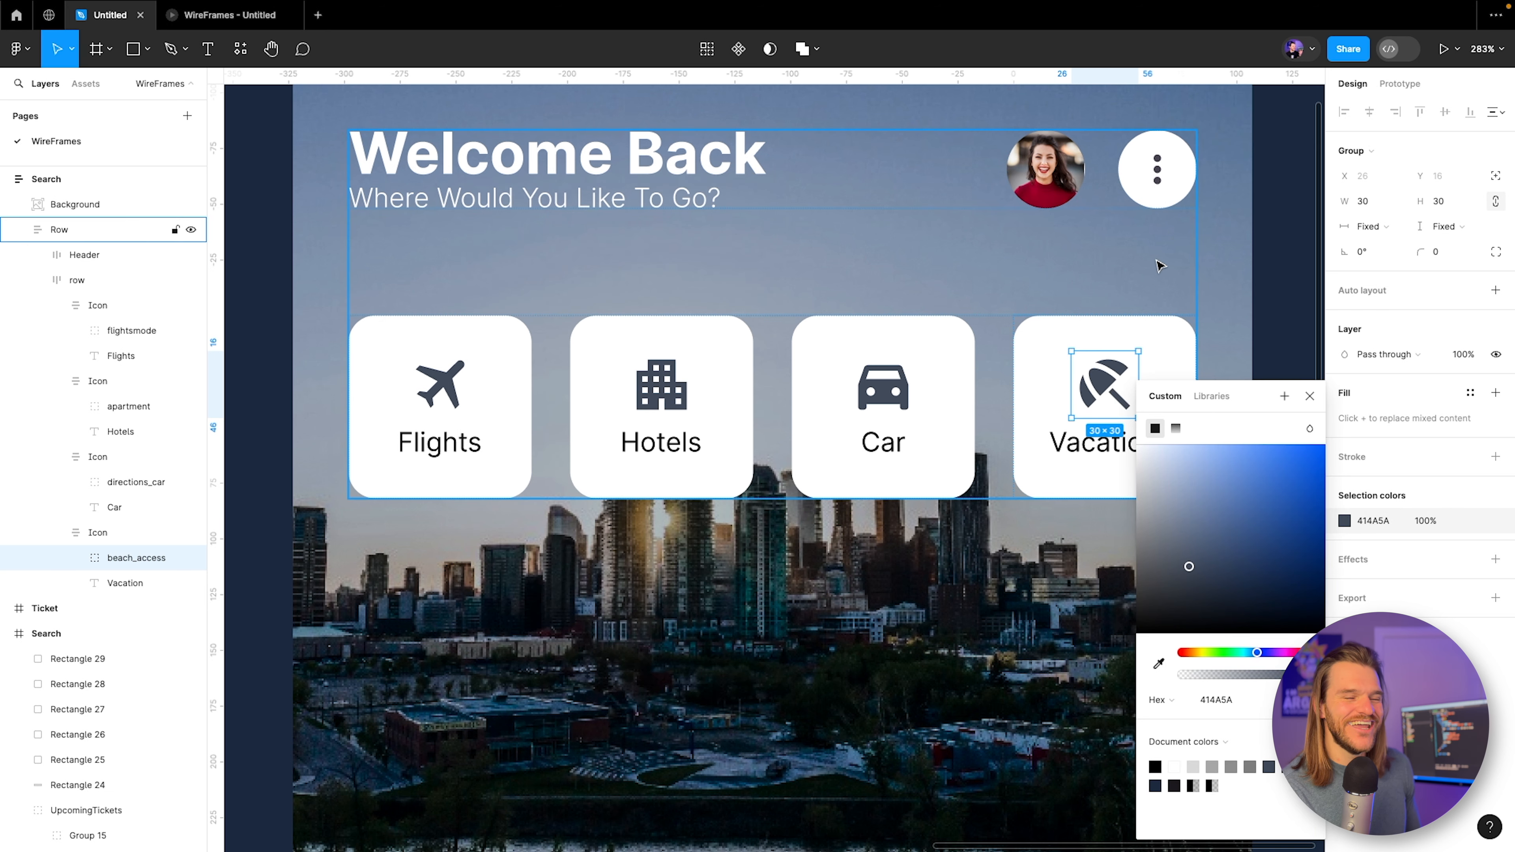
click(1158, 266)
Check the Search screen in the prototype preview and compare the design with the neighbouring grey wireframes.
click(176, 13)
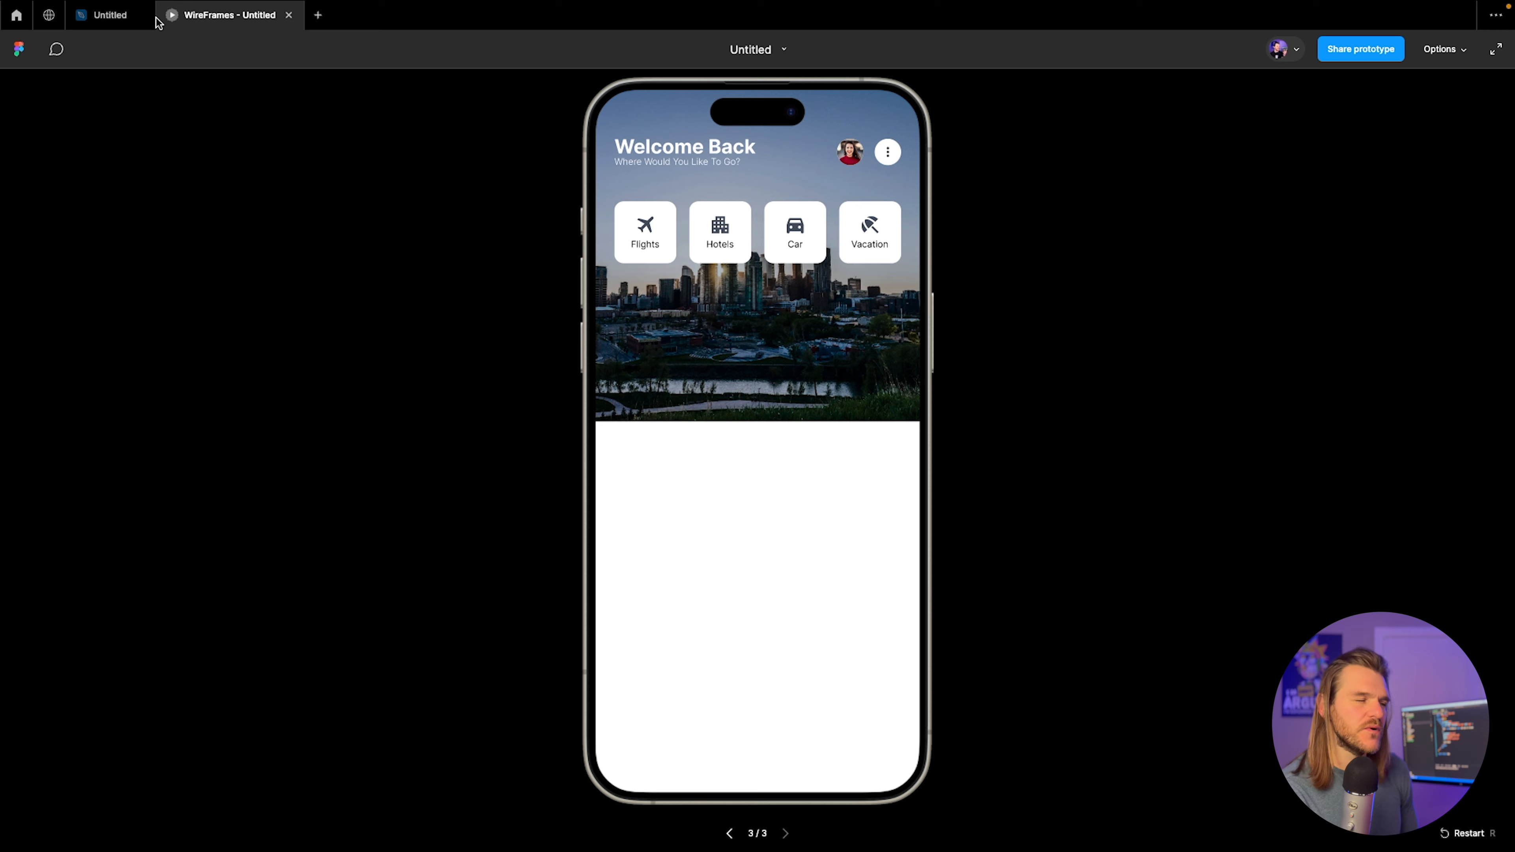
click(117, 17)
scroll(812, 461, up, 2)
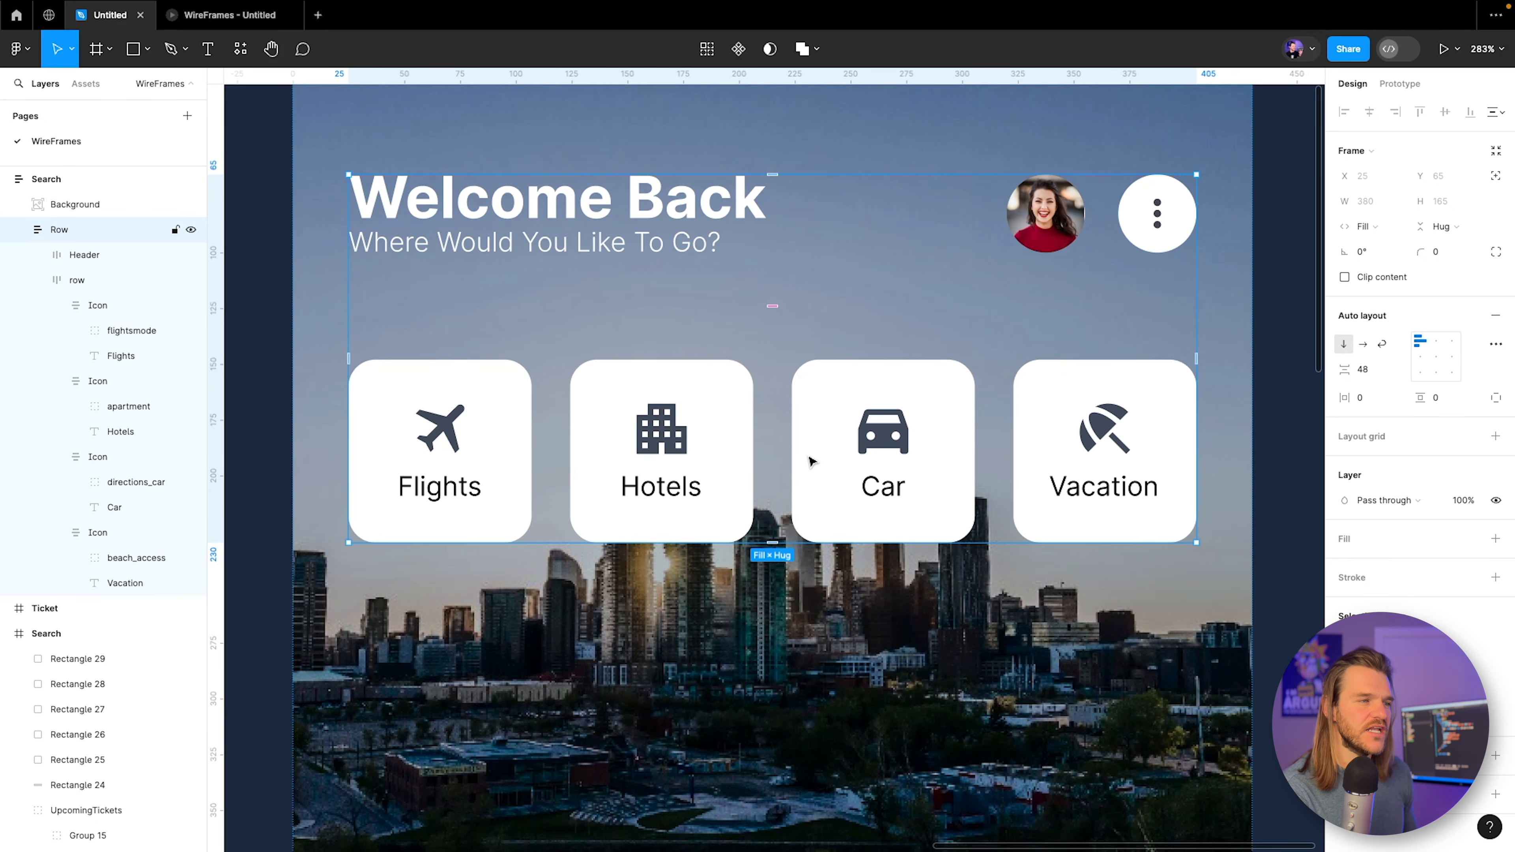
scroll(809, 459, down, 5)
scroll(795, 561, left, 5)
scroll(610, 390, down, 3)
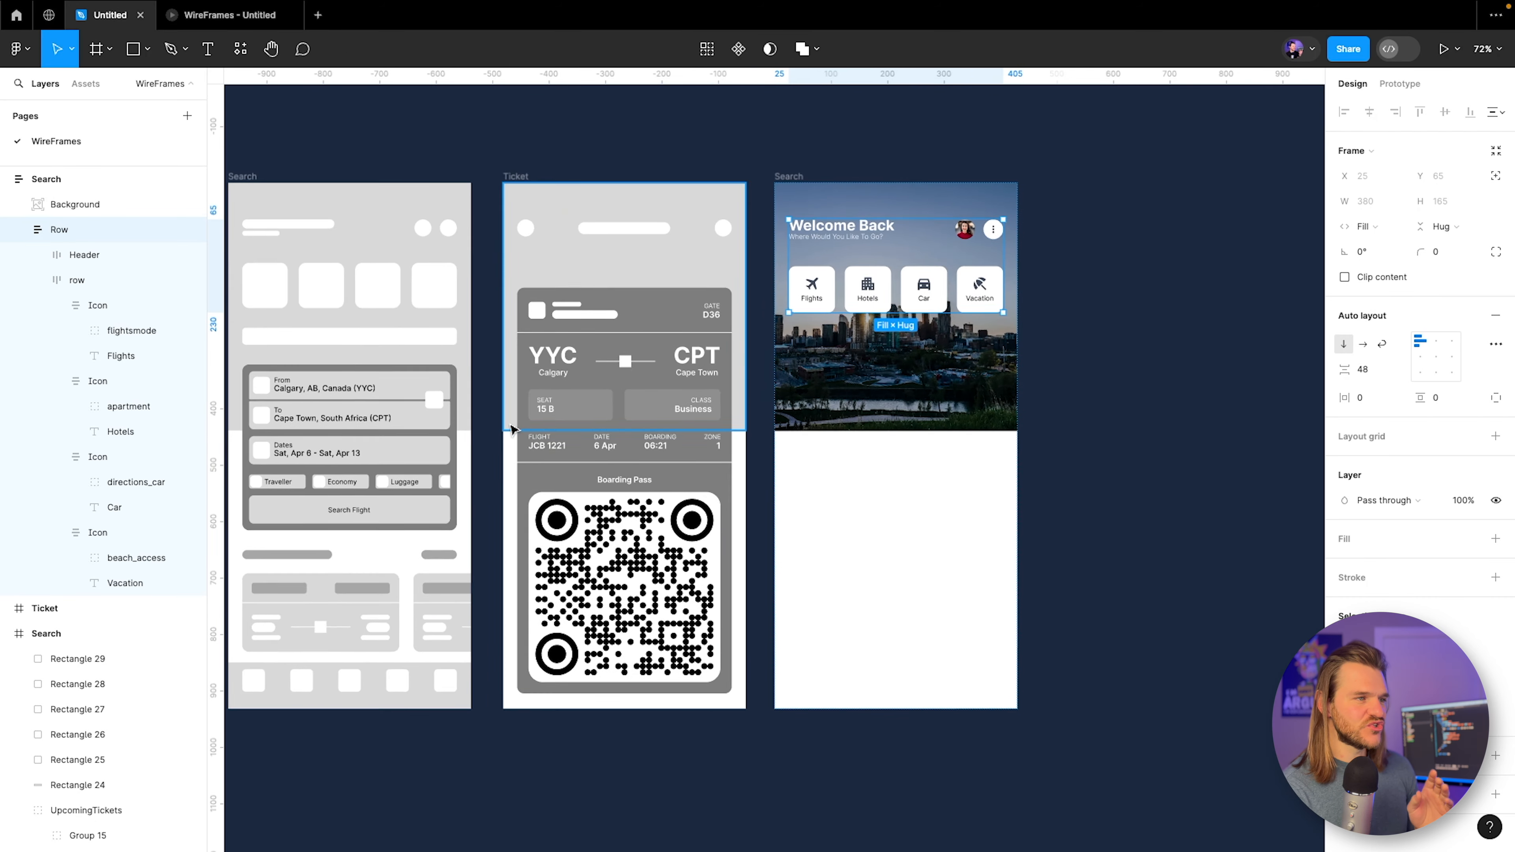
scroll(511, 428, left, 3)
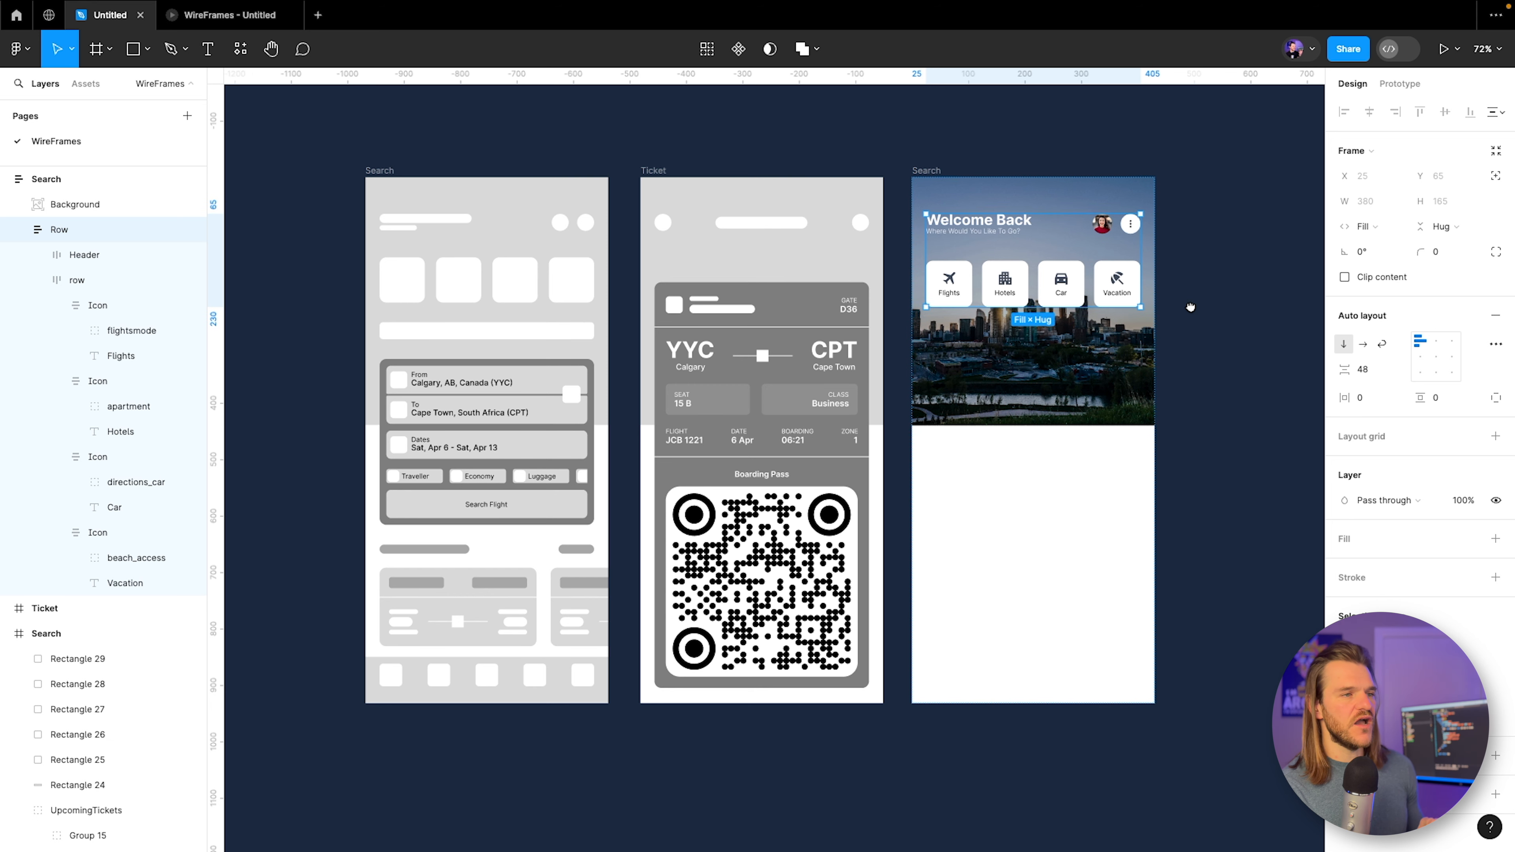
scroll(1187, 308, right, 2)
scroll(1187, 309, up, 1)
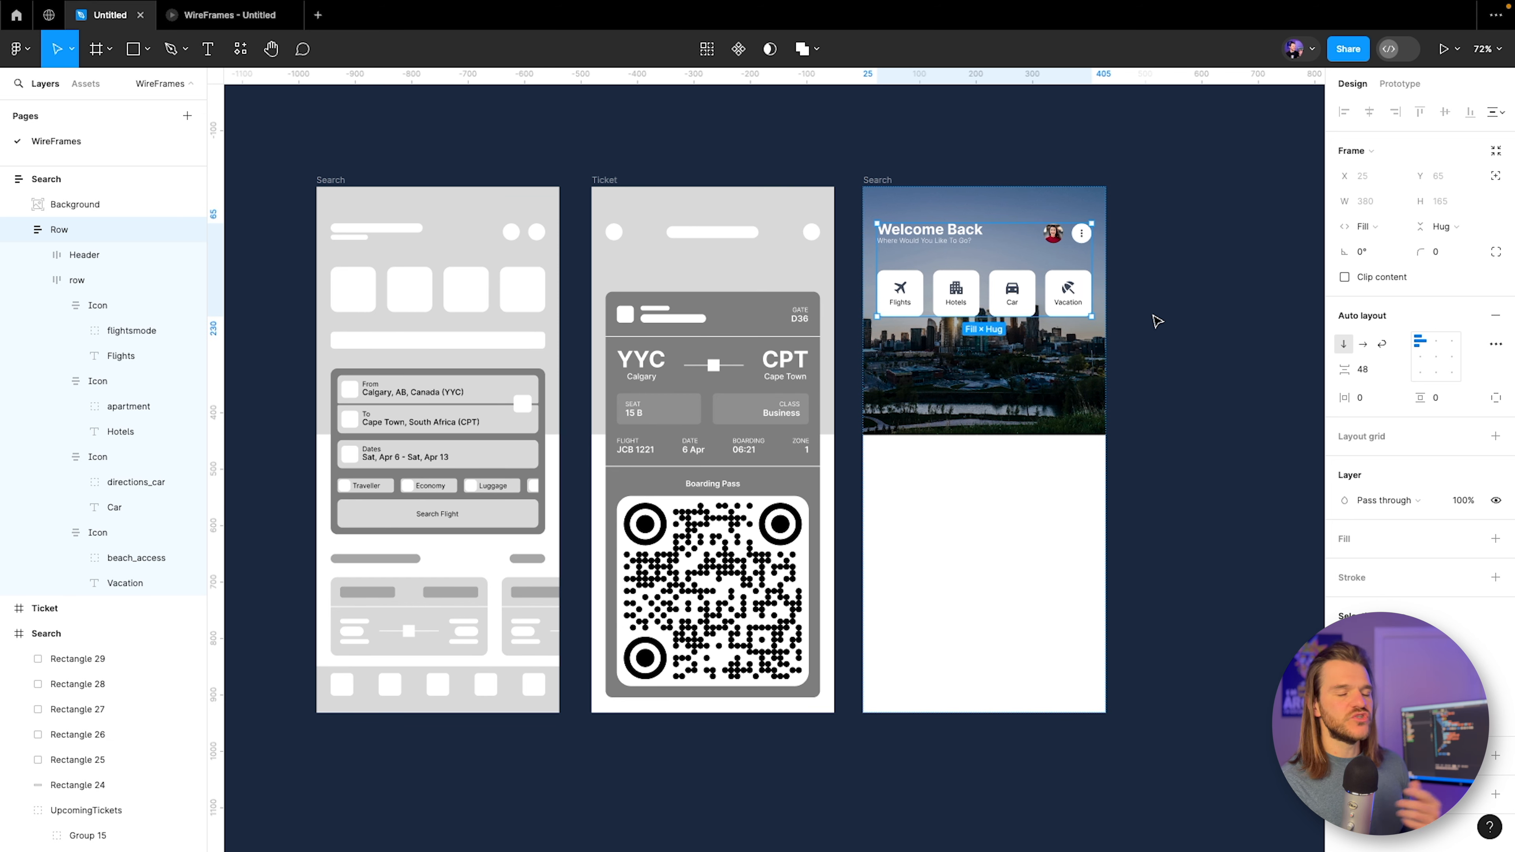
scroll(1121, 298, right, 3)
scroll(625, 500, up, 5)
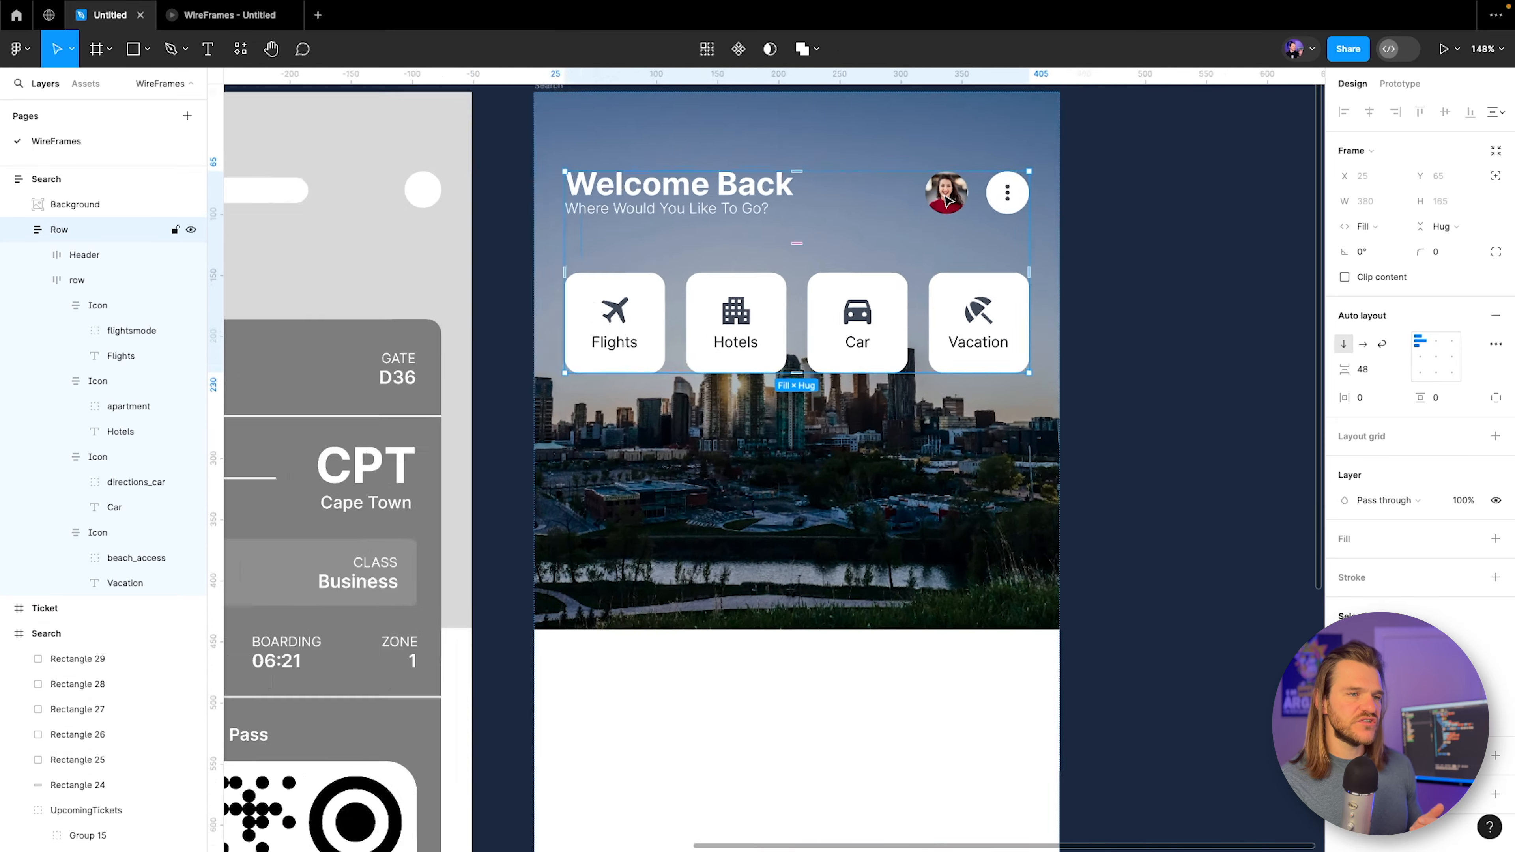
Collapse the Row layer and add a "Return Flight" text below the service cards in the Search frame.
click(20, 233)
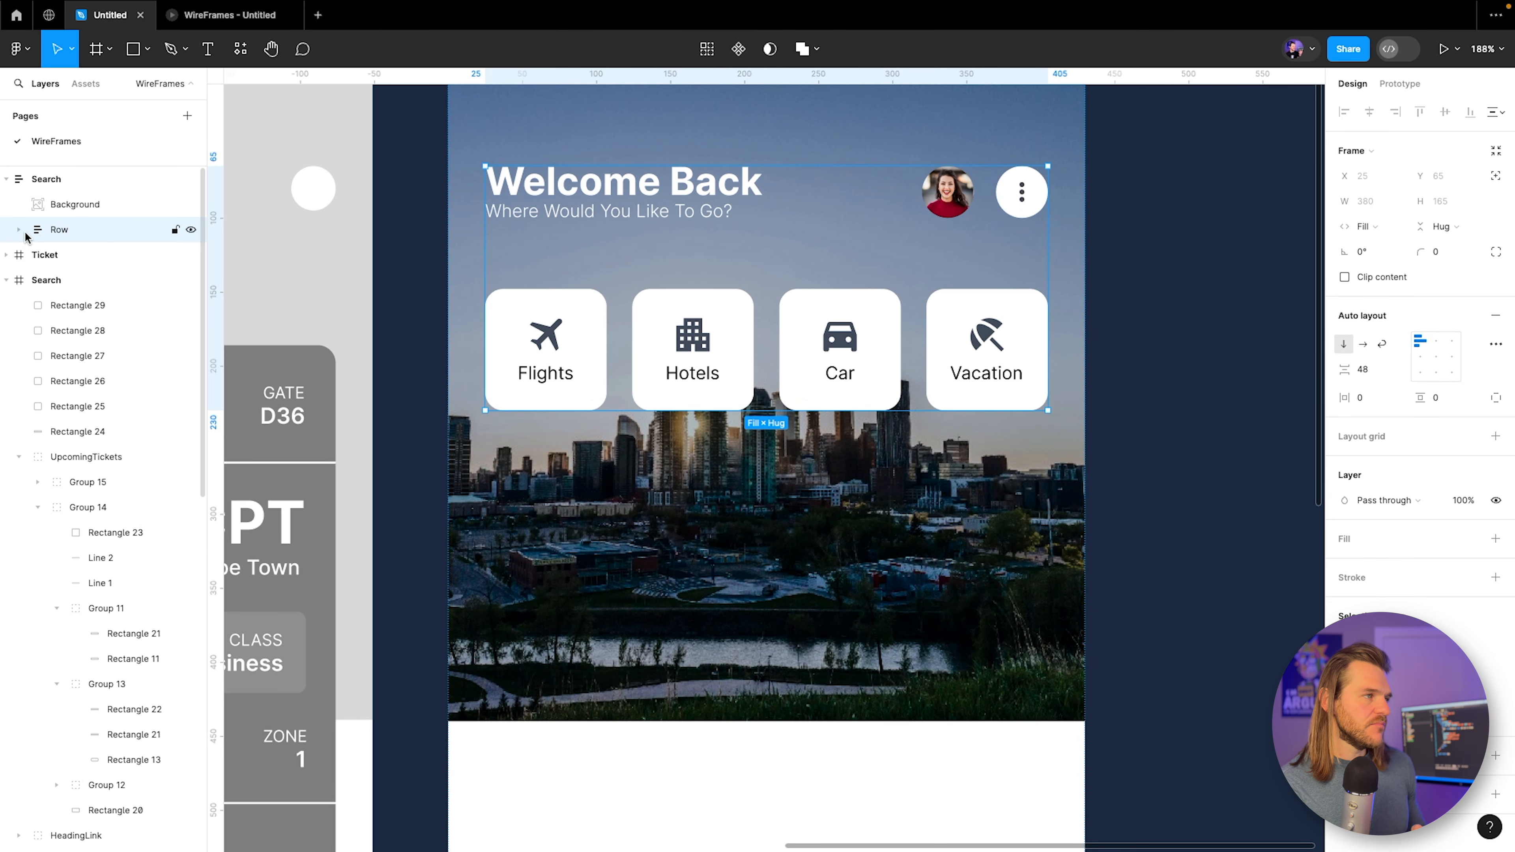
click(209, 60)
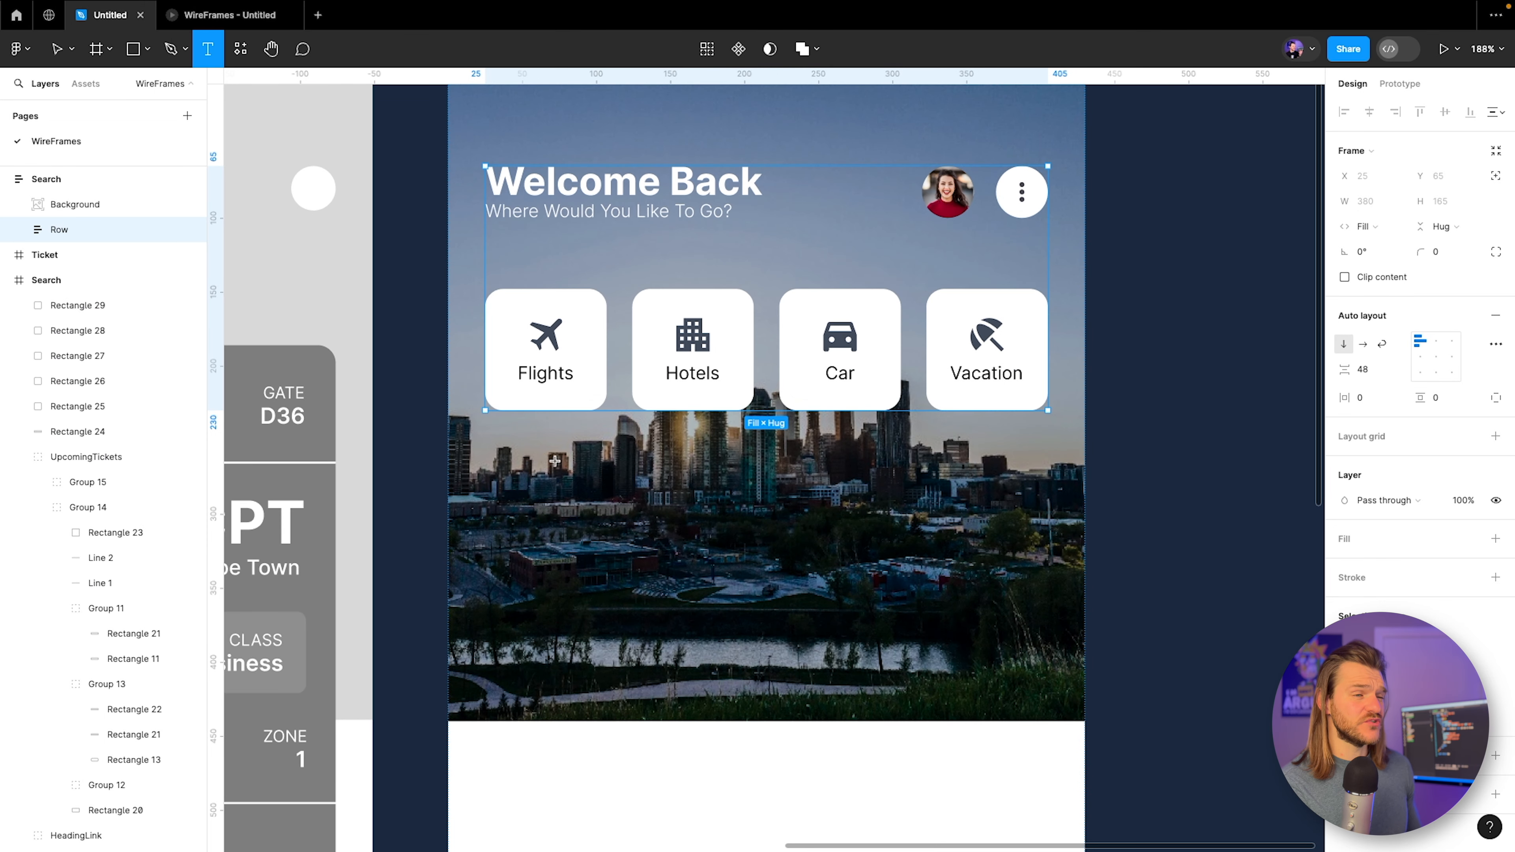
click(585, 445)
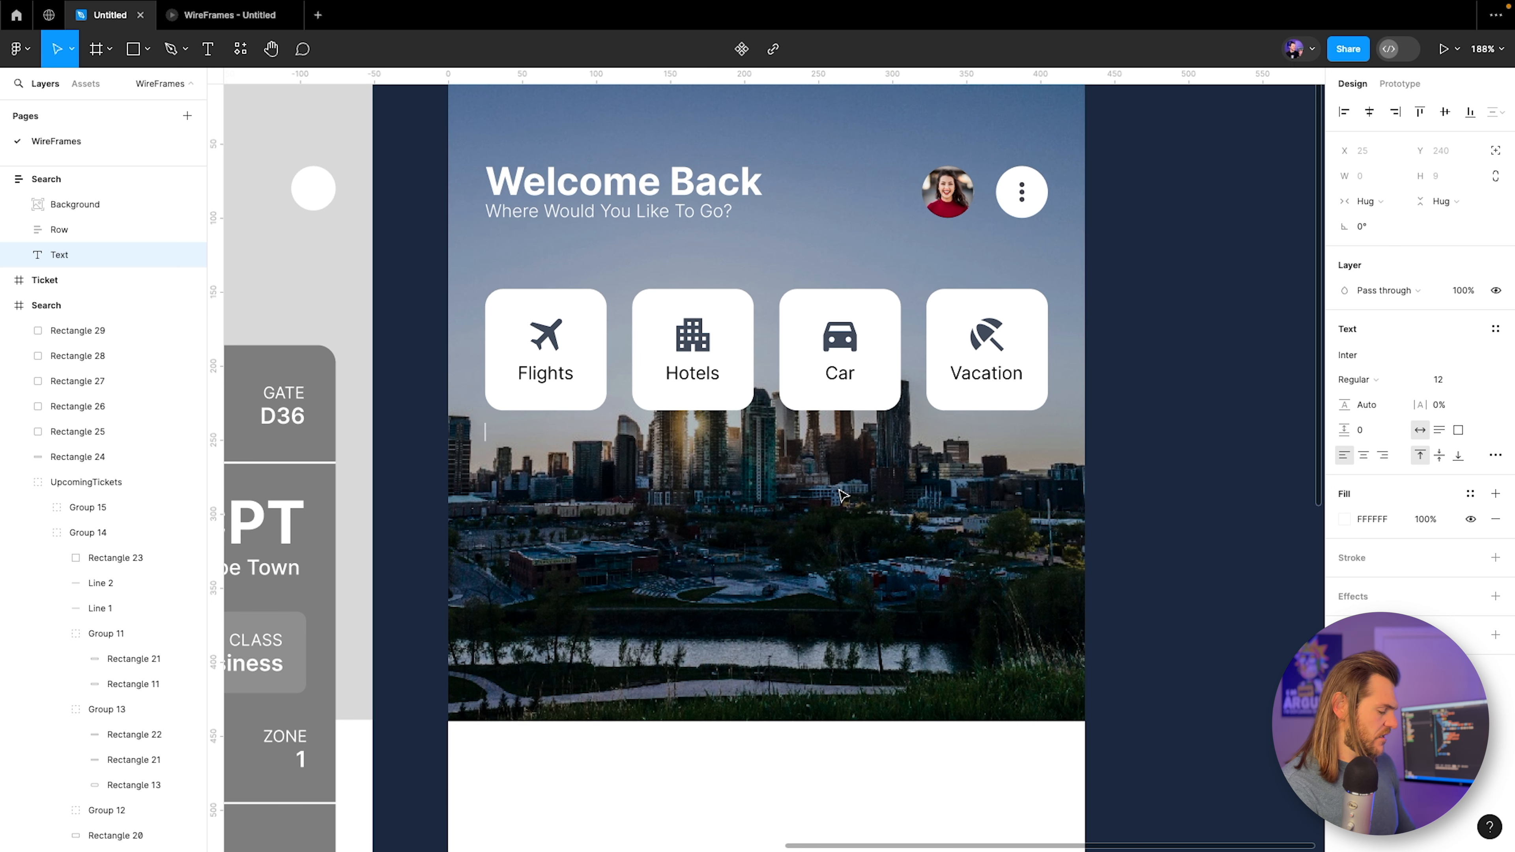
text(Return Flight)
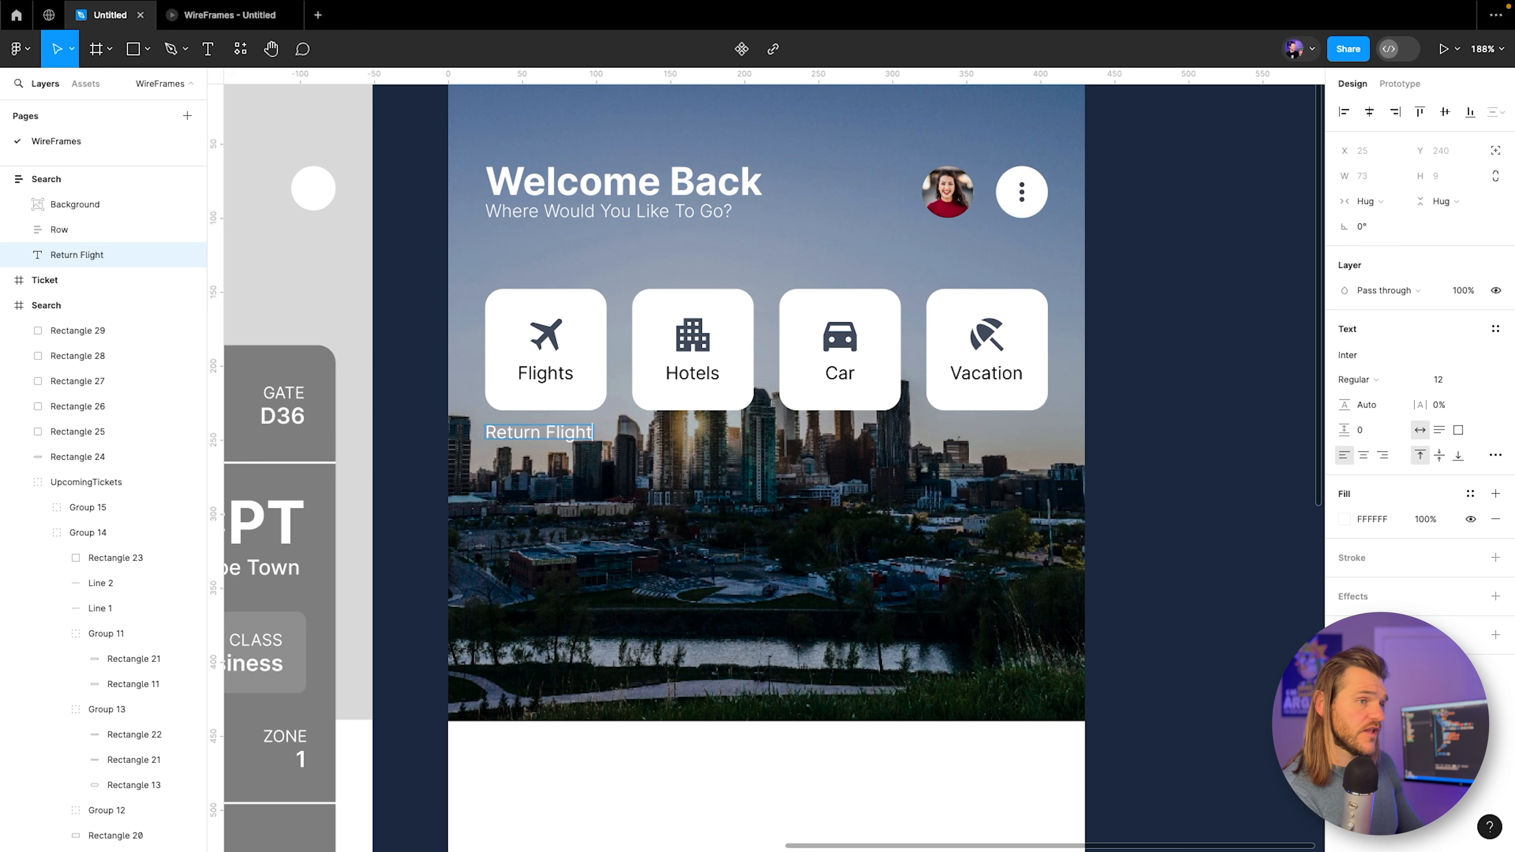
key(Escape)
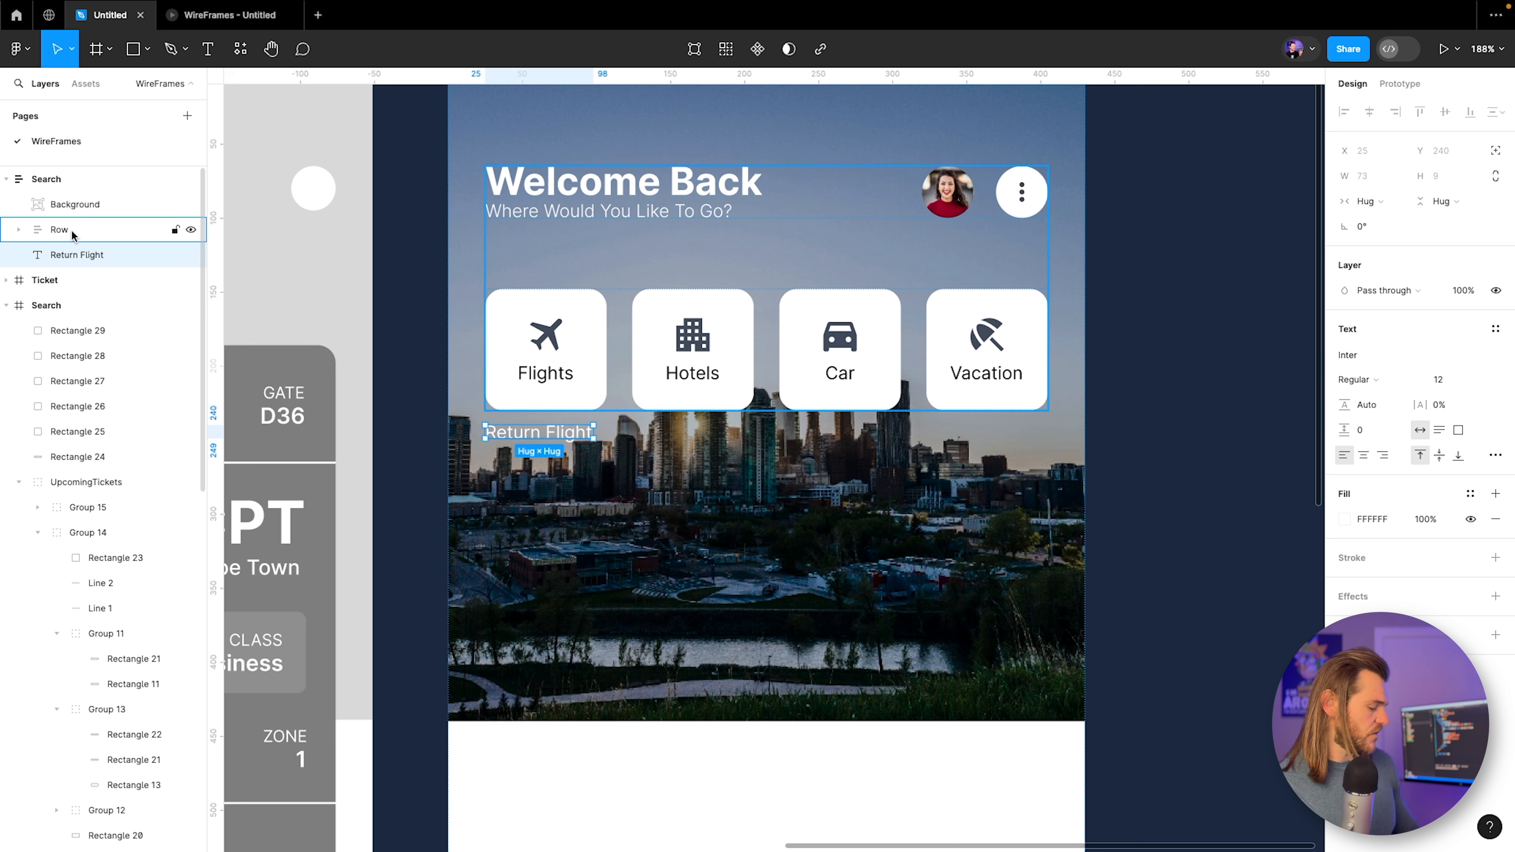
Wrap the Return Flight text in an auto layout frame with a white fill and horizontal and vertical padding of 6.
key(shift+a)
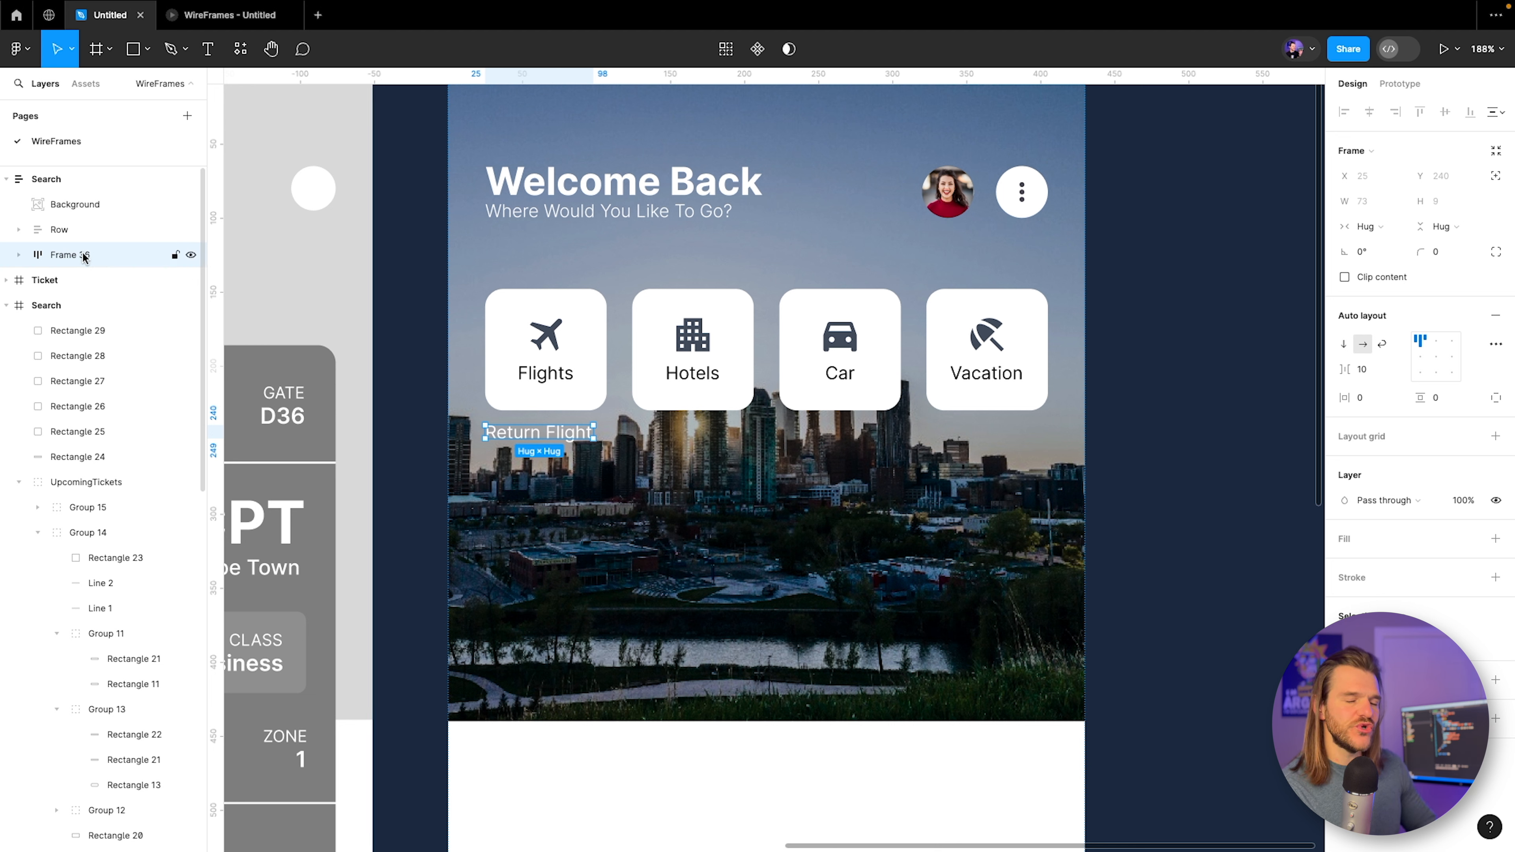
click(1494, 539)
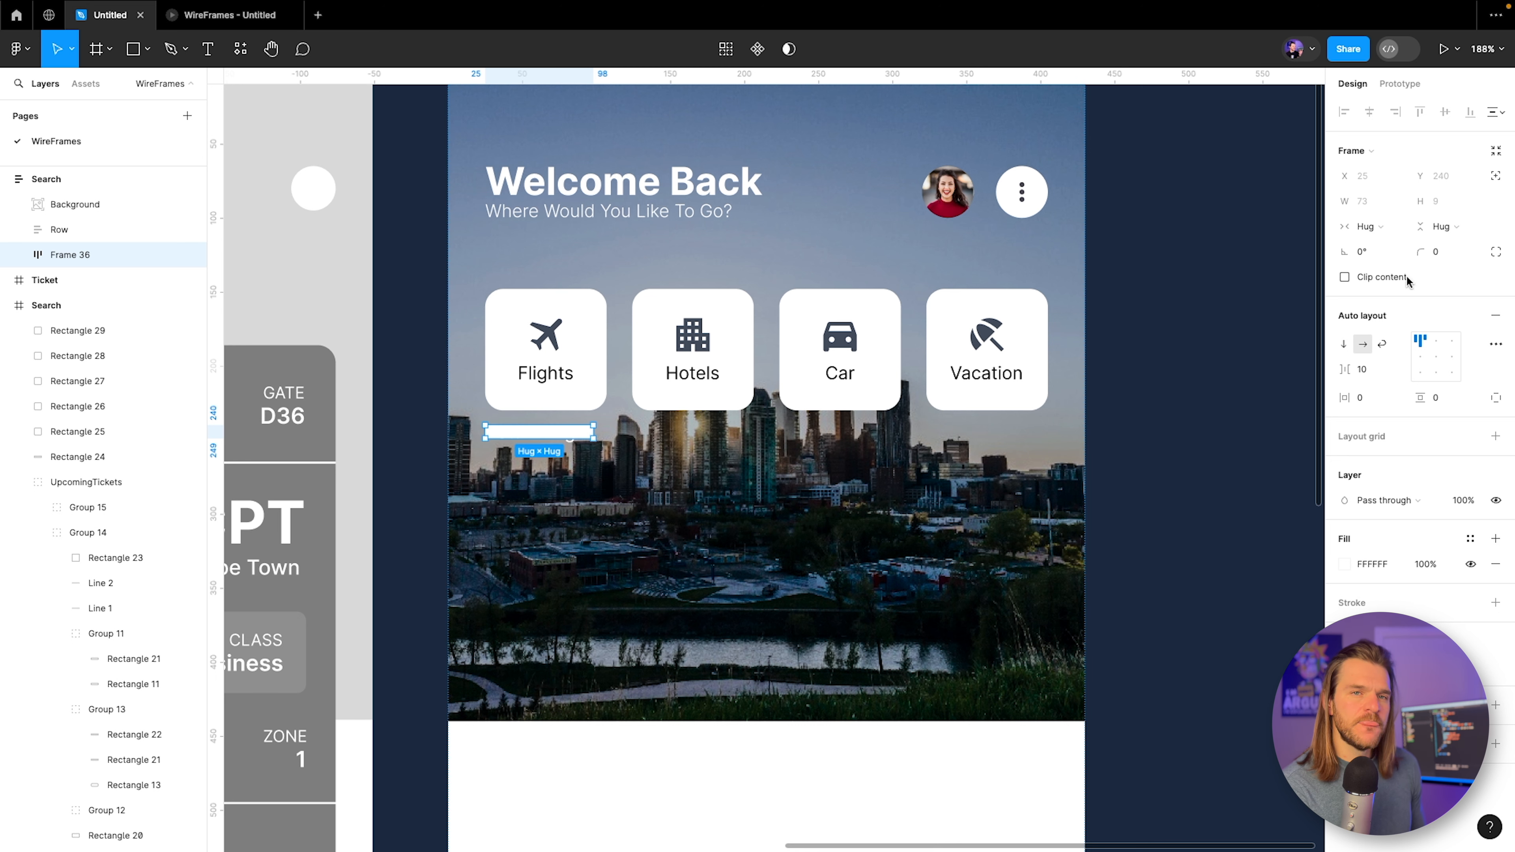
click(1382, 402)
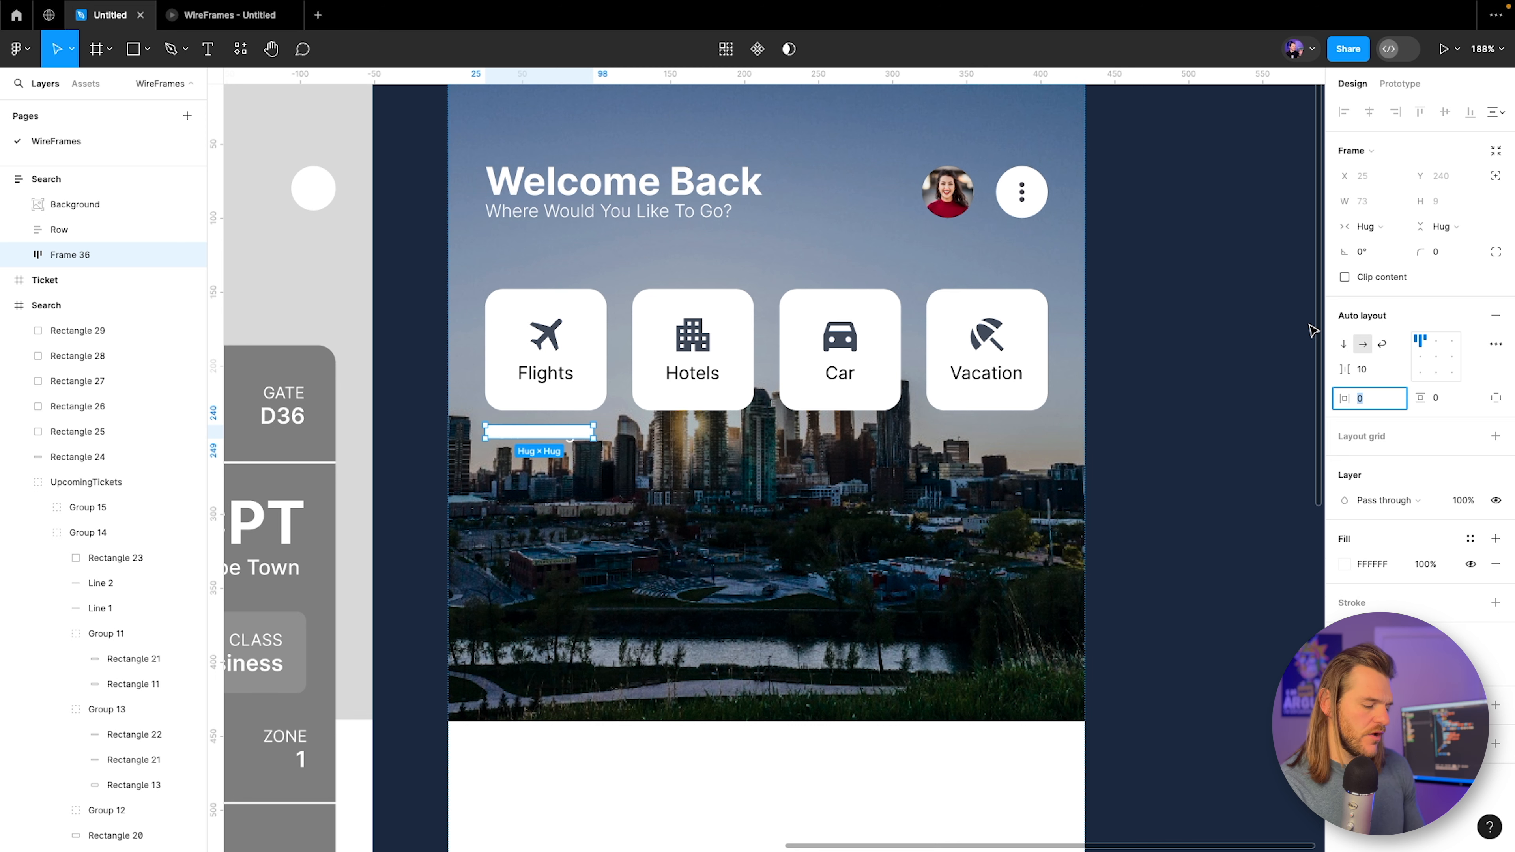
text(6)
key(Return)
click(1437, 398)
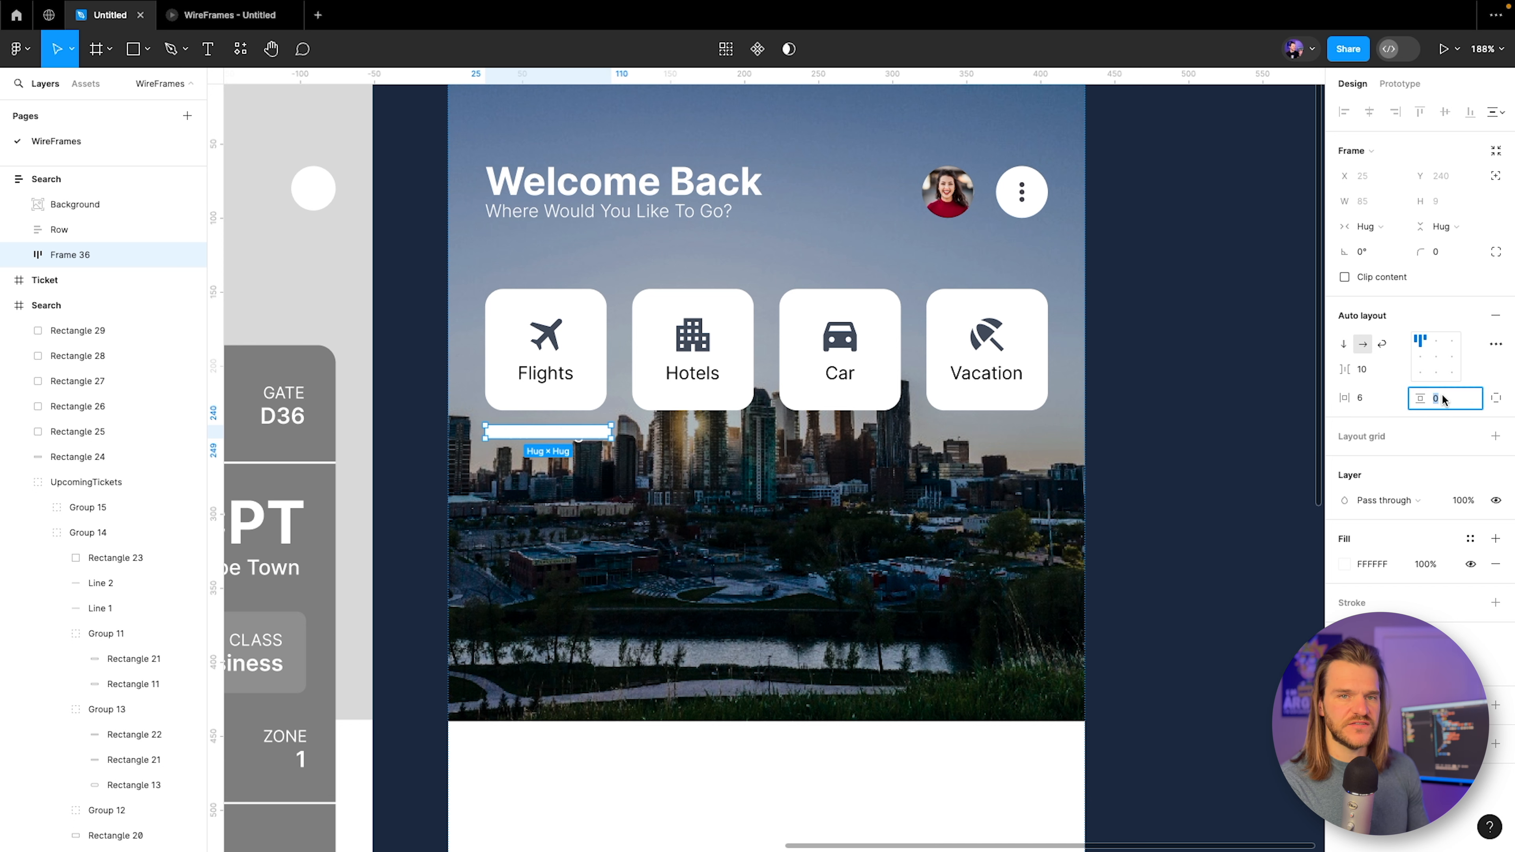
text(6)
key(Return)
Recolor the Return Flight text inside its frame to 414A5A by sampling the dark grey of the icons.
click(16, 255)
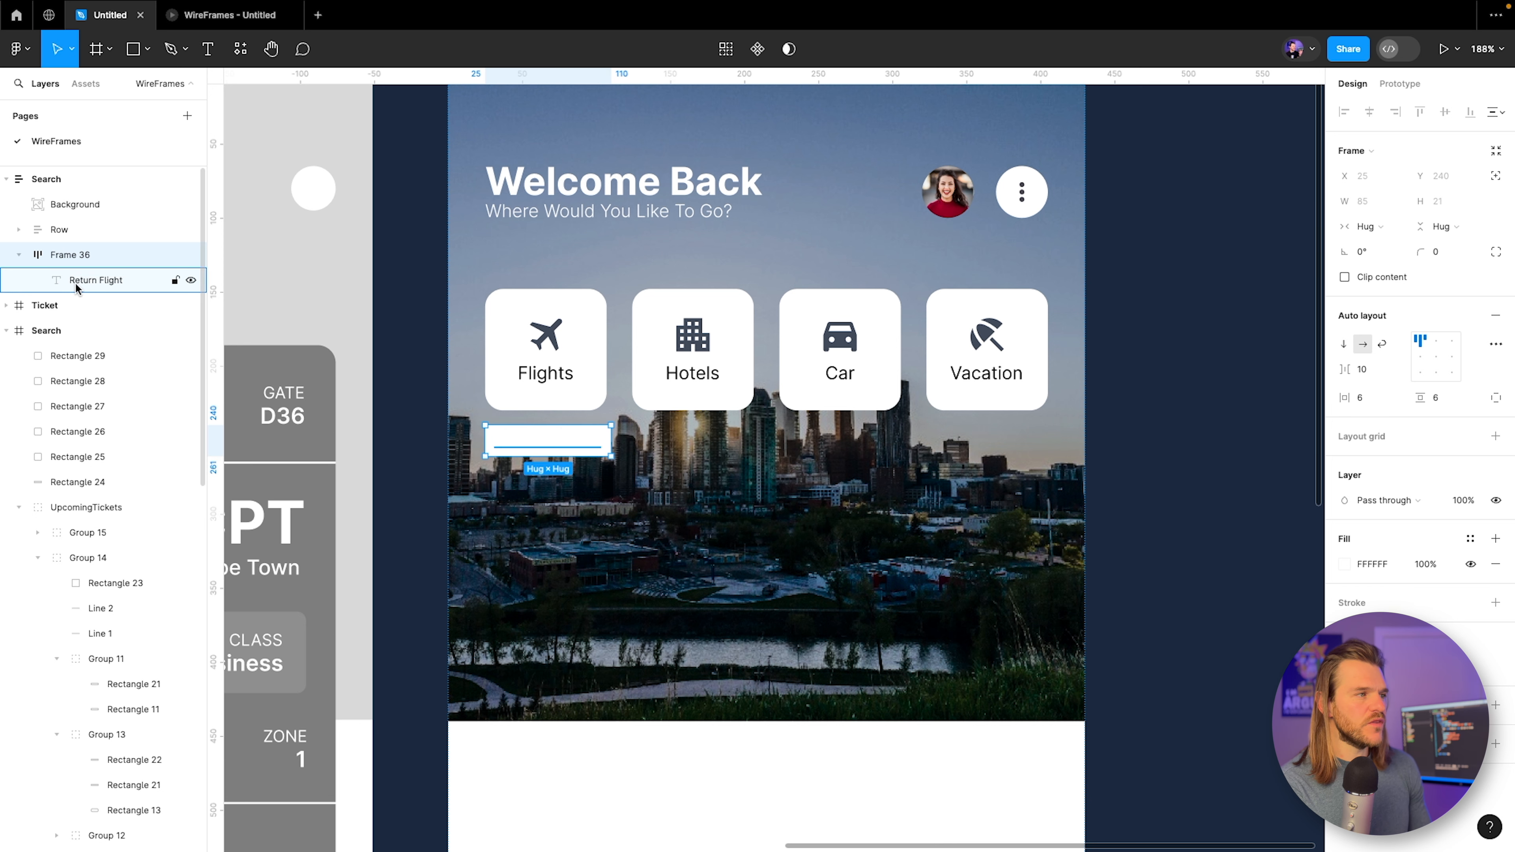
click(78, 279)
click(1345, 520)
click(1159, 663)
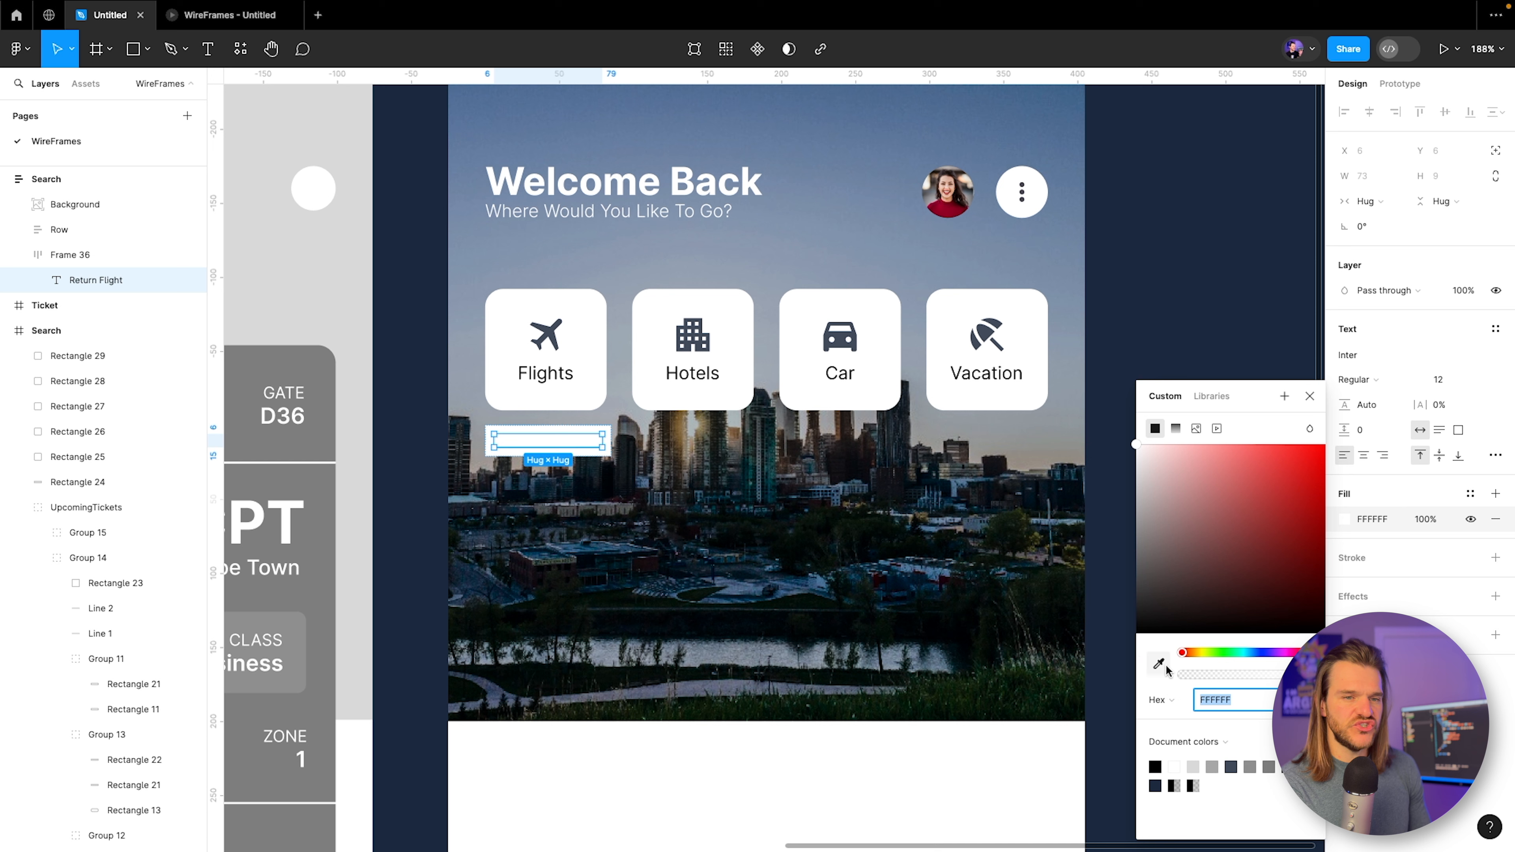
click(1250, 145)
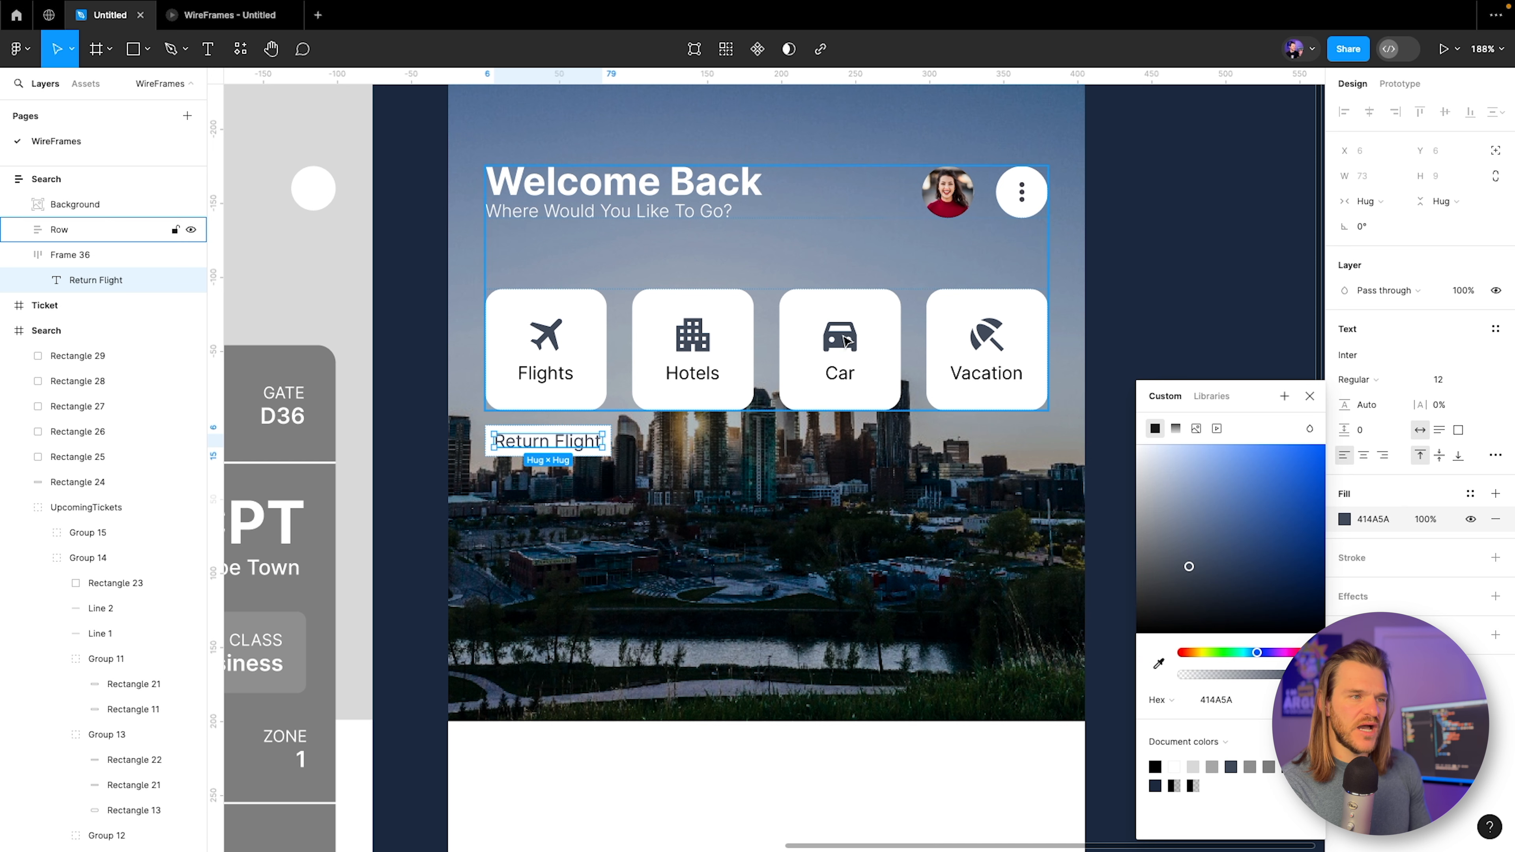
click(1310, 395)
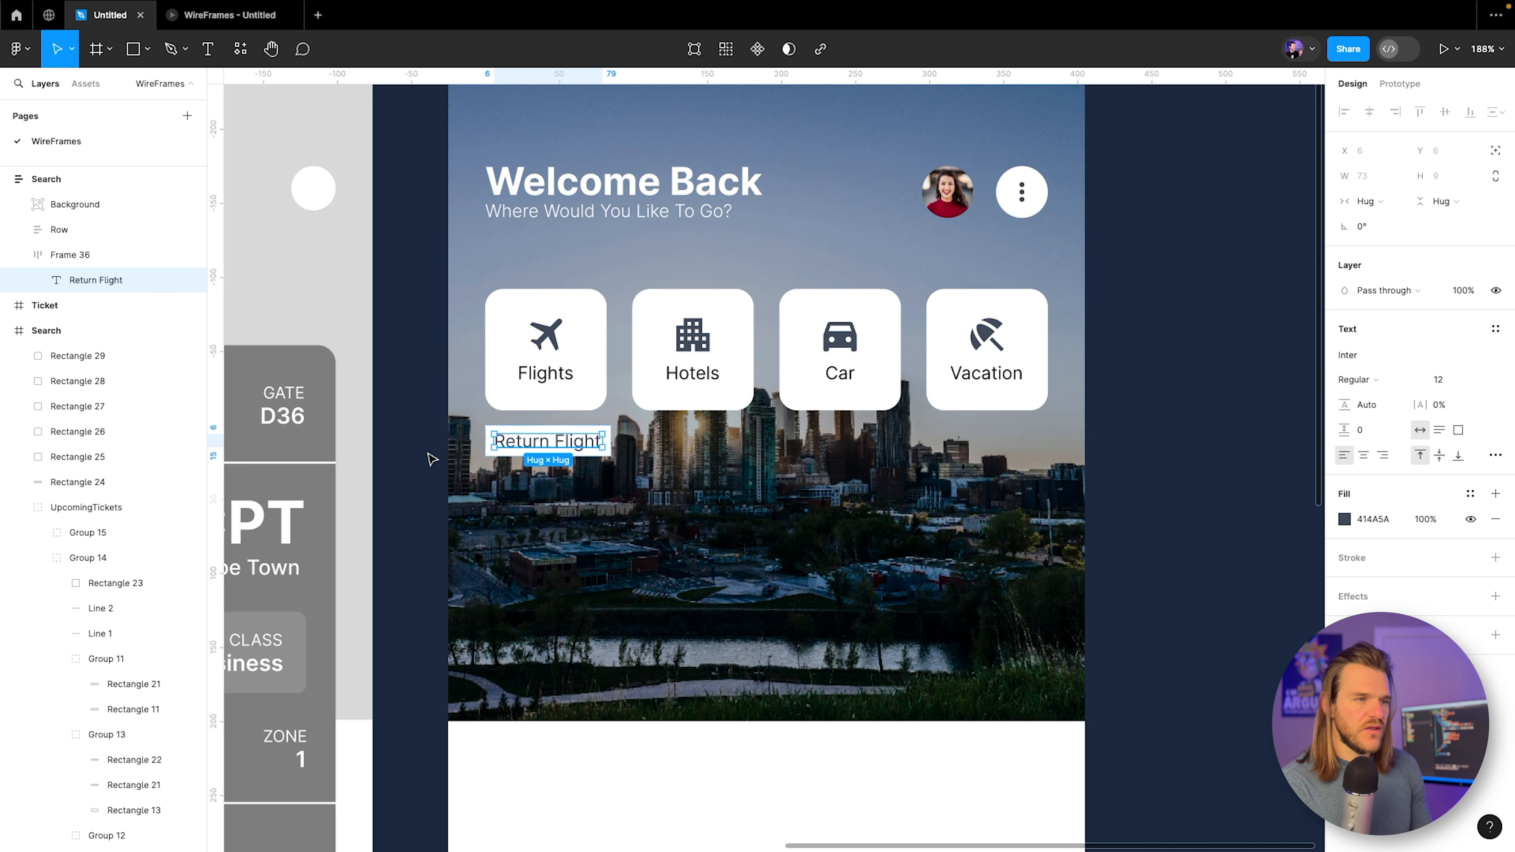
Copy the properties of the wireframe's TickerSelector bar, including corner radius 6, onto the Return Flight frame.
scroll(578, 439, up, 5)
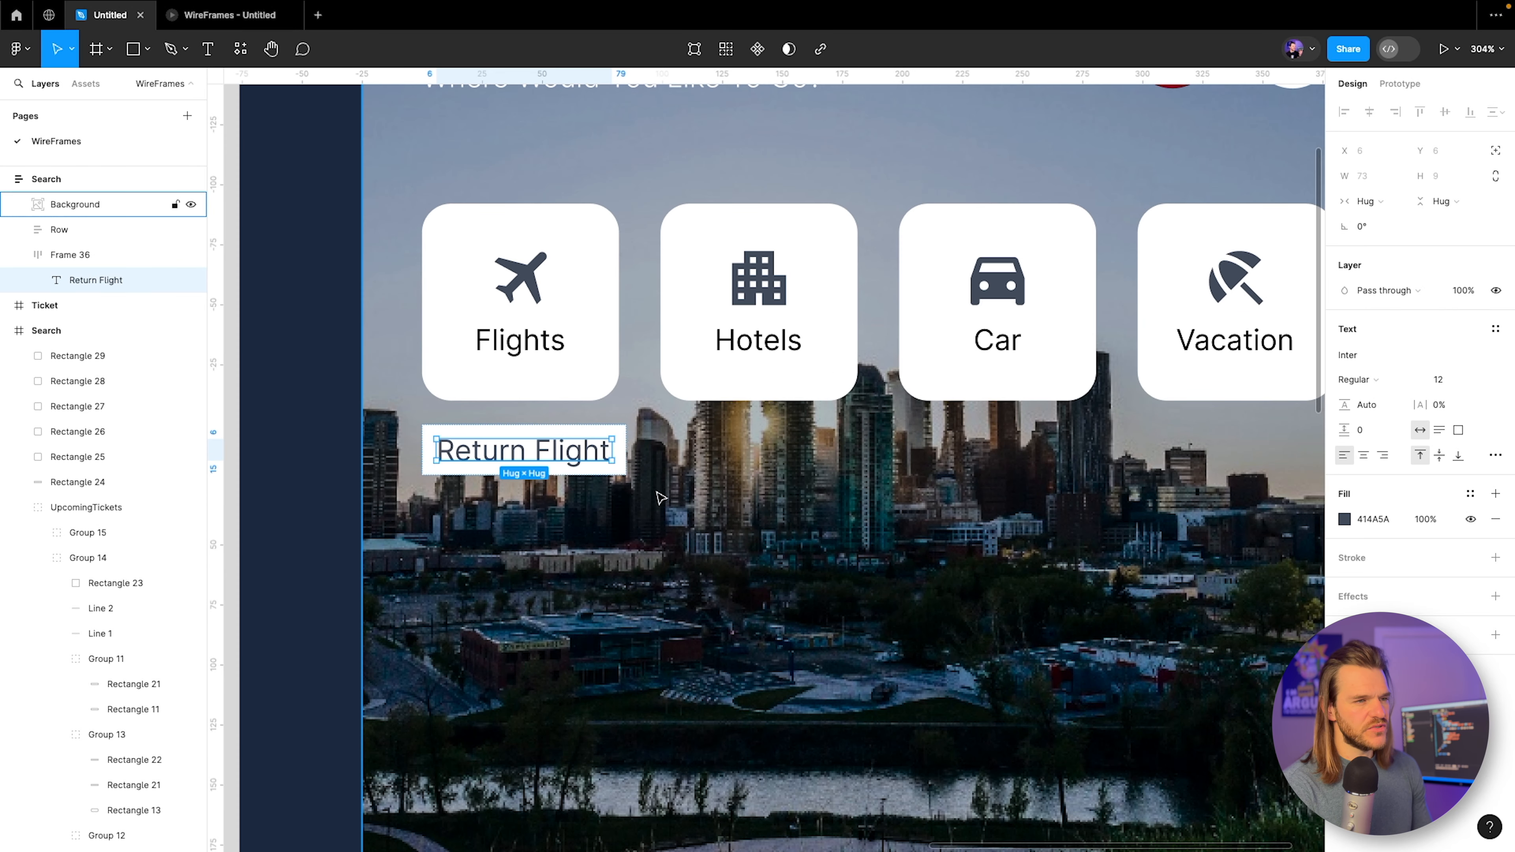
click(427, 444)
scroll(427, 445, down, 2)
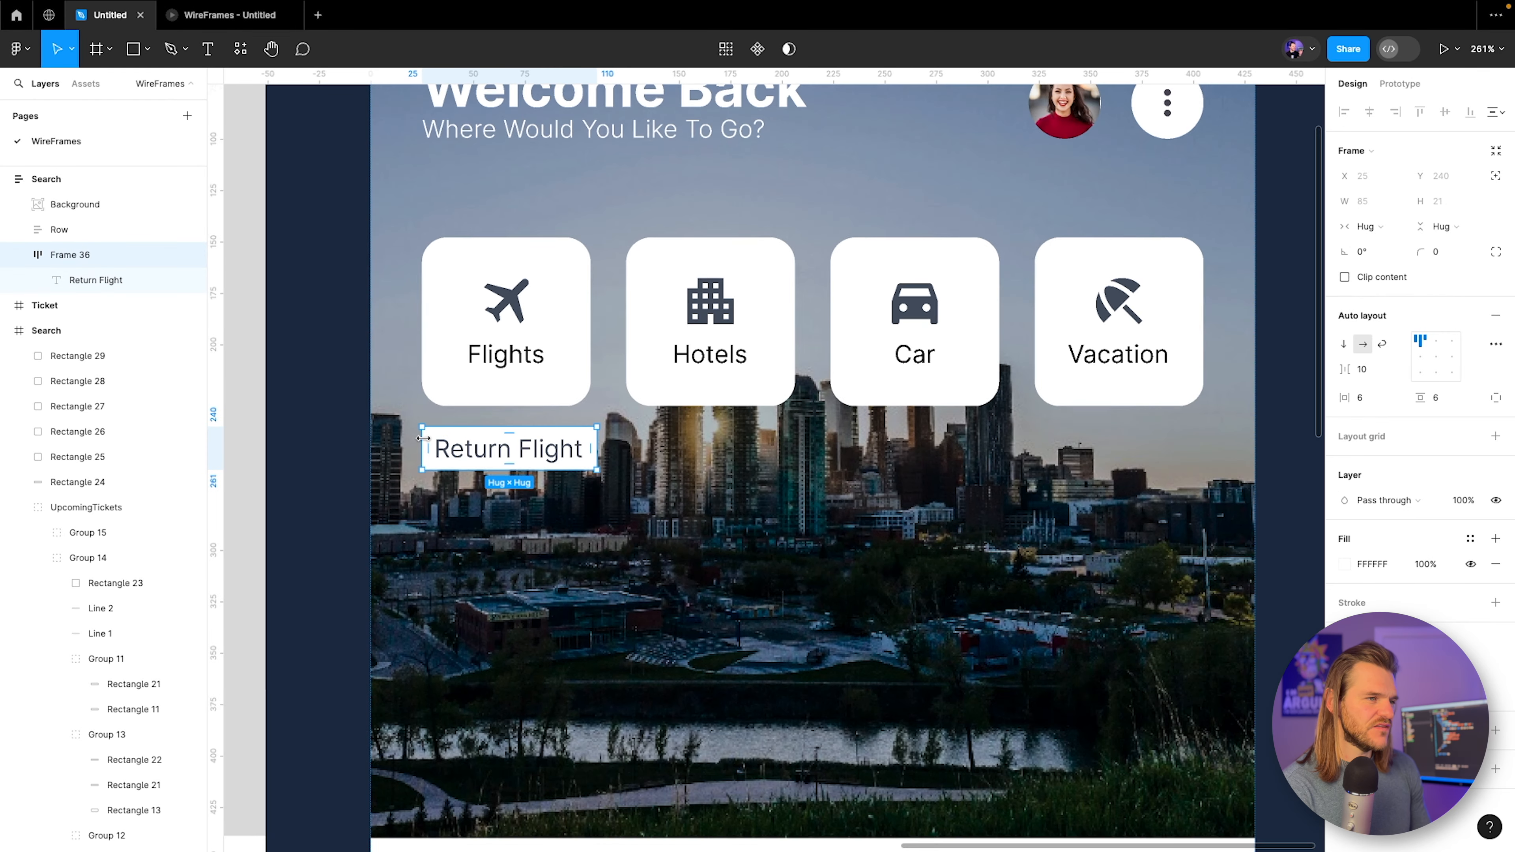
scroll(427, 445, left, 8)
scroll(775, 436, down, 8)
click(476, 441)
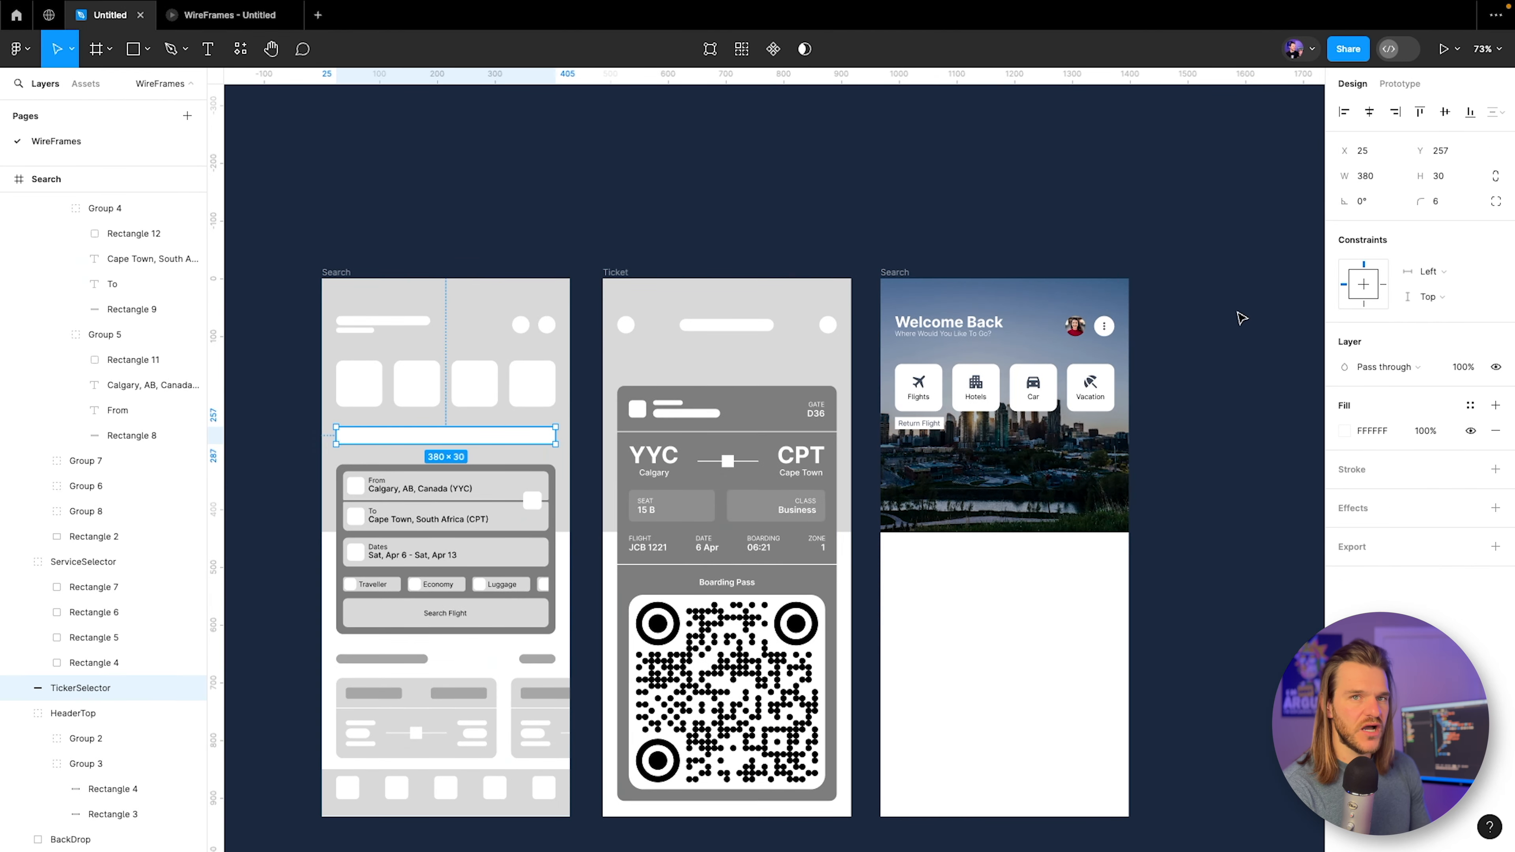
scroll(987, 473, right, 5)
scroll(669, 405, up, 8)
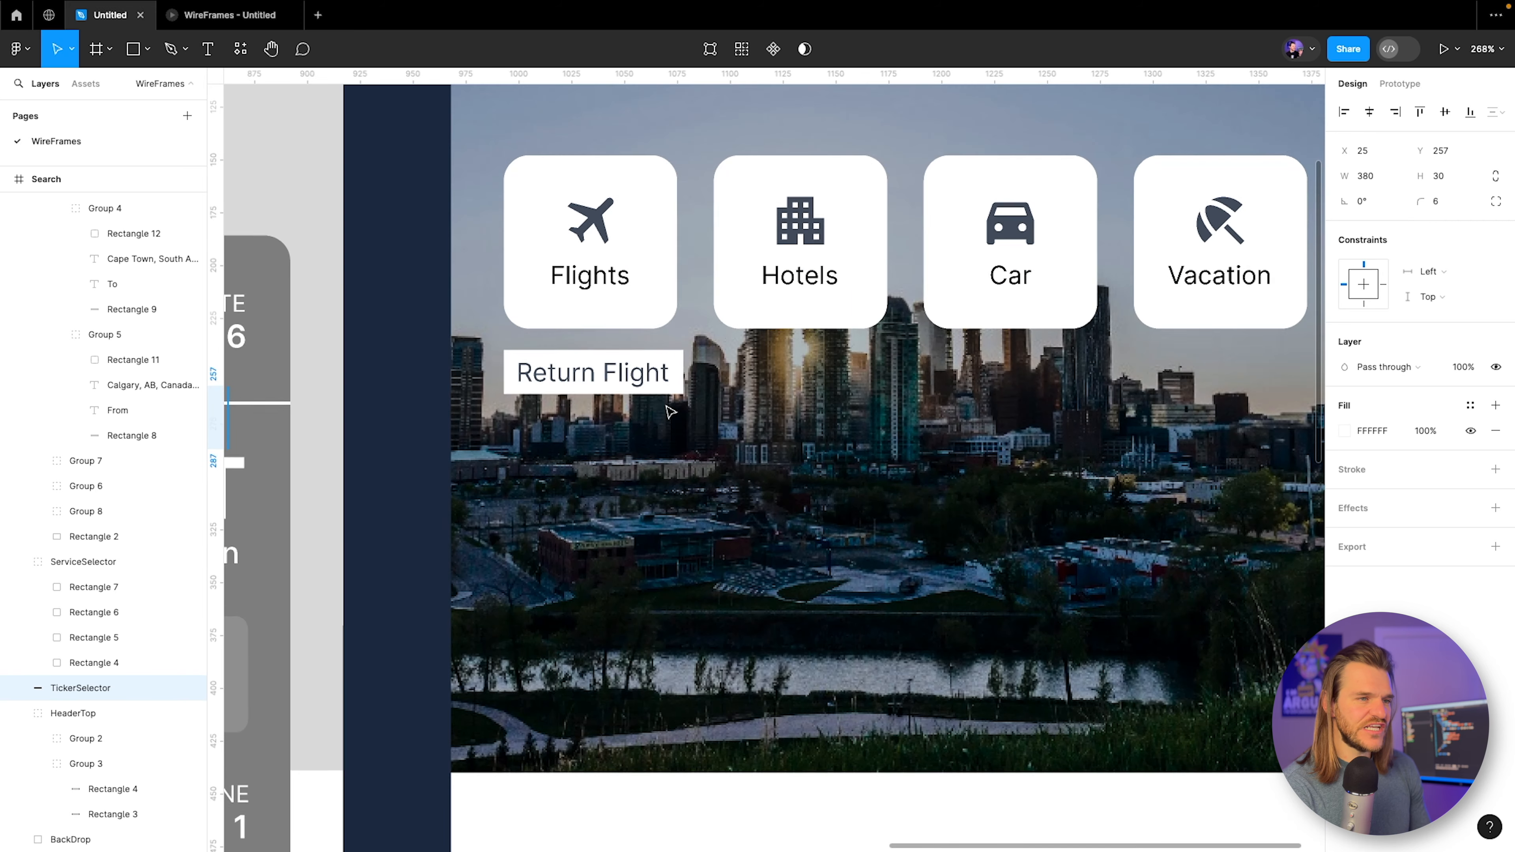
click(668, 385)
key(alt+super+v)
Set the font weight of the Return Flight text to Medium.
click(558, 344)
double_click(558, 359)
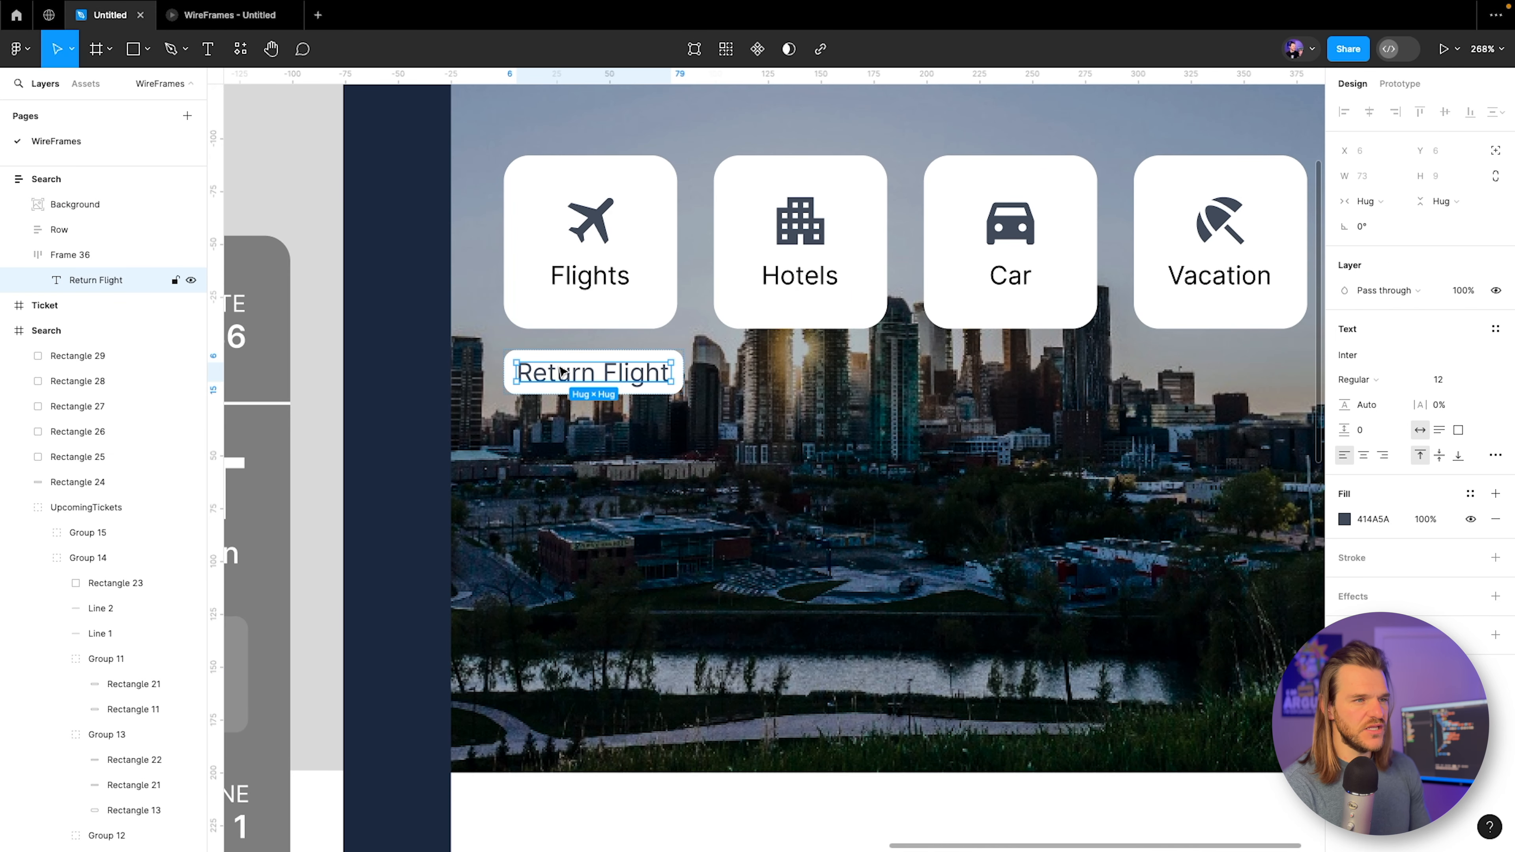
click(1372, 381)
click(1364, 397)
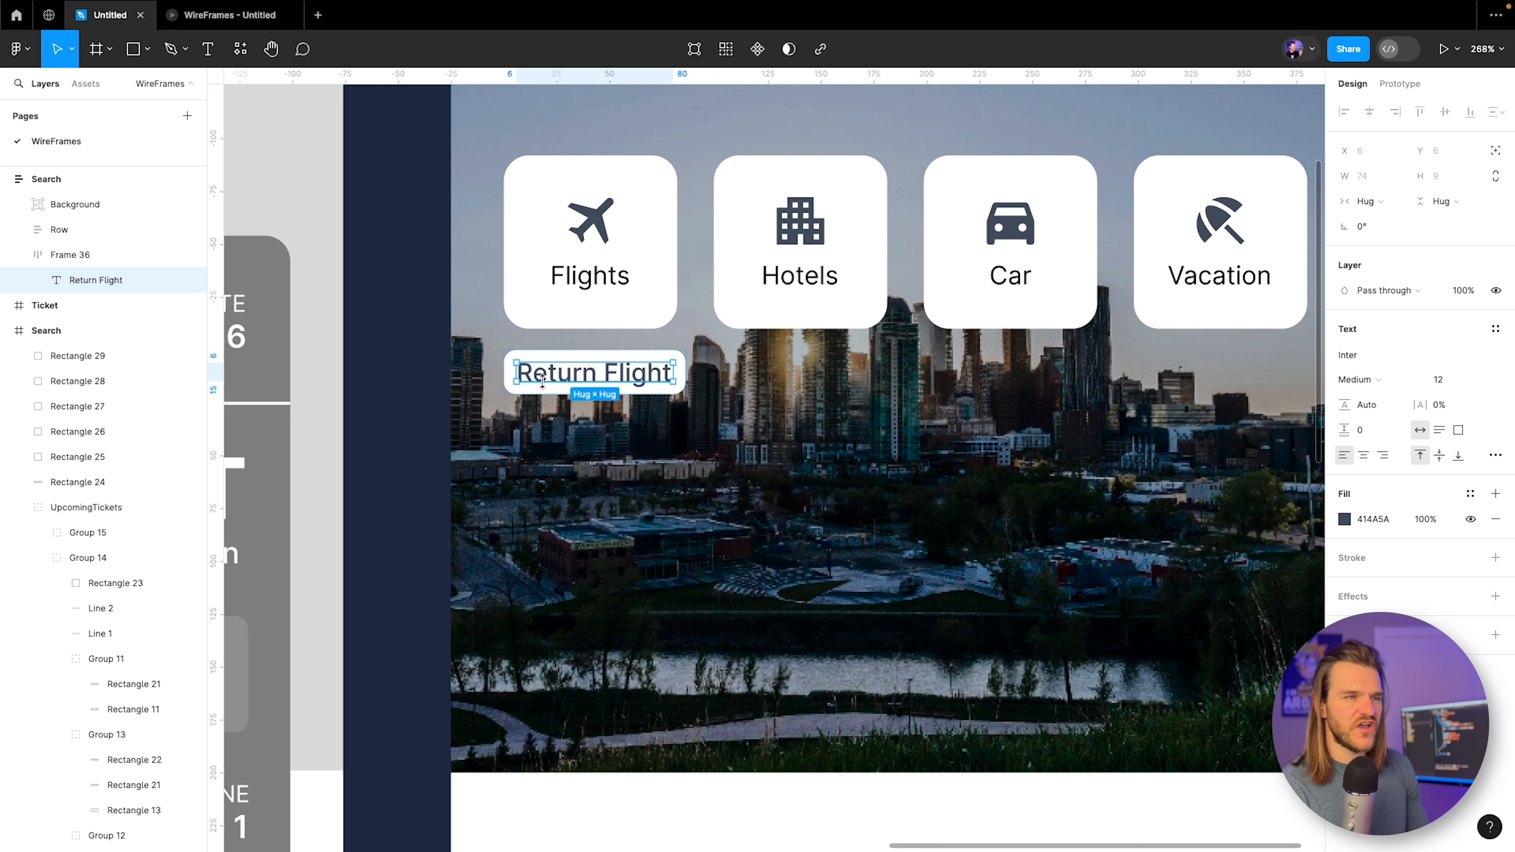
click(1372, 382)
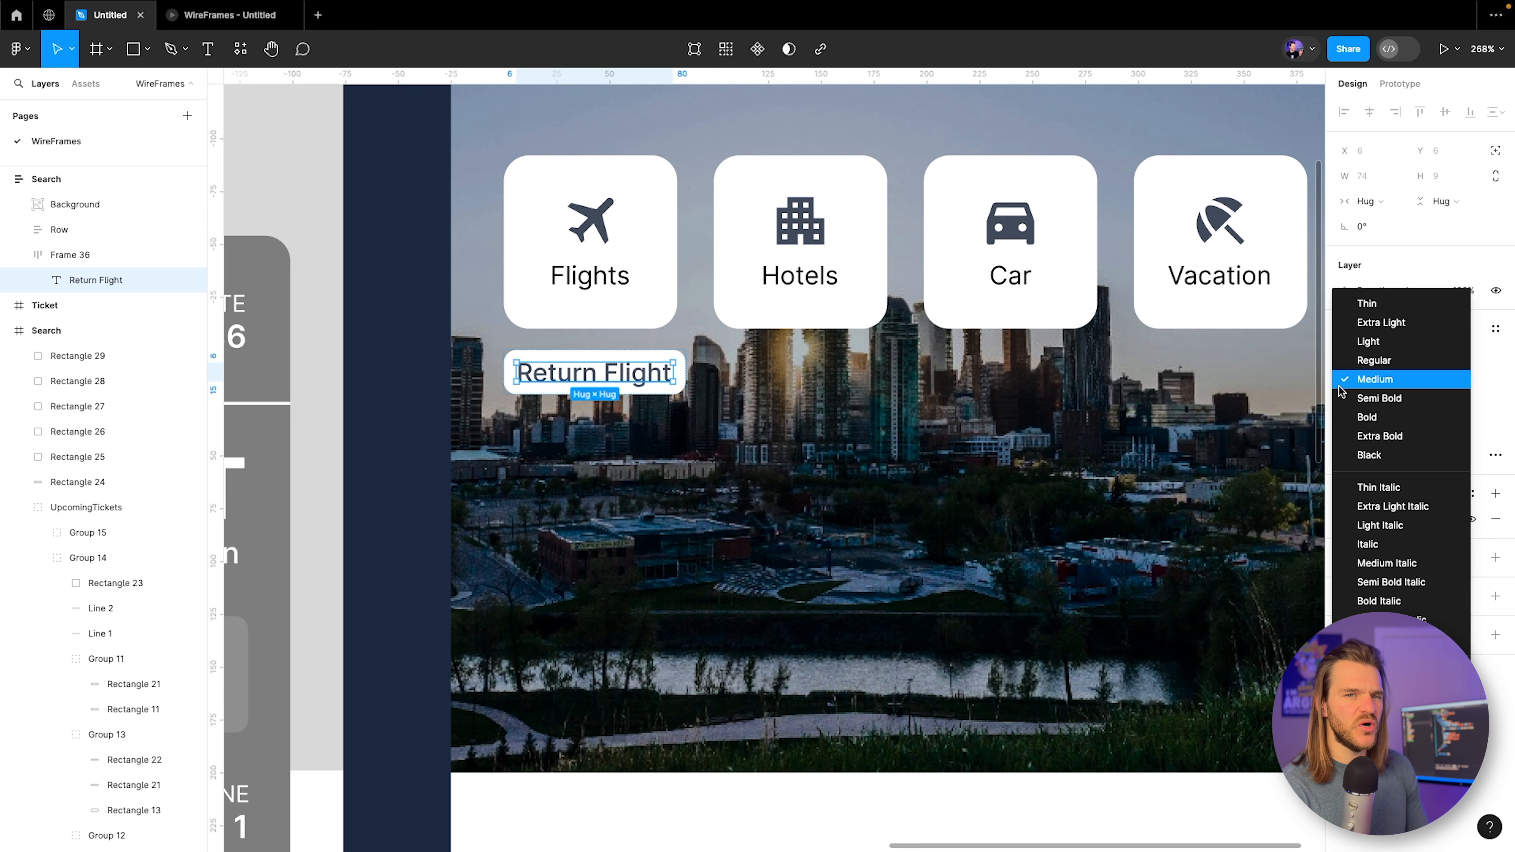
click(425, 367)
click(587, 418)
Duplicate the Return Flight text within its auto layout frame.
double_click(645, 379)
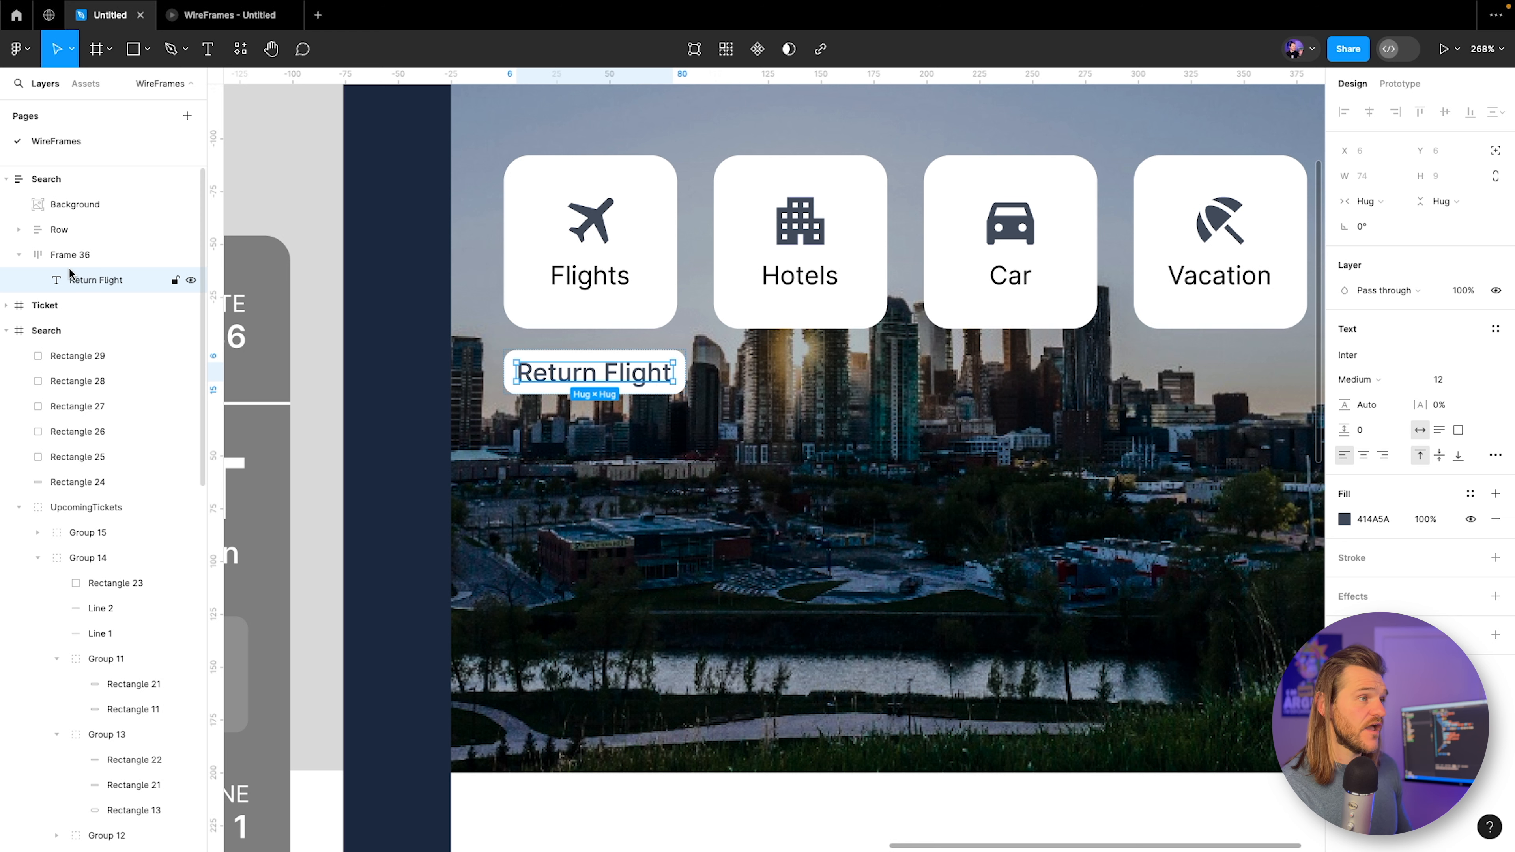
click(51, 259)
click(75, 282)
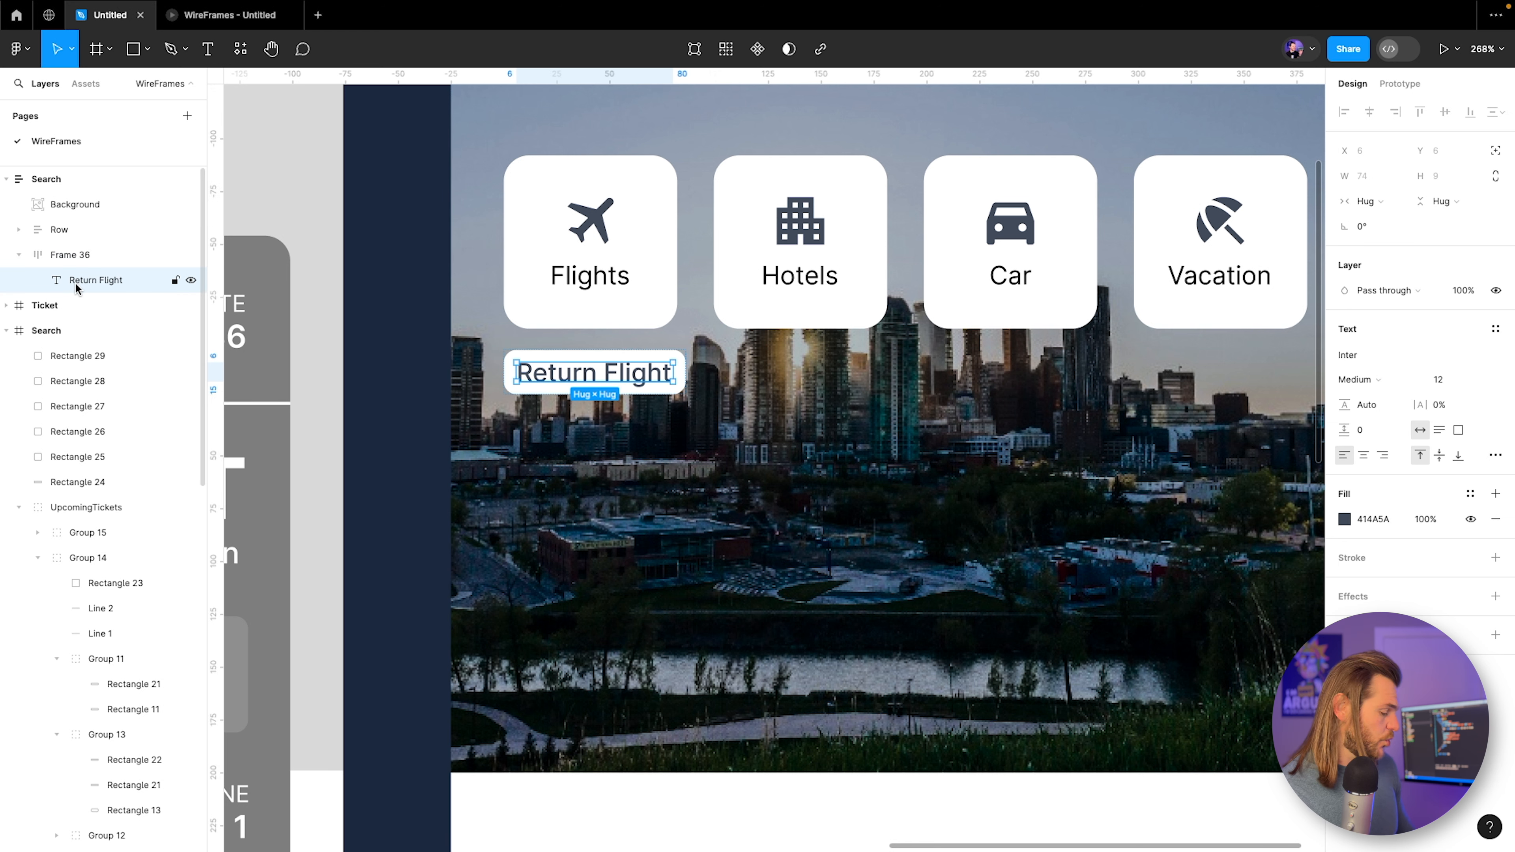
key(ctrl+d)
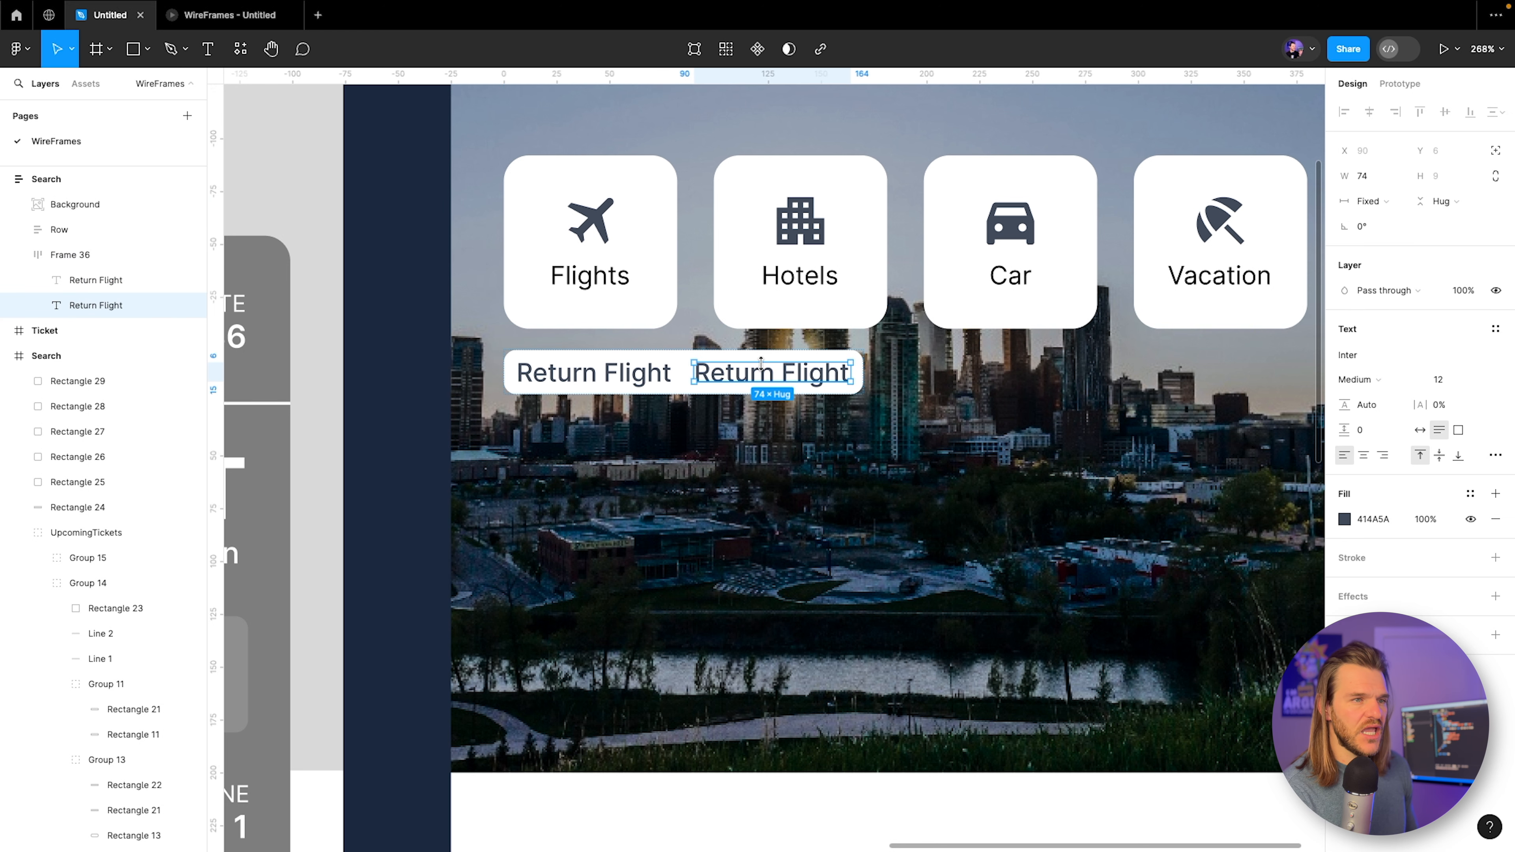
Change the duplicated Return Flight label in the ticket type bar to read Single Flight.
double_click(770, 376)
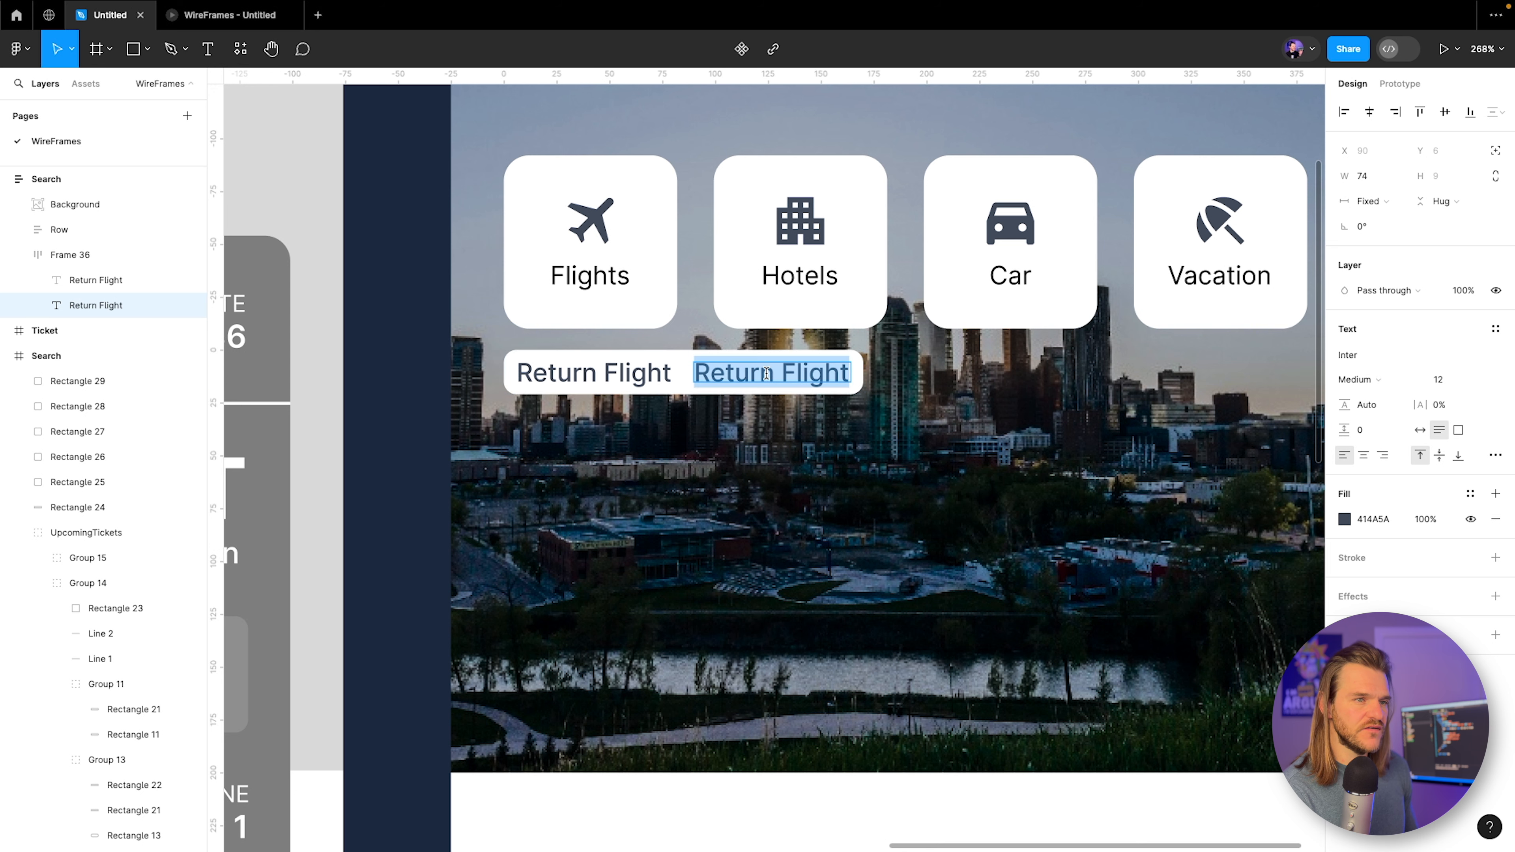
click(769, 374)
double_click(763, 374)
text(Single)
scroll(599, 362, down, 1)
key(Escape)
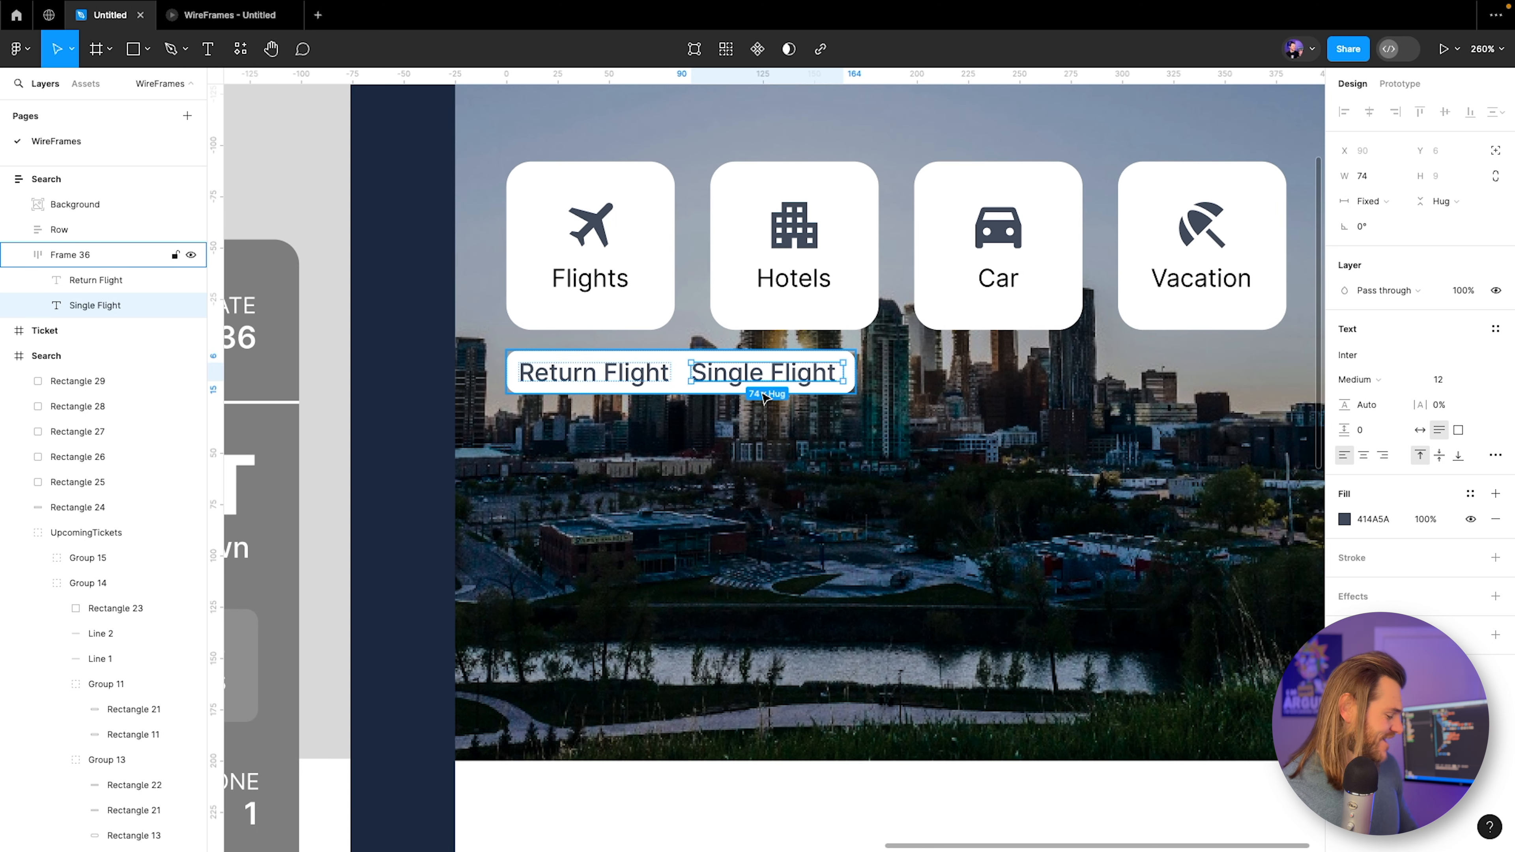
Duplicate the Single Flight label within the bar and change the copy's text to Multi-City.
key(ctrl+d)
double_click(917, 375)
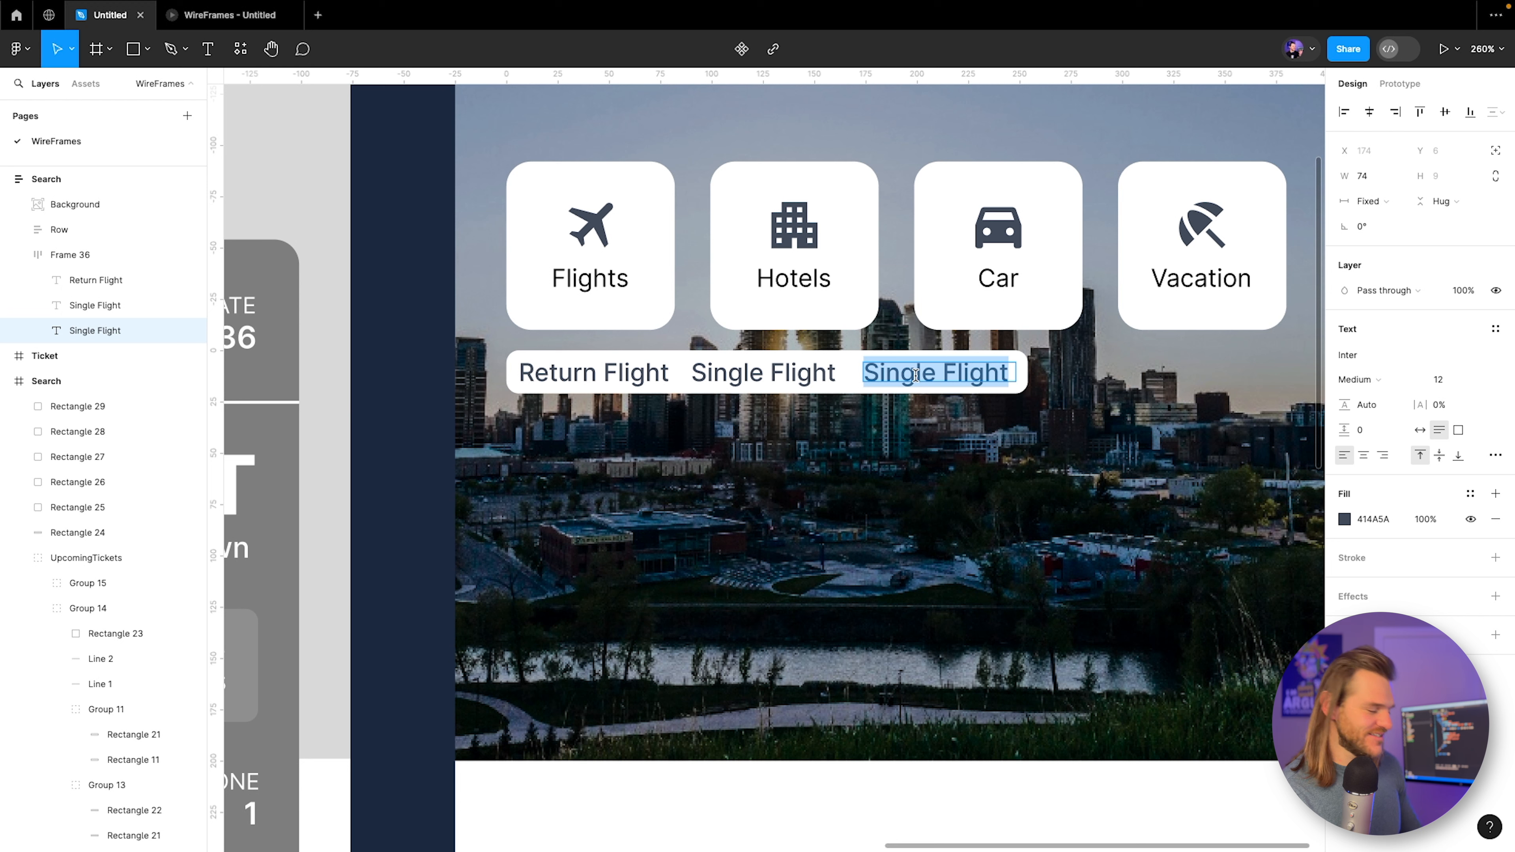
text(Multi-City)
click(1156, 487)
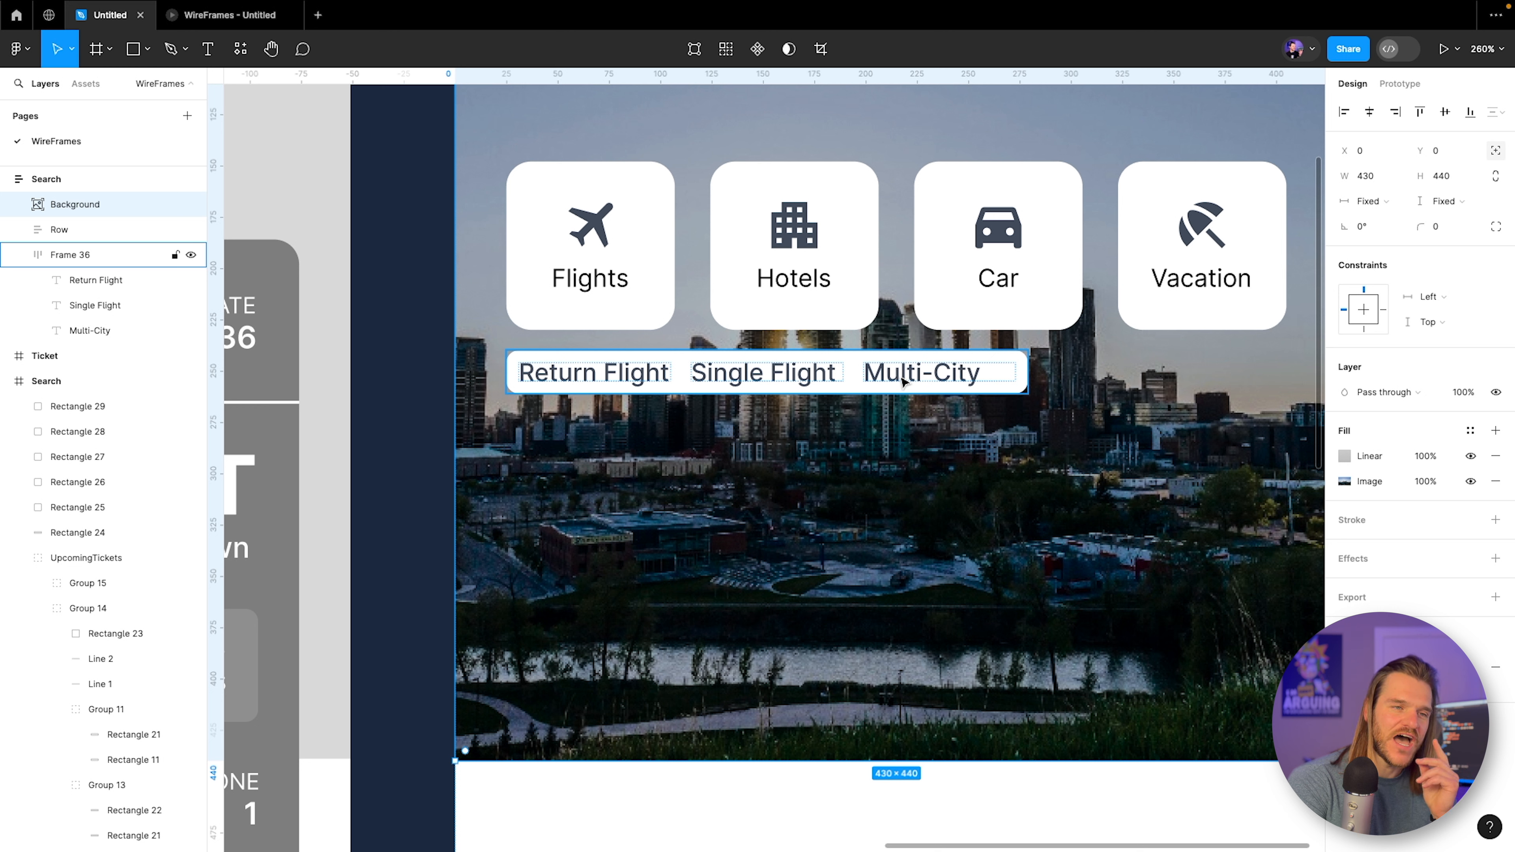
Set the Multi-City and Single Flight labels to auto width so each text box hugs its content.
click(903, 382)
click(903, 382)
click(955, 430)
double_click(961, 382)
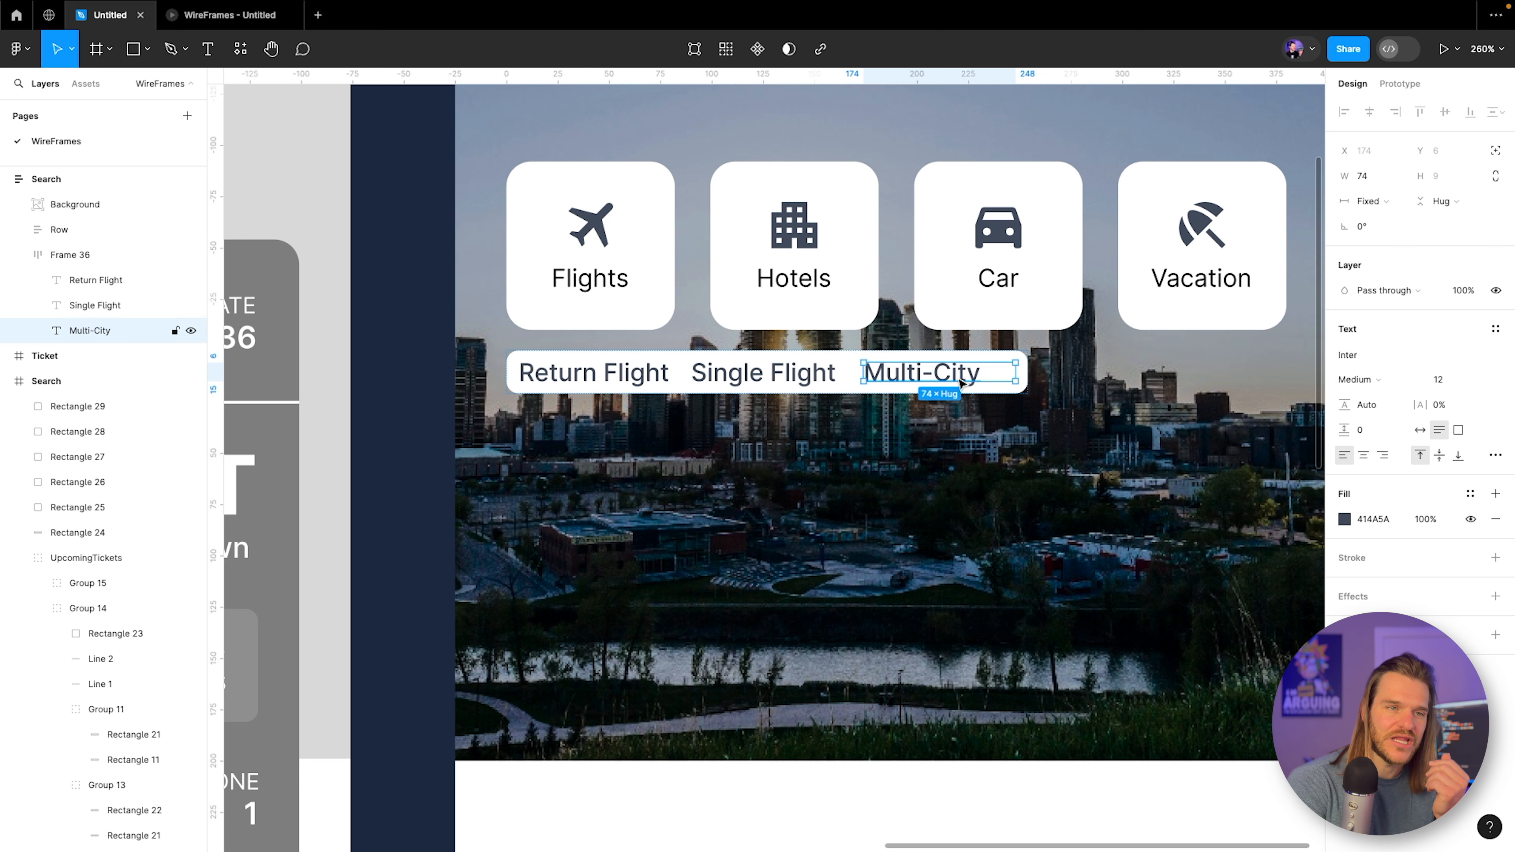
click(1421, 431)
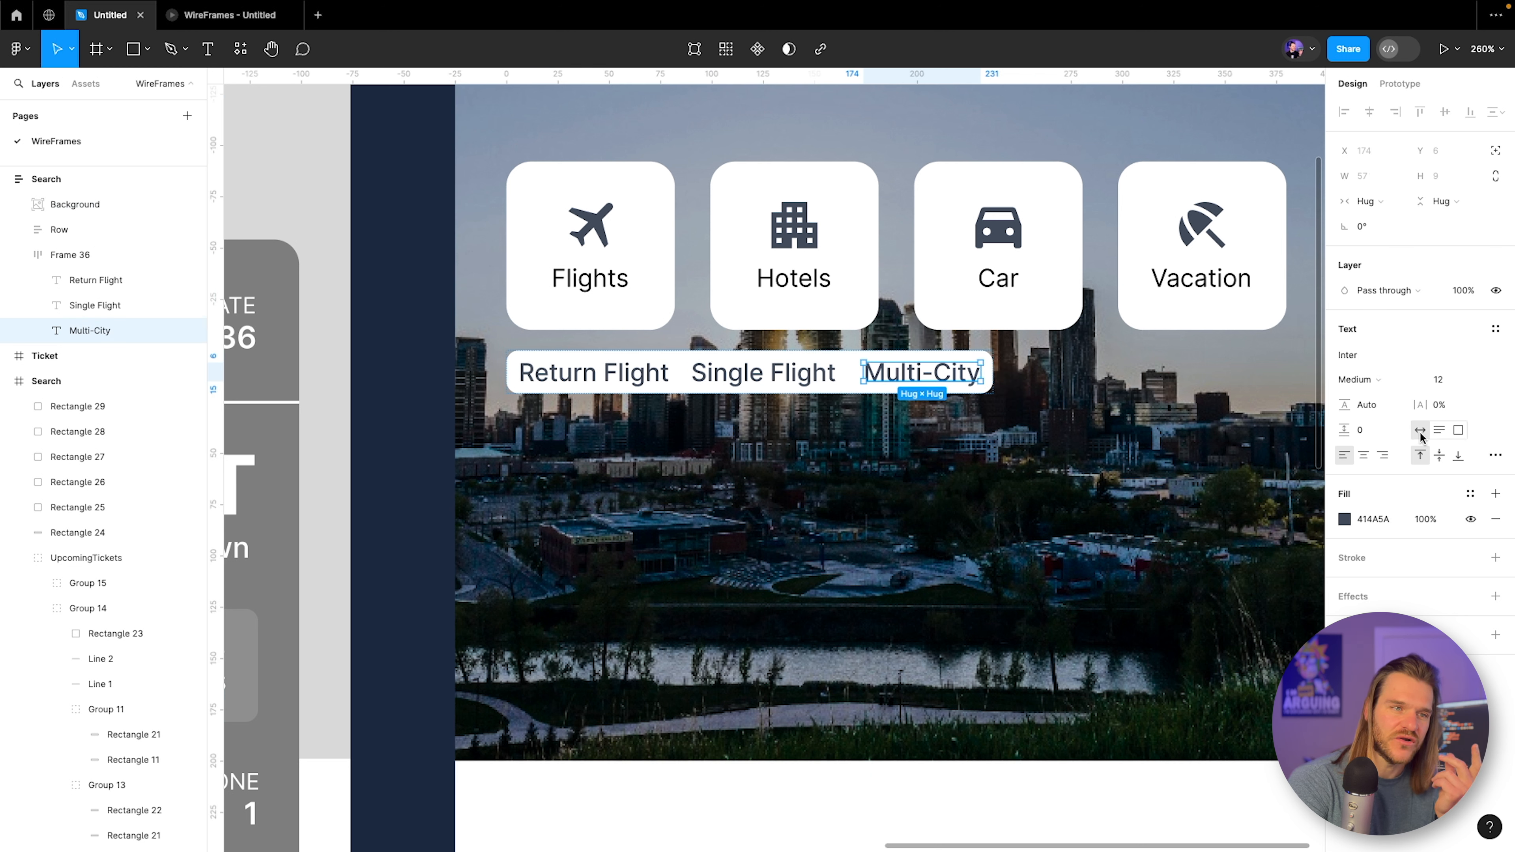
click(775, 376)
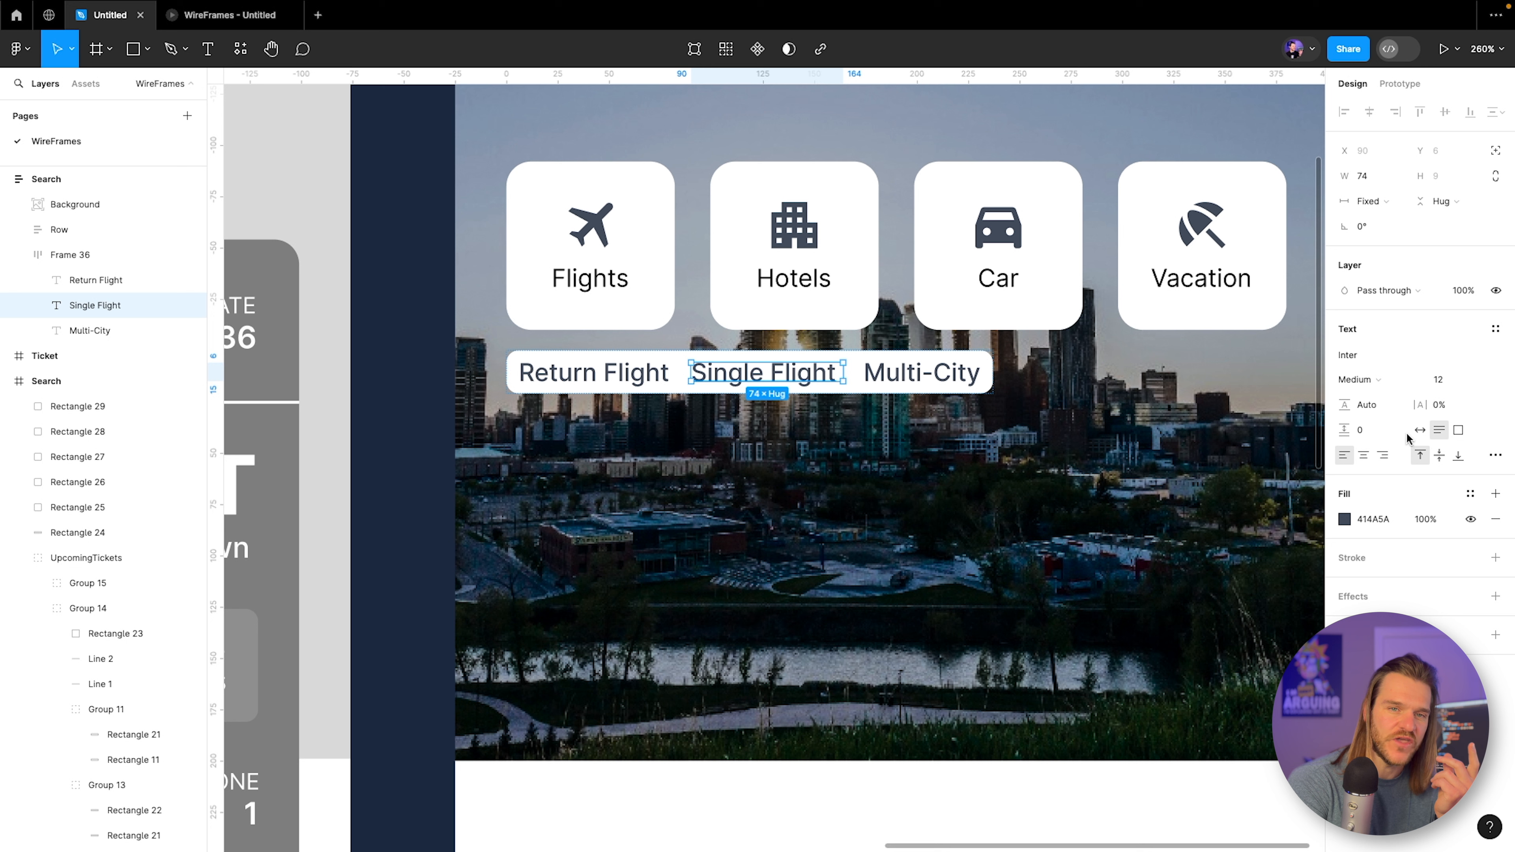
click(1420, 430)
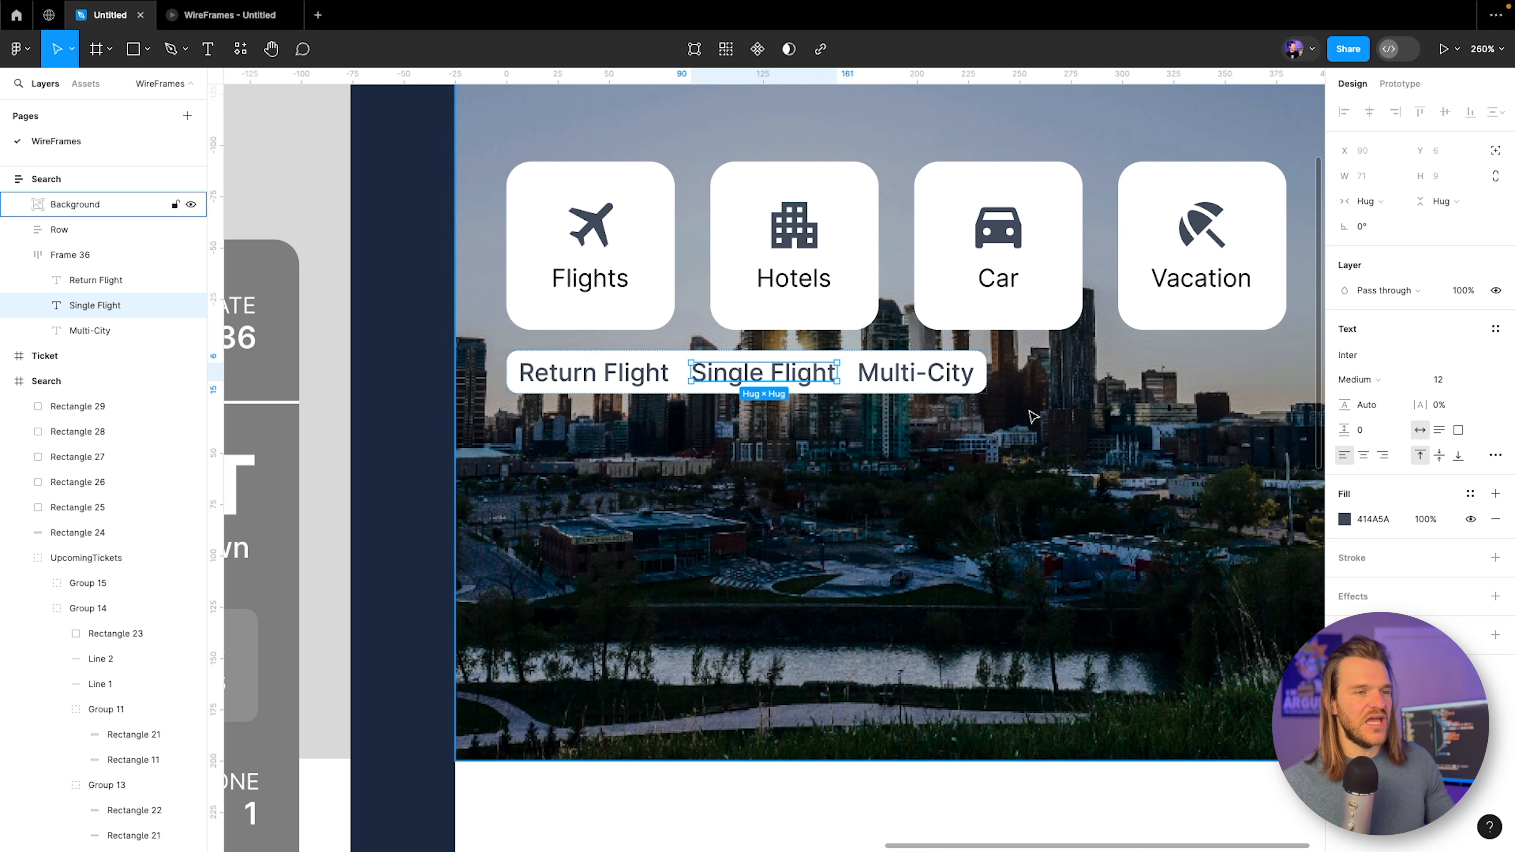
Rename Frame 36, which holds the three ticket type labels, as Row.
click(89, 256)
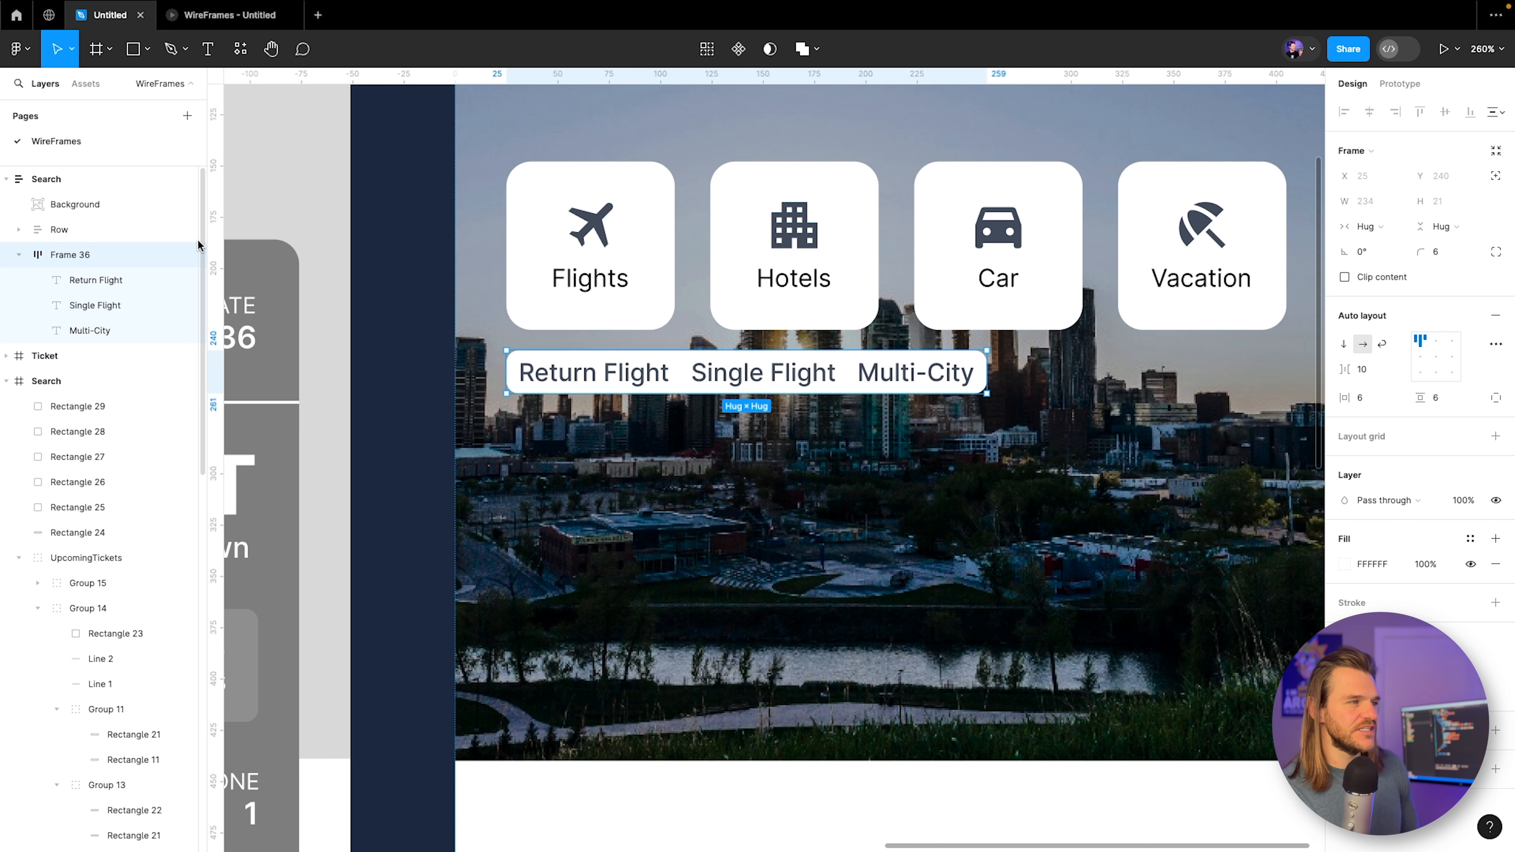
double_click(73, 261)
text(Row)
key(Return)
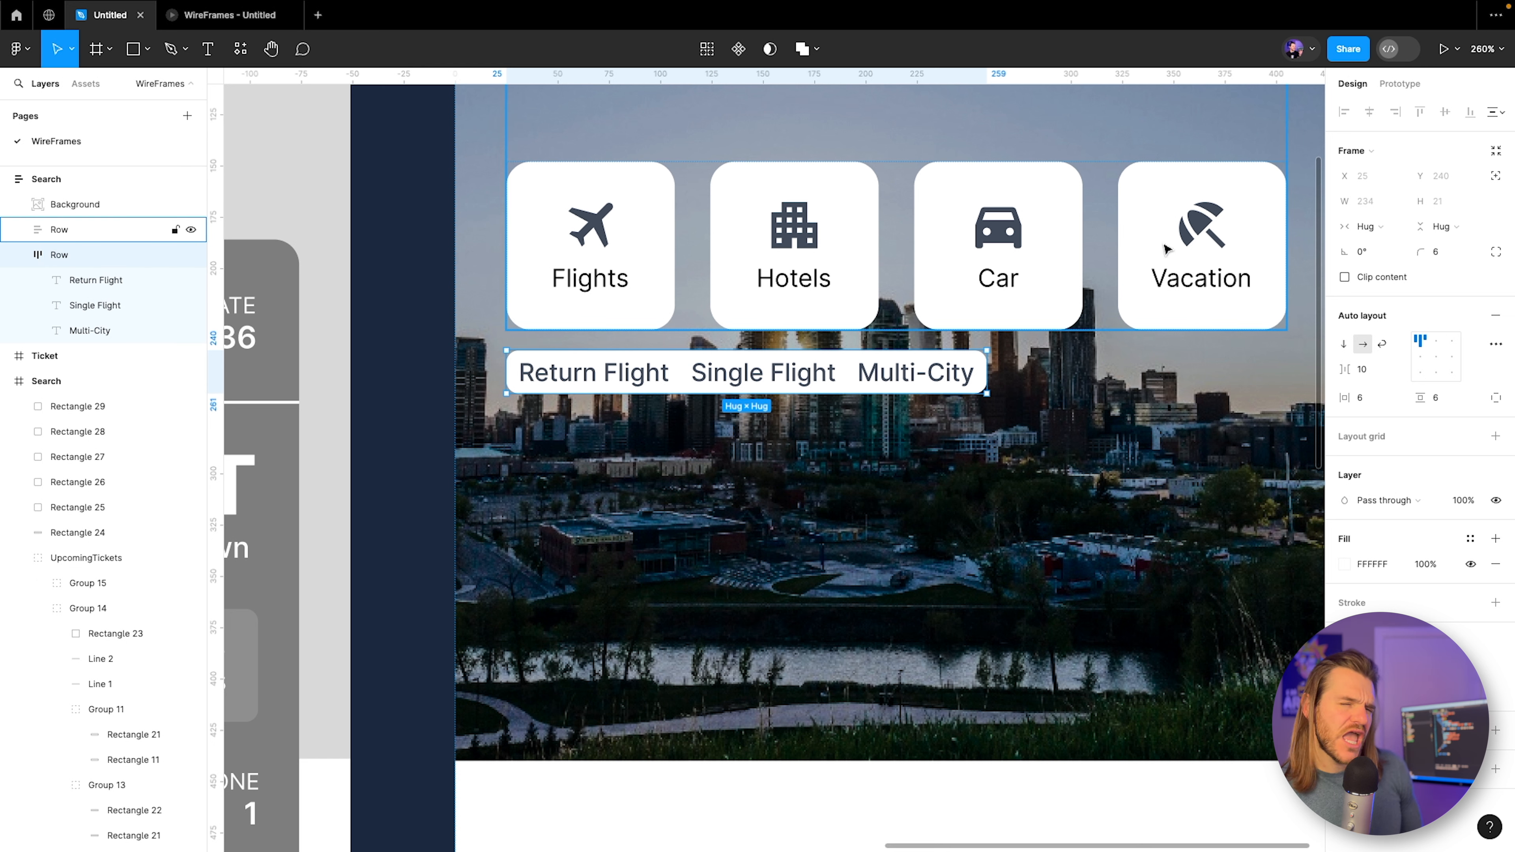
Make the ticket type row fill its container with Auto spacing between labels, and check it in the prototype preview.
click(1367, 226)
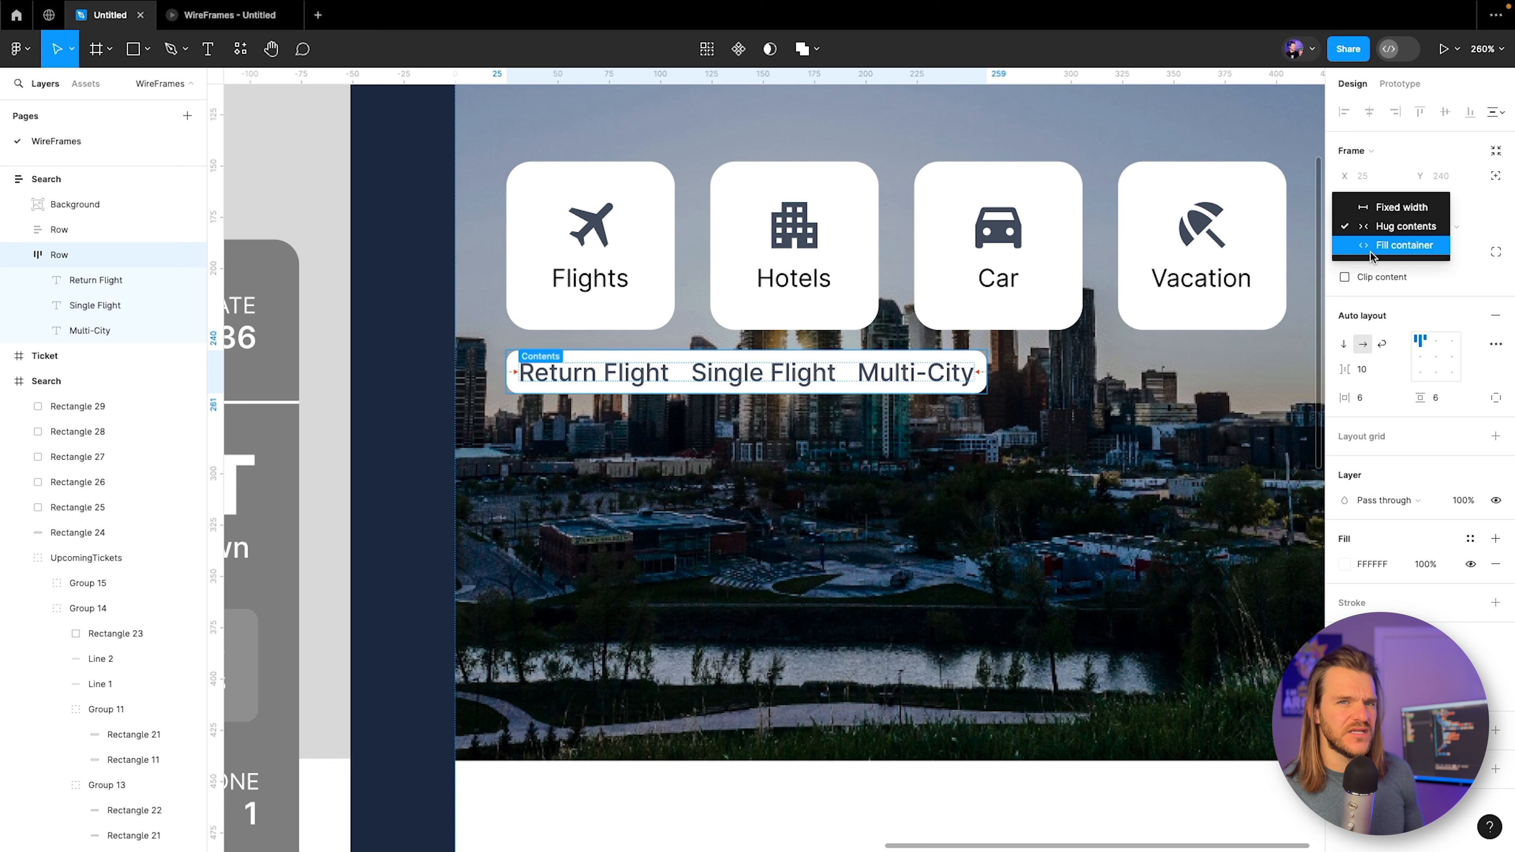
click(1371, 254)
click(1389, 373)
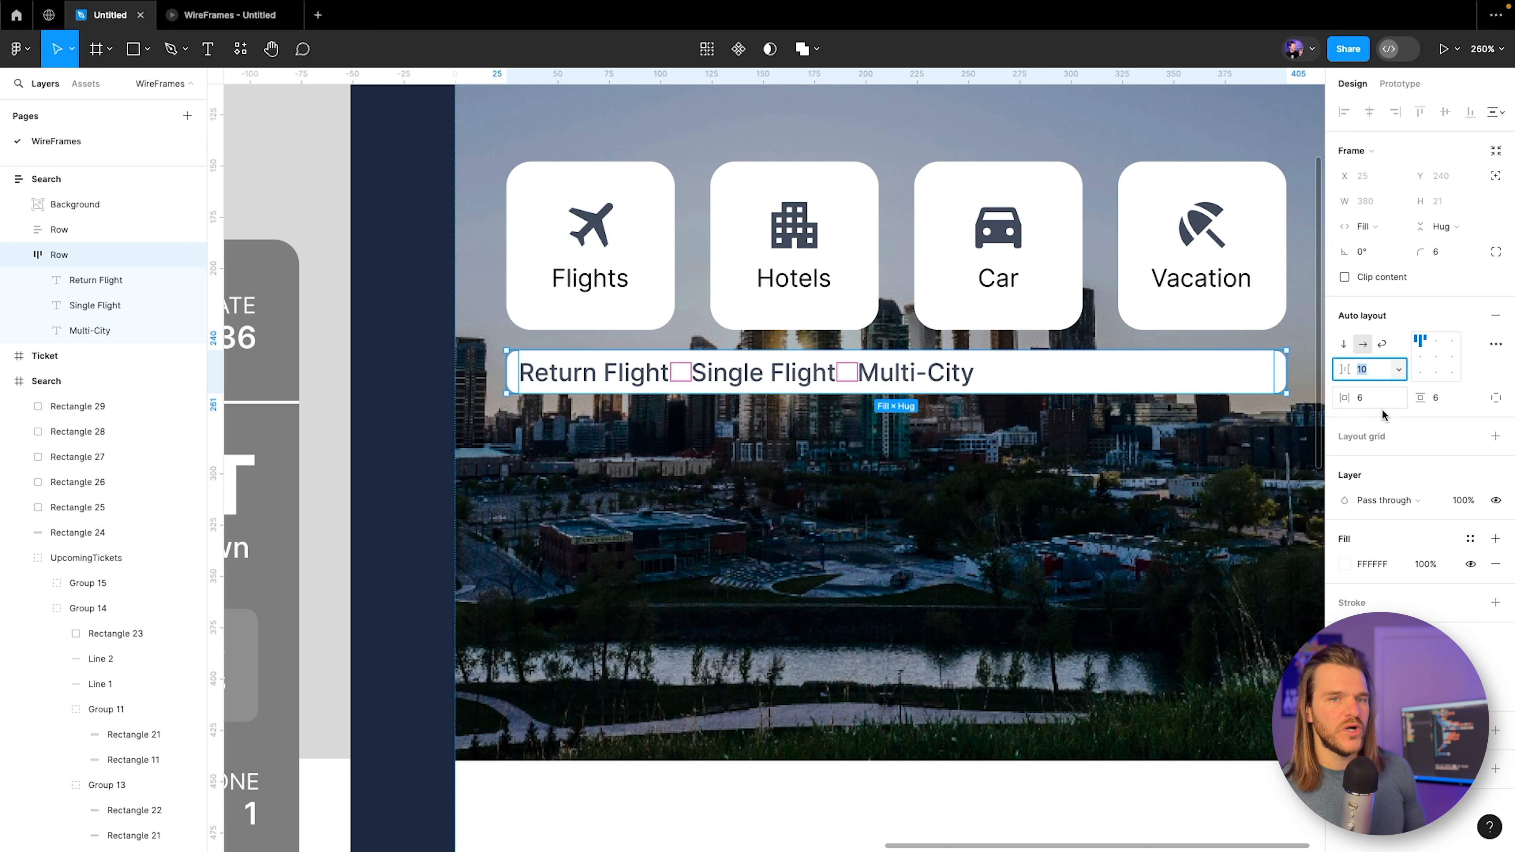
click(1395, 372)
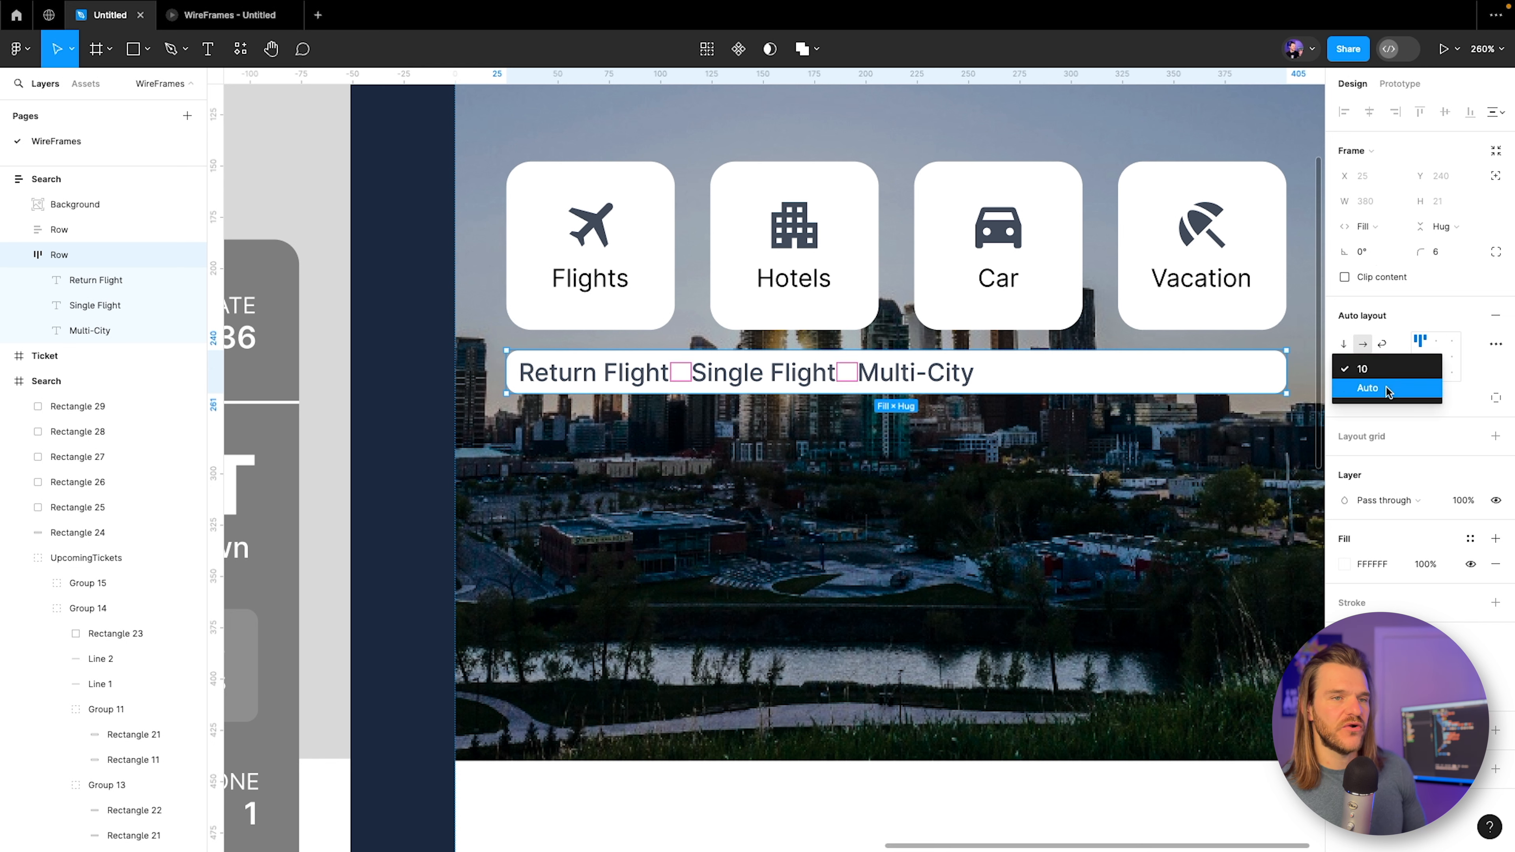
click(1387, 390)
scroll(846, 365, up, 3)
scroll(938, 375, up, 1)
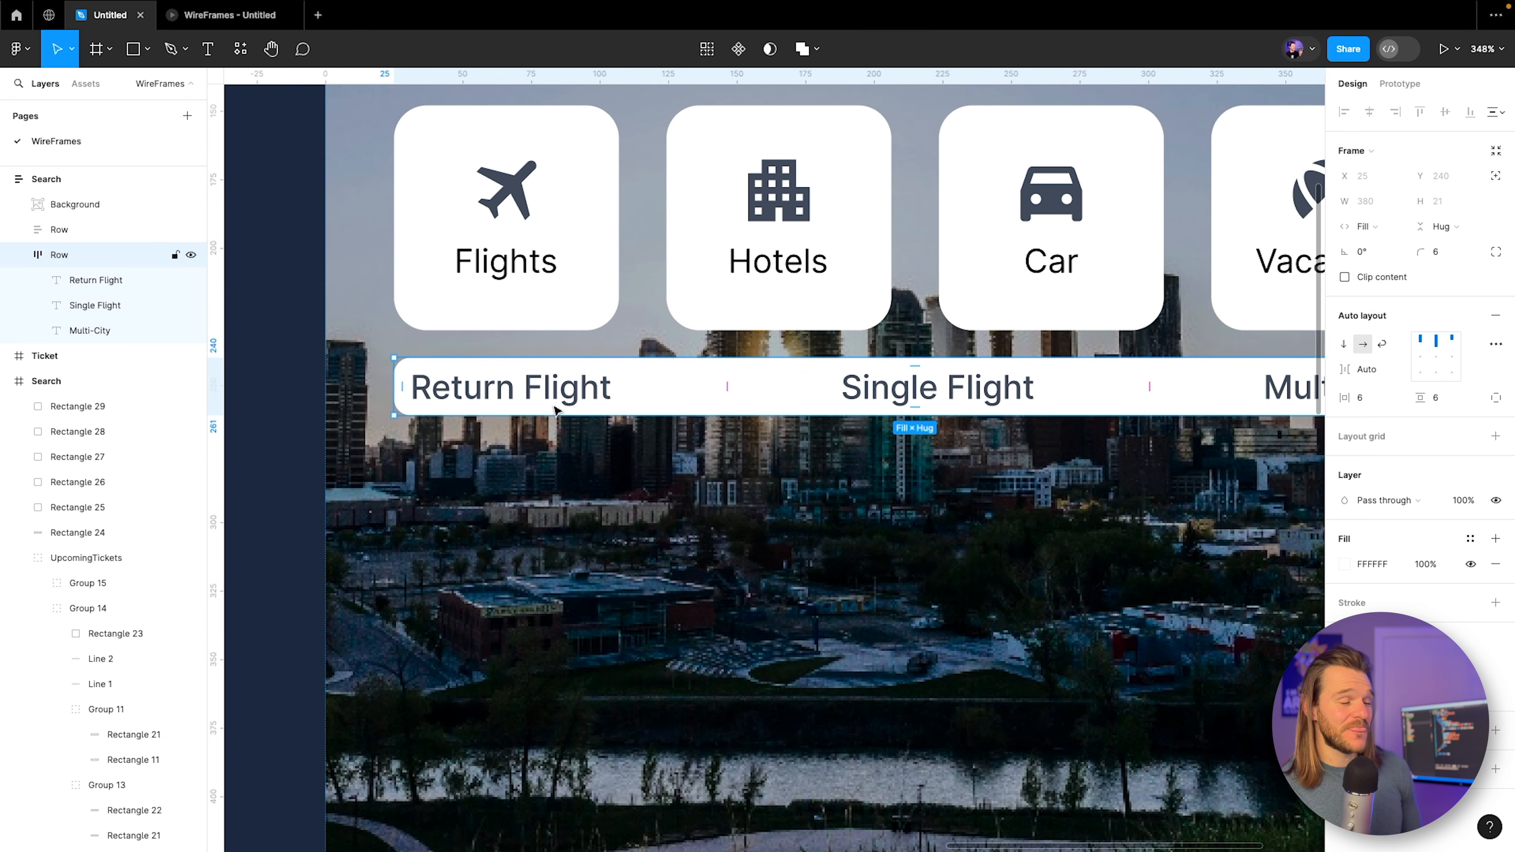
click(570, 386)
click(185, 18)
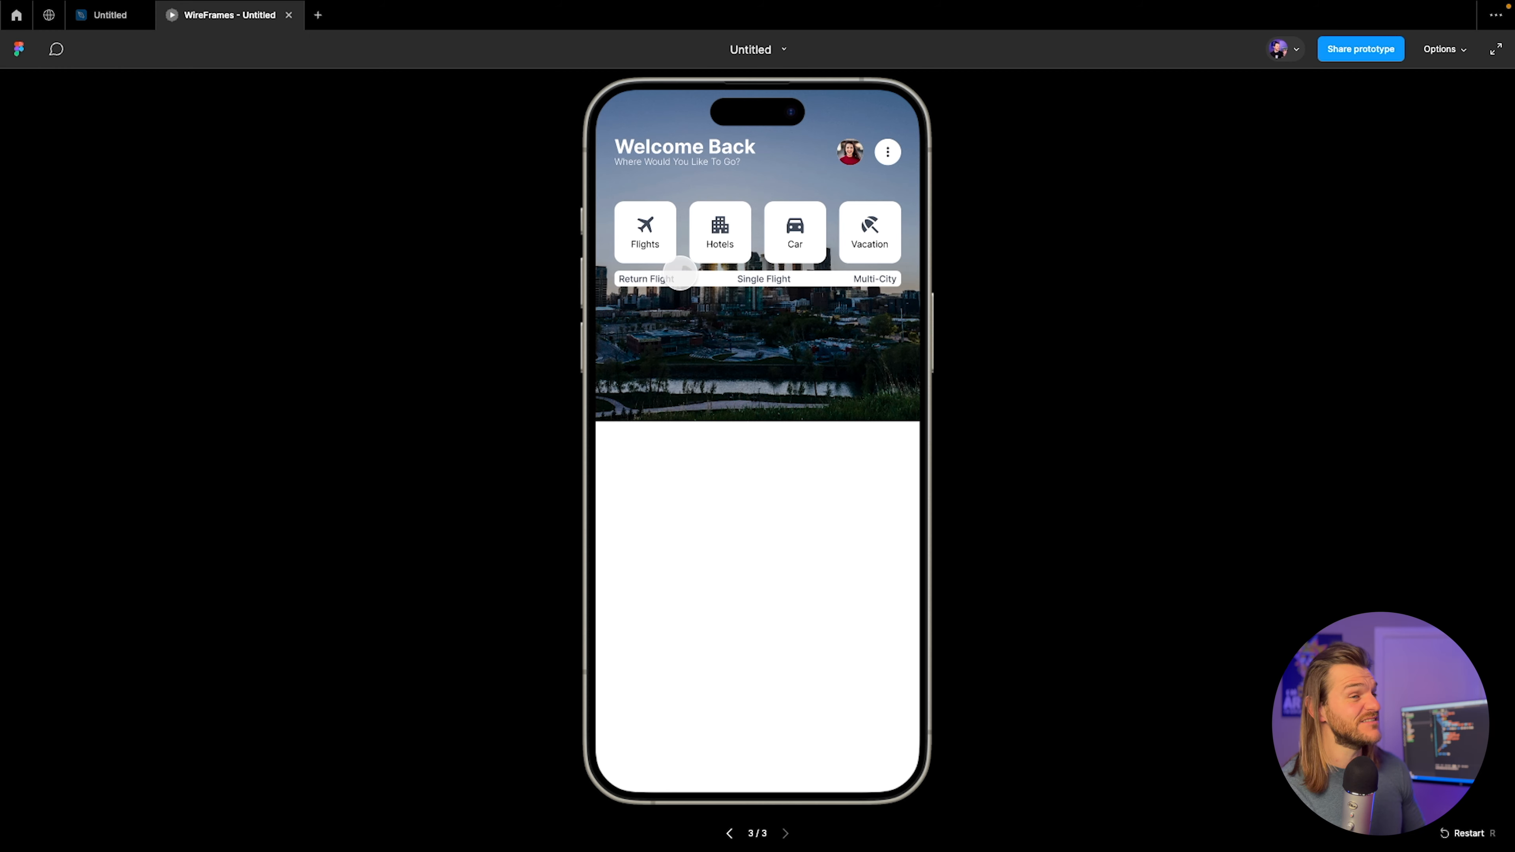
click(110, 15)
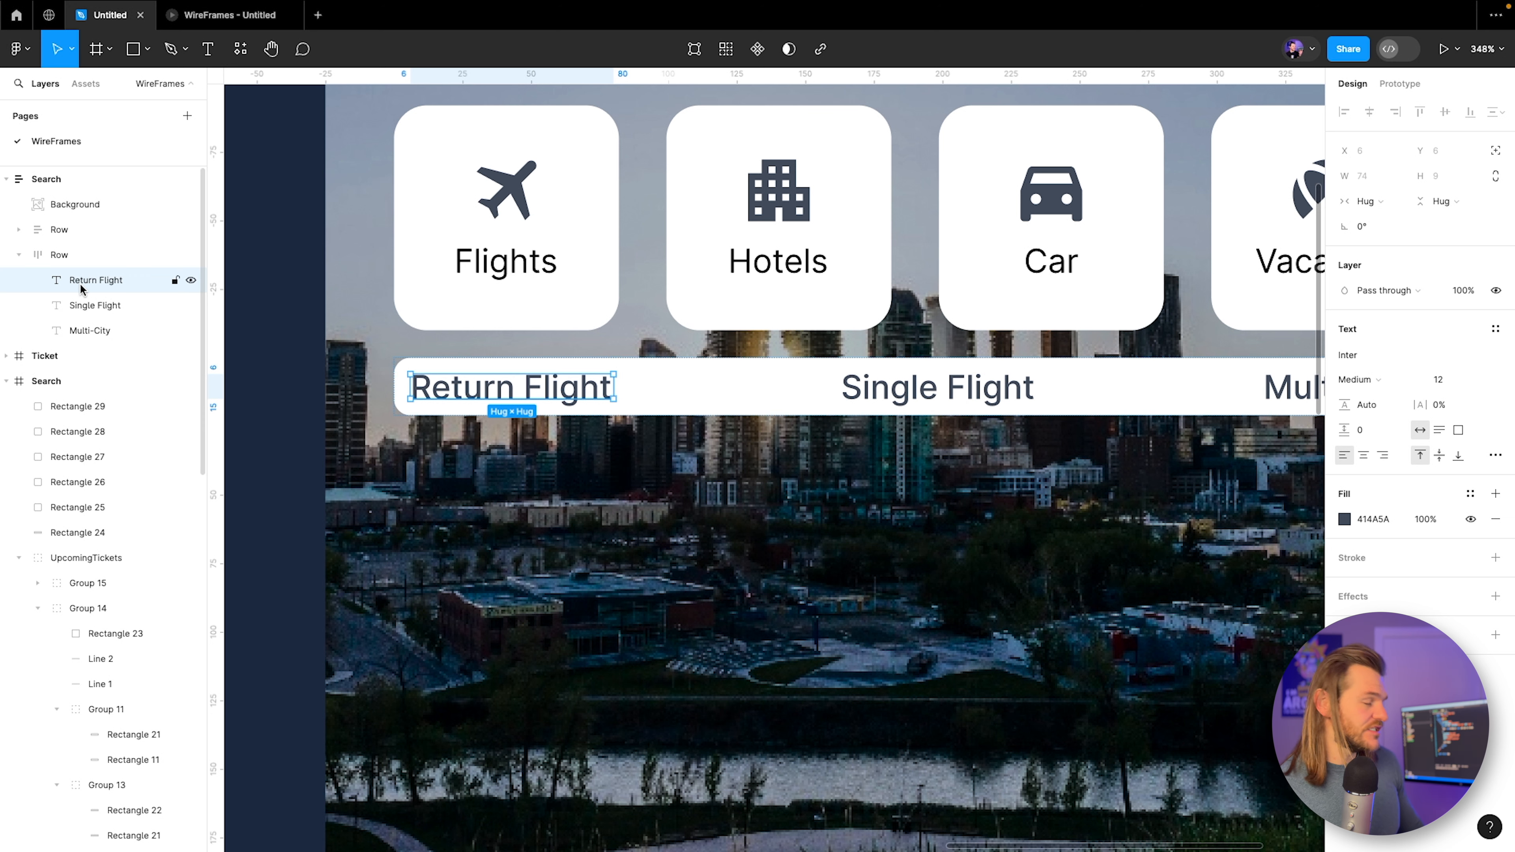
Wrap the Return Flight label in its own auto layout frame with an item gap of 10.
key(super+g)
click(1496, 291)
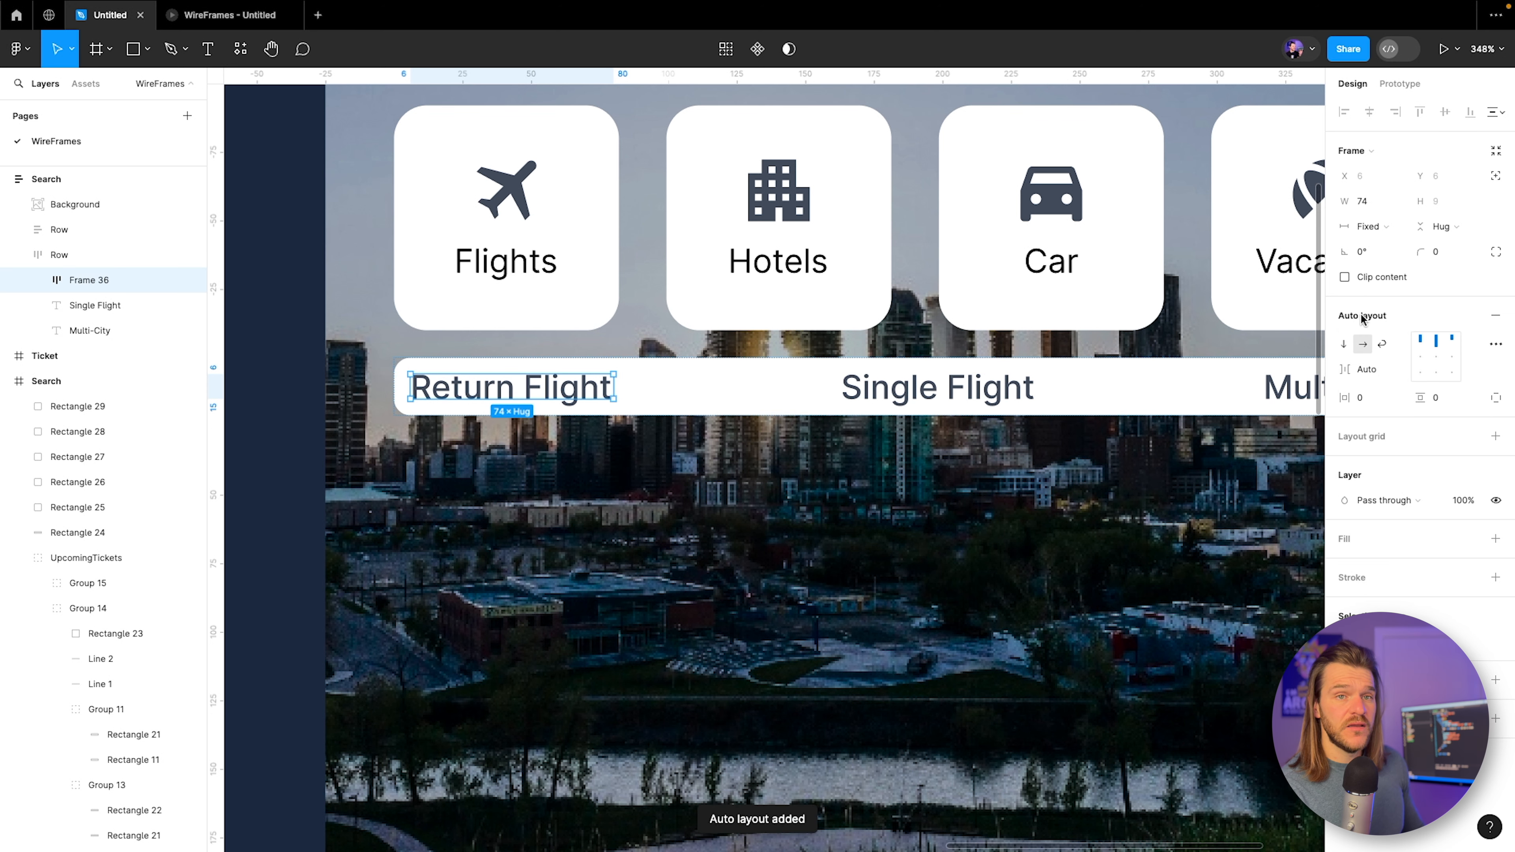
click(1394, 370)
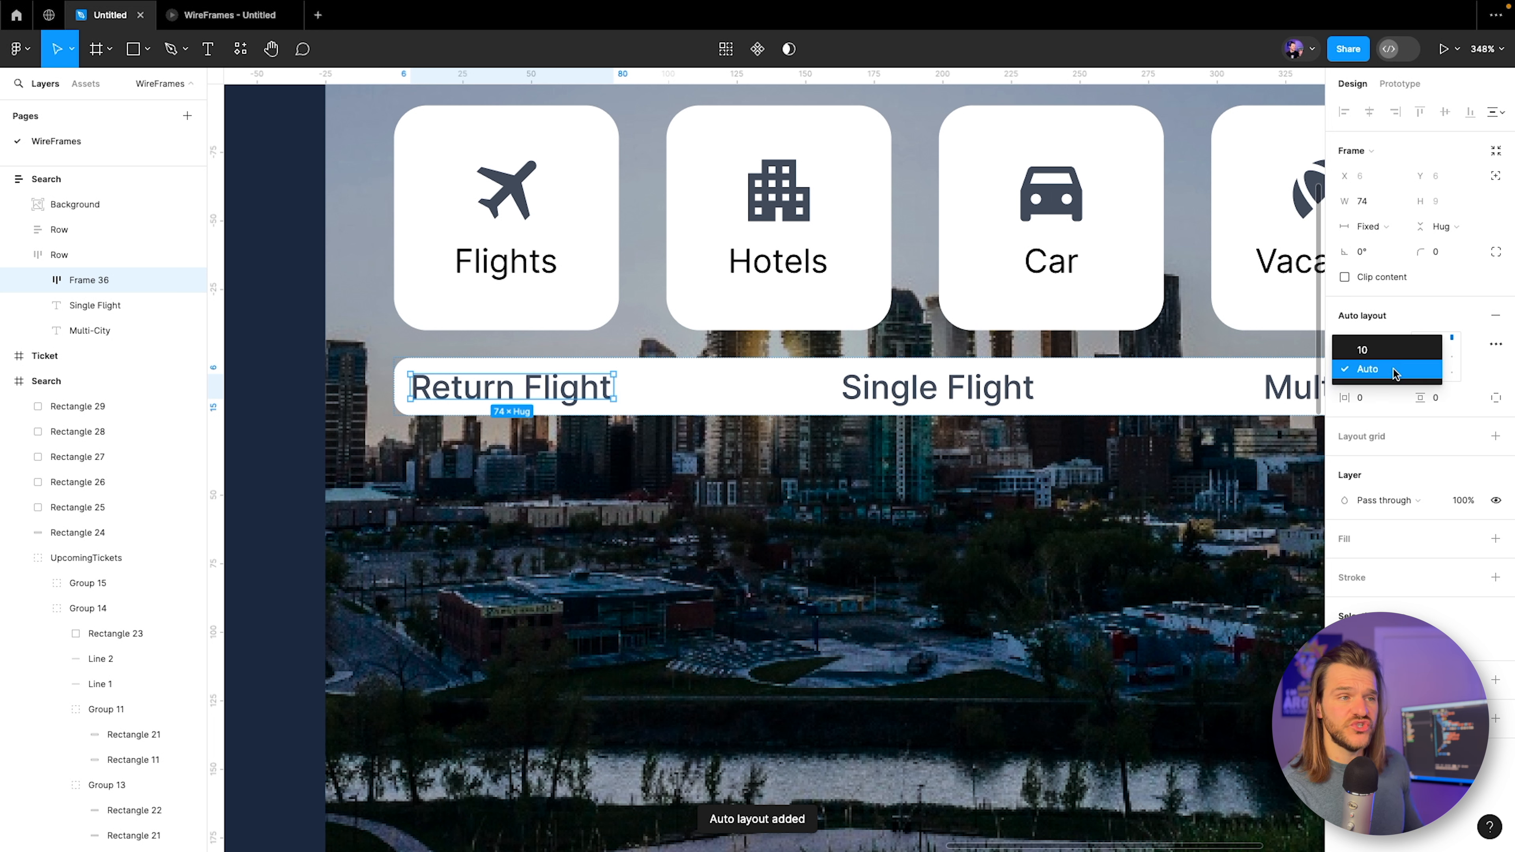
click(1393, 349)
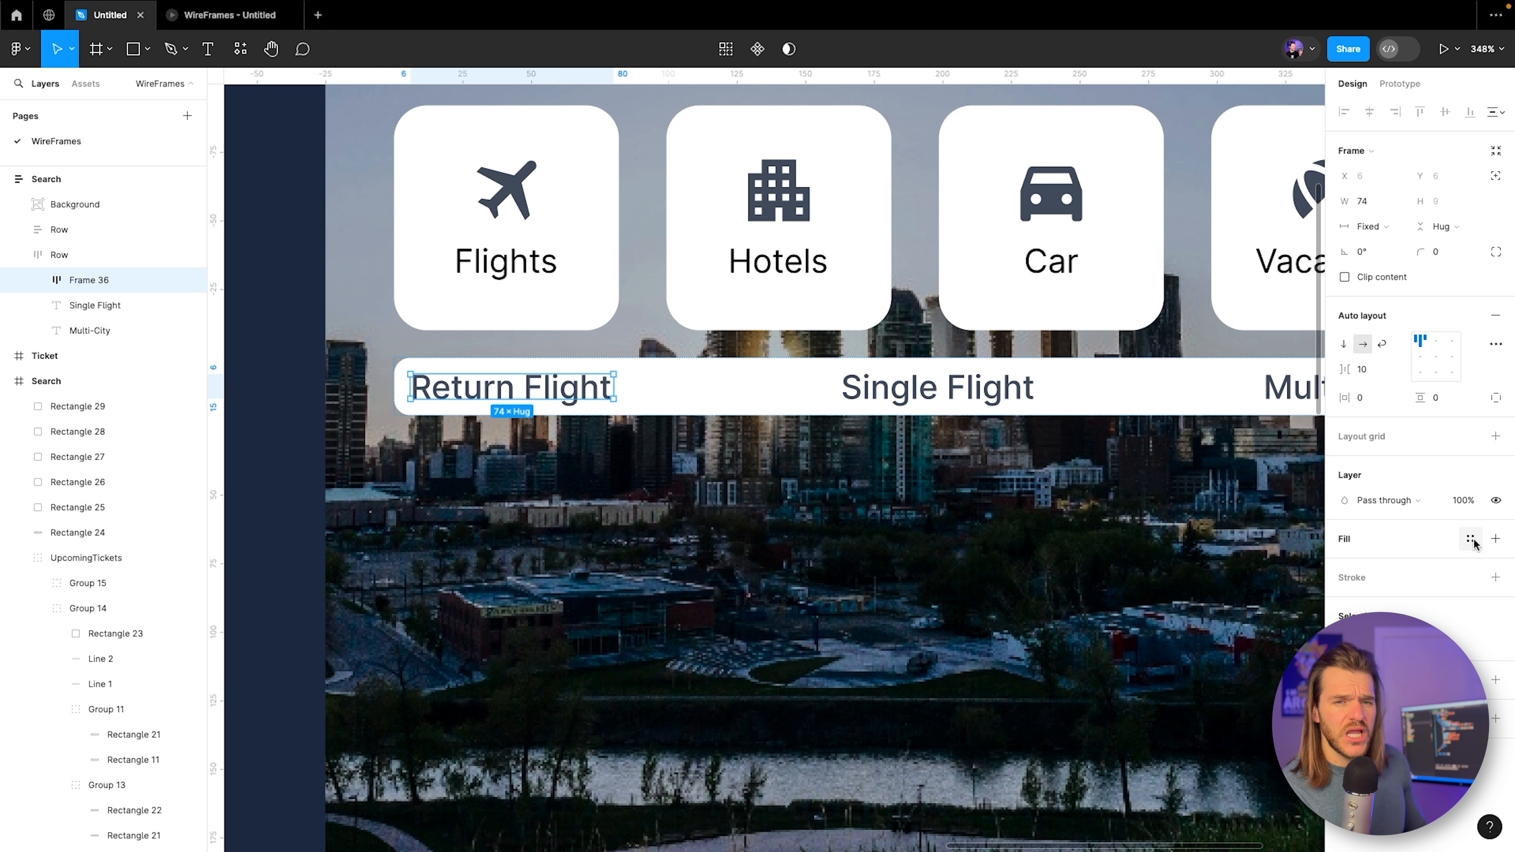
Add a fill to the Return Flight frame, trying EFEFEF and settling on the light grey F1F1F1.
click(1496, 539)
click(1344, 564)
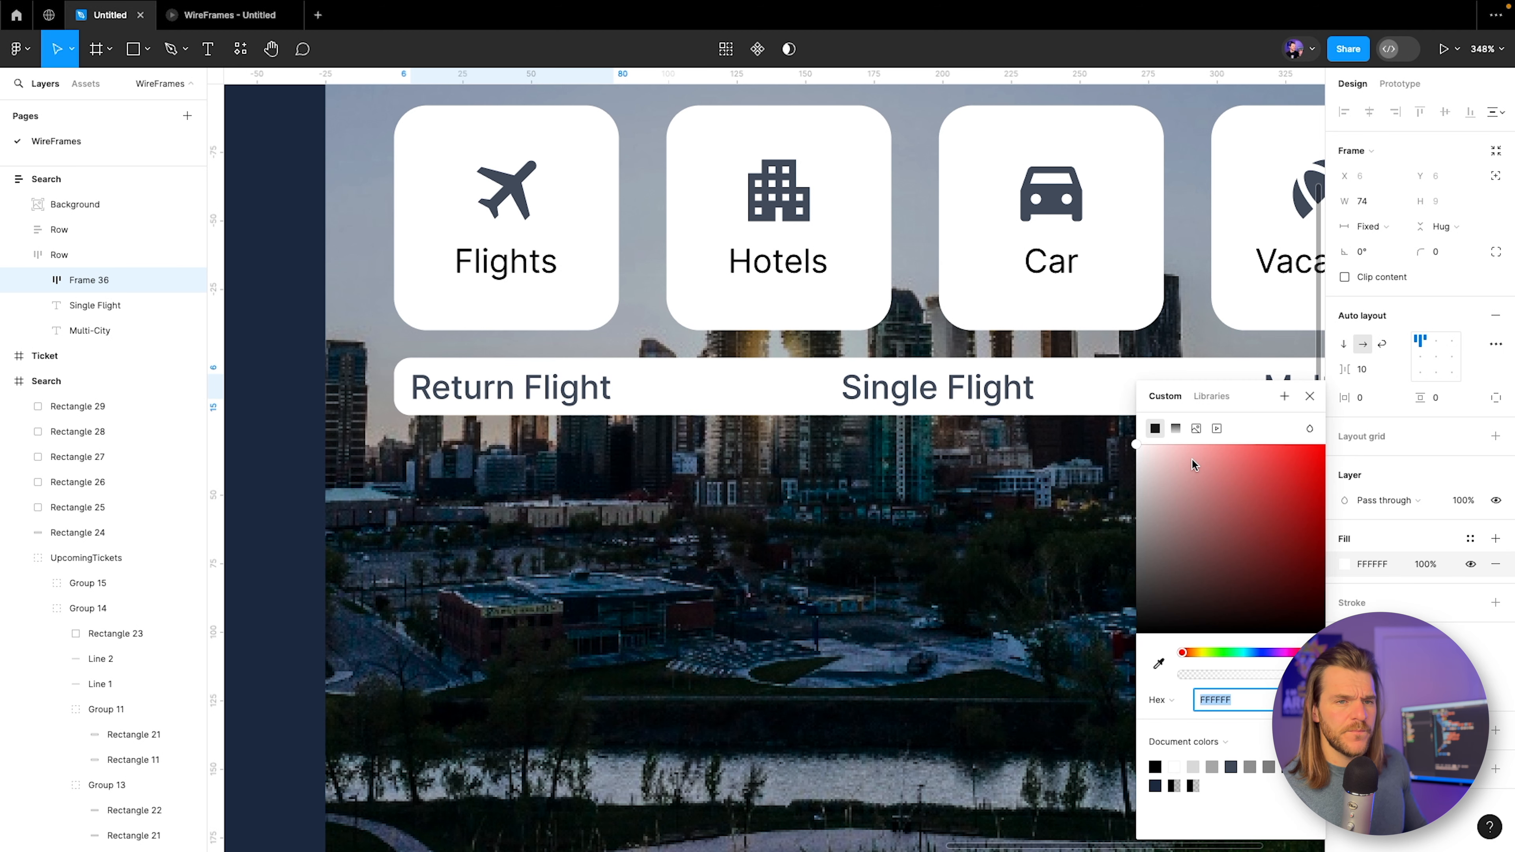
text(EFEFEF)
key(Return)
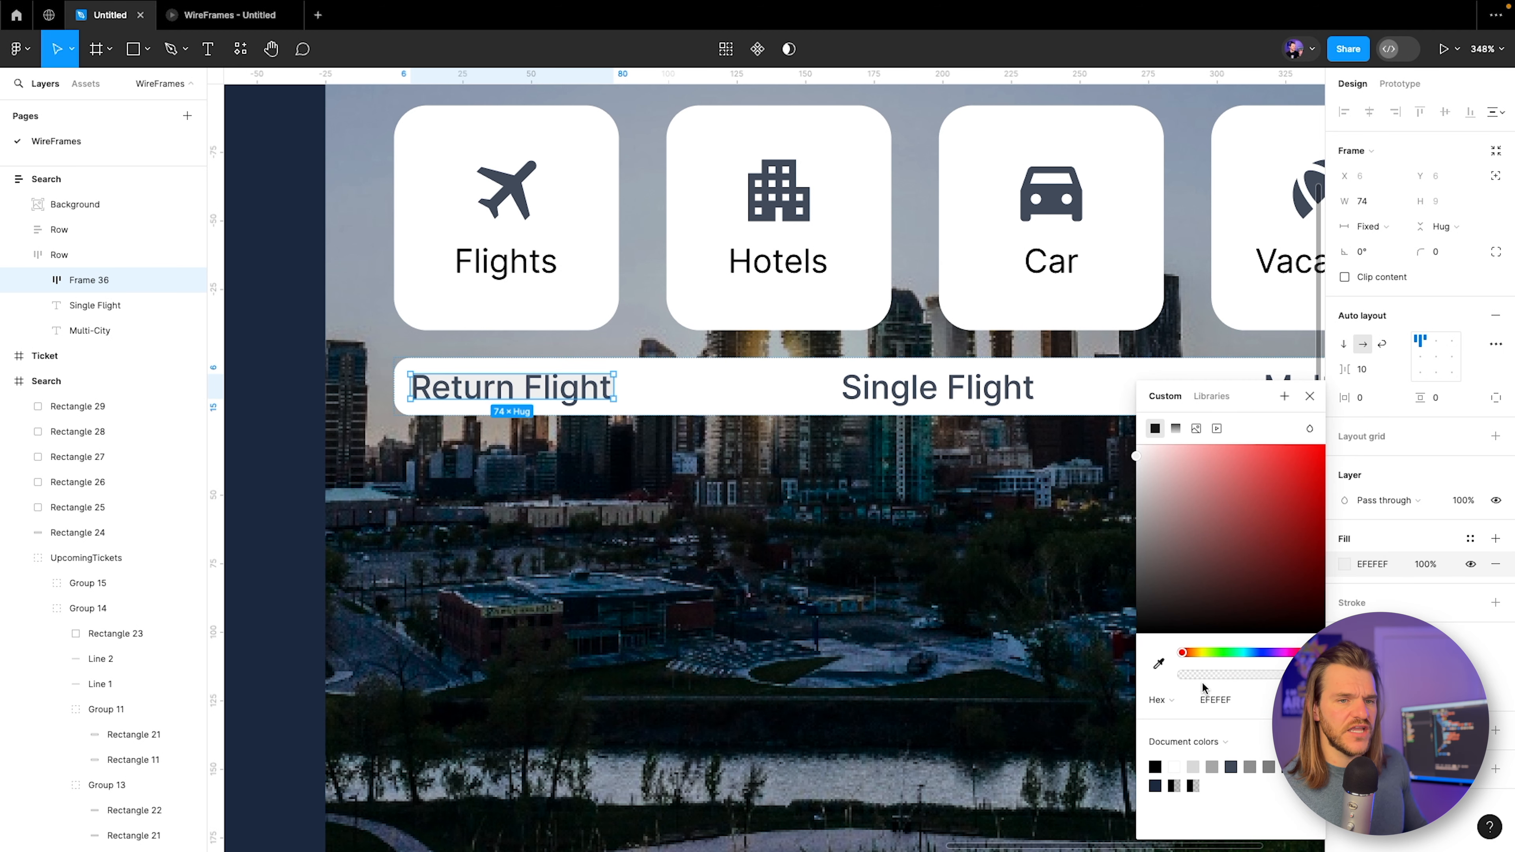
click(1210, 707)
text(F1F1F1)
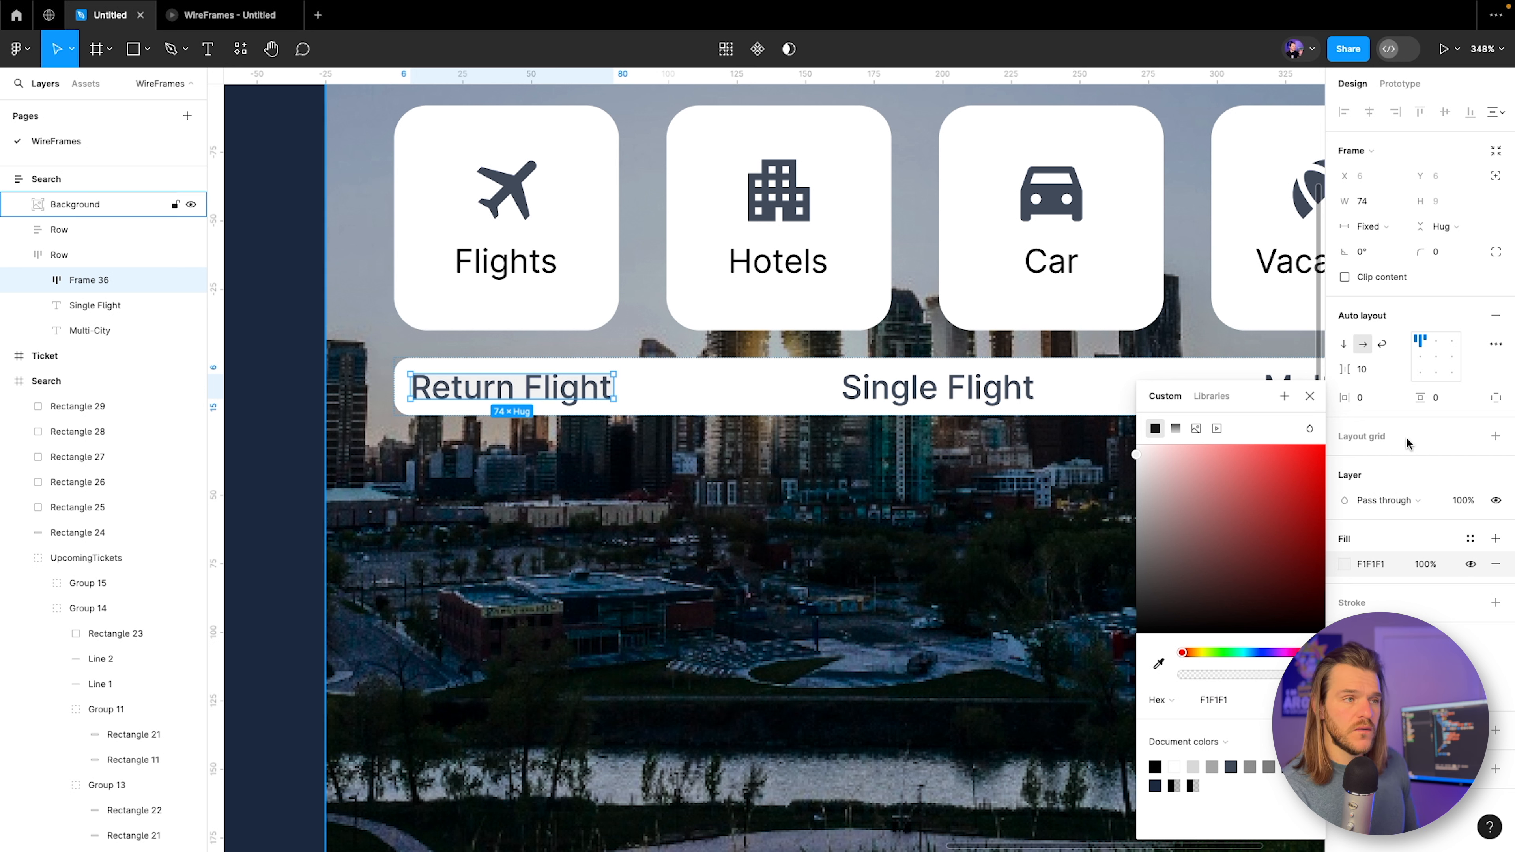
Set the Return Flight frame's horizontal and vertical padding to 12.
click(1371, 399)
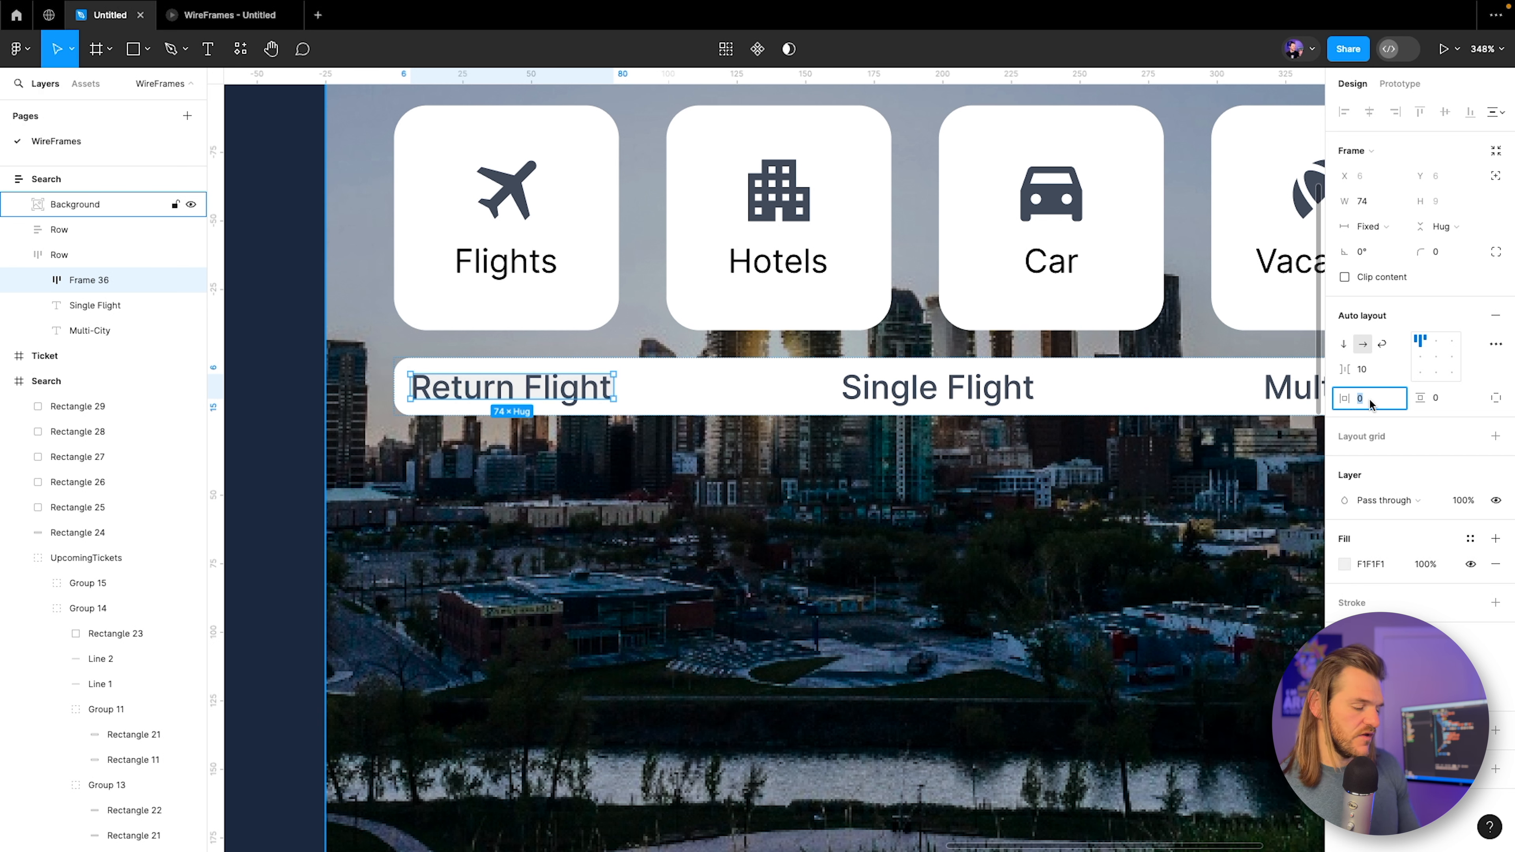
key(Return)
click(1434, 399)
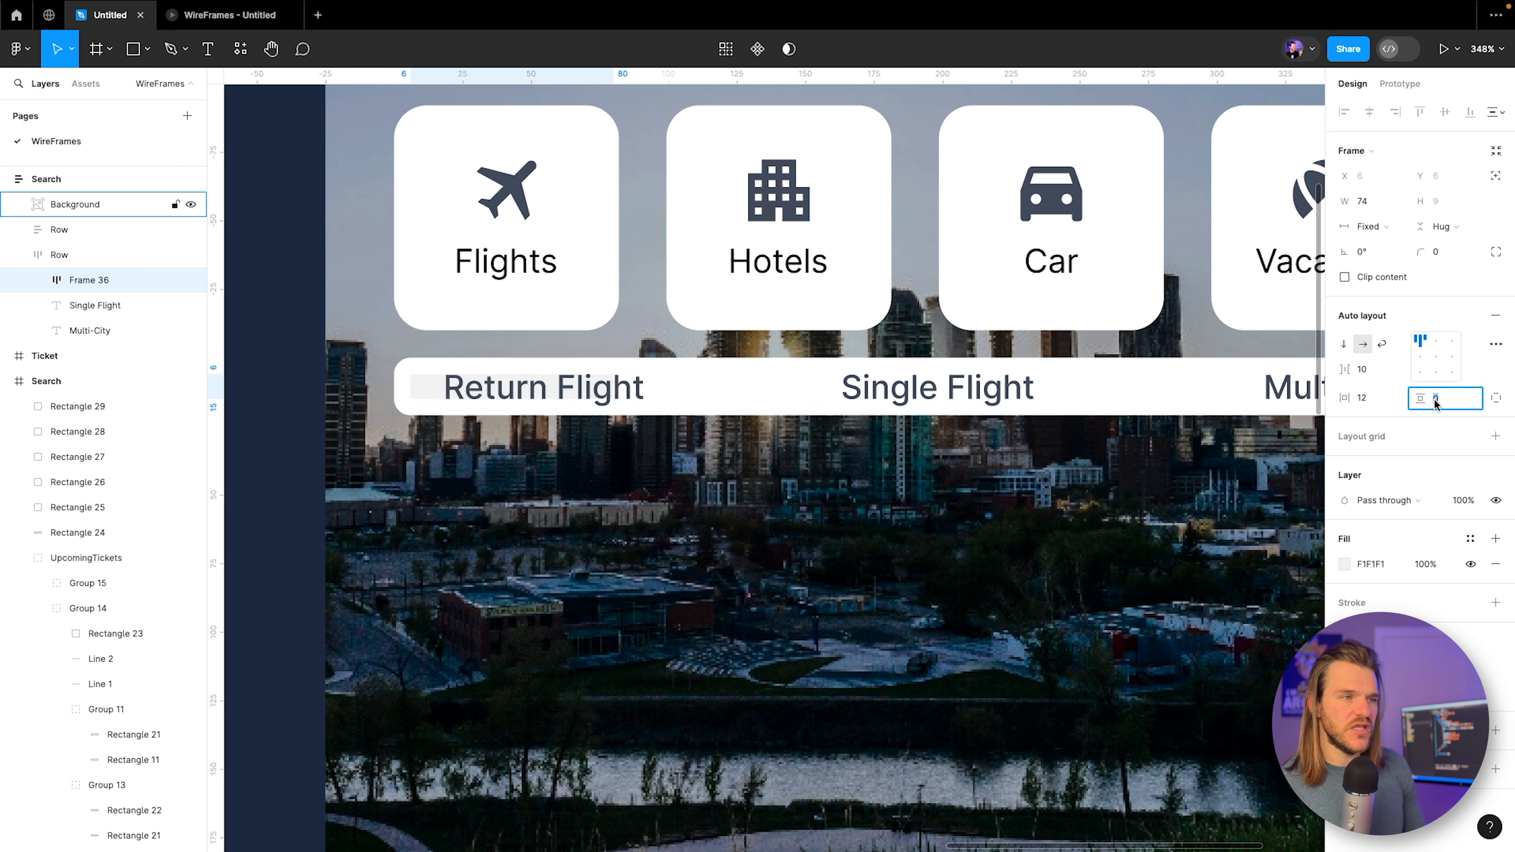
text(12)
key(Return)
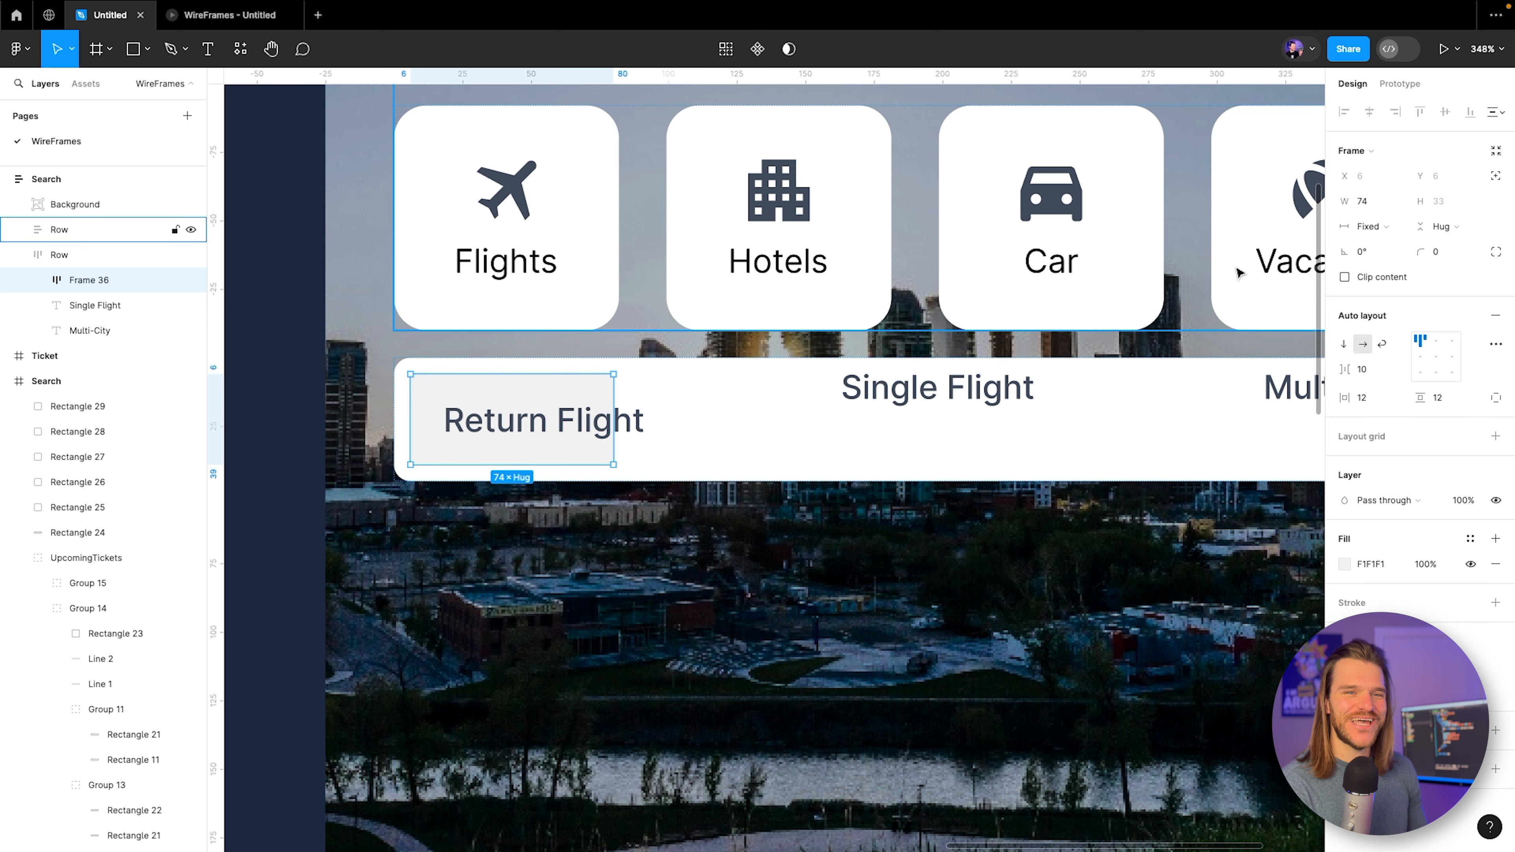
Make the Return Flight frame's width hug its contents, round its corners to 6, and check it in the prototype preview.
click(1390, 229)
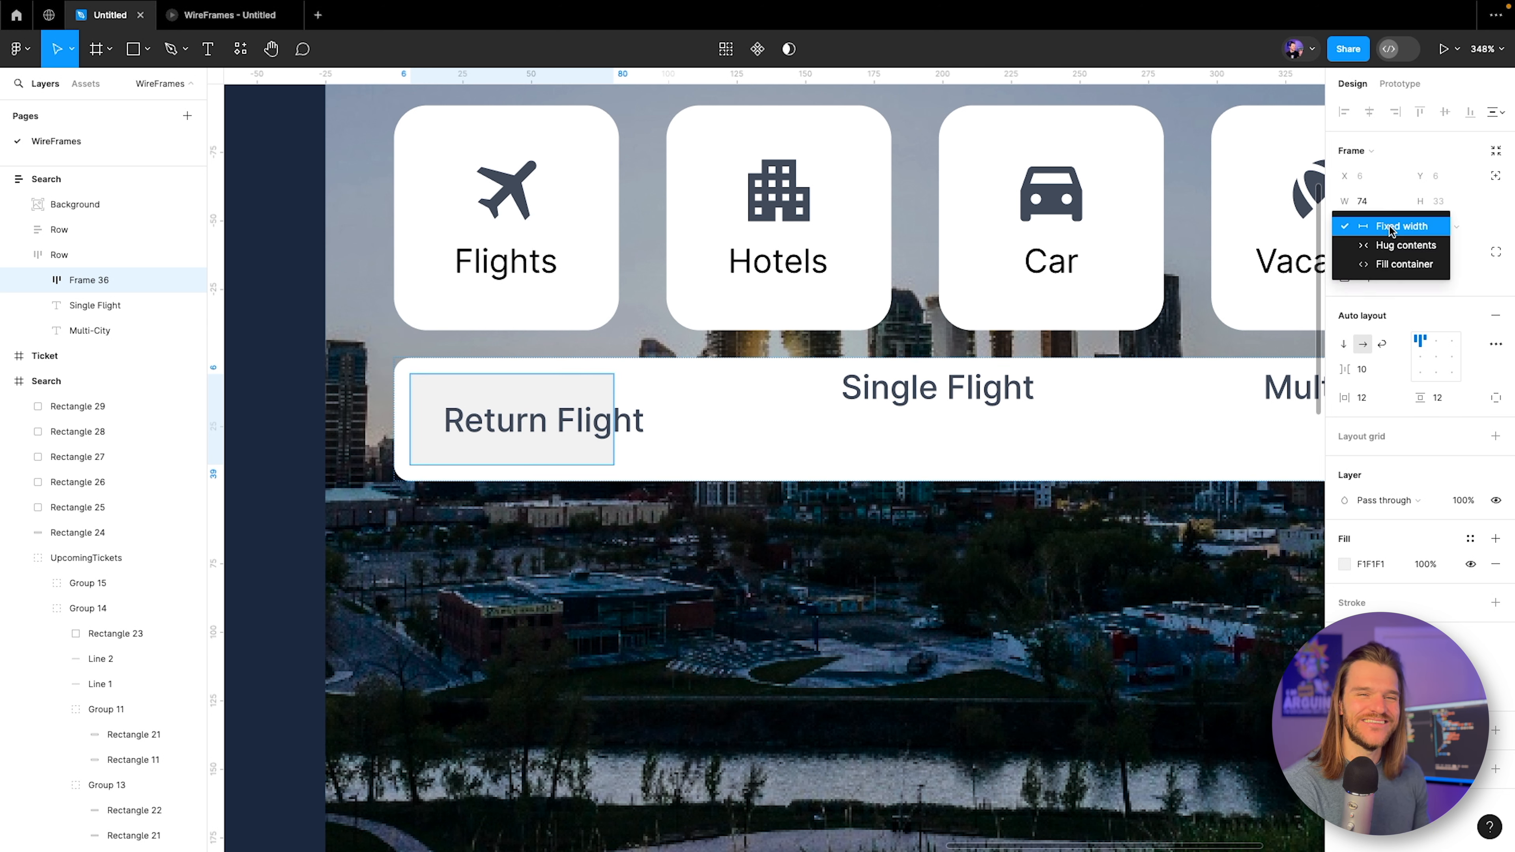
click(1383, 247)
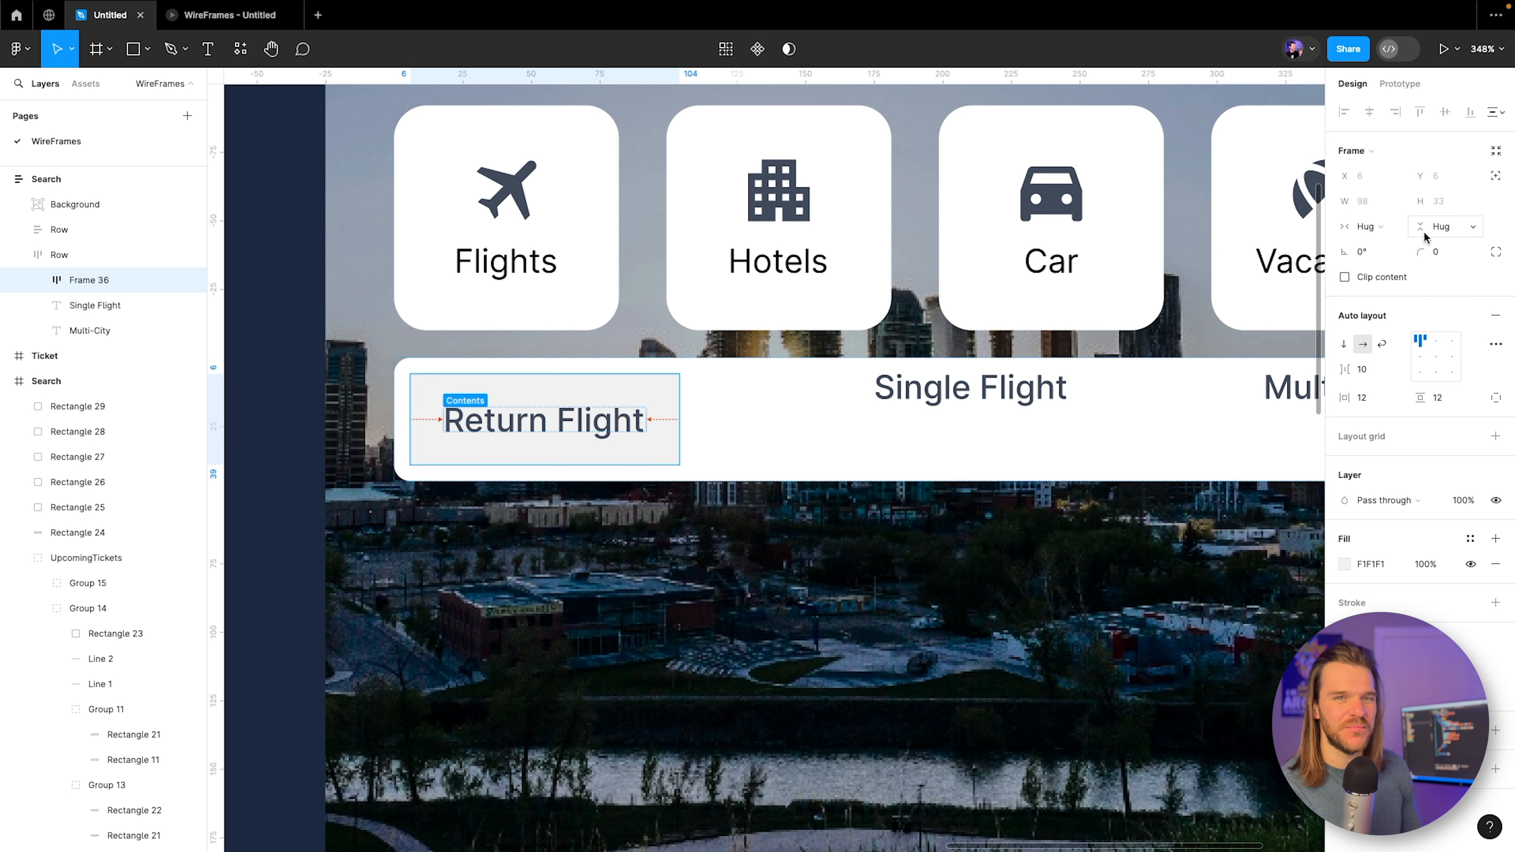
click(1447, 251)
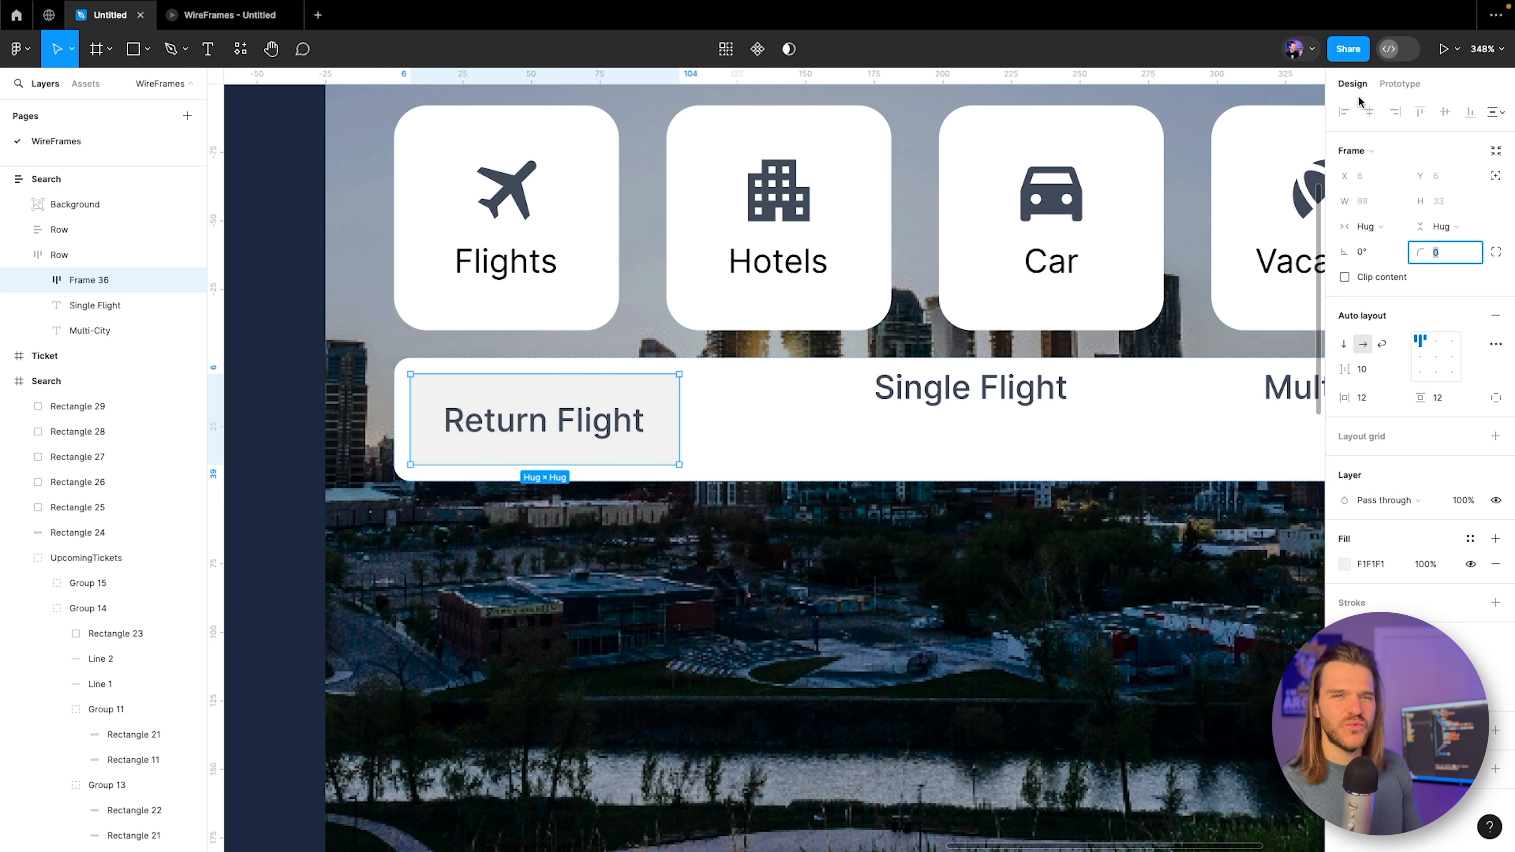
text(6)
key(Return)
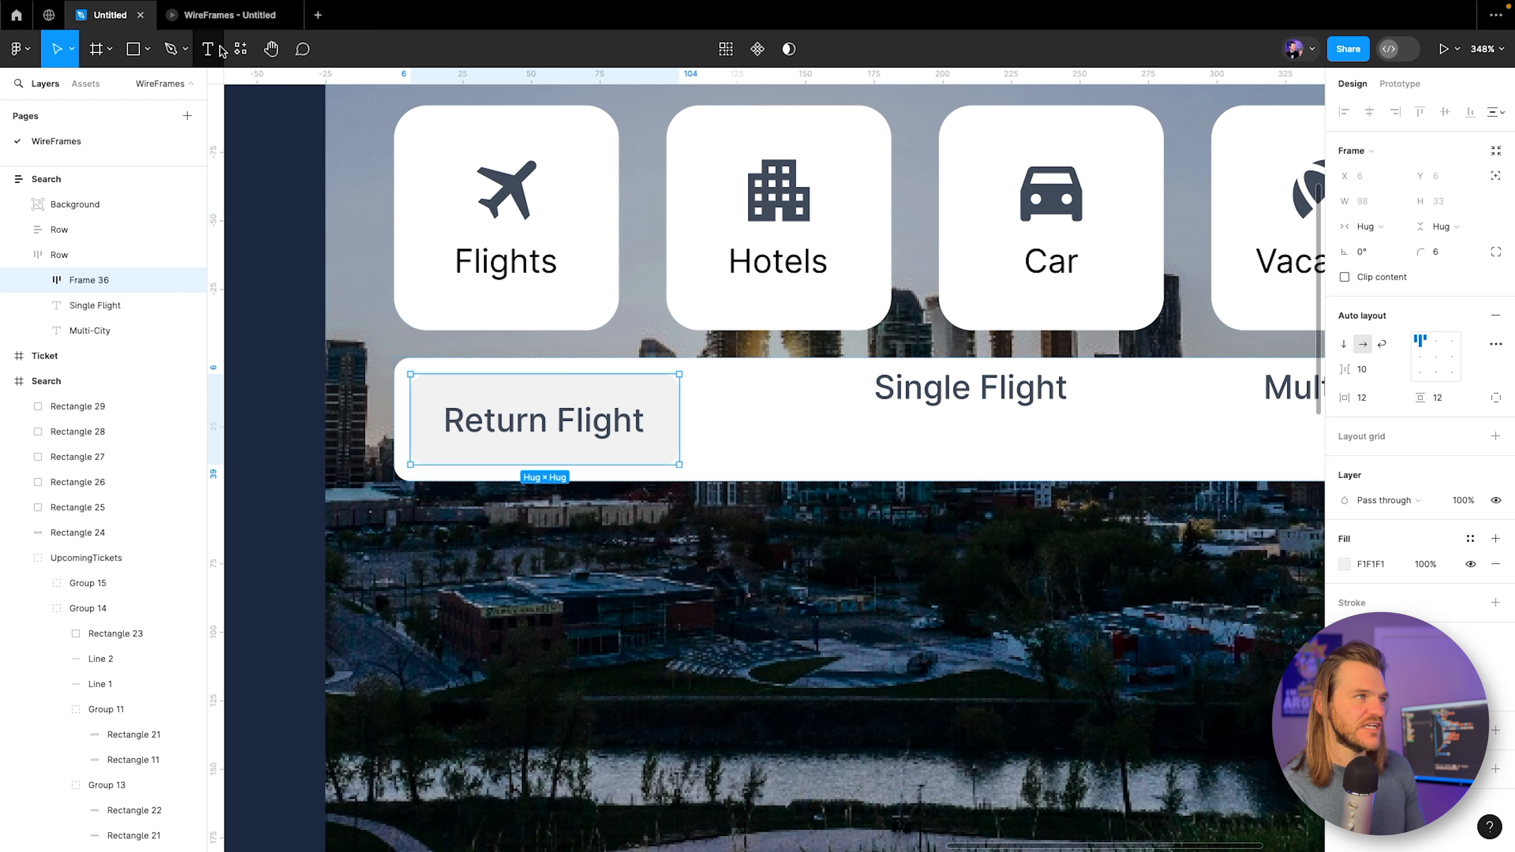
click(238, 16)
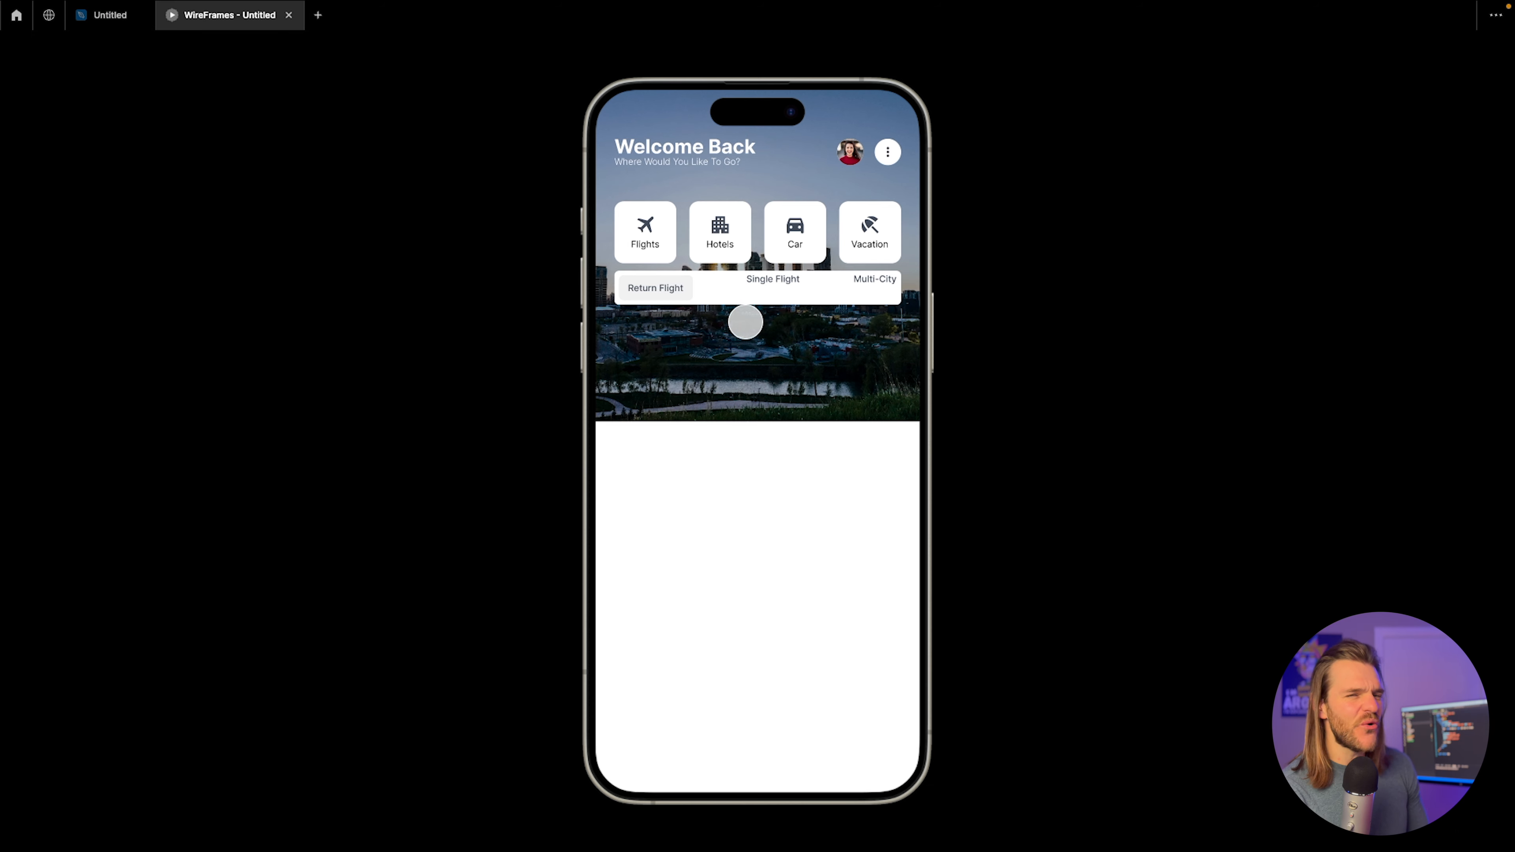
click(119, 18)
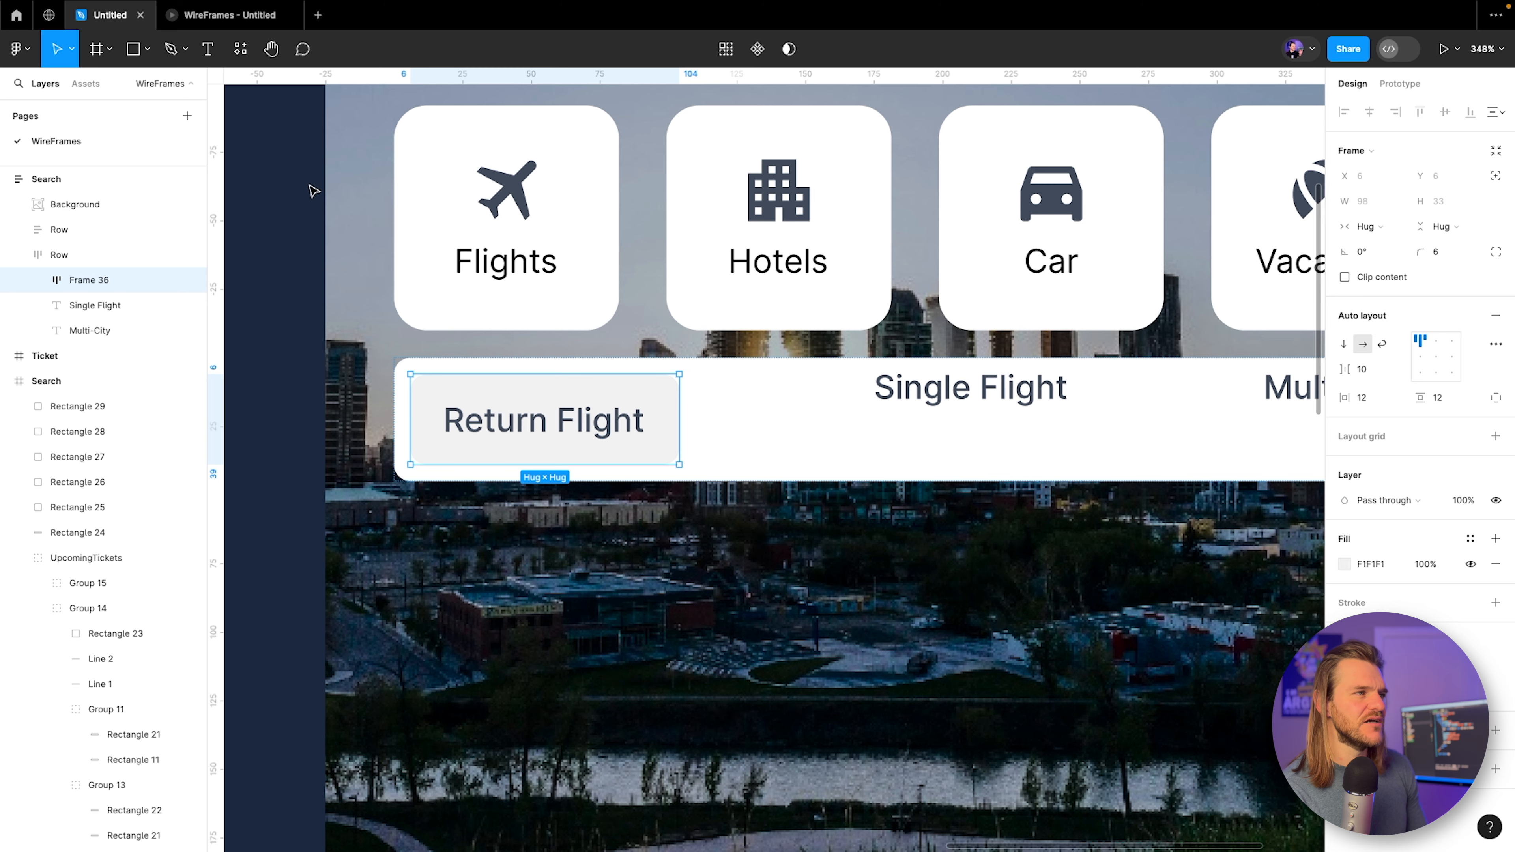
Set the Return Flight frame's horizontal padding to 15 and vertical padding to 10, checking the result in the prototype preview.
click(1382, 405)
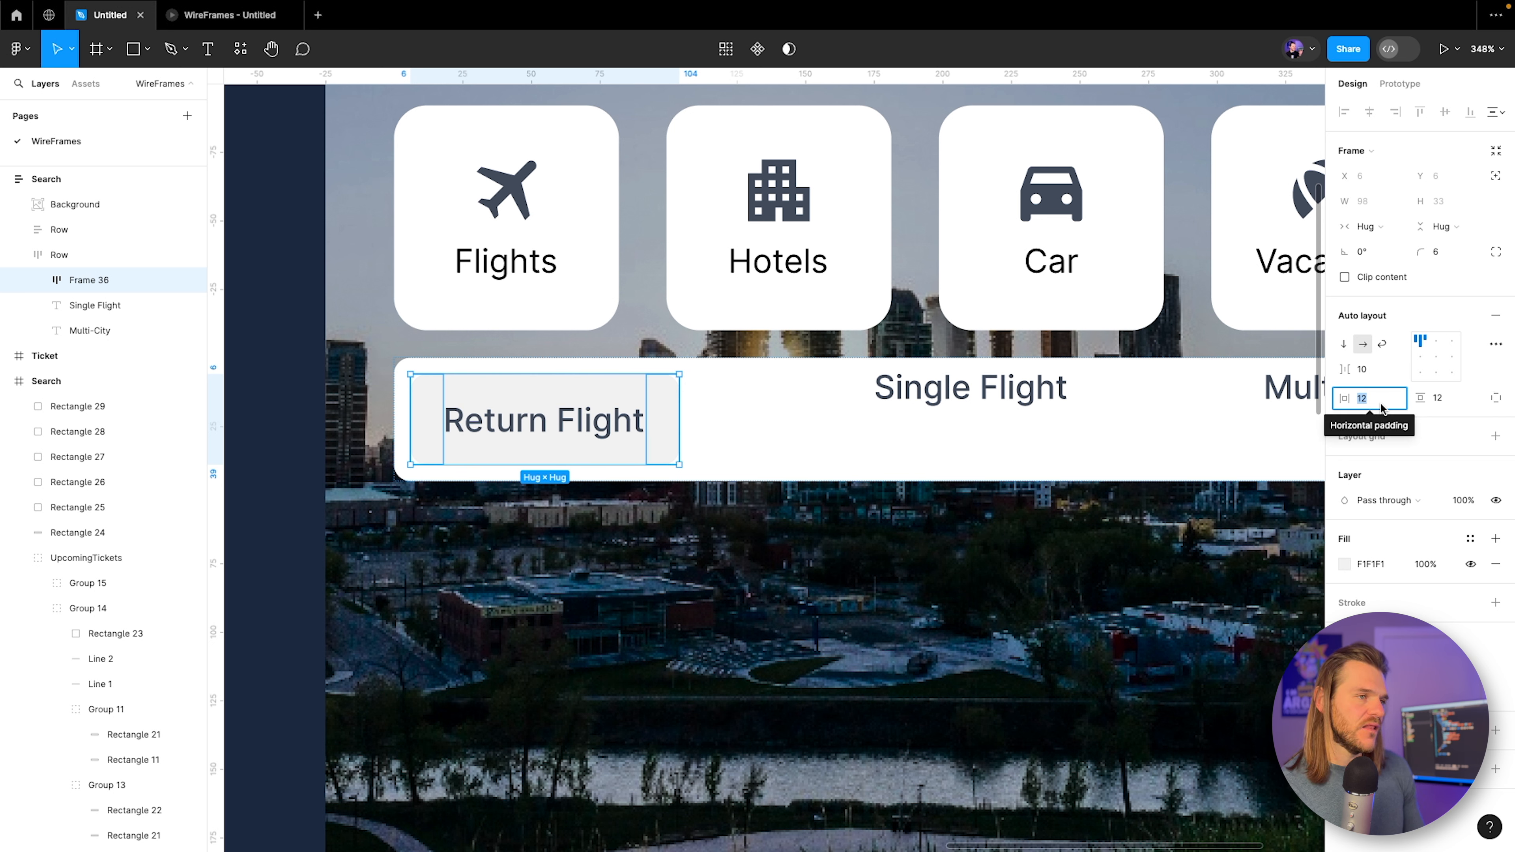
text(15)
key(Return)
click(1444, 396)
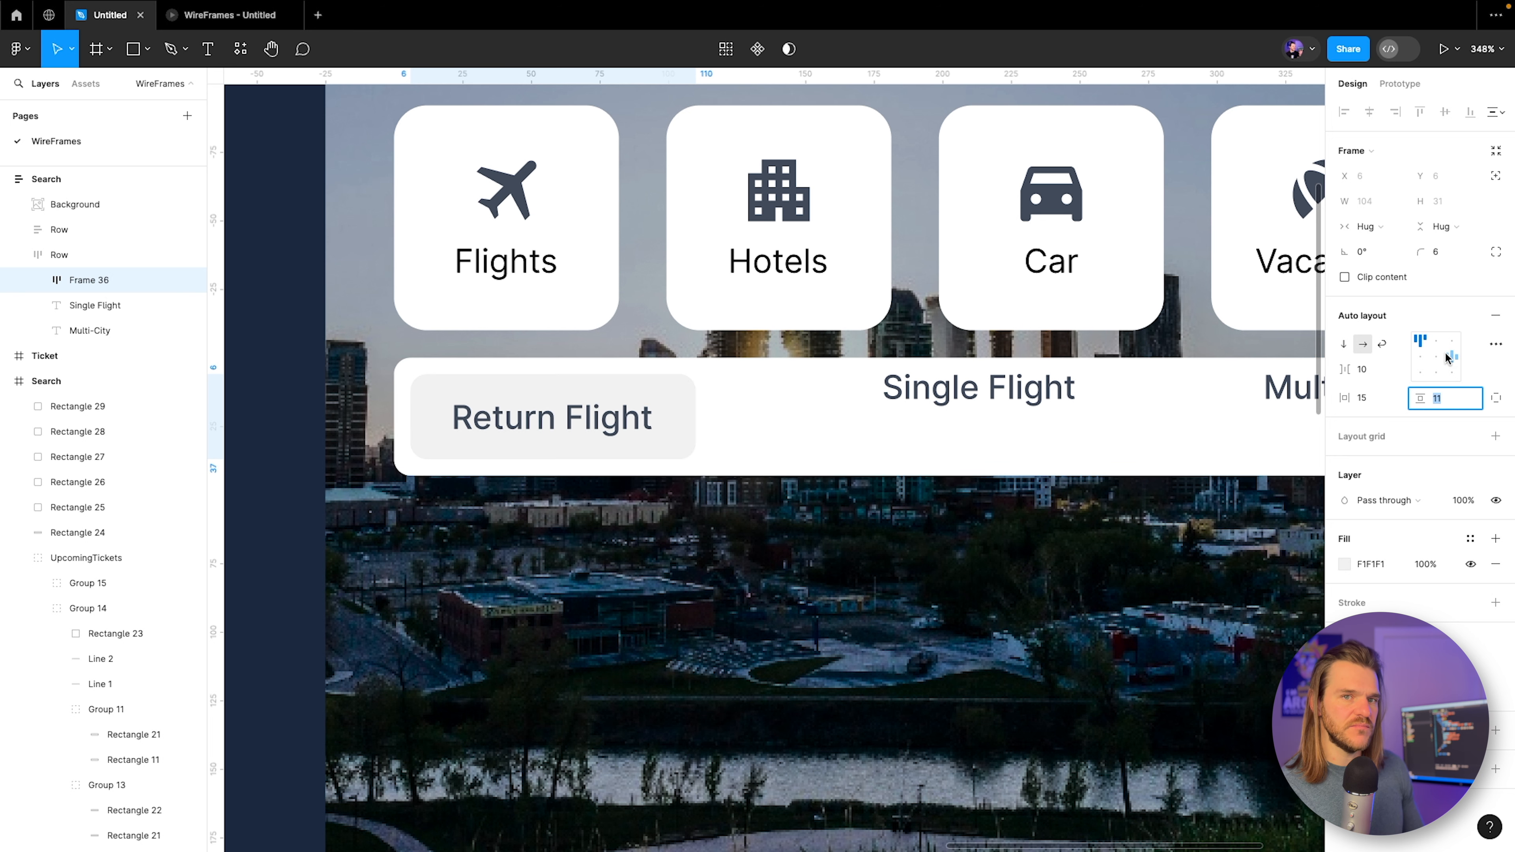
click(230, 17)
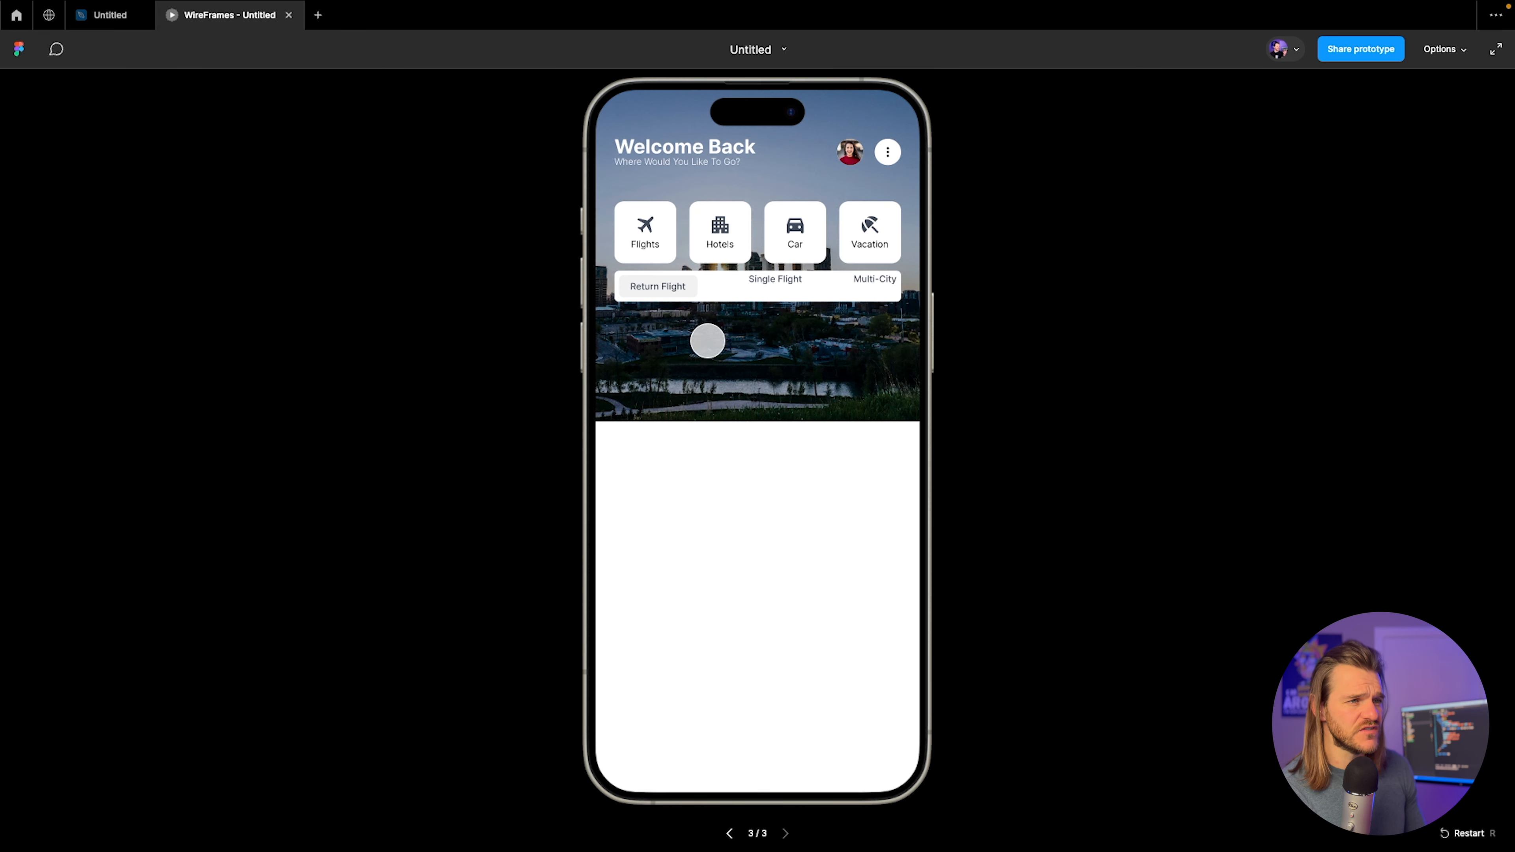
click(96, 15)
double_click(575, 416)
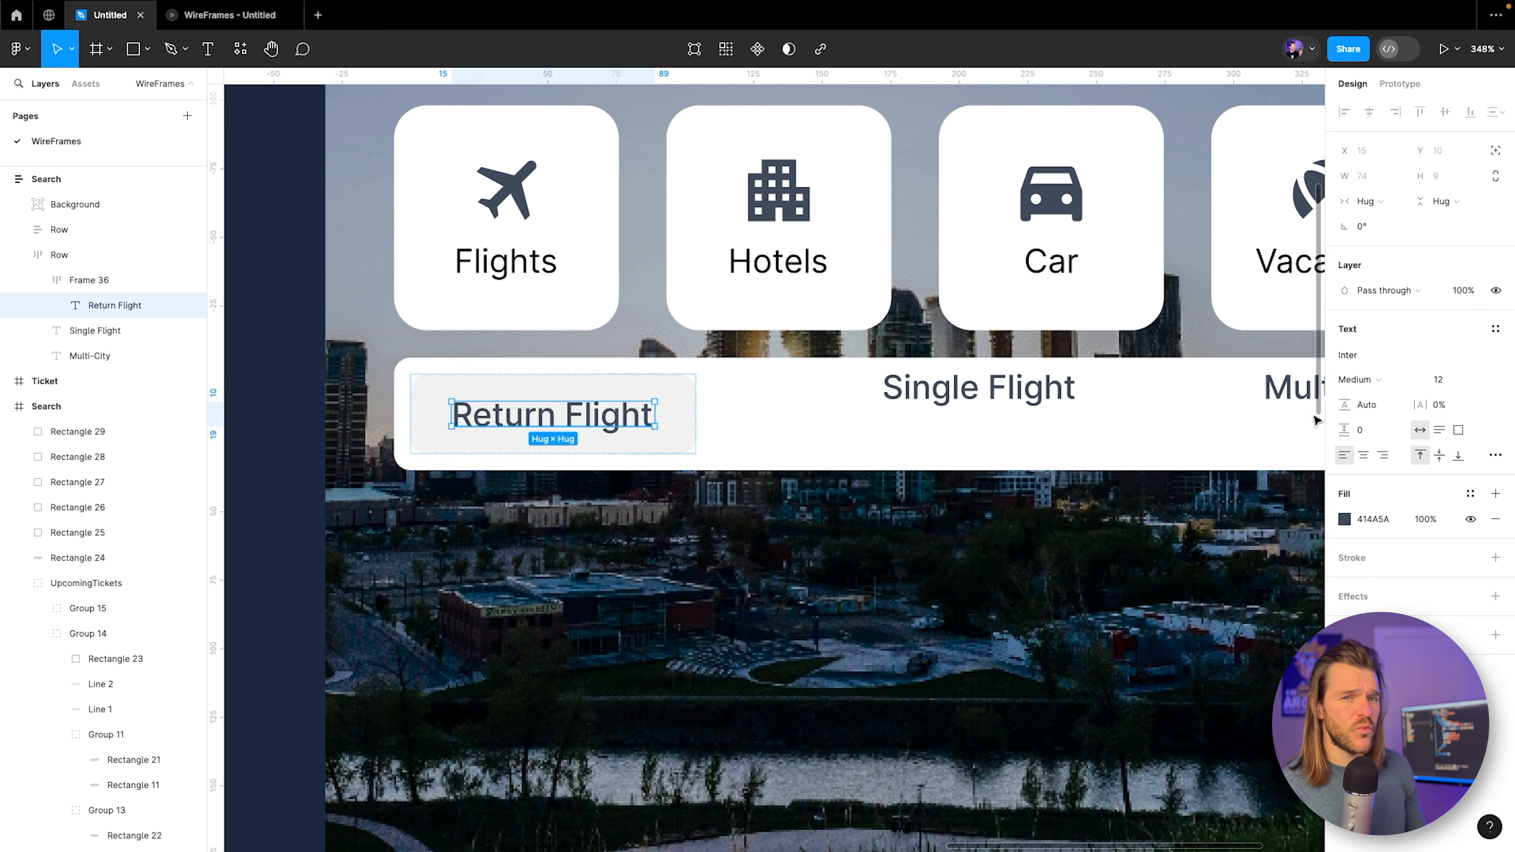
Try the Return Flight label in Bold weight and check it in the prototype preview.
click(1357, 380)
click(1371, 417)
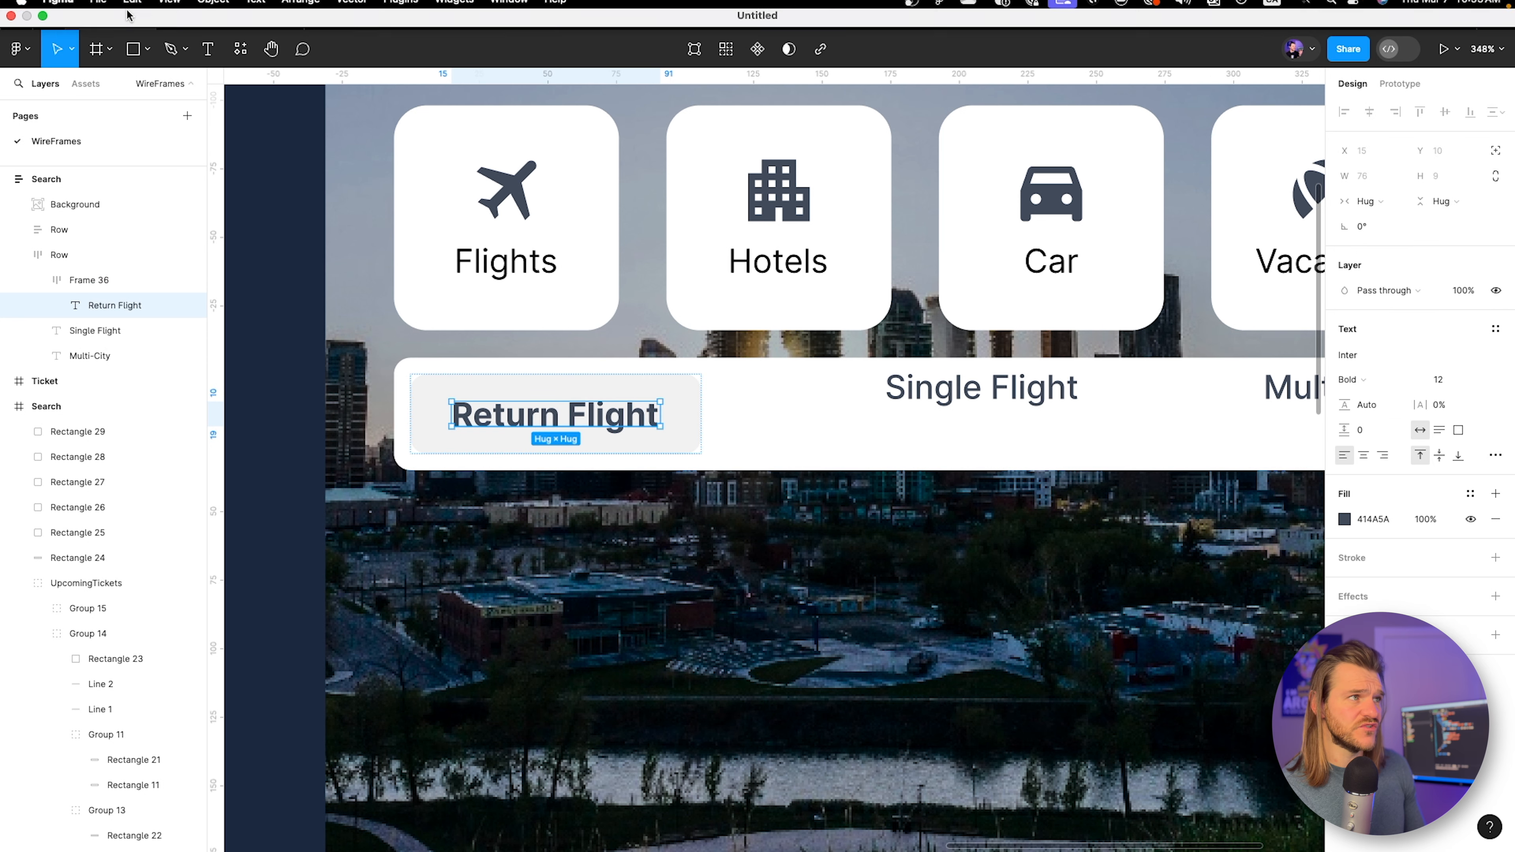
click(230, 15)
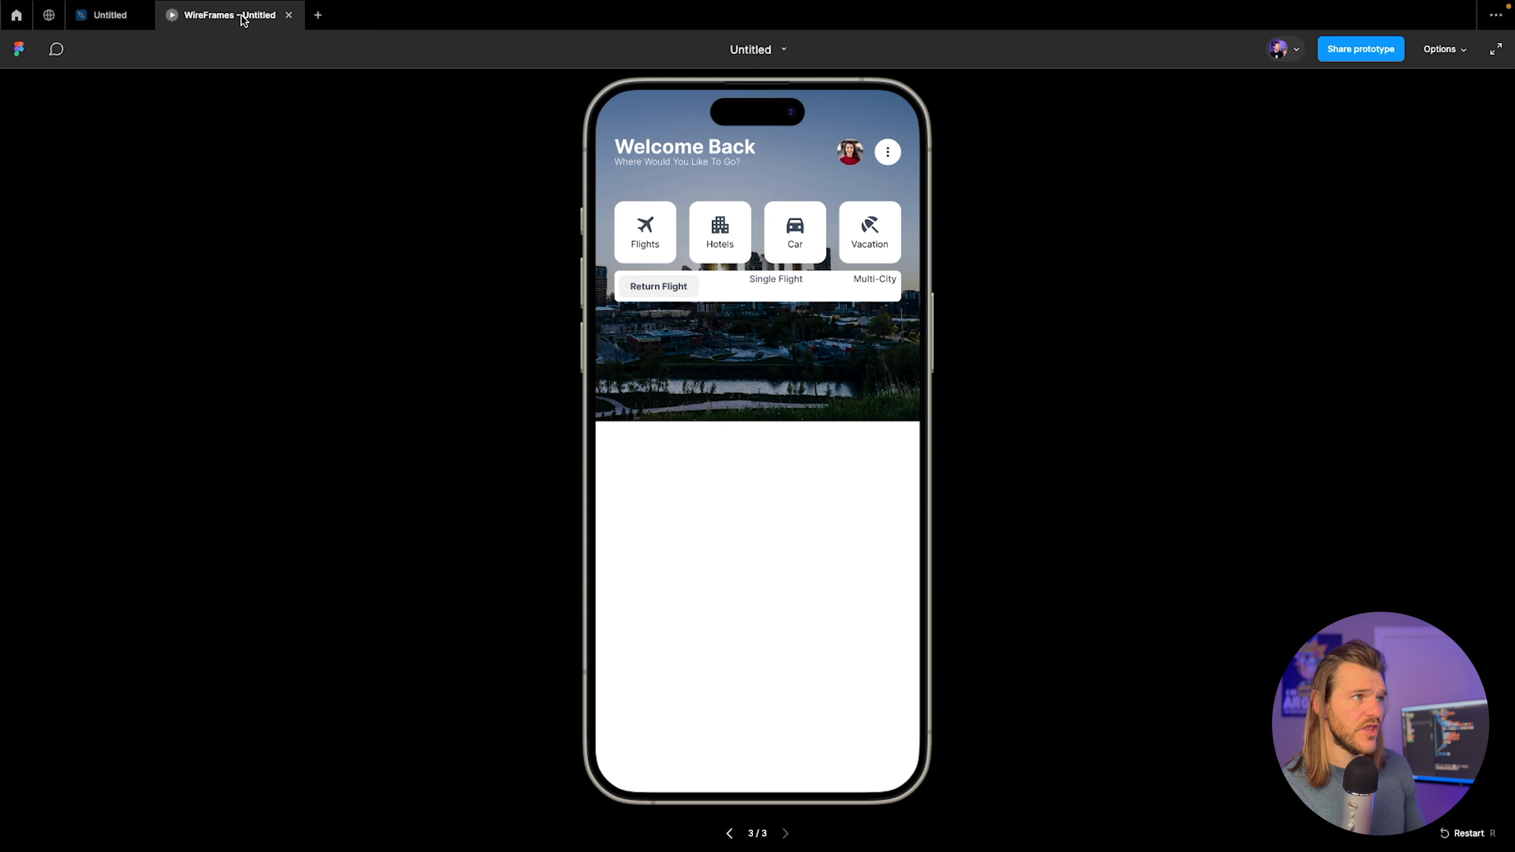
click(84, 18)
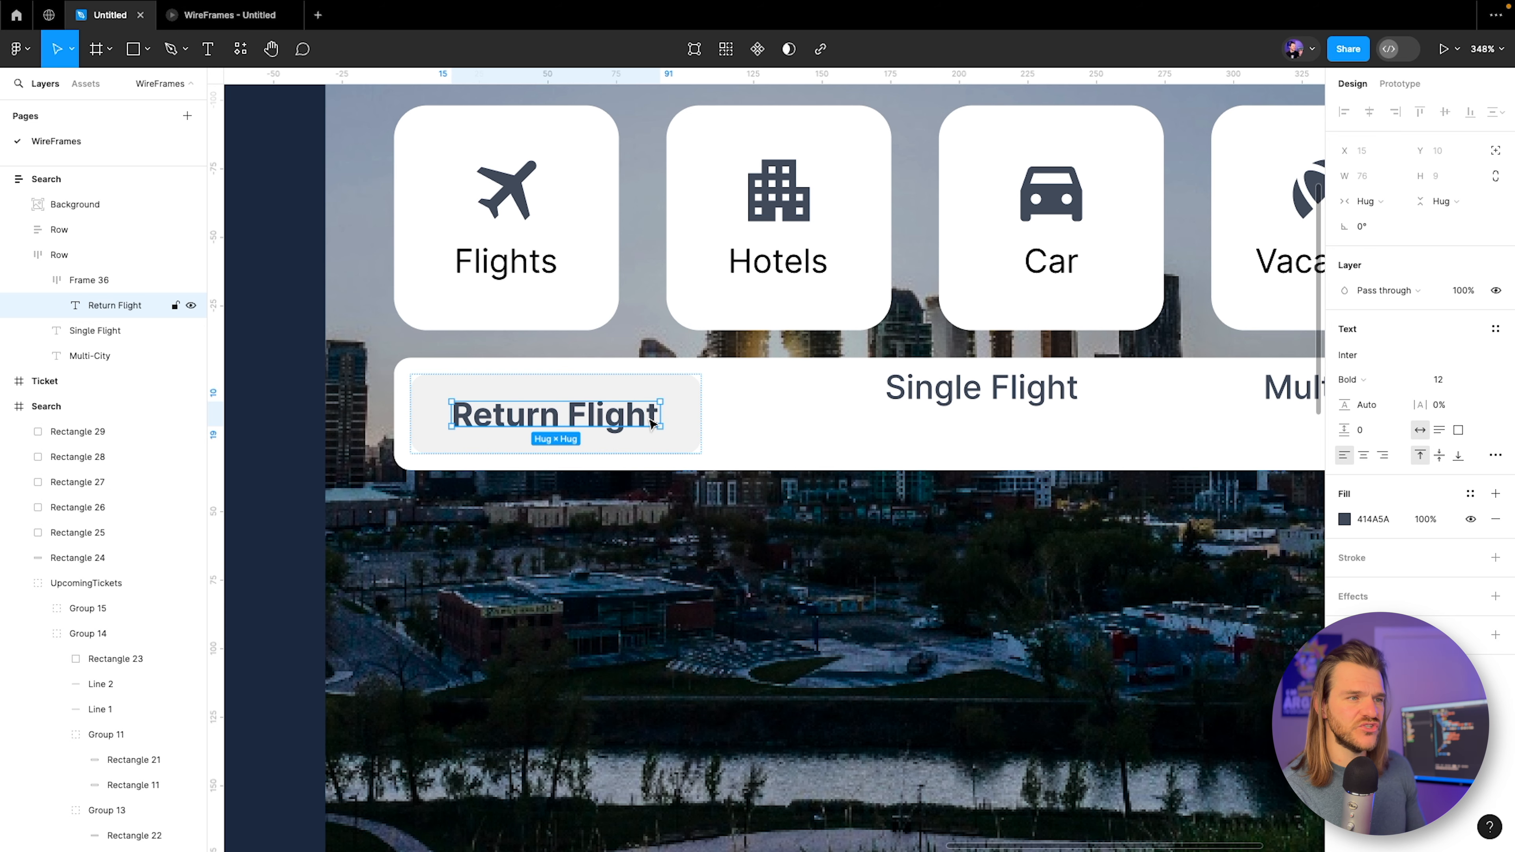
Increase the font size of the Return Flight, Single Flight and Multi-City labels to 14 and check the prototype preview.
scroll(728, 443, down, 5)
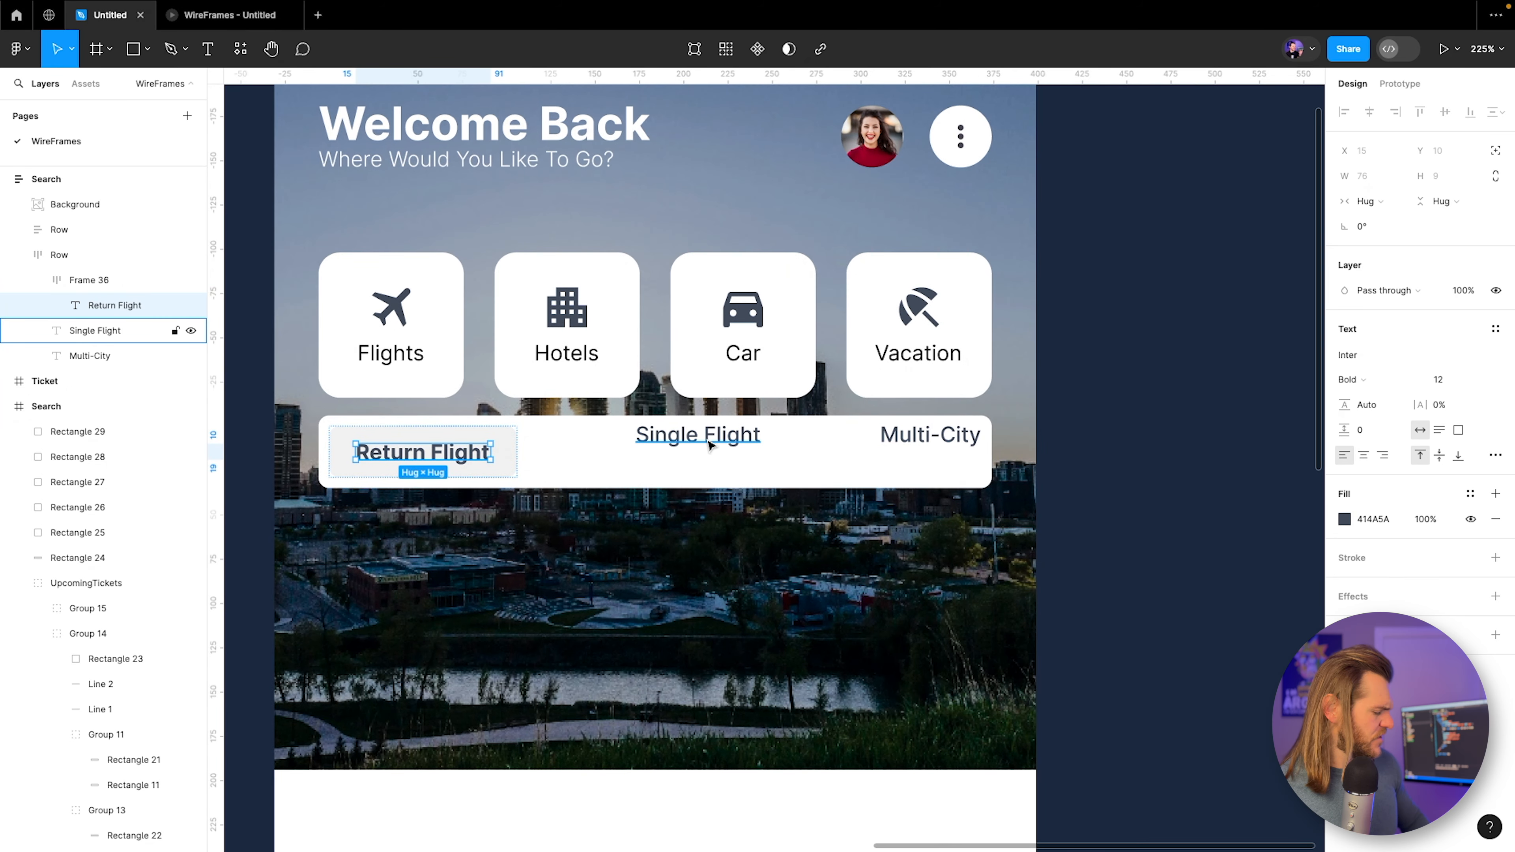
shift+click(710, 441)
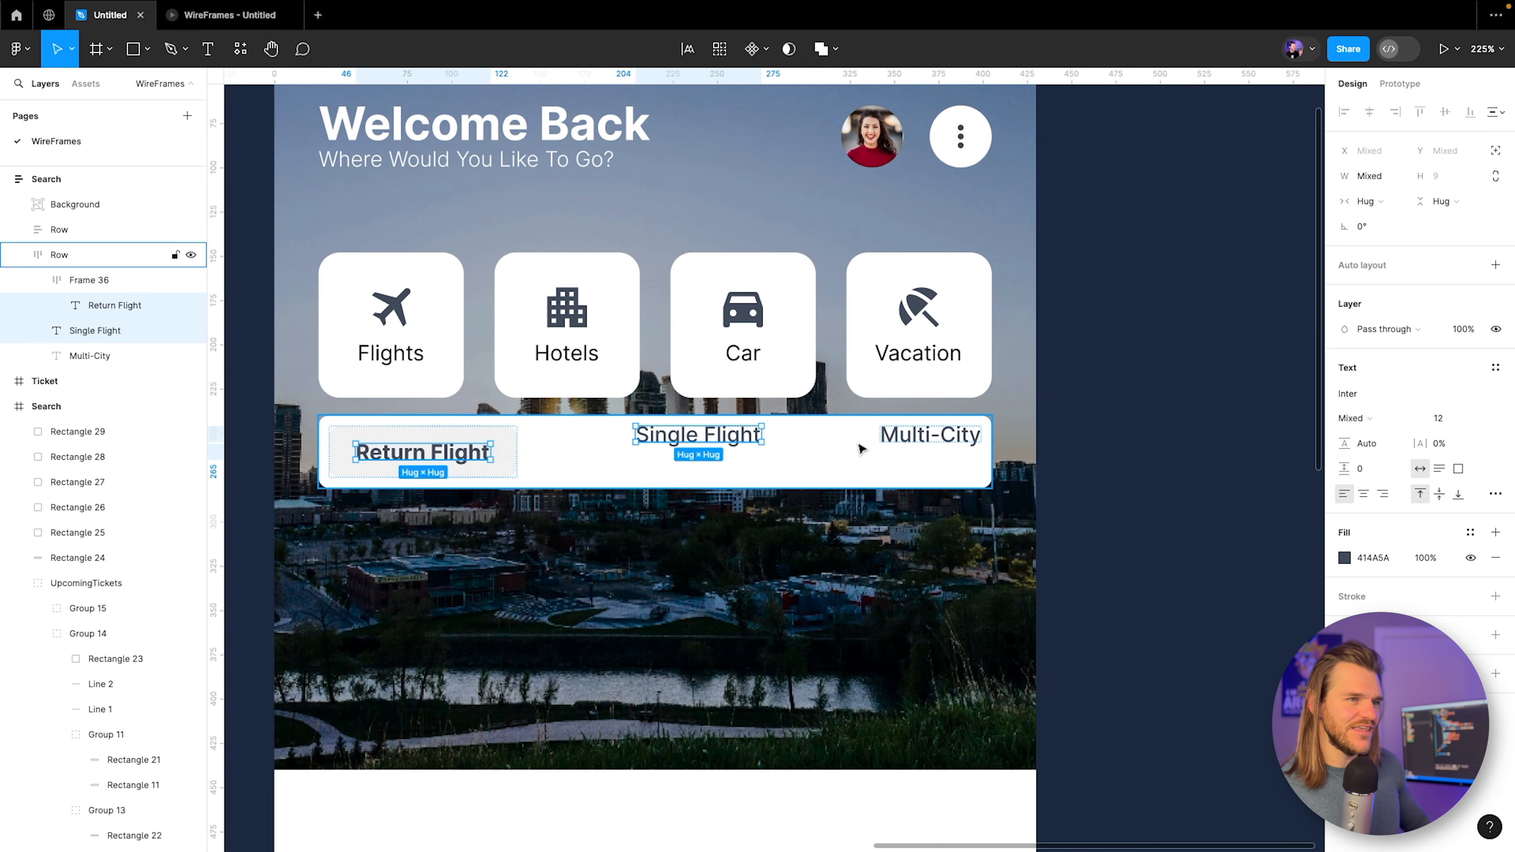
shift+click(906, 441)
key(Up)
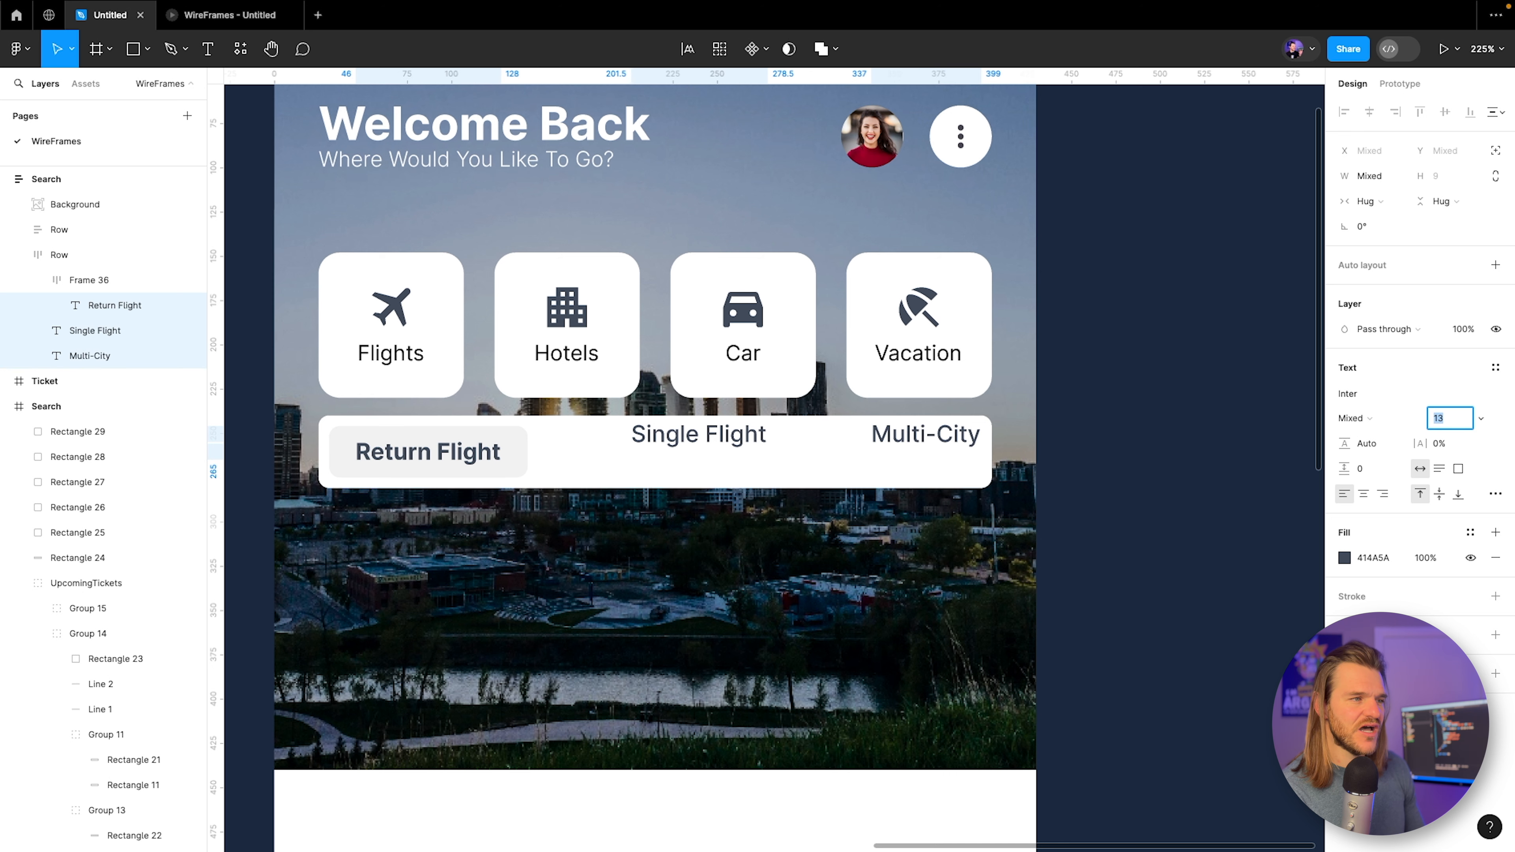
key(Up)
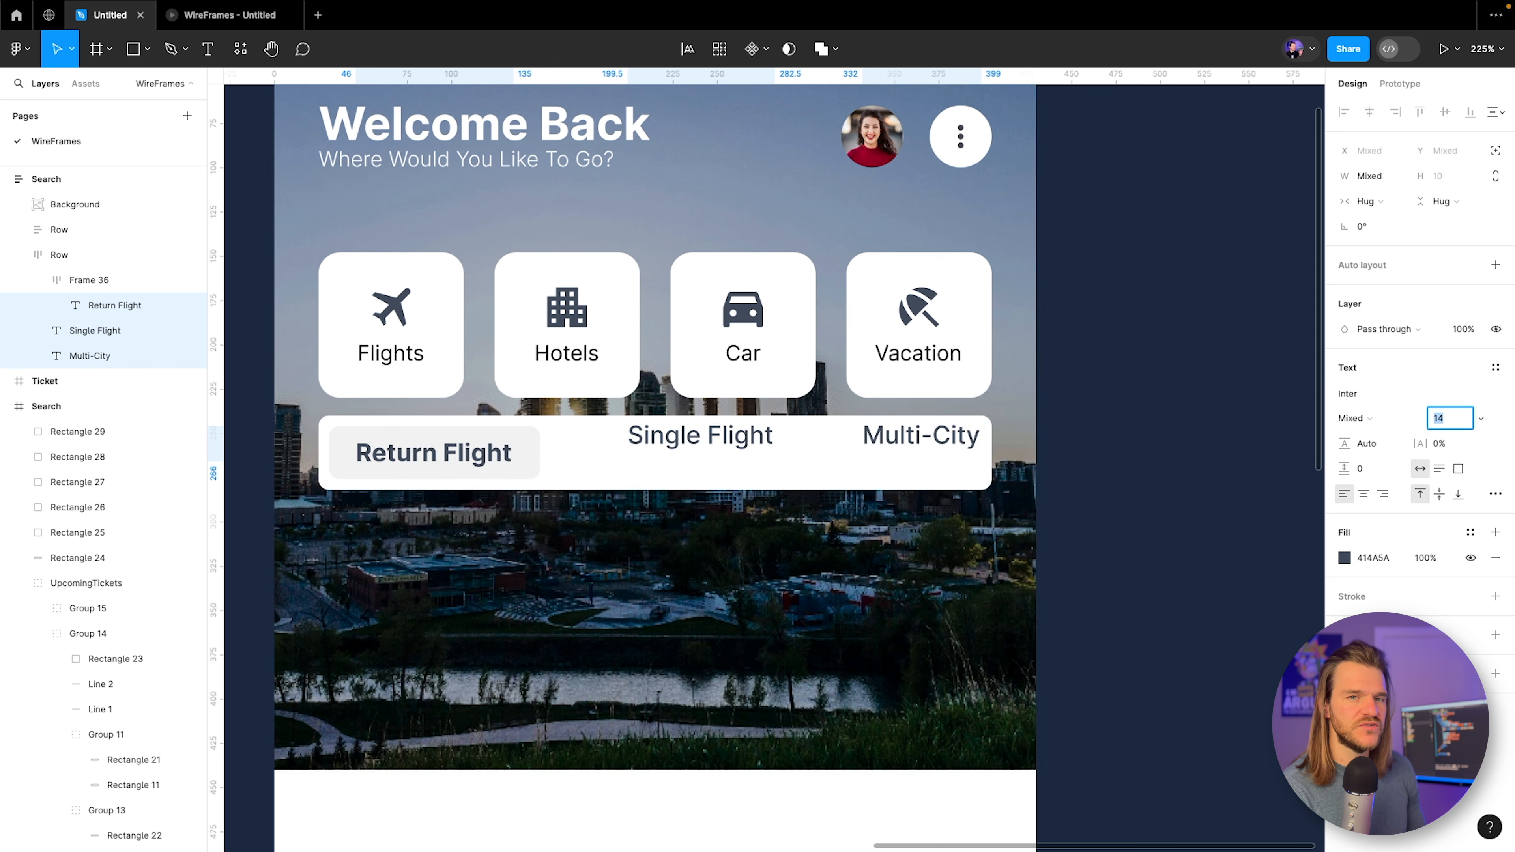
click(222, 24)
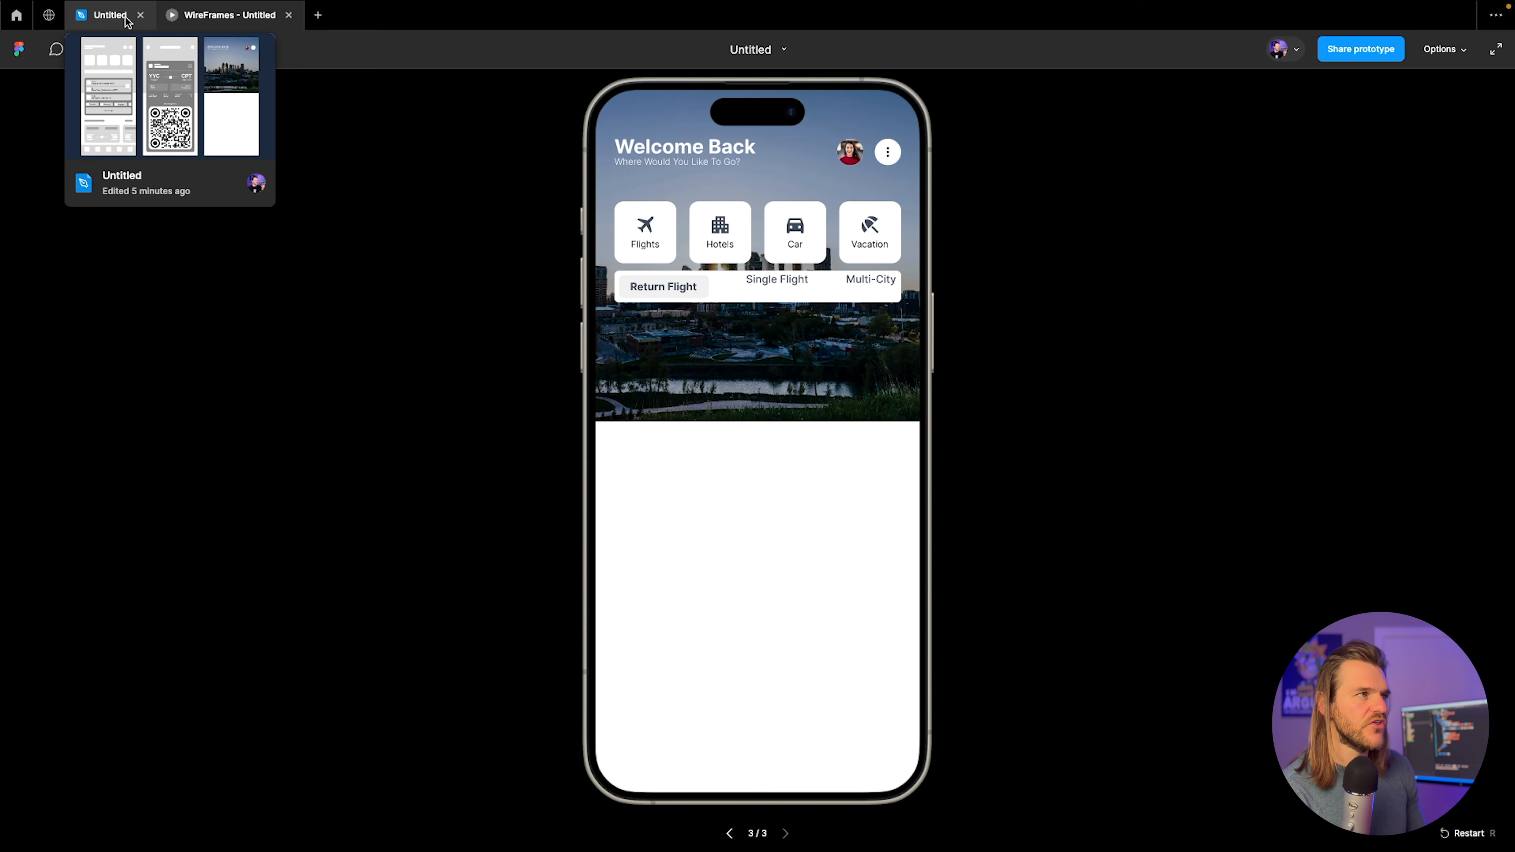
click(124, 22)
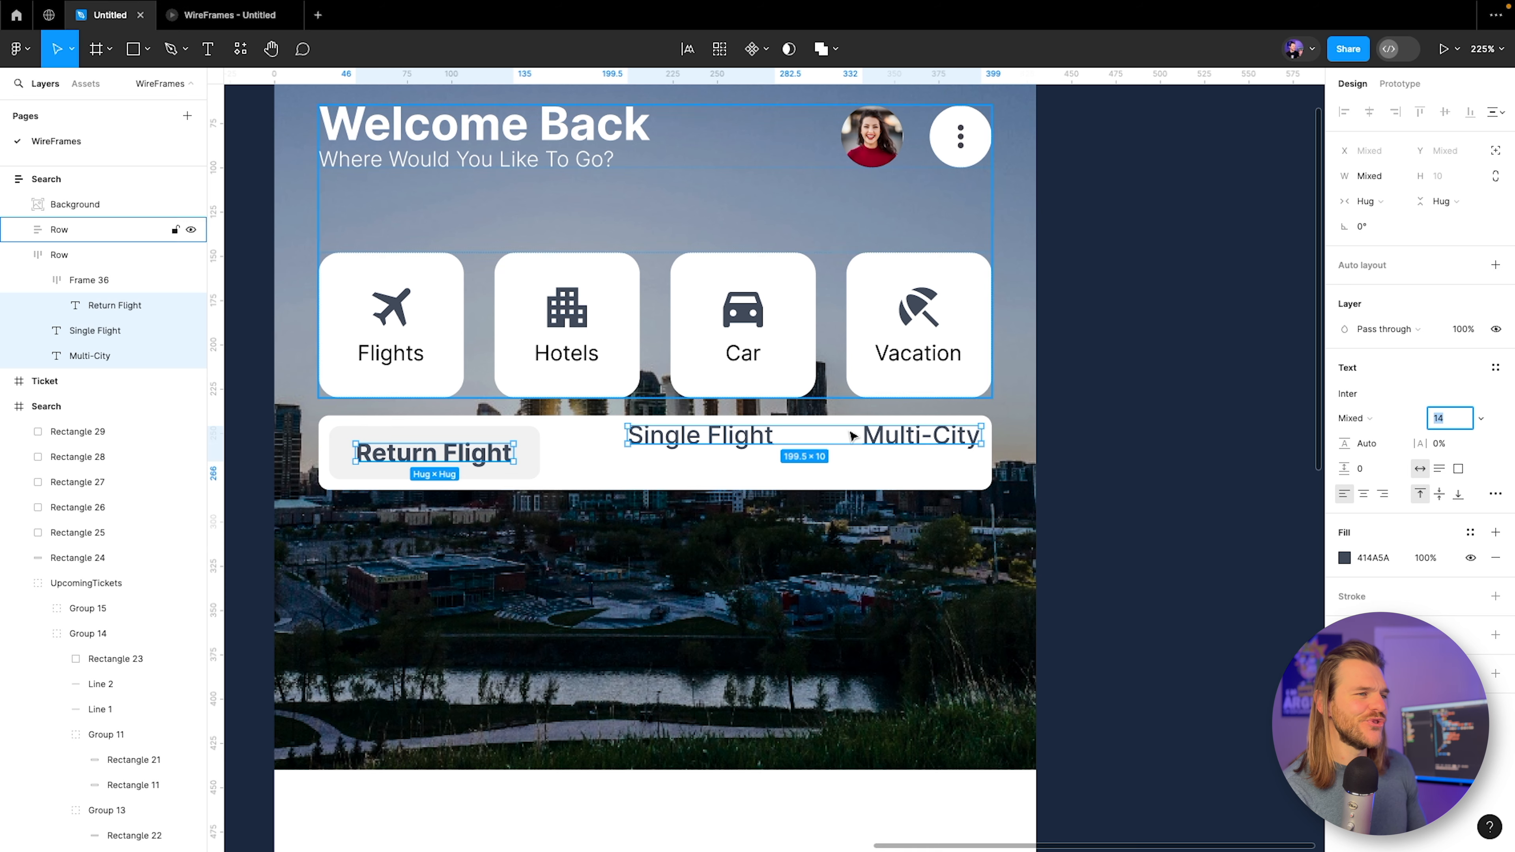
Set the Return Flight label's font weight to Medium and check it in the prototype preview.
click(782, 537)
double_click(479, 460)
double_click(476, 454)
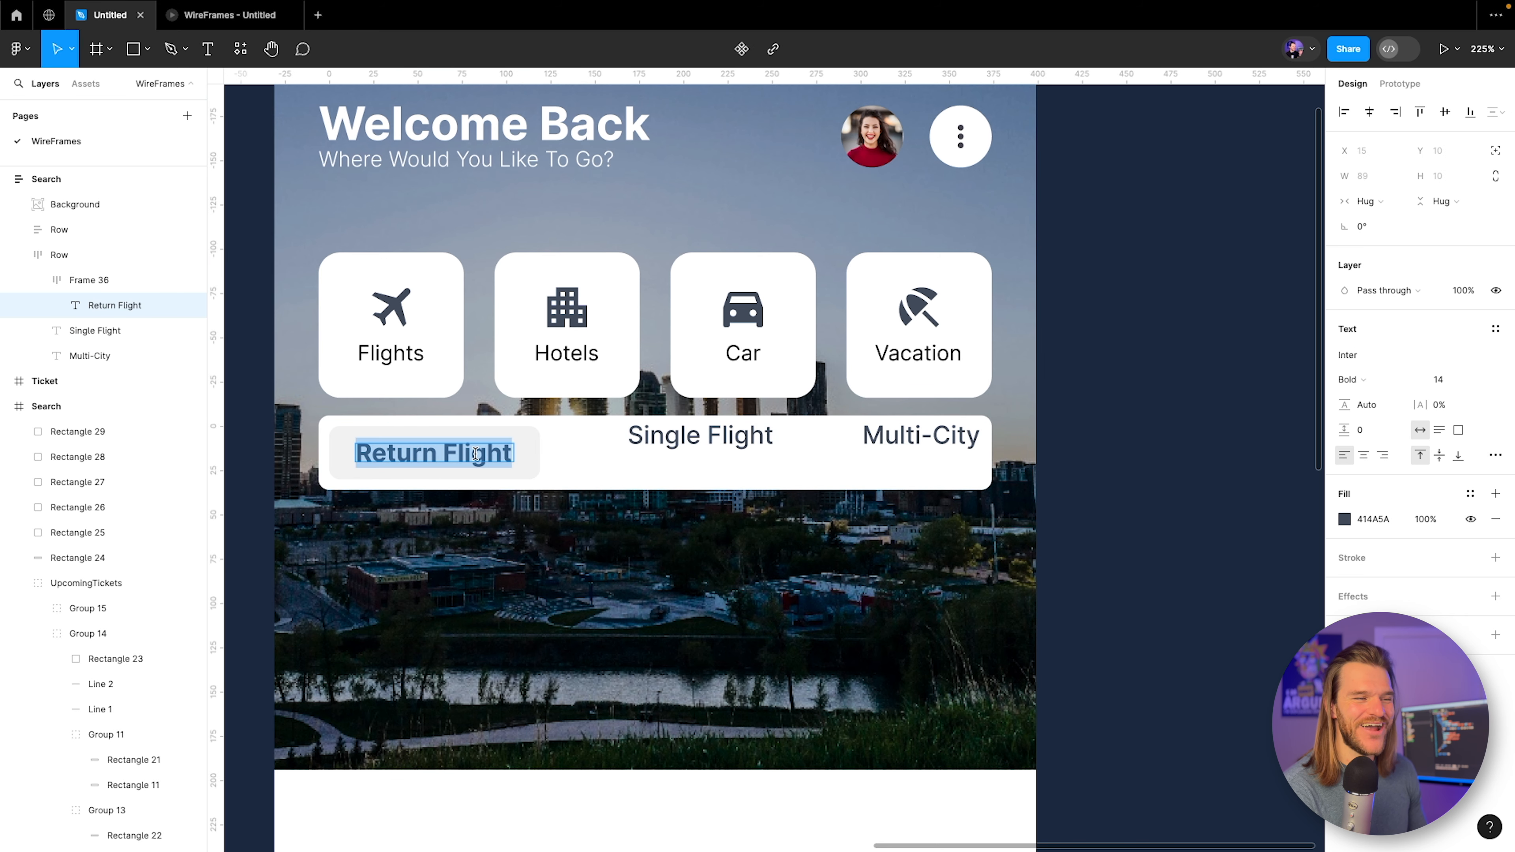
key(Escape)
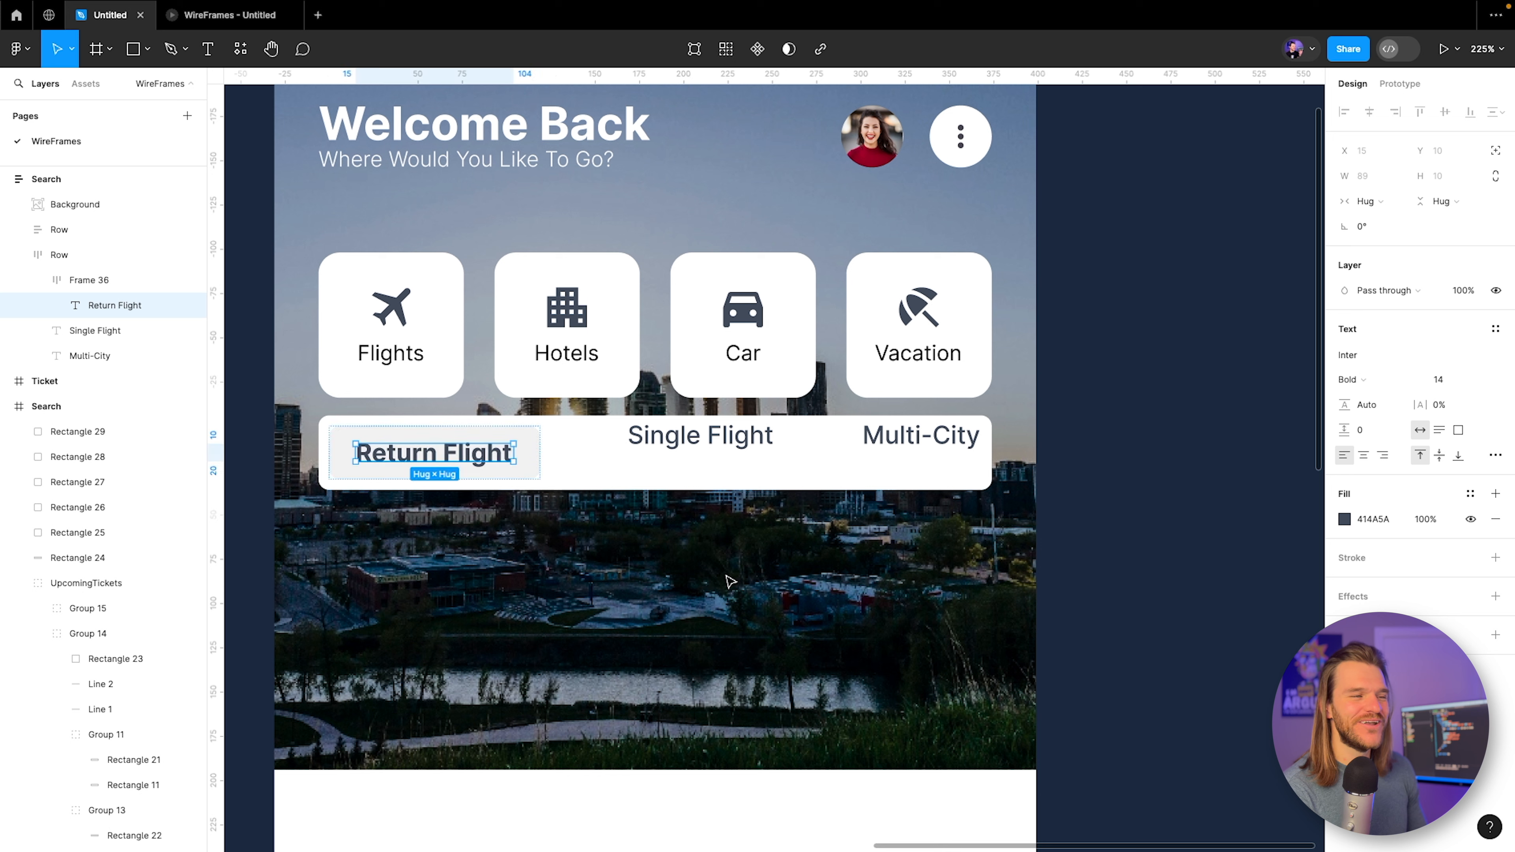
click(1366, 379)
click(1390, 341)
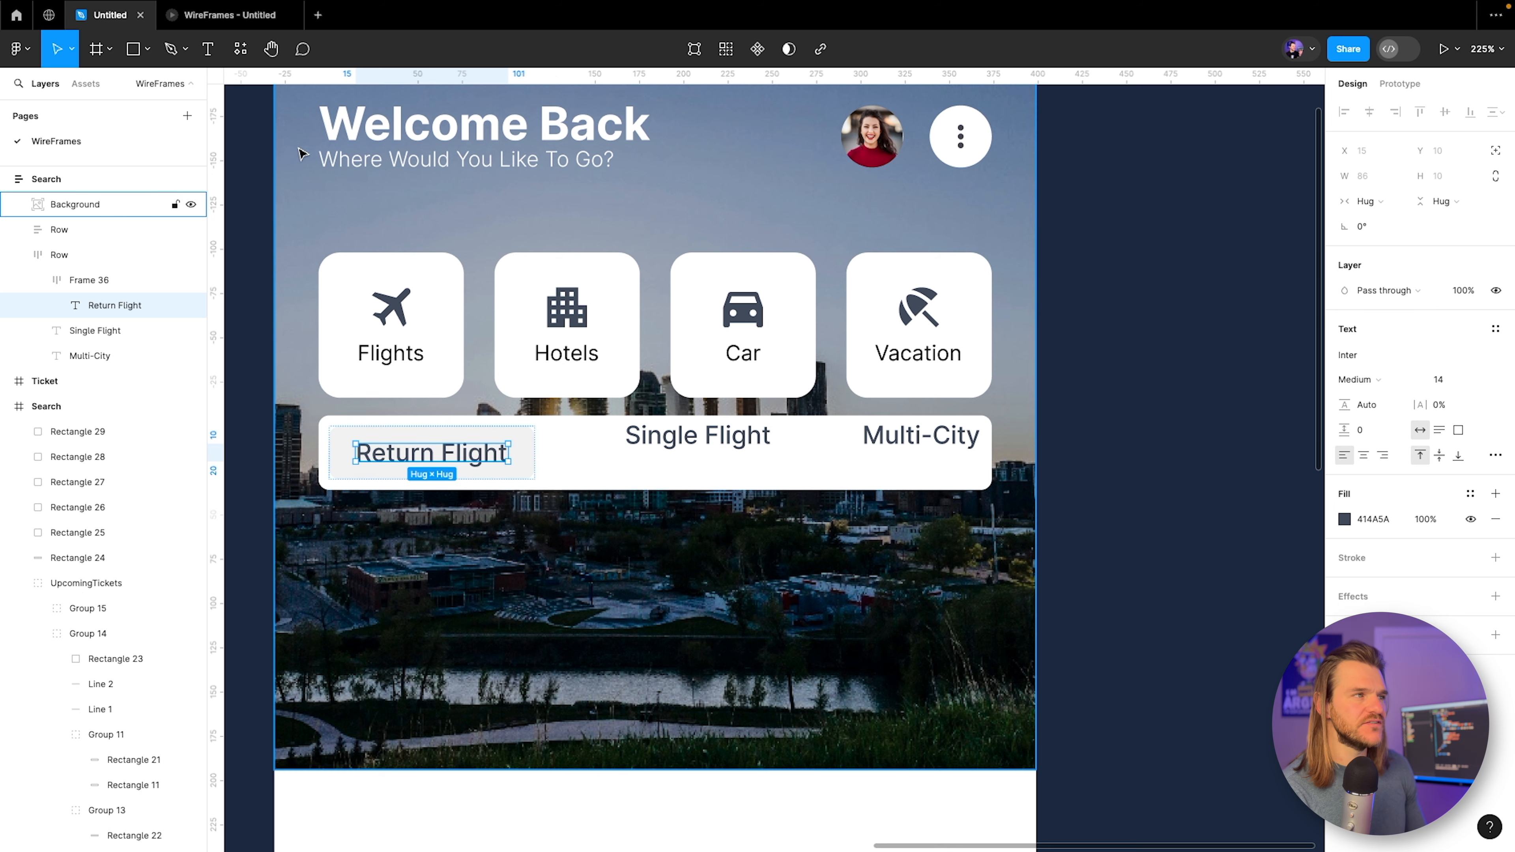
click(230, 15)
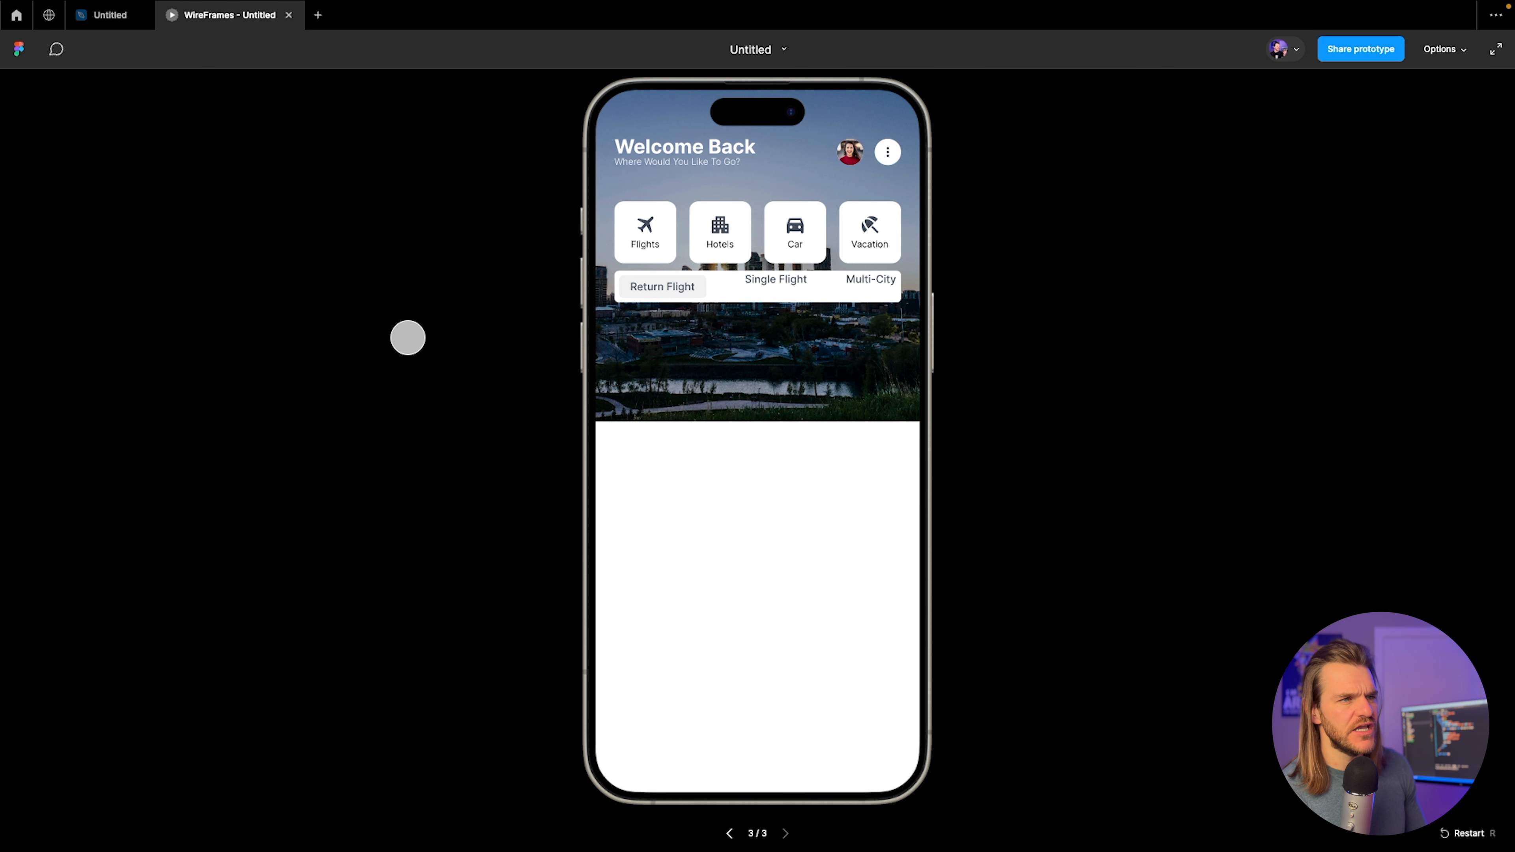
click(110, 15)
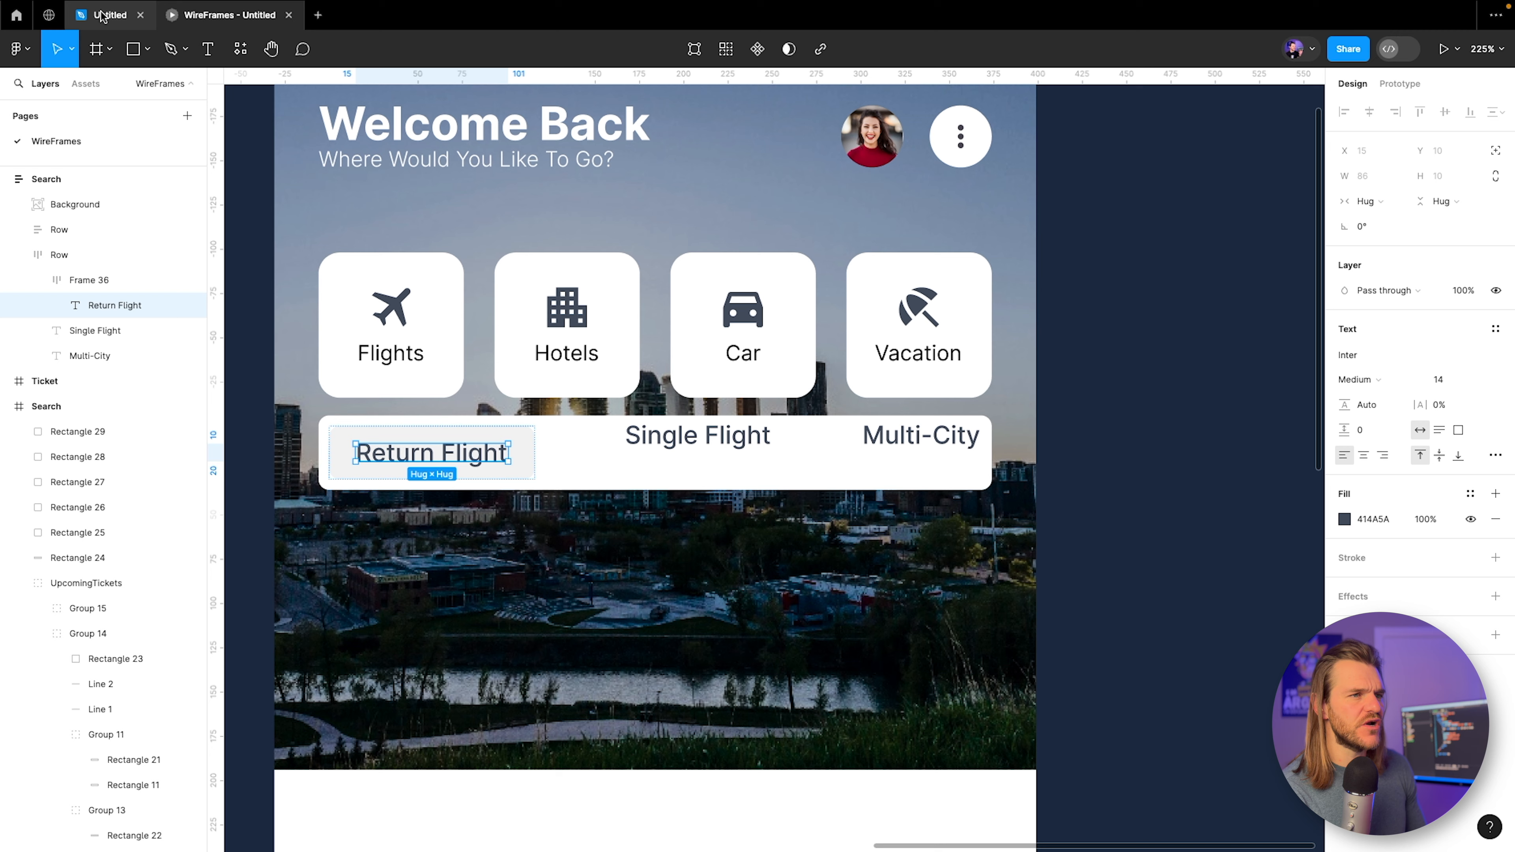
Delete the Single Flight and Multi-City text labels from the ticket type row.
click(697, 451)
click(699, 442)
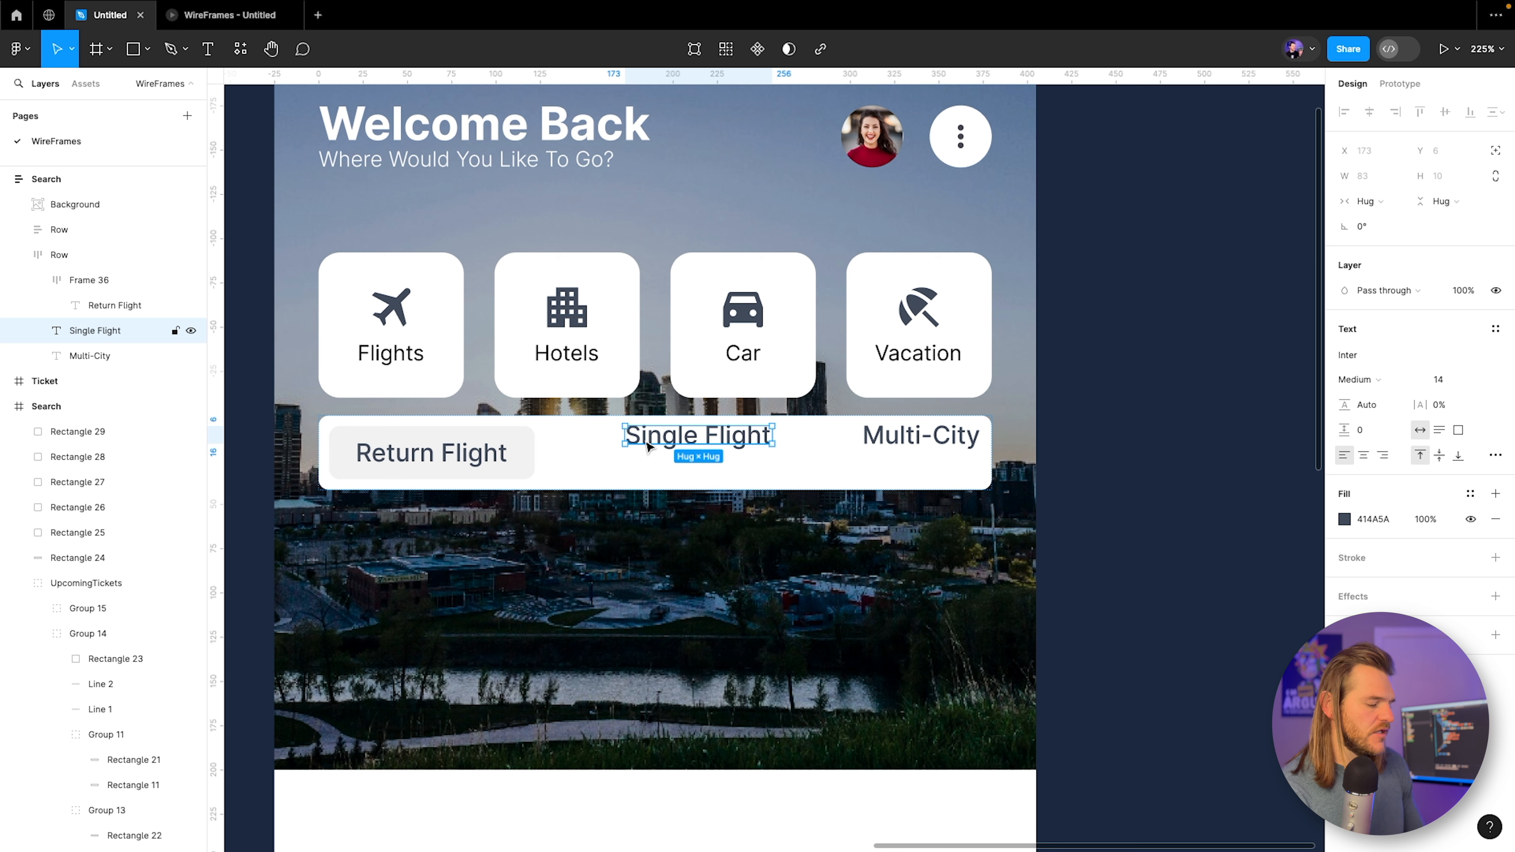
key(Delete)
click(866, 436)
click(866, 436)
key(Delete)
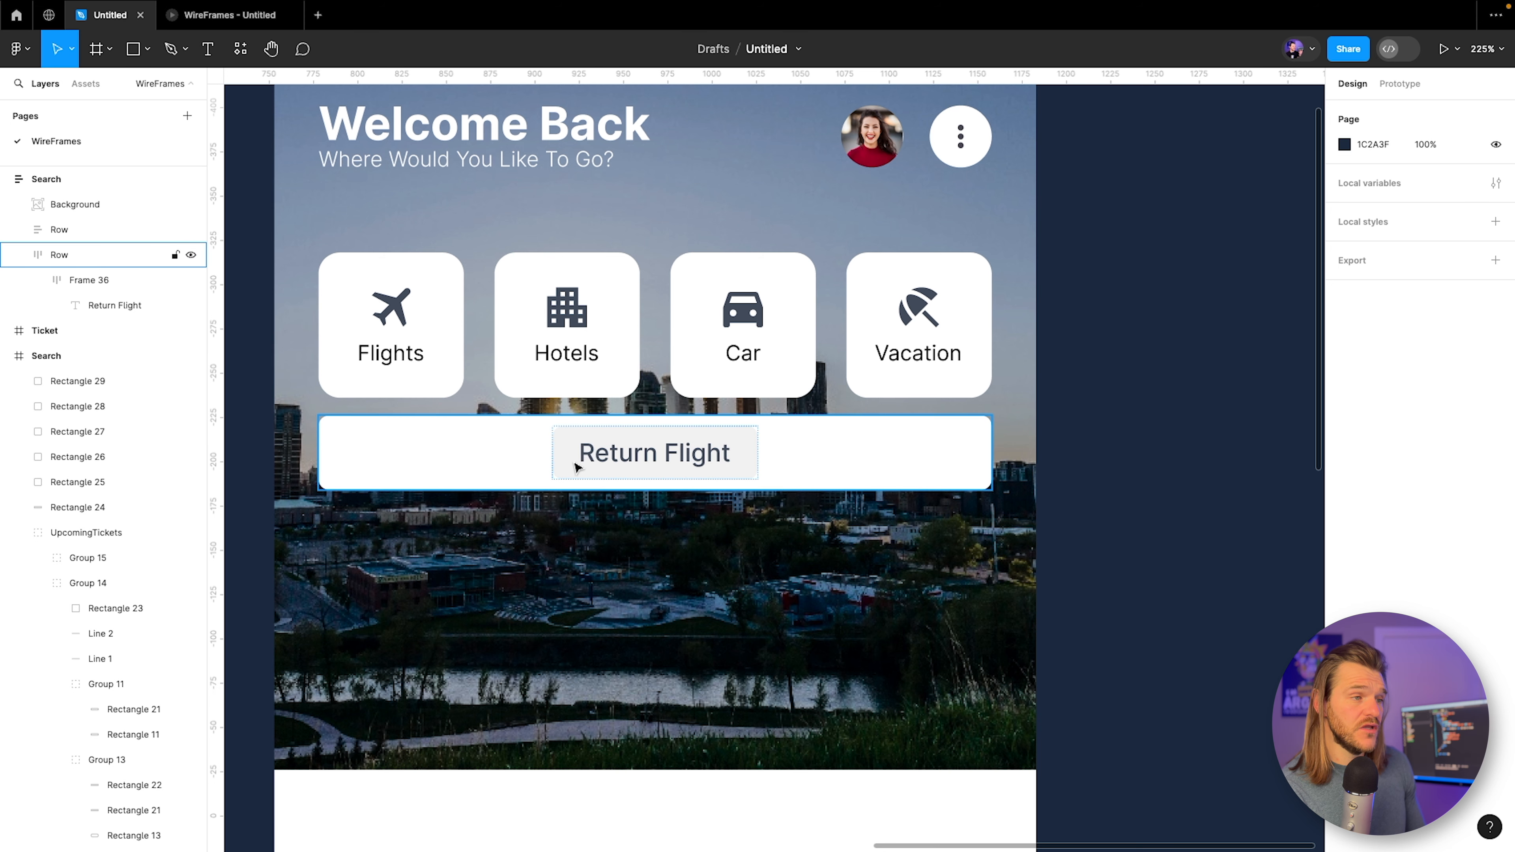
Duplicate the Return Flight frame twice within the ticket type row.
click(599, 455)
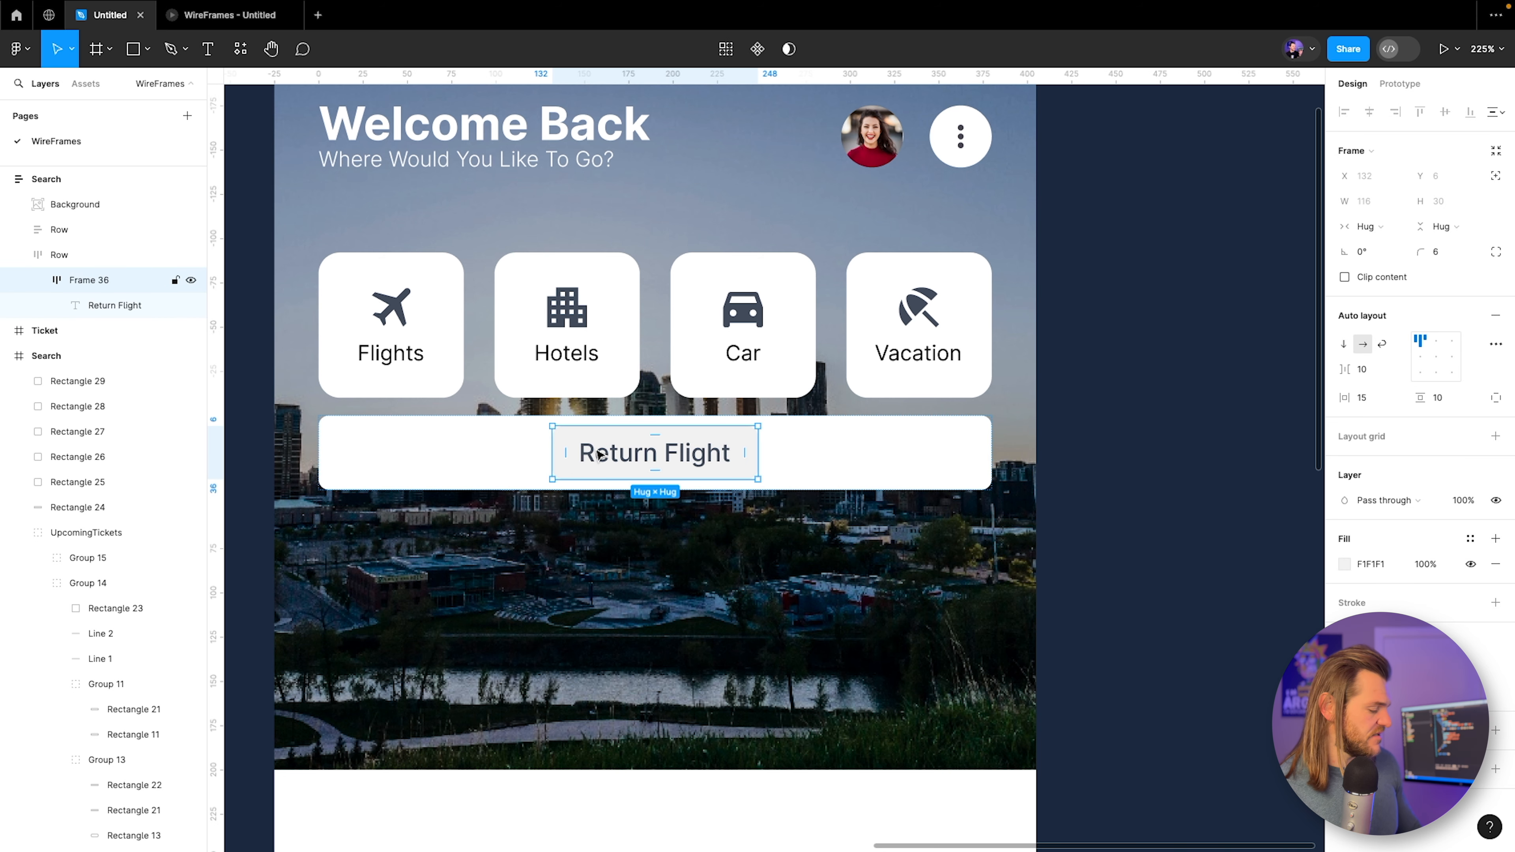
click(43, 283)
key(ctrl+d)
key(ctrl+d)
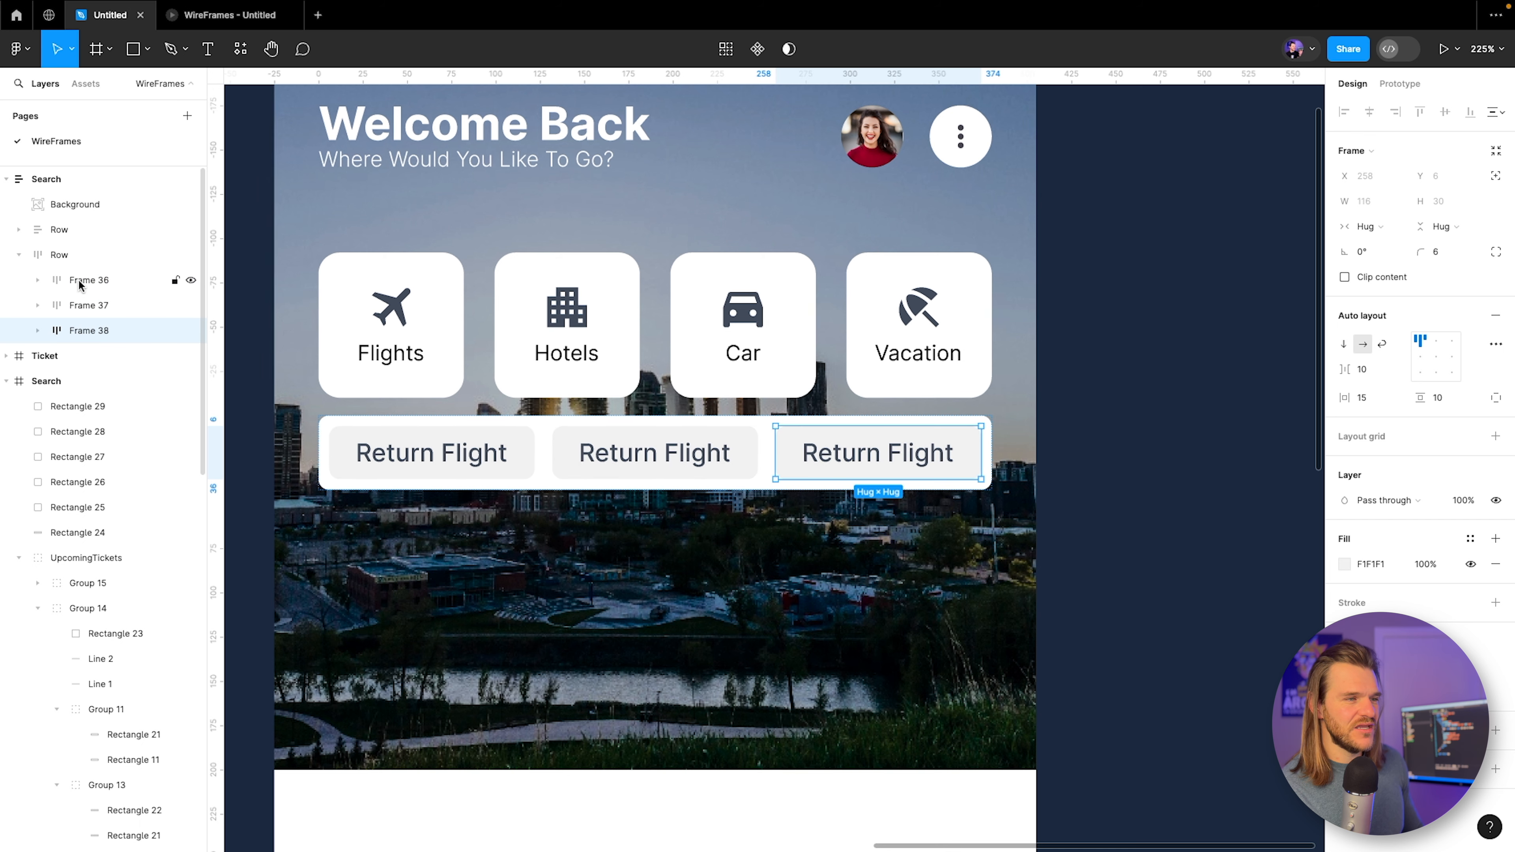
Change the label in the middle copy of the Return Flight frame to Single Flight.
click(607, 441)
click(607, 439)
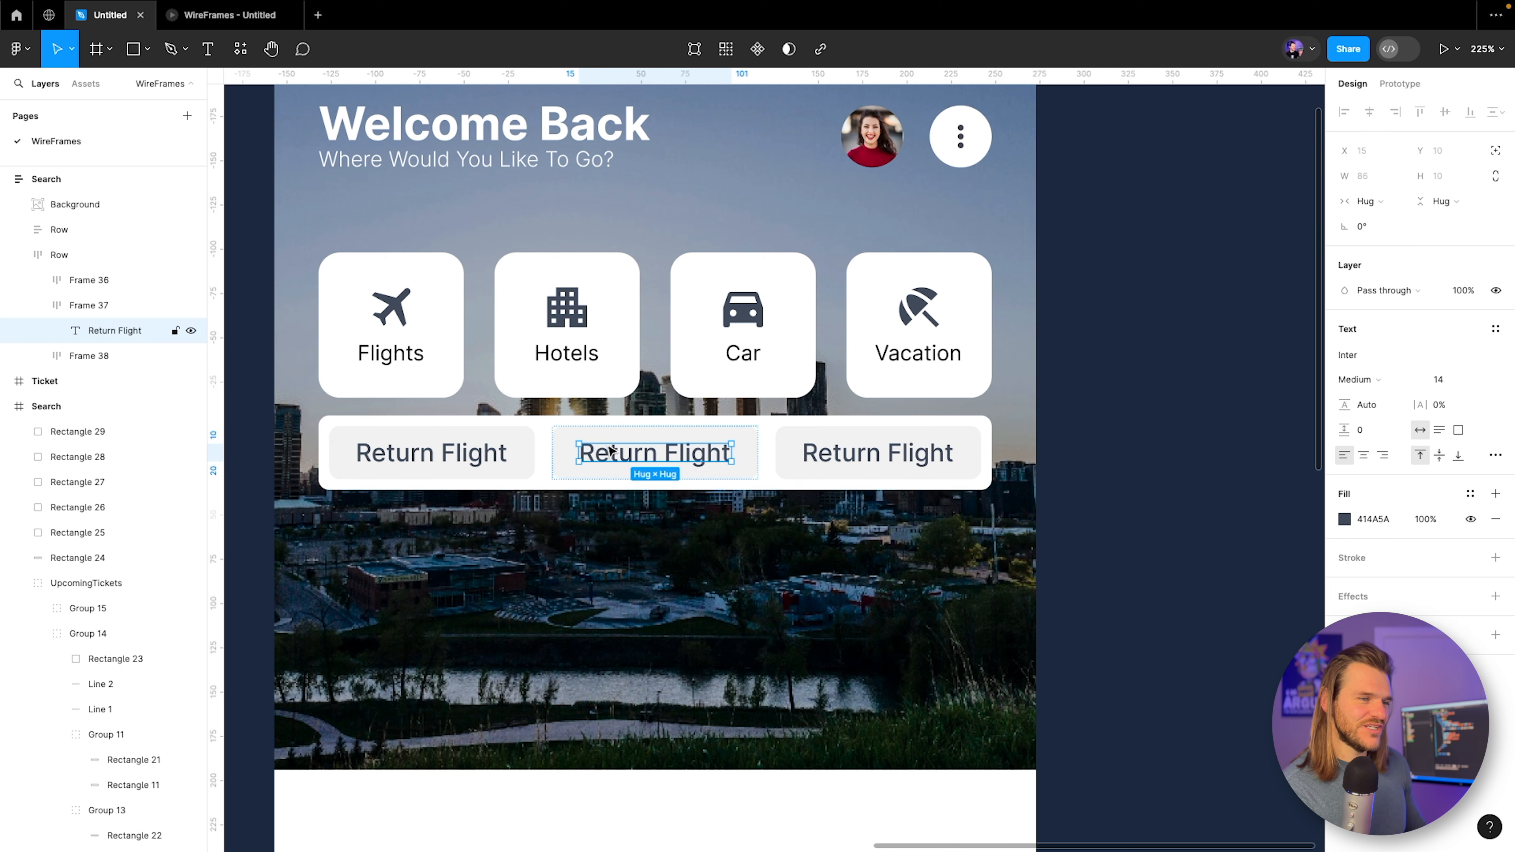
double_click(625, 442)
click(654, 452)
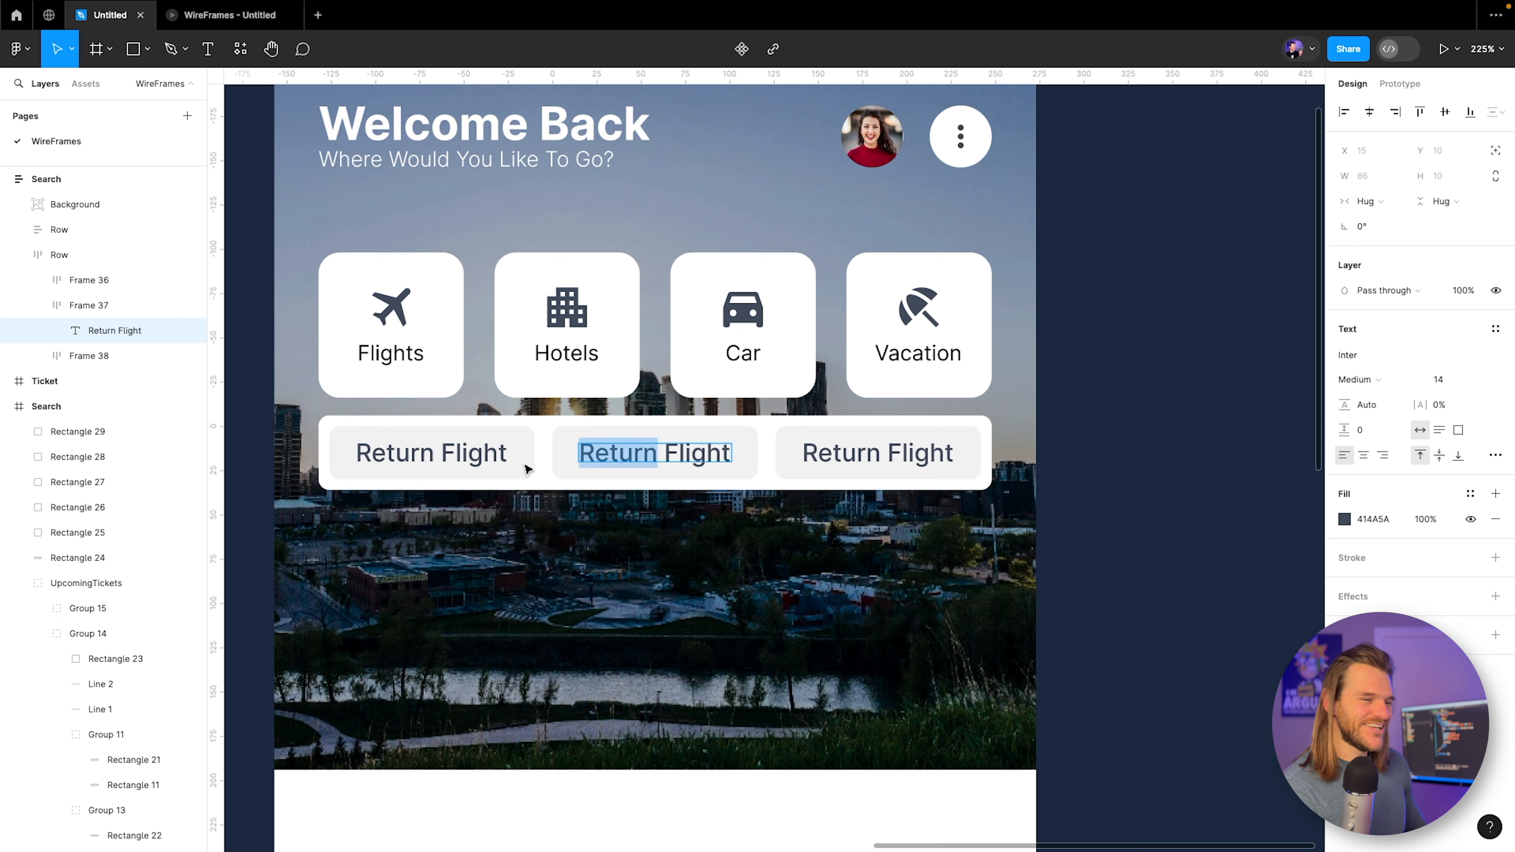
text(Single)
key(Escape)
Replace the label in the last copy of the Return Flight frame with Multi-City.
double_click(873, 452)
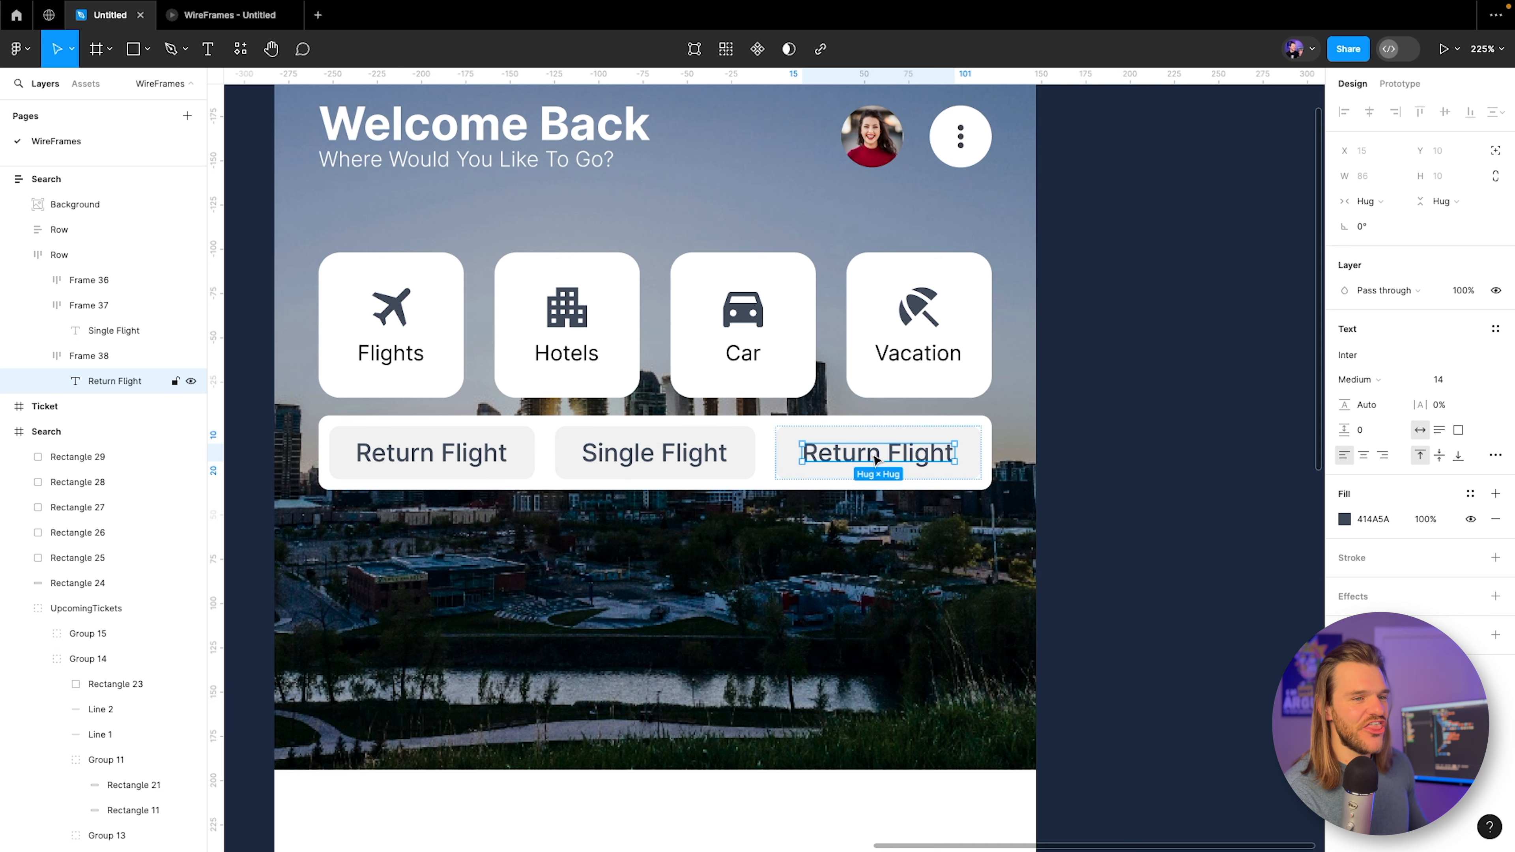
double_click(872, 453)
text(Multi-)
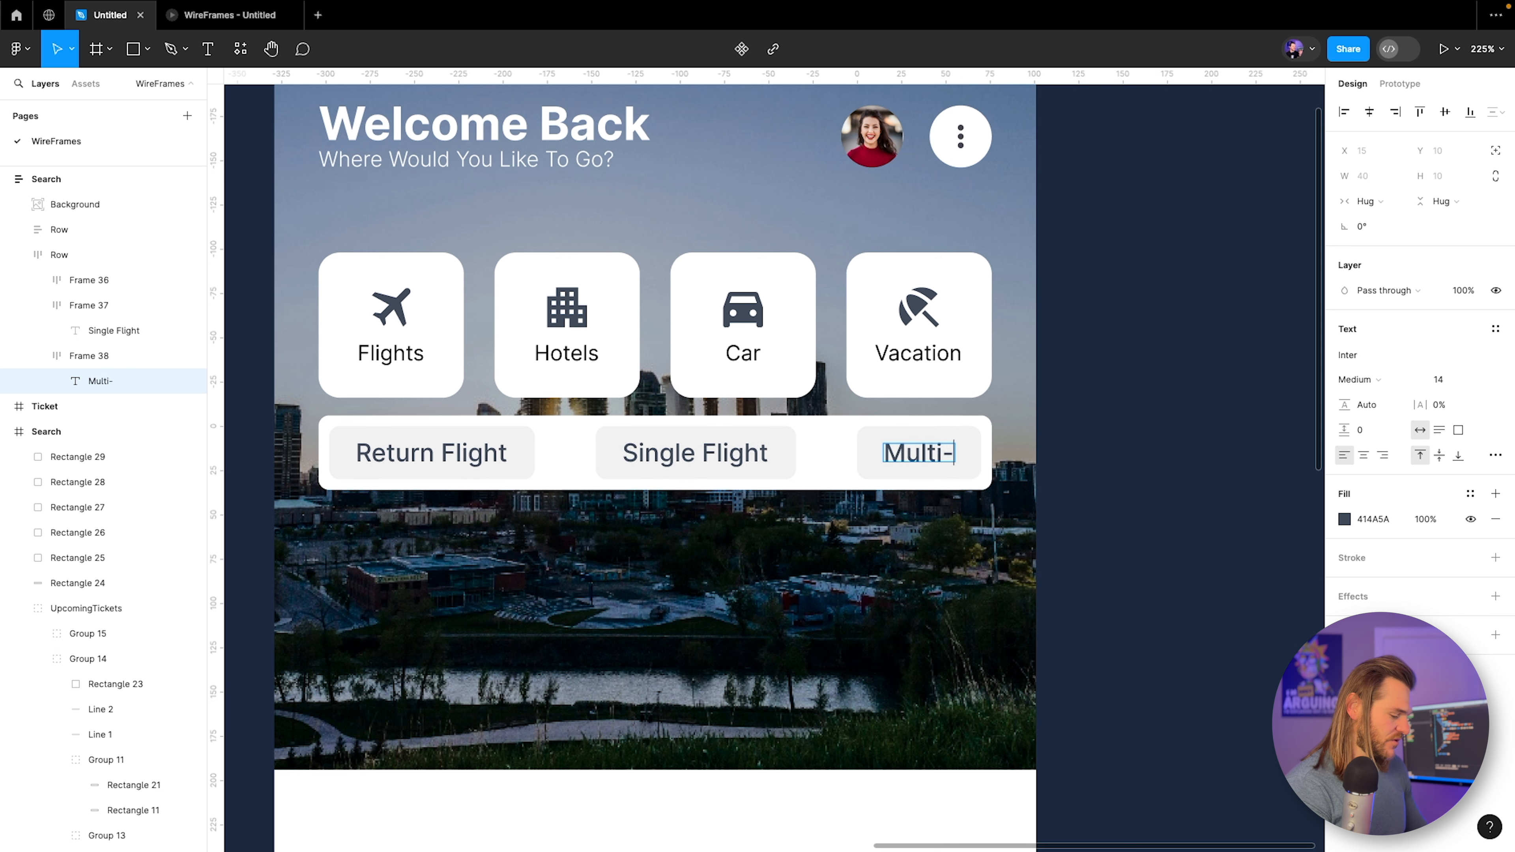
text(City)
key(Escape)
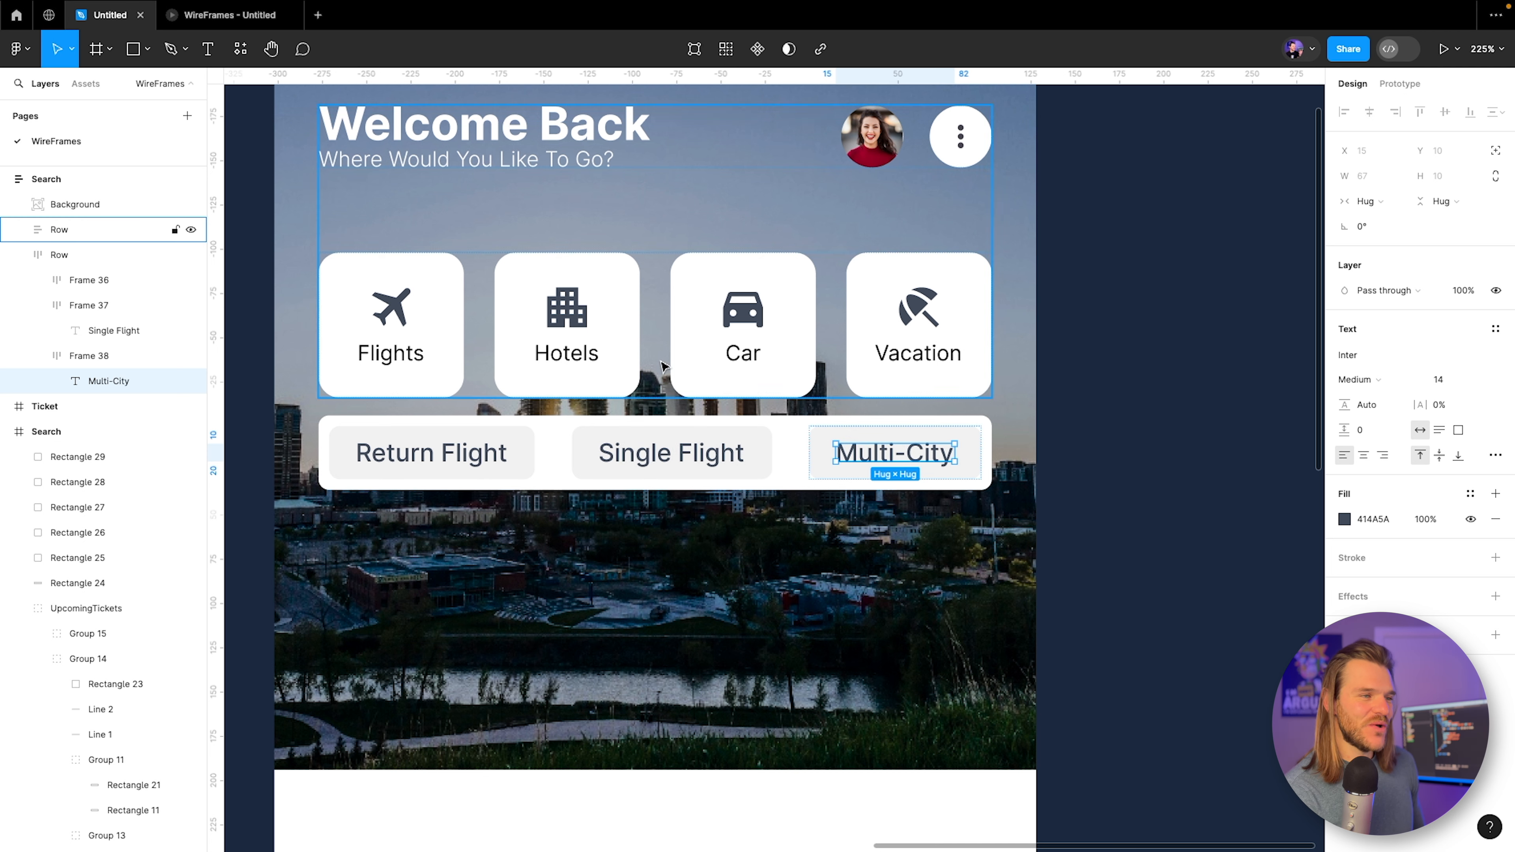
Set the width of the Return Flight, Single Flight and Multi-City frames to Fill container.
click(501, 463)
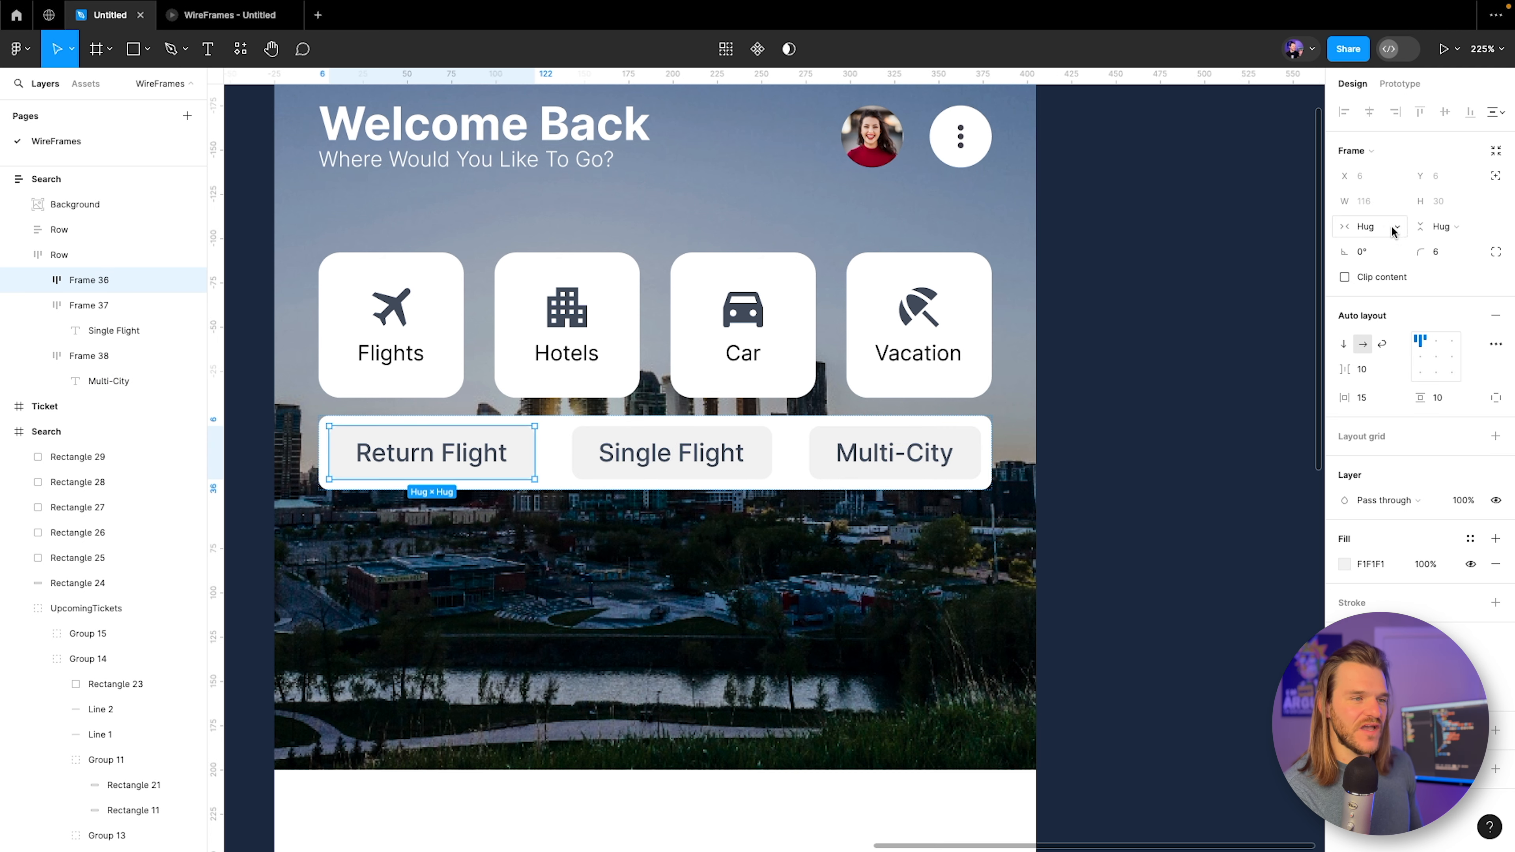
click(1366, 226)
click(1384, 248)
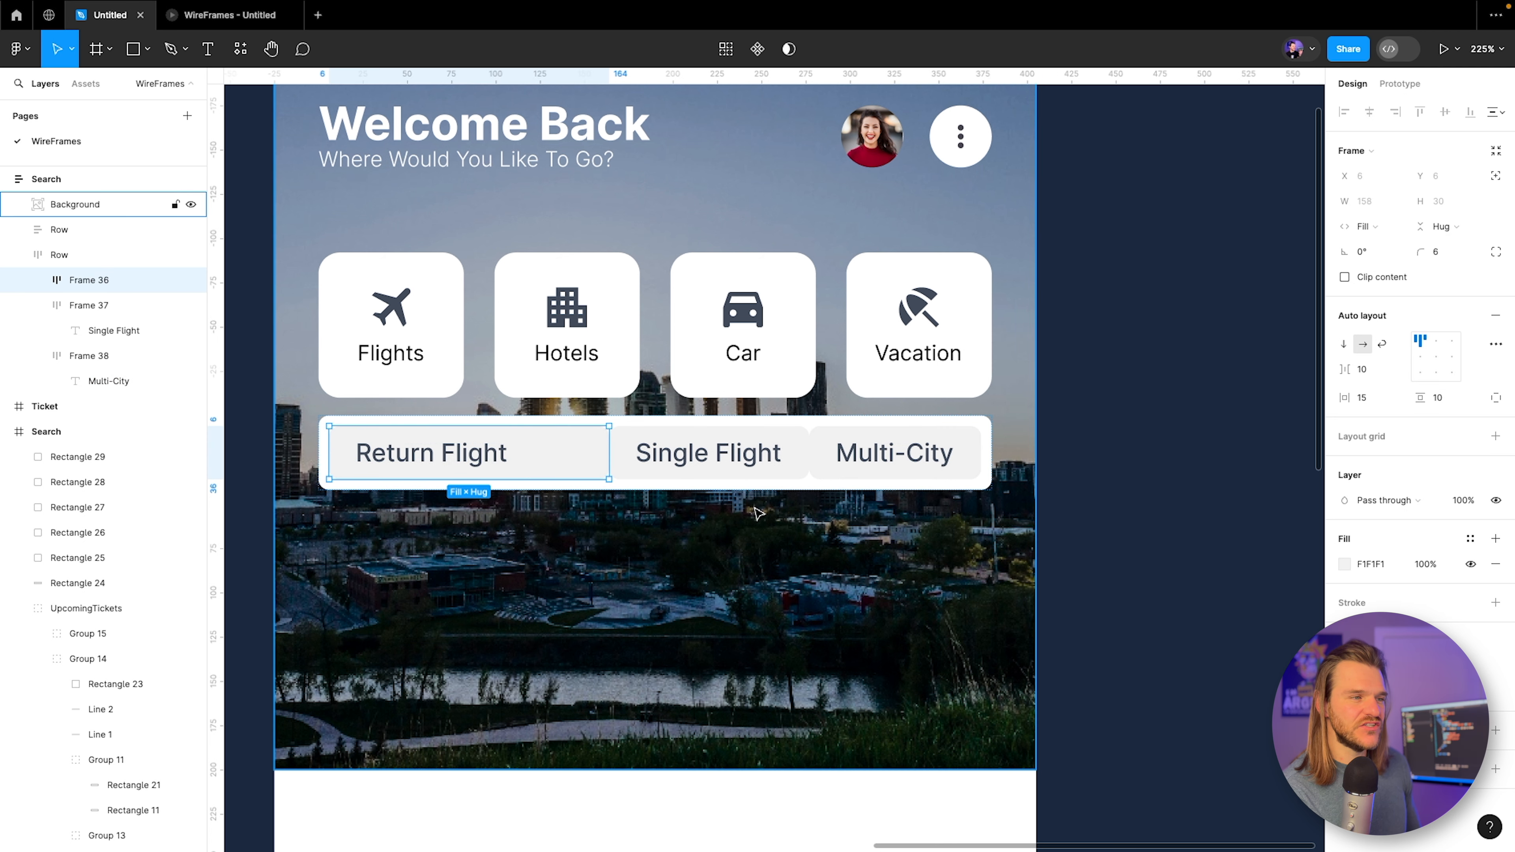
click(734, 468)
click(1366, 226)
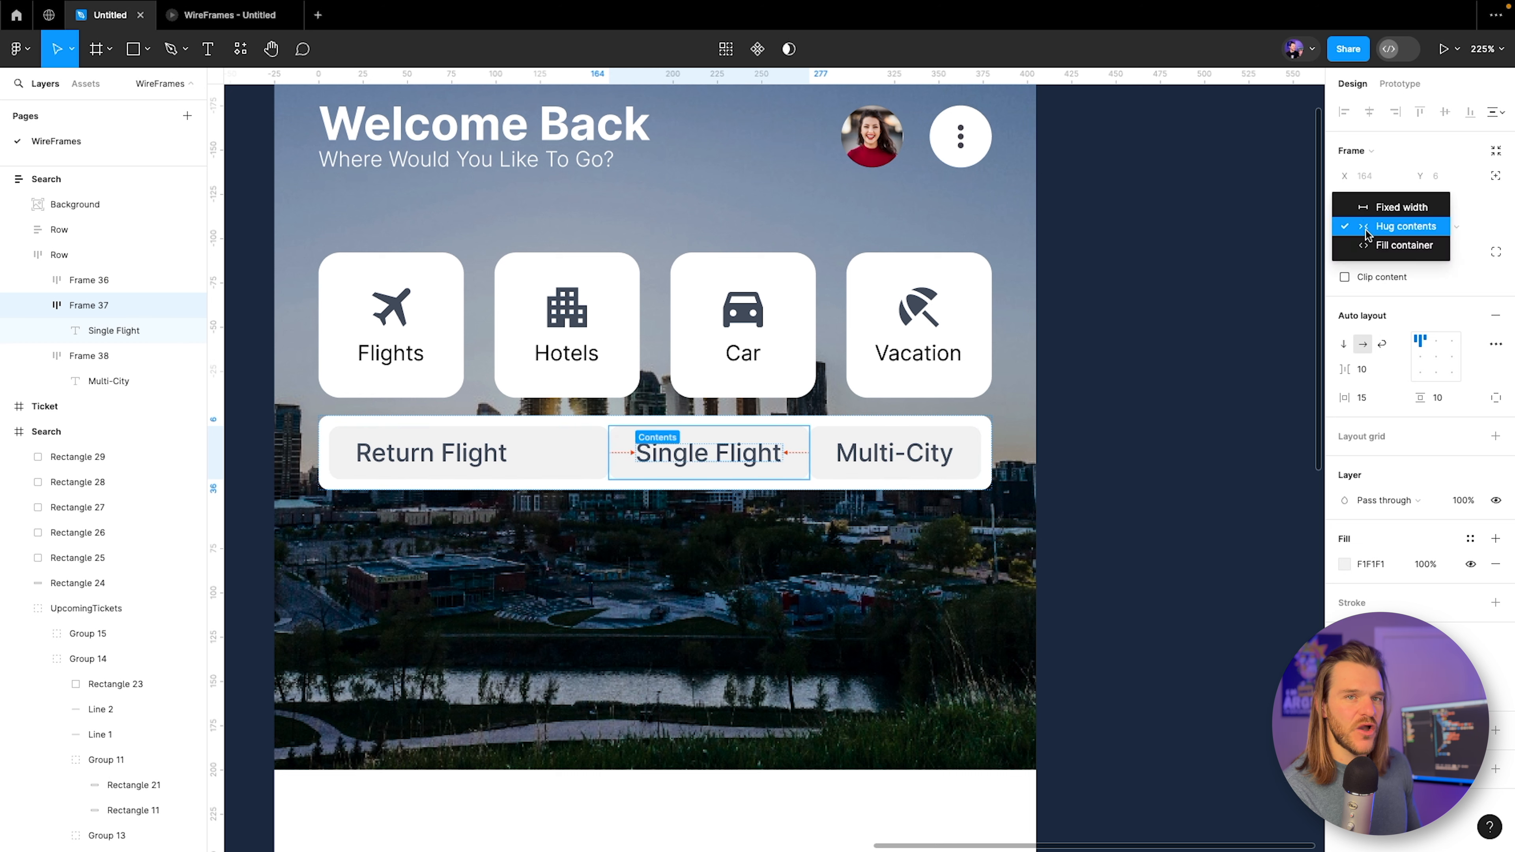
click(1372, 242)
click(907, 451)
click(1386, 227)
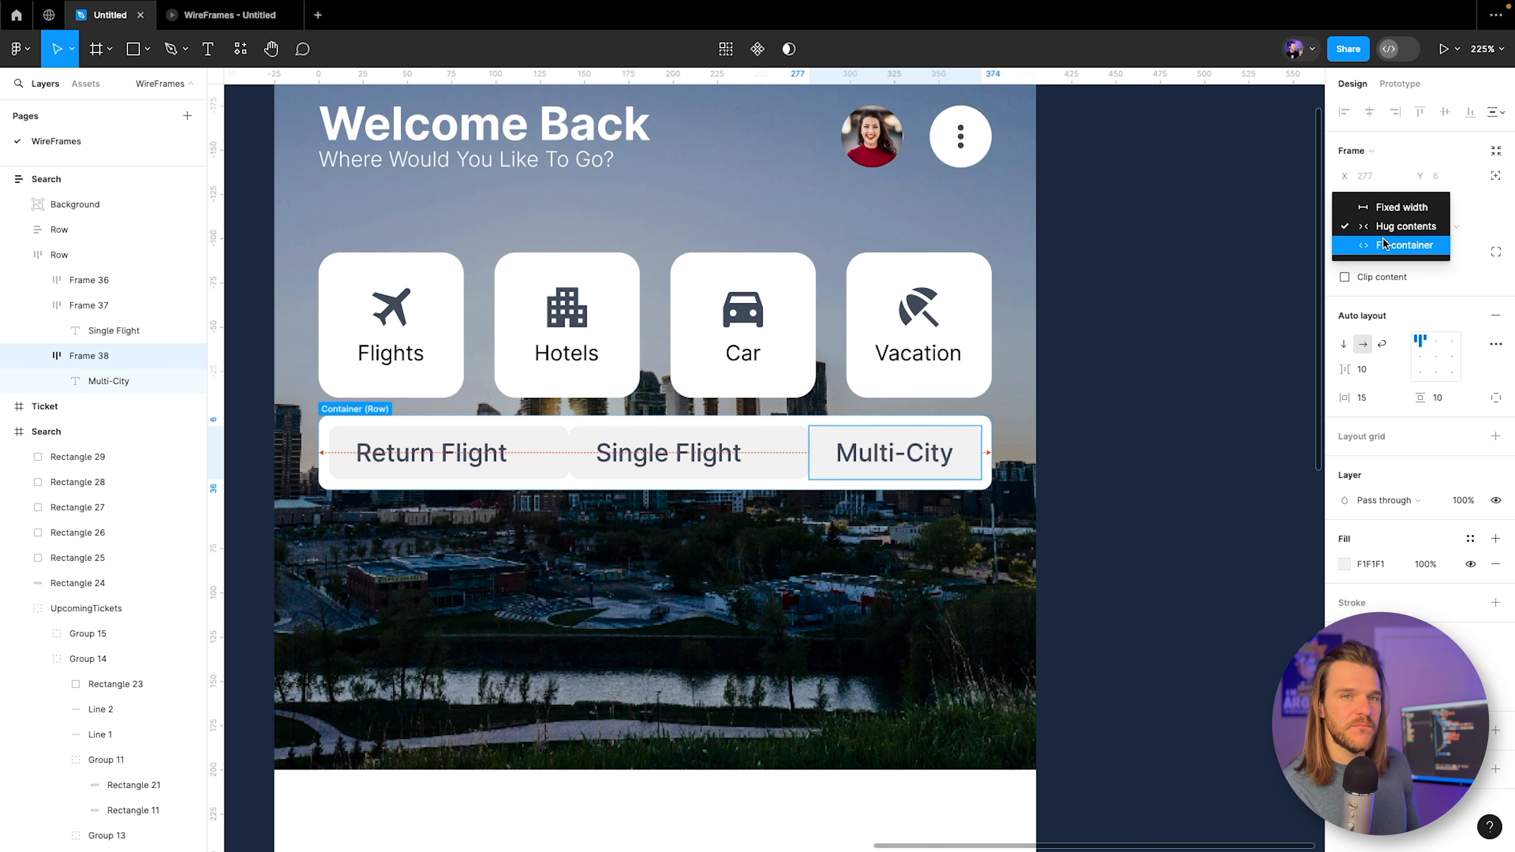
click(1385, 243)
Set the ticket type row's spacing between items to 10 and check it in the prototype preview.
click(361, 421)
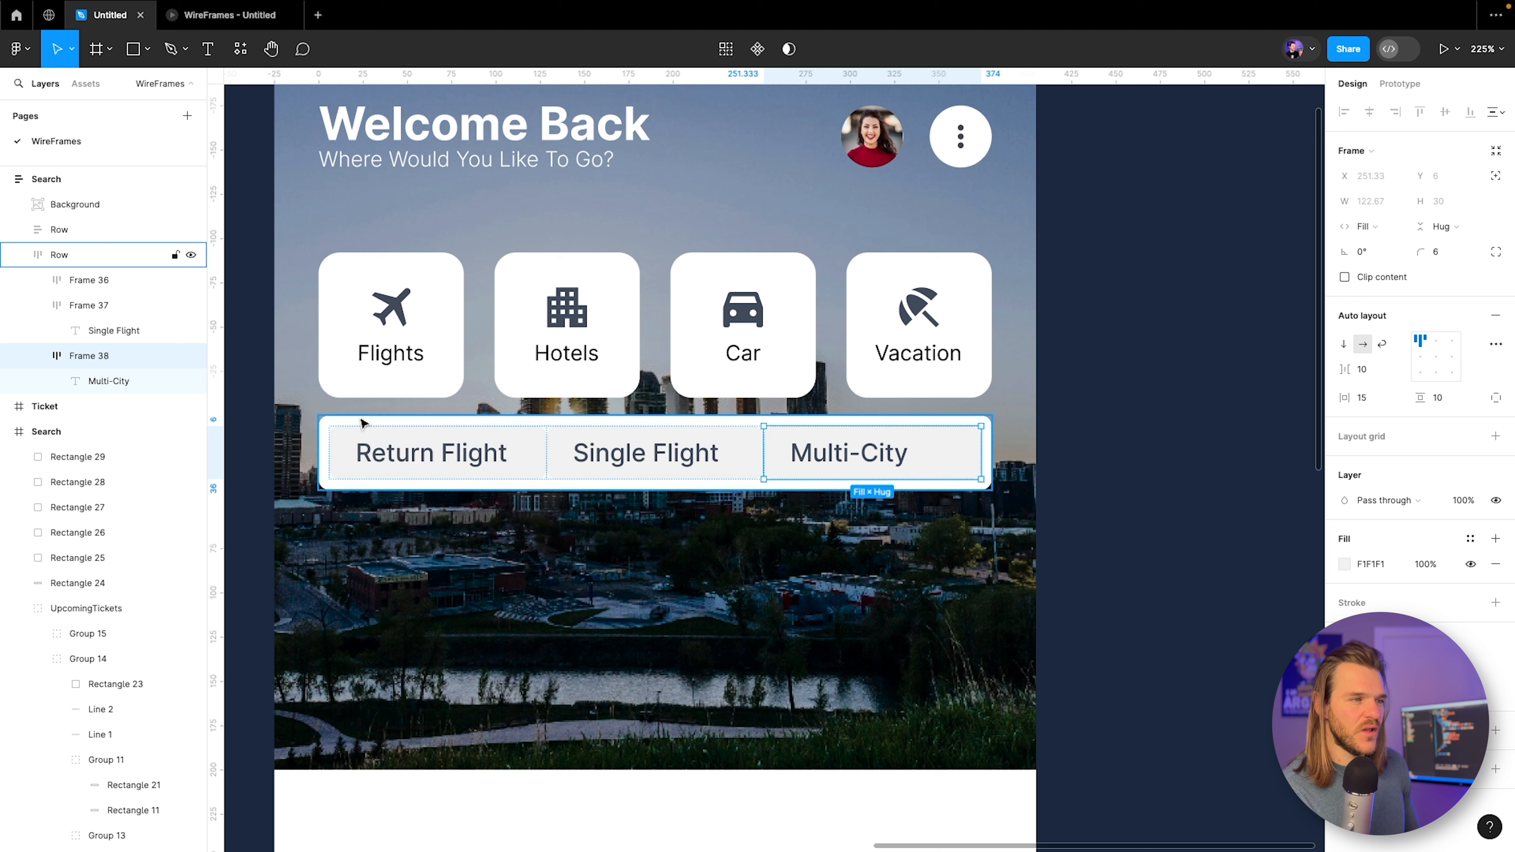
click(1396, 372)
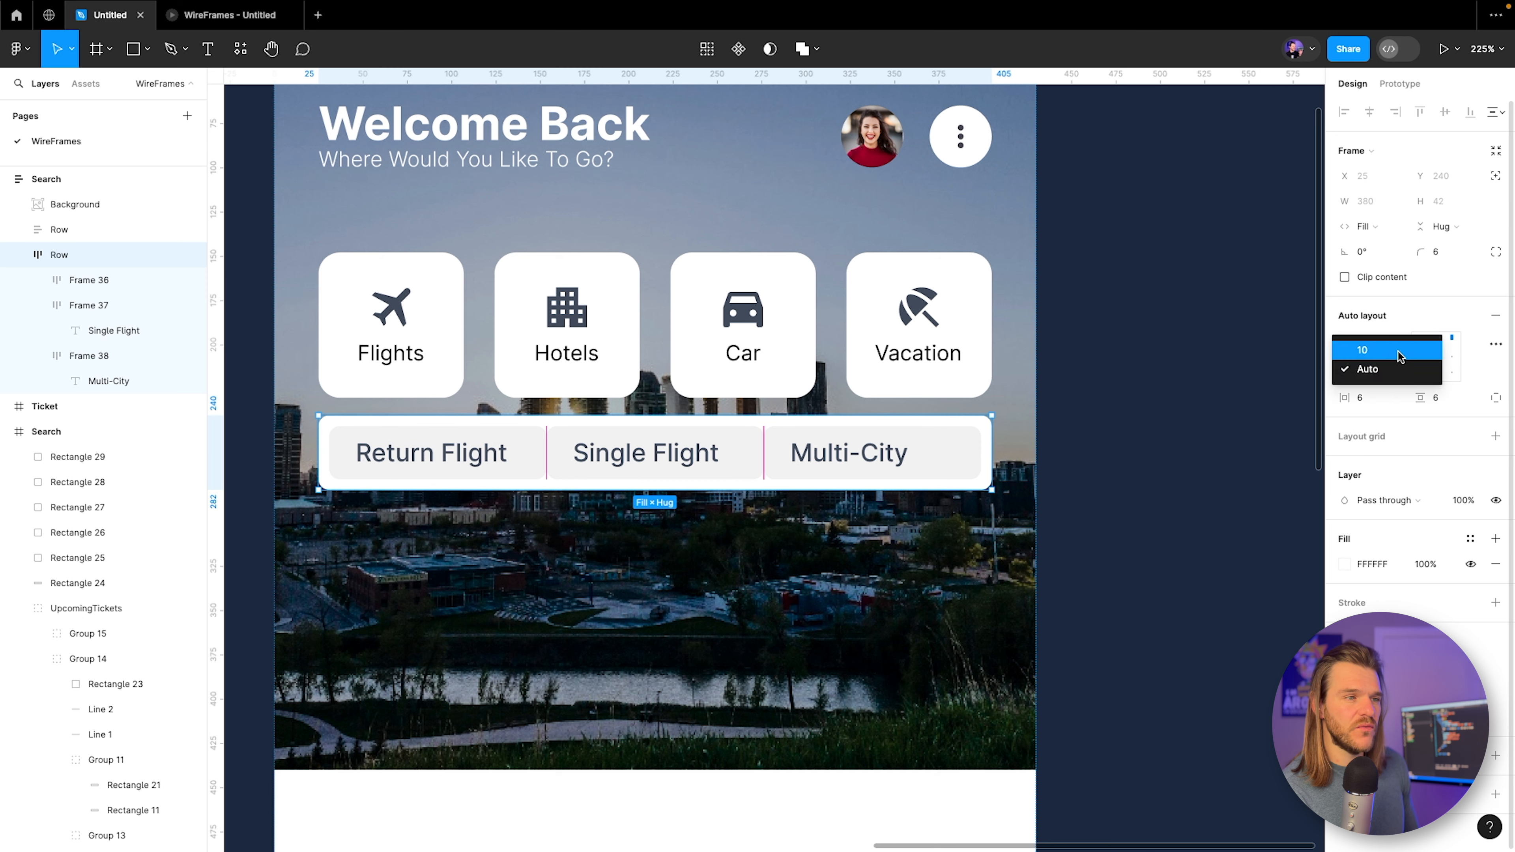
click(1397, 354)
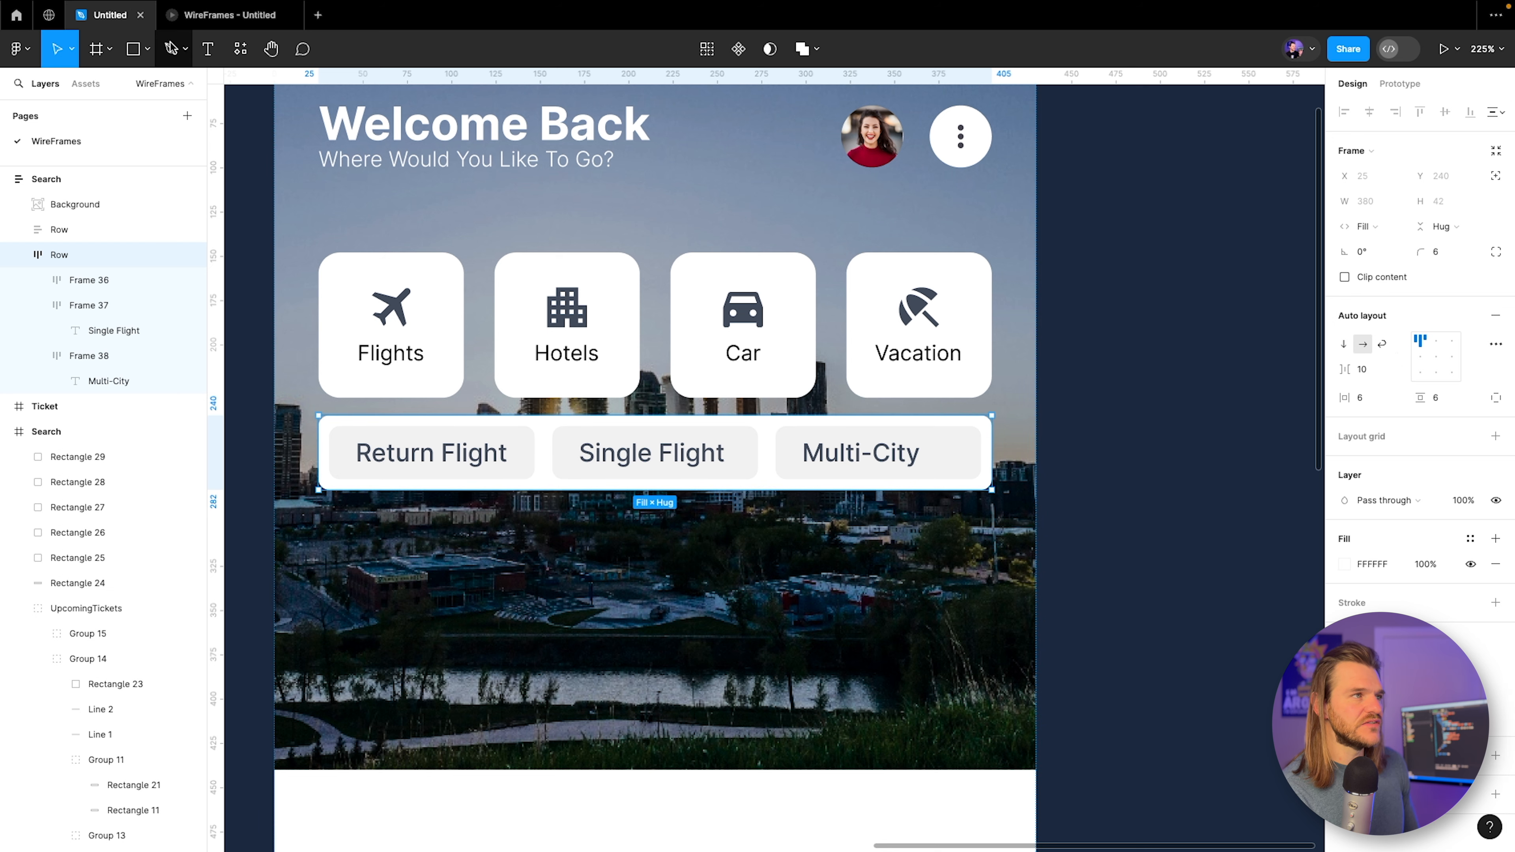
click(229, 14)
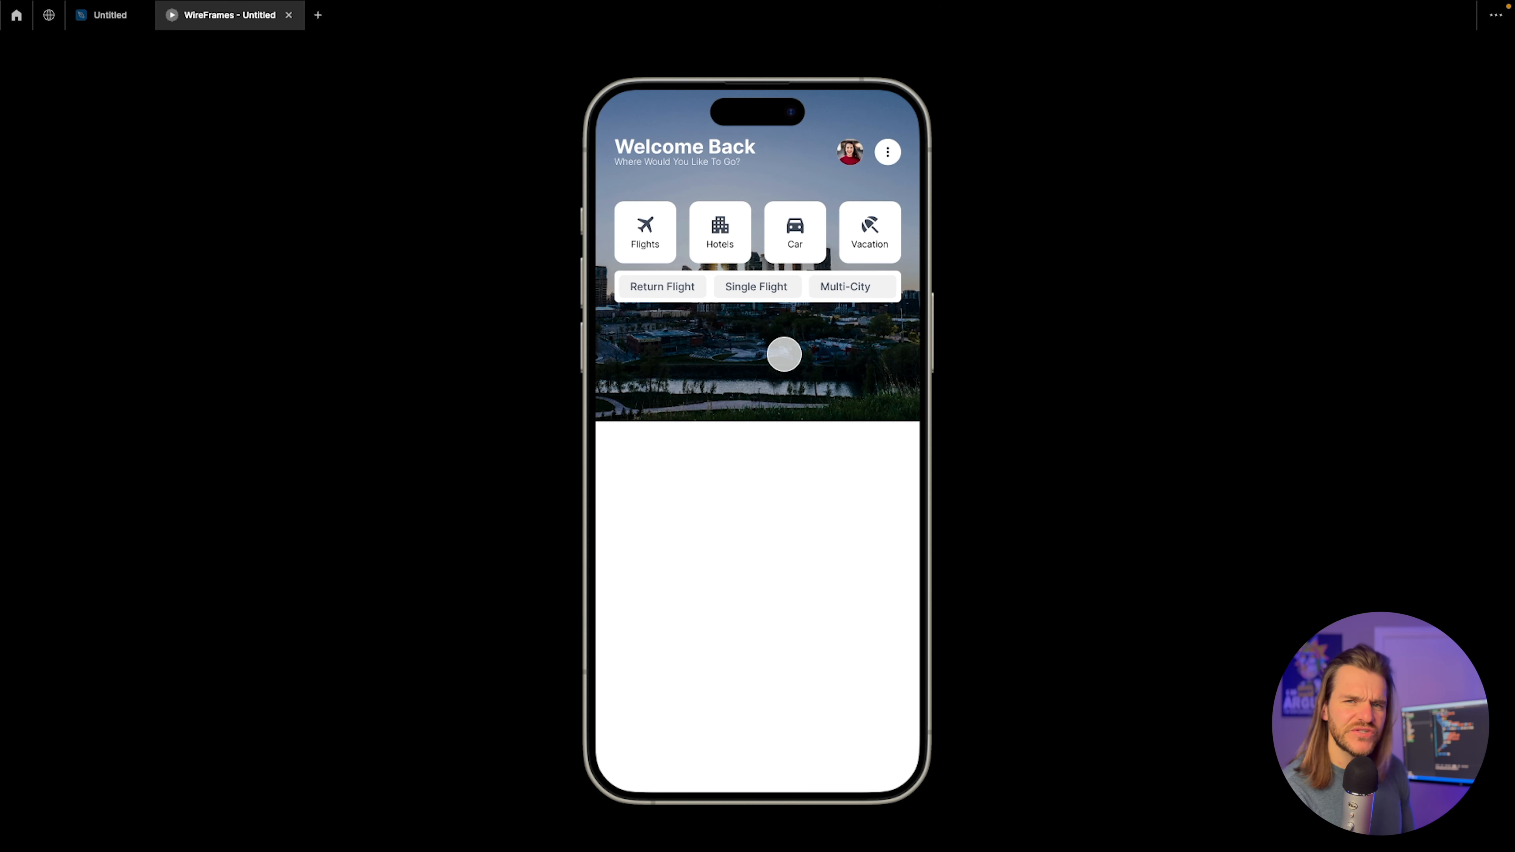
click(111, 16)
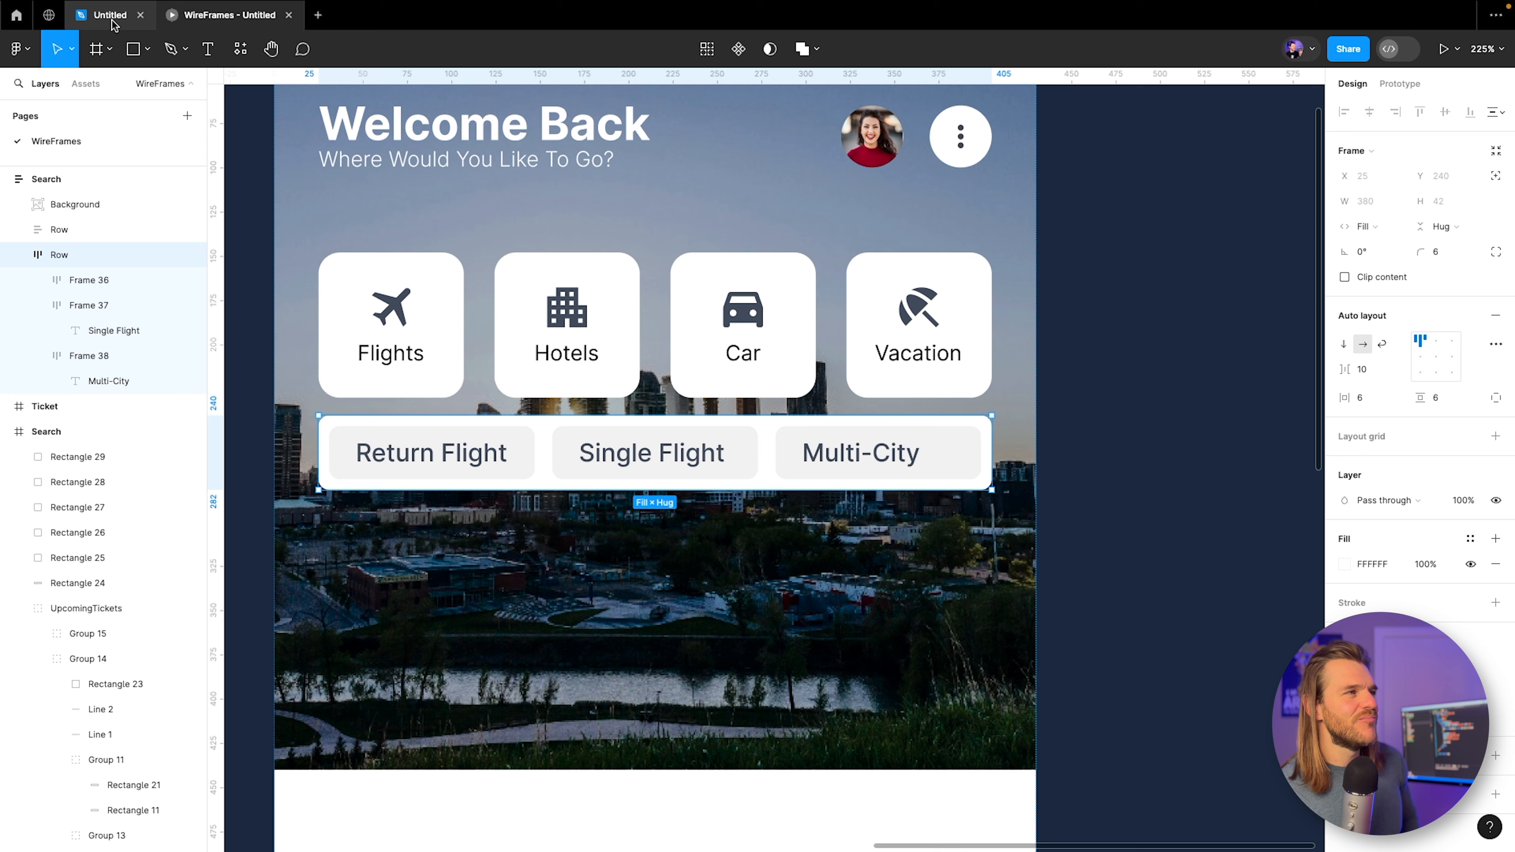
Hide the Single Flight frame's fill and centre the contents of the Multi-City frame.
click(601, 468)
click(1474, 567)
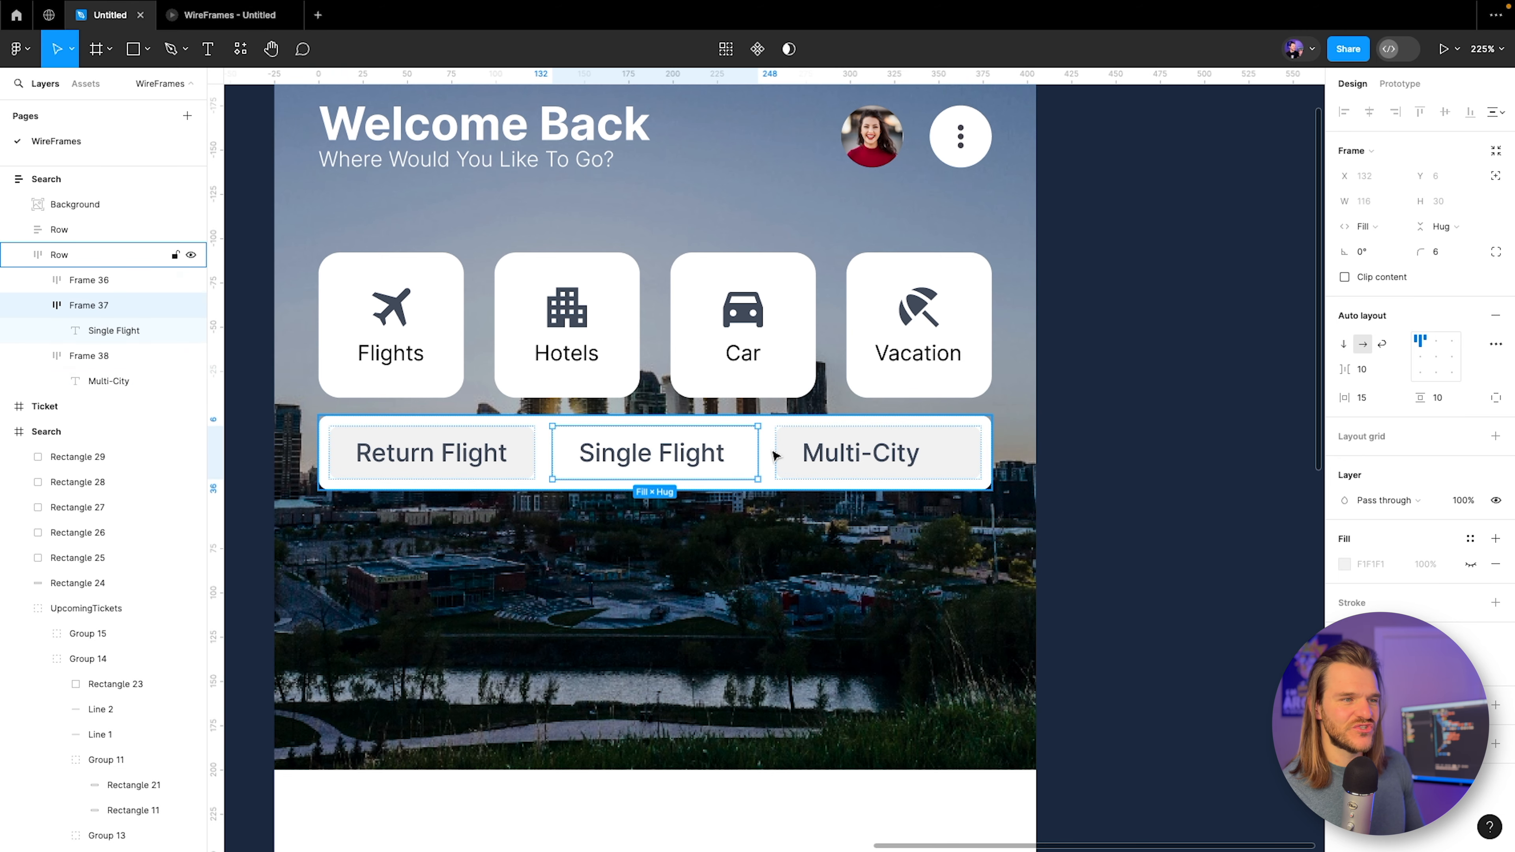
click(797, 460)
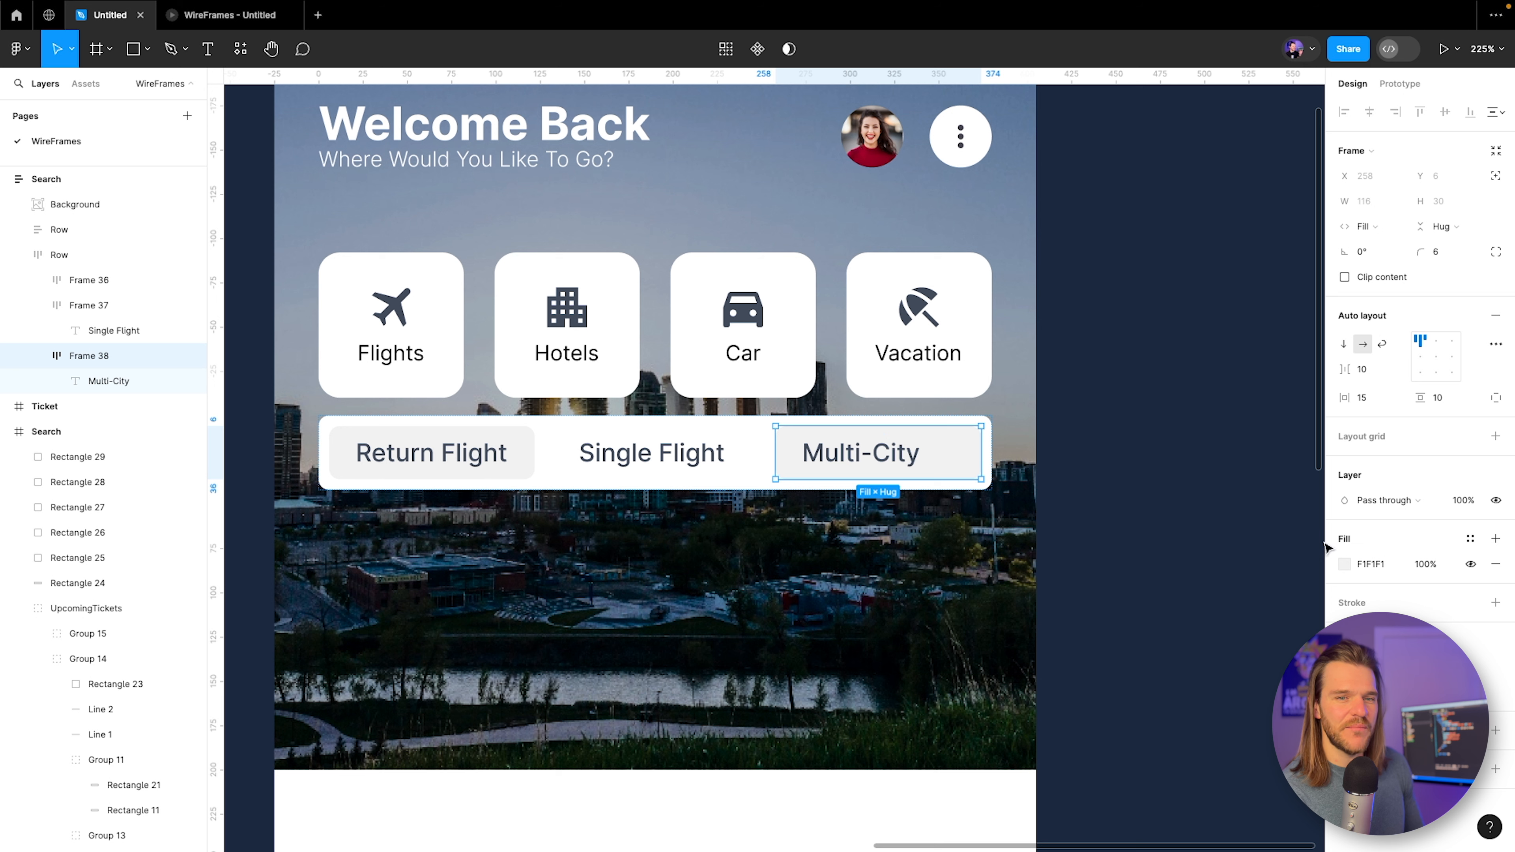
click(1436, 356)
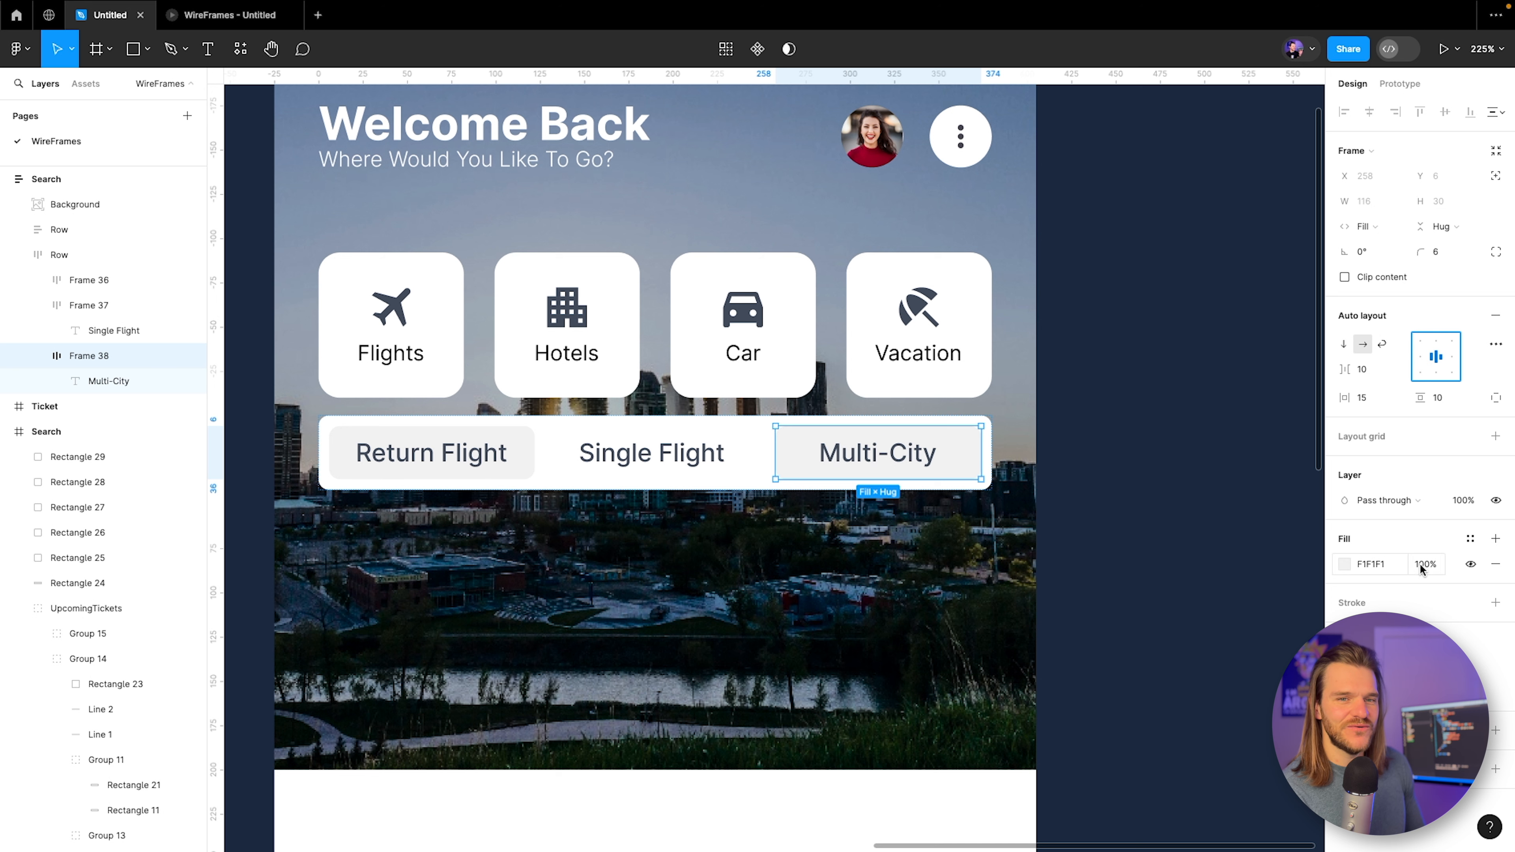
Hide the Multi-City frame's fill and centre the contents of the Single Flight frame.
click(1468, 565)
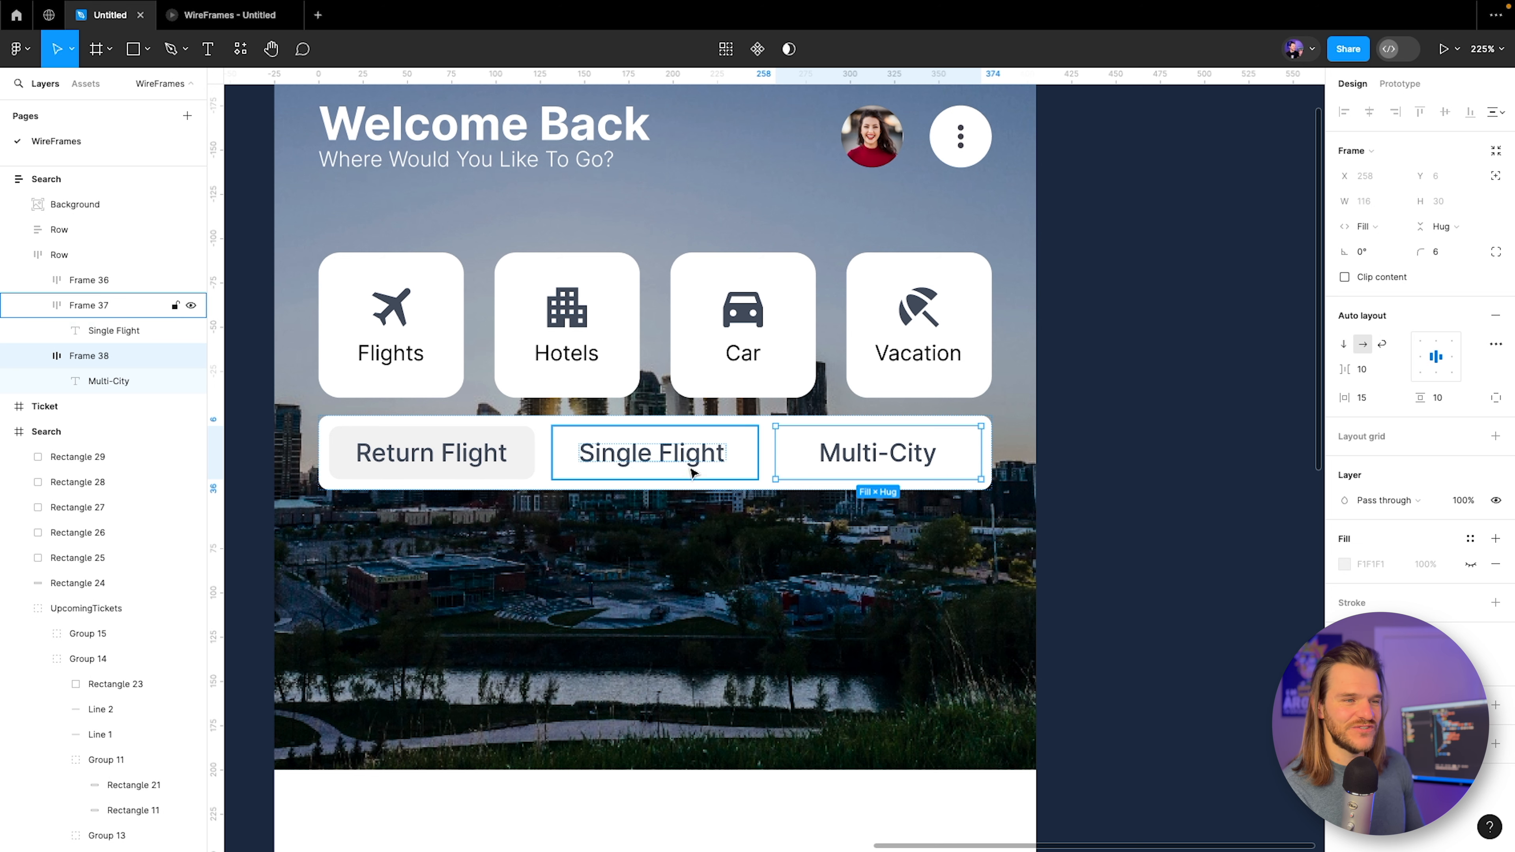
click(645, 470)
click(1436, 356)
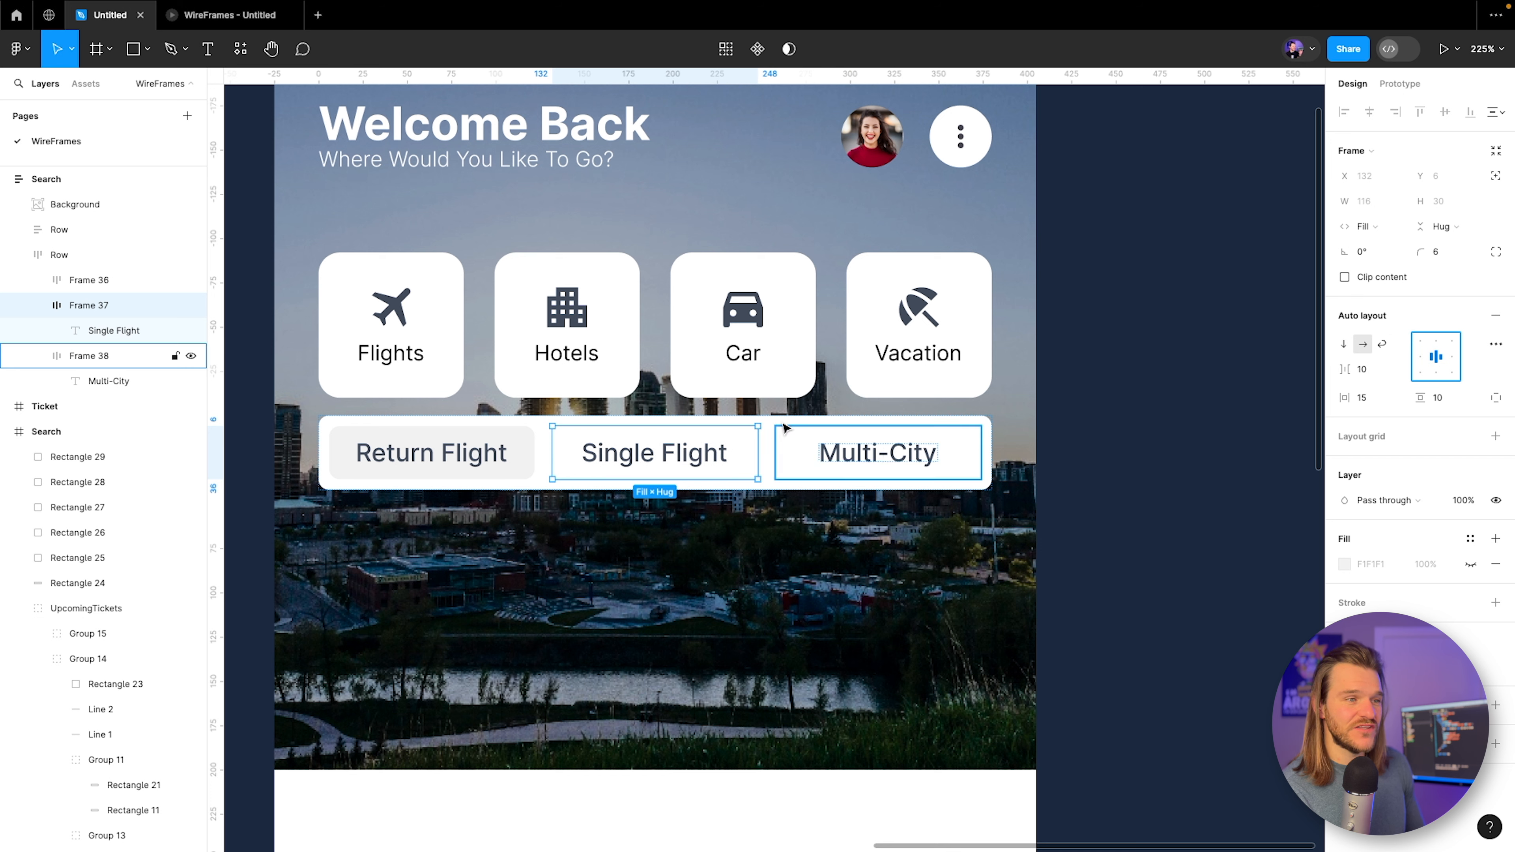
key(super+alt+Return)
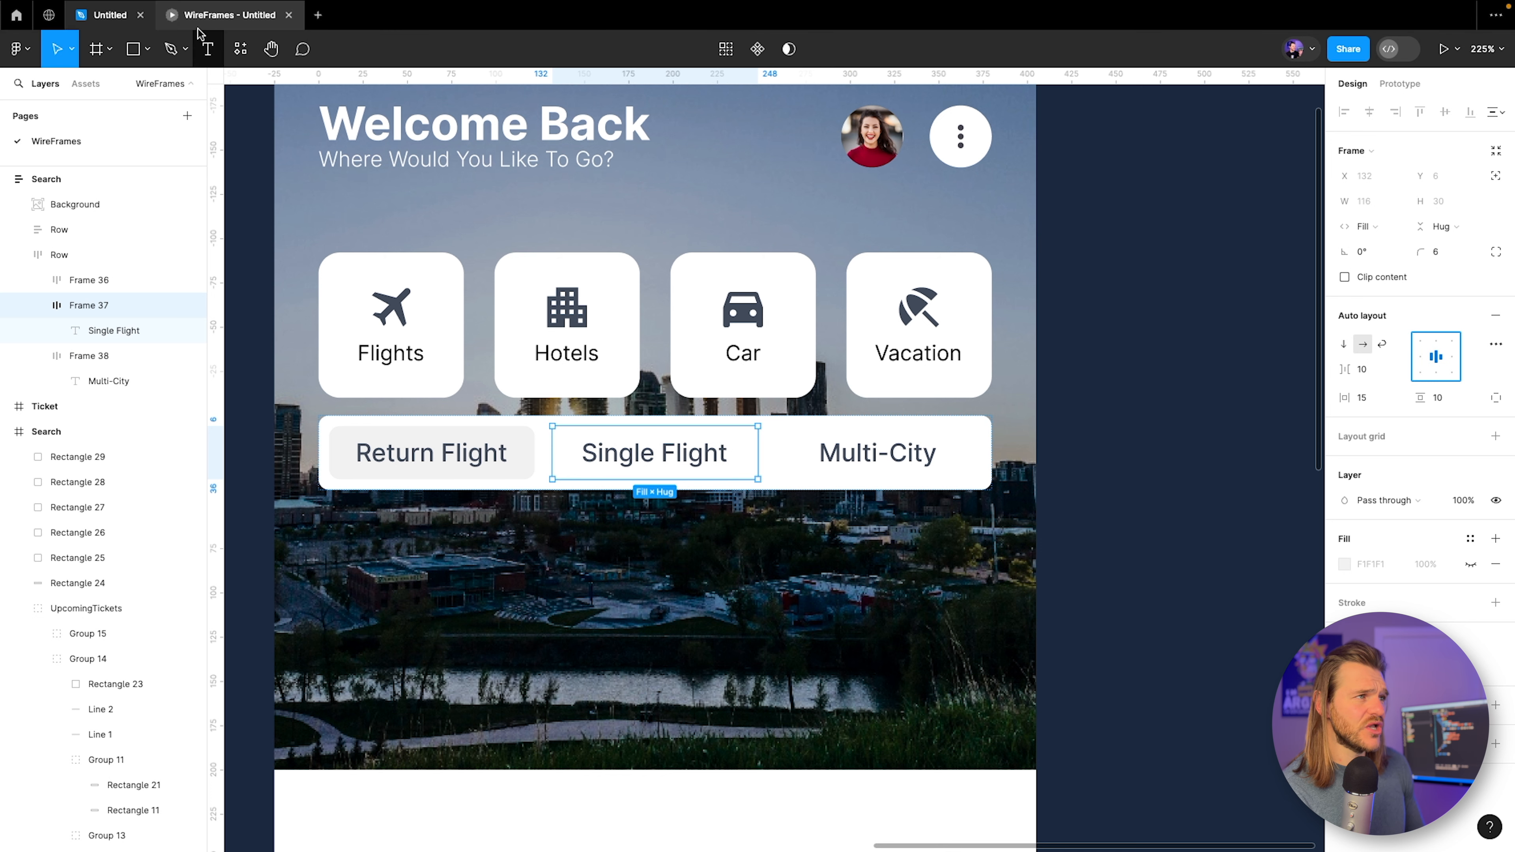
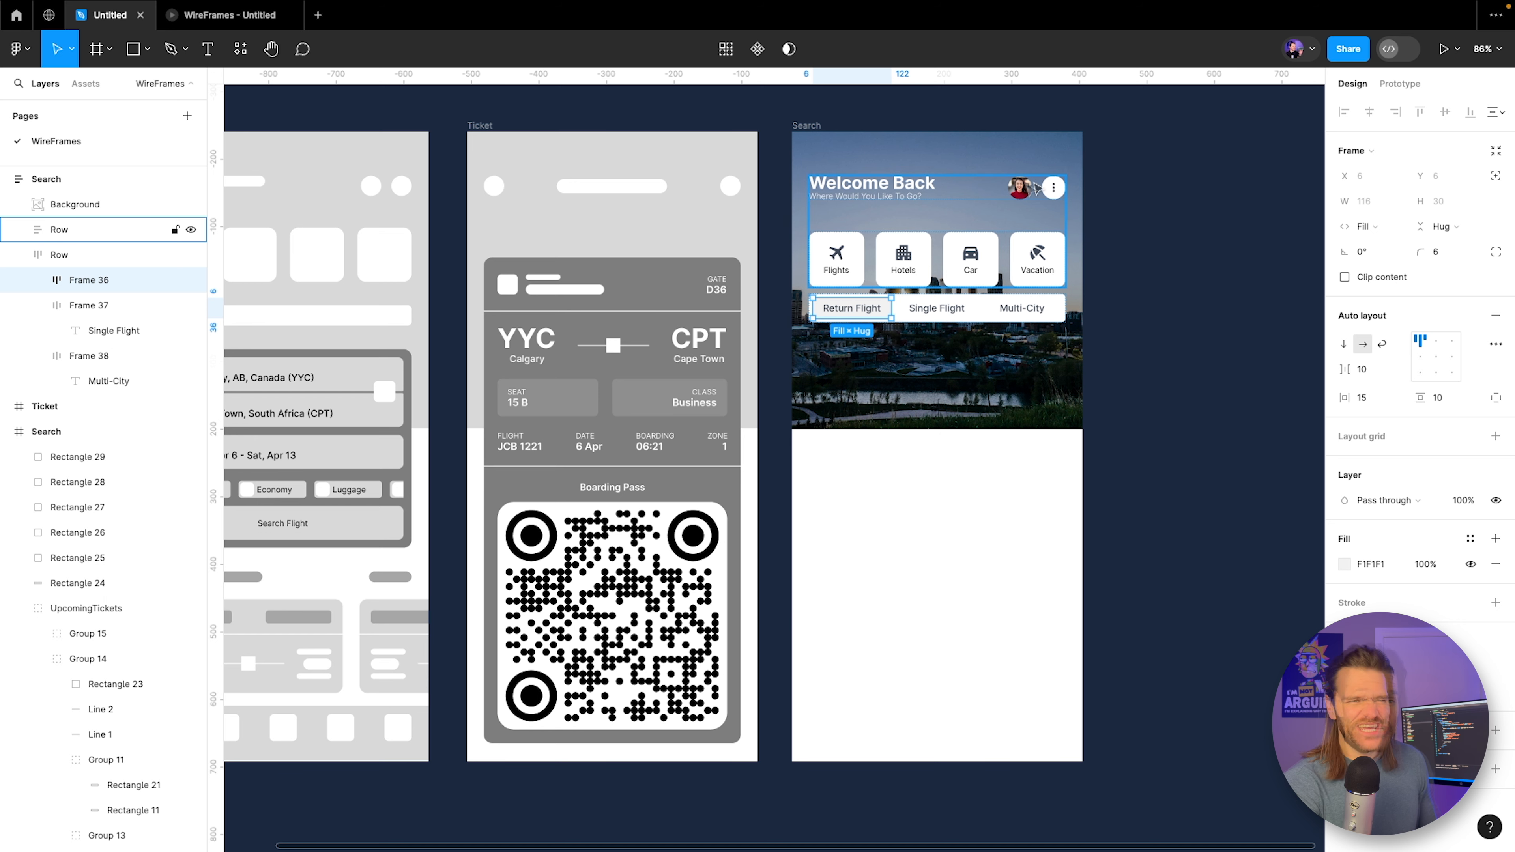
Check the ticket type selector and the Search screen's header against the prototype preview.
scroll(1037, 187, up, 1)
scroll(1037, 188, up, 5)
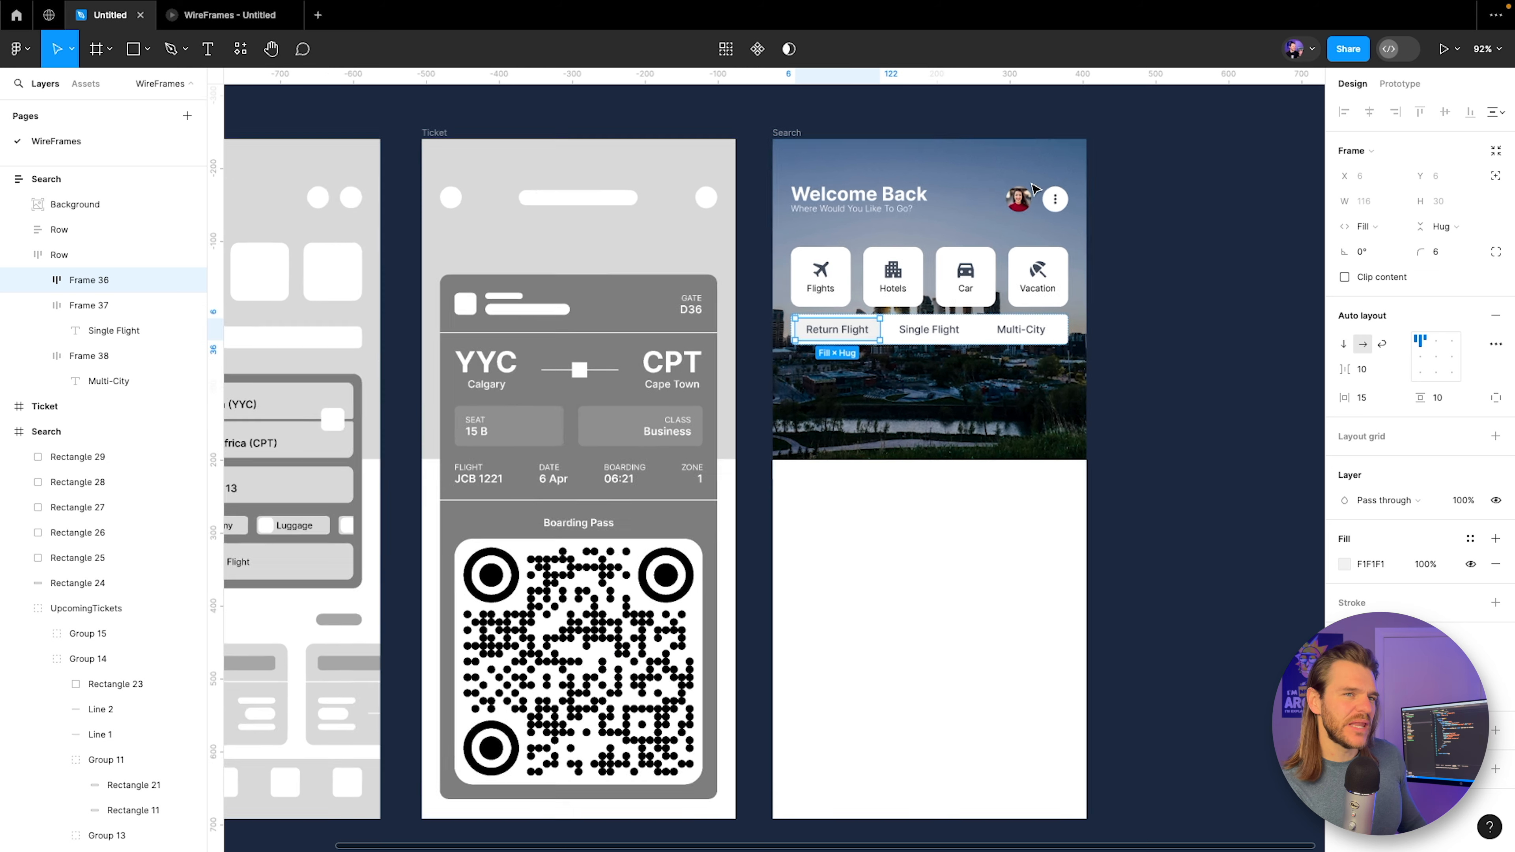
scroll(524, 142, down, 5)
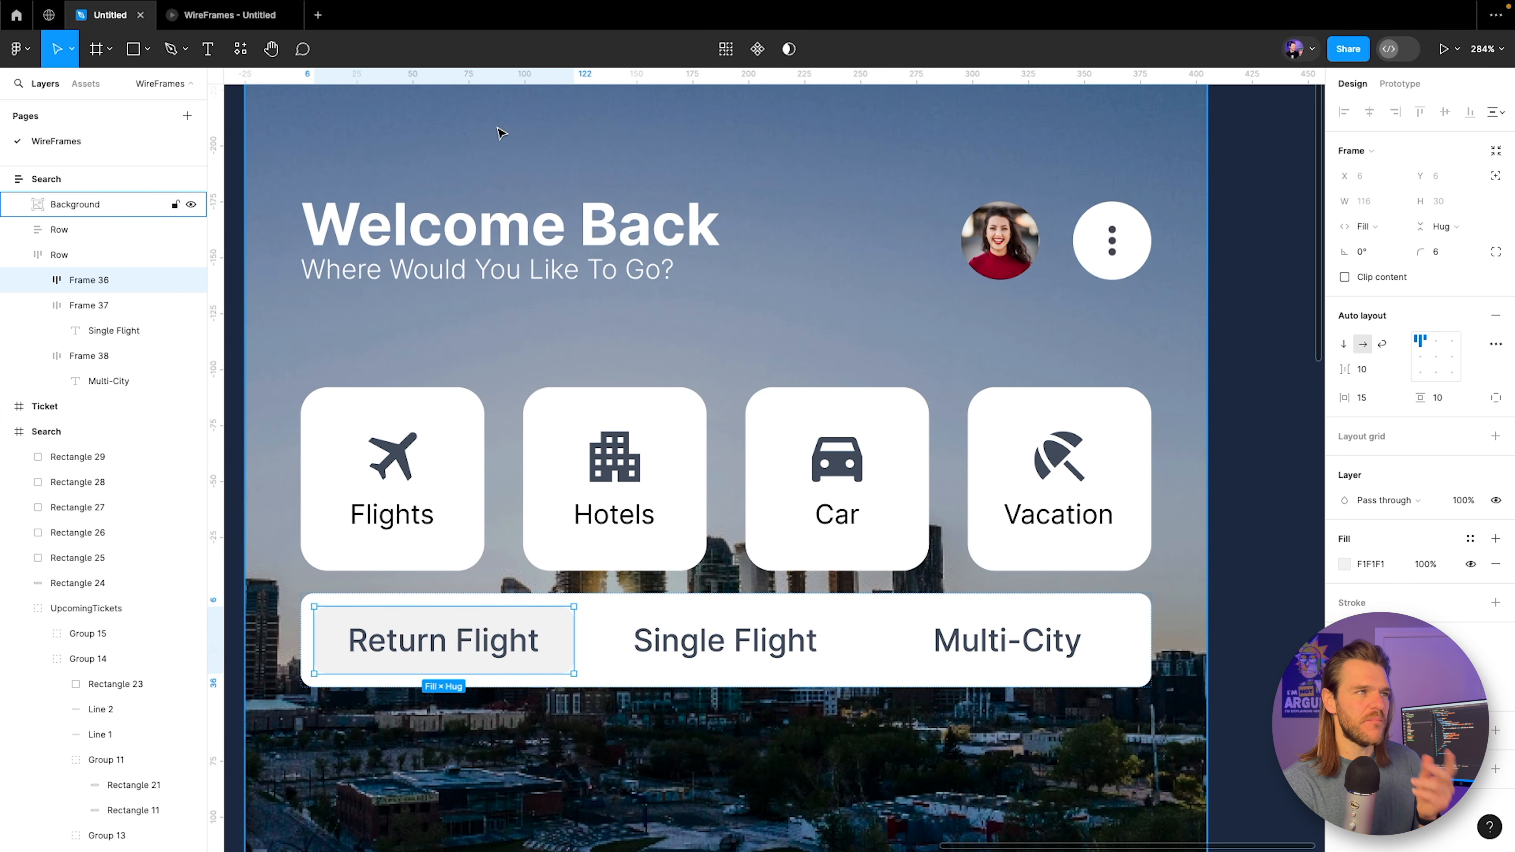
click(230, 15)
click(107, 16)
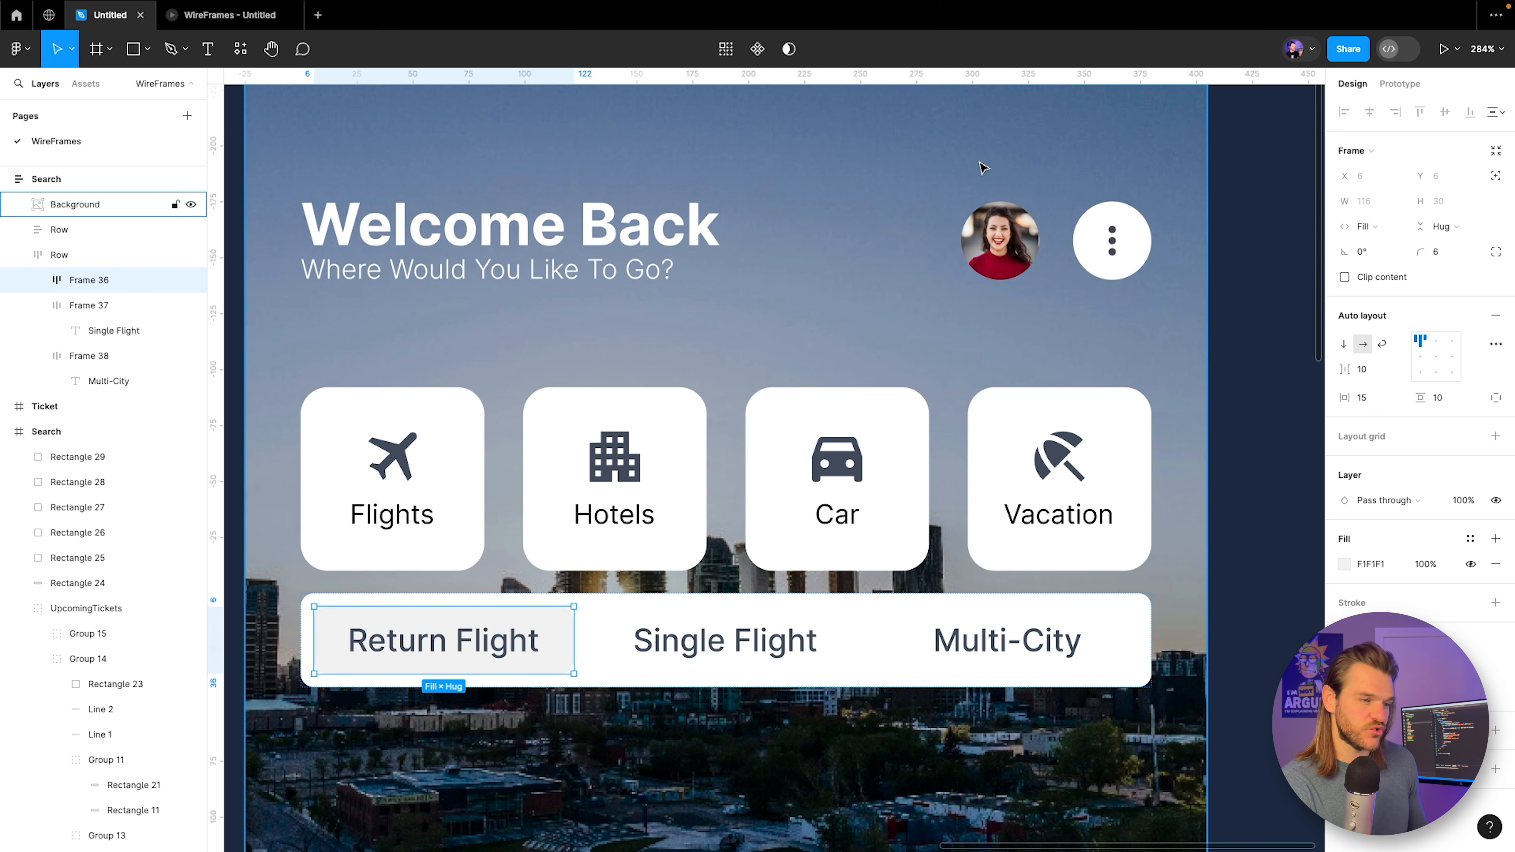
scroll(753, 279, down, 3)
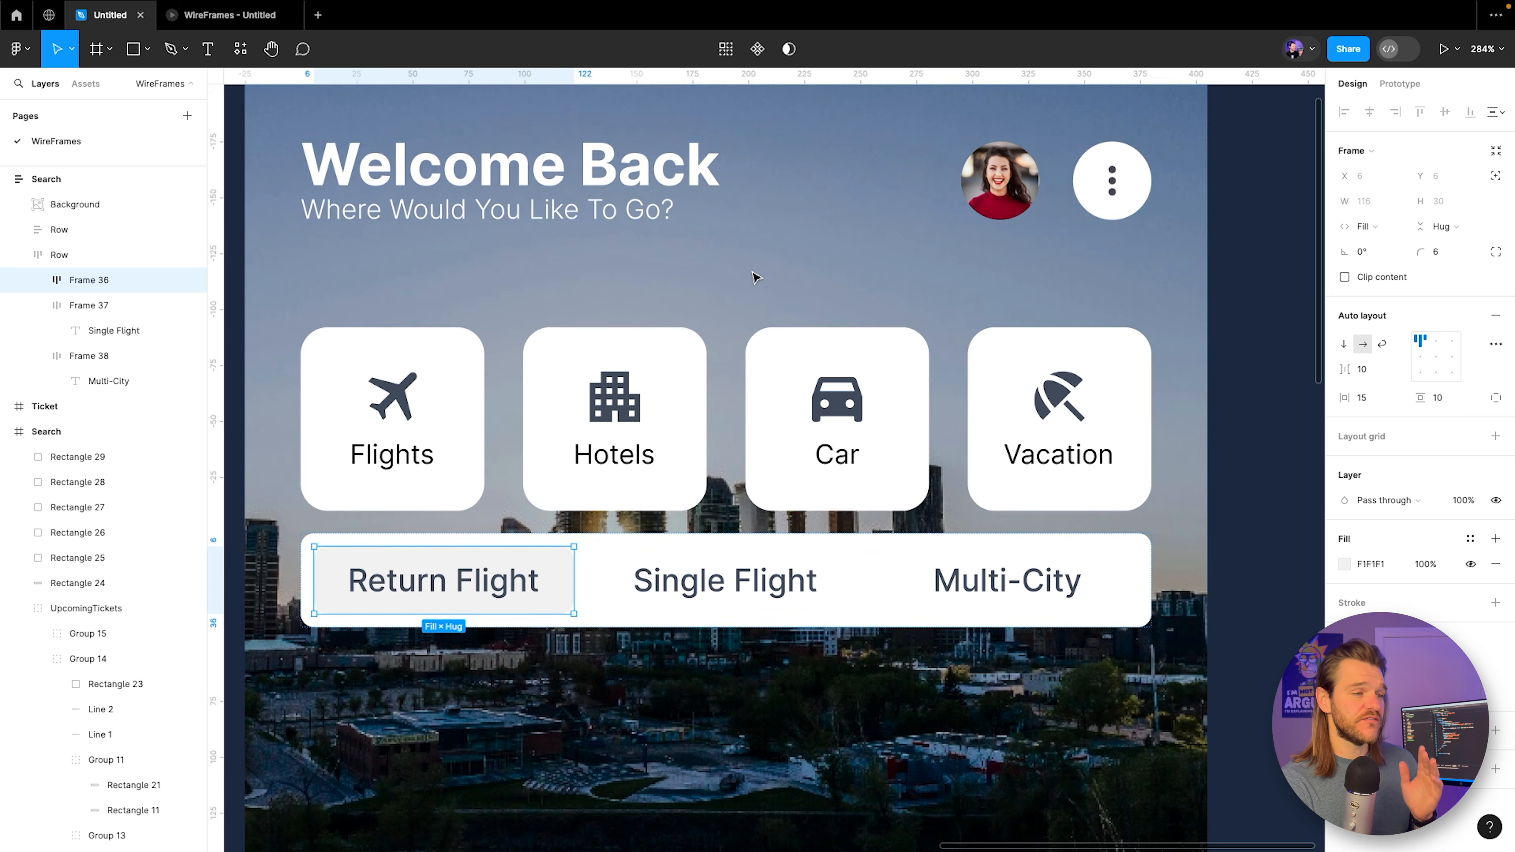
scroll(753, 279, down, 5)
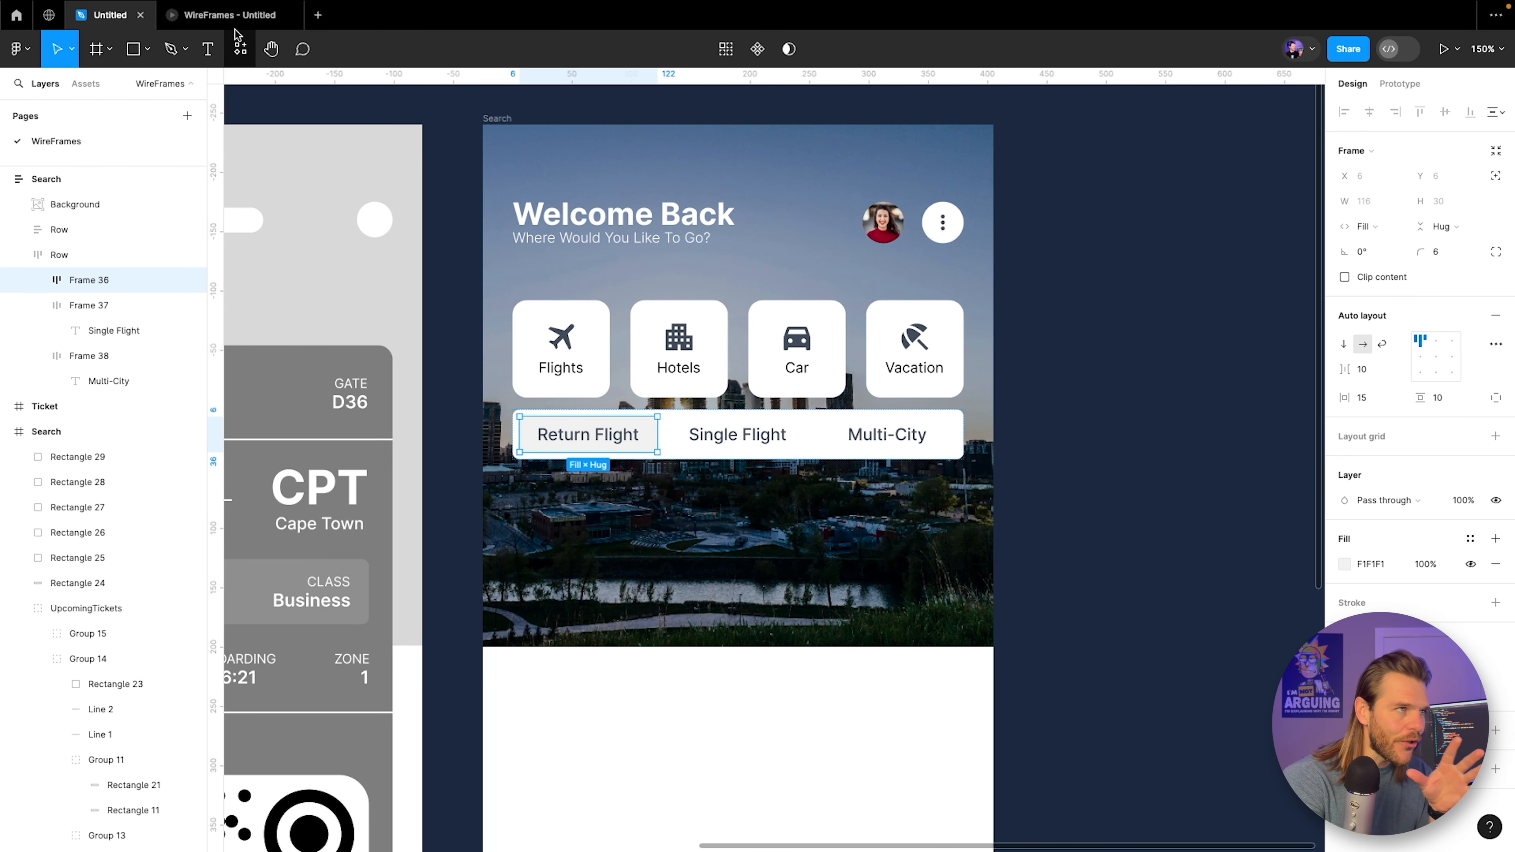
mouse_move(243, 22)
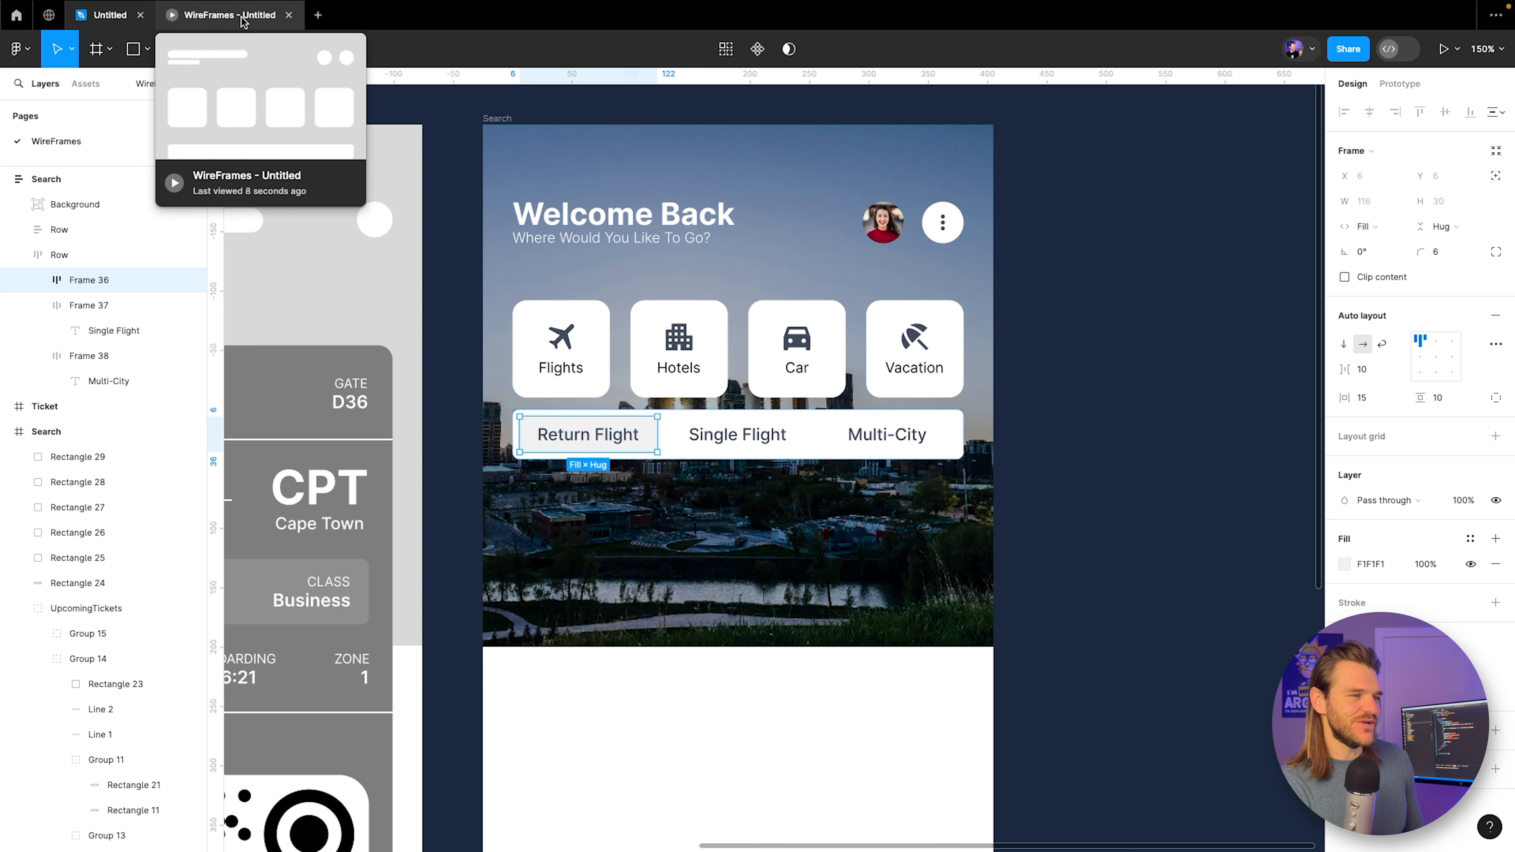
Examine the search box in the Search wireframe as reference for the next section of the high-fidelity screen.
drag(770, 499, 1033, 398)
drag(719, 495, 1167, 433)
scroll(847, 371, down, 4)
scroll(850, 375, down, 3)
scroll(606, 405, up, 5)
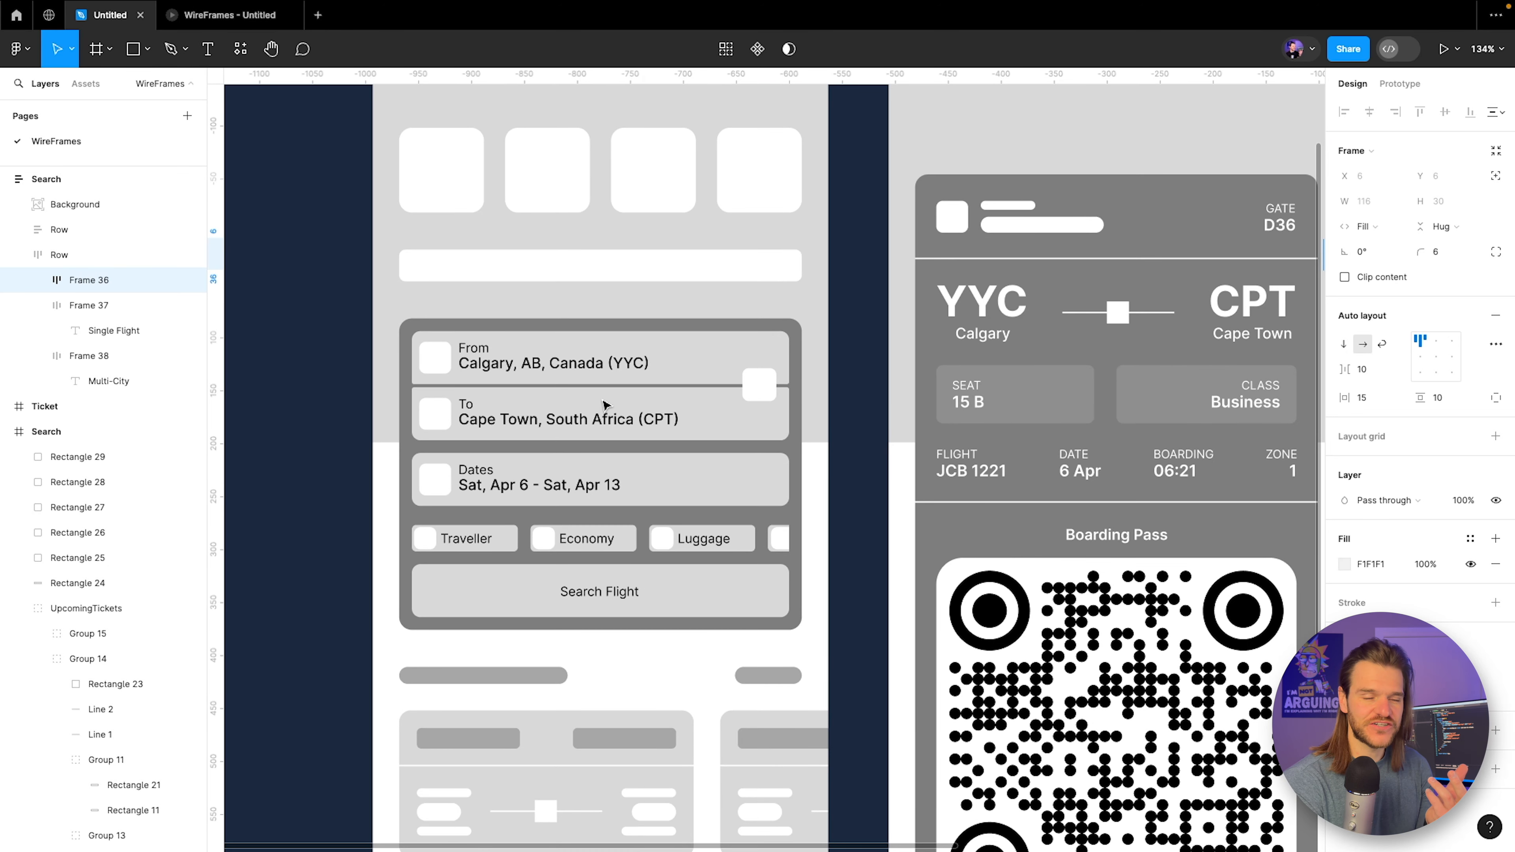
scroll(846, 363, right, 10)
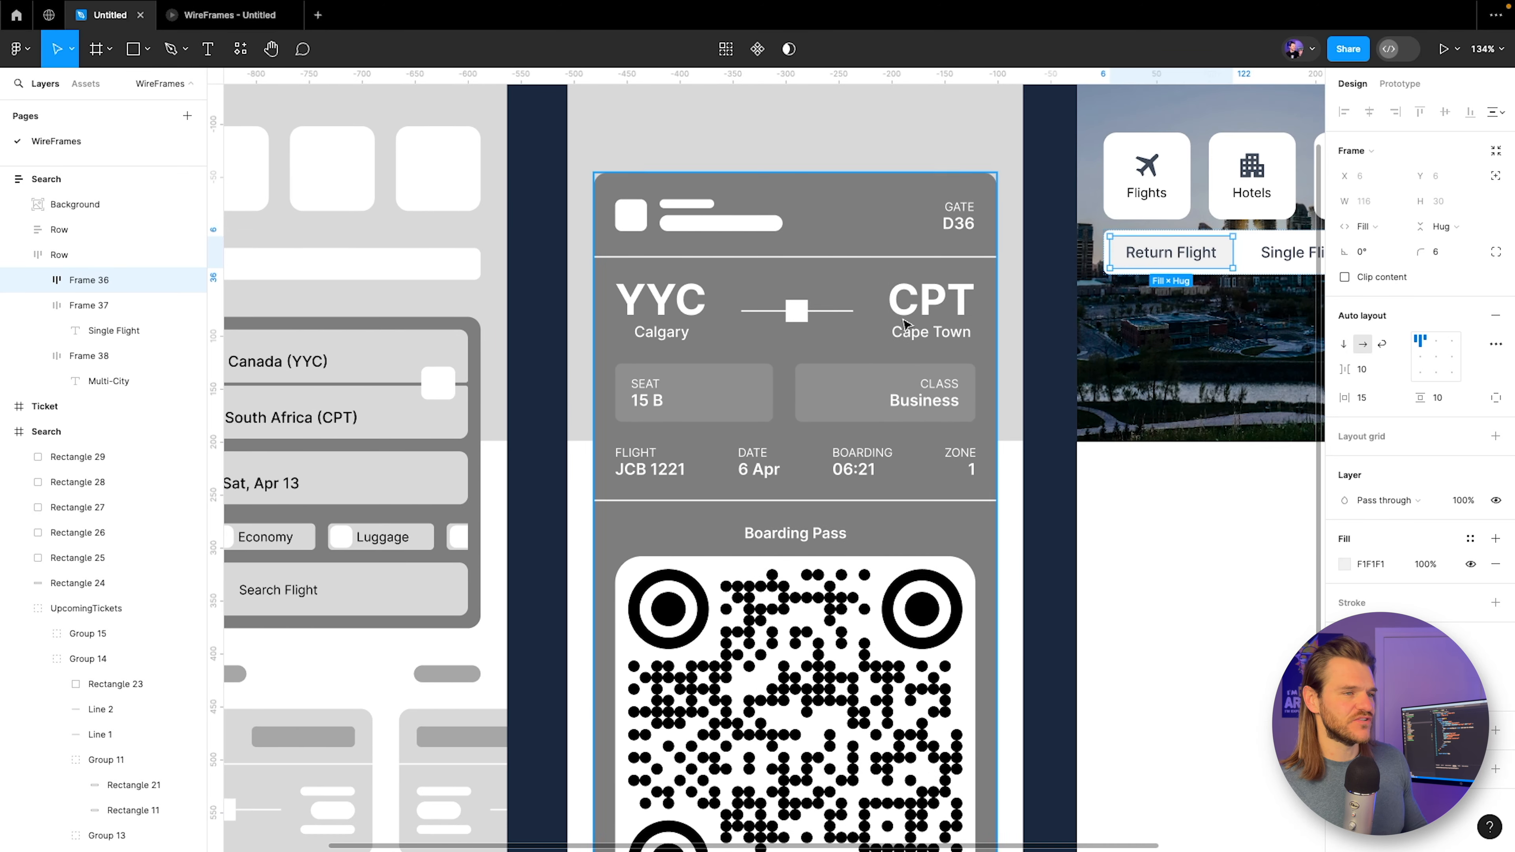
scroll(797, 257, up, 4)
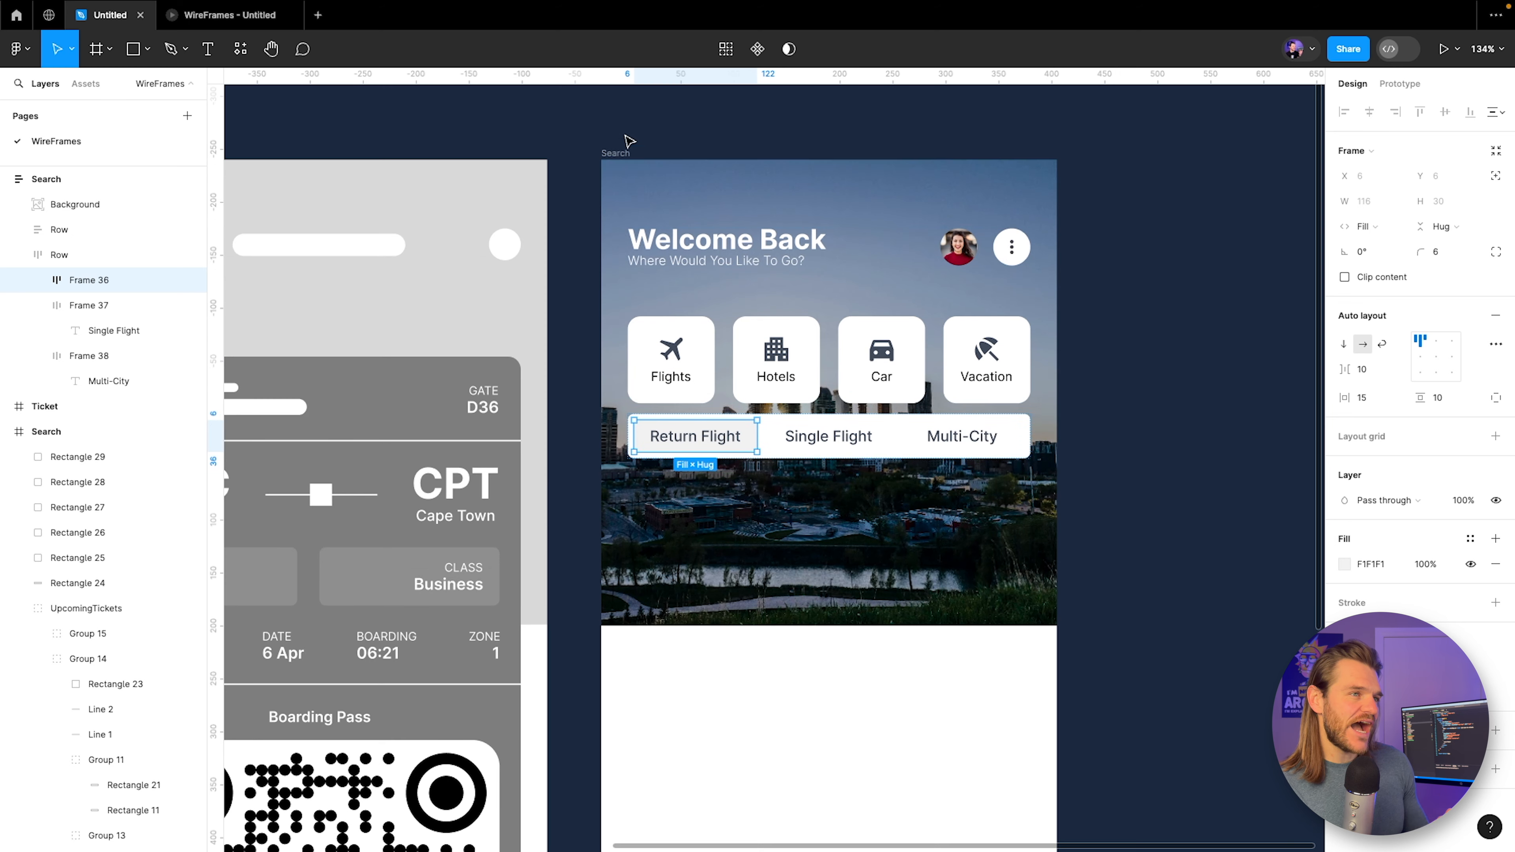
Collapse the nested layers inside the high-fidelity Search frame and select its ticket type row.
click(624, 153)
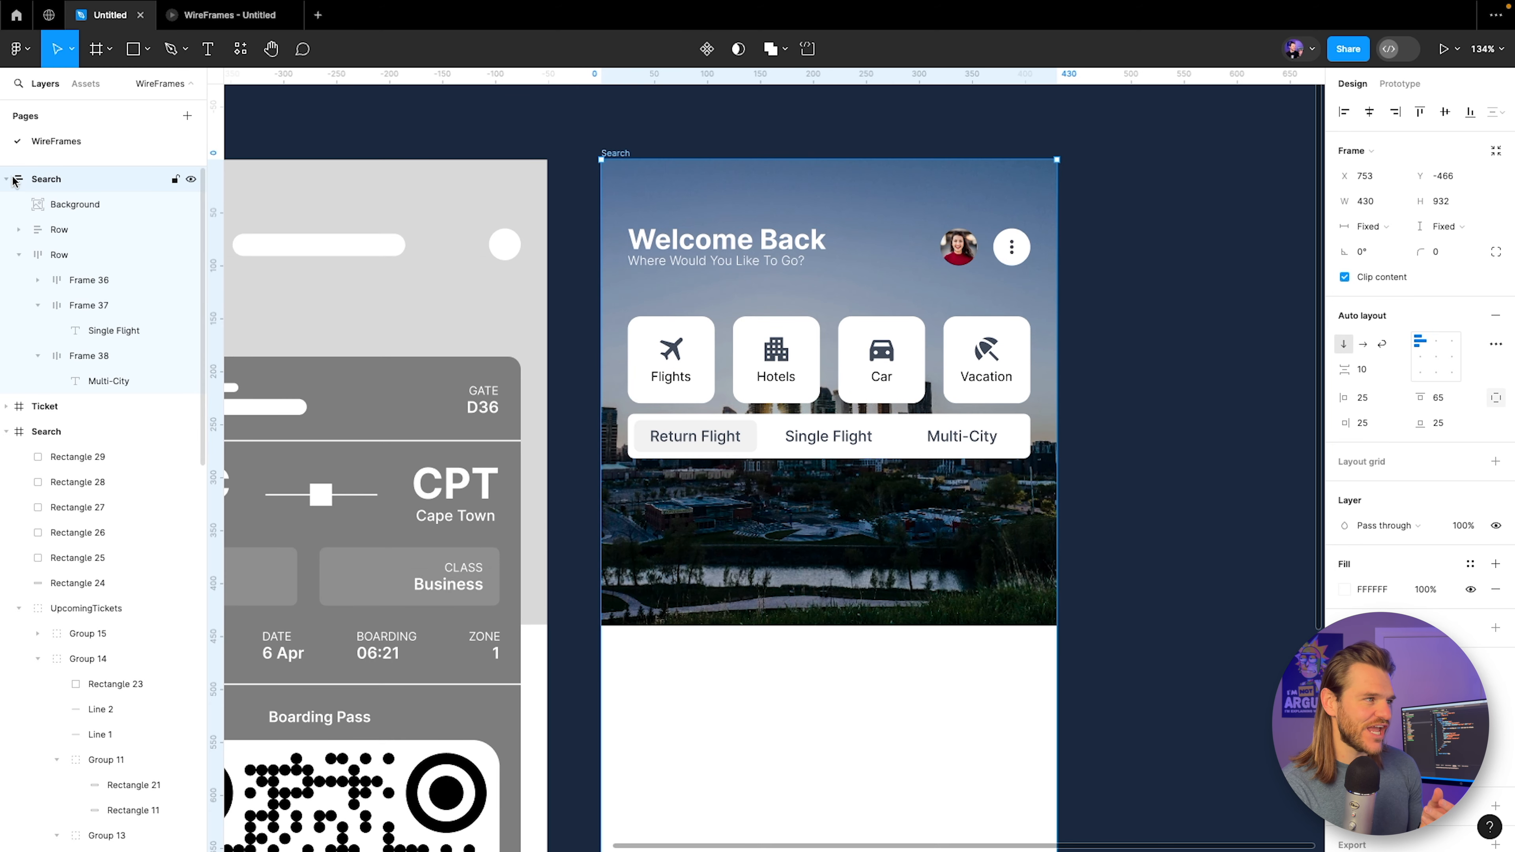
click(18, 254)
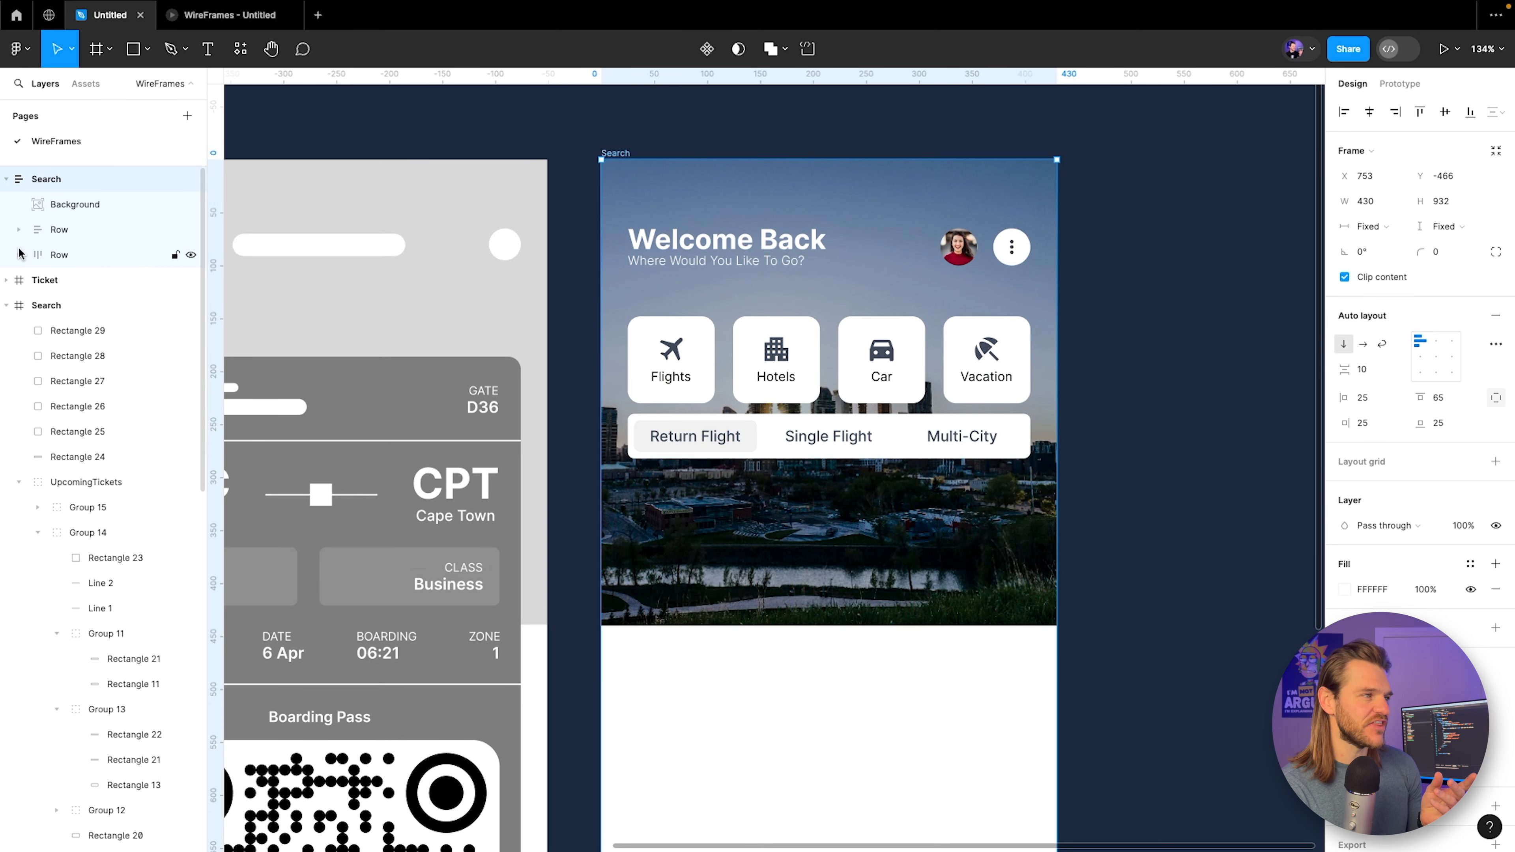
click(72, 237)
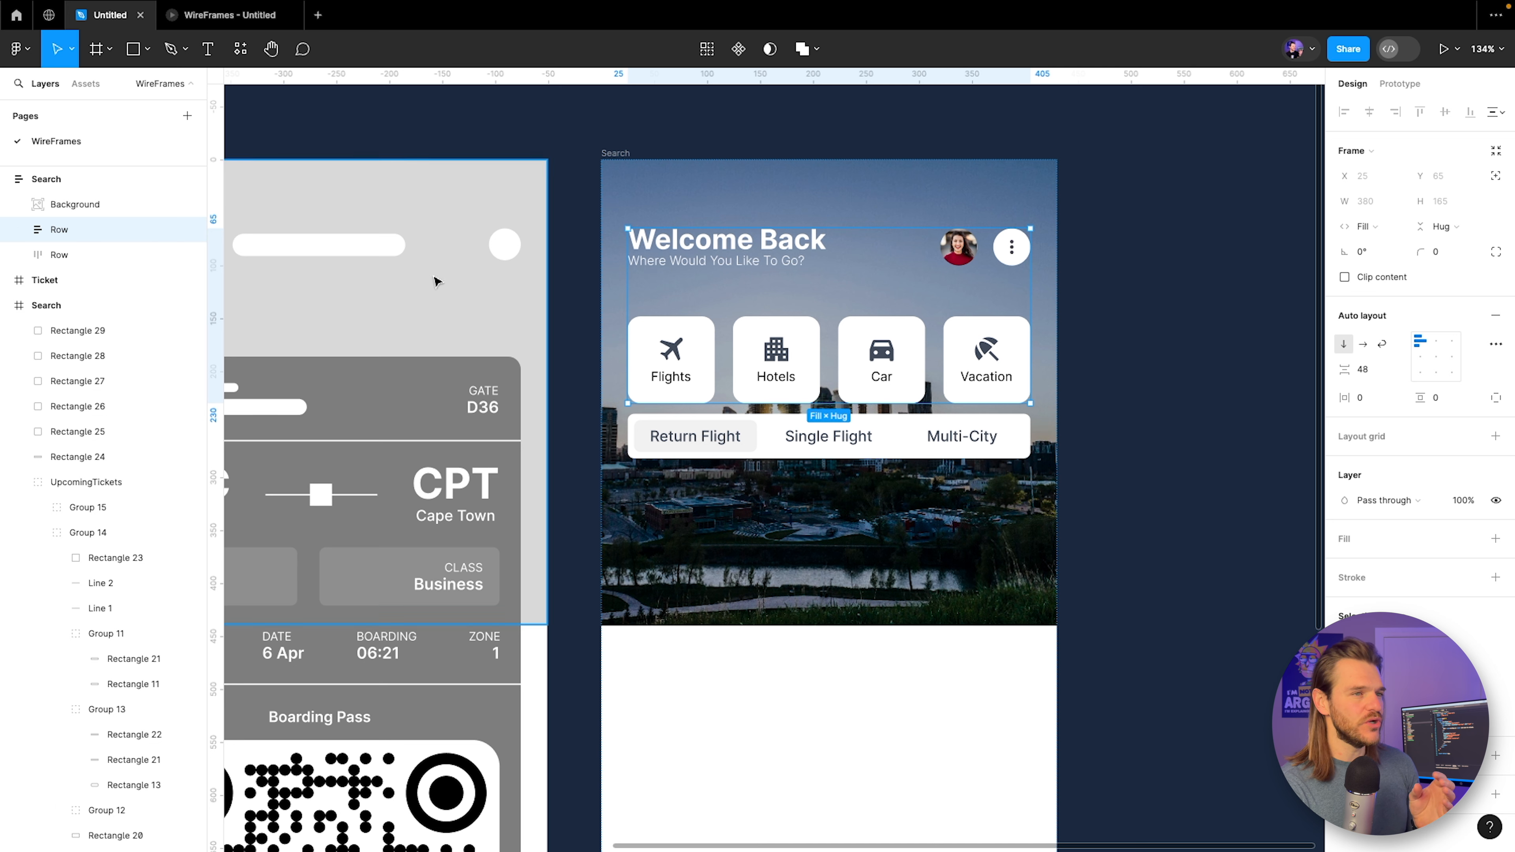
click(89, 255)
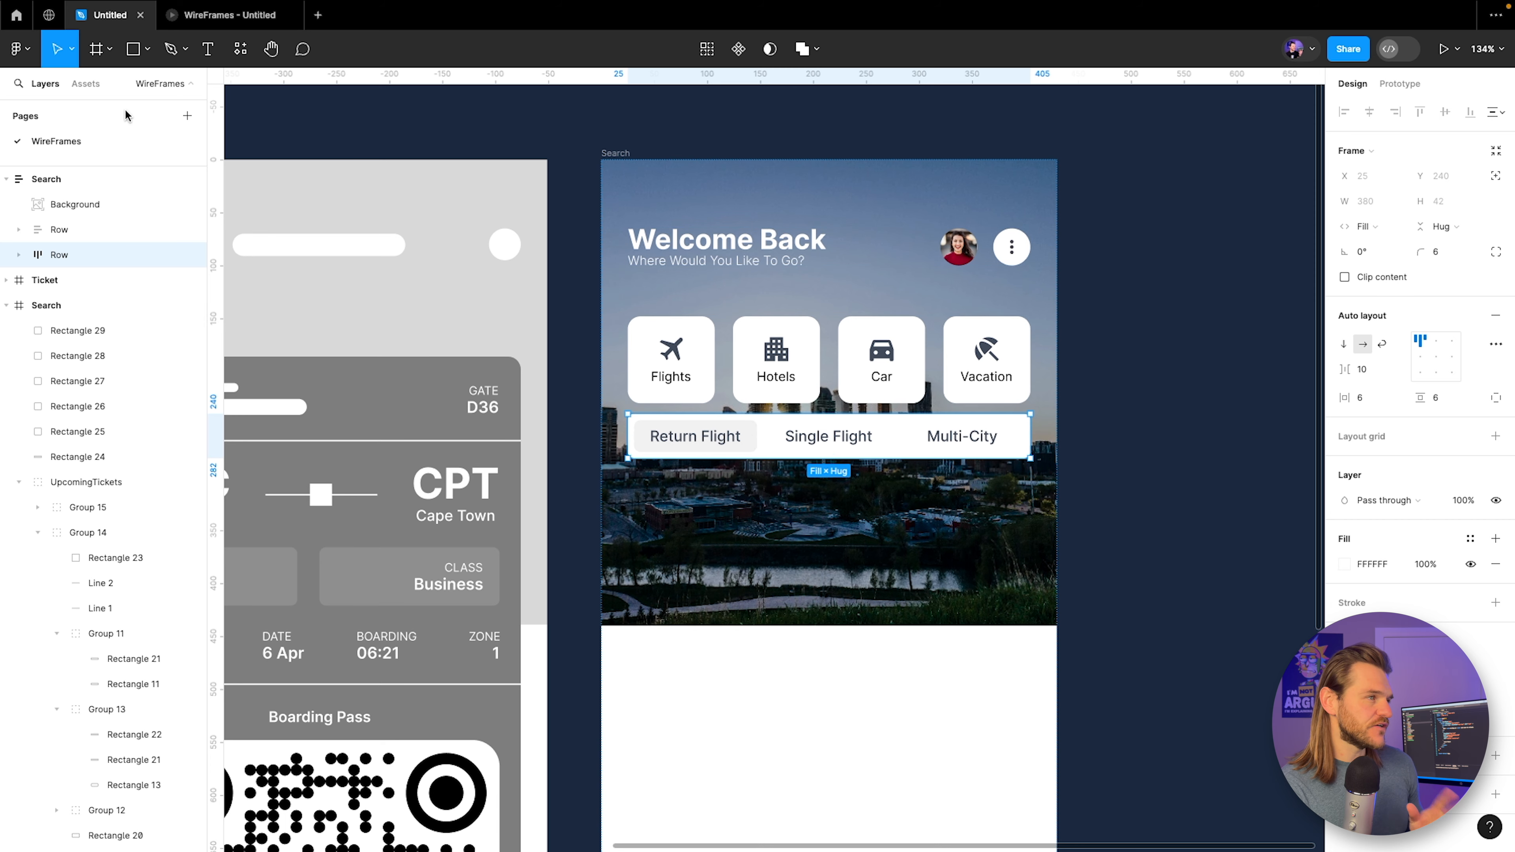
Add a From text label below the ticket type row, following the wireframe's search box.
drag(477, 463, 1142, 322)
drag(635, 519, 817, 479)
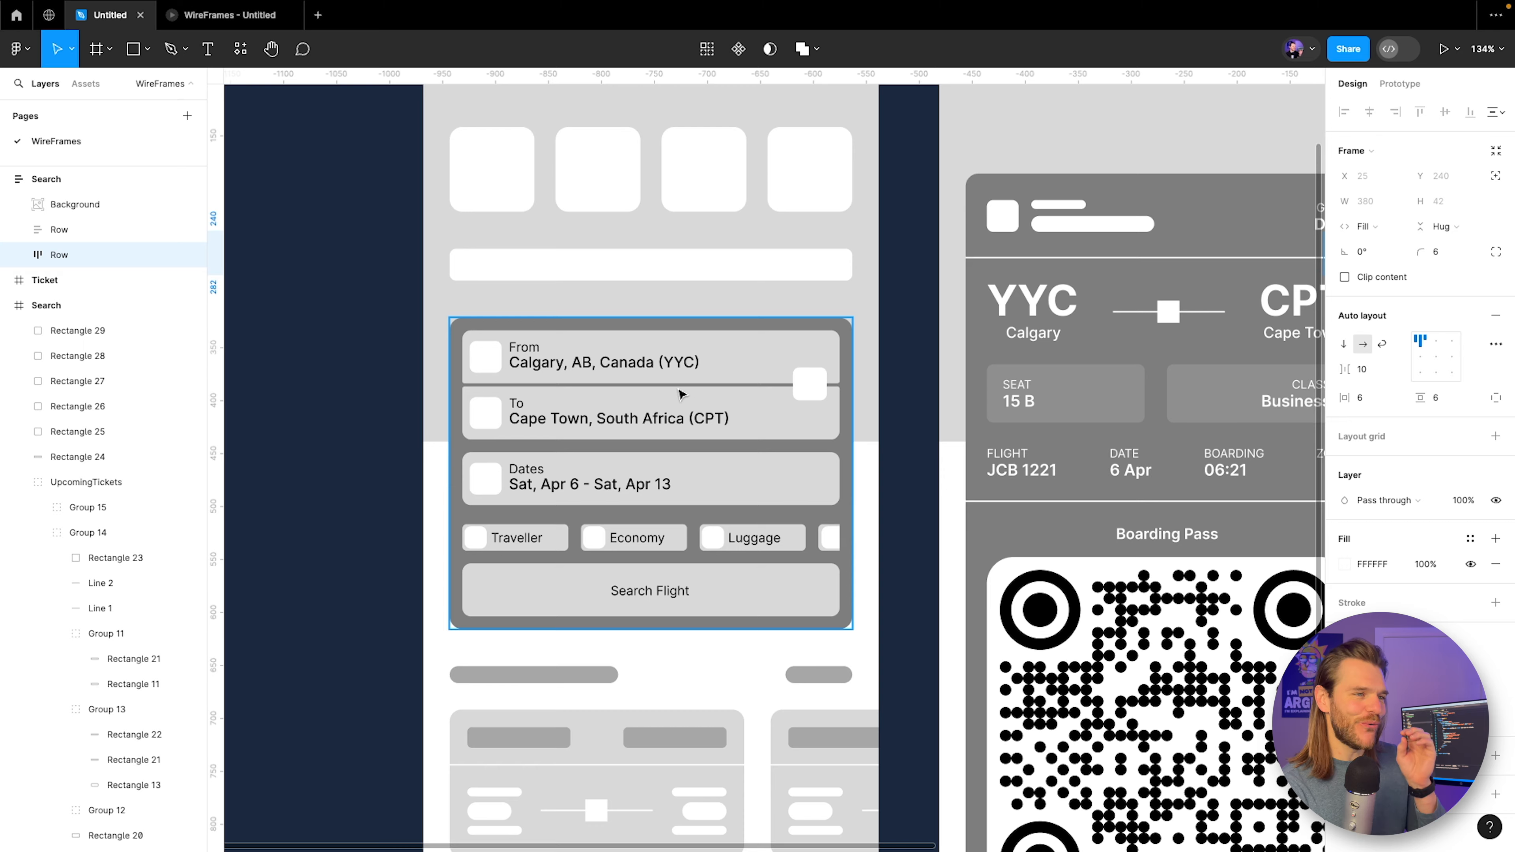
scroll(682, 394, up, 5)
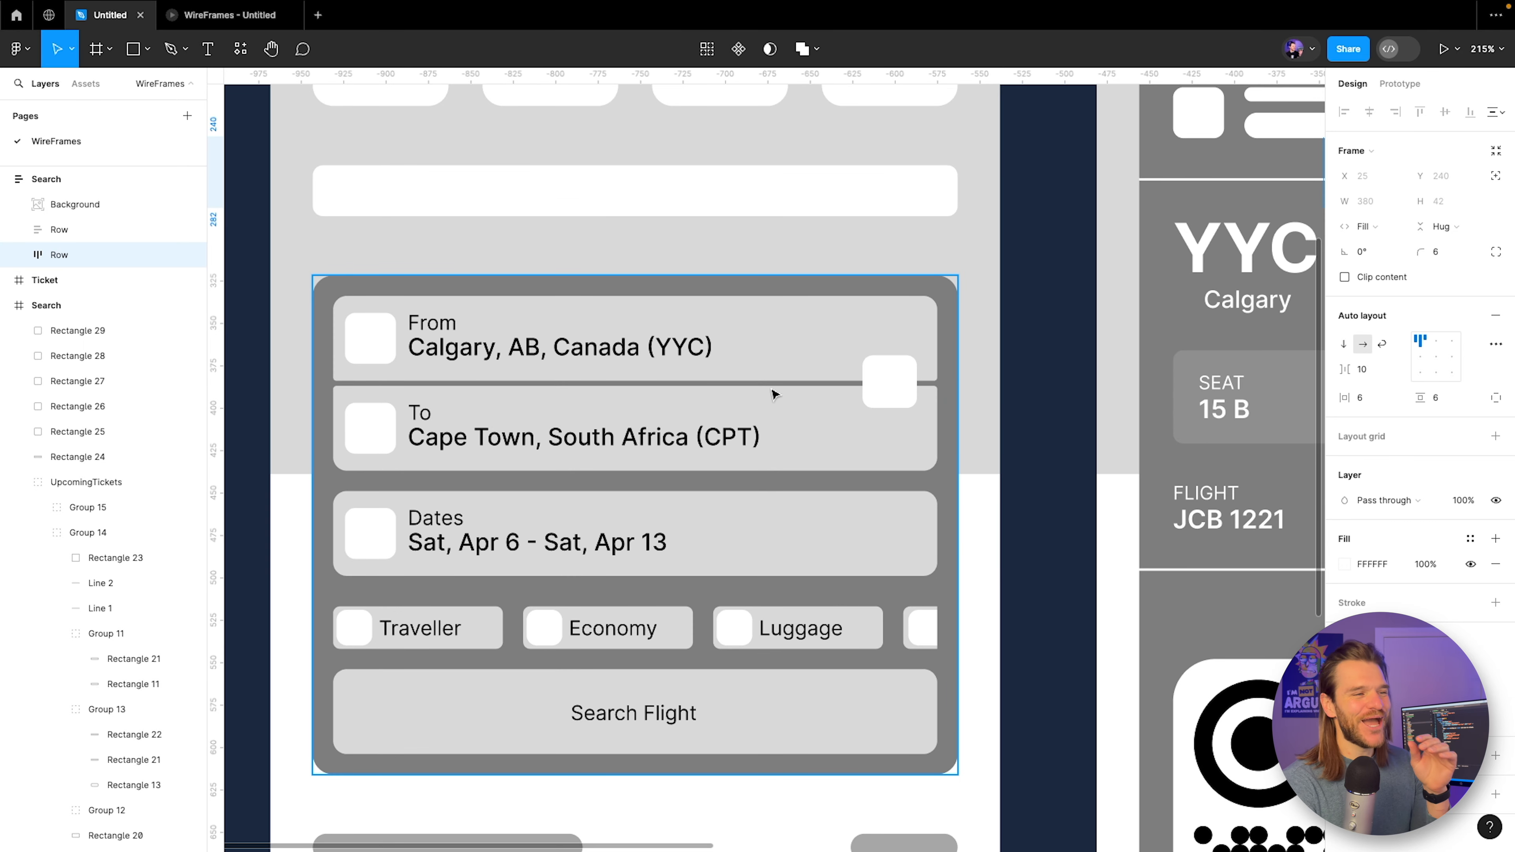
drag(956, 399, 555, 444)
drag(1293, 415, 476, 453)
drag(874, 303, 696, 320)
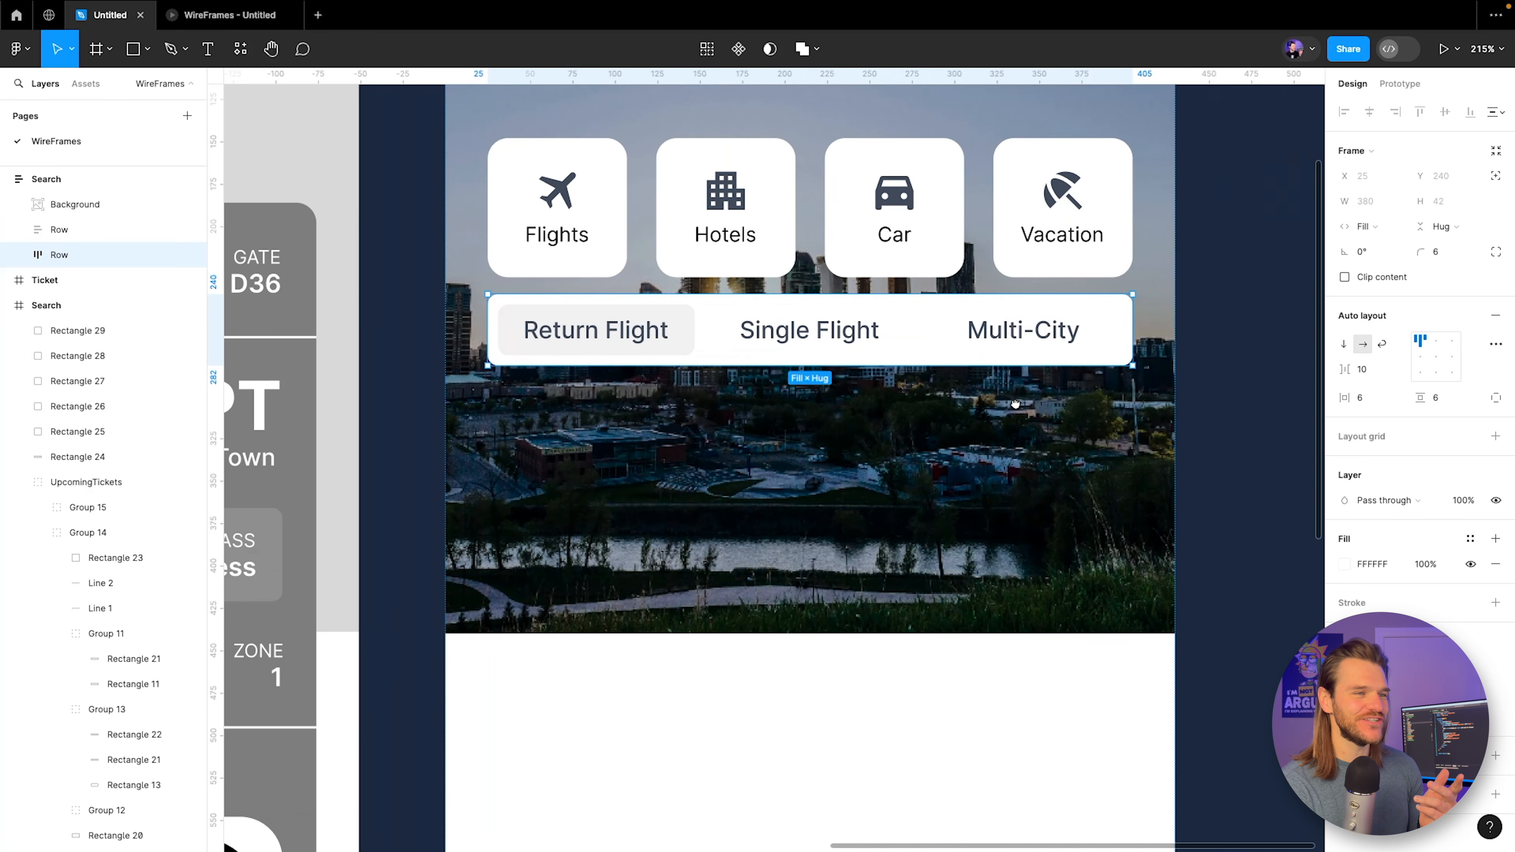
click(208, 49)
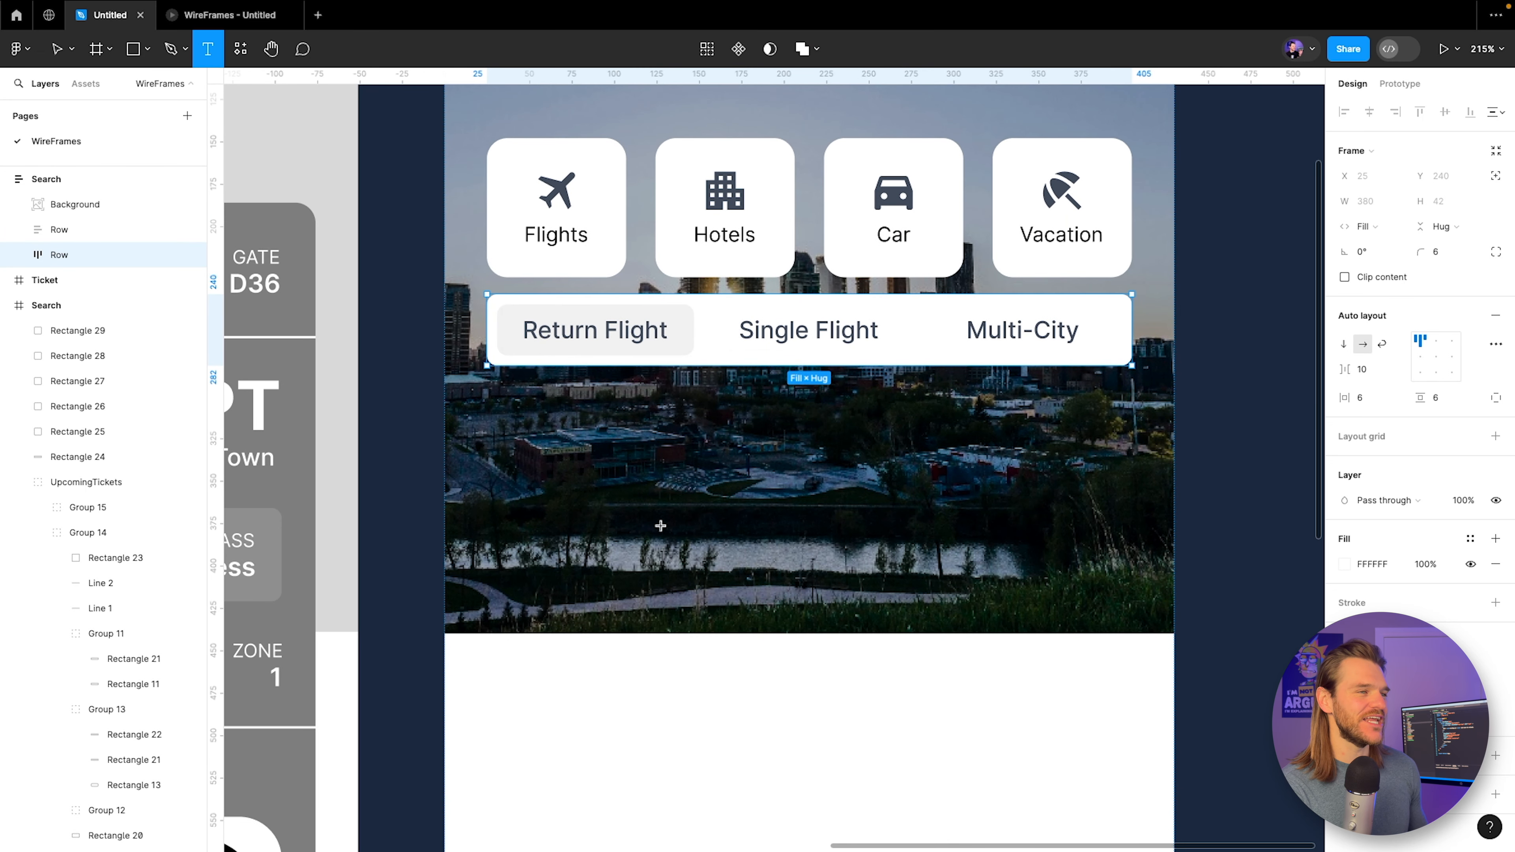
click(583, 439)
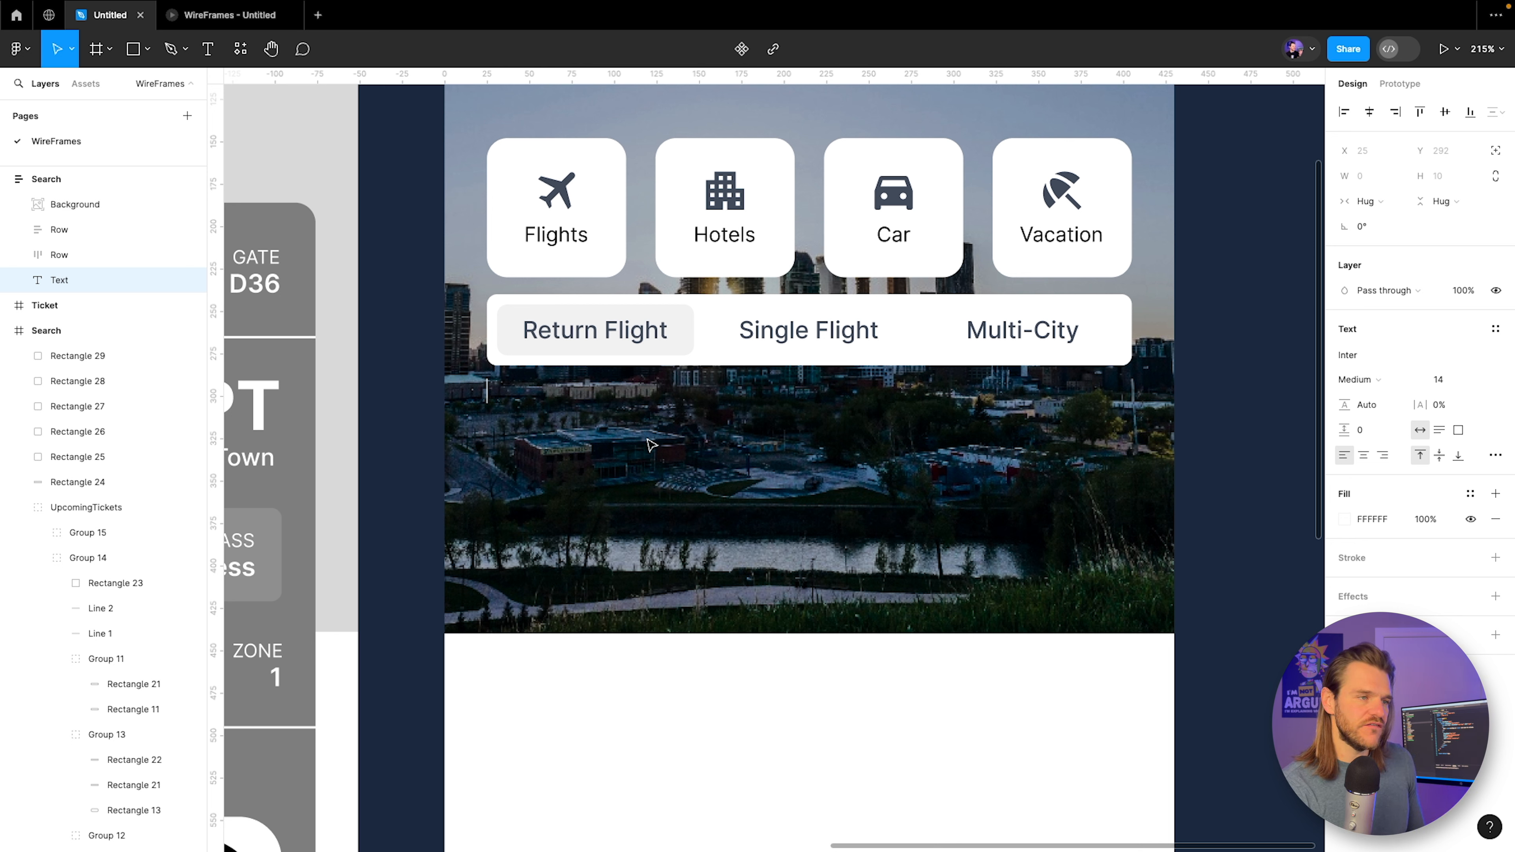
scroll(650, 445, down, 10)
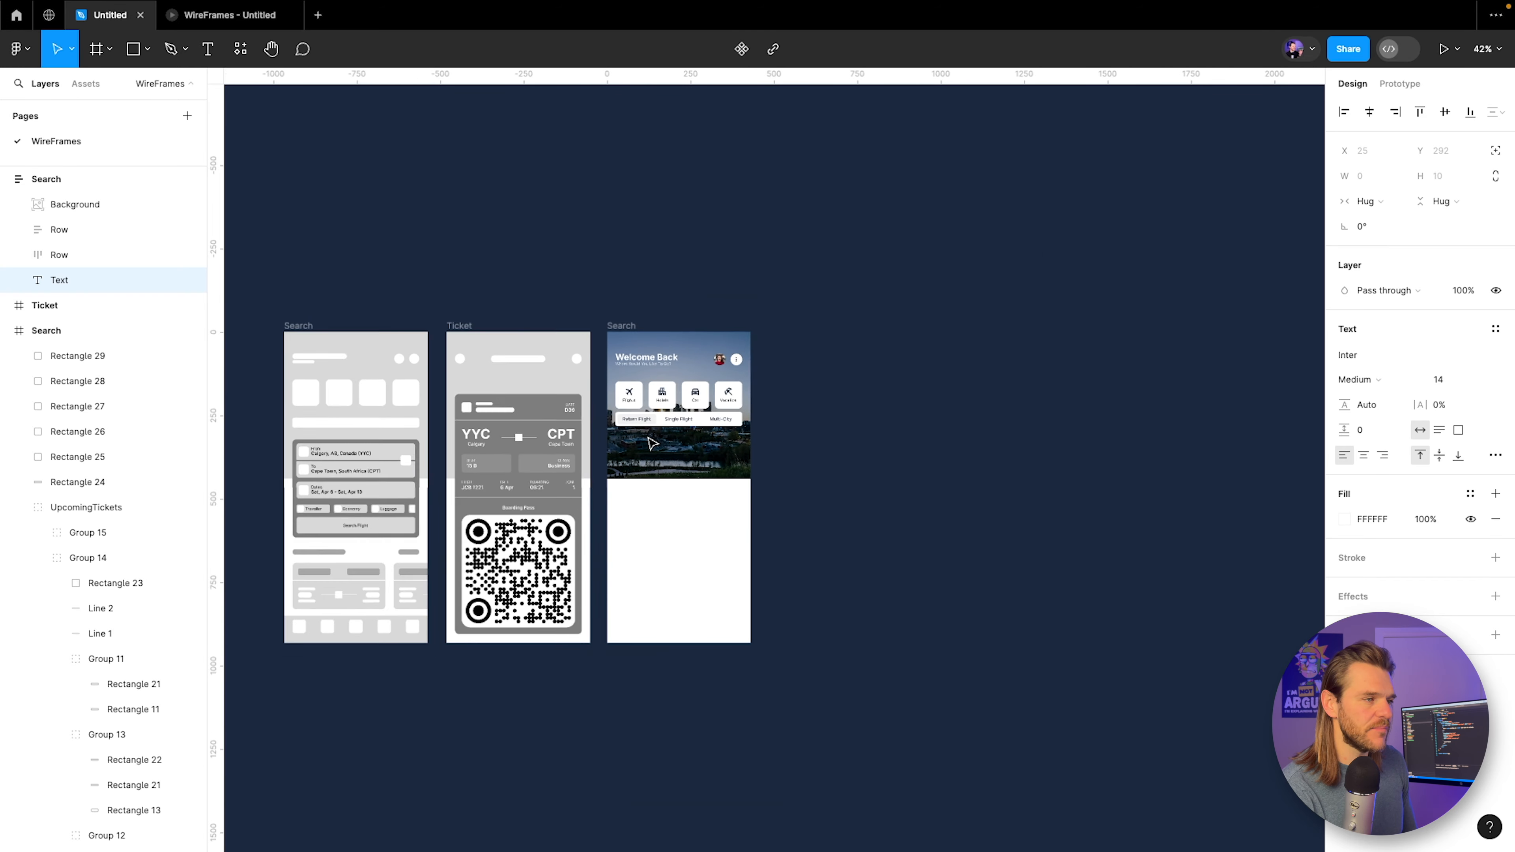
scroll(650, 445, up, 10)
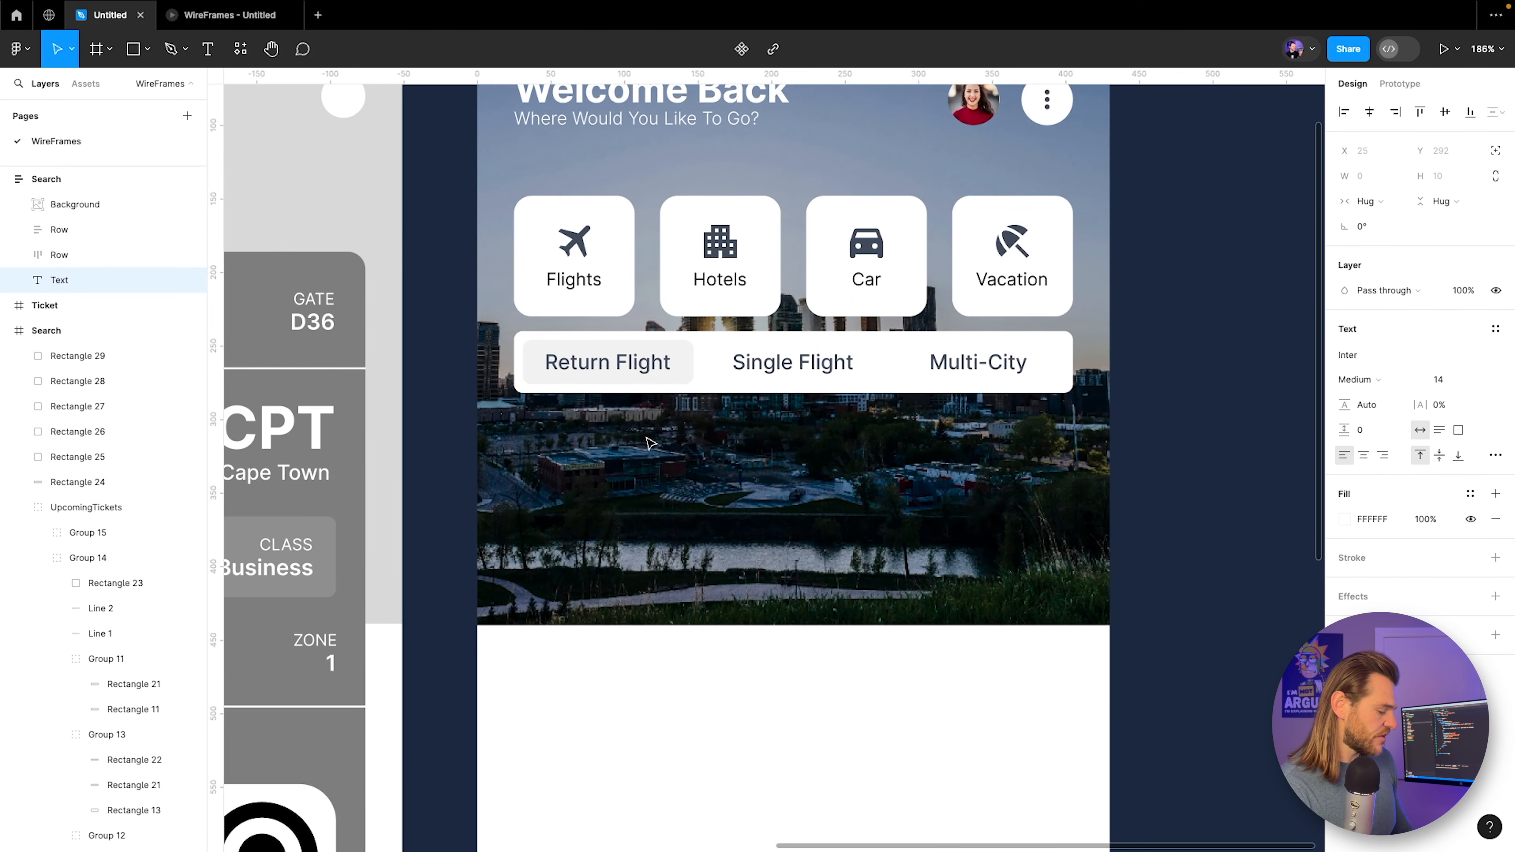
text(From)
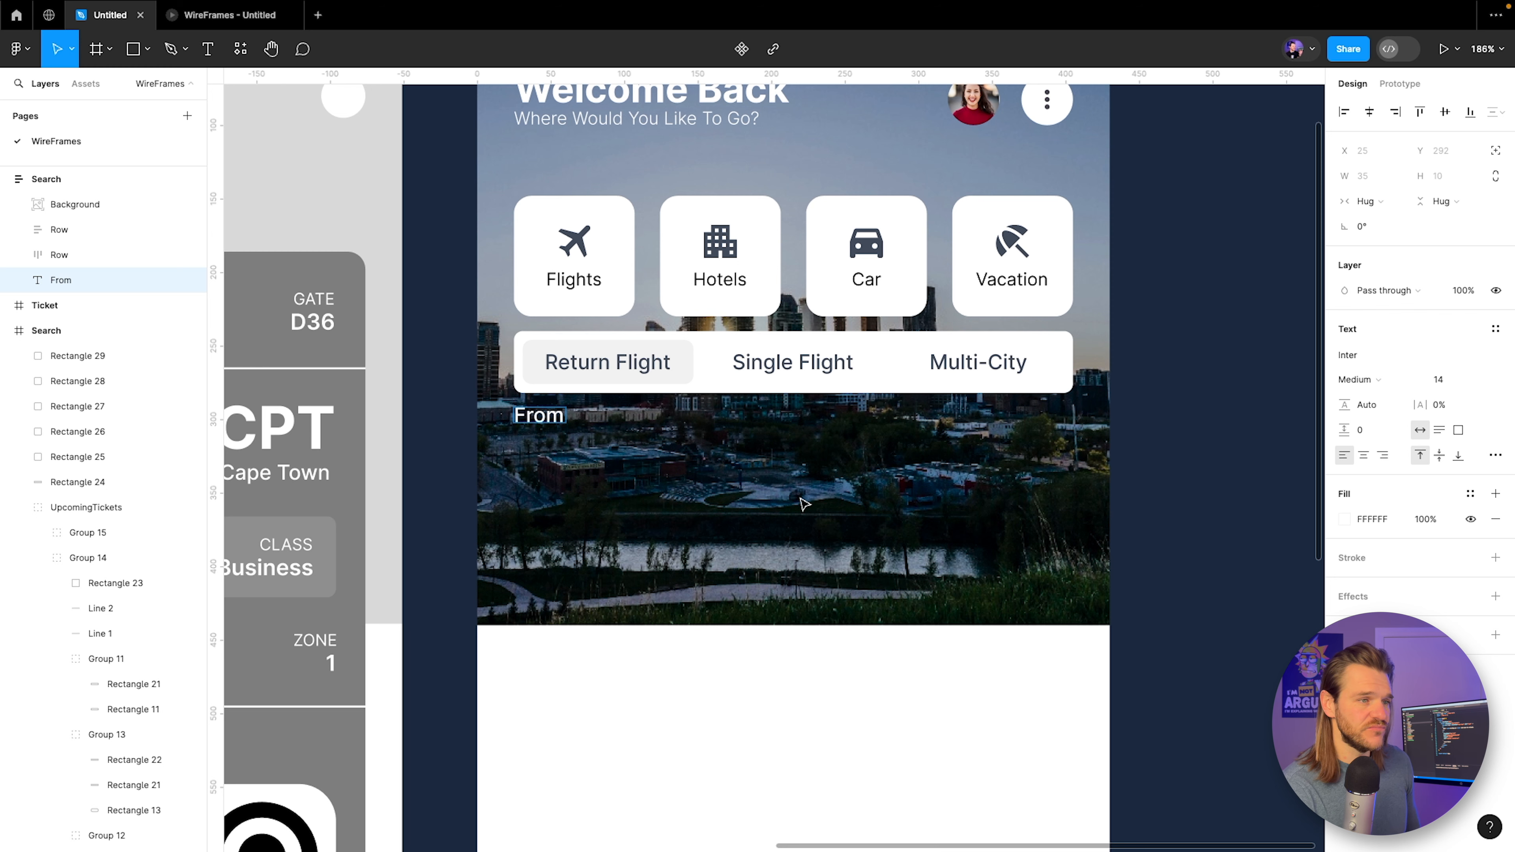
key(Escape)
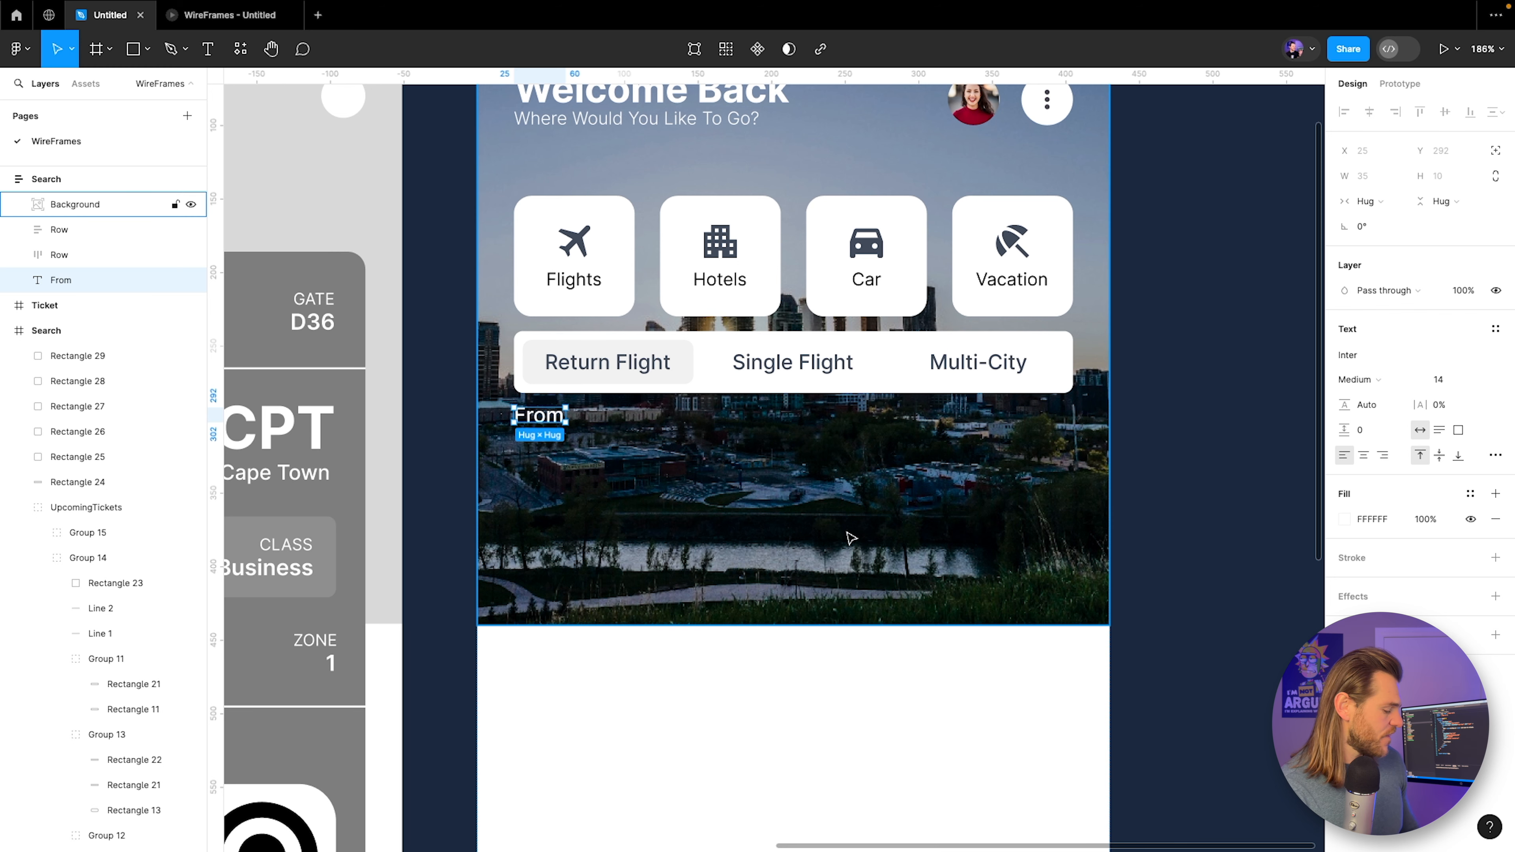
Duplicate the From label and copy the text Calgary, AB, Canada (YYC) from the wireframe's search box.
key(ctrl+d)
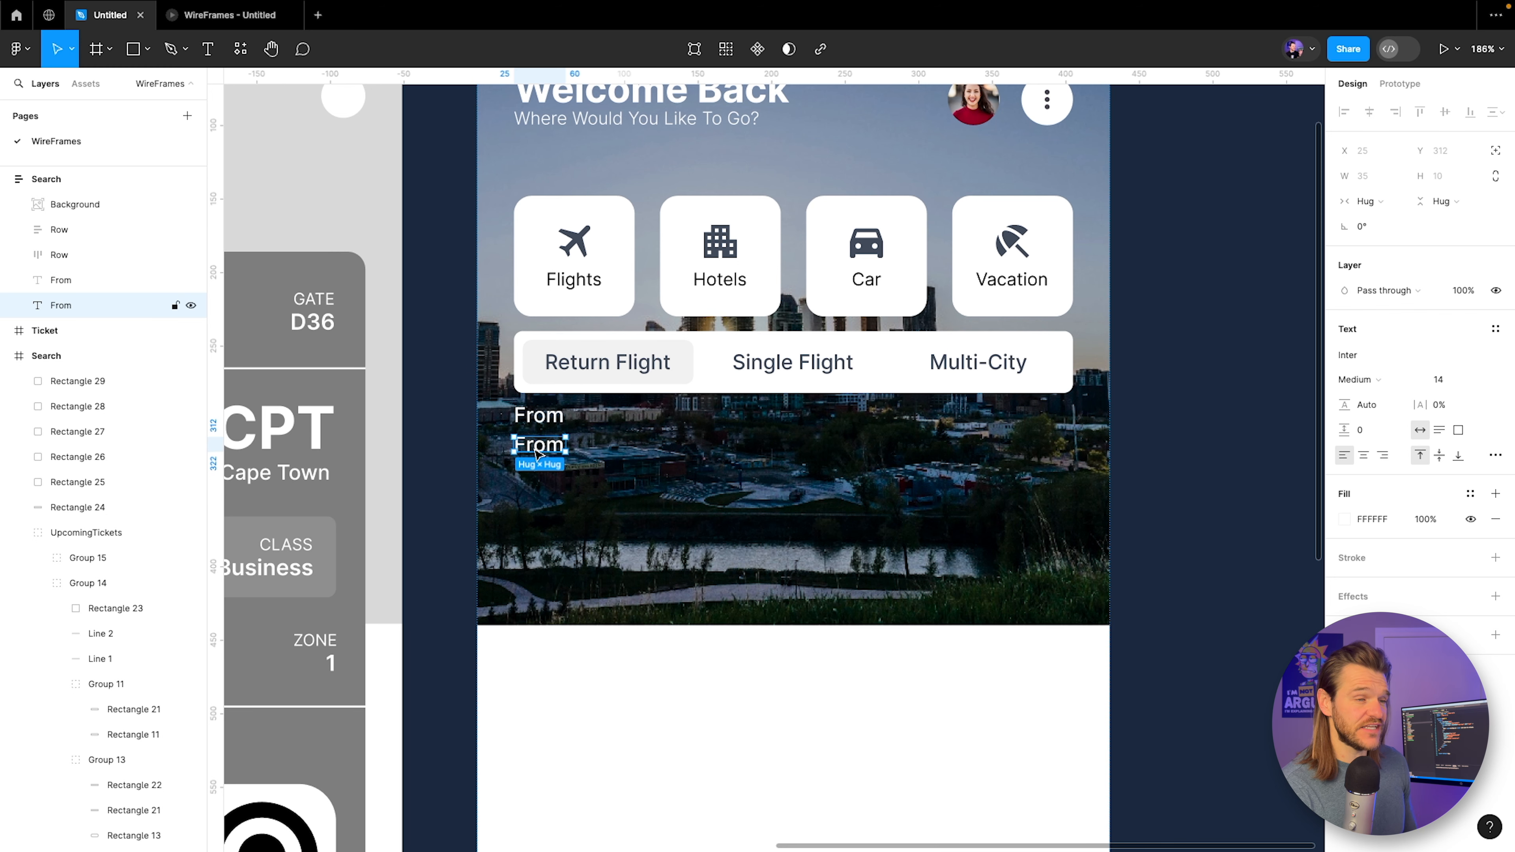
scroll(430, 515, left, 15)
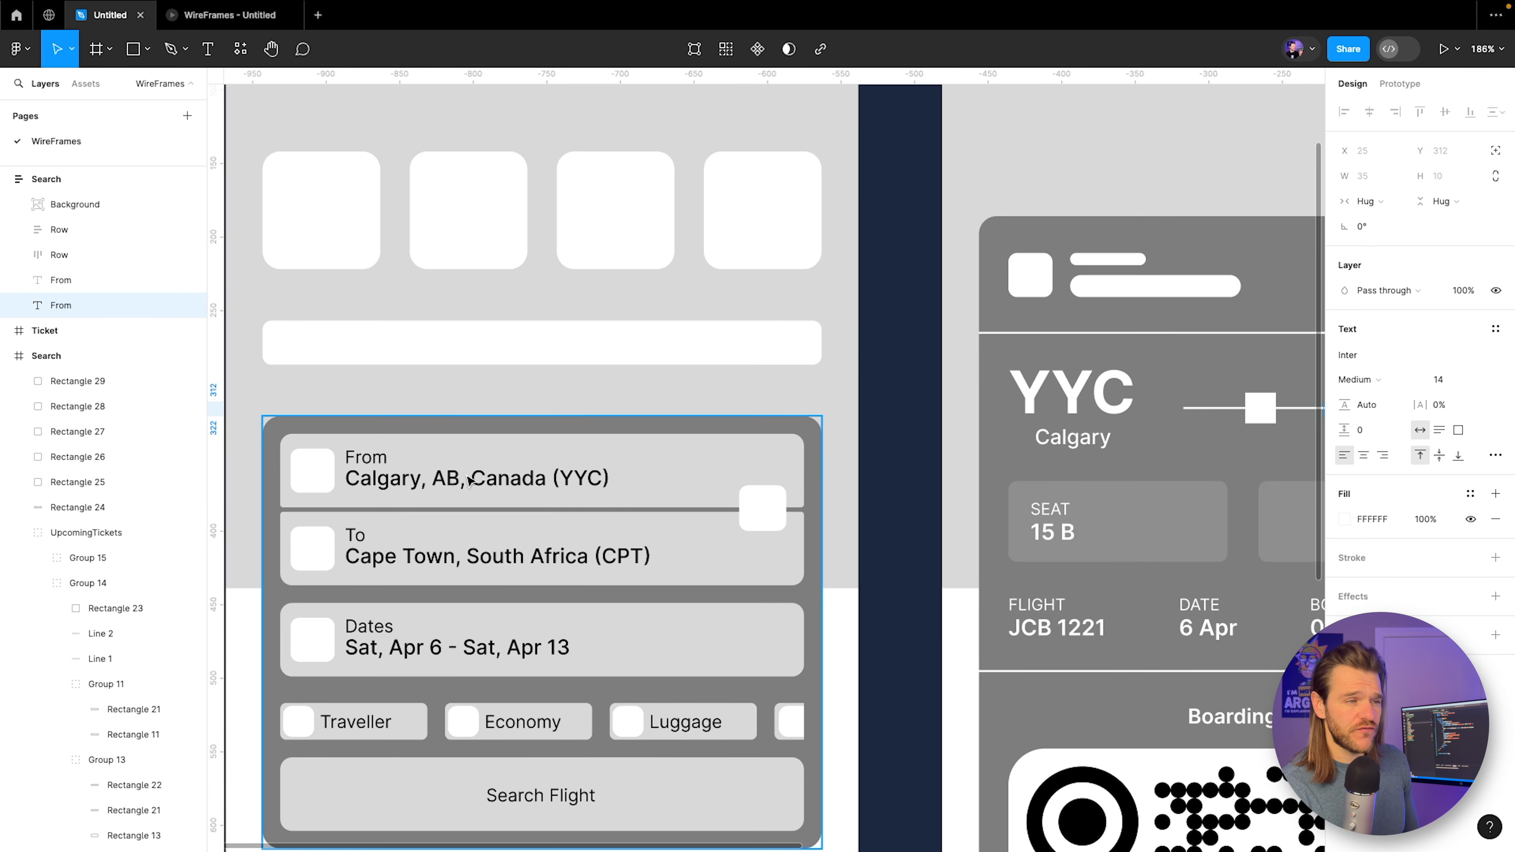
double_click(471, 480)
double_click(438, 489)
double_click(441, 488)
key(ctrl+c)
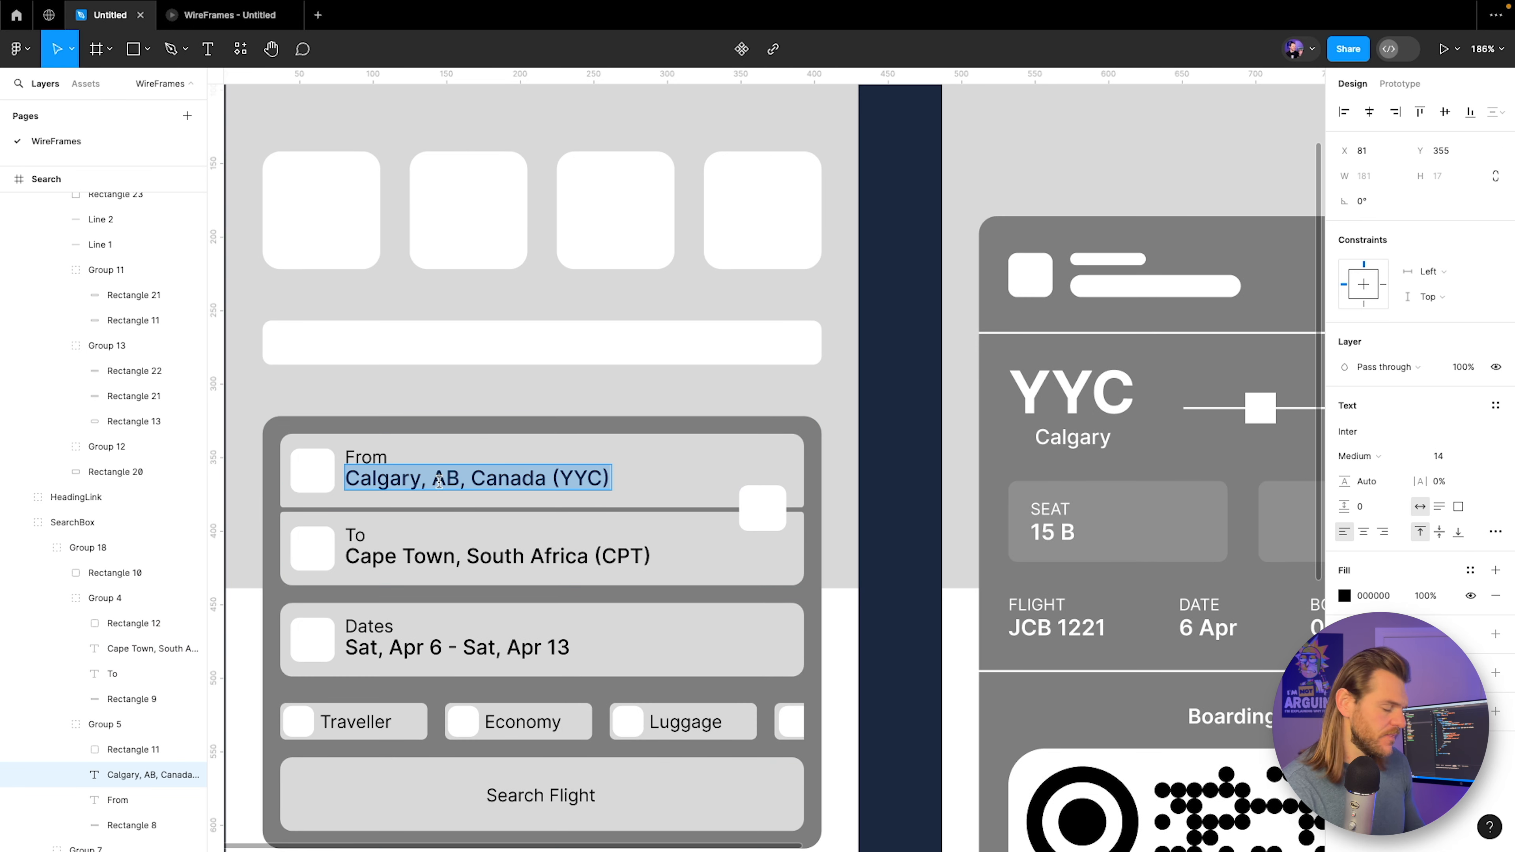
Replace the text of the duplicated From label with the copied Calgary, AB, Canada (YYC).
scroll(703, 445, right, 20)
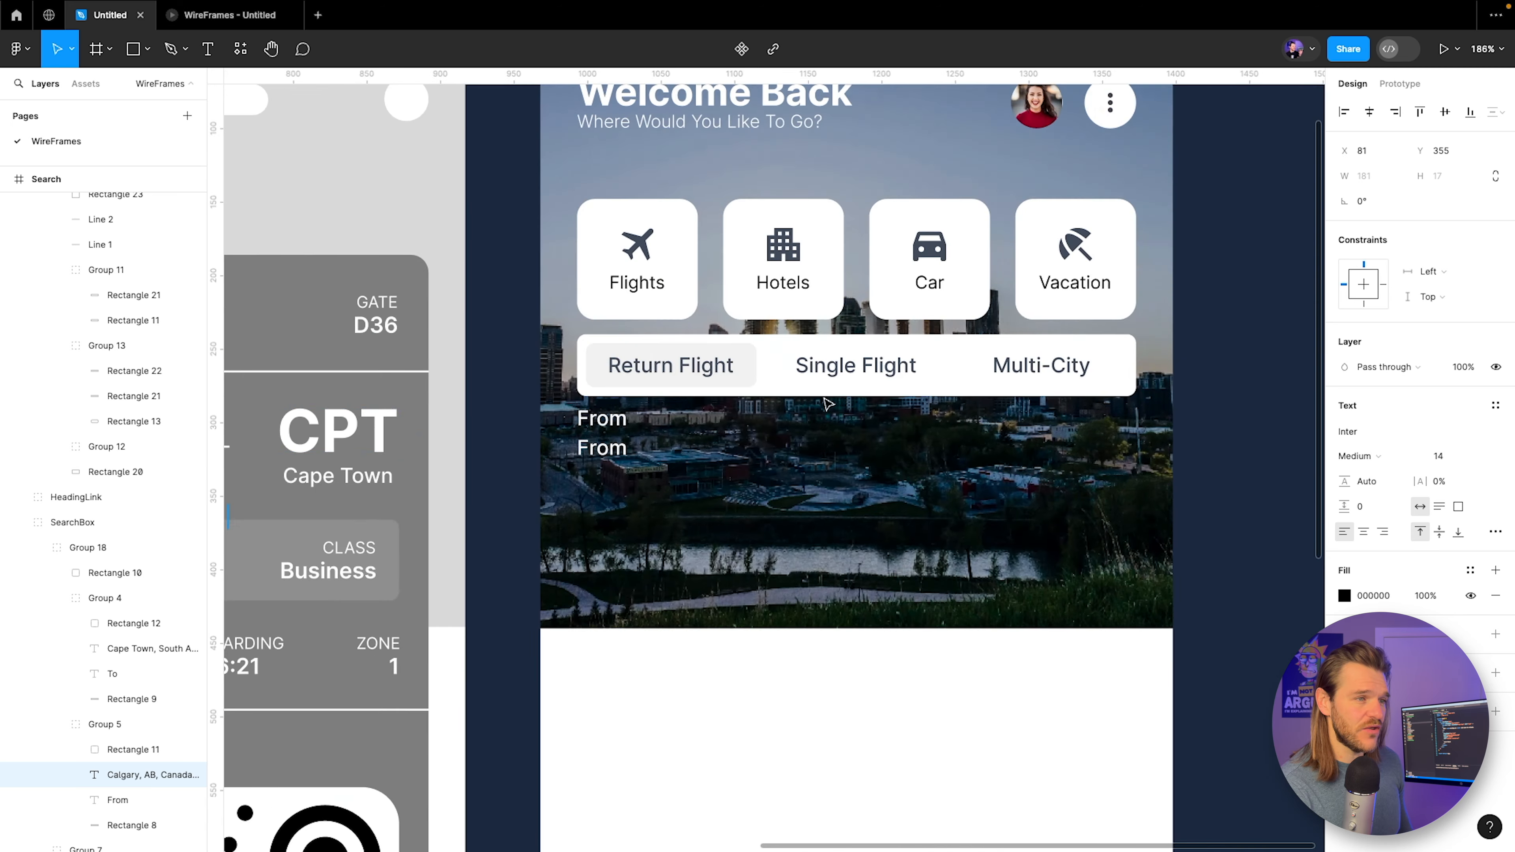
scroll(277, 470, up, 5)
scroll(531, 471, left, 5)
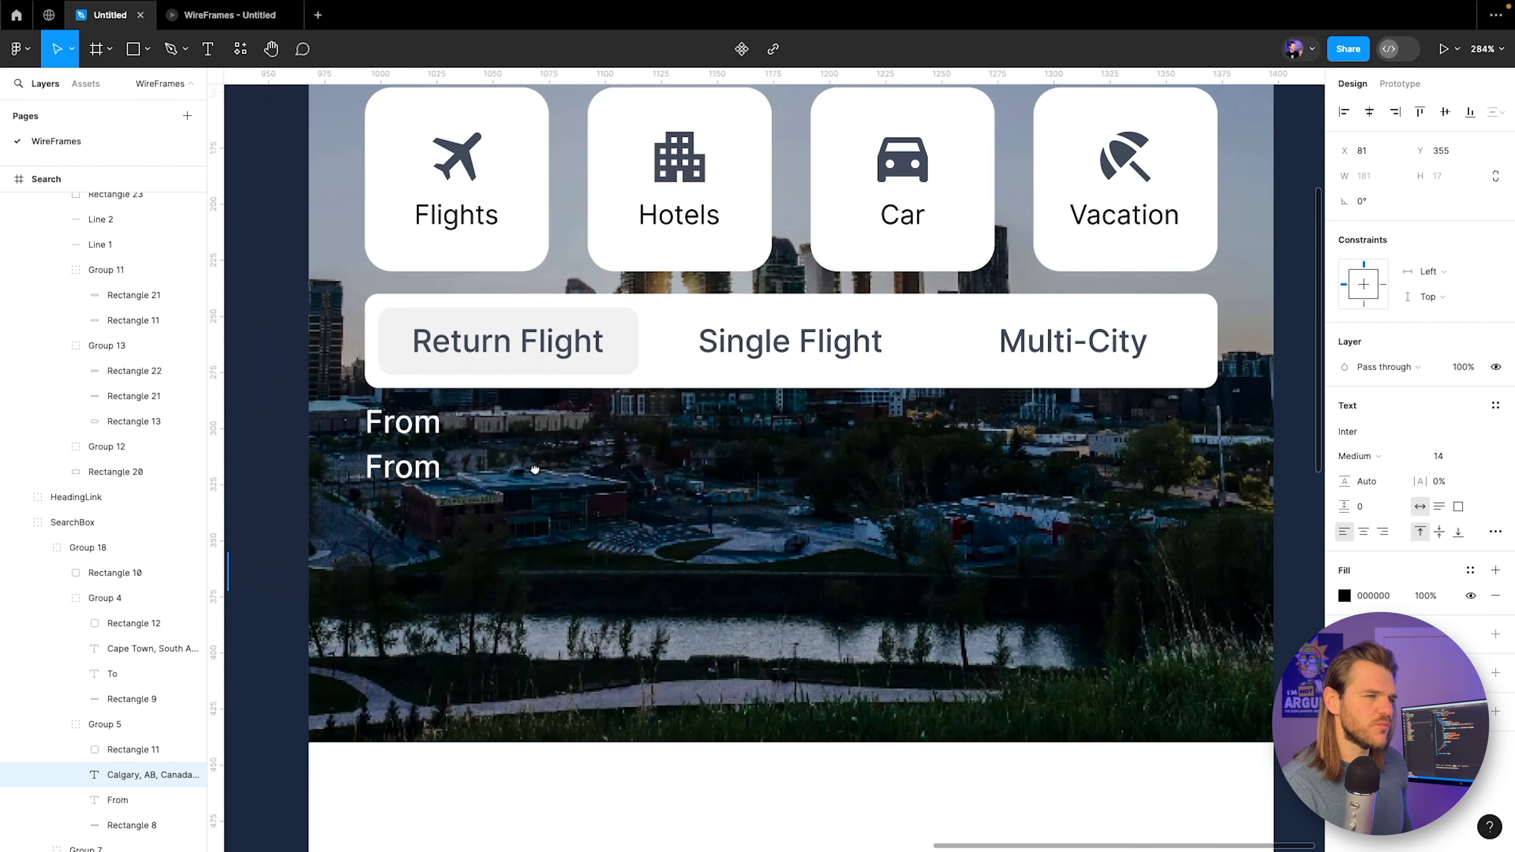
click(480, 471)
double_click(481, 472)
key(ctrl+v)
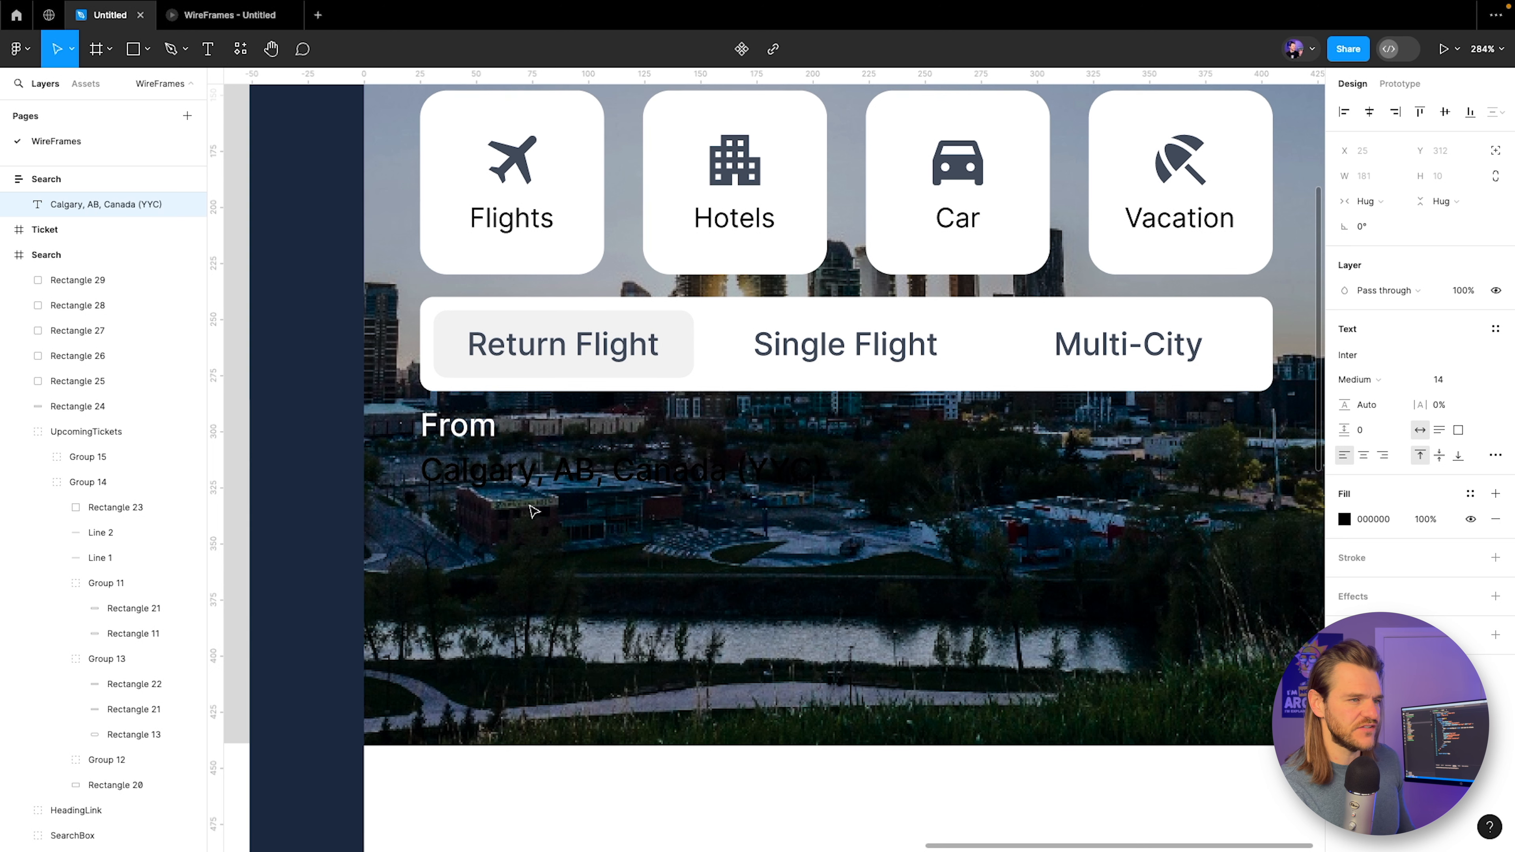
key(Escape)
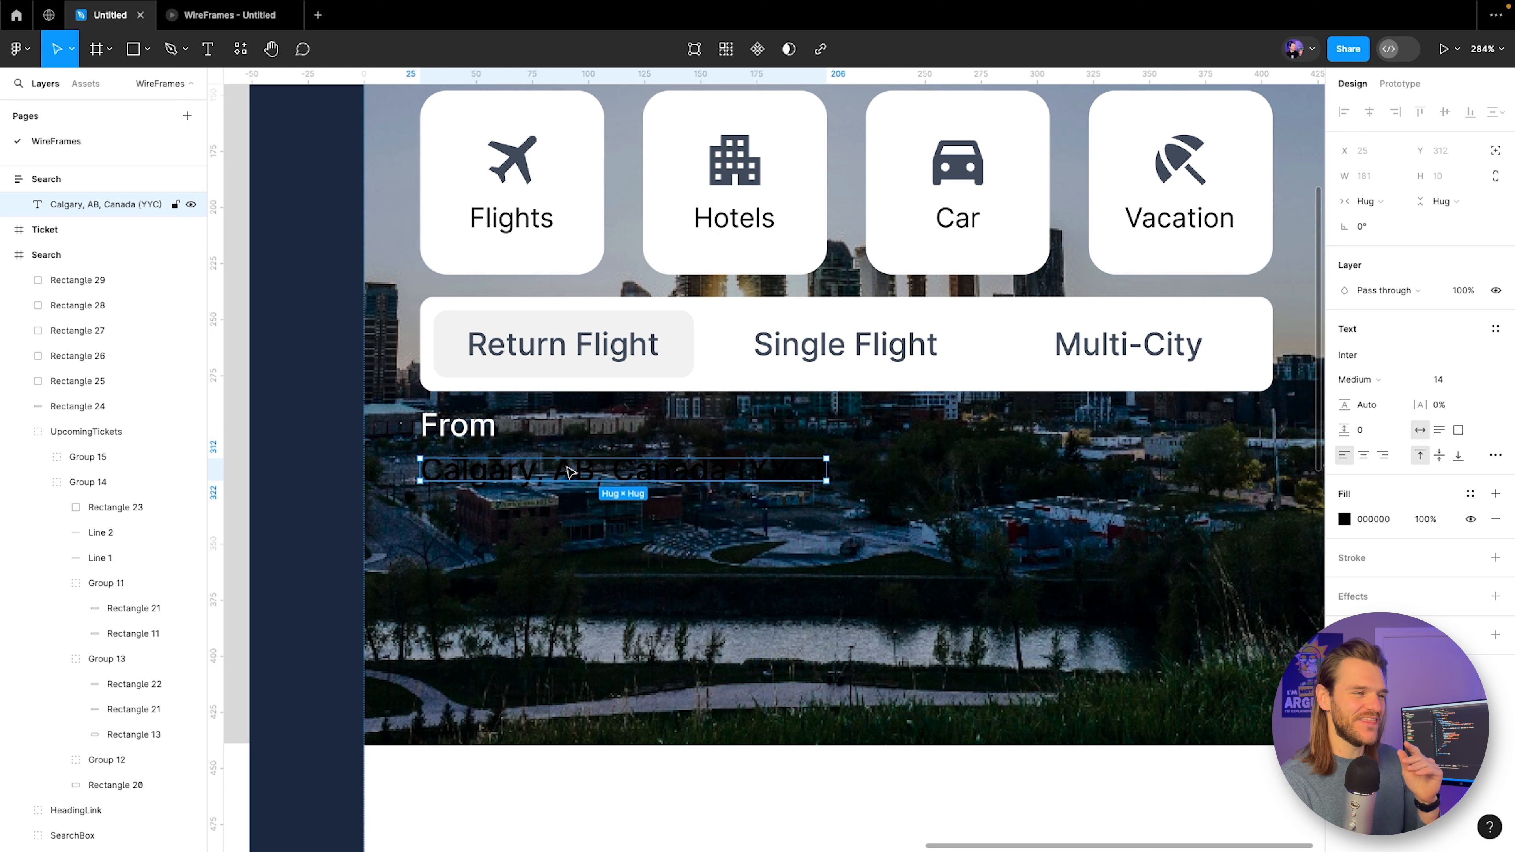
scroll(570, 472, down, 5)
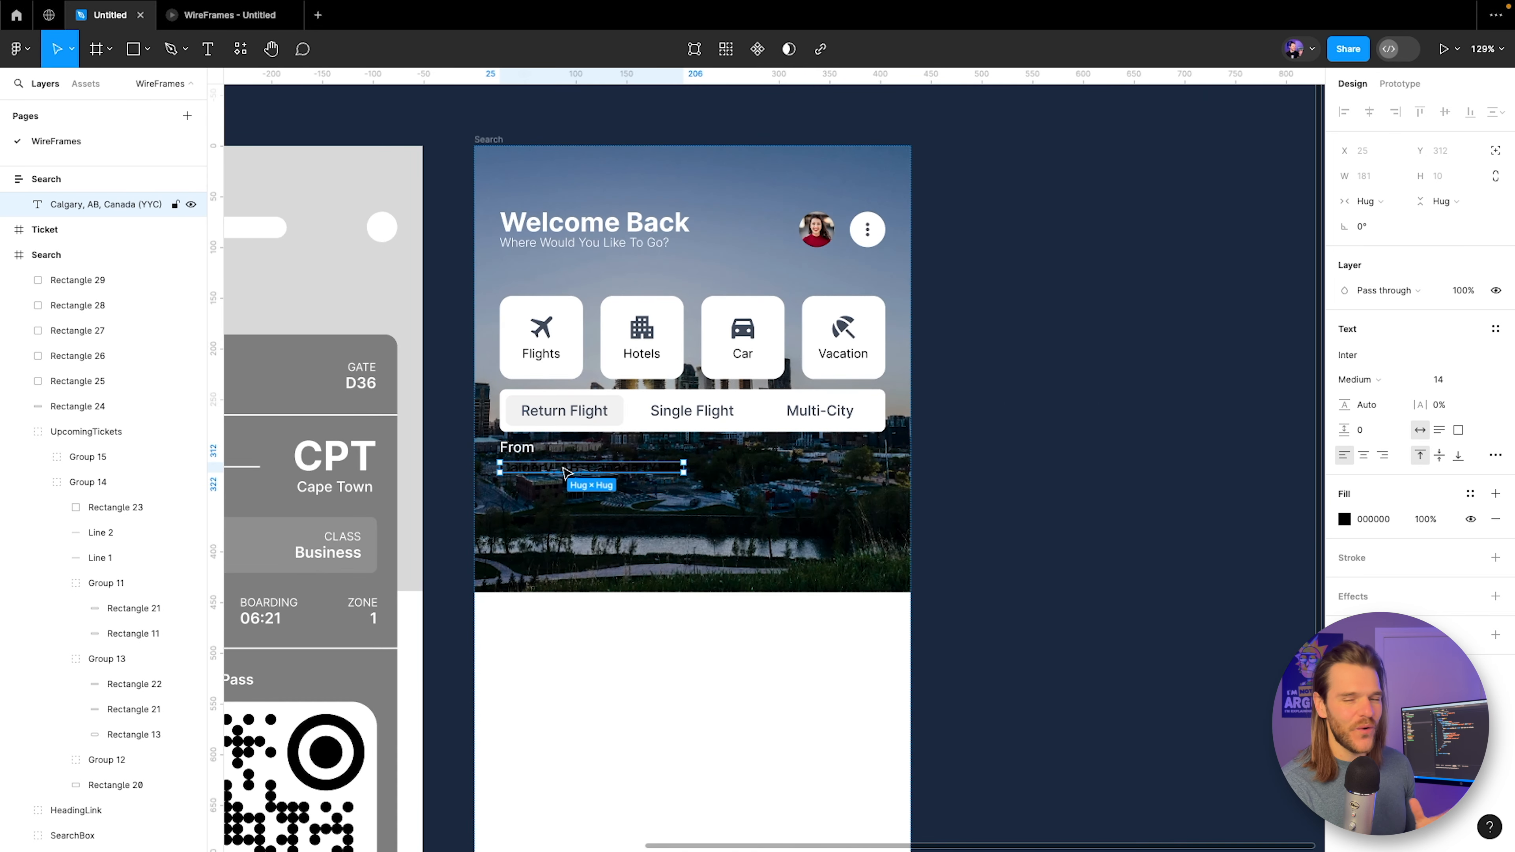
scroll(545, 484, up, 5)
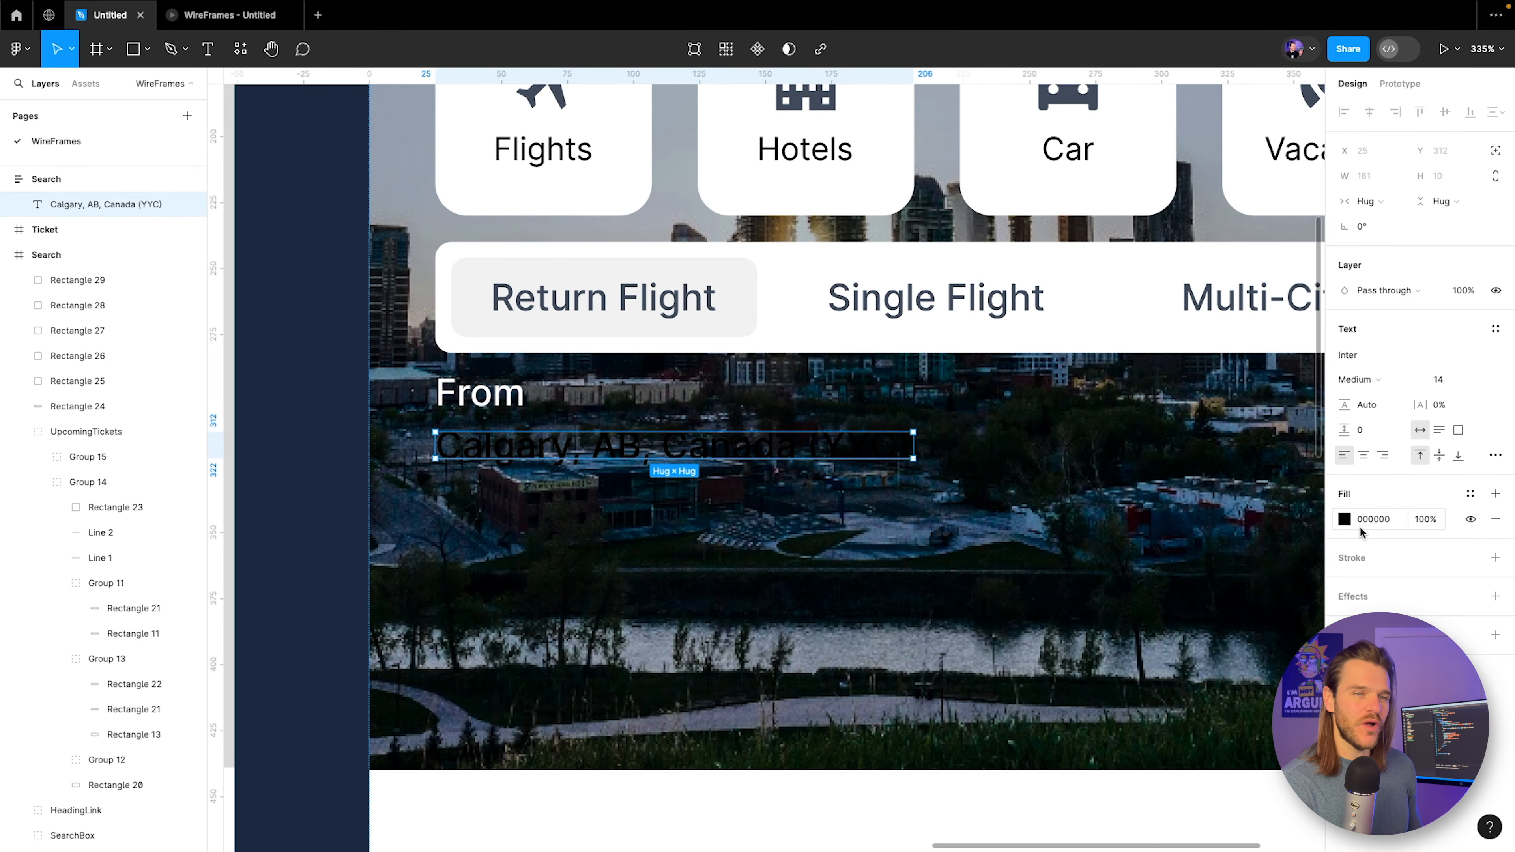
Recolour the Calgary, AB, Canada (YYC) text and the From label with the dark 414A5A sampled from the Car icon.
click(1346, 520)
click(1159, 664)
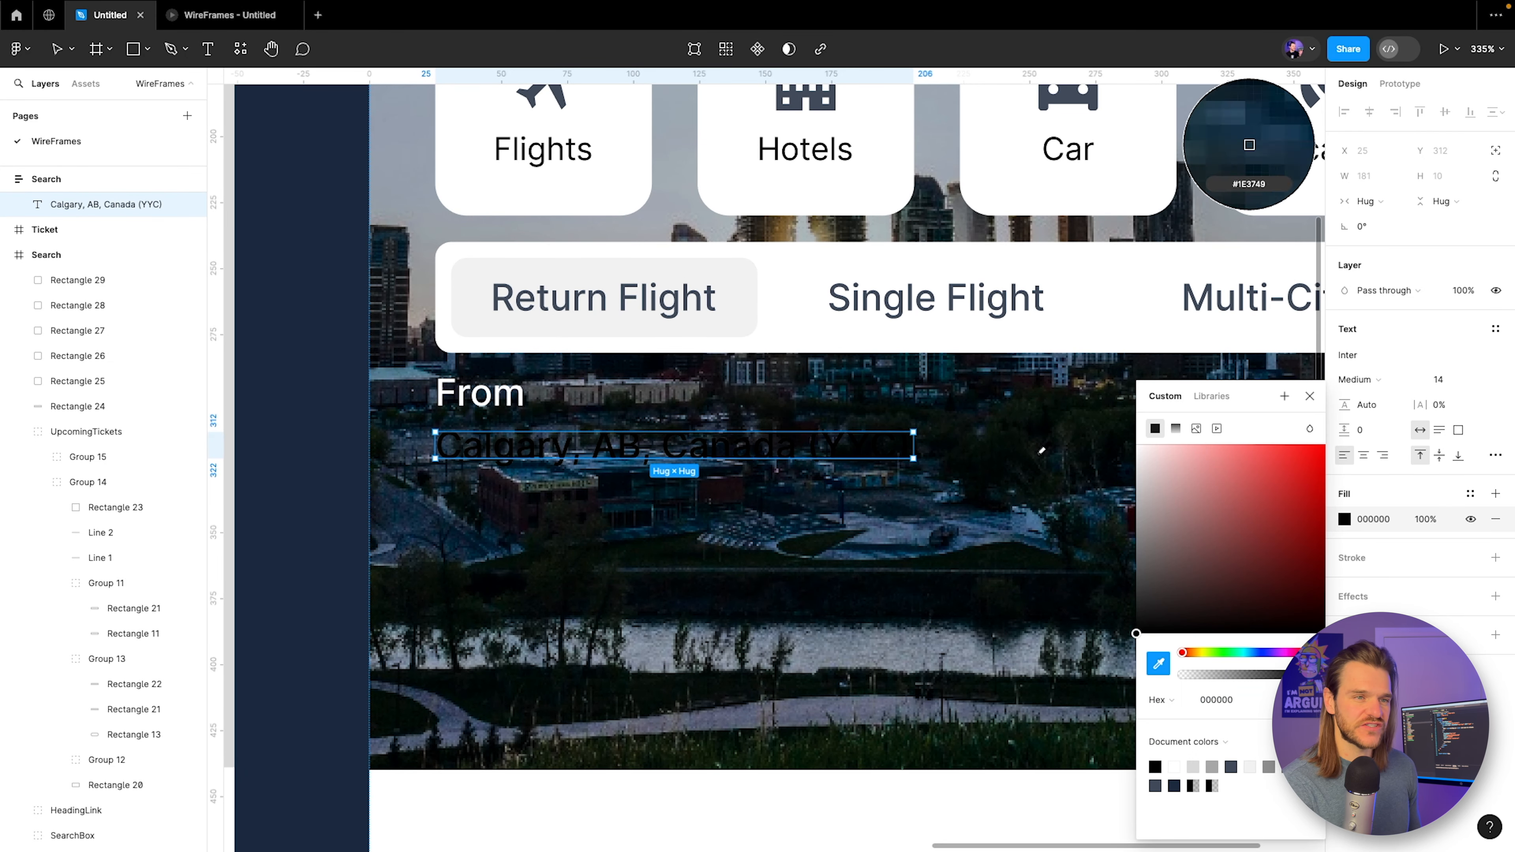
click(1250, 144)
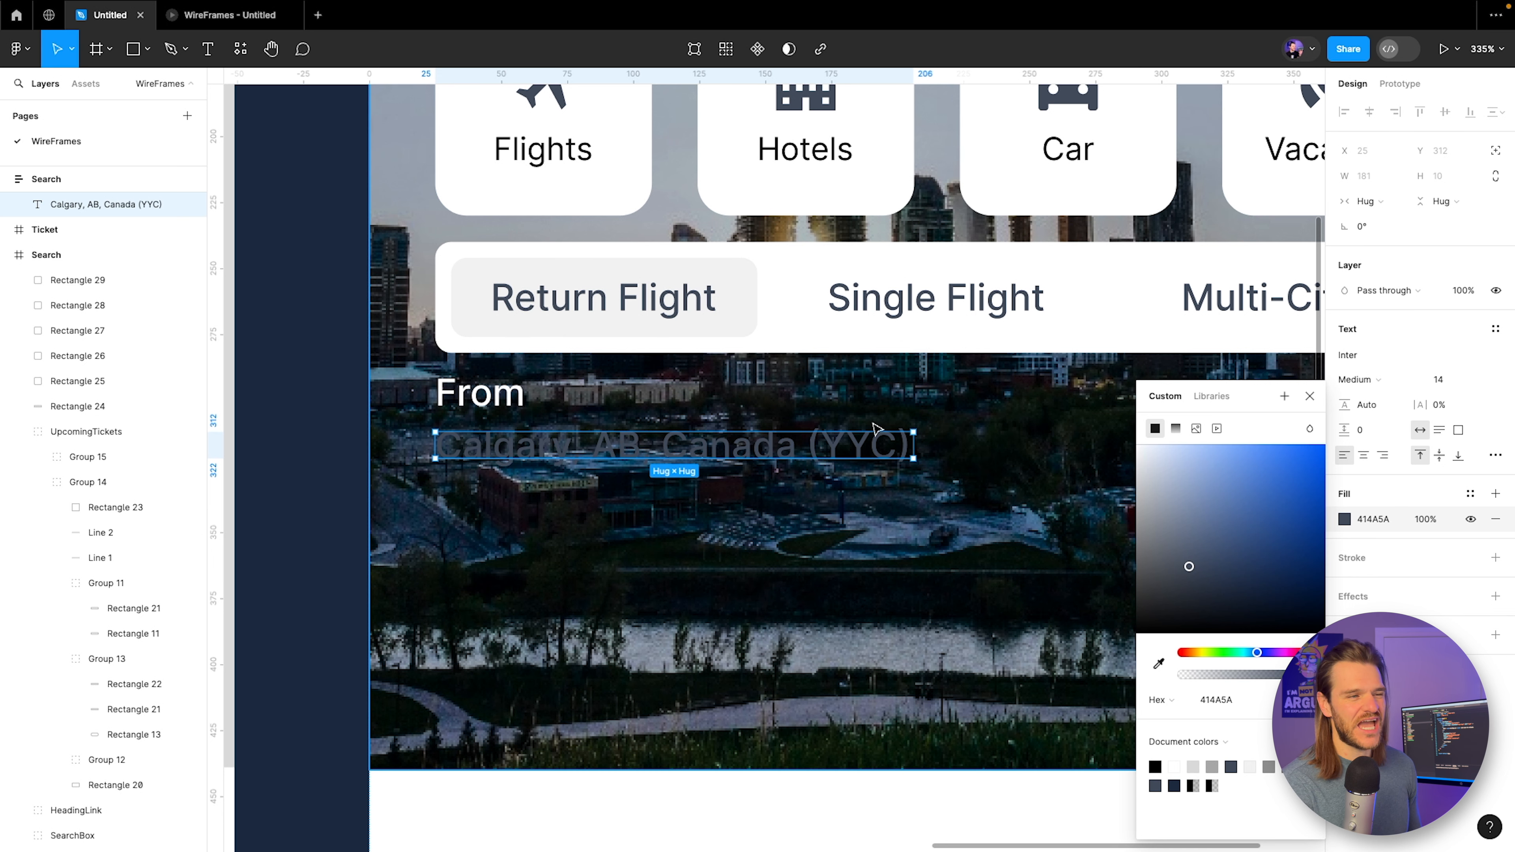
click(426, 402)
click(504, 399)
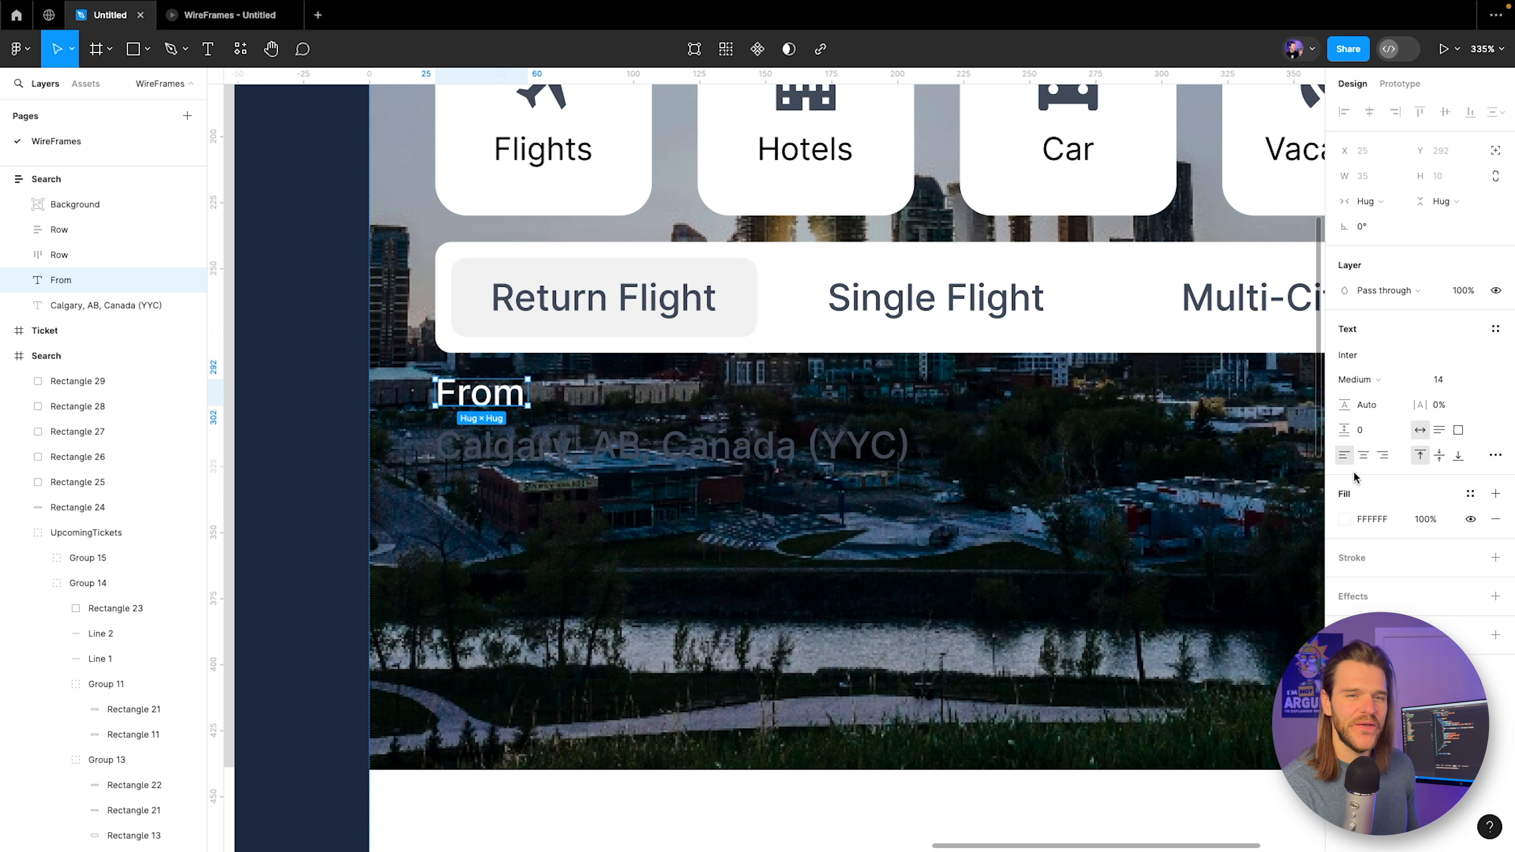
click(1345, 519)
click(1158, 663)
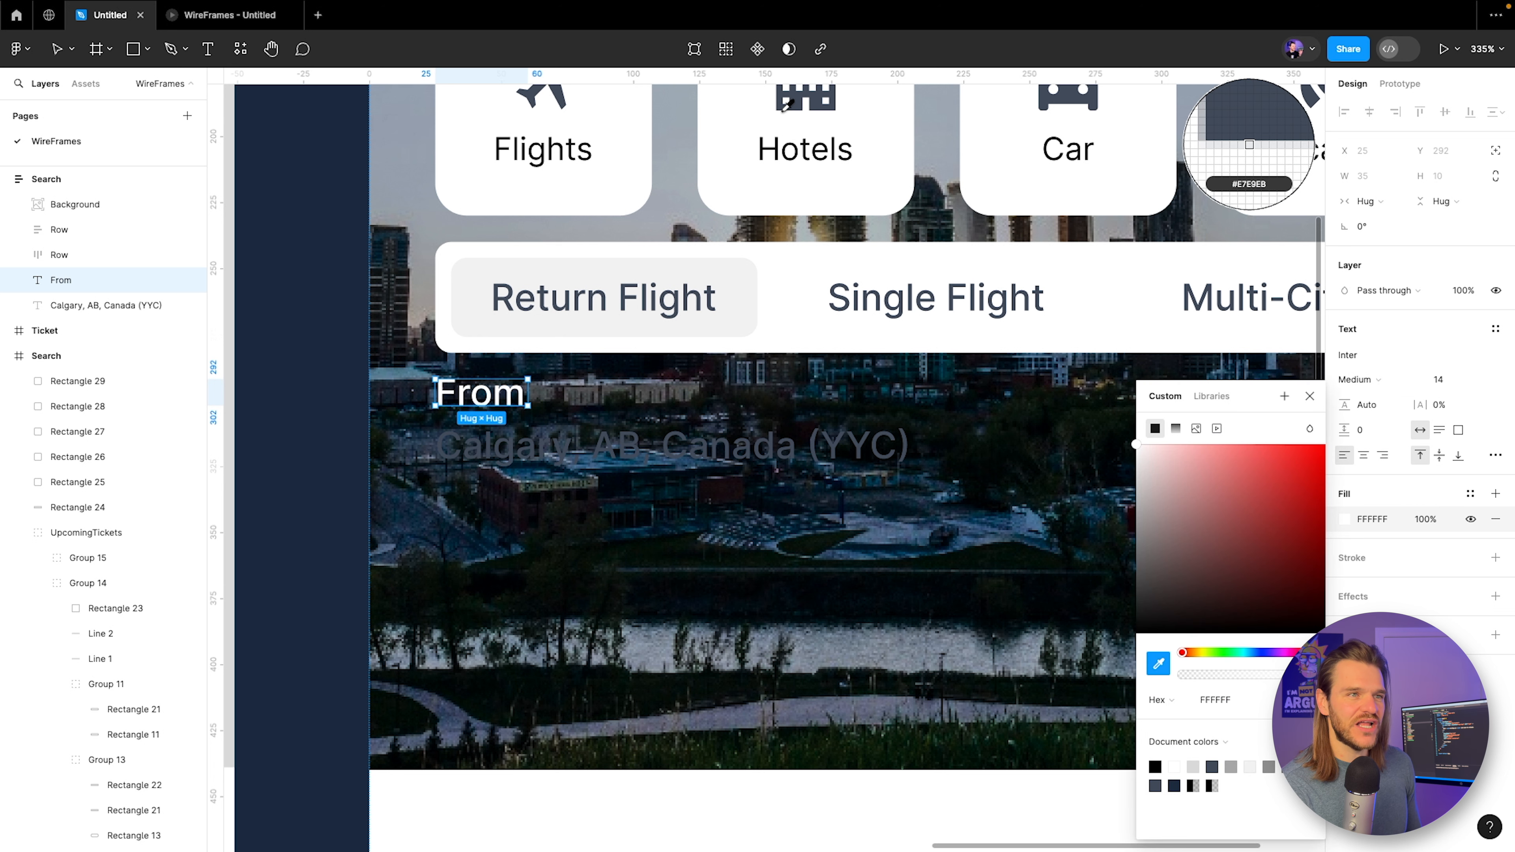
click(1249, 145)
Group the From label with the Calgary text, apply vertical auto layout and set the item spacing to 6.
click(537, 447)
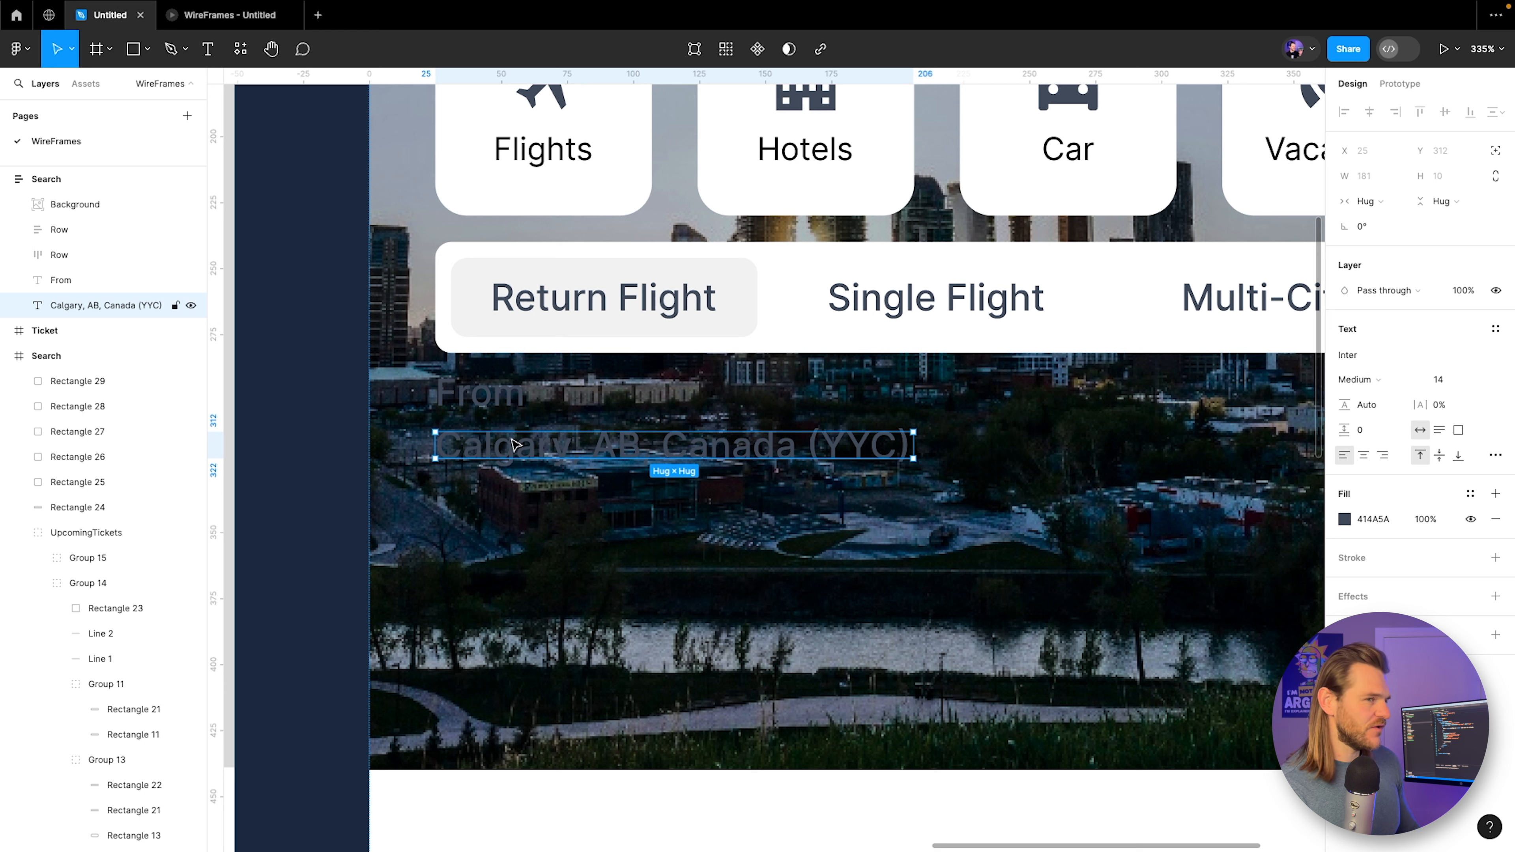
shift+click(468, 404)
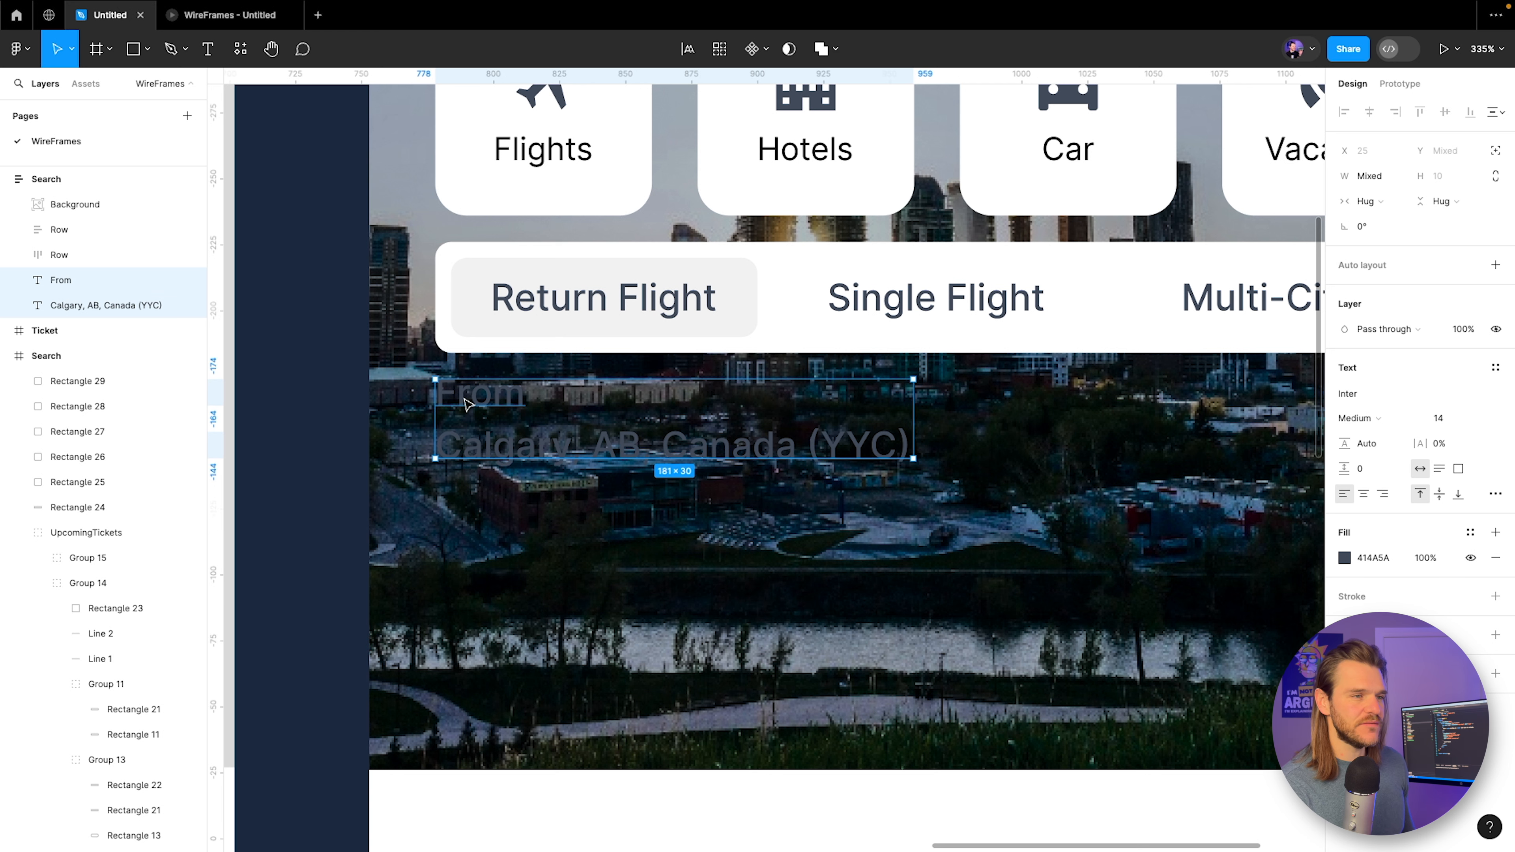
key(ctrl+g)
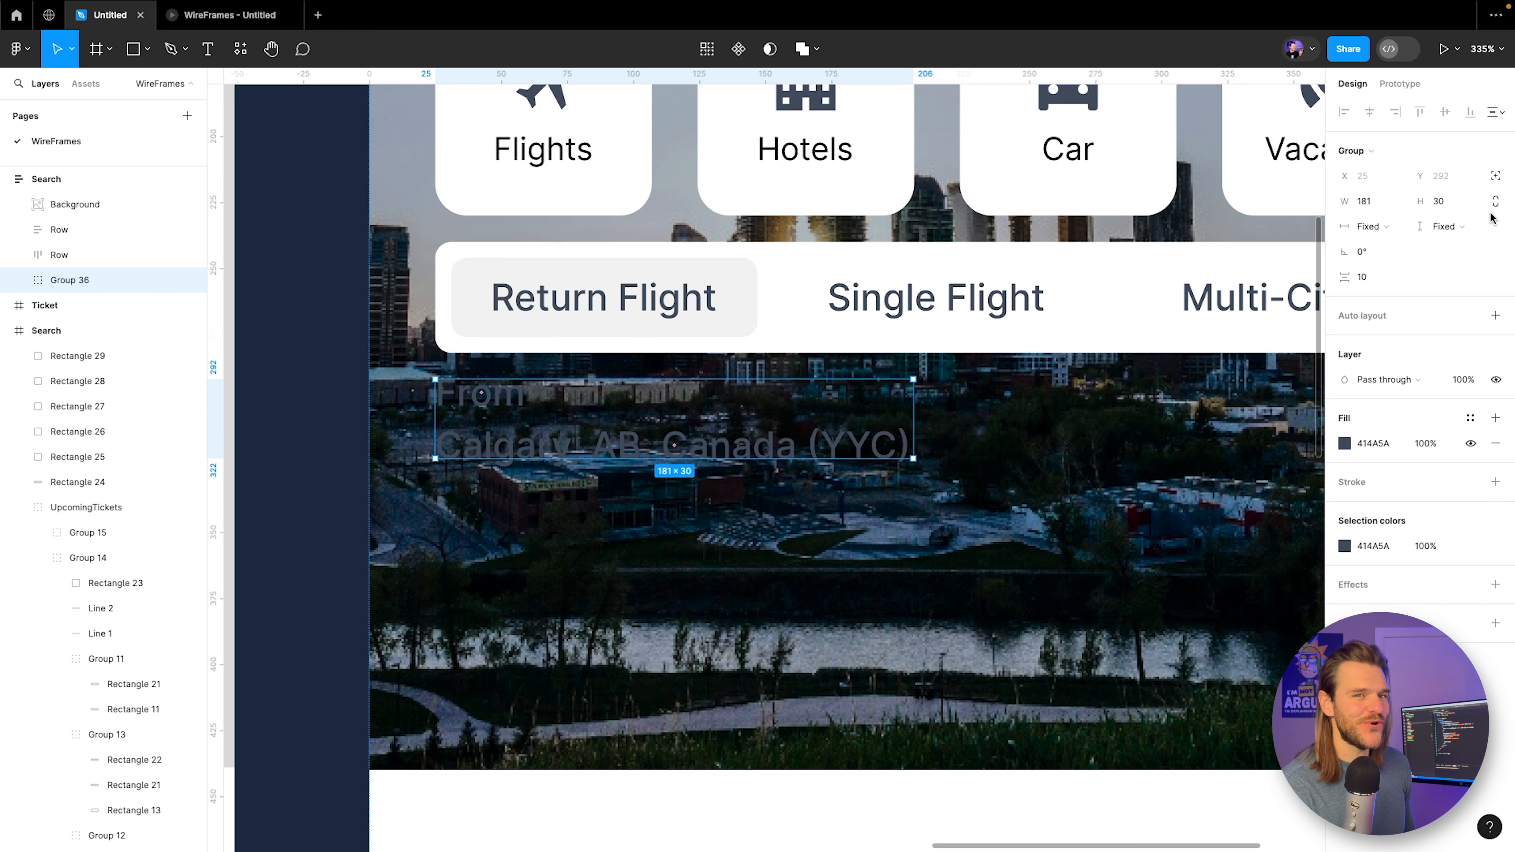
click(1496, 315)
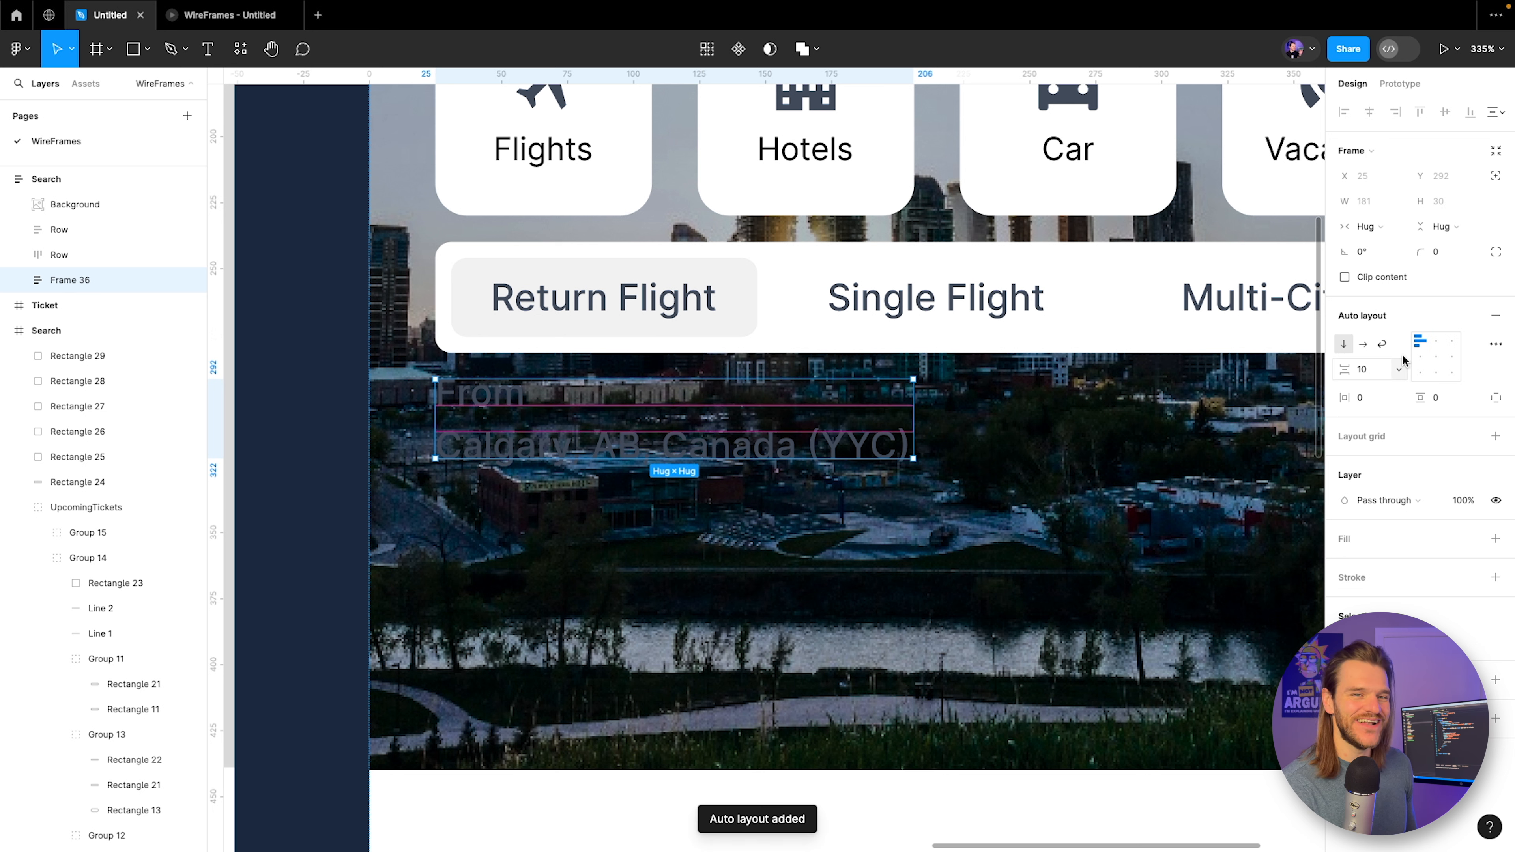
click(1365, 370)
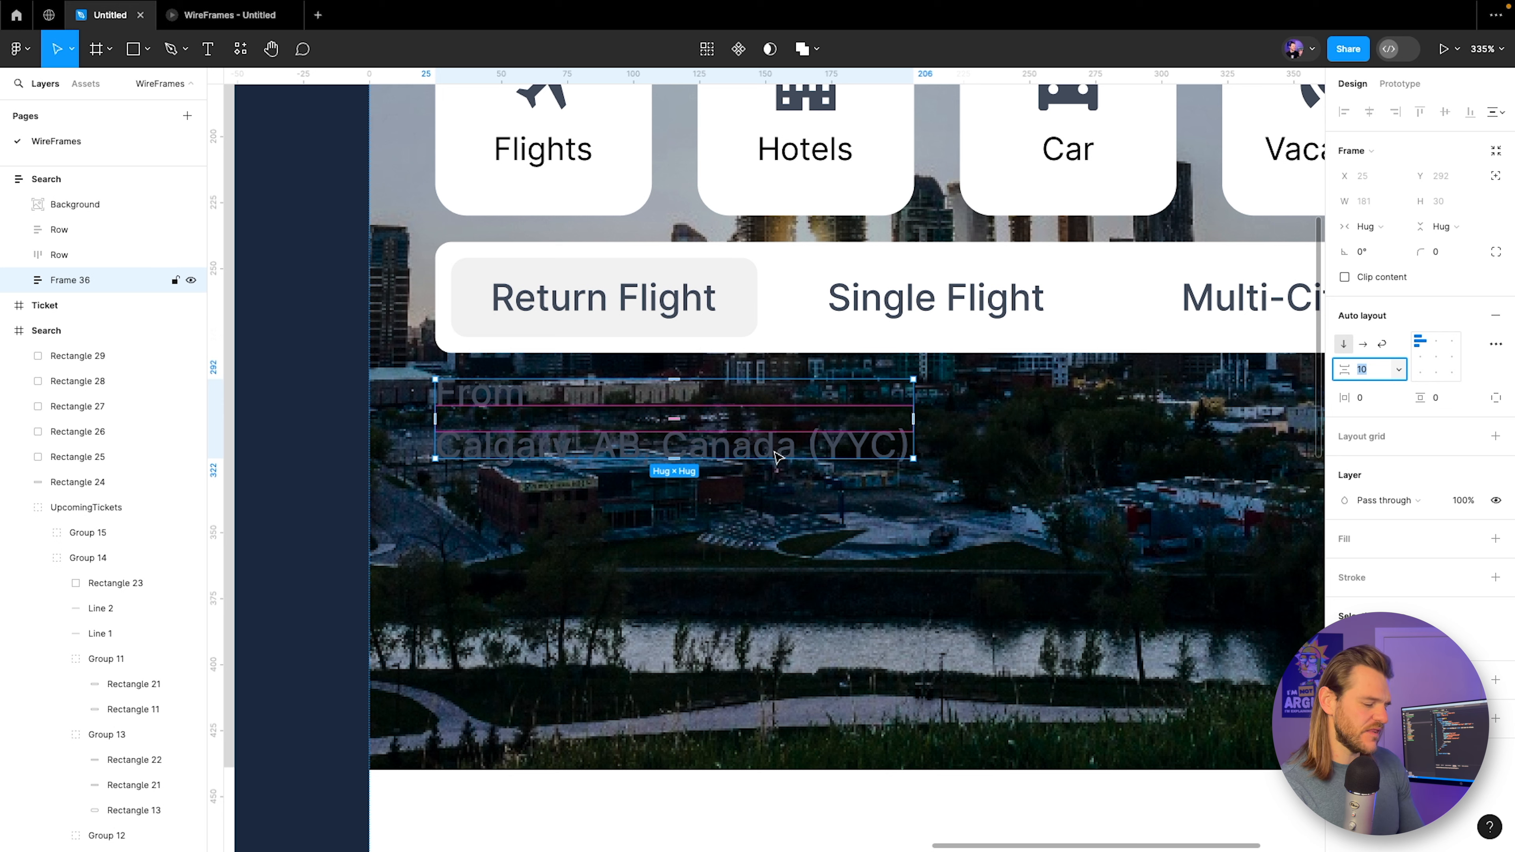
text(6)
key(Return)
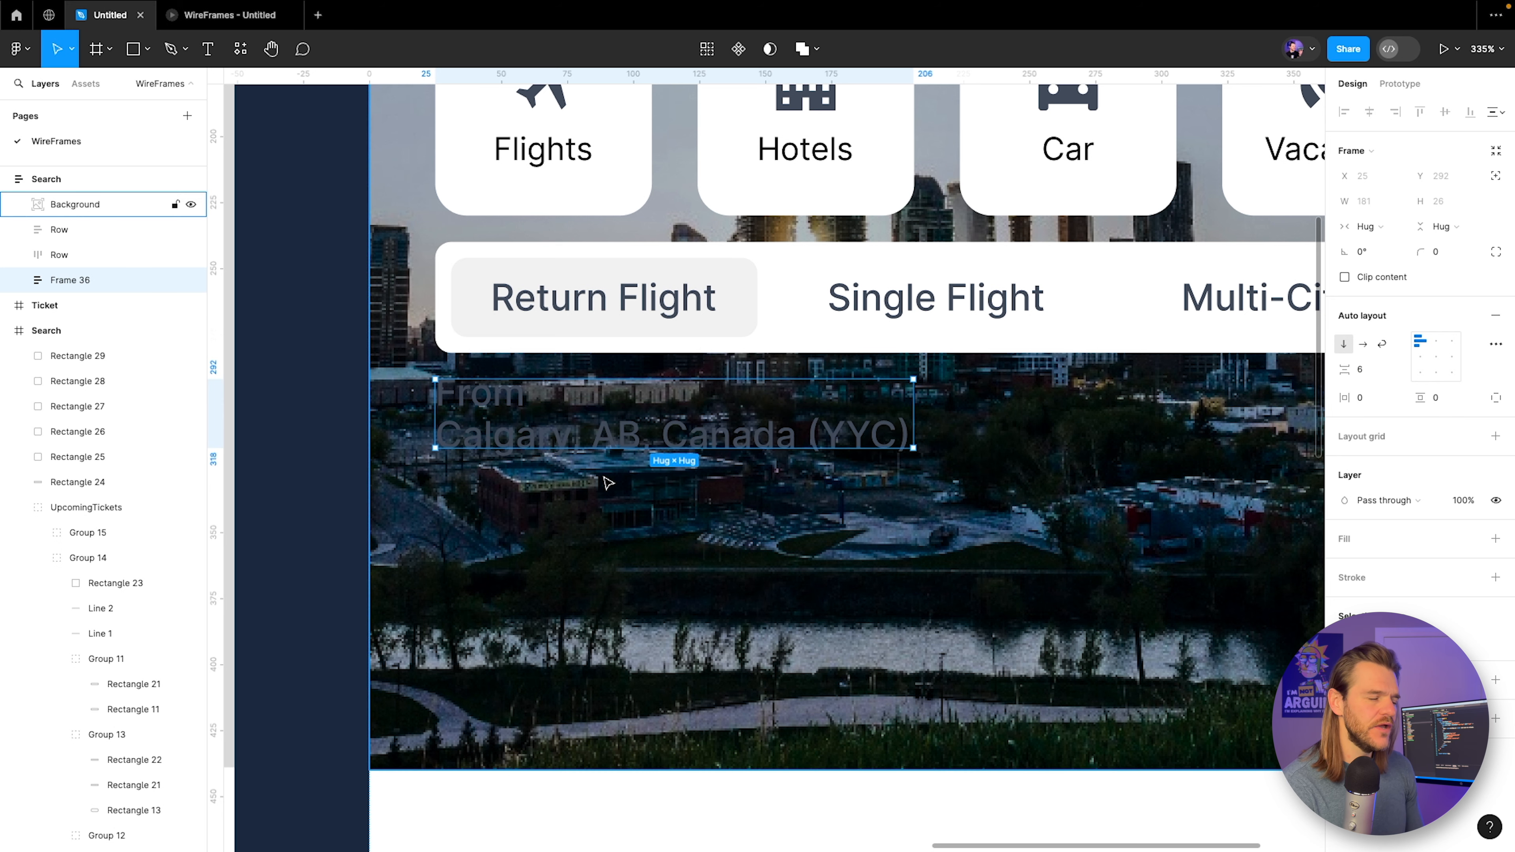
Examine the search box in the wireframe to see what accompanies the From field texts.
scroll(603, 481, down, 8)
scroll(537, 481, left, 6)
scroll(519, 470, up, 3)
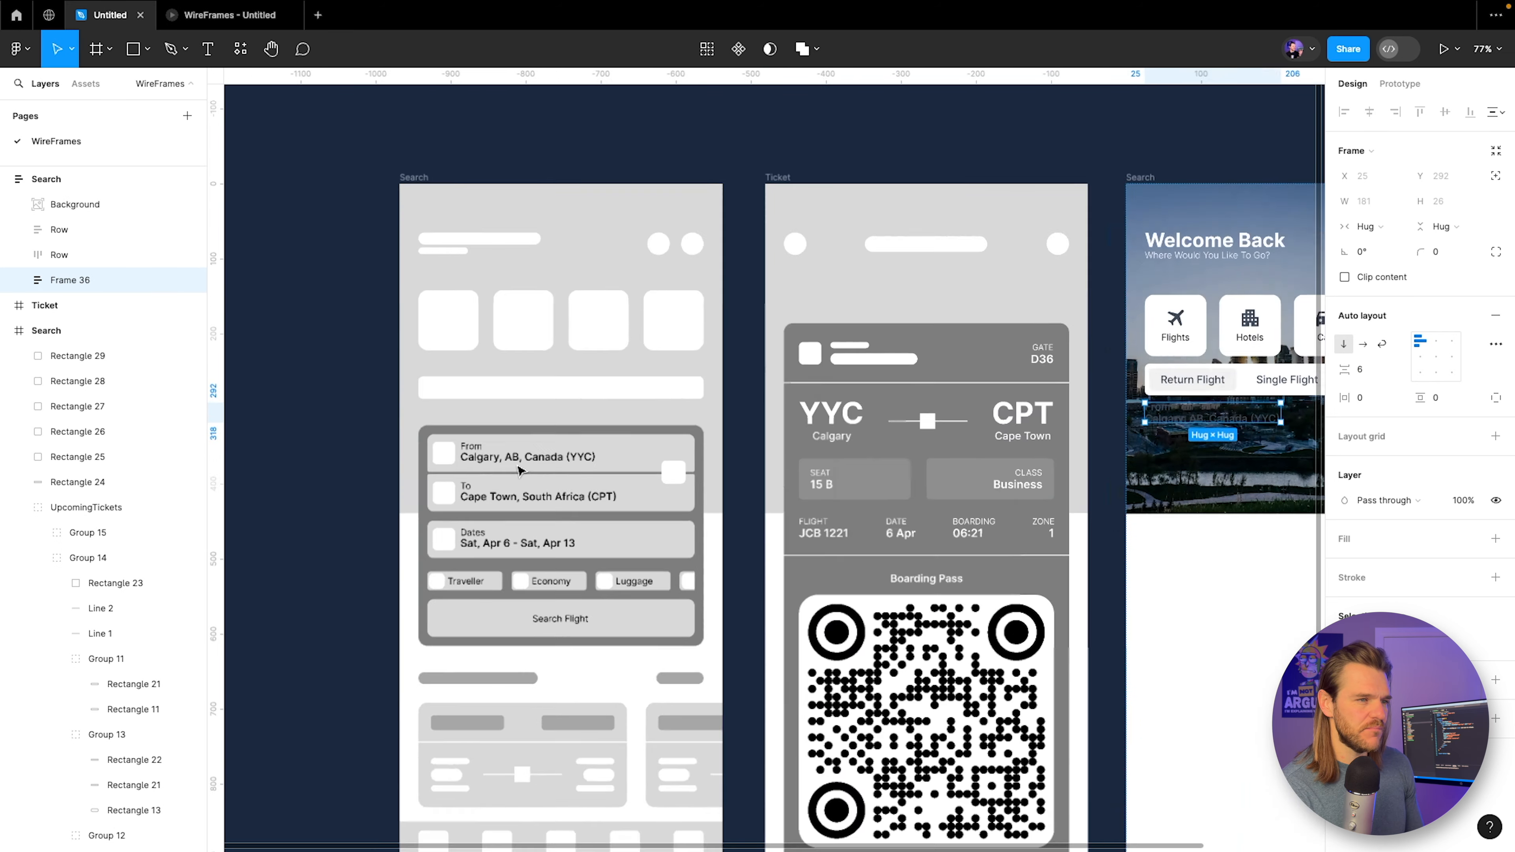
scroll(519, 470, up, 5)
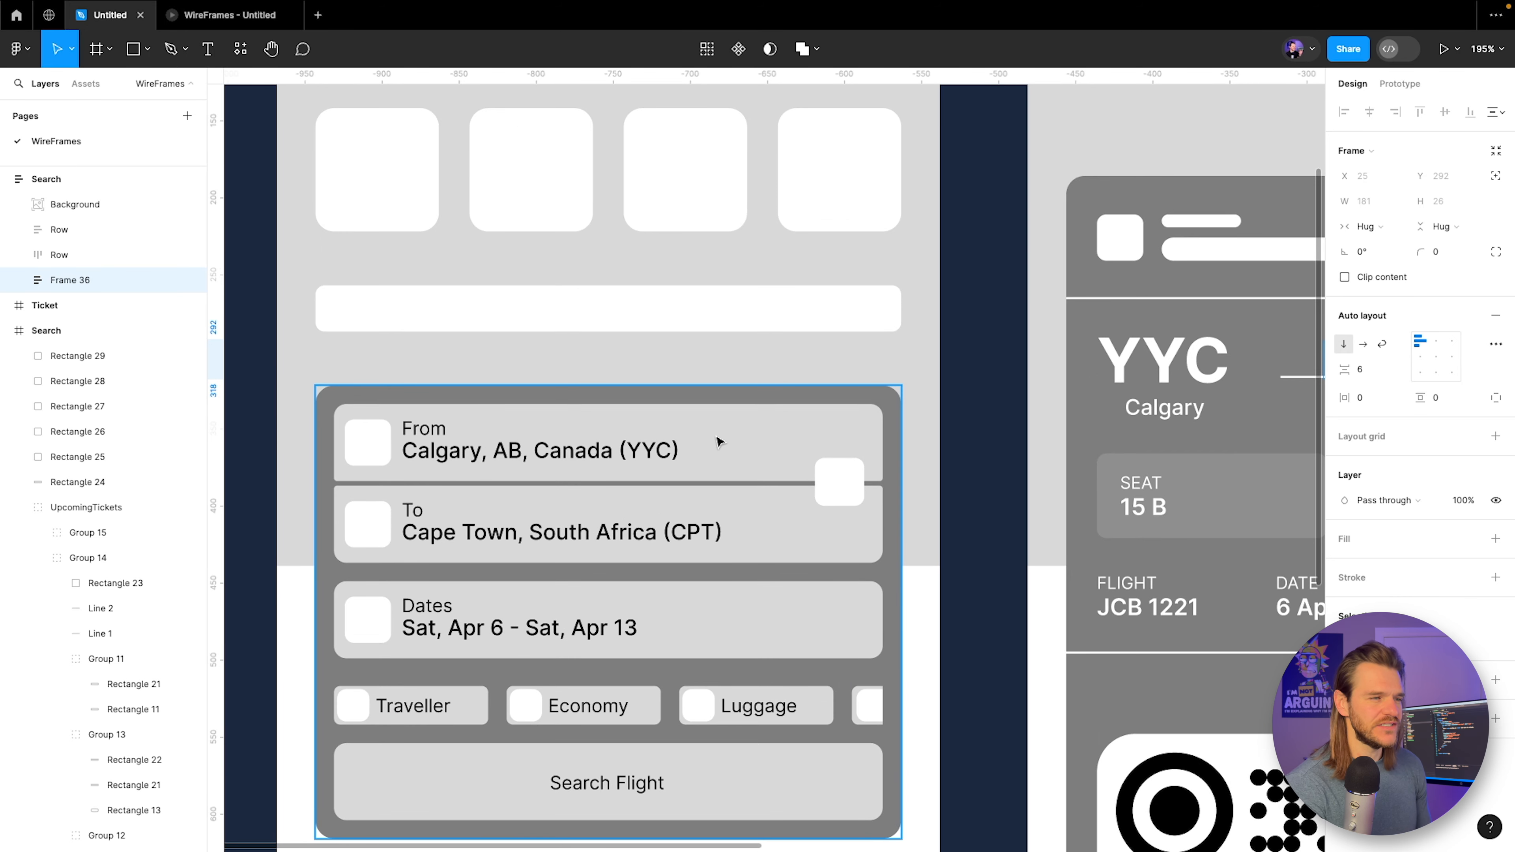
scroll(808, 419, right, 5)
scroll(1023, 417, right, 12)
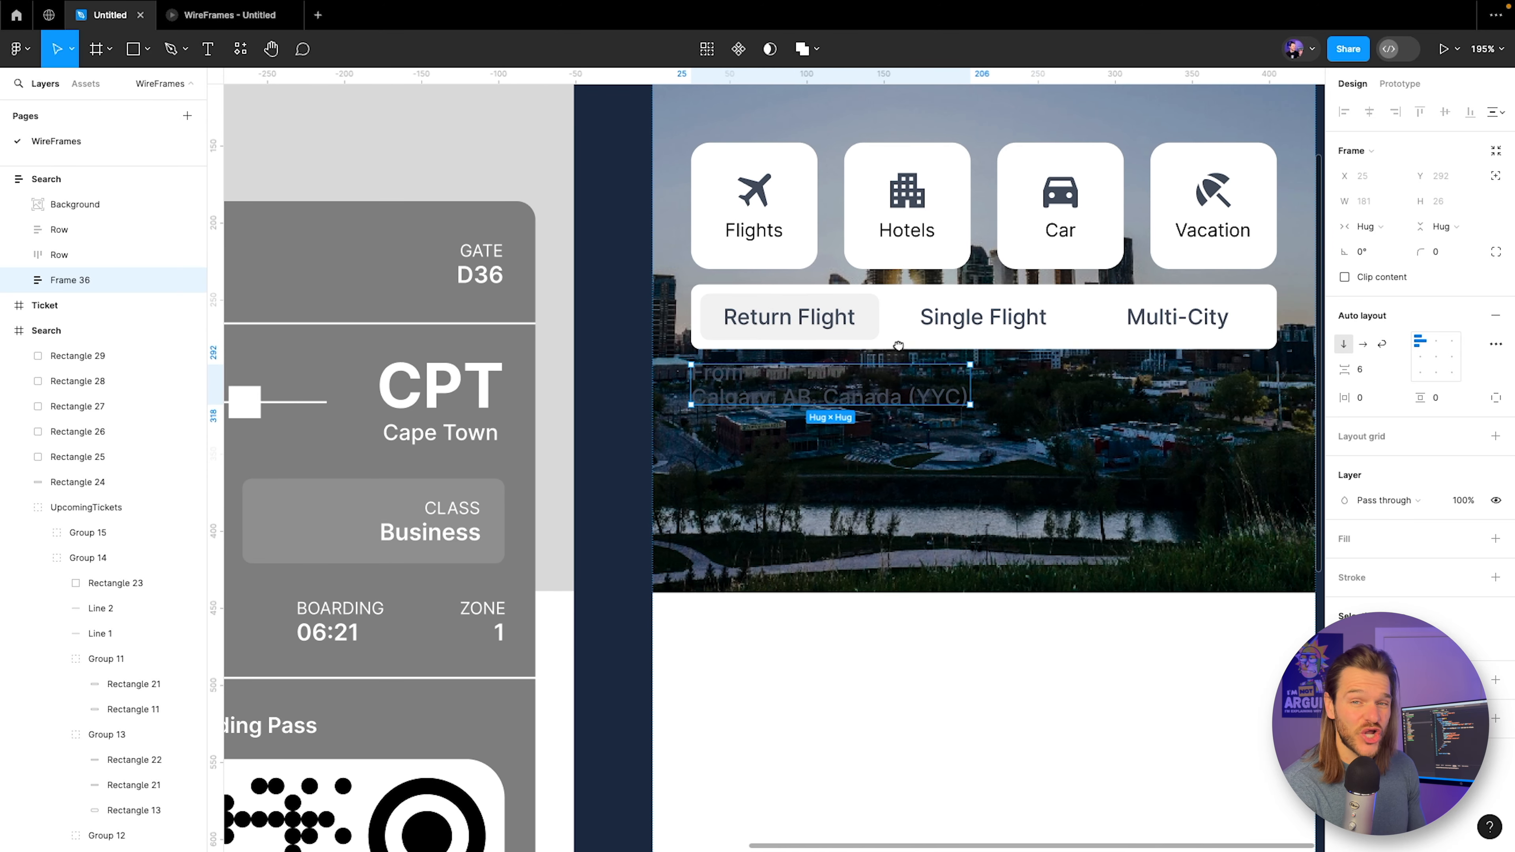
scroll(898, 345, right, 1)
scroll(804, 325, up, 5)
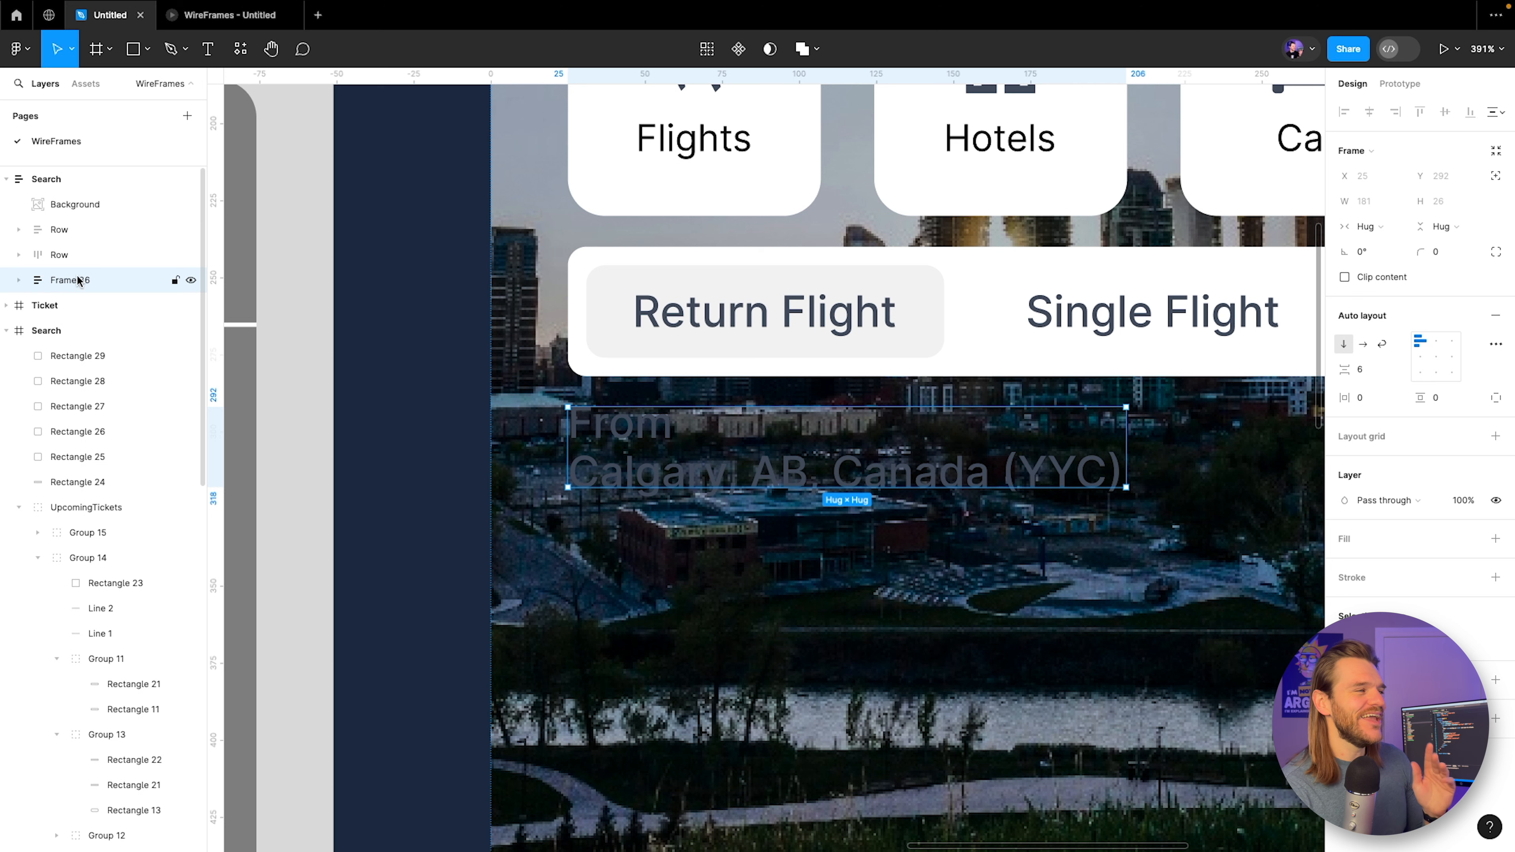
Search the Material Symbols plugin for plane and insert the outlined airplanemode_active icon.
click(240, 50)
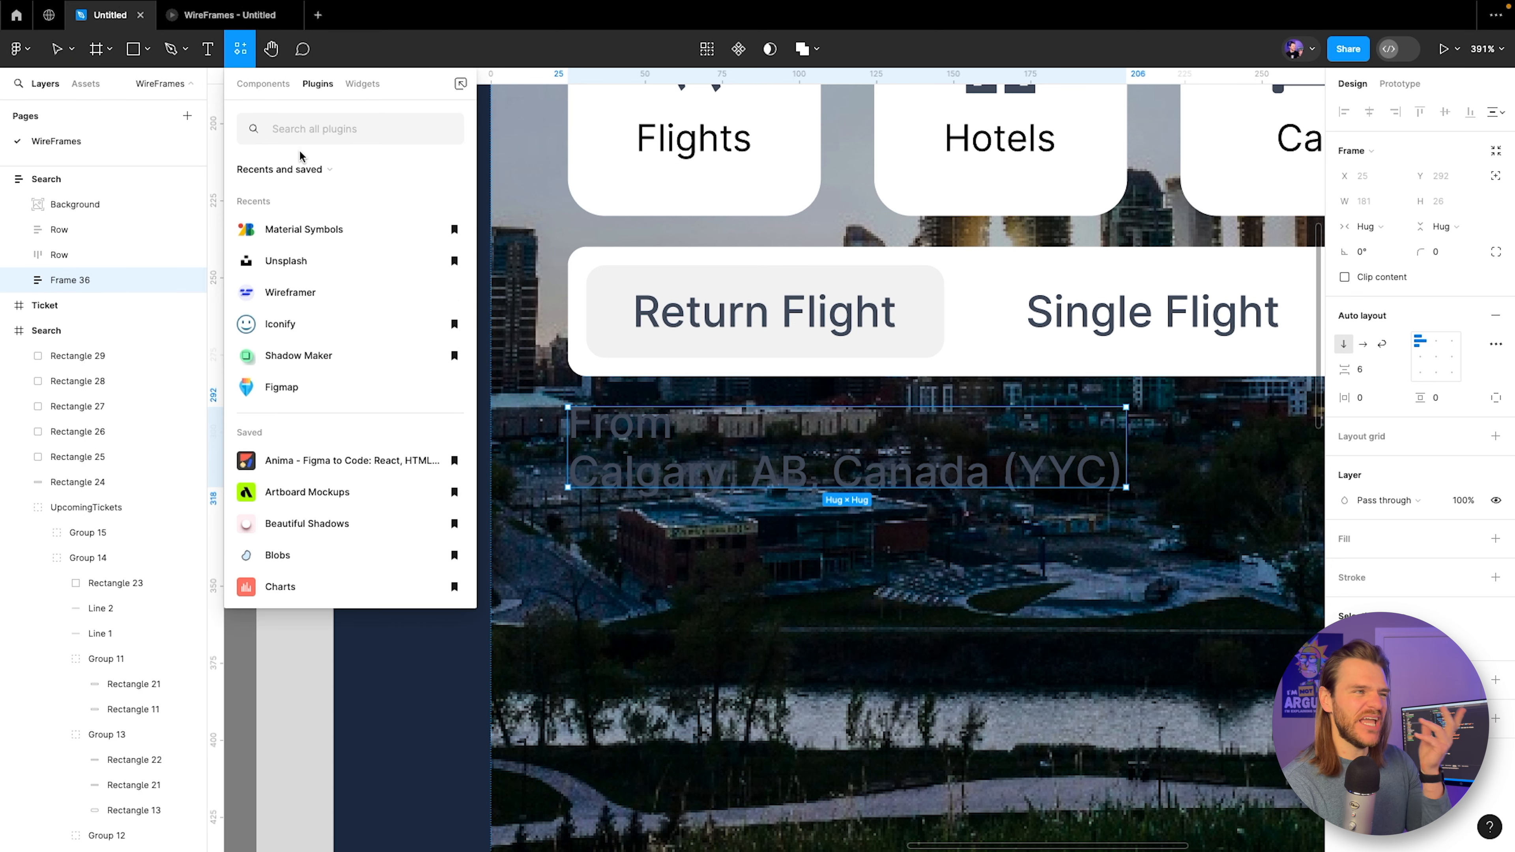
click(304, 229)
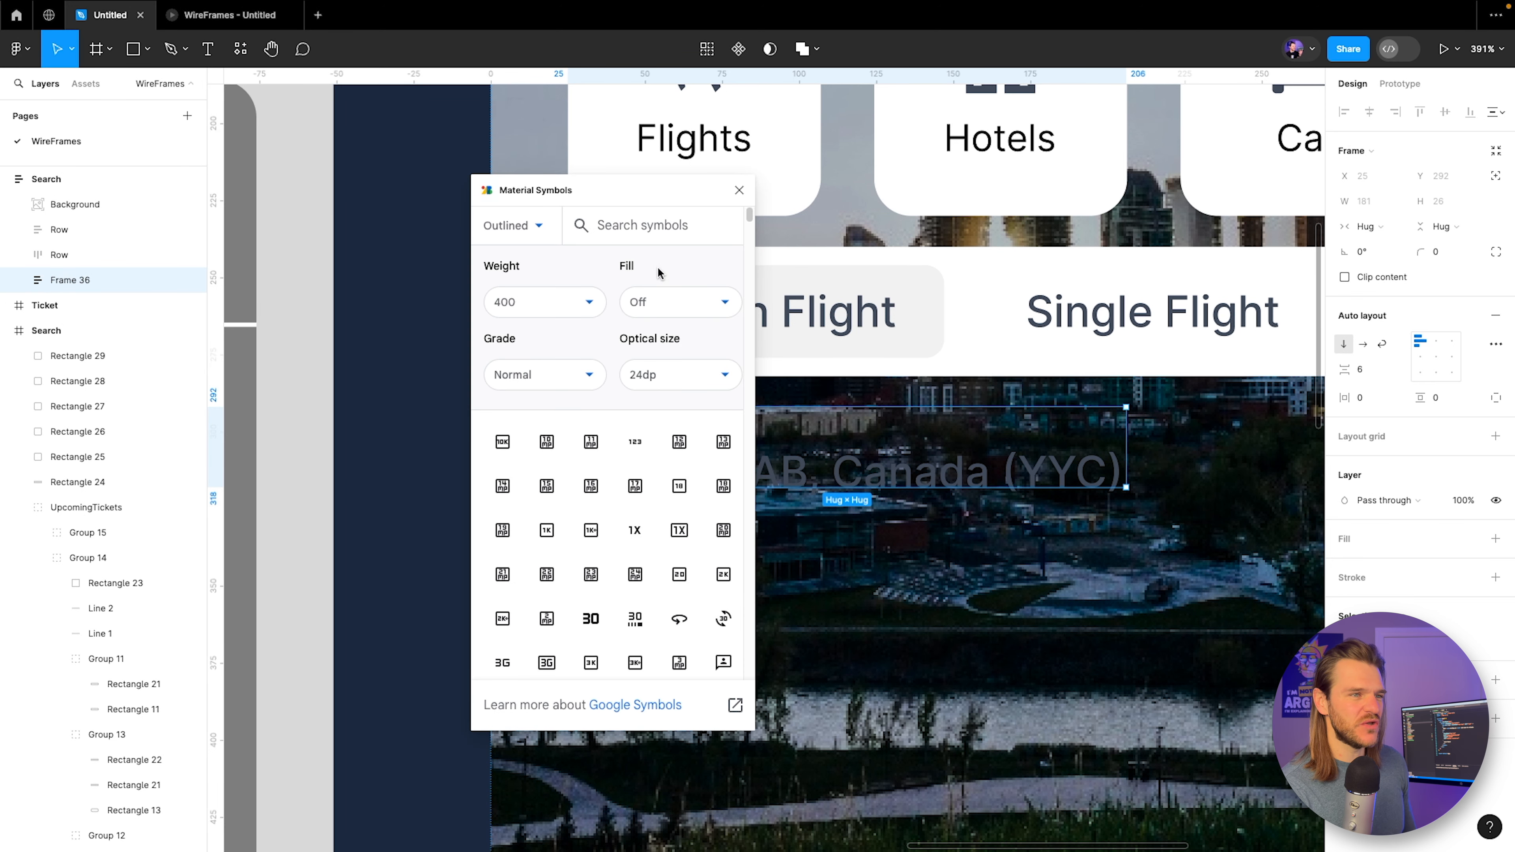
text(plany)
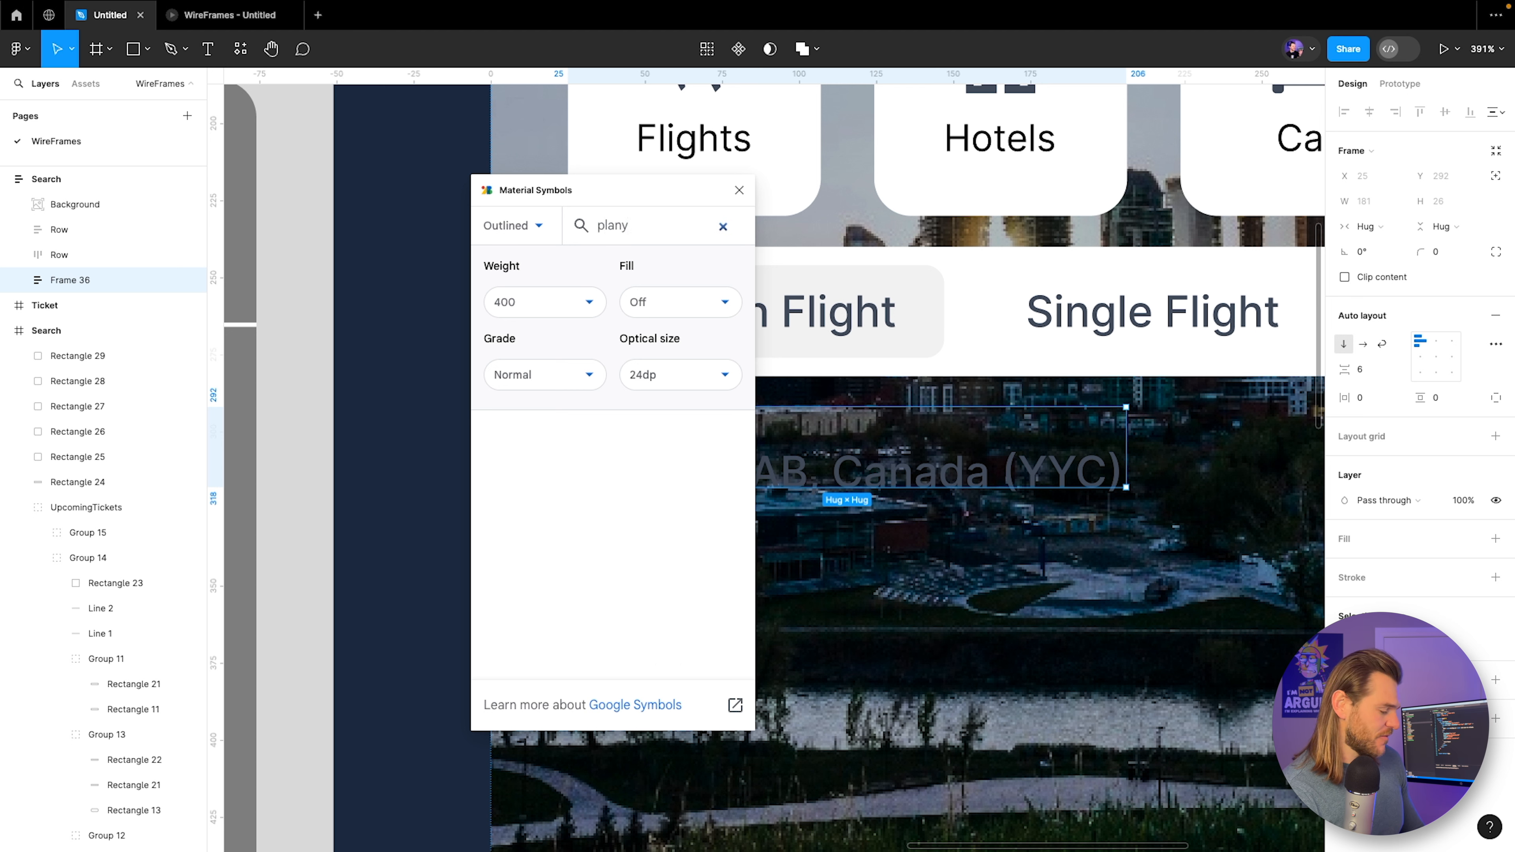
key(BackSpace)
text(e)
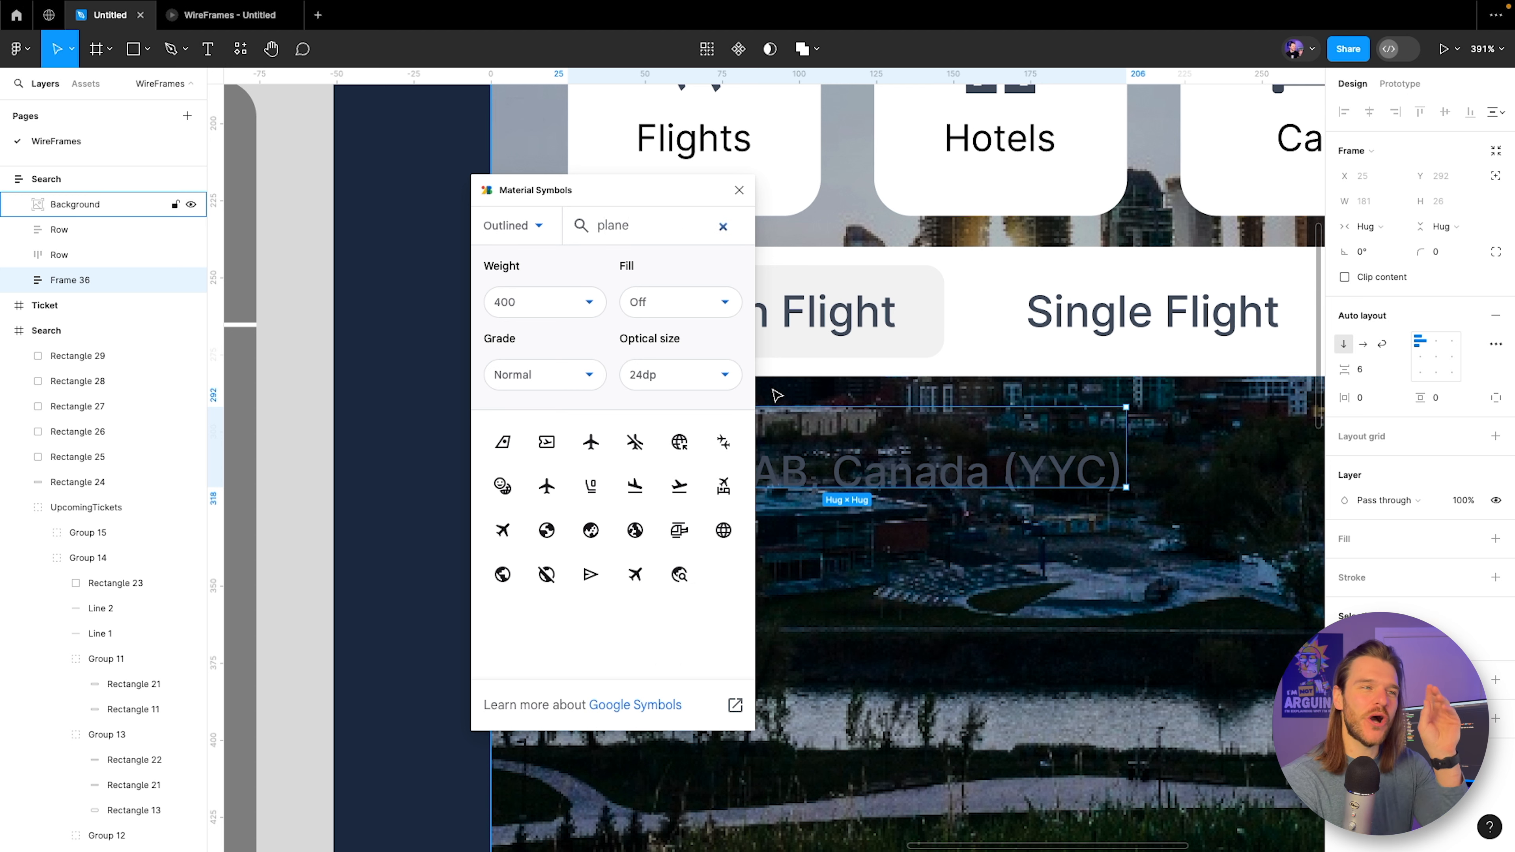
click(593, 441)
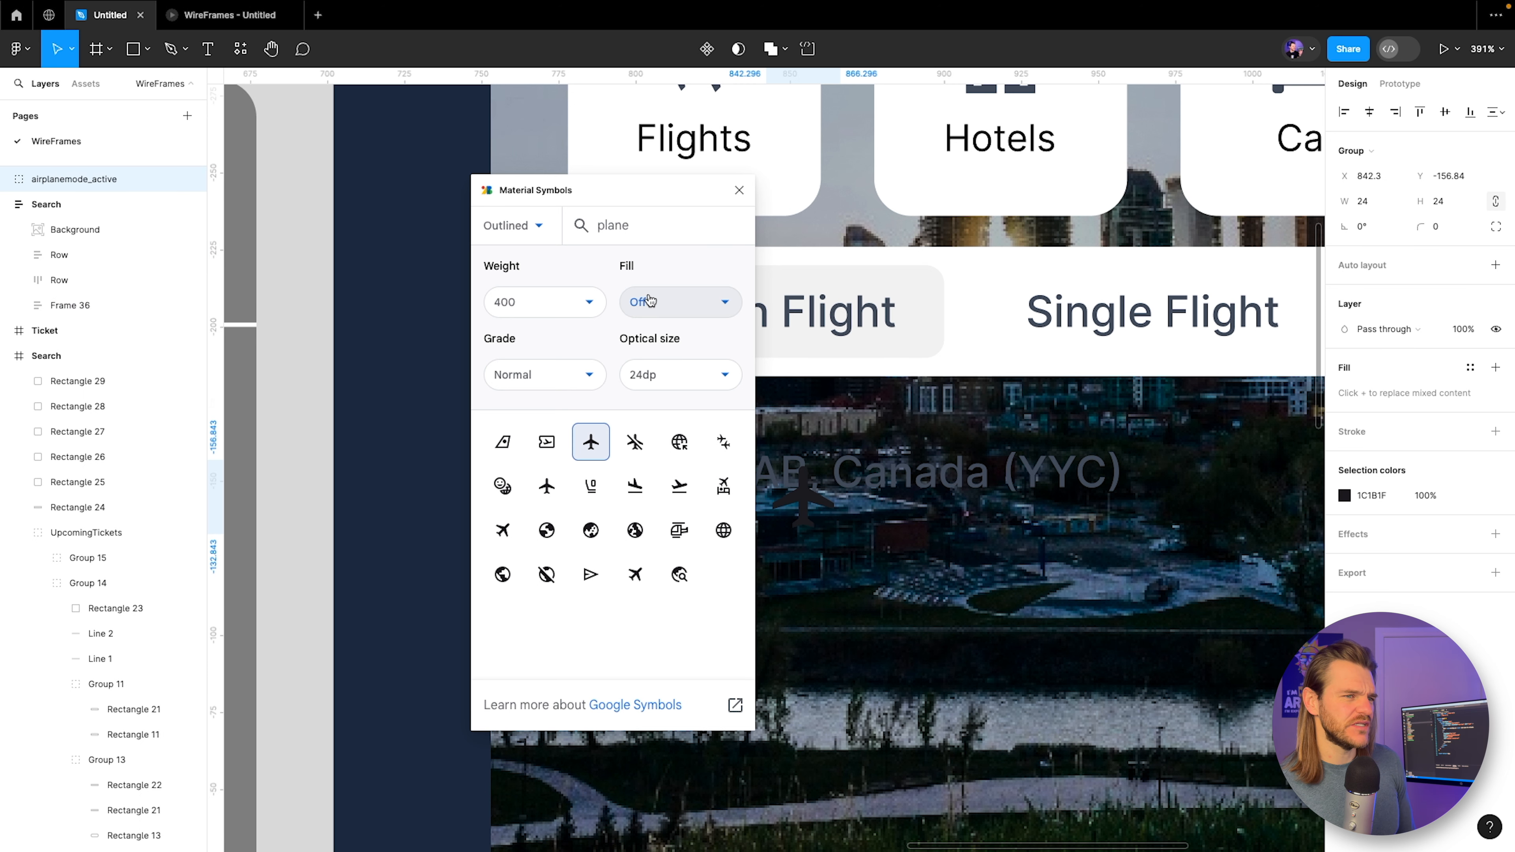
click(739, 190)
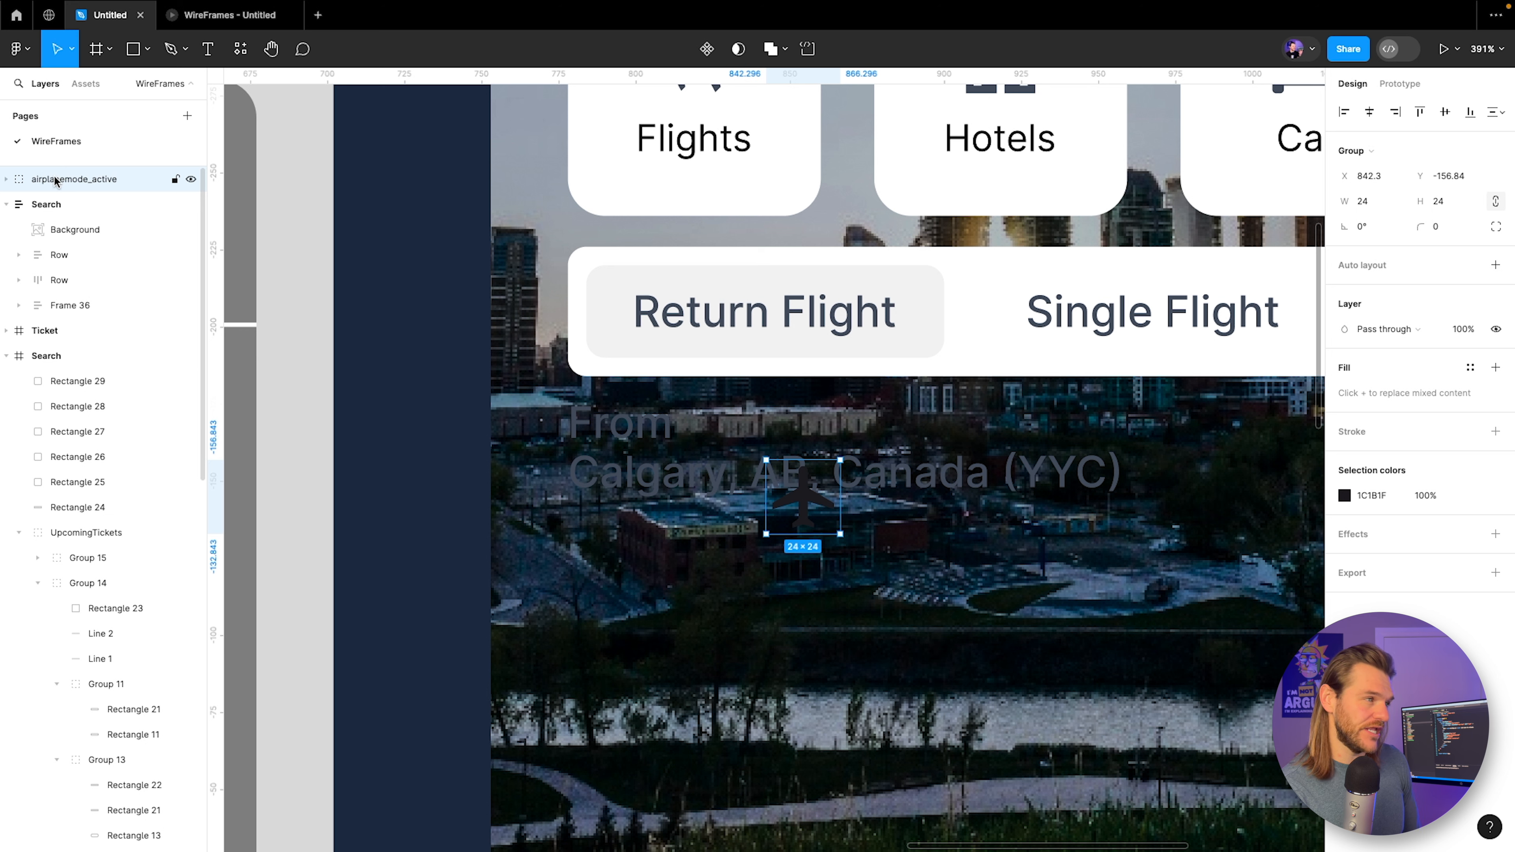
Move the airplane icon into the high-fidelity Search frame above the From text frame and collapse the wireframe Search layers.
drag(53, 180, 77, 298)
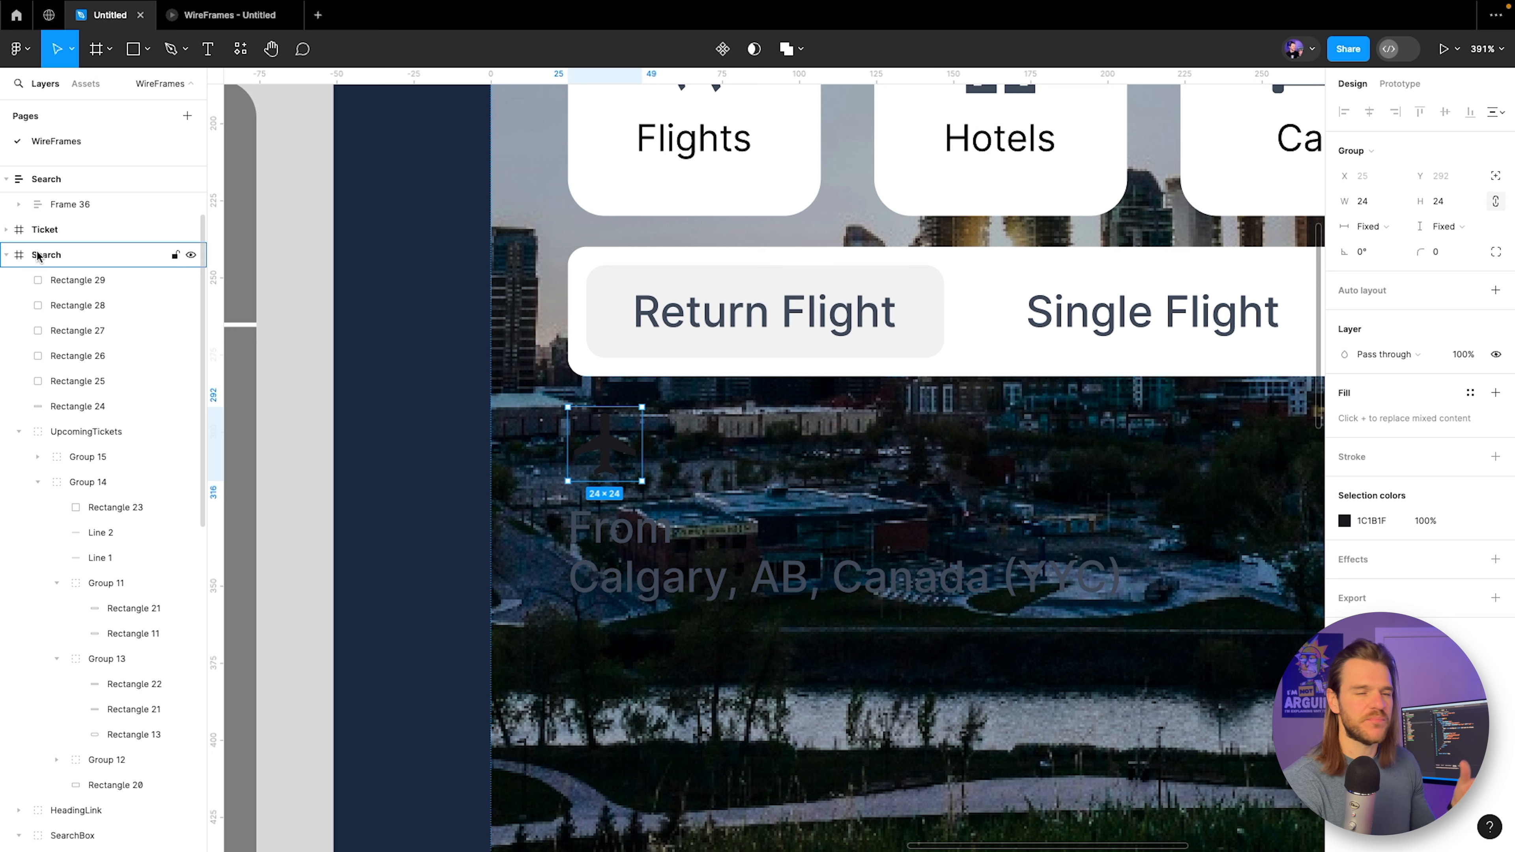
scroll(37, 256, up, 2)
scroll(37, 256, down, 3)
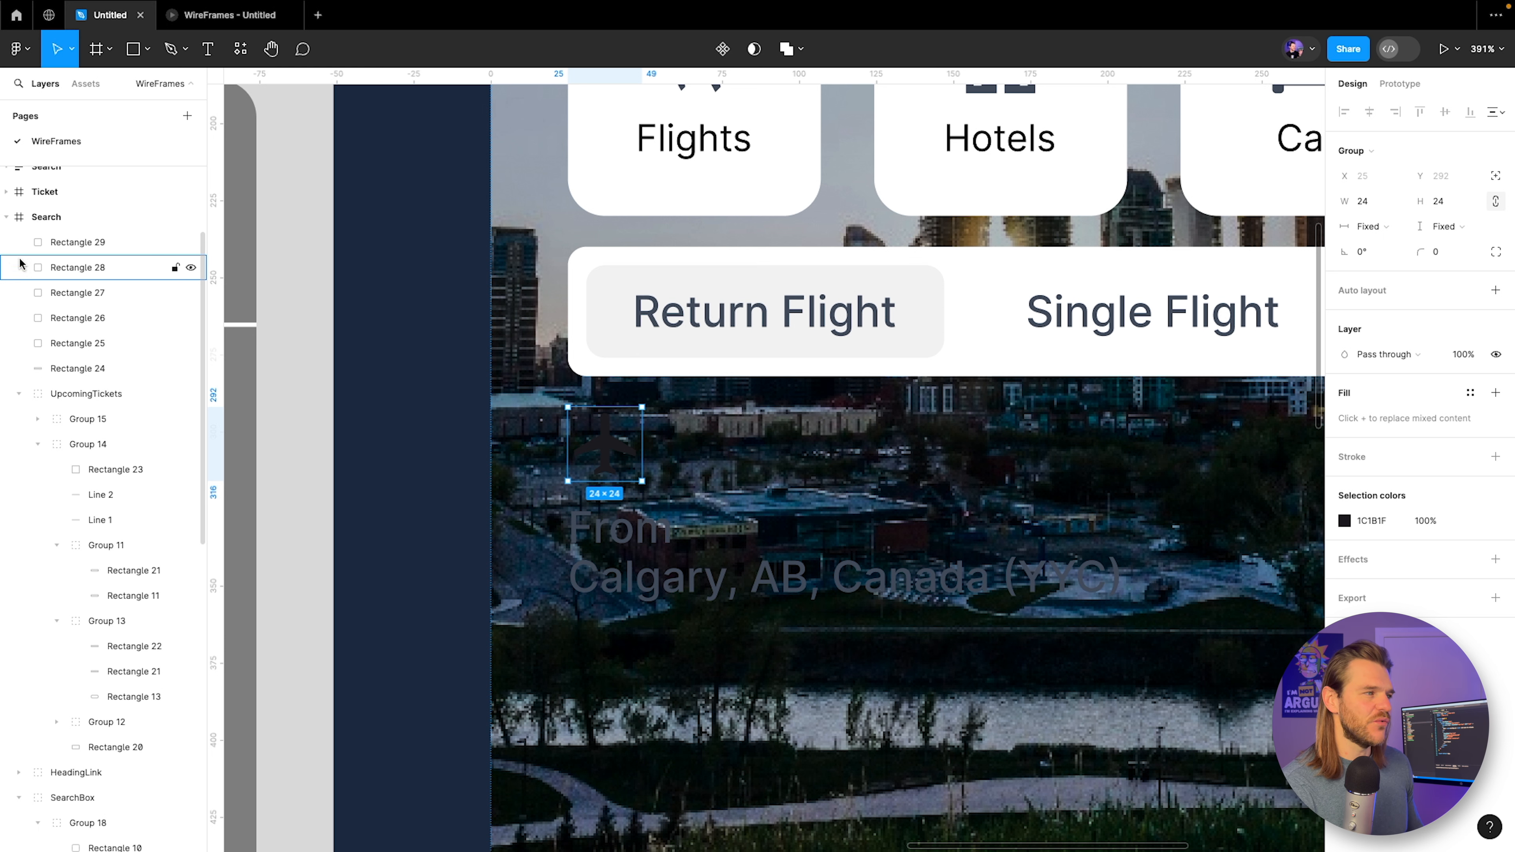
click(6, 220)
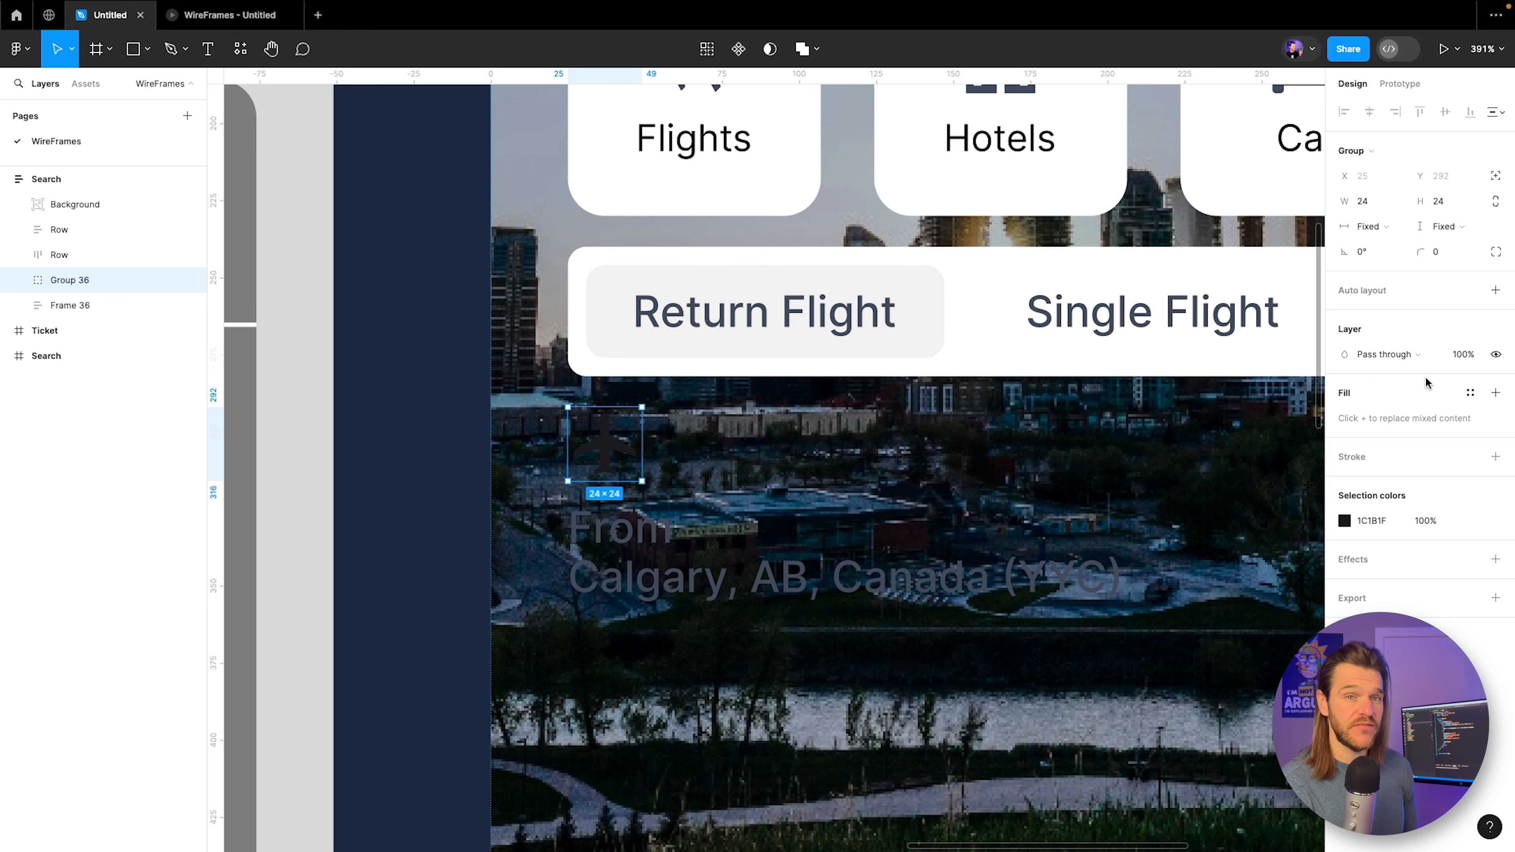
Wrap the airplane icon in an auto layout frame and give that frame a white FFFFFF fill.
click(1496, 290)
click(1346, 539)
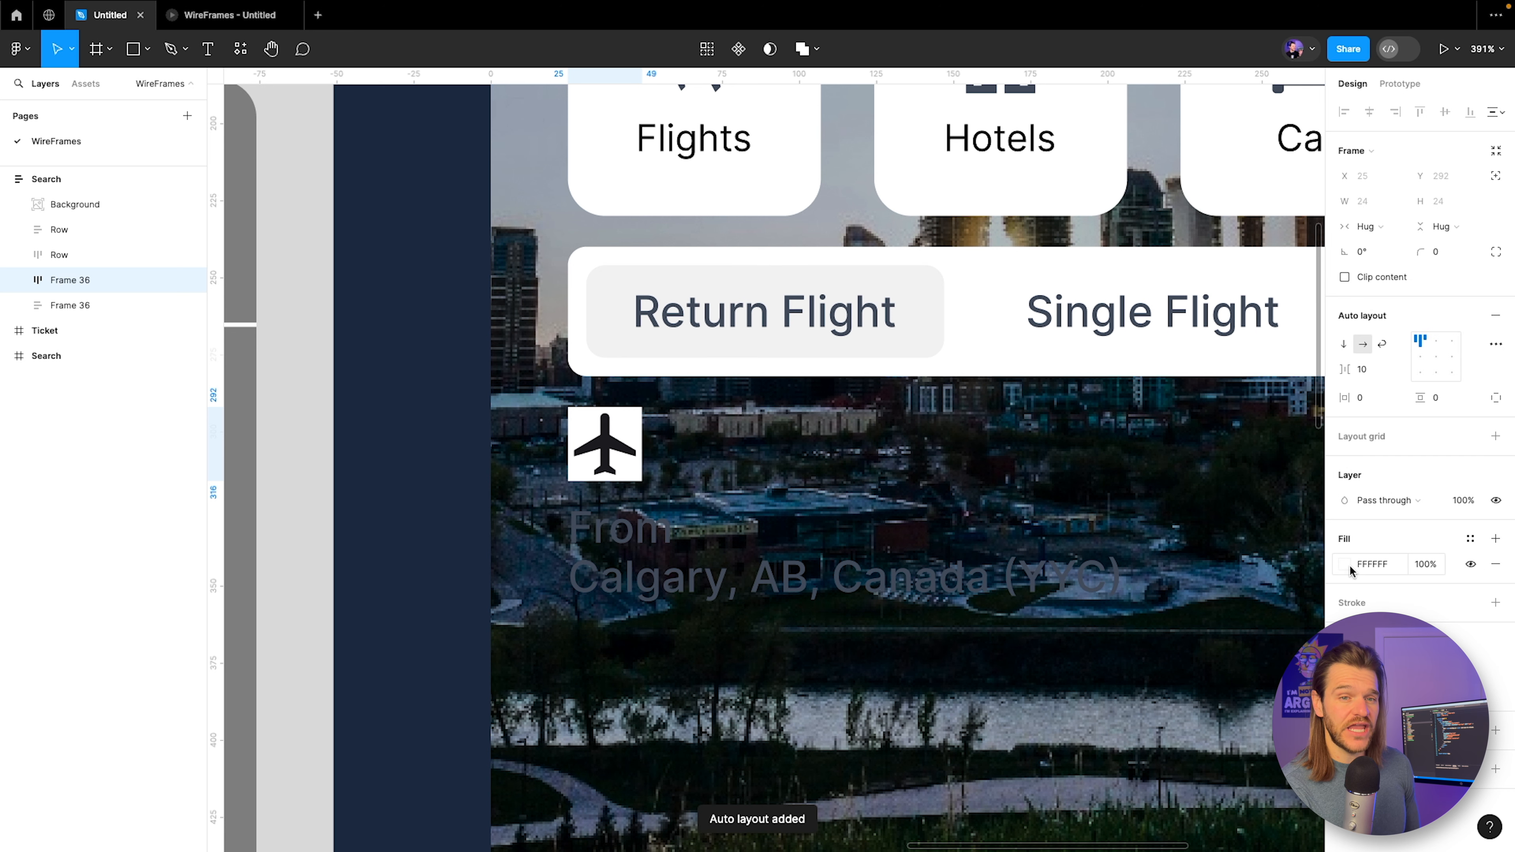
click(1346, 564)
click(1407, 435)
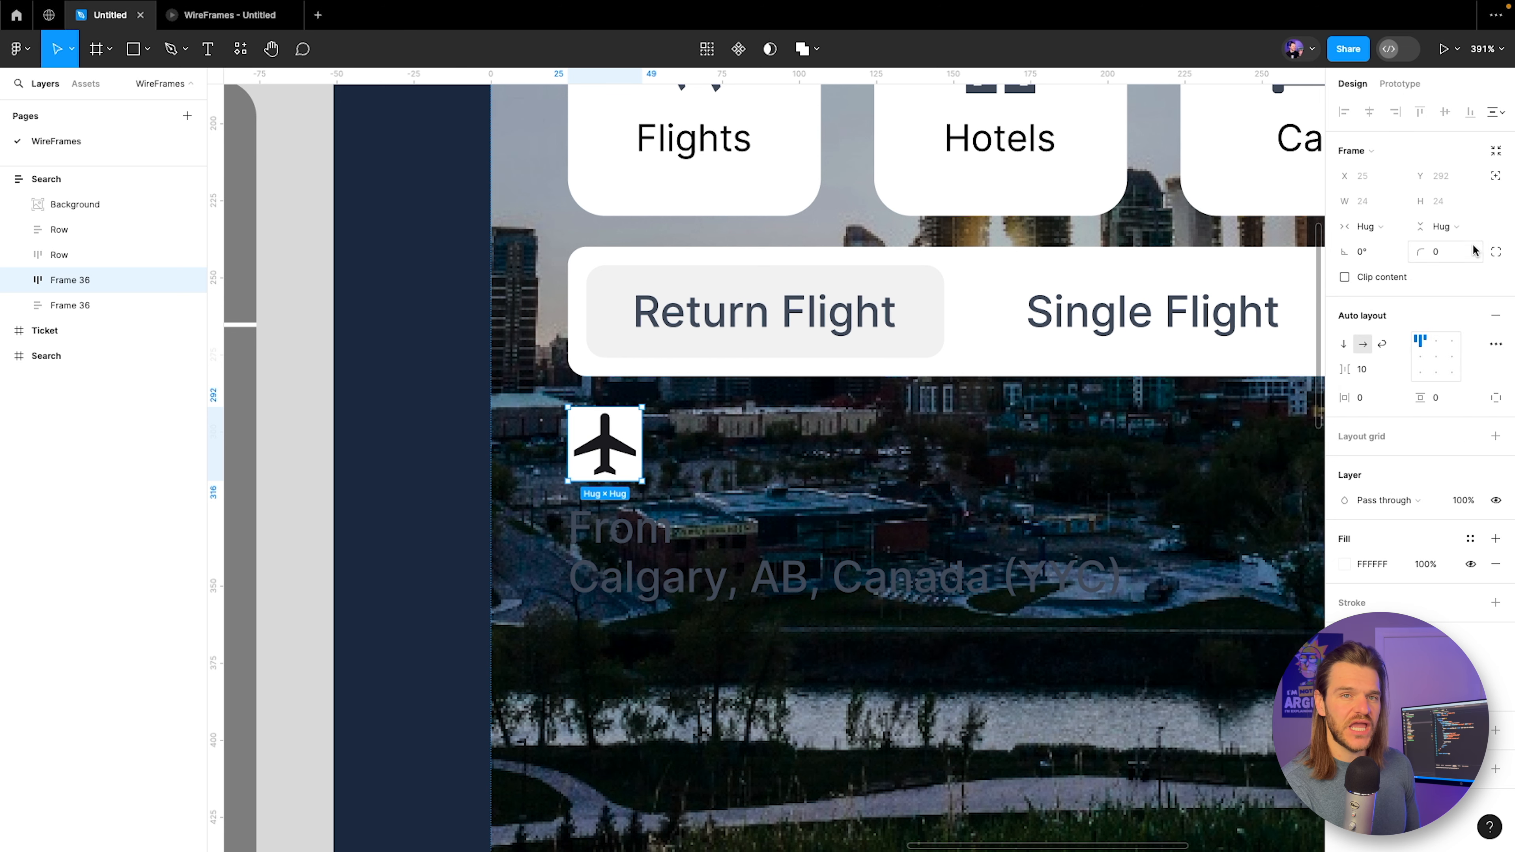
Check the corner radius of the white icon placeholder beside the From text in the wireframe's search box.
click(1444, 252)
click(812, 459)
scroll(797, 474, down, 2)
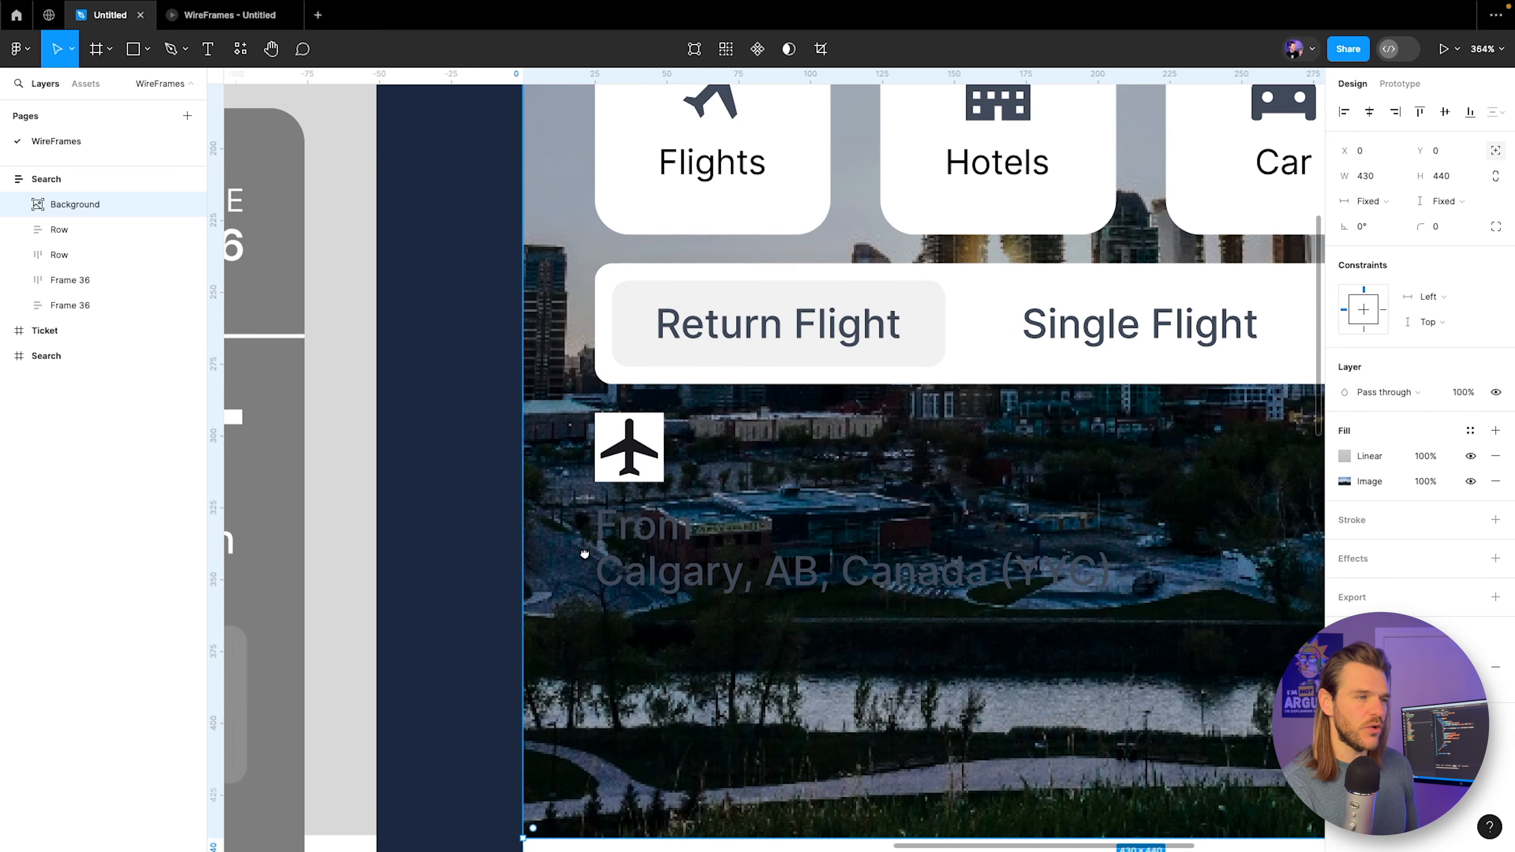
scroll(585, 554, left, 5)
scroll(825, 454, down, 5)
scroll(463, 507, left, 5)
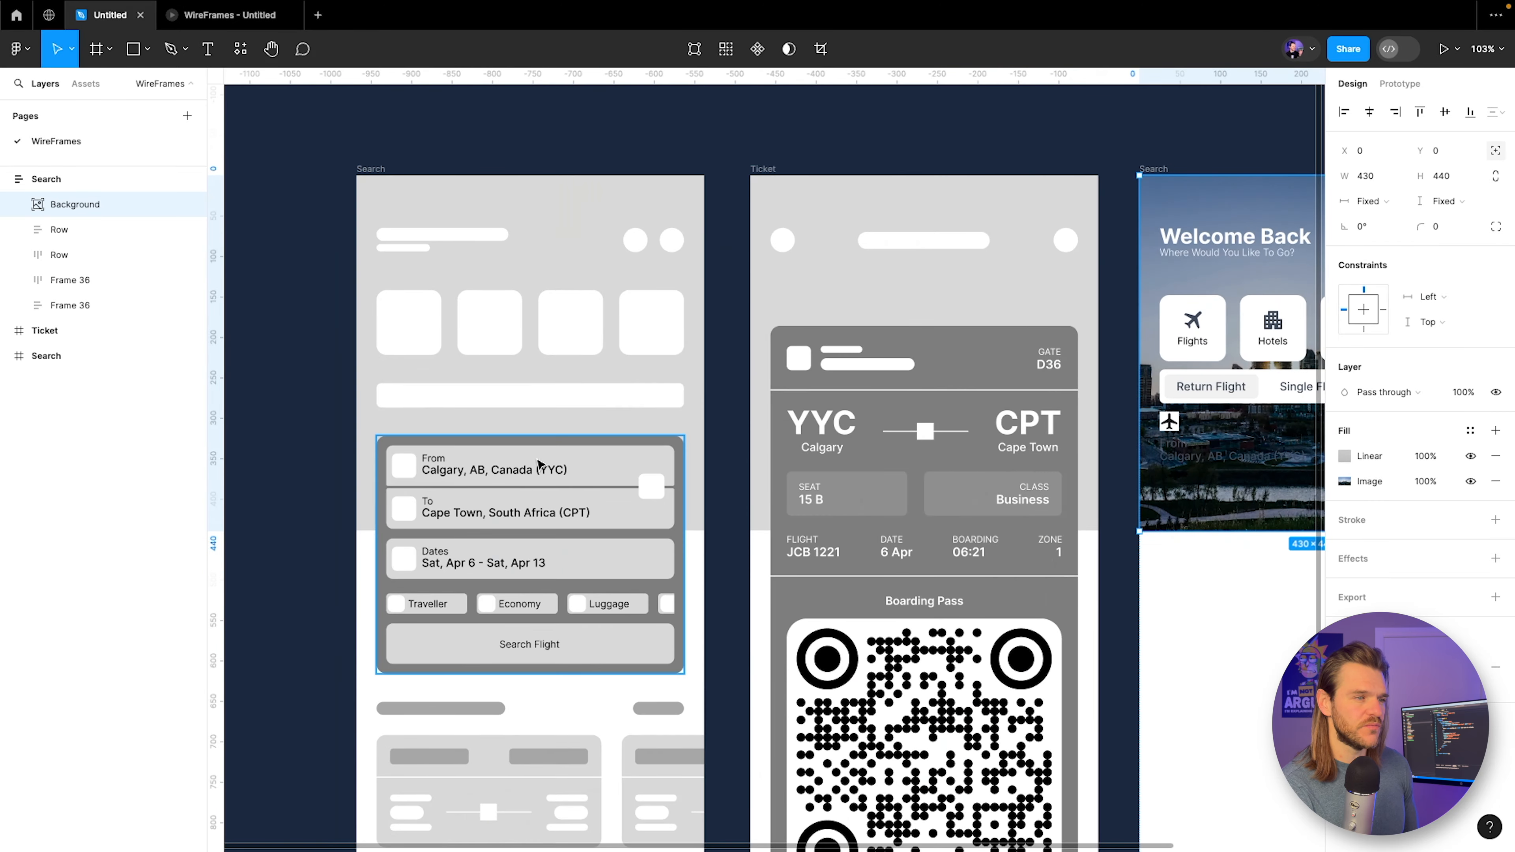
click(401, 481)
double_click(401, 476)
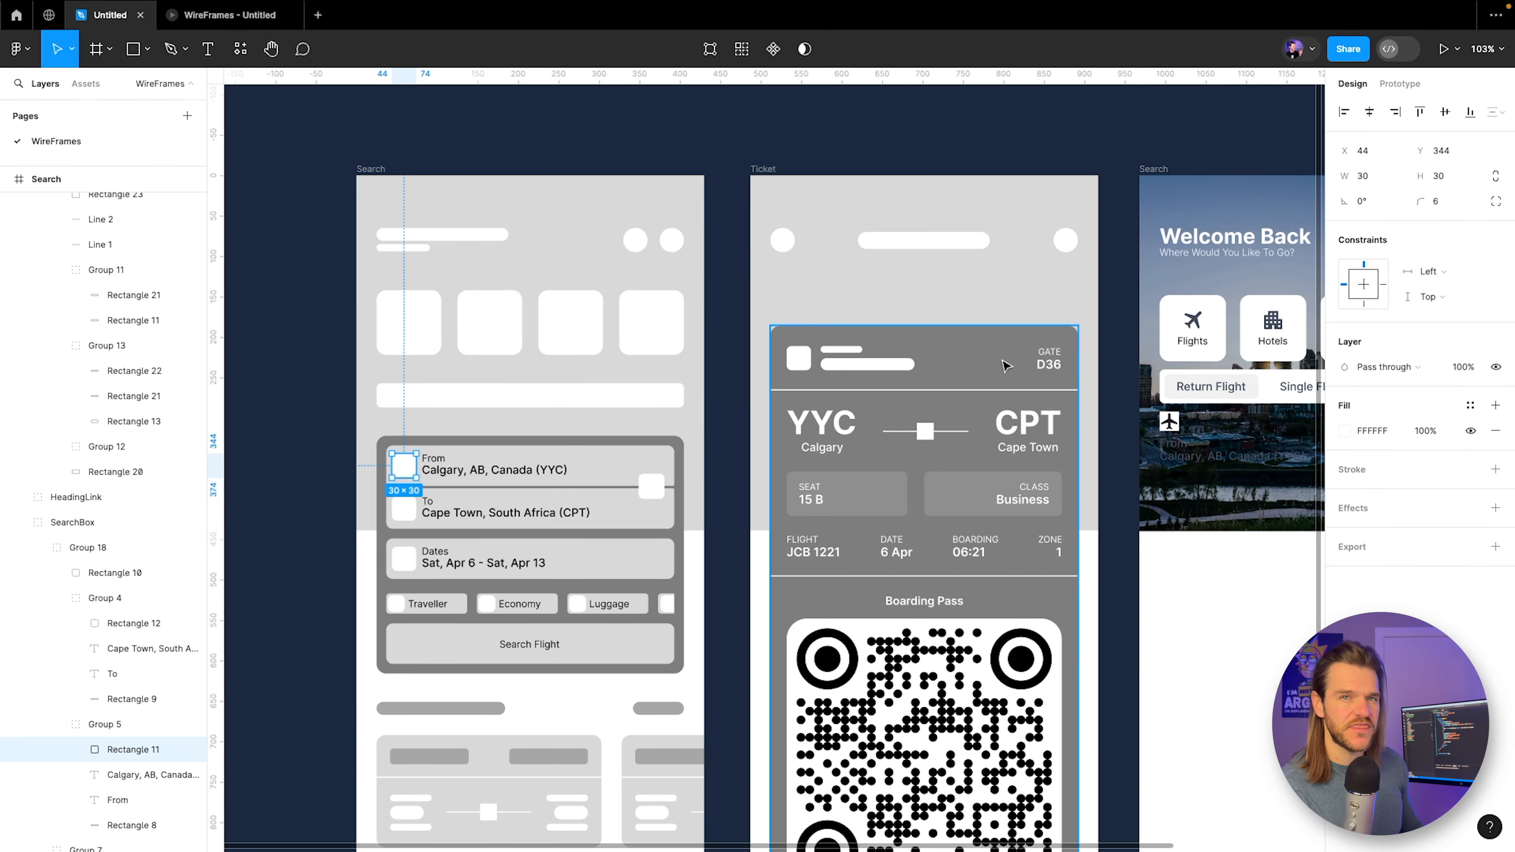
Set the corner radius of the airplane icon's white frame to 6.
scroll(640, 471, right, 10)
scroll(640, 471, up, 1)
scroll(543, 473, up, 5)
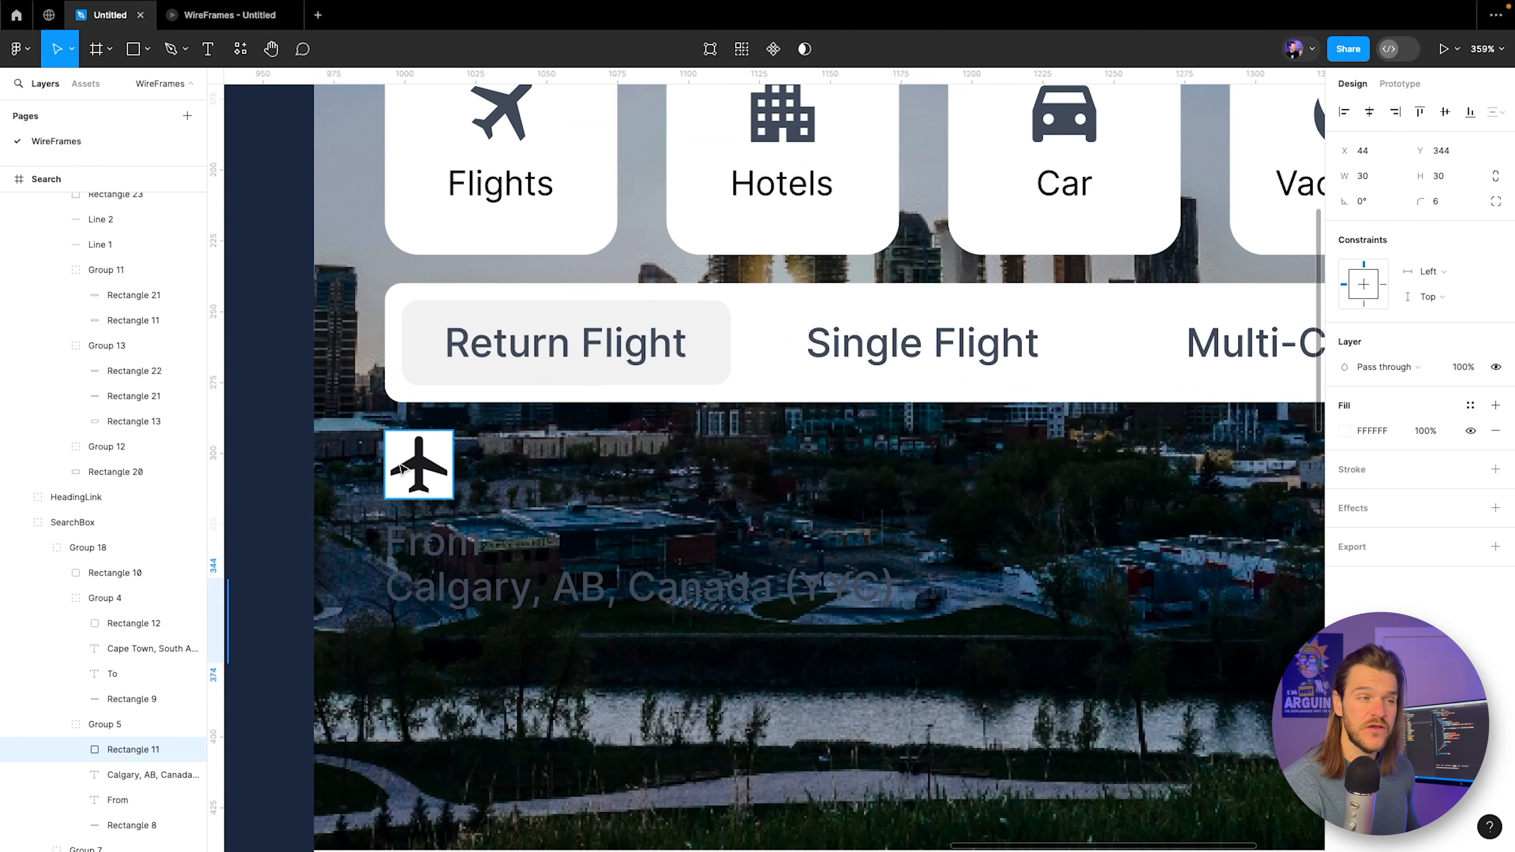
key(shift+a)
click(1435, 252)
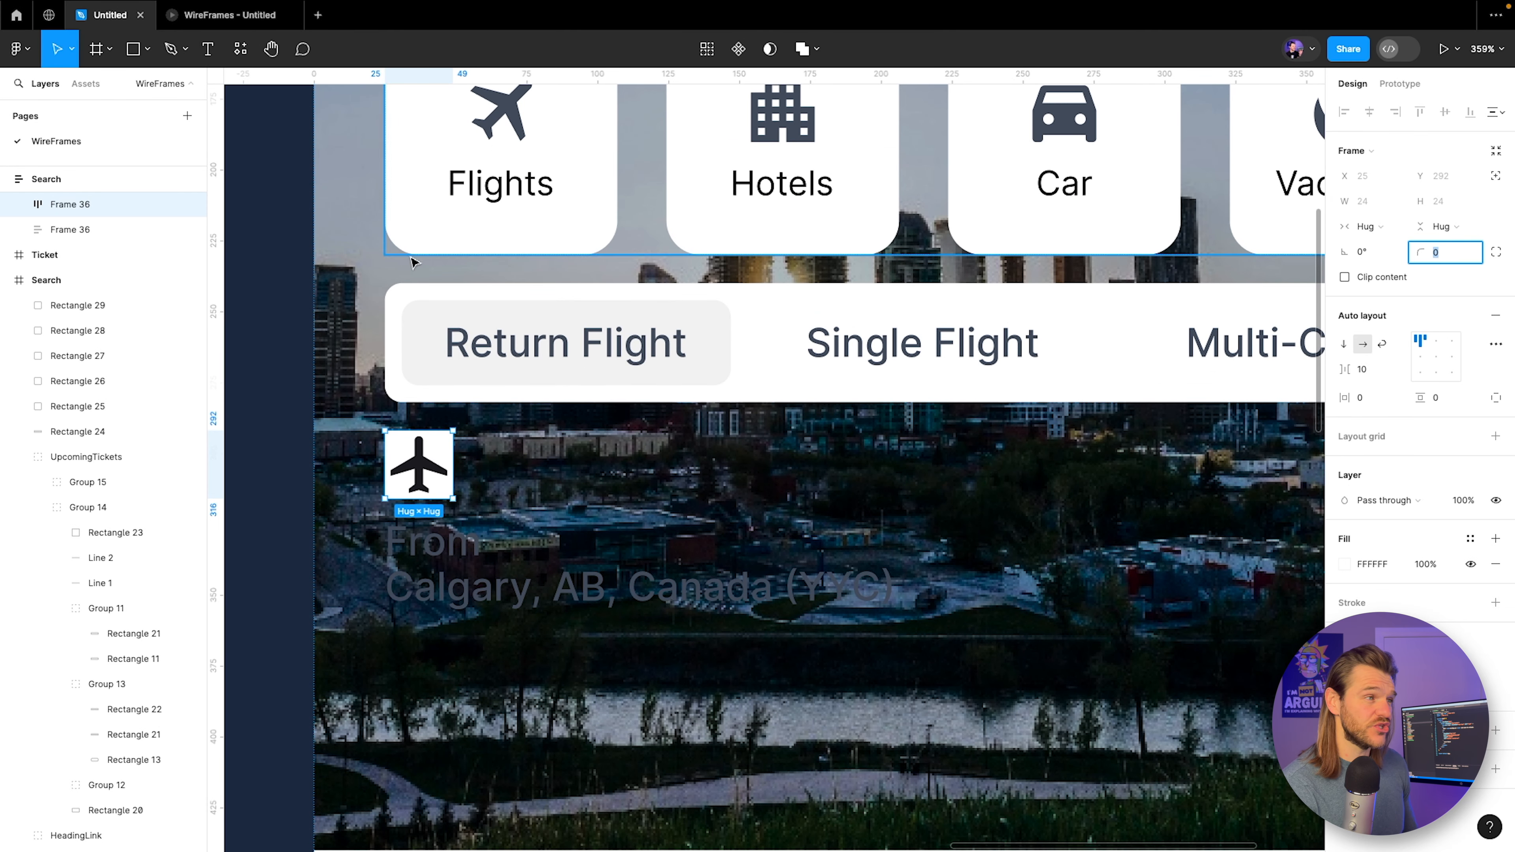
text(6)
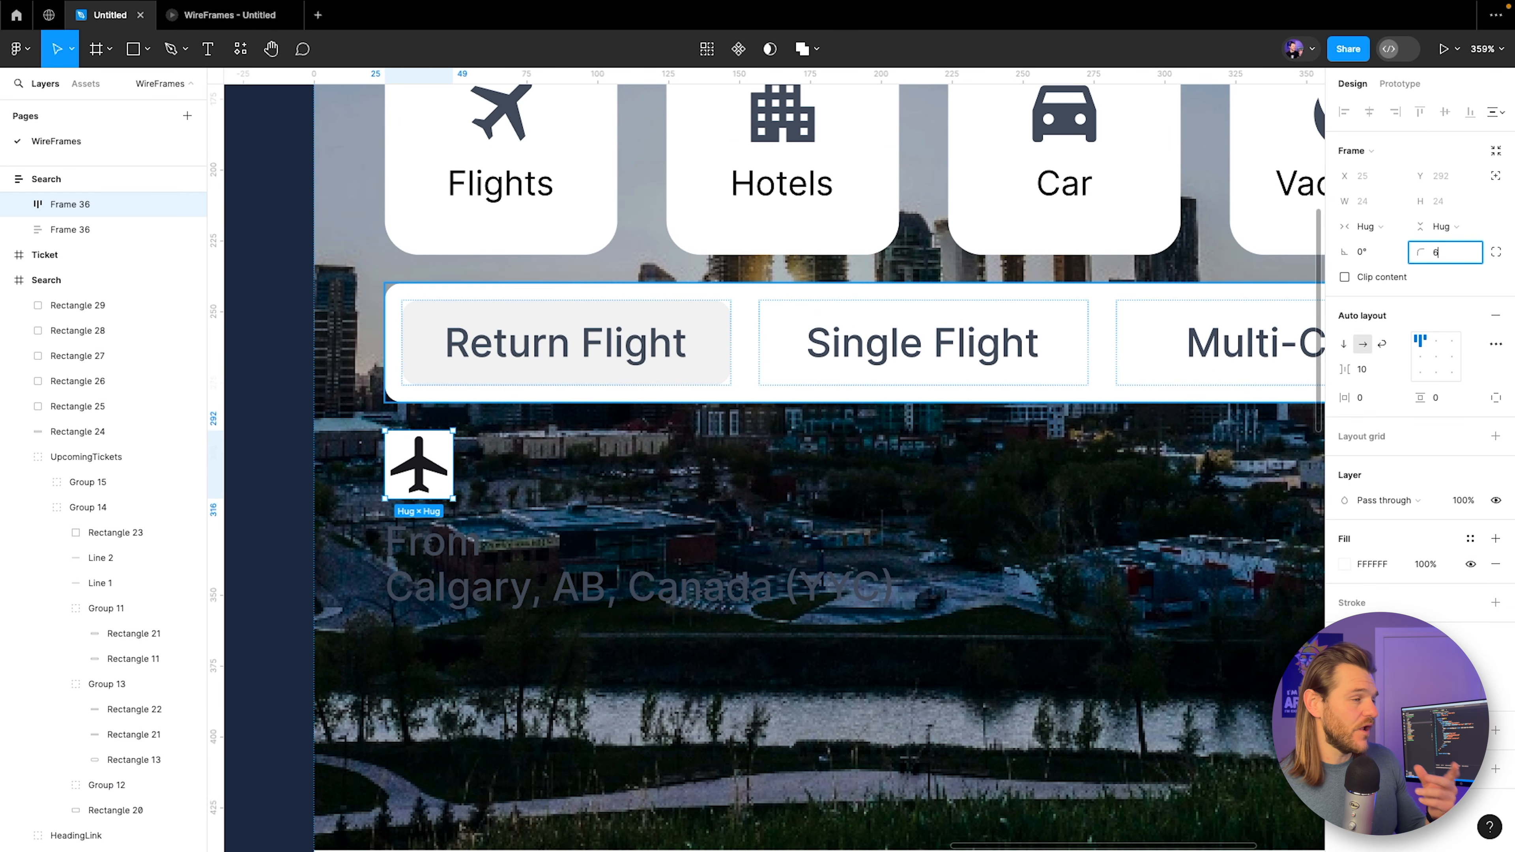
key(Return)
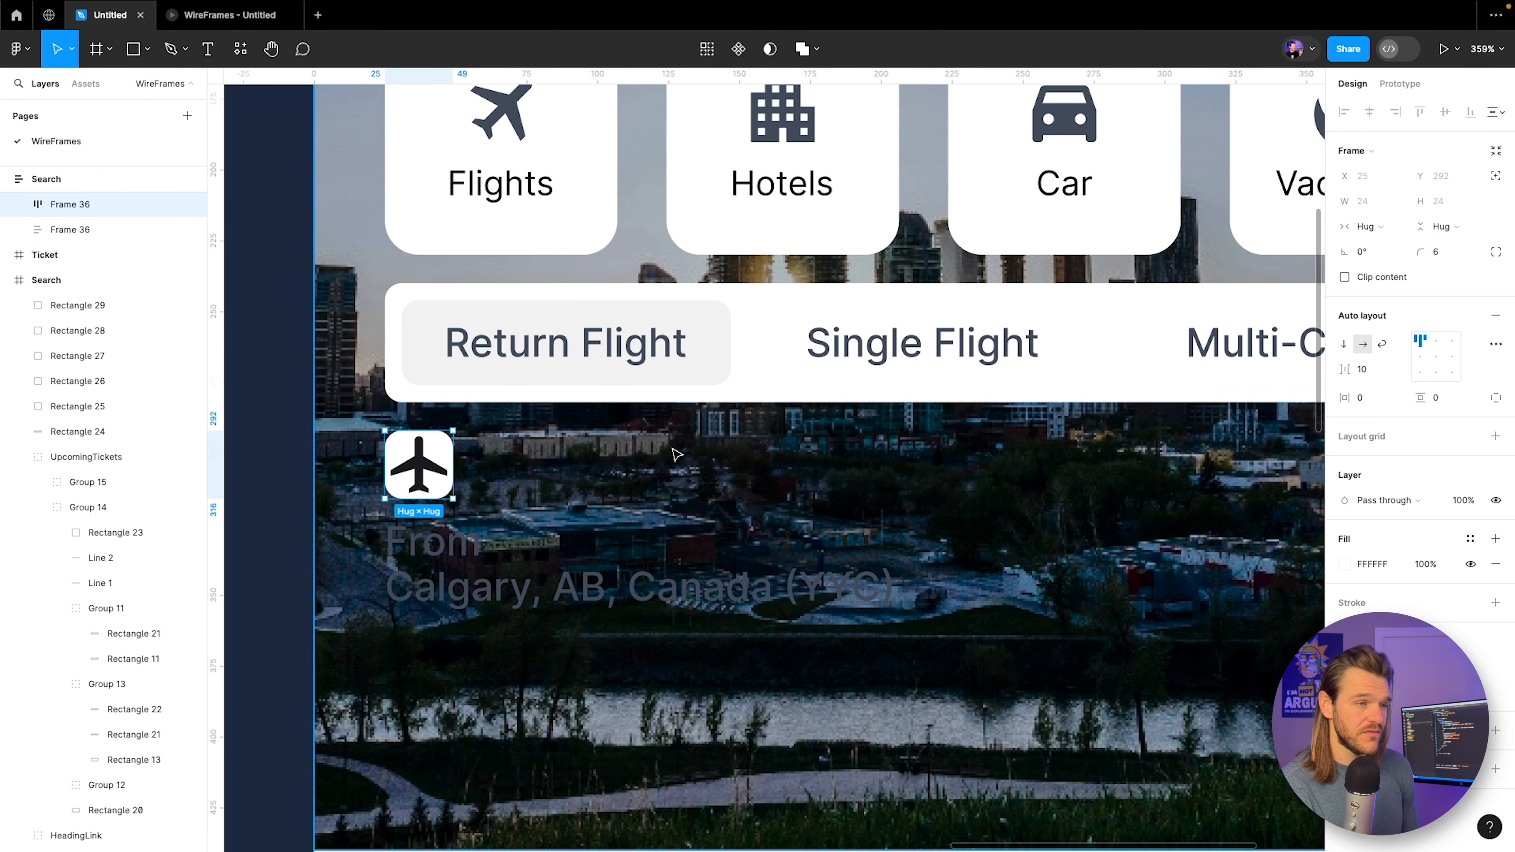
Recolour the airplane icon inside its white frame with a colour sampled from the Car icon's upper edge.
key(Return)
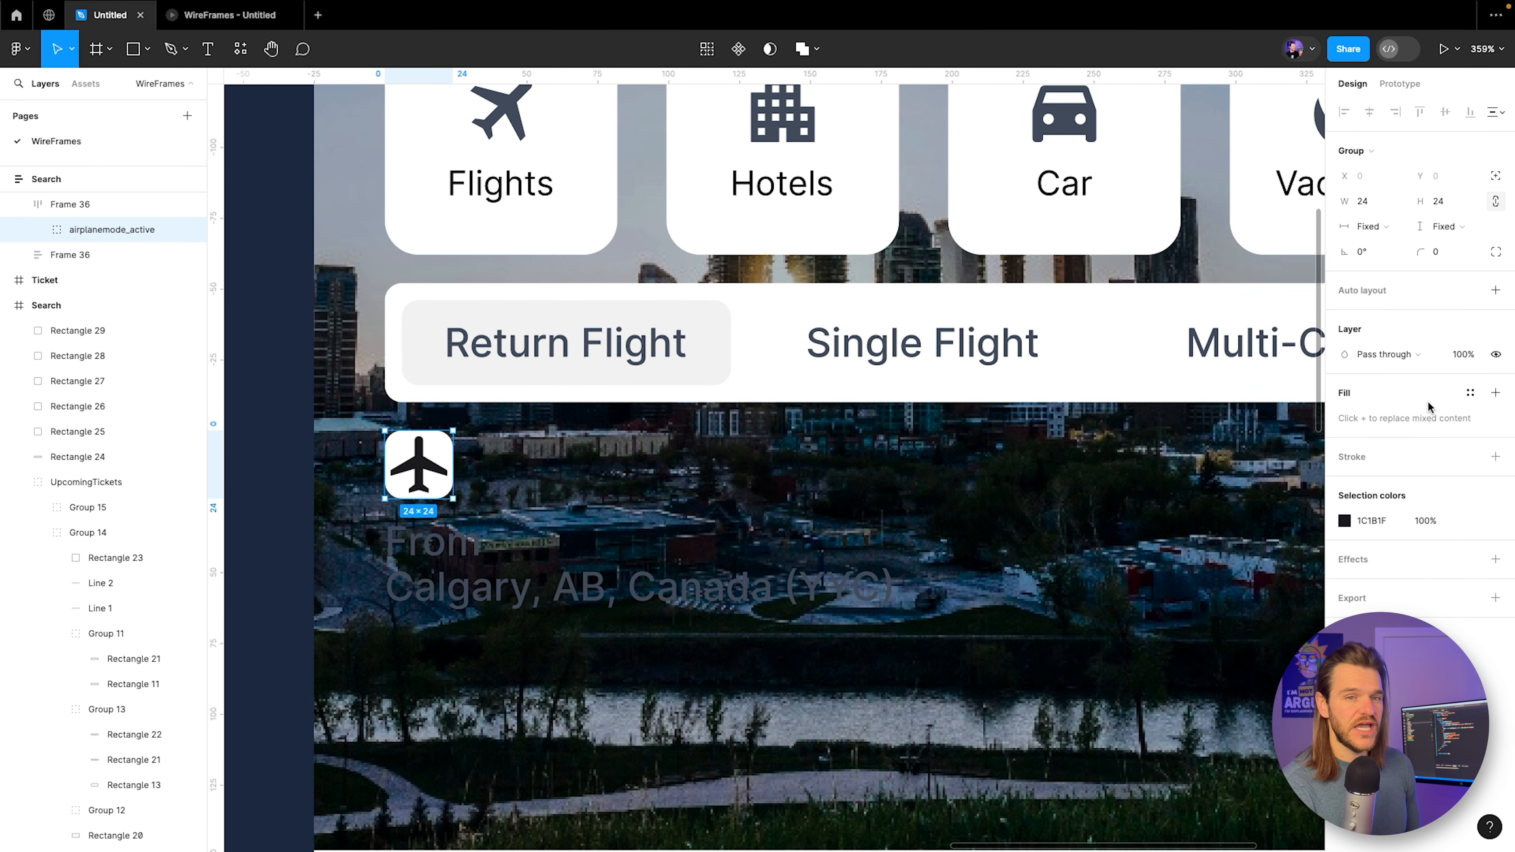
click(1344, 520)
click(1158, 663)
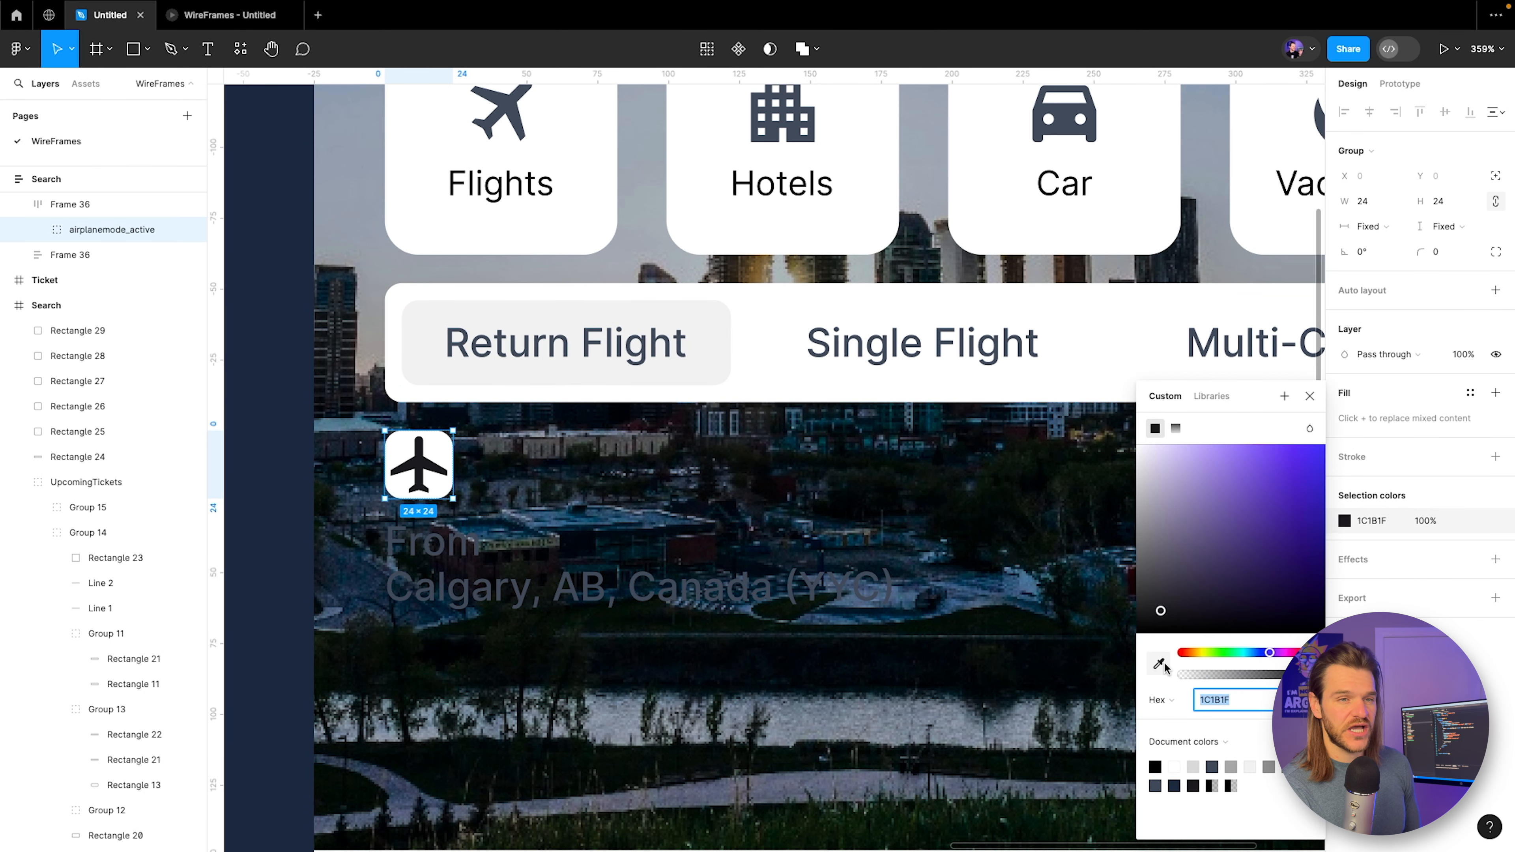
click(1059, 90)
click(669, 451)
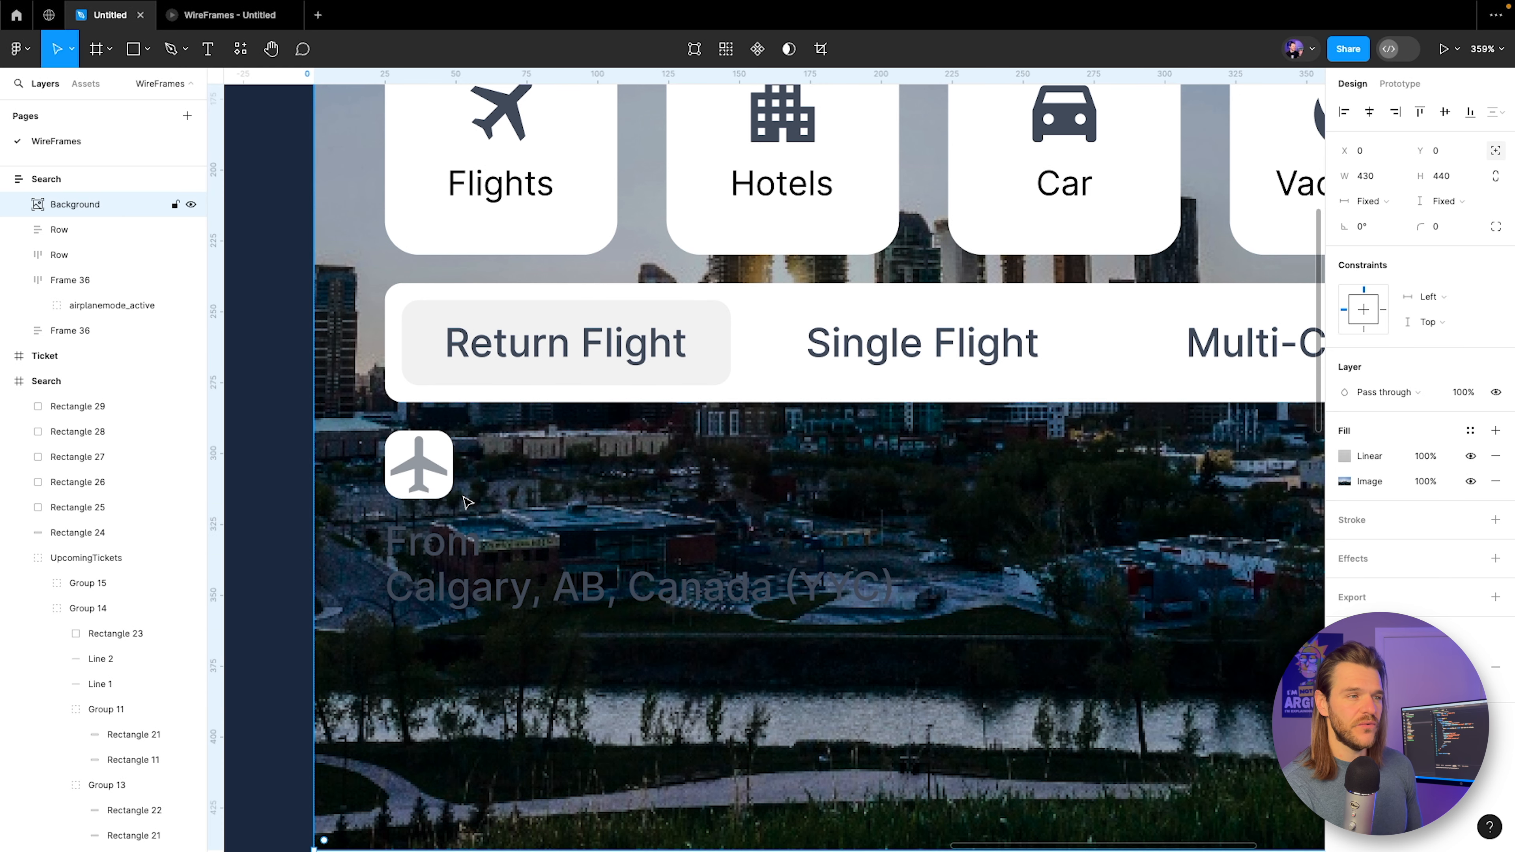
Recolour the airplane icon inside its white frame to dark slate 414A5A by sampling the colour from the Car tile.
click(419, 465)
key(Return)
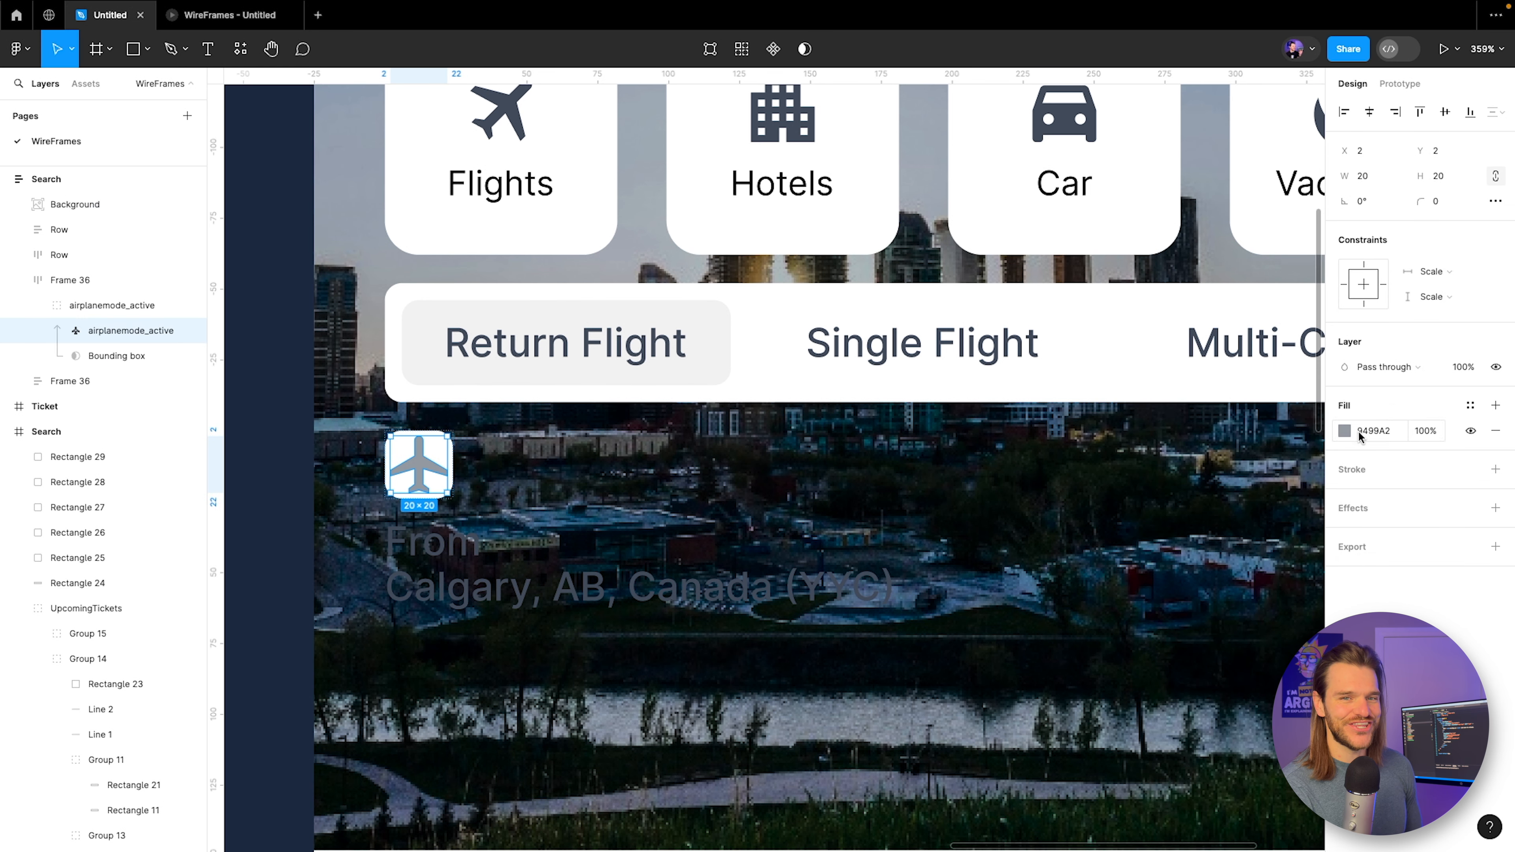
click(1345, 431)
click(1158, 663)
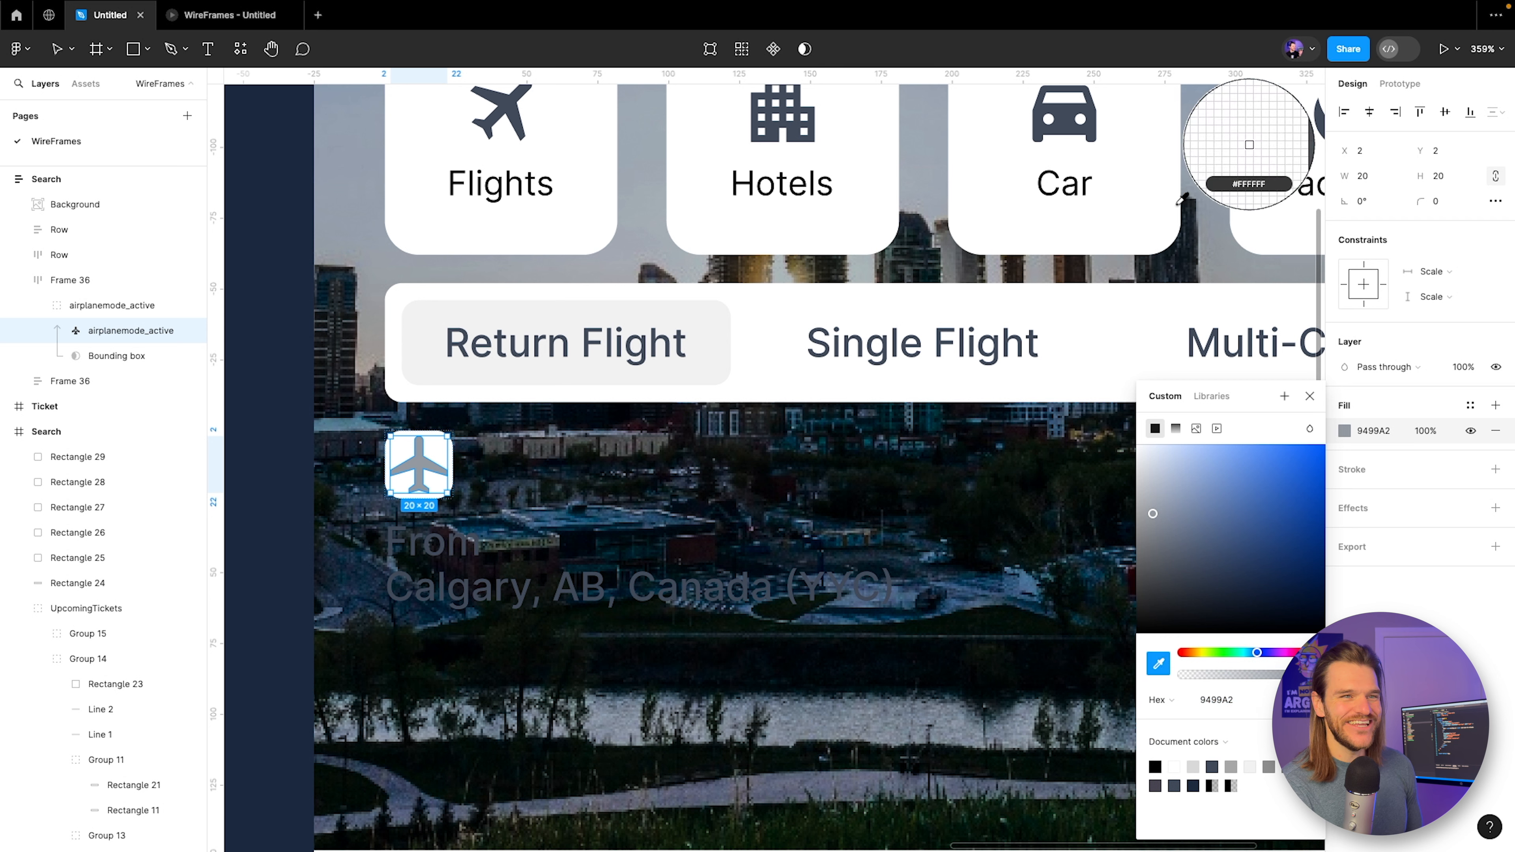
click(1087, 178)
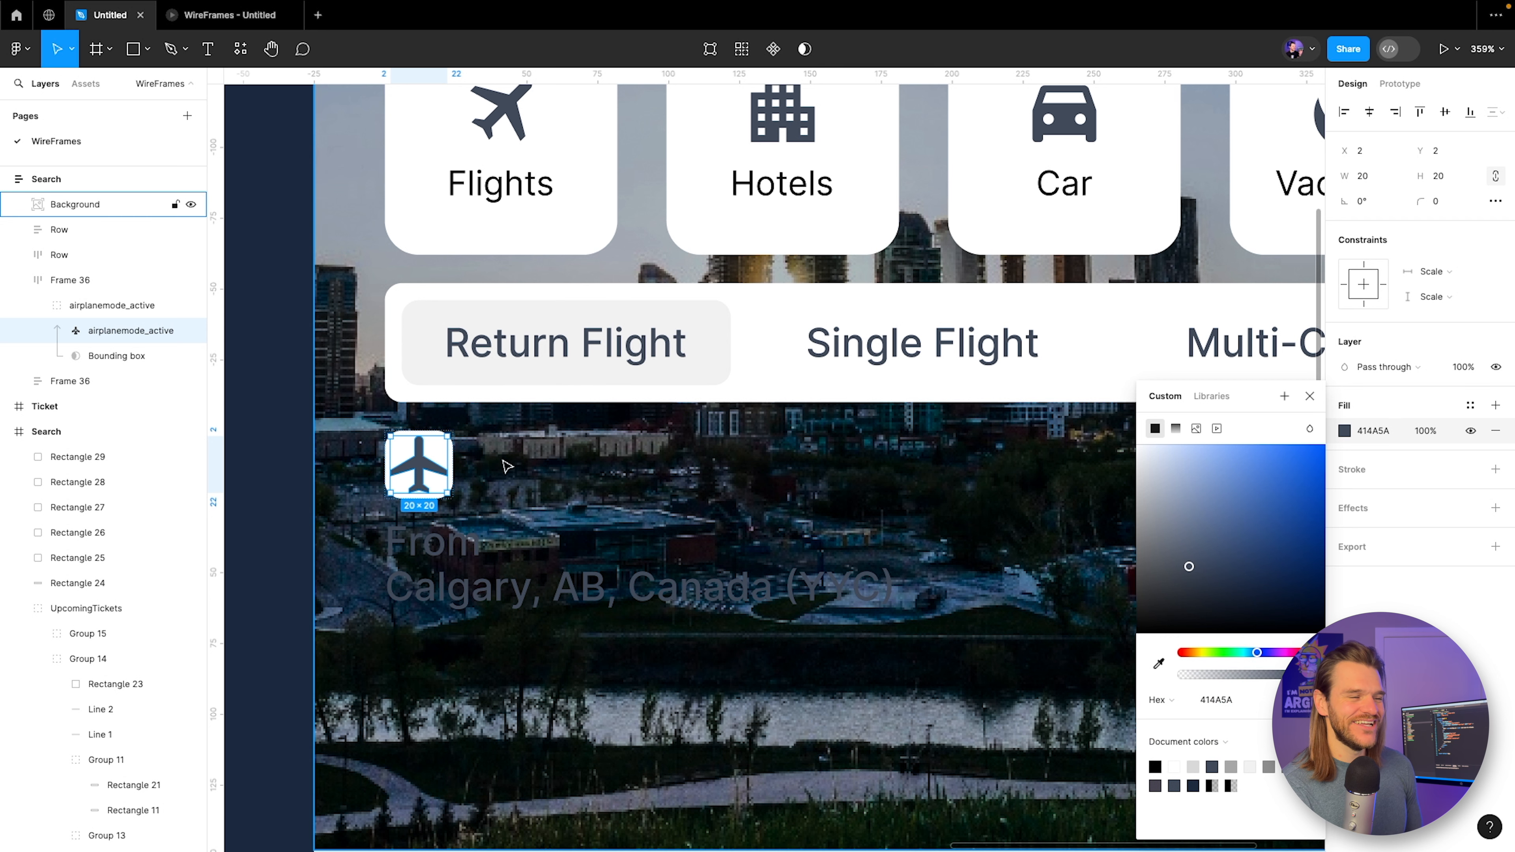
click(597, 472)
Give the airplane icon's white frame fixed width and height and centre the icon inside it.
click(448, 452)
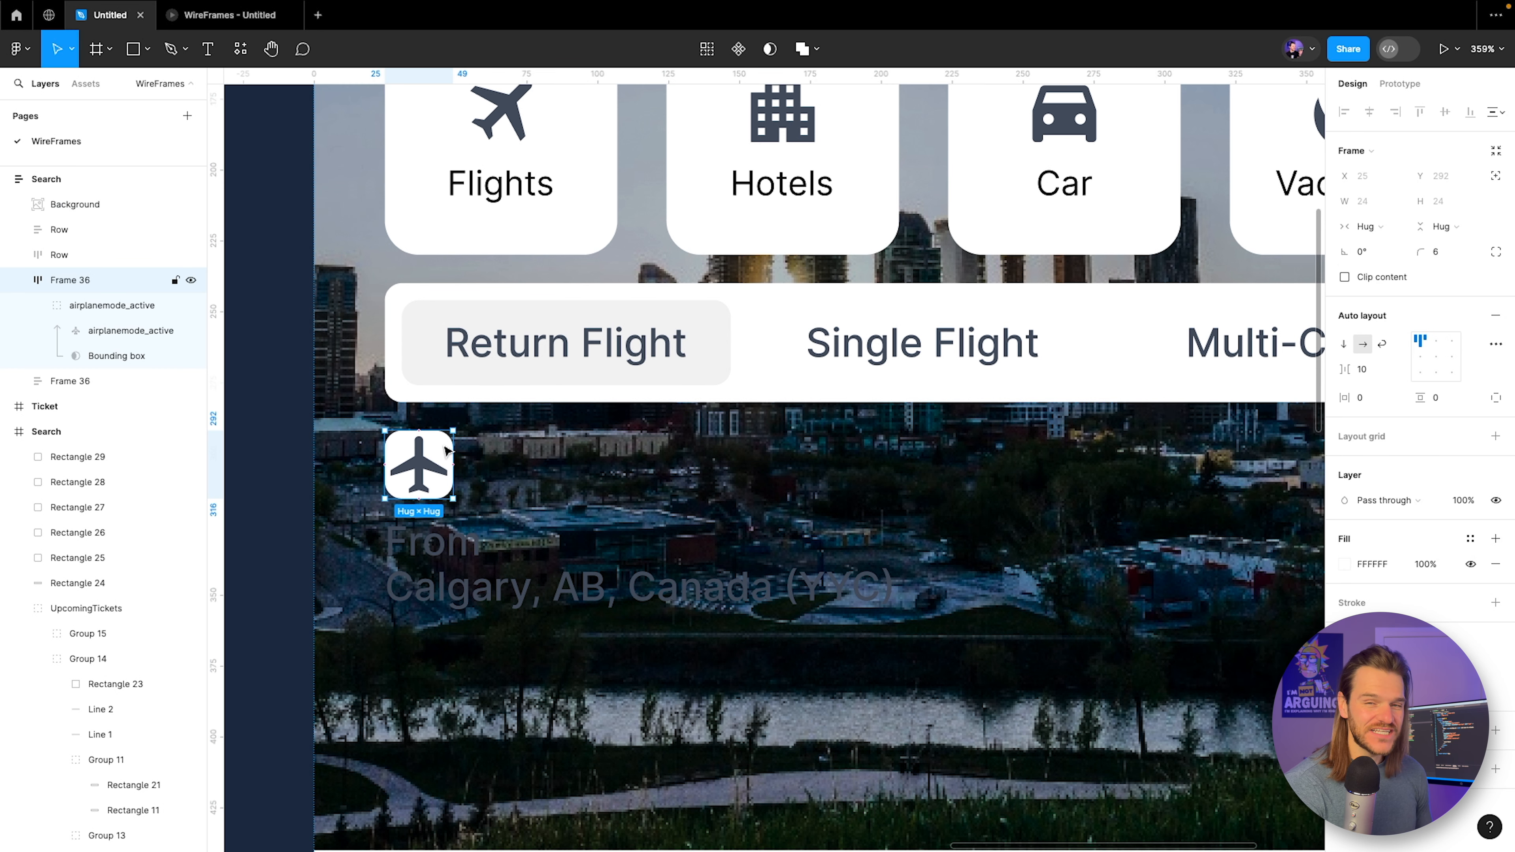
click(1390, 229)
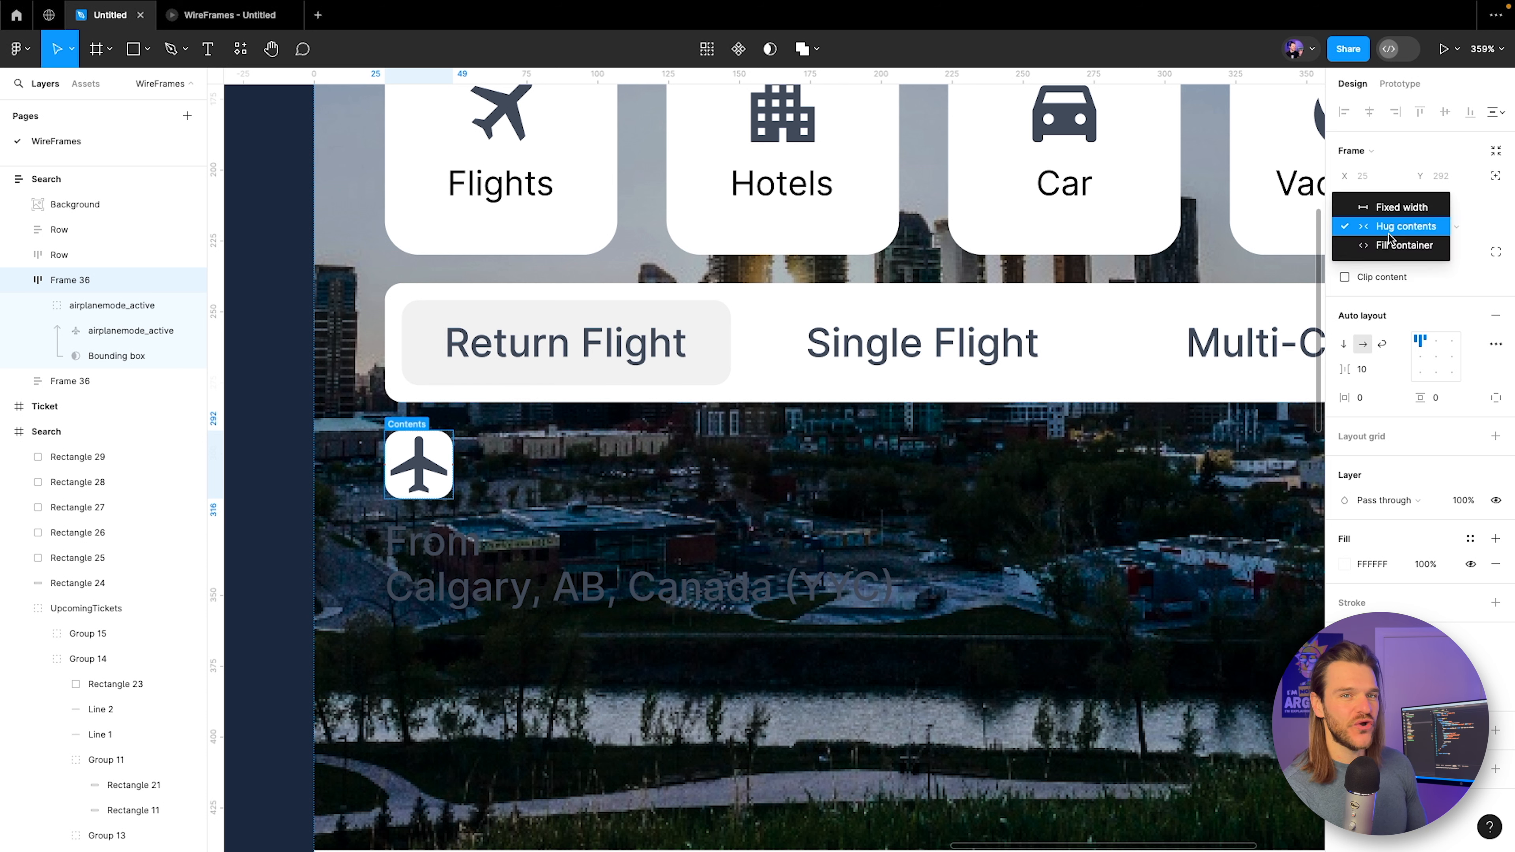
click(1402, 209)
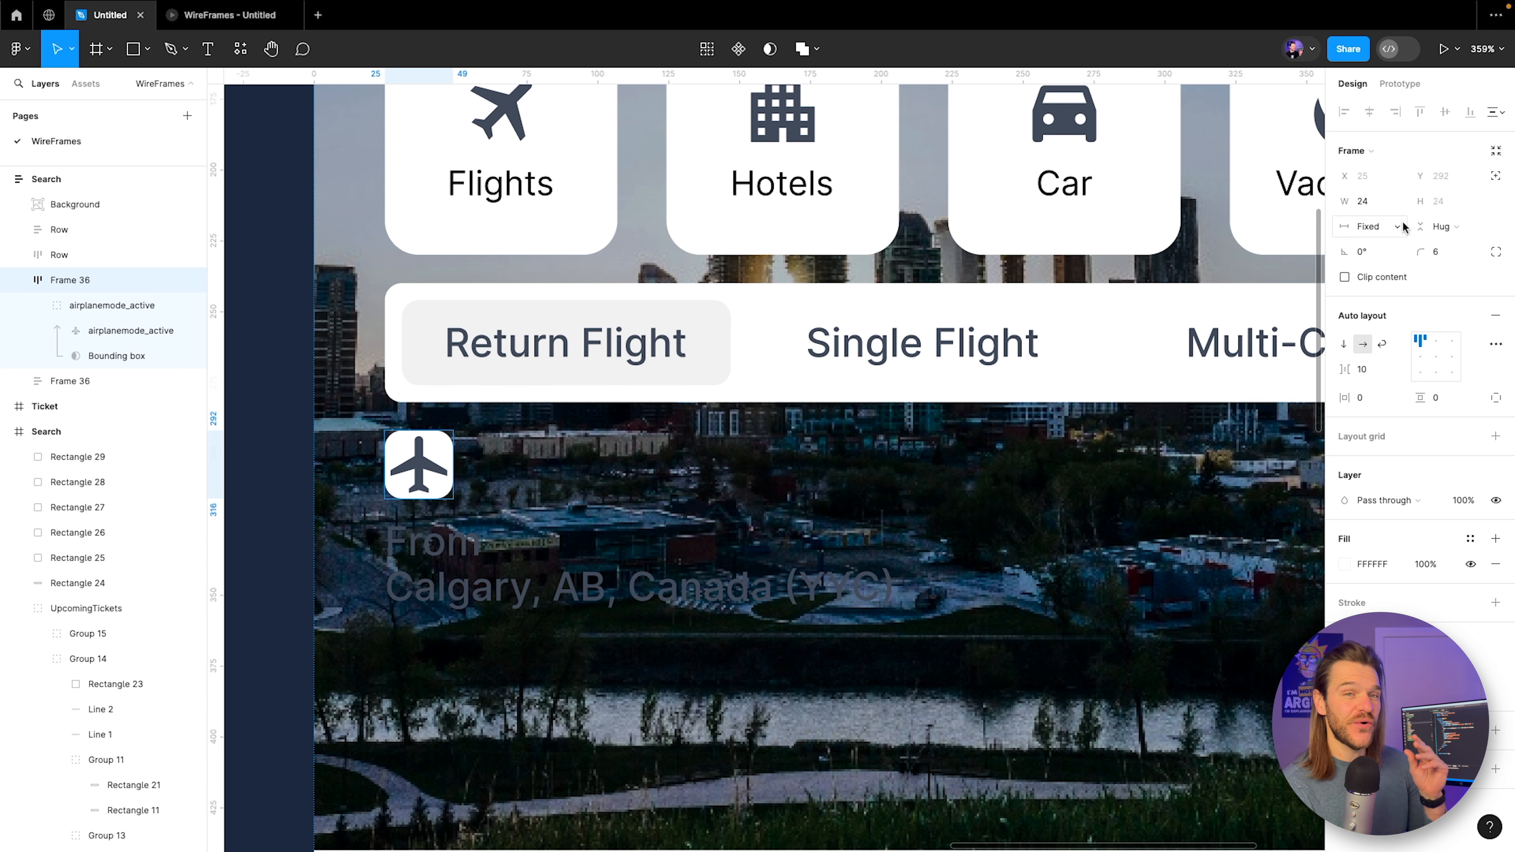
click(1432, 226)
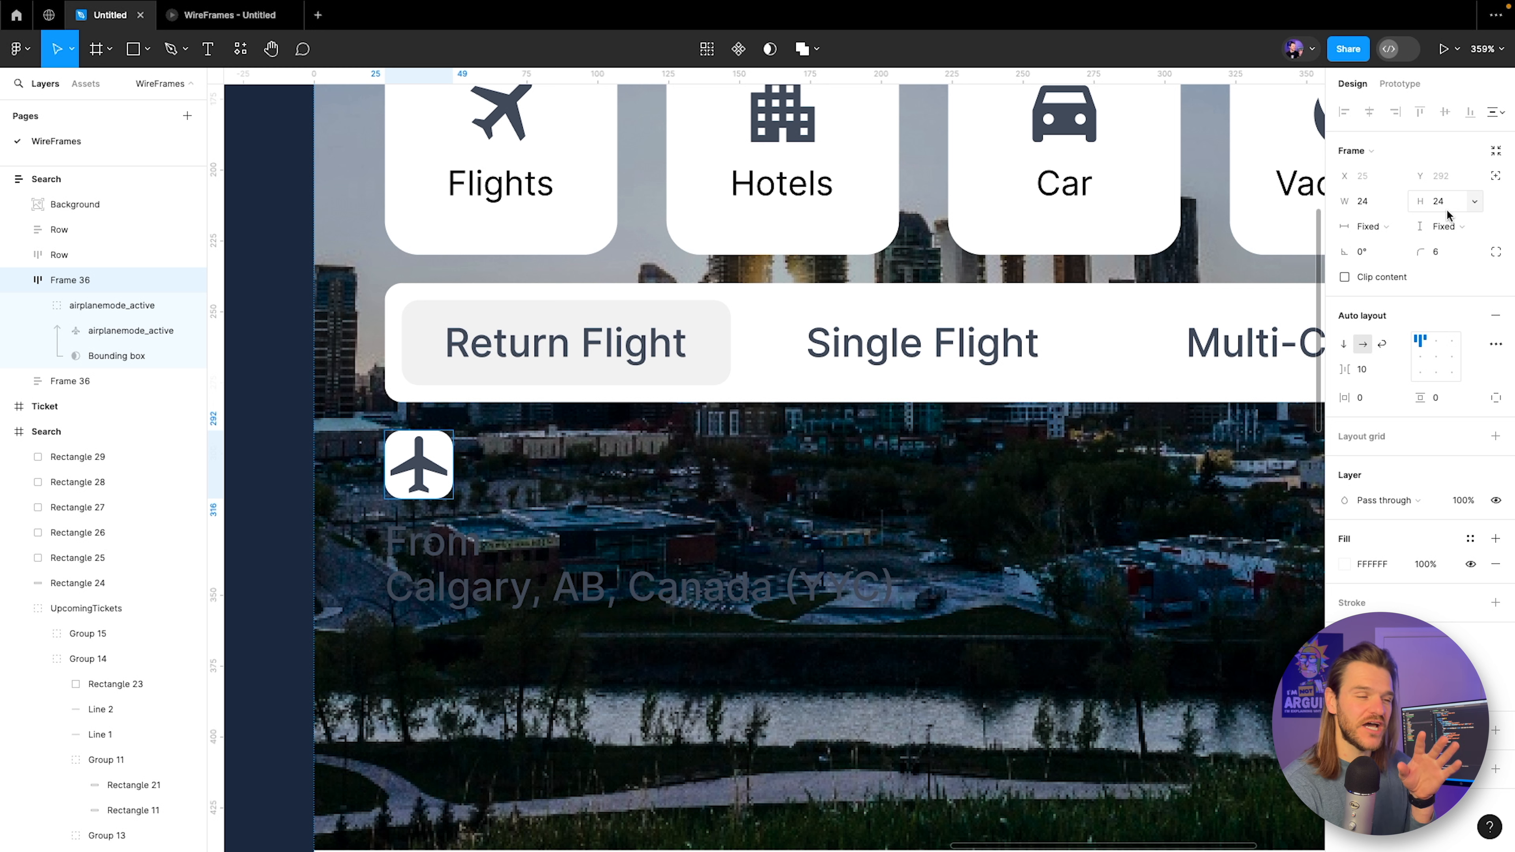
click(1436, 356)
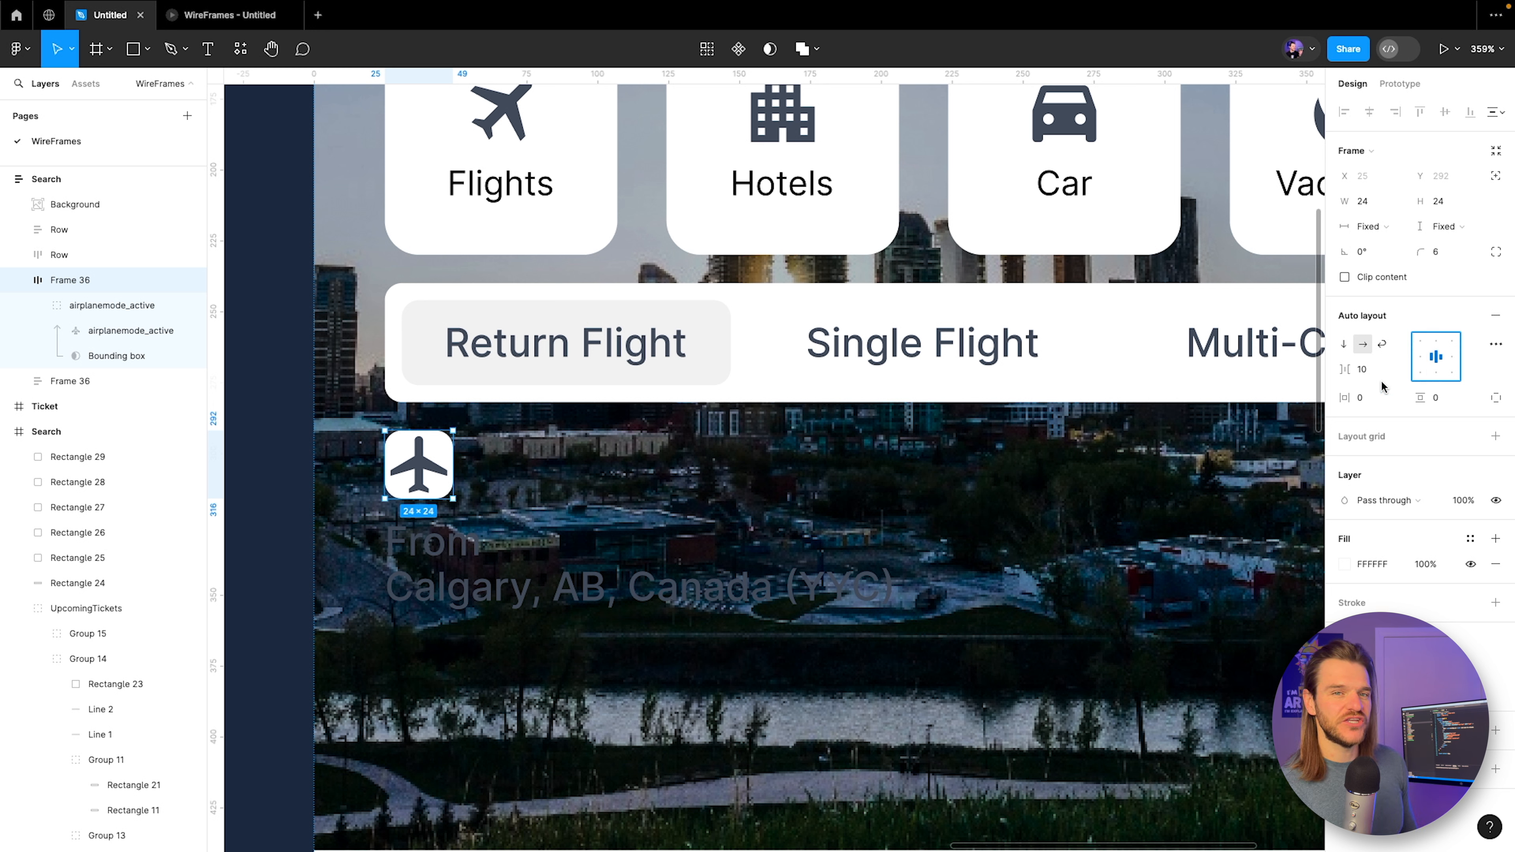
Set the airplane icon's white frame to 35 wide and 35 high.
click(1381, 202)
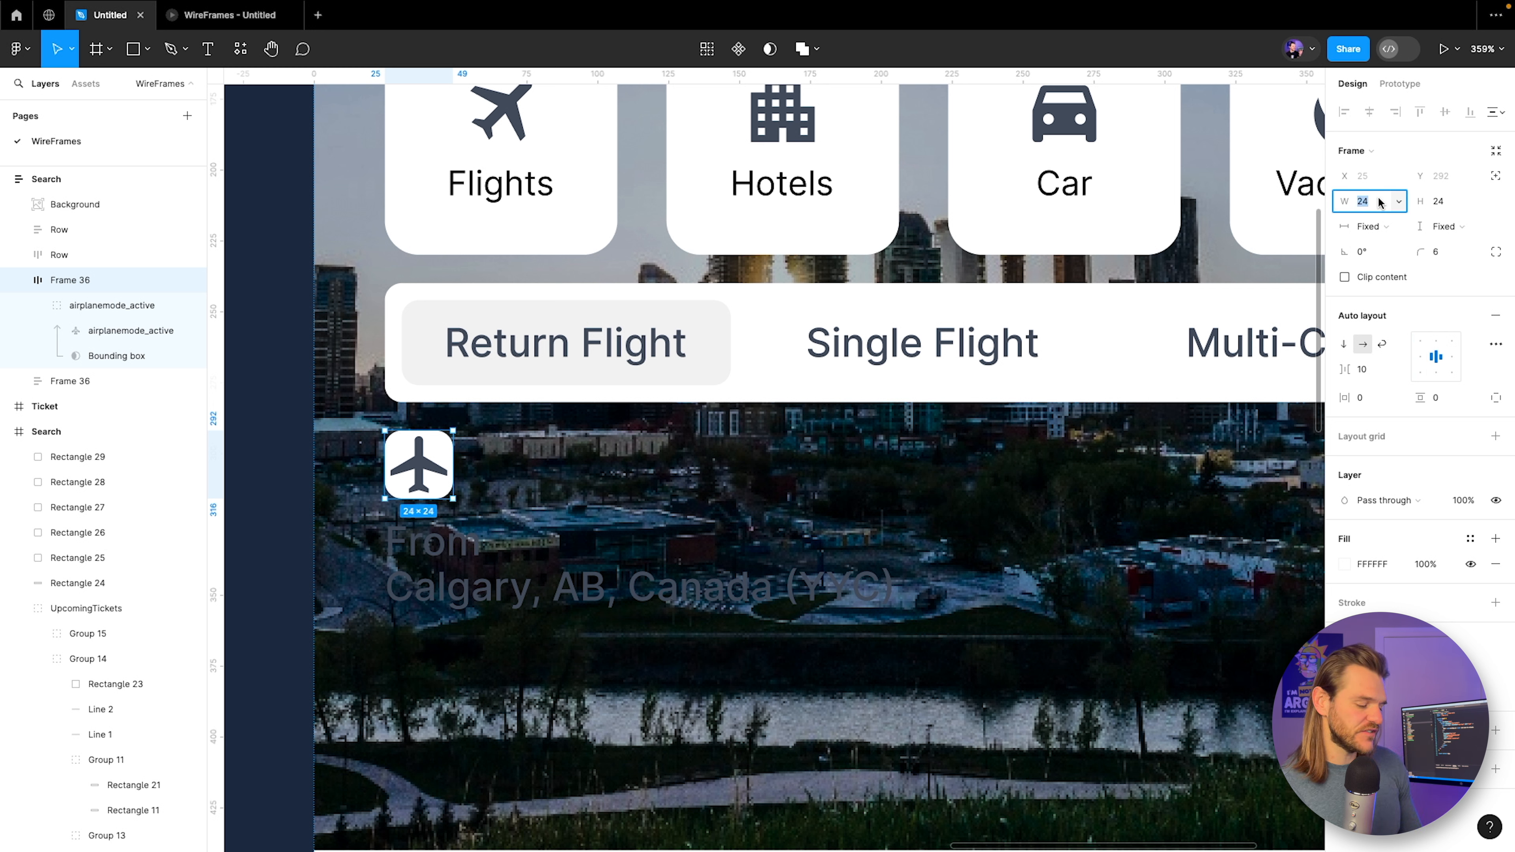
text(35)
click(1444, 202)
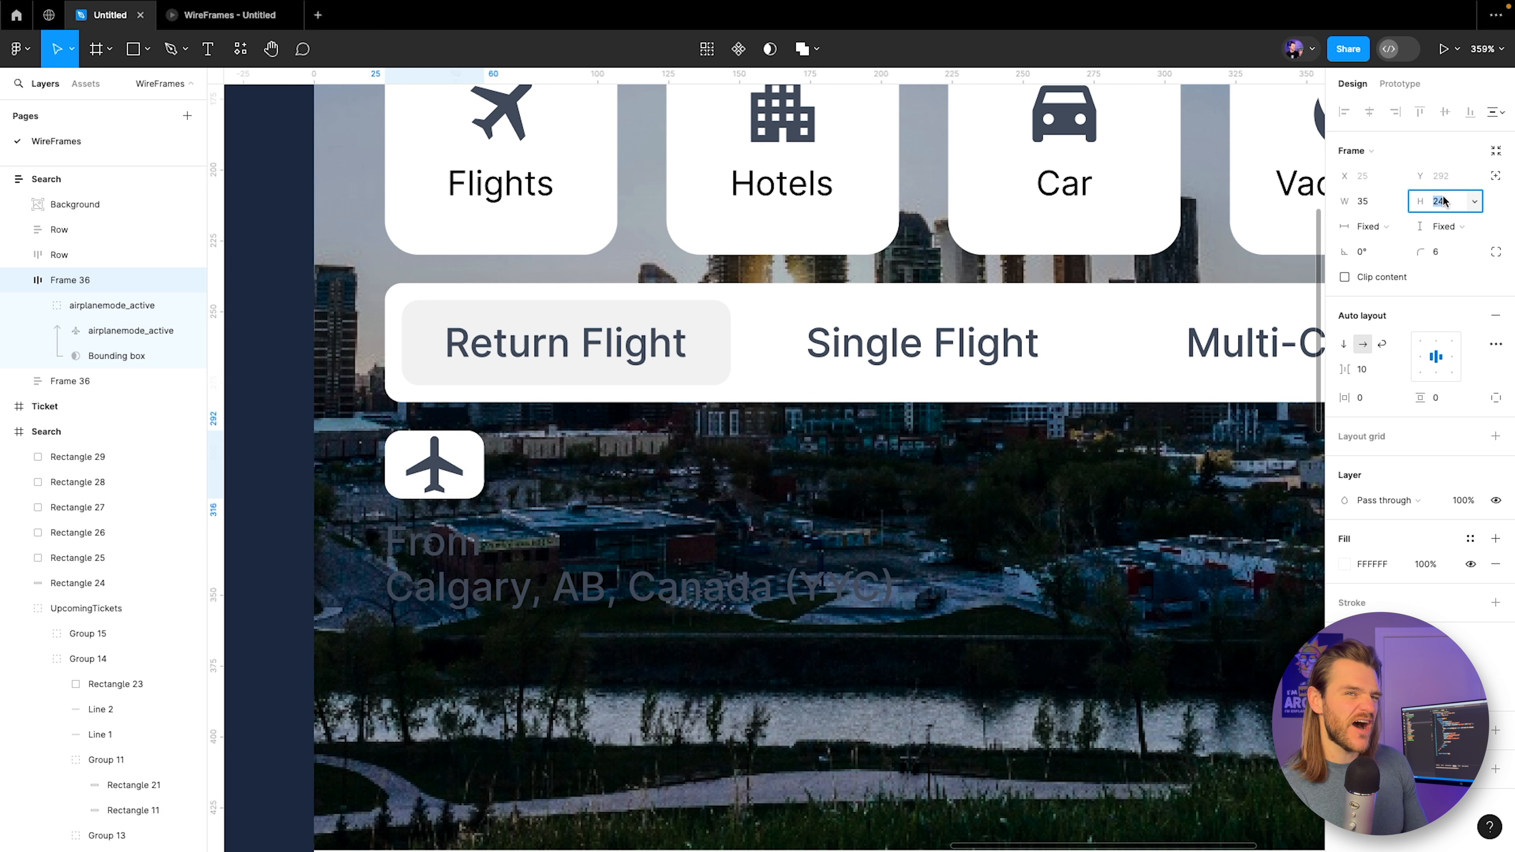
text(35)
key(Return)
Rename the frame holding the From and Calgary texts as Text and the airplane's white frame as Icon.
click(449, 588)
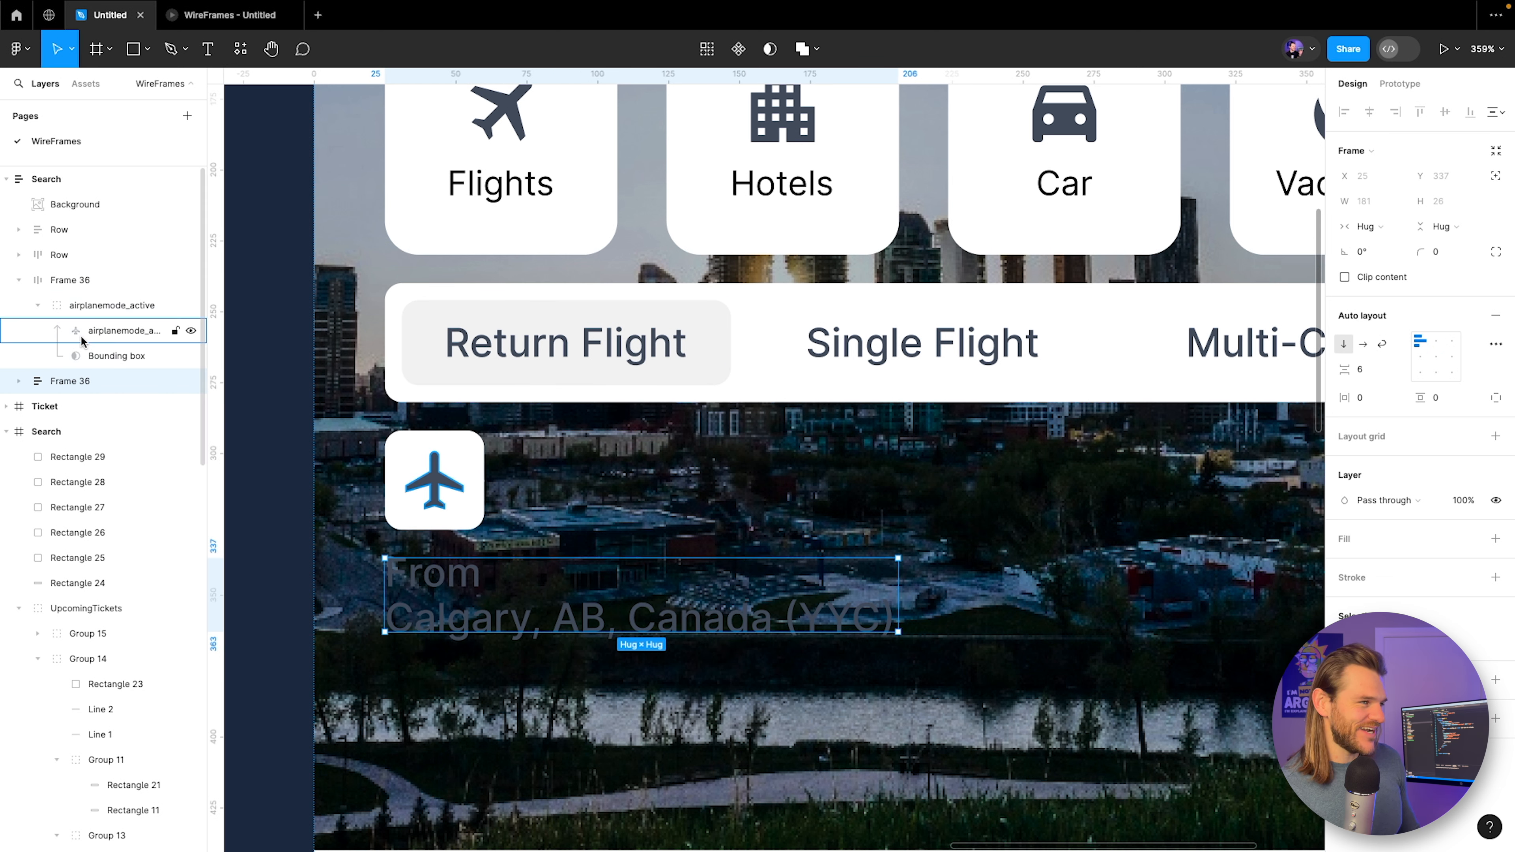
double_click(67, 380)
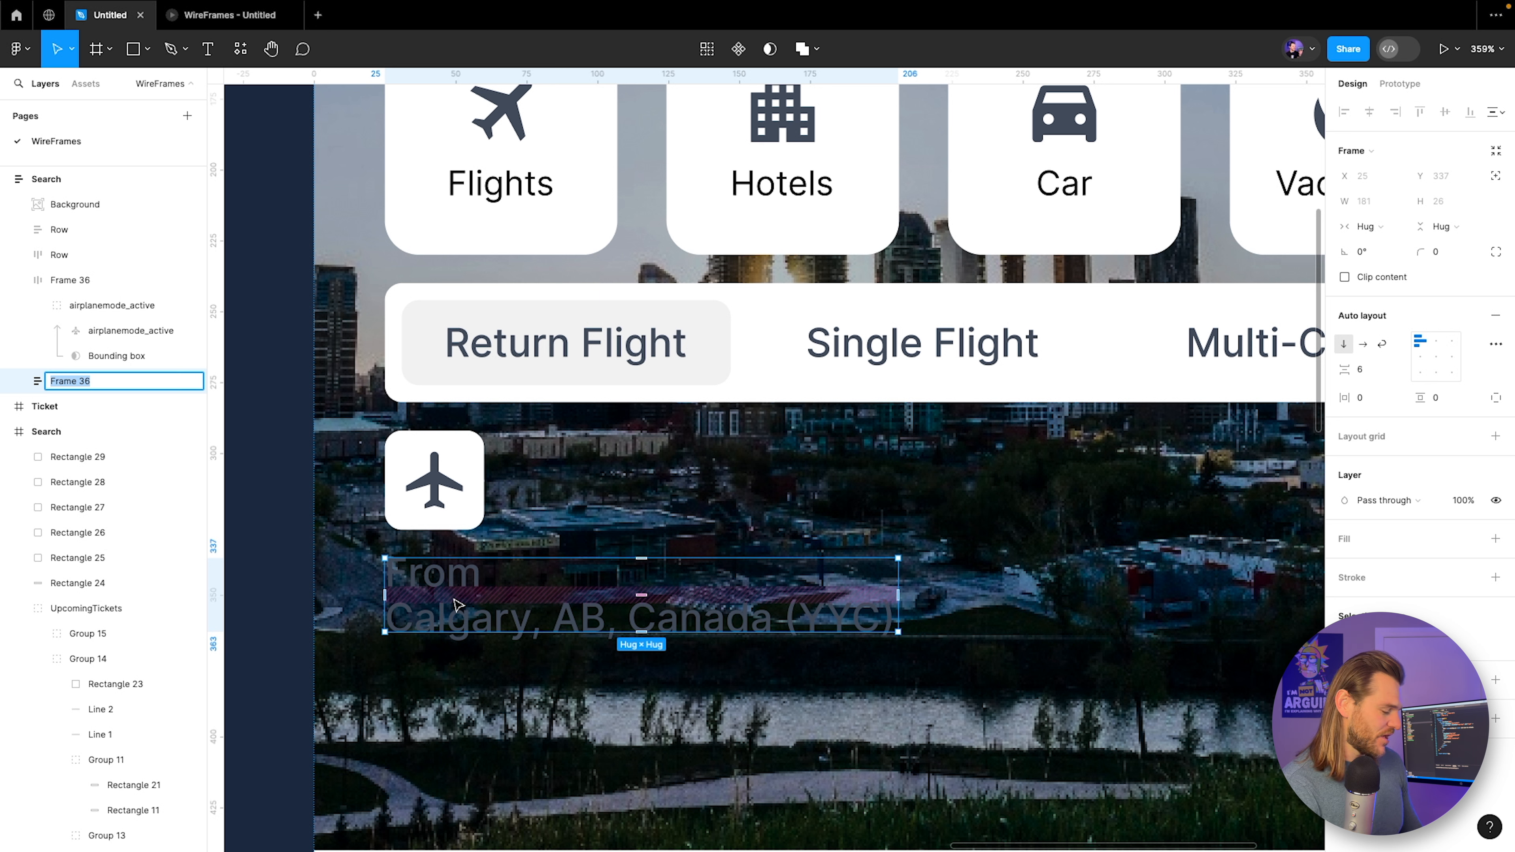
text(Text)
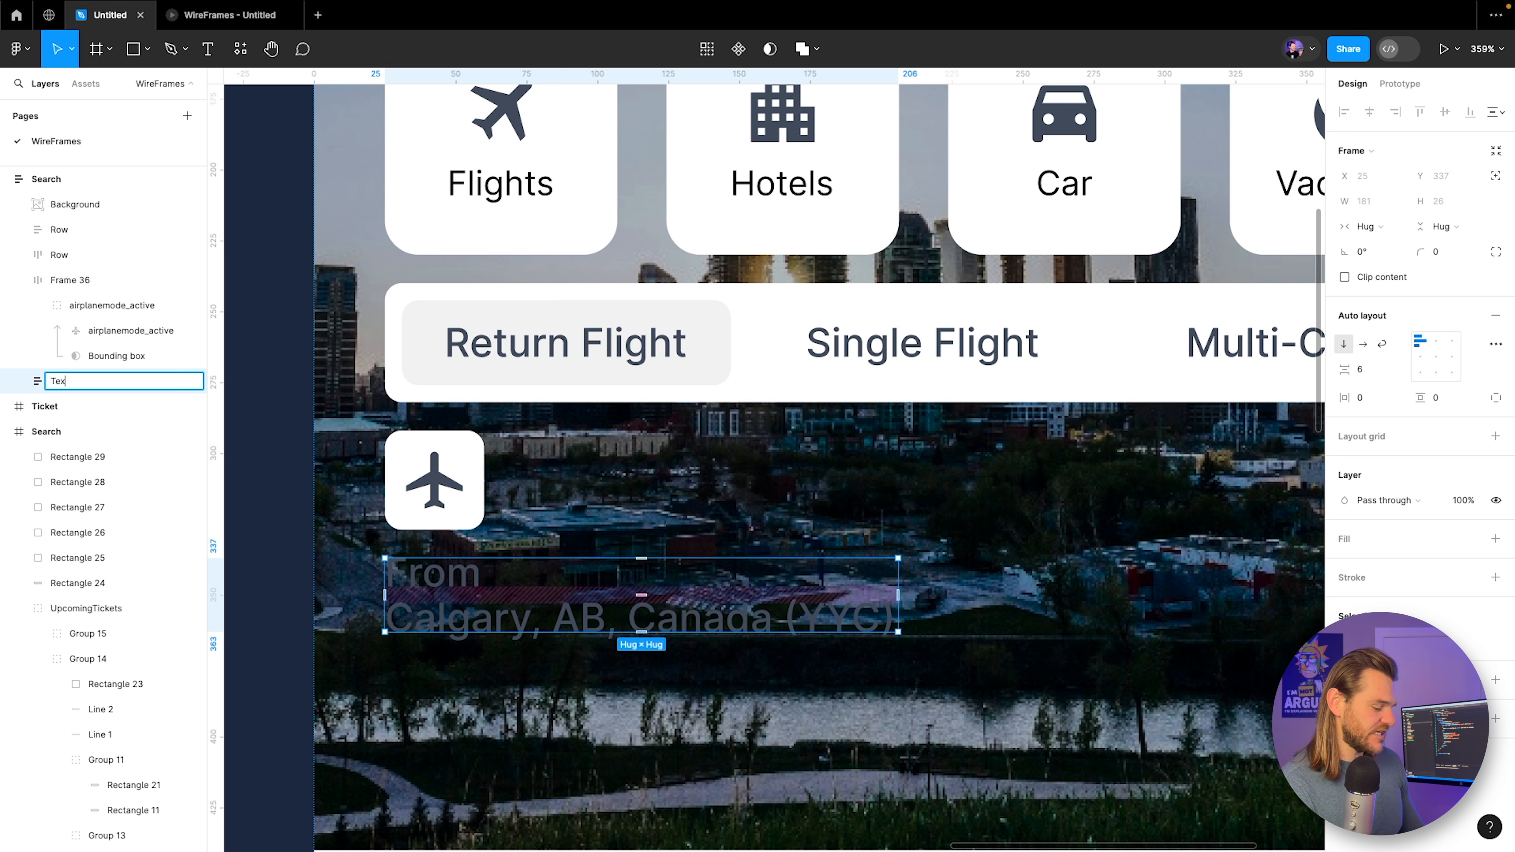
key(Return)
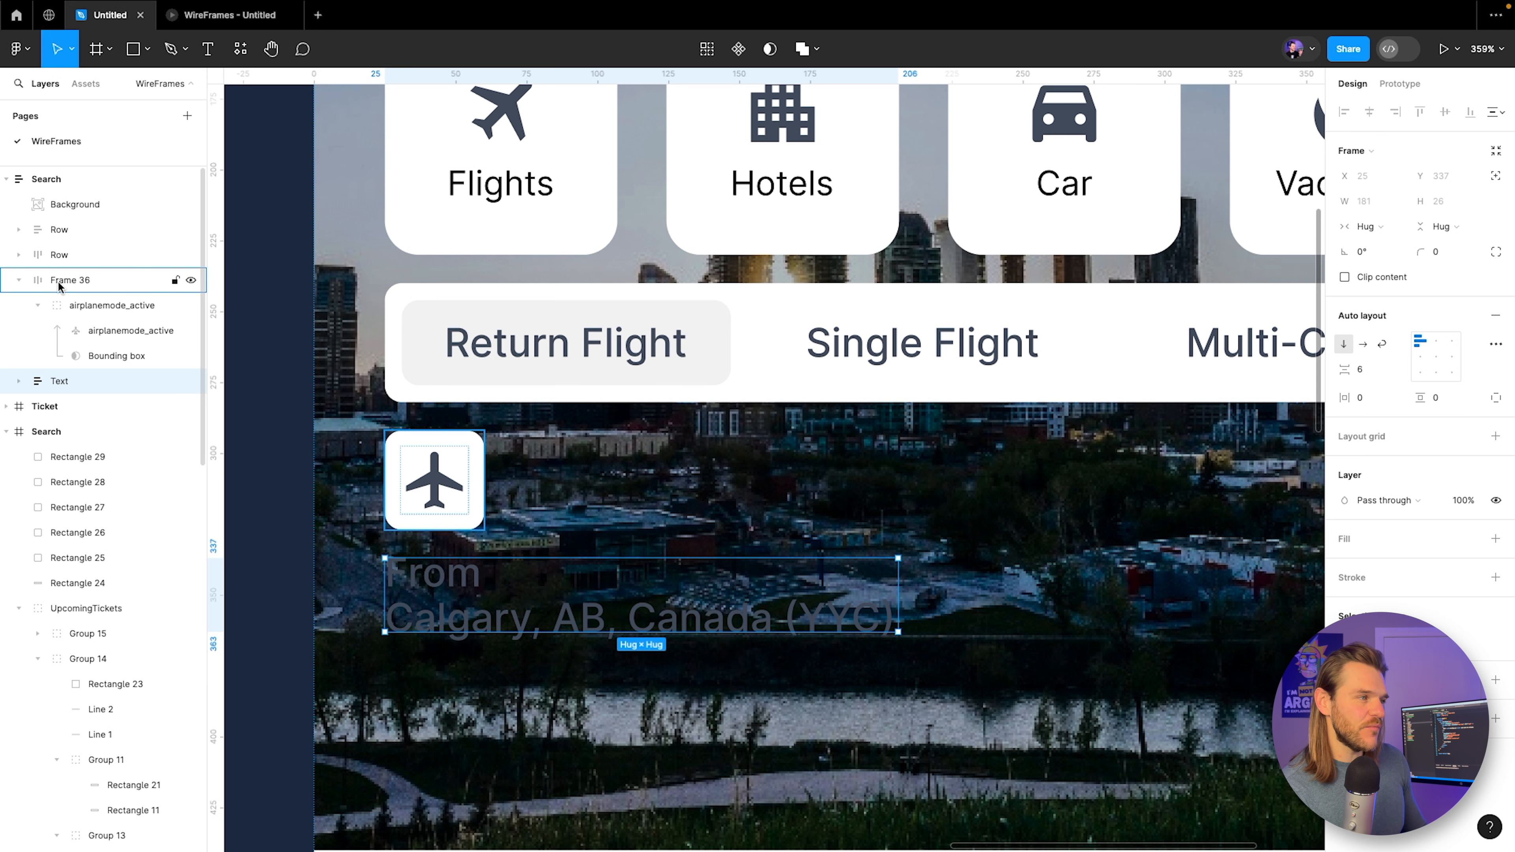
double_click(70, 279)
text(Icon)
key(Return)
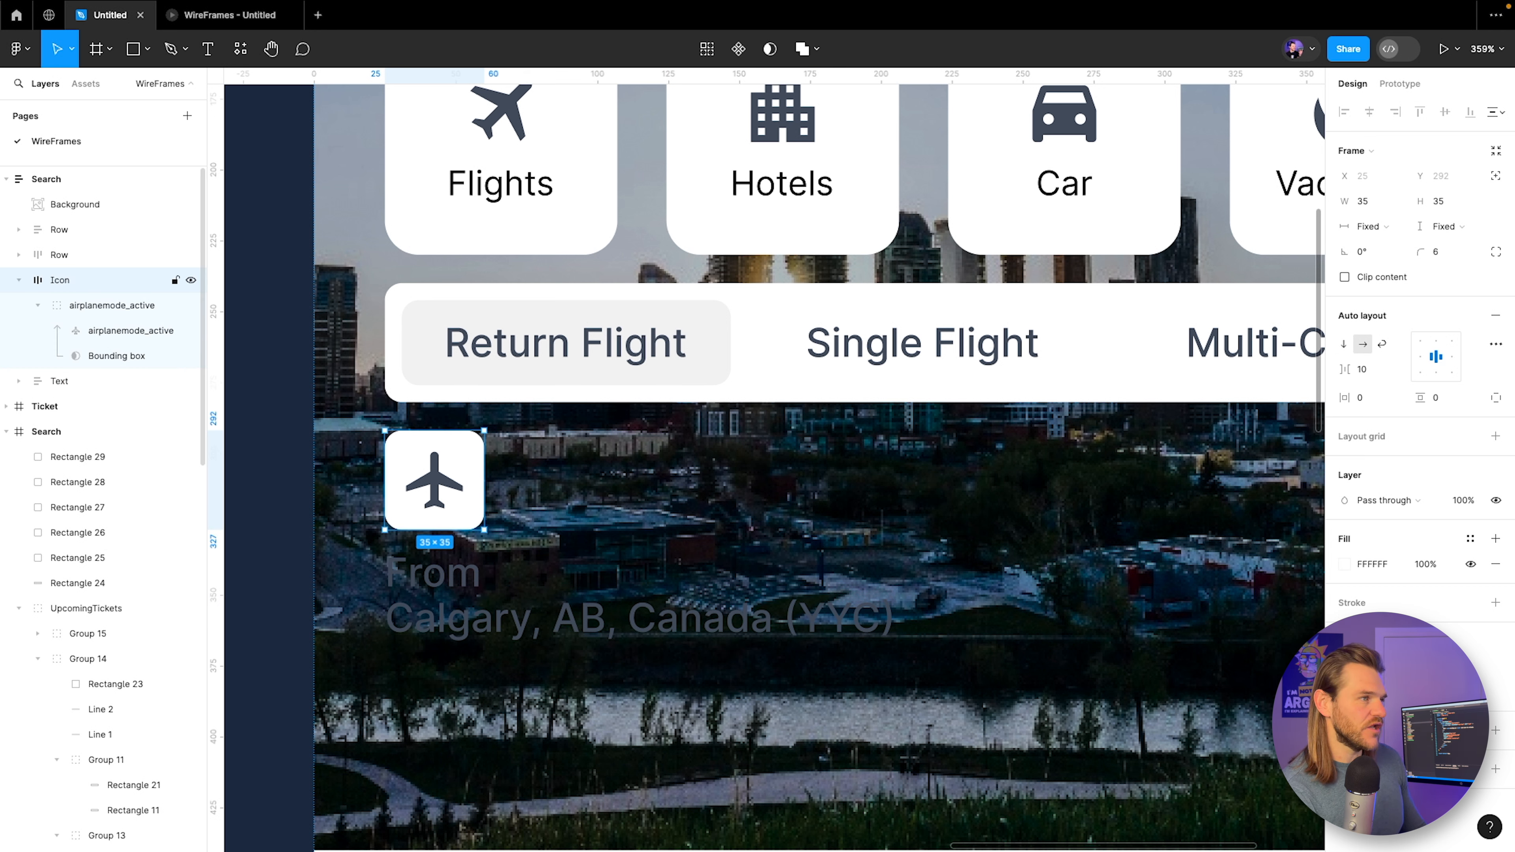
click(18, 280)
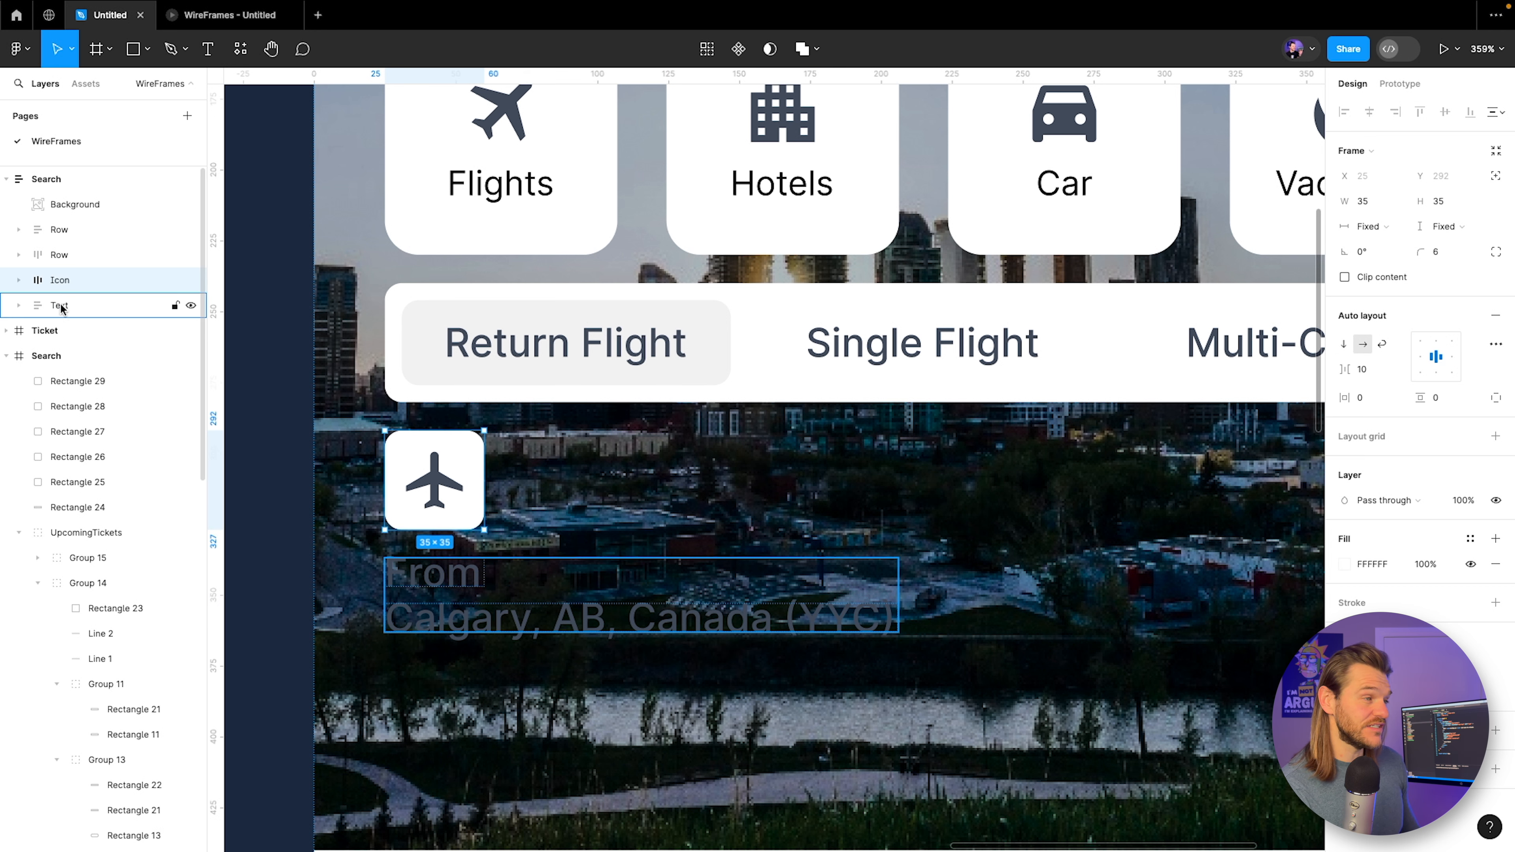
Group the Icon and Text frames and name the group FromInput.
shift+click(62, 306)
key(ctrl+g)
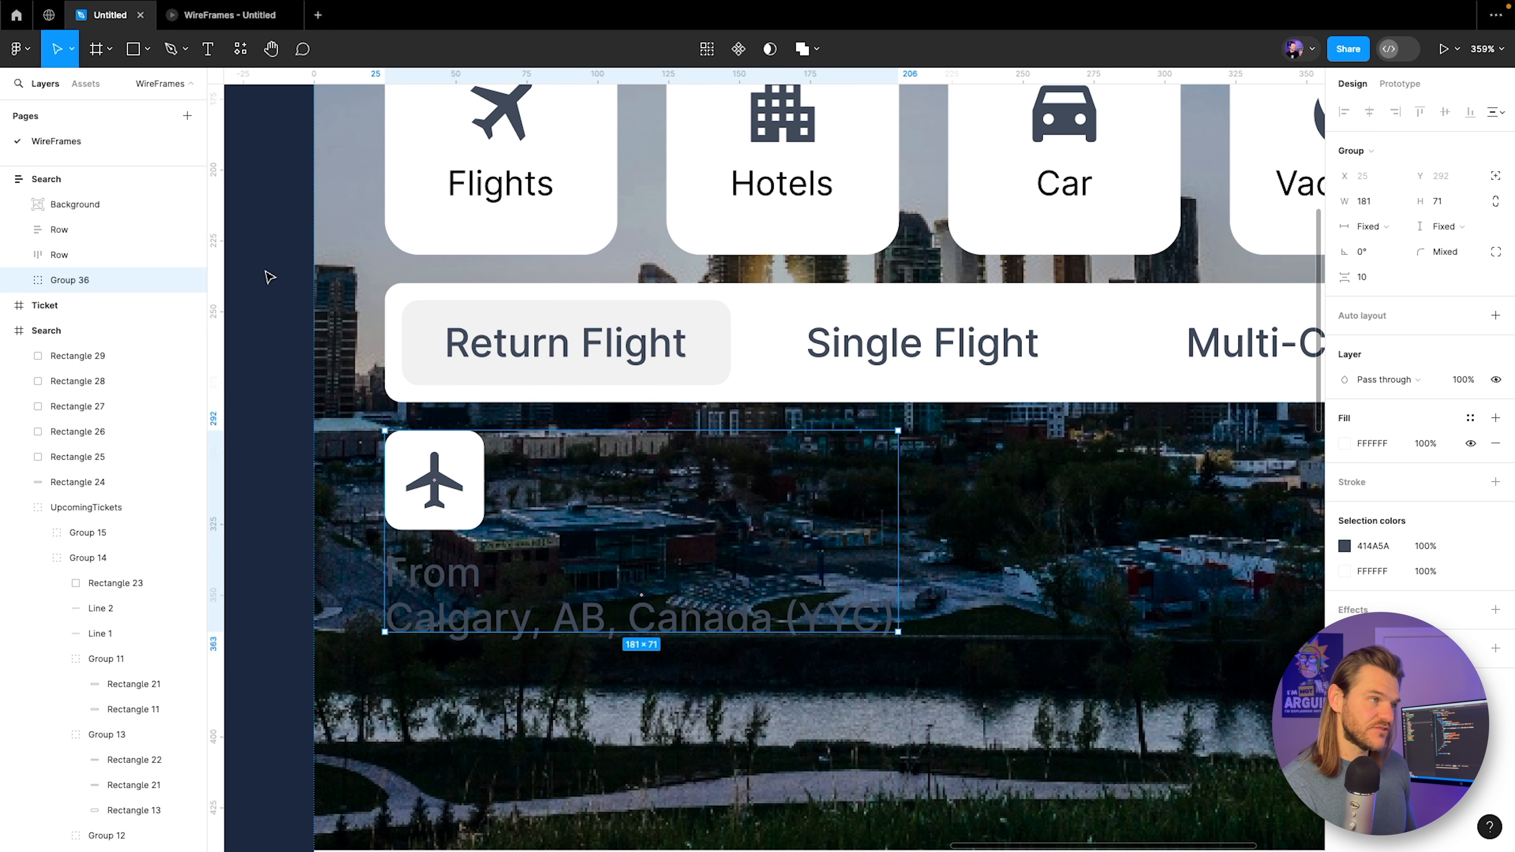
double_click(84, 279)
text(From)
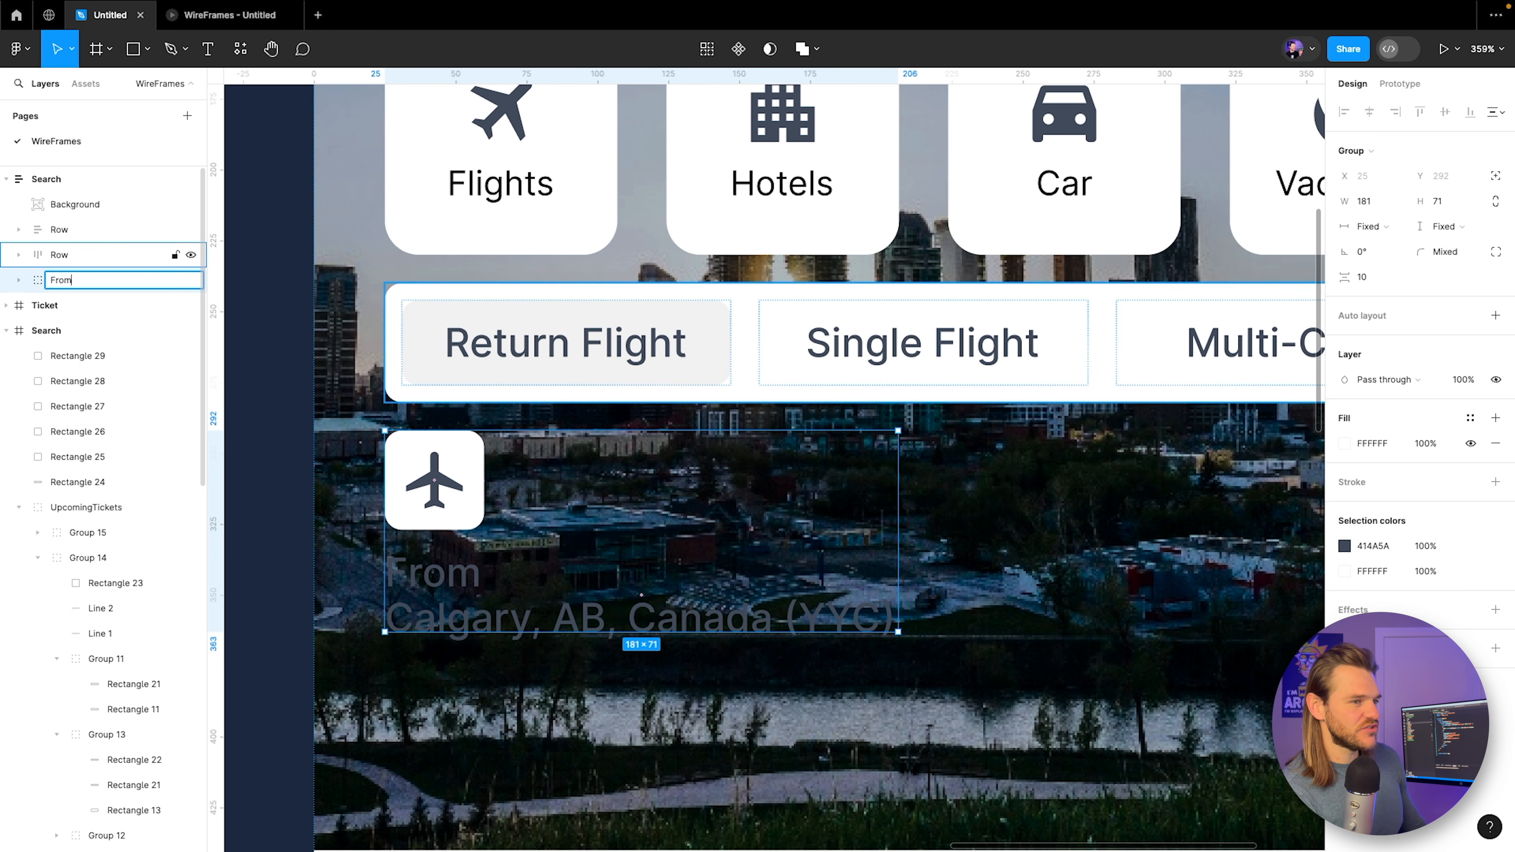
text(Input)
key(Return)
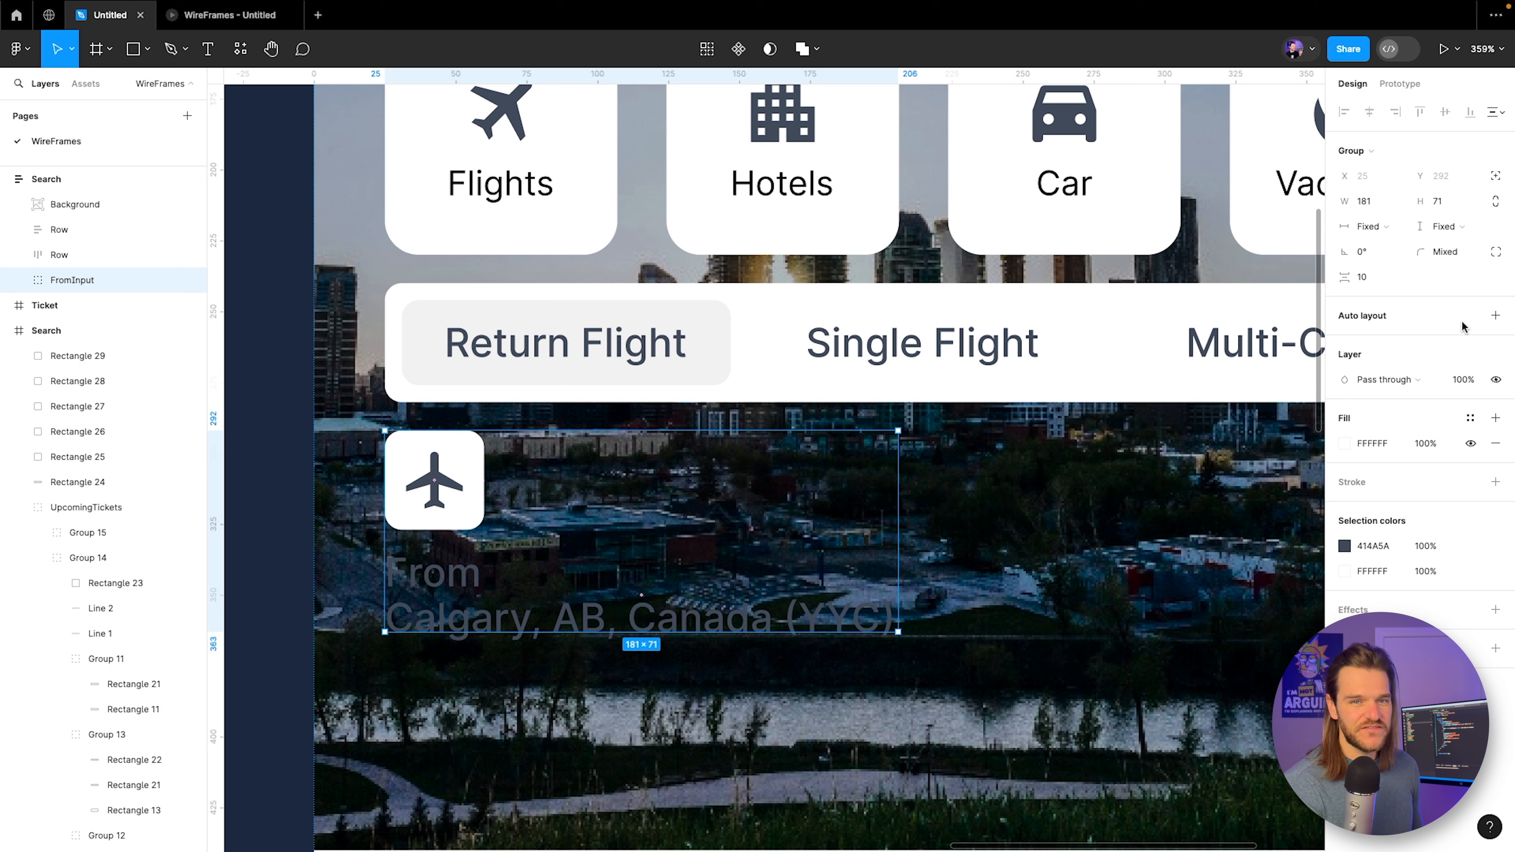
Apply a horizontal auto layout to FromInput, aligned left and vertically centred, with a spacing of 16.
click(1494, 317)
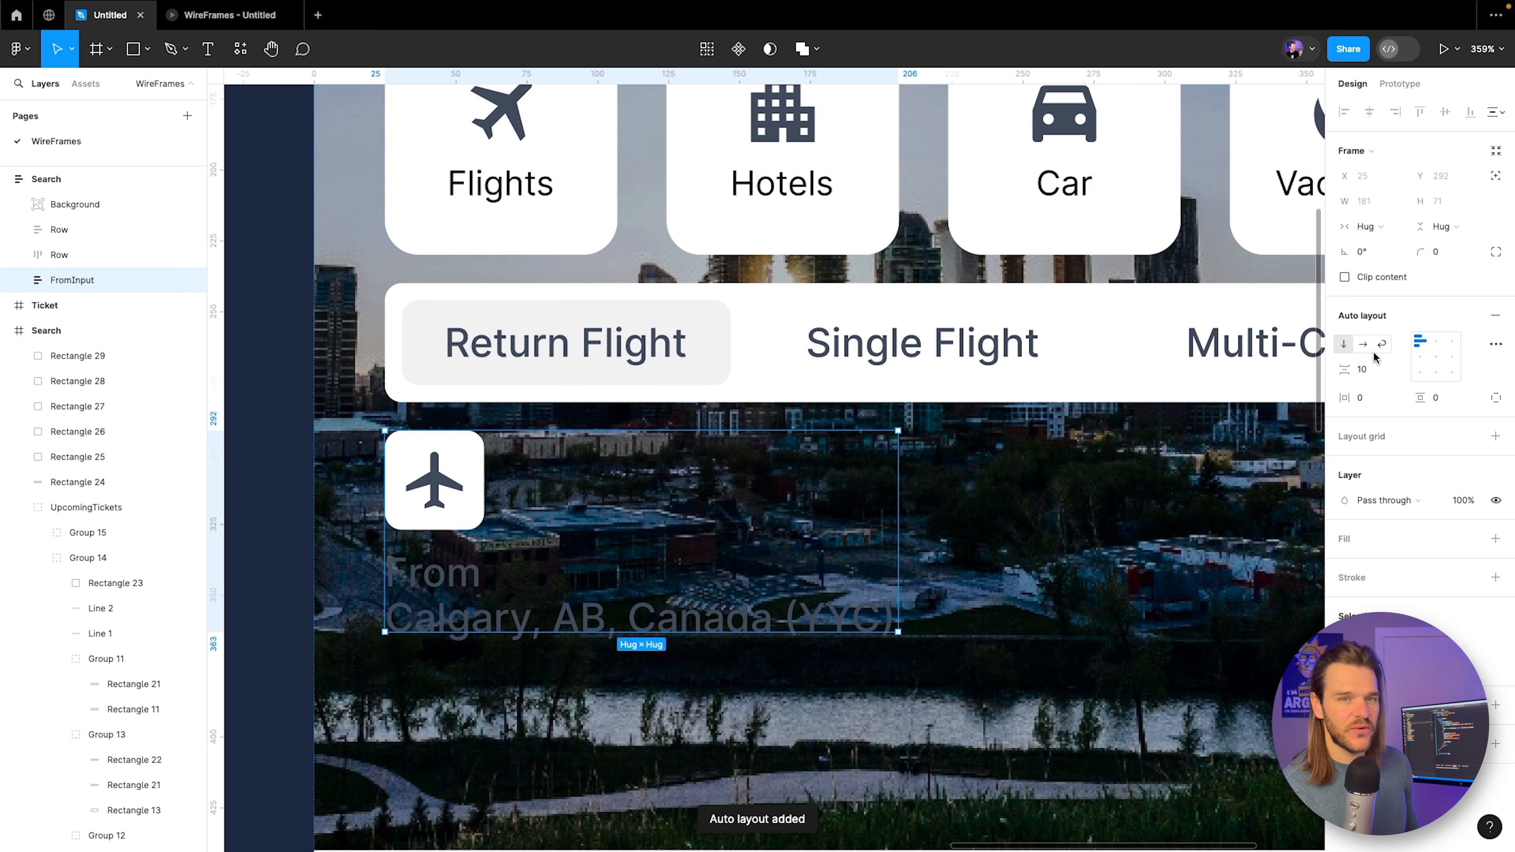
click(1363, 344)
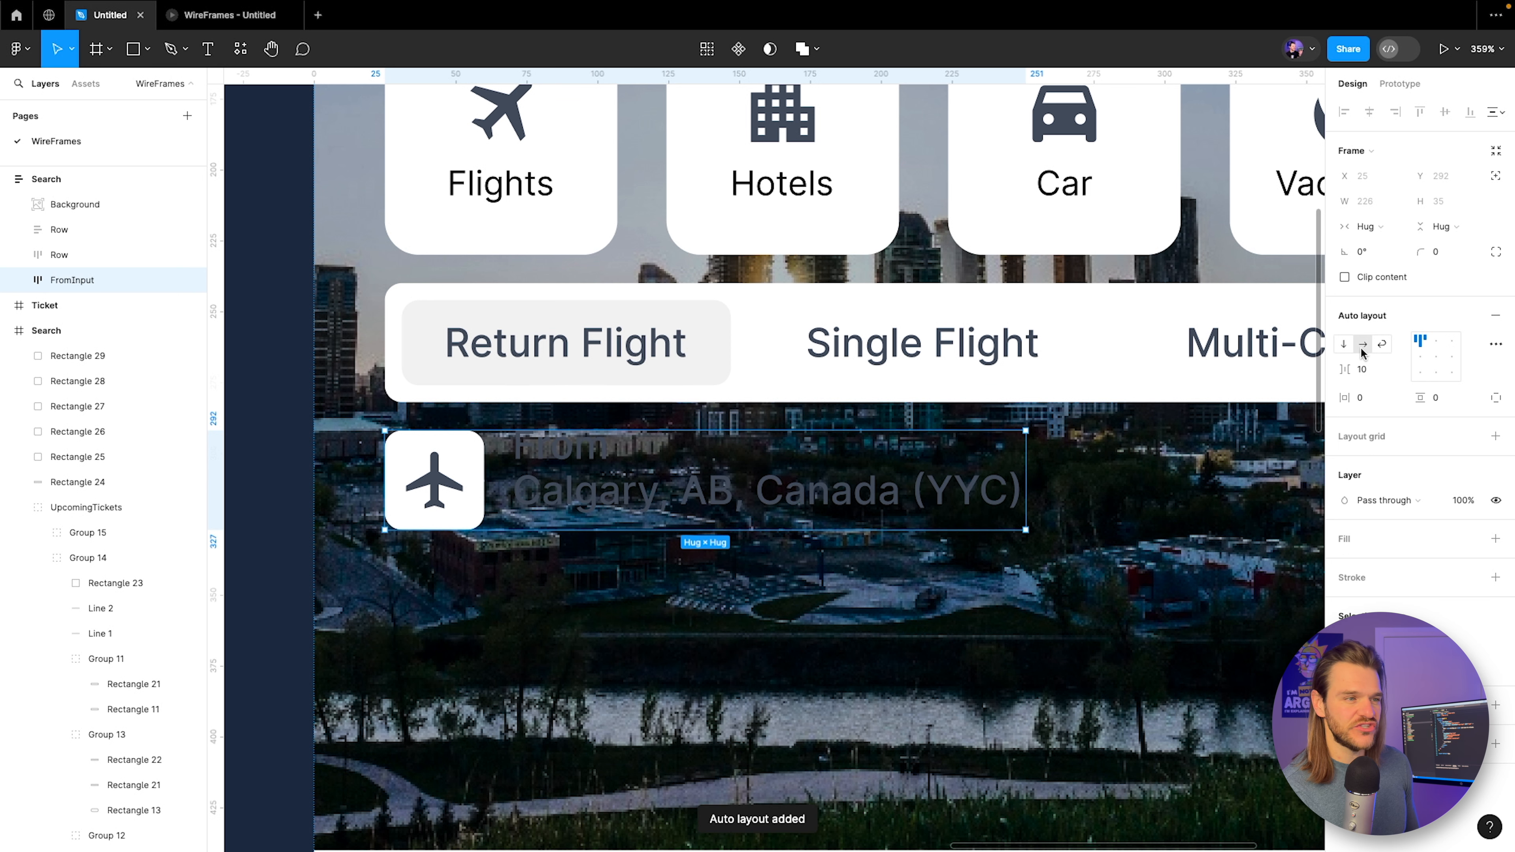
click(1422, 356)
click(1369, 371)
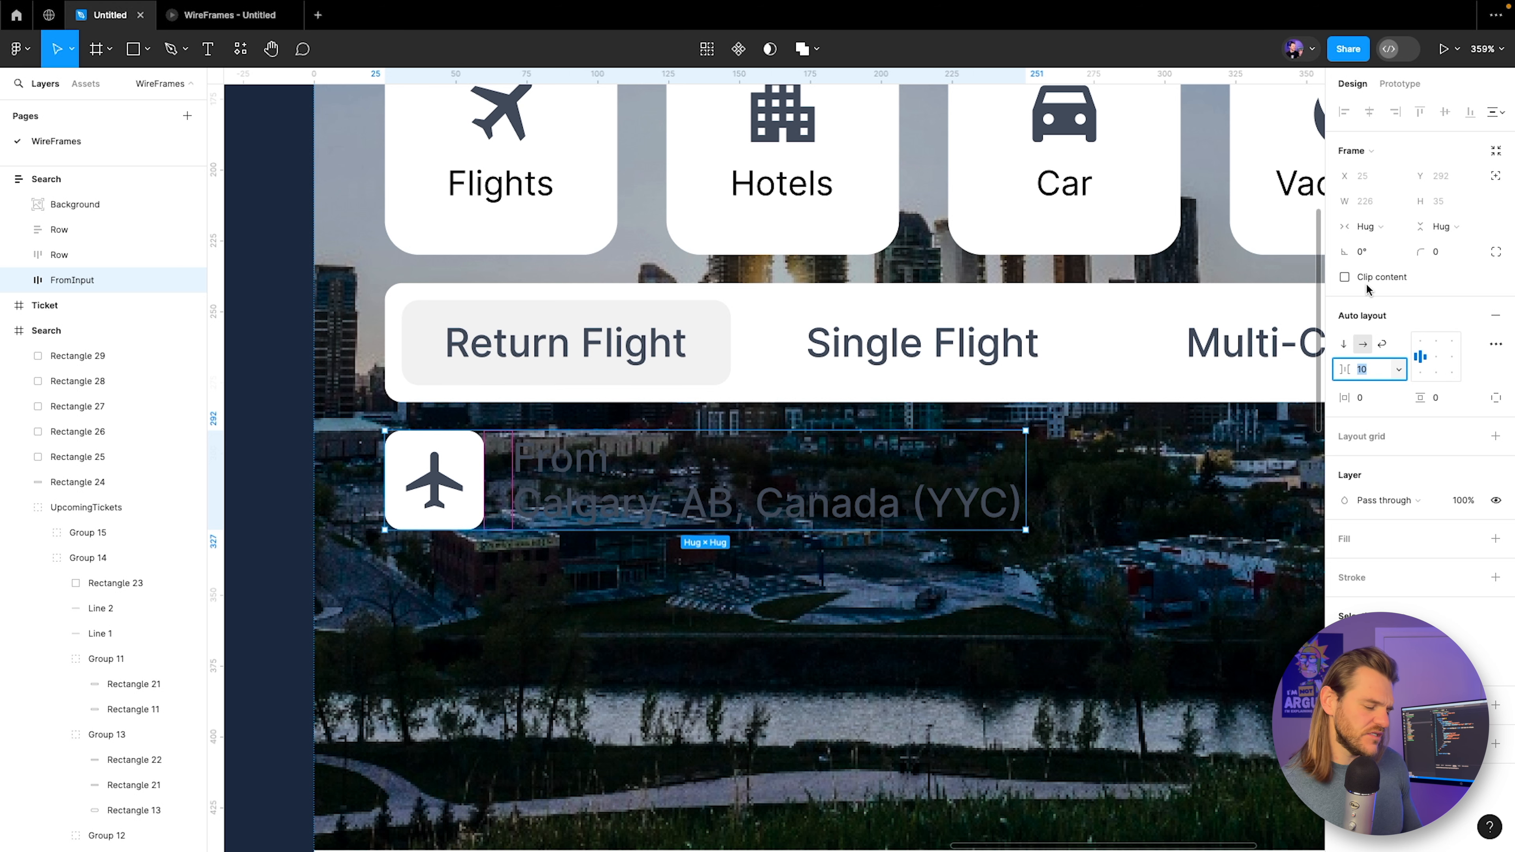
text(16)
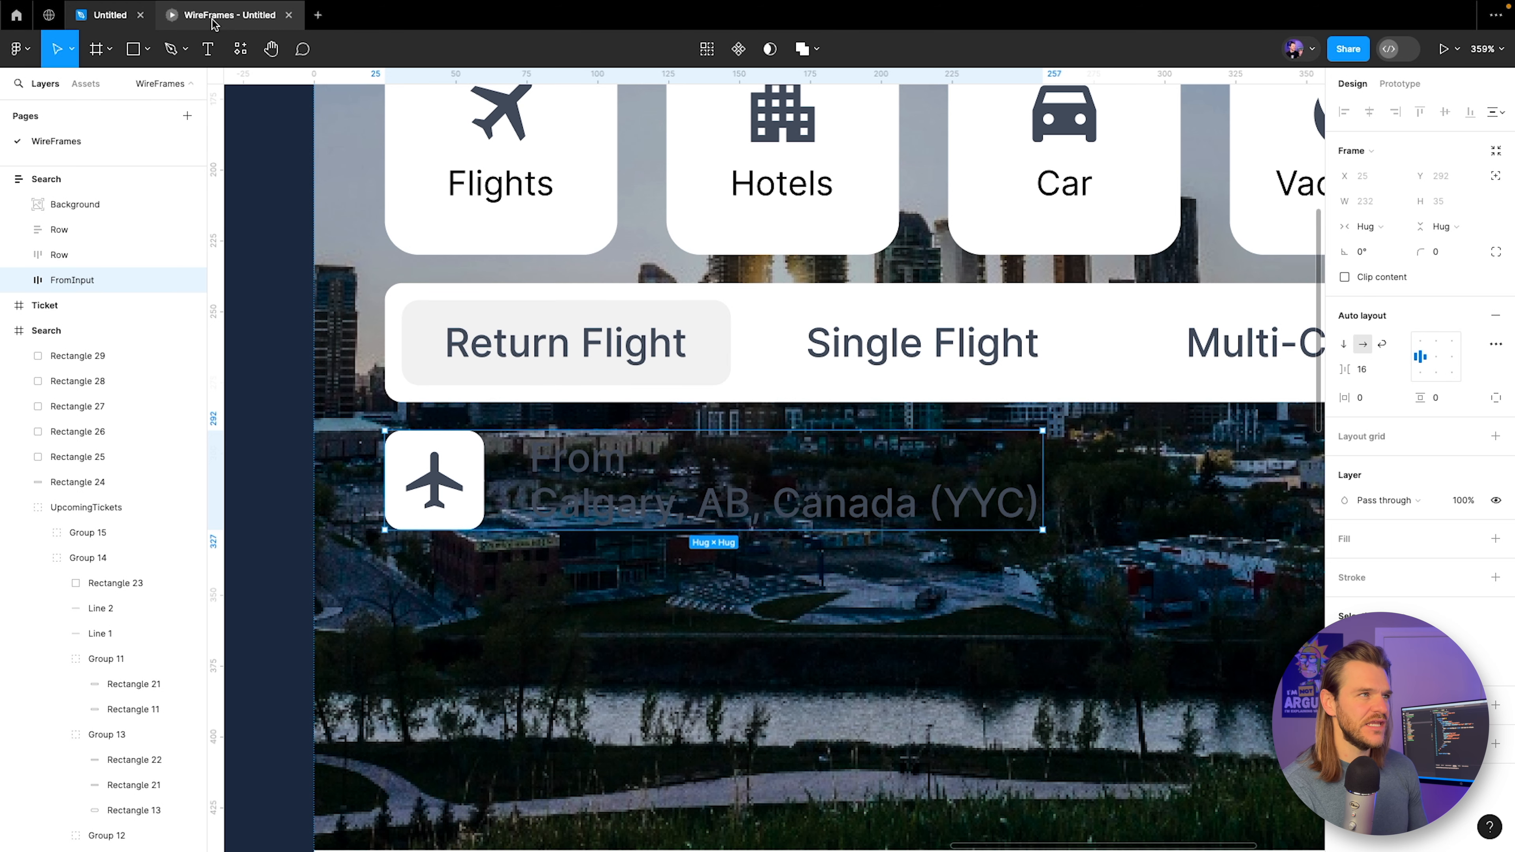
Check the From row in the prototype preview and give FromInput a white FFFFFF fill.
click(229, 15)
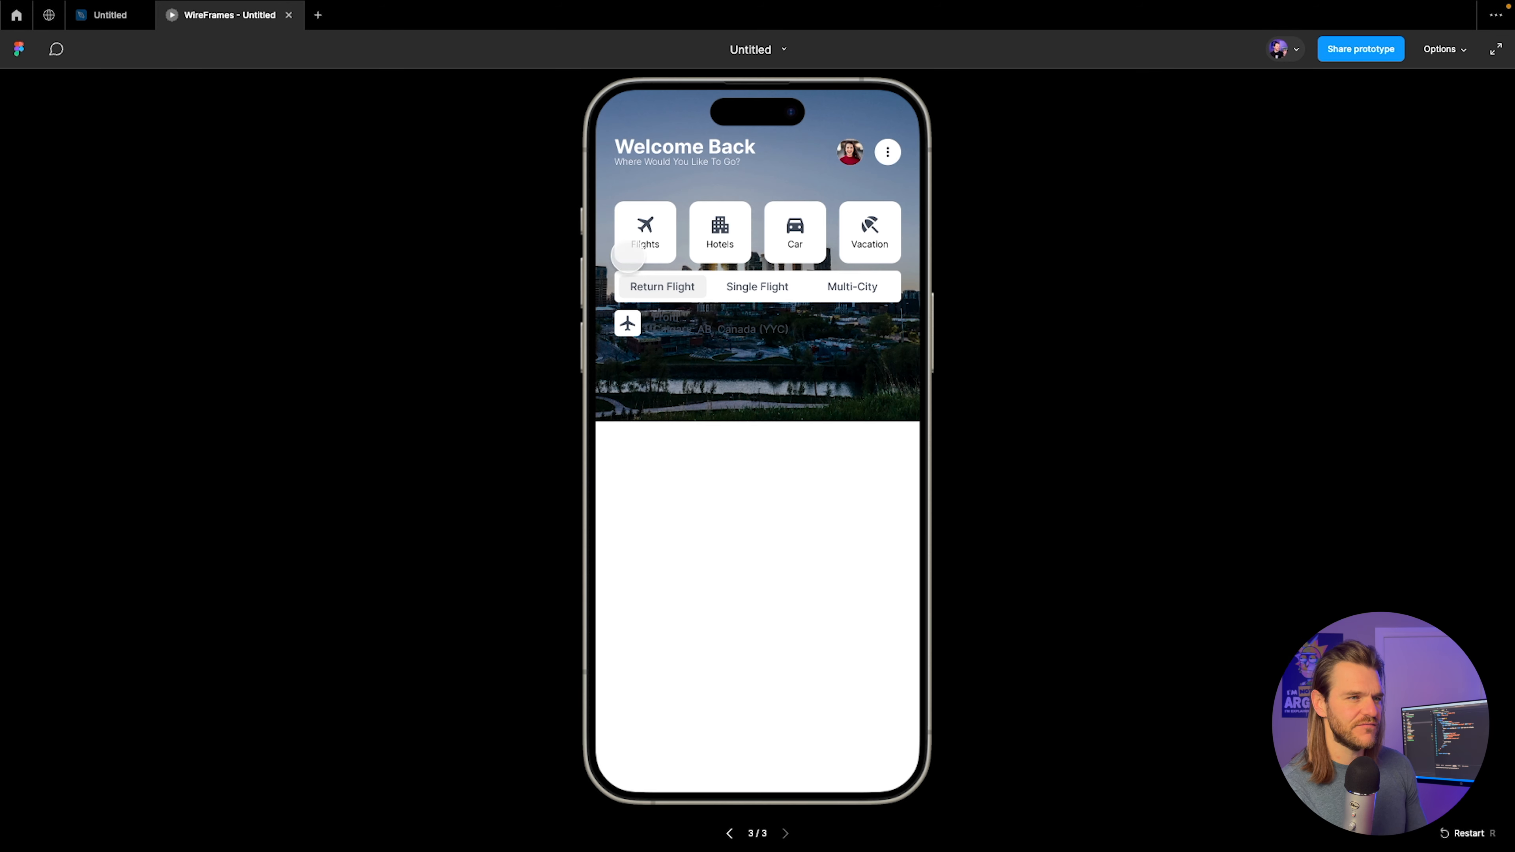
click(119, 24)
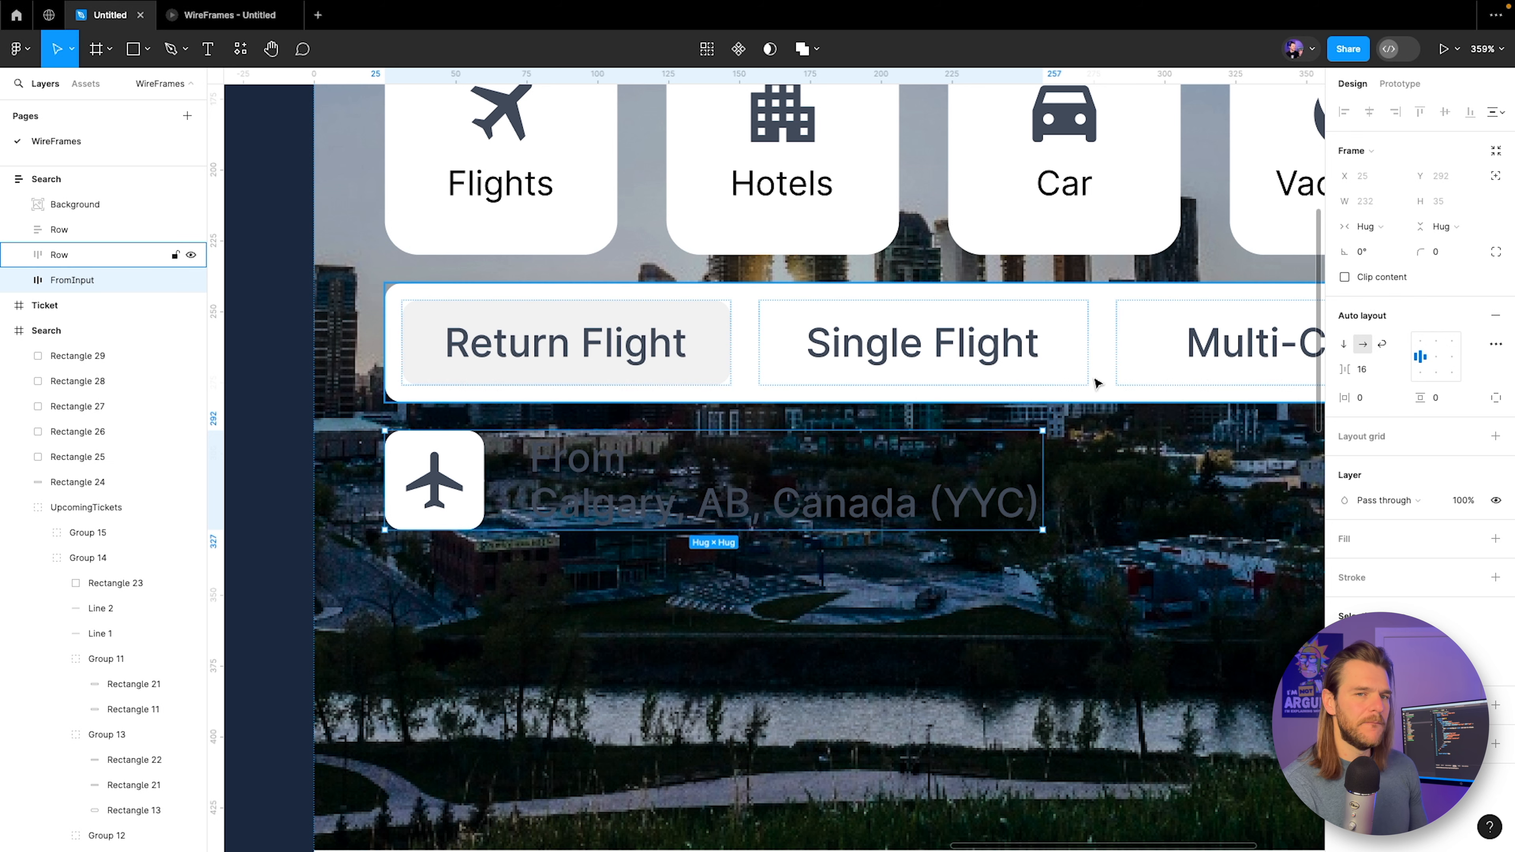
click(1494, 541)
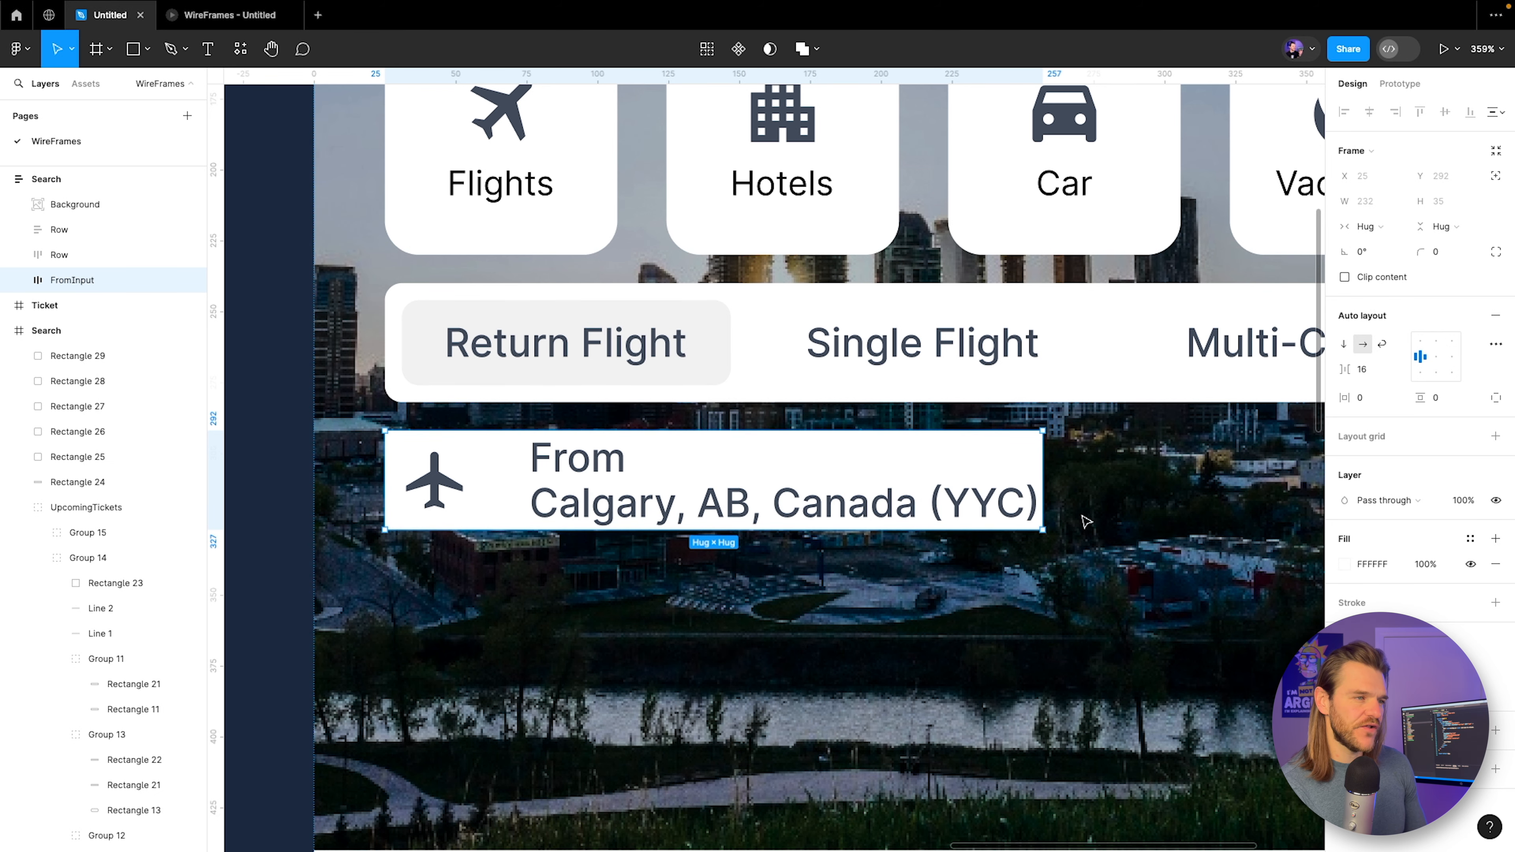
Inspect the individual corner radii of the grey rectangle behind the From field in the wireframe's search box.
scroll(706, 496, down, 5)
drag(534, 540, 901, 499)
scroll(293, 490, up, 3)
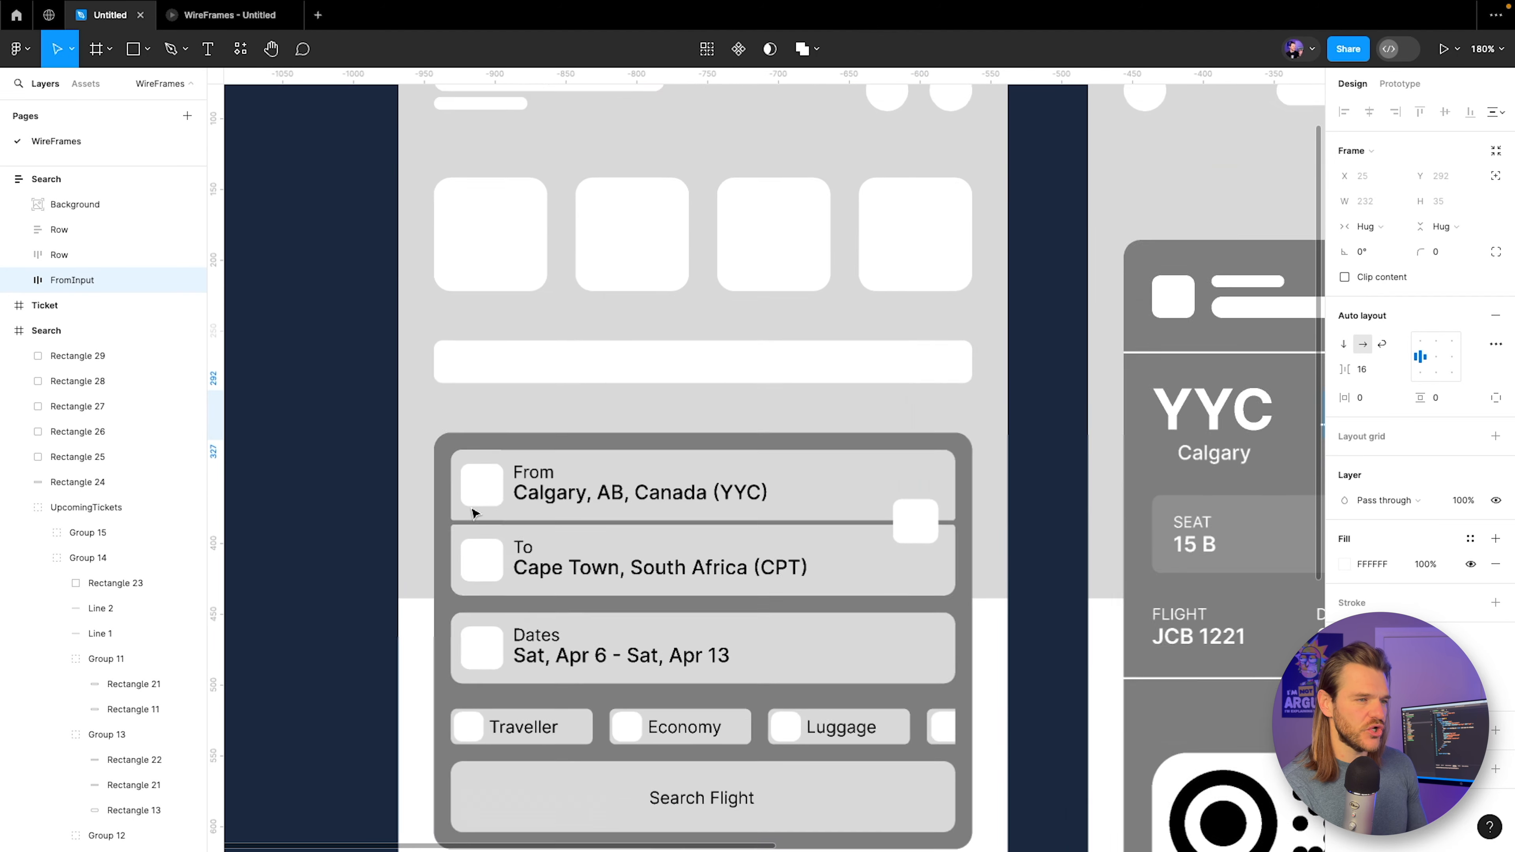
scroll(472, 514, up, 1)
scroll(768, 473, right, 2)
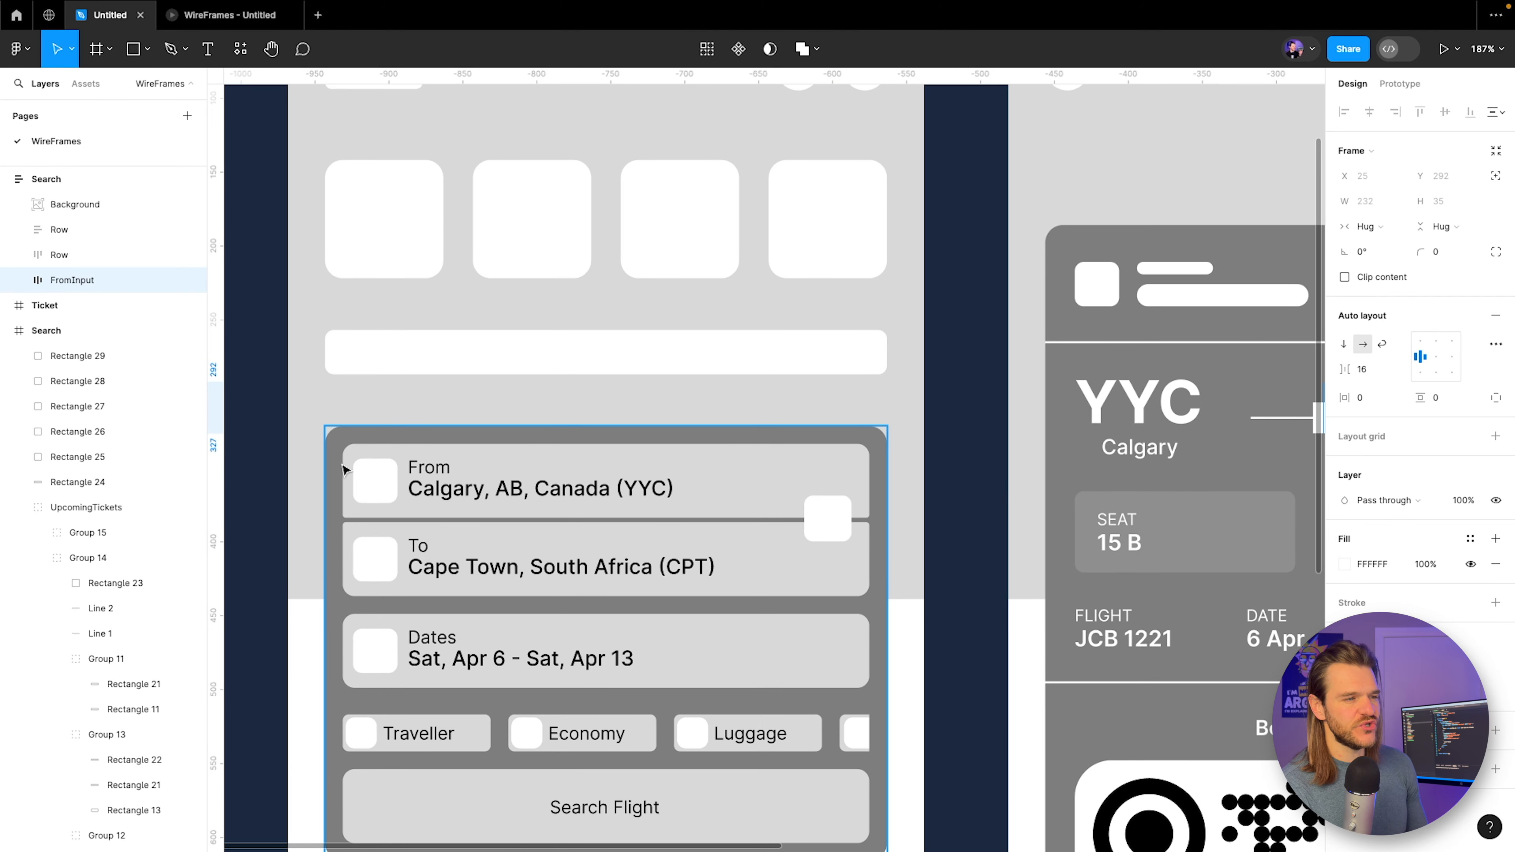
click(354, 459)
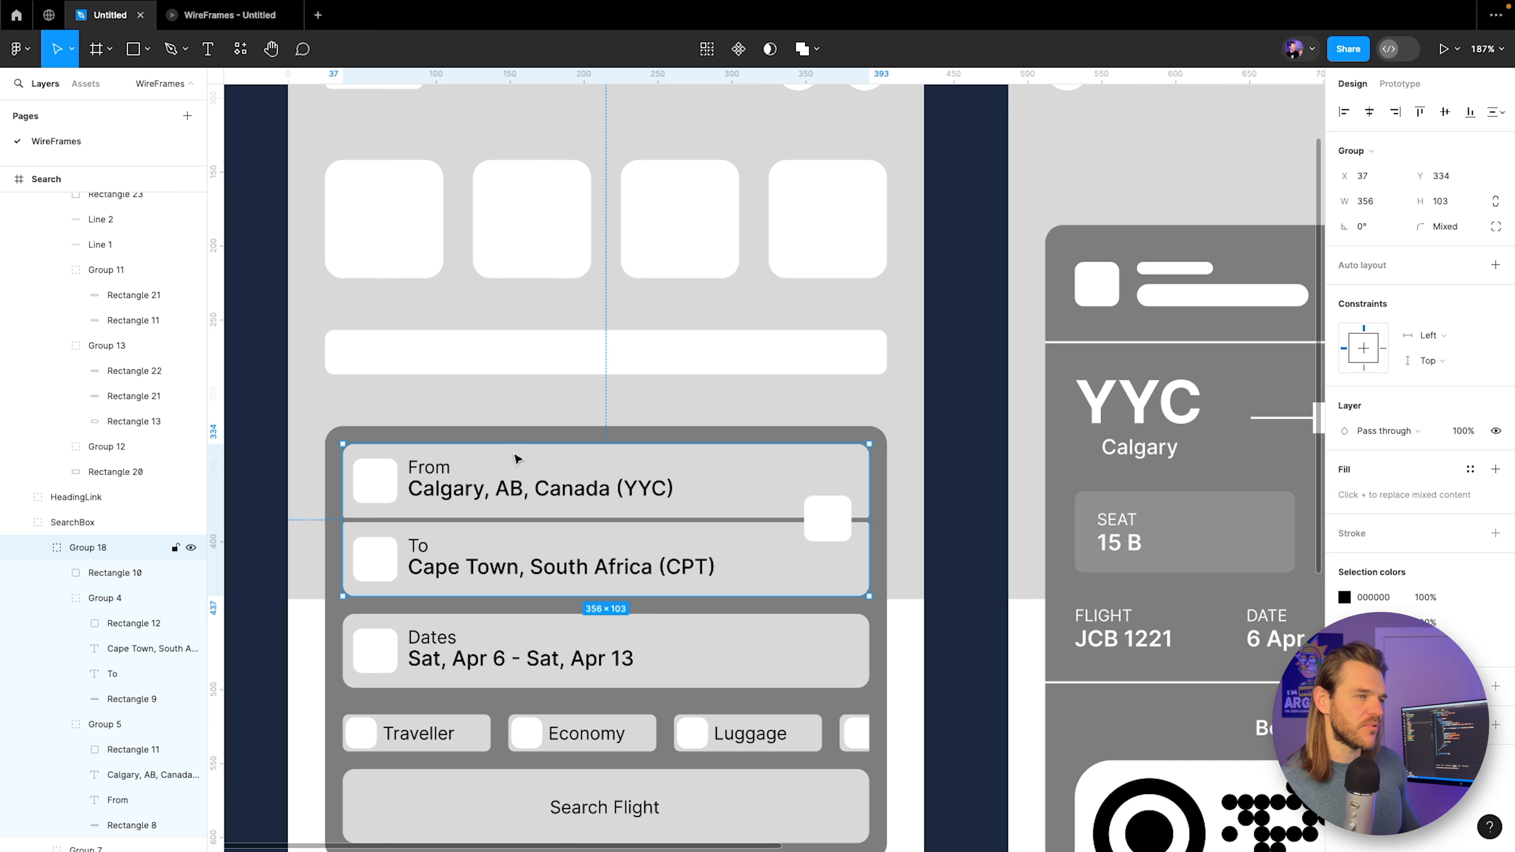
double_click(558, 460)
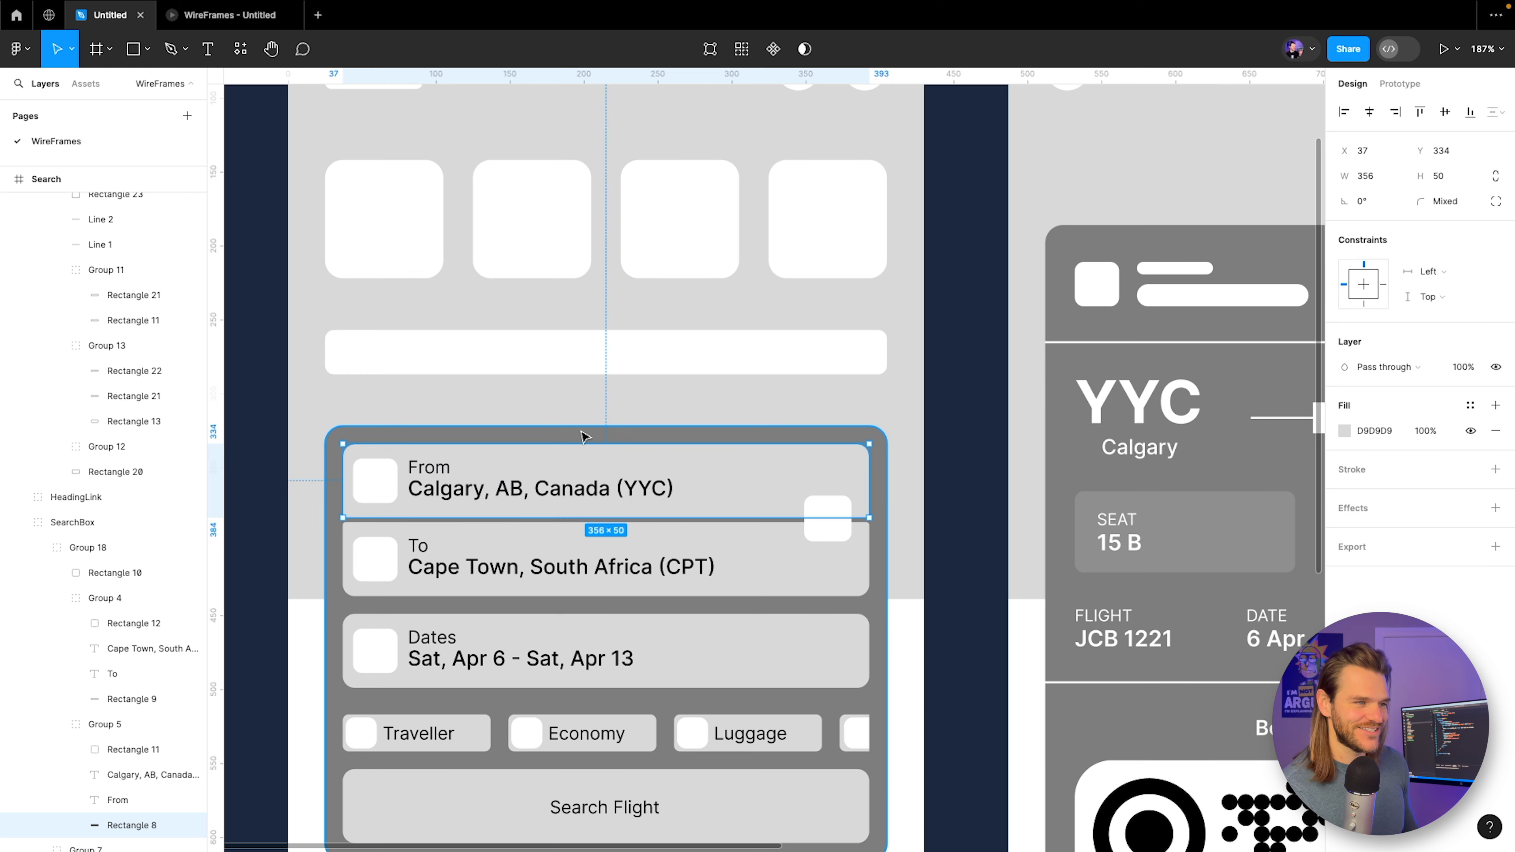
click(1496, 202)
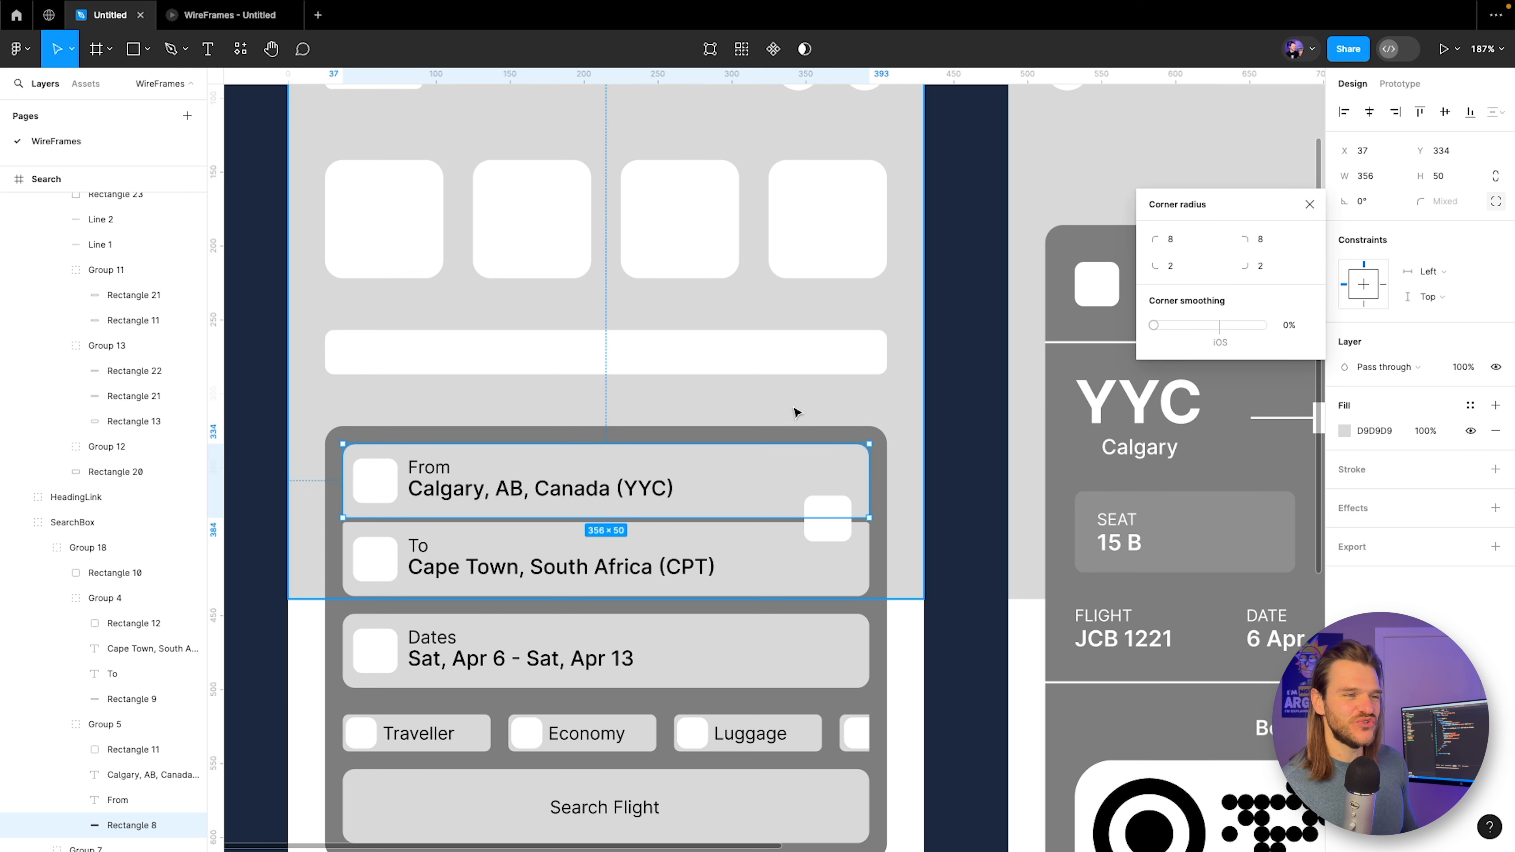
Set individual corner radii on the FromInput frame: 8 for both top corners and 2 for both bottom corners.
scroll(321, 389, right, 10)
scroll(320, 389, right, 5)
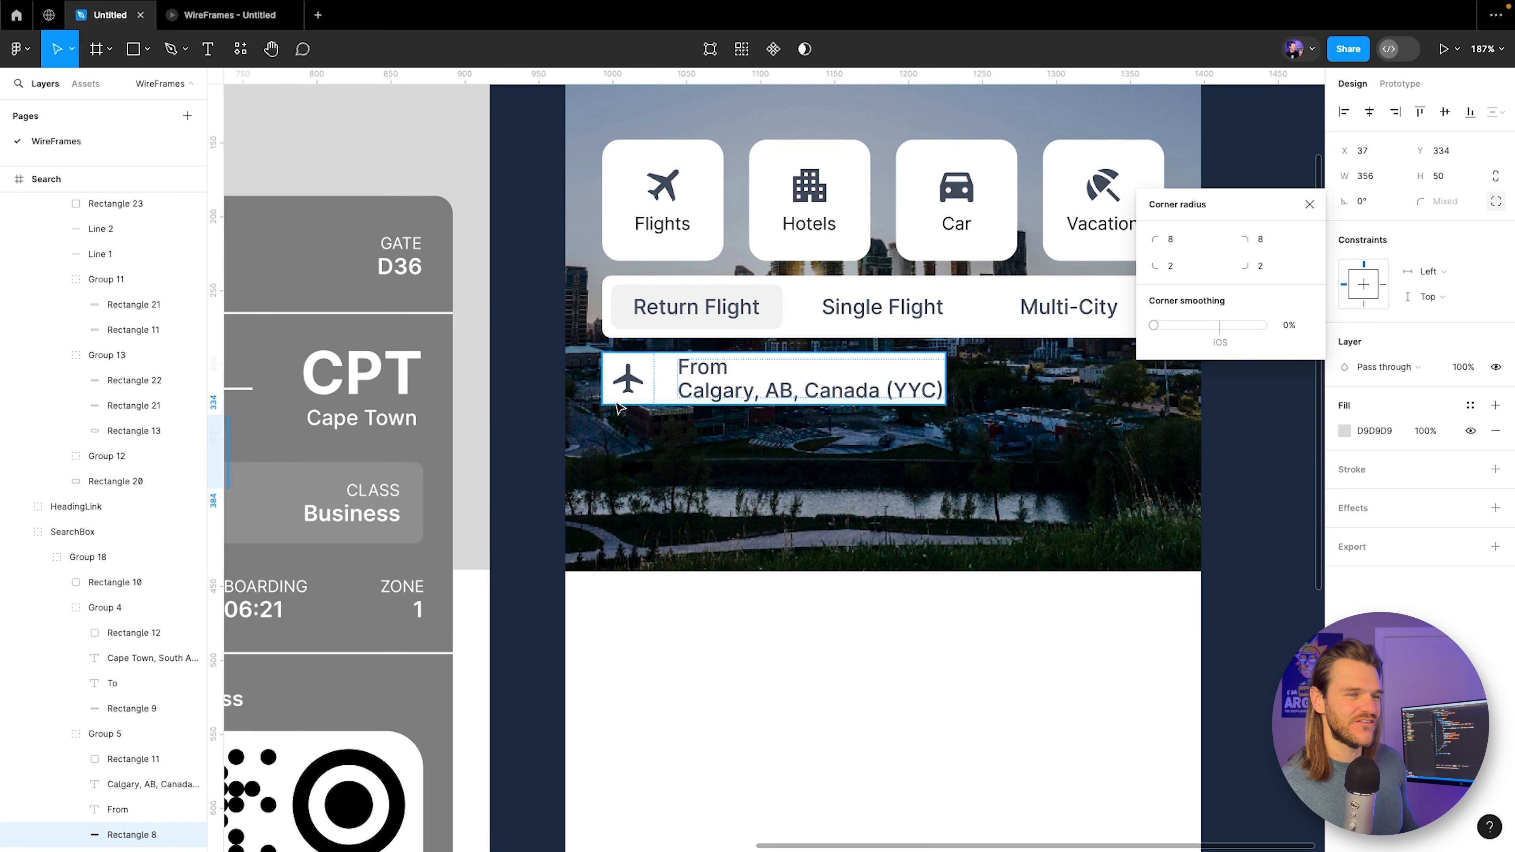
key(Escape)
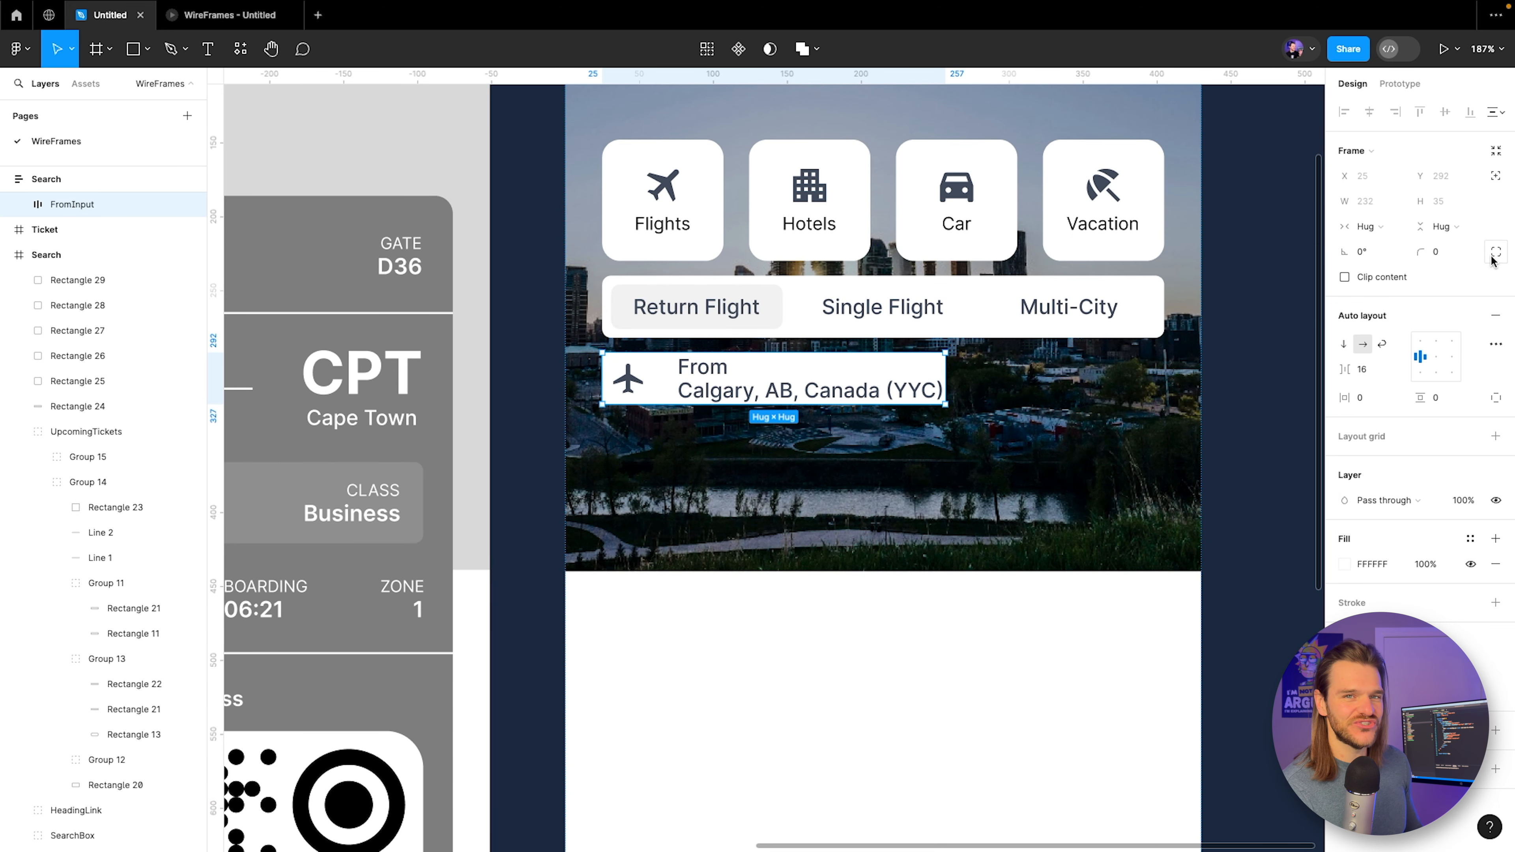
click(1496, 251)
click(1184, 293)
text(8)
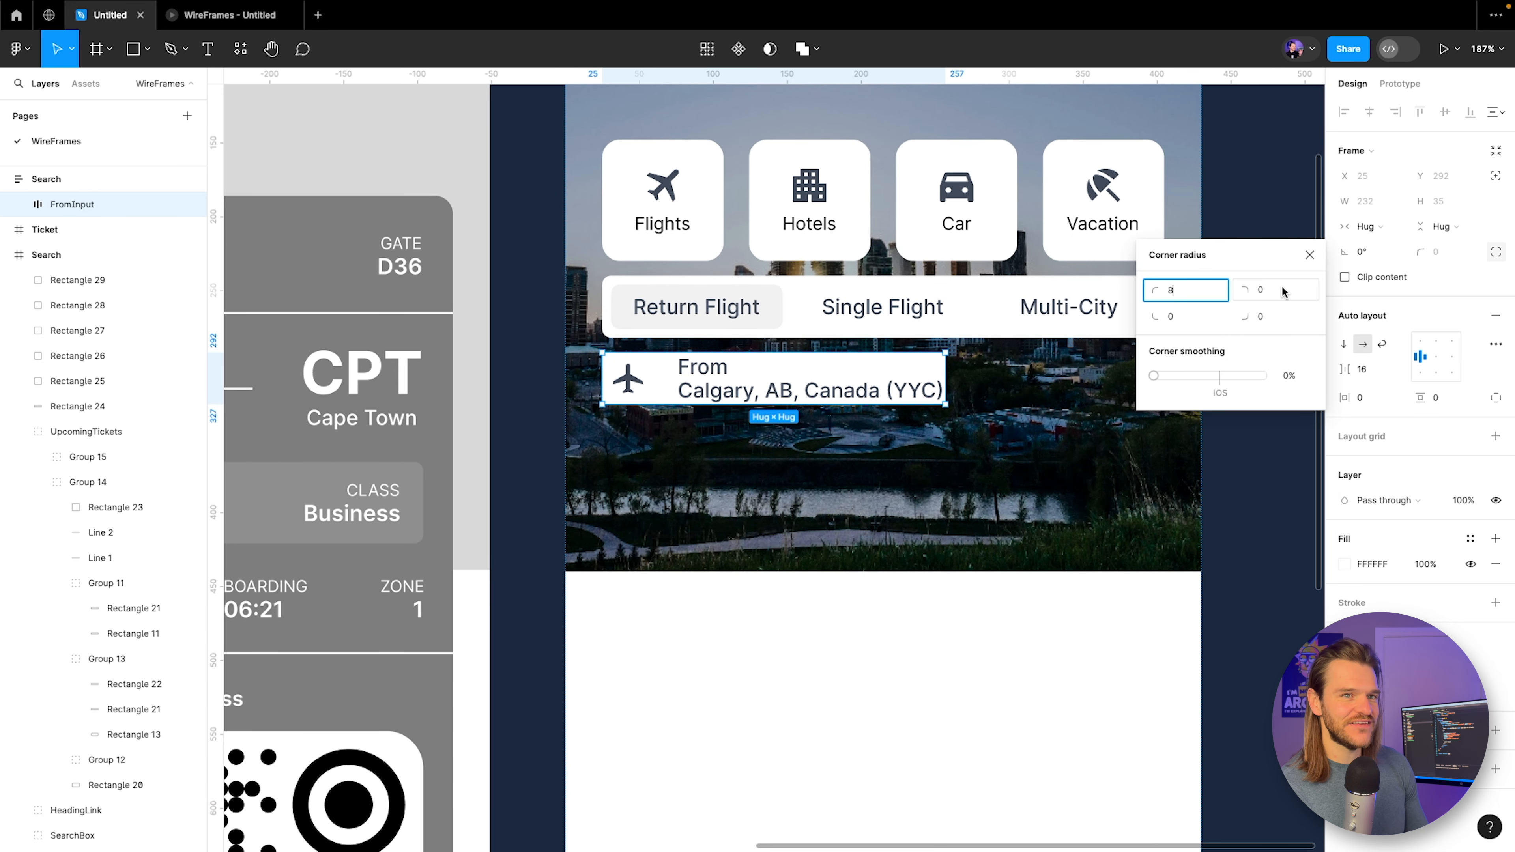
key(Tab)
text(8)
click(1176, 323)
text(2)
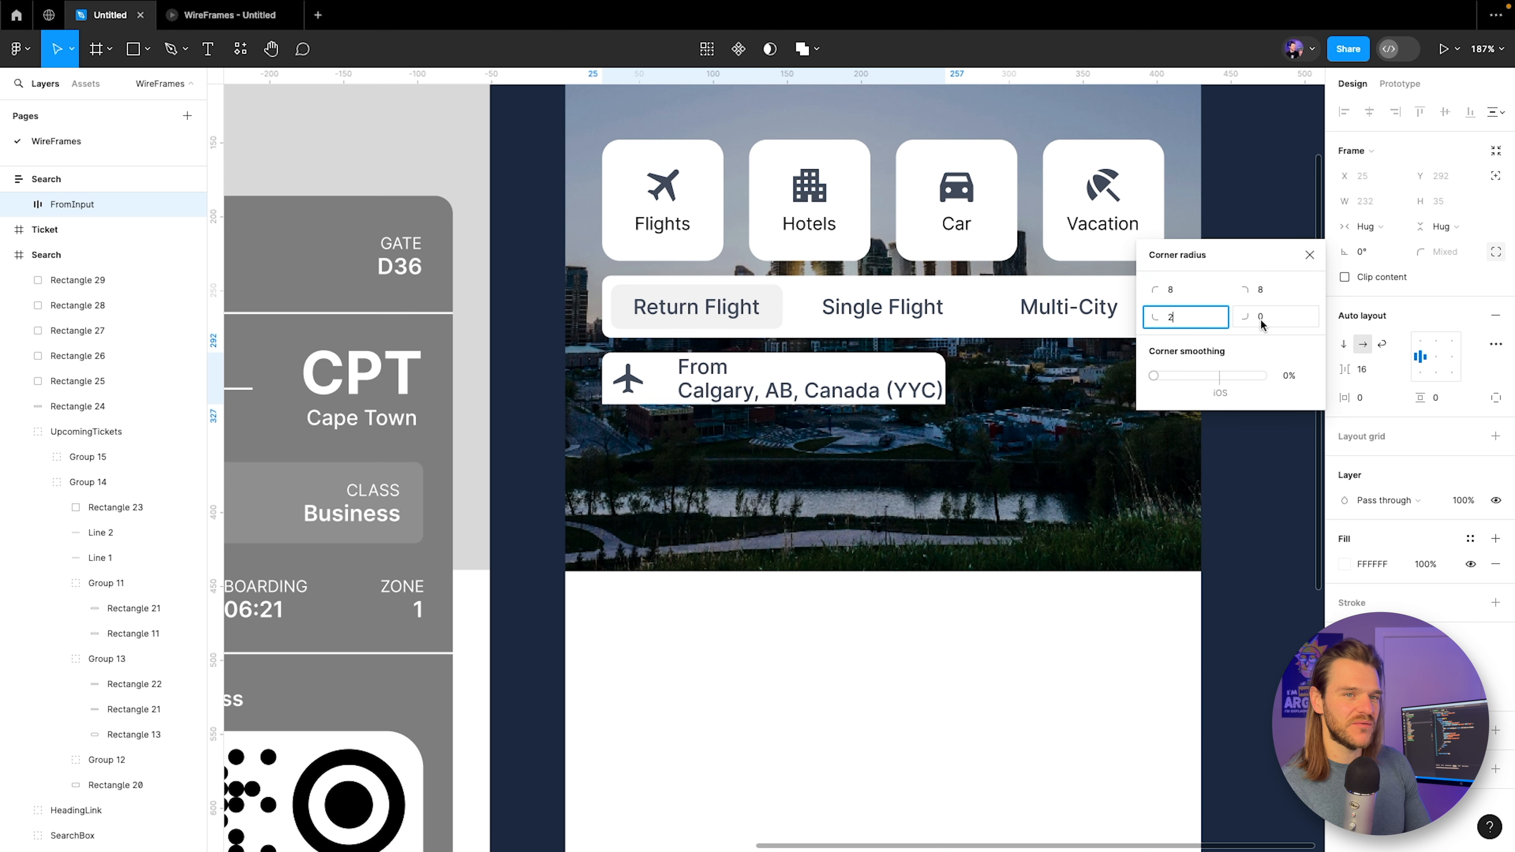
click(1266, 322)
text(2)
click(875, 399)
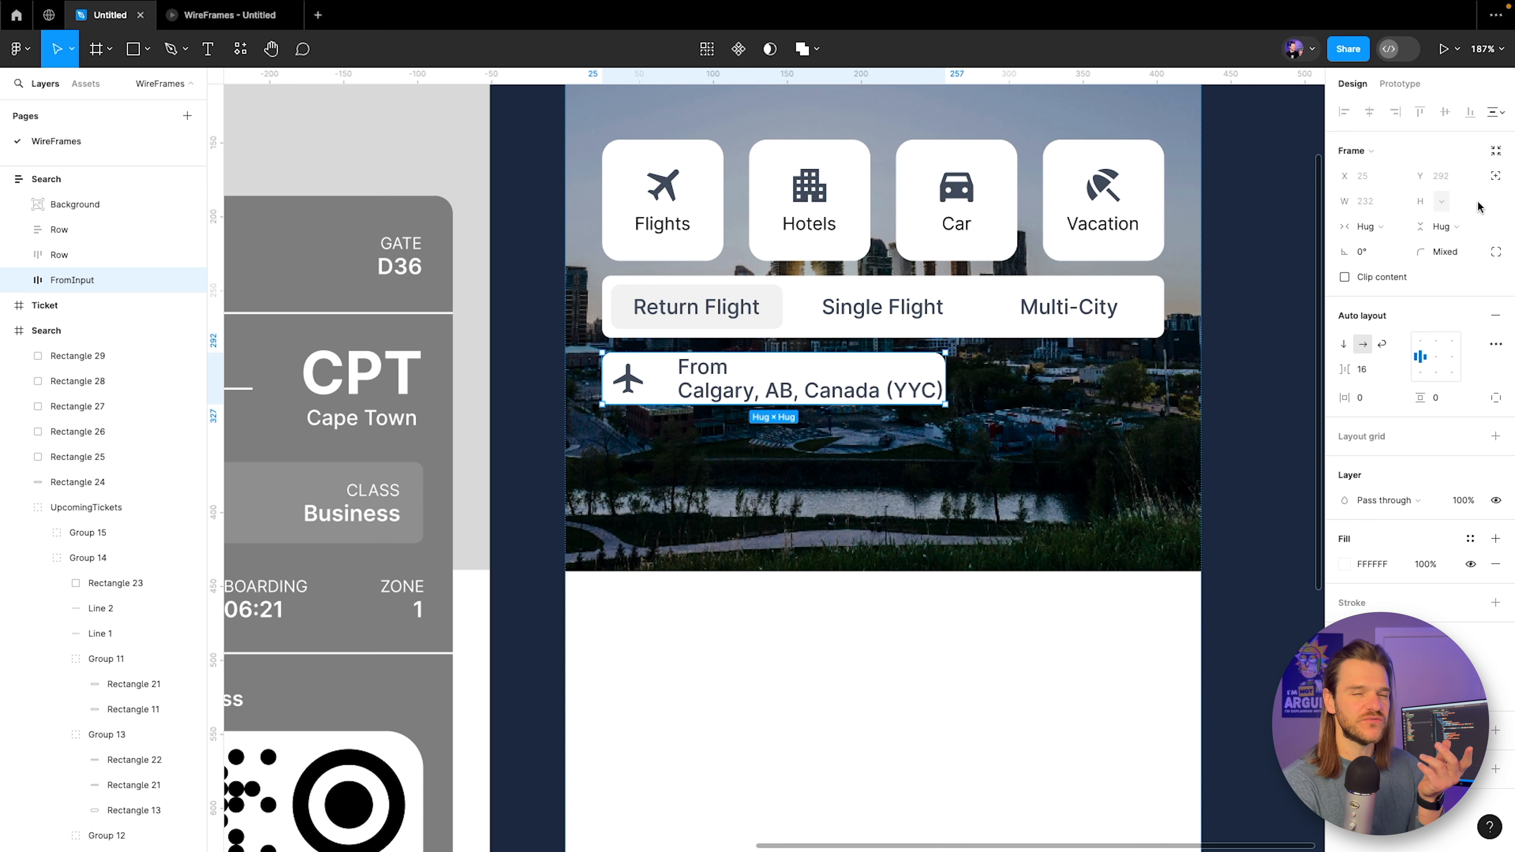
Make FromInput fill its container's width and set its horizontal and vertical padding to 6.
click(1398, 231)
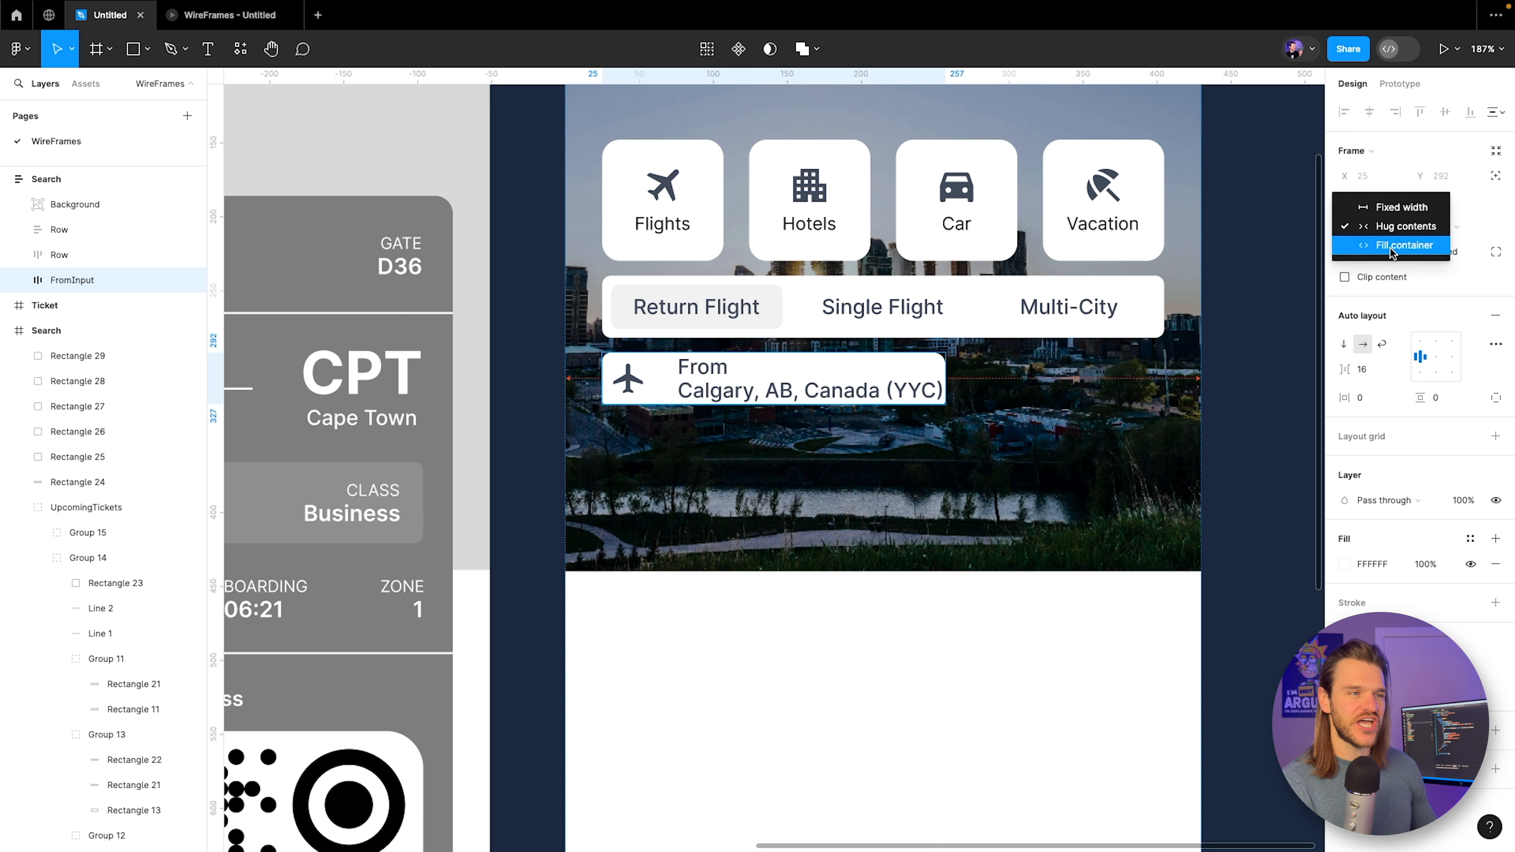
click(1390, 245)
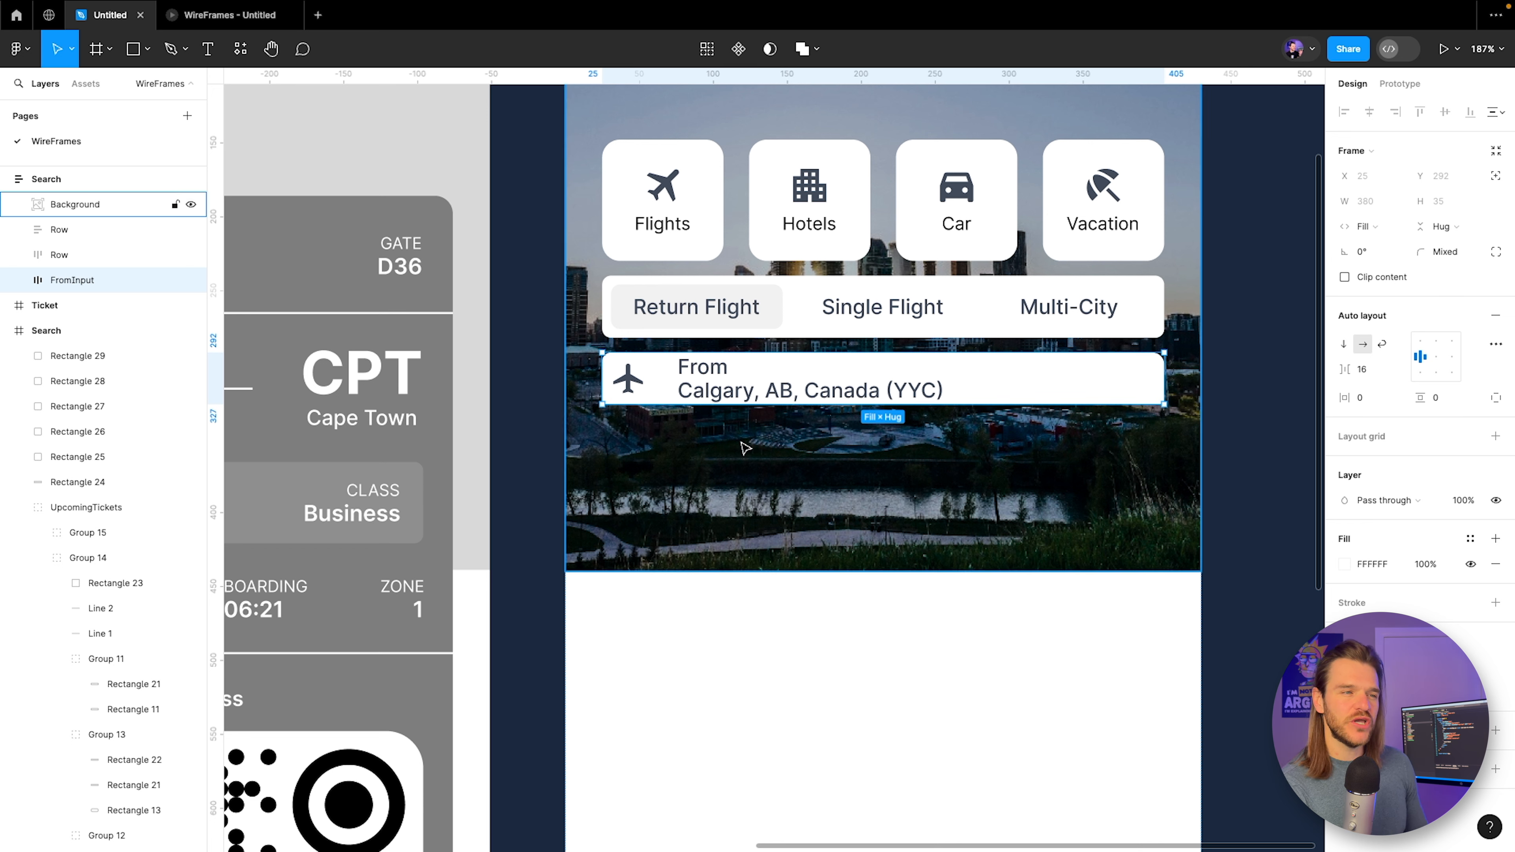
click(1370, 398)
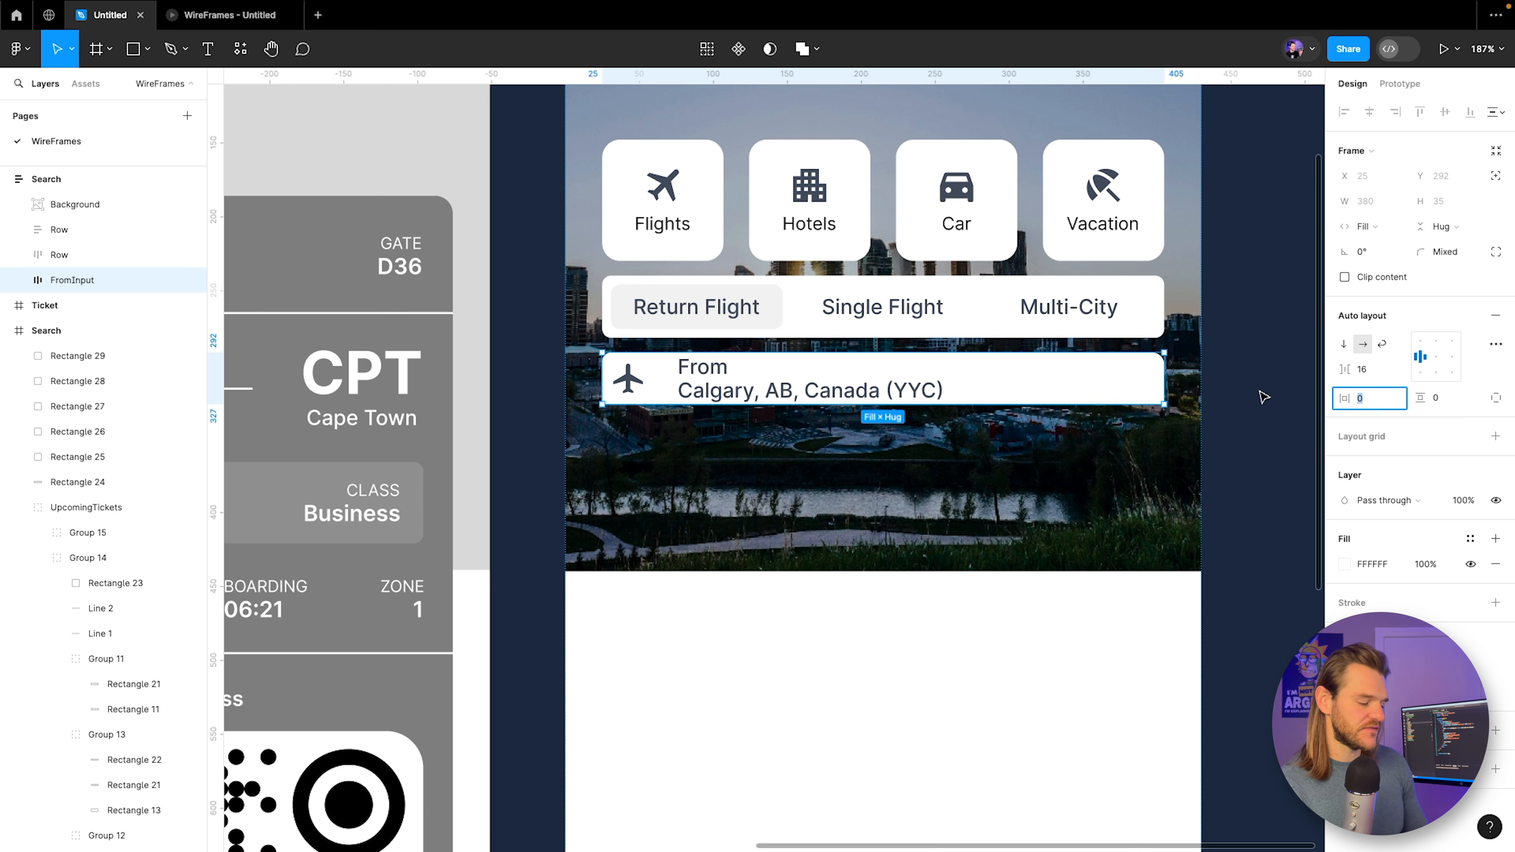
text(6)
click(1453, 406)
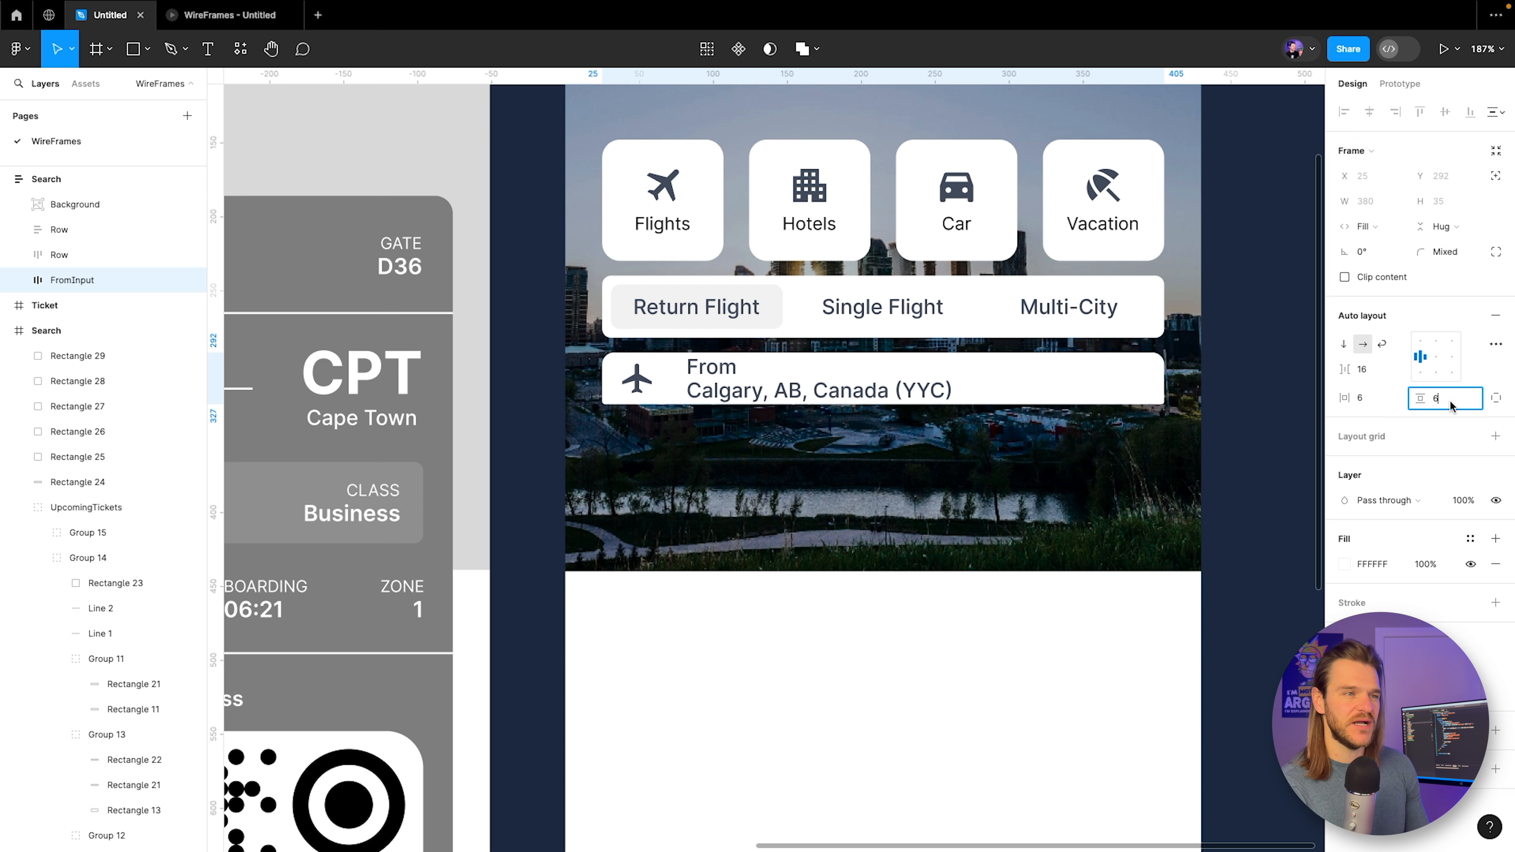
click(1155, 485)
Change the fill of the Icon frame behind the airplane in FromInput to F1F1F1.
click(634, 384)
double_click(634, 383)
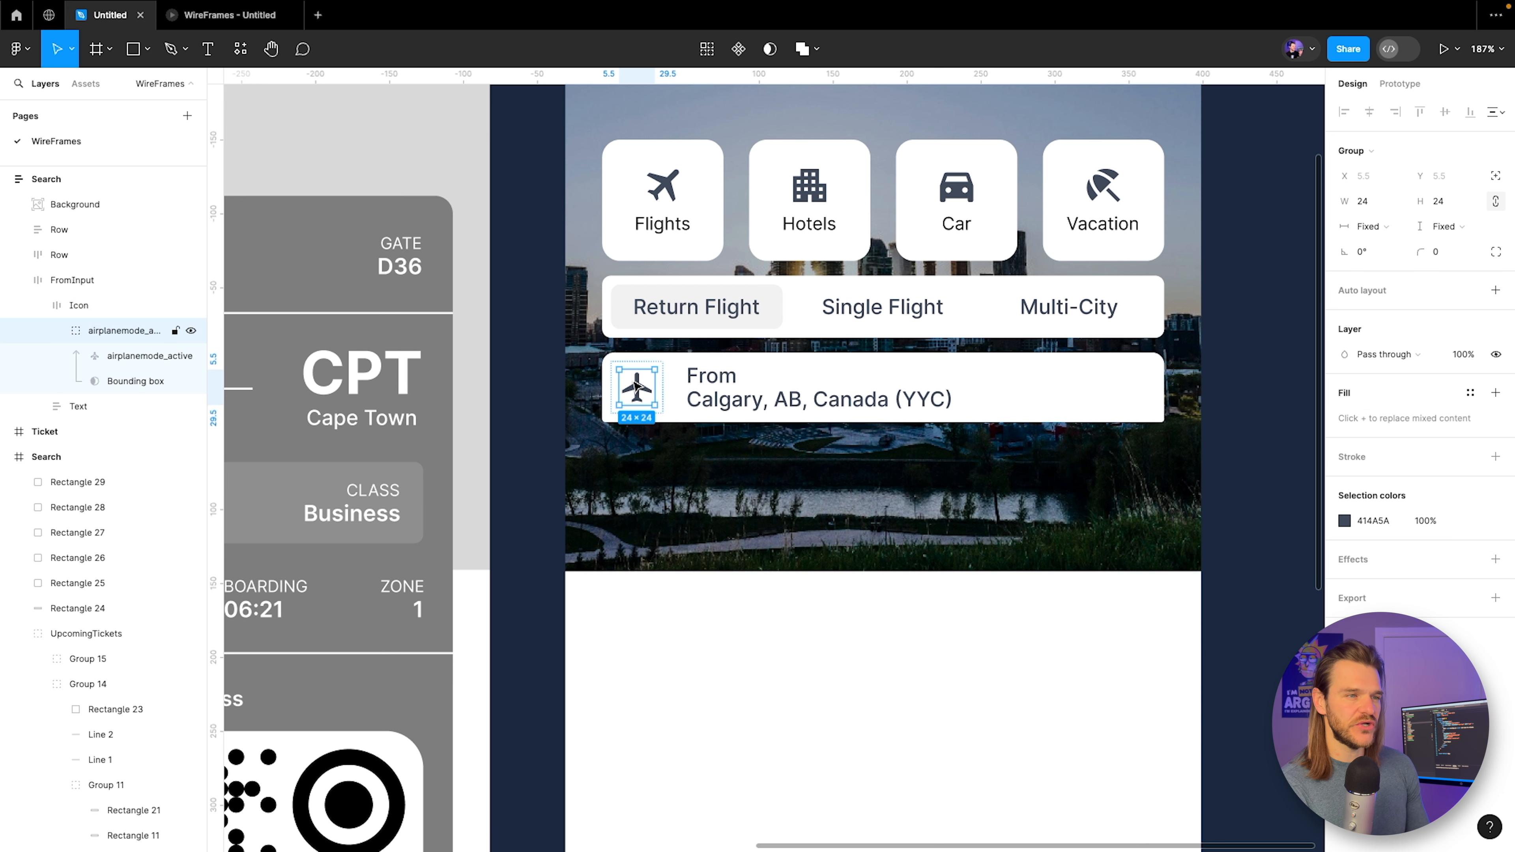
click(637, 388)
double_click(653, 408)
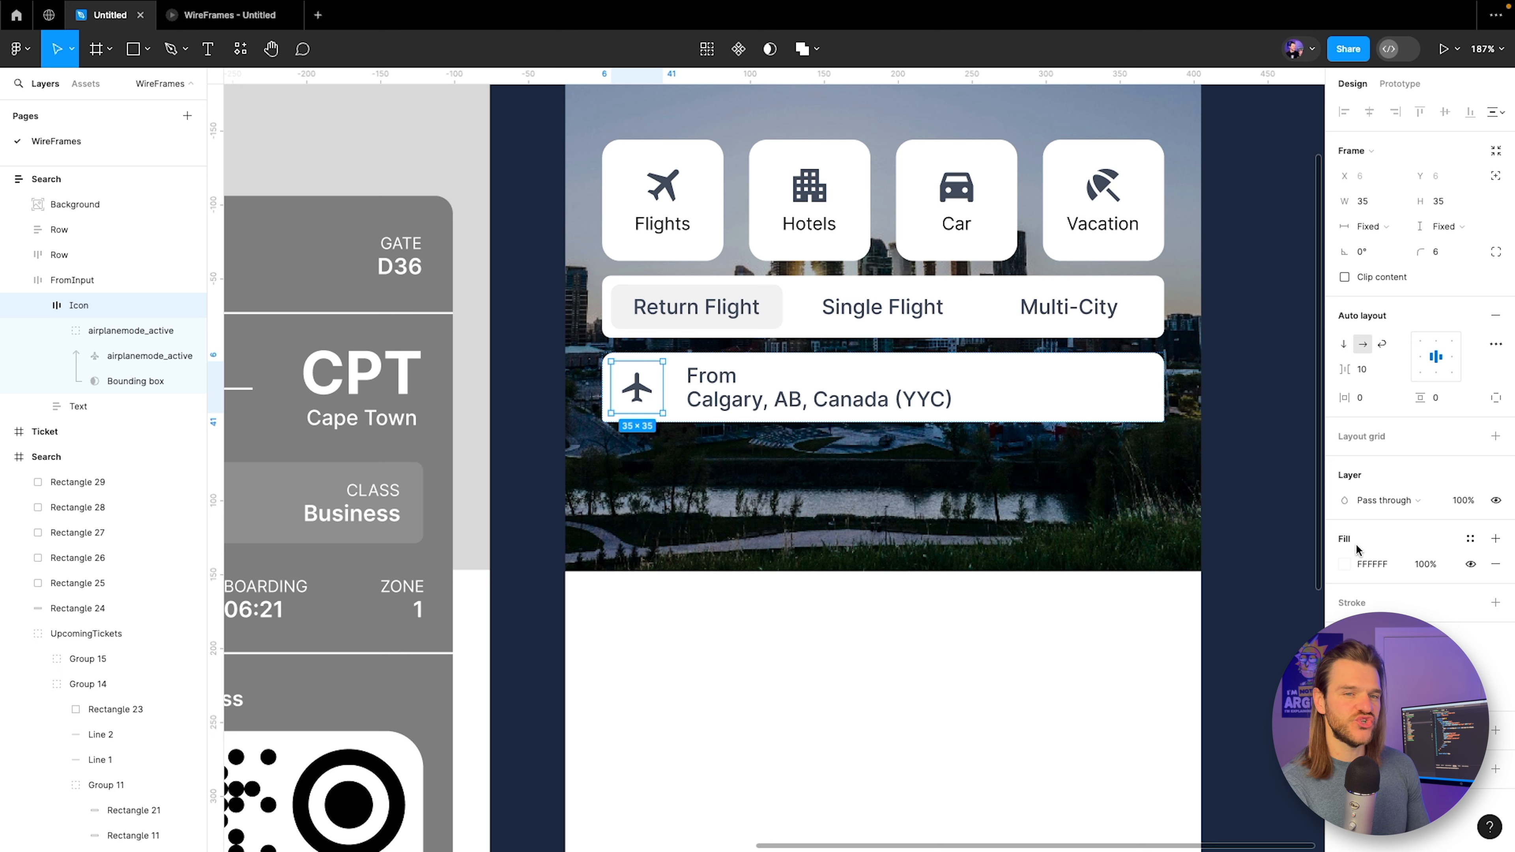
click(1366, 564)
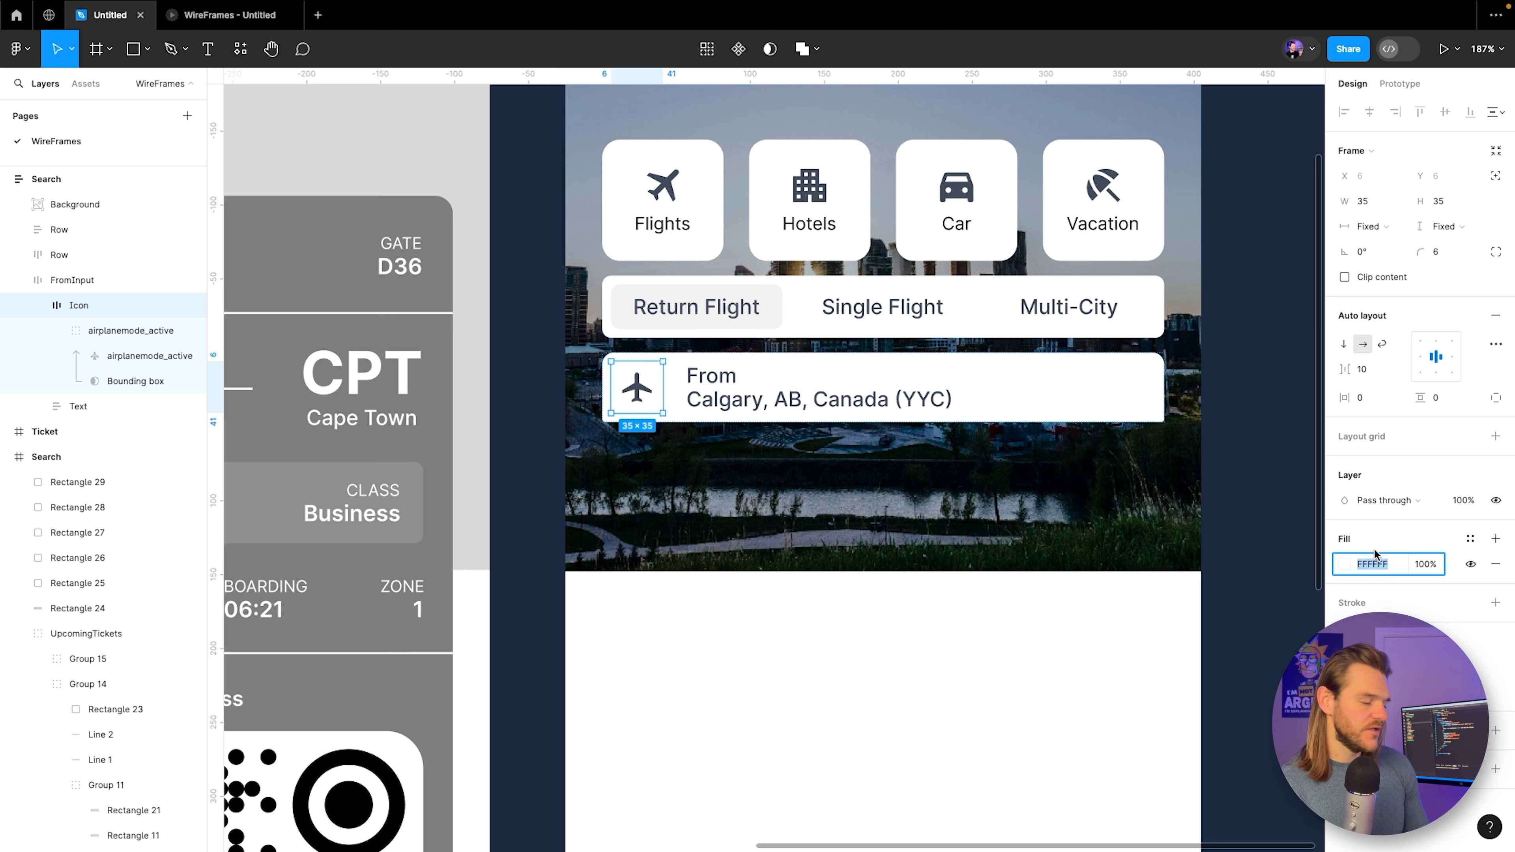
text(f1f1f1)
click(1134, 597)
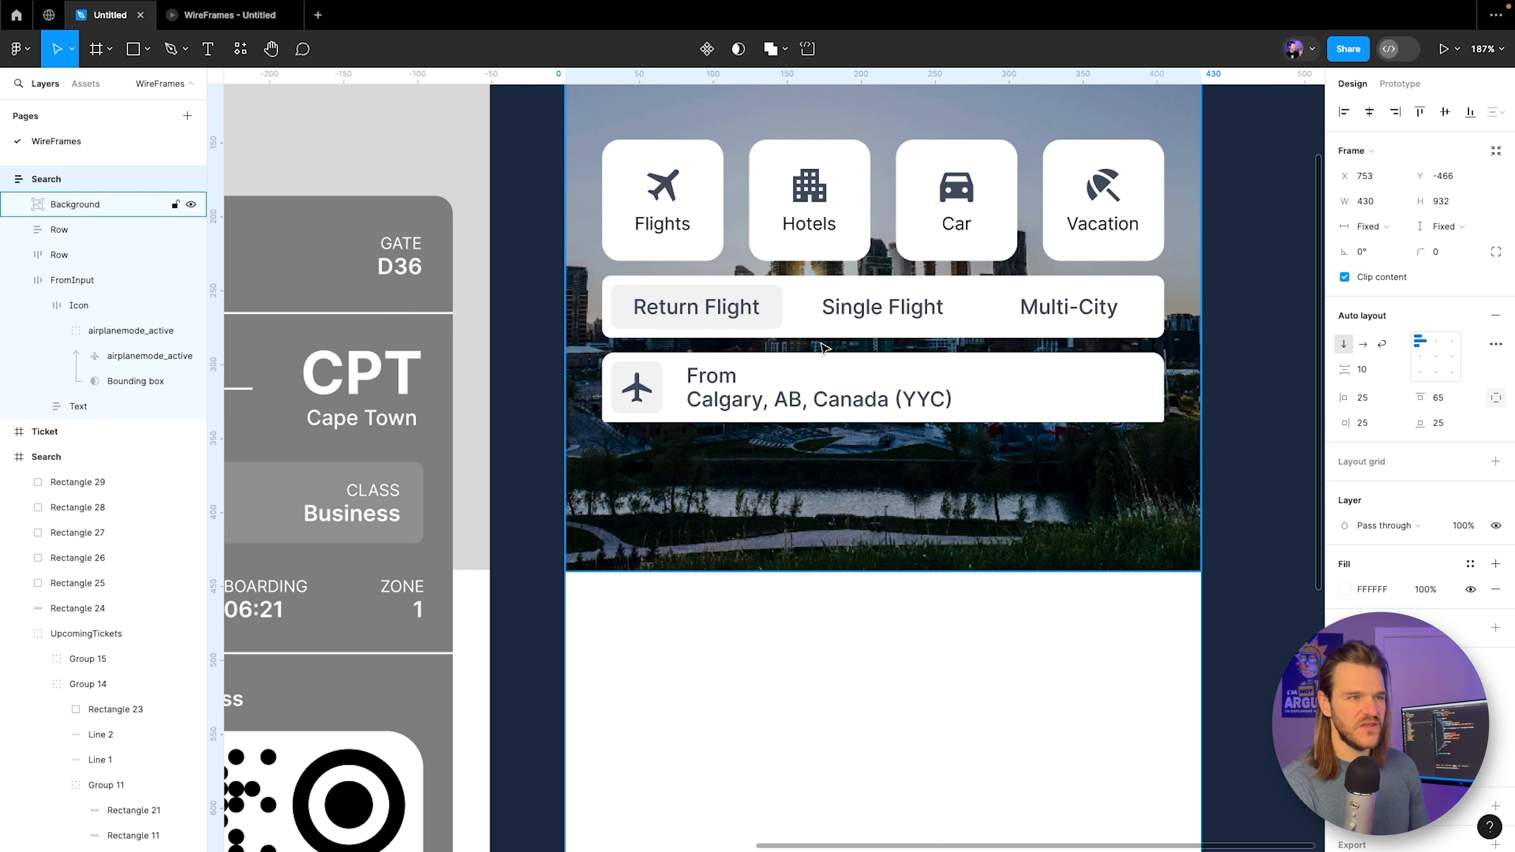
Check the From field's corners and icon background in the prototype preview.
scroll(728, 345, up, 3)
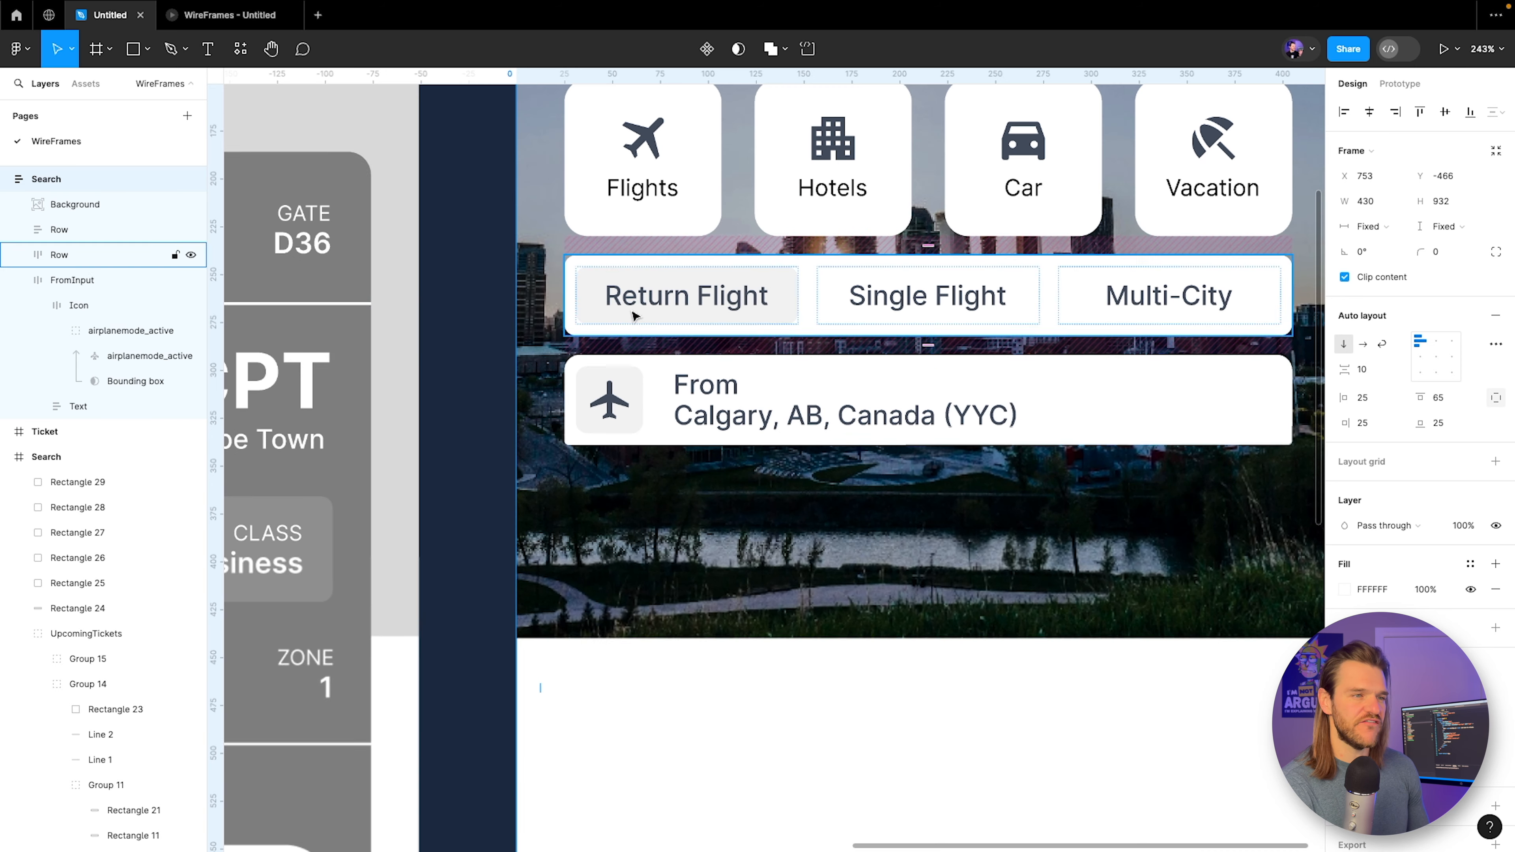
click(200, 23)
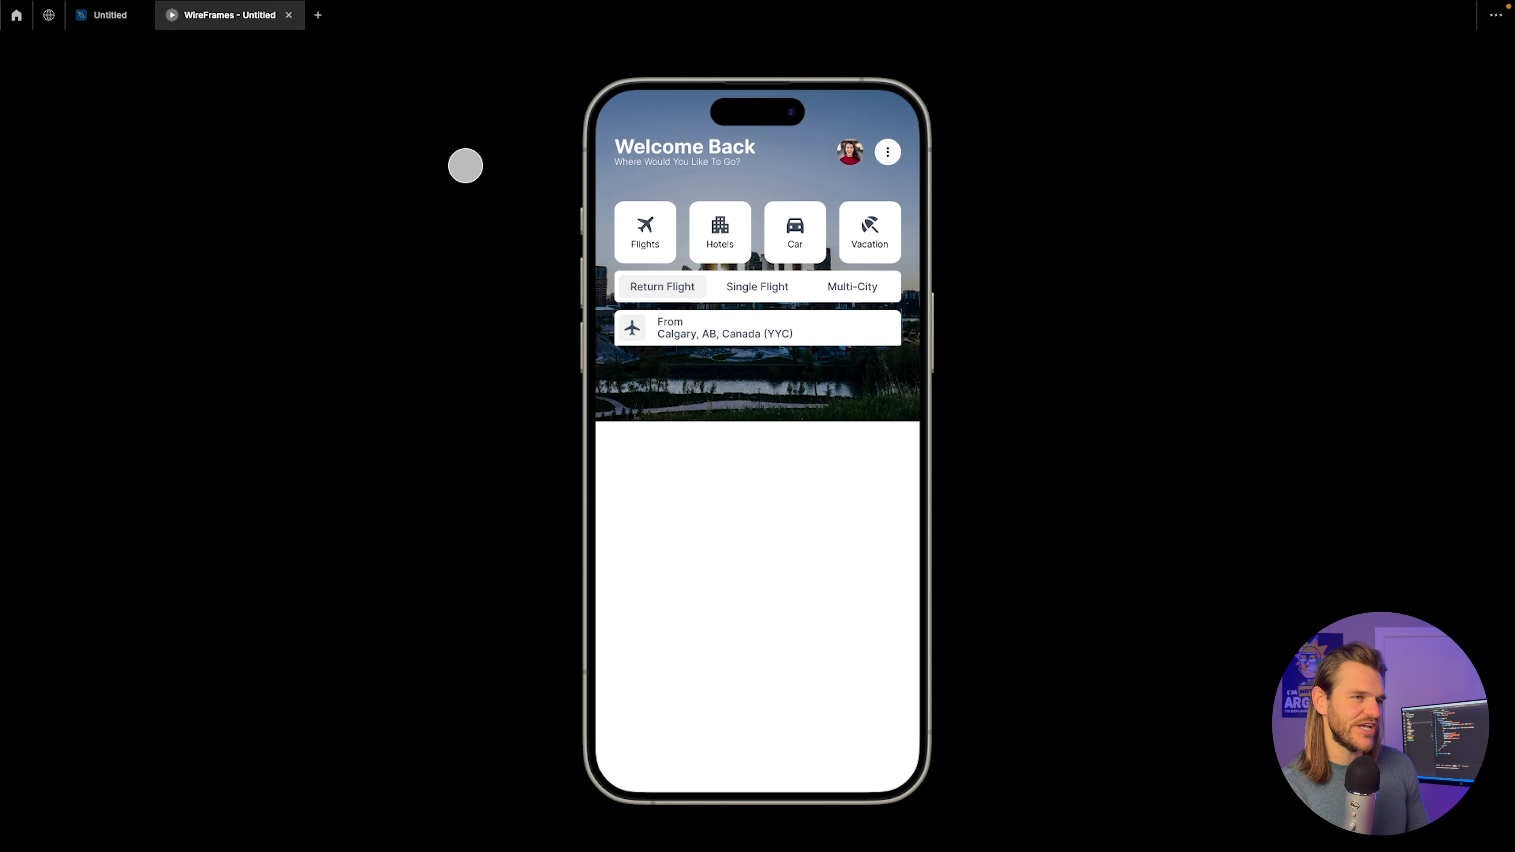
click(135, 16)
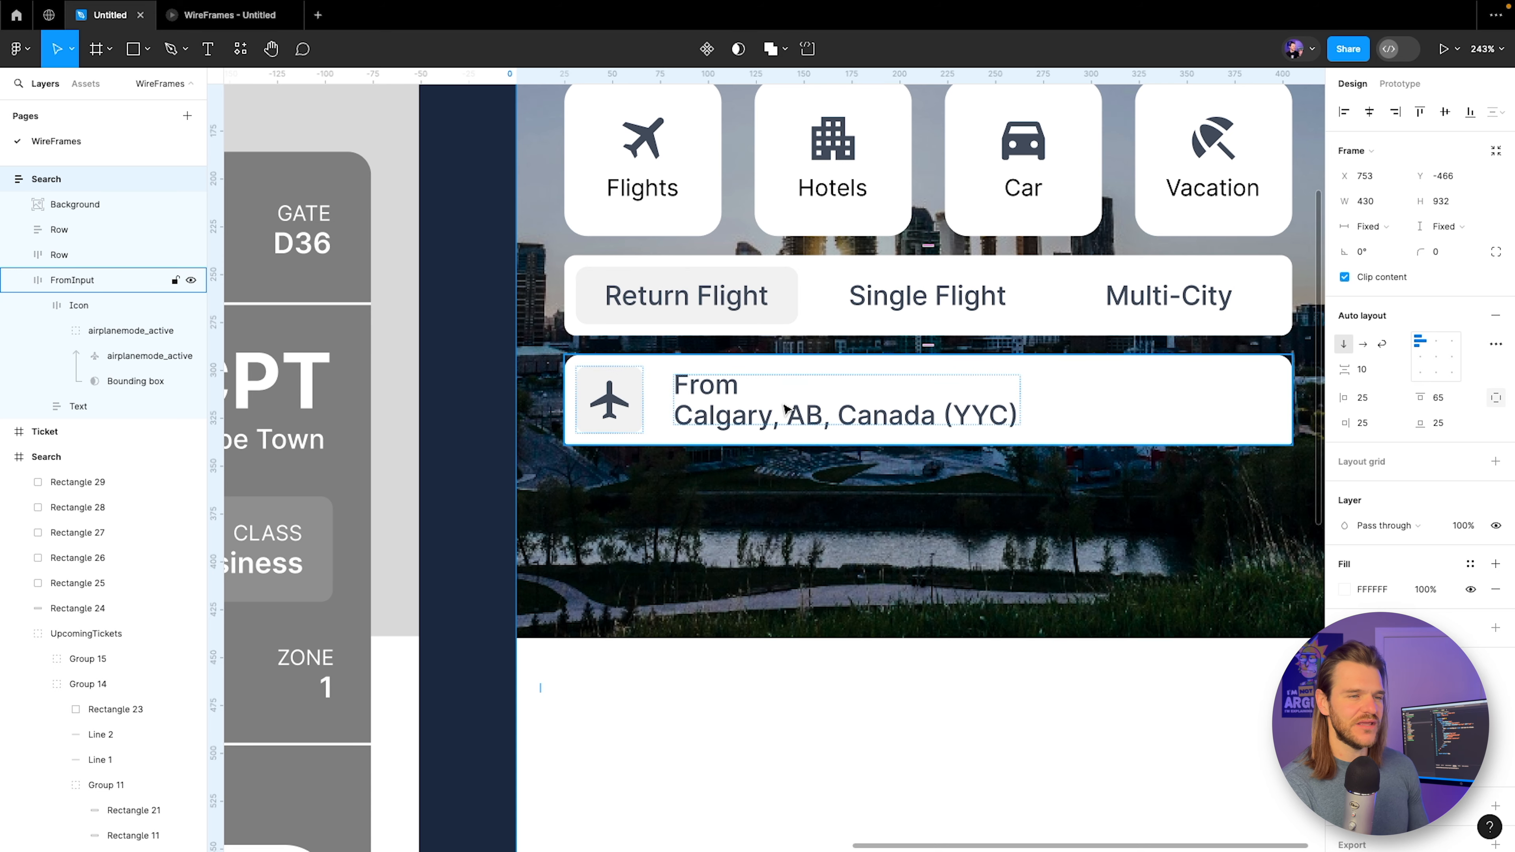
Set the font size of the "Calgary, AB, Canada (YYC)" text in FromInput to 16.
scroll(785, 408, down, 10)
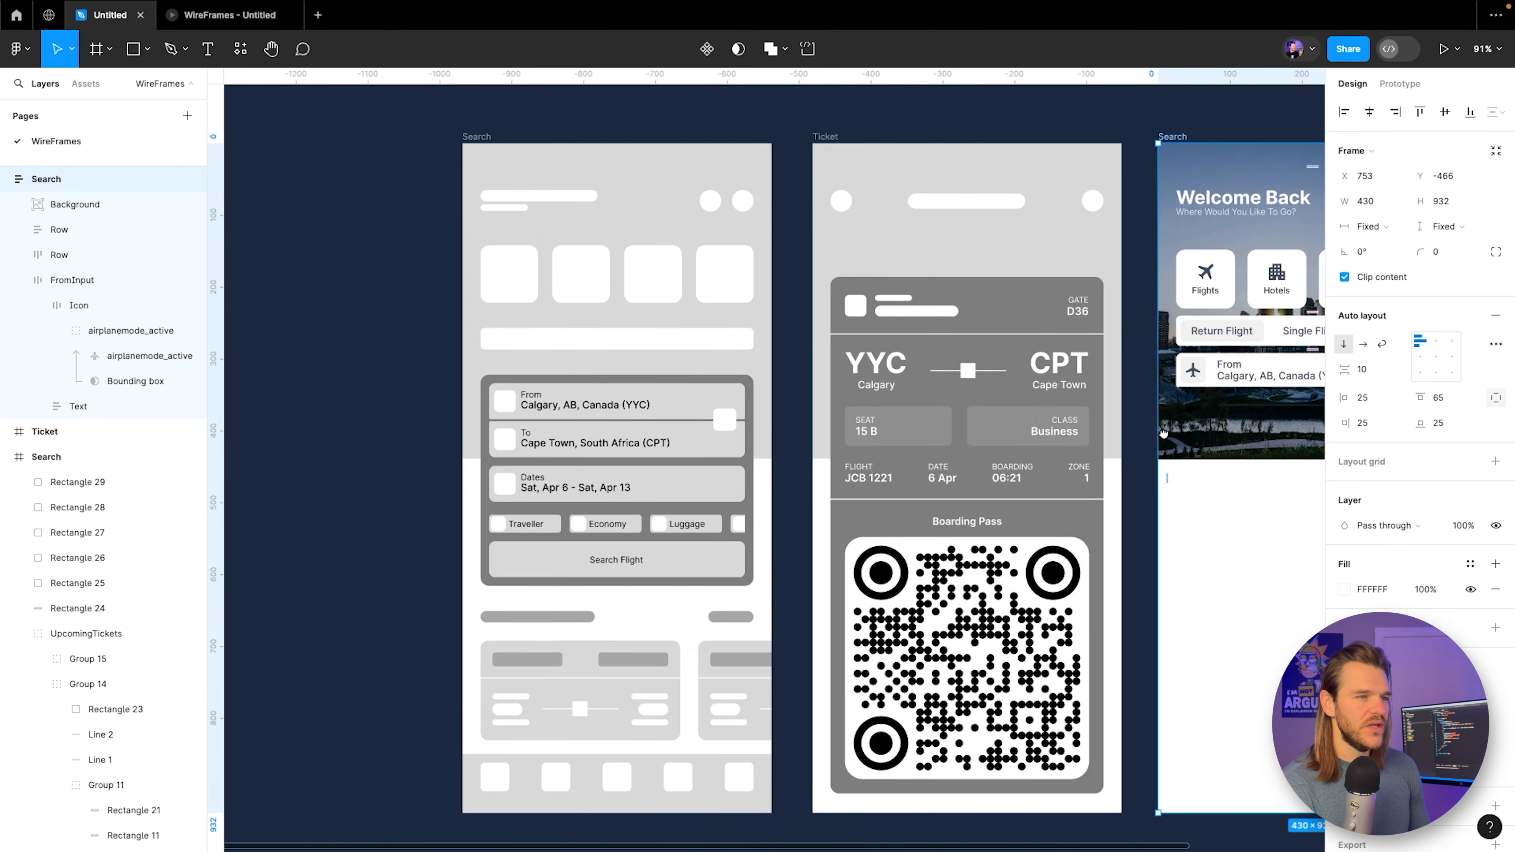
drag(1163, 434, 715, 450)
scroll(835, 370, up, 10)
super+click(634, 427)
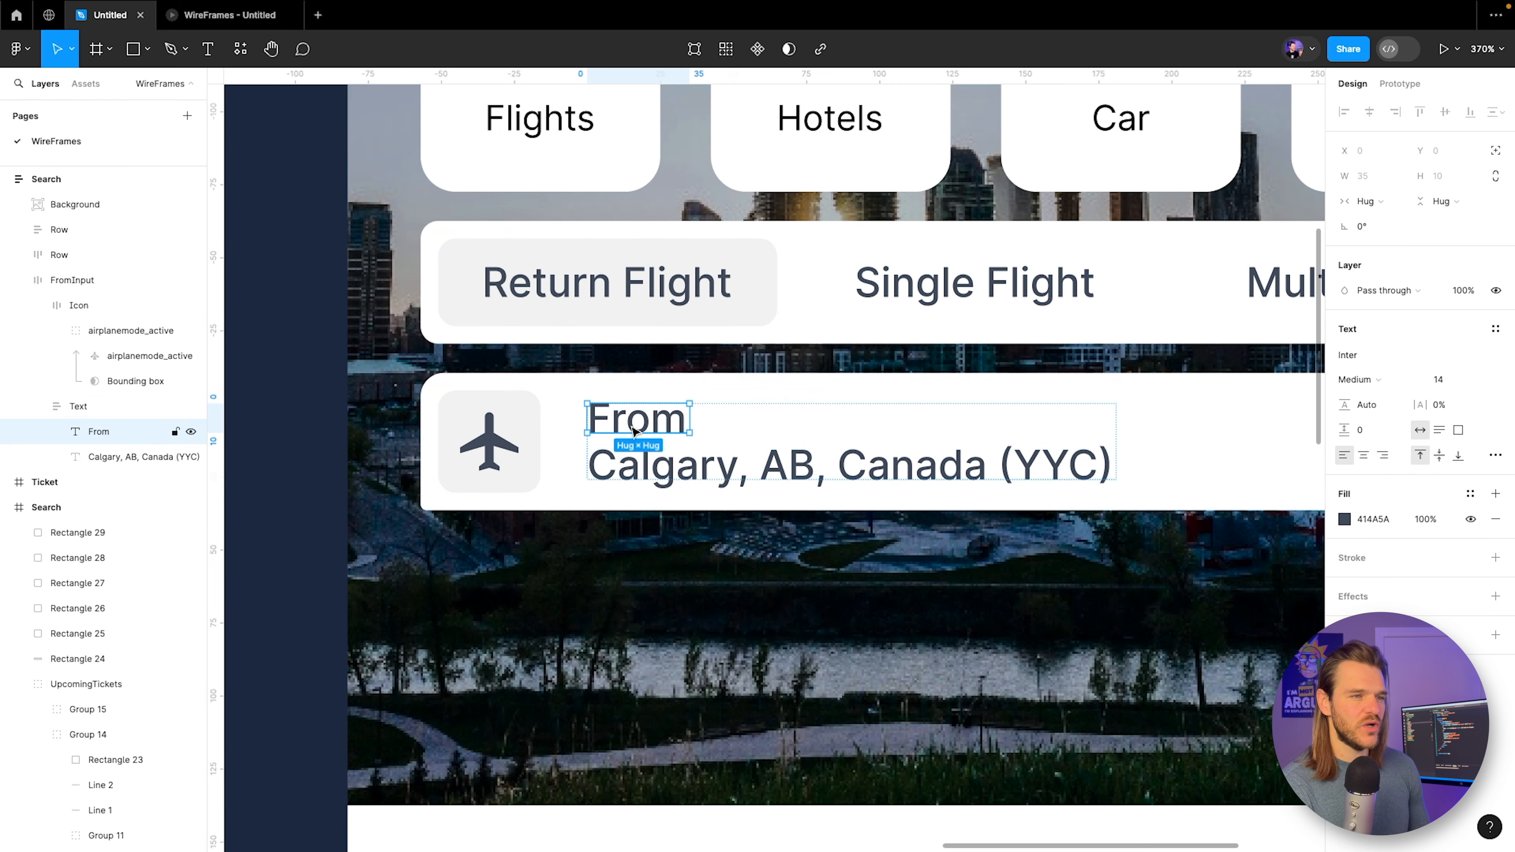
click(839, 464)
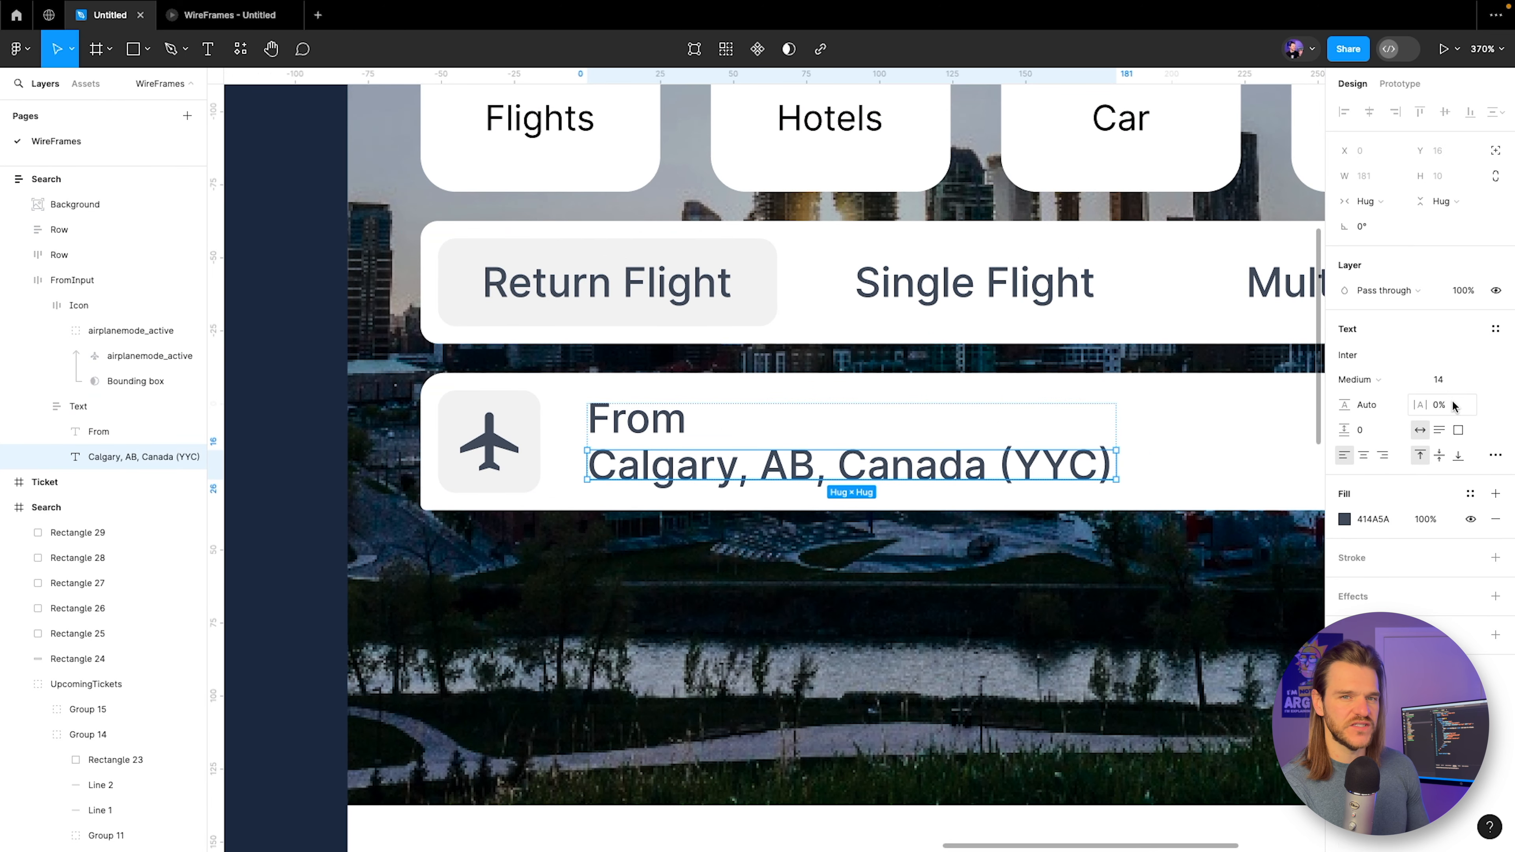
click(1448, 379)
key(Up)
key(Up)
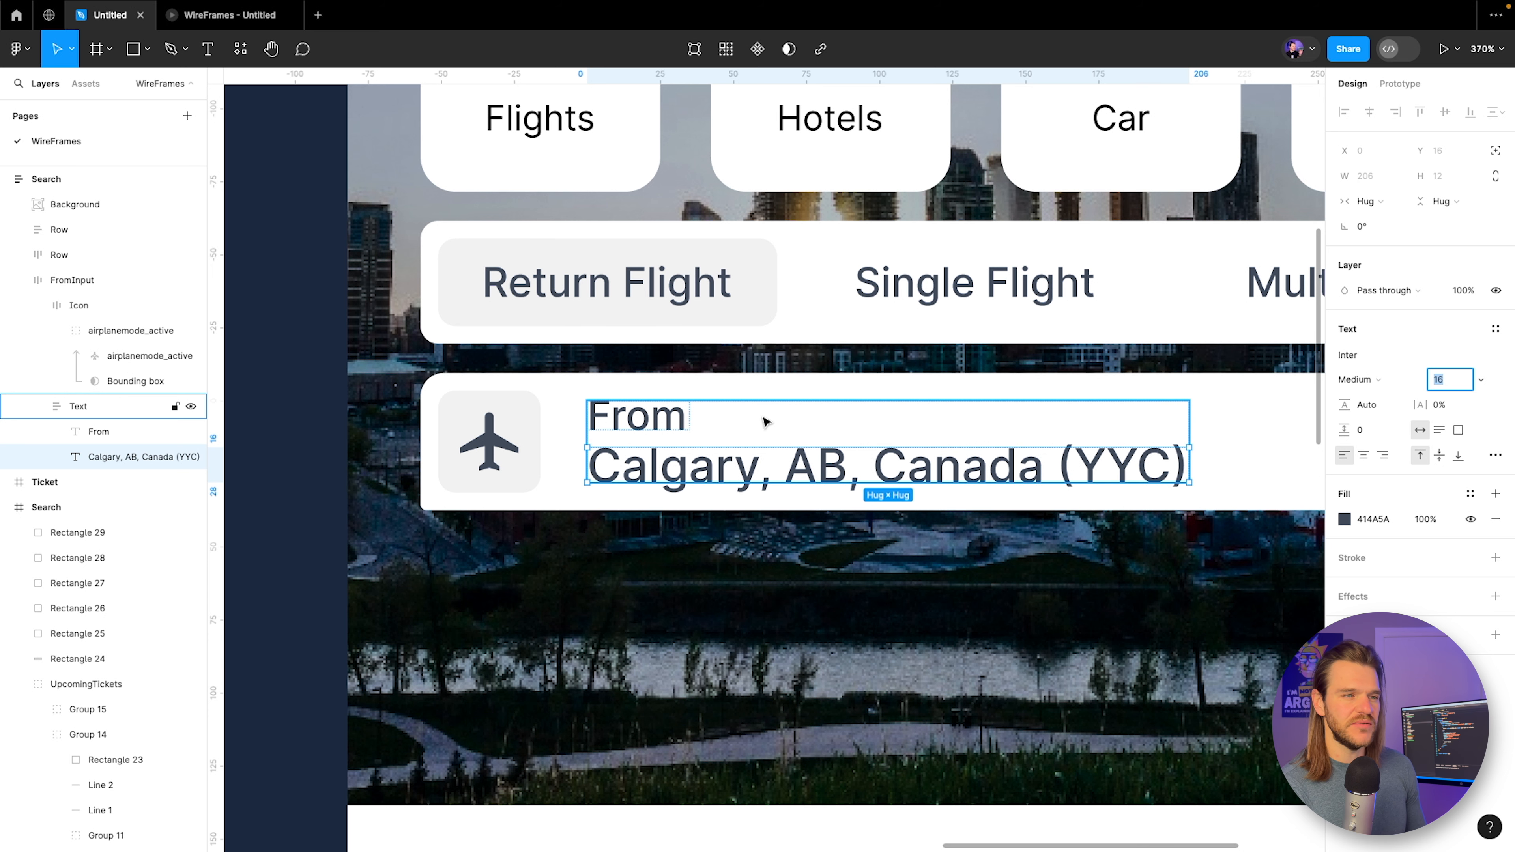
Set the From label in FromInput to font size 12 and Regular weight.
click(668, 418)
click(1468, 387)
key(Down)
key(Down)
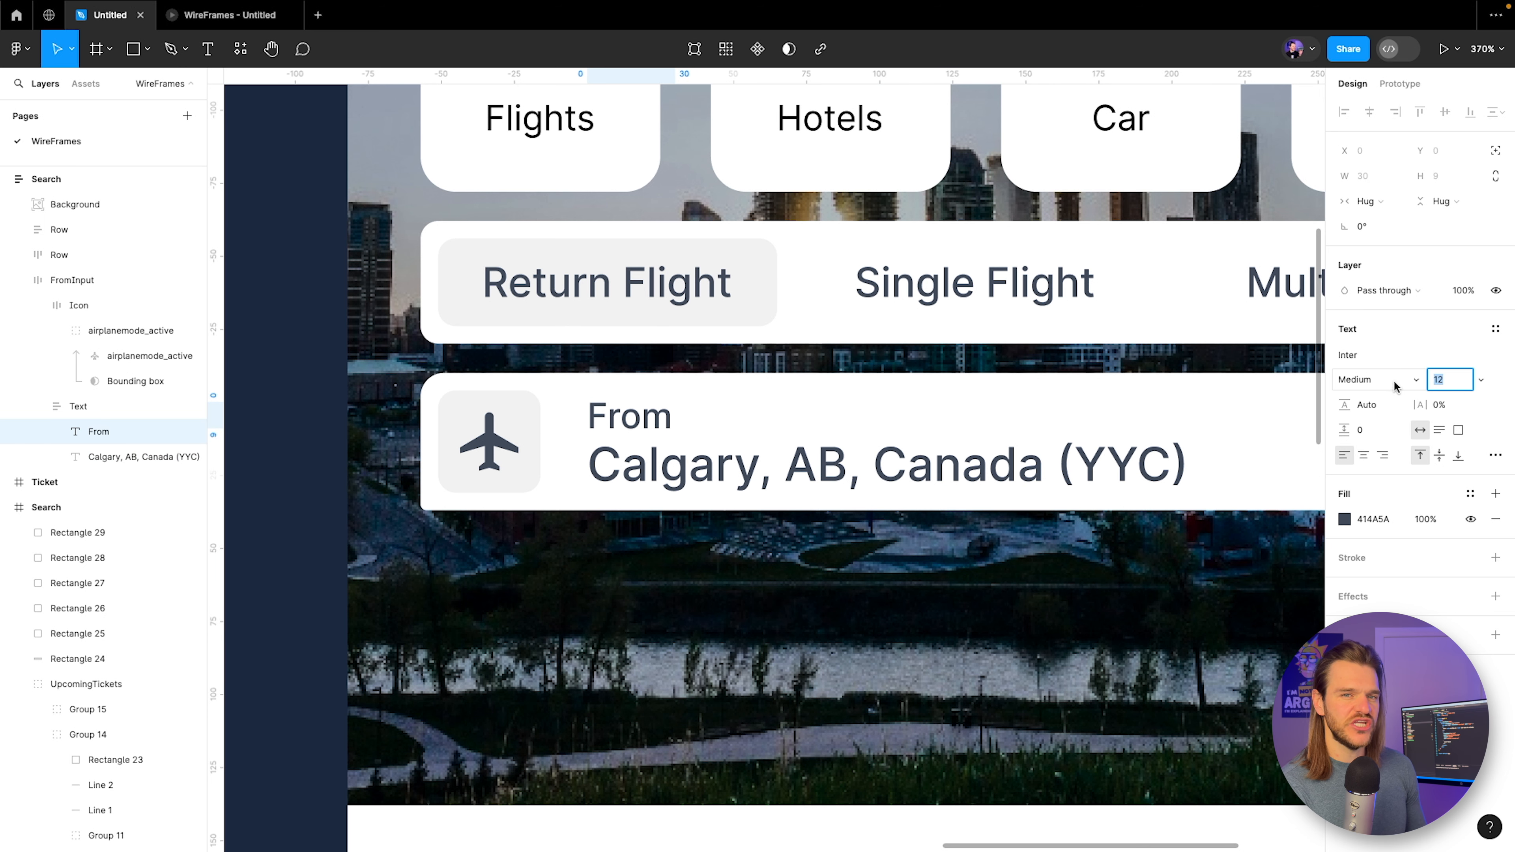
click(1354, 382)
click(1370, 362)
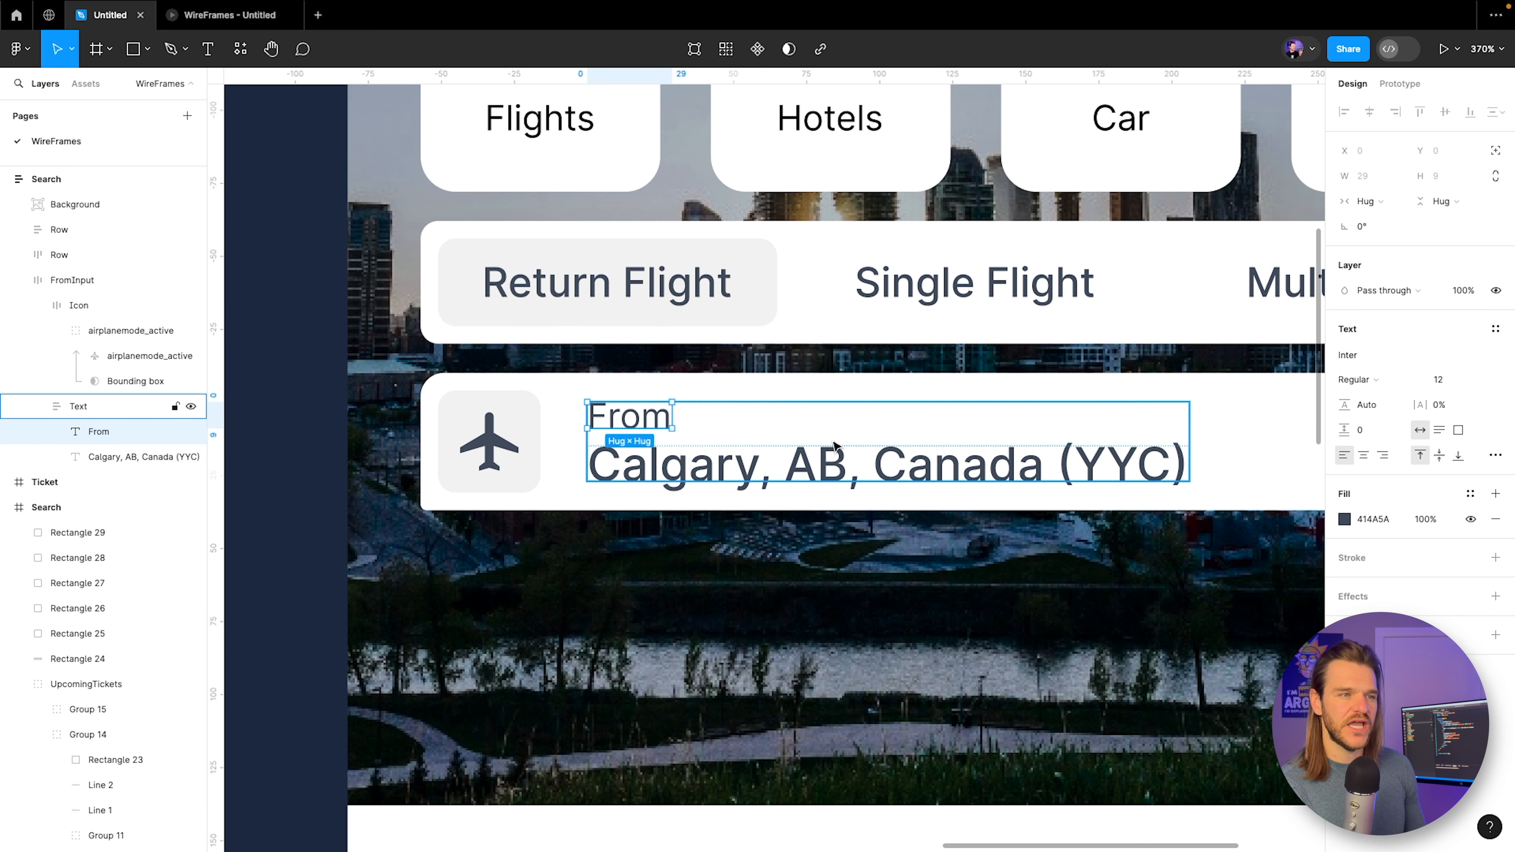
Set the weight of the "Calgary, AB, Canada (YYC)" text to Semi Bold.
click(834, 455)
click(1375, 379)
click(1366, 400)
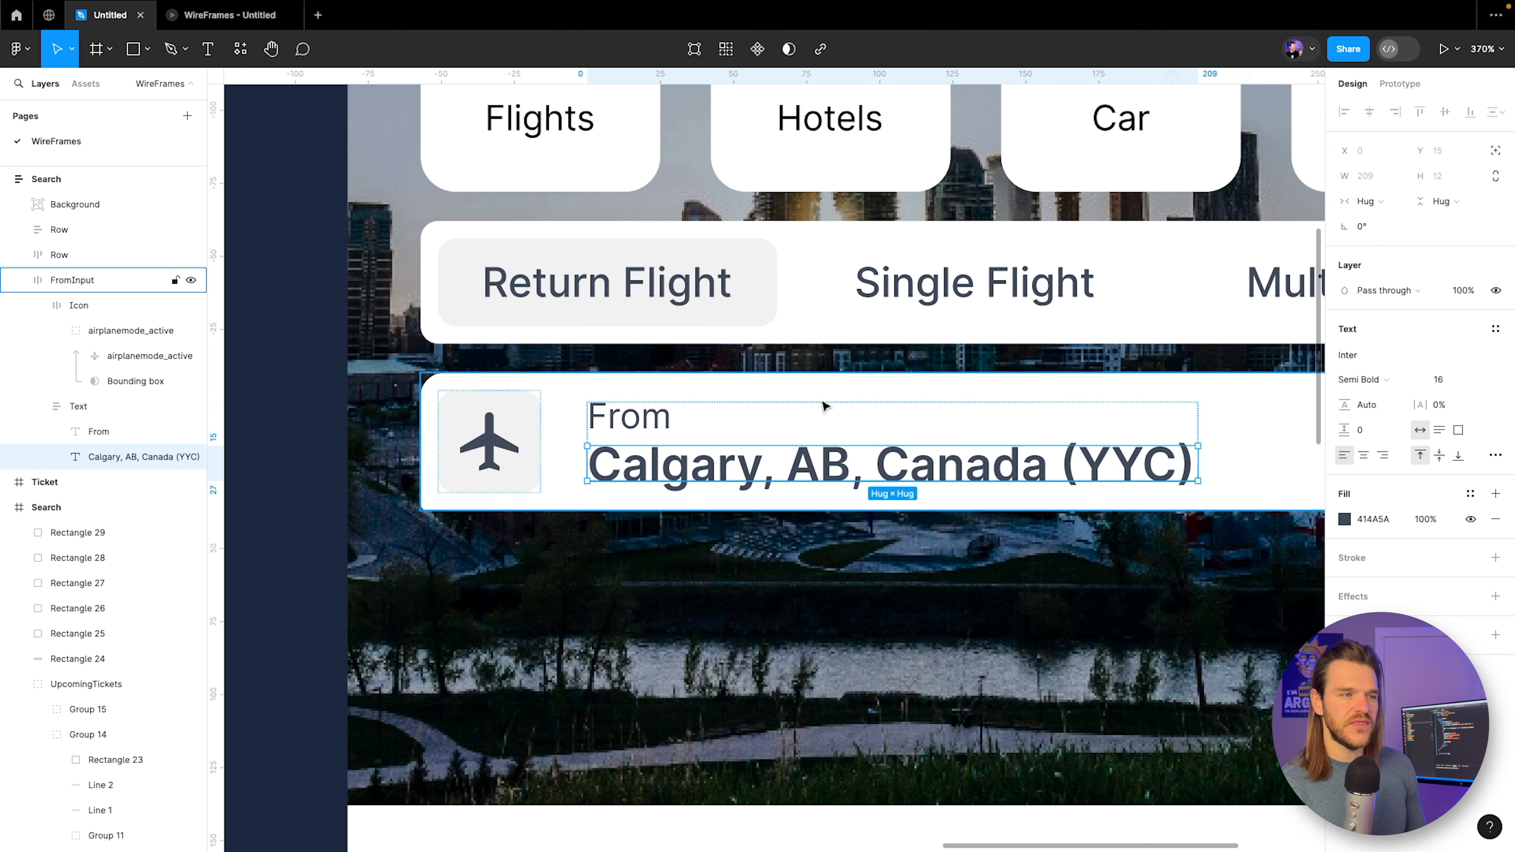
Check the From field's restyled label and city text in the prototype preview.
click(246, 17)
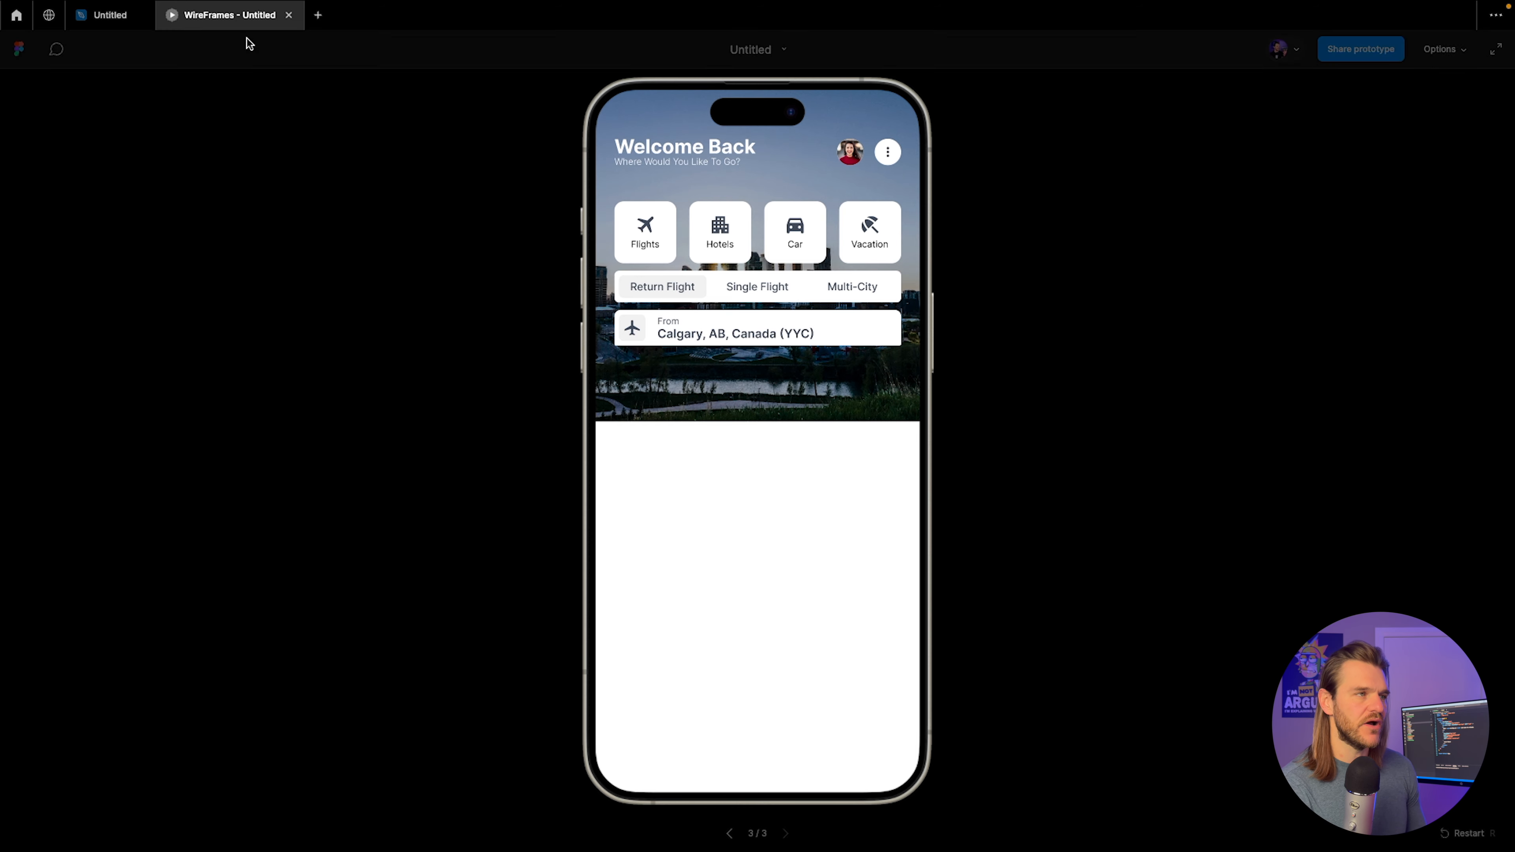
click(132, 9)
click(310, 161)
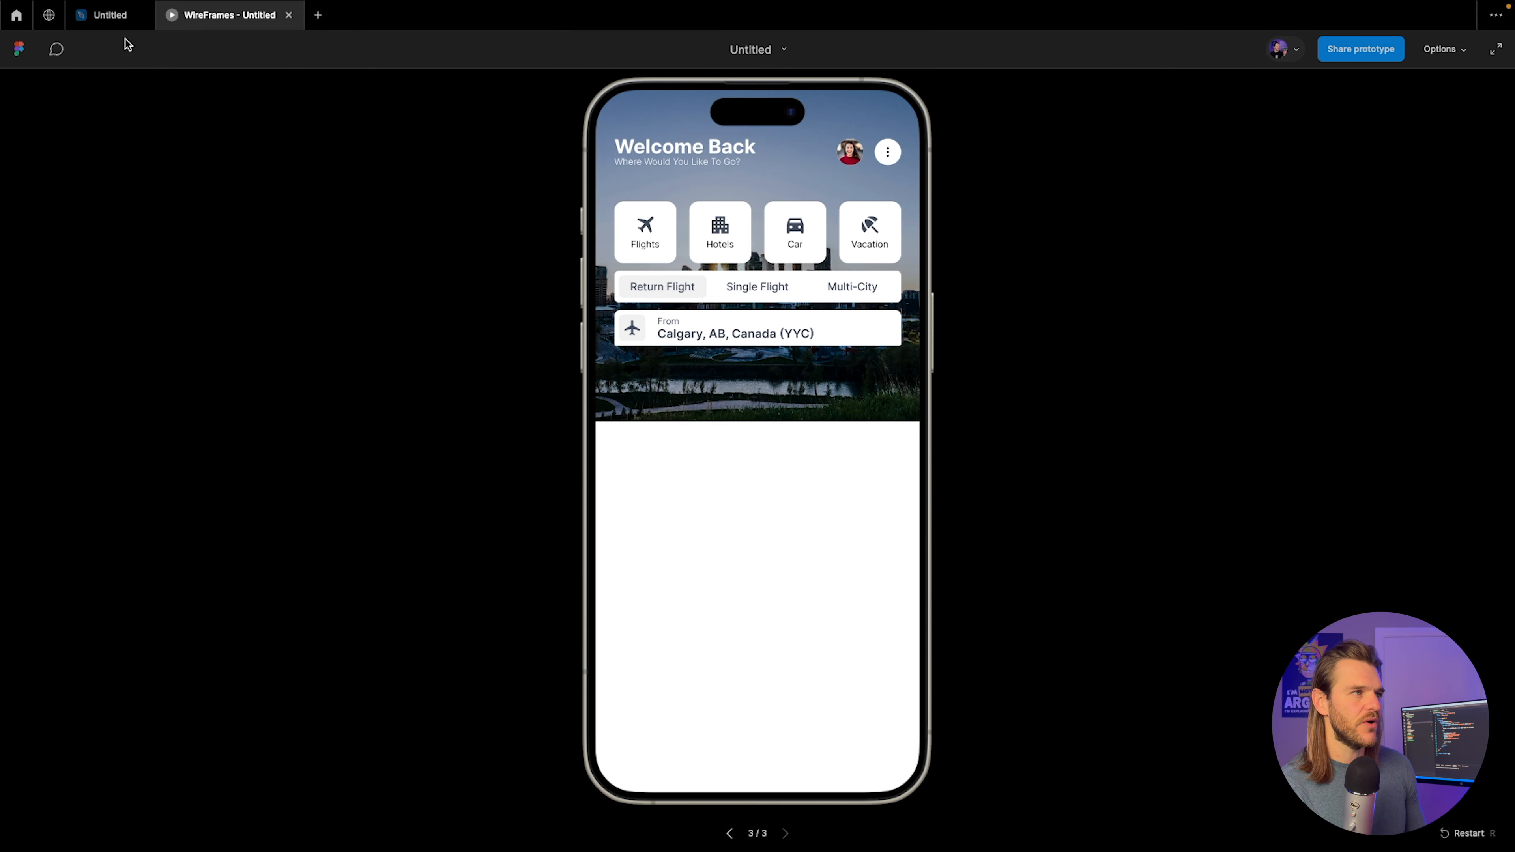
click(111, 16)
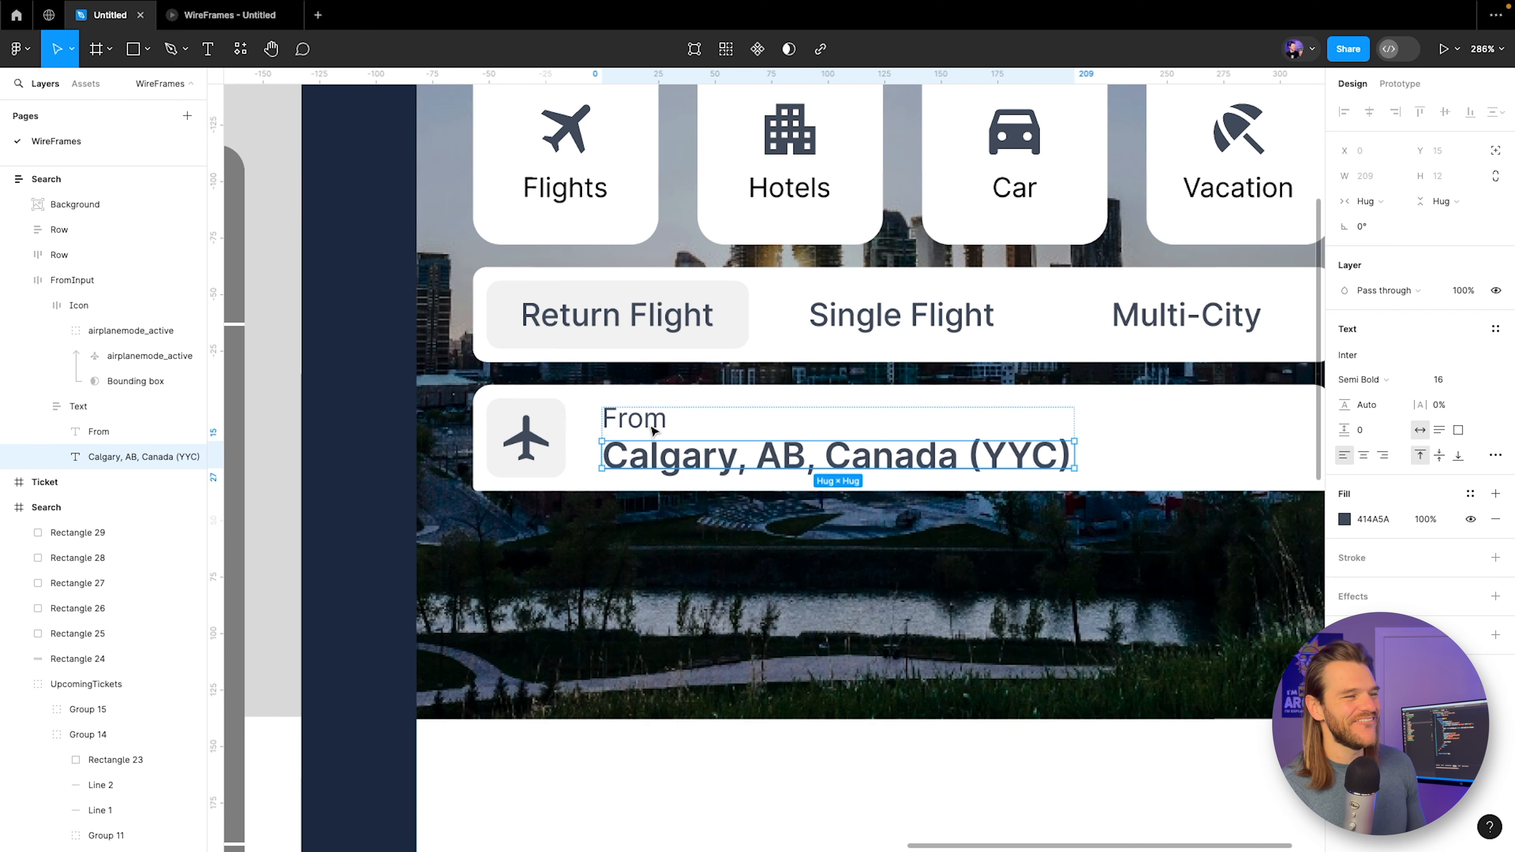
Duplicate the FromInput frame within the Search screen to make a second row below it.
scroll(646, 425, down, 3)
click(634, 419)
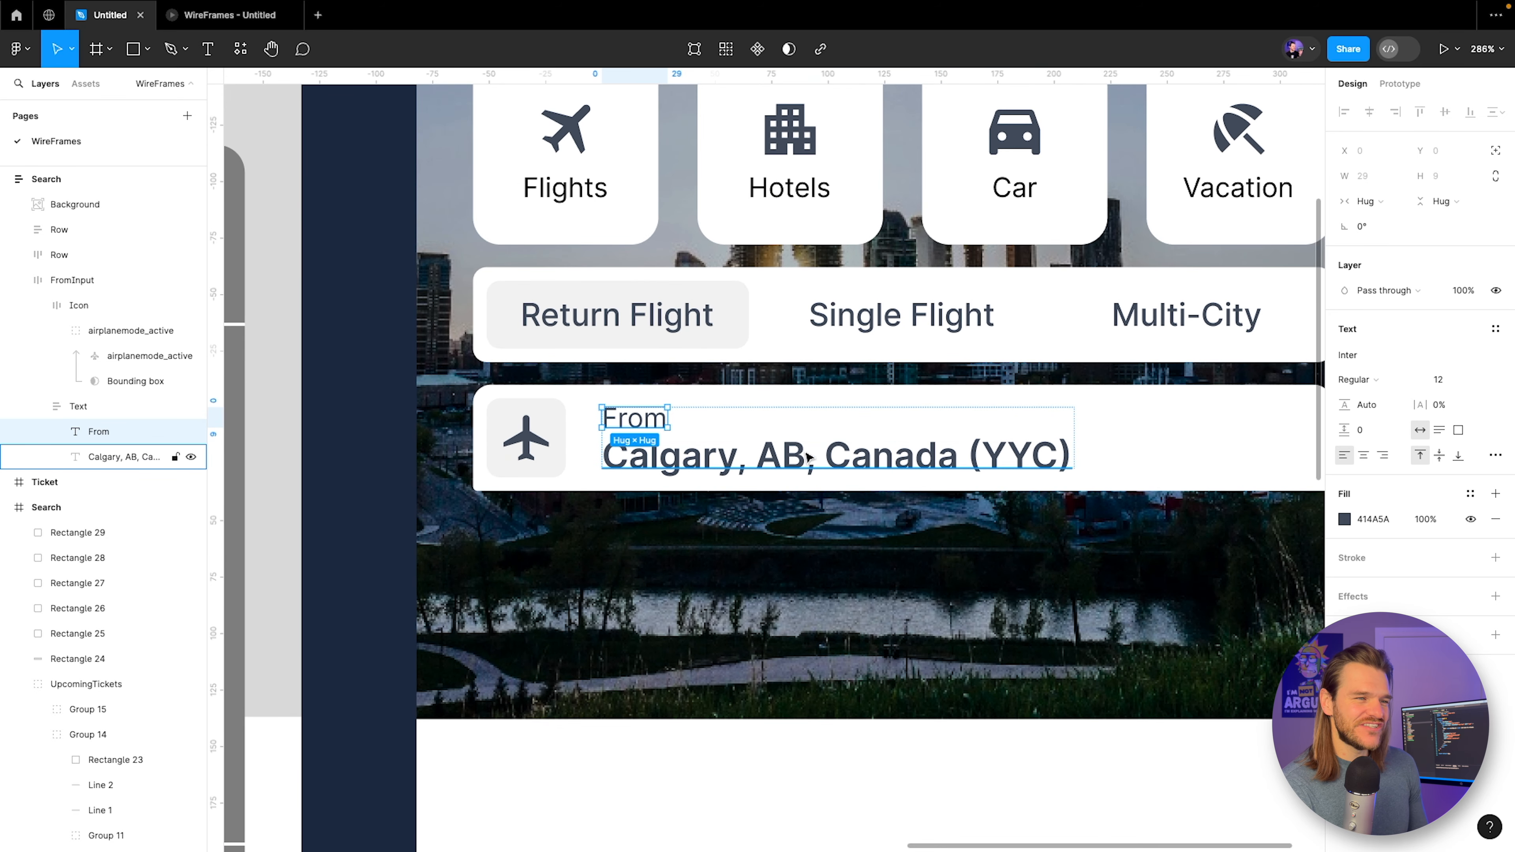
scroll(907, 461, up, 1)
scroll(907, 460, down, 2)
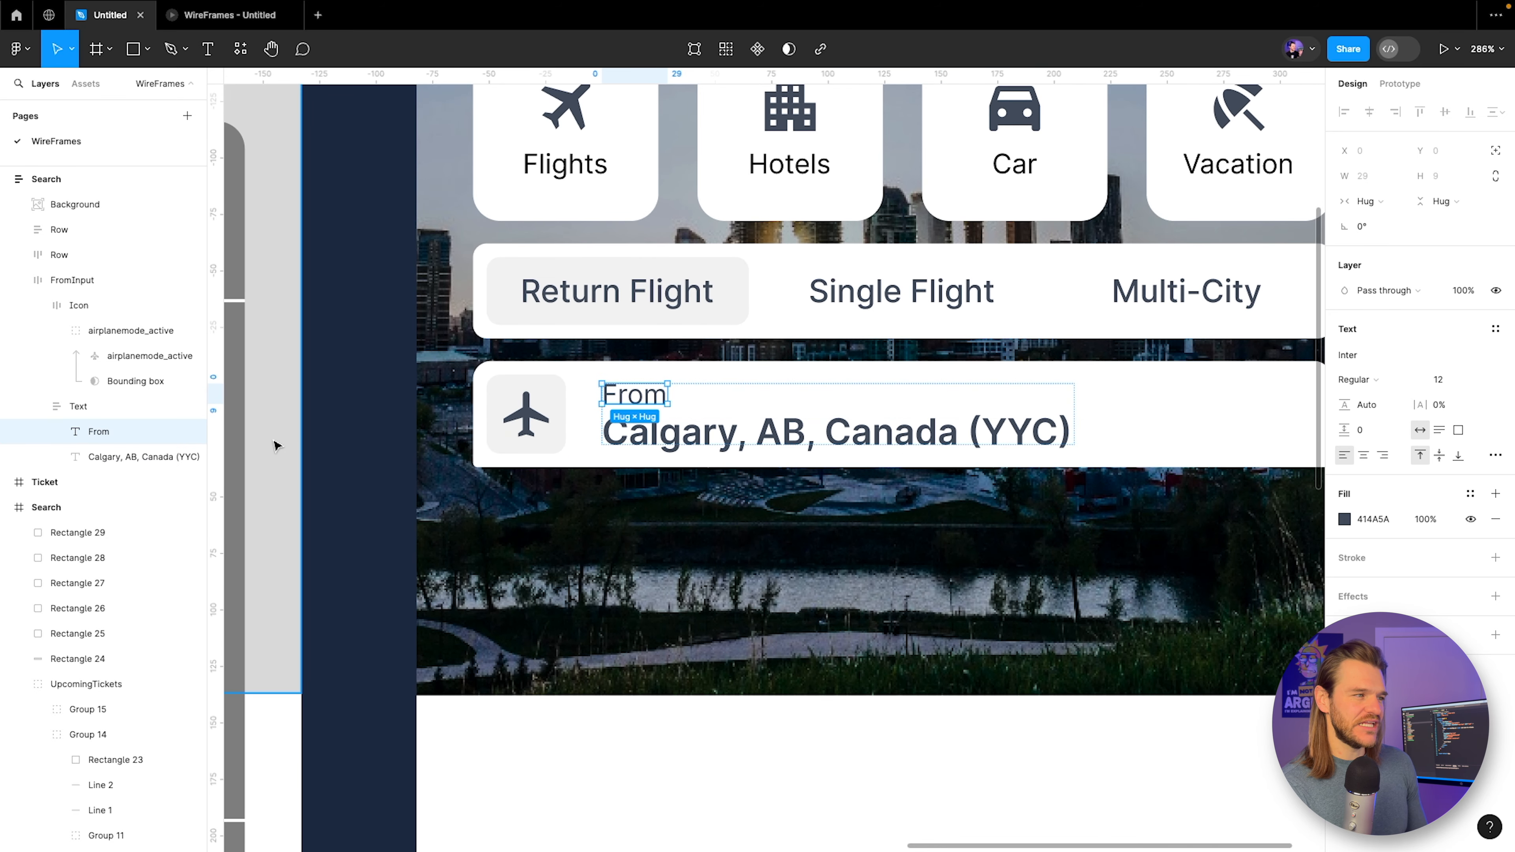
click(37, 305)
click(19, 280)
click(49, 280)
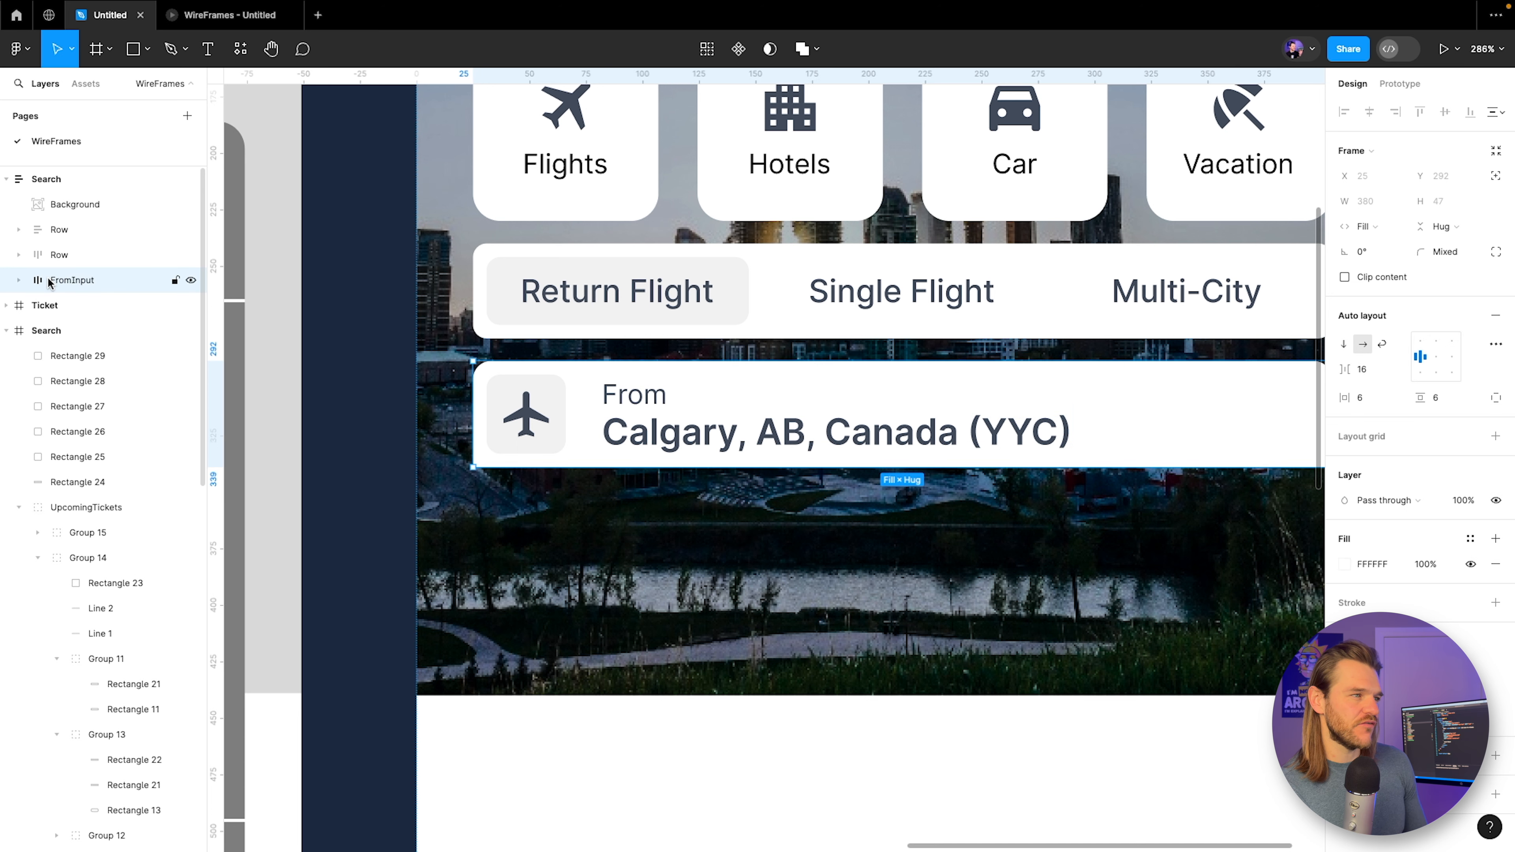
key(ctrl+d)
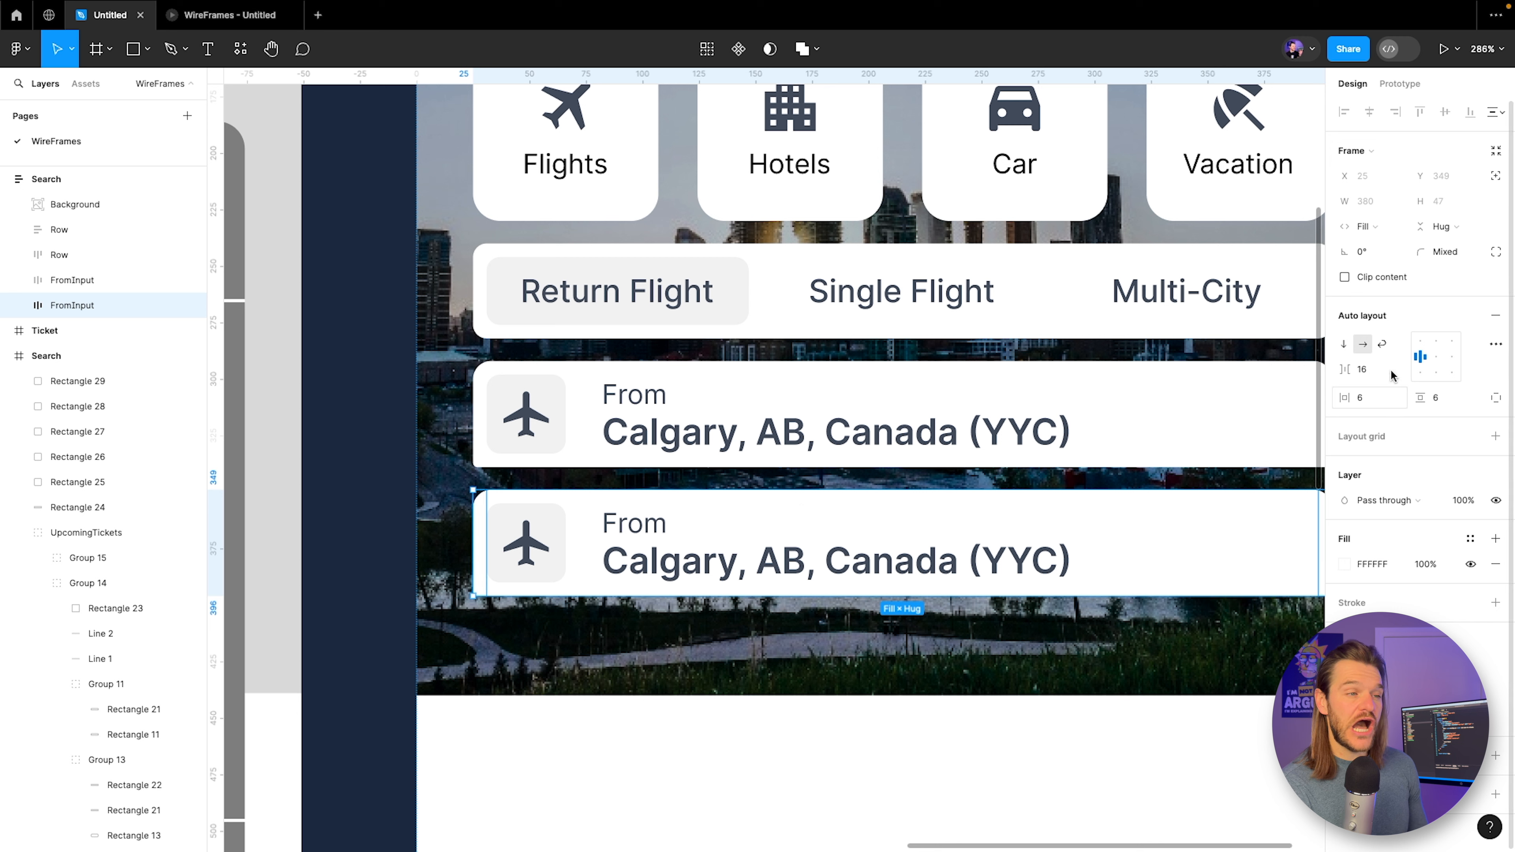
Set the duplicated row's corner radii to 2 for both top corners and 8 for both bottom corners.
click(1497, 251)
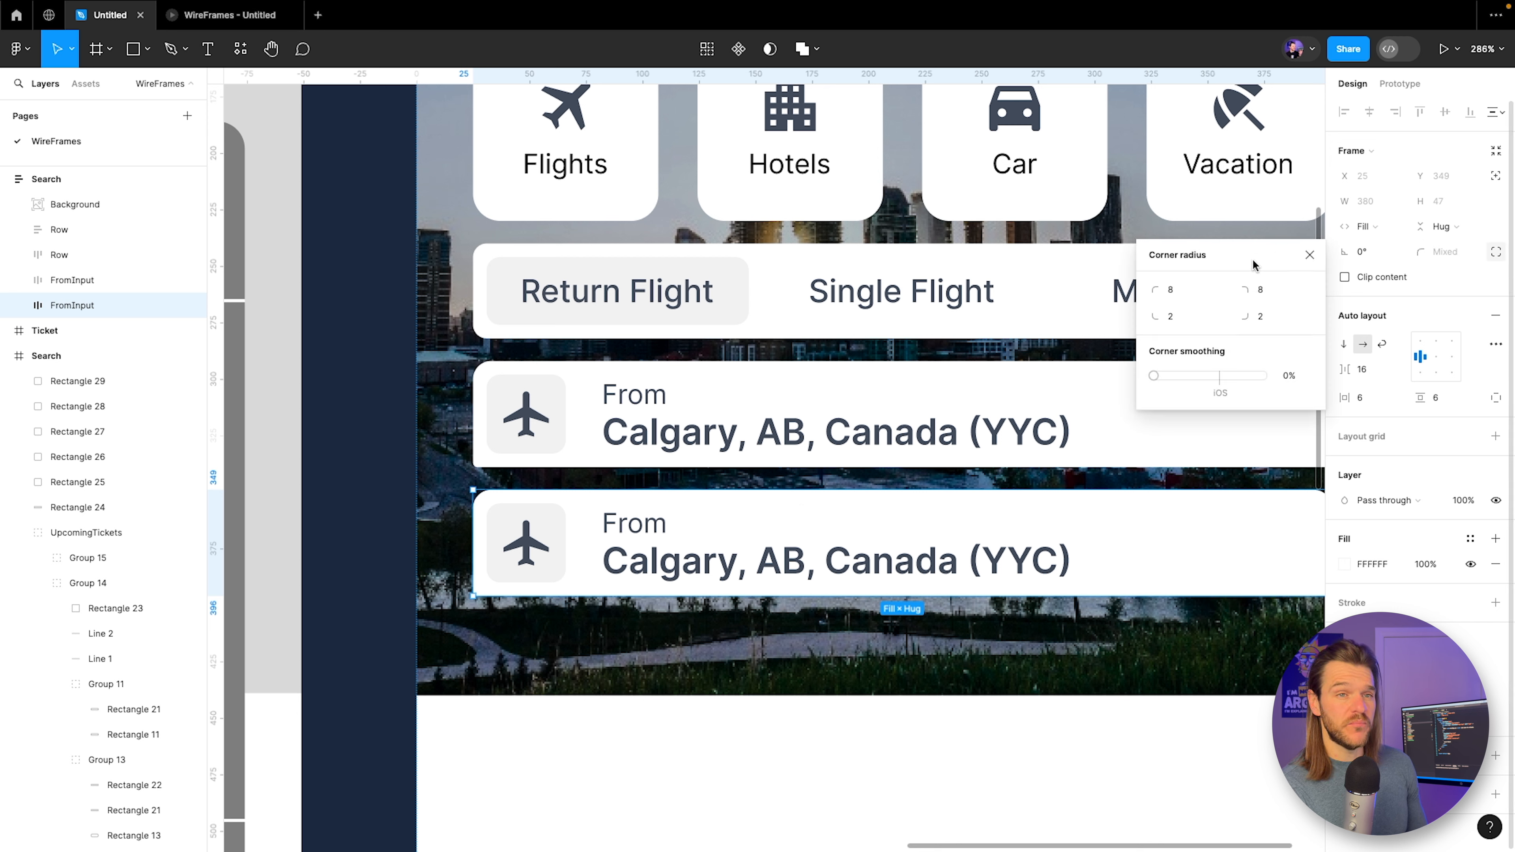
click(1196, 293)
text(2)
click(1263, 292)
text(2)
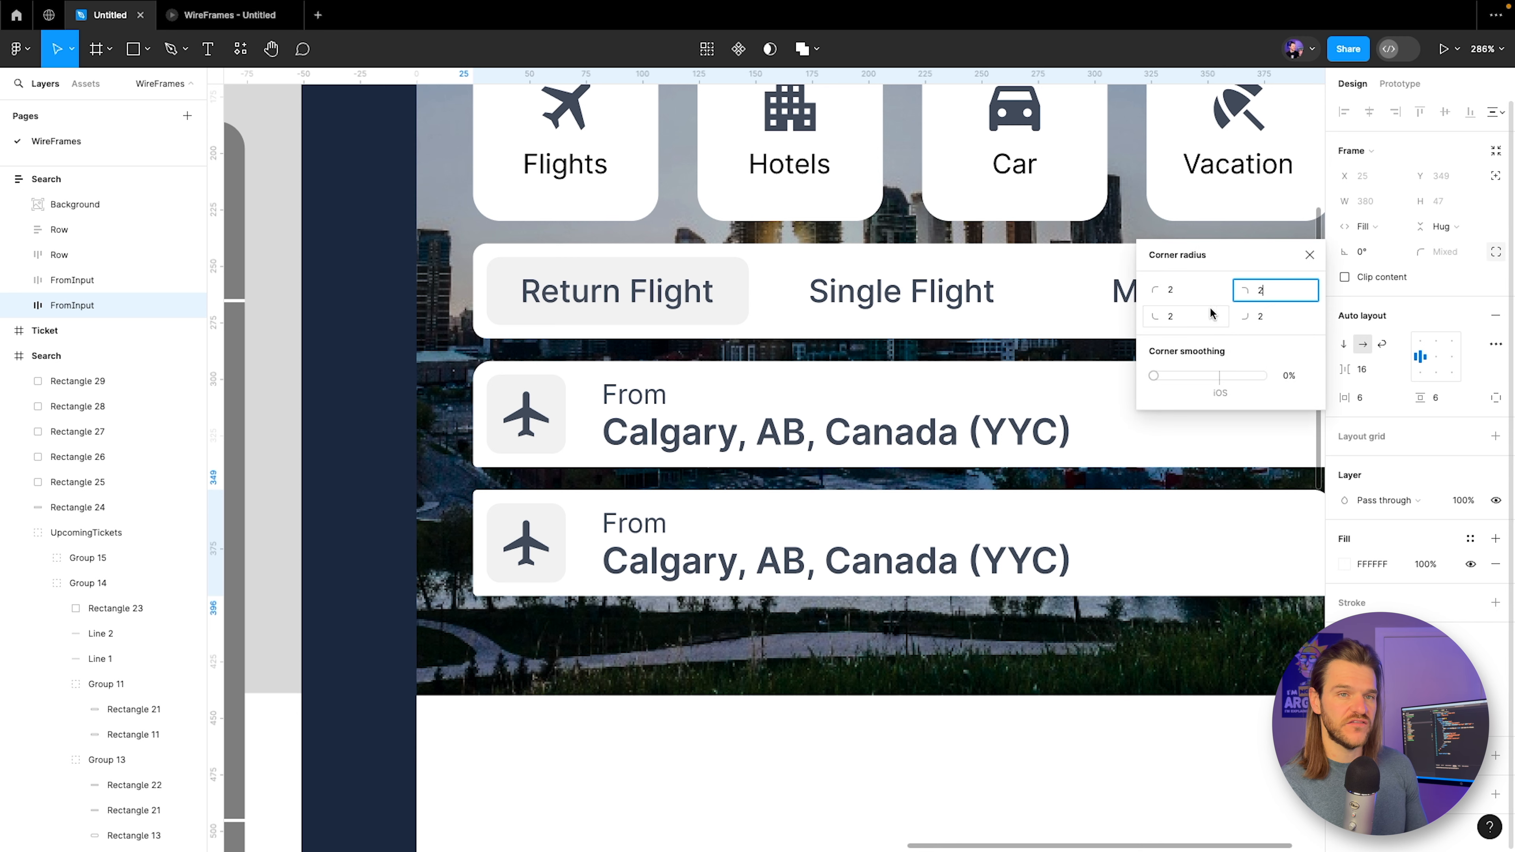
click(1187, 318)
text(5)
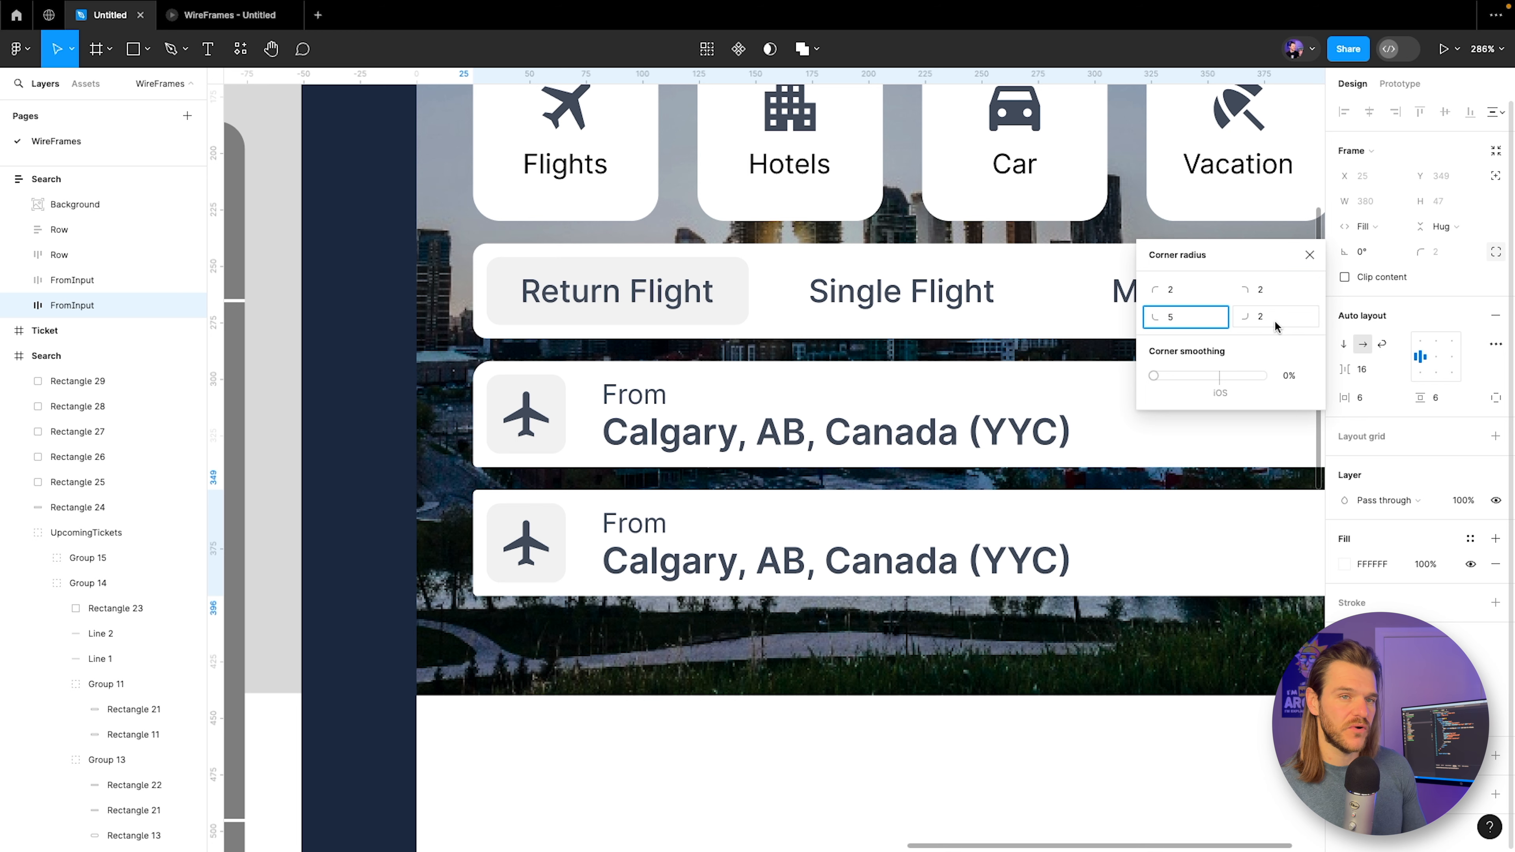
key(BackSpace)
click(1265, 316)
text(8)
key(Return)
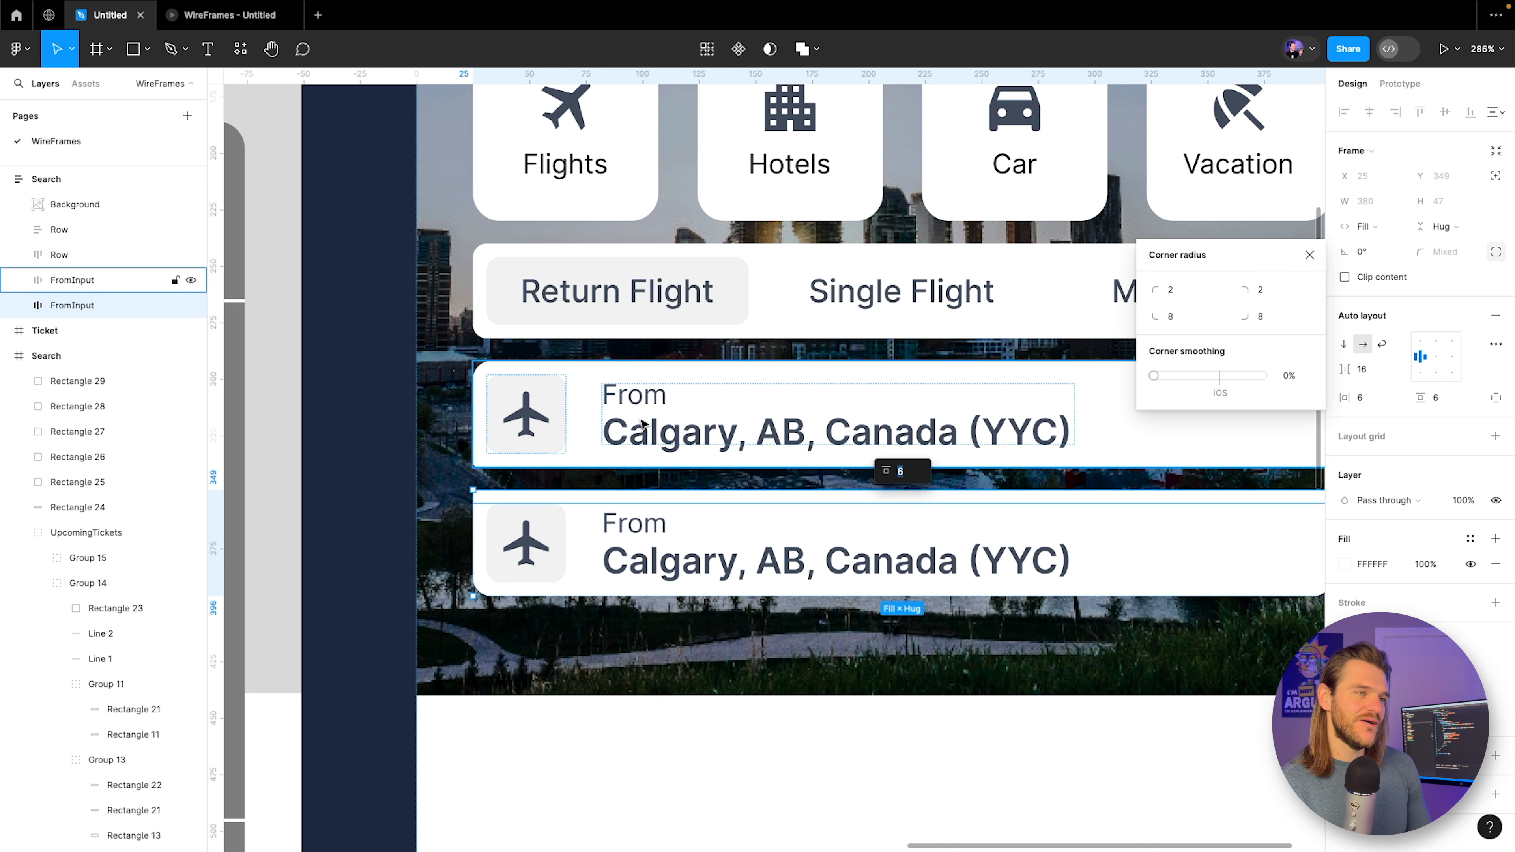
Change the "From" label in the duplicated row to "To".
click(633, 529)
double_click(634, 529)
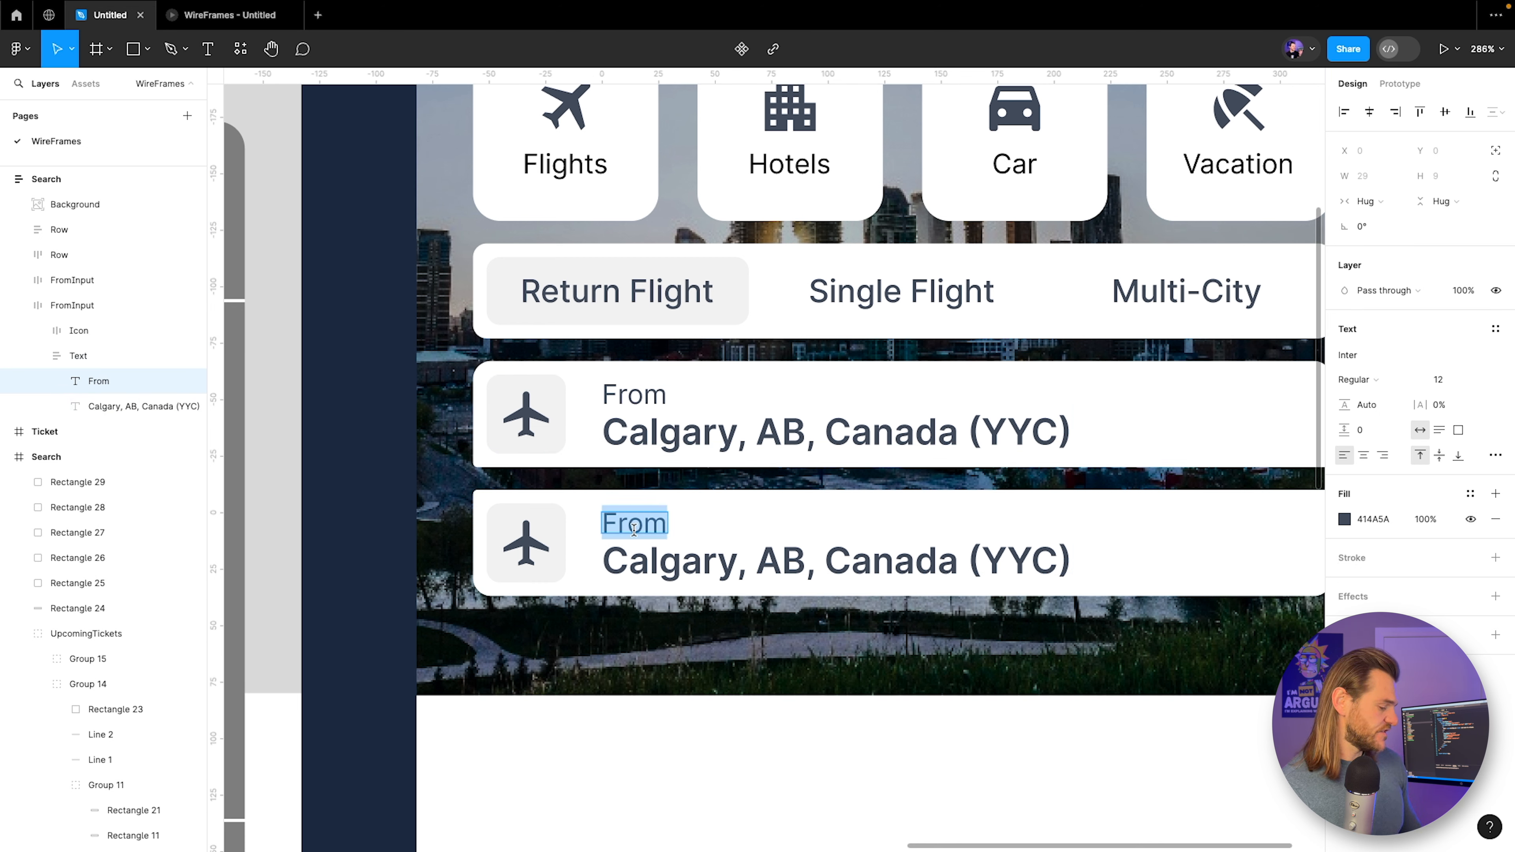
text(To)
Replace the city name "Calgary" in the To row with "Cape Town".
double_click(652, 562)
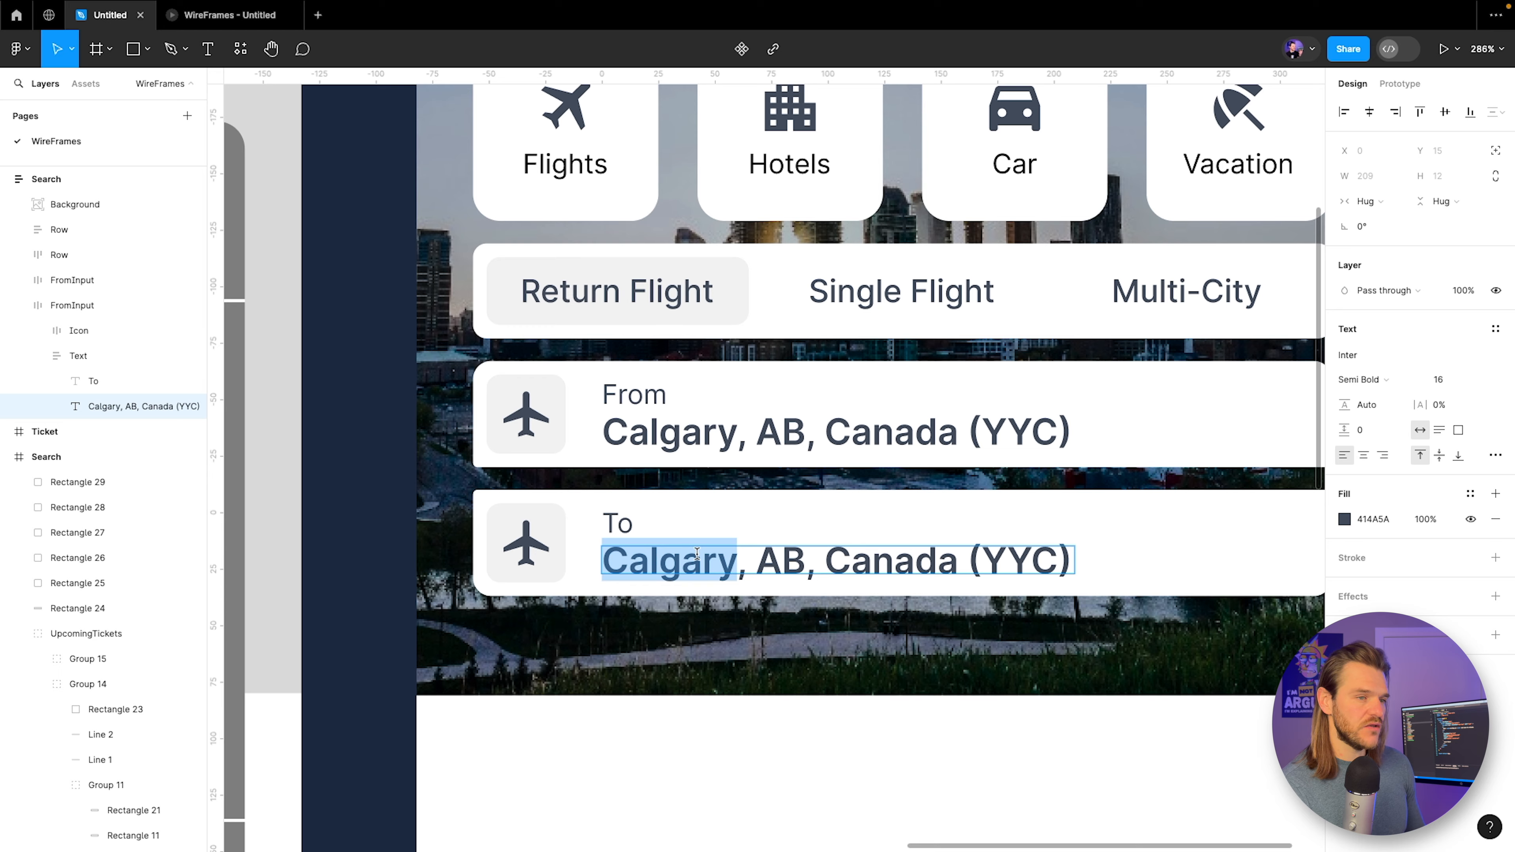
scroll(704, 549, down, 5)
scroll(704, 549, up, 4)
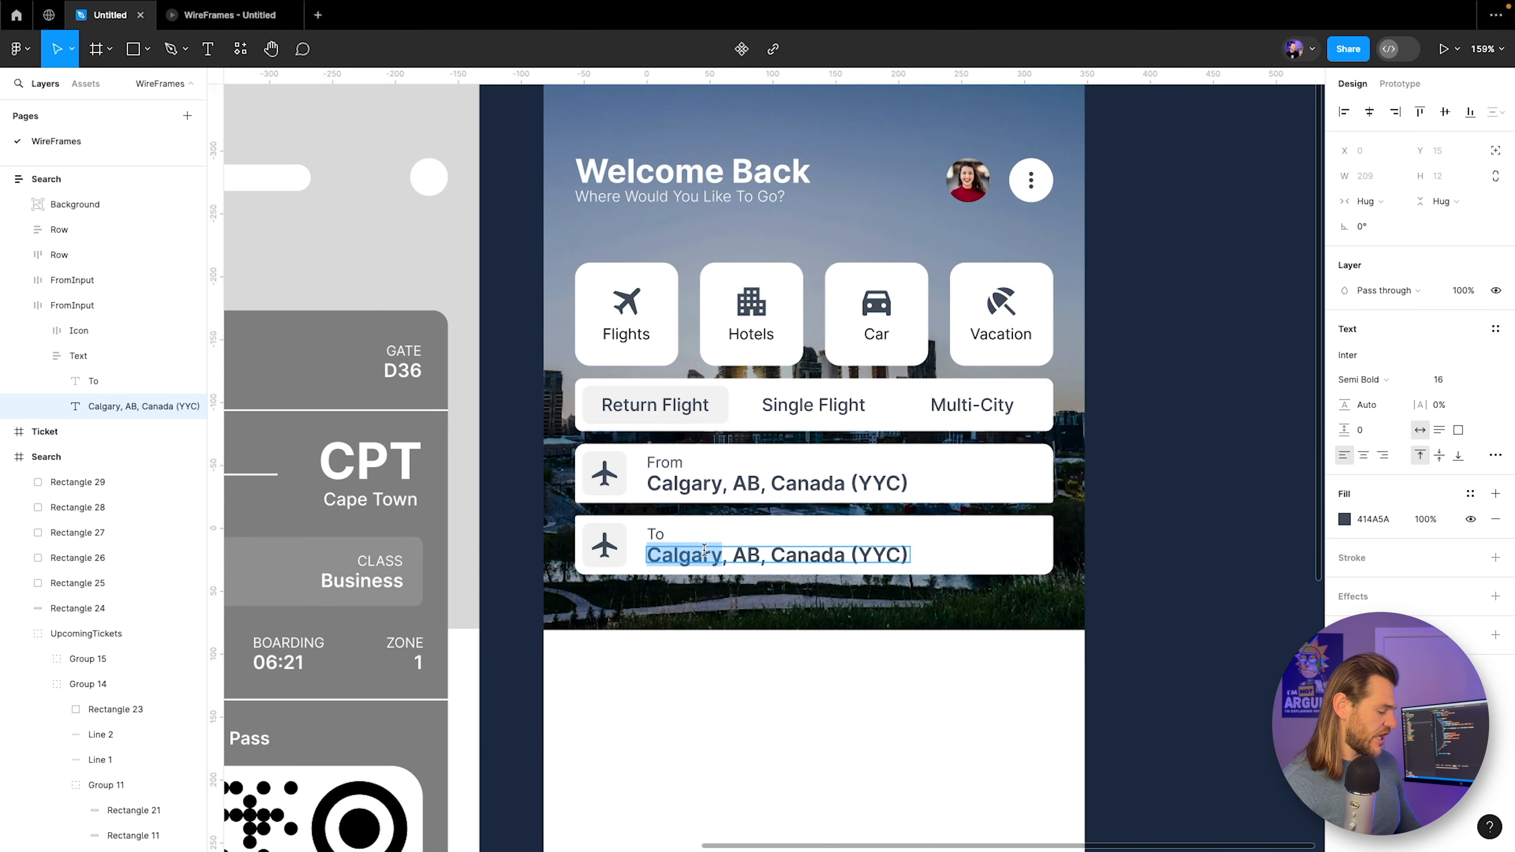
text(CApe Tow)
key(BackSpace)
key(BackSpace)
key(BackSpace)
key(BackSpace)
key(BackSpace)
key(BackSpace)
key(BackSpace)
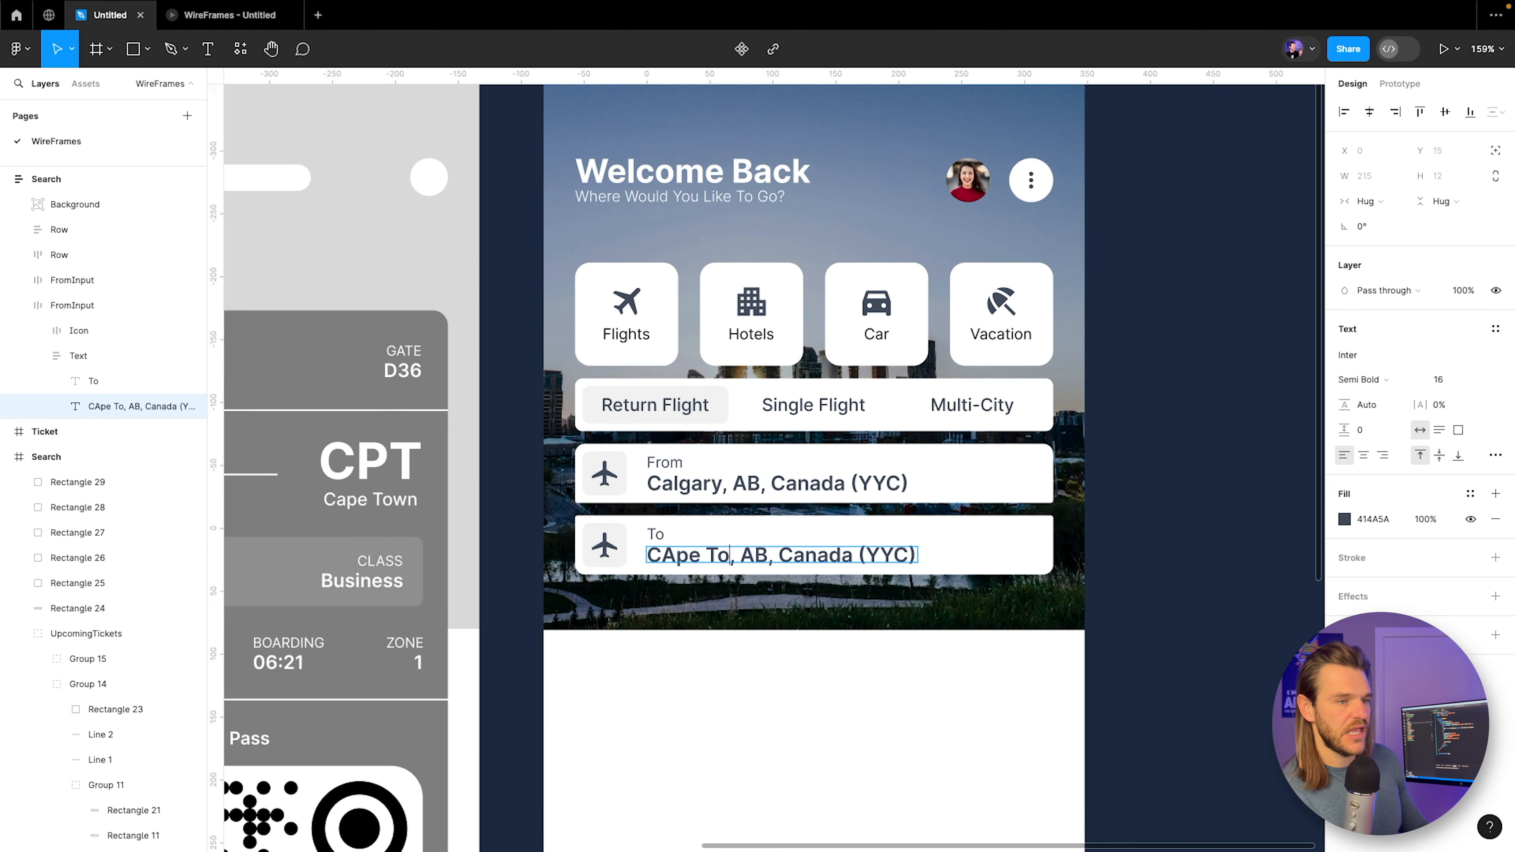
text(ape Town)
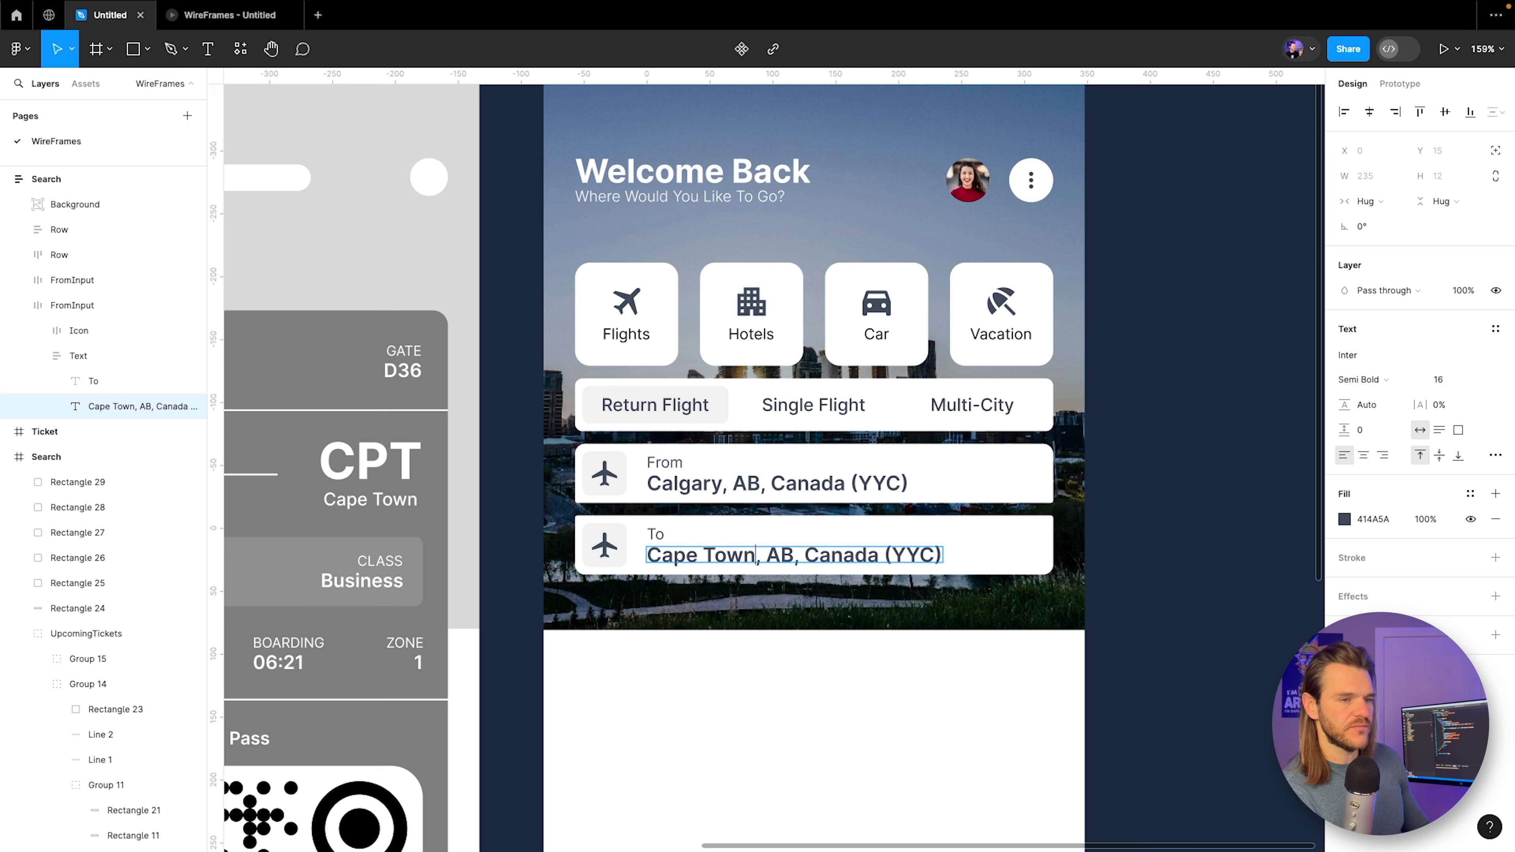
Replace "AB, Canada" in the To row's text with "South Africa", leaving no comma before the airport code.
key(Delete)
key(Delete)
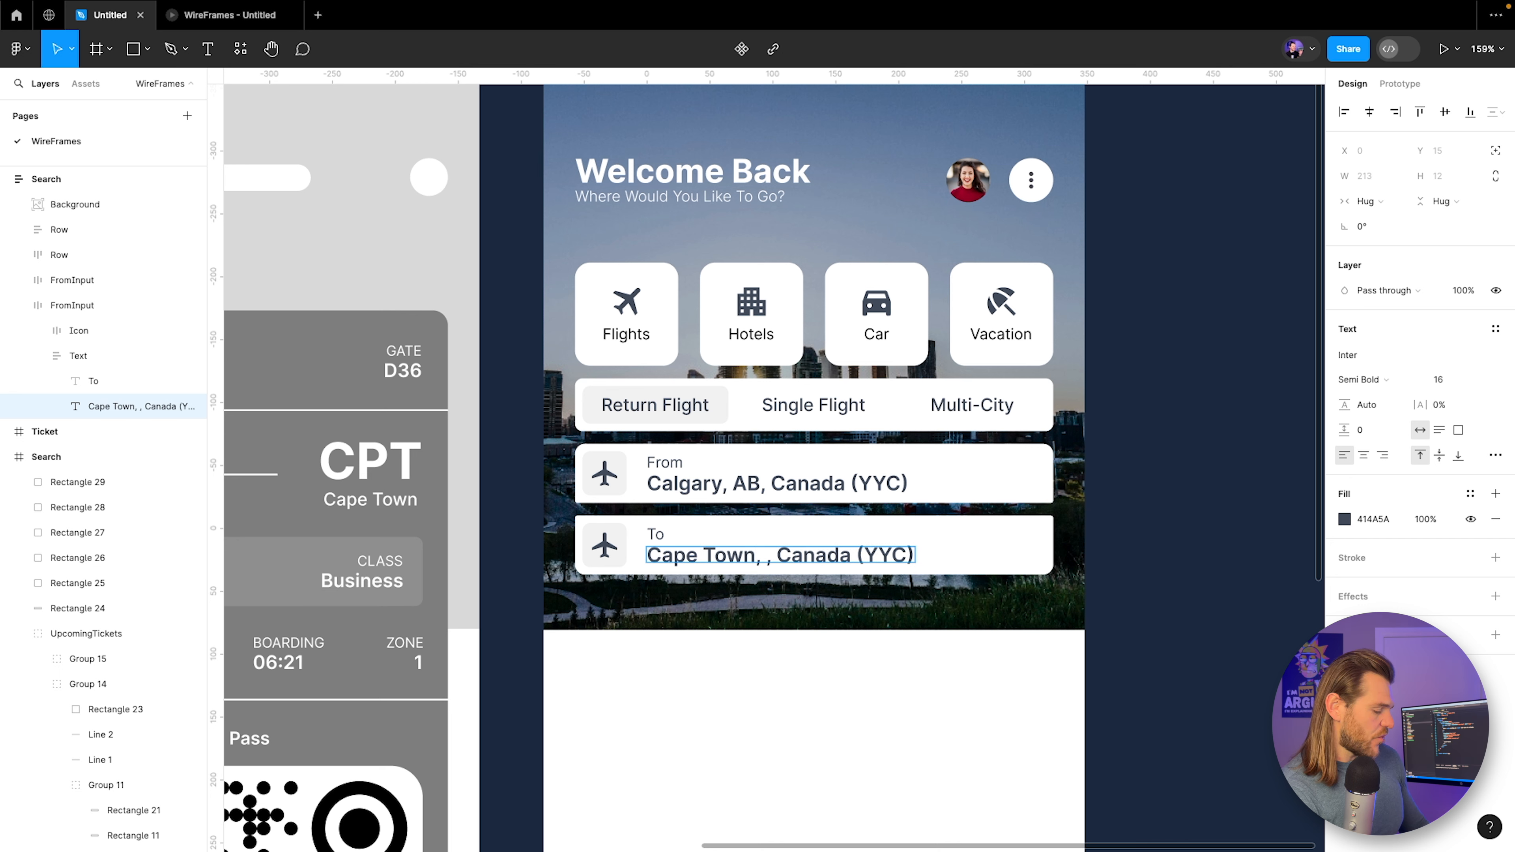
text(South A)
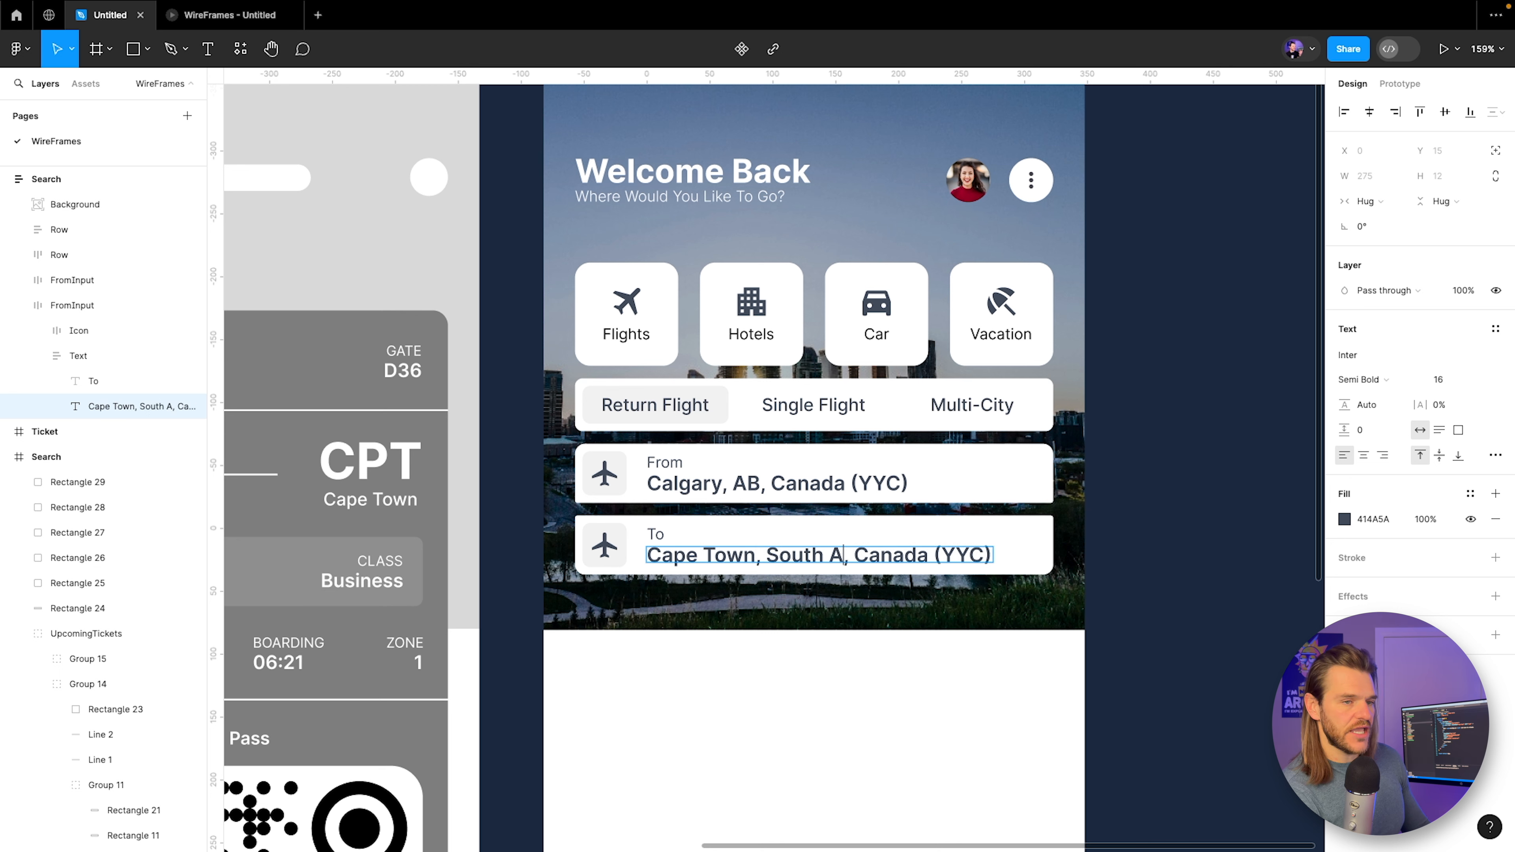
text(frica)
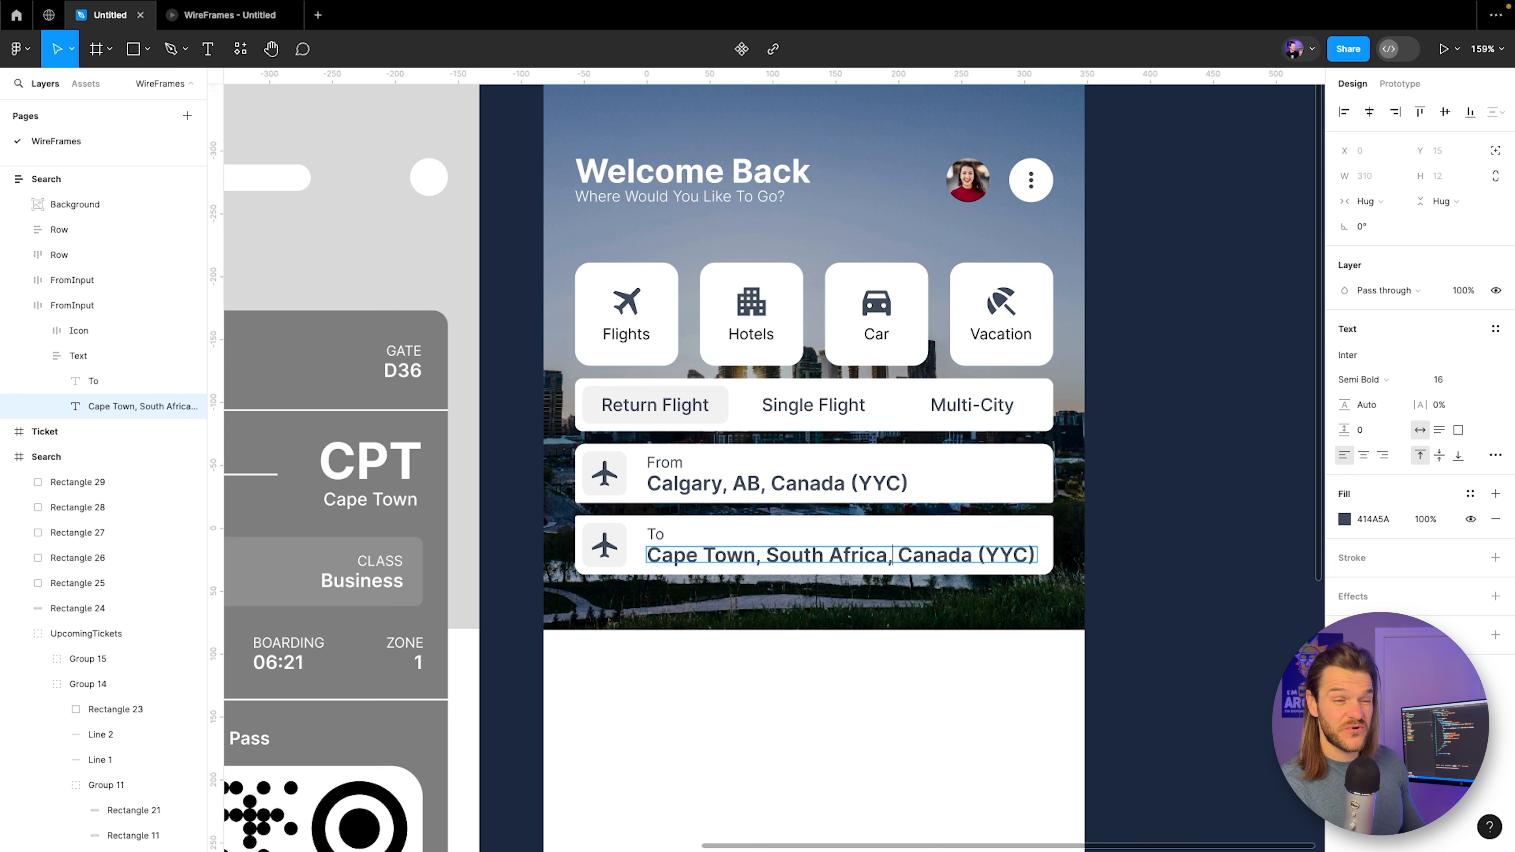
key(Delete)
key(Delete)
key(Delete)
key(Delete)
key(Delete)
key(Delete)
key(Delete)
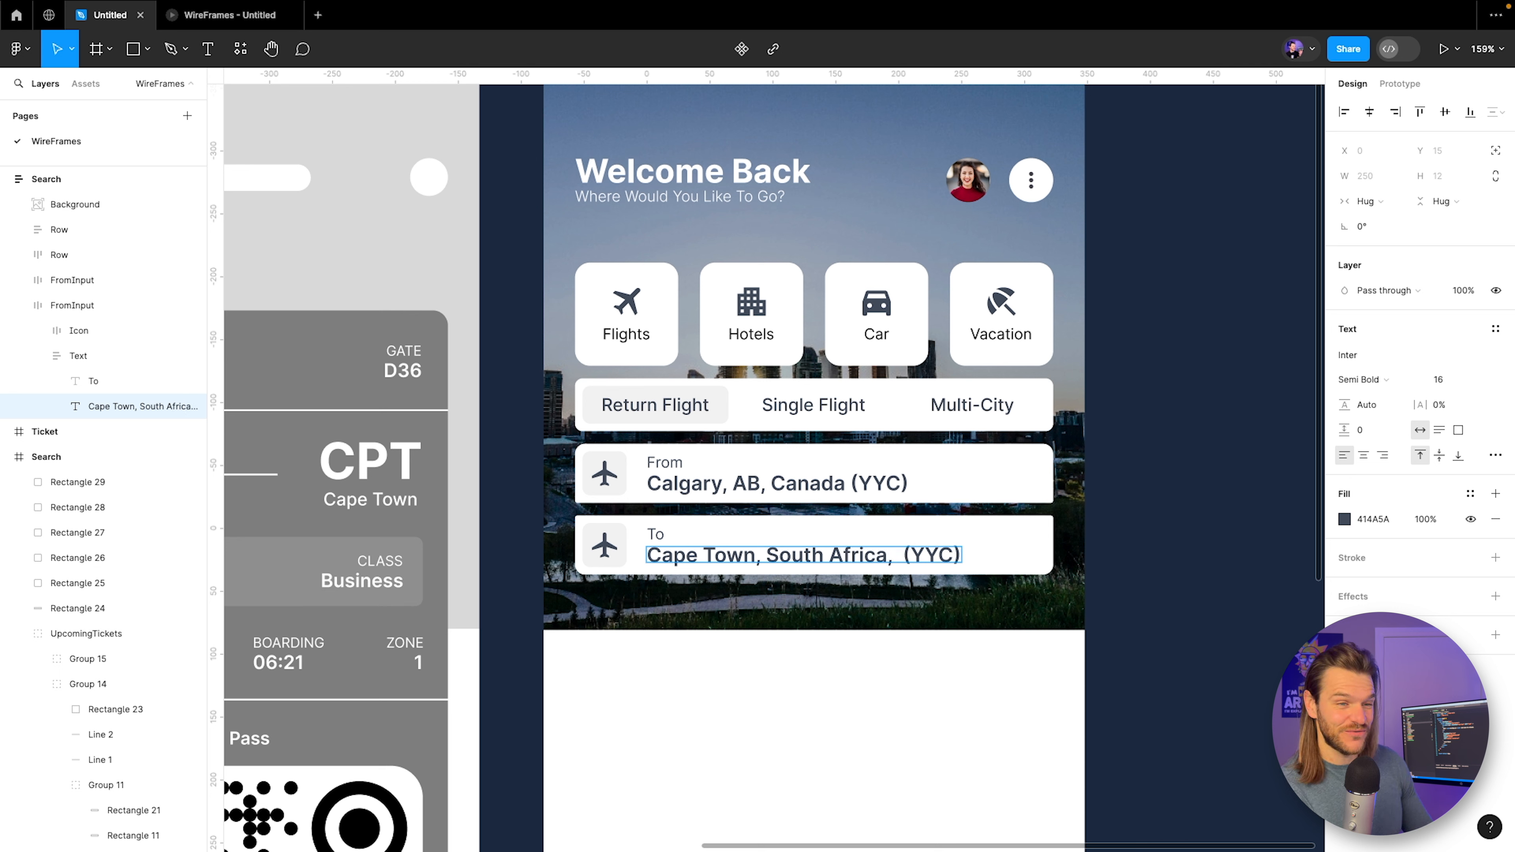
key(BackSpace)
key(BackSpace)
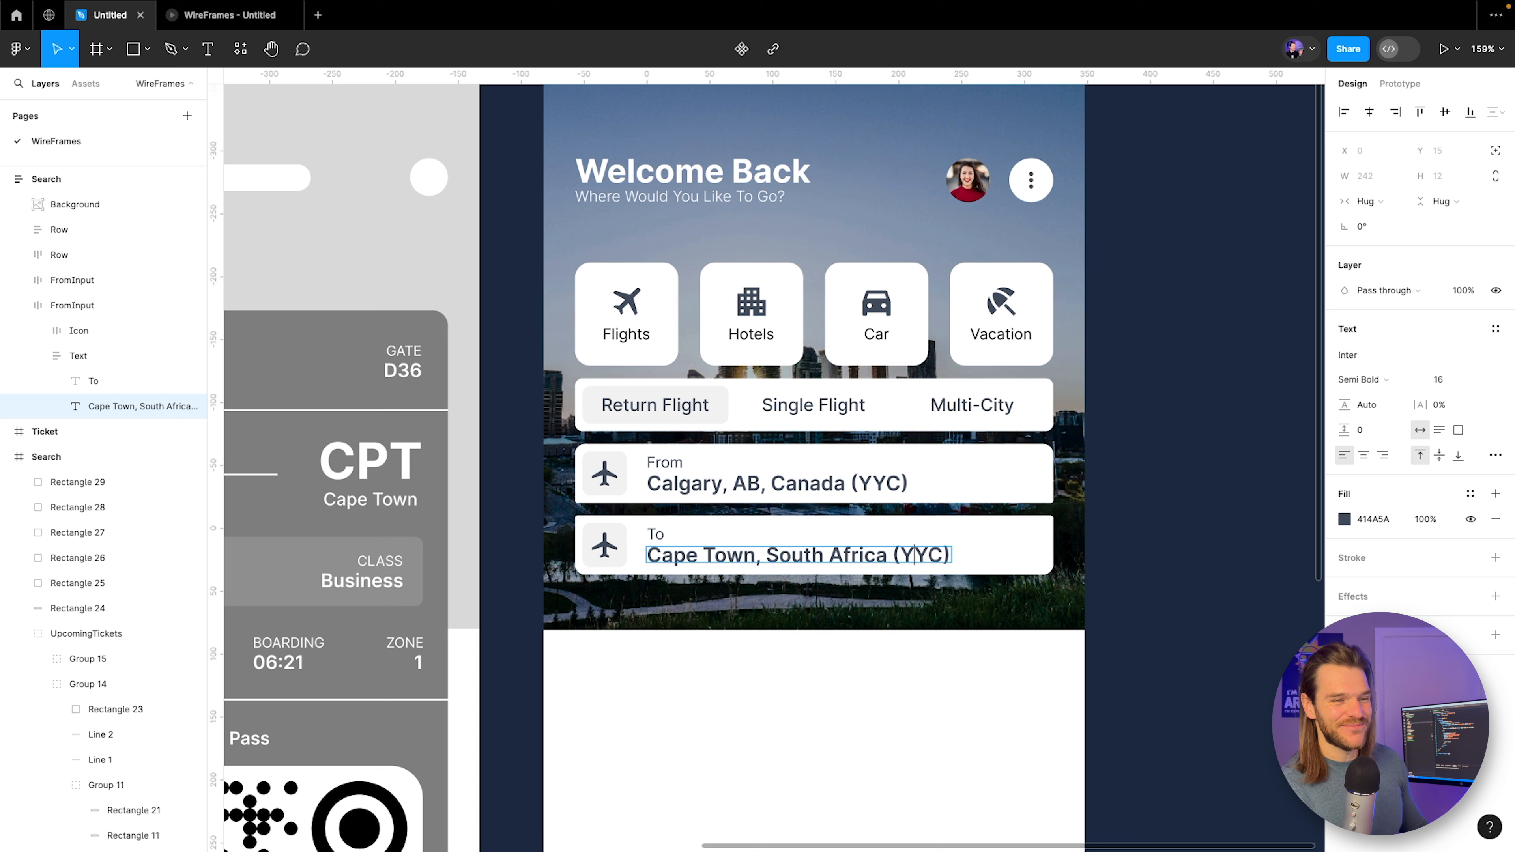
Replace the airport code in the To row's parentheses with "CPT".
key(Delete)
key(Delete)
key(Delete)
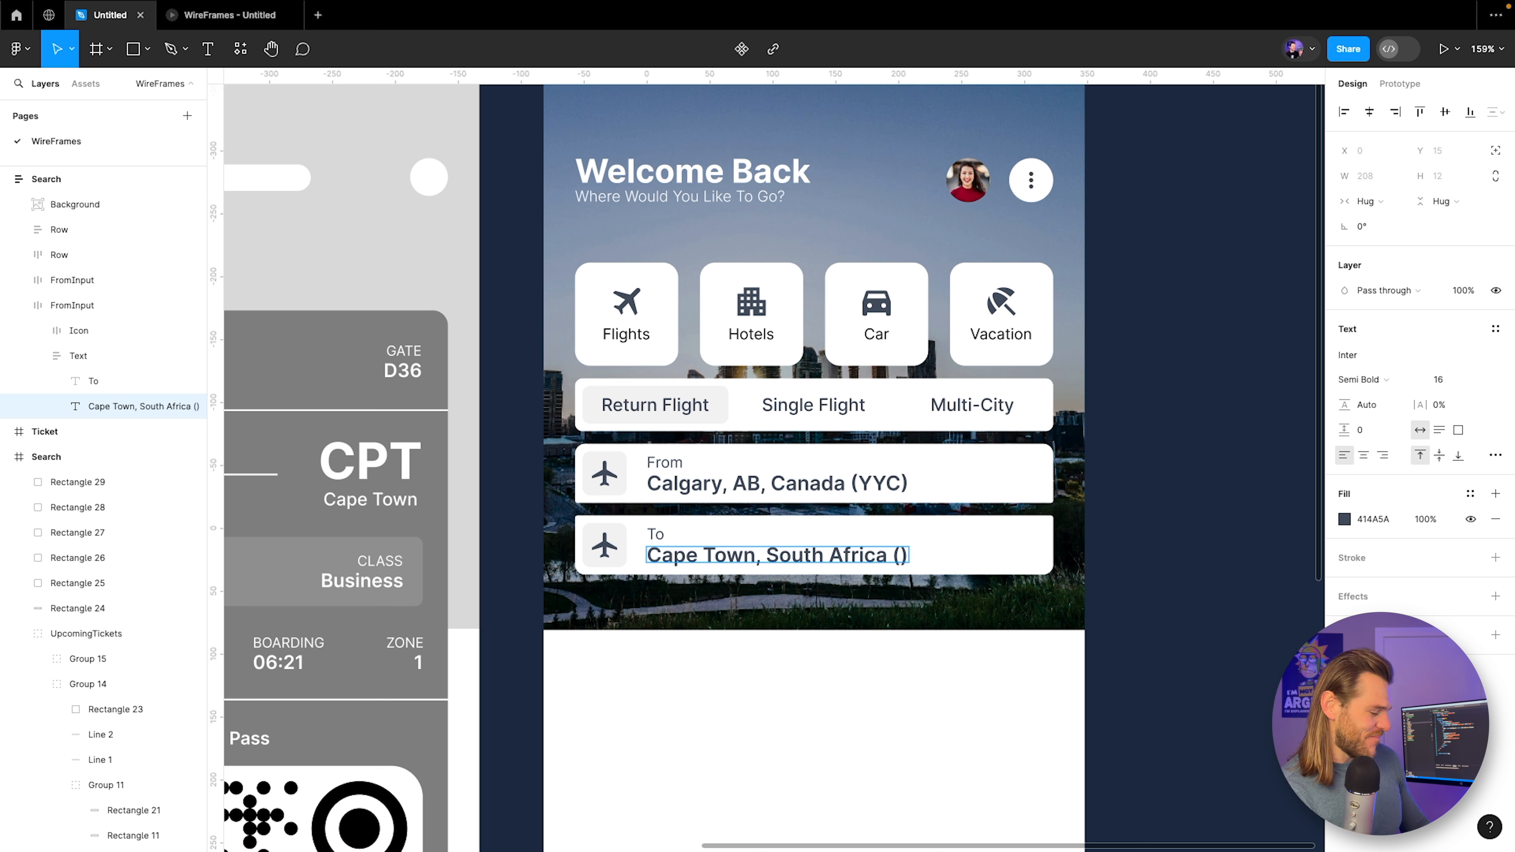
text(CPT)
key(Escape)
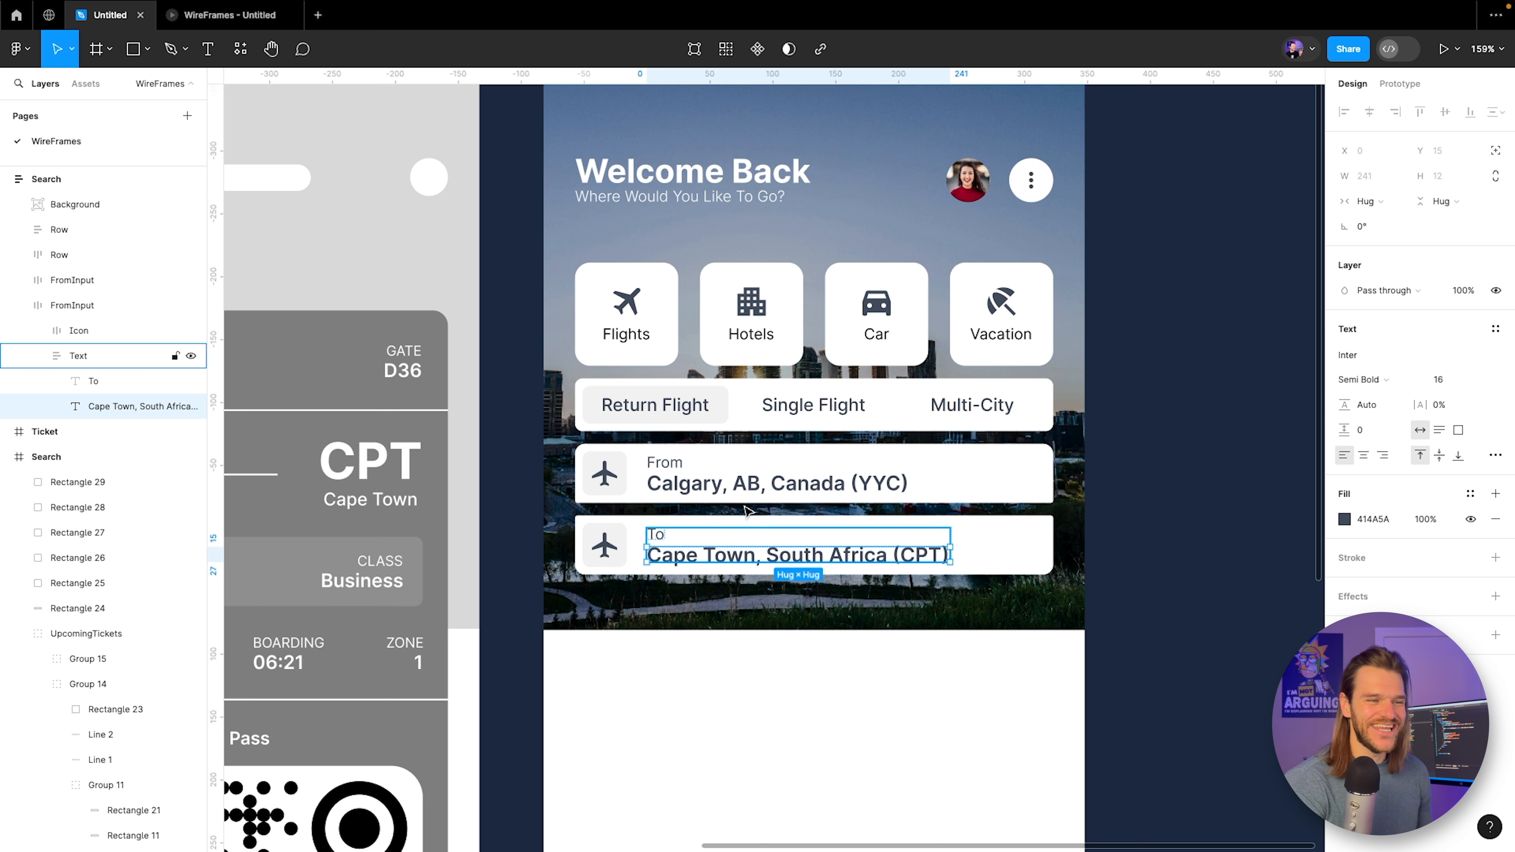
Group the two FromInput rows together and apply auto layout to the group.
click(691, 502)
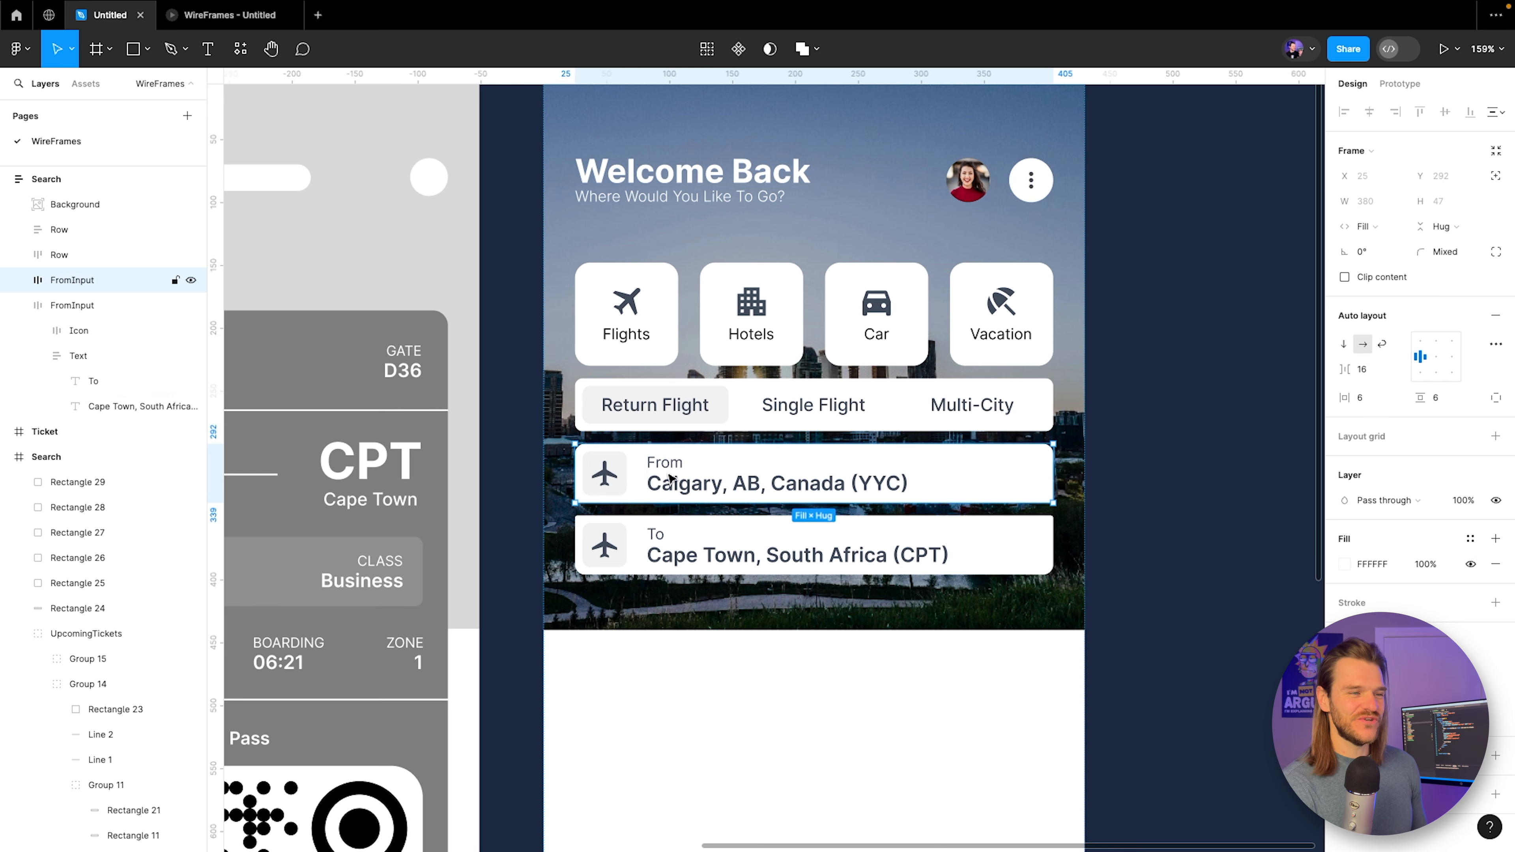
click(19, 305)
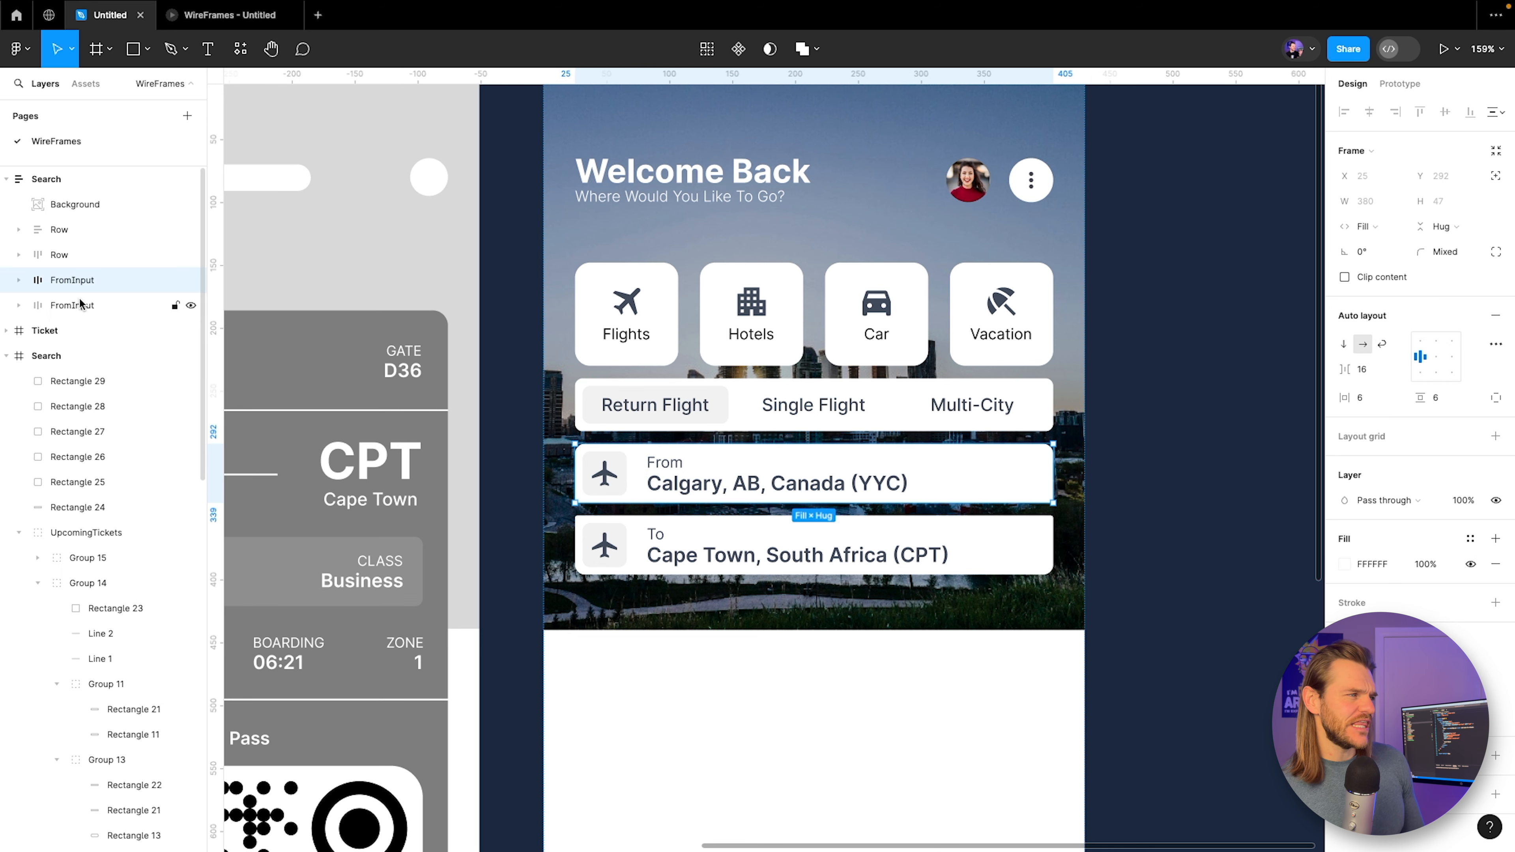
click(80, 305)
shift+click(85, 283)
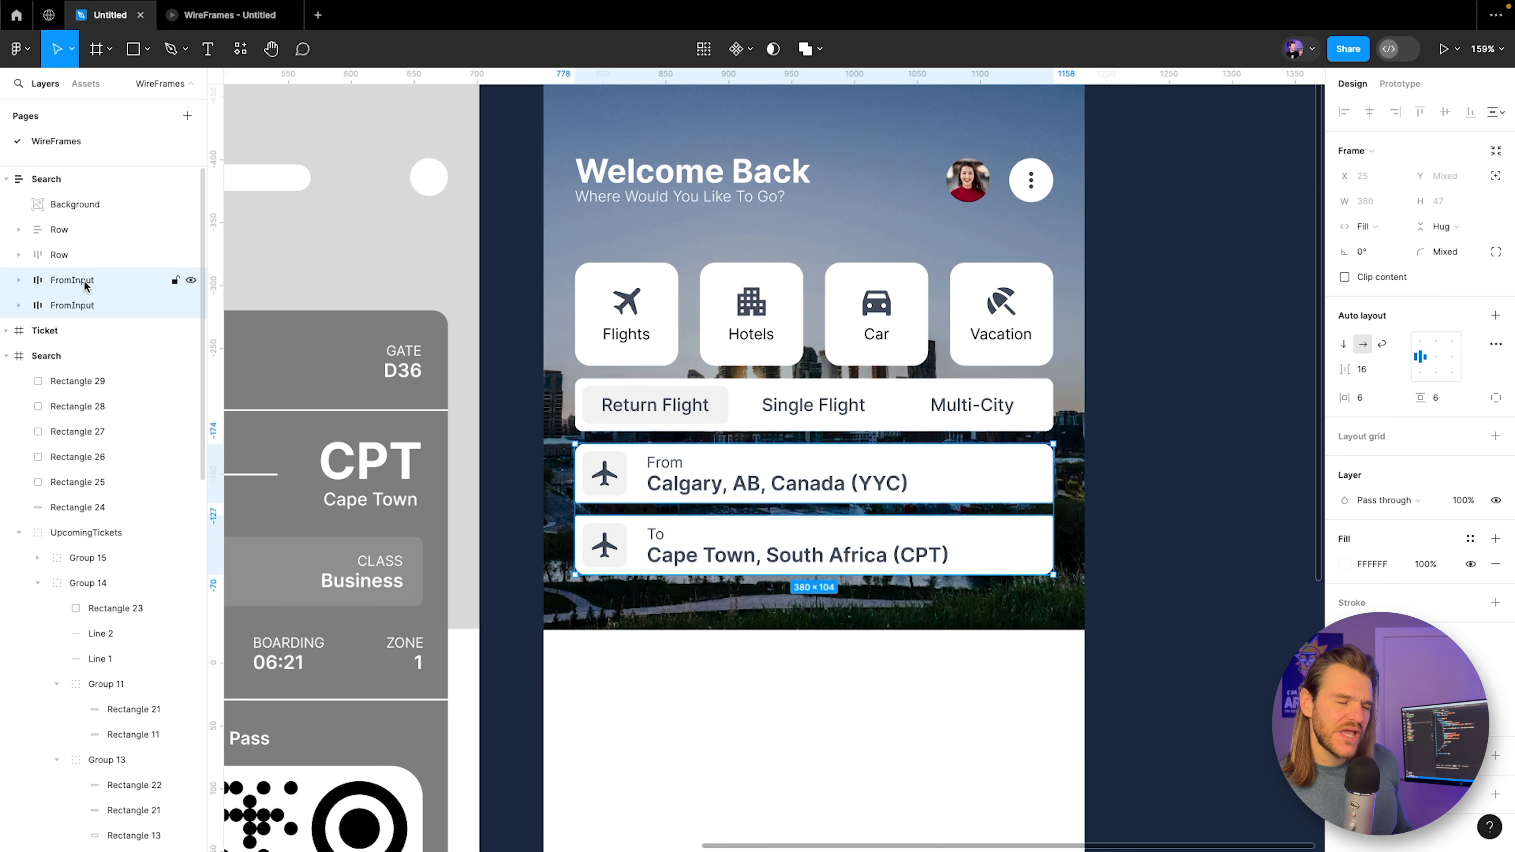
key(ctrl+g)
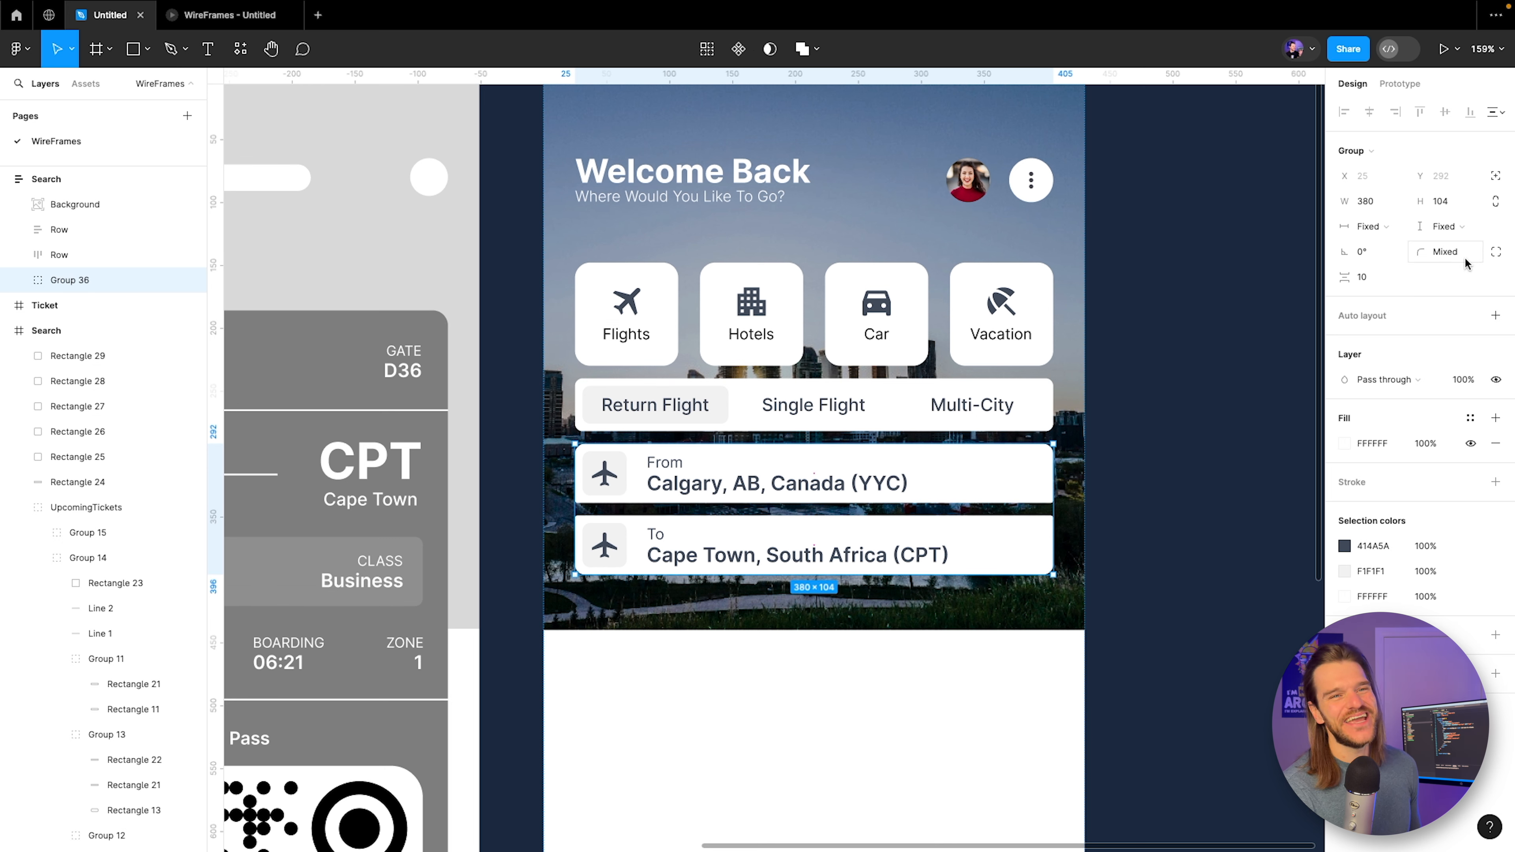
click(1495, 316)
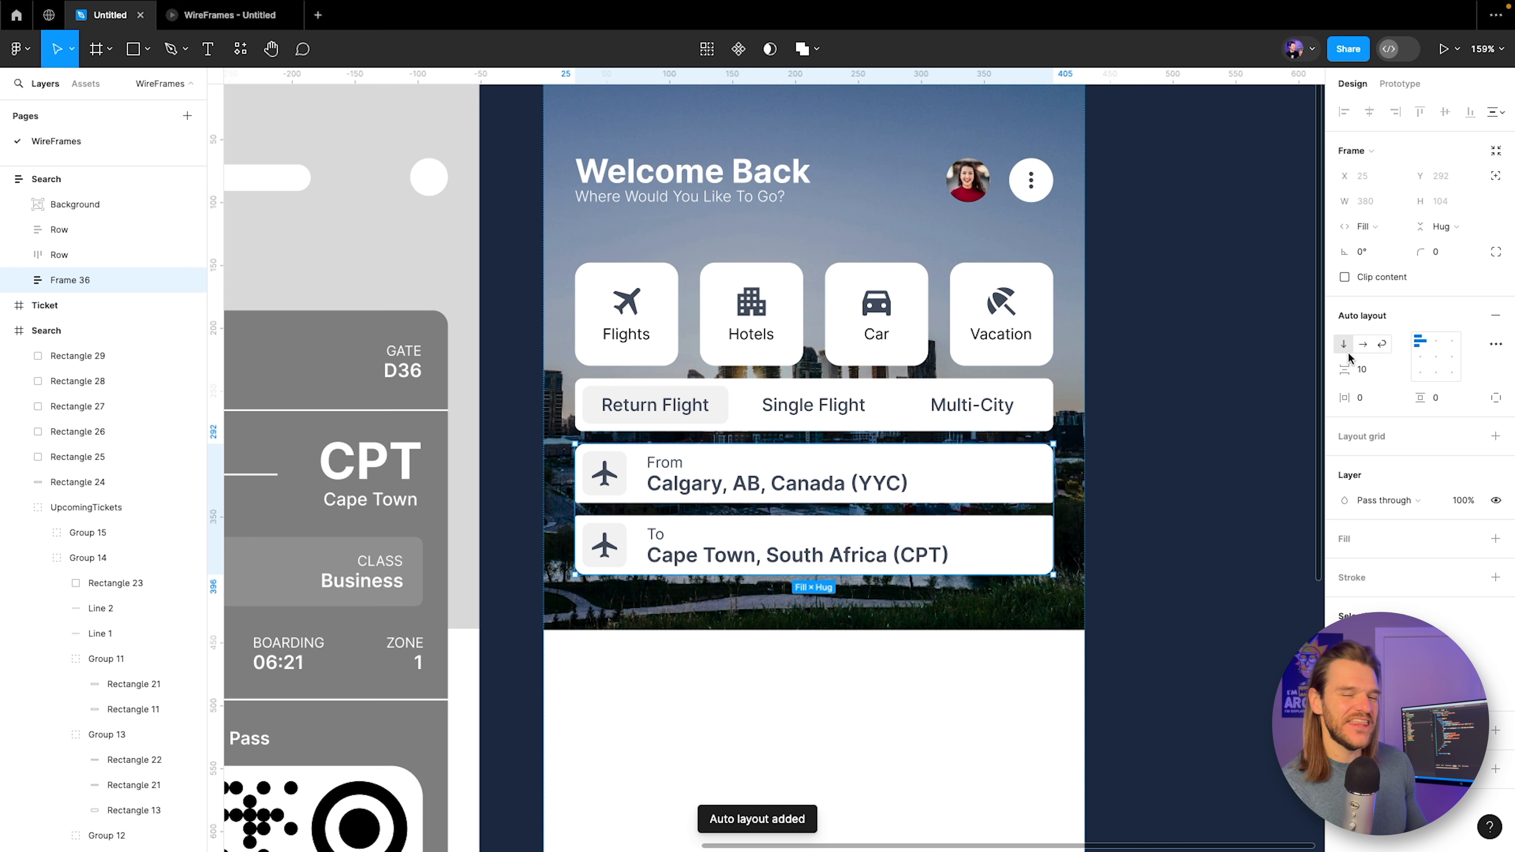
Set the vertical gap between the From and To rows to 4.
click(1375, 365)
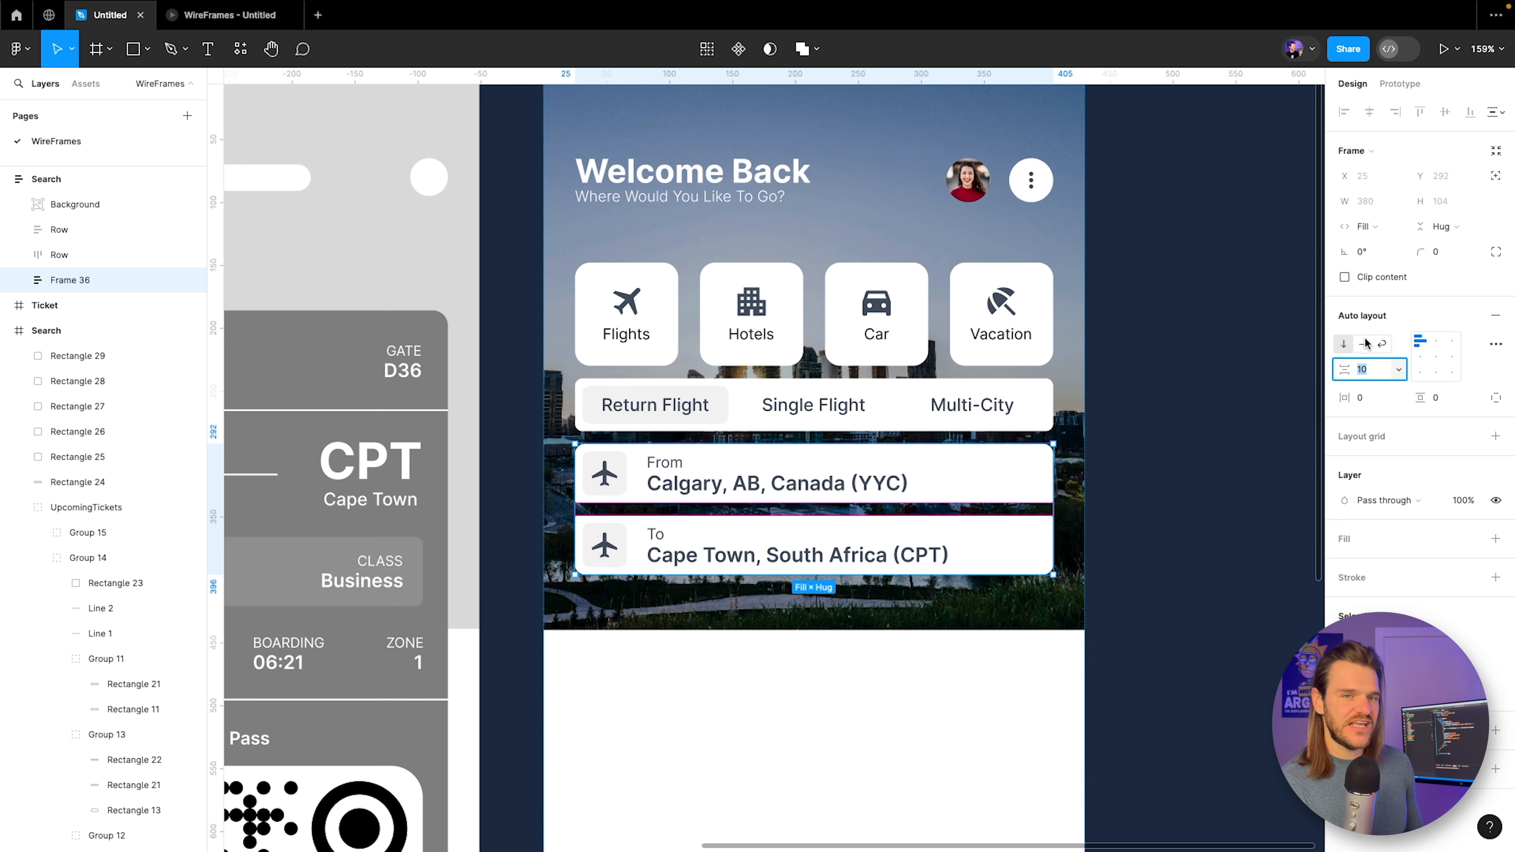
text(4)
key(Return)
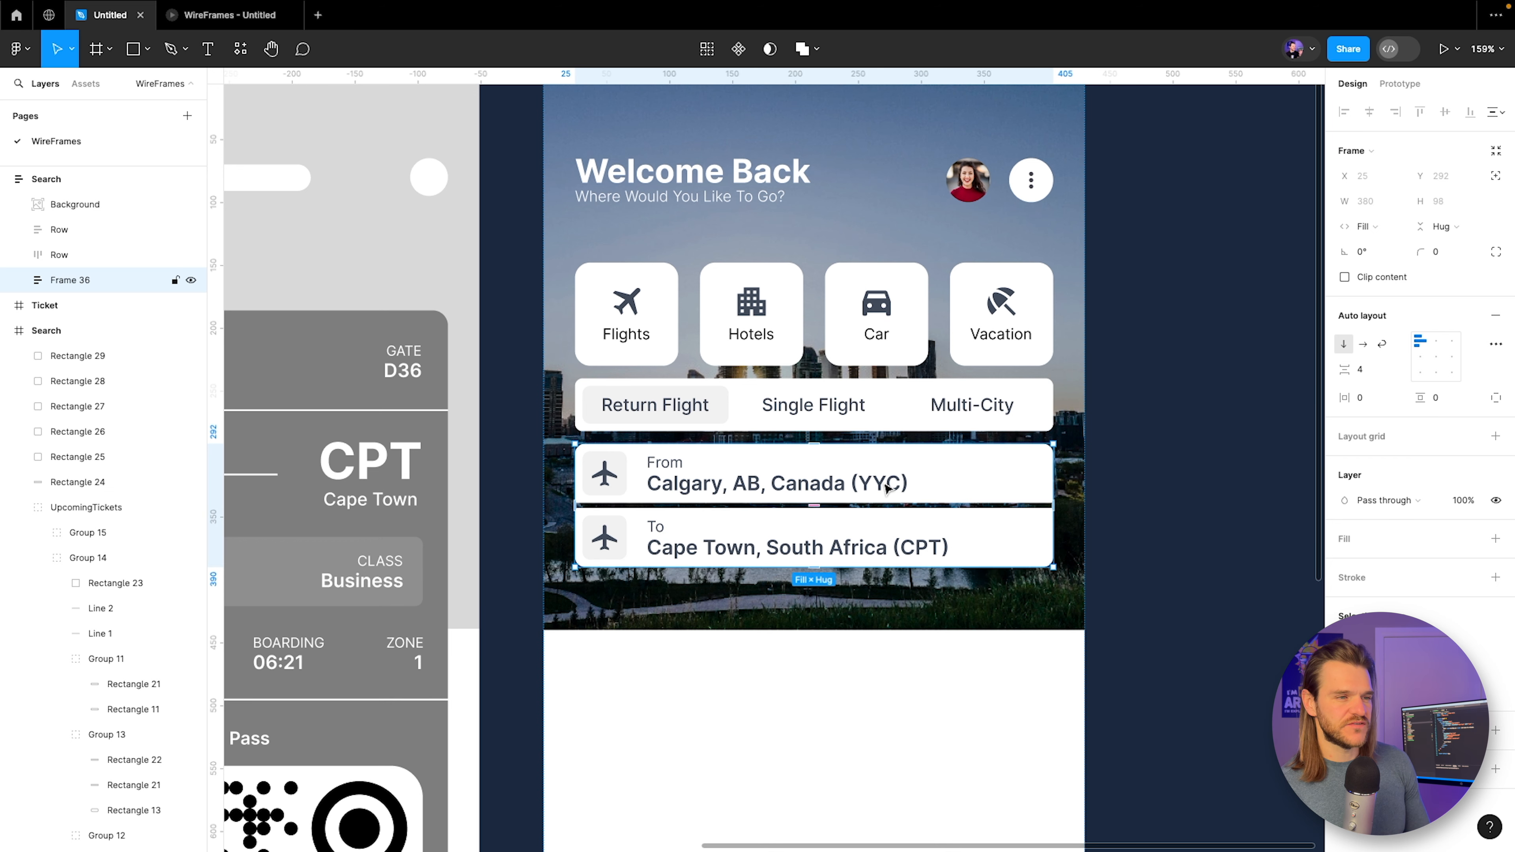
Try a gap of 2 between the From and To rows, and return it to 4.
click(1370, 375)
text(2)
key(Return)
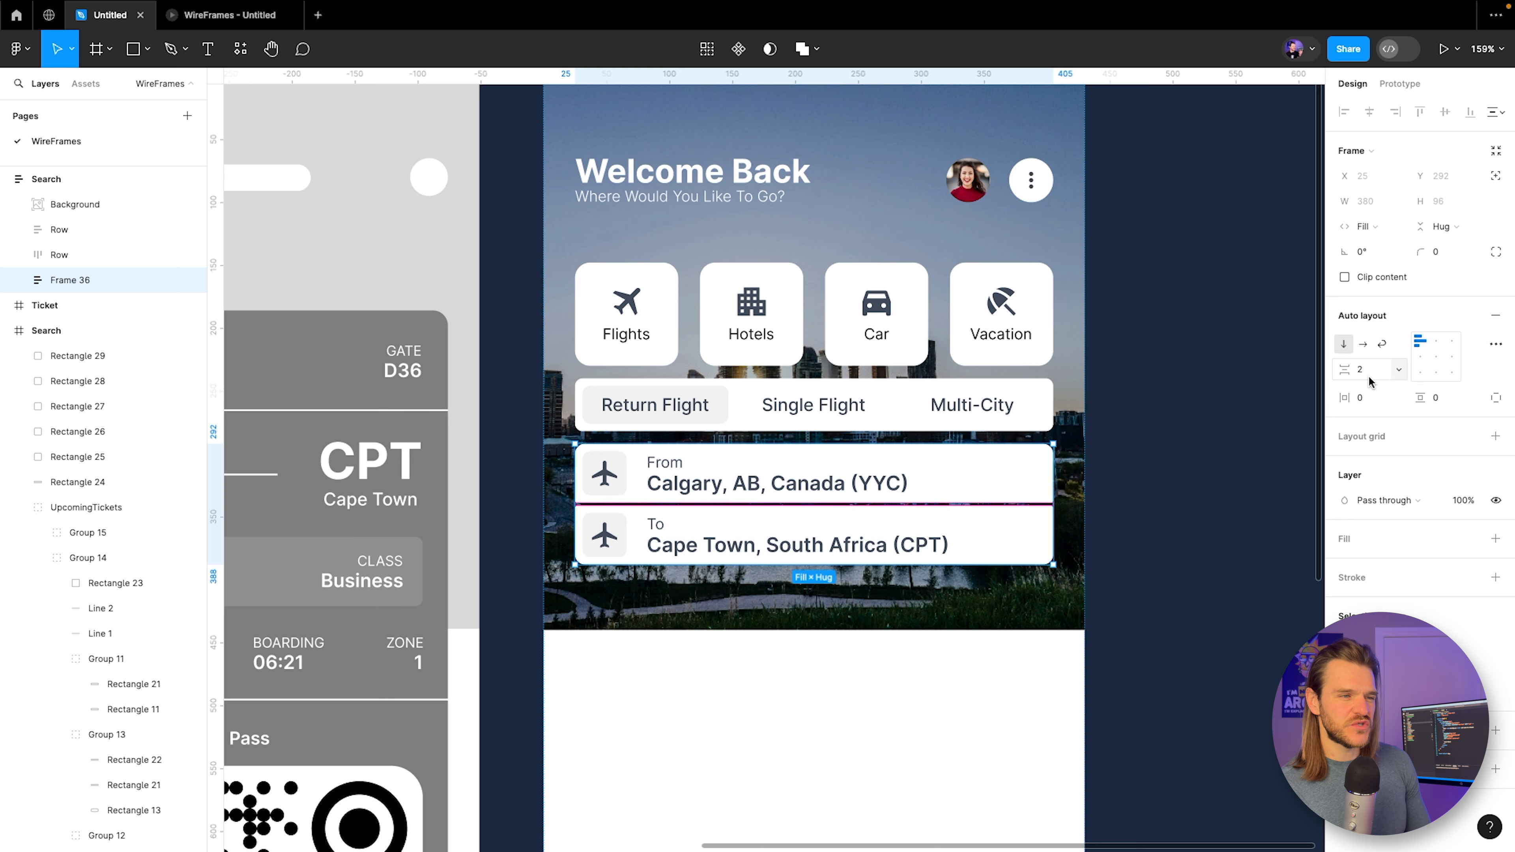
click(1368, 376)
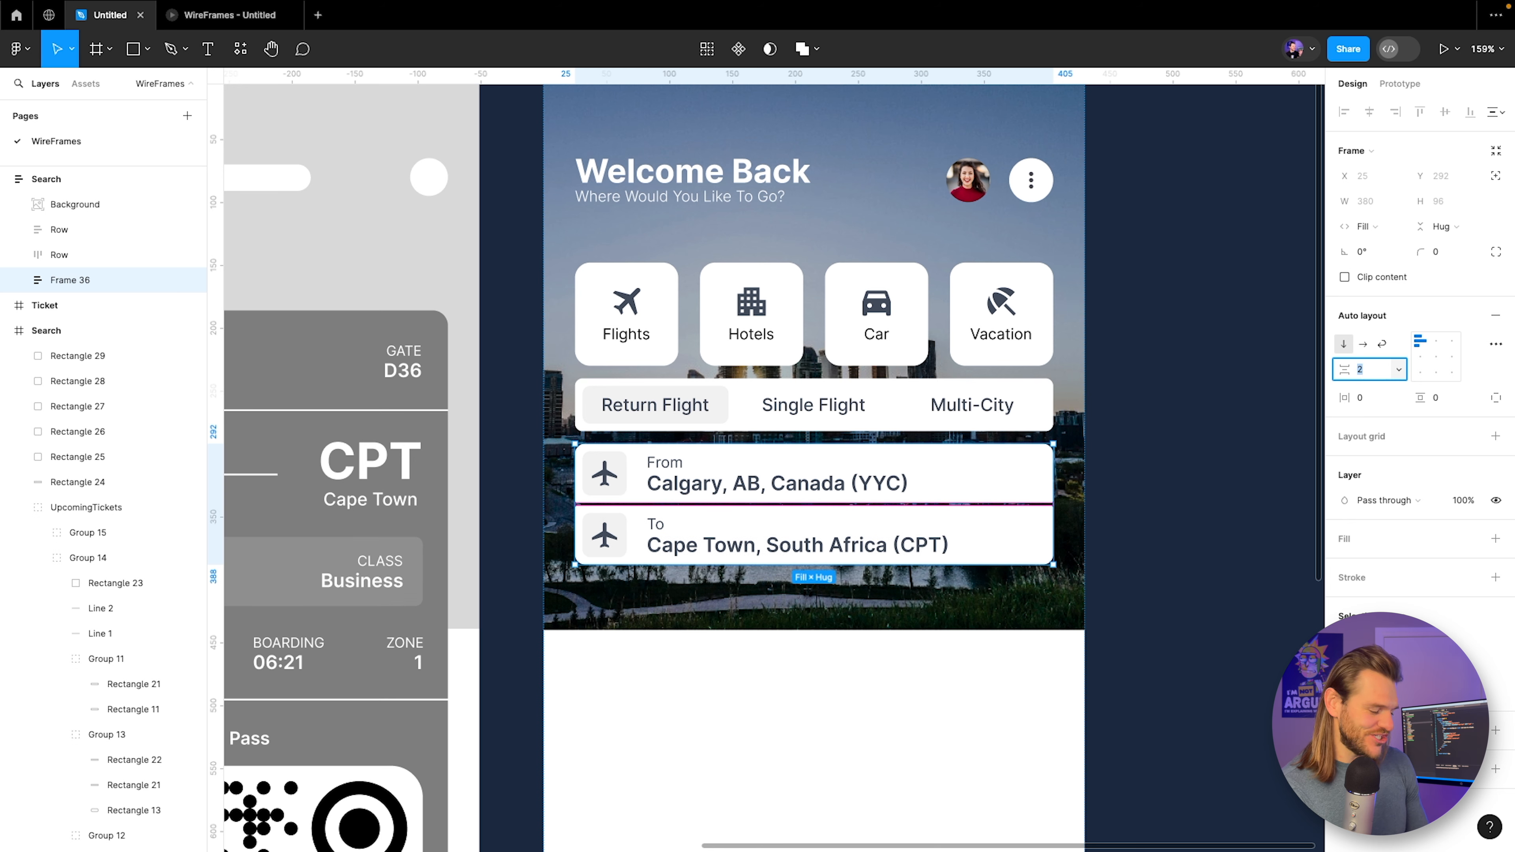
text(4)
key(Return)
click(1157, 494)
Duplicate the From row's plane Icon frame and move the copy out into the parent frame that holds both rows.
scroll(954, 503, up, 3)
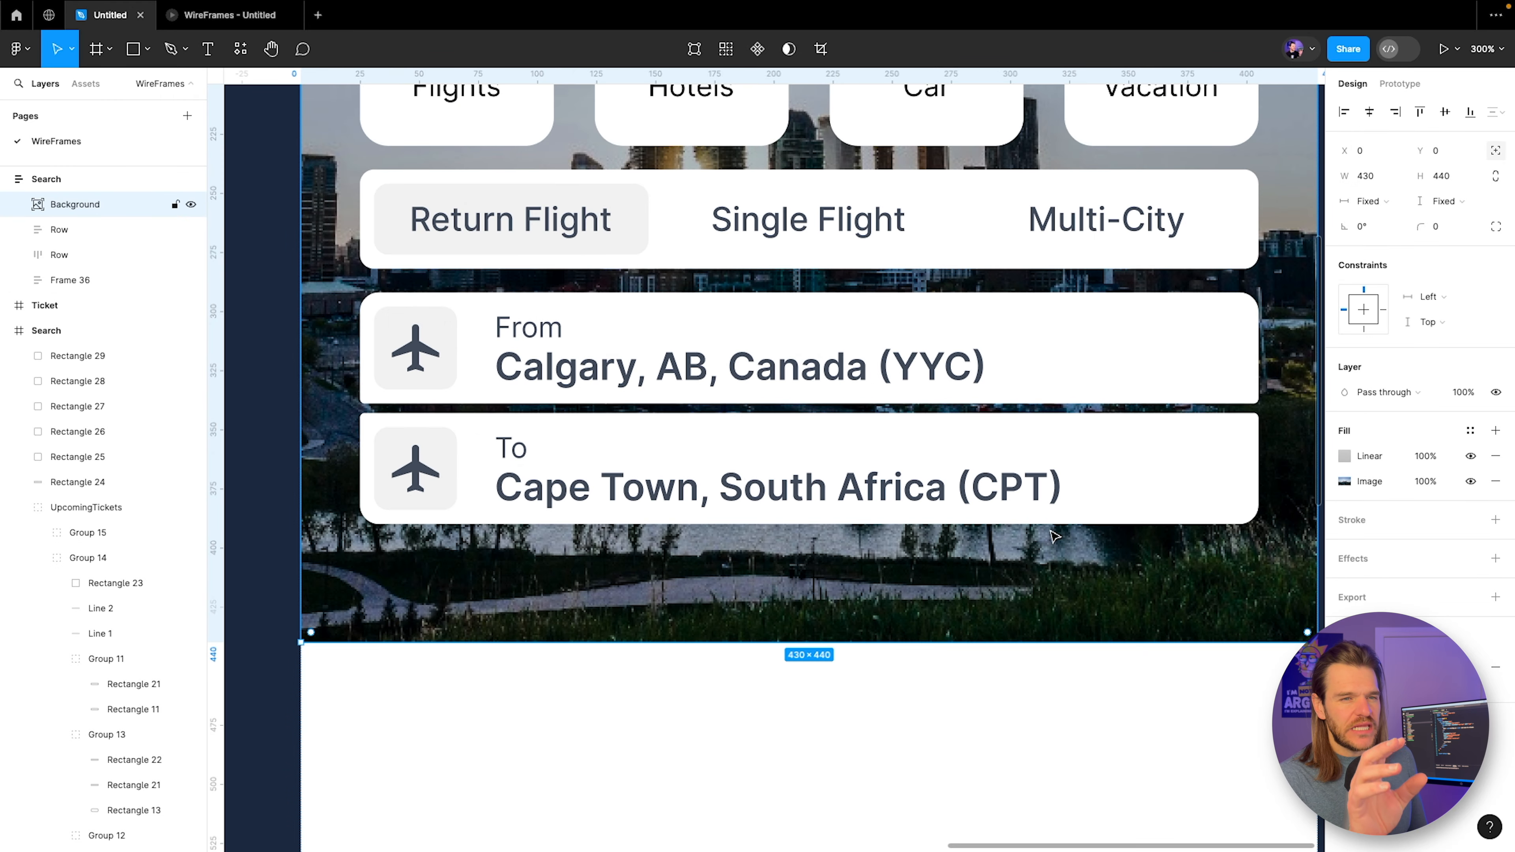
scroll(1052, 536, down, 8)
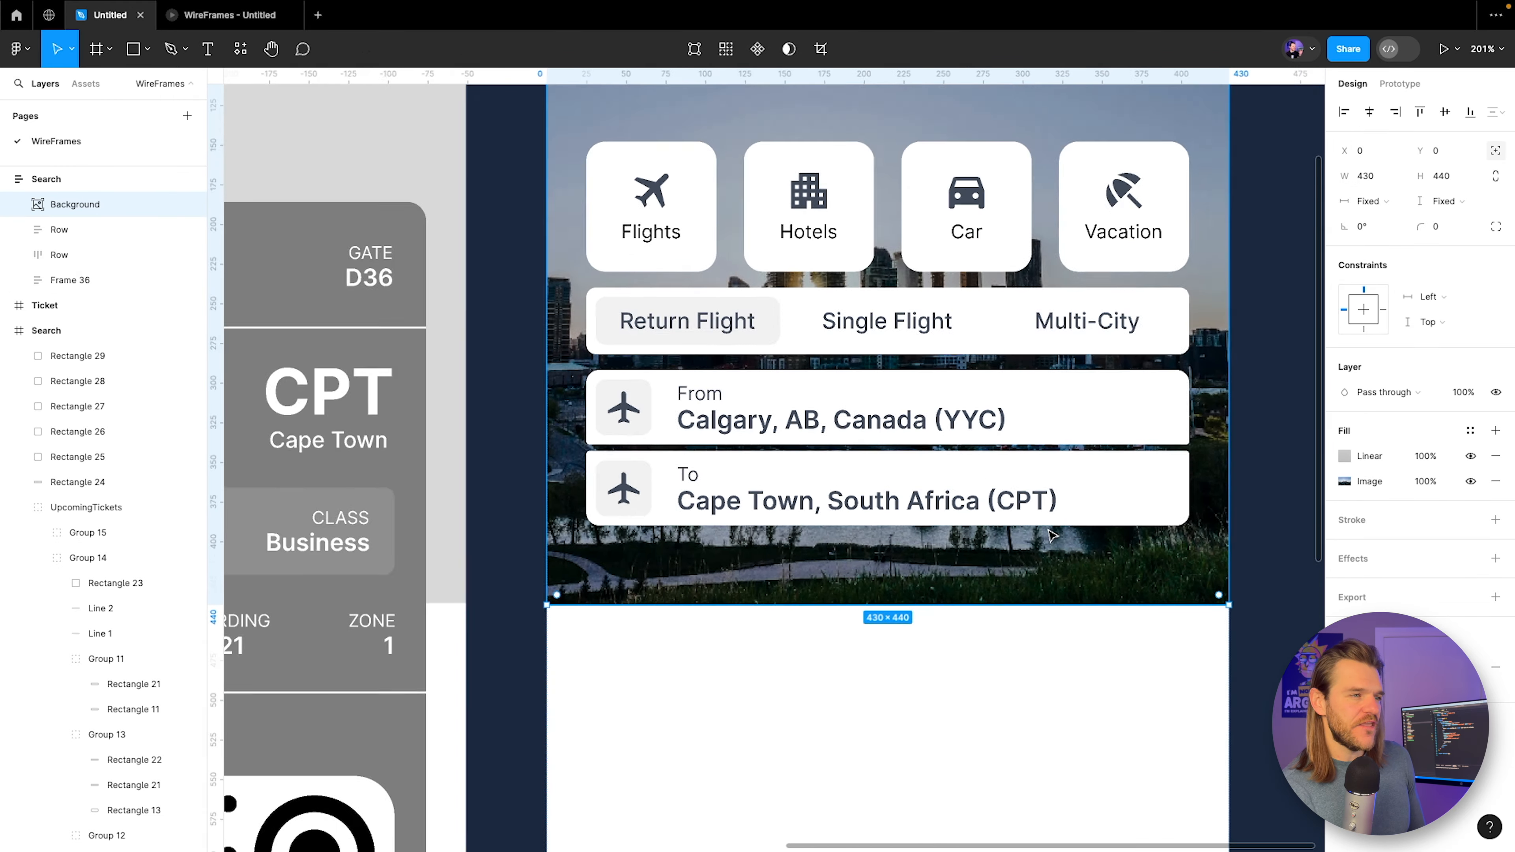
scroll(525, 514, up, 5)
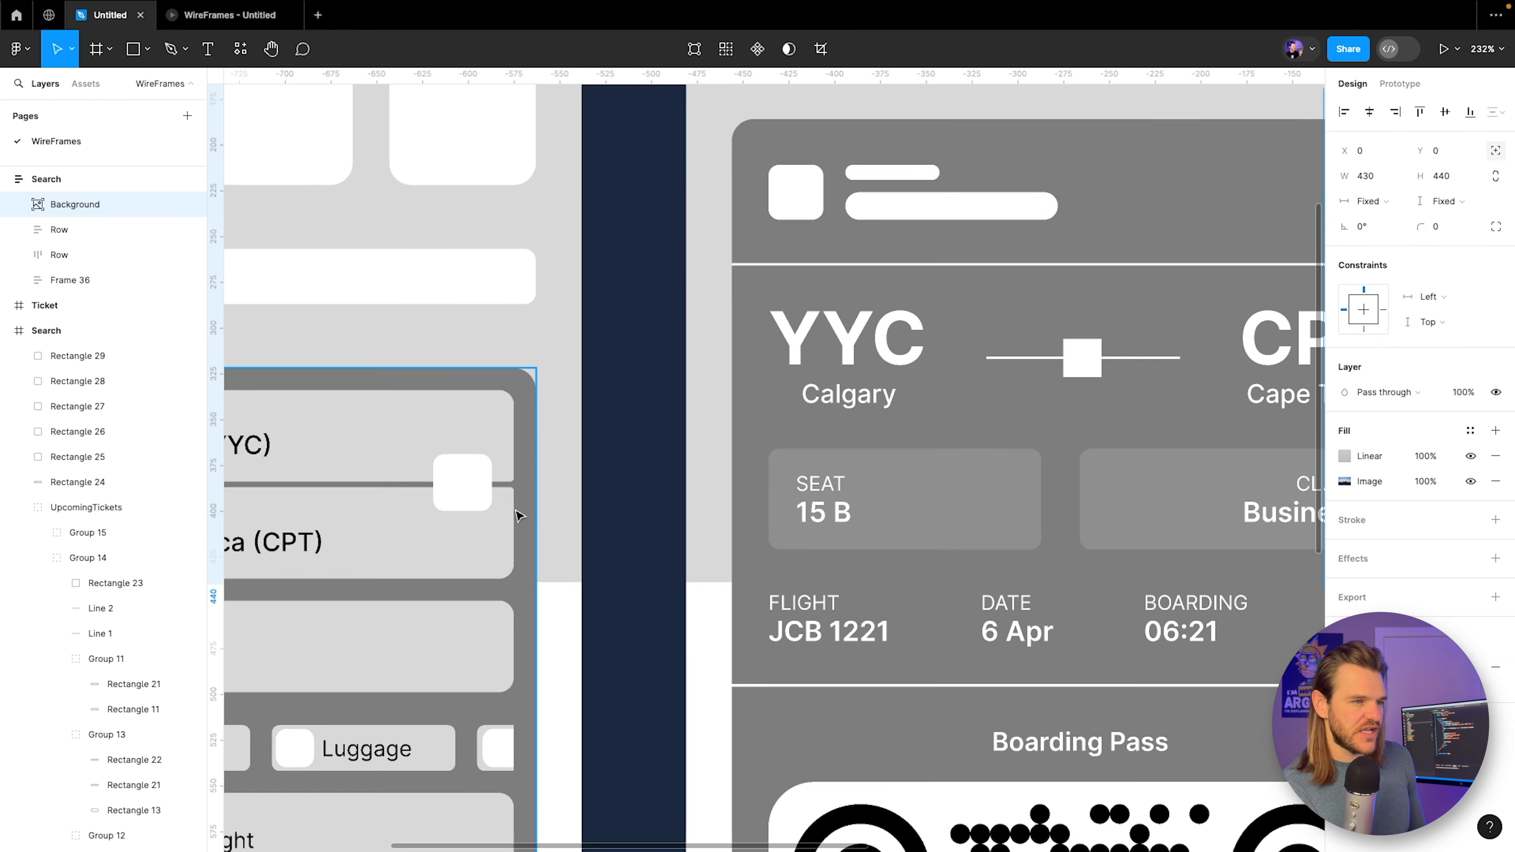
scroll(896, 433, right, 15)
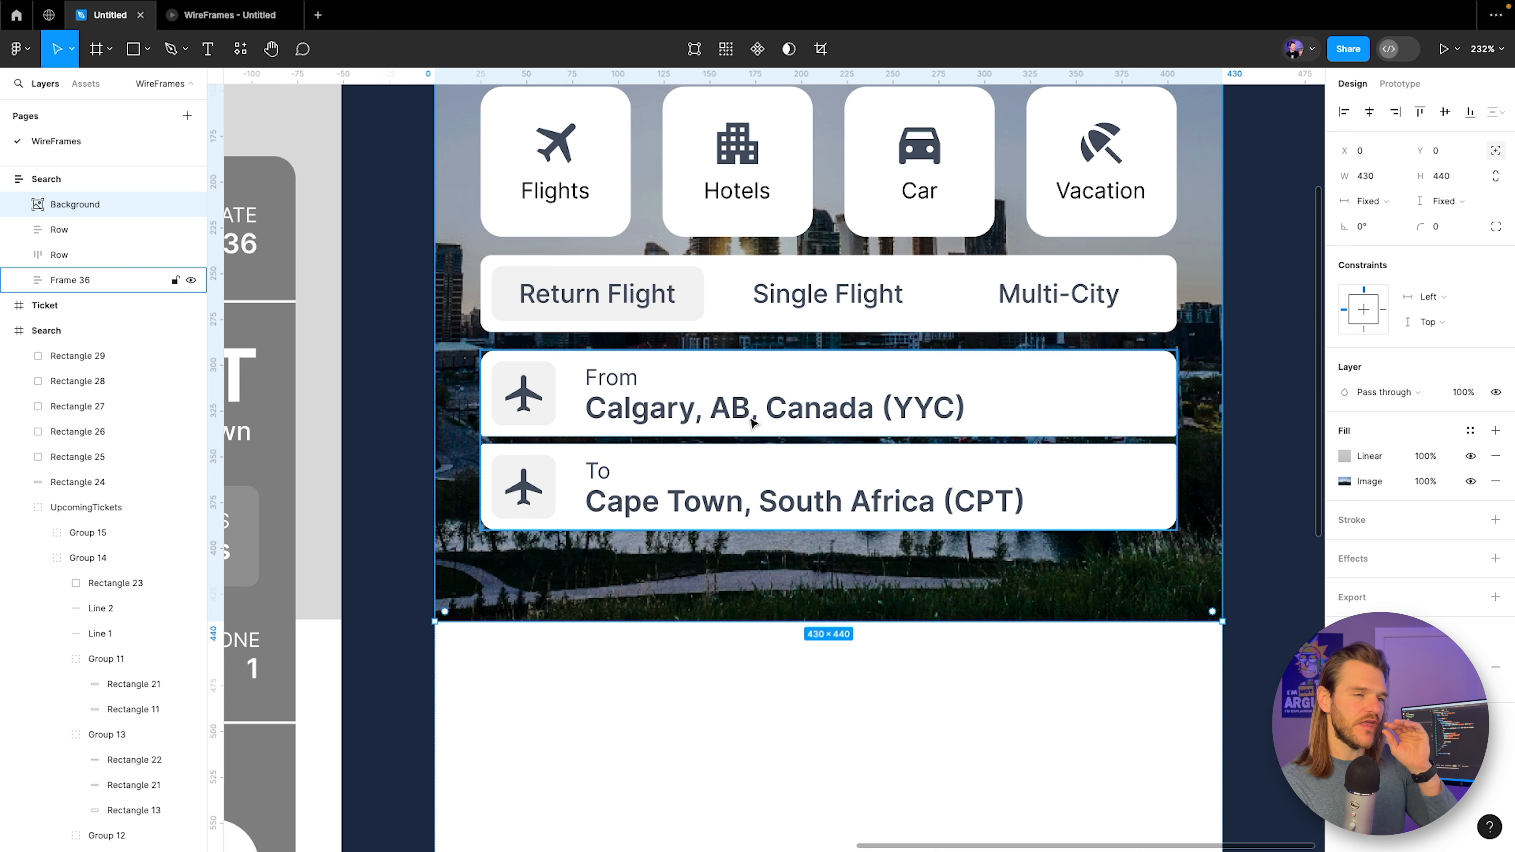
ctrl+click(534, 408)
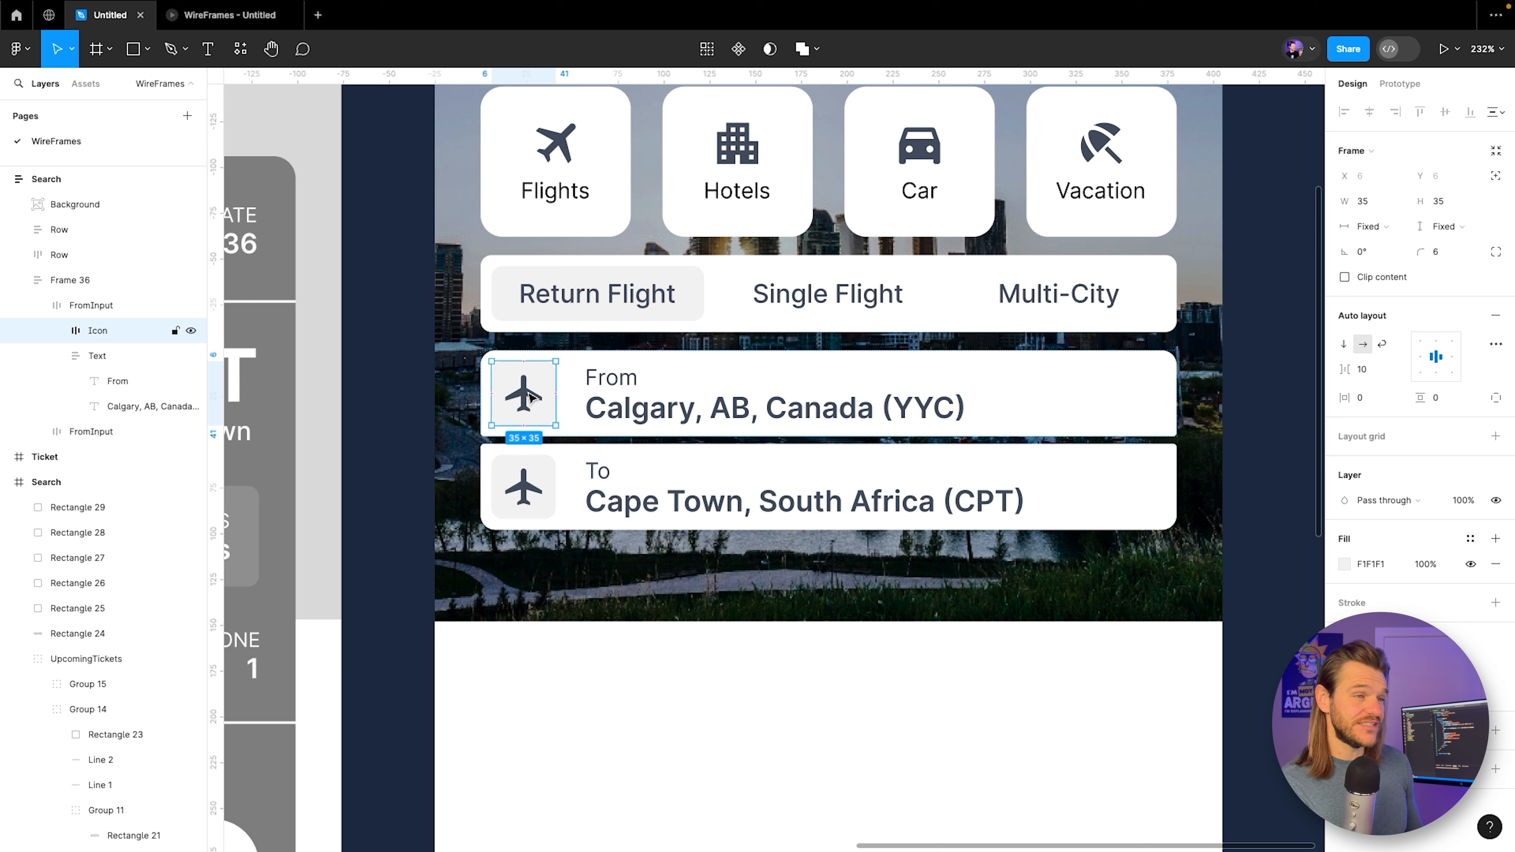
click(56, 356)
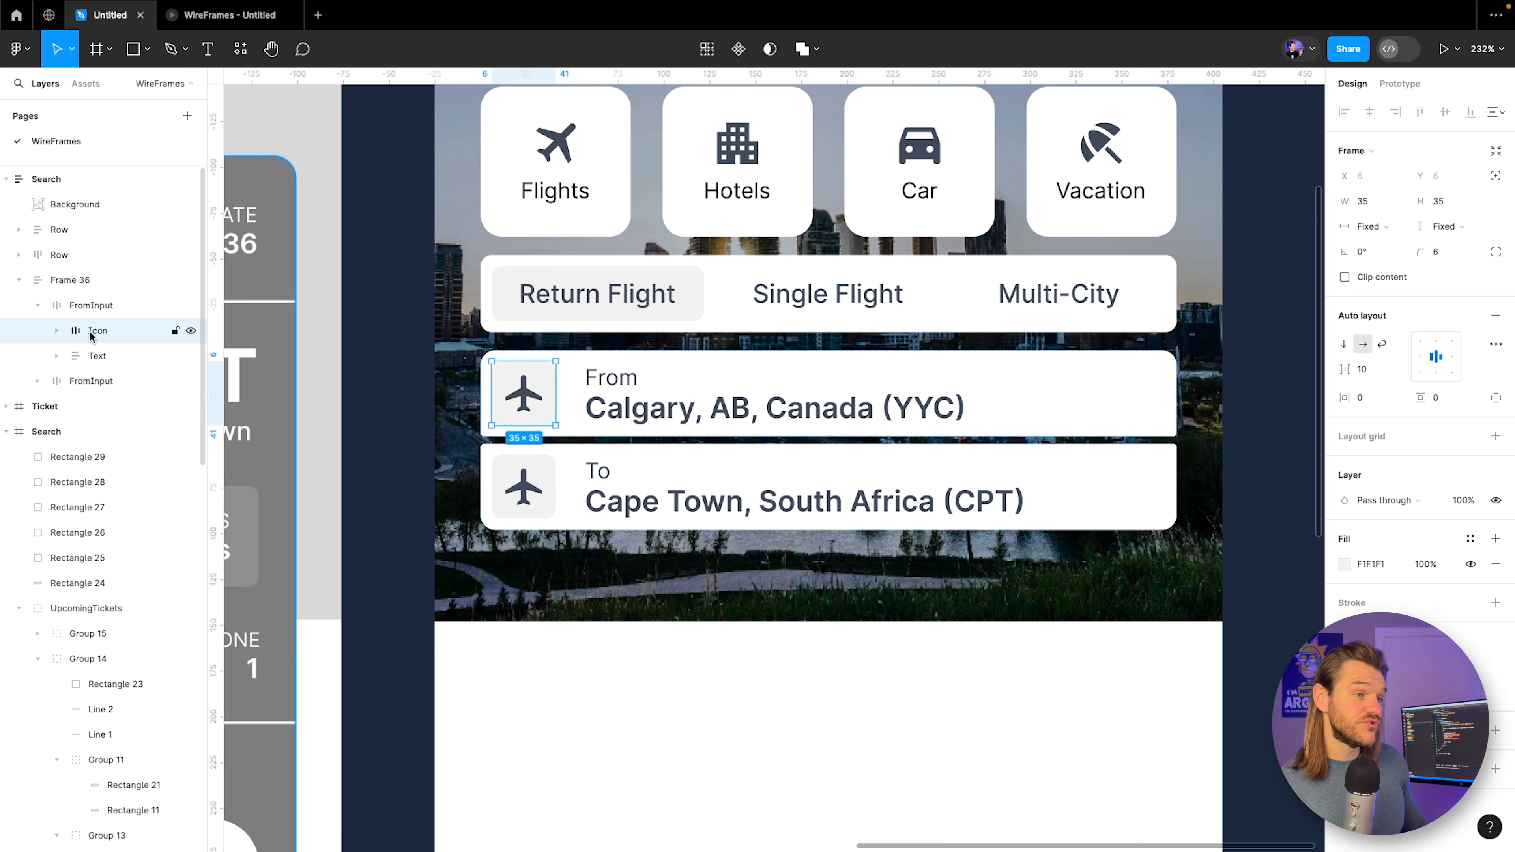
key(ctrl+d)
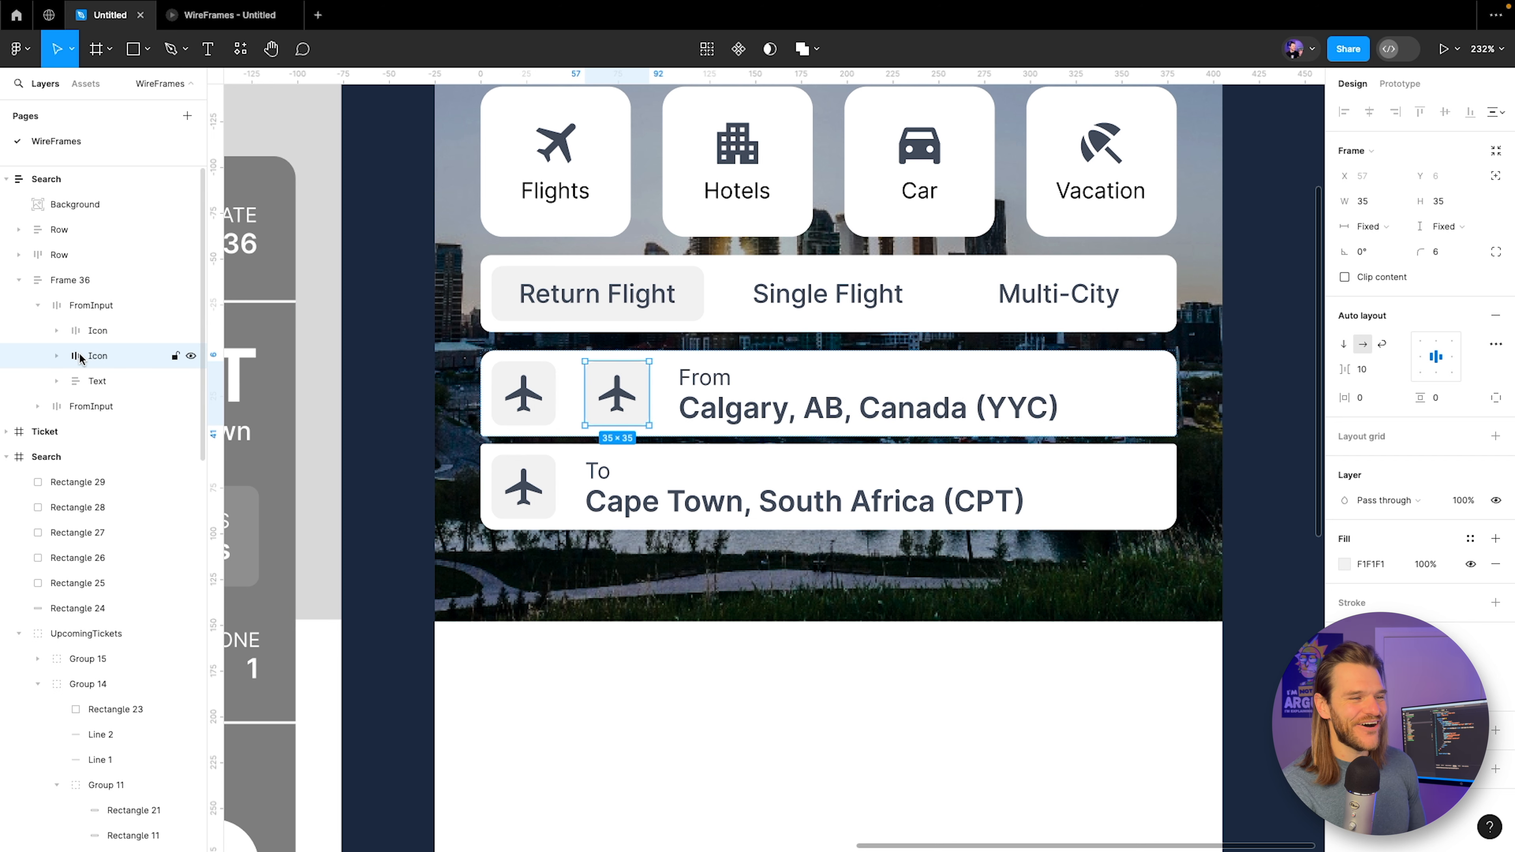
drag(81, 358, 43, 294)
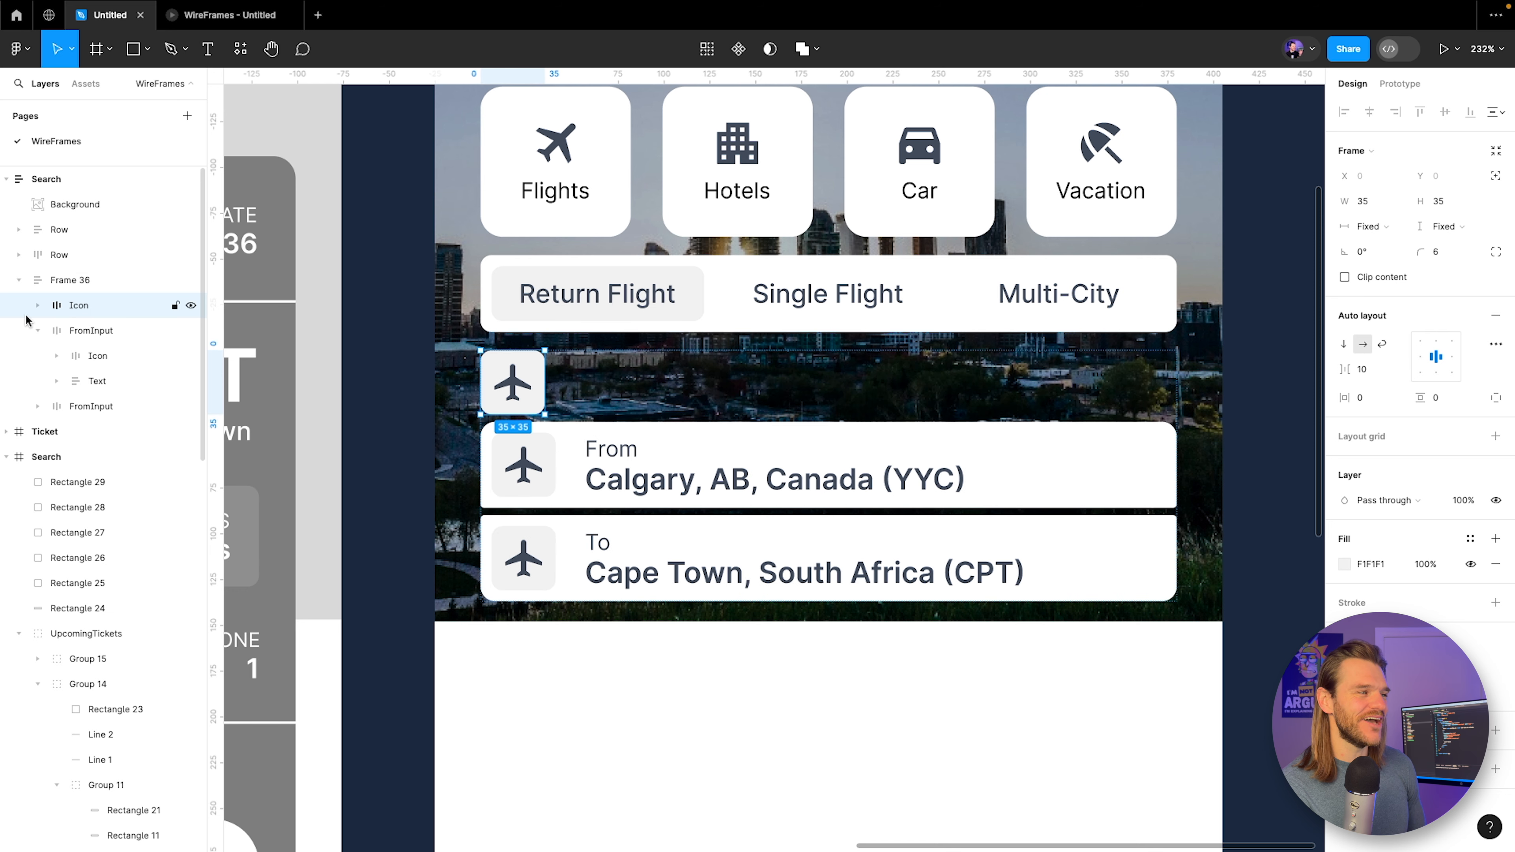
Give the copied Icon frame absolute positioning and place it over the seam between the From and To rows, near their right end.
click(39, 330)
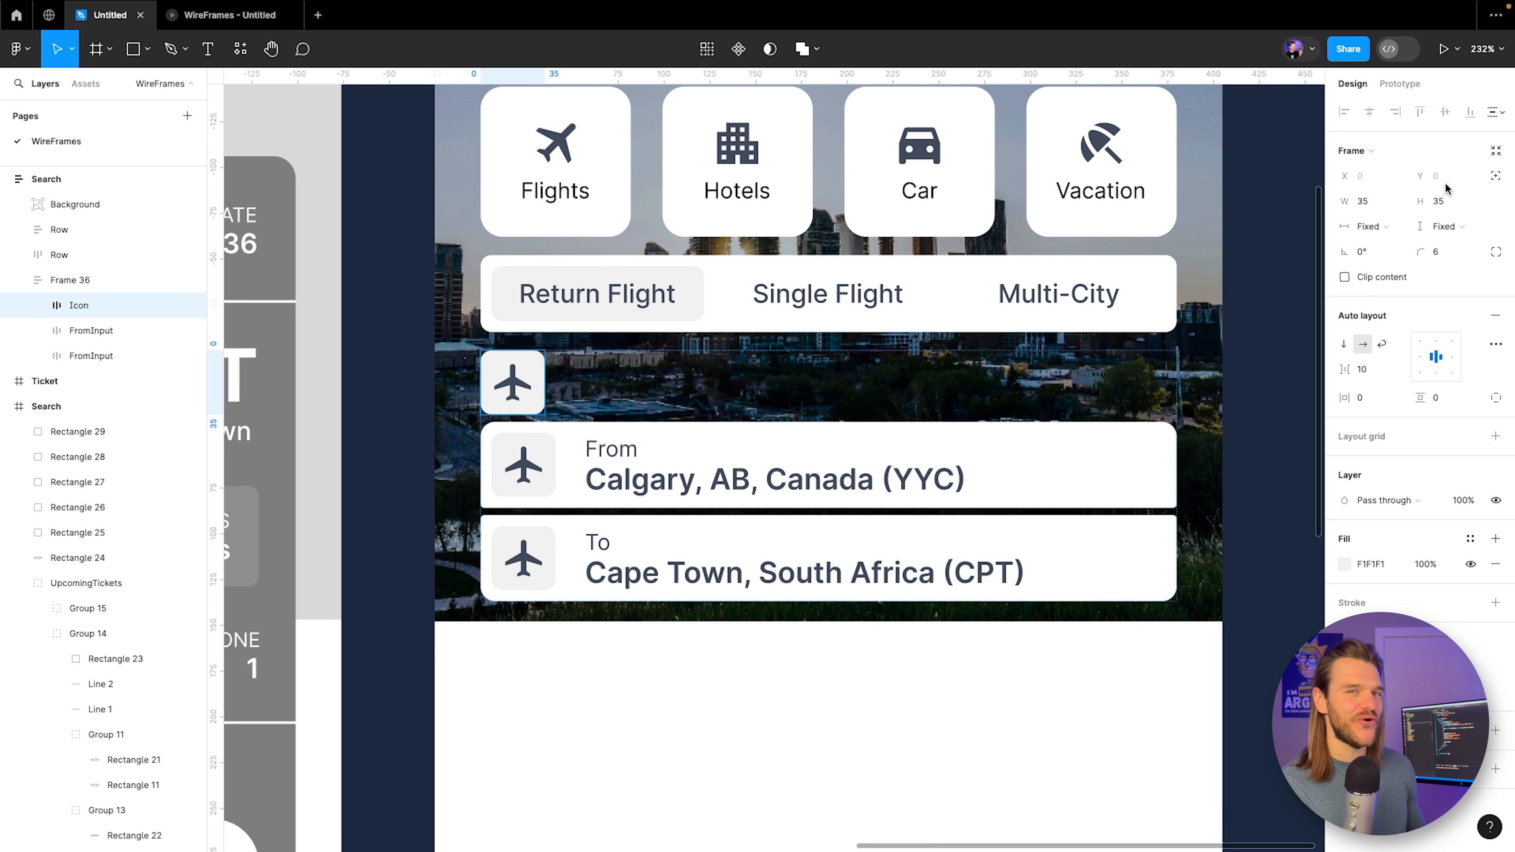
click(1496, 176)
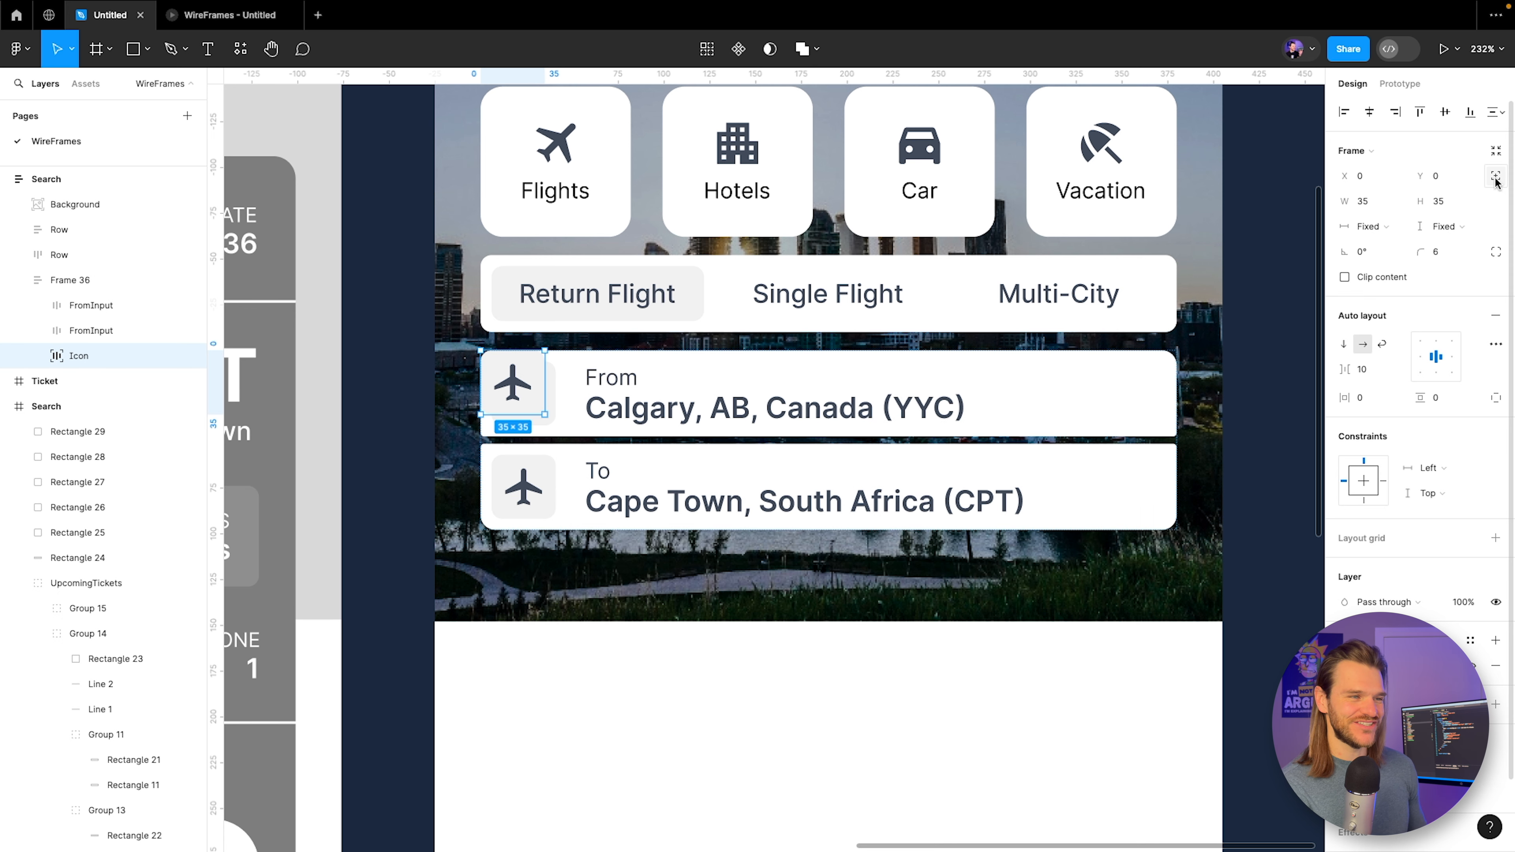
drag(528, 389, 1136, 446)
Replace the airplane inside the copied Icon frame with the vertical swap symbol from Material Symbols, searching for "swap".
double_click(1136, 446)
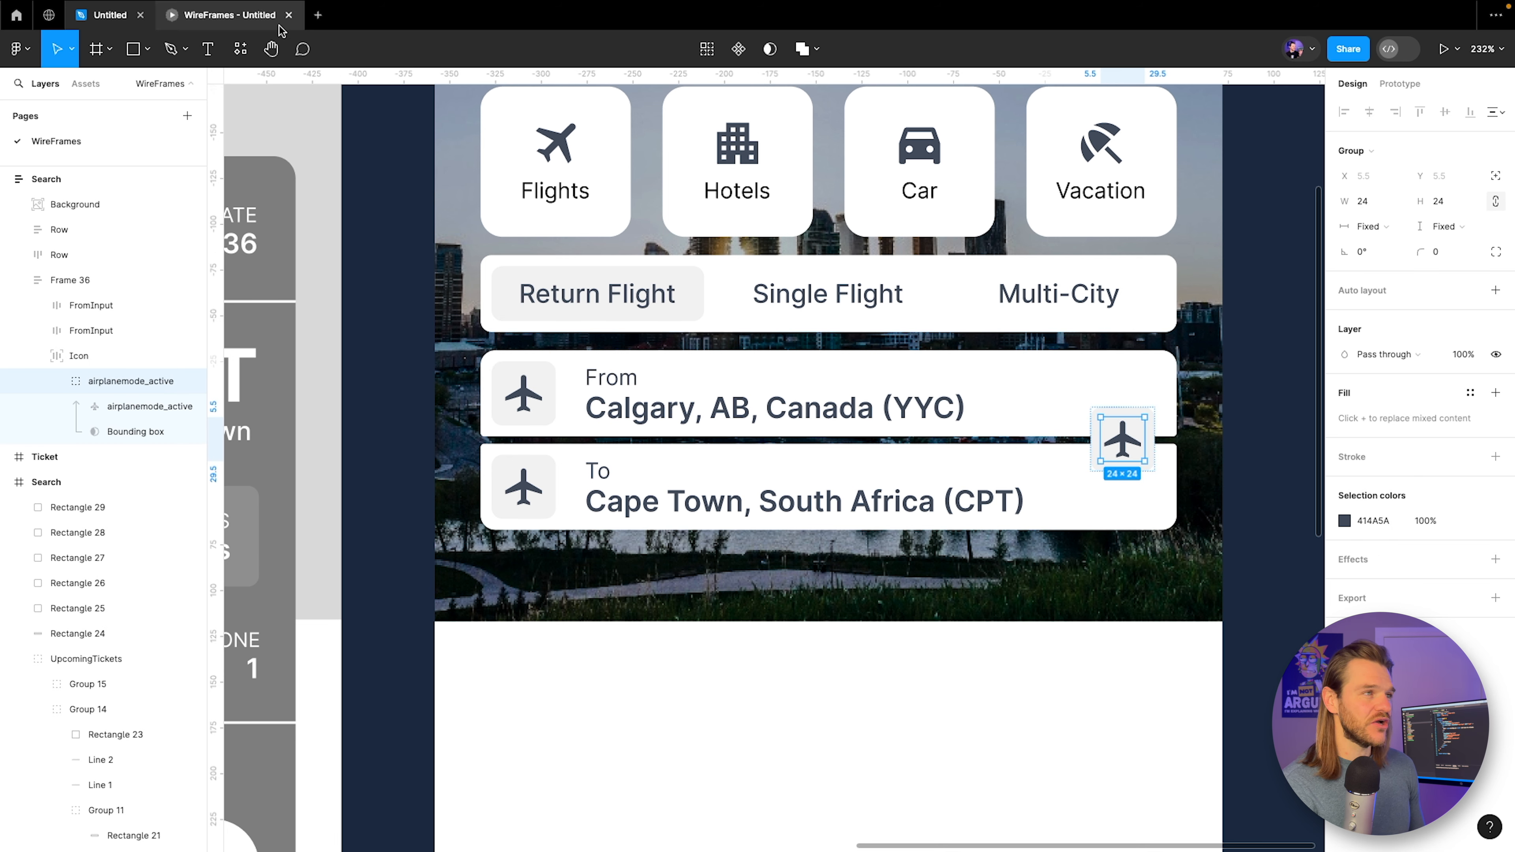
click(240, 49)
click(280, 229)
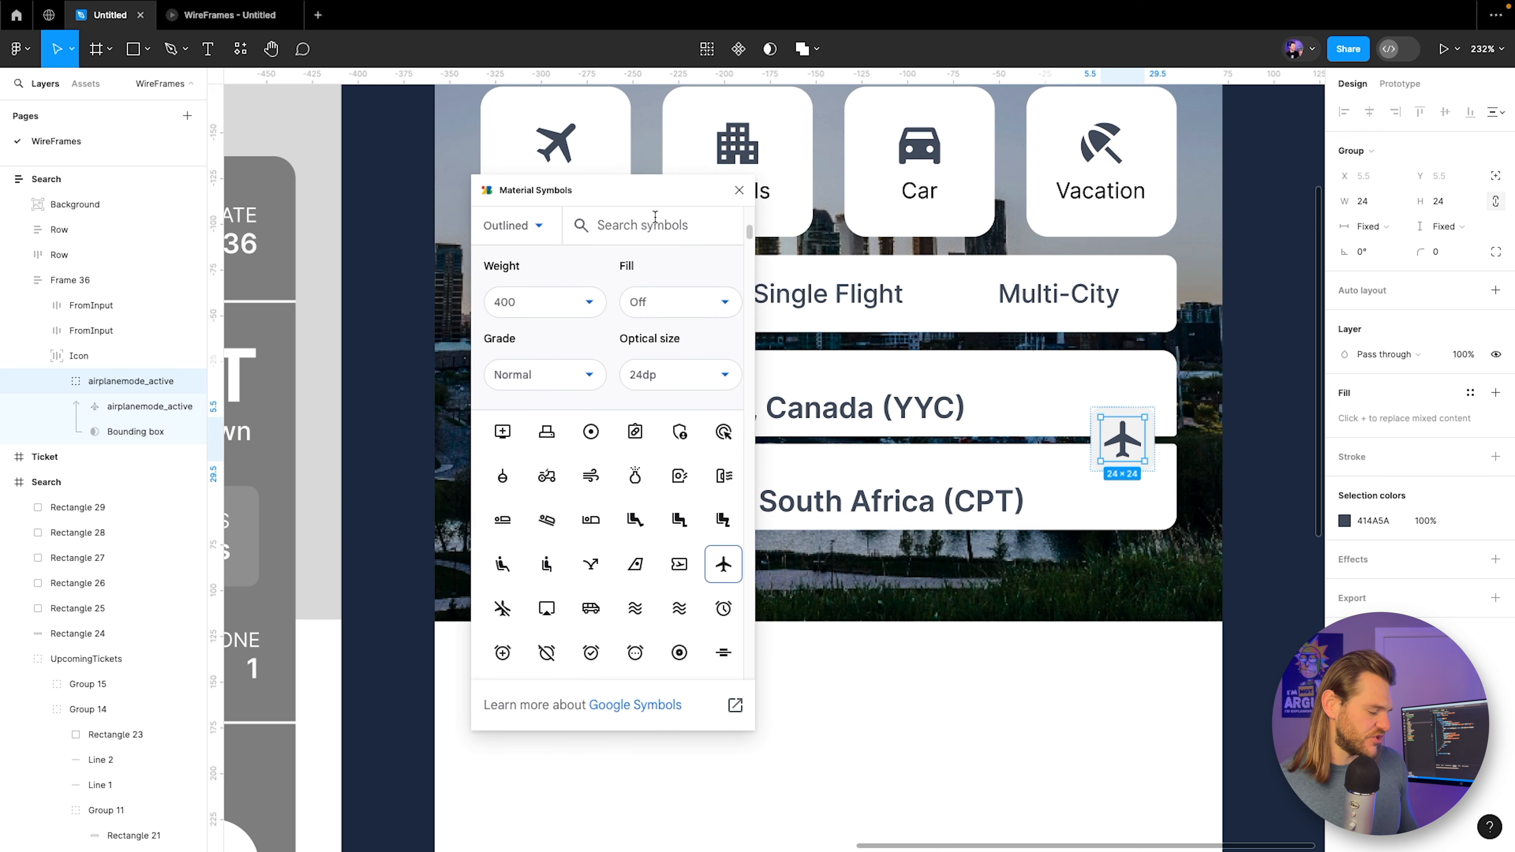
text(swap)
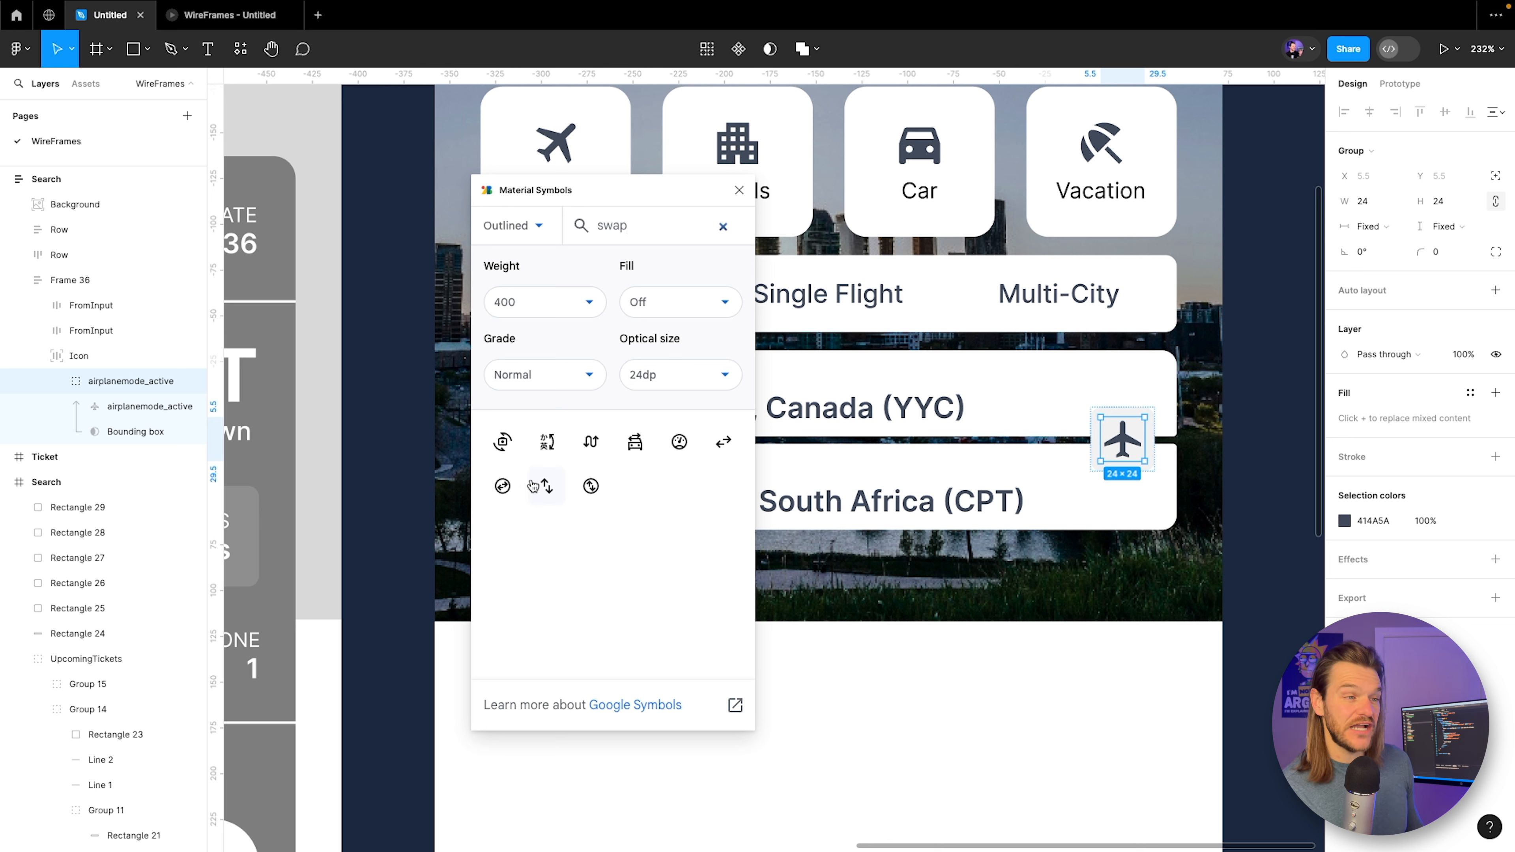
click(543, 490)
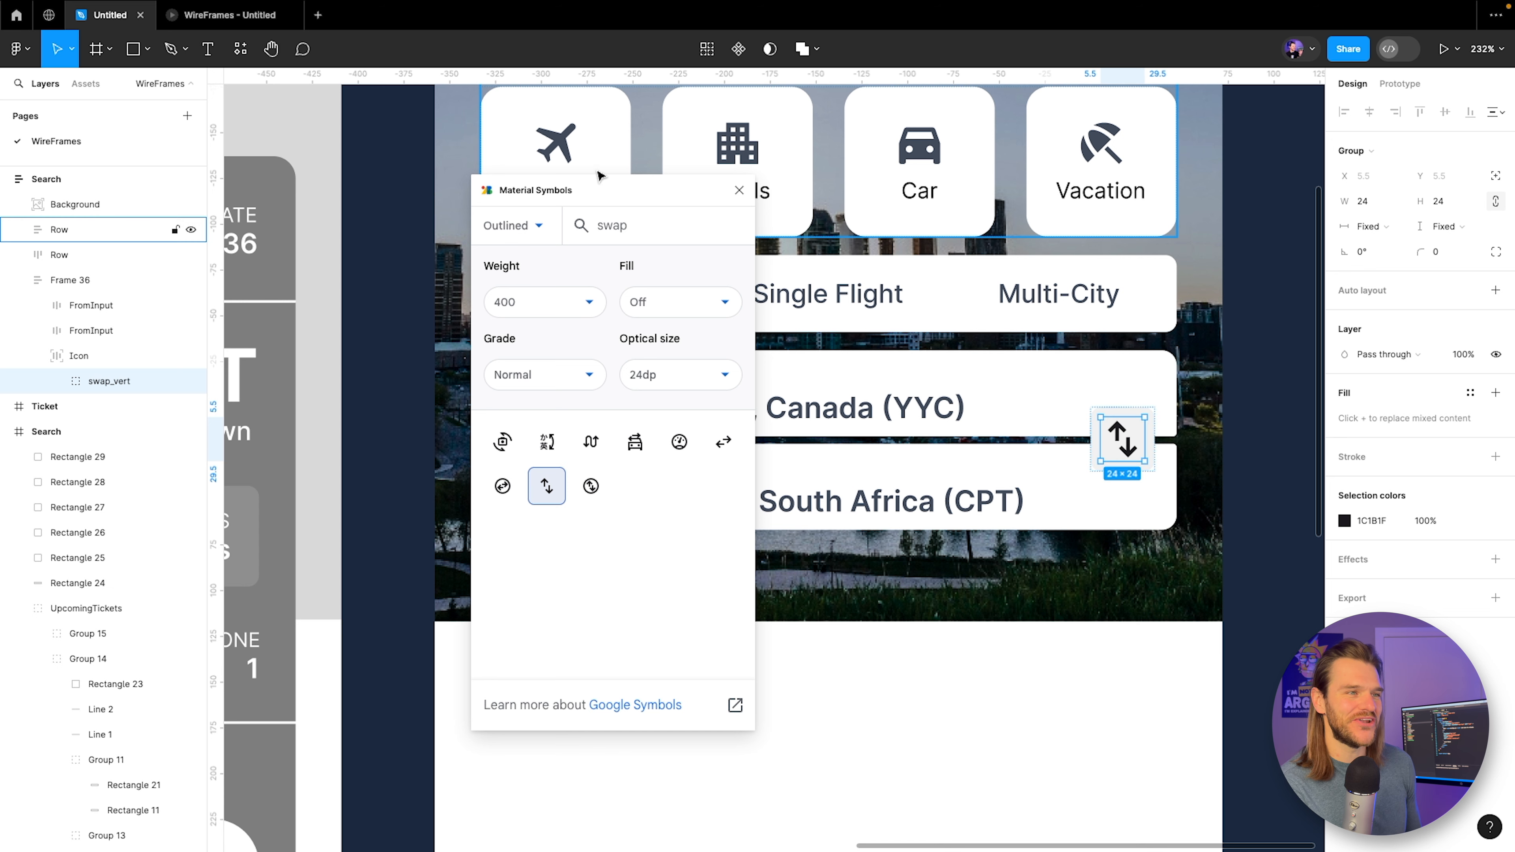
Close the Material Symbols plugin and check the swap button in the prototype preview.
click(739, 190)
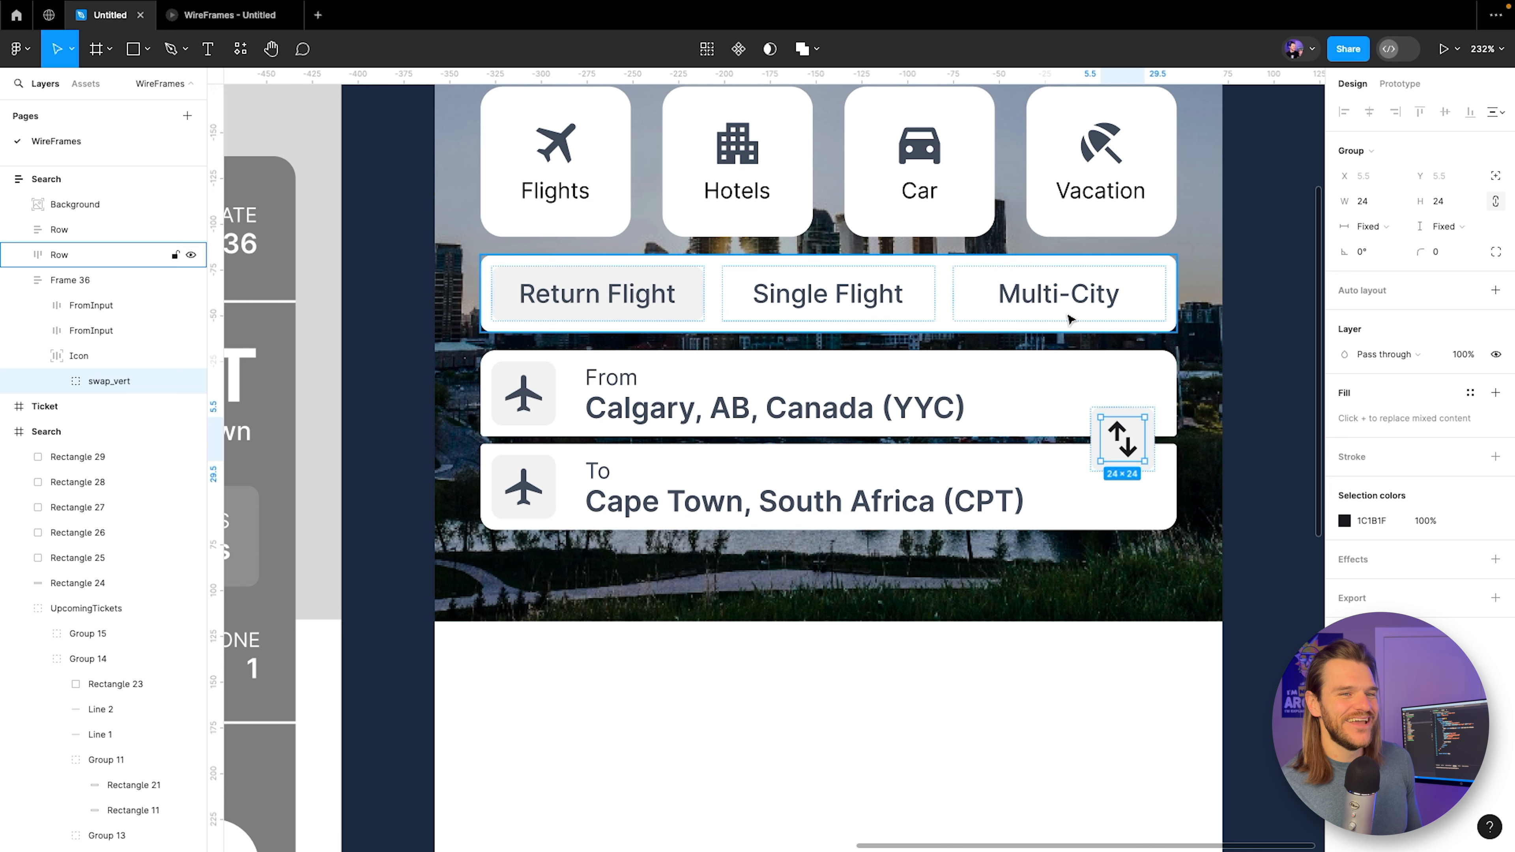
click(252, 22)
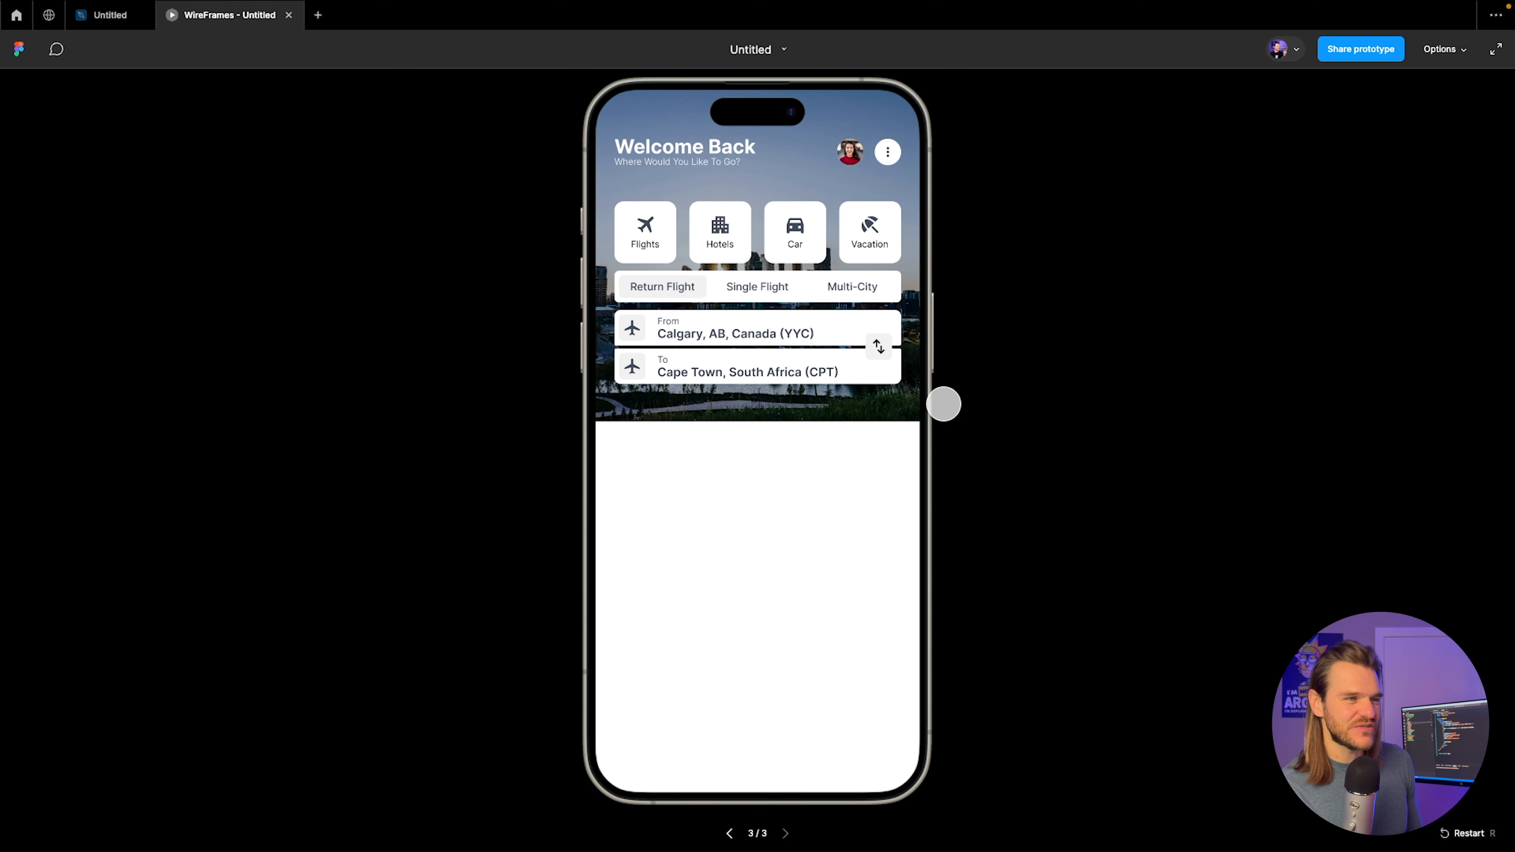
click(109, 24)
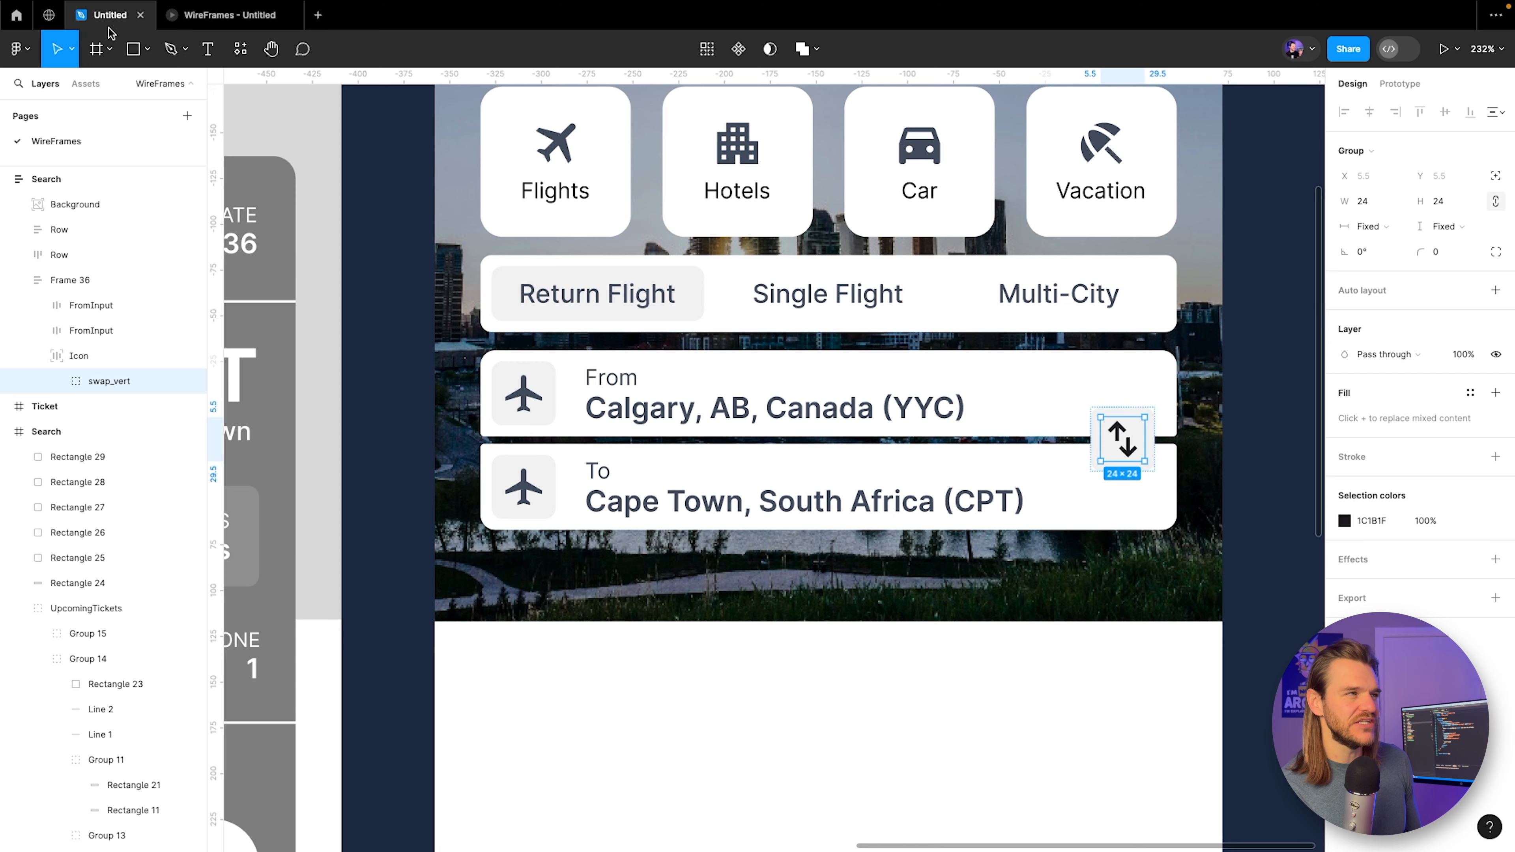
Change the fill of the swap button's Icon frame to white, FFFFFF.
scroll(1242, 450, up, 3)
click(1242, 451)
double_click(1097, 410)
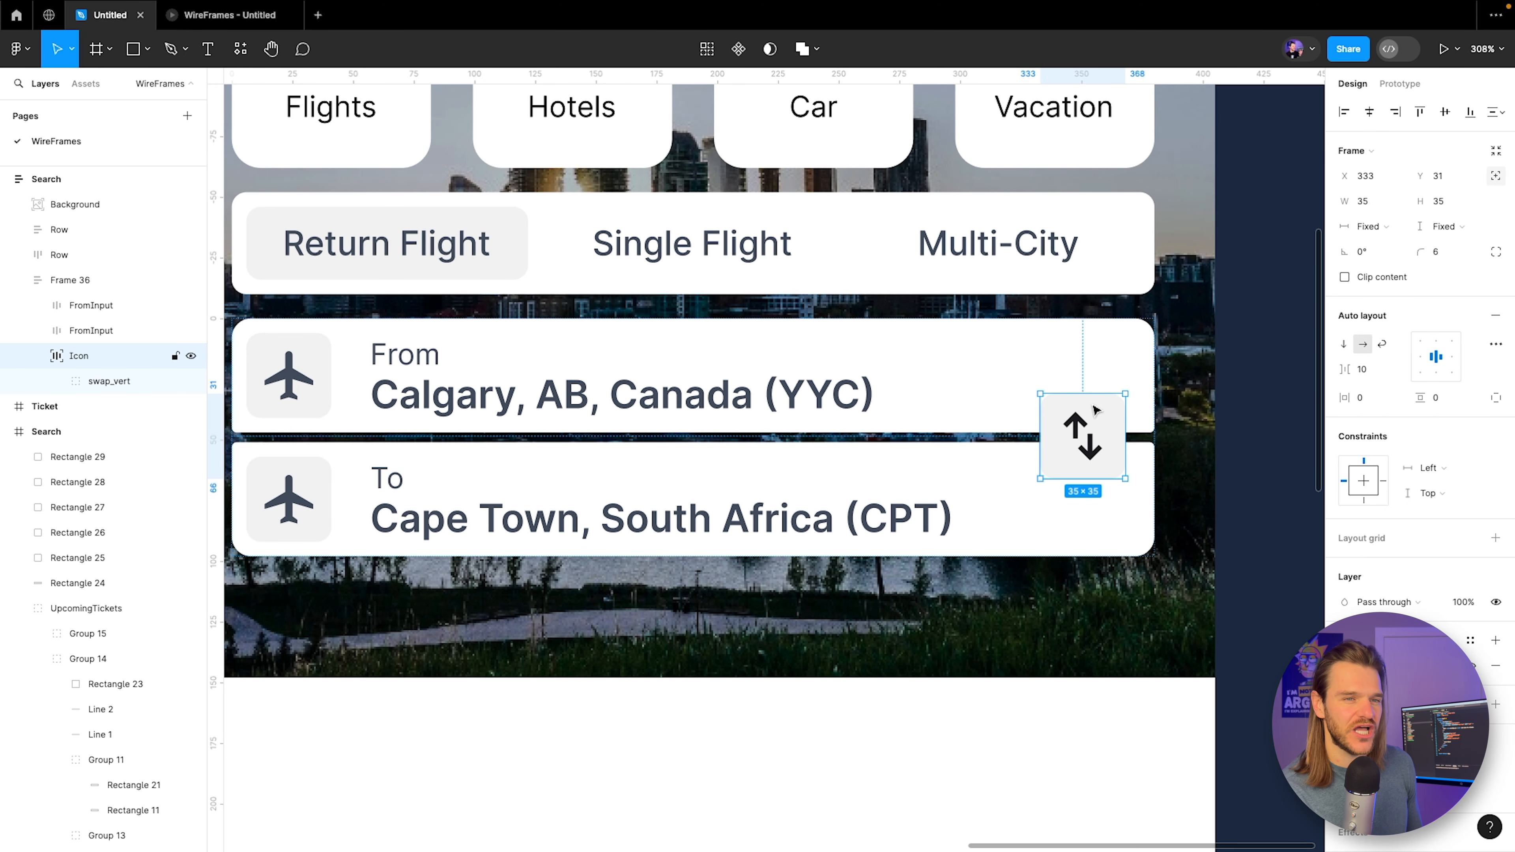
click(1350, 666)
drag(1198, 517, 1122, 436)
scroll(919, 337, right, 3)
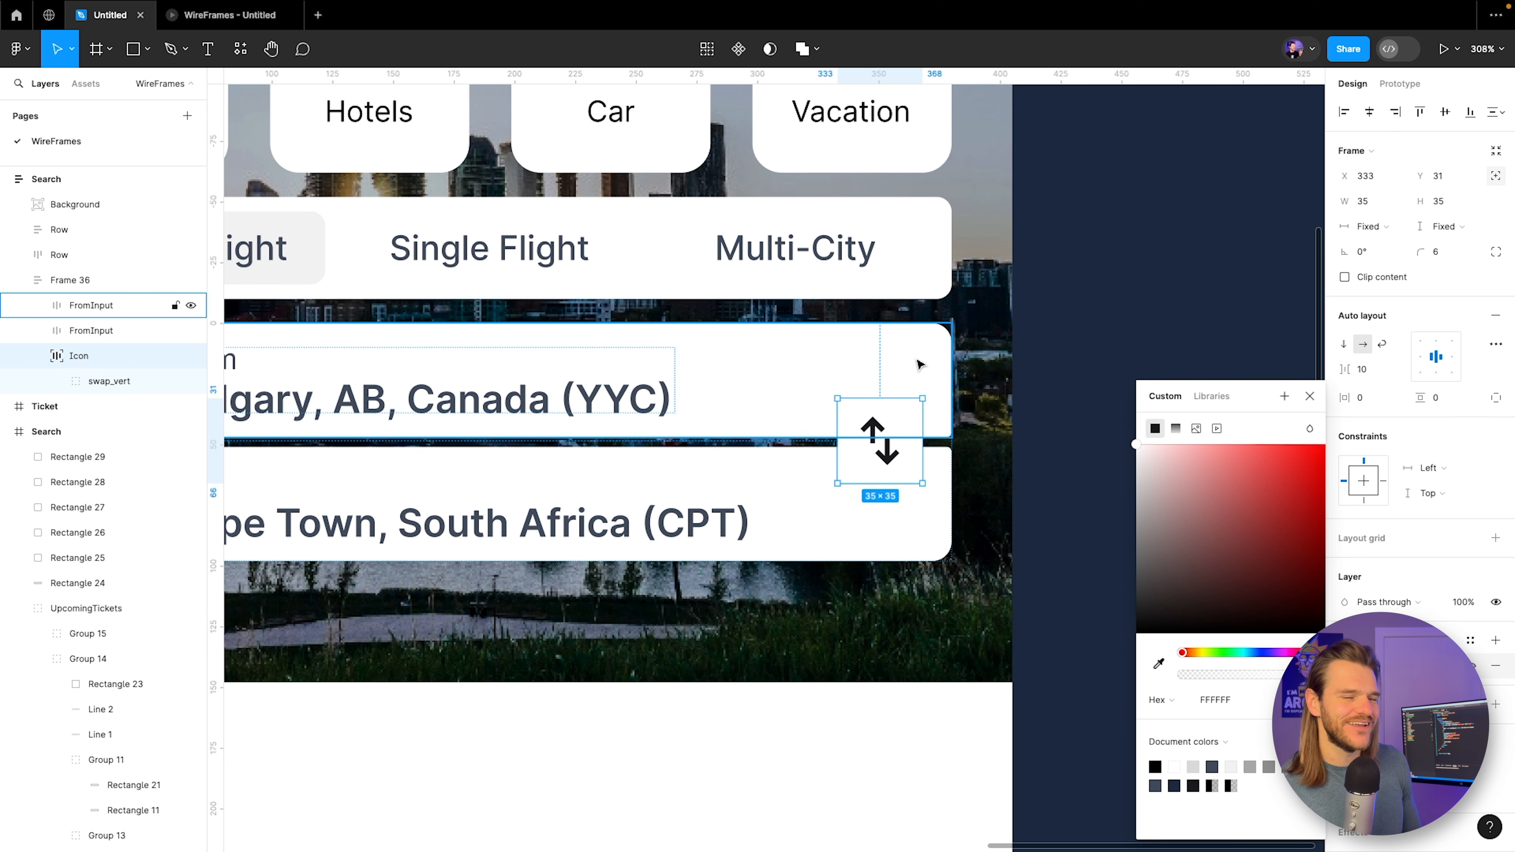
click(1308, 396)
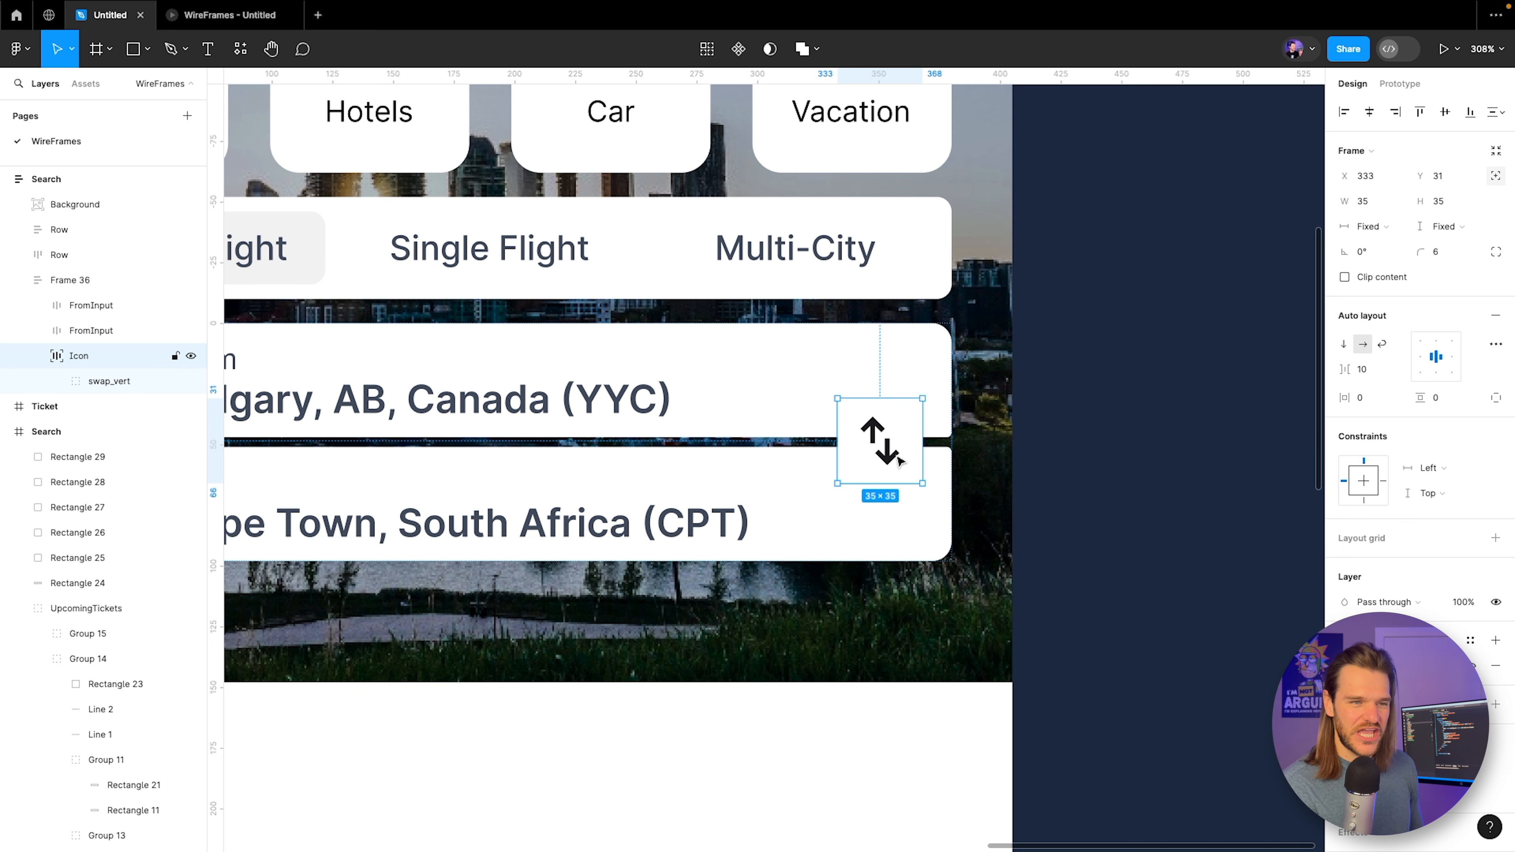
Recolour the swap symbol to 414A5A by sampling the Car icon, and check it in the prototype preview.
click(885, 449)
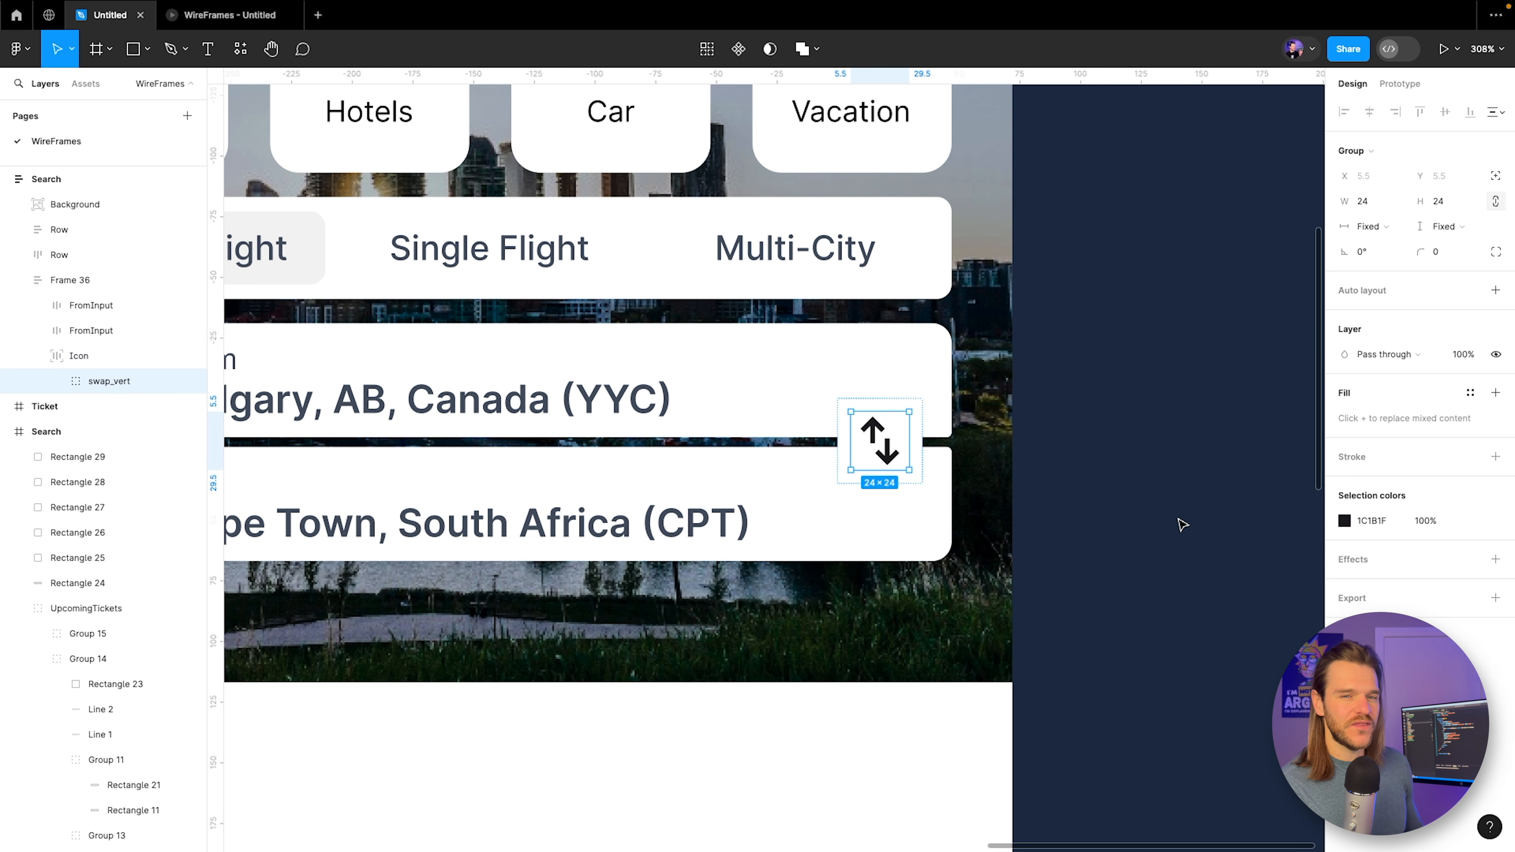
click(1345, 521)
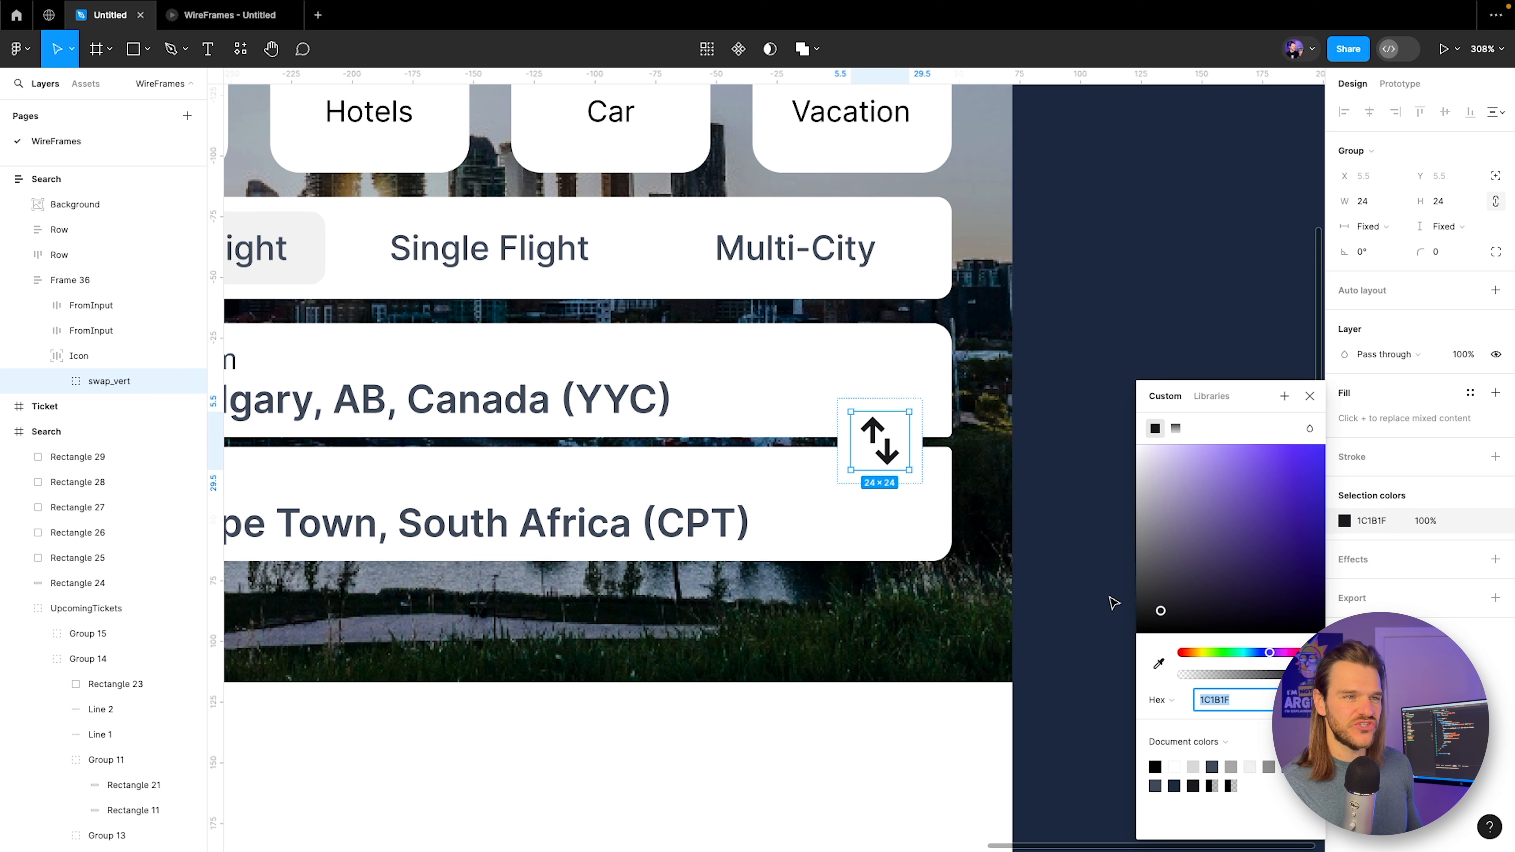
click(1157, 663)
scroll(681, 284, up, 3)
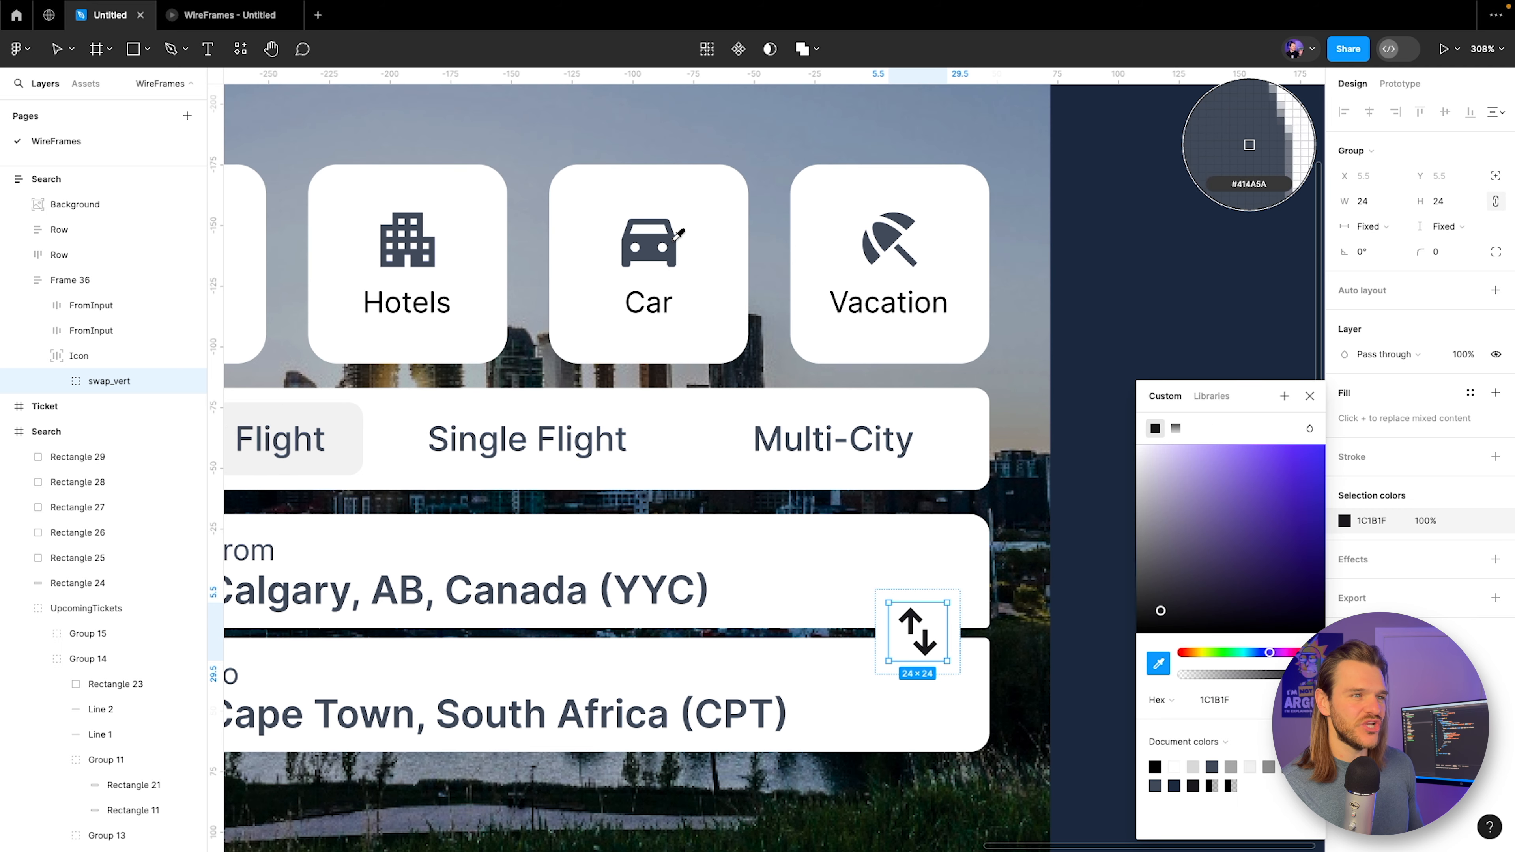
click(662, 260)
scroll(771, 594, down, 2)
scroll(770, 594, left, 5)
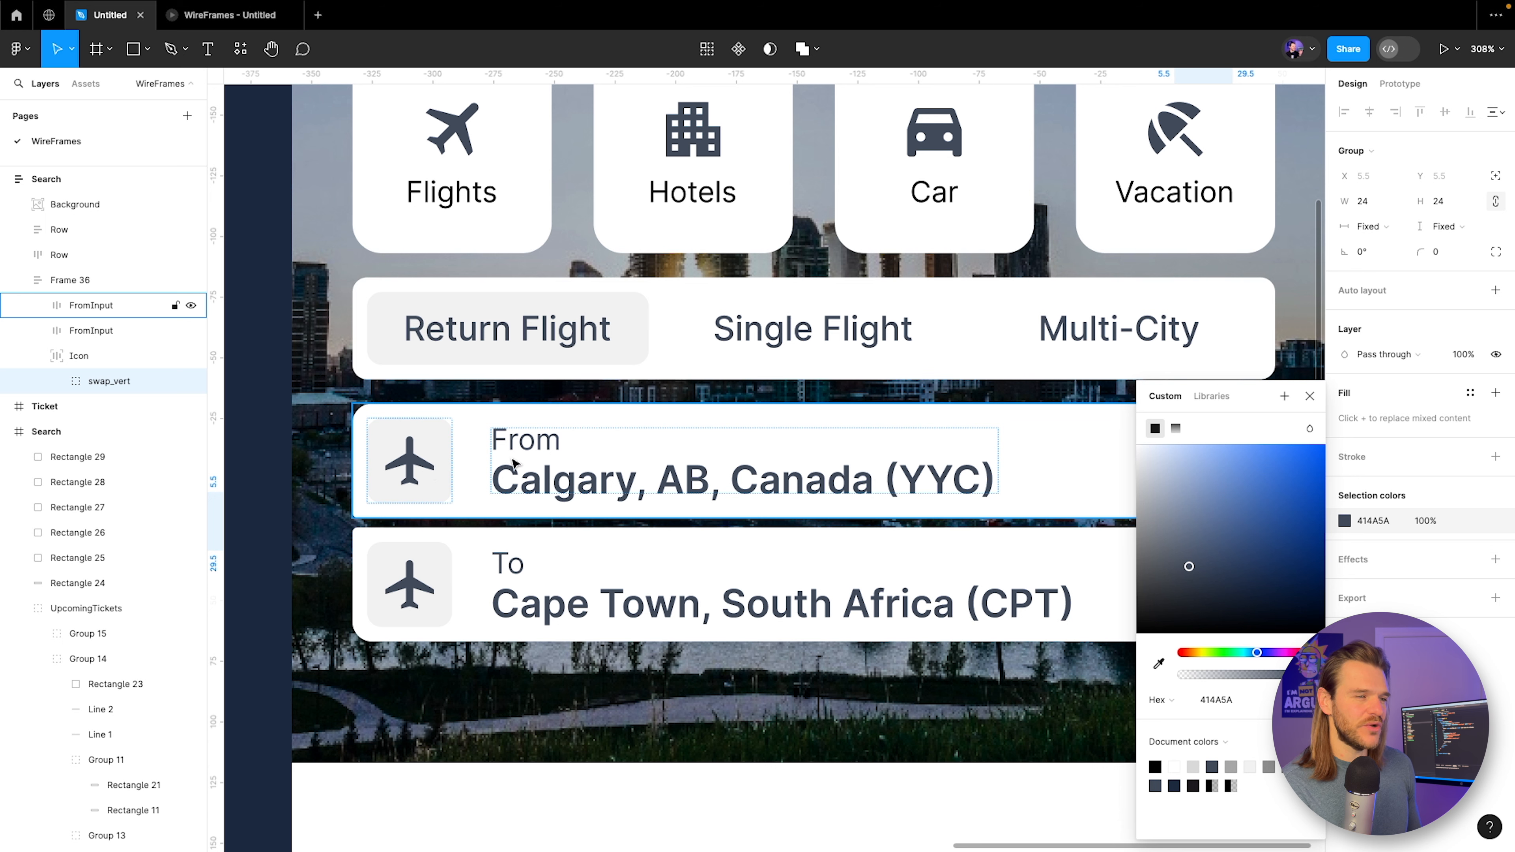
click(636, 426)
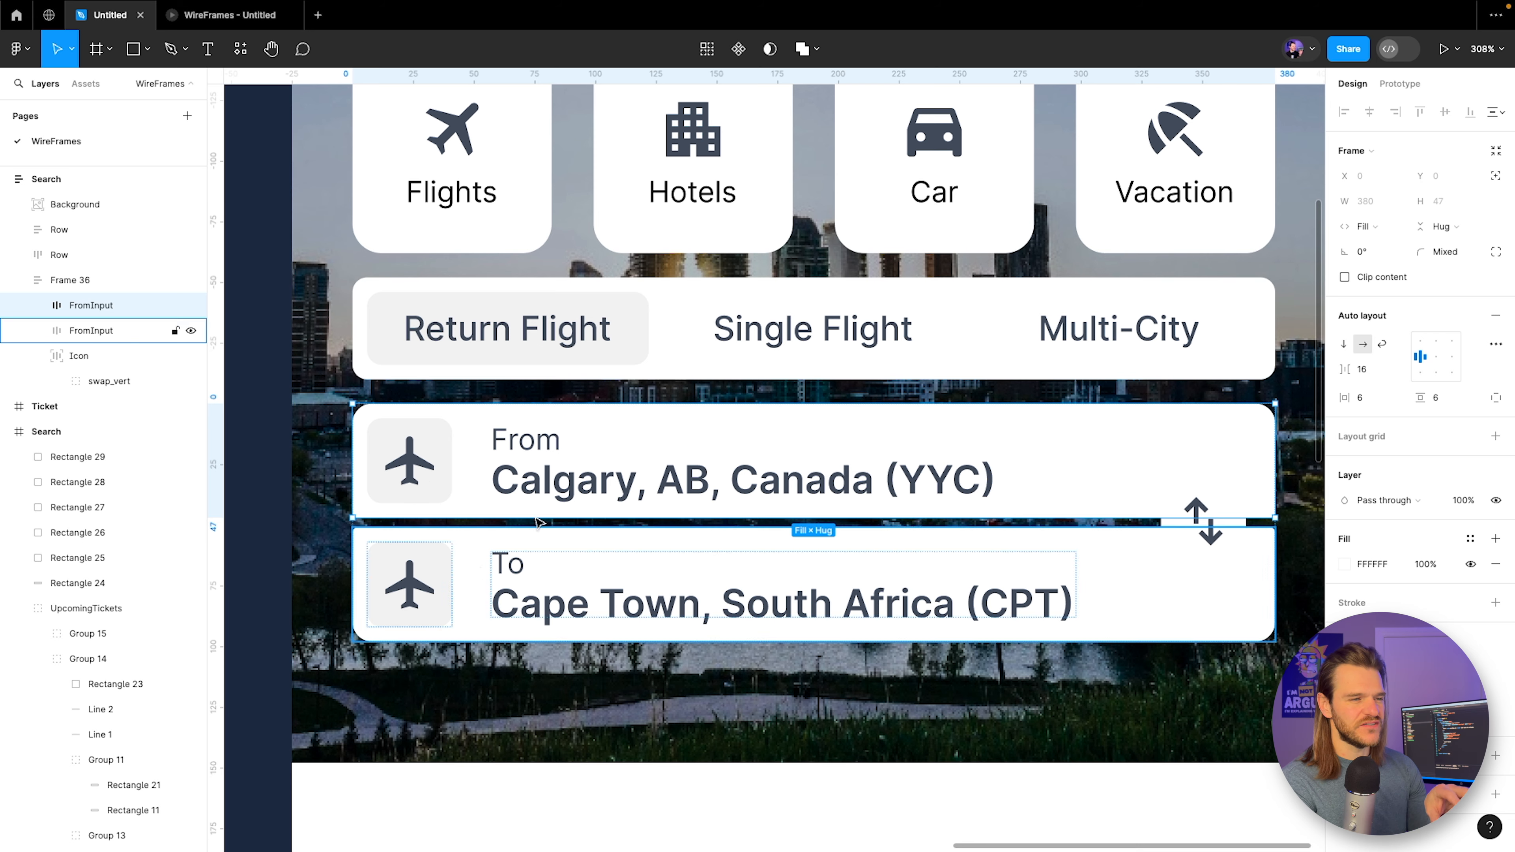
click(229, 17)
click(107, 15)
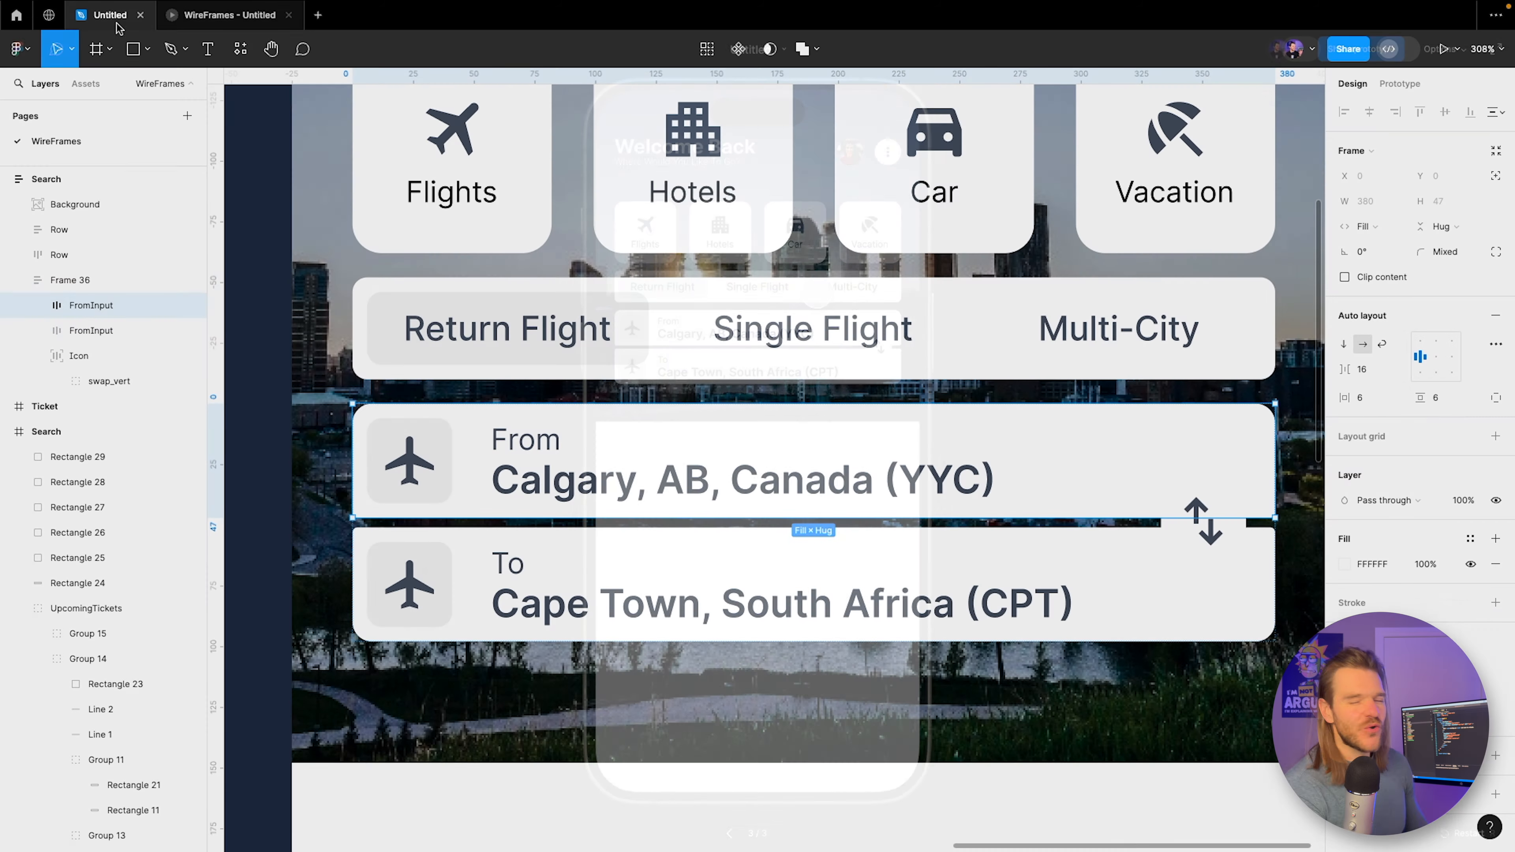
Try rotating the airplane in the From row by 45°, and set its rotation to -45°.
scroll(534, 445, up, 5)
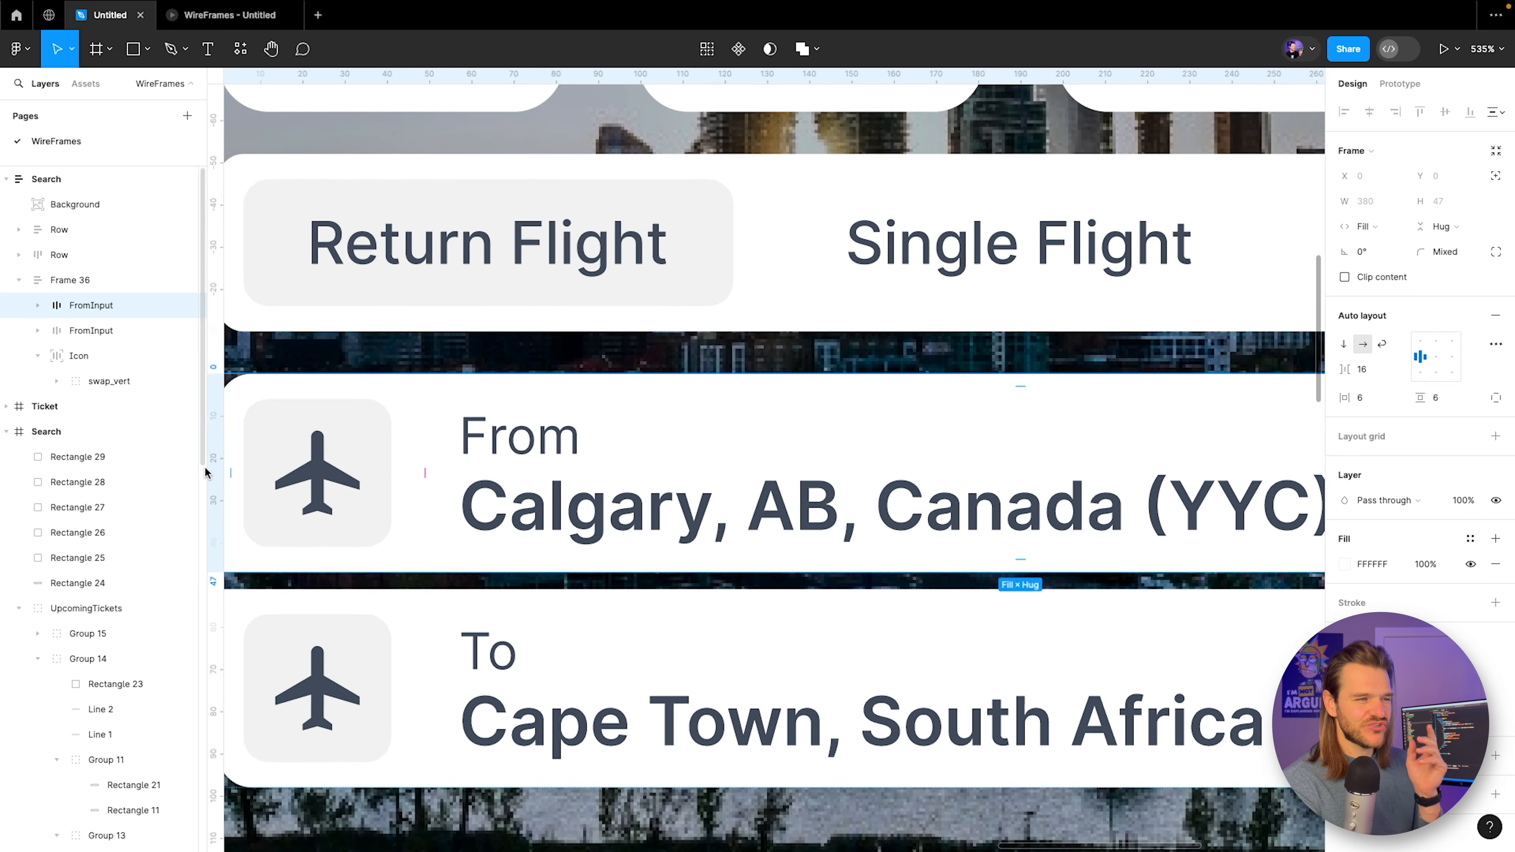
double_click(304, 493)
double_click(305, 493)
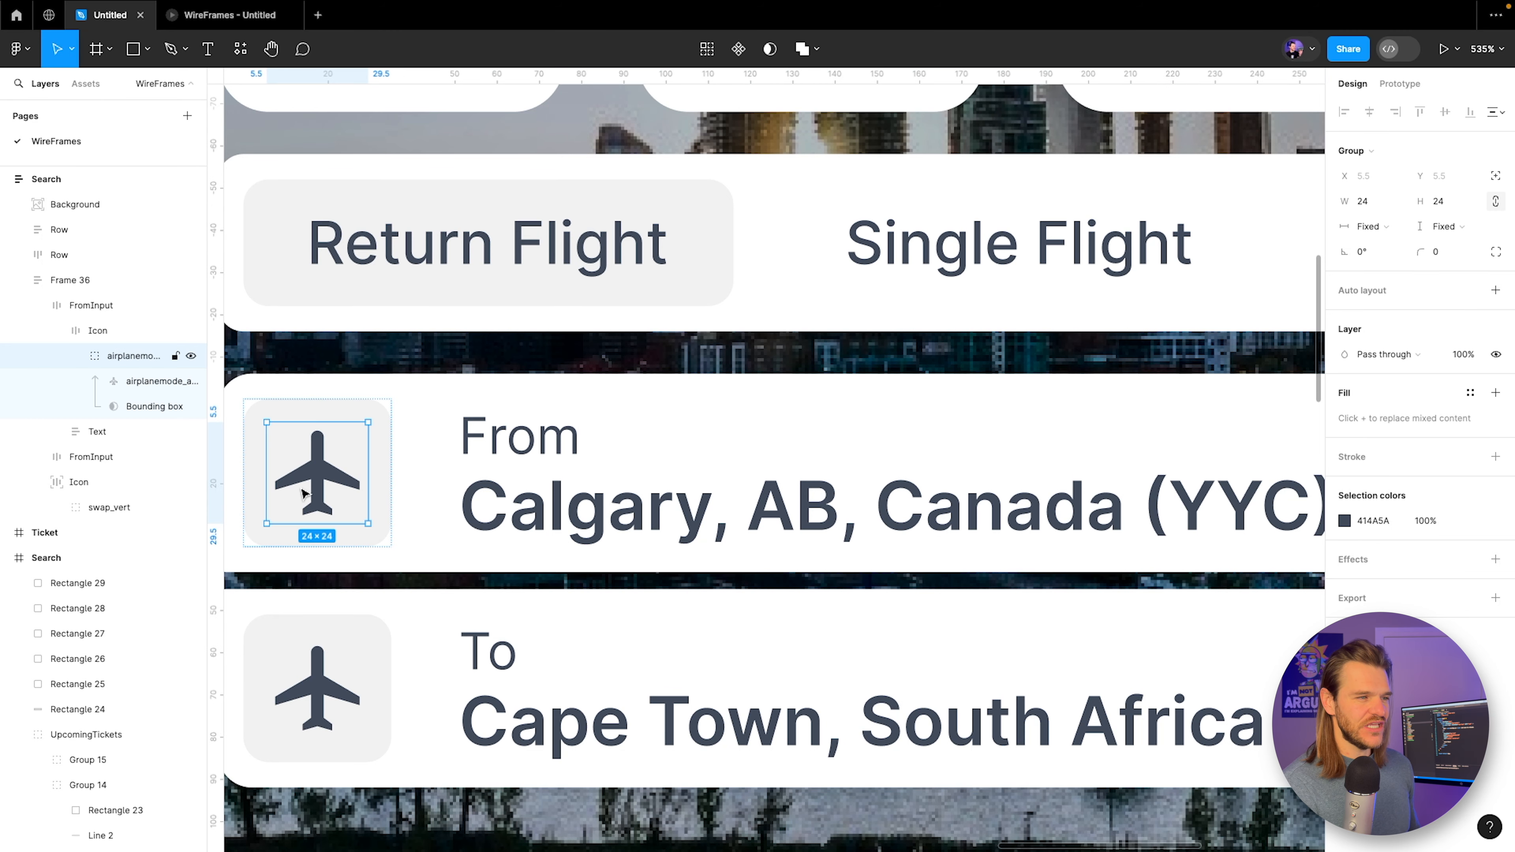
click(1373, 253)
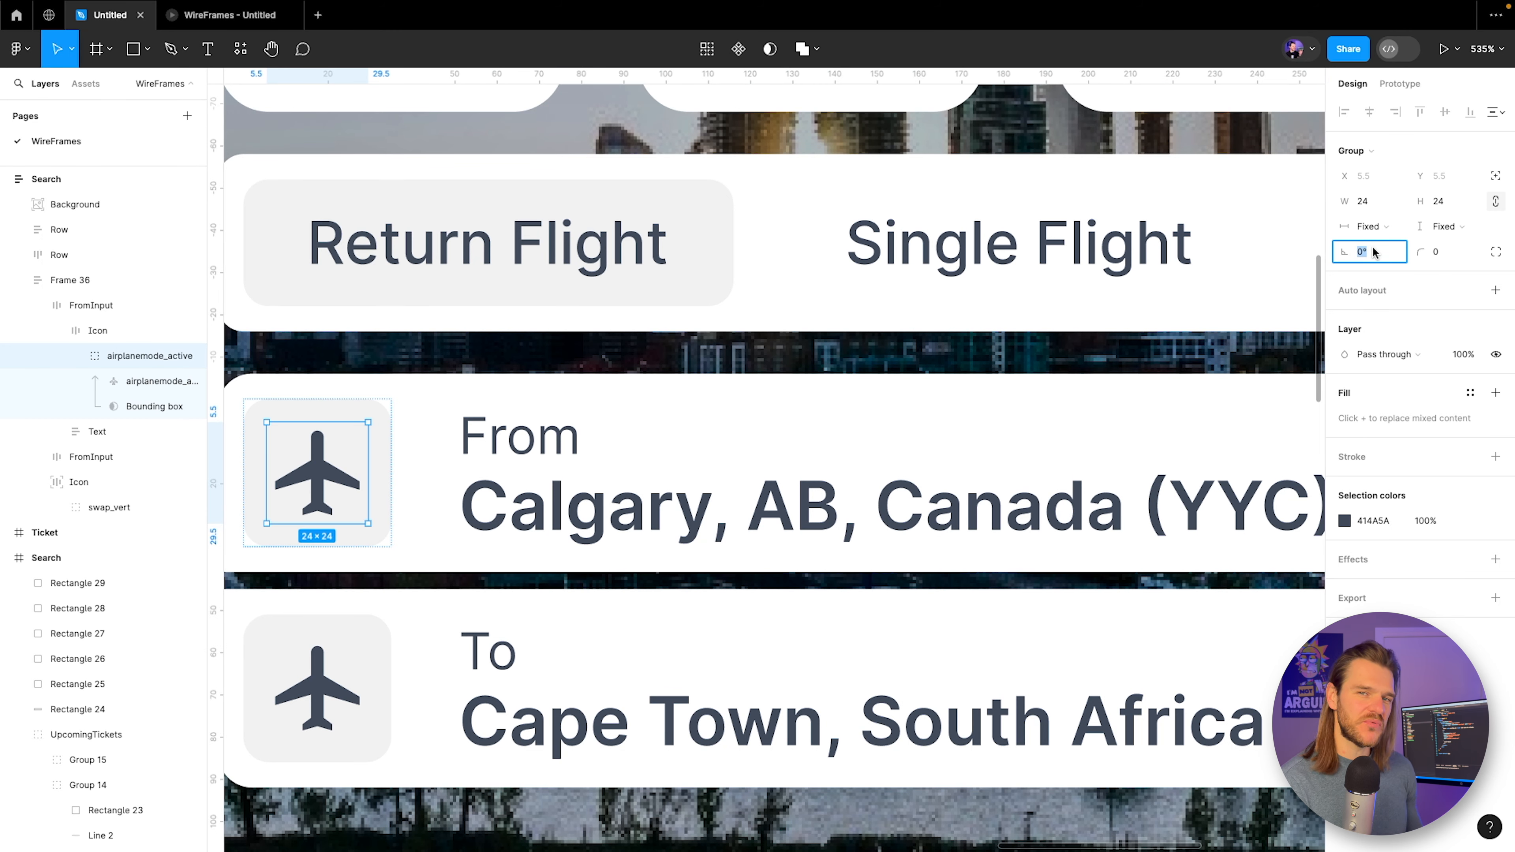
text(45)
key(Return)
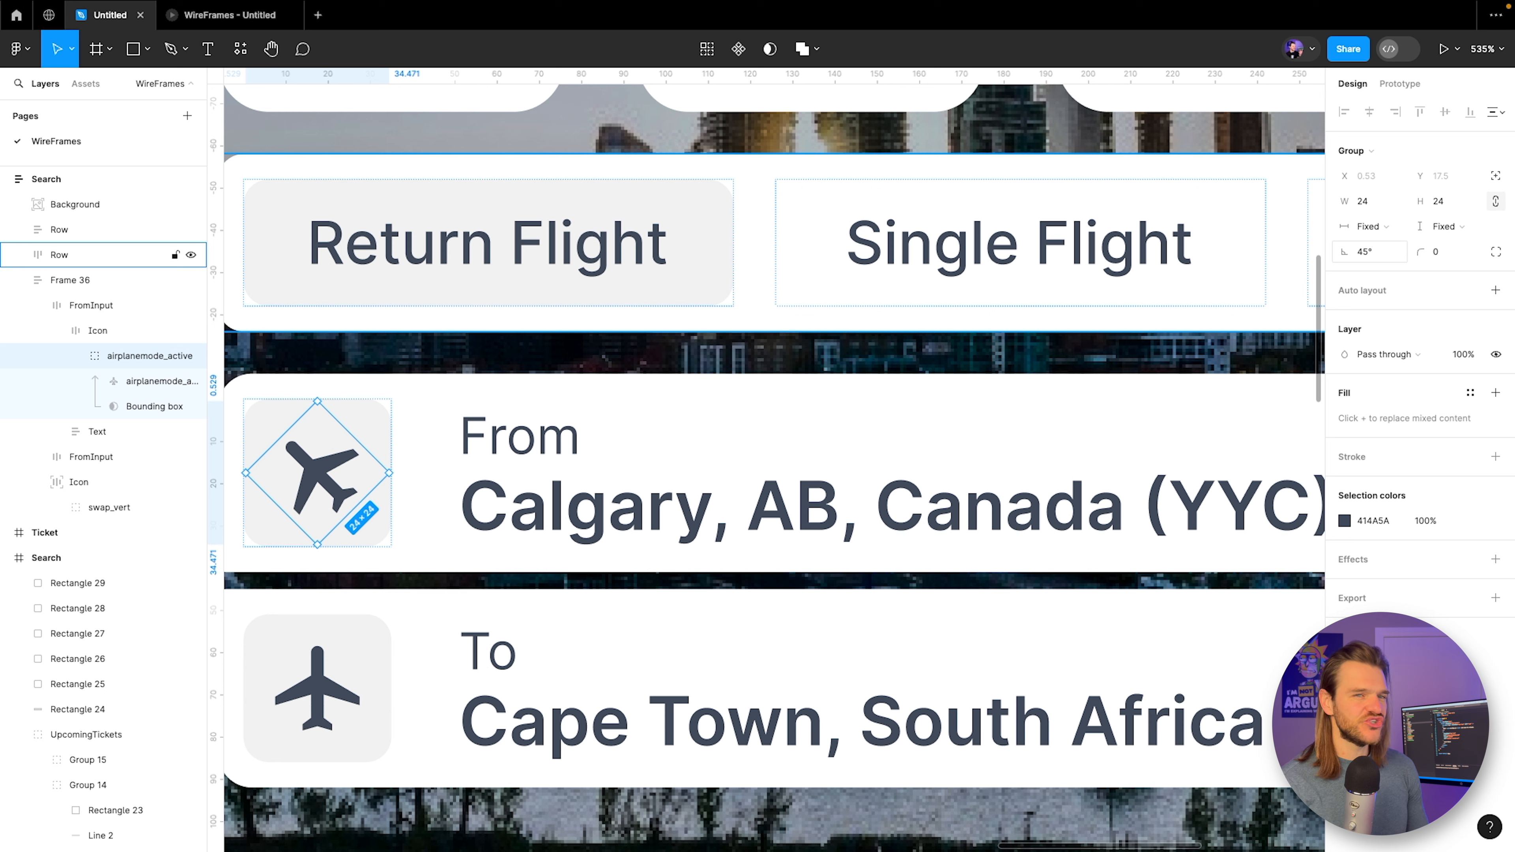
click(1389, 254)
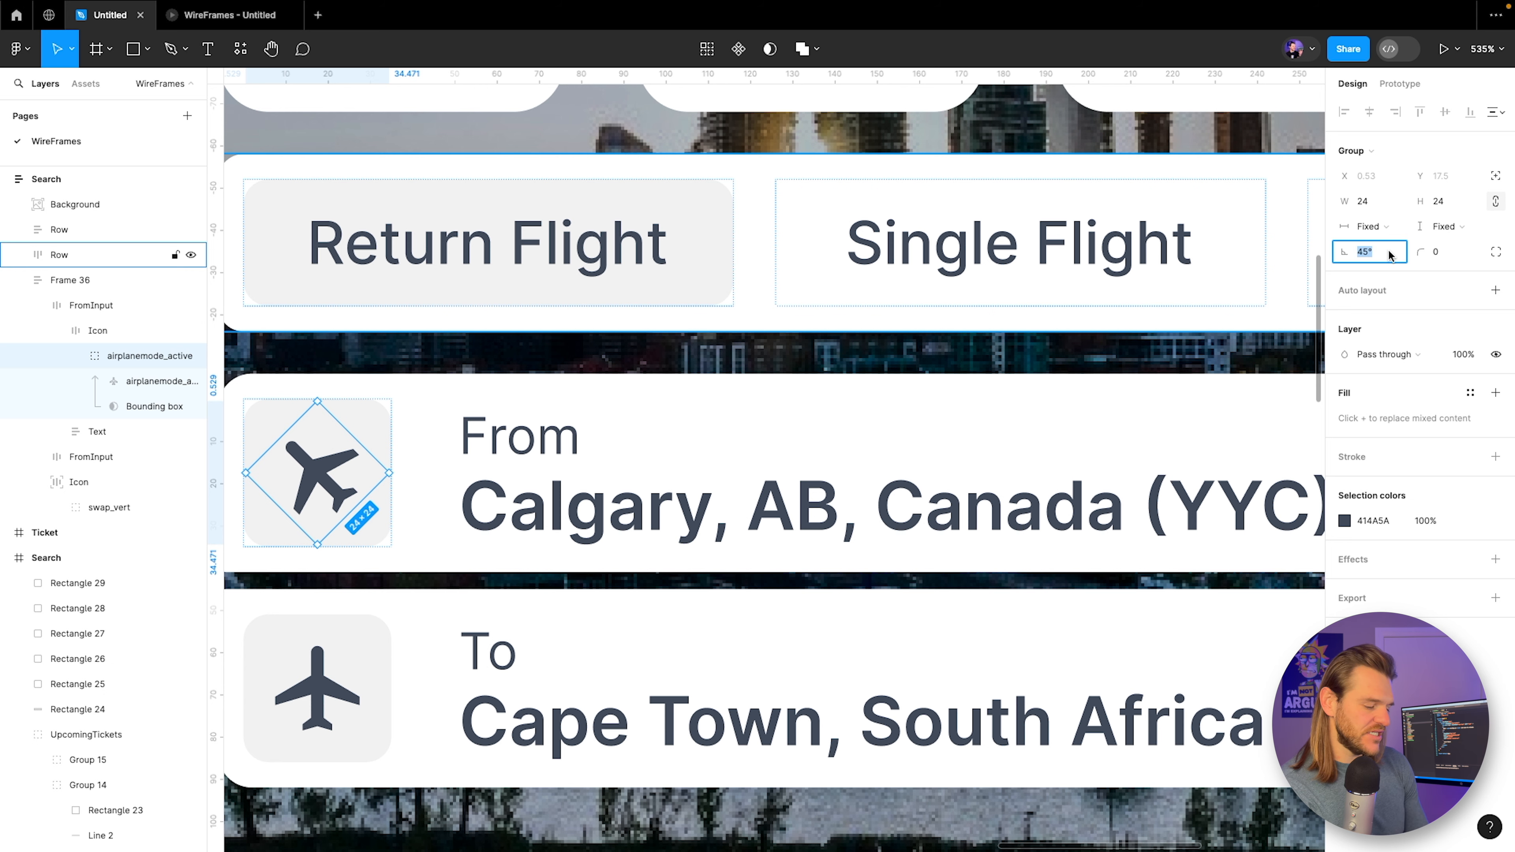
text(-45)
key(Return)
scroll(656, 415, up, 3)
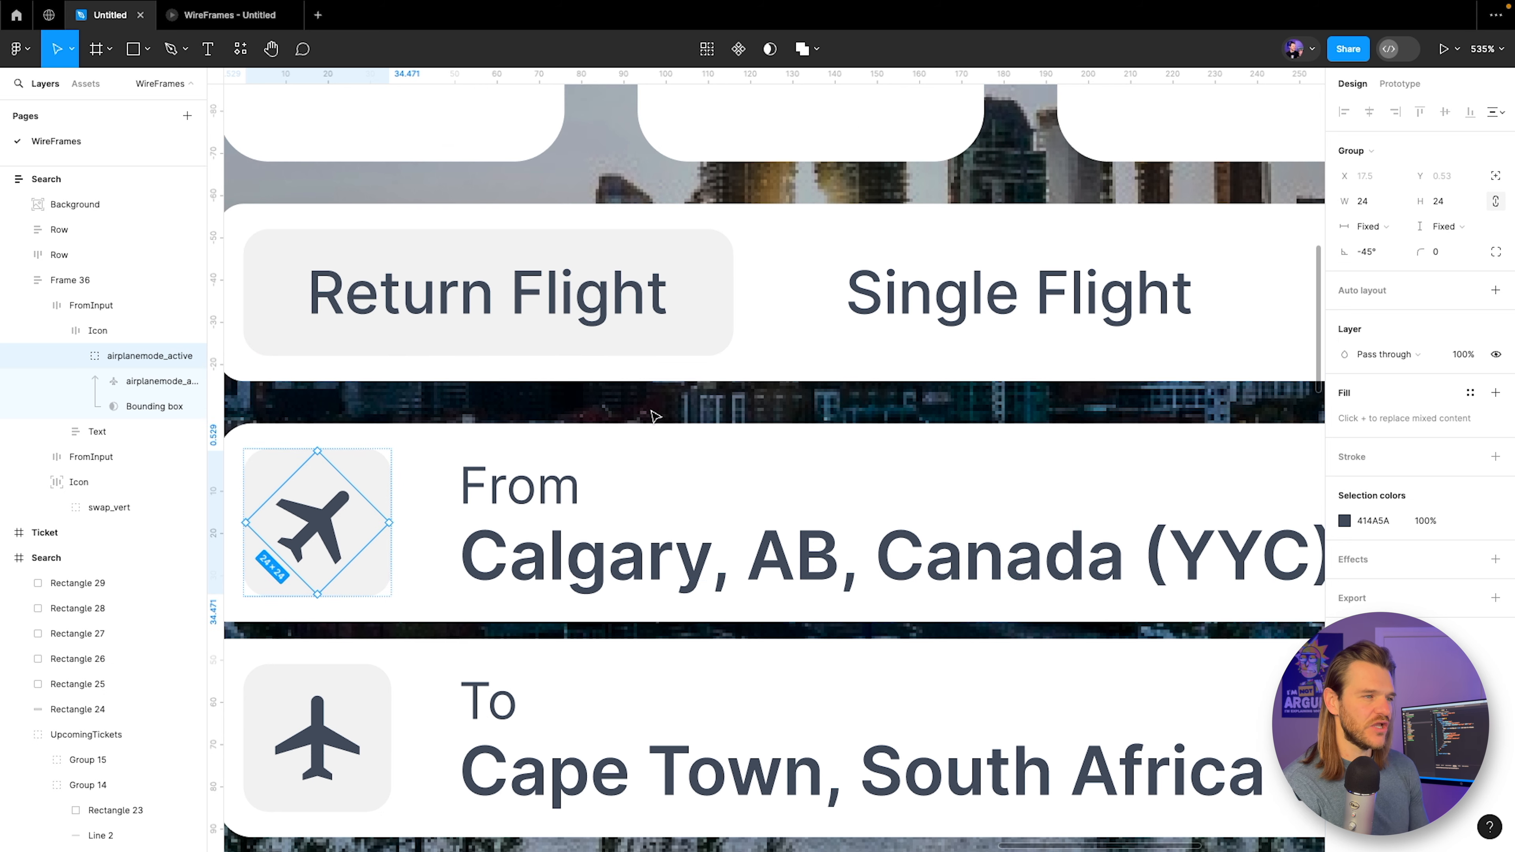
Rotate the airplane in the To row by 45°.
scroll(656, 418, down, 4)
double_click(368, 669)
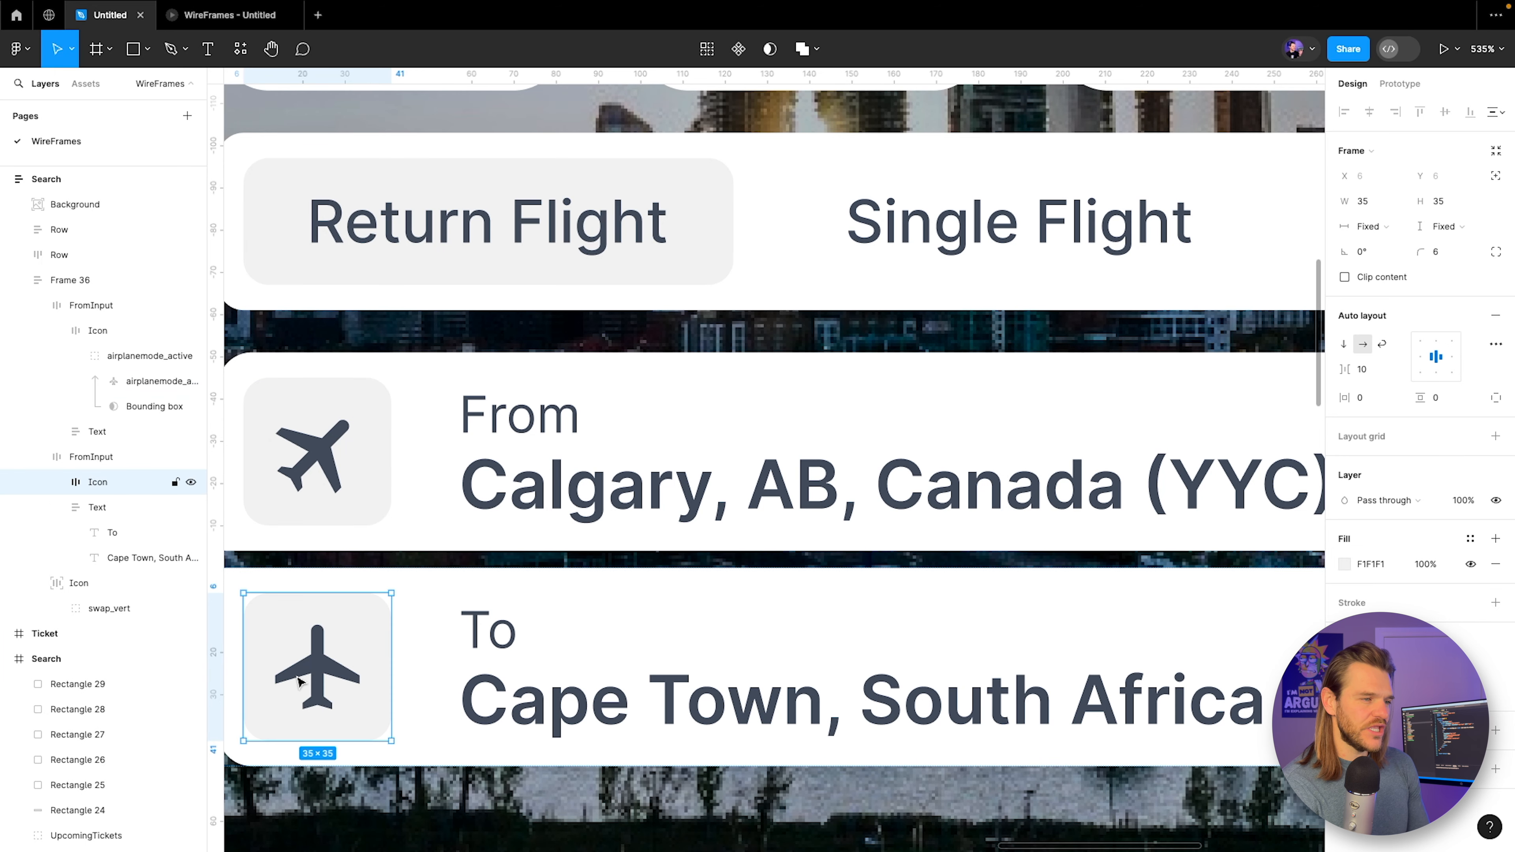
double_click(339, 663)
key(Escape)
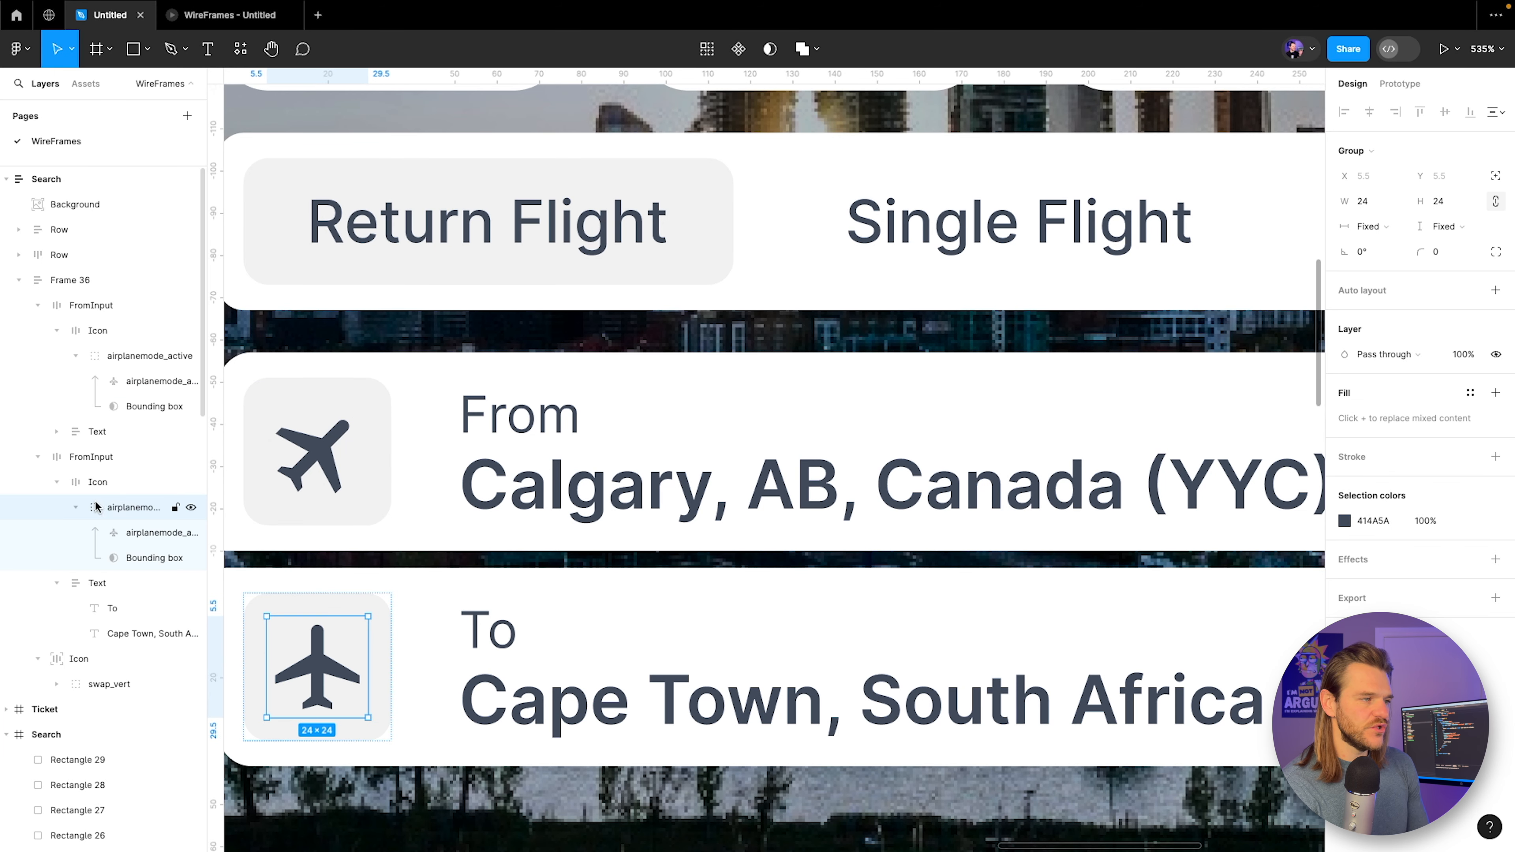
click(1388, 251)
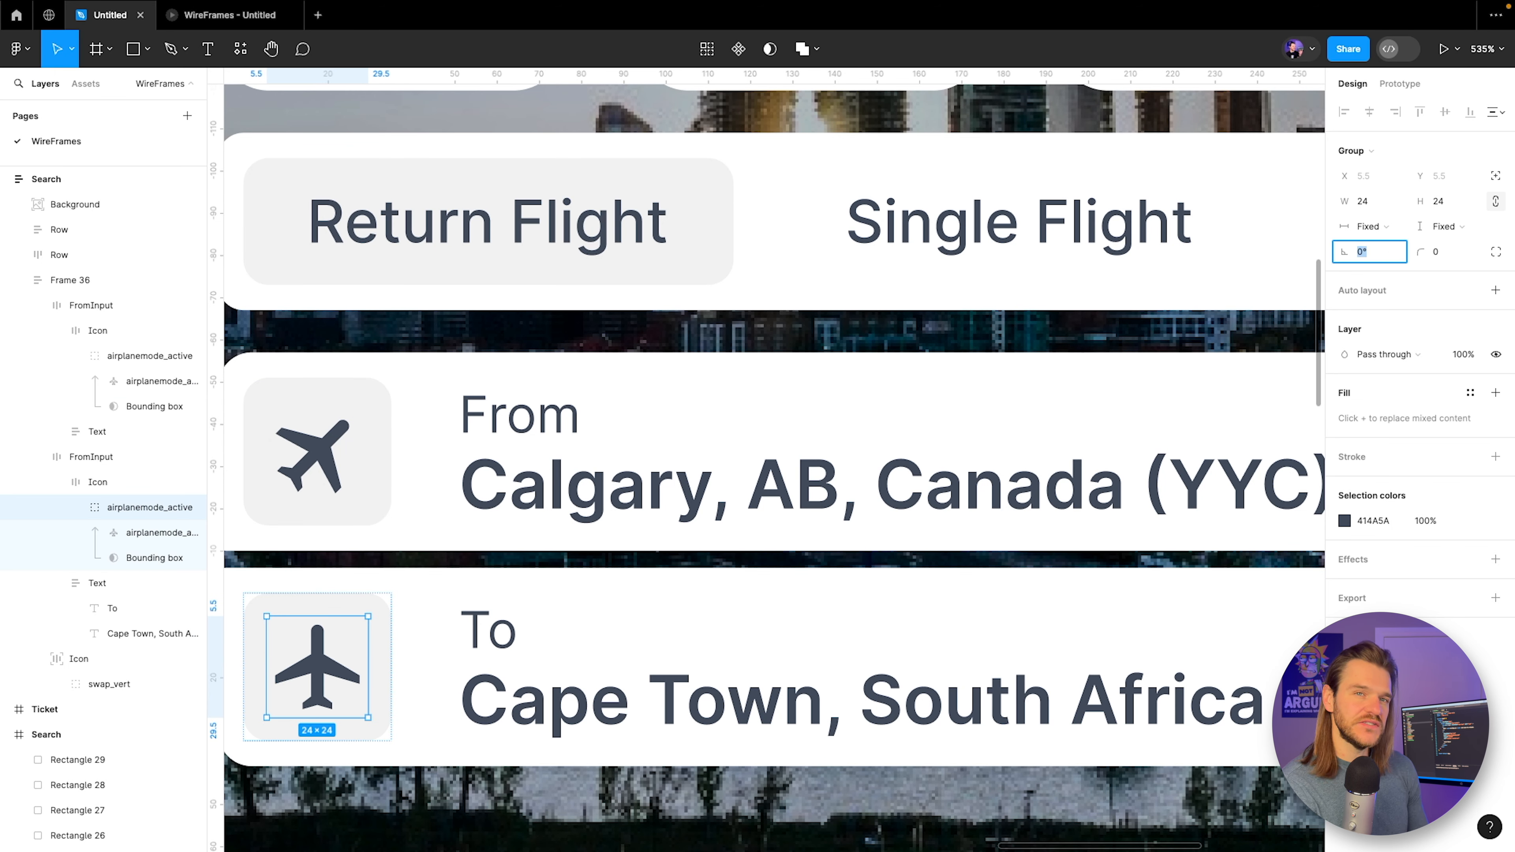
text(45)
key(Return)
scroll(742, 462, down, 5)
Check the rotated airplane icons of the From and To rows in the prototype preview.
click(689, 386)
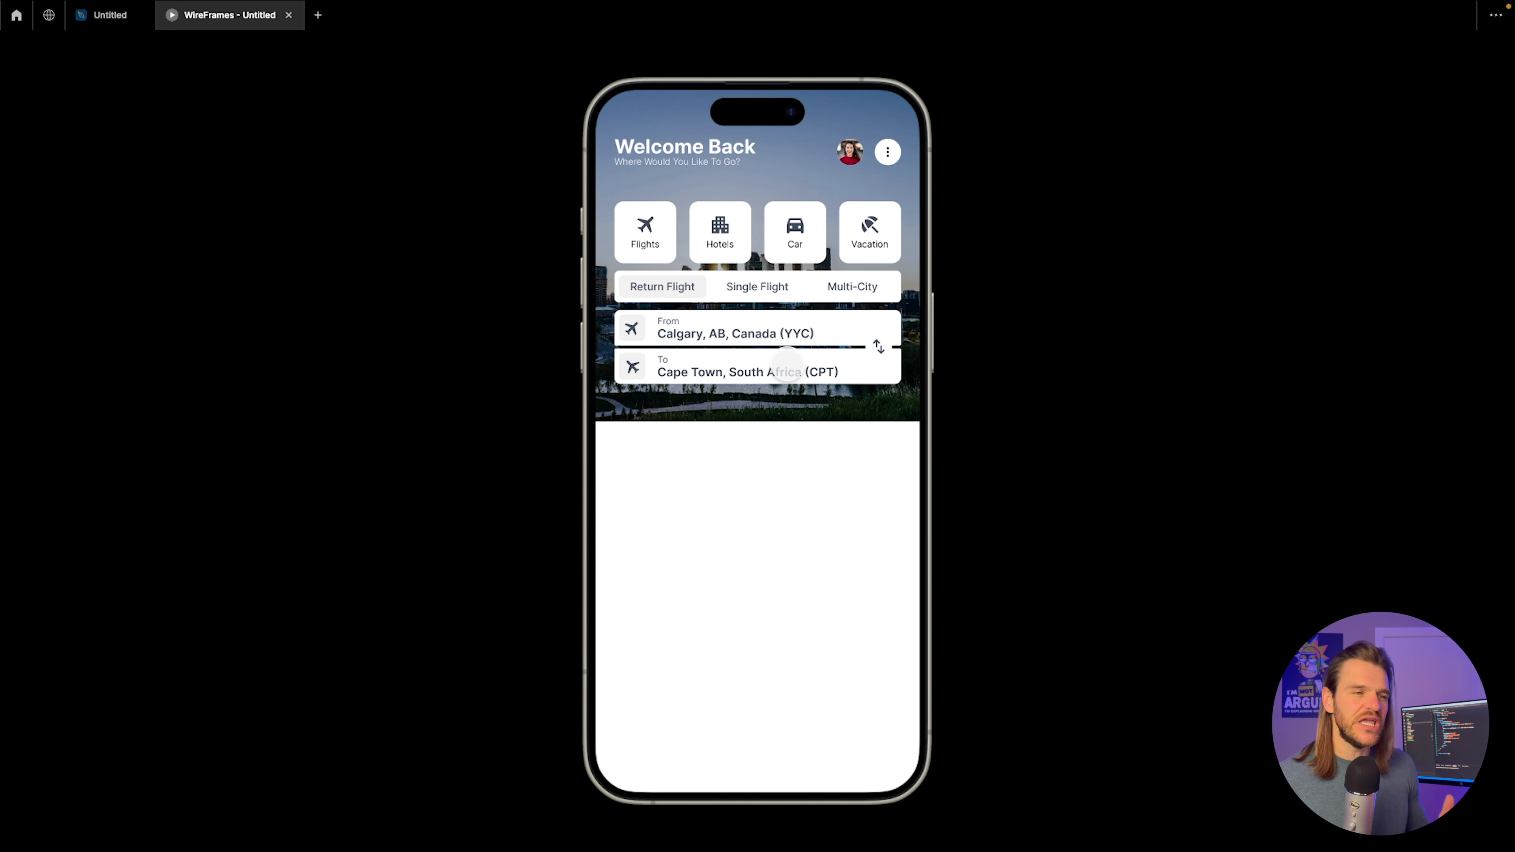
mouse_move(38, 2)
click(96, 11)
click(387, 265)
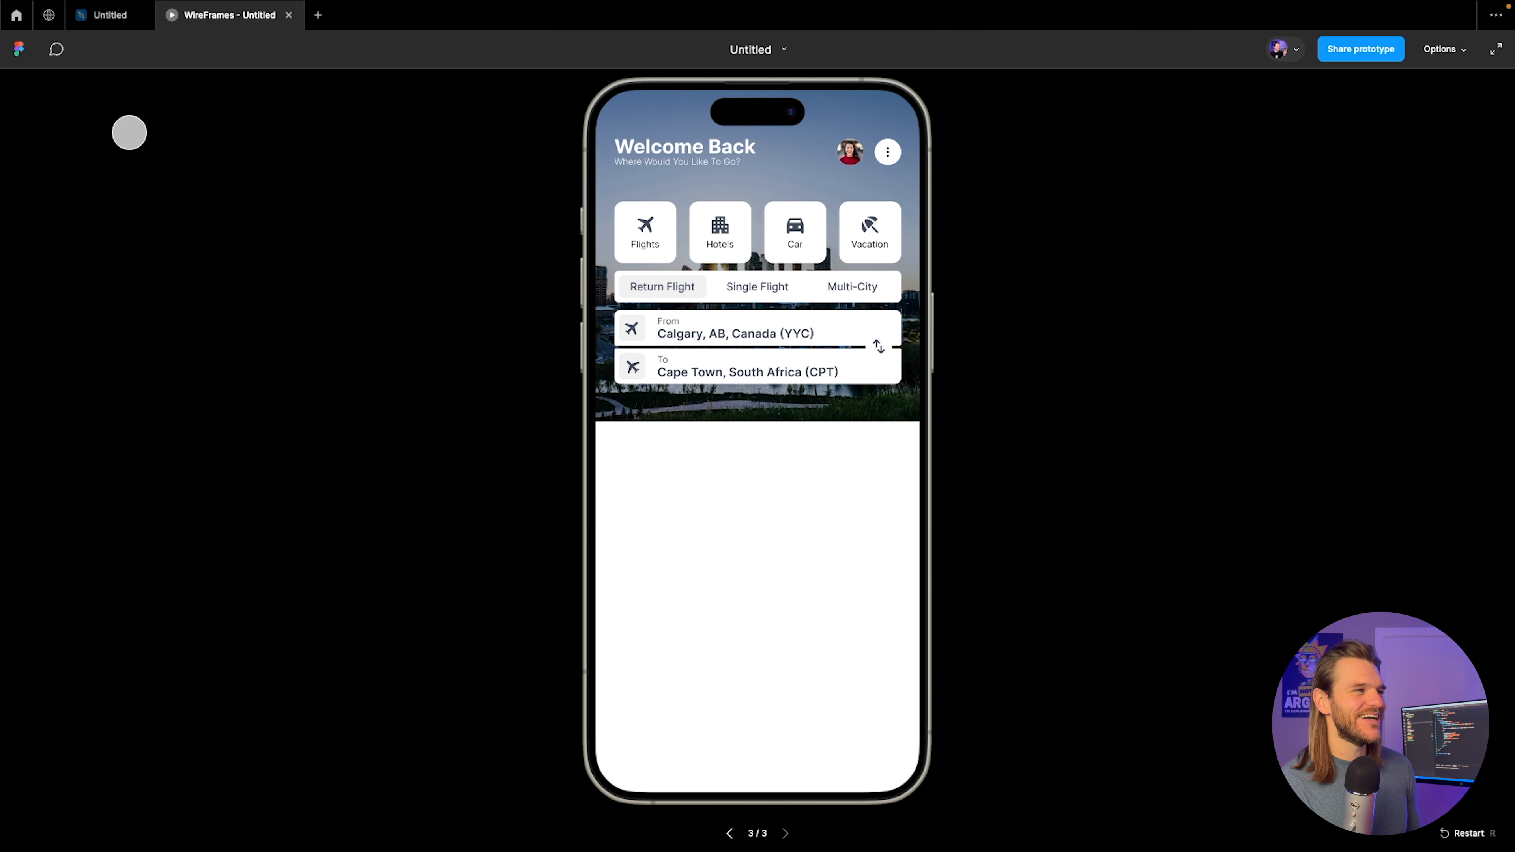
click(111, 15)
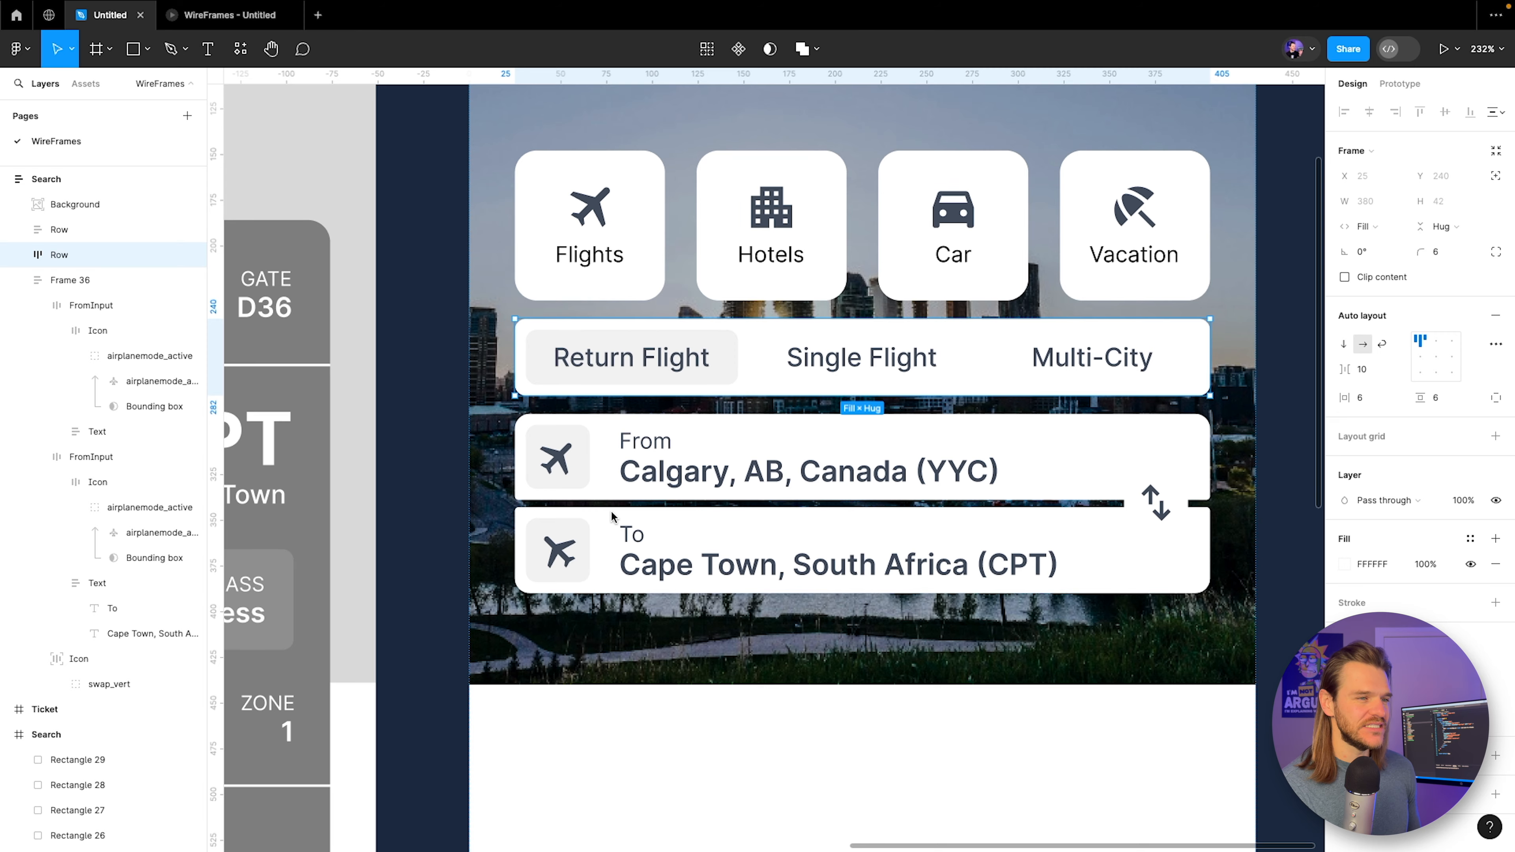
Duplicate the To row as a third input row, matching the Dates field of the wireframe.
scroll(844, 462, down, 10)
scroll(574, 529, up, 5)
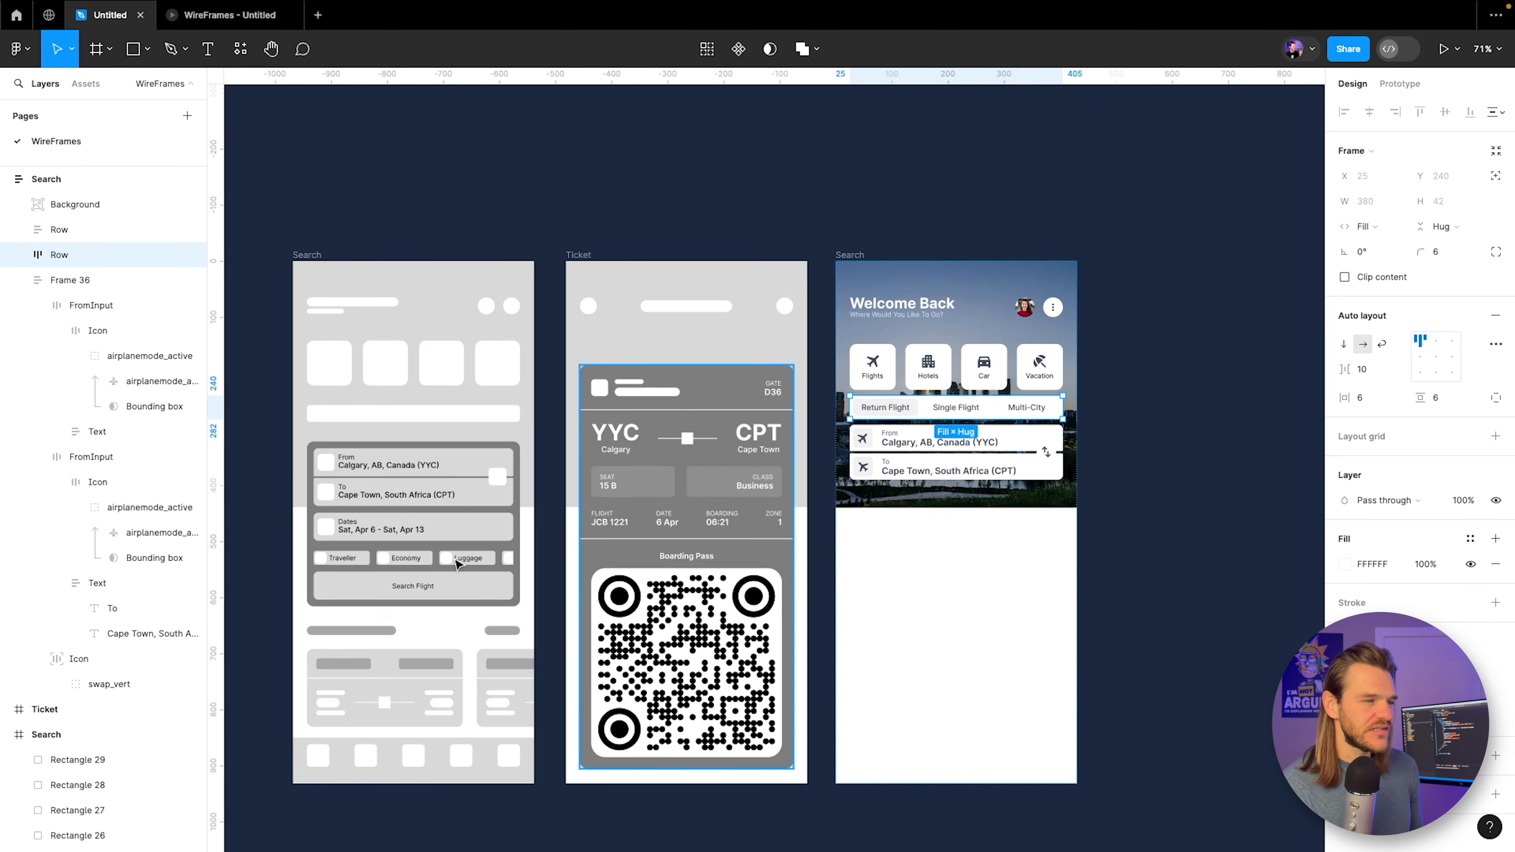
scroll(382, 549, up, 2)
scroll(537, 508, right, 5)
scroll(749, 439, up, 3)
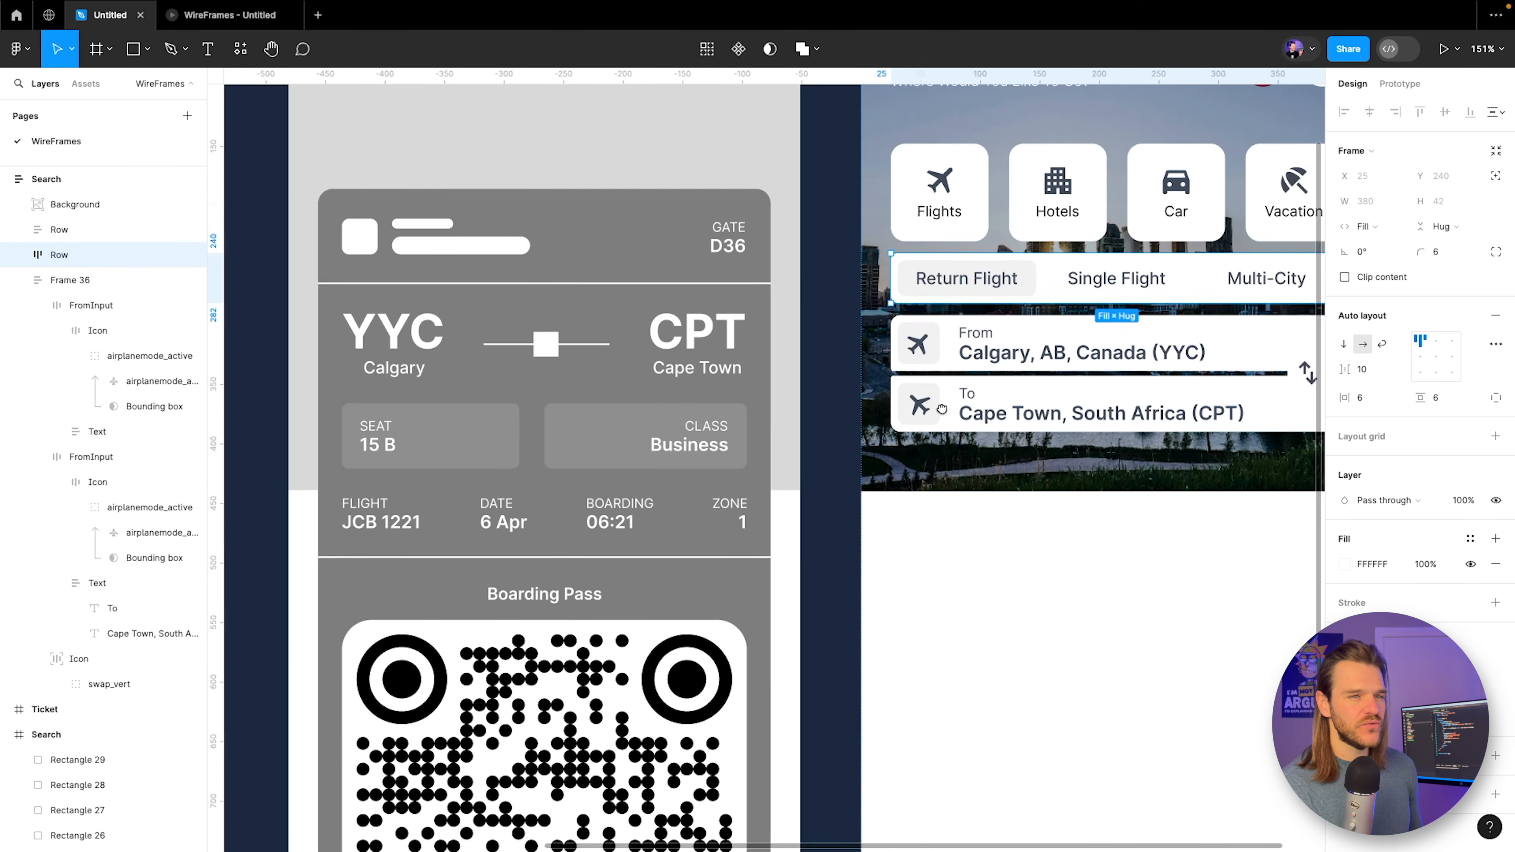
click(747, 439)
click(747, 439)
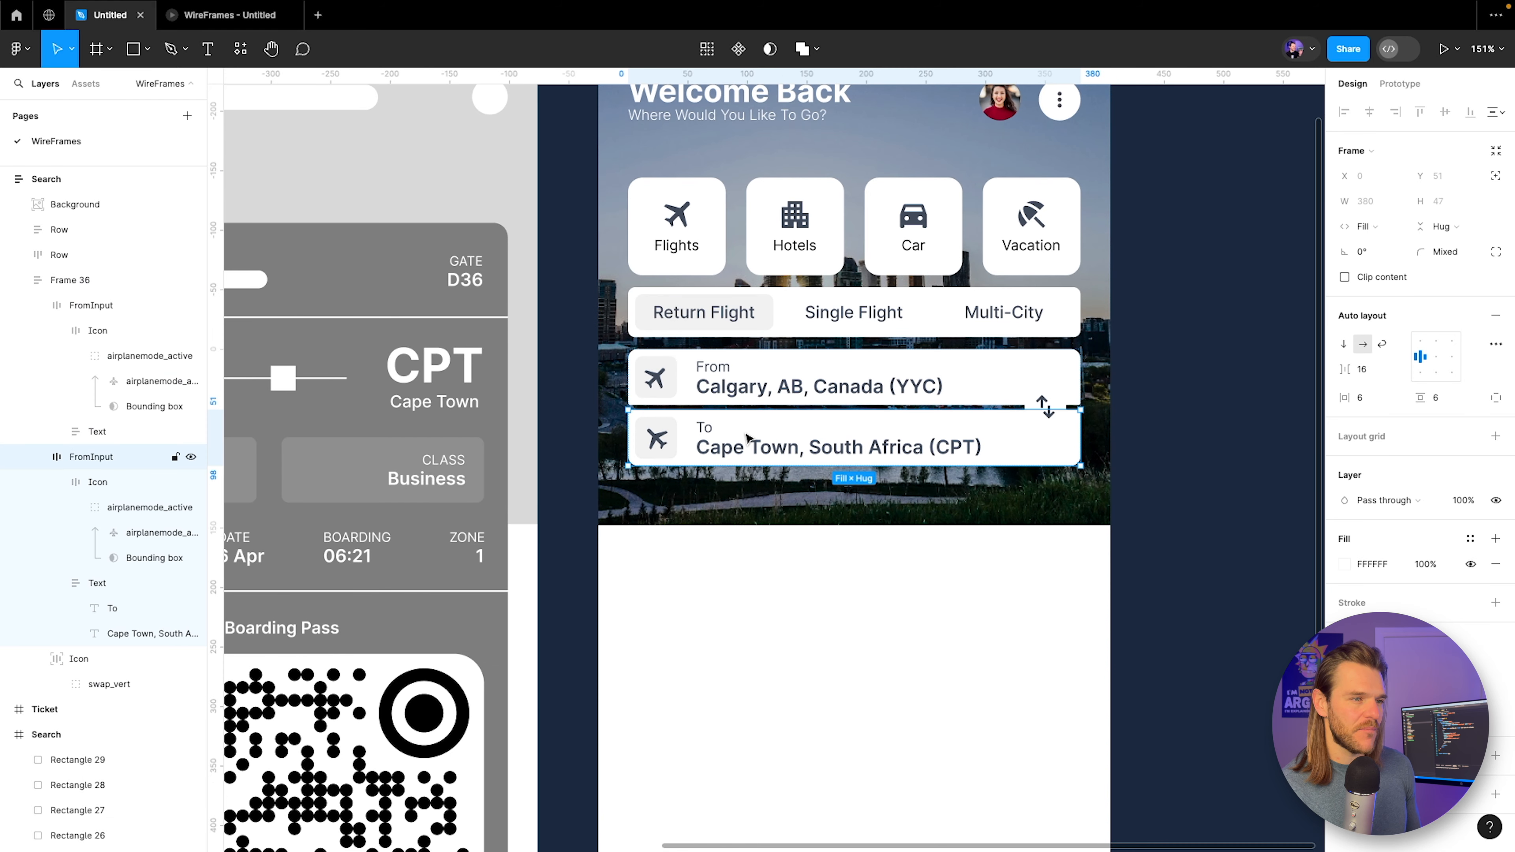
click(39, 457)
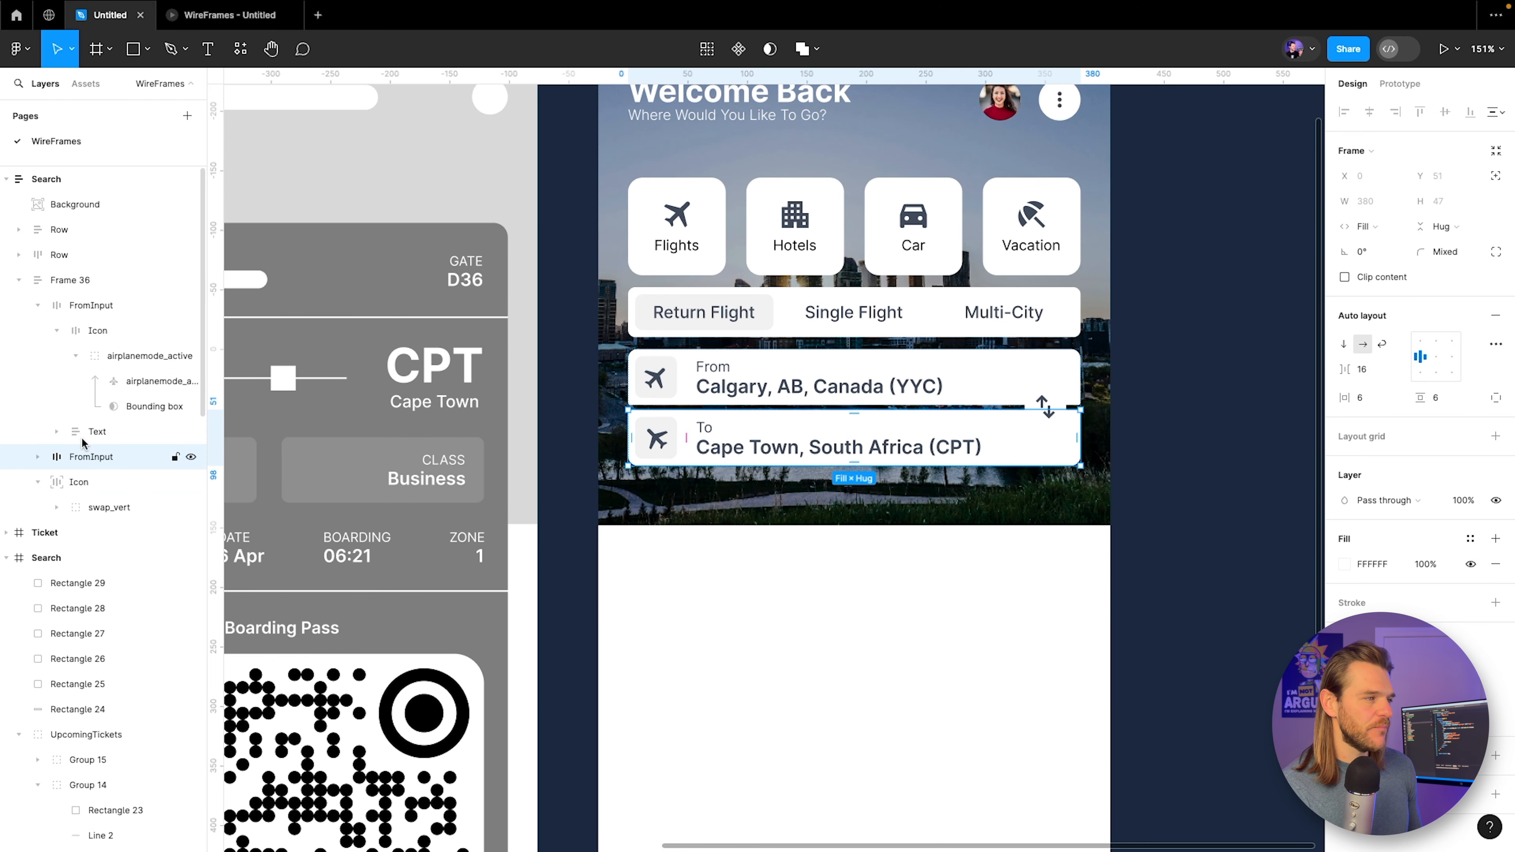
key(ctrl+d)
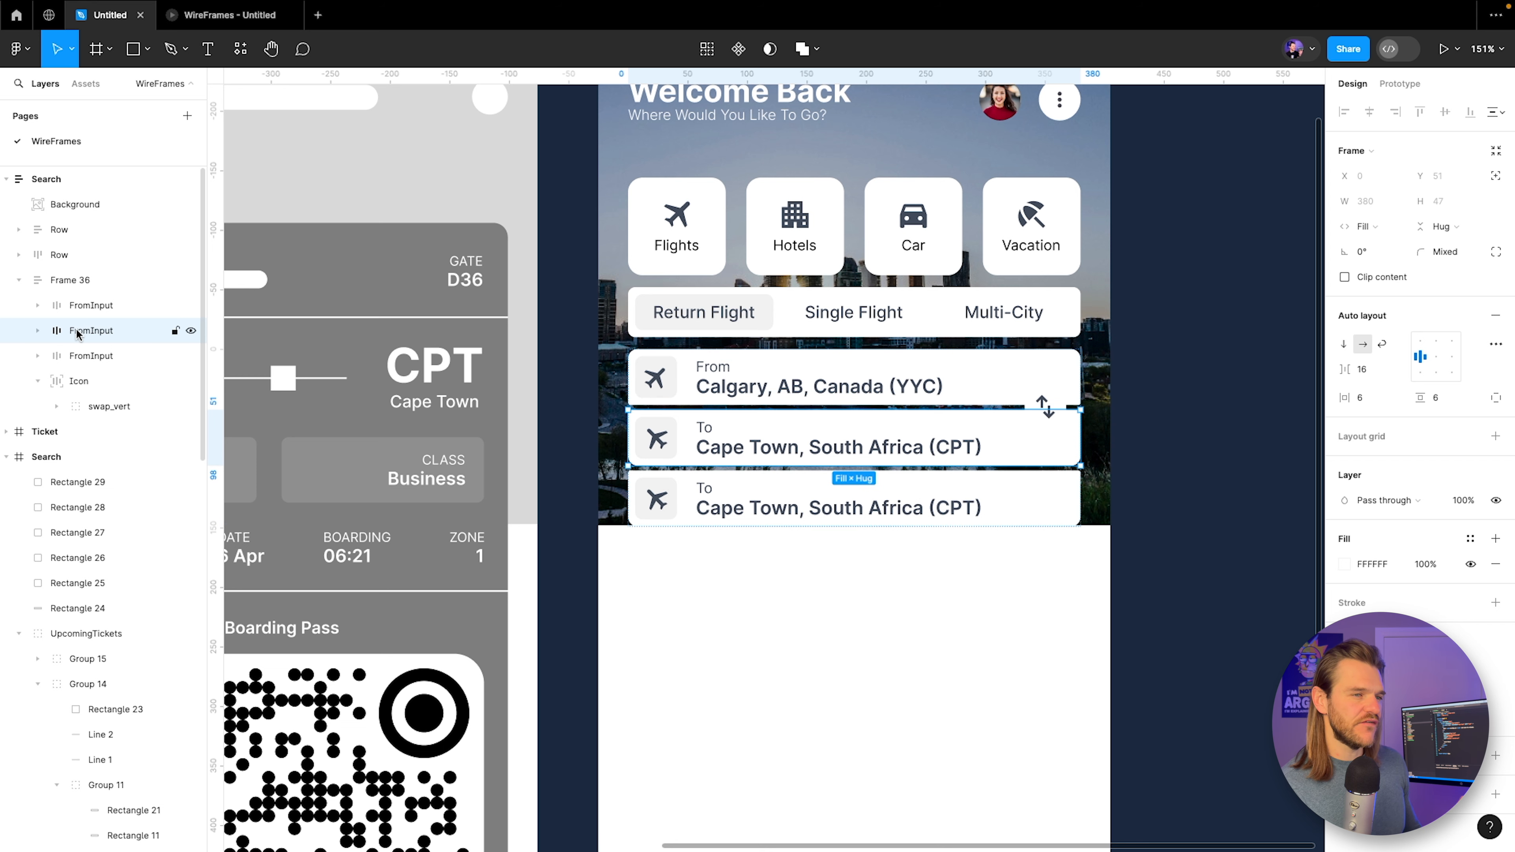
Set a uniform corner radius of 8 on the duplicated third input row.
click(86, 304)
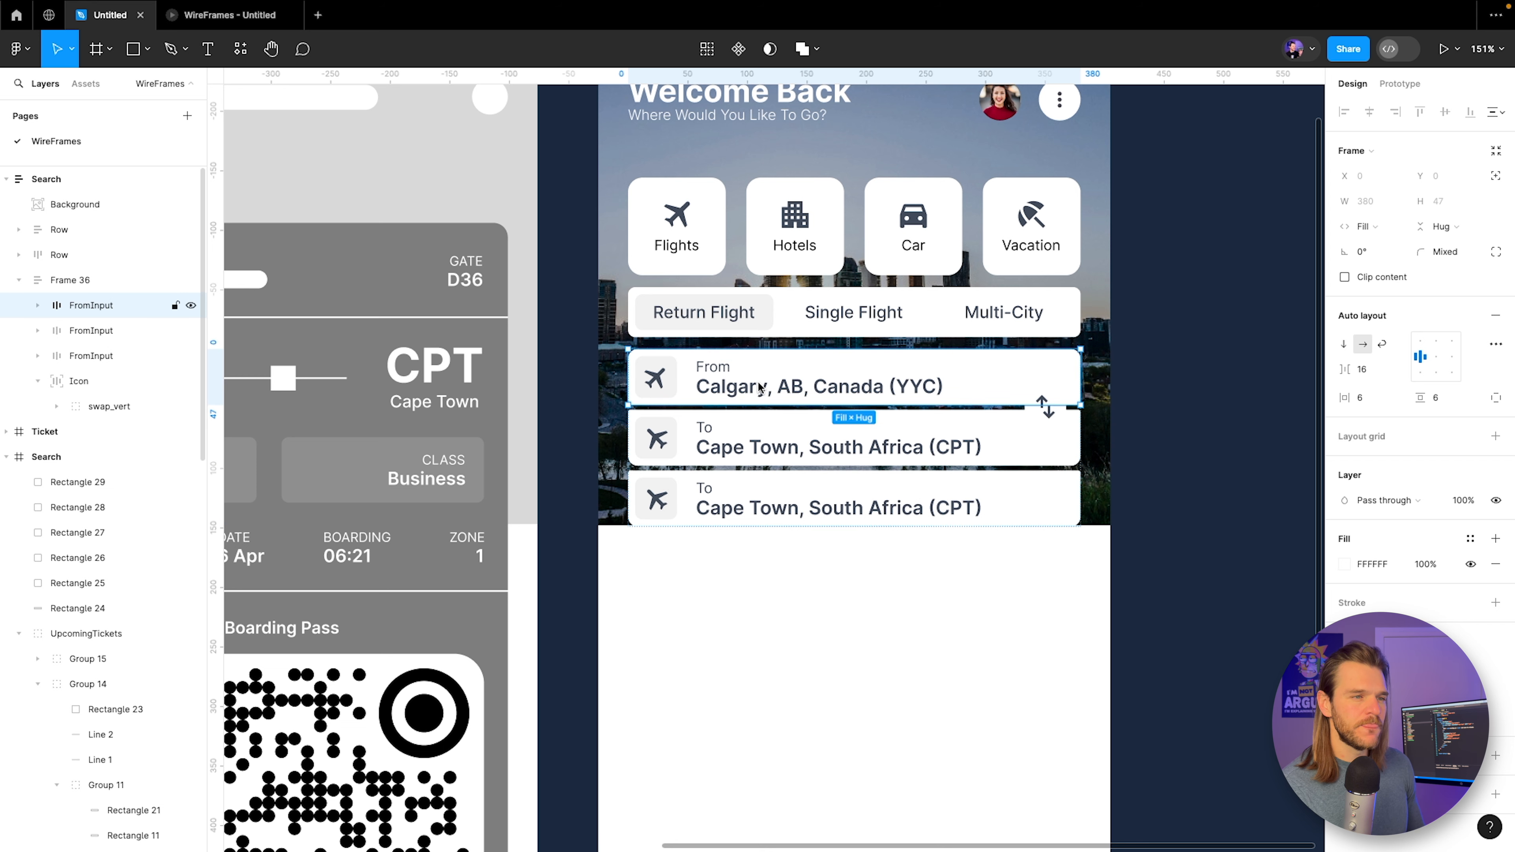
click(103, 358)
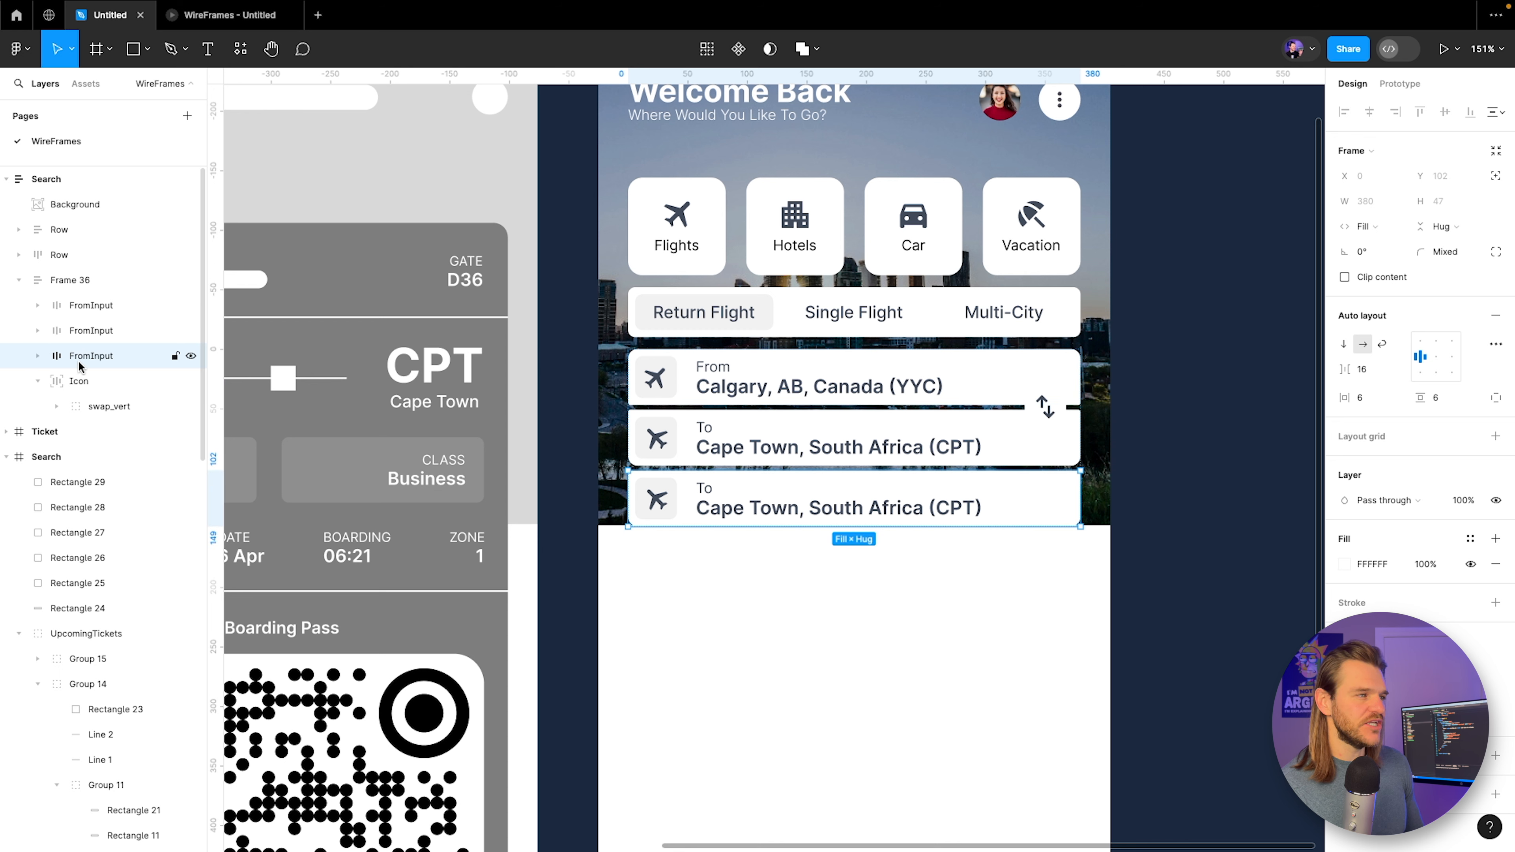
click(37, 381)
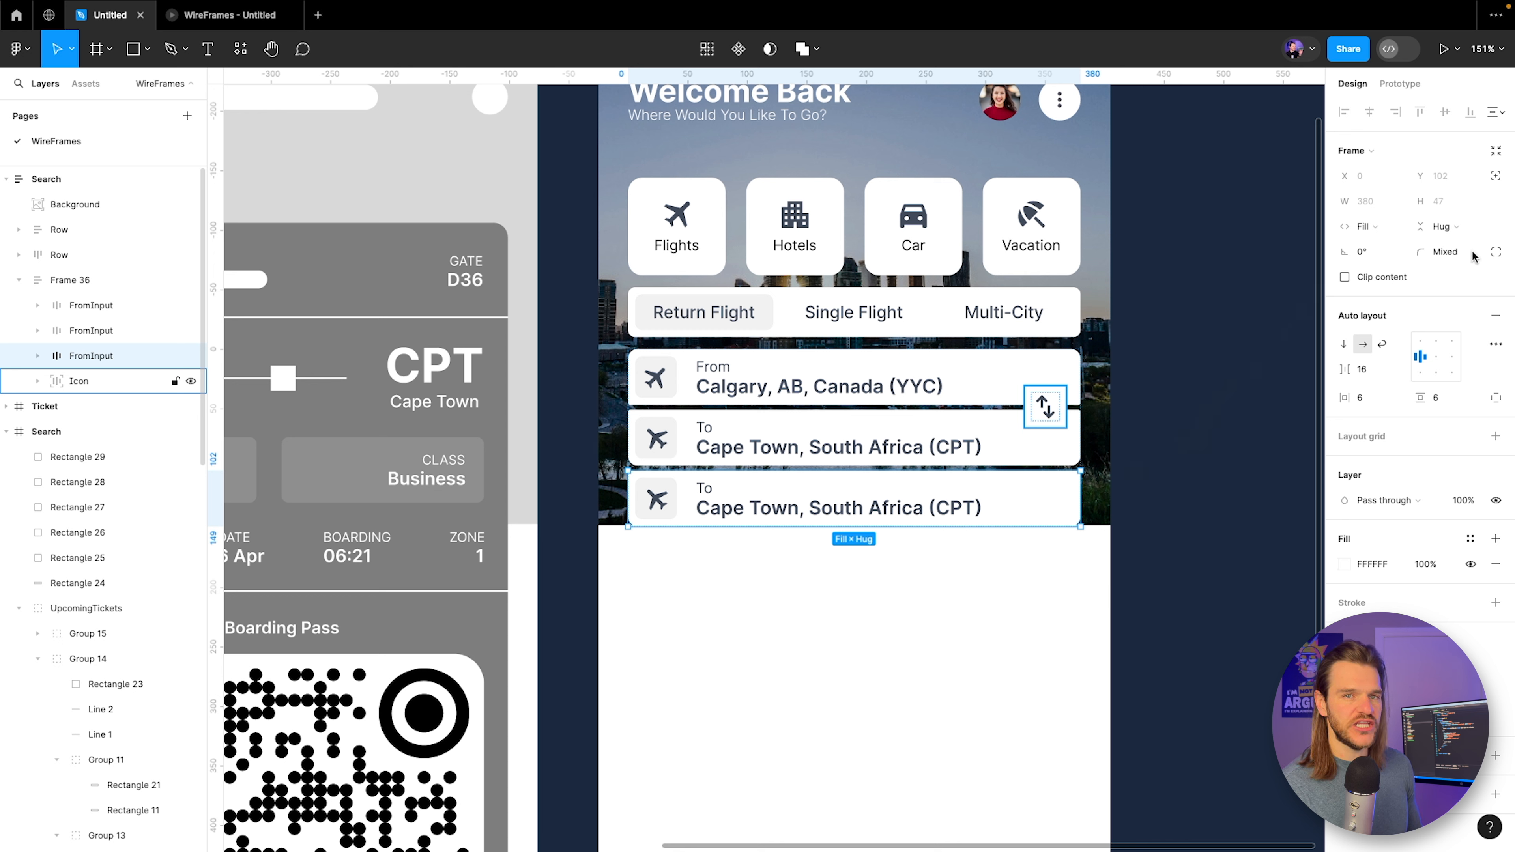
click(1494, 252)
click(1190, 296)
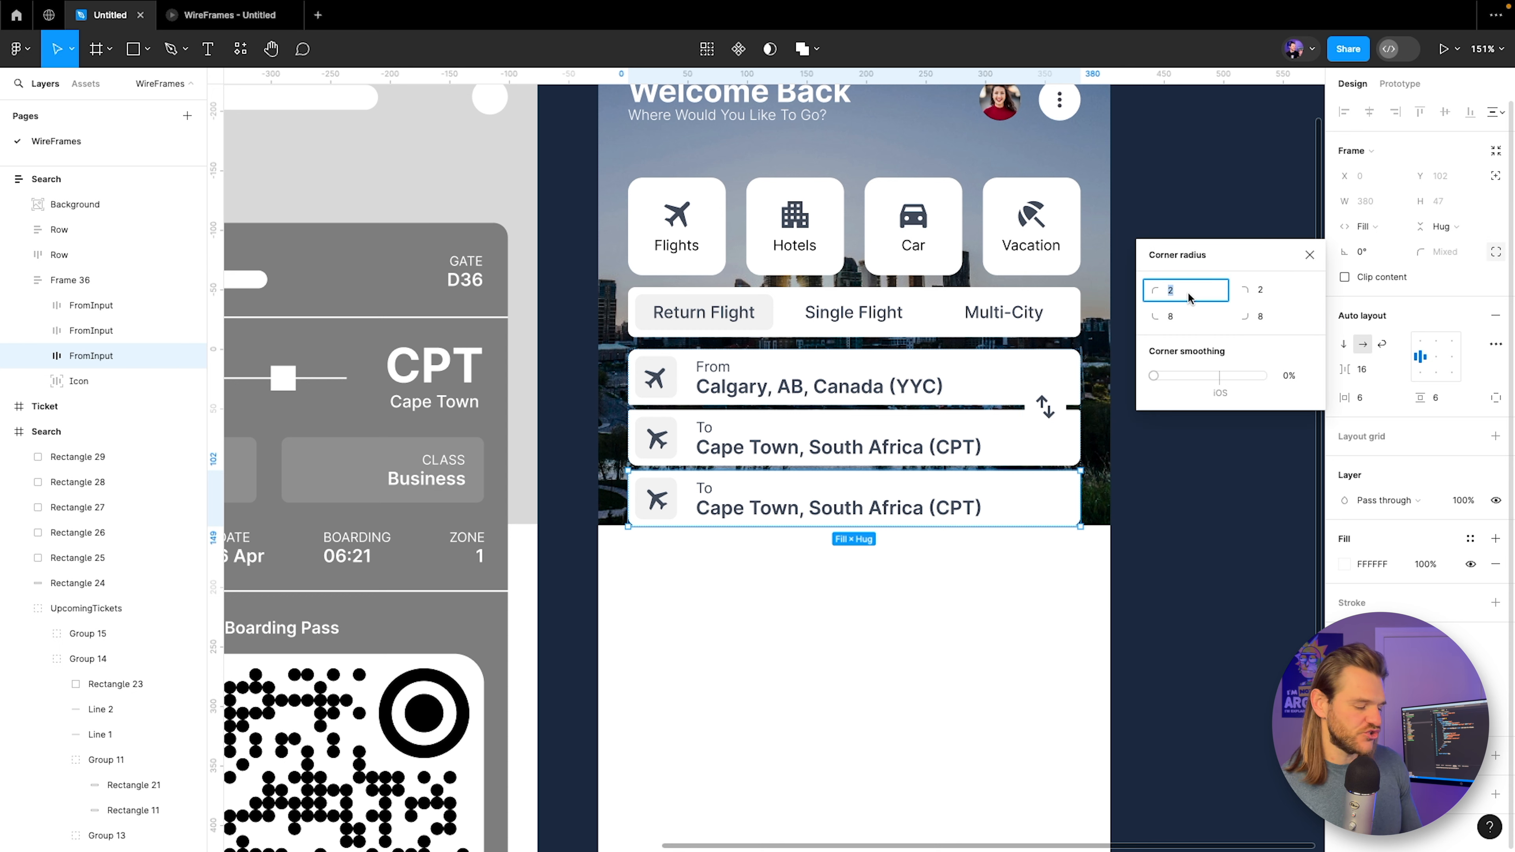
click(1456, 257)
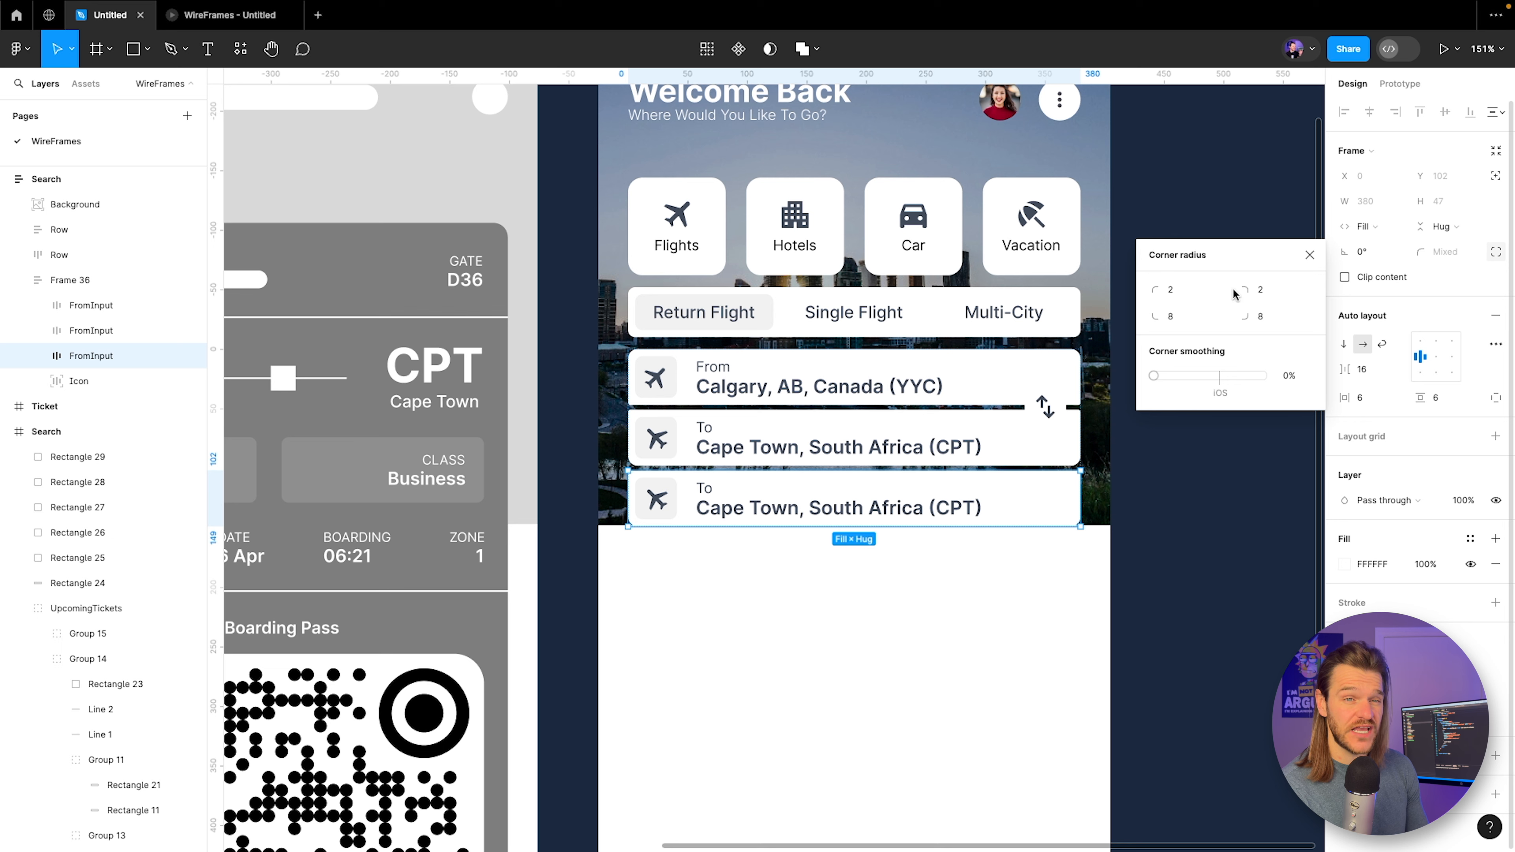
click(1309, 255)
click(1450, 252)
text(8)
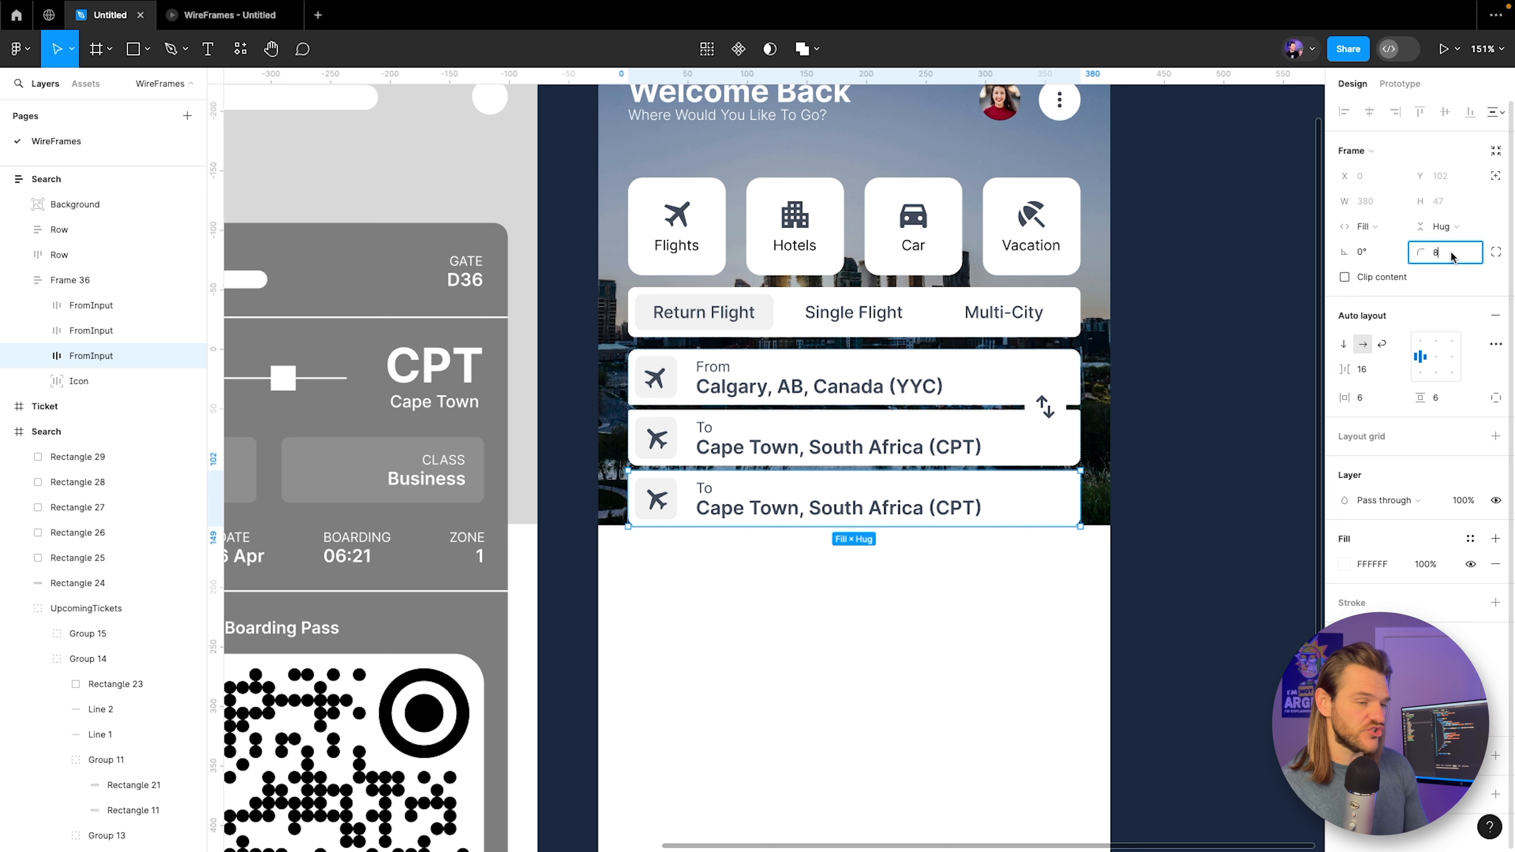
key(Return)
Set the rotation of the airplane icon in the third input row to 0°.
scroll(1133, 430, up, 6)
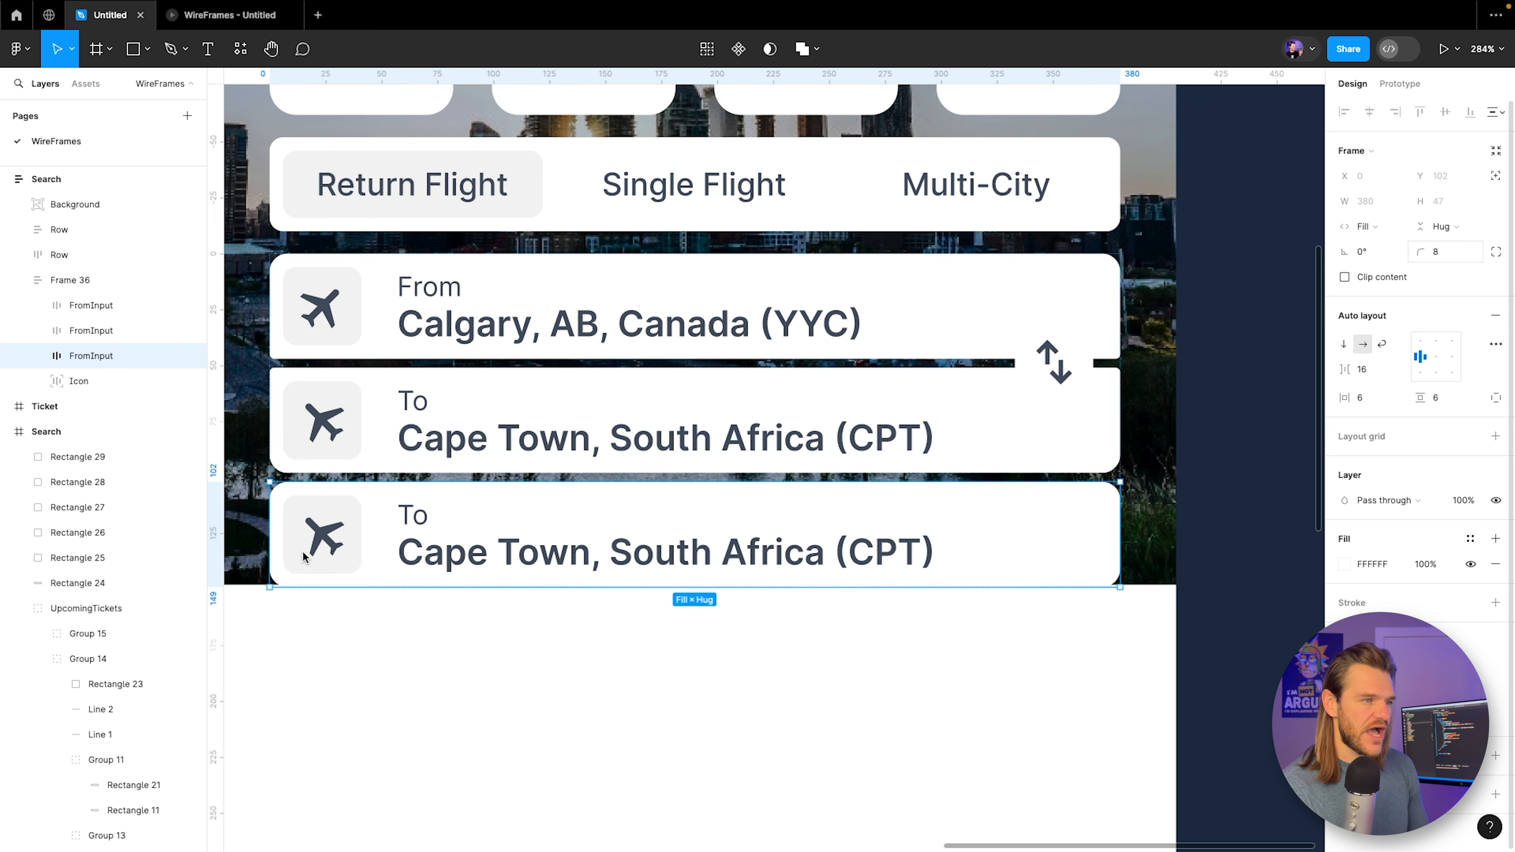
click(336, 551)
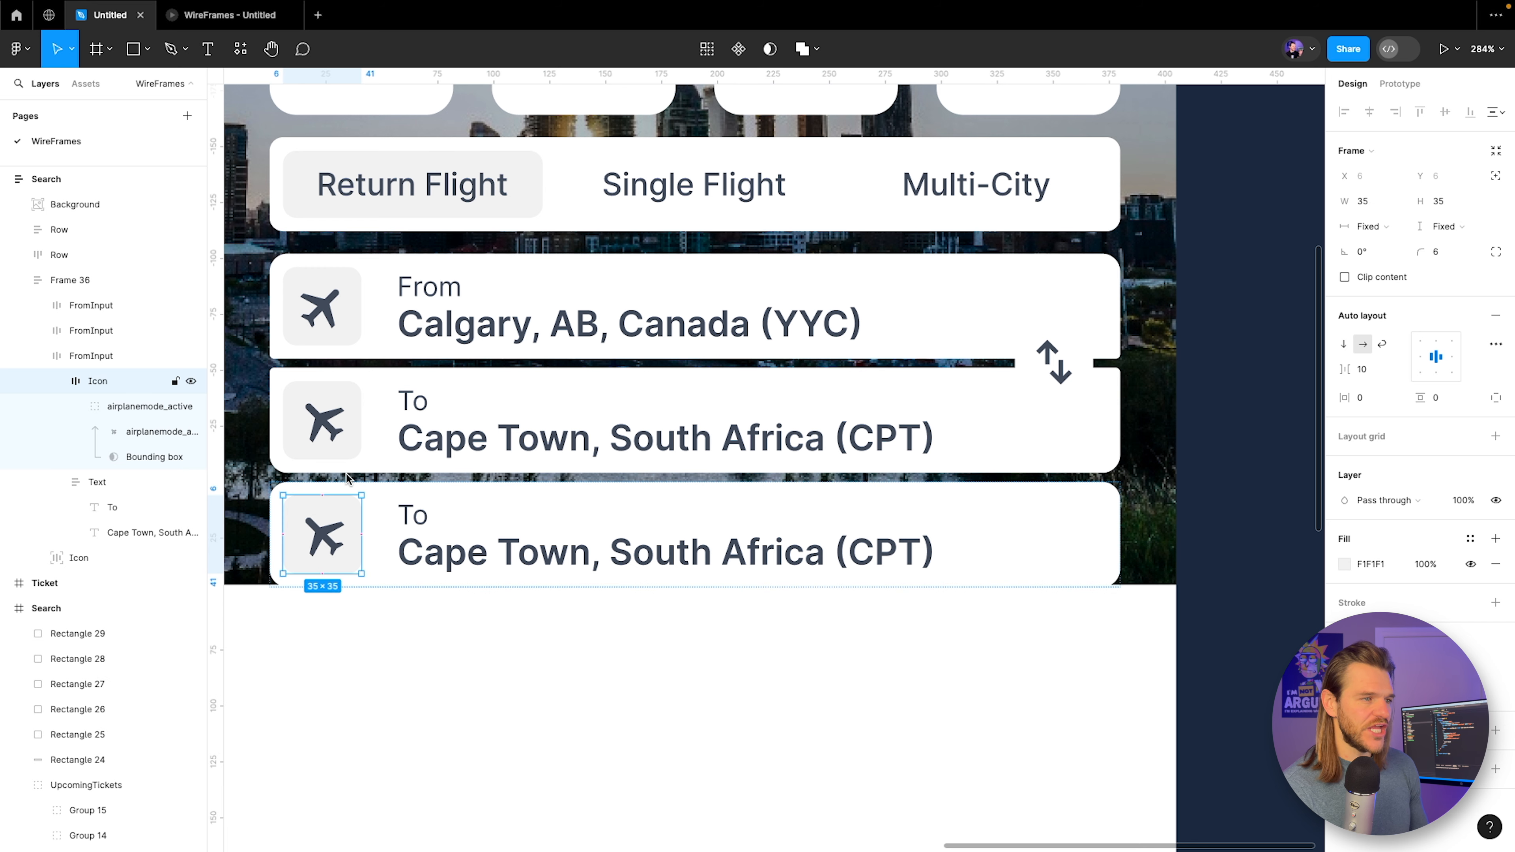
double_click(331, 517)
click(1368, 253)
text(0)
key(Return)
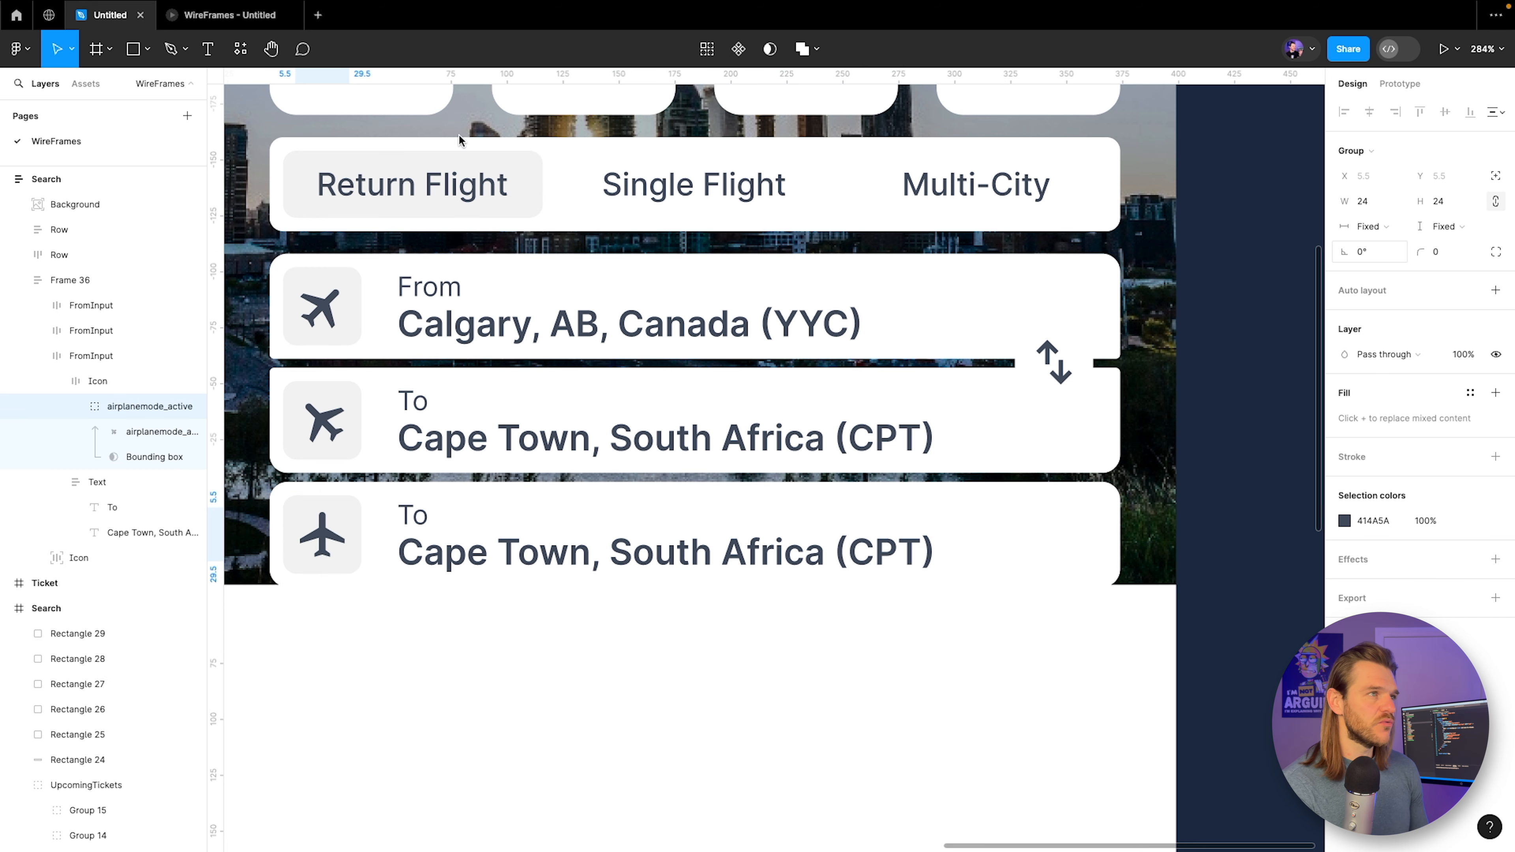
Replace the third row's airplane with the calendar_month icon from the Material Symbols plugin, with Fill set to On.
click(240, 49)
click(295, 230)
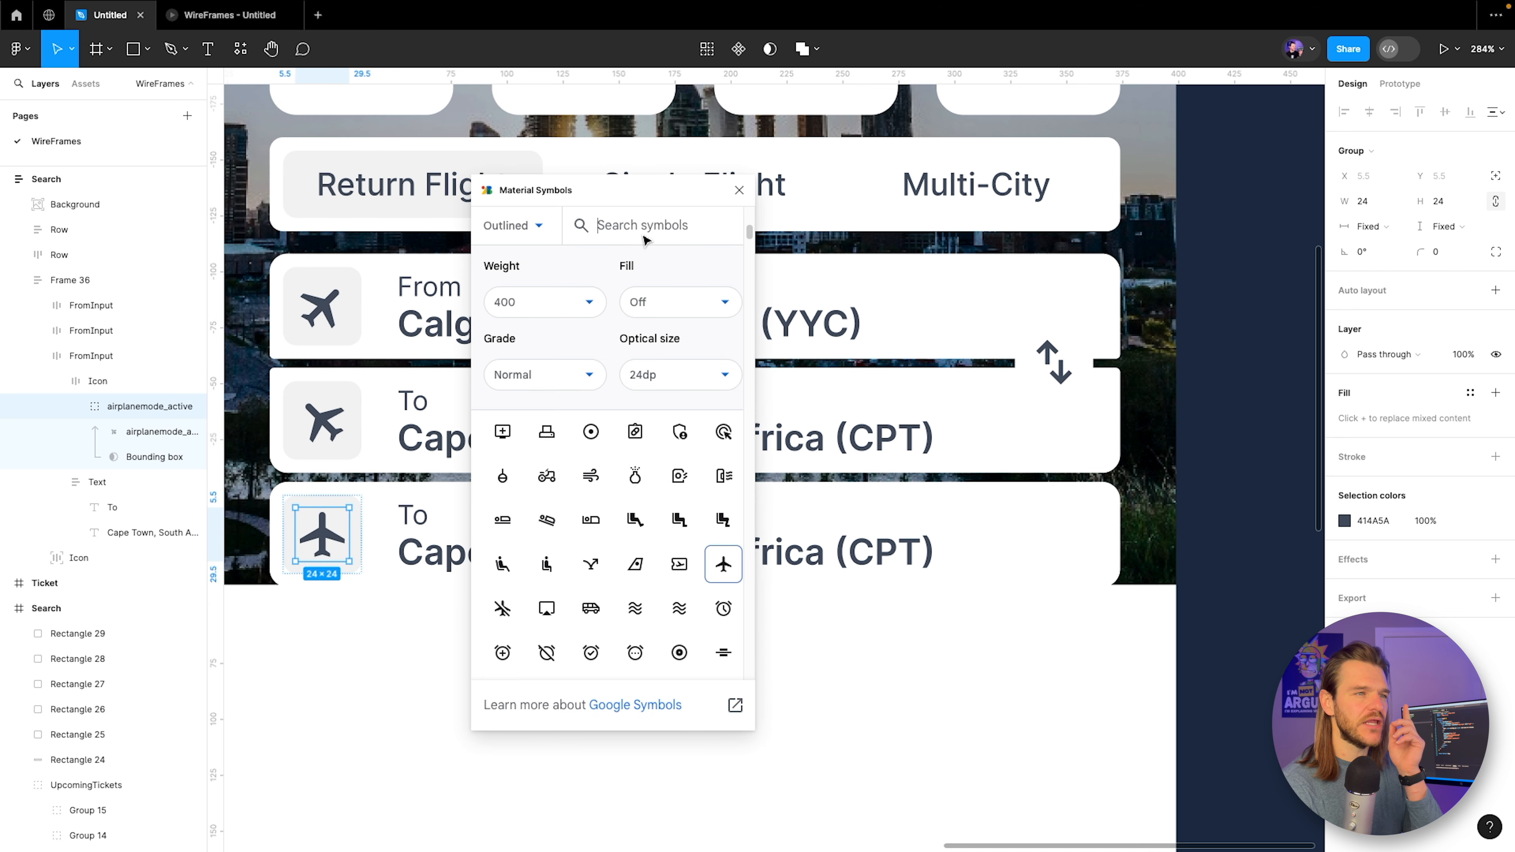
click(645, 238)
text(calendar)
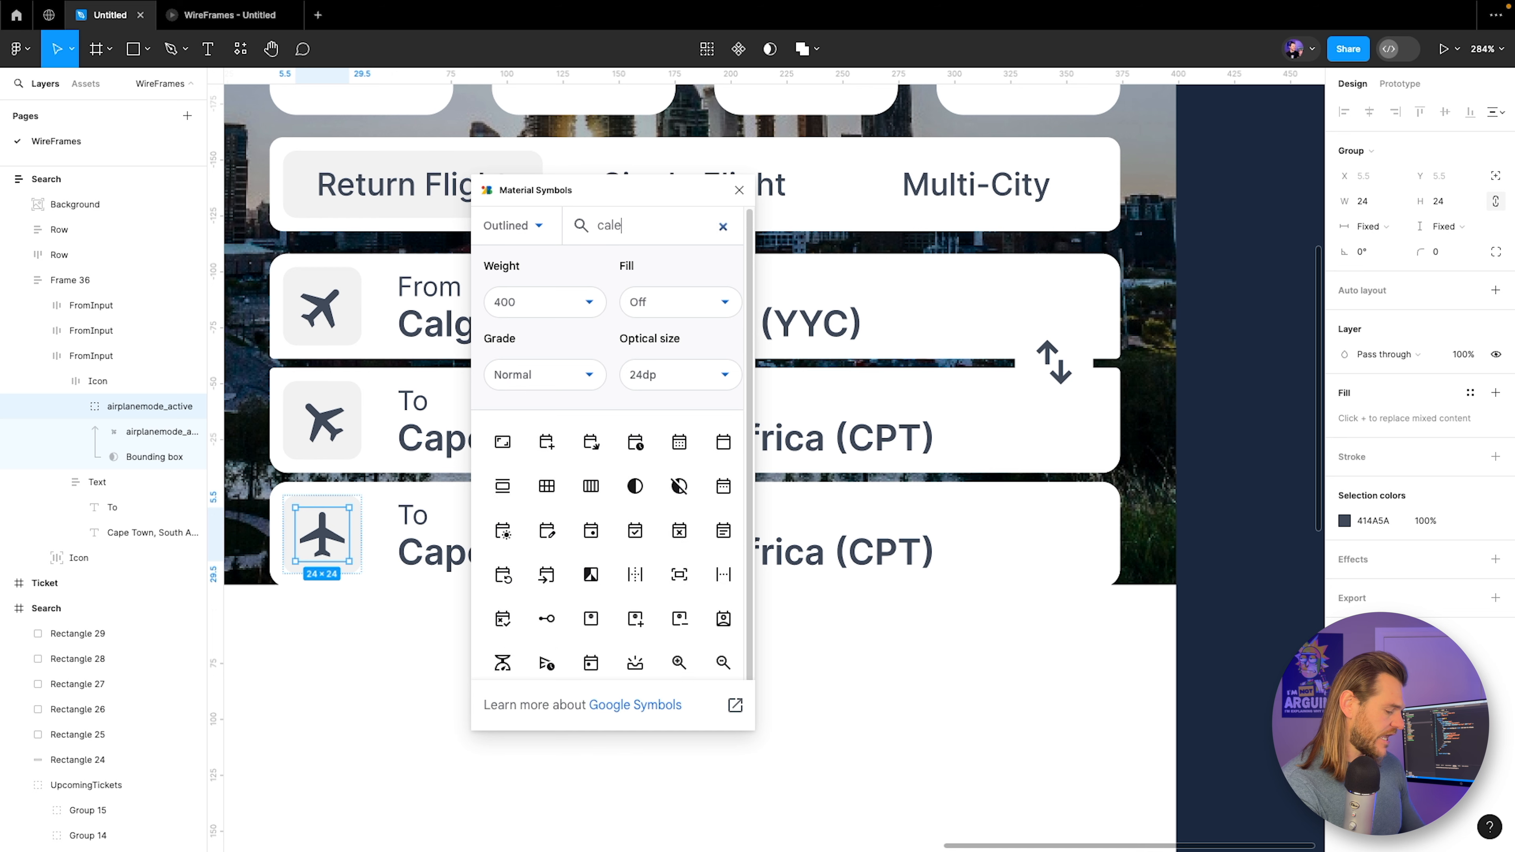
click(661, 305)
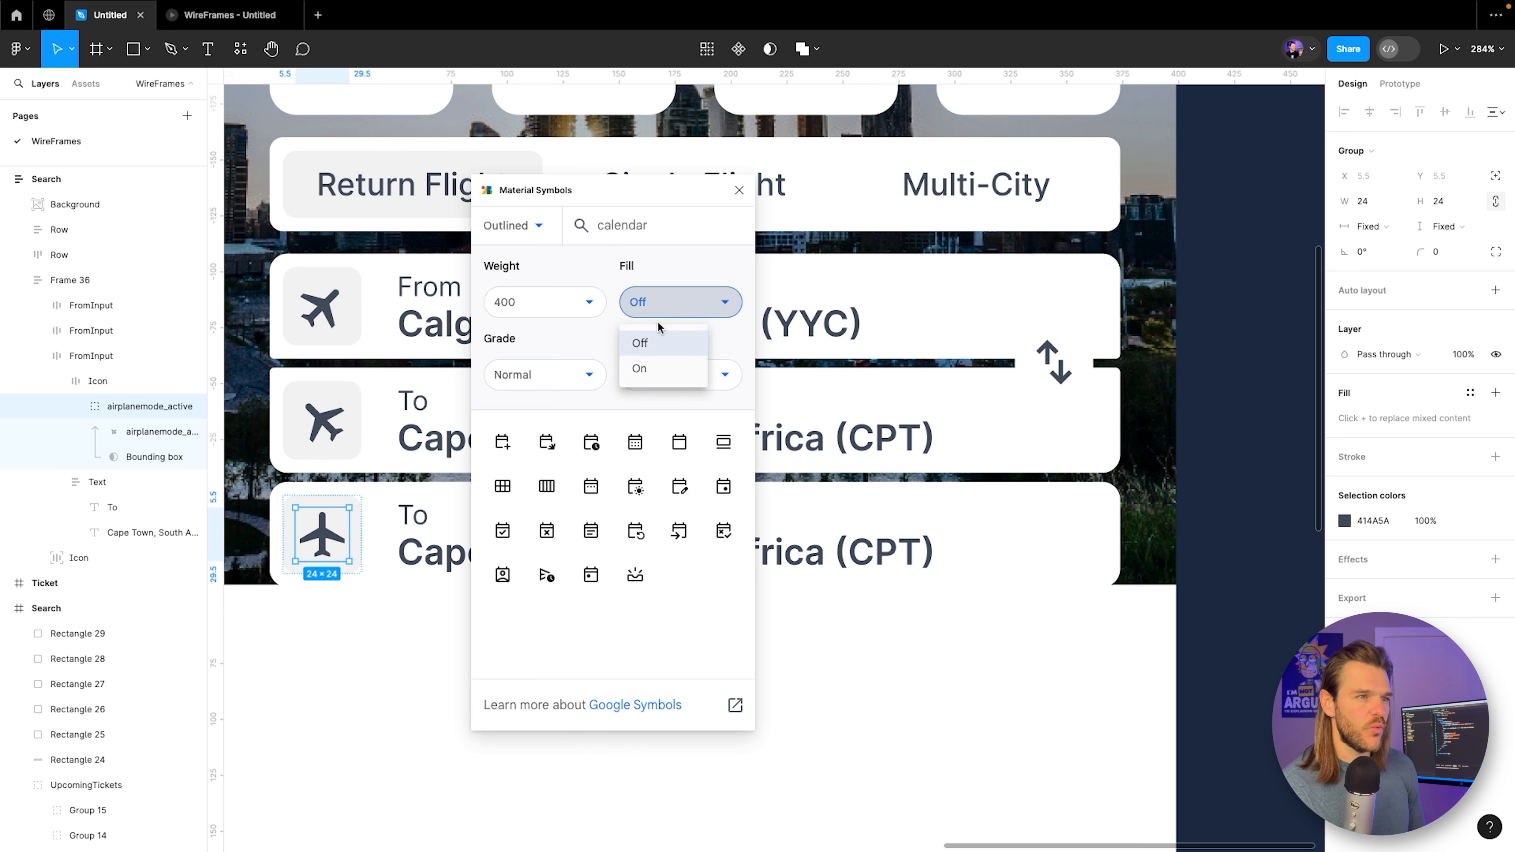
click(647, 365)
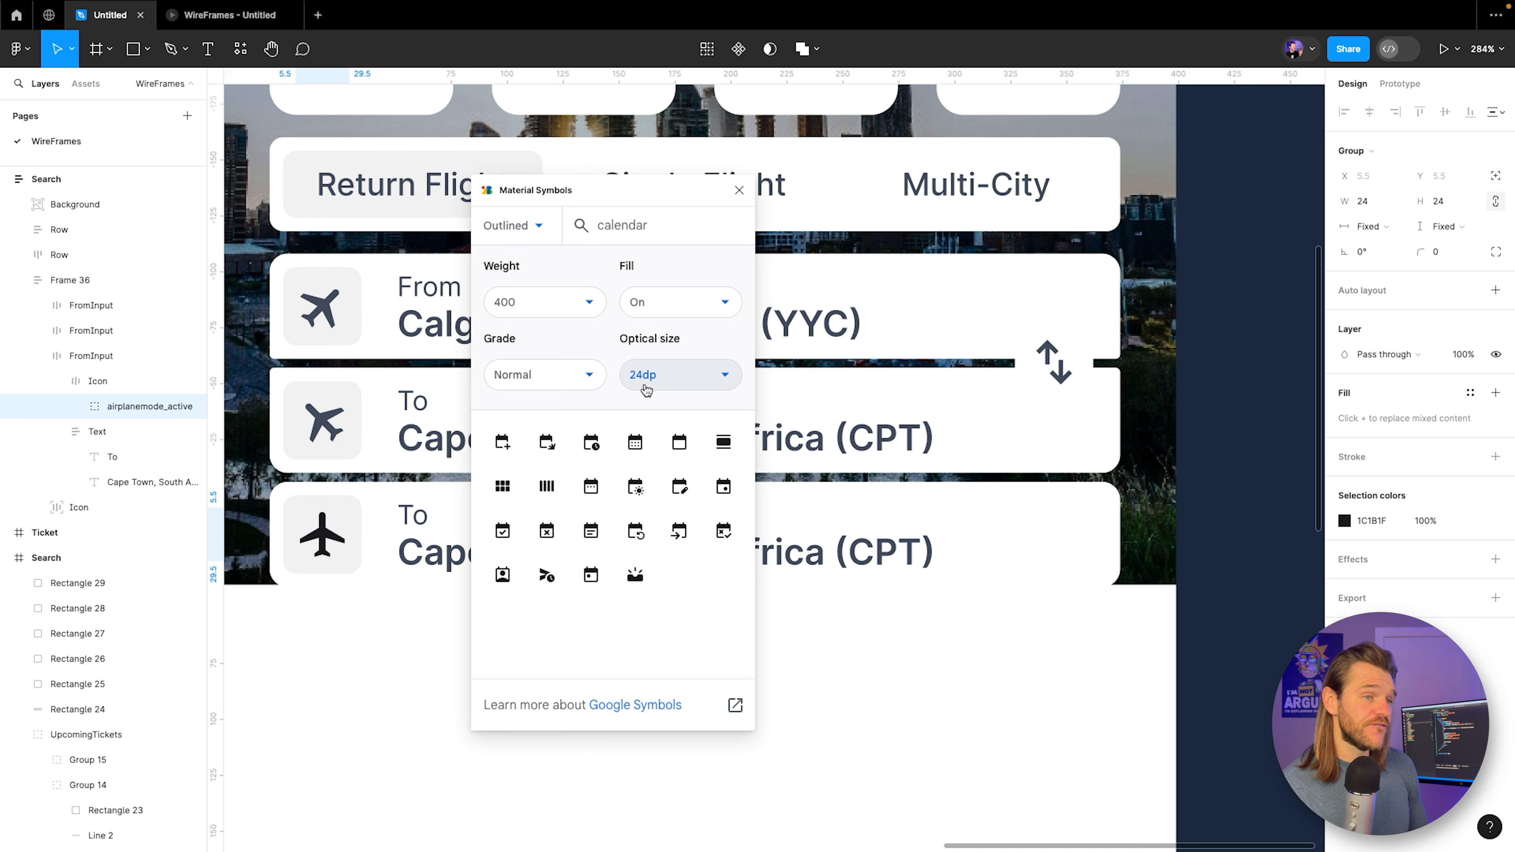
click(634, 442)
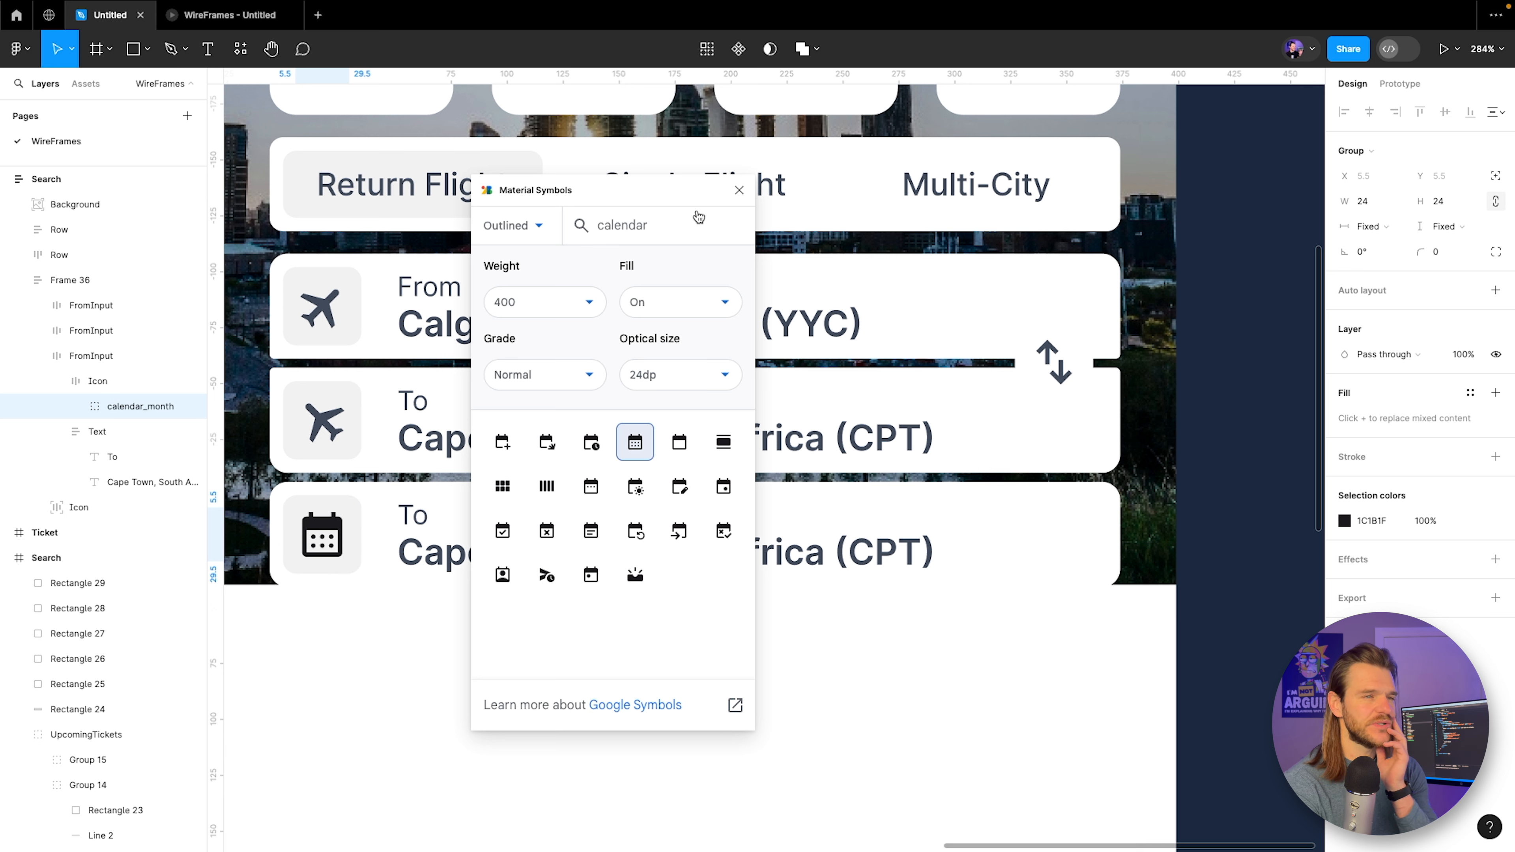
click(739, 190)
Recolor the calendar icon to 414A5A by sampling the airplane icon in the From row.
click(1345, 521)
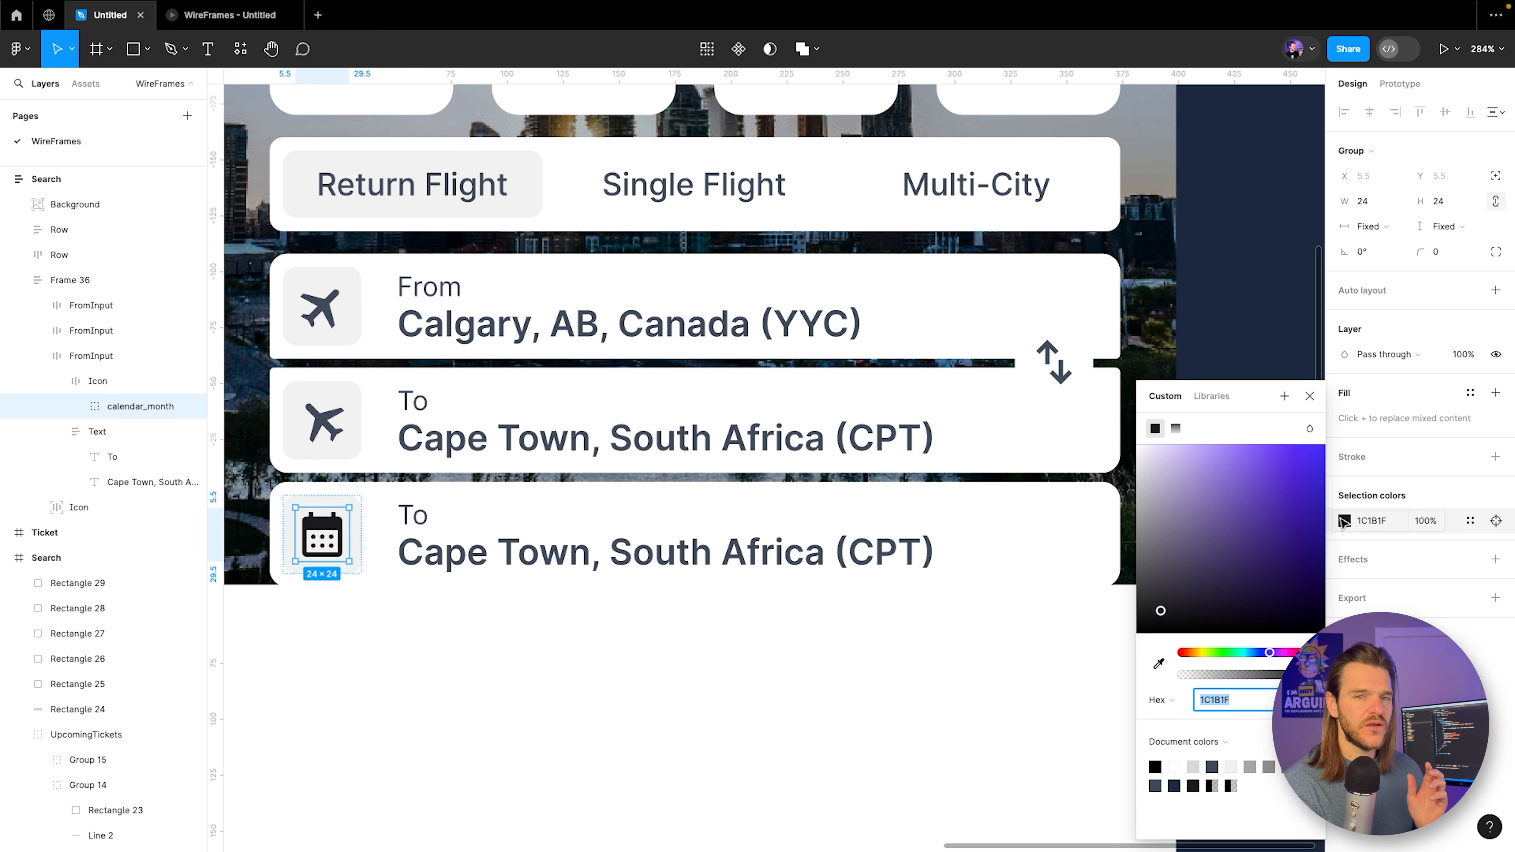
click(1159, 662)
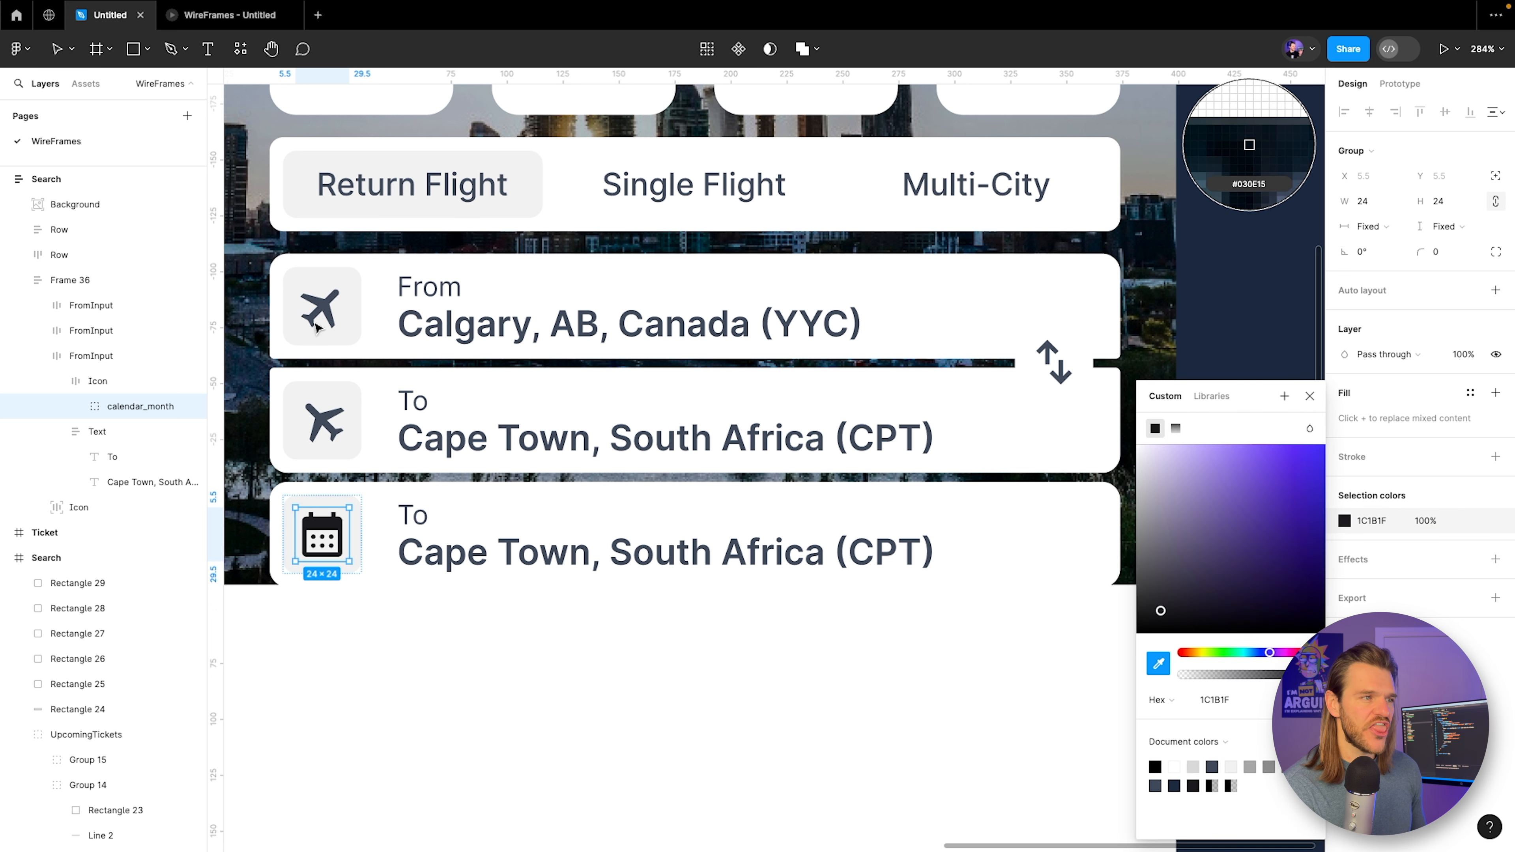
click(327, 311)
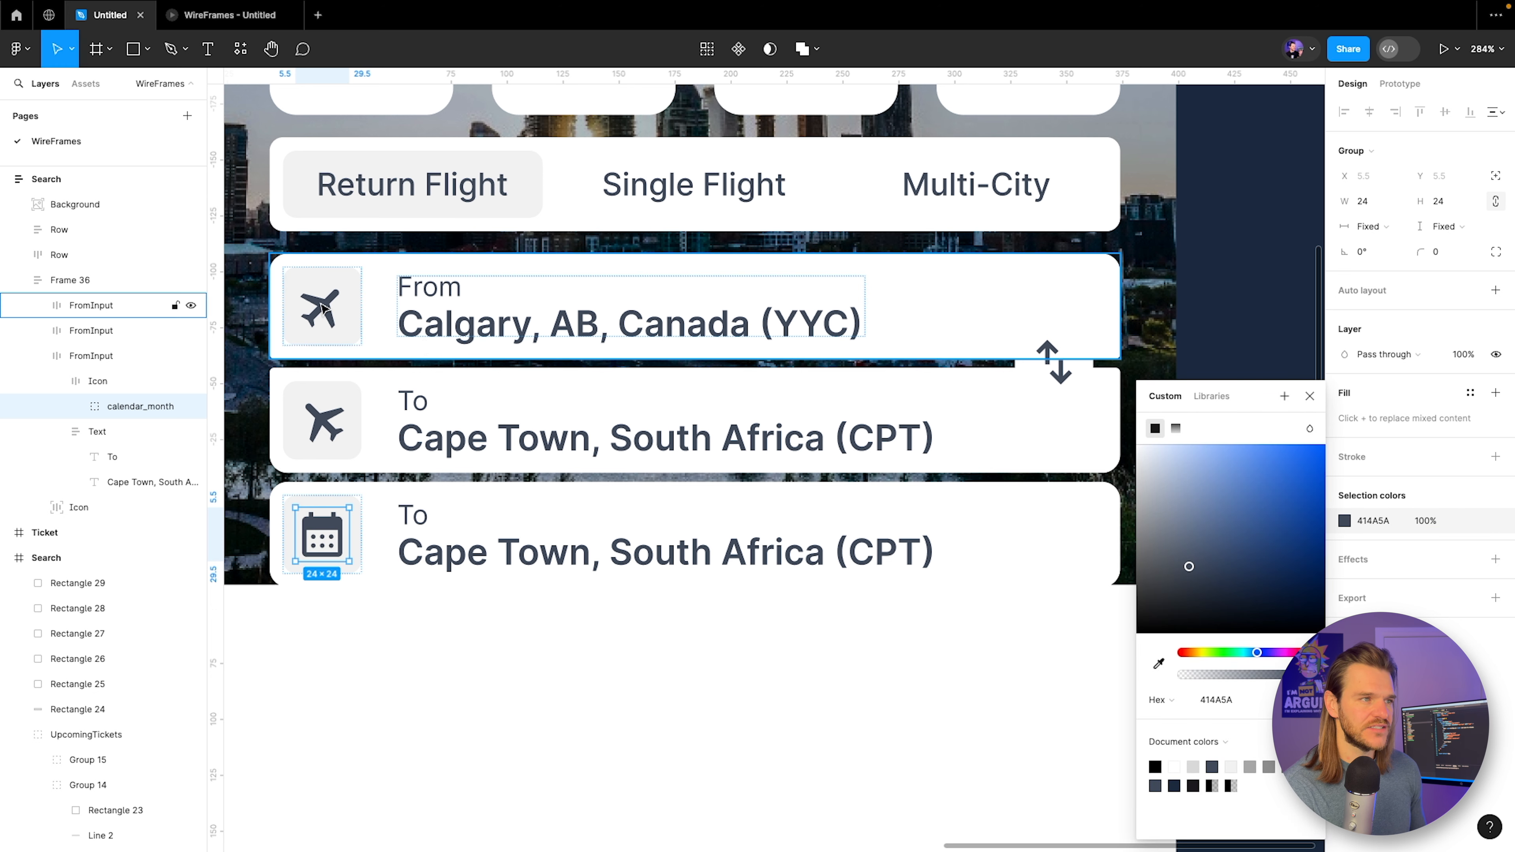
click(580, 627)
Change the small label of the third input row to "Dates".
click(423, 529)
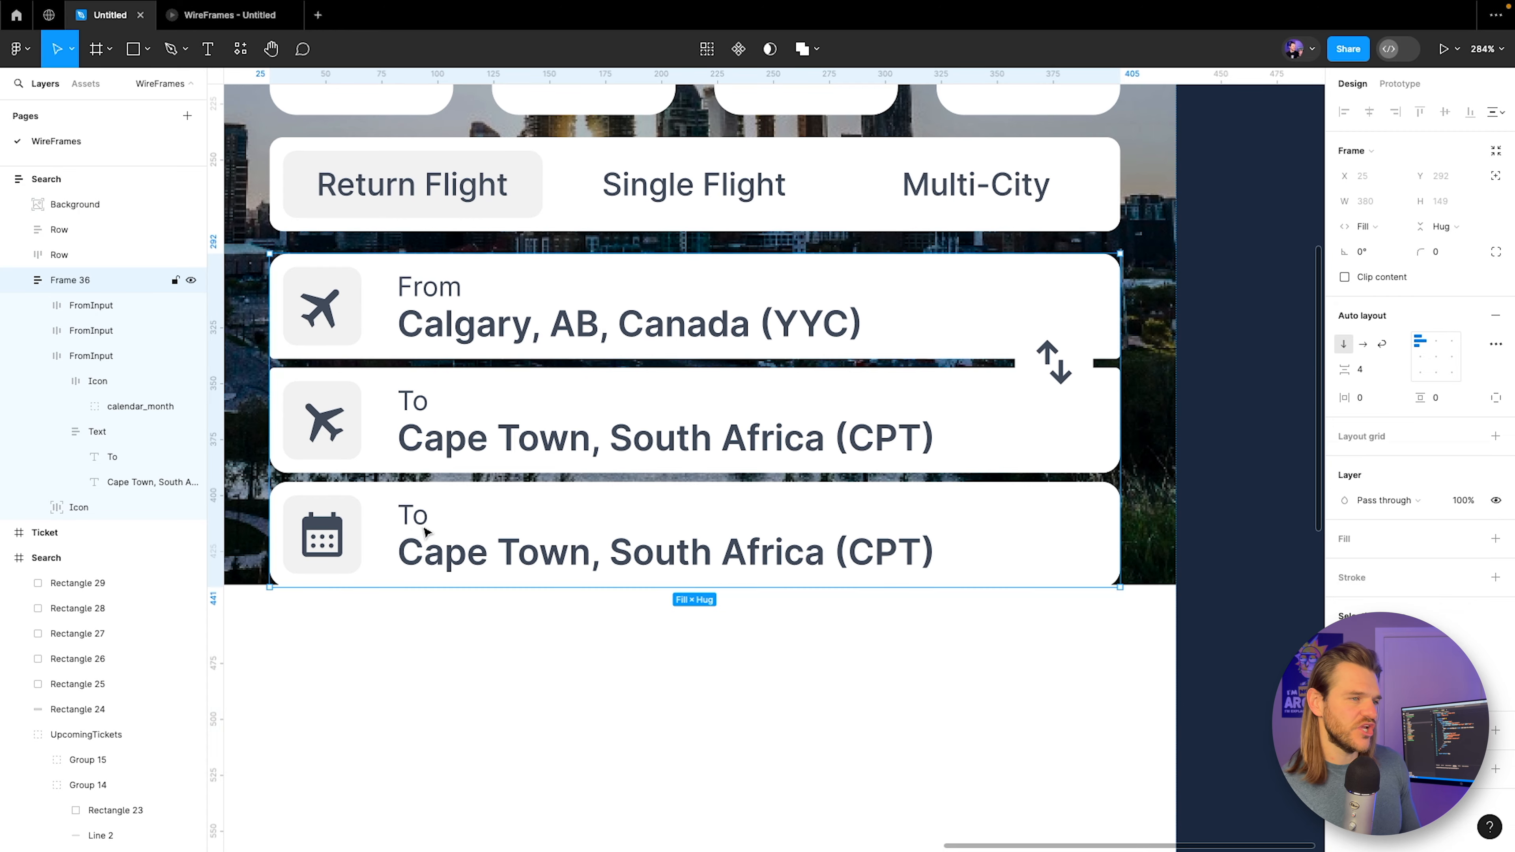
scroll(630, 514, down, 5)
drag(595, 558, 927, 514)
scroll(722, 506, up, 2)
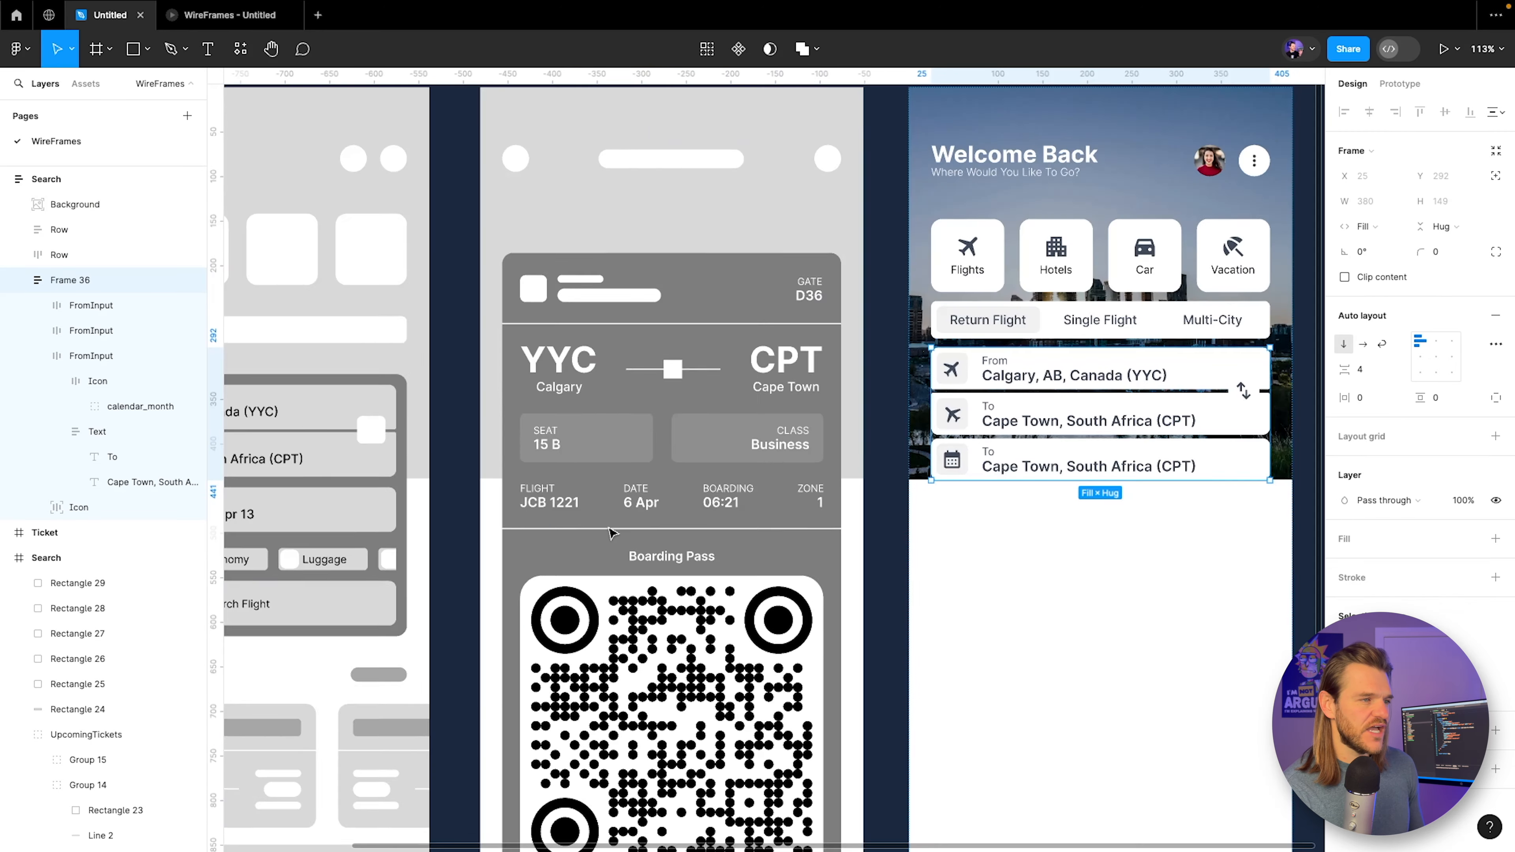
drag(603, 531, 825, 511)
drag(1191, 467, 772, 508)
scroll(901, 498, up, 4)
scroll(698, 472, up, 1)
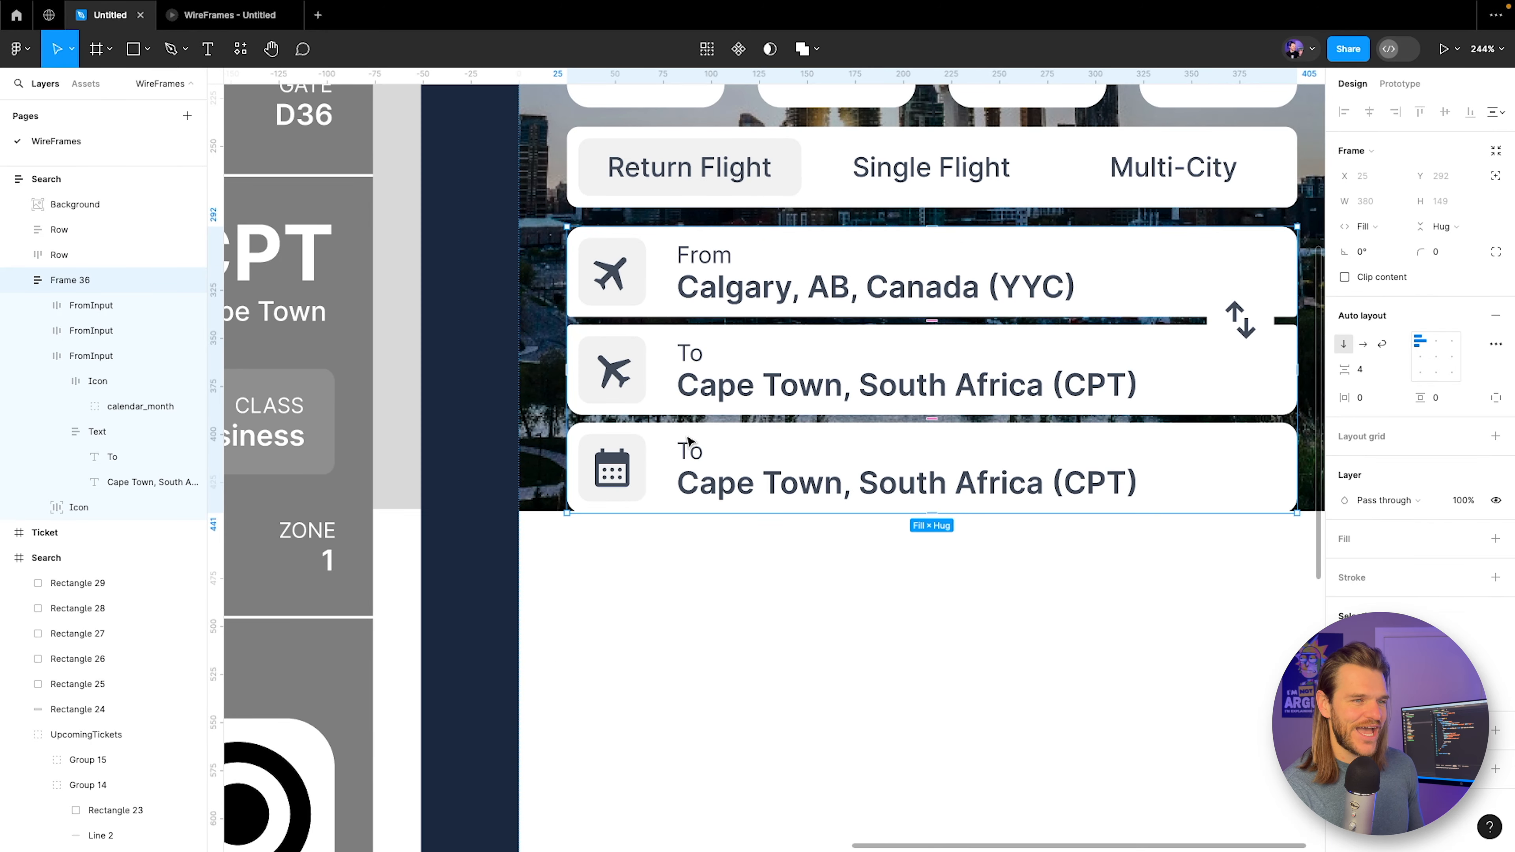
double_click(689, 455)
double_click(687, 453)
double_click(685, 451)
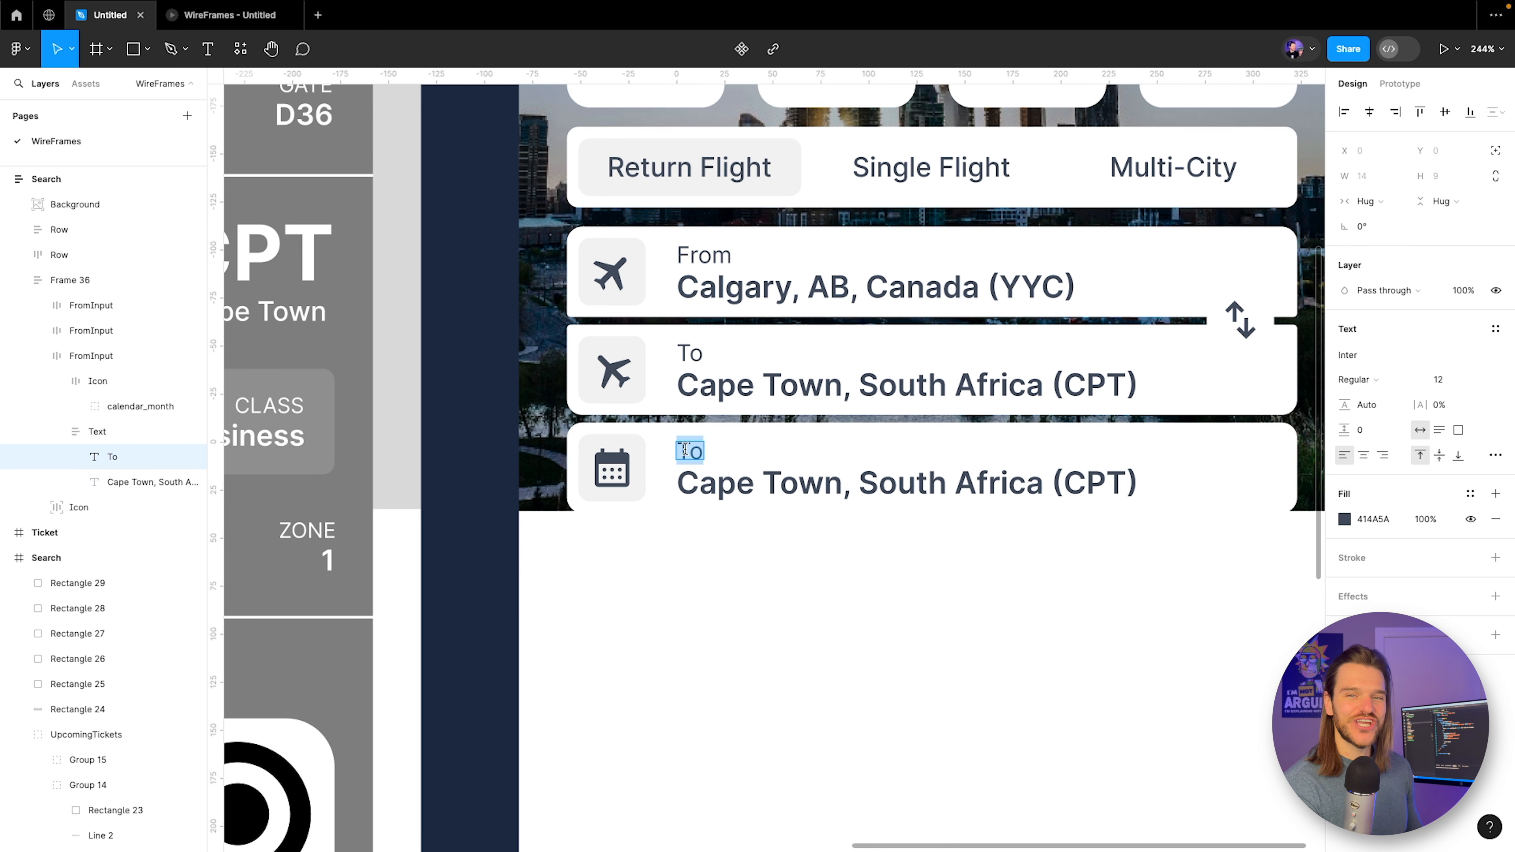
text(Das)
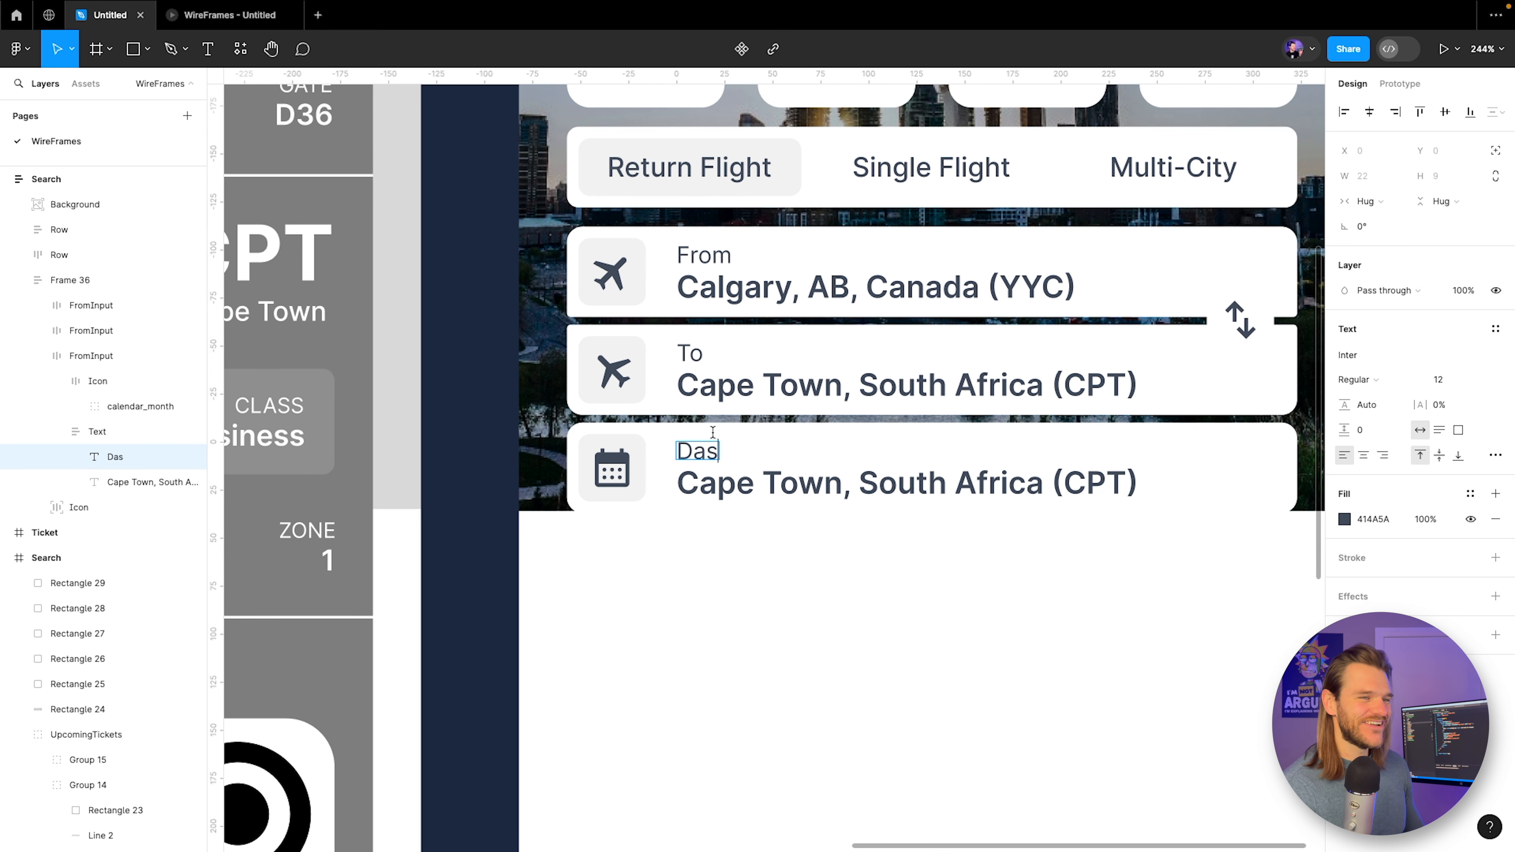
key(BackSpace)
text(tes)
key(Escape)
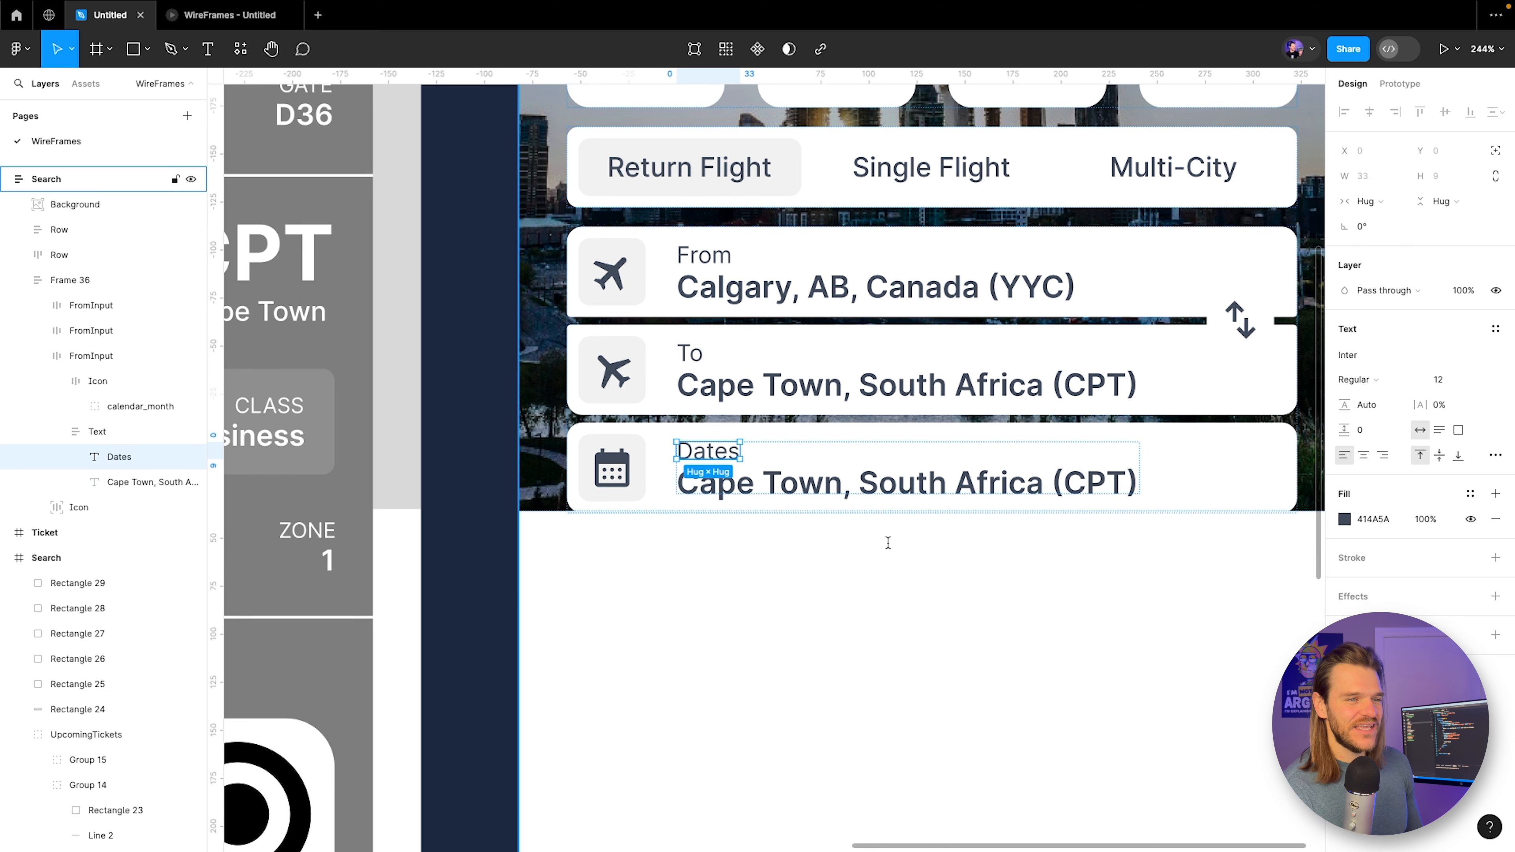
Copy the text "Sat, Apr 6 - Sat, Apr 13" from the Dates field of the Search wireframe.
scroll(794, 573, left, 5)
scroll(1057, 555, down, 10)
scroll(511, 505, up, 10)
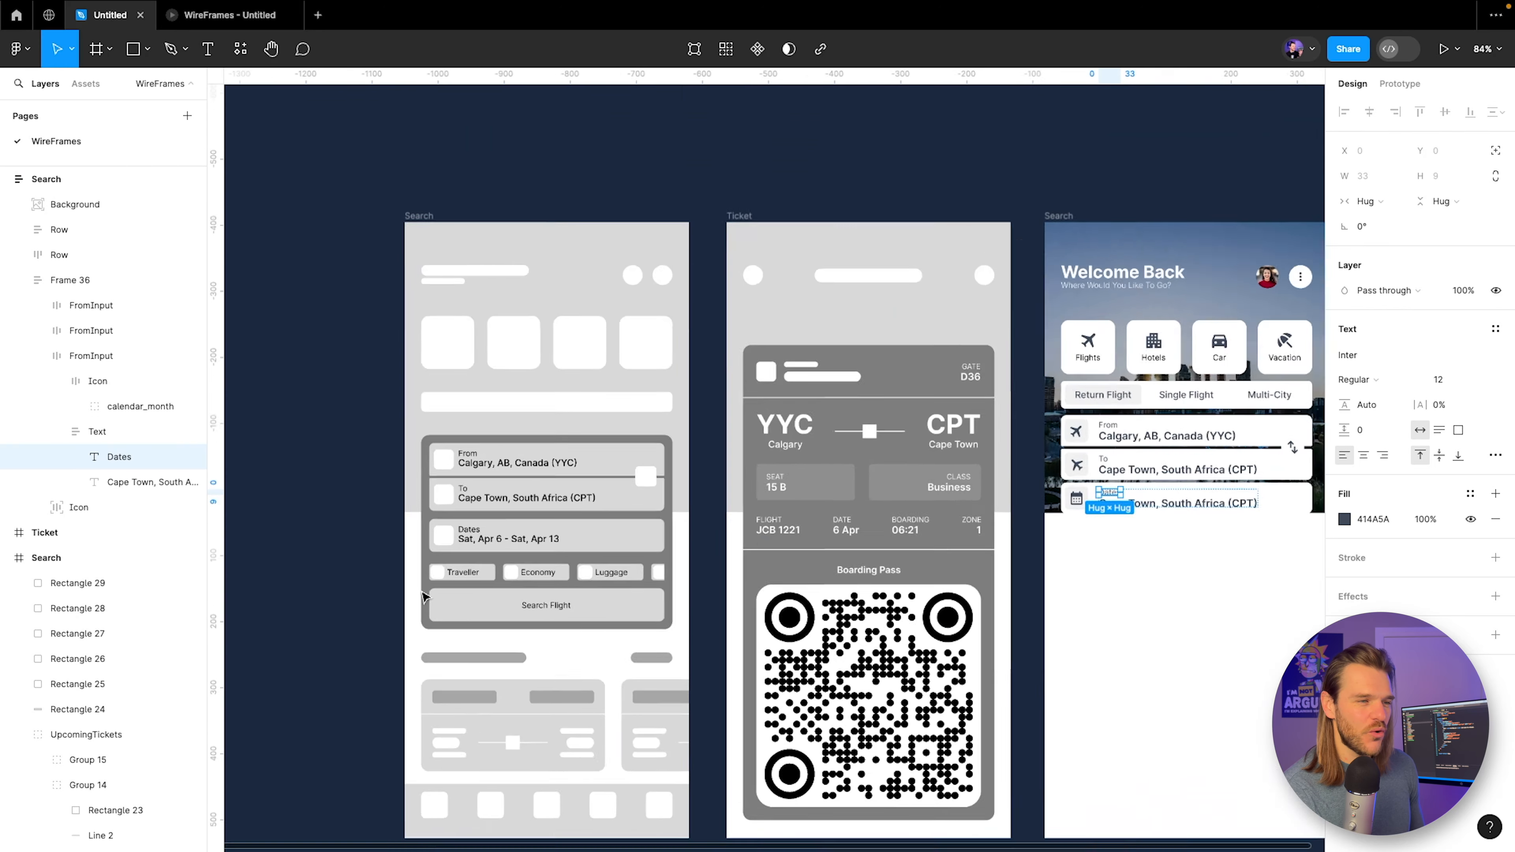
click(665, 453)
double_click(665, 453)
key(ctrl+c)
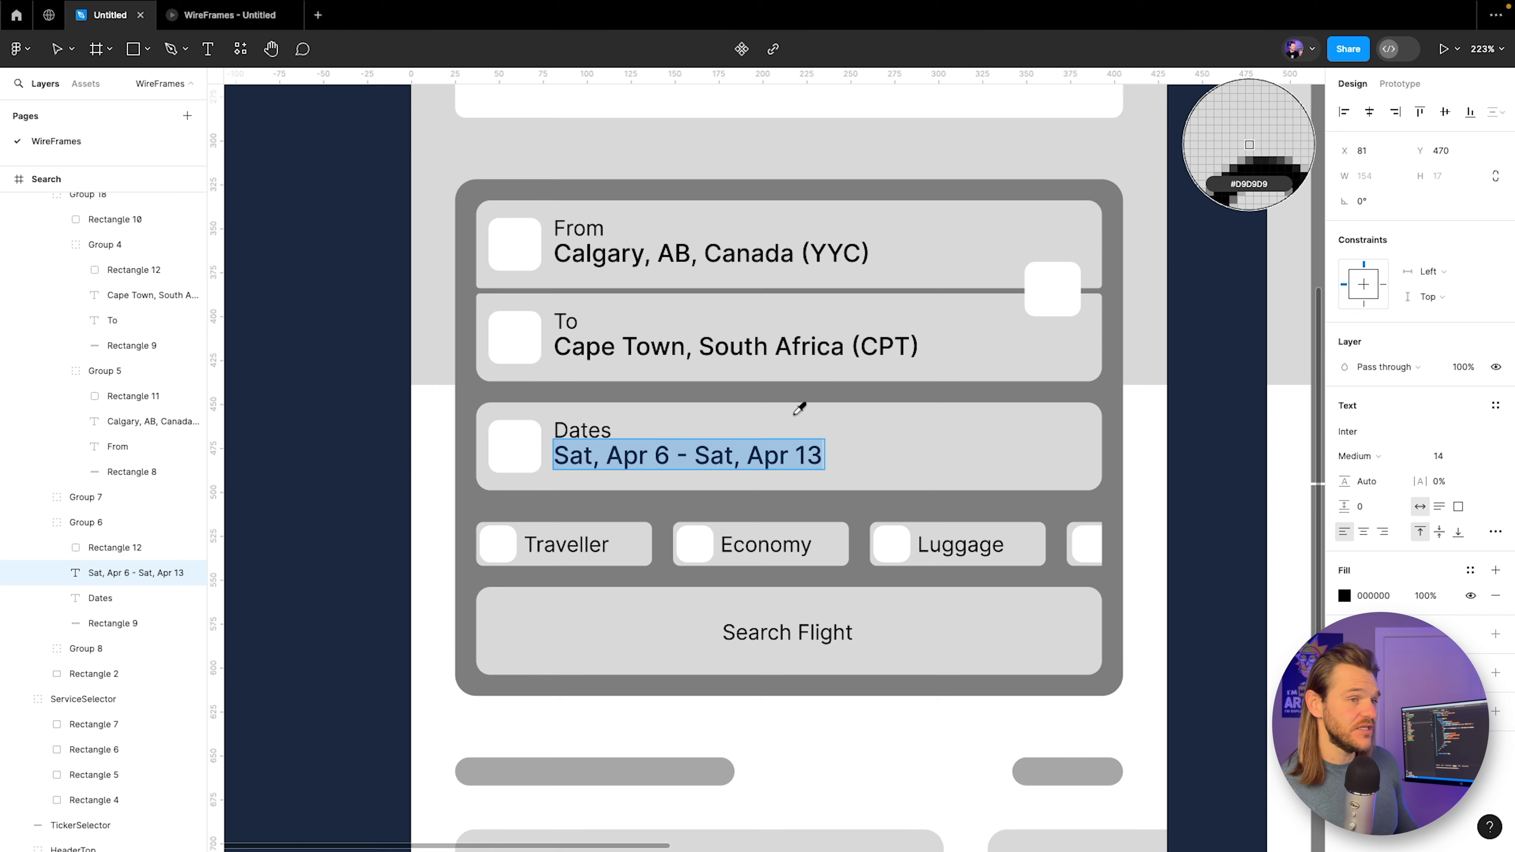
Replace the destination text in the Dates row with the copied "Sat, Apr 6 - Sat, Apr 13".
scroll(775, 412, right, 10)
scroll(591, 422, right, 10)
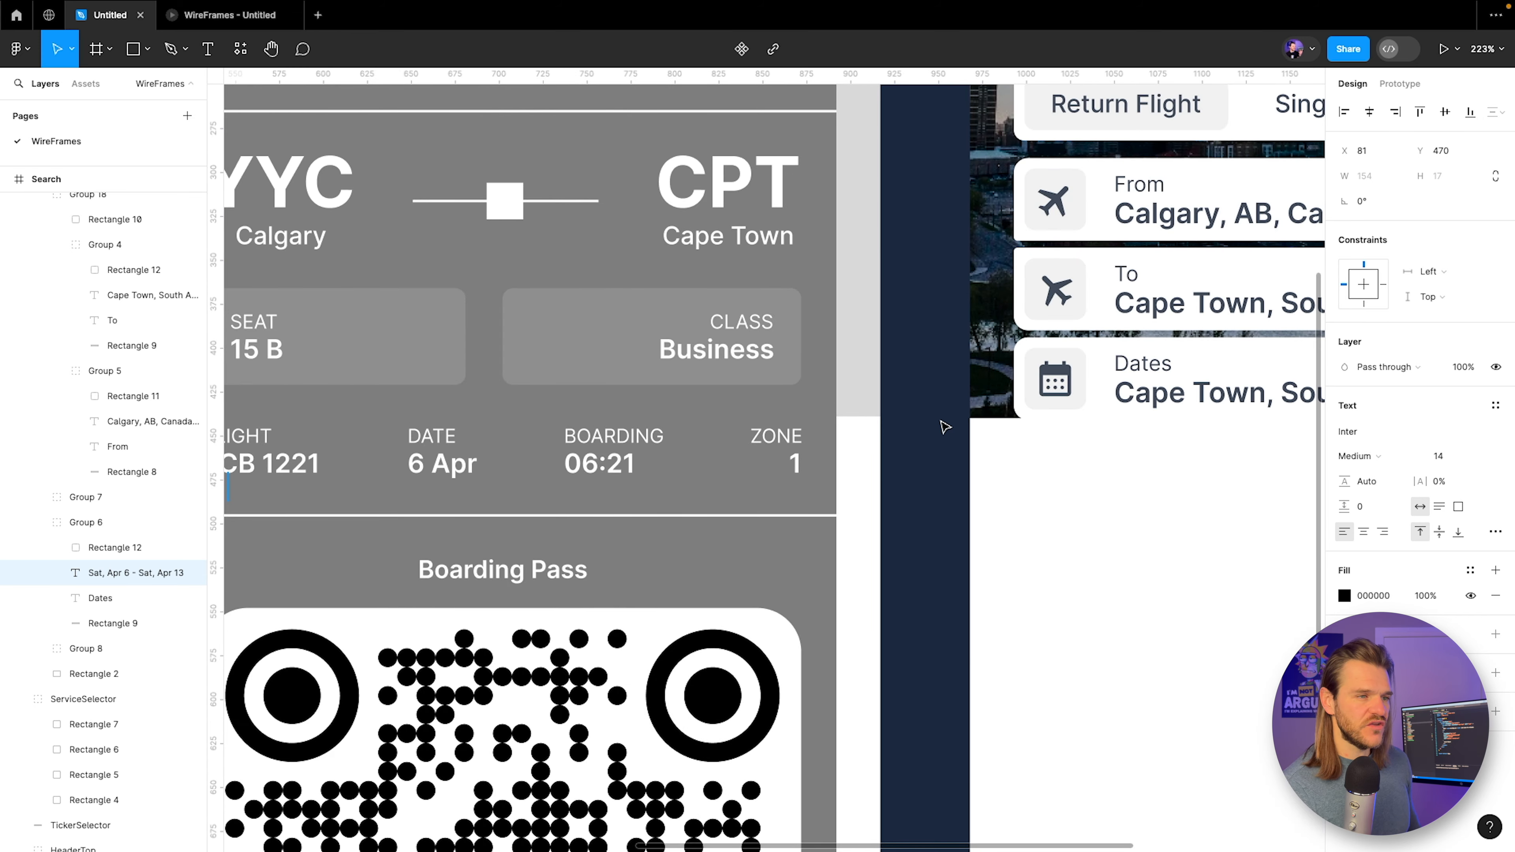
scroll(937, 399, down, 3)
scroll(937, 400, right, 8)
click(645, 452)
key(ctrl+a)
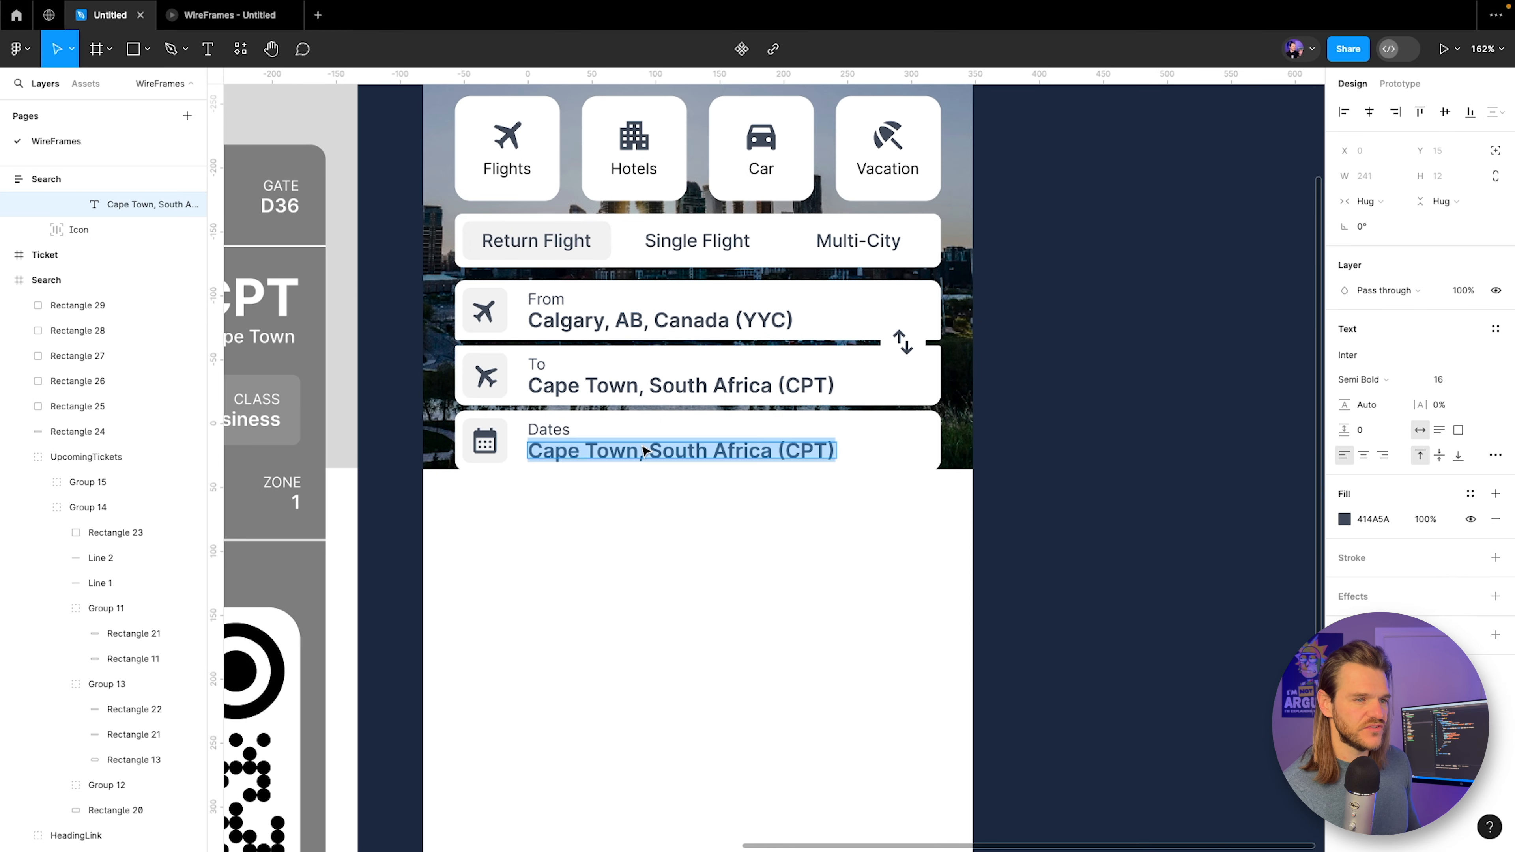
key(ctrl+v)
key(Escape)
Recolor the date range text to 414A5A by sampling the airplane icon in the To row.
scroll(629, 478, up, 5)
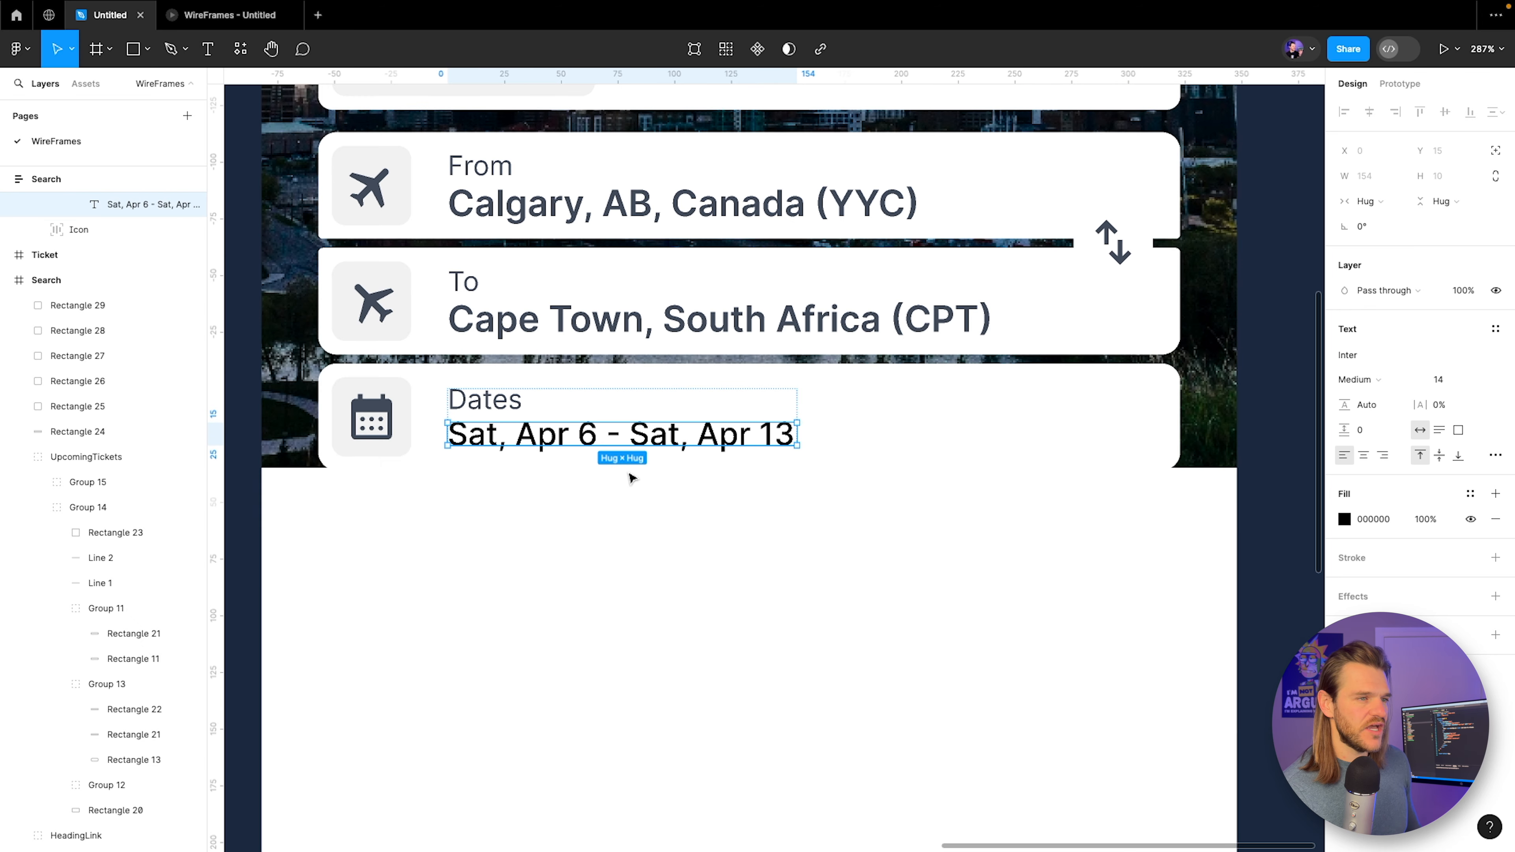
click(1345, 518)
click(1158, 663)
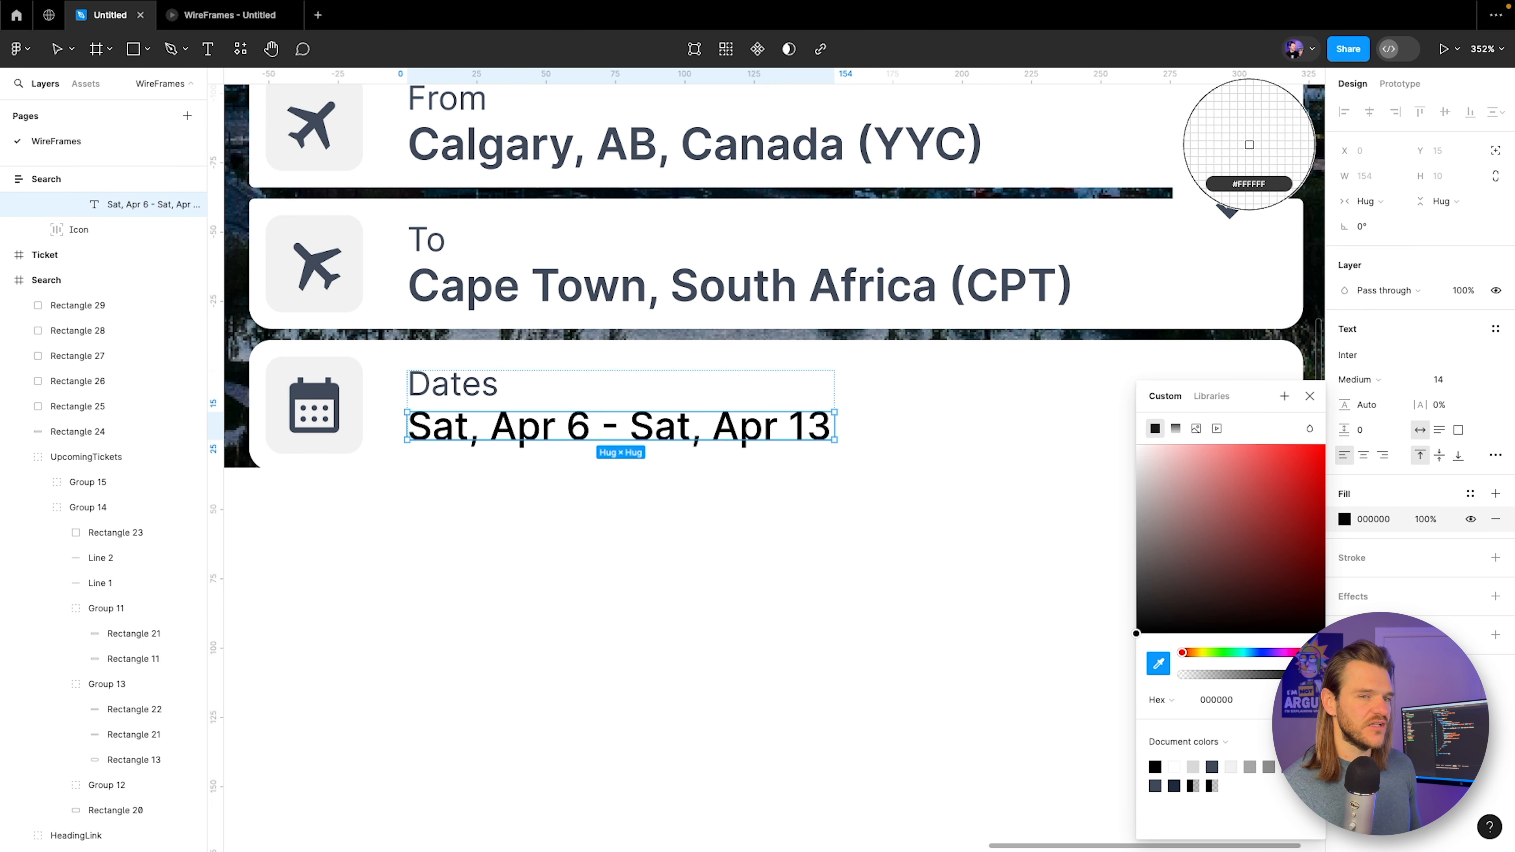
click(322, 274)
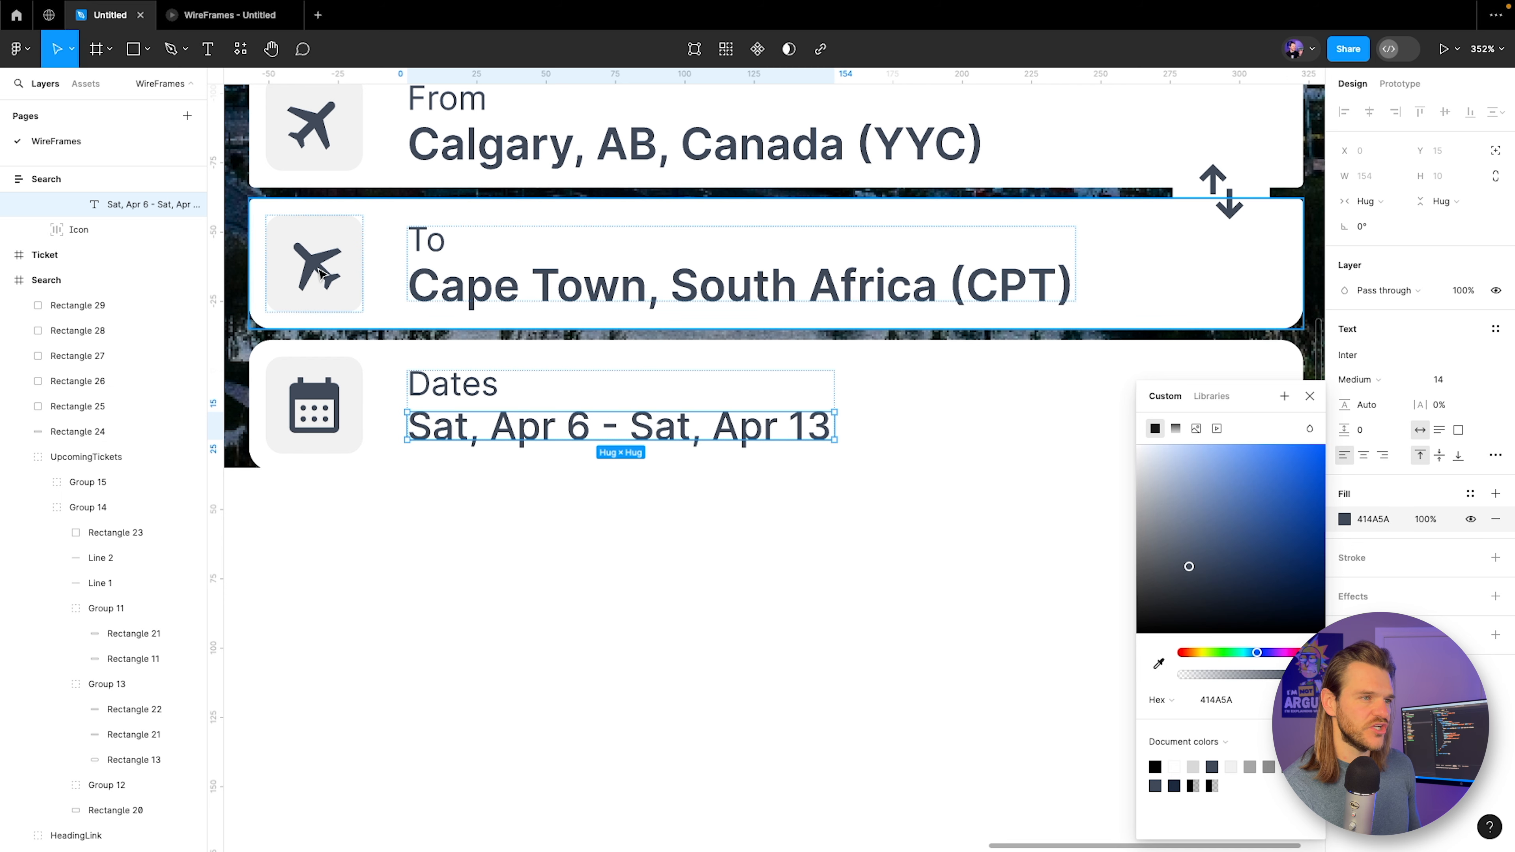
click(765, 503)
Group the From and To input rows inside Frame 36 and apply auto layout to the group.
scroll(558, 457, down, 5)
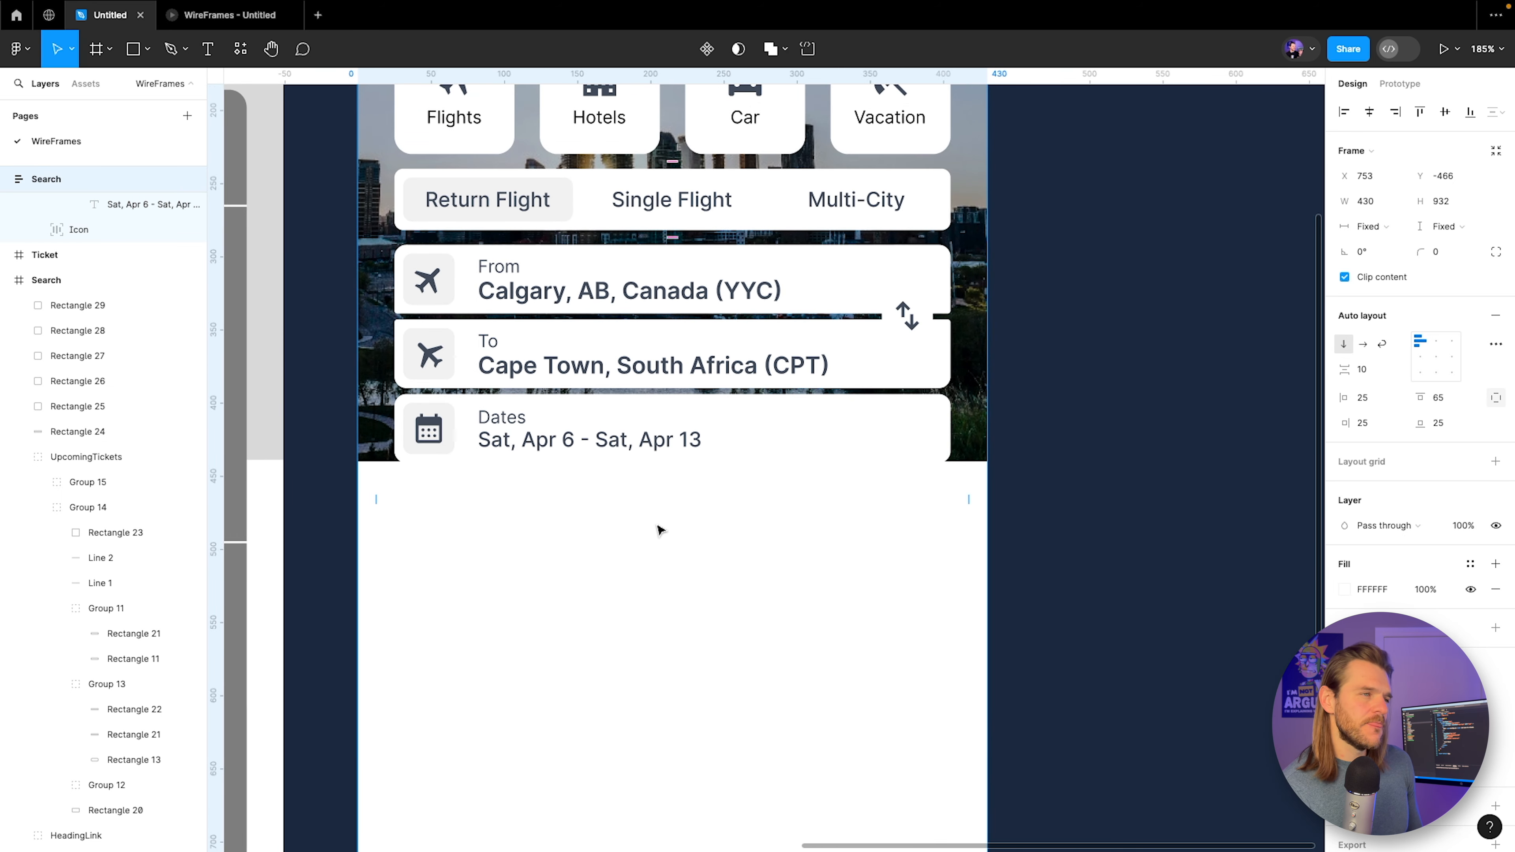
scroll(660, 527, up, 2)
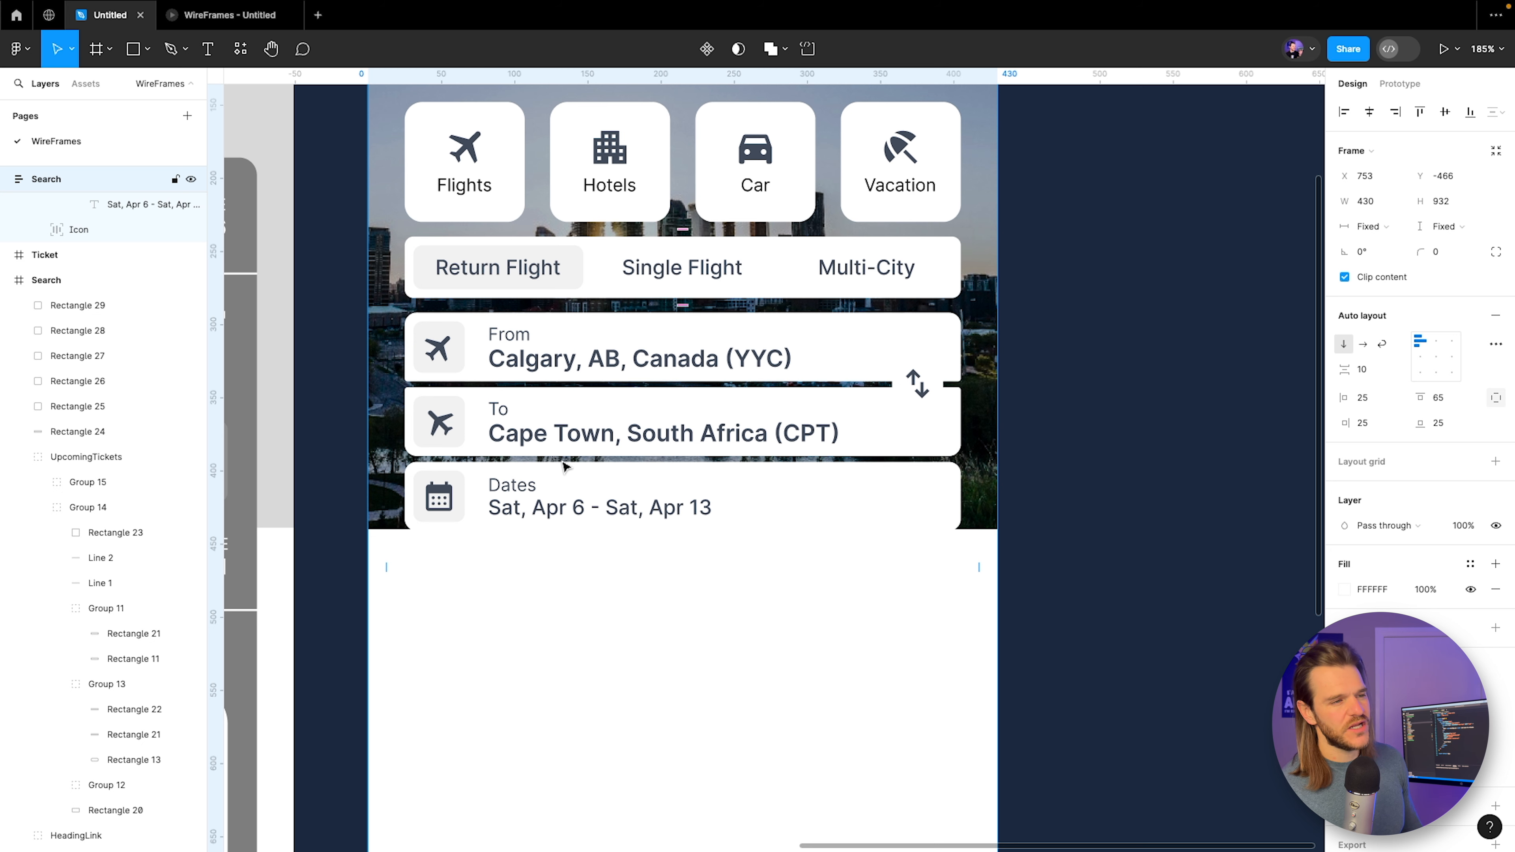
click(562, 483)
click(103, 285)
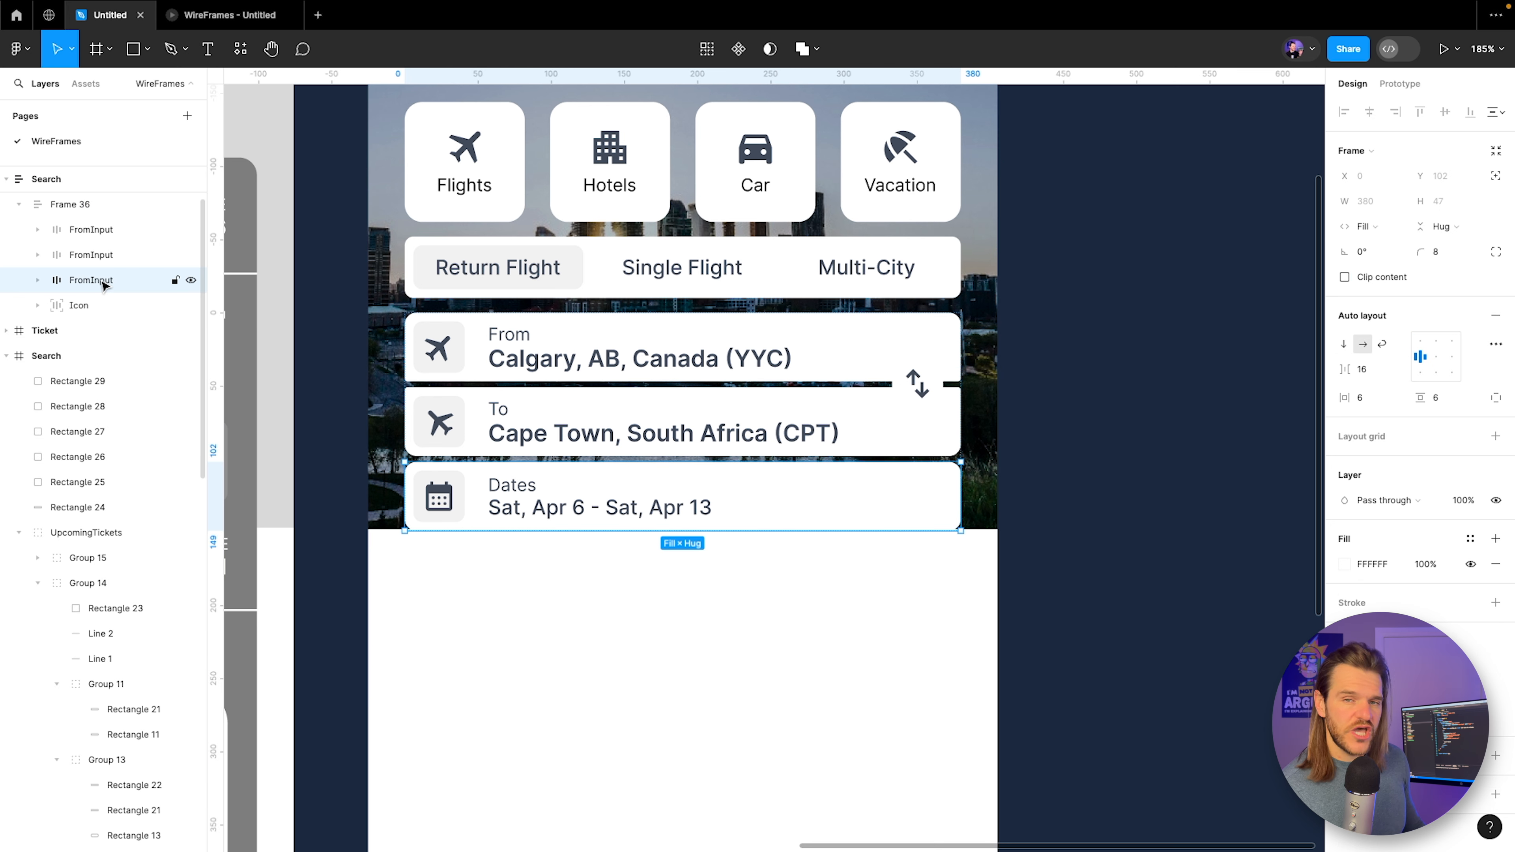
click(117, 245)
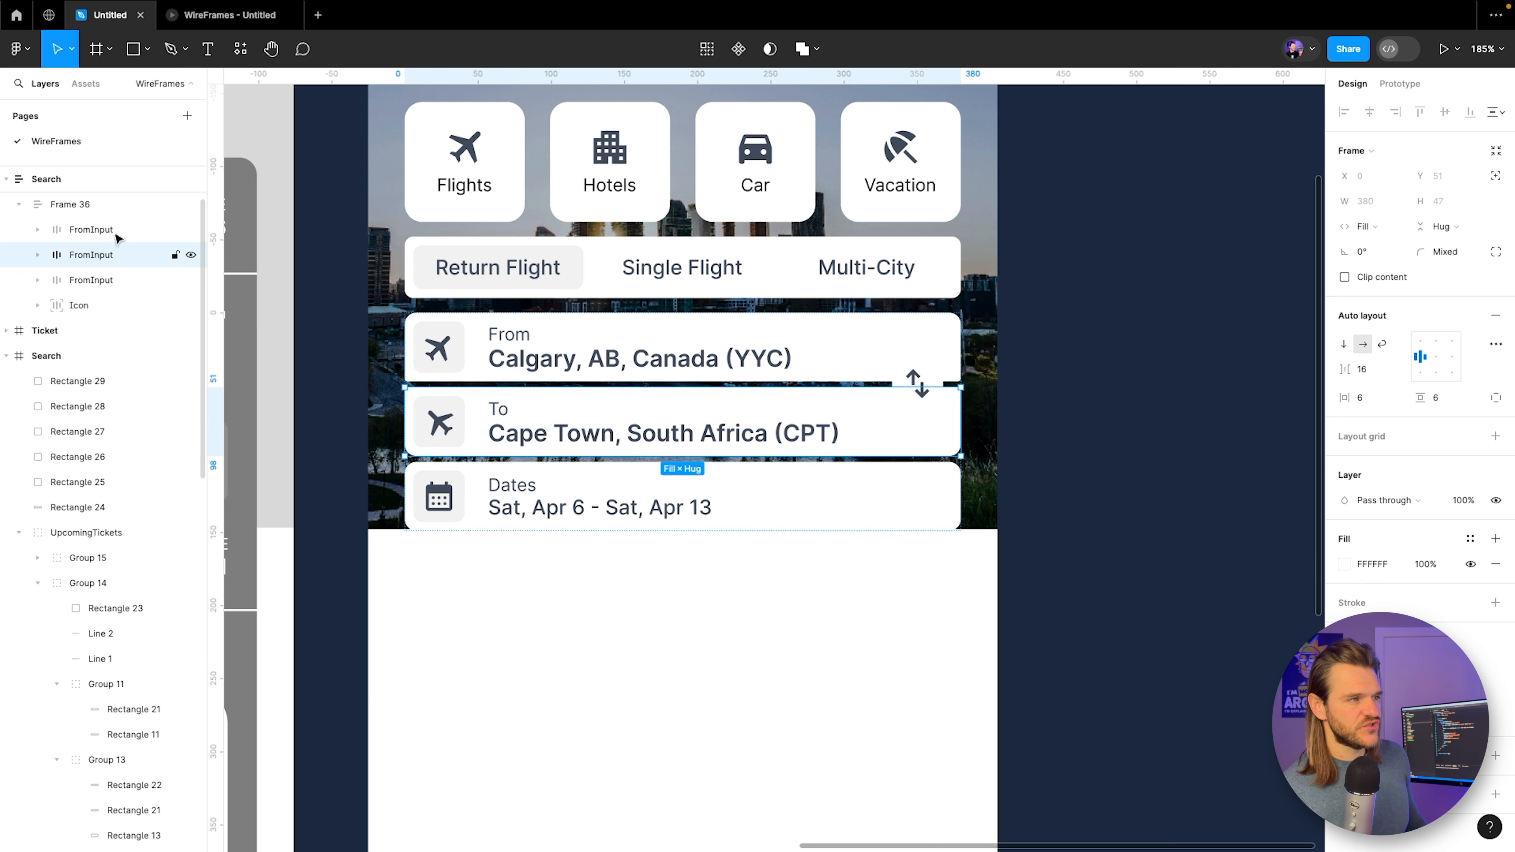
shift+click(116, 234)
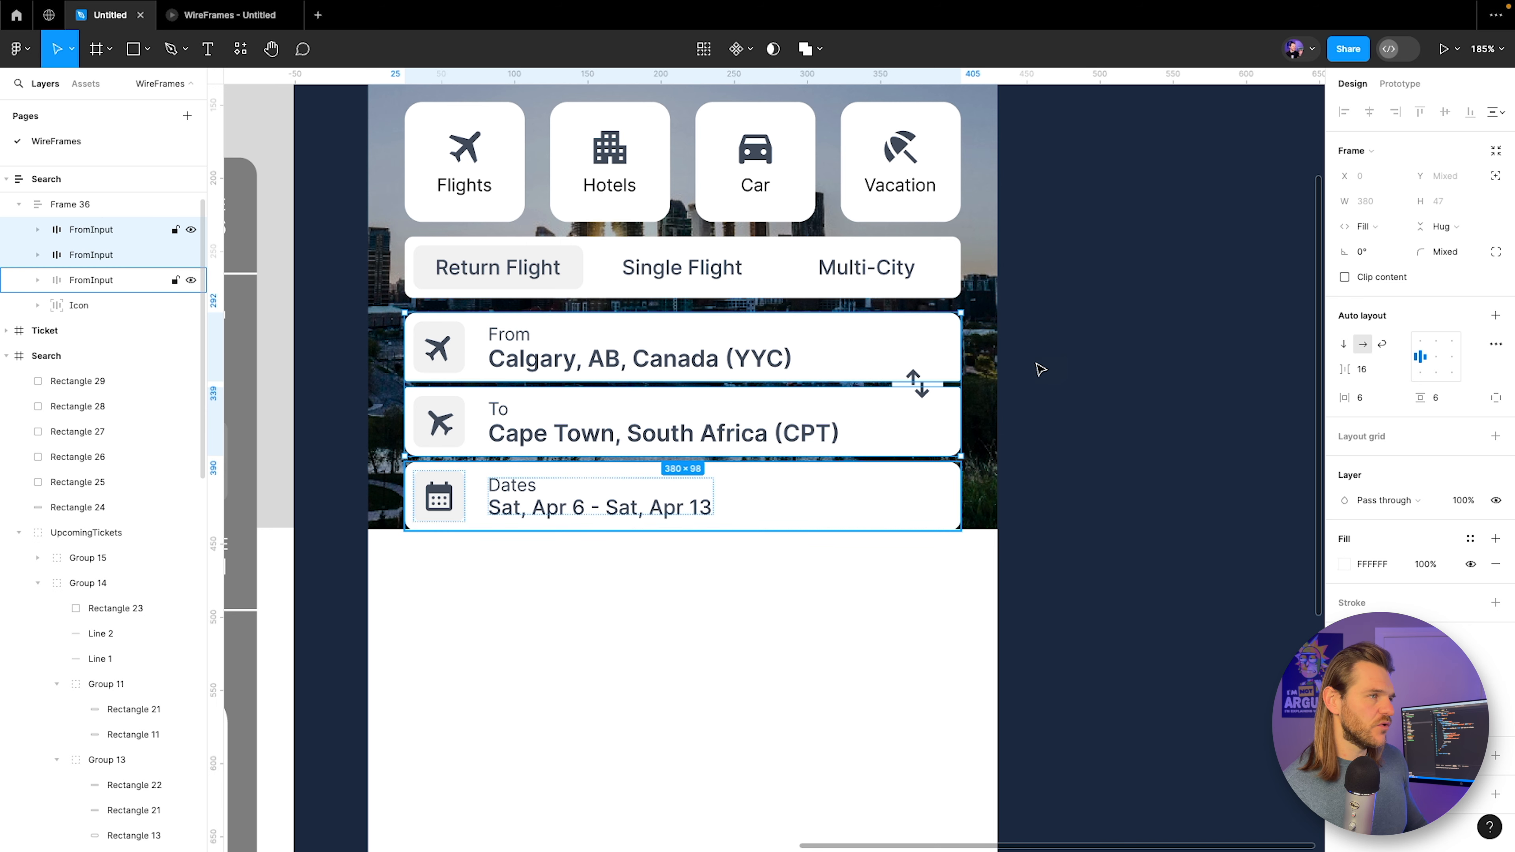
key(ctrl+g)
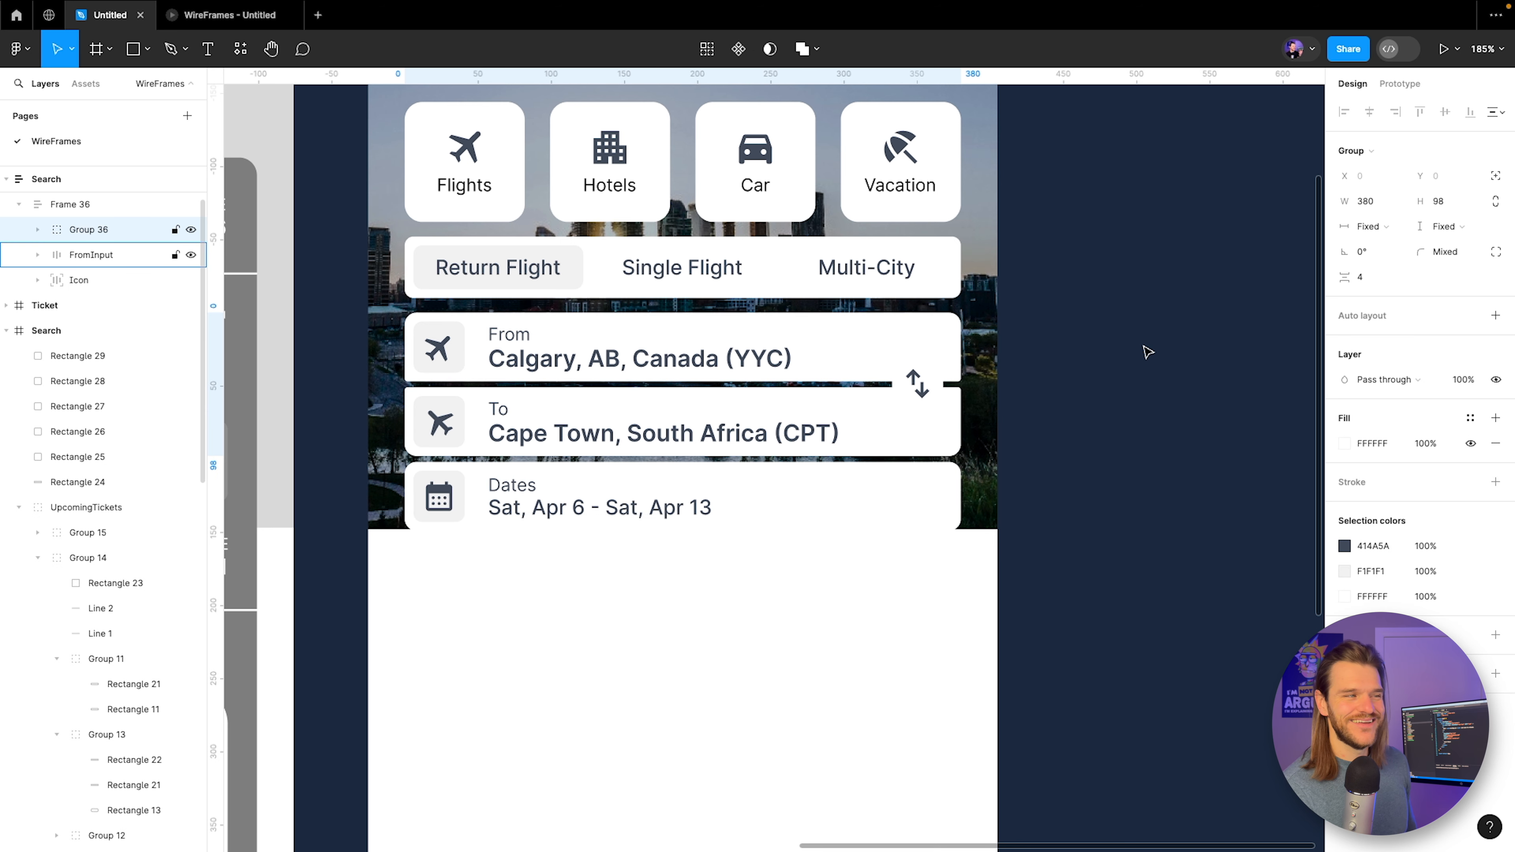
click(1495, 316)
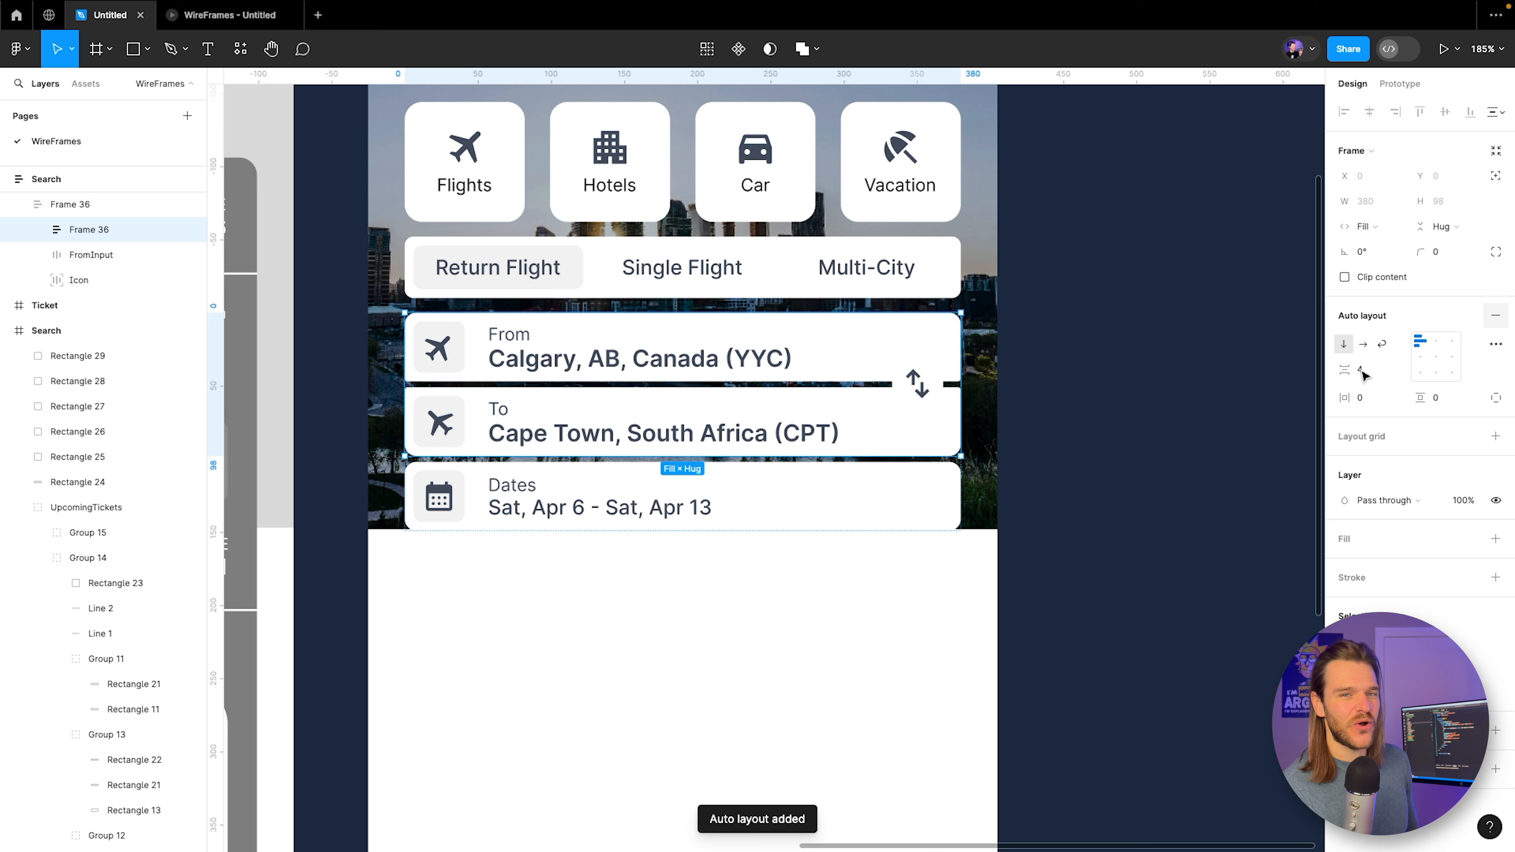
Rename the parent frame holding all three input rows as OuterInput.
click(100, 207)
scroll(67, 239, up, 2)
double_click(66, 244)
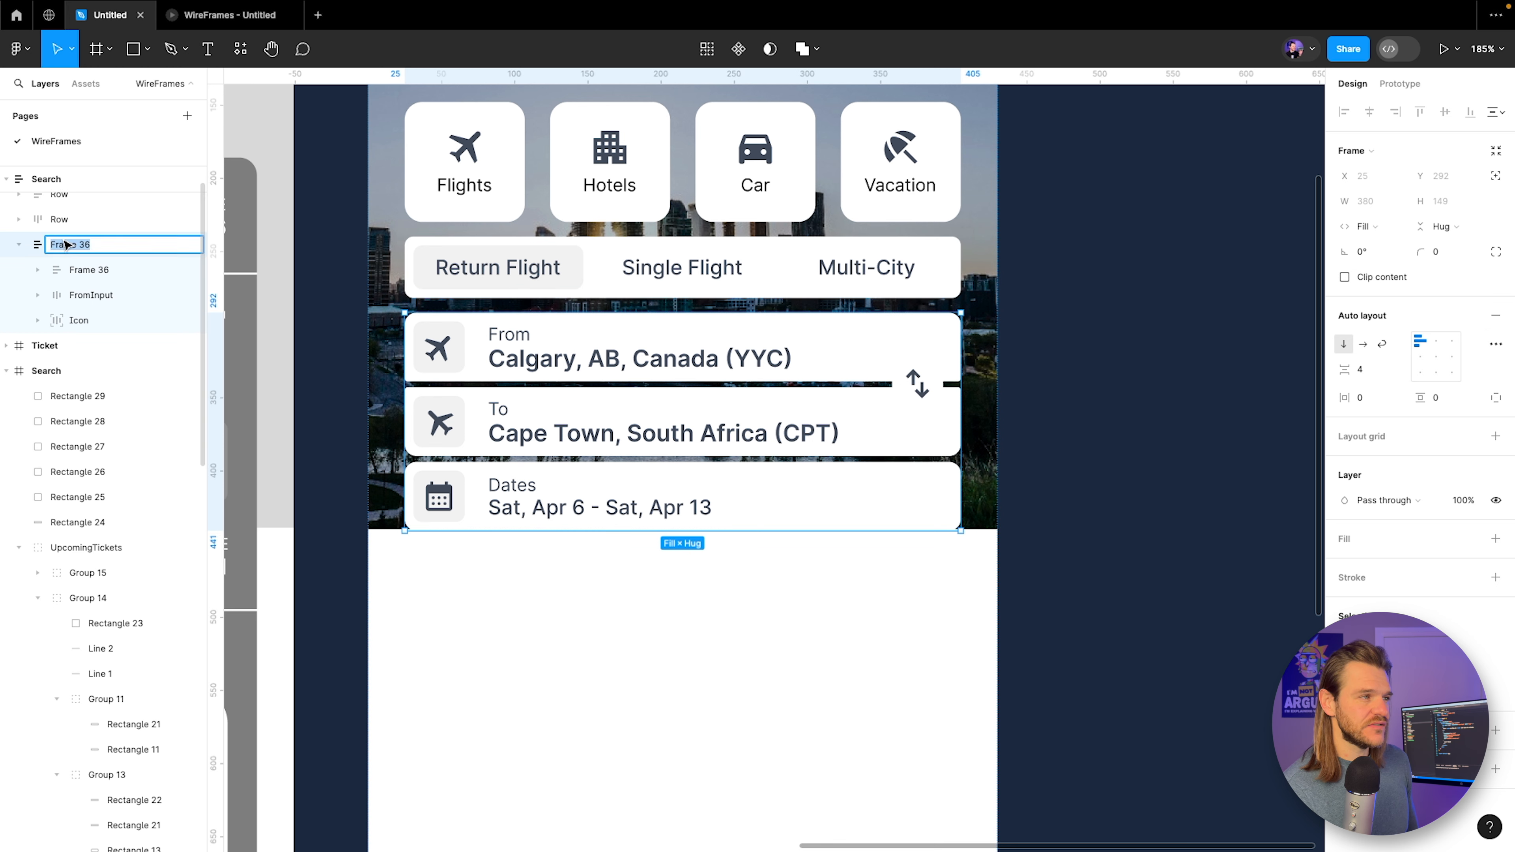
text(OuterInput)
key(Return)
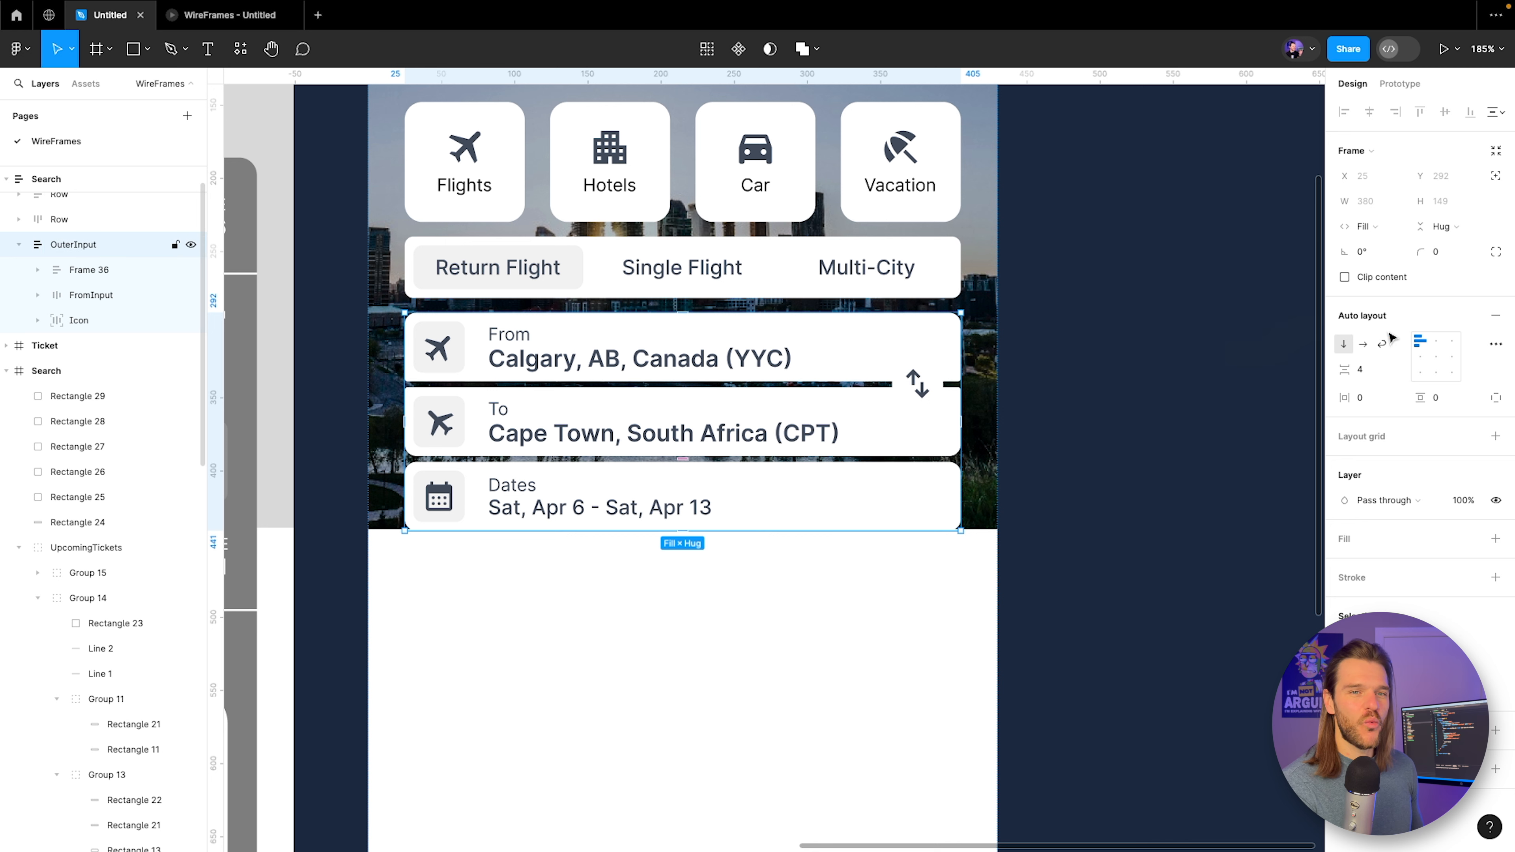
Set the vertical spacing between the items of OuterInput to 25.
click(1381, 374)
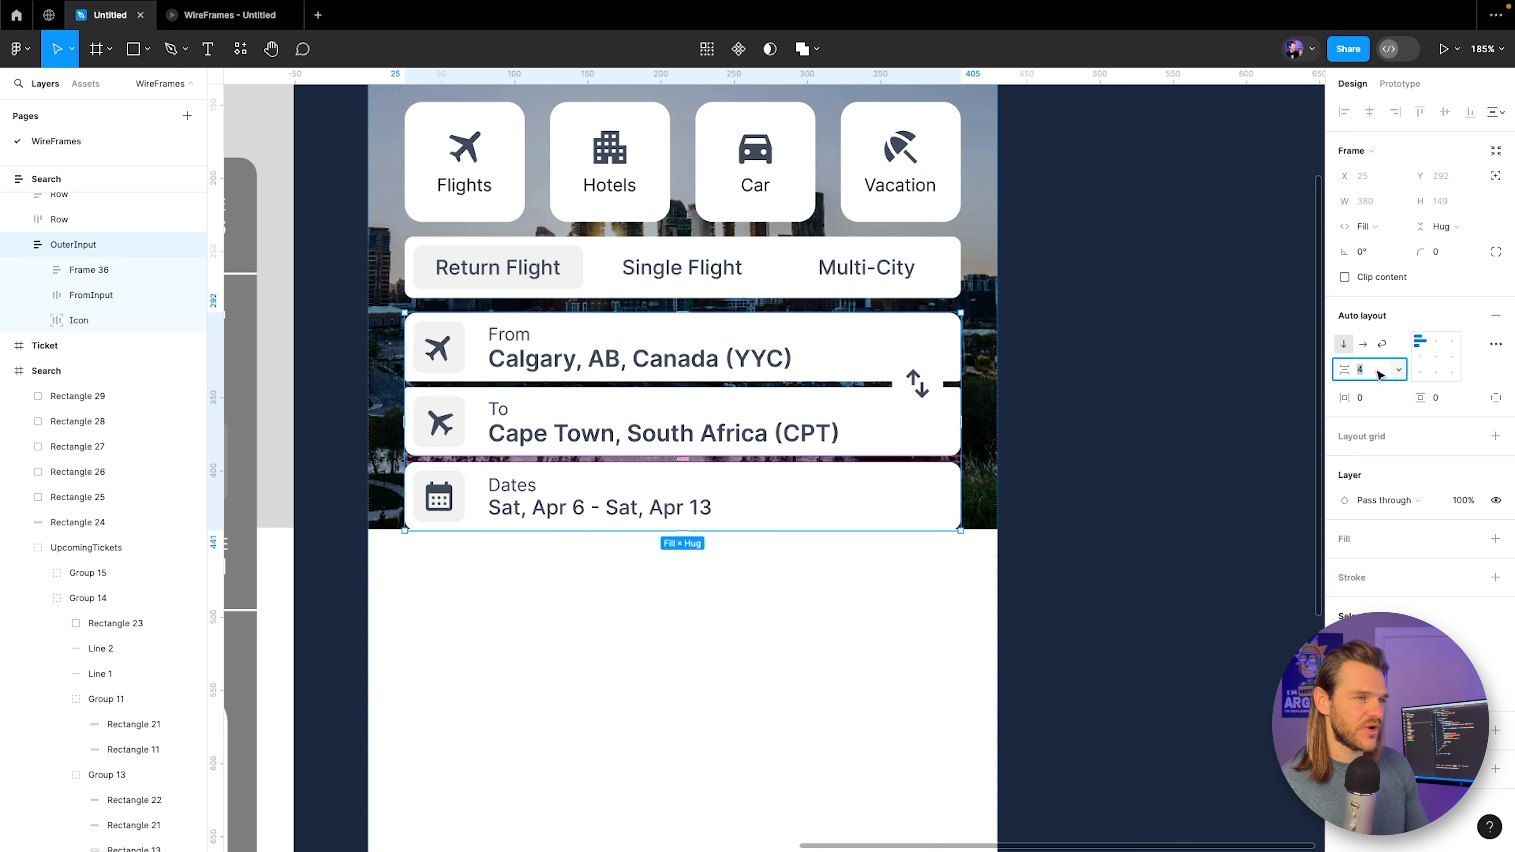
text(25)
key(Return)
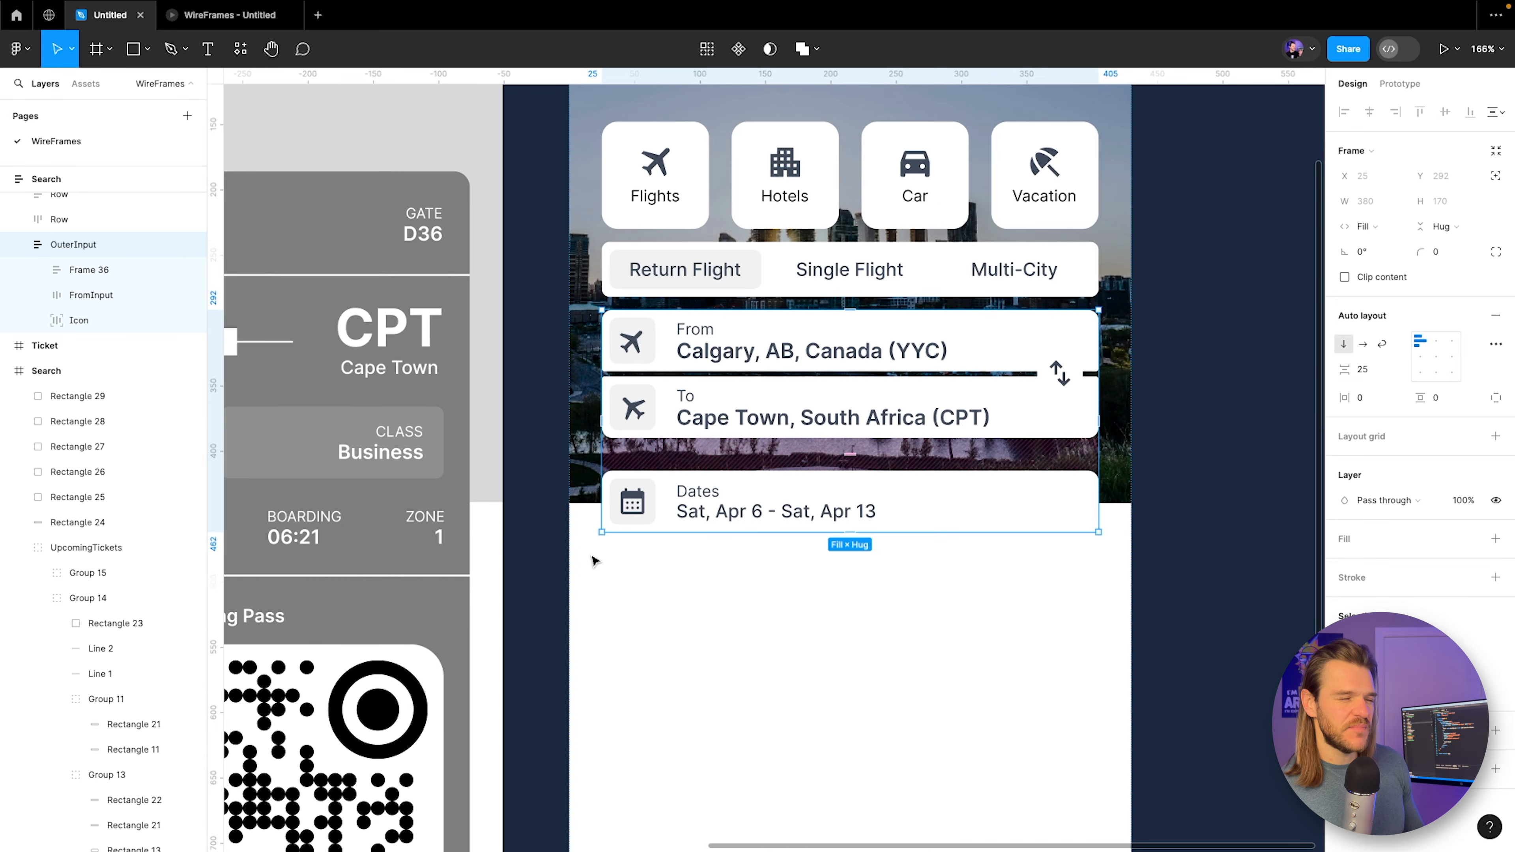
Measure the gap between the To and Dates rows in the Search wireframe with a temporary rectangle, then delete the rectangle.
scroll(592, 559, left, 10)
scroll(358, 427, left, 5)
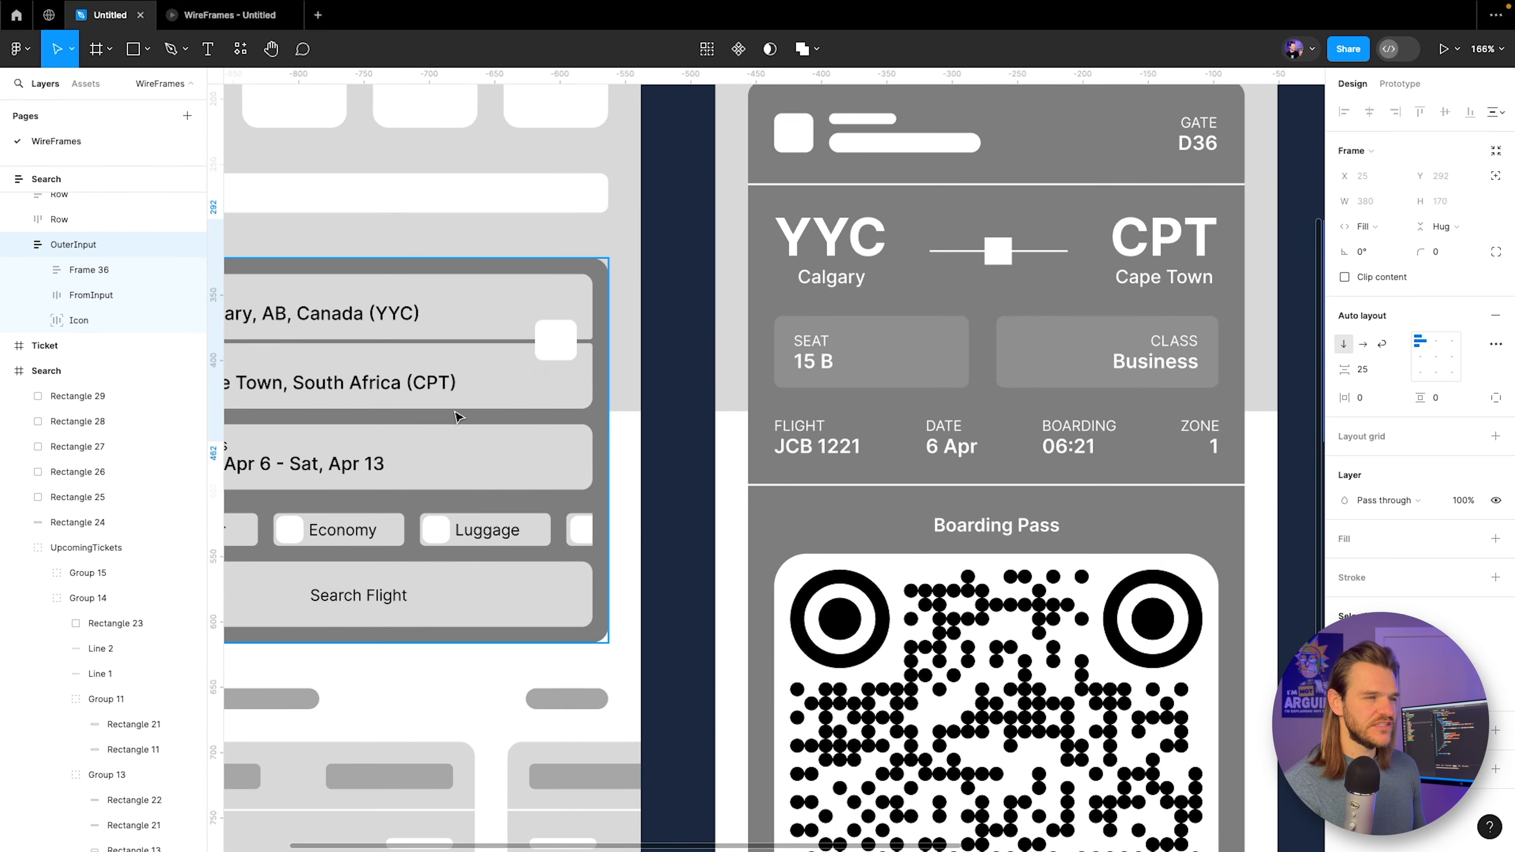
super+click(490, 401)
scroll(490, 400, left, 8)
scroll(491, 401, up, 4)
super+click(700, 482)
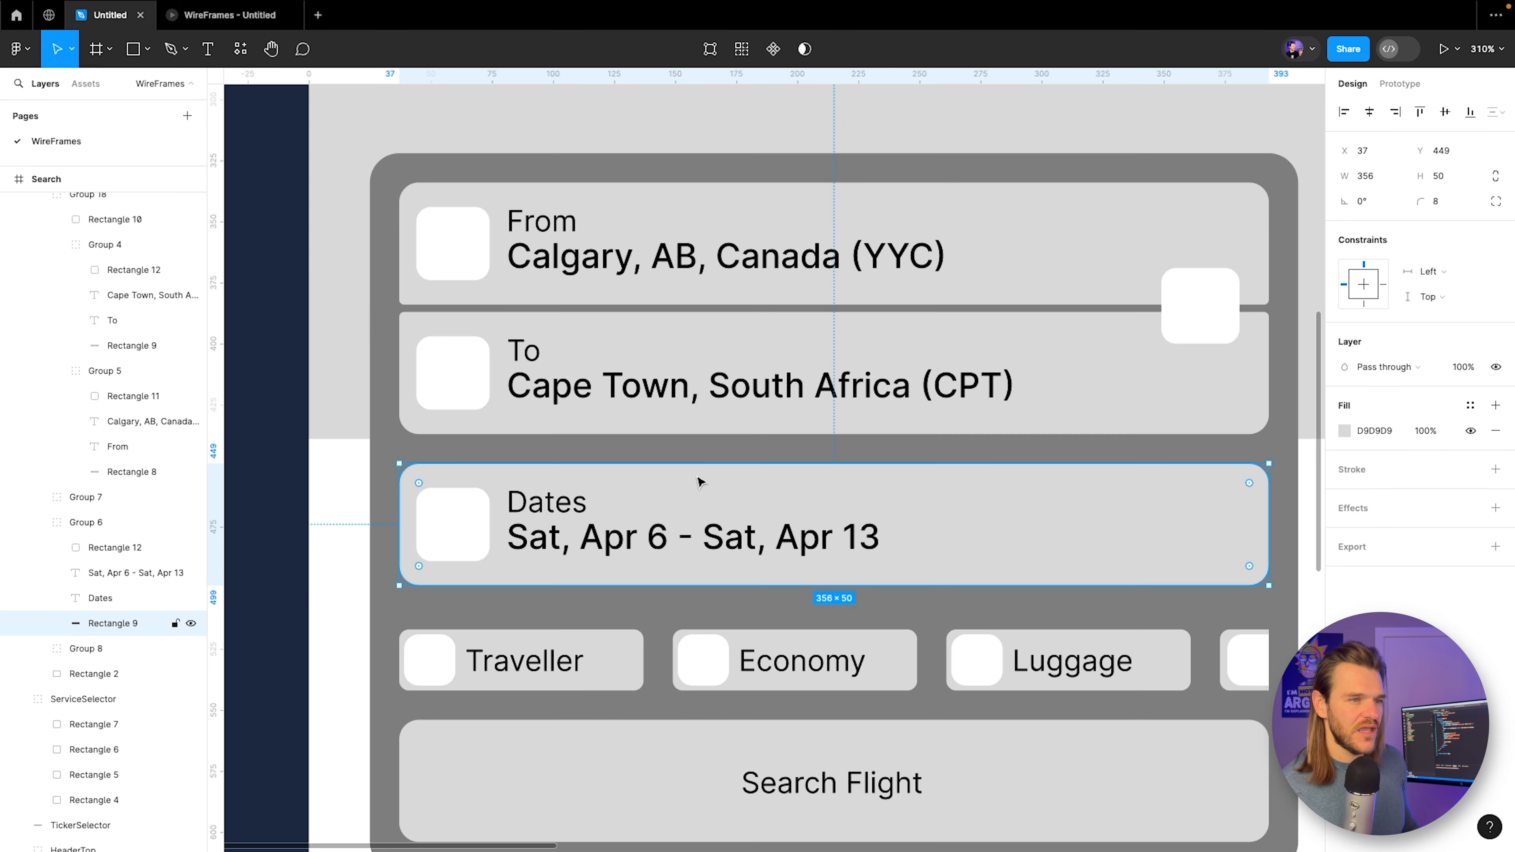
click(718, 431)
click(135, 50)
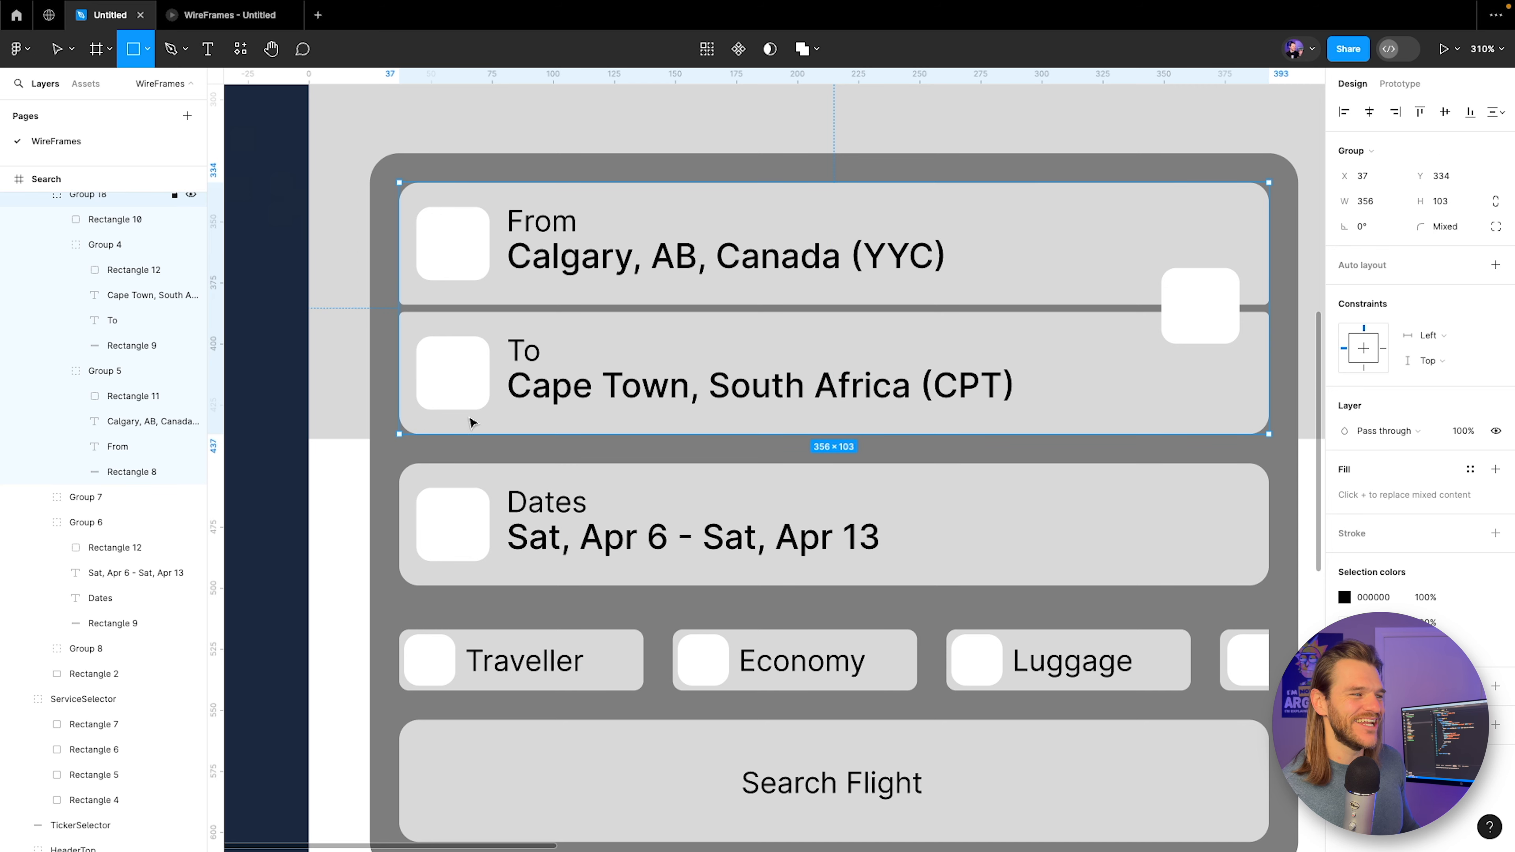
drag(473, 434, 500, 466)
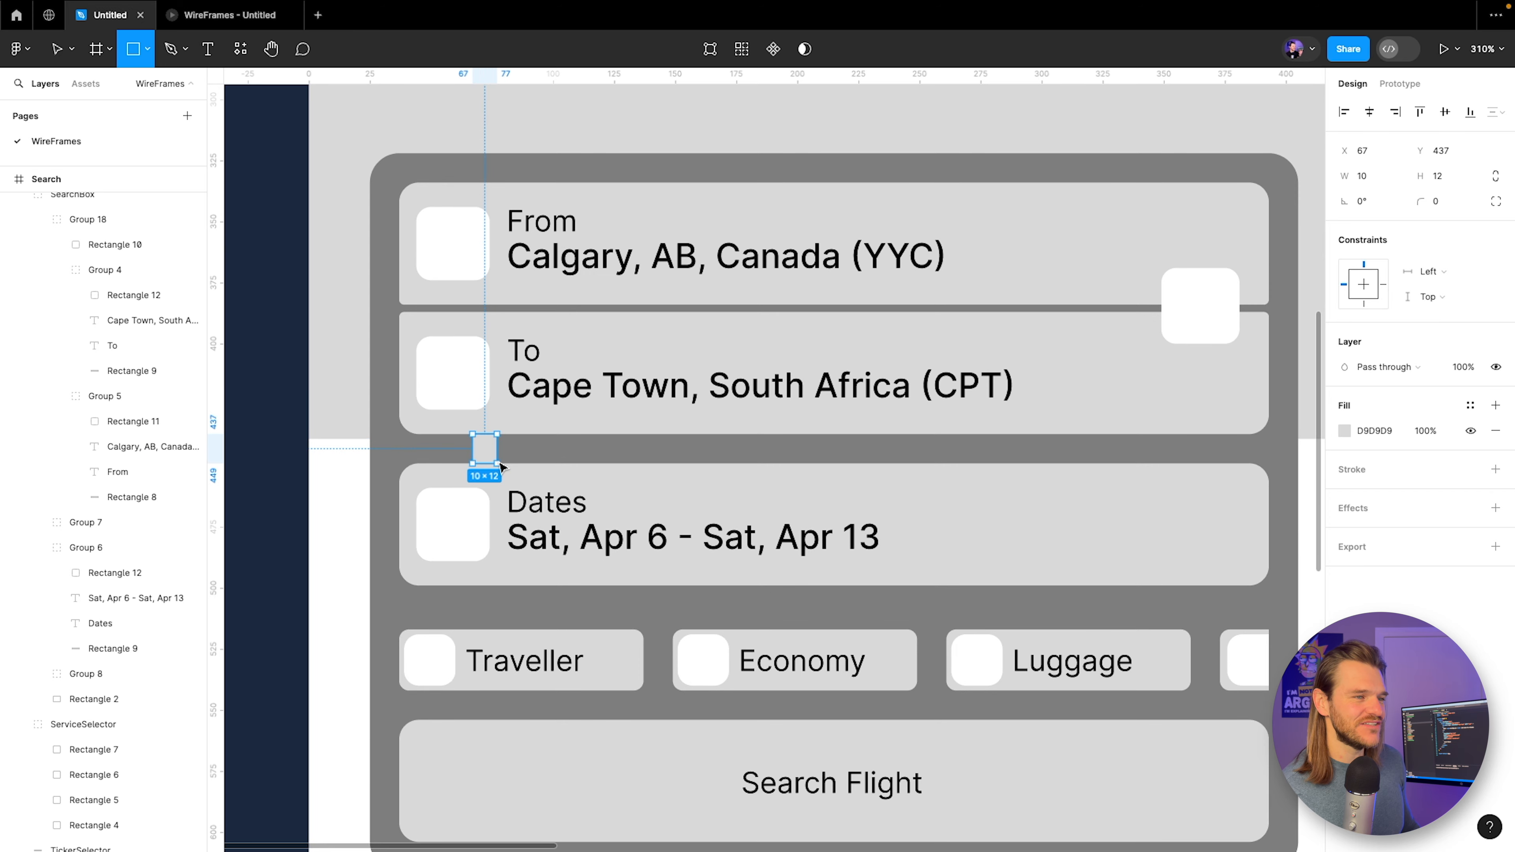
key(Delete)
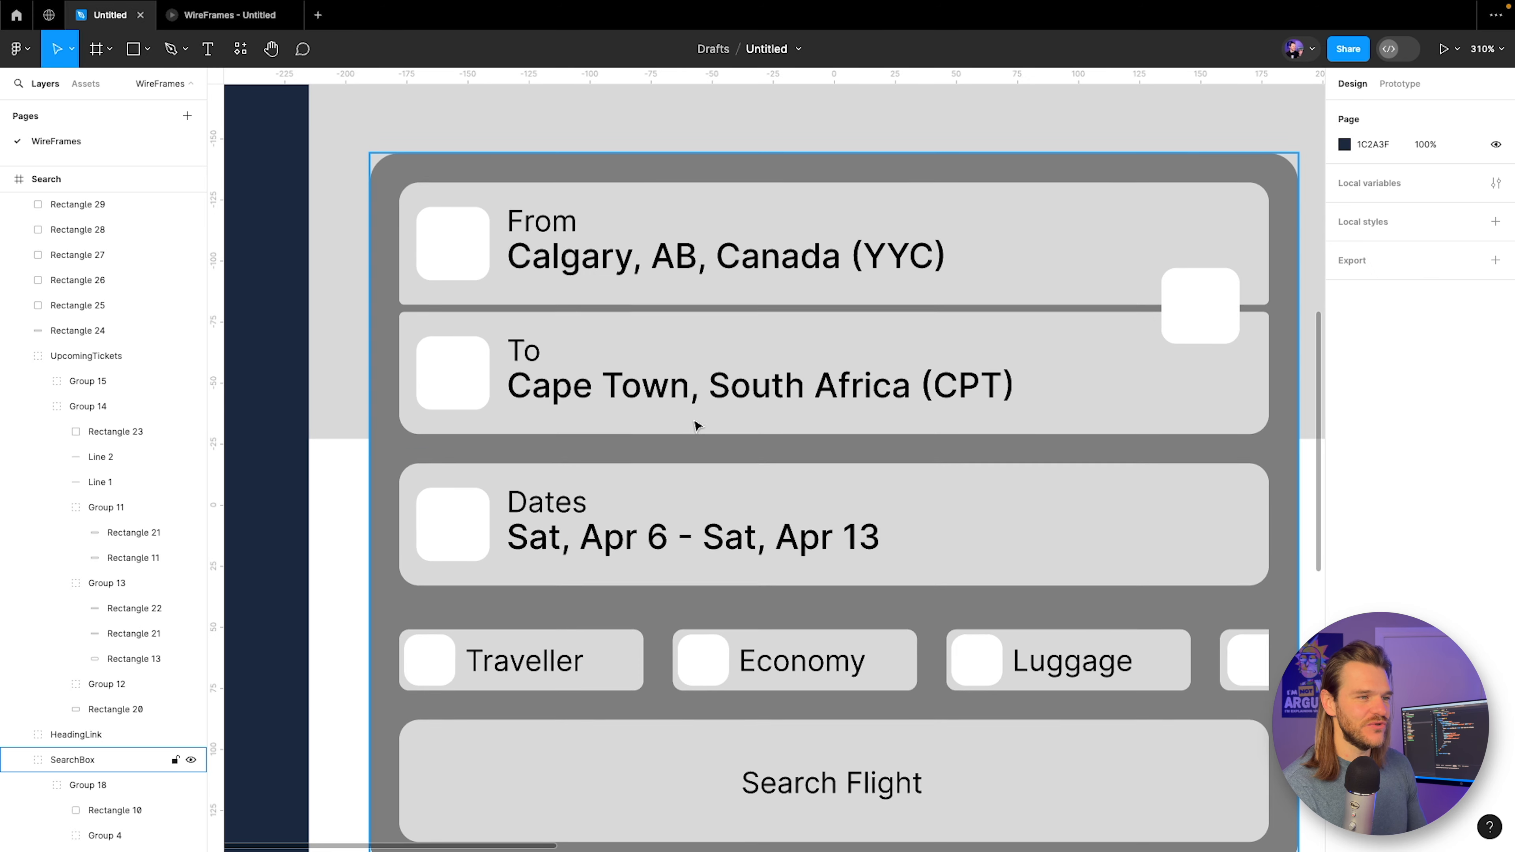
Set the vertical spacing between the From/To rows and the Dates row in OuterInput to 12.
scroll(693, 423, down, 5)
scroll(661, 385, right, 10)
scroll(659, 385, up, 5)
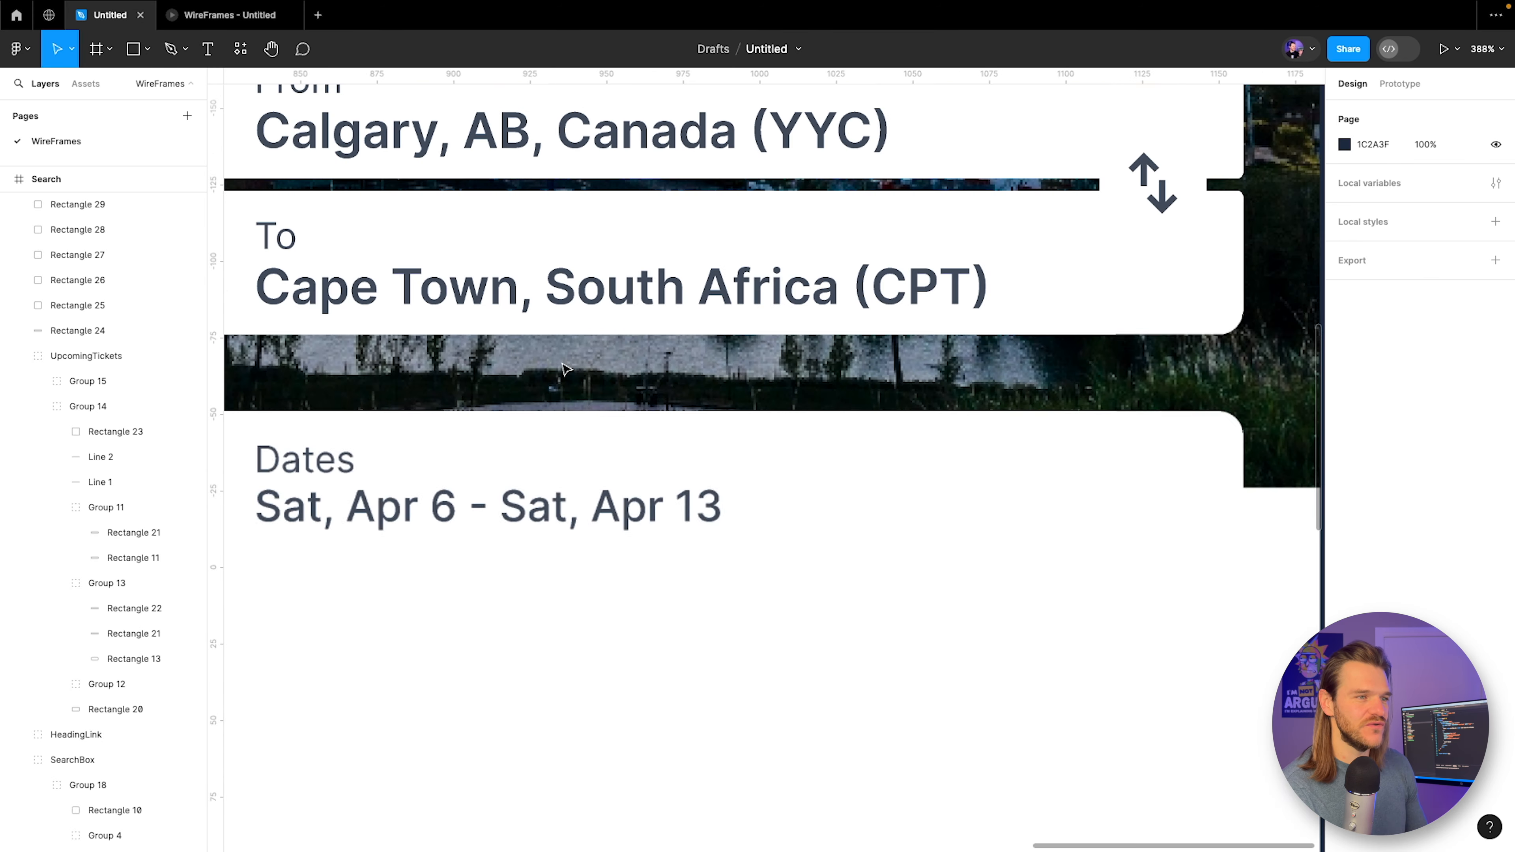
click(660, 376)
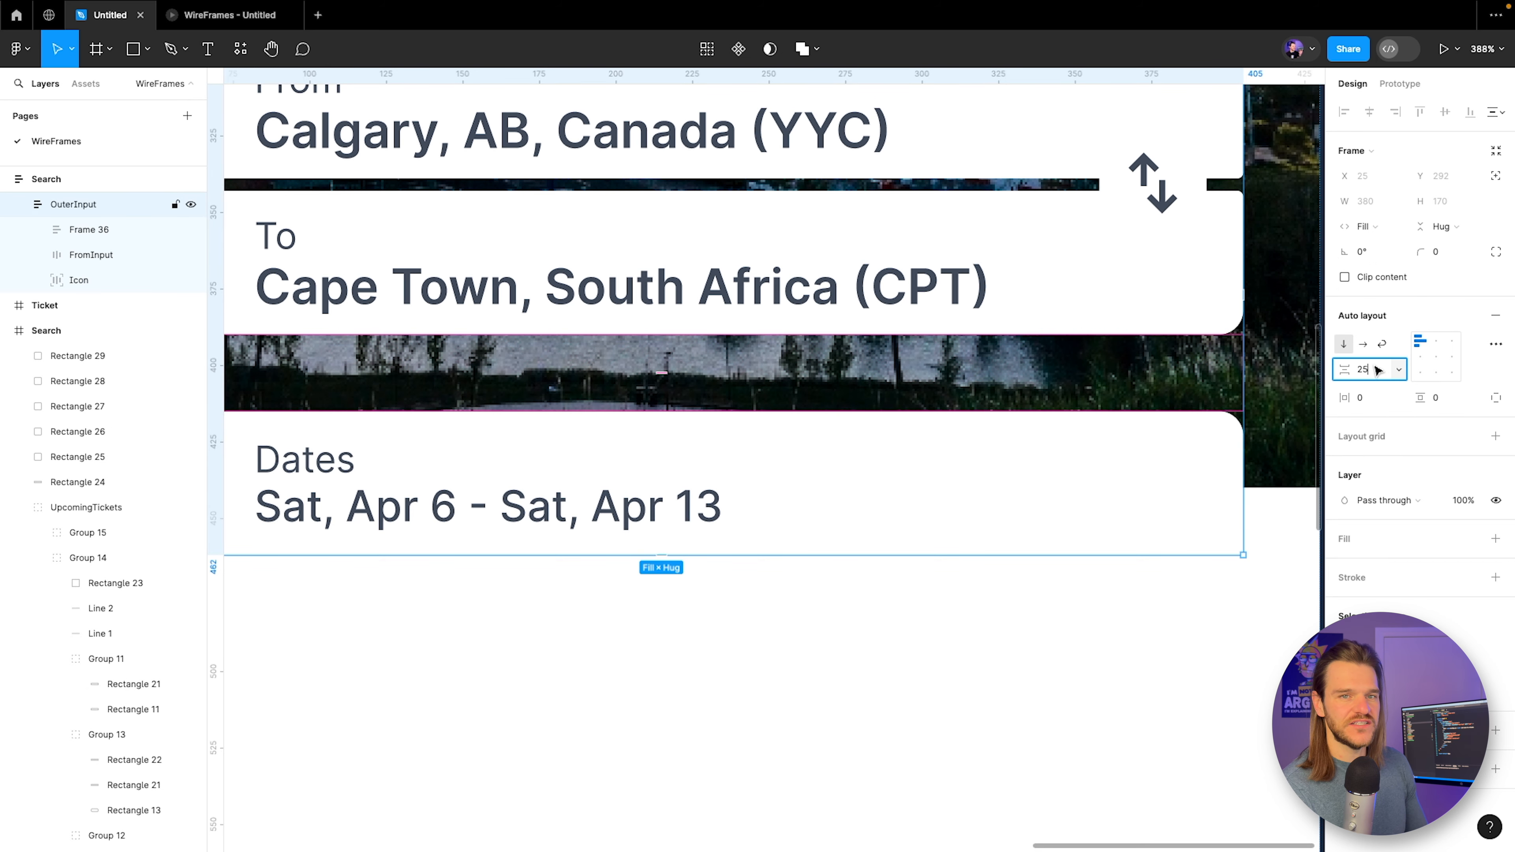
text(12)
key(Return)
scroll(819, 410, down, 4)
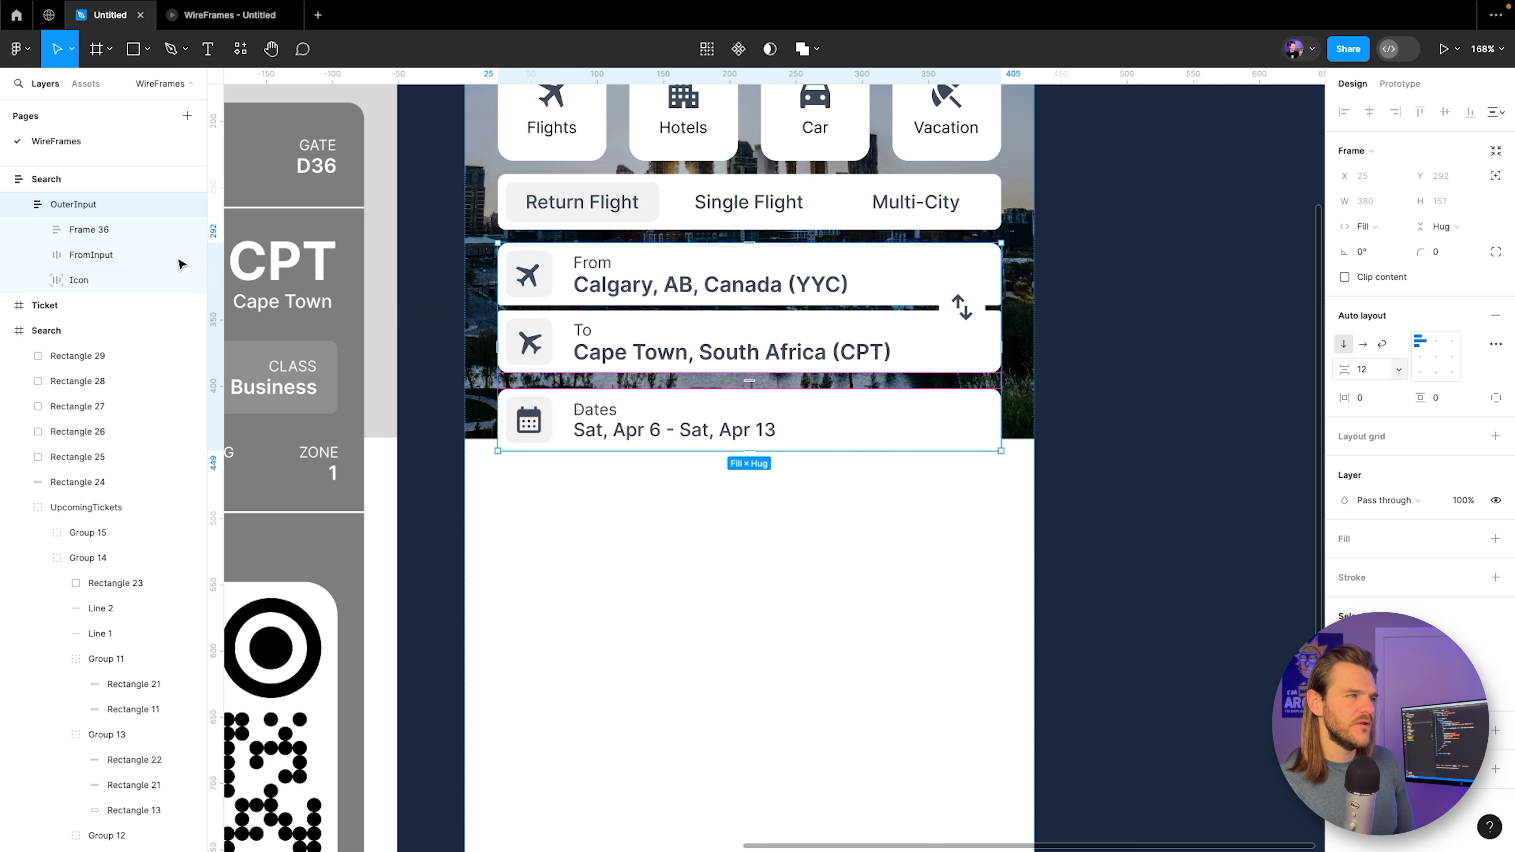
Give OuterInput a white FFFFFF fill and set its horizontal and vertical padding to 6.
scroll(139, 275, up, 2)
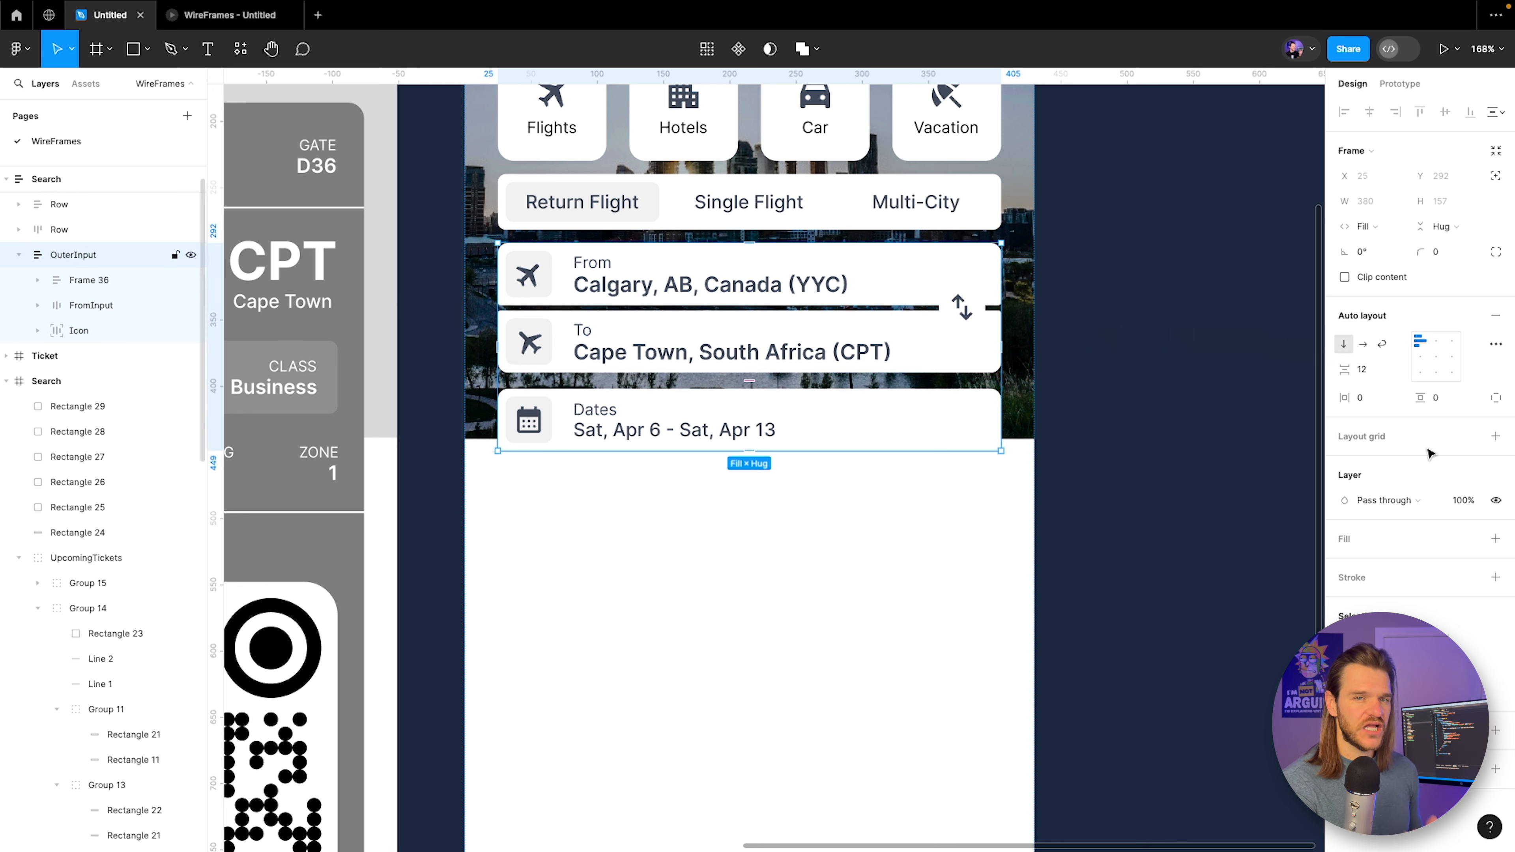
click(1495, 539)
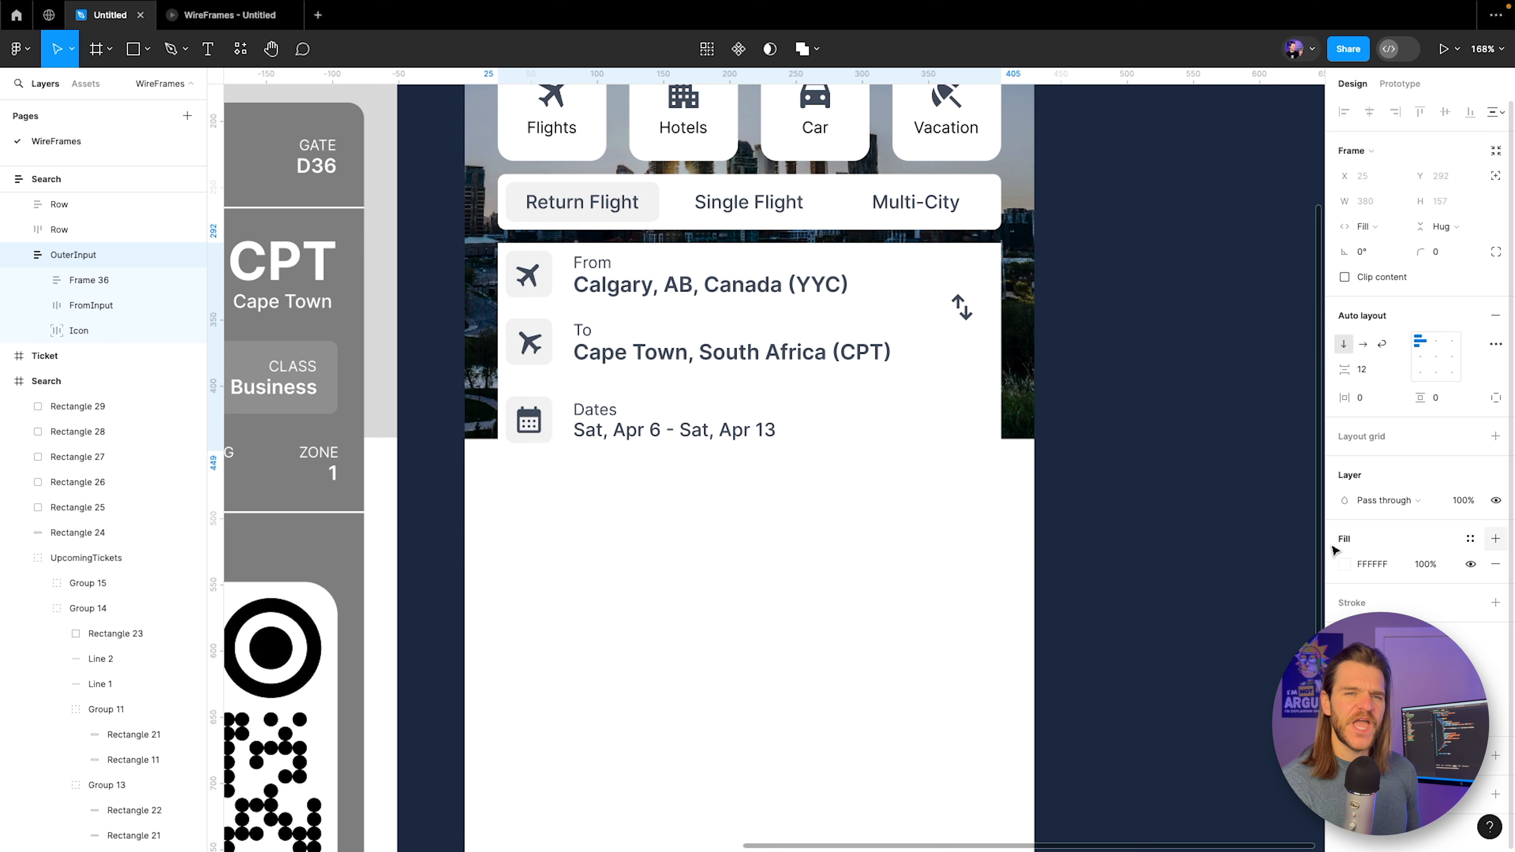
click(1346, 565)
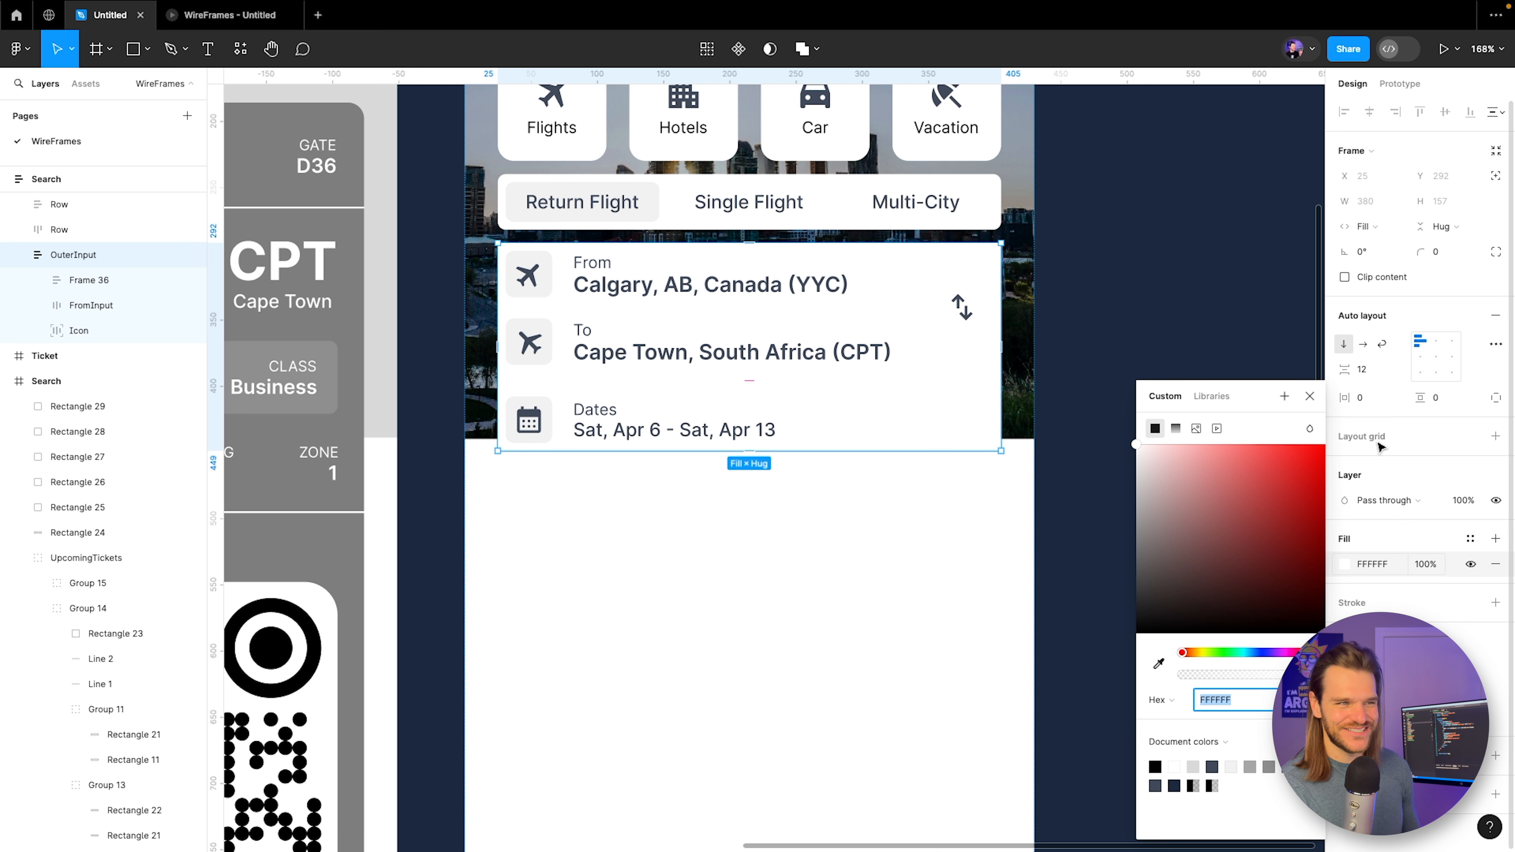
click(1372, 399)
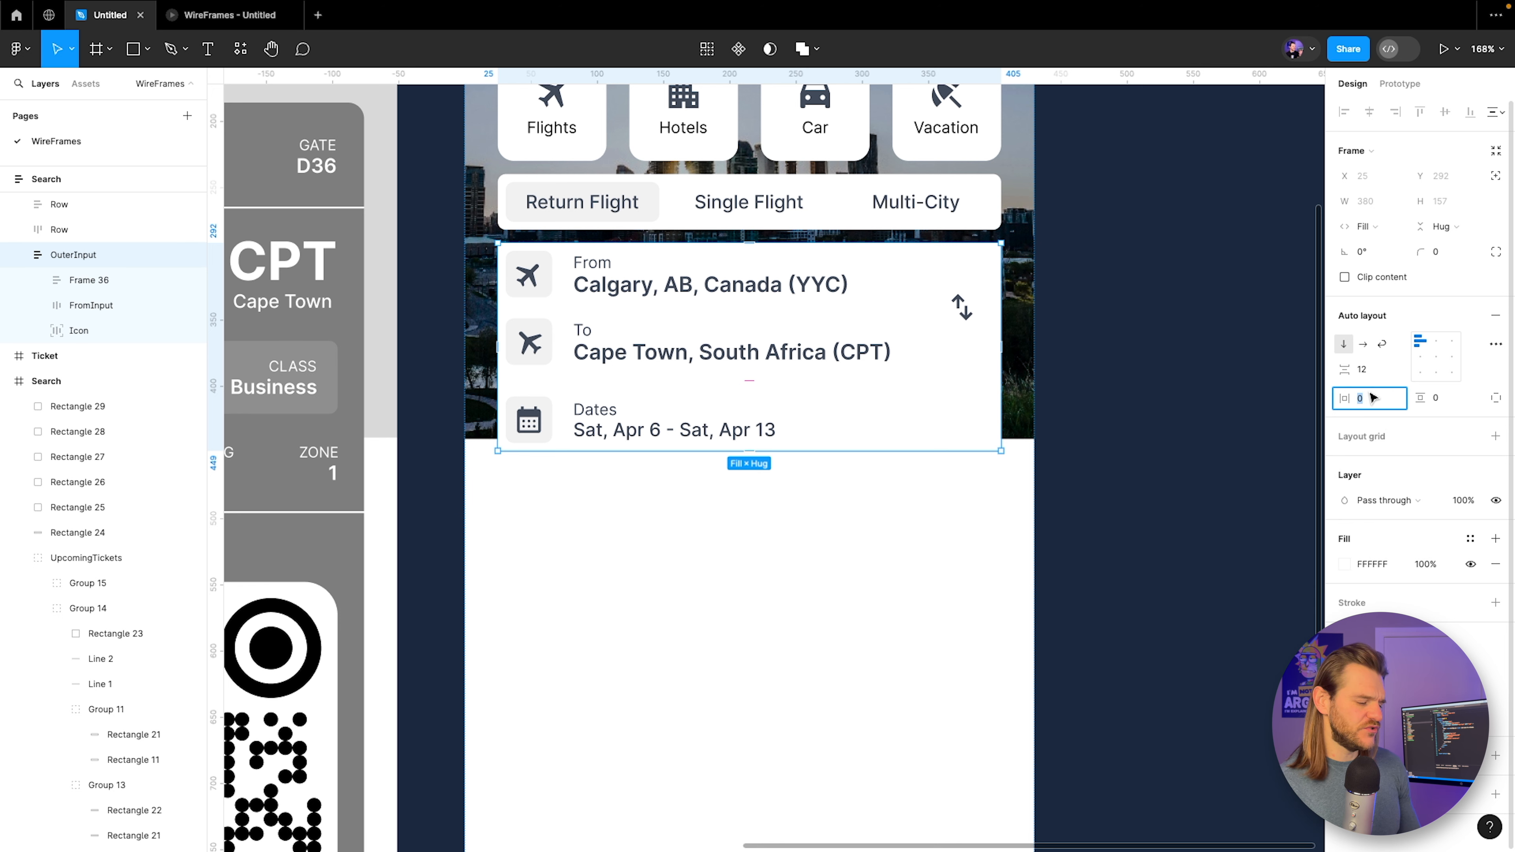
text(8)
key(Return)
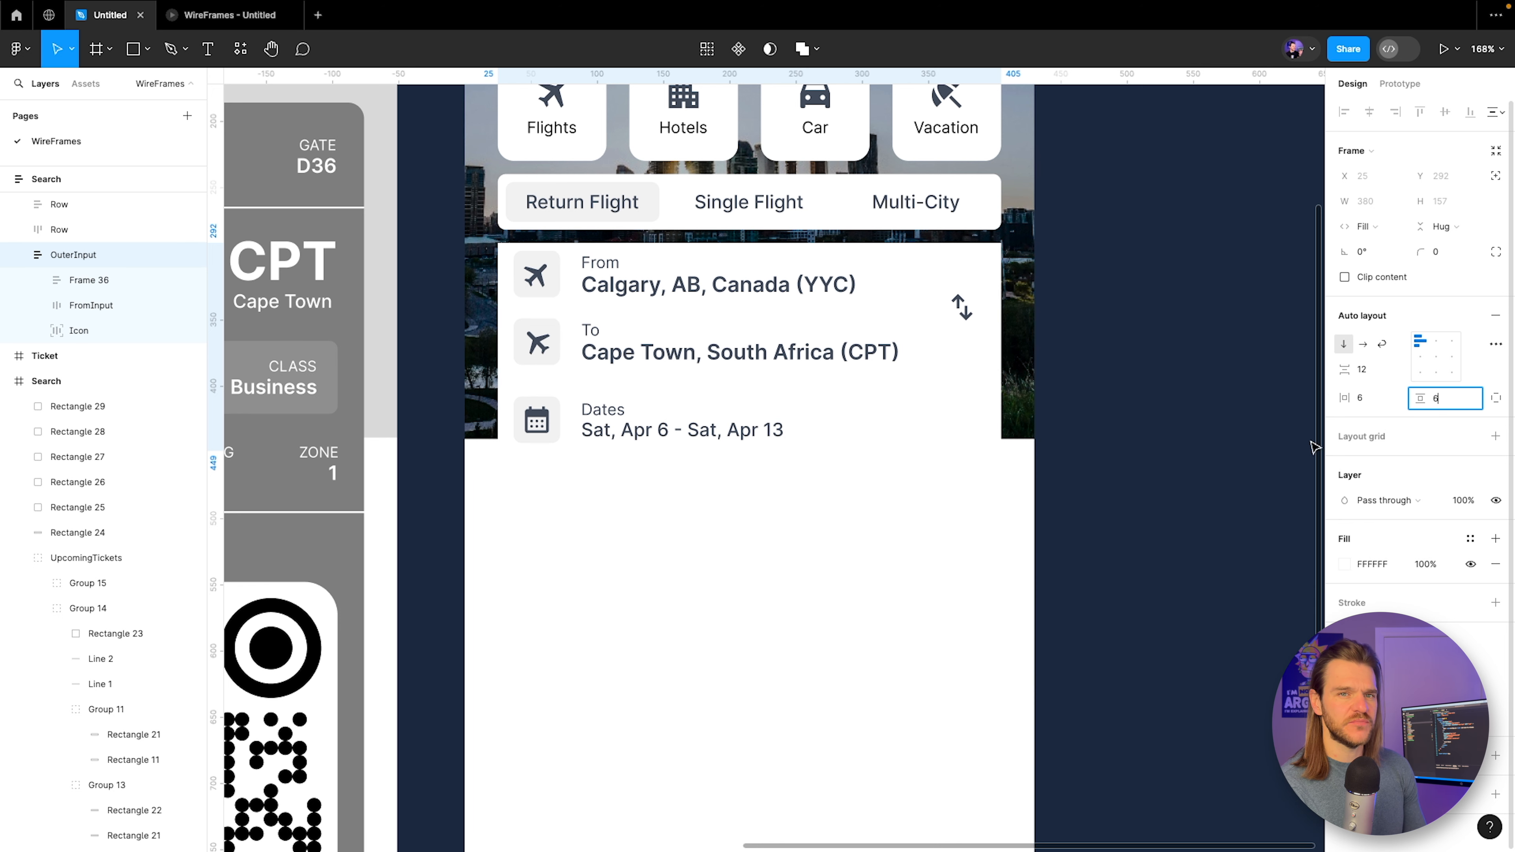
click(1208, 437)
Round the corners of OuterInput, trying radii of 12 and 6 before settling on 8.
double_click(716, 284)
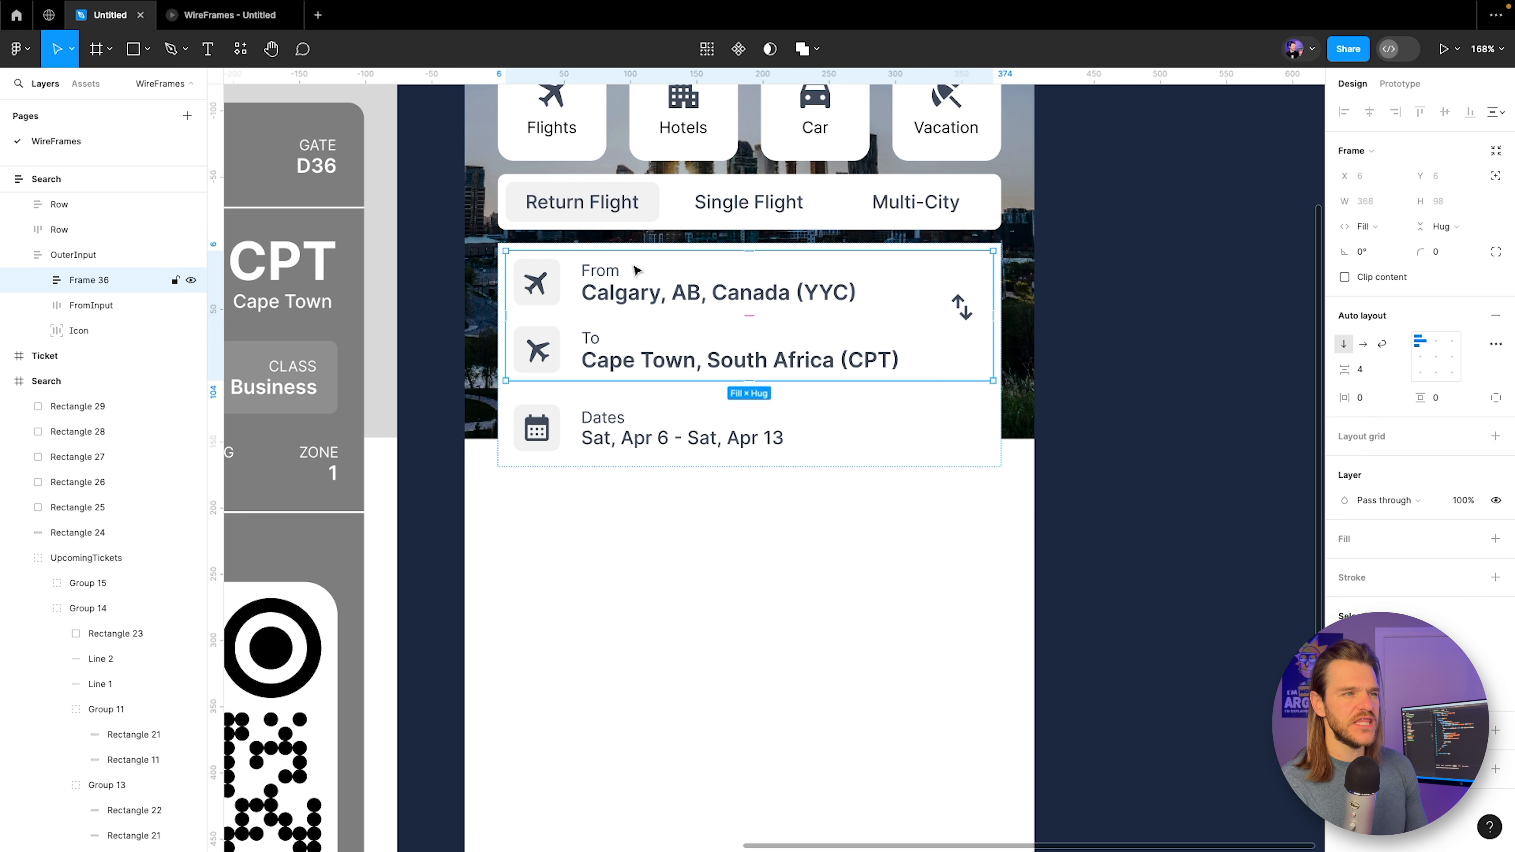
click(635, 246)
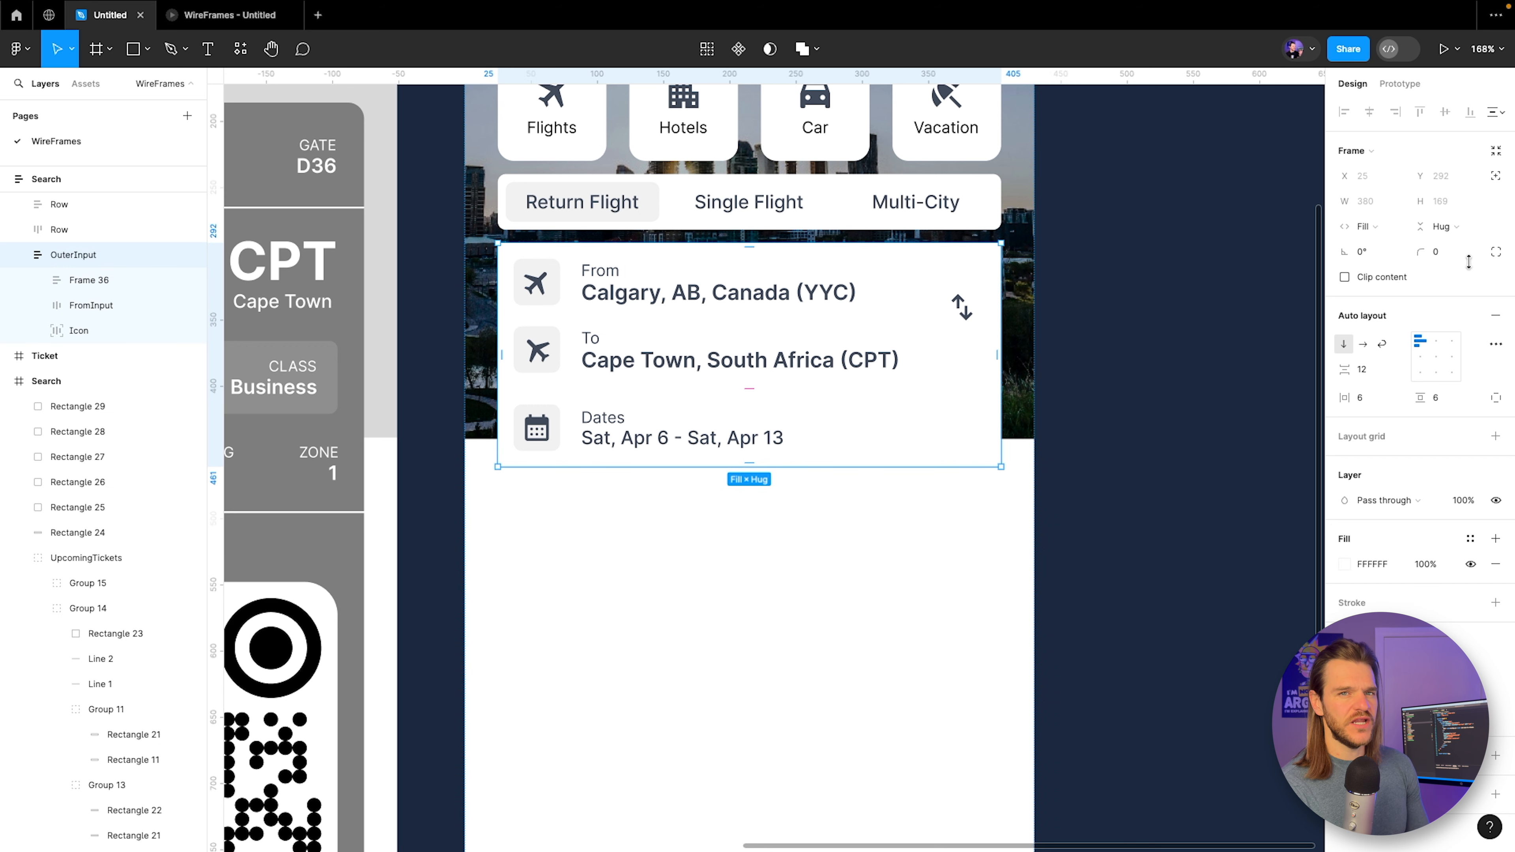
click(1453, 251)
text(12)
key(Return)
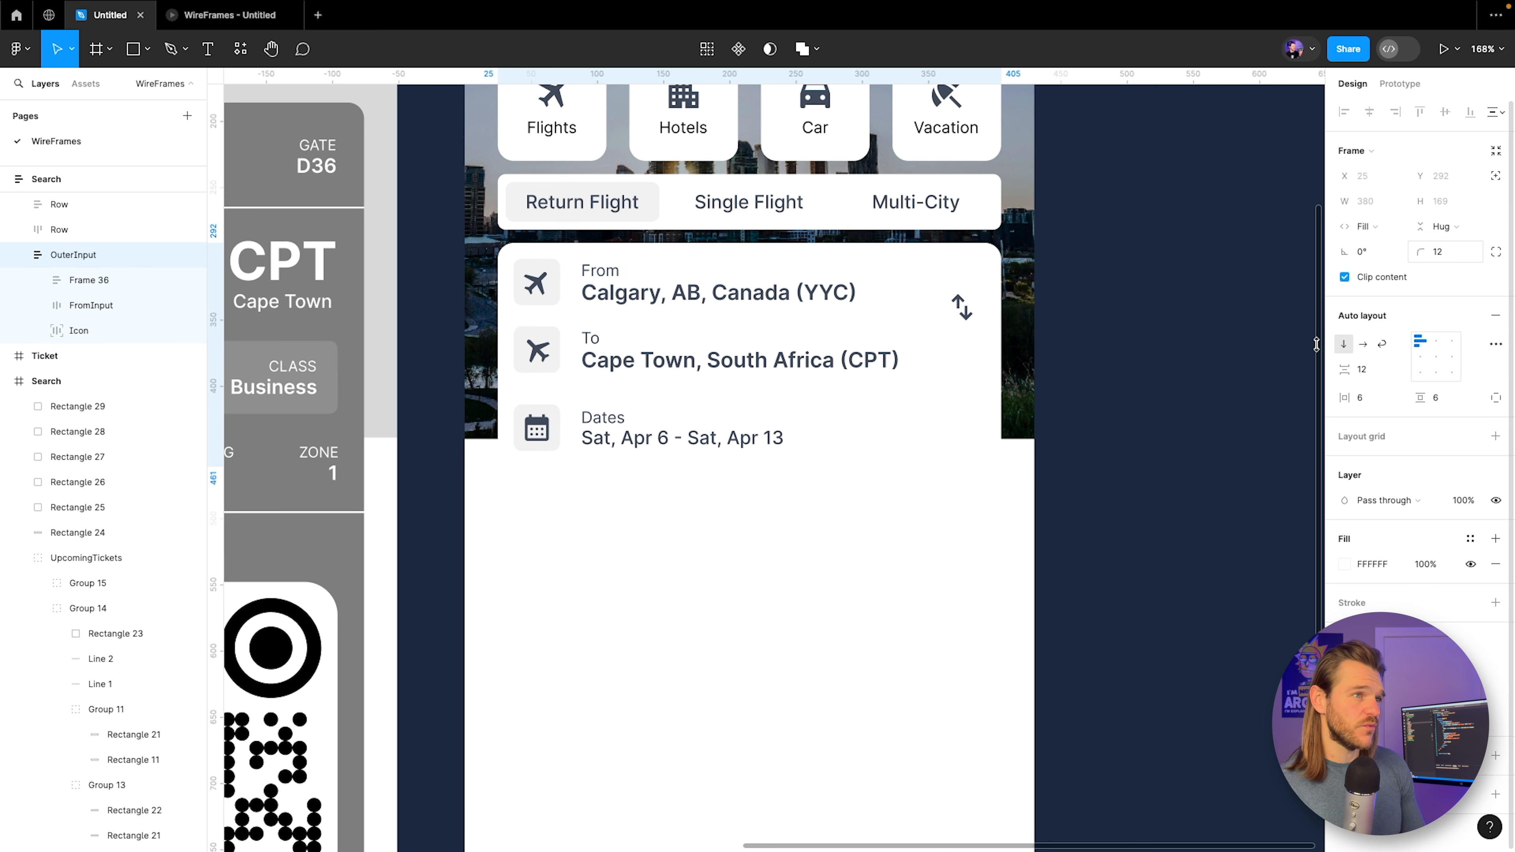
click(1453, 256)
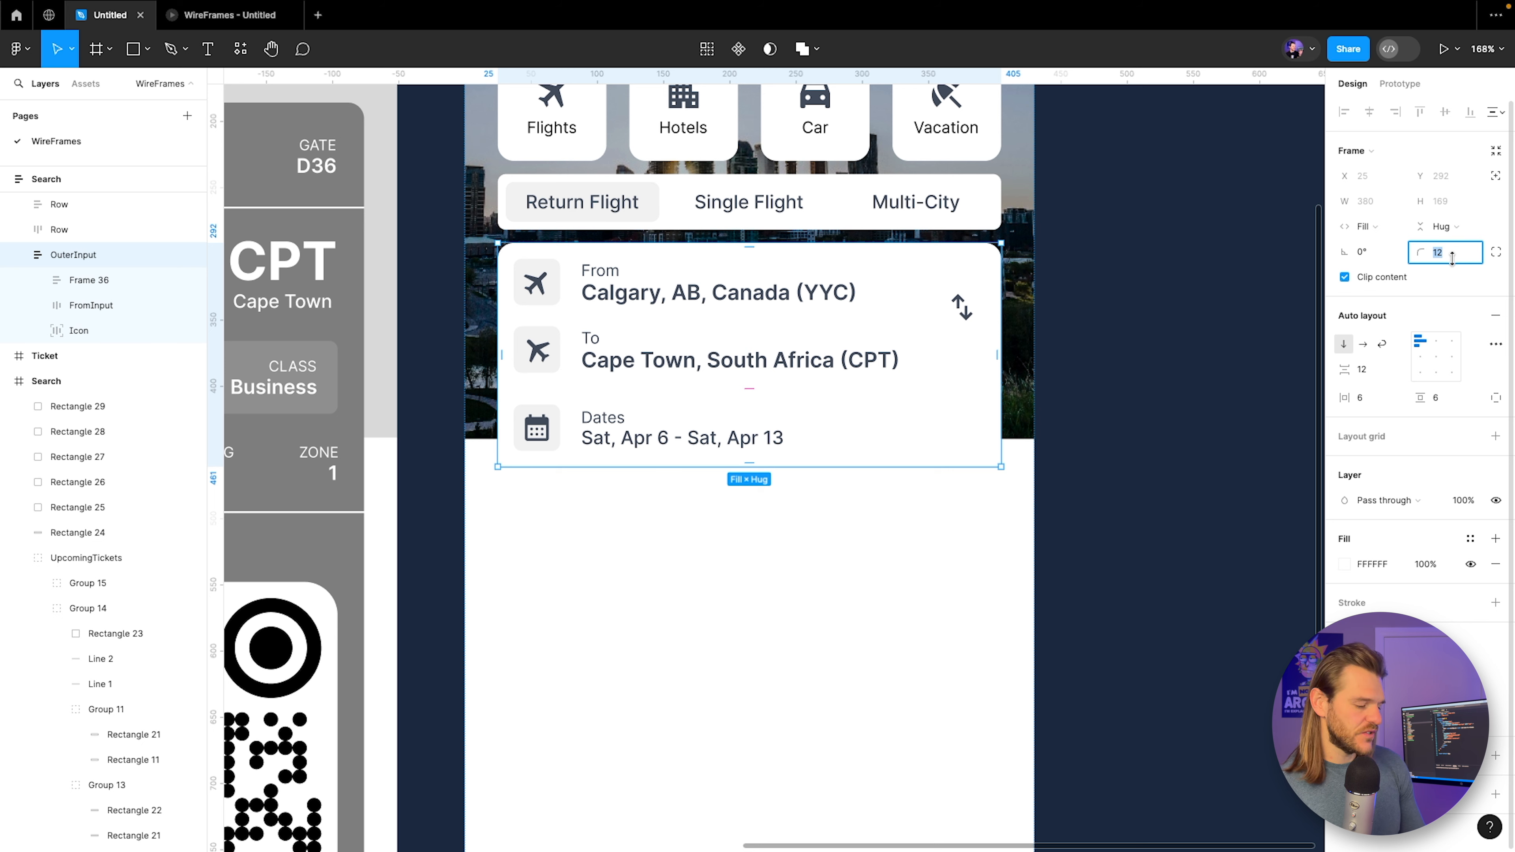
text(6)
key(Return)
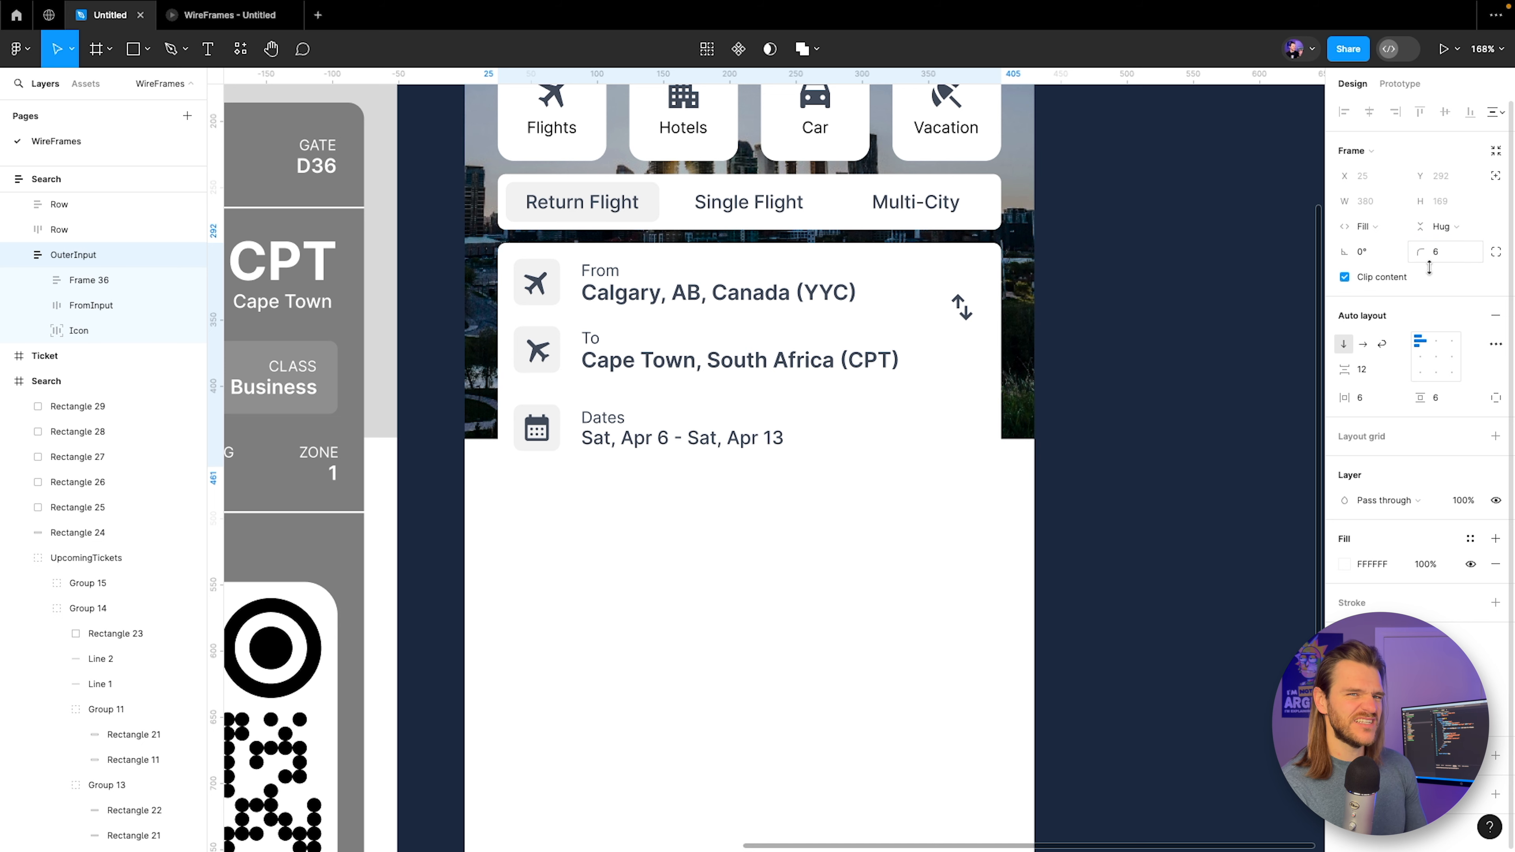
click(1448, 256)
text(8)
click(1117, 471)
scroll(1096, 406, up, 1)
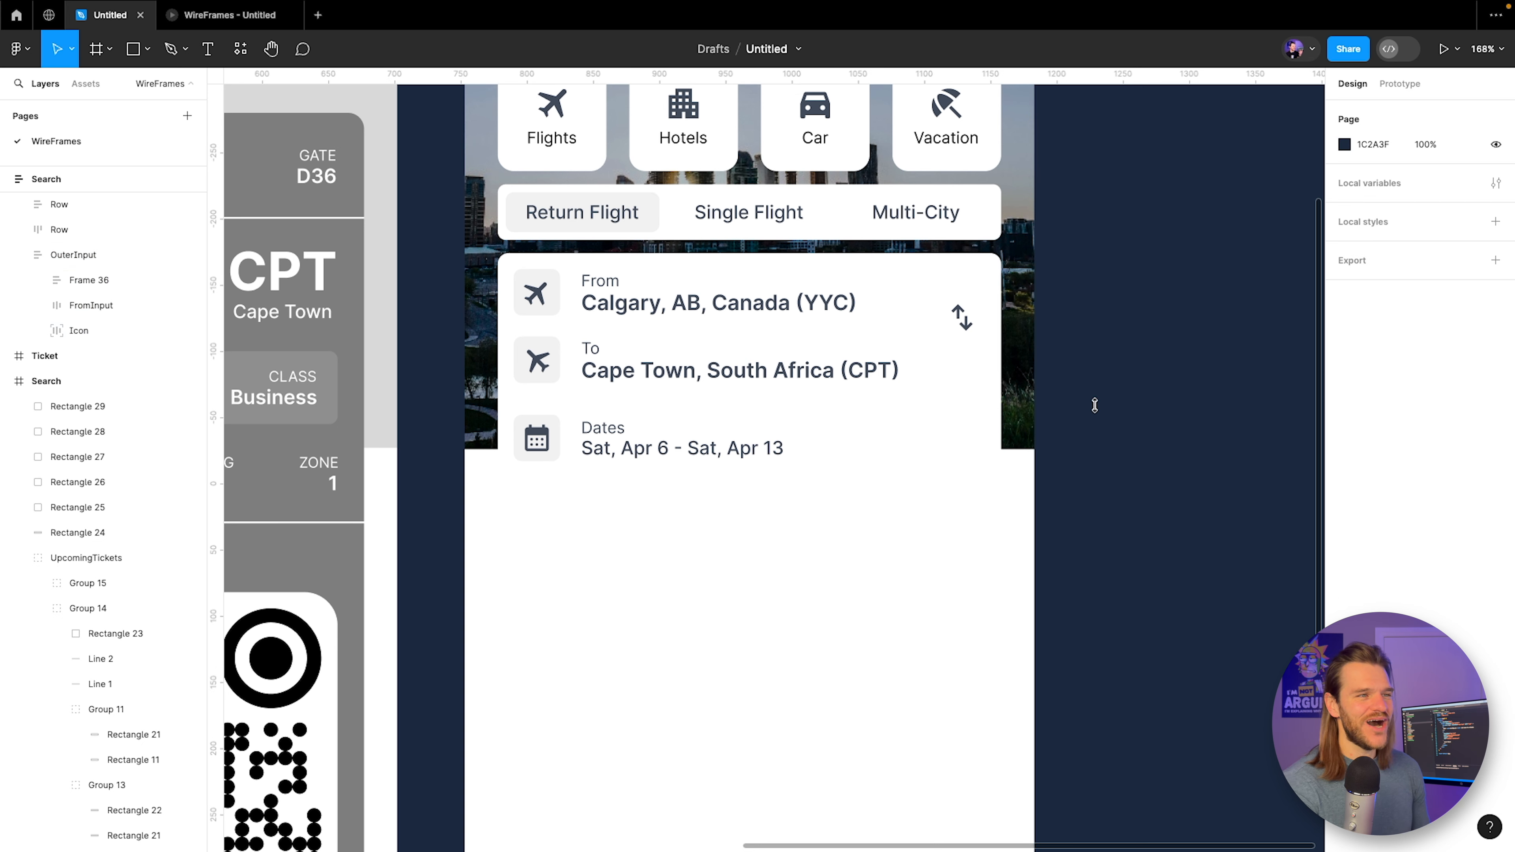
Match the Dates value text to the destination text by setting its font size to 16 and weight to Semi Bold.
scroll(753, 338, up, 3)
click(683, 362)
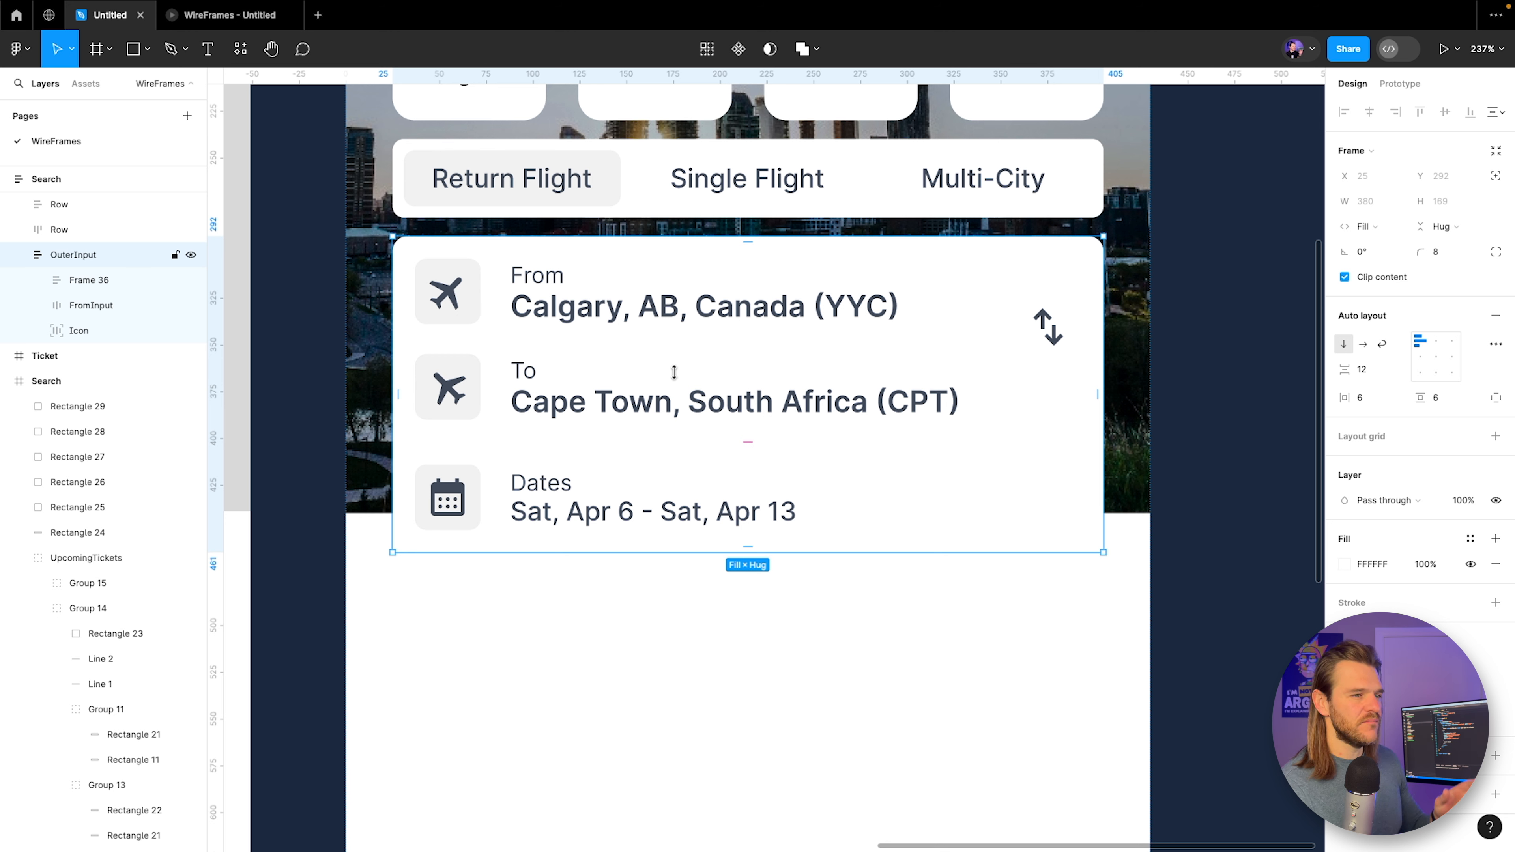
super+click(612, 407)
super+click(568, 514)
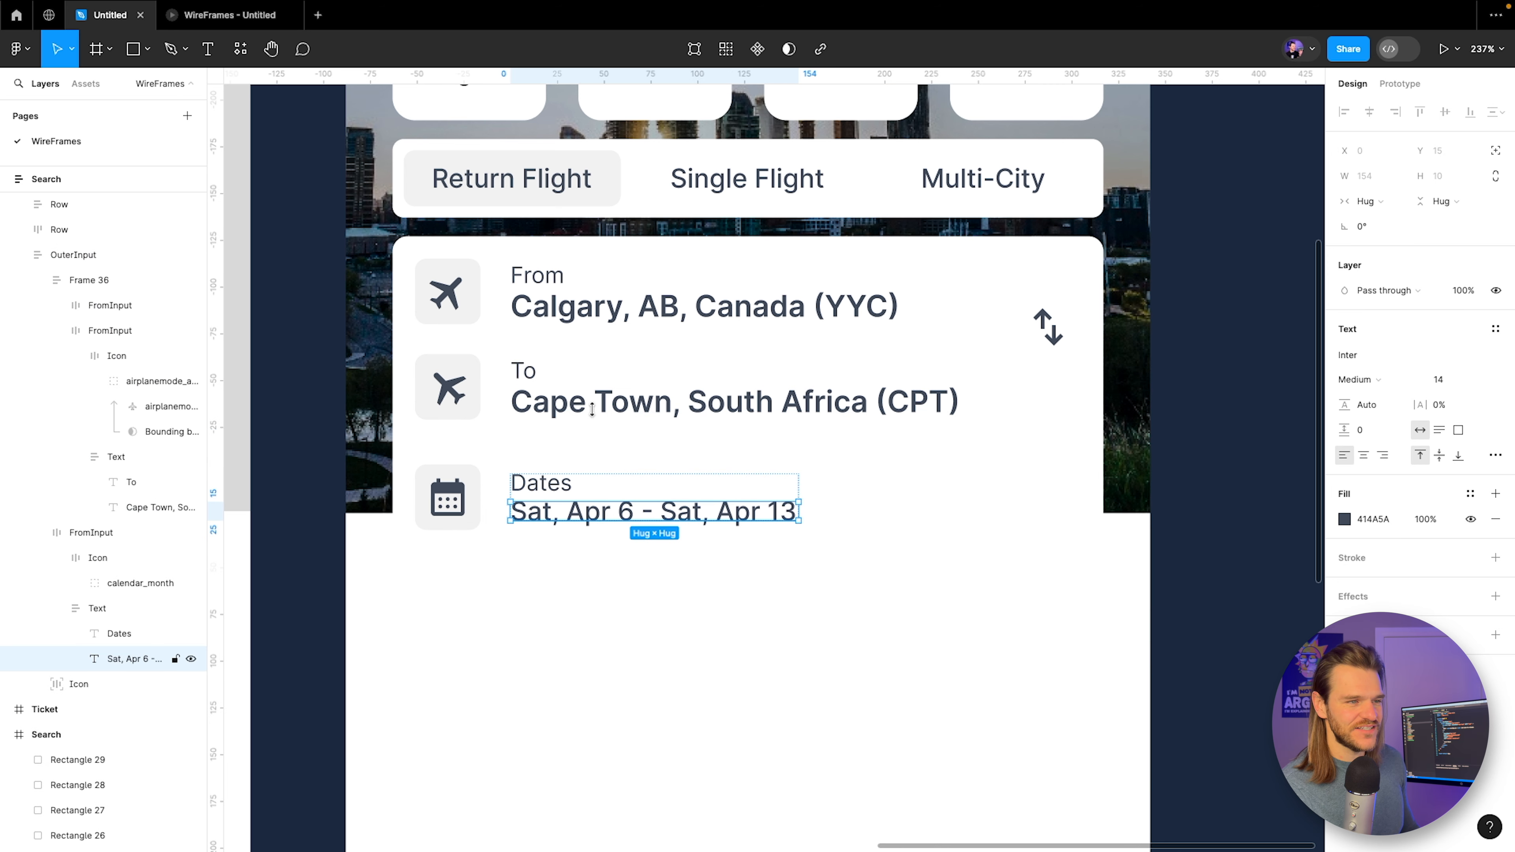
super+click(592, 408)
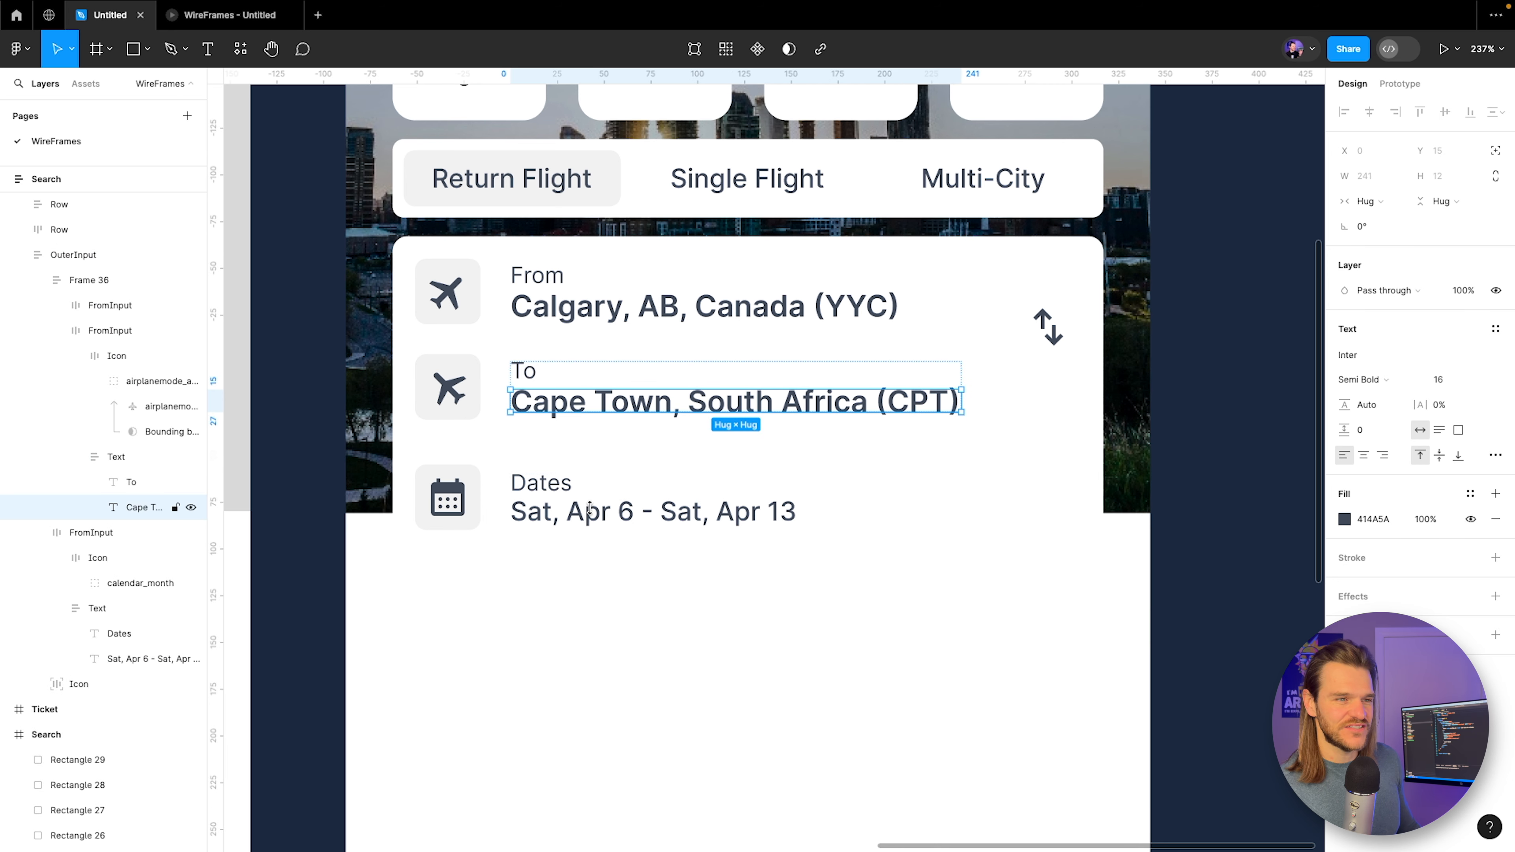
click(601, 530)
super+click(604, 515)
click(1443, 379)
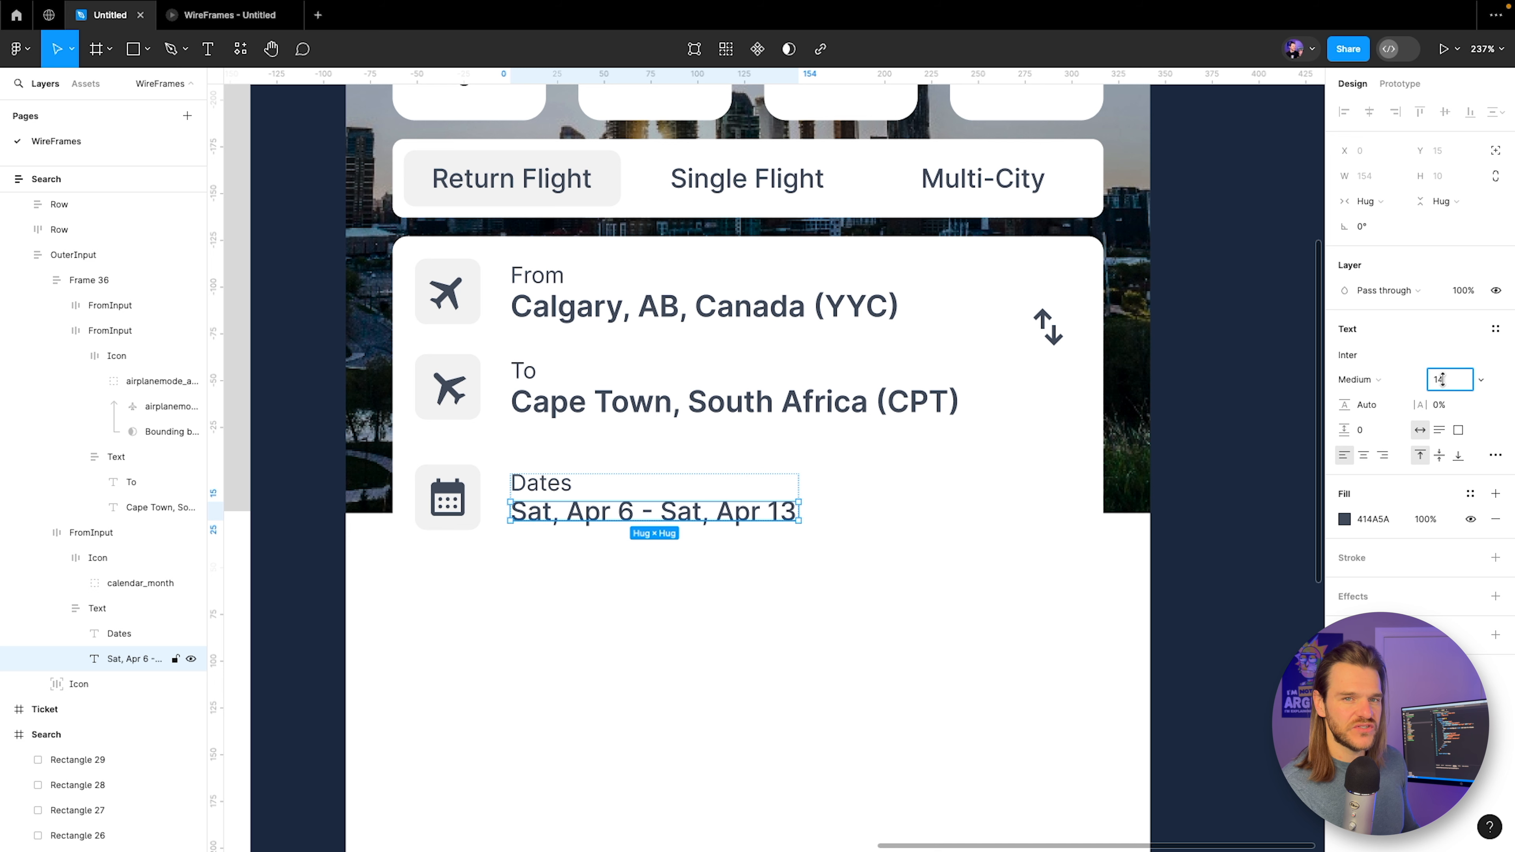
text(16)
key(Return)
click(1360, 380)
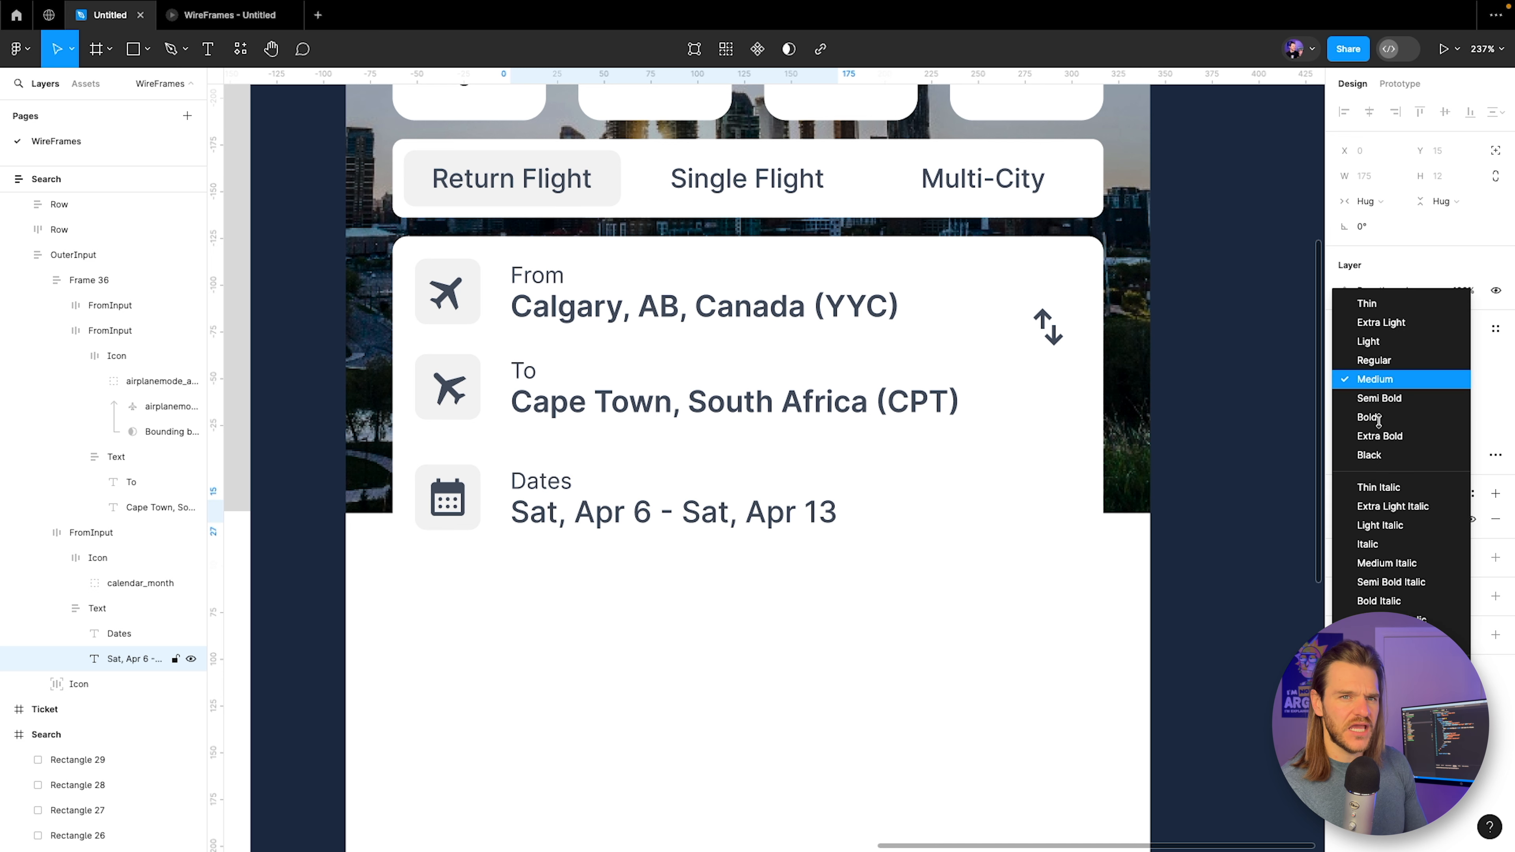
click(1378, 398)
click(975, 552)
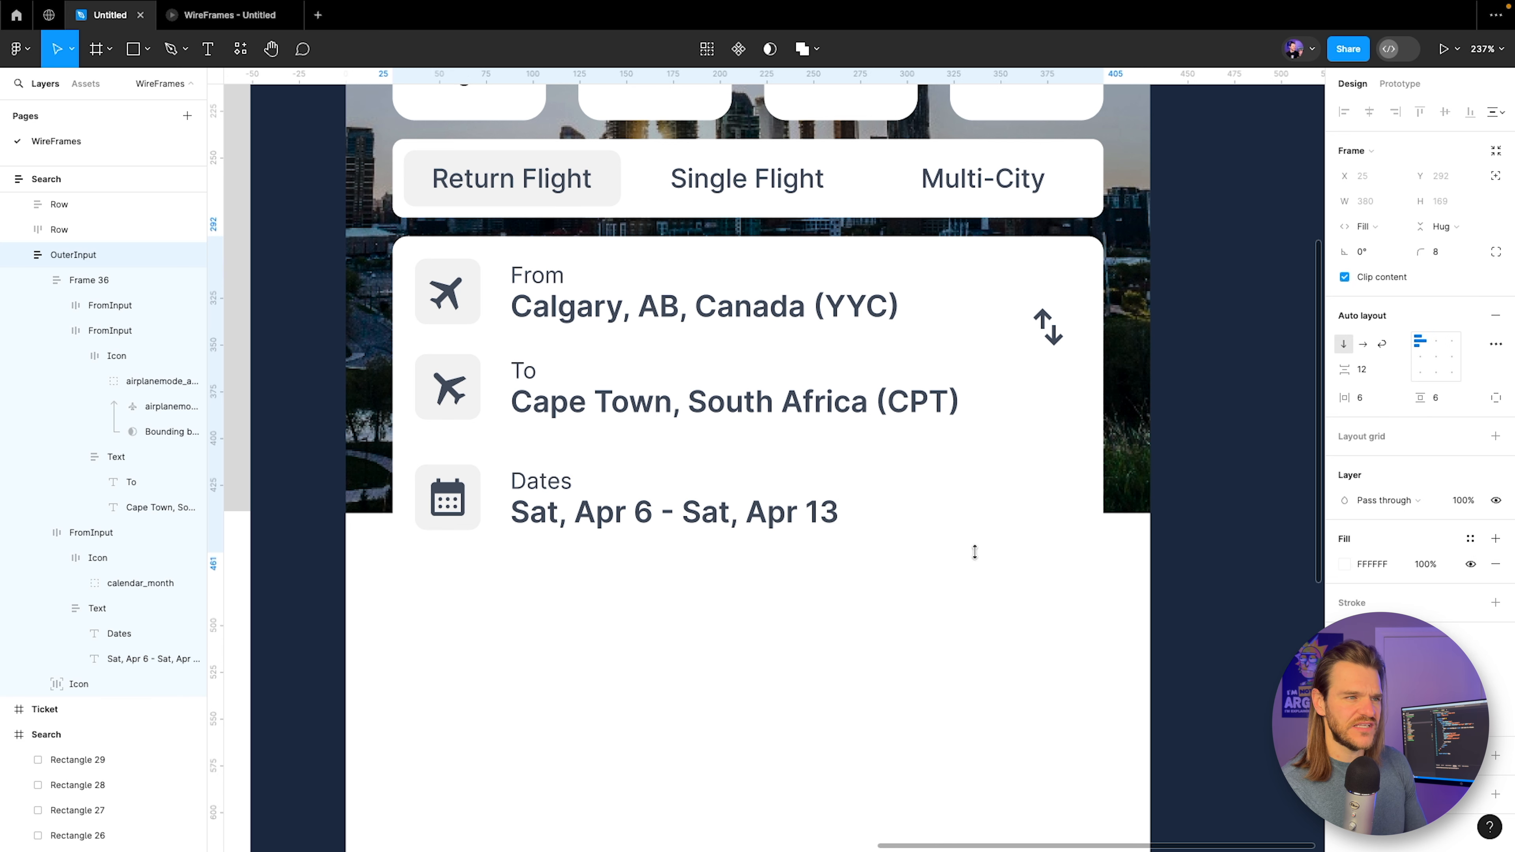
double_click(727, 407)
double_click(727, 408)
double_click(728, 407)
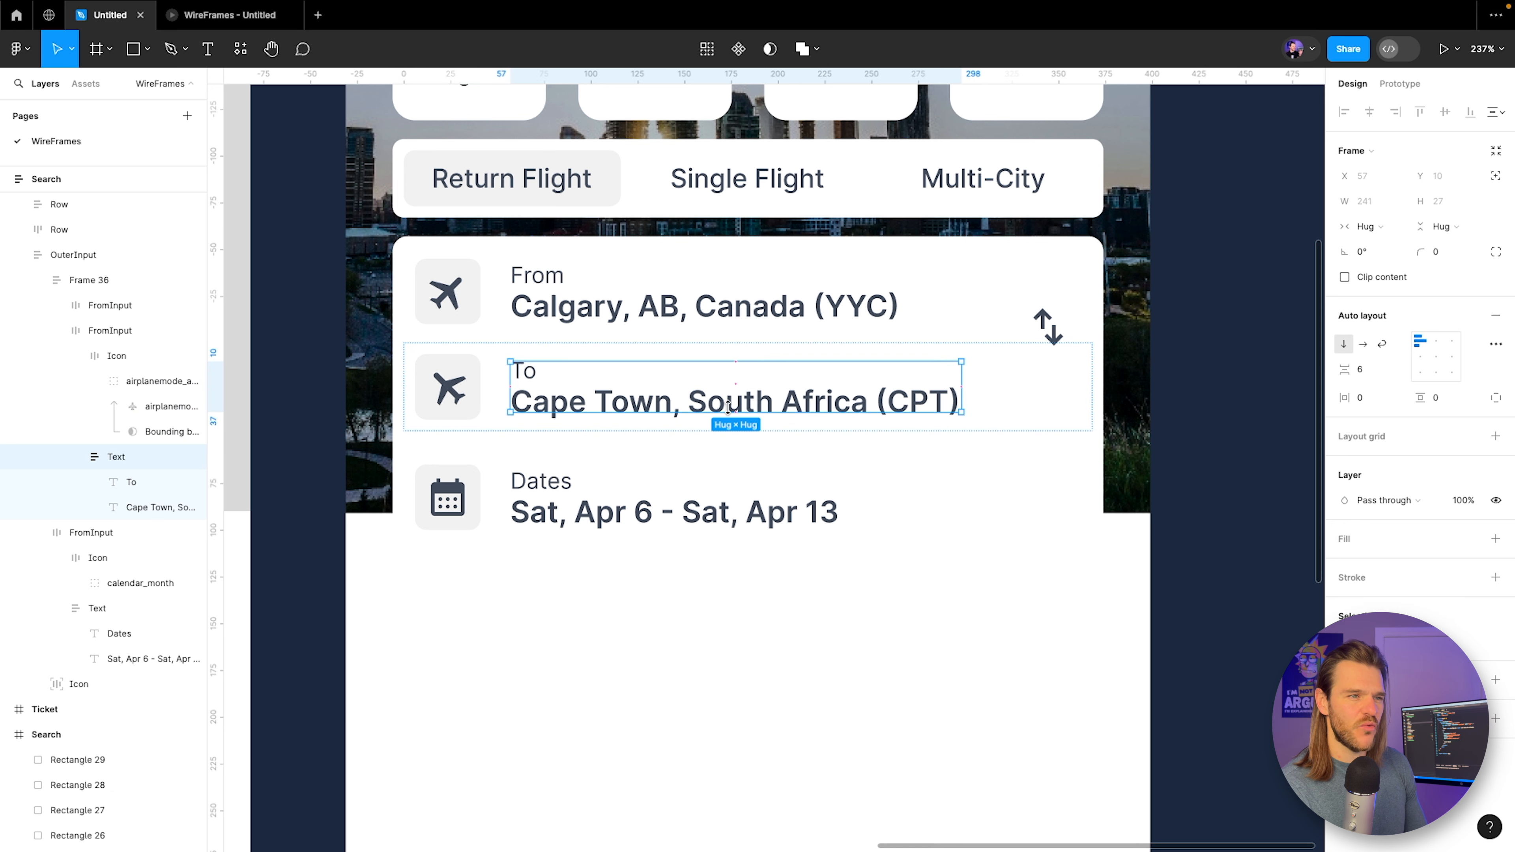
double_click(783, 398)
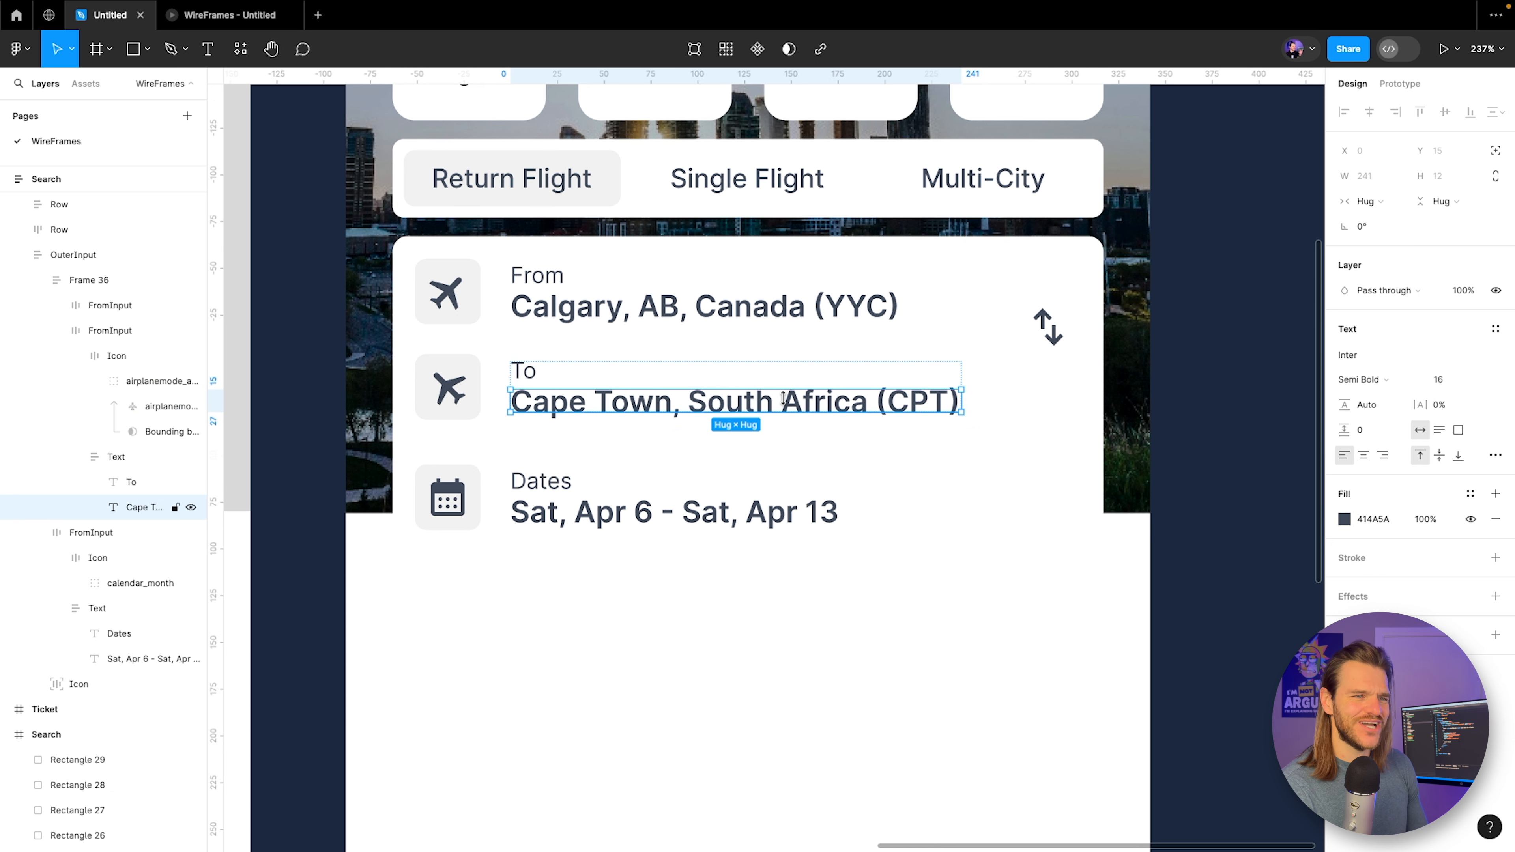
click(71, 49)
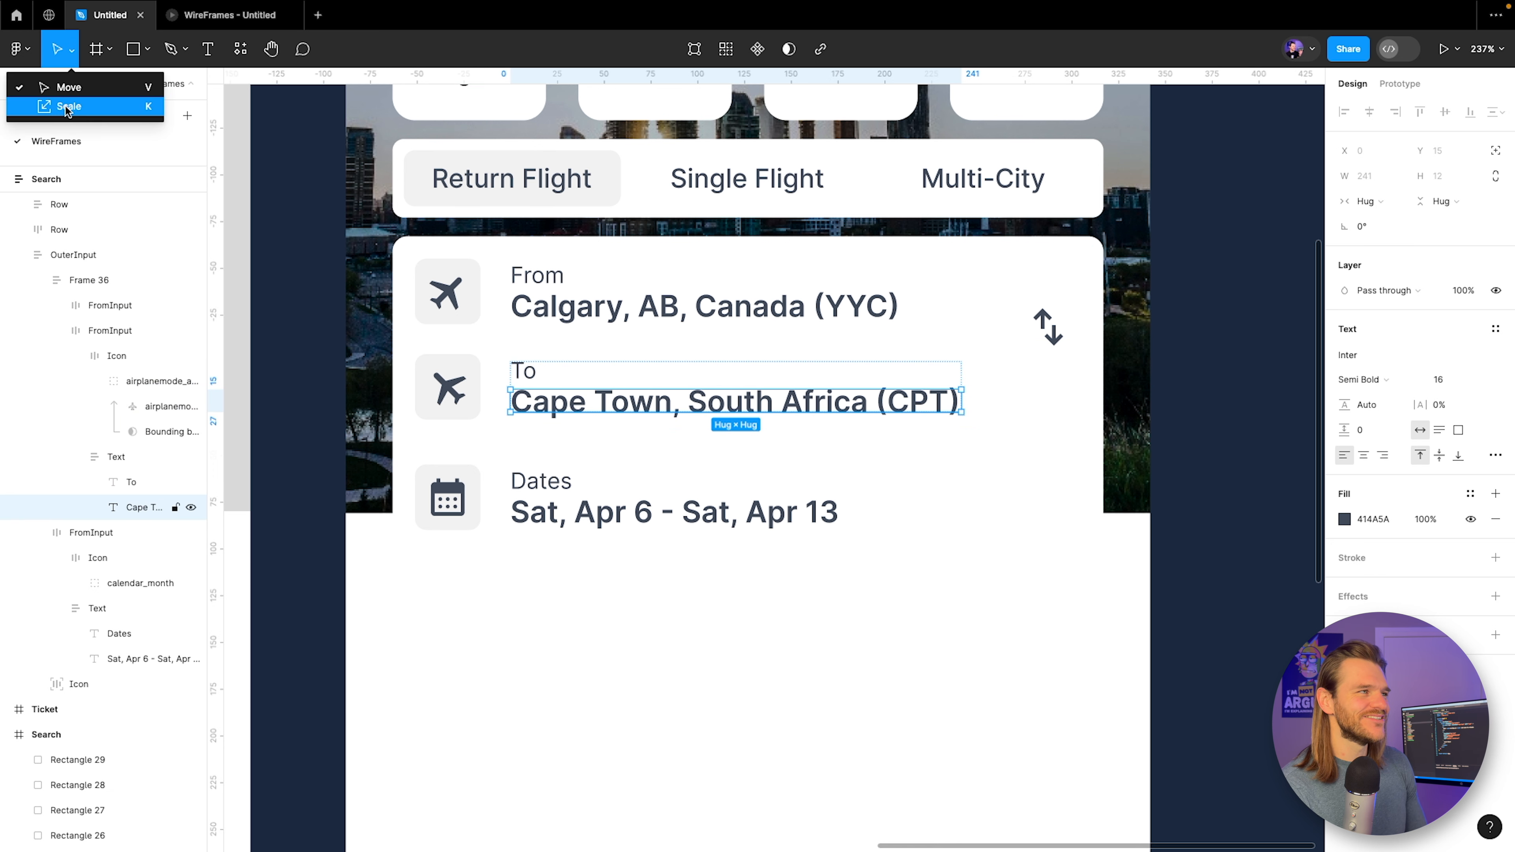
click(48, 122)
click(71, 48)
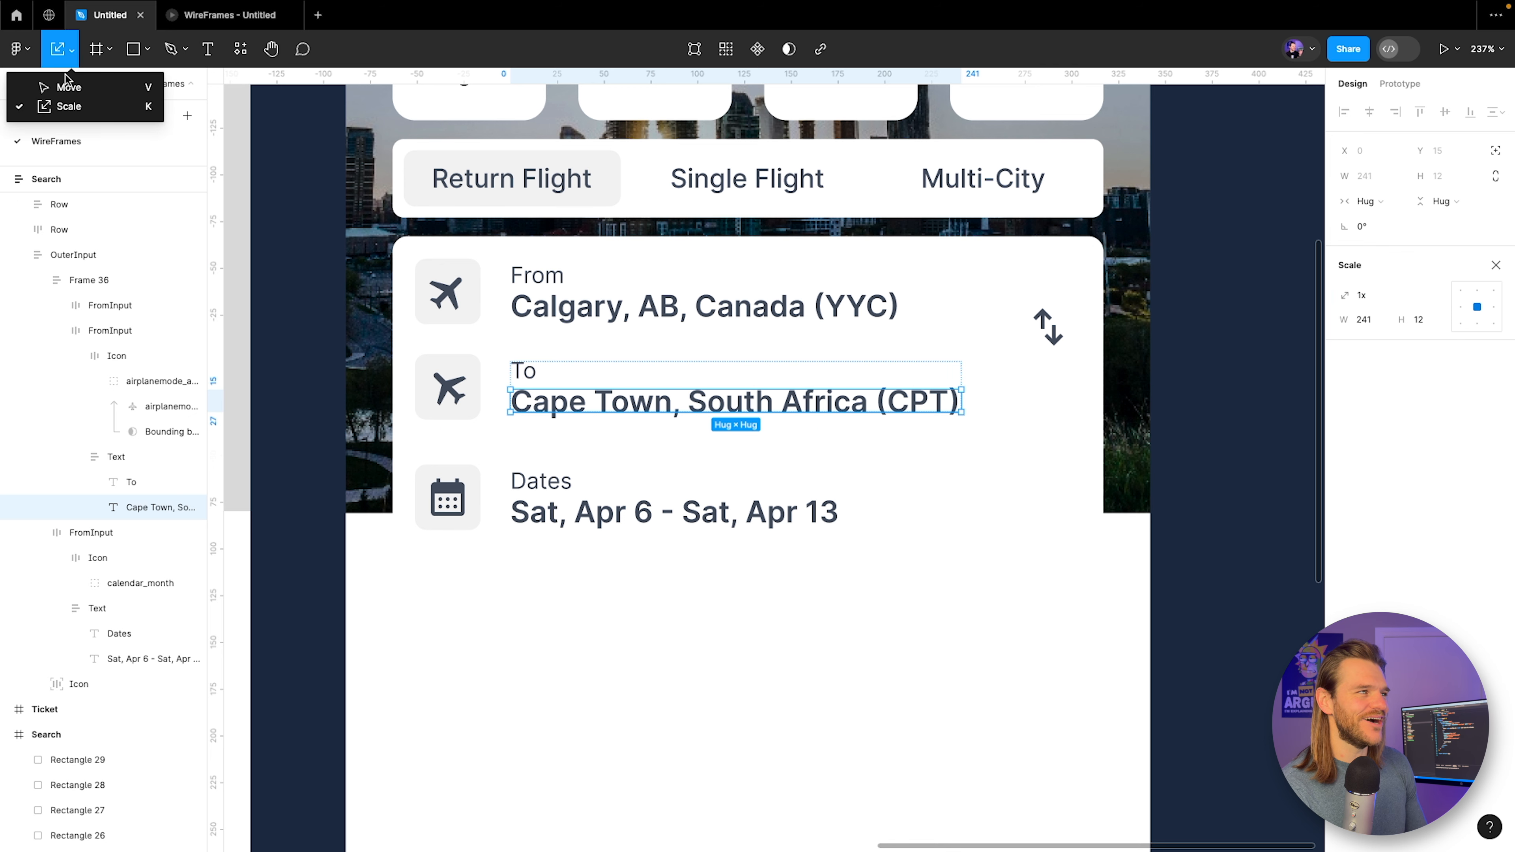
click(36, 86)
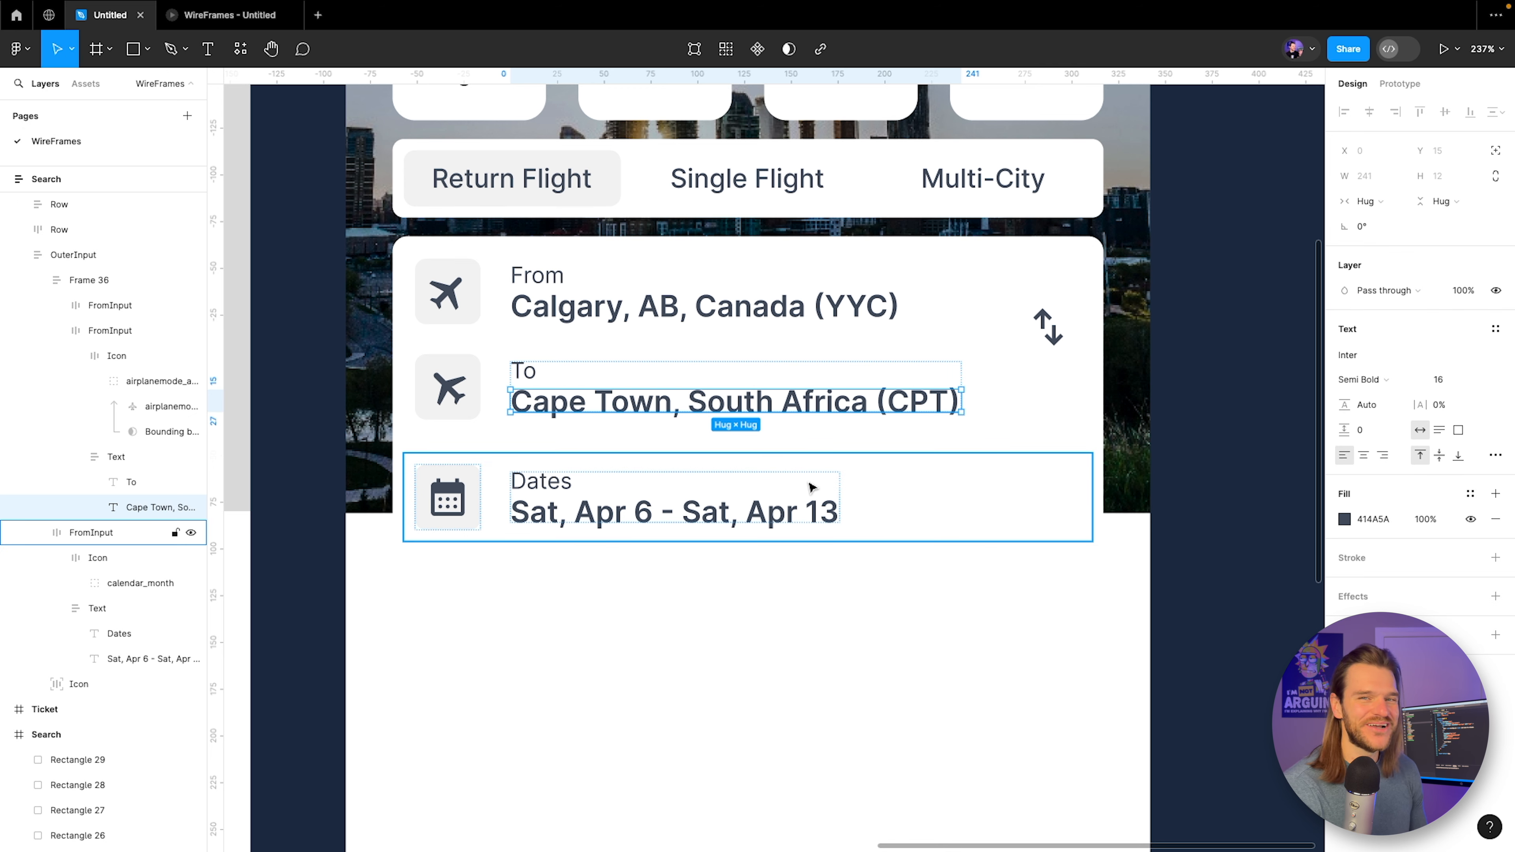
click(933, 581)
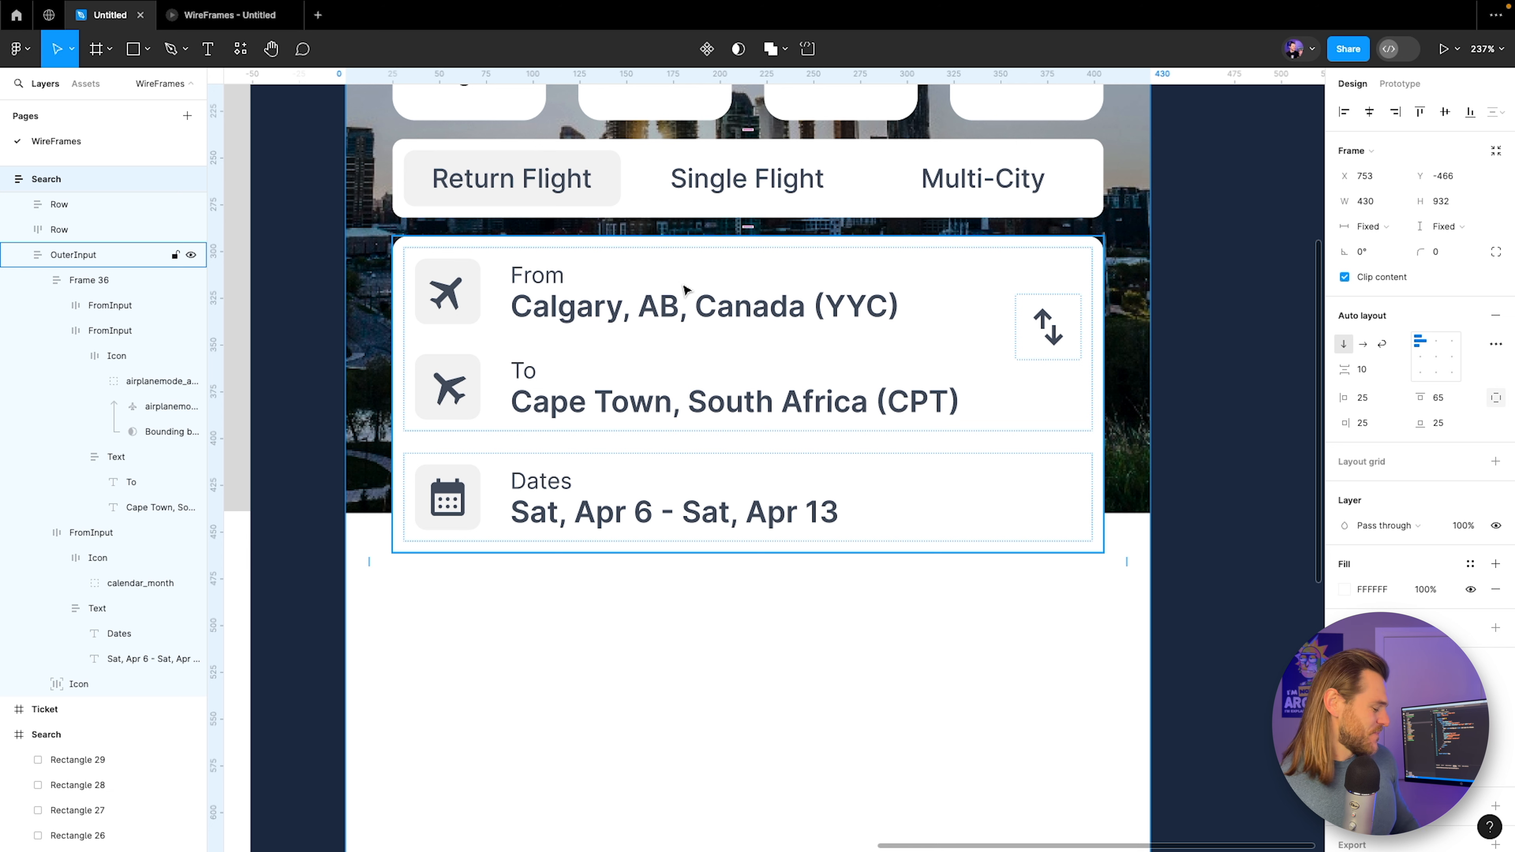
Open the shared fill colour of the From, To and Dates rows for editing.
super+click(936, 287)
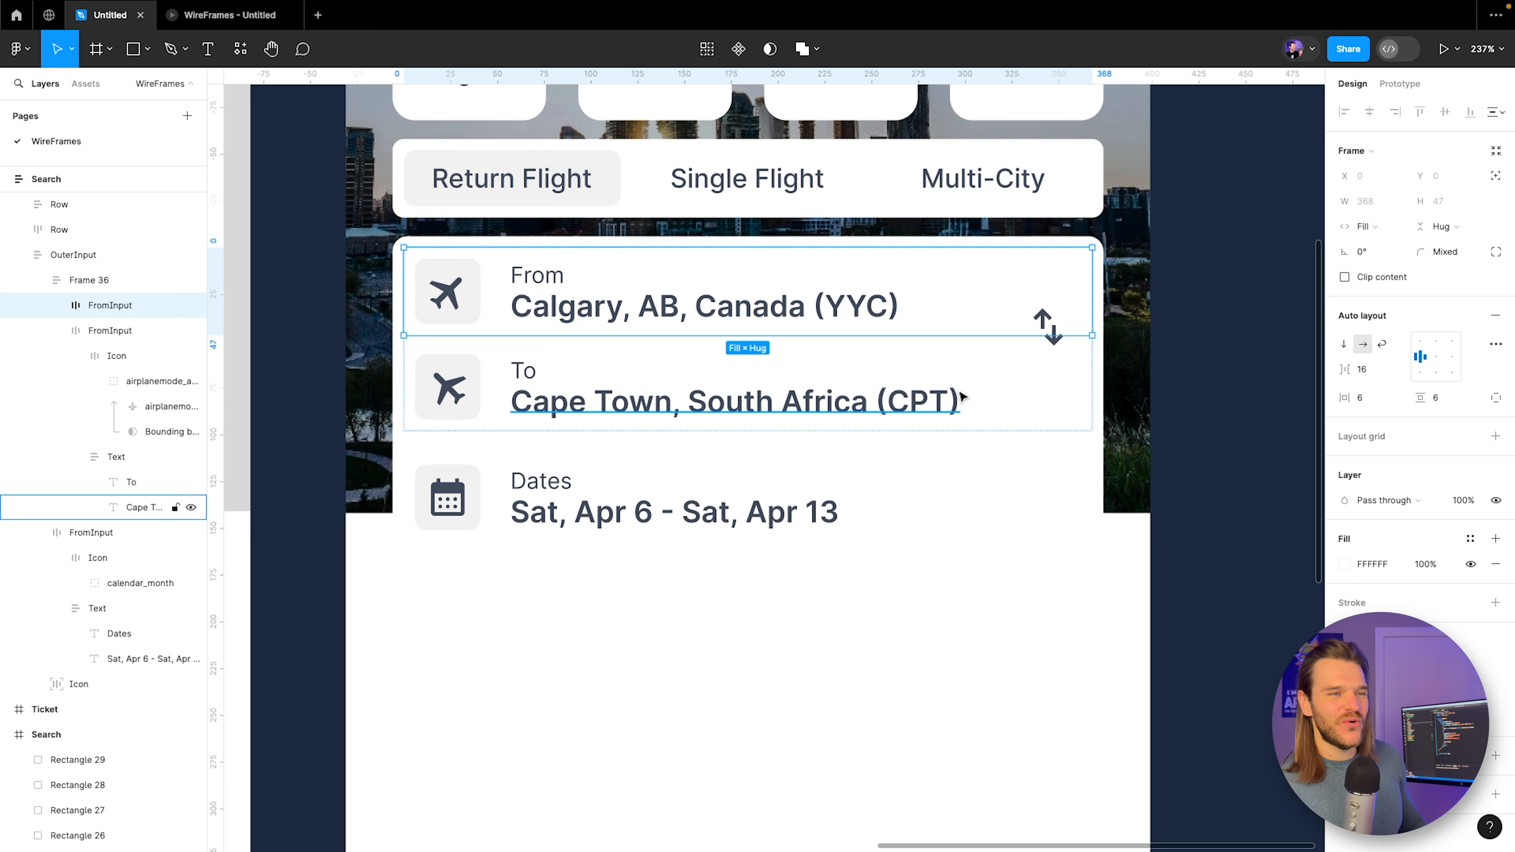
shift+click(986, 394)
shift+click(924, 492)
click(1345, 563)
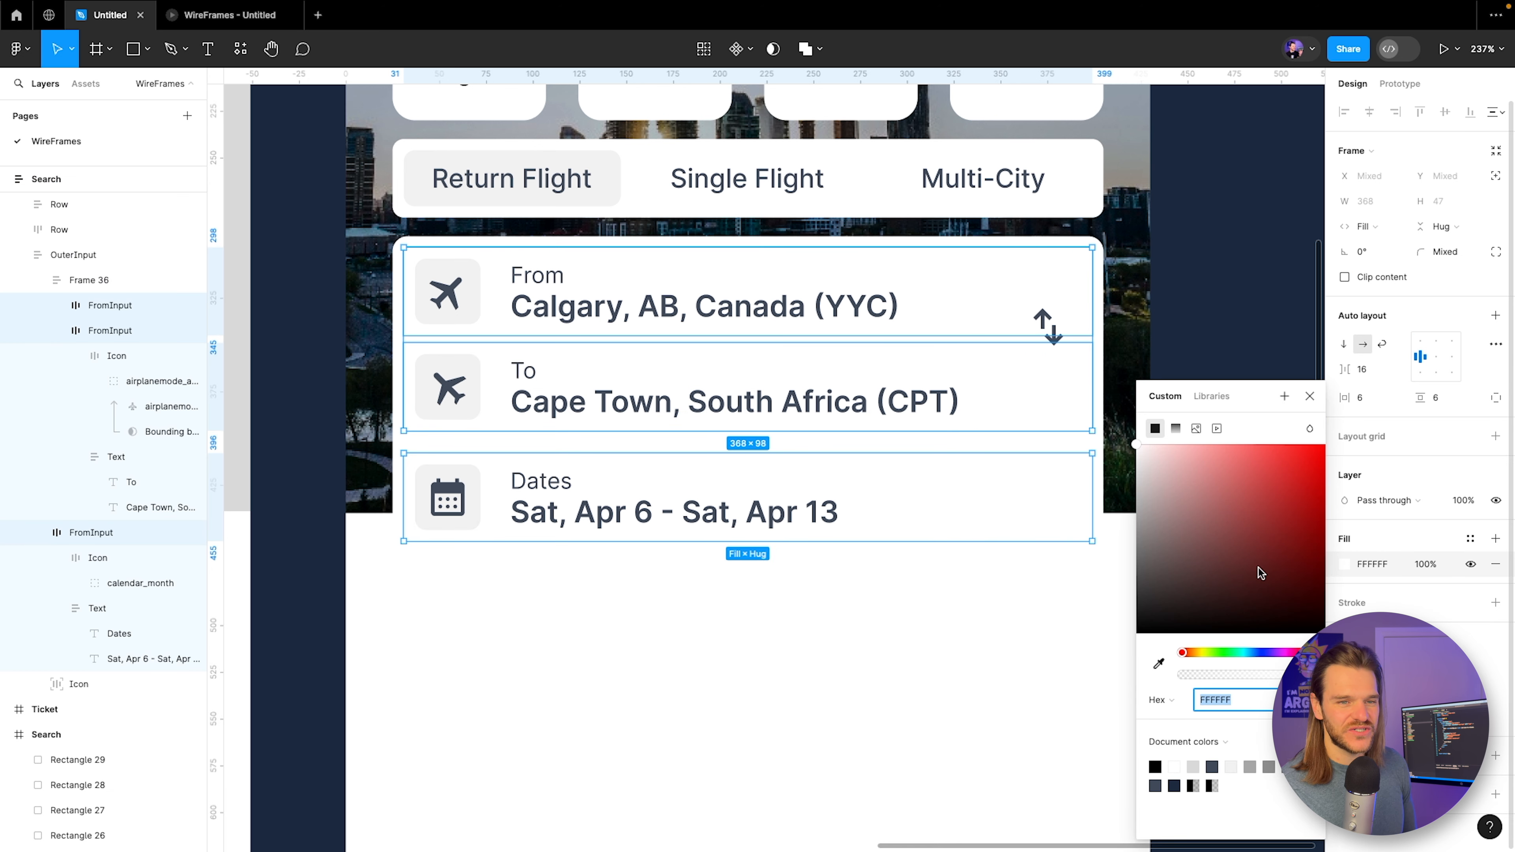
Set the fill of the From, To and Dates input rows to F1F1F1.
text(F3F3F3)
key(Return)
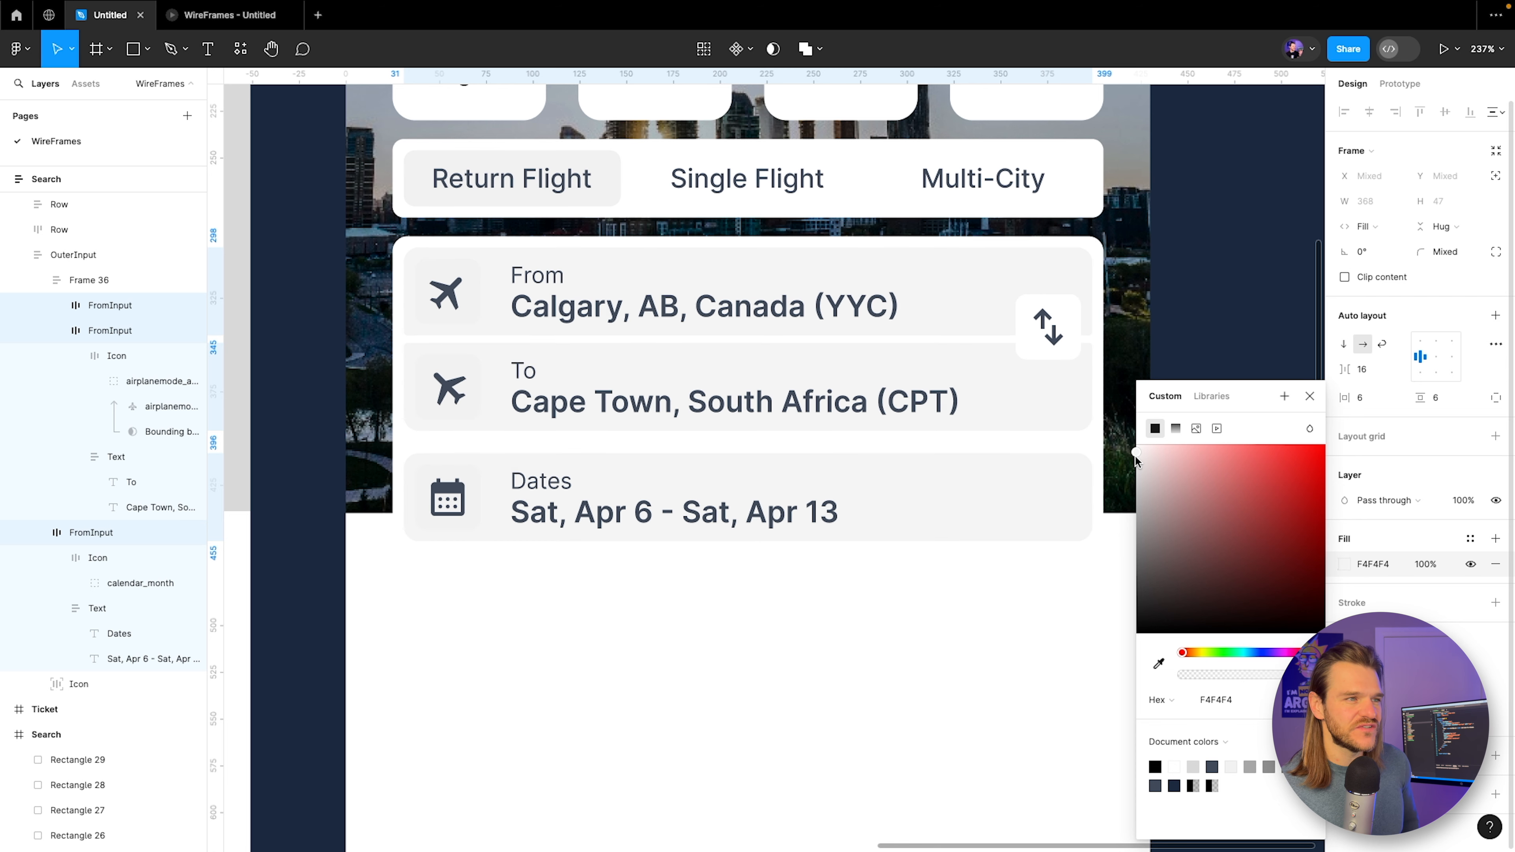
drag(1136, 456, 1136, 458)
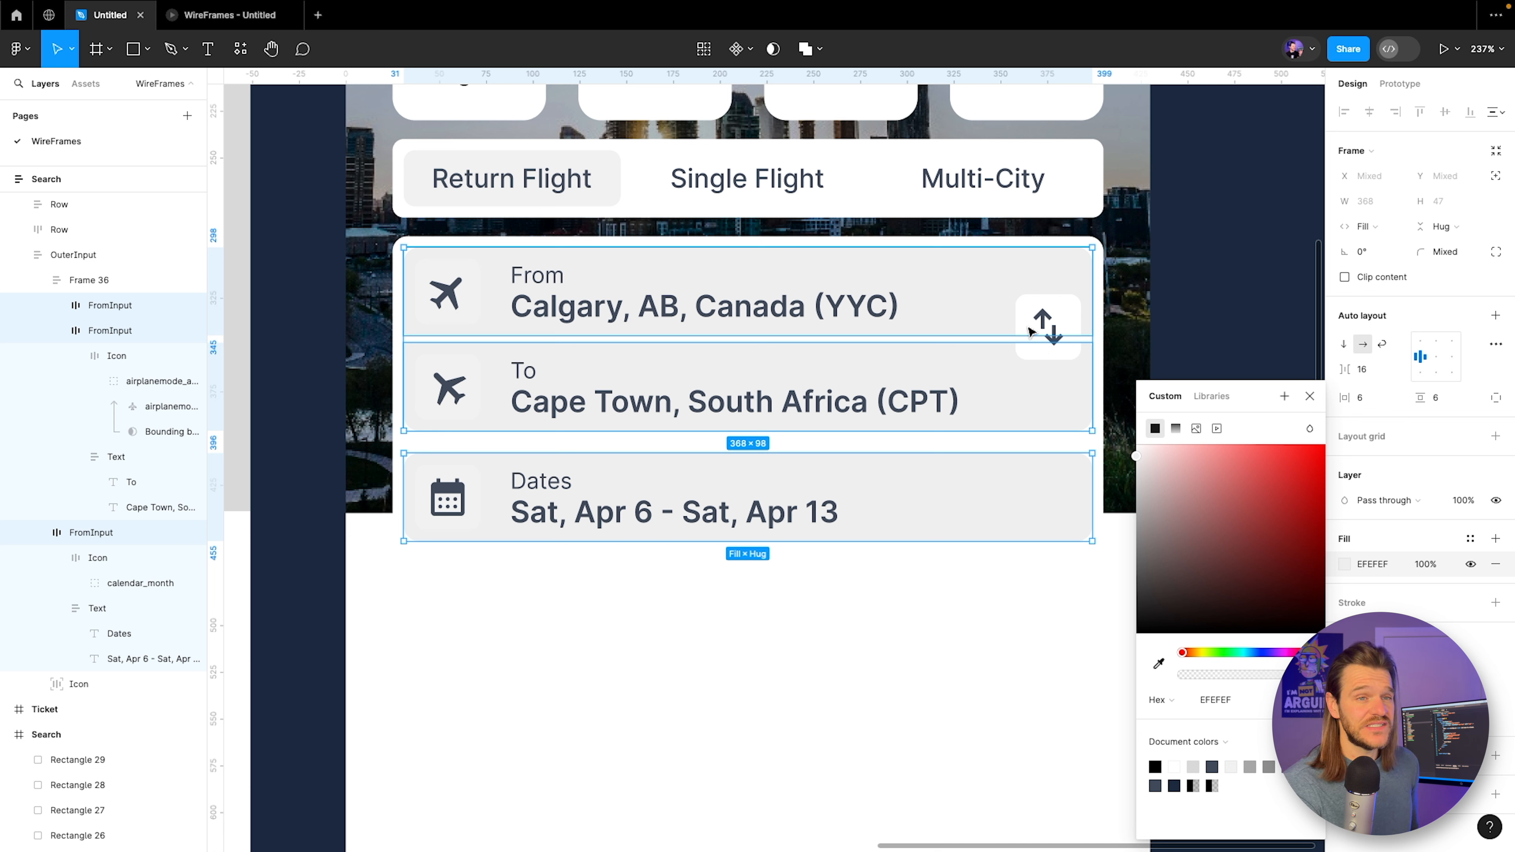
click(1211, 699)
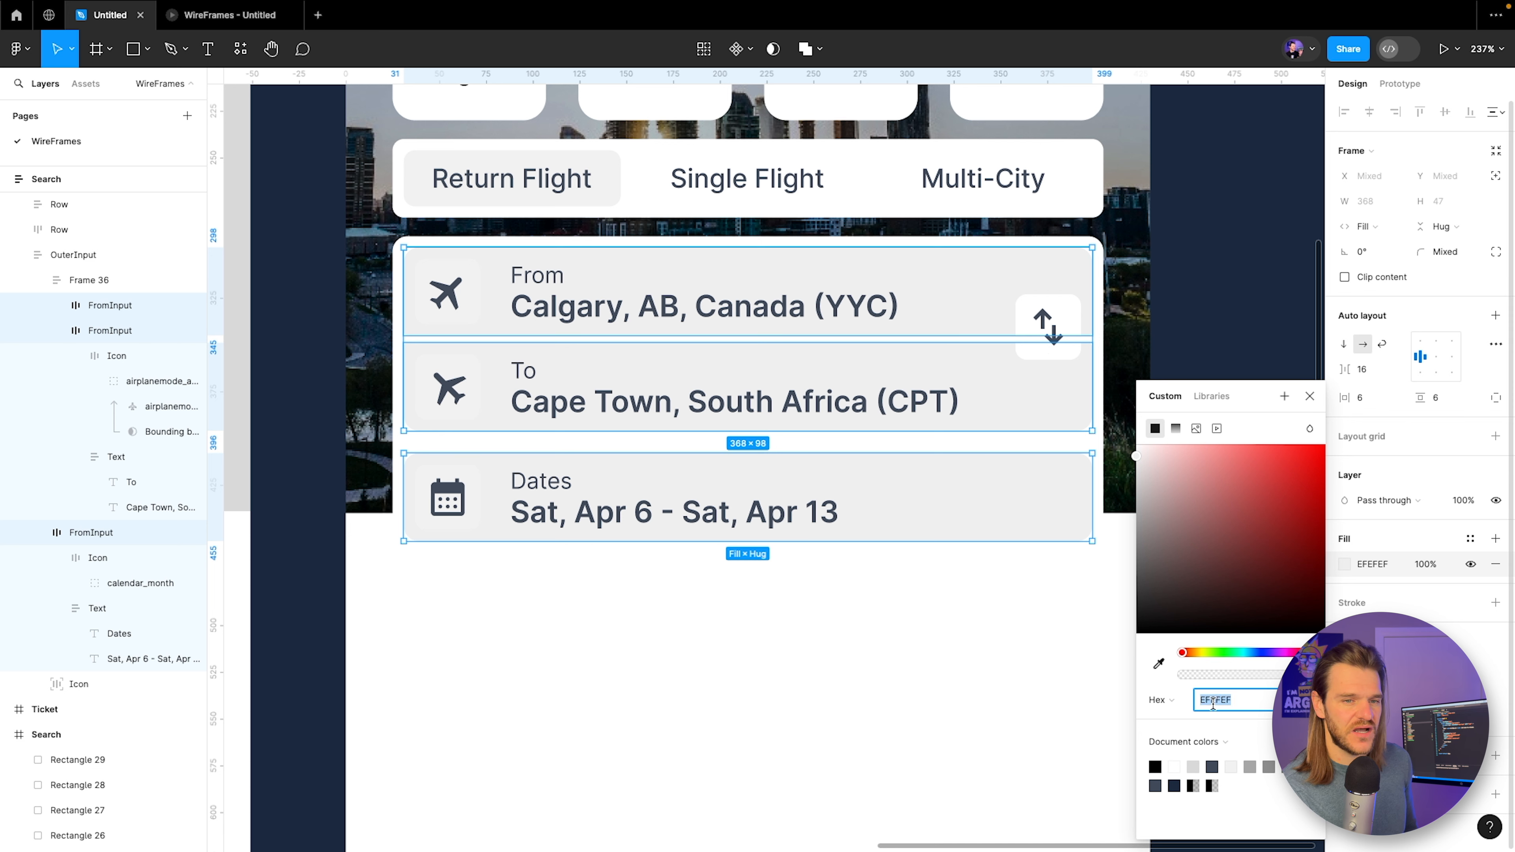
text(f)
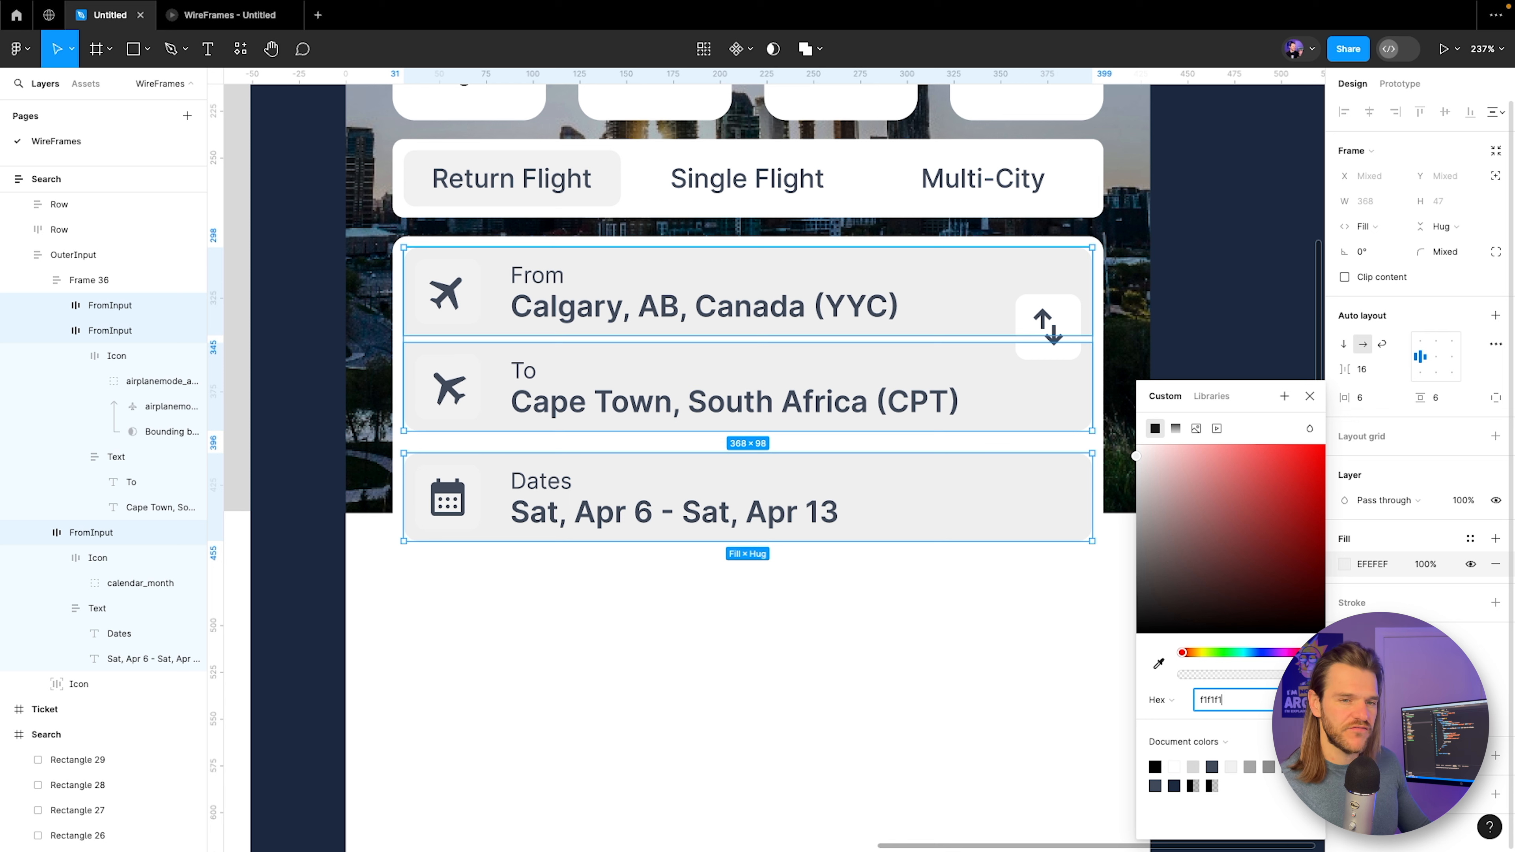
text(1f1f1)
Set the fill of the icon frames in the From, To and Dates rows to white, FFFFFF.
click(462, 292)
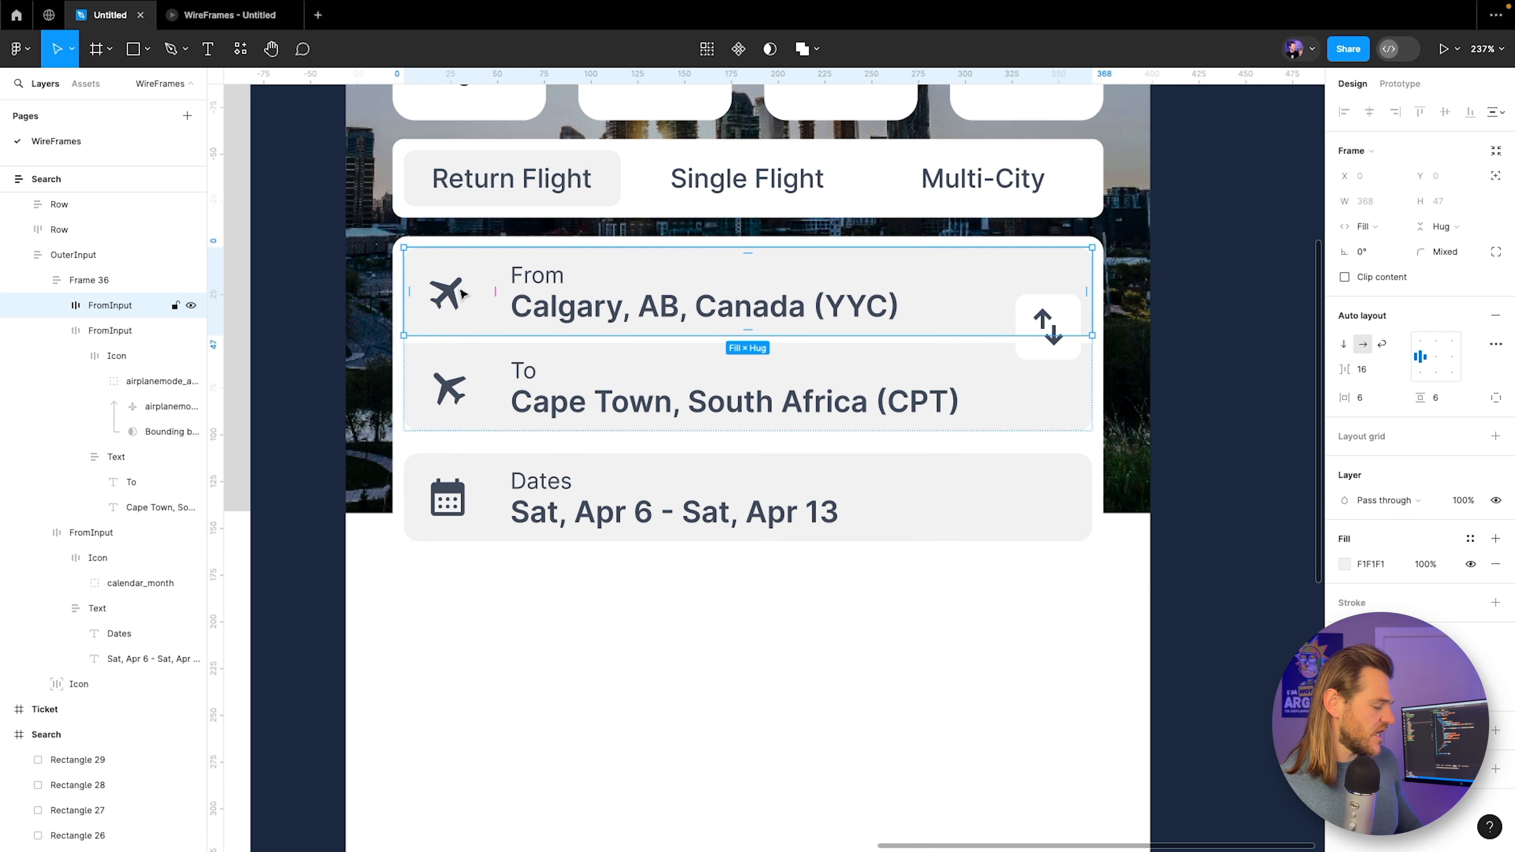
ctrl+click(463, 296)
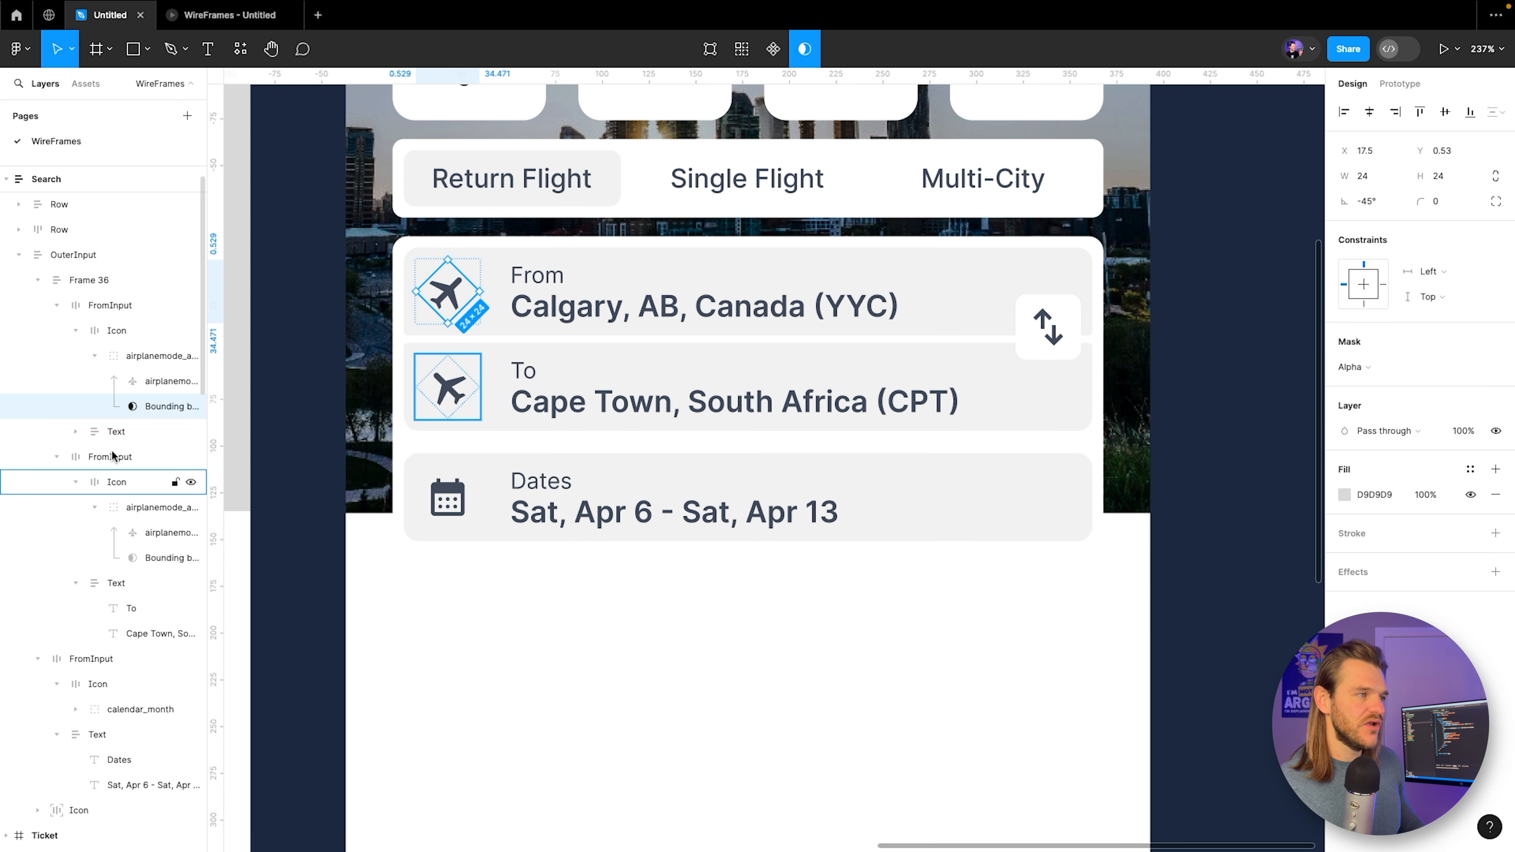
click(111, 333)
shift+click(102, 482)
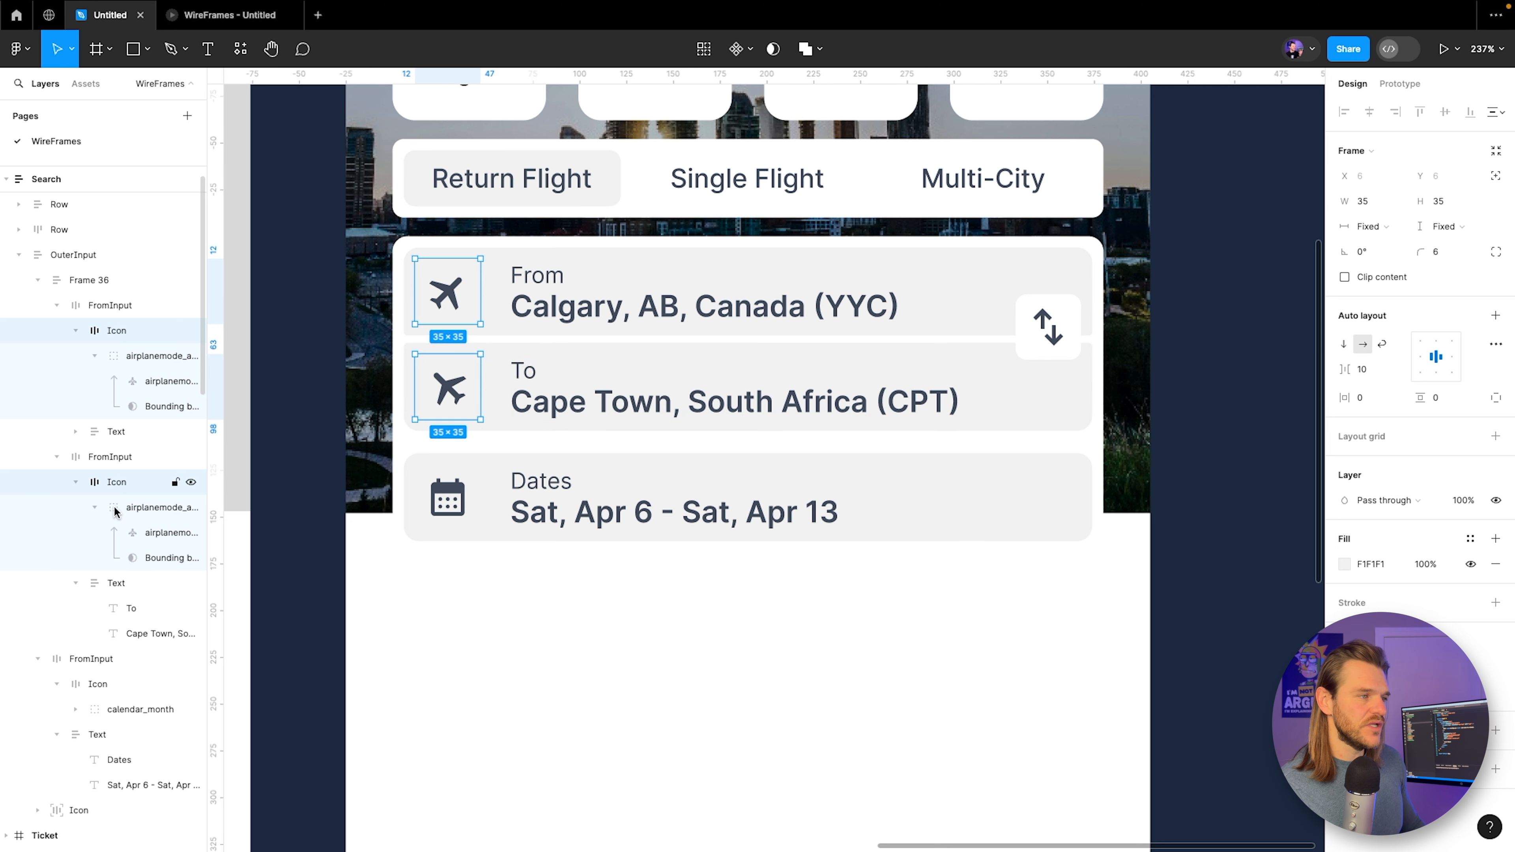
shift+click(98, 684)
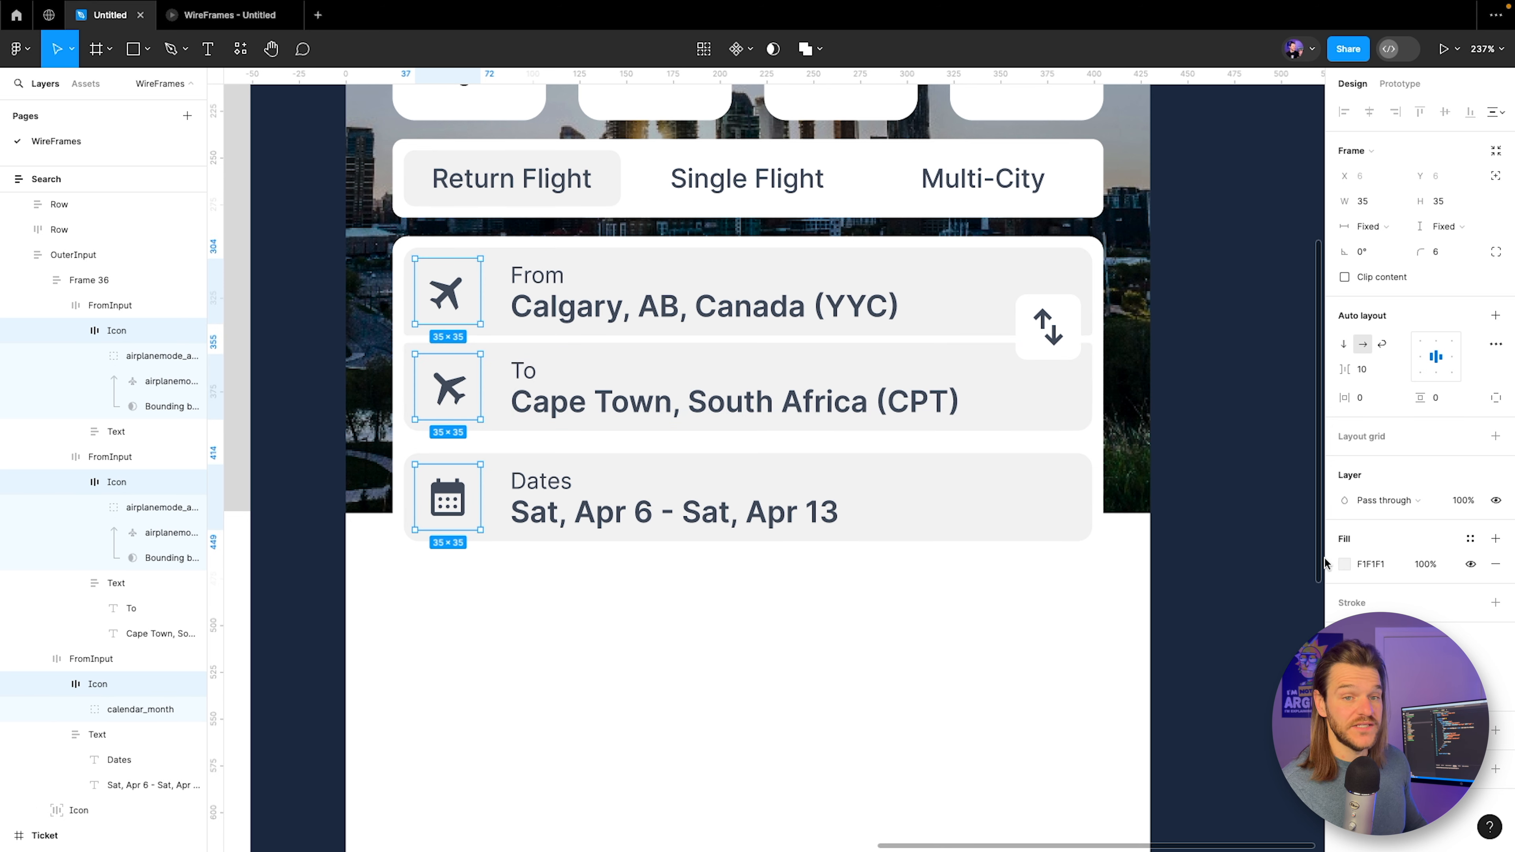
click(1344, 564)
drag(1230, 517, 961, 335)
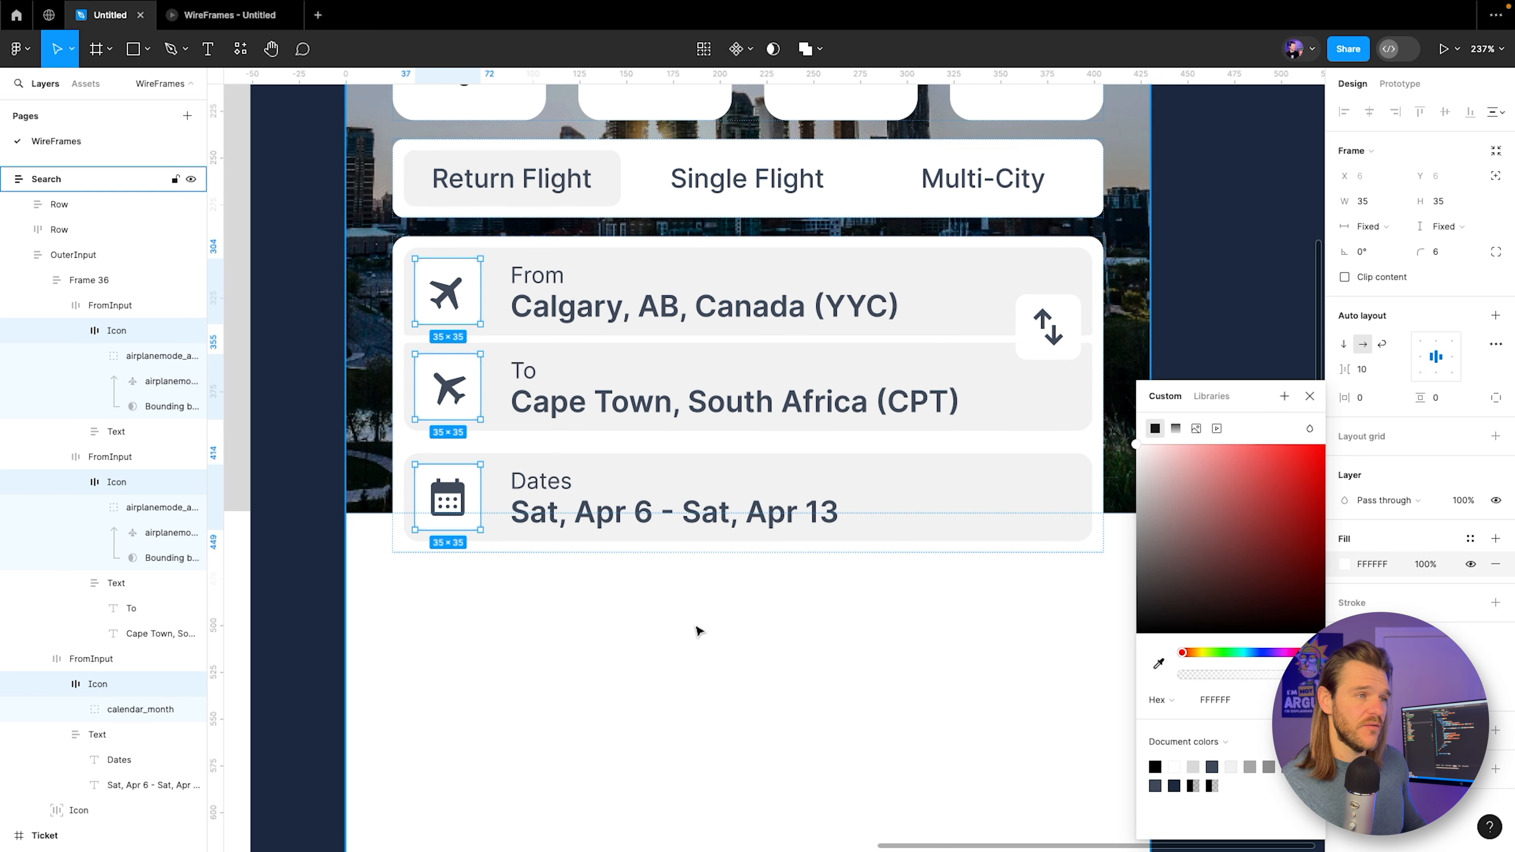
Check the recoloured flight input card in the prototype preview.
click(705, 610)
scroll(667, 364, up, 1)
scroll(667, 364, up, 1)
scroll(635, 345, down, 2)
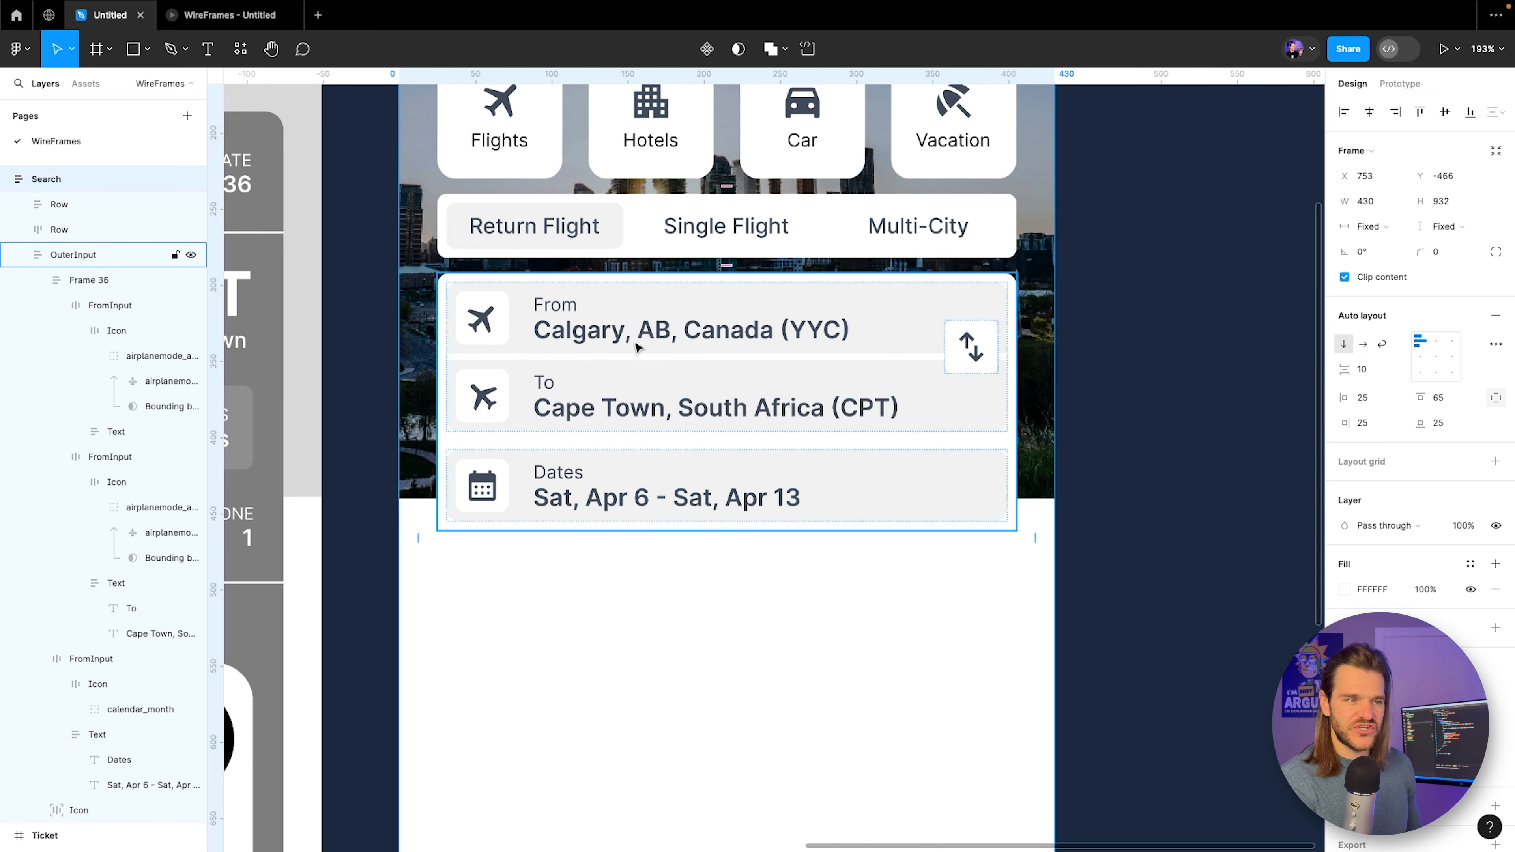
click(1128, 302)
click(227, 15)
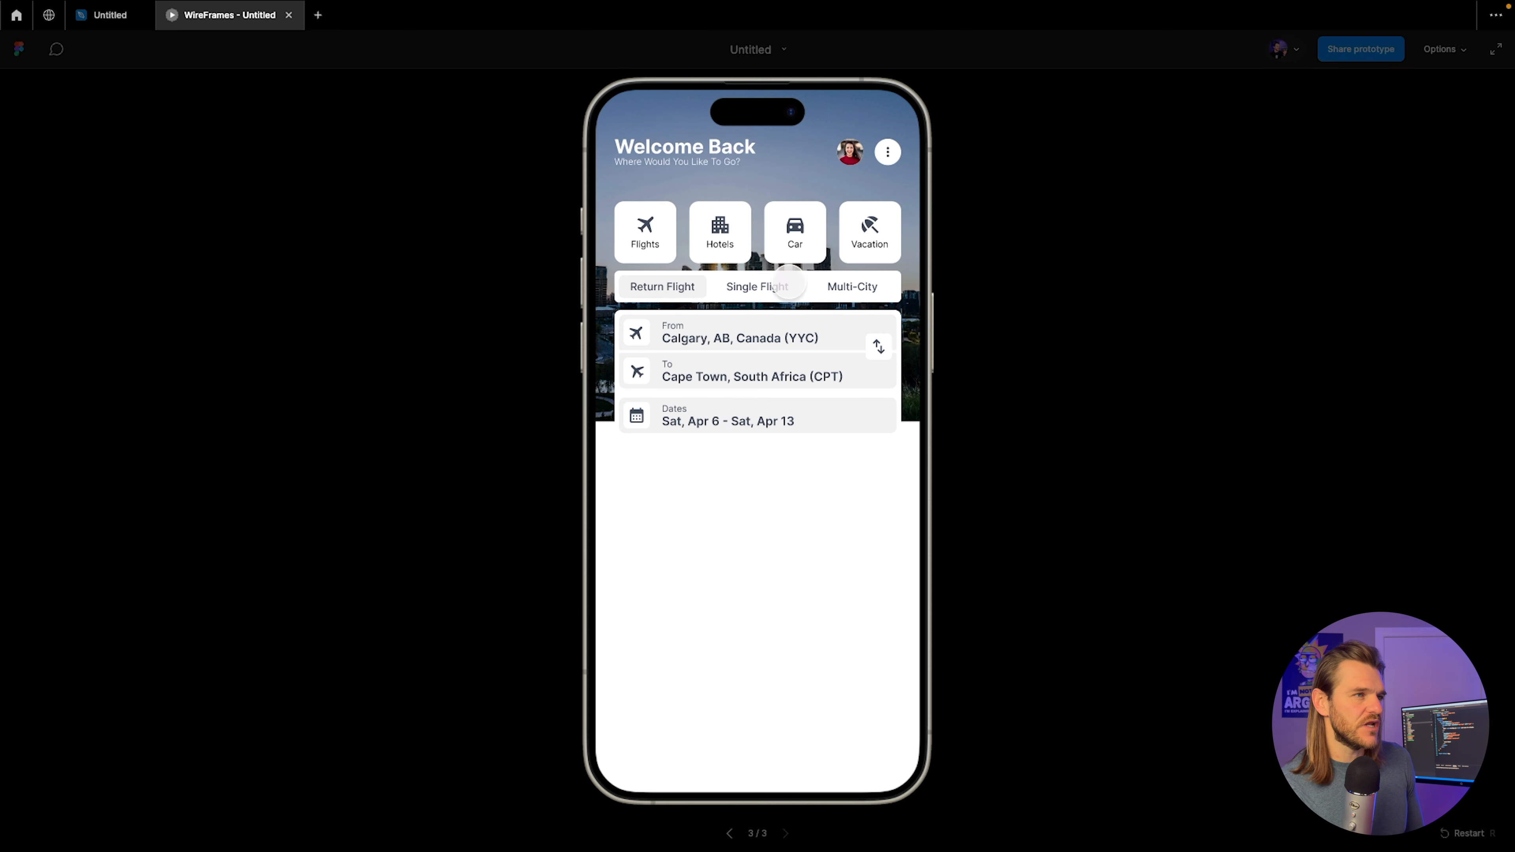
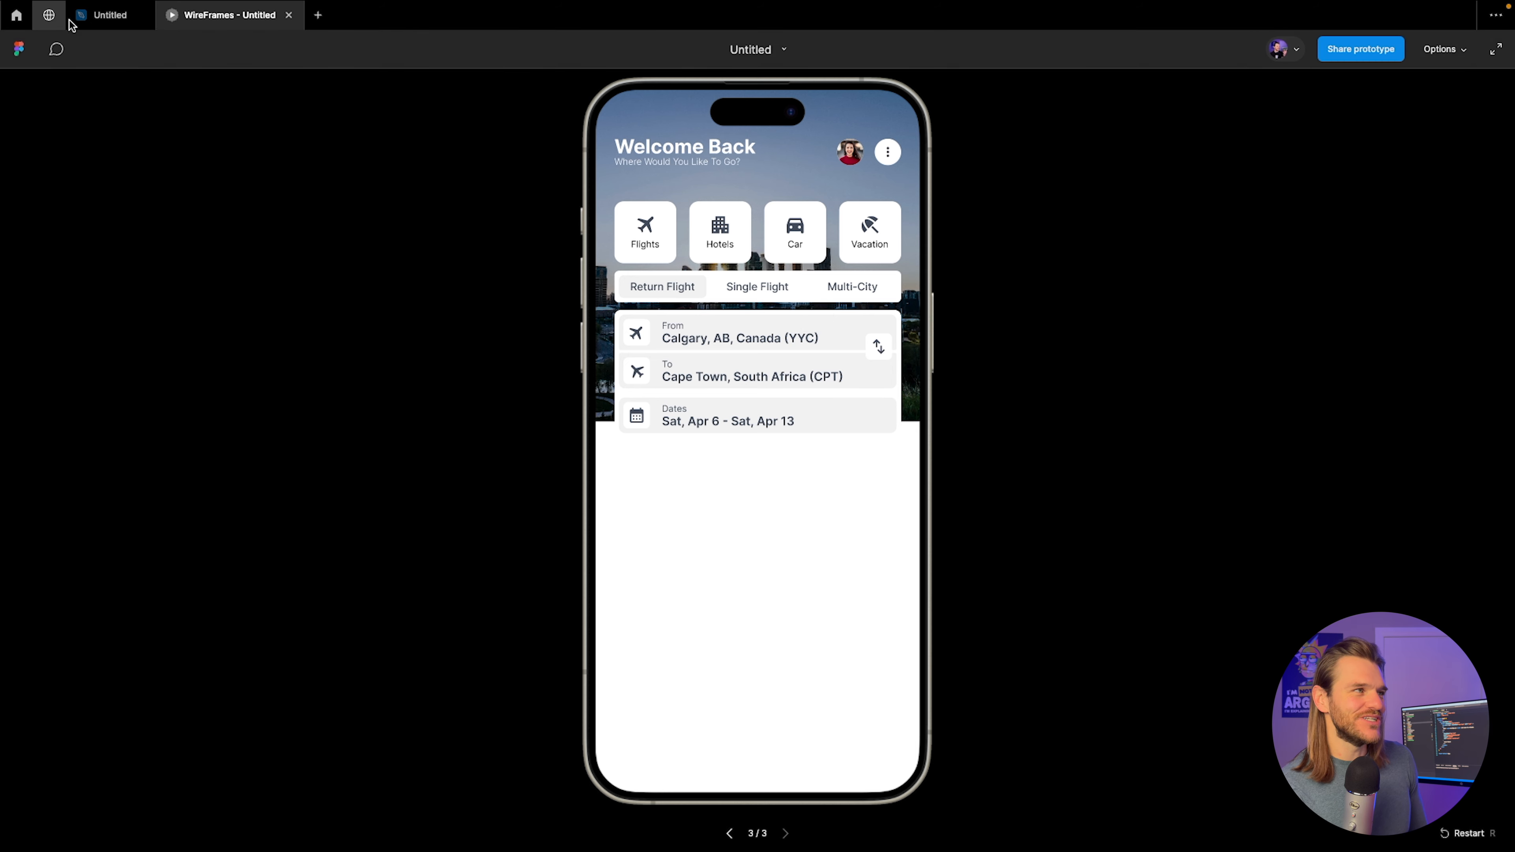
In the design file, lower the swap icon to X 333, Y 38 between the From and To rows and check its spacing.
click(104, 15)
click(979, 353)
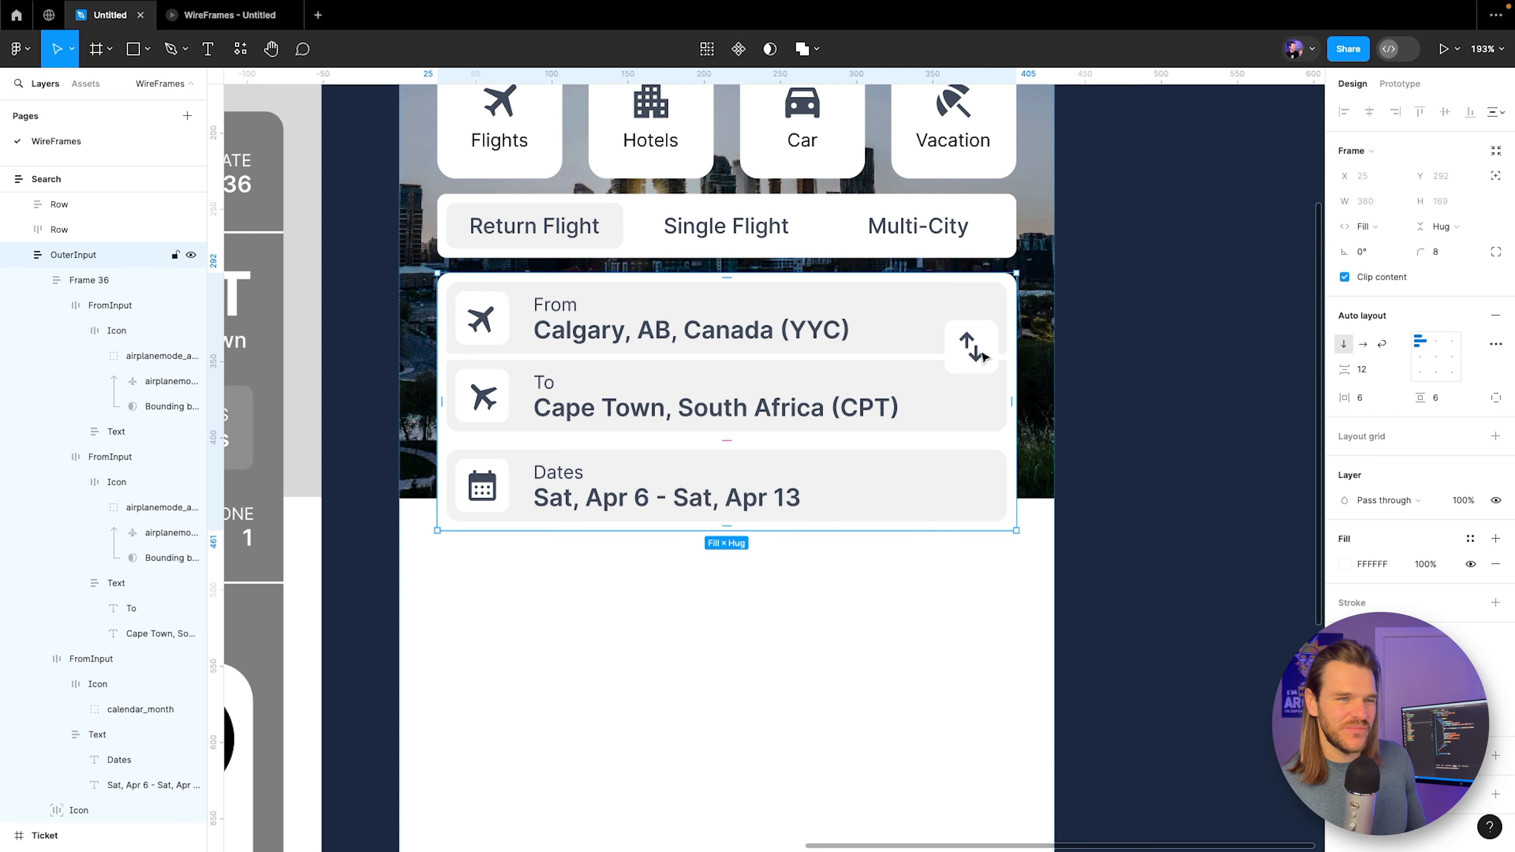
click(981, 356)
drag(976, 346, 977, 354)
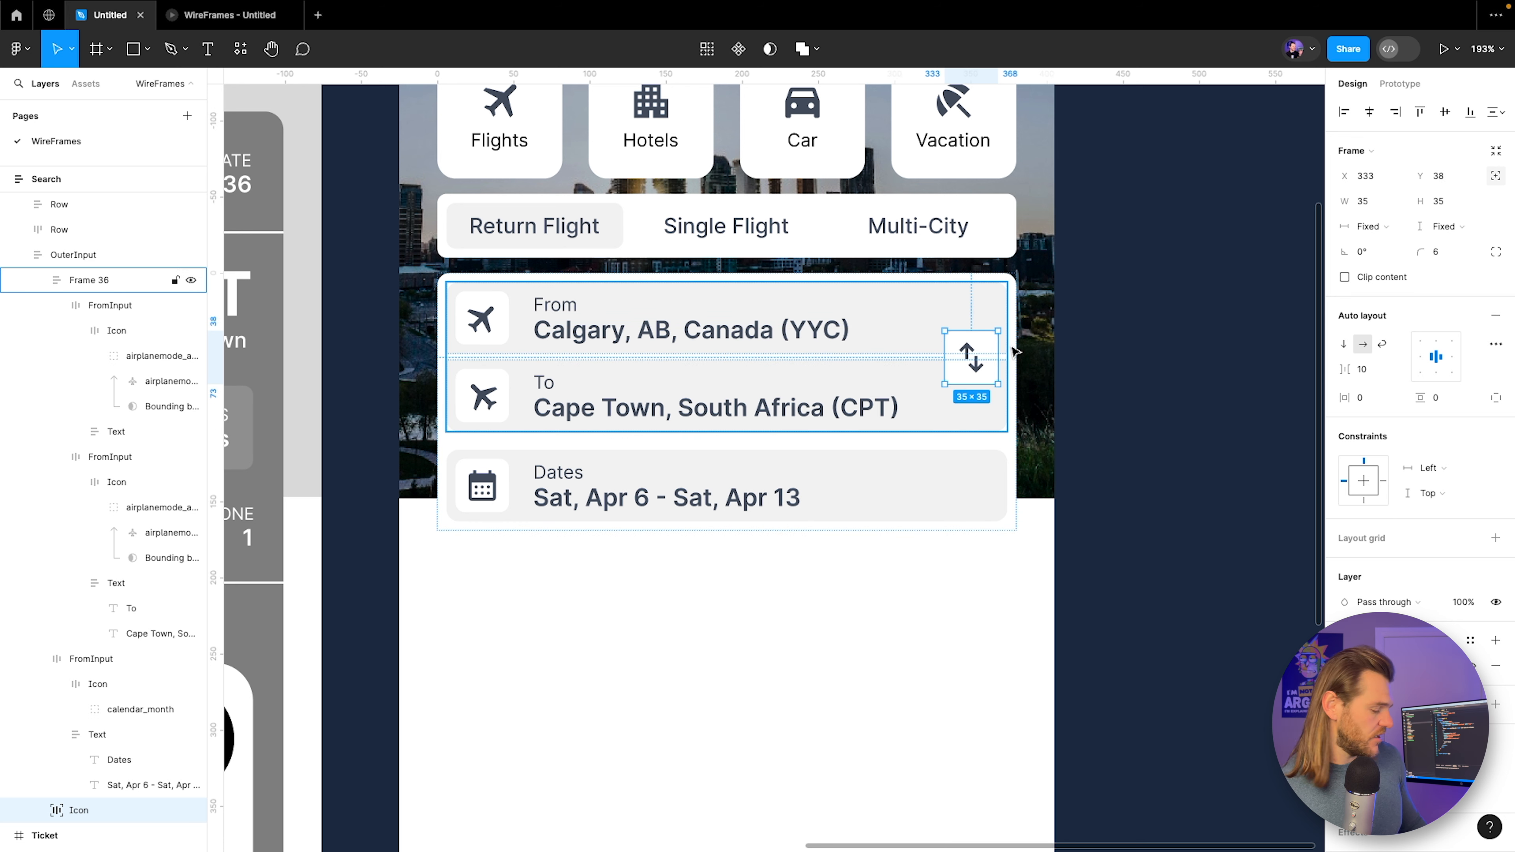
key(alt)
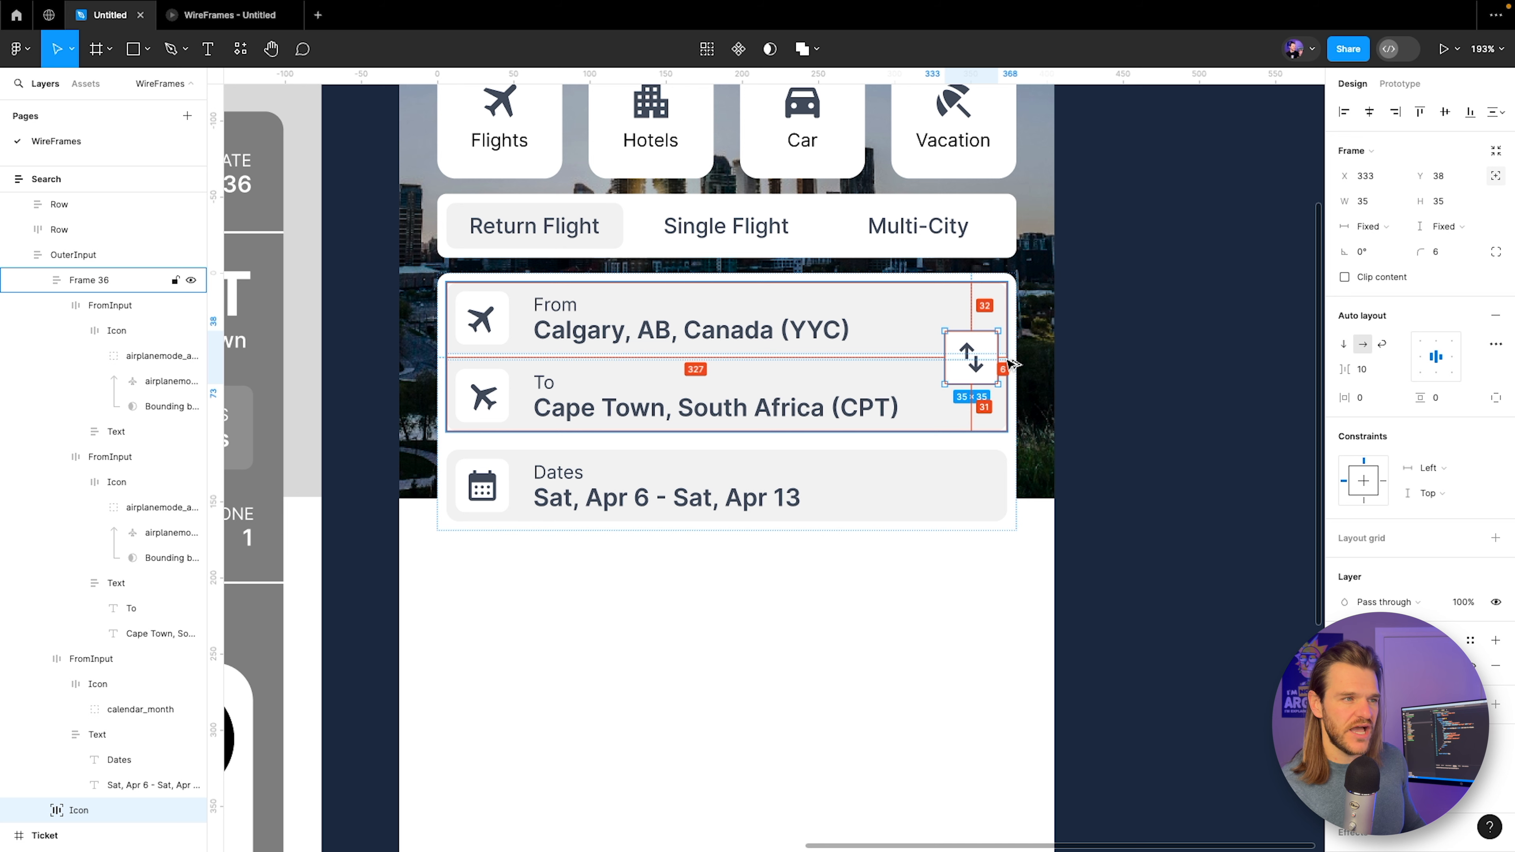
Review the swap icon's placement on the search screen in the prototype preview and return to the design file.
double_click(462, 331)
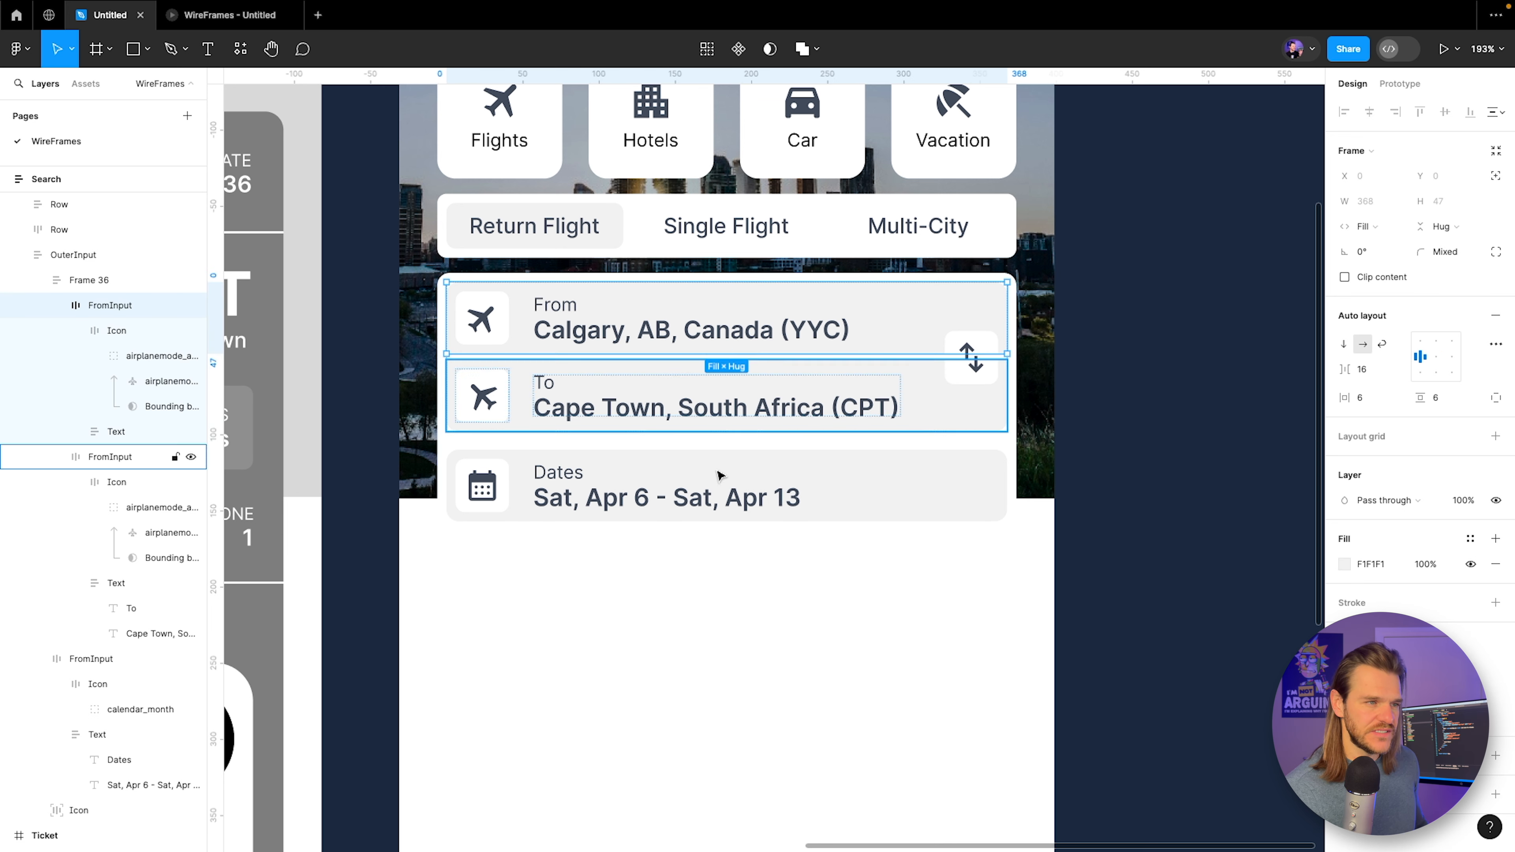
key(shift+Return)
key(shift+Return)
key(shift+Return)
scroll(748, 446, up, 3)
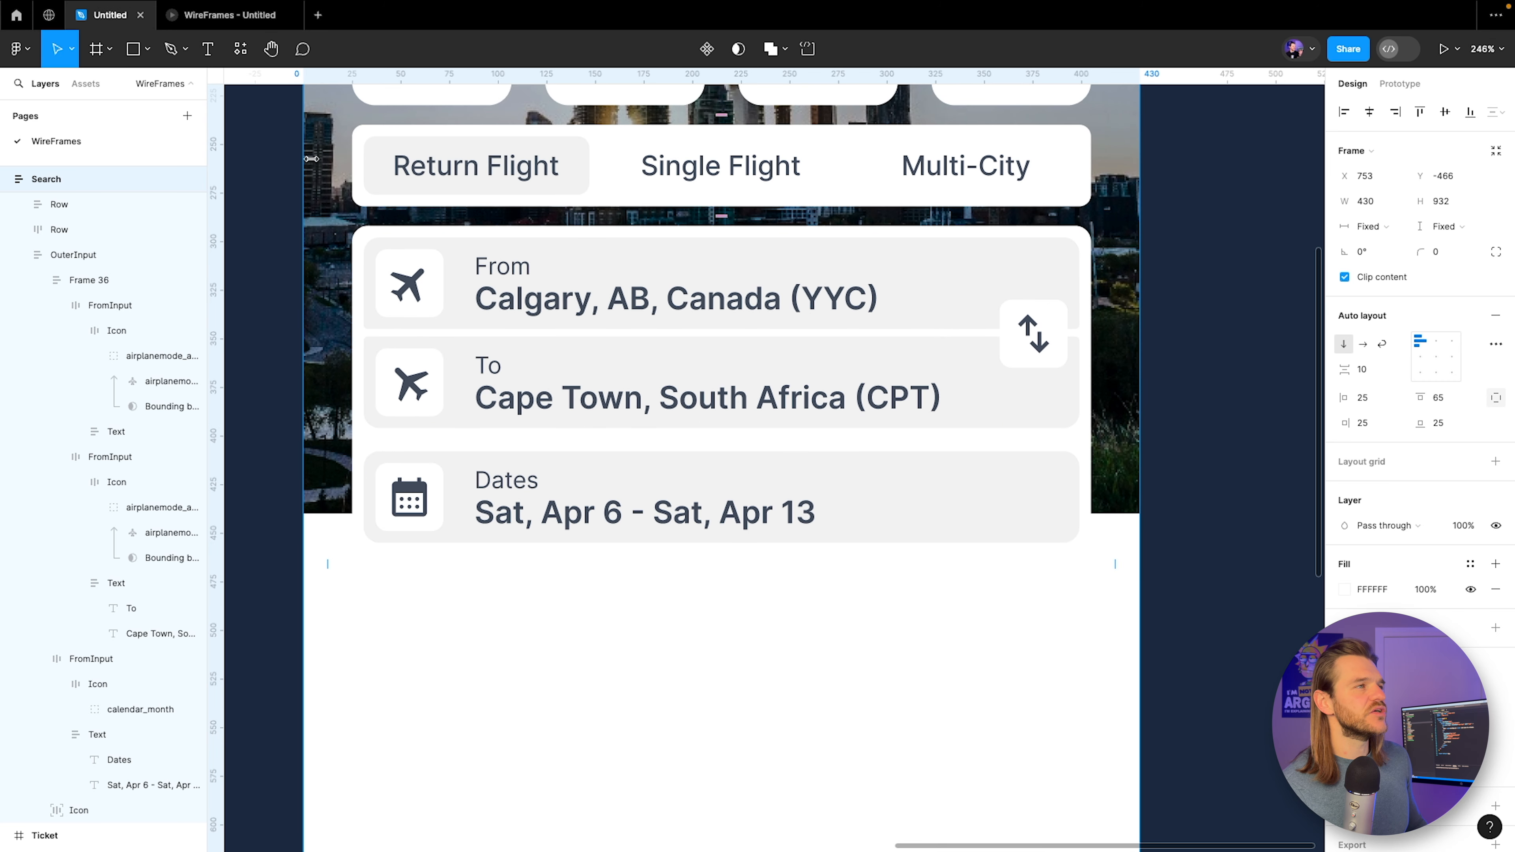
click(229, 15)
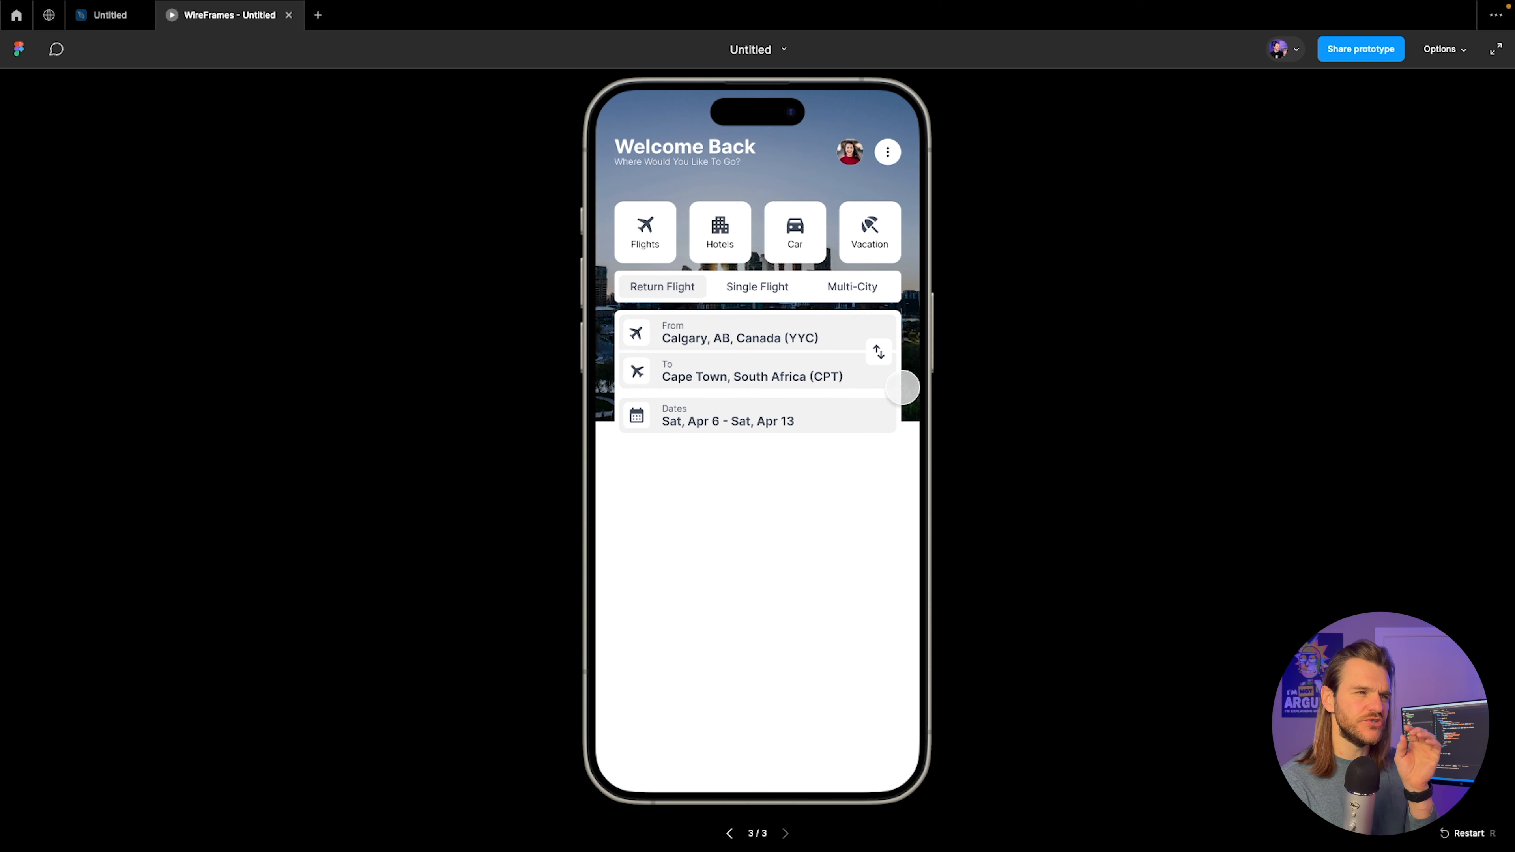
click(118, 26)
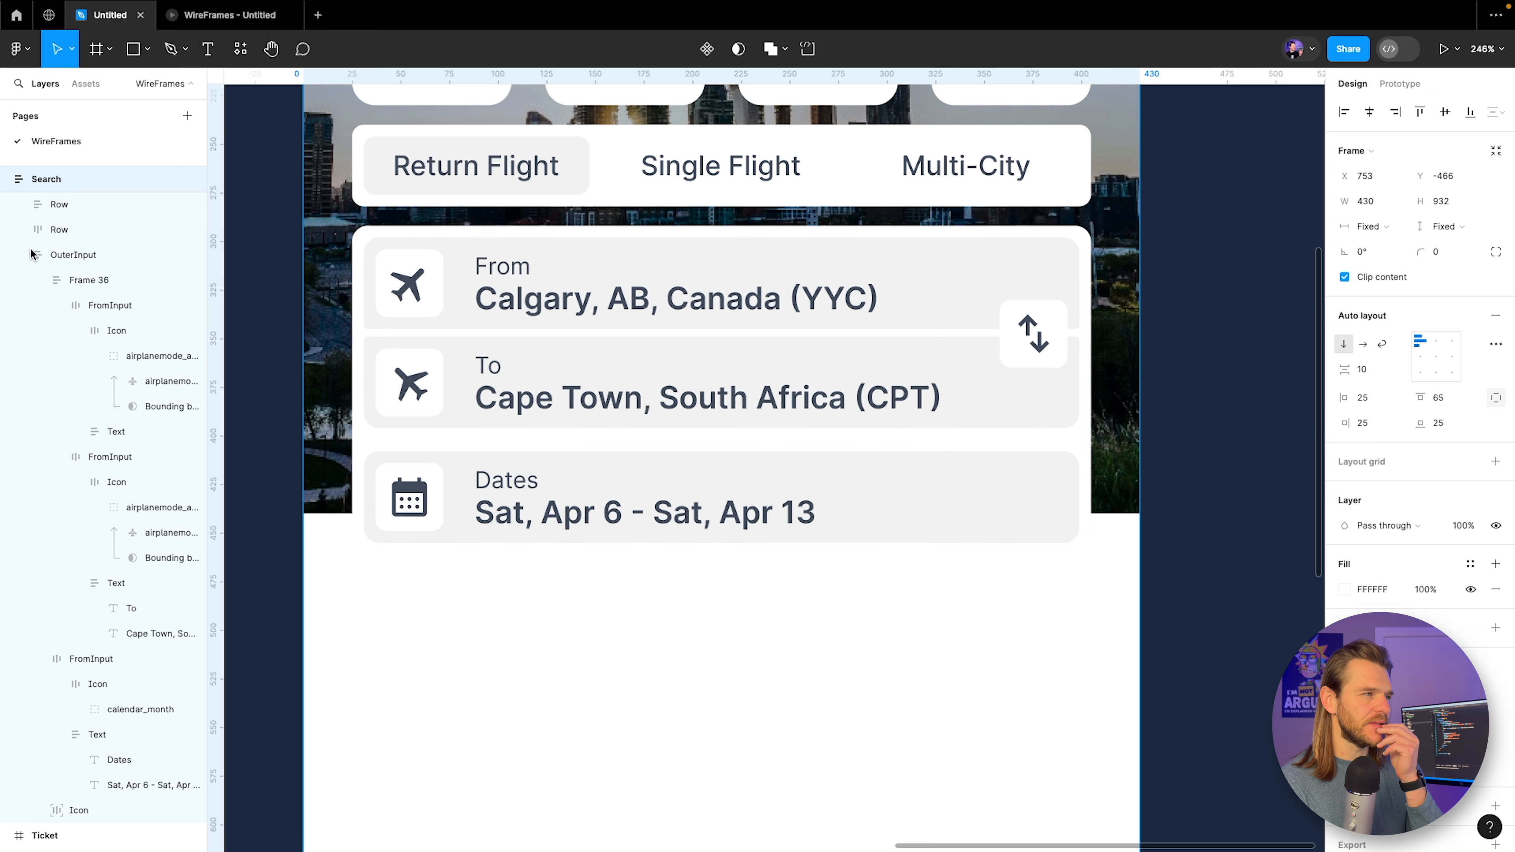
Set the horizontal and vertical padding of the OuterInput frame to 12.
click(82, 256)
click(1369, 398)
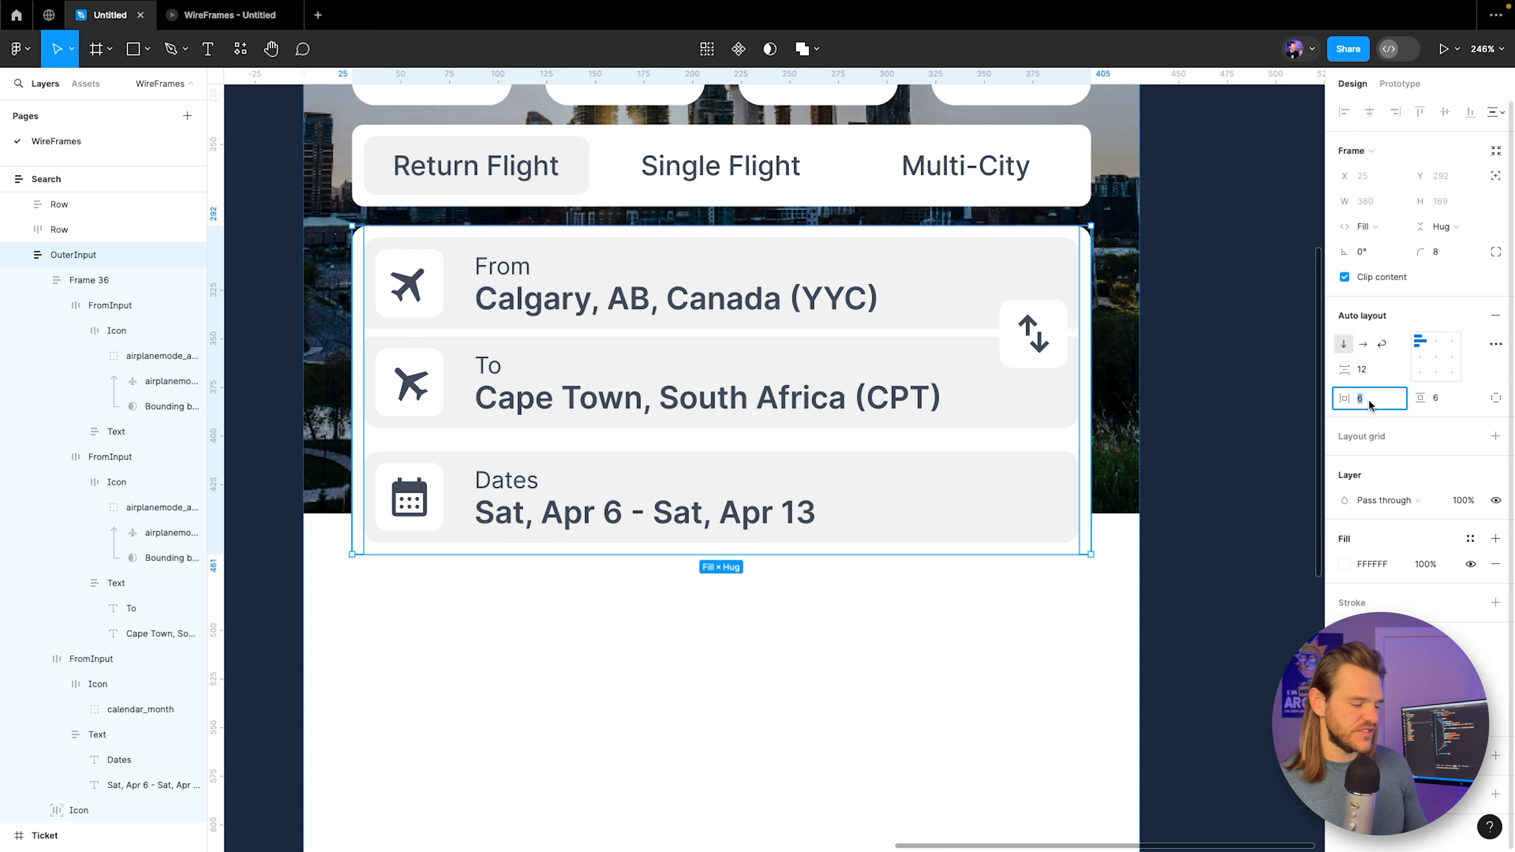
text(12)
click(1443, 399)
text(12)
key(Return)
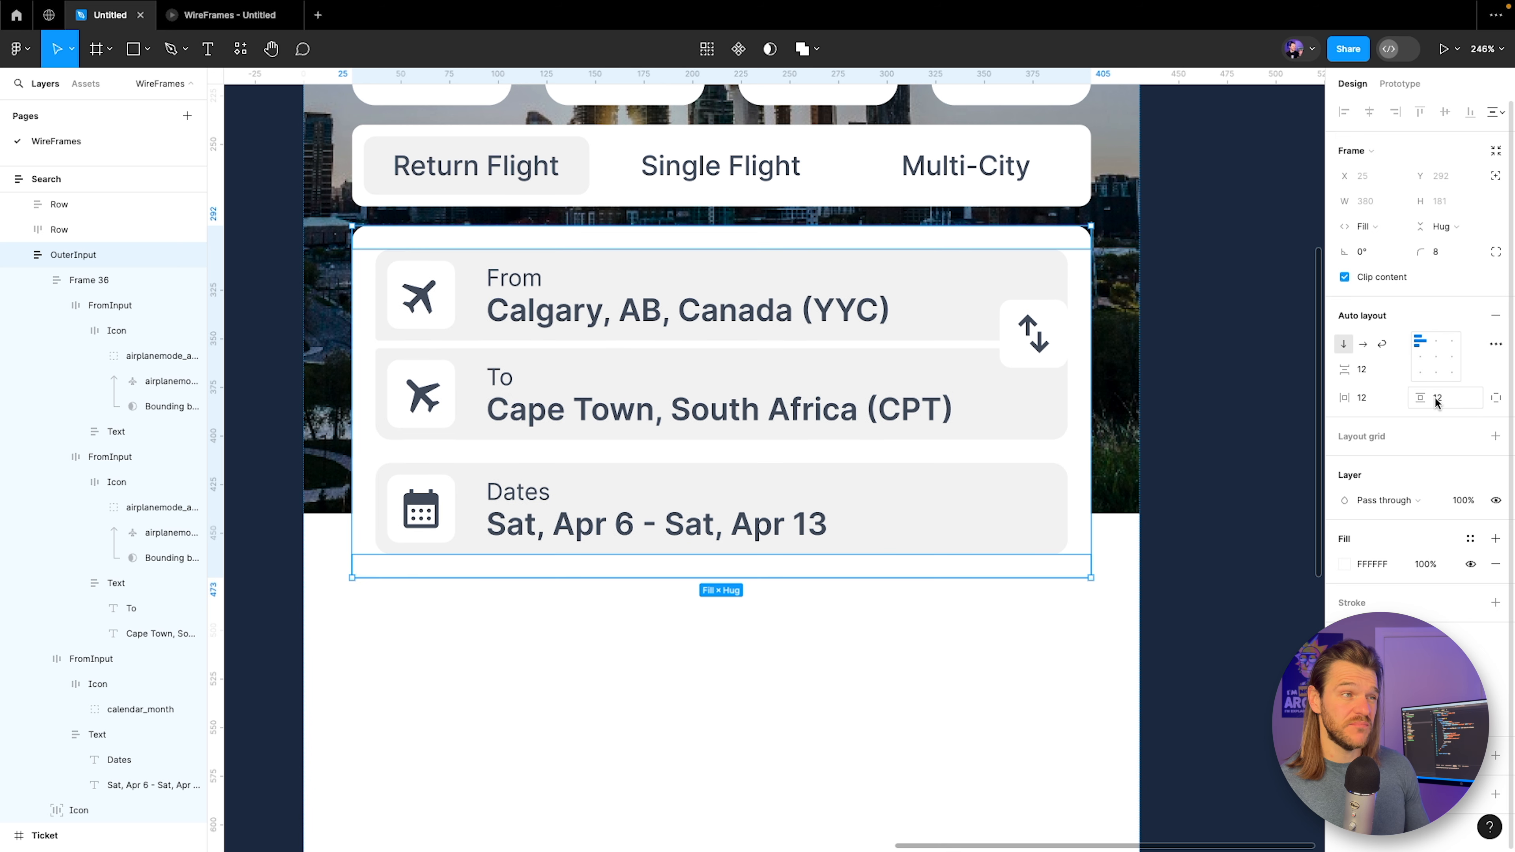
Move the swap icon into the From and To group at X 315, Y 31, and check it in the prototype preview.
click(1033, 334)
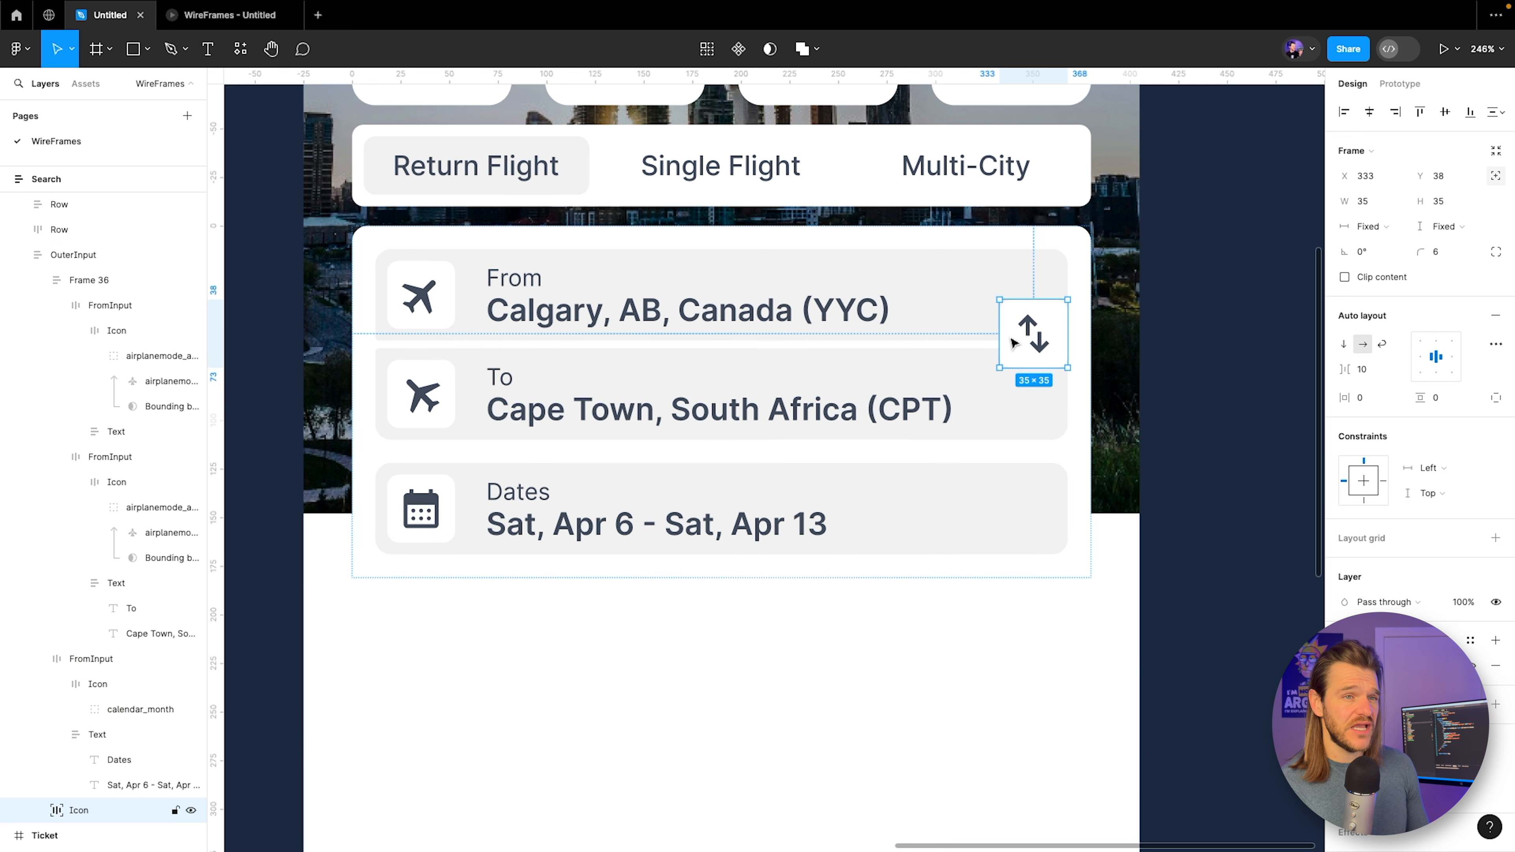
drag(1033, 334, 1018, 352)
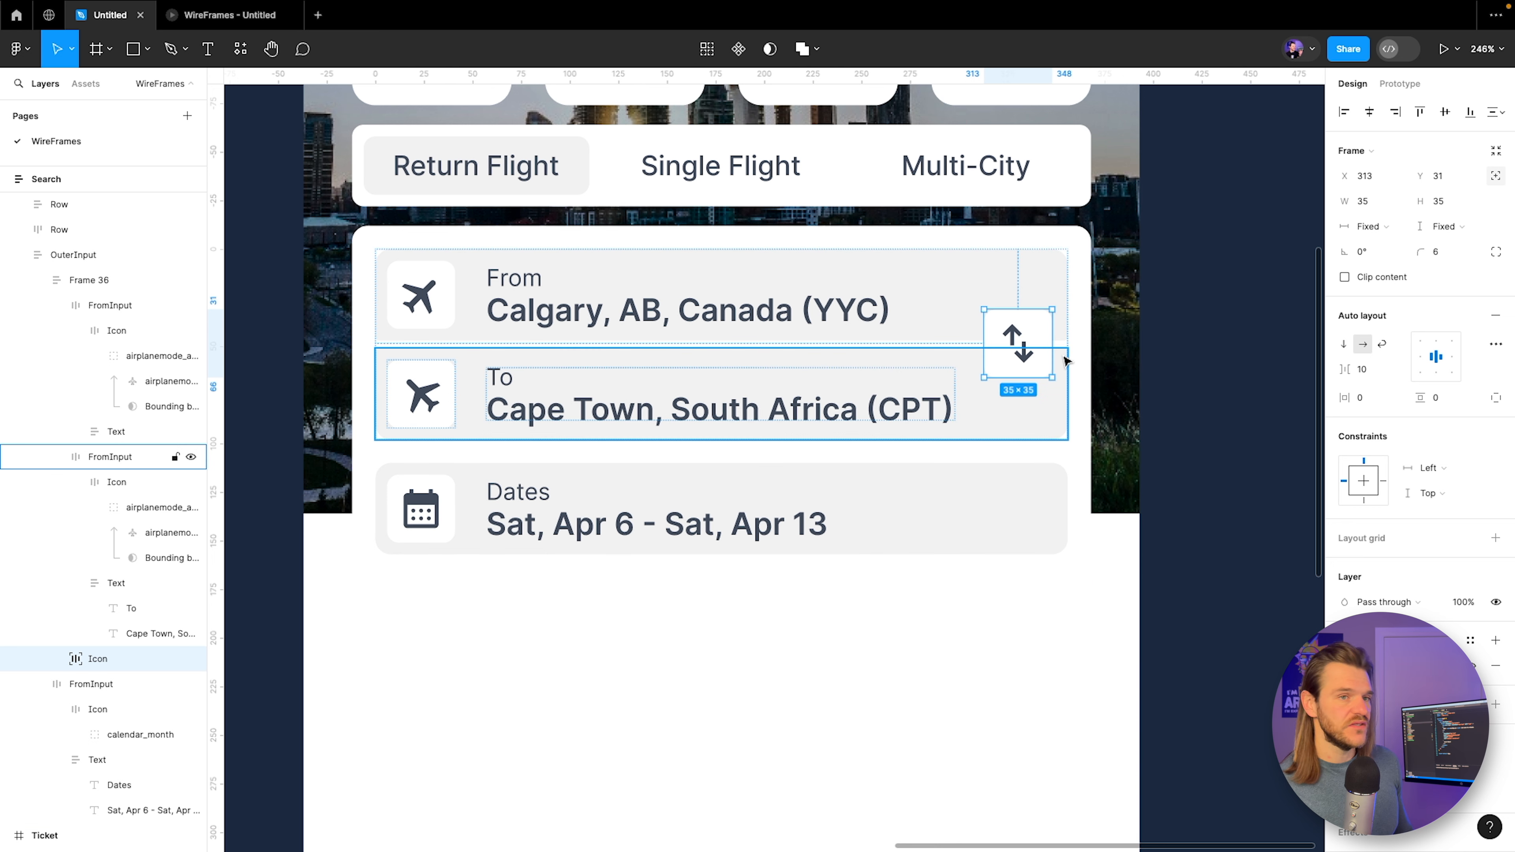
key(alt)
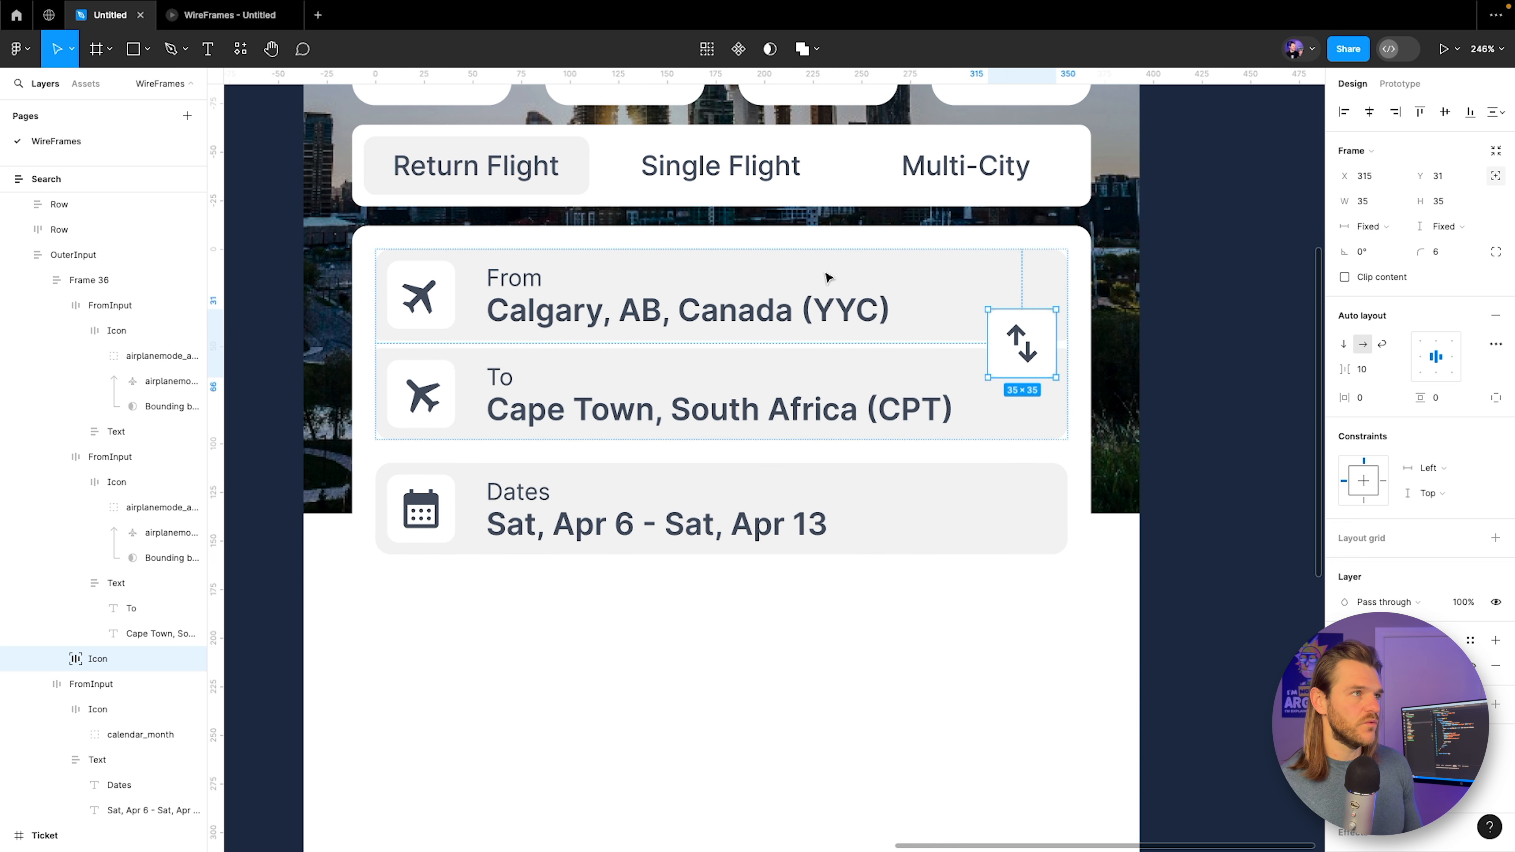
click(196, 16)
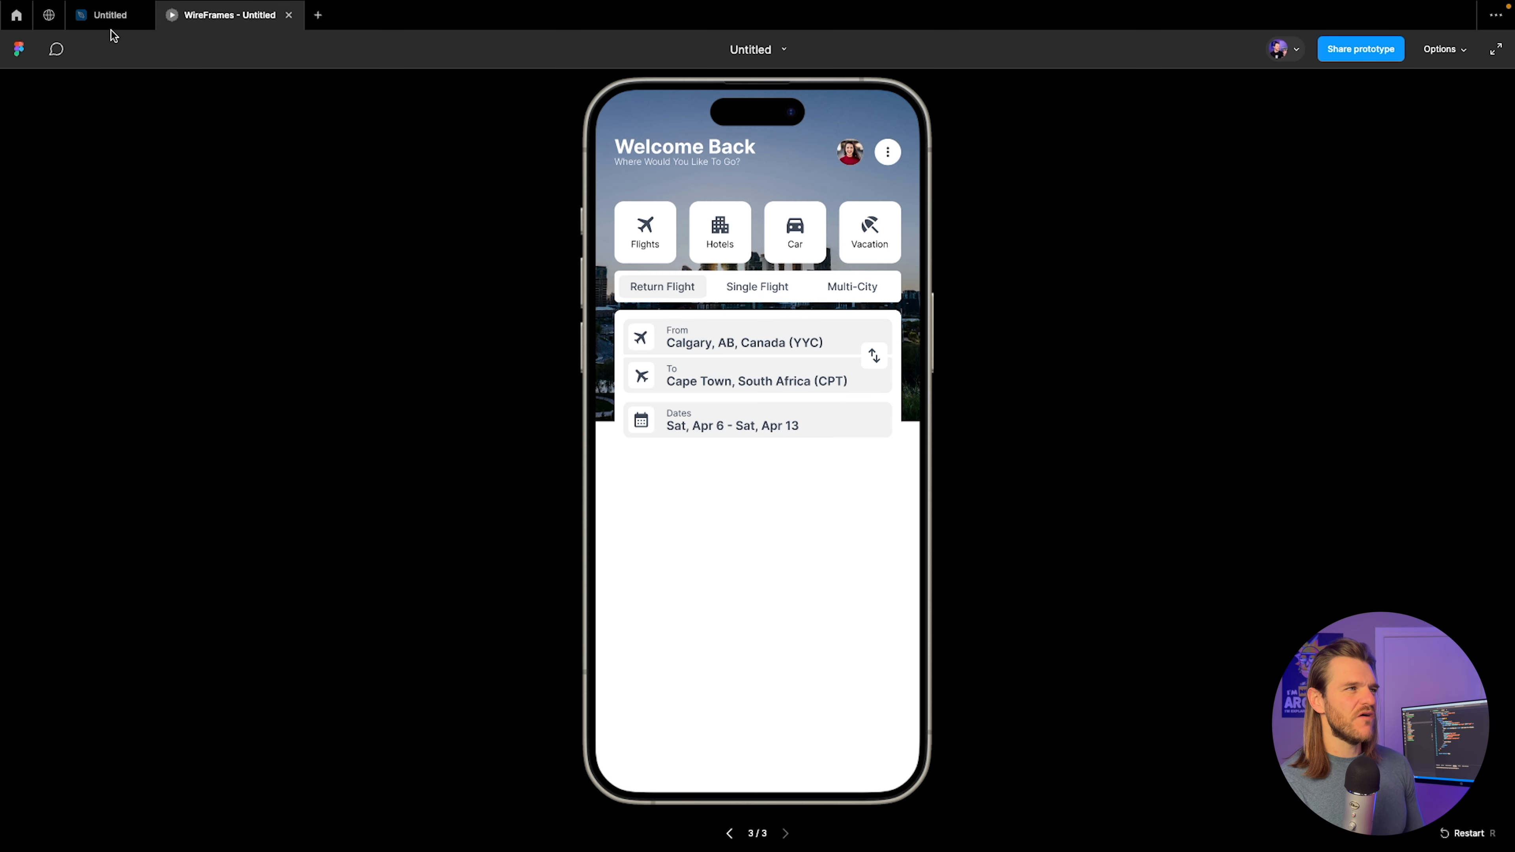
click(110, 15)
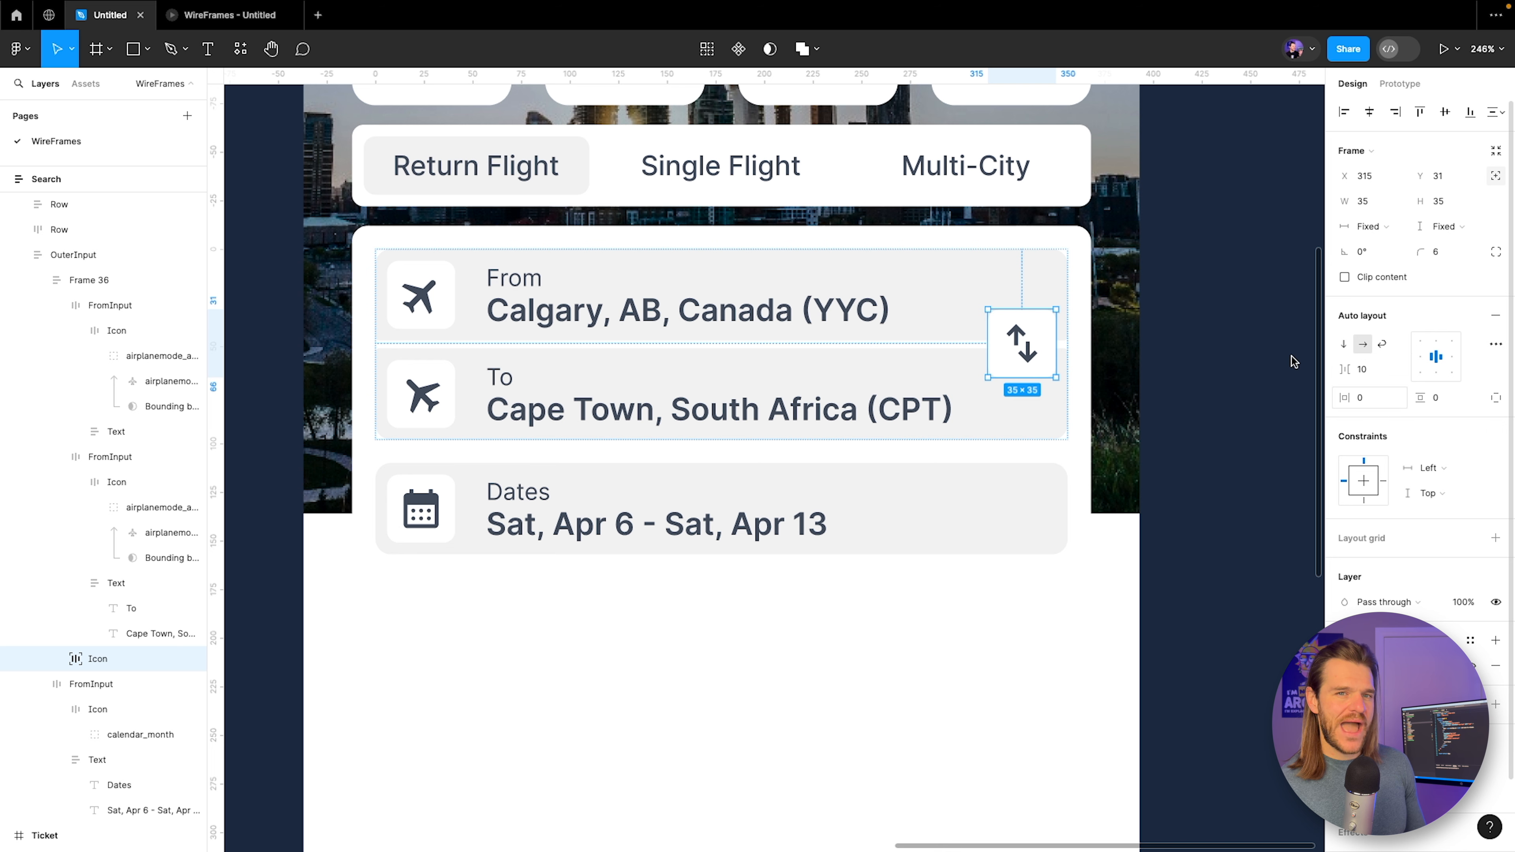
Set the horizontal and vertical padding of the OuterInput frame to 10 and check the result in the prototype preview.
click(86, 262)
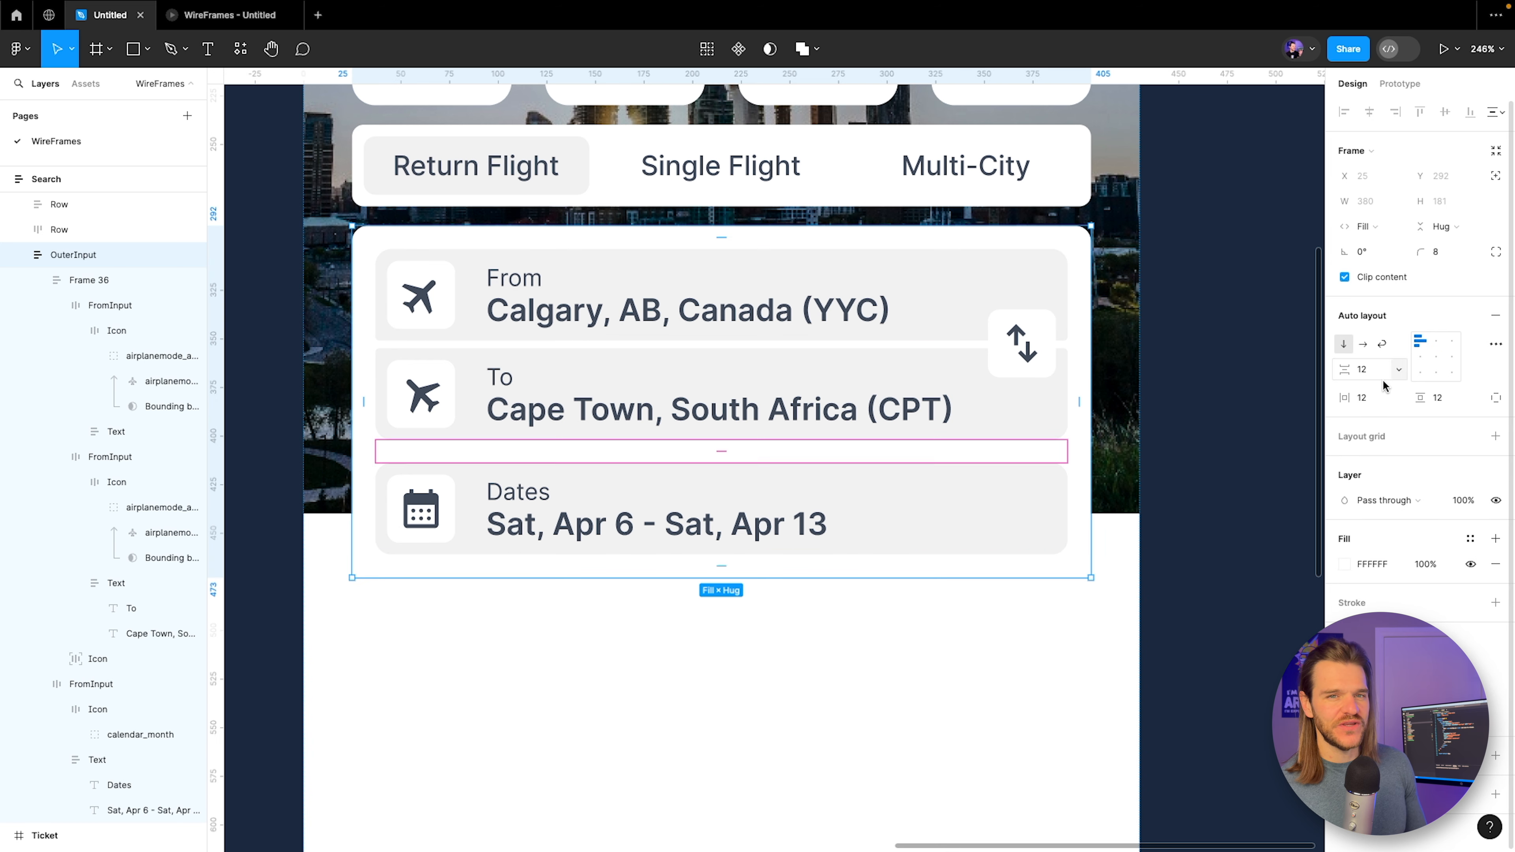
click(1371, 399)
text(10)
key(Return)
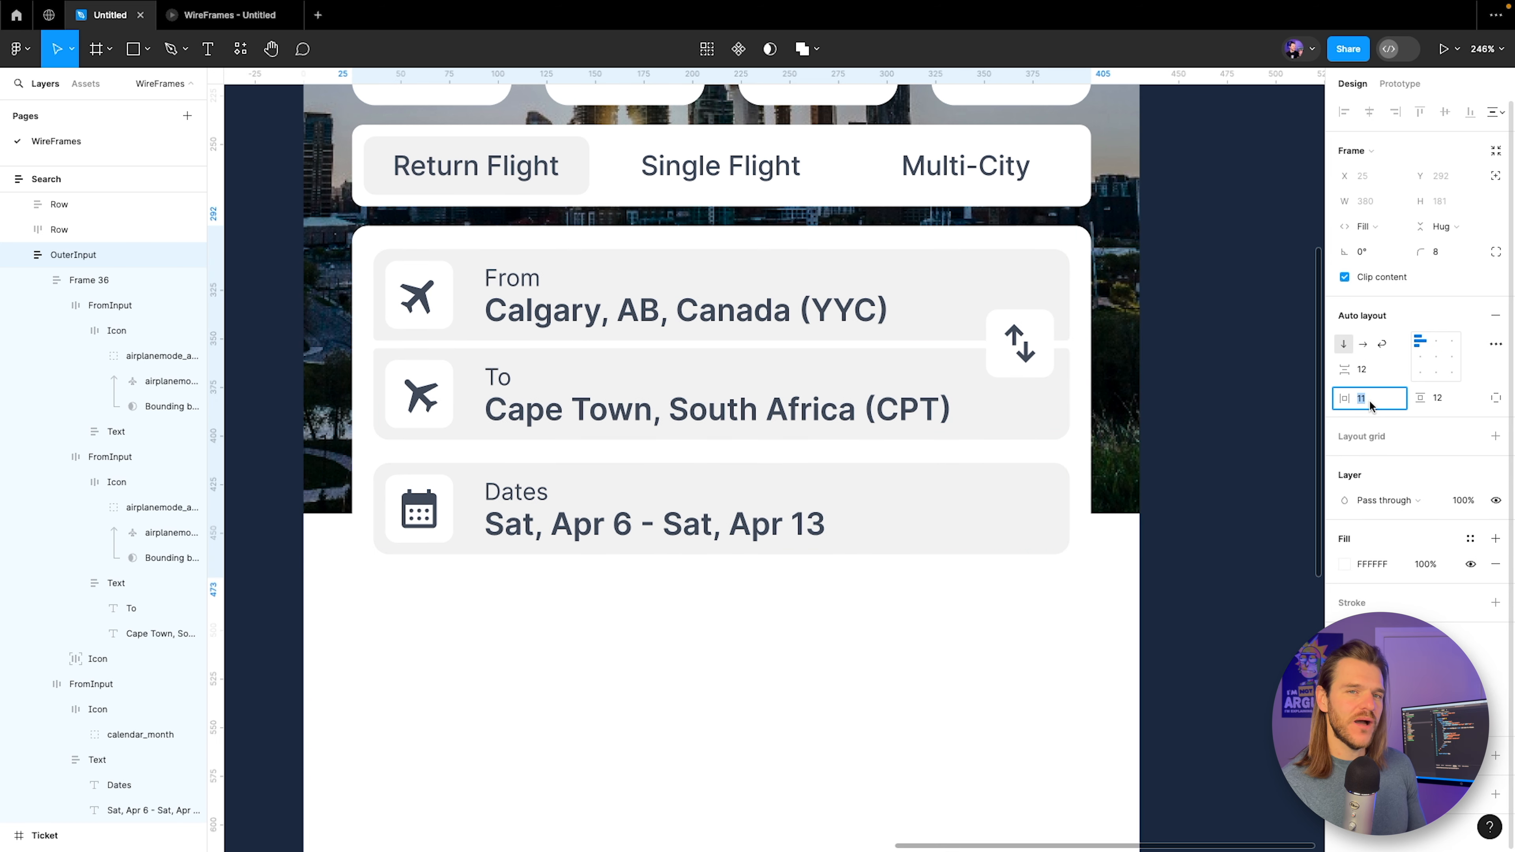
key(shift+2)
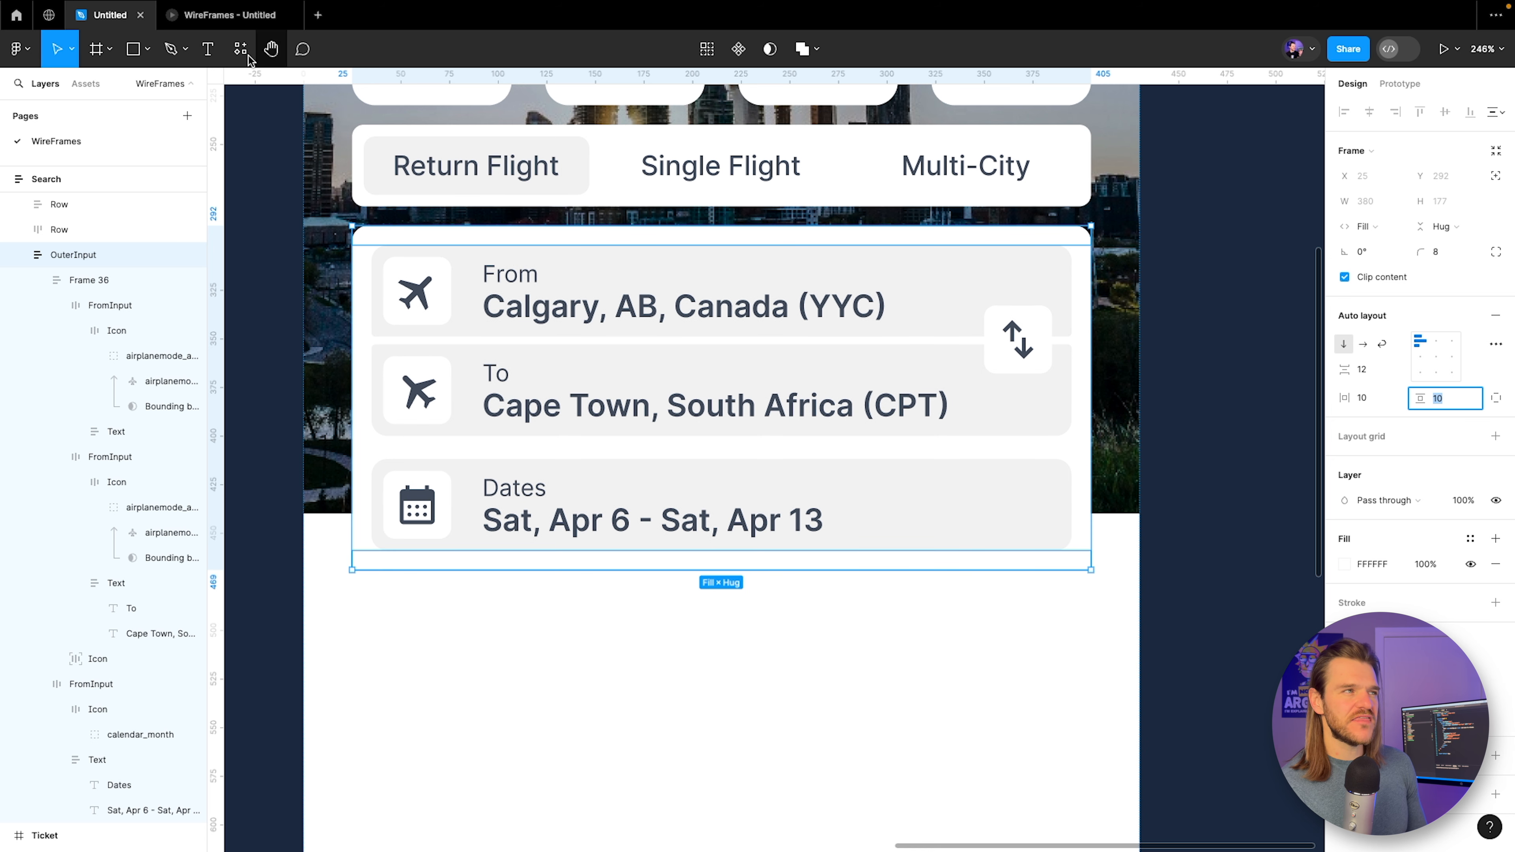
click(212, 18)
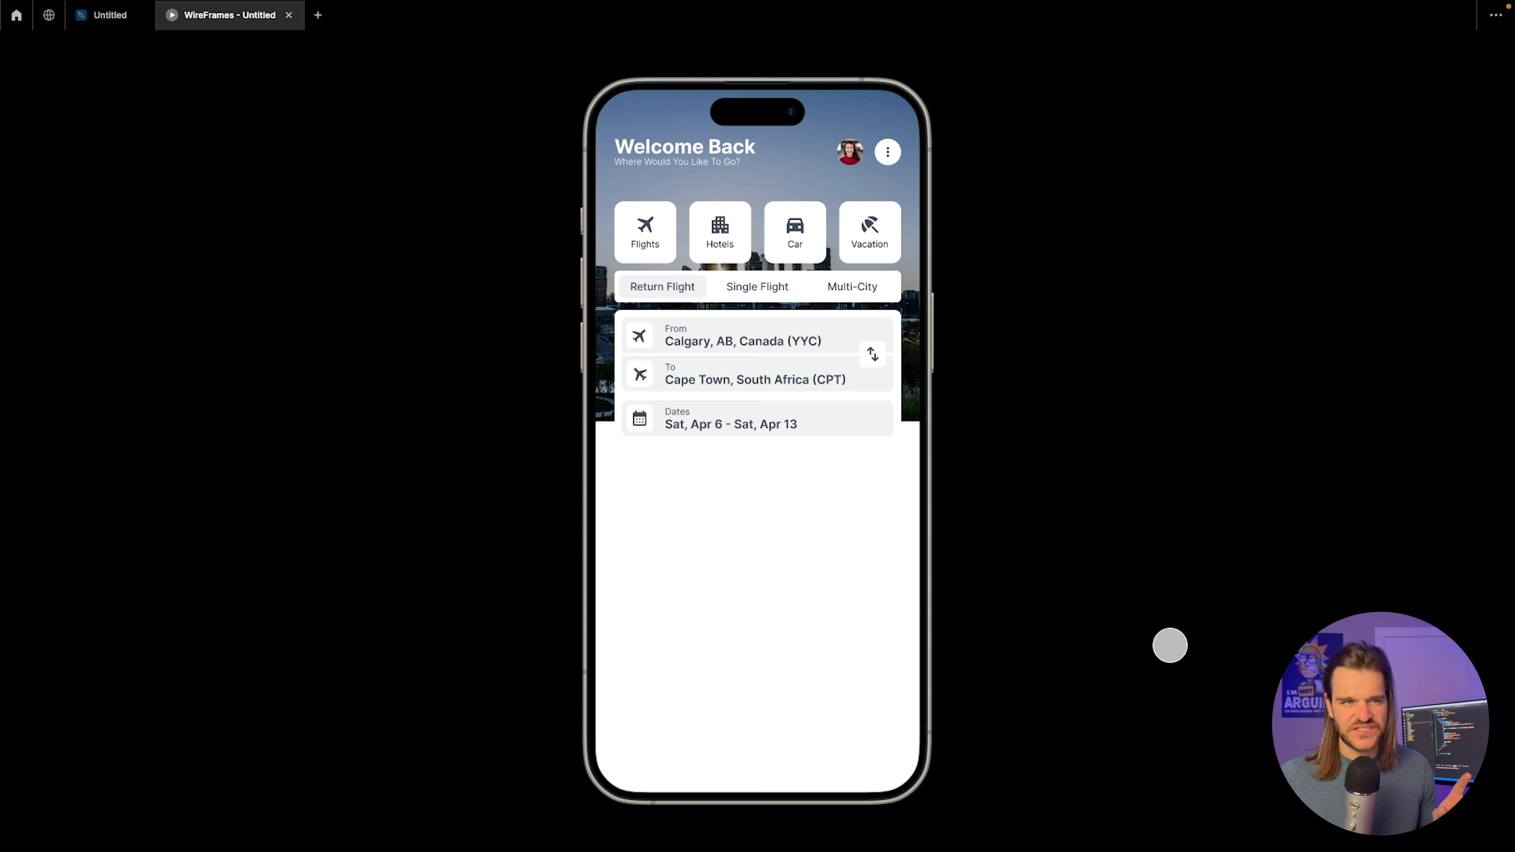
click(82, 12)
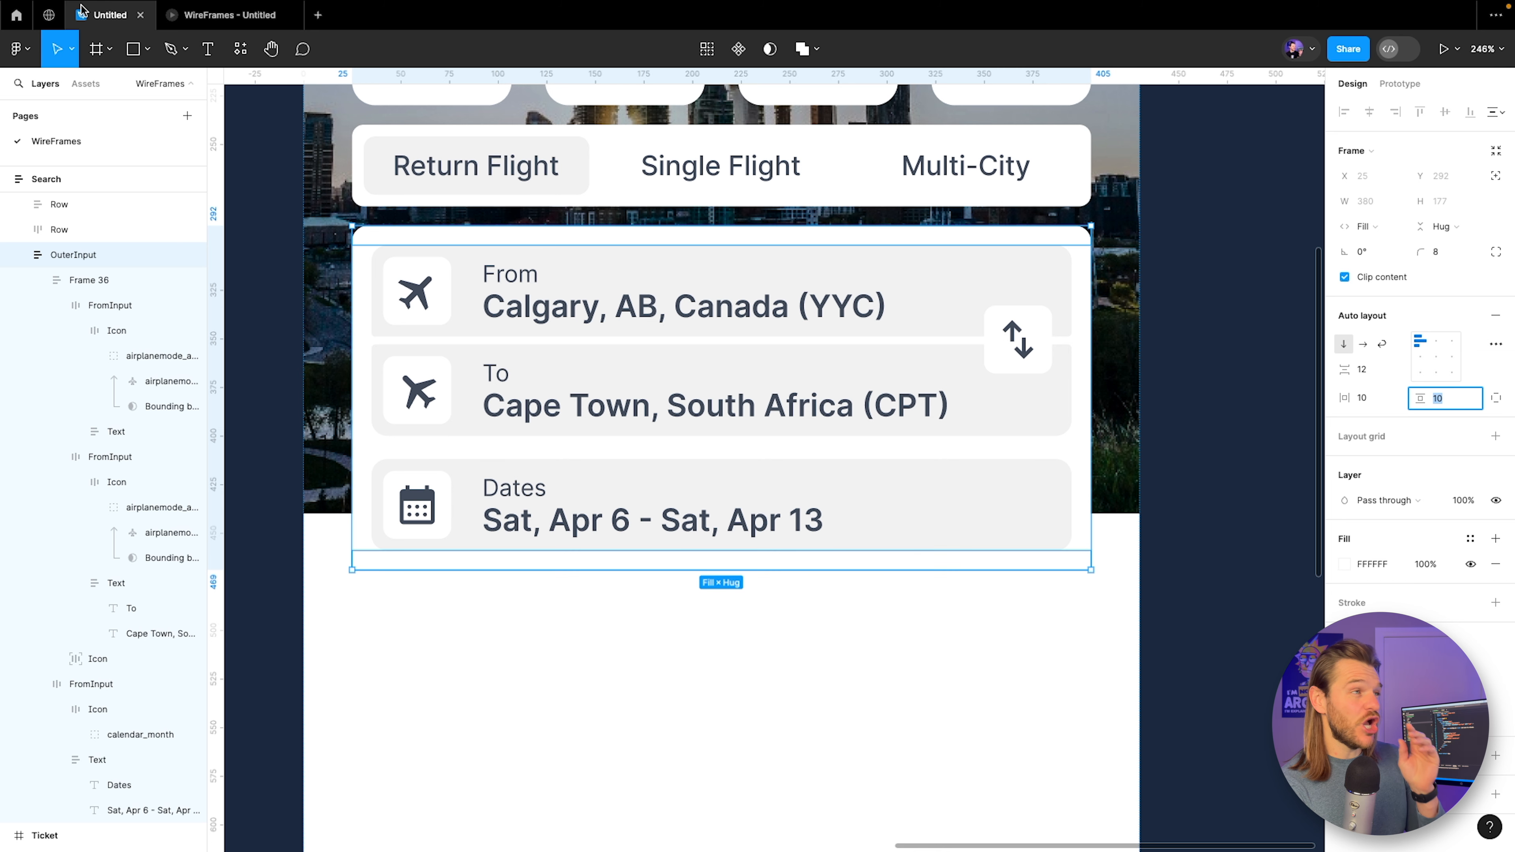
Add the text "Search Flight" inside the OuterInput frame, below the Dates row.
scroll(669, 568, left, 5)
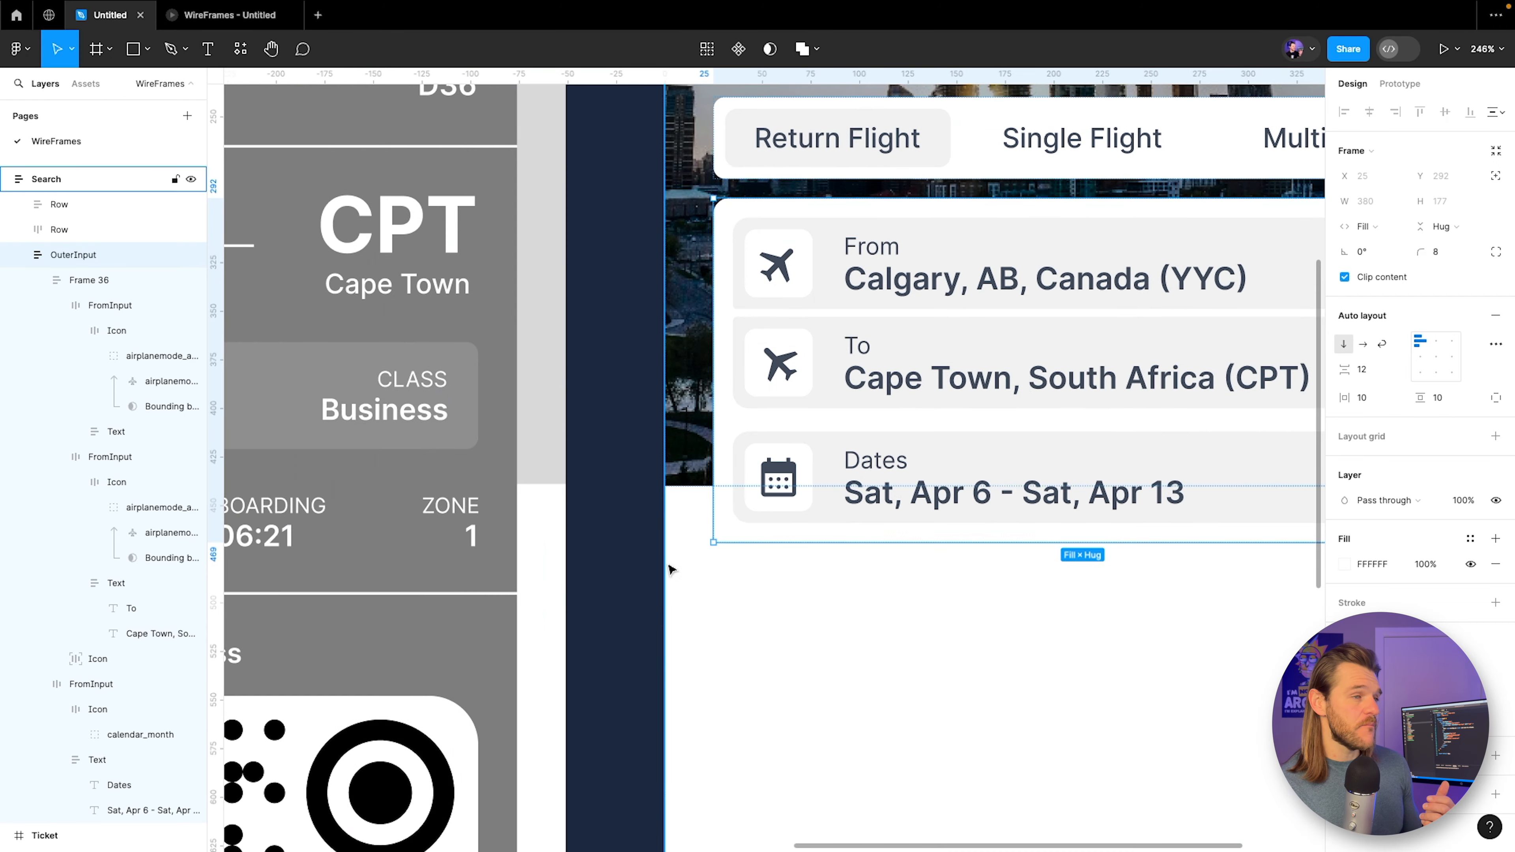
scroll(606, 551, down, 4)
key(shift+1)
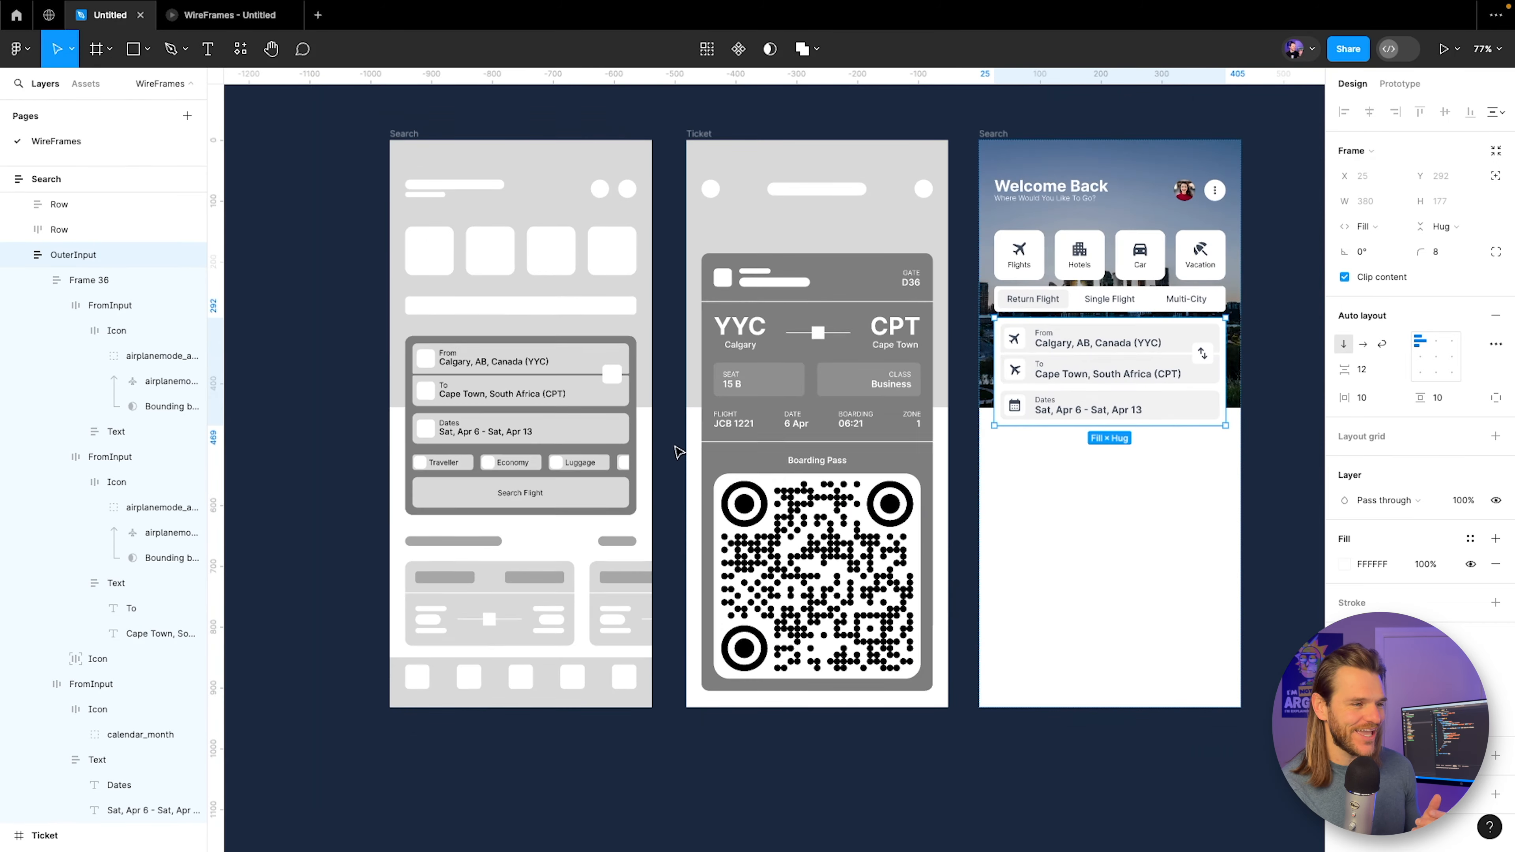
key(shift+2)
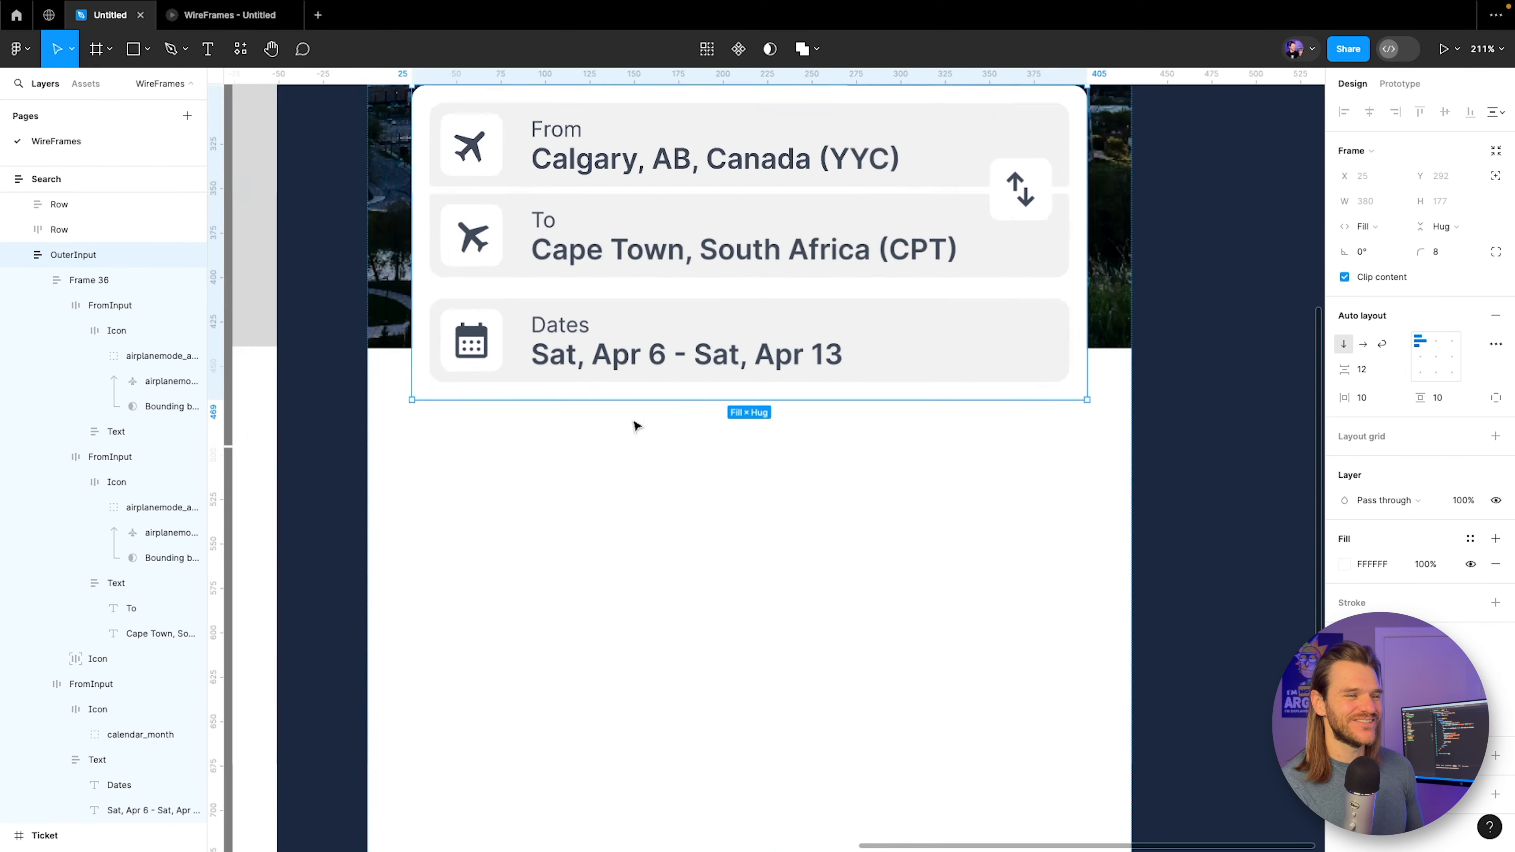
key(t)
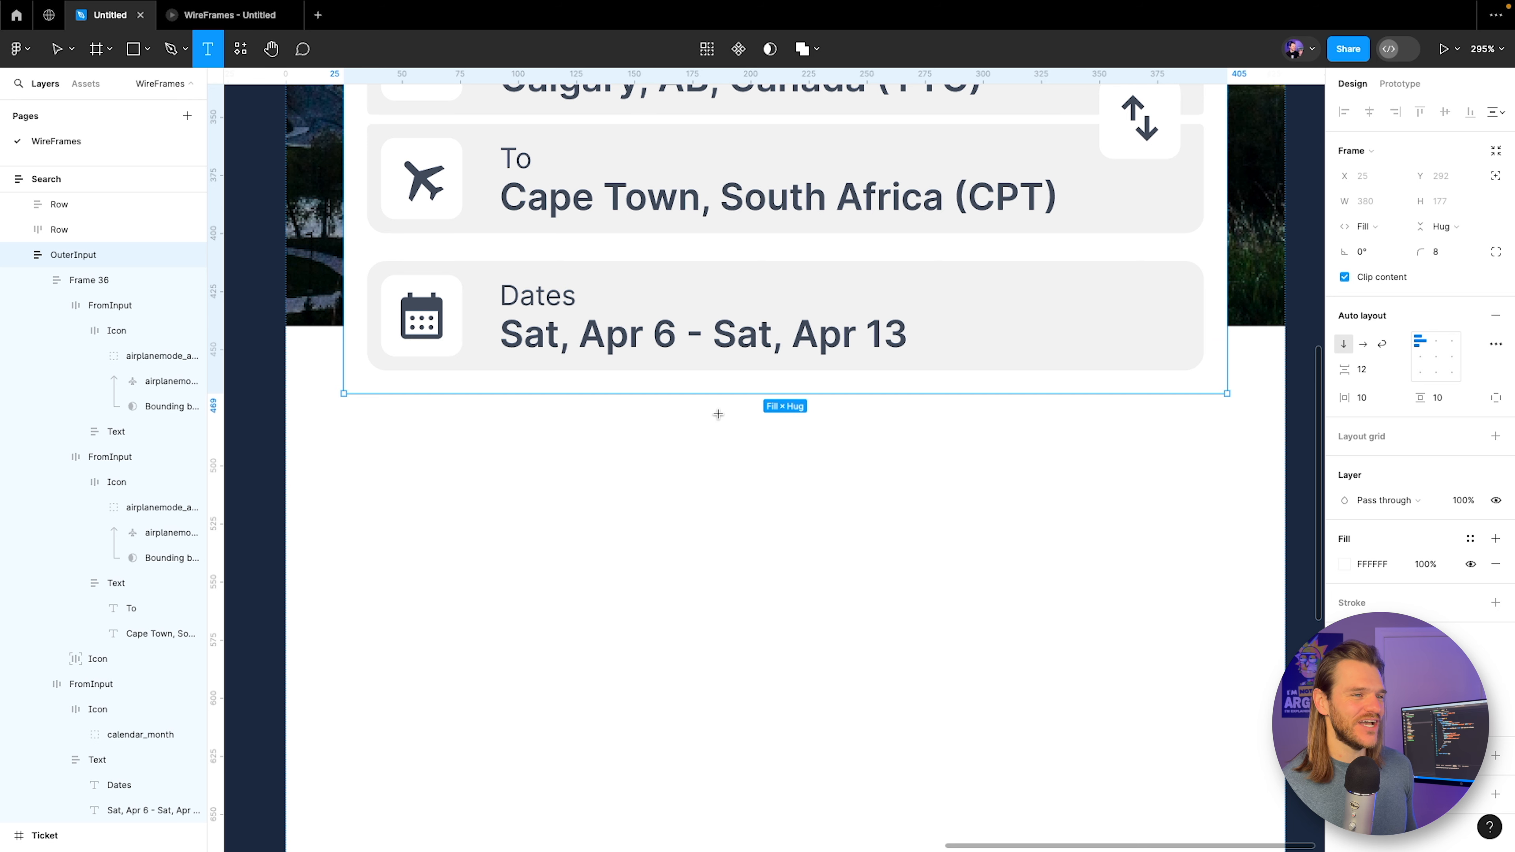
click(704, 392)
text(Search Flight)
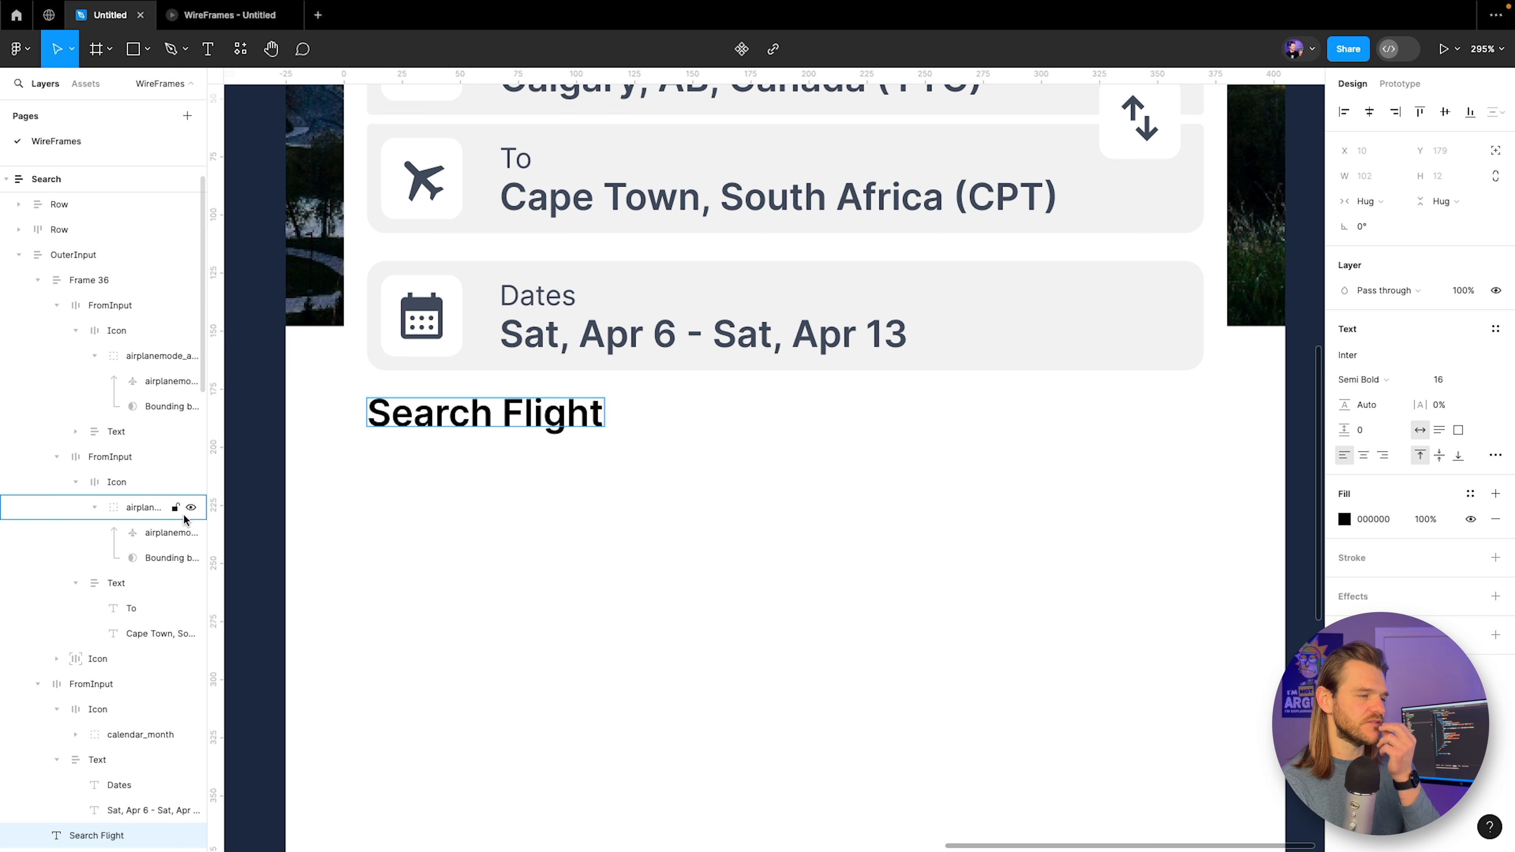
scroll(514, 542, up, 3)
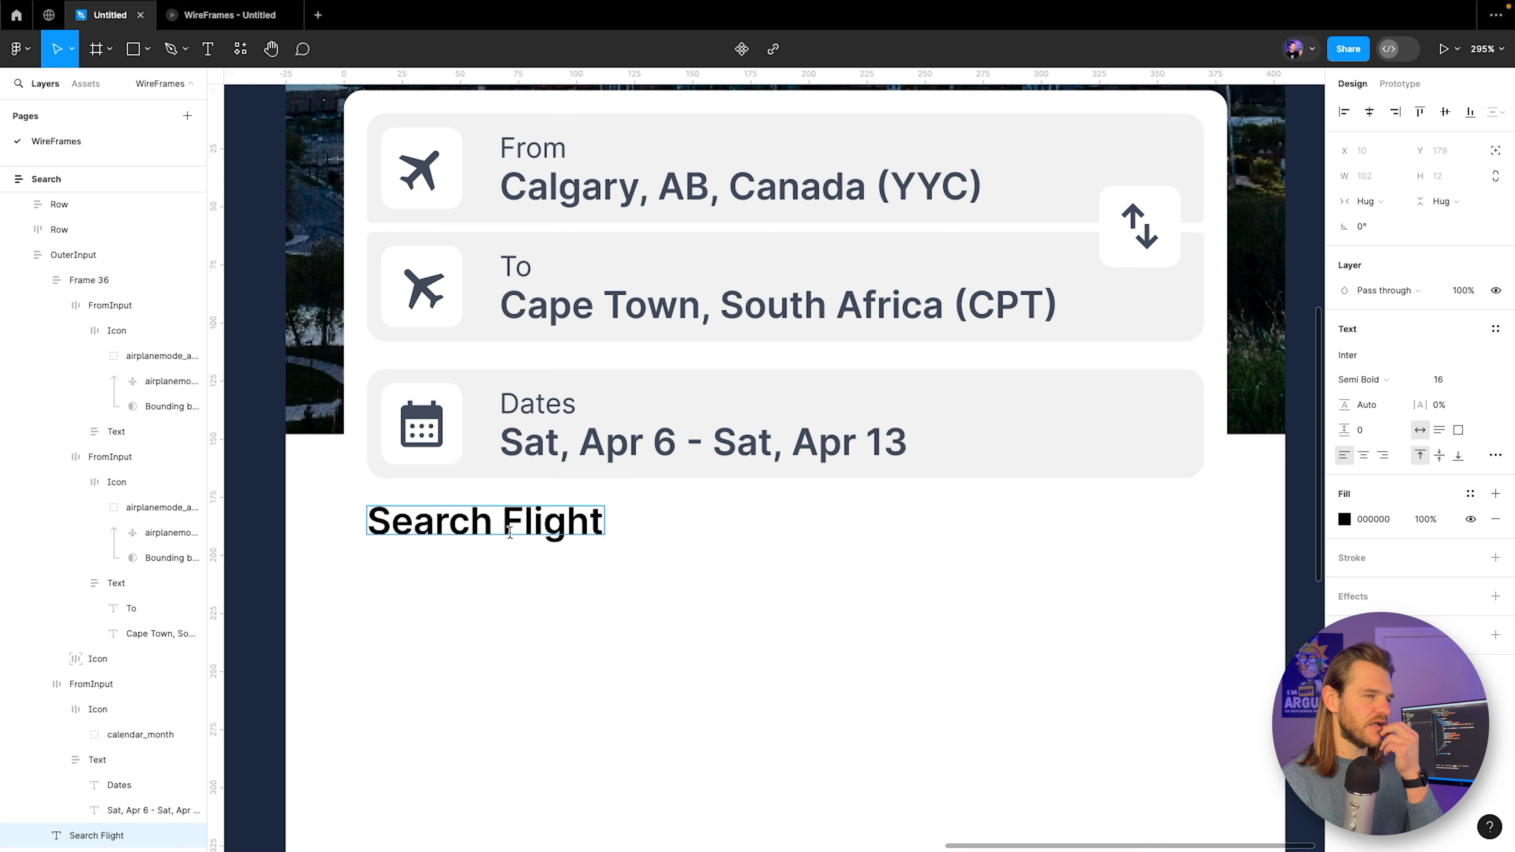
key(Escape)
Wrap the Search Flight text in its own auto layout frame inside OuterInput and centre its contents.
scroll(49, 318, up, 1)
click(37, 296)
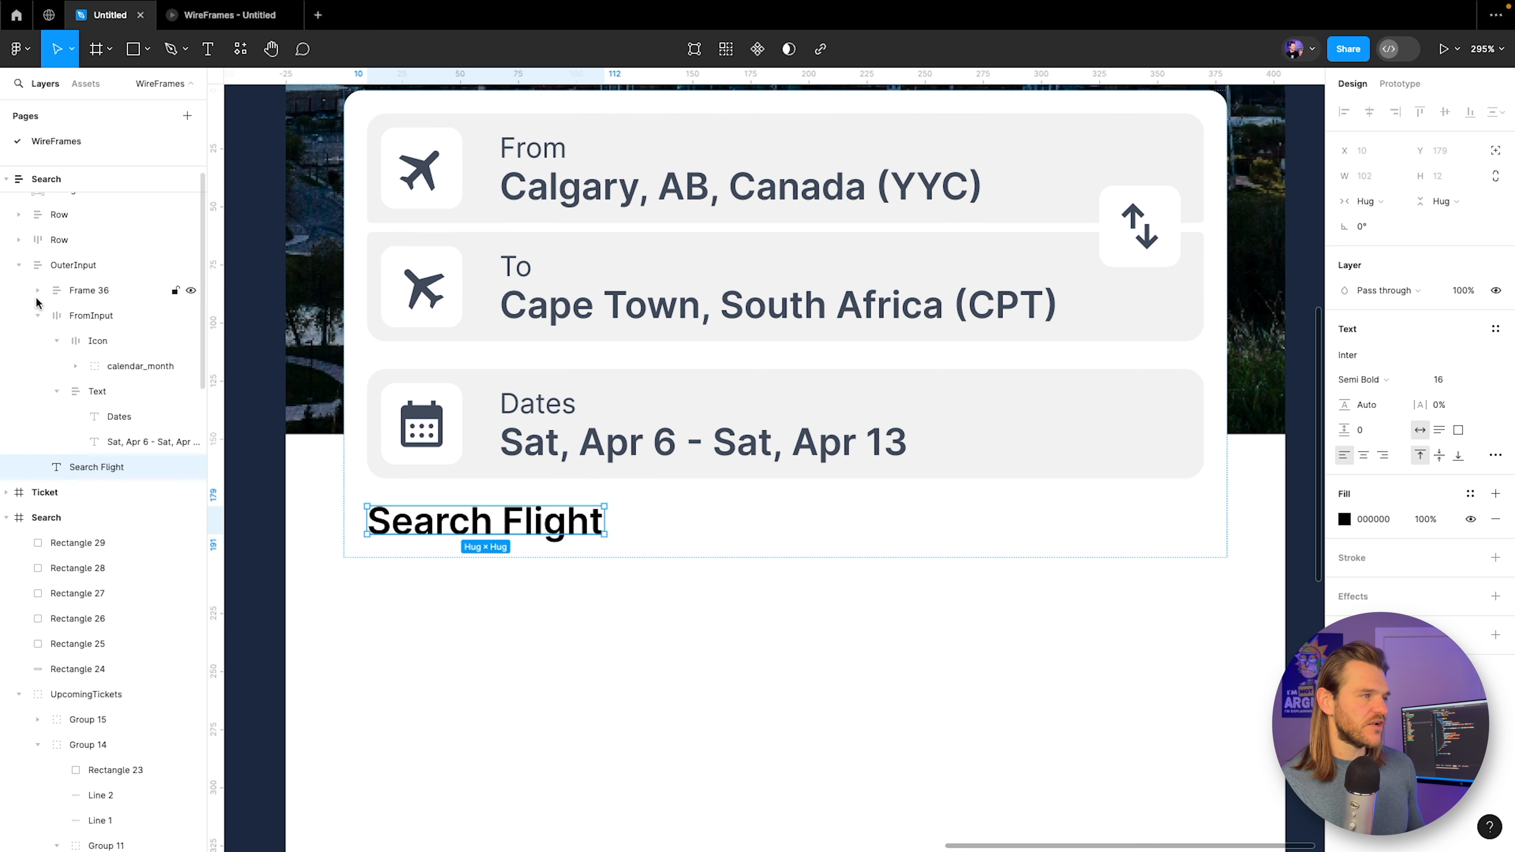
click(21, 267)
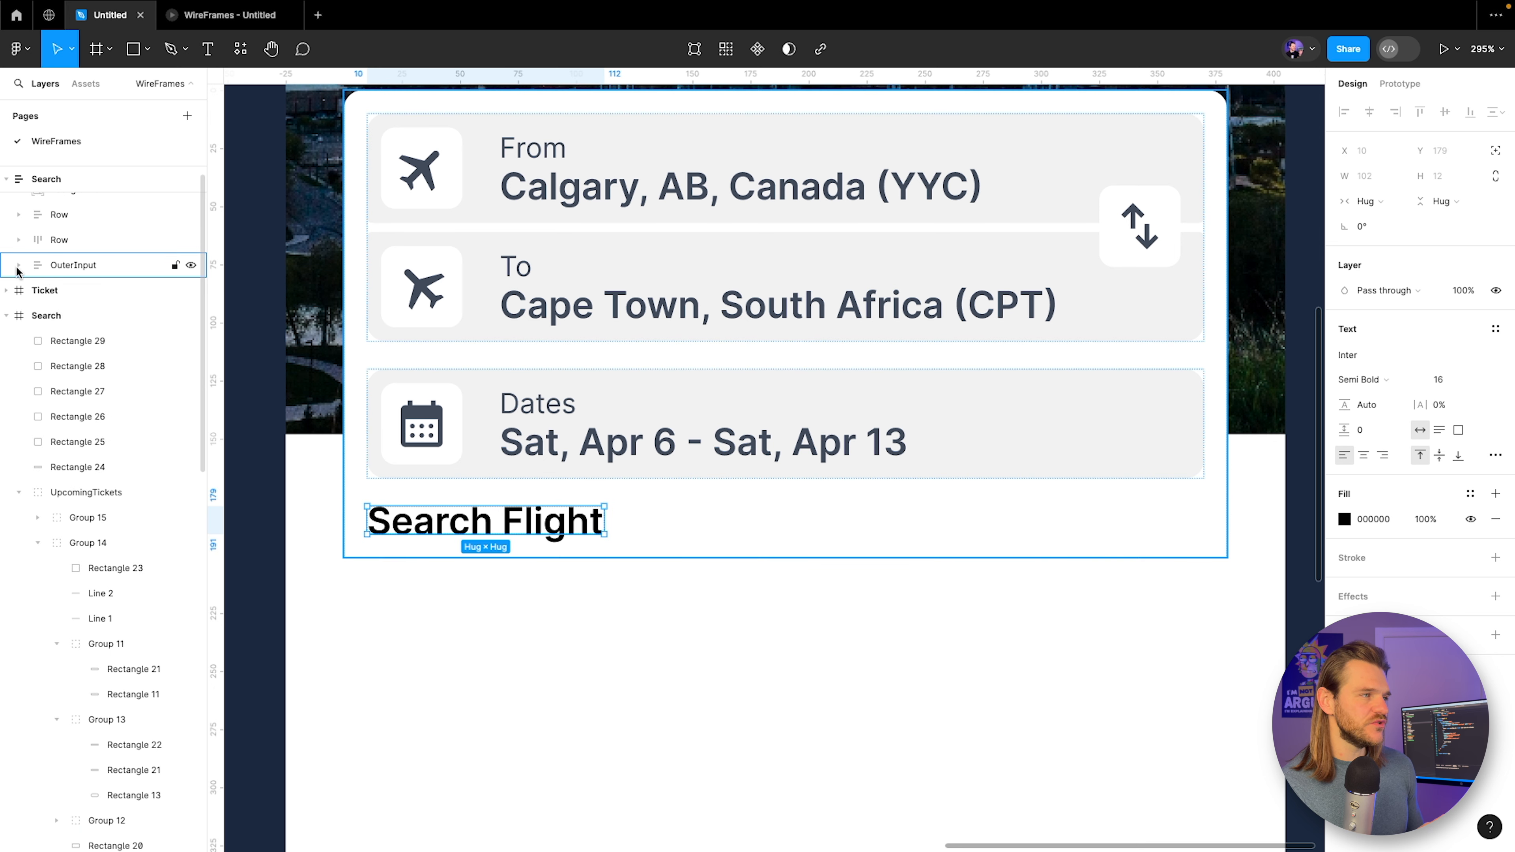
click(19, 265)
click(37, 315)
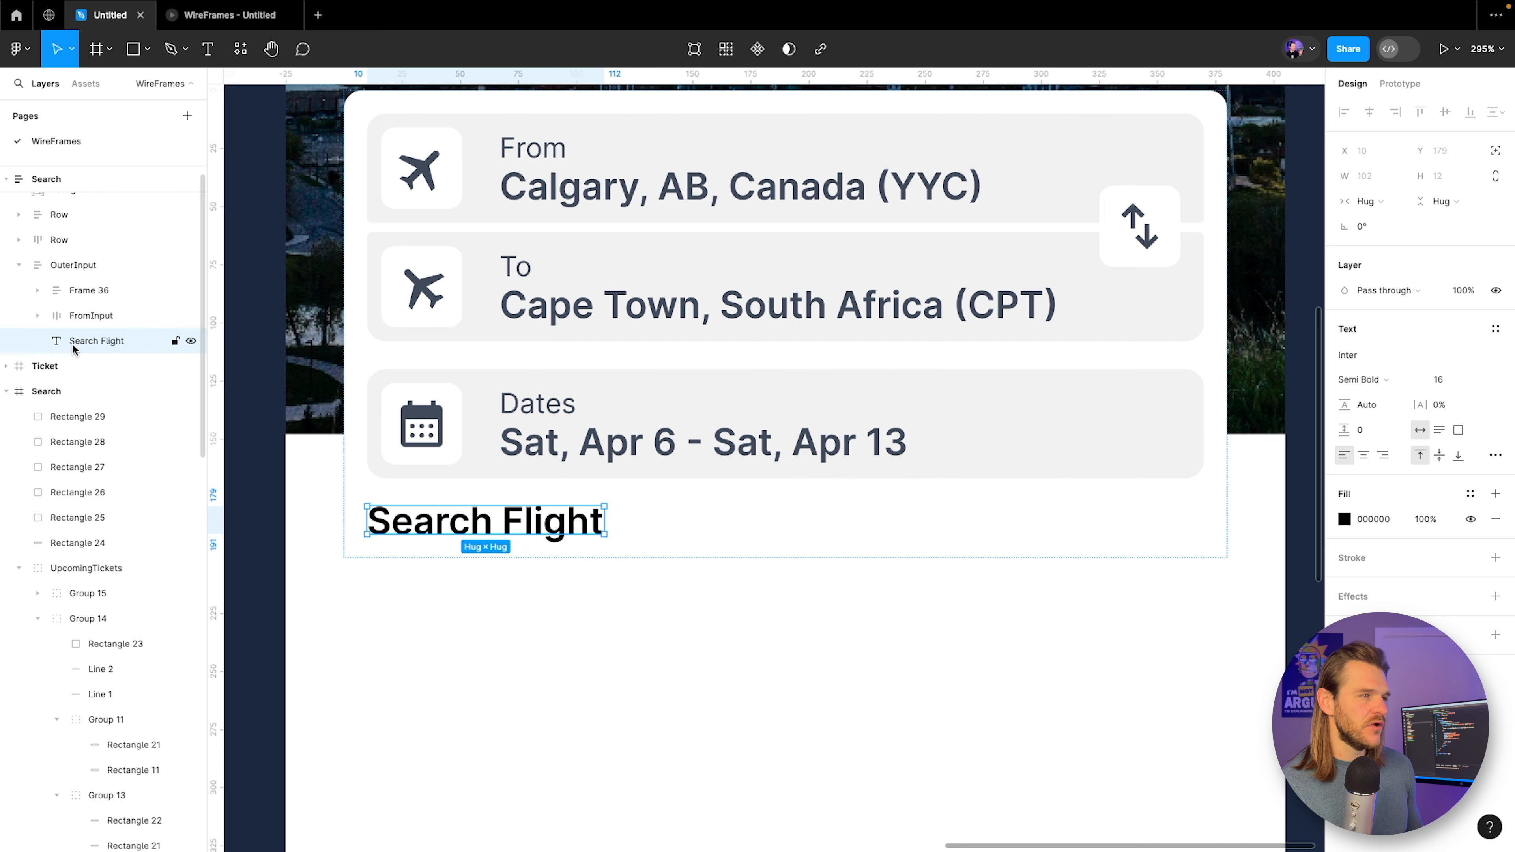
key(ctrl+g)
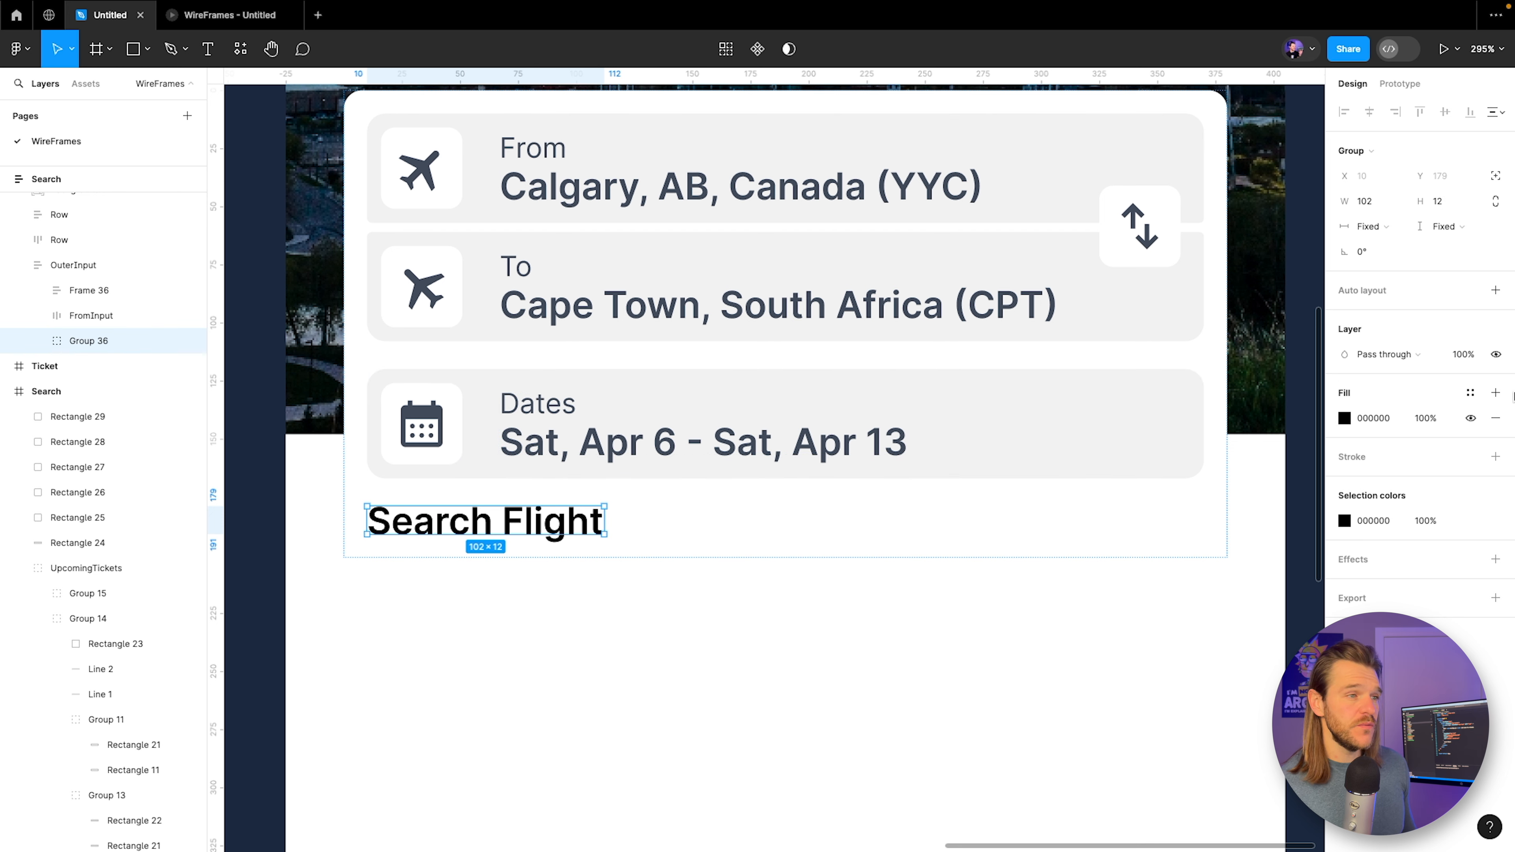
click(1483, 293)
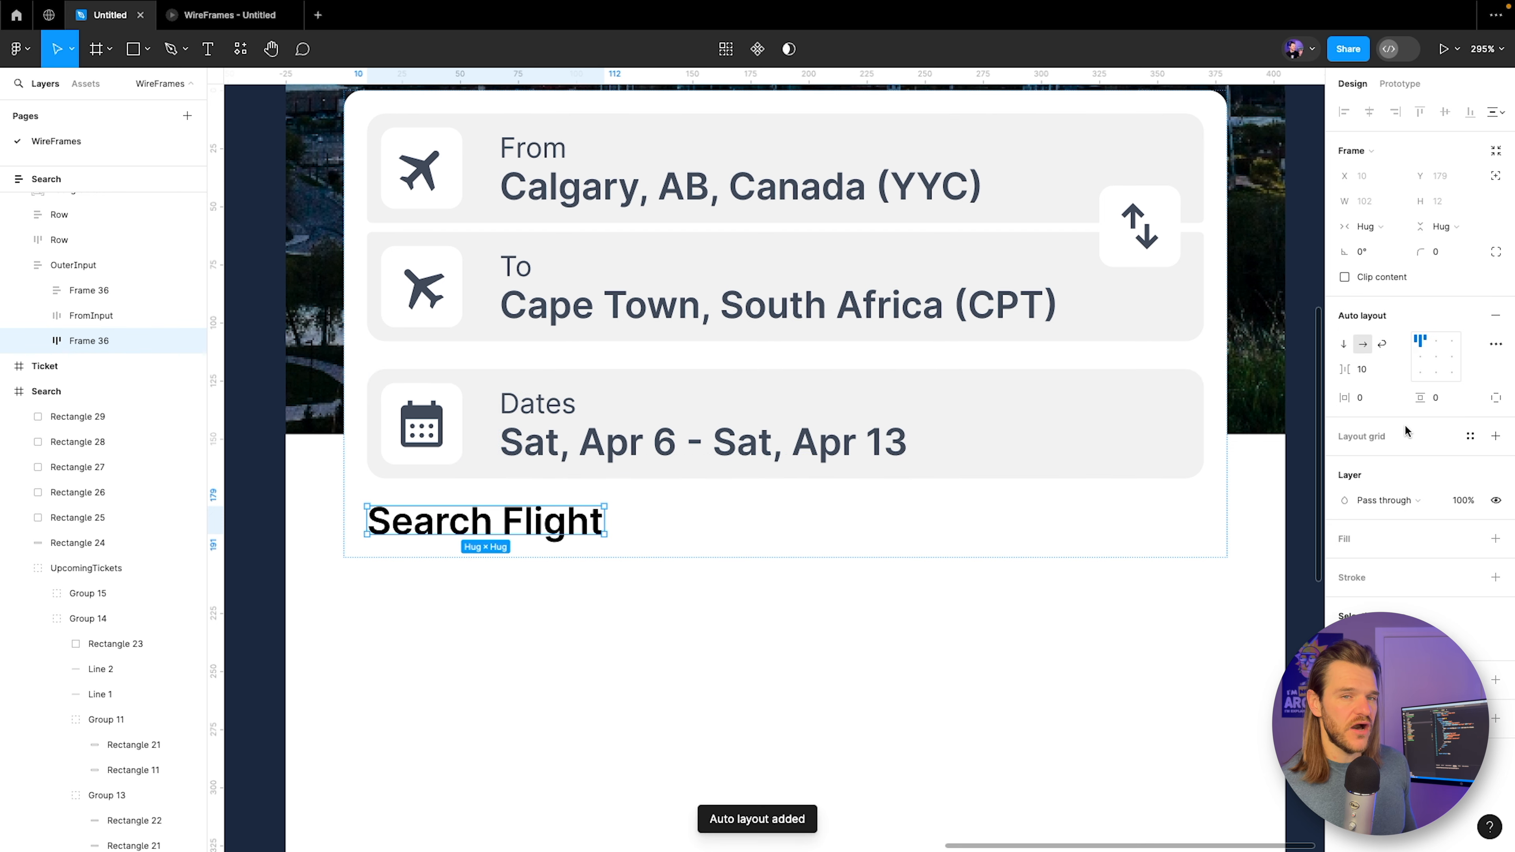
click(1436, 356)
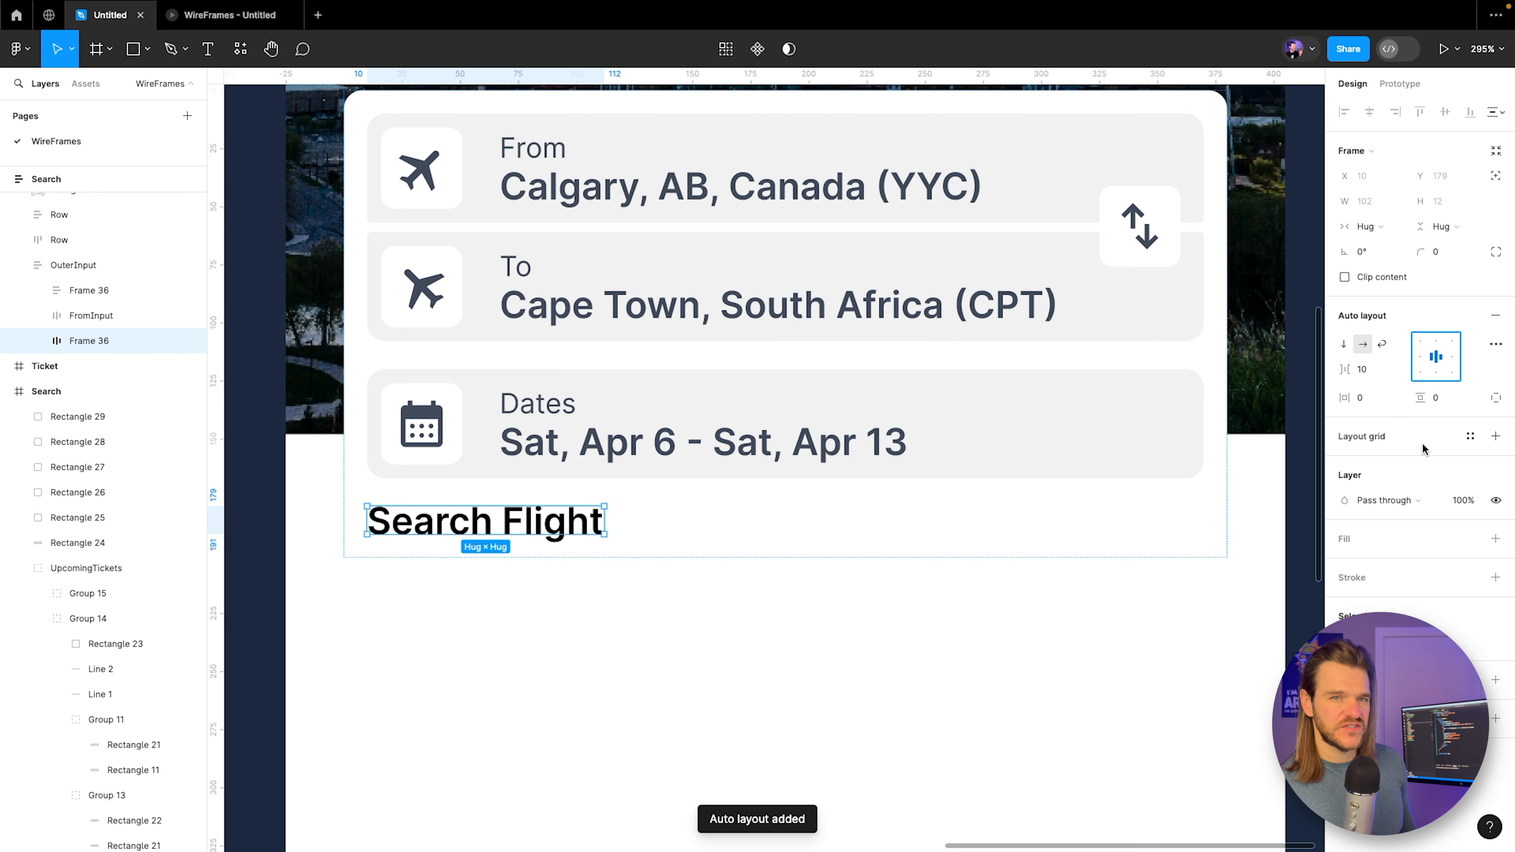
Give the Search Flight frame an orange fill, F1B964.
click(1494, 539)
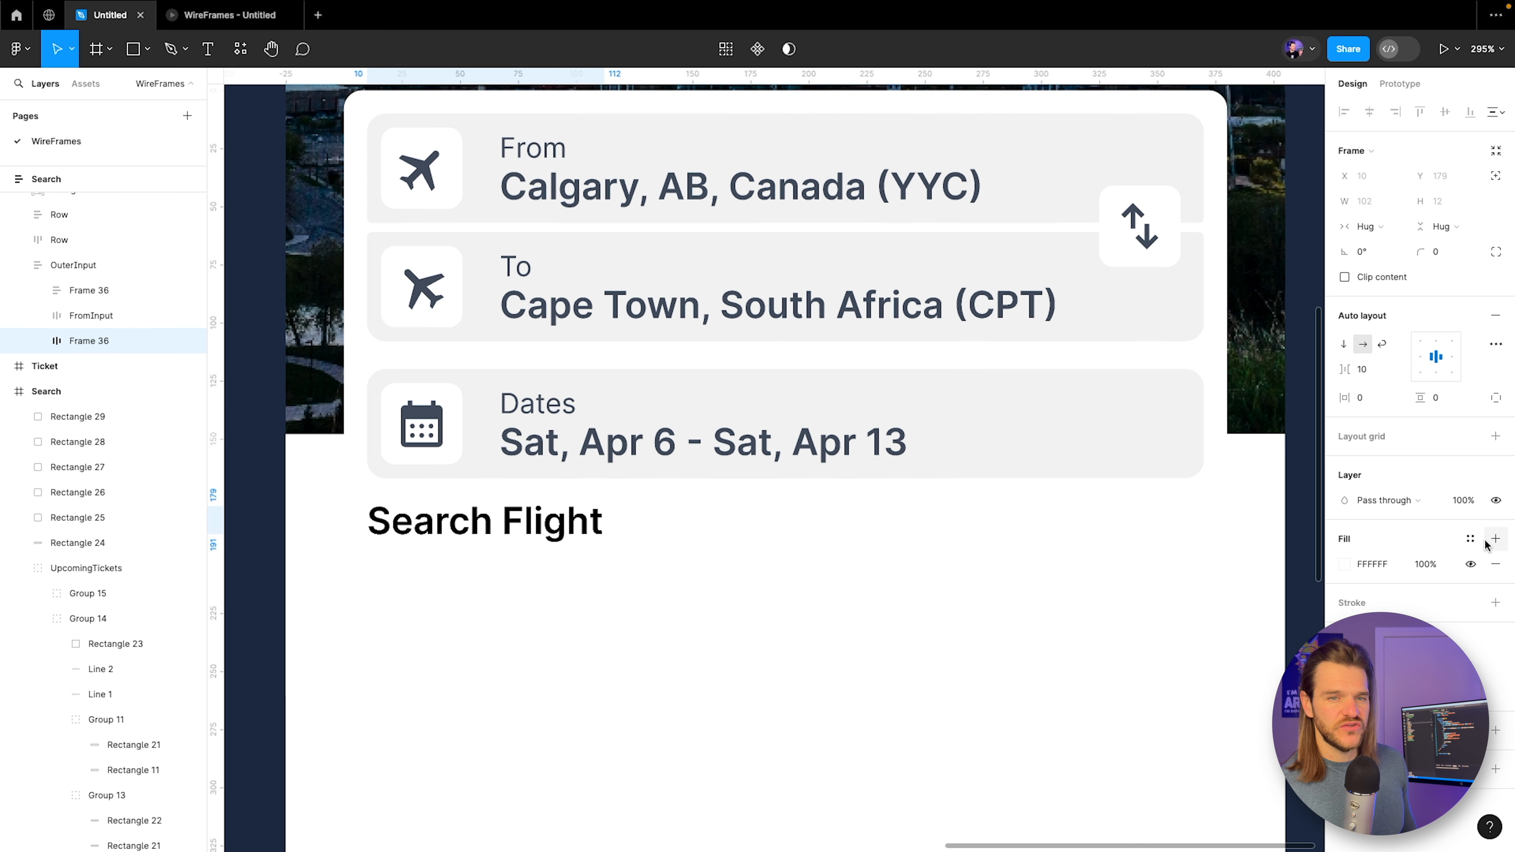
click(1345, 564)
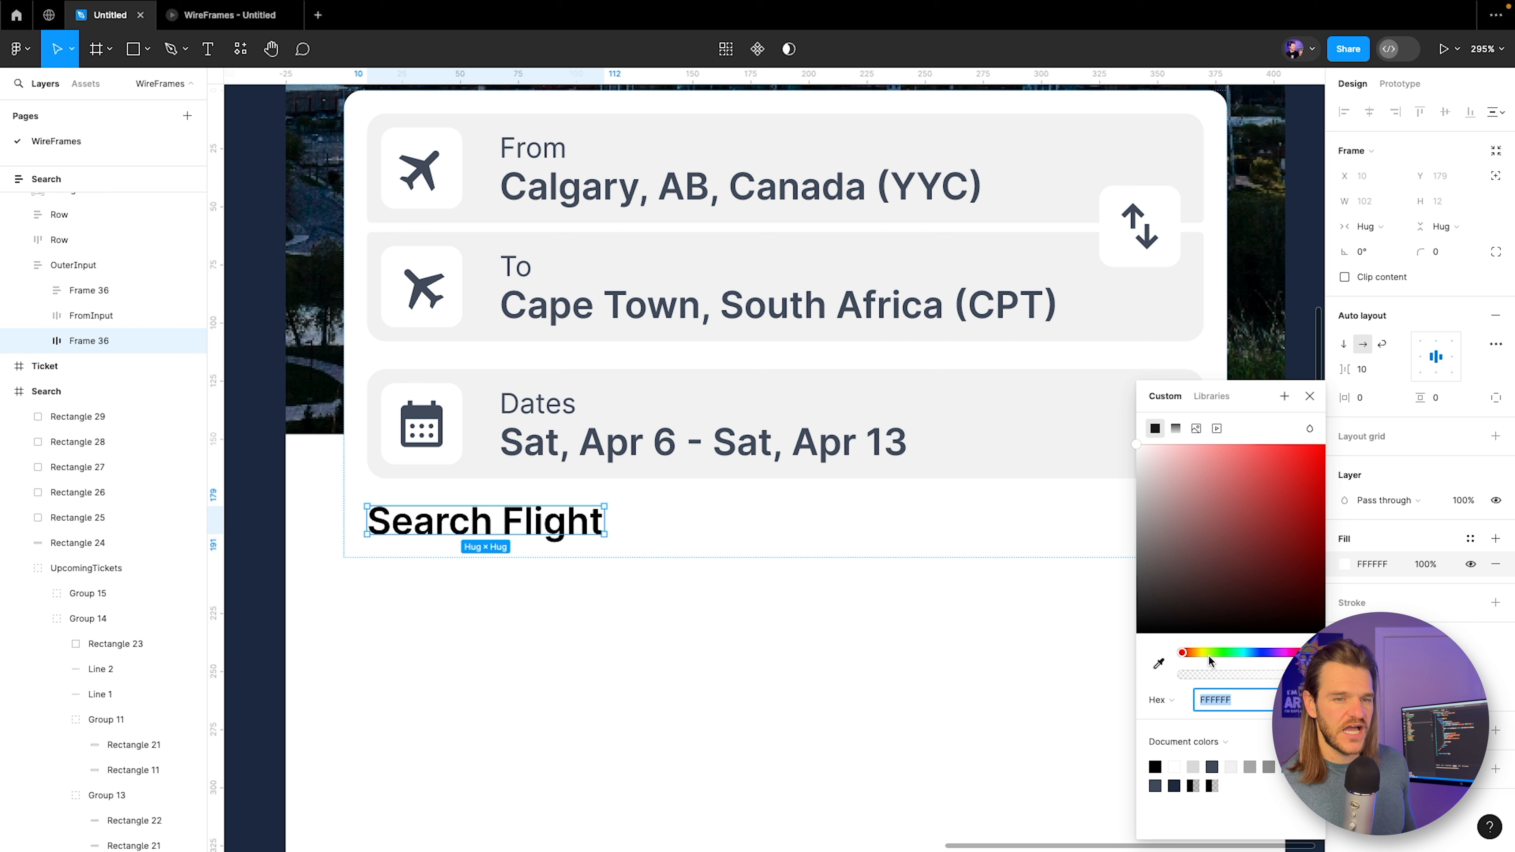
click(1194, 652)
drag(1245, 466, 1247, 455)
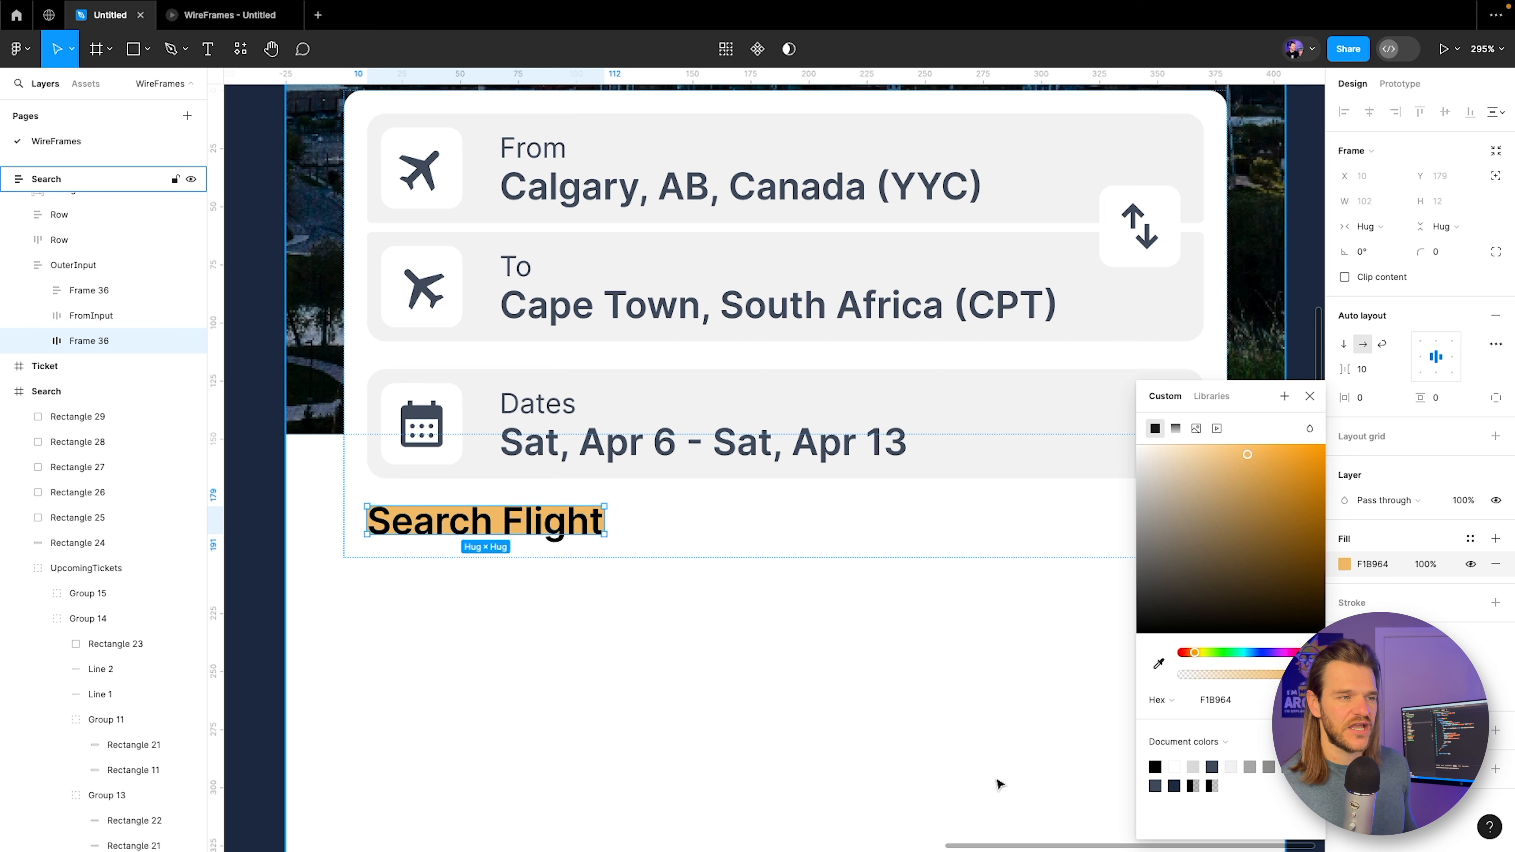
Make the Search Flight frame fill its container's width and set its vertical padding to 12.
click(1379, 237)
click(1383, 246)
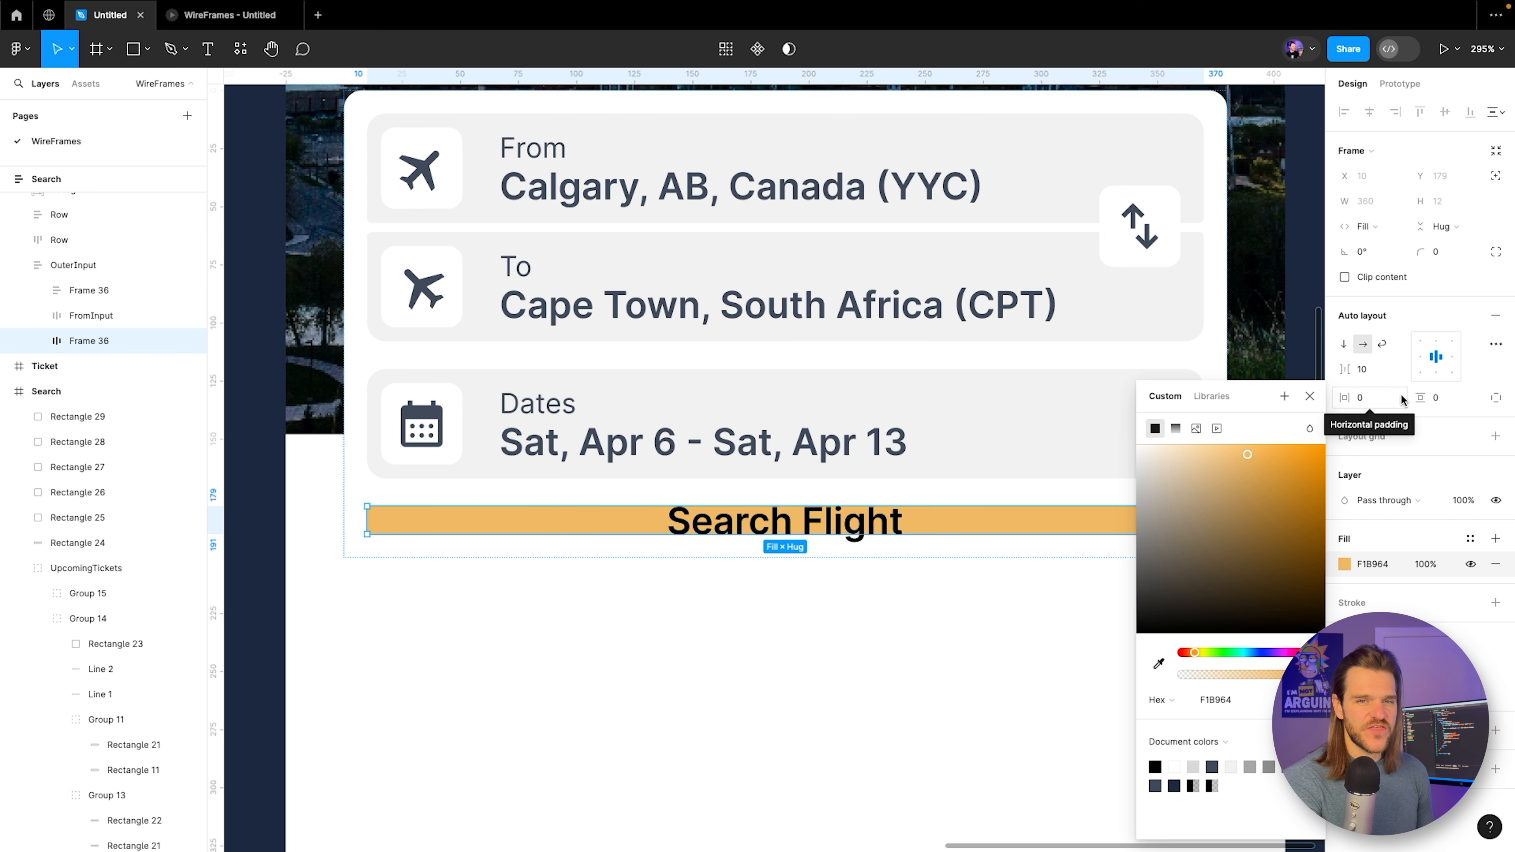
click(1453, 398)
text(12)
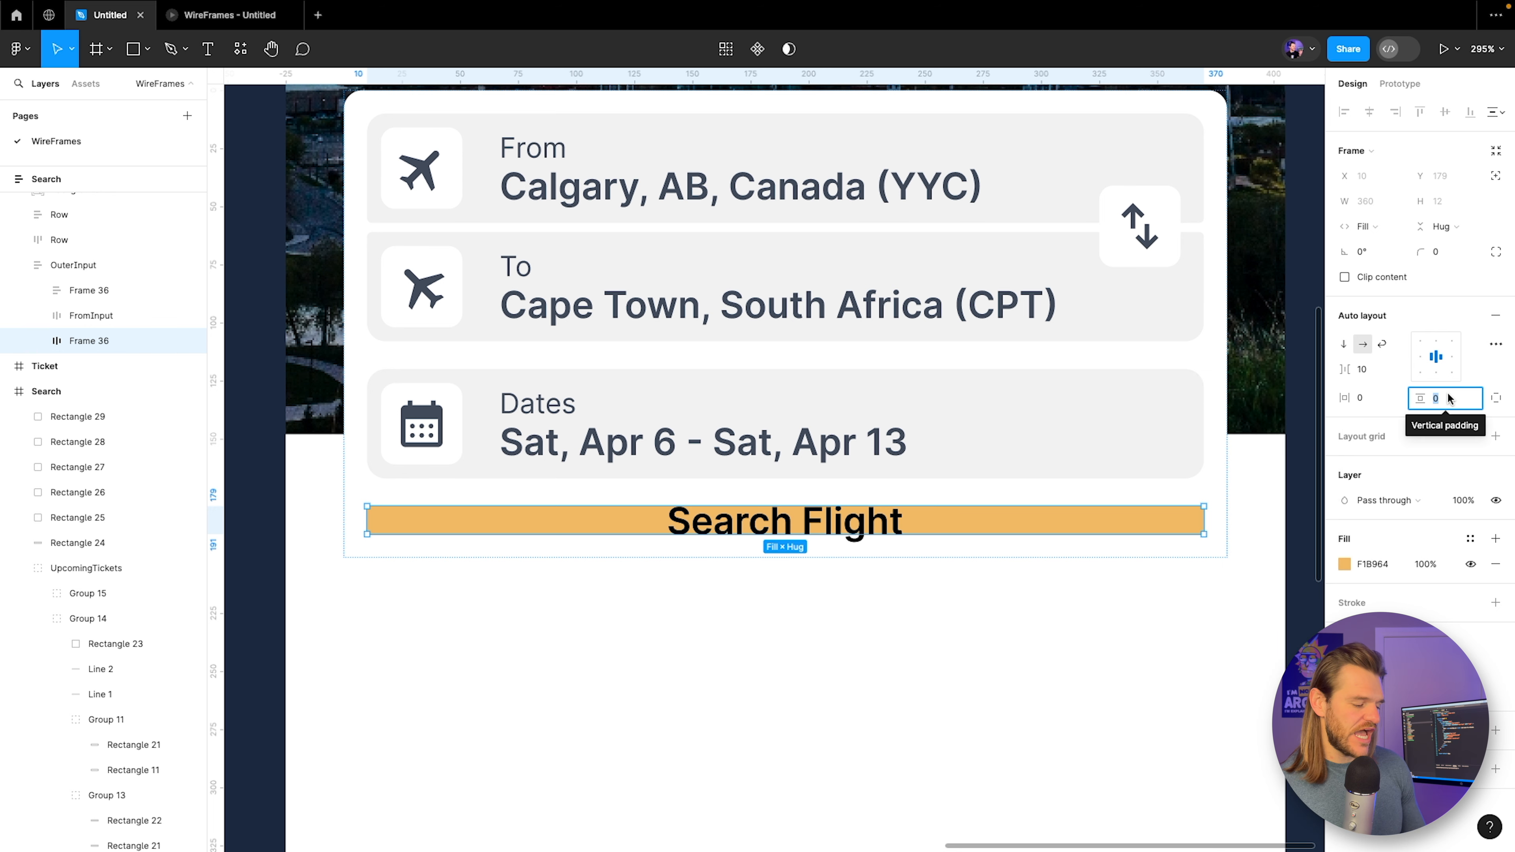
key(Return)
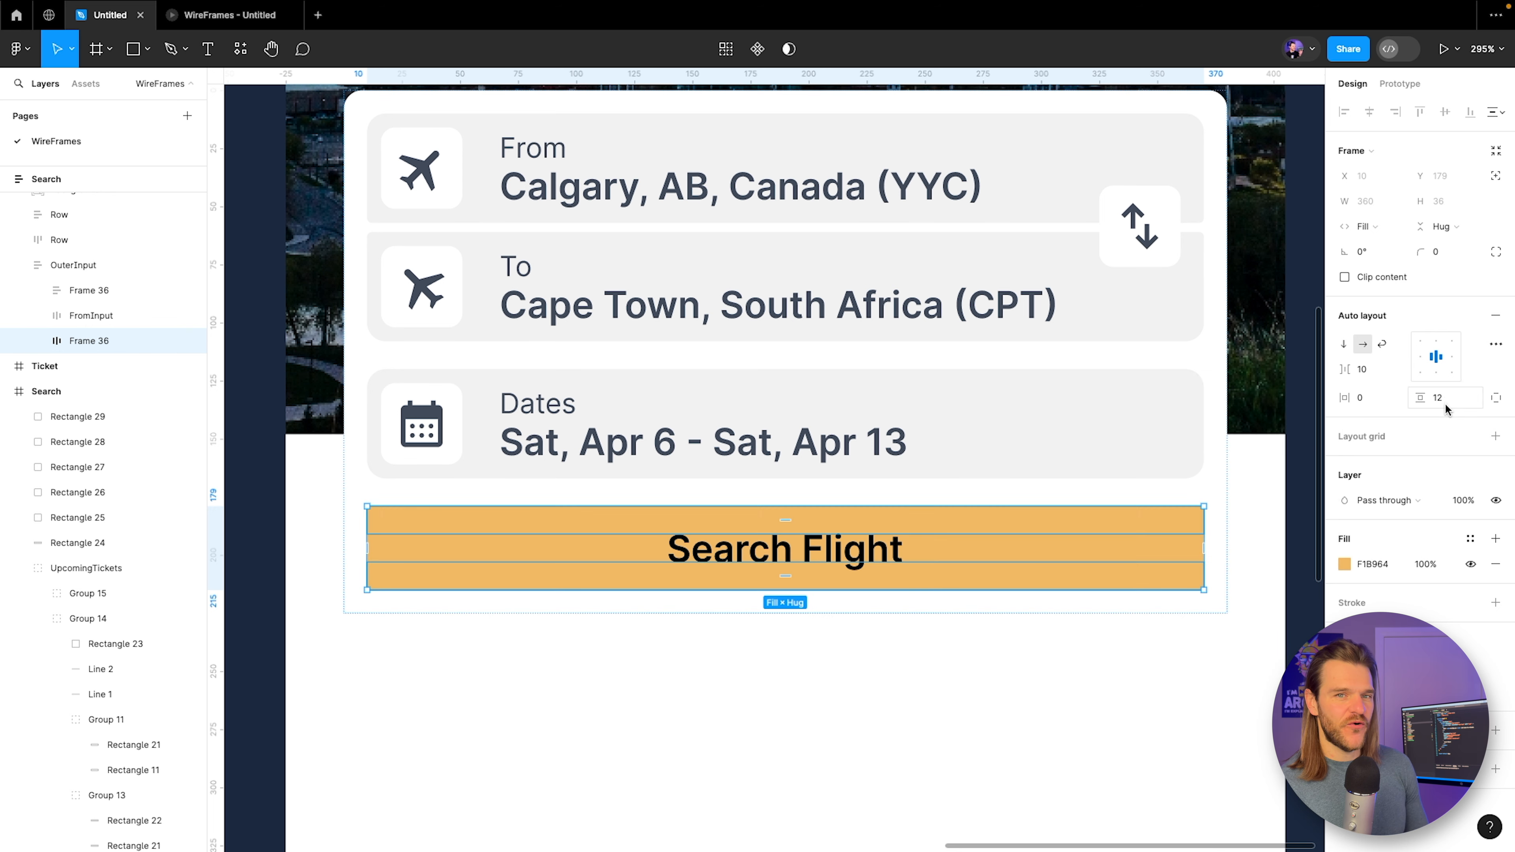
Set the Search Flight frame's vertical padding to 15 and check it in the prototype preview.
click(1447, 407)
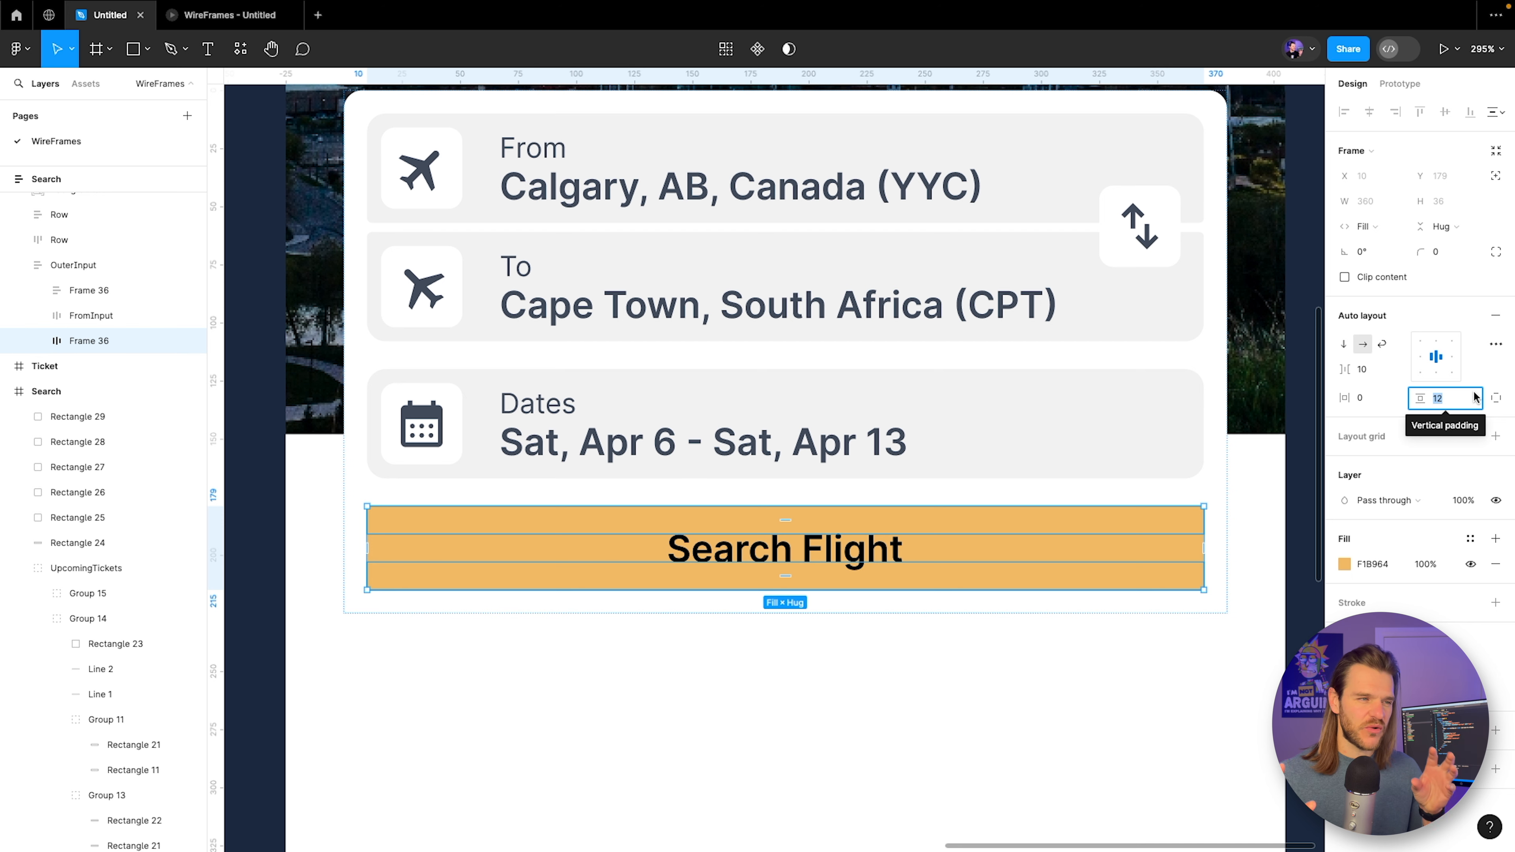
text(15)
key(Return)
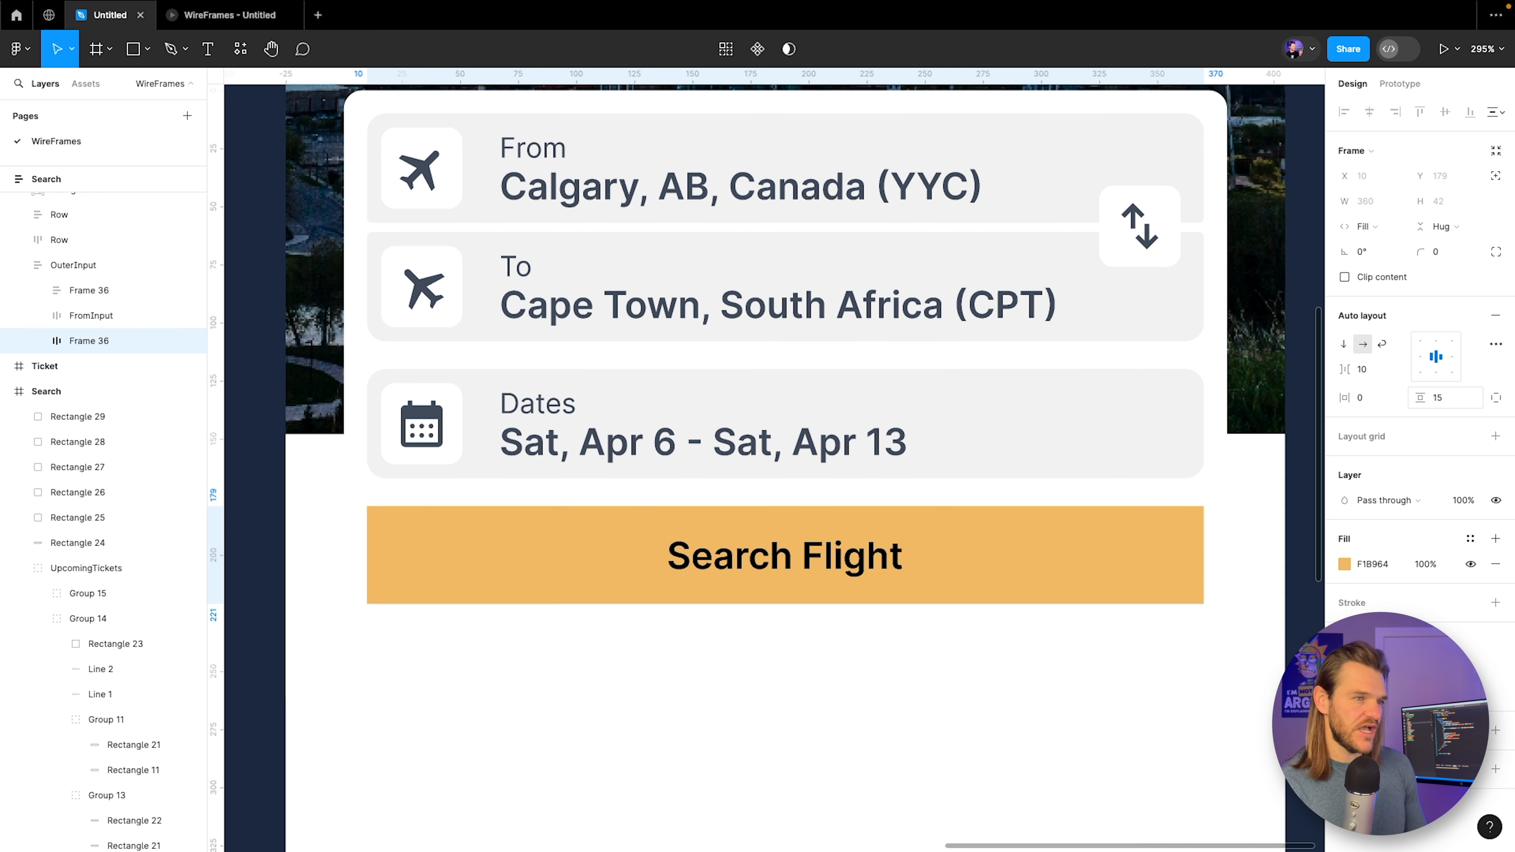
click(232, 15)
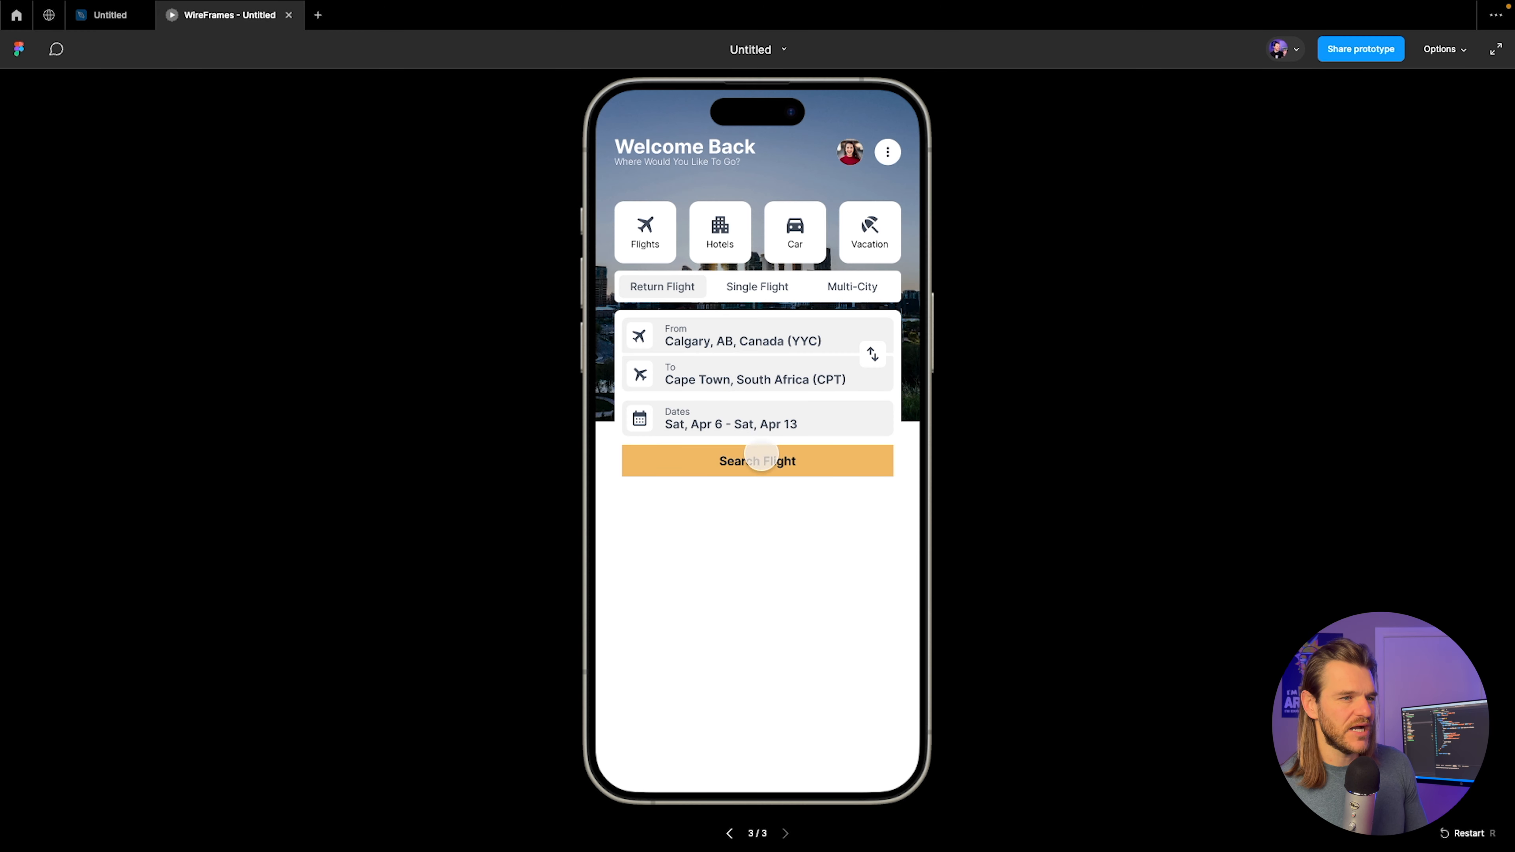
click(143, 28)
Reduce the Search Flight text's font size to 14 and check it in the prototype preview.
double_click(829, 564)
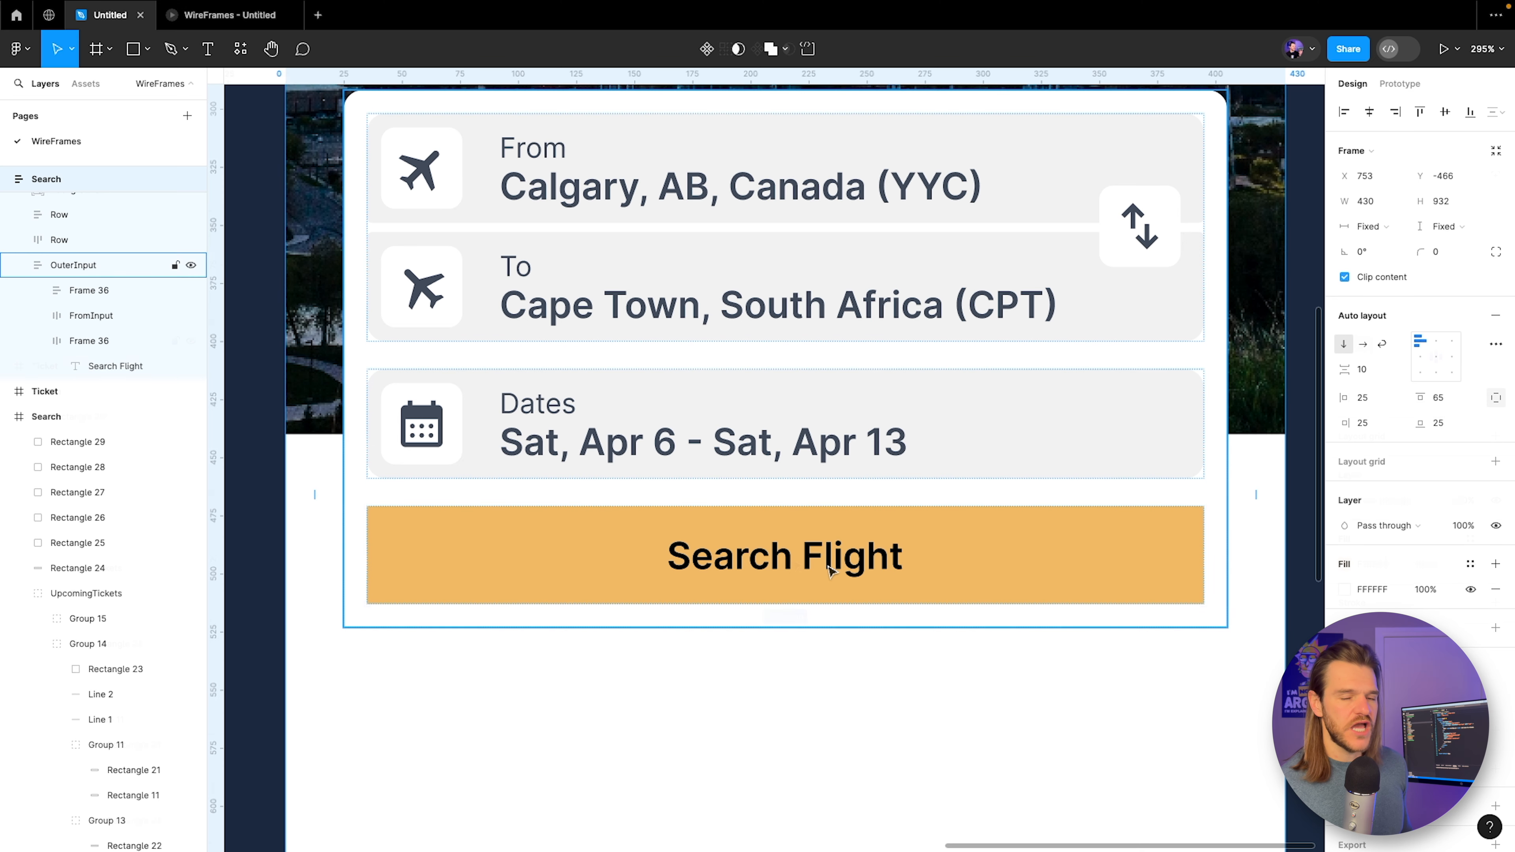
click(1441, 381)
text(15)
key(Return)
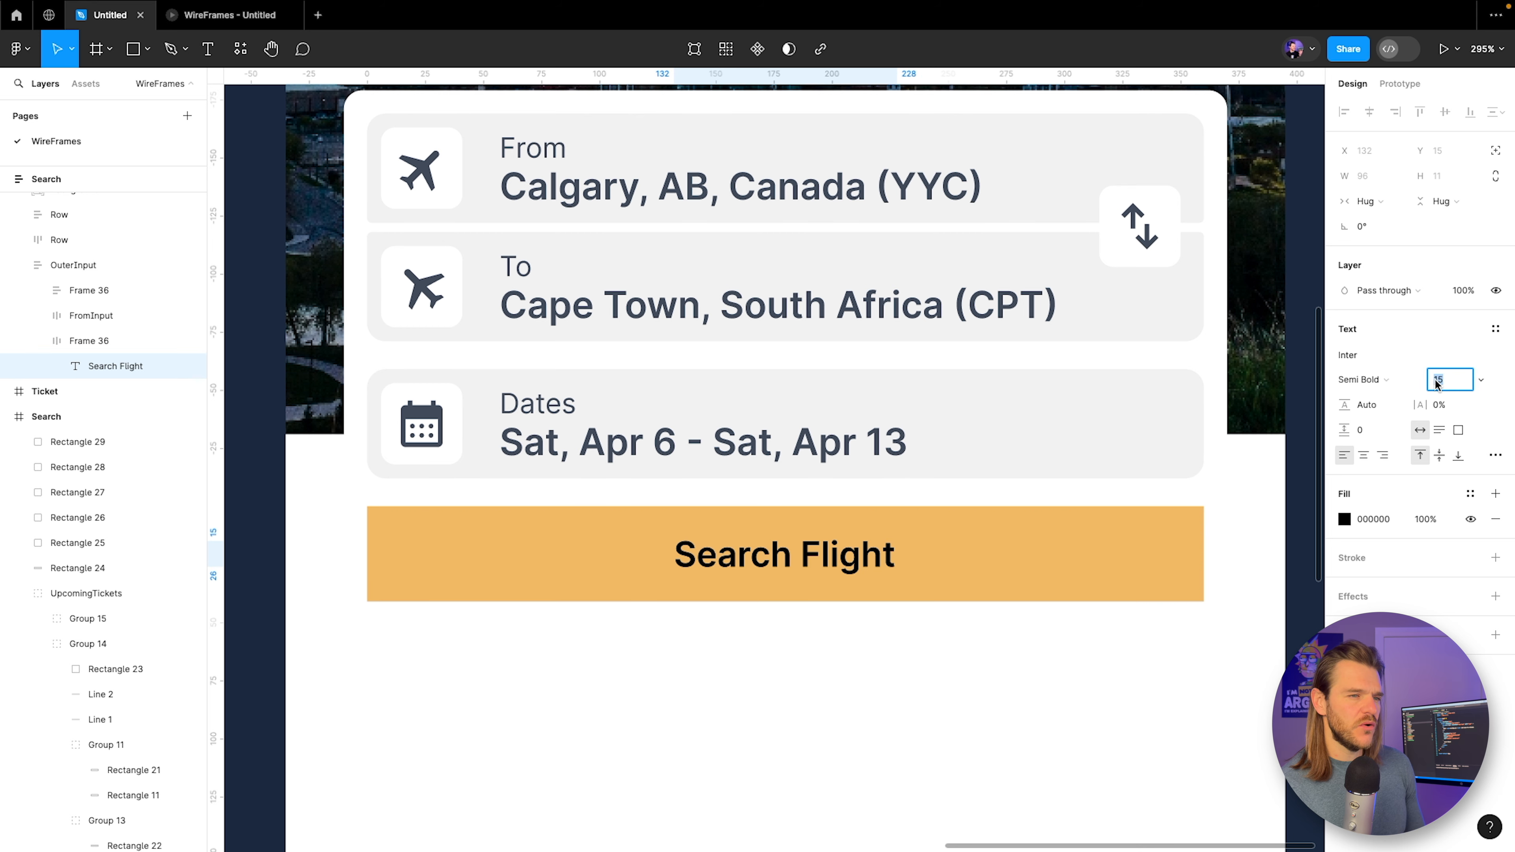
click(230, 17)
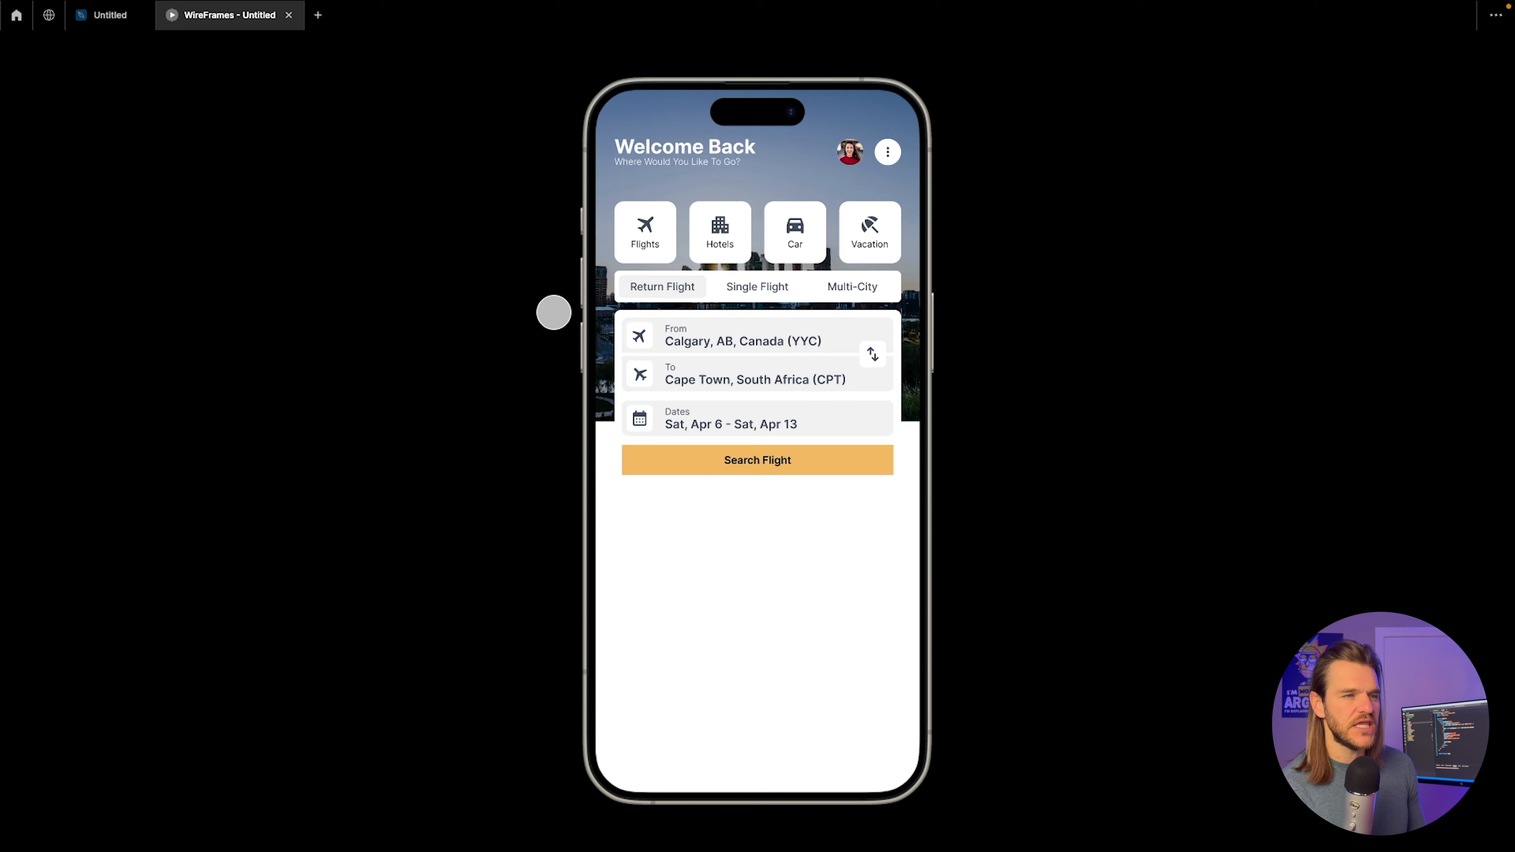
click(111, 15)
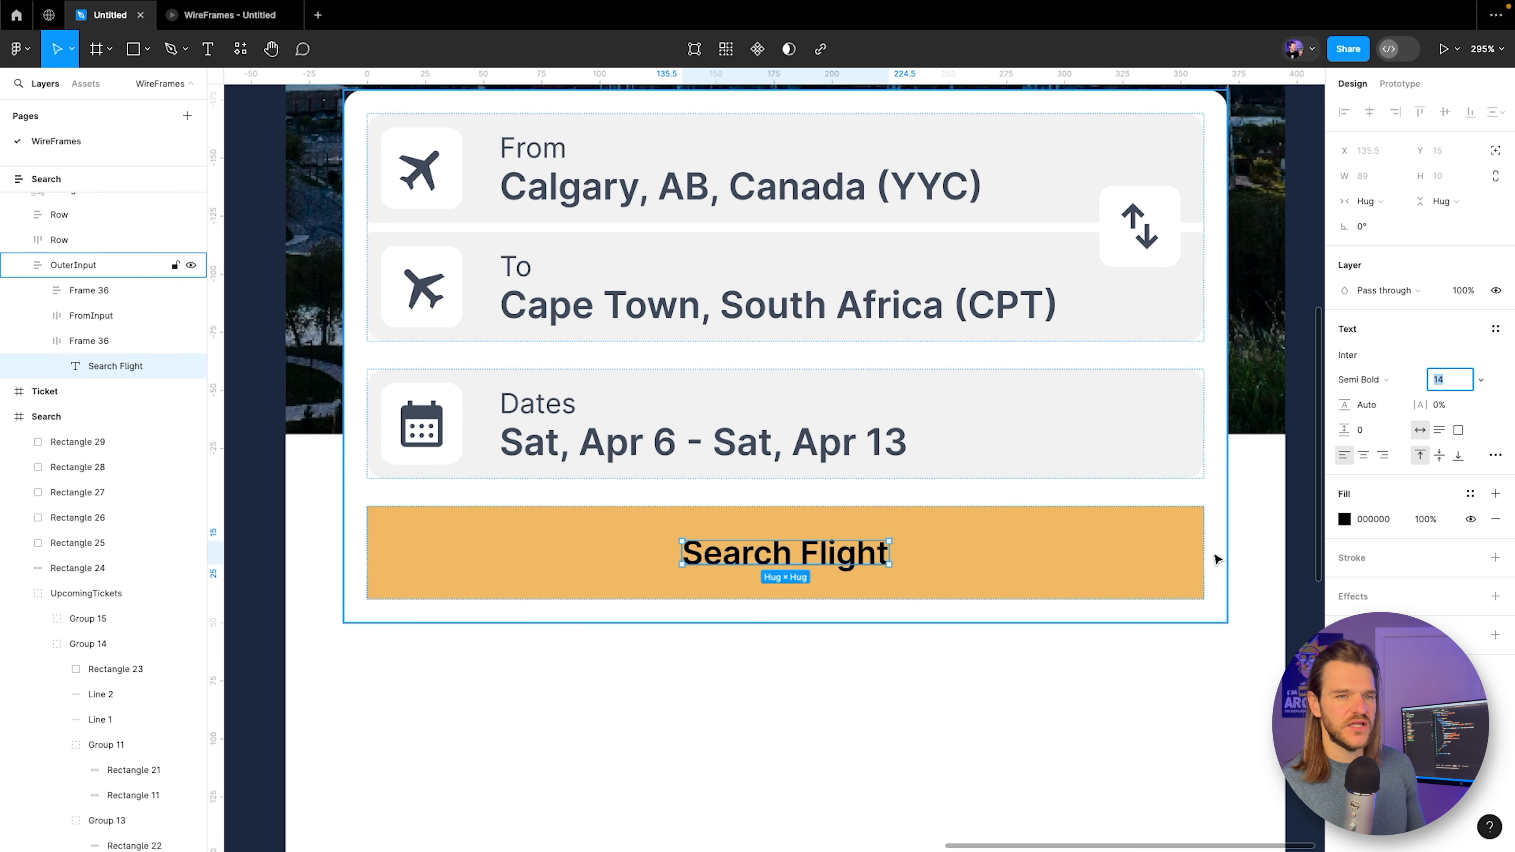
Set the Search Flight frame's vertical padding to 25 and check it in the prototype preview.
click(1102, 552)
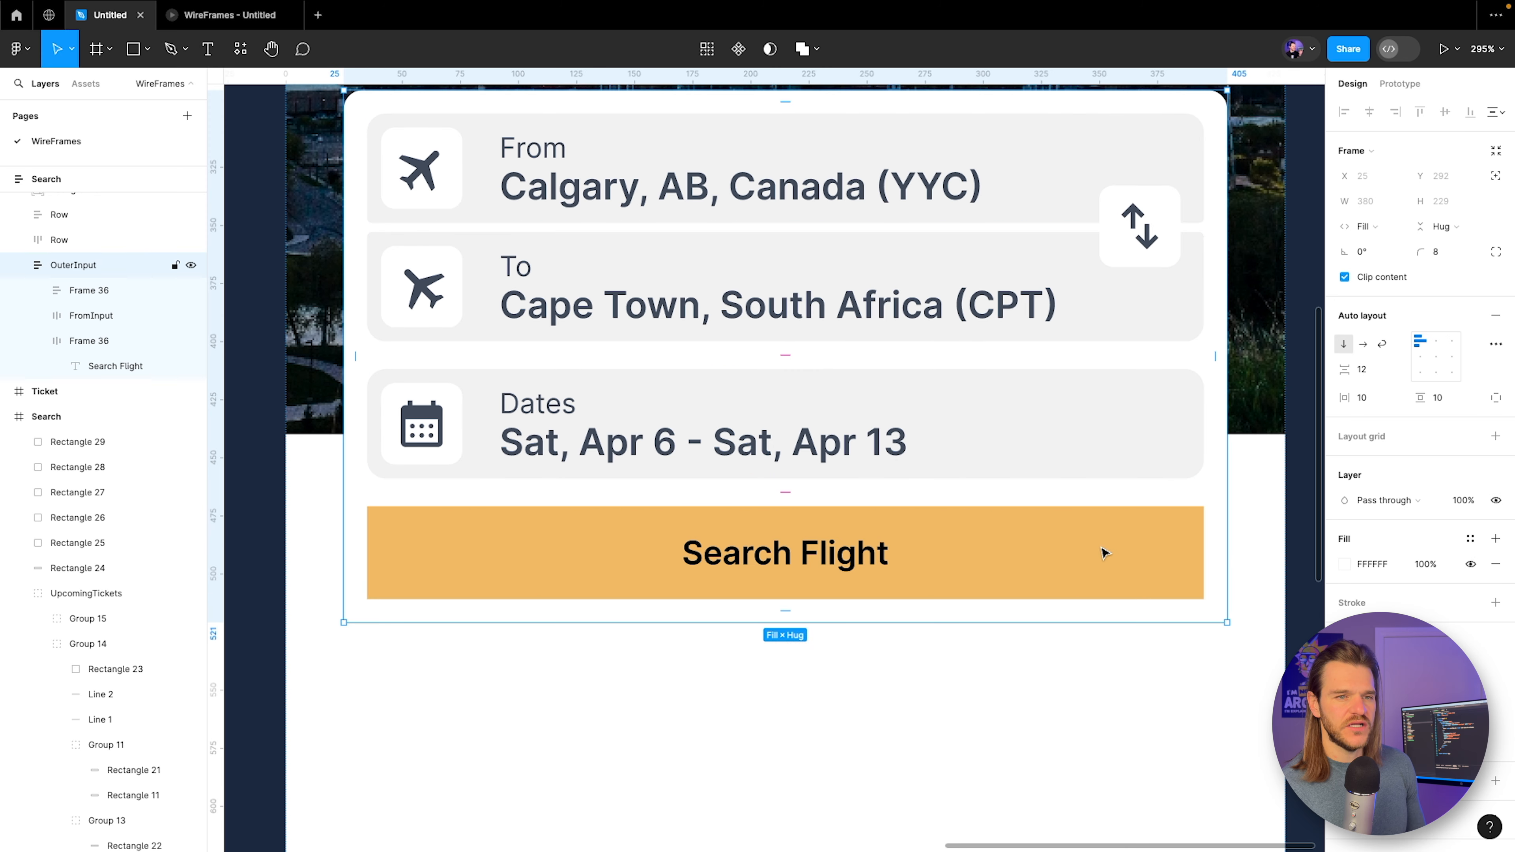
click(1444, 398)
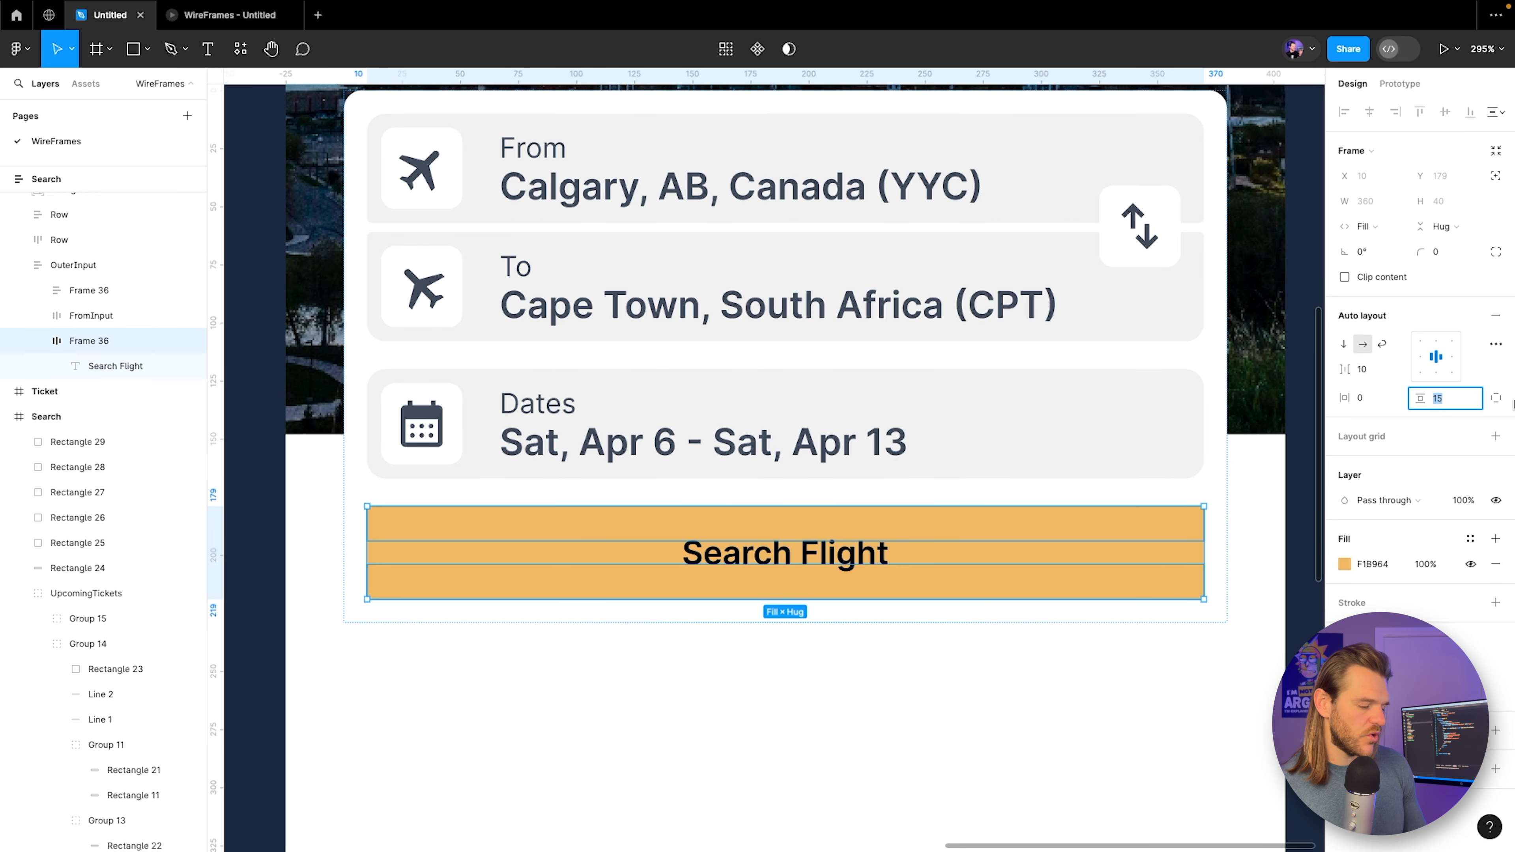
key(Return)
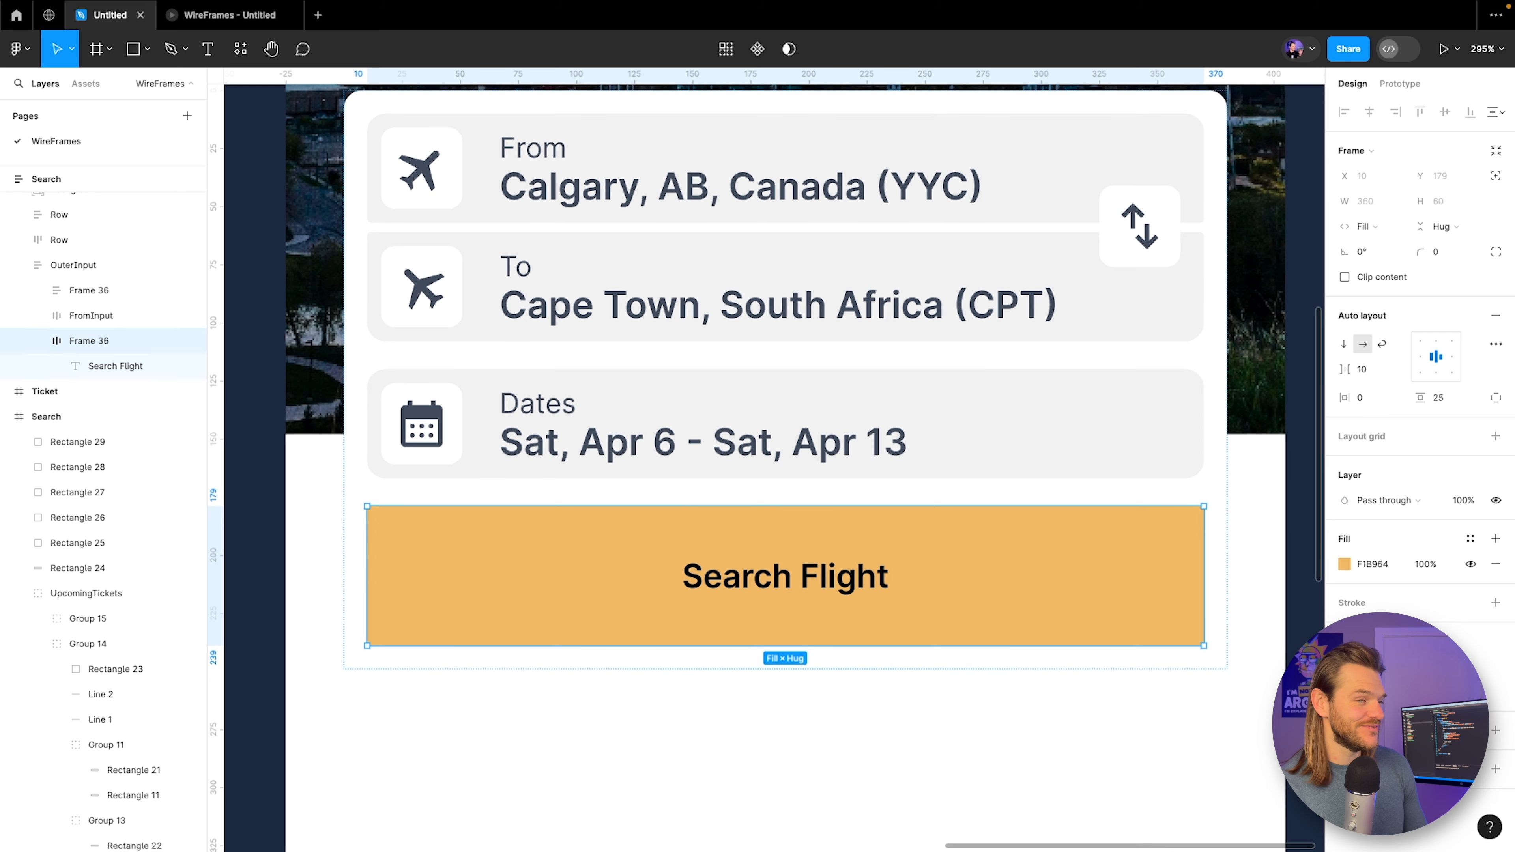
click(227, 18)
mouse_move(120, 25)
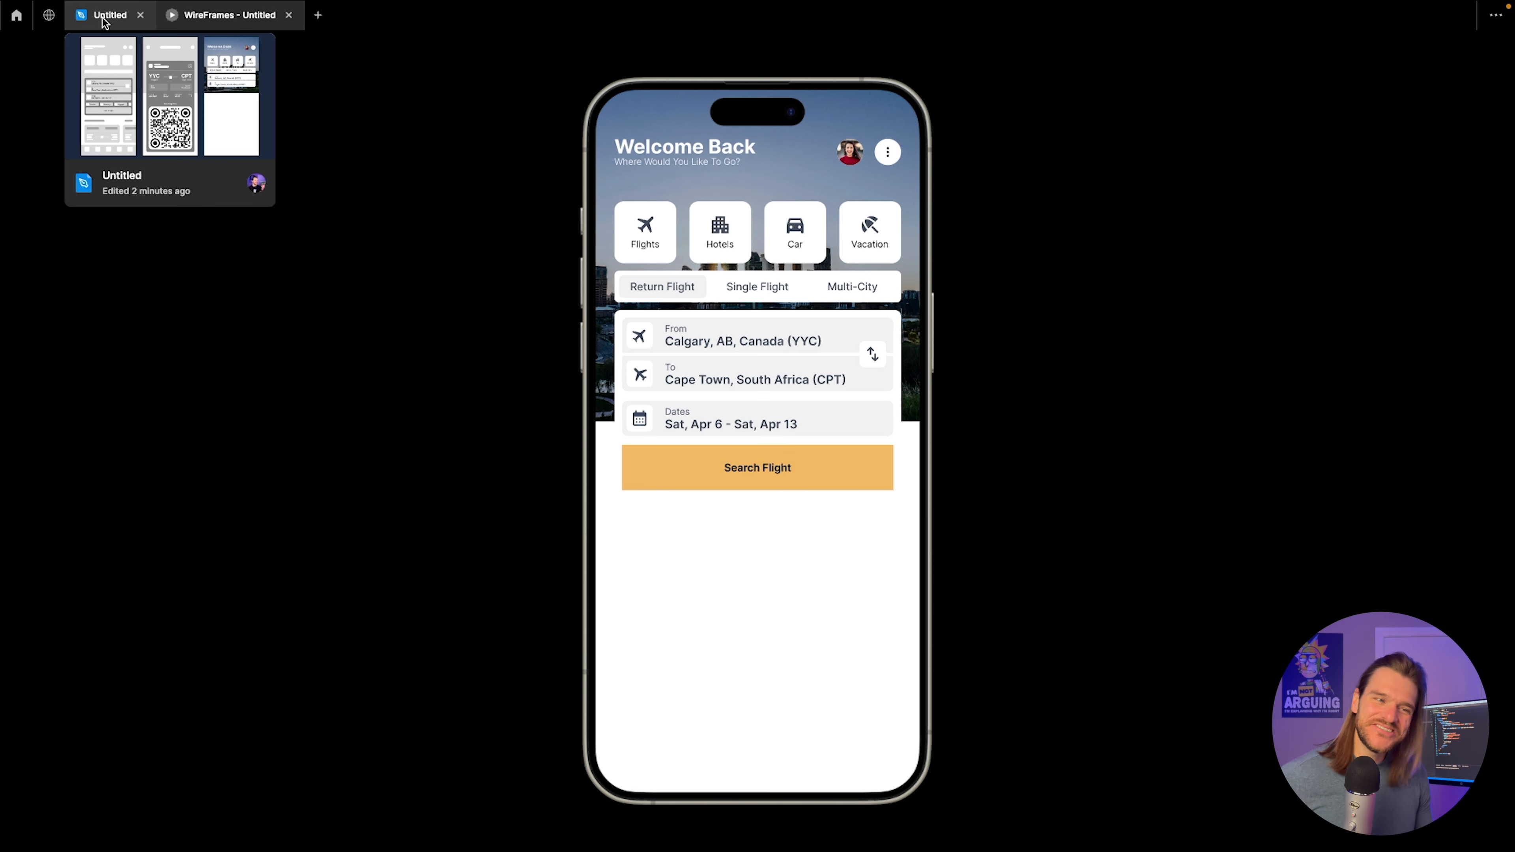
click(104, 18)
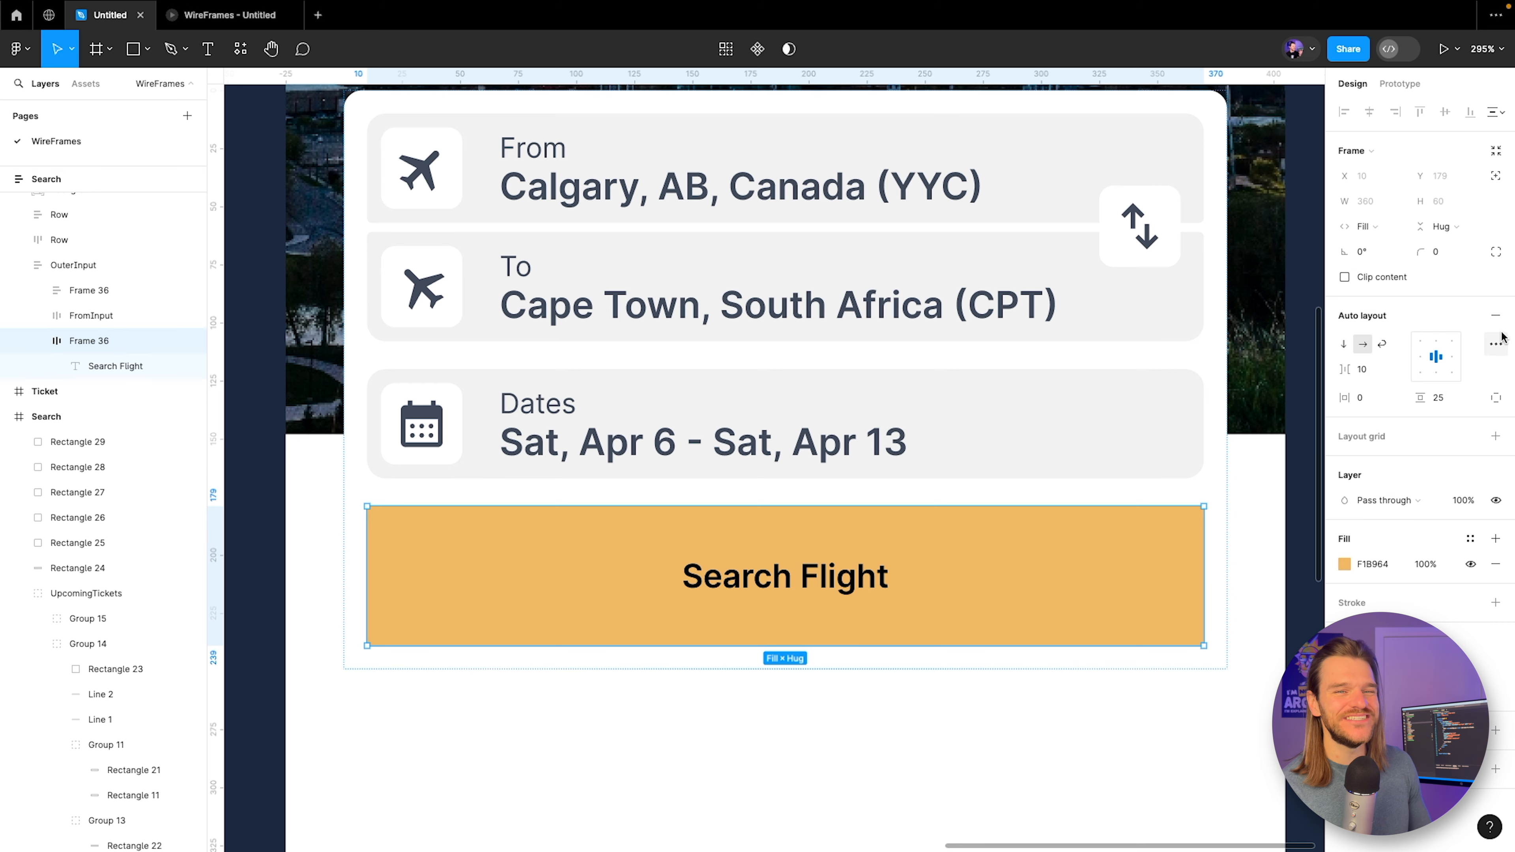
Lower the Search Flight frame's vertical padding to 22 and check it in the prototype preview.
click(1443, 400)
key(Down)
key(Down)
key(Down)
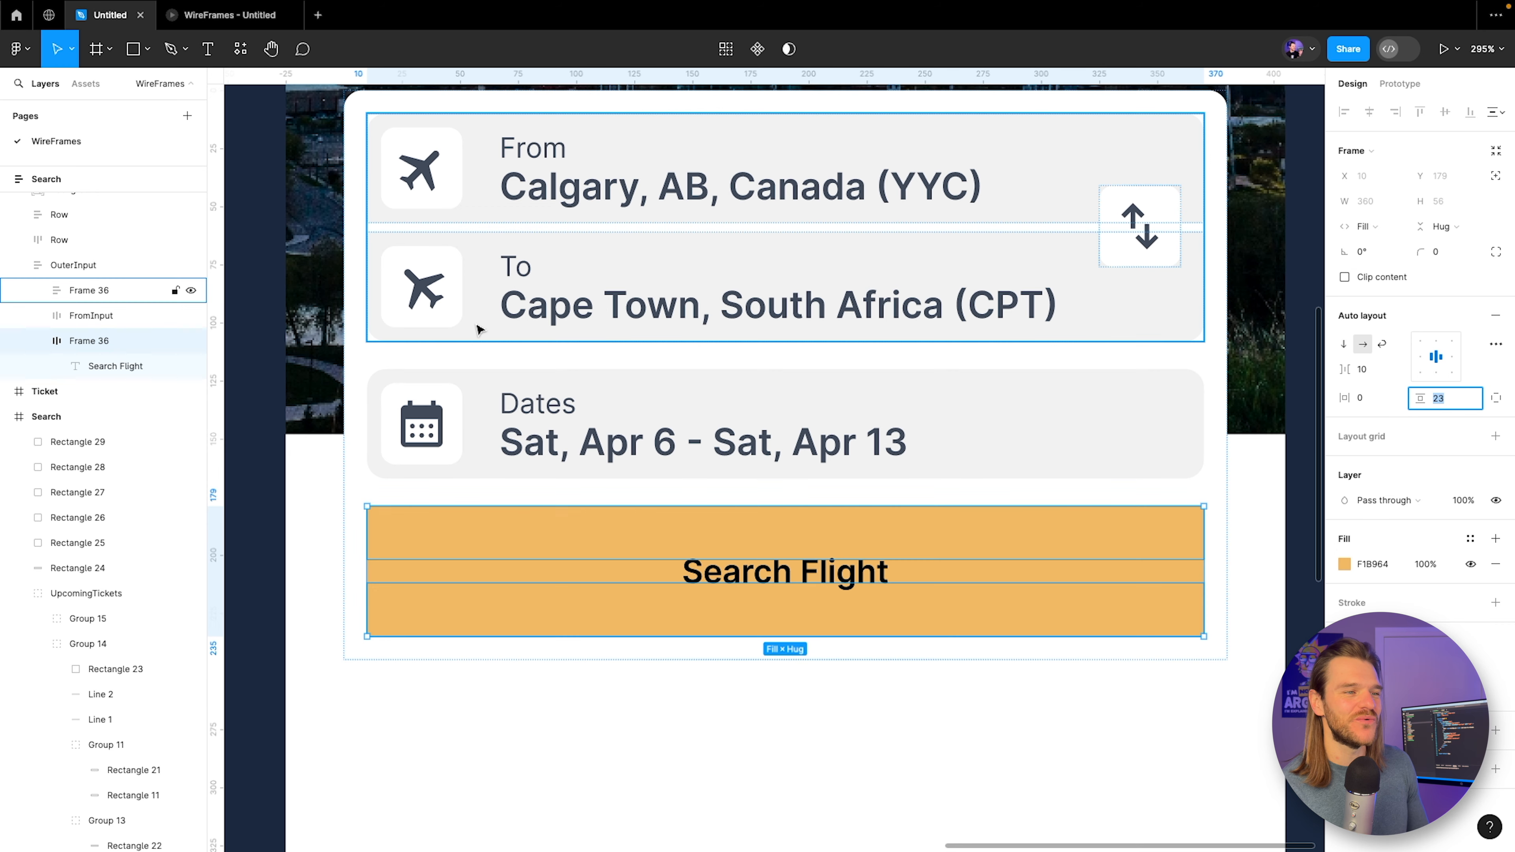
click(195, 21)
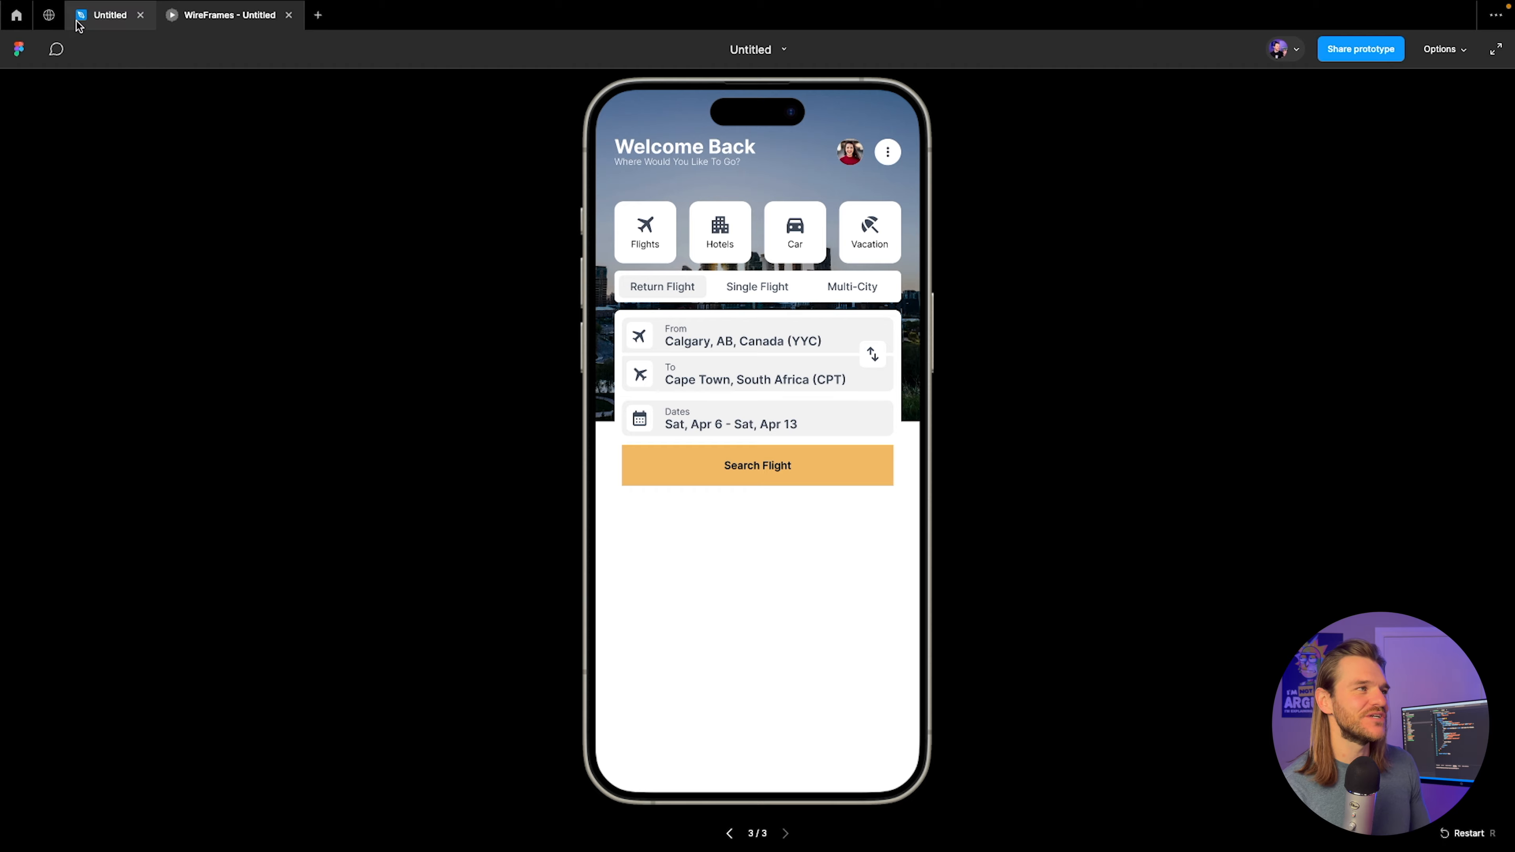
click(111, 15)
Round the Search Flight frame's corners, trying a radius of 12 before setting 8, and check the result in the prototype preview.
click(1441, 252)
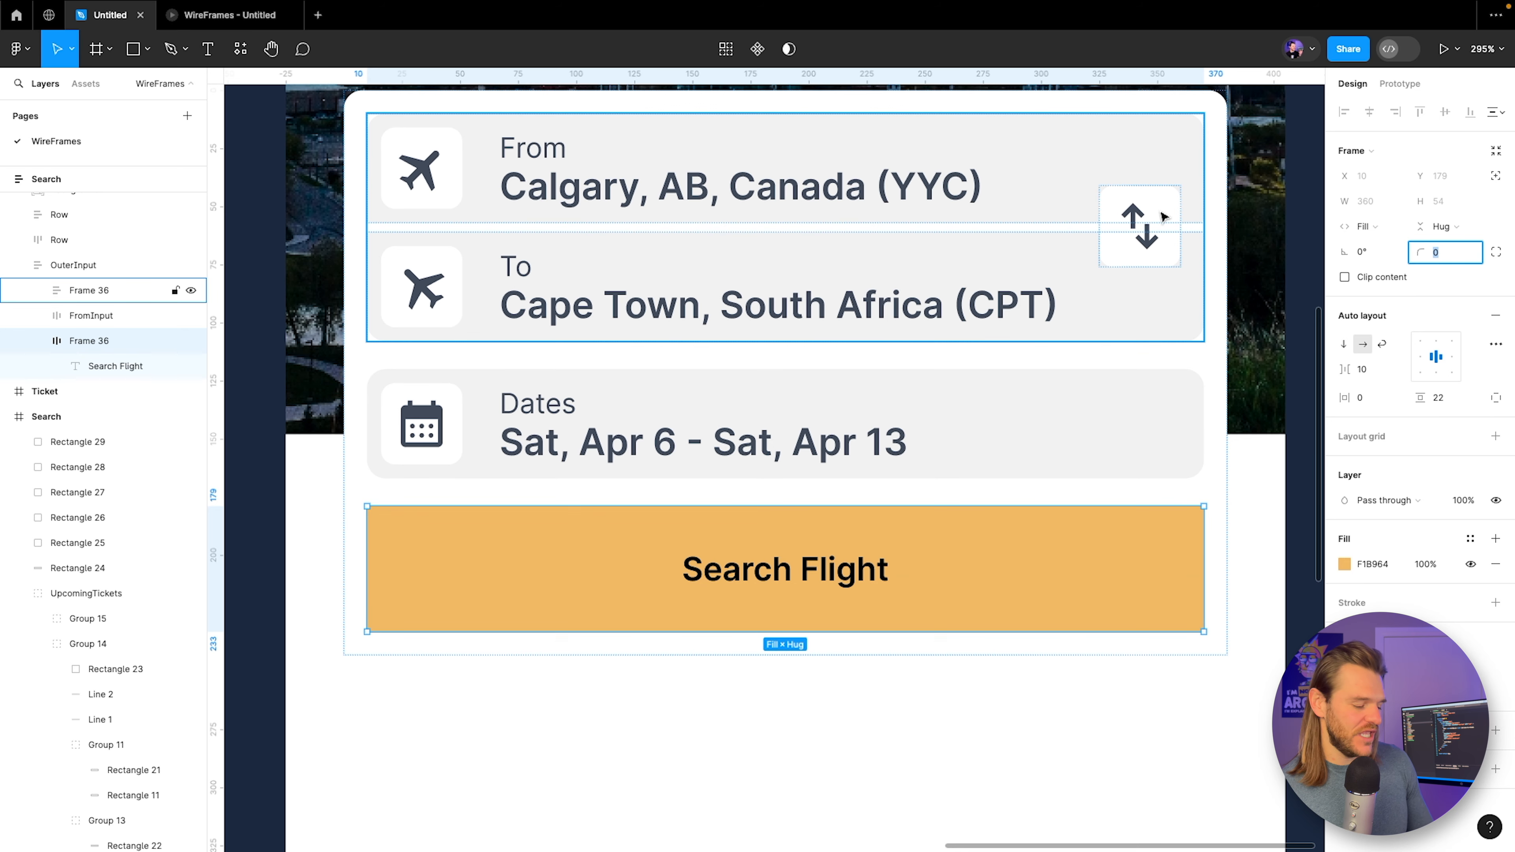
text(12)
key(Return)
click(1441, 251)
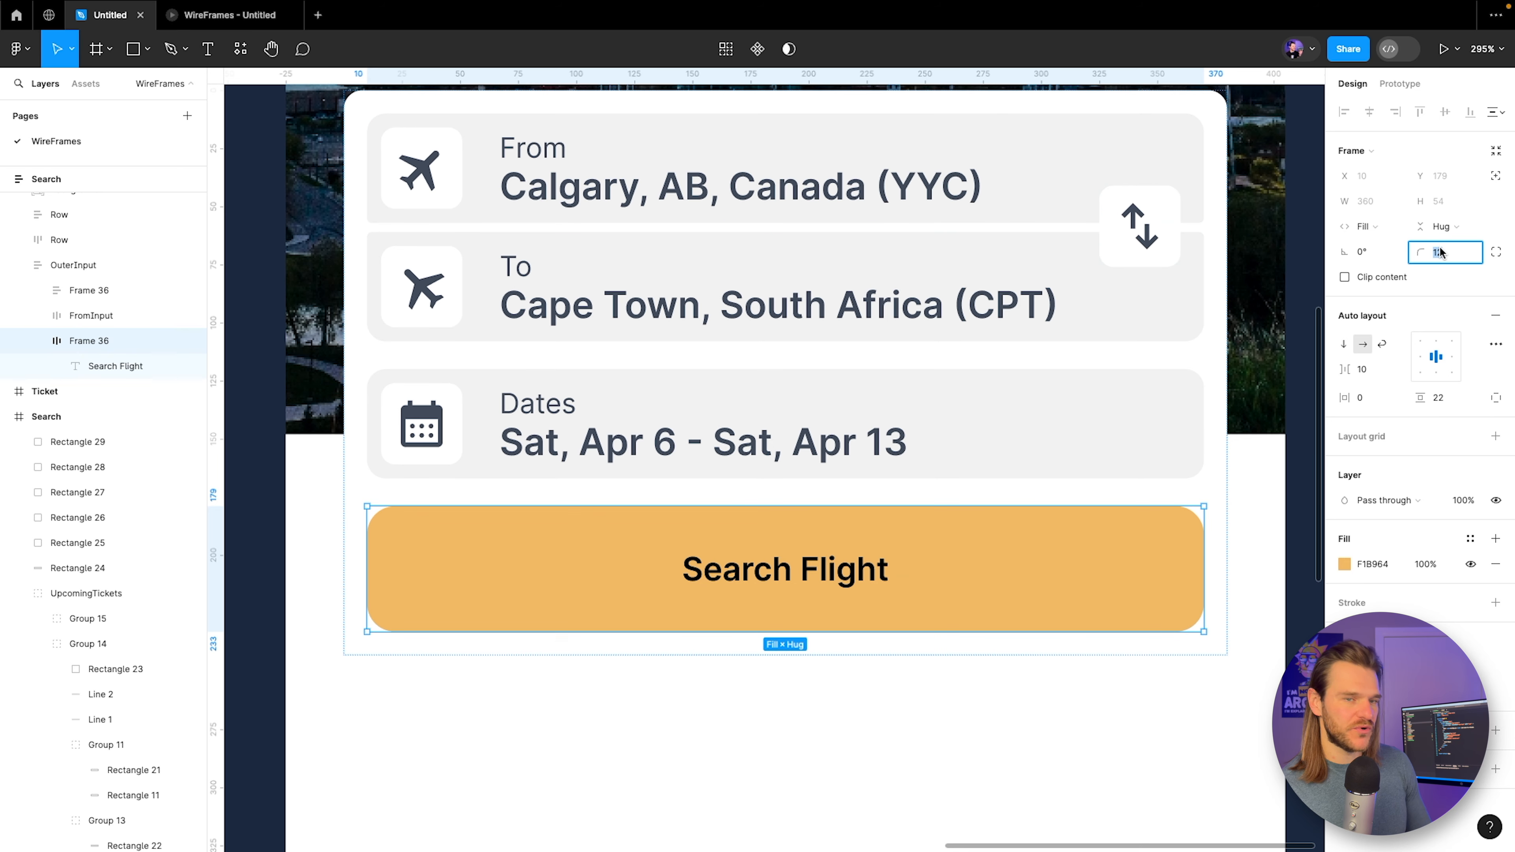
text(8)
key(Return)
click(230, 15)
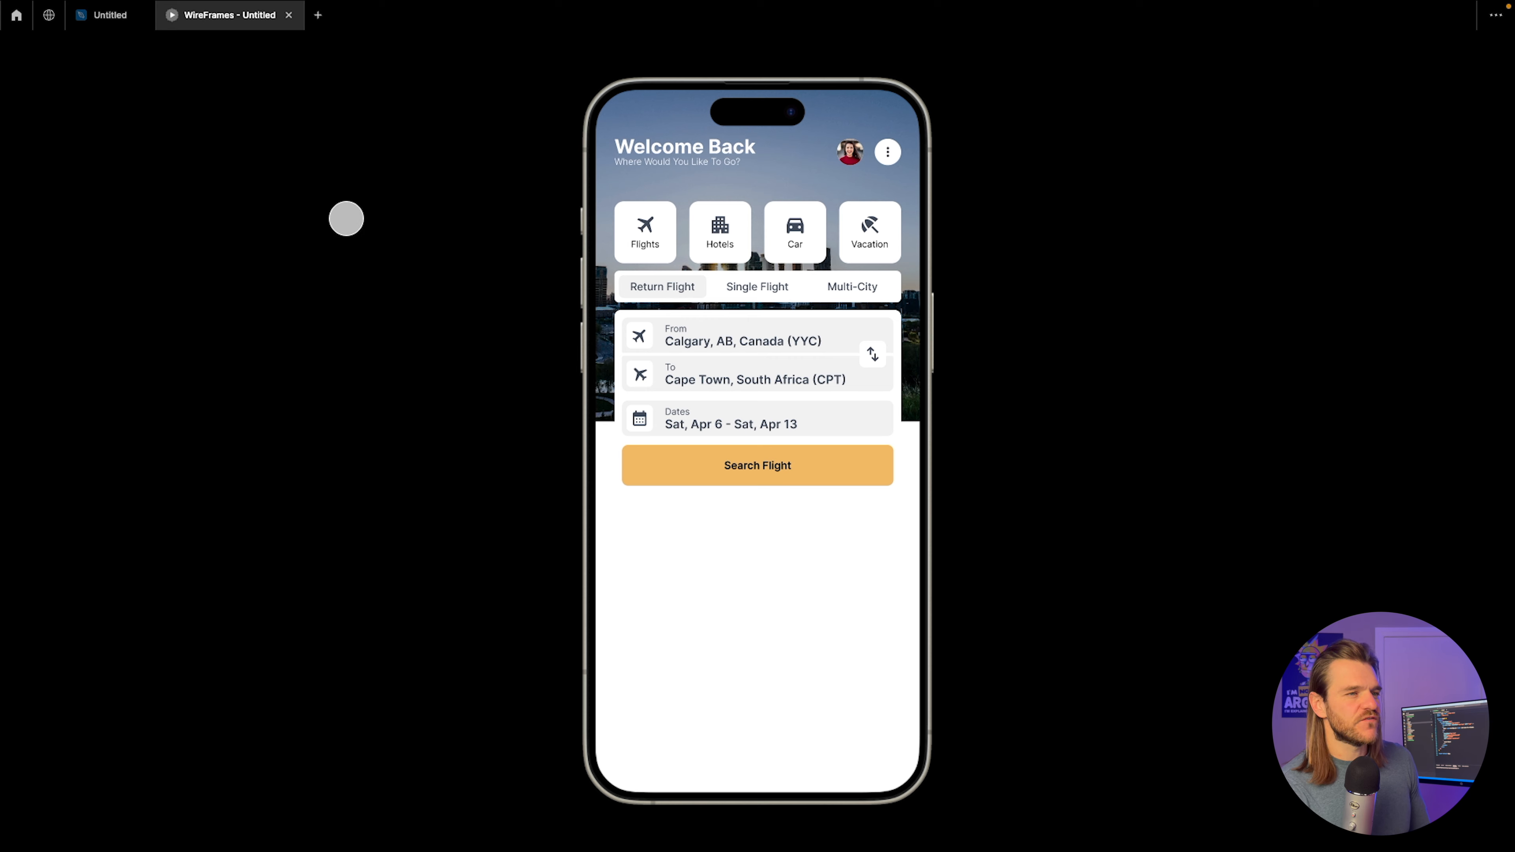
Set the vertical padding of the From row and the To row to 8 each.
click(106, 27)
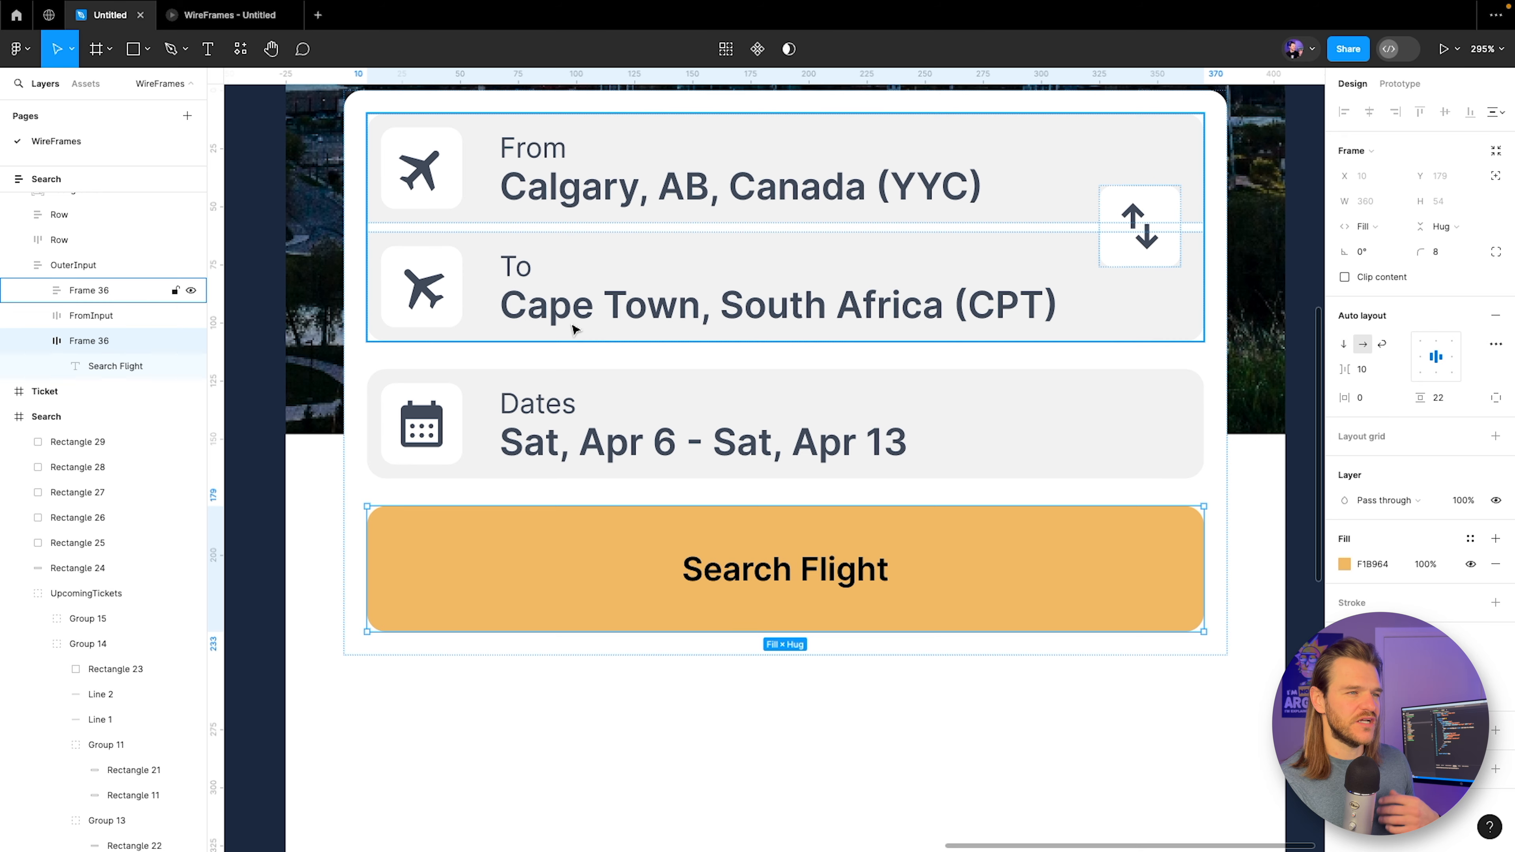
scroll(573, 275, up, 4)
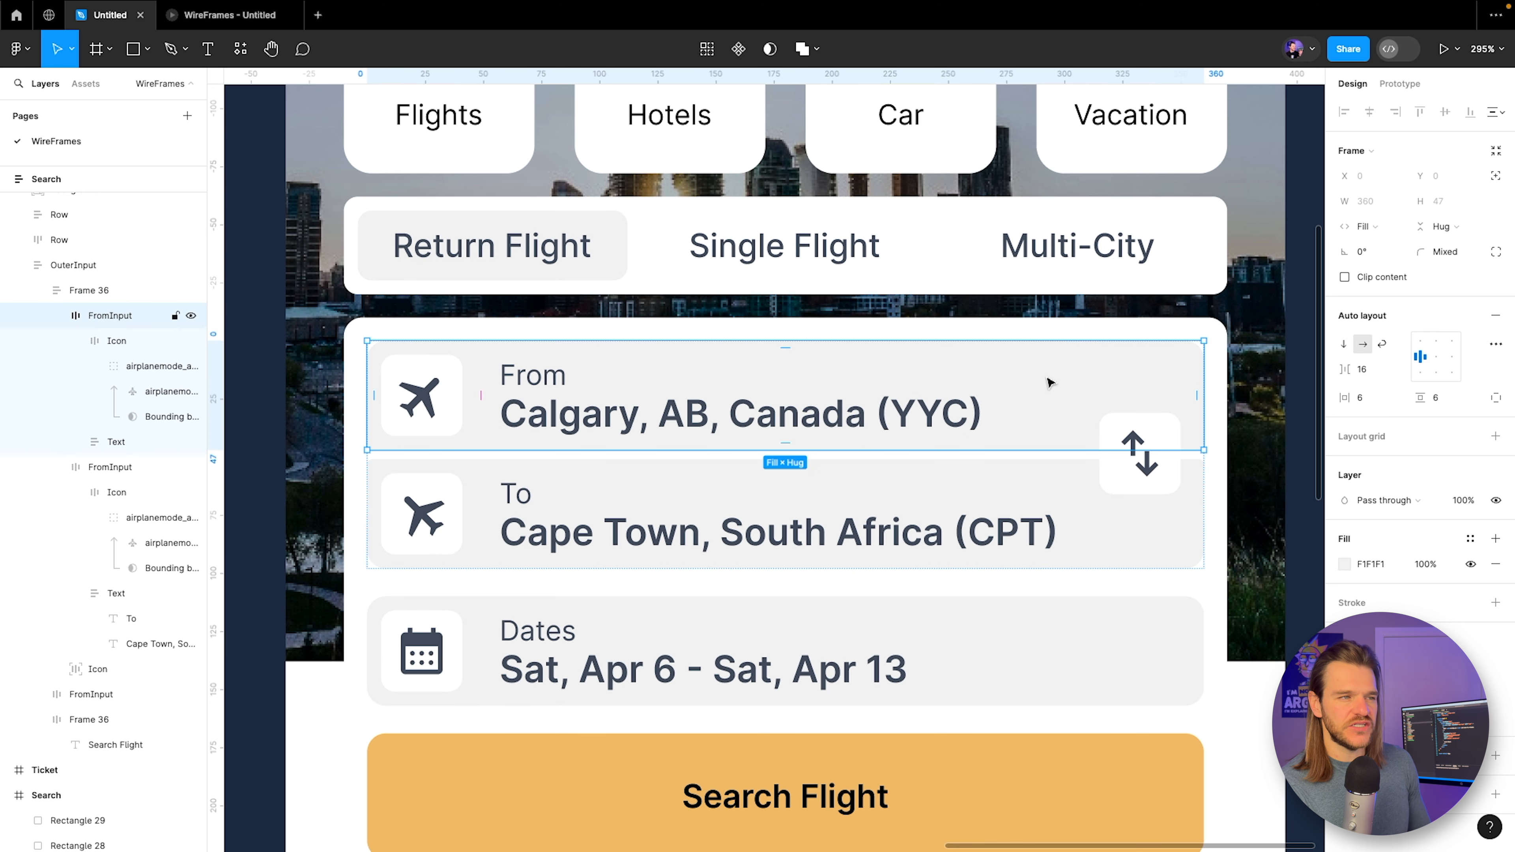
click(1444, 398)
key(Up)
key(Up)
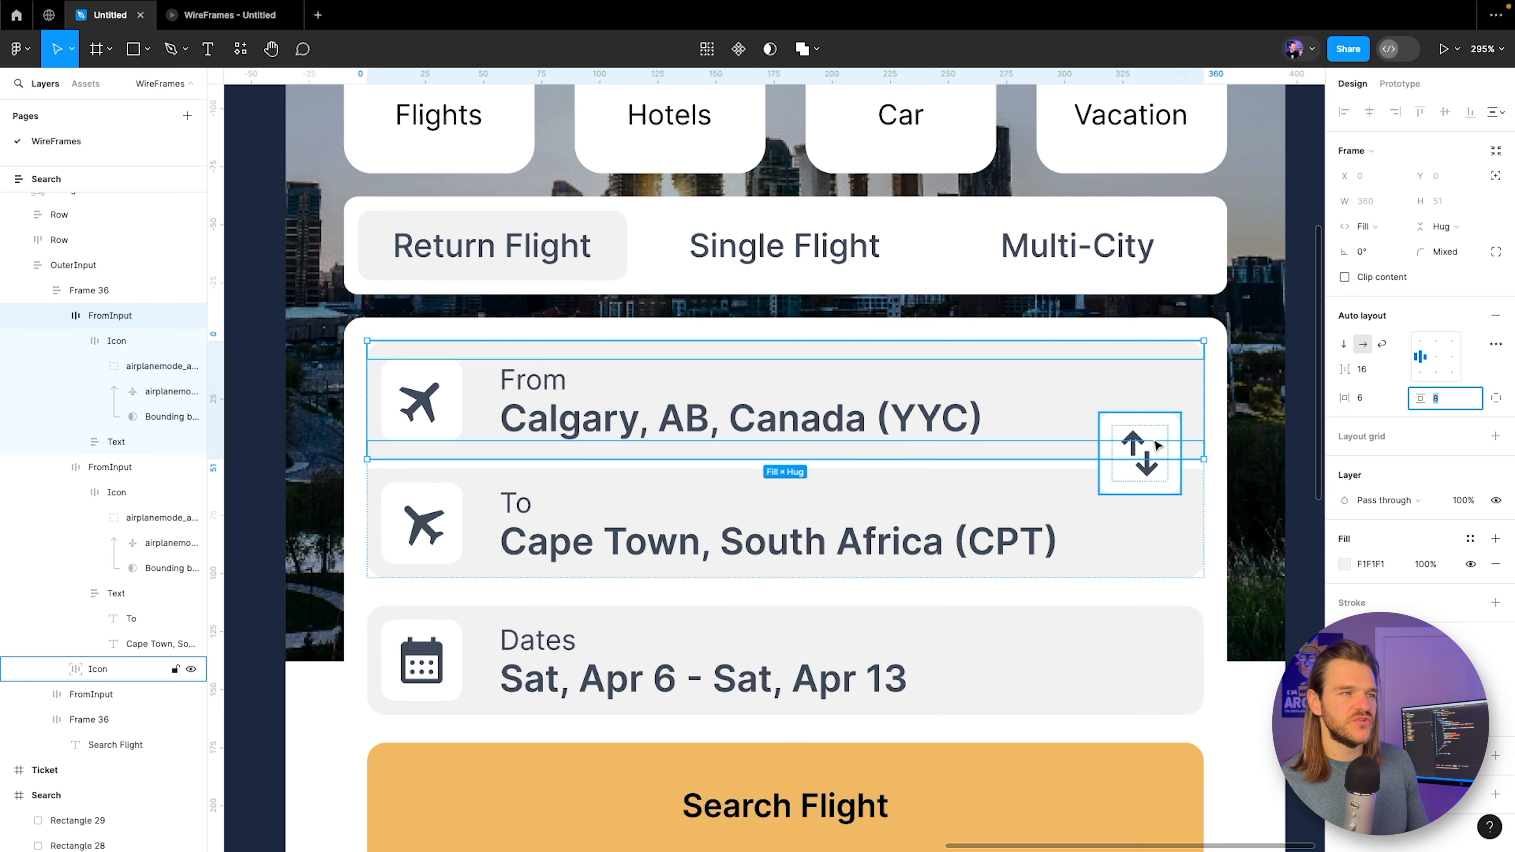
click(901, 527)
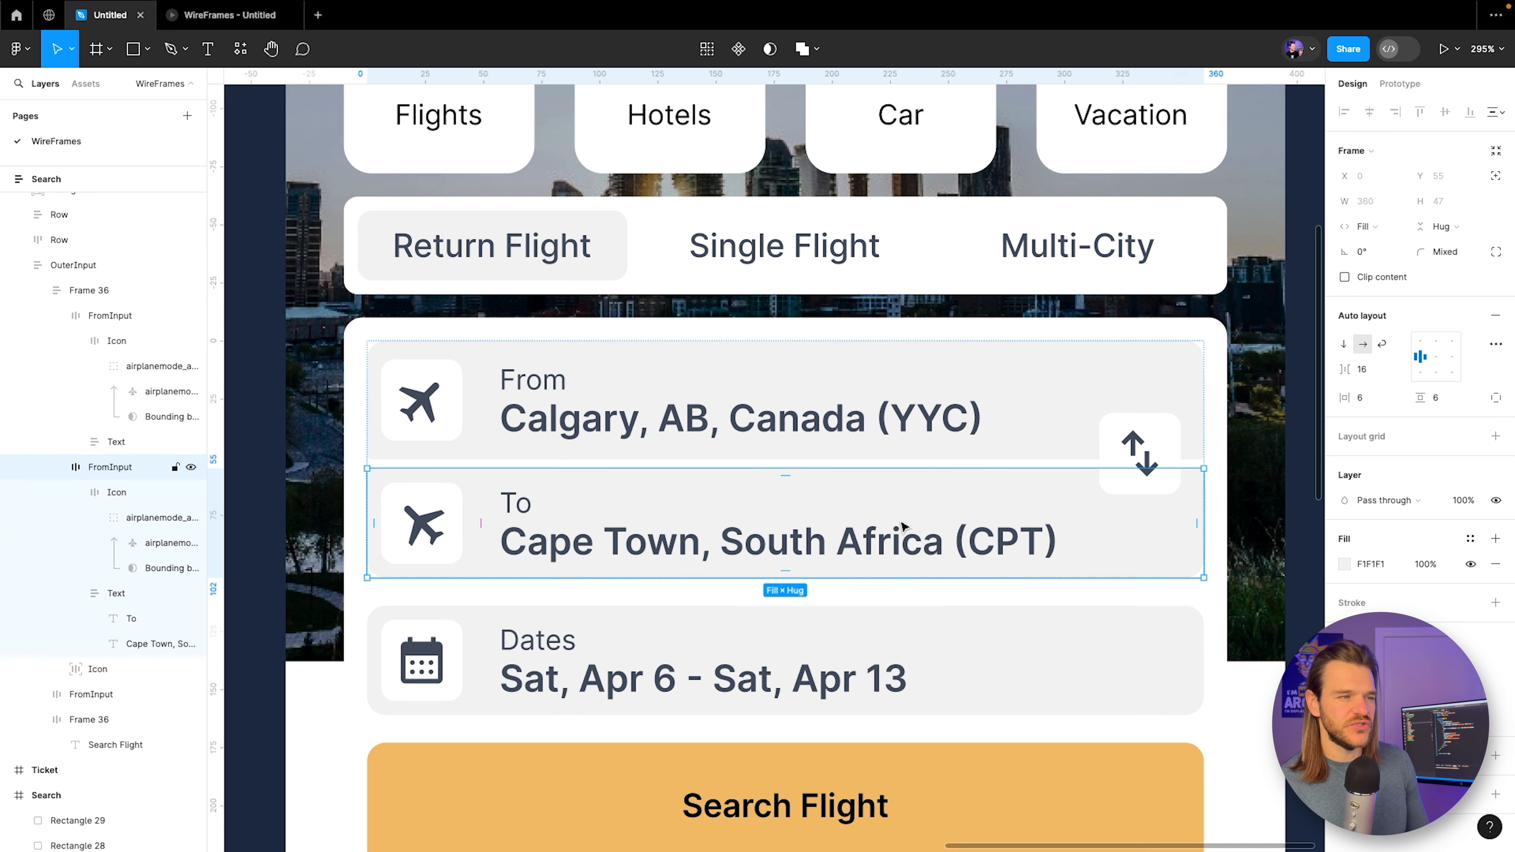
key(Up)
key(Up)
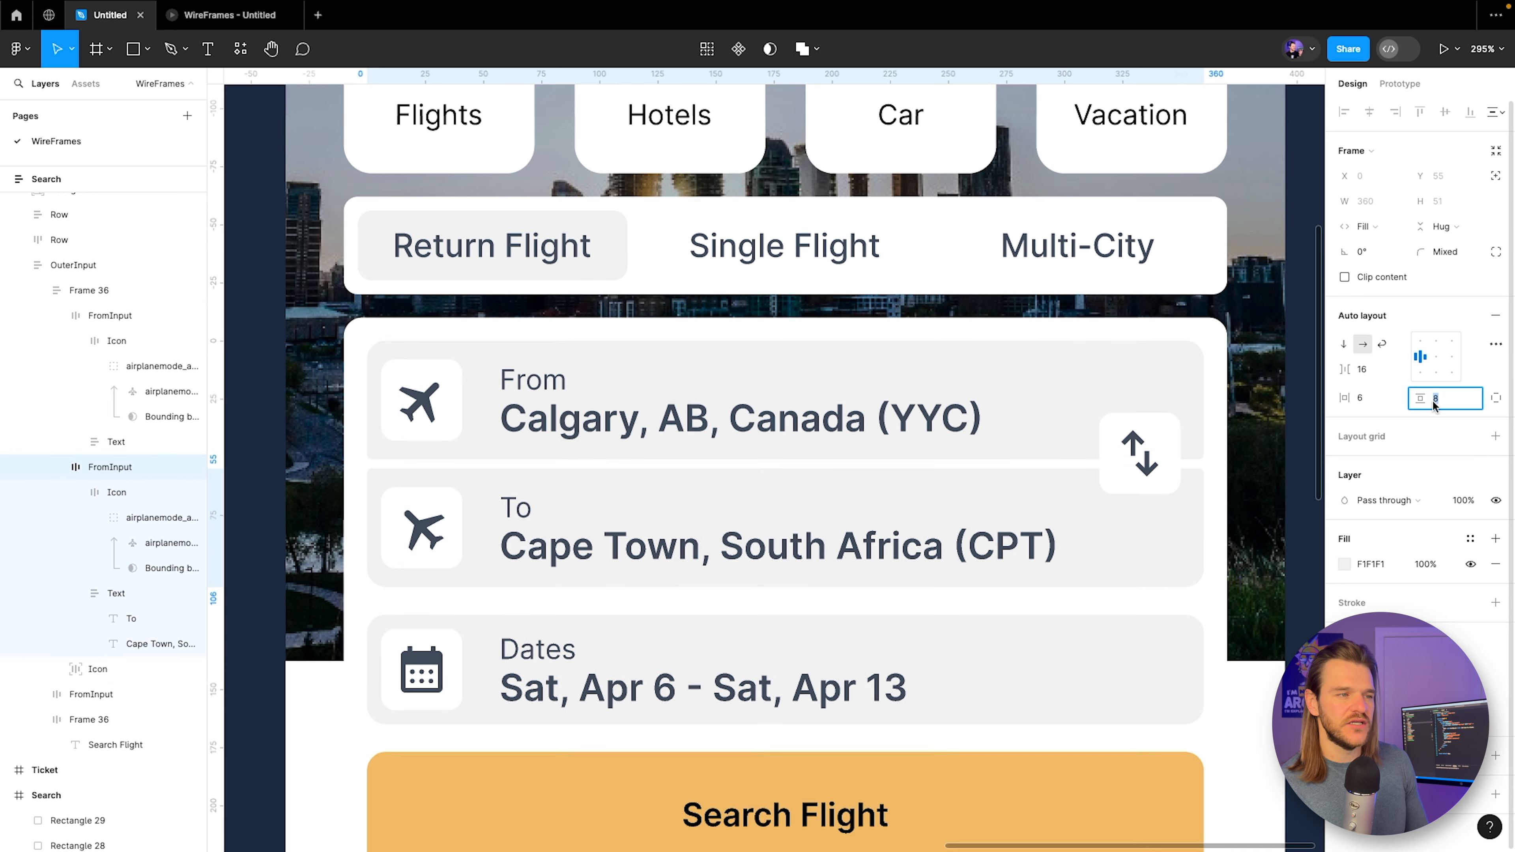
Set the horizontal padding of the To and From rows to 8 and check the card in the prototype preview.
click(1364, 399)
key(Up)
key(Up)
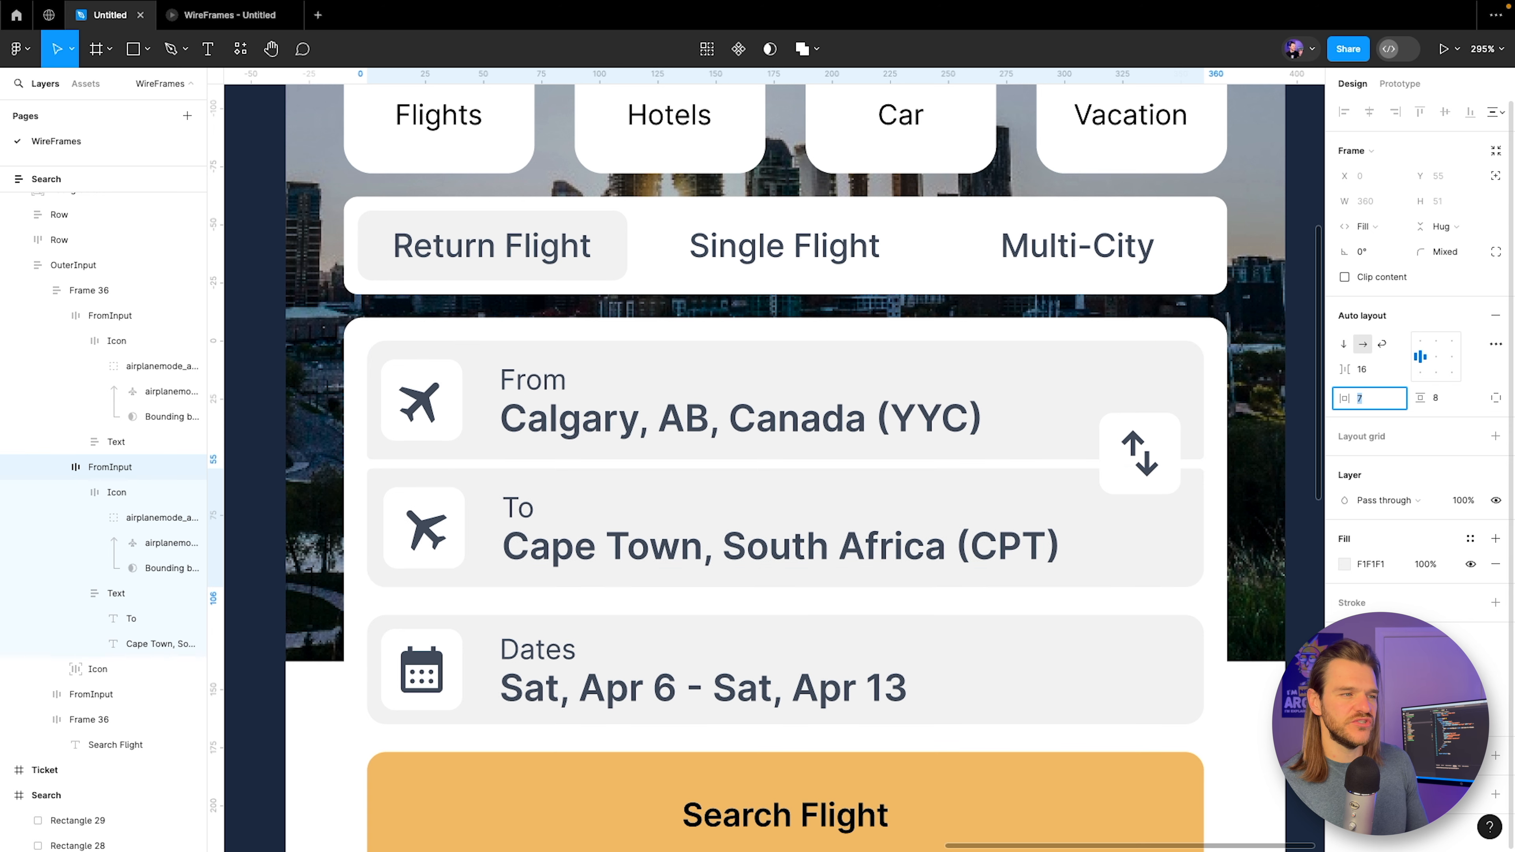
click(949, 405)
click(1365, 398)
key(Up)
key(Up)
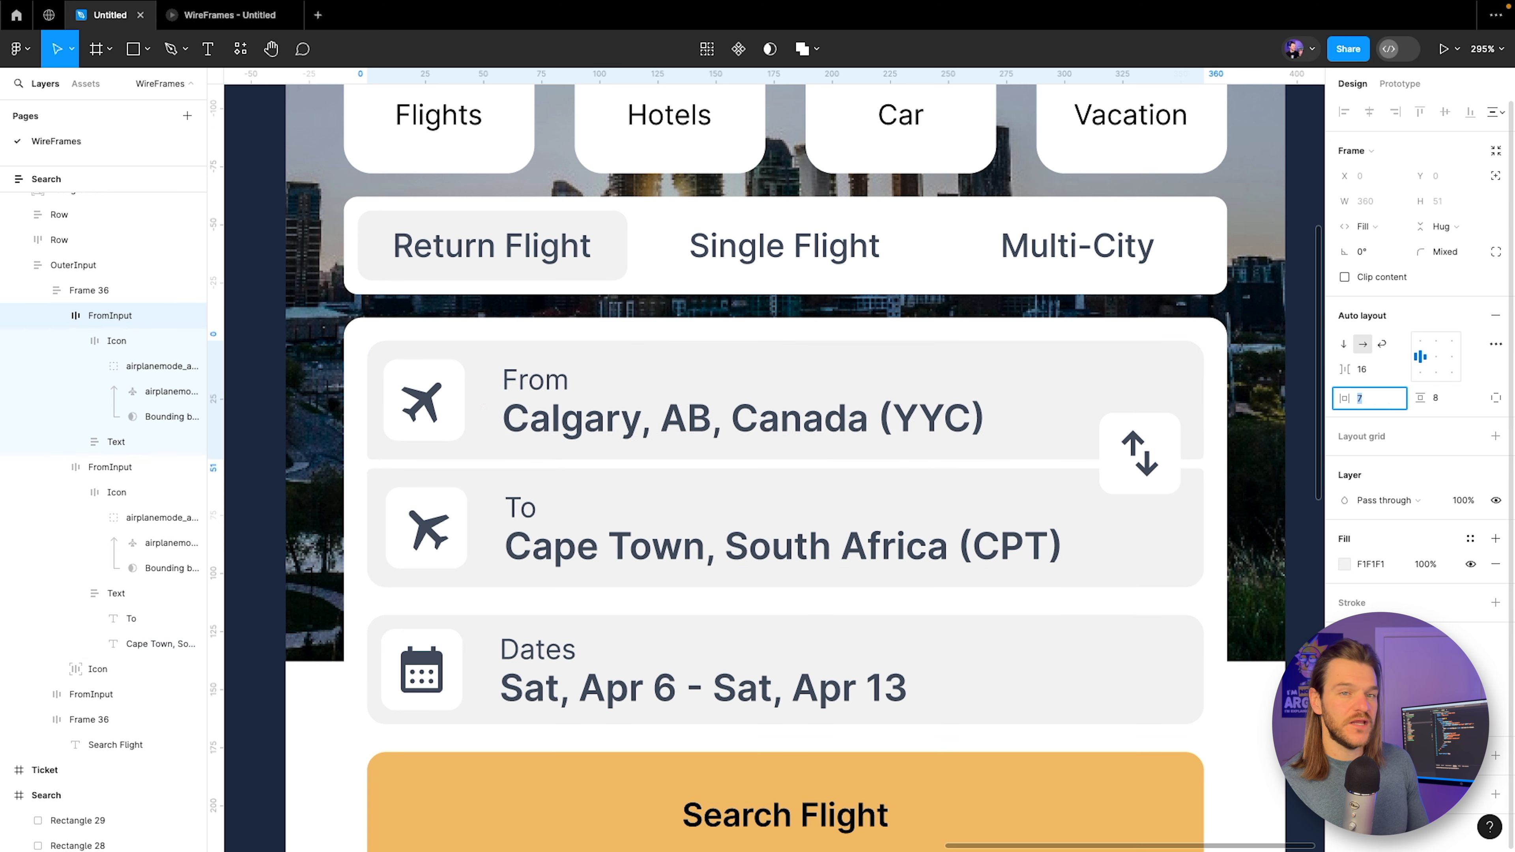
click(205, 13)
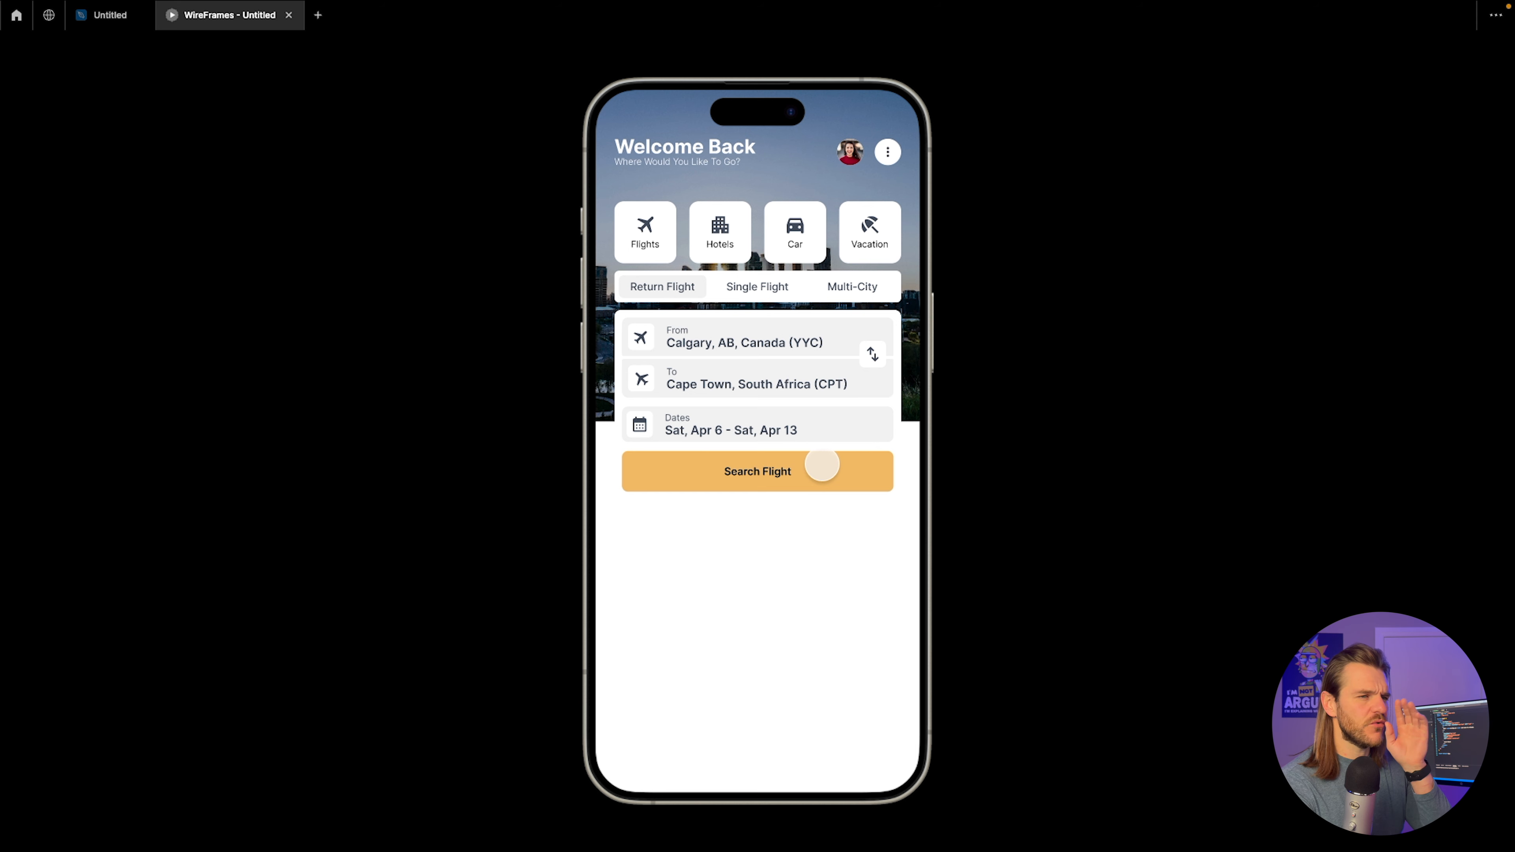
Compare the wireframe's input card, including its row of option chips above Search Flight, with the high-fidelity card.
click(115, 24)
scroll(690, 677, down, 3)
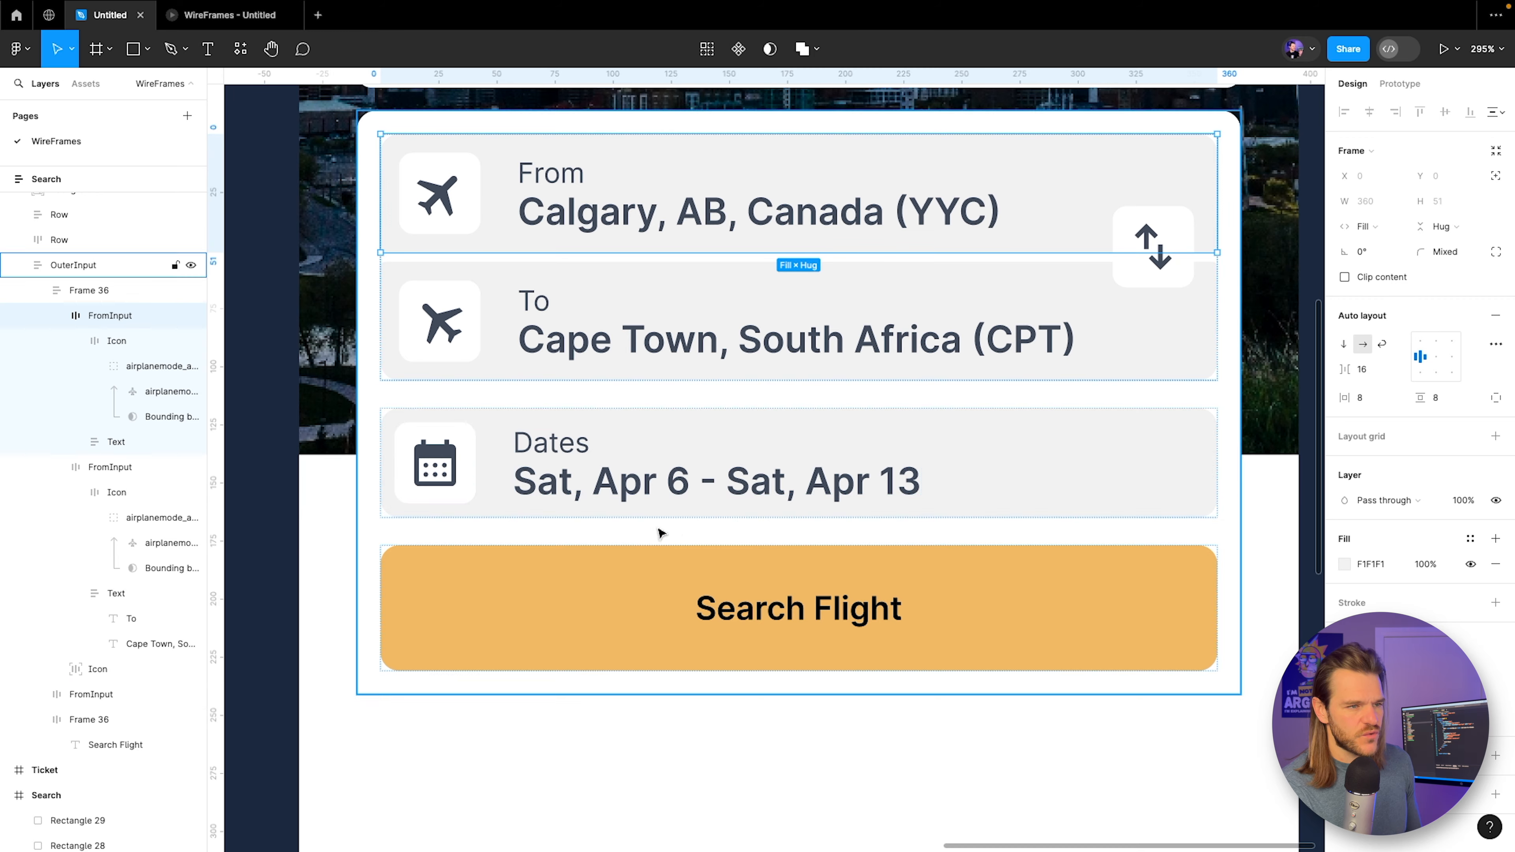
scroll(719, 556, down, 5)
drag(553, 602, 905, 514)
scroll(637, 517, up, 5)
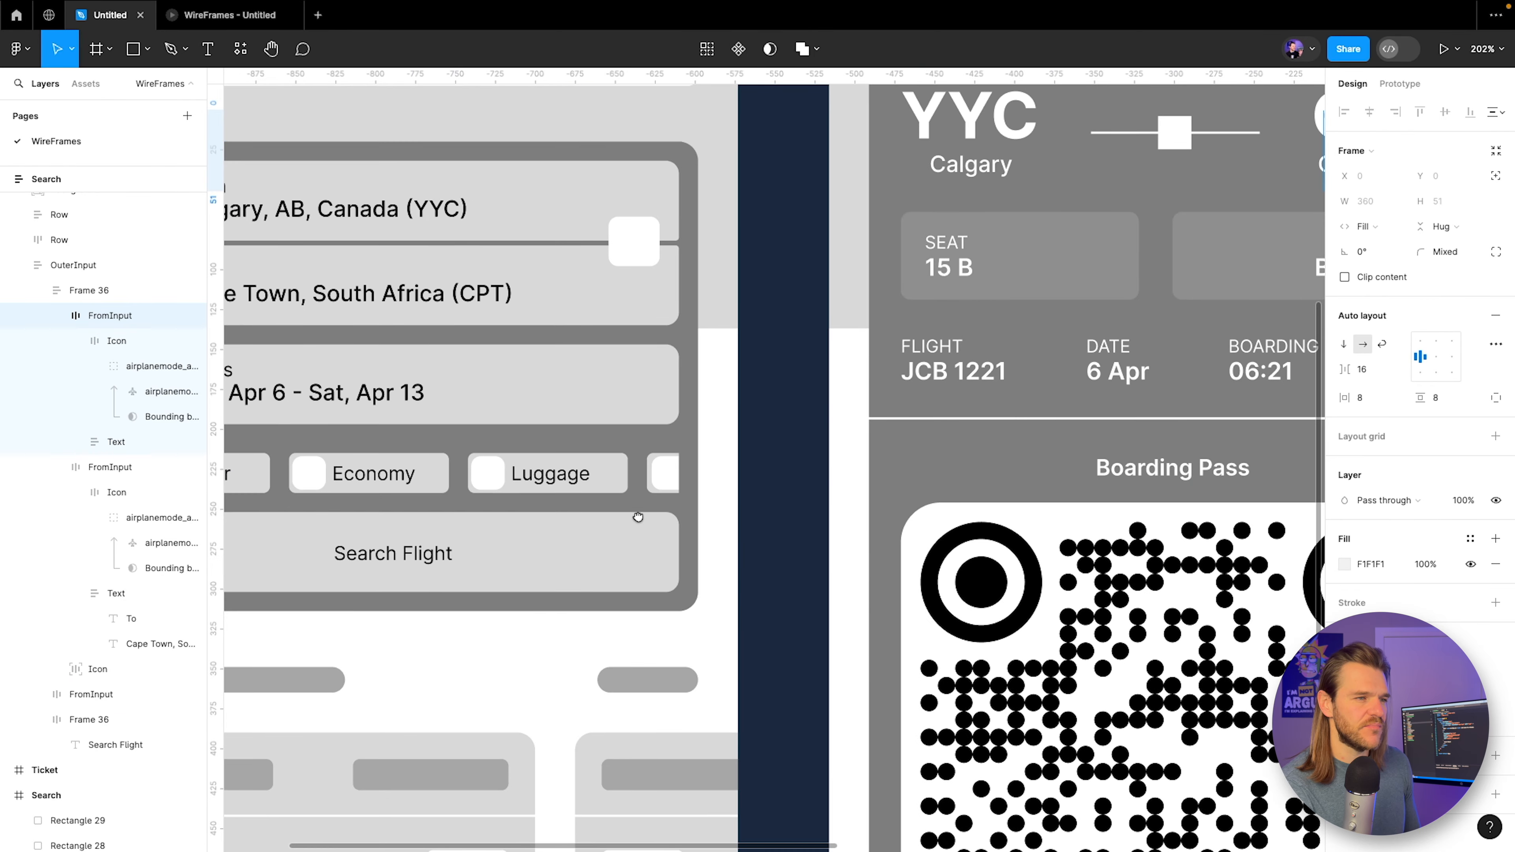
drag(638, 517, 733, 503)
click(500, 425)
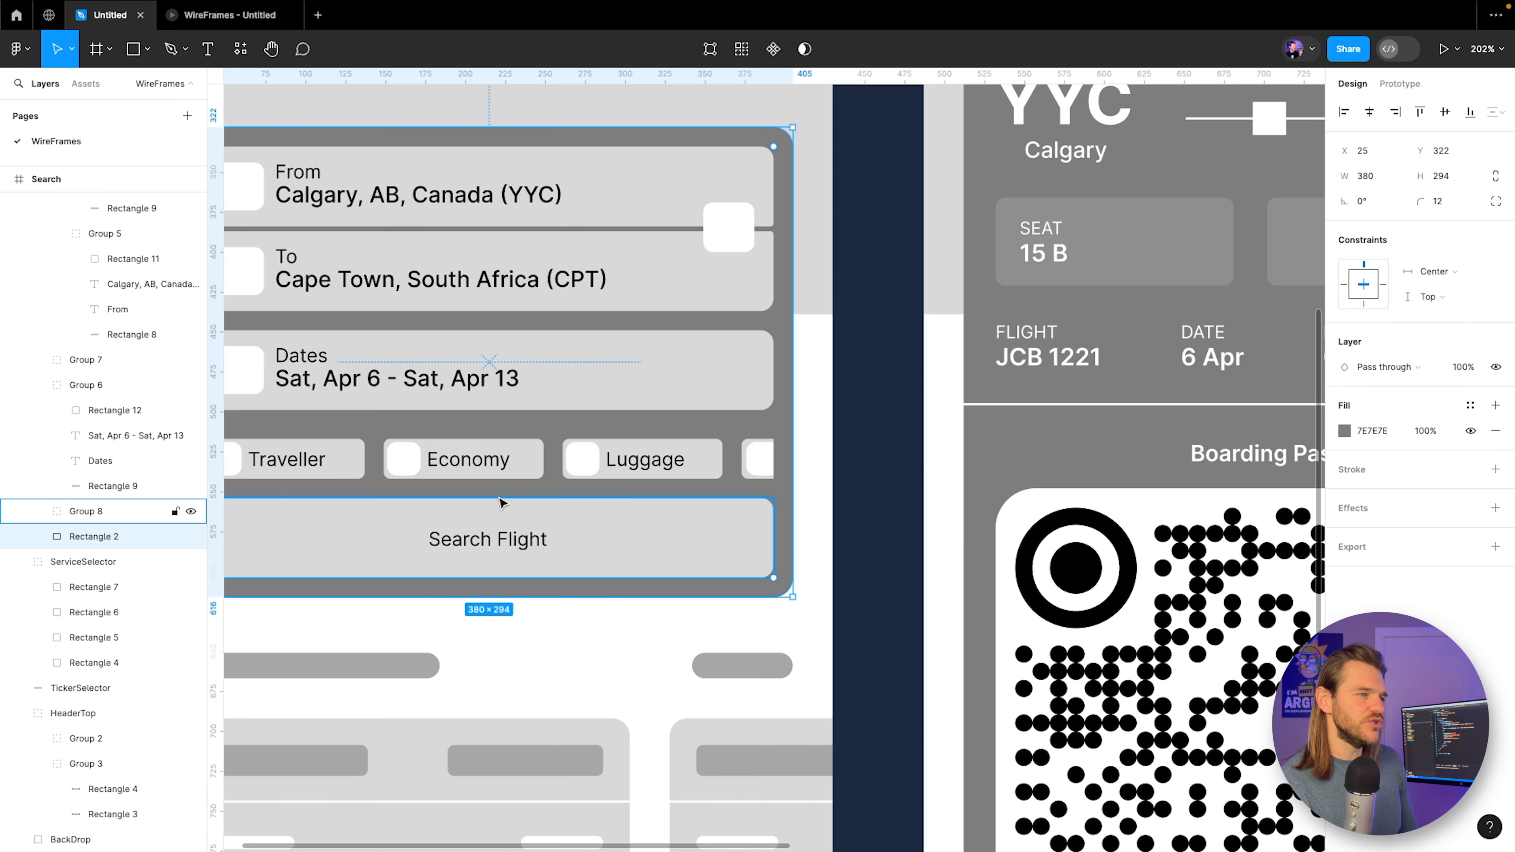
scroll(500, 504, left, 3)
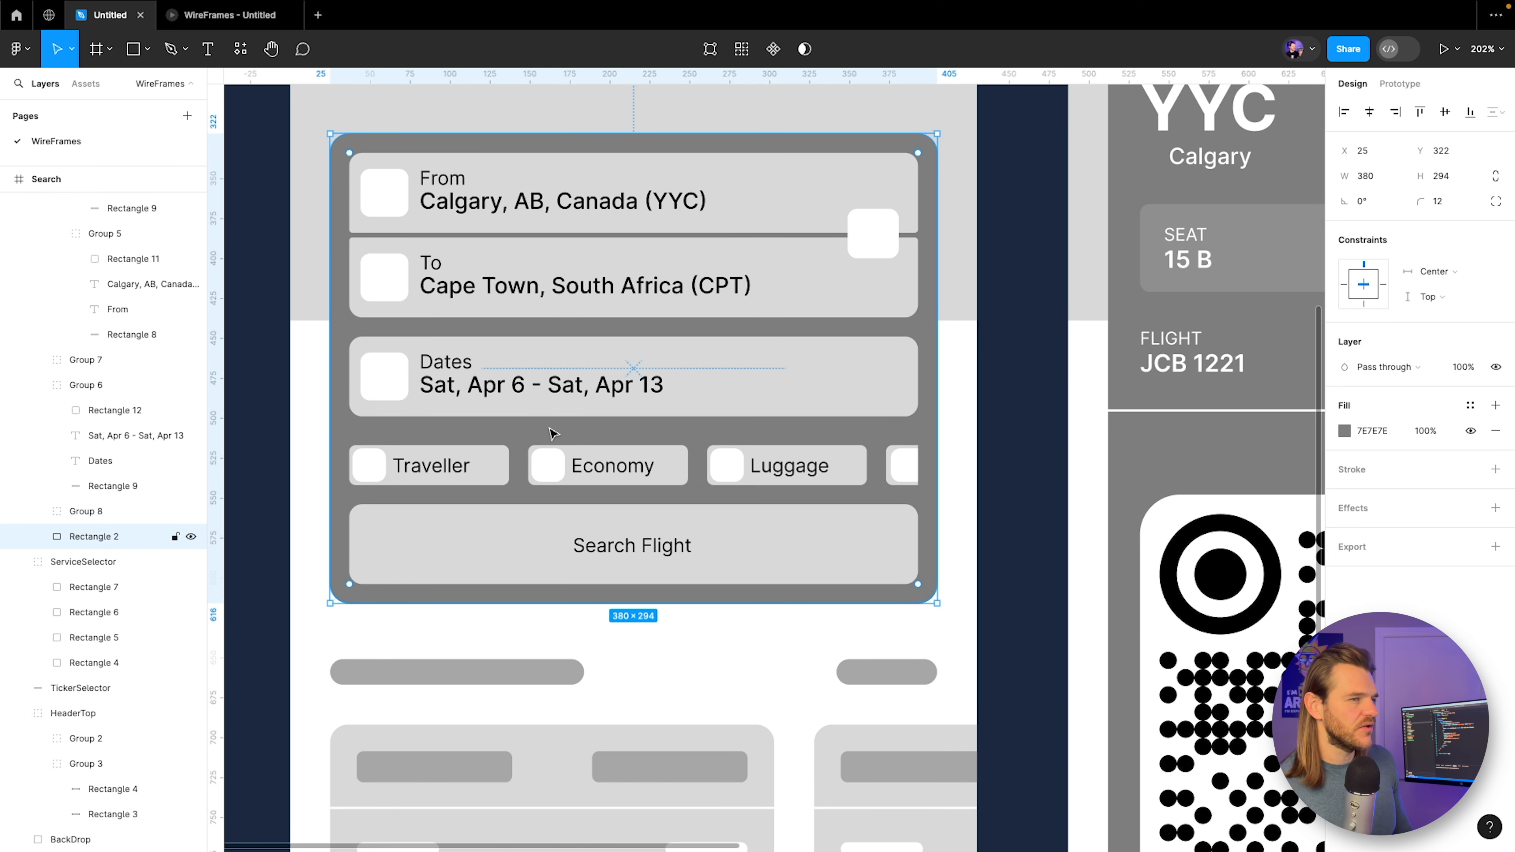
click(485, 454)
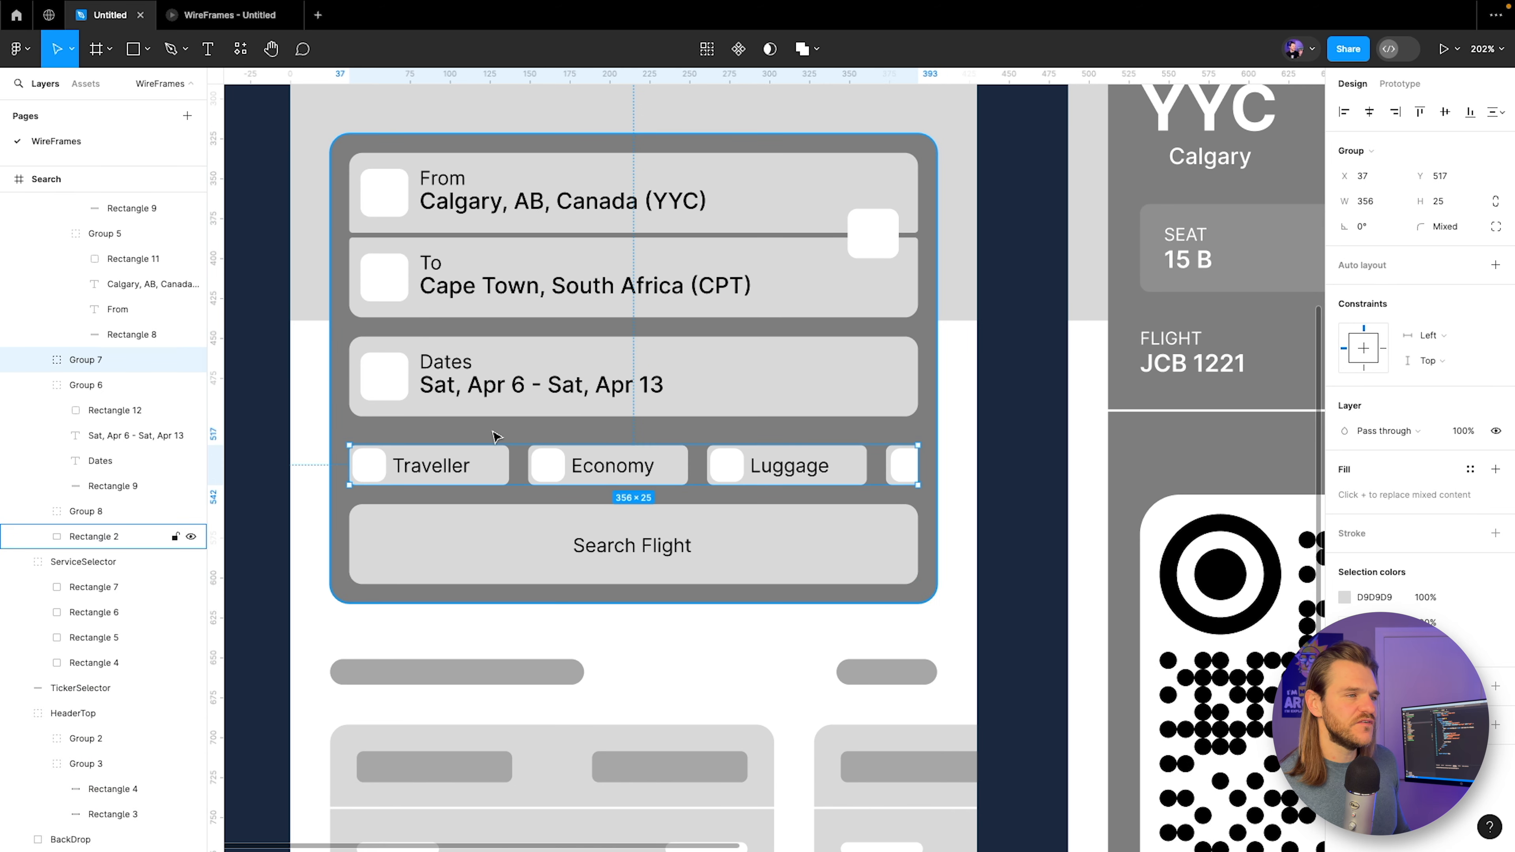
scroll(532, 407, right, 5)
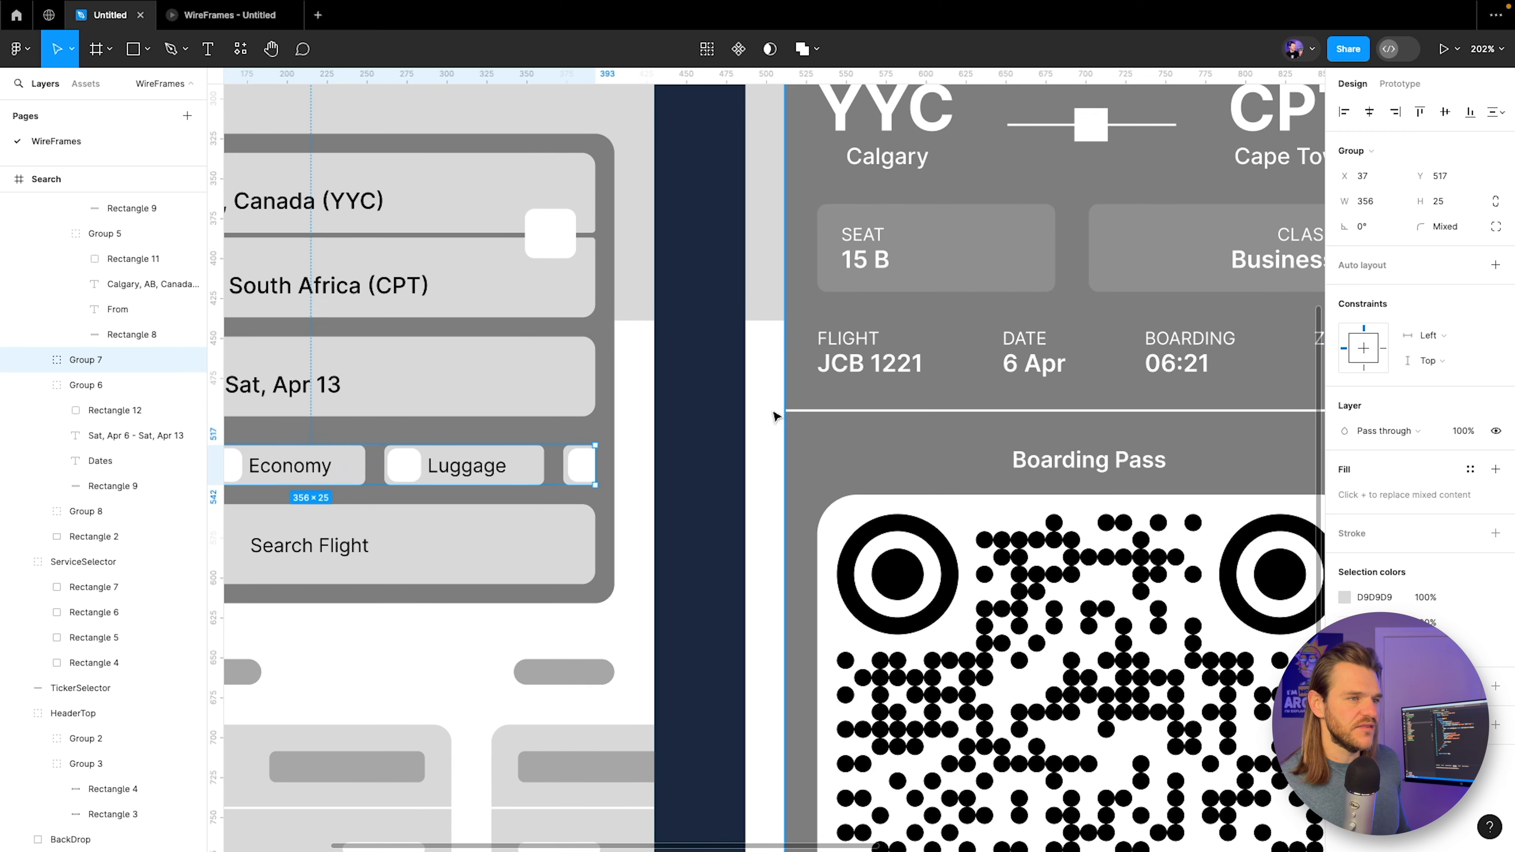
scroll(533, 406, right, 10)
scroll(674, 408, down, 3)
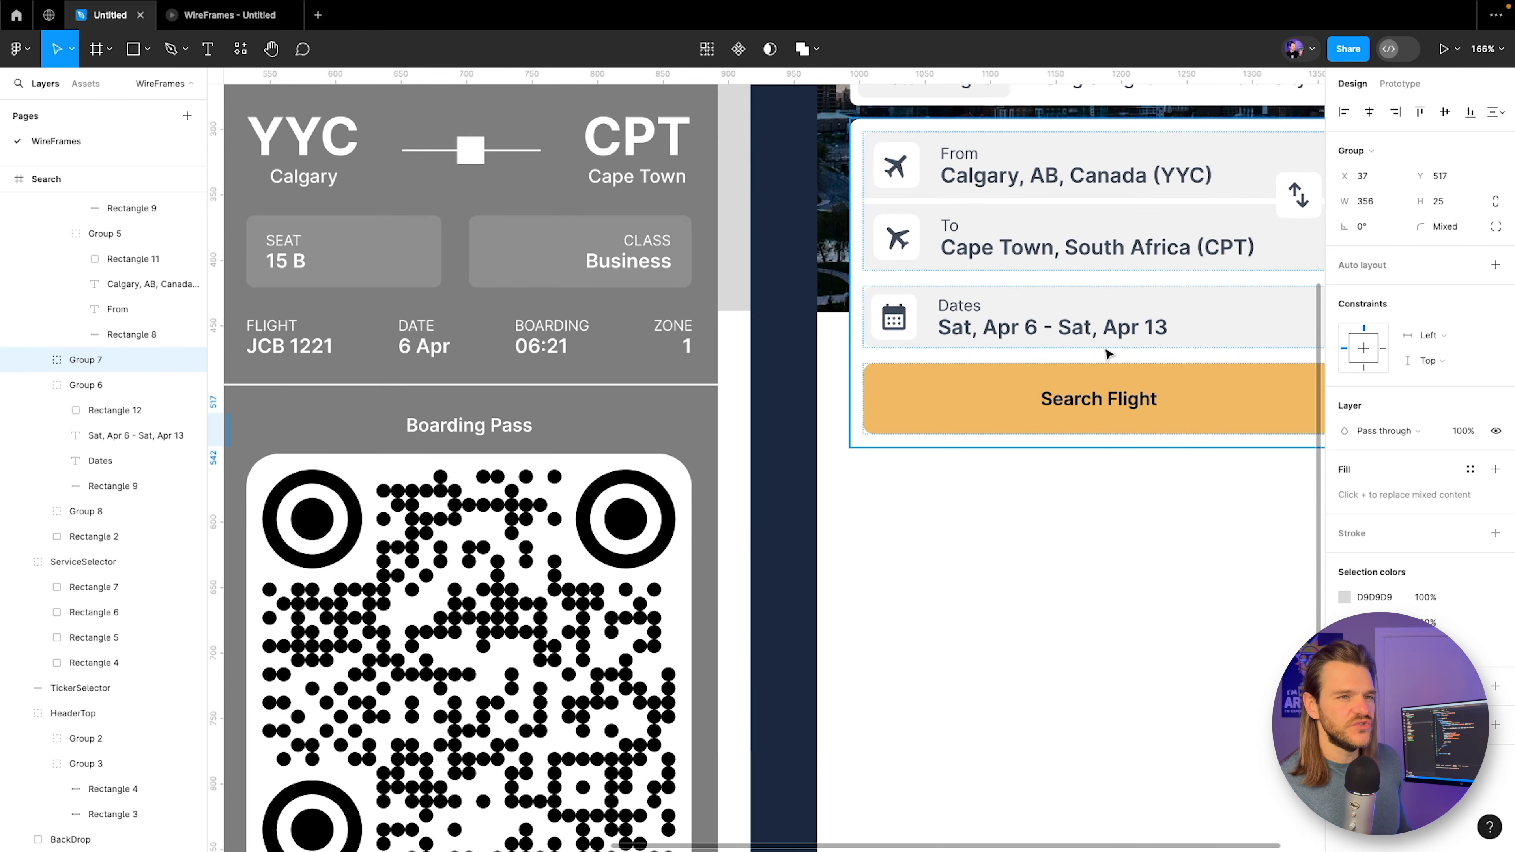
scroll(1124, 341, right, 5)
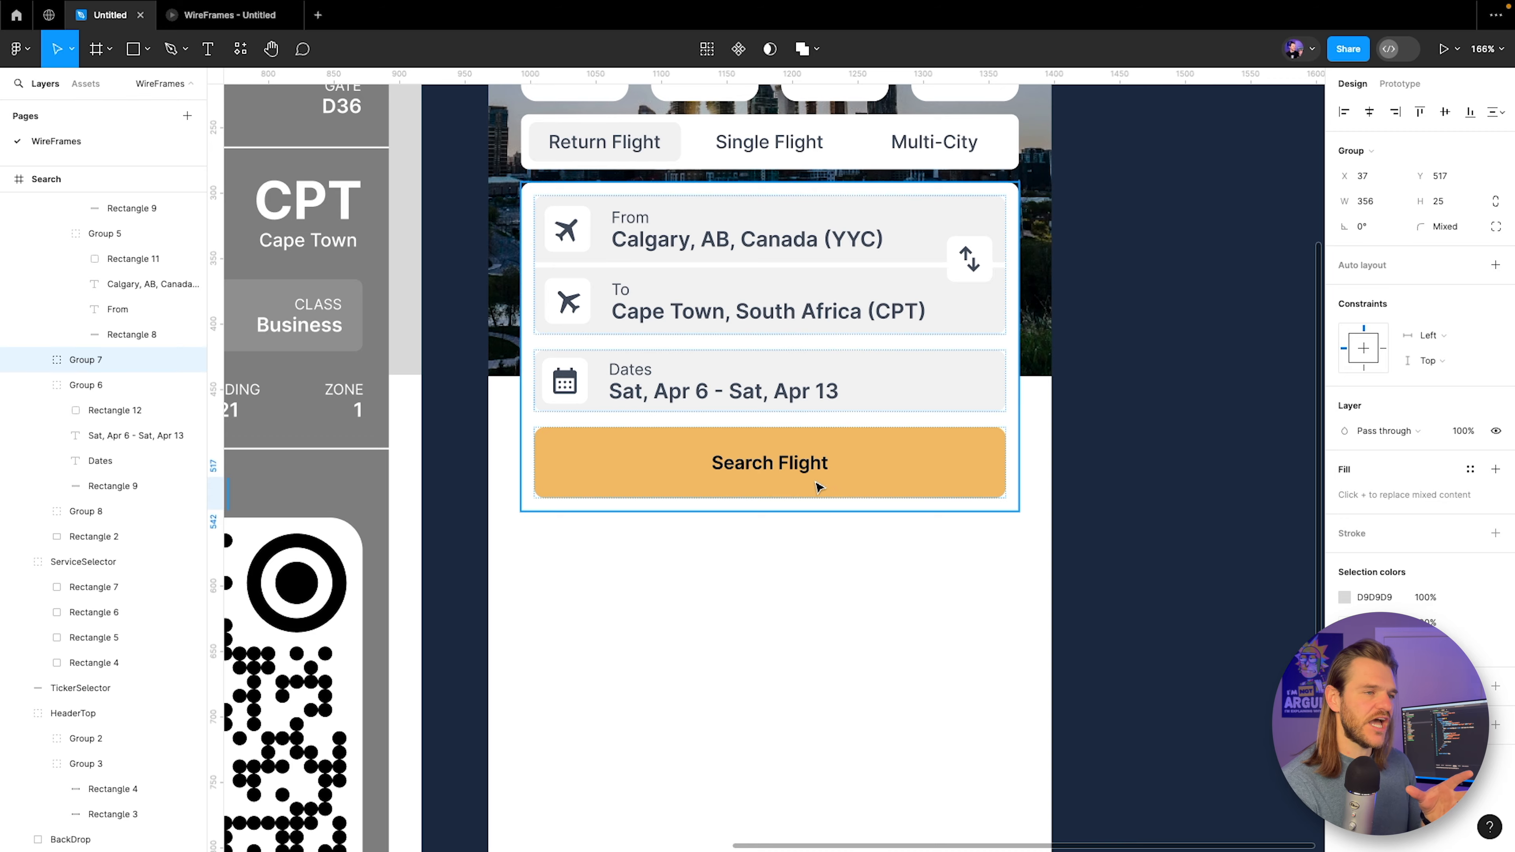
scroll(817, 486, down, 6)
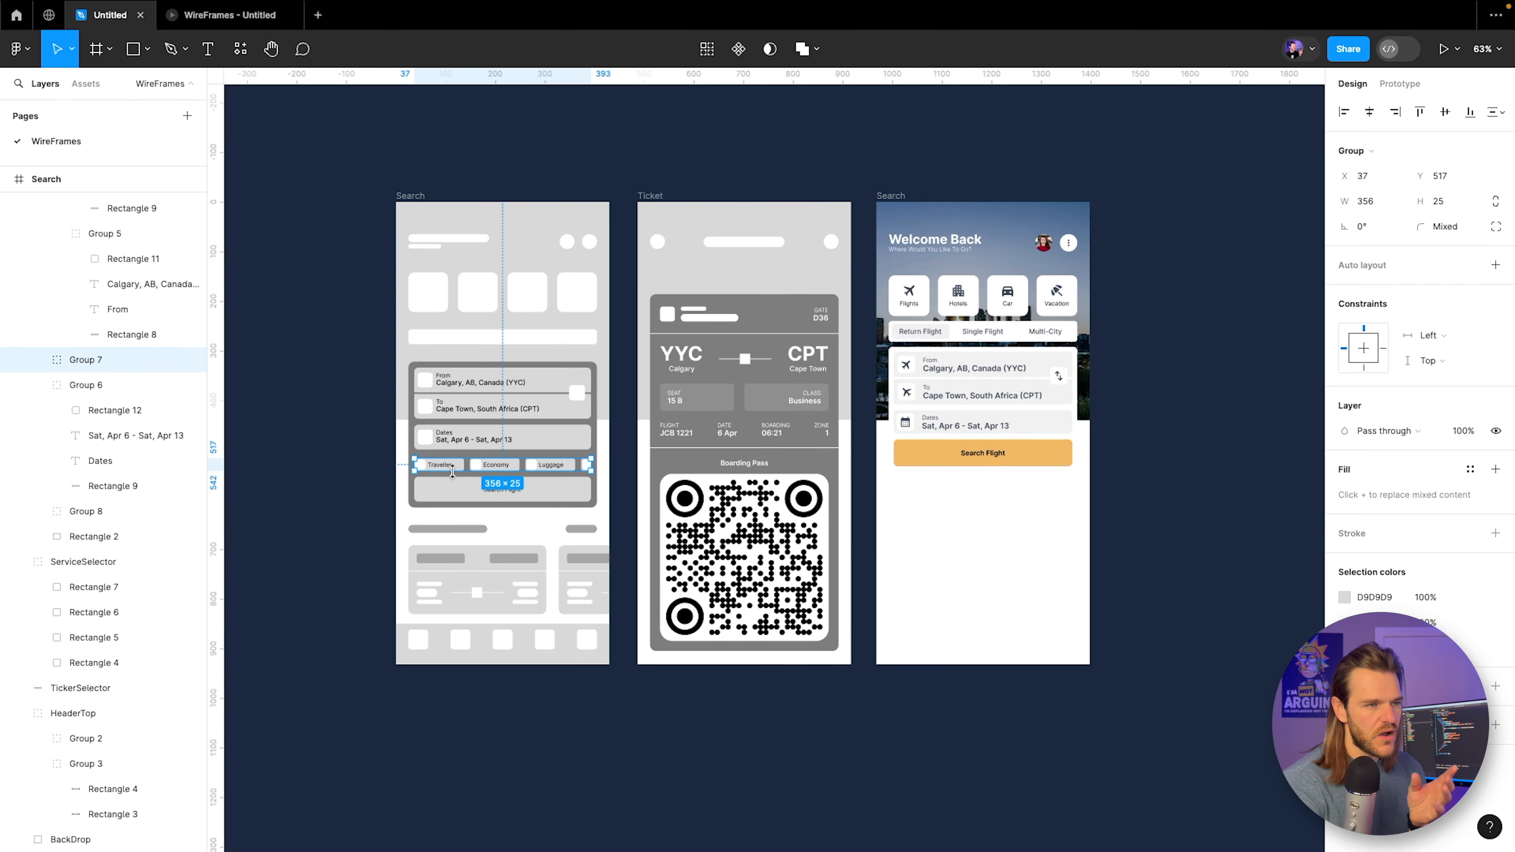
scroll(964, 500, up, 5)
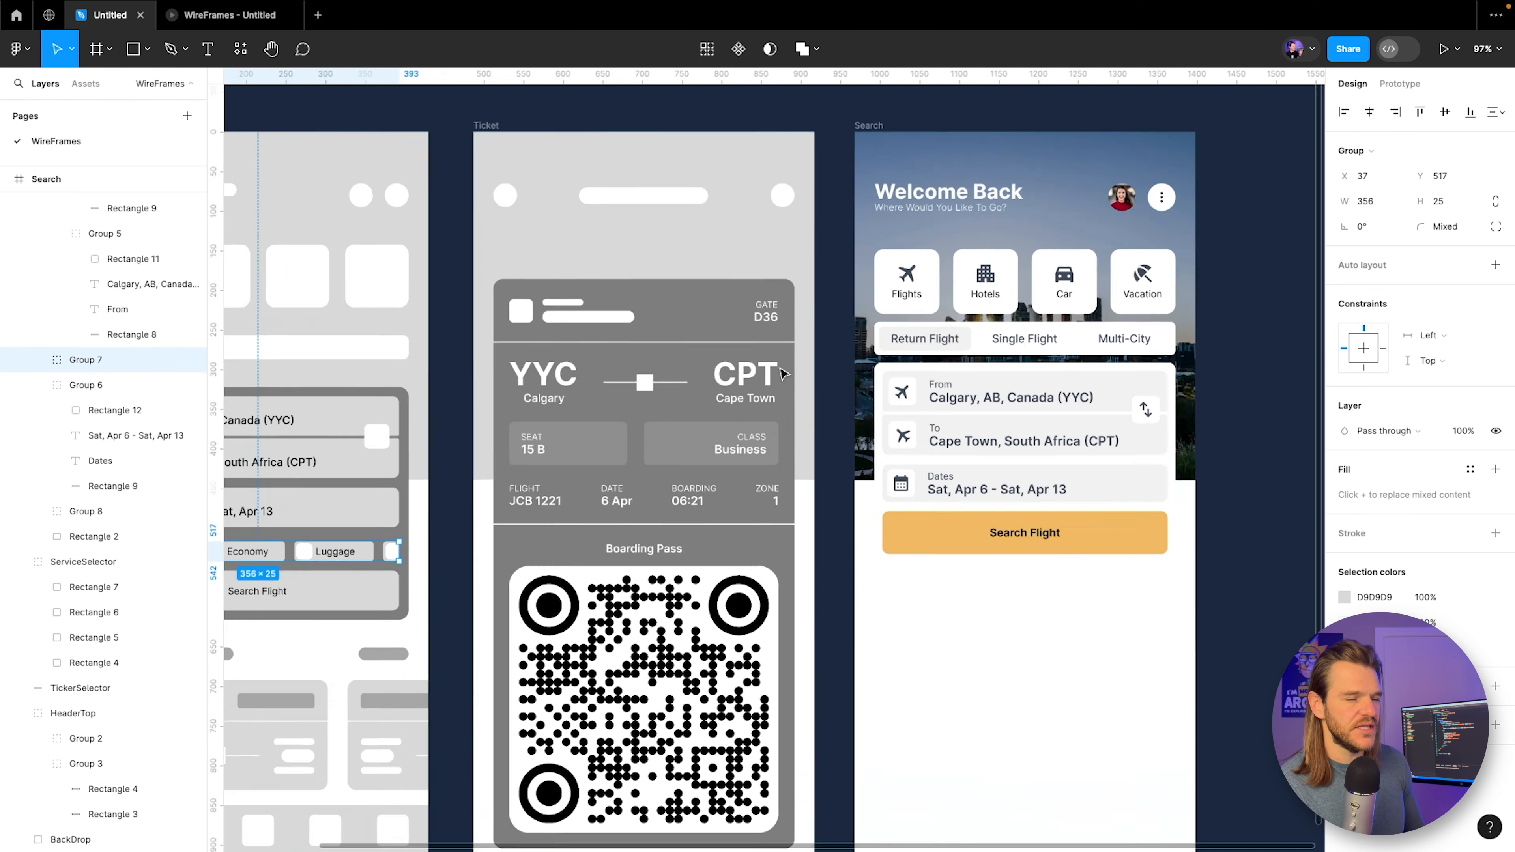
Copy the Traveller label from the wireframe into a new text layer between the Dates row and the Search Flight button.
scroll(1305, 361, left, 5)
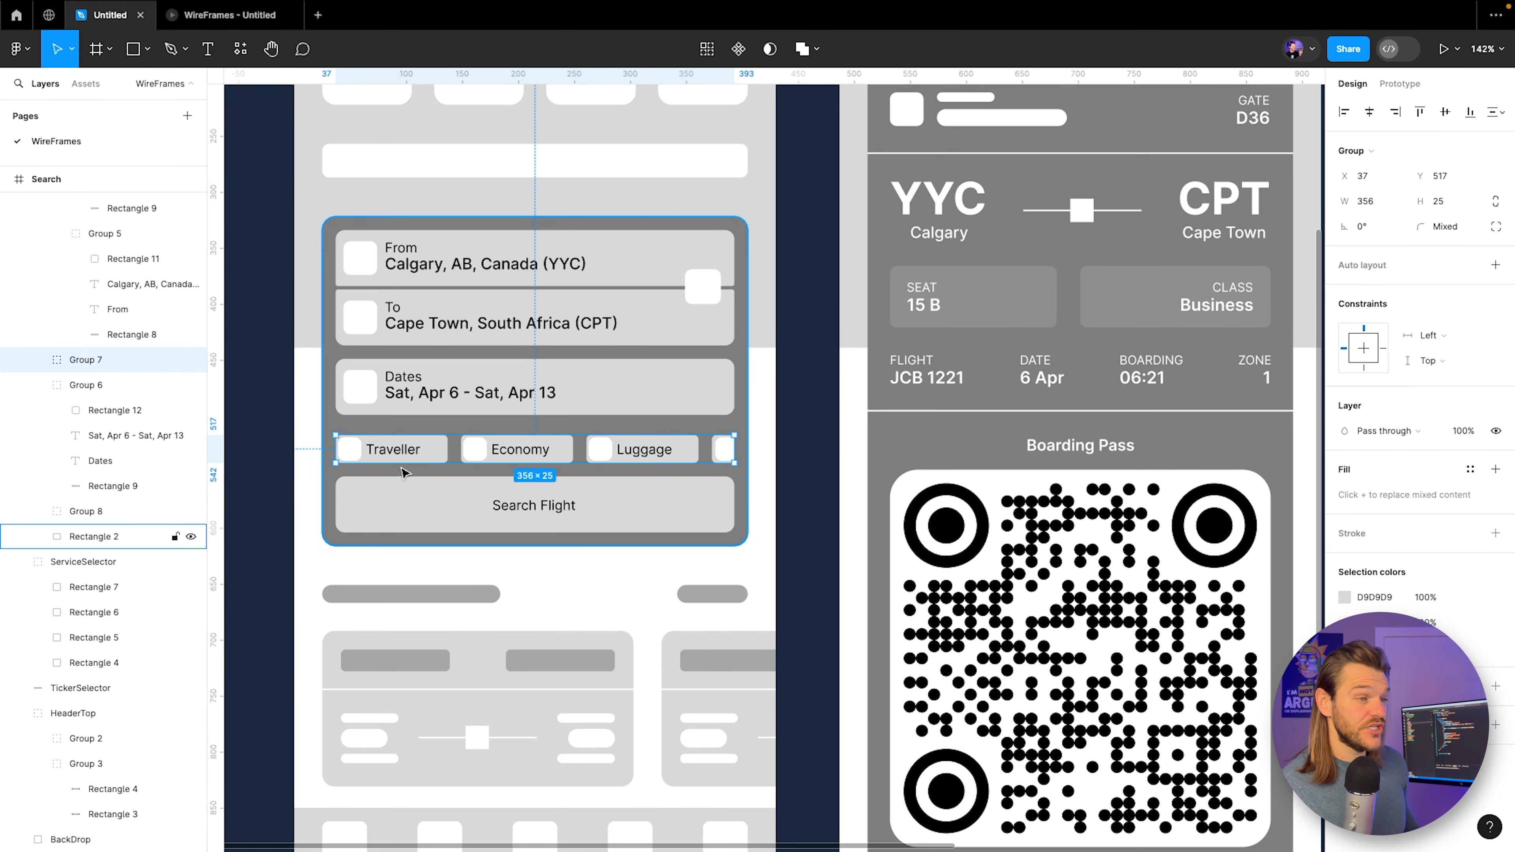
double_click(405, 455)
double_click(401, 450)
key(ctrl+c)
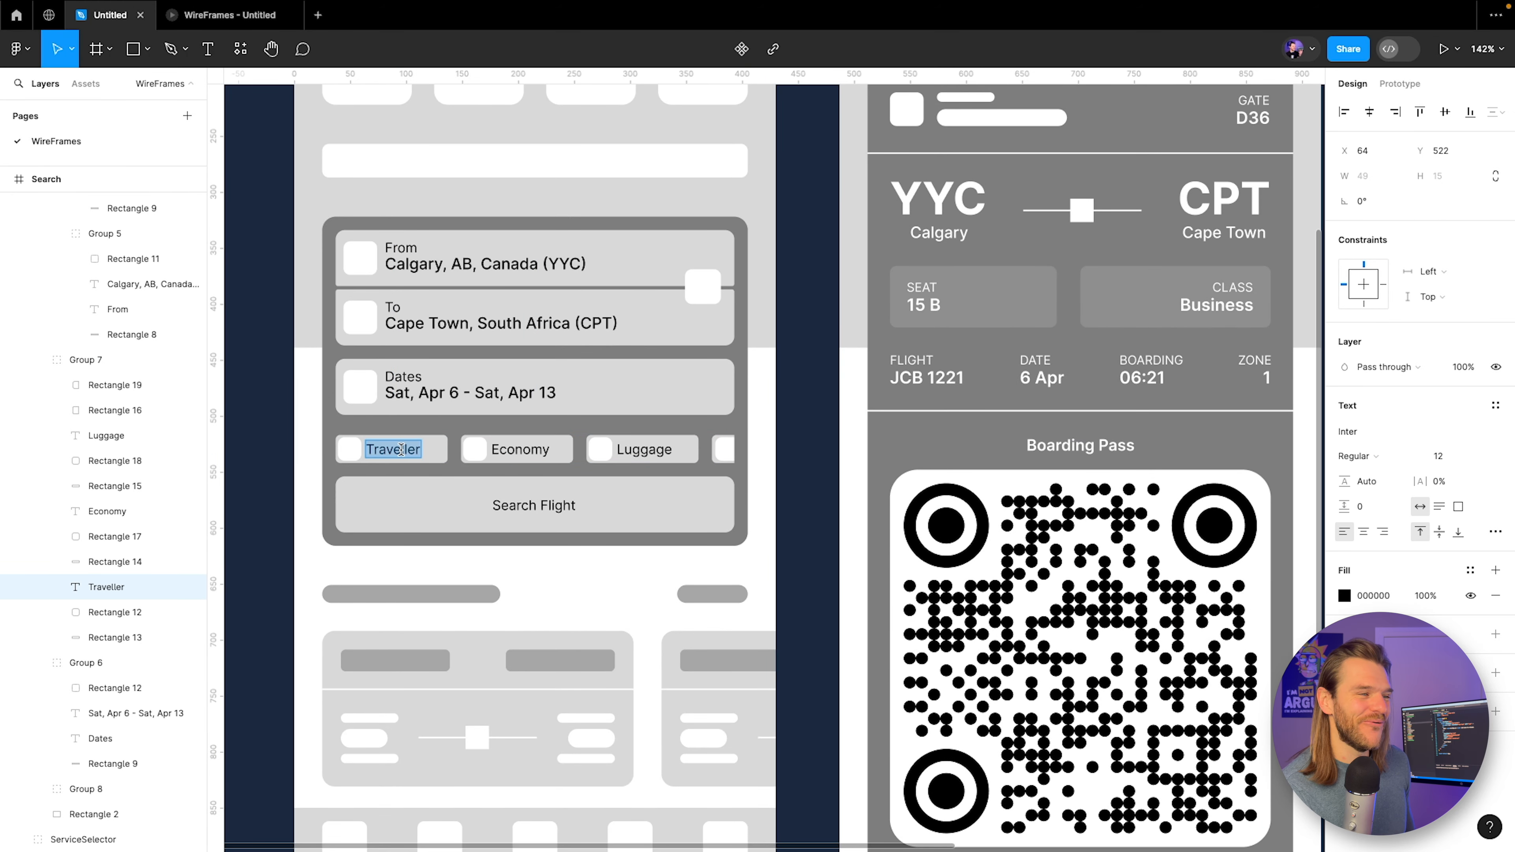
key(Escape)
scroll(1258, 436, right, 10)
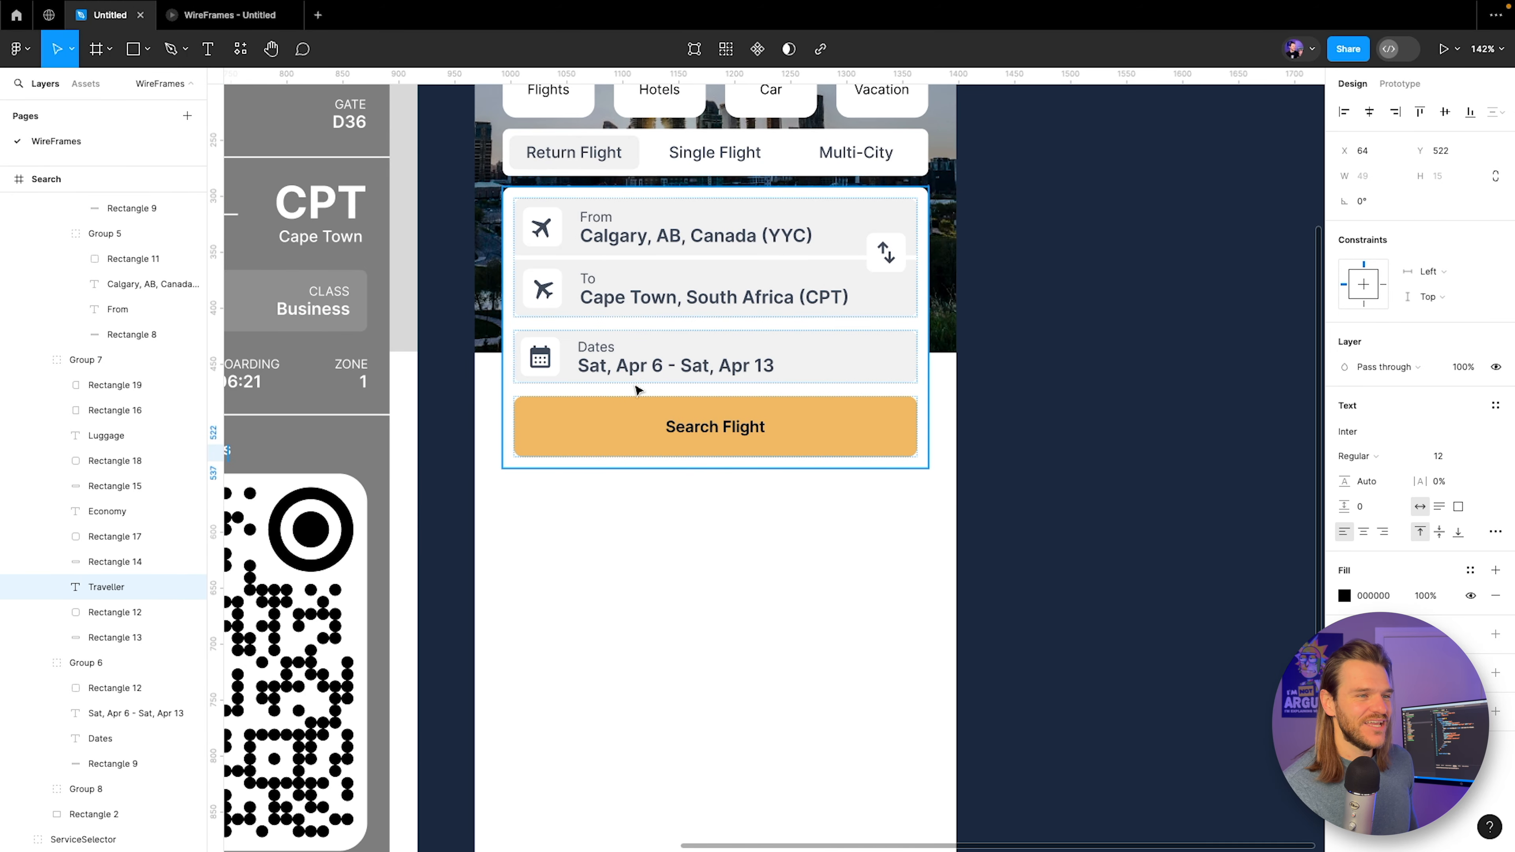
scroll(633, 385, up, 5)
click(464, 407)
key(t)
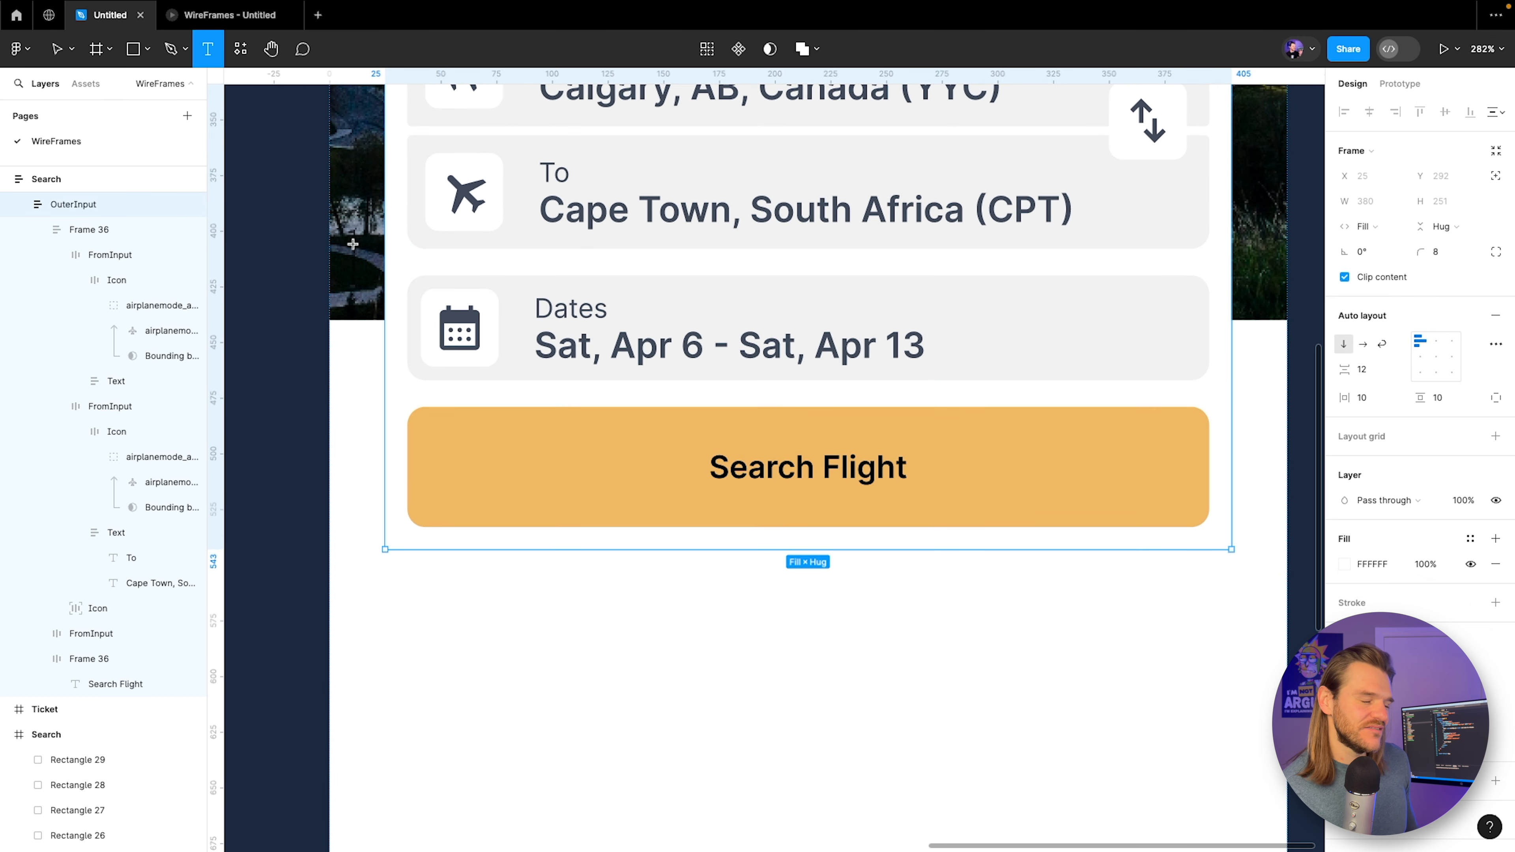
click(504, 392)
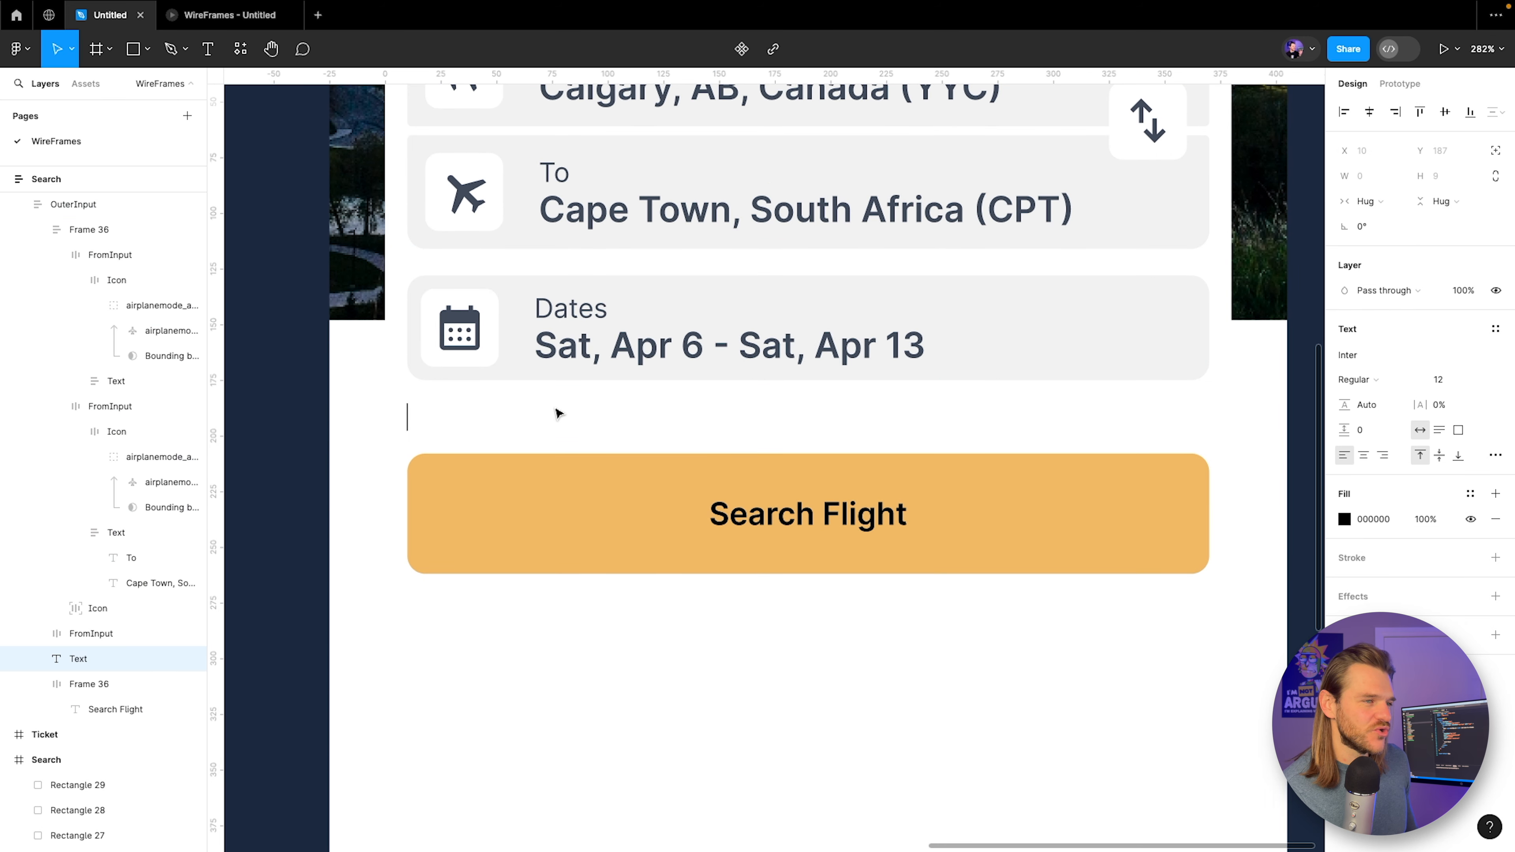
key(ctrl+v)
key(Escape)
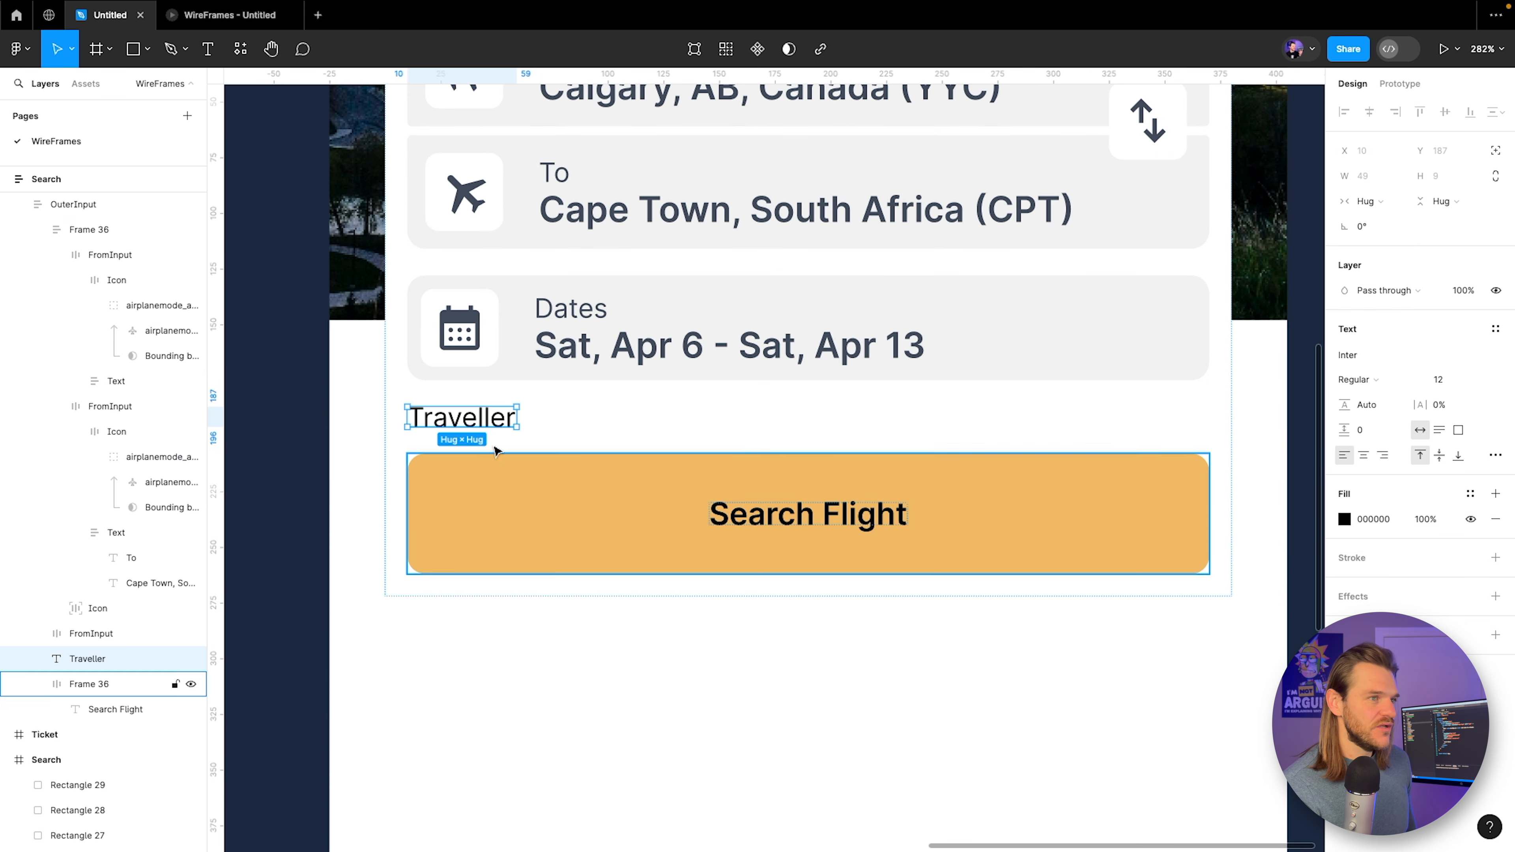
Colour the Traveller text 414A5A by sampling the calendar icon and set its weight to Medium.
click(1344, 519)
click(1158, 664)
click(1249, 144)
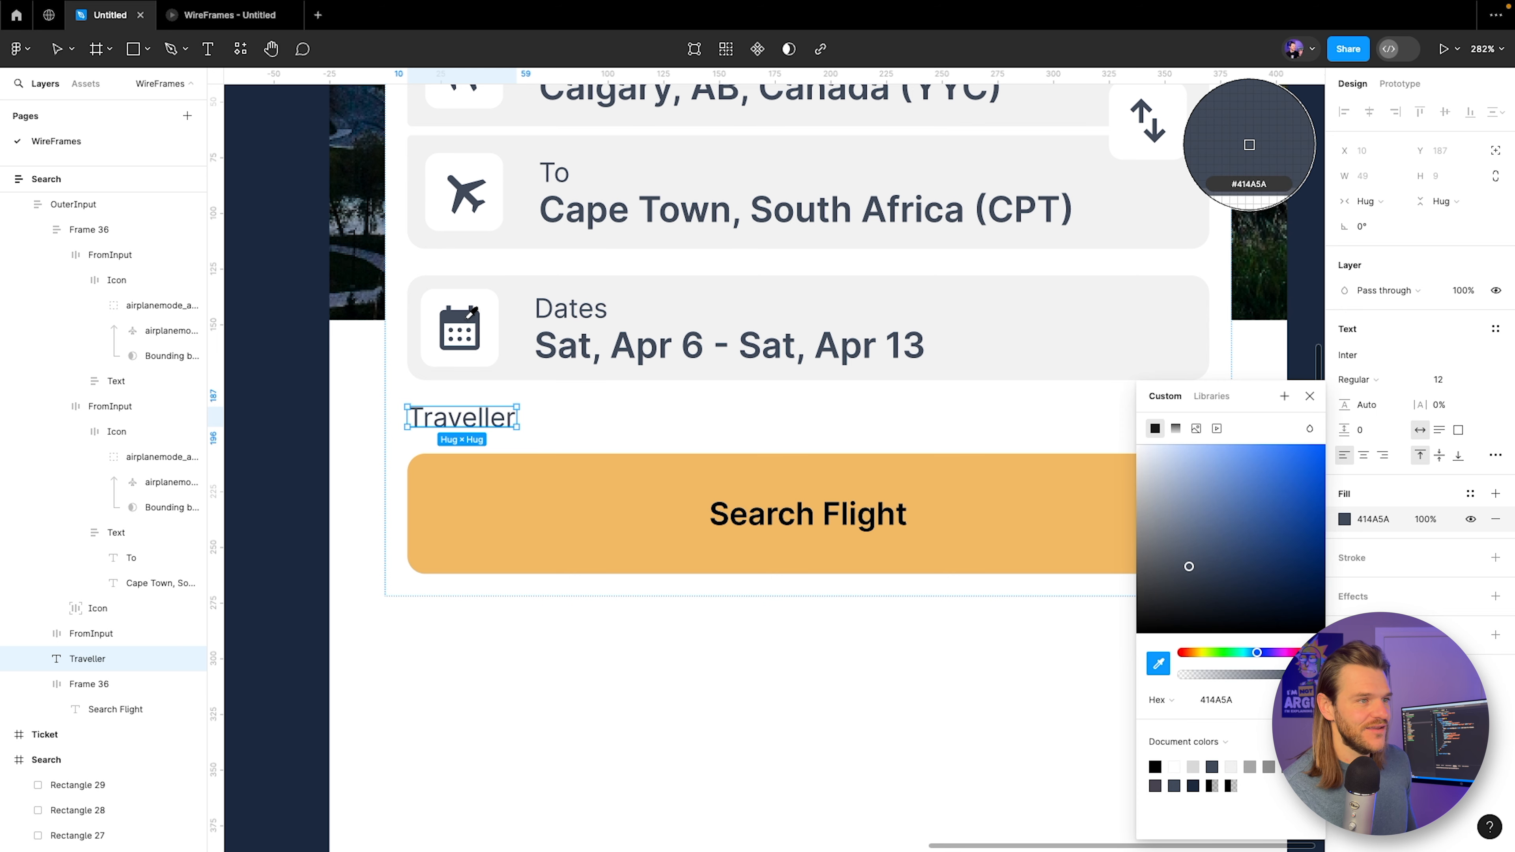
click(571, 430)
click(489, 428)
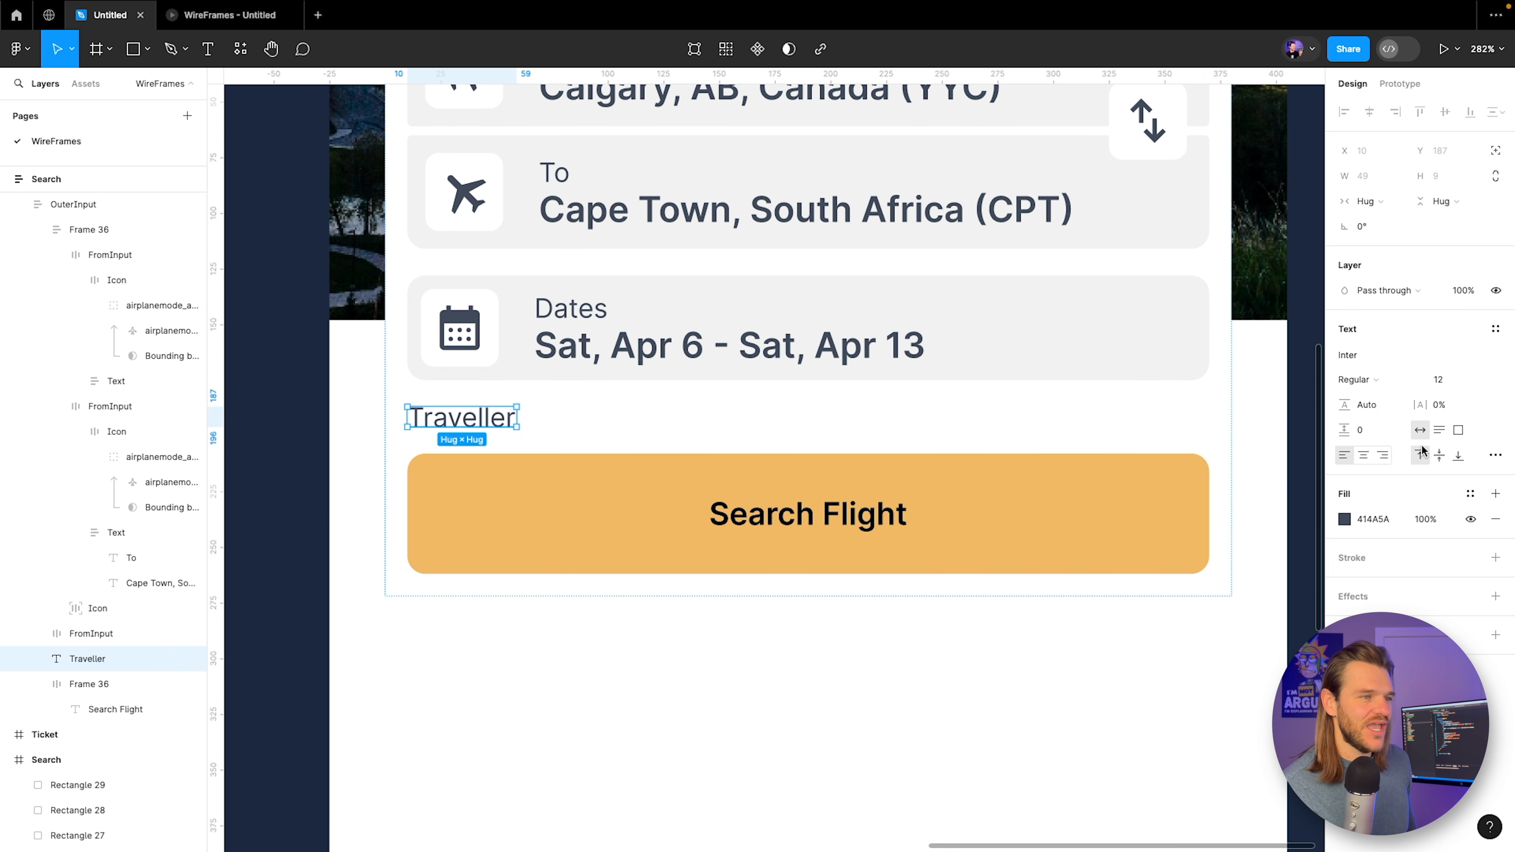
click(1372, 382)
click(1371, 399)
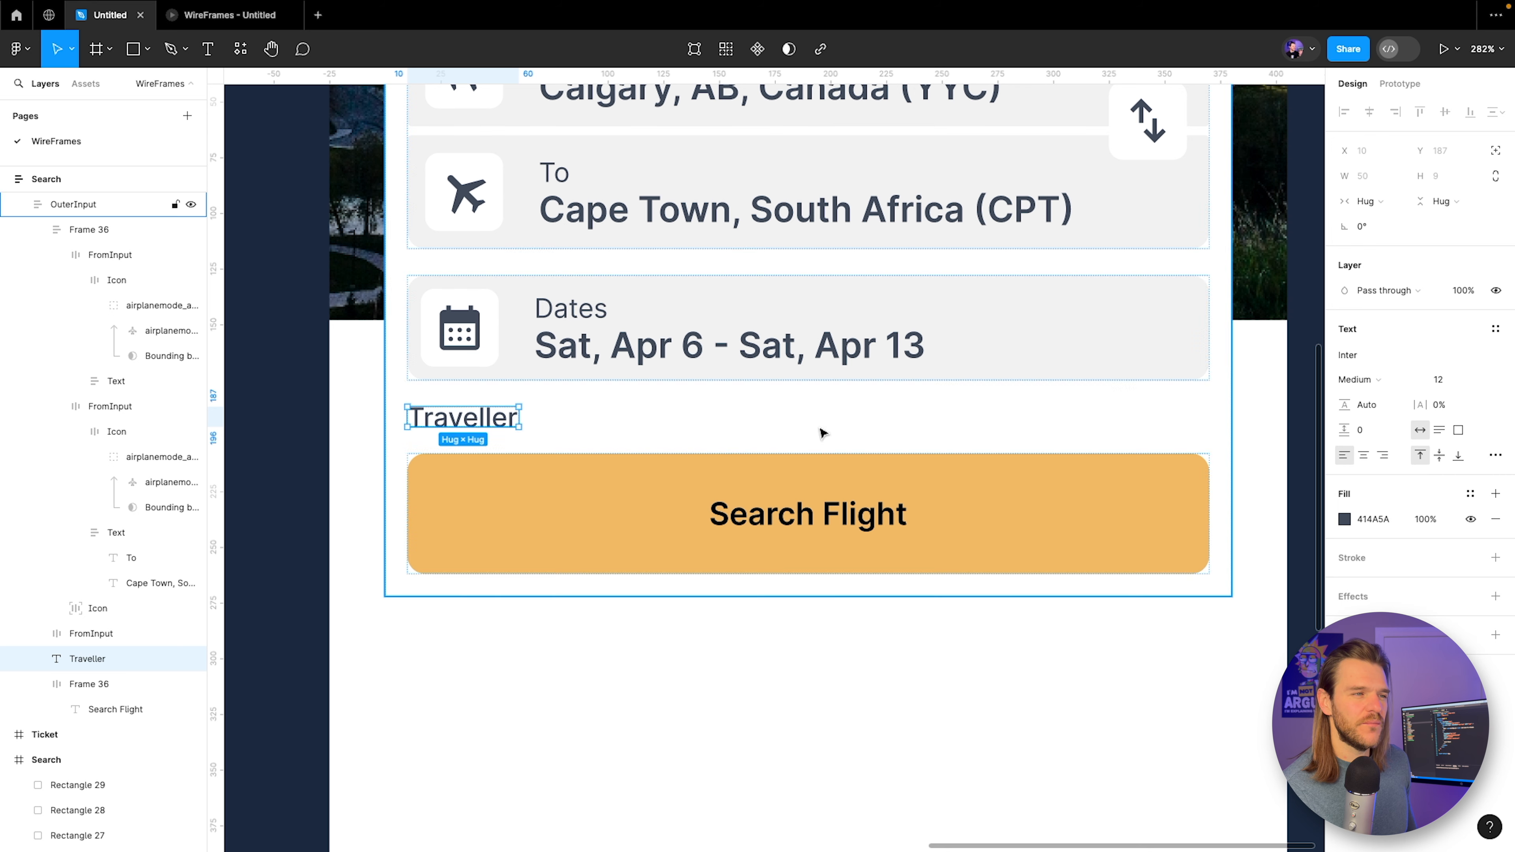
Collapse the nested layers inside OuterInput and rename the Search Flight button's frame as SearchBtn.
scroll(475, 401, up, 3)
key(shift+Return)
key(shift+Return)
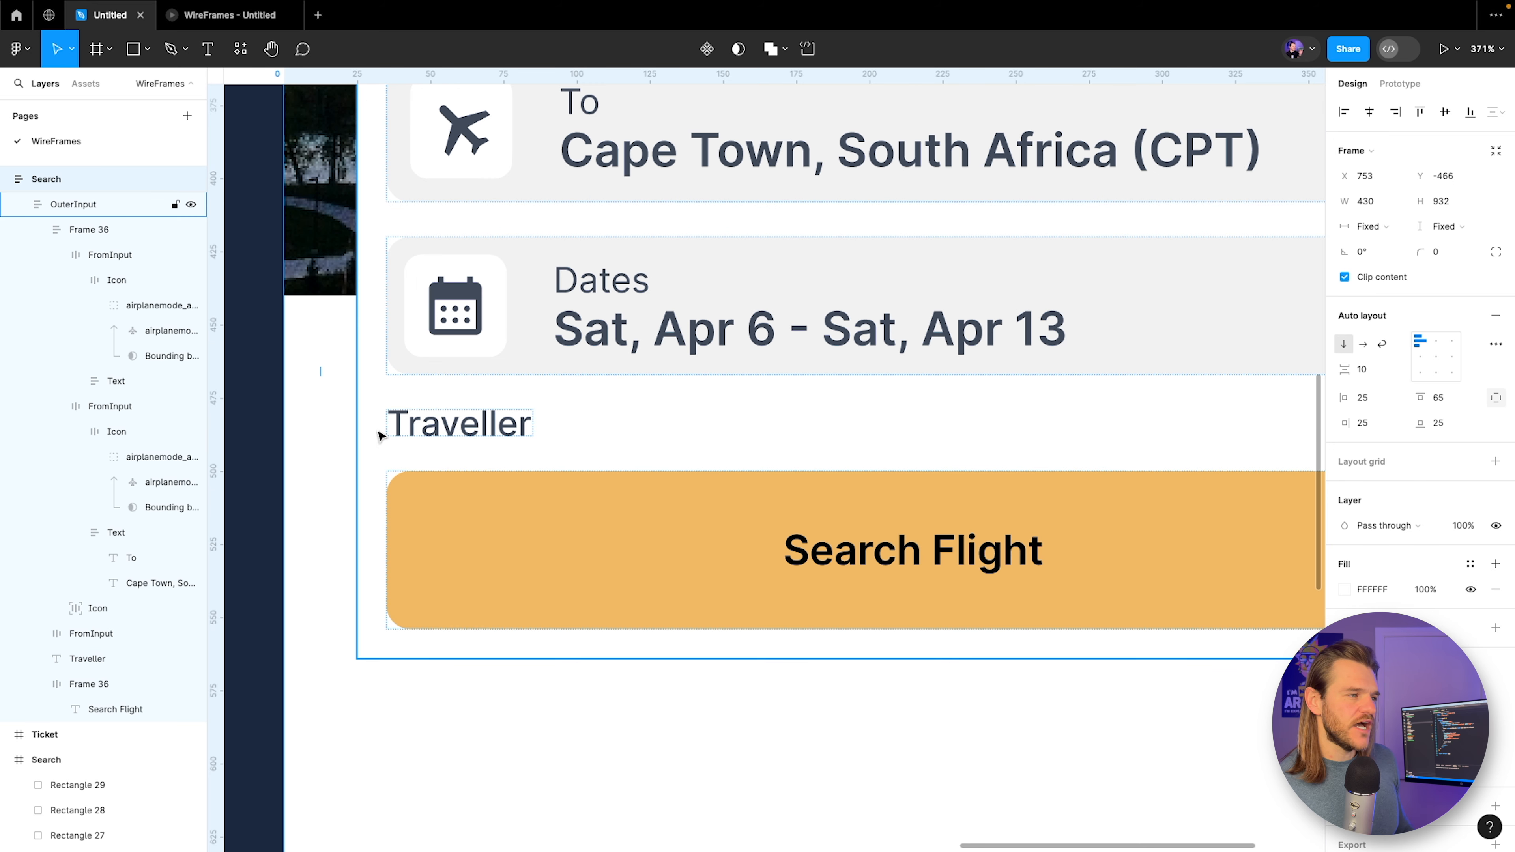
click(421, 421)
click(38, 250)
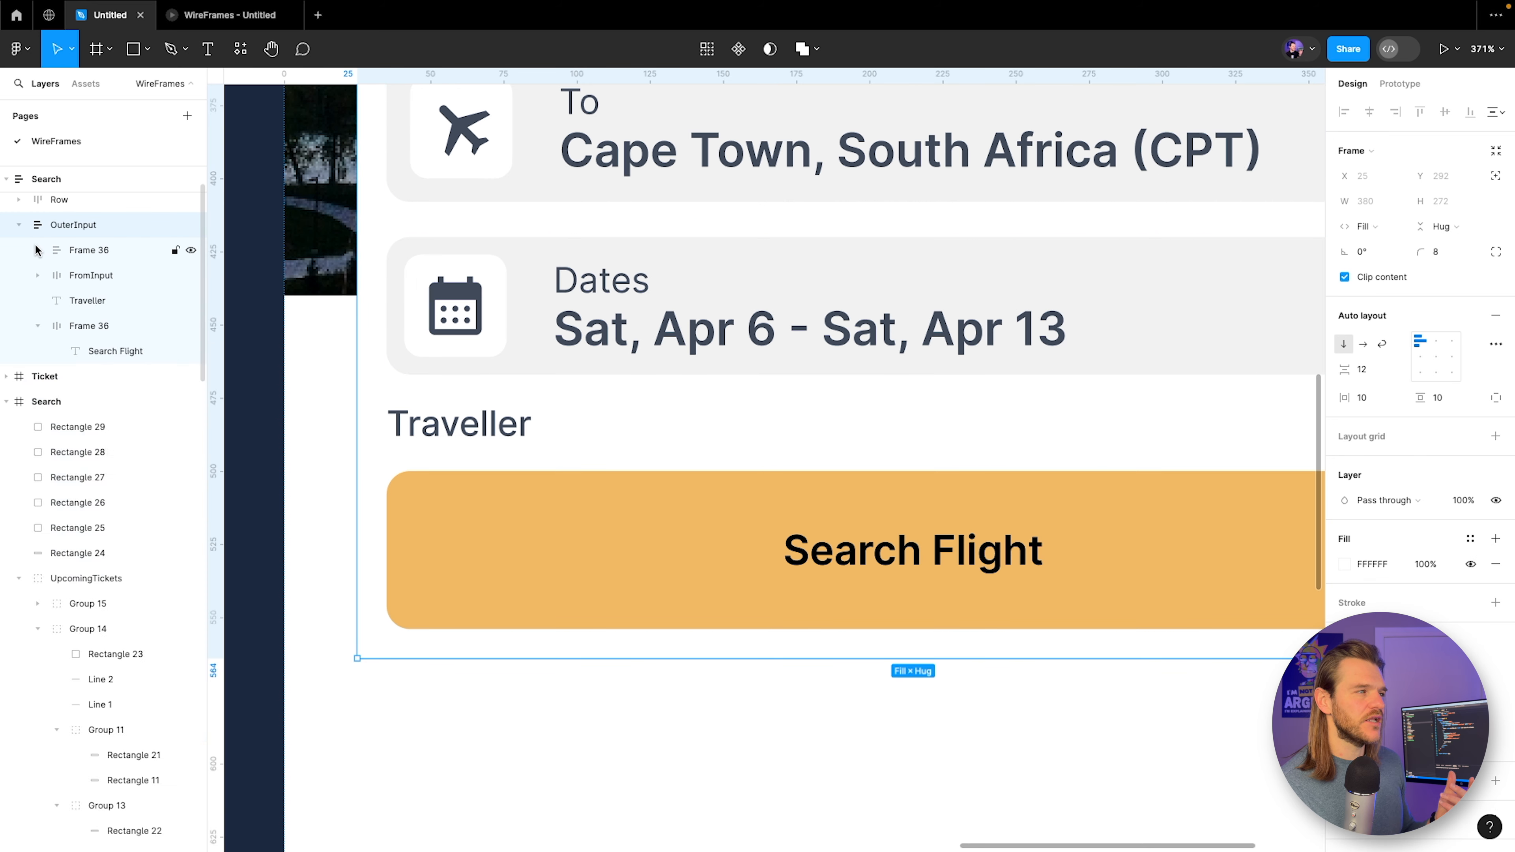
click(37, 326)
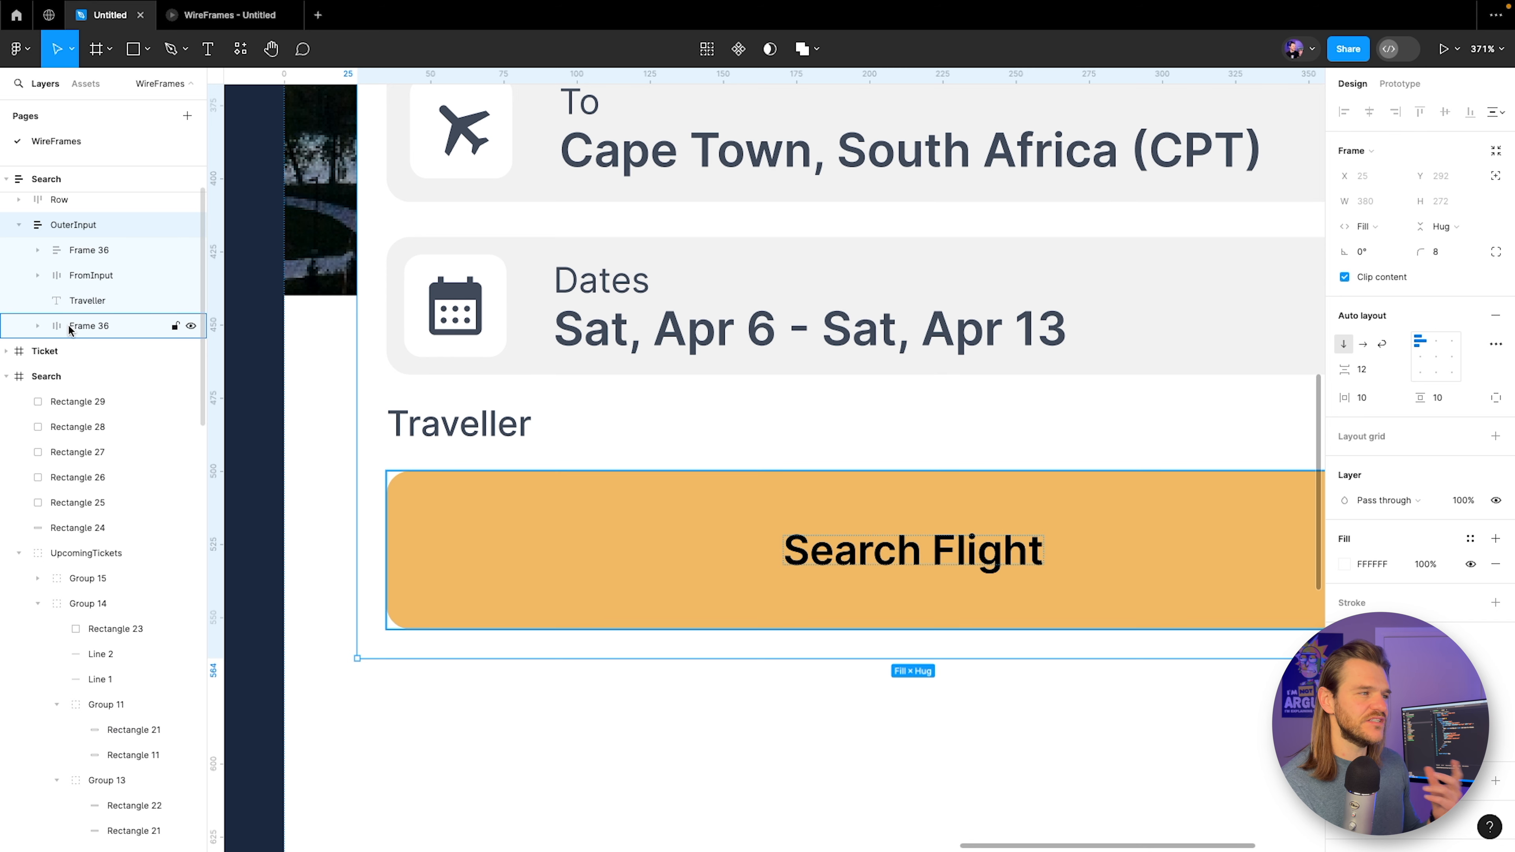
click(88, 329)
double_click(88, 329)
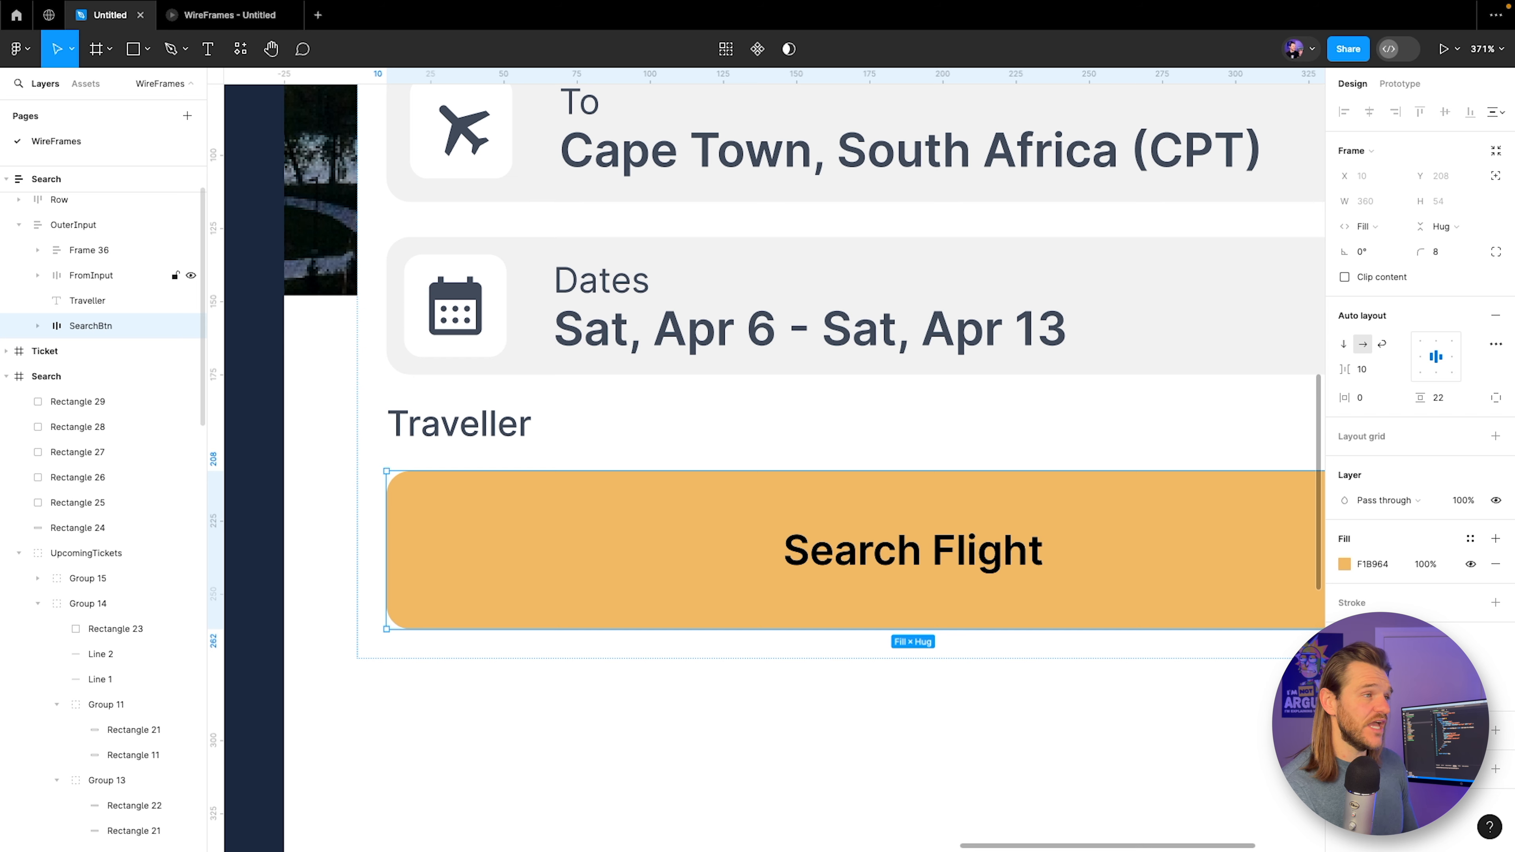
key(shift+Tab)
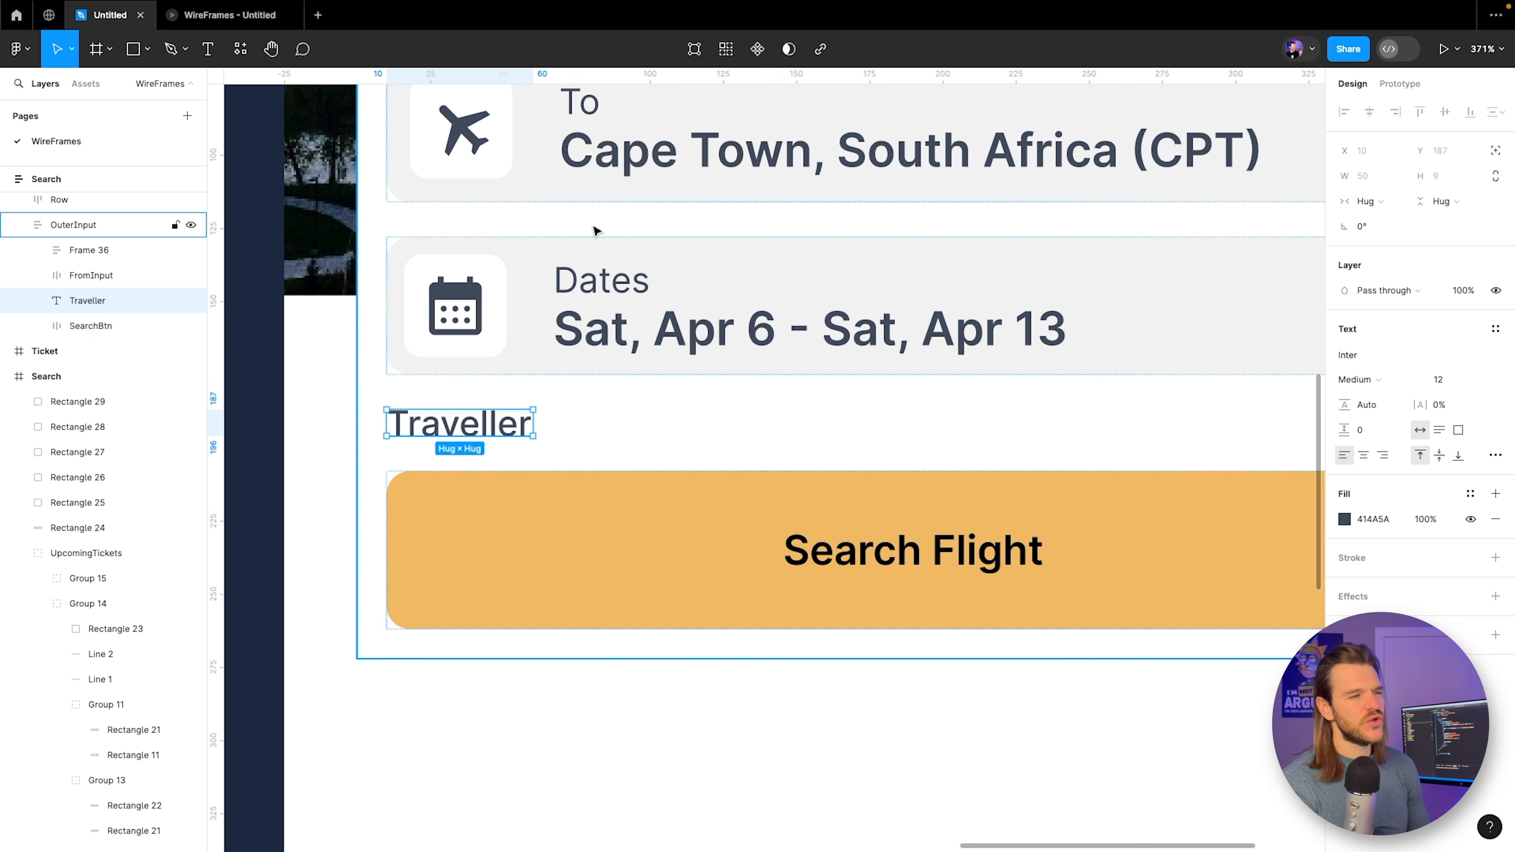
click(244, 52)
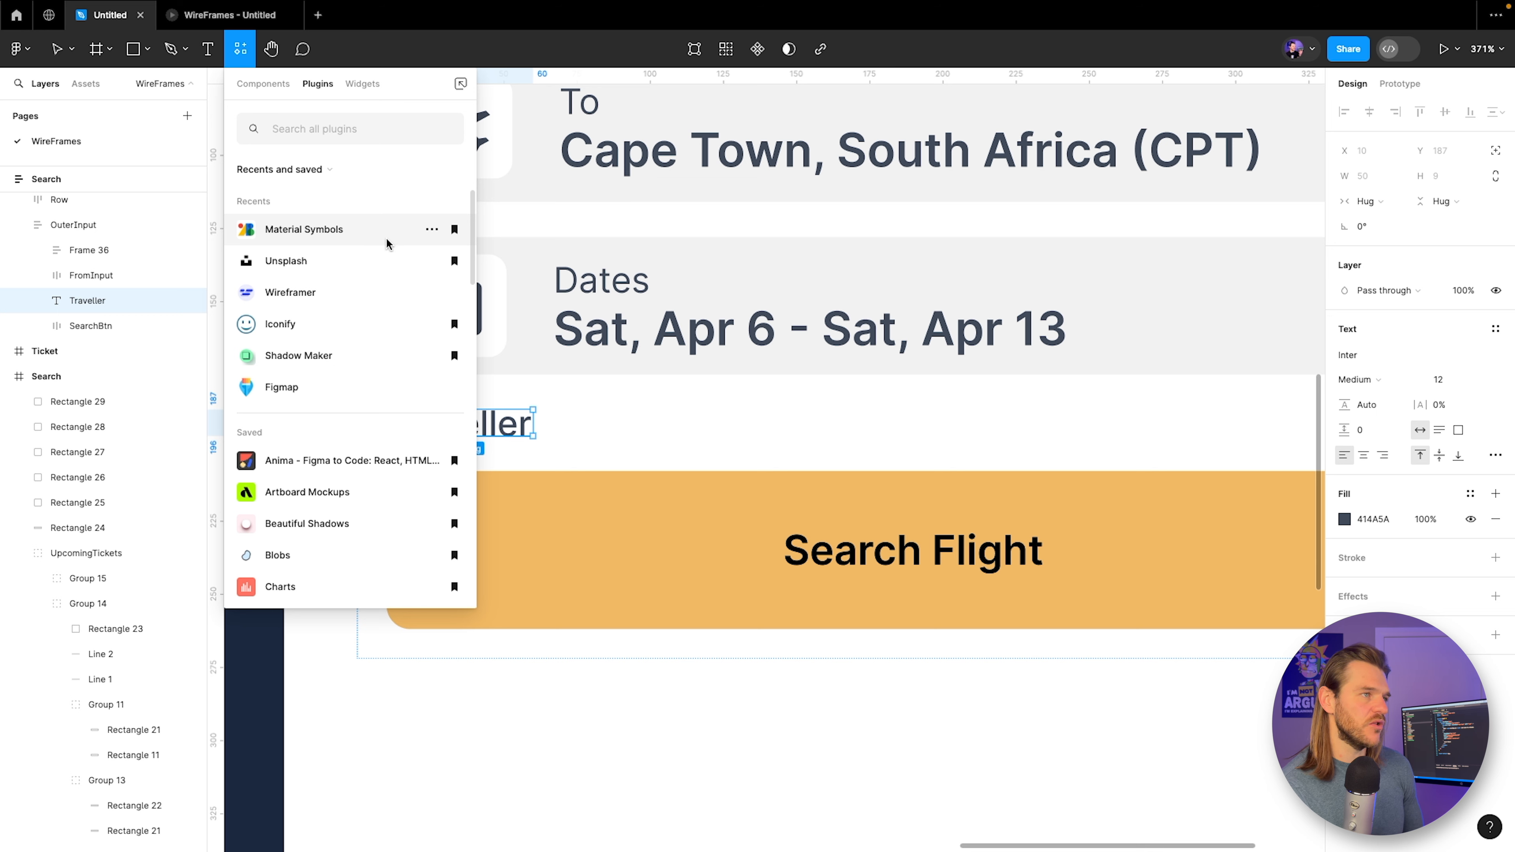
click(304, 230)
click(664, 227)
text(check)
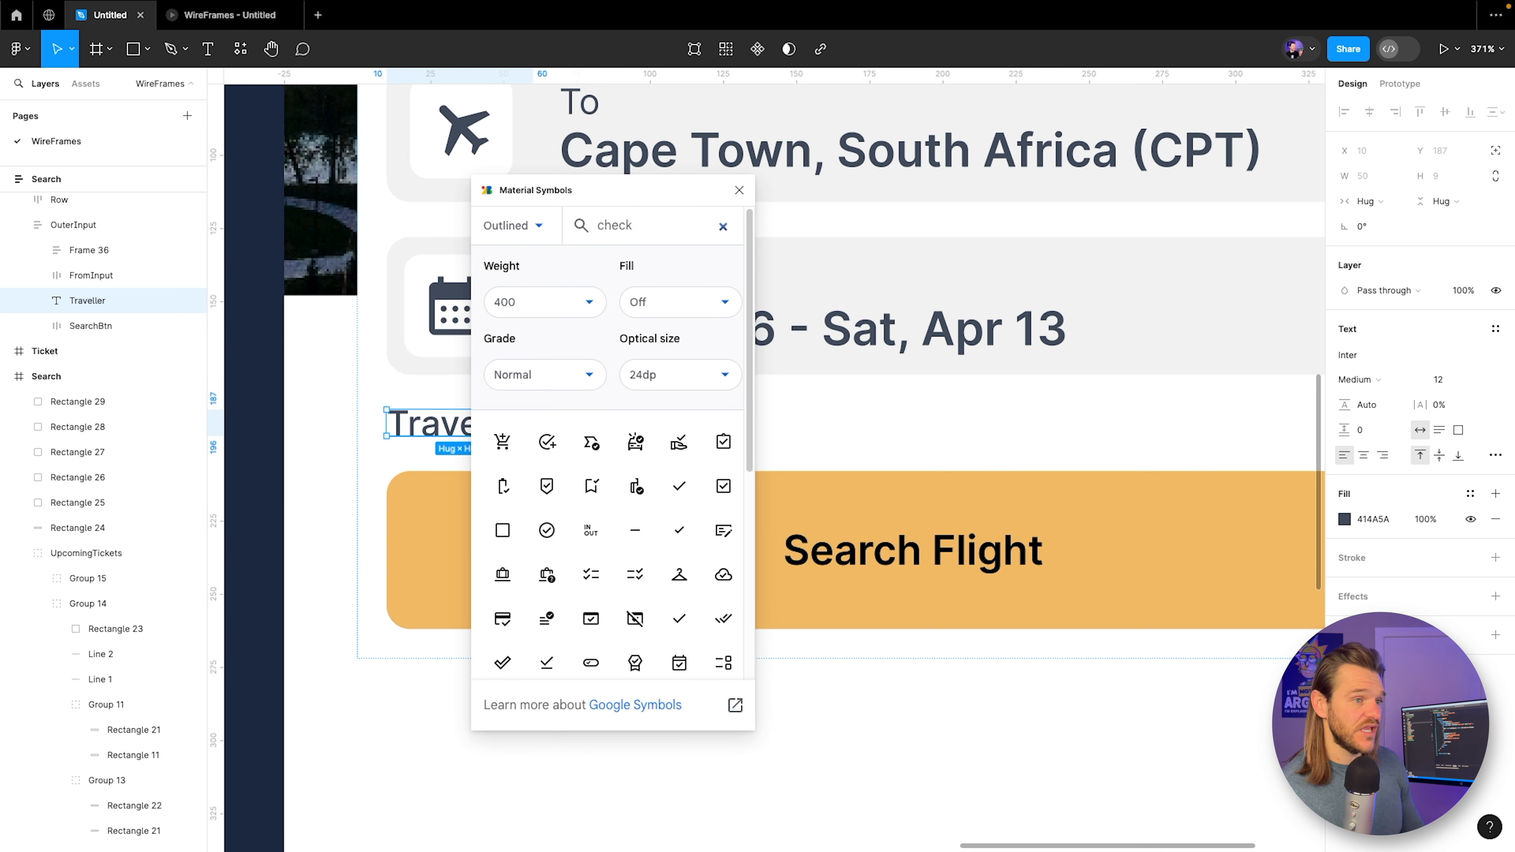
scroll(689, 522, down, 3)
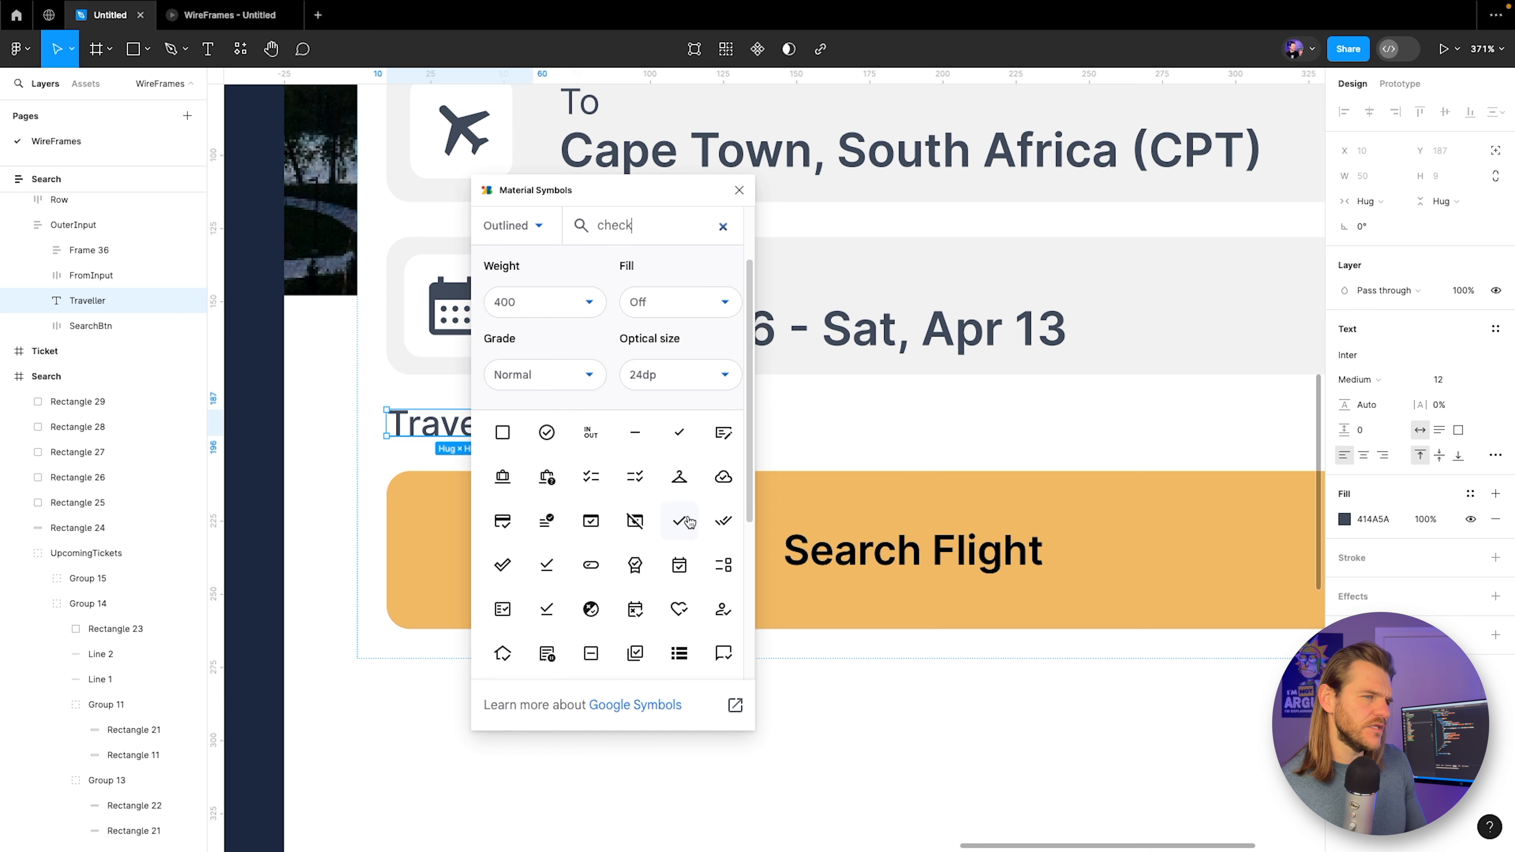
click(739, 189)
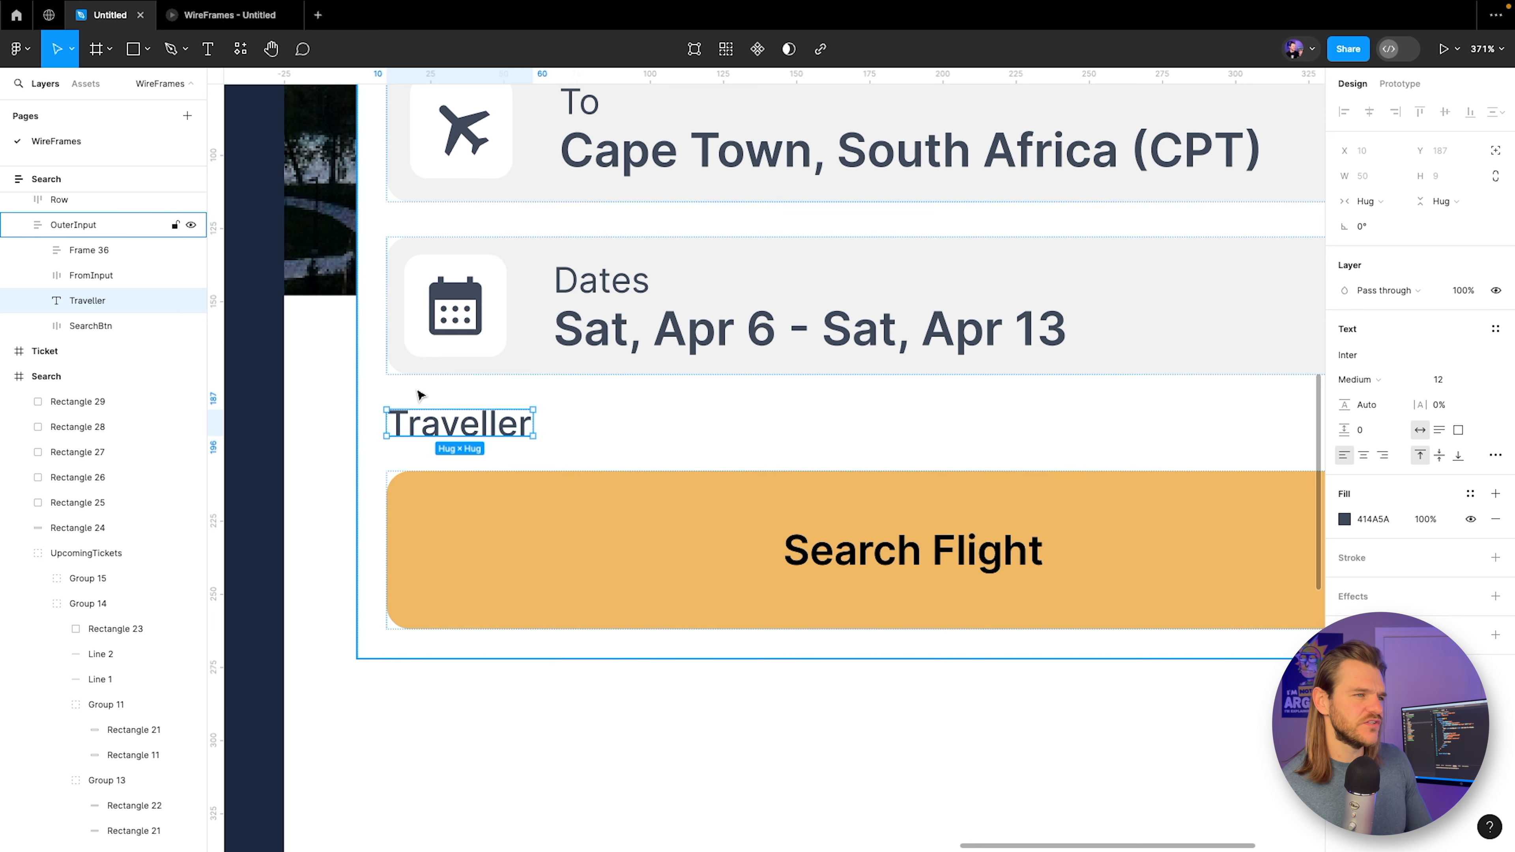
Draw a small rectangle by the Traveller label, size it to 12 × 12 and lock its proportions.
scroll(419, 394, up, 4)
key(r)
drag(377, 416, 417, 453)
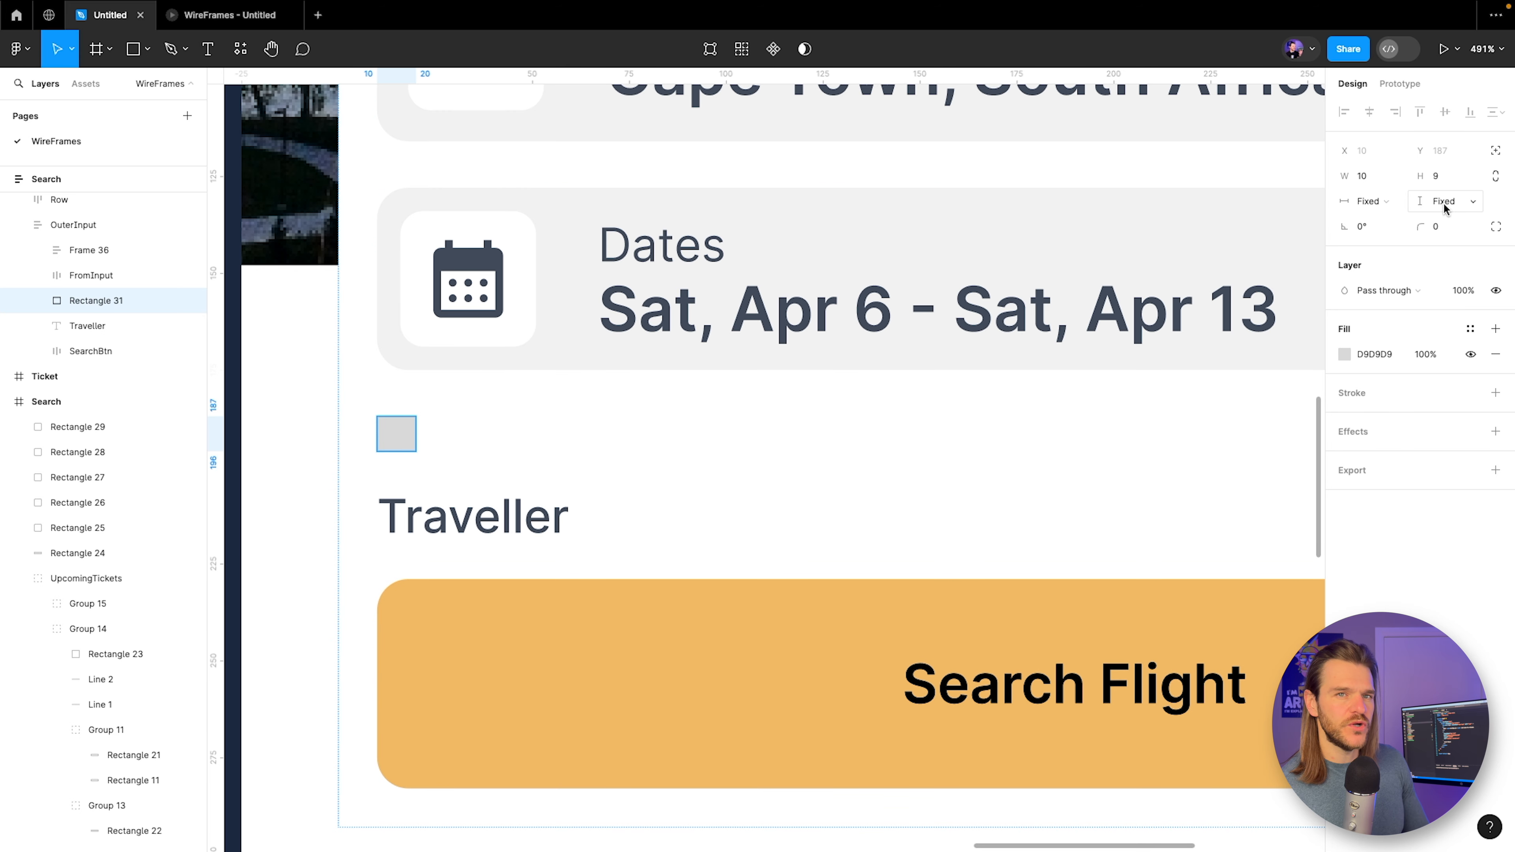
click(1442, 180)
text(12)
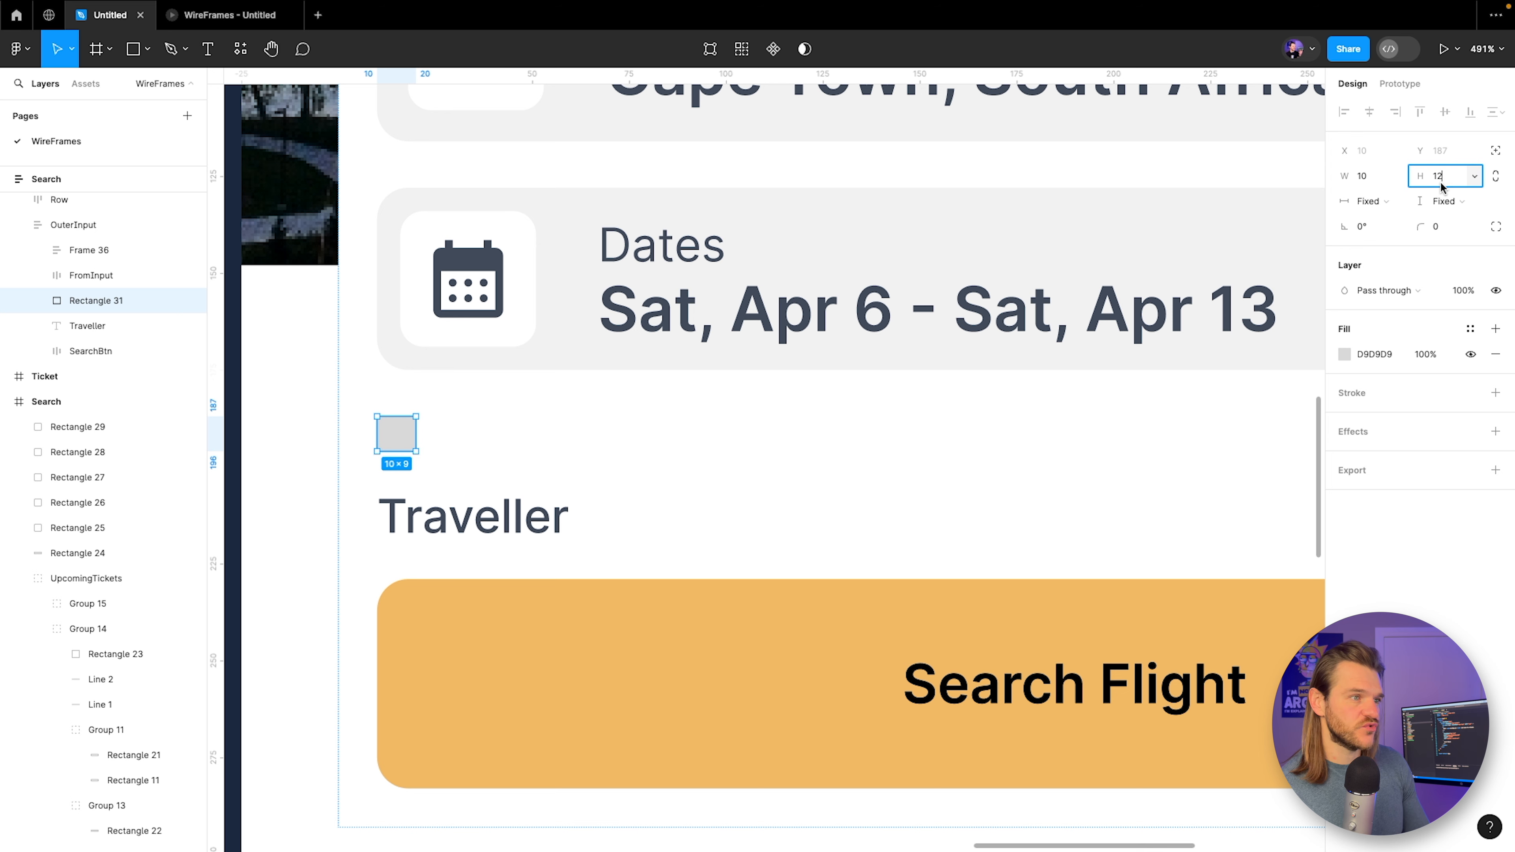
key(Return)
click(1385, 178)
text(12)
key(Return)
click(1499, 177)
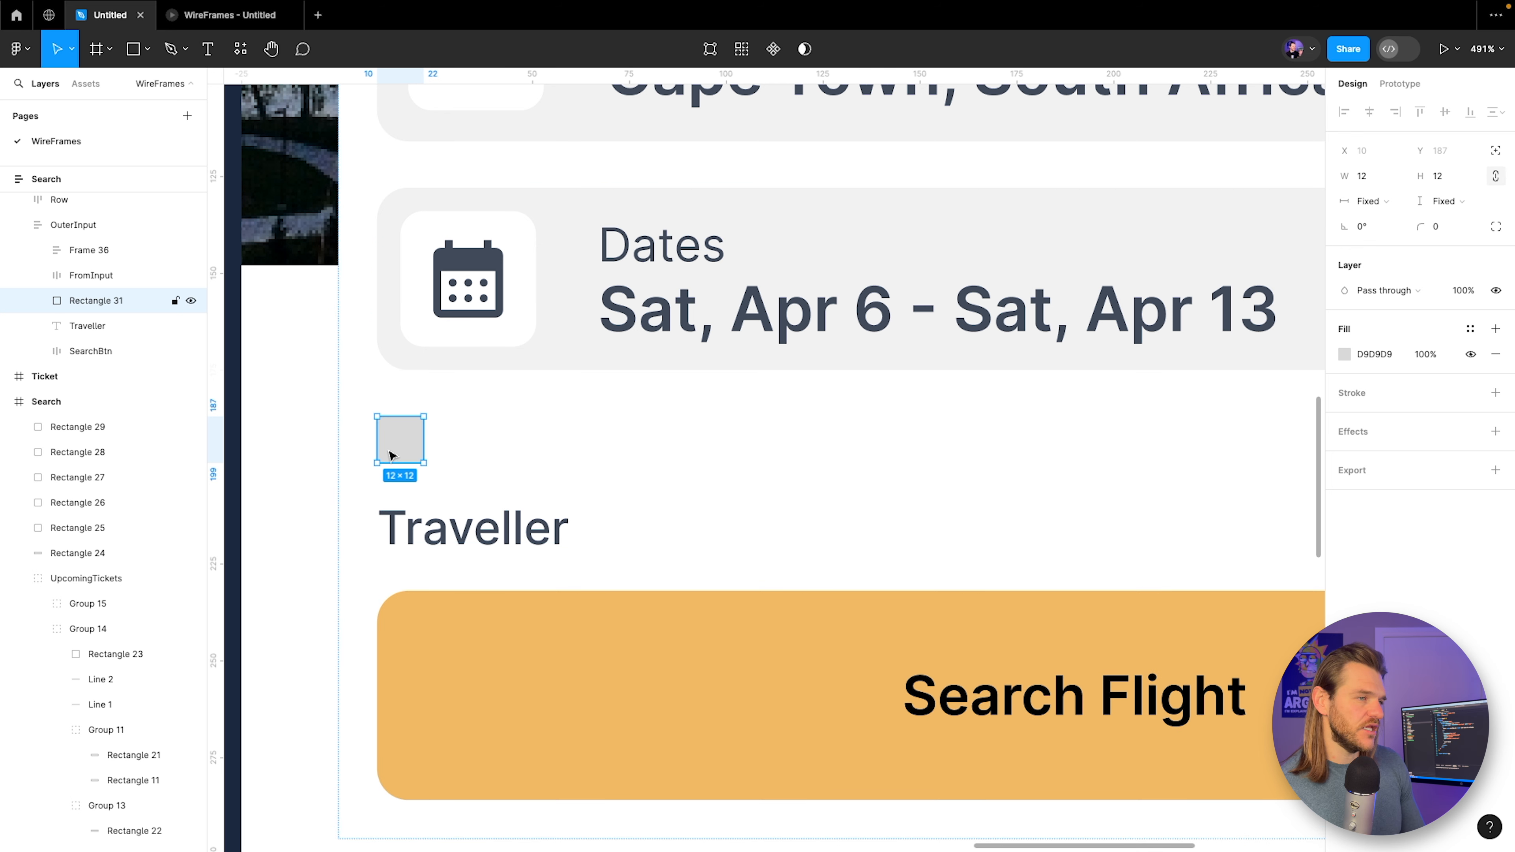
Try a corner radius of 6 on the small square and set it to 2.
click(1444, 239)
text(6)
key(Return)
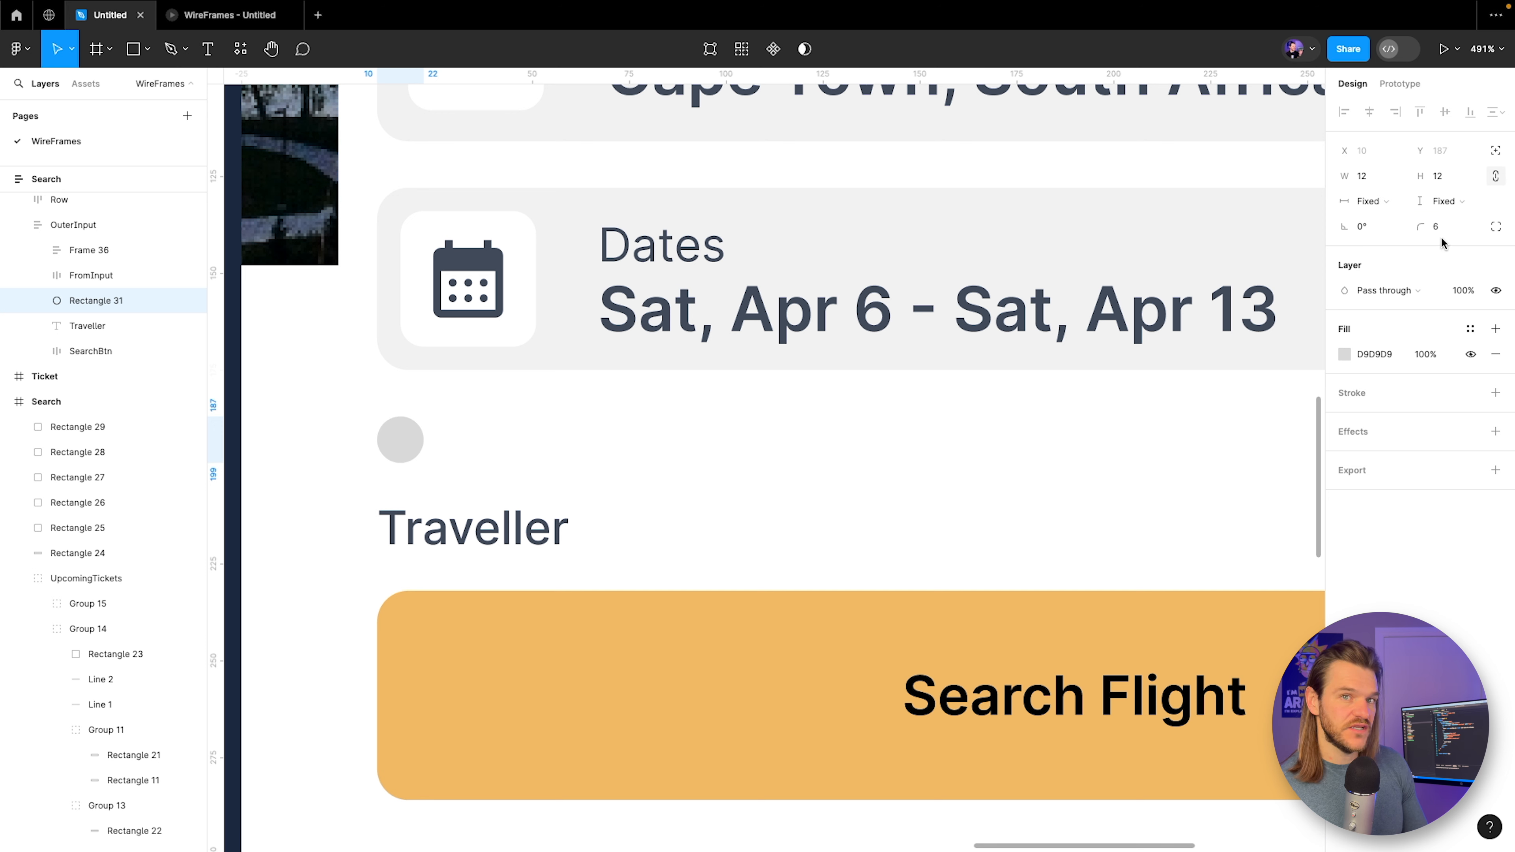
click(1441, 233)
text(2)
key(Return)
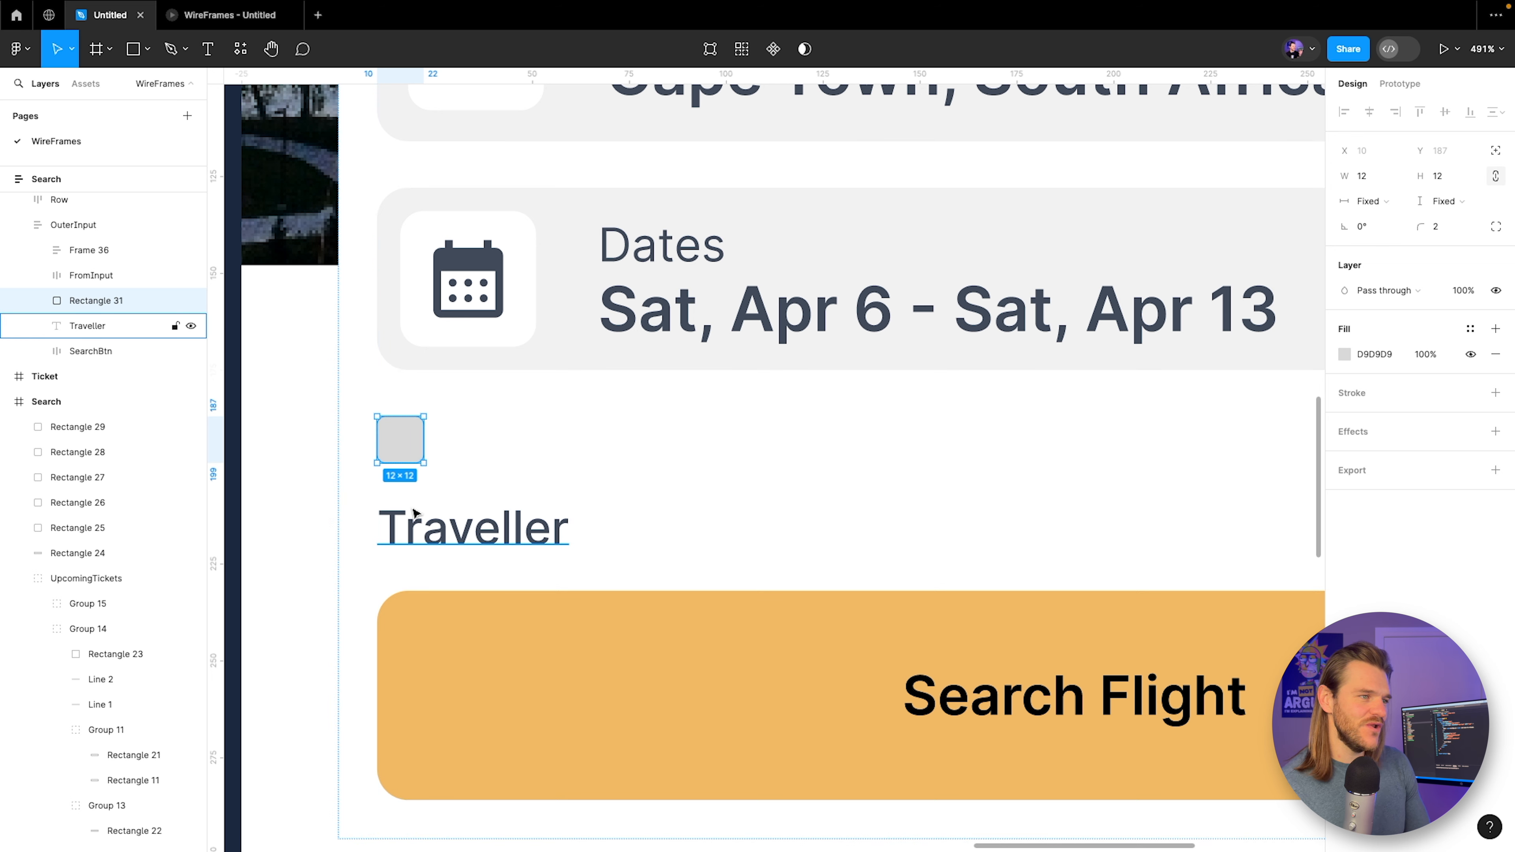
Wrap the square and the Traveller text in a horizontal auto layout, left-aligned and vertically centred, with a spacing of 6.
shift+click(416, 522)
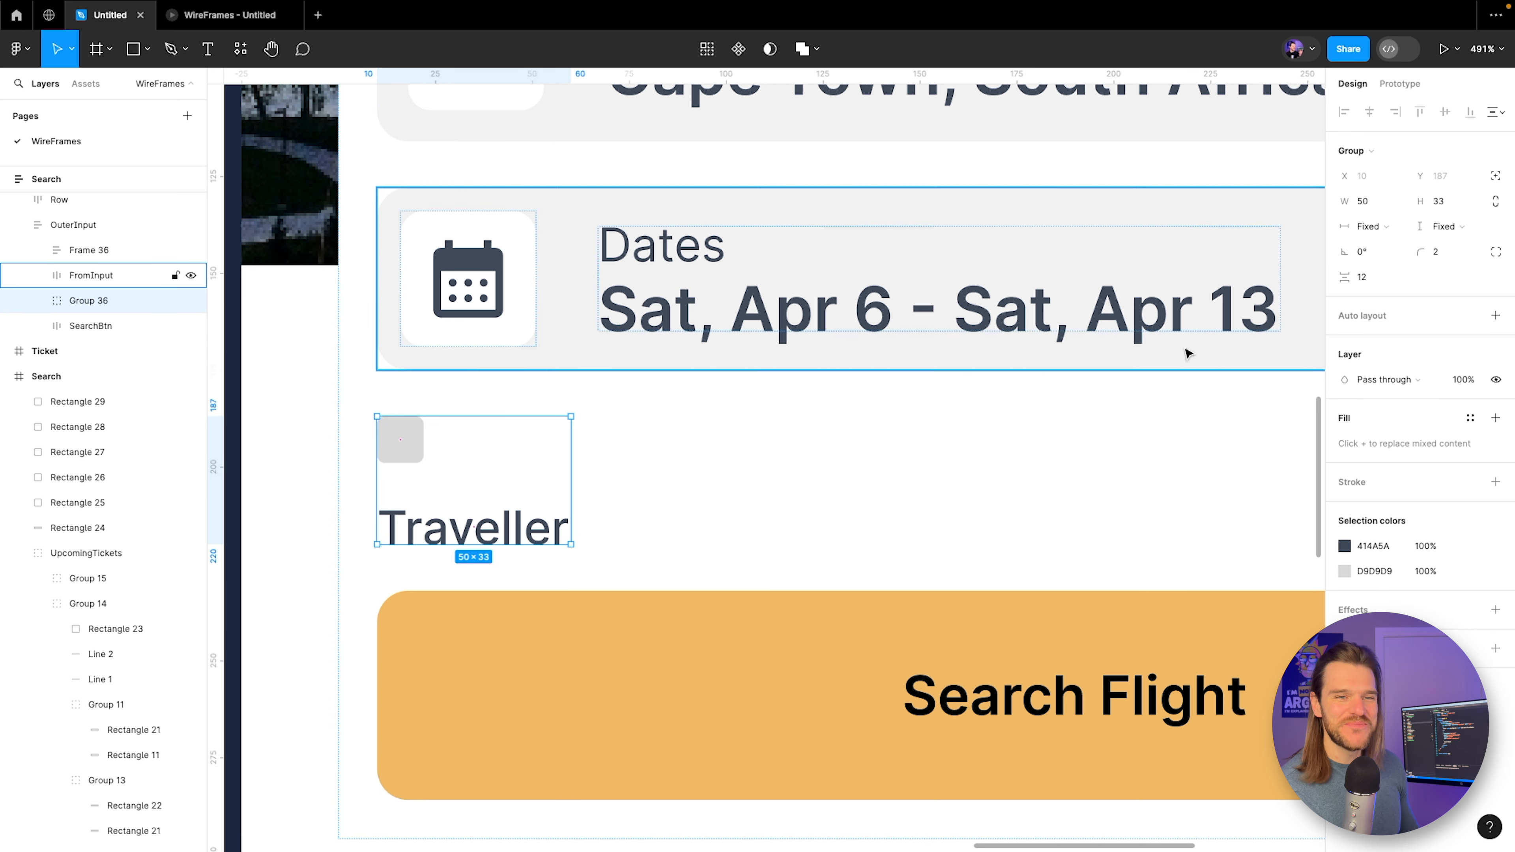
click(1495, 315)
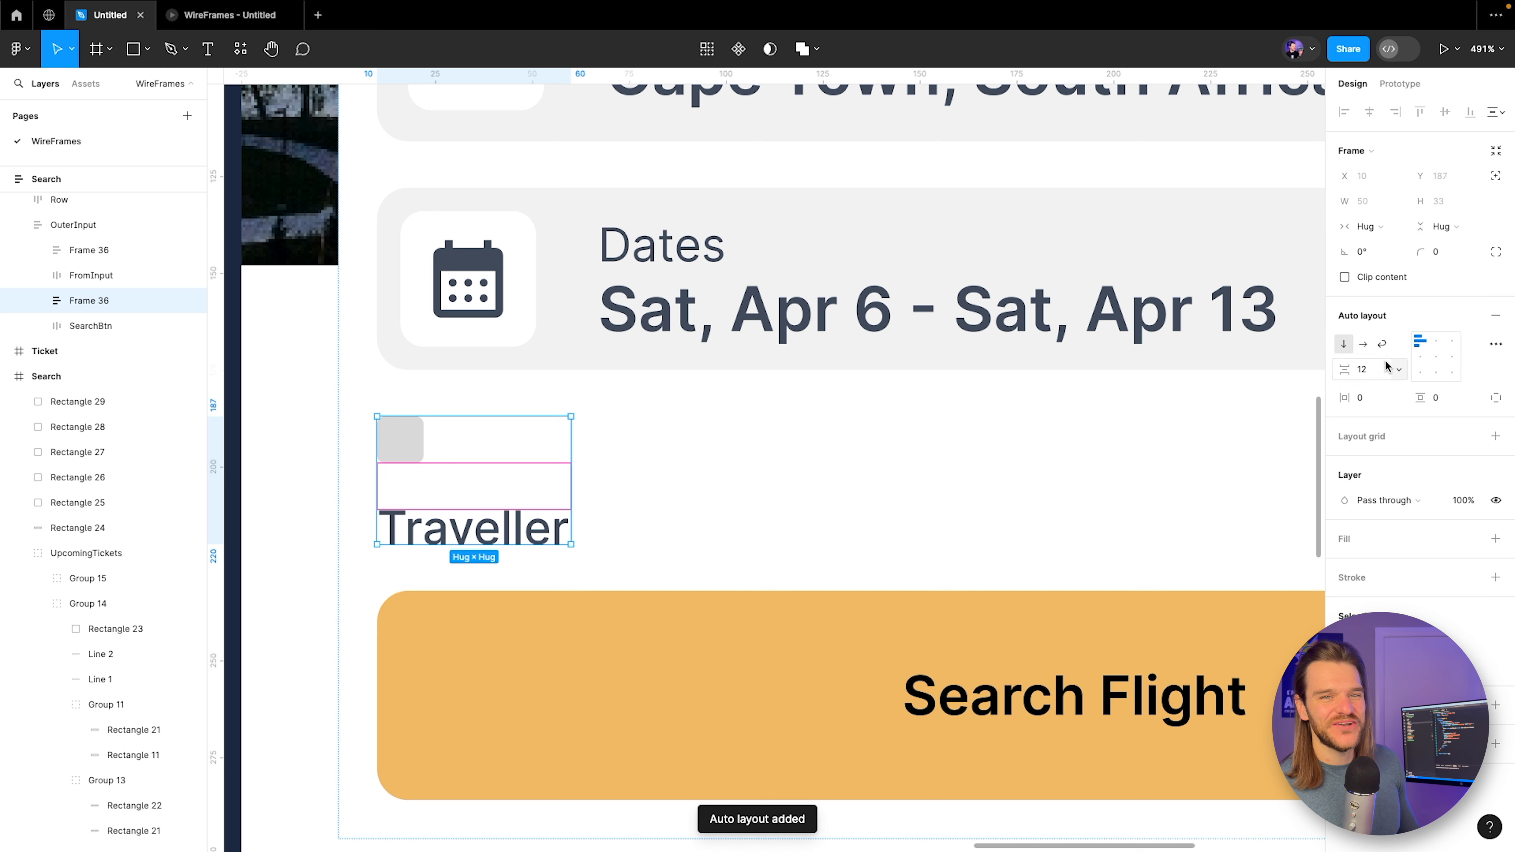
click(1364, 344)
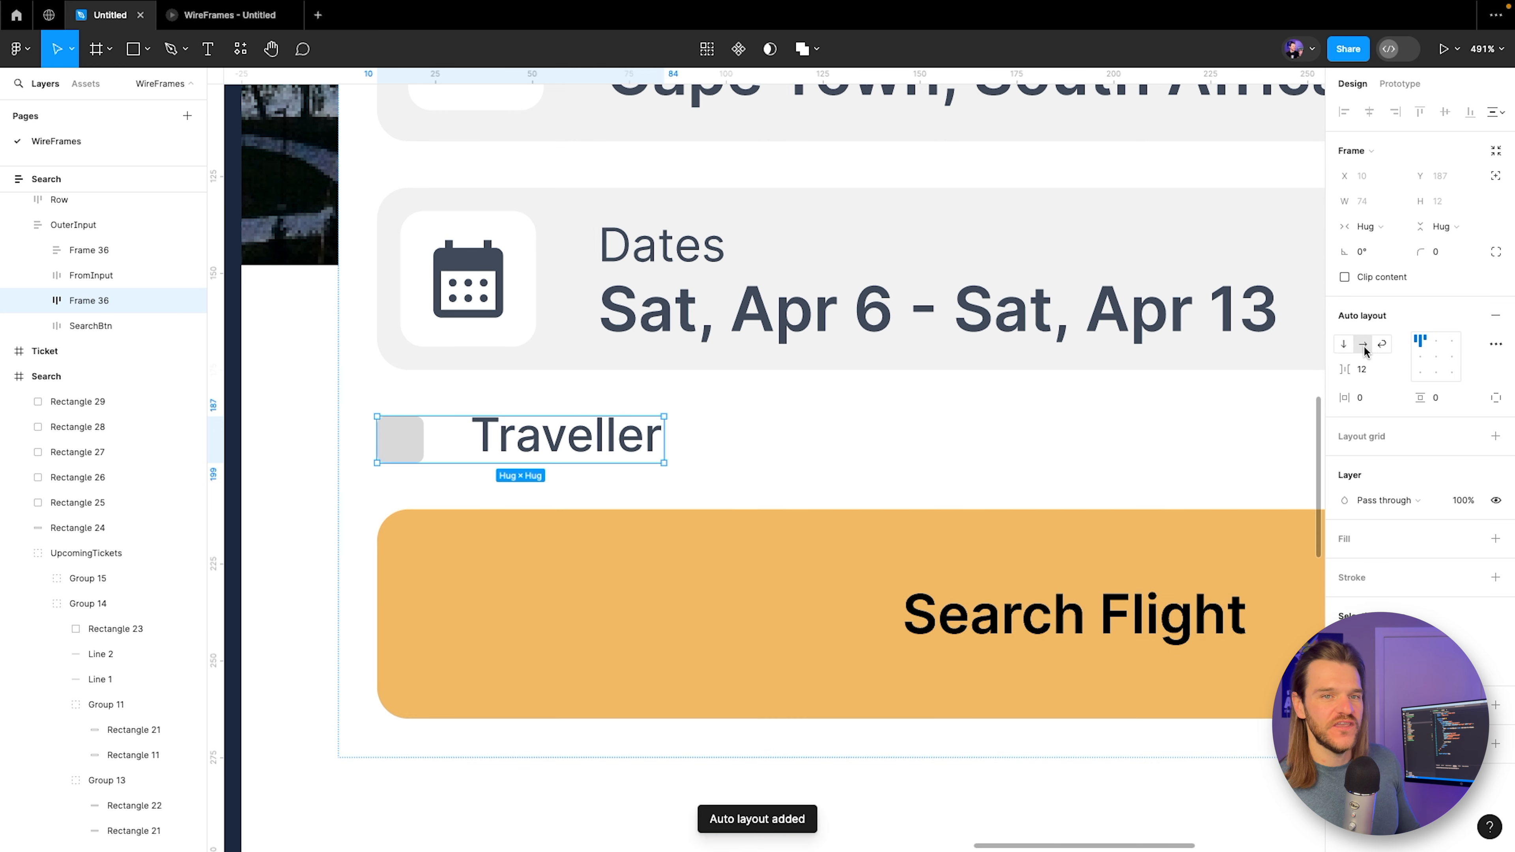
click(1421, 357)
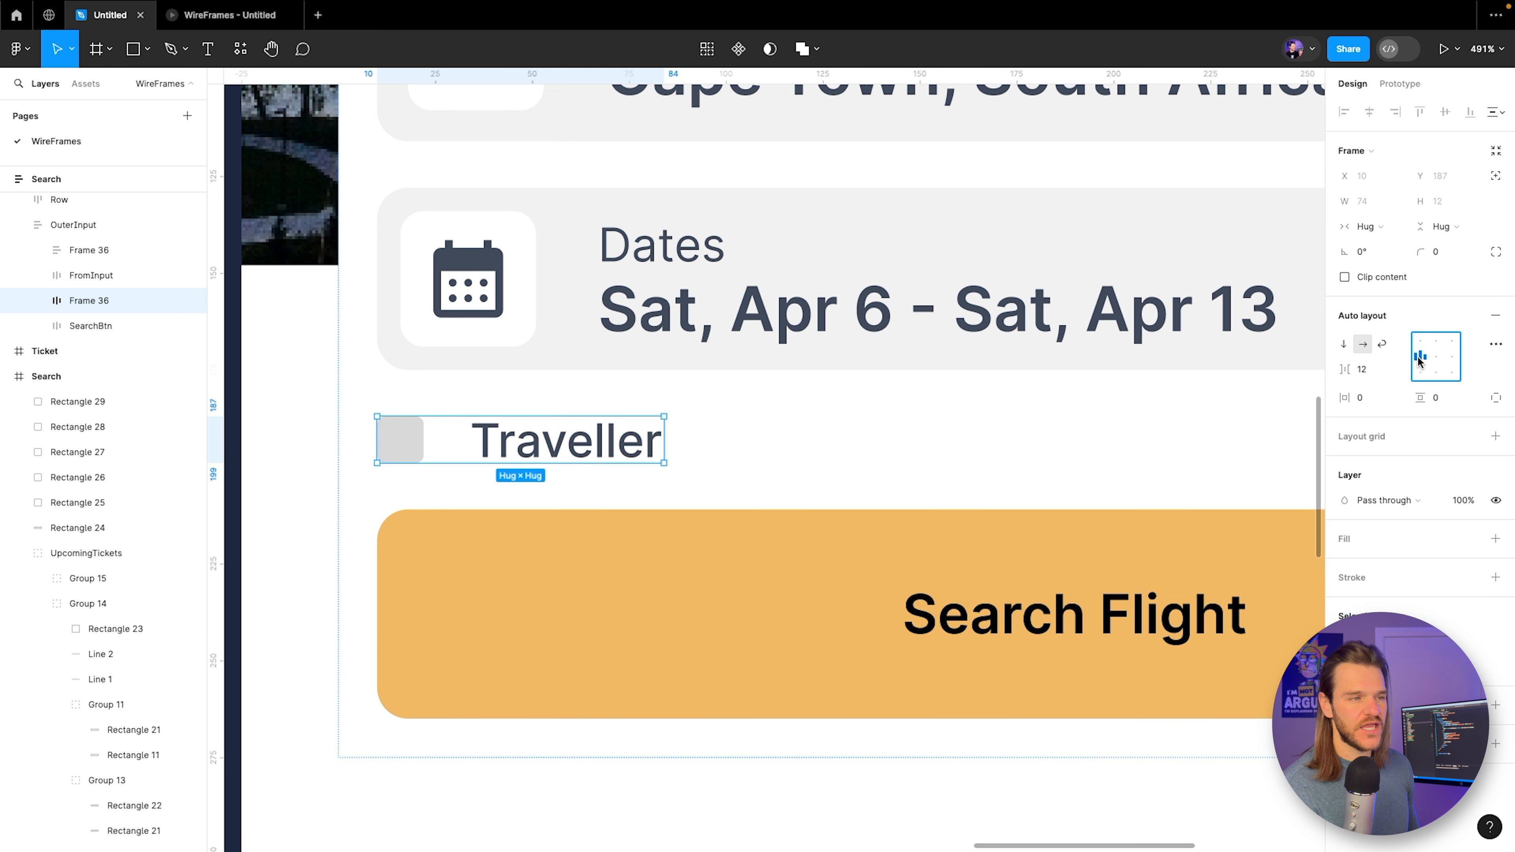
click(1376, 374)
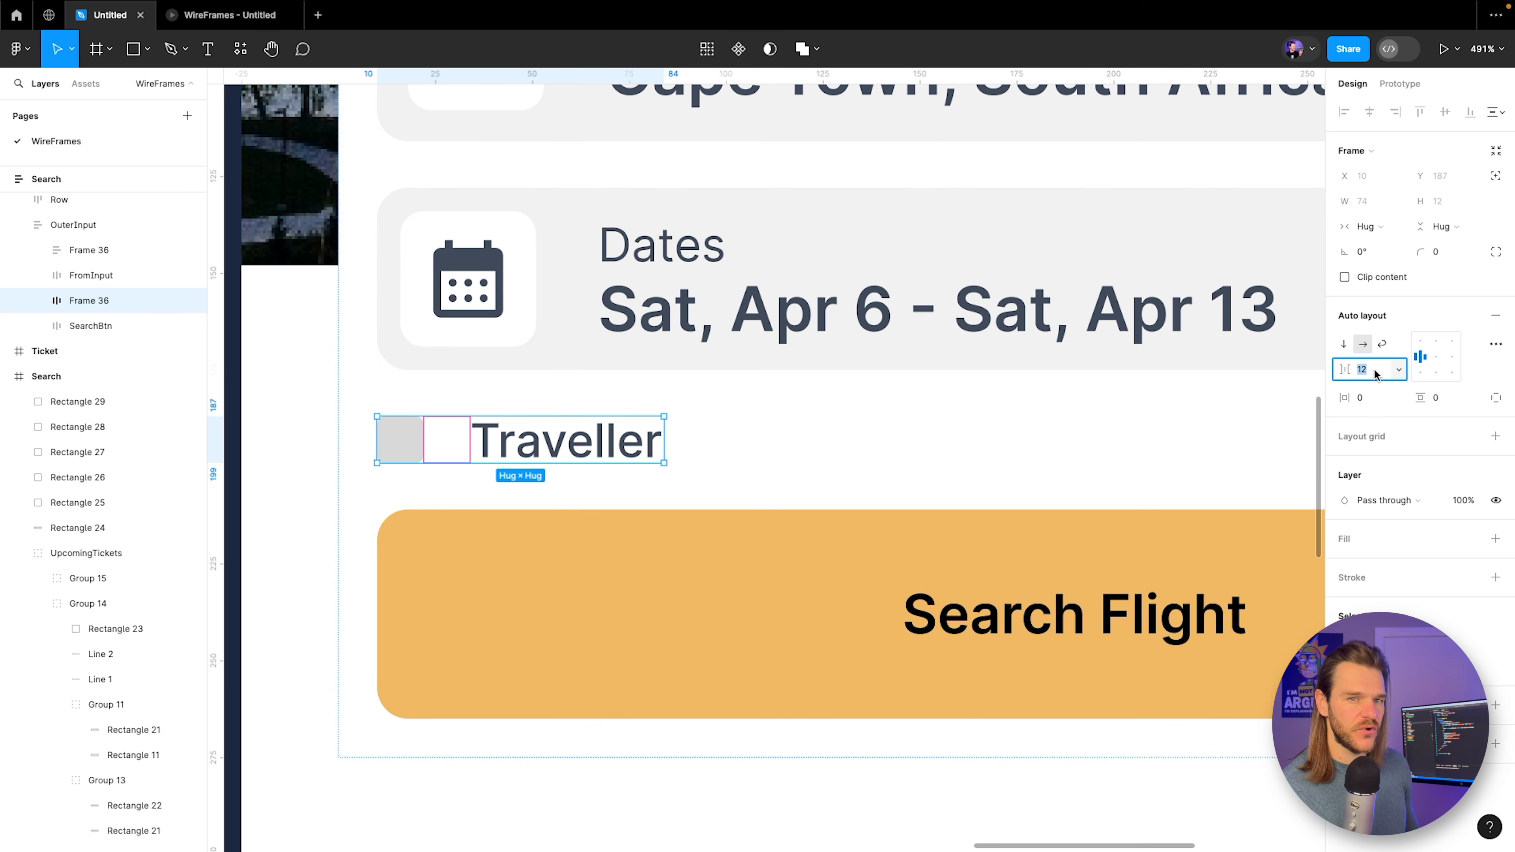
text(6)
key(Return)
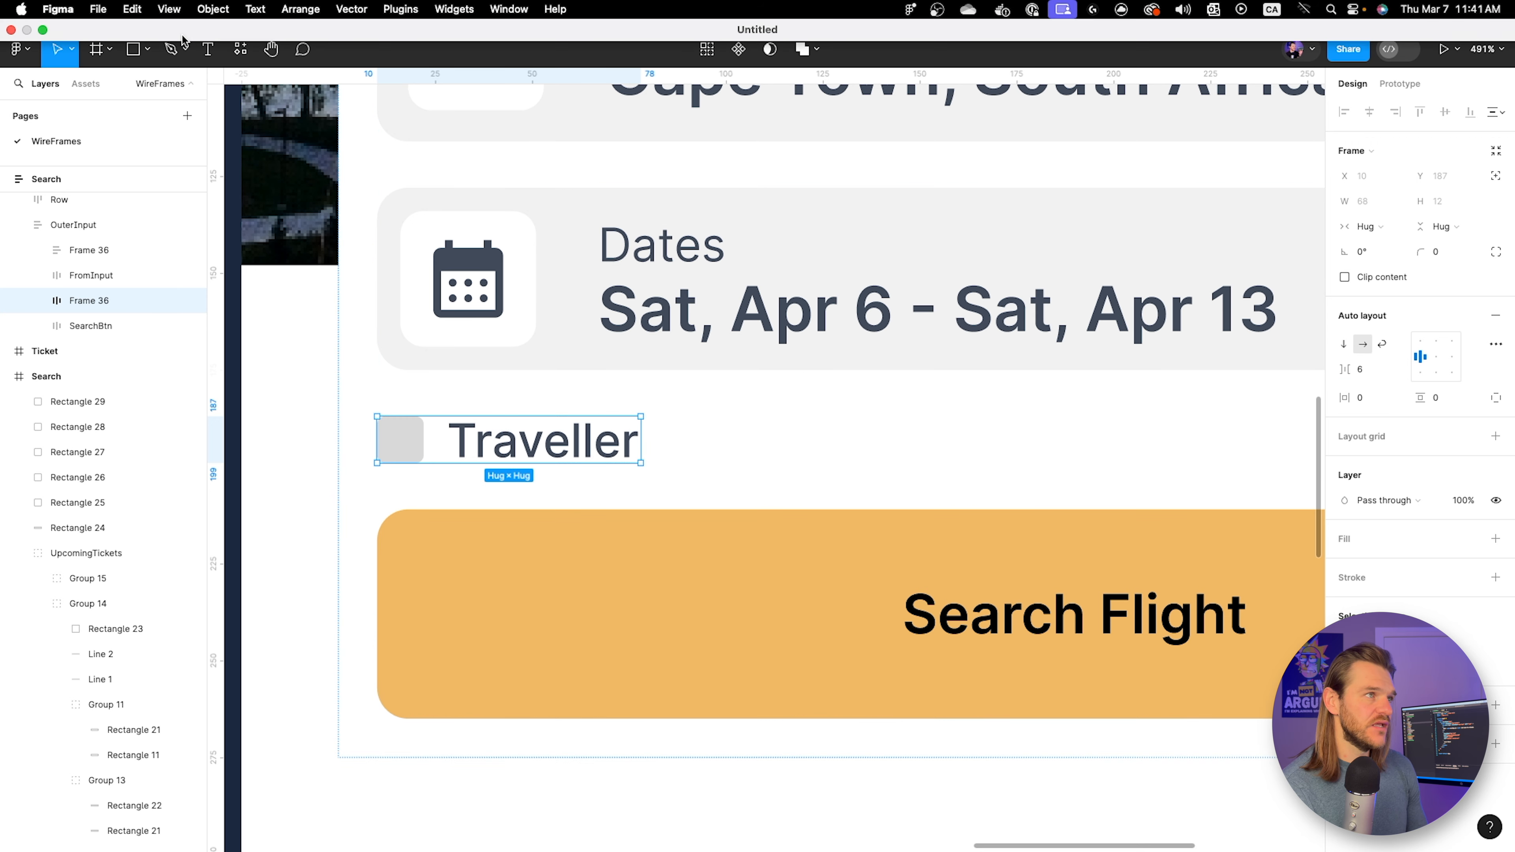
Check the Traveller checkbox row above Search Flight in the prototype preview.
click(218, 15)
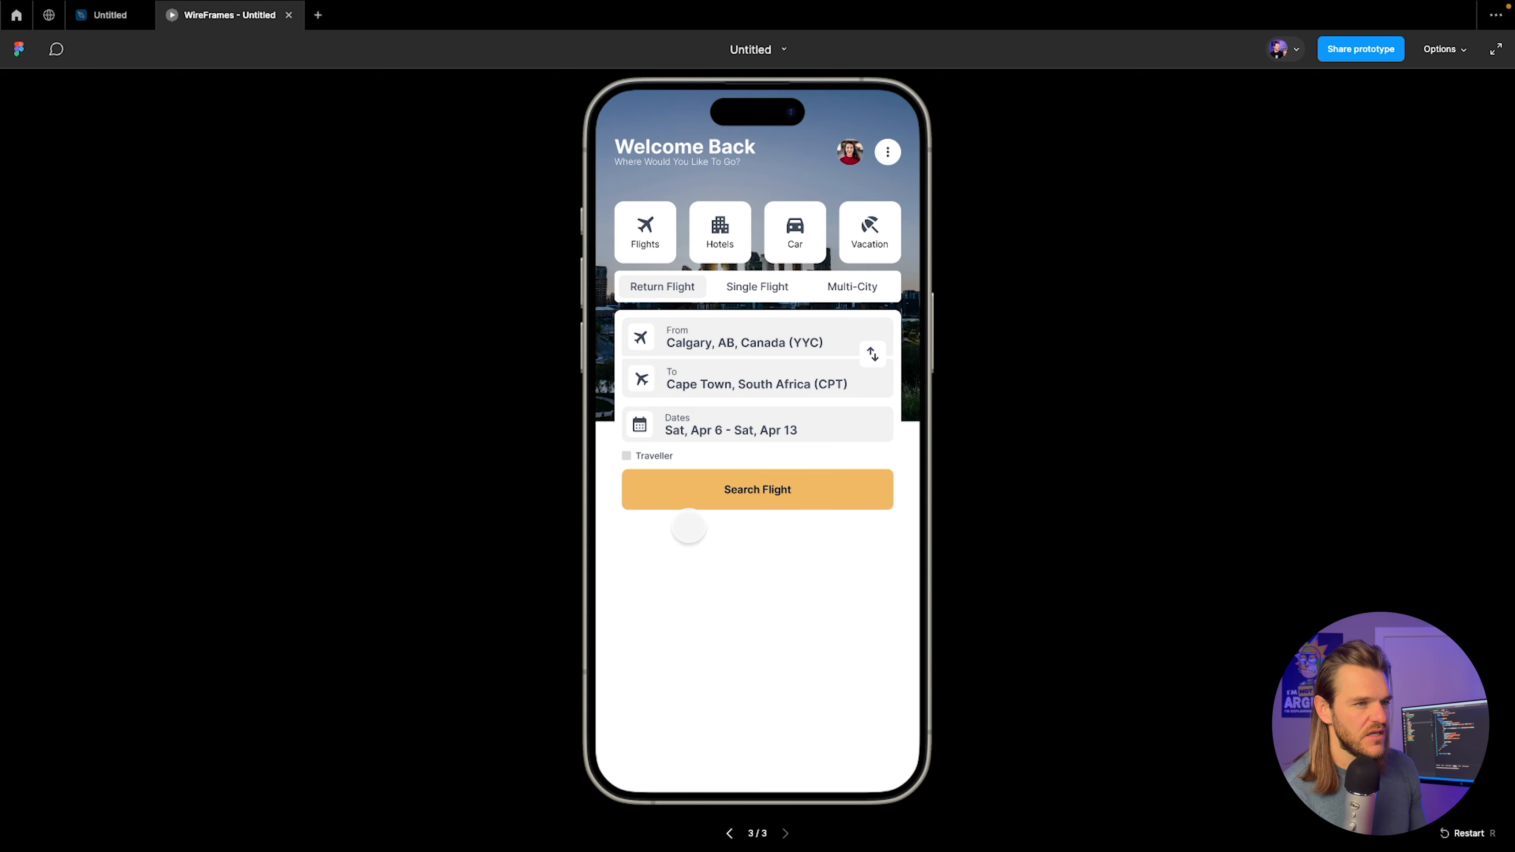
click(110, 15)
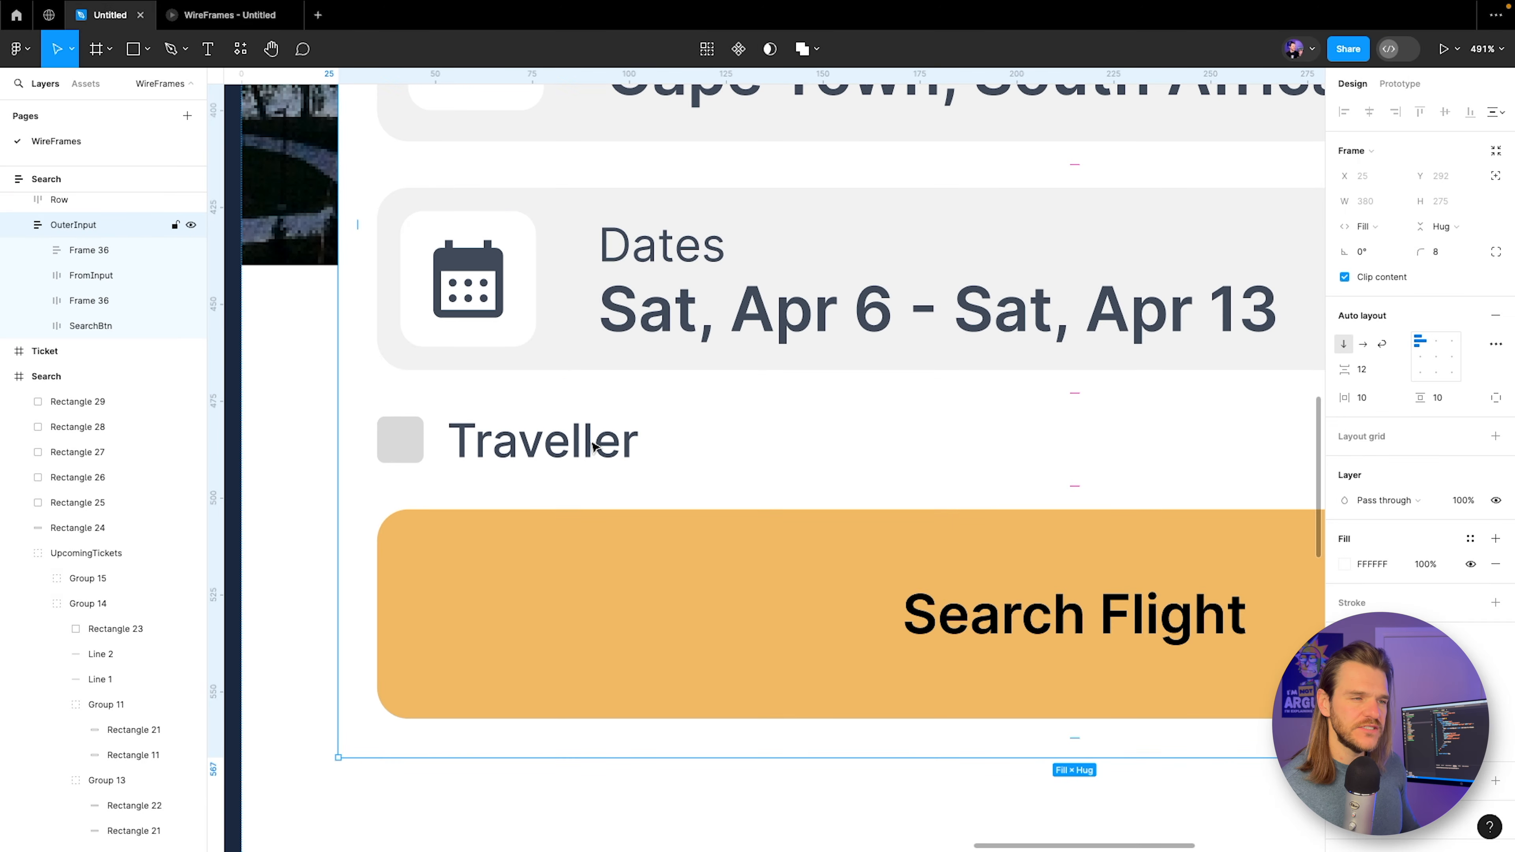
click(495, 451)
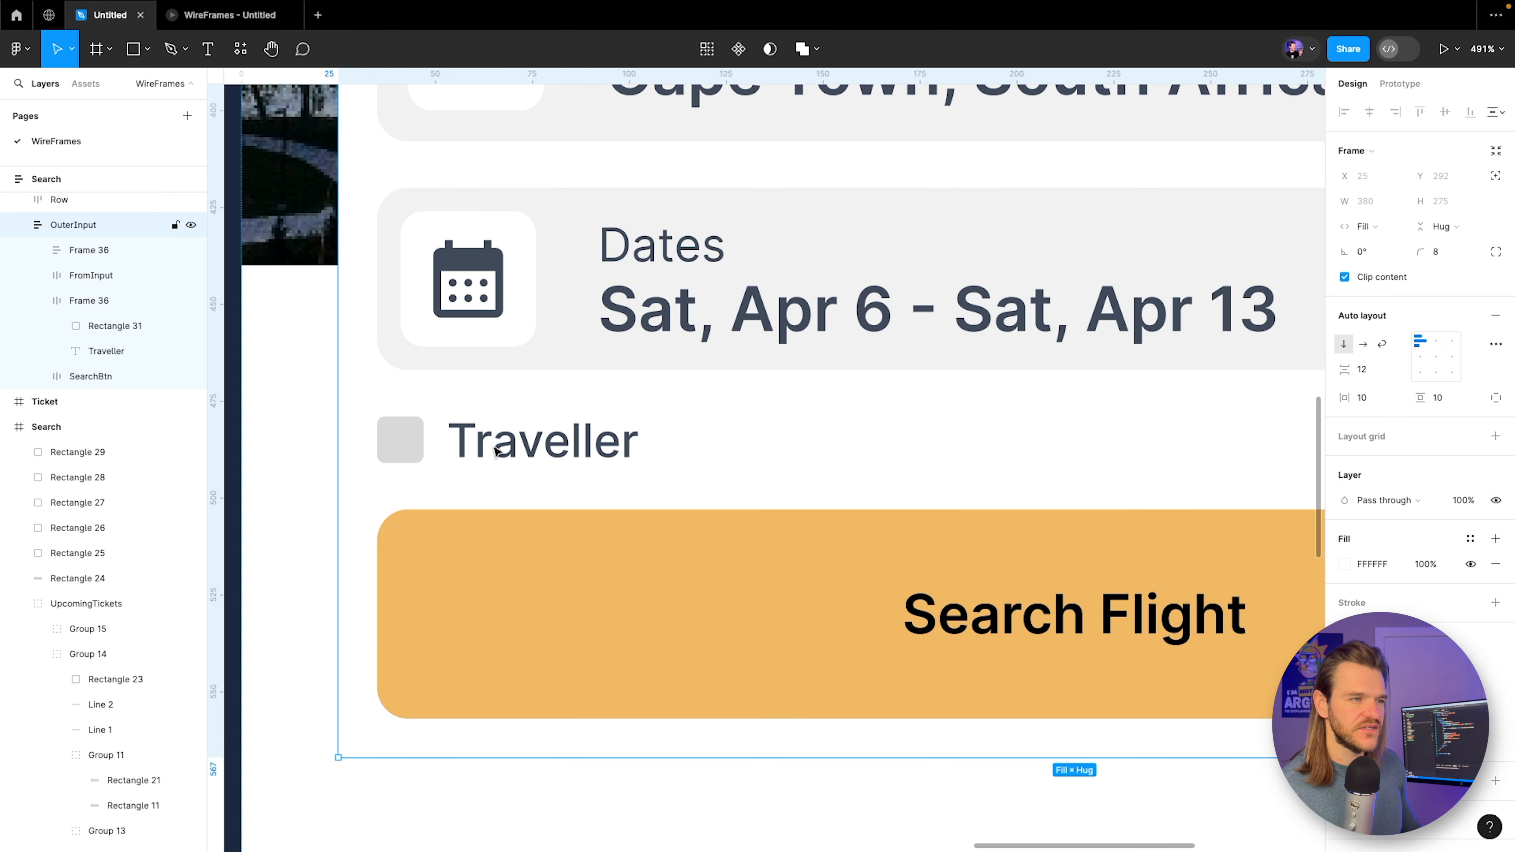
double_click(401, 452)
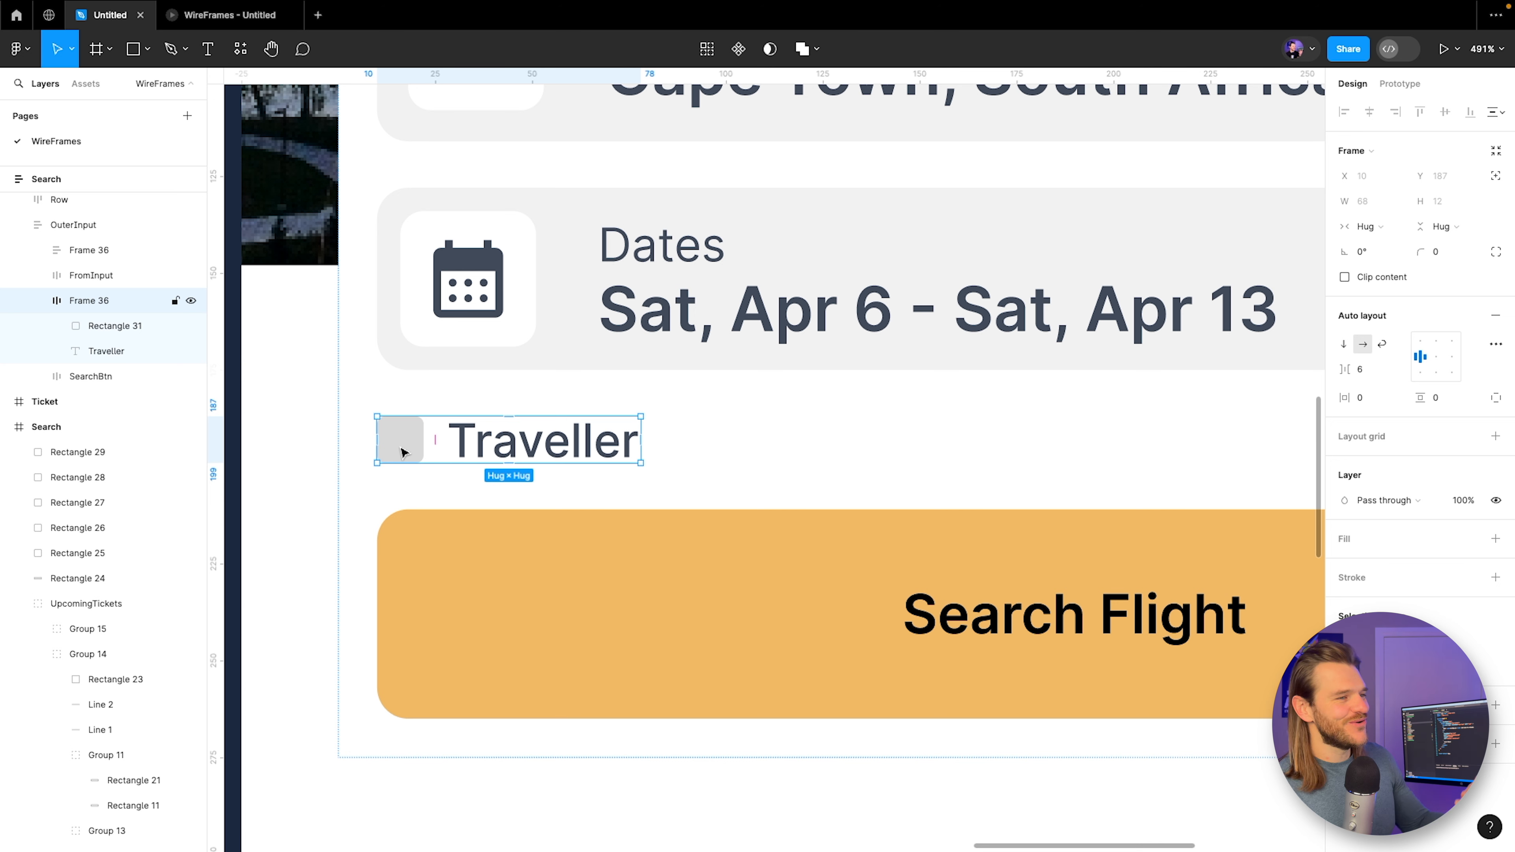
click(37, 301)
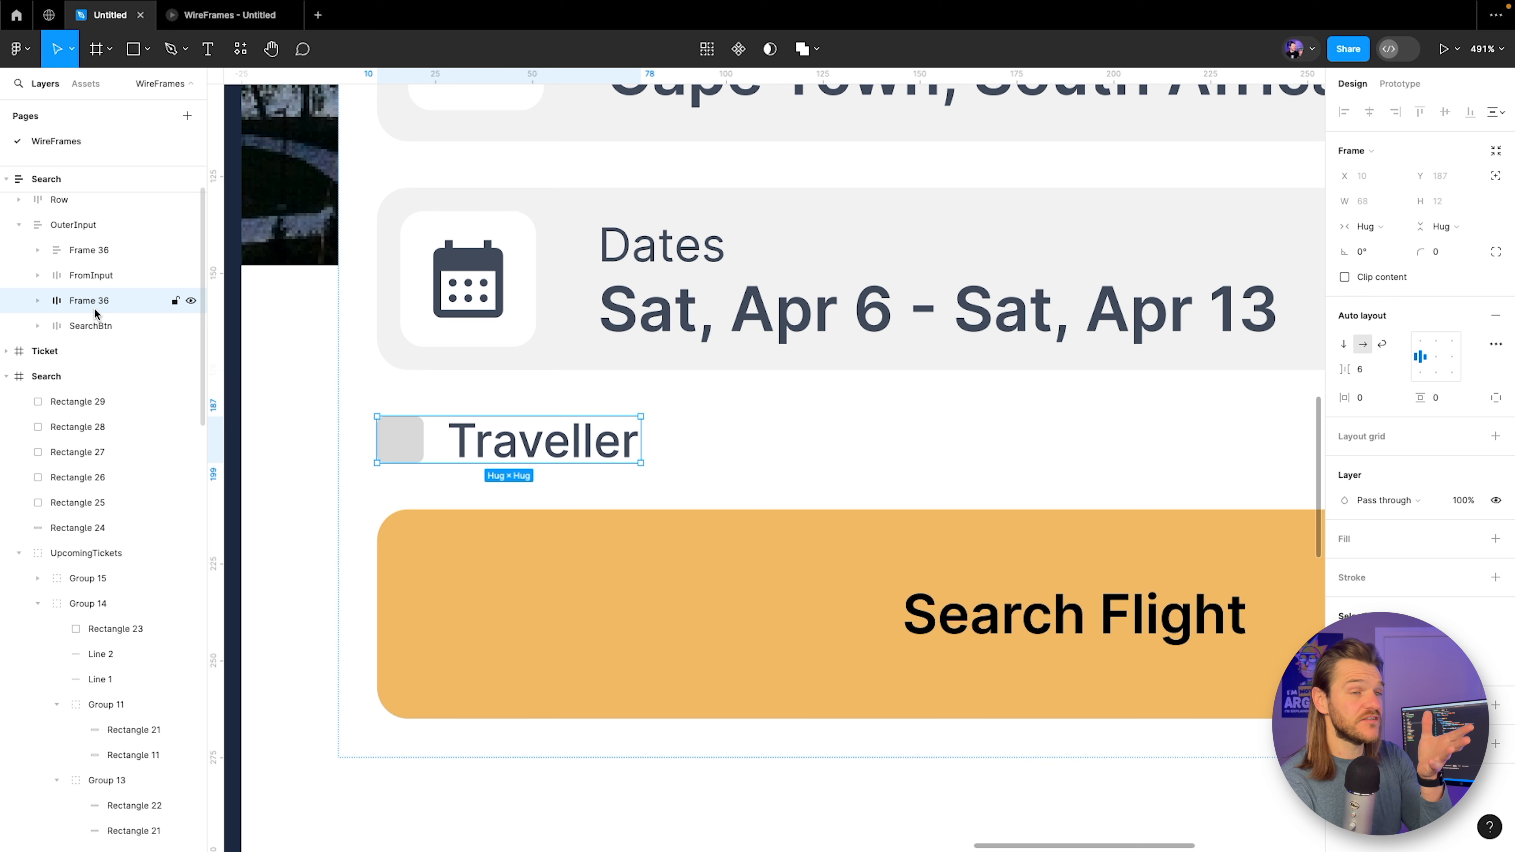
click(174, 16)
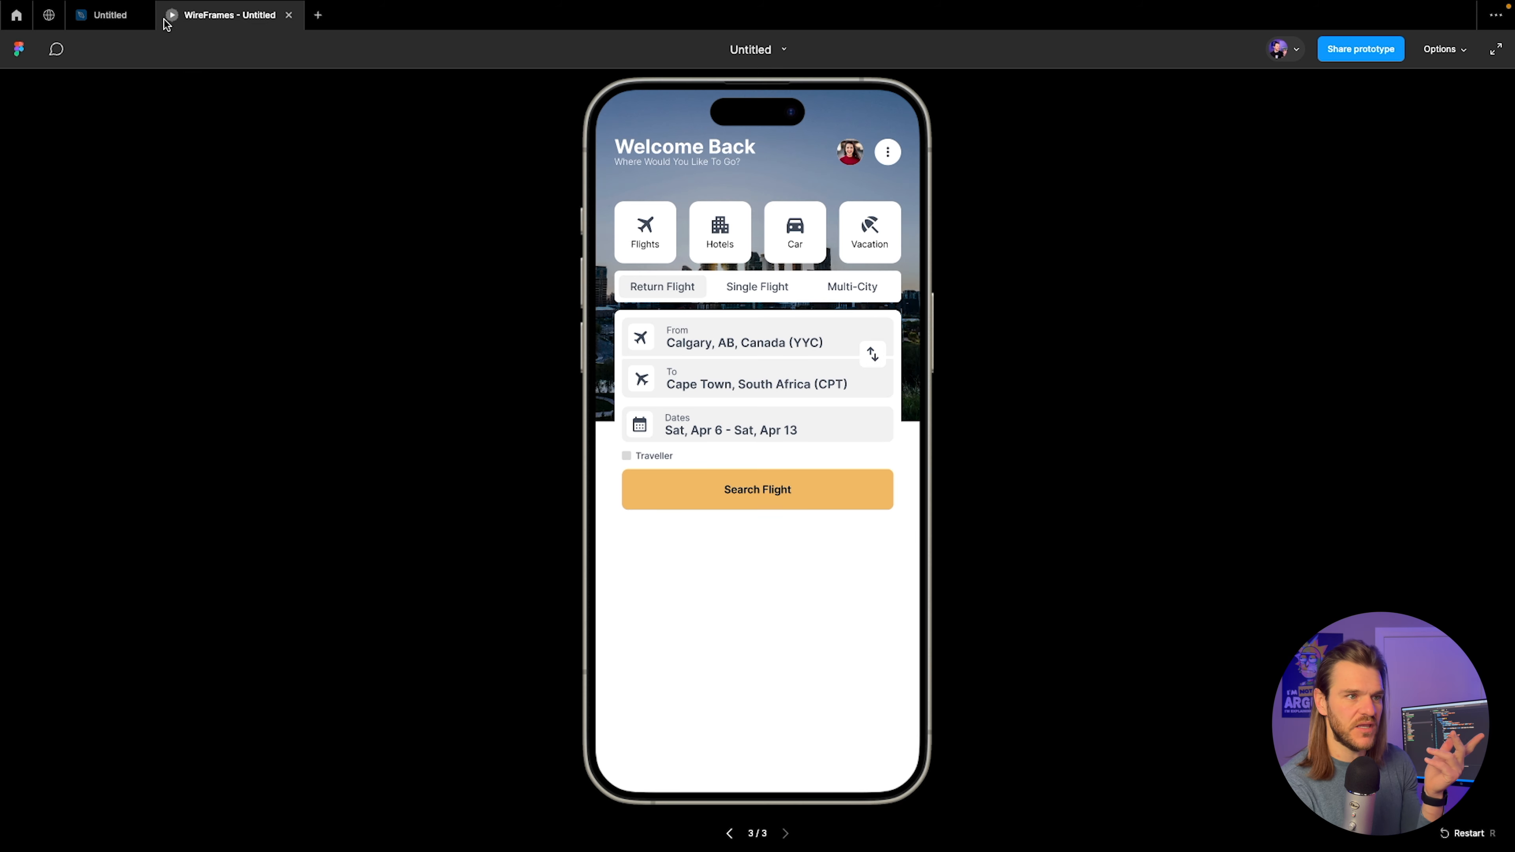
click(110, 15)
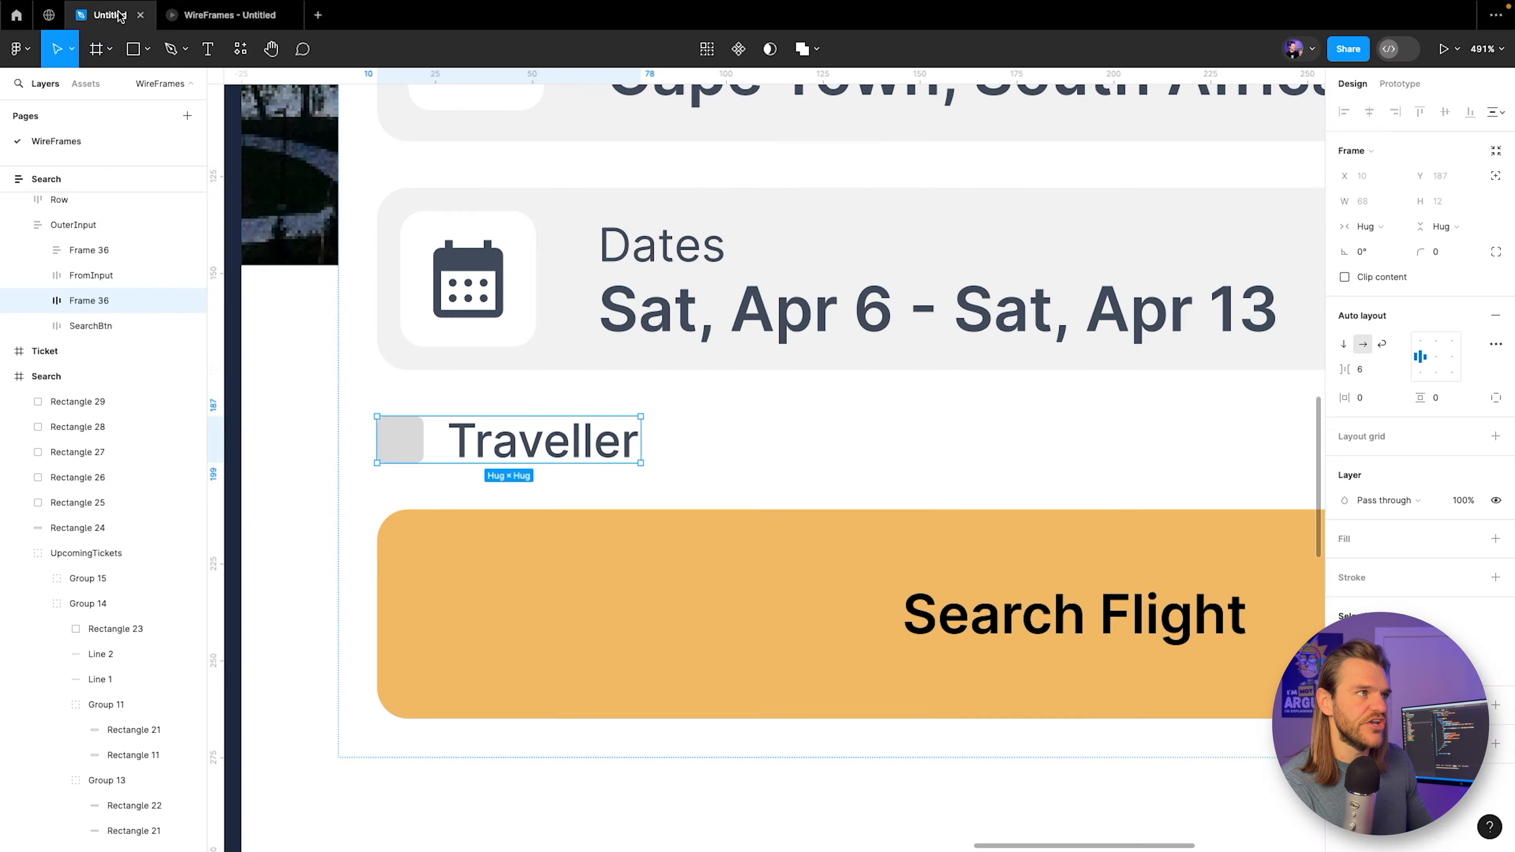
Rename the frame holding the square and the Traveller text as Travel.
double_click(94, 302)
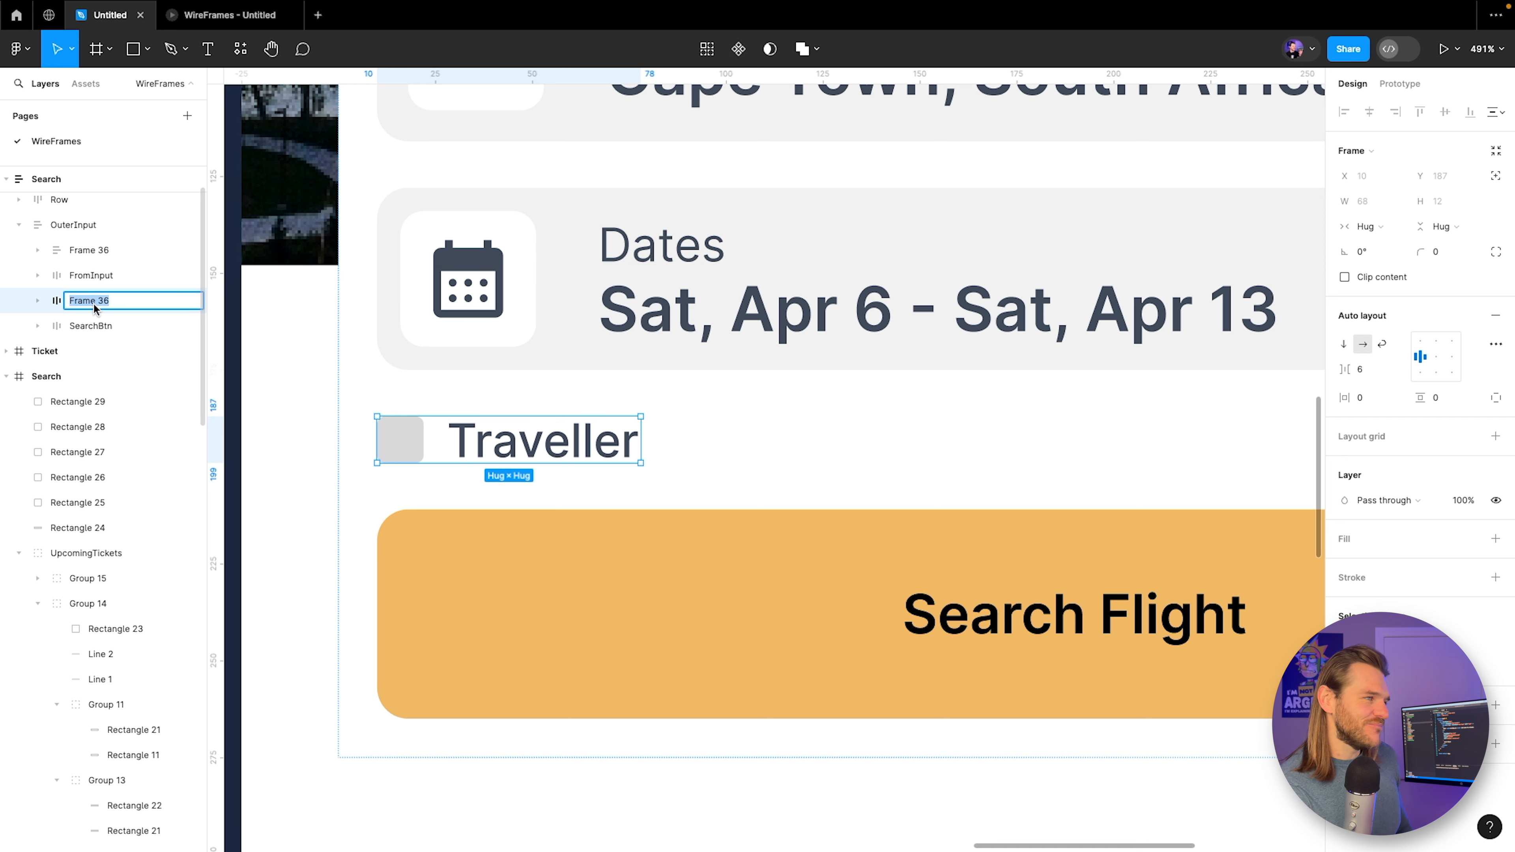
text(Trave)
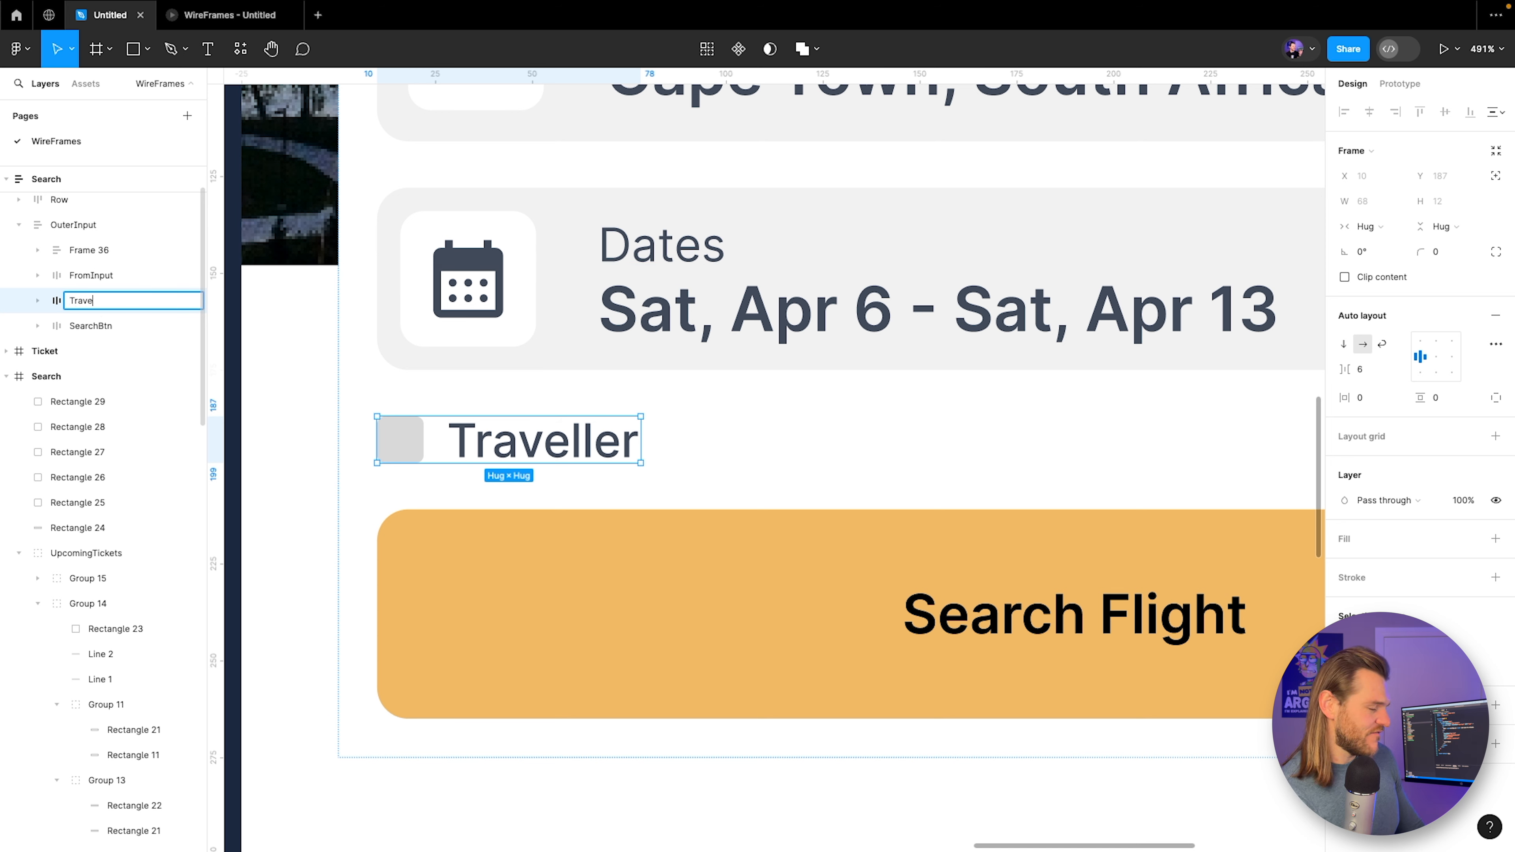
text(l)
key(Return)
Duplicate the Travel frame and change the copy's label to Economy.
key(ctrl+d)
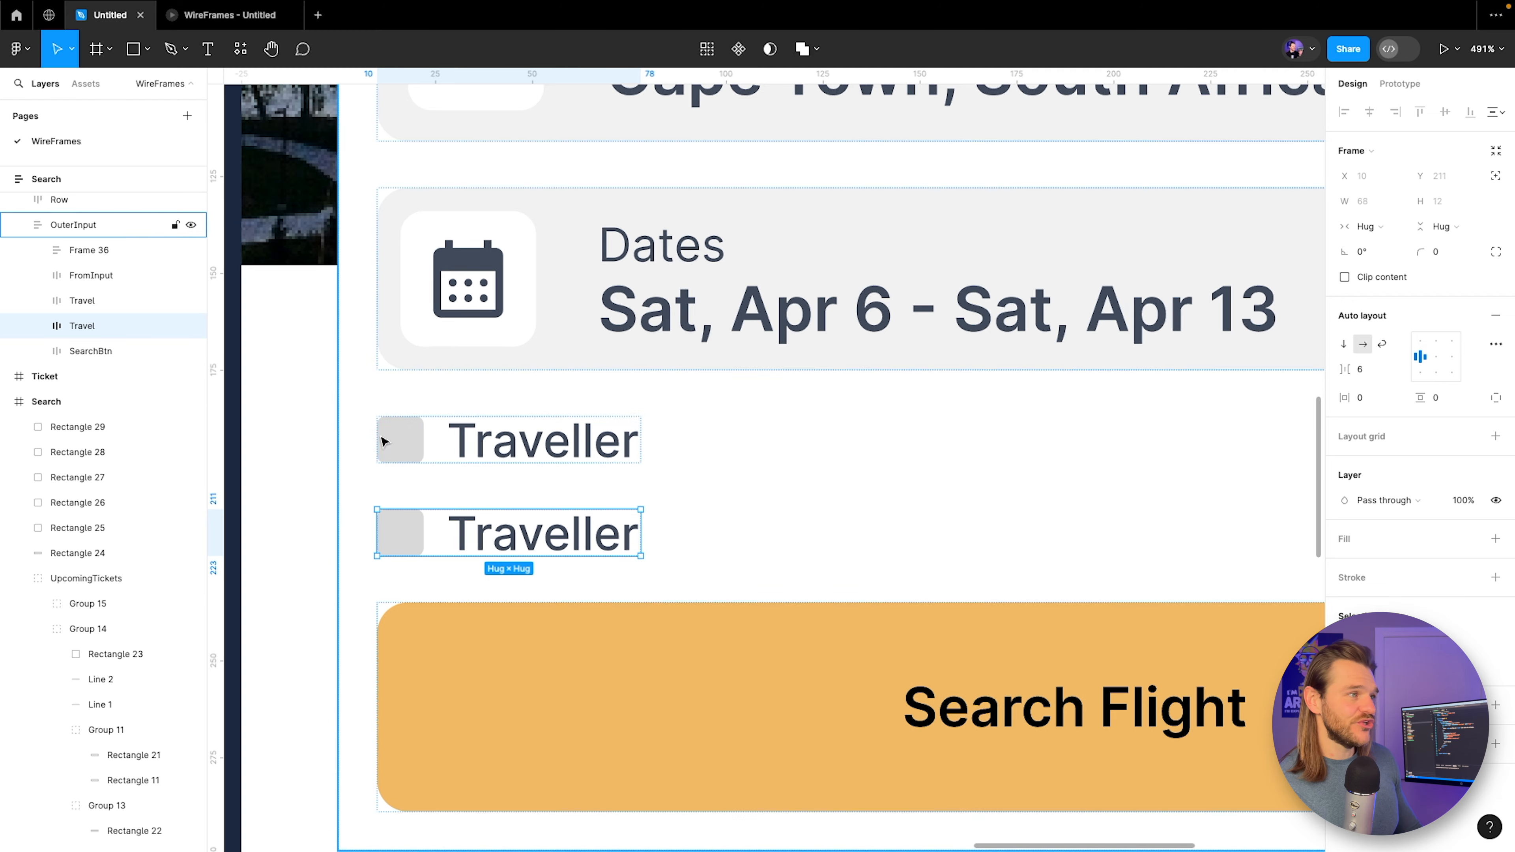
scroll(588, 539, down, 10)
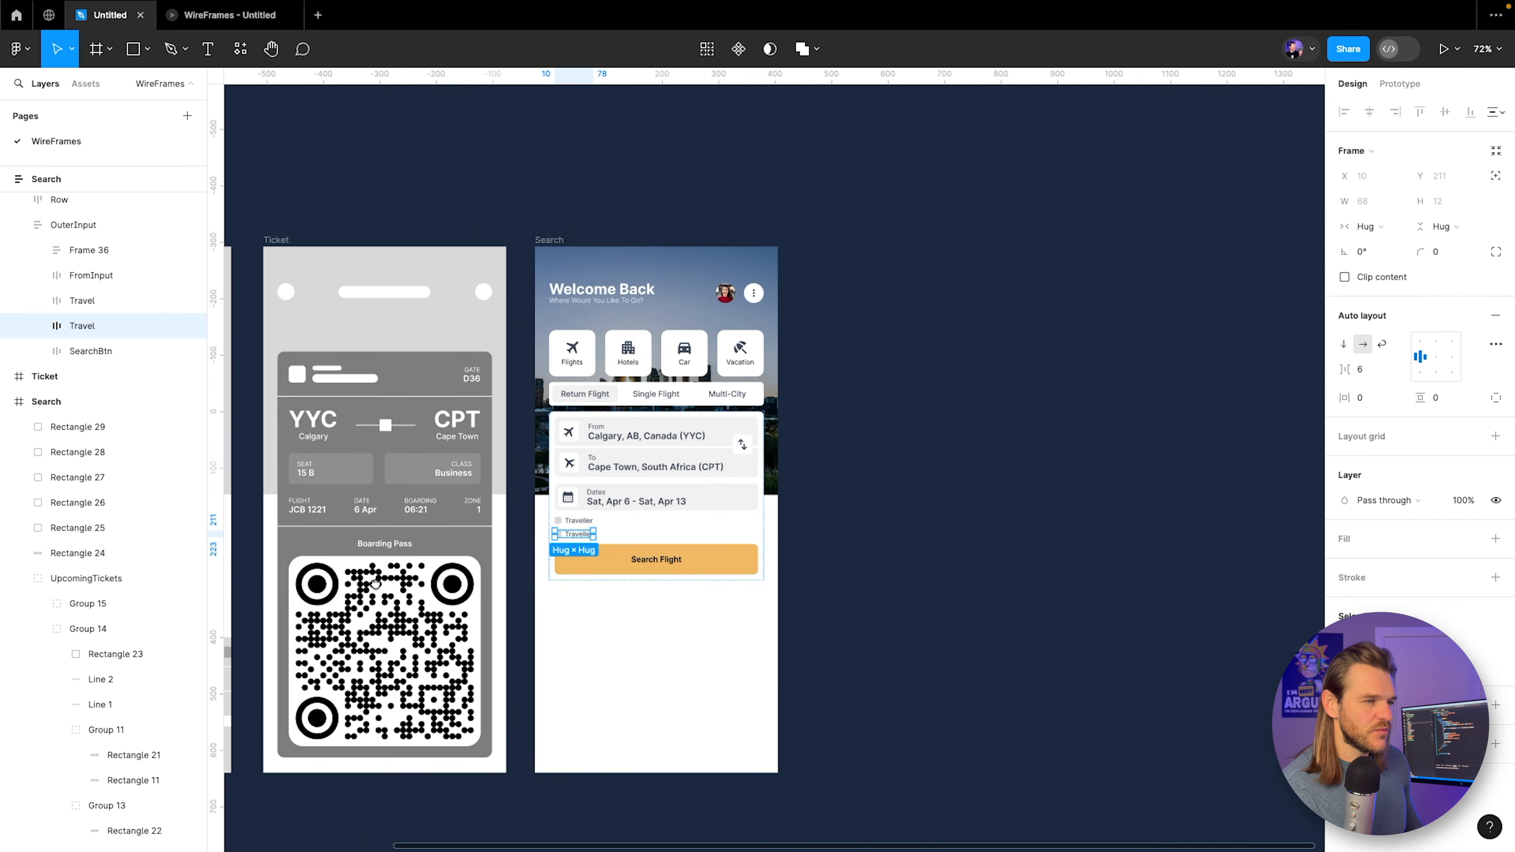
scroll(587, 539, left, 6)
scroll(556, 560, up, 4)
scroll(514, 559, right, 8)
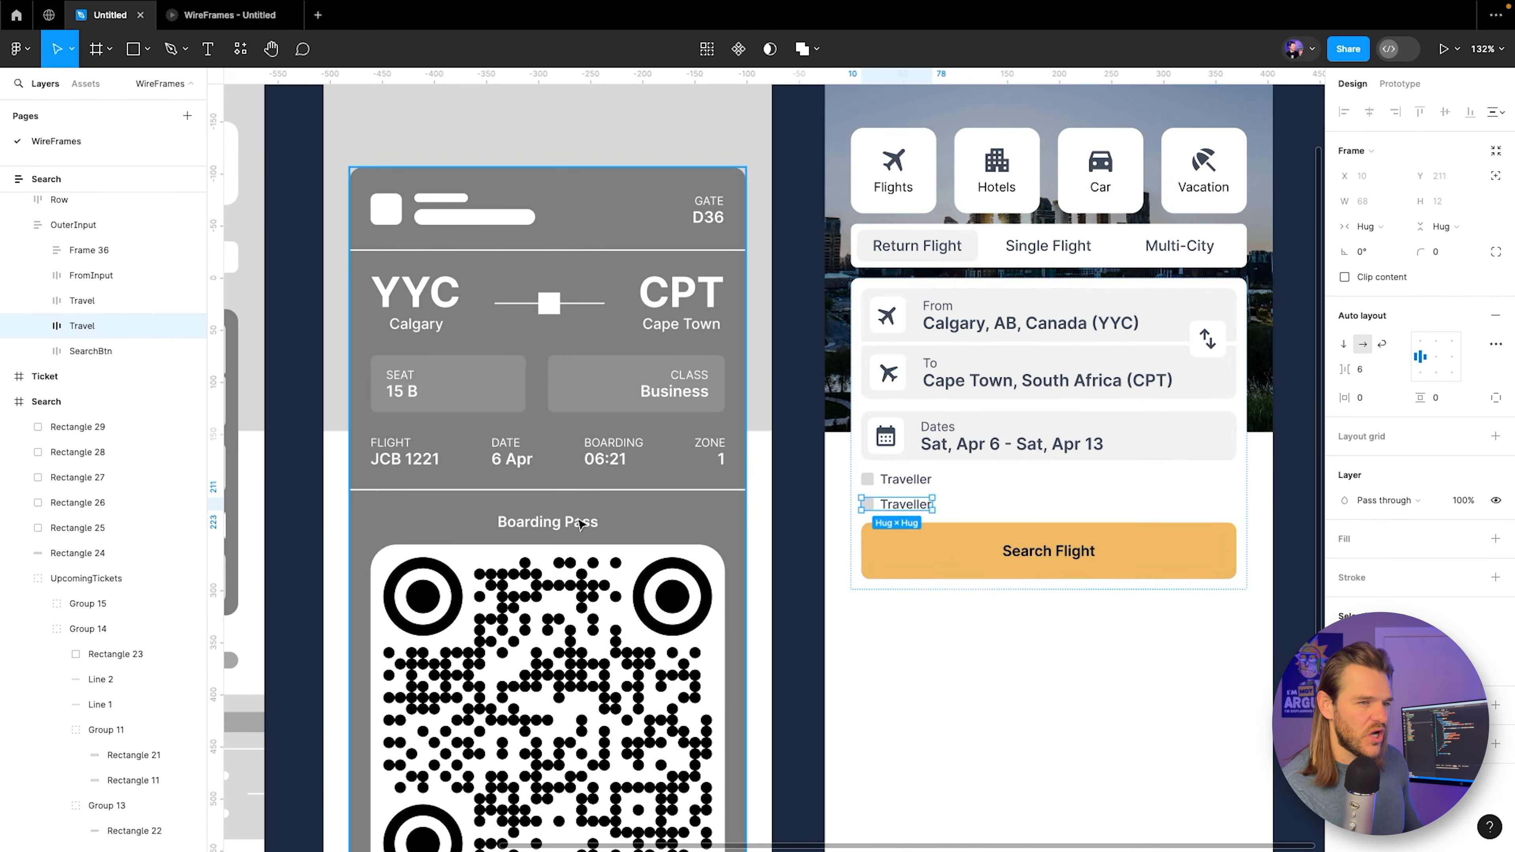
double_click(897, 505)
double_click(896, 506)
text(E)
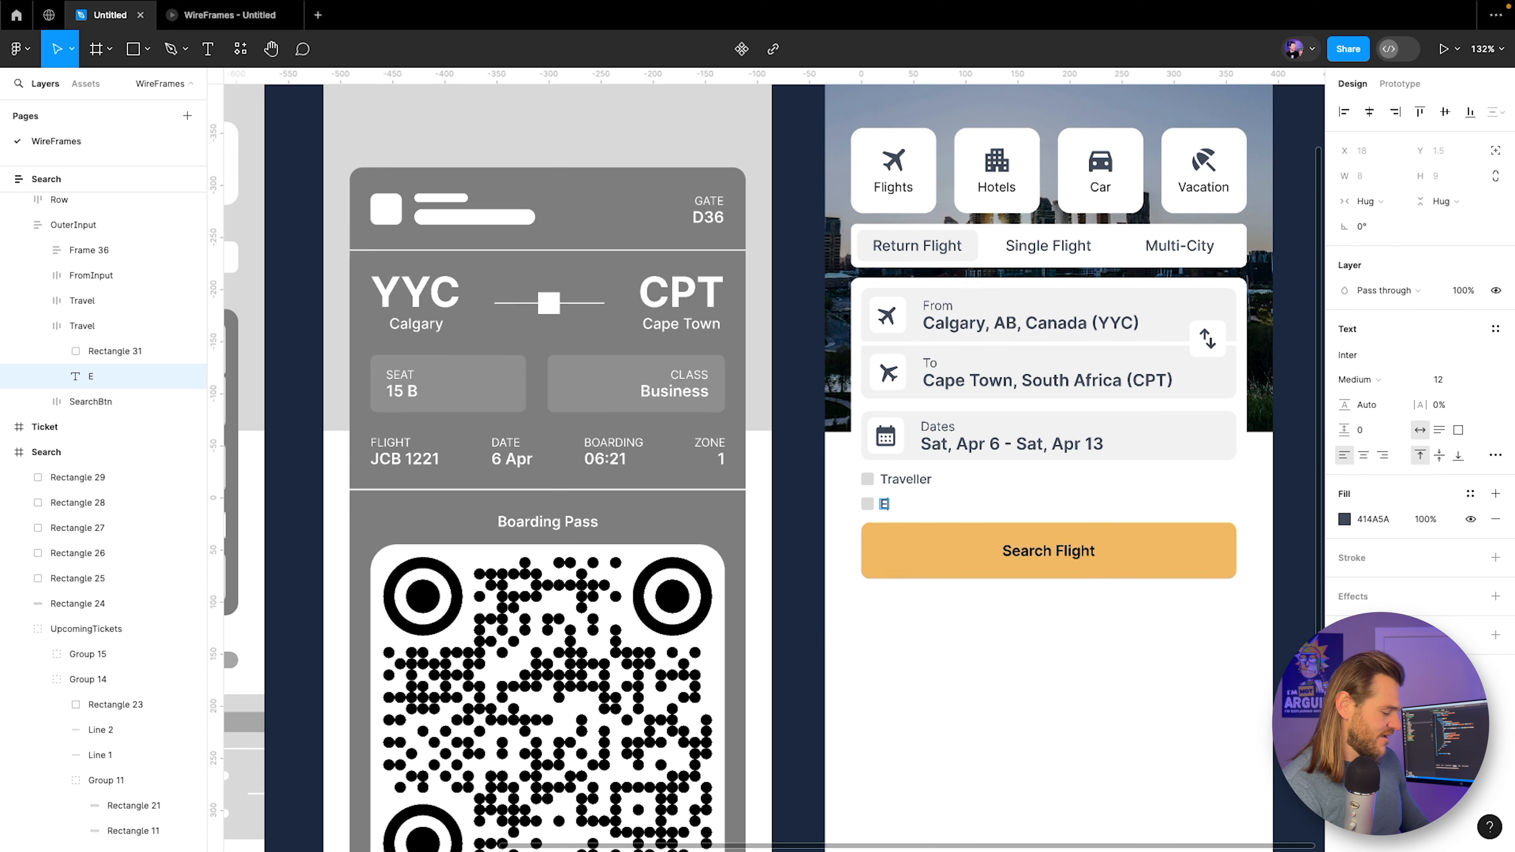
text(conomy)
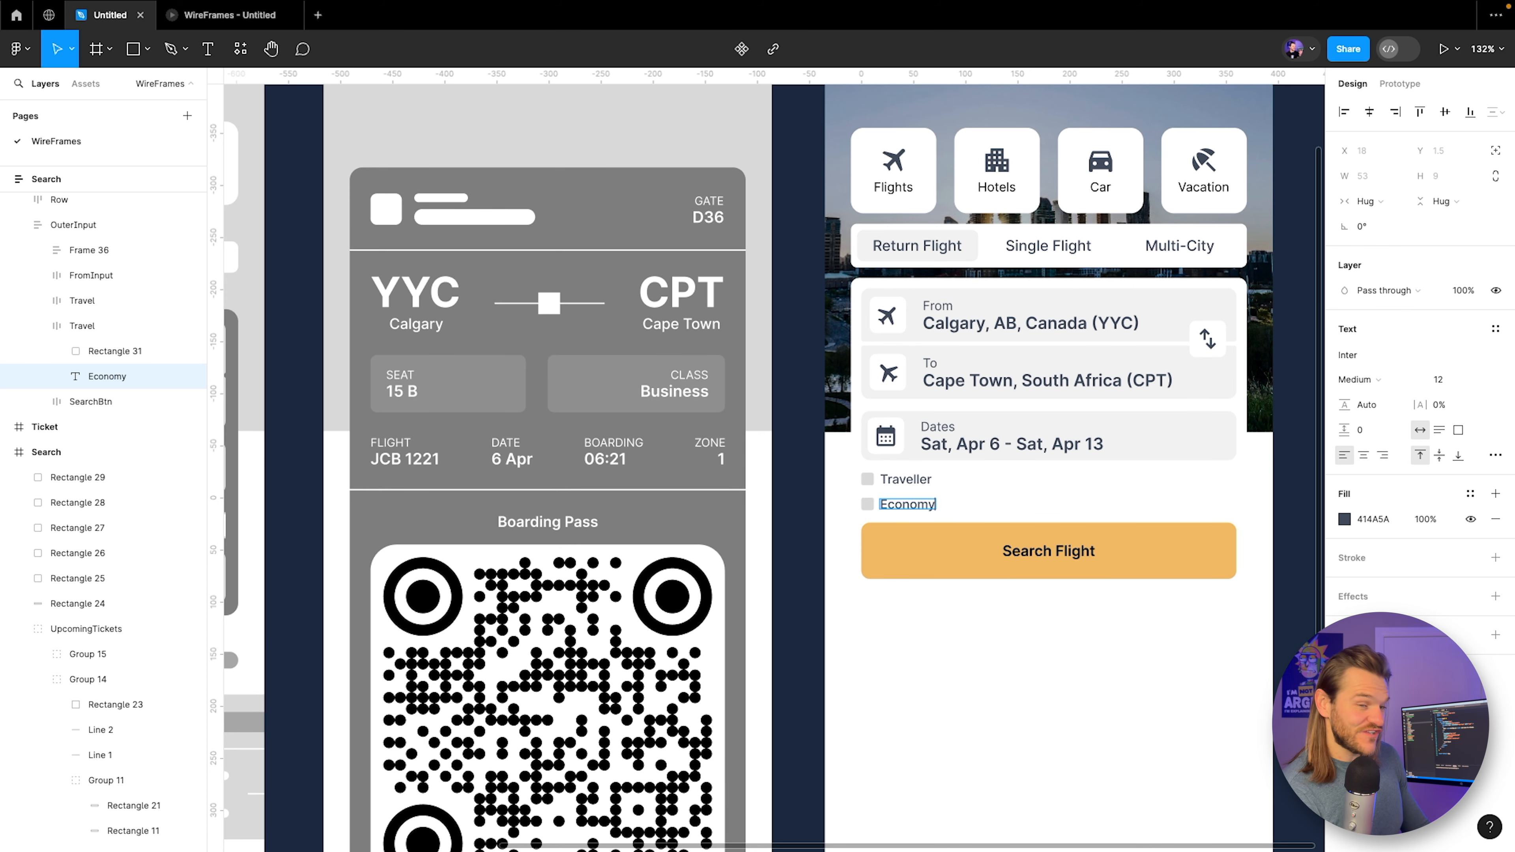
key(Escape)
Duplicate the Economy checkbox row and change the copy's label to Luggage.
scroll(998, 508, up, 5)
click(91, 324)
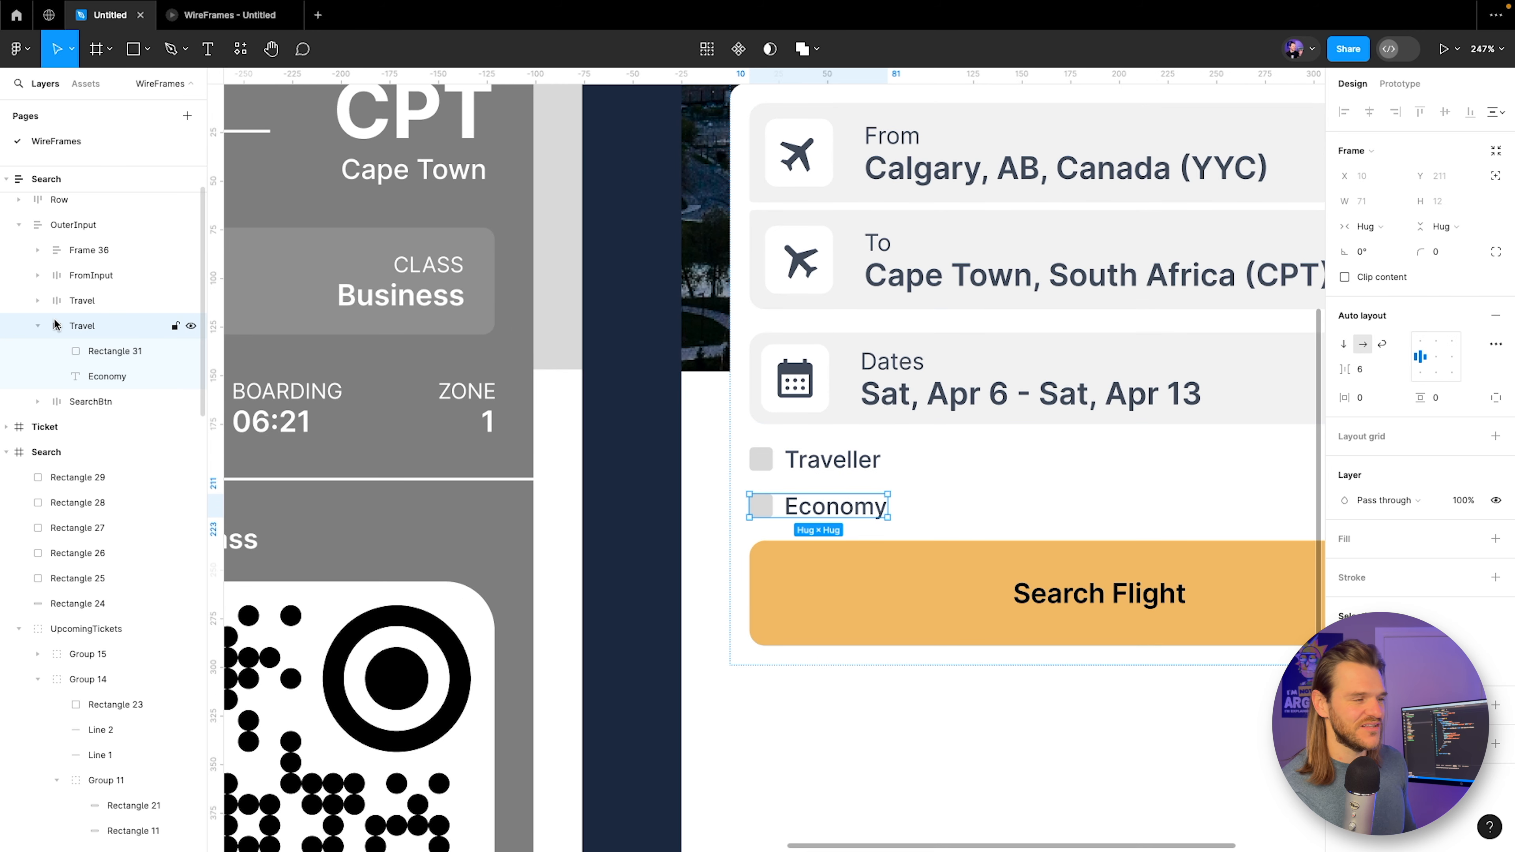
click(36, 326)
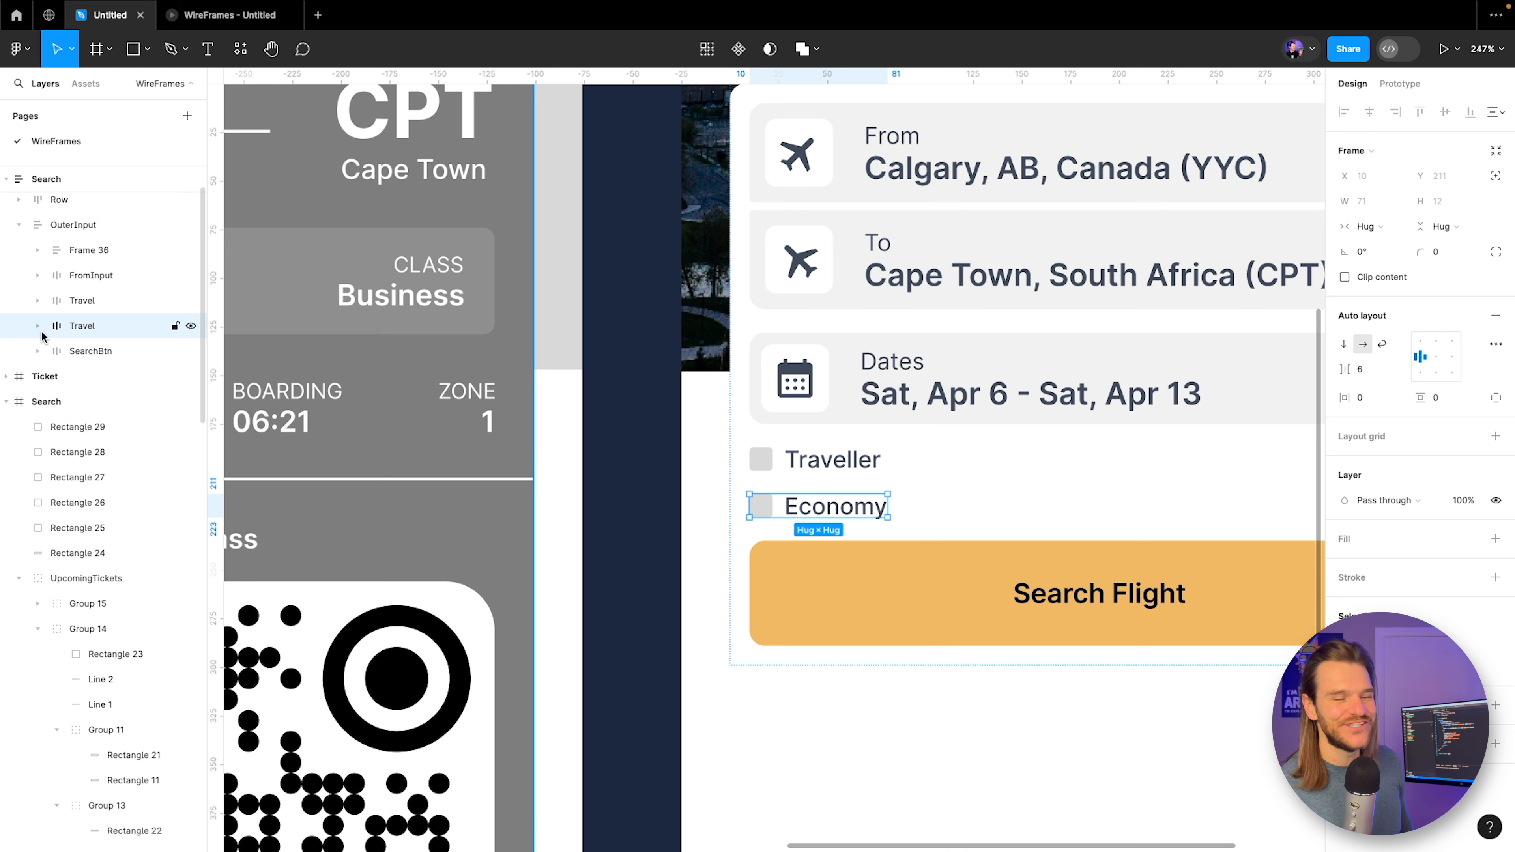
key(super+d)
double_click(853, 553)
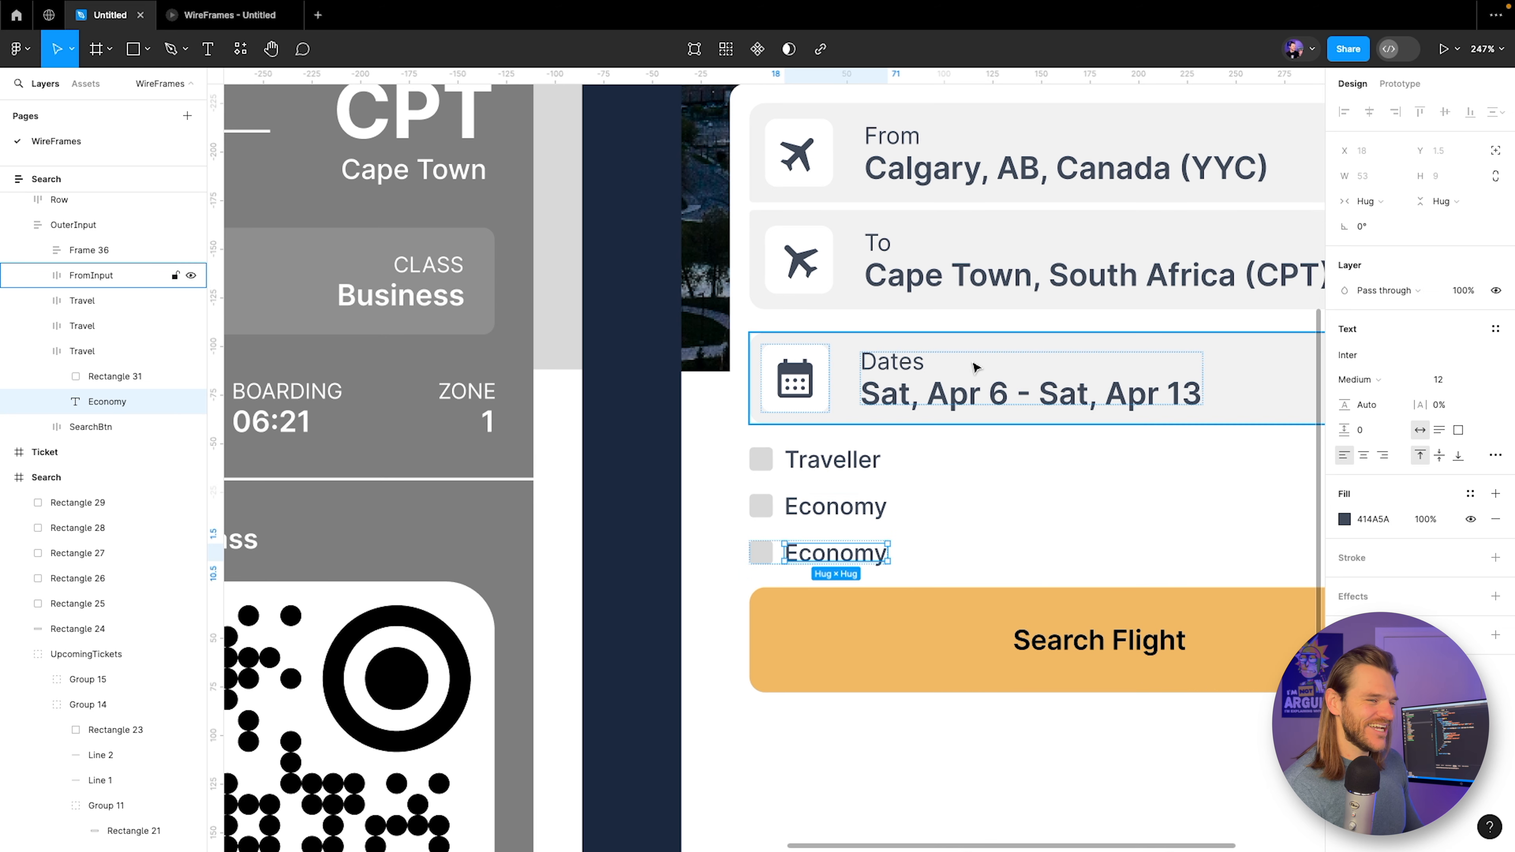
double_click(857, 556)
text(Luggage)
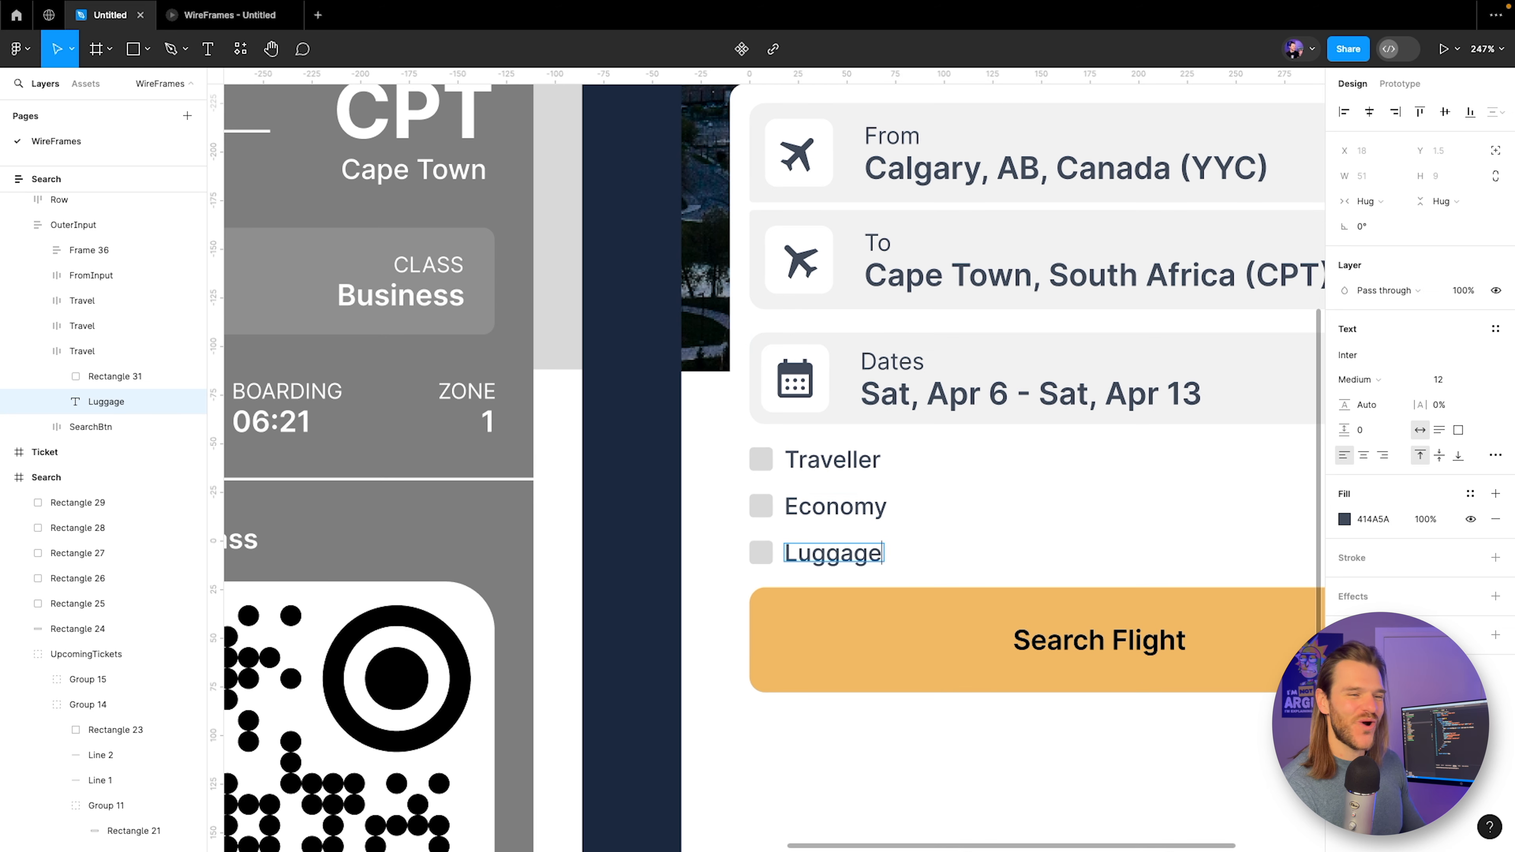
key(Escape)
scroll(940, 474, down, 5)
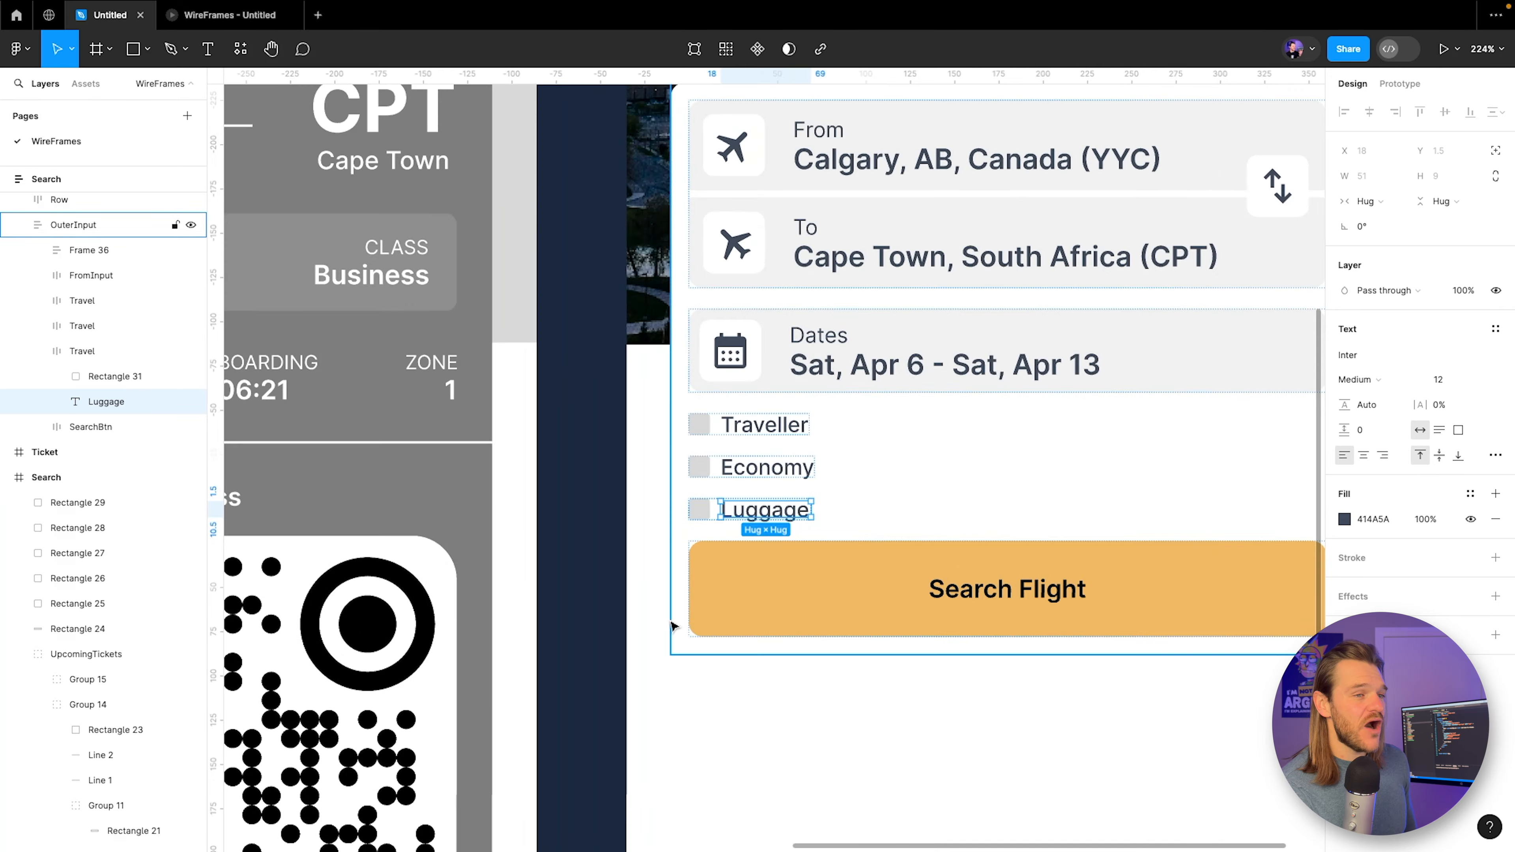
Duplicate the Luggage checkbox row to add a fourth option above Search Flight.
scroll(672, 626, left, 3)
scroll(857, 560, down, 5)
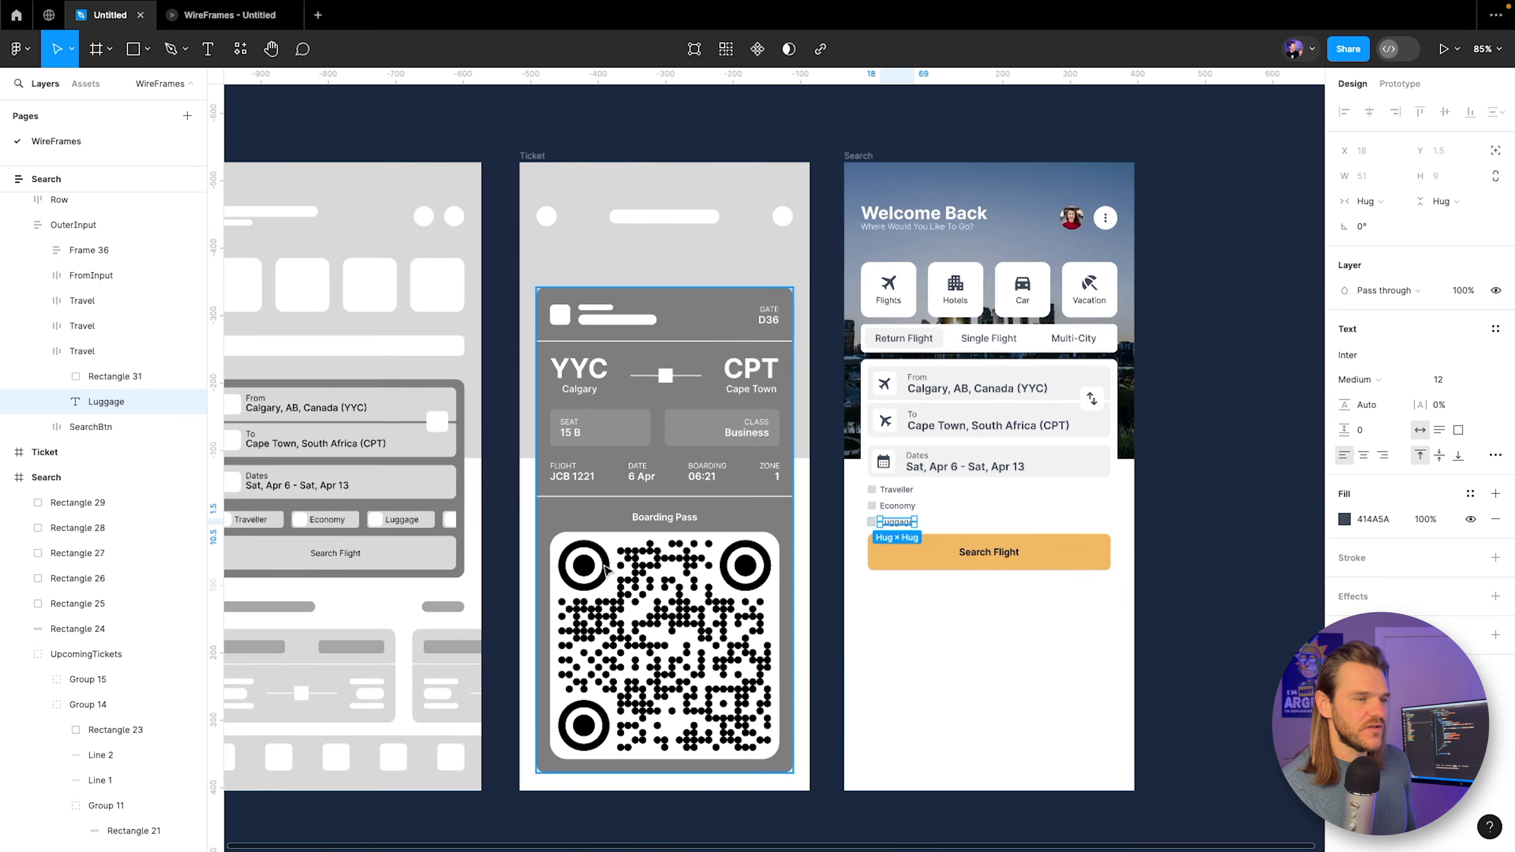
scroll(743, 517, left, 4)
scroll(537, 488, up, 5)
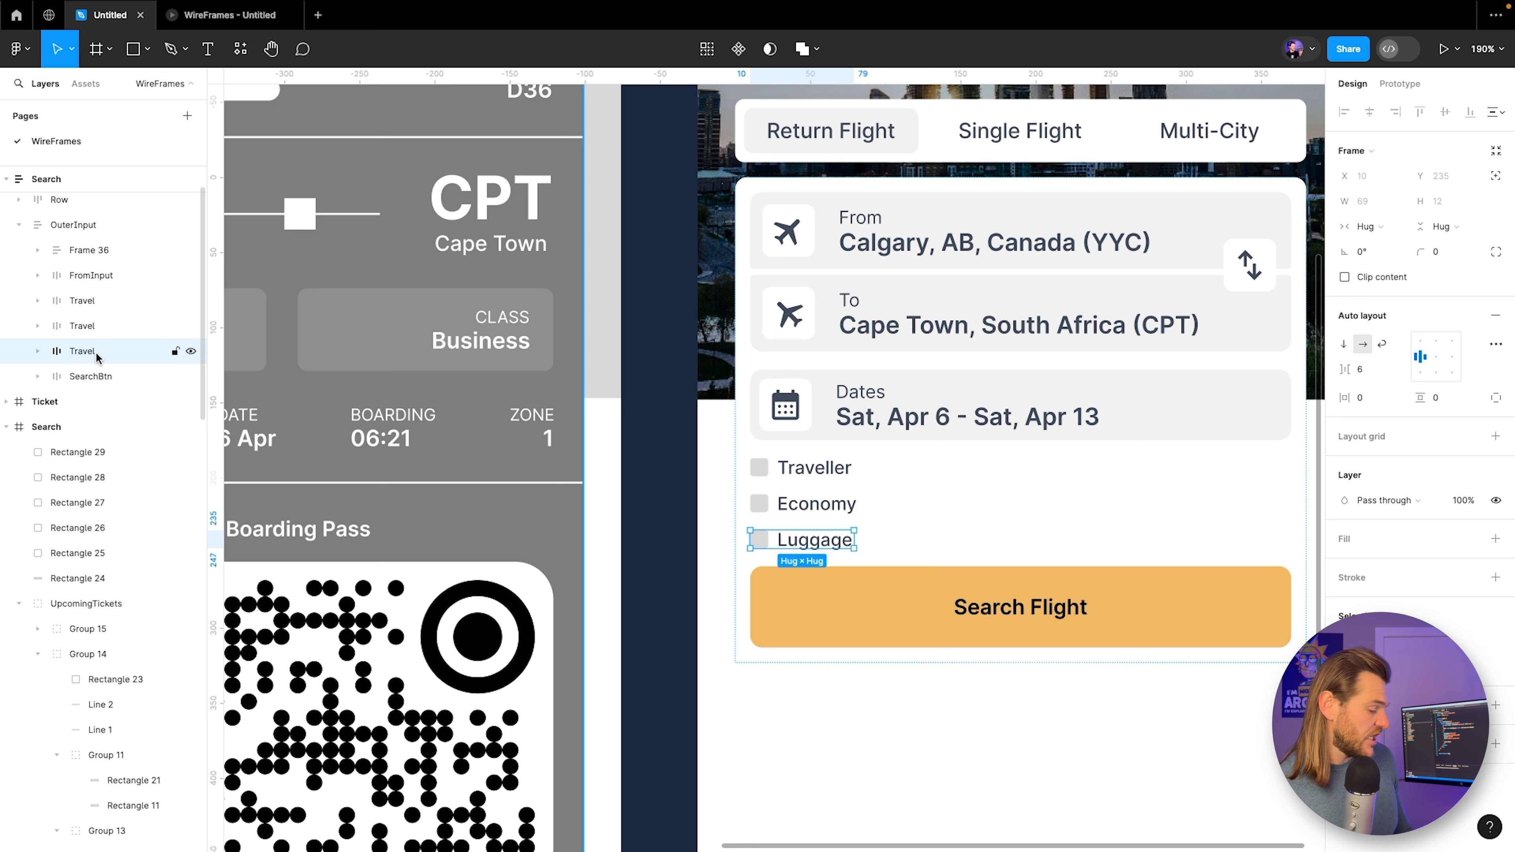
key(ctrl+d)
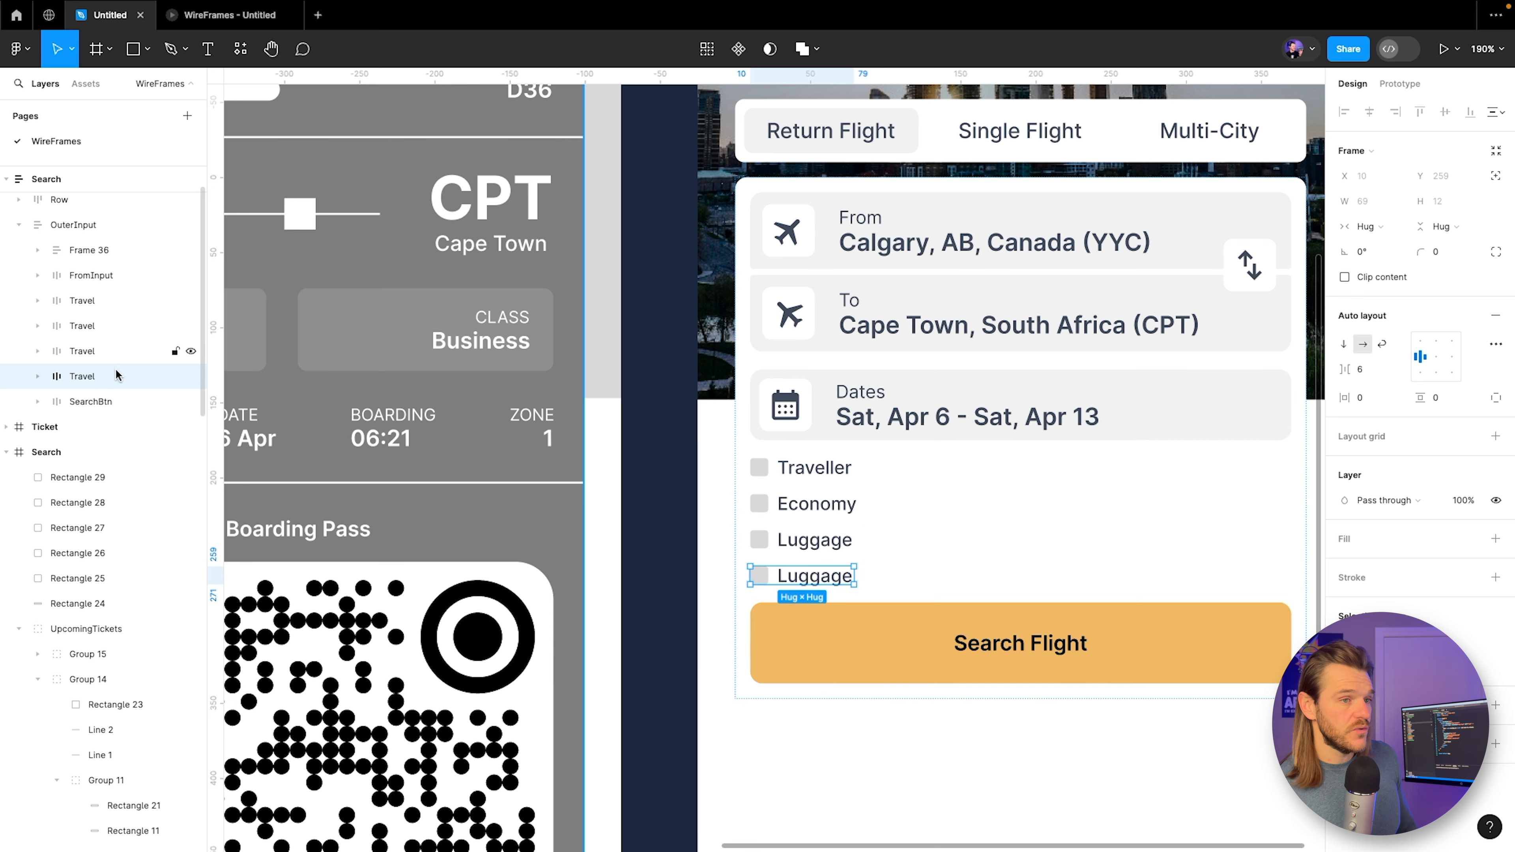
Group the four checkbox rows and turn the group into a horizontal auto layout frame.
shift+click(88, 305)
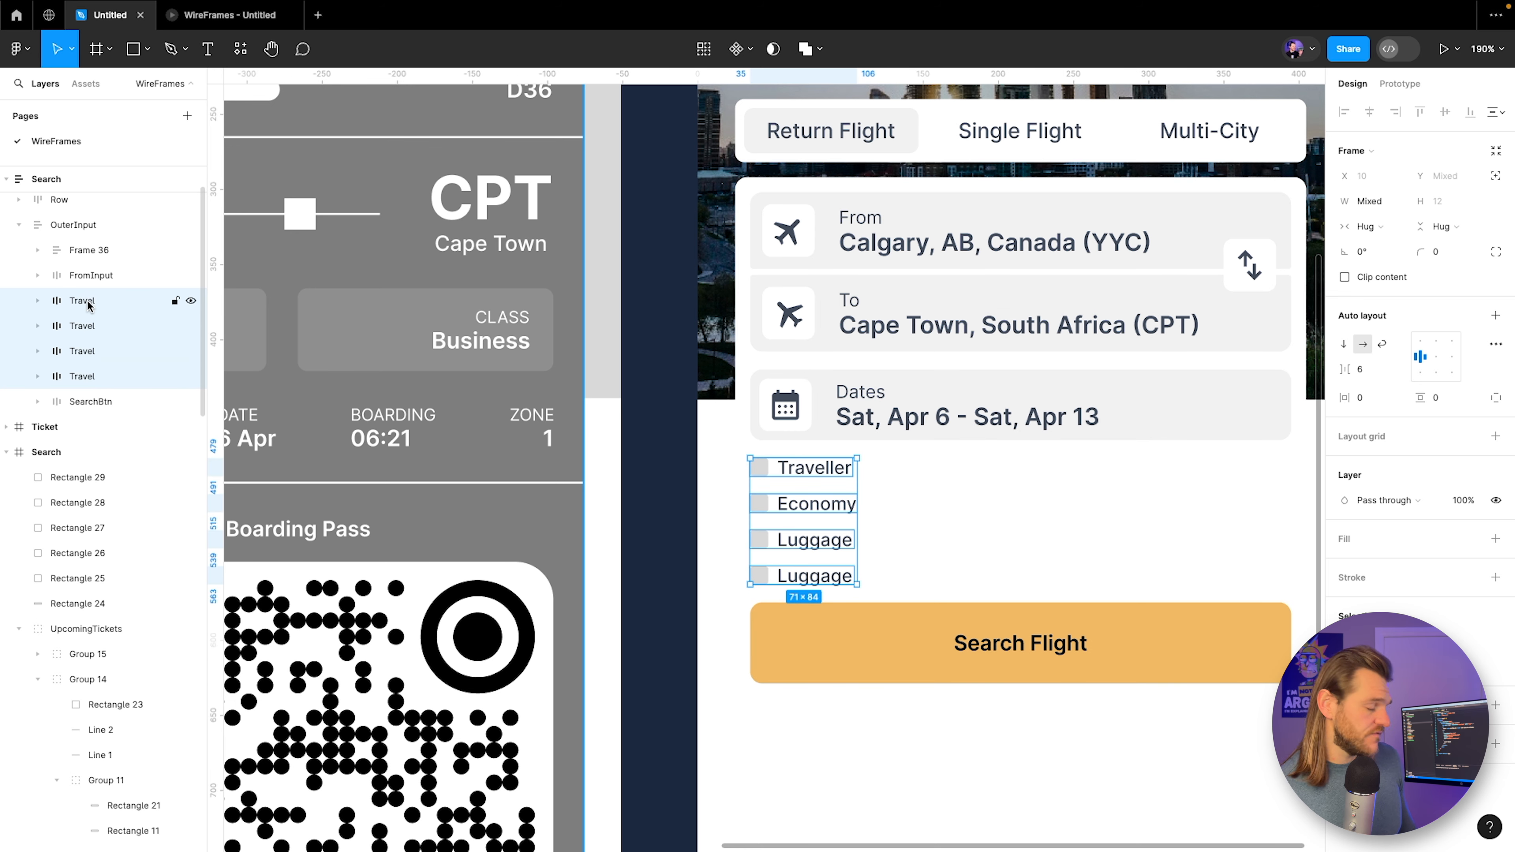
key(ctrl+alt+g)
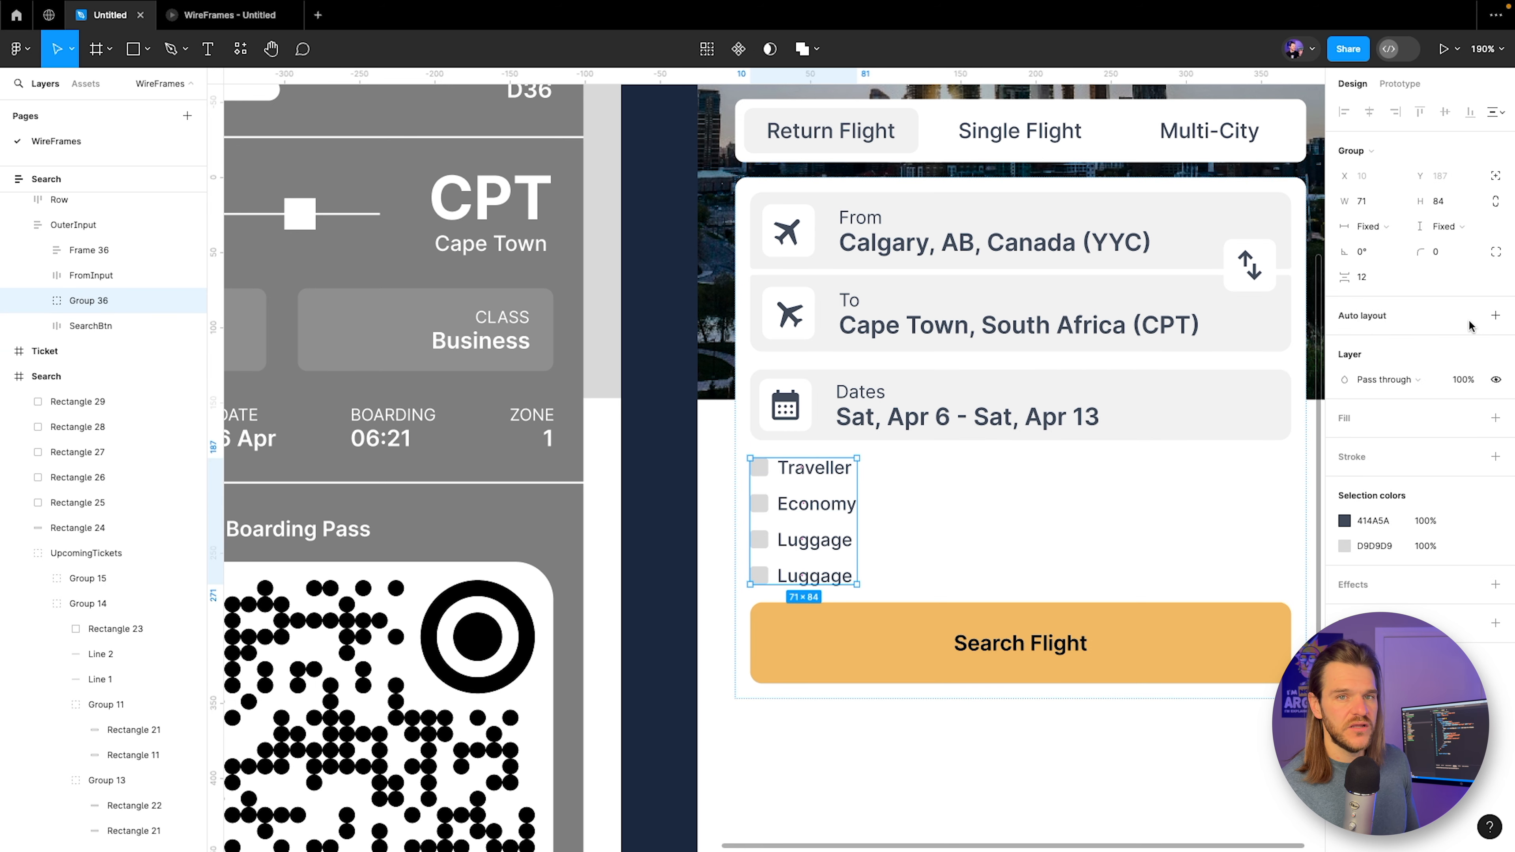
click(1494, 316)
click(1363, 344)
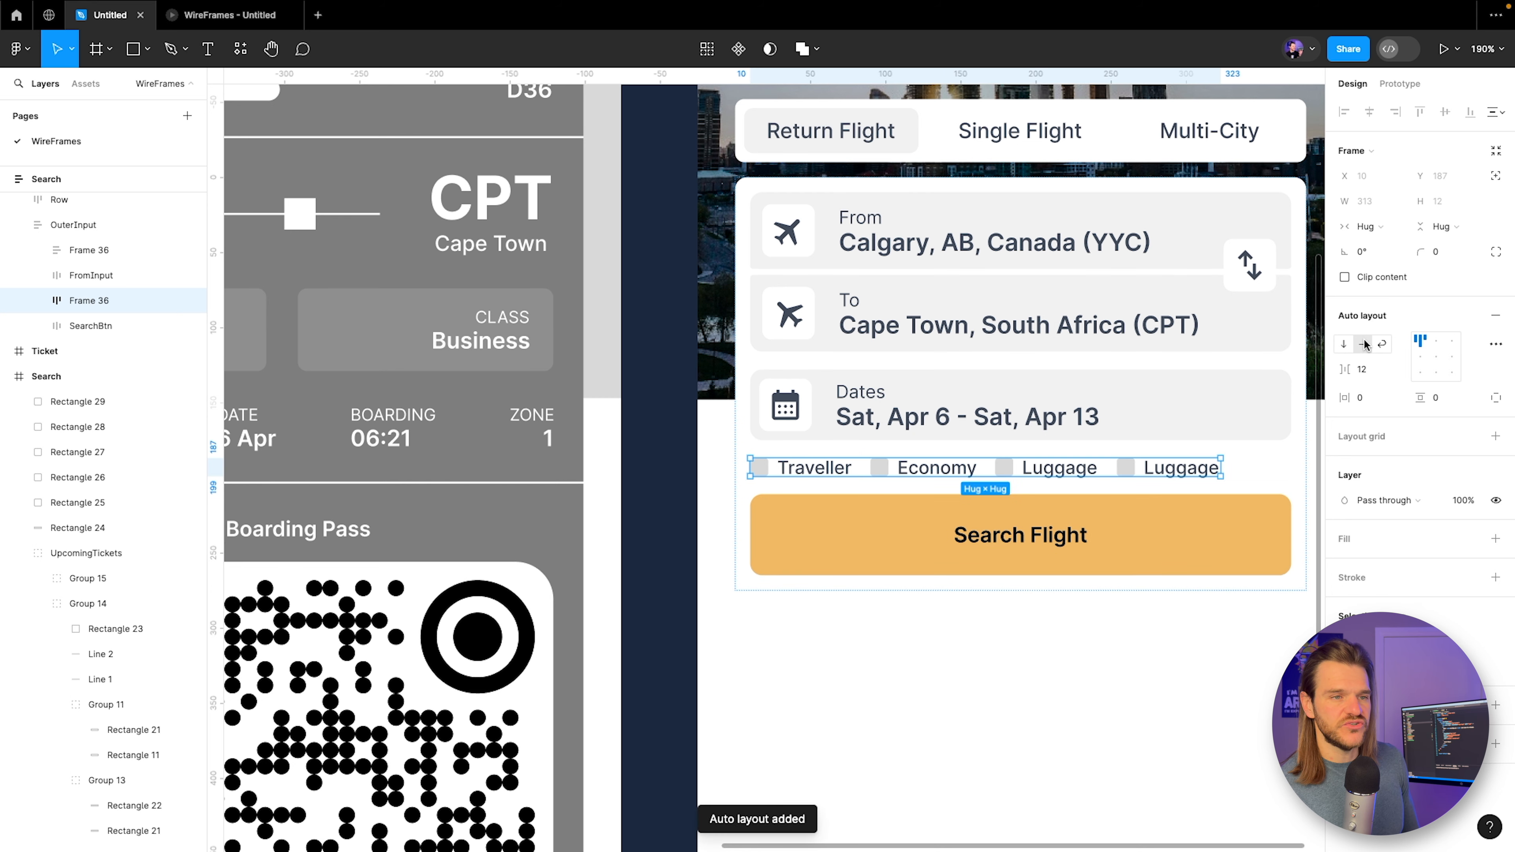
Set the width of the frame holding the four checkbox options to fill its container.
click(1366, 226)
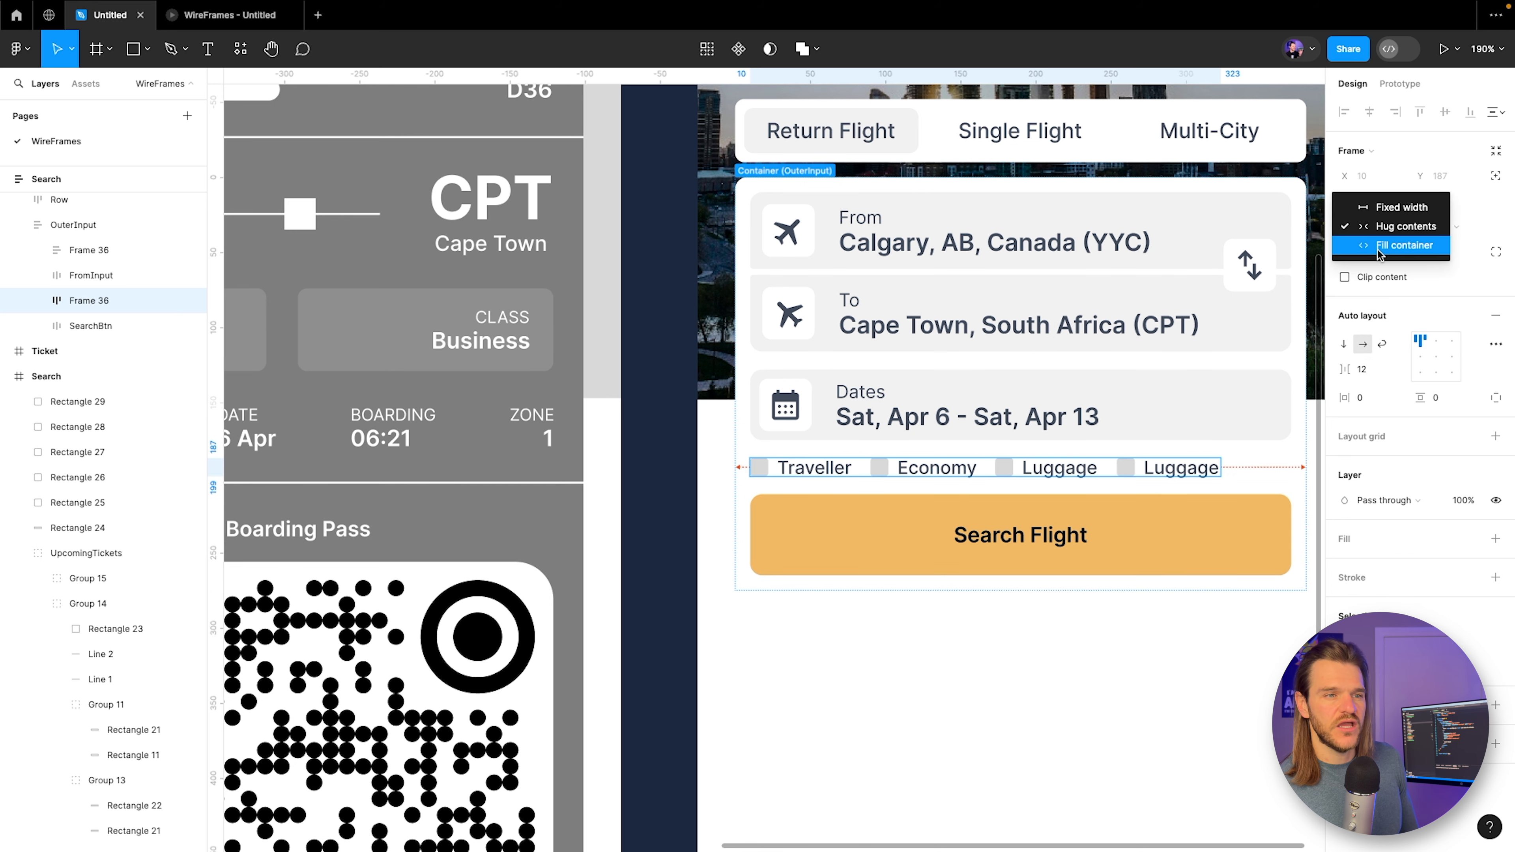
click(1378, 250)
scroll(1014, 493, right, 3)
scroll(737, 454, up, 5)
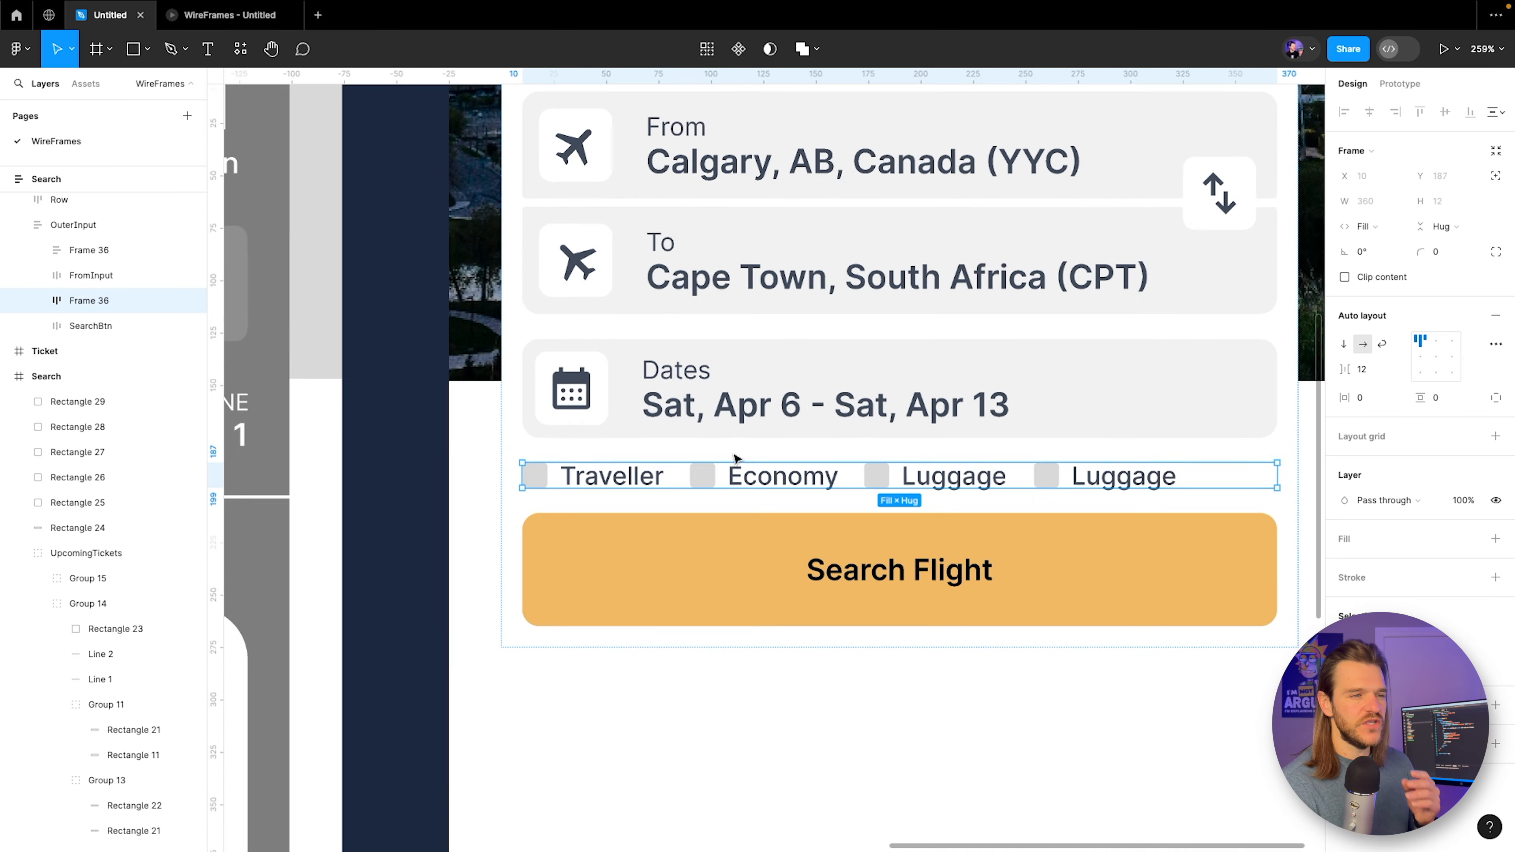
drag(946, 447, 728, 447)
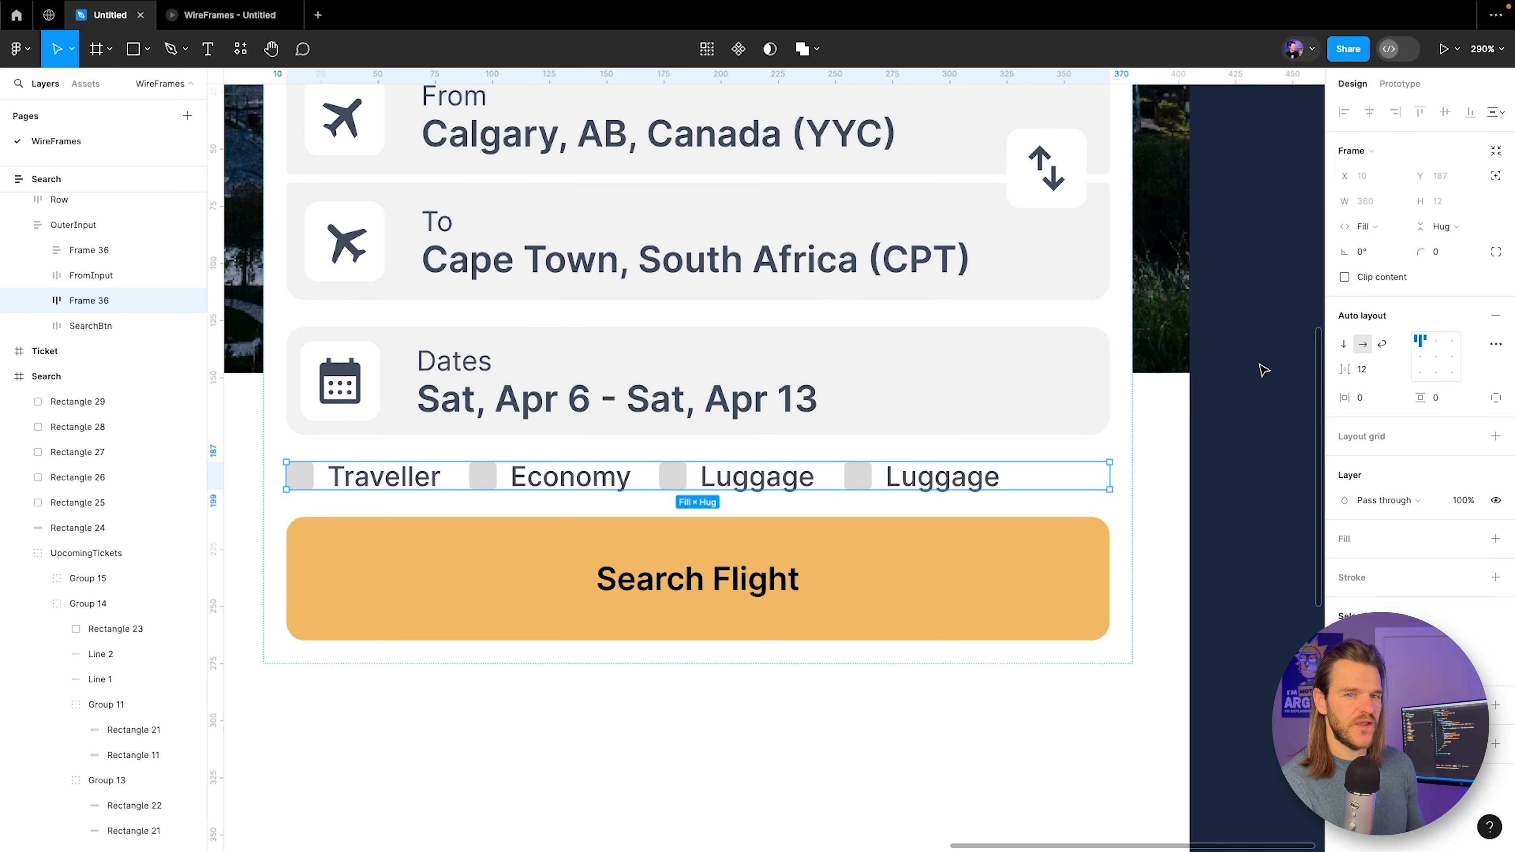
Increase the auto layout spacing between the four checkbox options to 38.
click(1366, 369)
click(1396, 371)
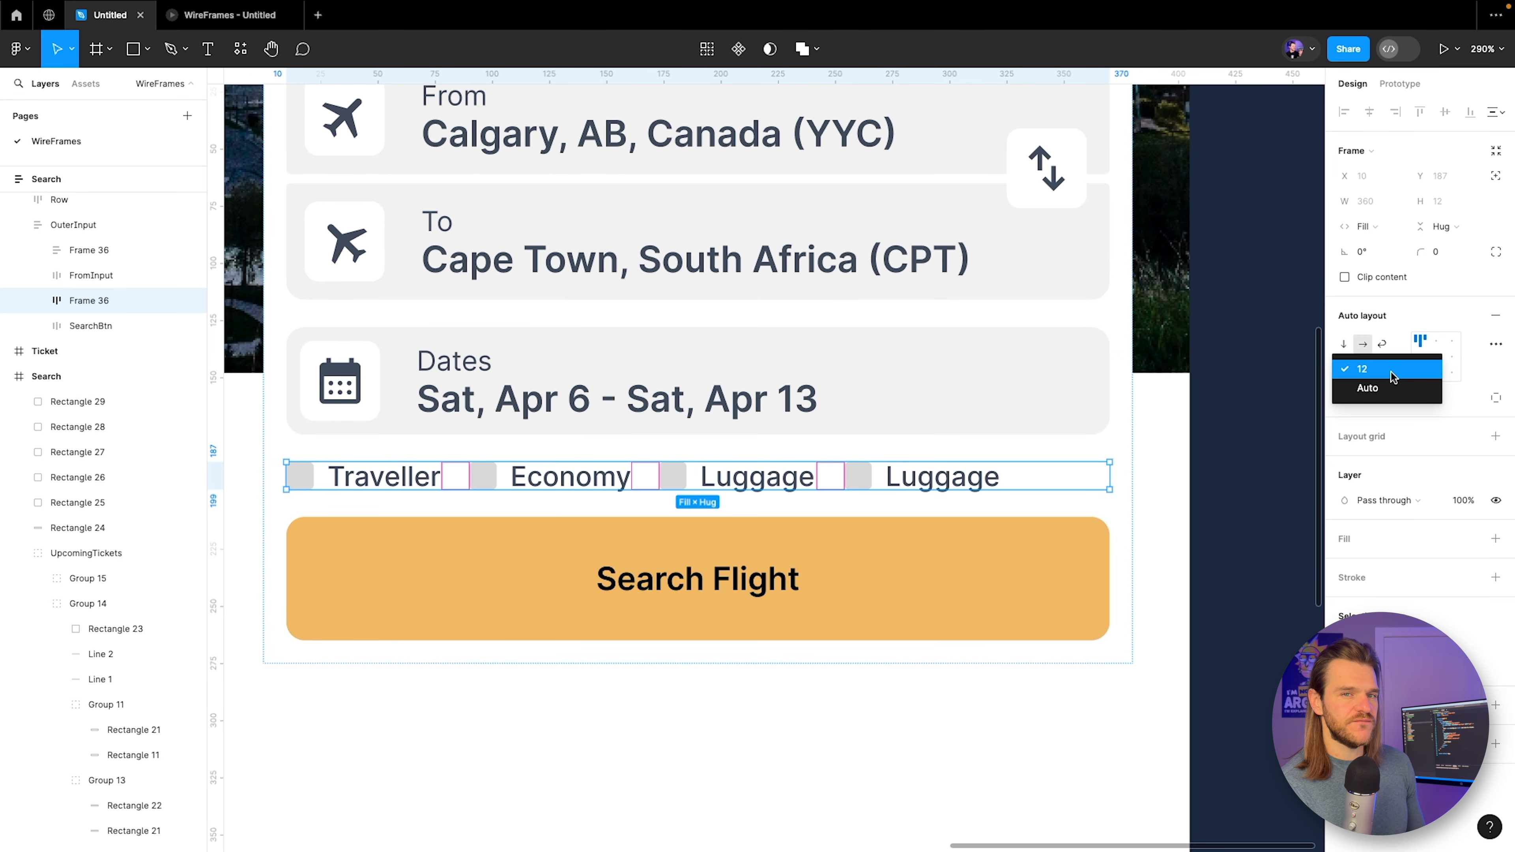
click(1390, 374)
click(1376, 371)
key(shift+Up)
key(shift+Up)
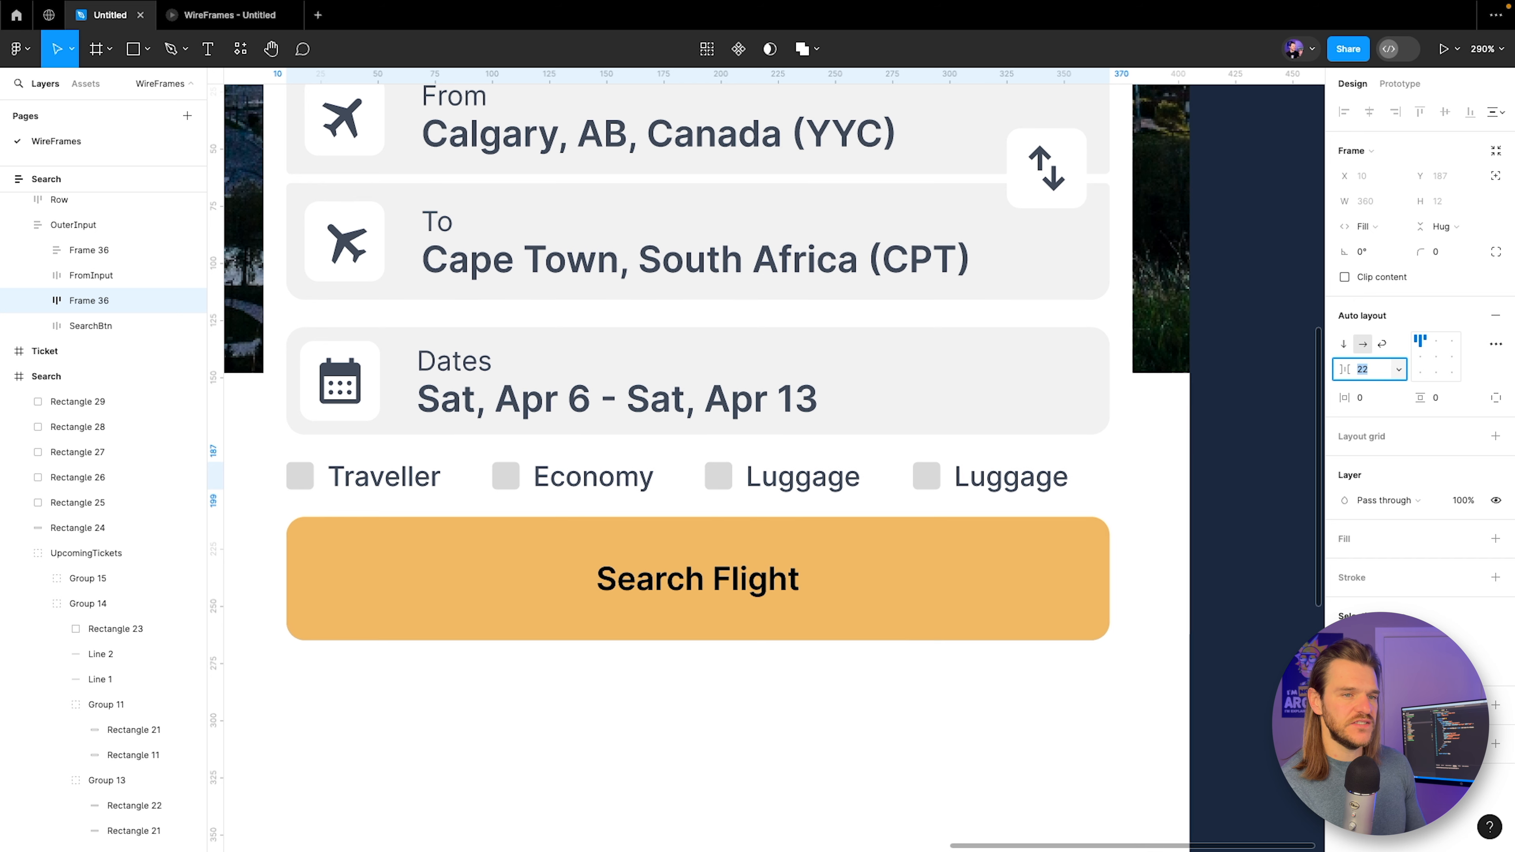
key(Up)
key(Up)
key(Up)
key(Up)
key(Up)
key(Up)
key(Up)
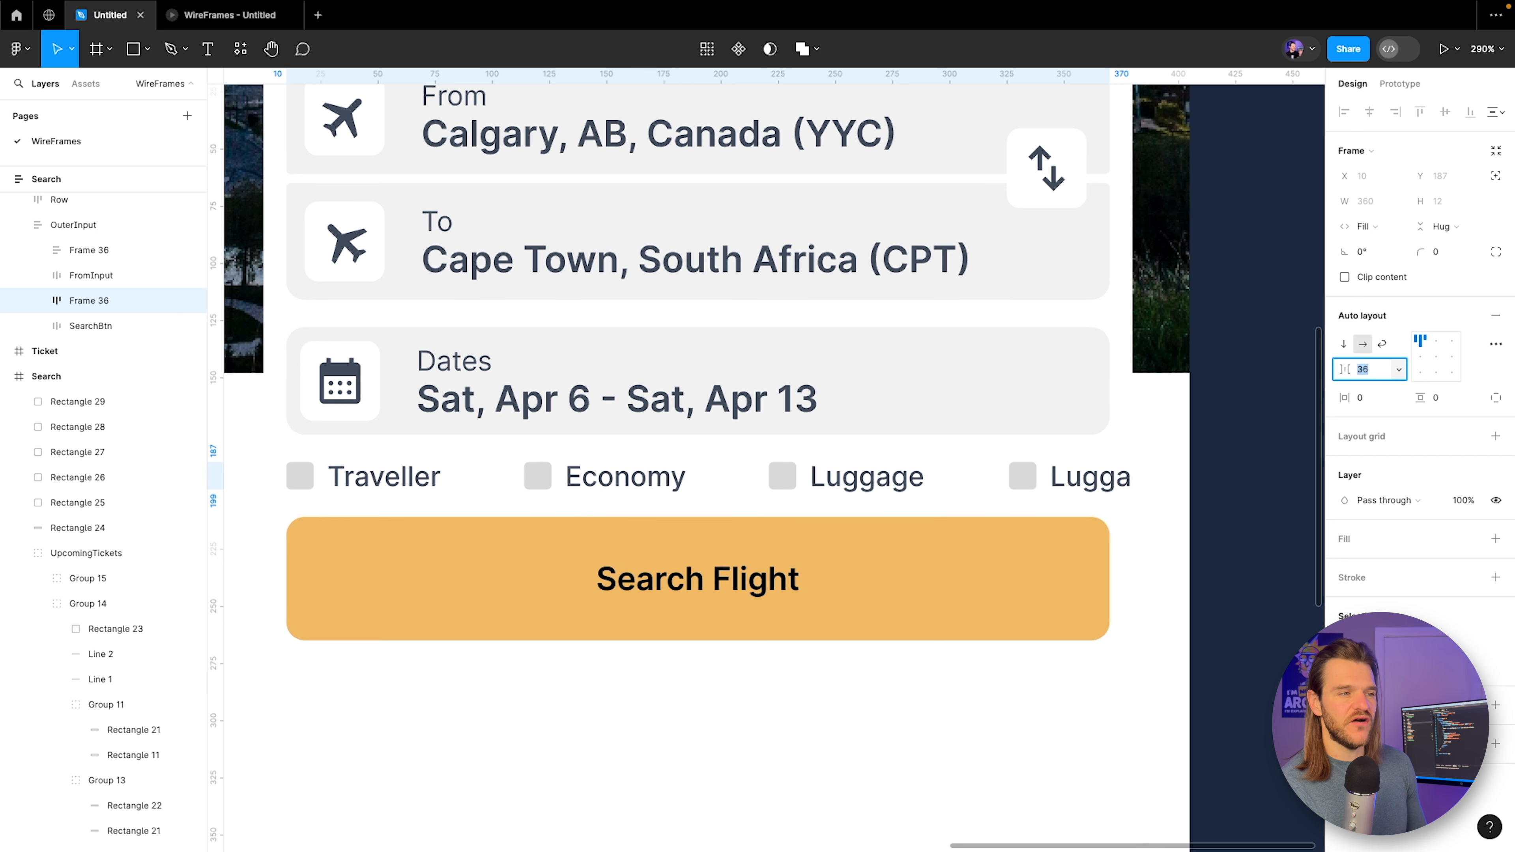
key(Down)
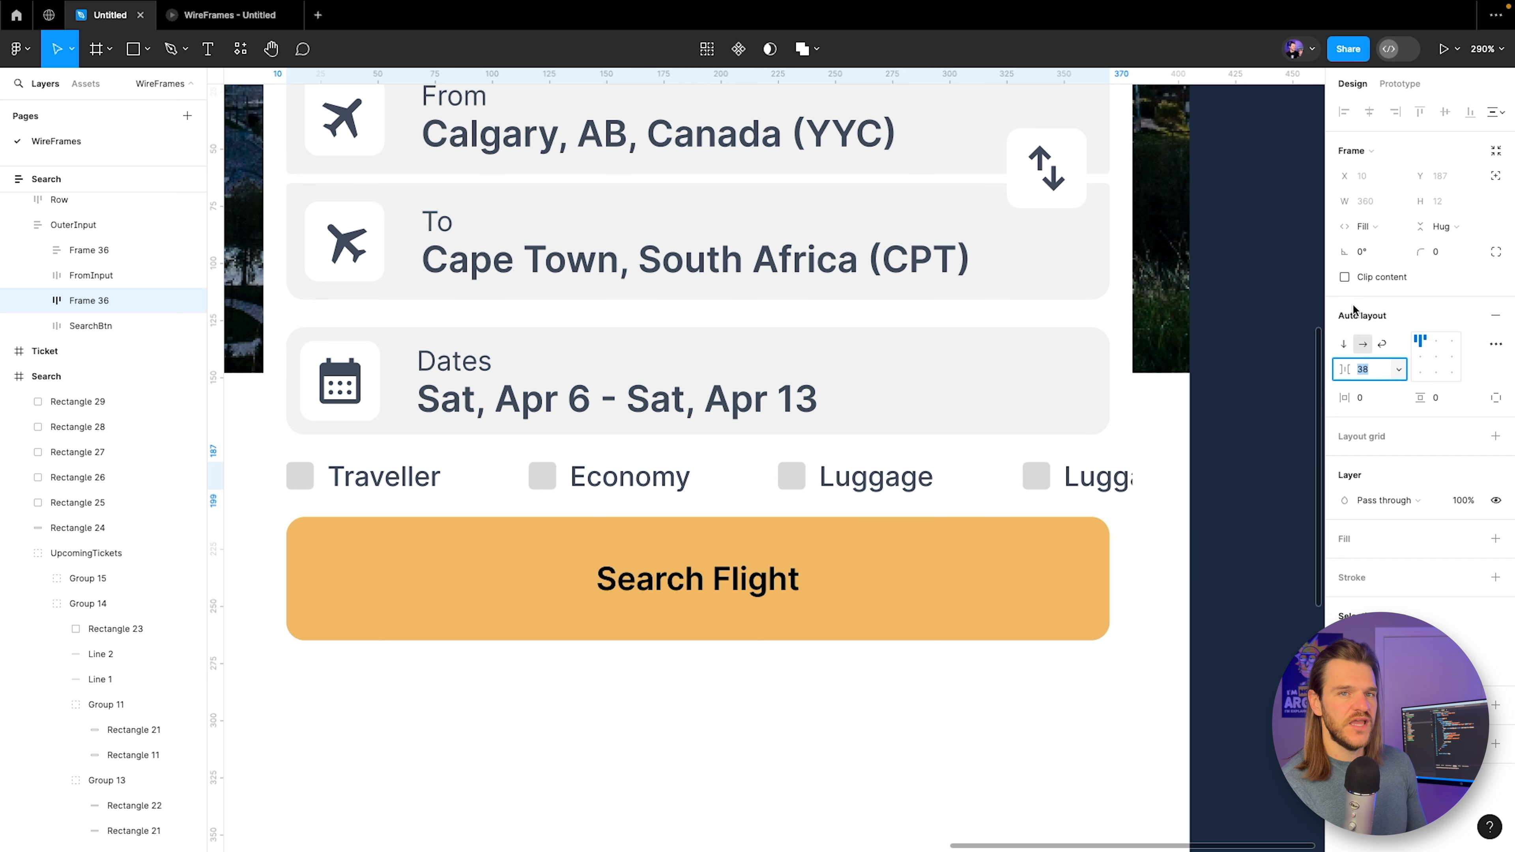
Clip the content of the checkbox options frame and set the spacing between its items to 47.
click(1345, 278)
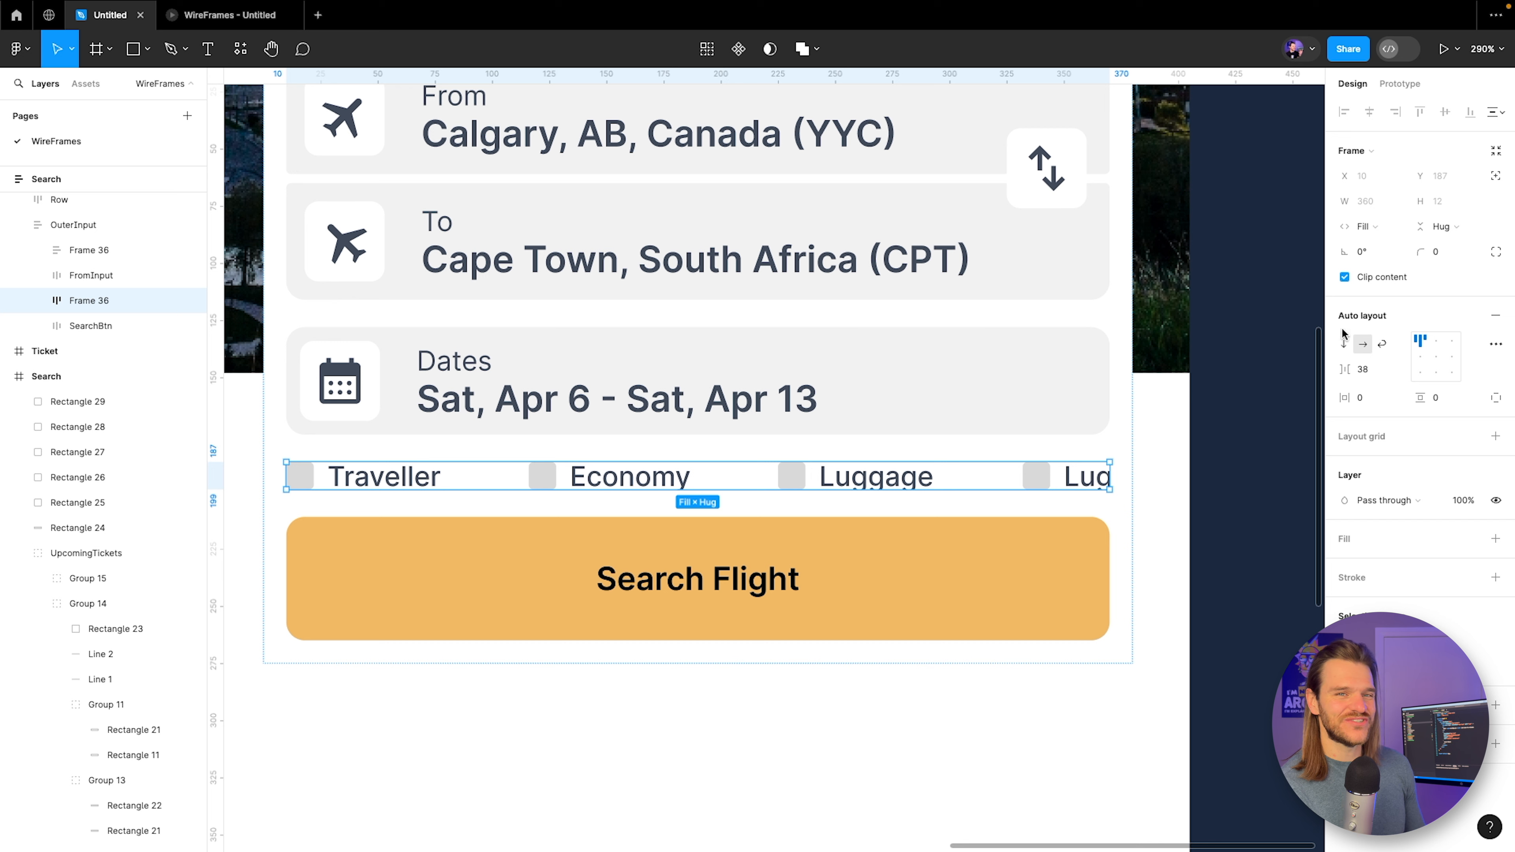
click(1366, 370)
text(47)
key(Return)
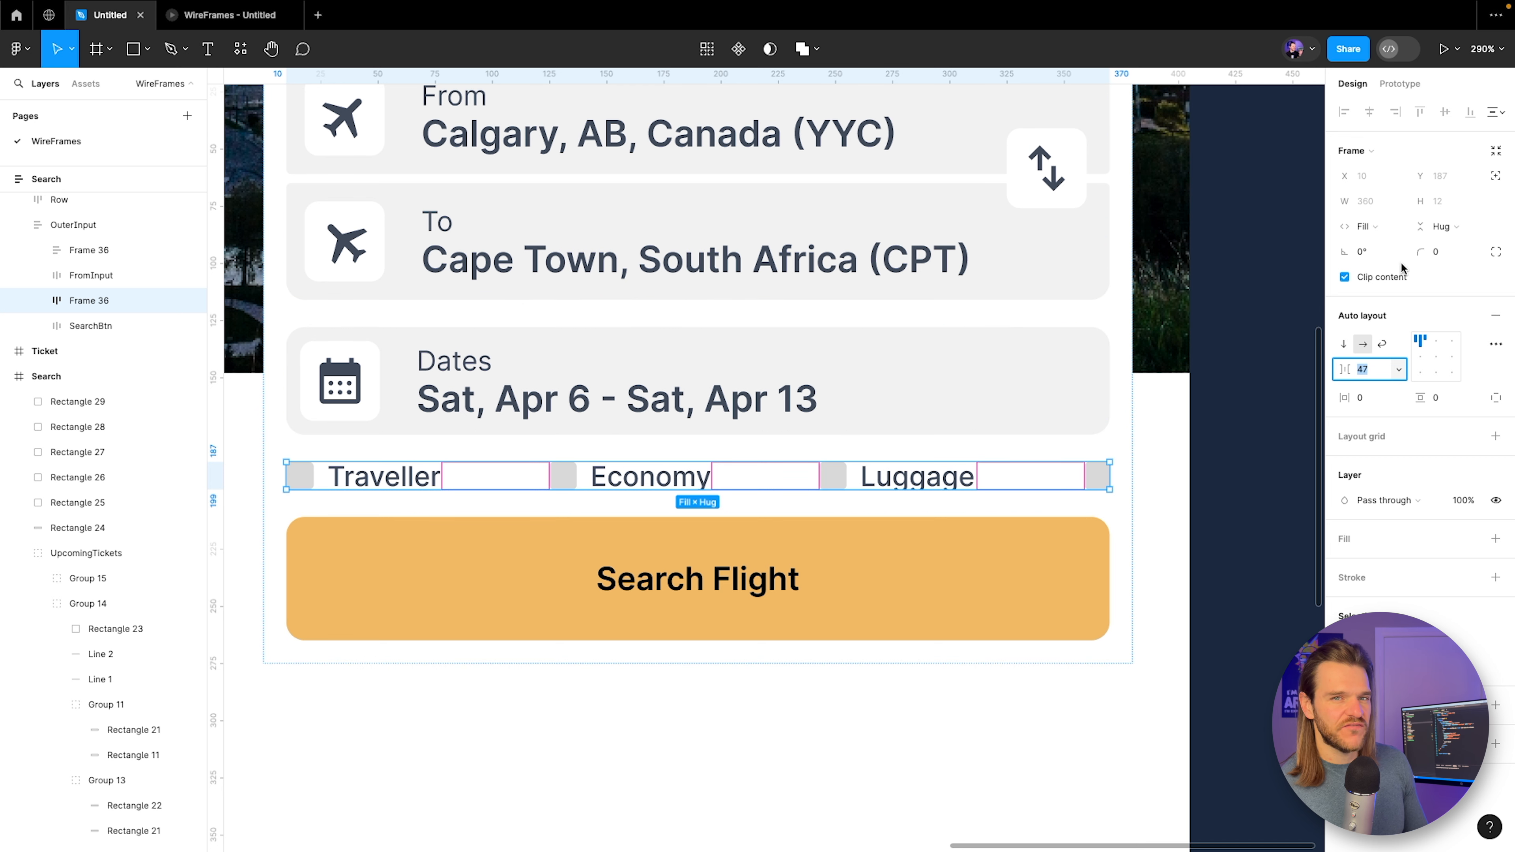
Try a fill-container height on the checkbox options frame, then fix its height at 13.
click(1446, 227)
click(1438, 241)
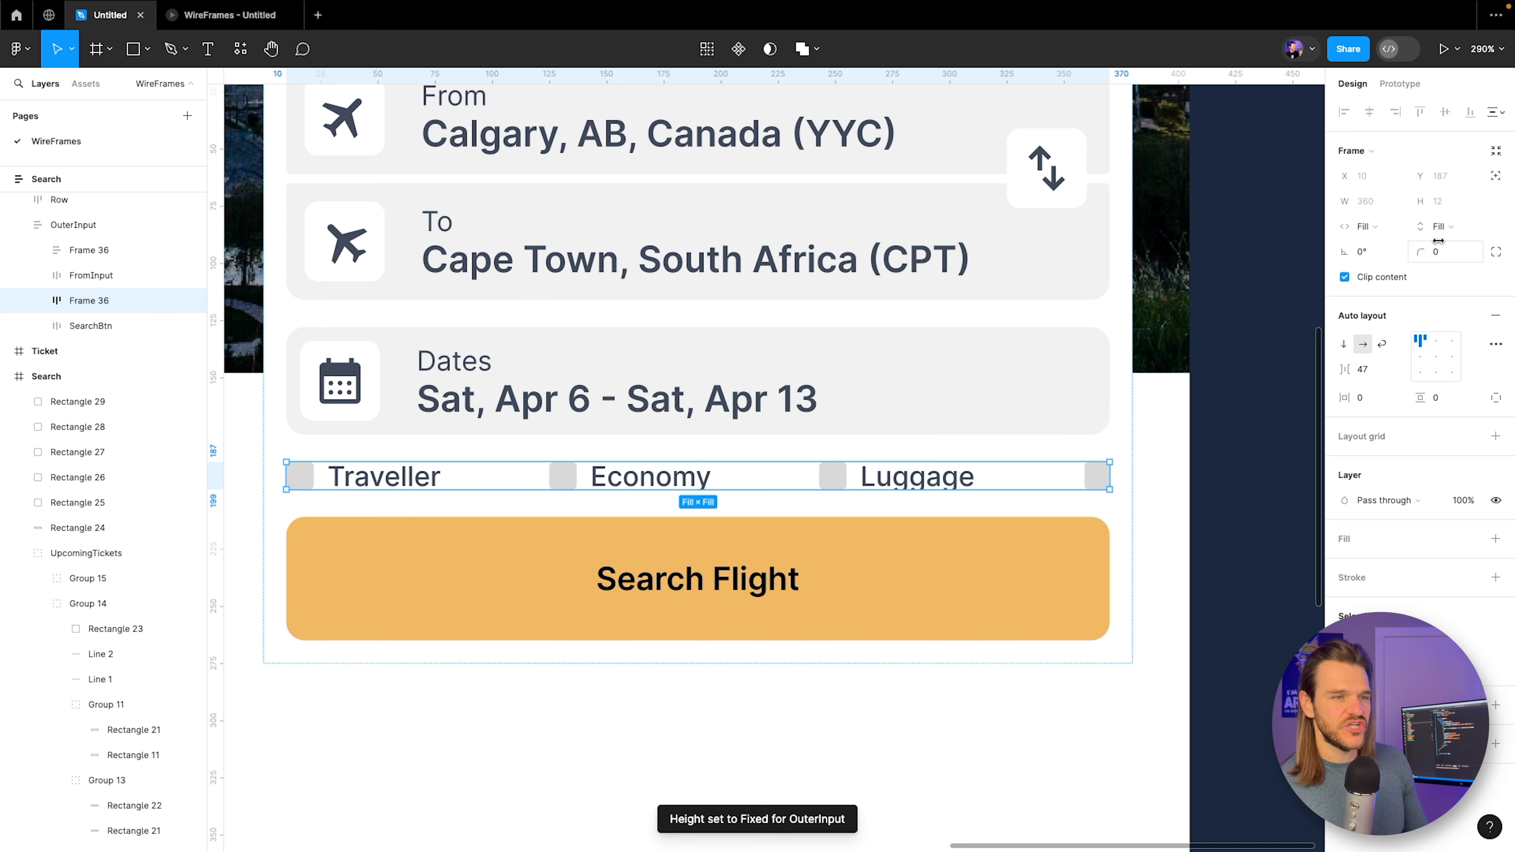
click(1445, 227)
click(1447, 186)
click(1450, 203)
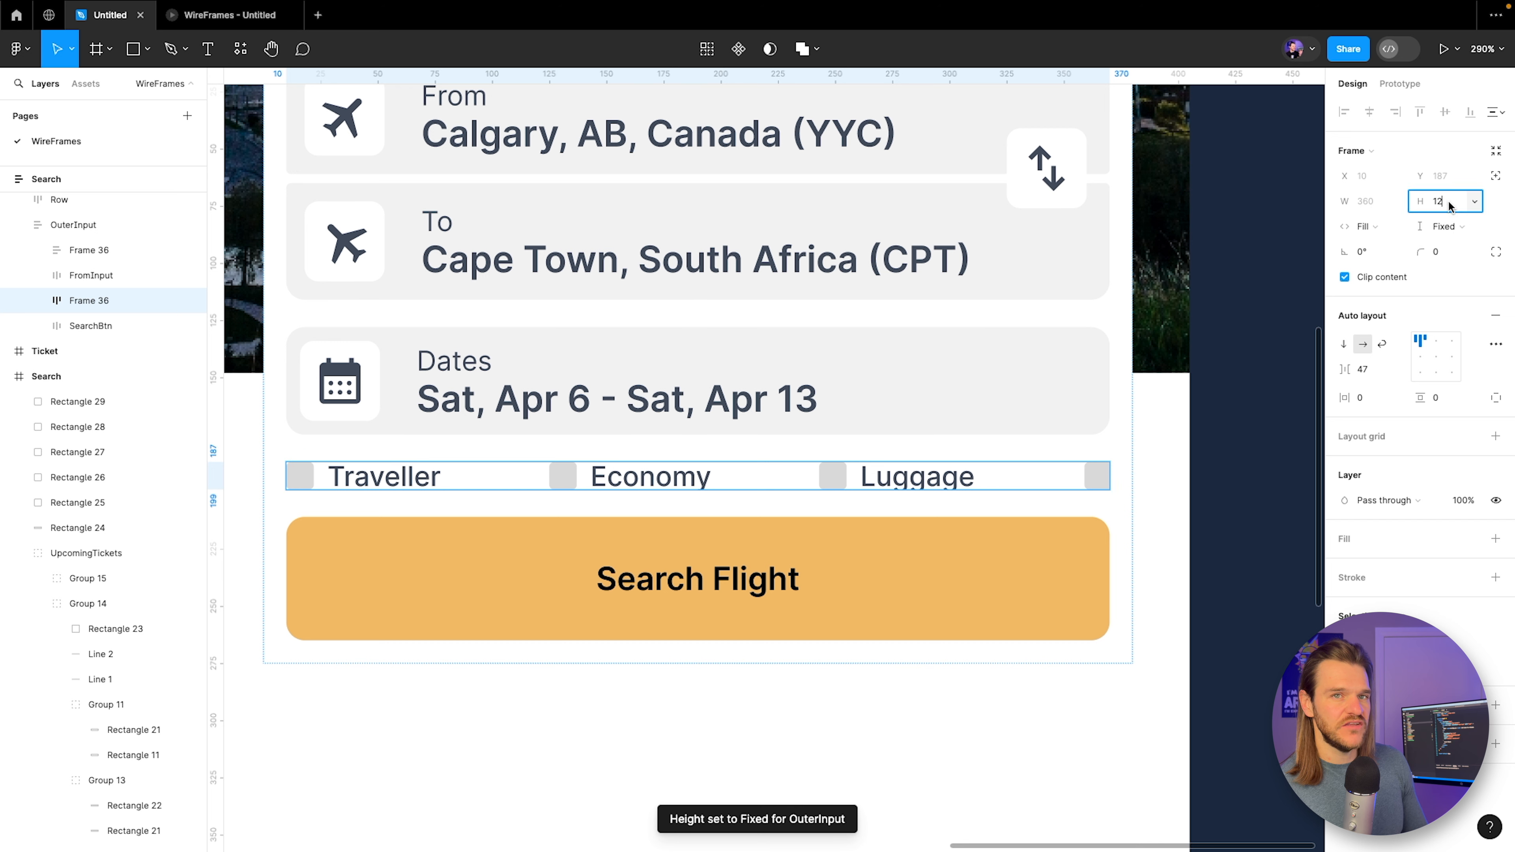
key(Up)
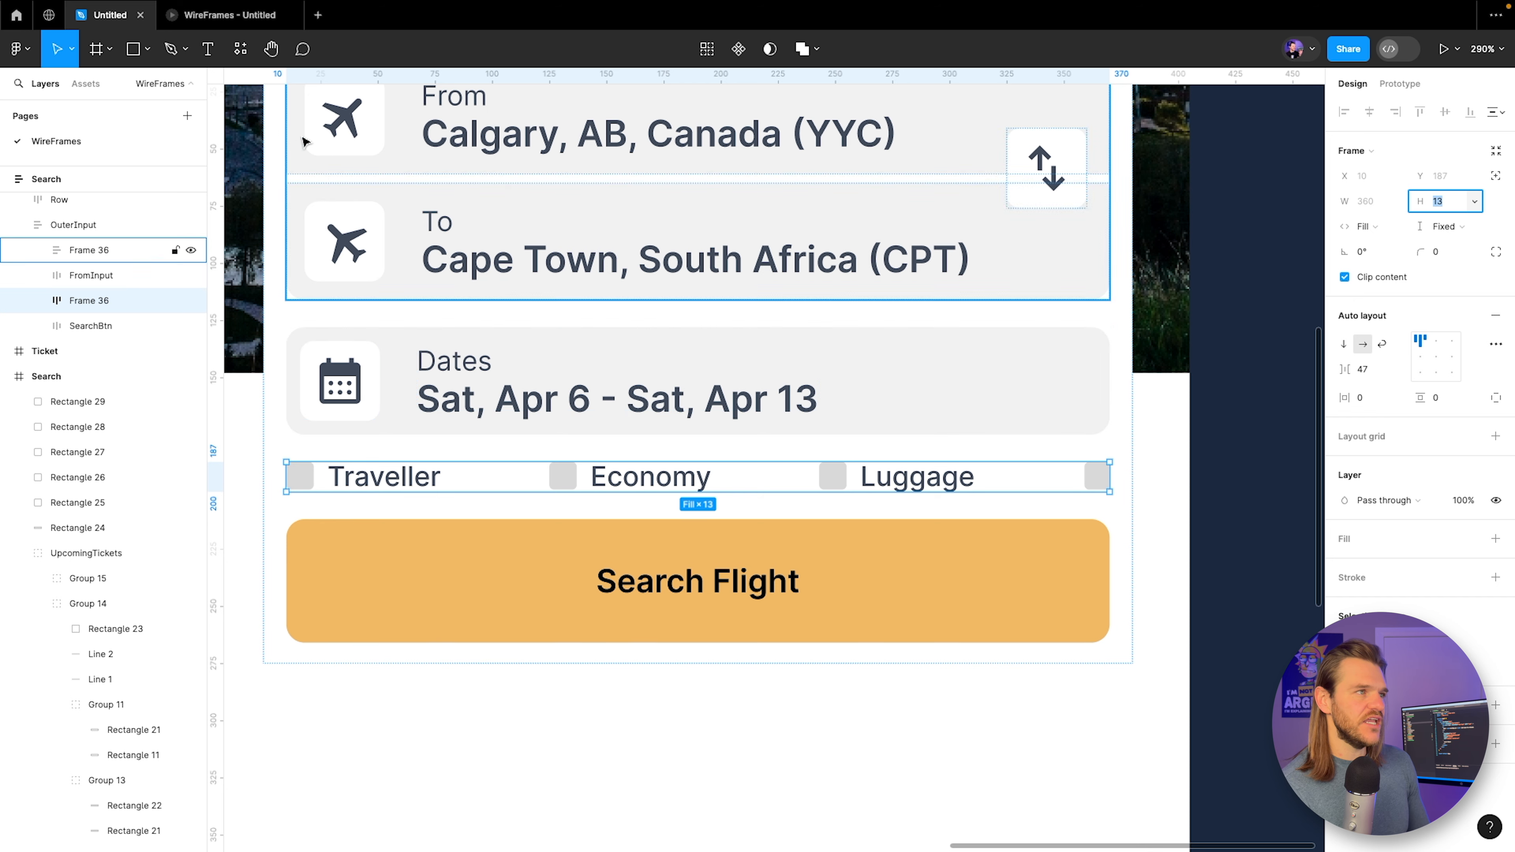
Centre the checkbox options vertically in their frame, set its height to 16 and check the prototype preview.
click(1421, 356)
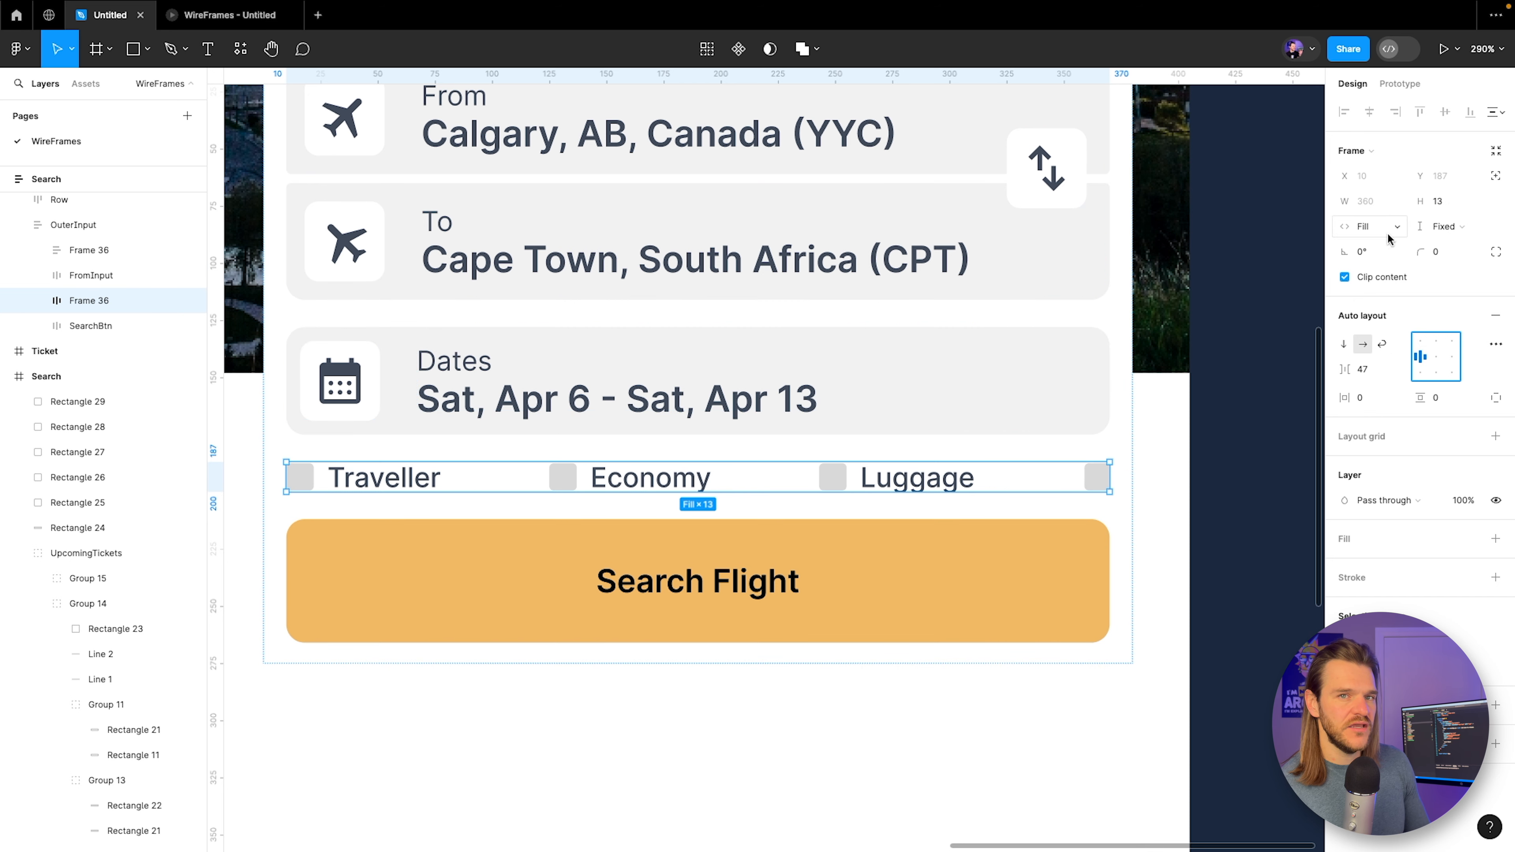
click(1439, 205)
key(Up)
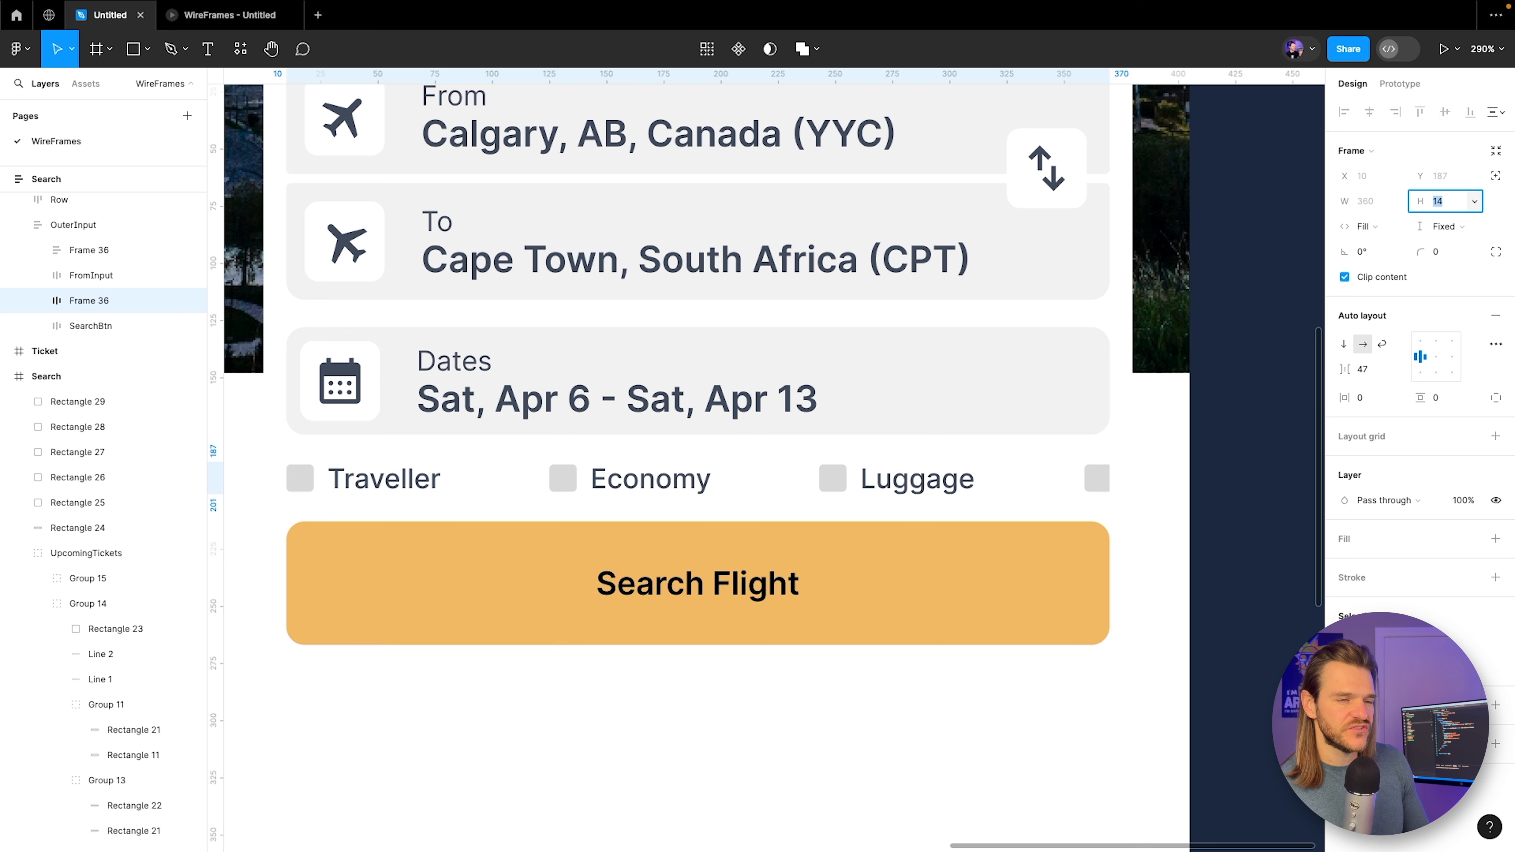
key(Up)
key(Up)
key(Down)
key(Up)
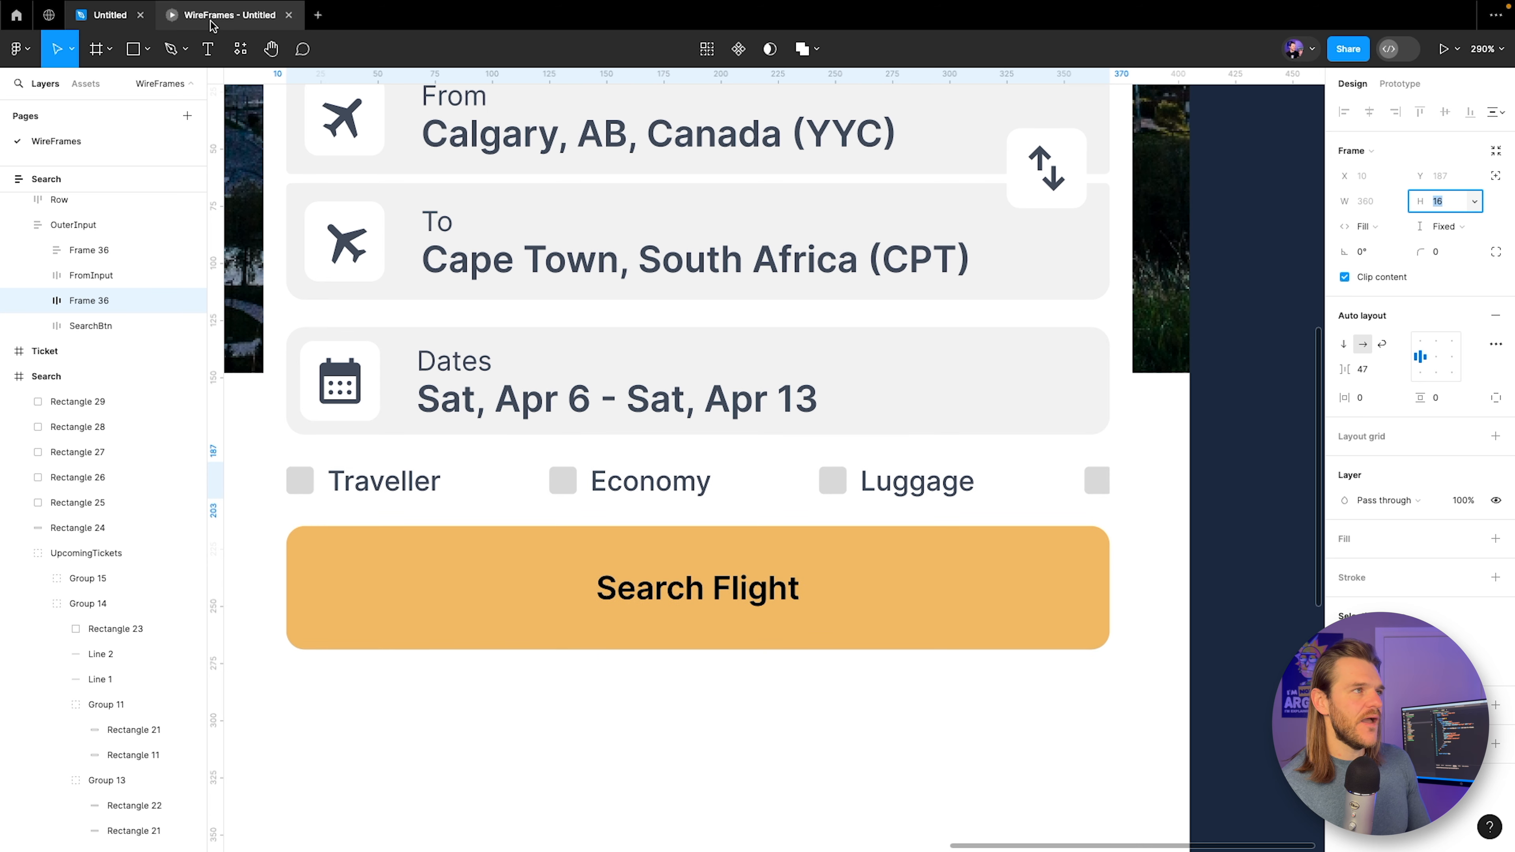
click(213, 23)
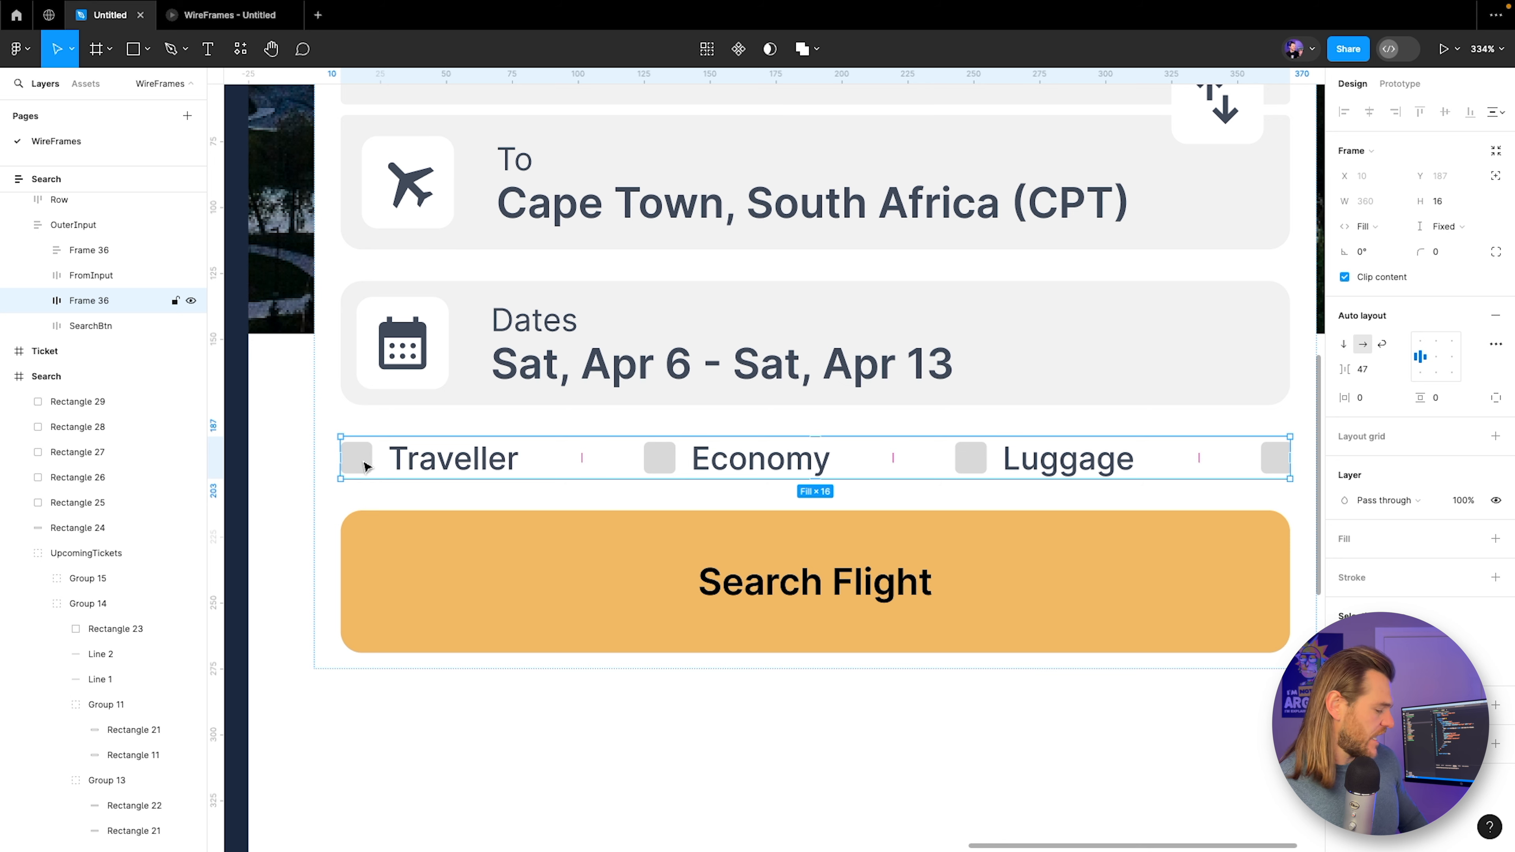
Resize all four checkbox squares to 18 by 18 and check the row in the prototype preview.
ctrl+click(356, 458)
shift+click(659, 458)
shift+click(970, 457)
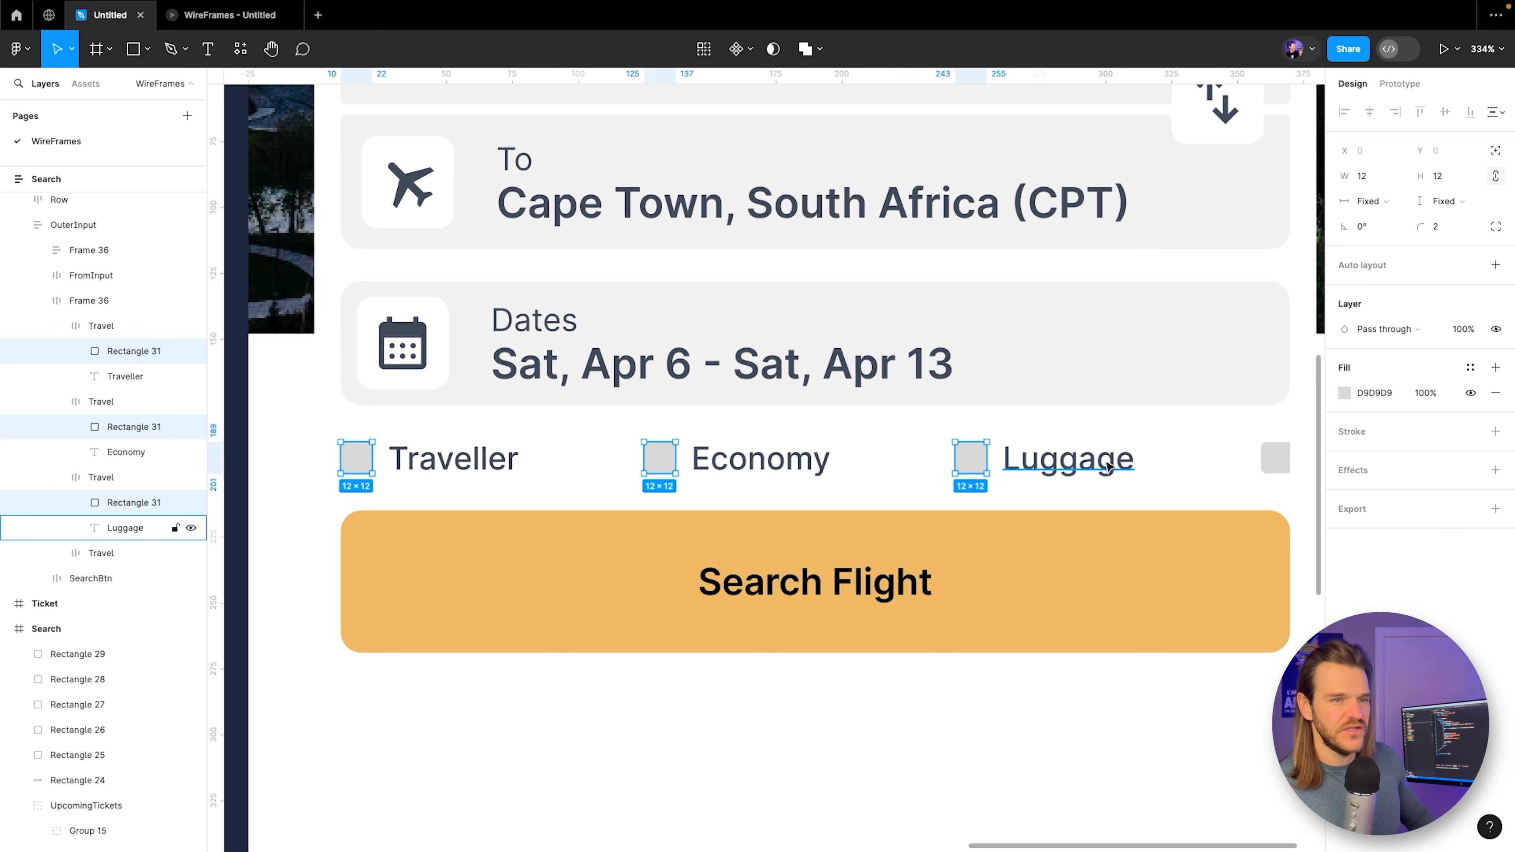
shift+click(1275, 458)
click(1372, 176)
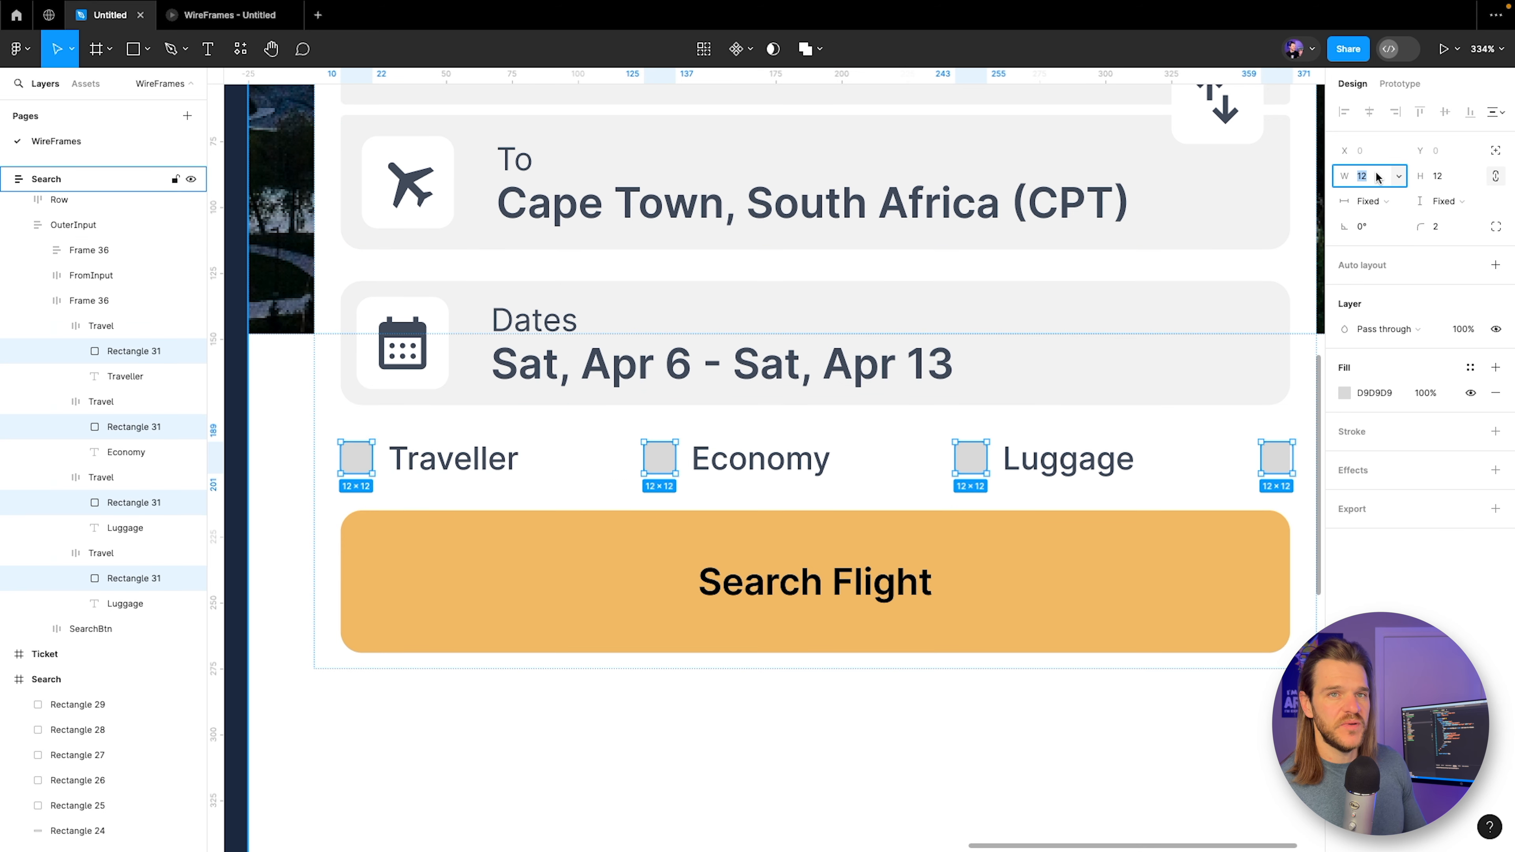
key(Up)
key(Up)
key(Up)
key(Up)
key(Up)
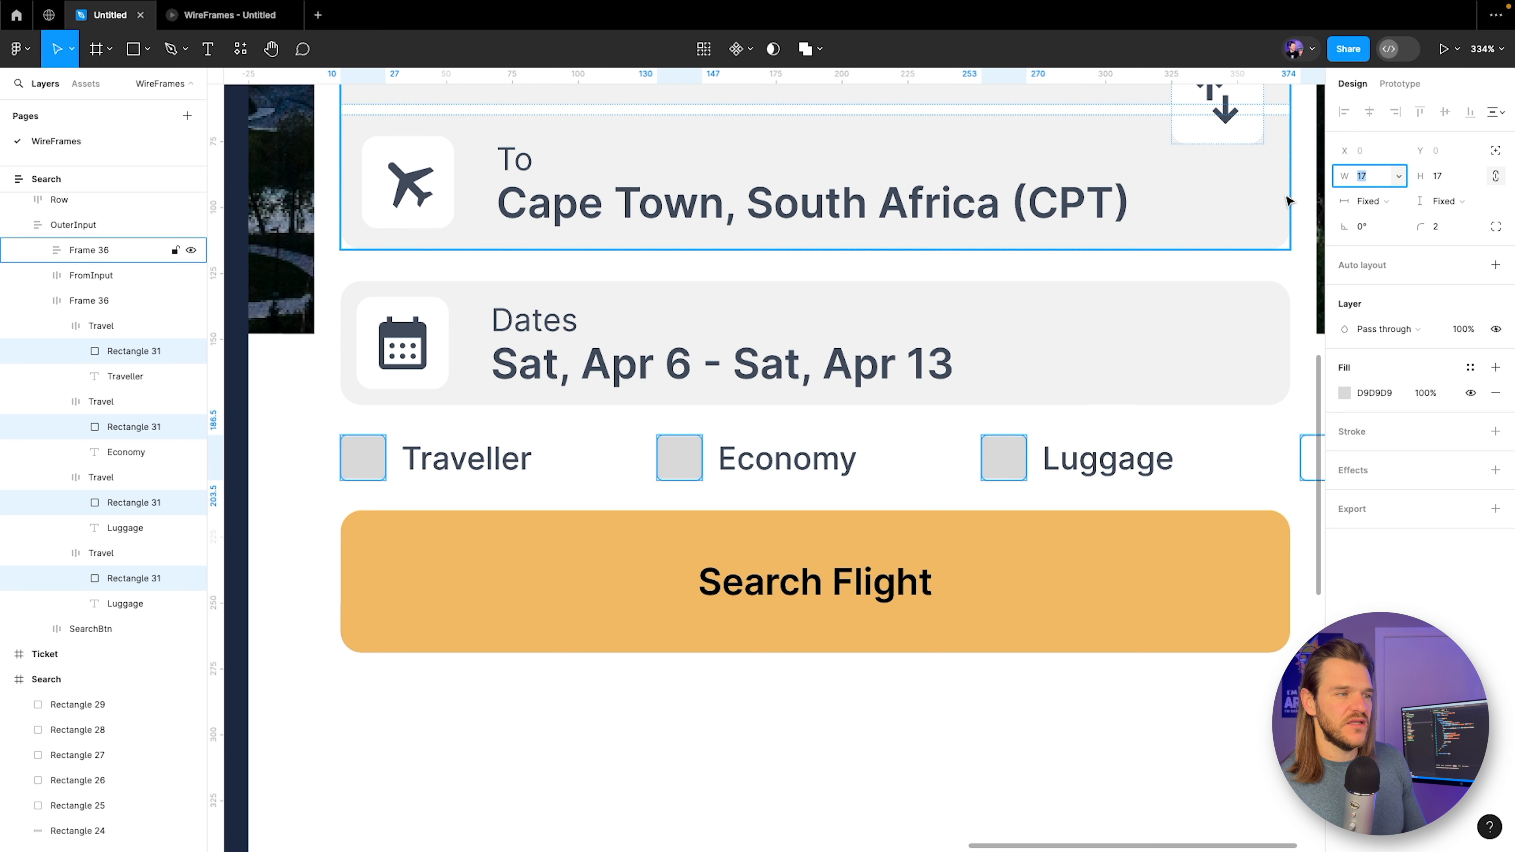
click(186, 16)
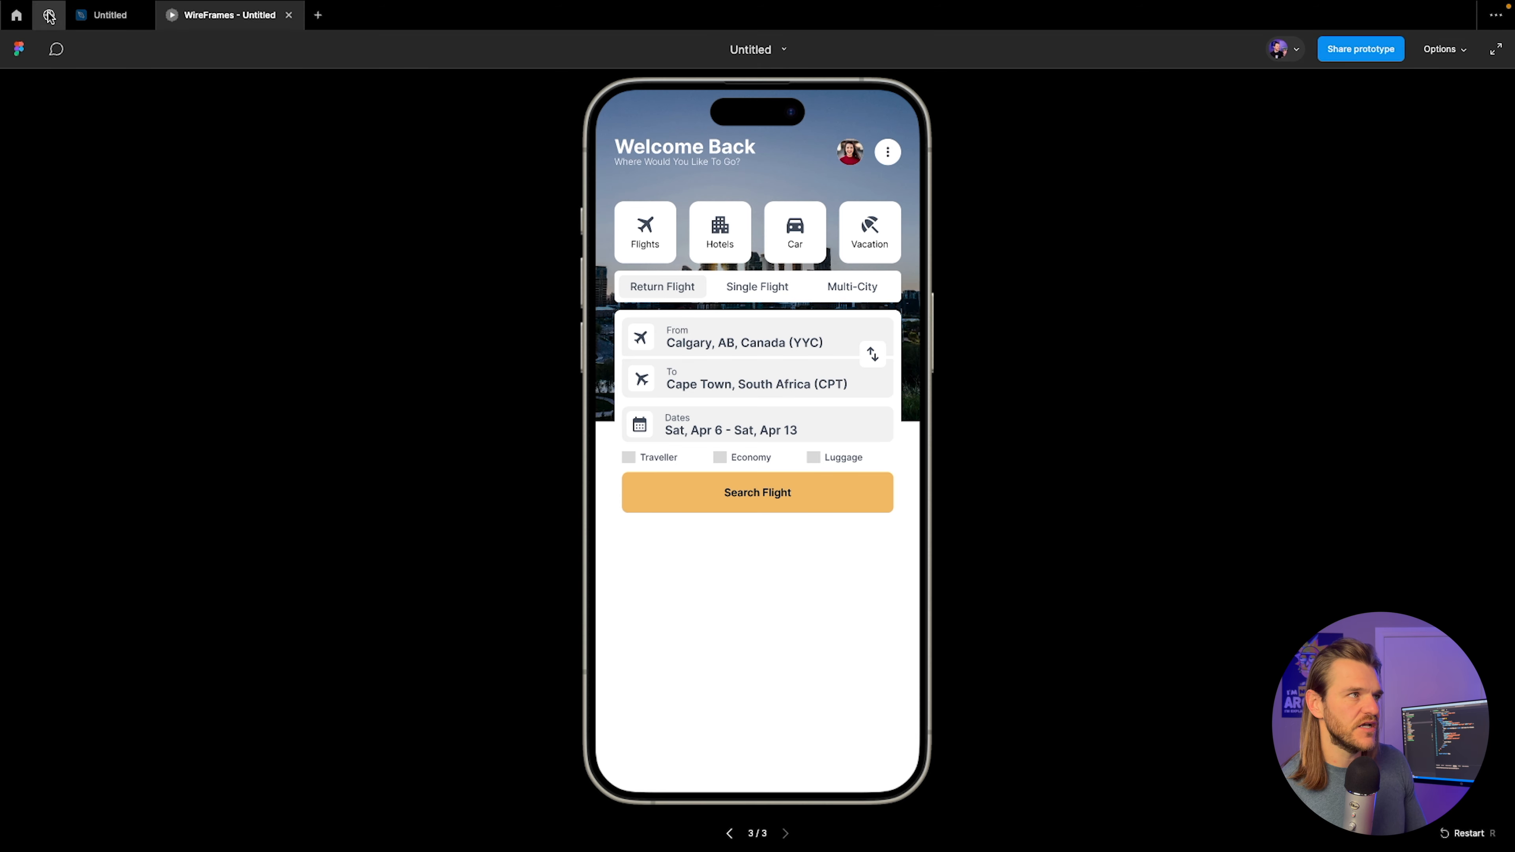
click(110, 15)
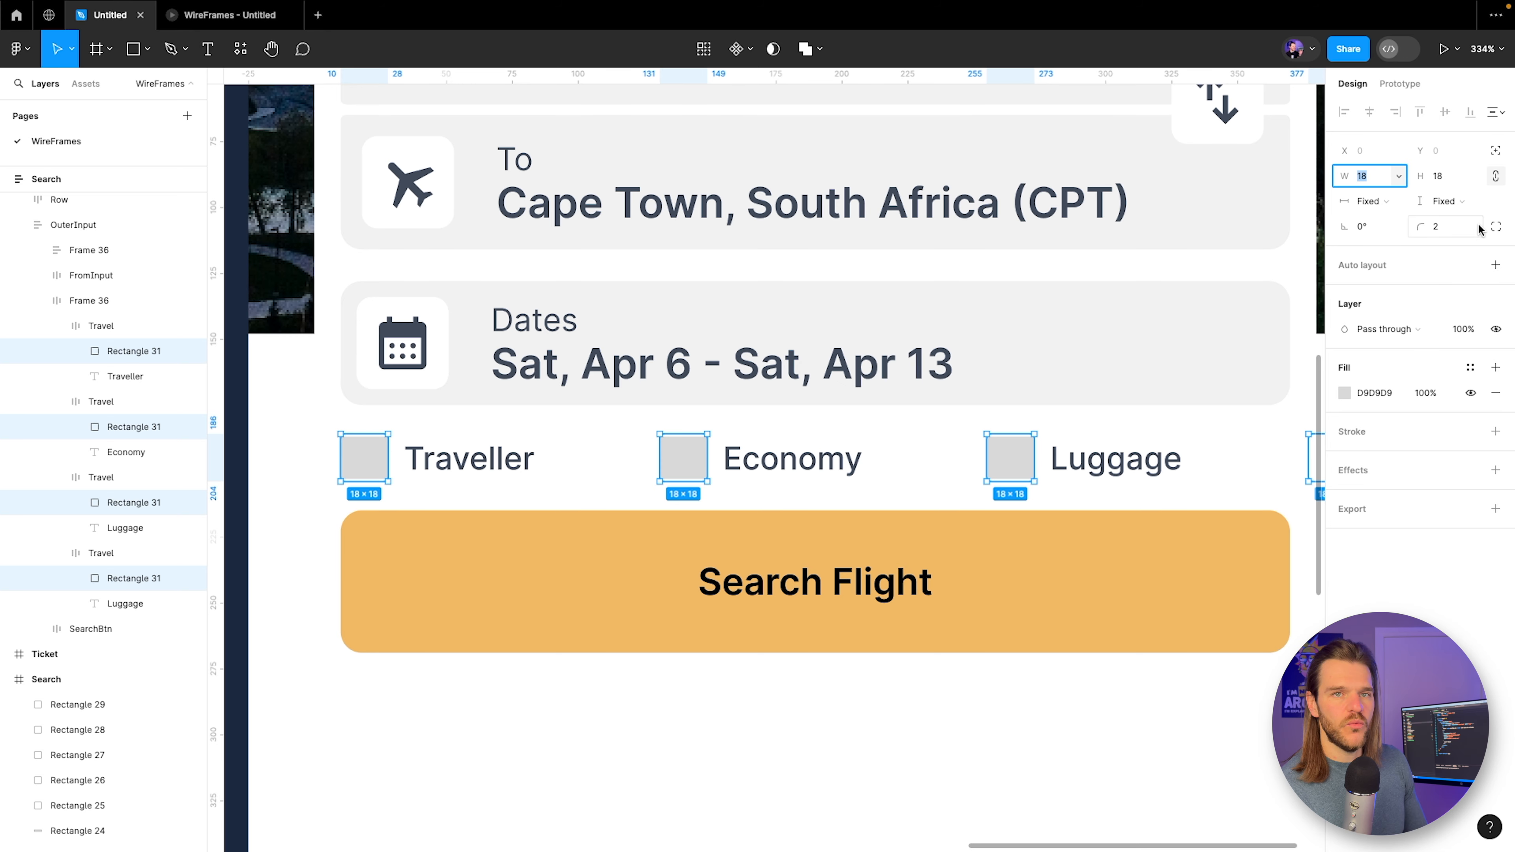
Set the corner radius of the four checkbox squares to 6.
click(1456, 236)
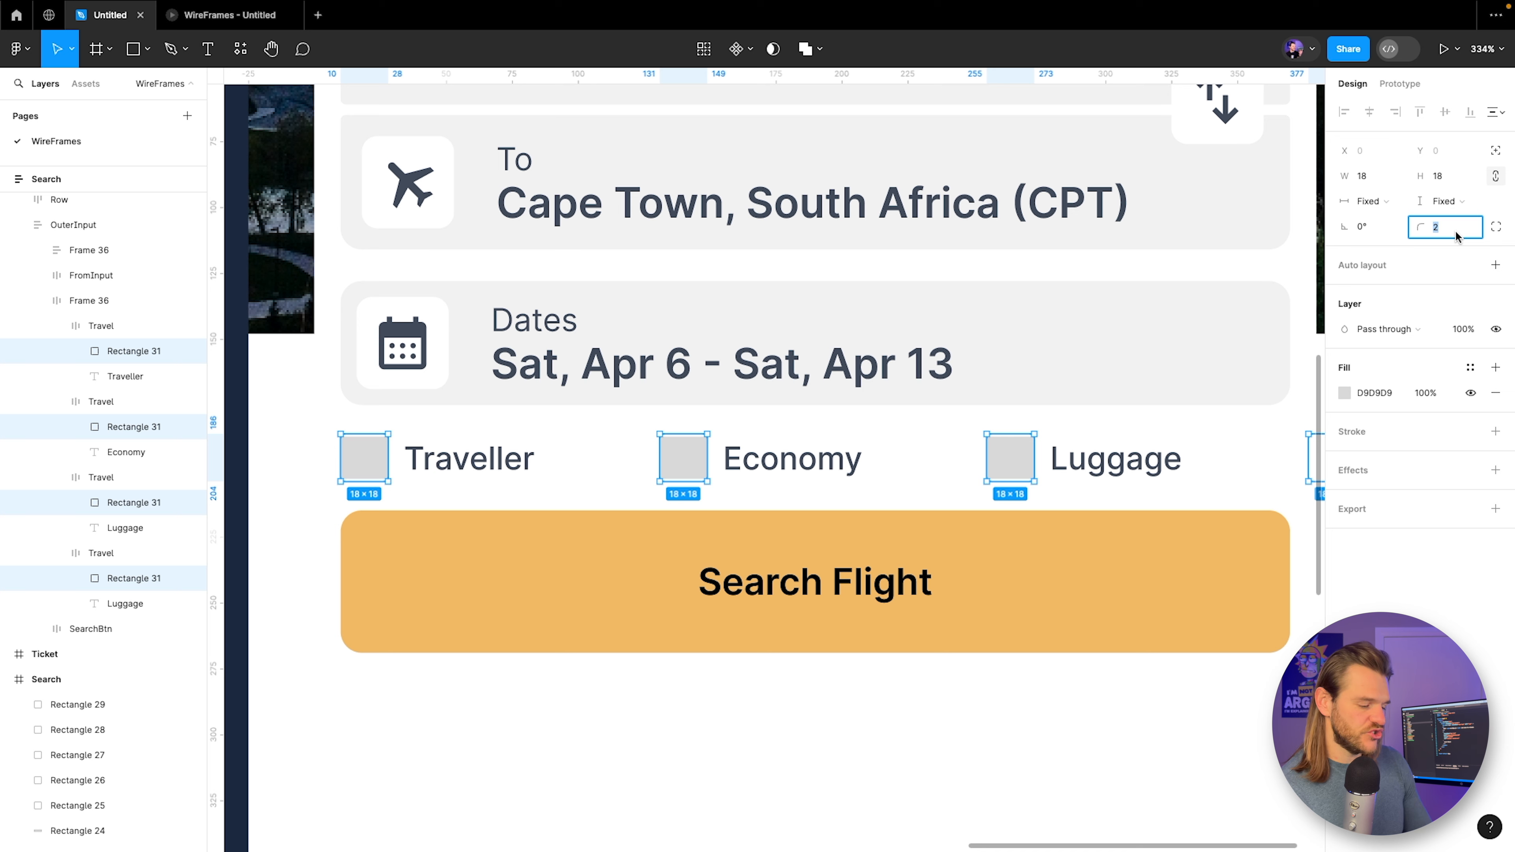
key(Return)
scroll(332, 488, up, 5)
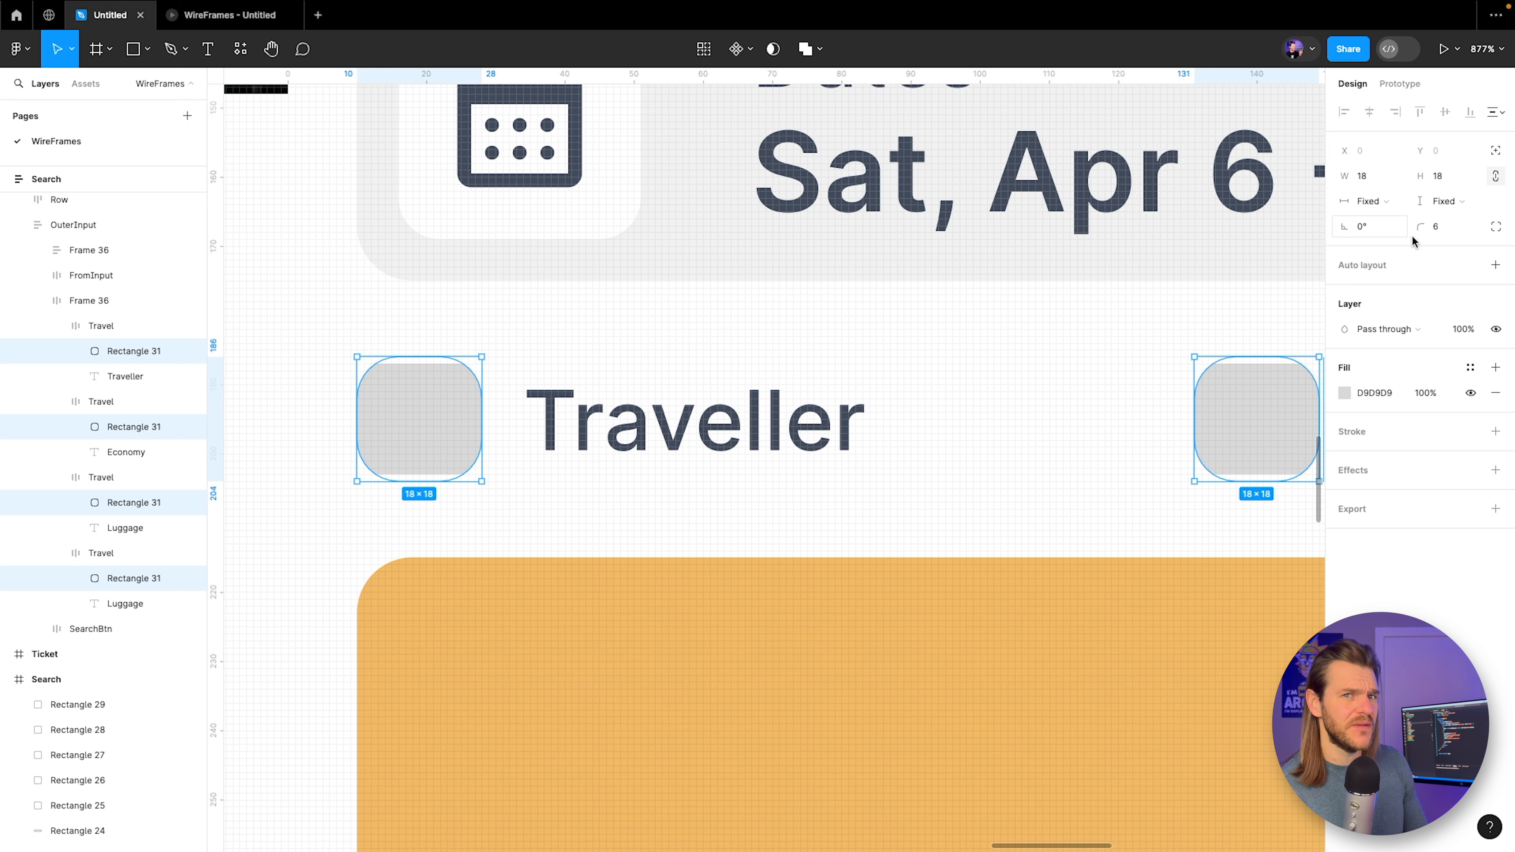
click(1443, 232)
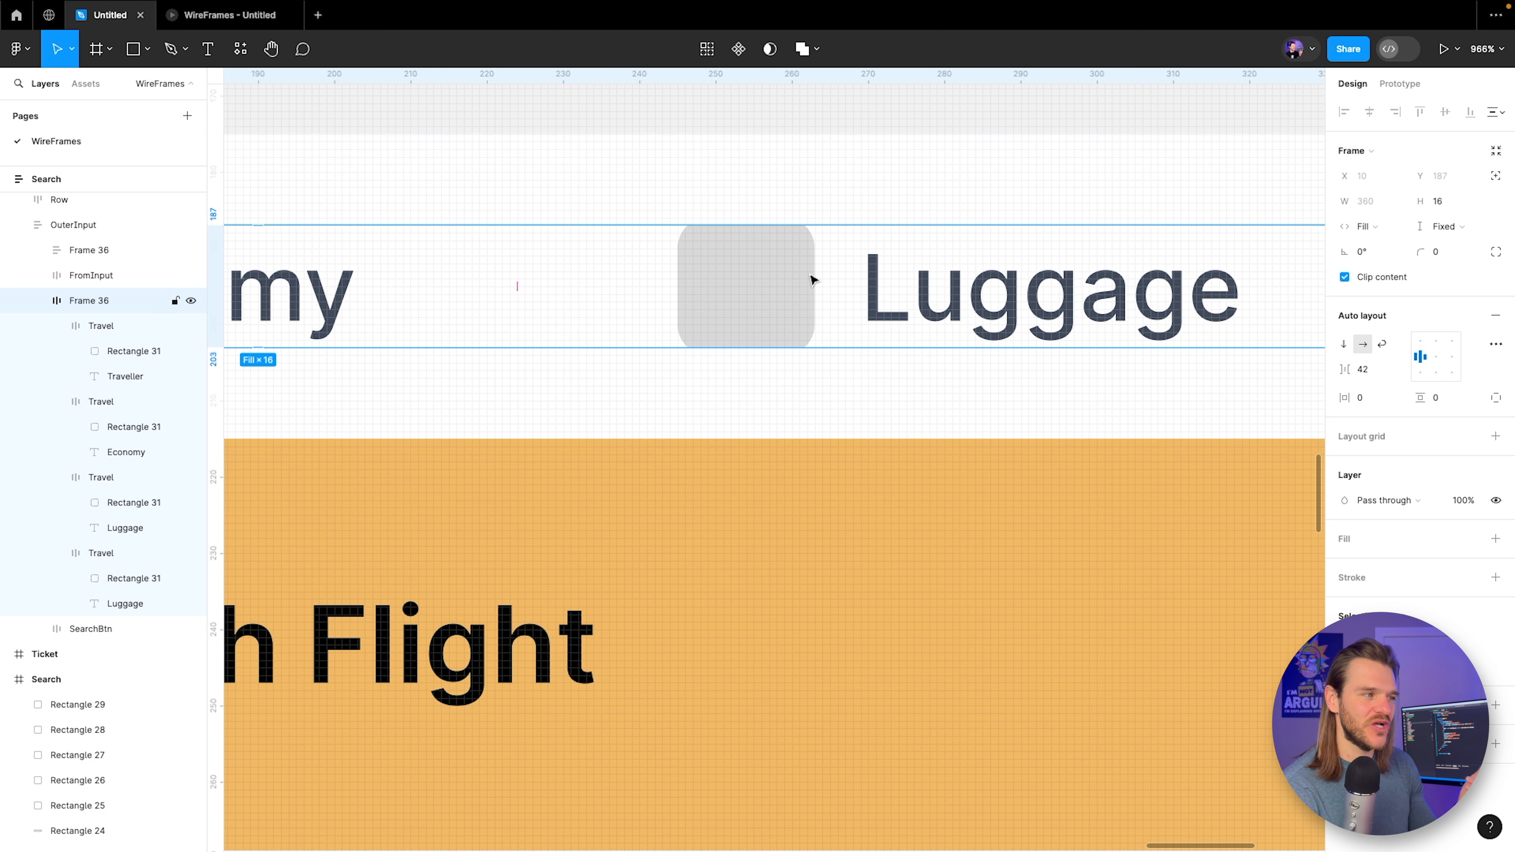
Set the checkbox options frame's height to hug its contents and check the row in the prototype preview.
click(1447, 227)
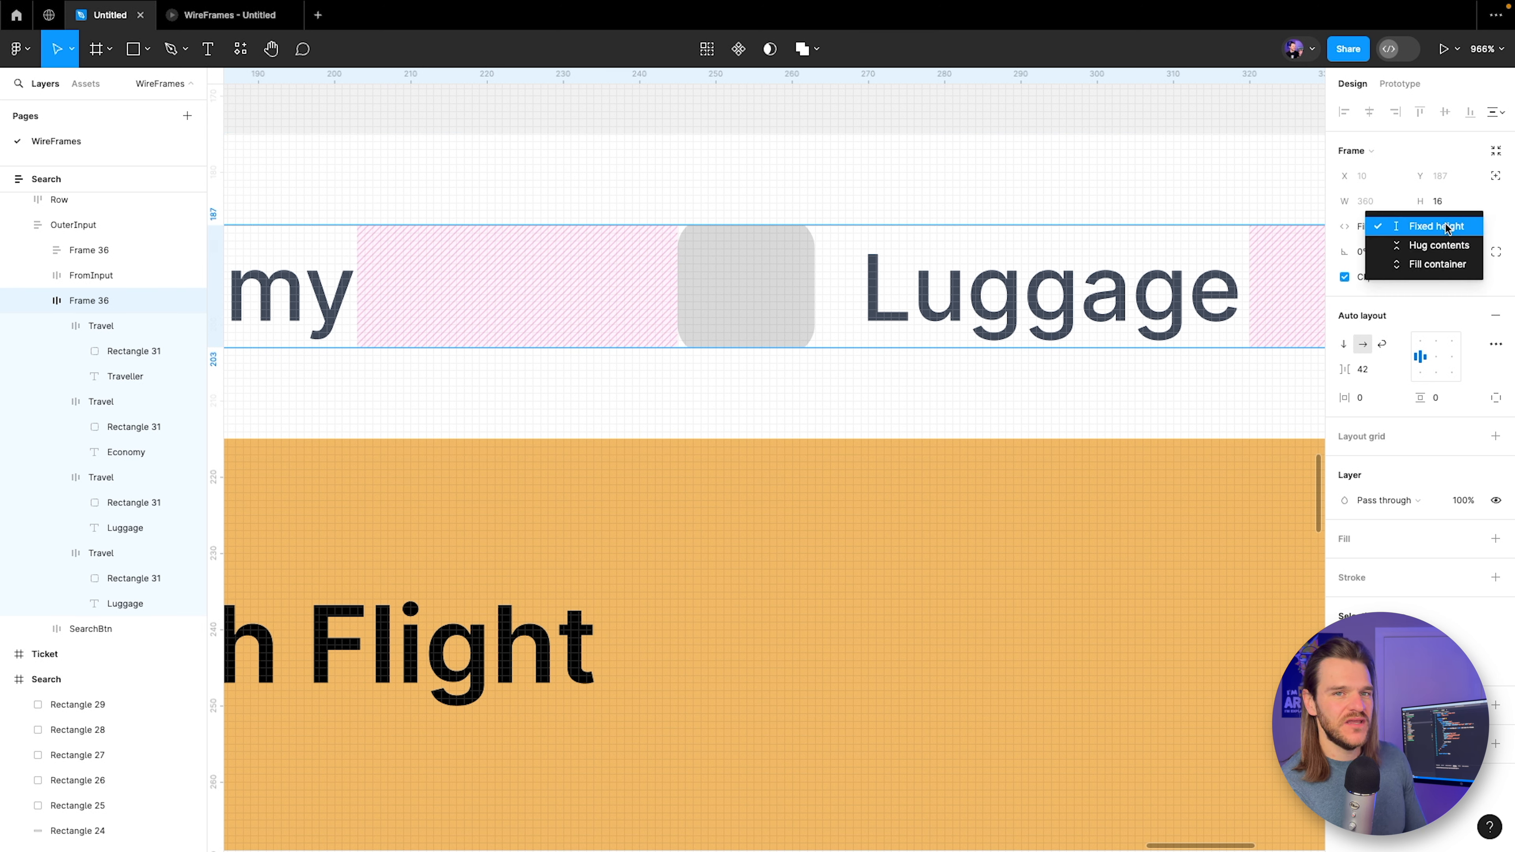
click(1432, 246)
scroll(904, 237, down, 4)
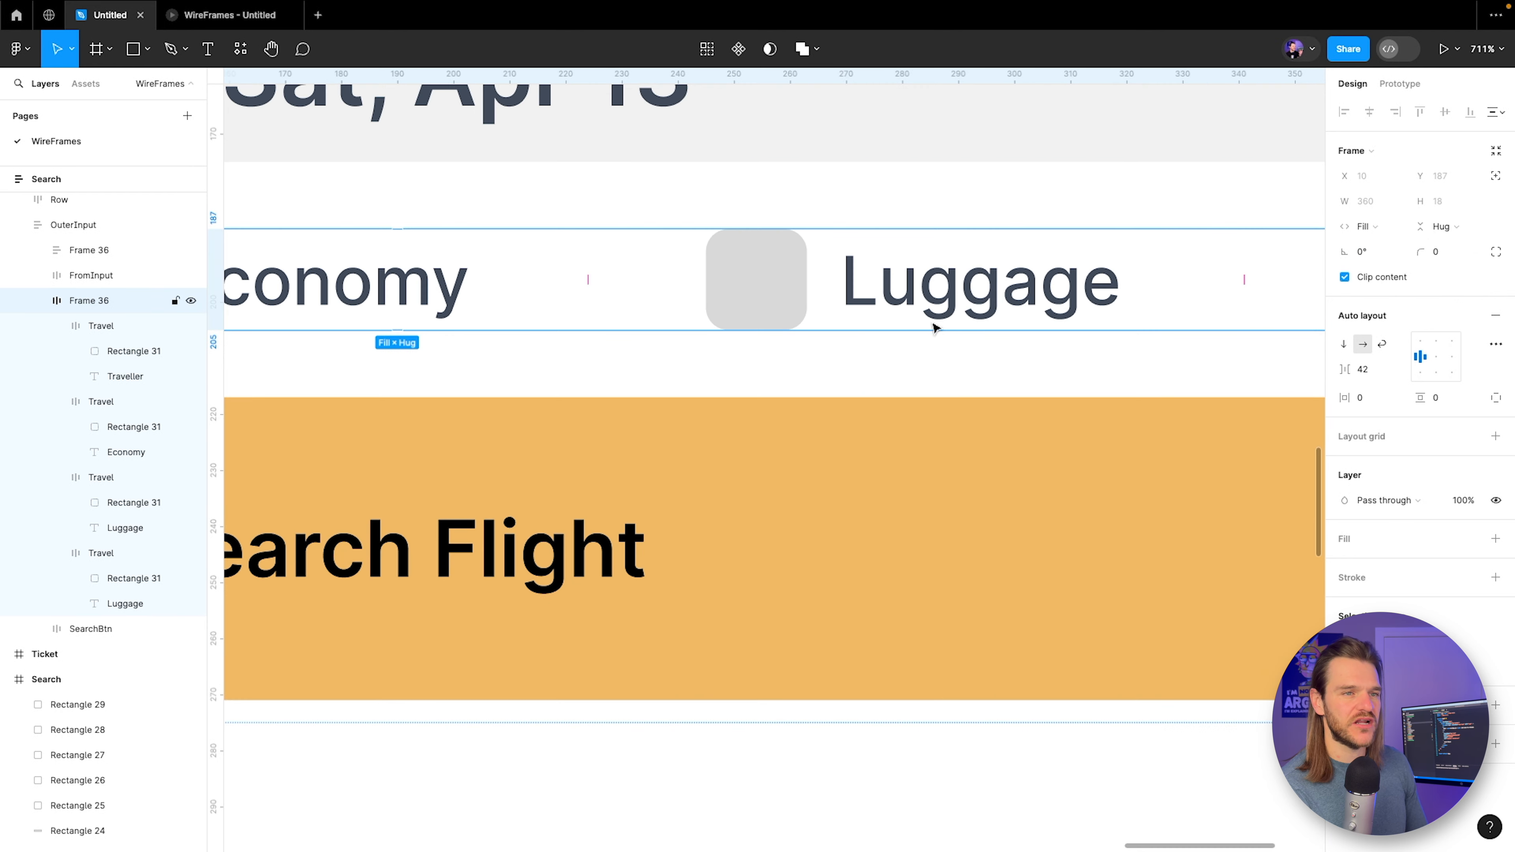
scroll(934, 327, down, 5)
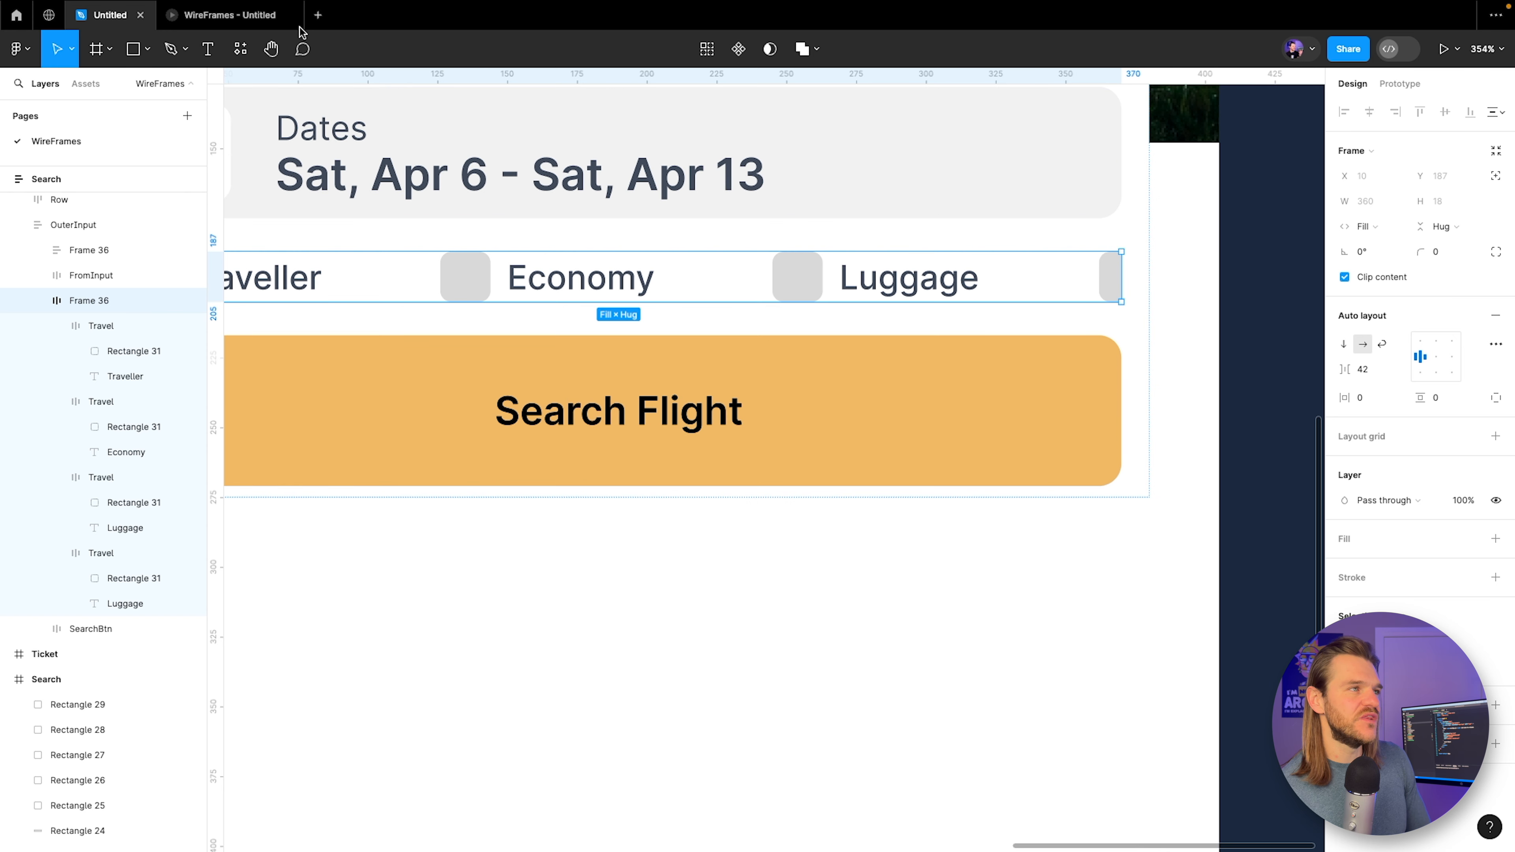
click(245, 15)
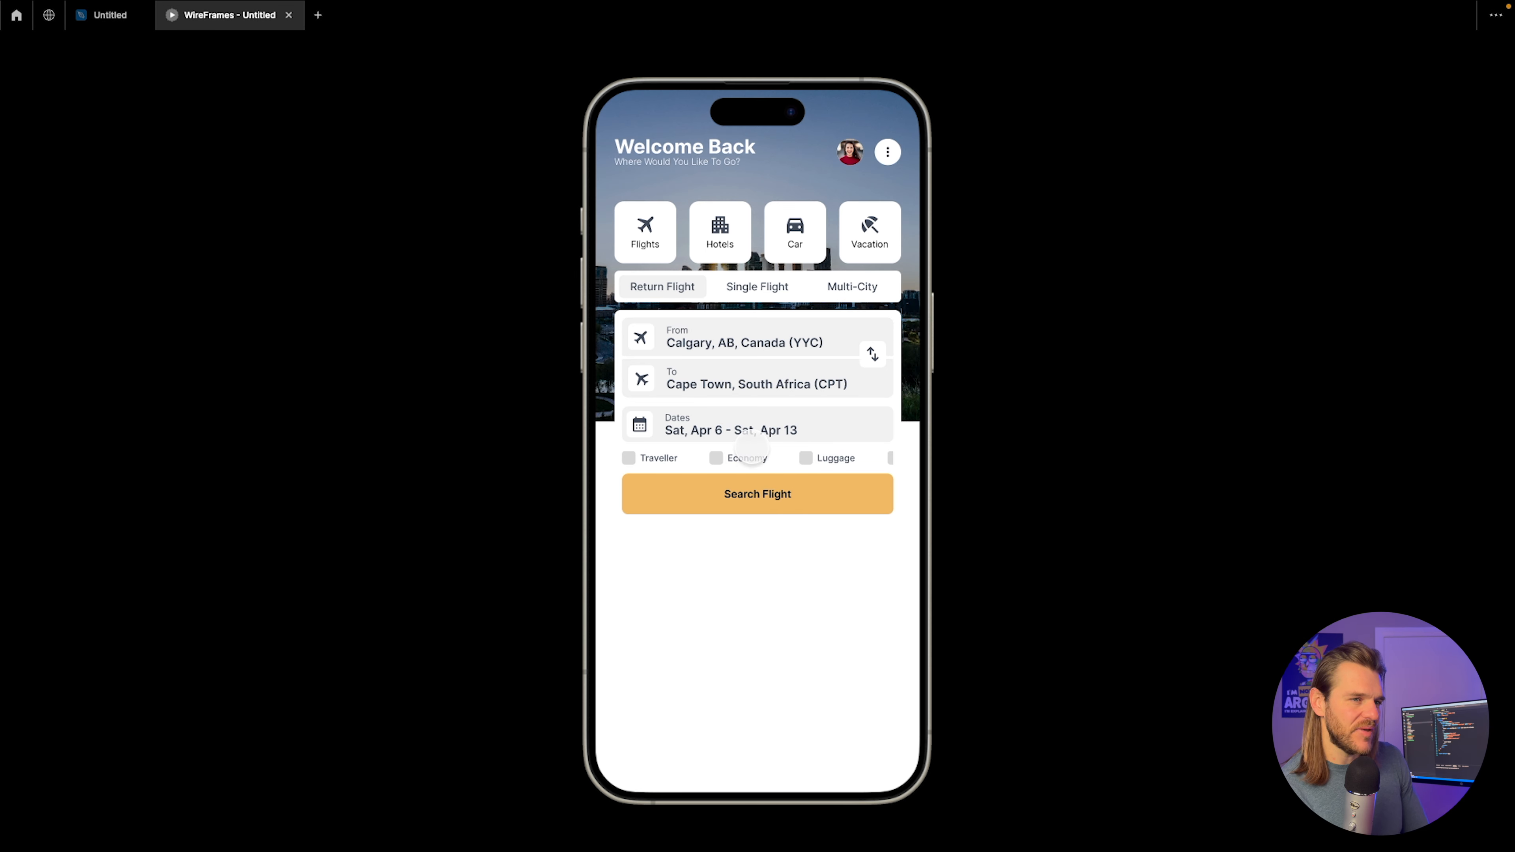
click(113, 16)
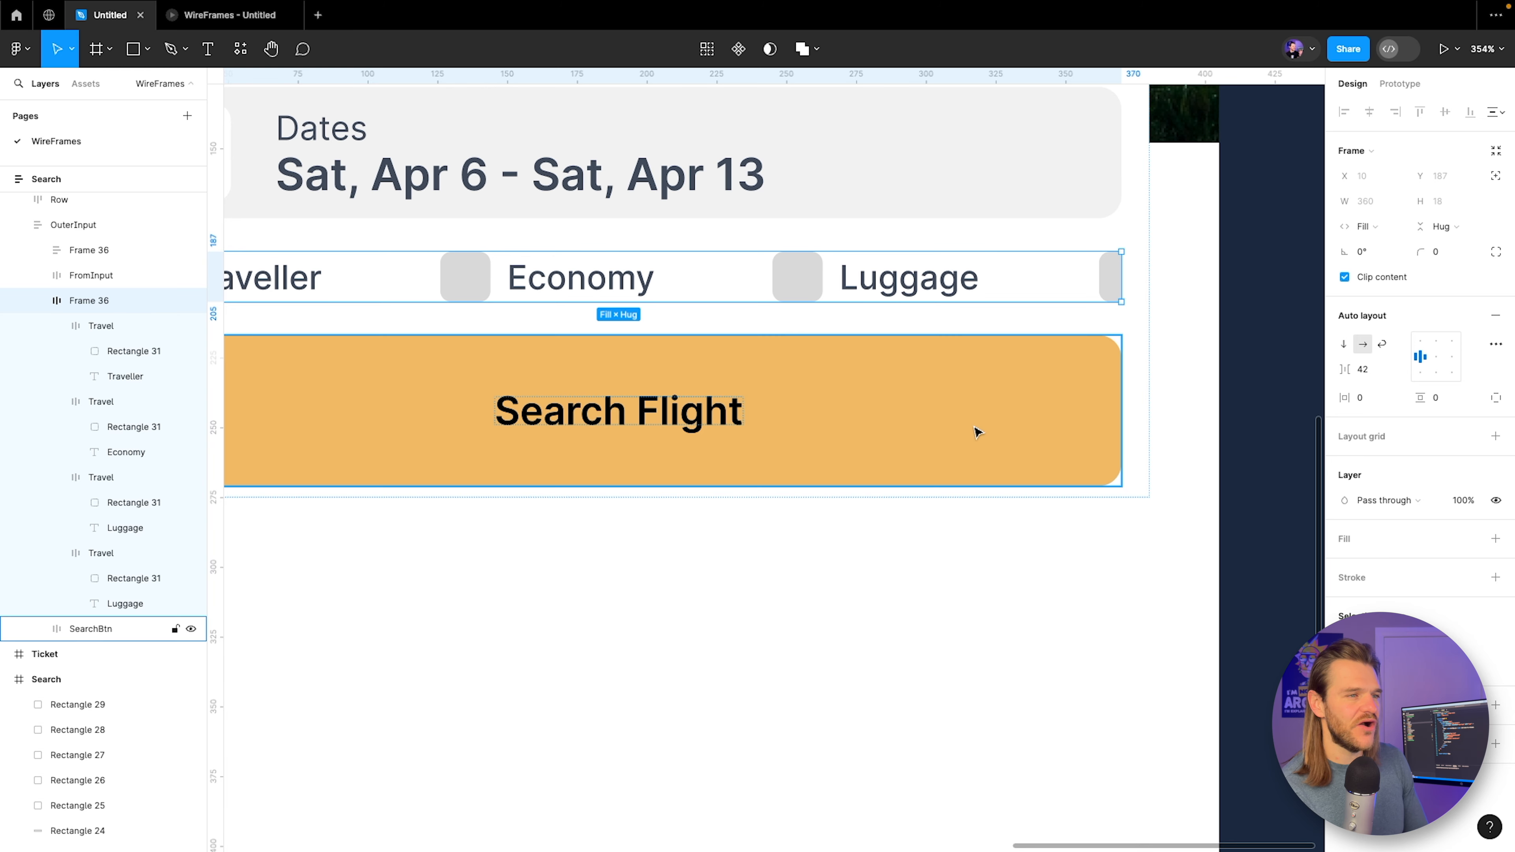
Rename the frame holding the Traveller, Economy and Luggage checkboxes to "Options".
scroll(977, 433, down, 5)
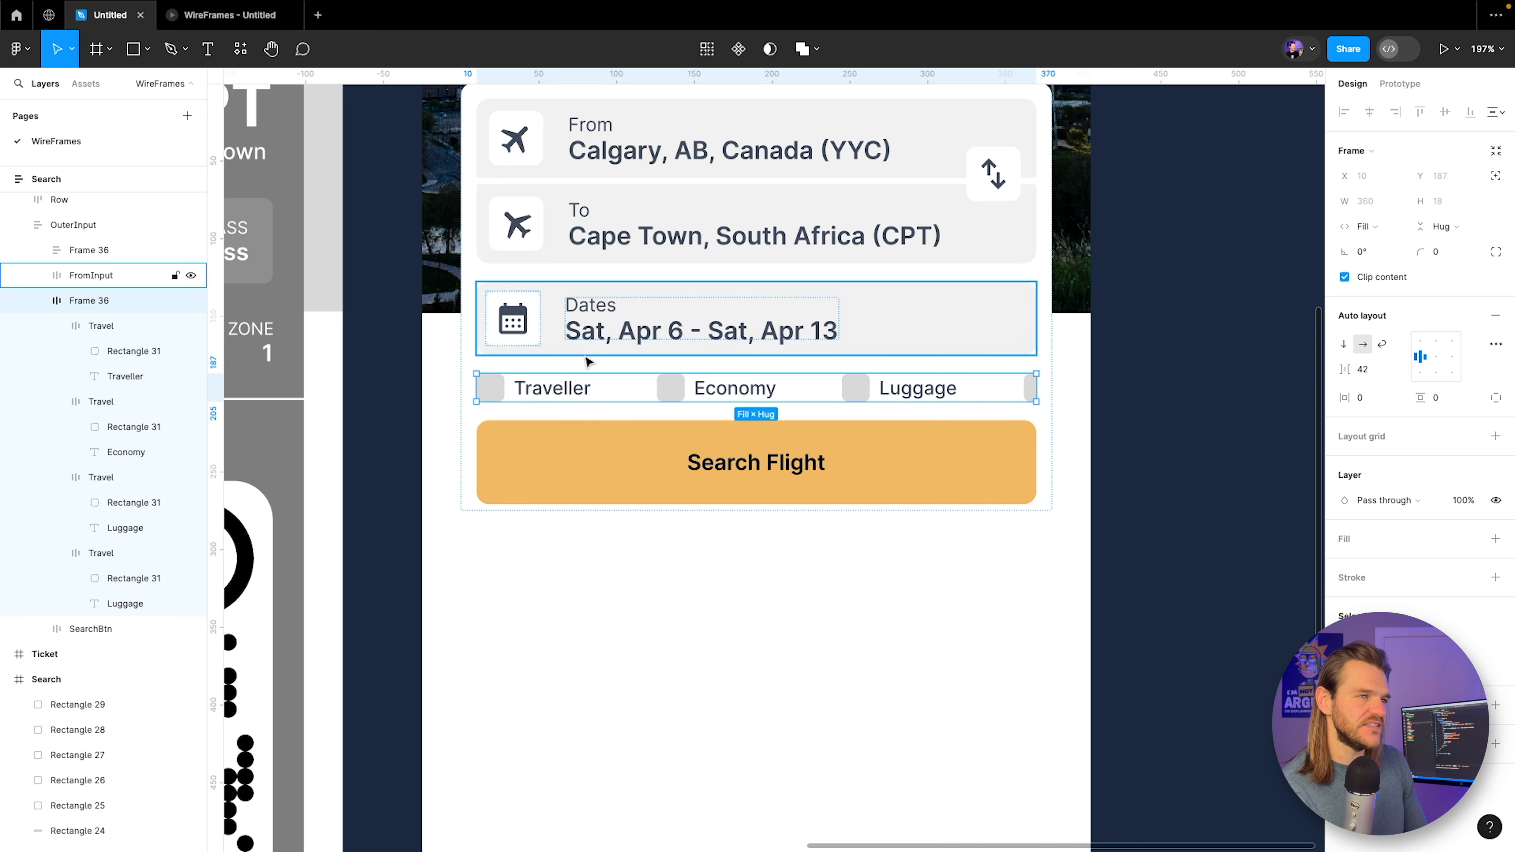
click(36, 301)
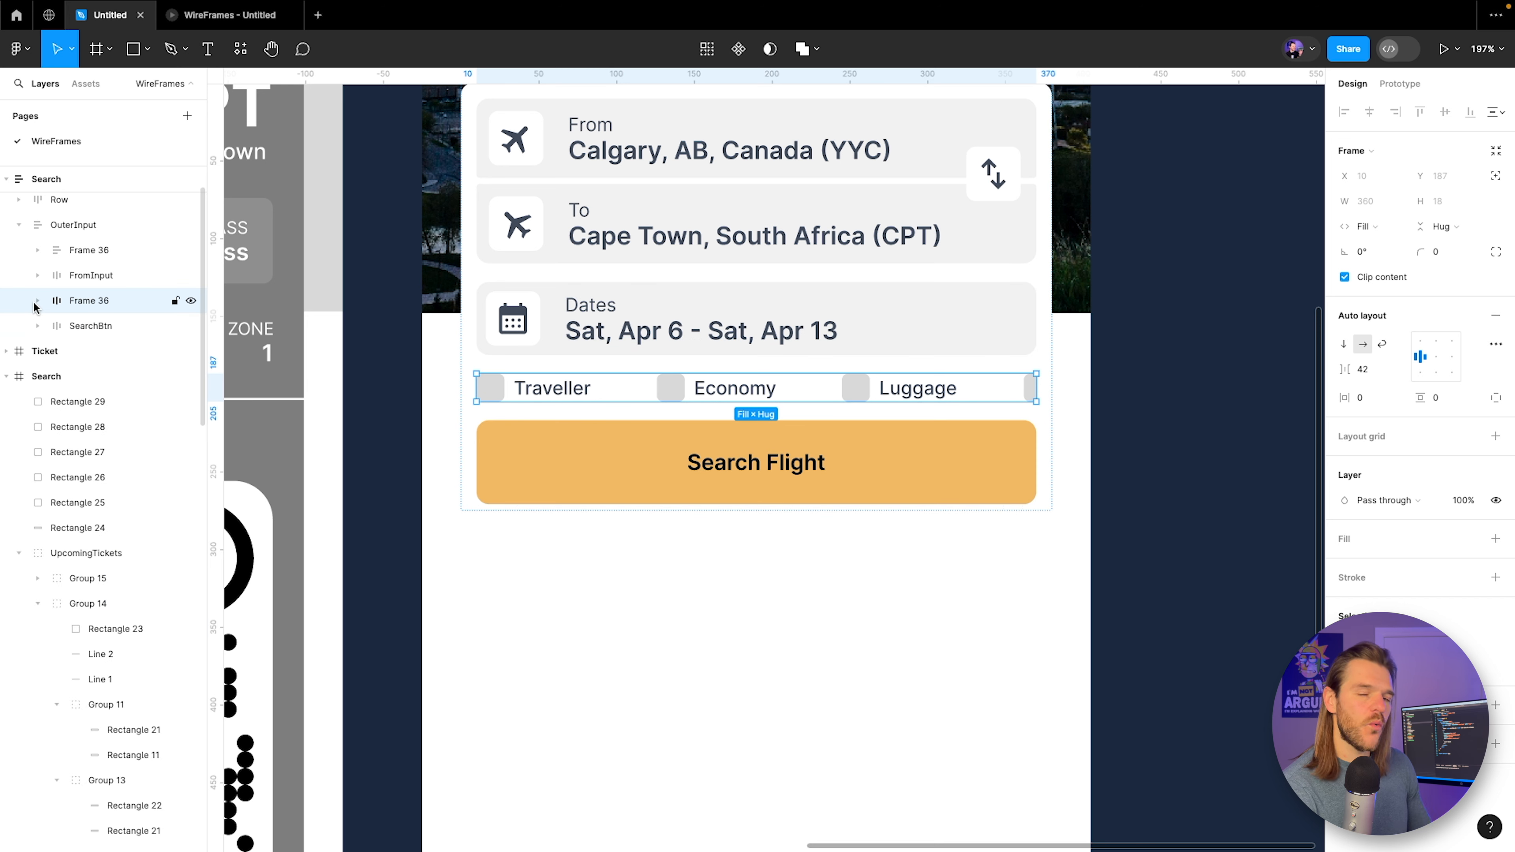
double_click(97, 302)
text(Options)
key(Return)
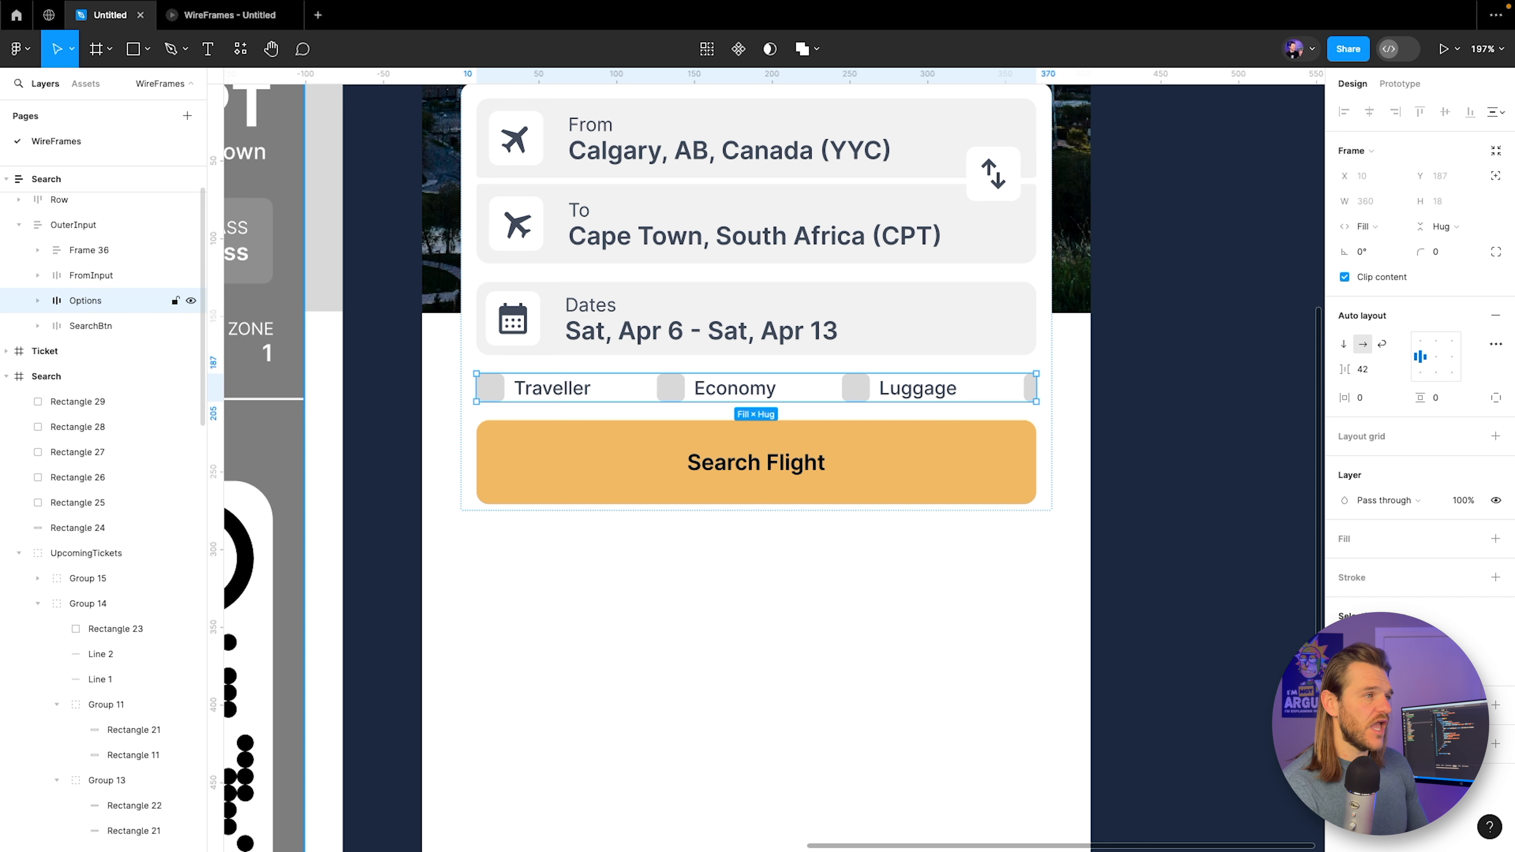
Wrap the Dates input, Options row and Search Flight button together in a vertical auto layout frame.
click(94, 282)
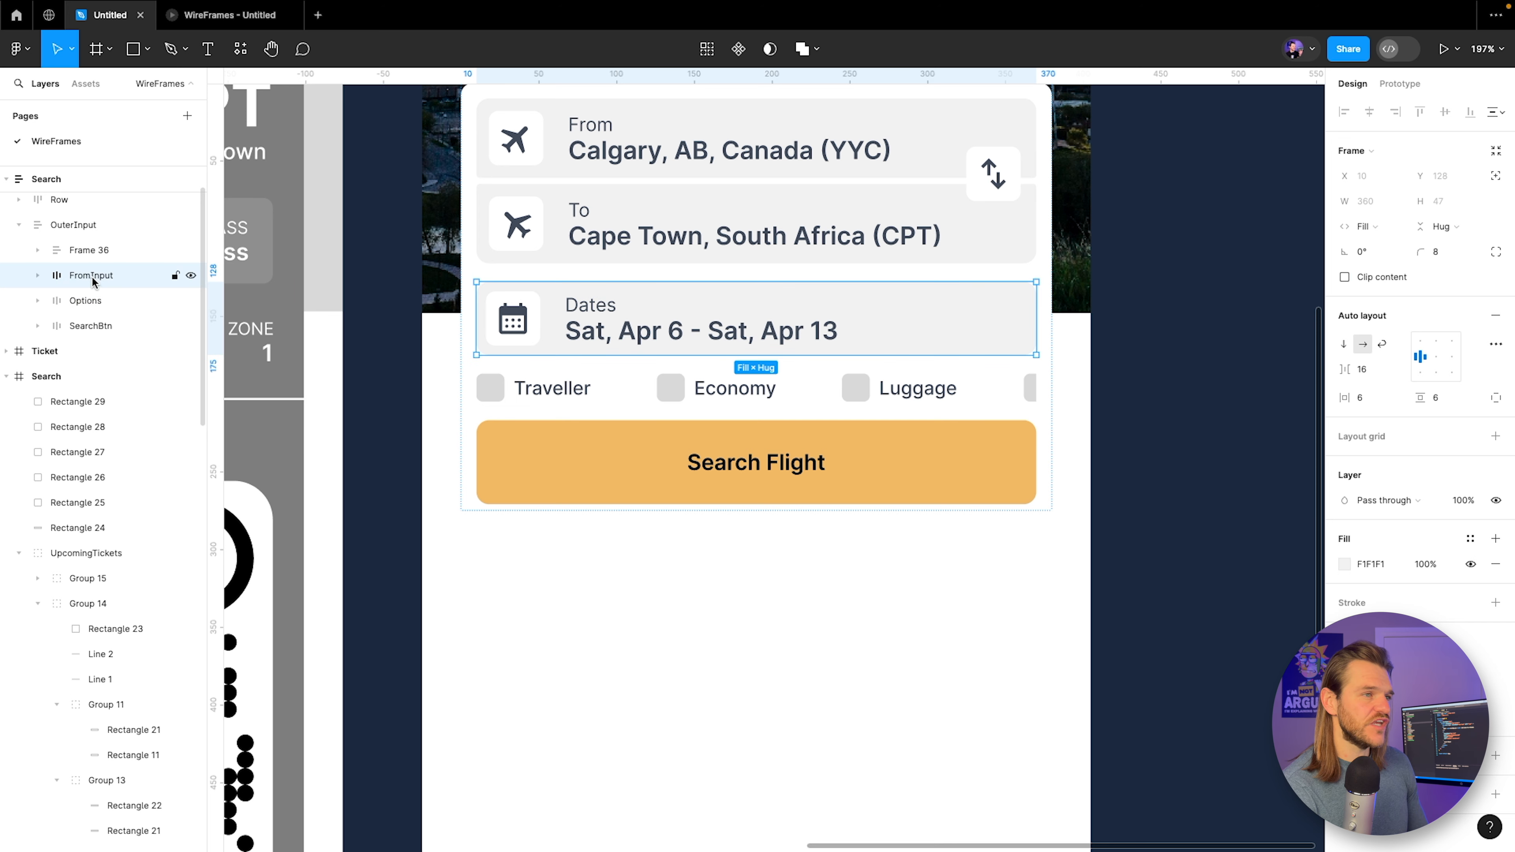
shift+click(94, 323)
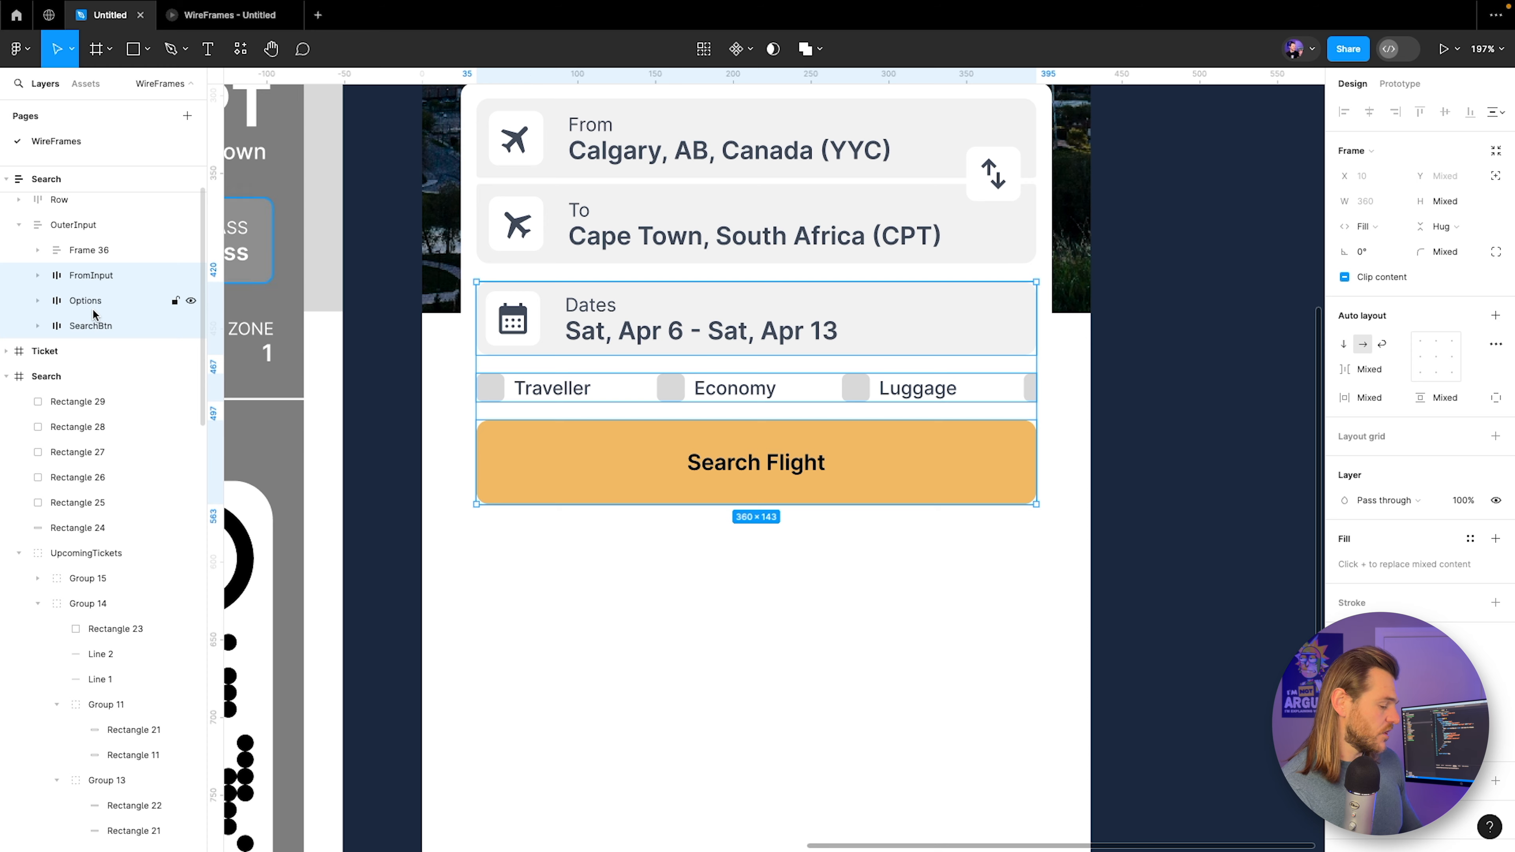
key(shift+a)
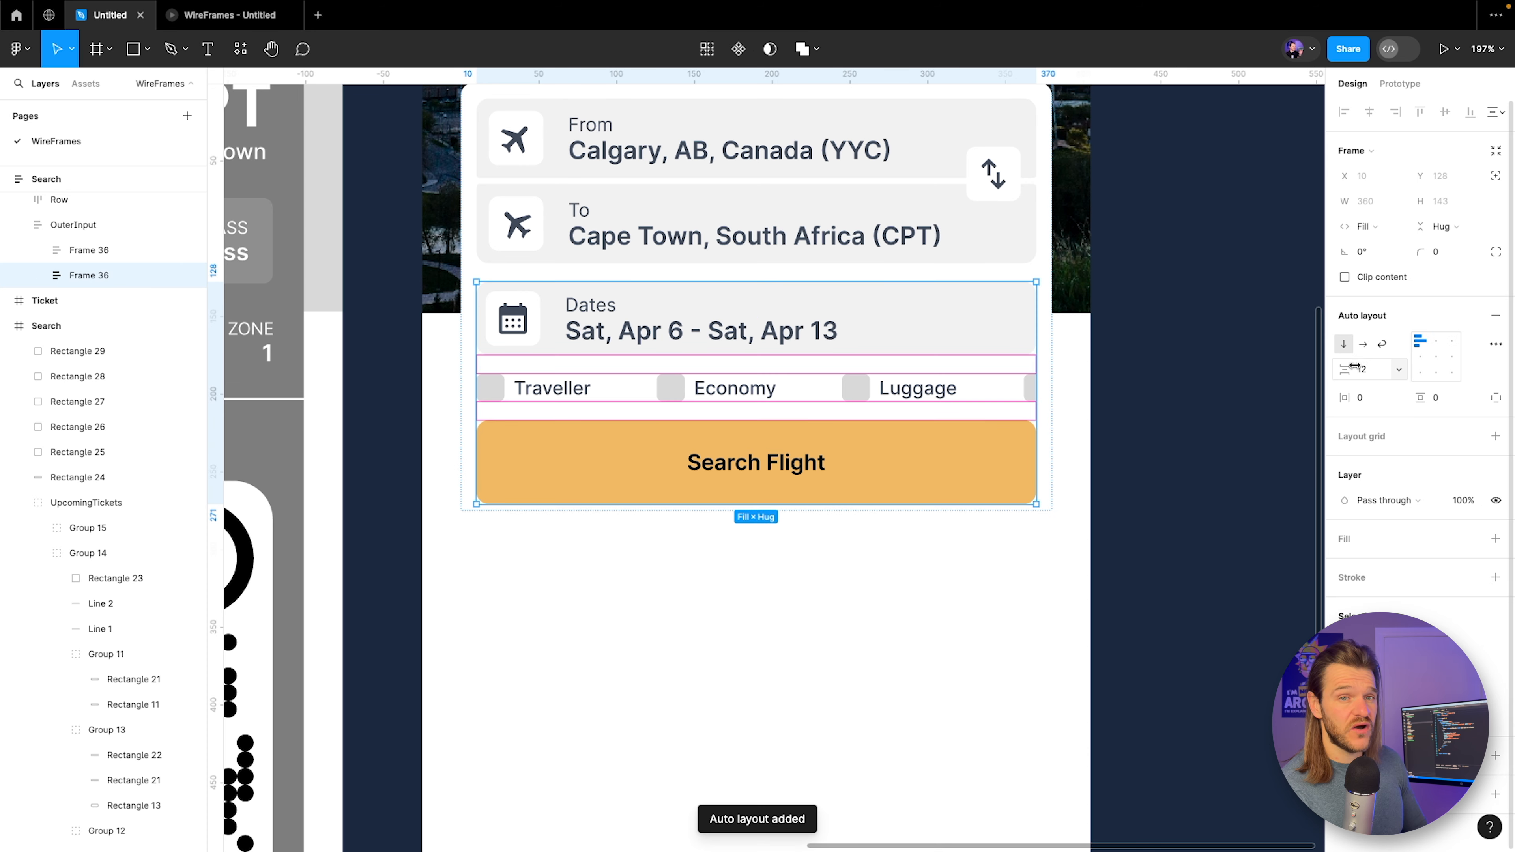
Set the vertical gap between the Dates input, Options row and Search Flight button to 20.
click(1366, 370)
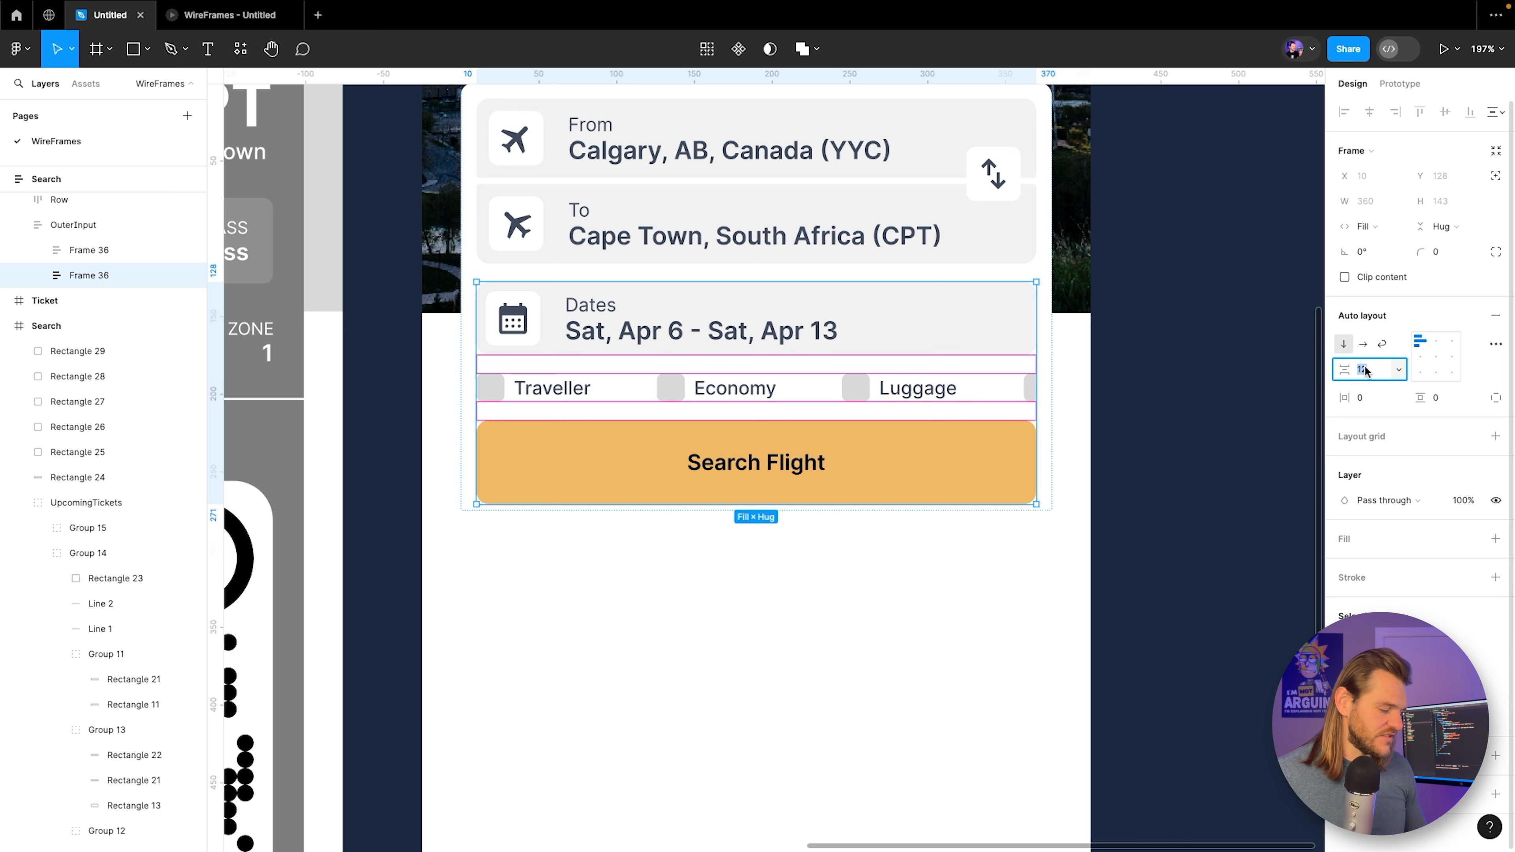
key(Up)
key(Up)
key(Up)
key(Up)
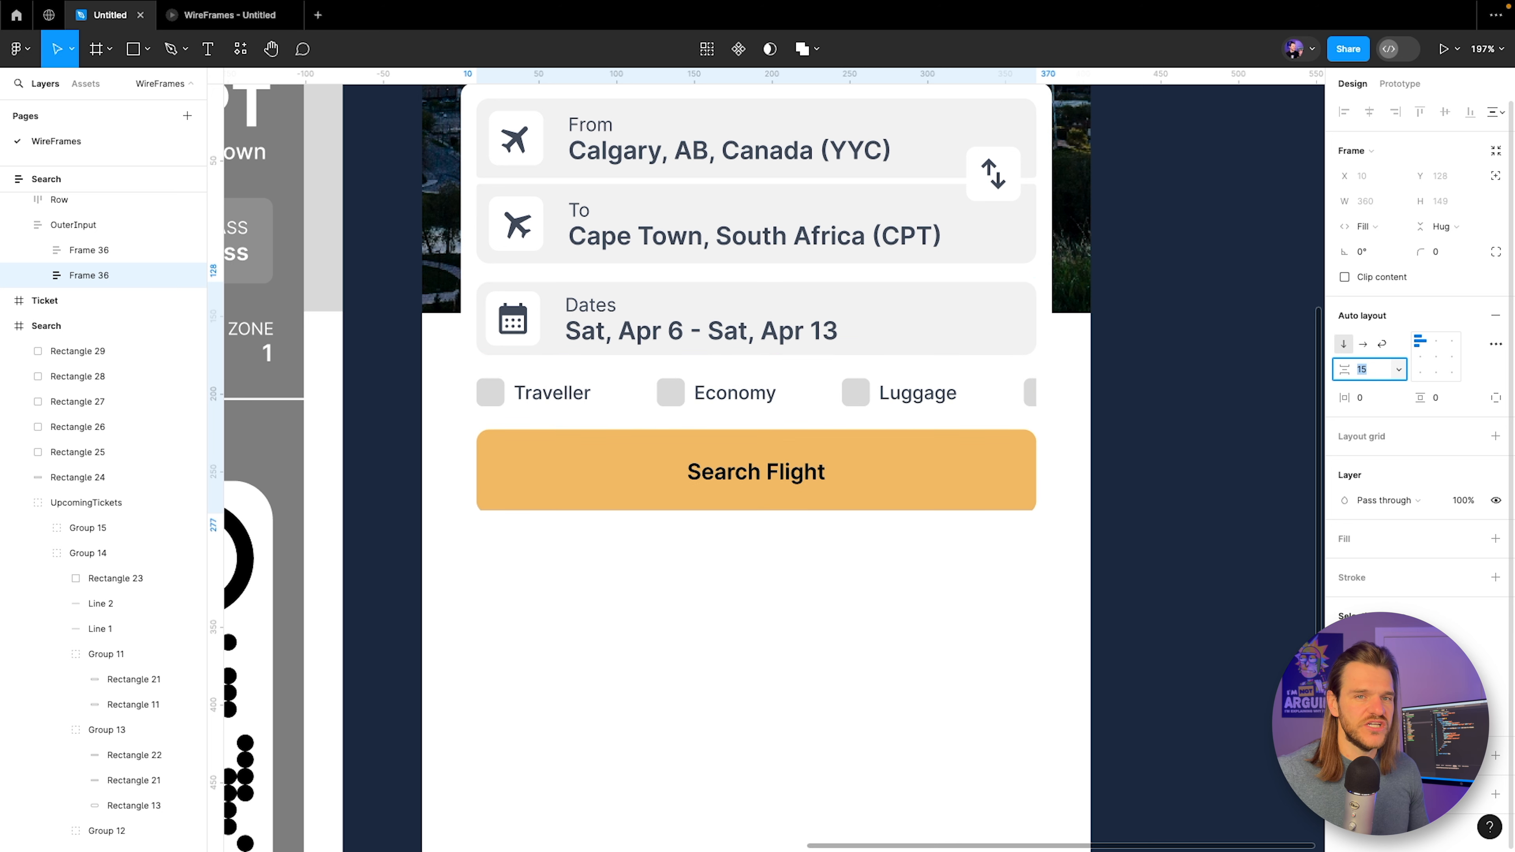
key(Up)
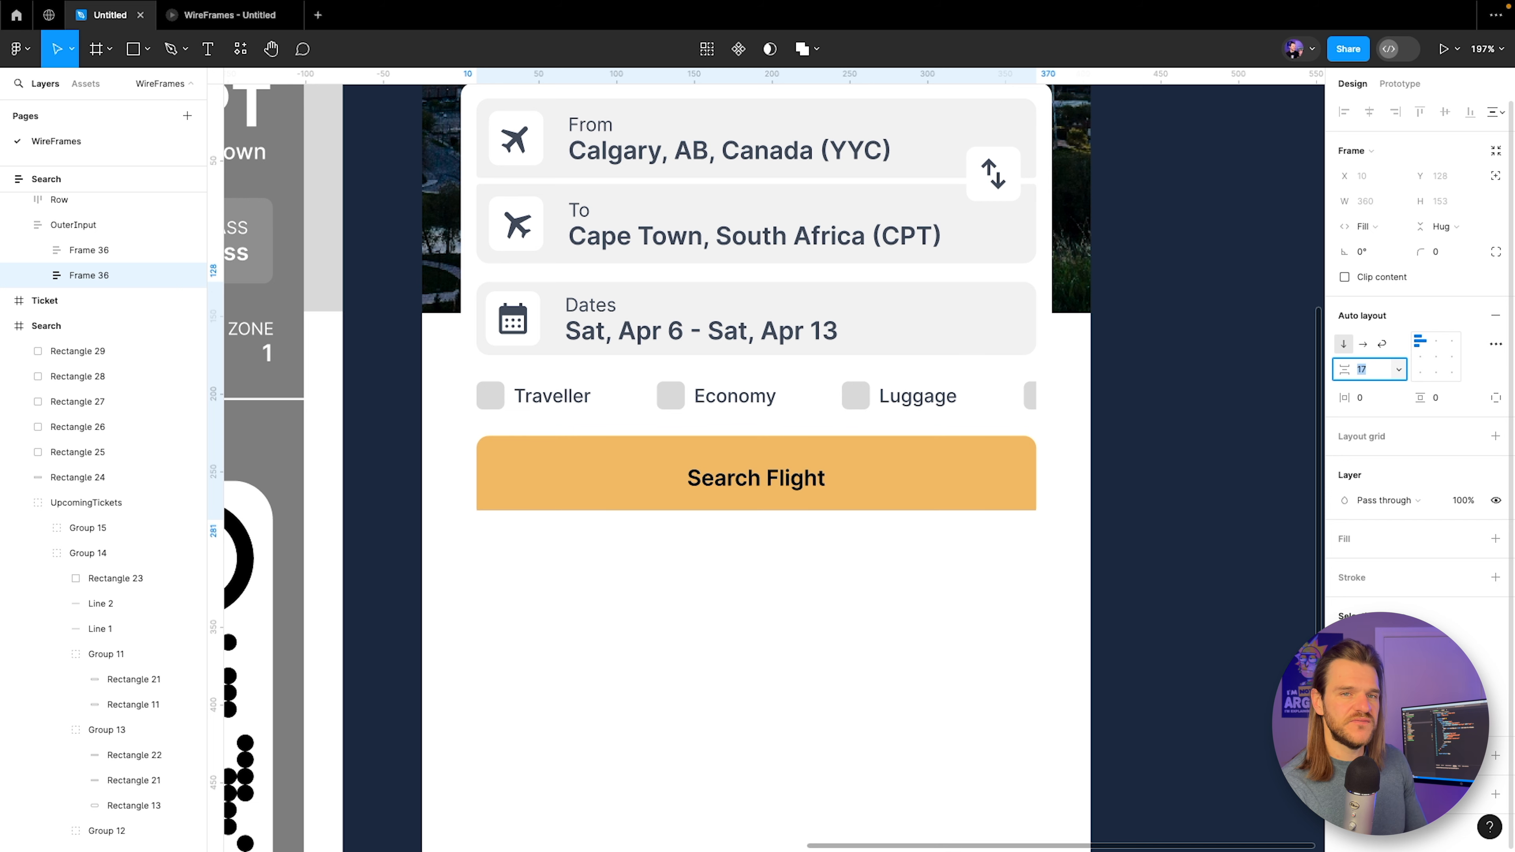
key(Up)
key(Up)
key(Up)
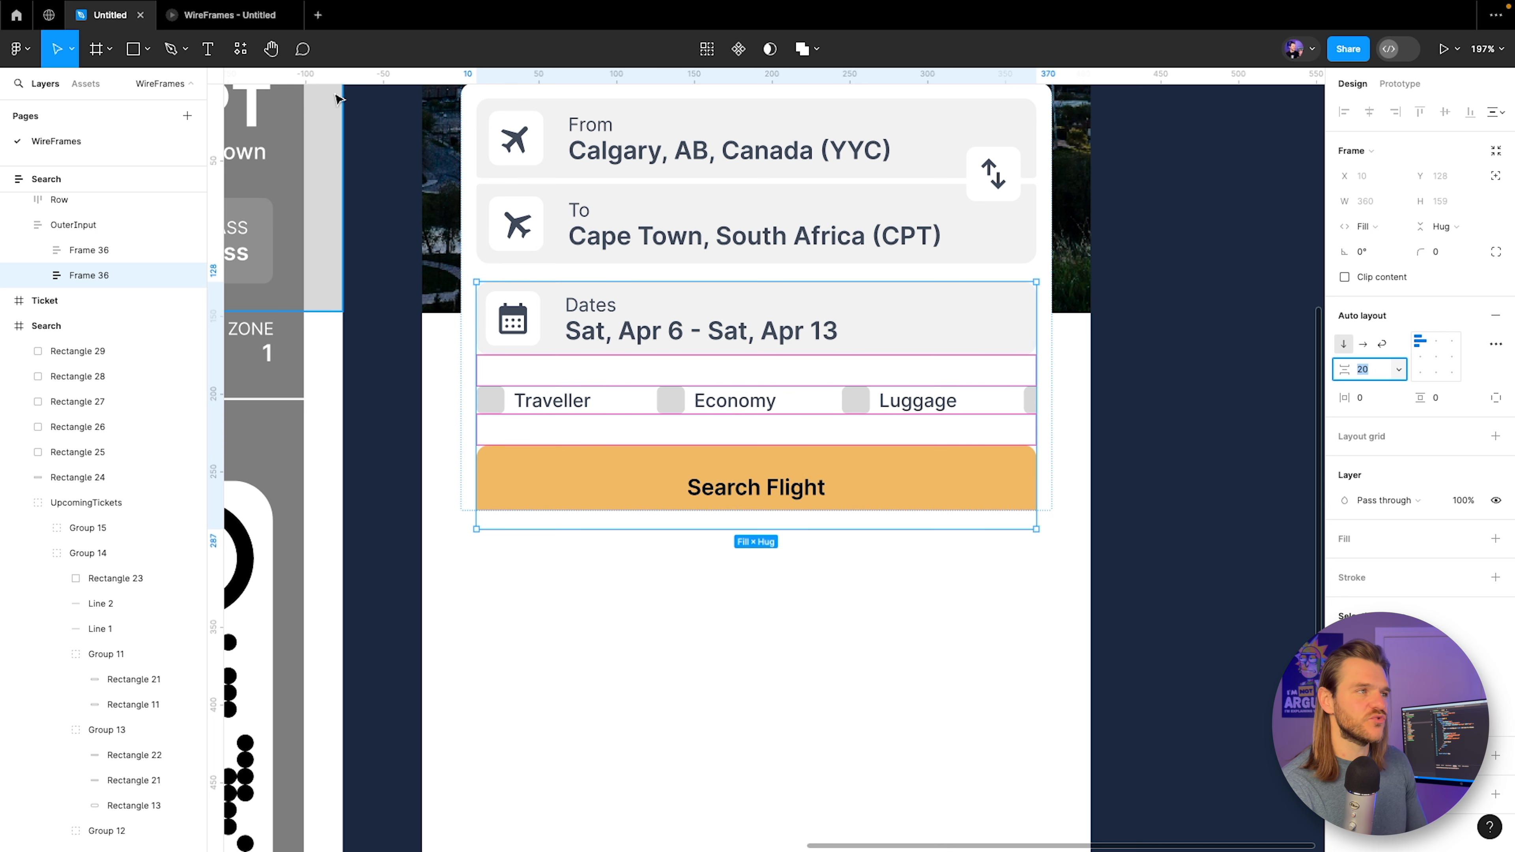
Set the OuterInput card's height to hug its contents and check the search screen in the prototype preview.
scroll(477, 147, up, 3)
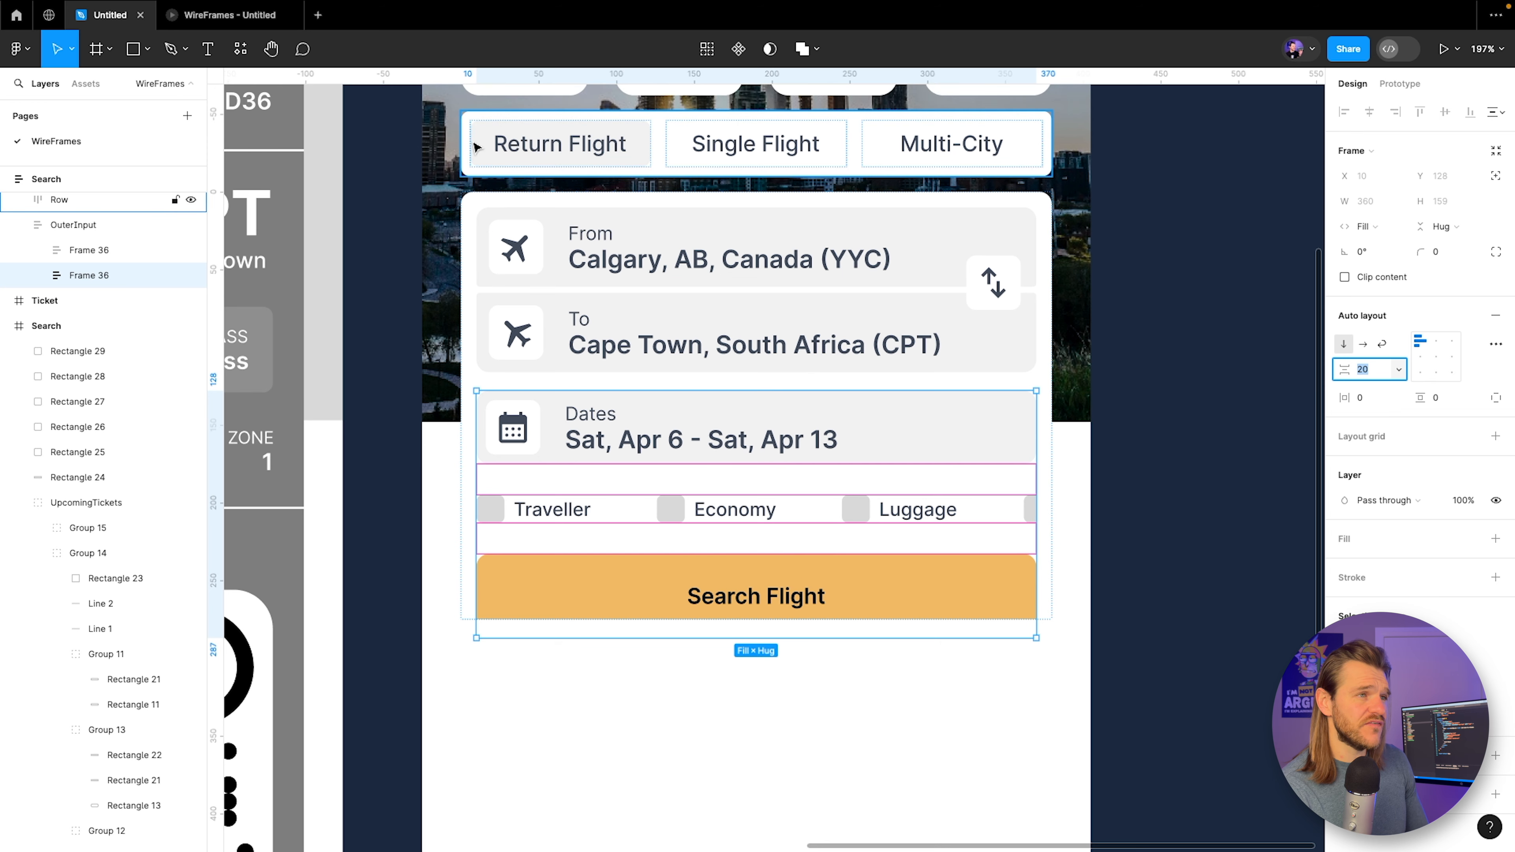
click(484, 197)
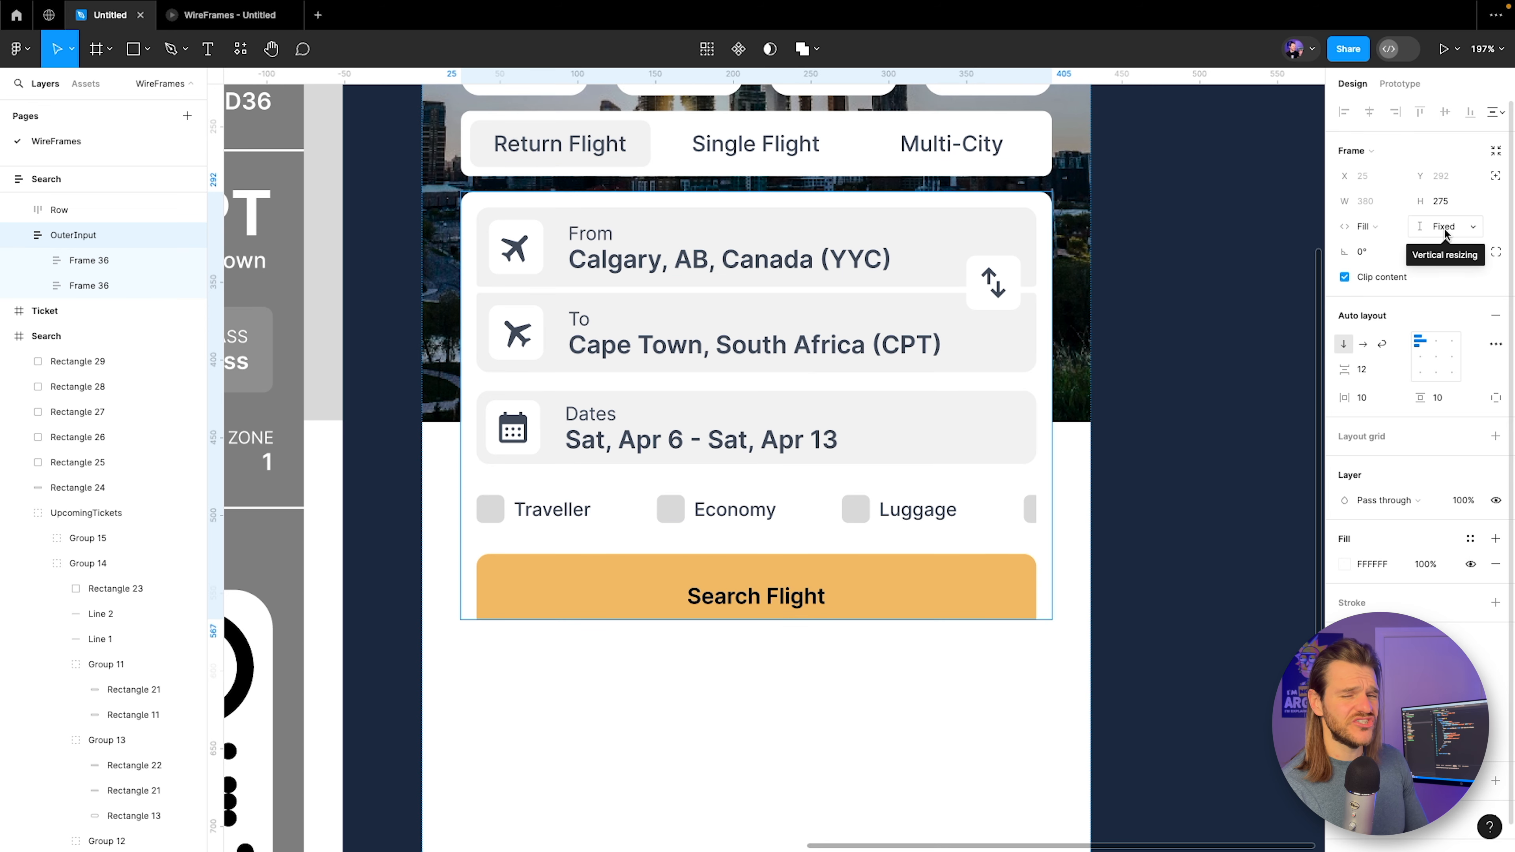
click(1444, 233)
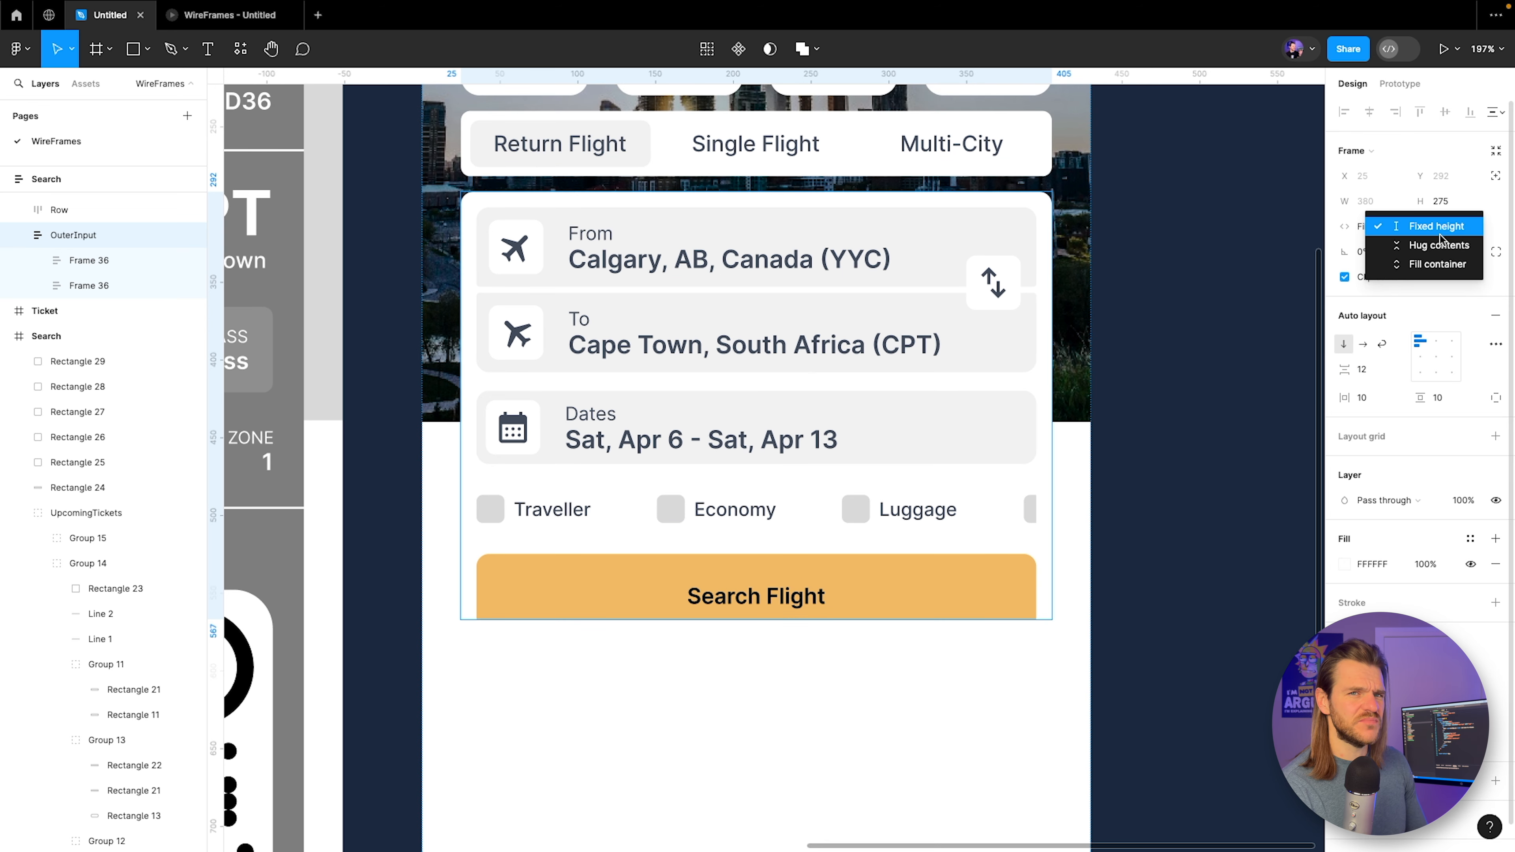
click(1438, 264)
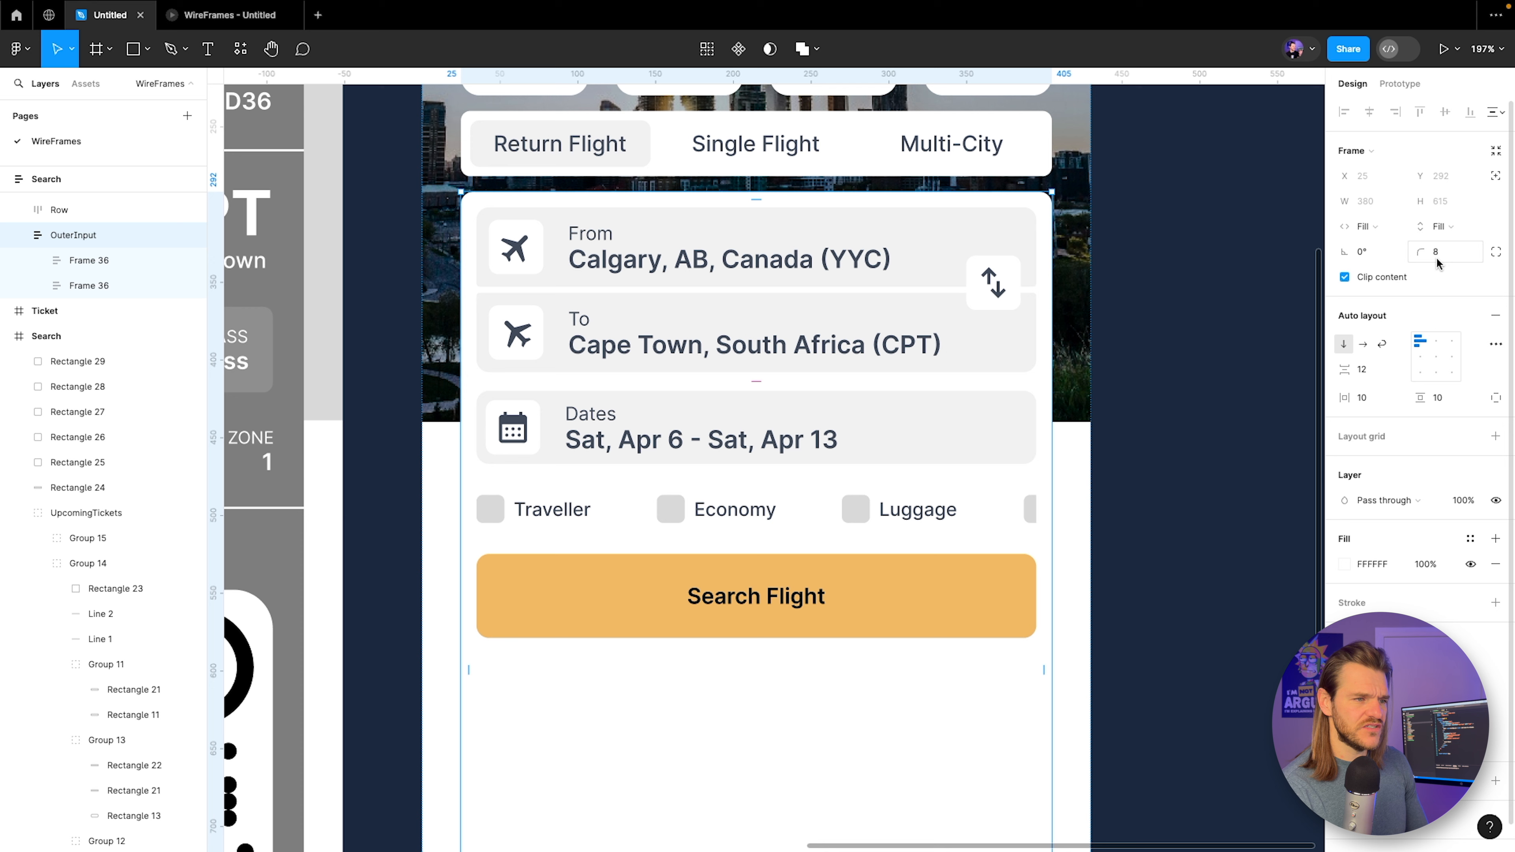
click(1449, 227)
click(1453, 208)
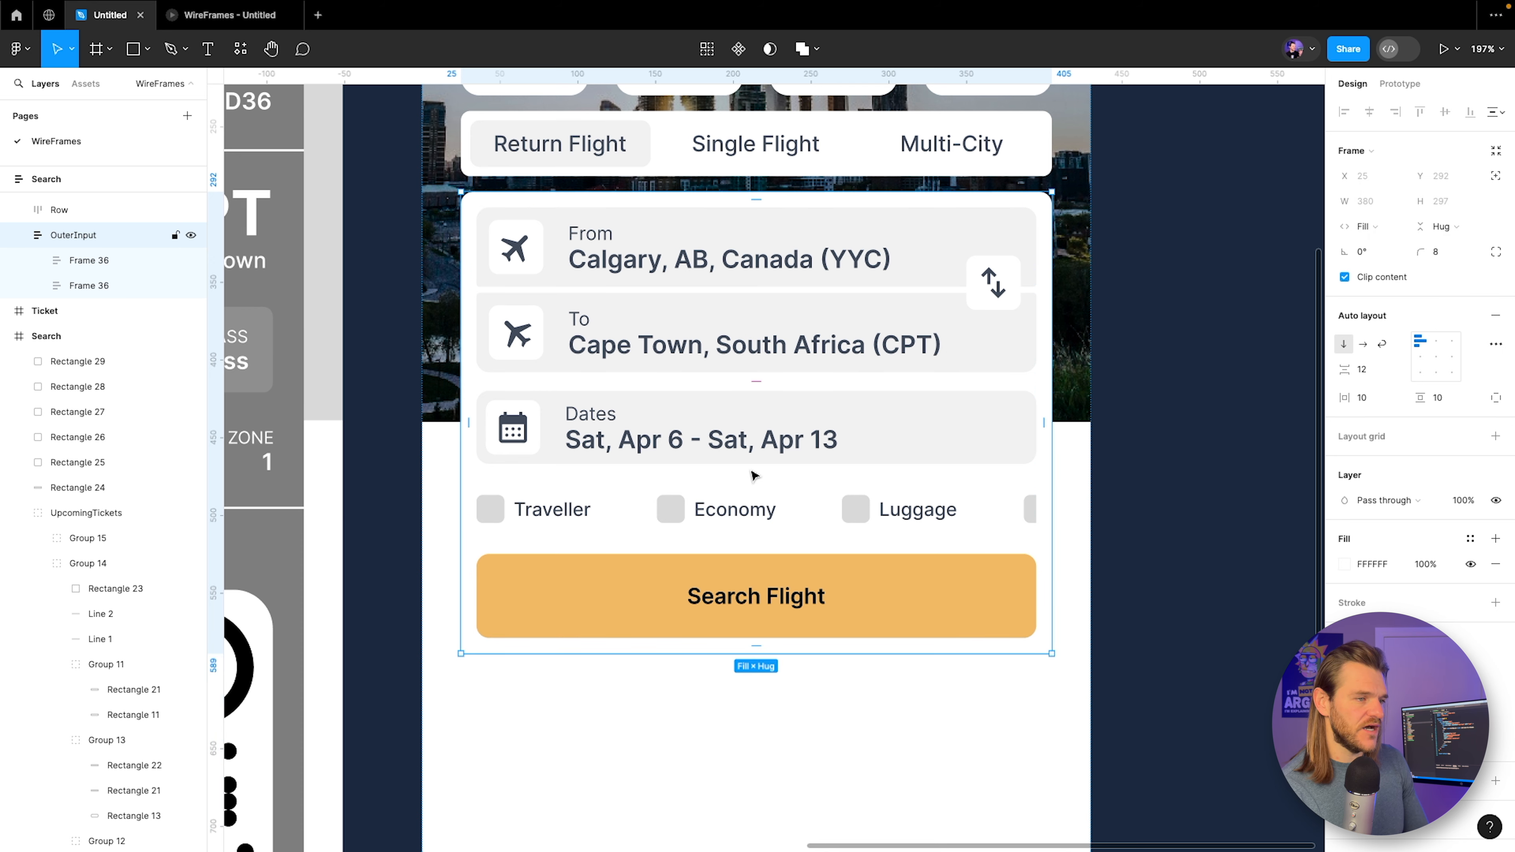
scroll(542, 543, down, 5)
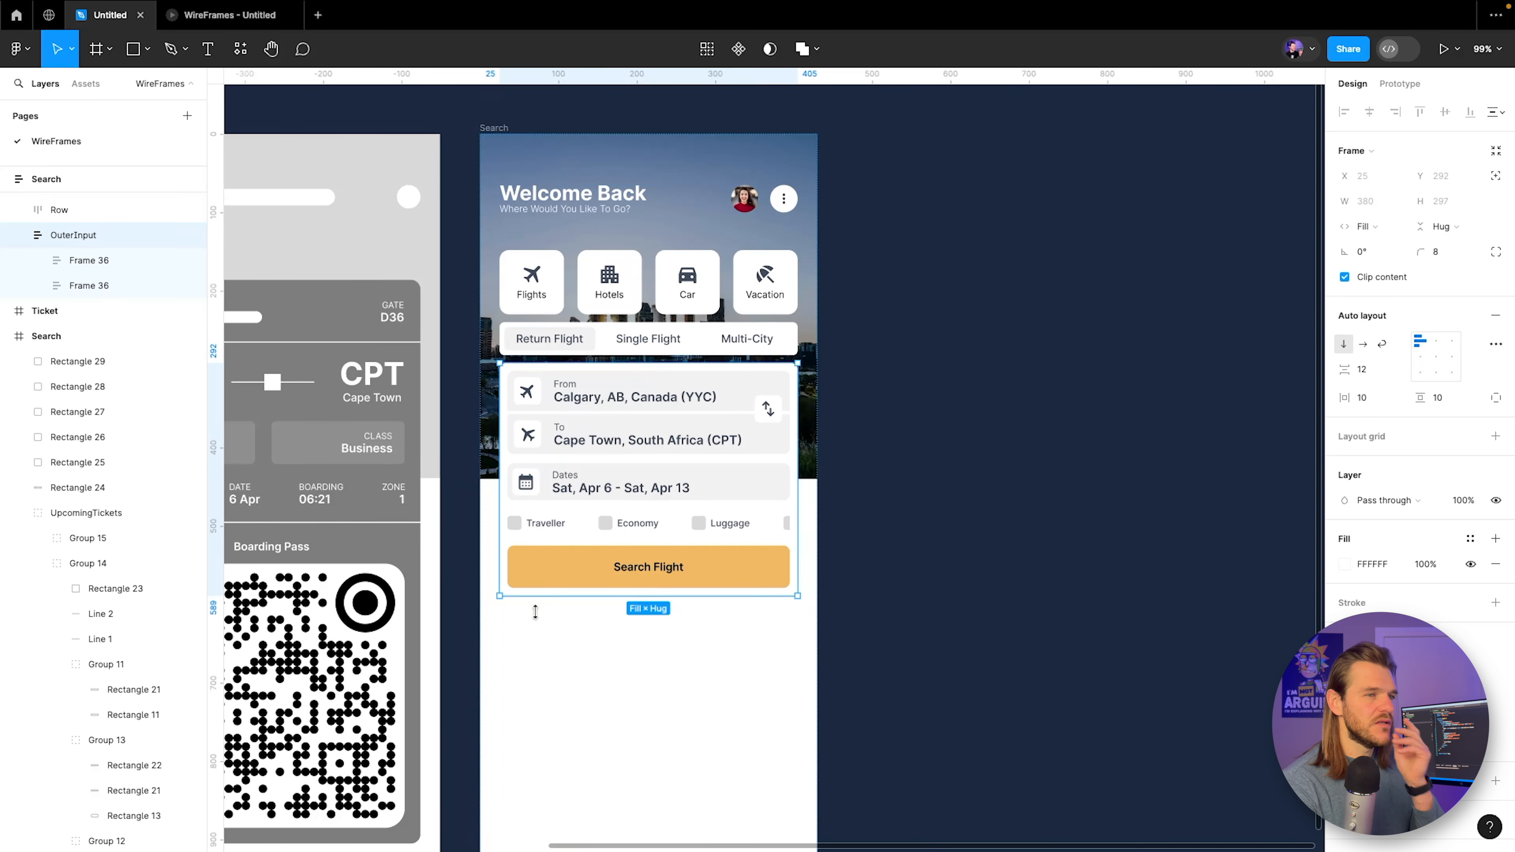
scroll(598, 625, left, 2)
scroll(598, 625, down, 1)
click(208, 31)
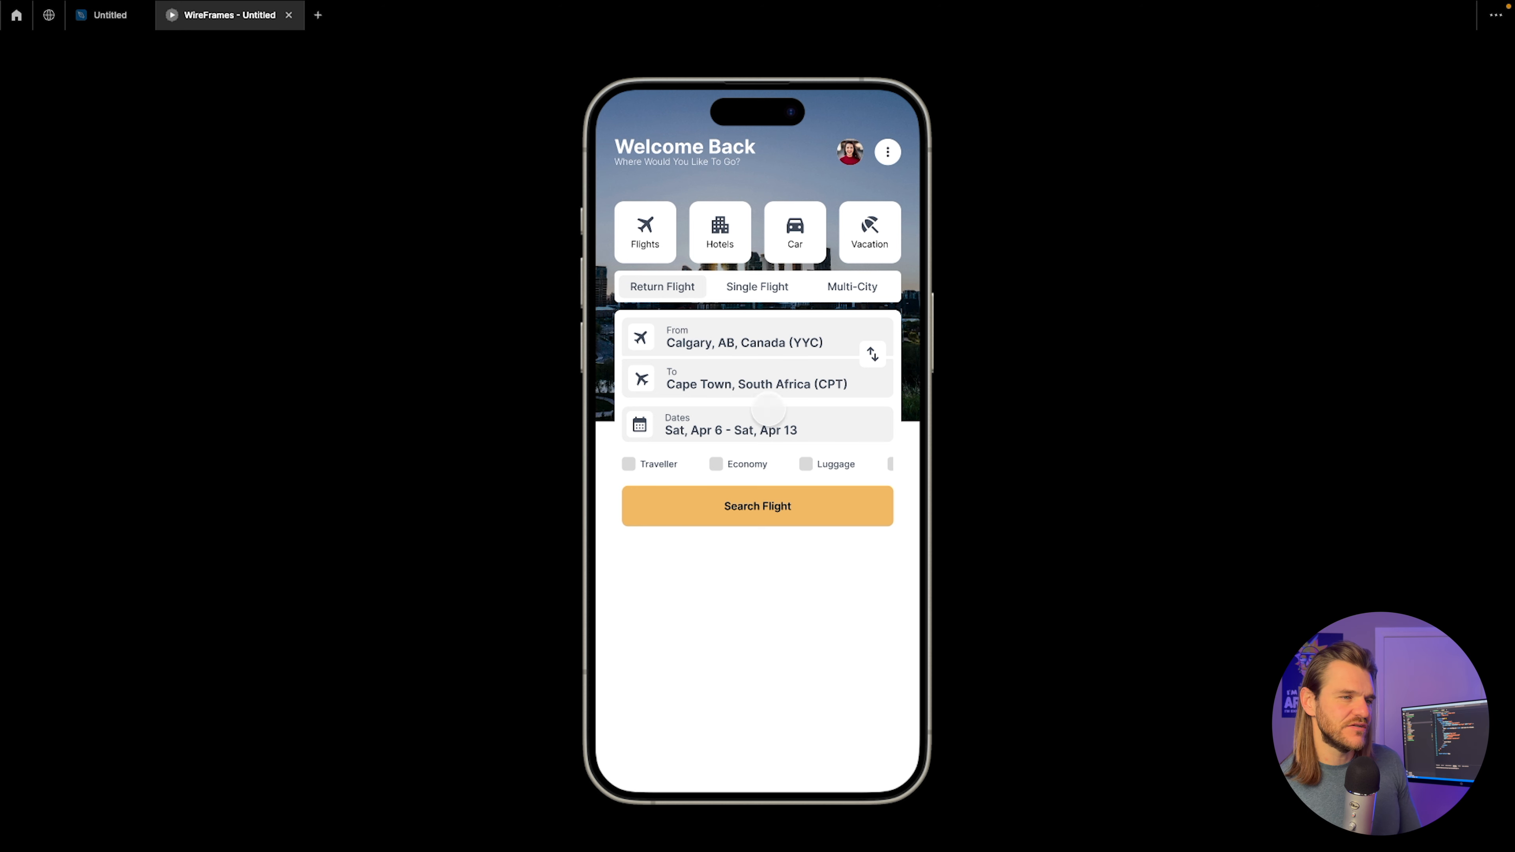
click(114, 18)
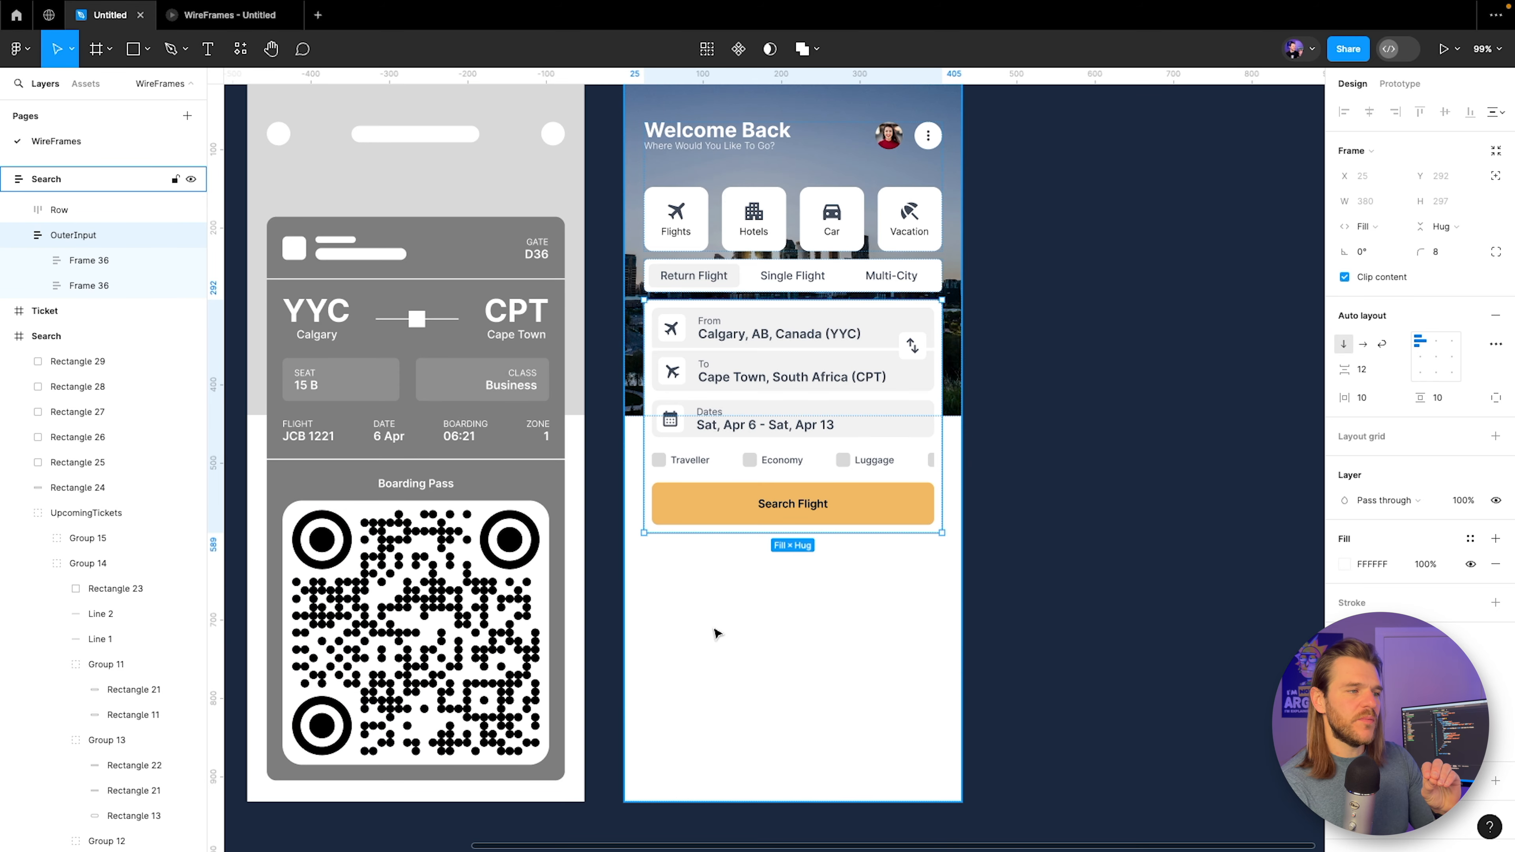
Examine the wireframe's heading link, upcoming tickets and bottom bar below the search box, comparing them with the high-fidelity screen.
drag(714, 629, 1062, 489)
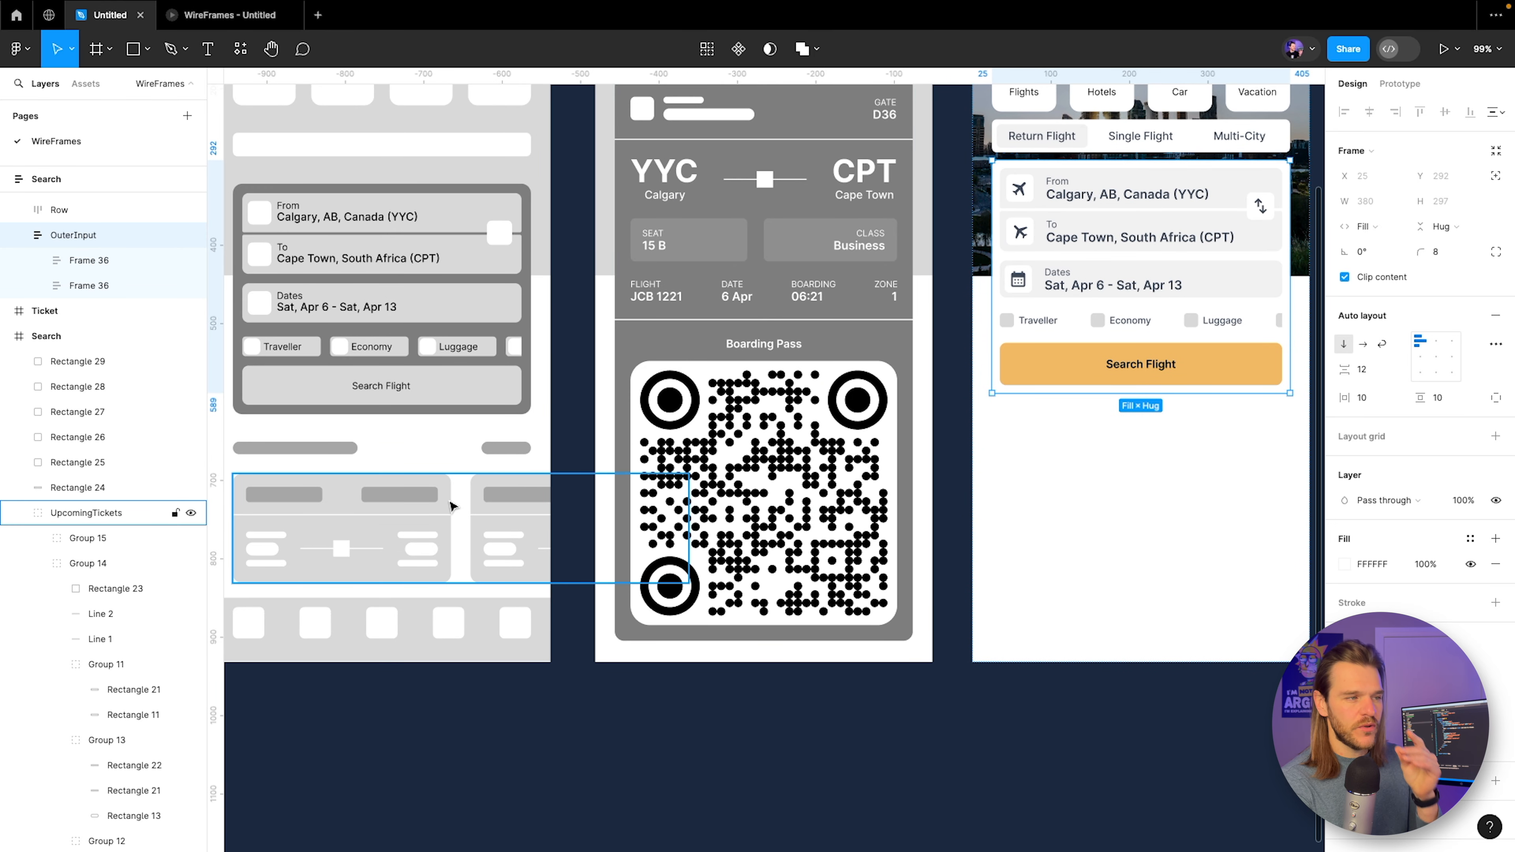
drag(575, 423, 543, 577)
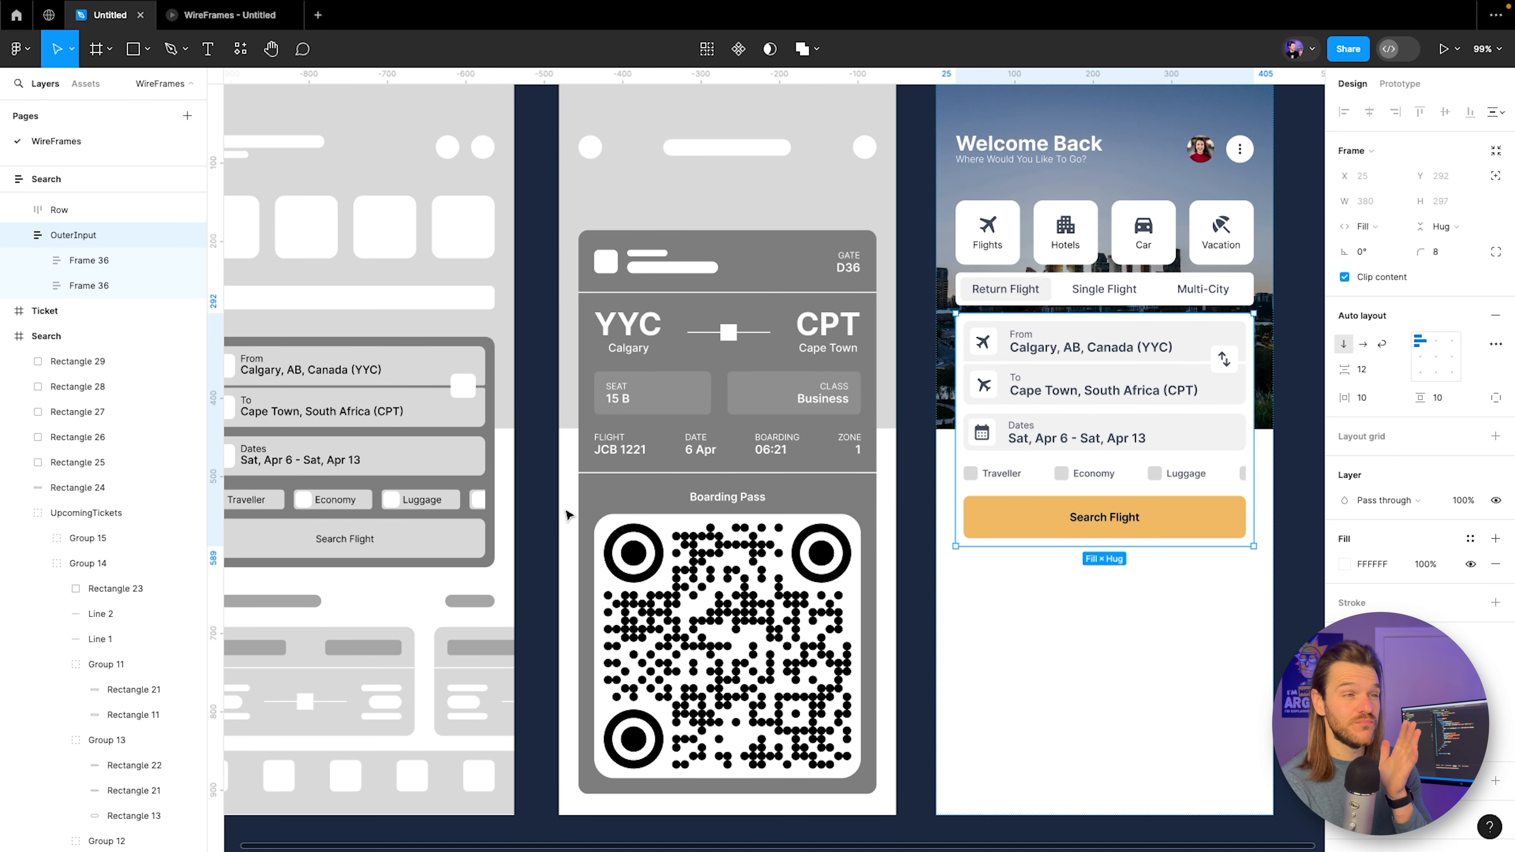
drag(565, 515, 499, 569)
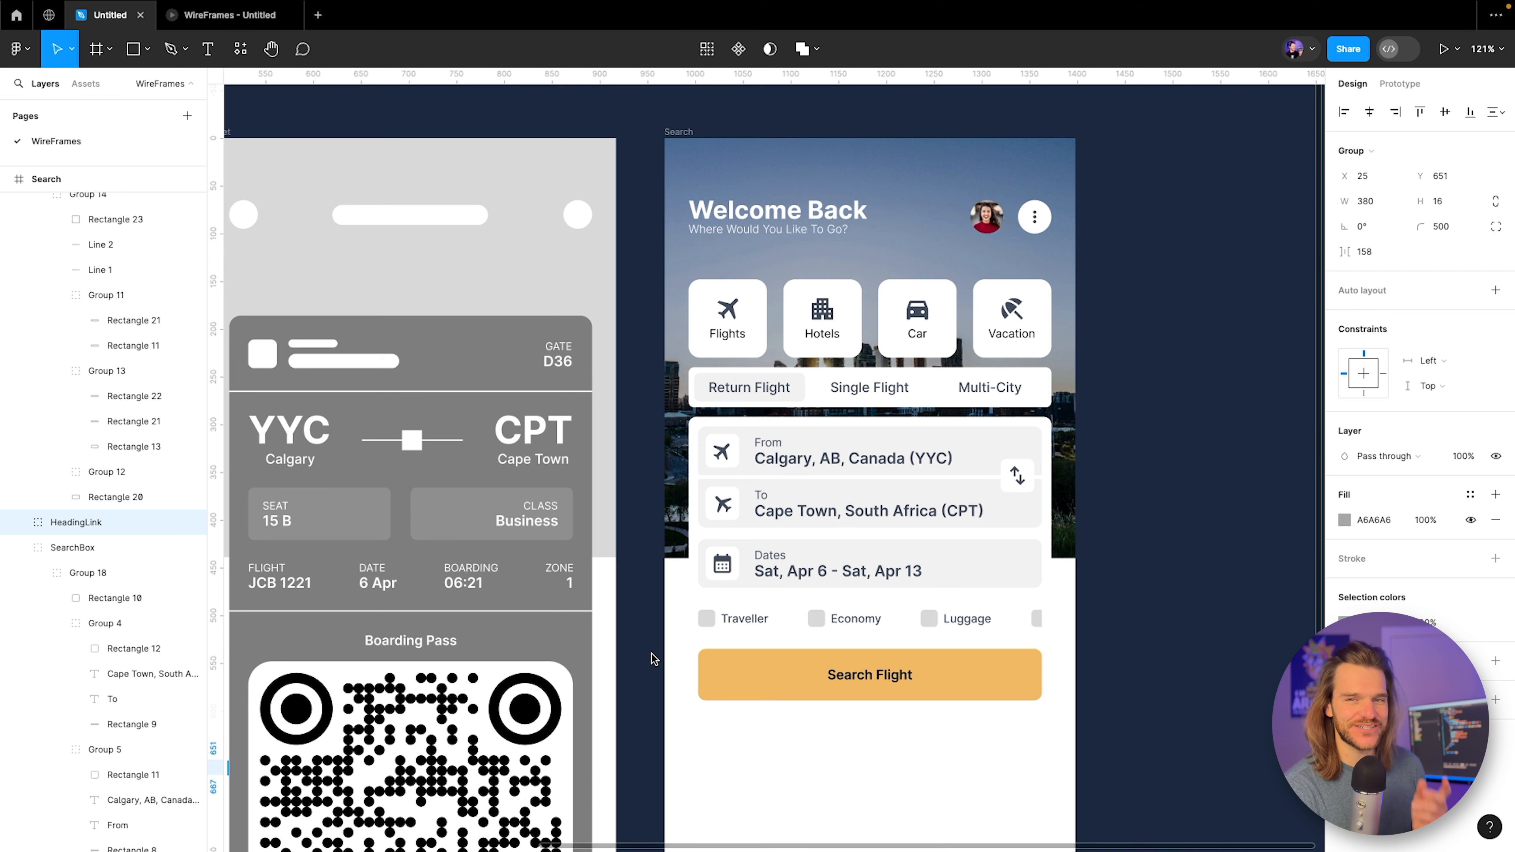
scroll(653, 659, left, 10)
scroll(653, 658, down, 5)
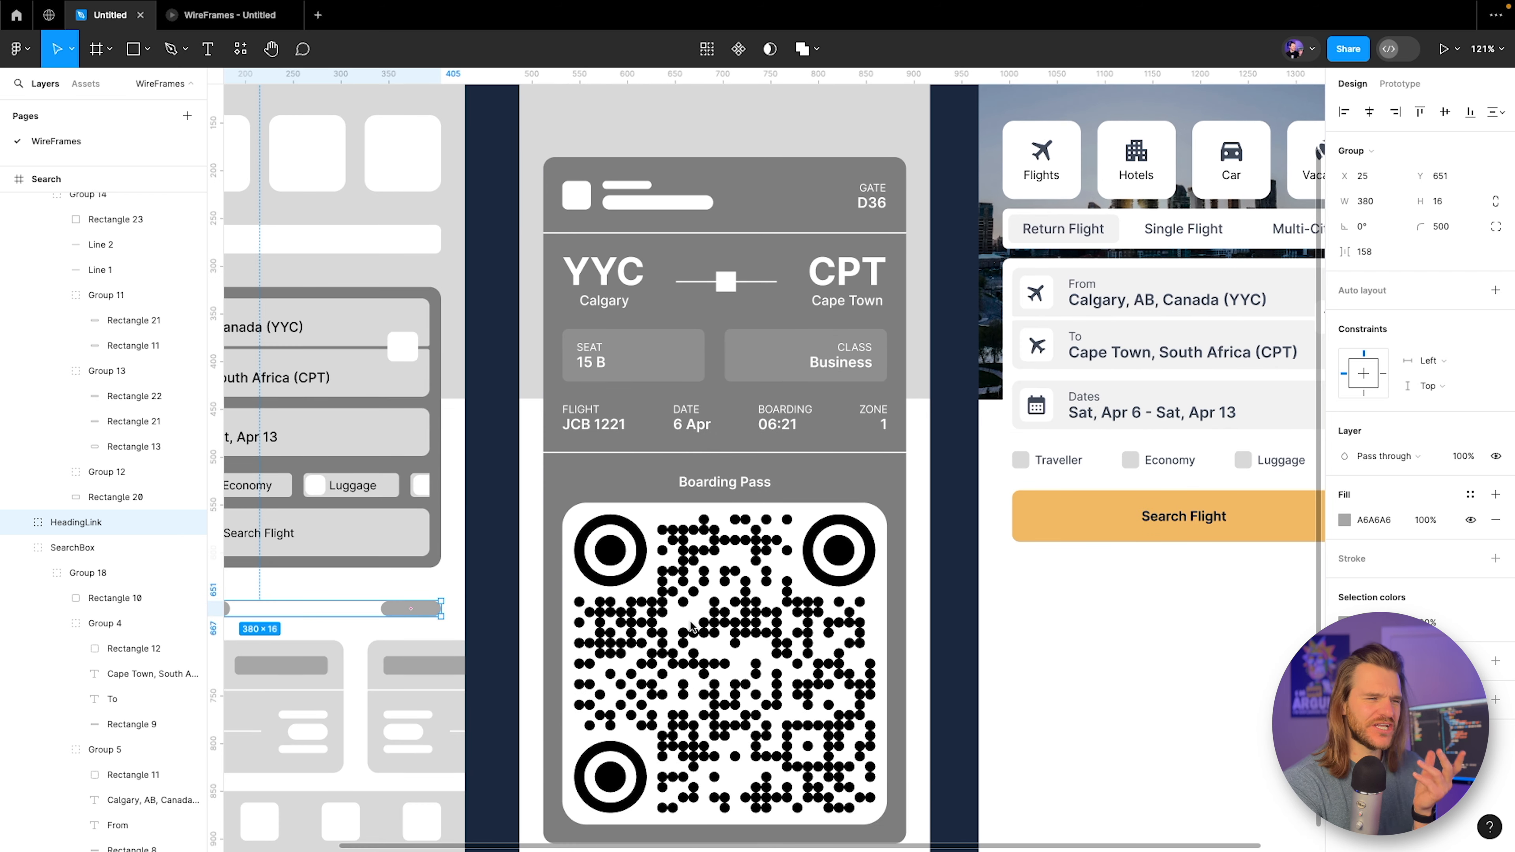
drag(483, 626, 654, 508)
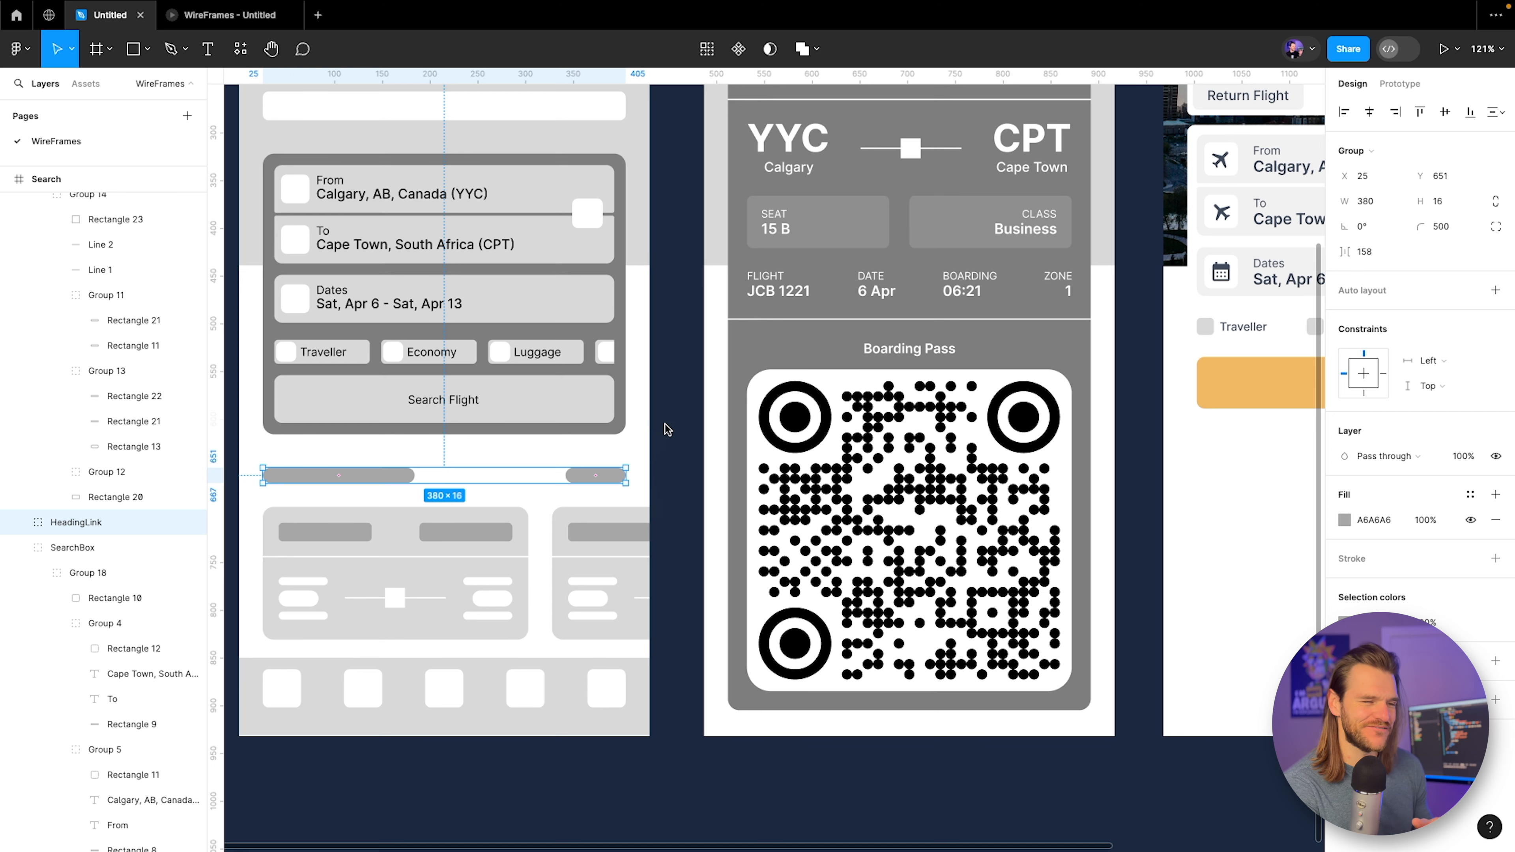
drag(673, 460, 754, 434)
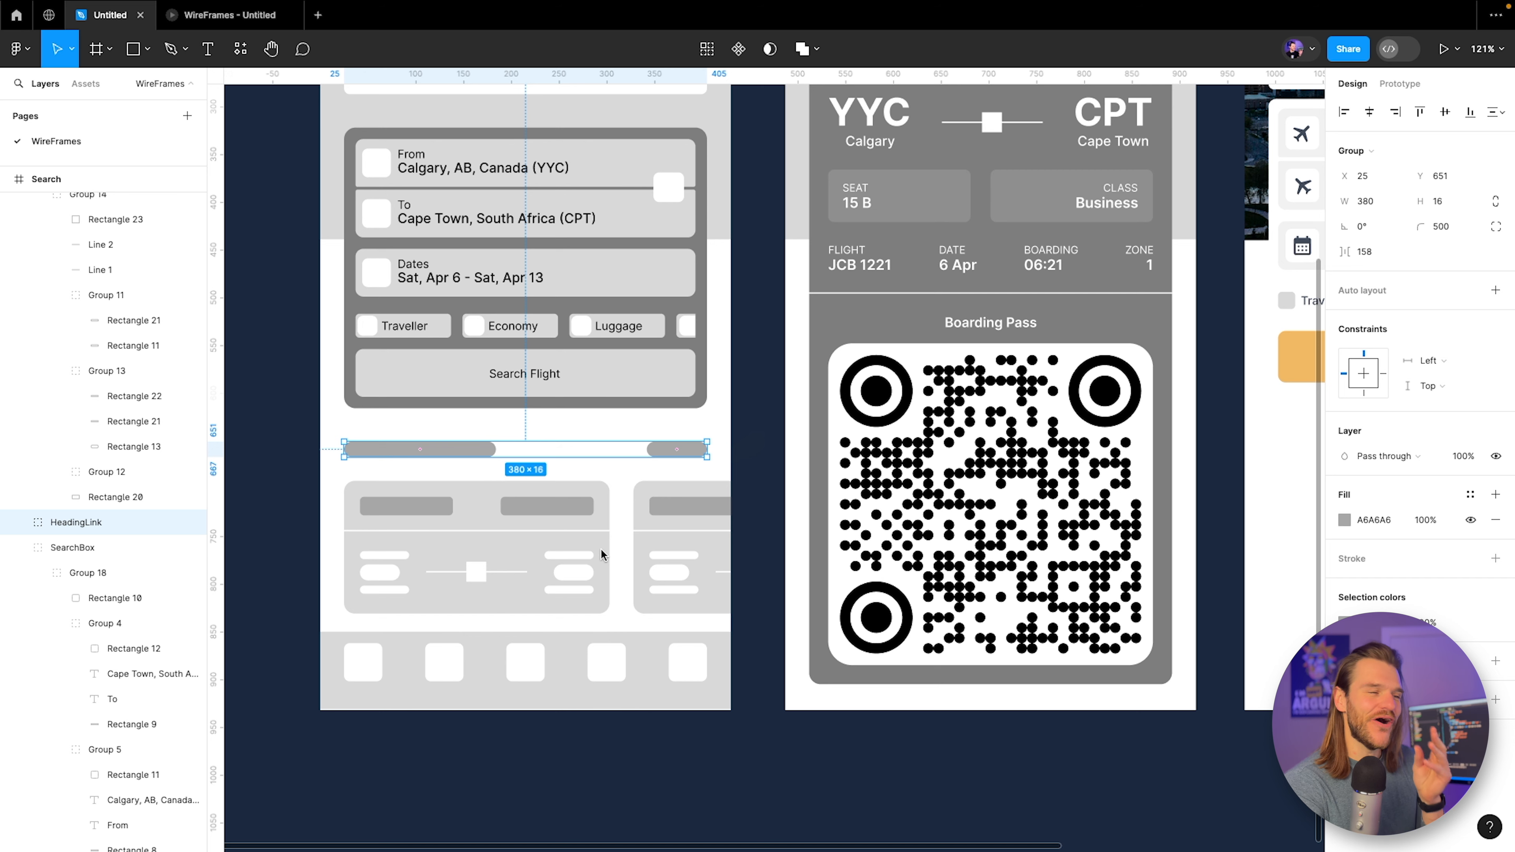
scroll(631, 503, right, 1)
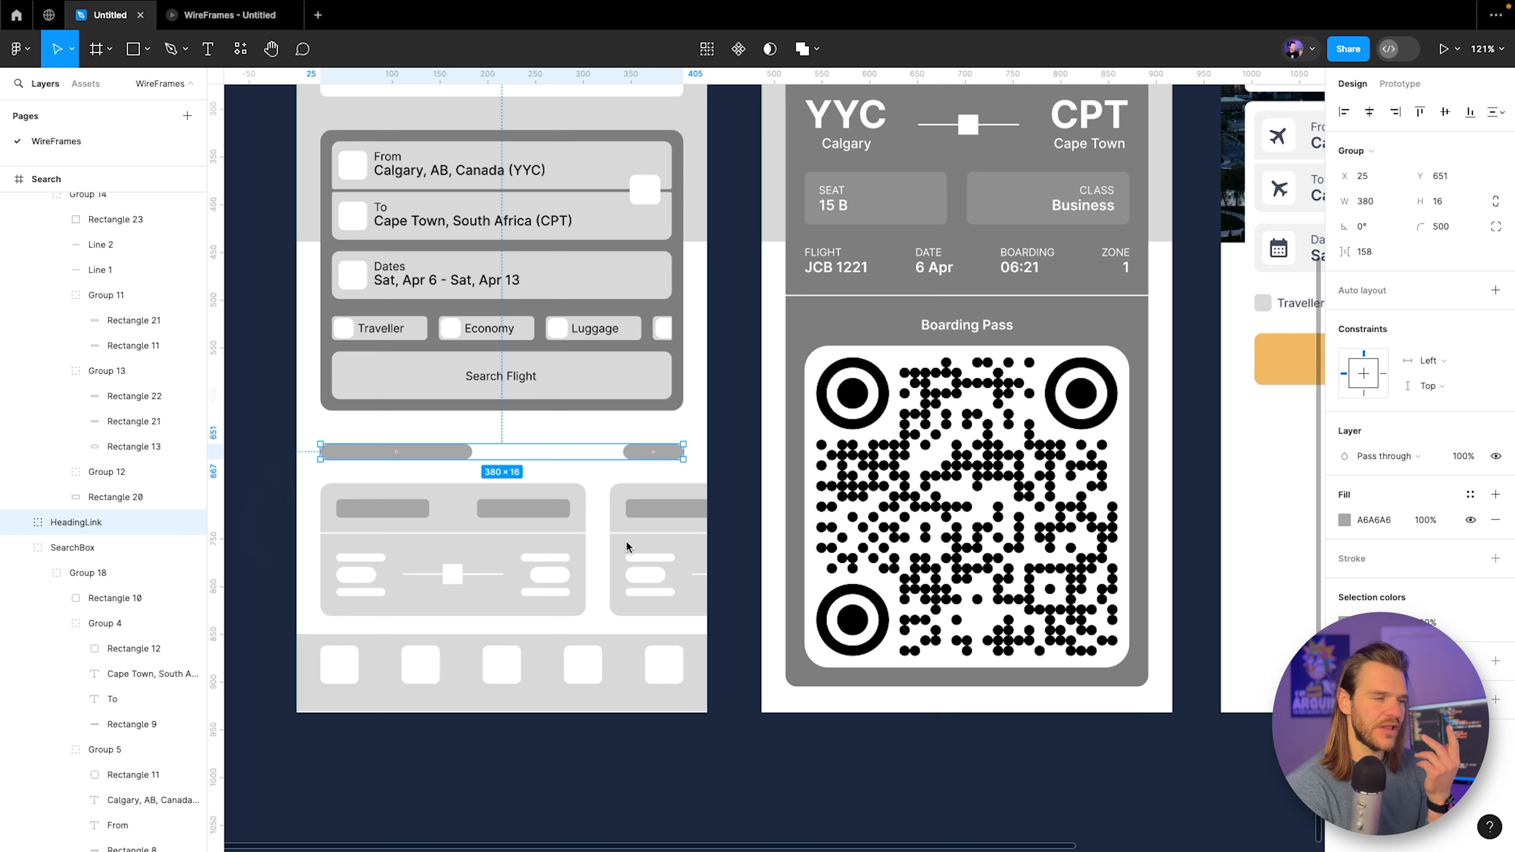
scroll(698, 430, right, 15)
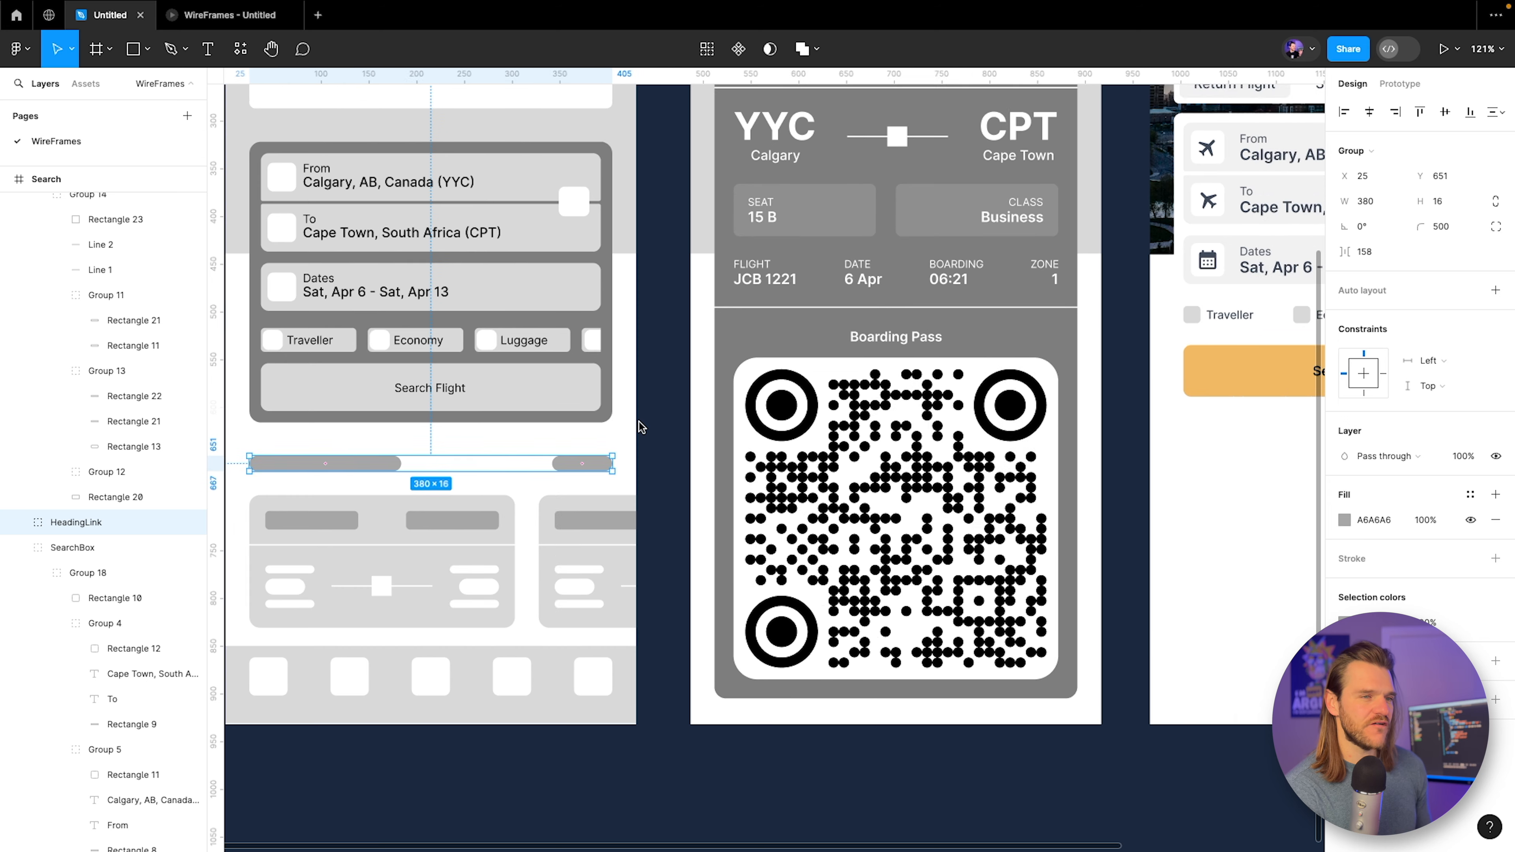
scroll(746, 465, up, 5)
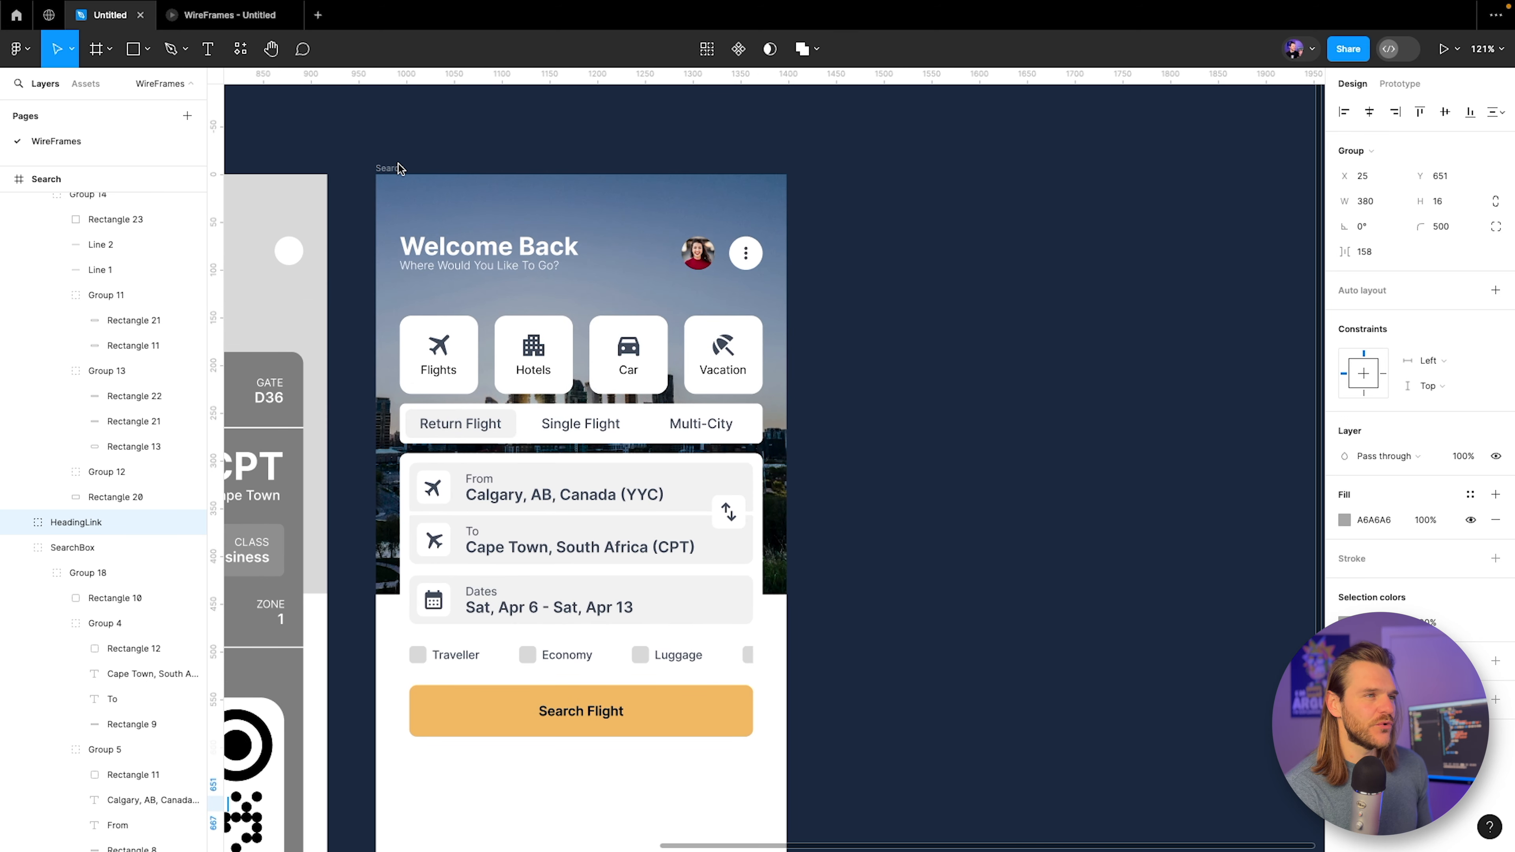
Add an "Upcoming Flights" text heading below the search card in the high-fidelity Search frame.
click(398, 172)
click(490, 159)
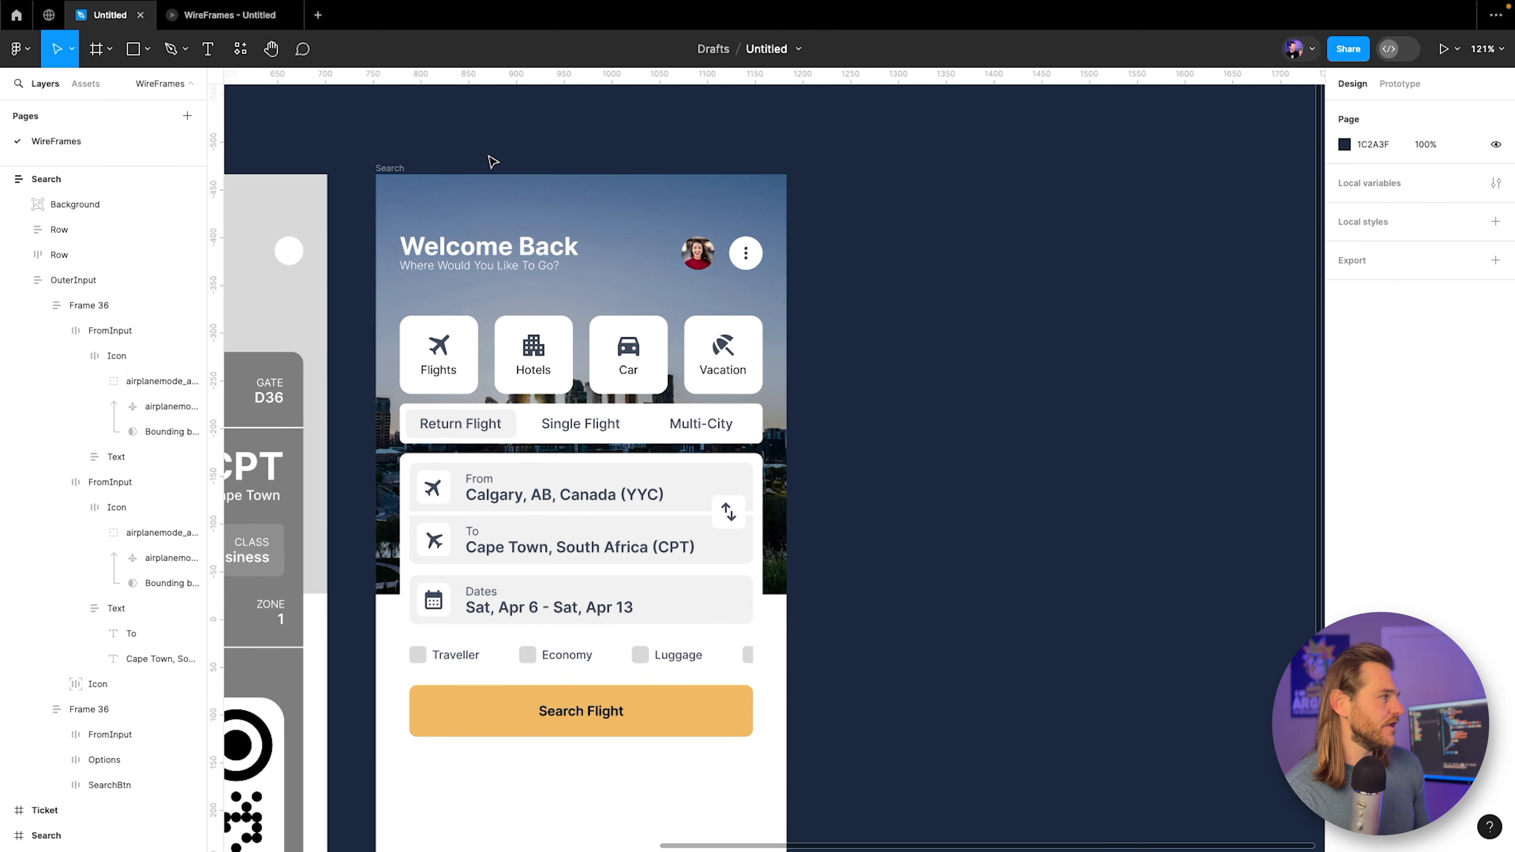
scroll(603, 482, down, 2)
drag(603, 482, 624, 327)
scroll(548, 586, up, 4)
click(546, 661)
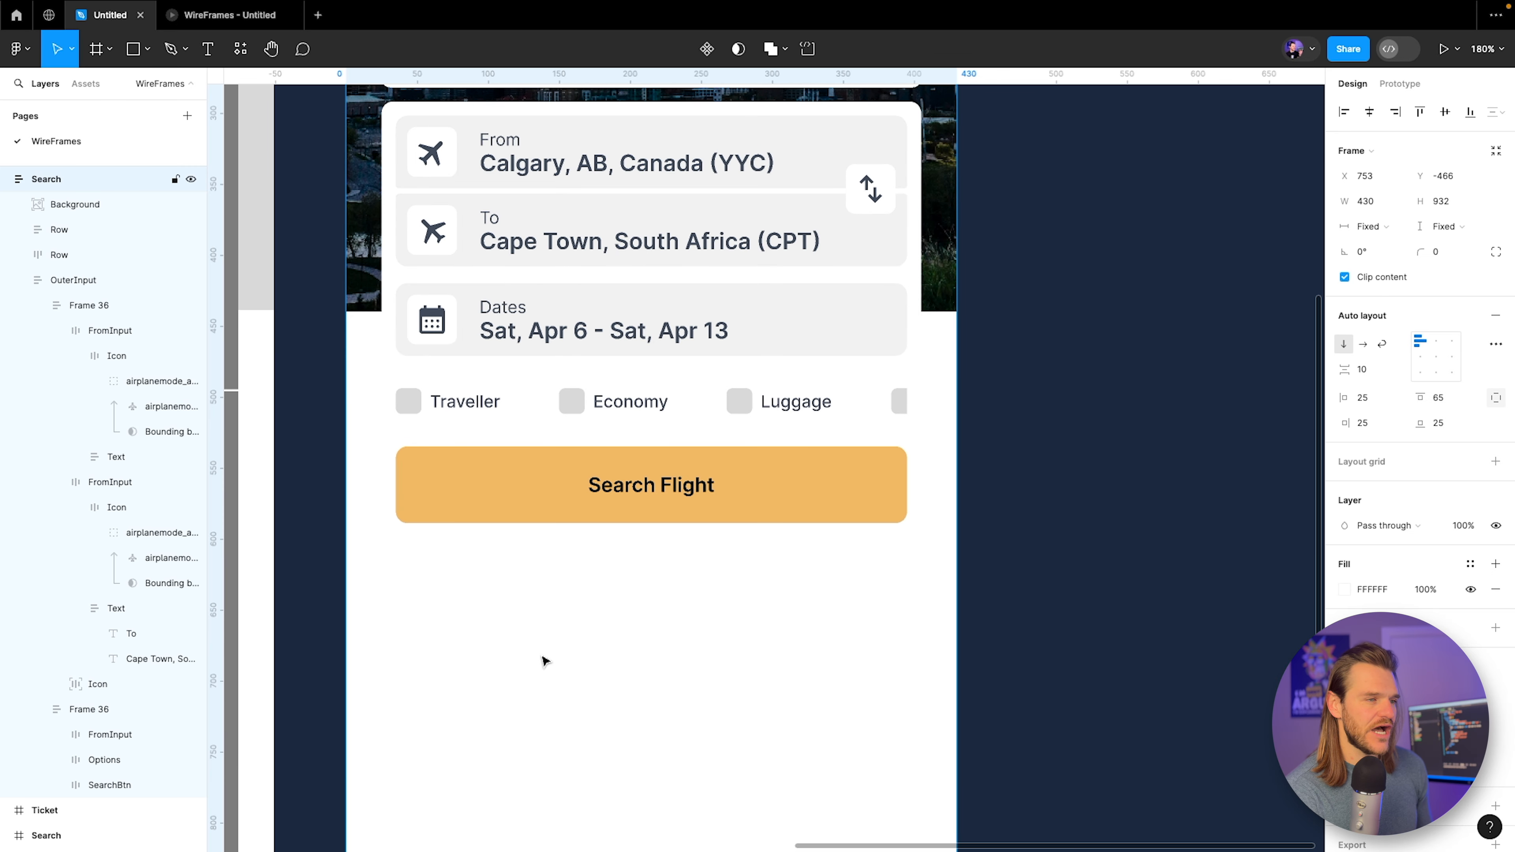
drag(547, 663, 551, 543)
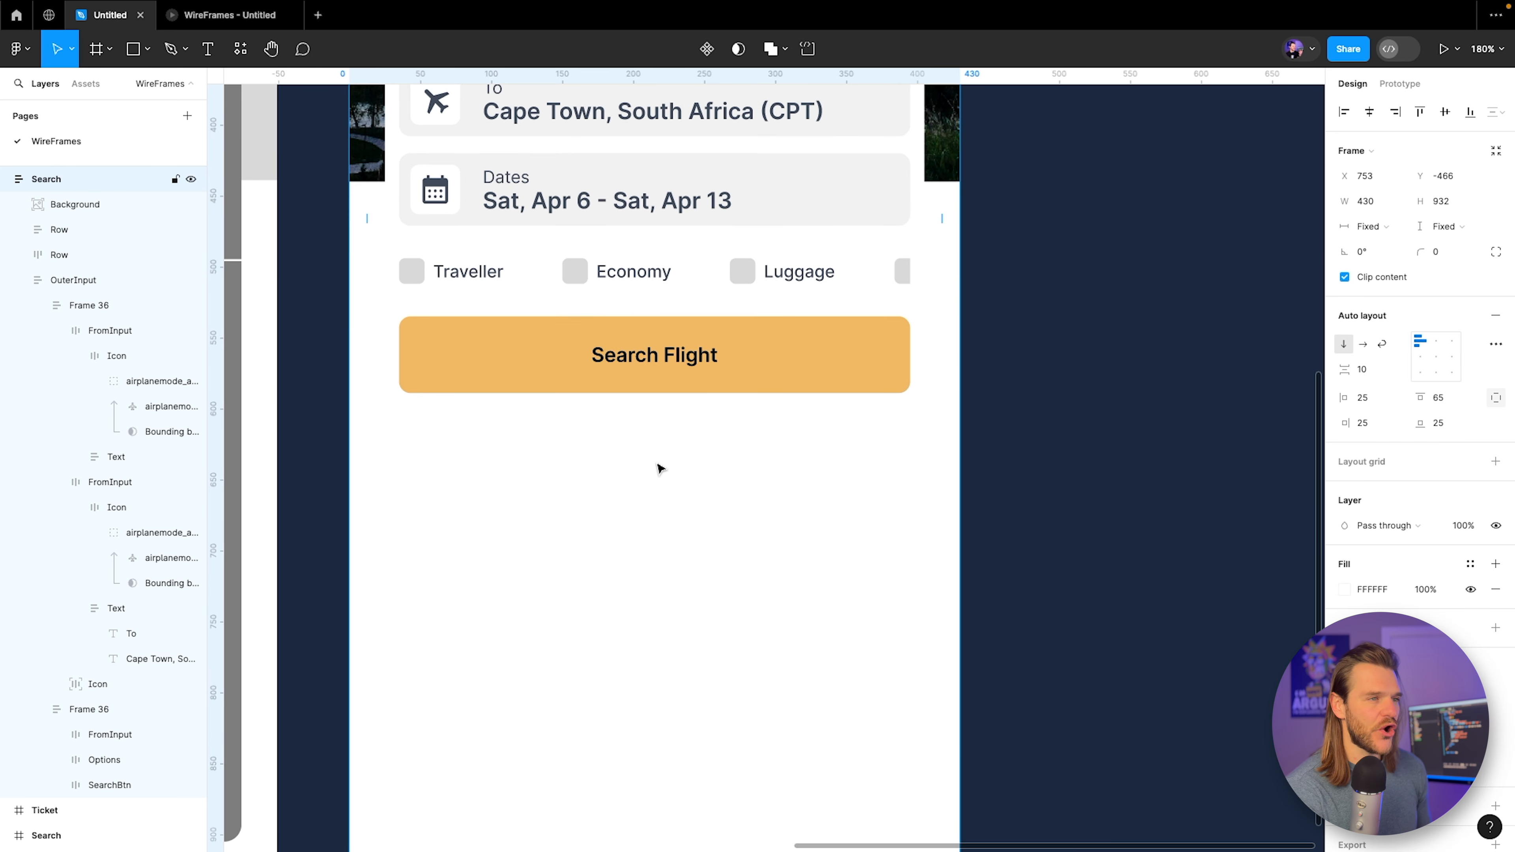
scroll(659, 469, down, 2)
scroll(656, 467, up, 1)
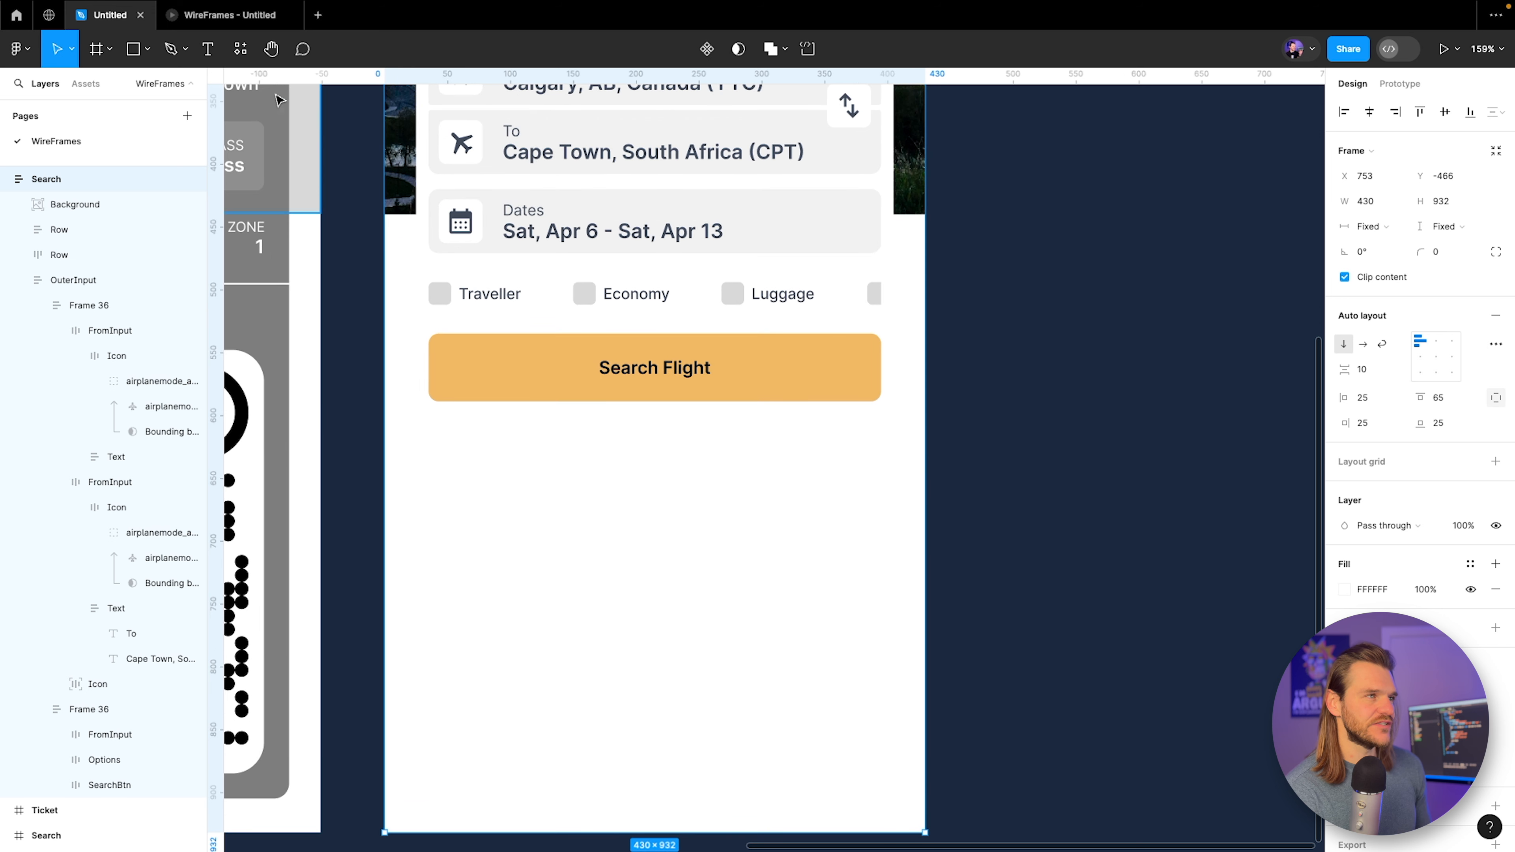
click(208, 49)
click(436, 444)
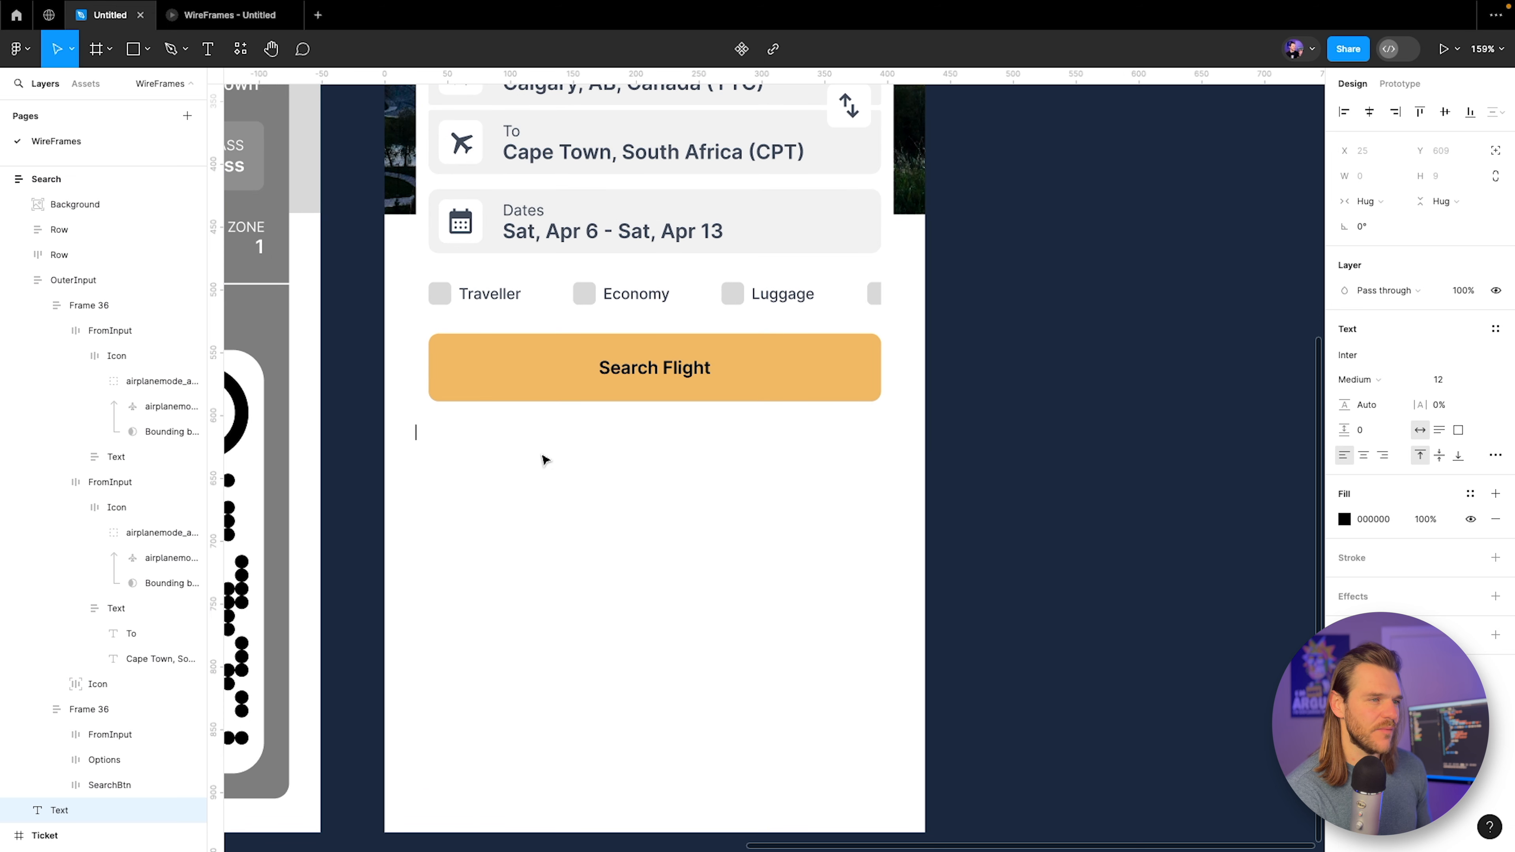
text(Upcoming Flights)
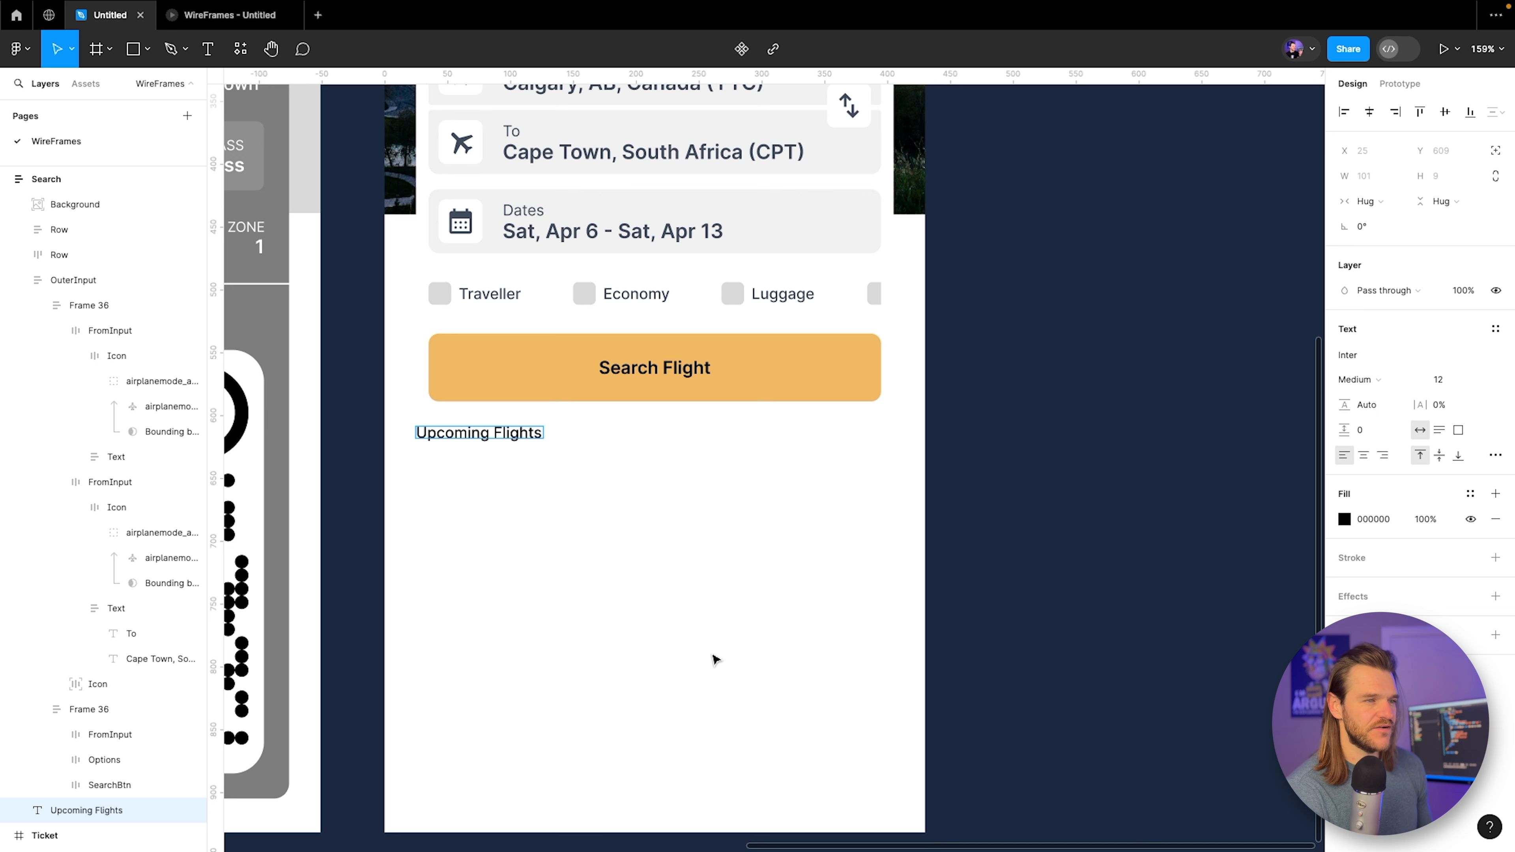
key(Escape)
Set the font size of the "Upcoming Flights" heading to 16.
click(1444, 379)
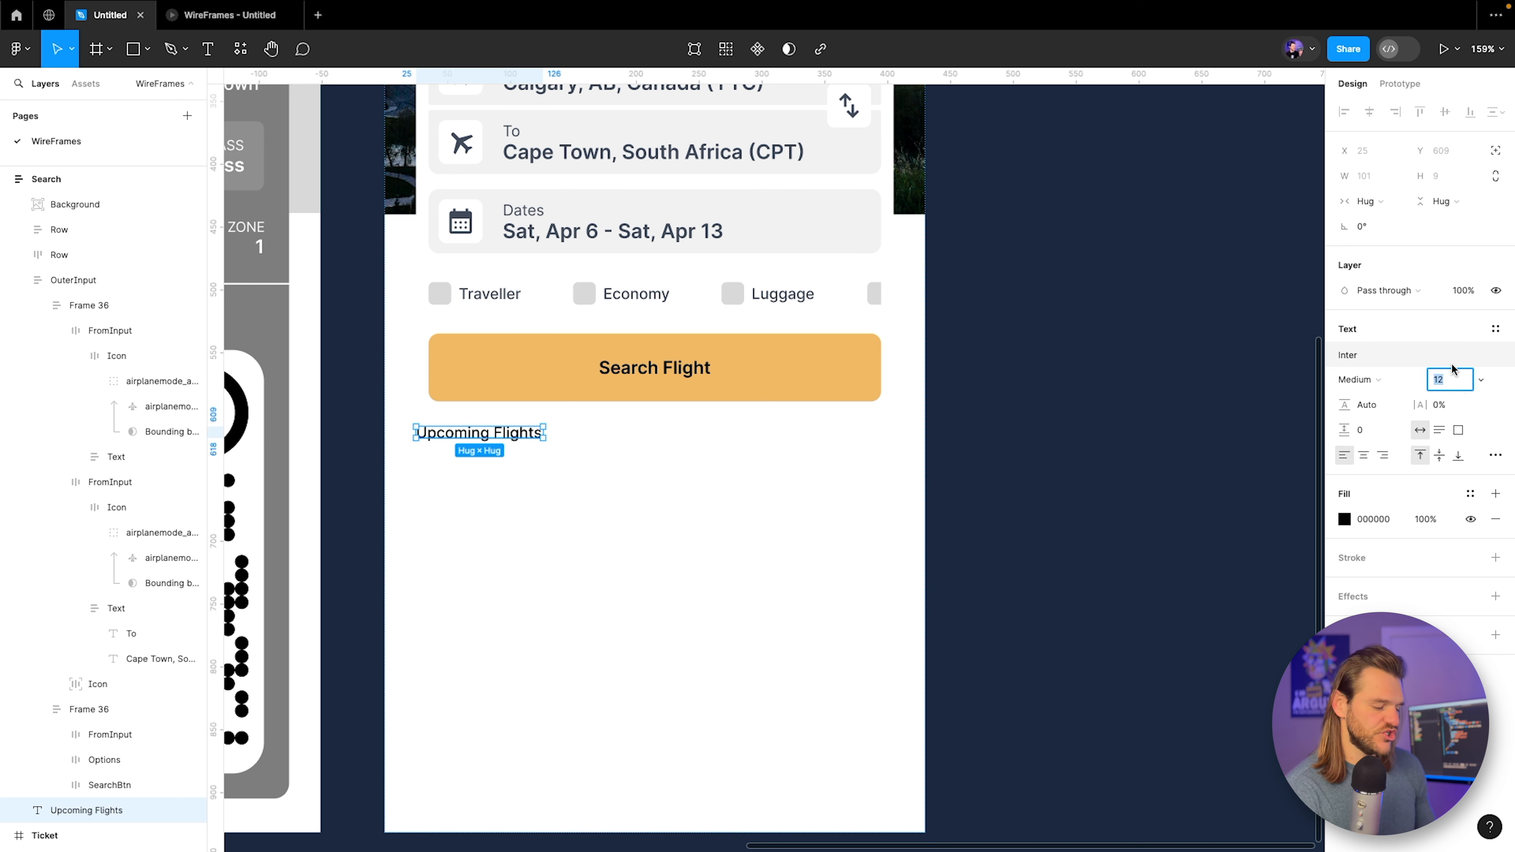
text(16)
key(Return)
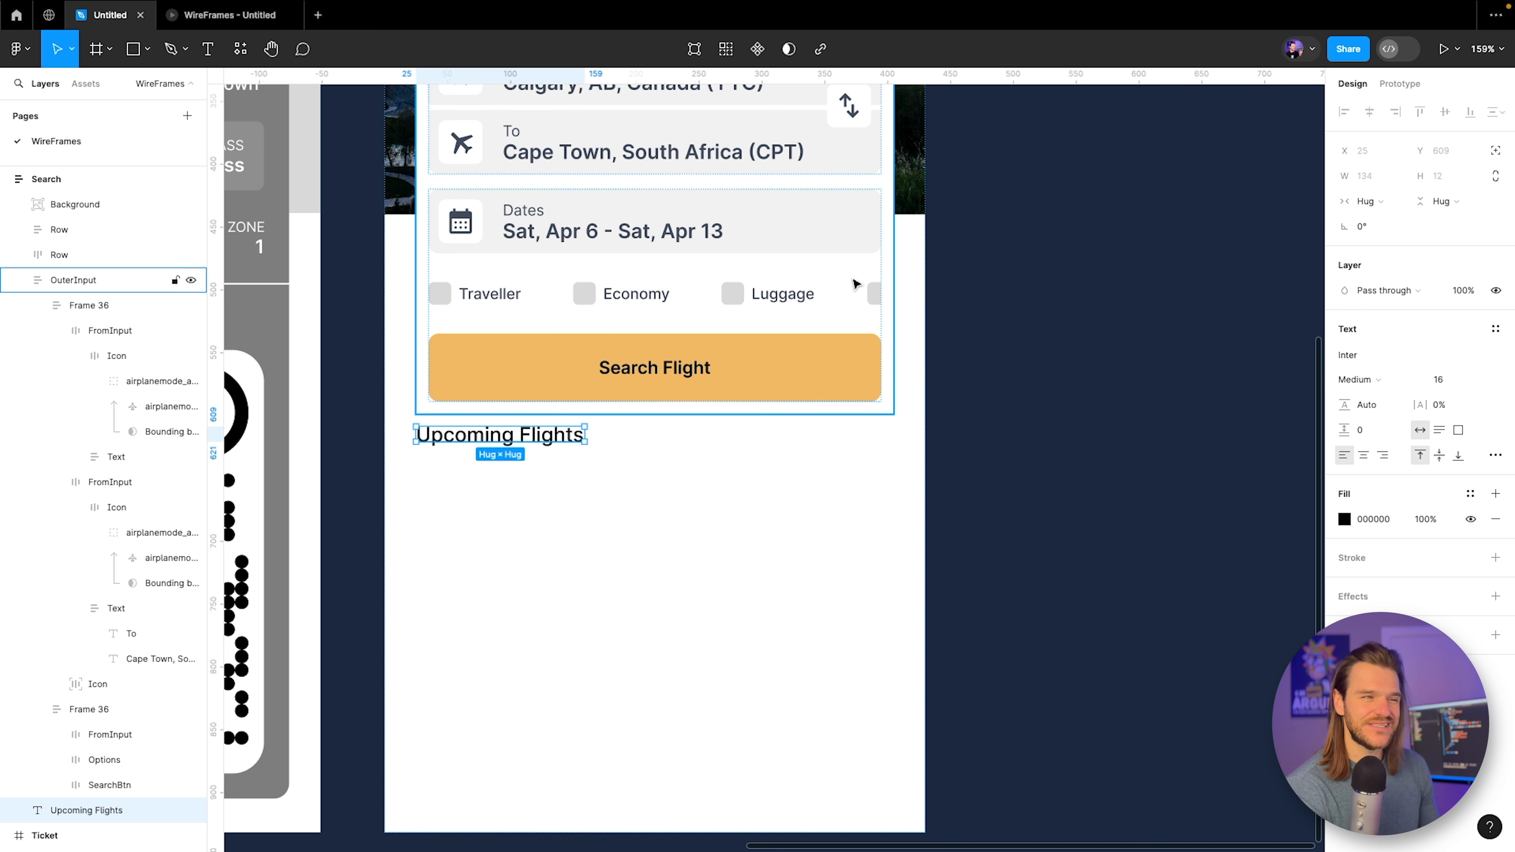
Set the "Upcoming Flights" heading's fill to 414A5A and font size to 18, and check it in the prototype preview.
click(1353, 522)
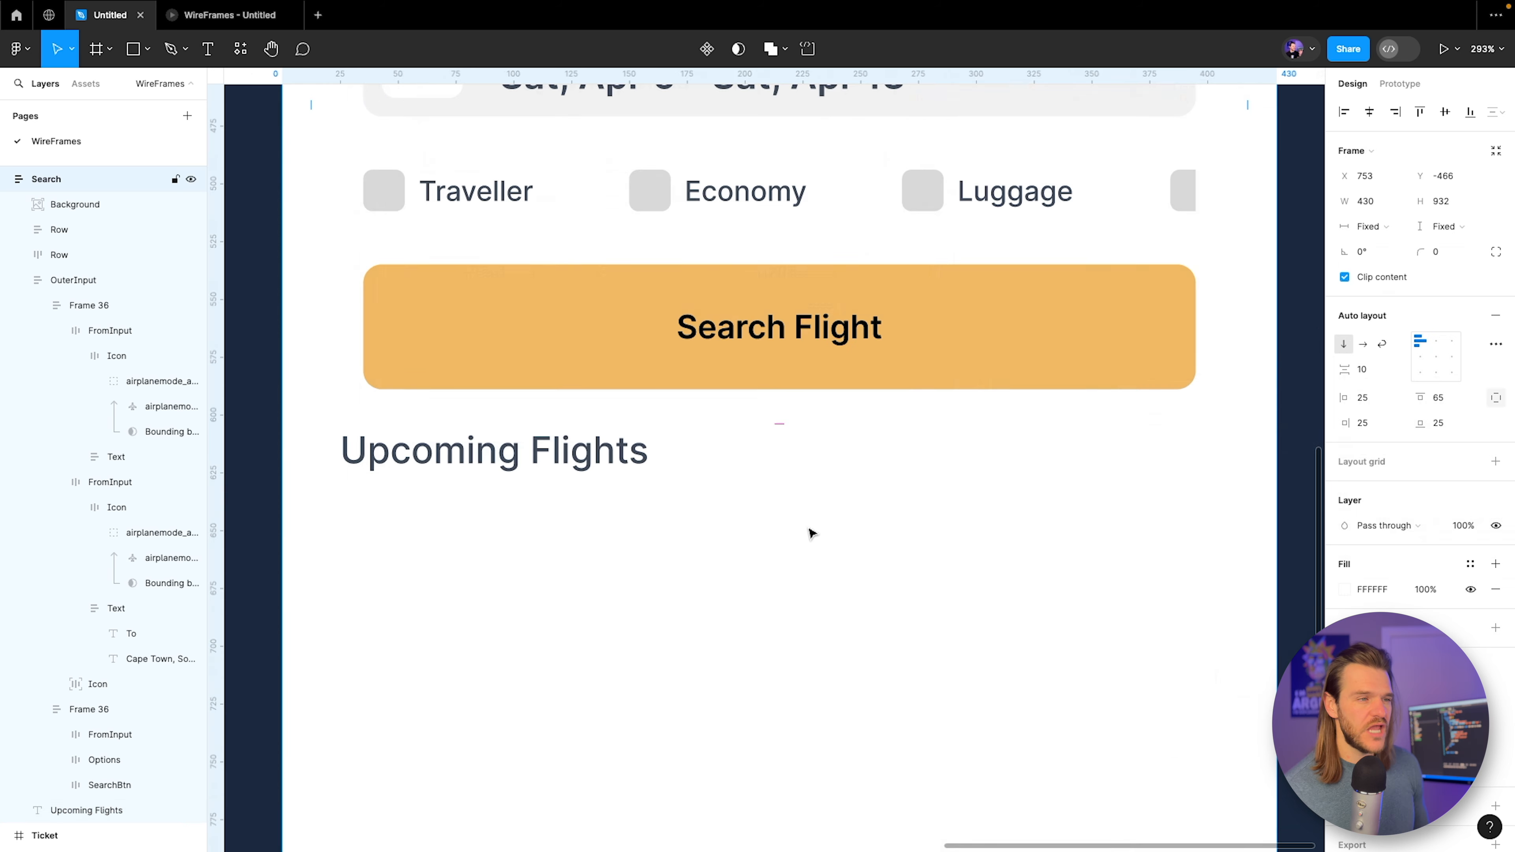
click(565, 463)
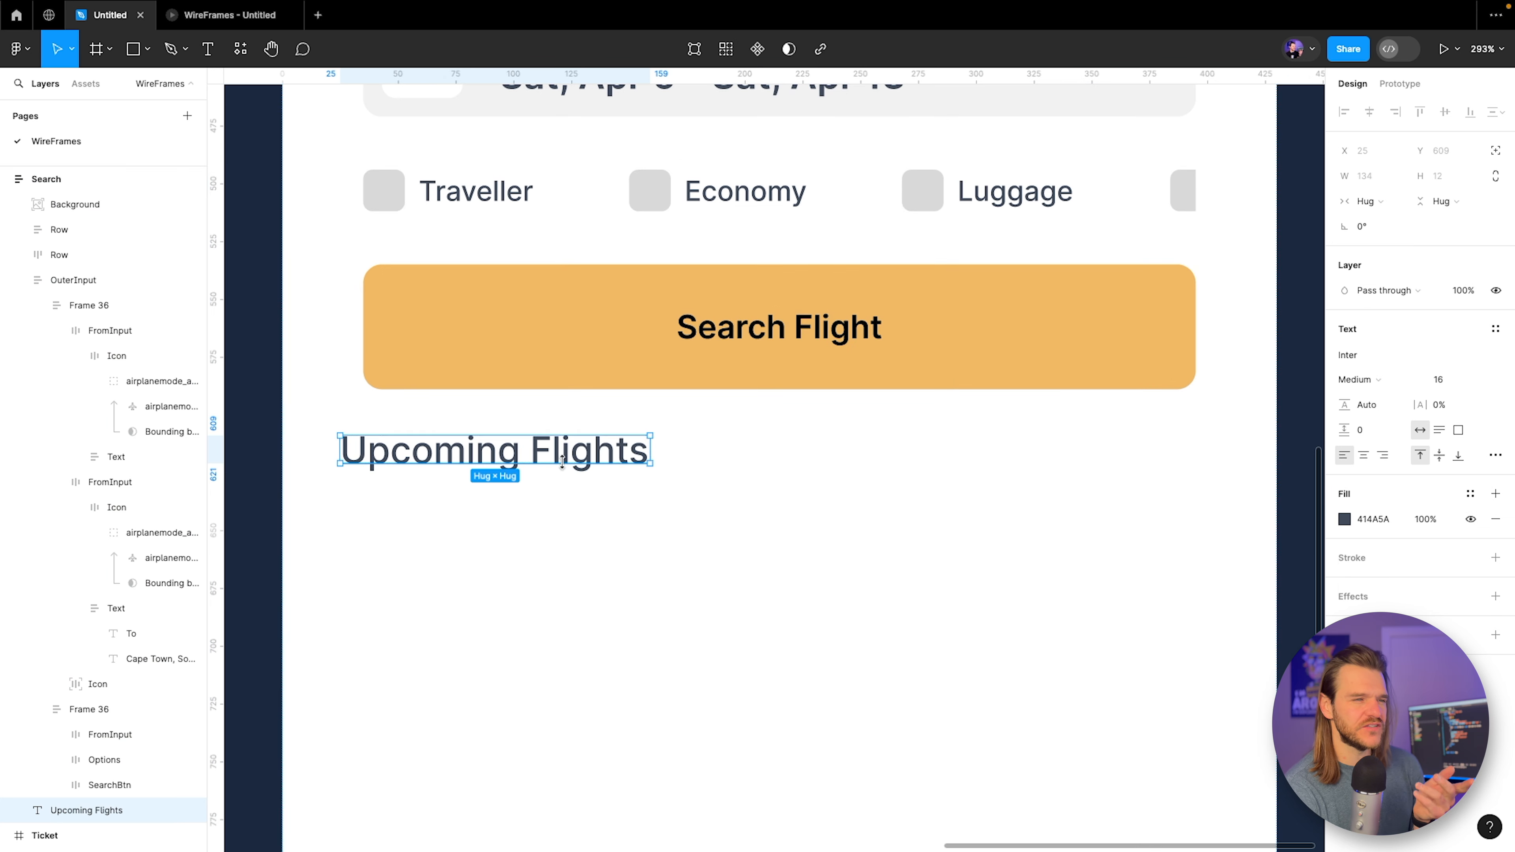
click(1442, 382)
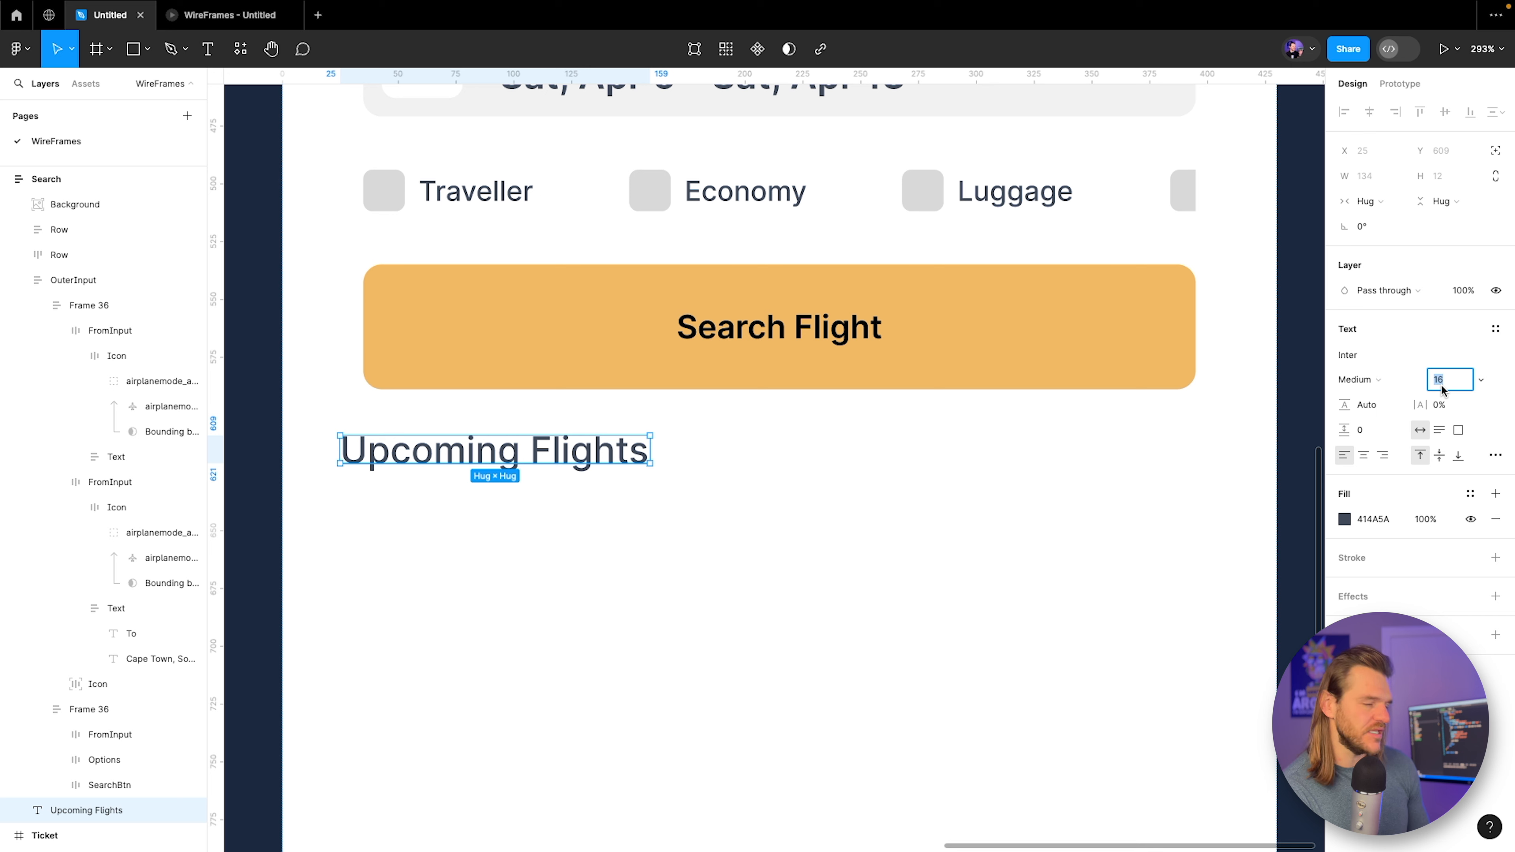
text(18)
key(Return)
key(Escape)
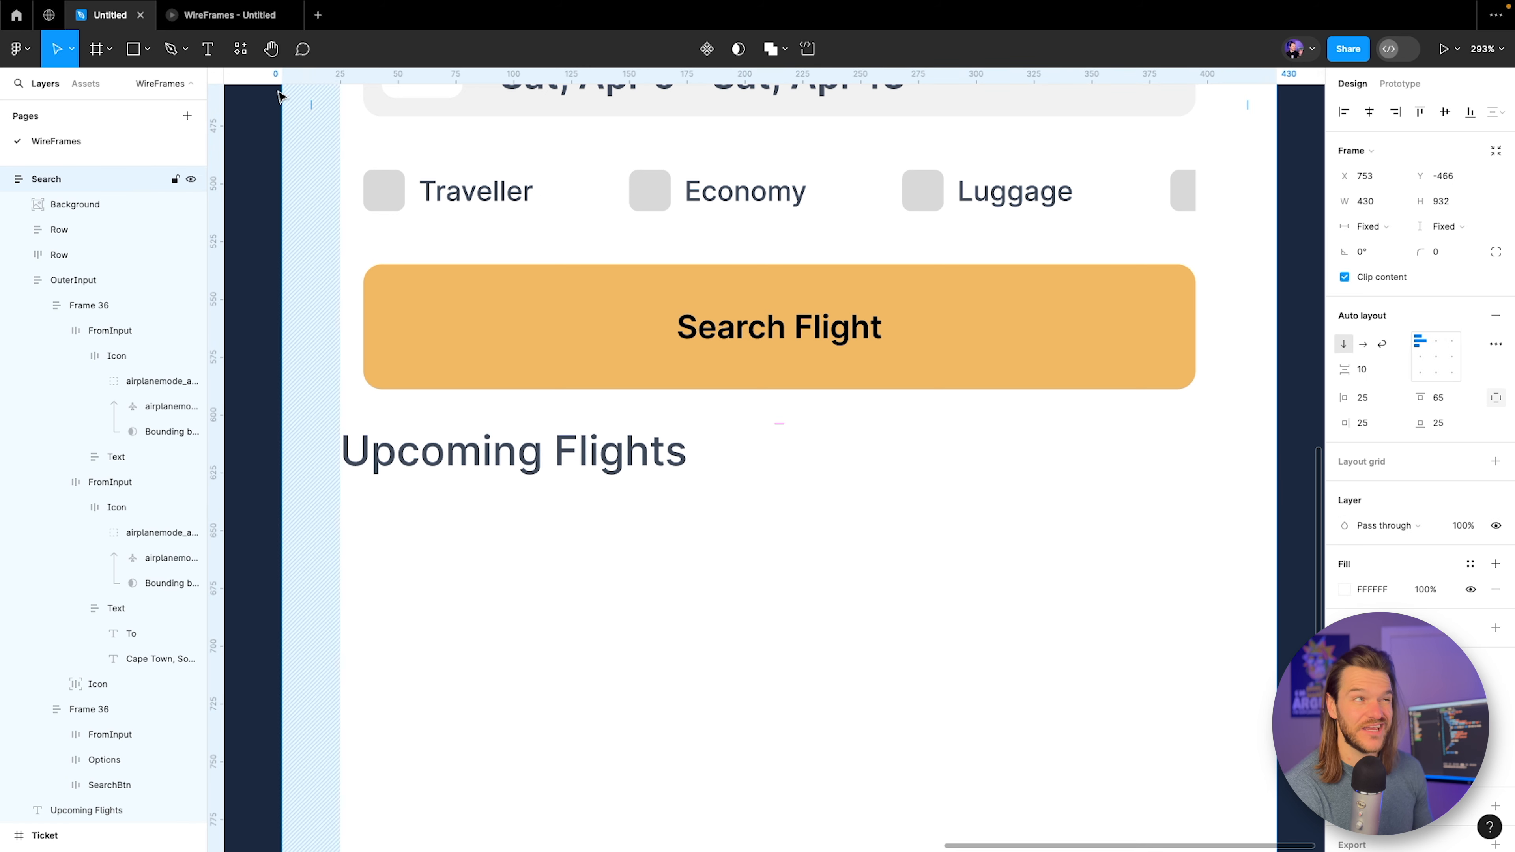
click(230, 15)
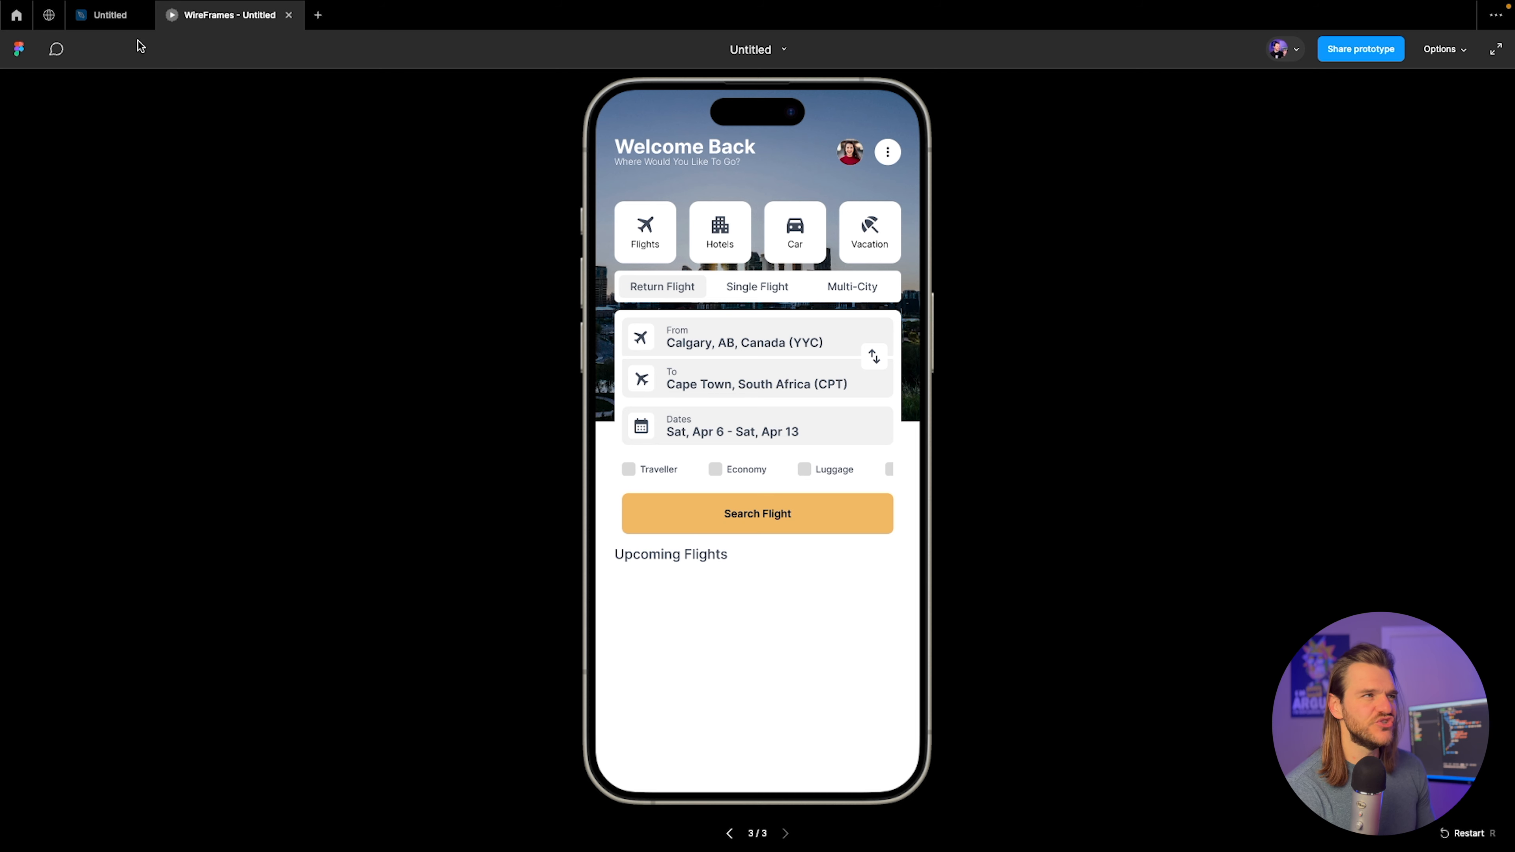
Change the "Upcoming Flights" heading's font weight to Semi Bold and check it in the prototype preview.
click(111, 15)
click(537, 451)
click(1372, 388)
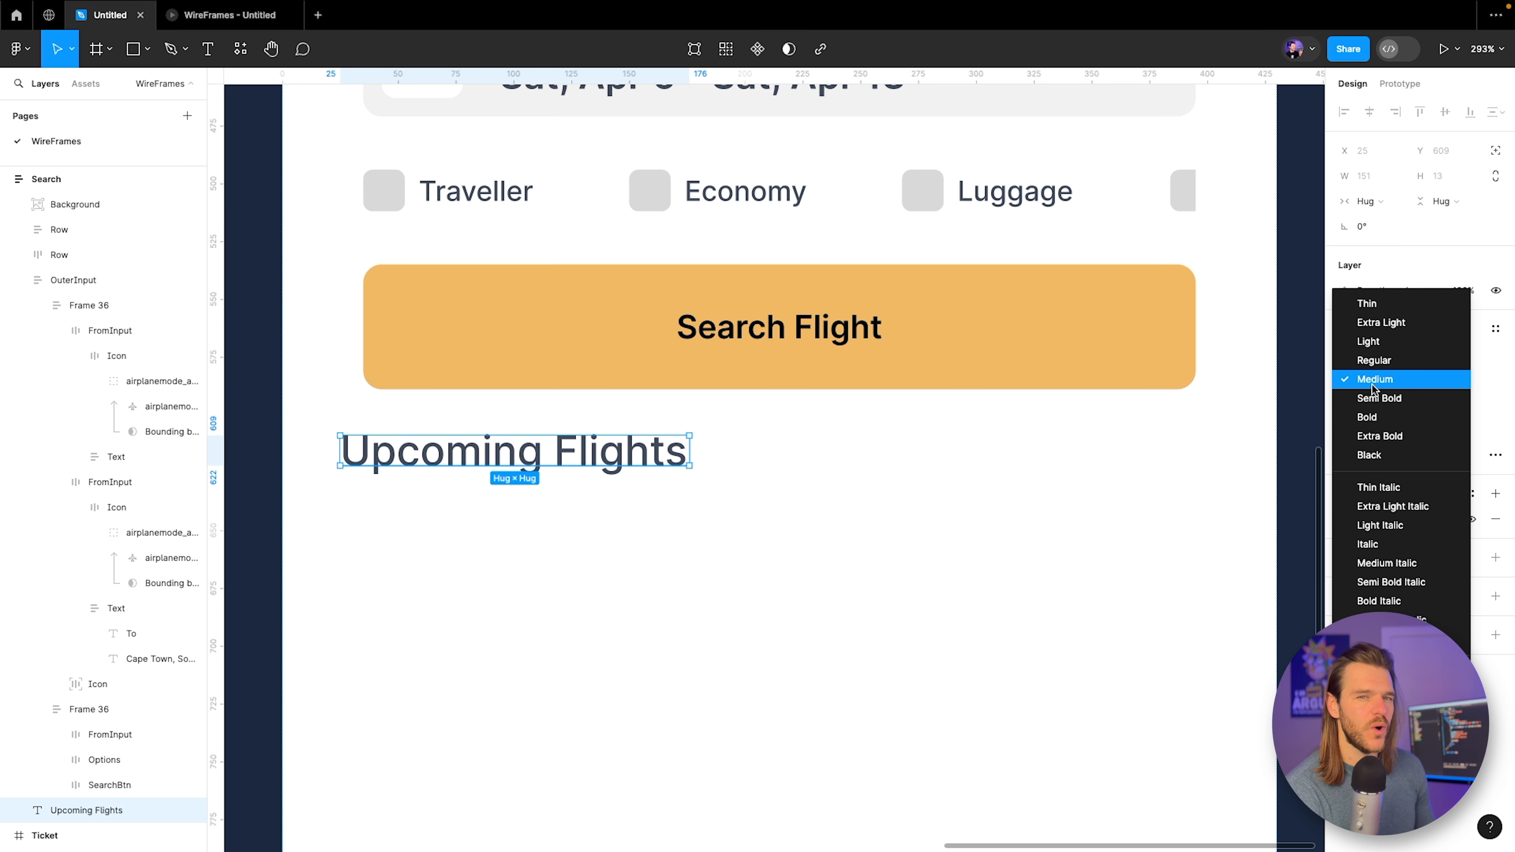
click(1375, 399)
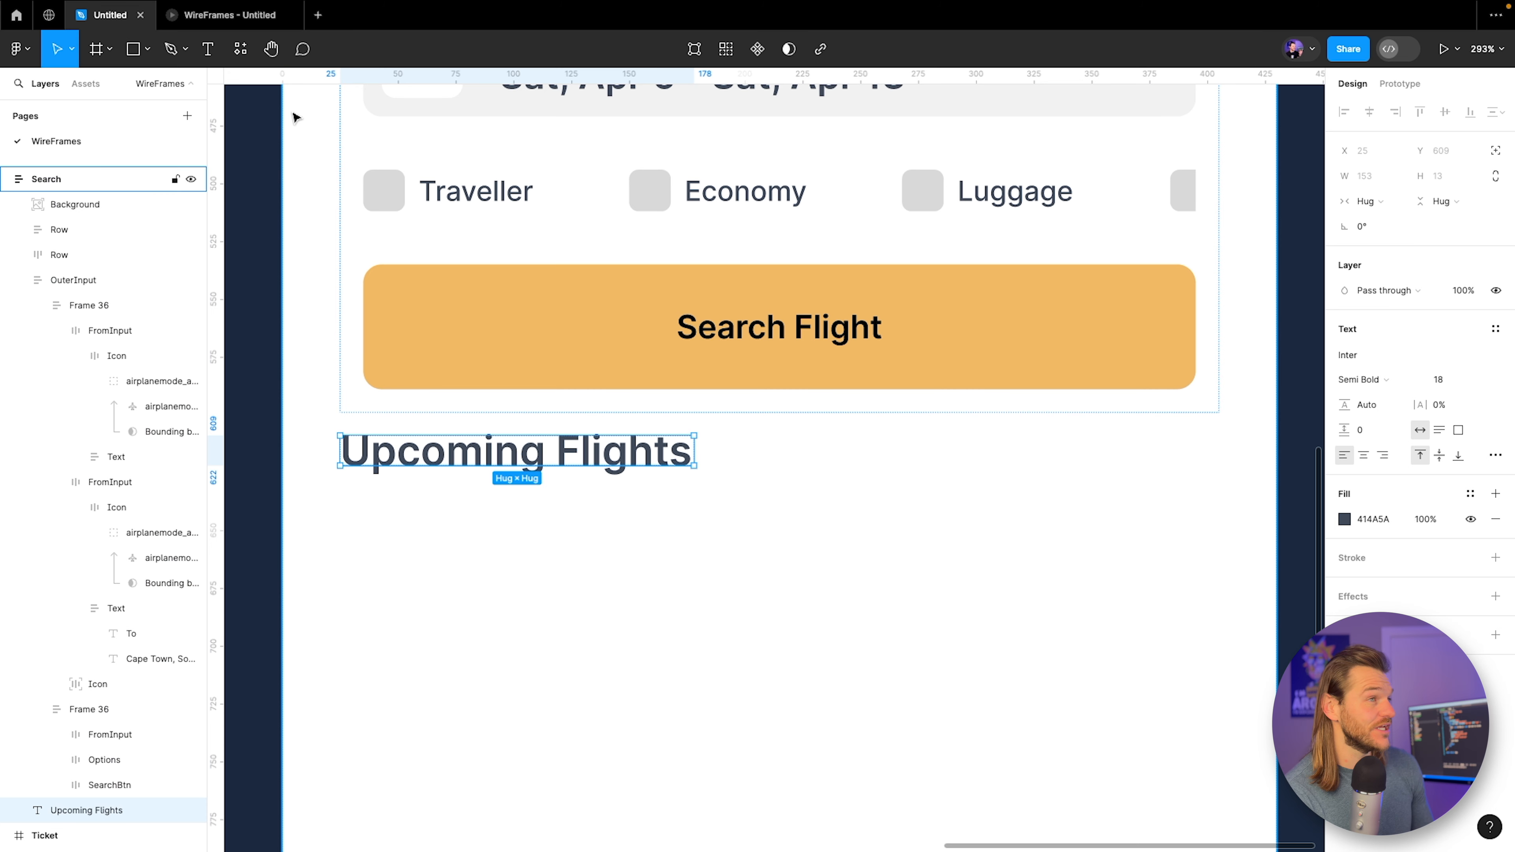
click(229, 15)
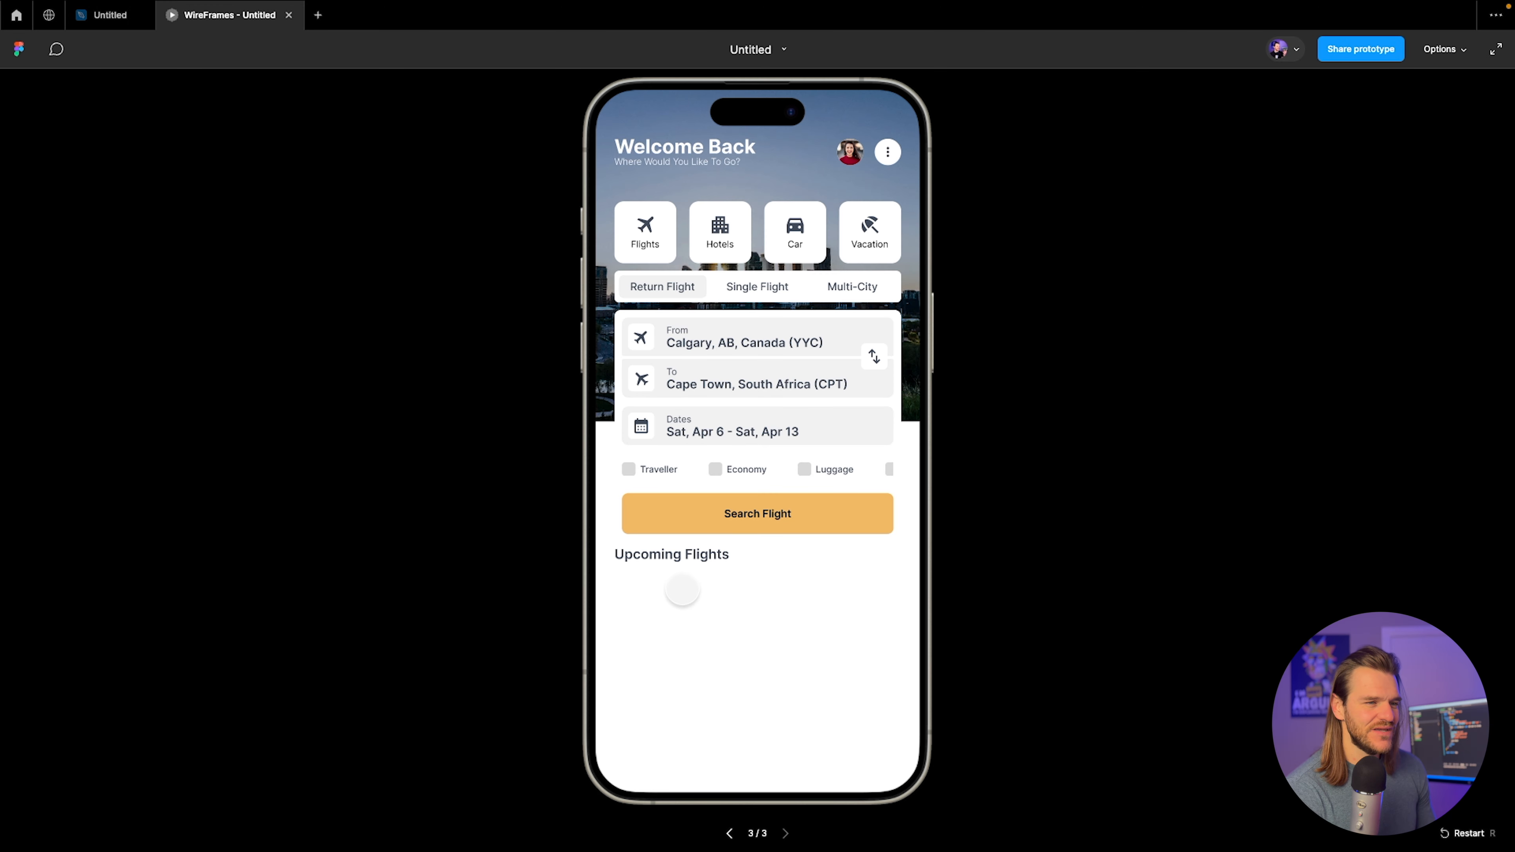
click(111, 15)
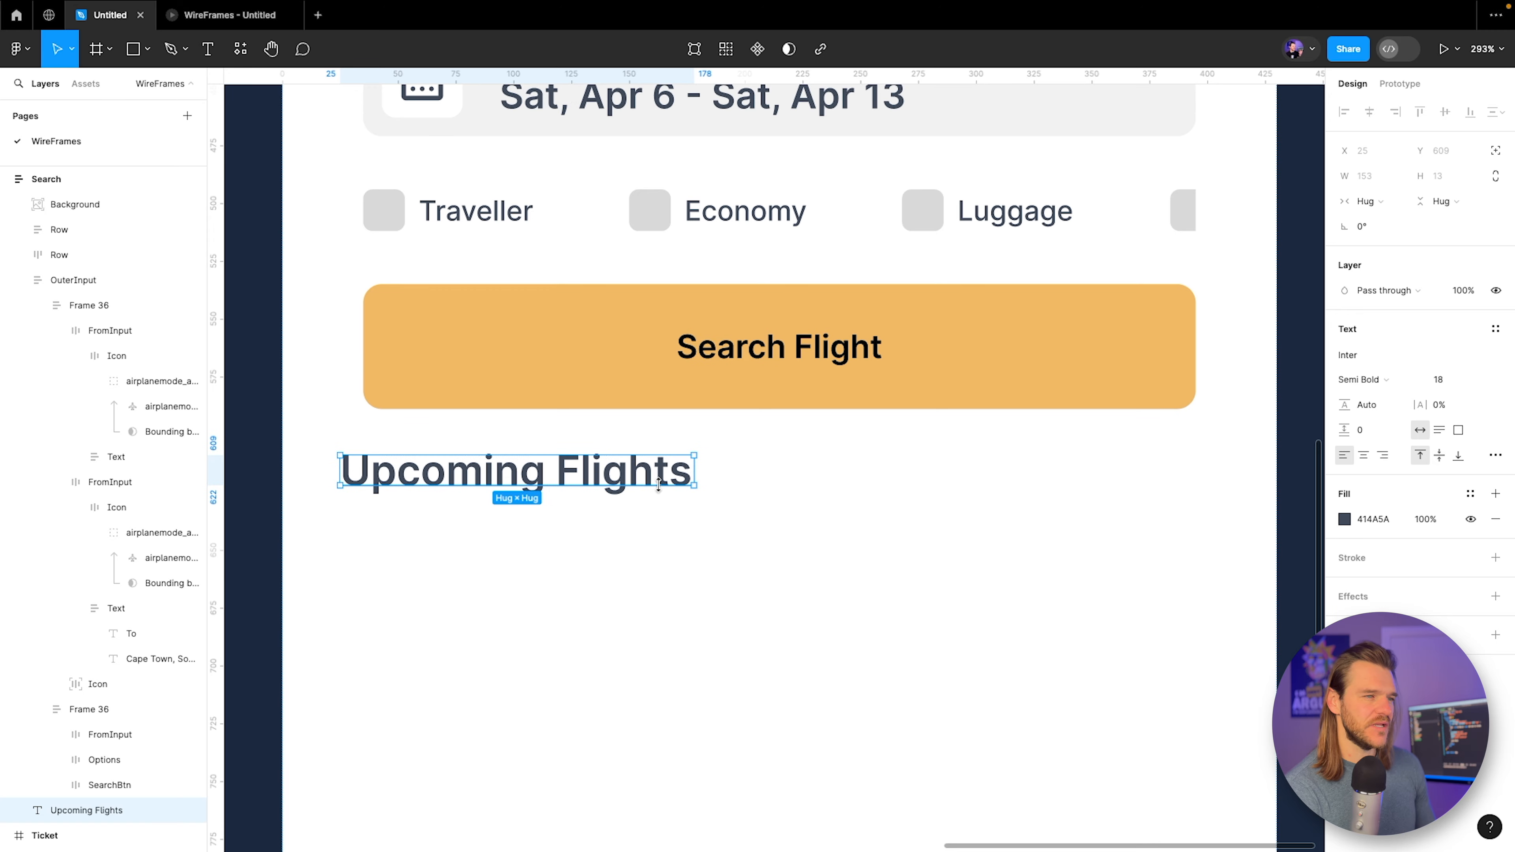
Add a "View All" text between the search card and the "Upcoming Flights" heading in the high-fidelity Search frame.
scroll(657, 487, down, 8)
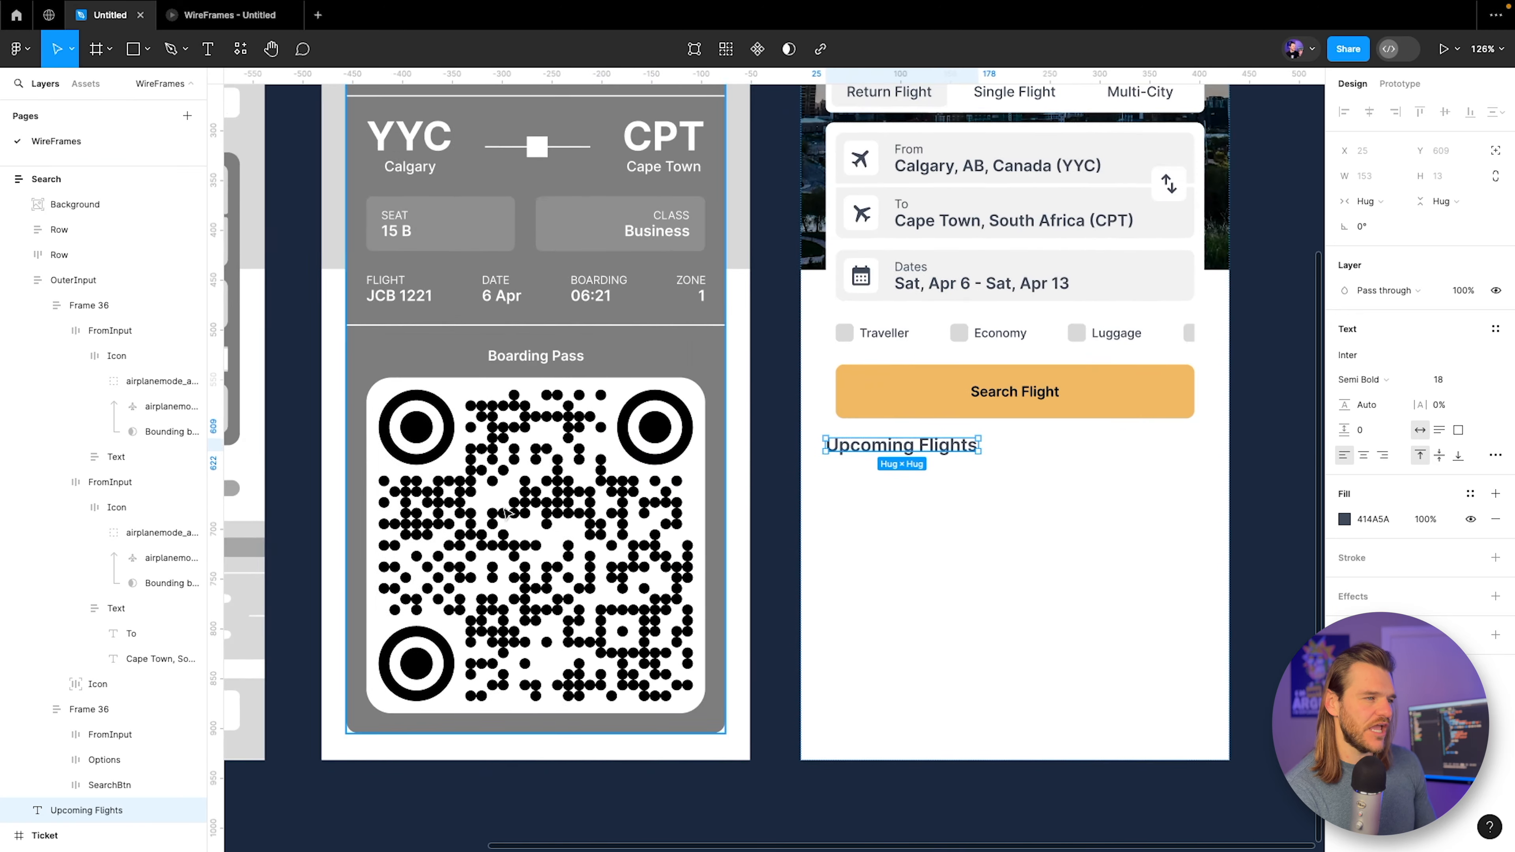
scroll(805, 441, right, 10)
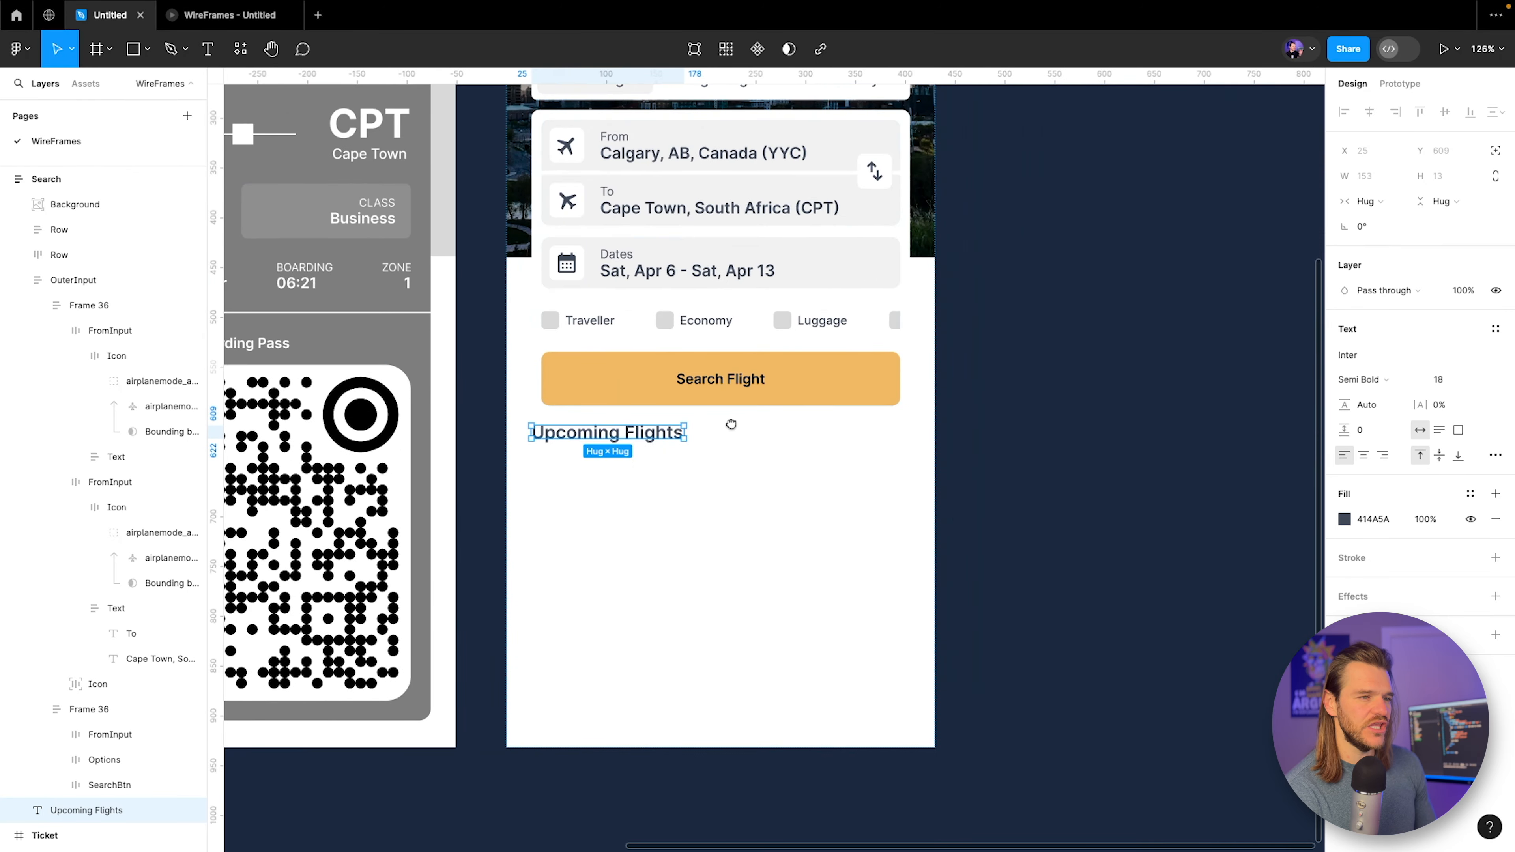
scroll(650, 456, up, 4)
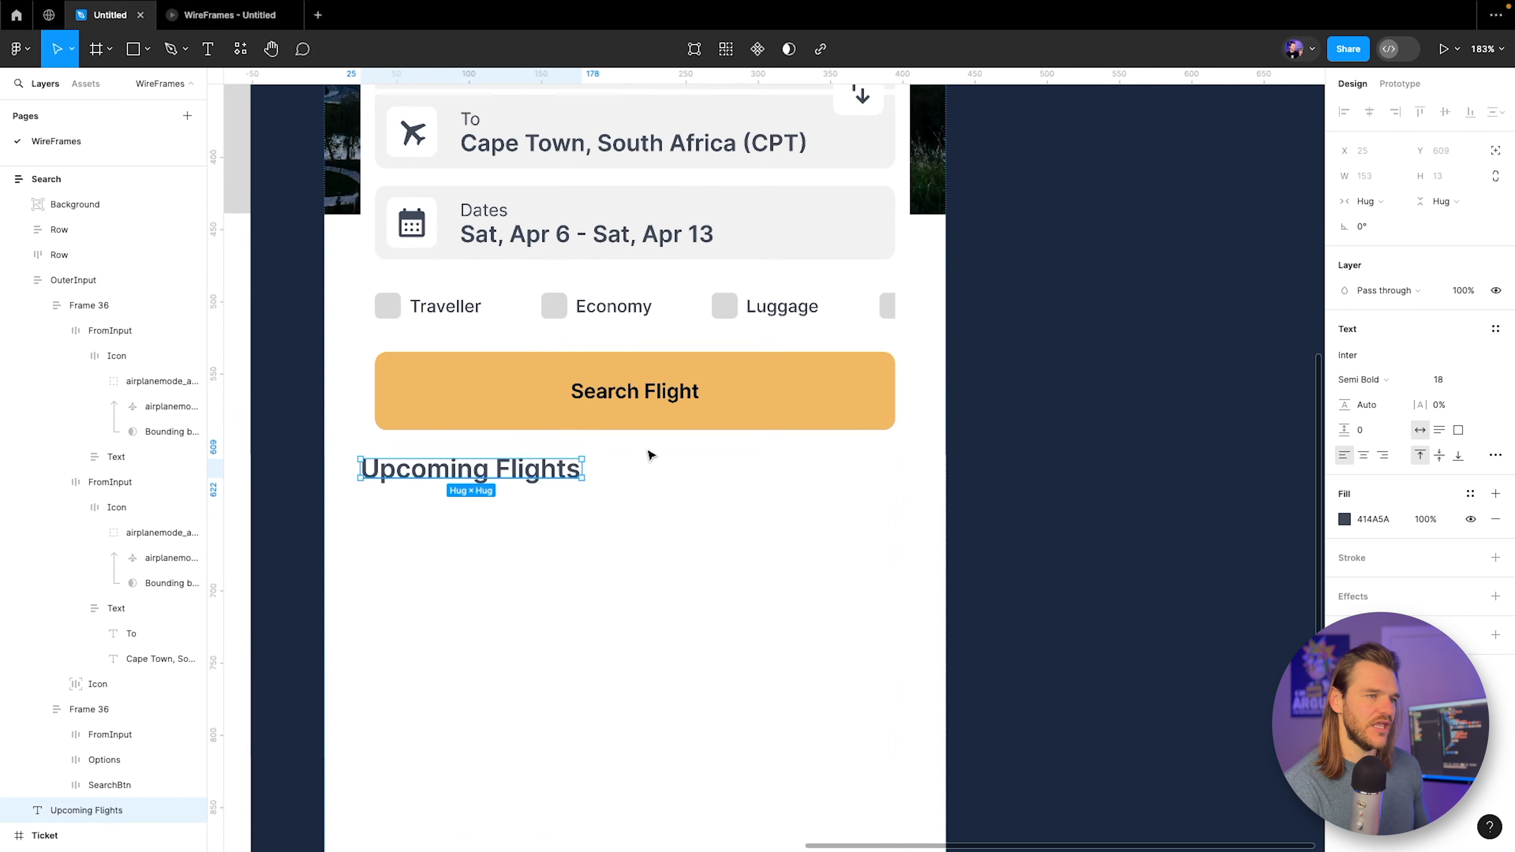
click(208, 49)
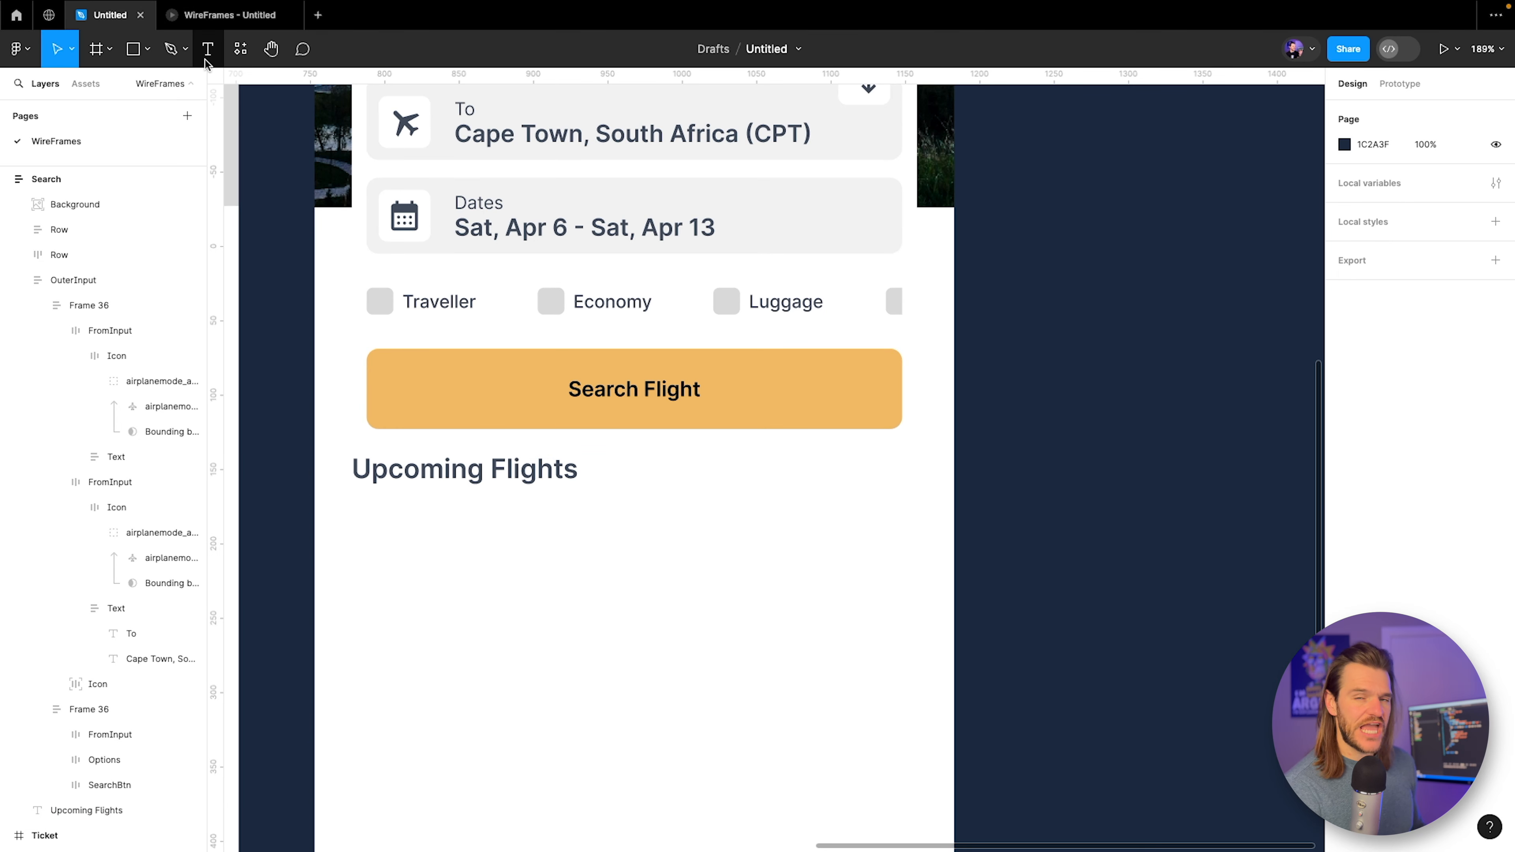
click(398, 458)
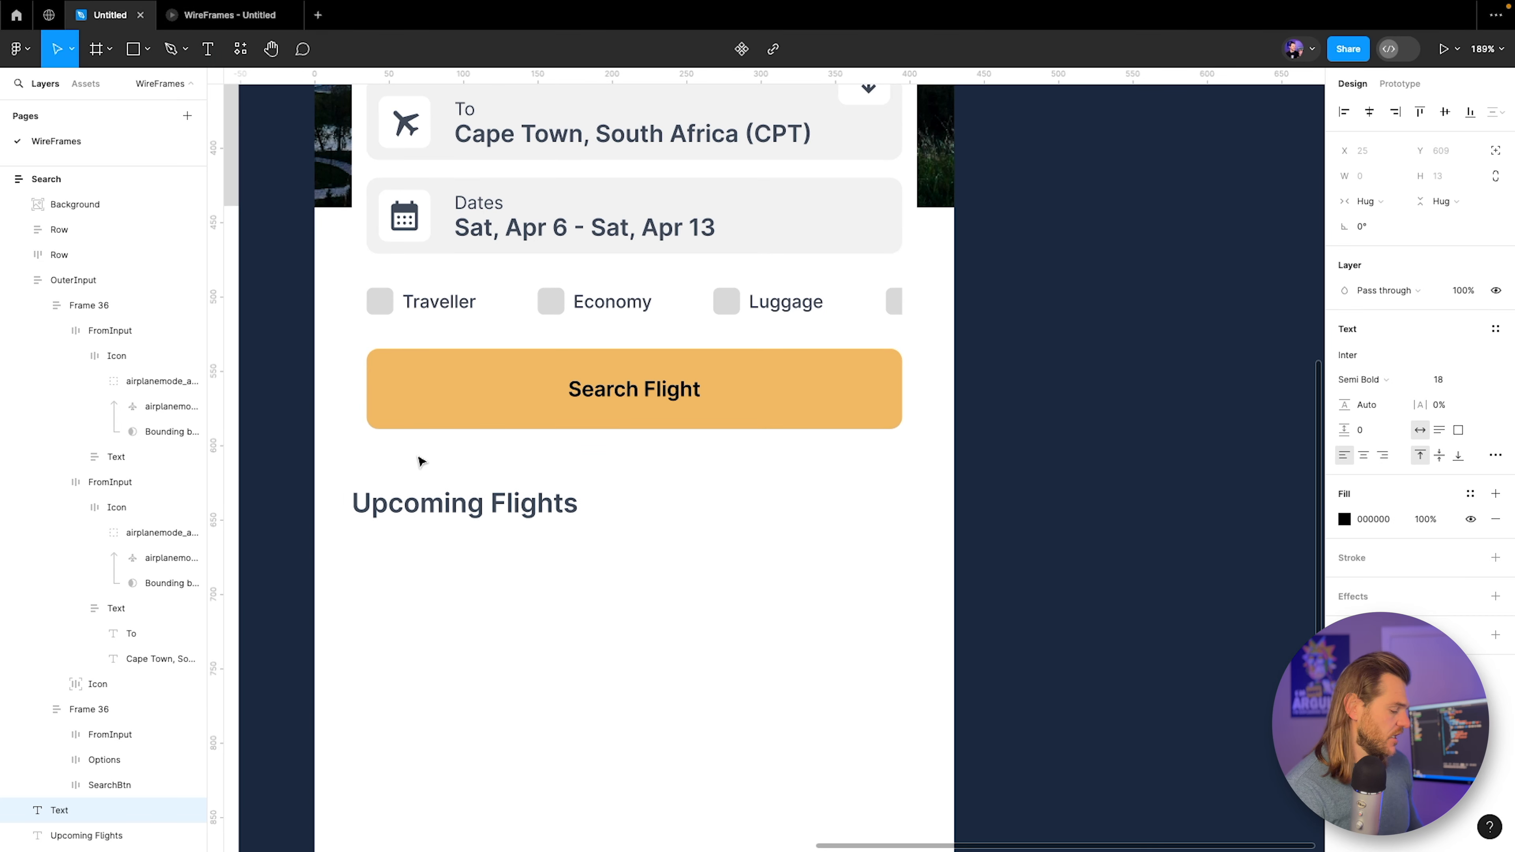
text(View All)
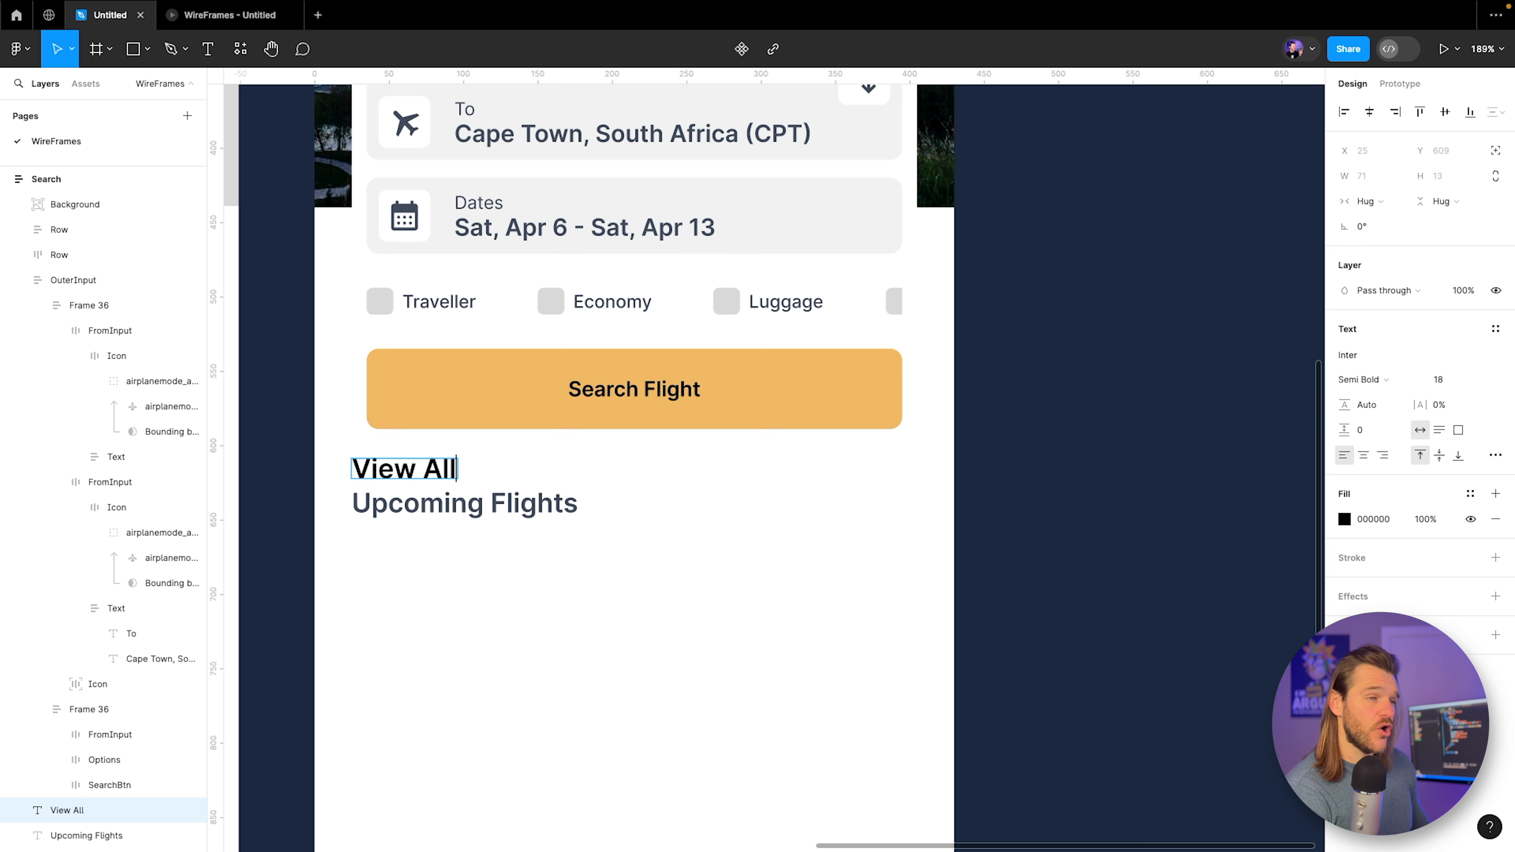
key(Escape)
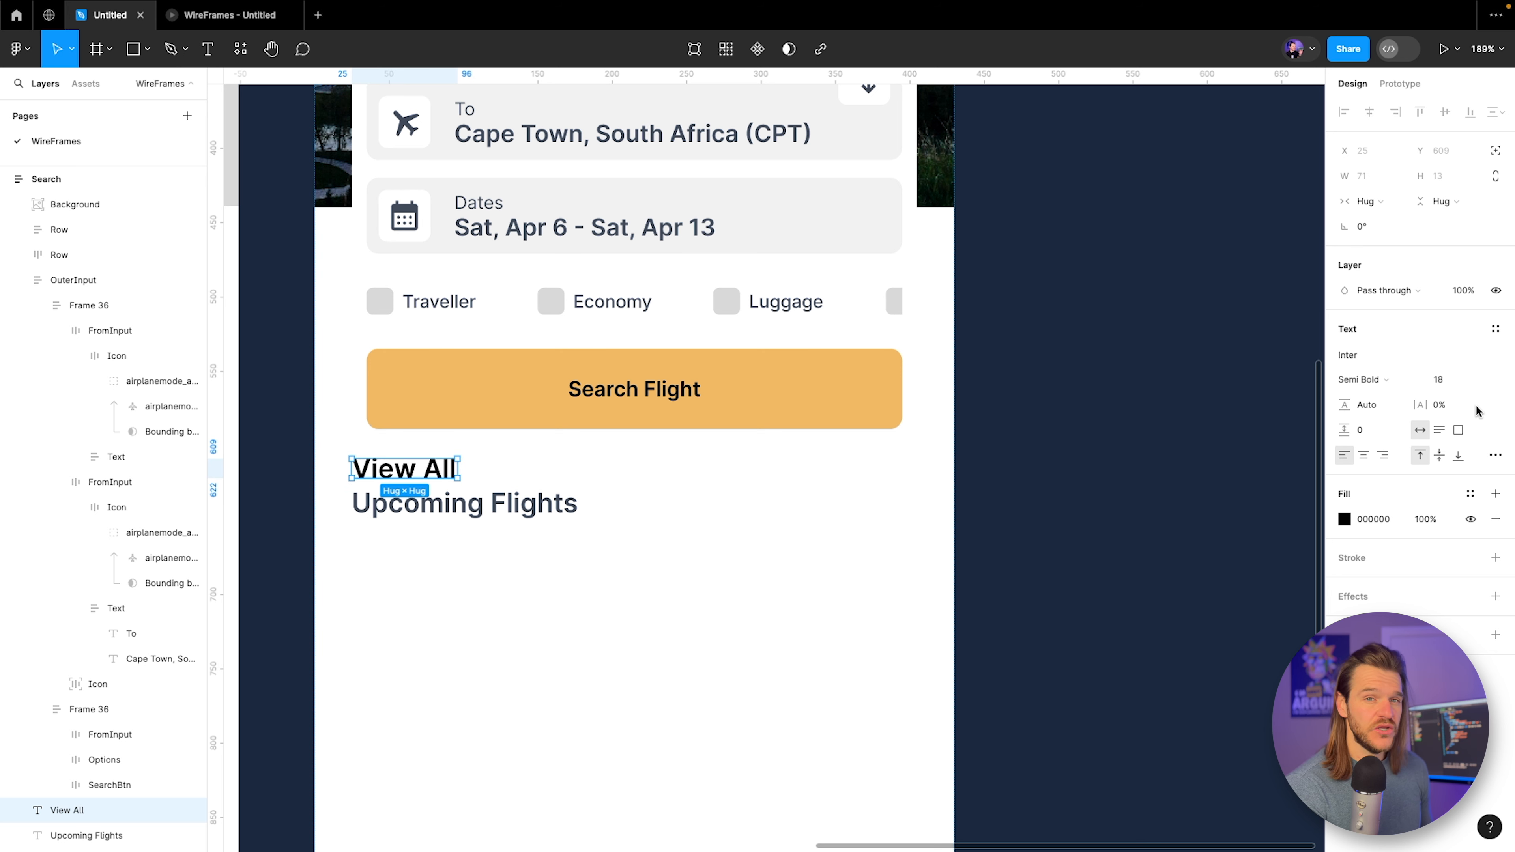
Set the "View All" text to font size 12 and Medium weight.
text(12)
key(Return)
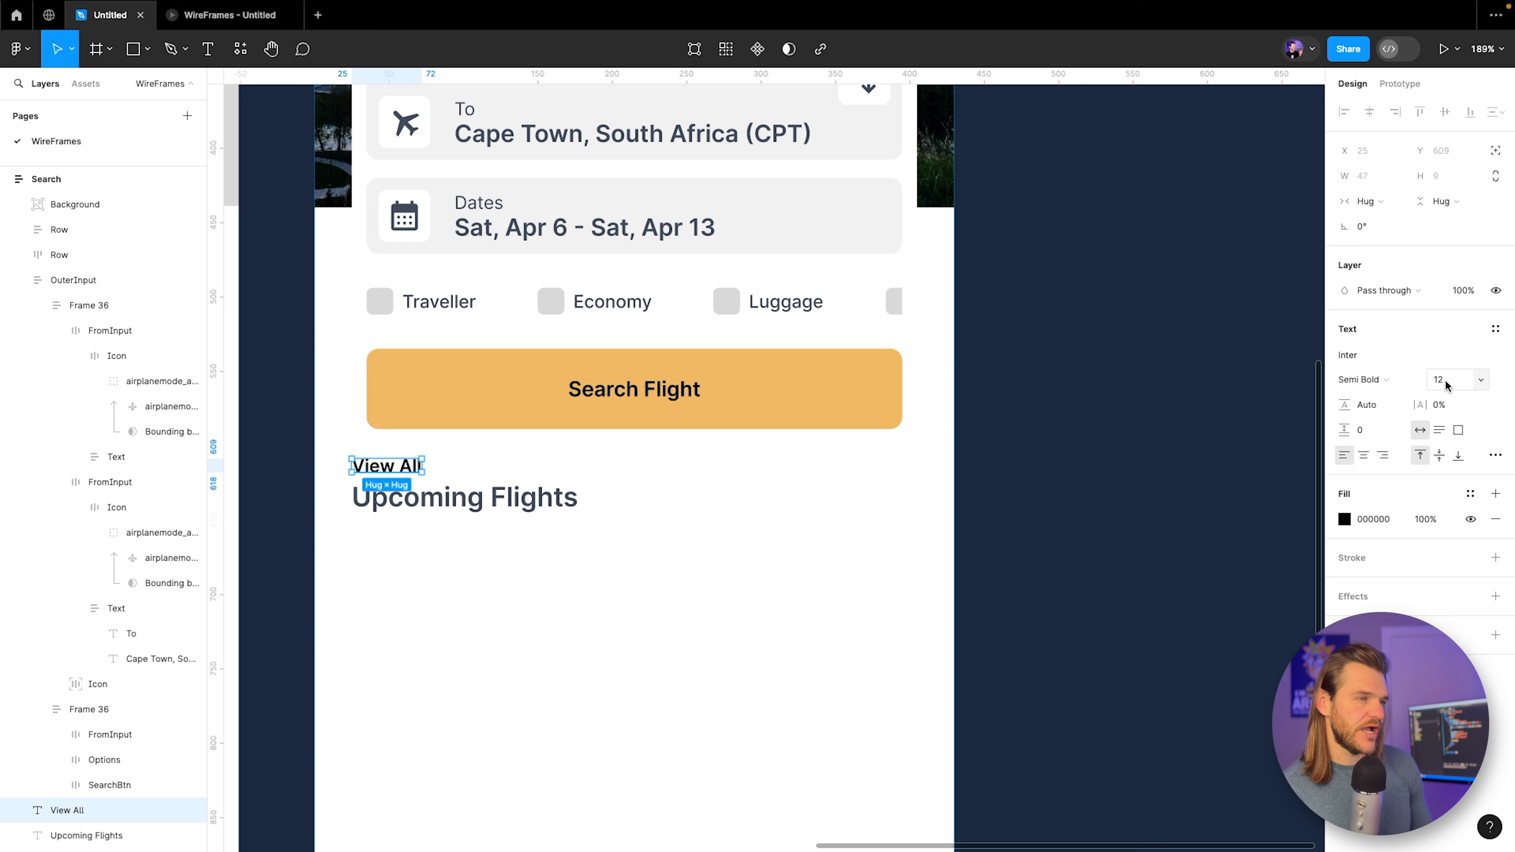
click(1357, 383)
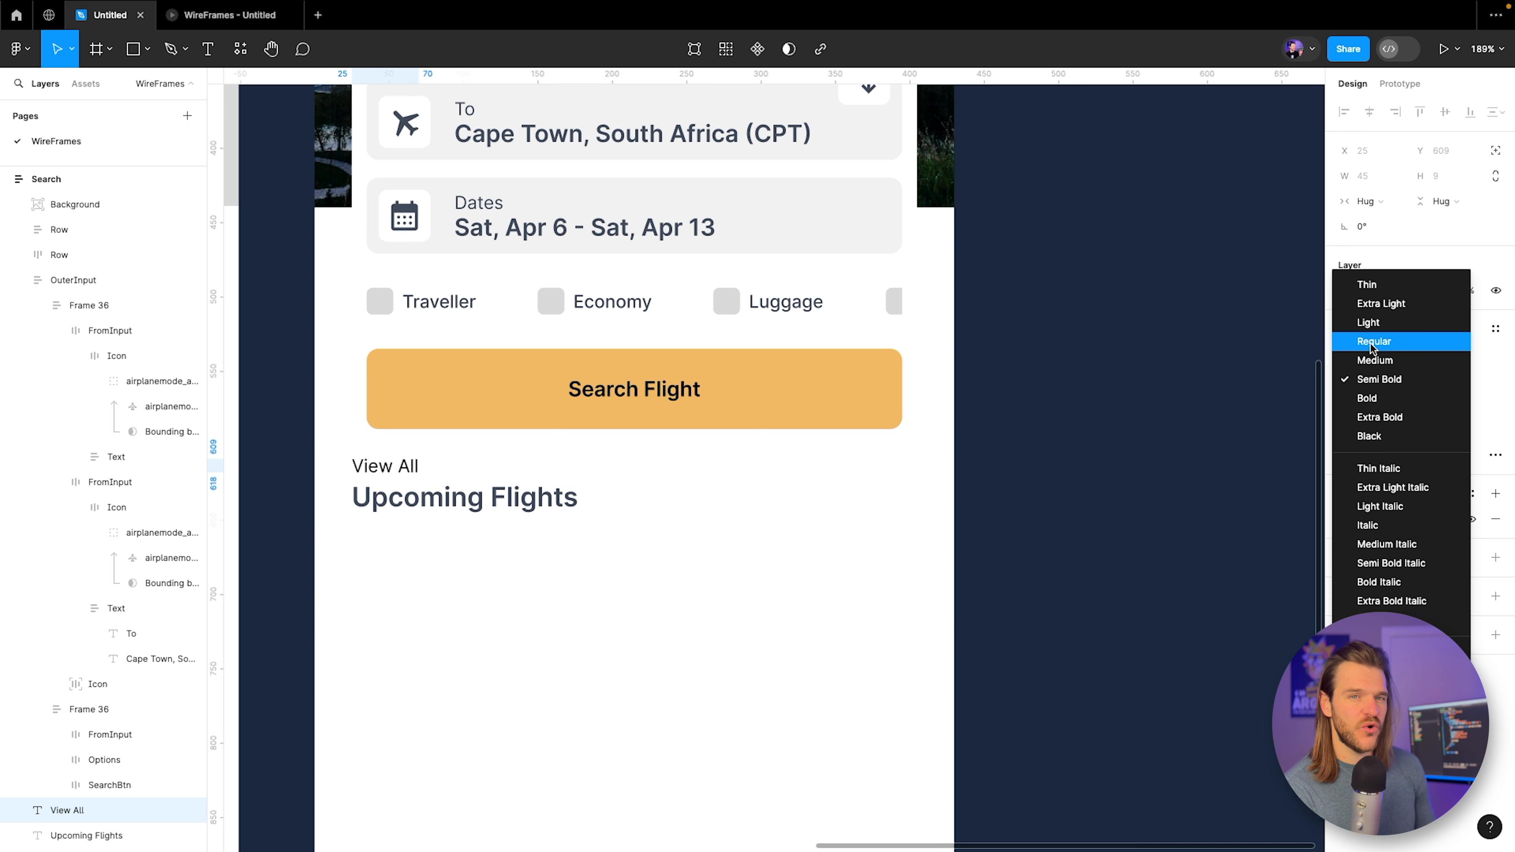
click(1357, 342)
click(1356, 385)
click(1366, 398)
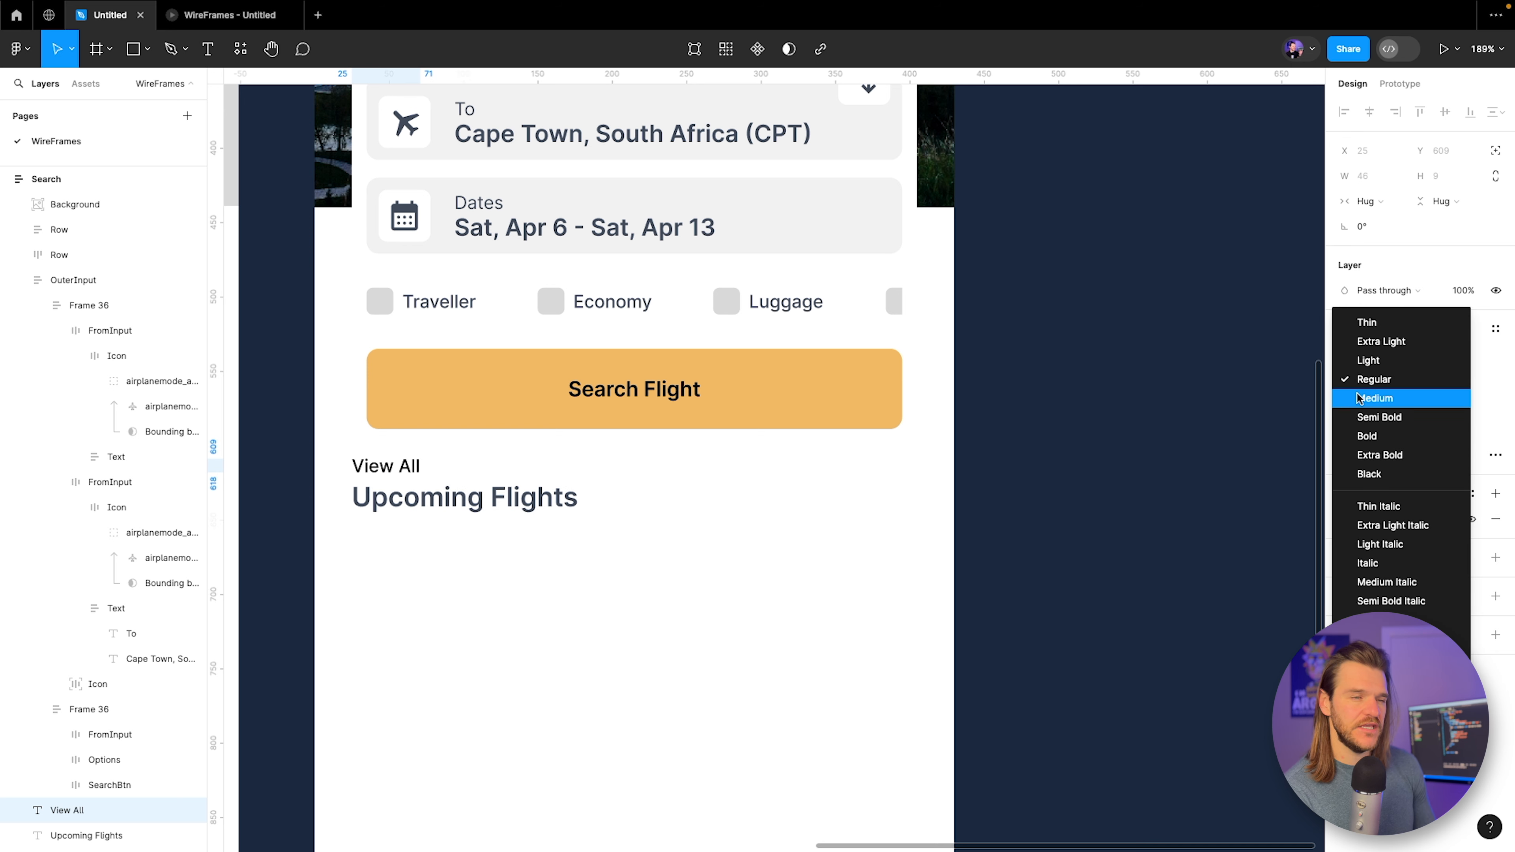
Set the "View All" text's fill to 414A5A by sampling the colour from the canvas.
click(1345, 519)
click(1158, 663)
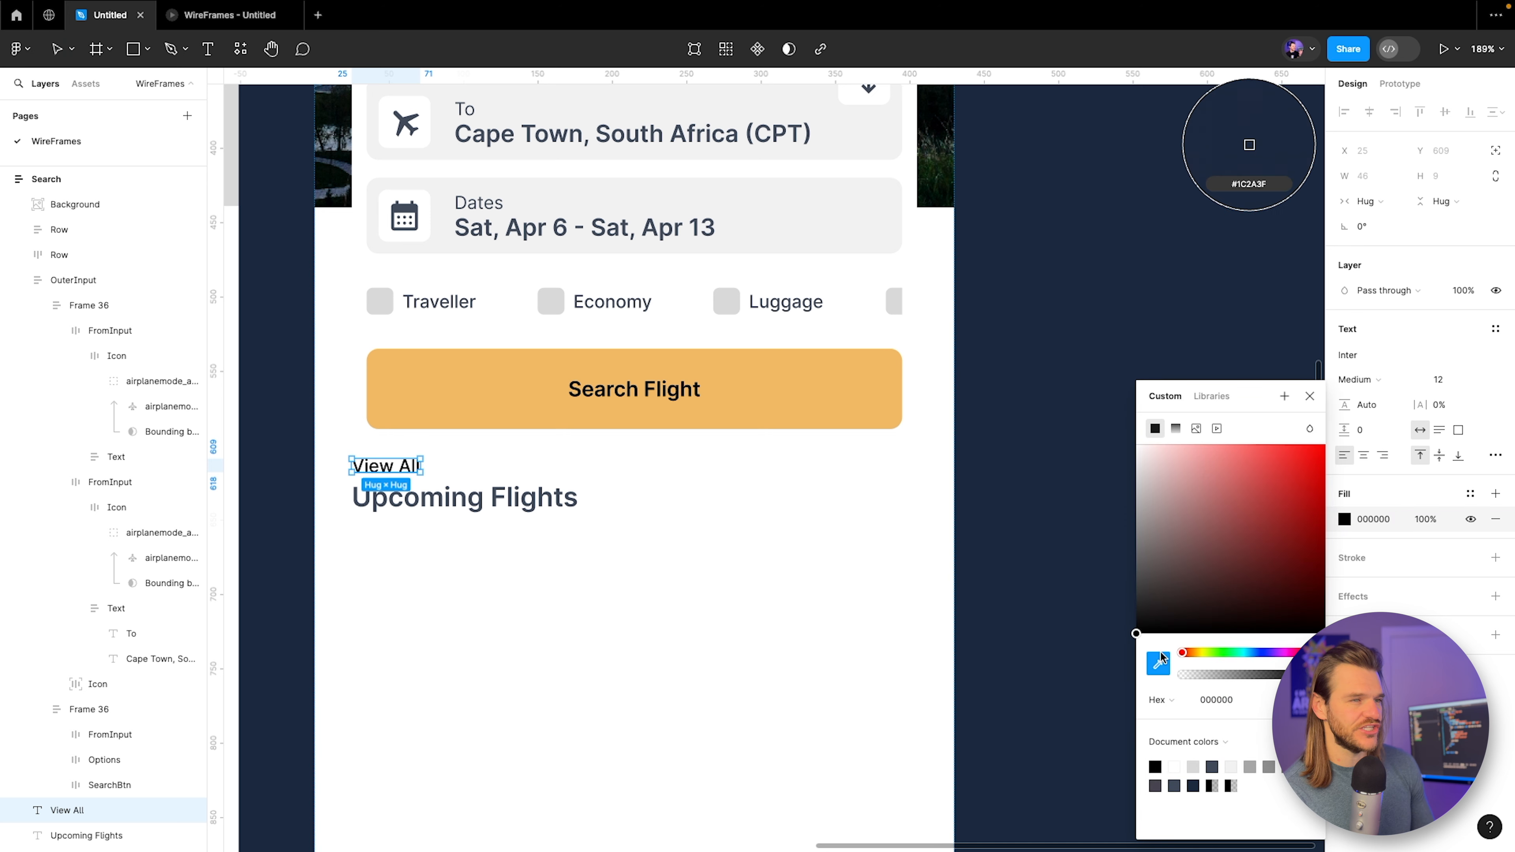
click(1249, 144)
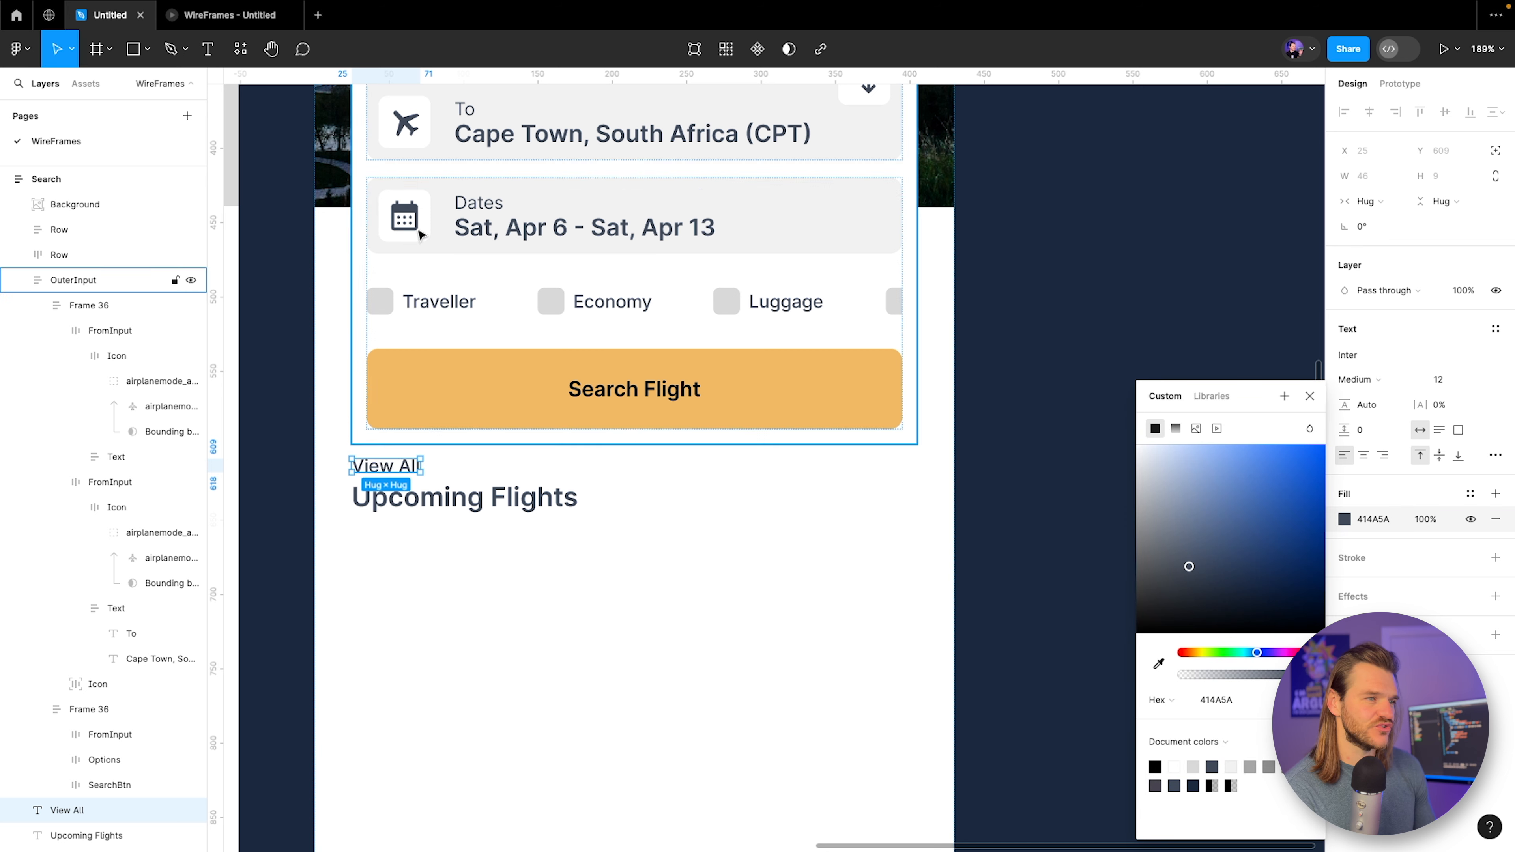
Group the "View All" and "Upcoming Flights" texts and rename the group Heading.
shift+click(416, 499)
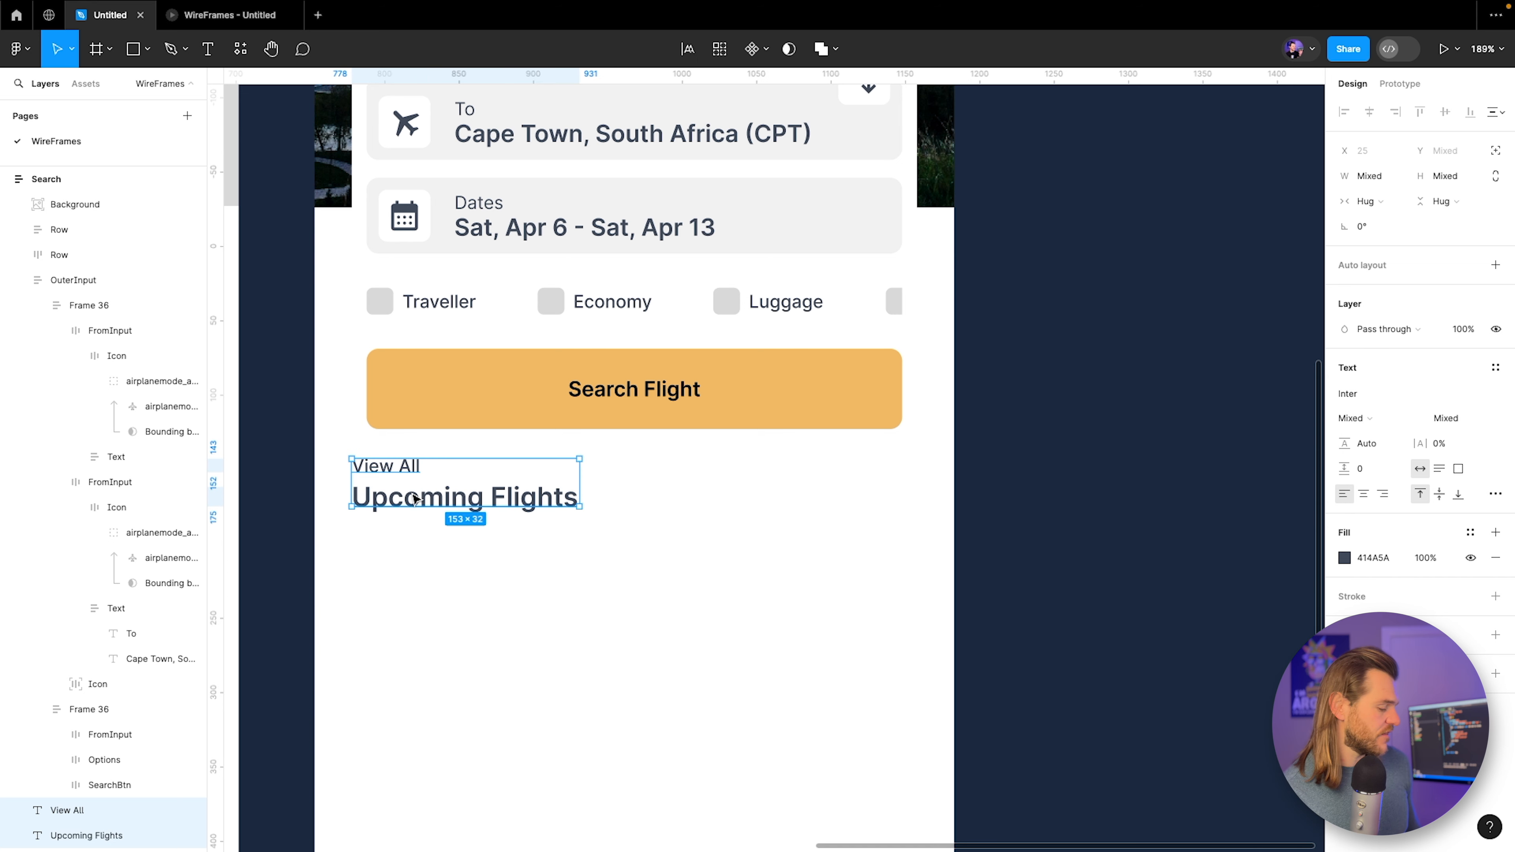
key(ctrl+g)
scroll(89, 776, down, 2)
double_click(60, 746)
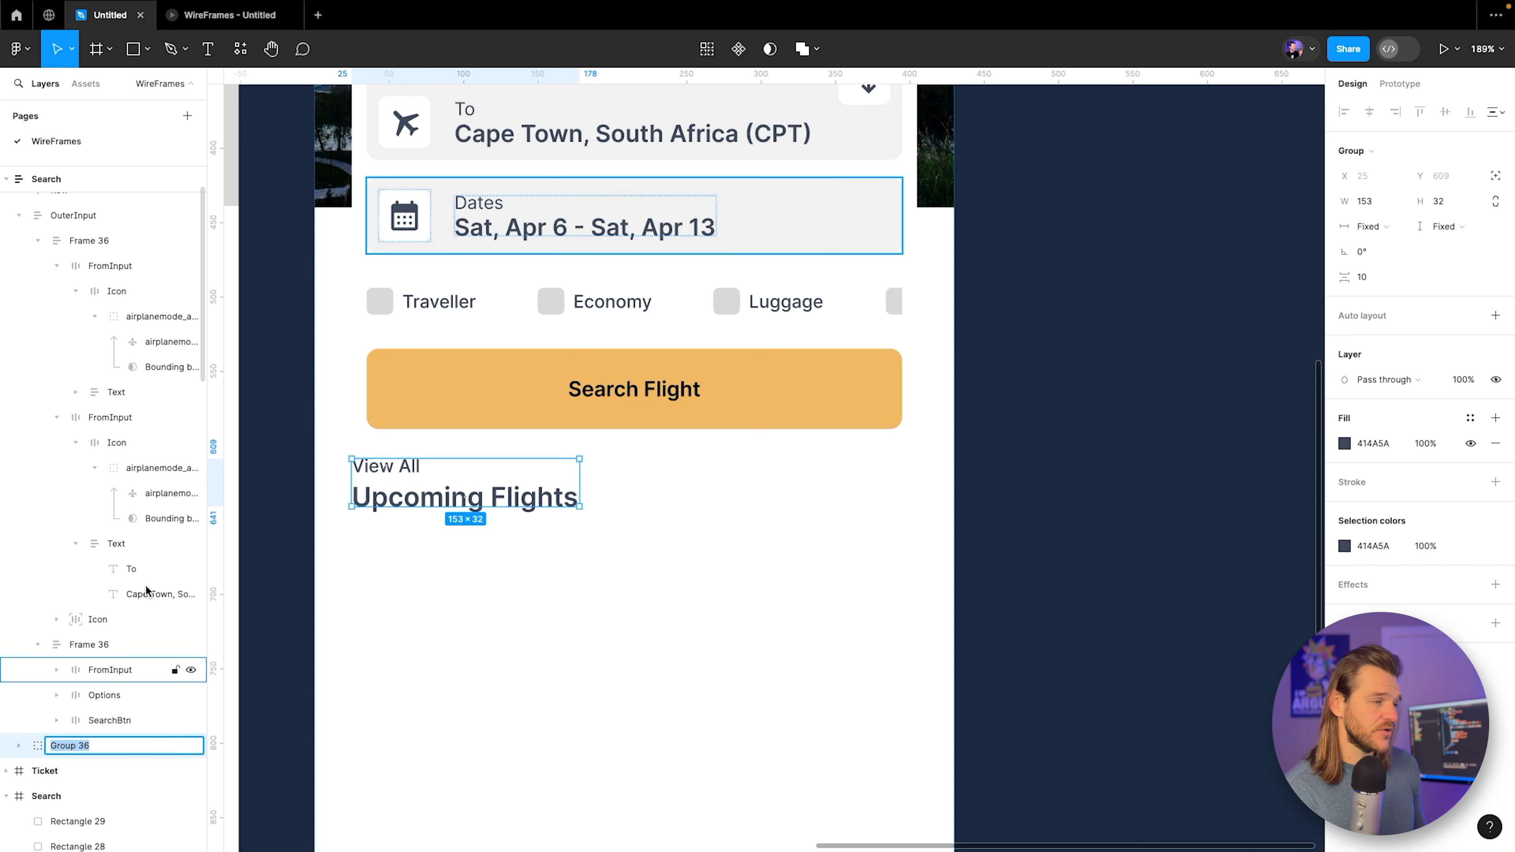
text(Headin)
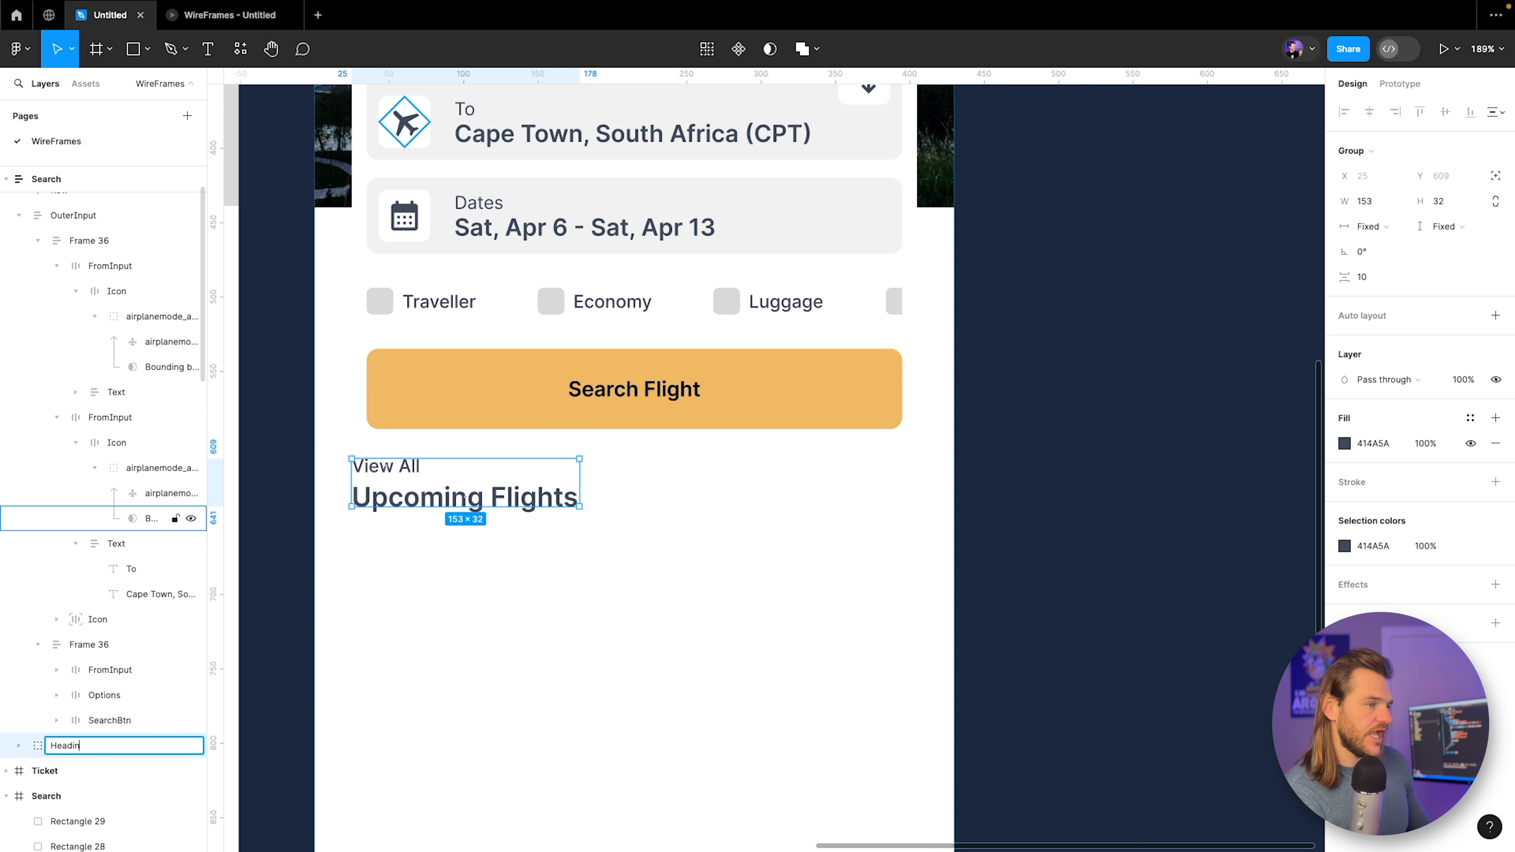
text(g)
key(Return)
Apply a horizontal, vertically centred auto layout to the Heading group, with Fill width and Auto spacing between items.
click(1496, 315)
click(1365, 345)
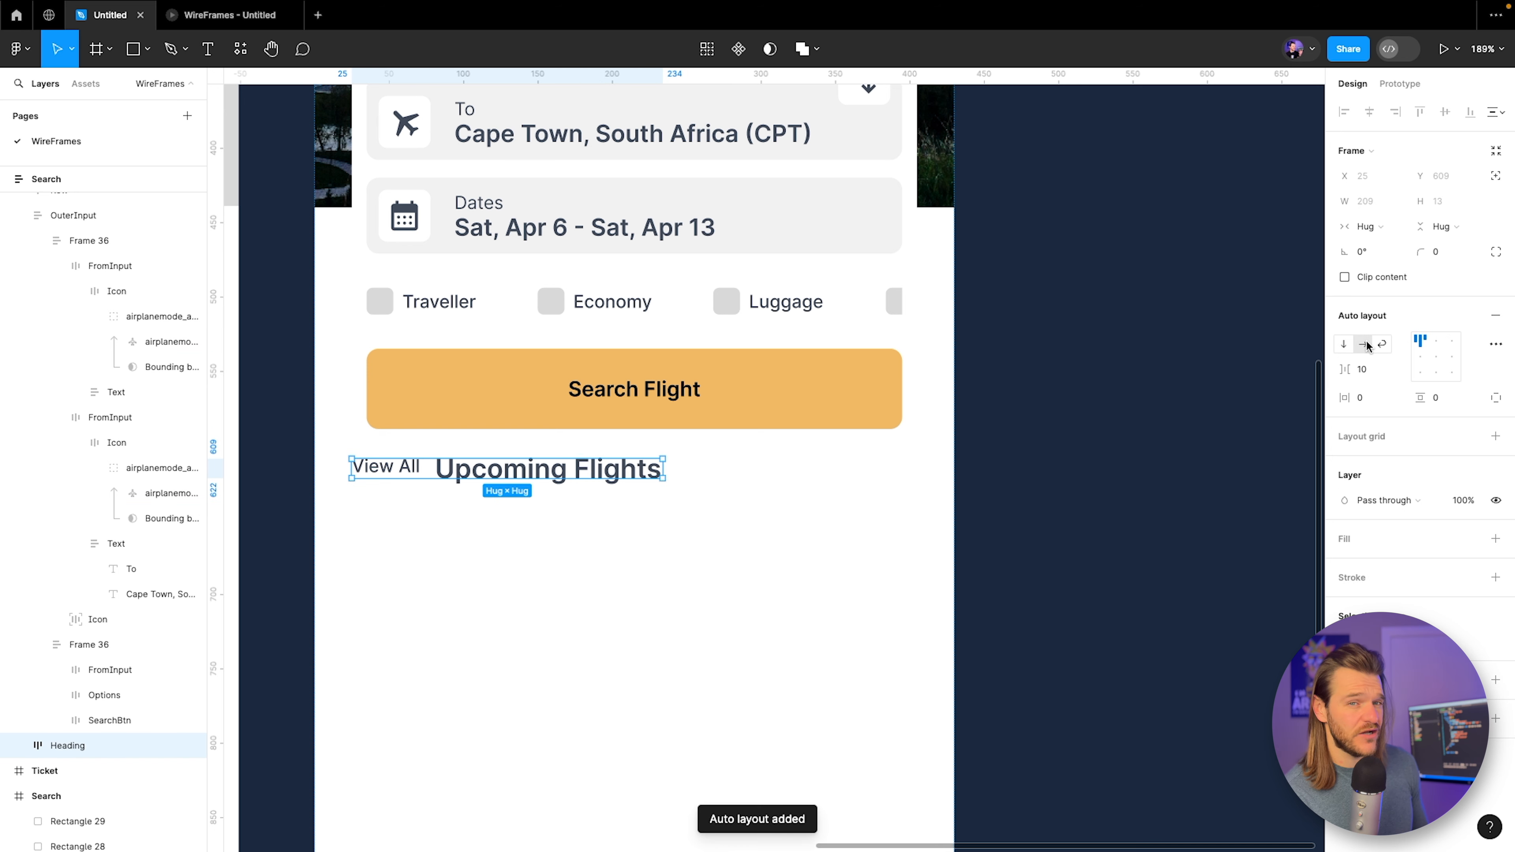
click(1420, 356)
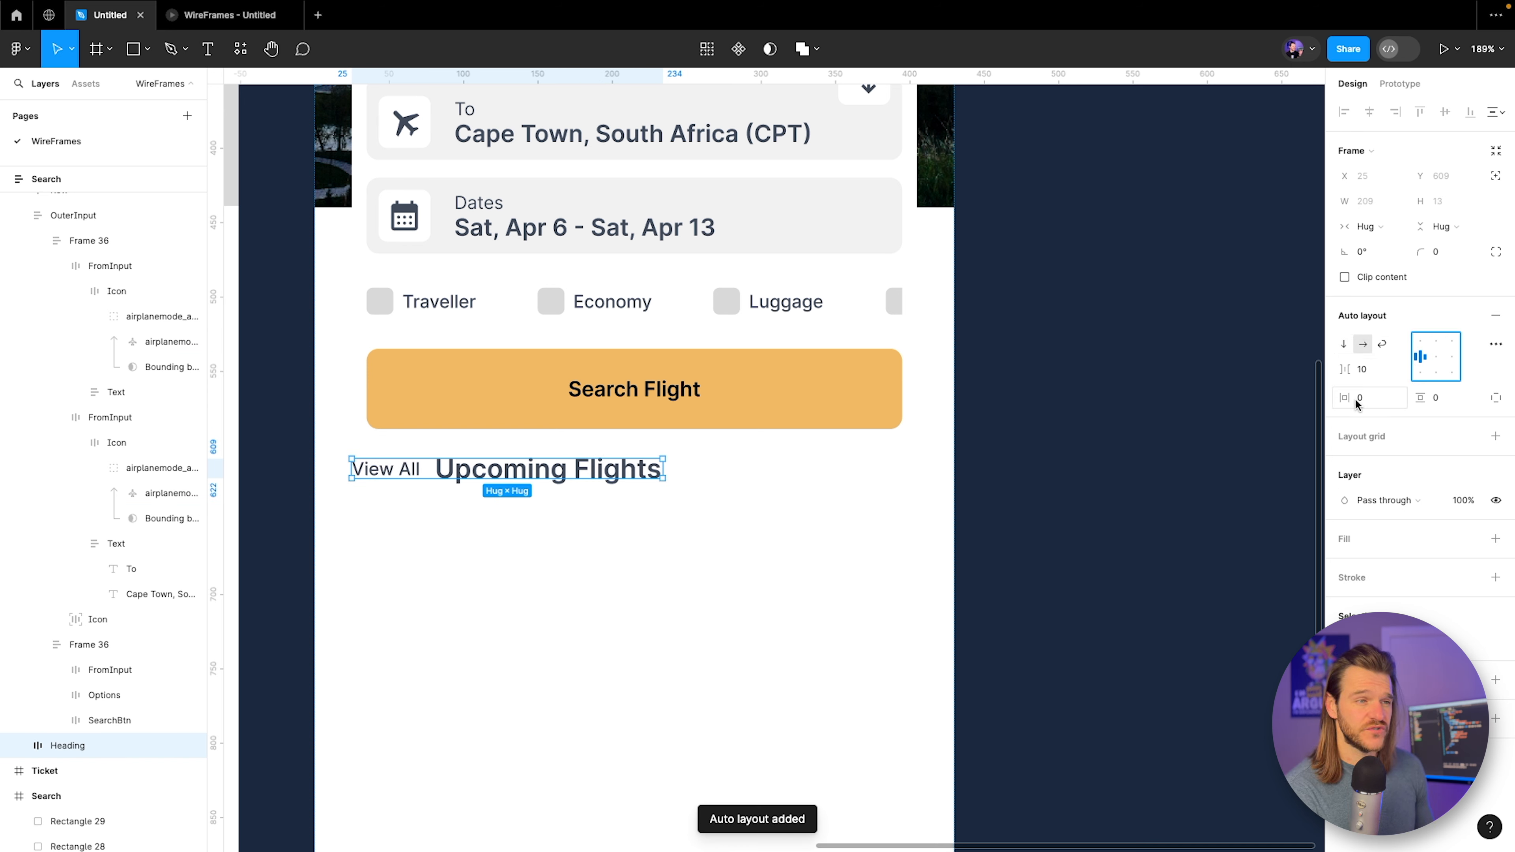
click(1372, 227)
click(1388, 246)
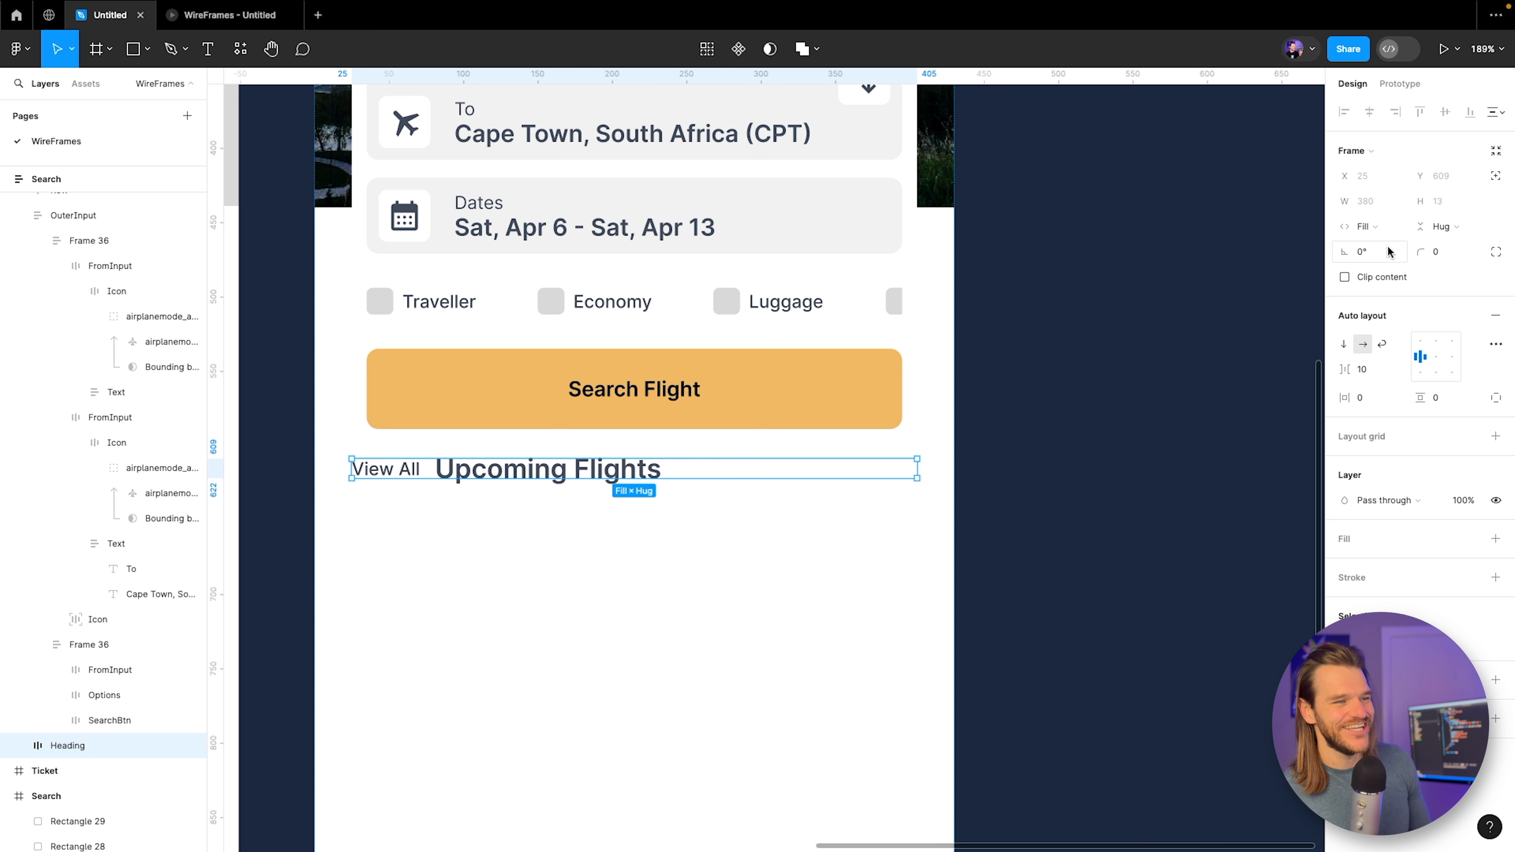
click(1395, 371)
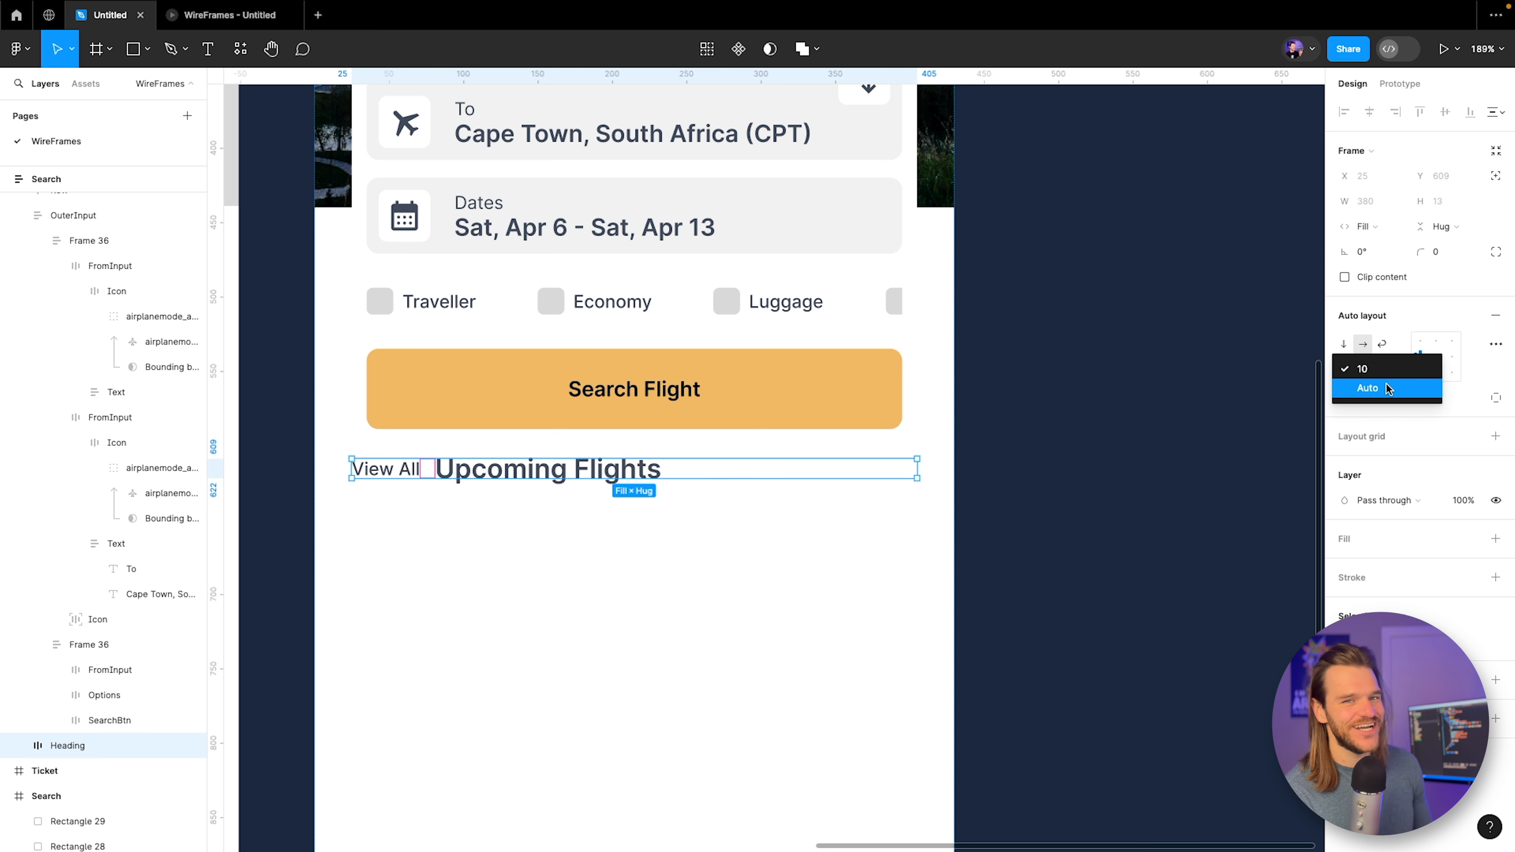
click(1383, 389)
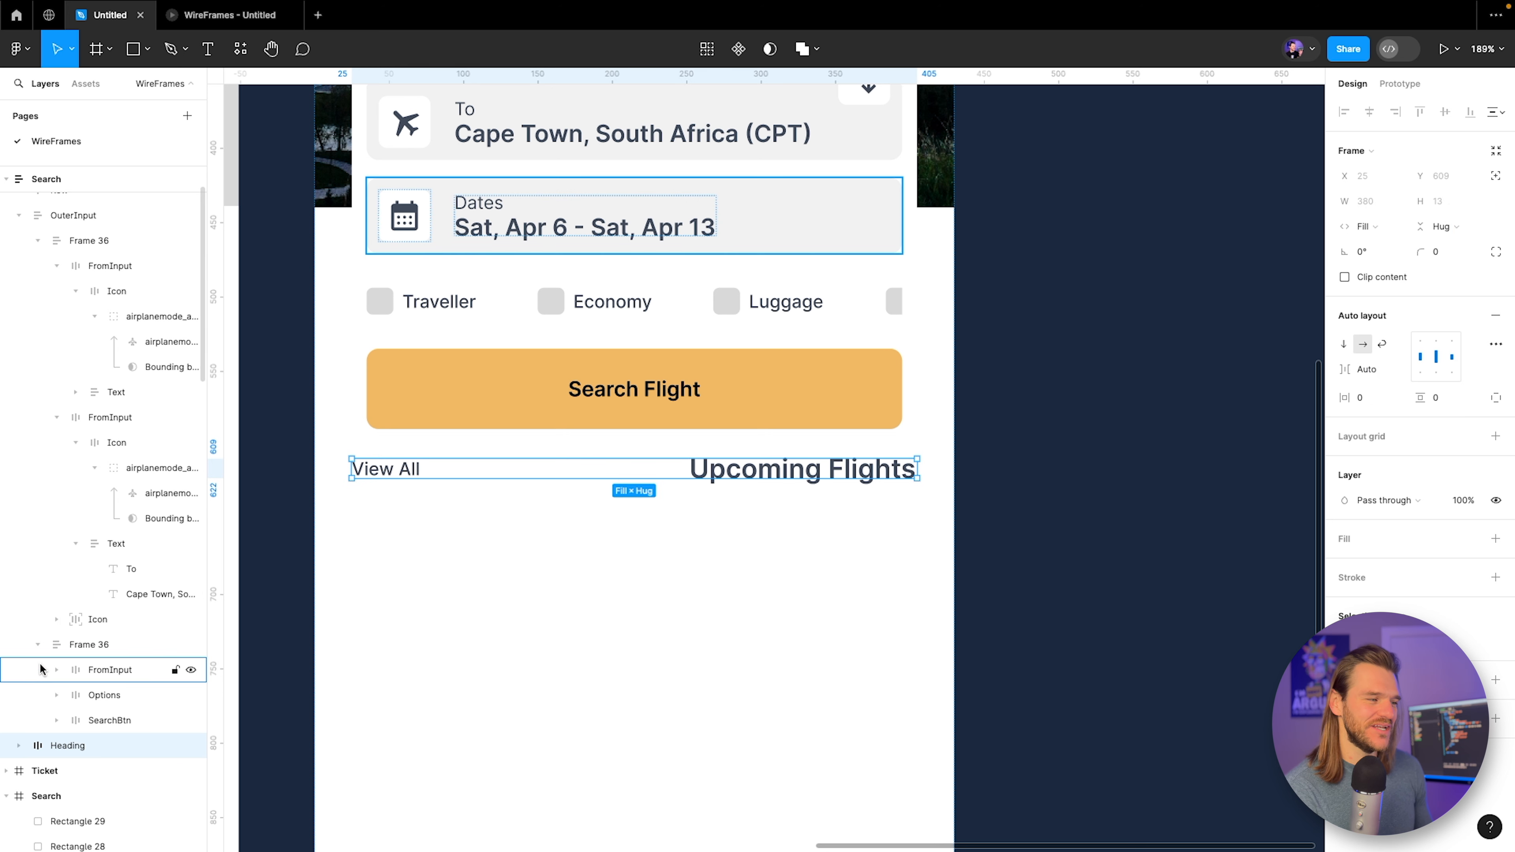
Reorder the Heading frame's layers so "Upcoming Flights" comes before "View All".
scroll(34, 440, up, 2)
click(18, 256)
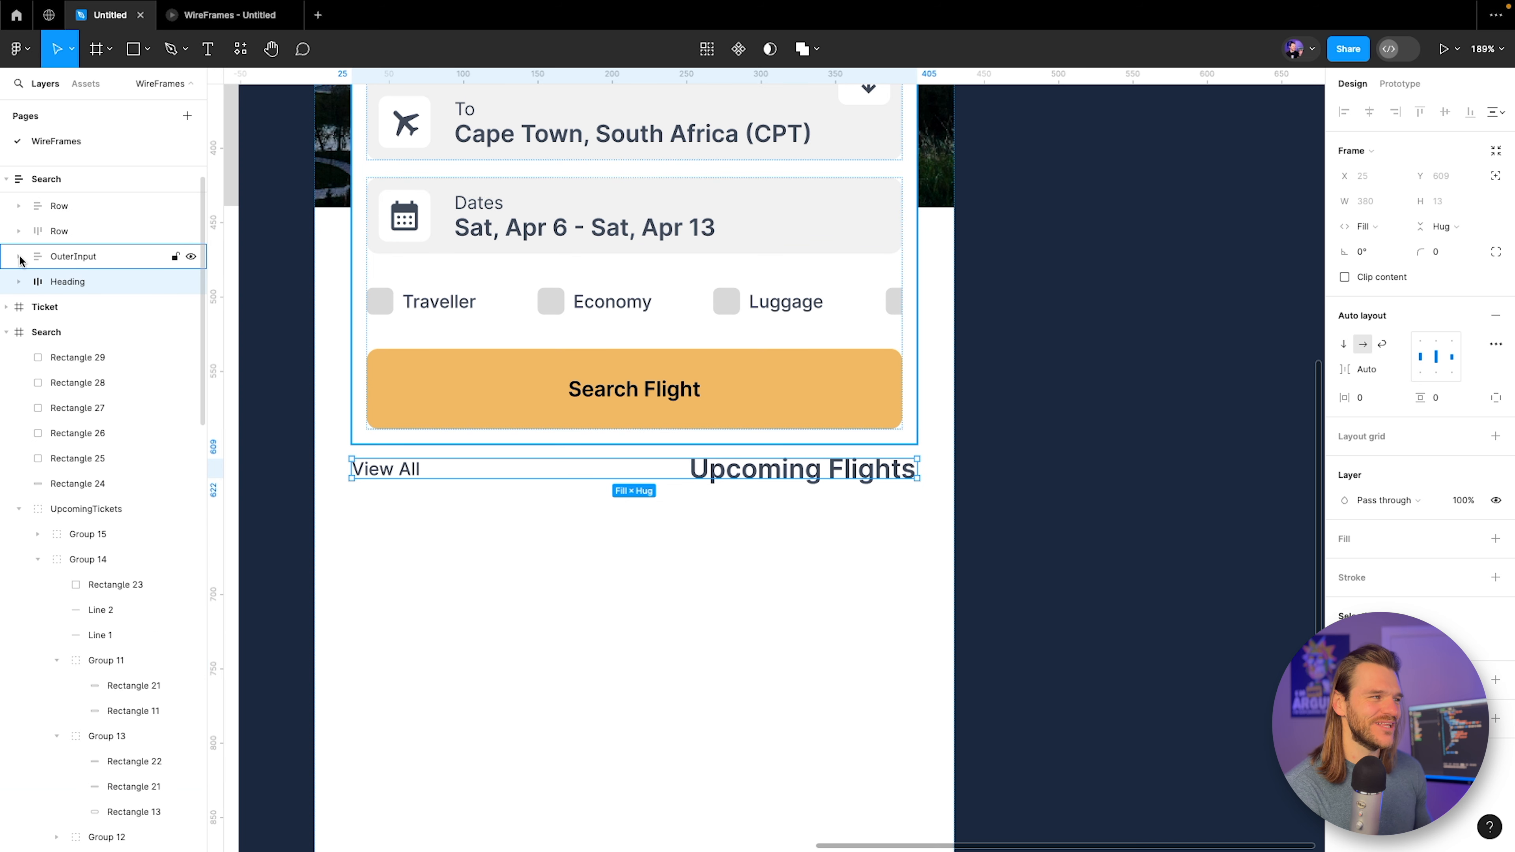
click(18, 281)
drag(58, 310, 152, 337)
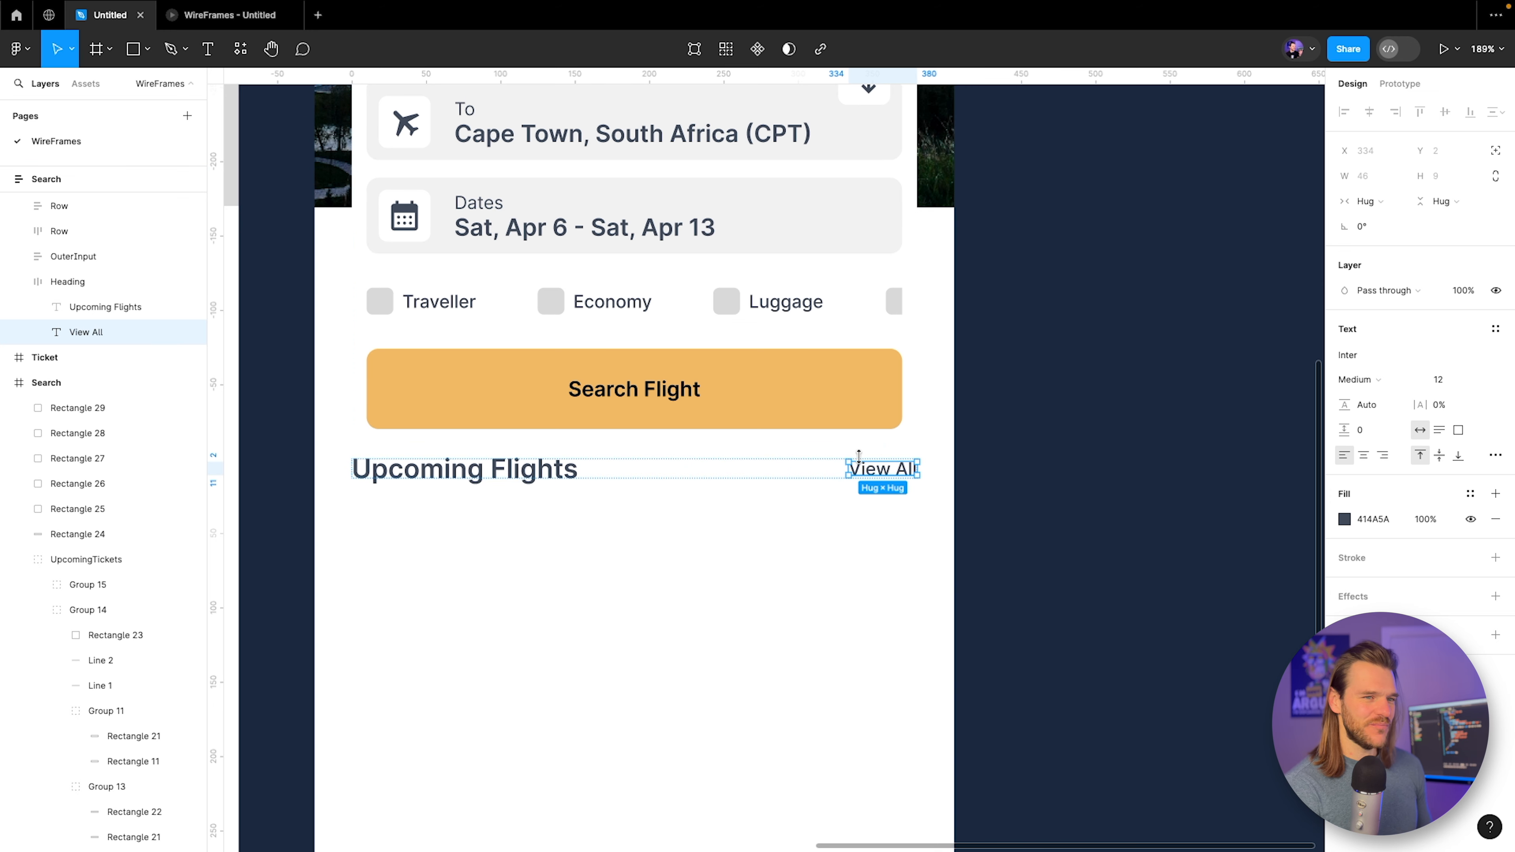
Open the Material Symbols plugin and search its symbols for "right".
click(800, 448)
scroll(799, 446, up, 2)
scroll(800, 445, up, 1)
click(812, 461)
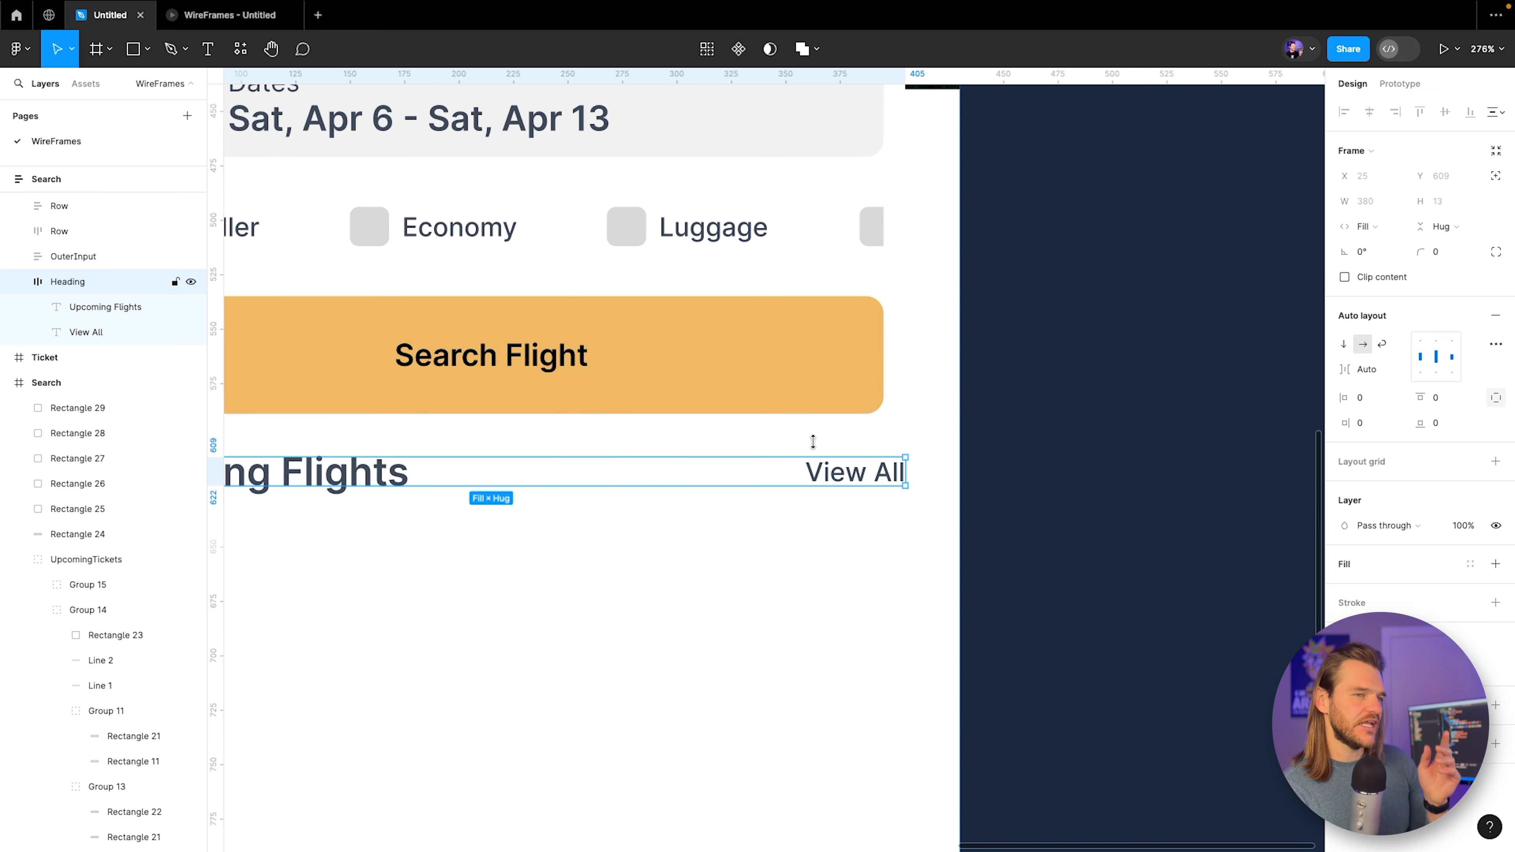
double_click(825, 472)
click(240, 48)
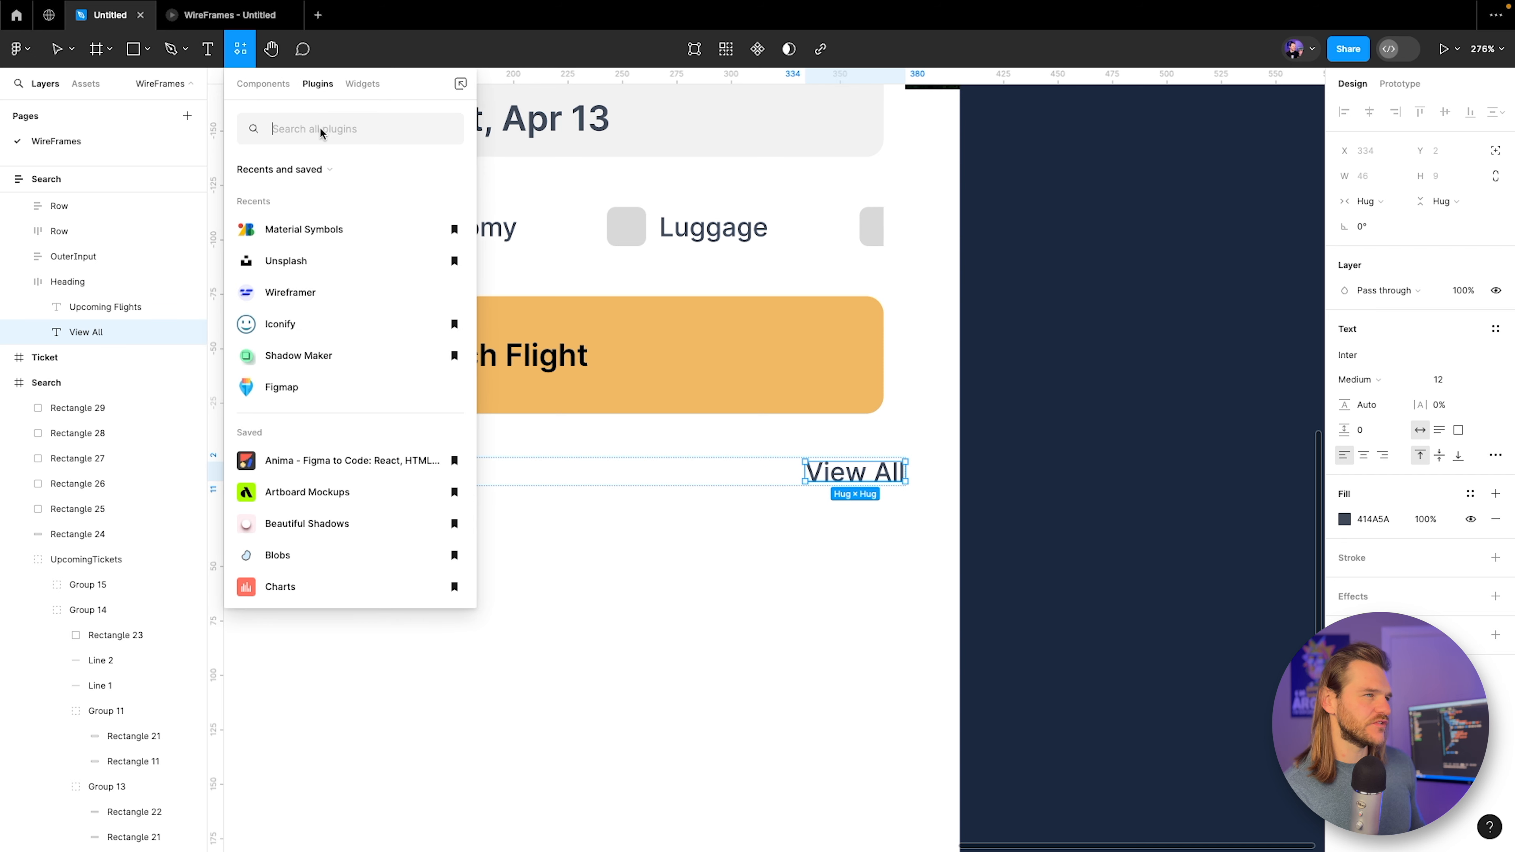
click(291, 225)
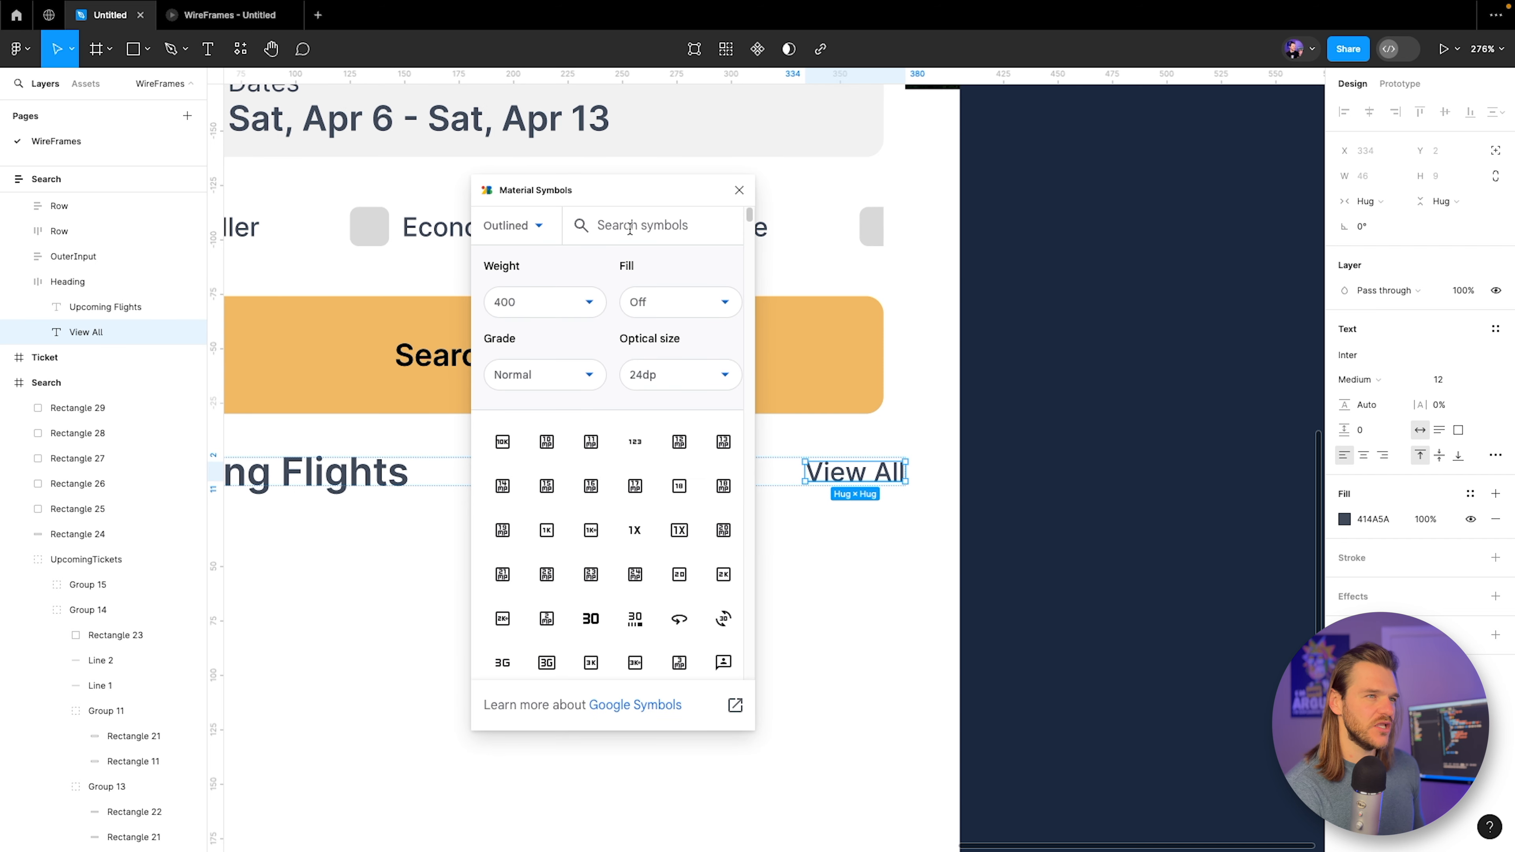
text(right)
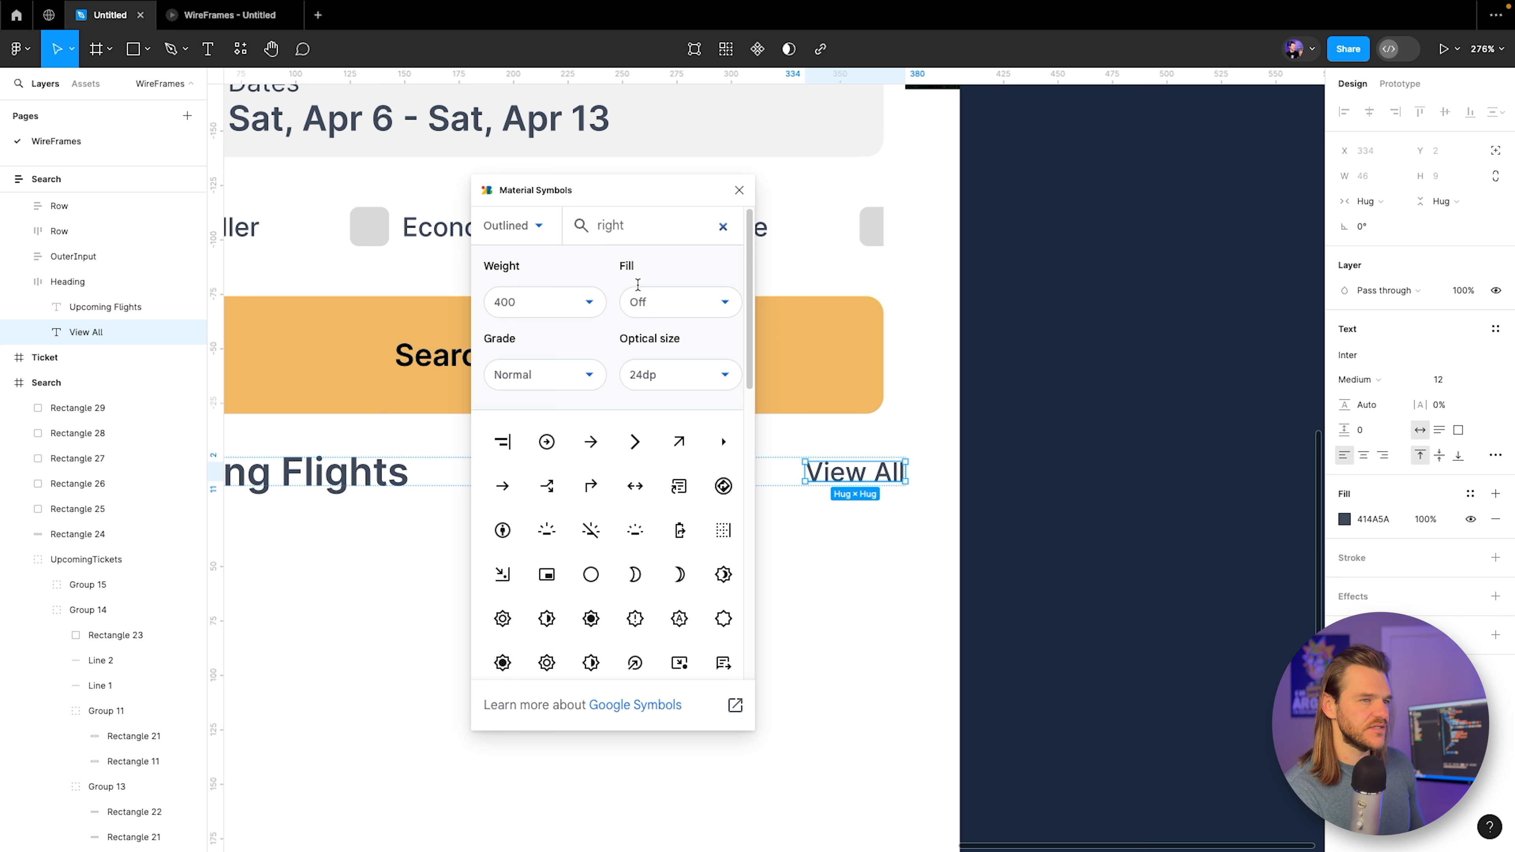
click(631, 449)
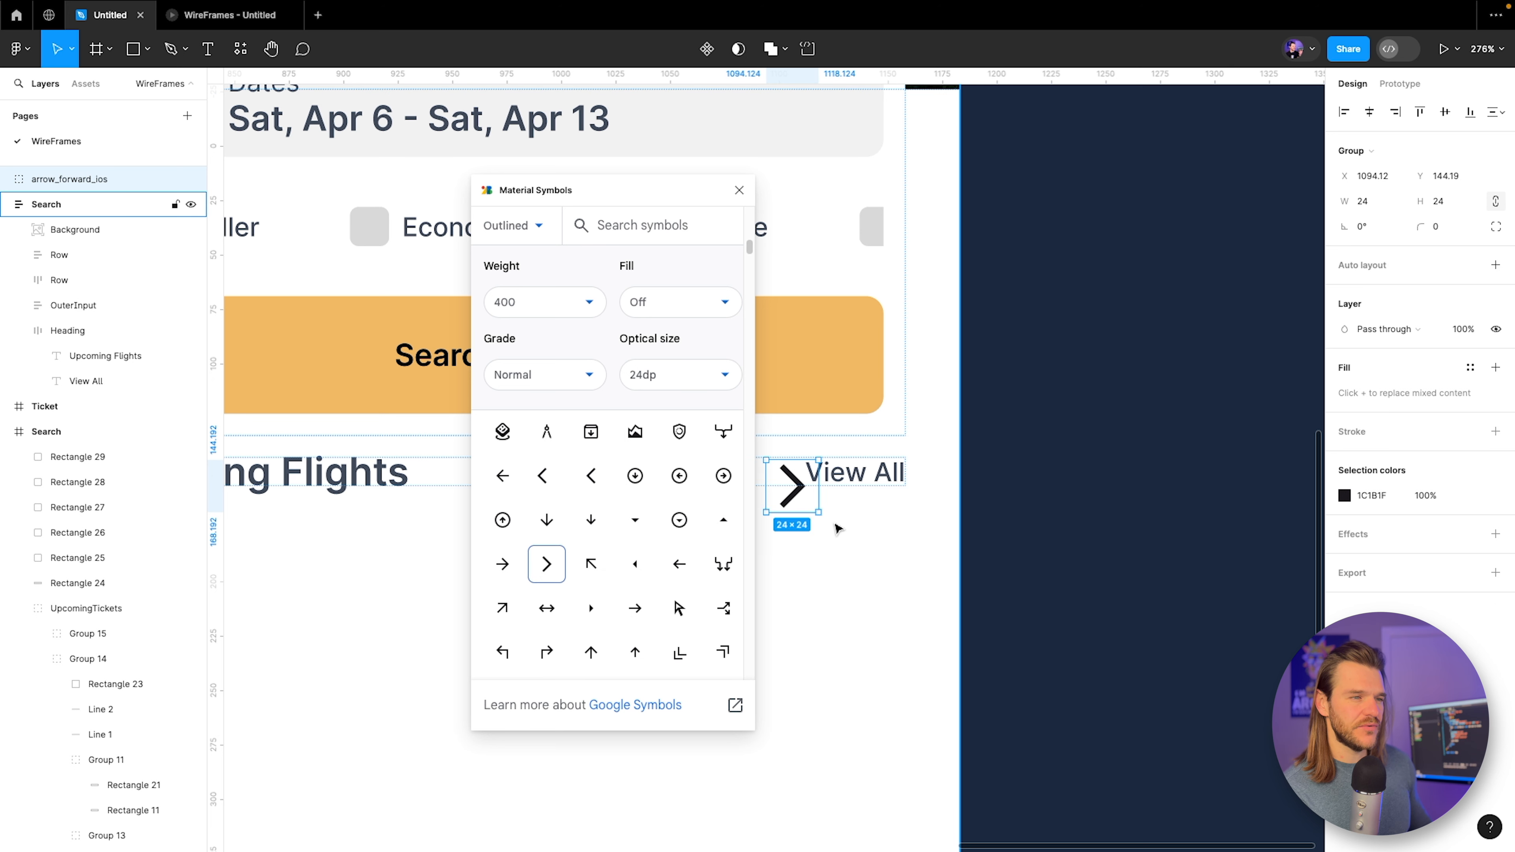
key(ctrl+z)
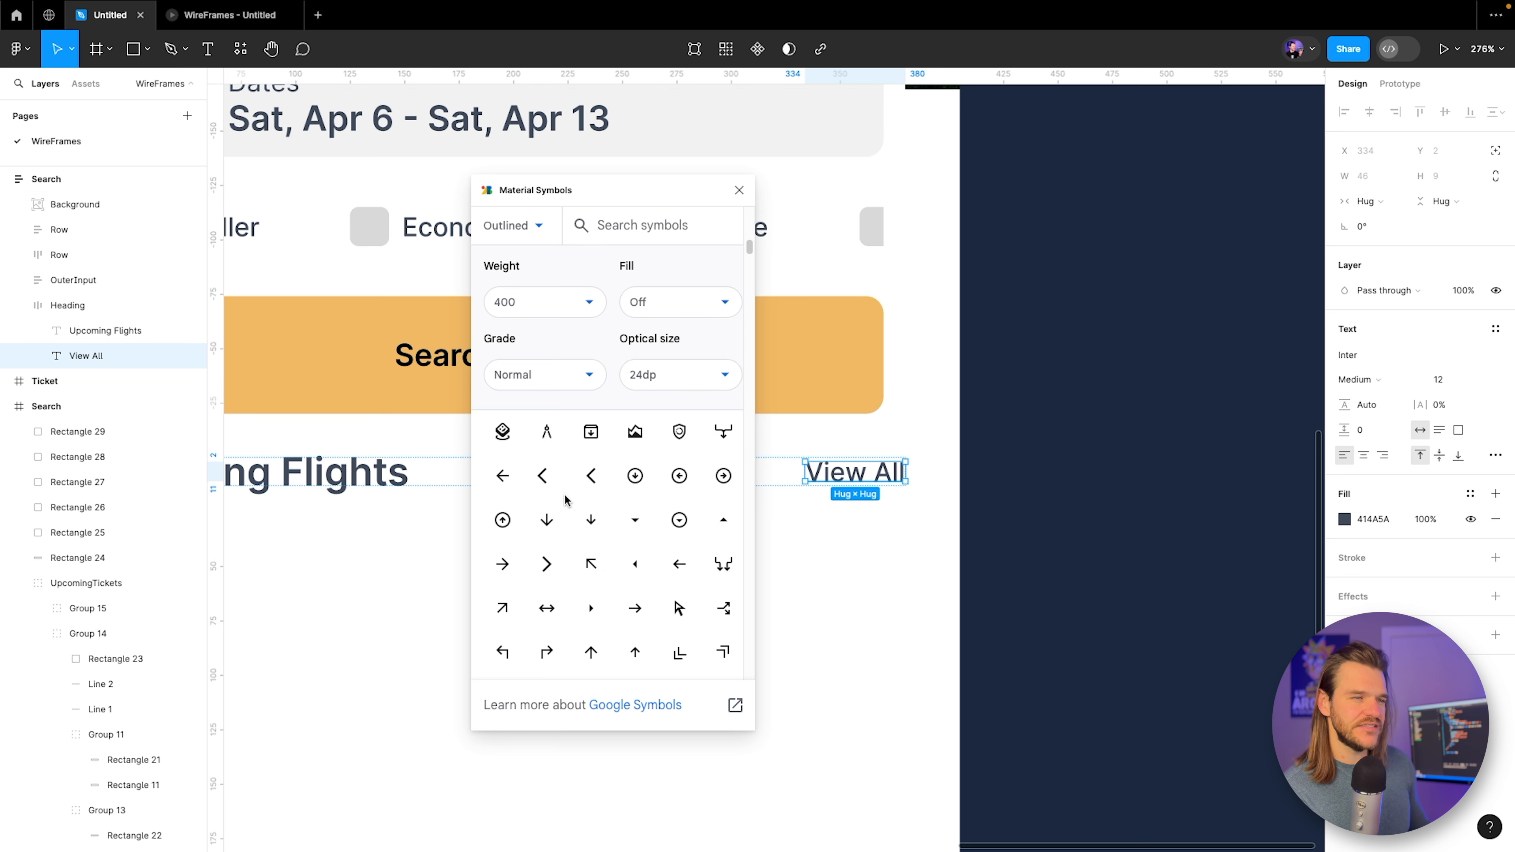
click(564, 375)
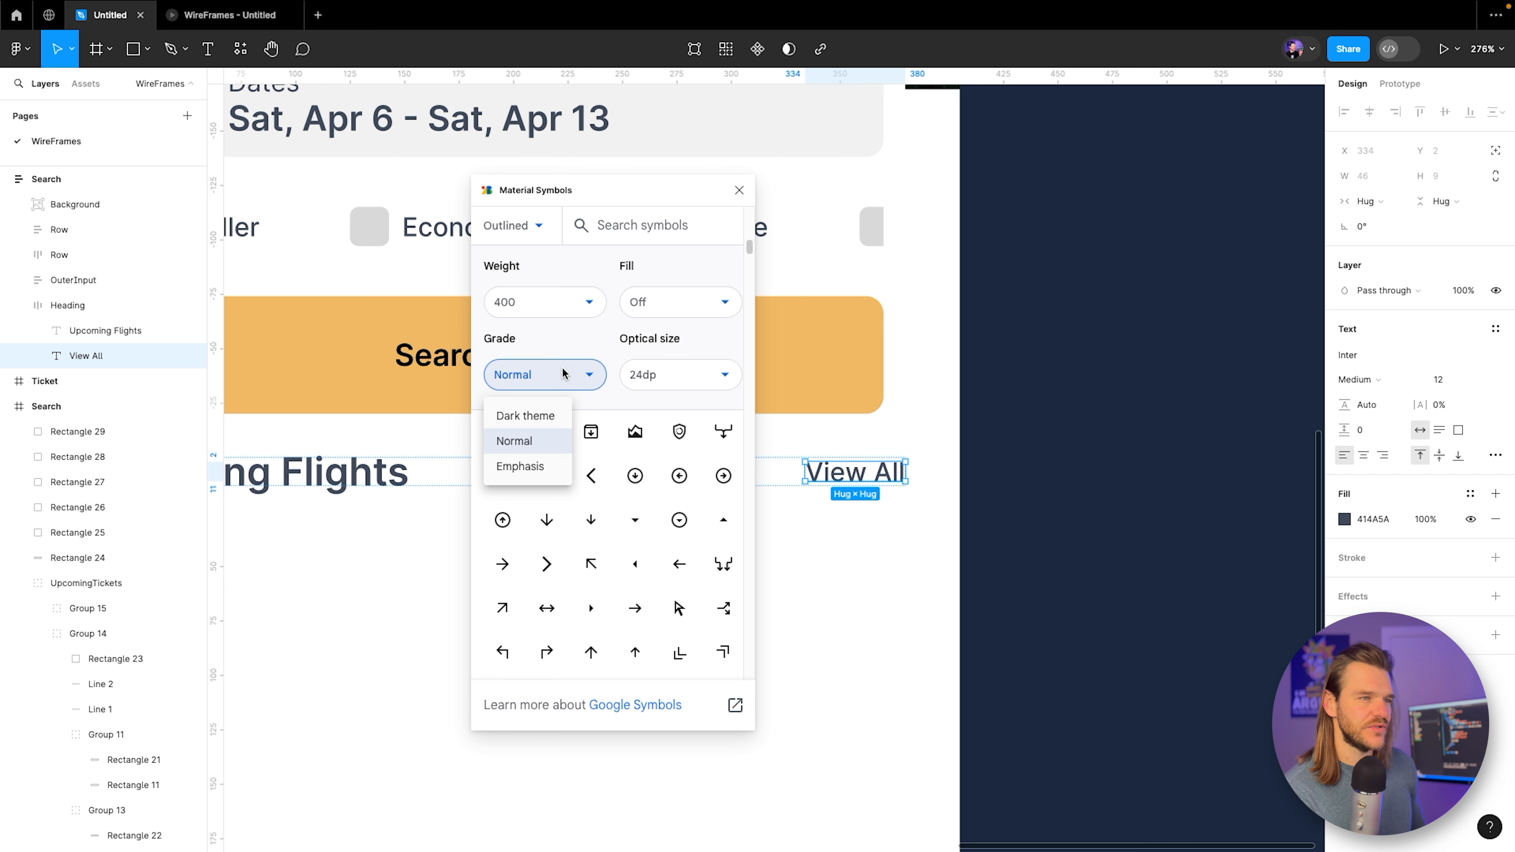
click(551, 348)
click(679, 382)
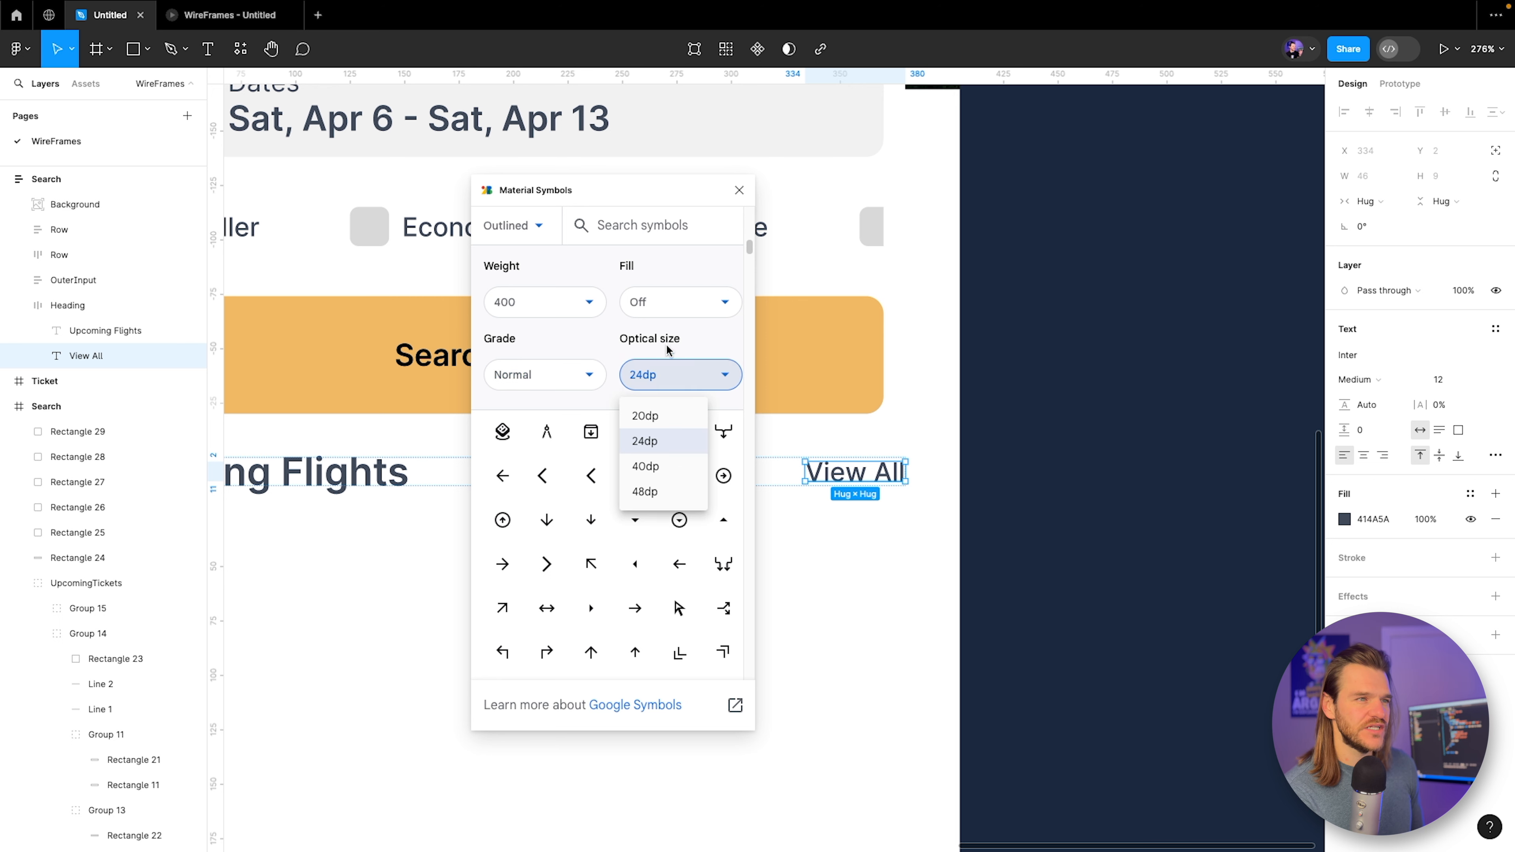
click(609, 274)
Switch the symbol style to Rounded, insert the arrow_forward_ios icon and close the plugin.
click(514, 225)
click(512, 310)
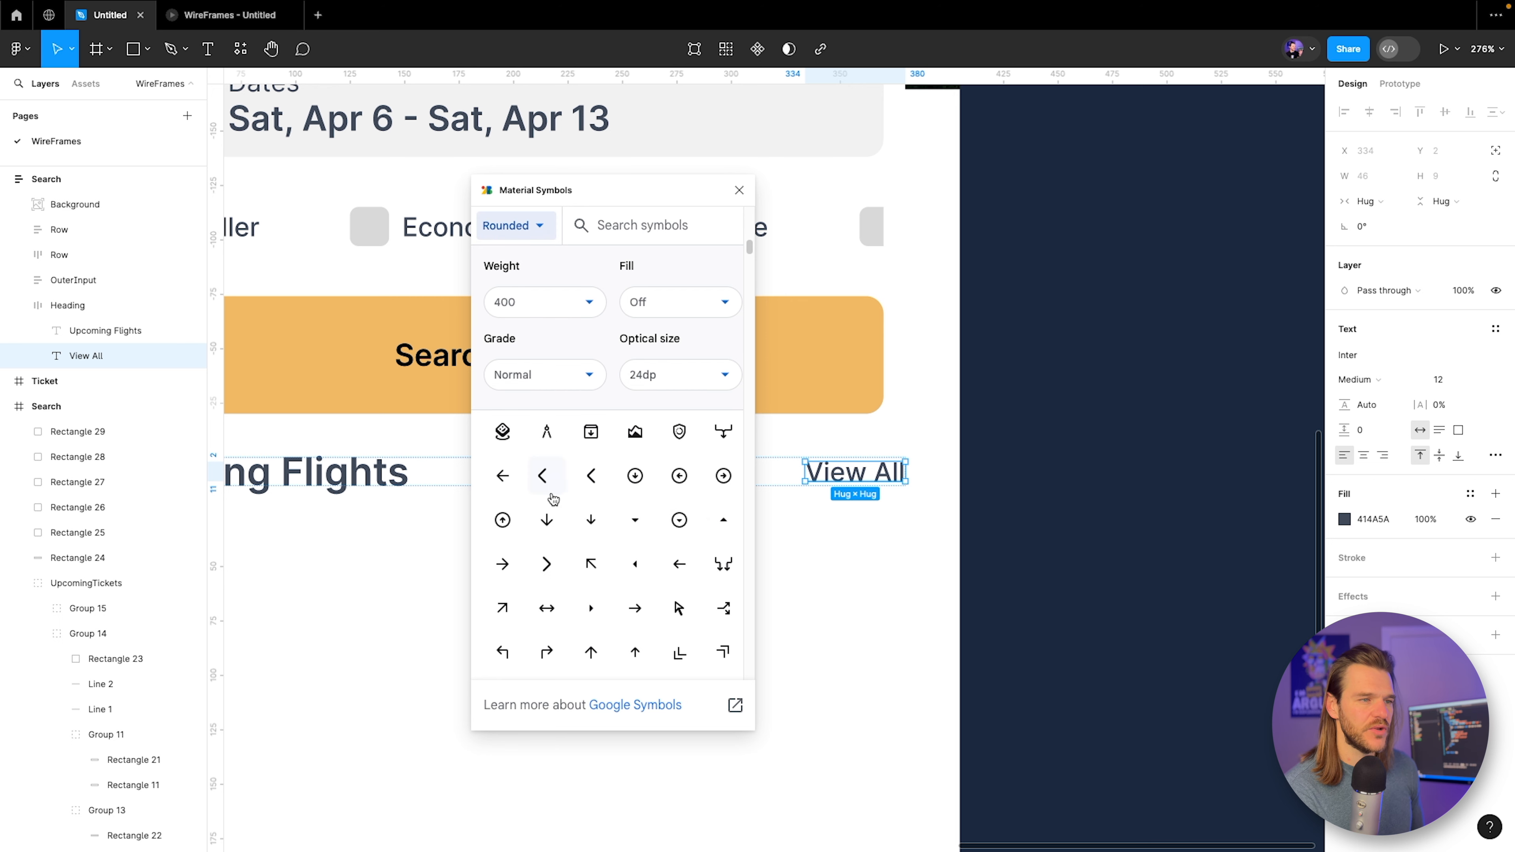
click(546, 564)
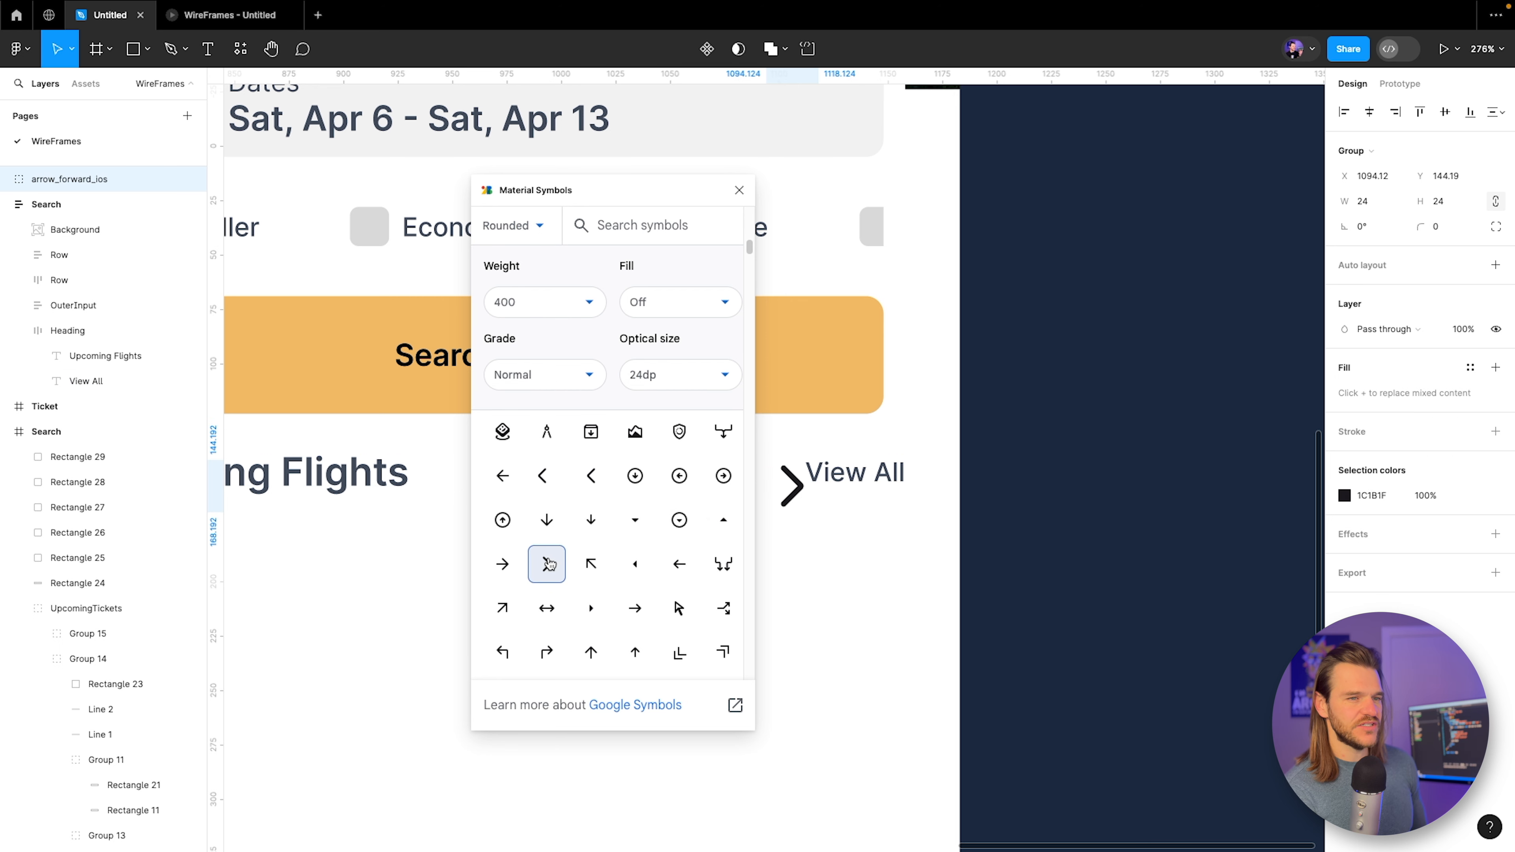
click(740, 190)
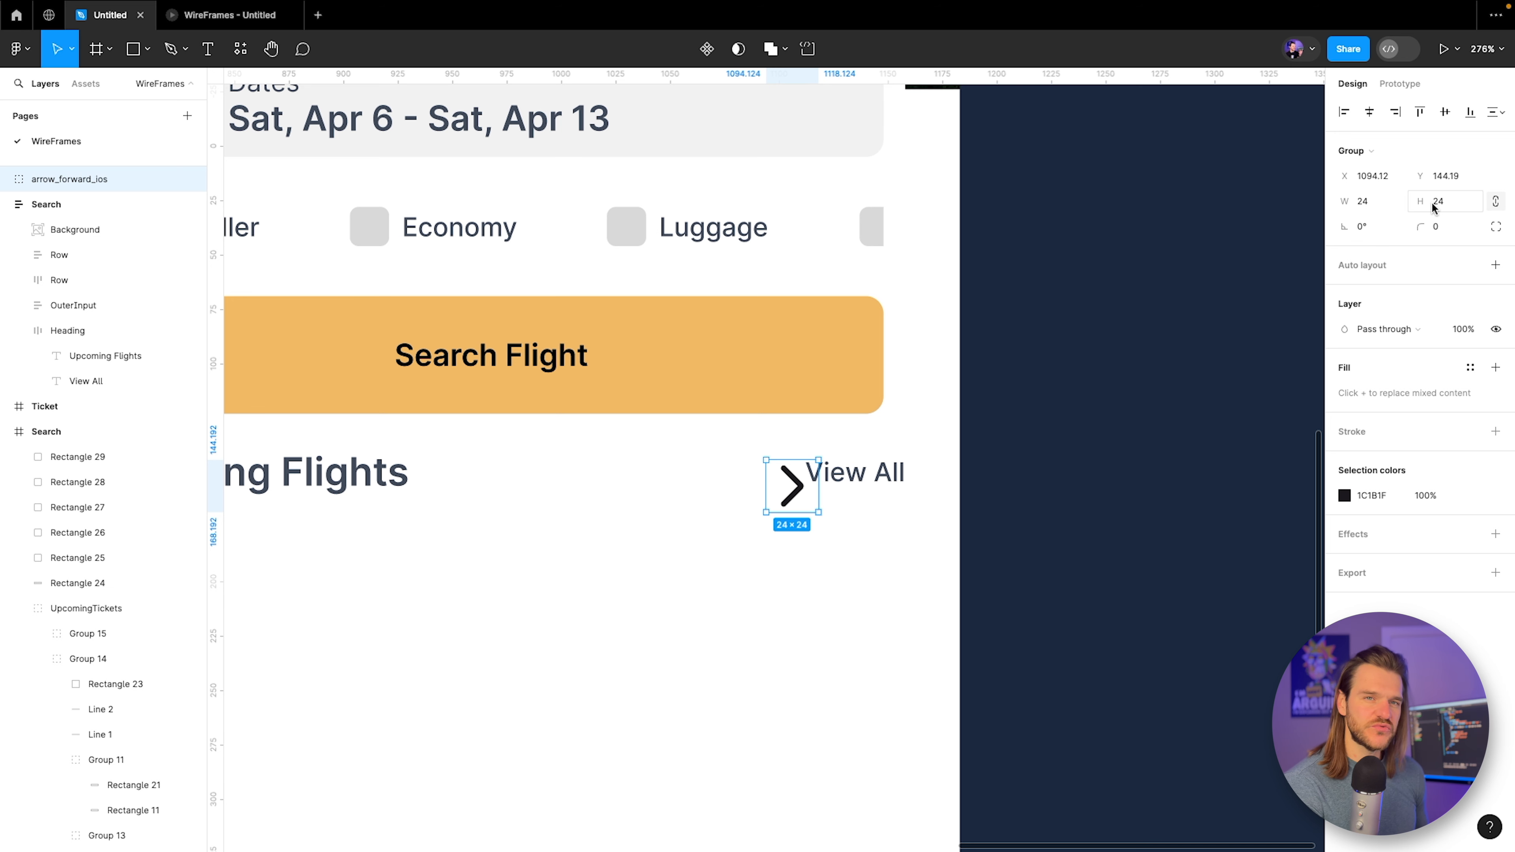
Resize the arrow_forward_ios icon to 14 × 14 and move its layer into the Heading frame after "View All".
click(1381, 204)
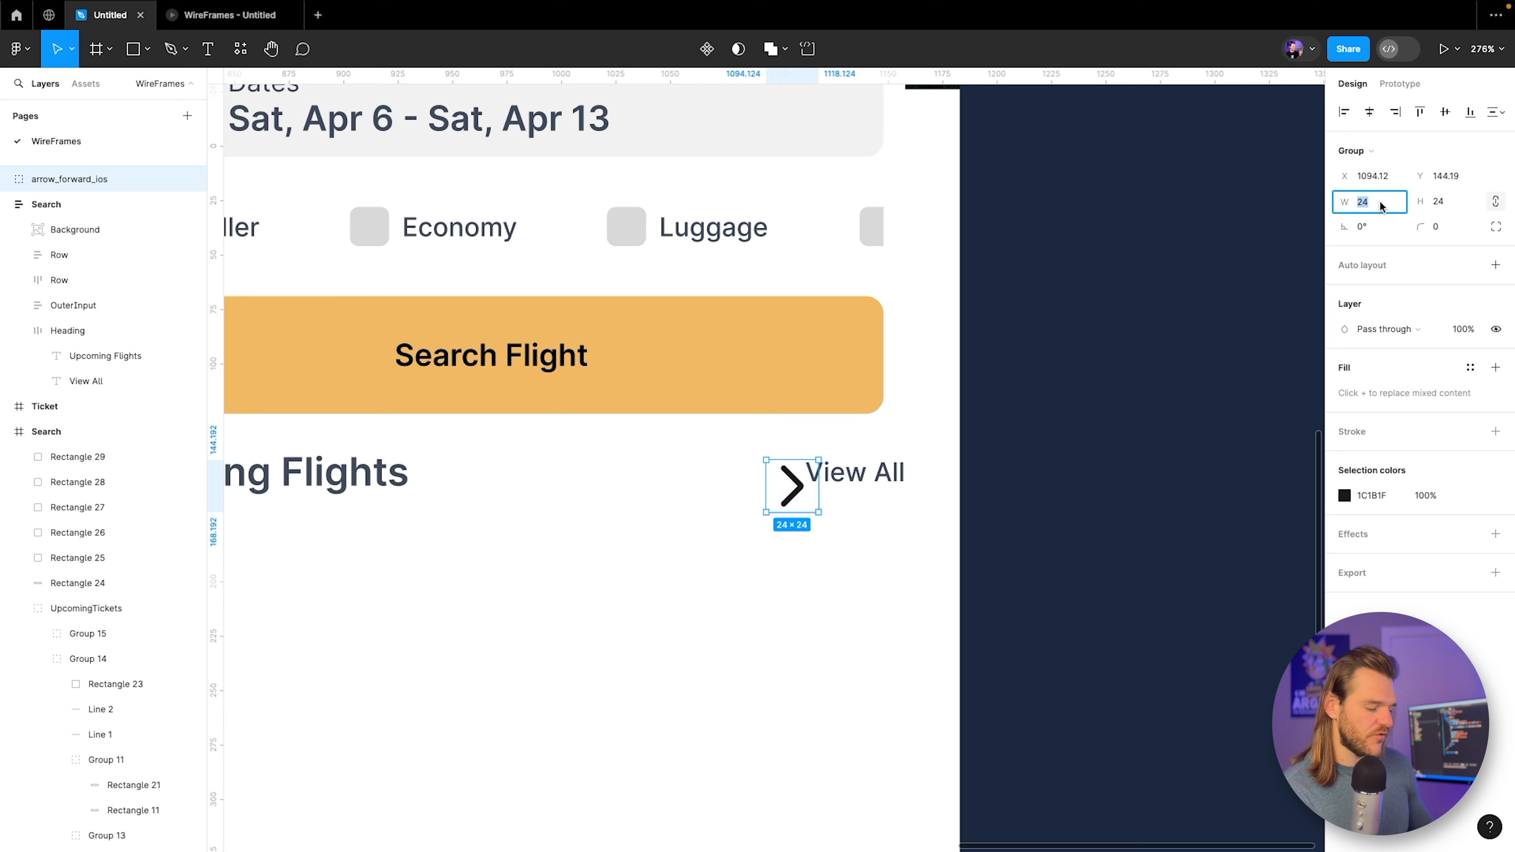
text(14)
key(Return)
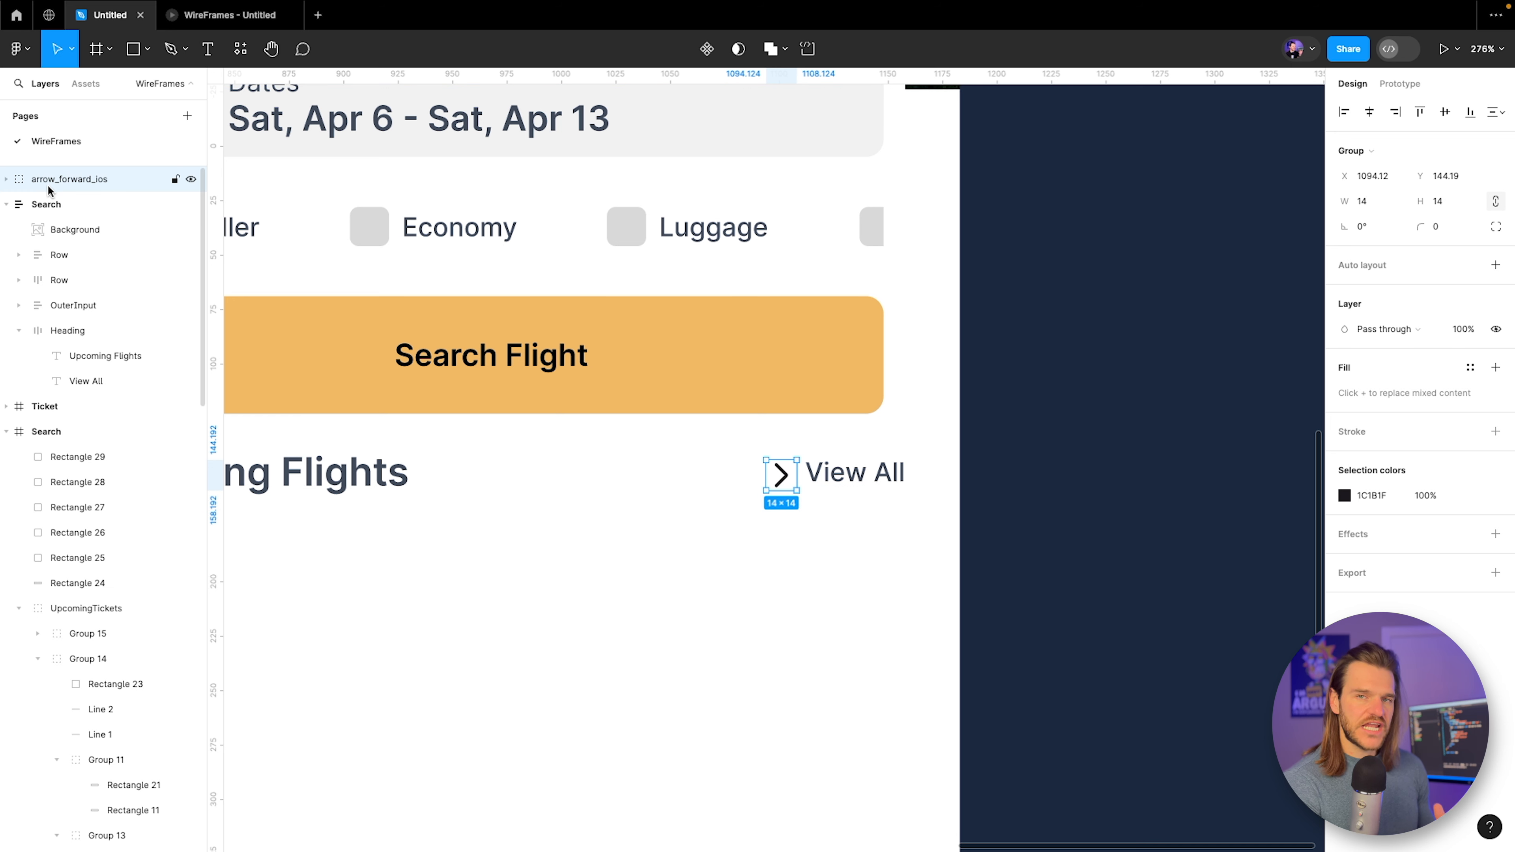
drag(55, 180, 125, 340)
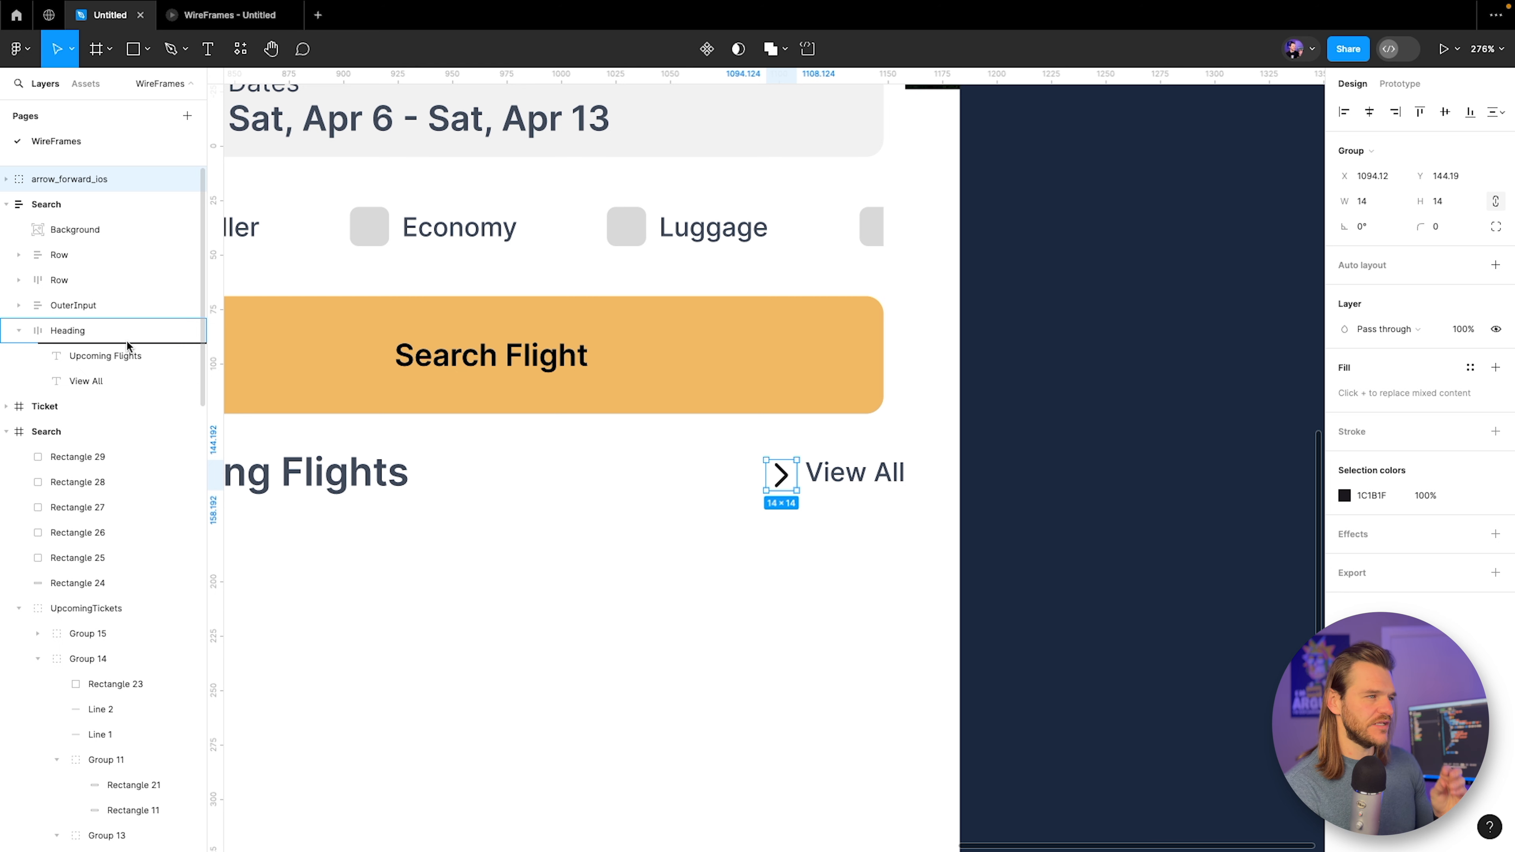
drag(126, 340, 114, 383)
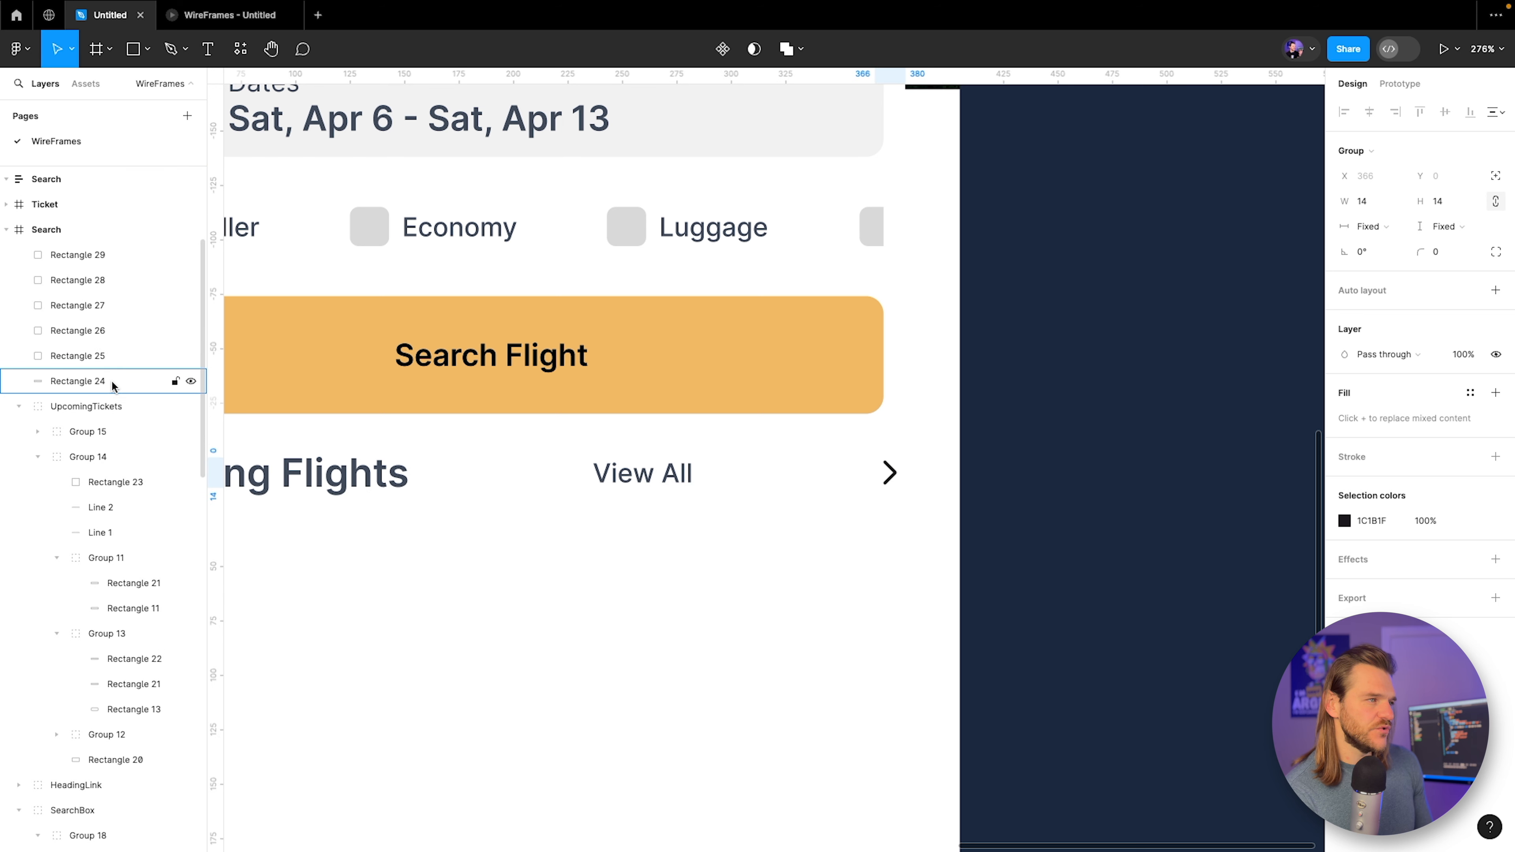
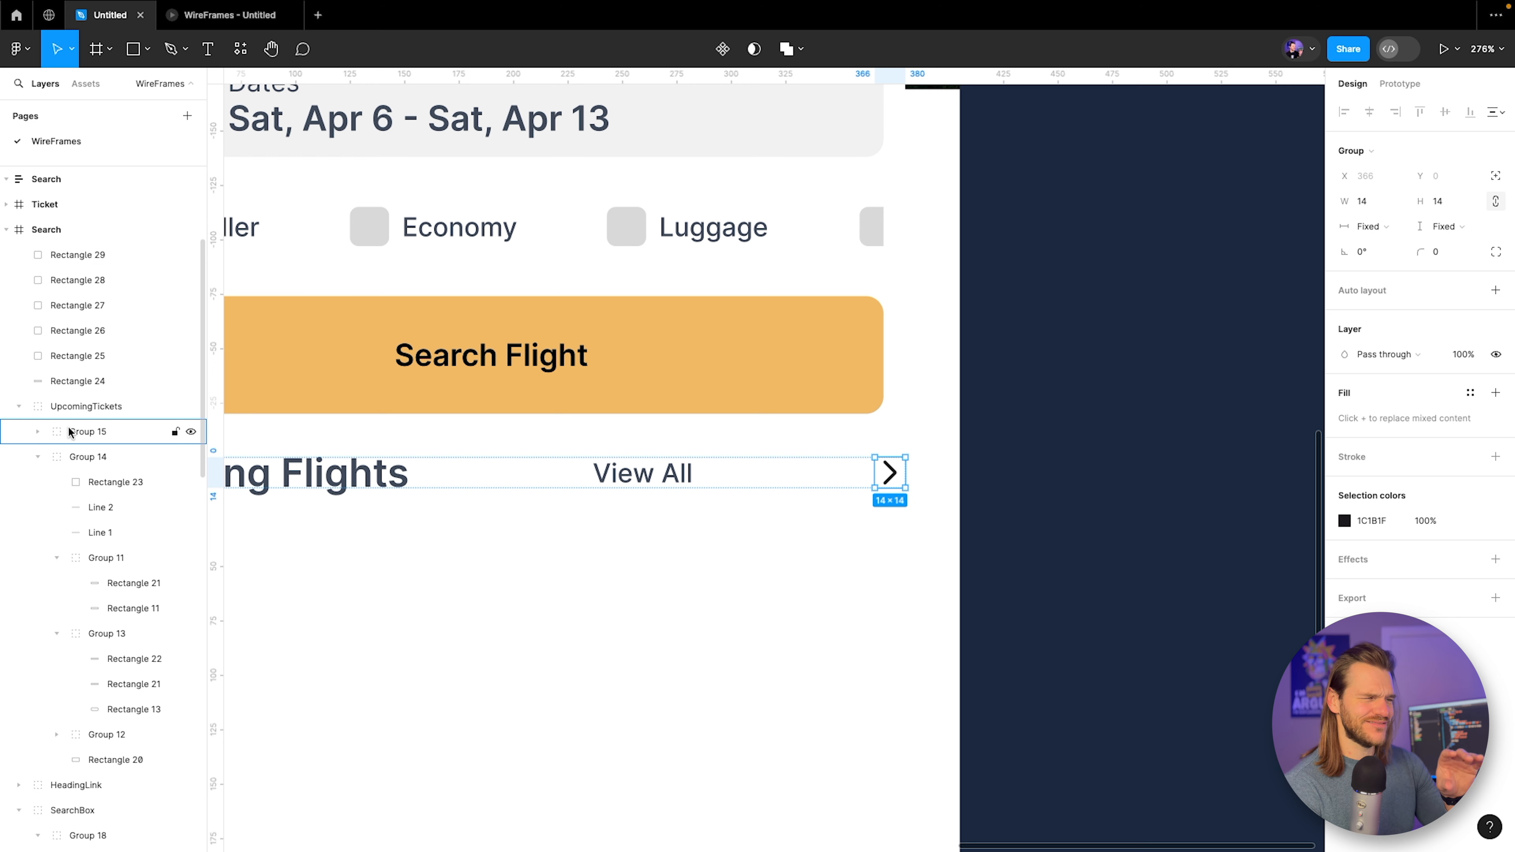
Collapse the UpcomingTickets and SearchBox layers, and group the "View All" text with the arrow icon.
click(21, 408)
click(19, 456)
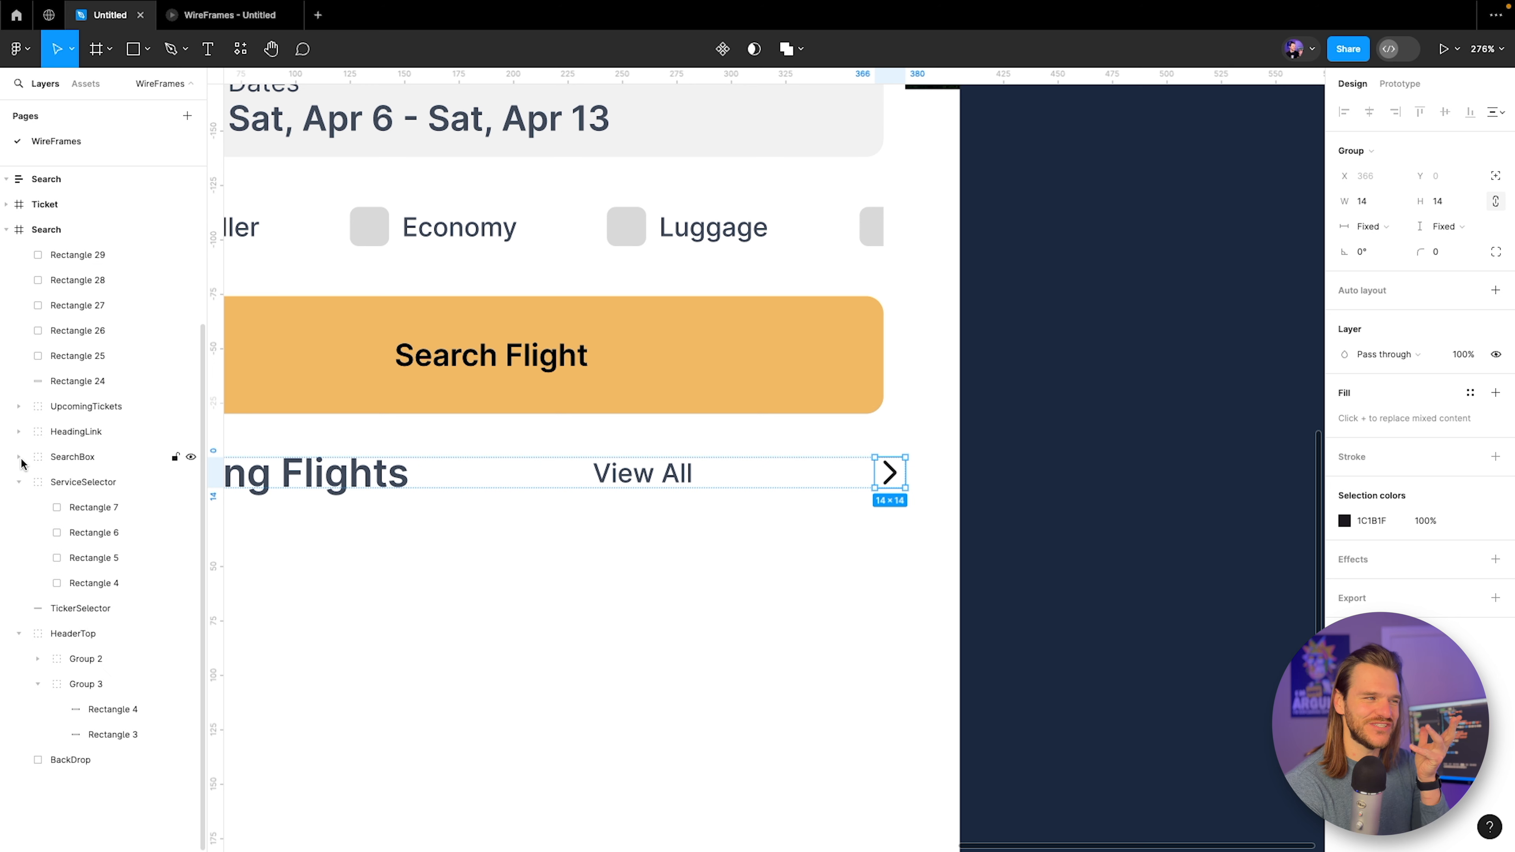
shift+click(629, 465)
scroll(99, 295, up, 2)
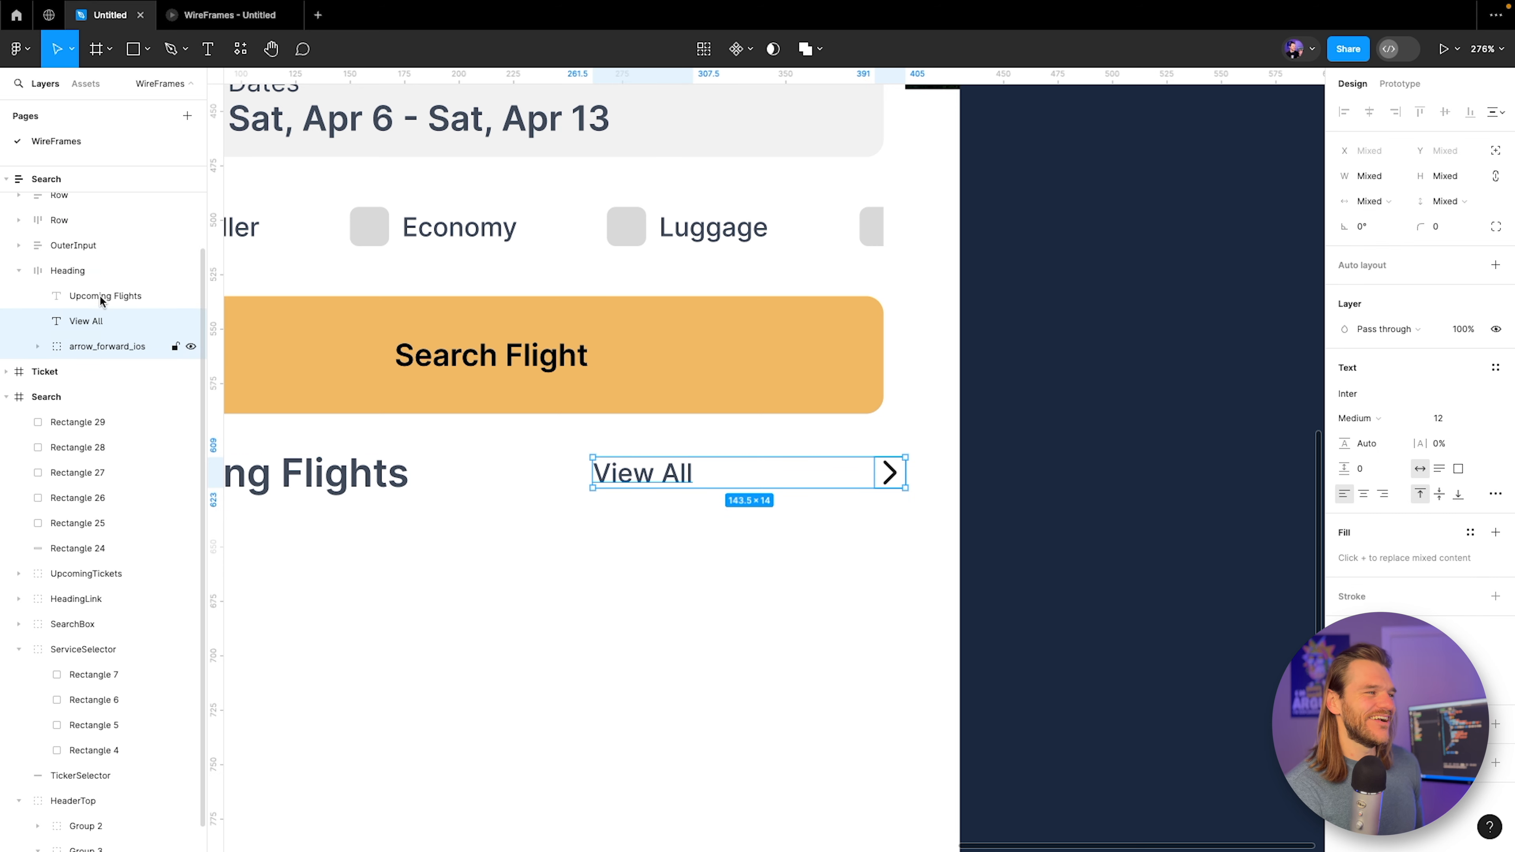
key(ctrl+g)
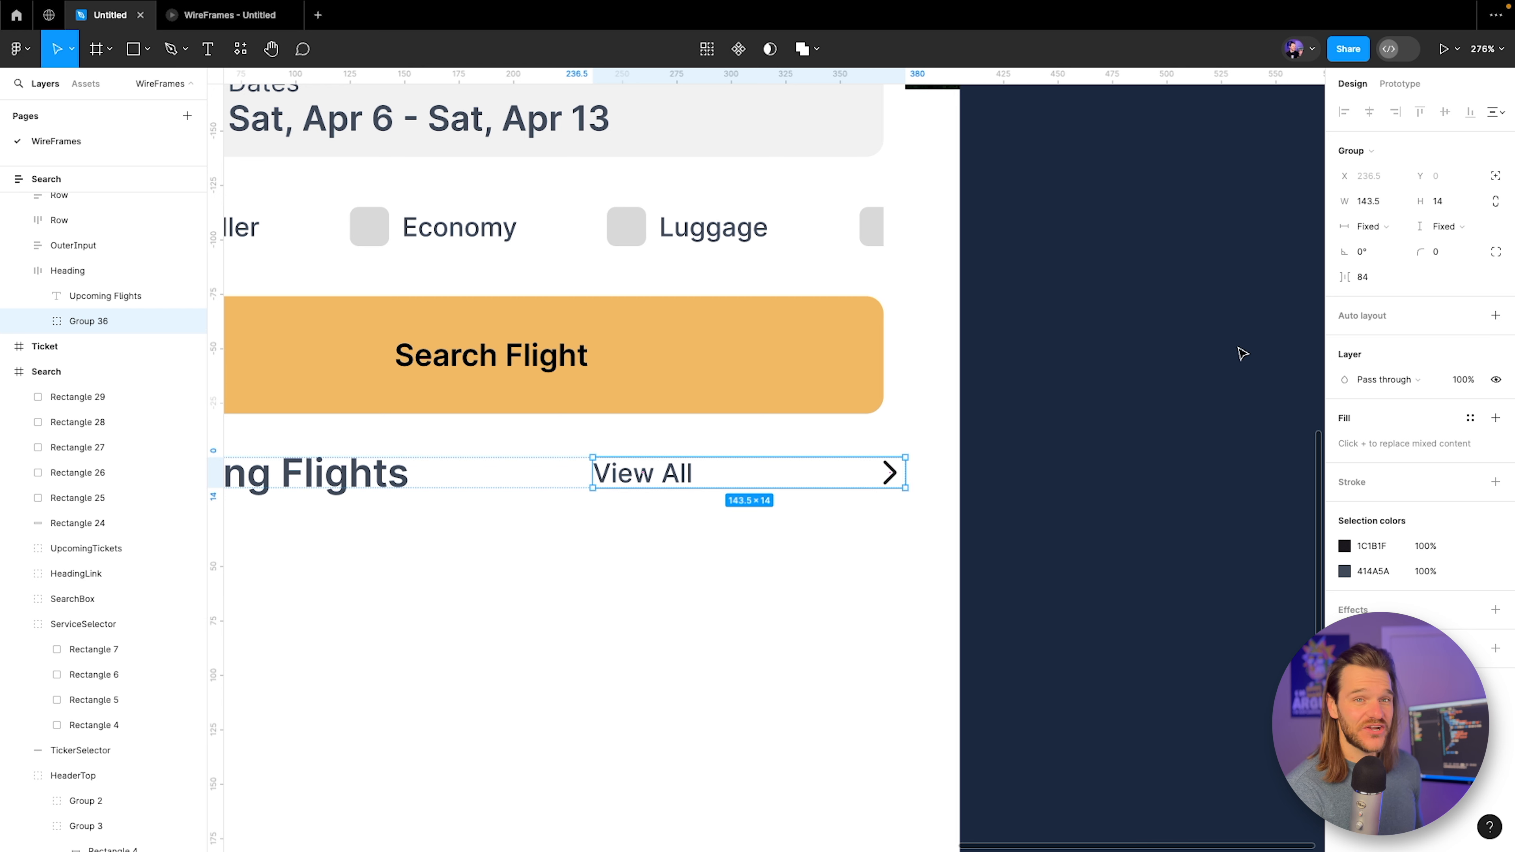
Apply a horizontal auto layout to the "View All" and arrow group, with a spacing of 6 between items.
click(1495, 312)
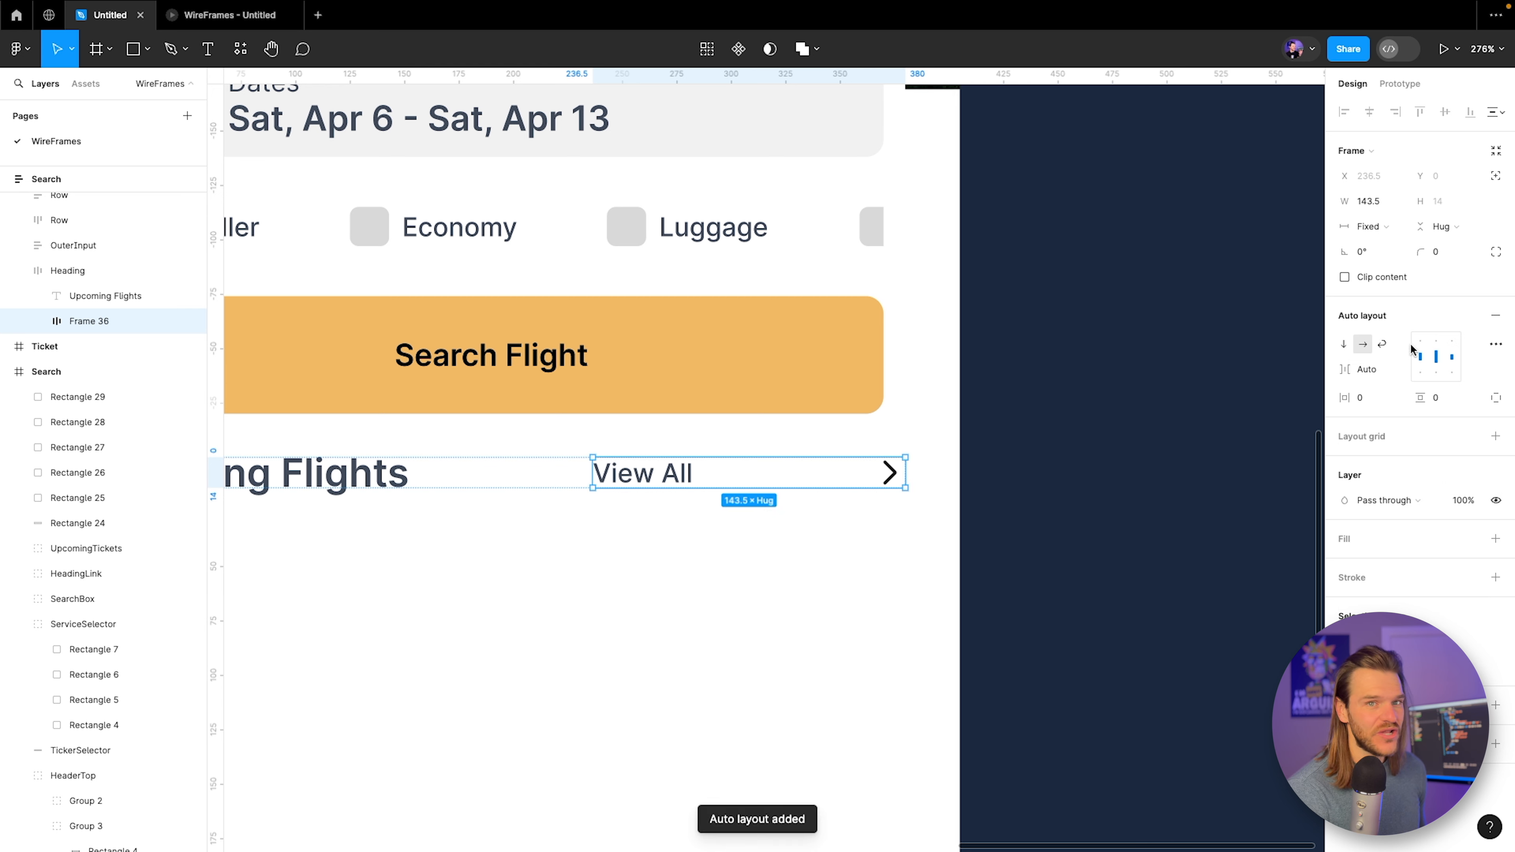
click(1378, 370)
click(1372, 350)
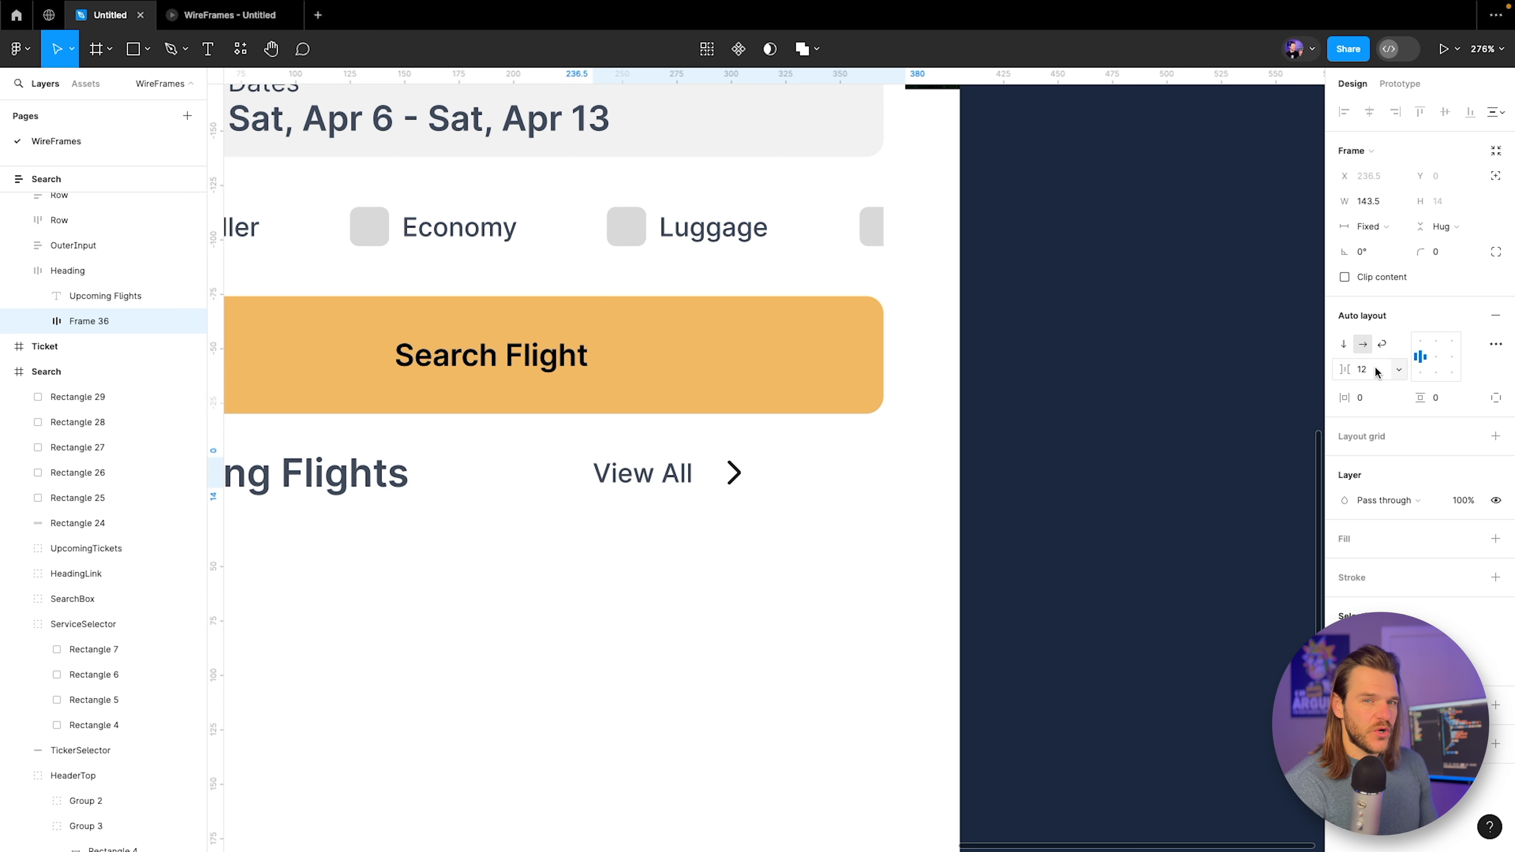
text(6)
key(Return)
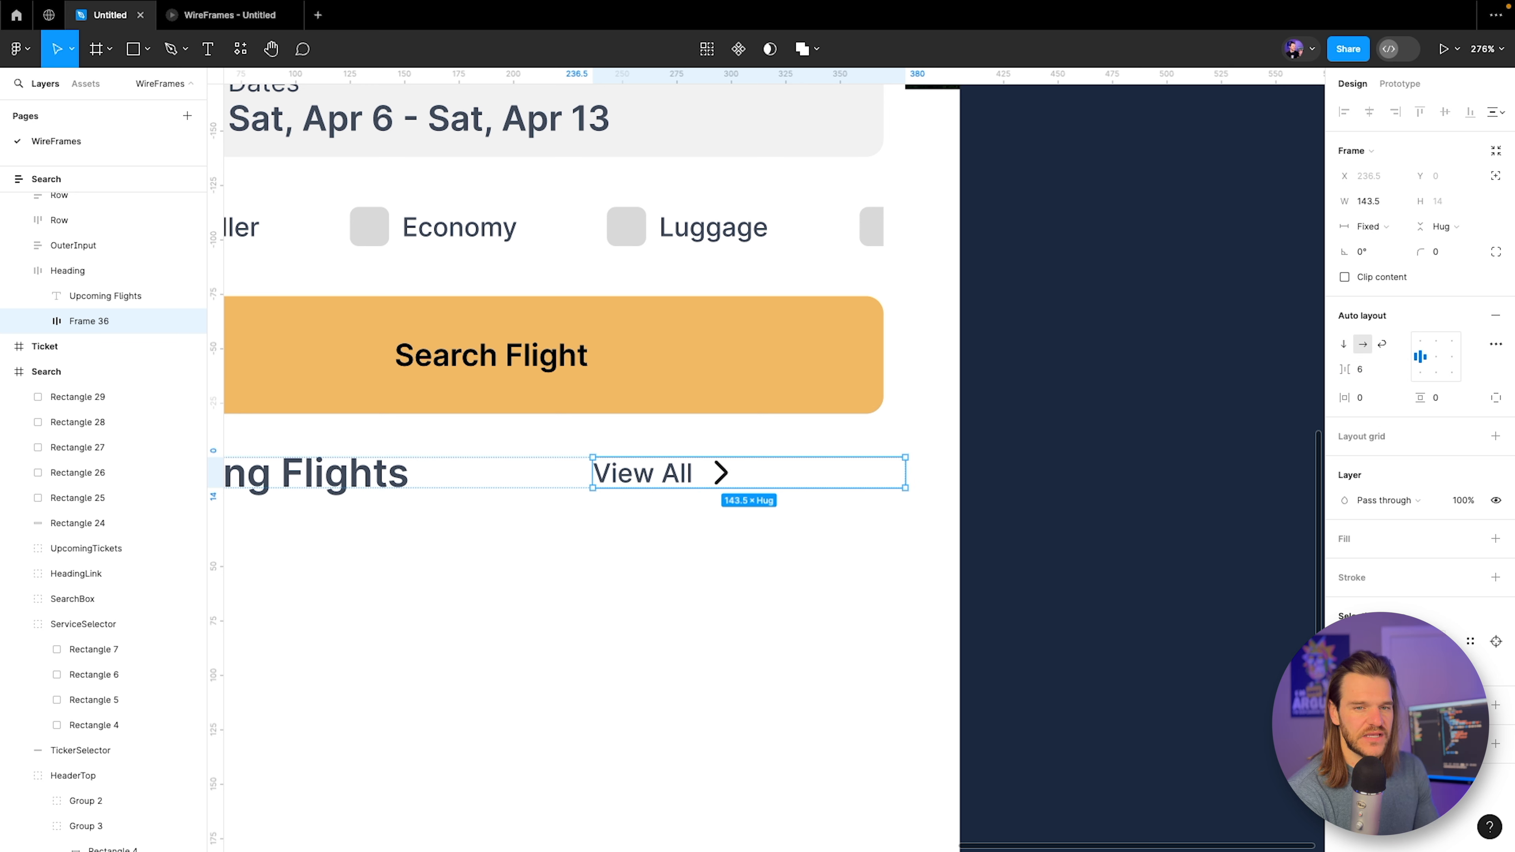
click(1345, 642)
key(Escape)
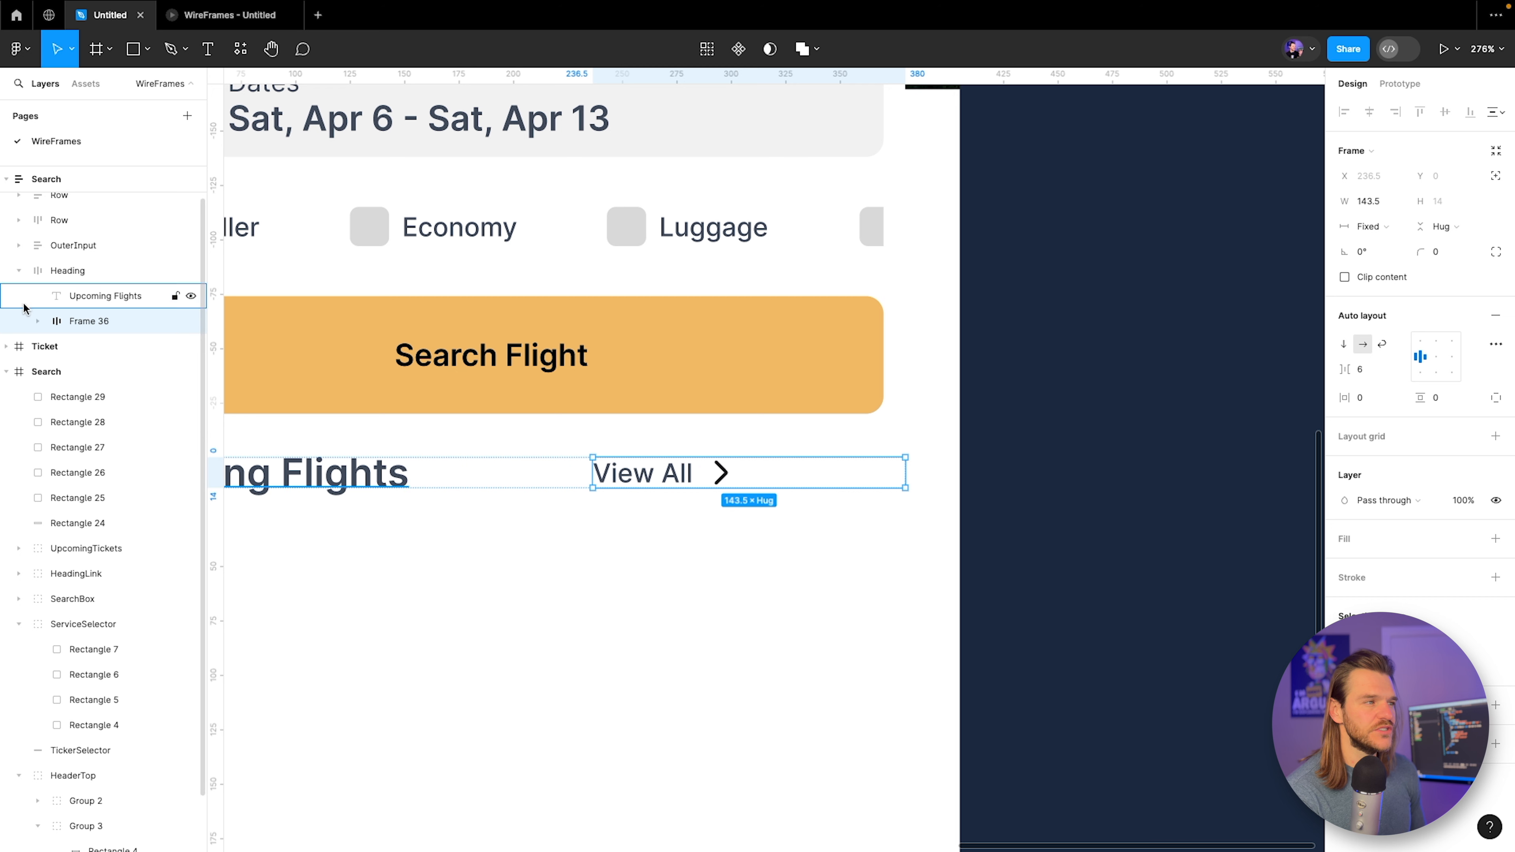
Rename the "View All" and arrow frame ButtonViewAll and set its width to Hug.
double_click(81, 322)
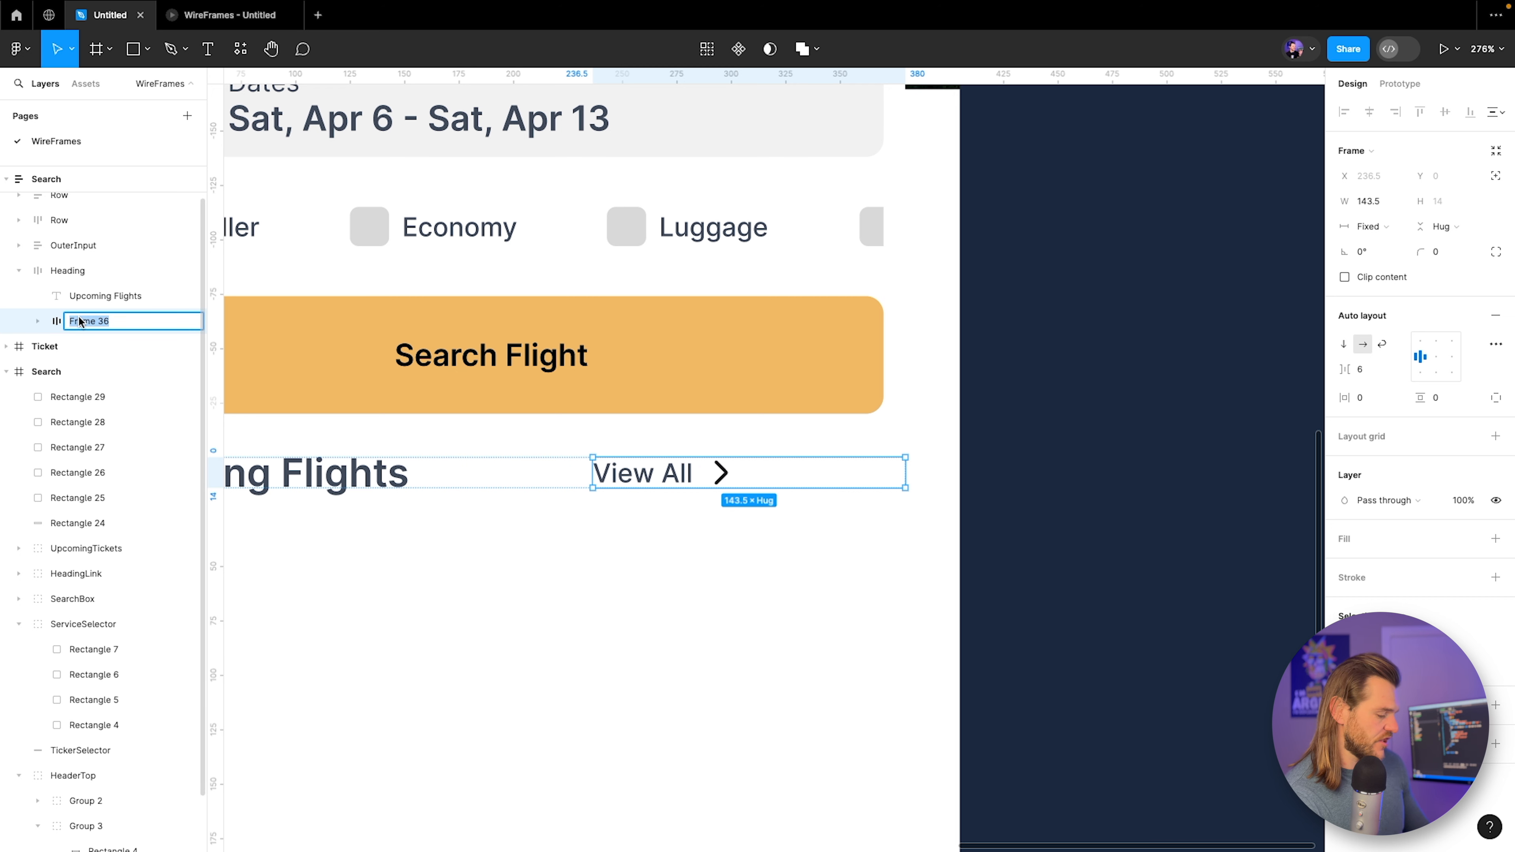
text(ButtonViewAll)
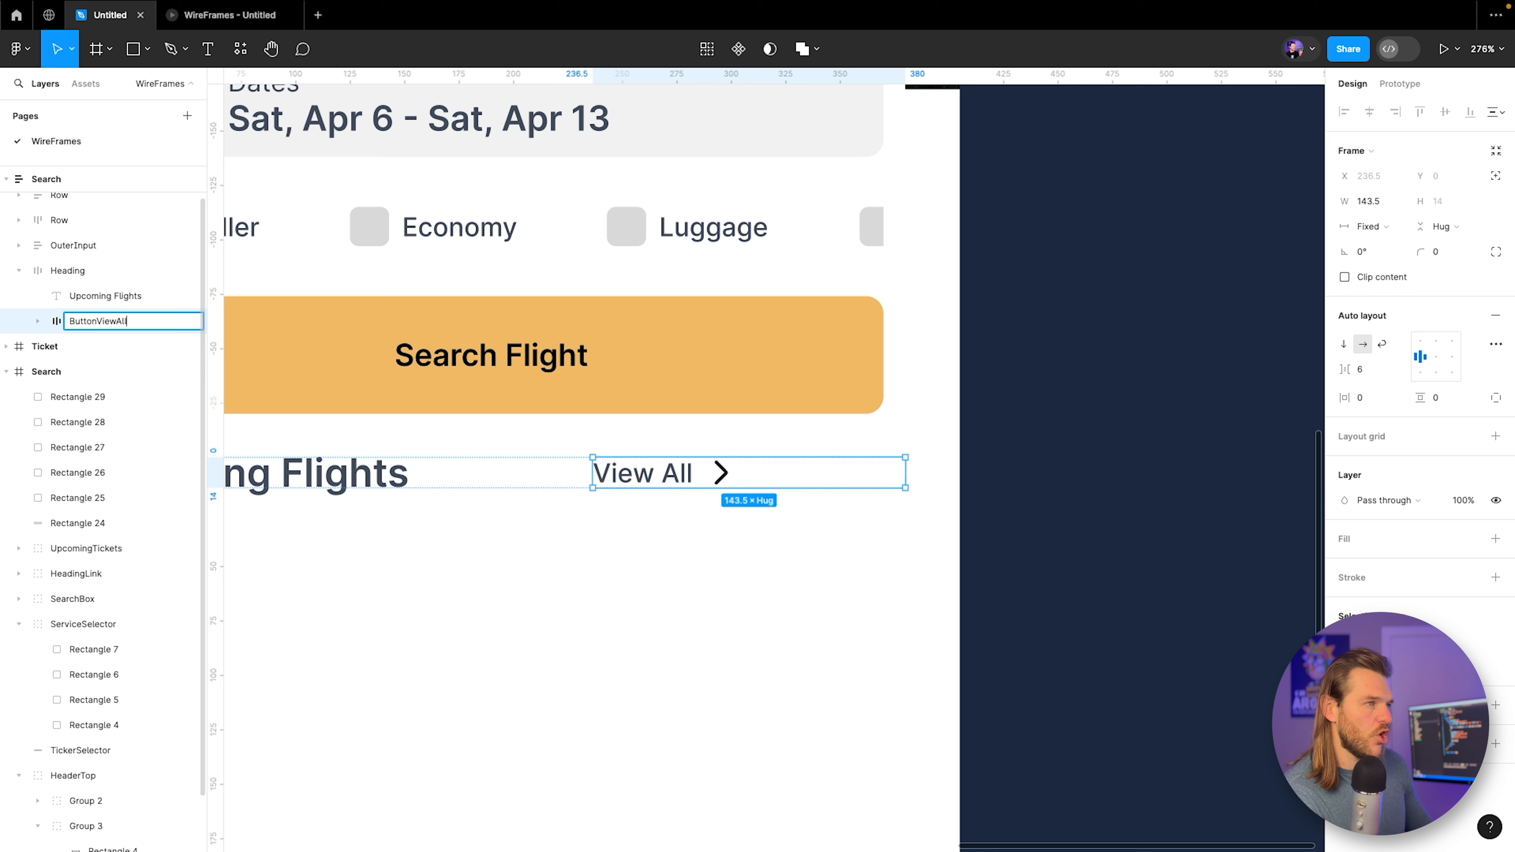
key(Return)
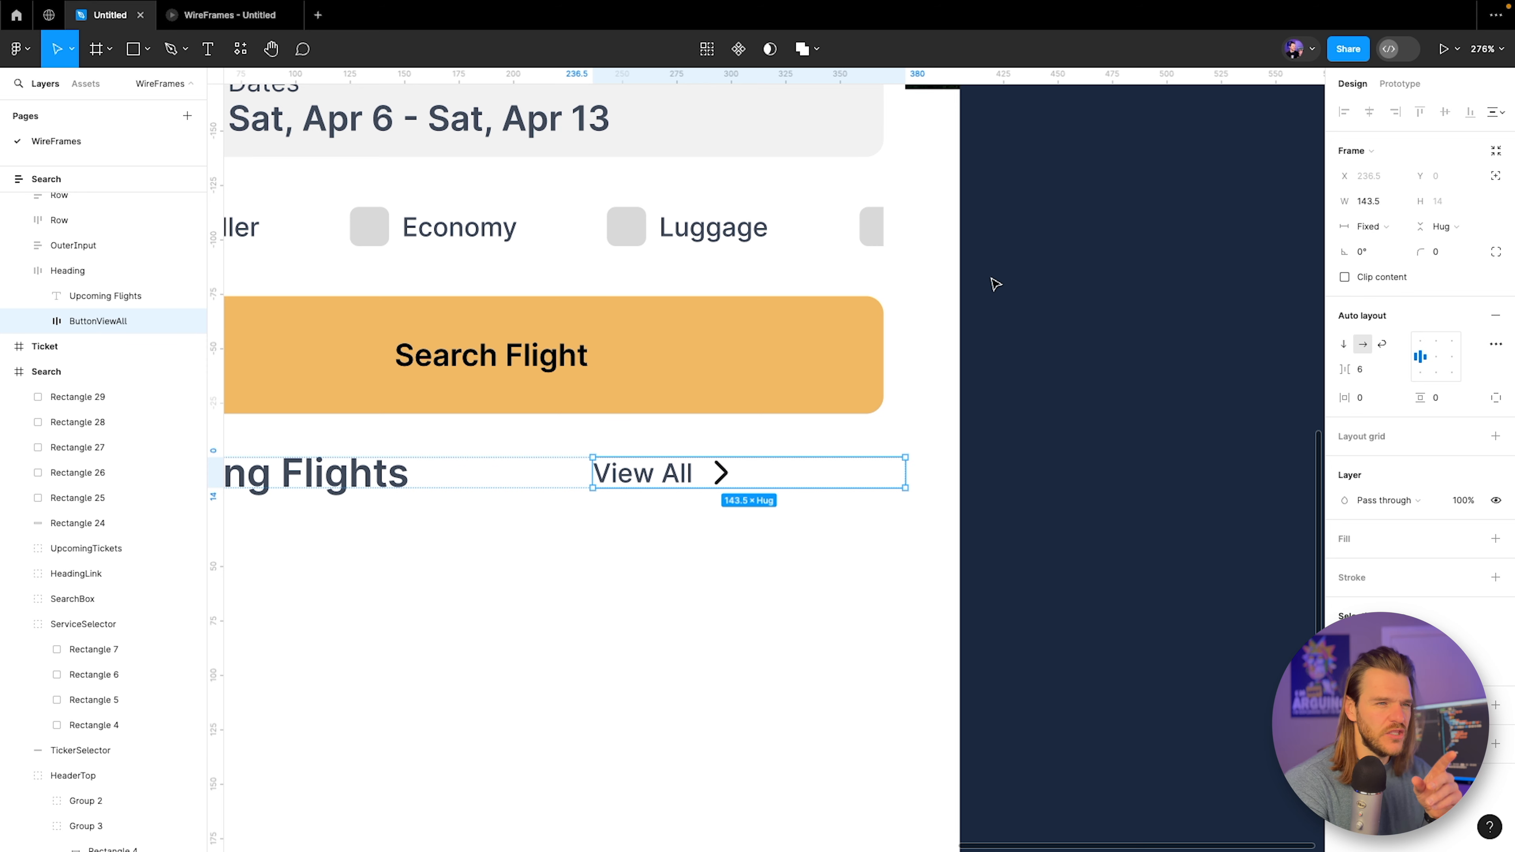
click(1372, 227)
click(1371, 248)
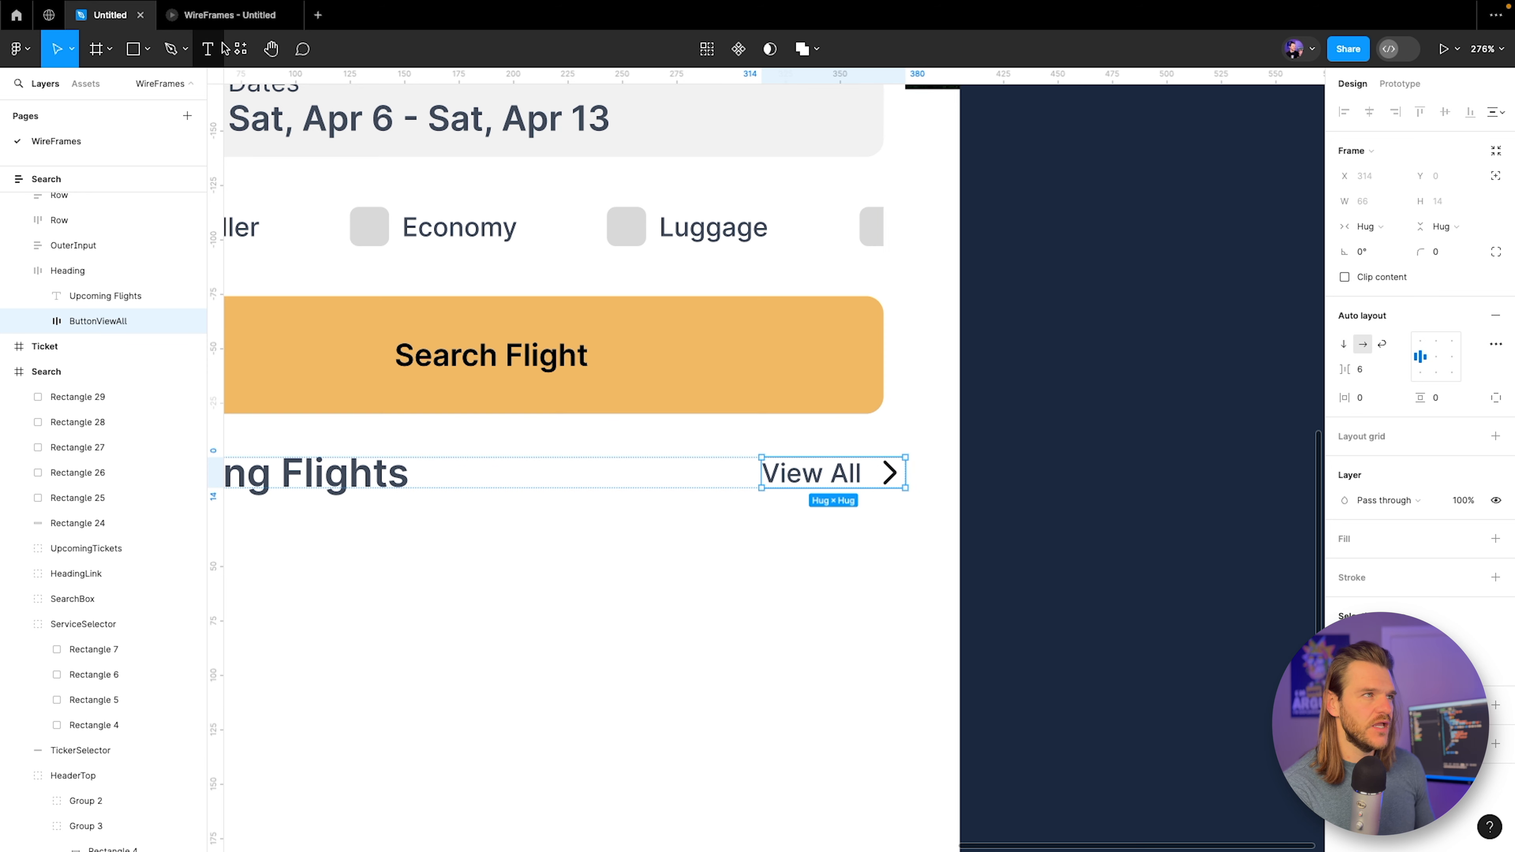
Check the Upcoming Flights heading row in the WireFrames prototype preview, then return to the design file.
click(229, 15)
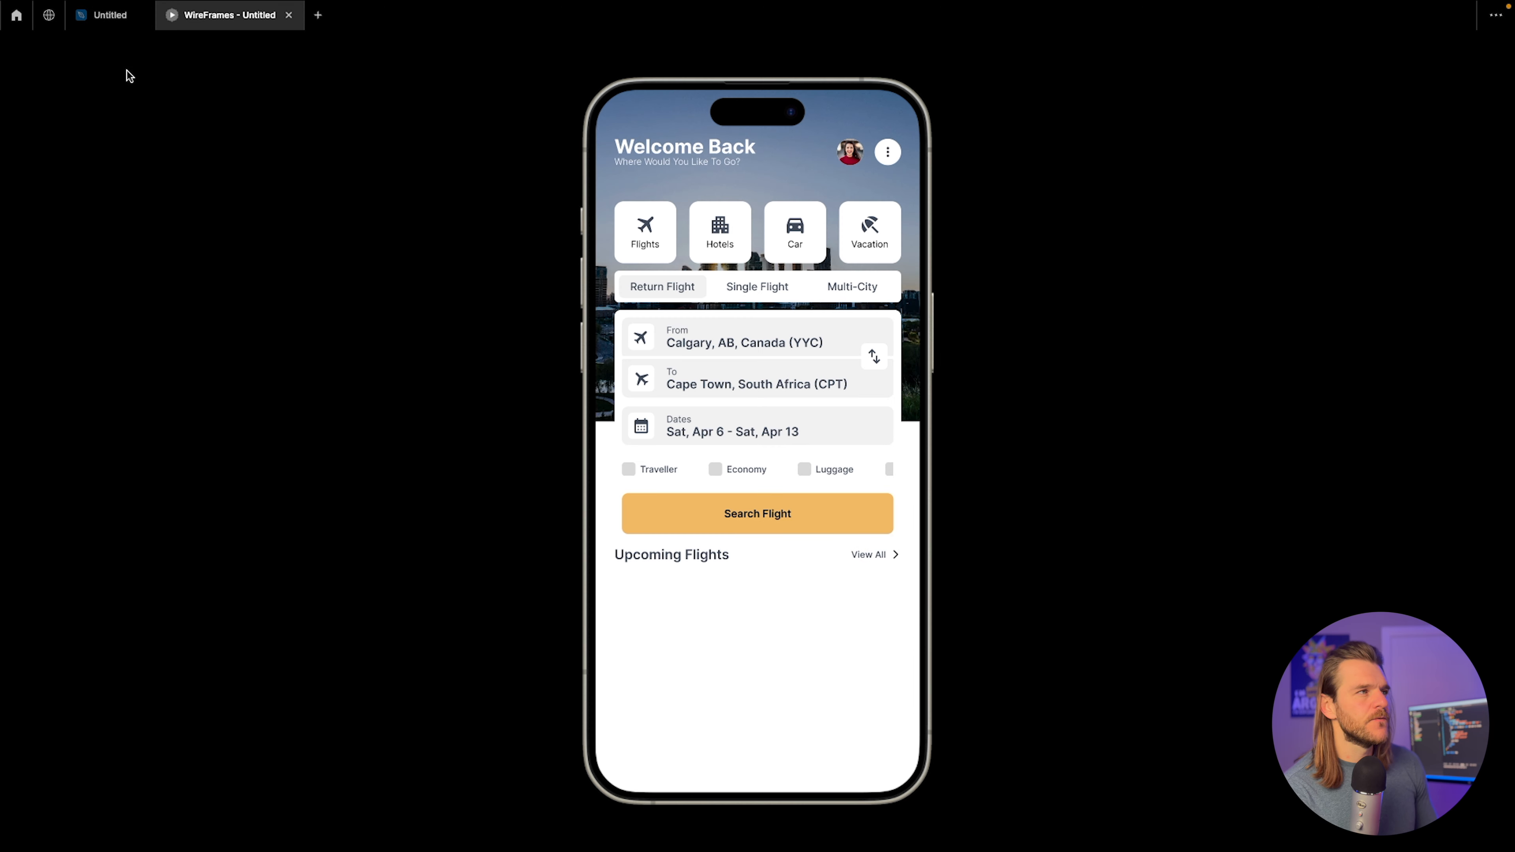
click(112, 24)
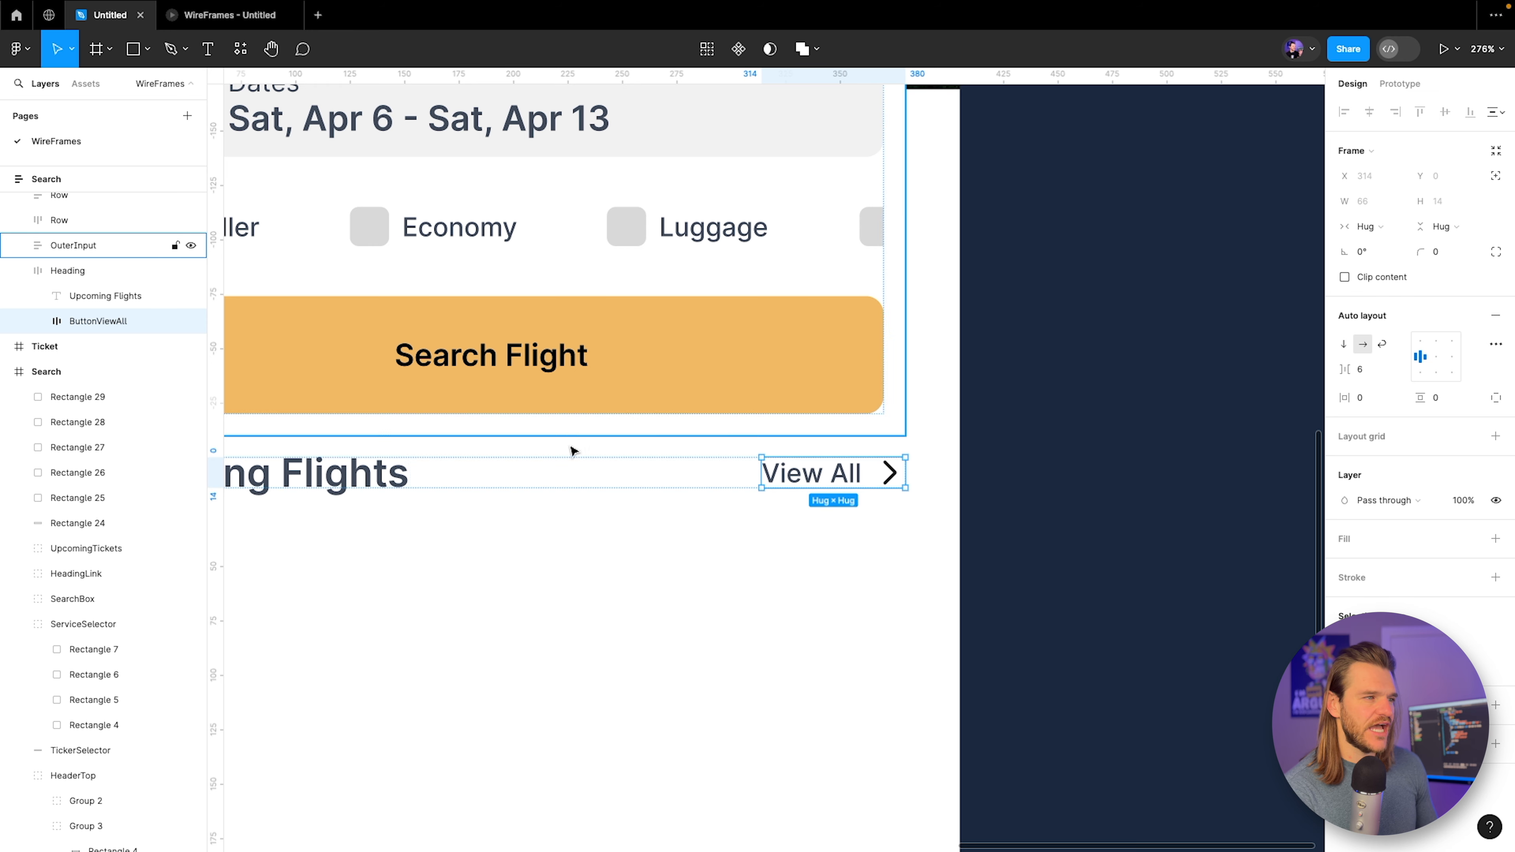
Group the OuterInput and Heading frames in the Search screen and rename the group BottomHalf.
click(19, 271)
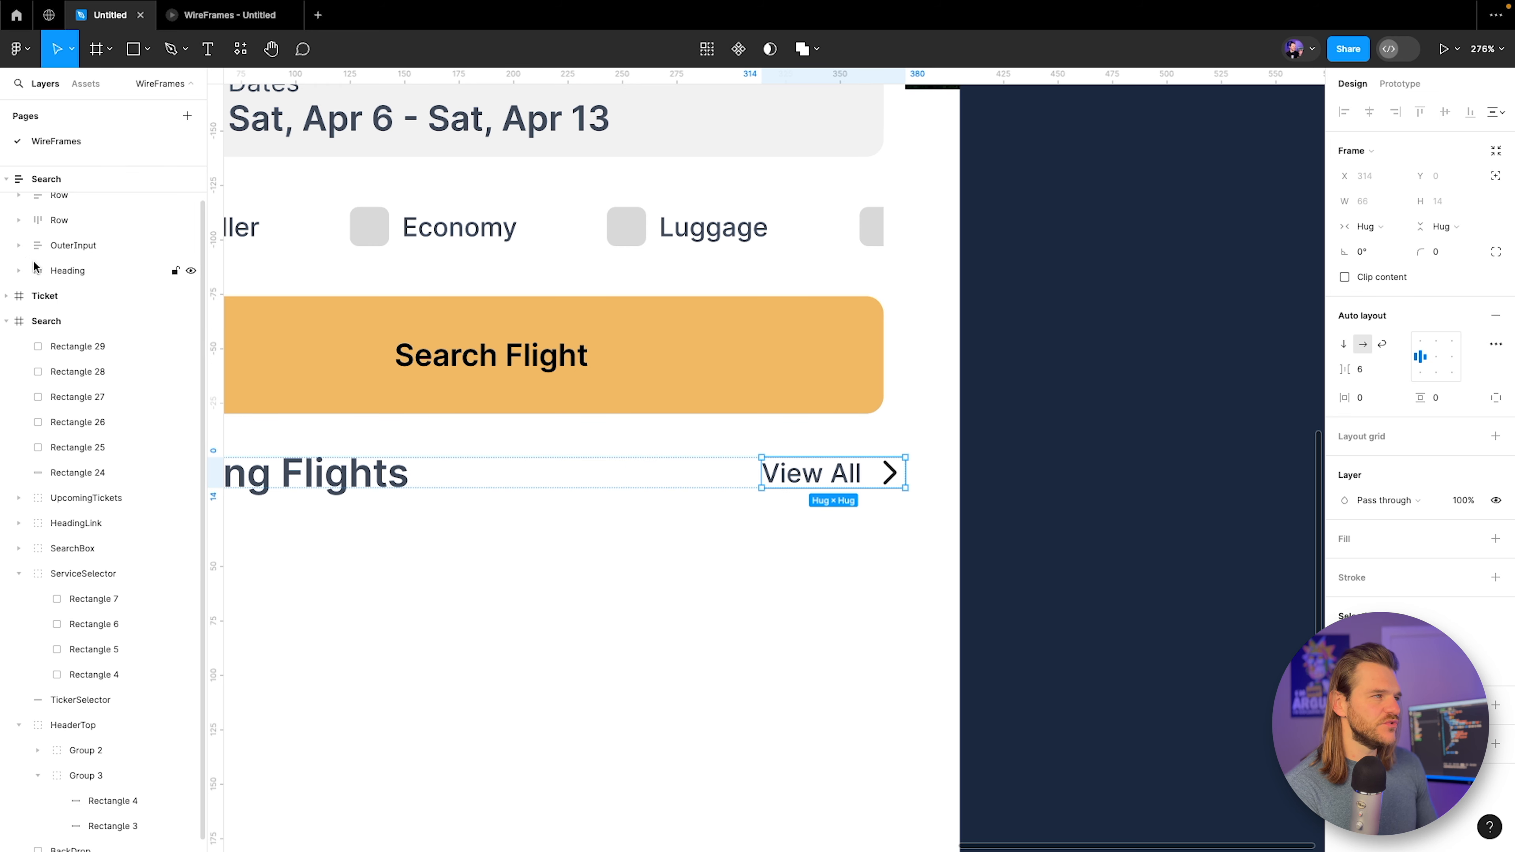
scroll(38, 274, up, 1)
scroll(443, 399, down, 3)
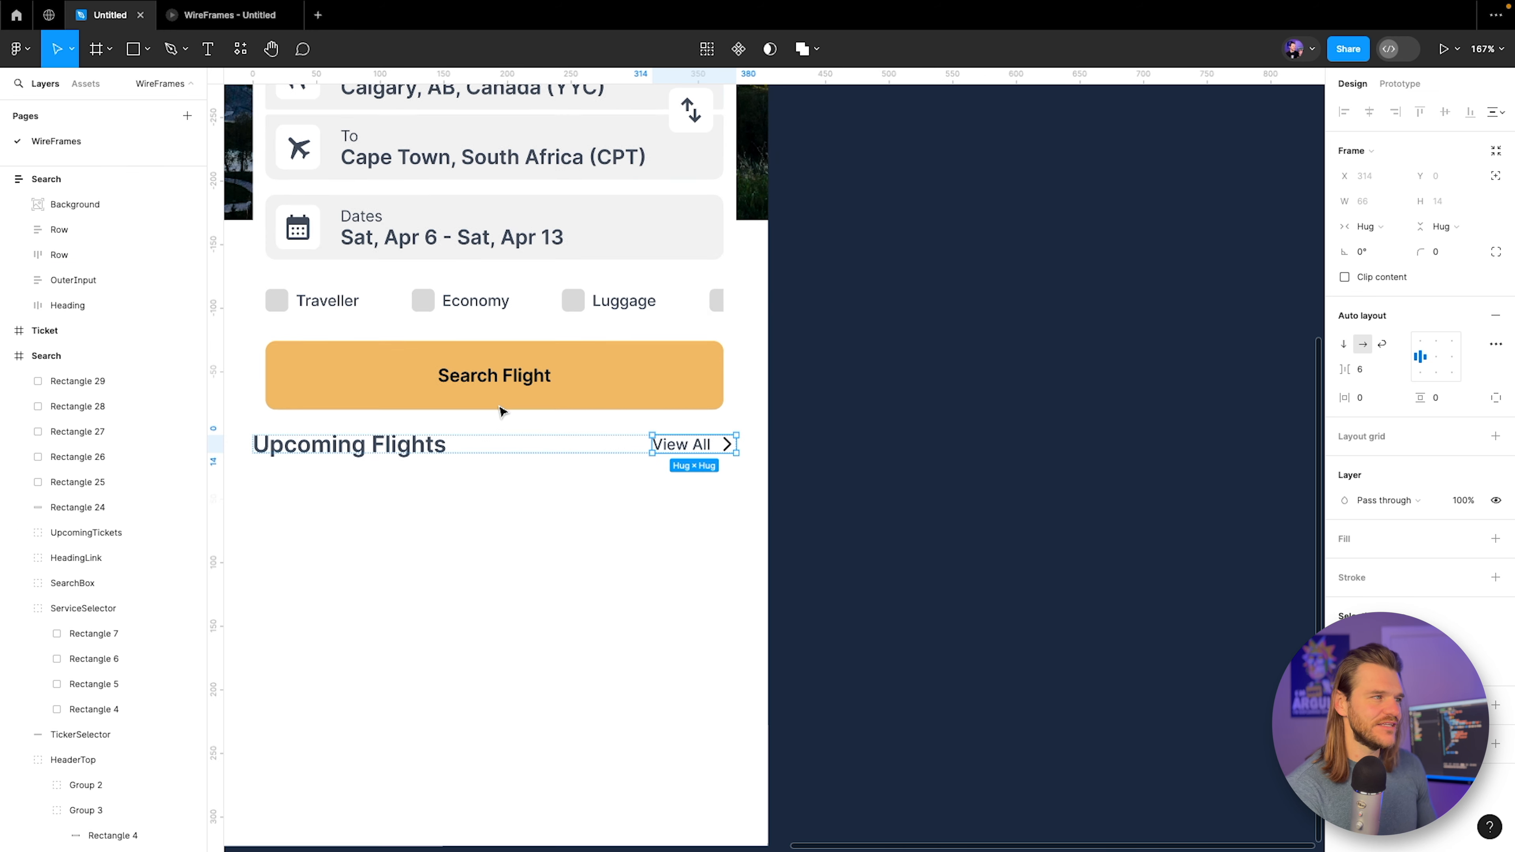
click(71, 276)
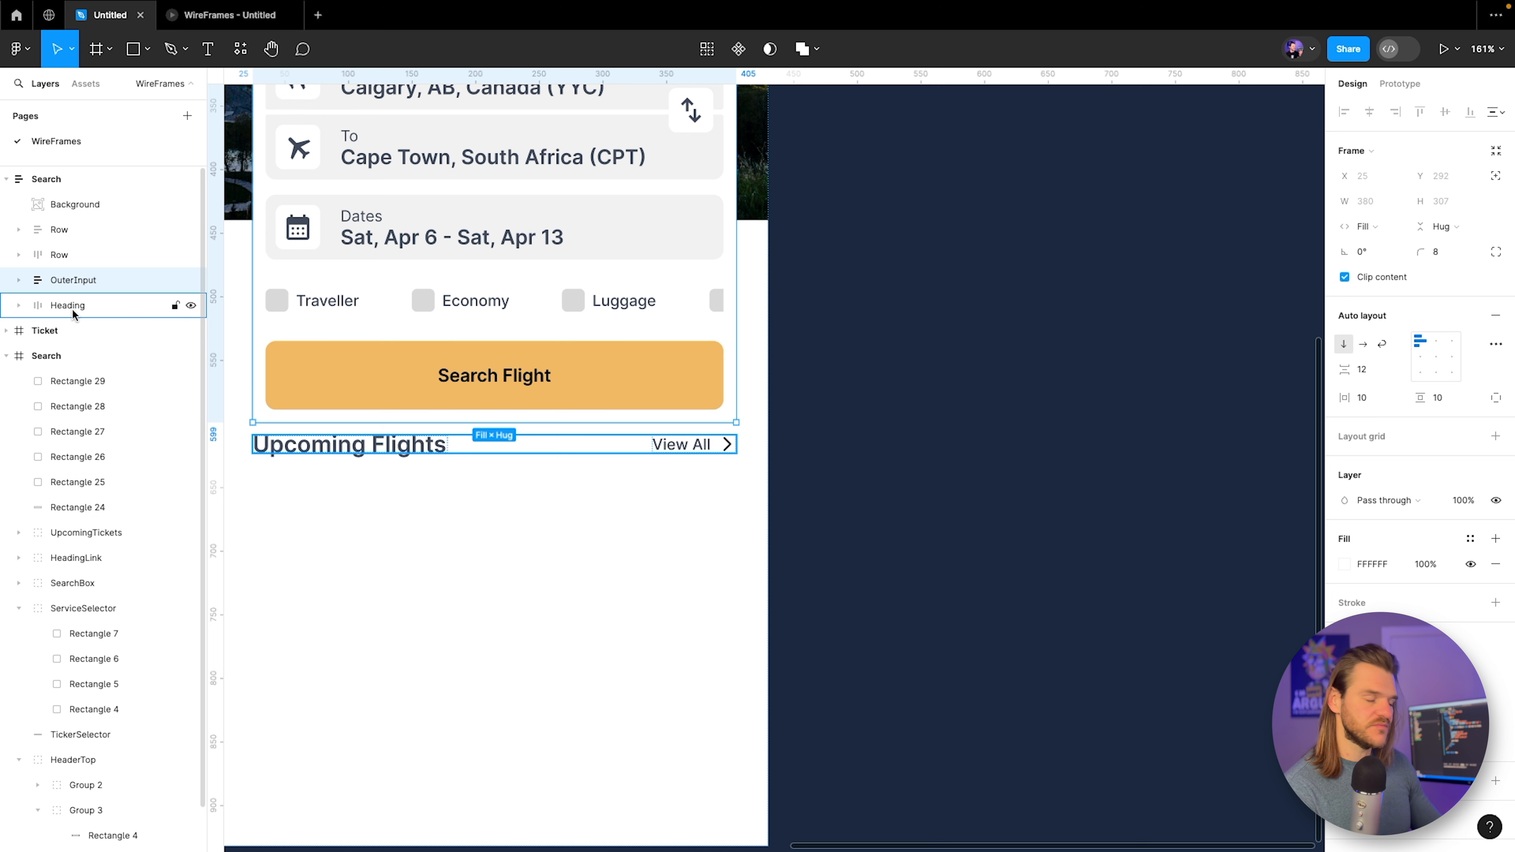
shift+click(72, 307)
key(ctrl+g)
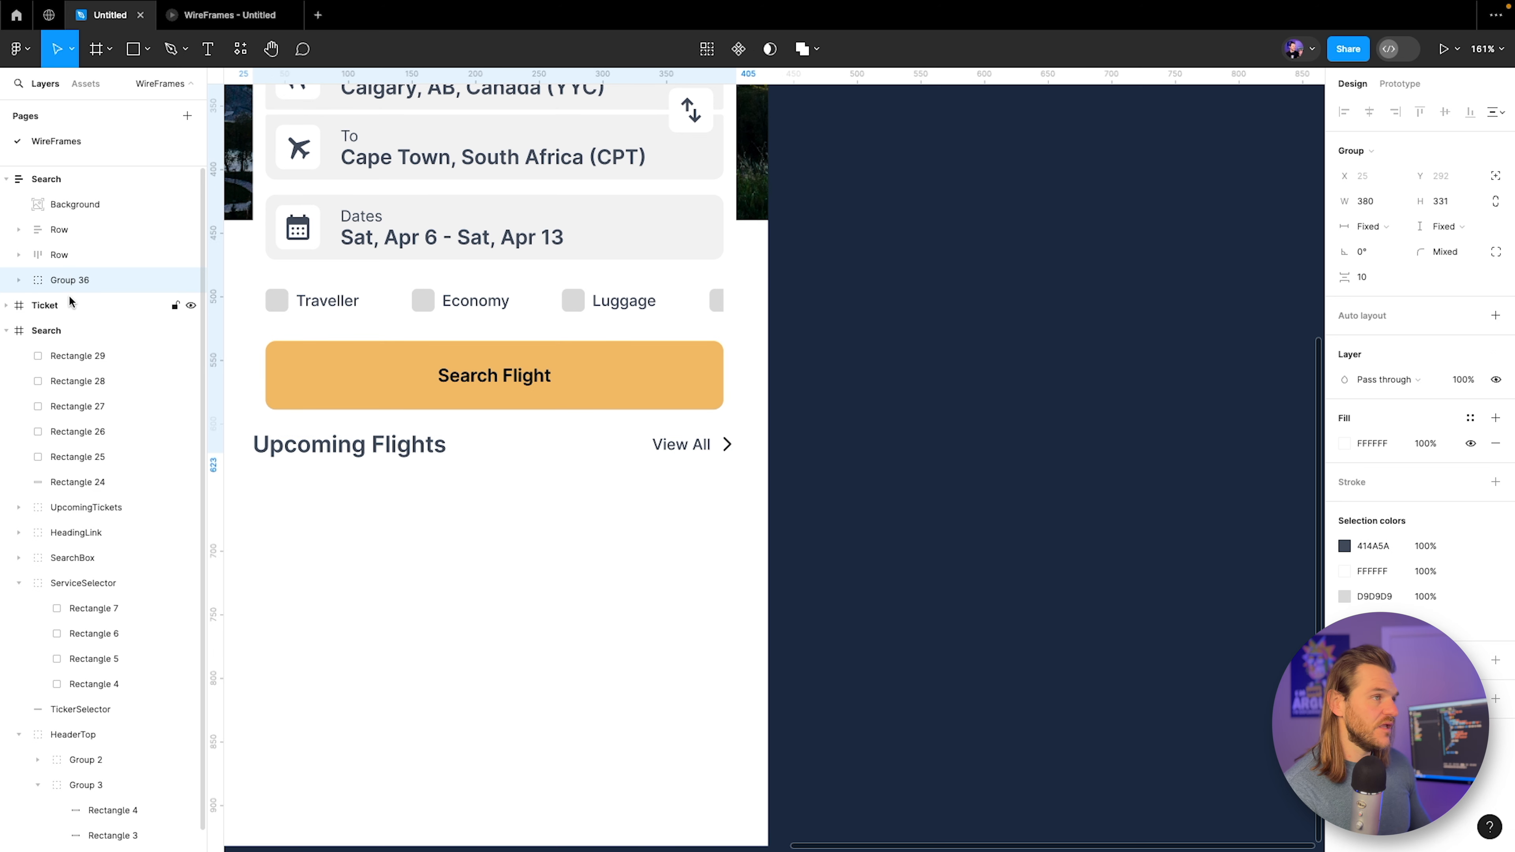
double_click(72, 279)
text(BottomHalf)
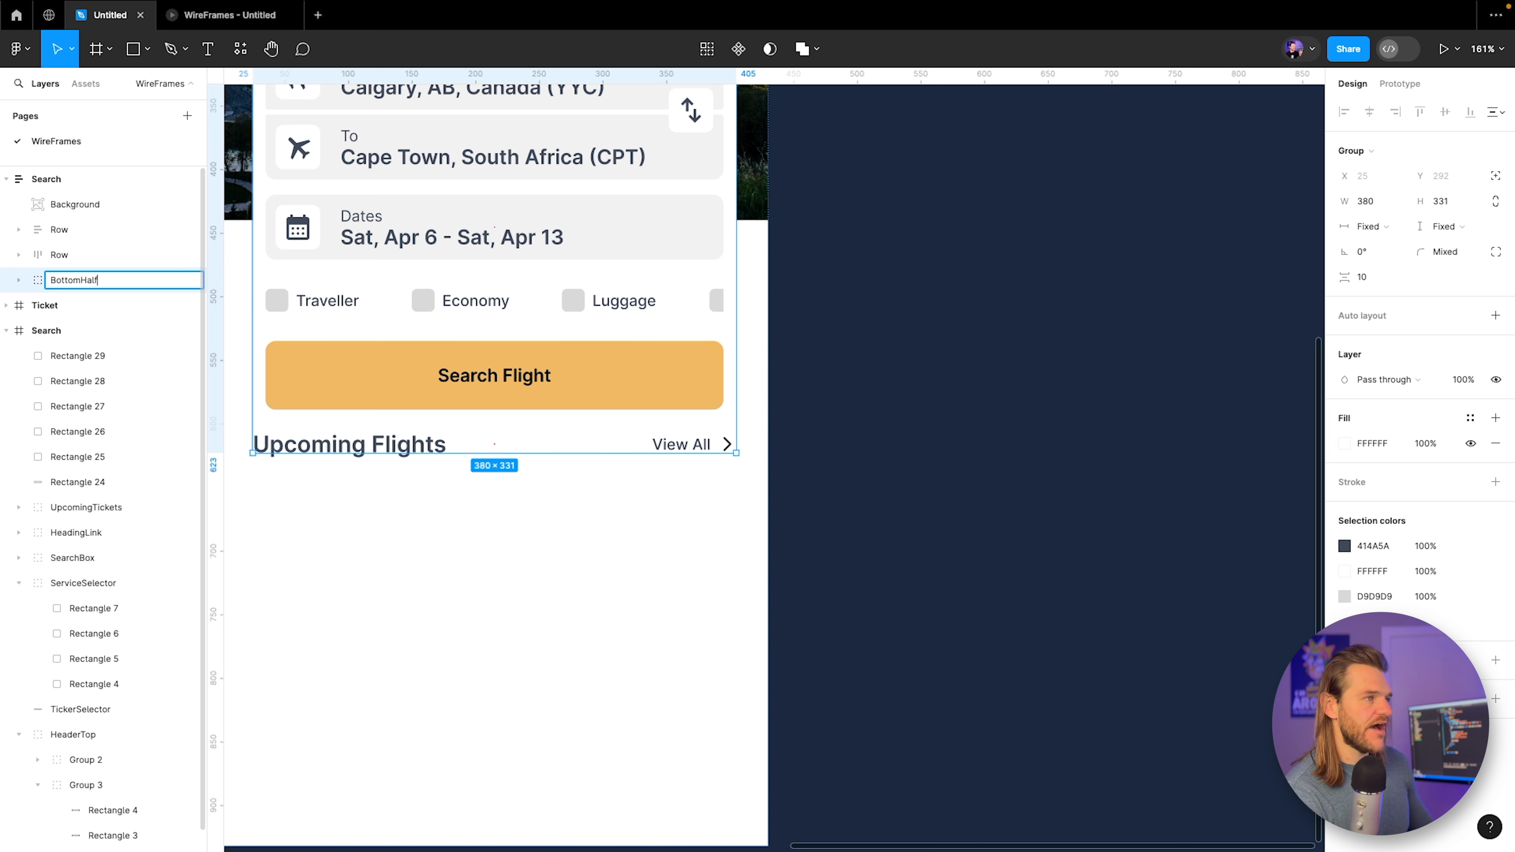
key(Return)
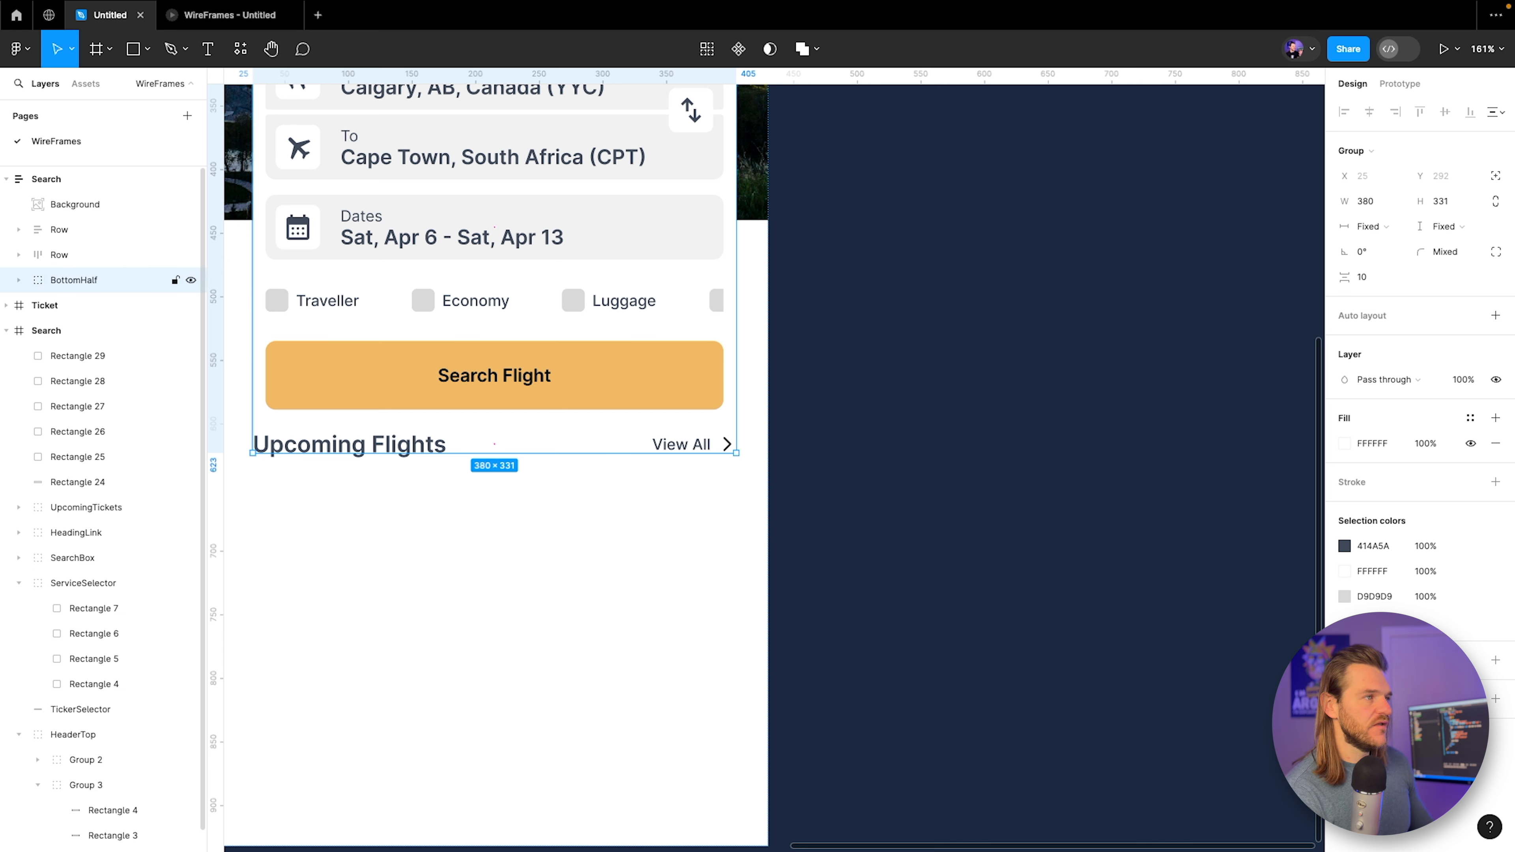
Apply a vertical auto layout to the BottomHalf group and check the Search screen in the WireFrames prototype preview.
click(1496, 315)
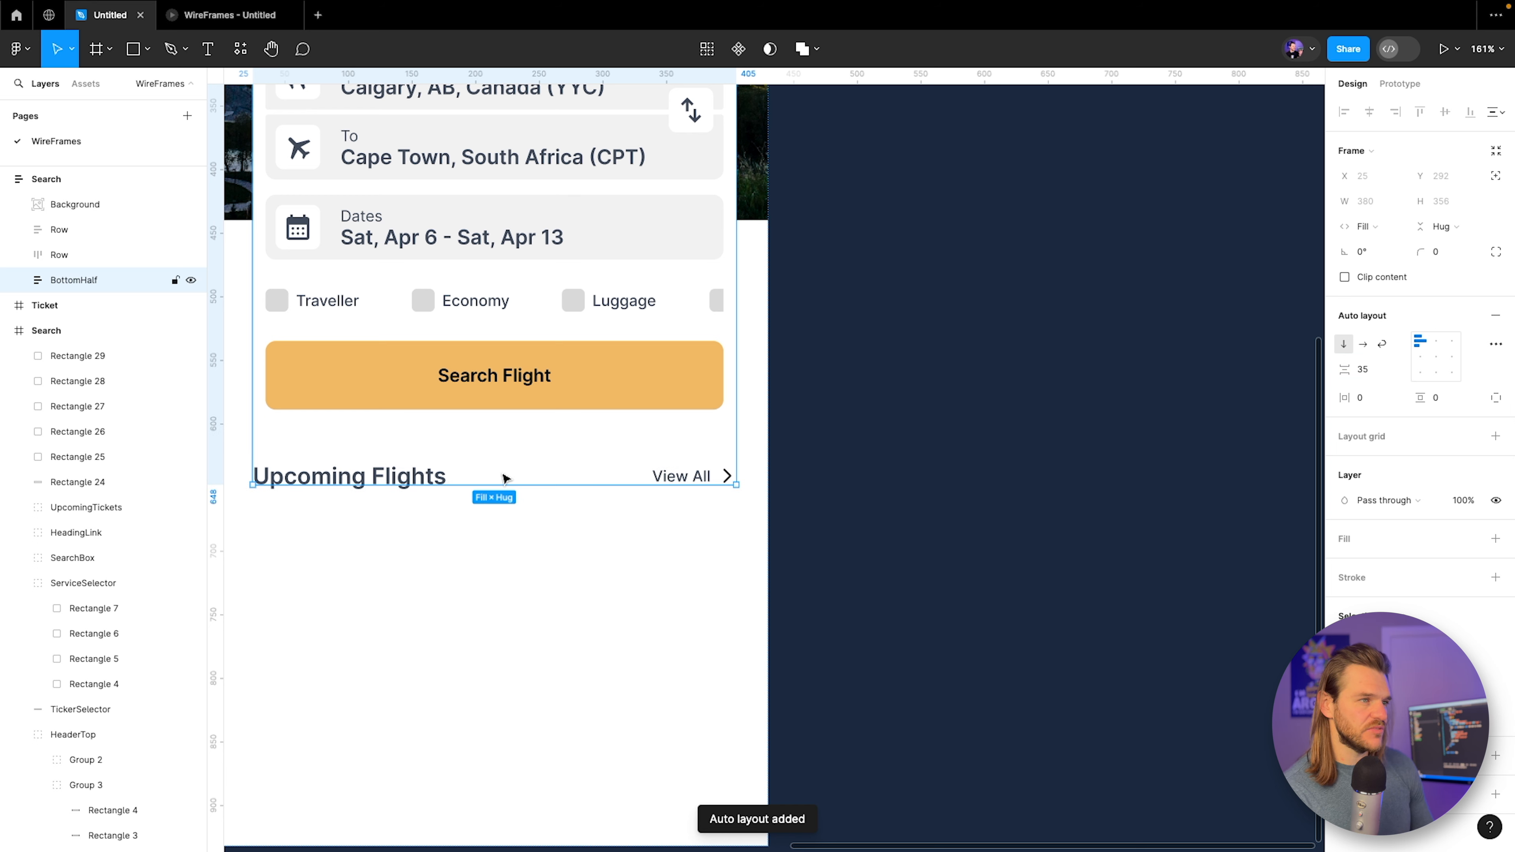
click(227, 15)
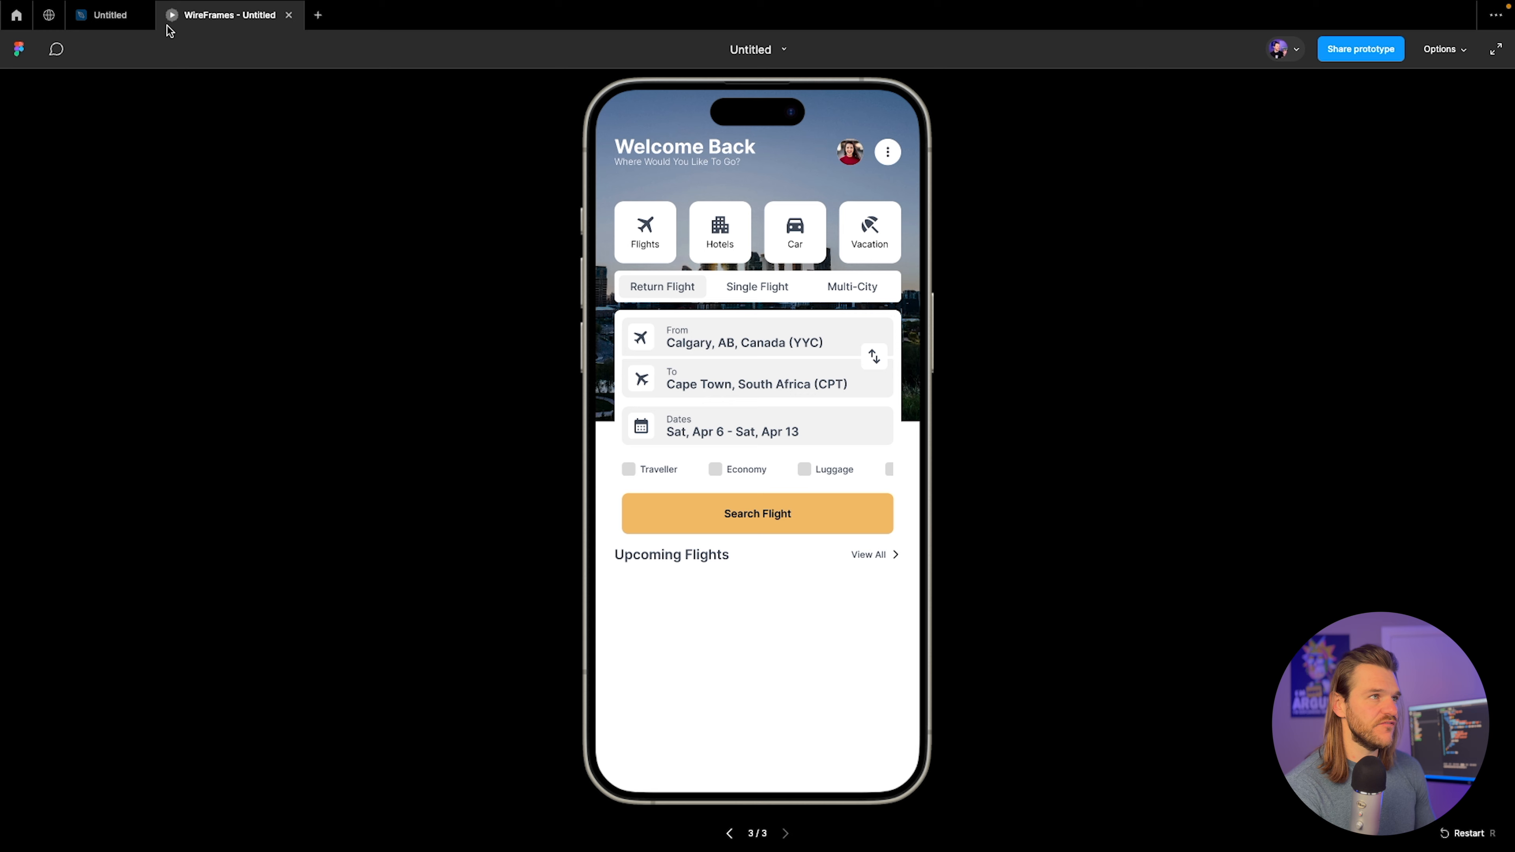
click(136, 25)
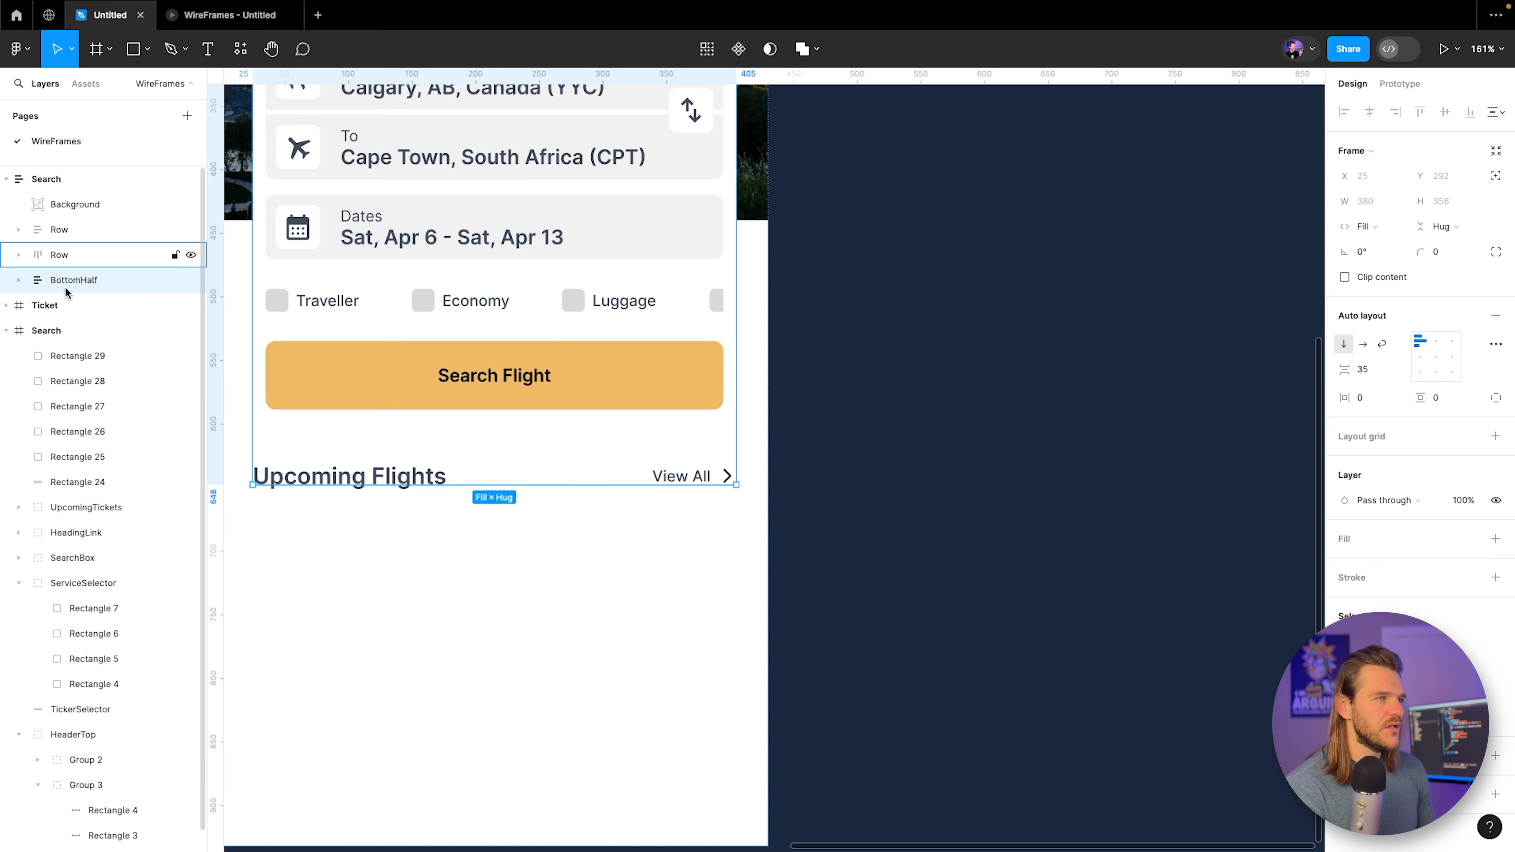
Examine the BottomHalf layers and the wireframe's upcoming ticket cards as the reference for the Upcoming Flights section.
click(19, 280)
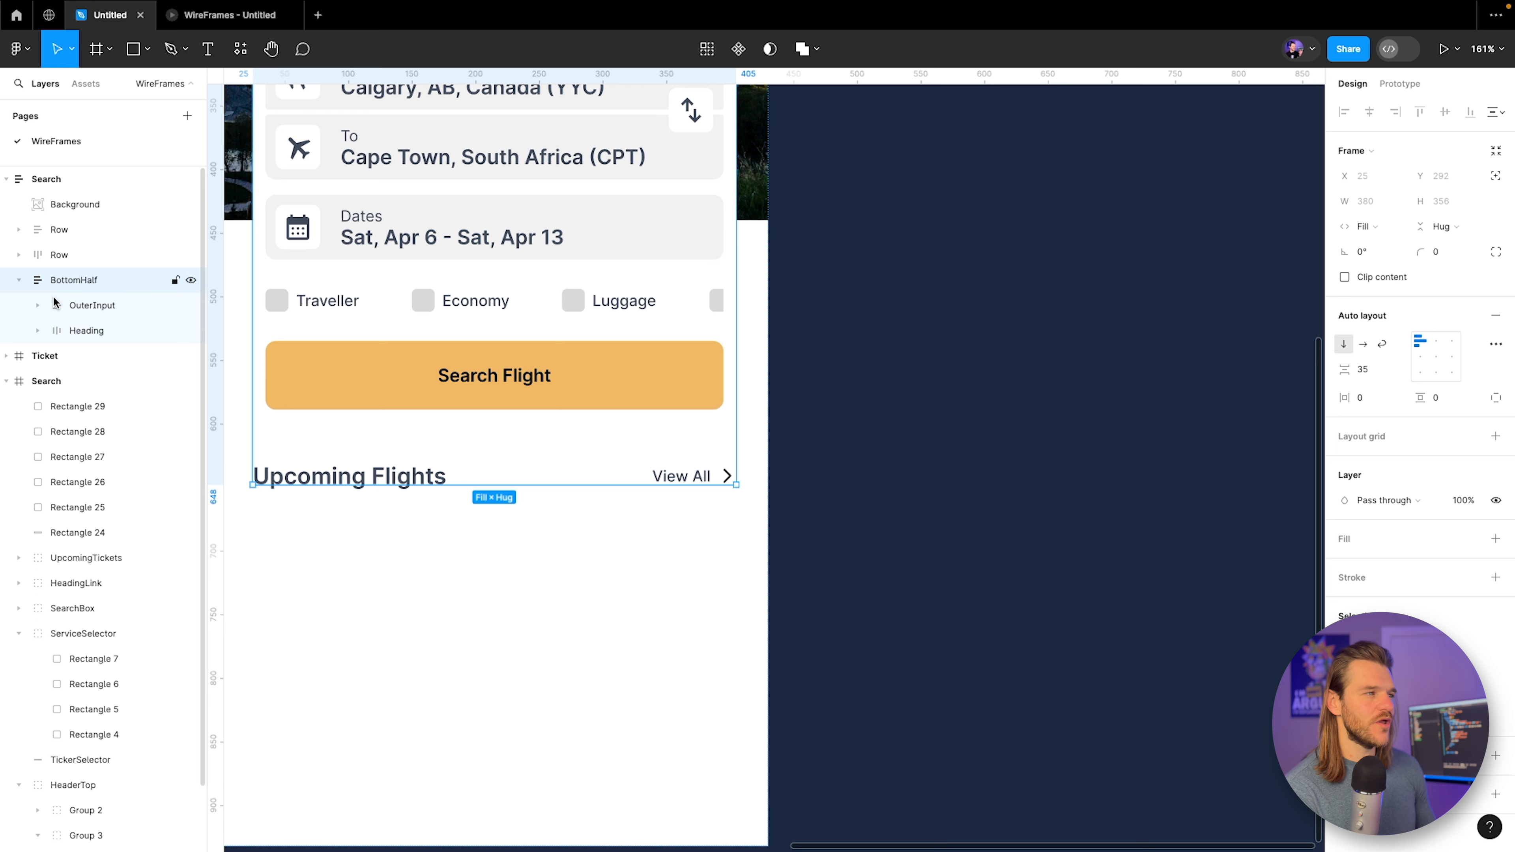
click(67, 332)
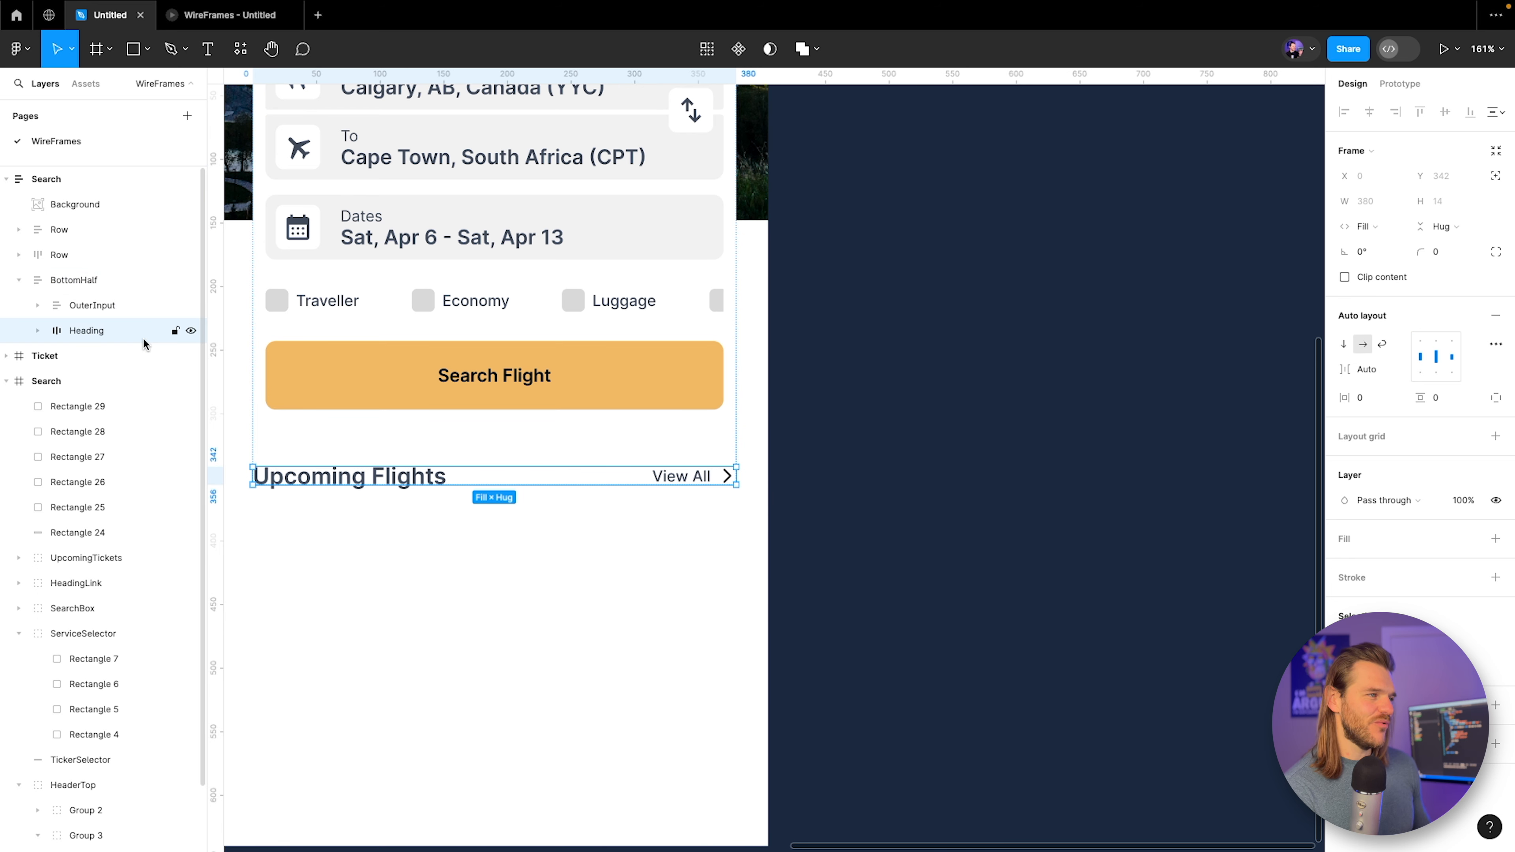
scroll(906, 490, left, 8)
scroll(906, 490, down, 1)
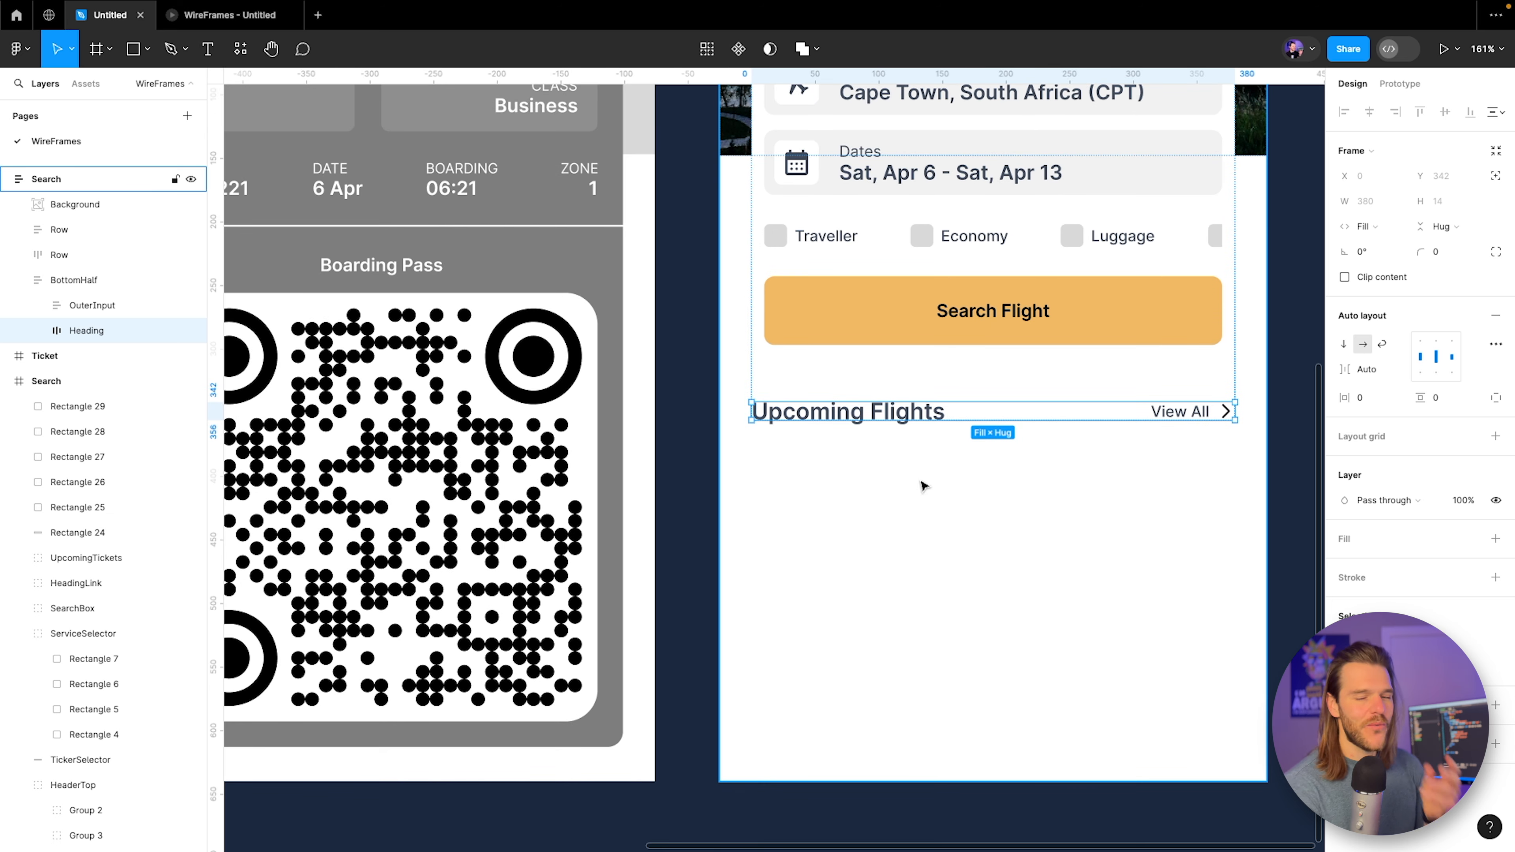
scroll(917, 482, down, 4)
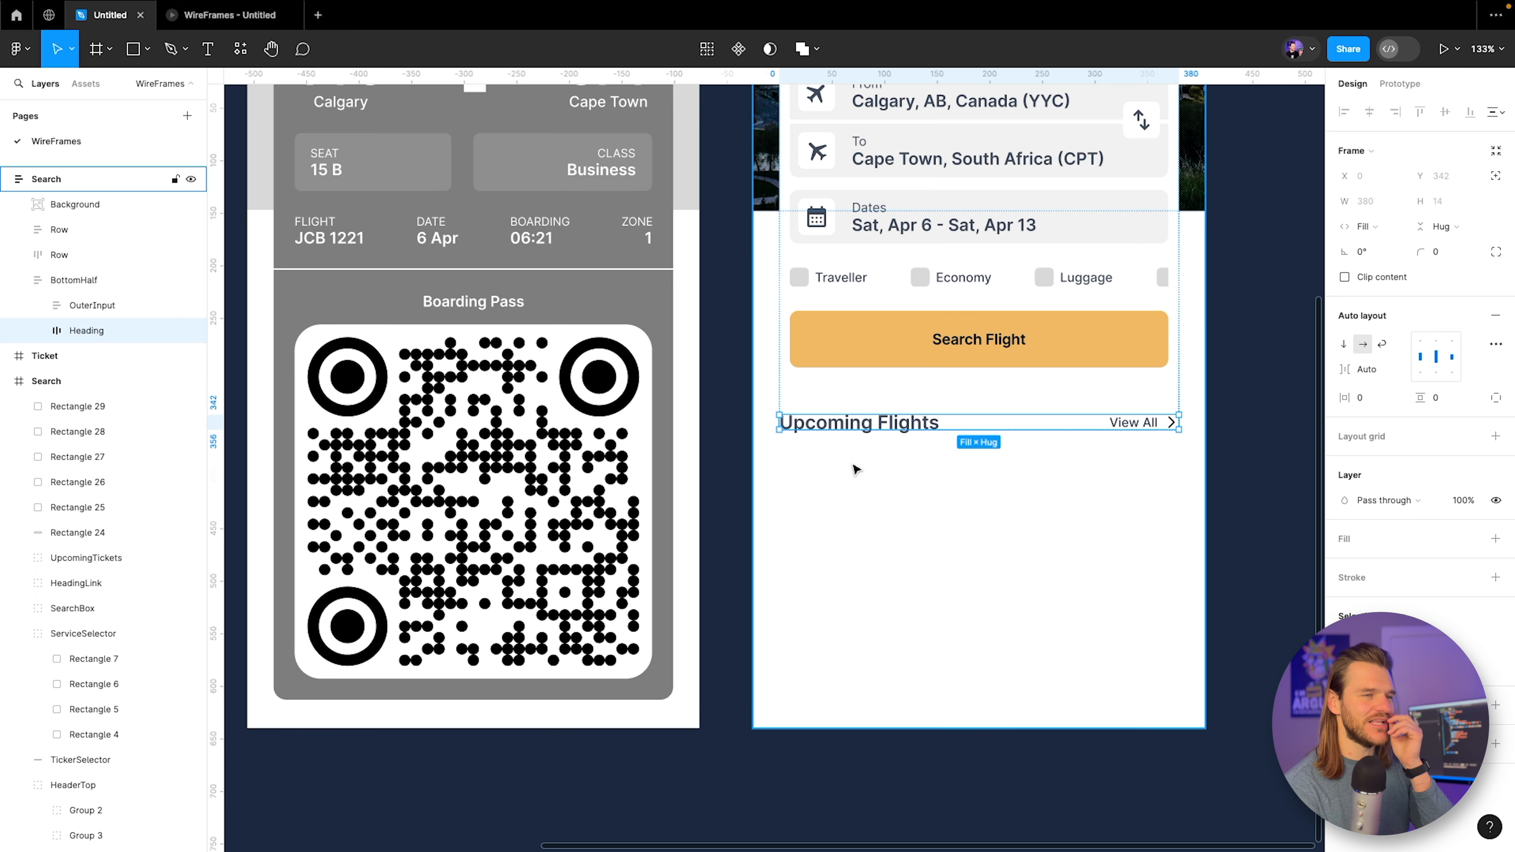
scroll(846, 470, down, 7)
scroll(382, 514, up, 4)
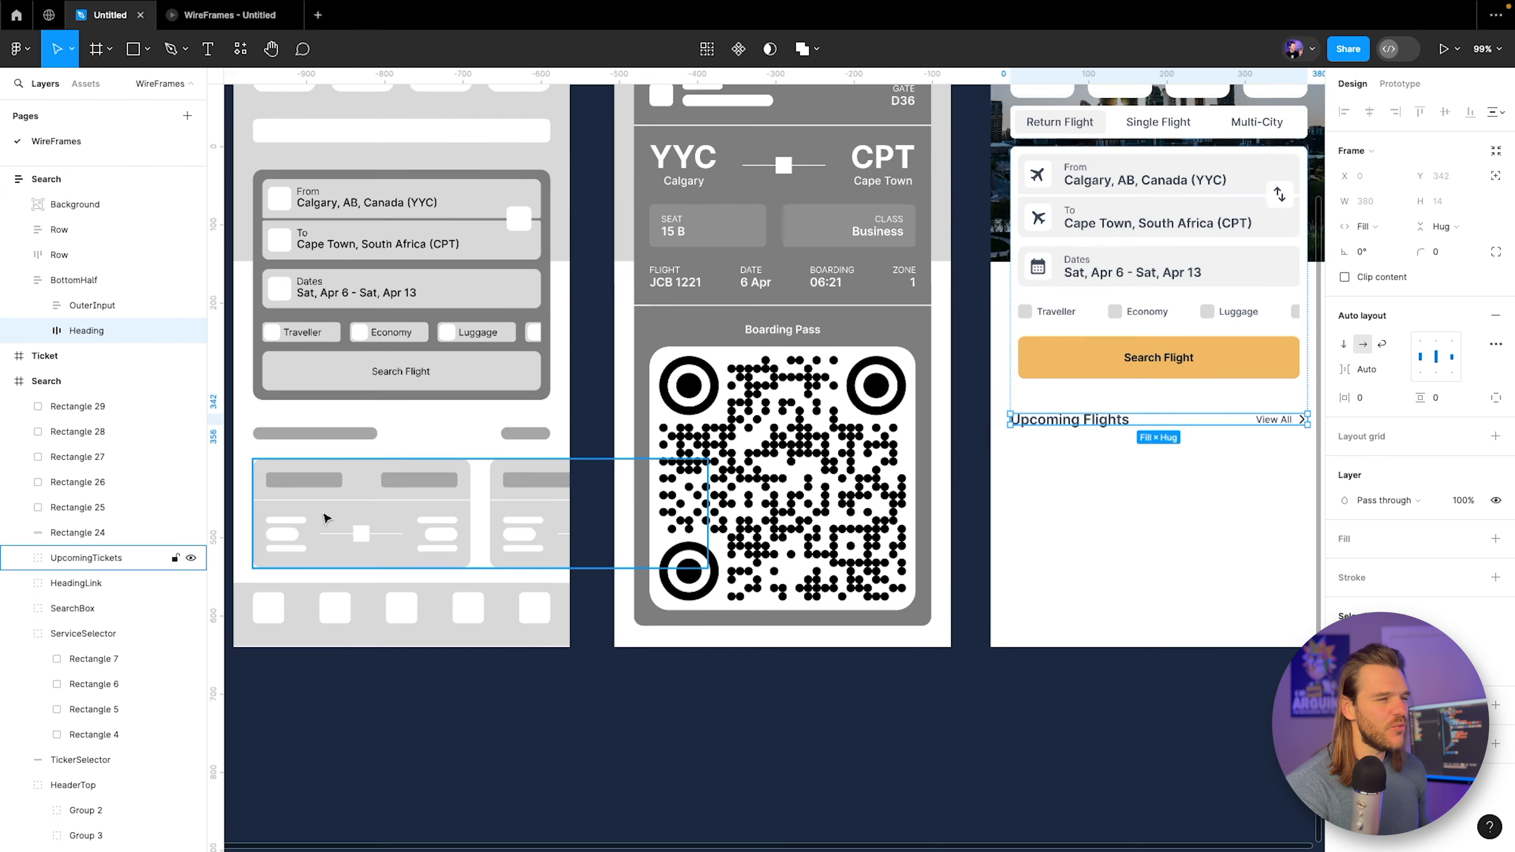
scroll(483, 506, up, 4)
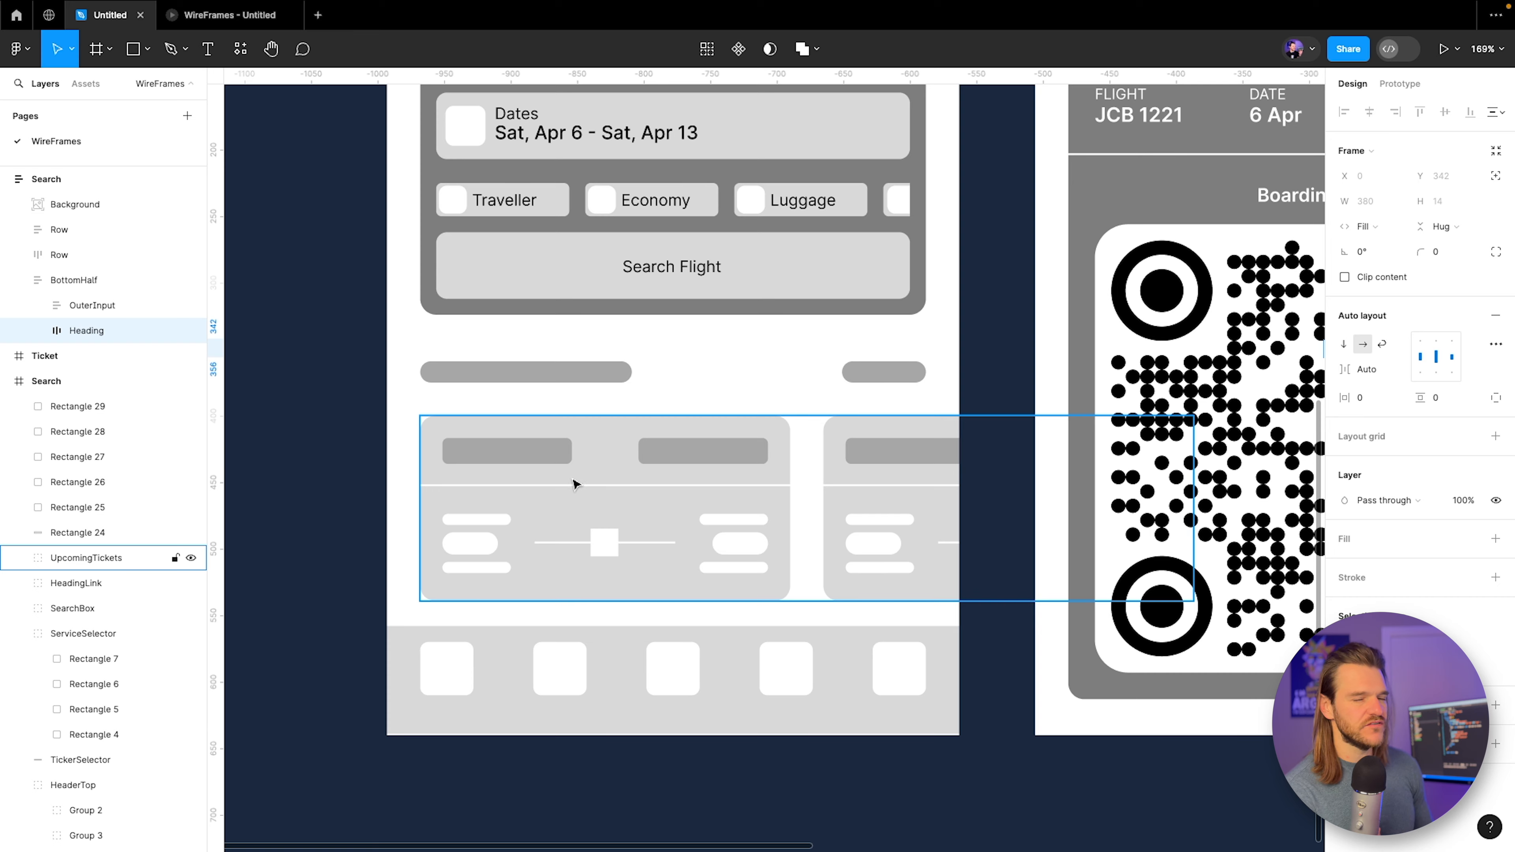
scroll(824, 364, right, 15)
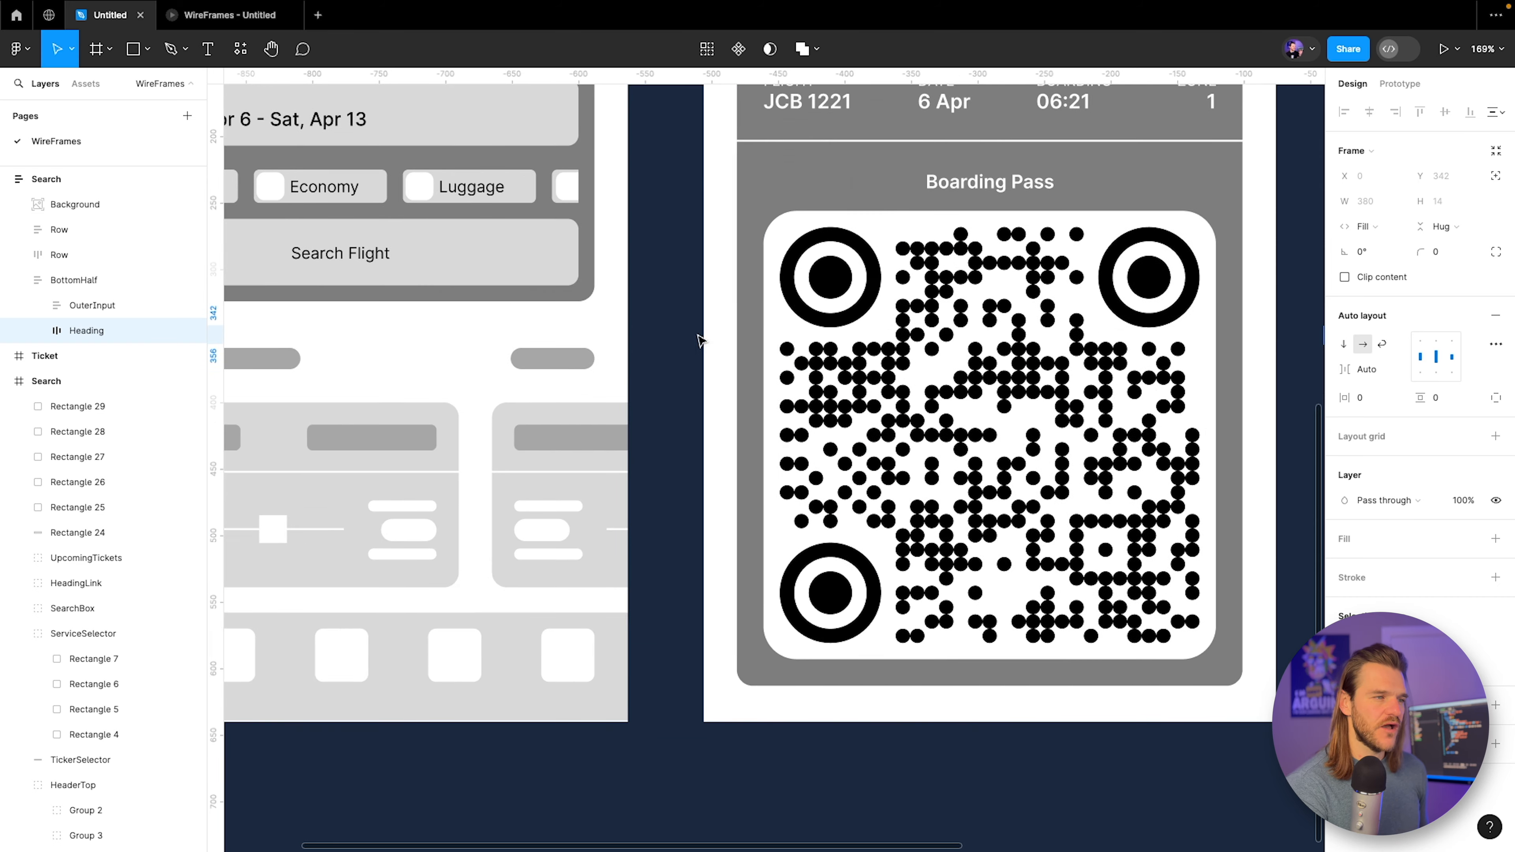
scroll(585, 521, right, 4)
scroll(468, 485, up, 4)
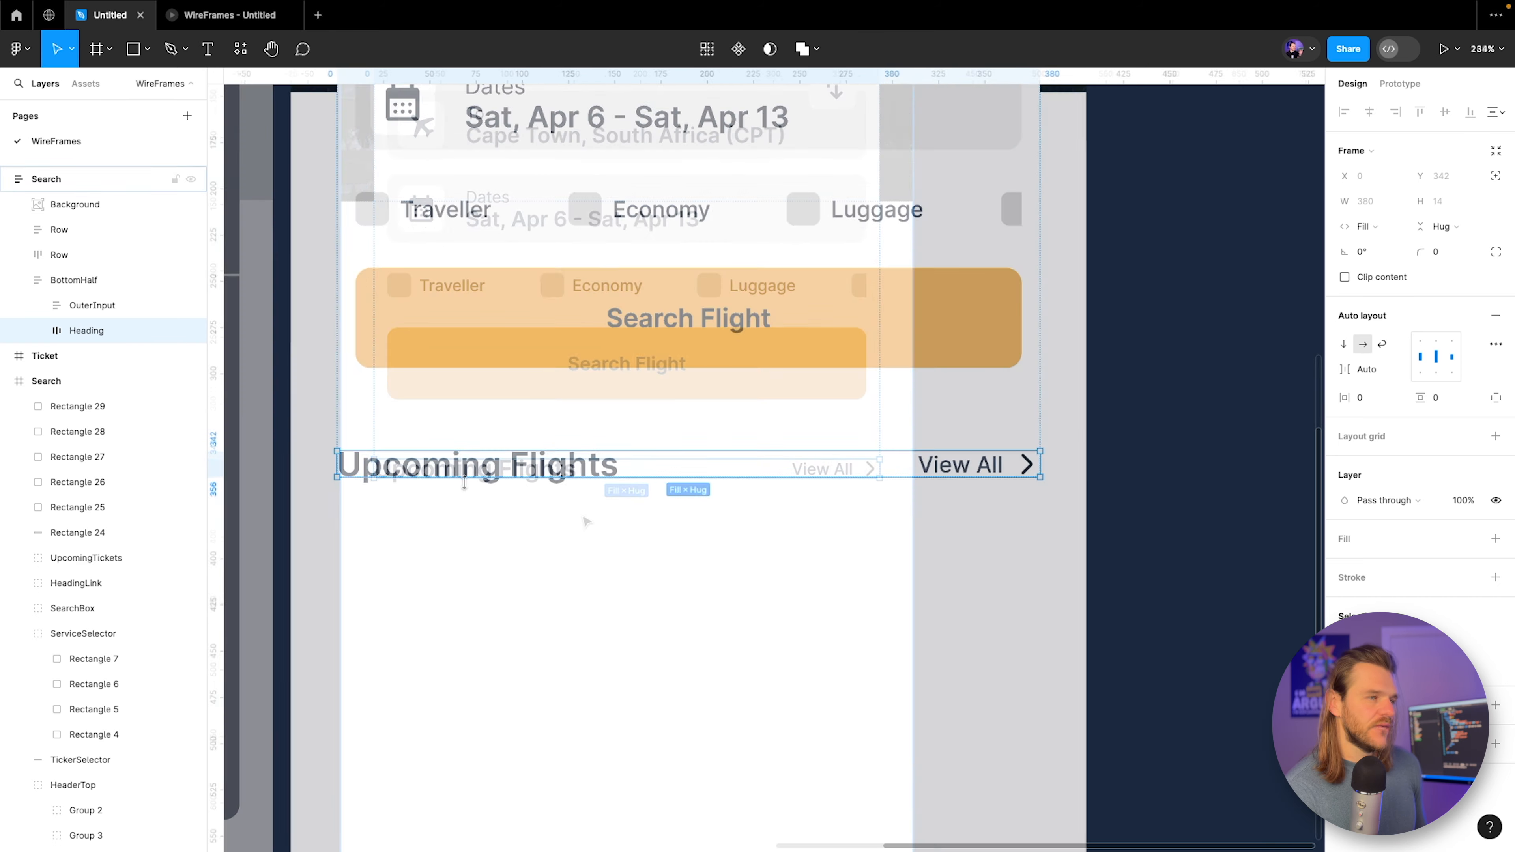
Add the text "Apr 6" below the Upcoming Flights heading in the Search screen.
click(208, 49)
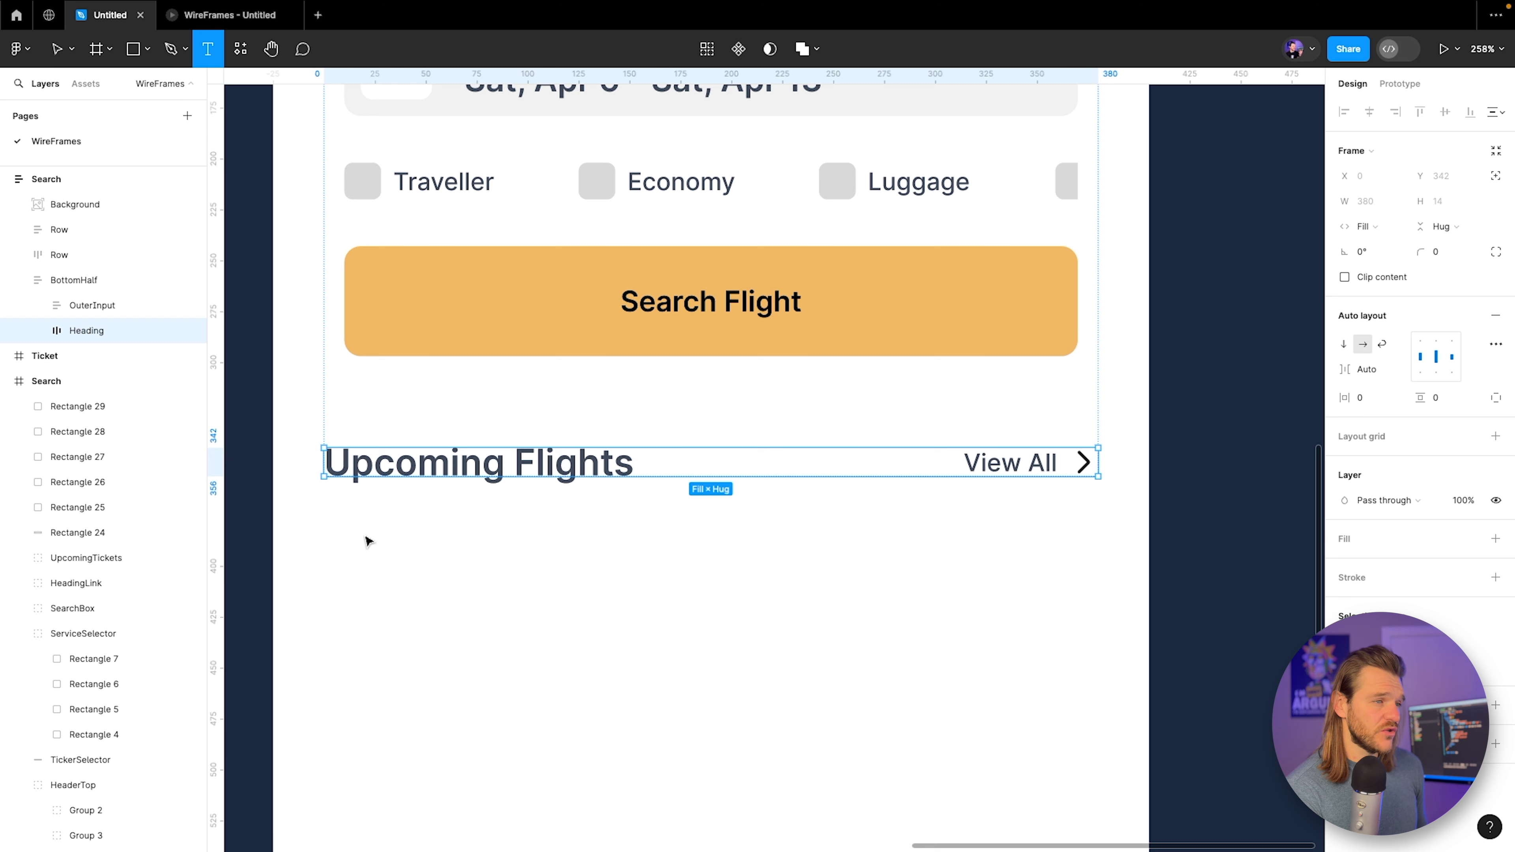
click(443, 531)
scroll(443, 531, up, 2)
text(Apr 6)
key(Escape)
Duplicate the "Apr 6" text and change the copy to "12:00AM".
key(ctrl+d)
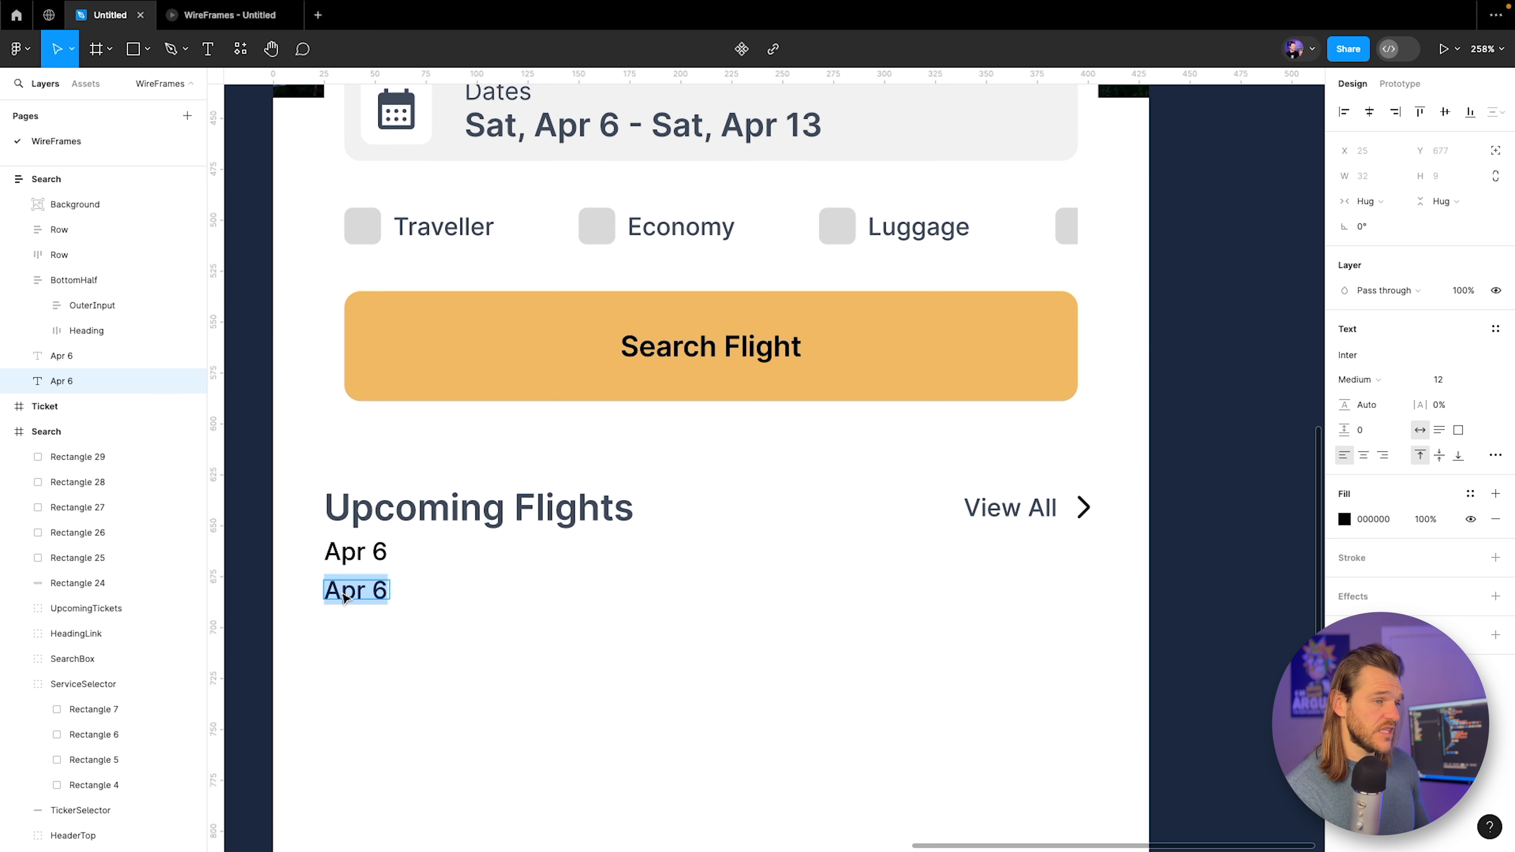
text(12:)
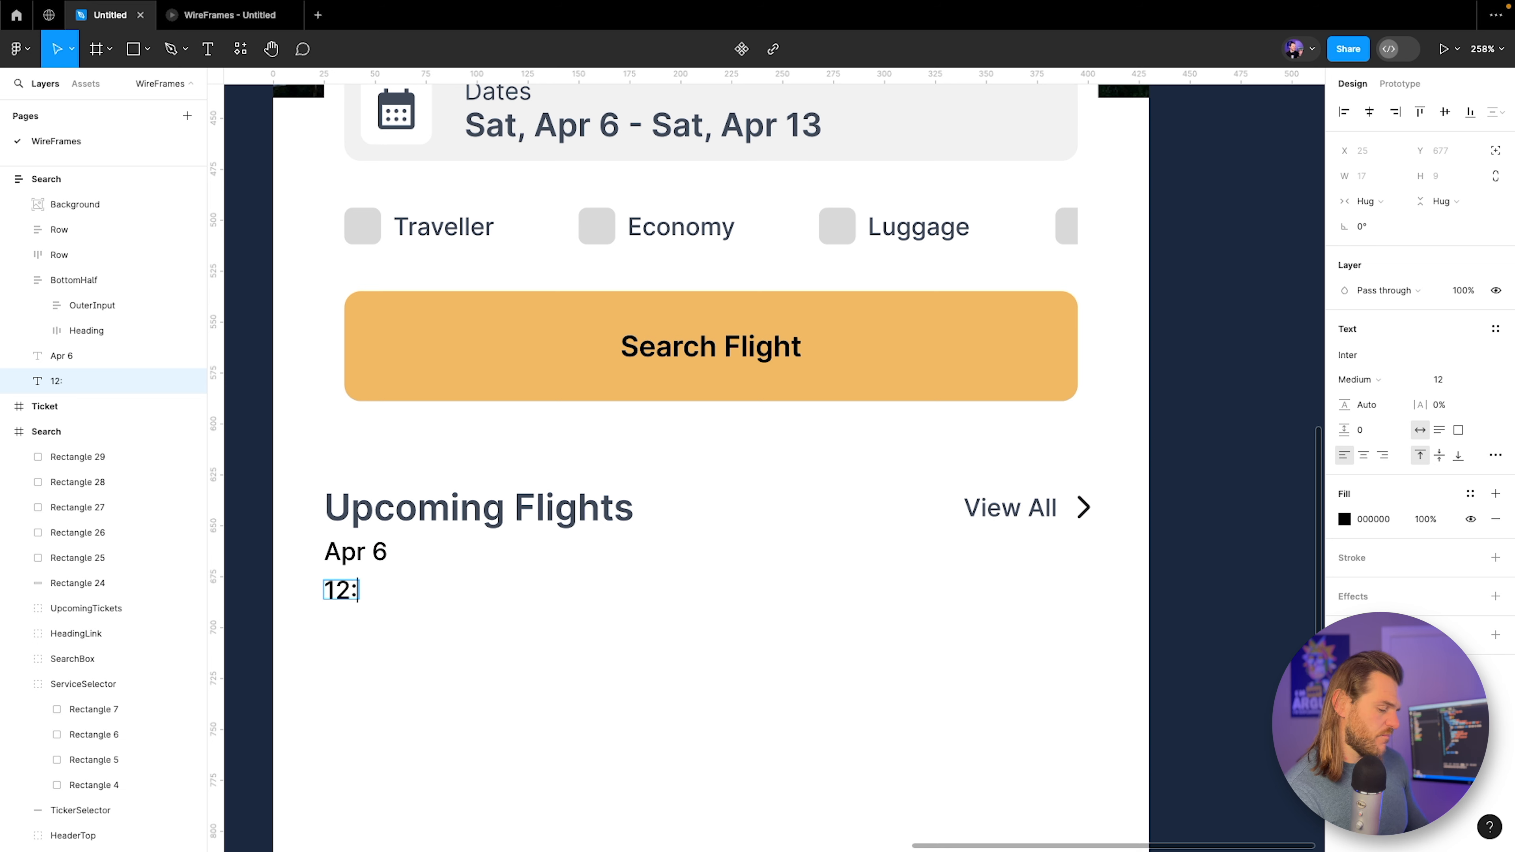
text(00AM)
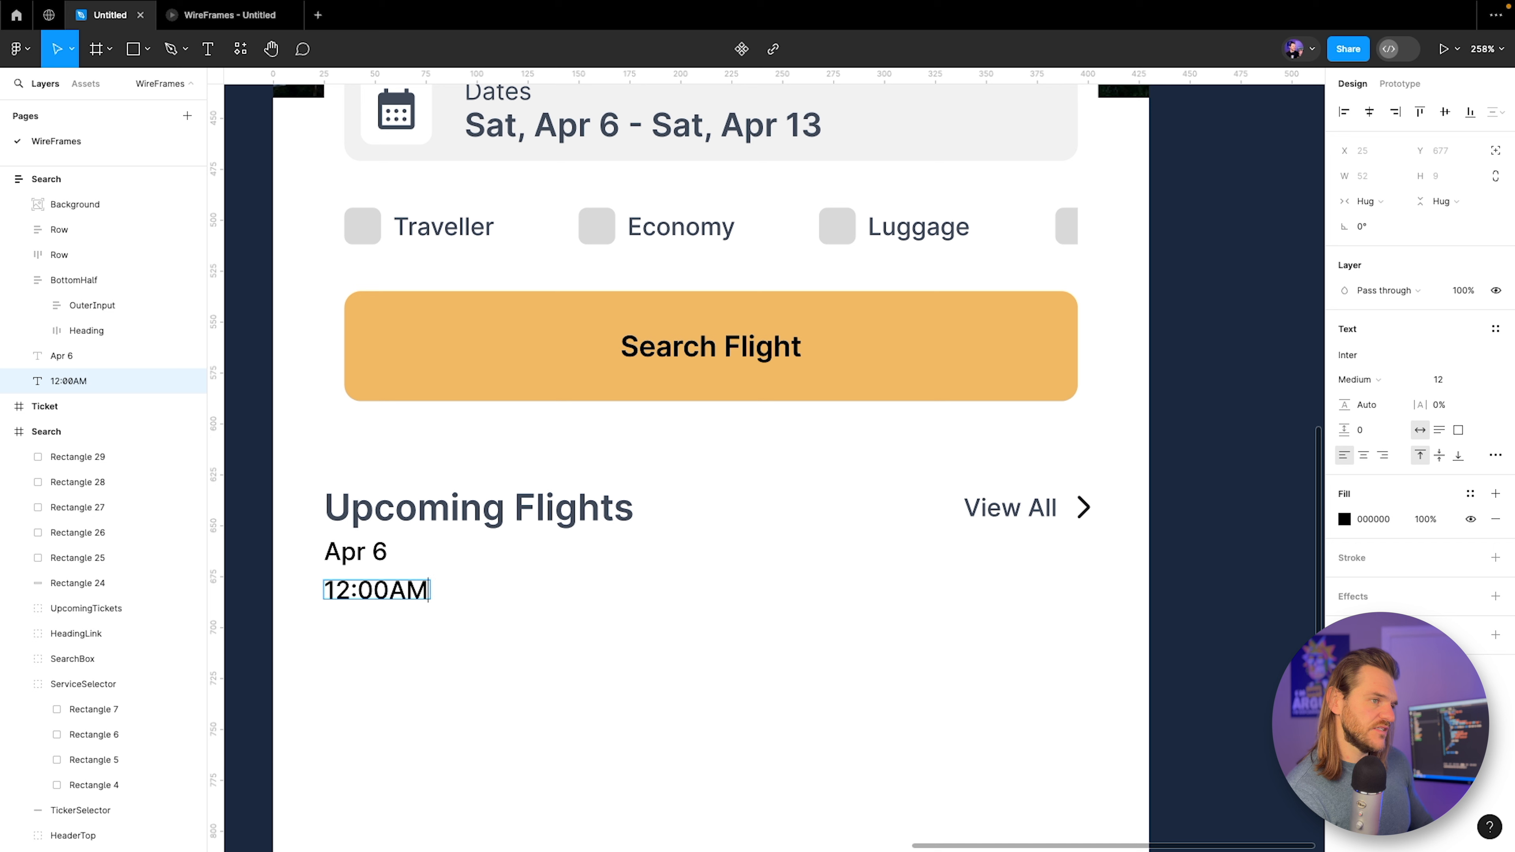
key(Escape)
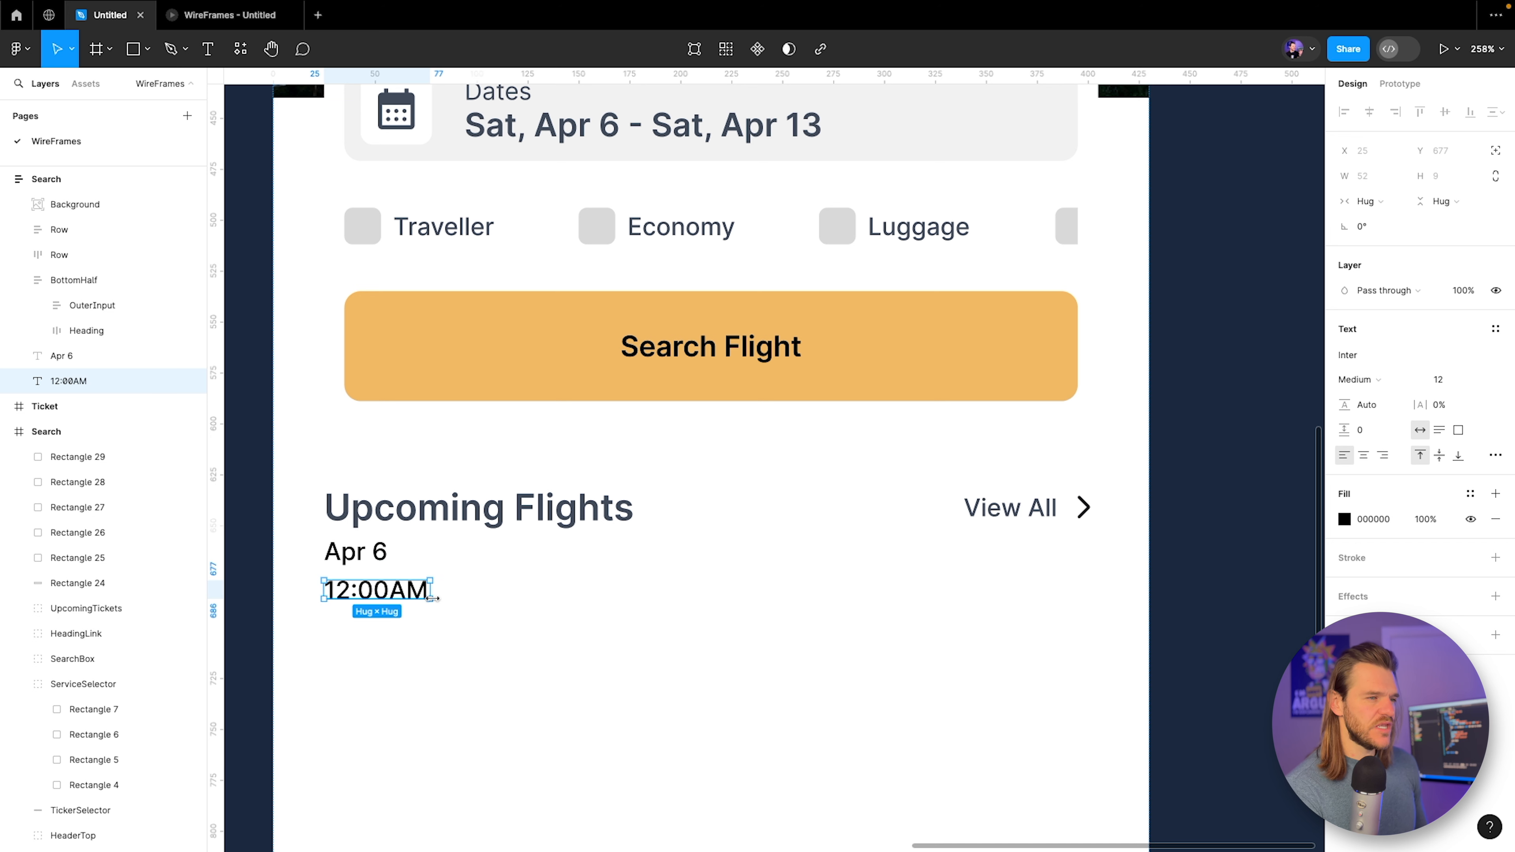
Insert the calendar_month icon with Fill set to On from the Material Symbols plugin, searching for "calendar".
key(shift+i)
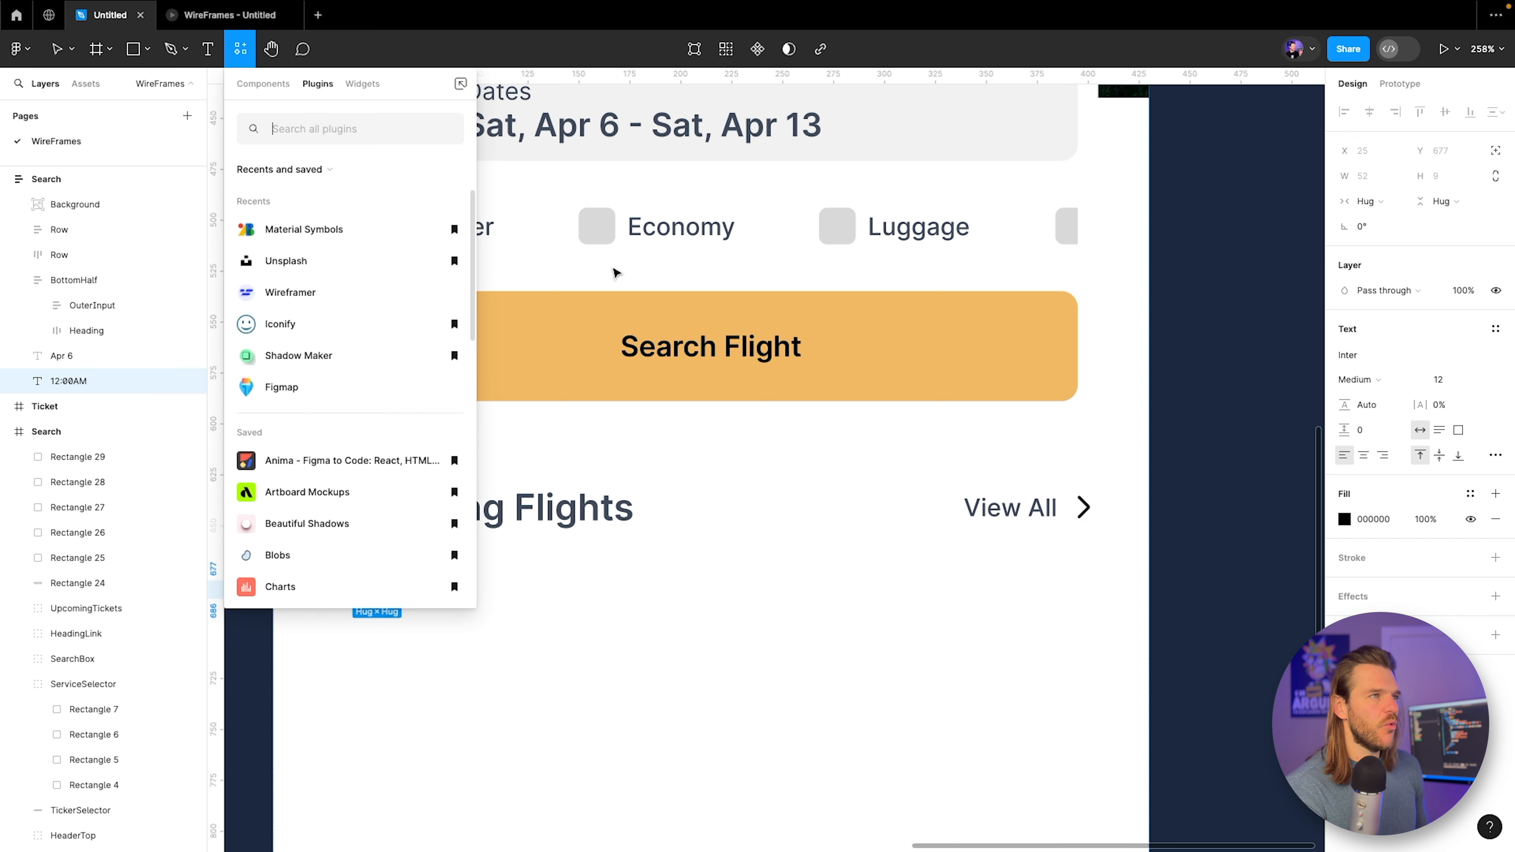
click(303, 230)
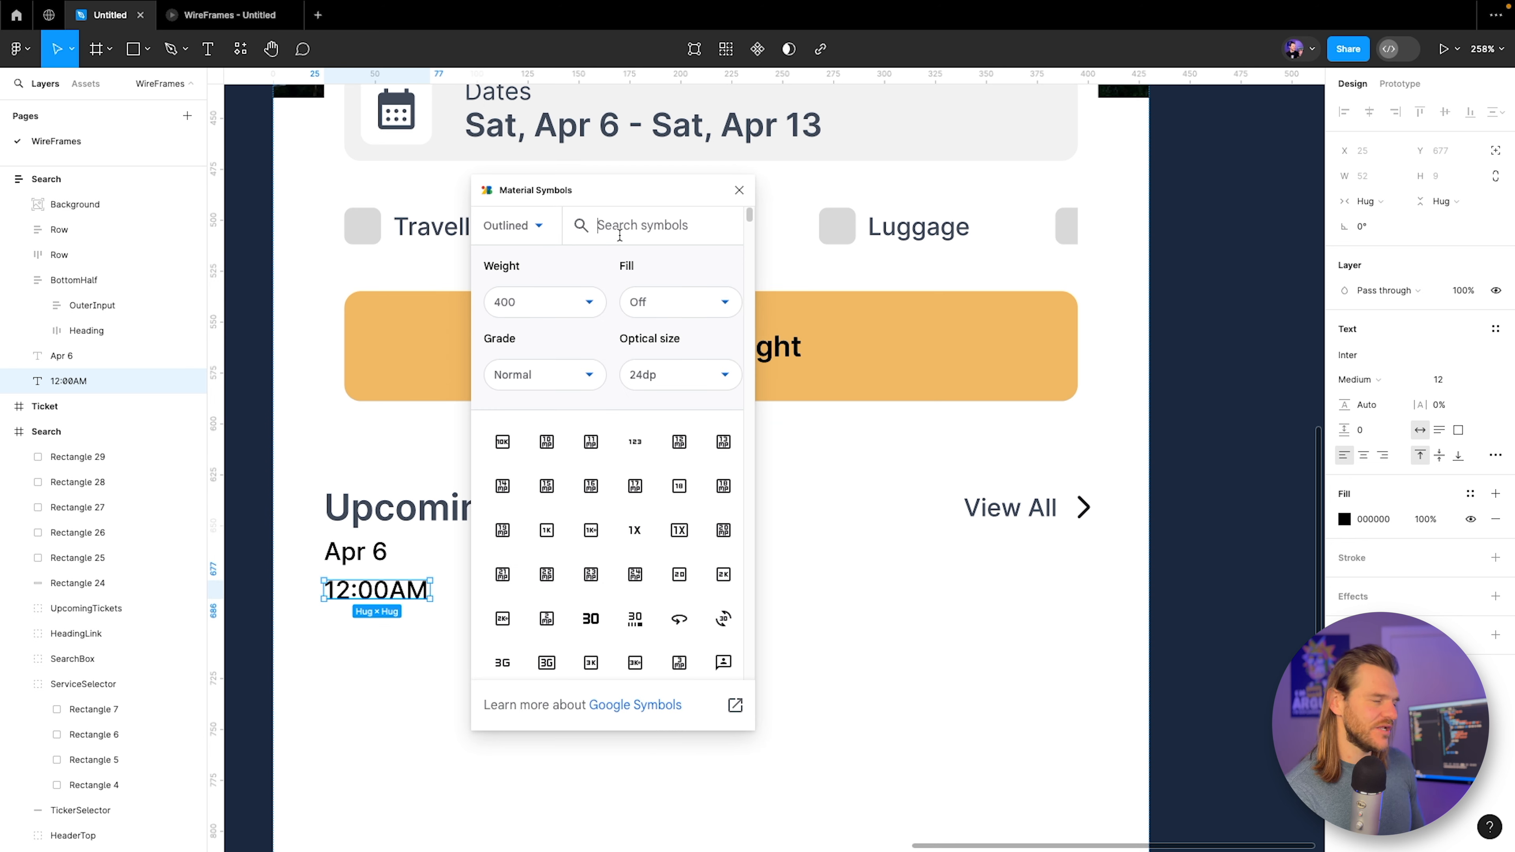
text(calendar)
click(680, 302)
click(644, 361)
click(636, 440)
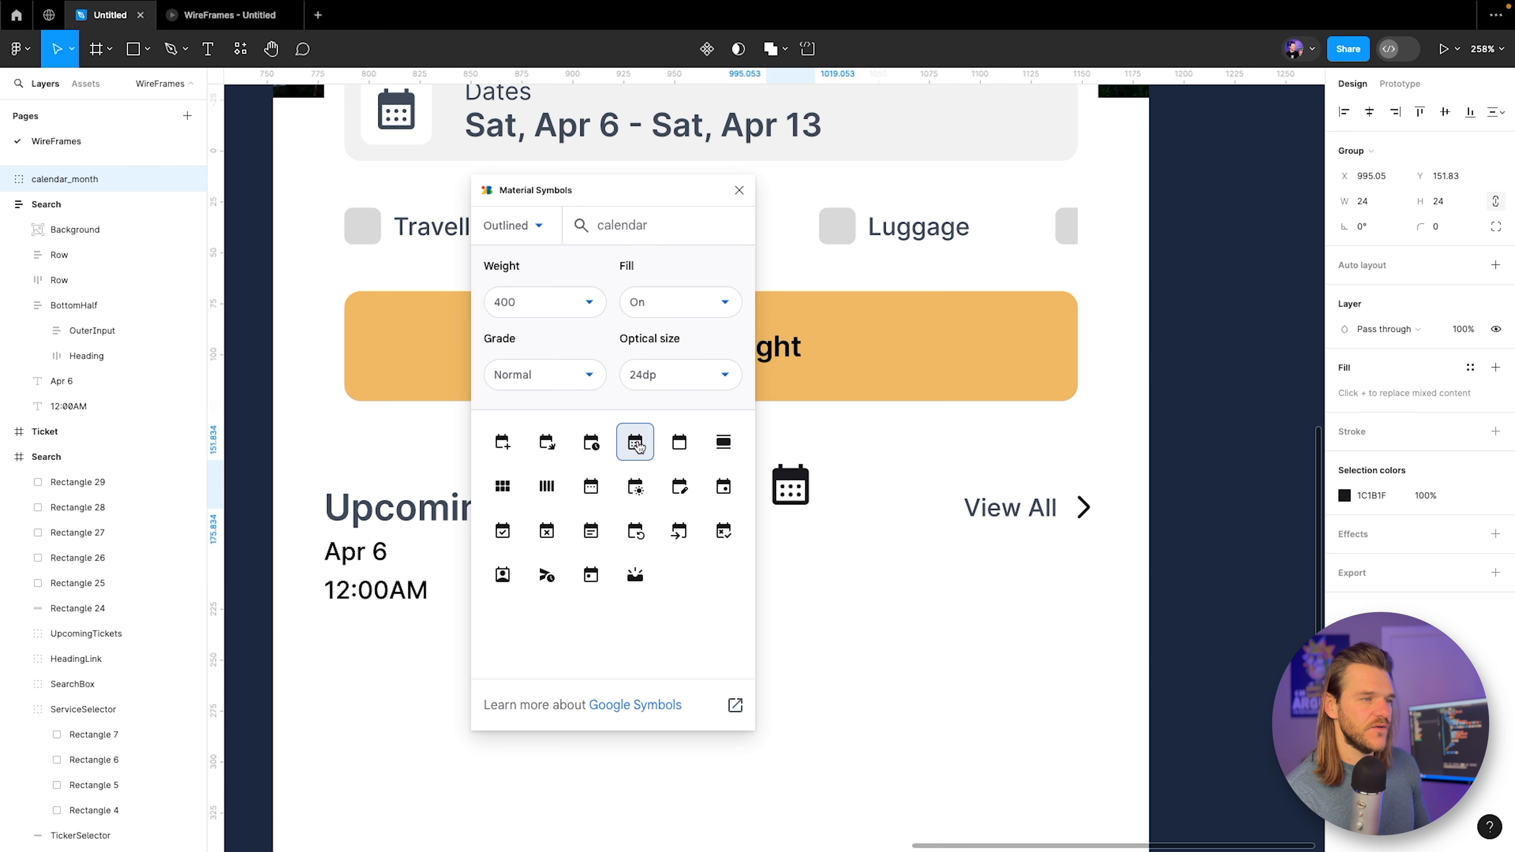
Search the Material Symbols for a time icon, using the terms "time" and "clock".
click(666, 238)
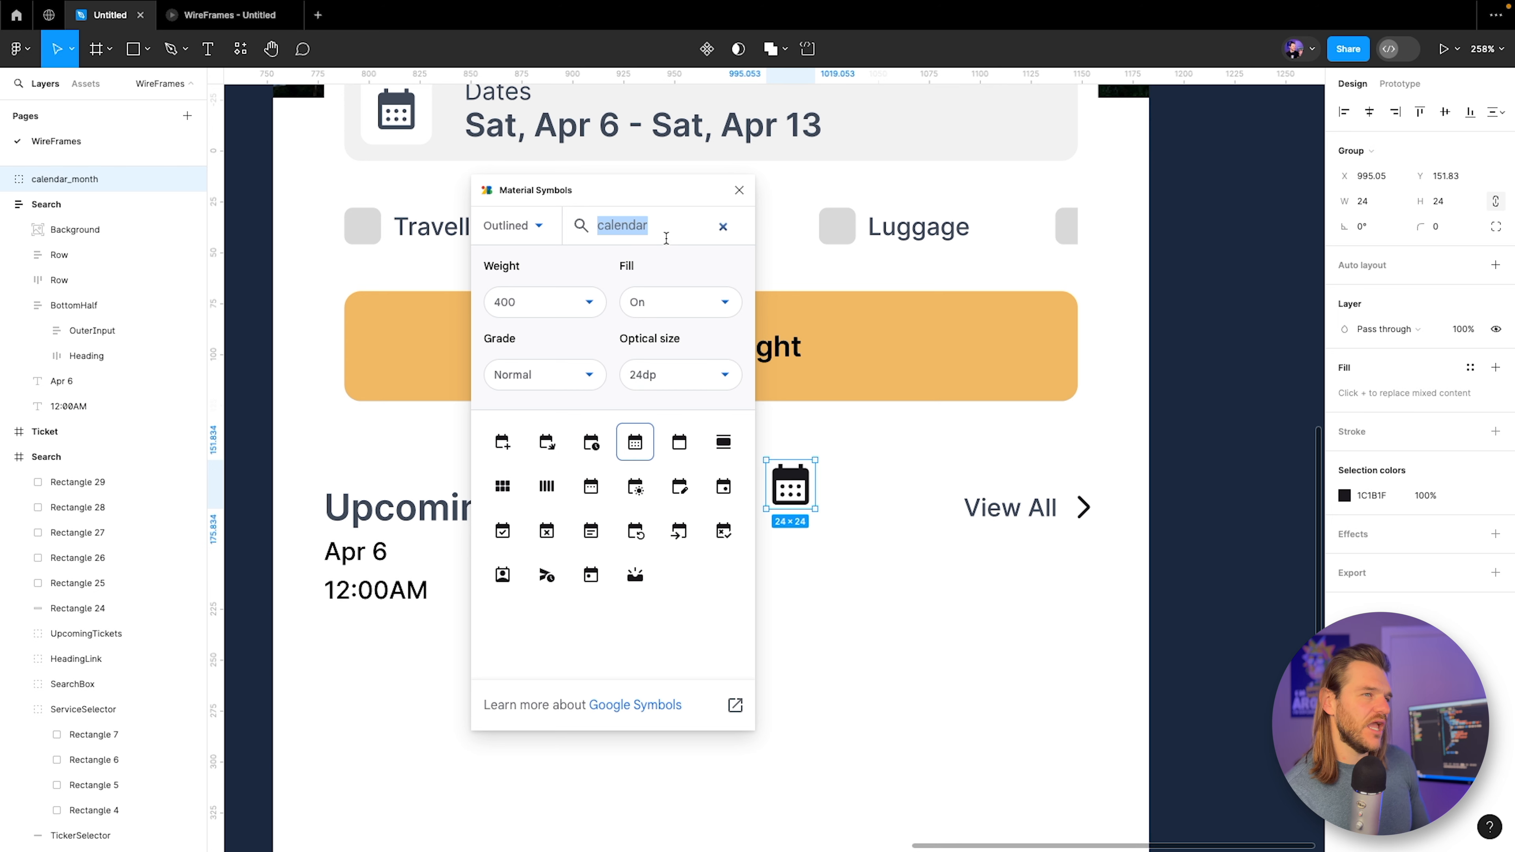
text(time)
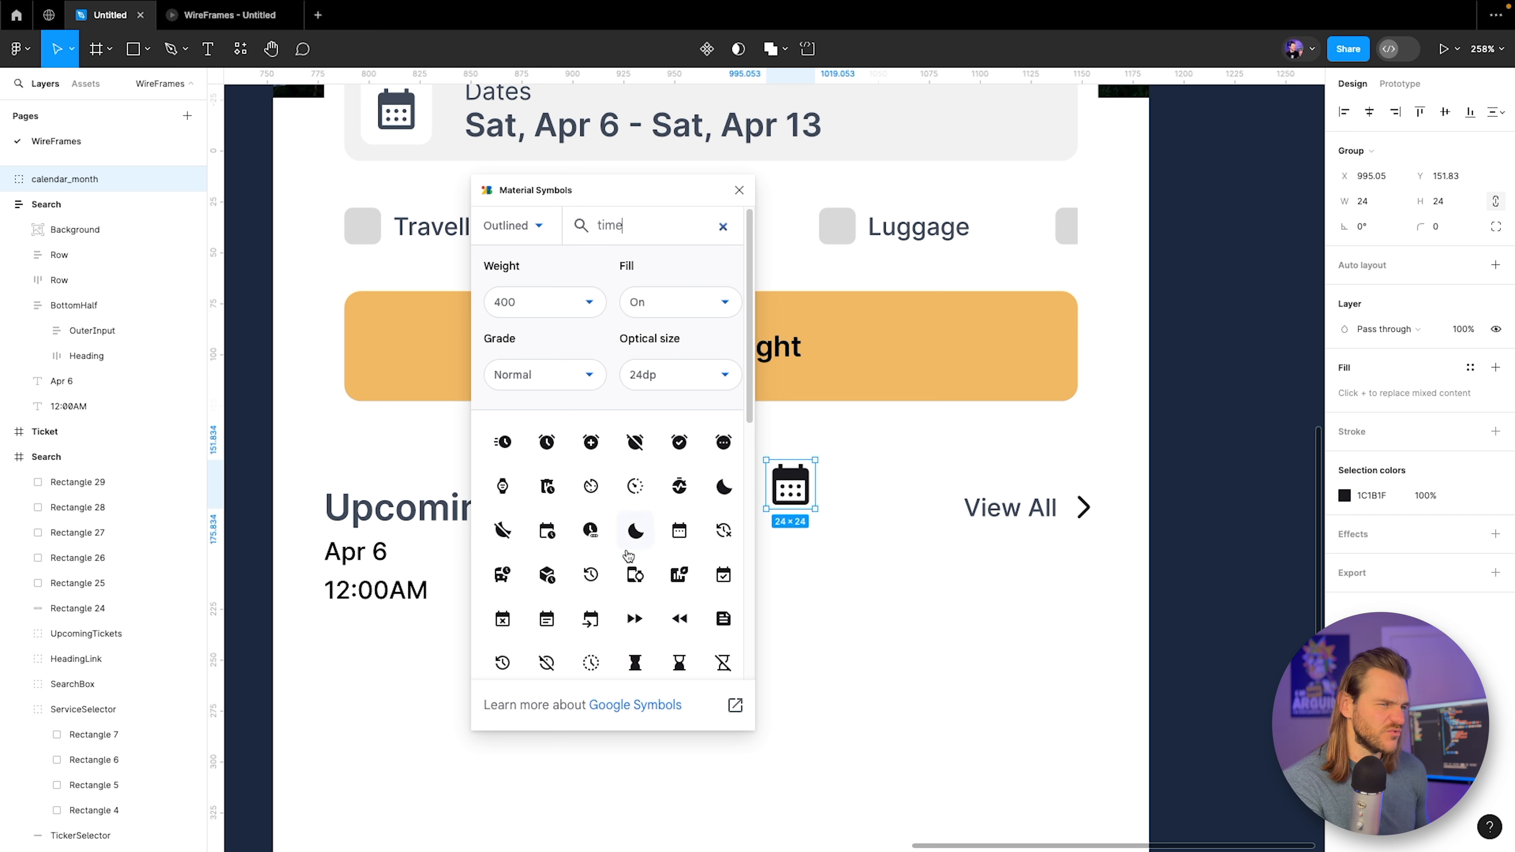
scroll(623, 563, down, 5)
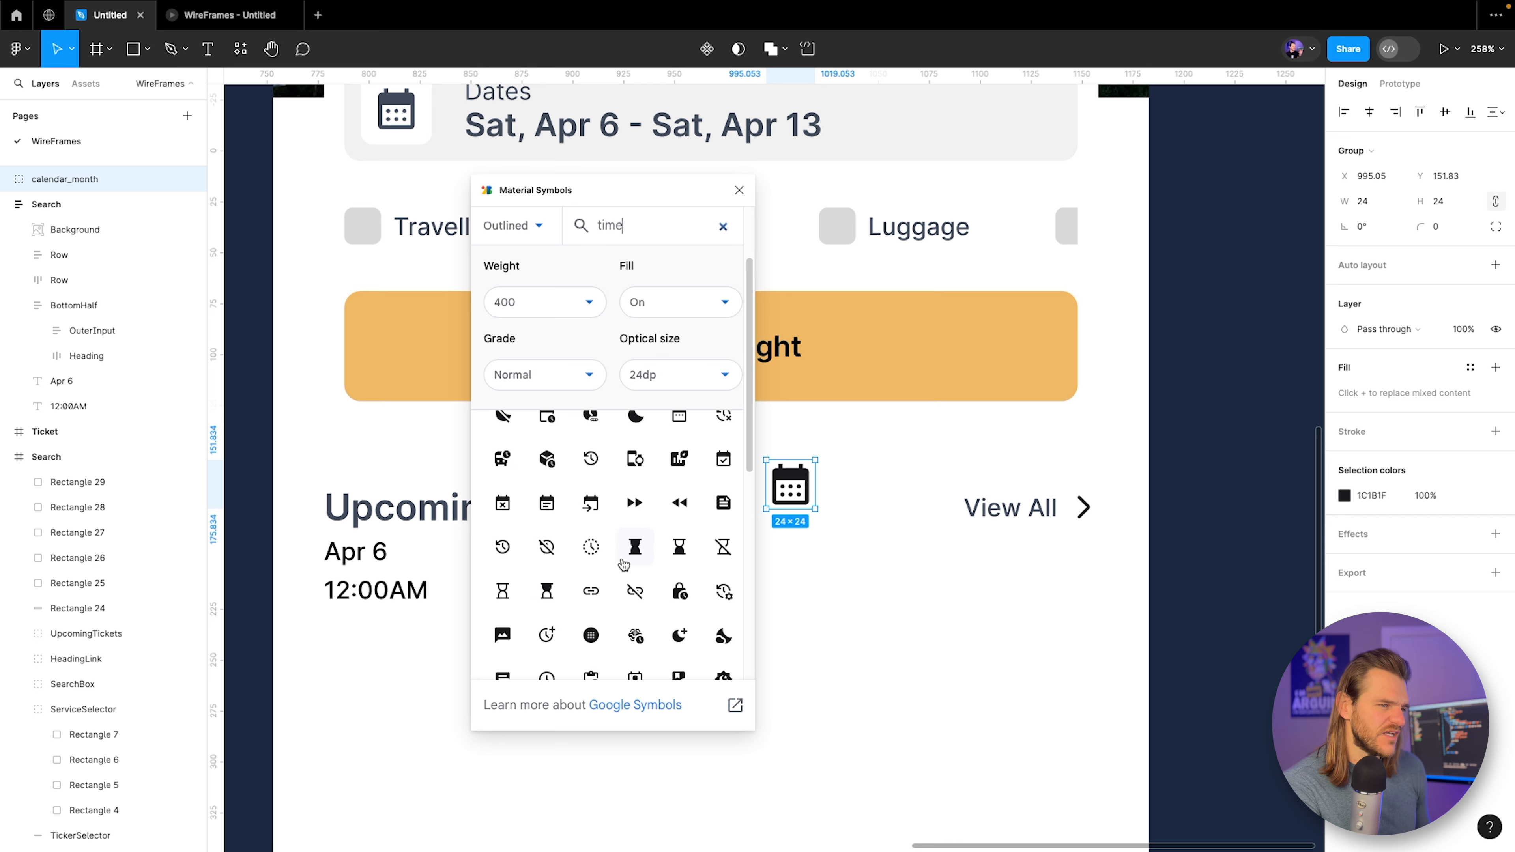
scroll(623, 563, up, 5)
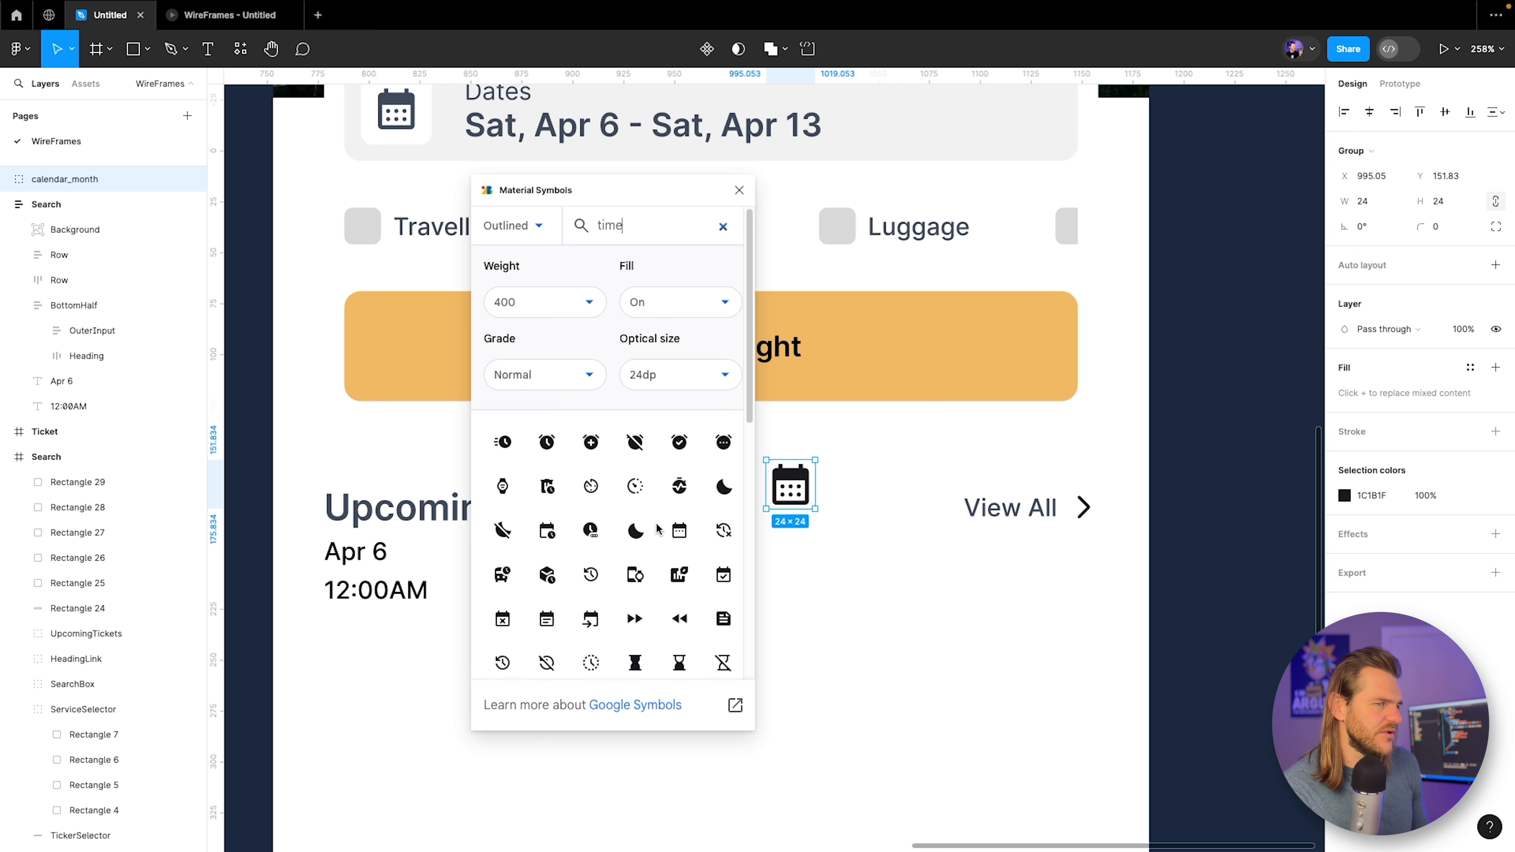
scroll(635, 537, down, 5)
click(635, 564)
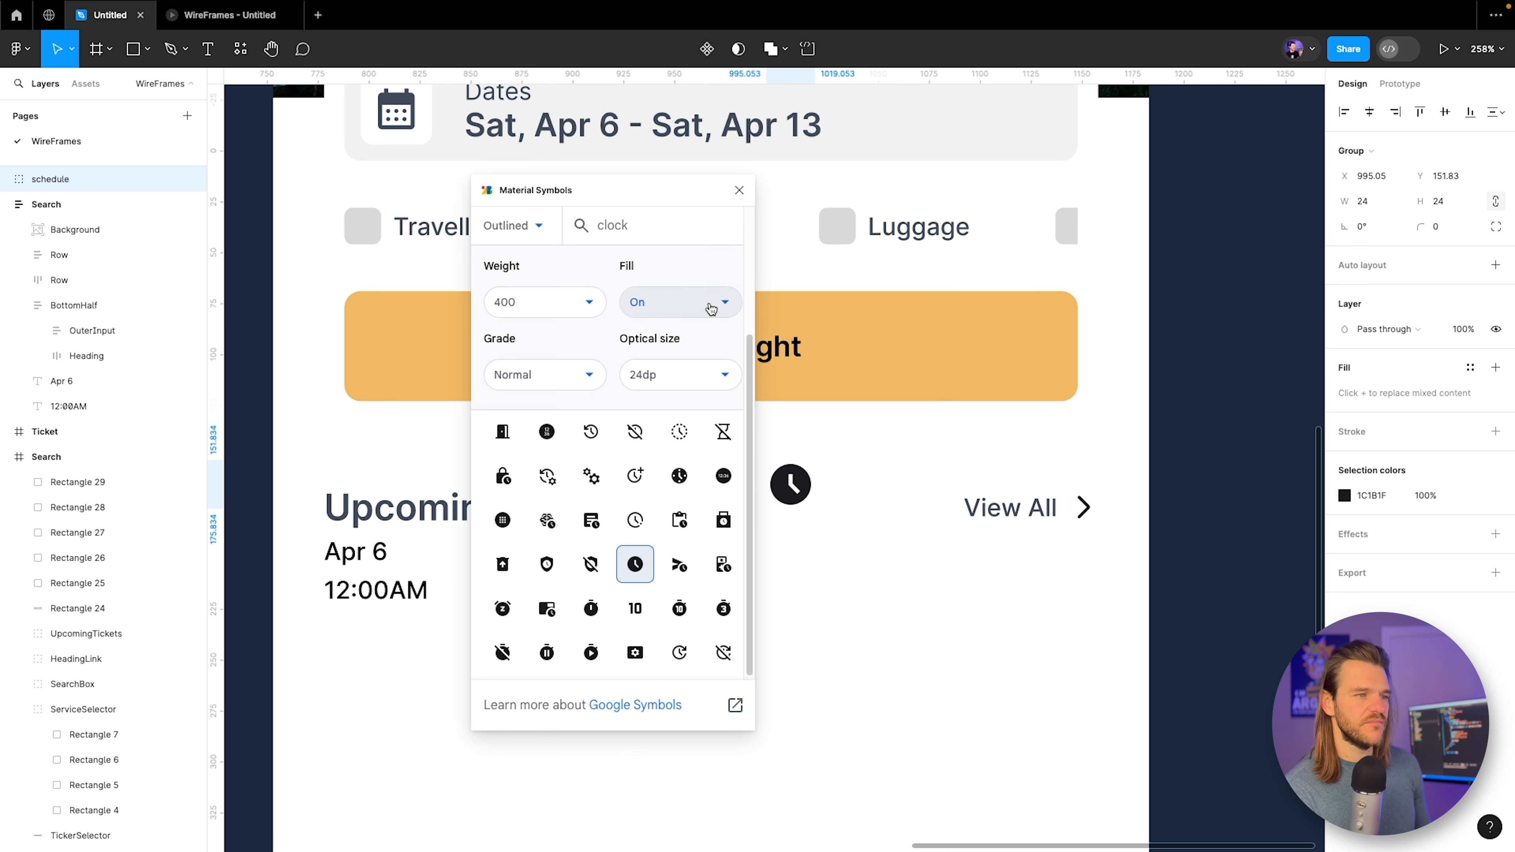
drag(677, 203, 553, 201)
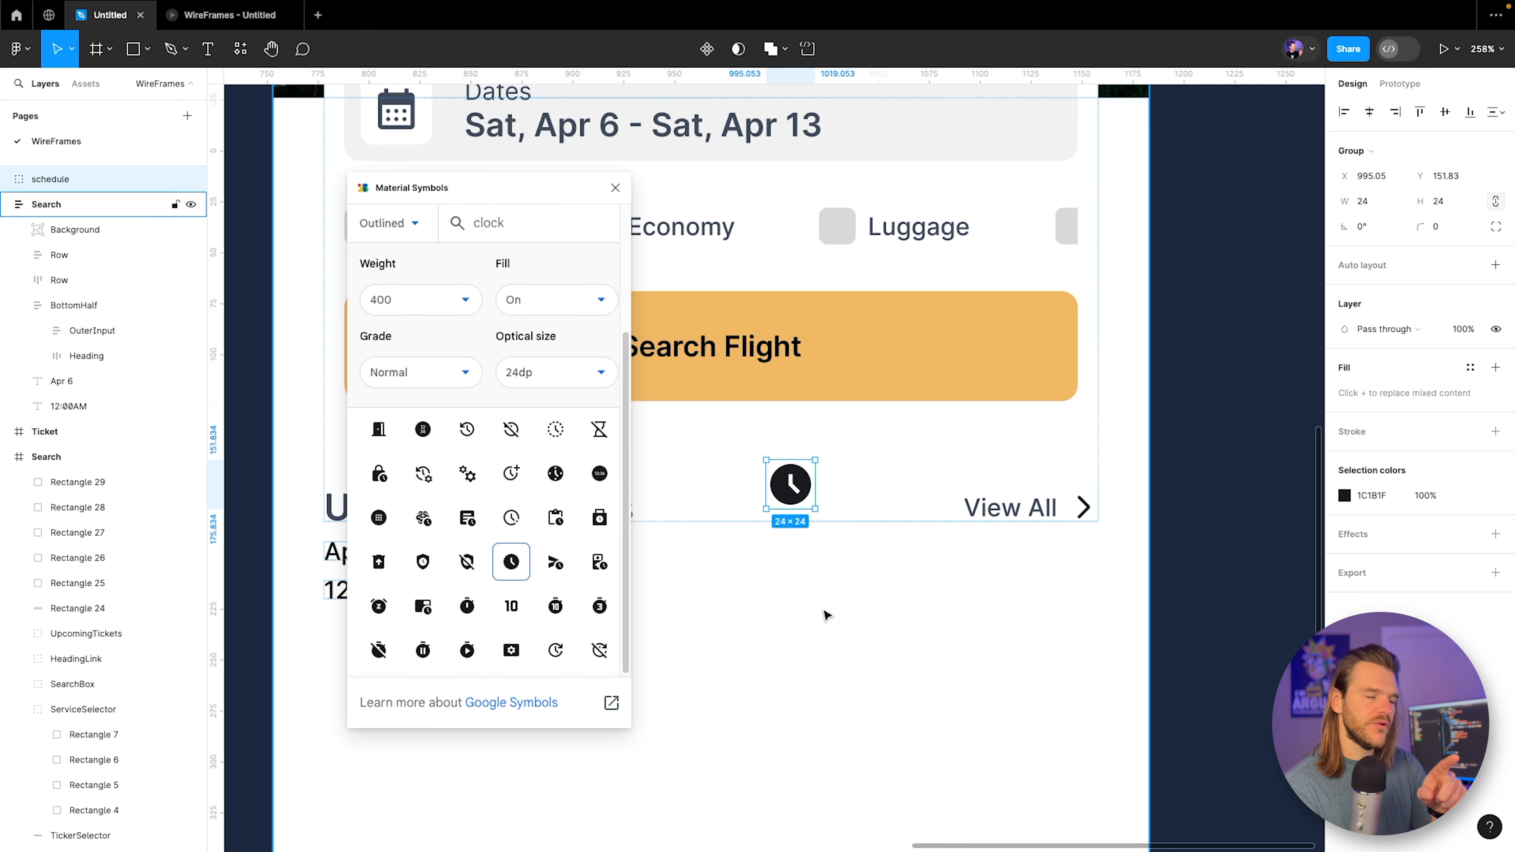
click(838, 648)
key(ctrl+z)
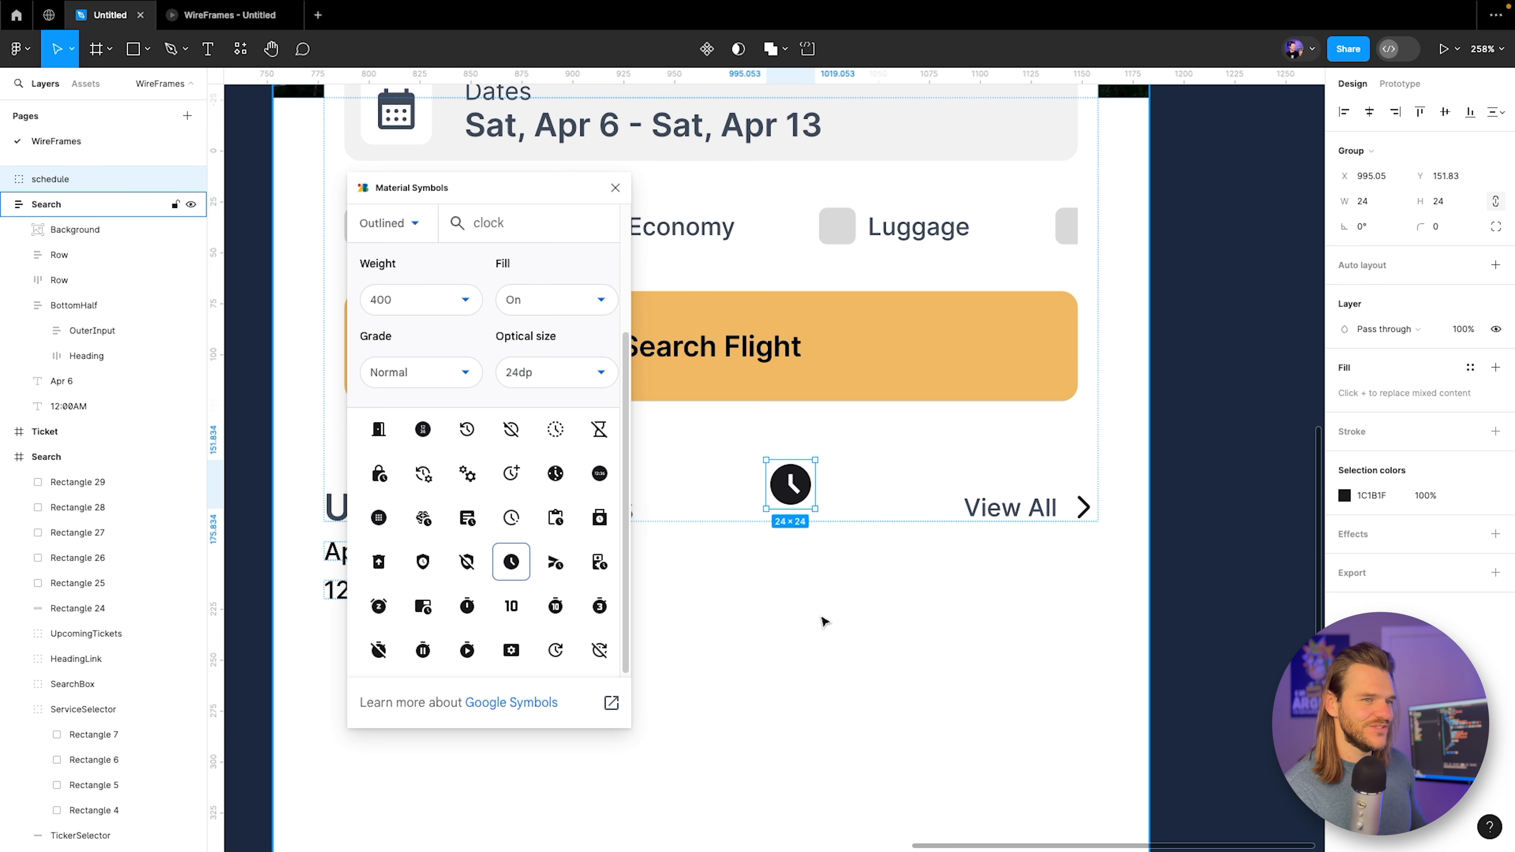
key(ctrl+z)
key(Escape)
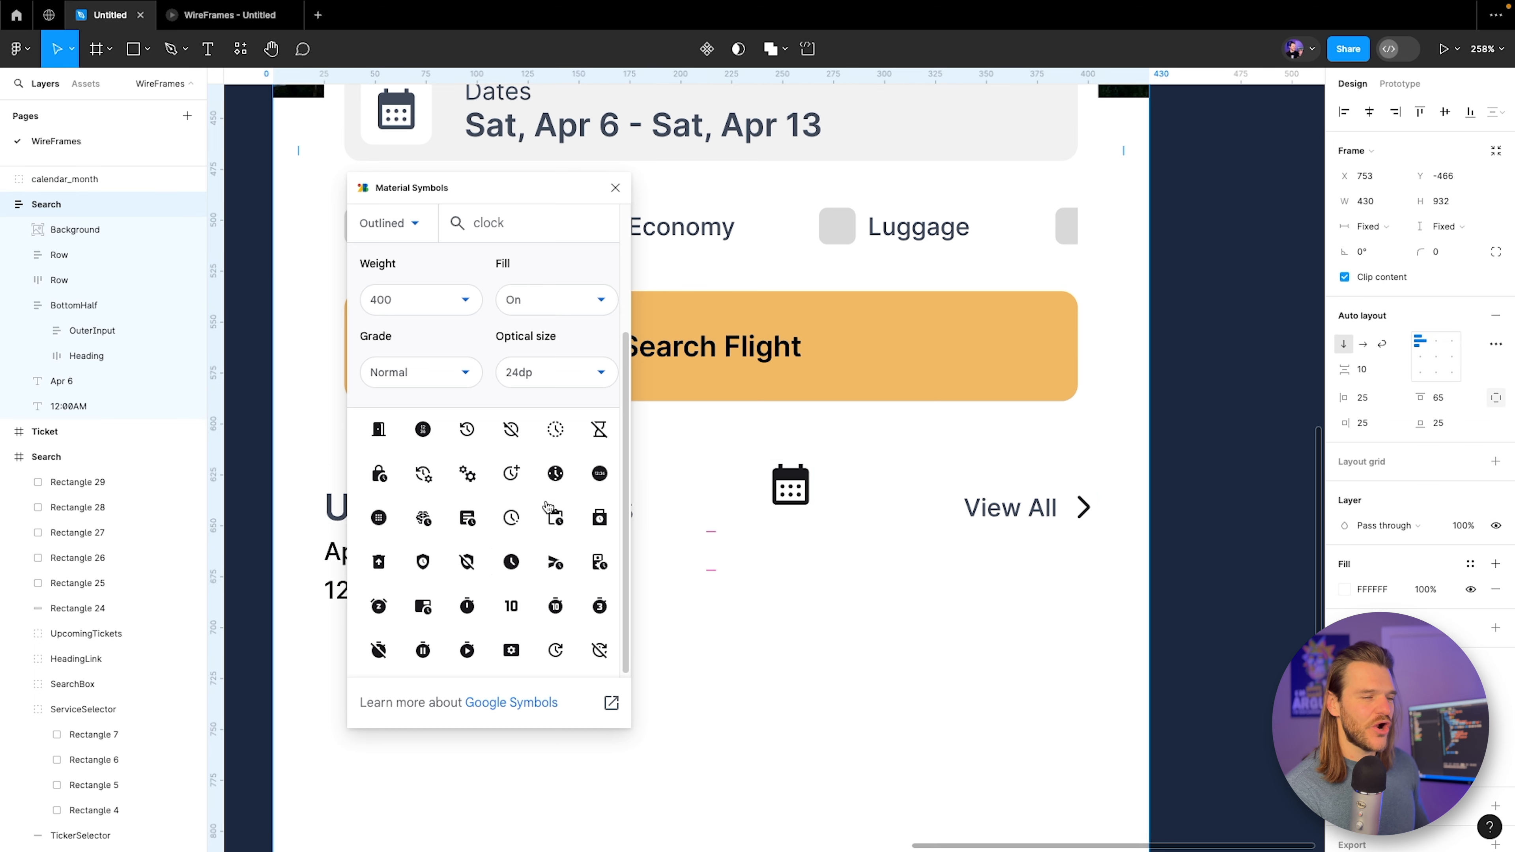
Insert the filled schedule clock icon and move it with calendar_month into the Search screen between "Apr 6" and "12:00AM".
click(511, 563)
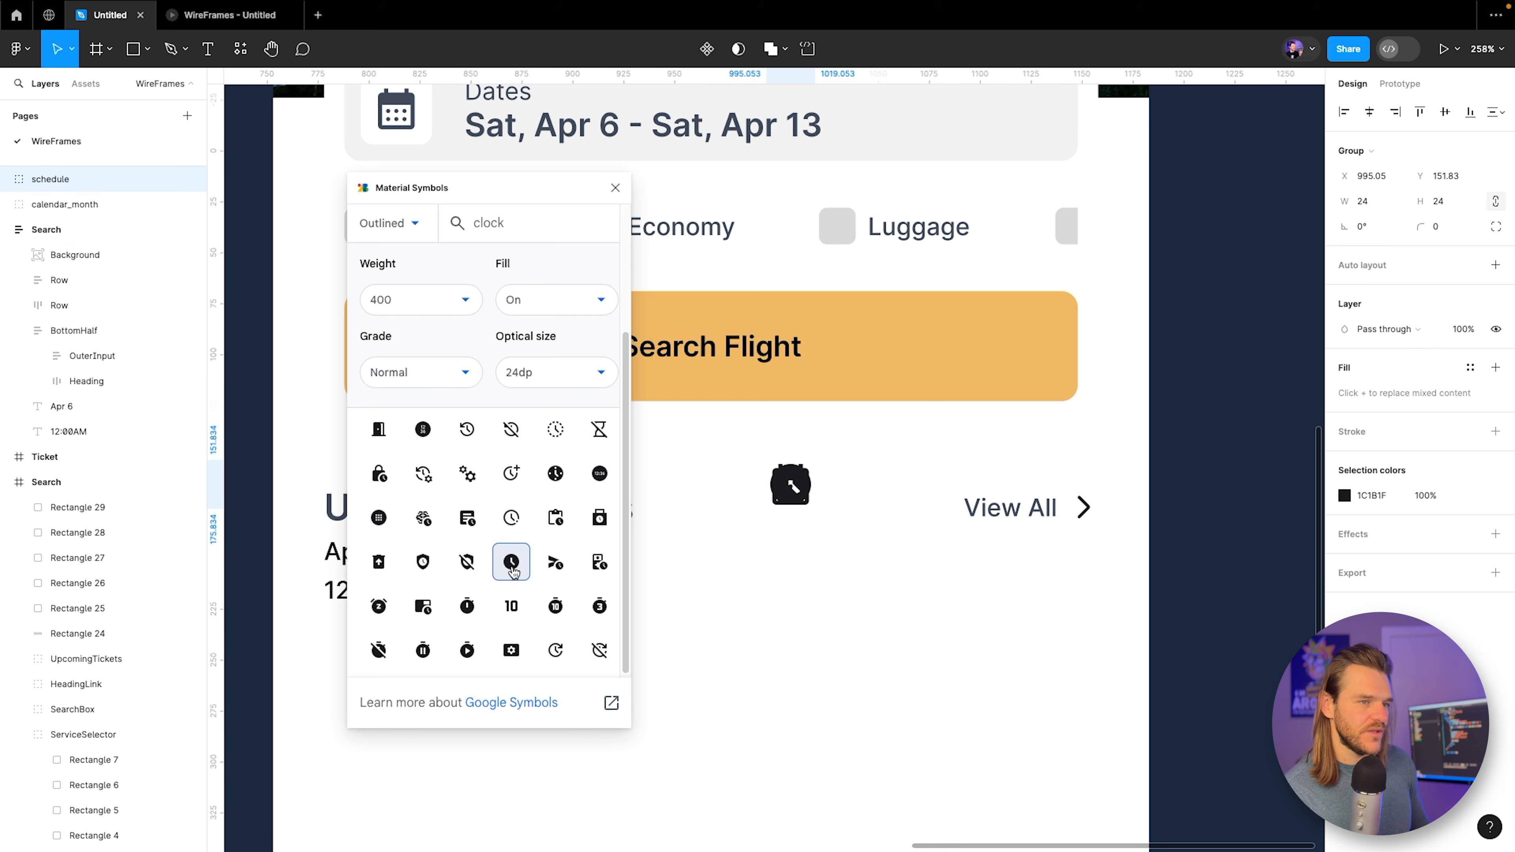
click(615, 190)
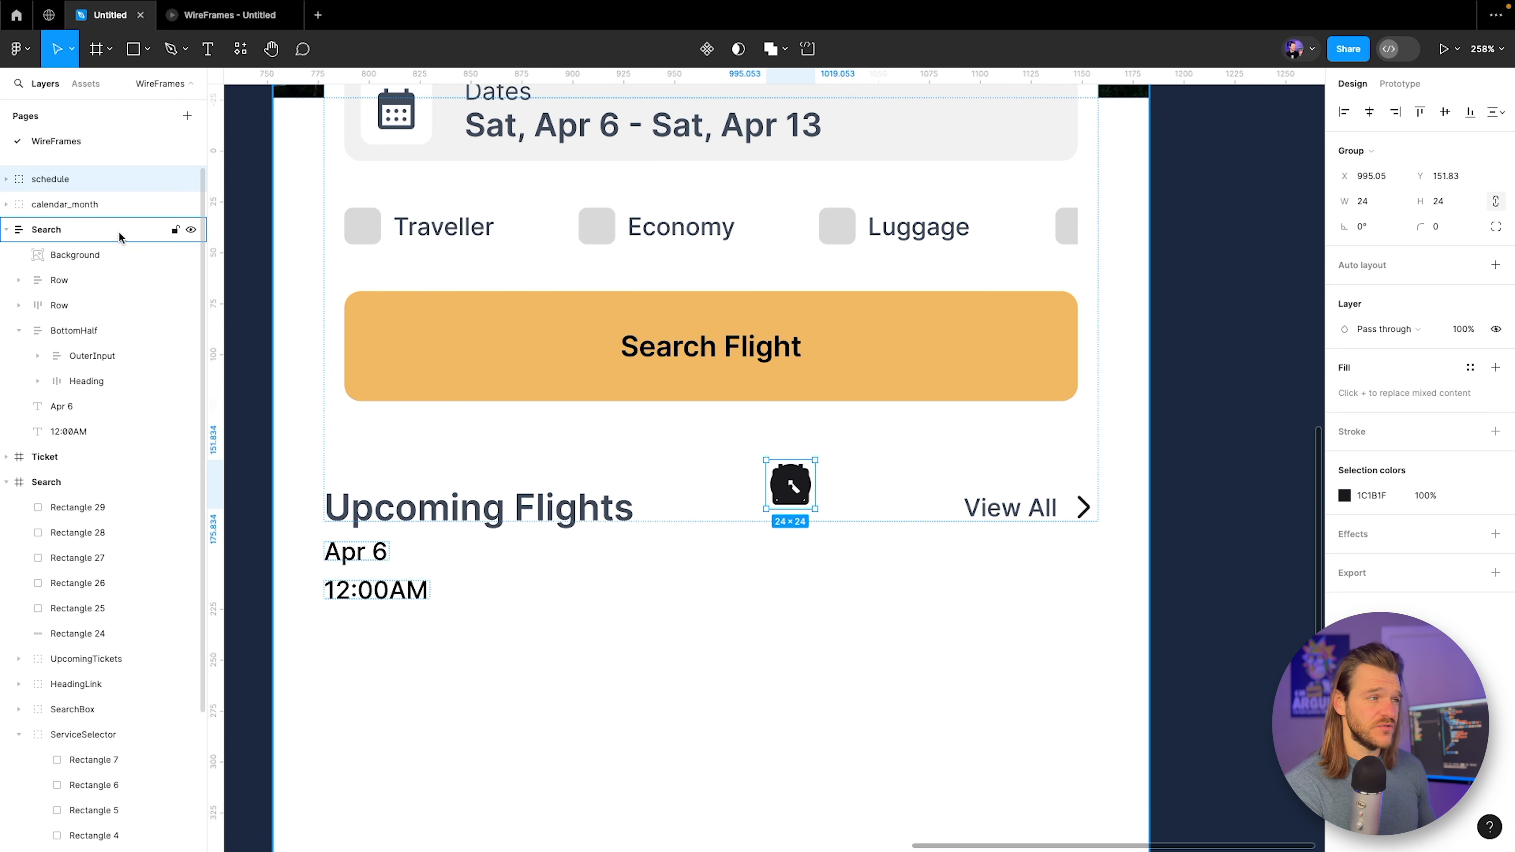
drag(74, 207, 122, 412)
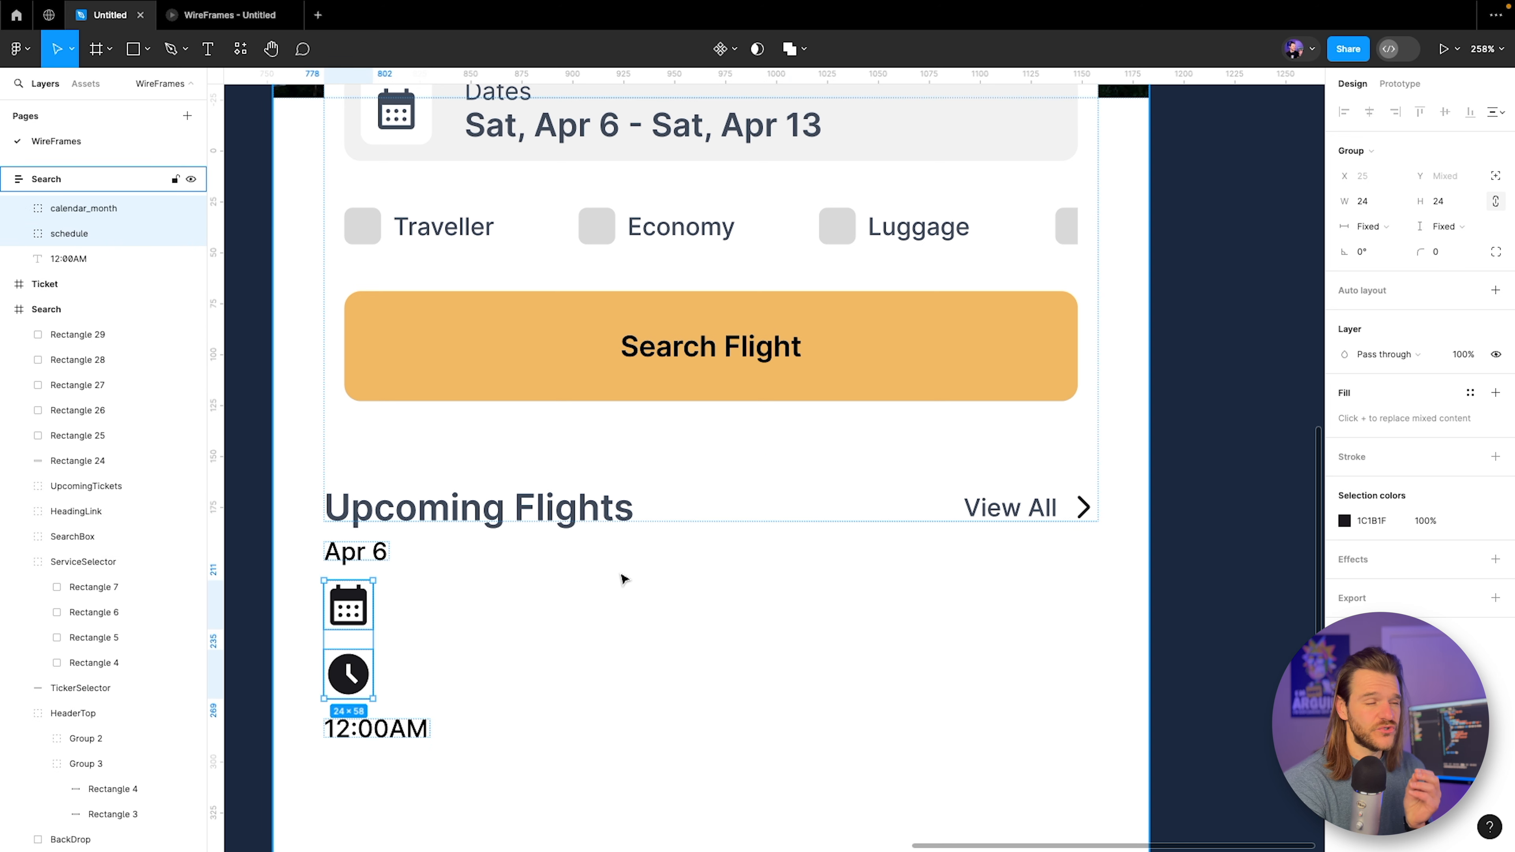
Shrink the calendar_month icon under "Apr 6" proportionally to 14 × 14.
scroll(615, 590, down, 2)
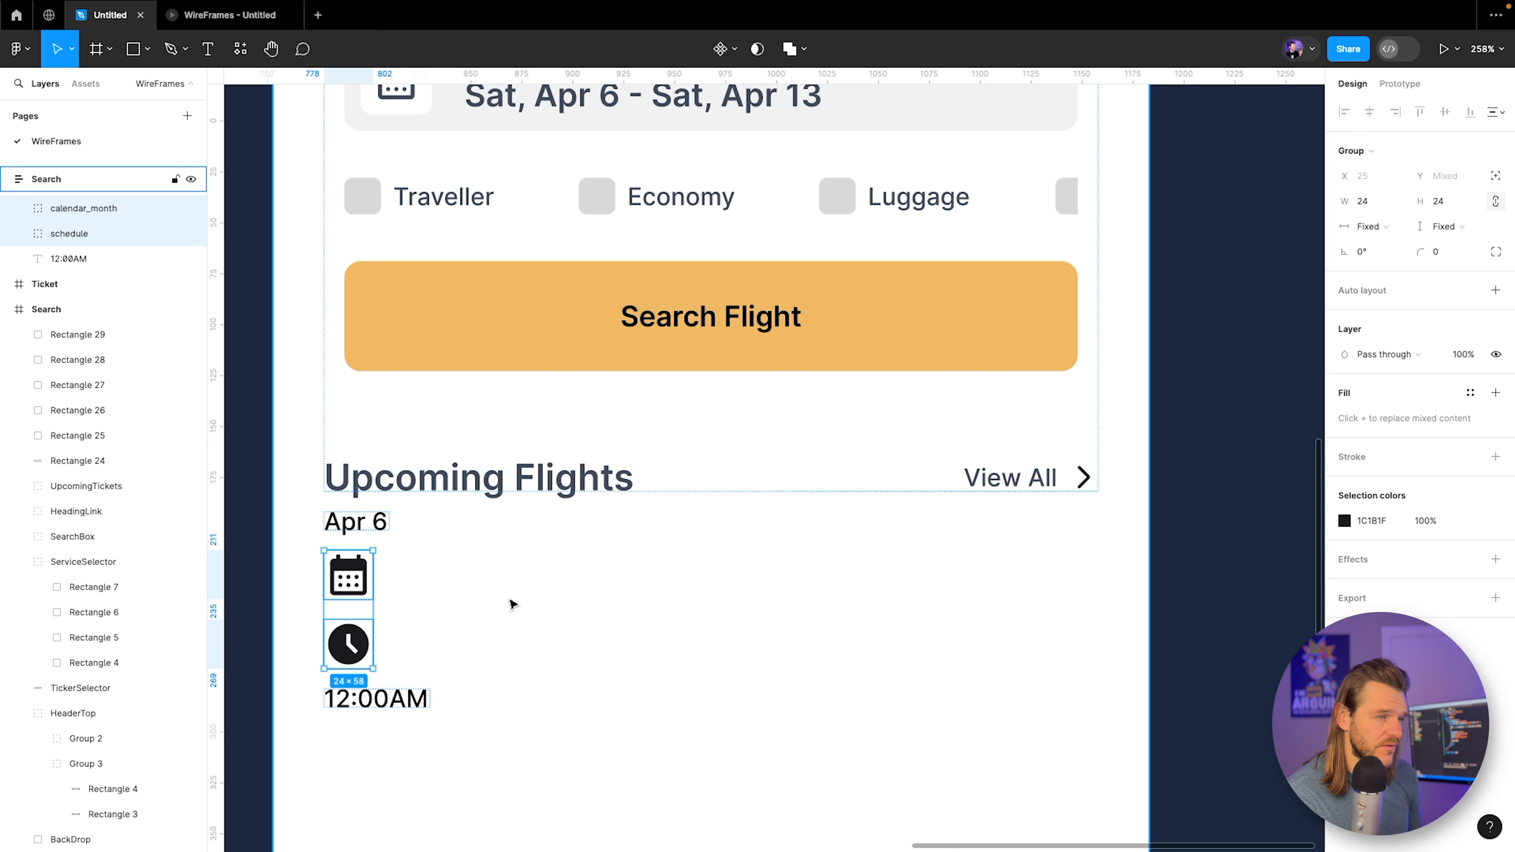
double_click(358, 590)
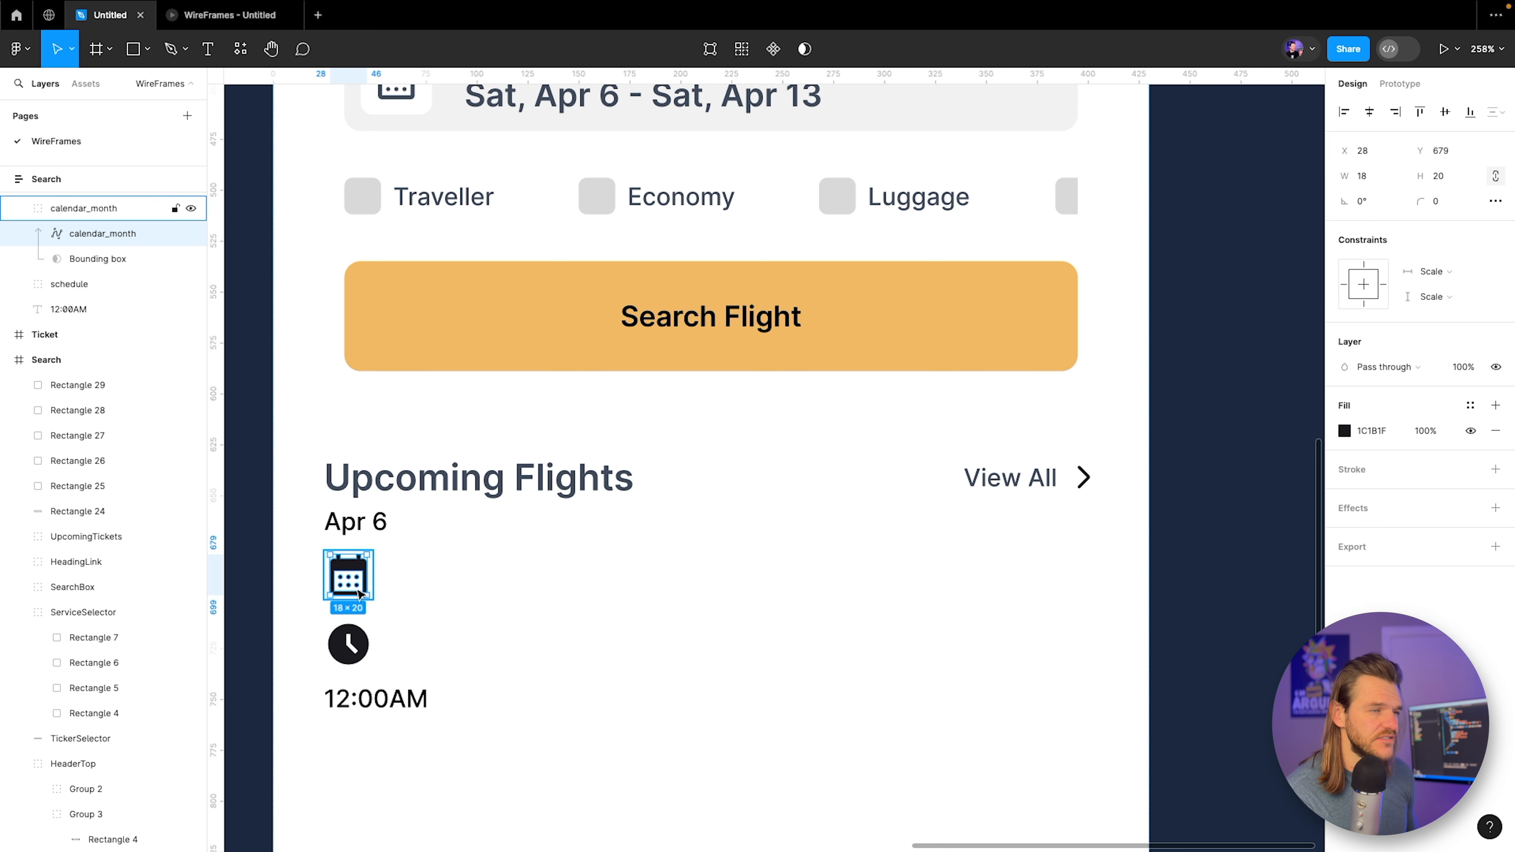
click(660, 655)
click(357, 582)
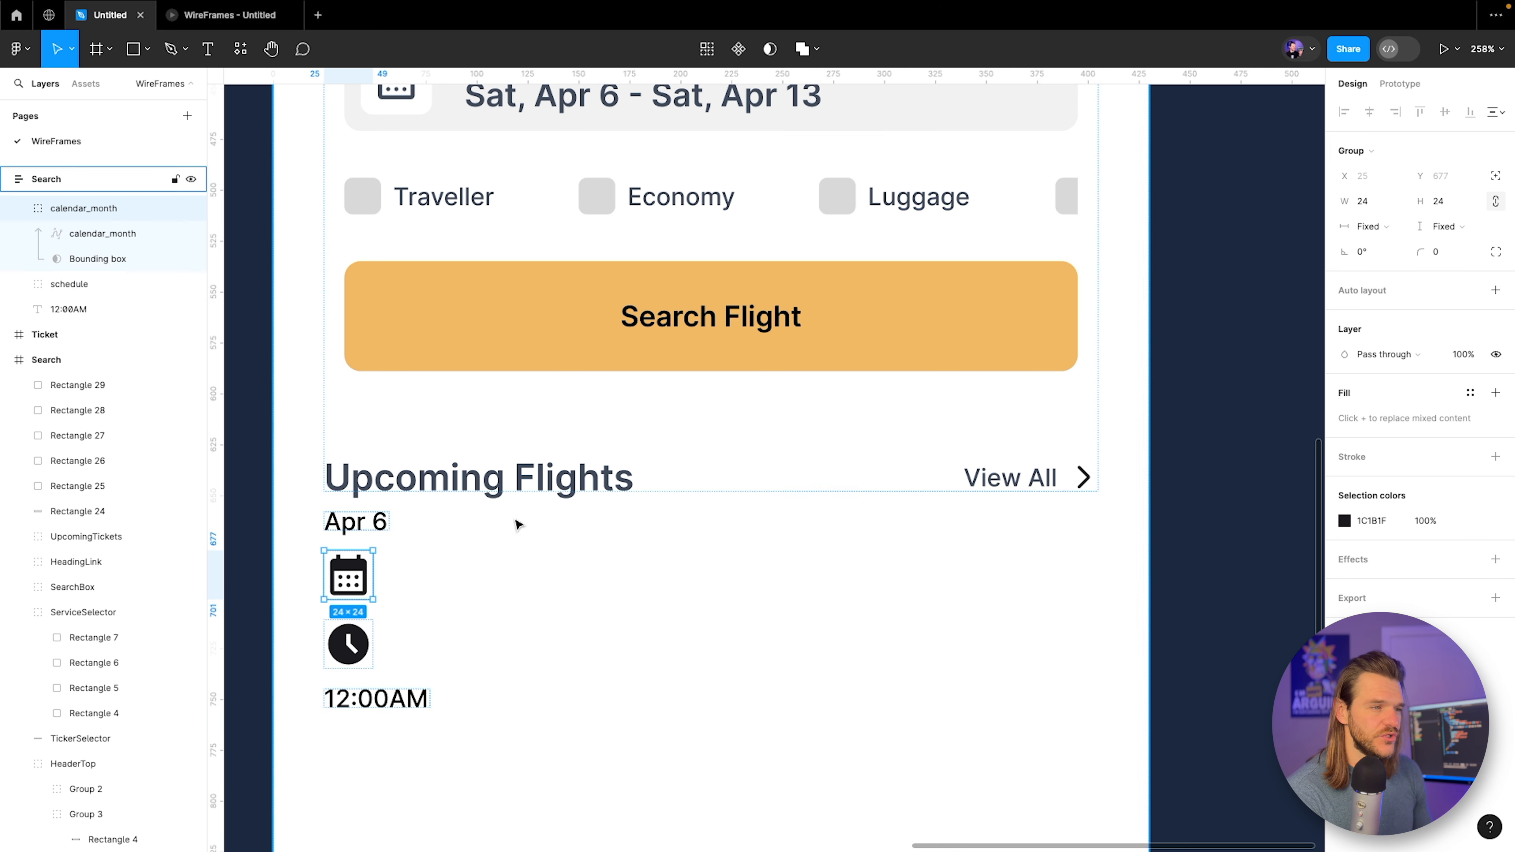
click(1377, 201)
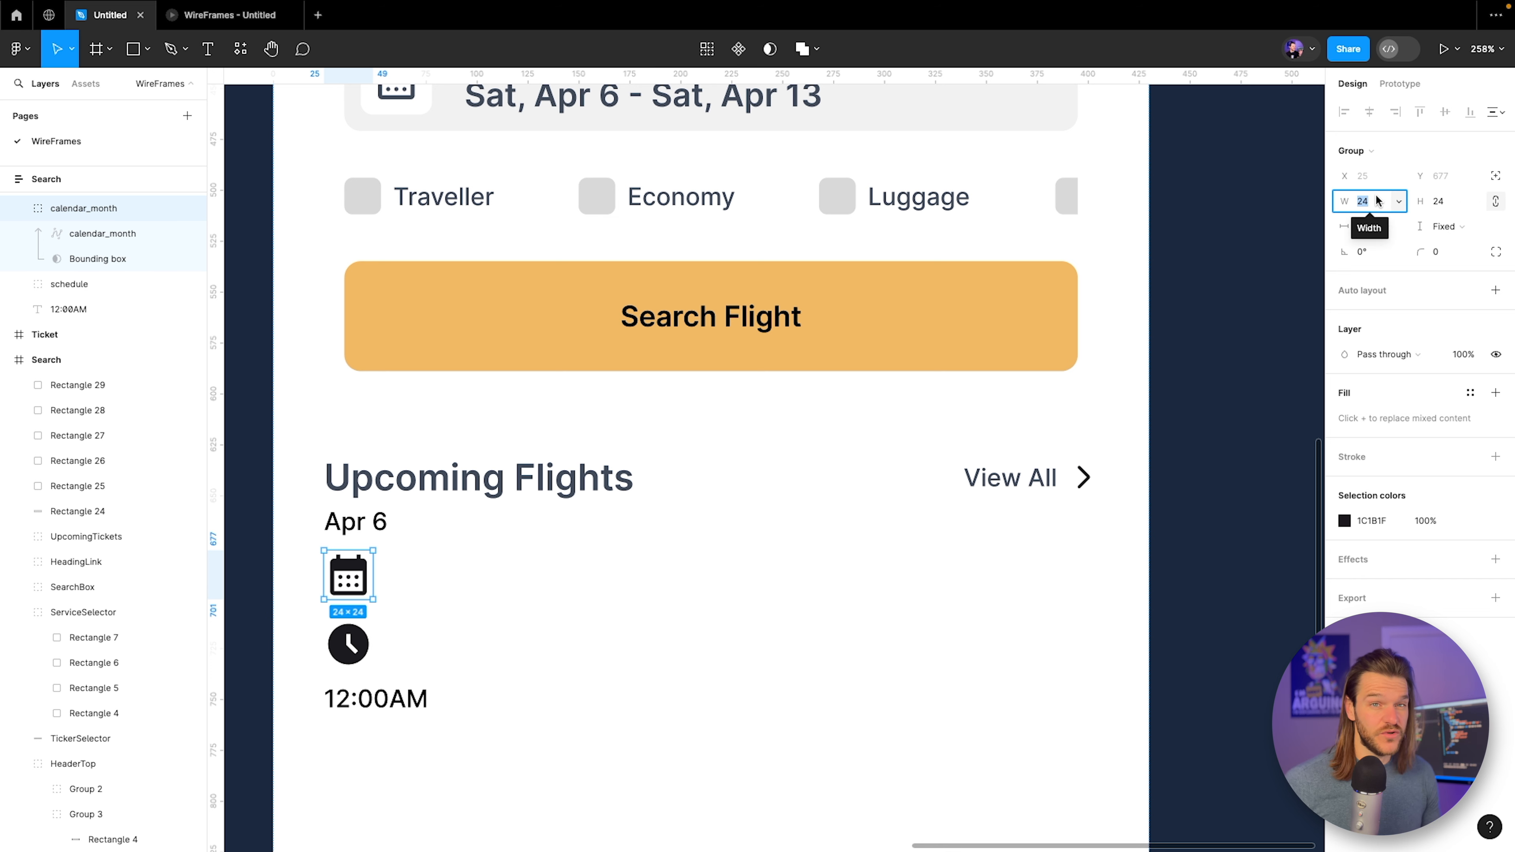
text(12)
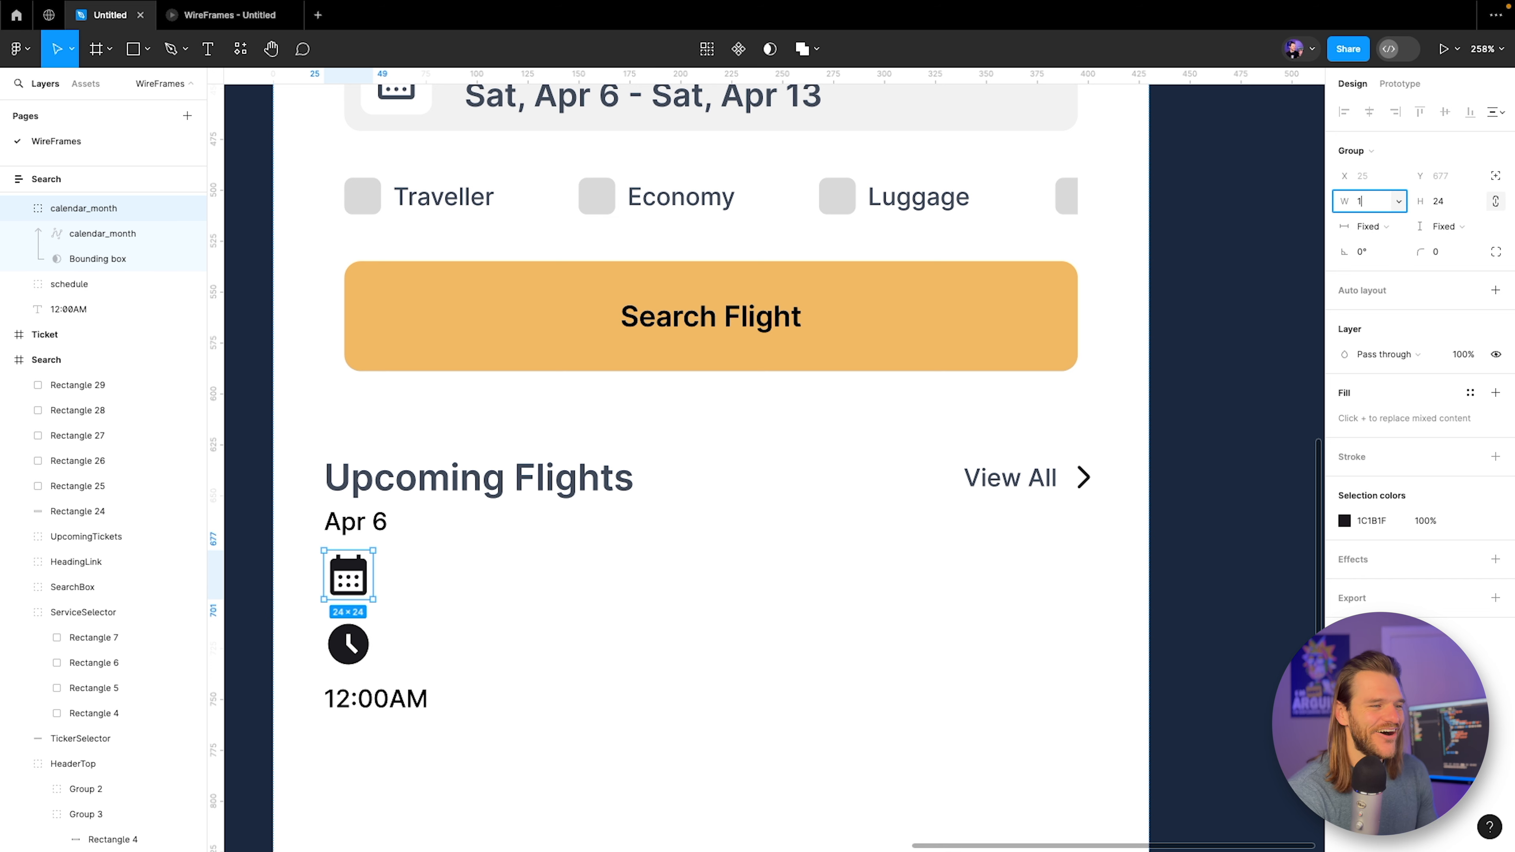
key(Return)
click(1380, 203)
text(15)
key(Return)
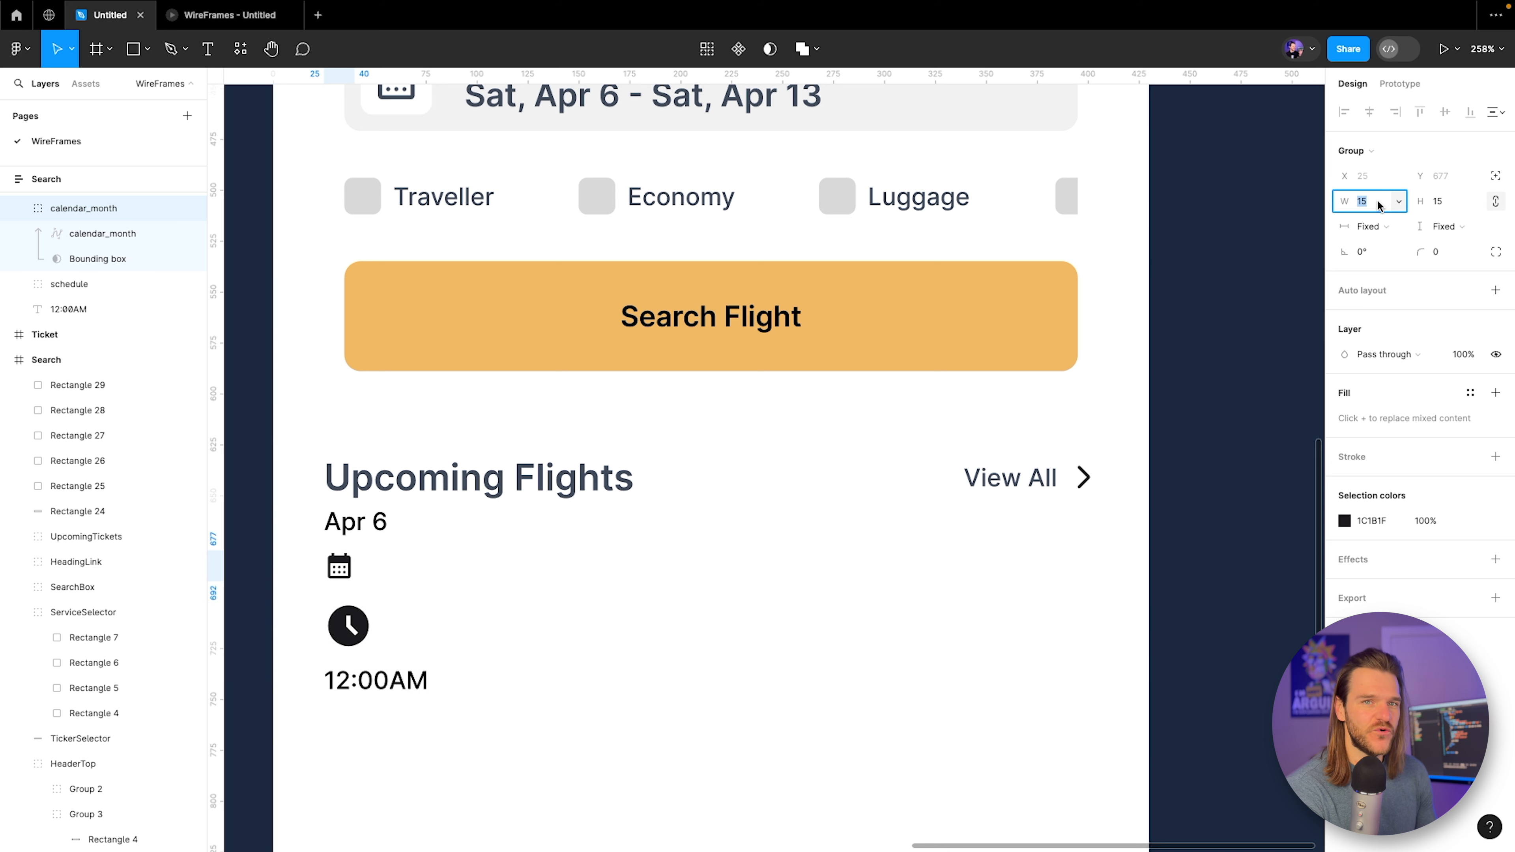
Resize the schedule clock icon proportionally to a width of 14.
click(348, 624)
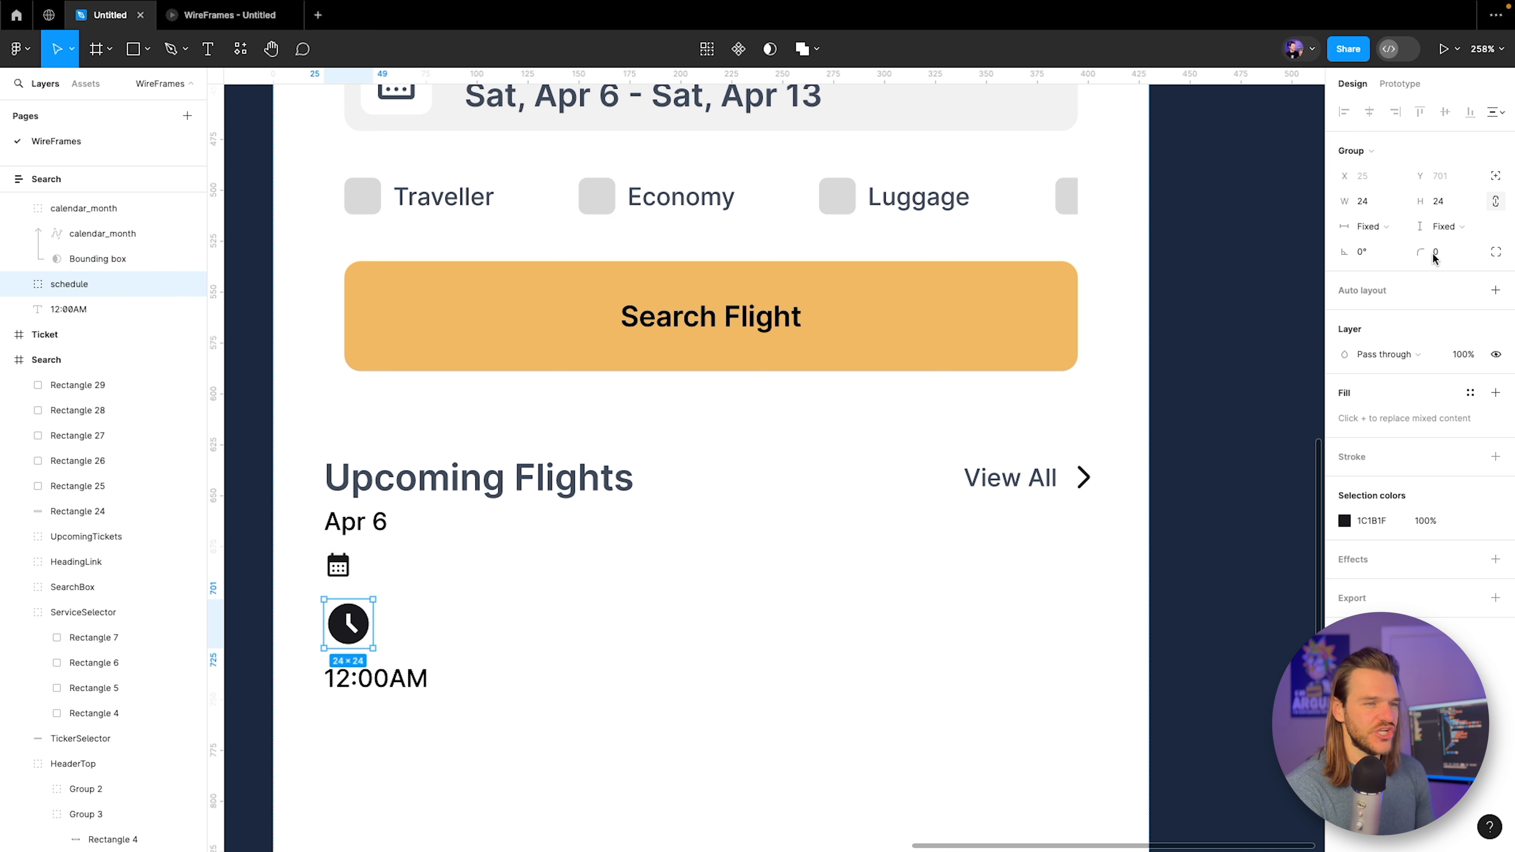
click(1390, 200)
text(14)
key(Return)
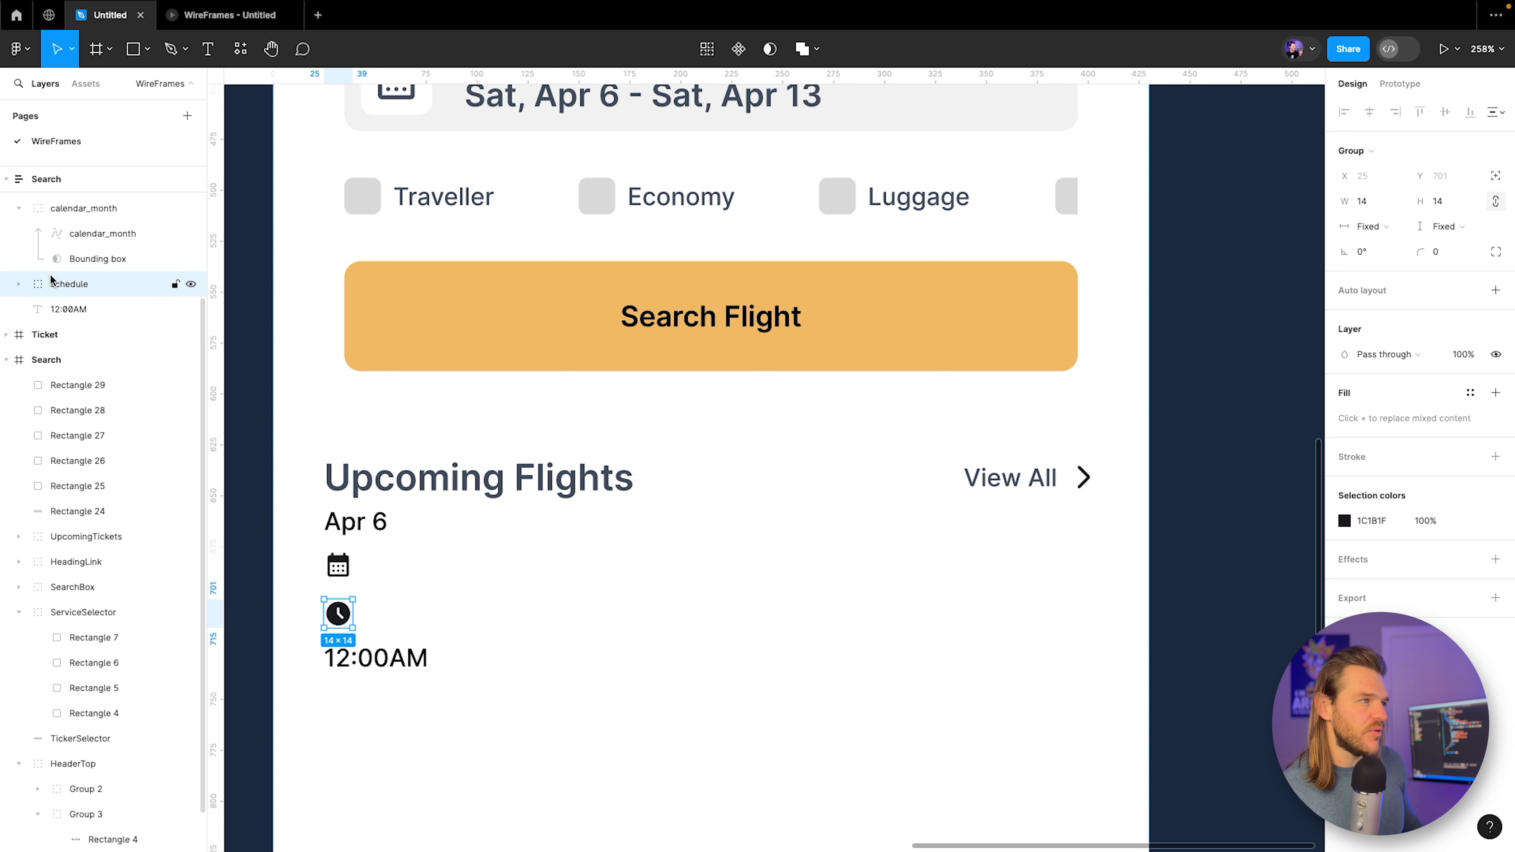
Recolor the calendar_month and schedule icons to 414A5A, sampled from the calendar icon in the Dates box.
scroll(35, 263, up, 1)
click(20, 229)
shift+click(48, 230)
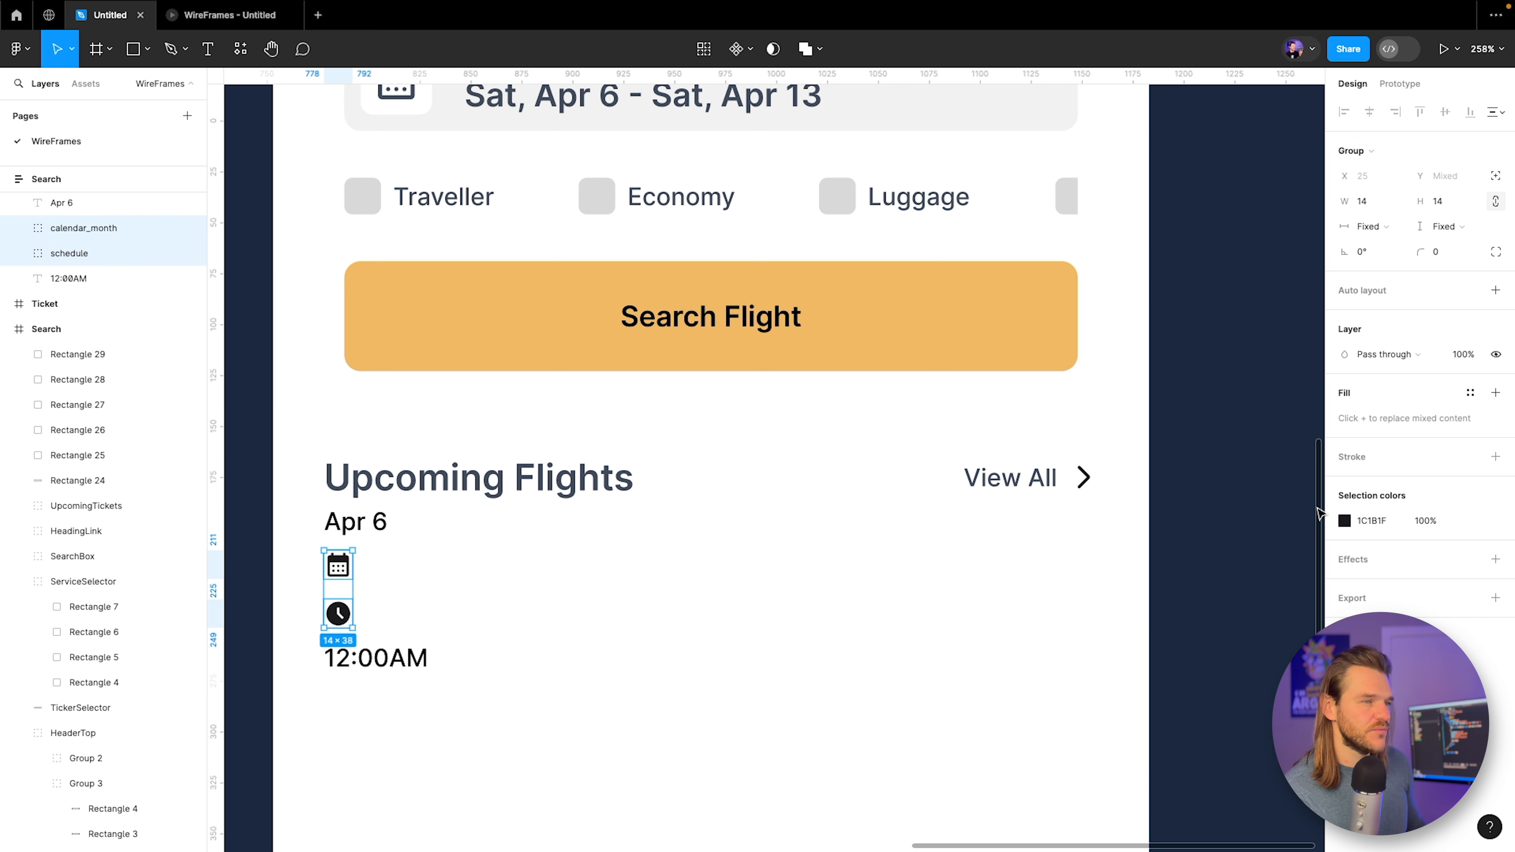
click(1345, 520)
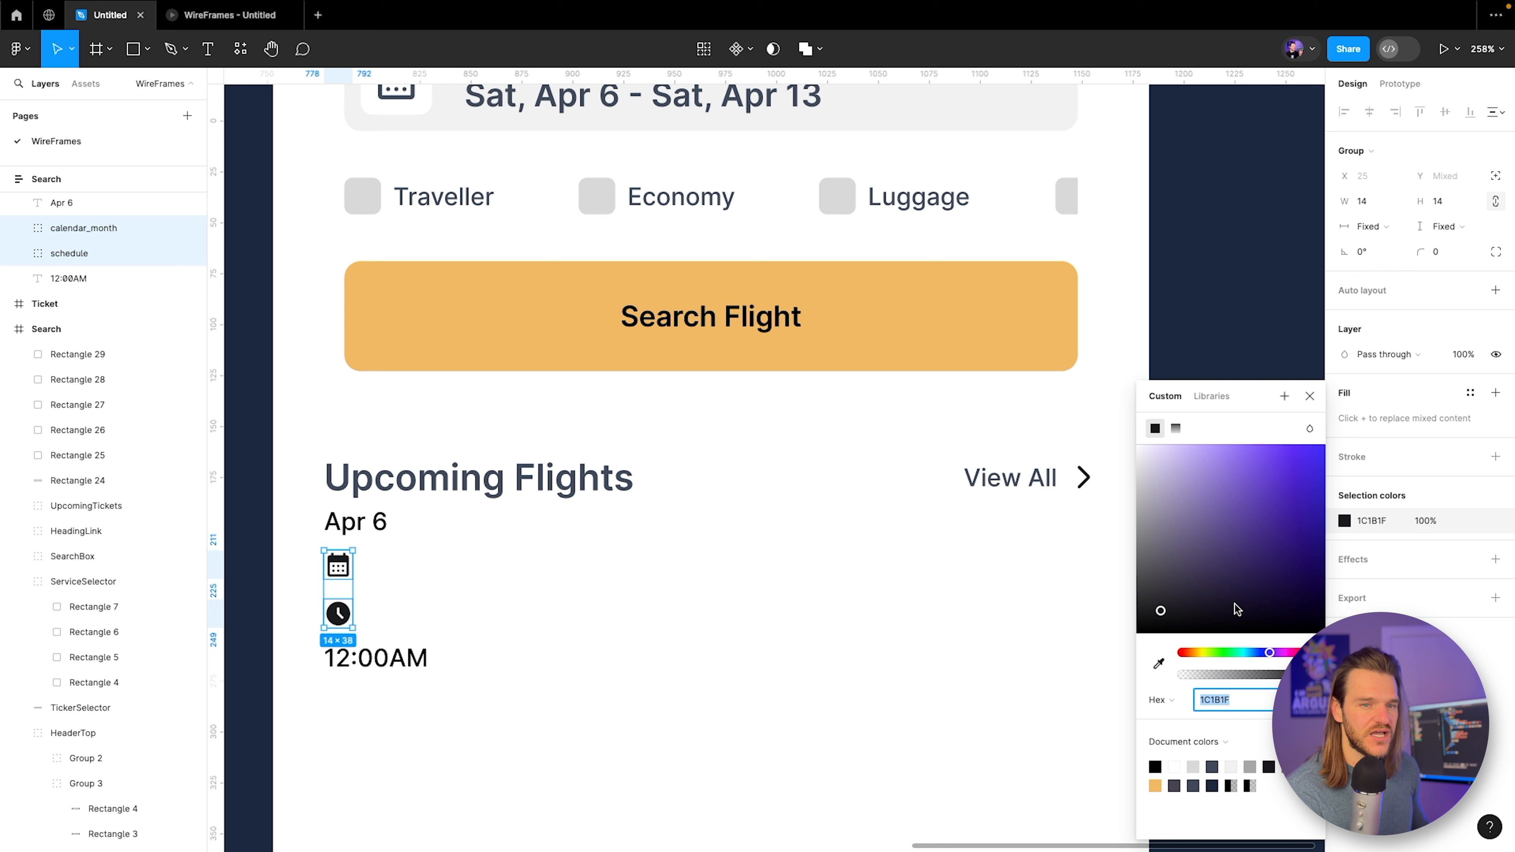
click(1159, 664)
scroll(427, 107, up, 3)
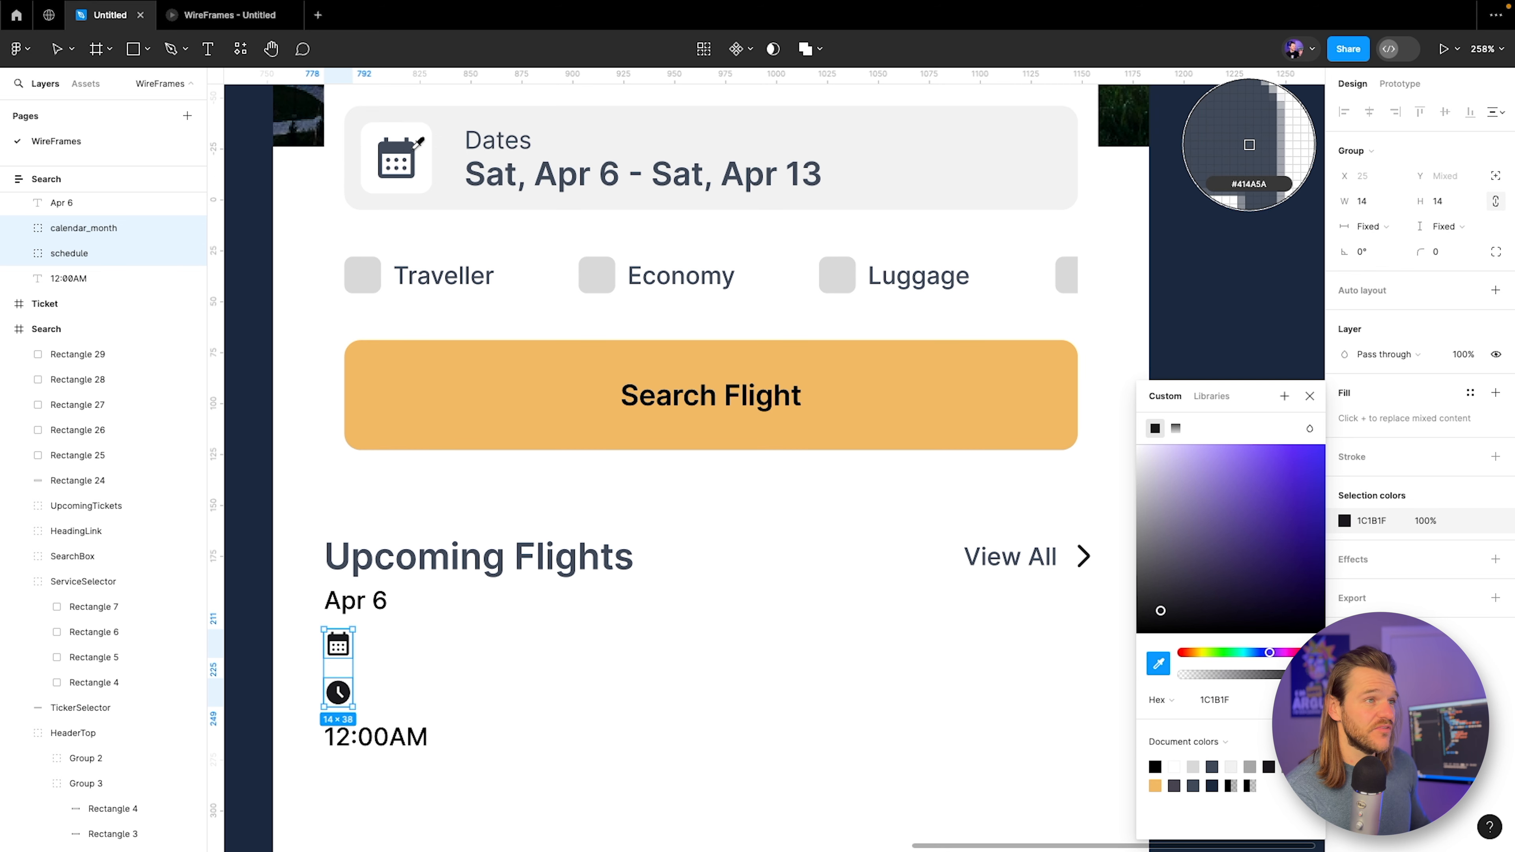
click(409, 146)
scroll(561, 690, down, 1)
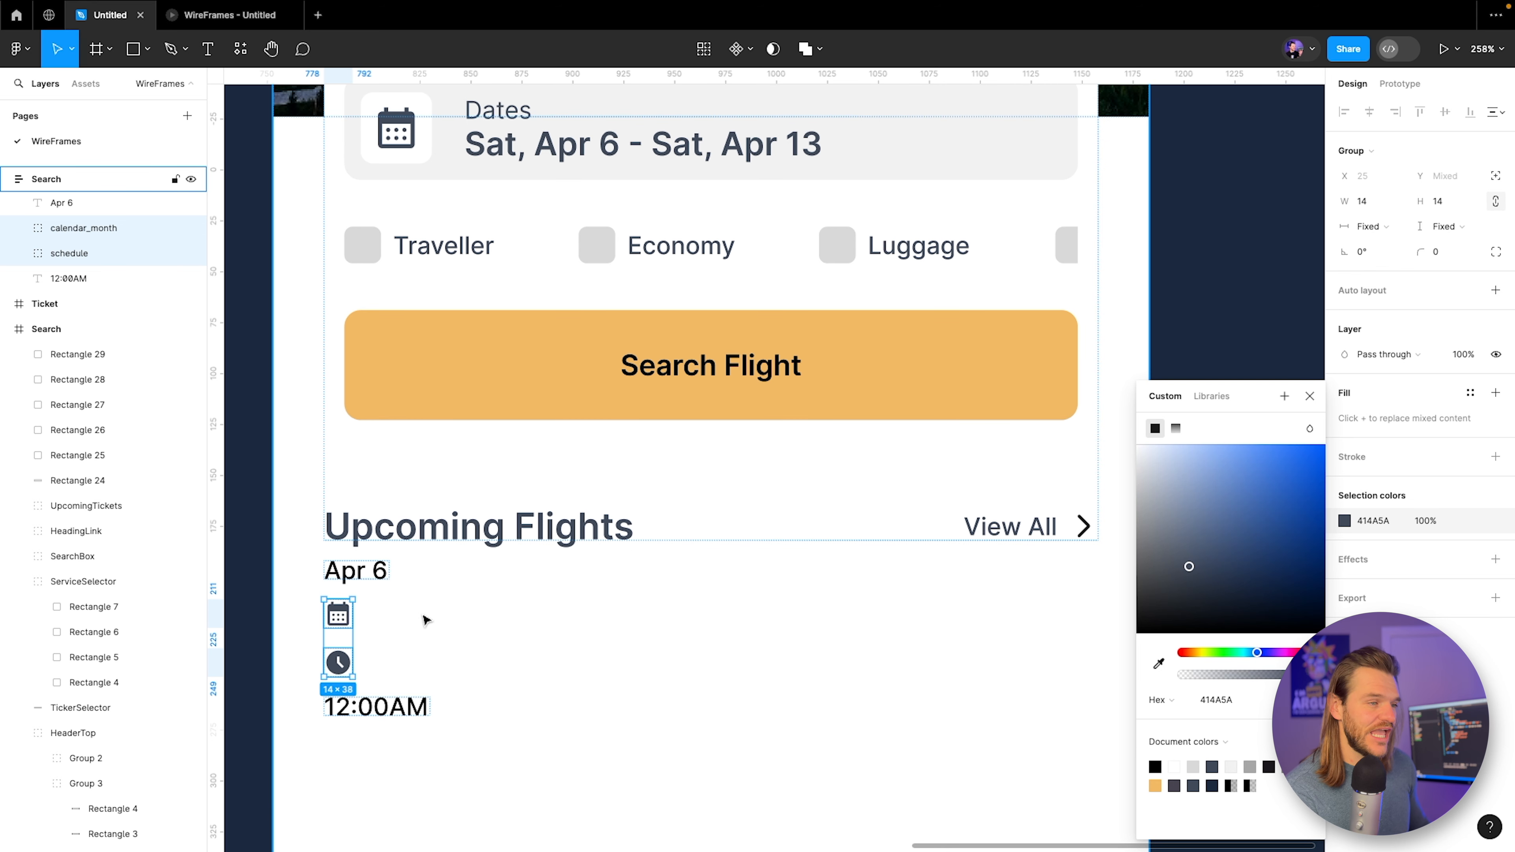
Recolor the "Apr 6" and "12:00AM" texts to 414A5A by sampling the Dates calendar icon.
click(352, 573)
shift+click(384, 706)
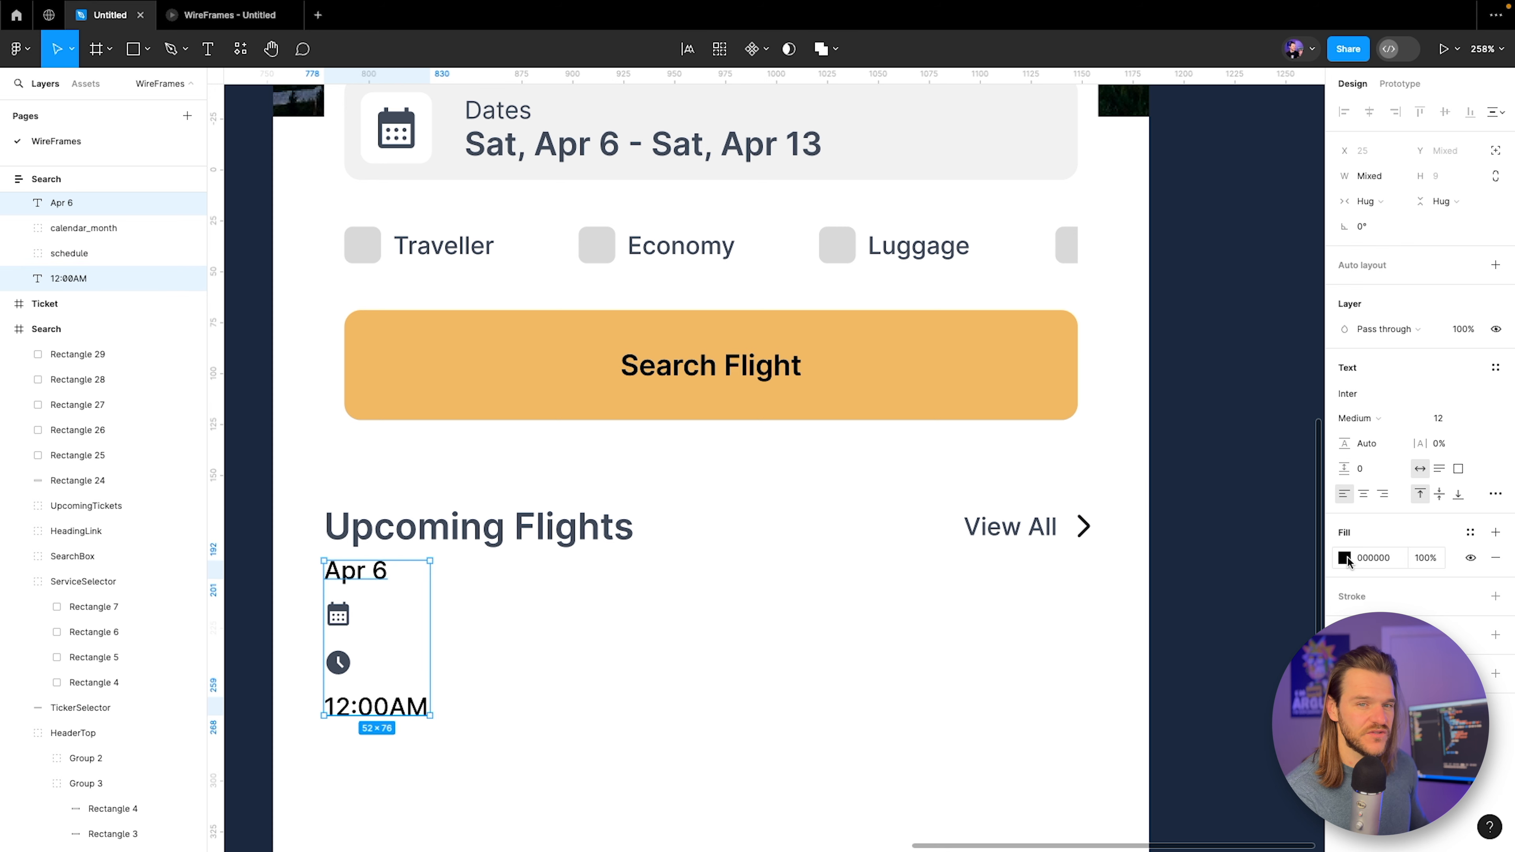
click(1344, 558)
click(1159, 664)
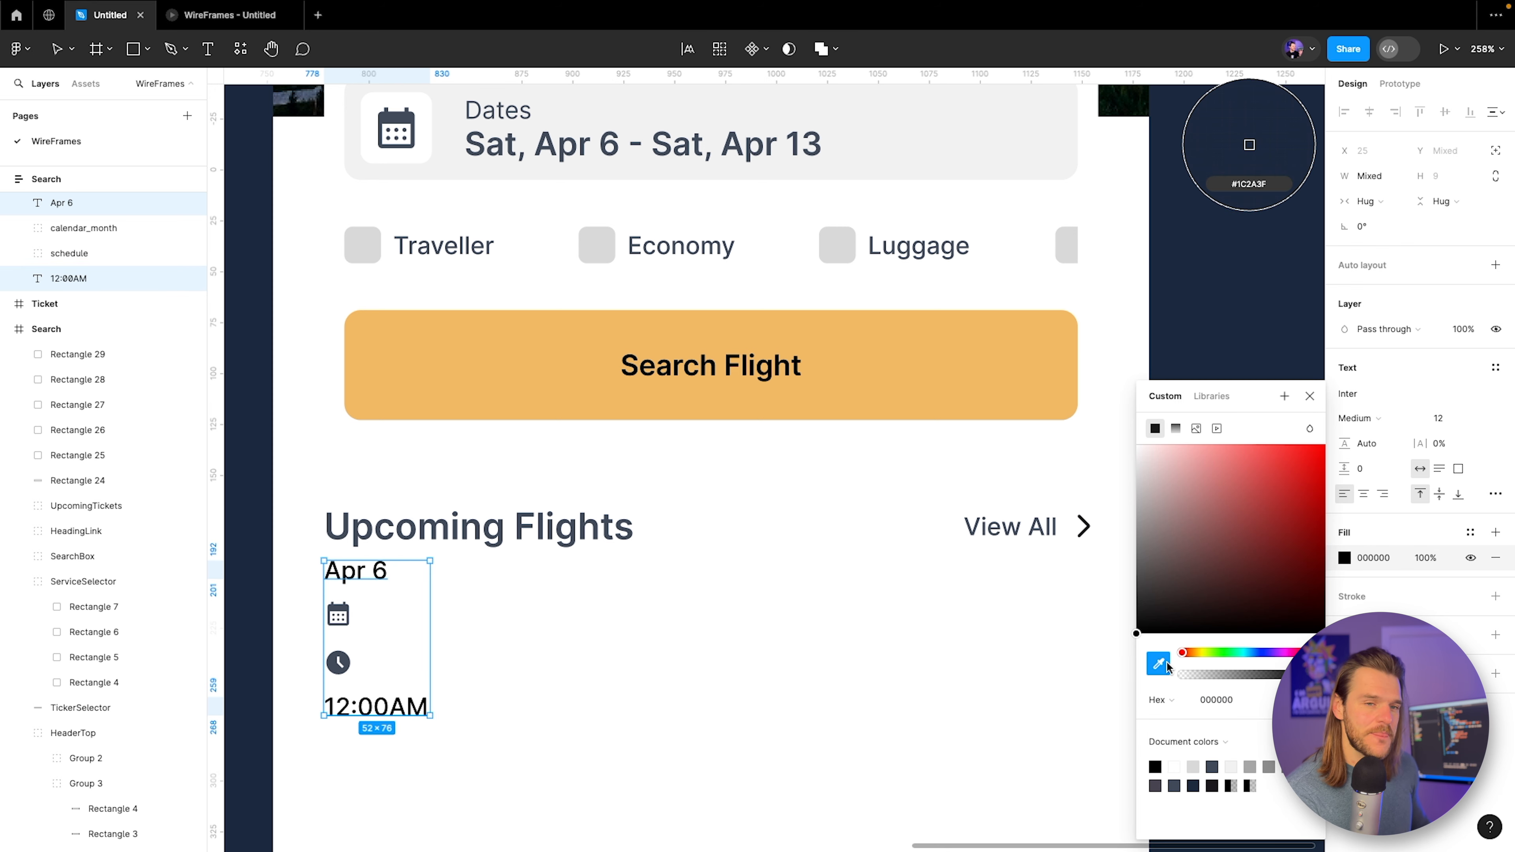
scroll(416, 207, up, 2)
click(411, 164)
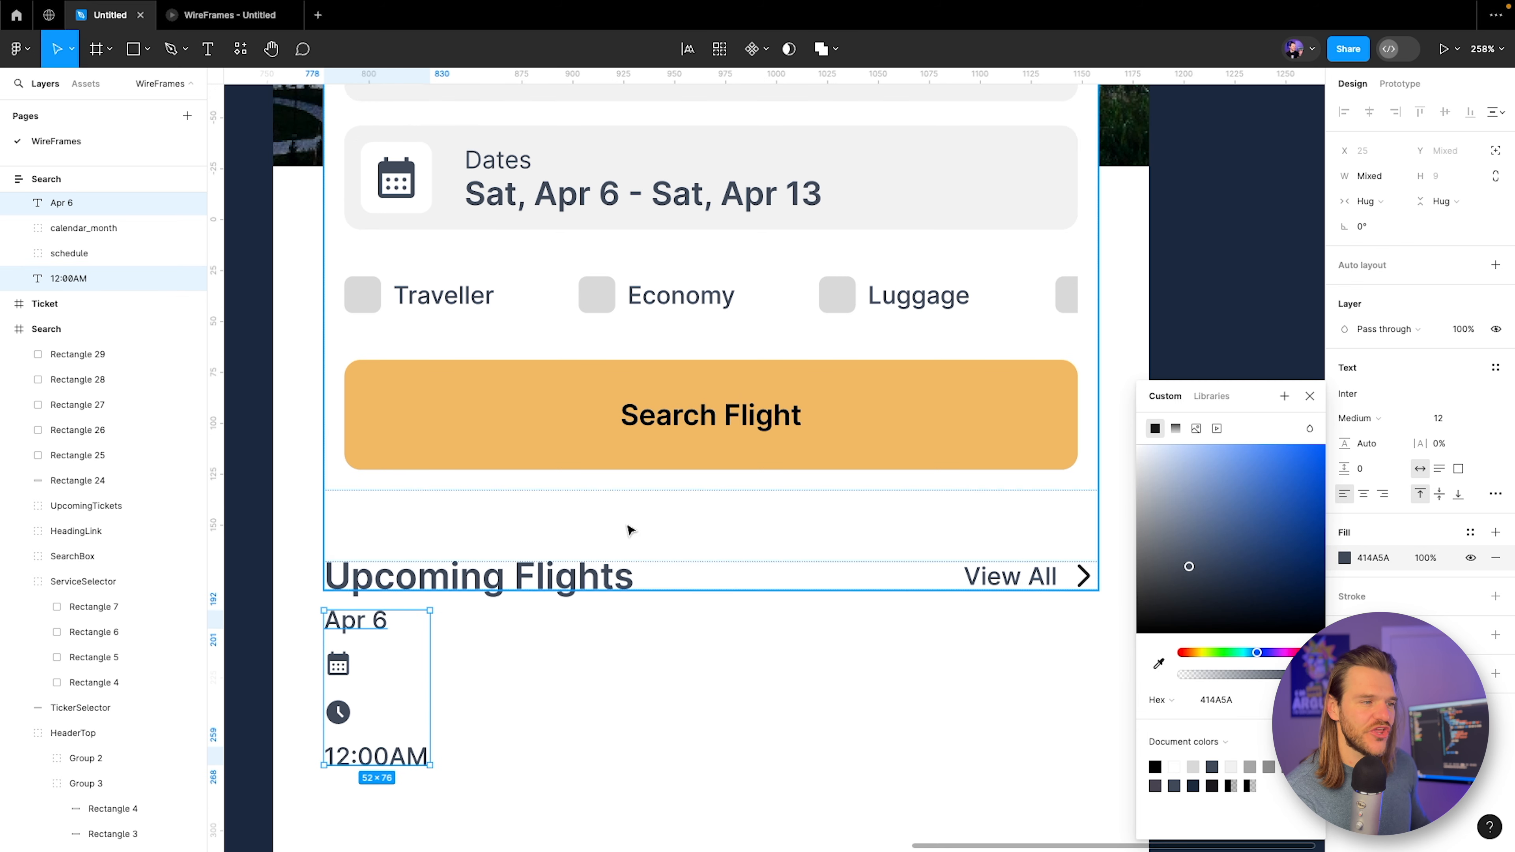
click(615, 710)
Group the calendar_month icon with the "Apr 6" text and rename the group "Date".
scroll(587, 708, down, 1)
scroll(586, 704, down, 8)
scroll(586, 703, up, 1)
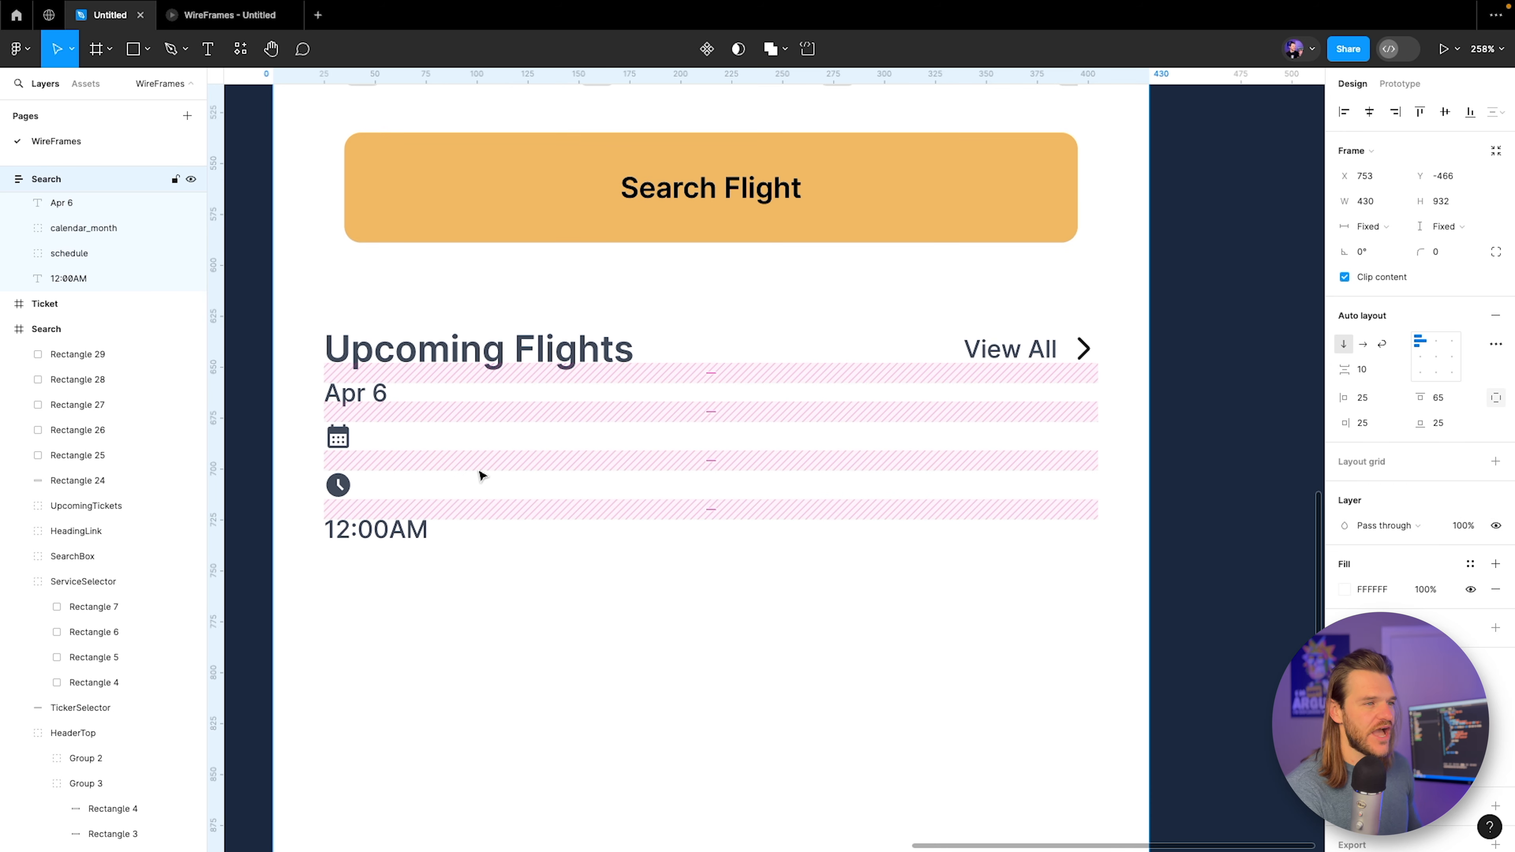
click(343, 441)
click(343, 441)
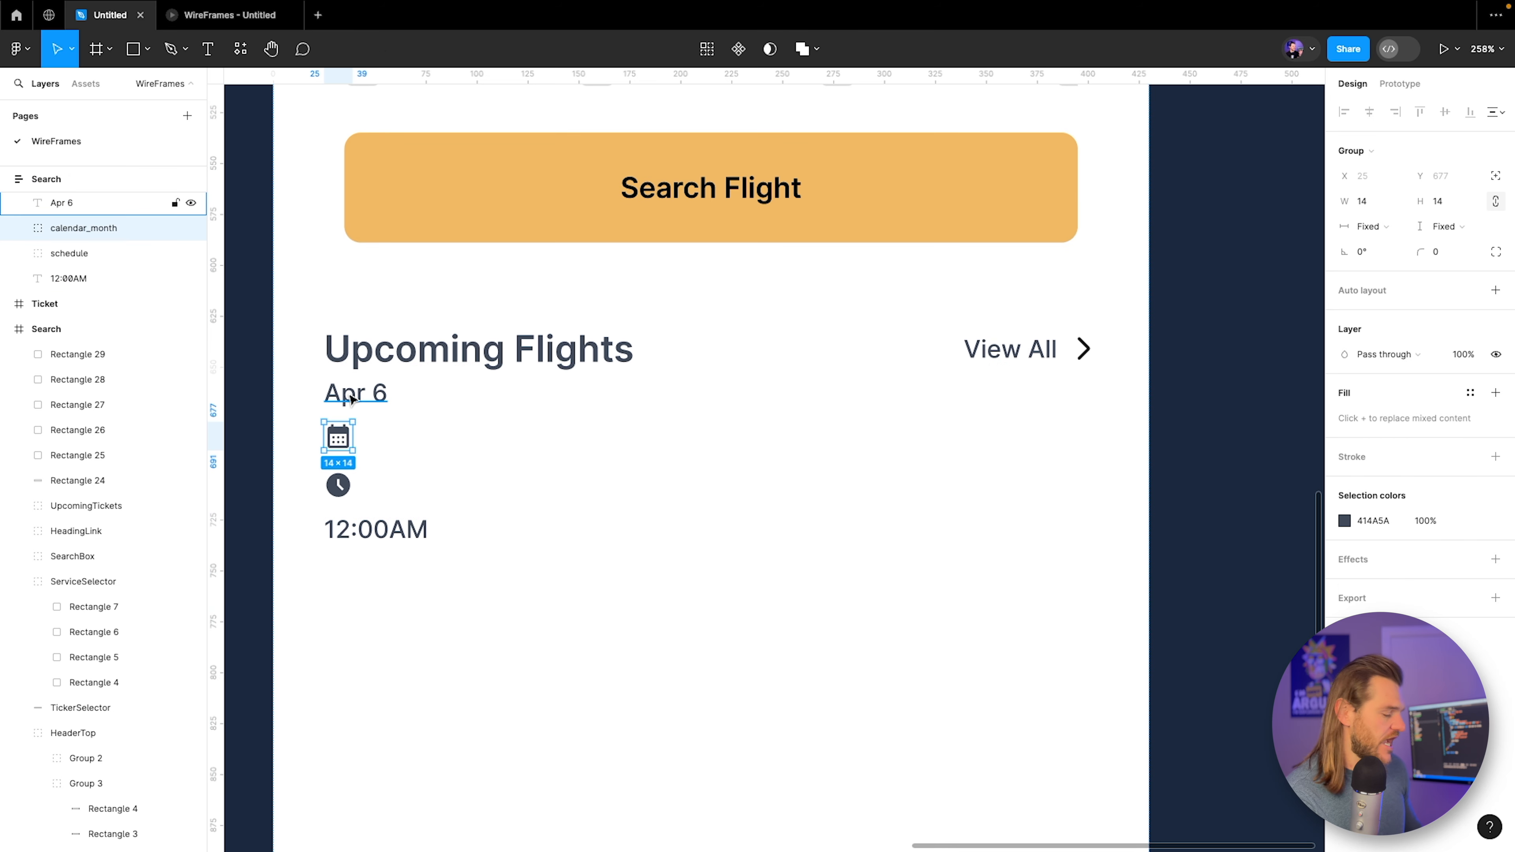
shift+click(352, 399)
scroll(406, 438, up, 1)
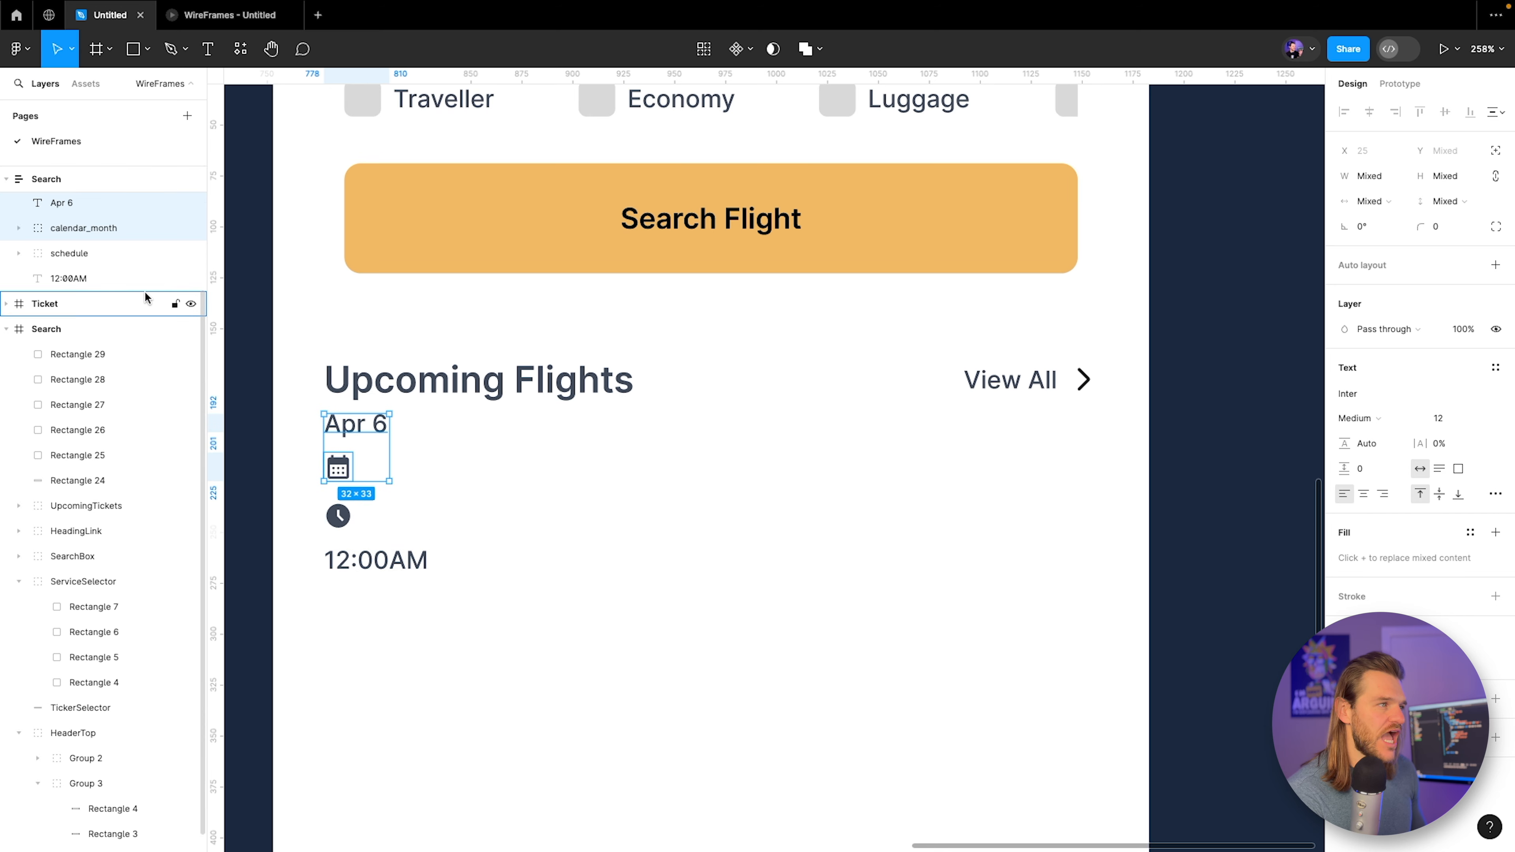
scroll(144, 299, up, 1)
key(ctrl+g)
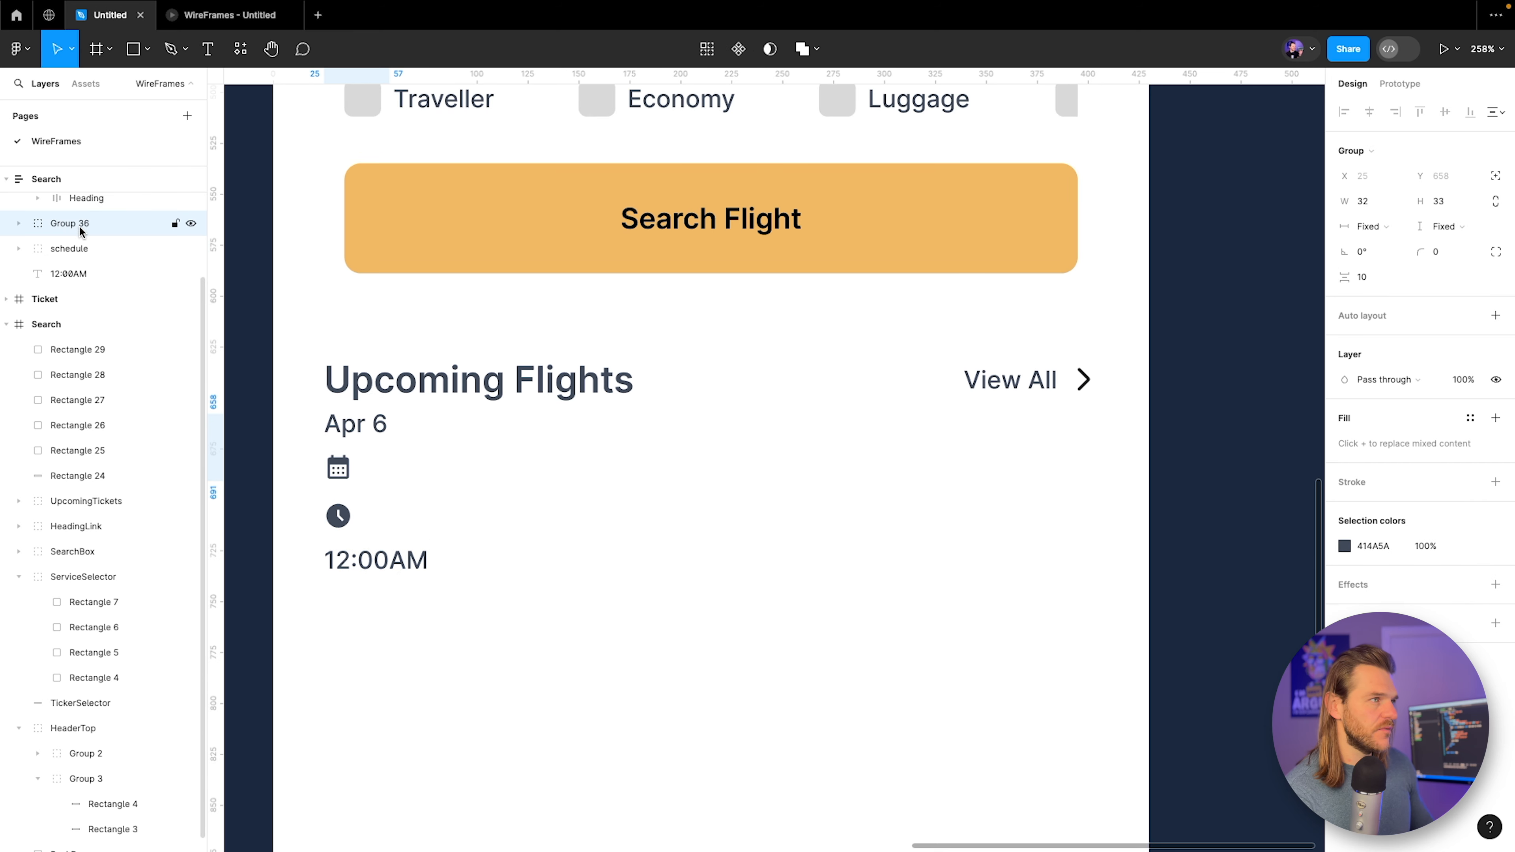
double_click(69, 224)
text(Date)
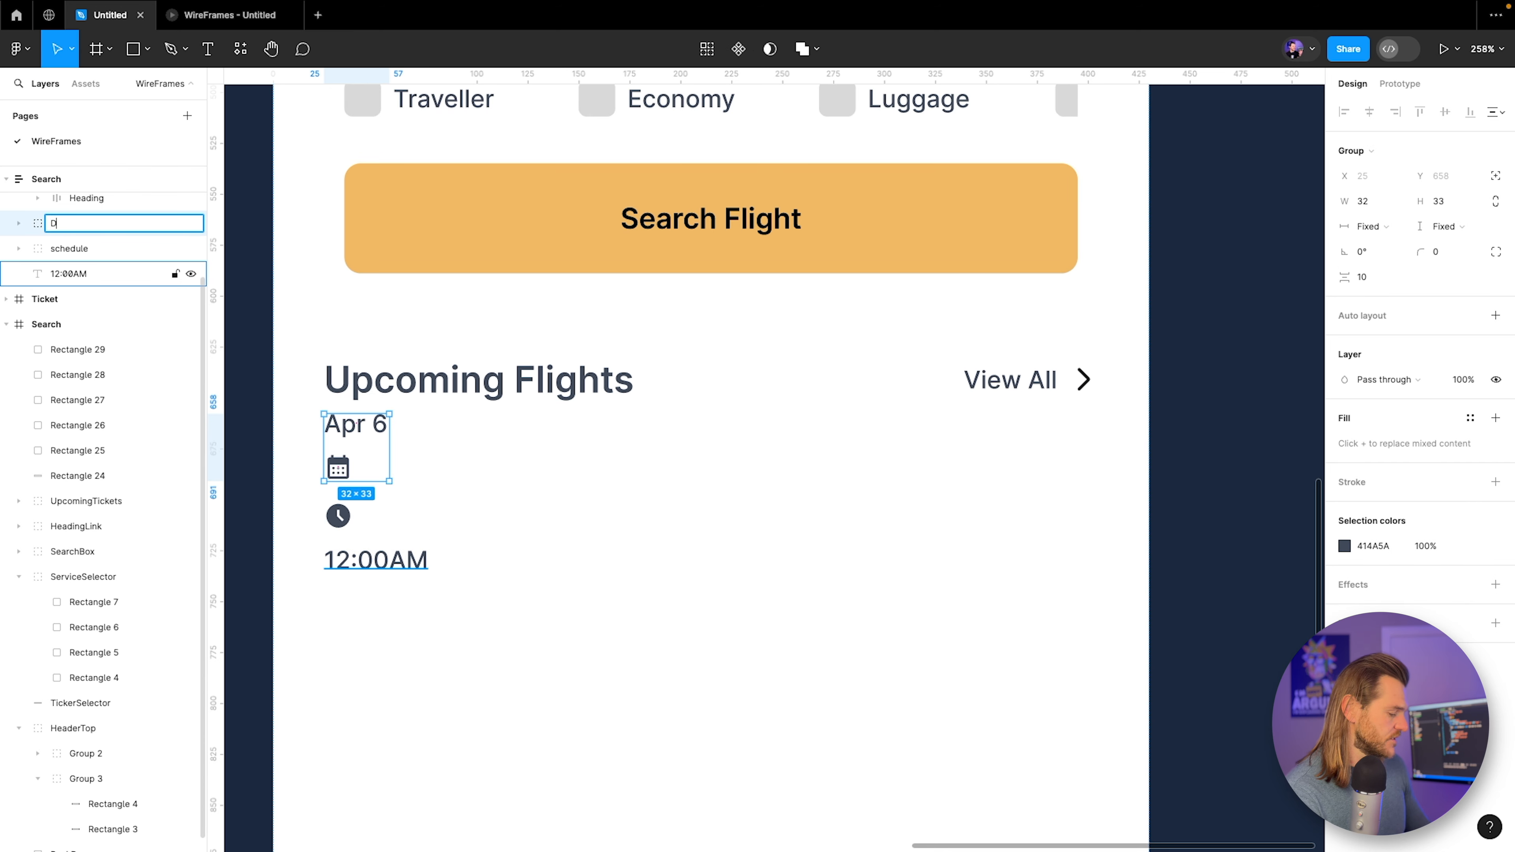
key(Return)
Give Date a horizontal auto layout aligned left and vertically centered, and place the calendar icon before "Apr 6".
click(1495, 316)
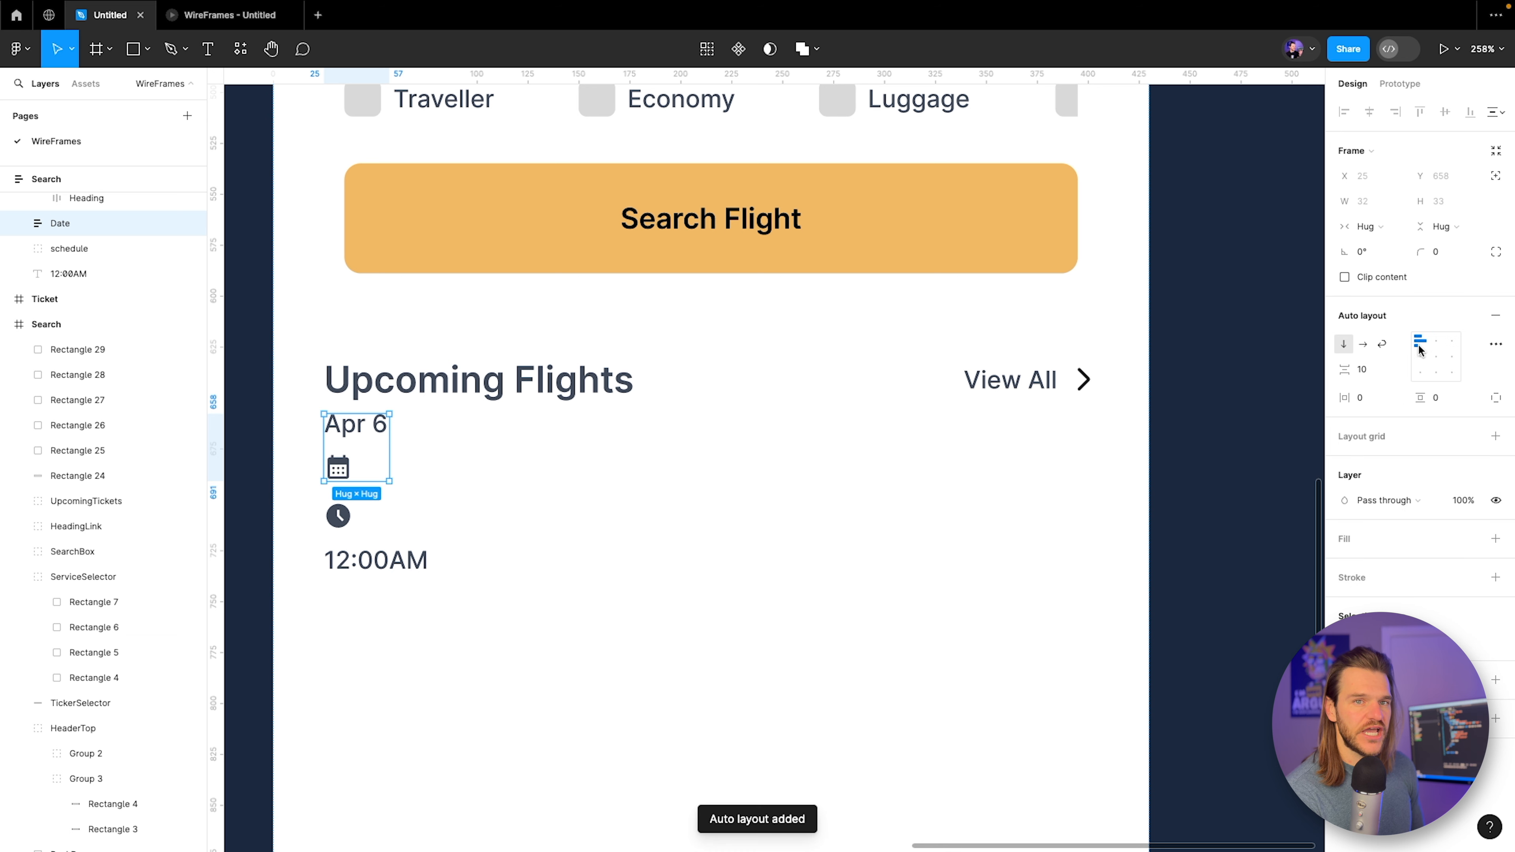
click(1363, 344)
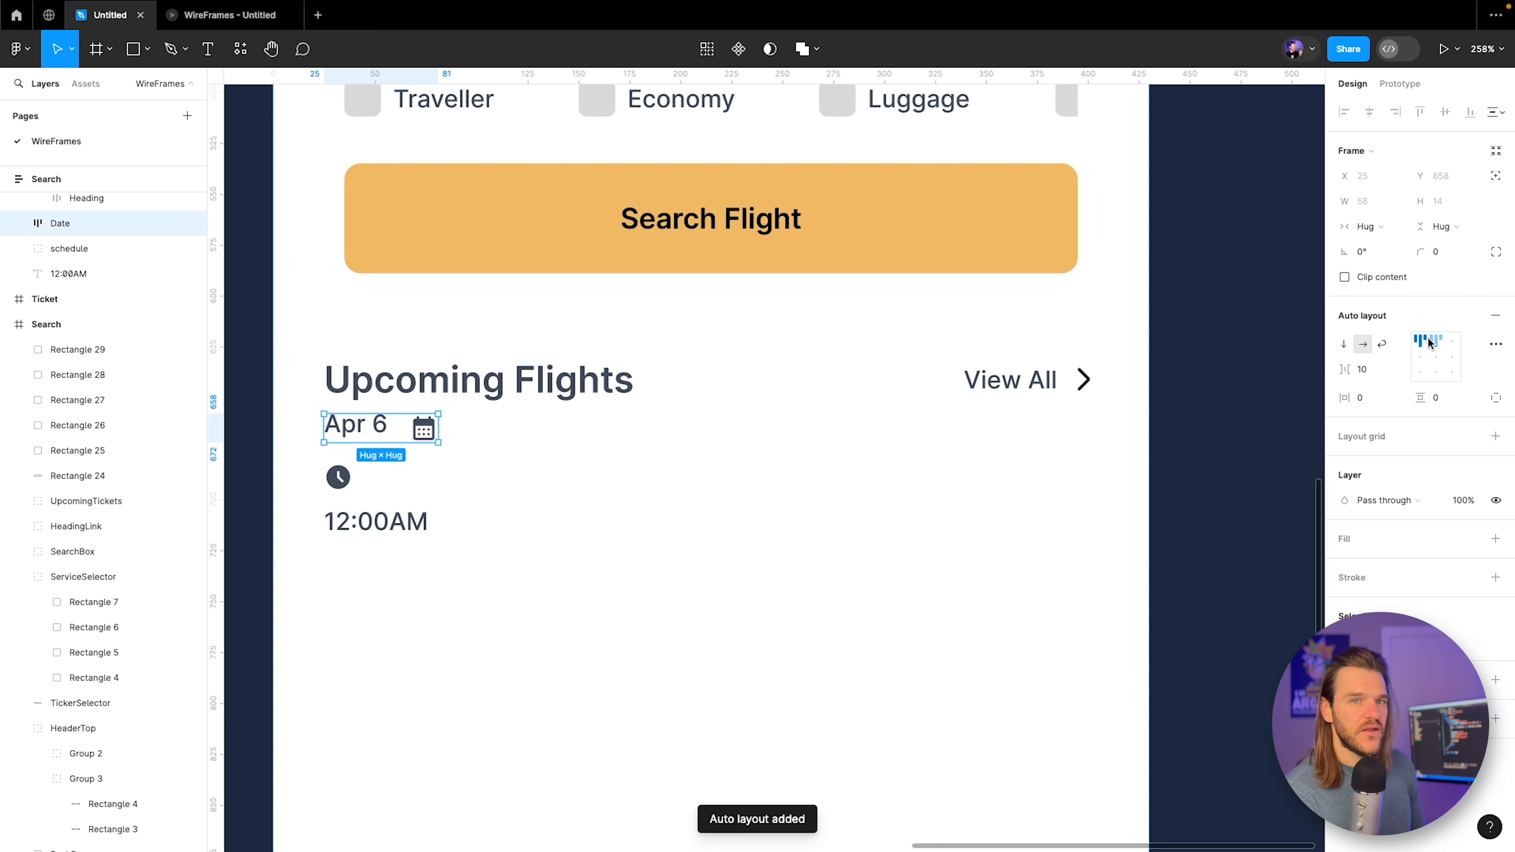
click(1421, 356)
click(18, 223)
drag(81, 248, 101, 277)
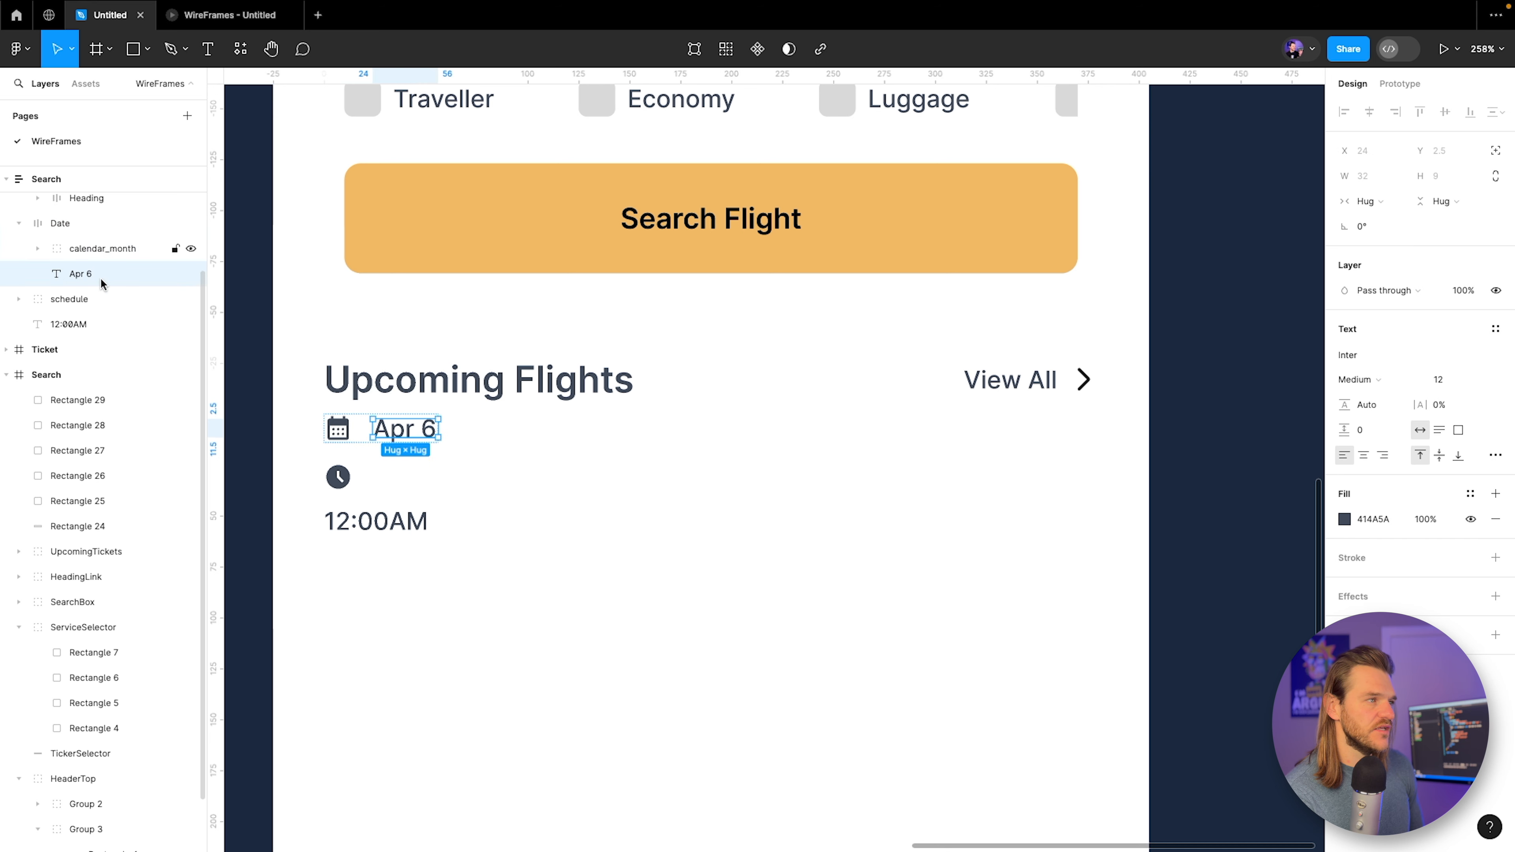
Group the schedule icon with the "12:00AM" text and rename the group "Time".
click(72, 298)
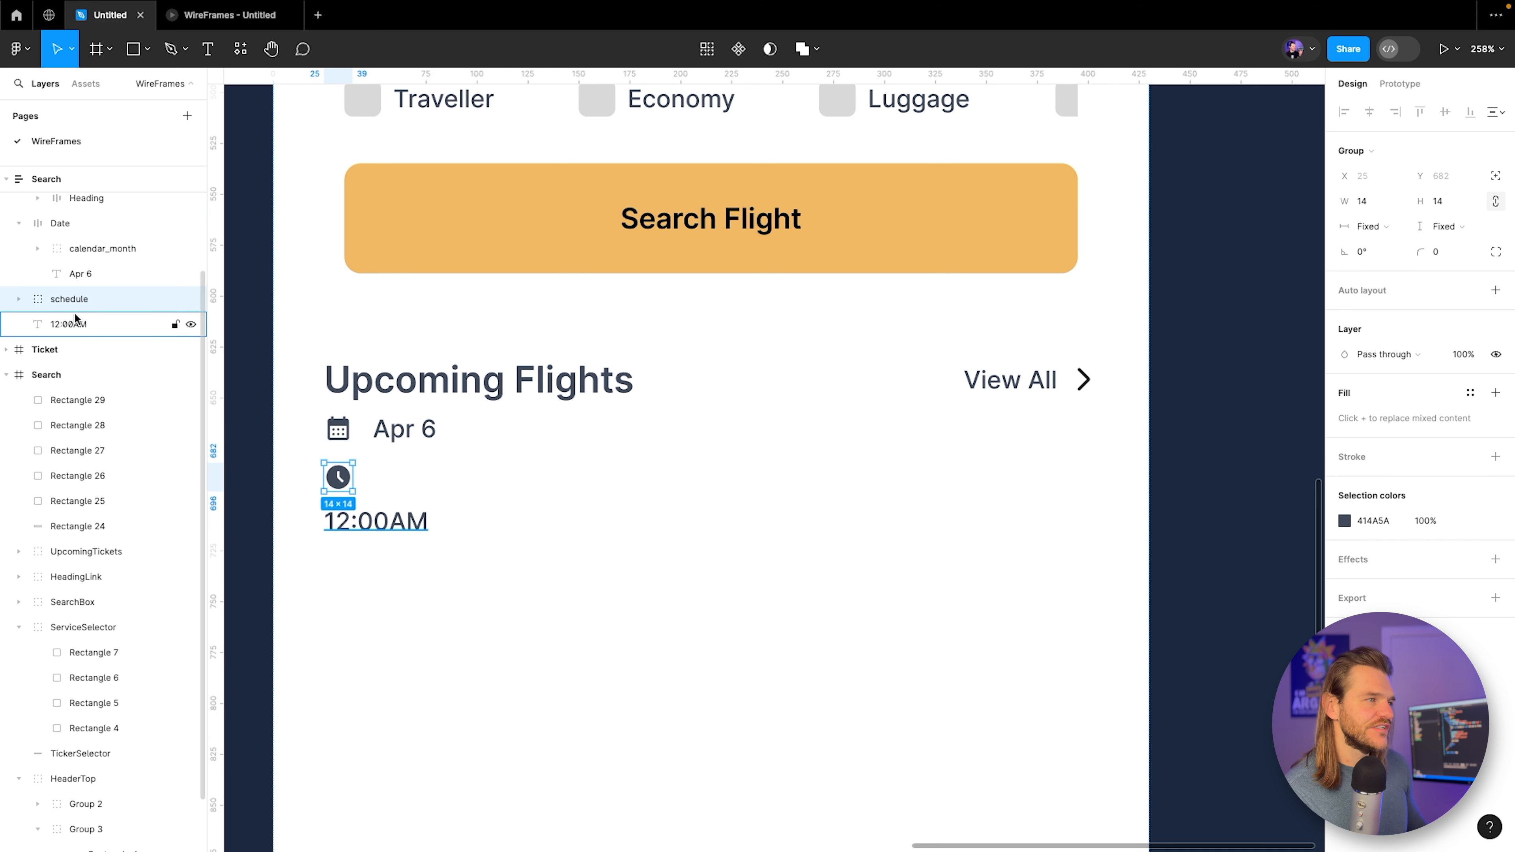
shift+click(75, 328)
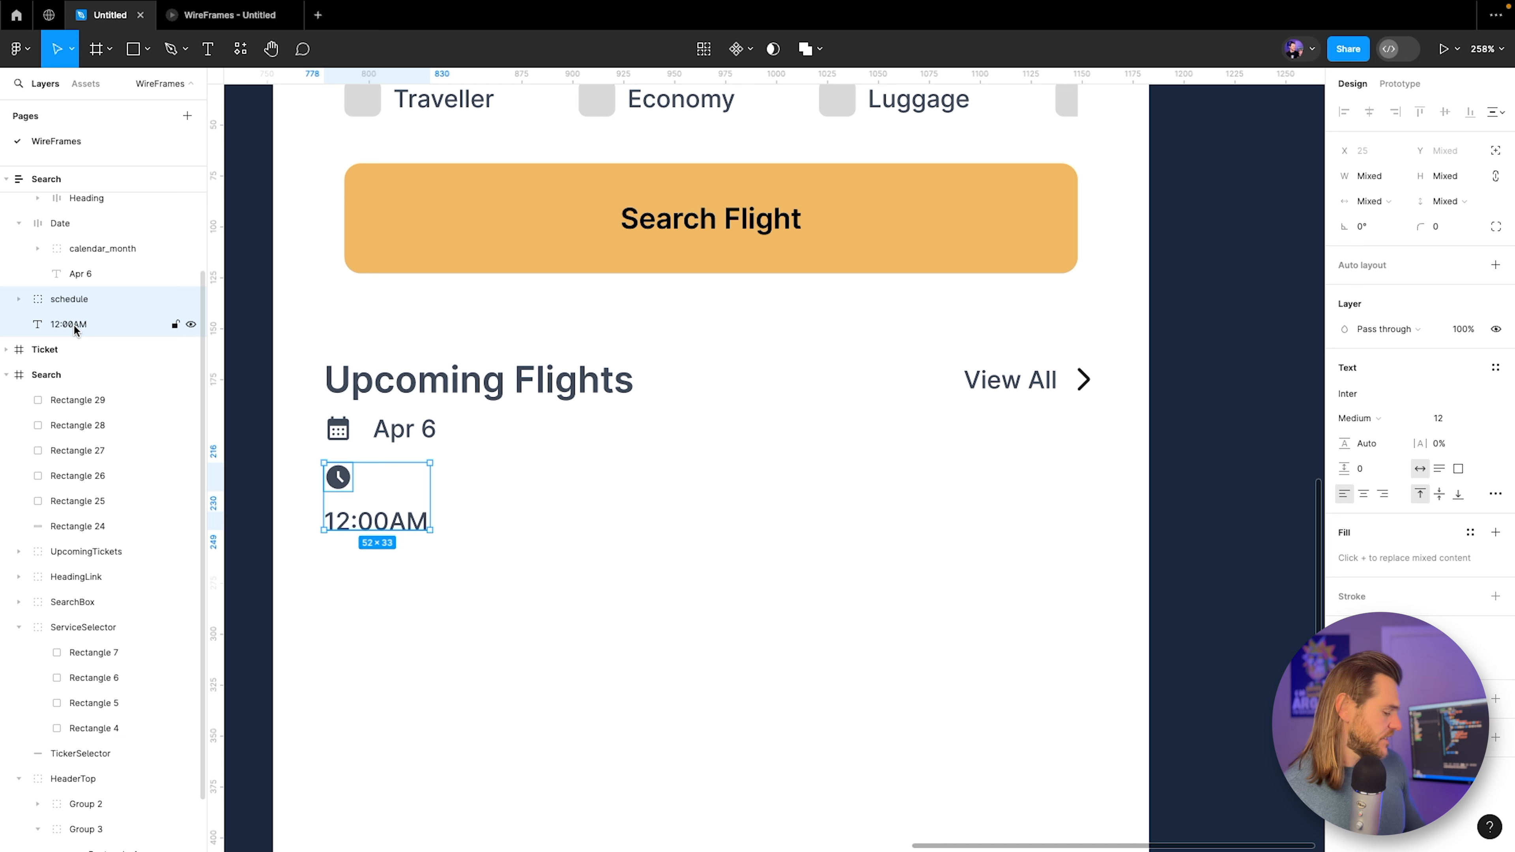
key(ctrl+g)
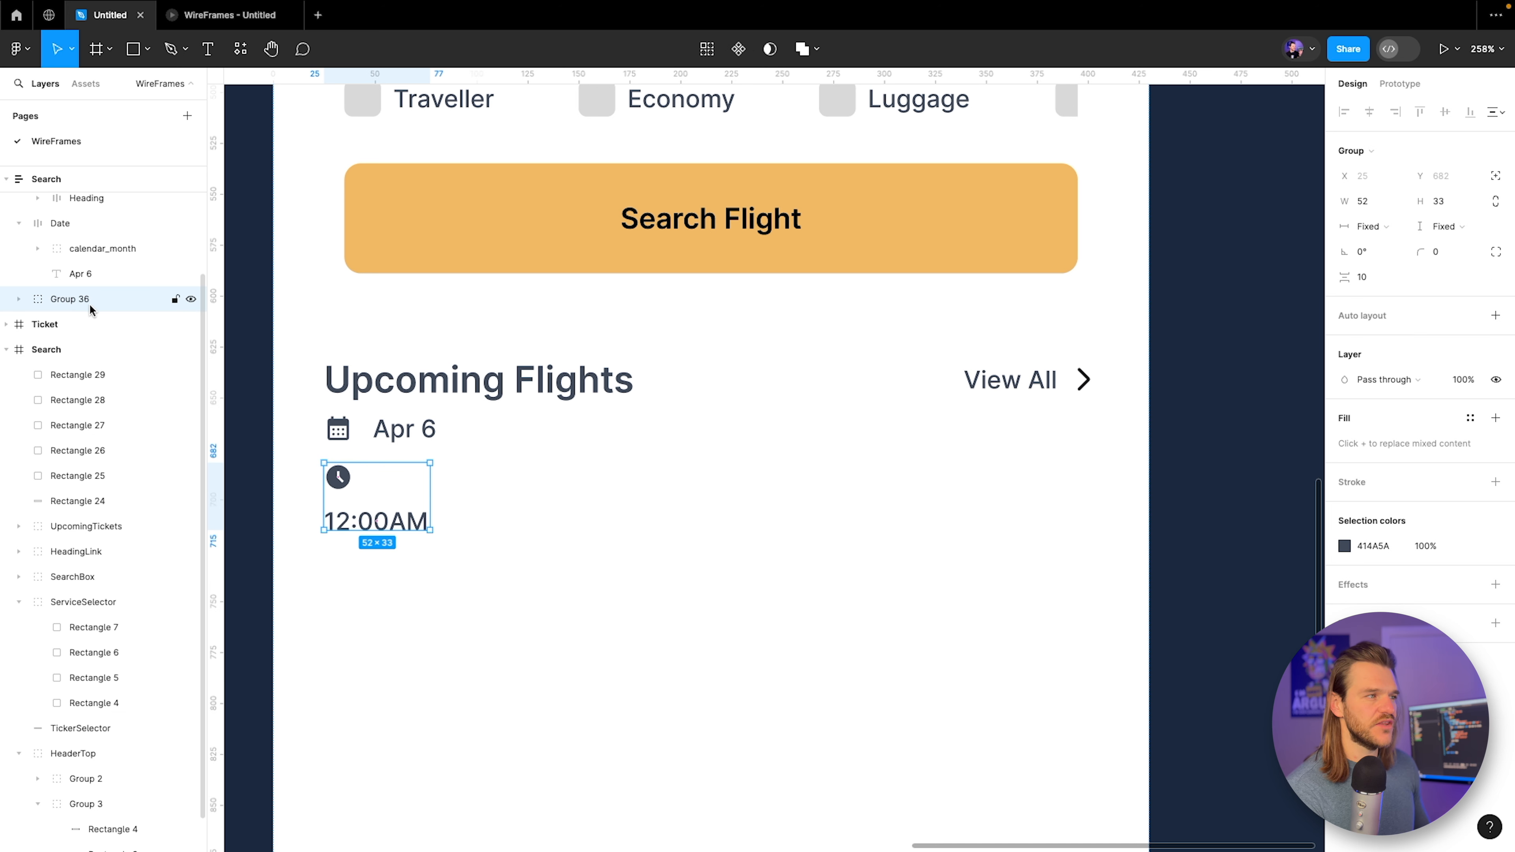
double_click(79, 300)
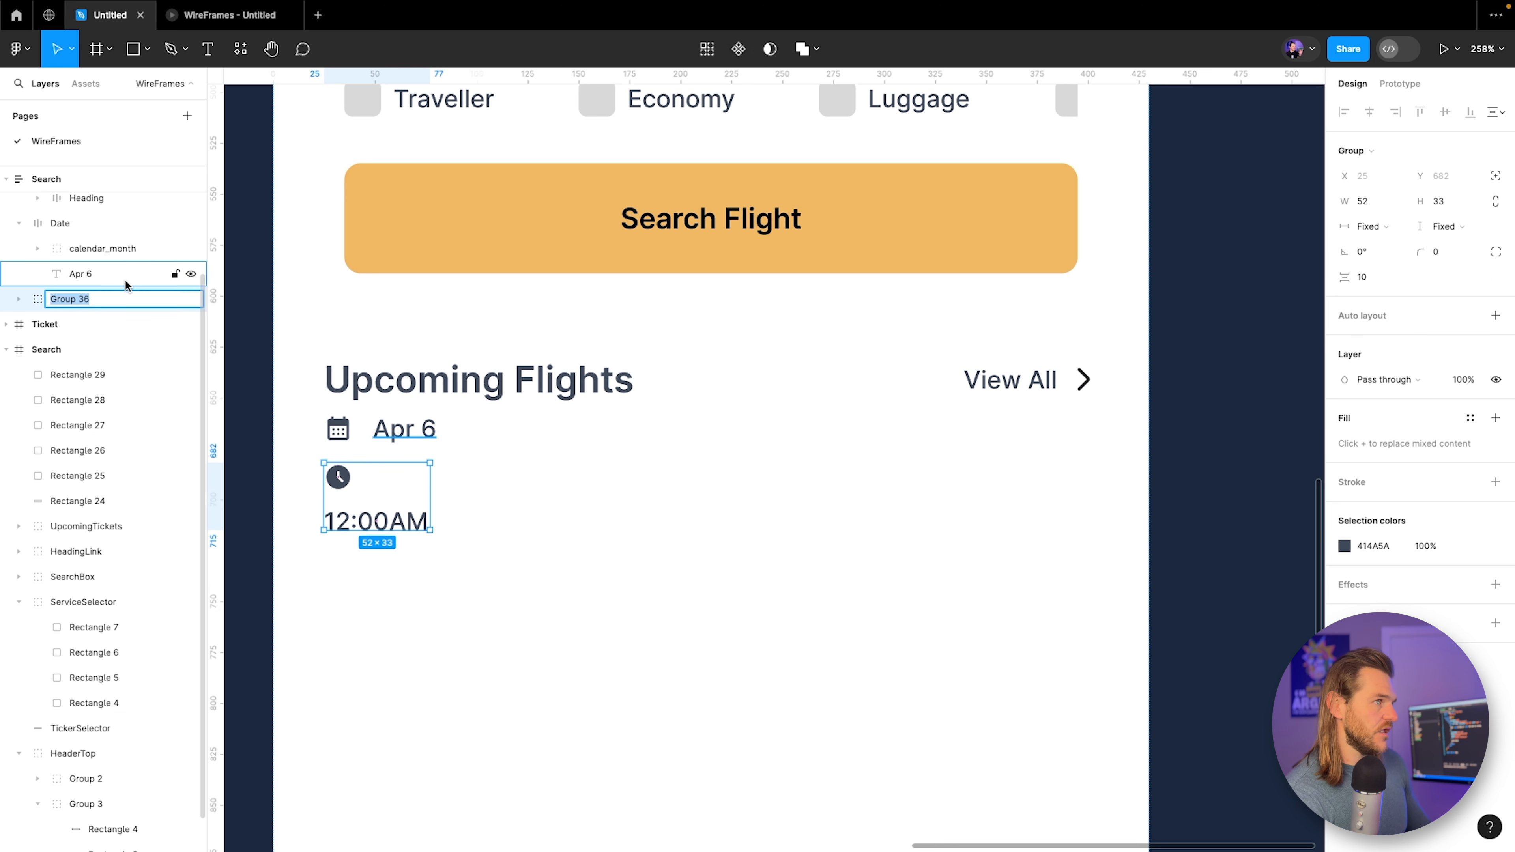
text(Time)
key(Return)
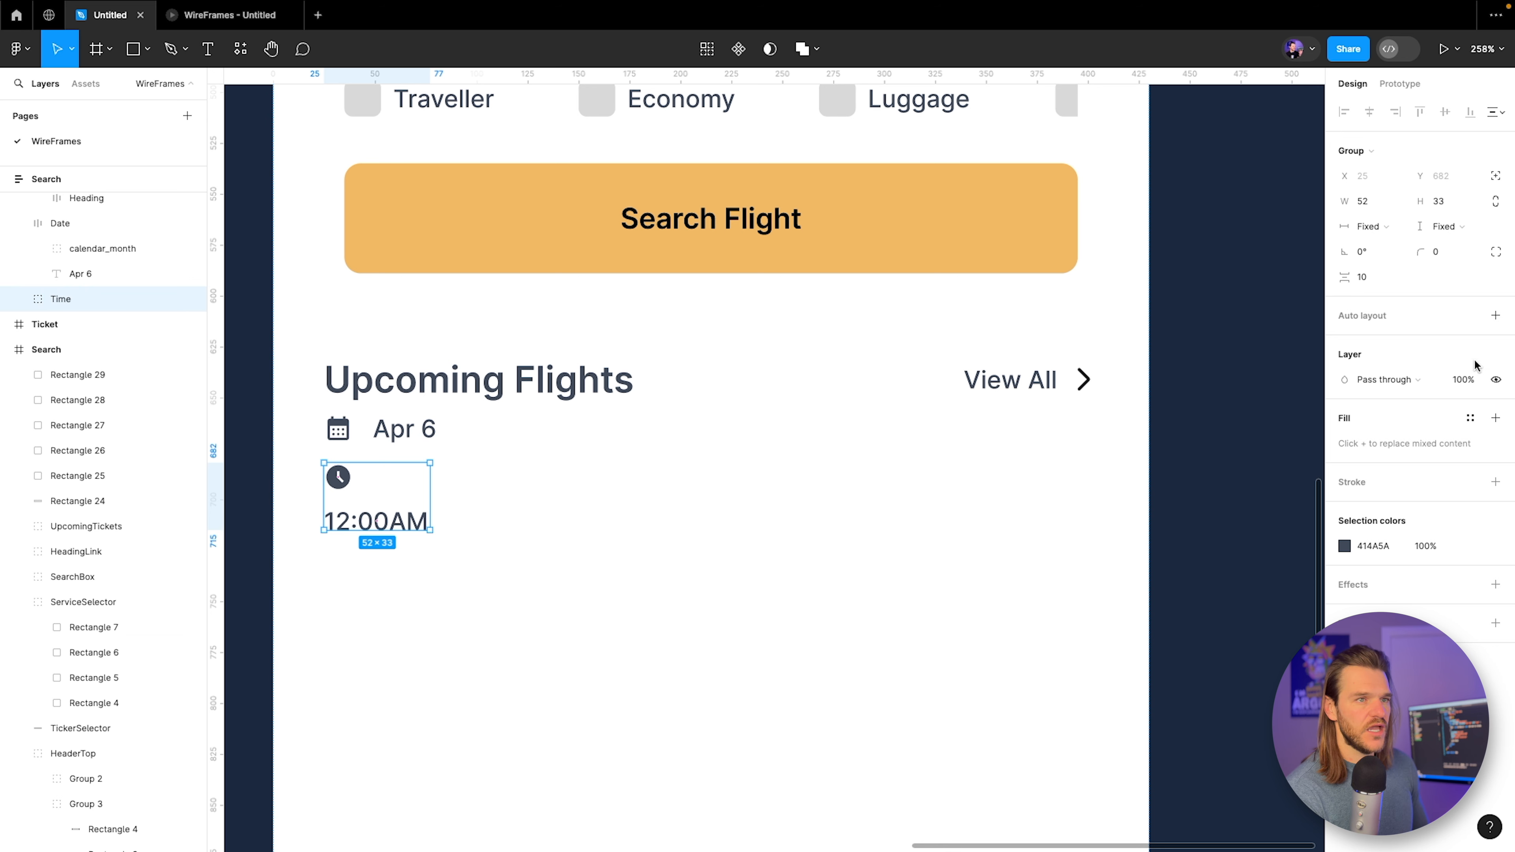
Give the Time group a horizontal auto layout aligned left and vertically centered.
click(1495, 315)
click(1363, 345)
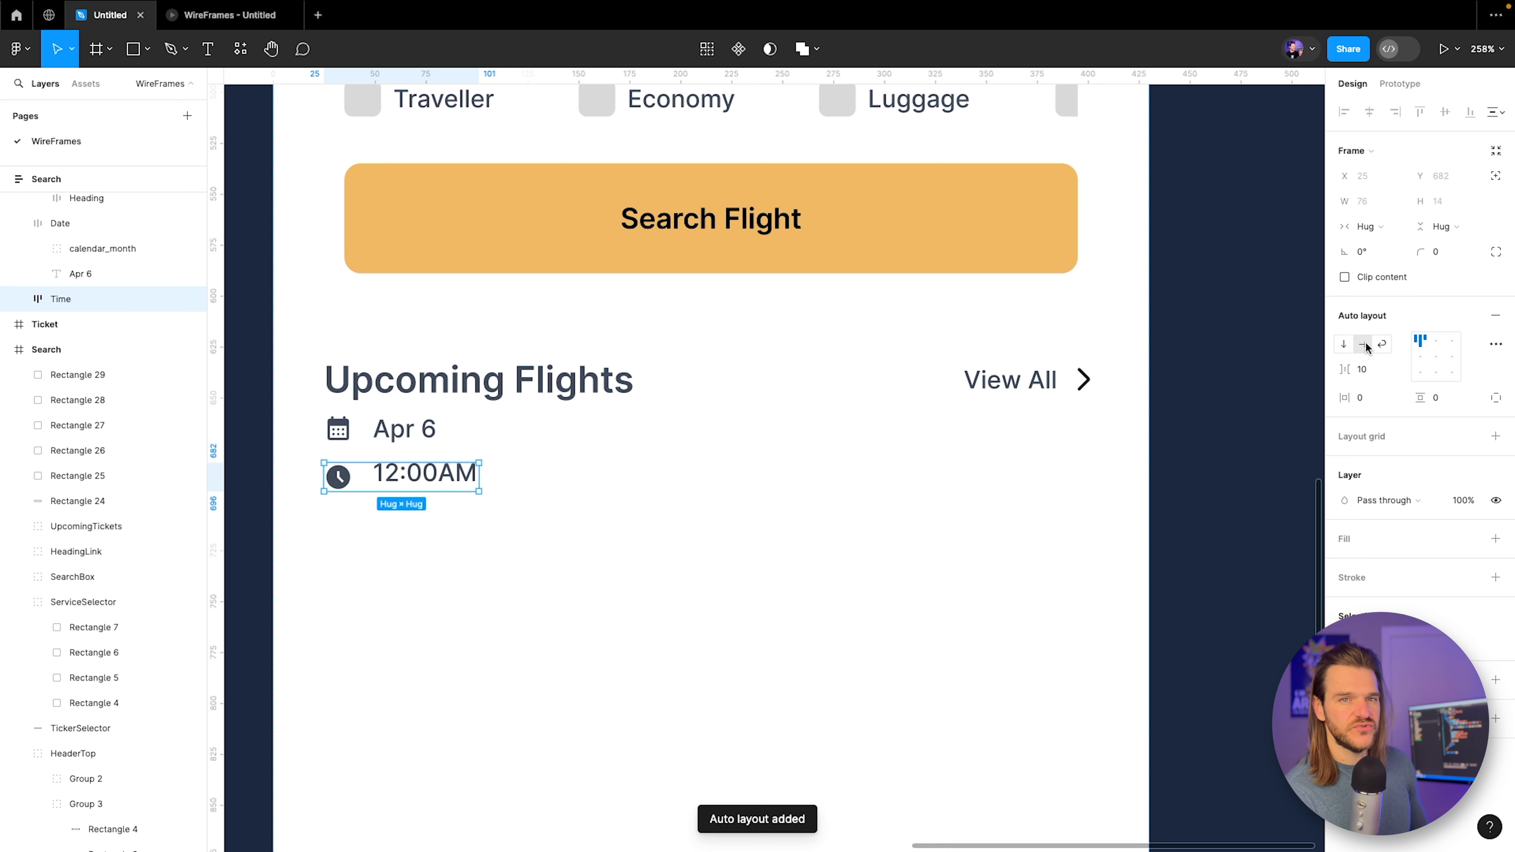
click(1420, 358)
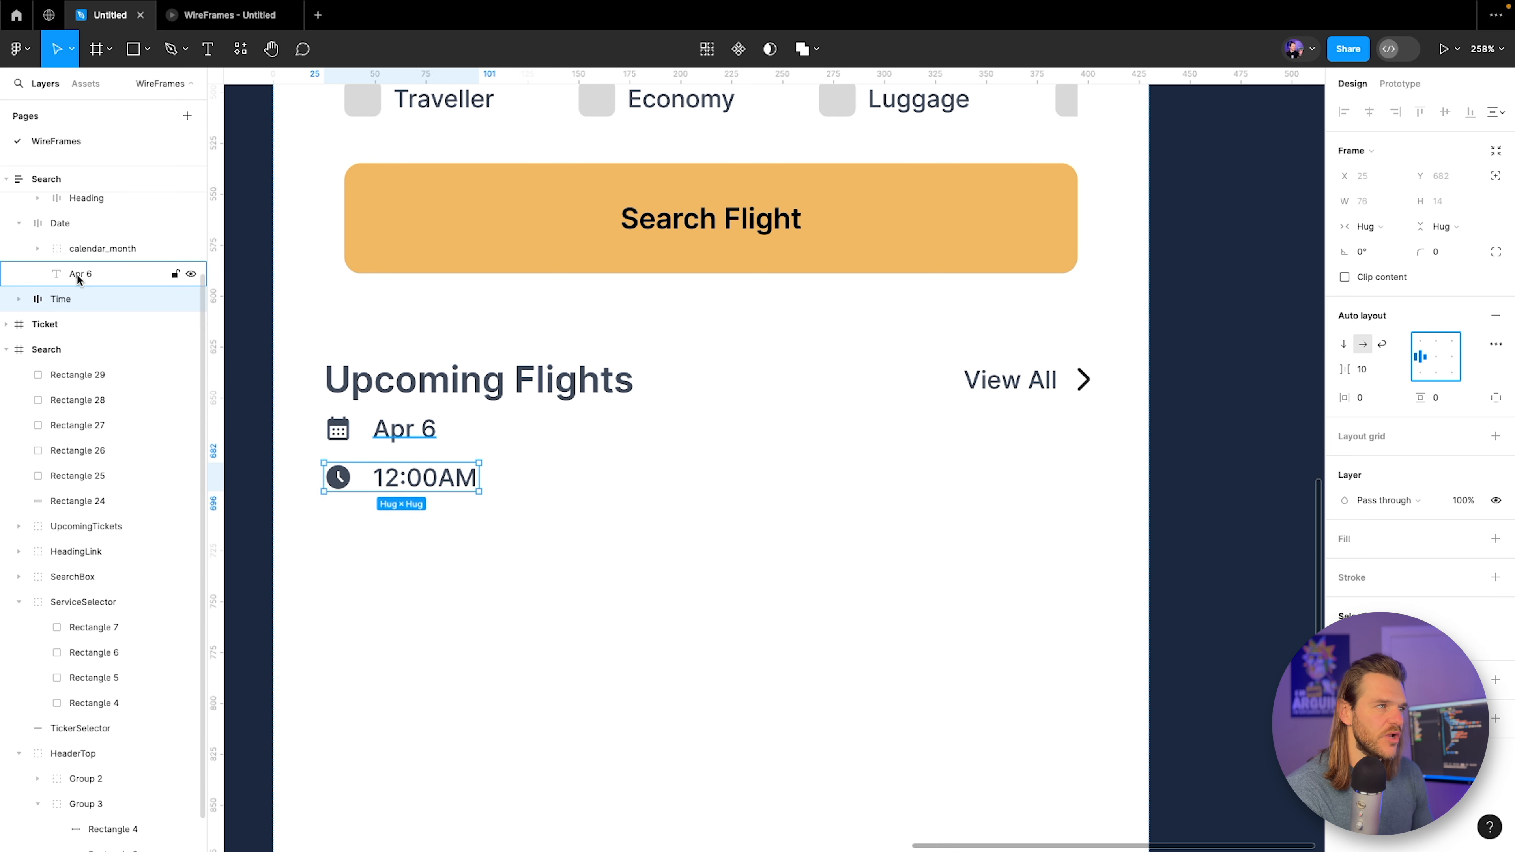
Combine the Date and Time frames into a group named "Stats" and give it a horizontal auto layout.
scroll(84, 279, up, 1)
click(14, 256)
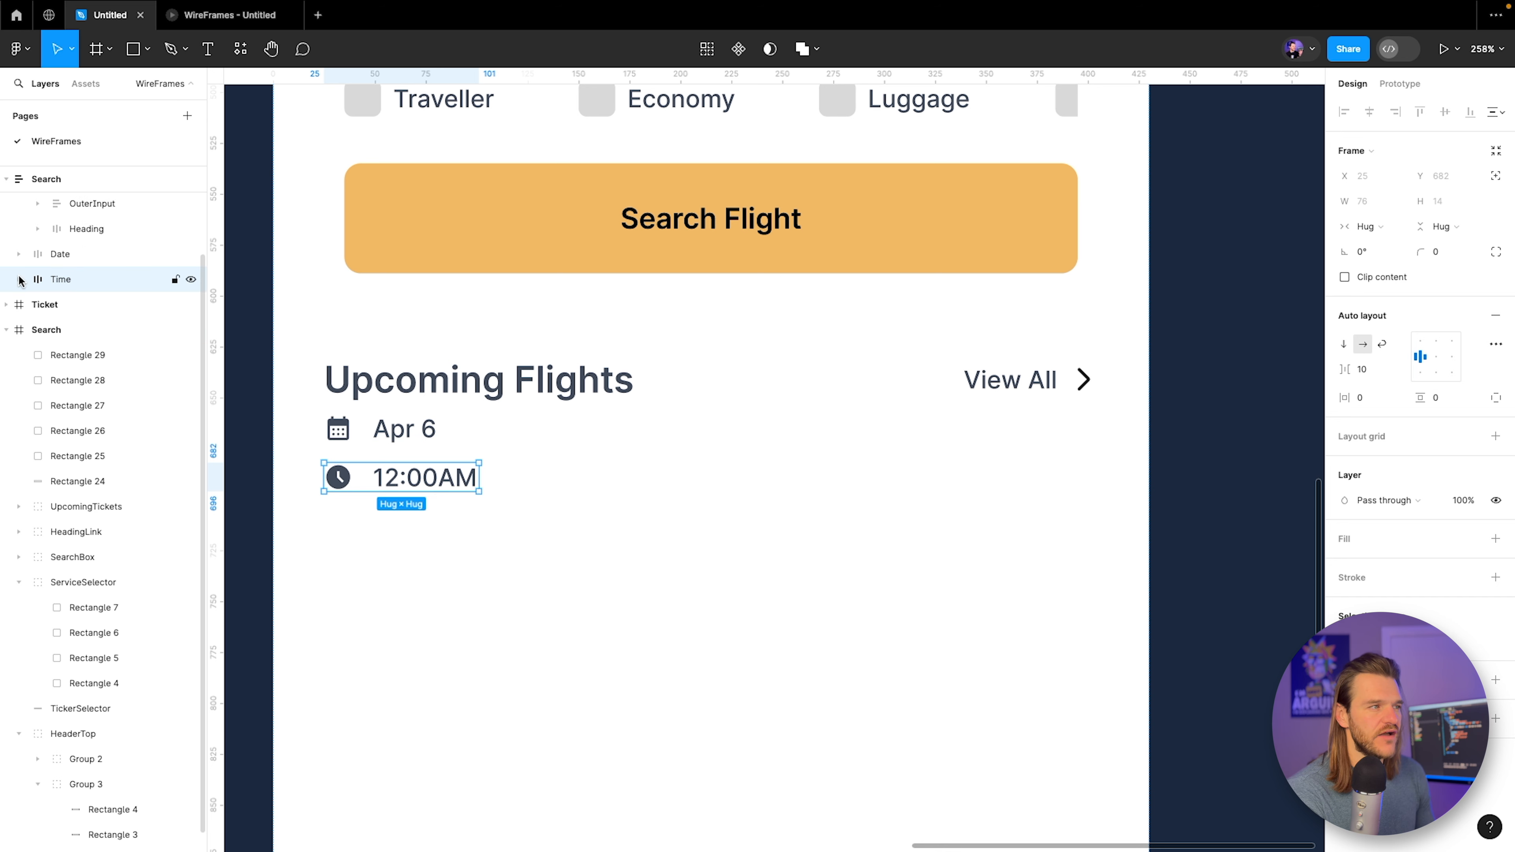
shift+click(49, 256)
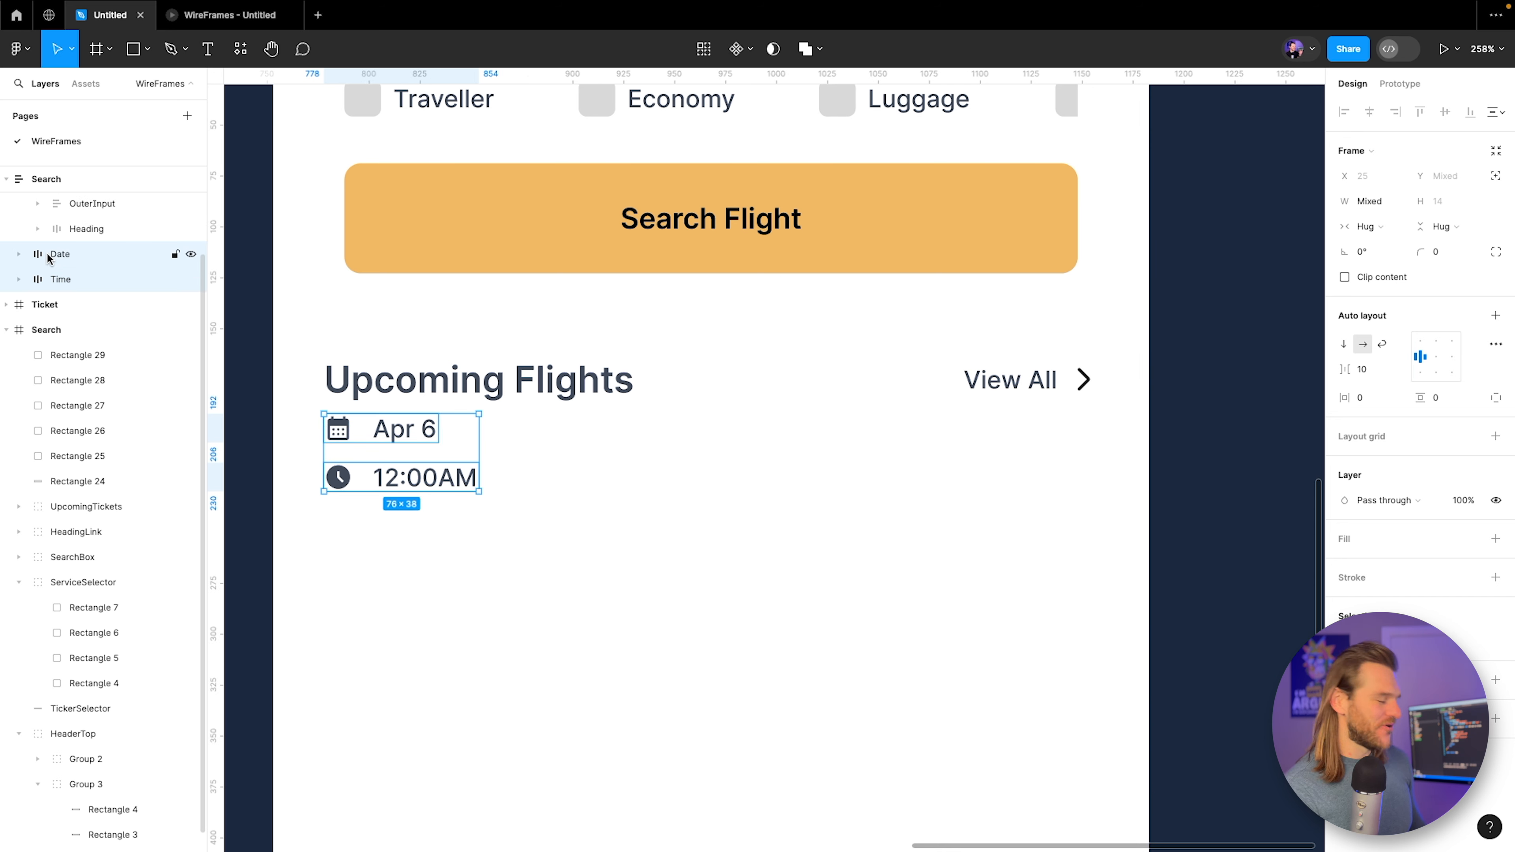
key(ctrl+g)
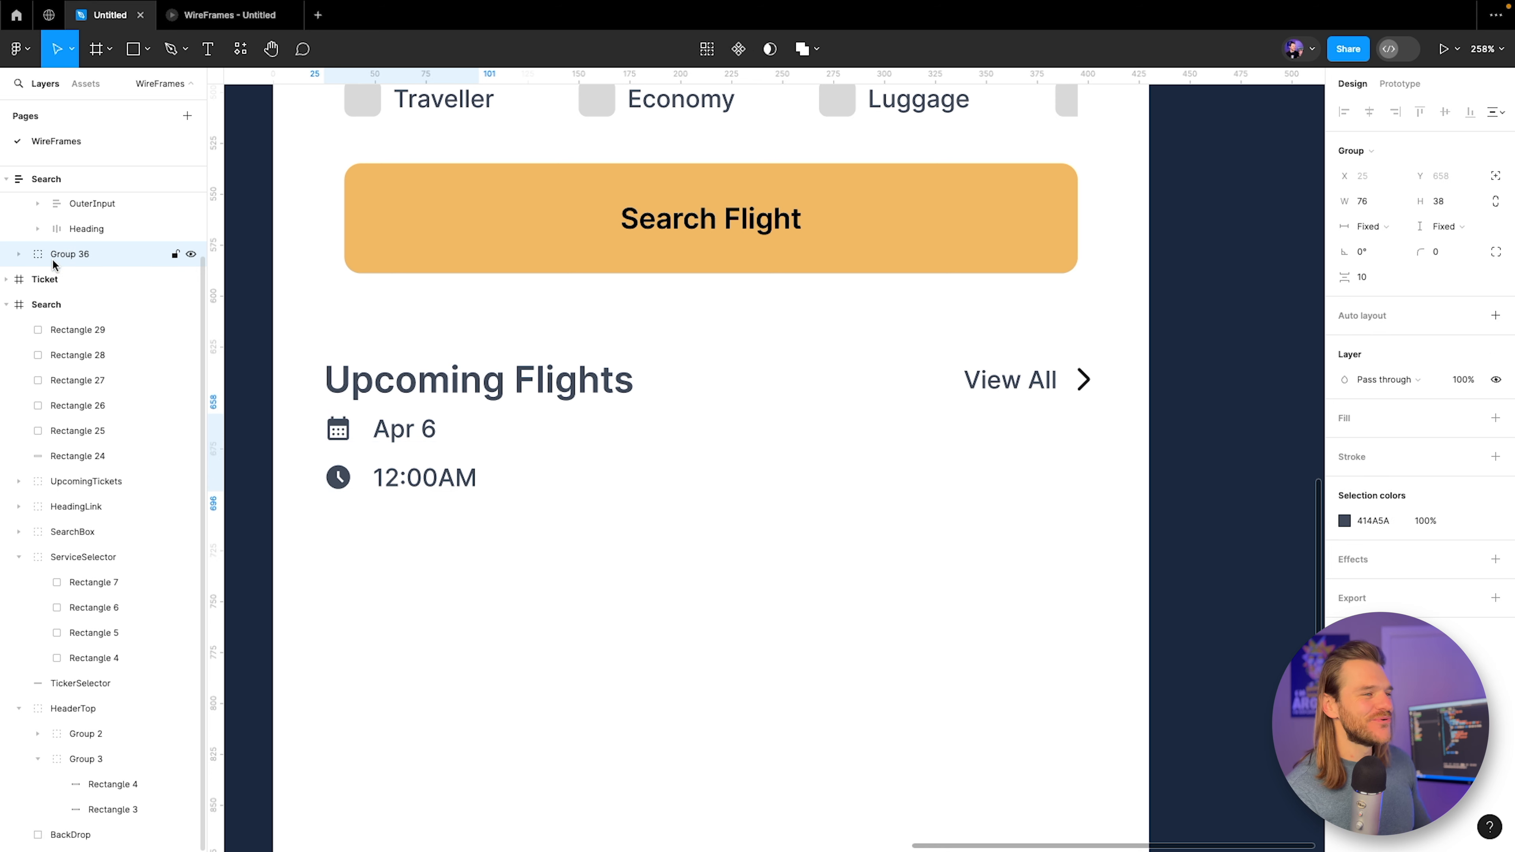
double_click(152, 251)
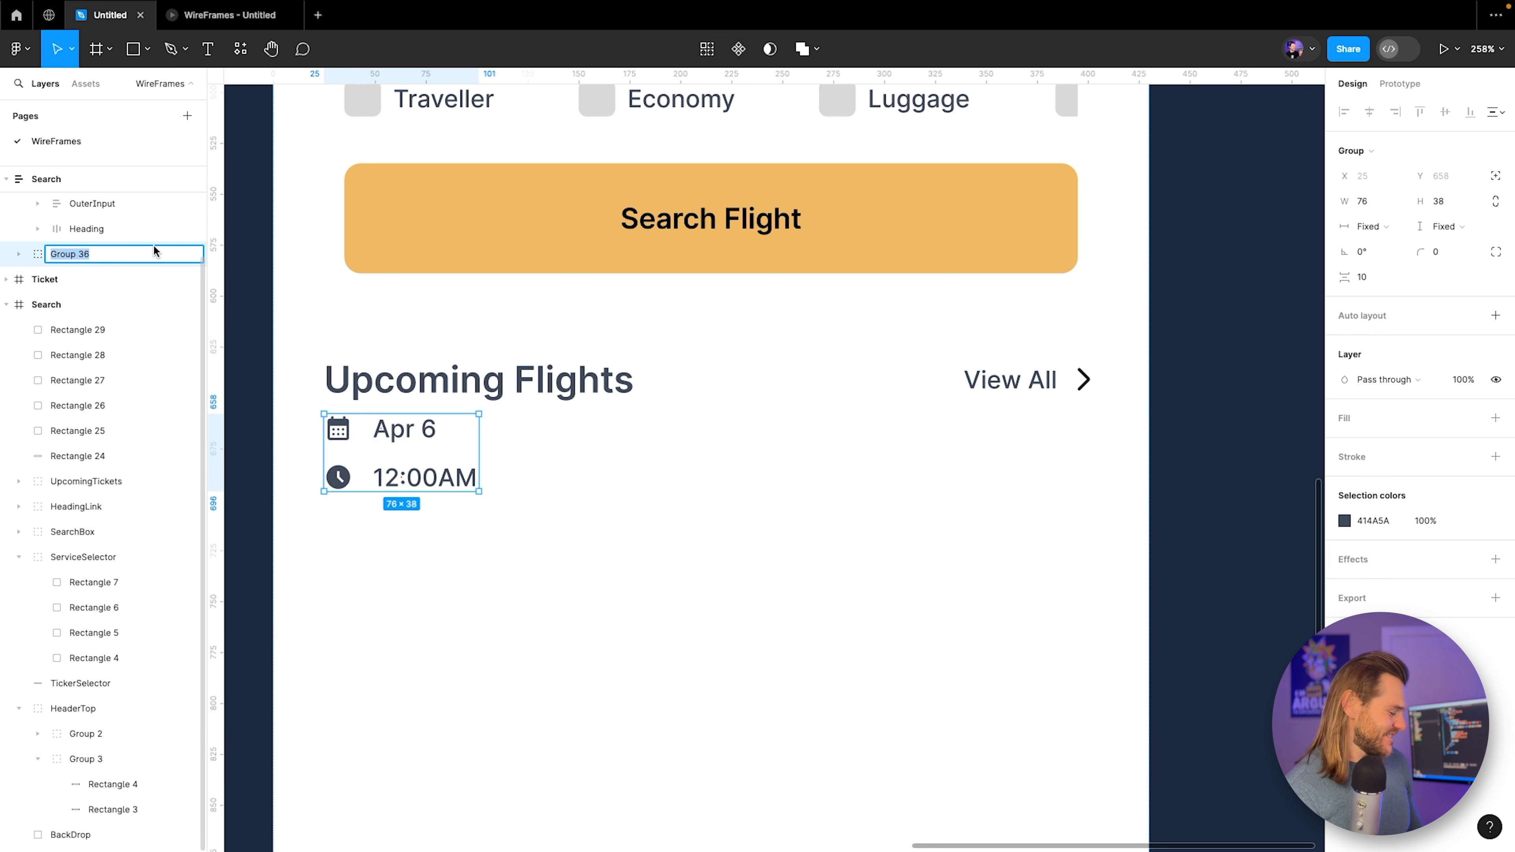
text(Sta)
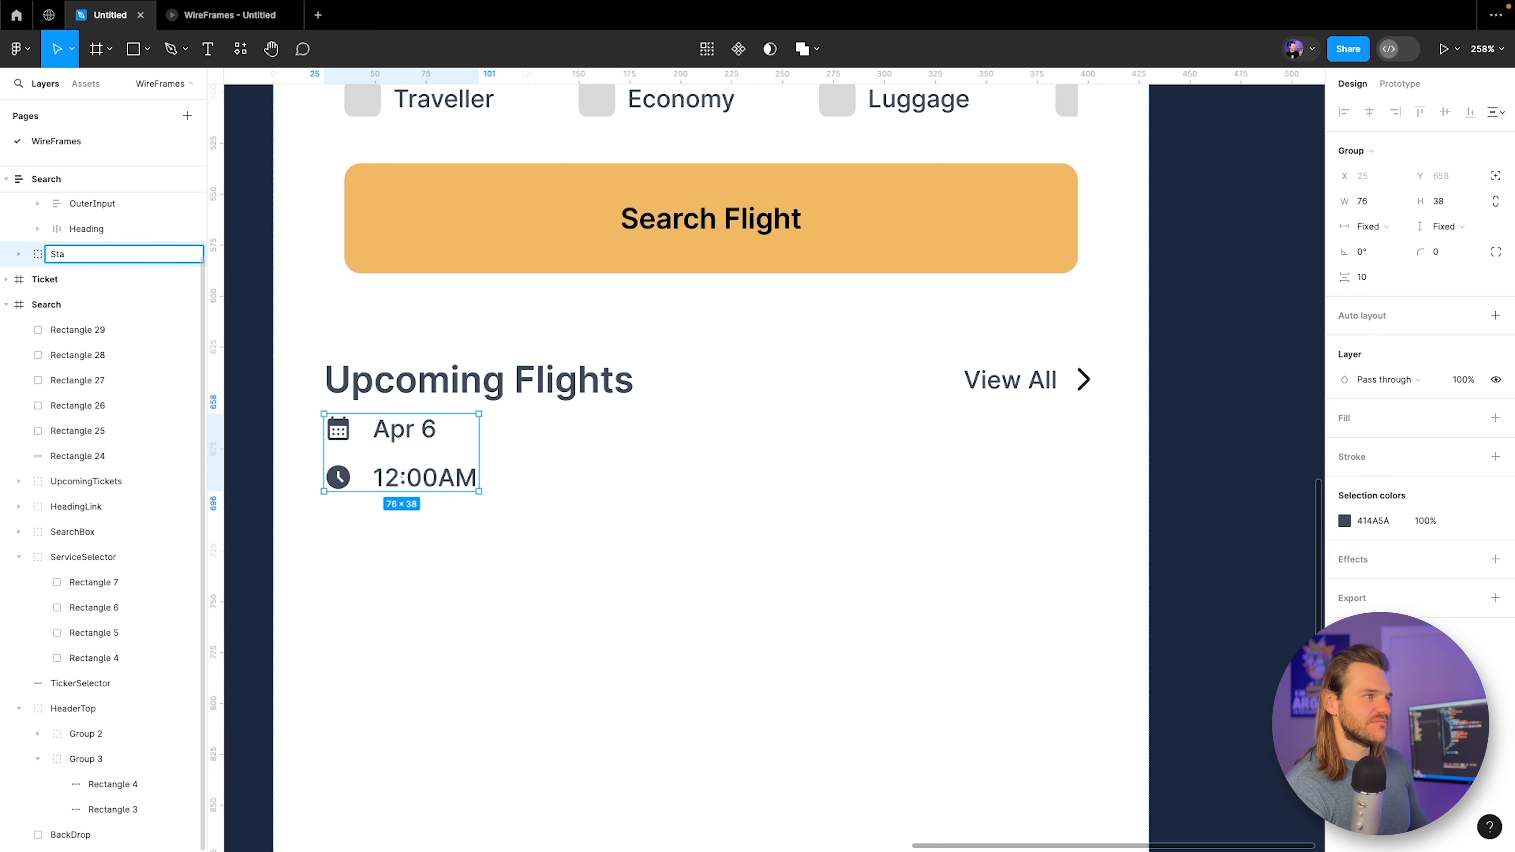
text(ts)
key(Return)
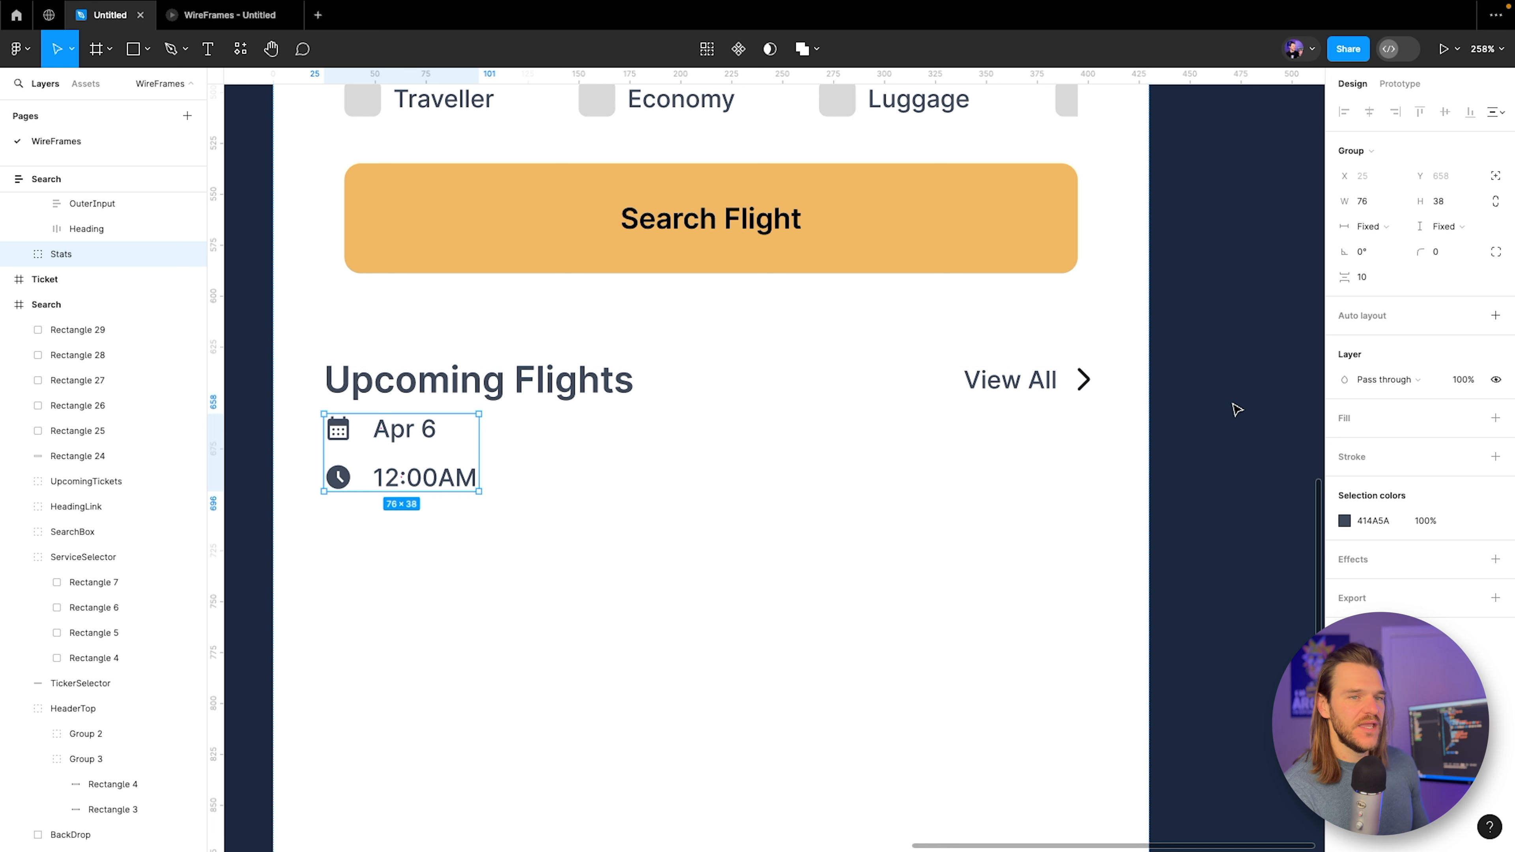
click(1495, 315)
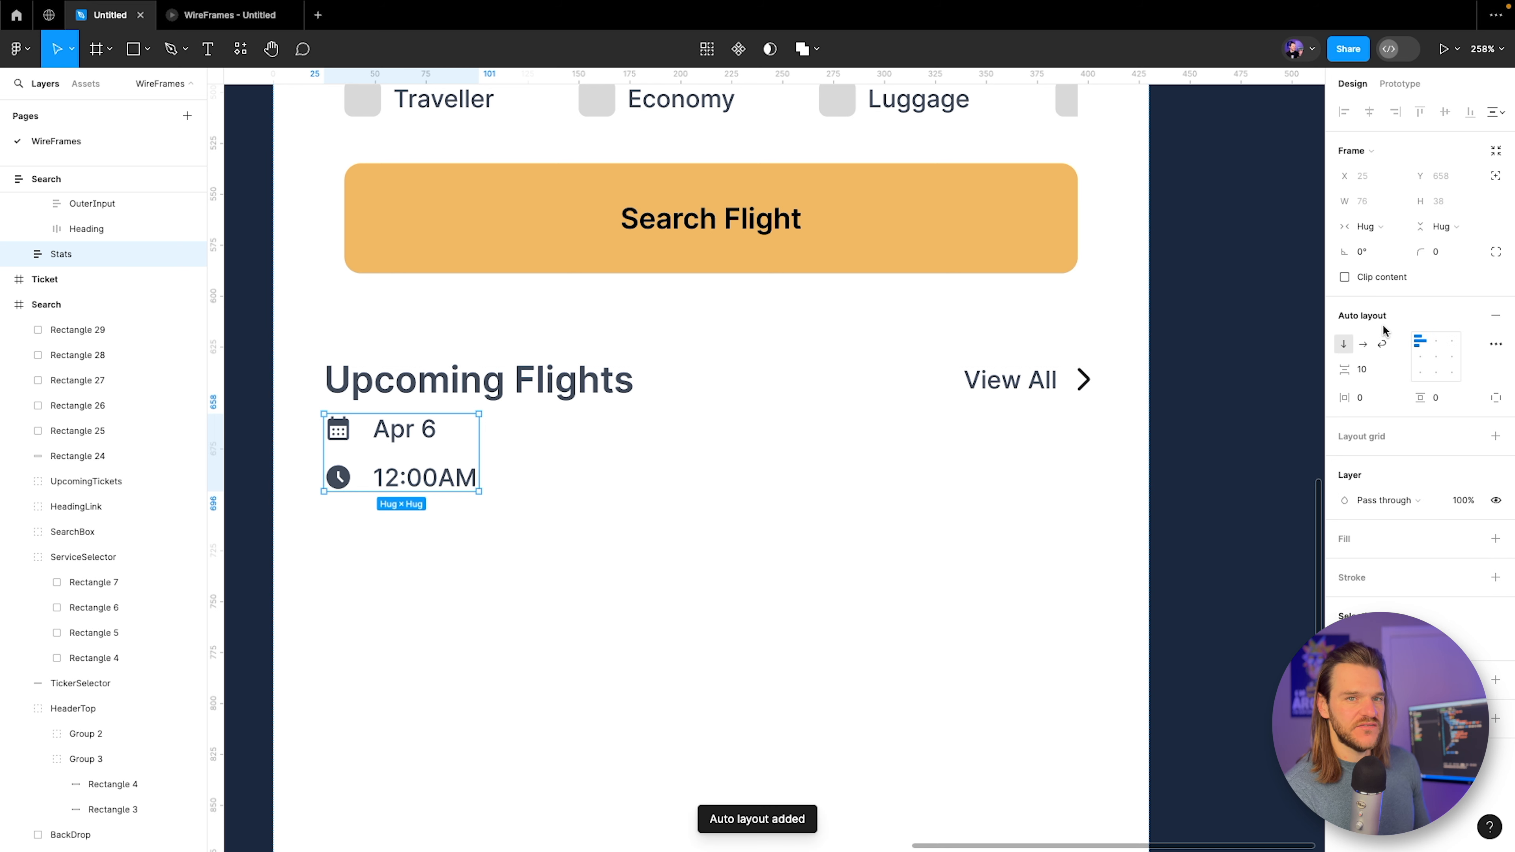
click(1364, 344)
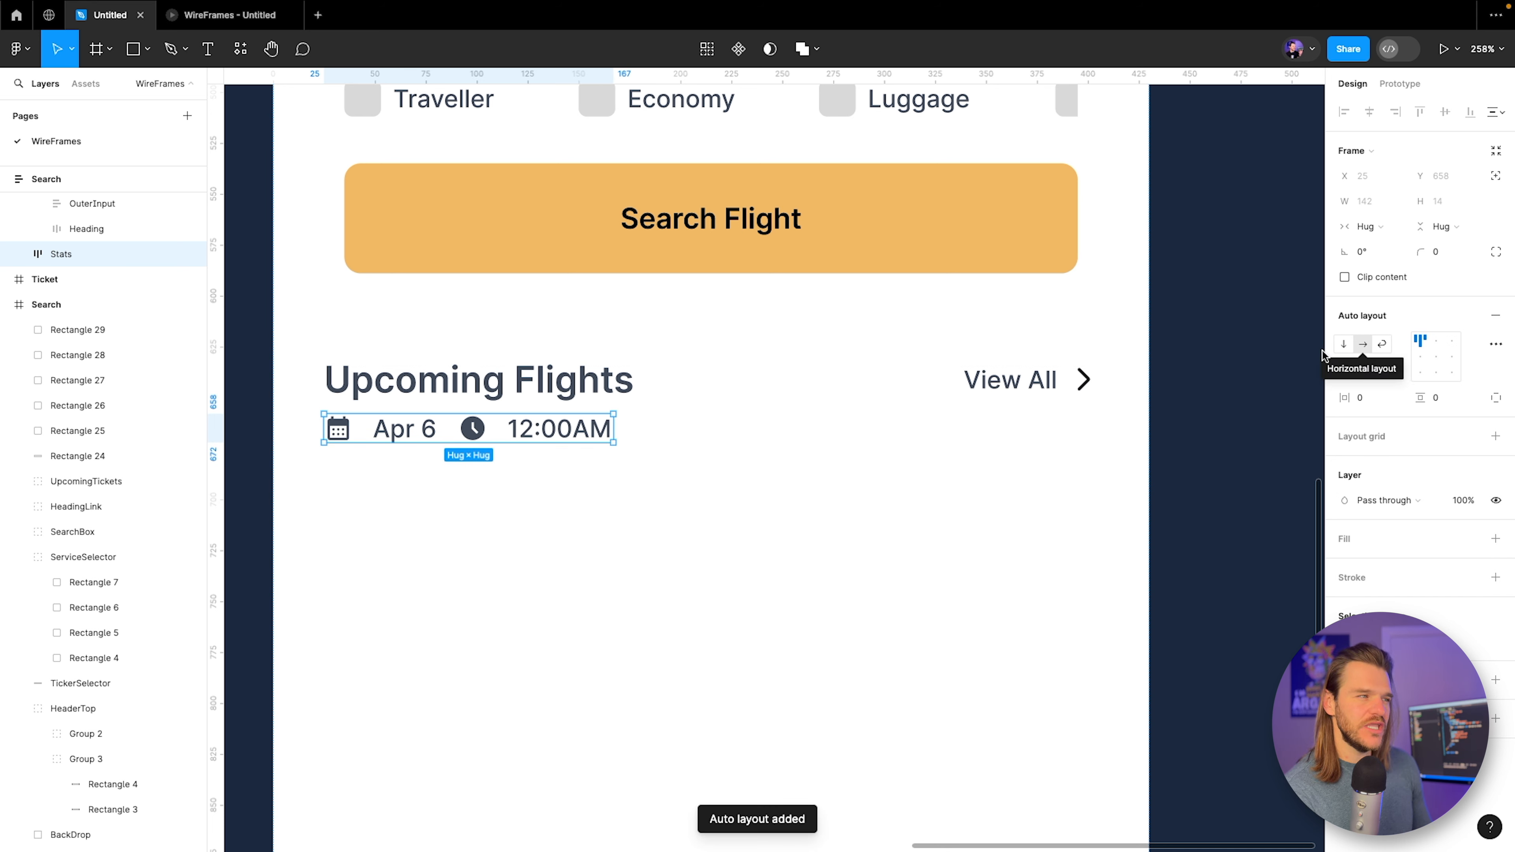
Add a white FFFFFF fill to both the Date and Time frames inside Stats.
click(18, 258)
click(71, 279)
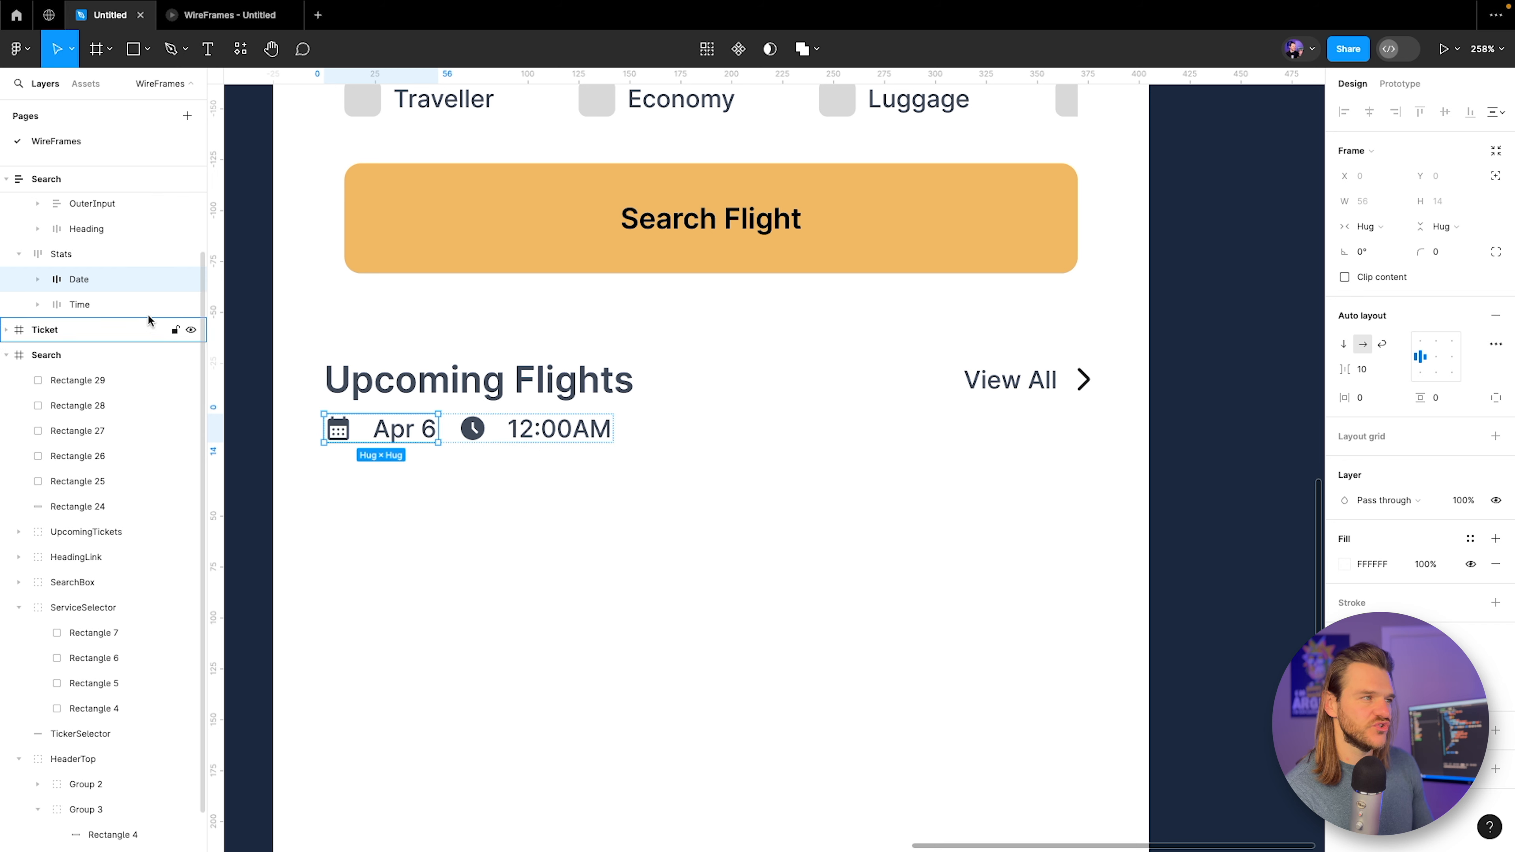
click(167, 306)
click(1496, 538)
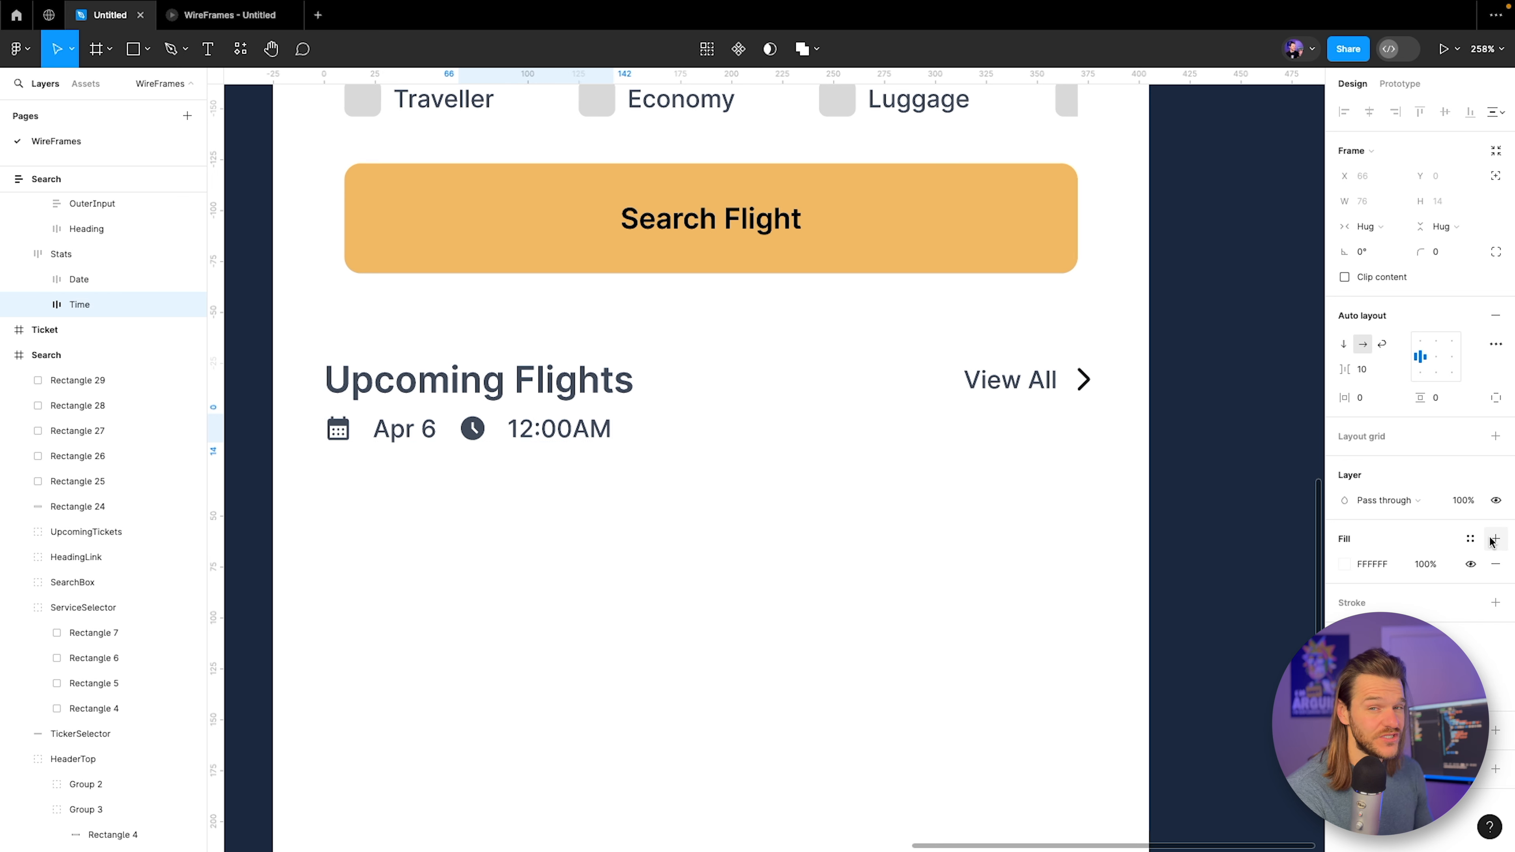
Check the wireframe's upcoming ticket cards and give the Stats frame an F1F1F1 fill.
scroll(449, 542, left, 5)
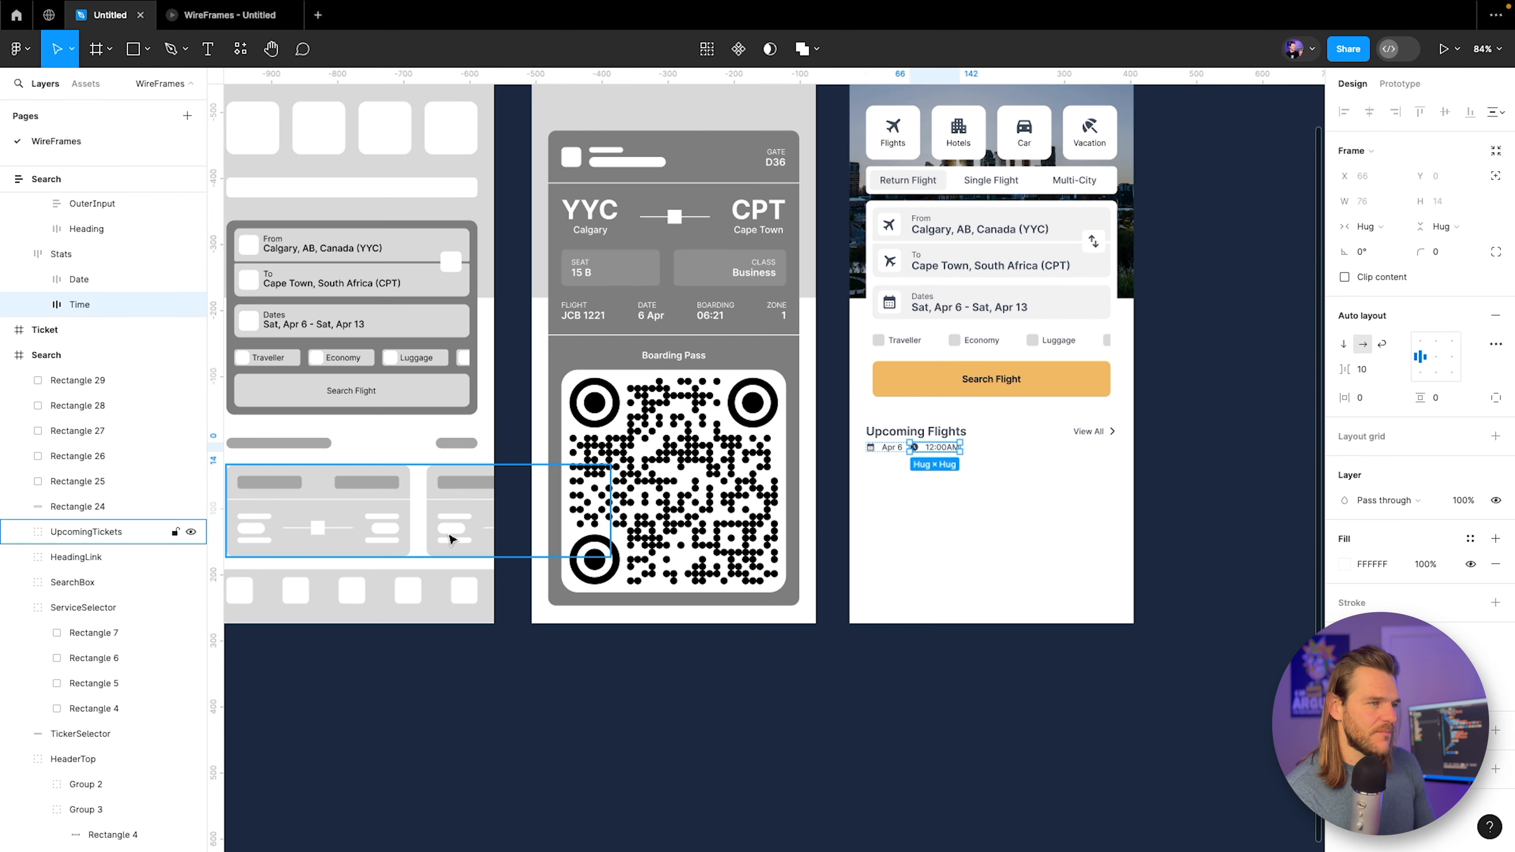
scroll(301, 541, up, 3)
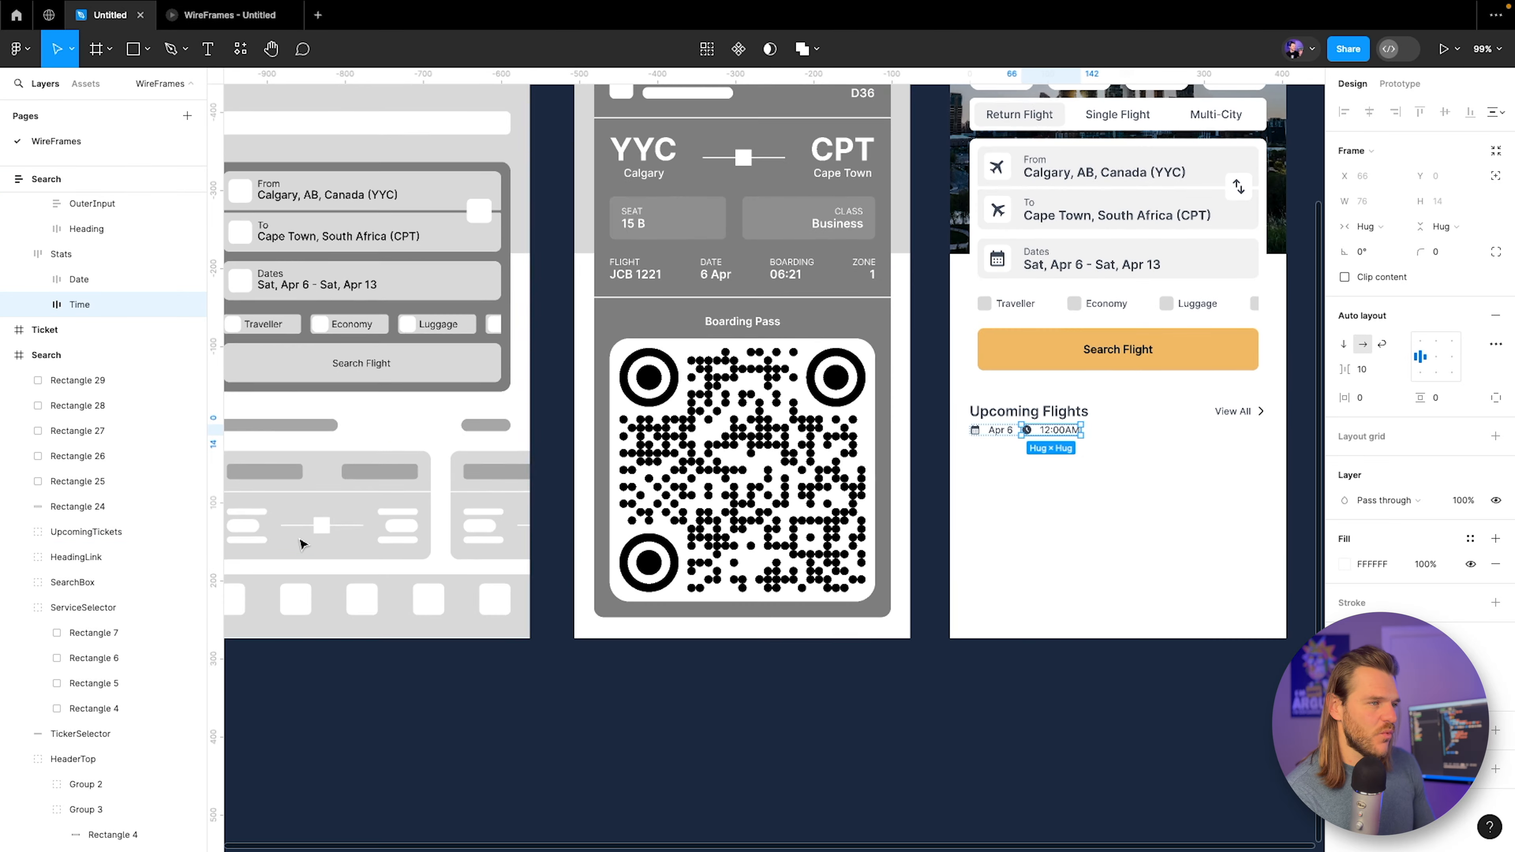
scroll(301, 543, up, 1)
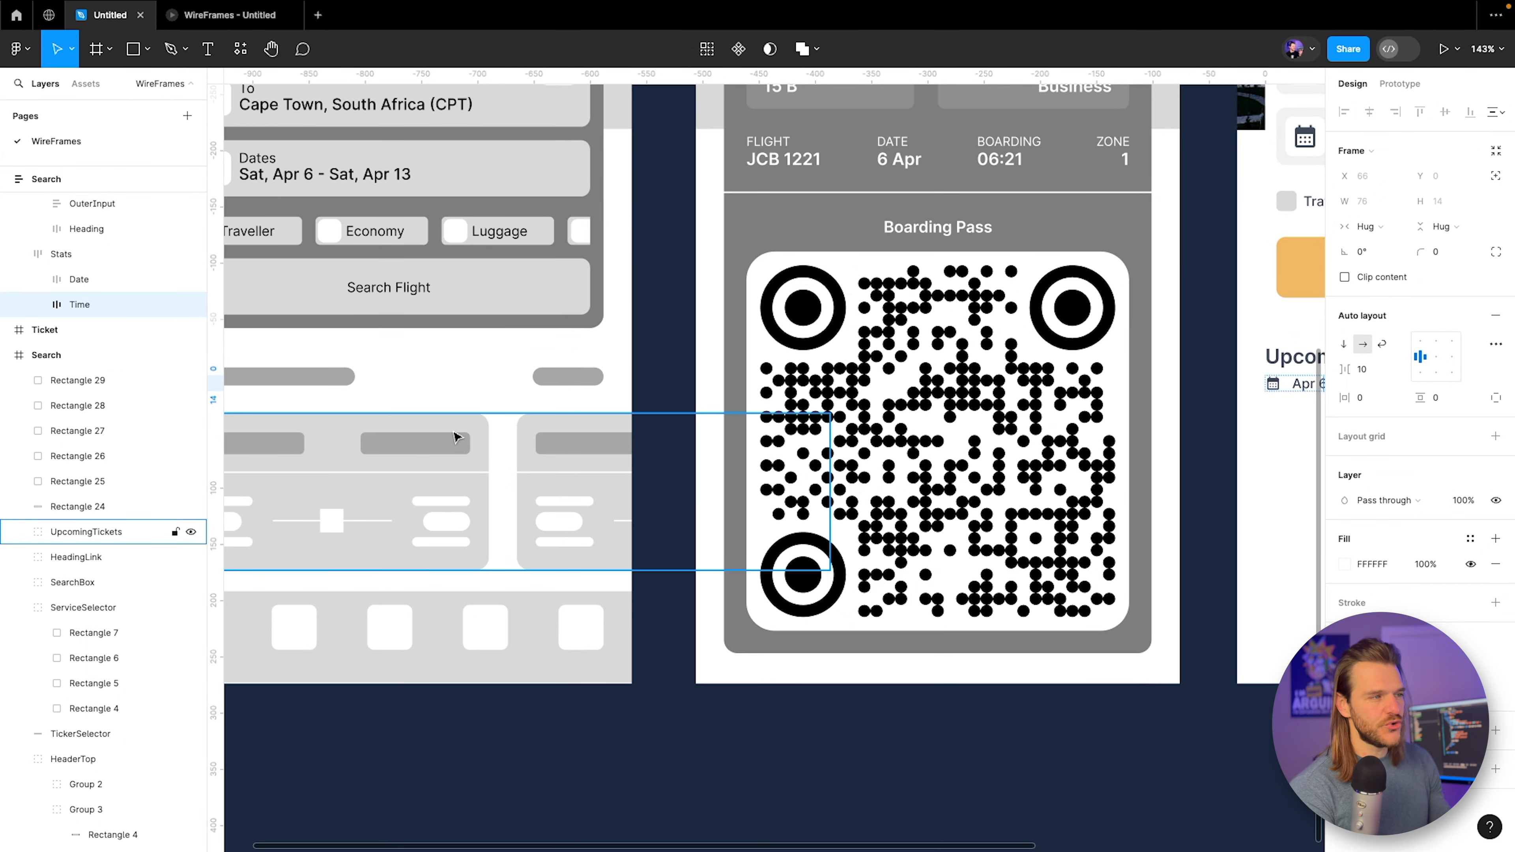
scroll(948, 416, right, 8)
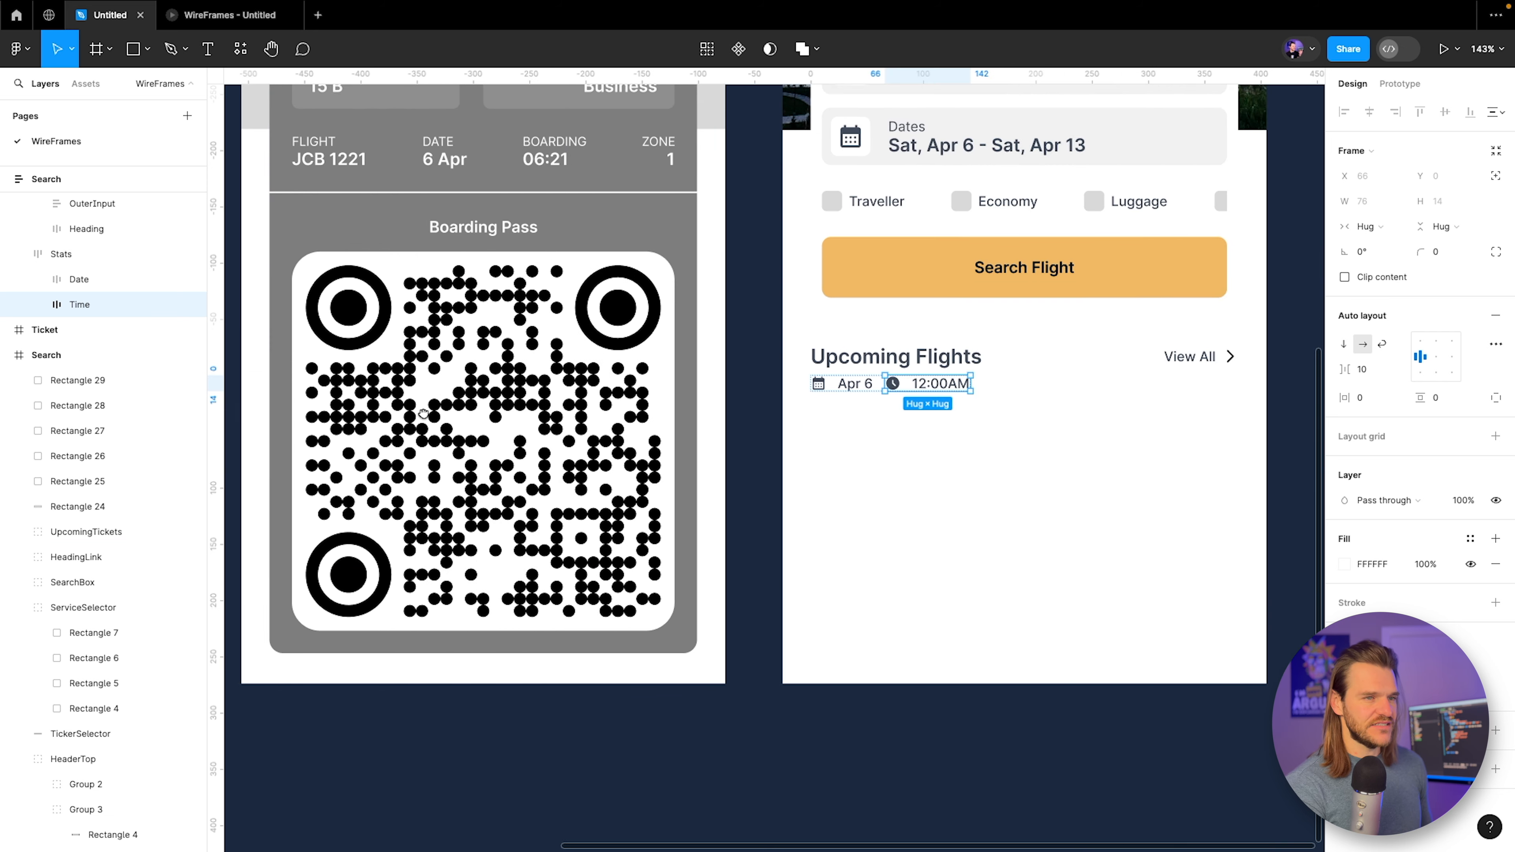
scroll(947, 416, up, 2)
scroll(692, 388, up, 4)
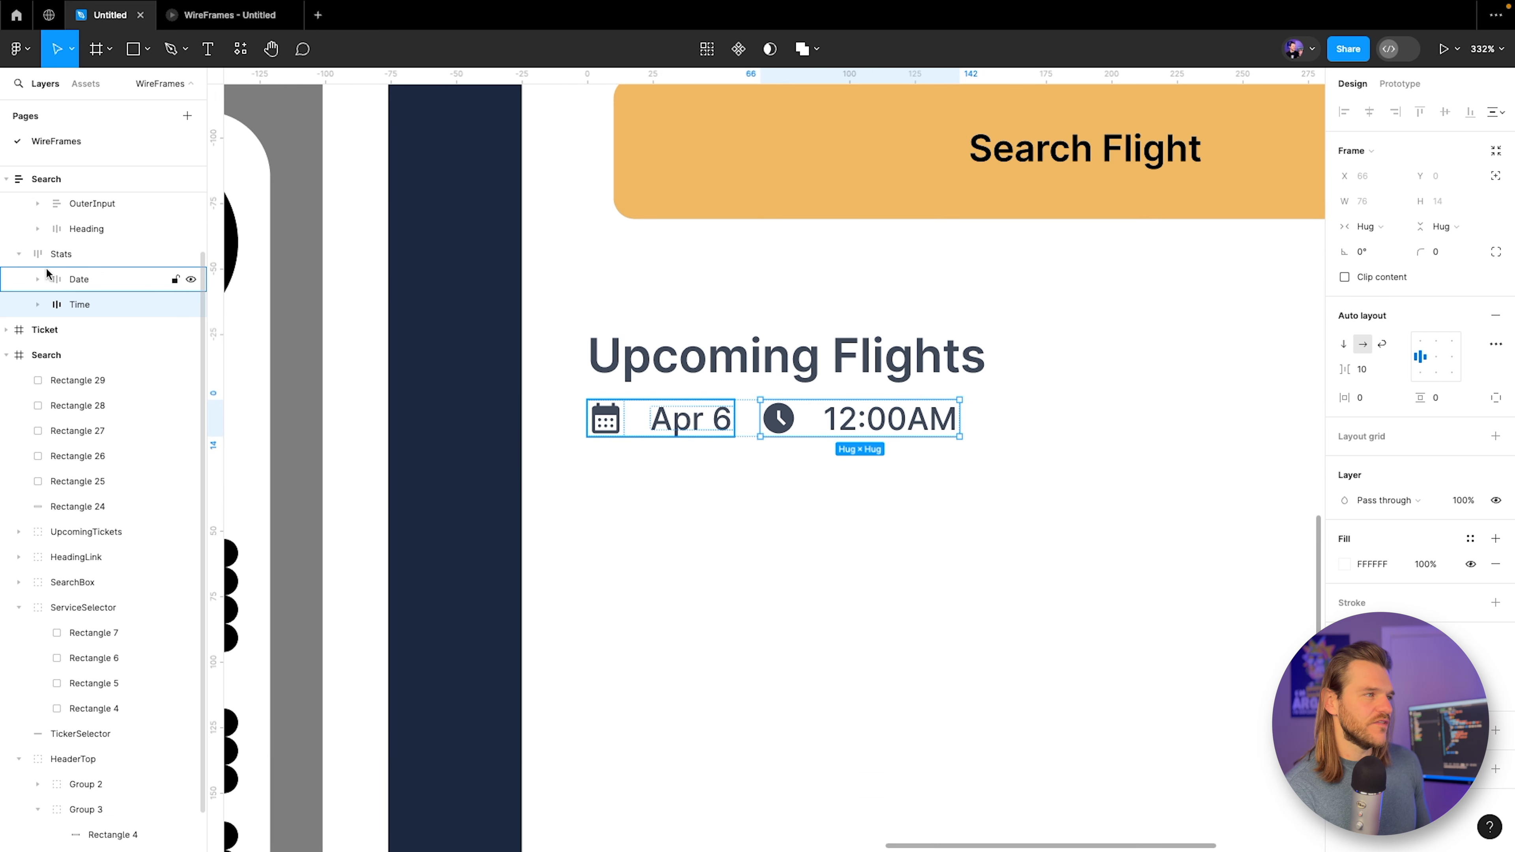
click(79, 254)
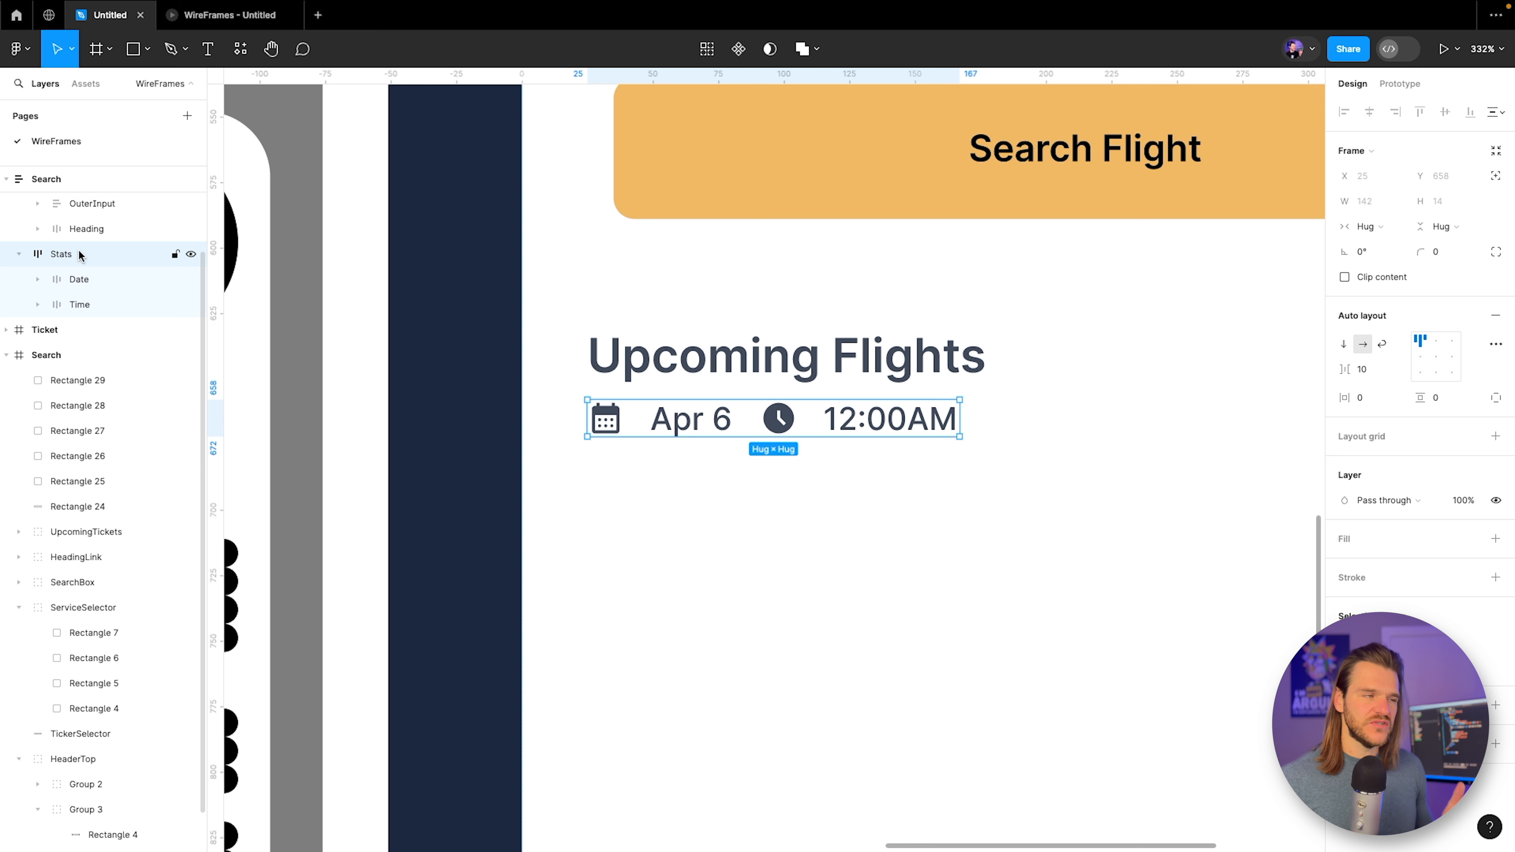
click(15, 254)
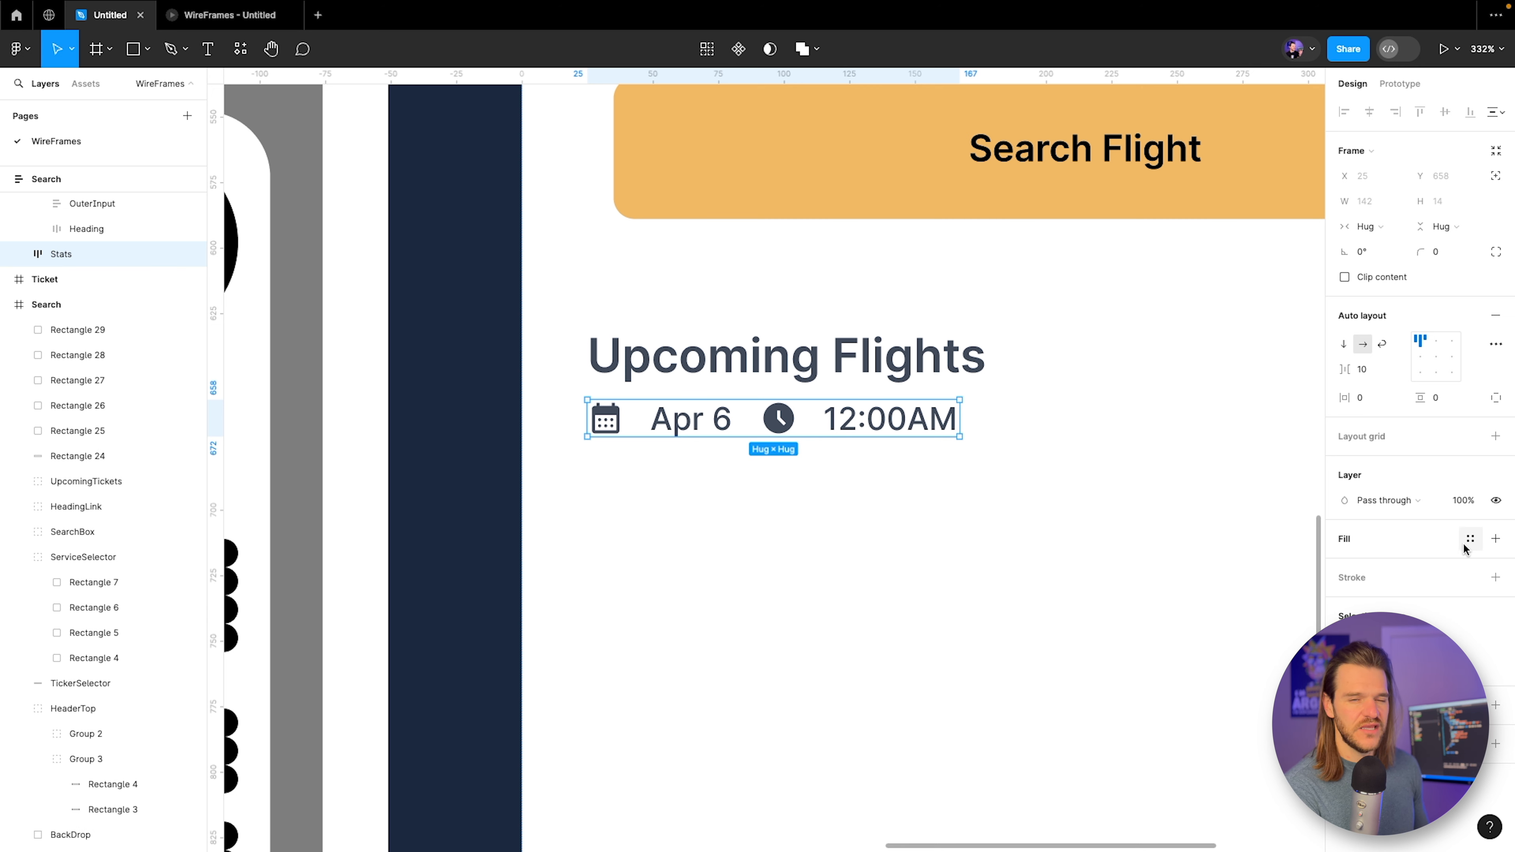
click(1497, 539)
click(1371, 563)
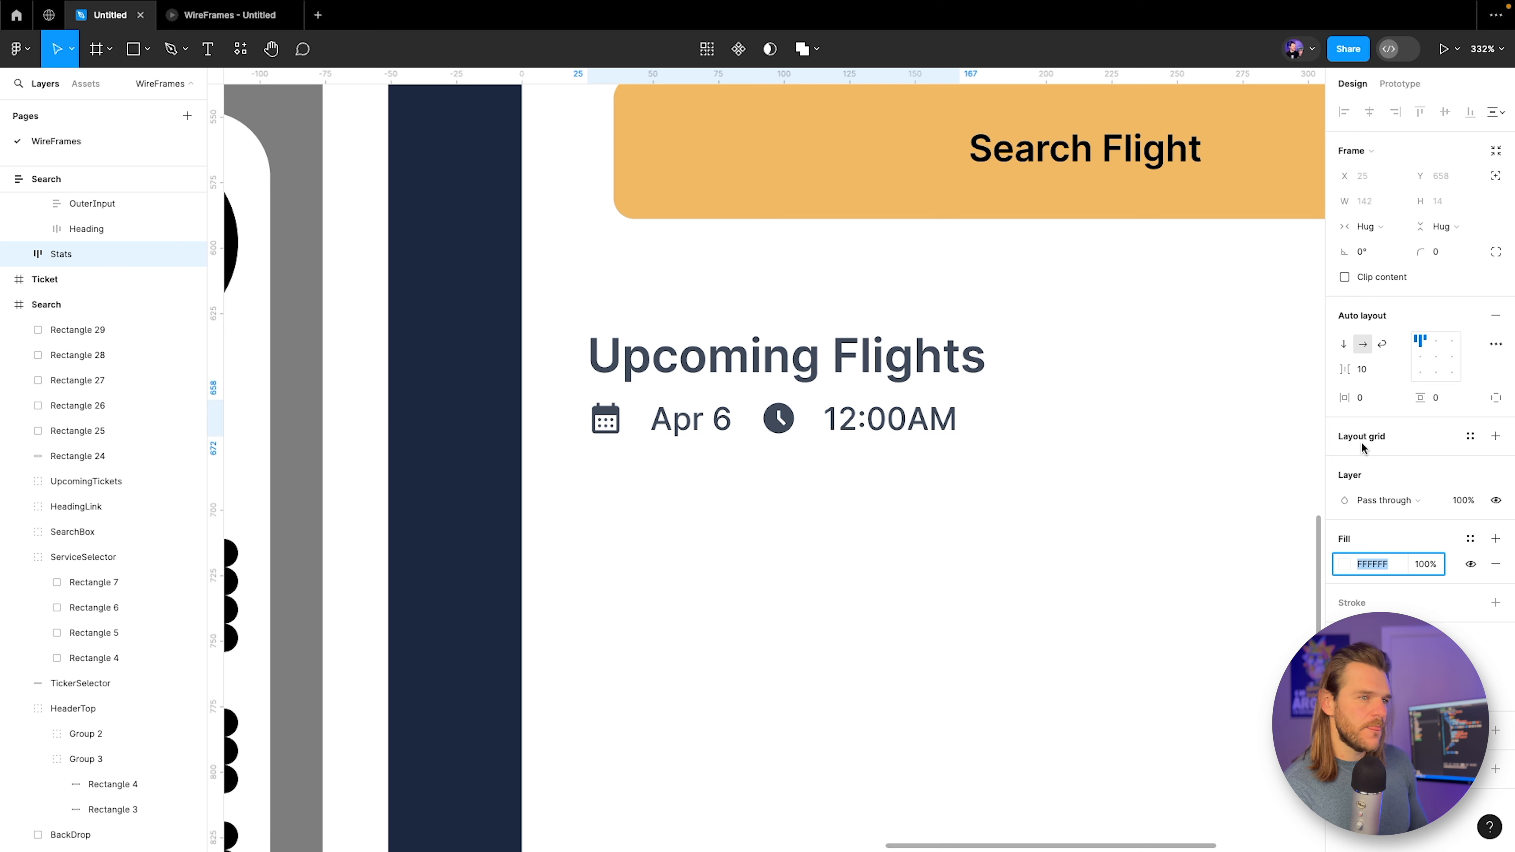
text(f1f1f1)
key(Return)
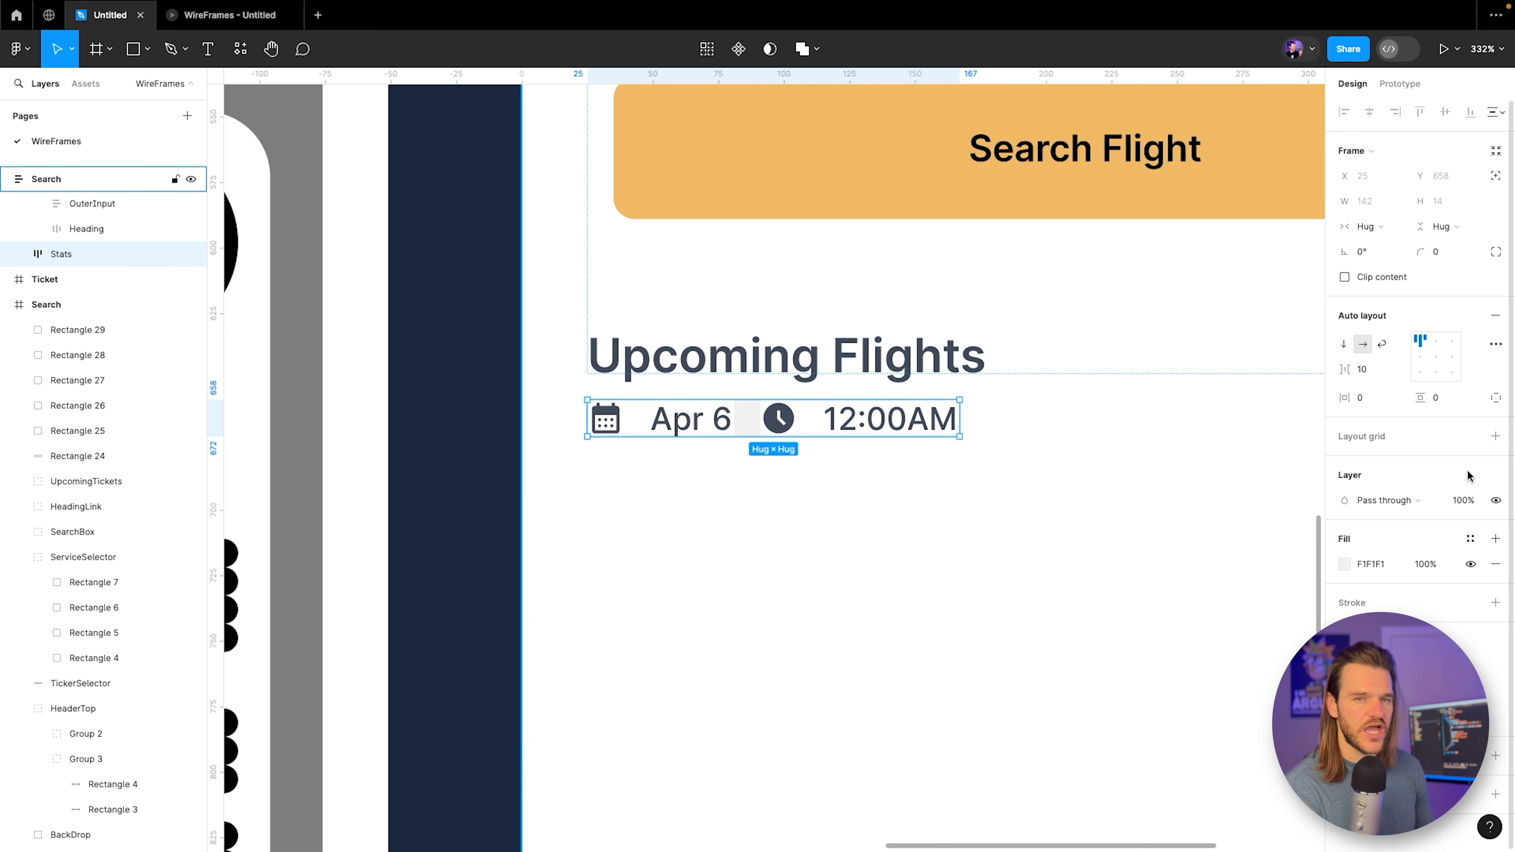
Set both the horizontal and vertical padding of the Stats frame to 12.
click(1372, 398)
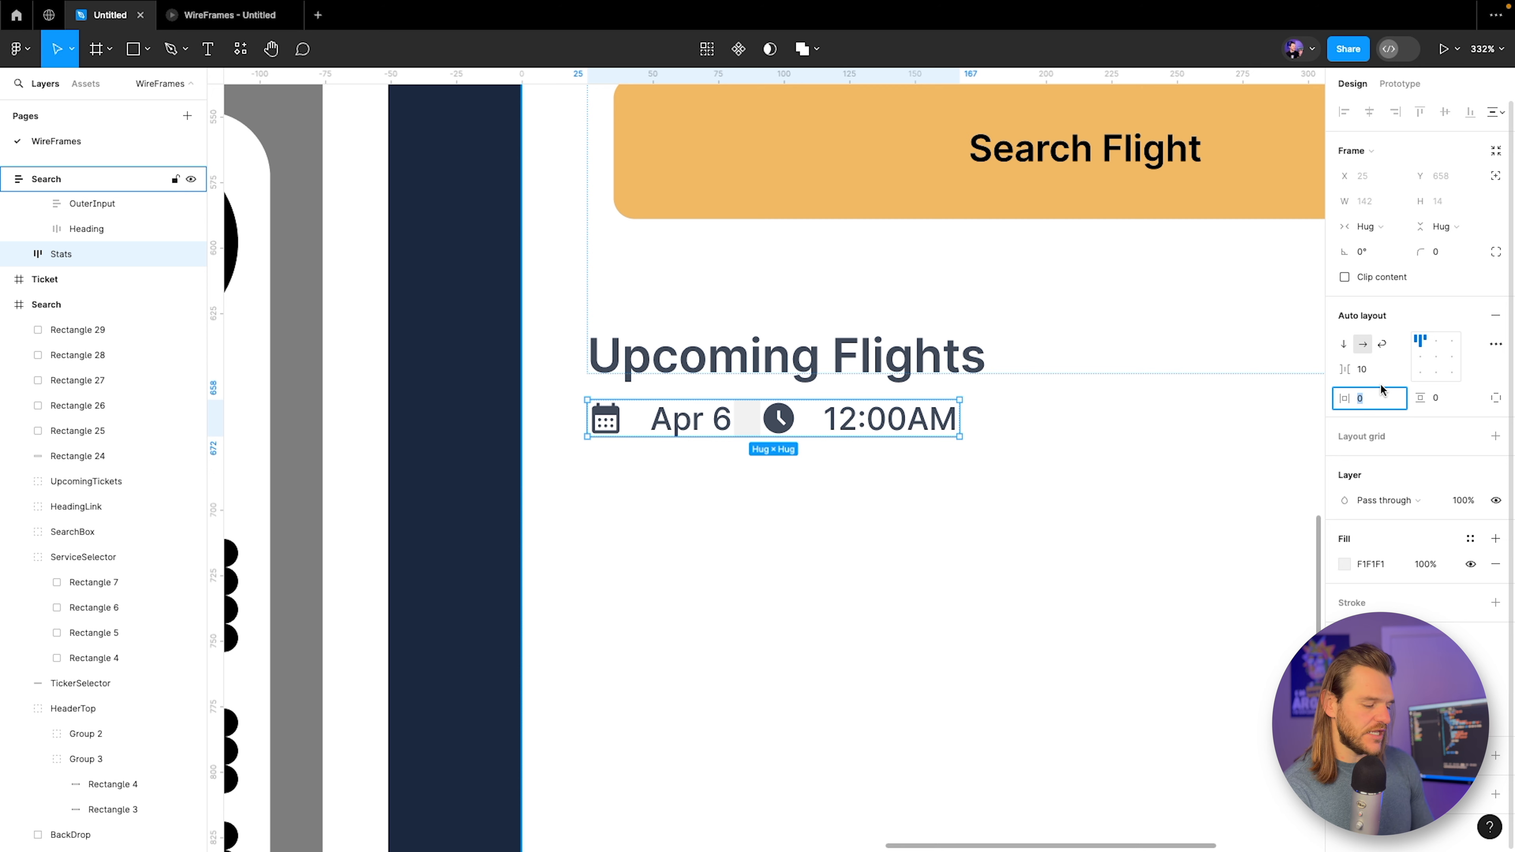
text(12)
key(Return)
click(1439, 399)
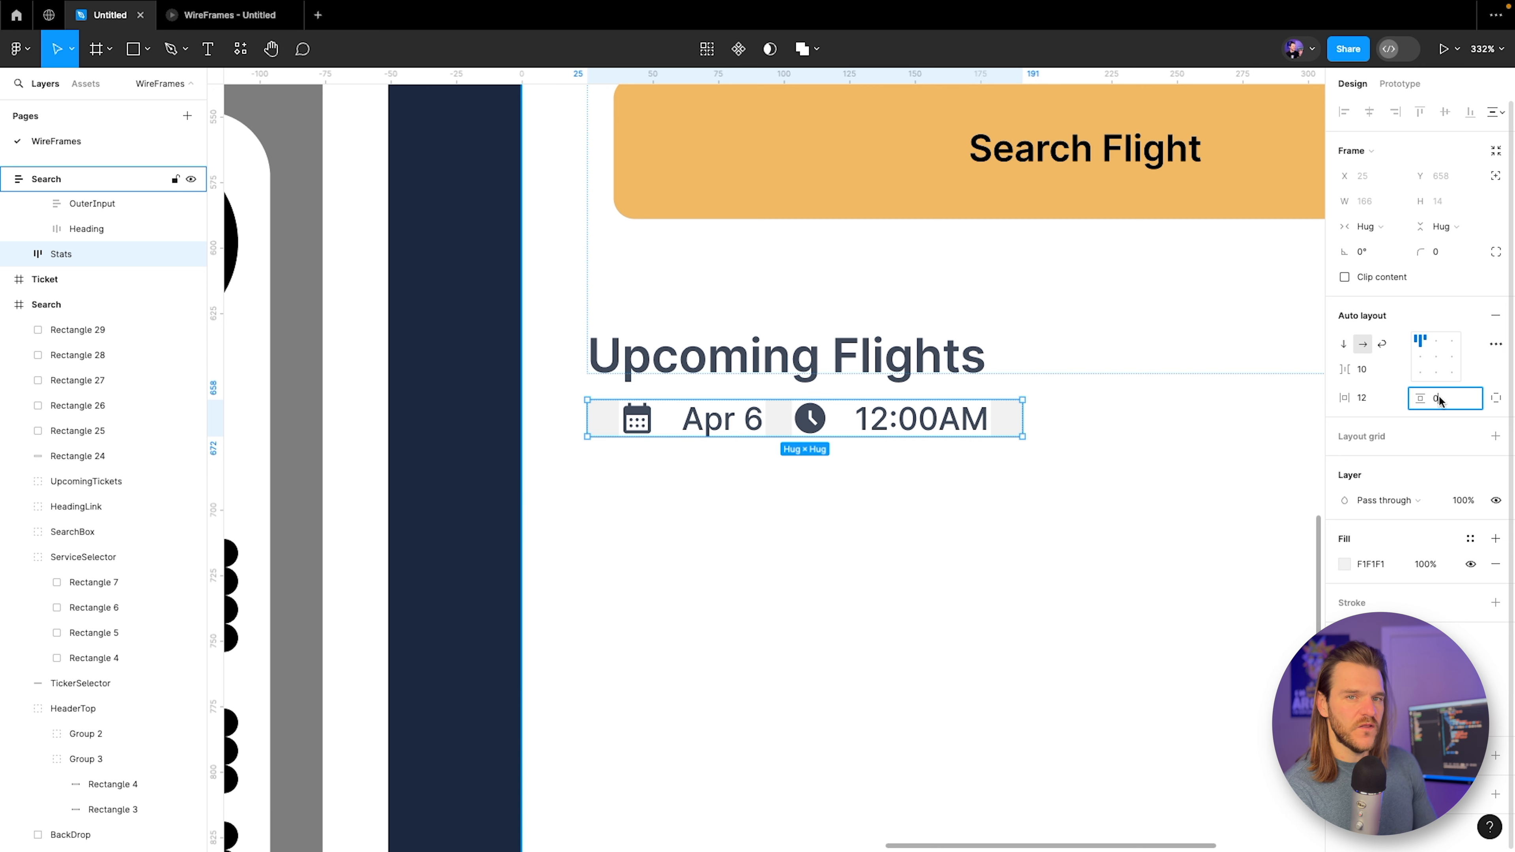
text(12)
key(Return)
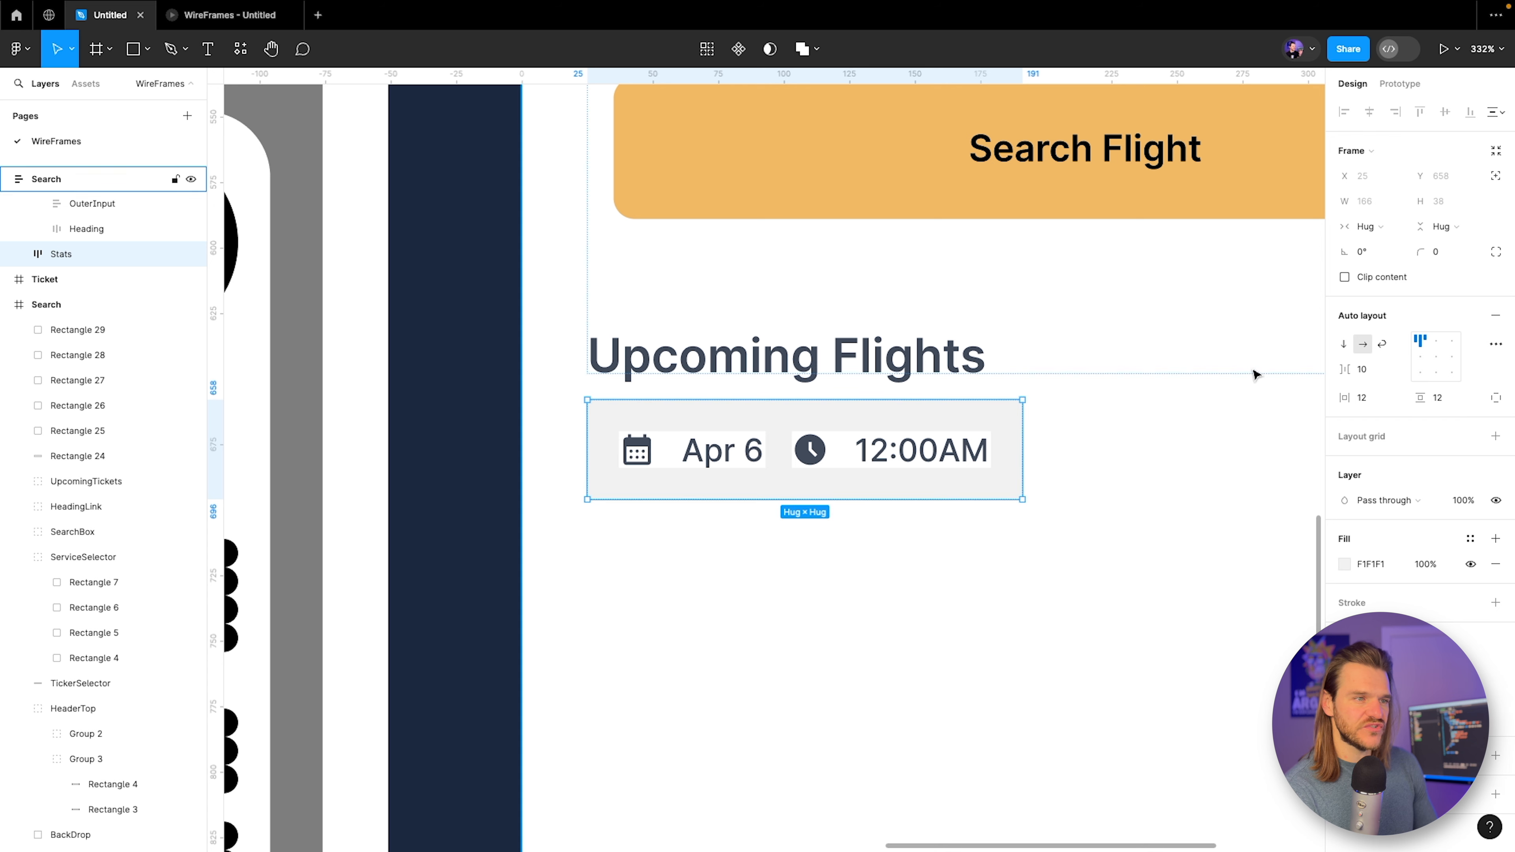
Round the corners of the Stats frame with a radius of 8.
click(1451, 254)
text(8)
key(Return)
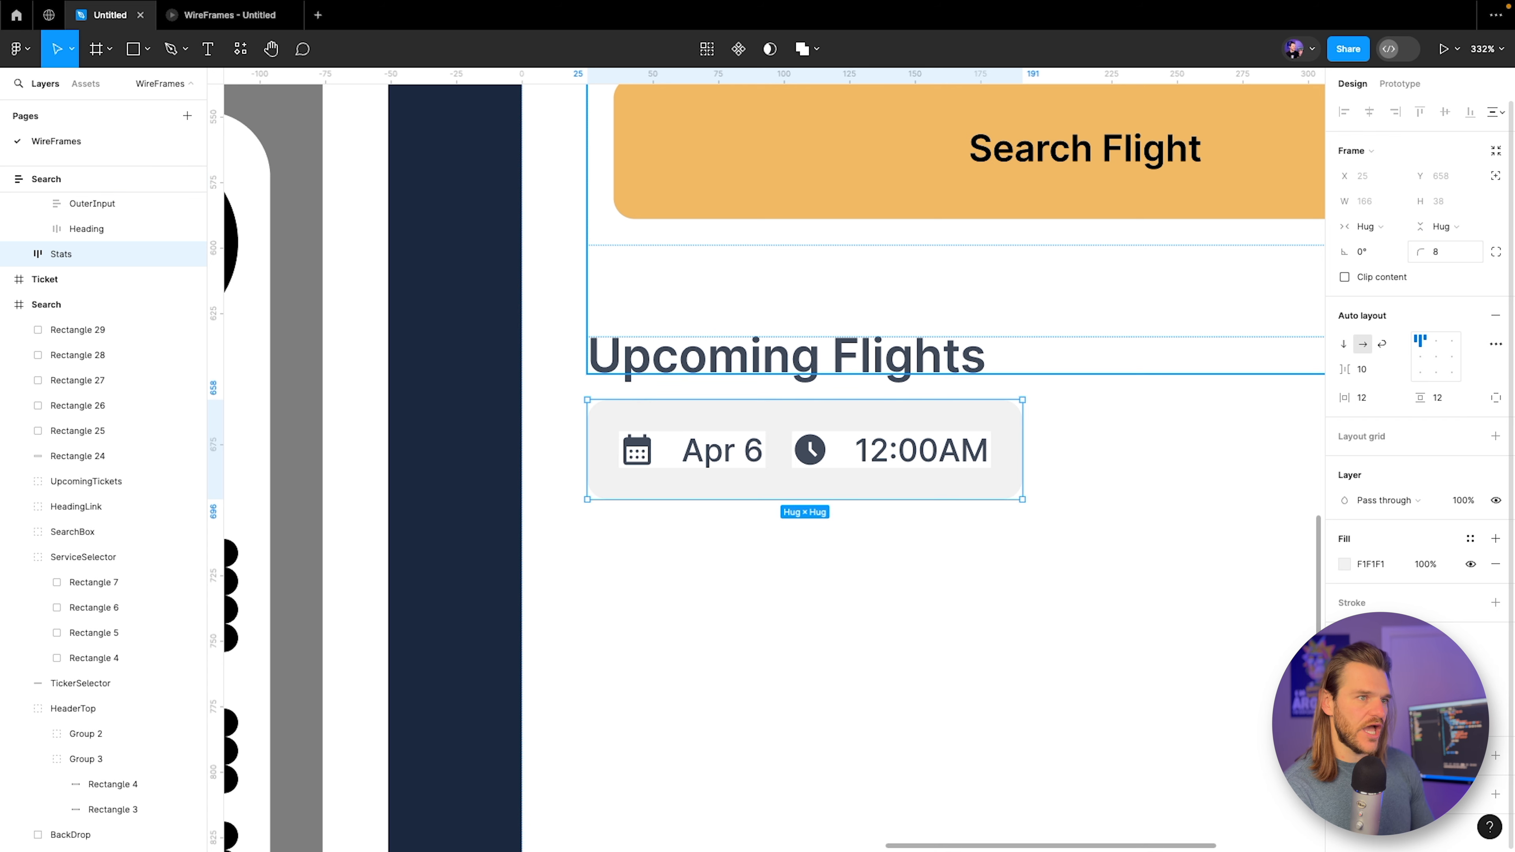
Set the Stats frame's corner radius to 6.
click(1446, 255)
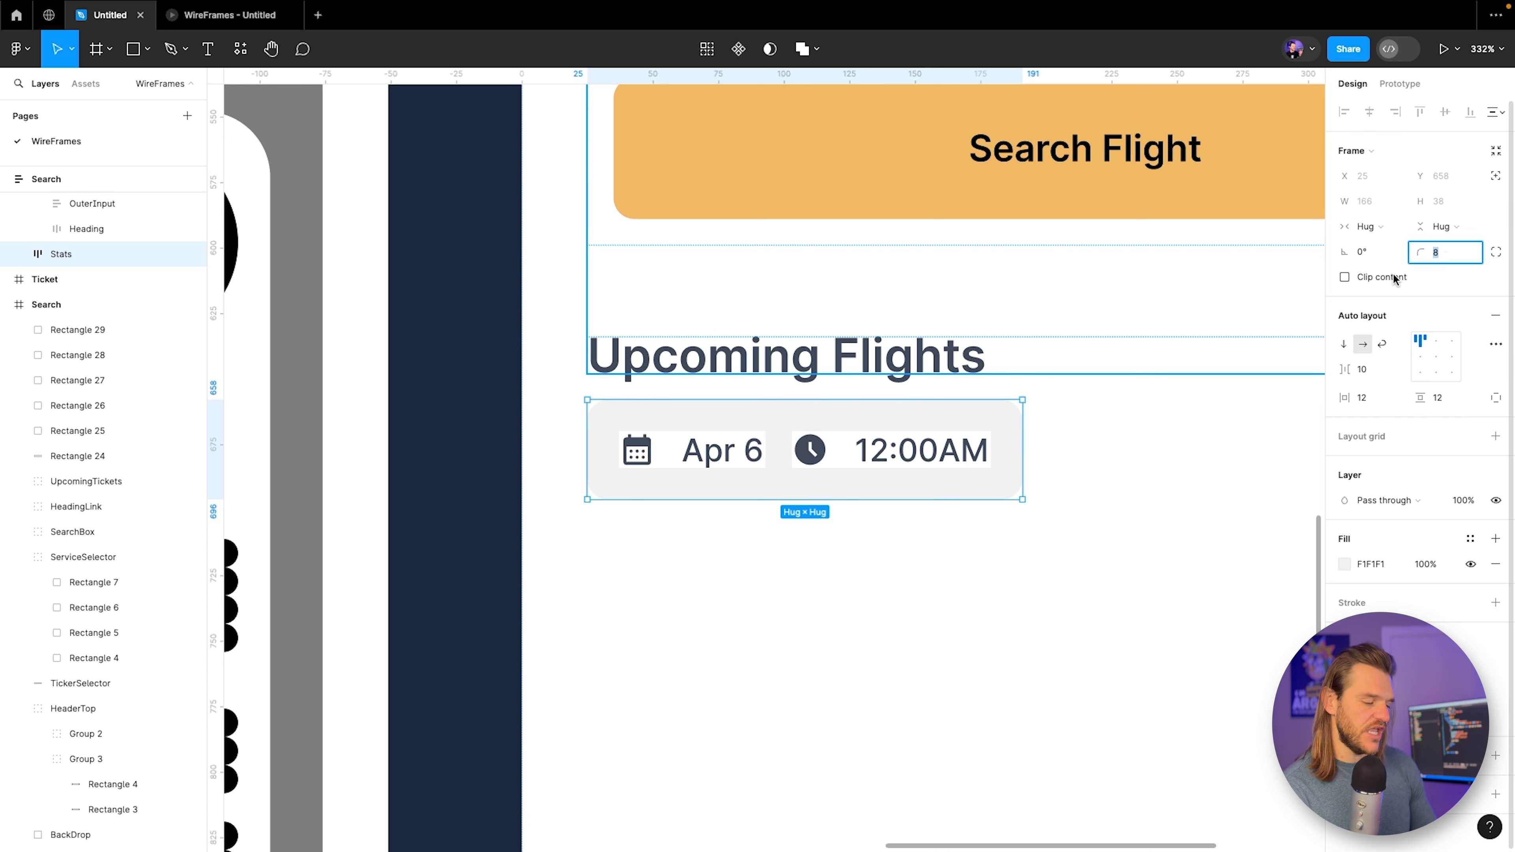
text(6)
key(Return)
Set the horizontal padding of the Date and Time frames together to 6.
scroll(896, 364, right, 5)
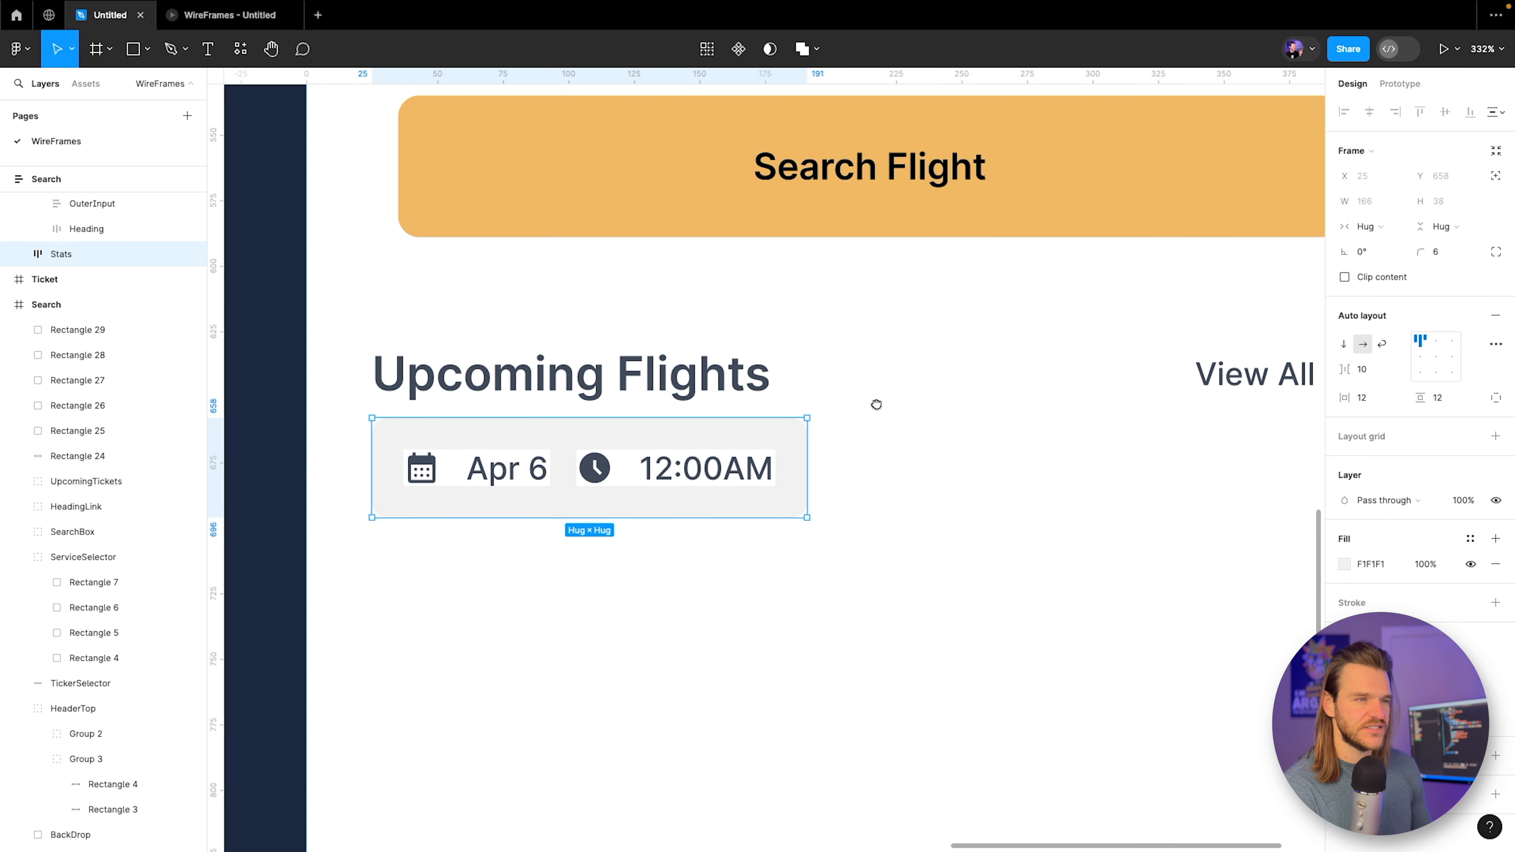
click(457, 484)
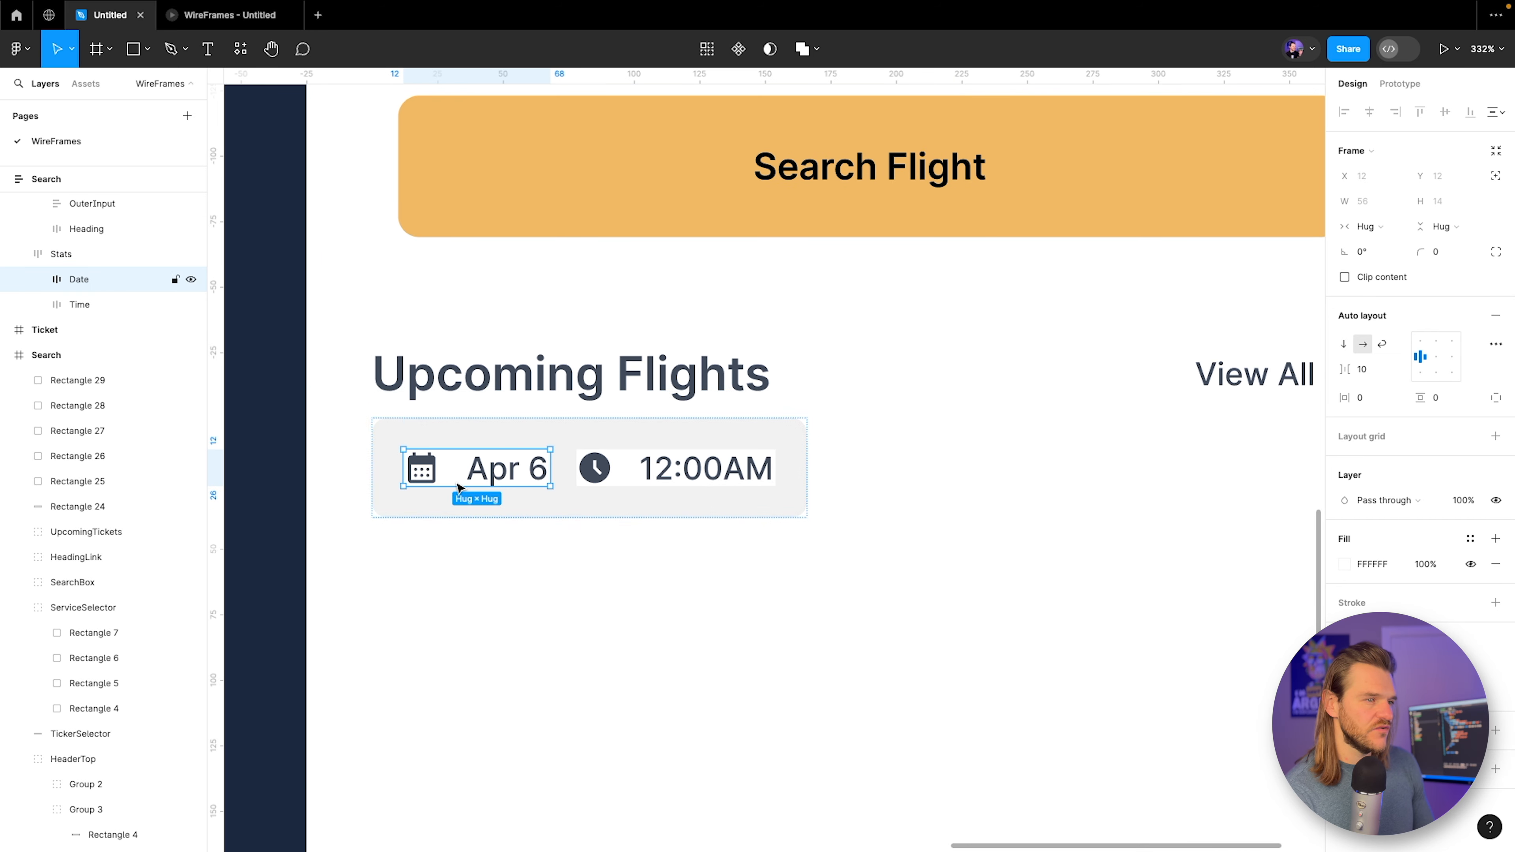
shift+click(724, 468)
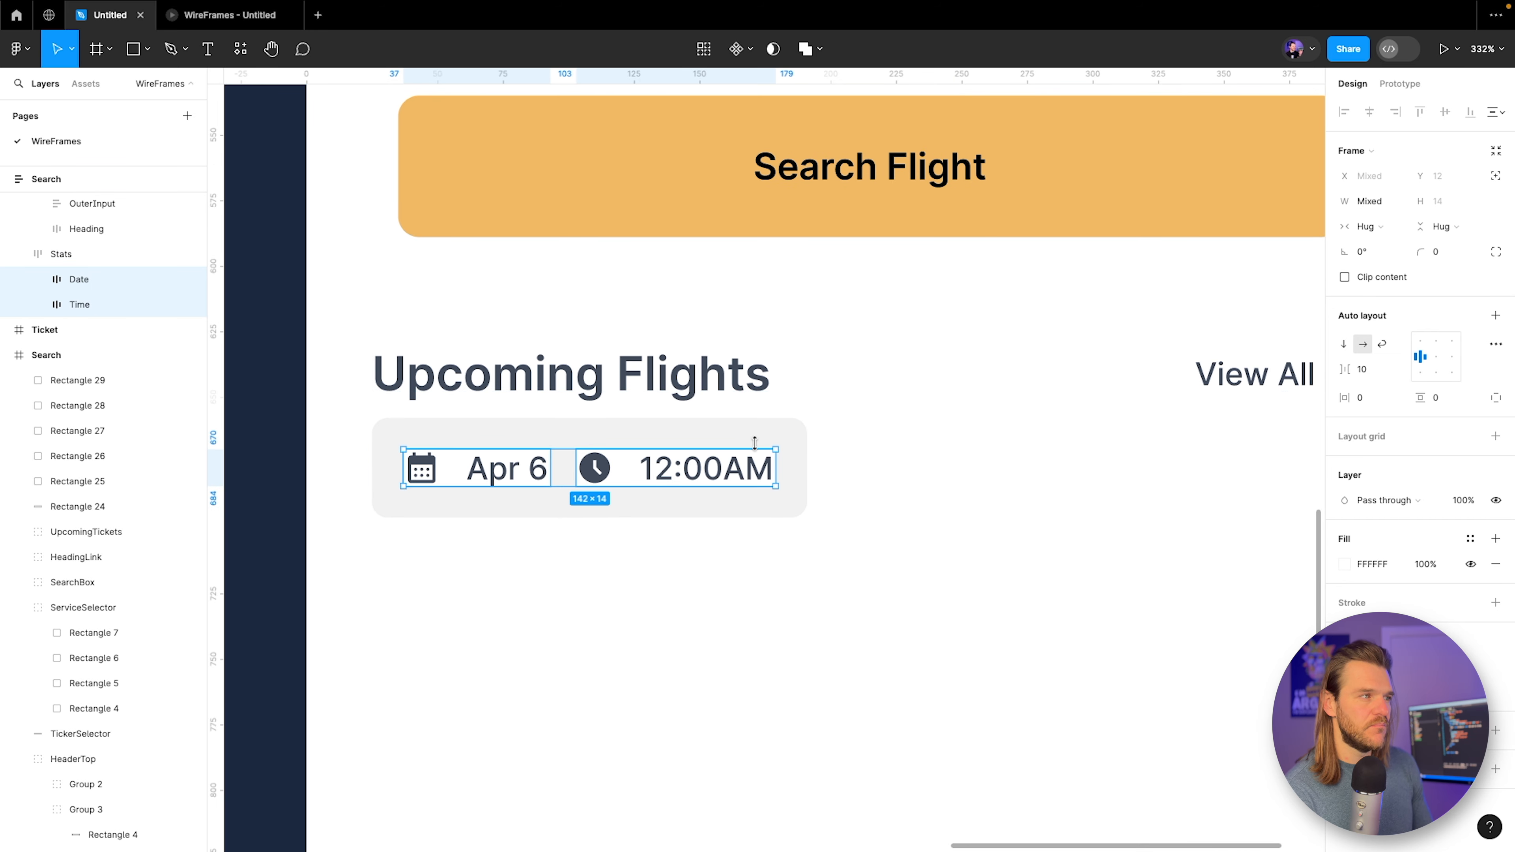
click(1366, 398)
text(1)
key(Return)
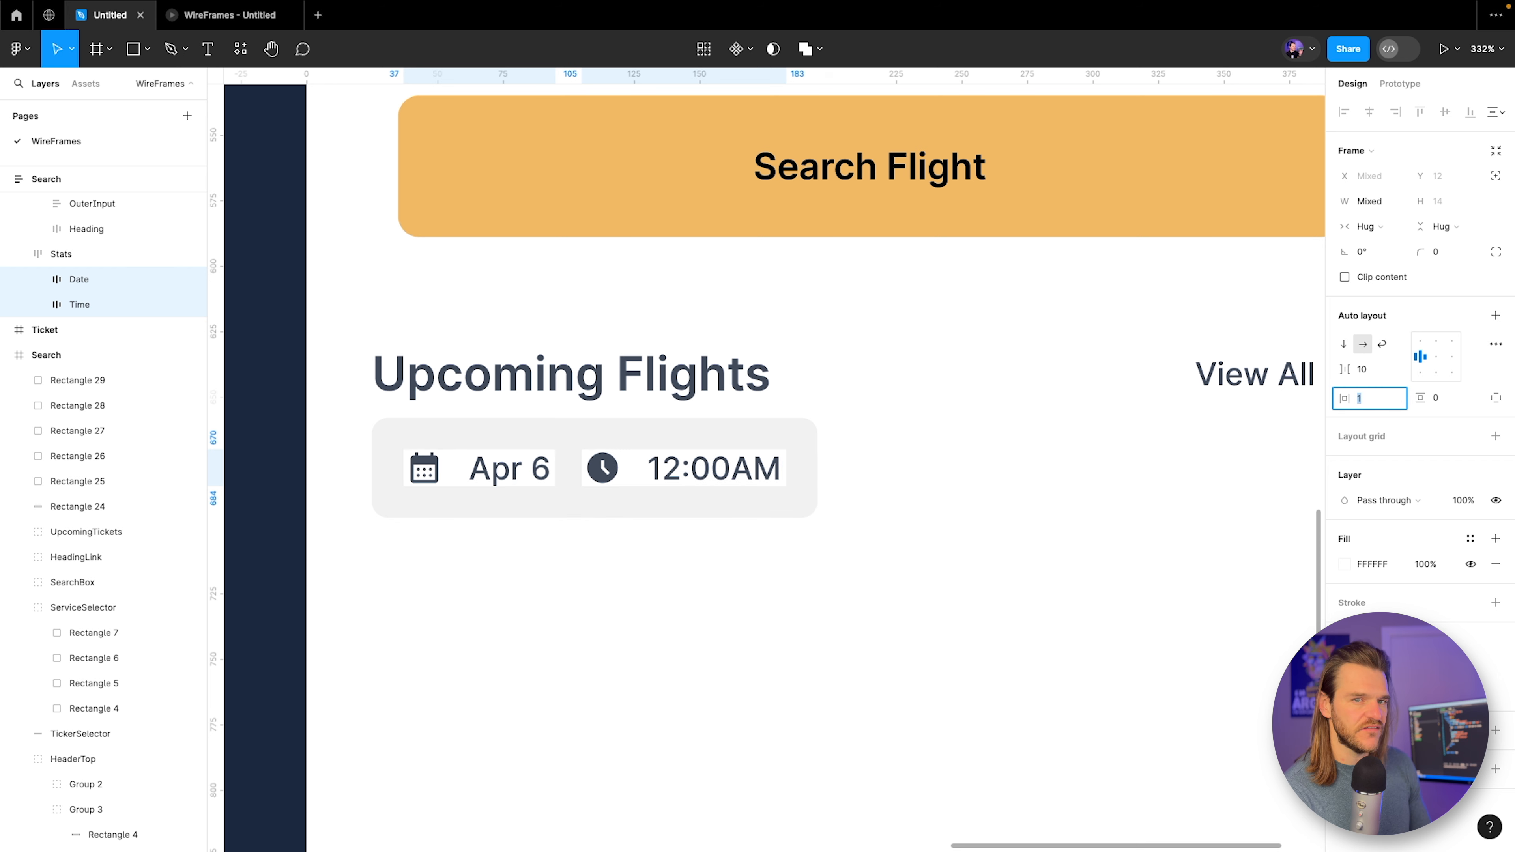
key(Up)
key(Up)
key(Up)
key(Up)
key(Up)
Set the vertical padding of the selected Date and Time frames to 6.
click(1452, 404)
key(Up)
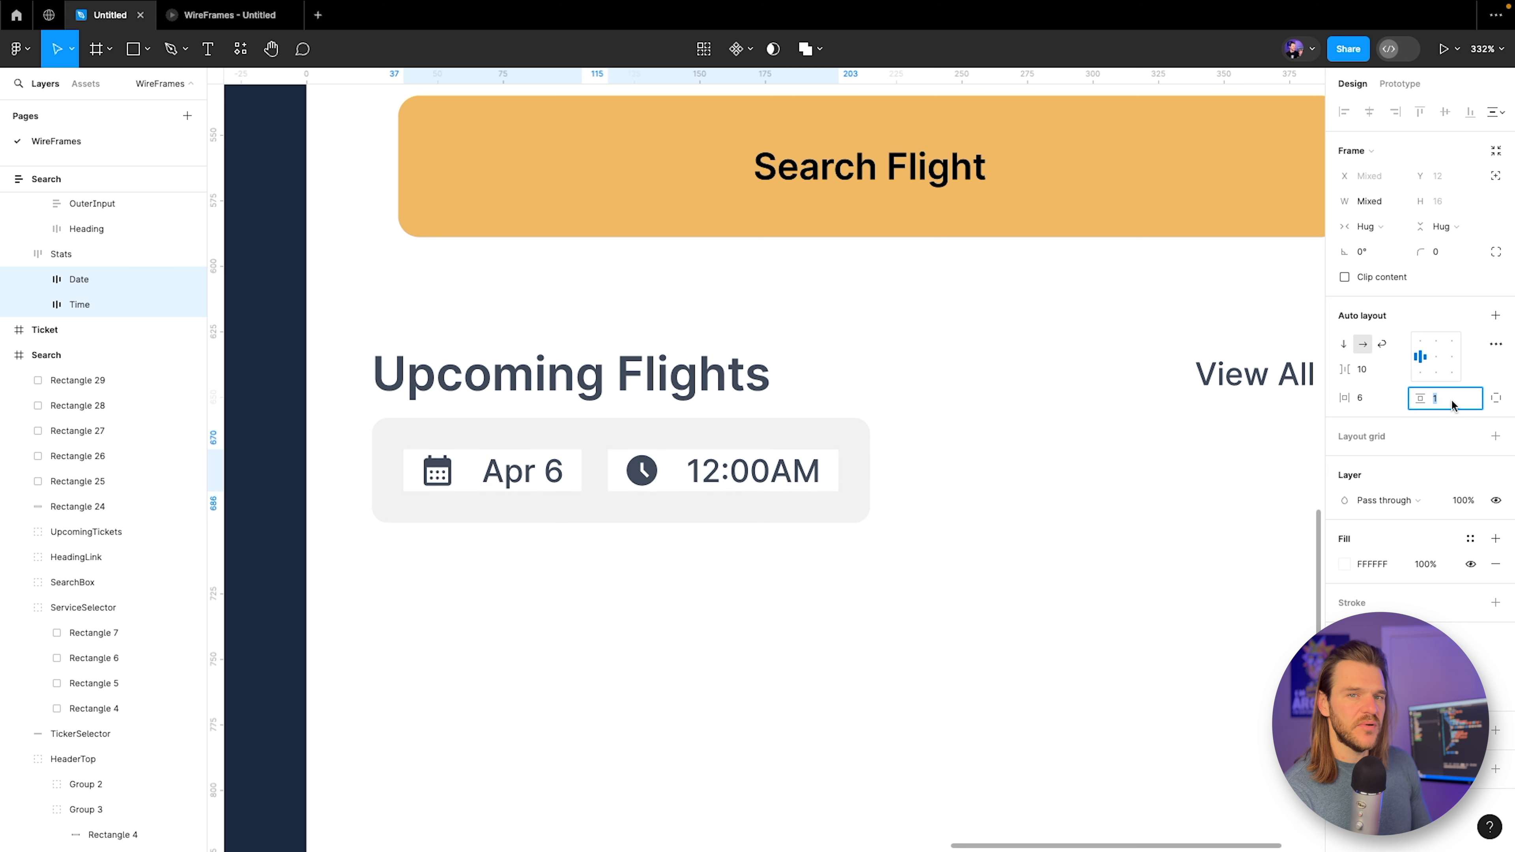
key(Up)
key(Up)
key(Up)
key(Up)
key(Up)
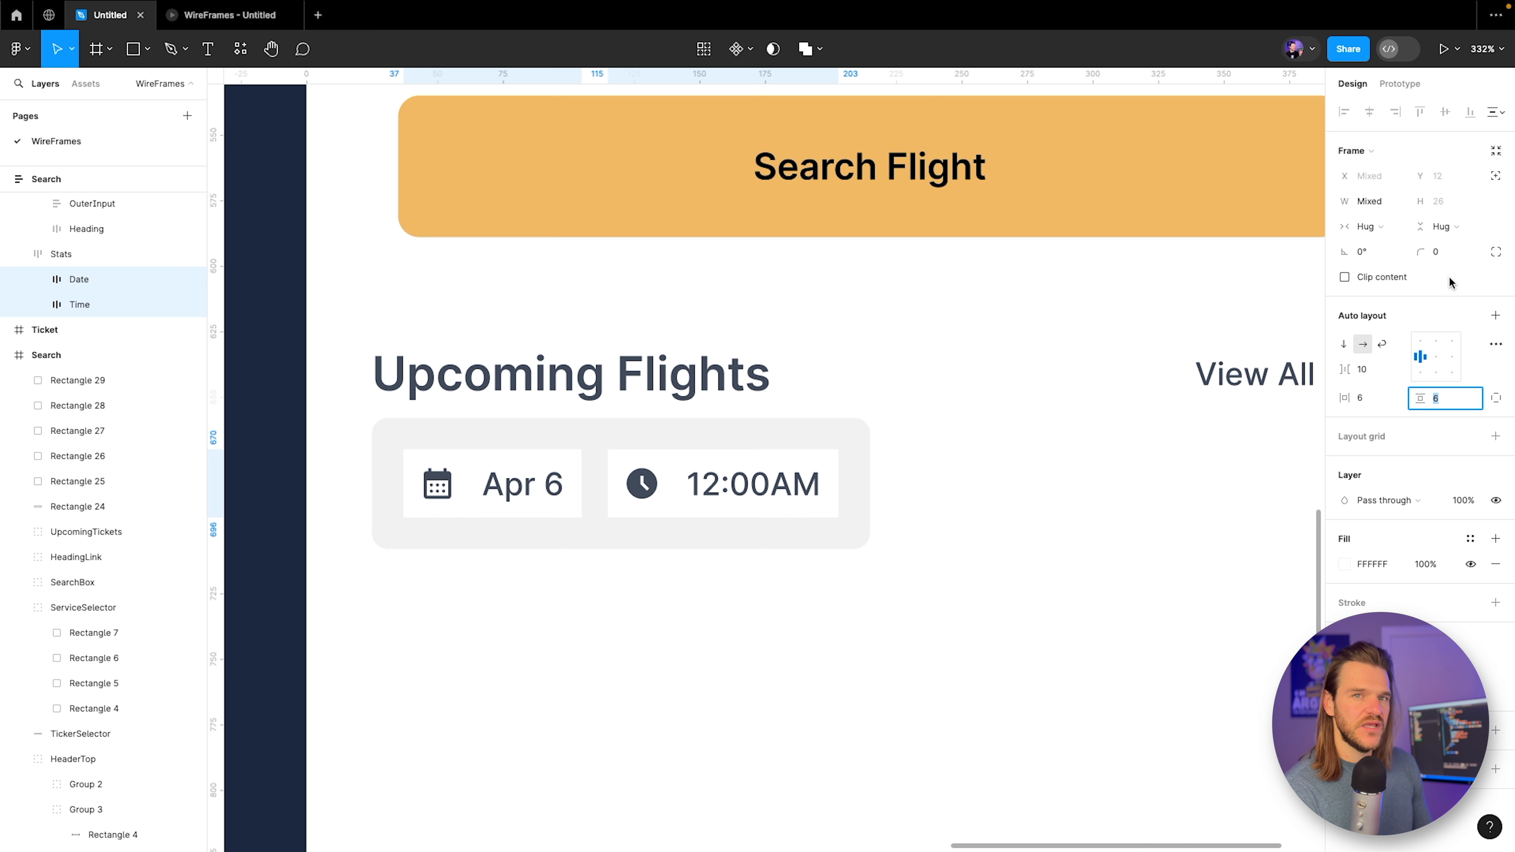
Give the Date and Time frames a corner radius of 6.
click(1450, 252)
text(6)
key(Return)
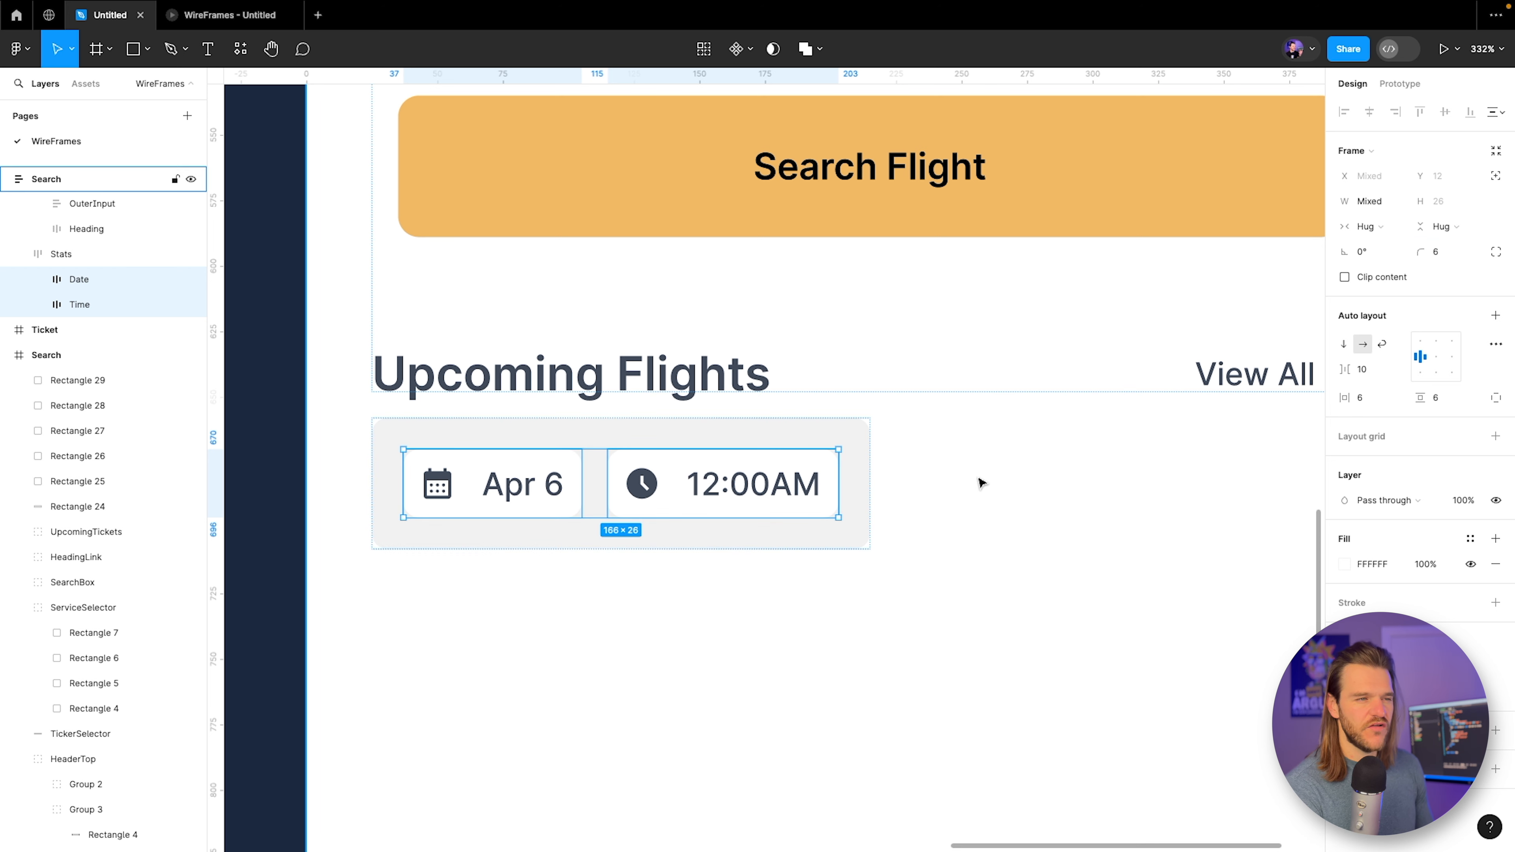
Select the Stats frame and collapse its nested Date and Time layers.
scroll(955, 484, right, 2)
scroll(805, 481, up, 2)
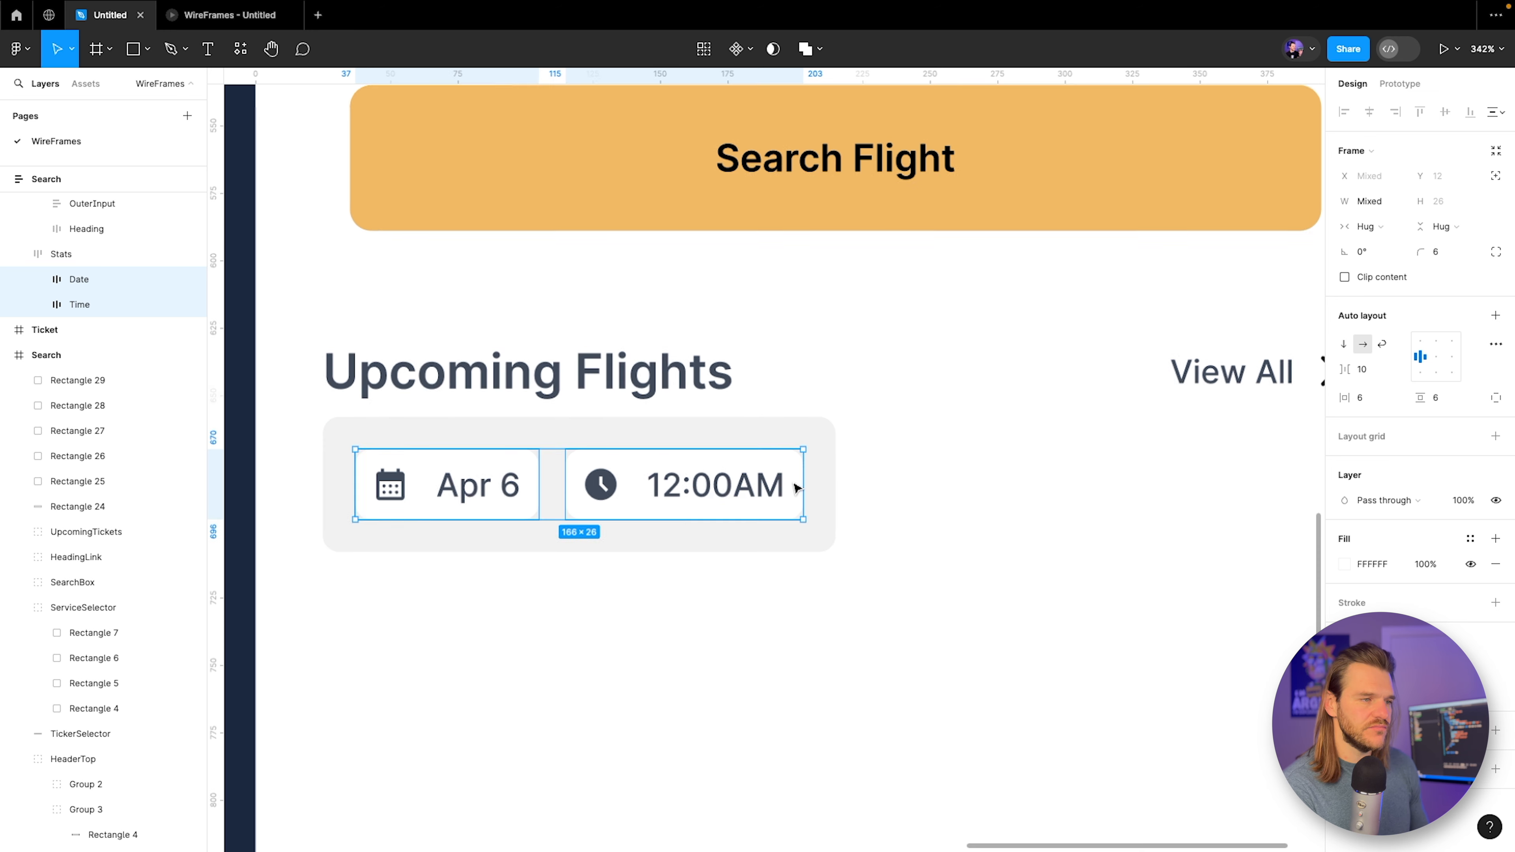
click(419, 433)
scroll(718, 438, up, 2)
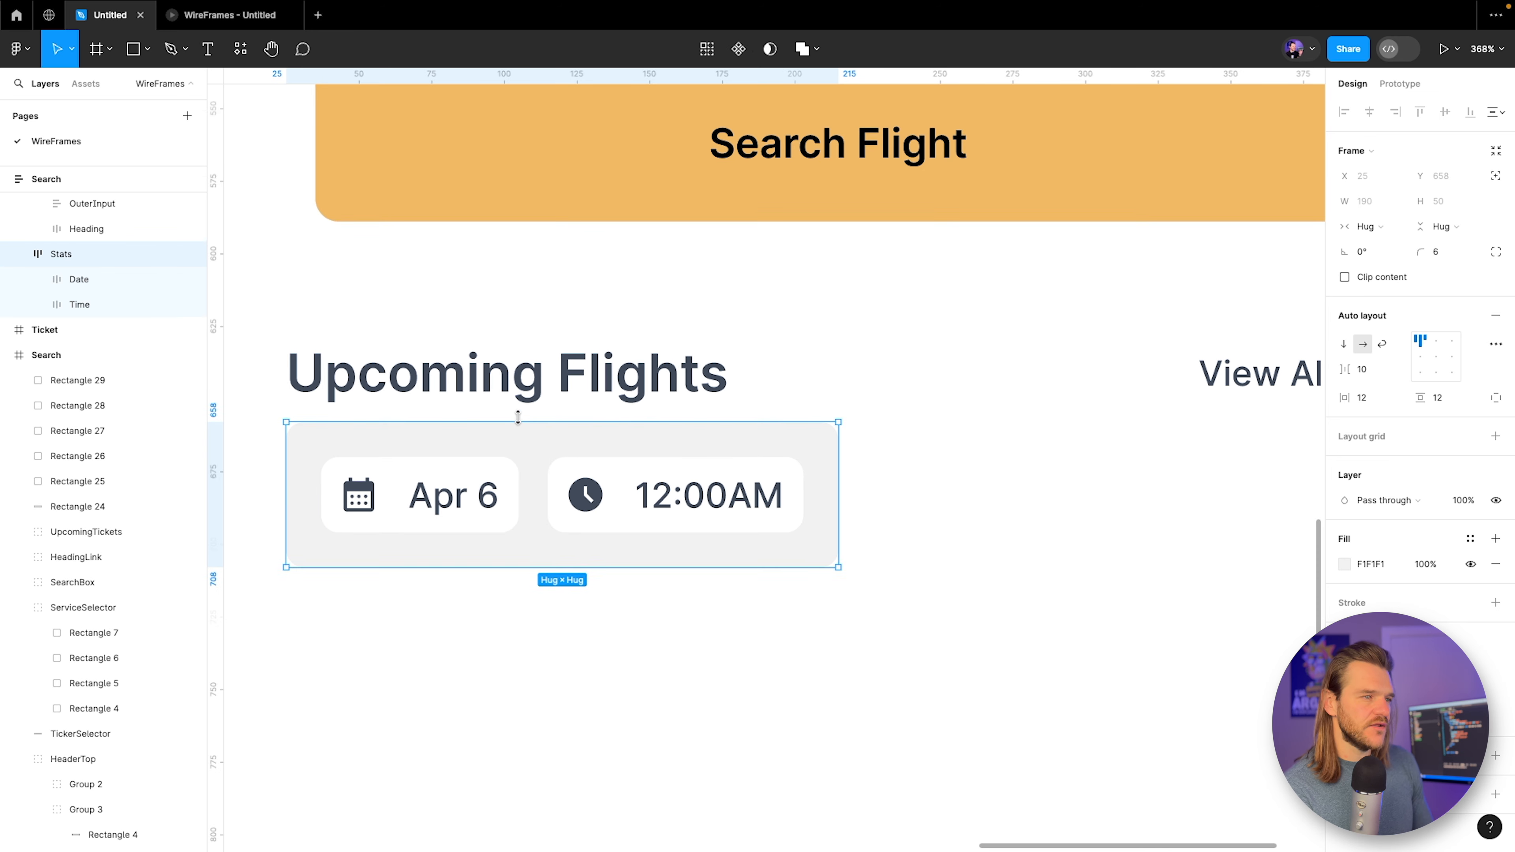
scroll(516, 423, down, 4)
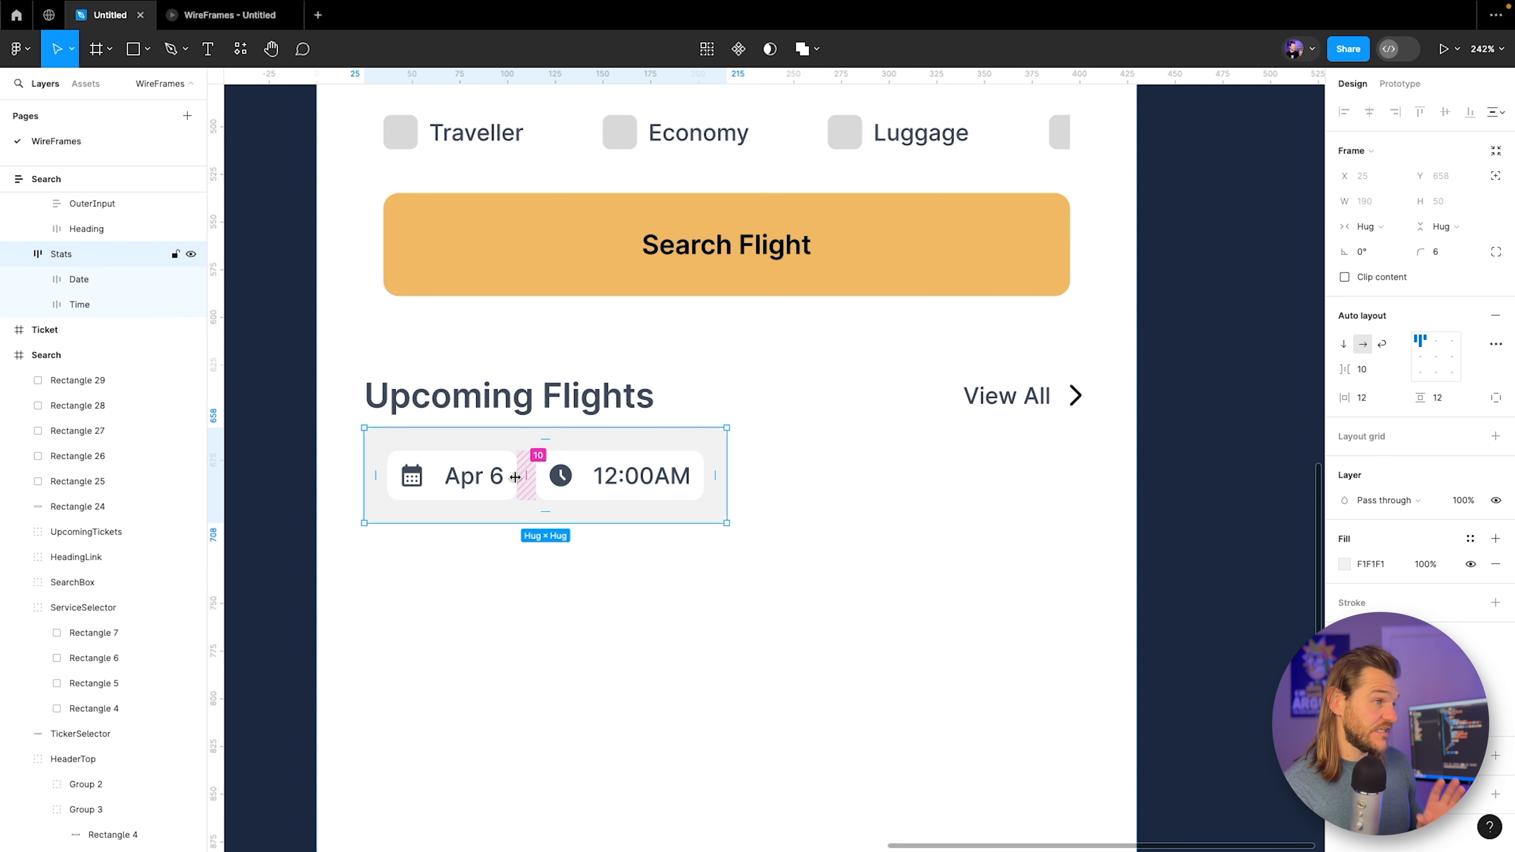
click(20, 254)
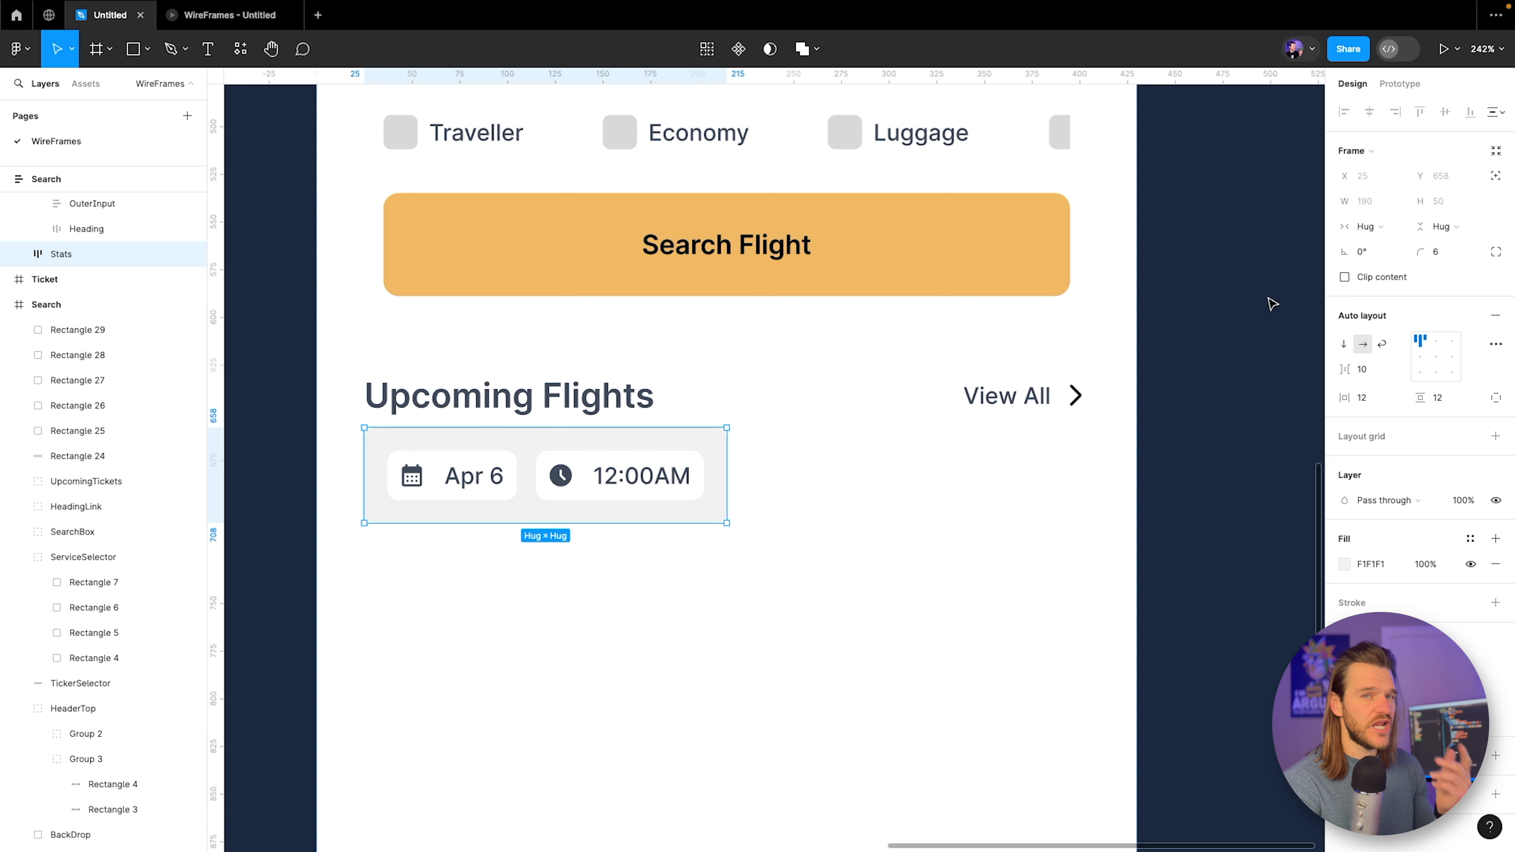
Give the Stats frame a fixed width of 250.
click(1379, 228)
click(1369, 207)
click(1370, 206)
text(250)
key(Return)
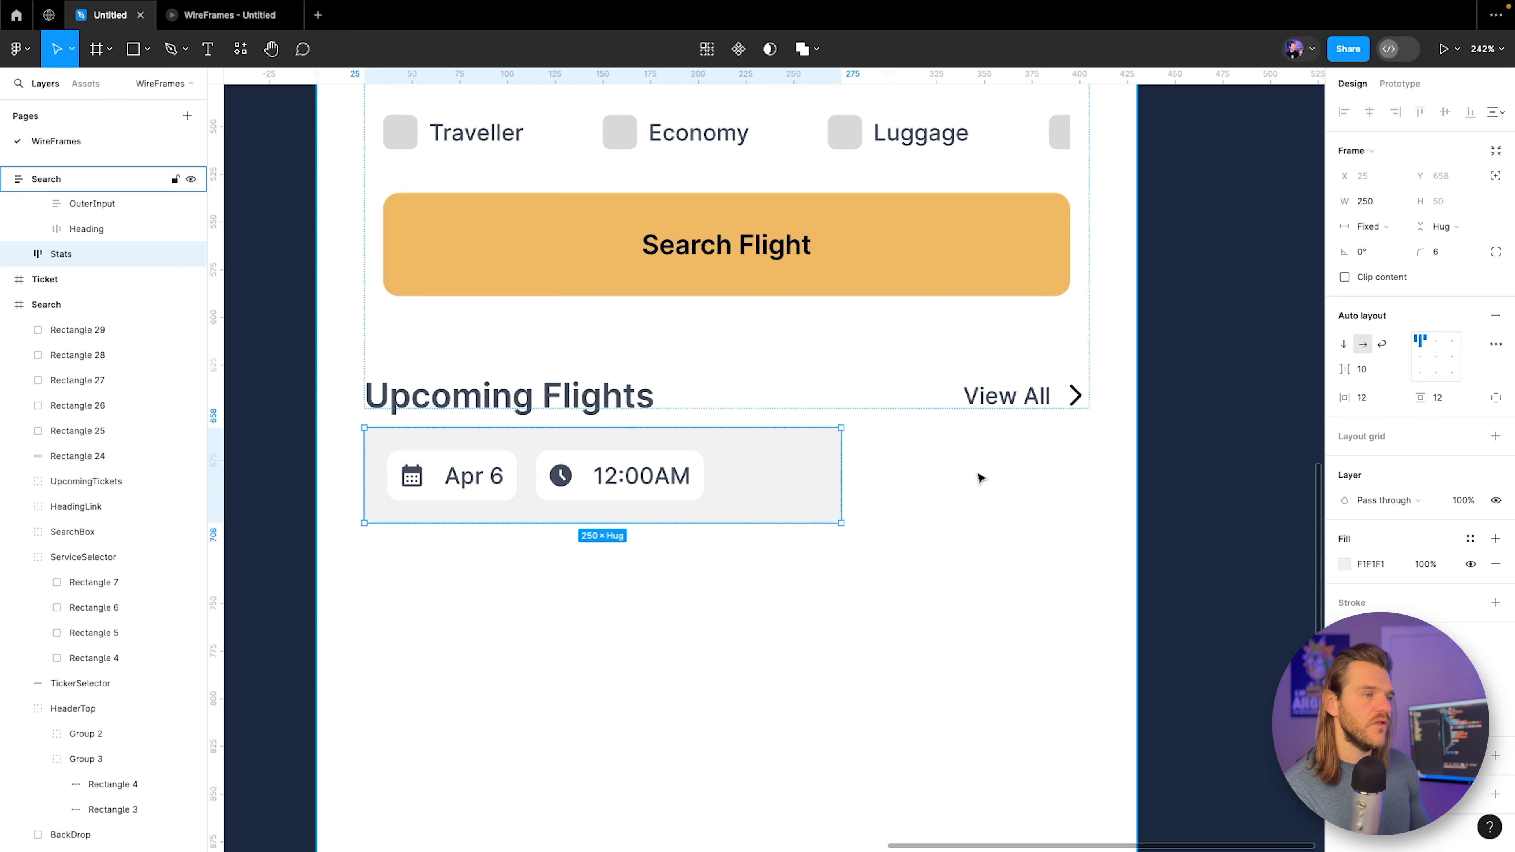
Examine the wireframe's upcoming ticket cards and compare them with the Stats row's layout and spacing settings.
scroll(665, 552, down, 5)
drag(524, 610, 1106, 535)
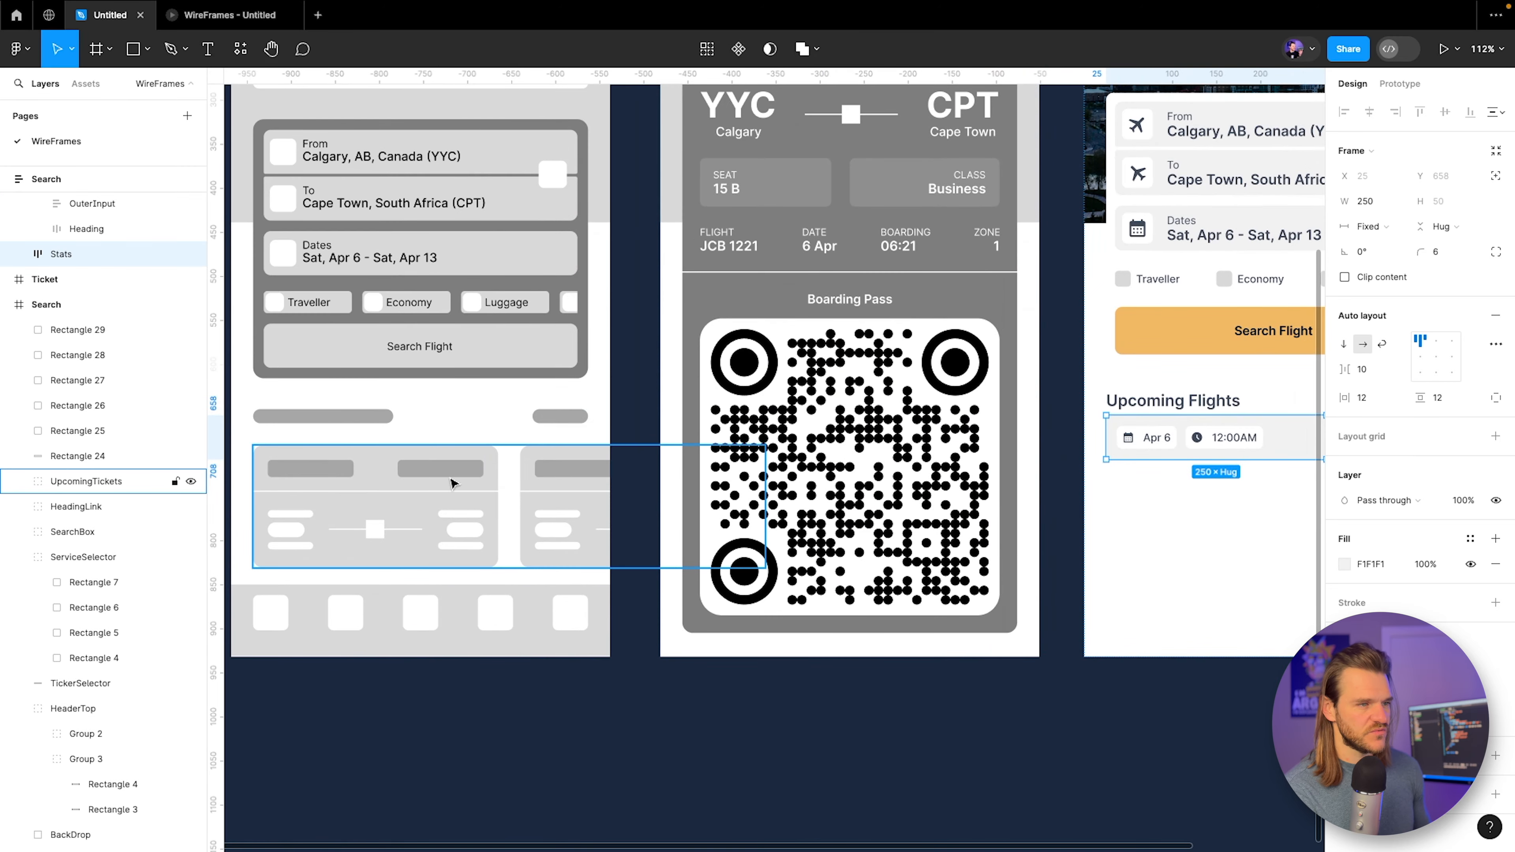
scroll(923, 352, right, 10)
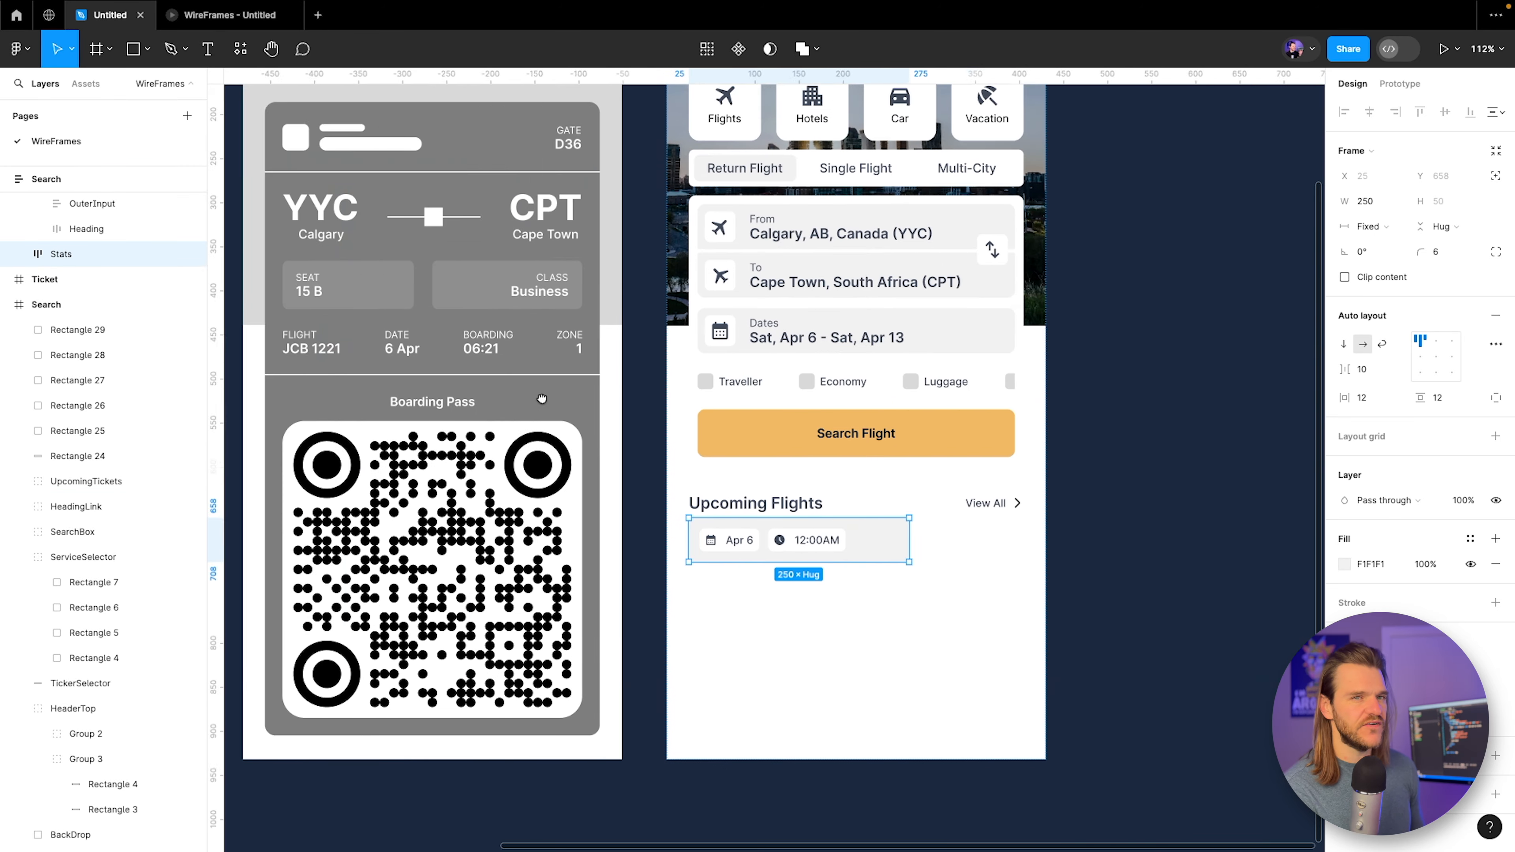
scroll(638, 631, up, 5)
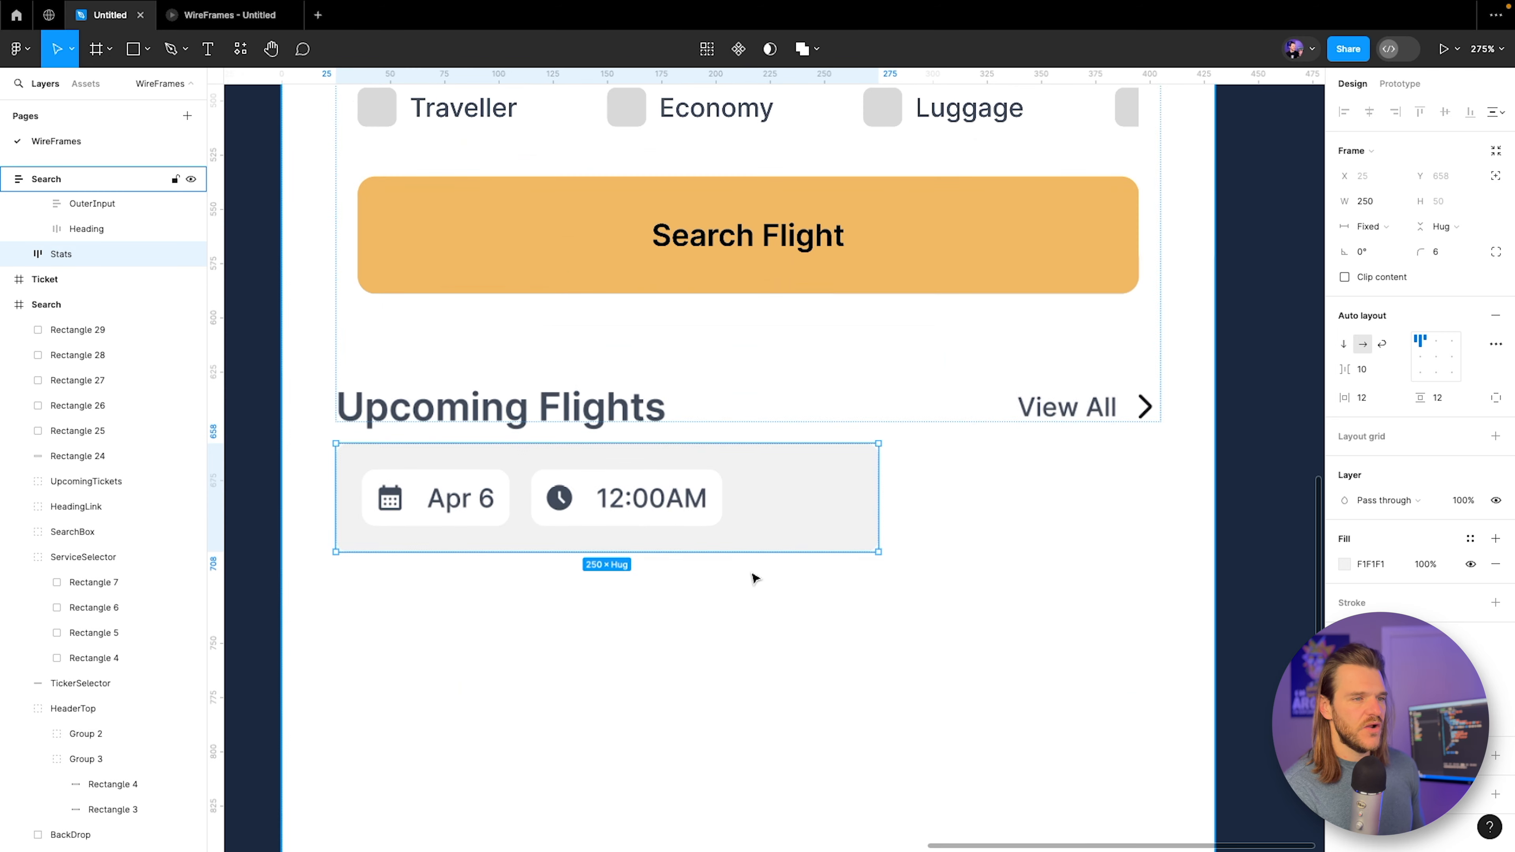
click(567, 500)
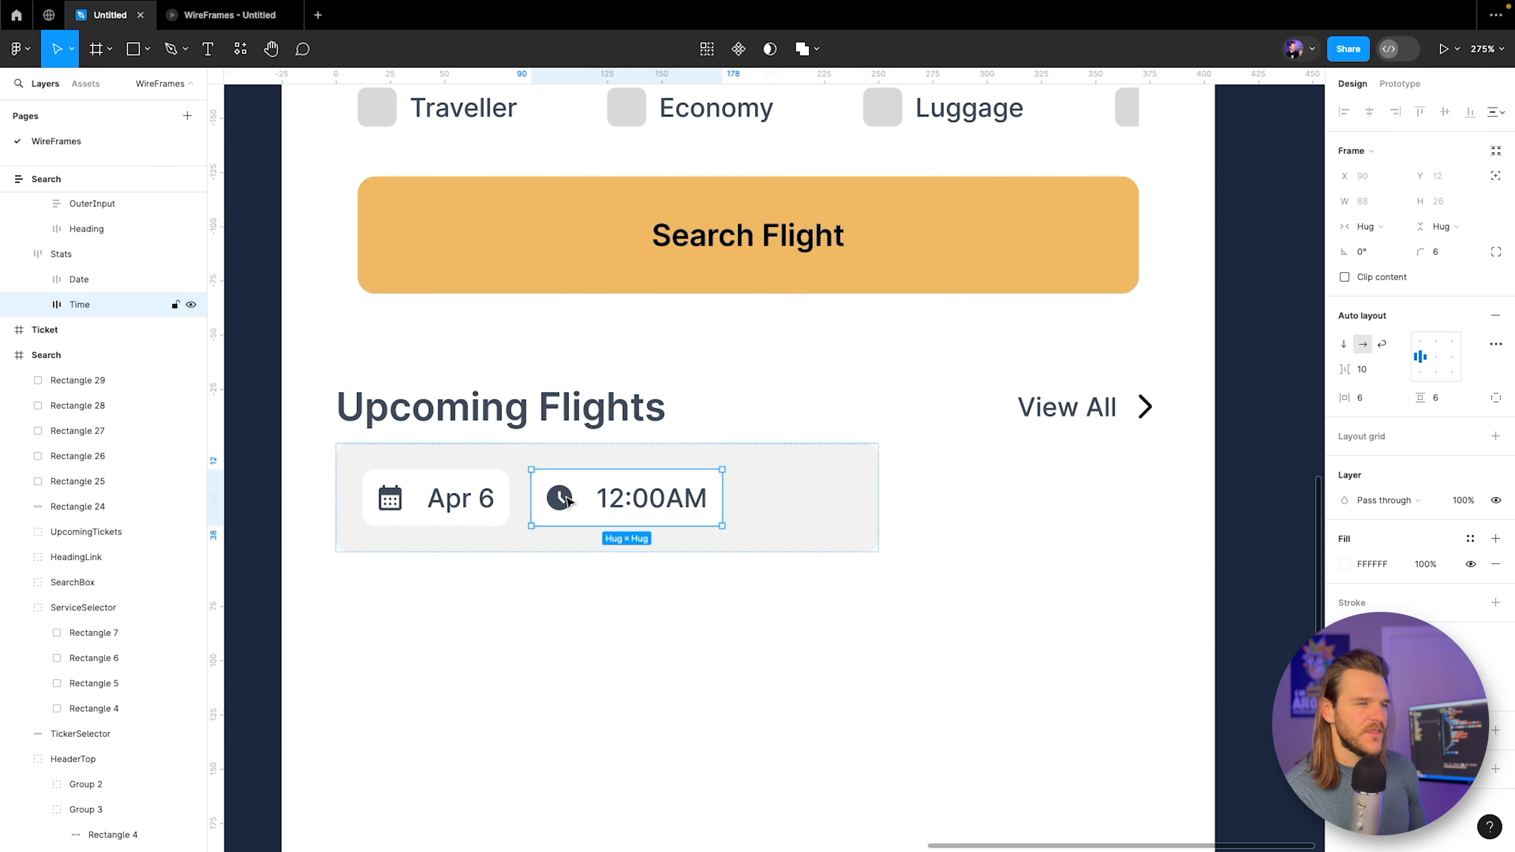
click(89, 255)
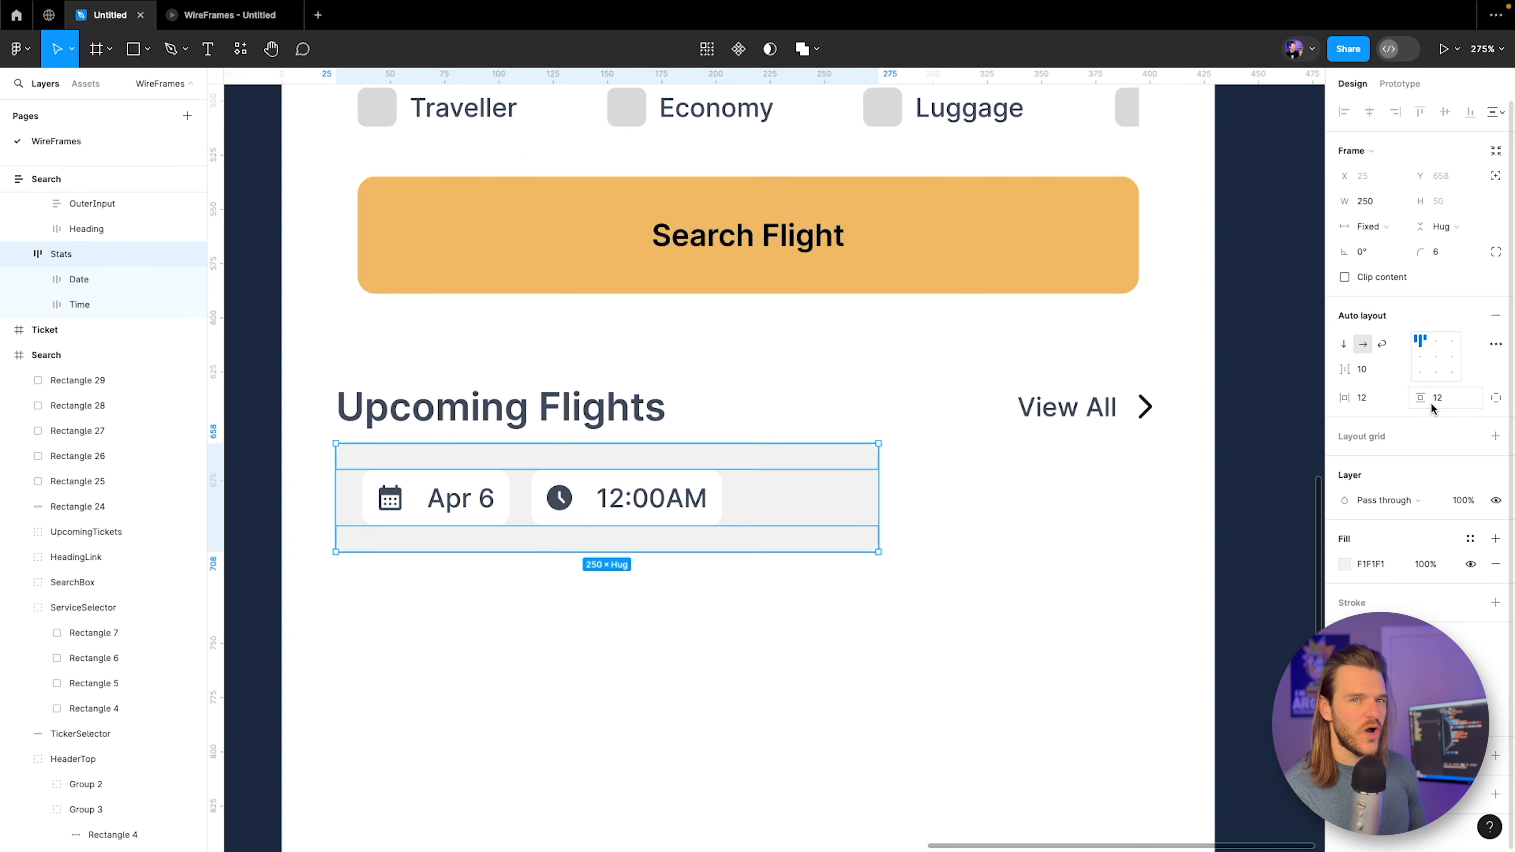
click(1394, 372)
click(580, 408)
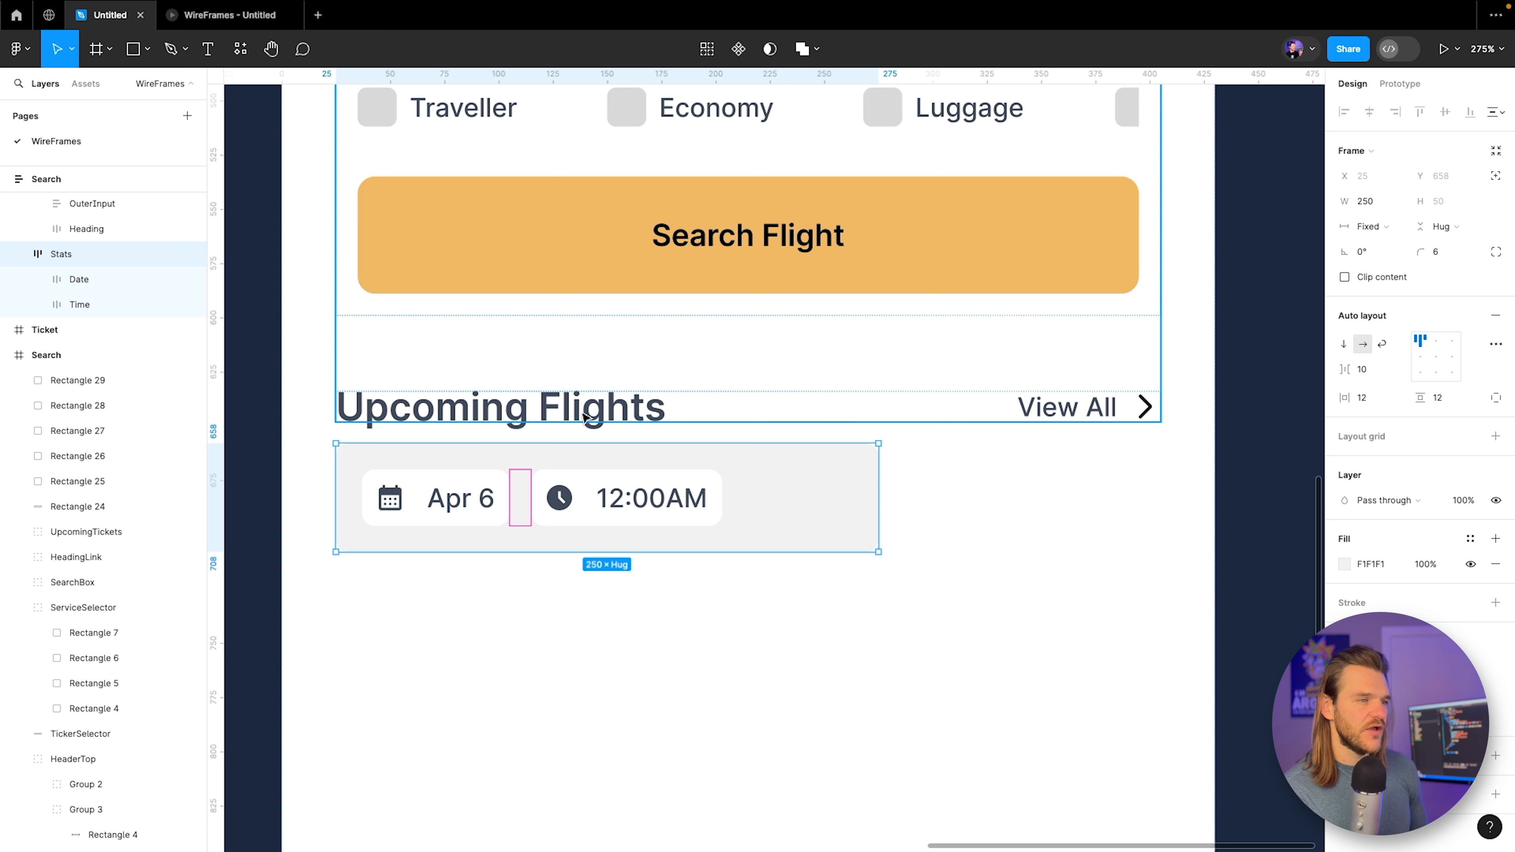
Group the Date and Time chips inside Stats, apply auto layout to the group, and rename it DateTime.
double_click(474, 500)
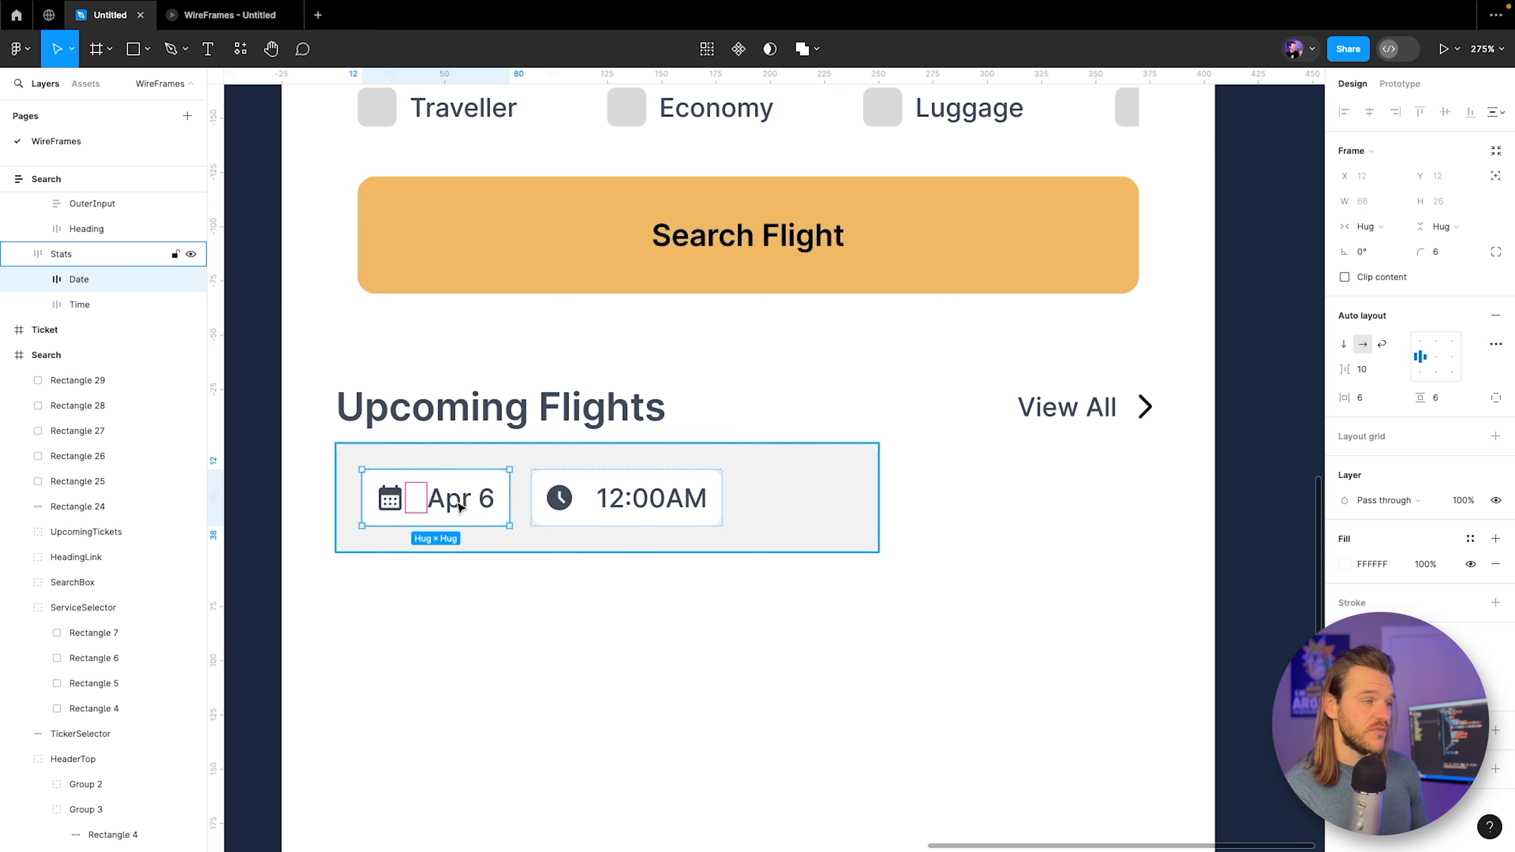
shift+click(88, 304)
key(ctrl+g)
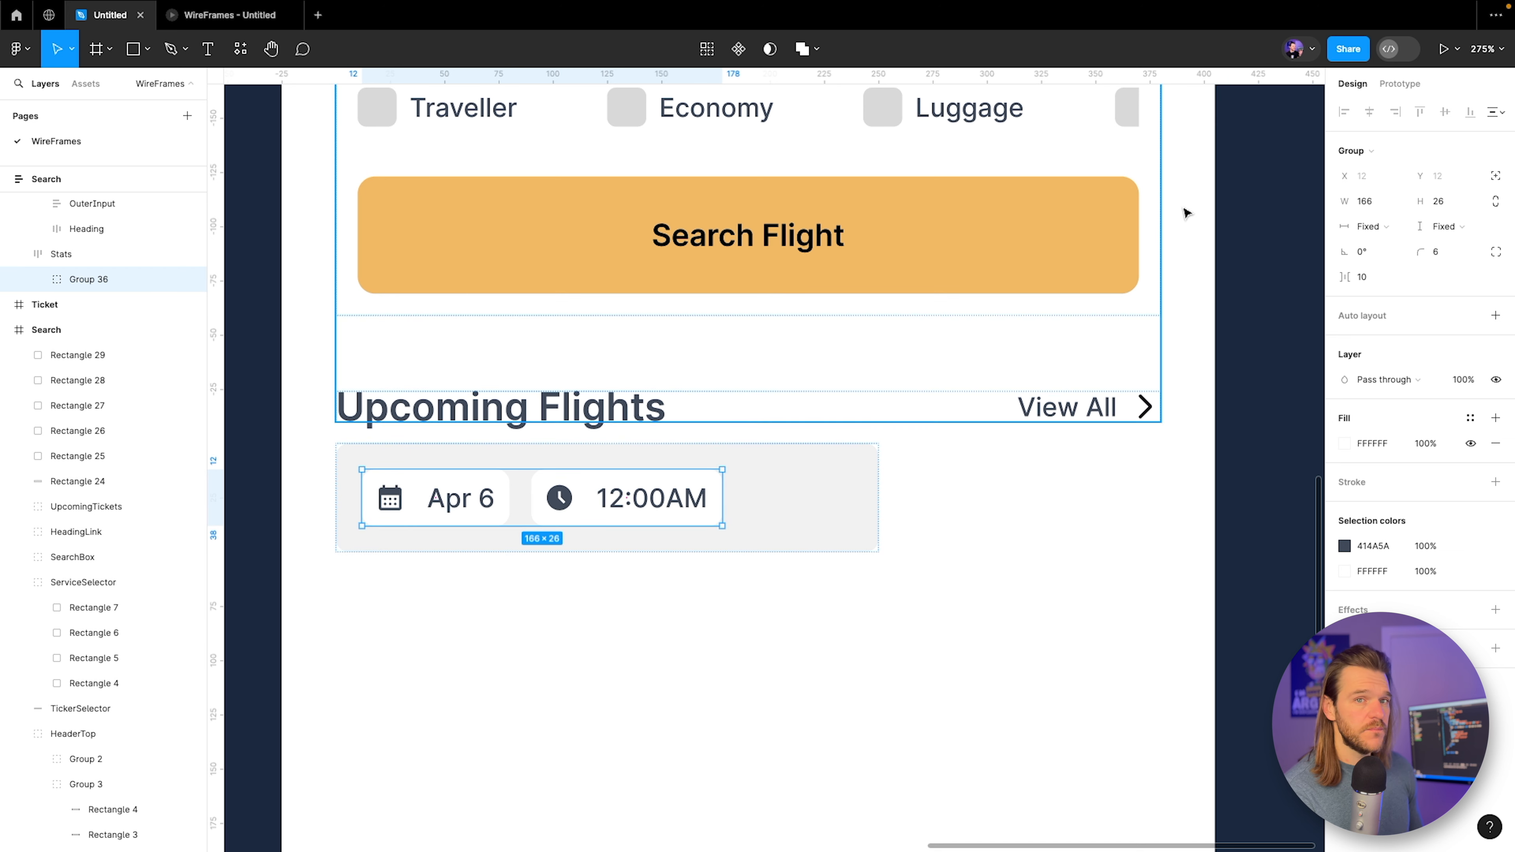
click(1496, 316)
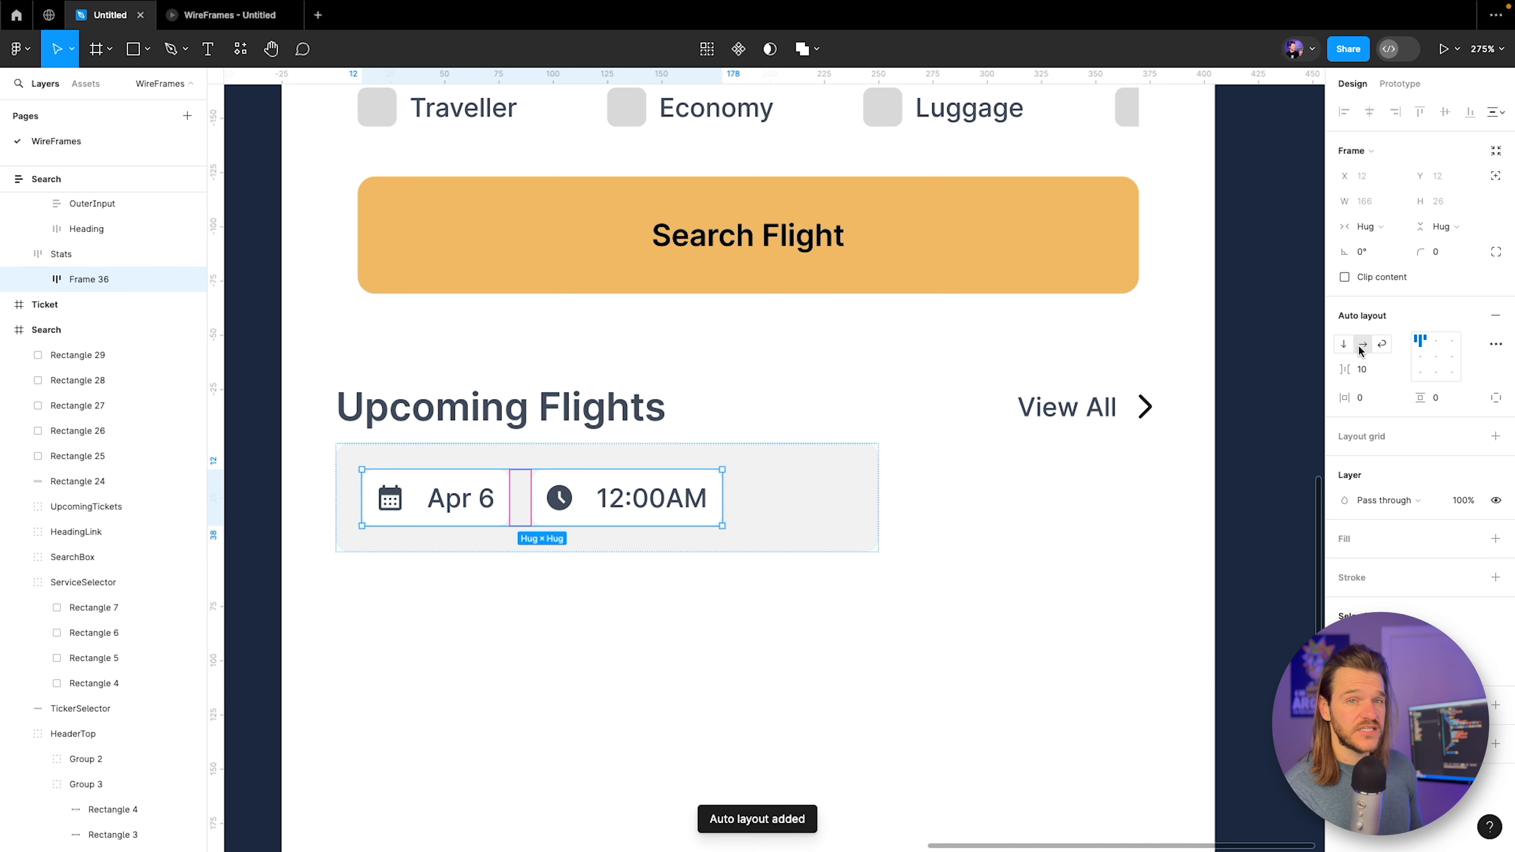
double_click(90, 278)
text(DateTime)
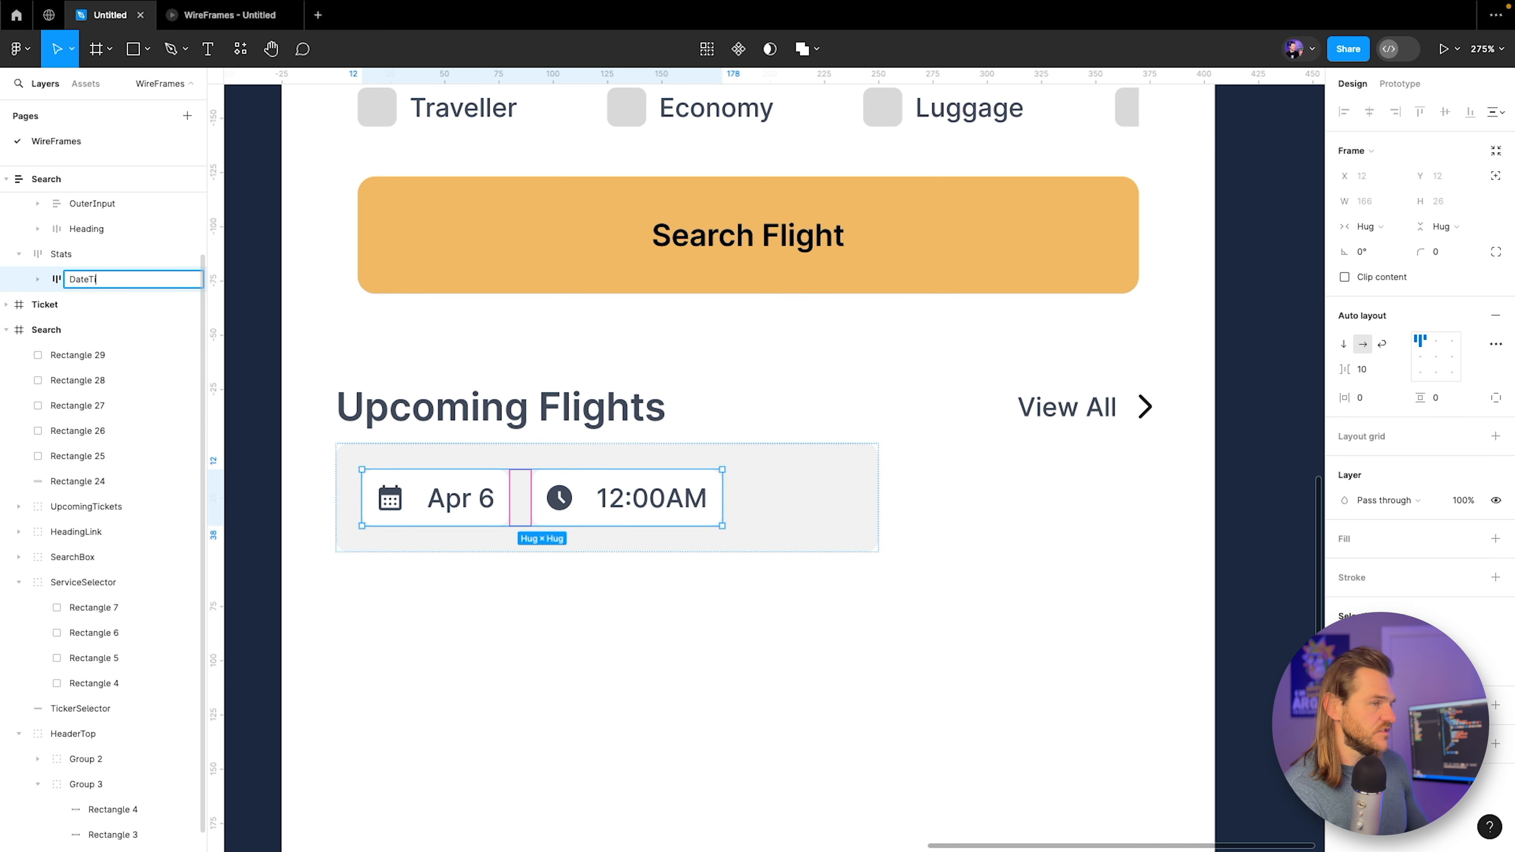
key(Return)
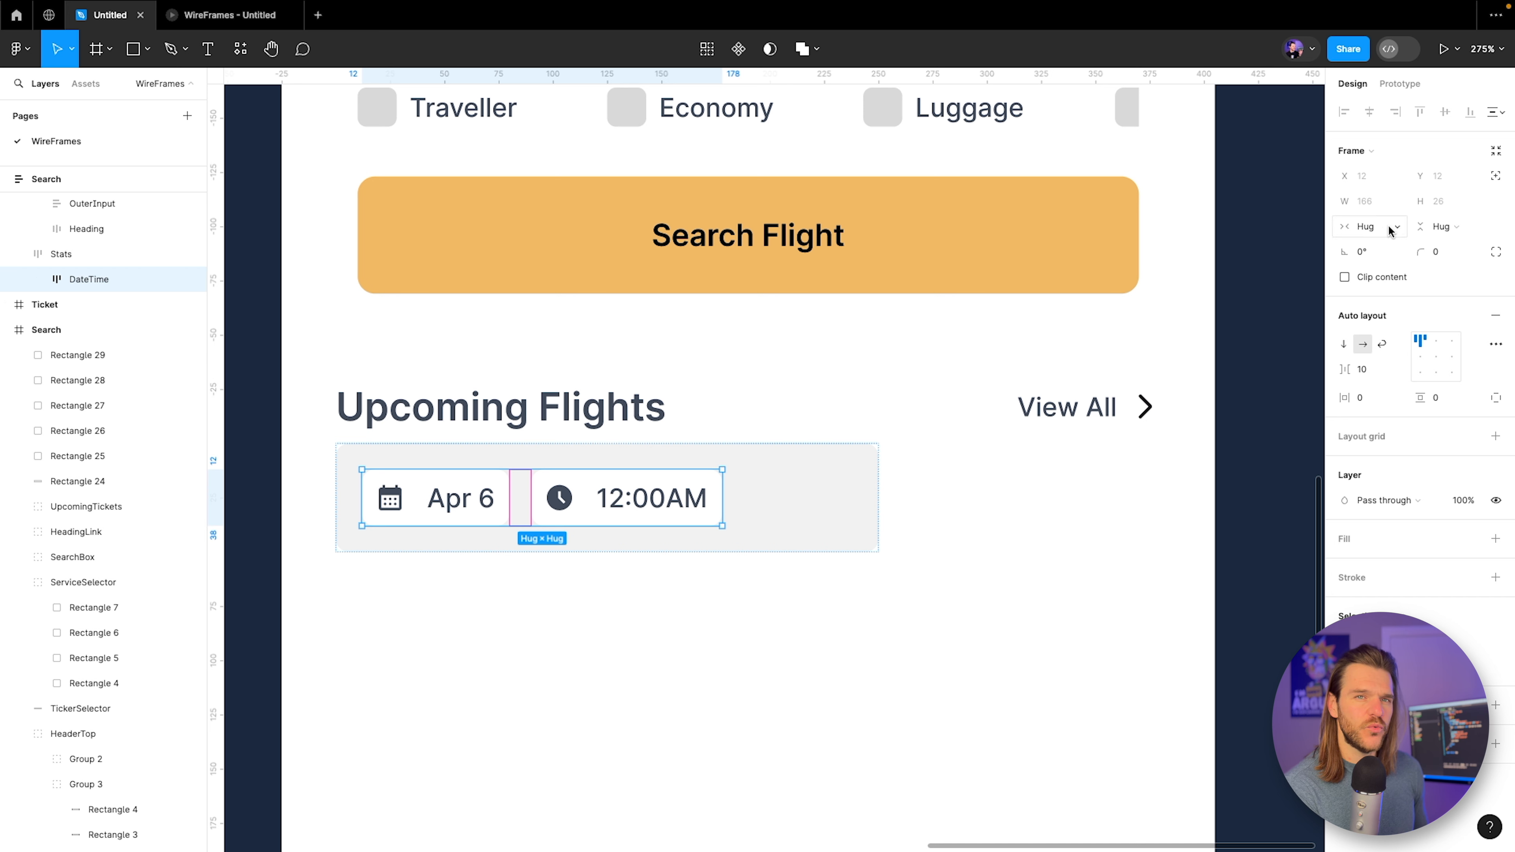
Make the DateTime frame fill the Stats frame's width and set the gap between its chips to Auto.
click(1372, 227)
click(1387, 250)
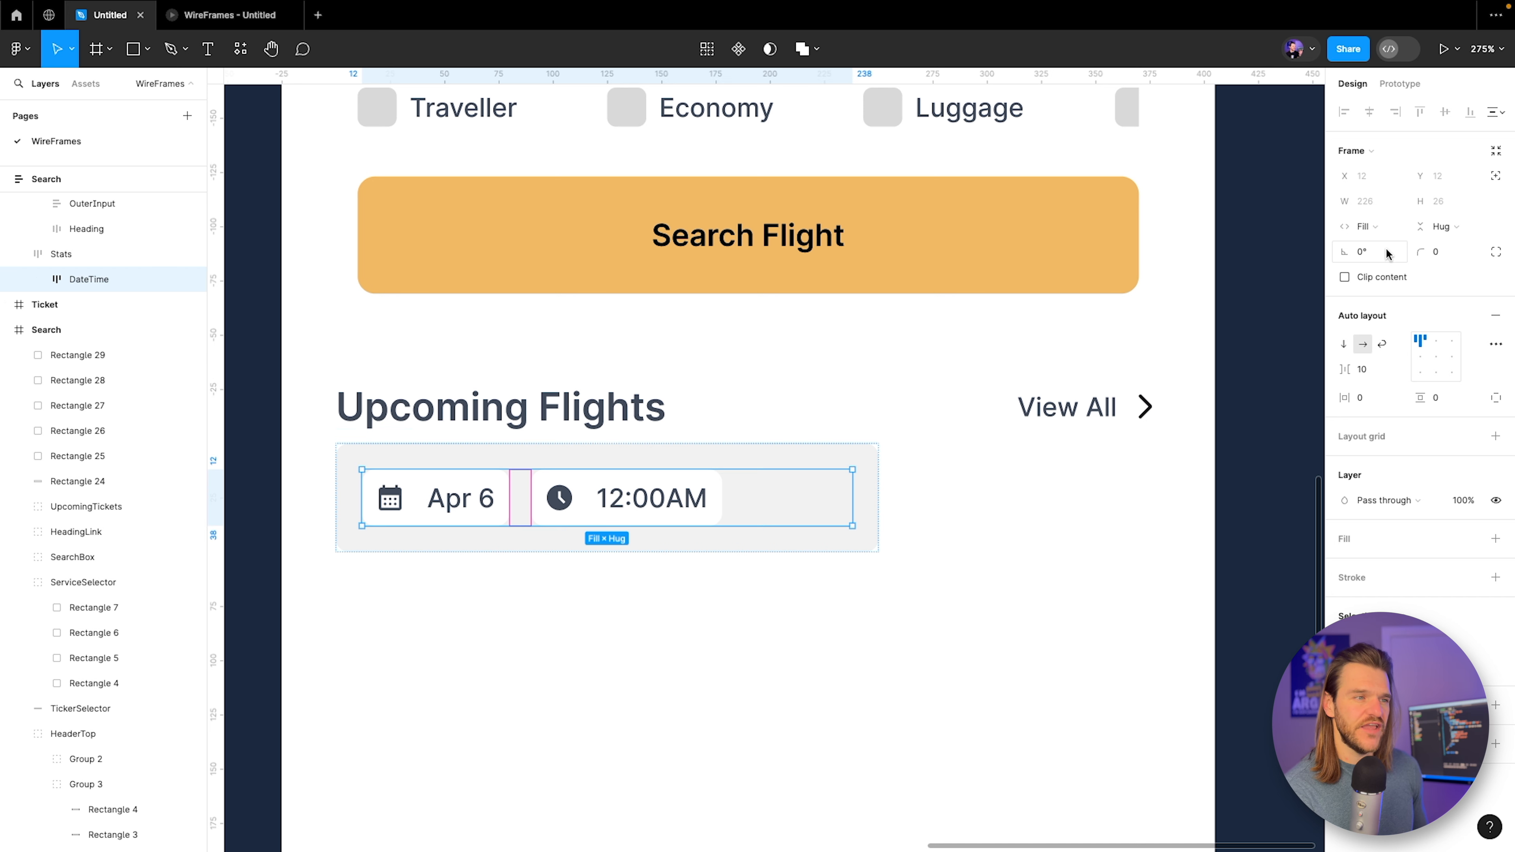
click(1395, 370)
click(1389, 391)
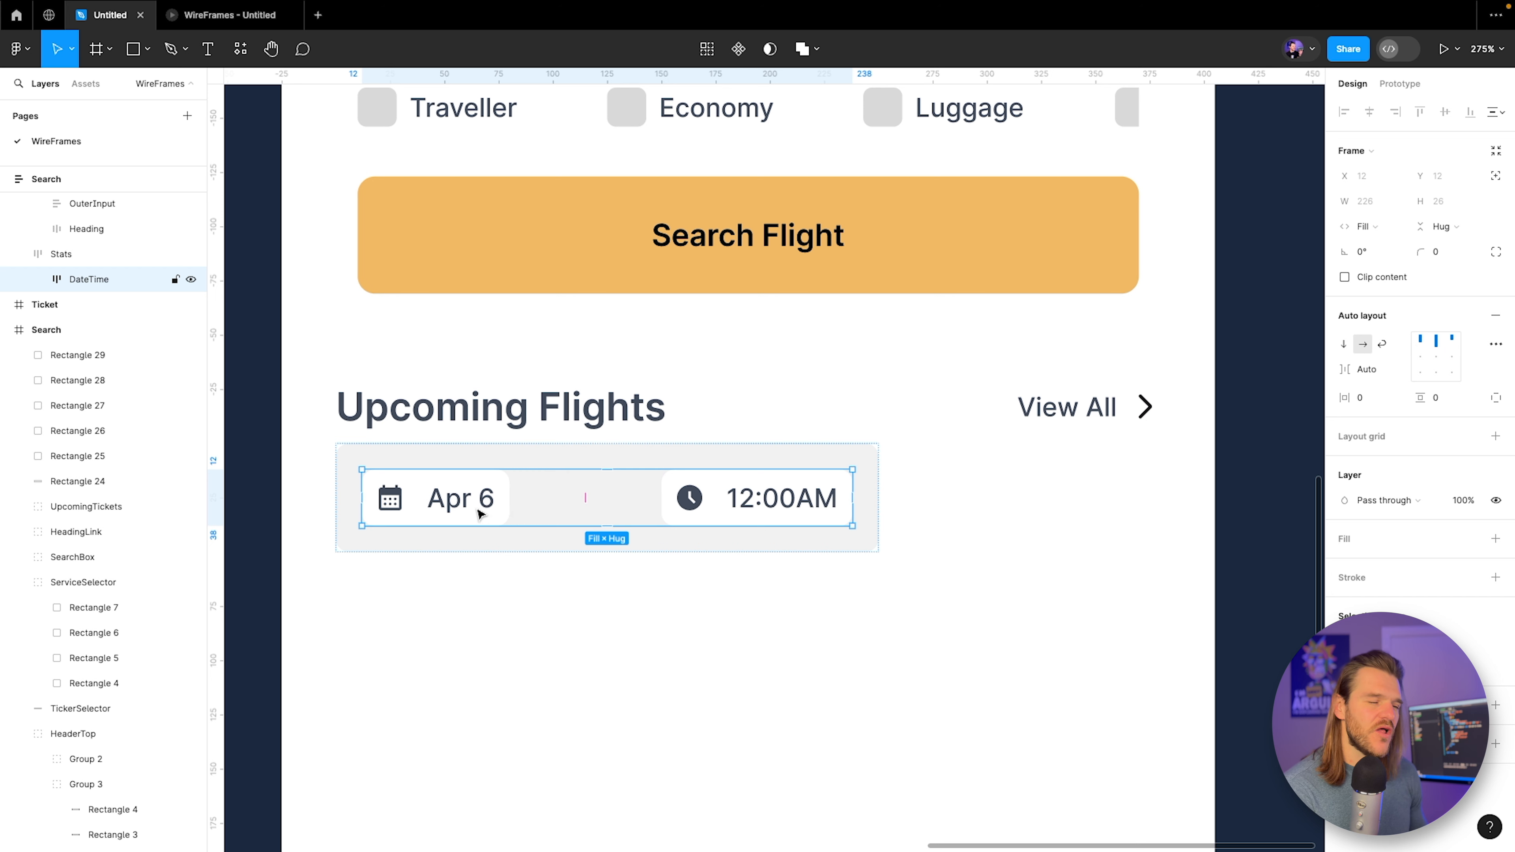
Set the horizontal padding of both the date and time chips in the Upcoming Flights card to 9.
click(465, 515)
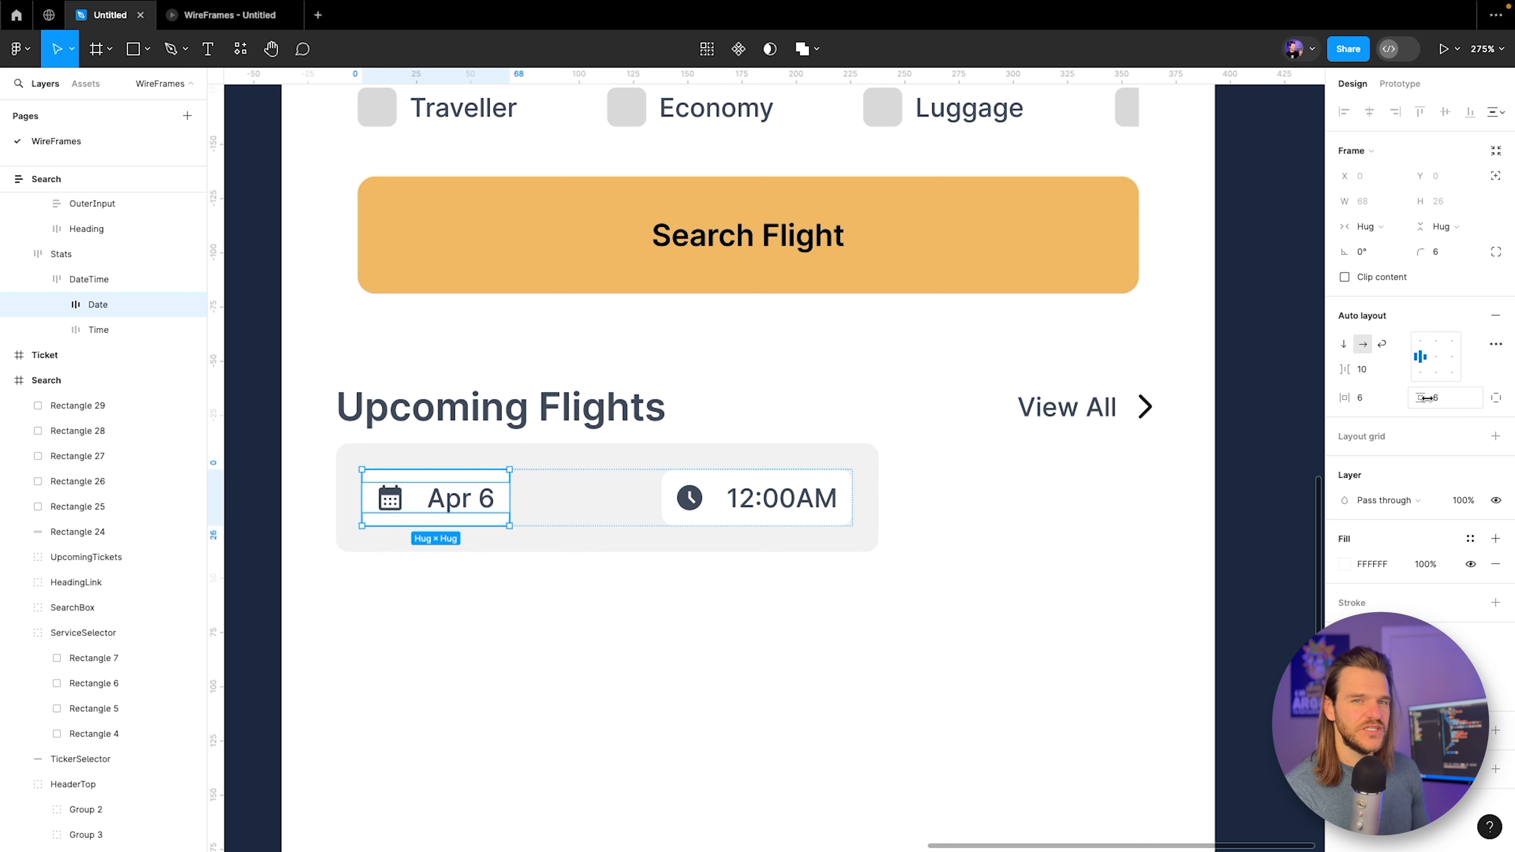
click(1368, 395)
text(9)
key(Return)
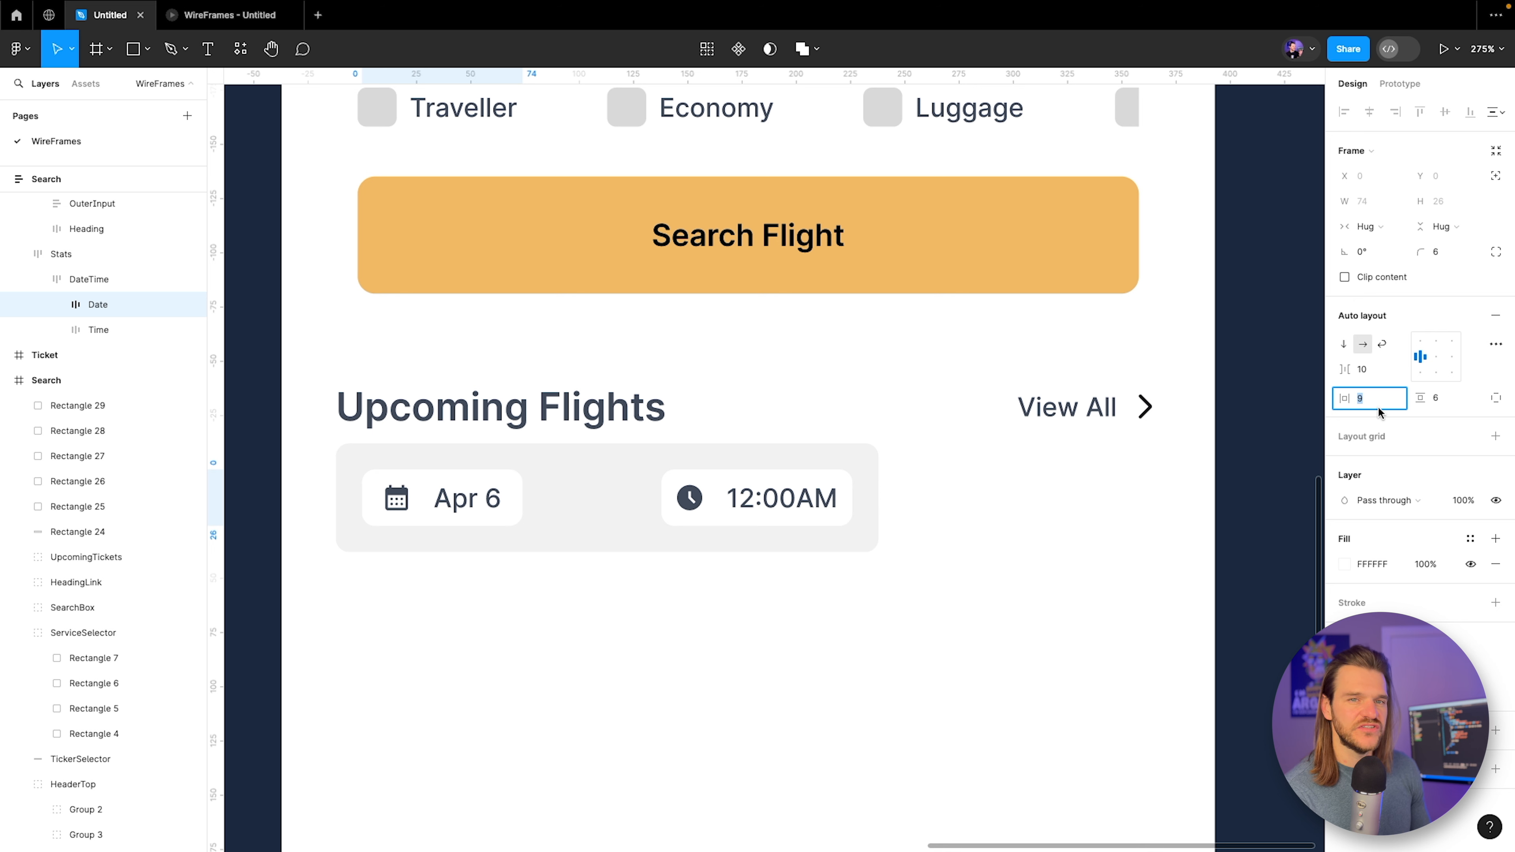
click(802, 508)
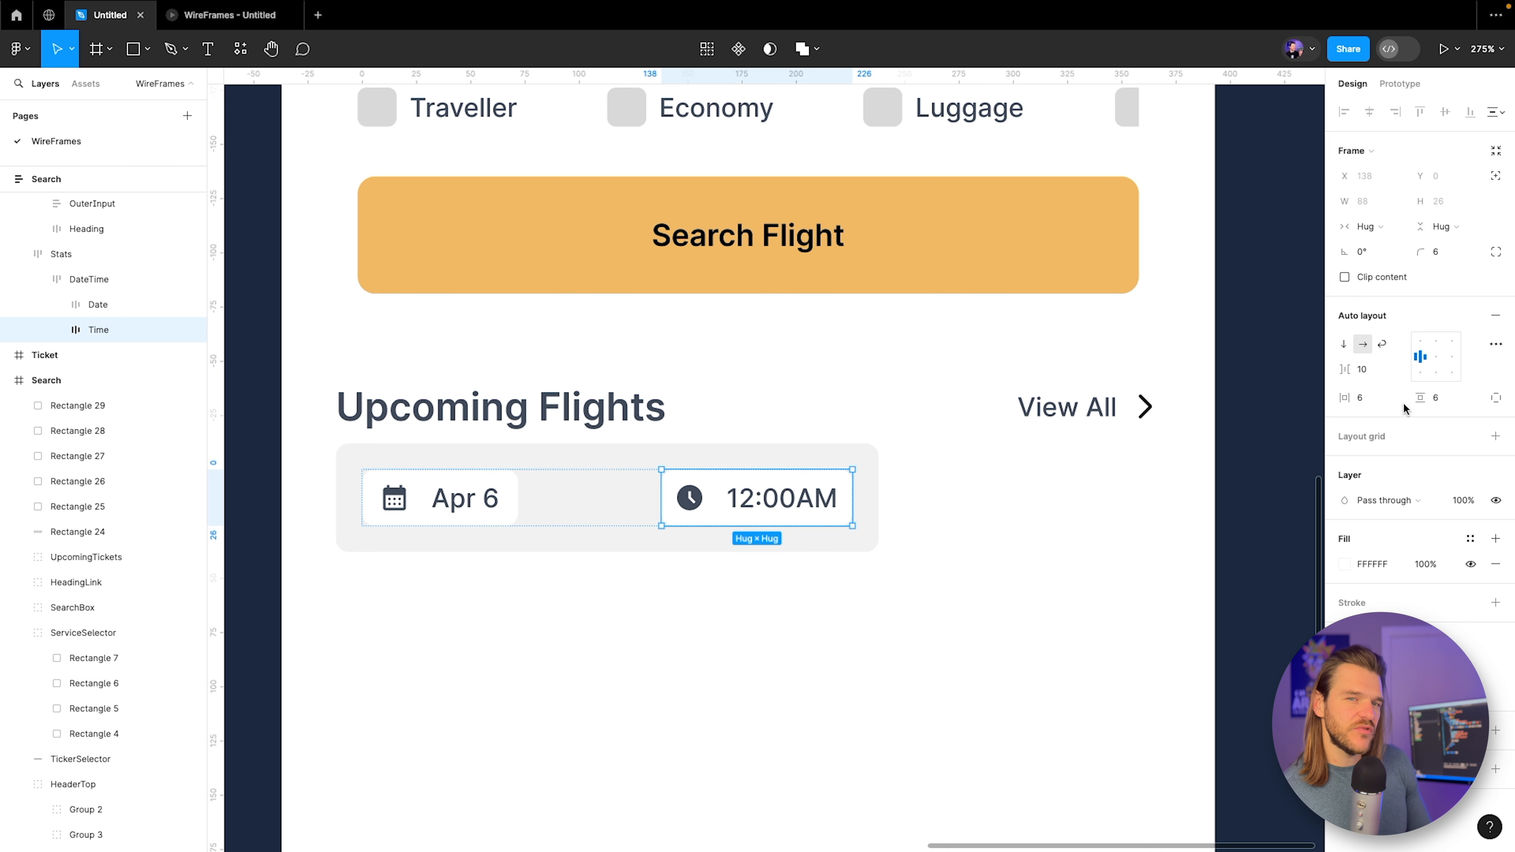
click(1378, 397)
text(9)
key(Return)
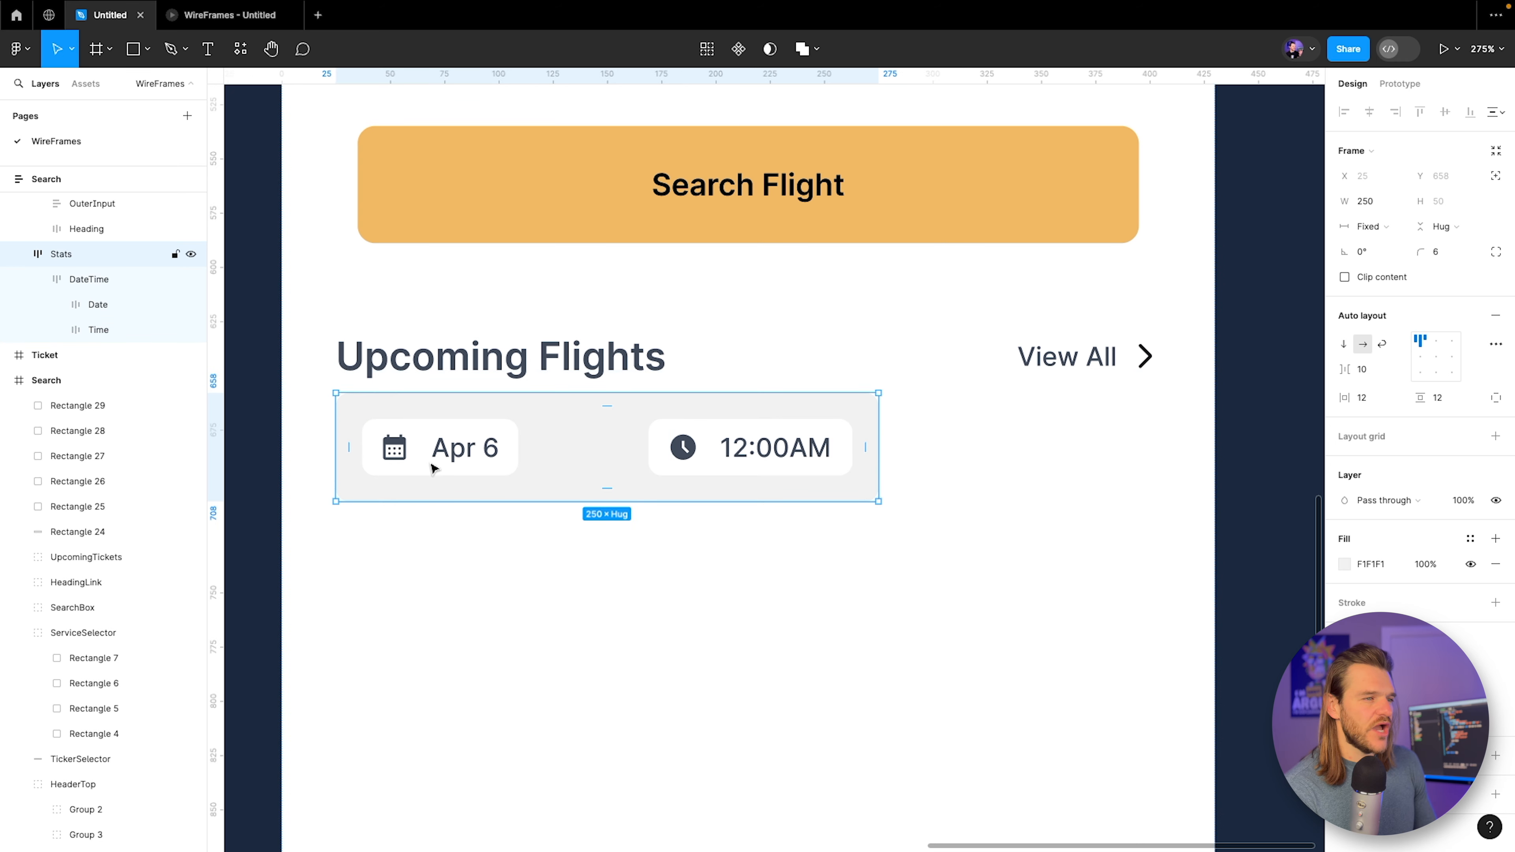
Add the year to the date chip's text so it reads "Apr 6 2024".
double_click(470, 457)
click(470, 457)
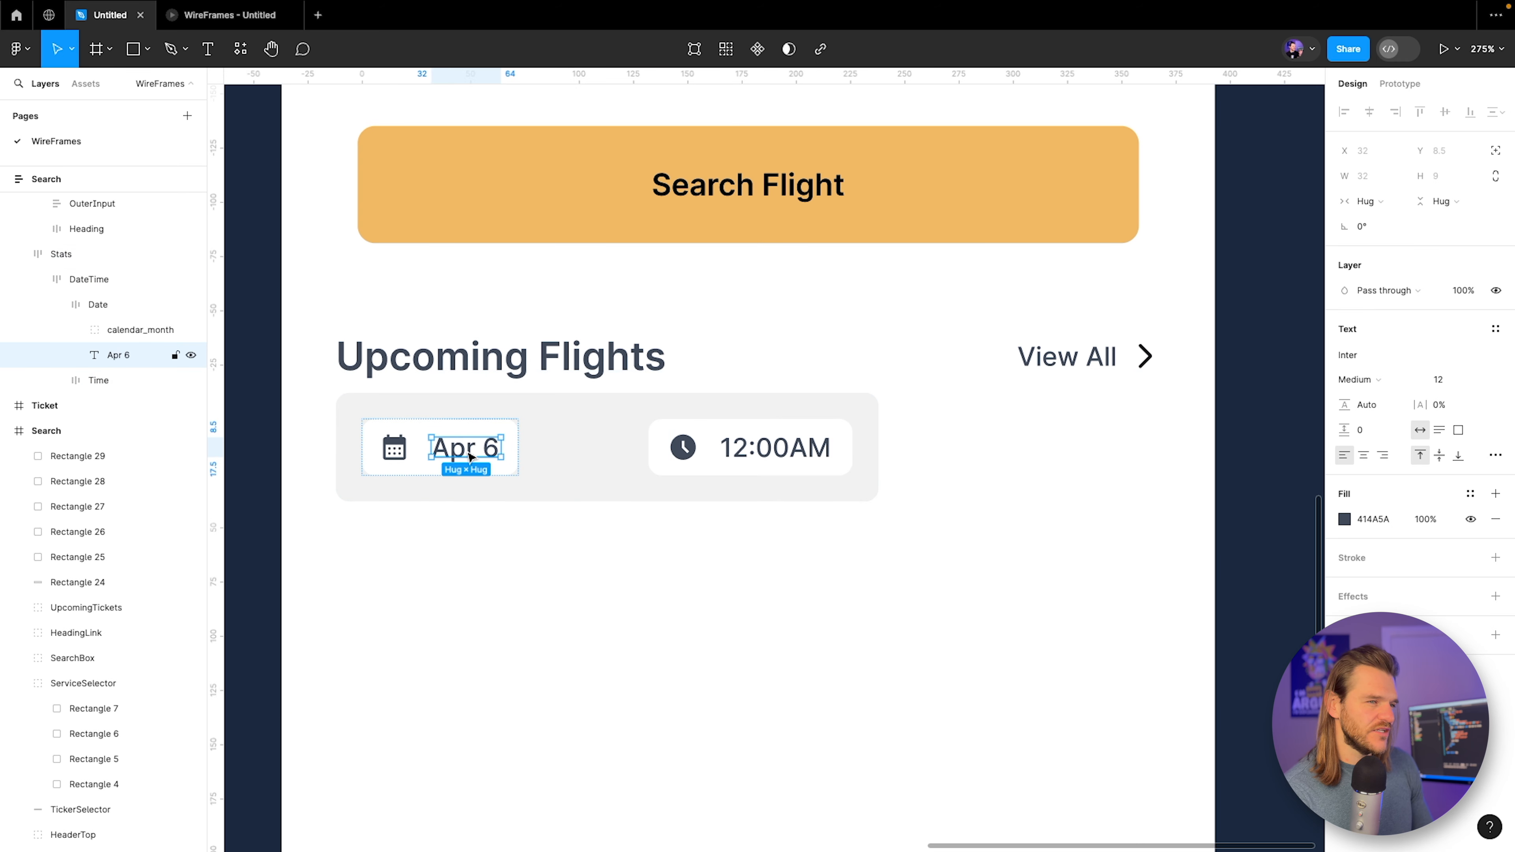
double_click(470, 458)
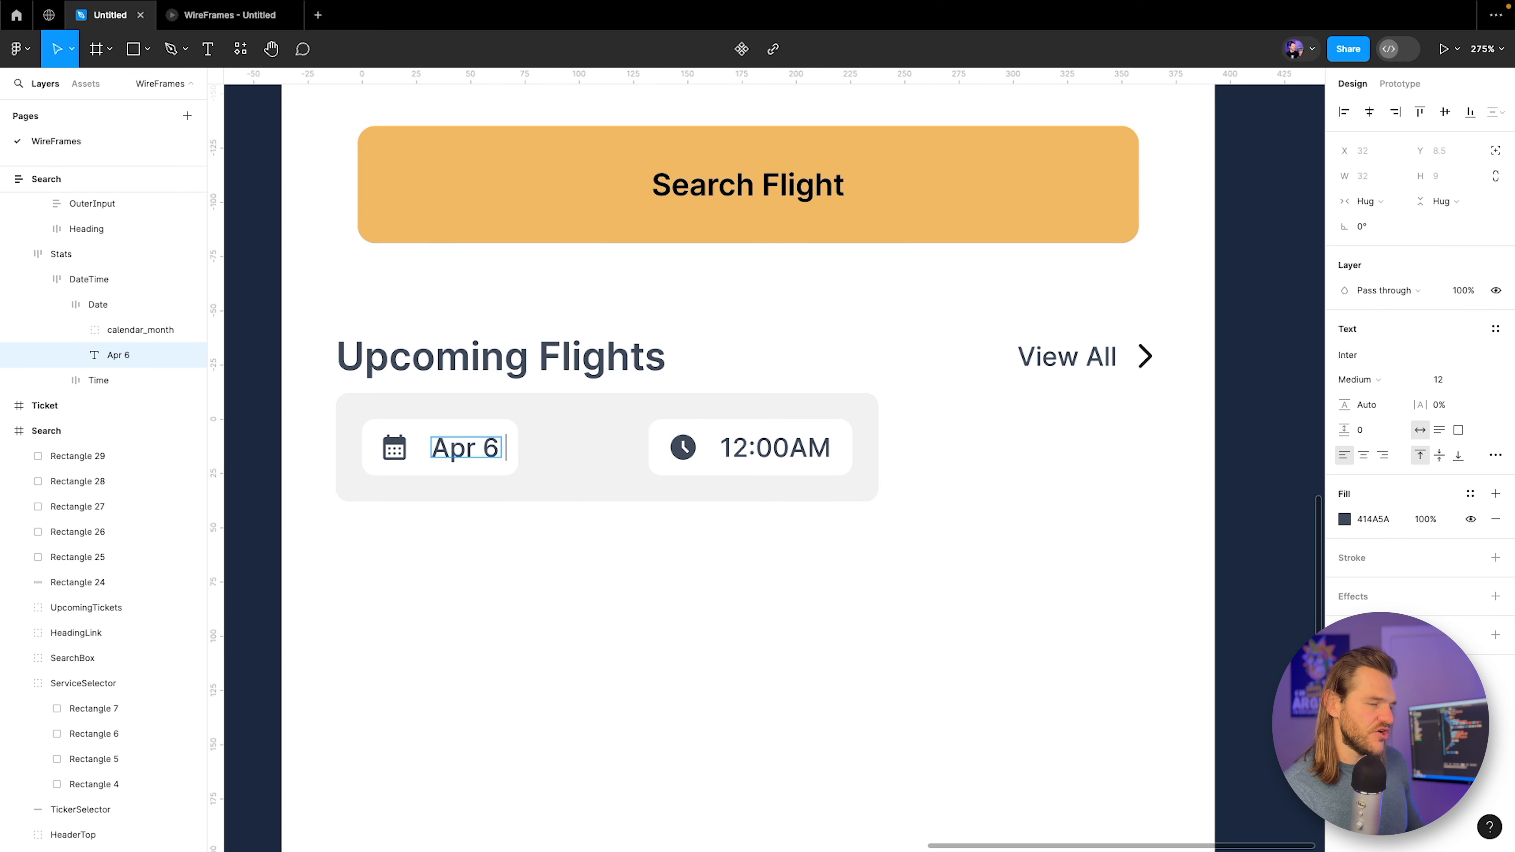
text(2024)
key(Escape)
Insert a comma after the day in the date chip so it reads "Apr 6, 2024".
scroll(792, 439, down, 3)
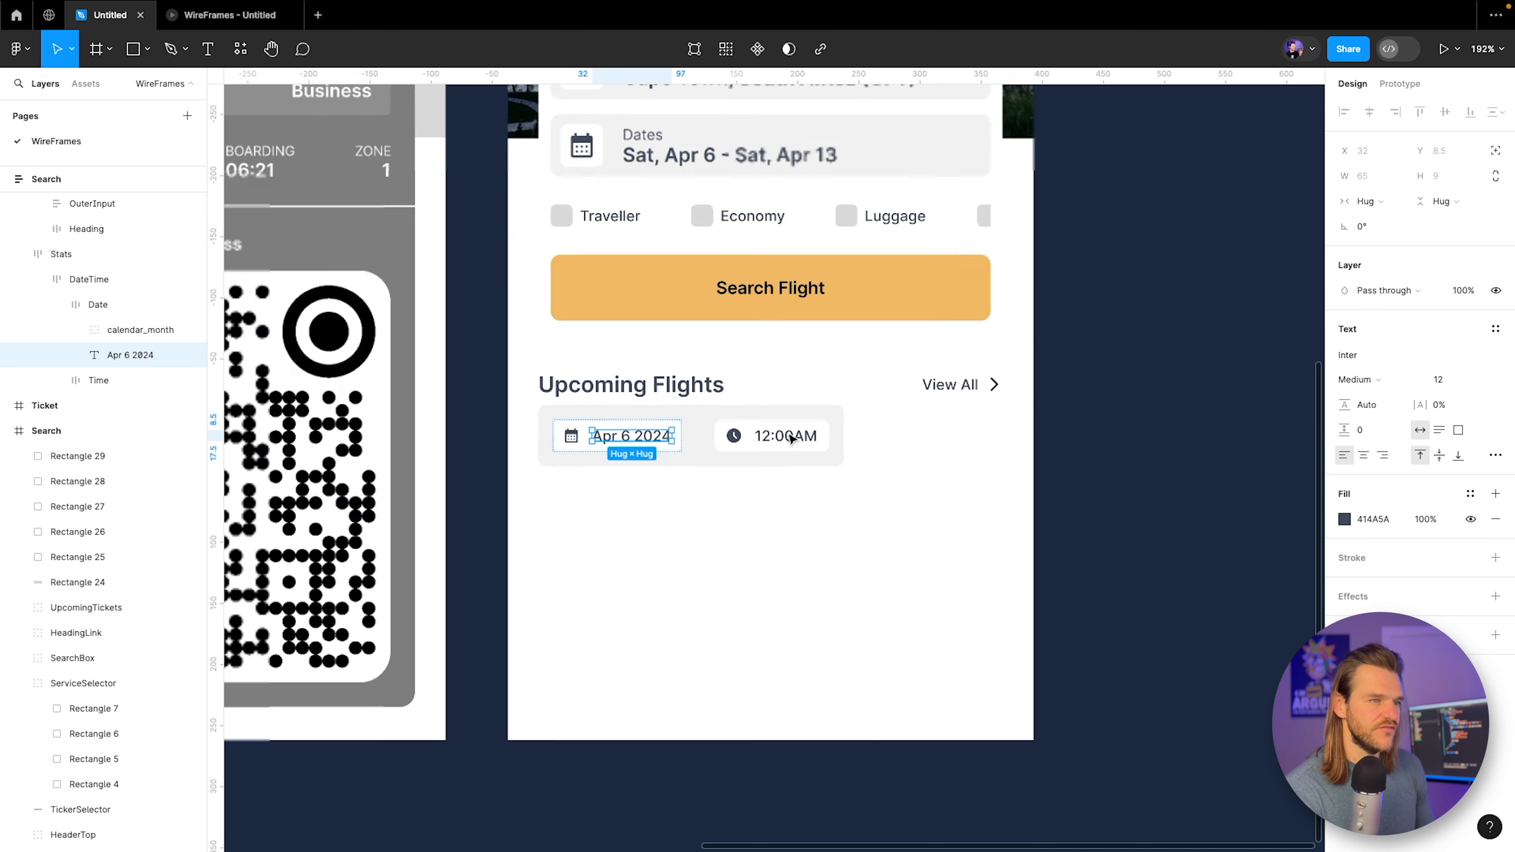
scroll(792, 439, down, 5)
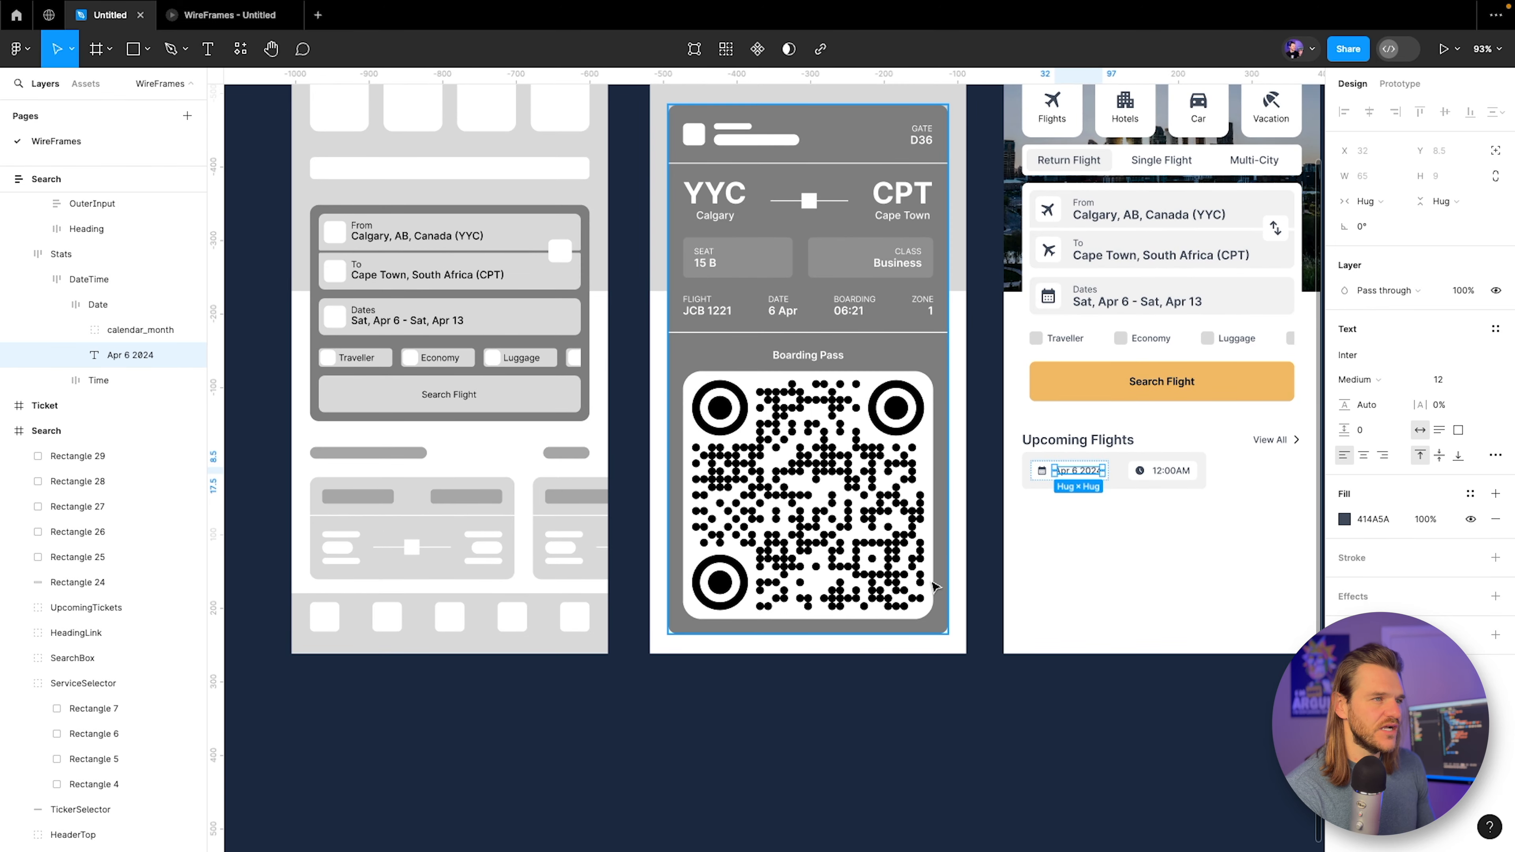
drag(934, 588, 501, 588)
scroll(740, 489, up, 5)
click(542, 497)
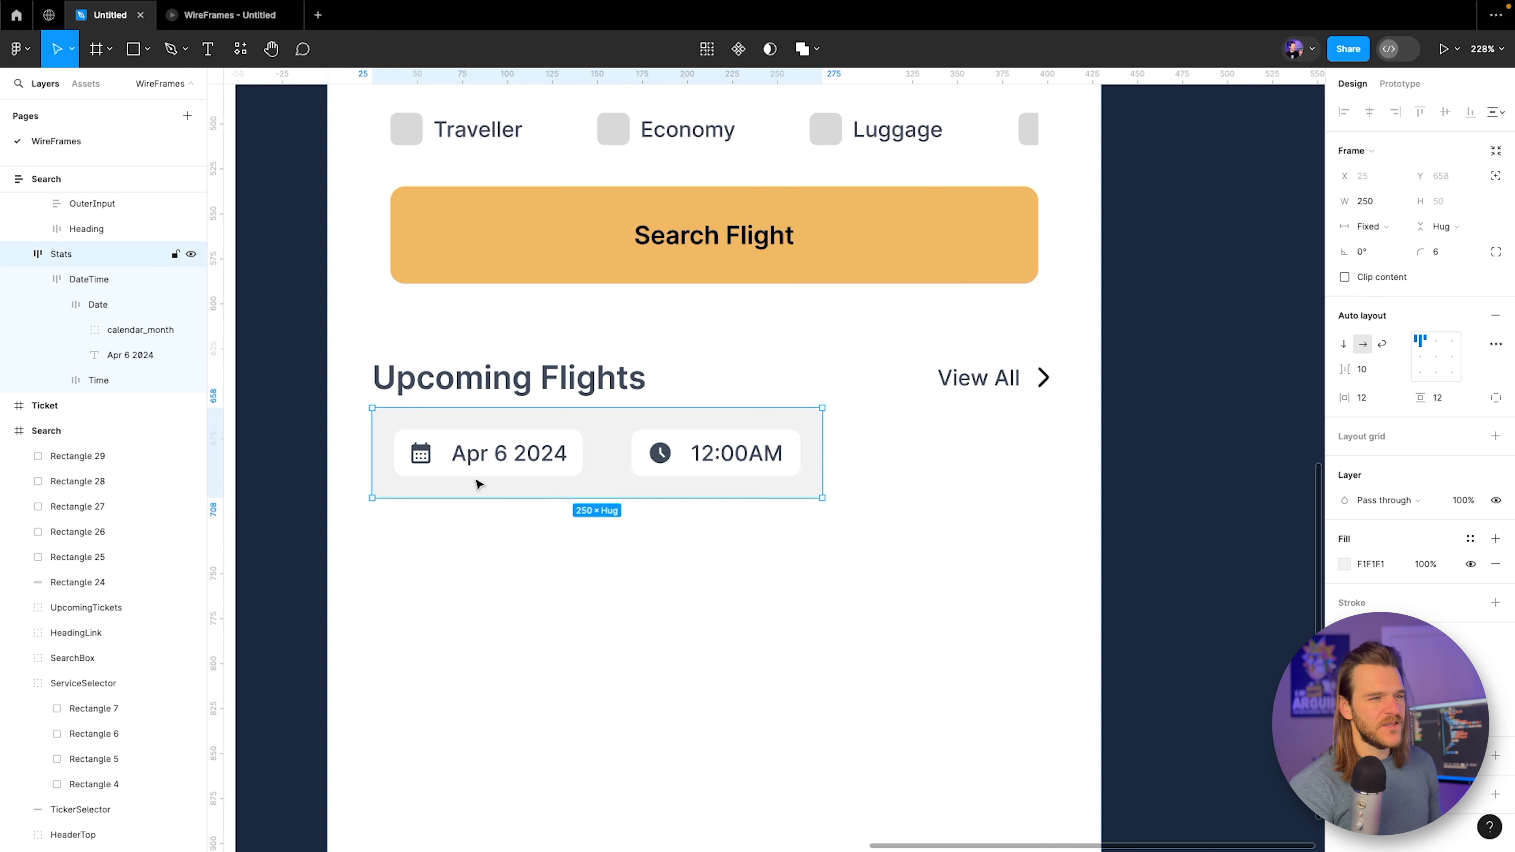
double_click(505, 460)
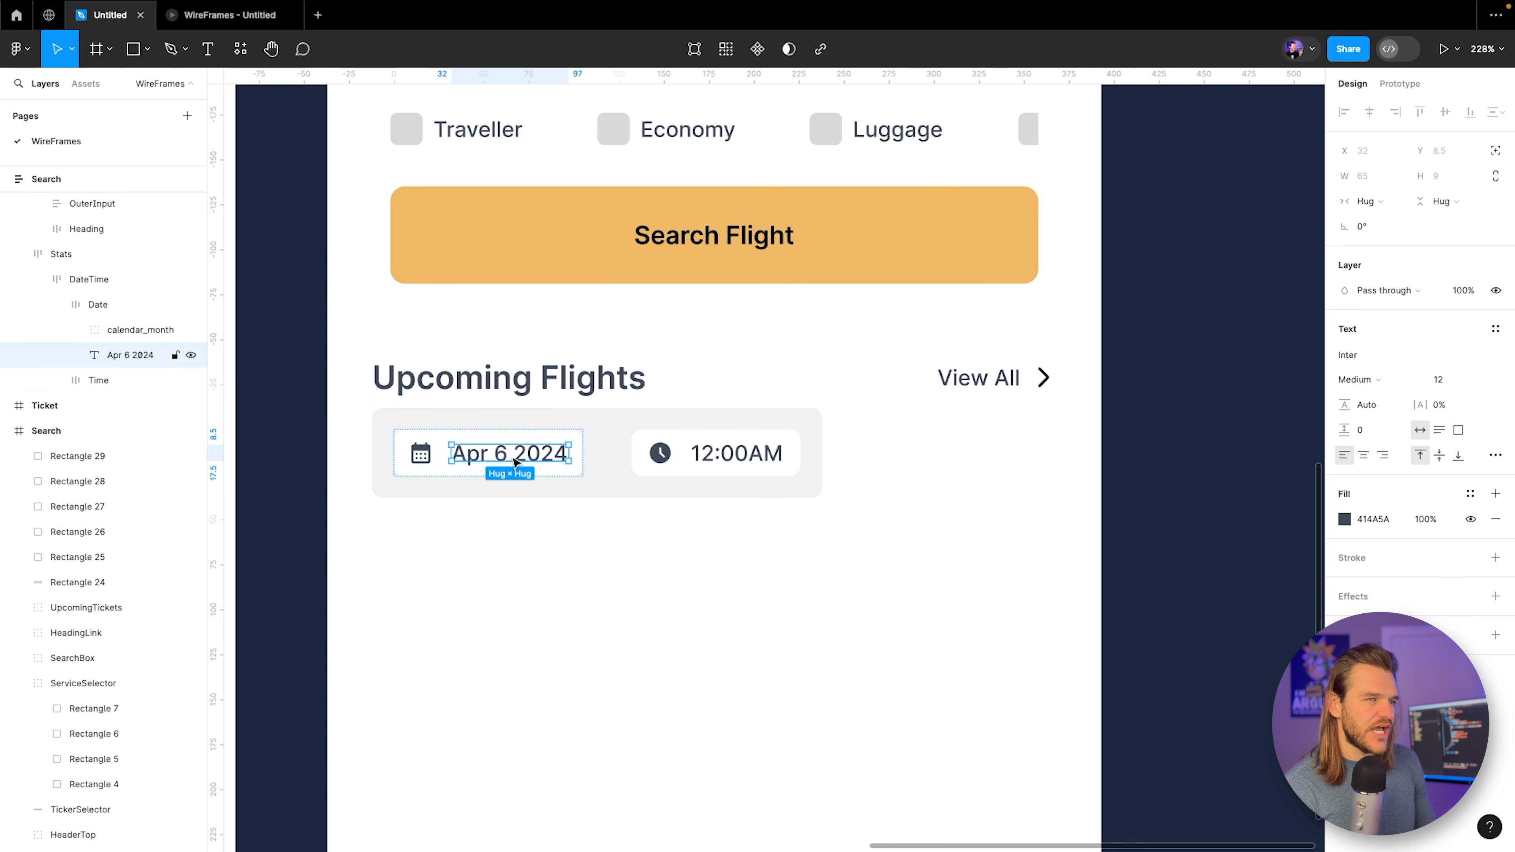
double_click(503, 455)
click(506, 456)
text(,)
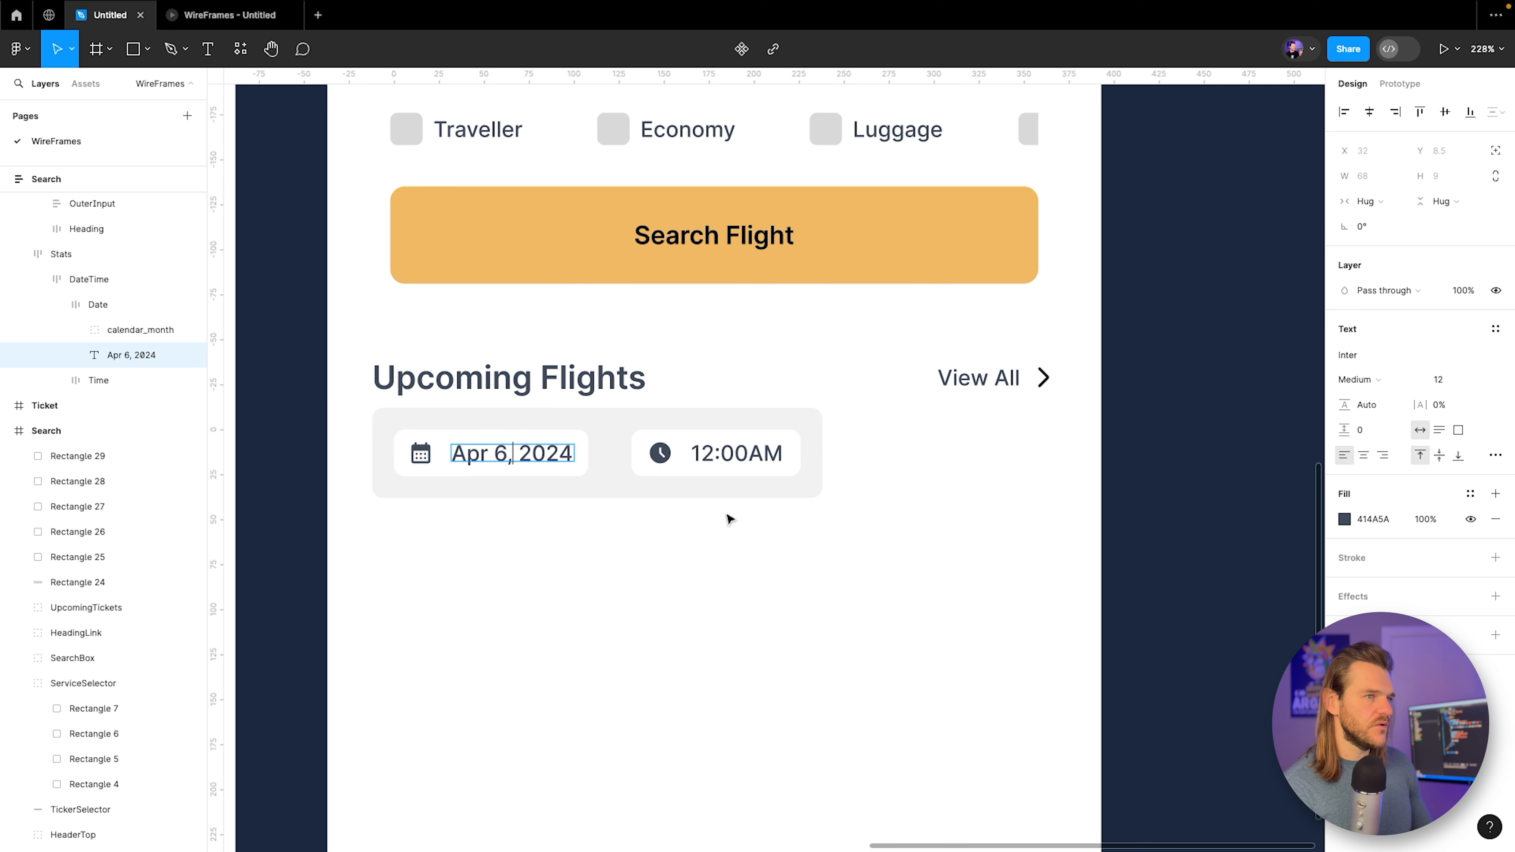
key(Escape)
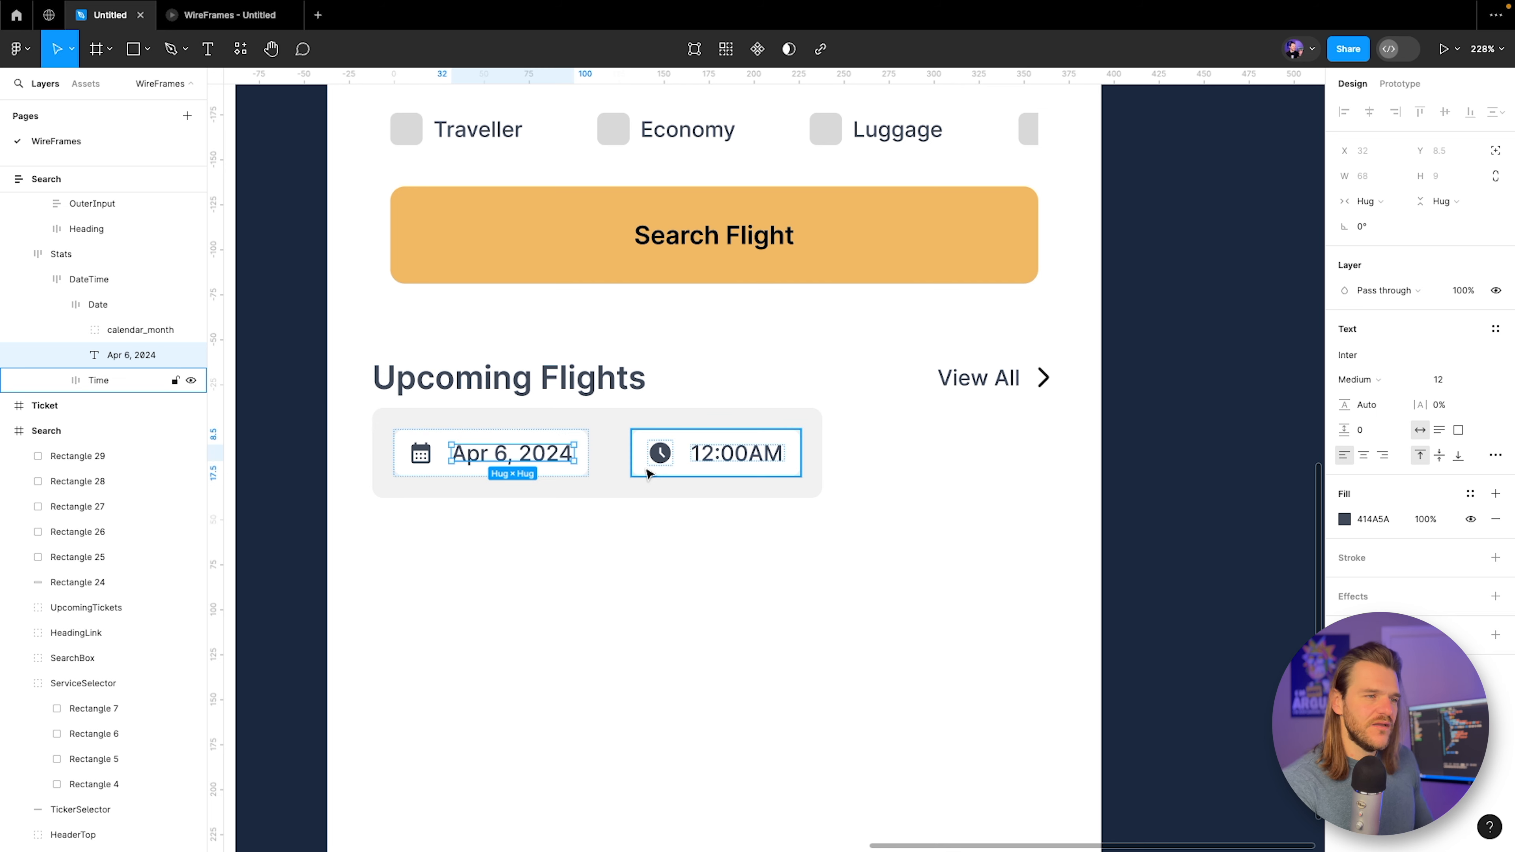
Inspect the date and time chips, and measure the spacing around the two top bars in the wireframe's upcoming ticket card.
click(648, 473)
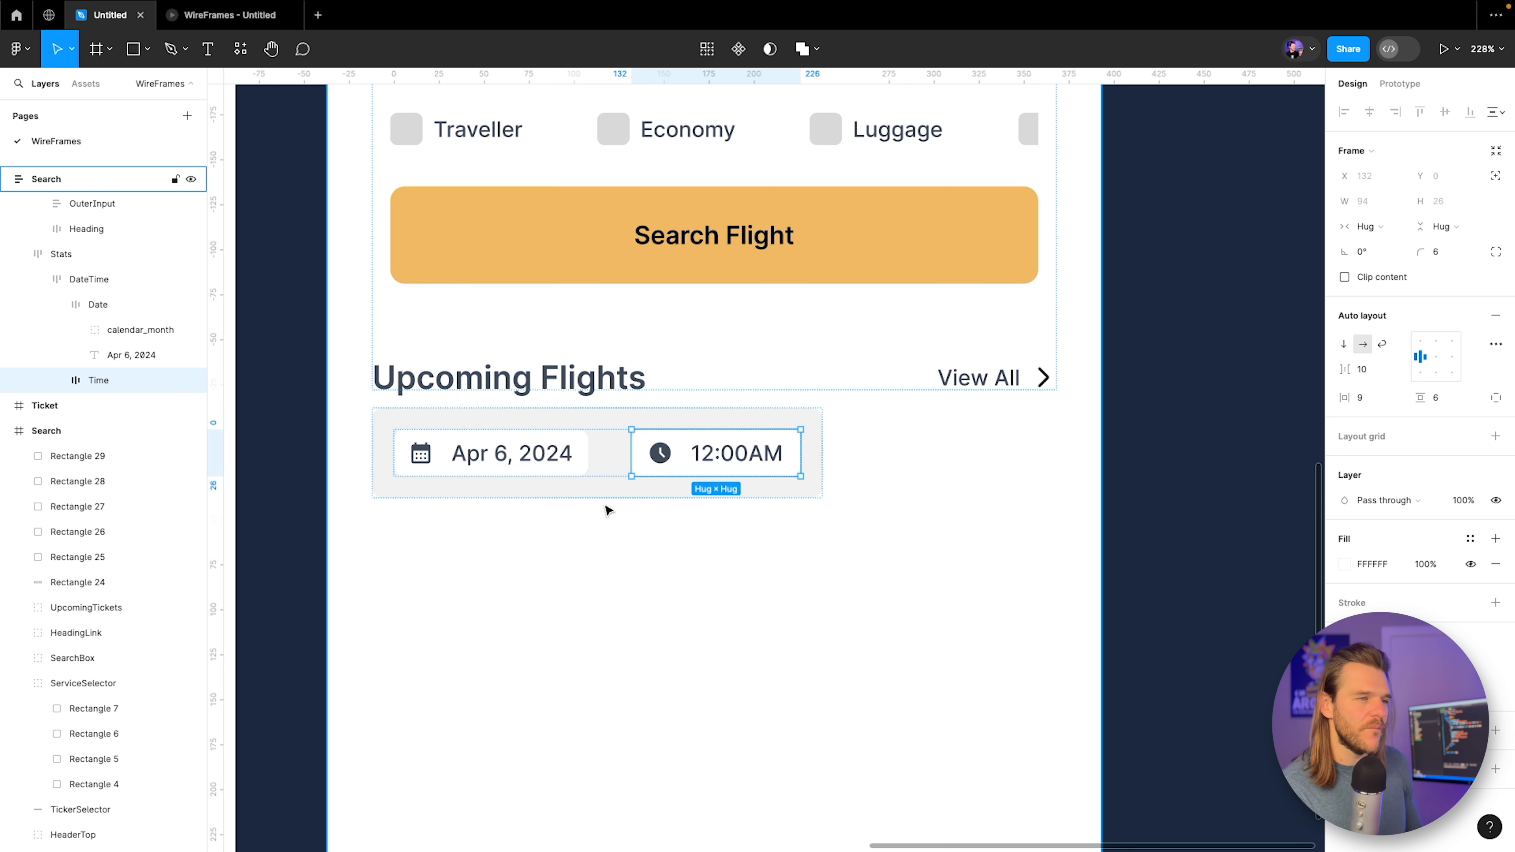
scroll(609, 510, up, 3)
click(470, 448)
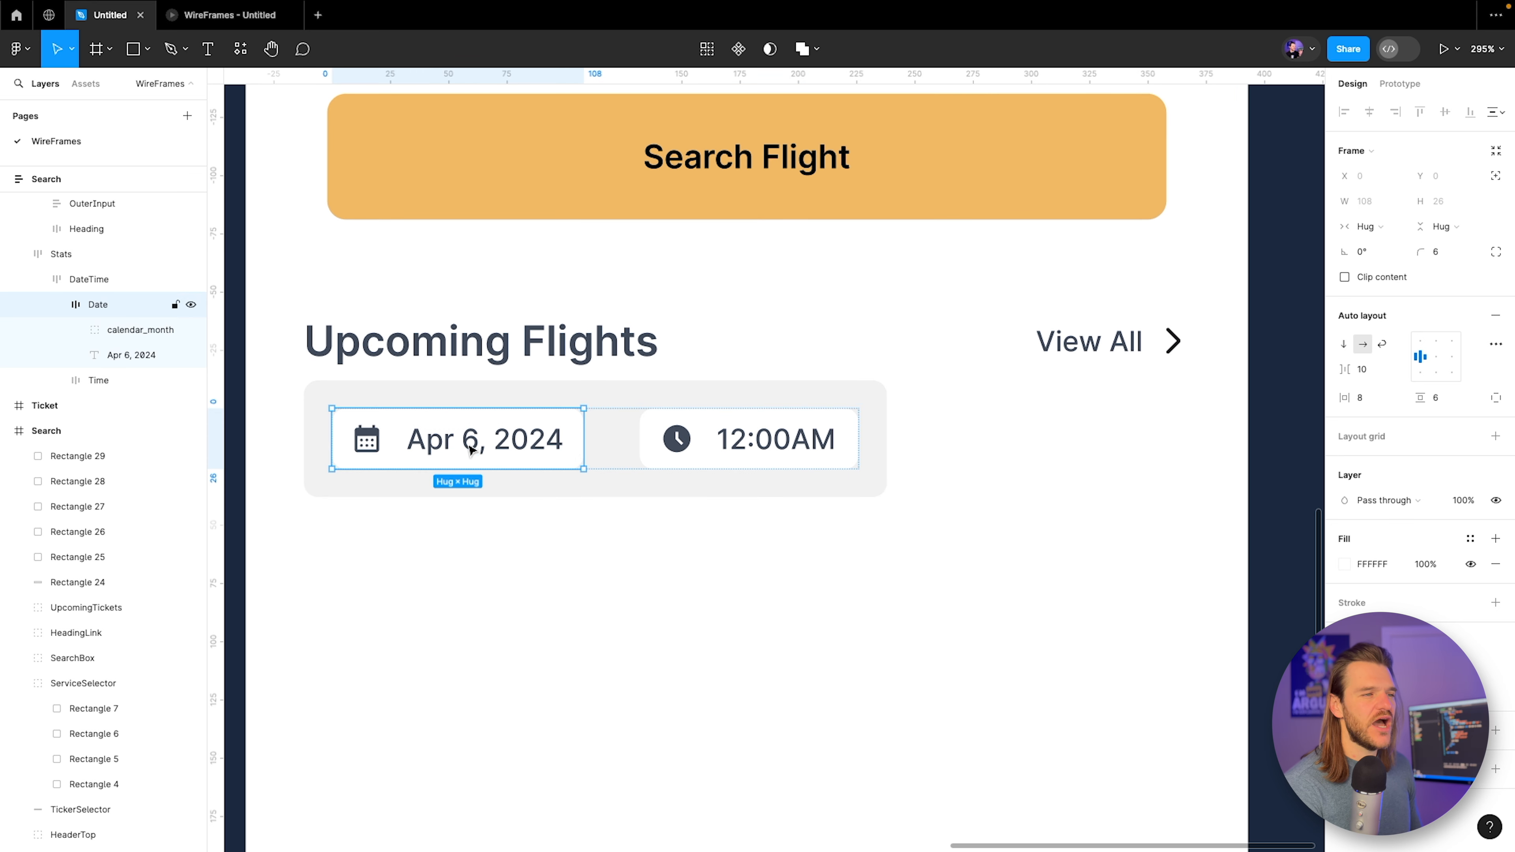
click(663, 441)
scroll(540, 521, down, 8)
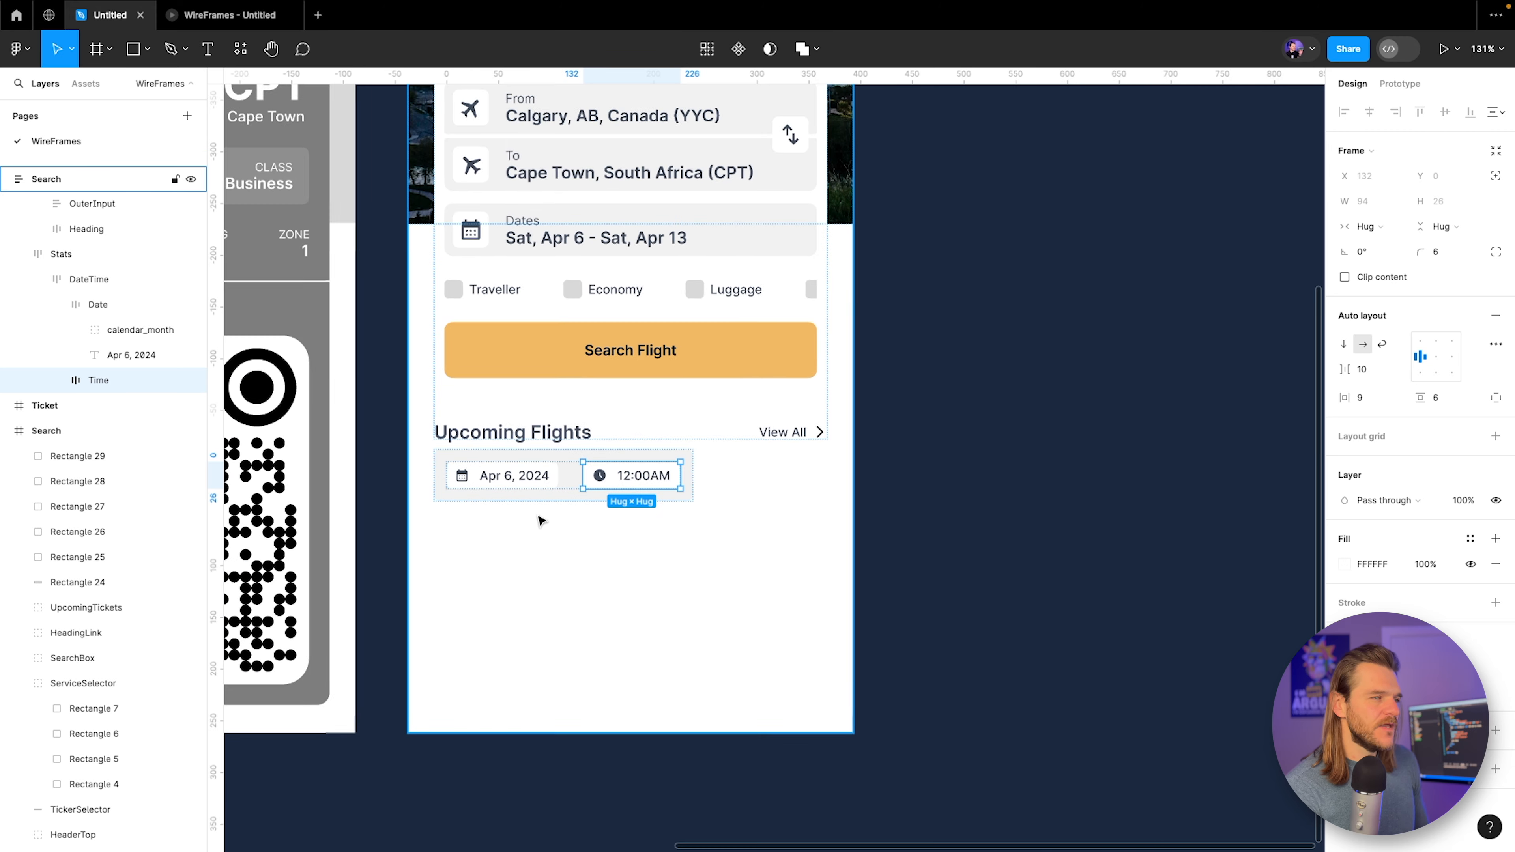
scroll(540, 521, left, 10)
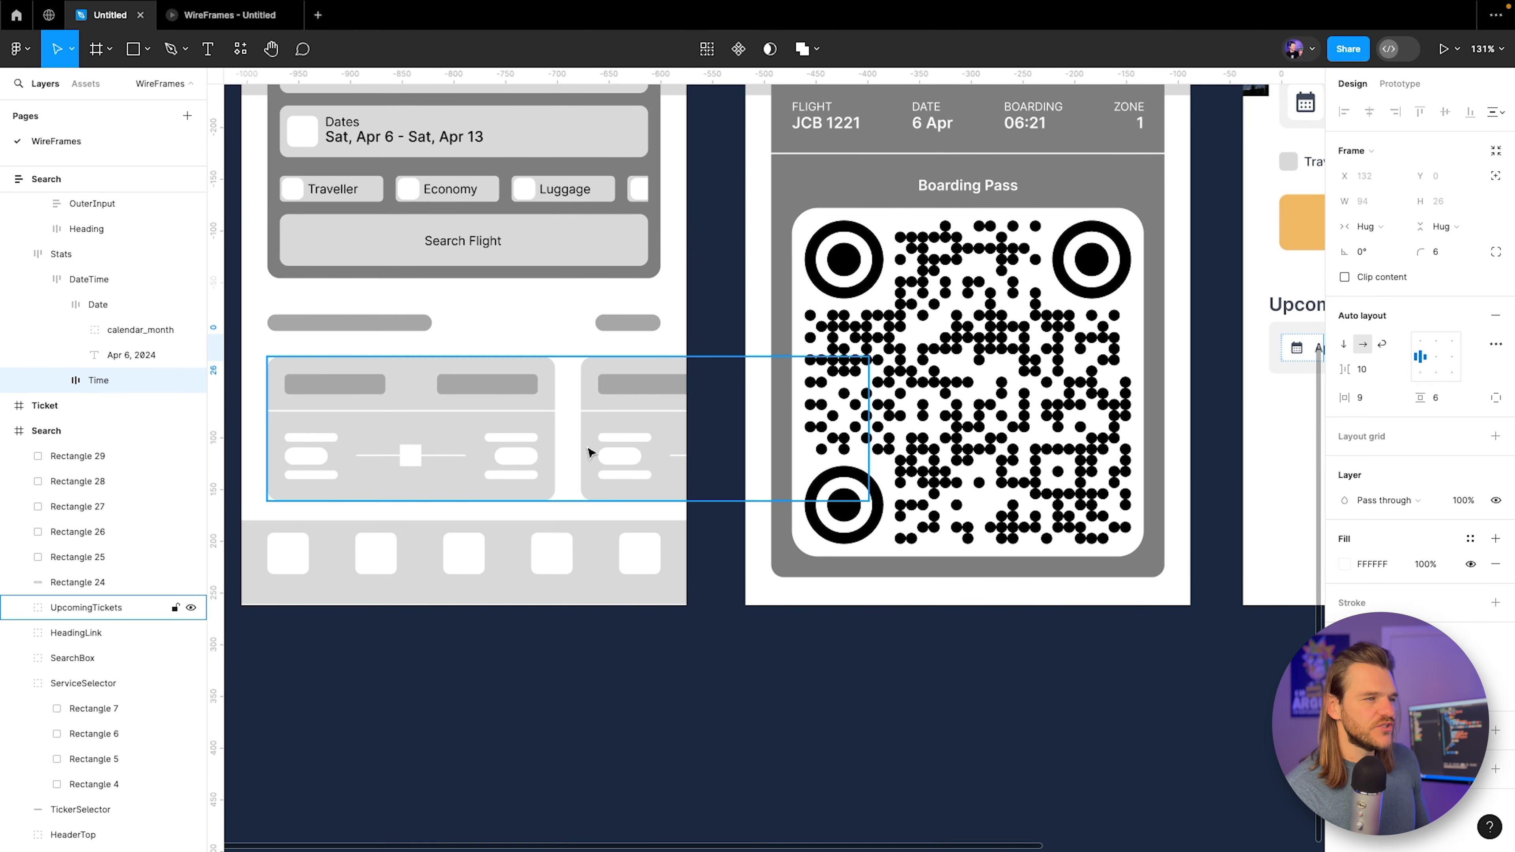
double_click(412, 387)
double_click(322, 394)
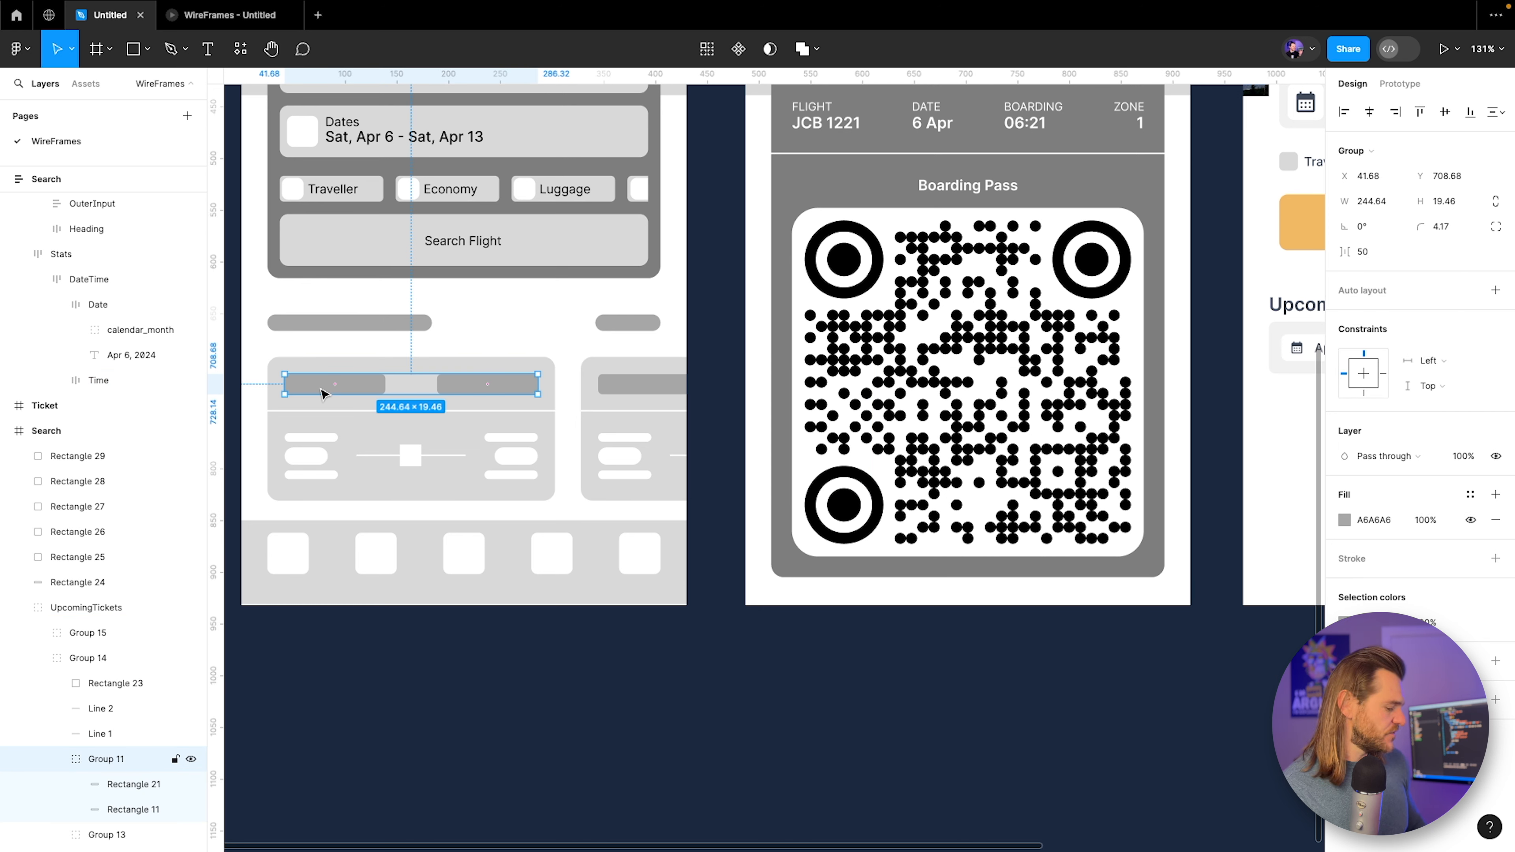
key(alt)
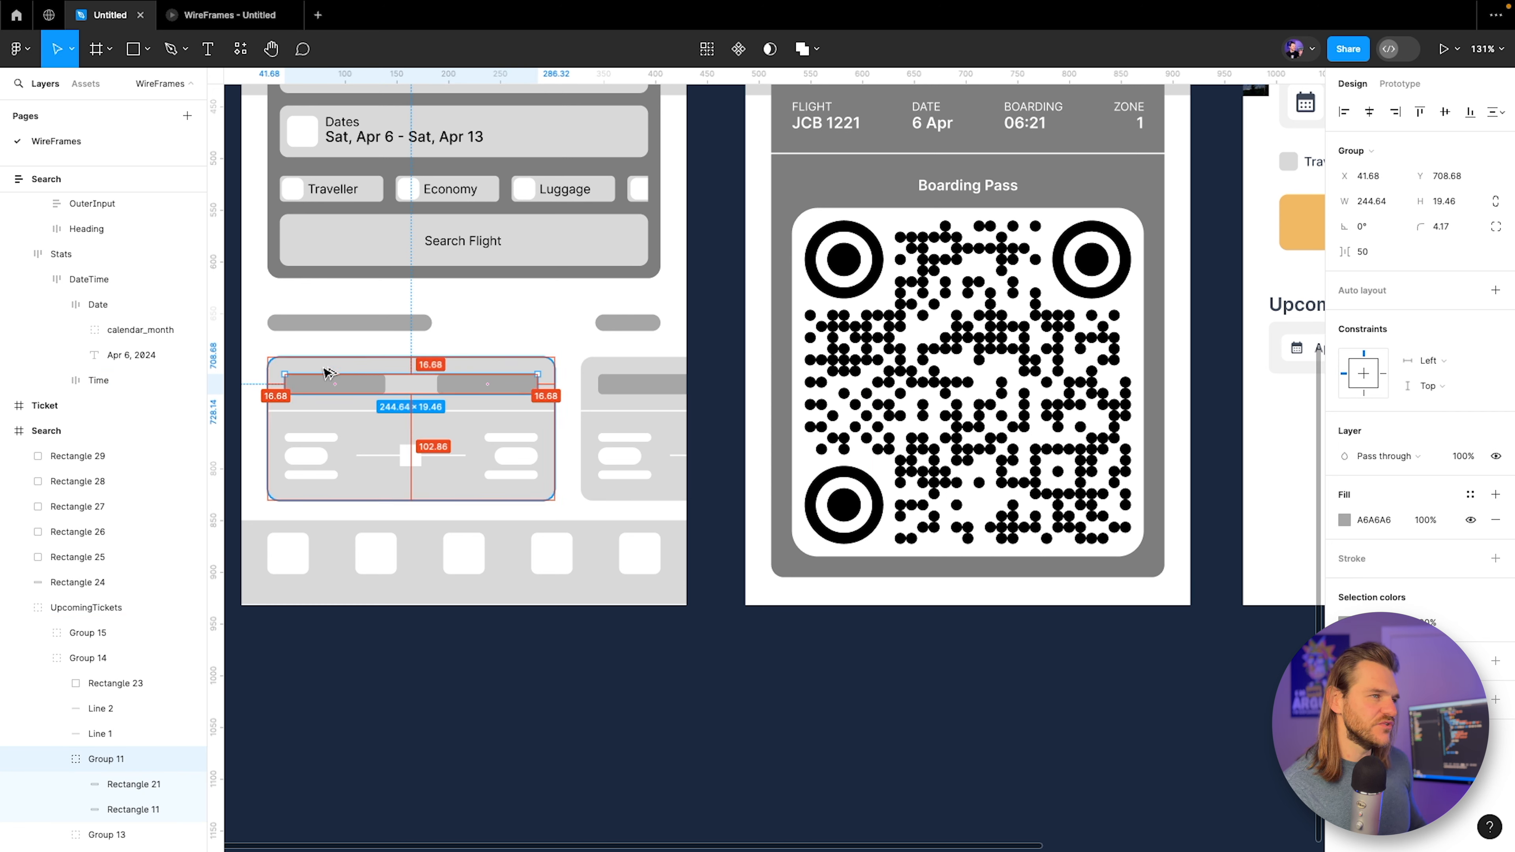
click(298, 454)
scroll(537, 385, right, 5)
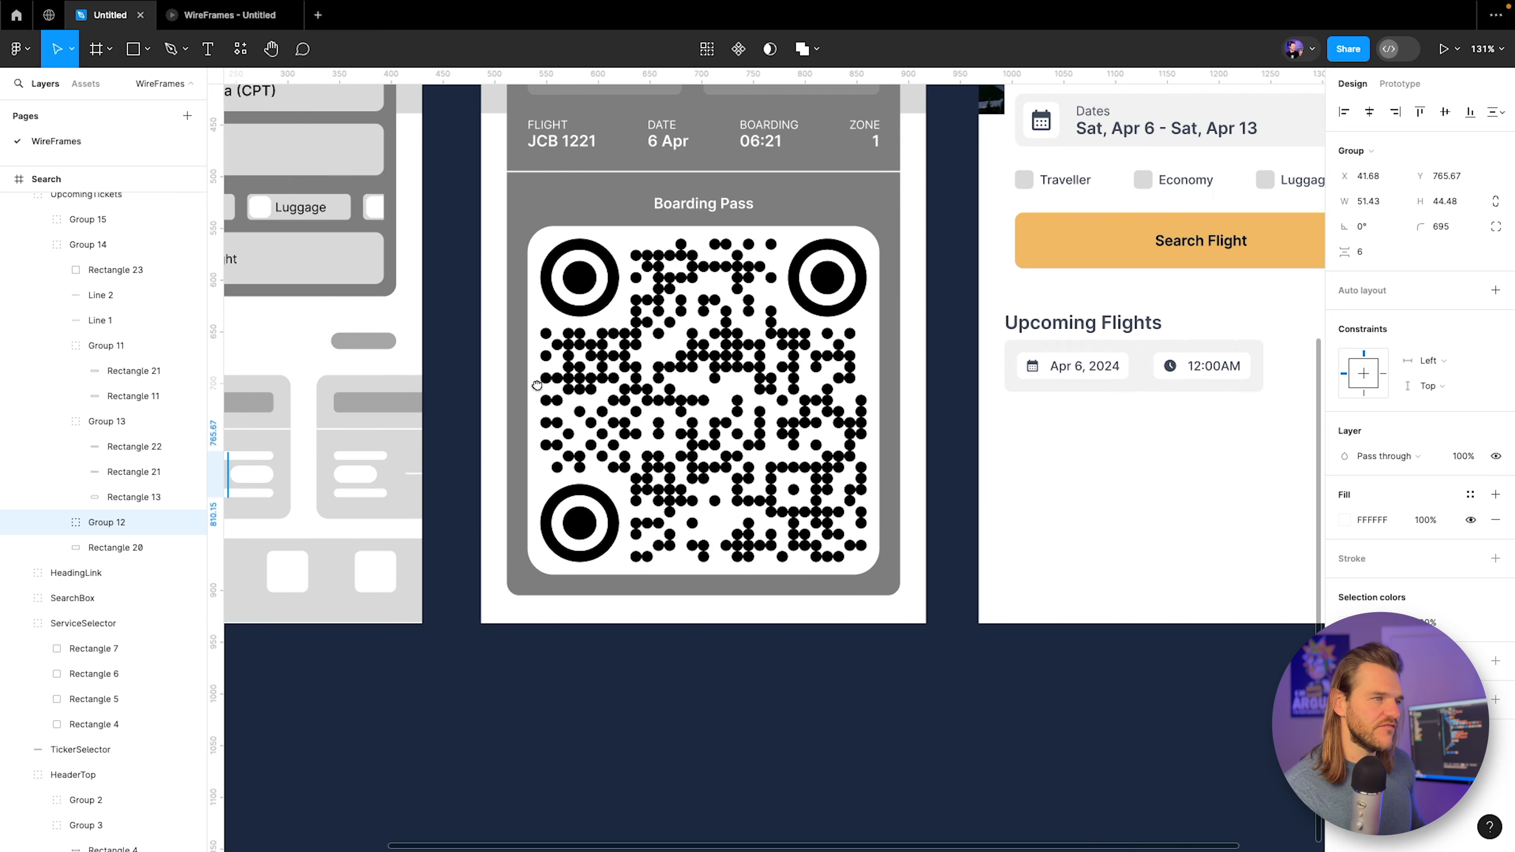
scroll(538, 385, right, 7)
Set the Stats frame's horizontal and vertical padding to 16.
click(781, 418)
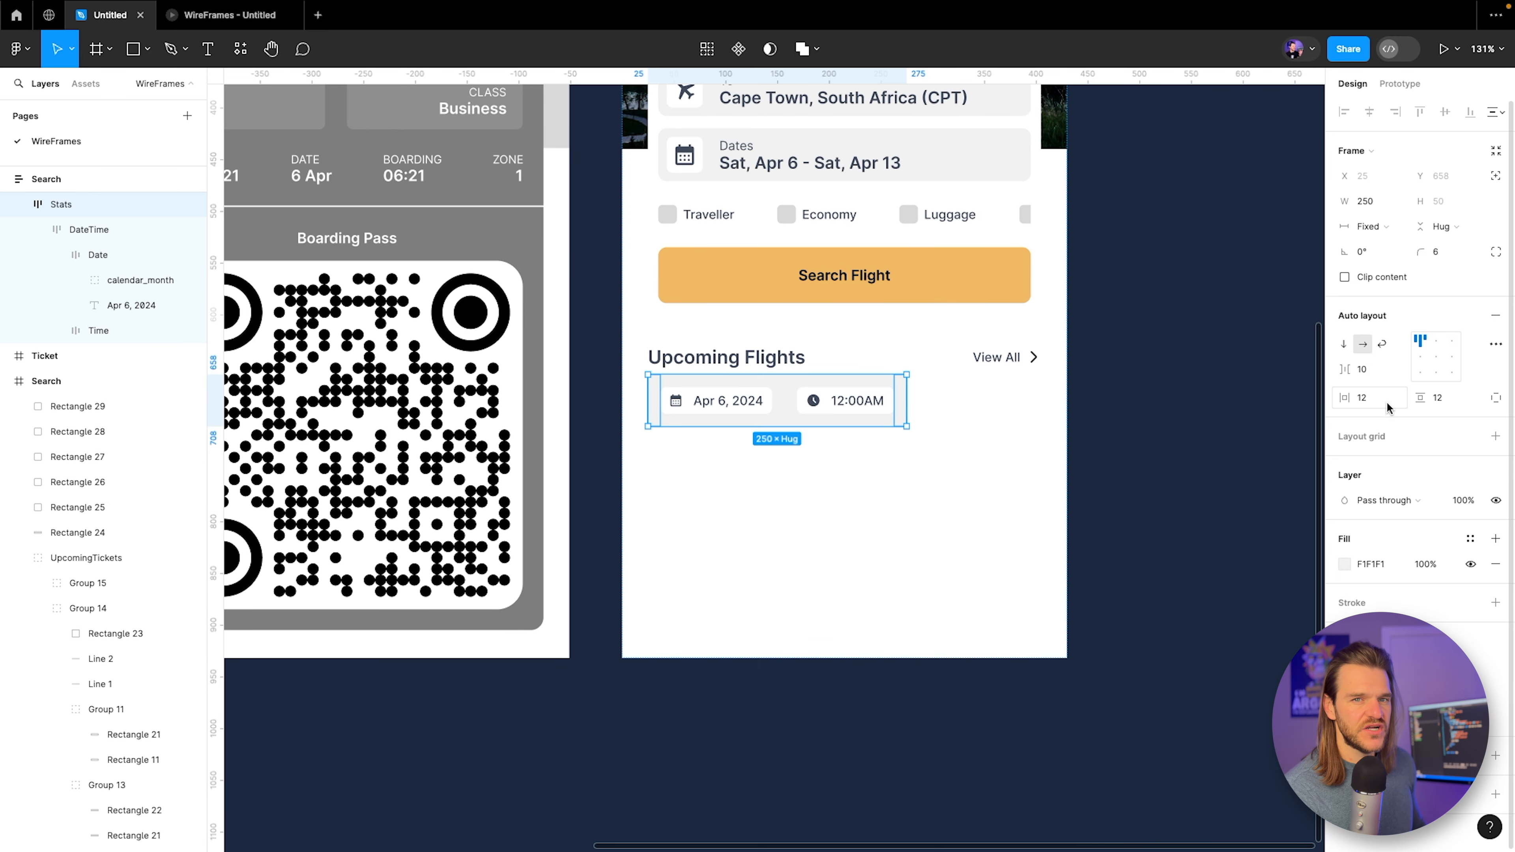
click(1367, 398)
text(16)
key(Return)
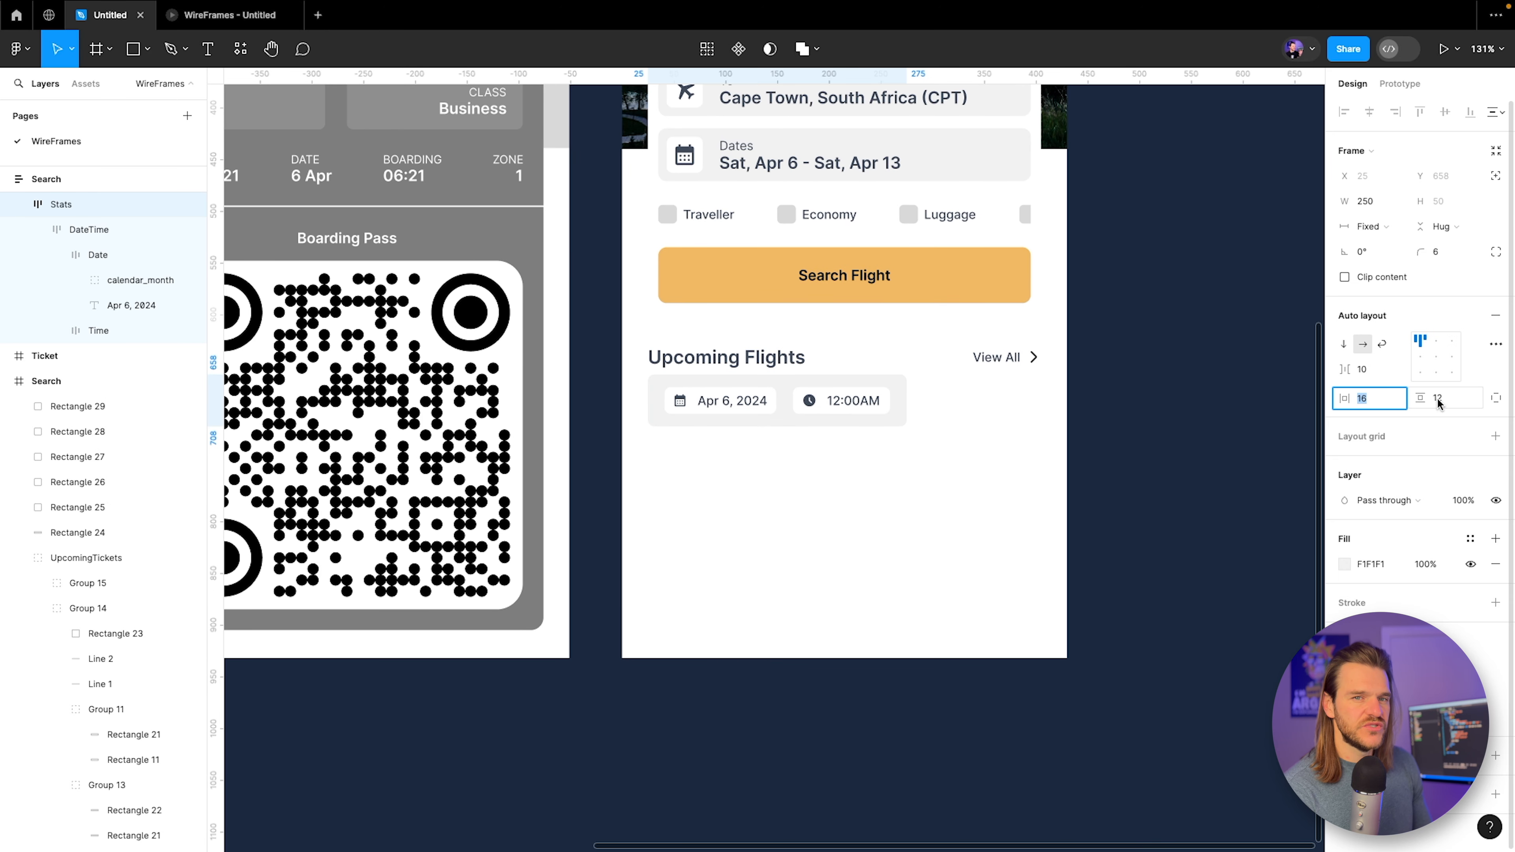
click(1438, 398)
text(16)
key(Return)
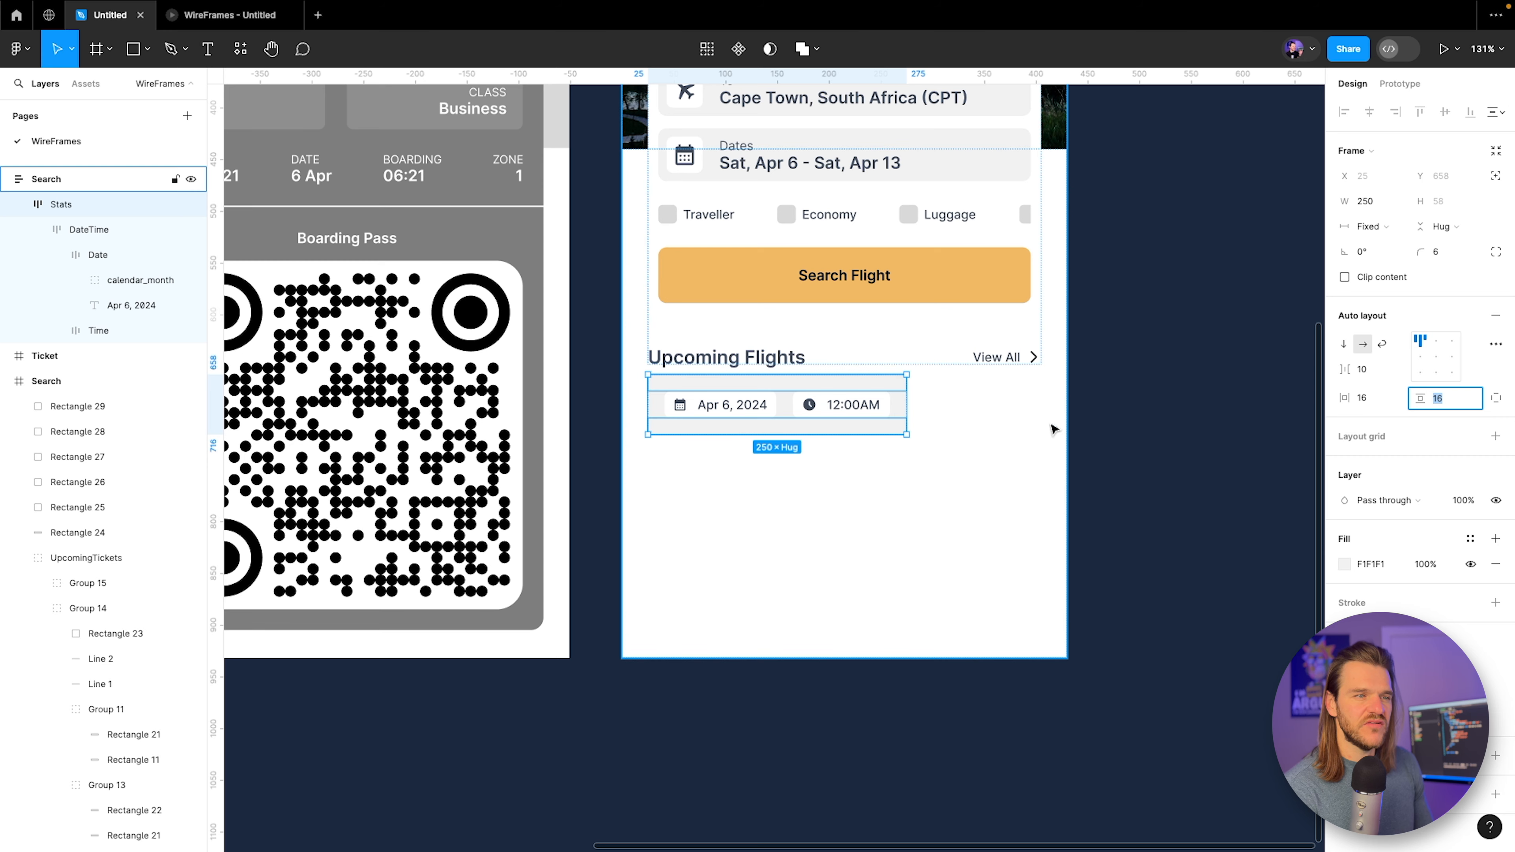
Add the text "YYC" inside the Stats frame of the Upcoming Flights section.
scroll(955, 430, up, 2)
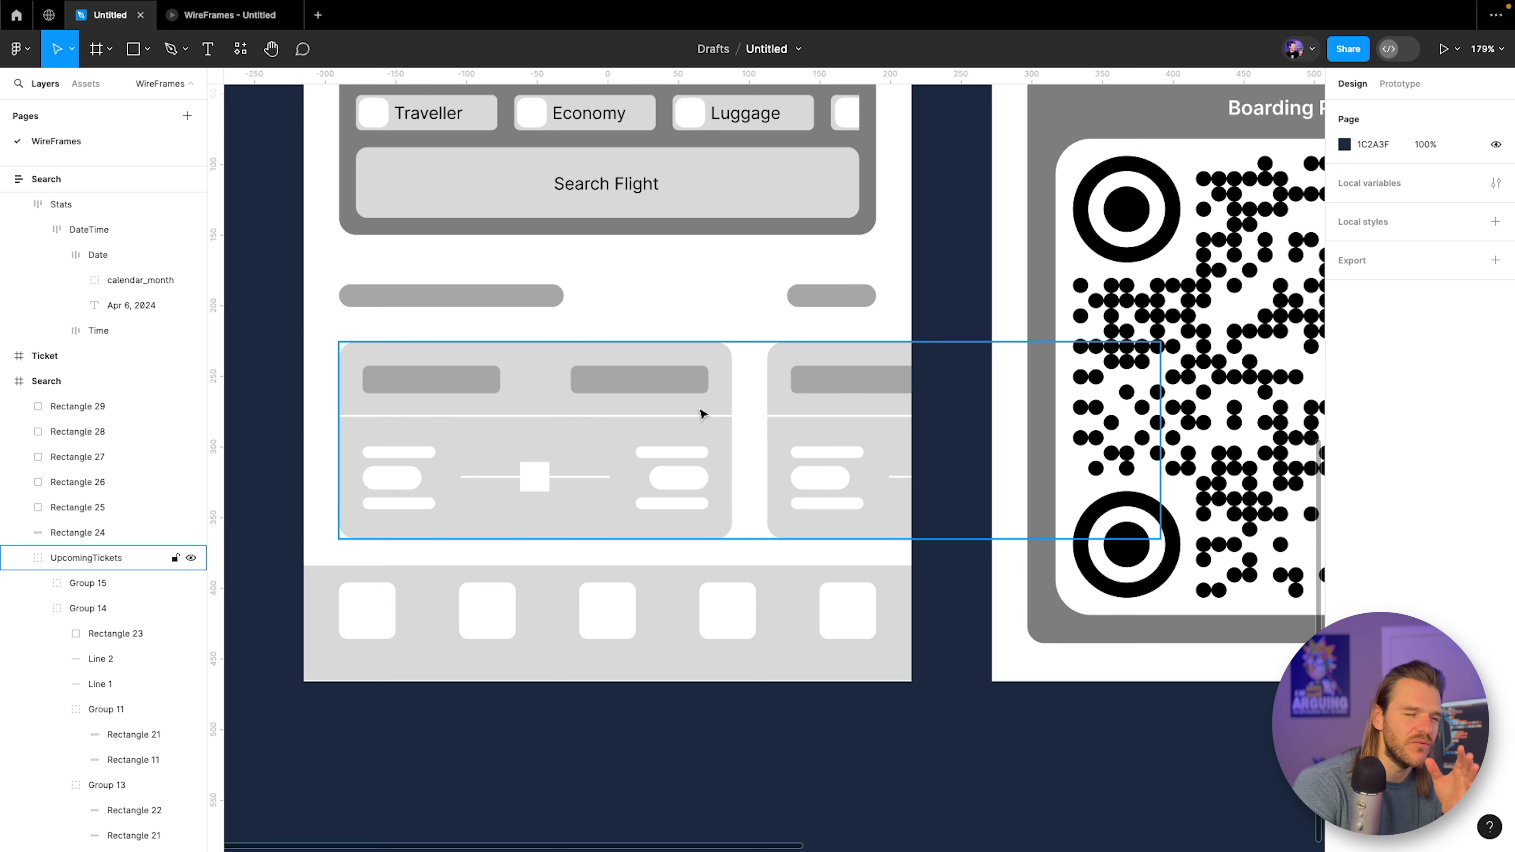
scroll(701, 413, right, 10)
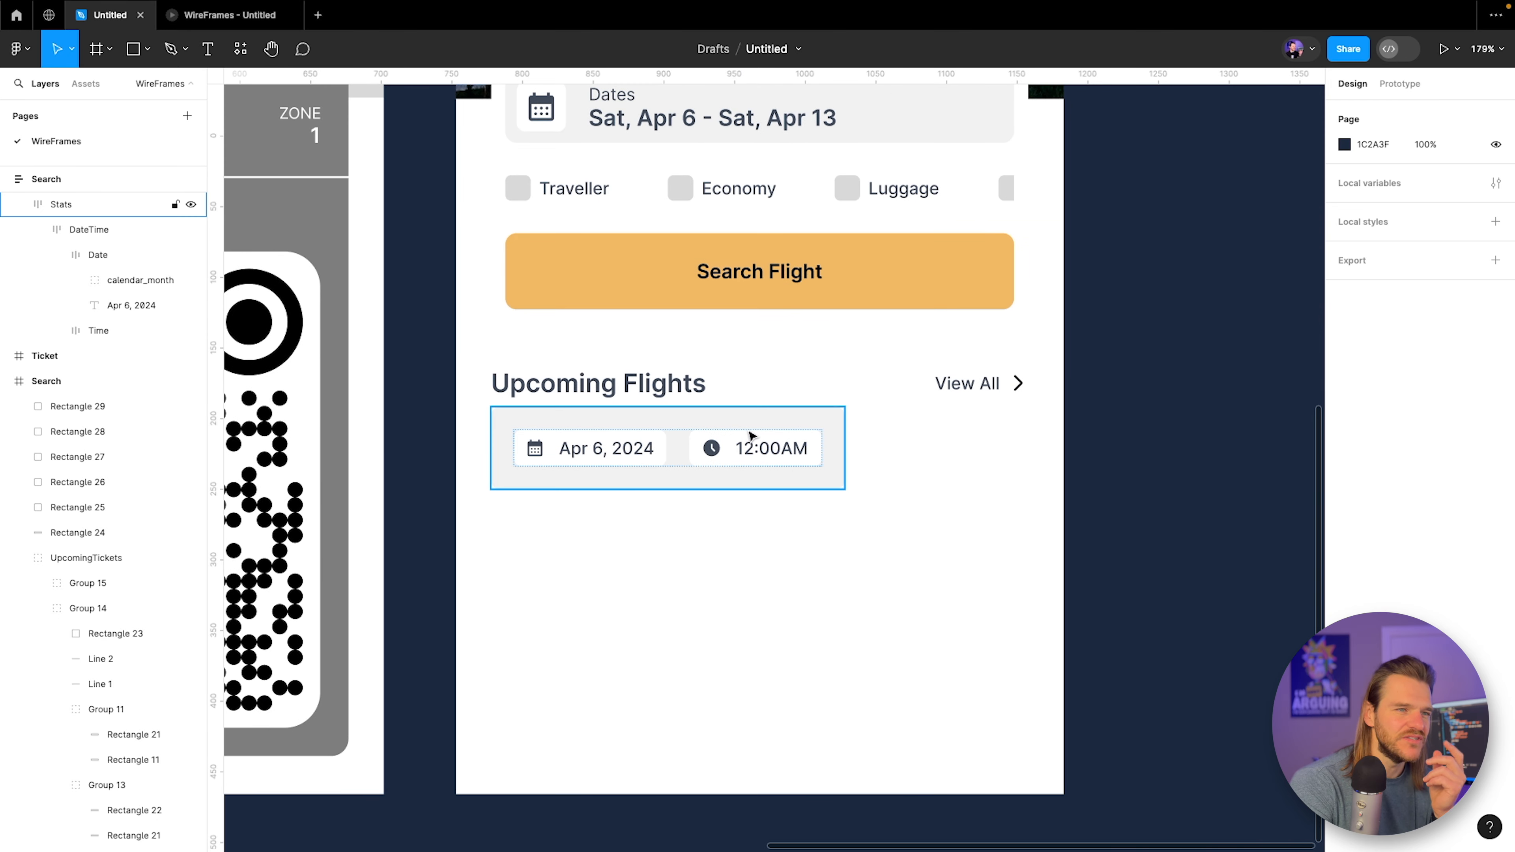
click(631, 481)
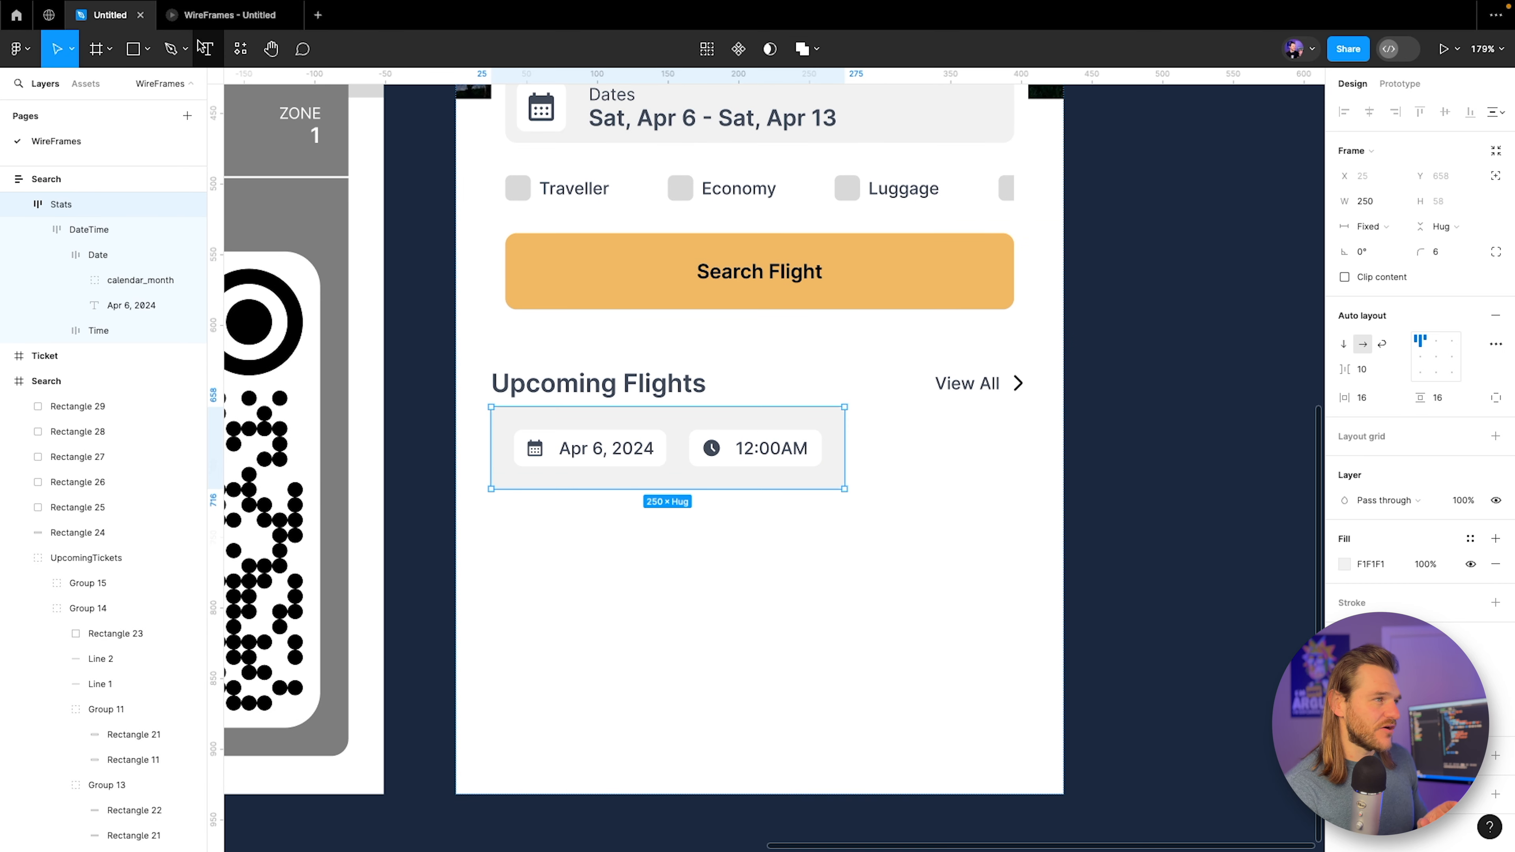
click(206, 50)
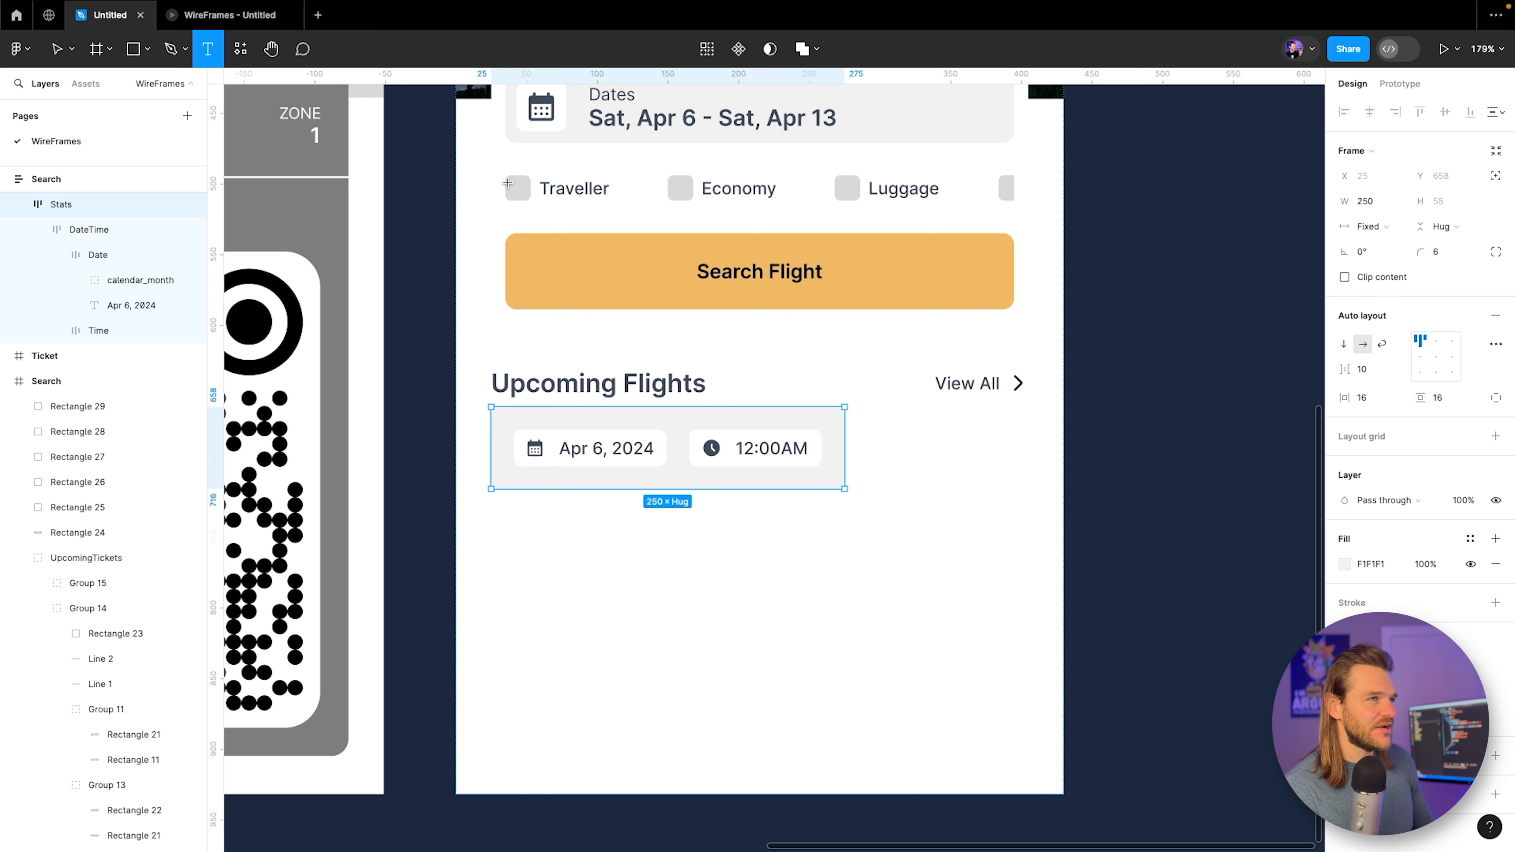
click(538, 481)
text(YYC)
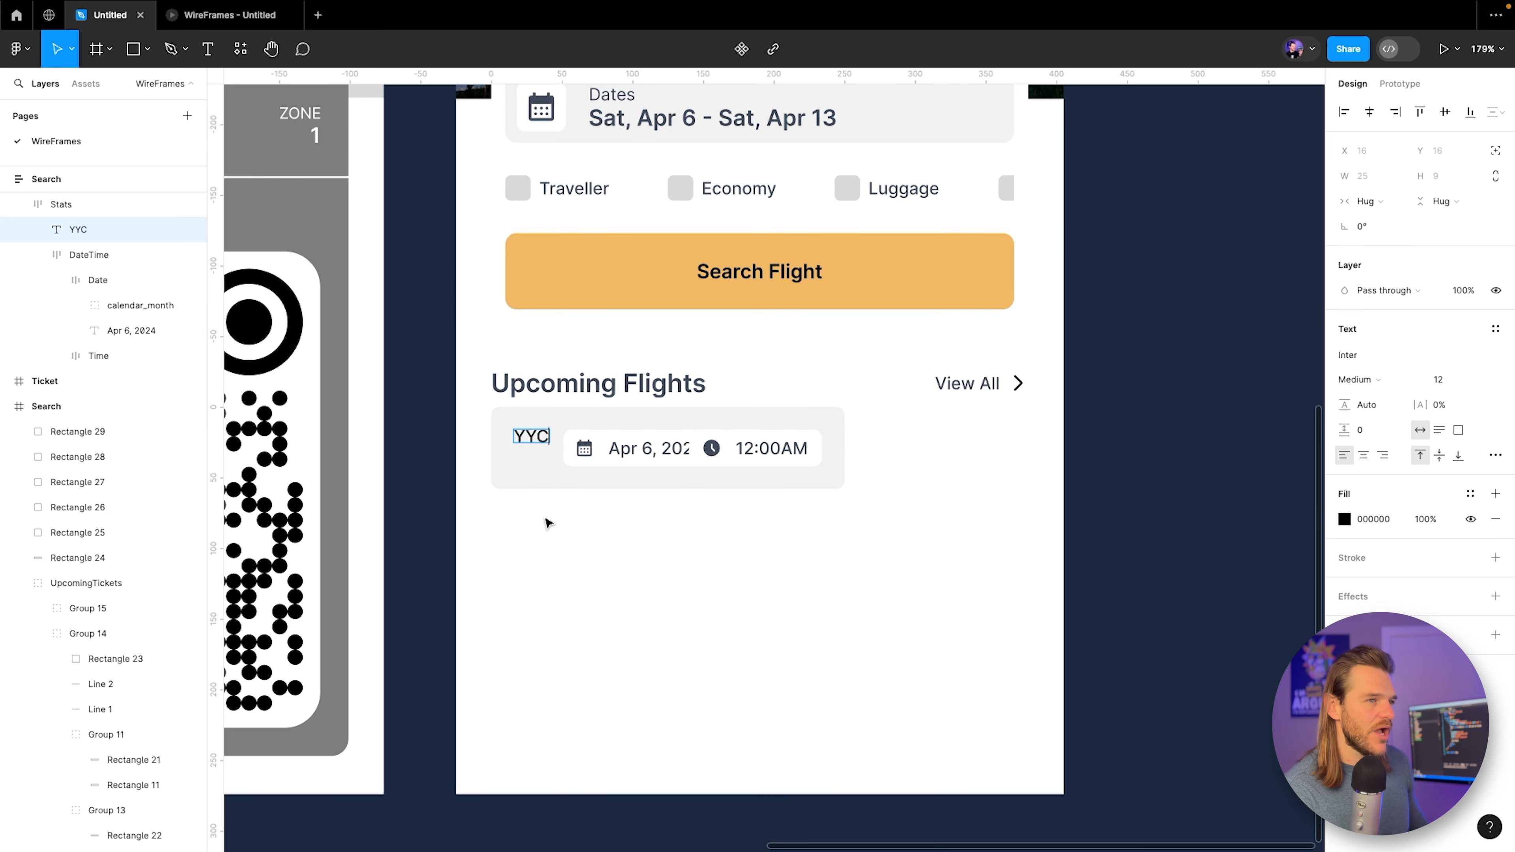
key(Escape)
Switch the Stats frame's auto layout to vertical and reorder the YYC text below the DateTime row.
scroll(48, 299, up, 4)
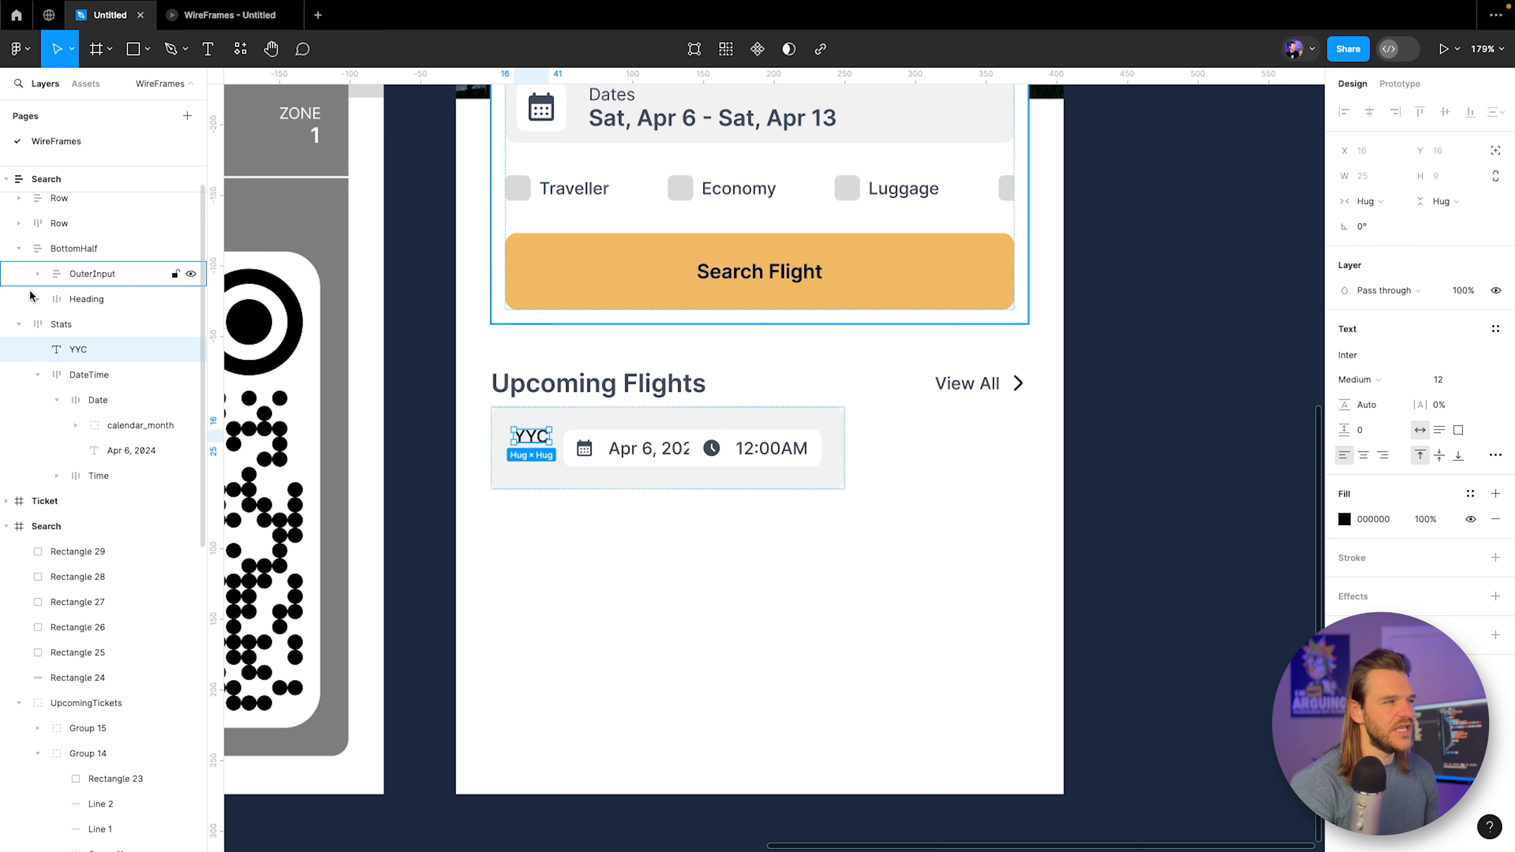
click(38, 374)
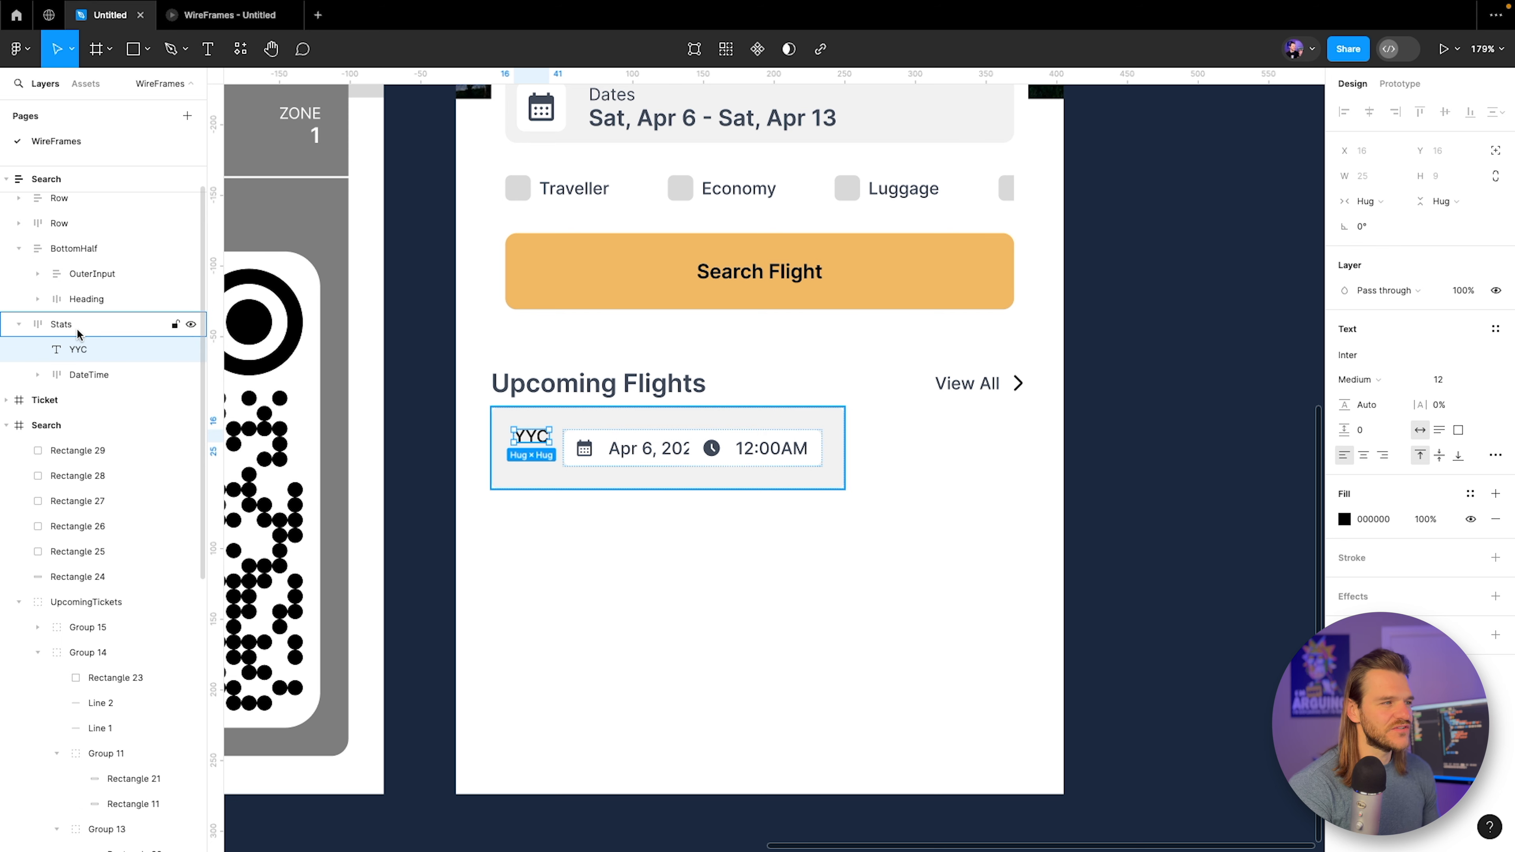
click(65, 327)
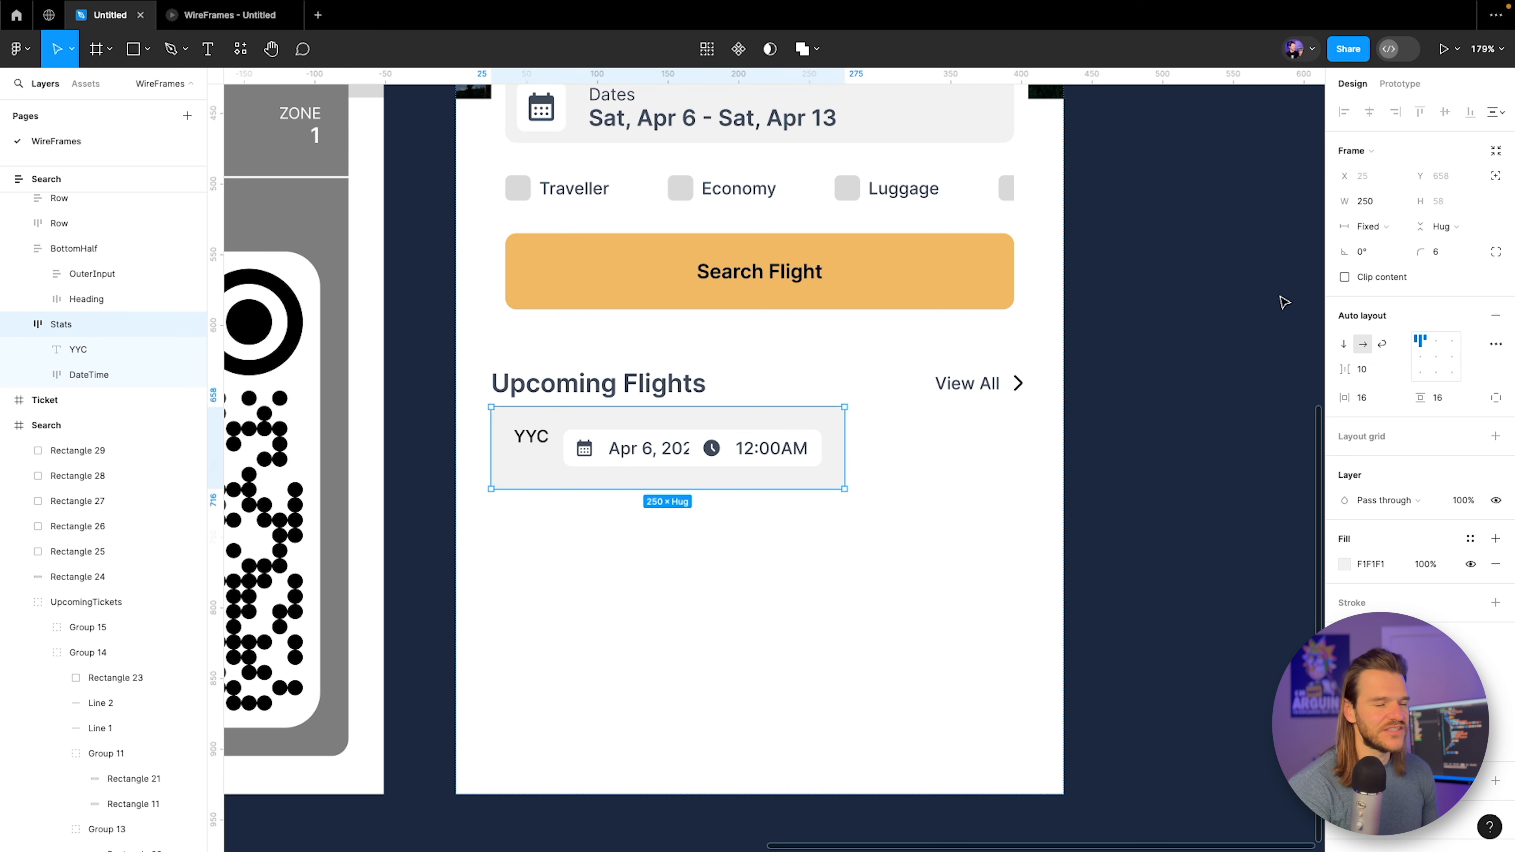
click(1346, 344)
click(68, 352)
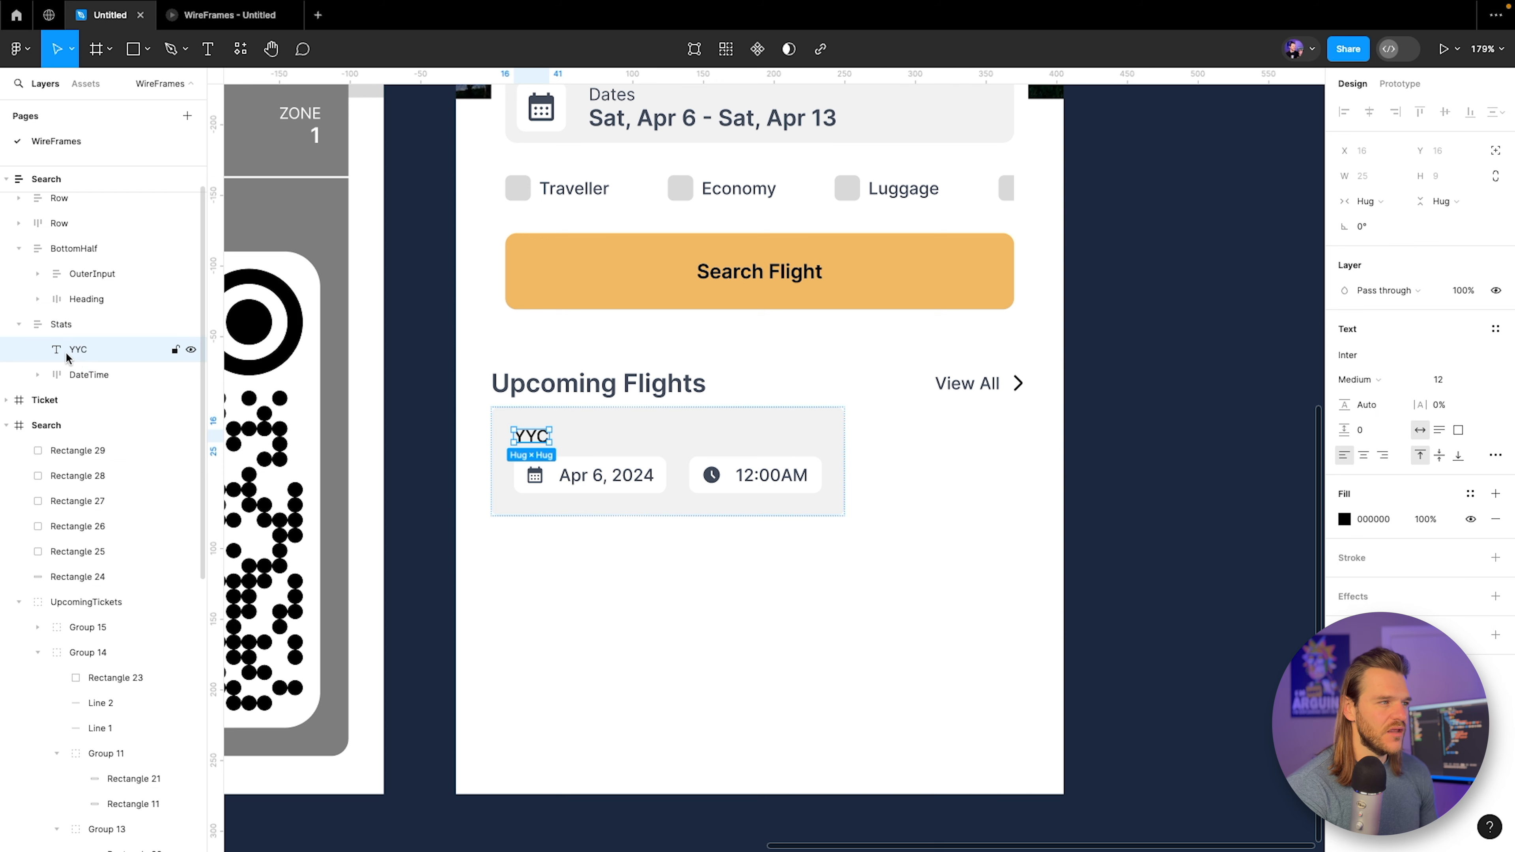
drag(68, 358, 95, 397)
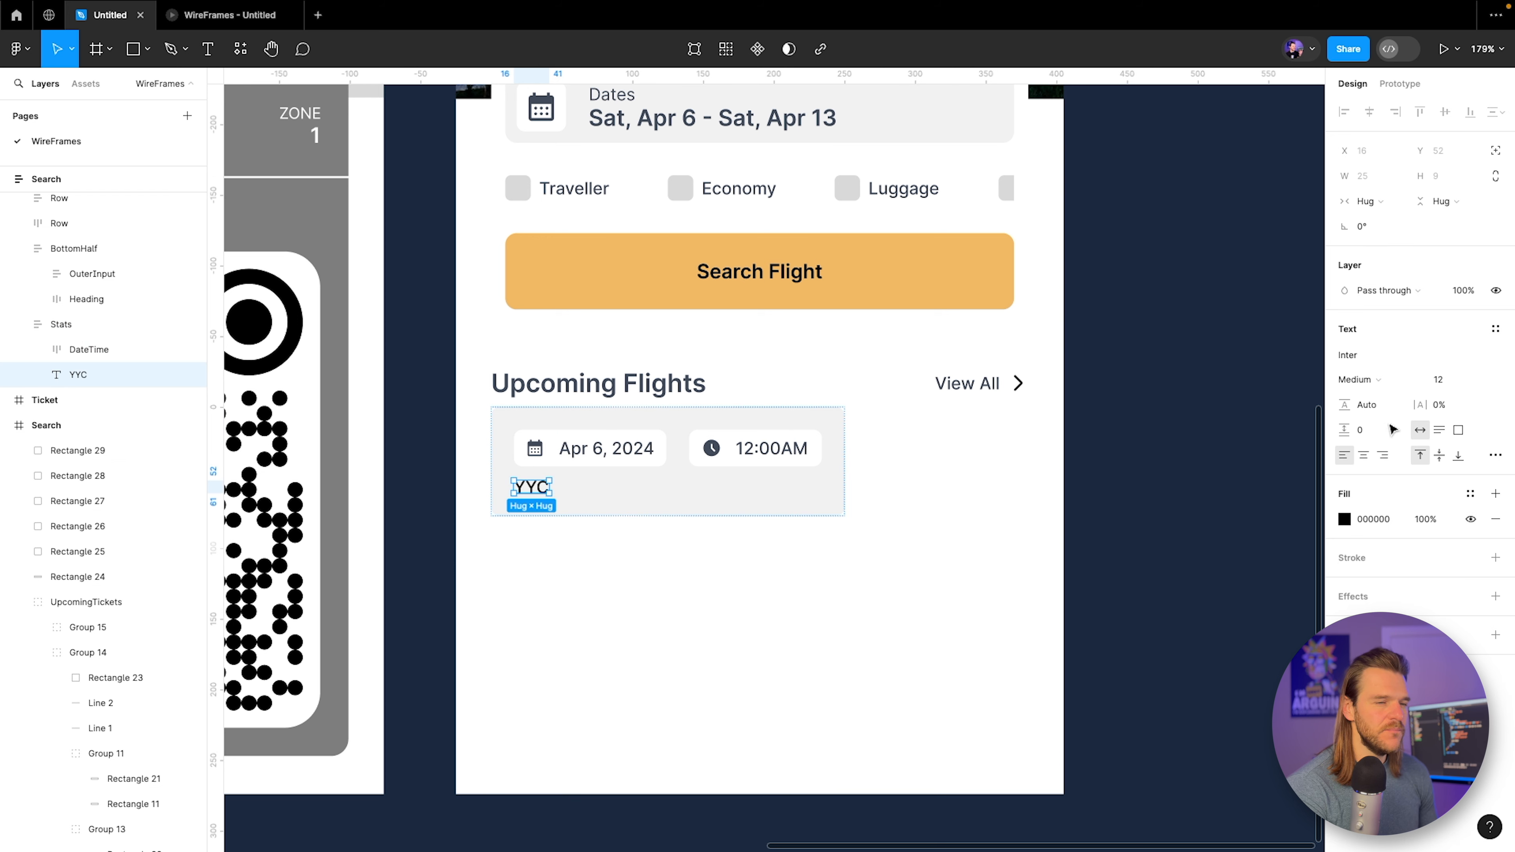
Set the YYC text's font size to 20, trying 18 first.
click(1443, 379)
text(18)
key(Return)
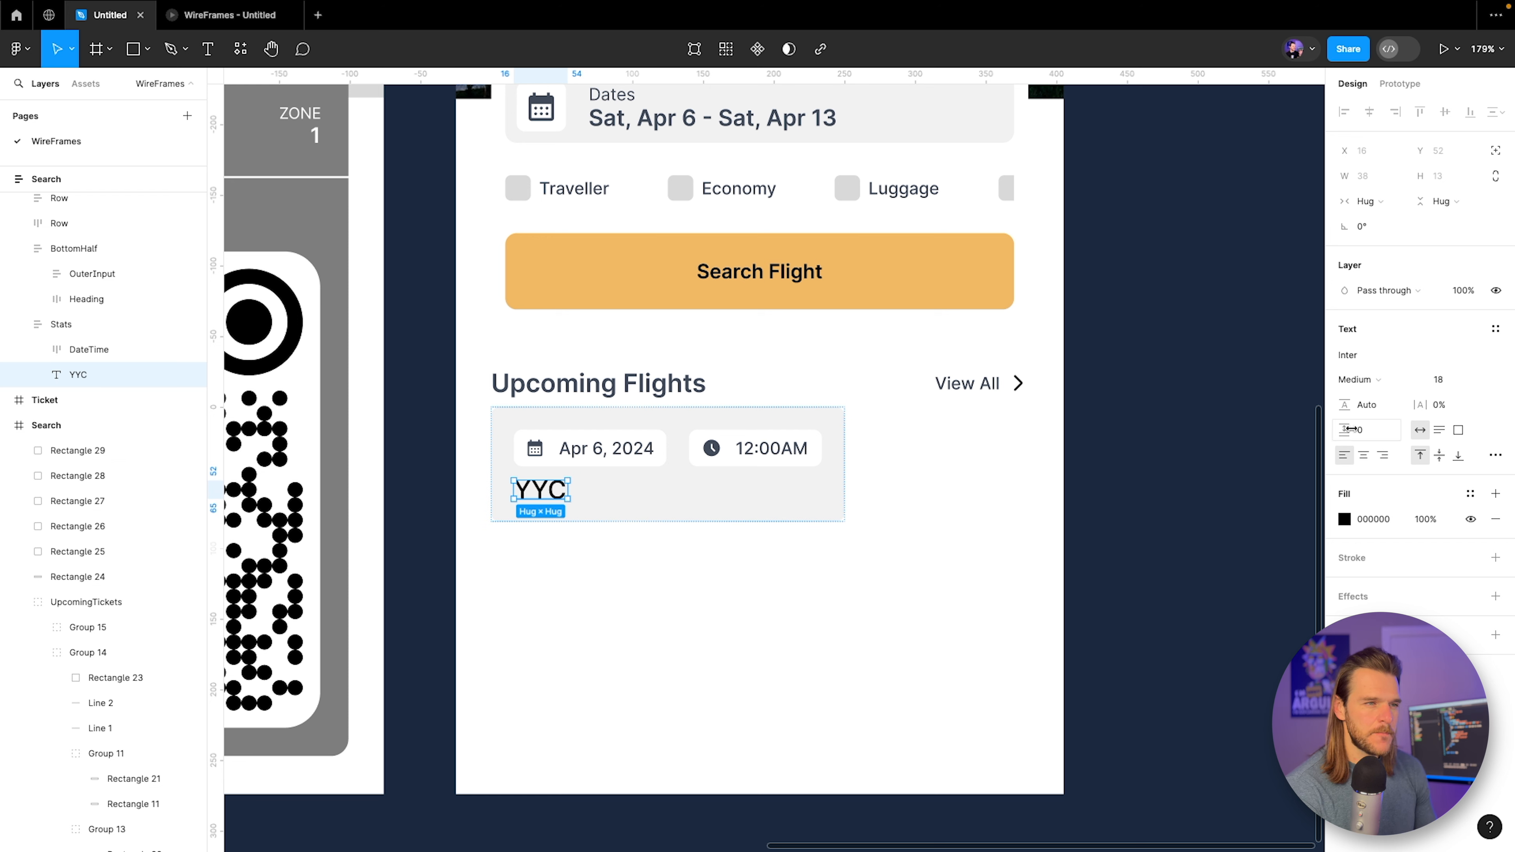
click(1441, 381)
text(2)
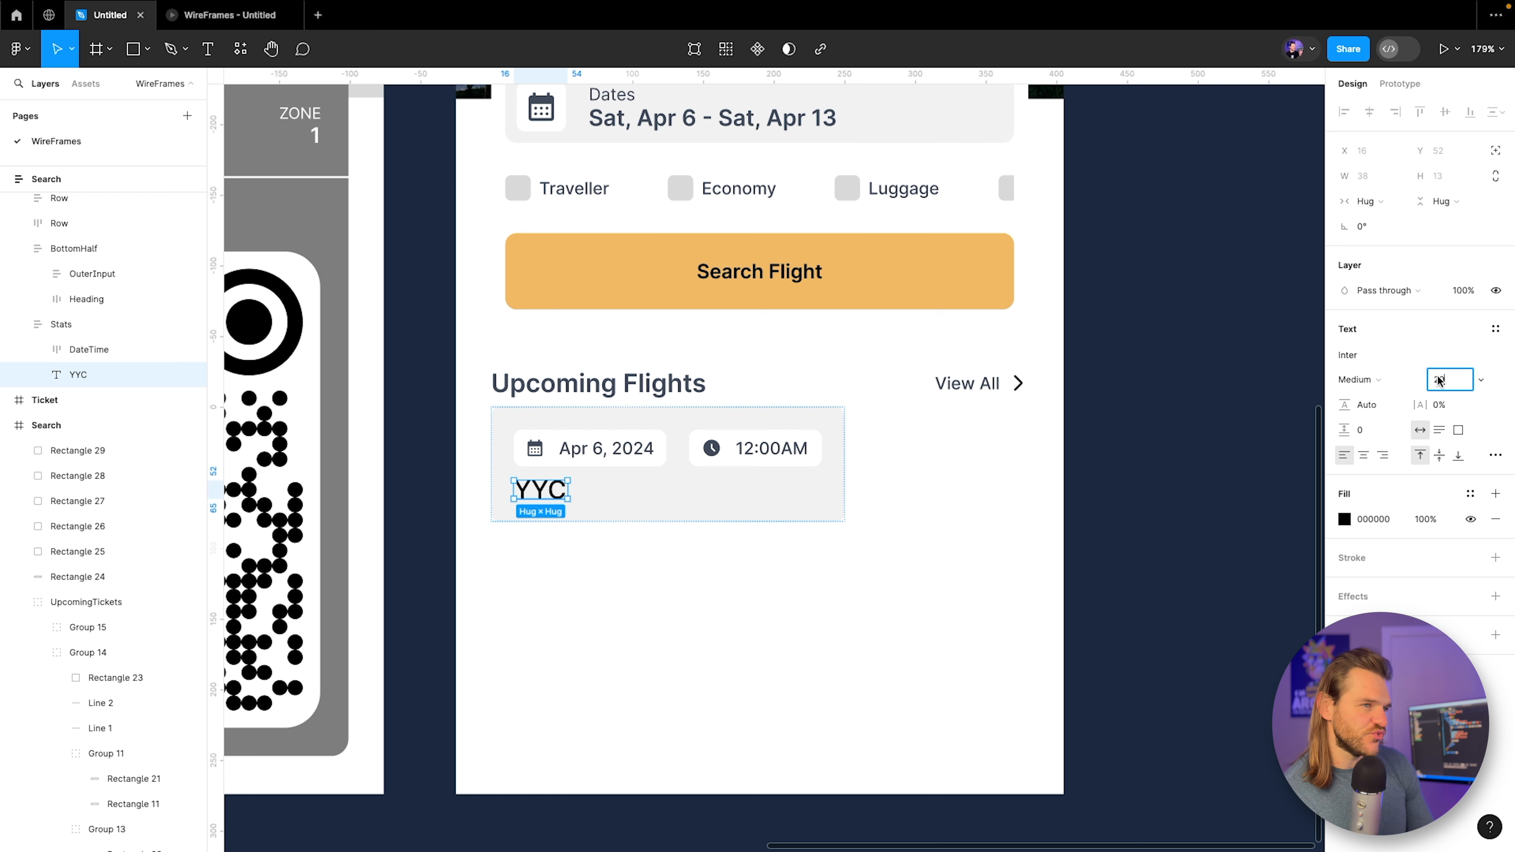
text(0)
key(Return)
Recolour the YYC text in the Stats frame to the slate 414A5A sampled from the Dates row's text.
click(1345, 518)
click(1158, 663)
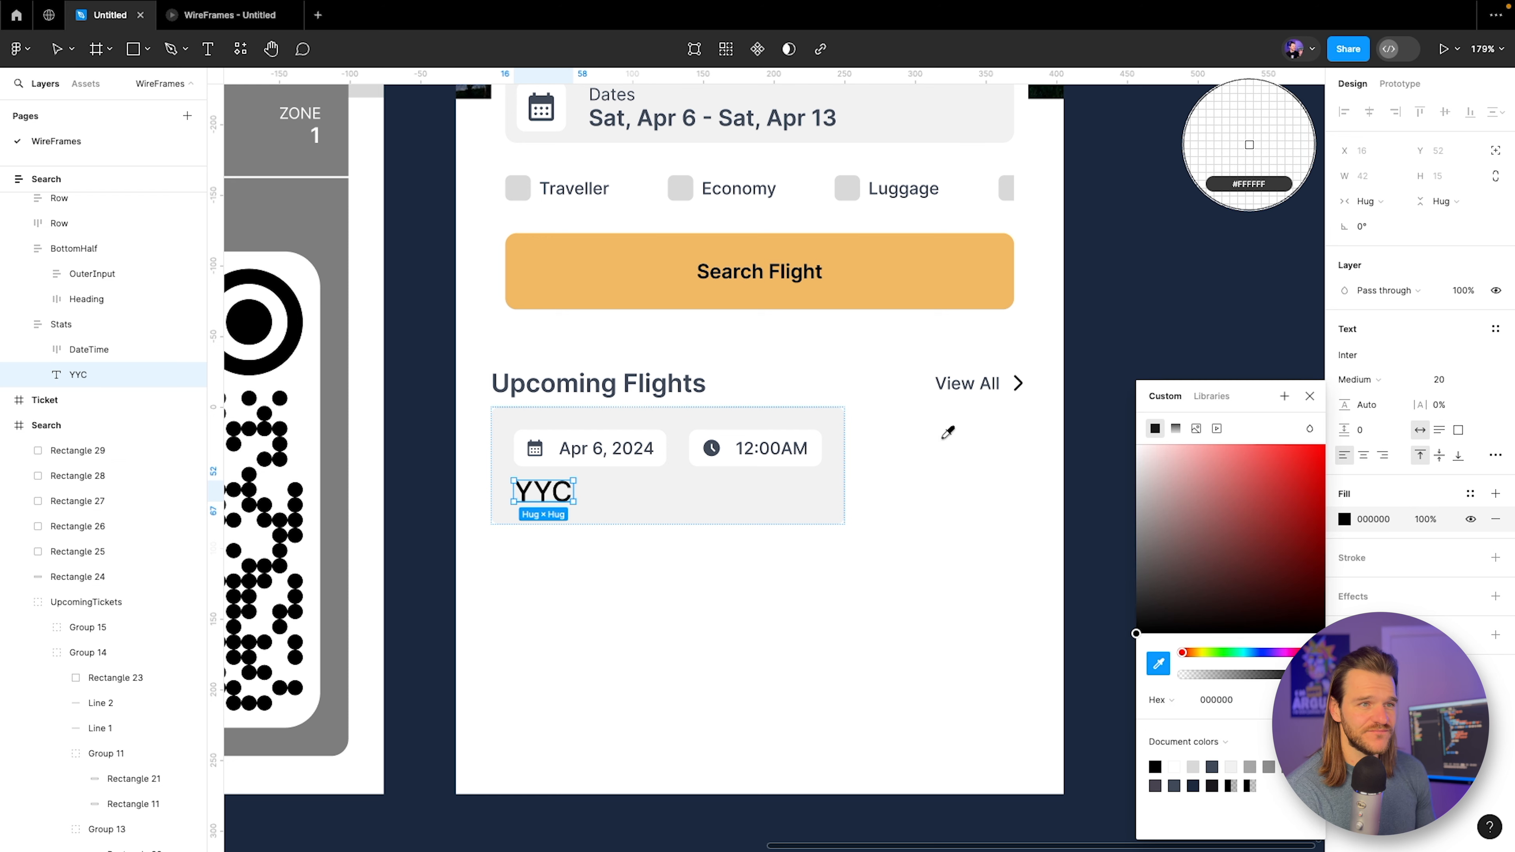
scroll(778, 303, up, 1)
click(601, 161)
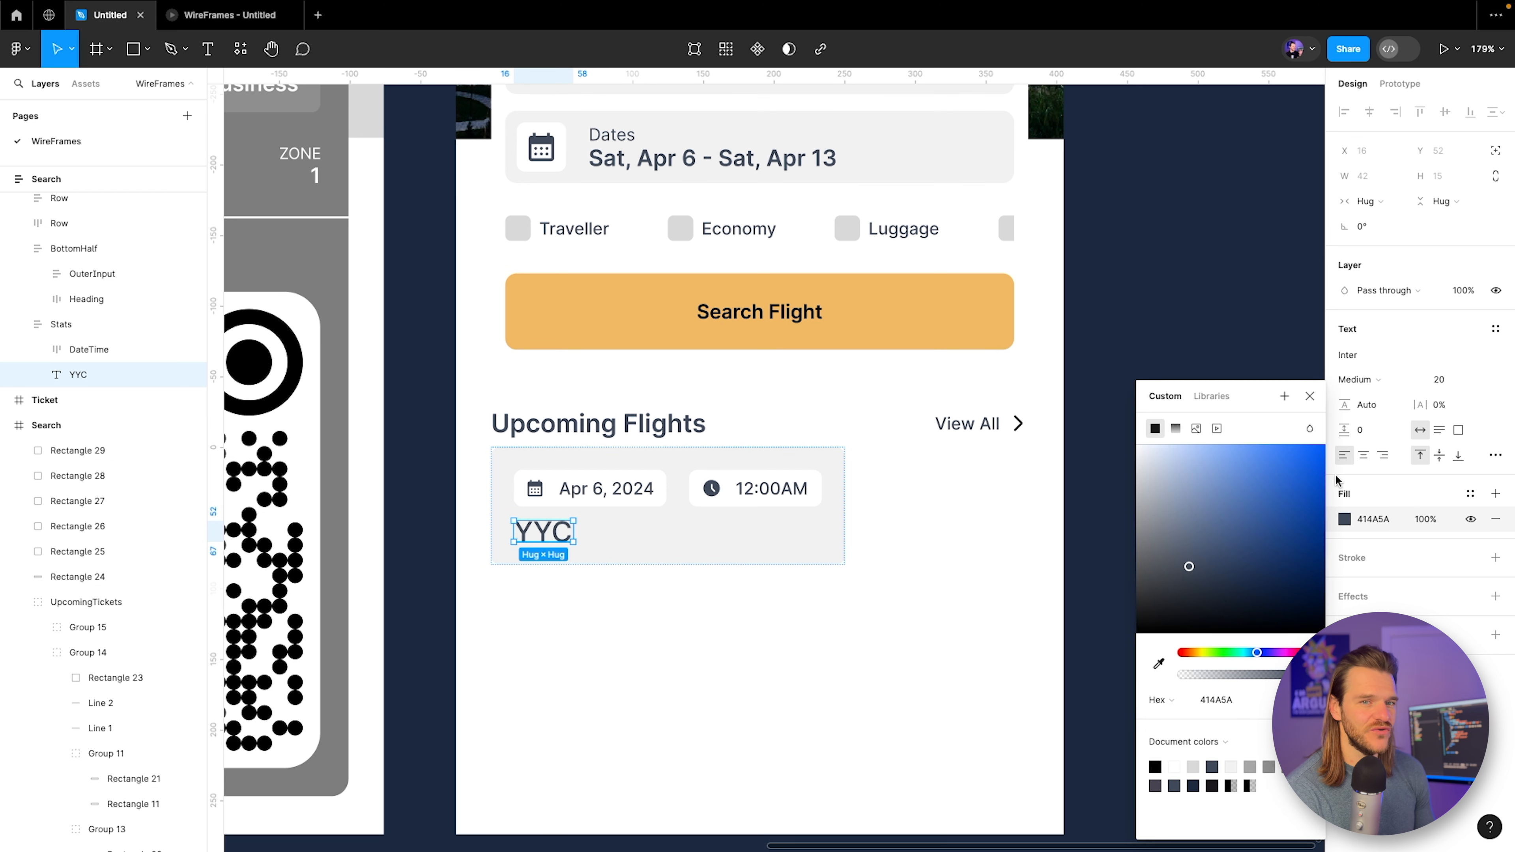
Set the YYC text's weight to Bold, trying Semi Bold first, and check it in the prototype preview.
click(1380, 380)
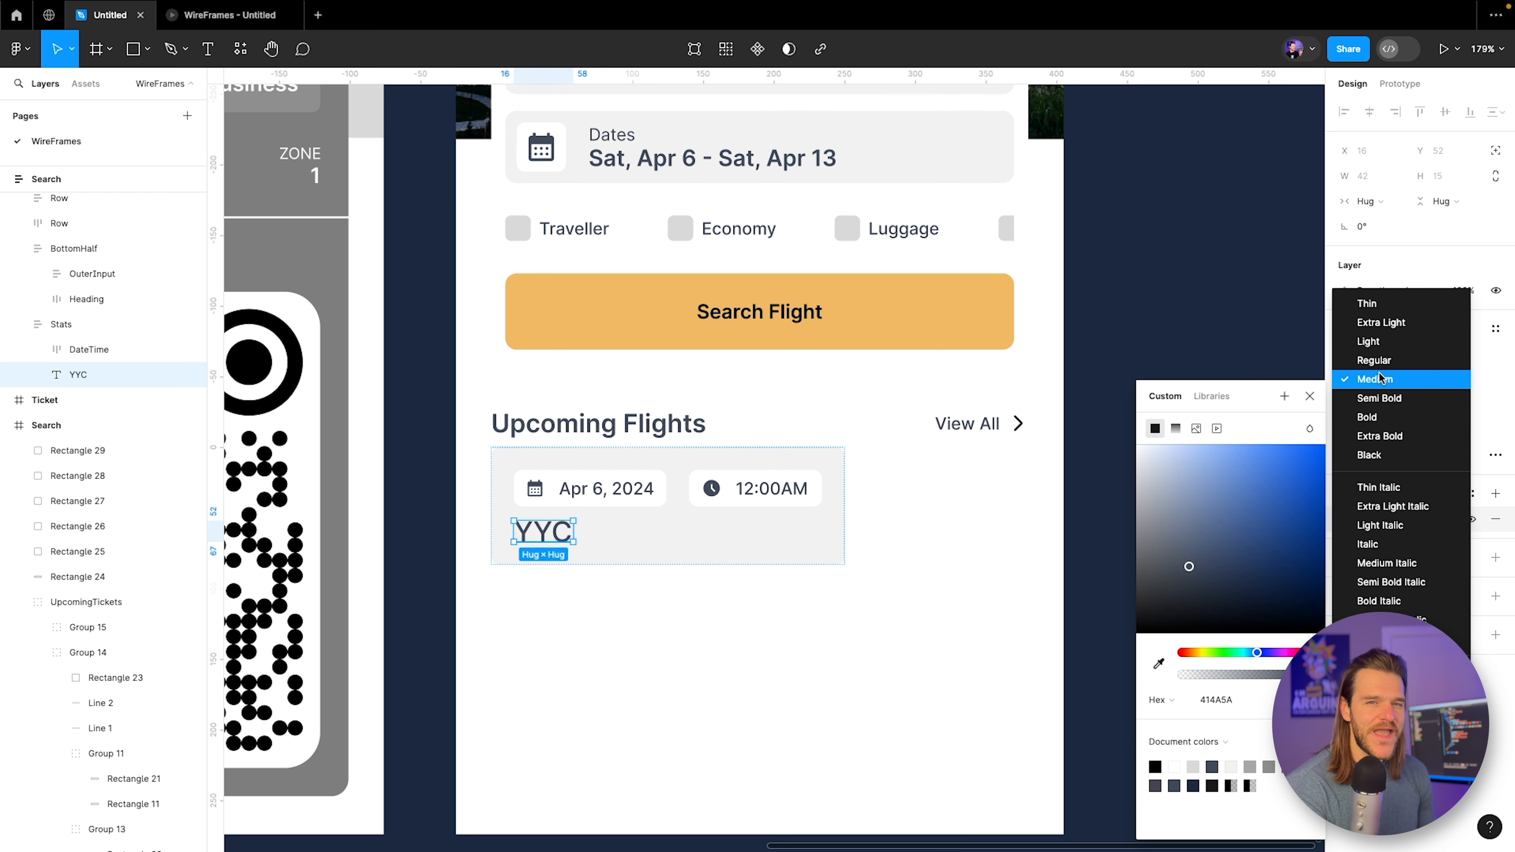
click(1379, 398)
click(1357, 385)
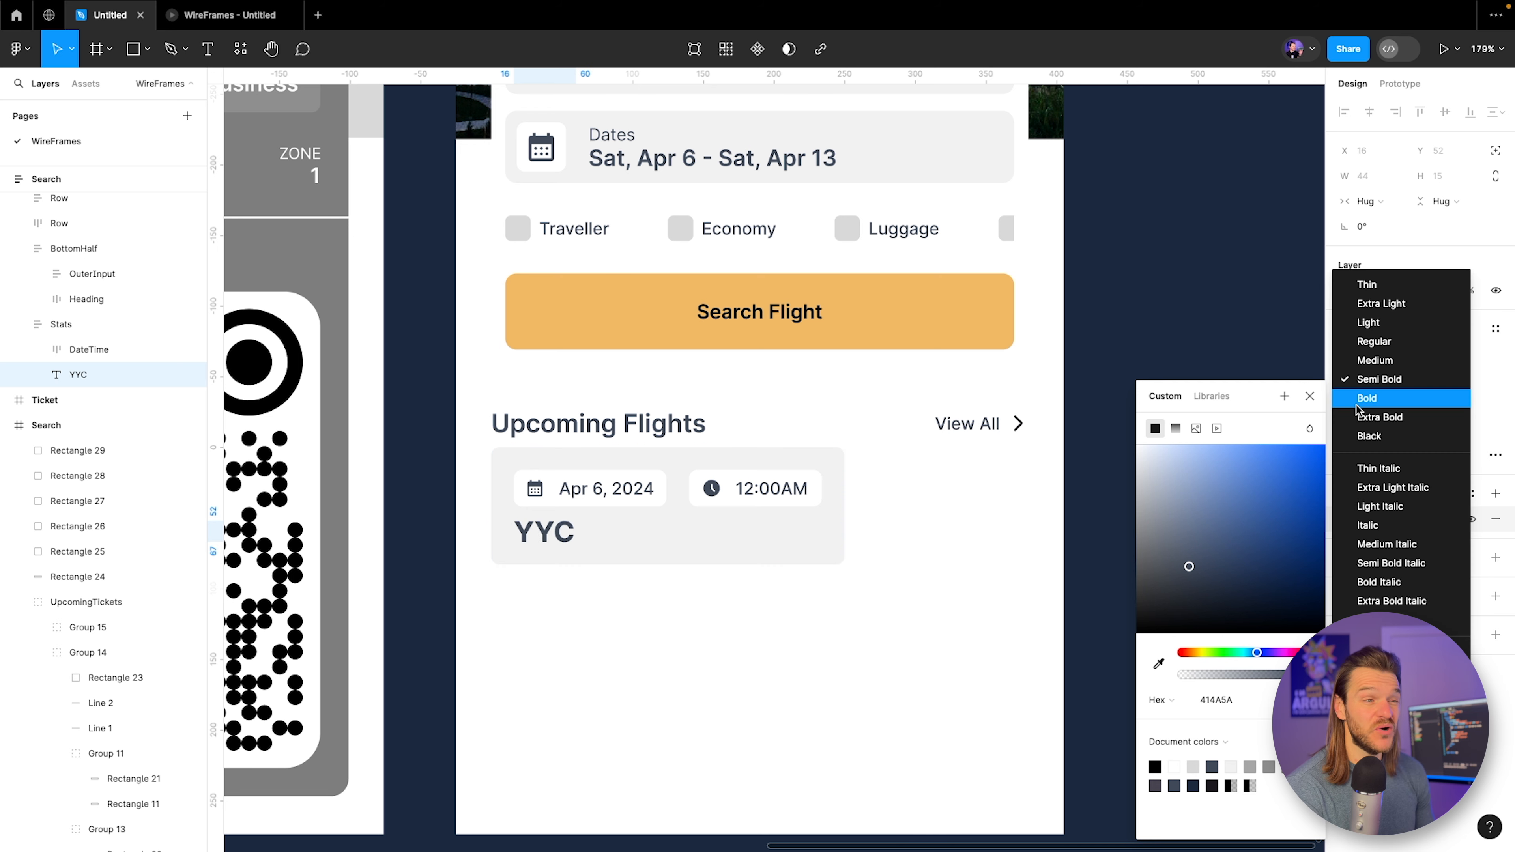
click(1367, 399)
click(220, 15)
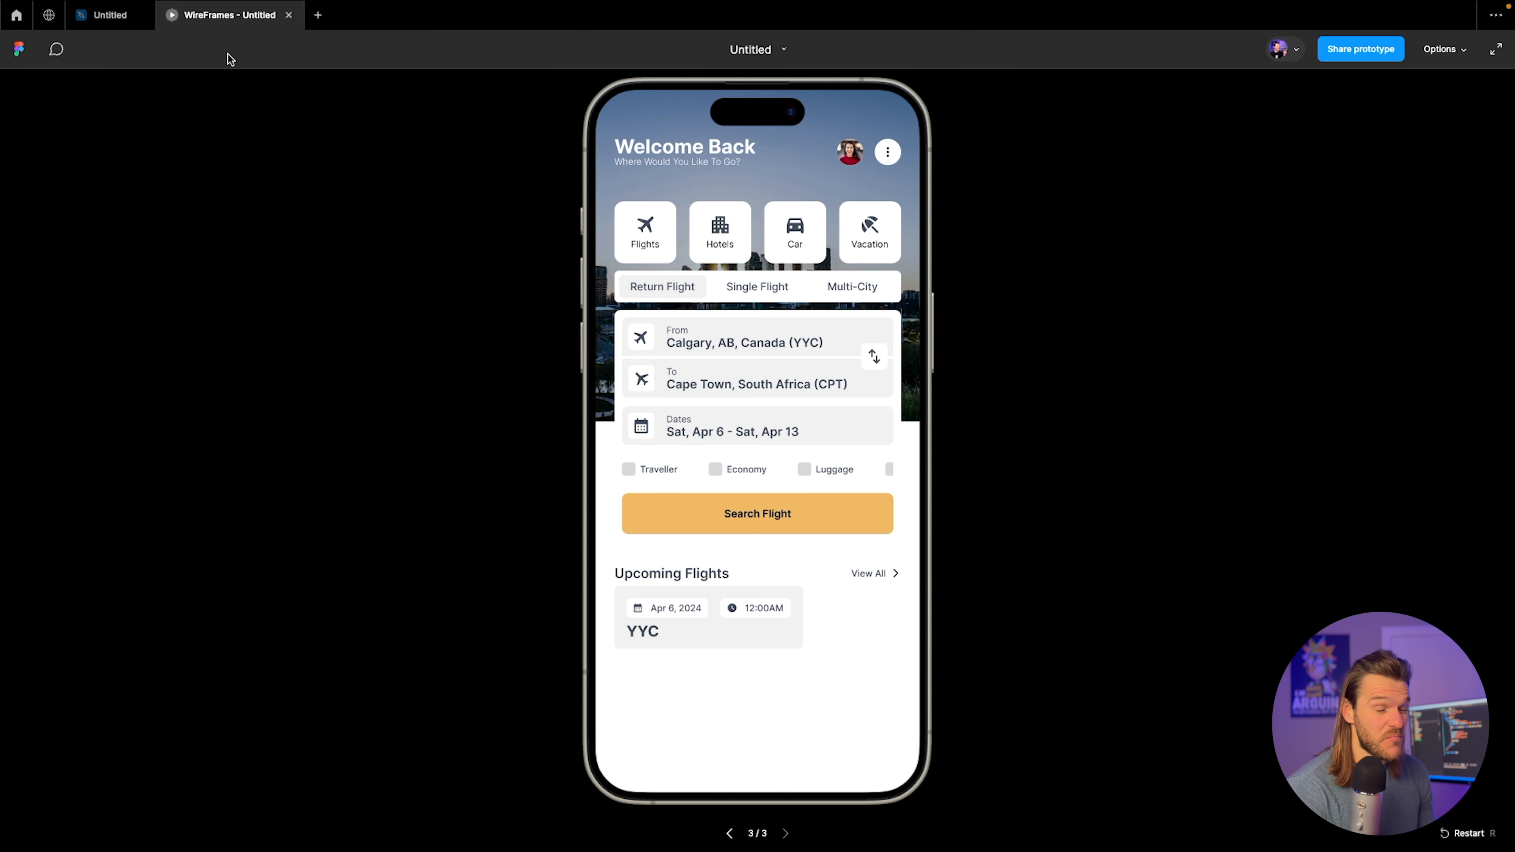
click(98, 15)
Increase the YYC text's font size to 24.
click(1450, 382)
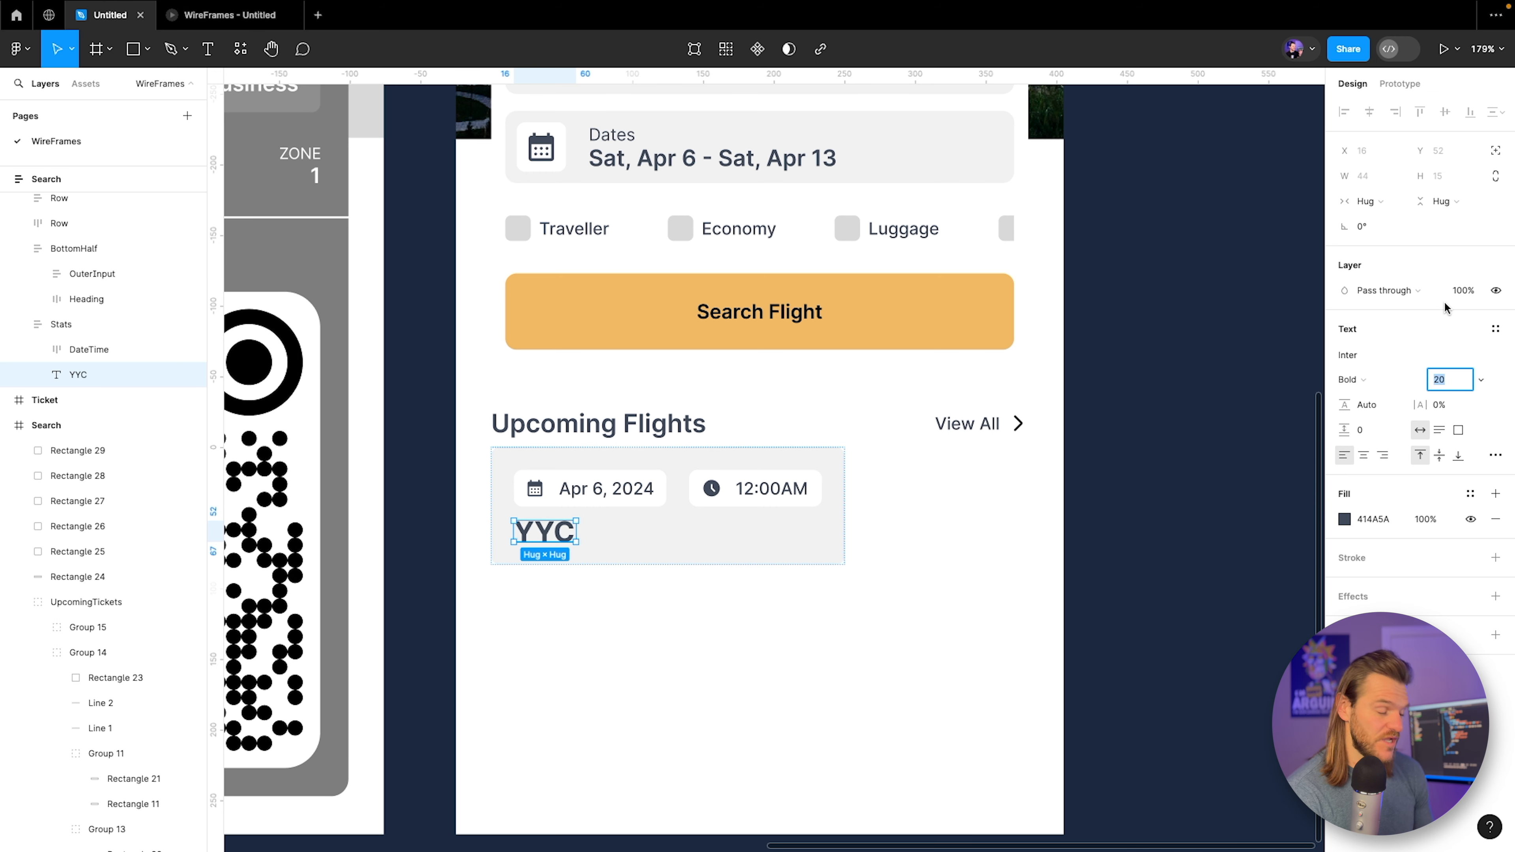
key(Up)
key(Up)
key(Up)
key(Up)
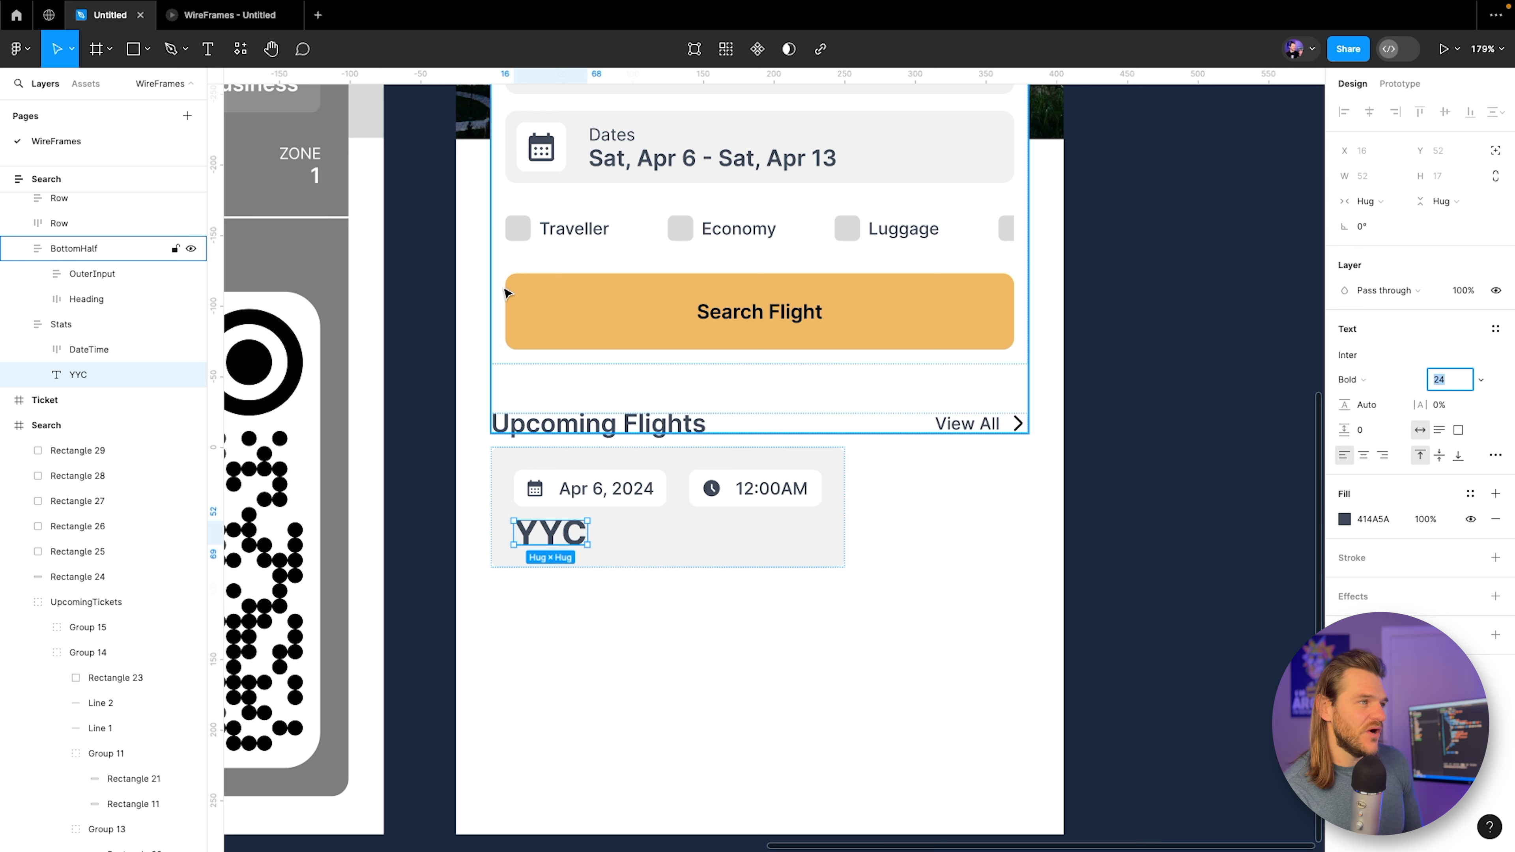
Duplicate the YYC text within the Stats frame and change the copy's text to "12:00".
click(71, 379)
key(ctrl+d)
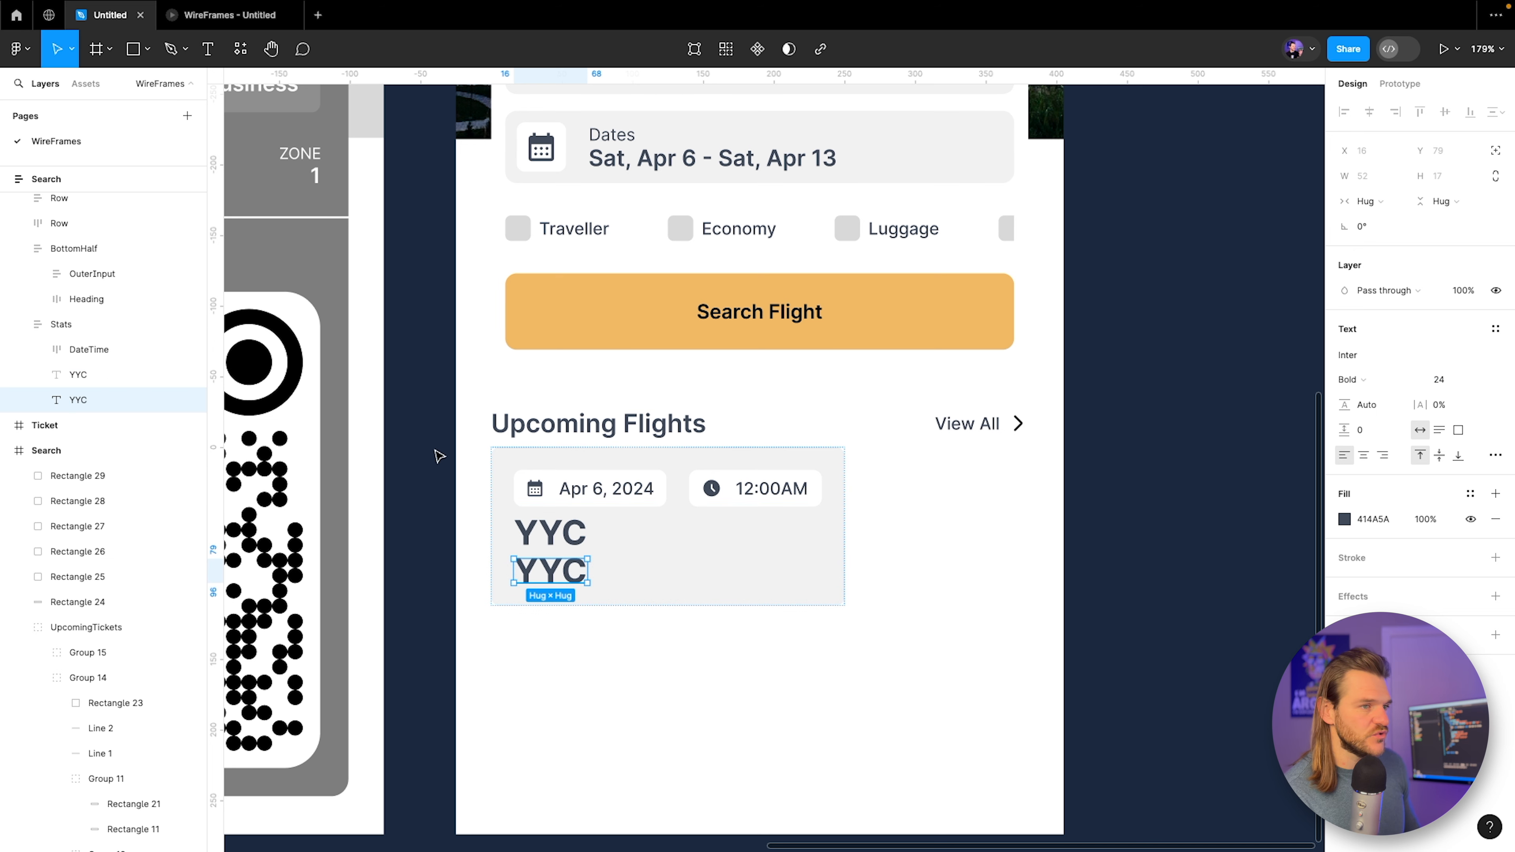
key(Return)
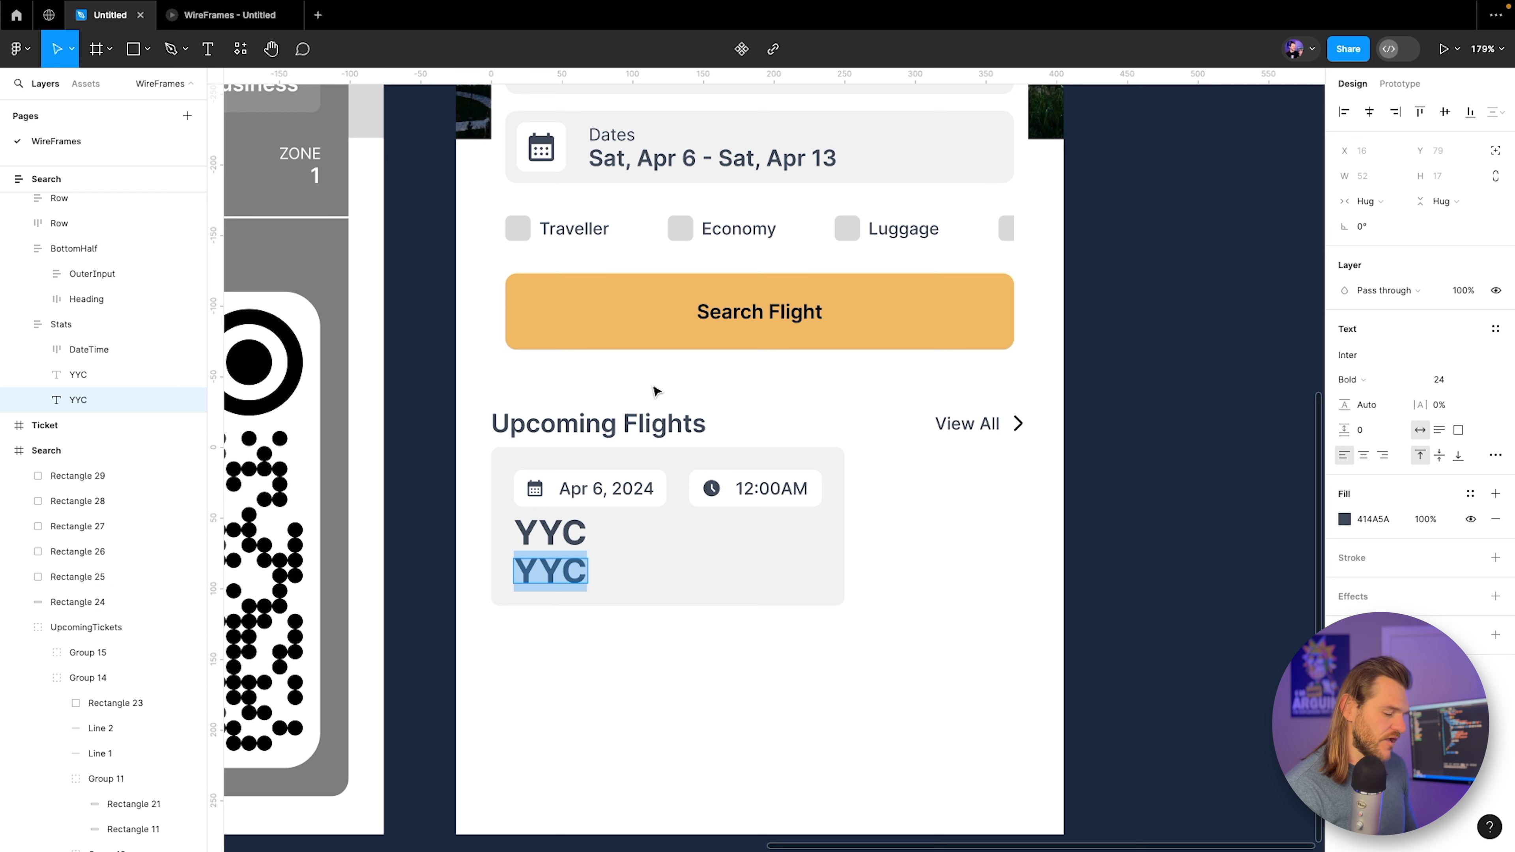
text(12:00)
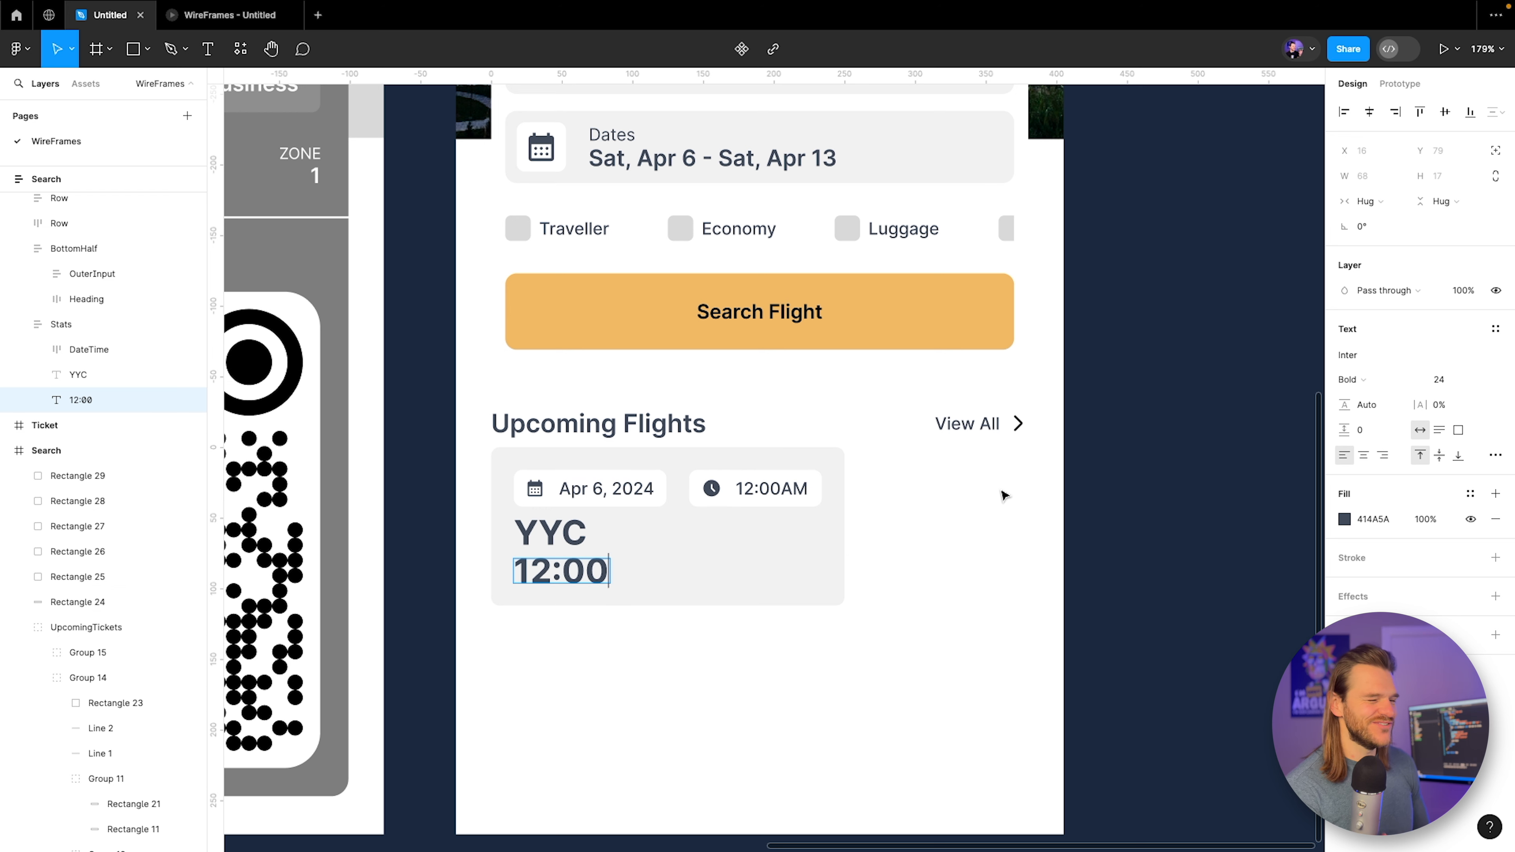
key(Escape)
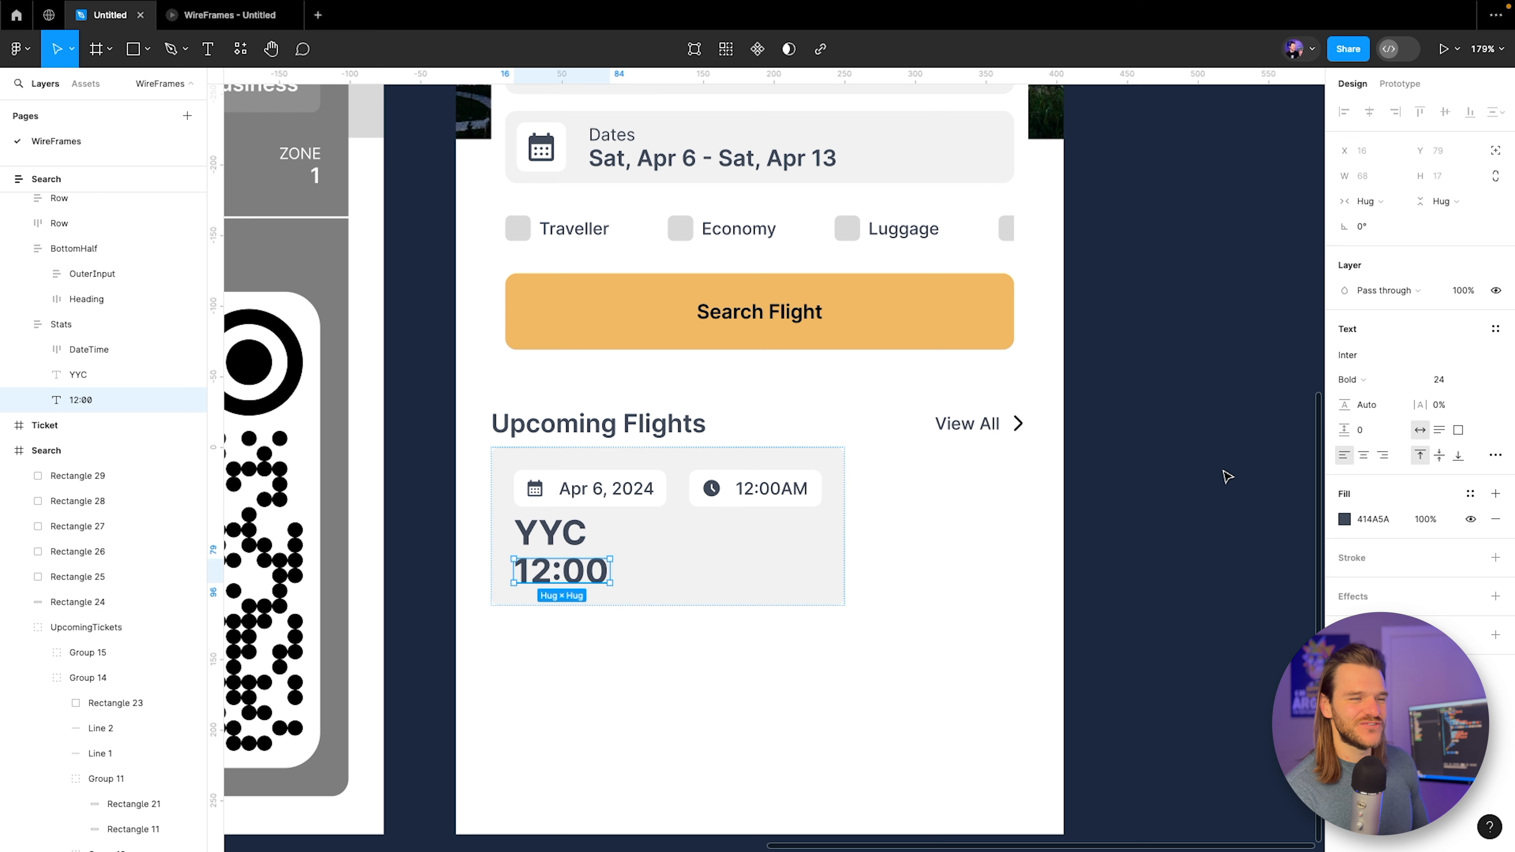
Set the 12:00 text below YYC to font size 12 and Medium weight.
click(1438, 380)
text(12)
key(Return)
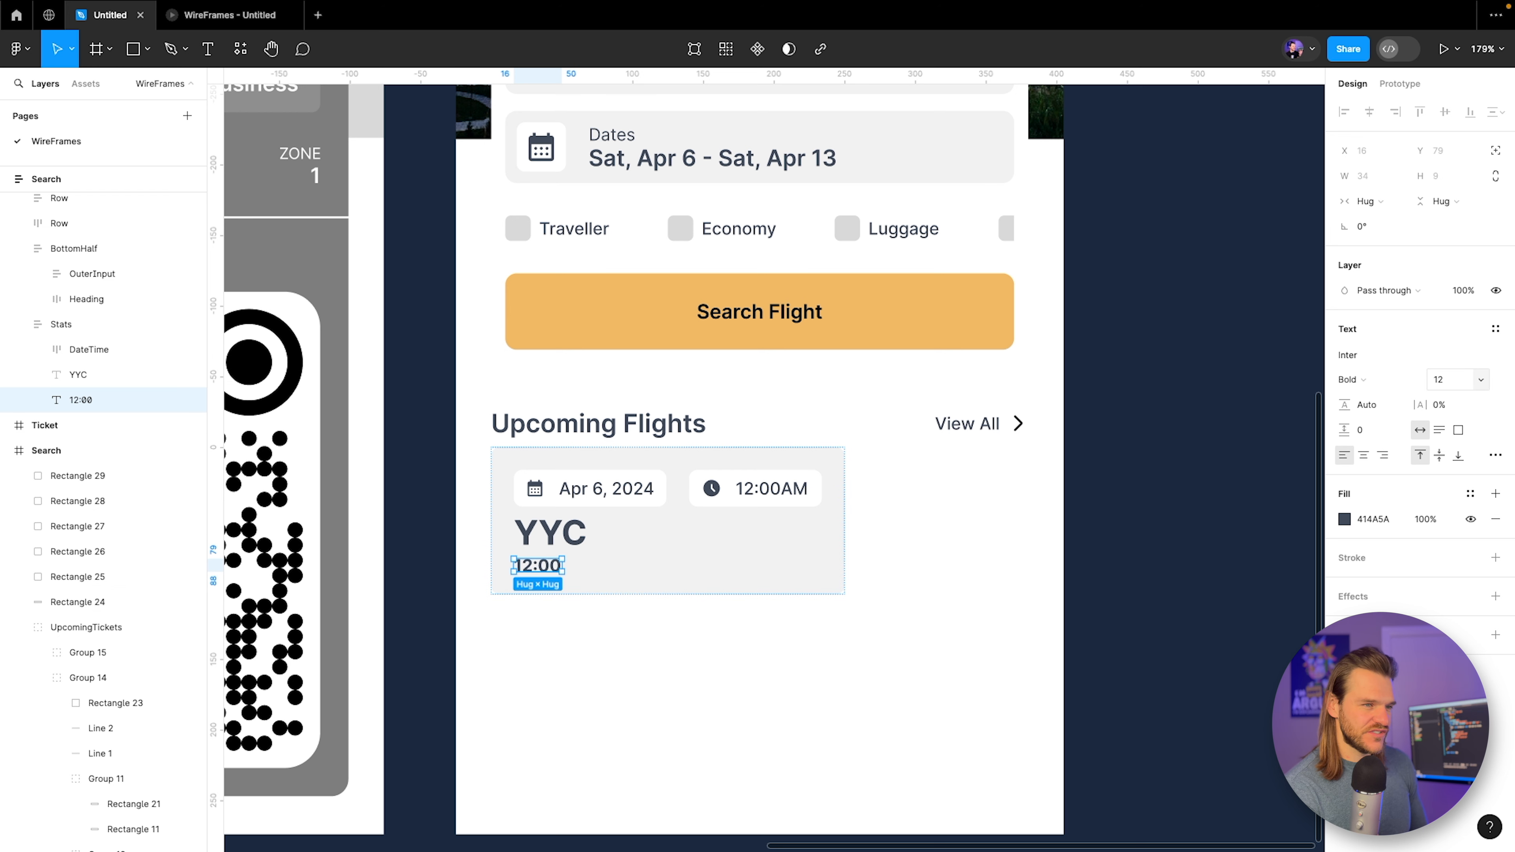
click(1376, 384)
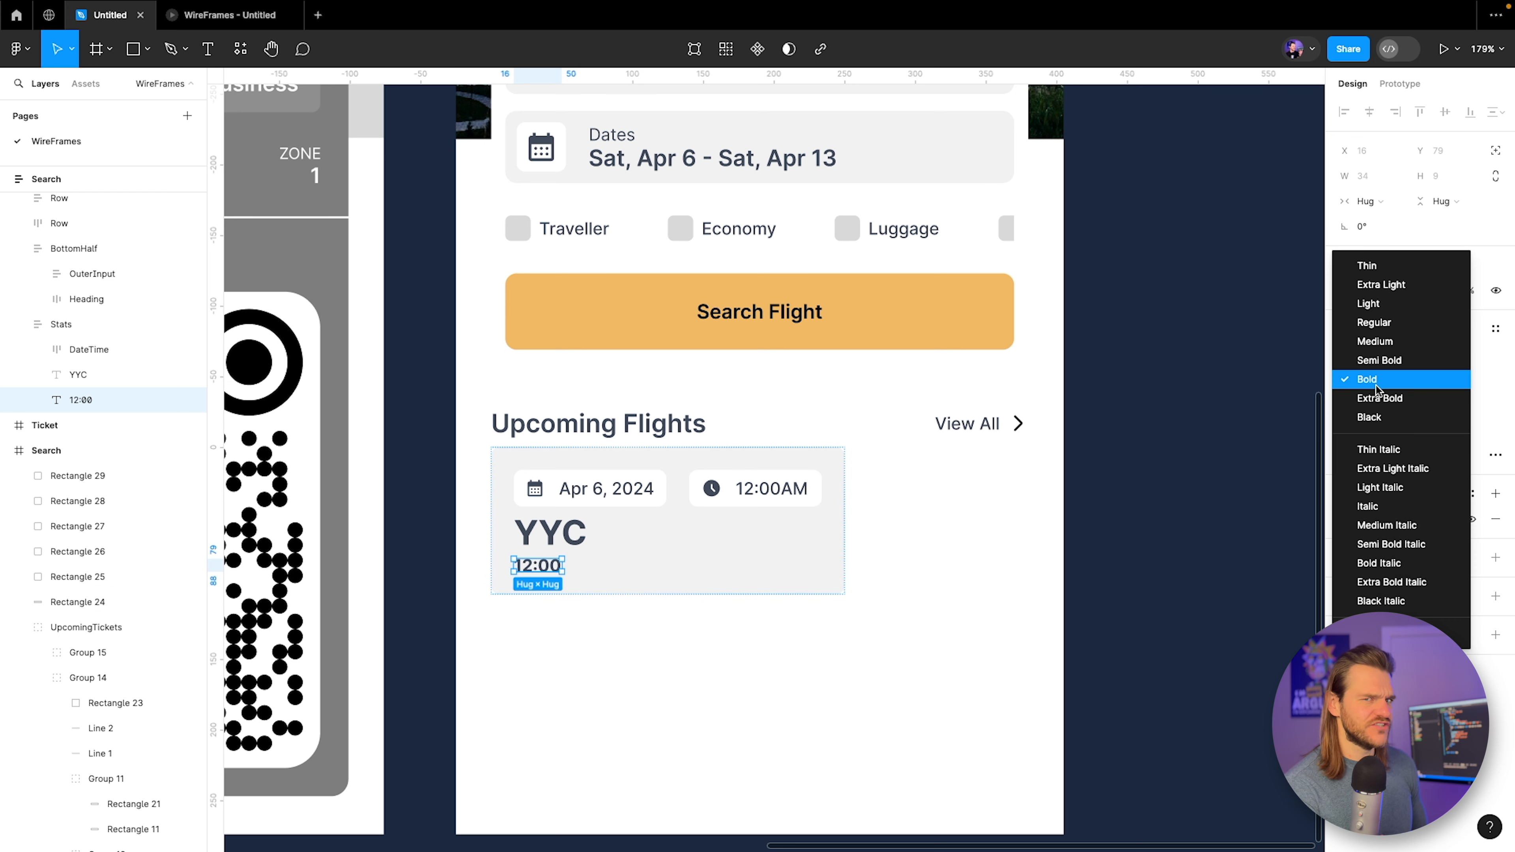
click(1391, 339)
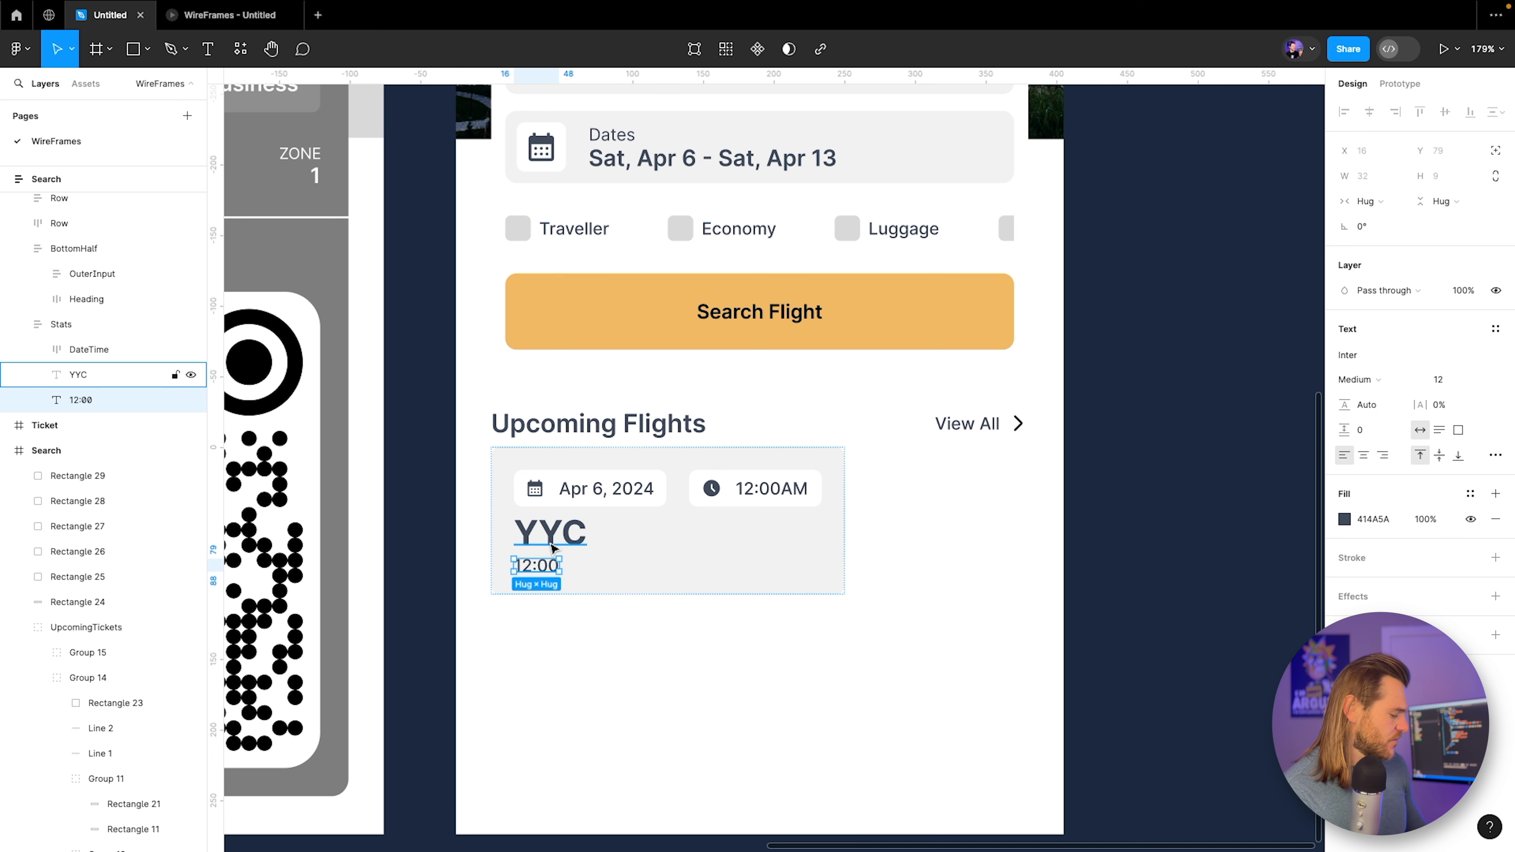
Duplicate the 12:00 text, place the copy above YYC and change its text to "Apr 6".
key(ctrl+d)
drag(71, 423, 87, 365)
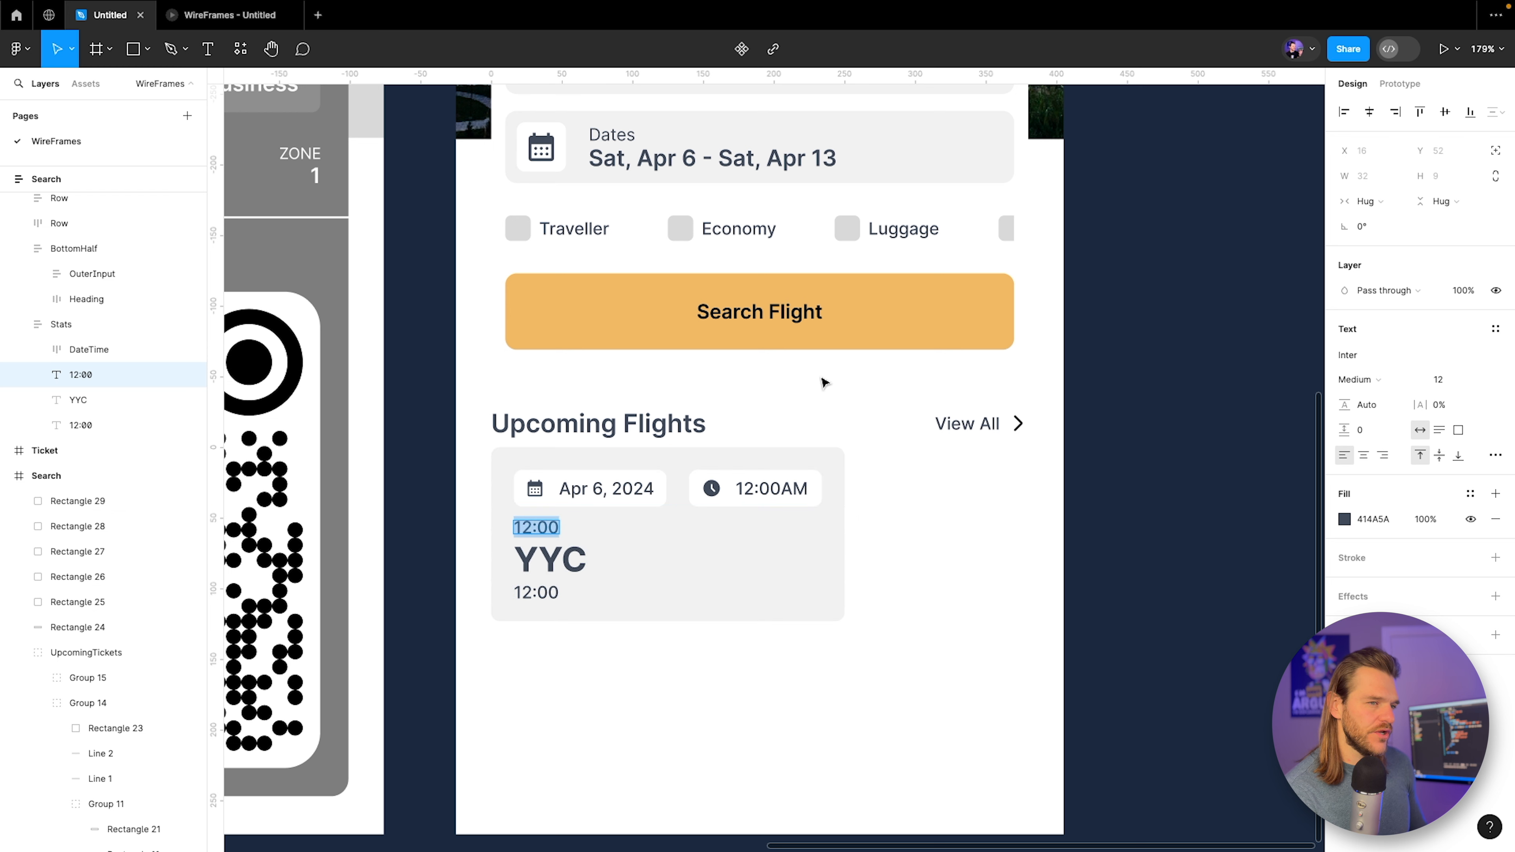
text(A)
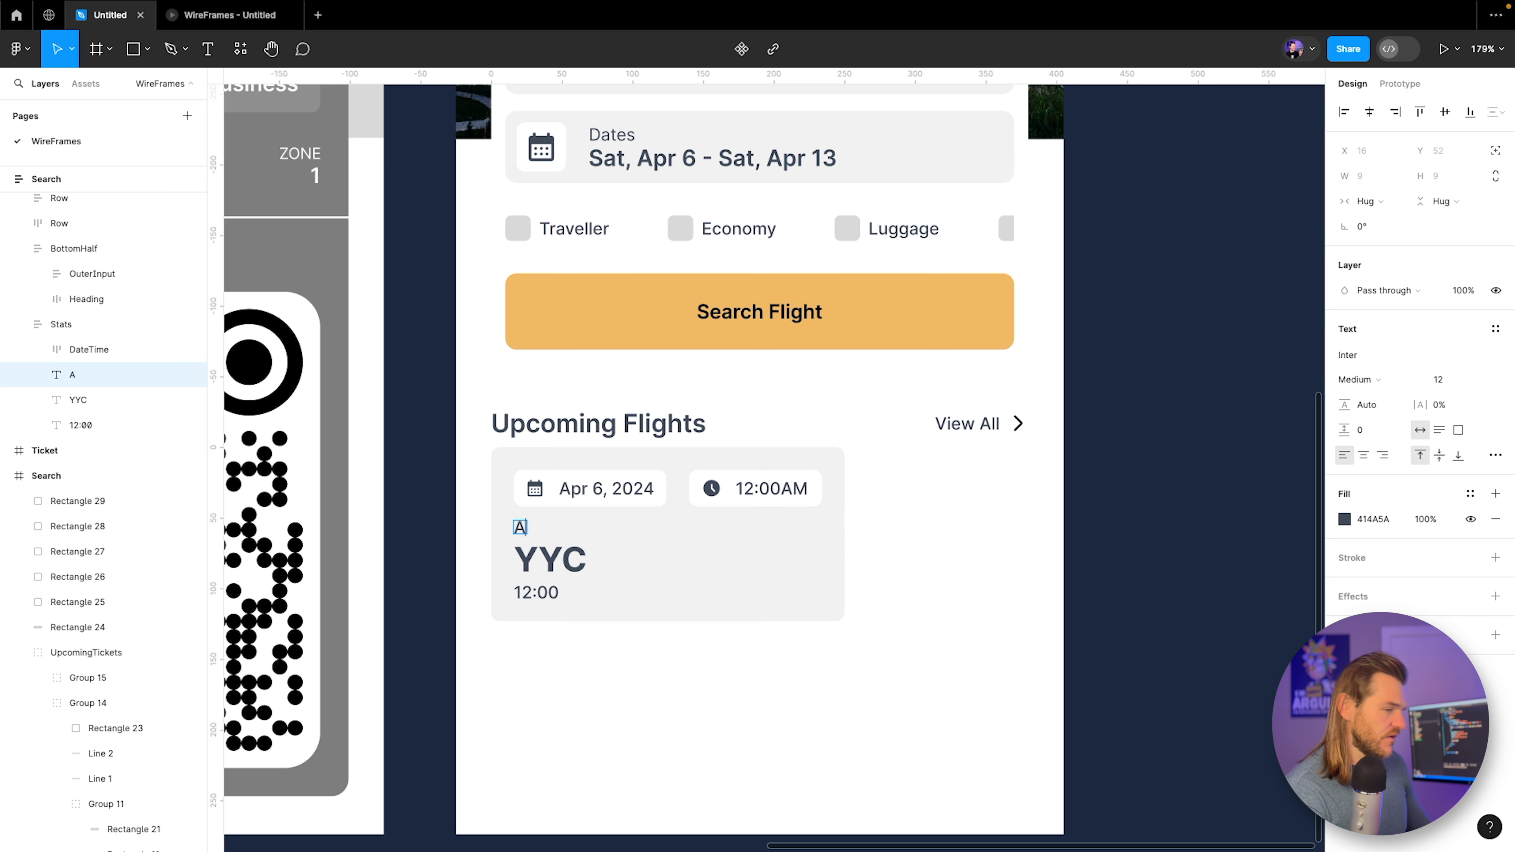
text(pr 6)
key(Escape)
scroll(581, 620, up, 3)
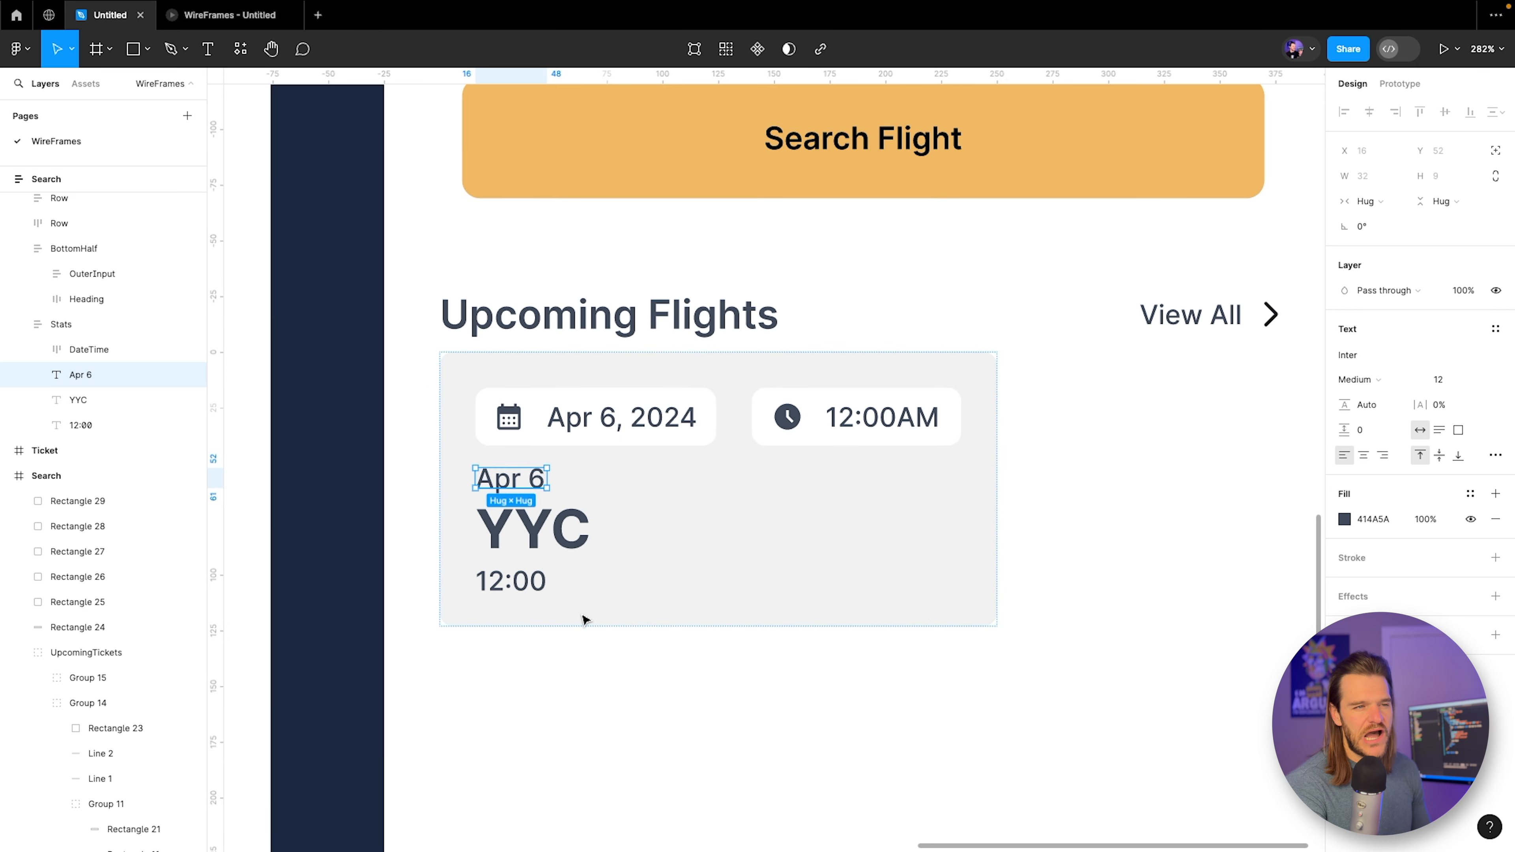
Consult the Ticket wireframe's gate details and replace the Apr 6 text above YYC with "D 36".
scroll(584, 619, up, 1)
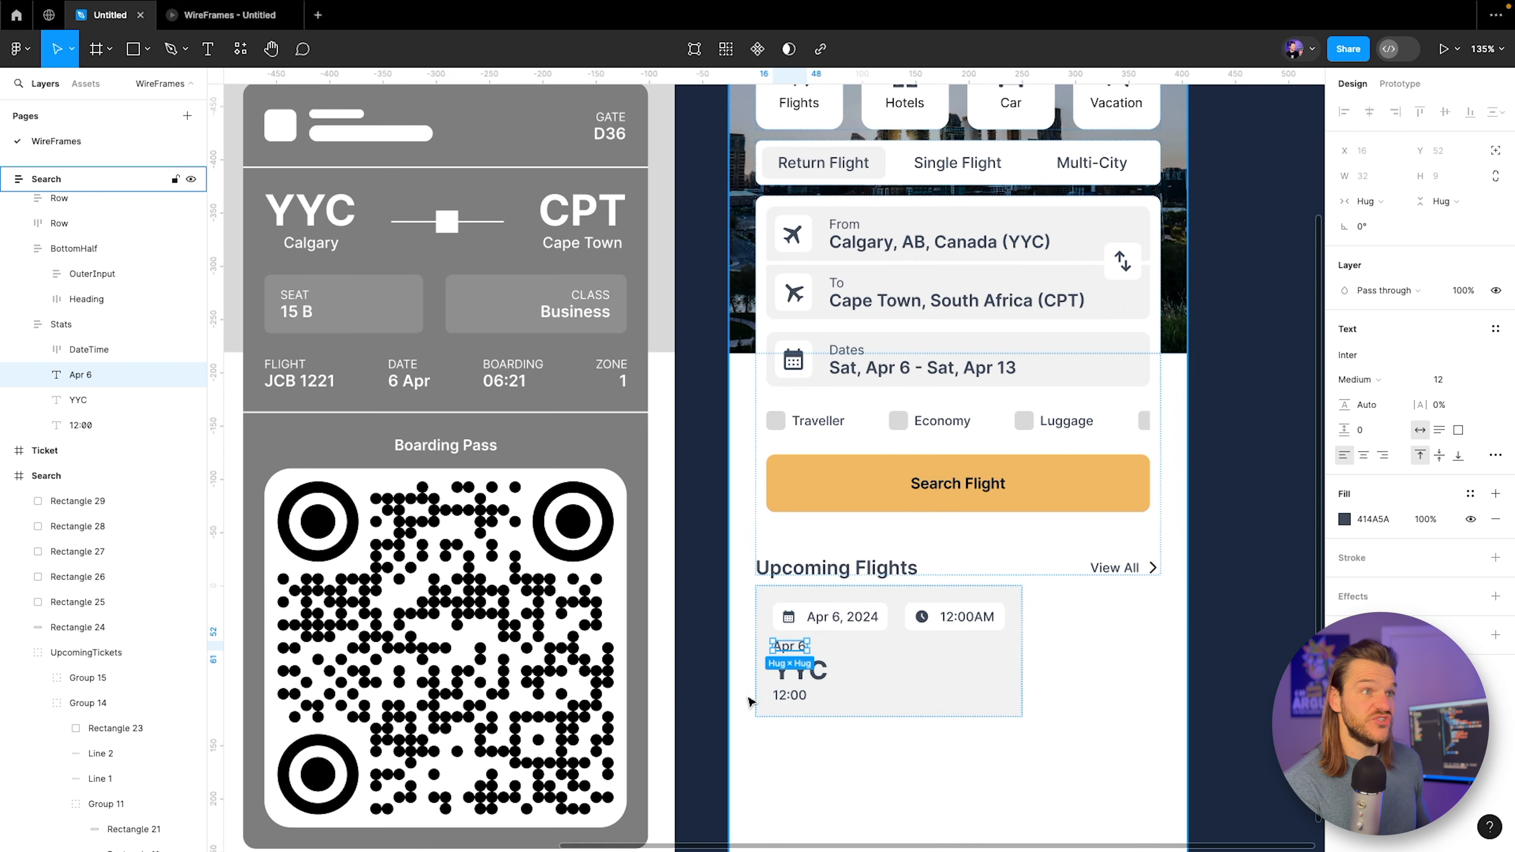
scroll(653, 596, up, 5)
drag(652, 595, 656, 739)
scroll(656, 739, up, 3)
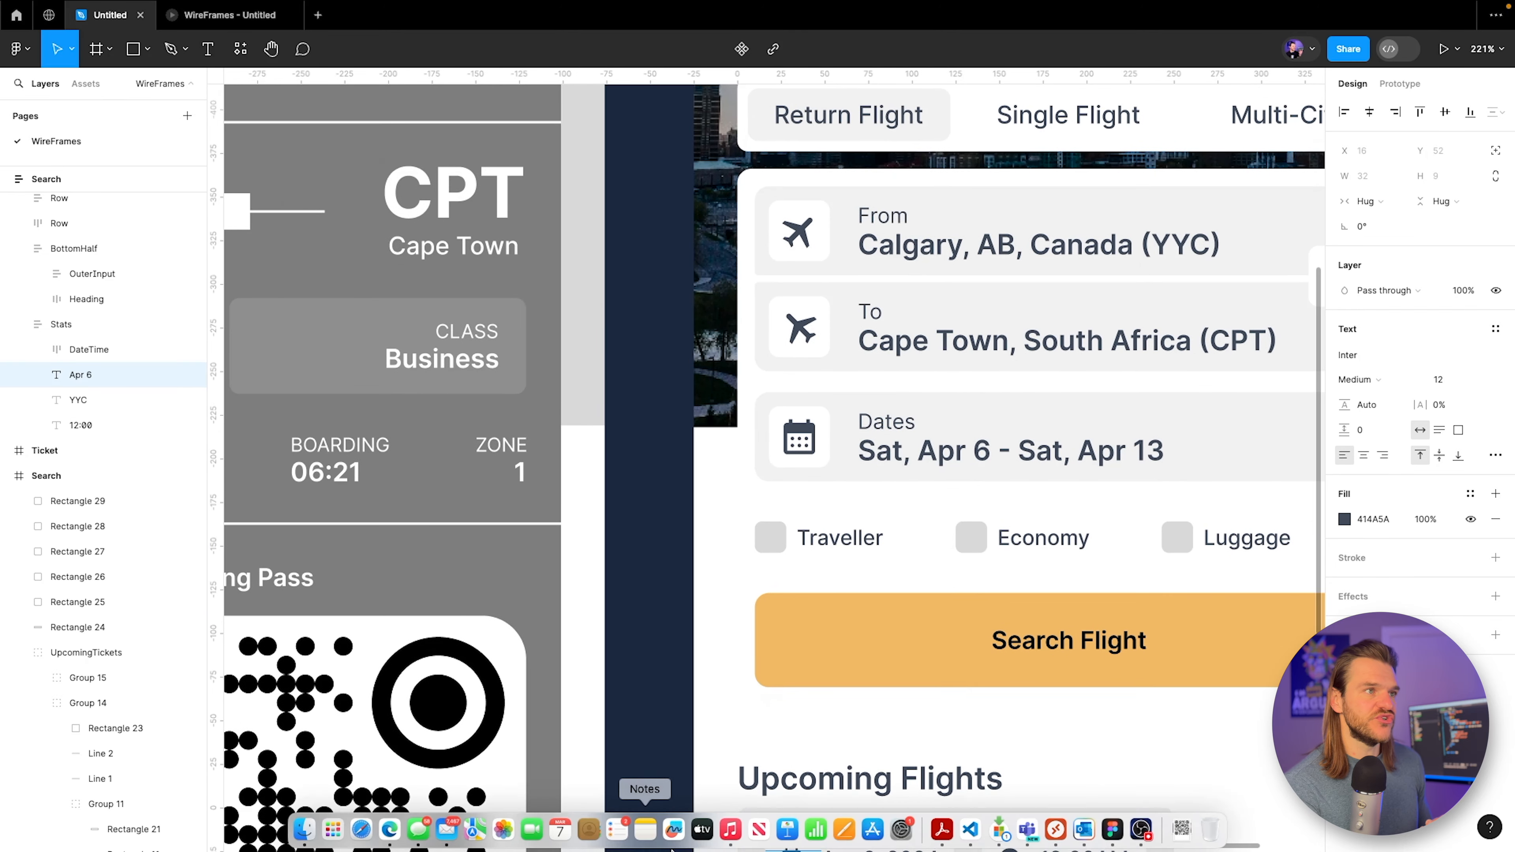
scroll(596, 597, up, 6)
scroll(514, 379, down, 10)
scroll(515, 379, right, 5)
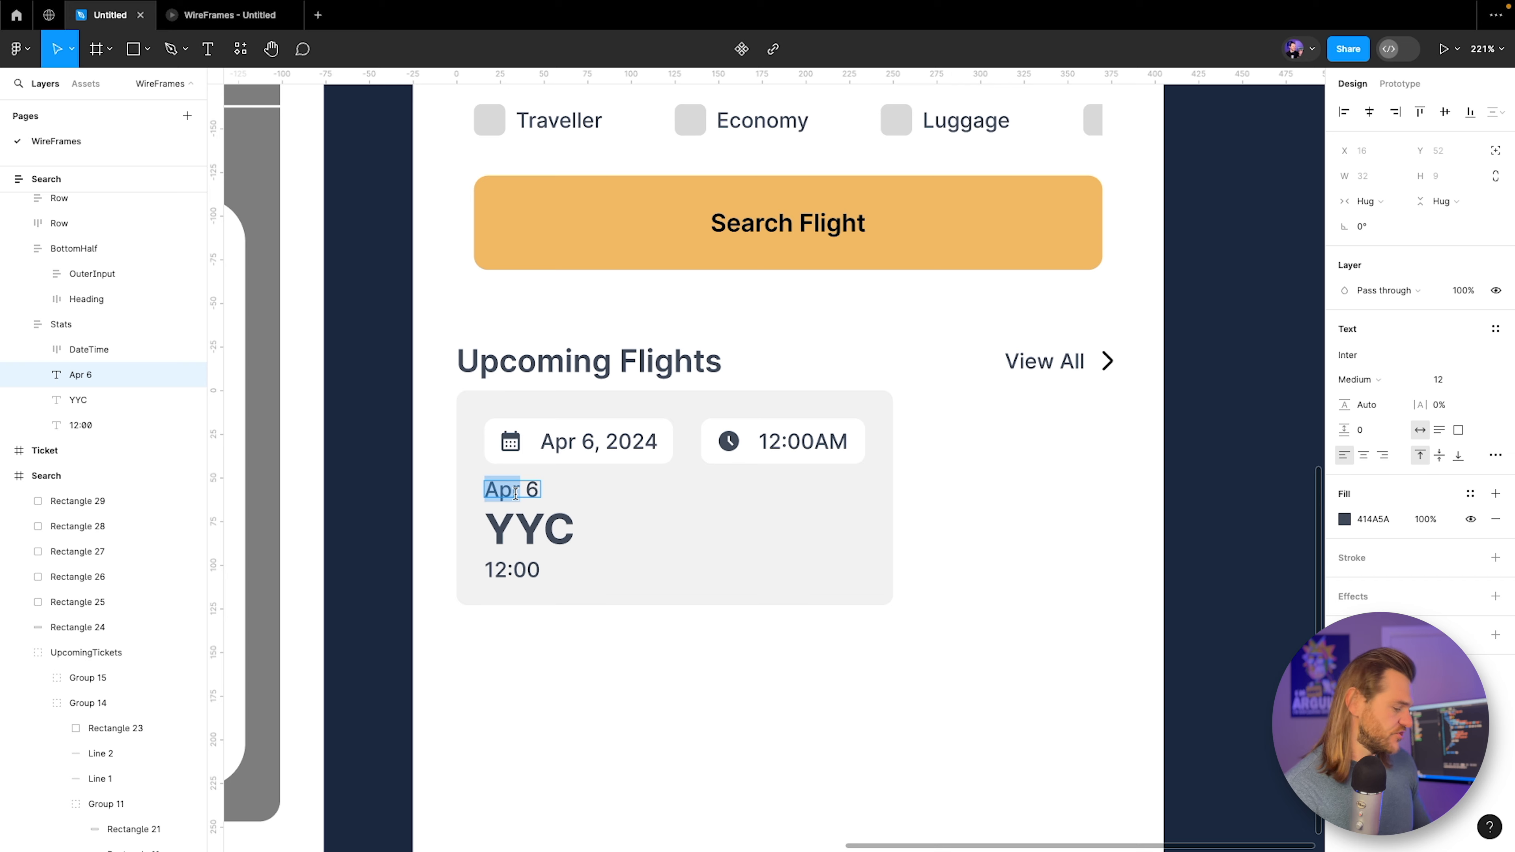
triple_click(514, 493)
text(D 36)
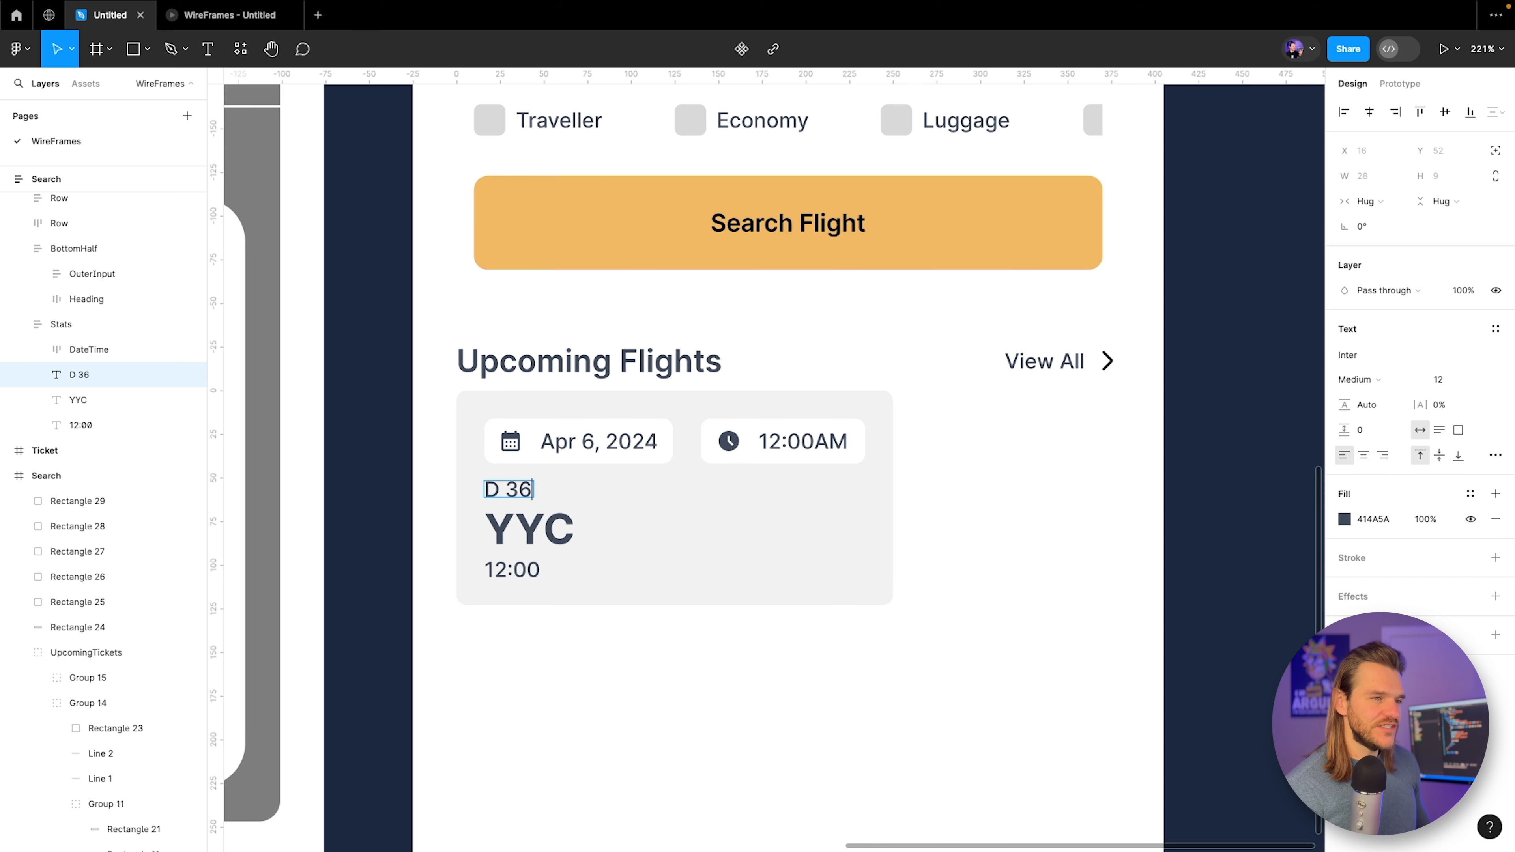
key(Escape)
Replace the 12:00 text below YYC with the travel class "Business".
scroll(540, 630, down, 8)
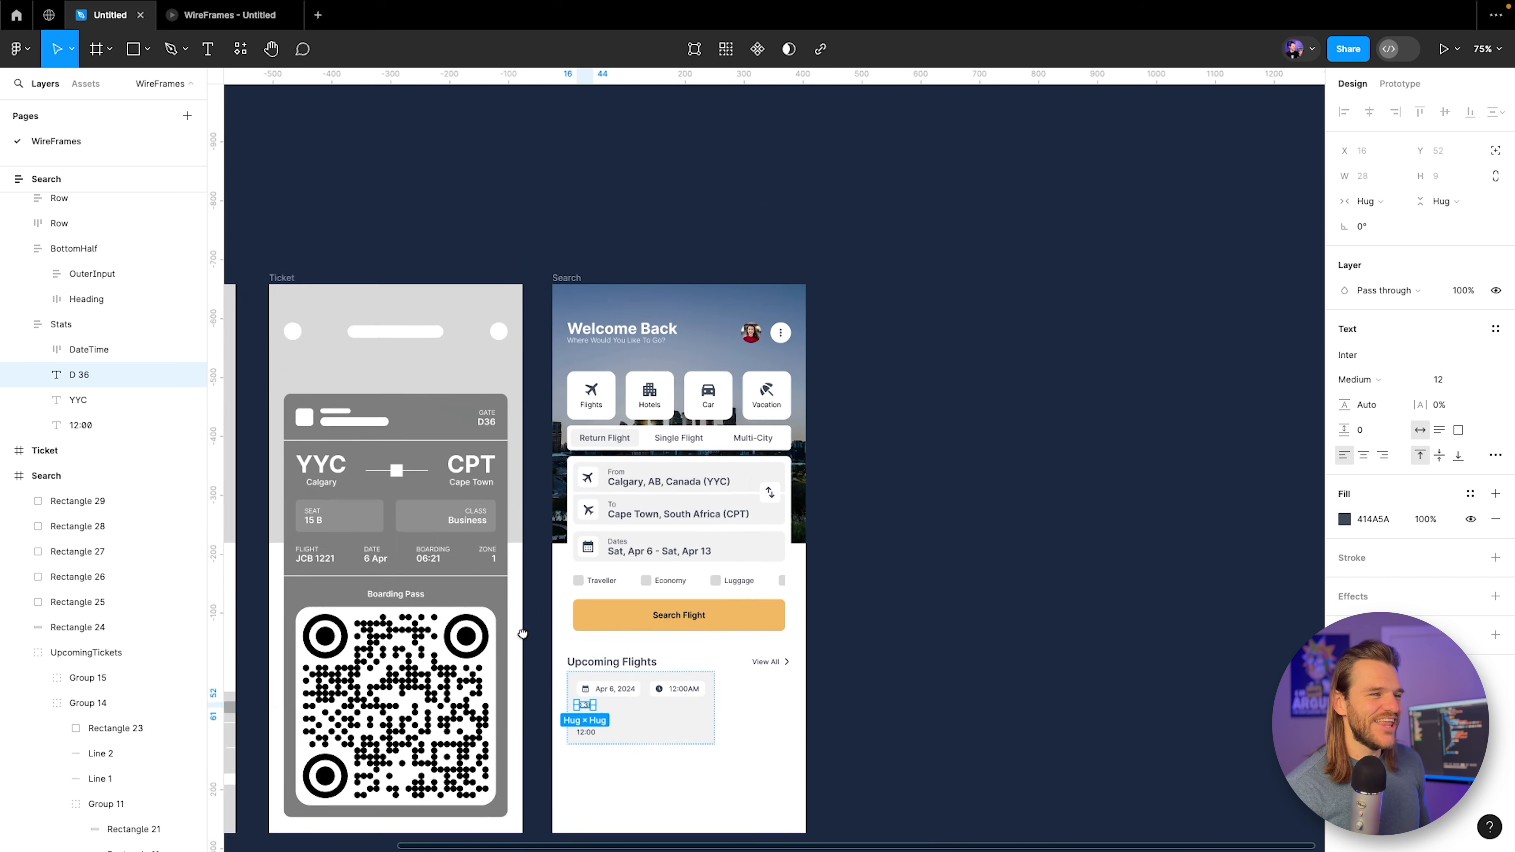
scroll(501, 632, up, 2)
scroll(449, 649, up, 7)
scroll(592, 471, down, 6)
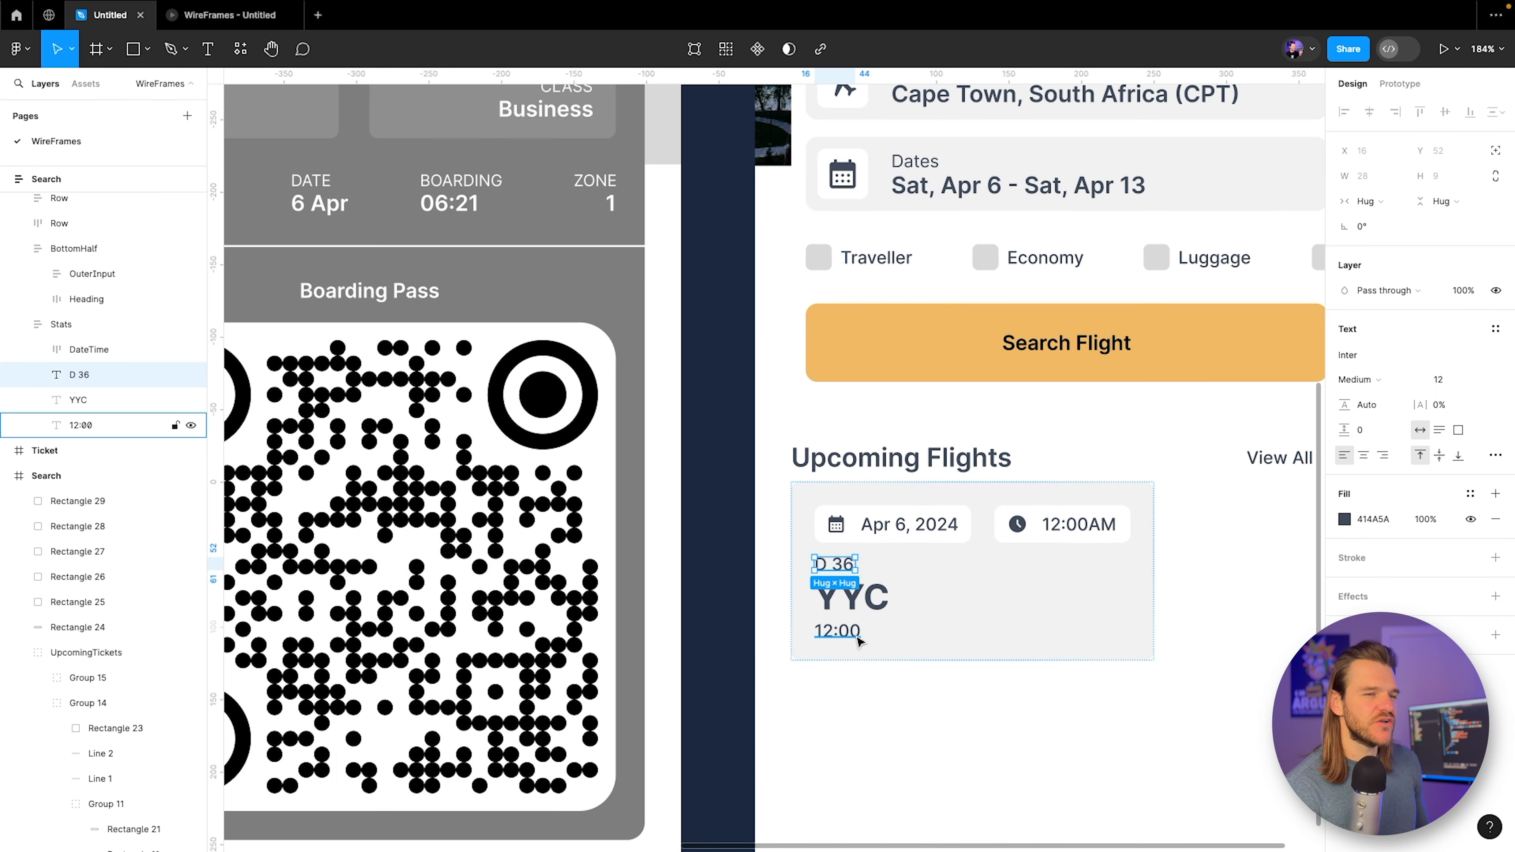
double_click(858, 634)
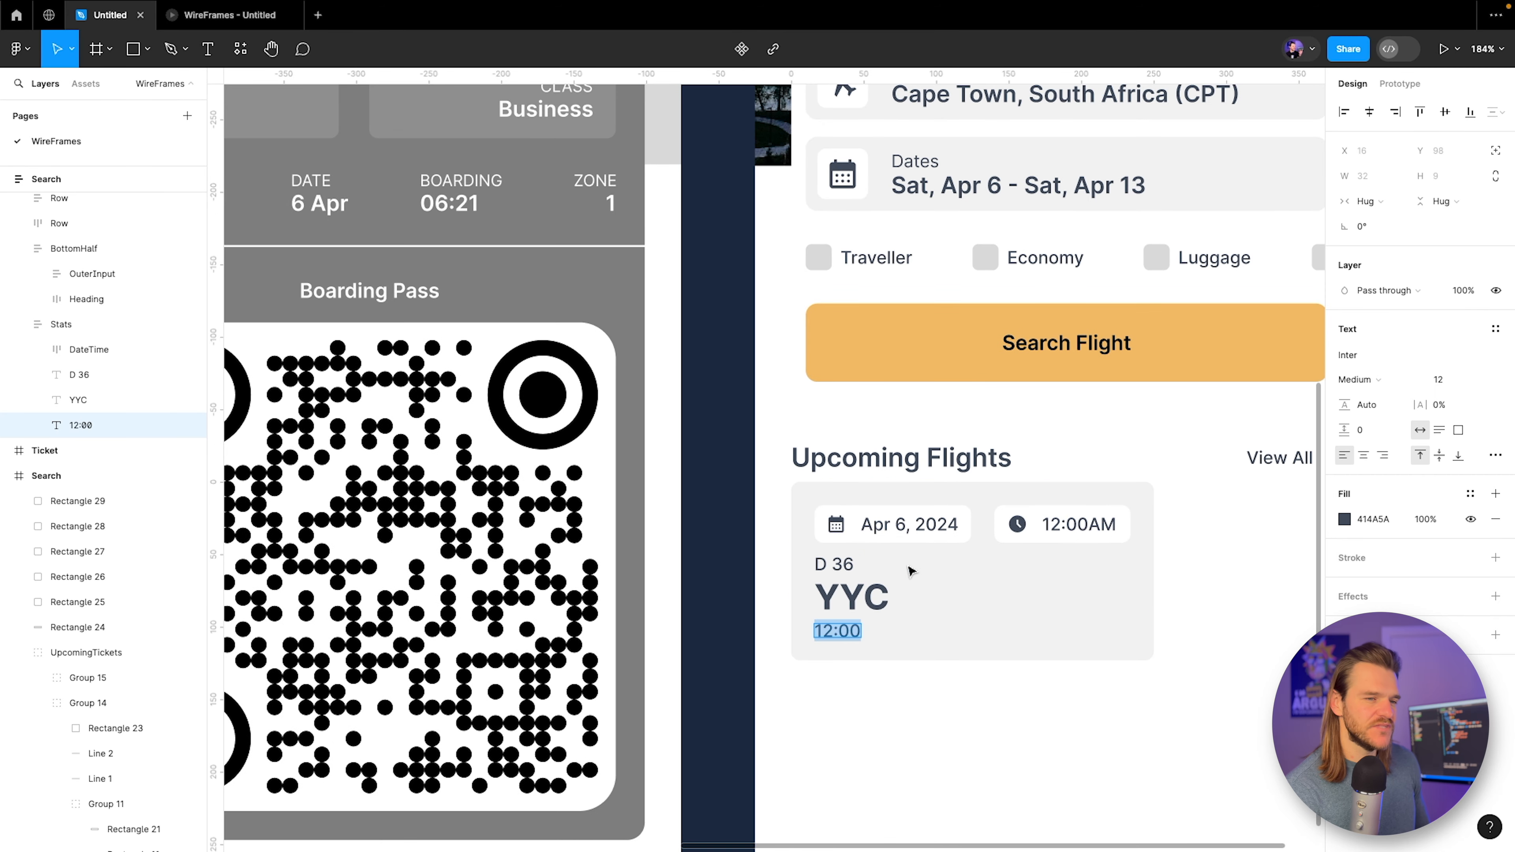
text(Business)
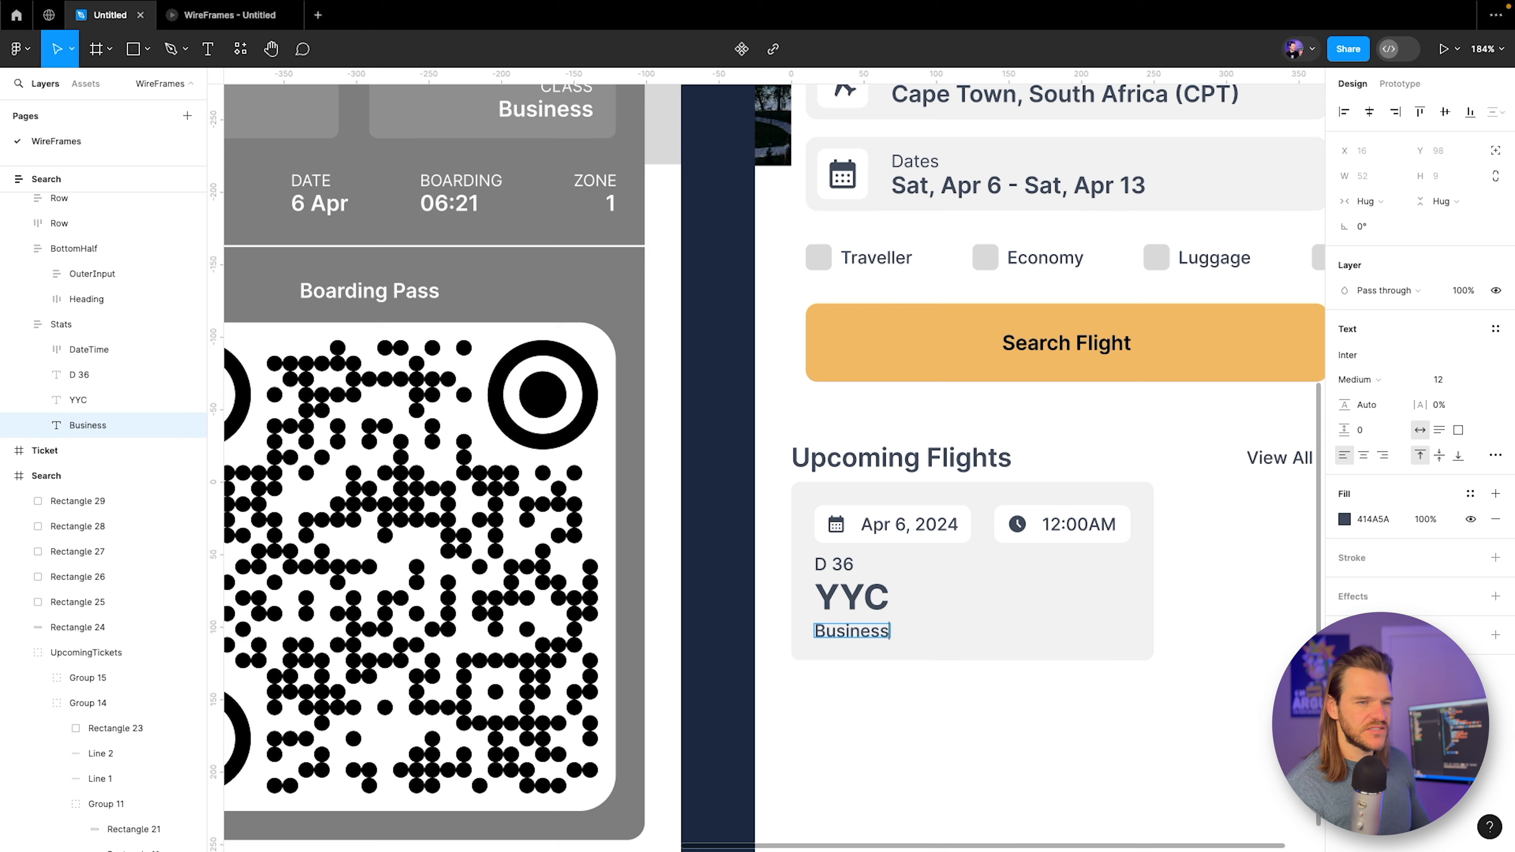
key(Escape)
Group the D 36, YYC and Business texts and apply auto layout to the group.
scroll(1048, 629, up, 3)
scroll(690, 525, right, 2)
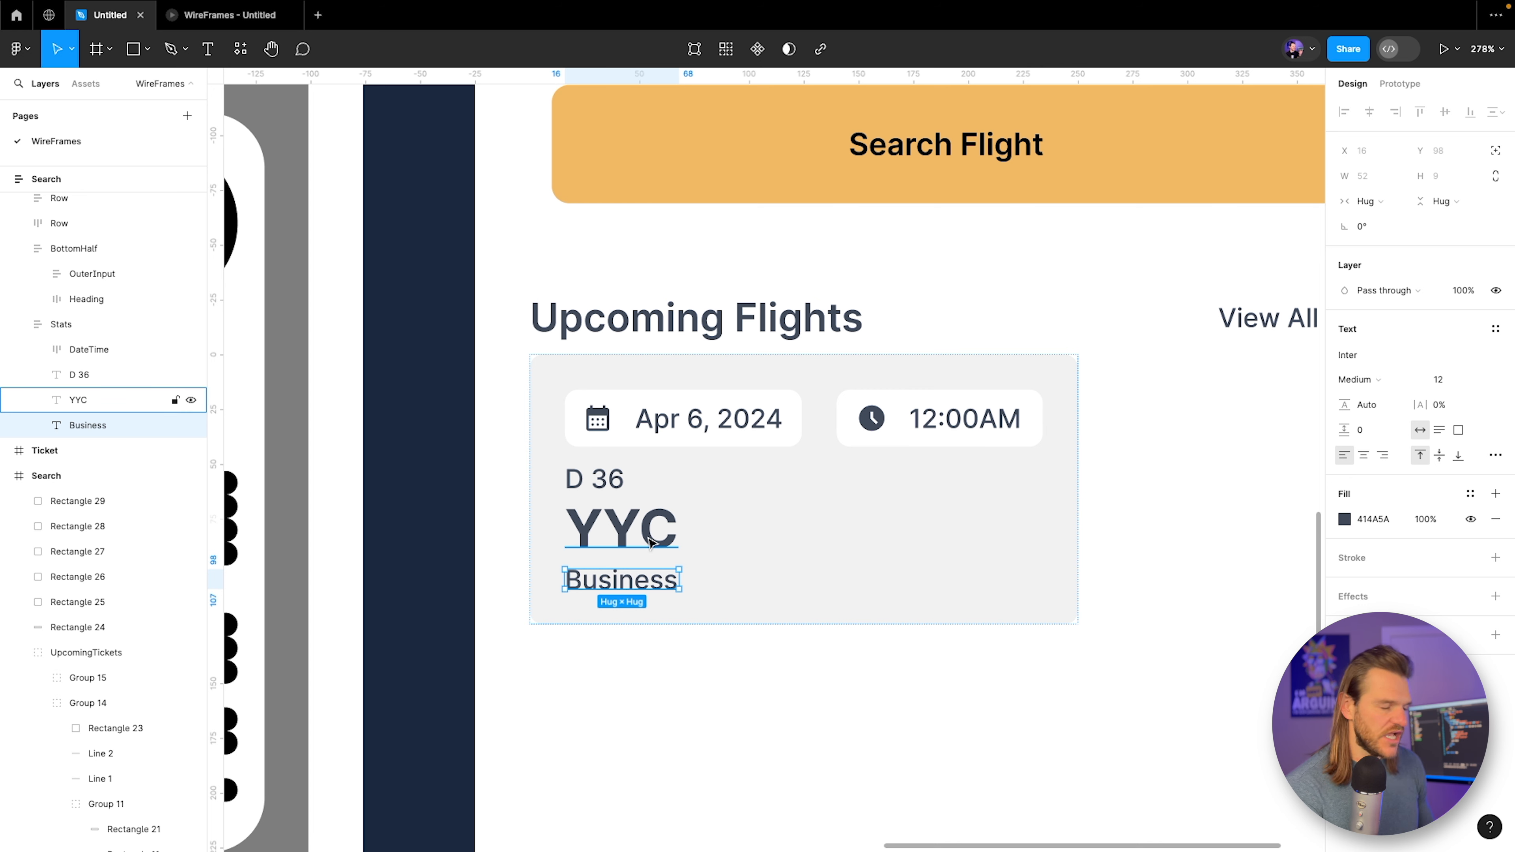
shift+click(48, 368)
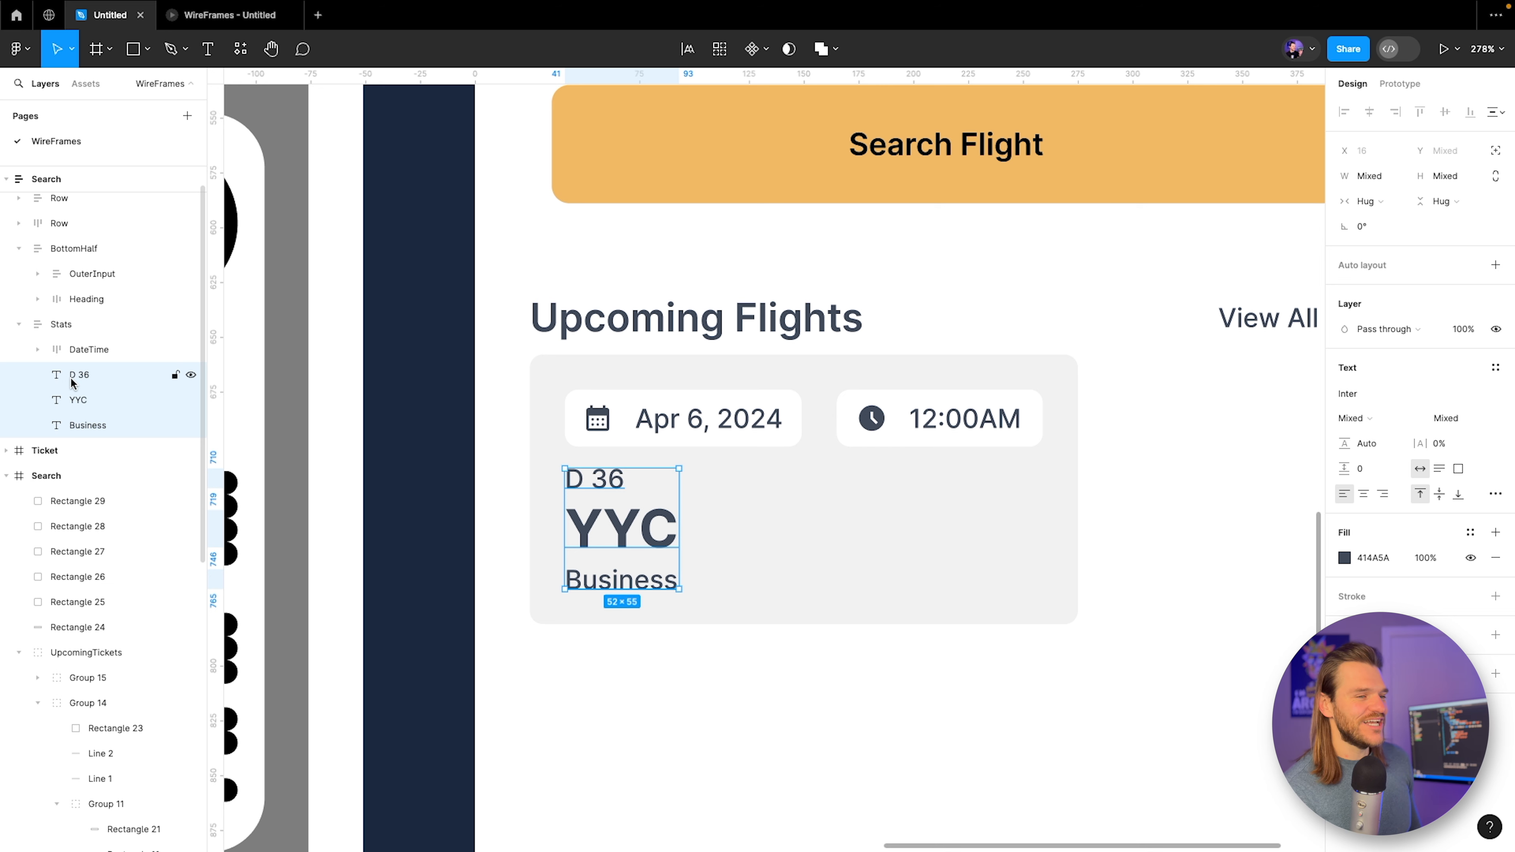
key(ctrl+g)
click(1495, 315)
Reduce the vertical spacing between the D 36, YYC and Business texts to 5.
click(1366, 369)
key(Down)
key(Down)
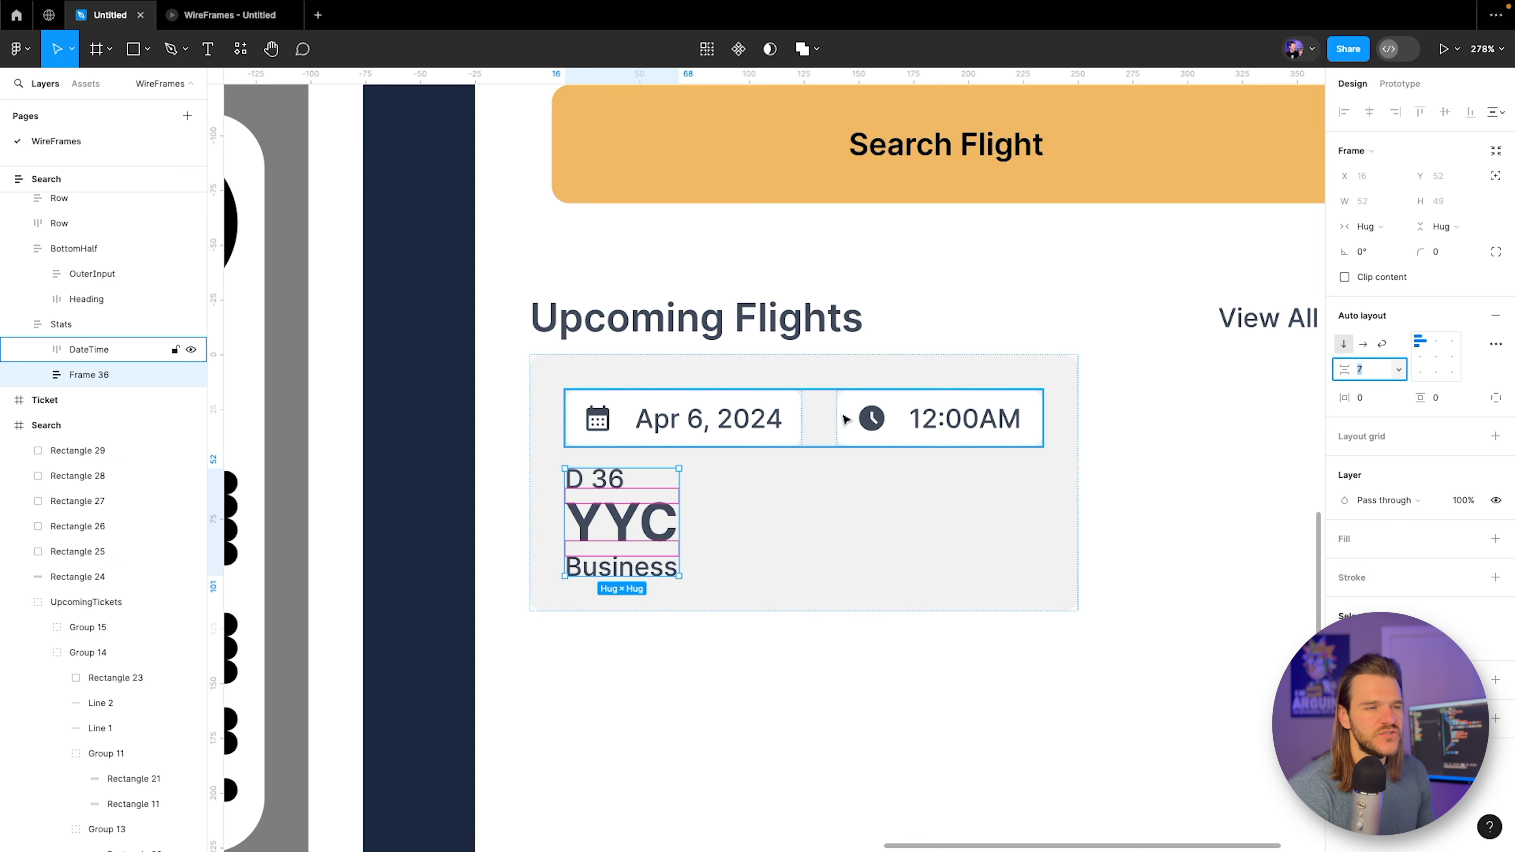
key(Down)
key(Down)
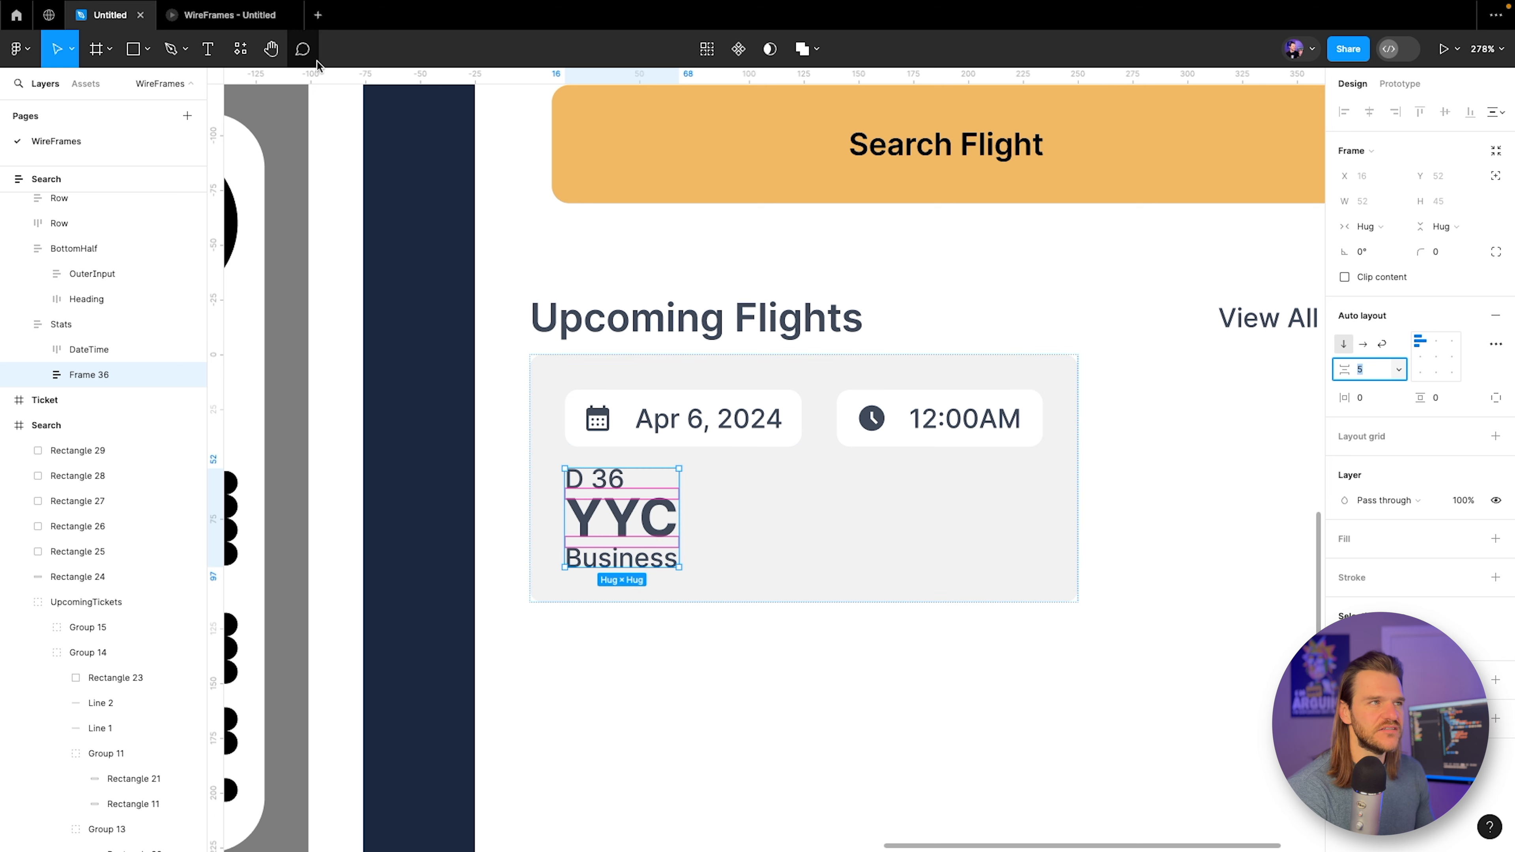
Check the Upcoming Flights card in the prototype preview and compare its layout with the Search wireframe's ticket cards.
click(235, 17)
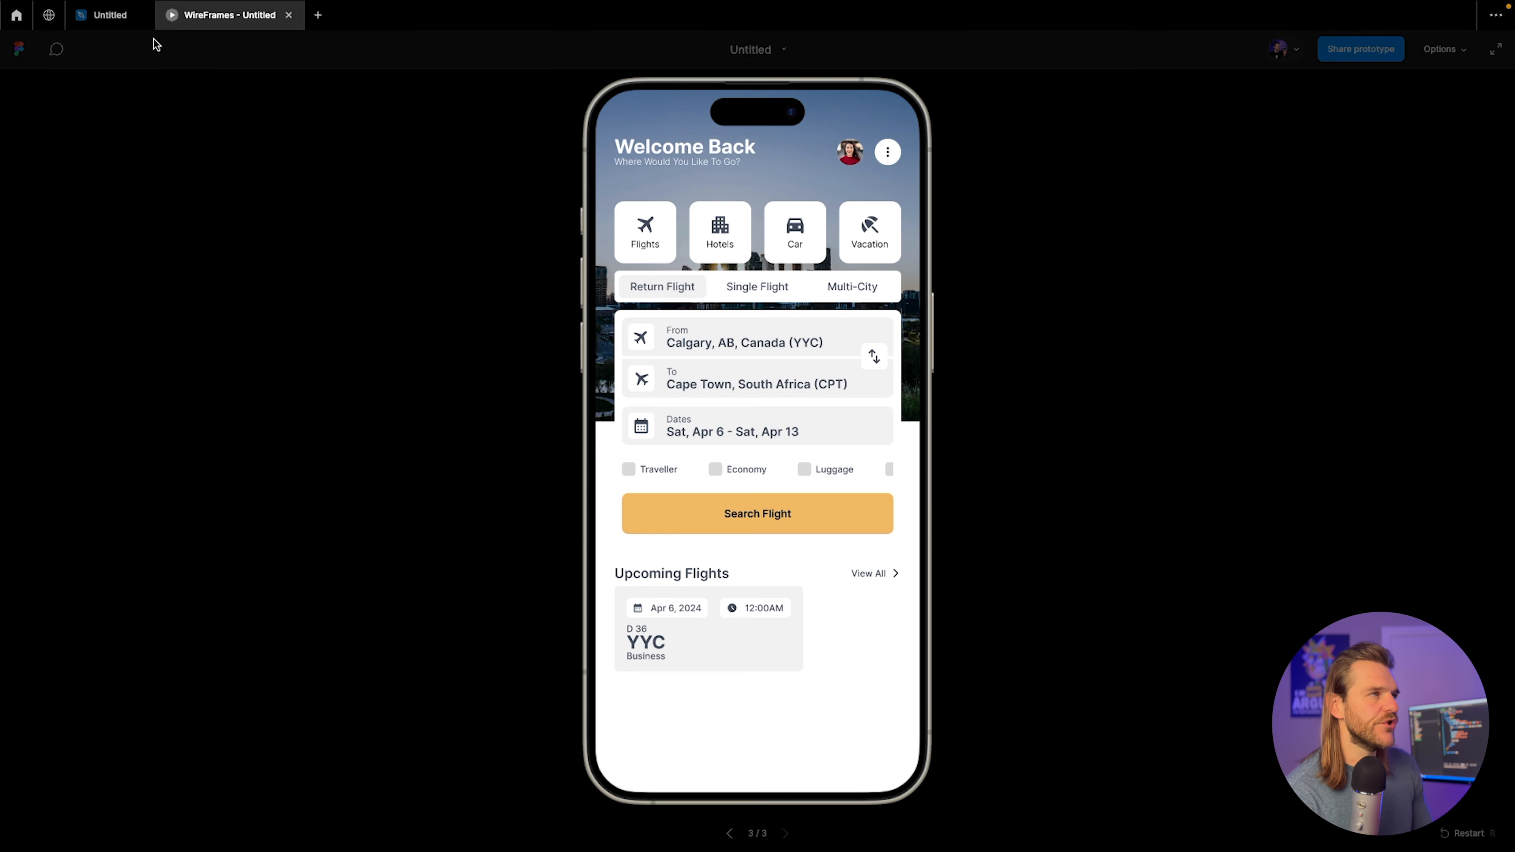
click(109, 15)
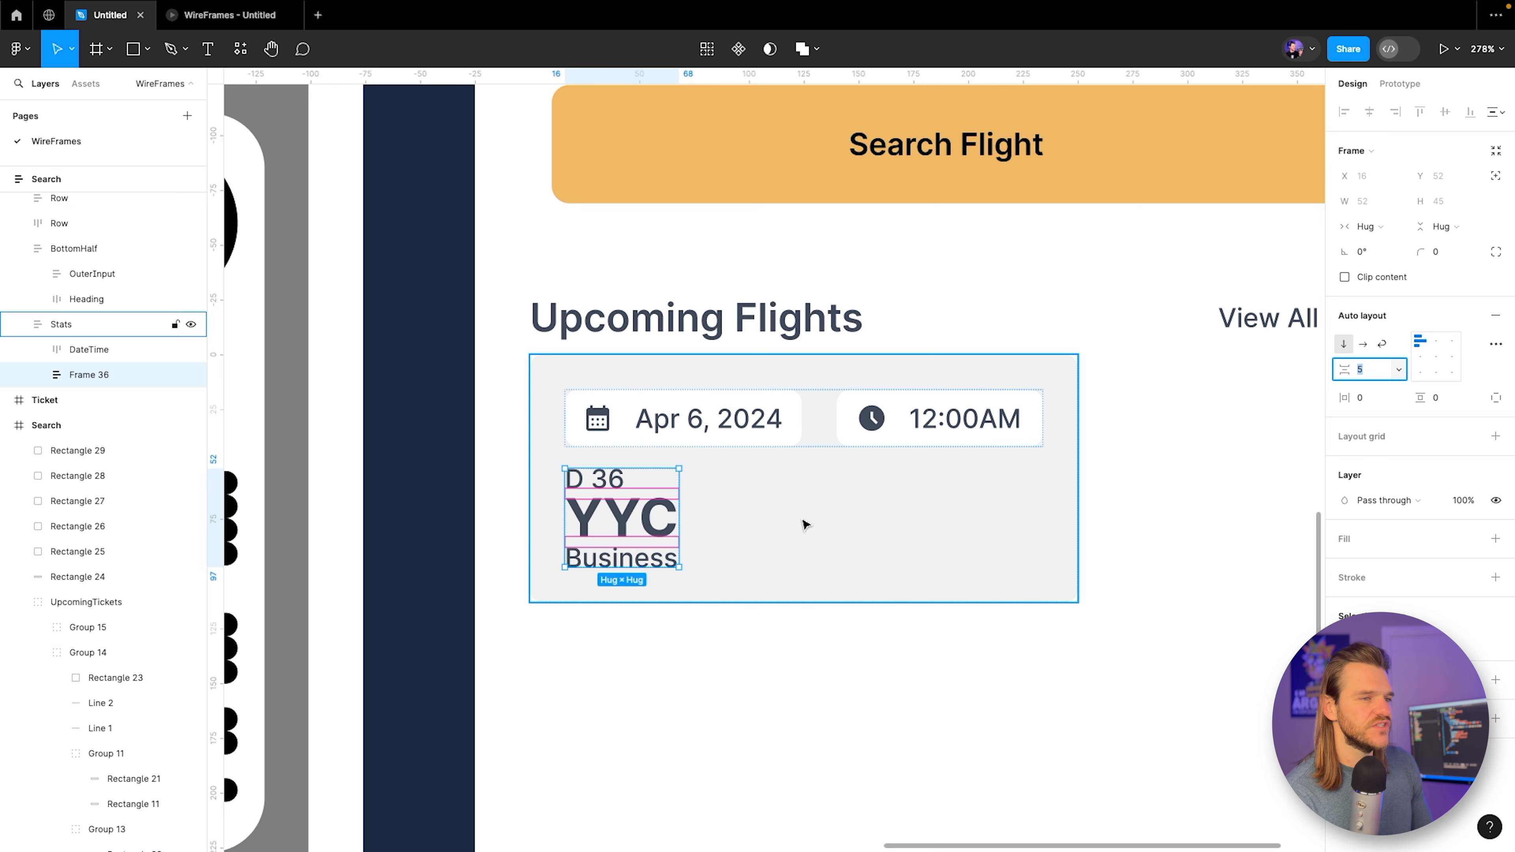
click(230, 15)
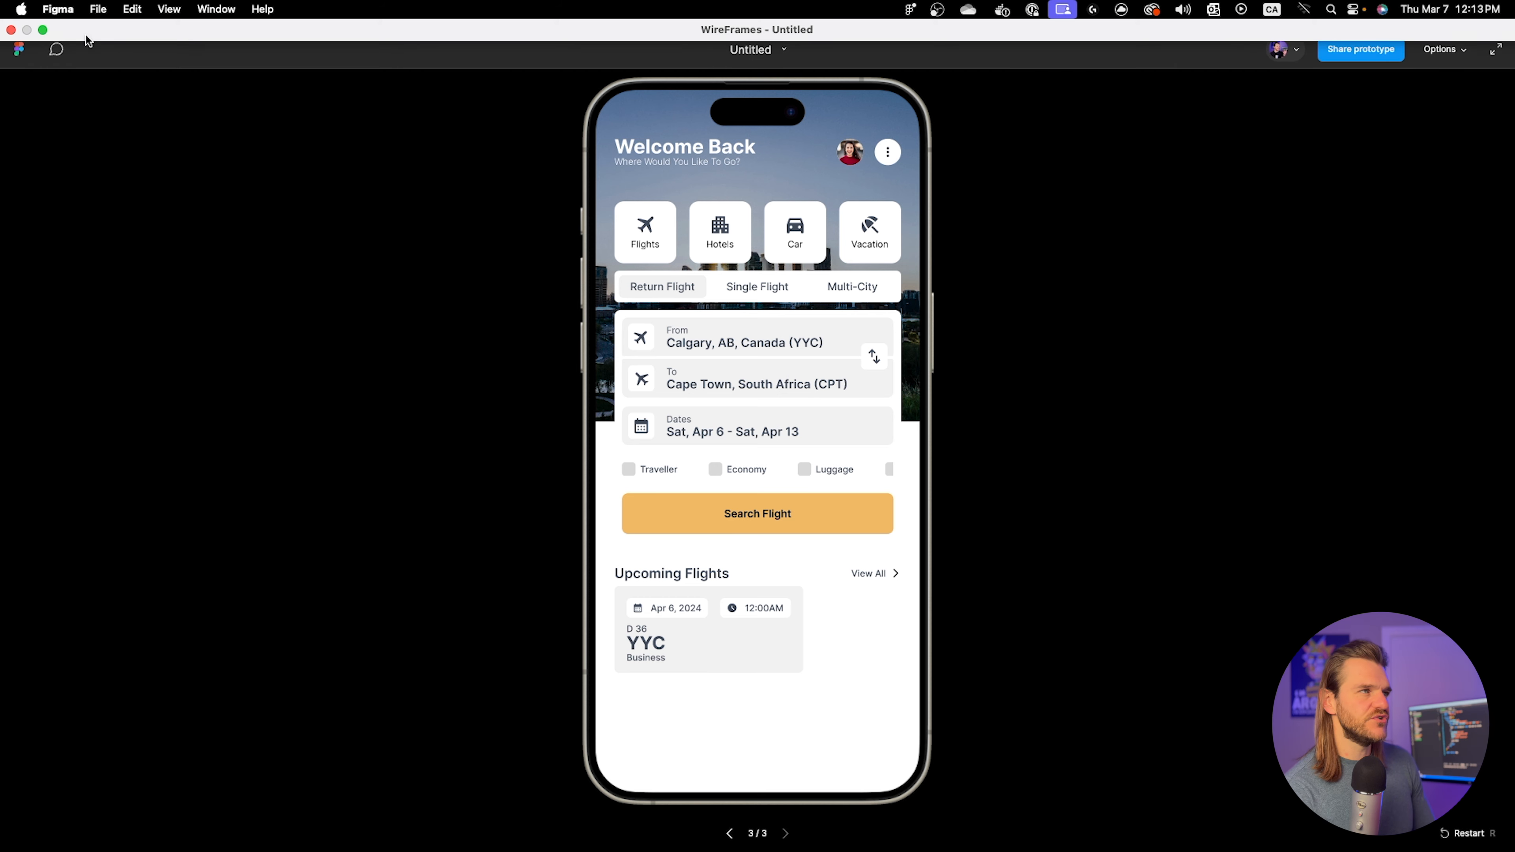
click(115, 22)
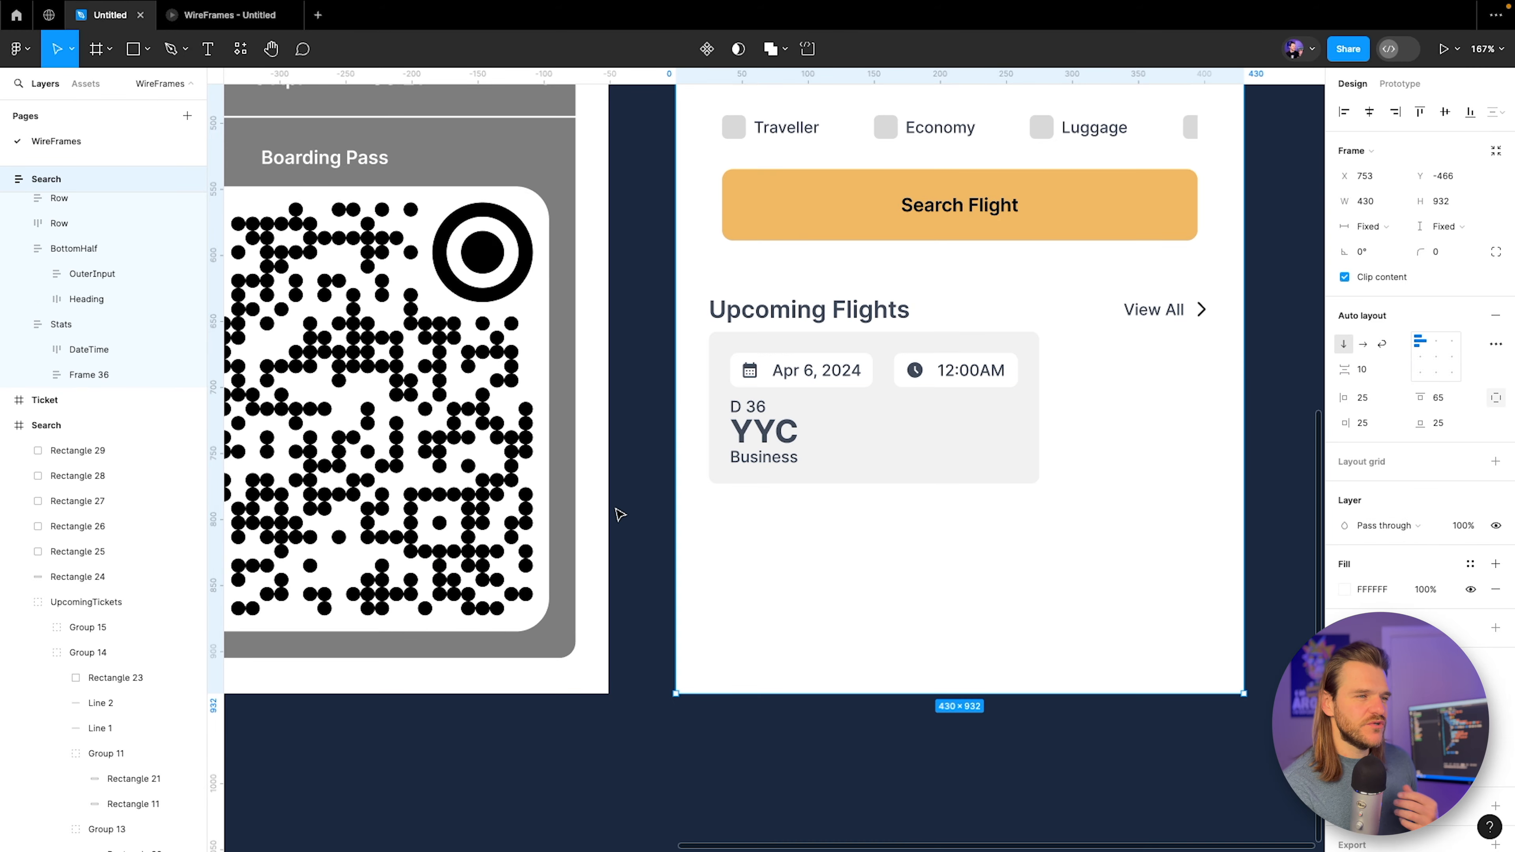
scroll(618, 517, down, 8)
scroll(602, 533, up, 5)
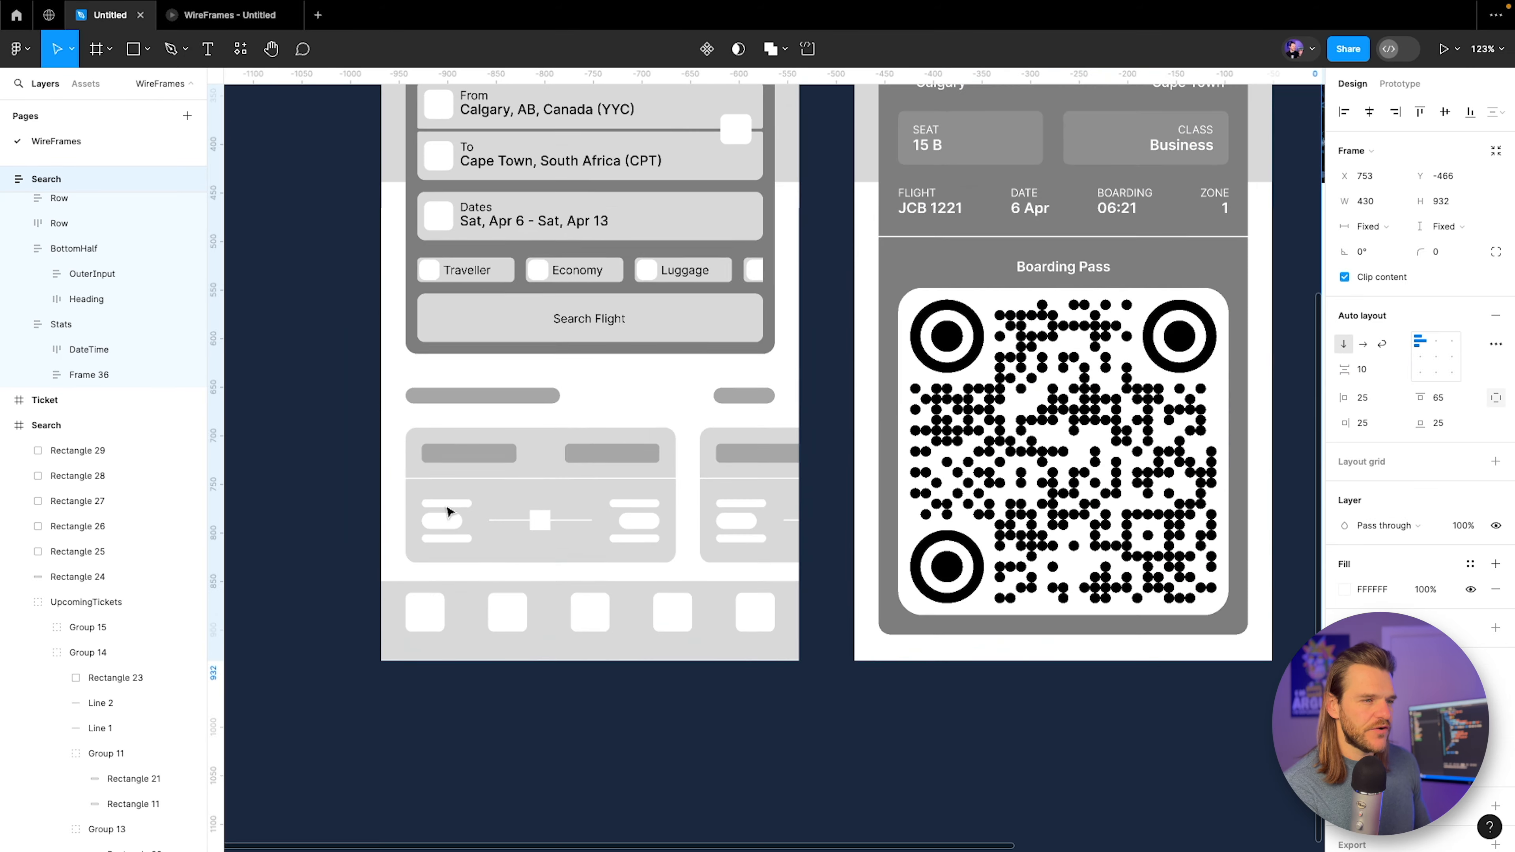
scroll(315, 507, right, 10)
drag(878, 480, 833, 480)
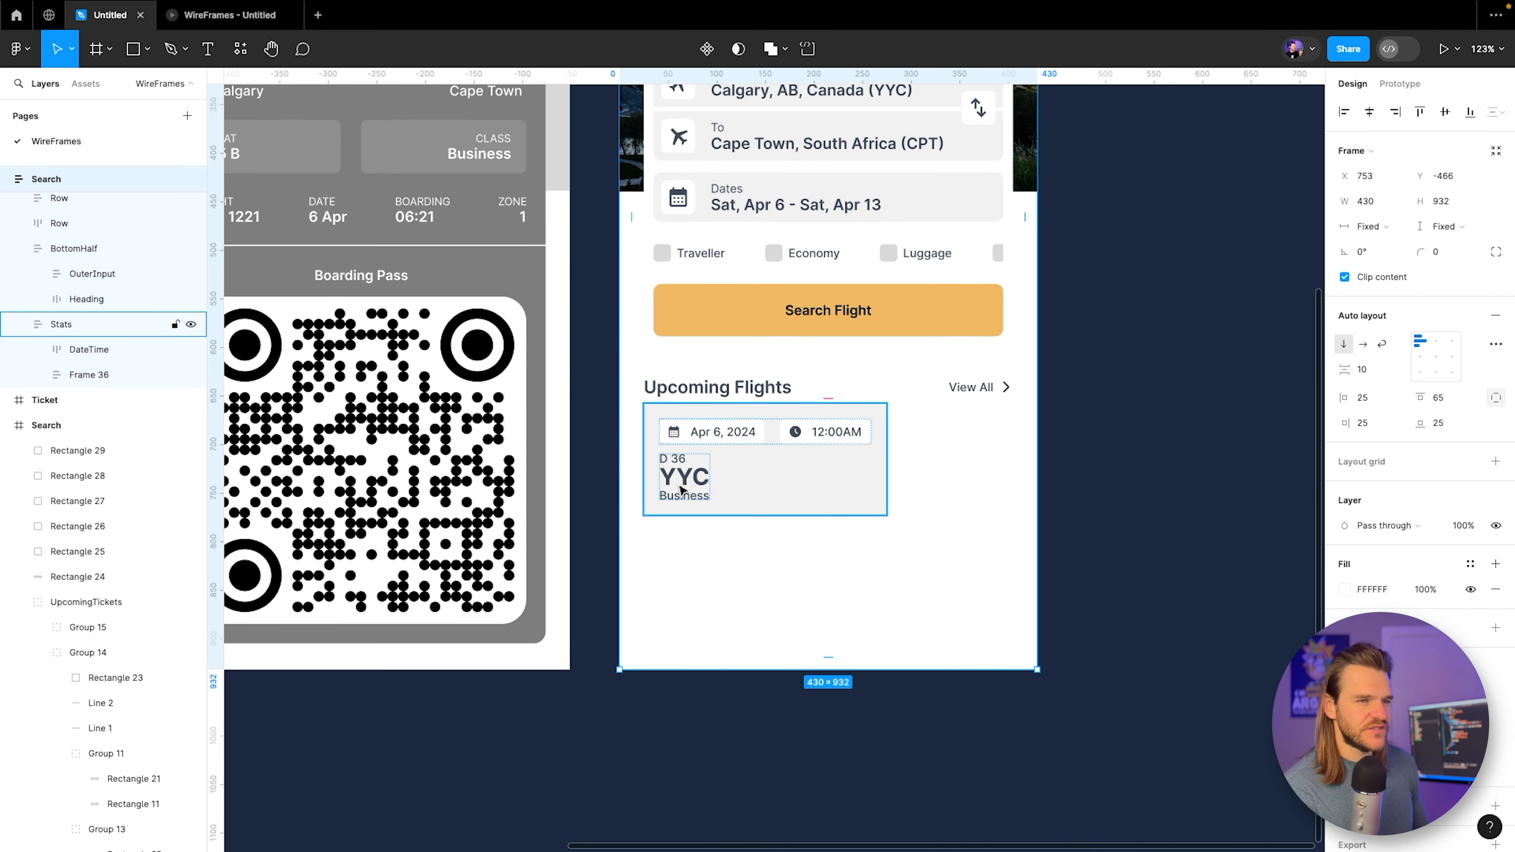
Rename the auto layout frame holding the D 36, YYC and Business texts as "ToAirport".
double_click(680, 488)
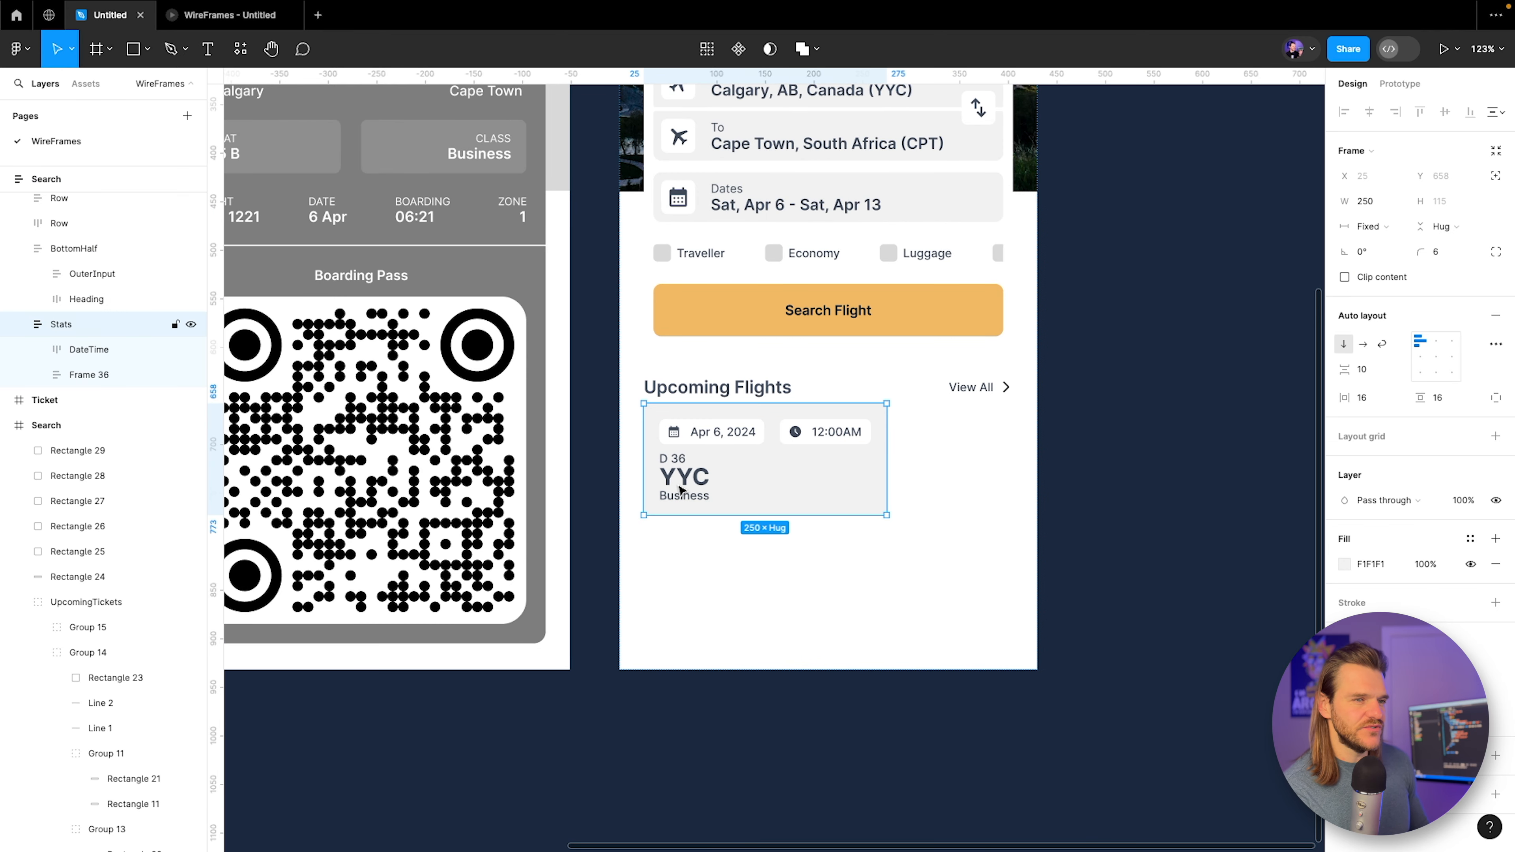
click(38, 374)
click(38, 374)
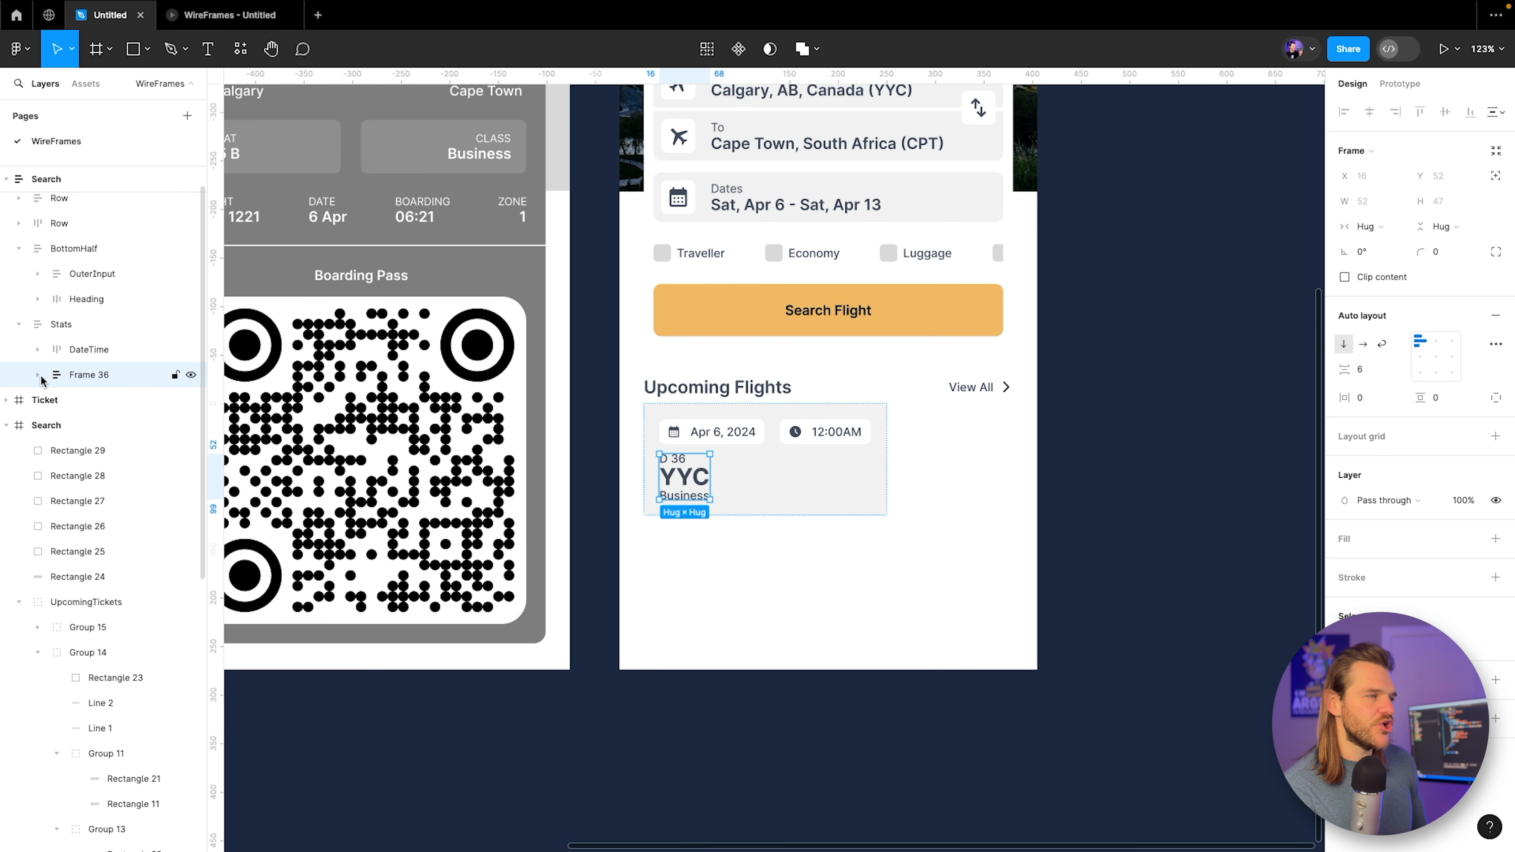
double_click(94, 375)
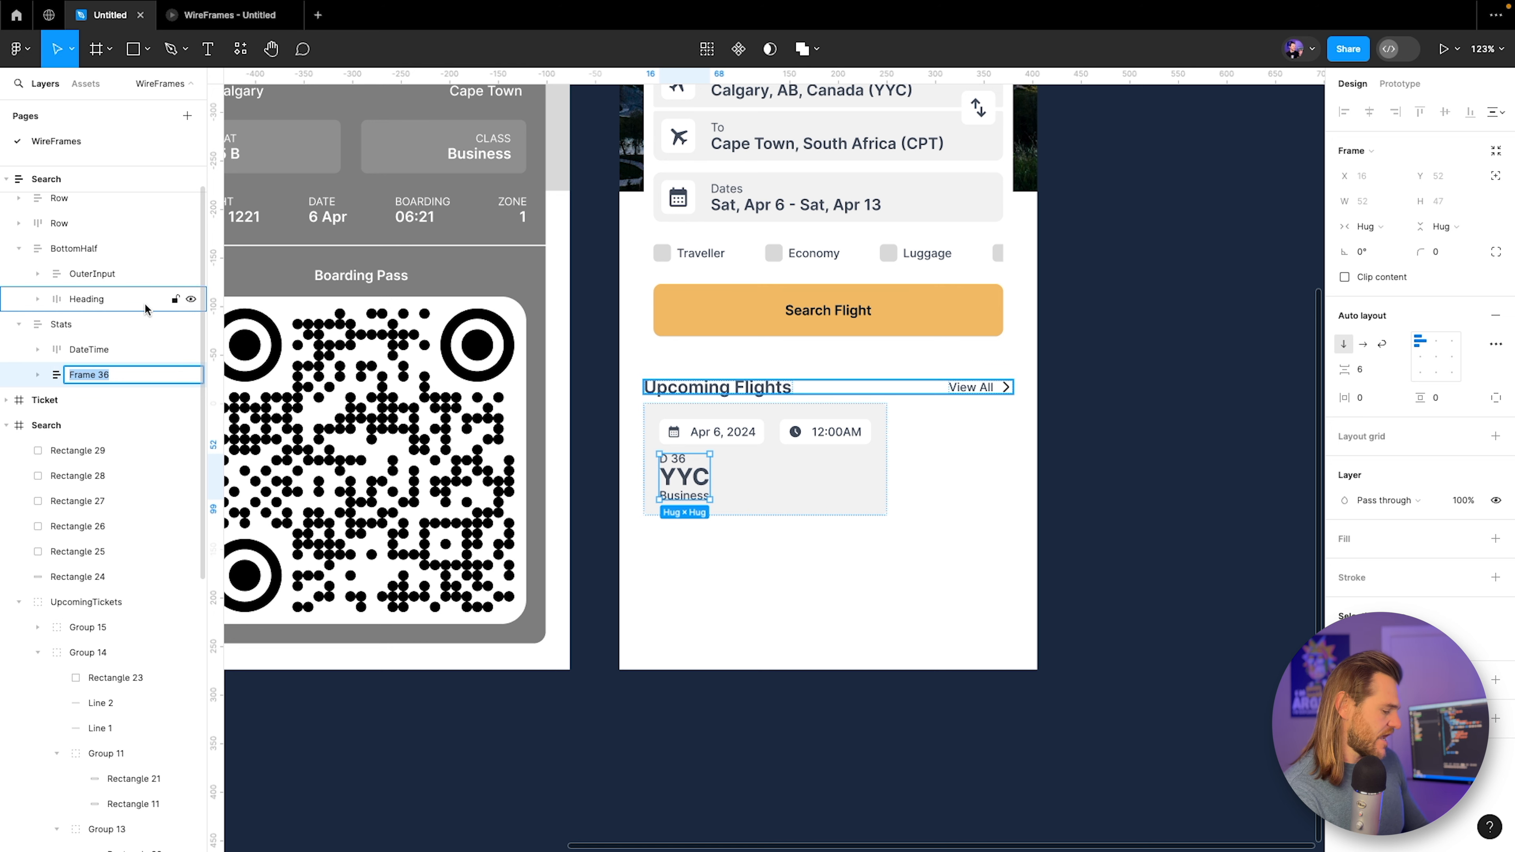
text(ToAirport)
key(Return)
Duplicate the ToAirport frame and rename the copy as "FromAirport".
key(ctrl+d)
double_click(74, 403)
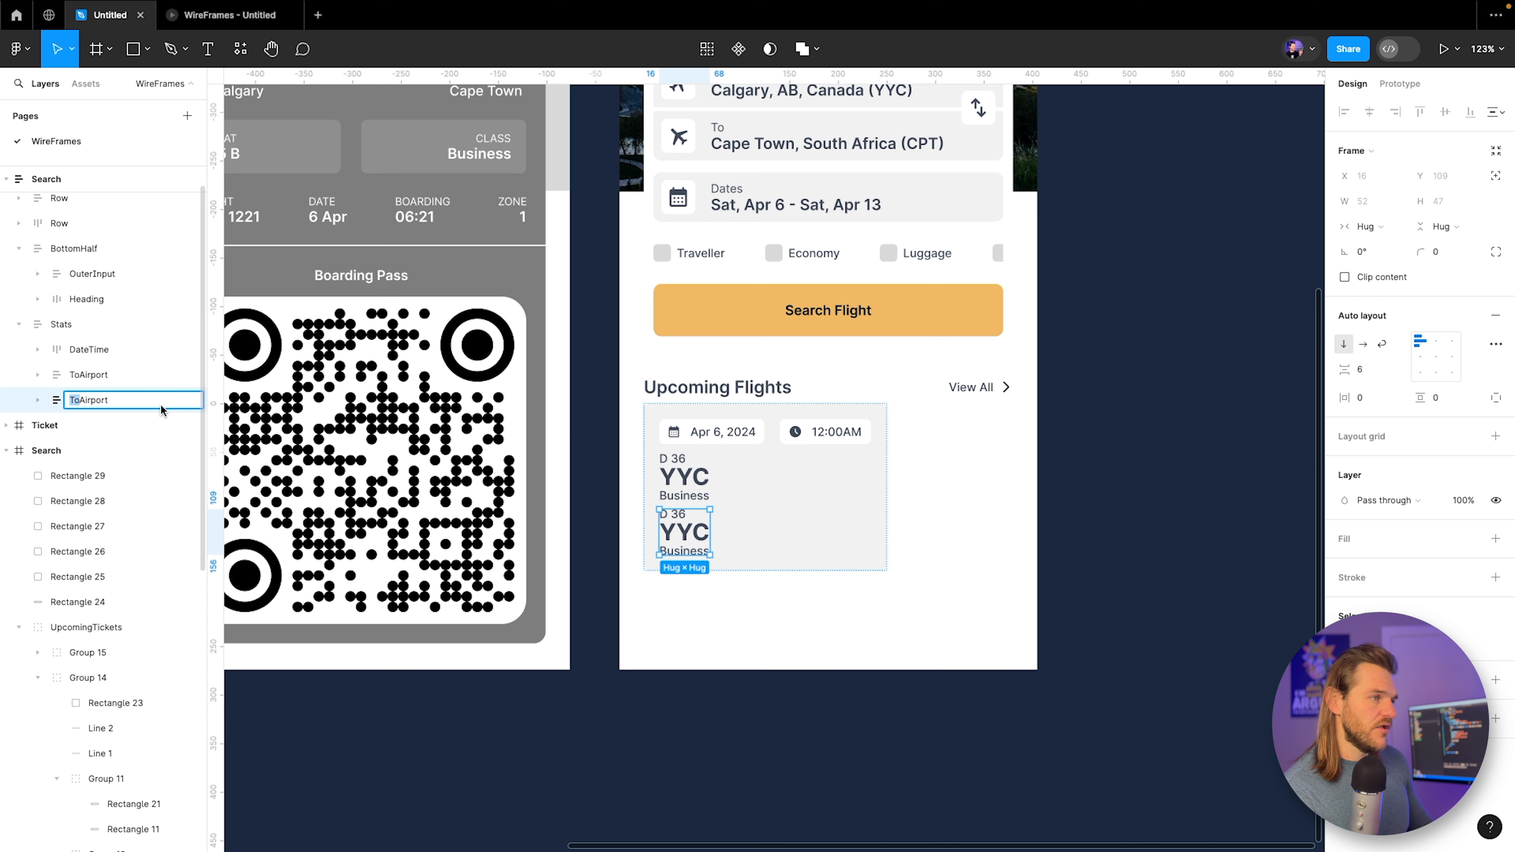
key(Return)
Replace the YYC airport code in the FromAirport frame with "CPT".
scroll(903, 569, up, 5)
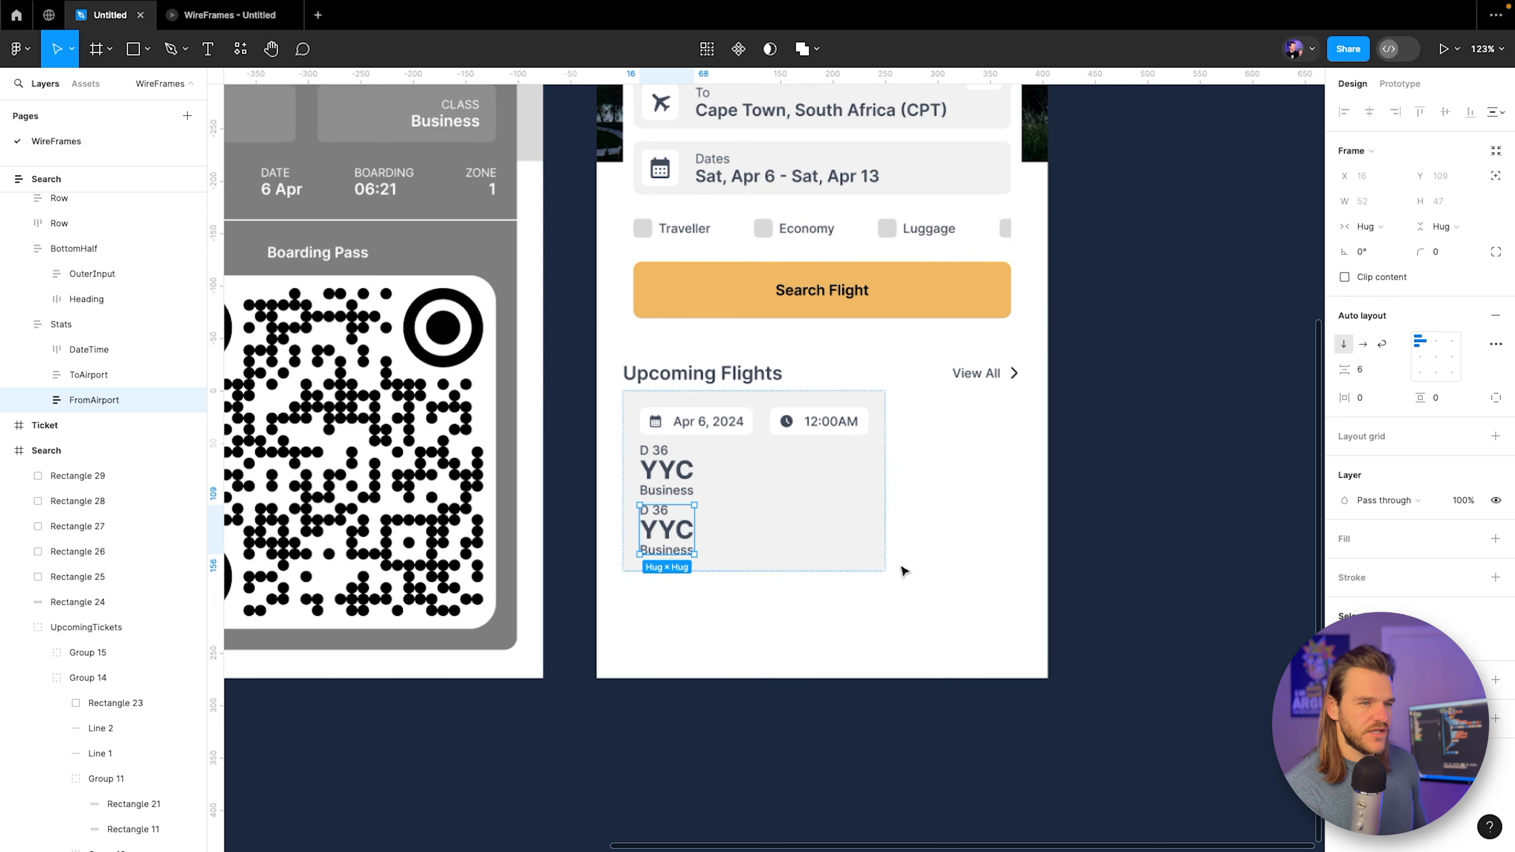
double_click(525, 504)
double_click(522, 500)
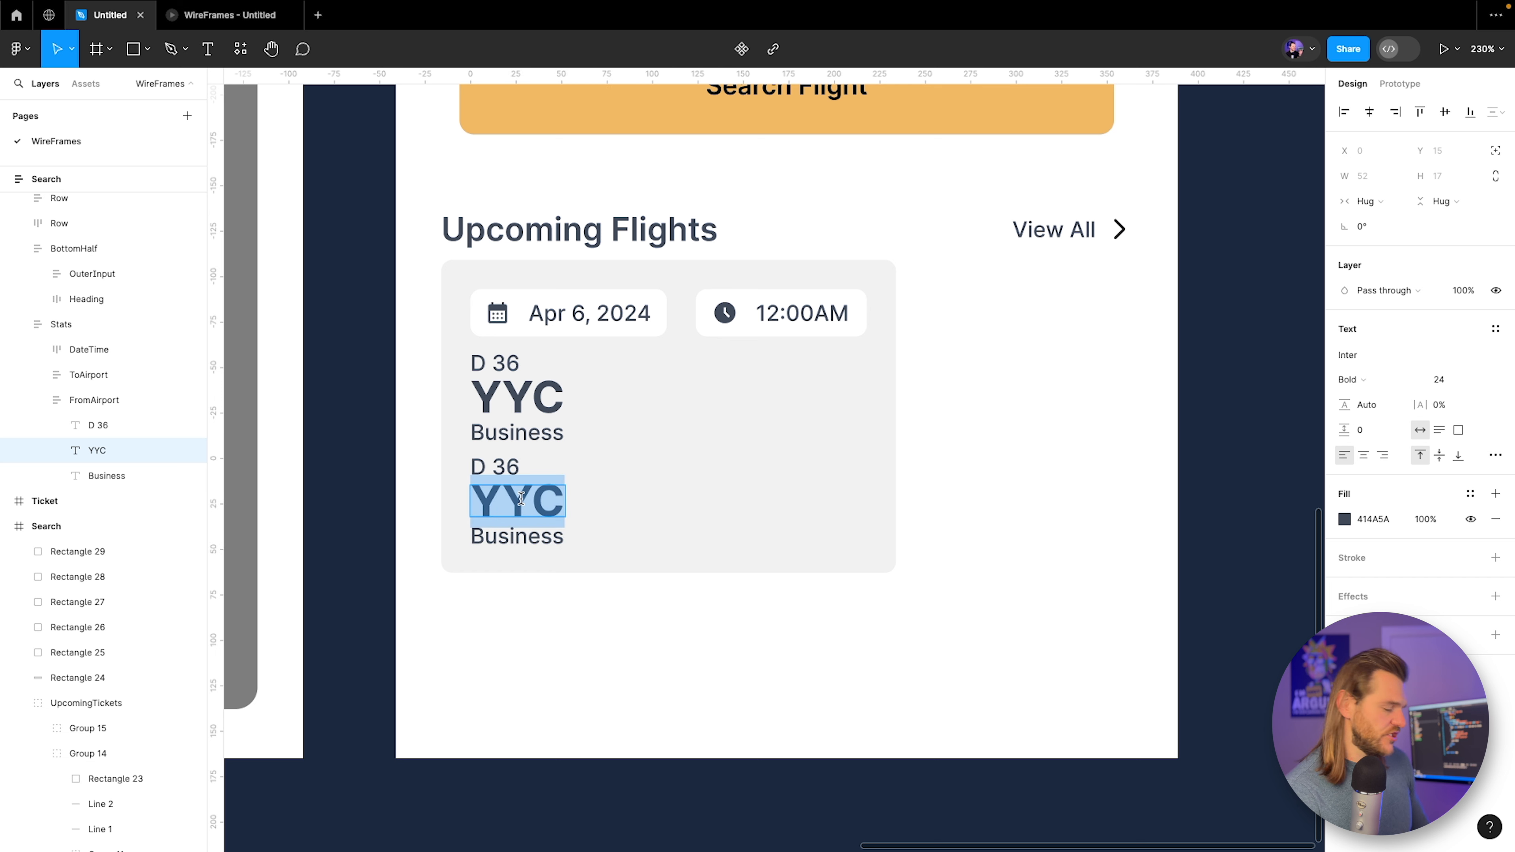
text(CPT)
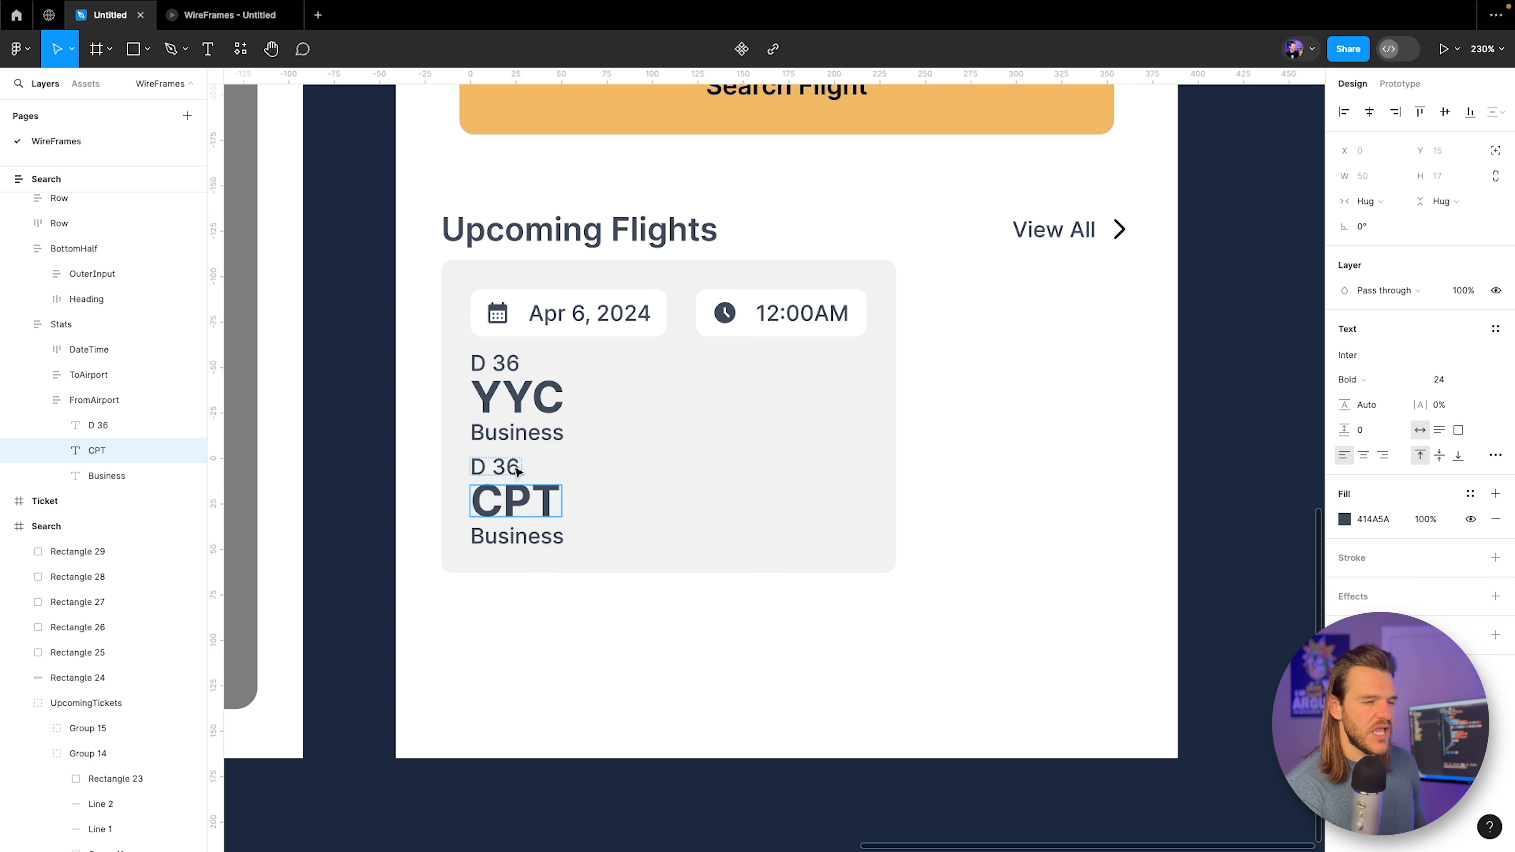
Change the gate text above CPT to "A 10".
double_click(507, 466)
click(487, 465)
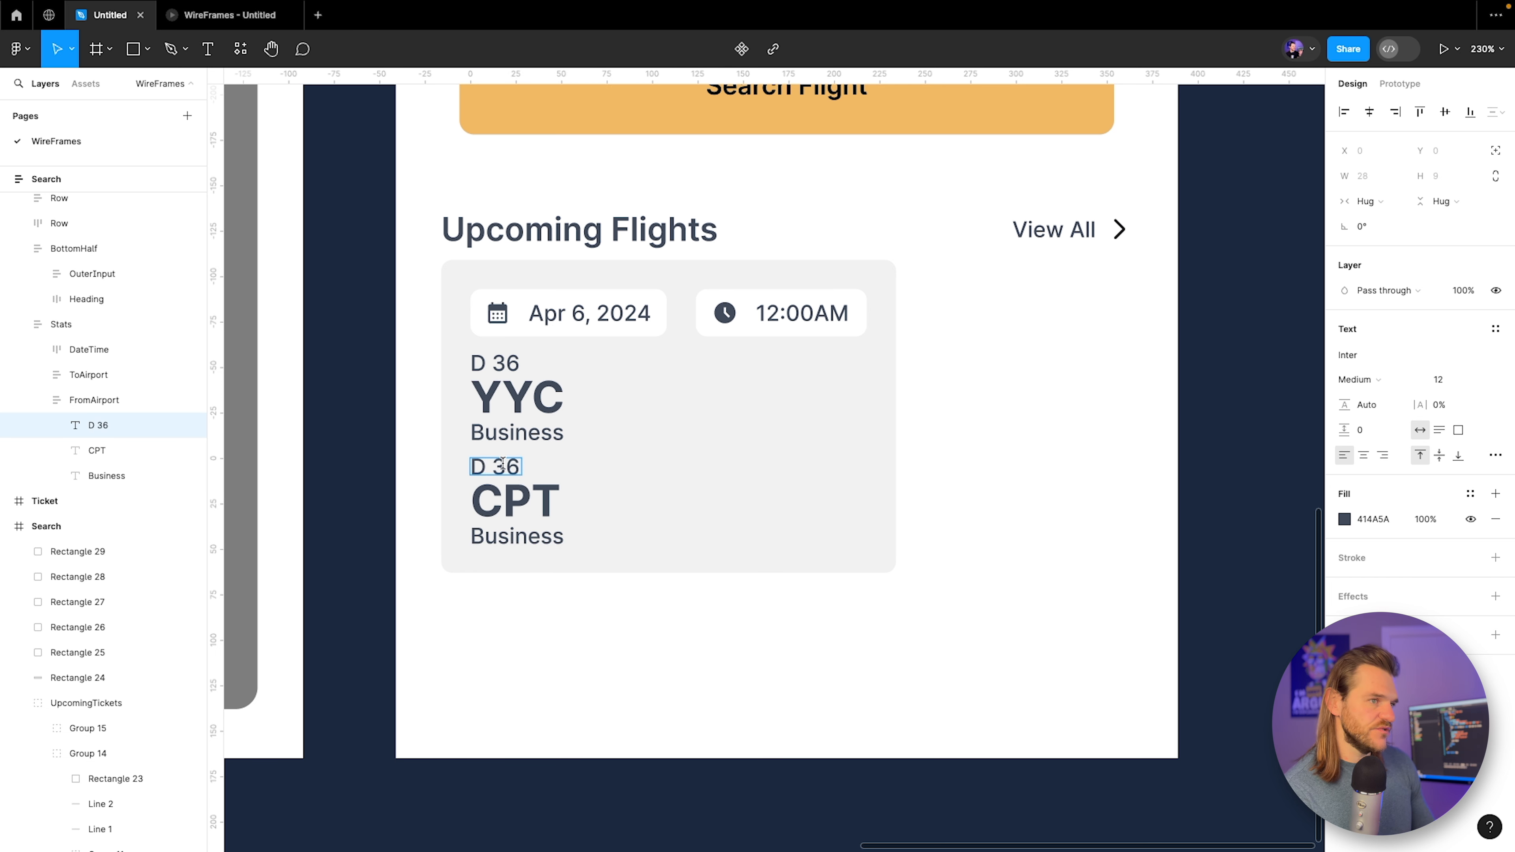
key(BackSpace)
text(A)
double_click(507, 466)
text(10)
key(Escape)
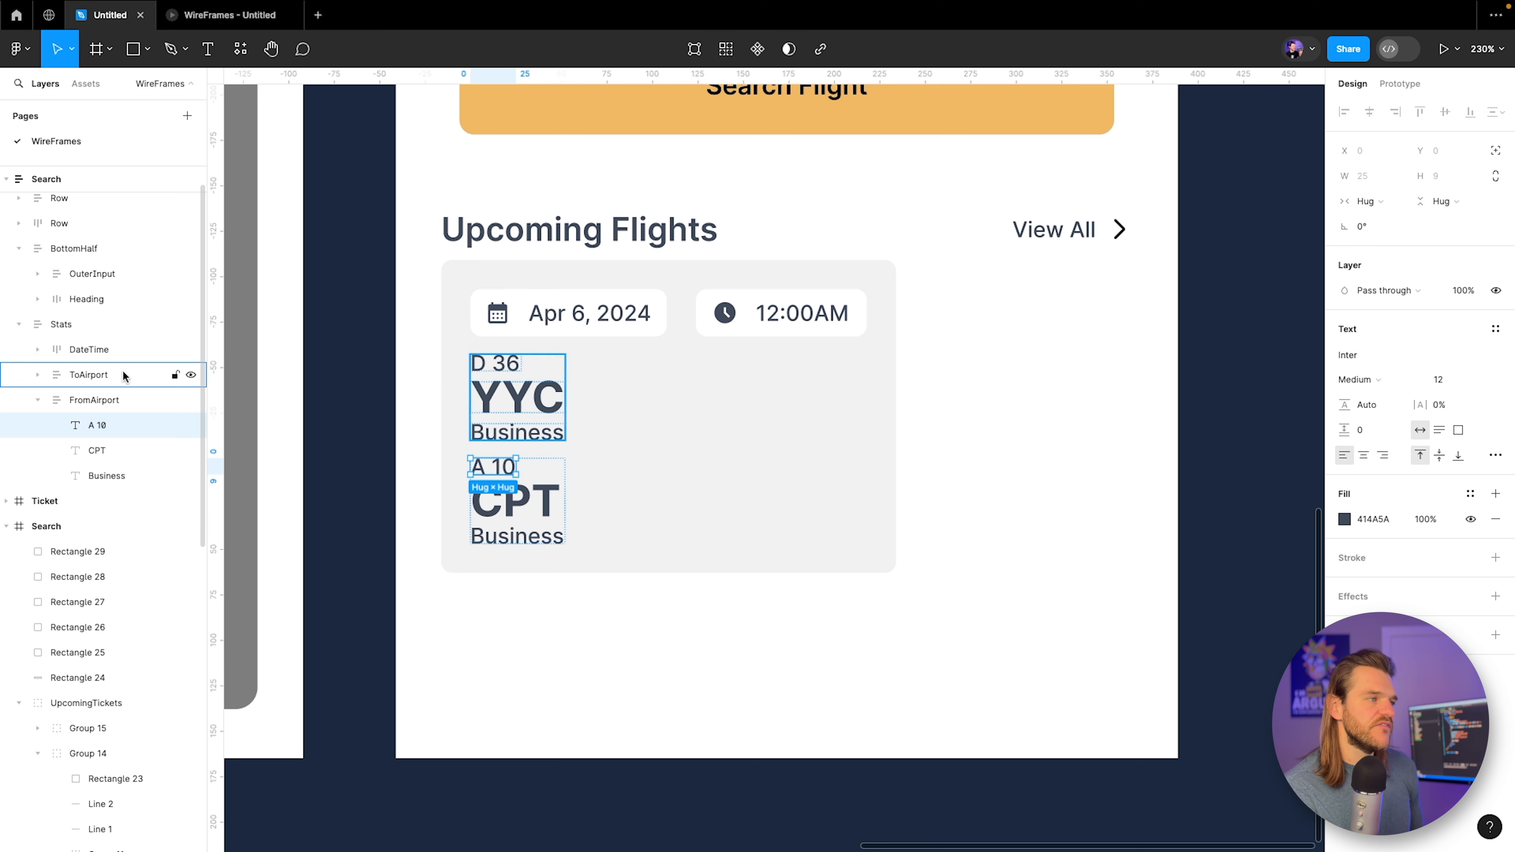
Group the ToAirport and FromAirport frames and apply a horizontal auto layout to the group.
click(38, 400)
click(87, 399)
shift+click(88, 374)
key(ctrl+g)
click(1496, 316)
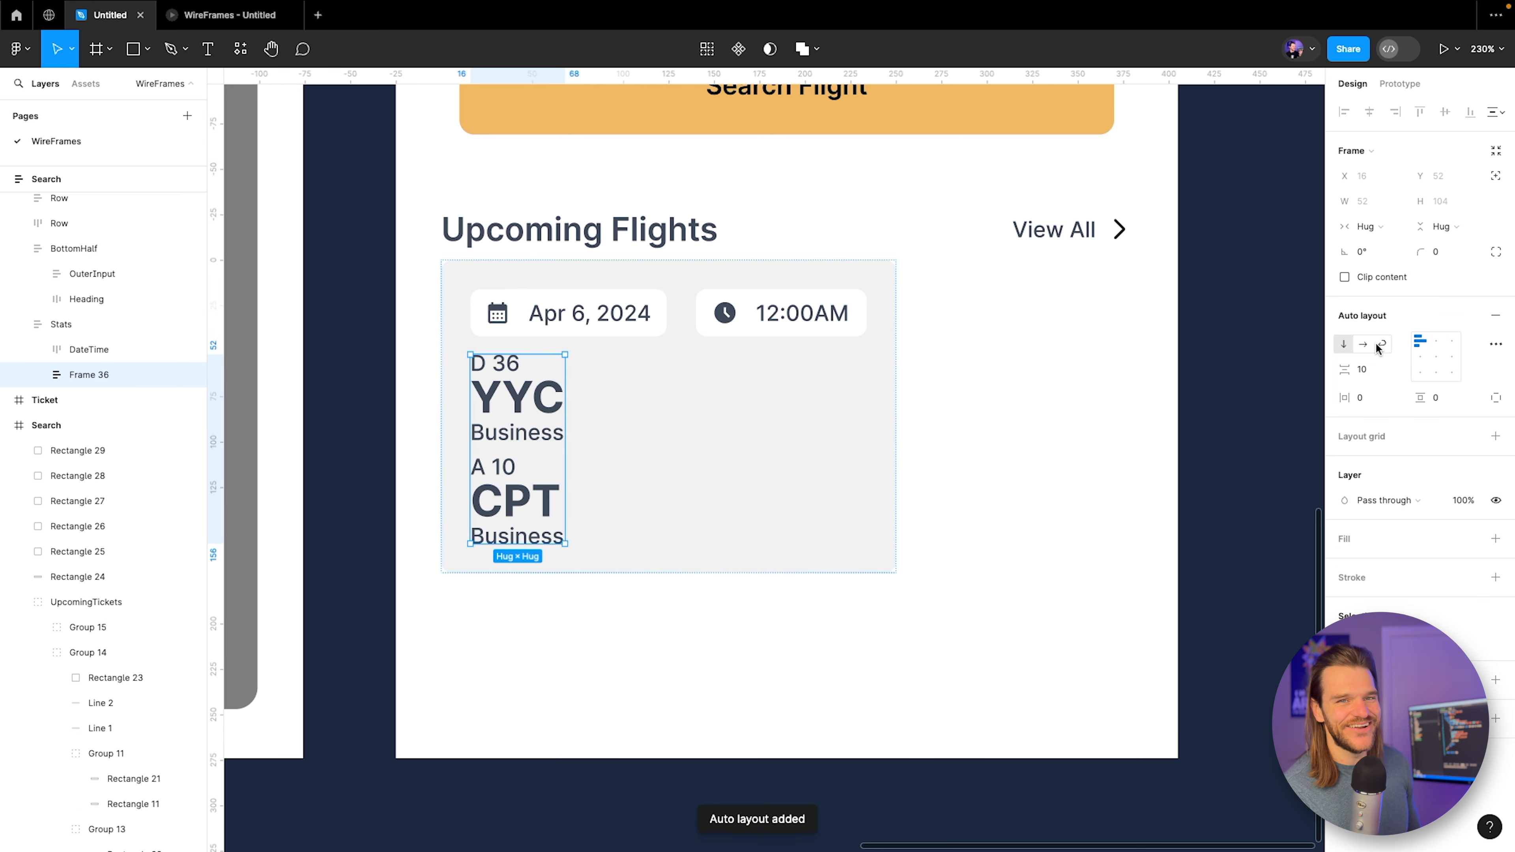
click(1364, 344)
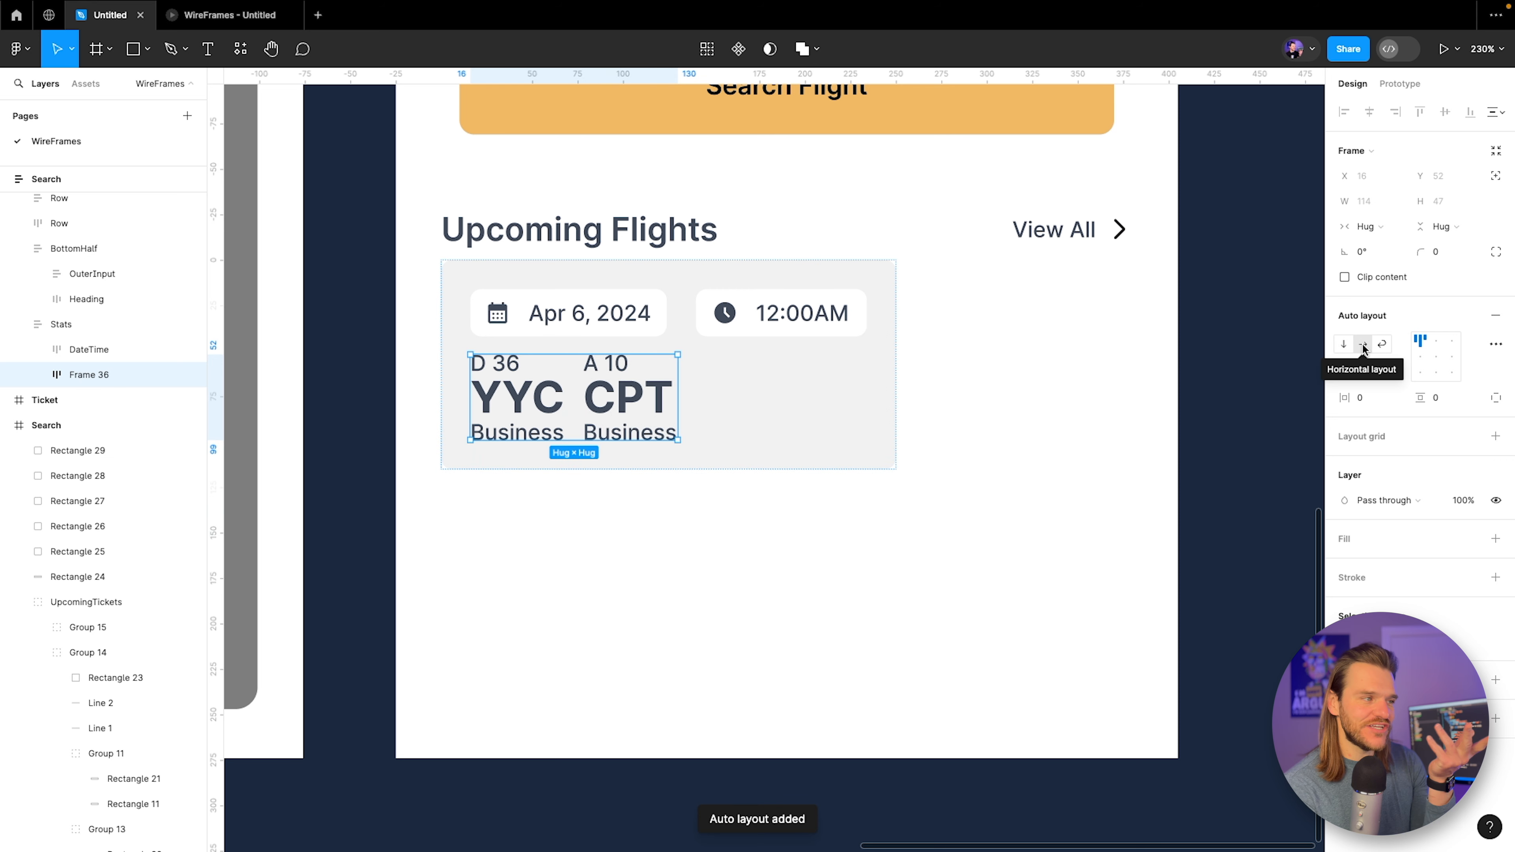
Make the frame around both airports fill the card's width and set its horizontal spacing to Auto.
click(1369, 226)
click(1385, 247)
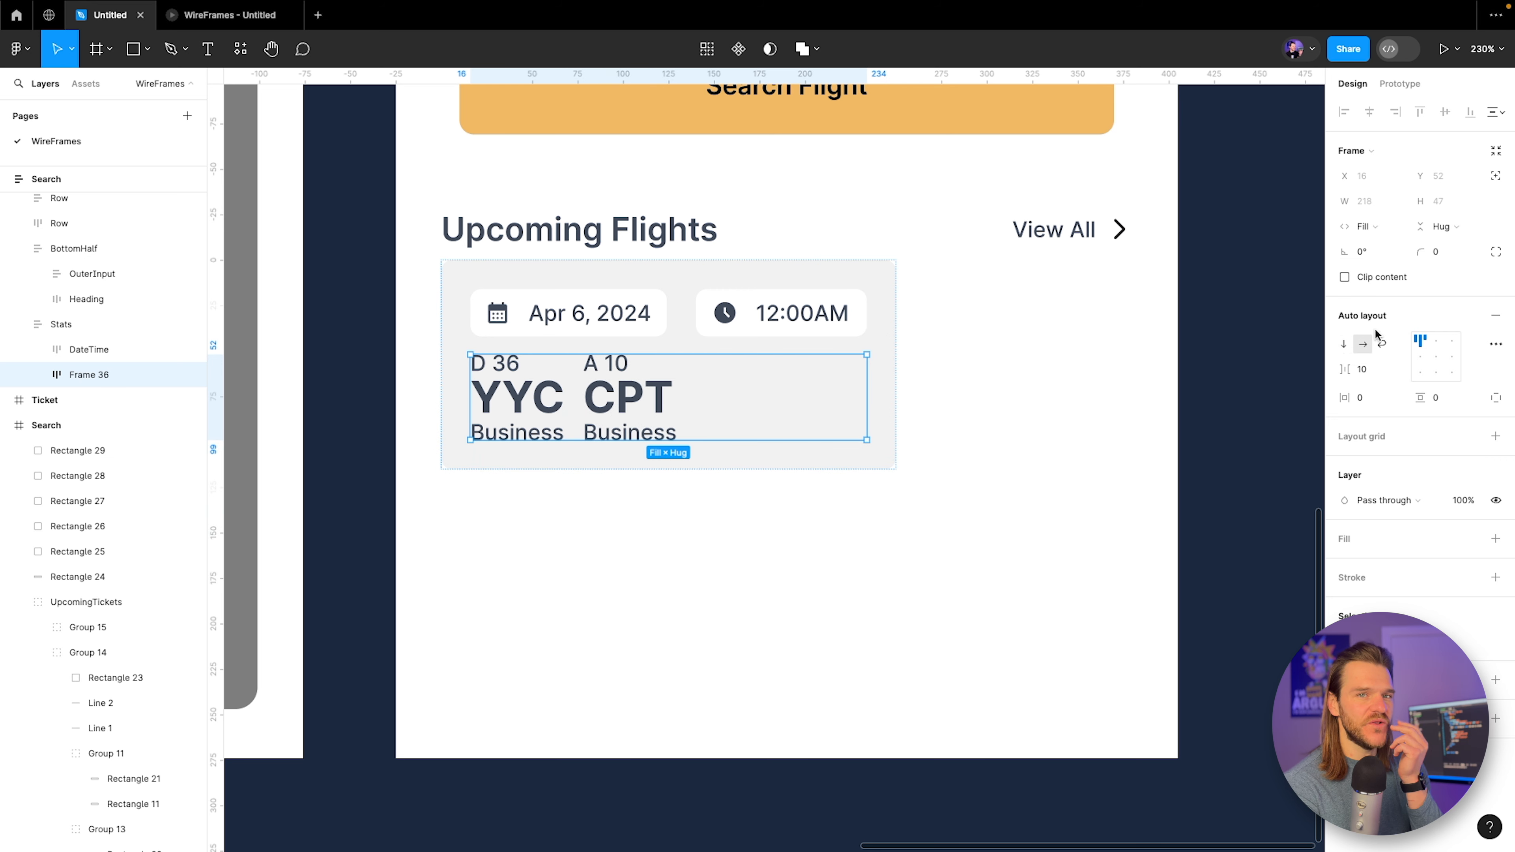
click(1390, 369)
click(1350, 388)
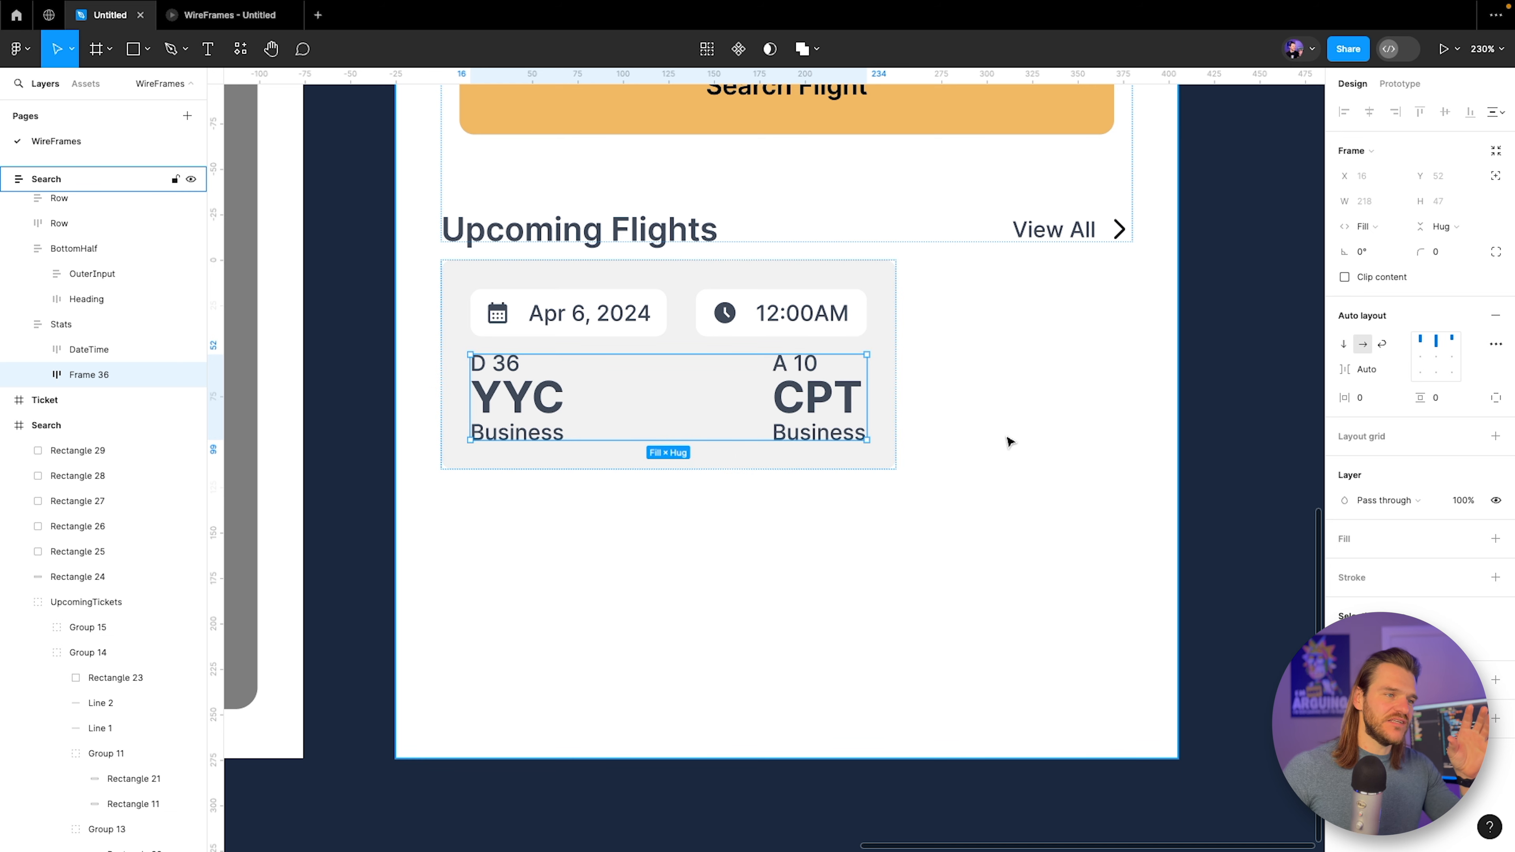
Rename the frame around both airports as "Container".
key(super+r)
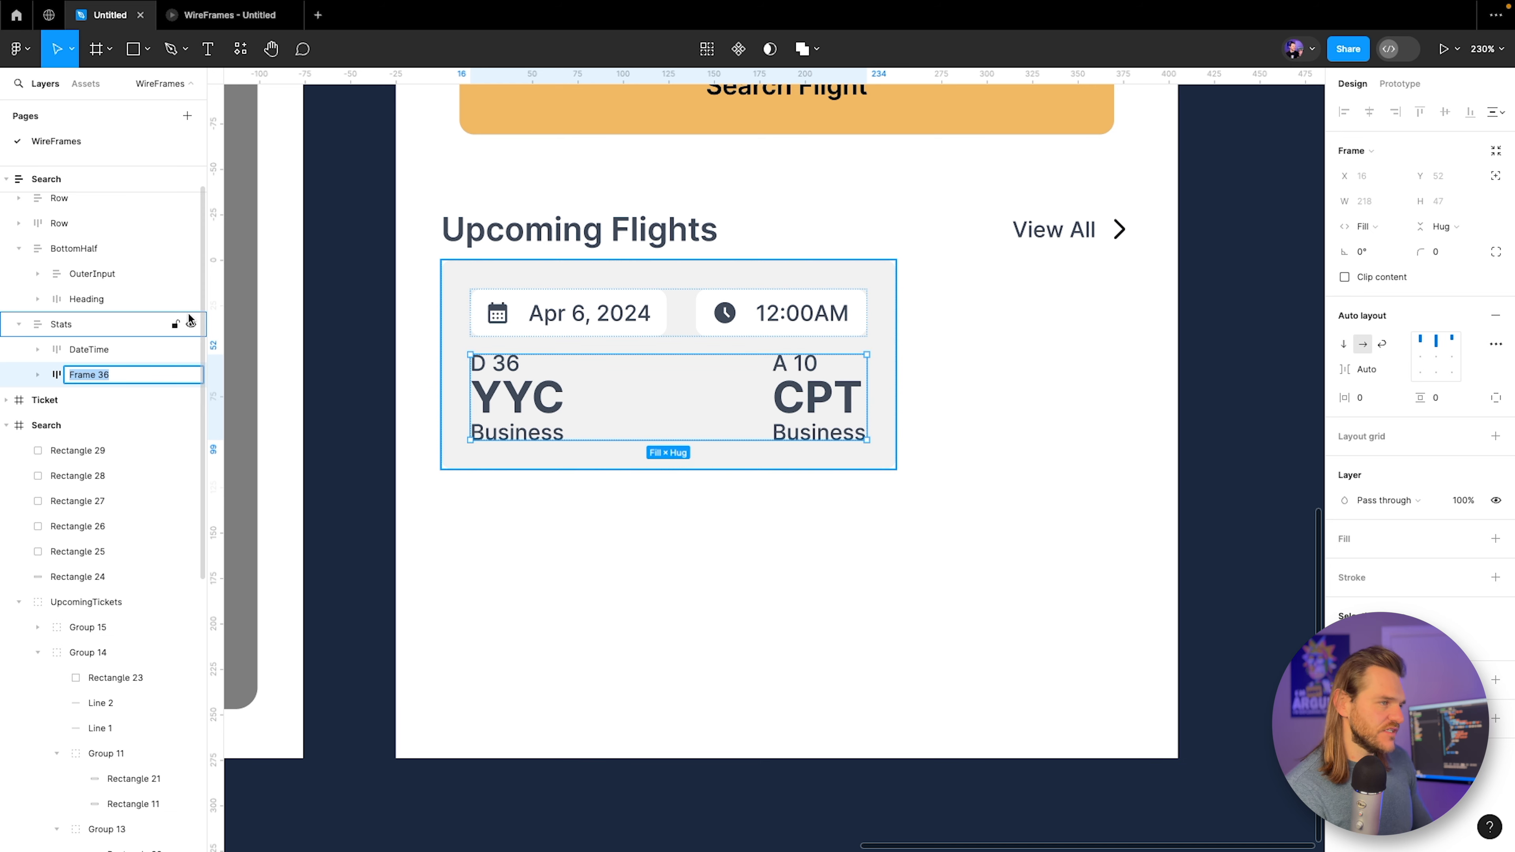
text(Container)
key(Return)
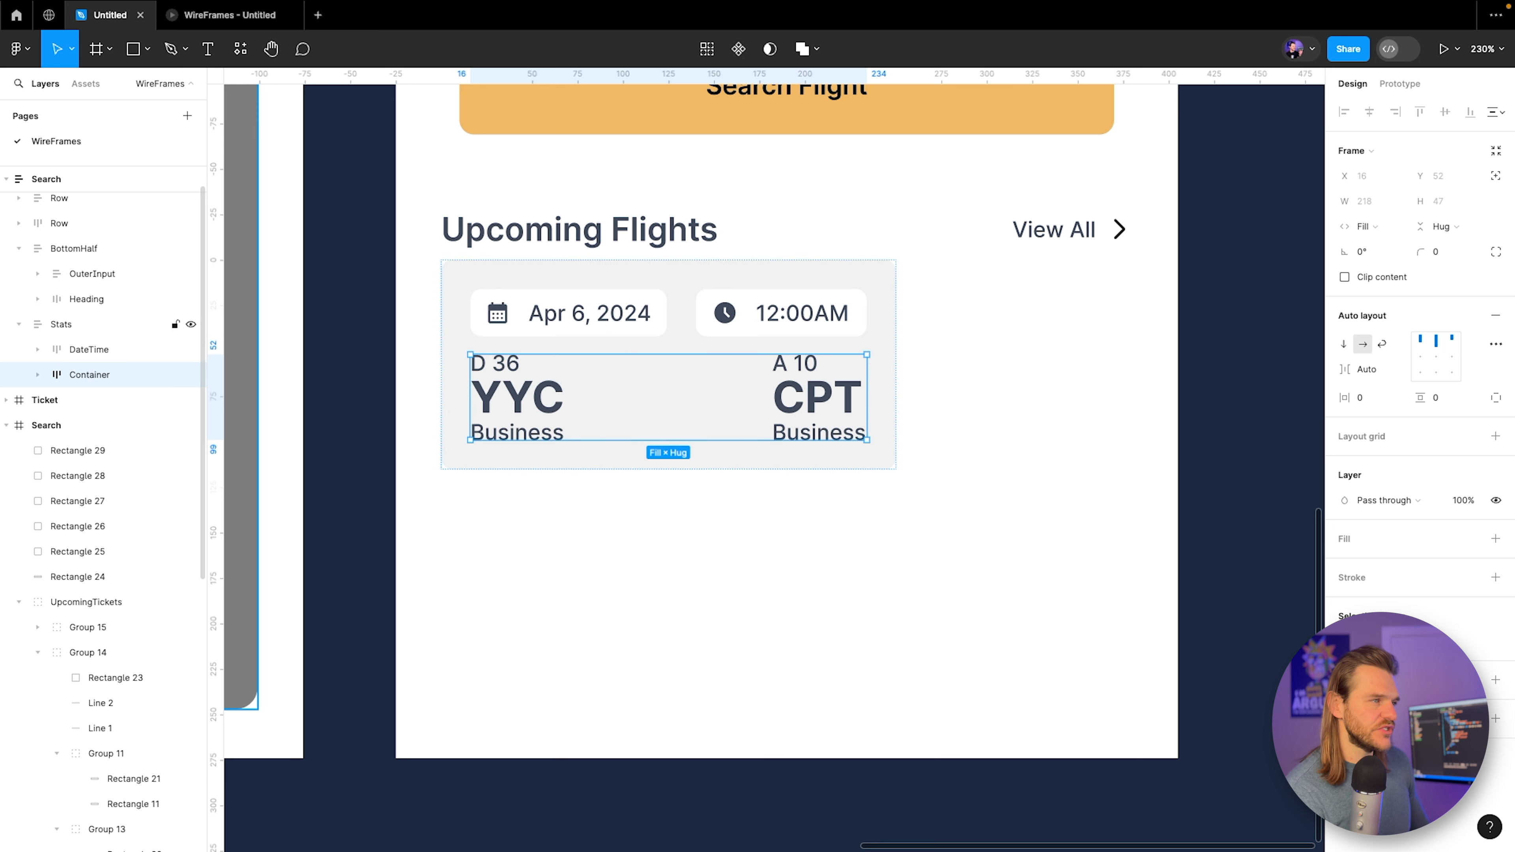
Align the FromAirport texts to the right and the ToAirport texts to the left within their auto layouts.
click(38, 374)
click(104, 398)
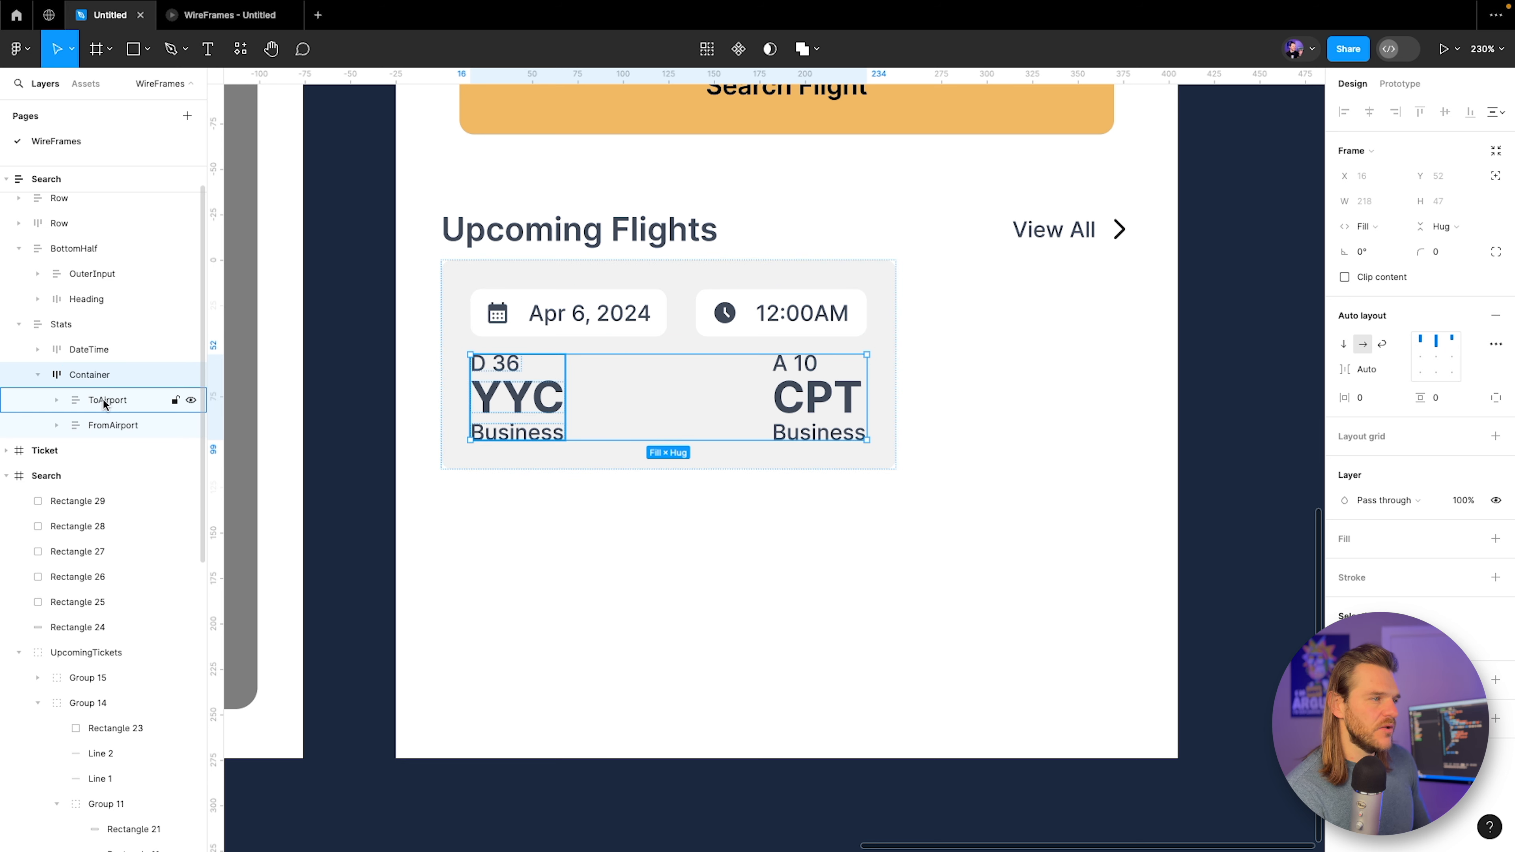
click(110, 425)
click(57, 425)
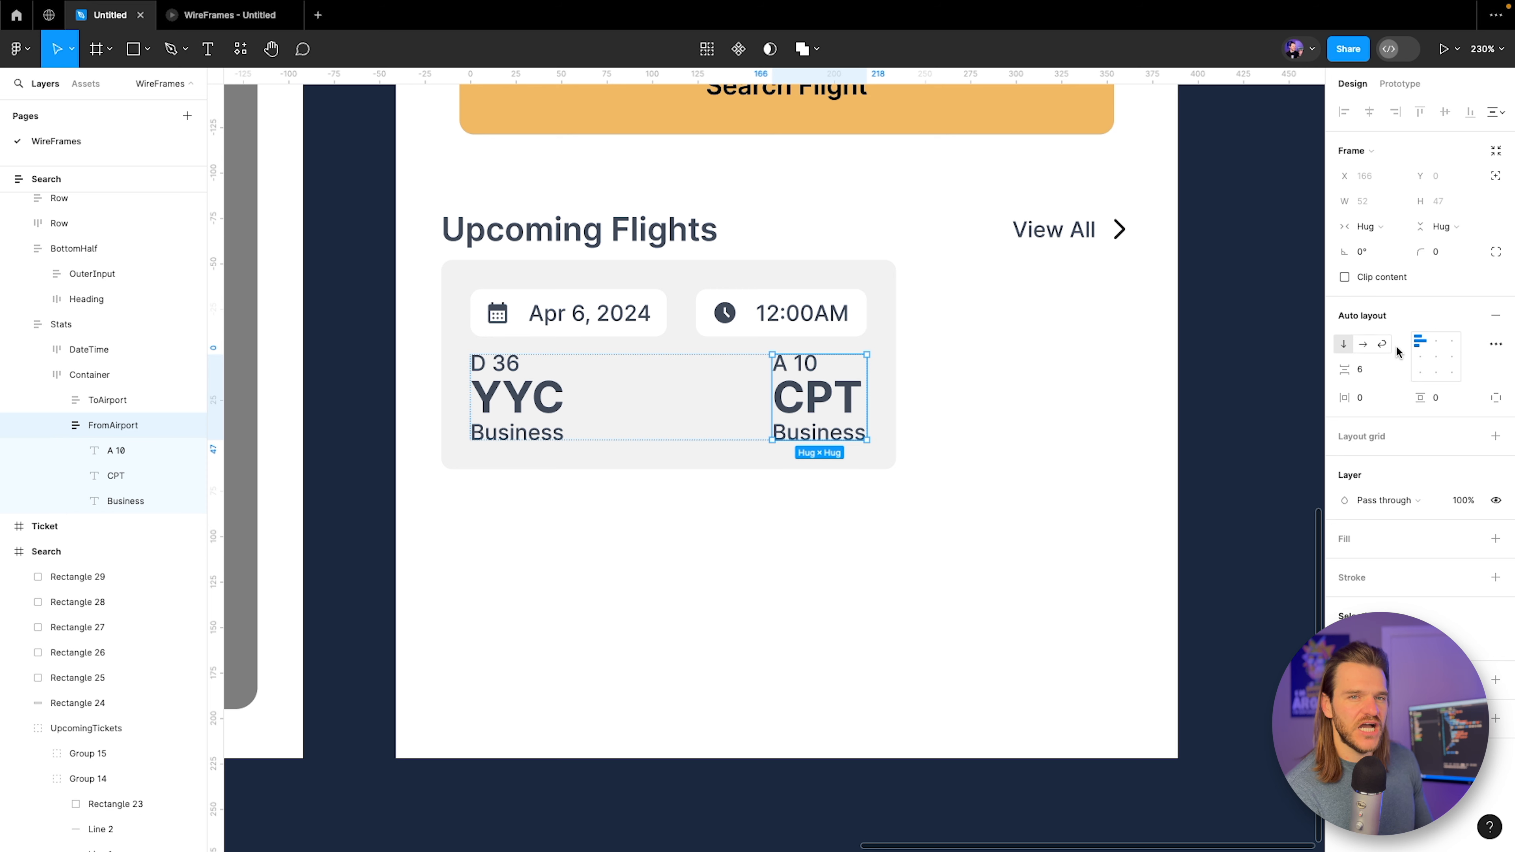
click(1452, 356)
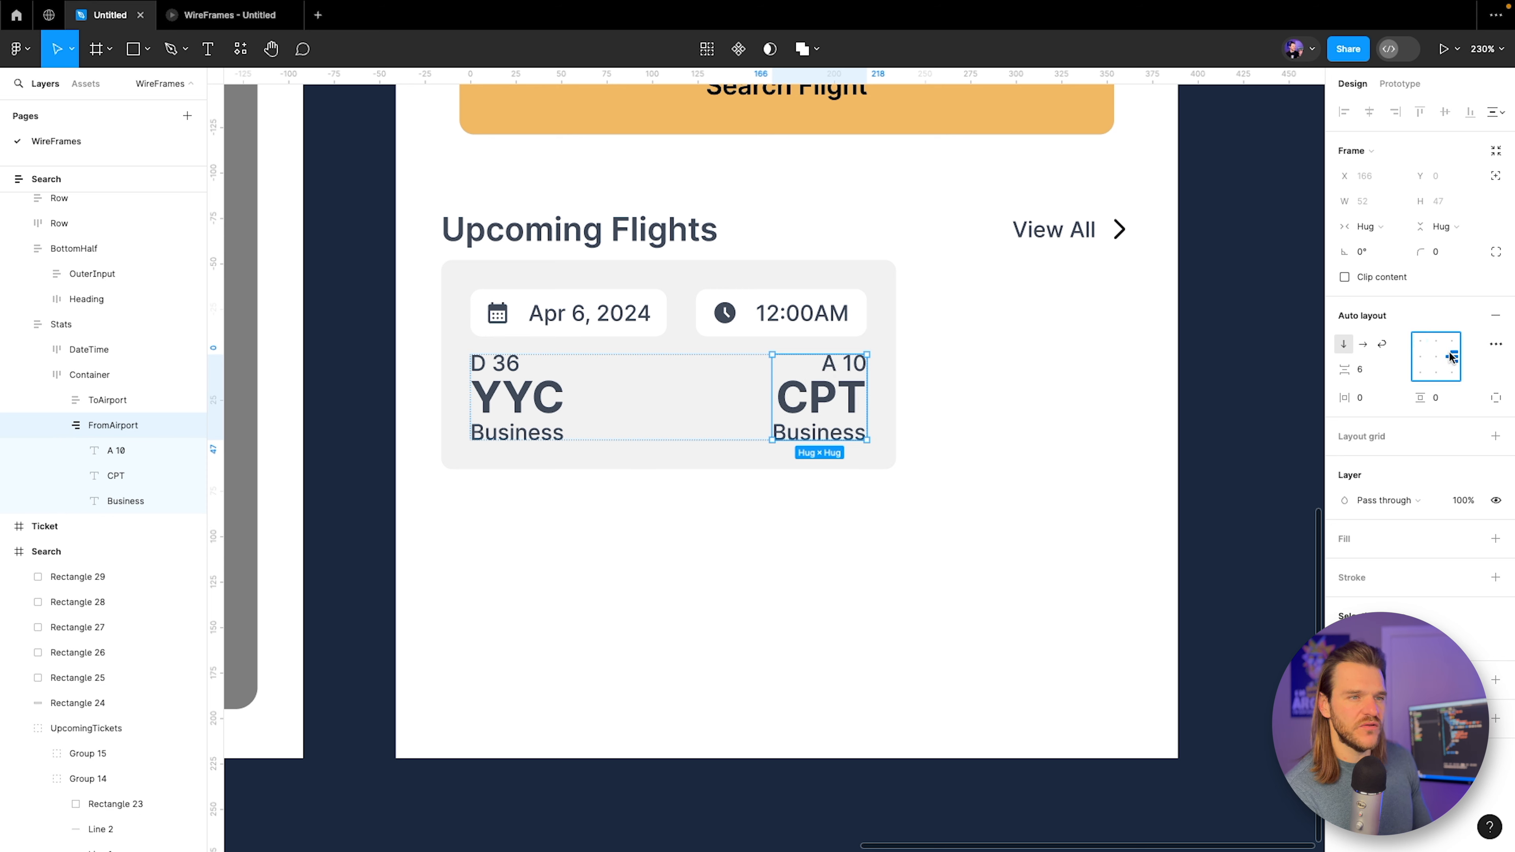
click(546, 401)
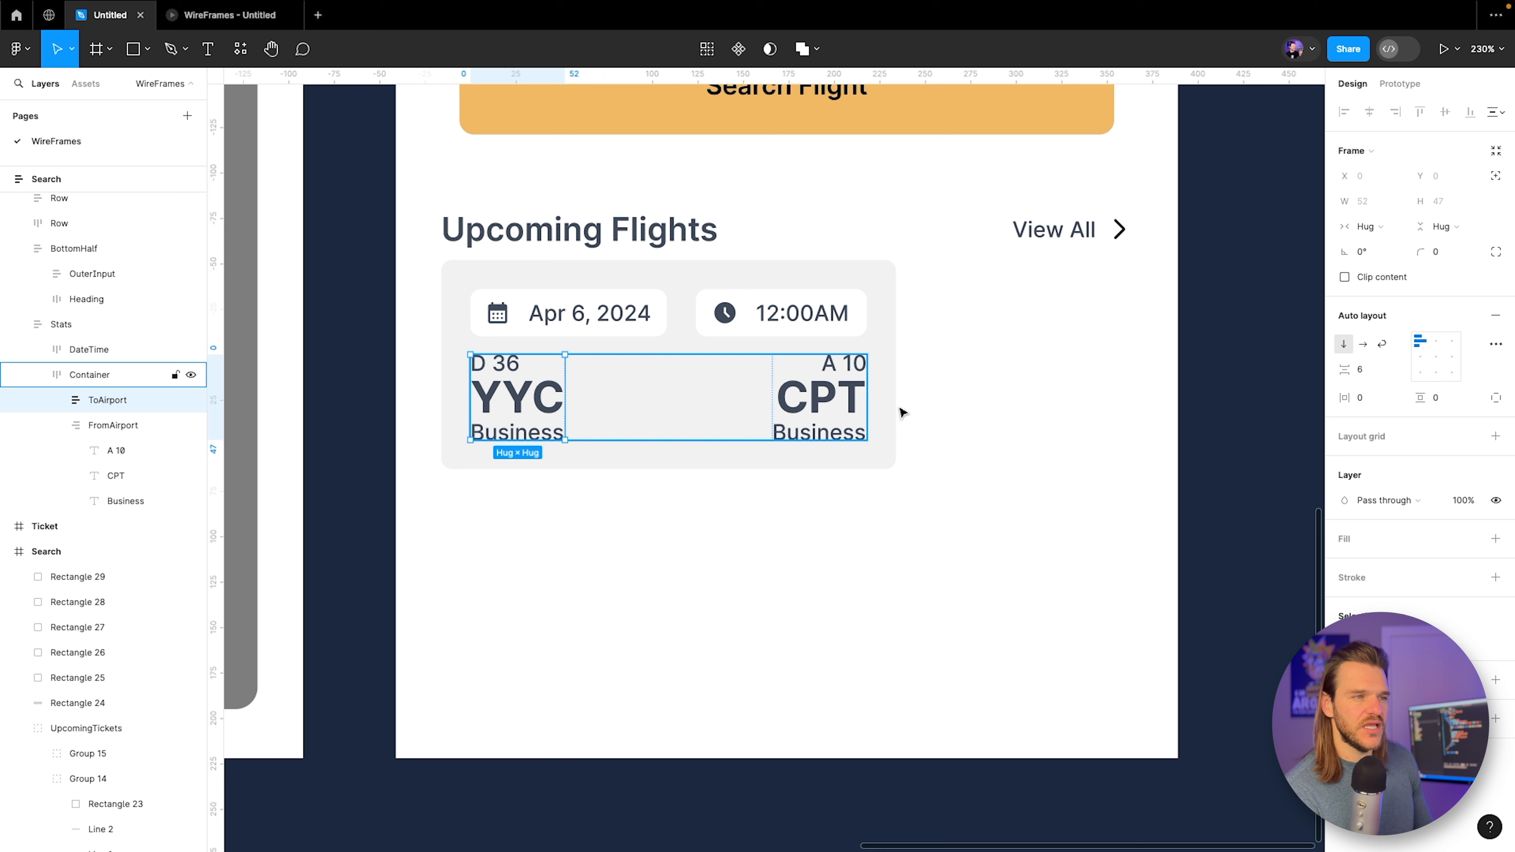
click(1426, 359)
click(933, 421)
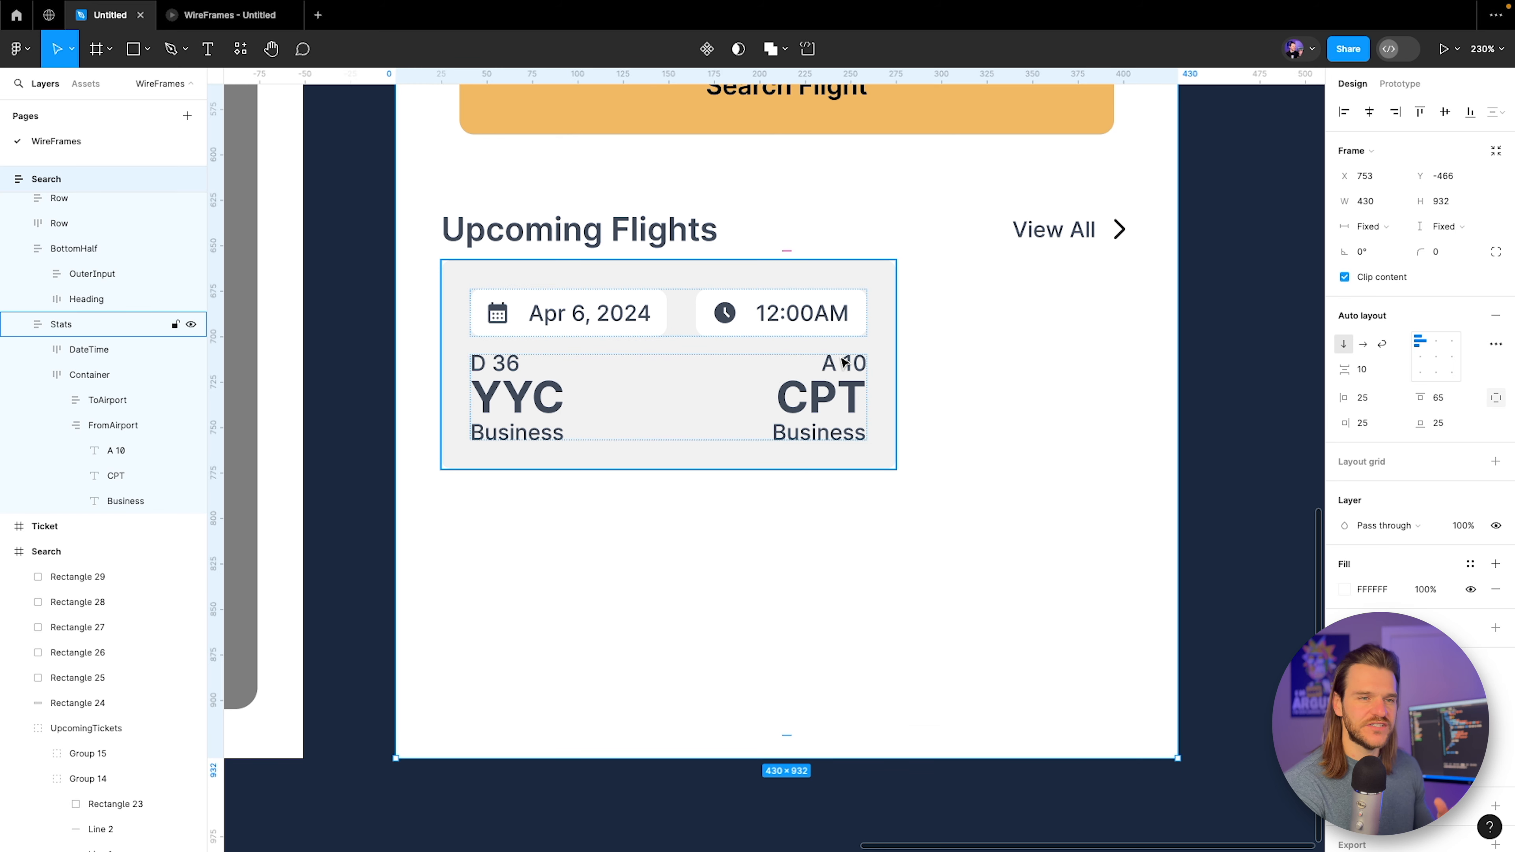
Draw a horizontal line about 87 wide between the YYC and CPT codes.
scroll(836, 362, up, 3)
click(43, 375)
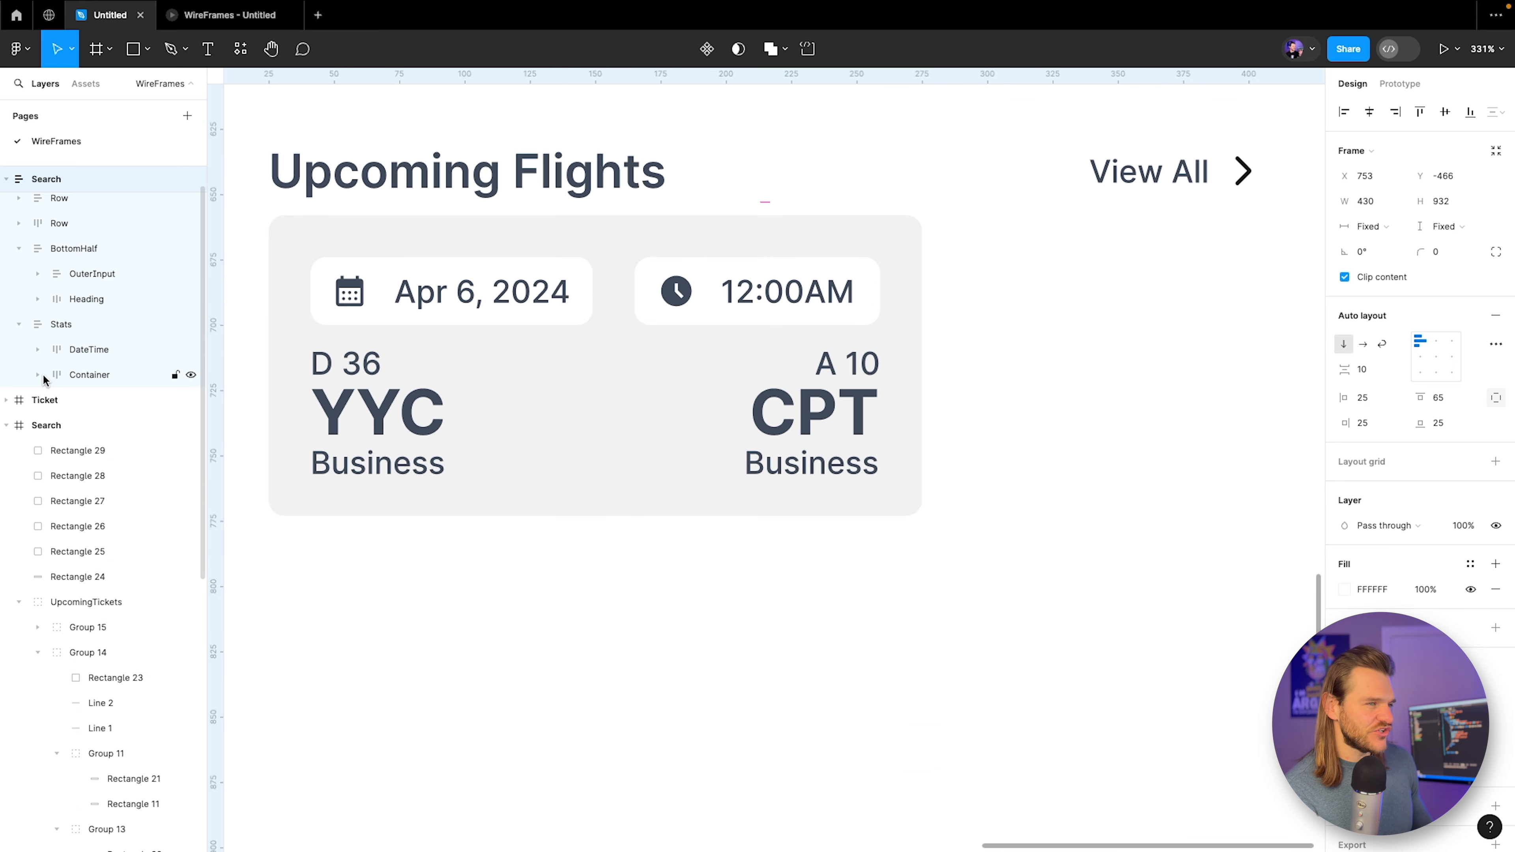
click(146, 46)
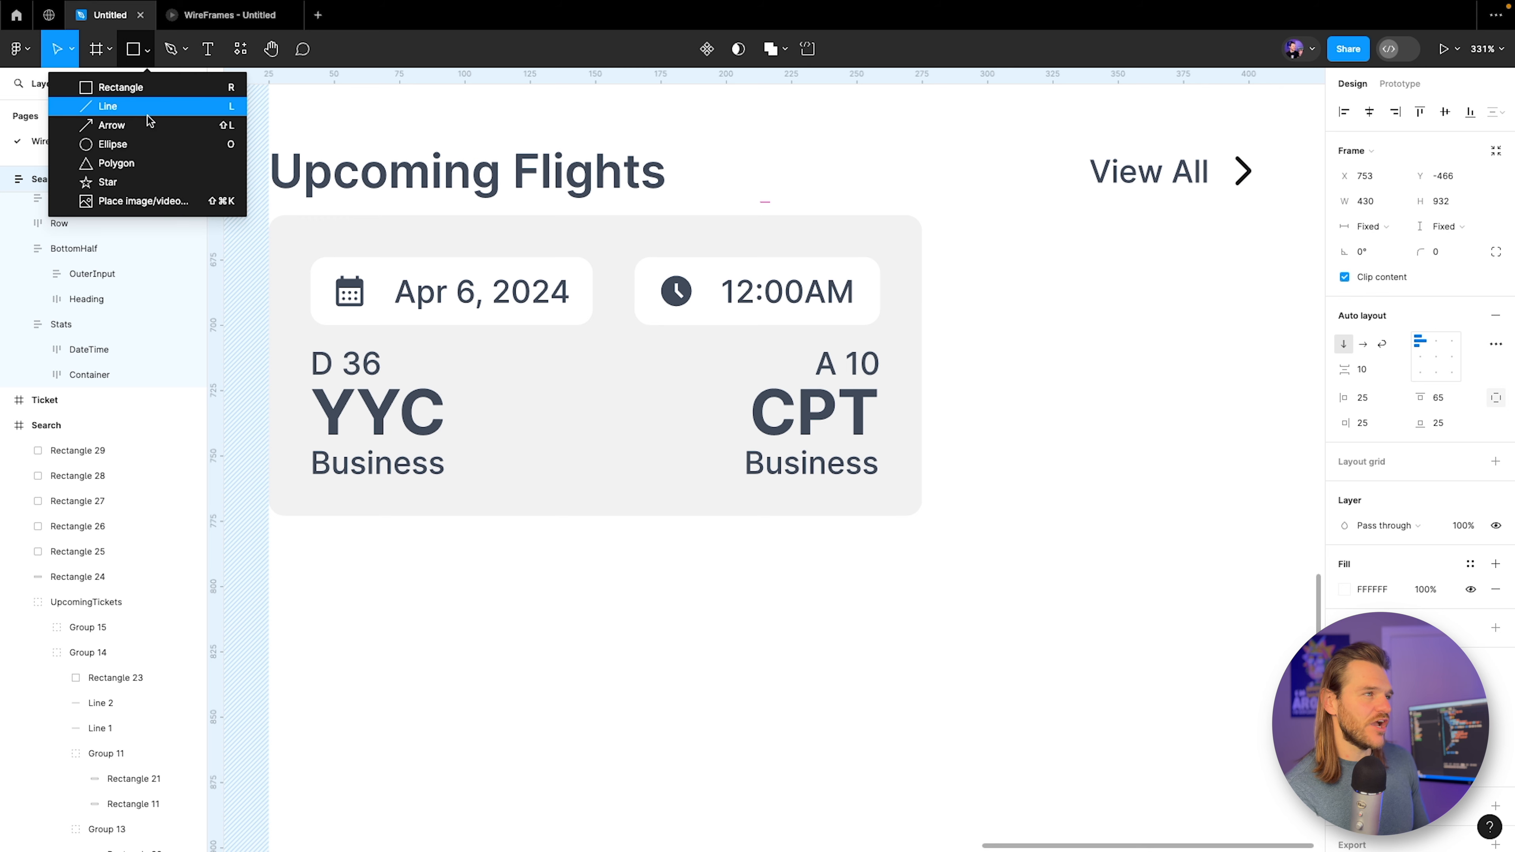
click(102, 105)
mouse_move(495, 419)
mouse_down()
mouse_move(748, 417)
mouse_move(724, 418)
mouse_up()
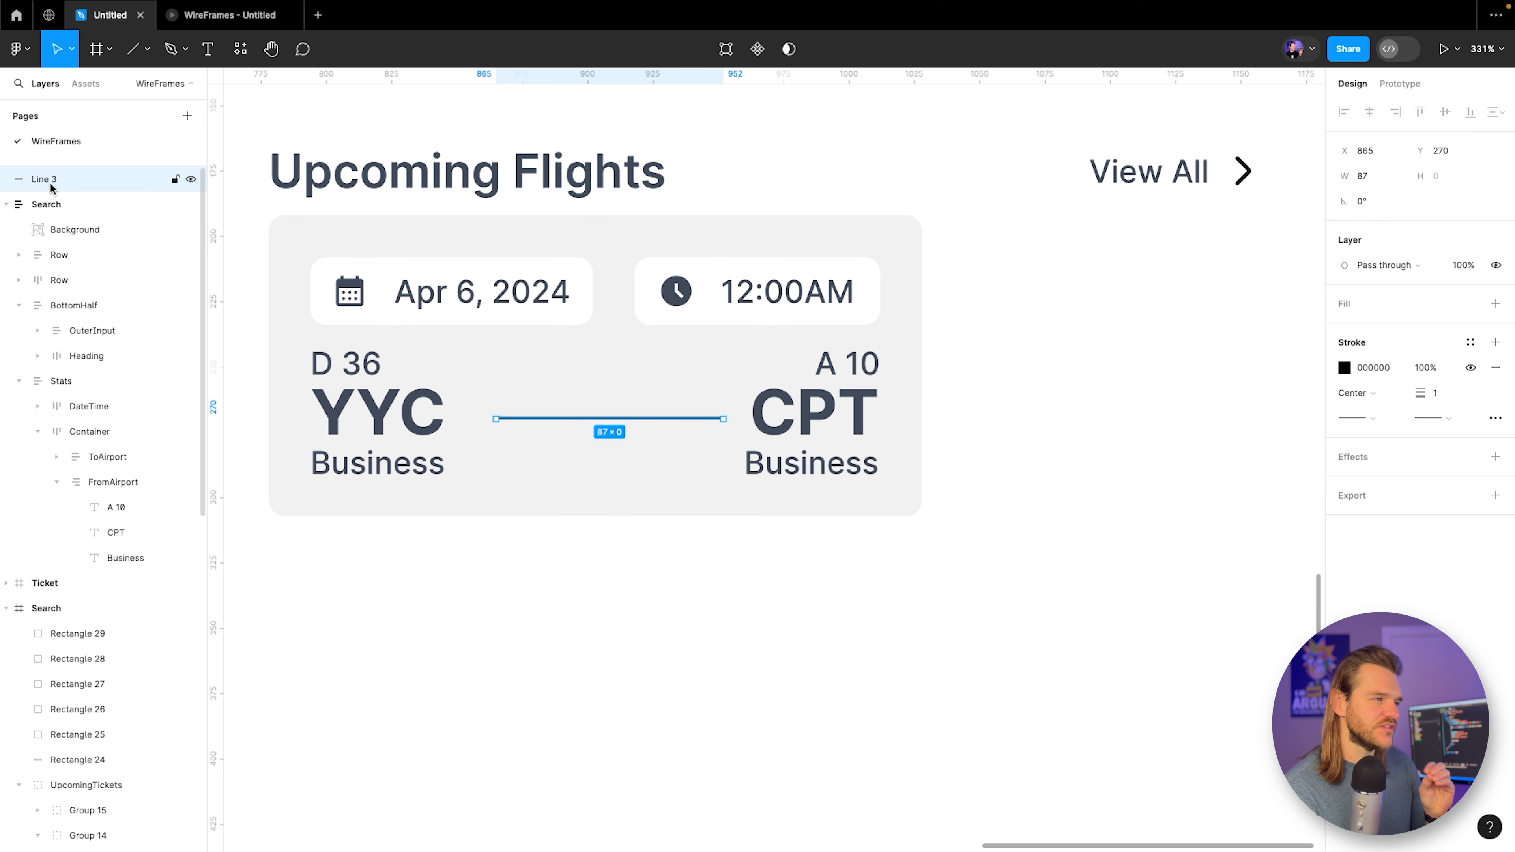
Move the line into Container between ToAirport and FromAirport, and center Container's contents vertically.
drag(52, 189, 127, 476)
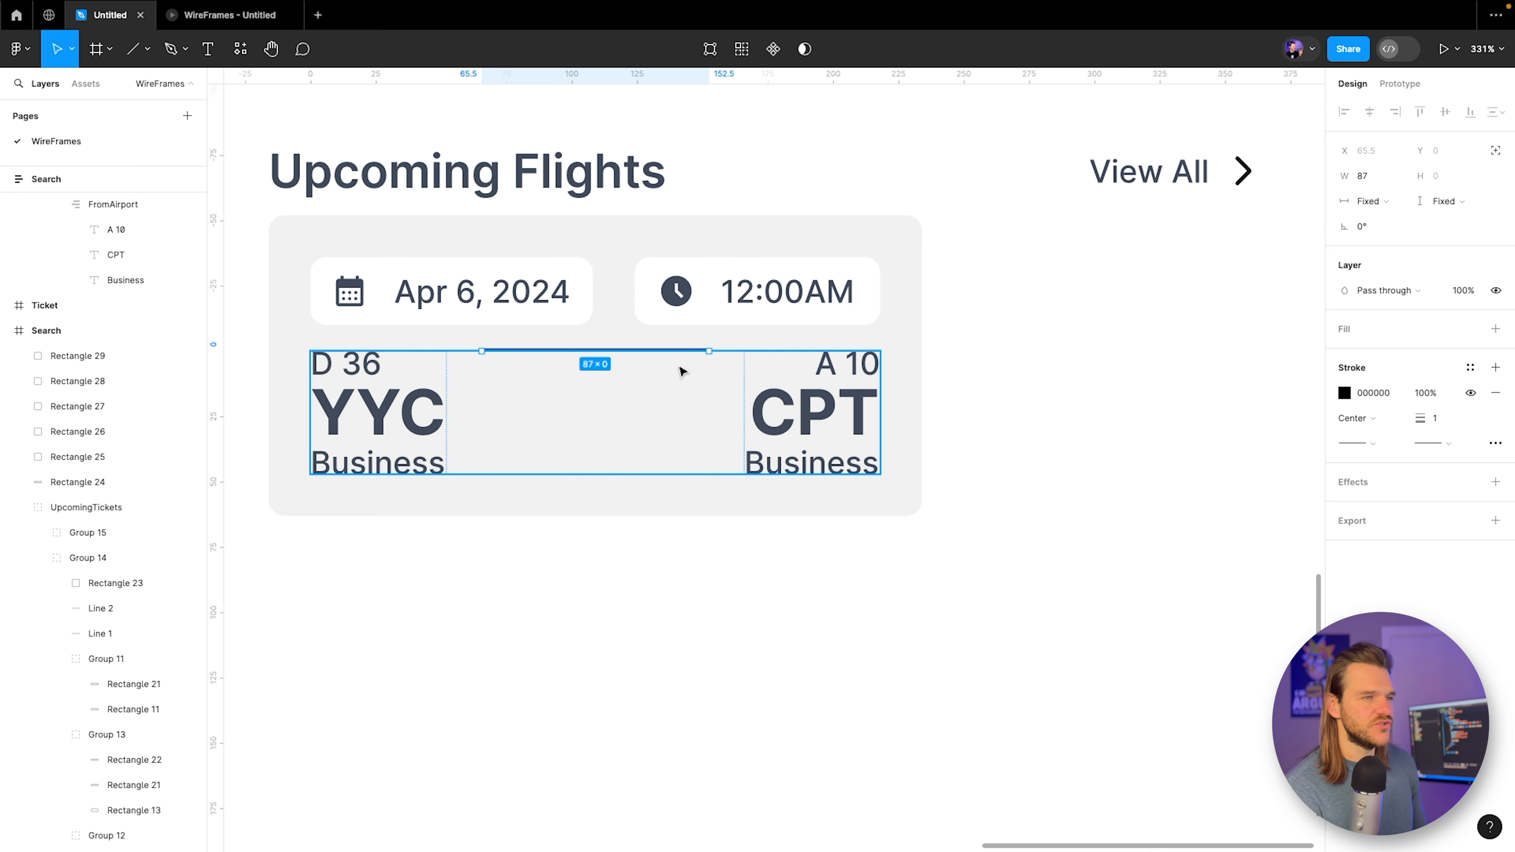
click(679, 375)
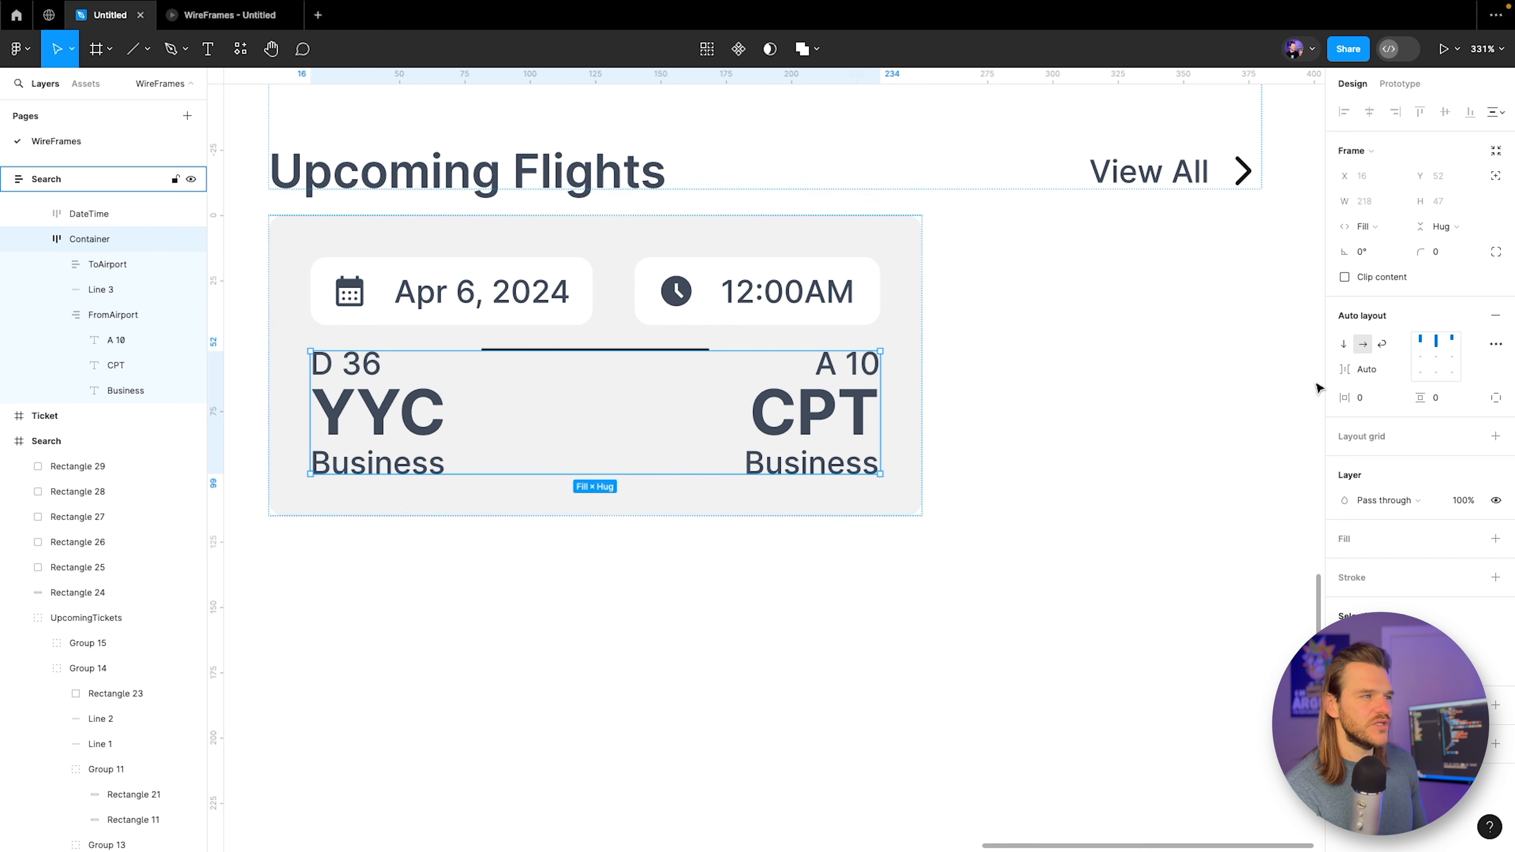
click(1442, 358)
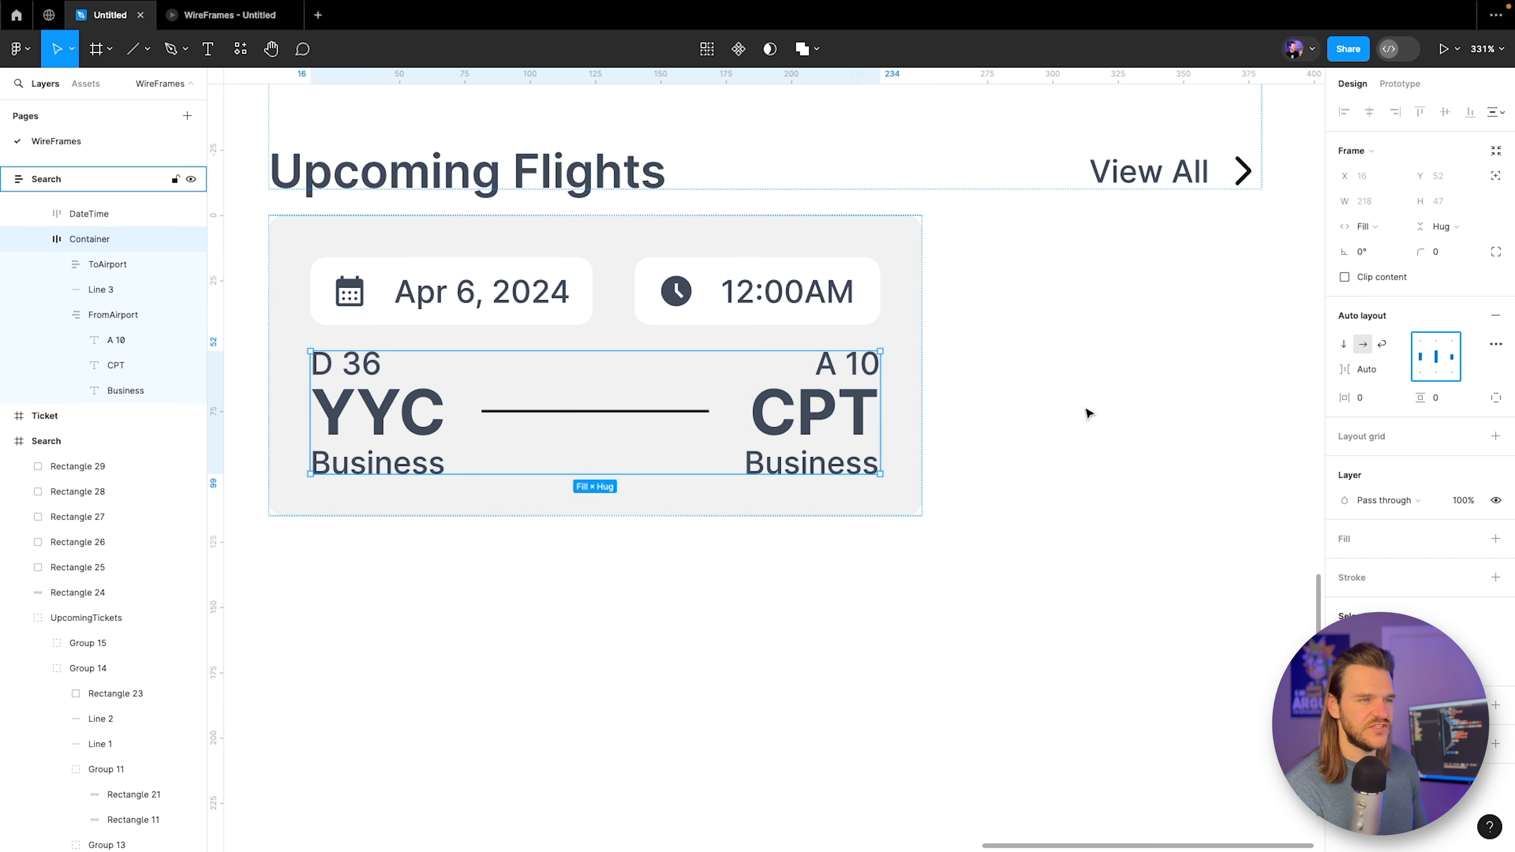
key(Escape)
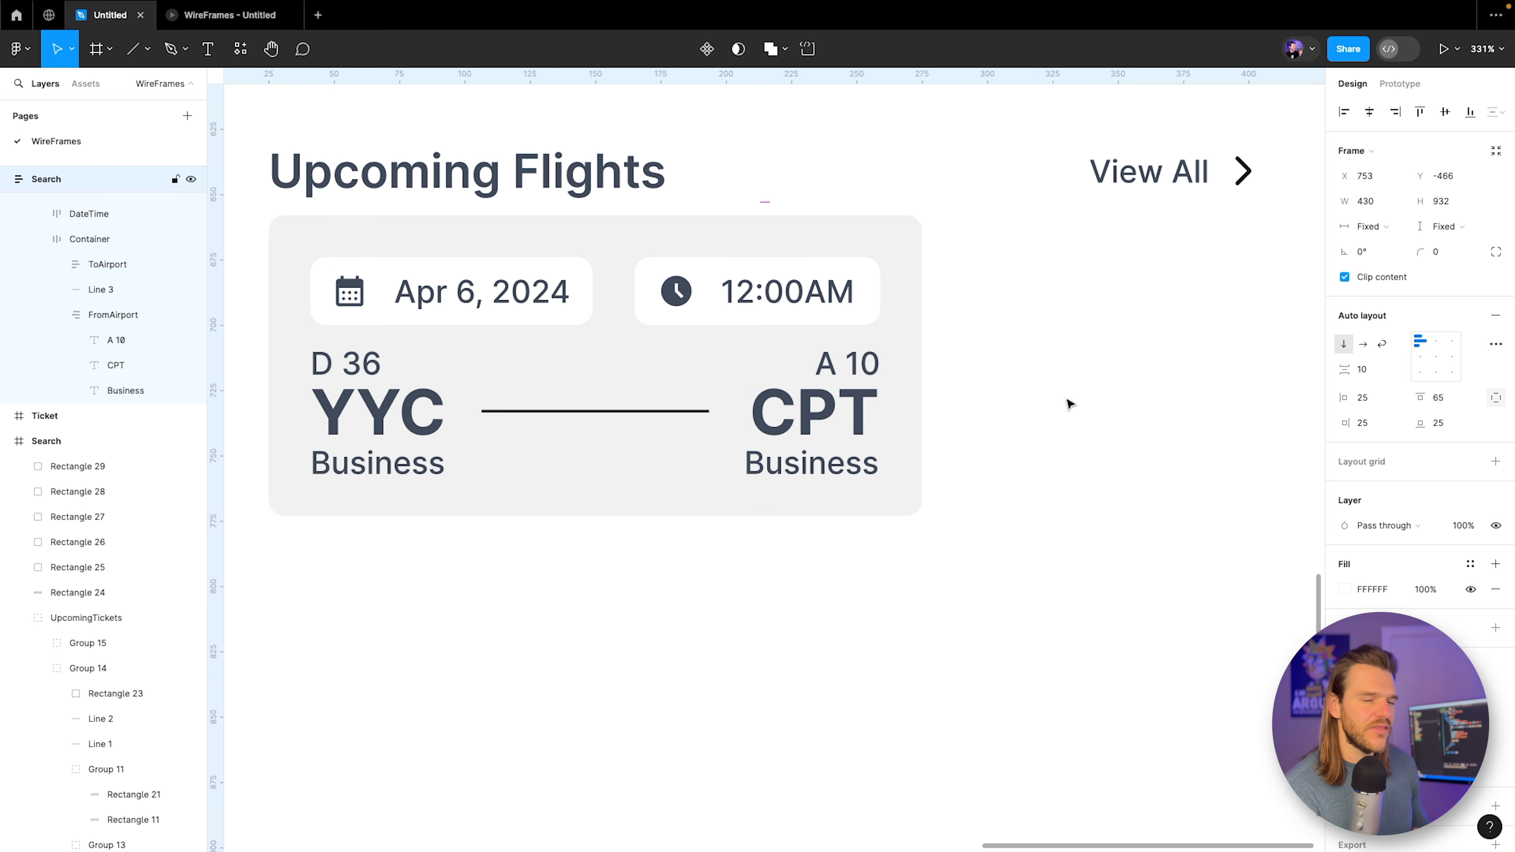
Recolor the line between YYC and CPT to the dark slate 414A5A, sampled from the canvas.
click(618, 417)
click(616, 416)
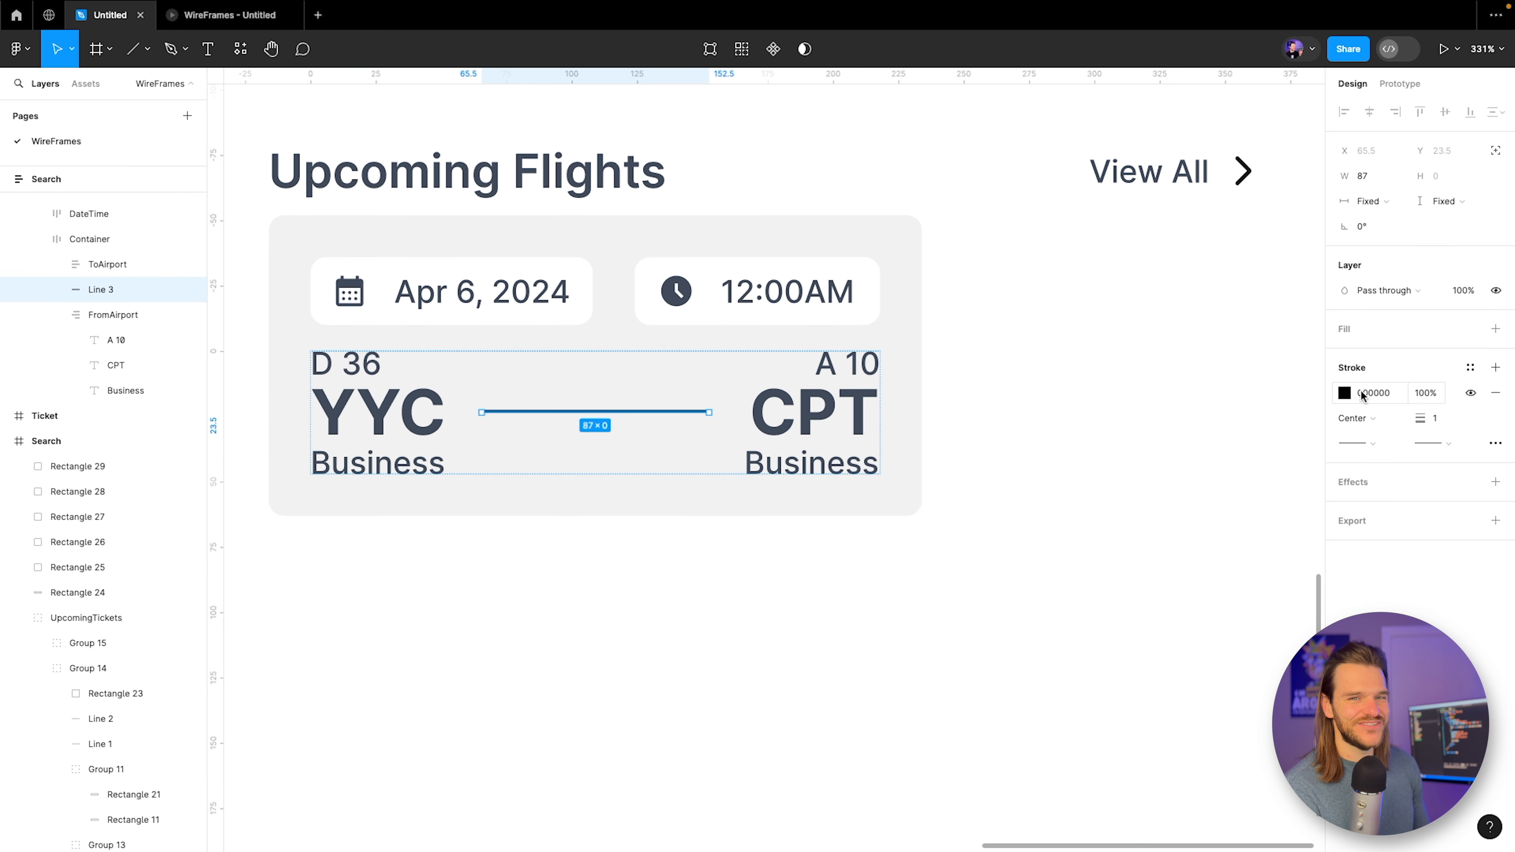
click(1345, 394)
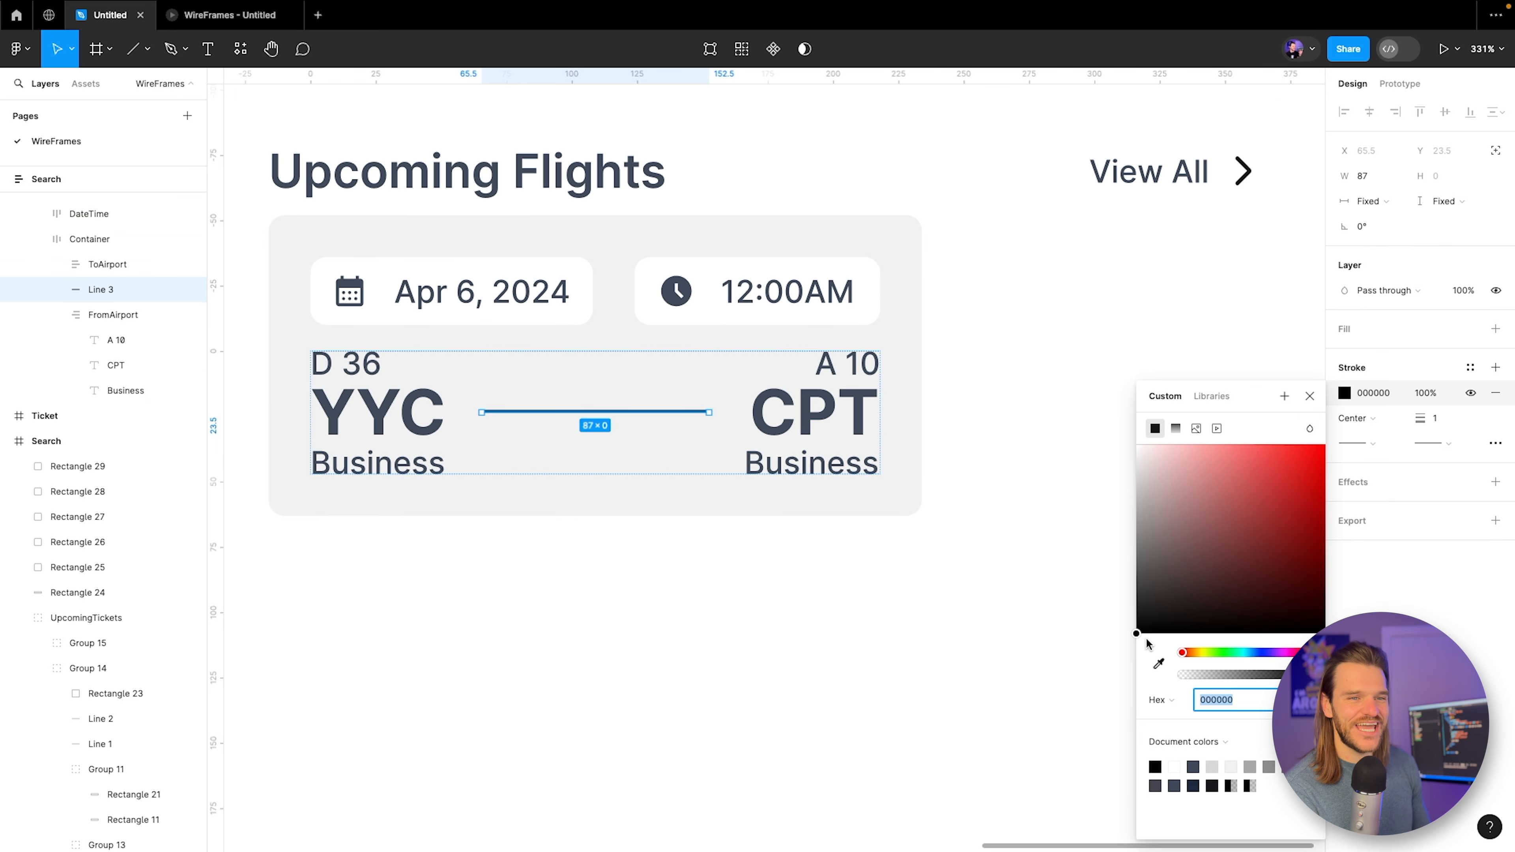
click(1159, 664)
click(1243, 170)
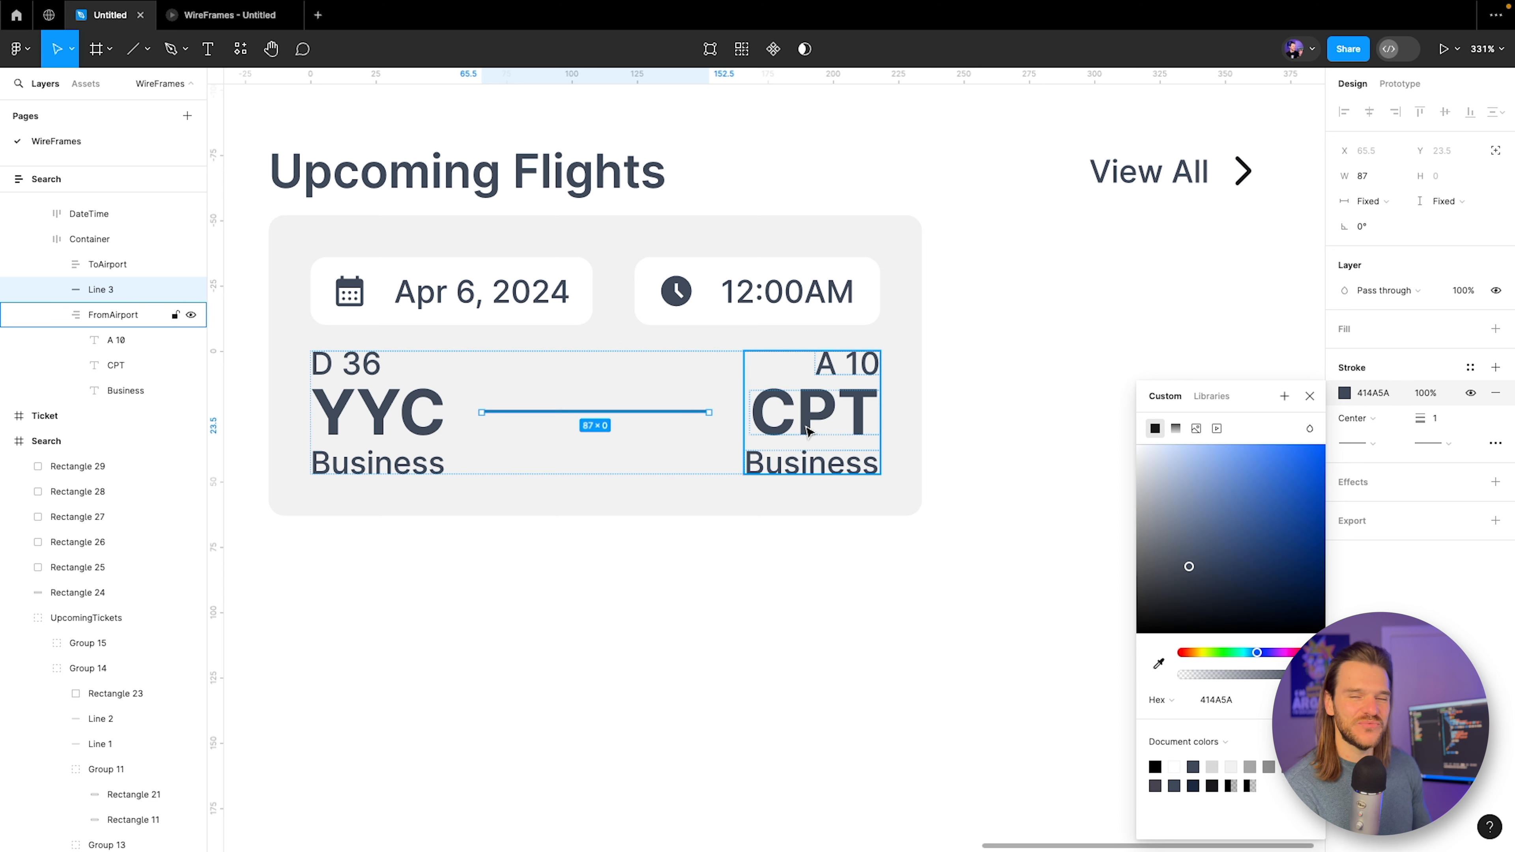
Set the line's stroke style to Dash with a dash length of 4.
click(1372, 444)
click(1372, 444)
click(1495, 443)
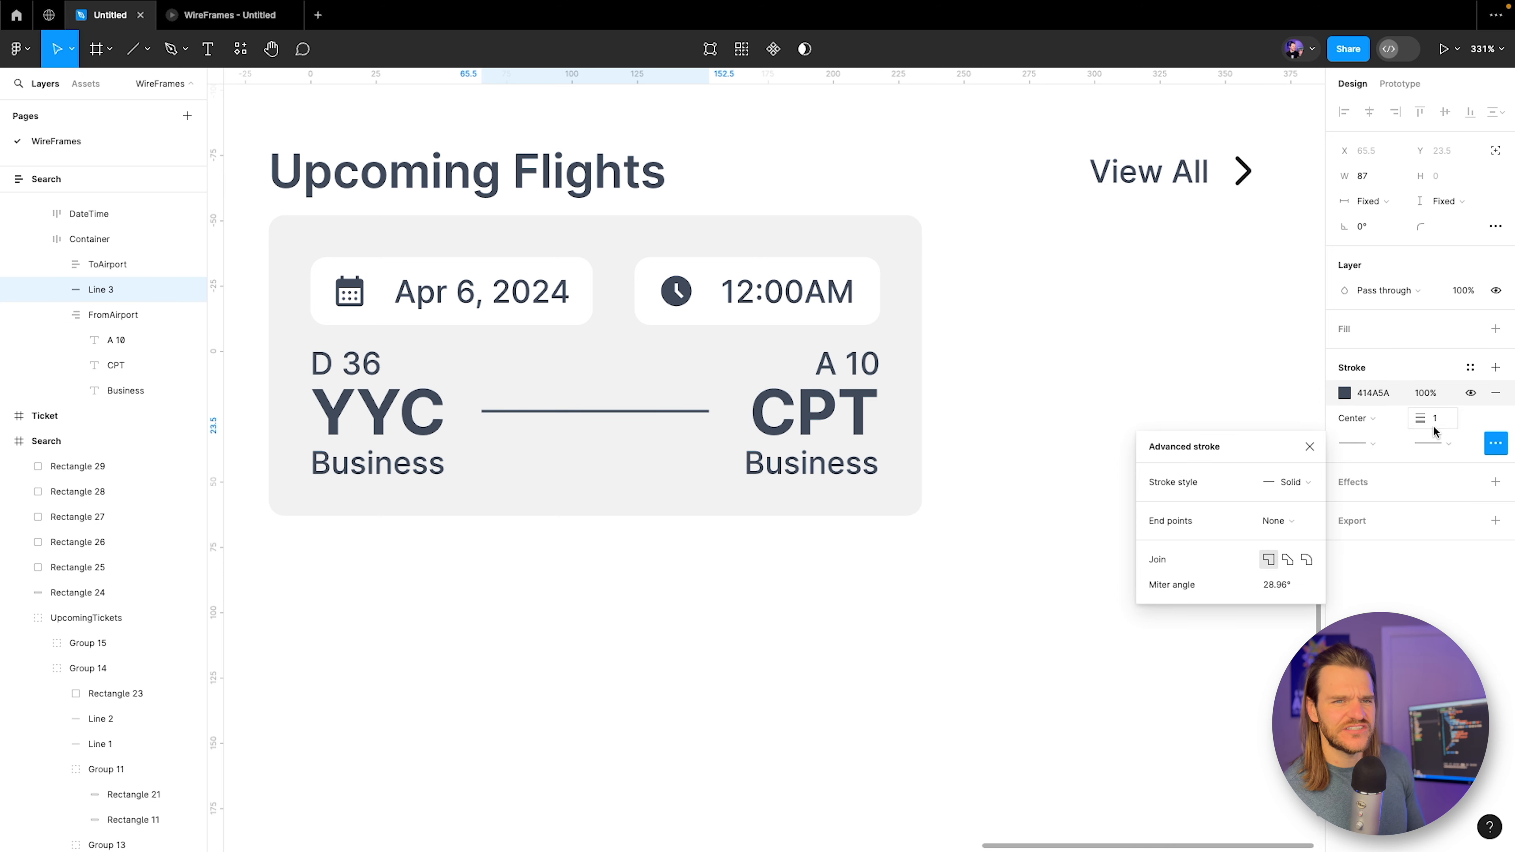
click(1288, 483)
click(1294, 501)
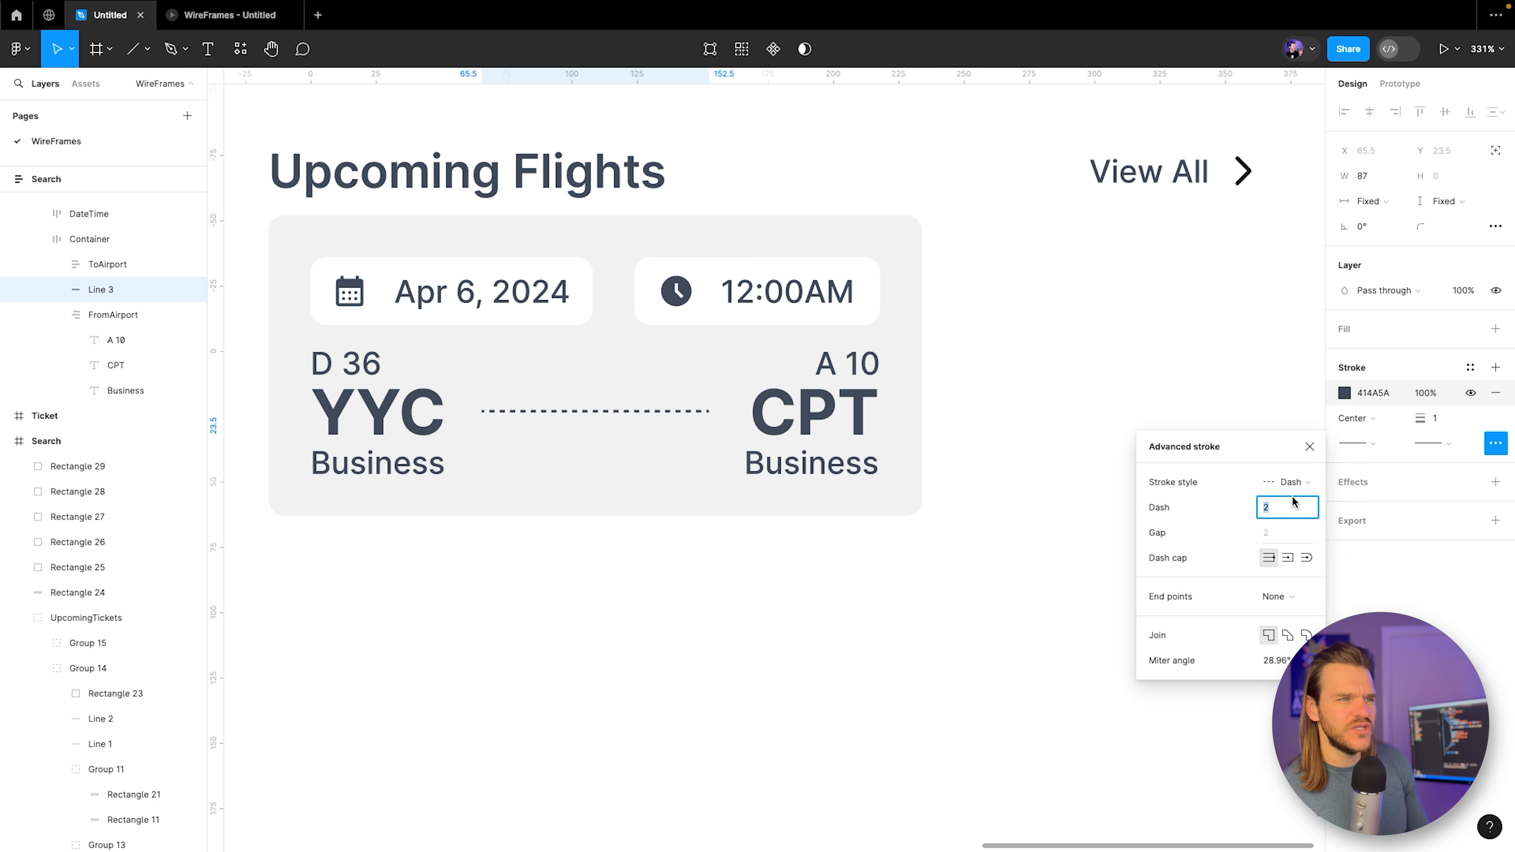
key(Up)
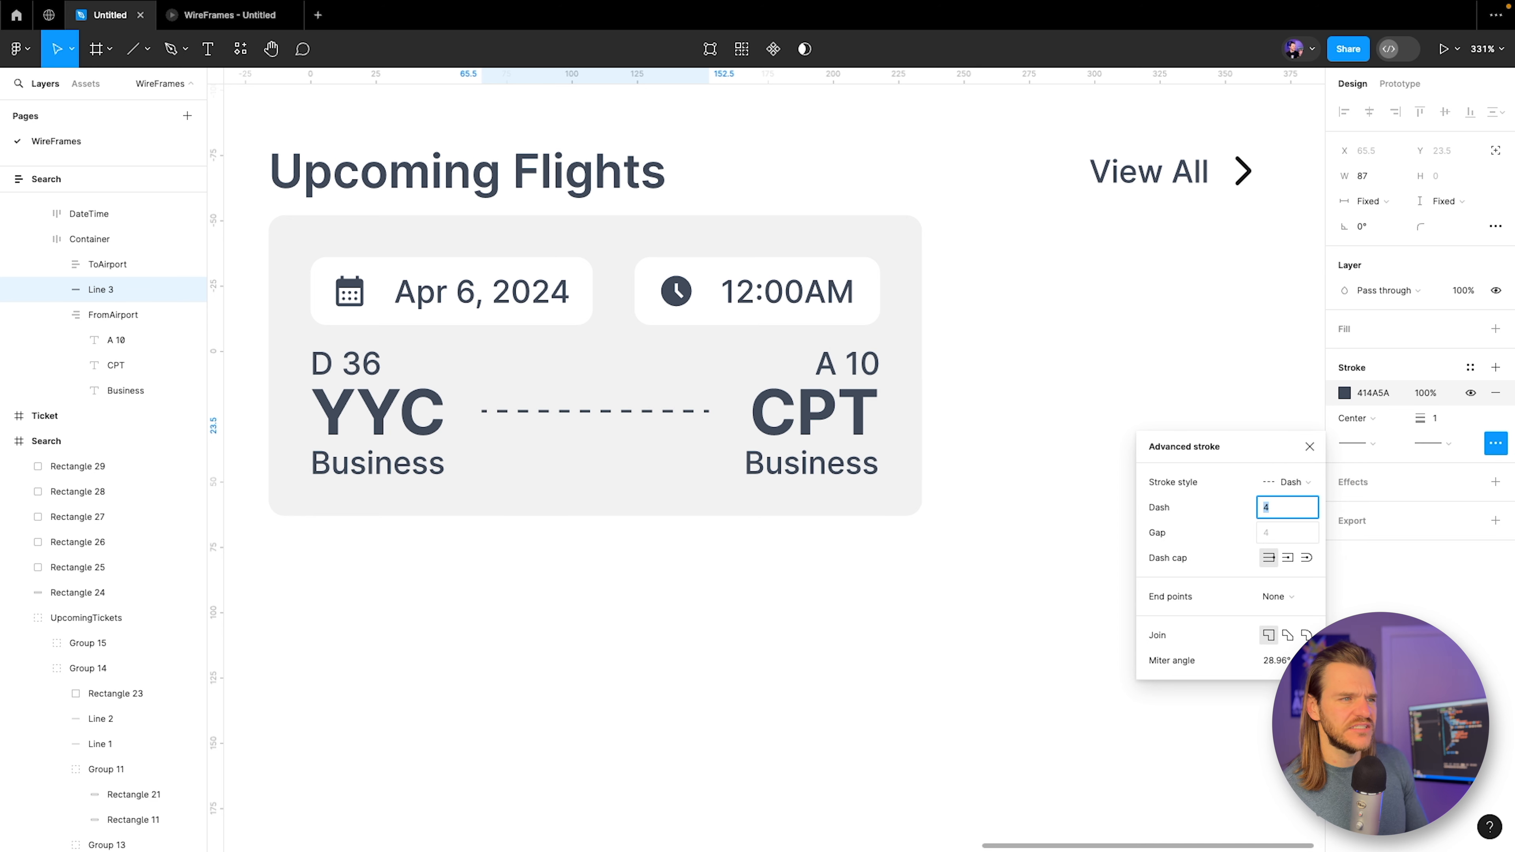
Check the ticket card with its dashed line in the prototype preview and return to the design file.
click(234, 27)
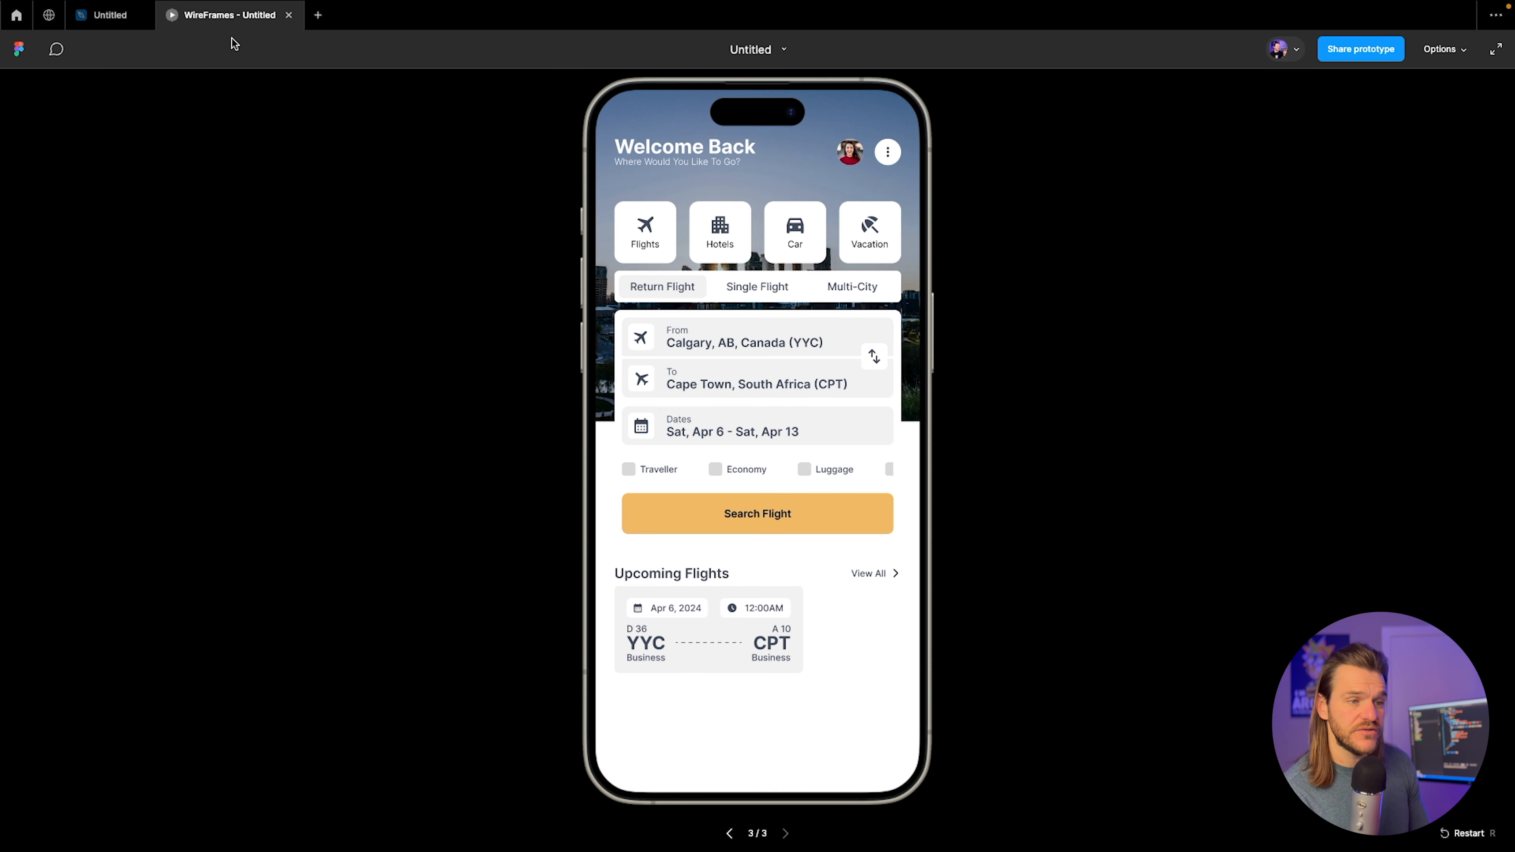
click(111, 15)
key(Up)
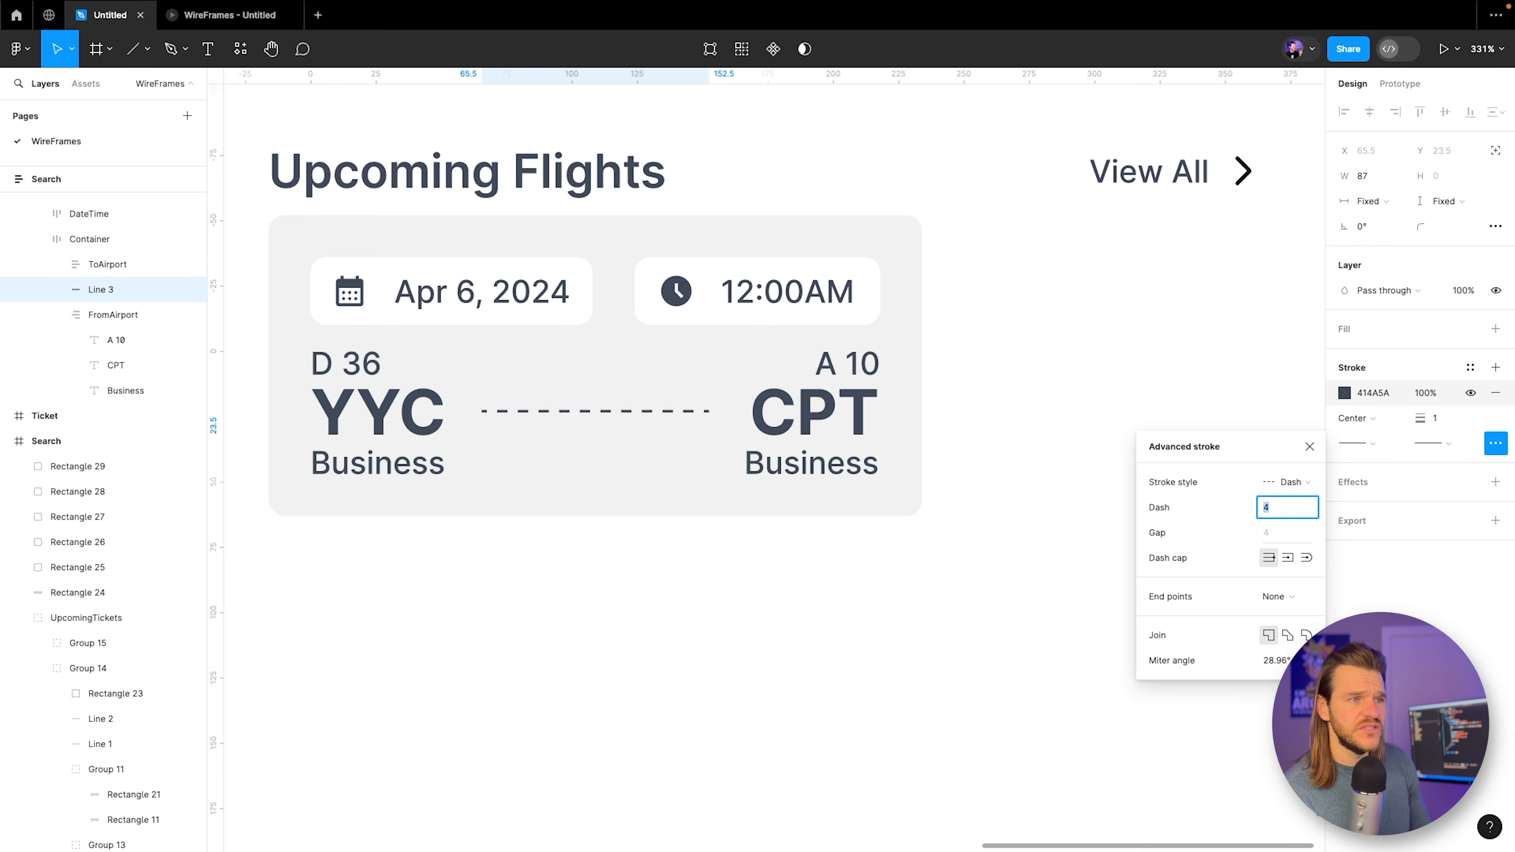
Compare the dashed connector once more in the prototype preview and go back to the design file.
click(229, 15)
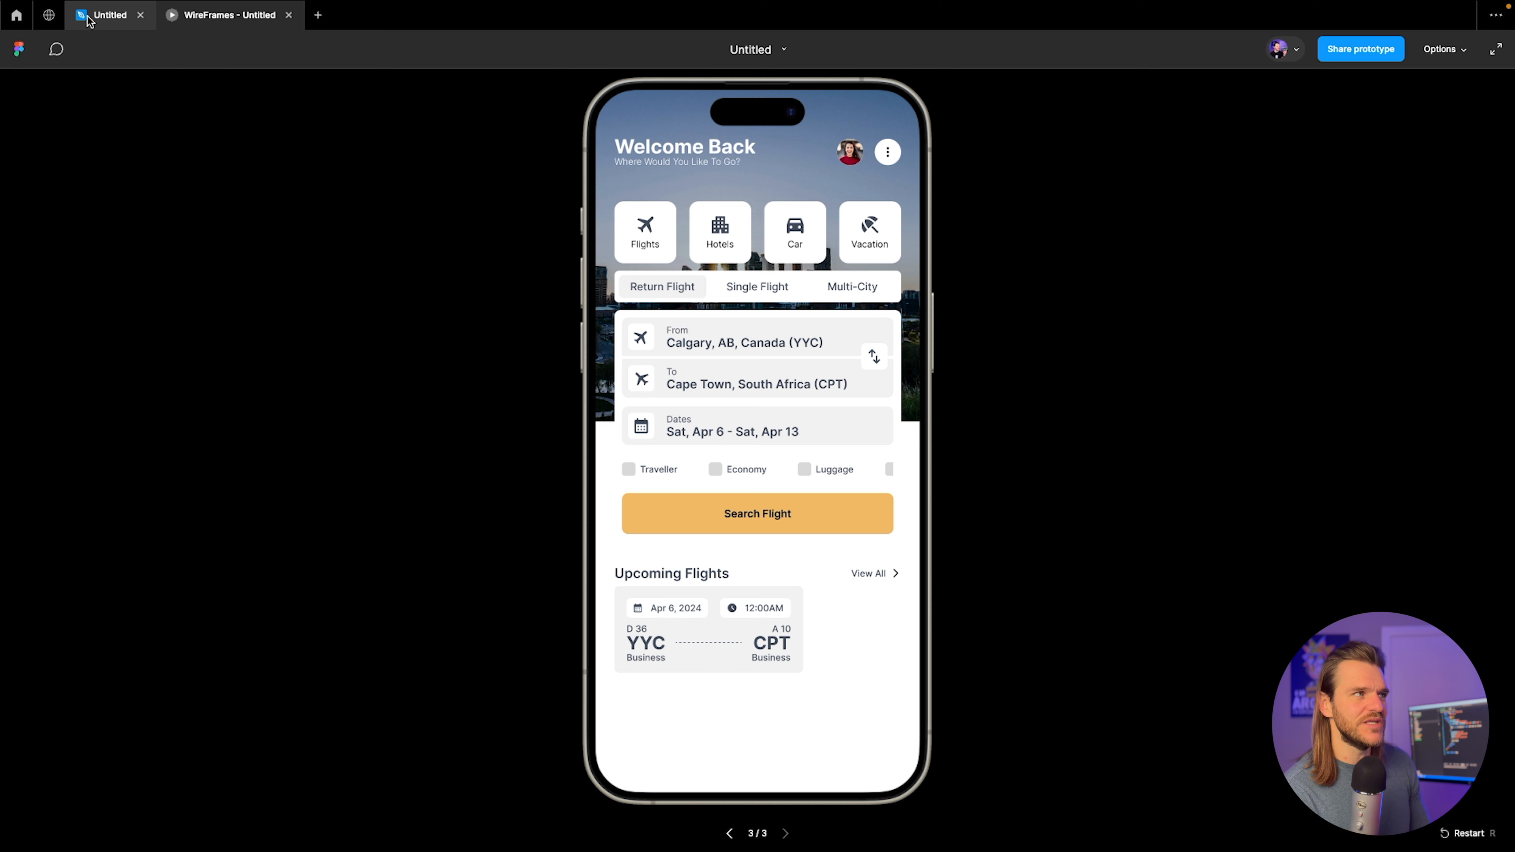
click(111, 15)
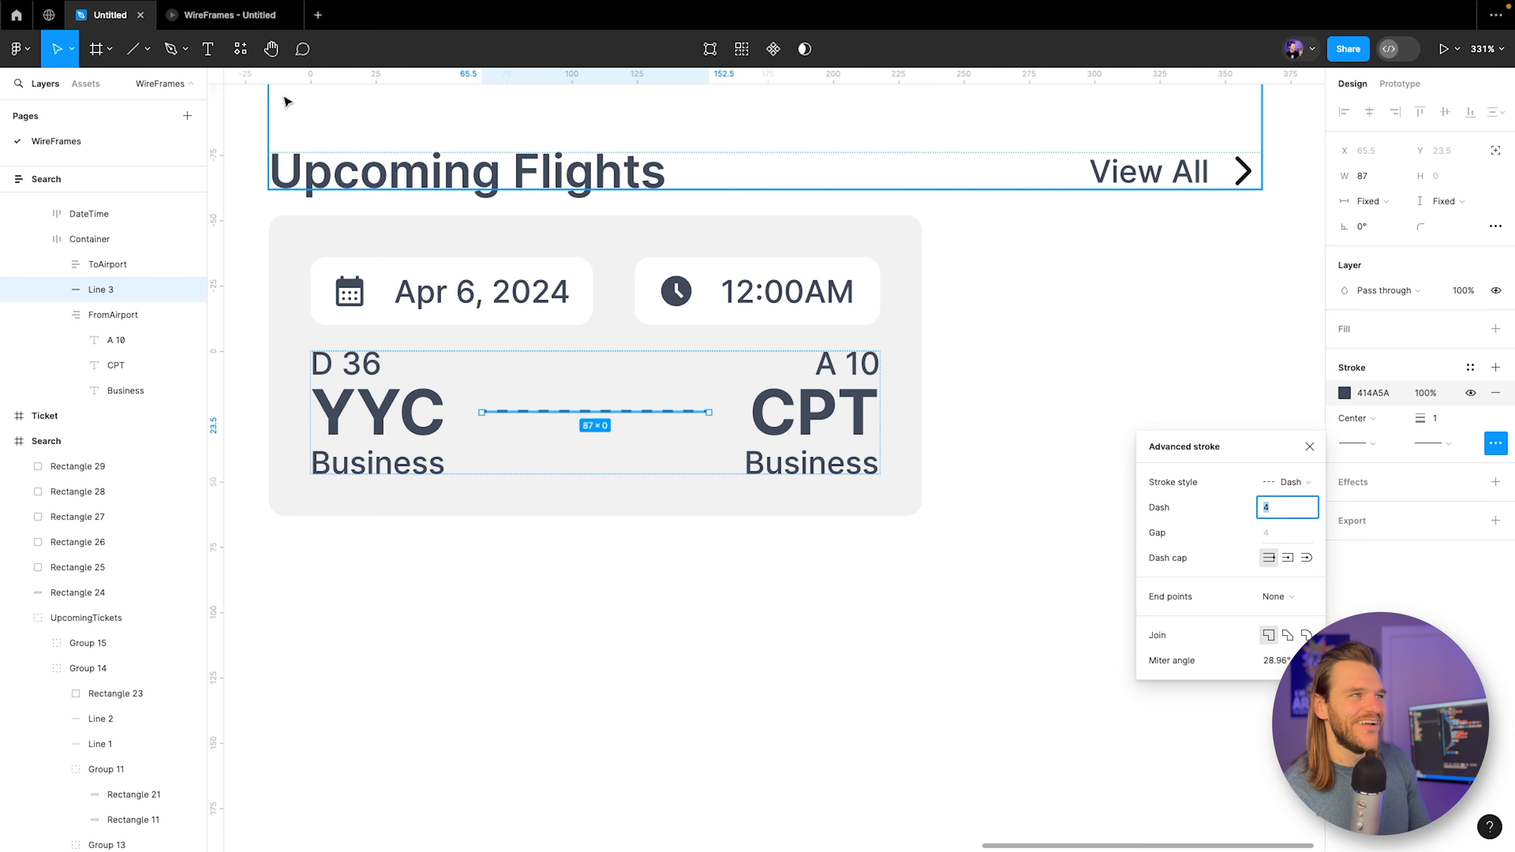
click(230, 15)
mouse_move(118, 25)
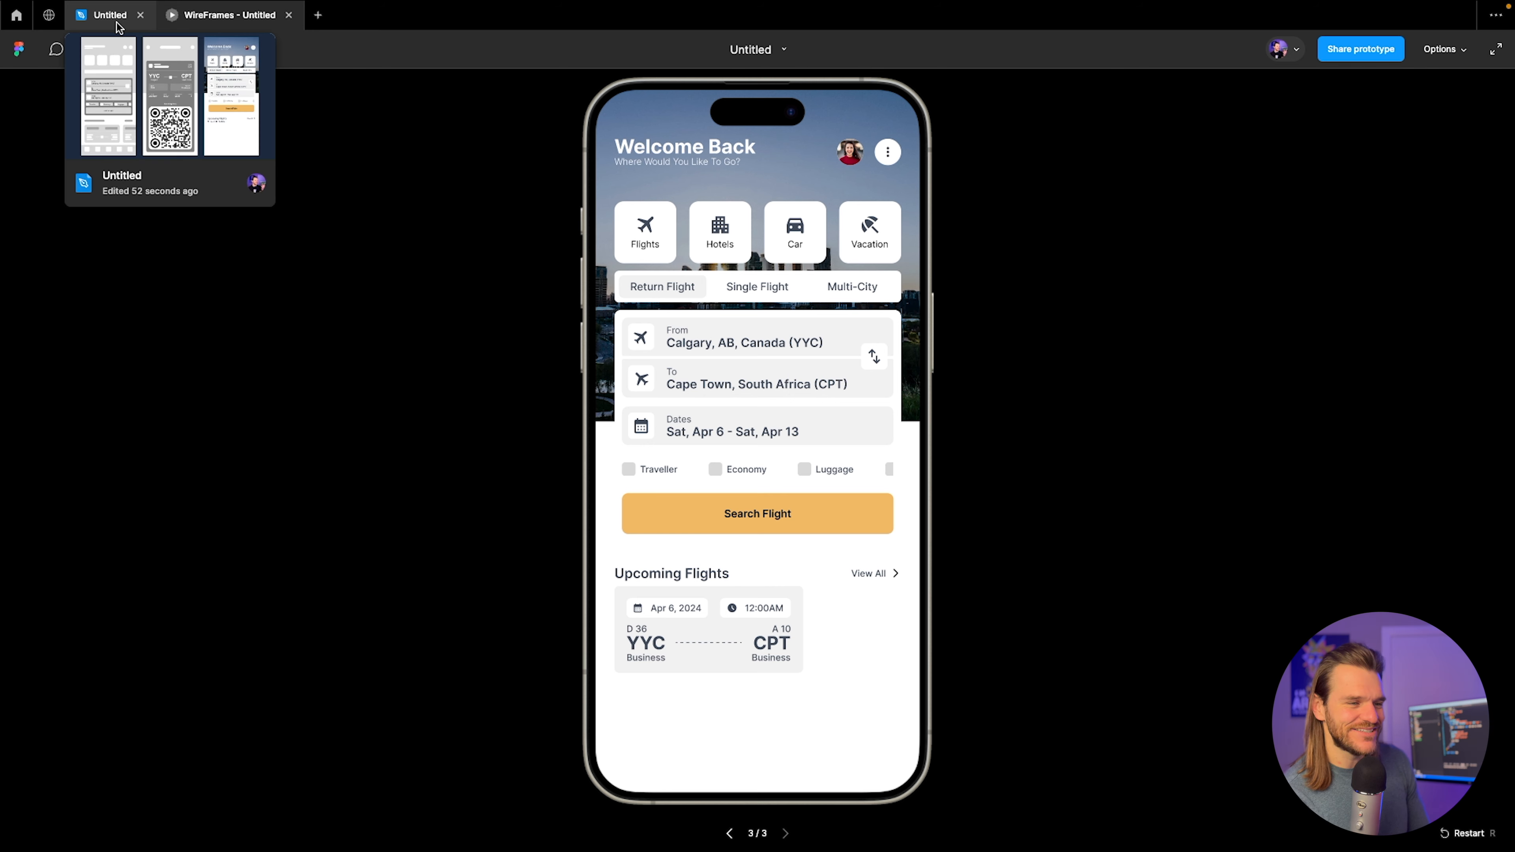
click(118, 23)
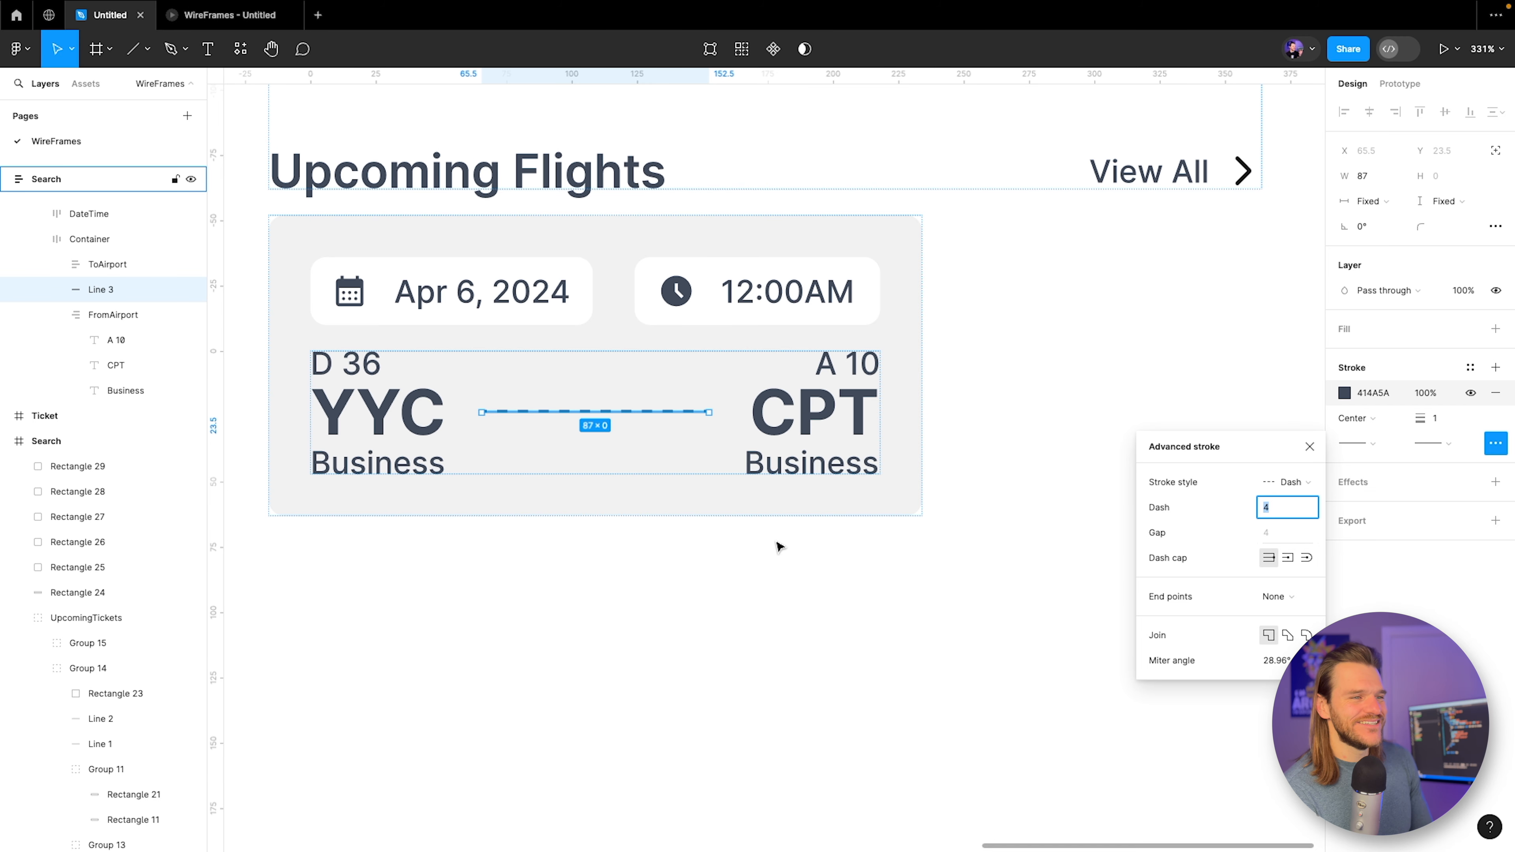
Copy the white Icon frame with the airplane from the From field showing Calgary, AB, Canada (YYC).
scroll(754, 536, up, 2)
scroll(754, 536, left, 1)
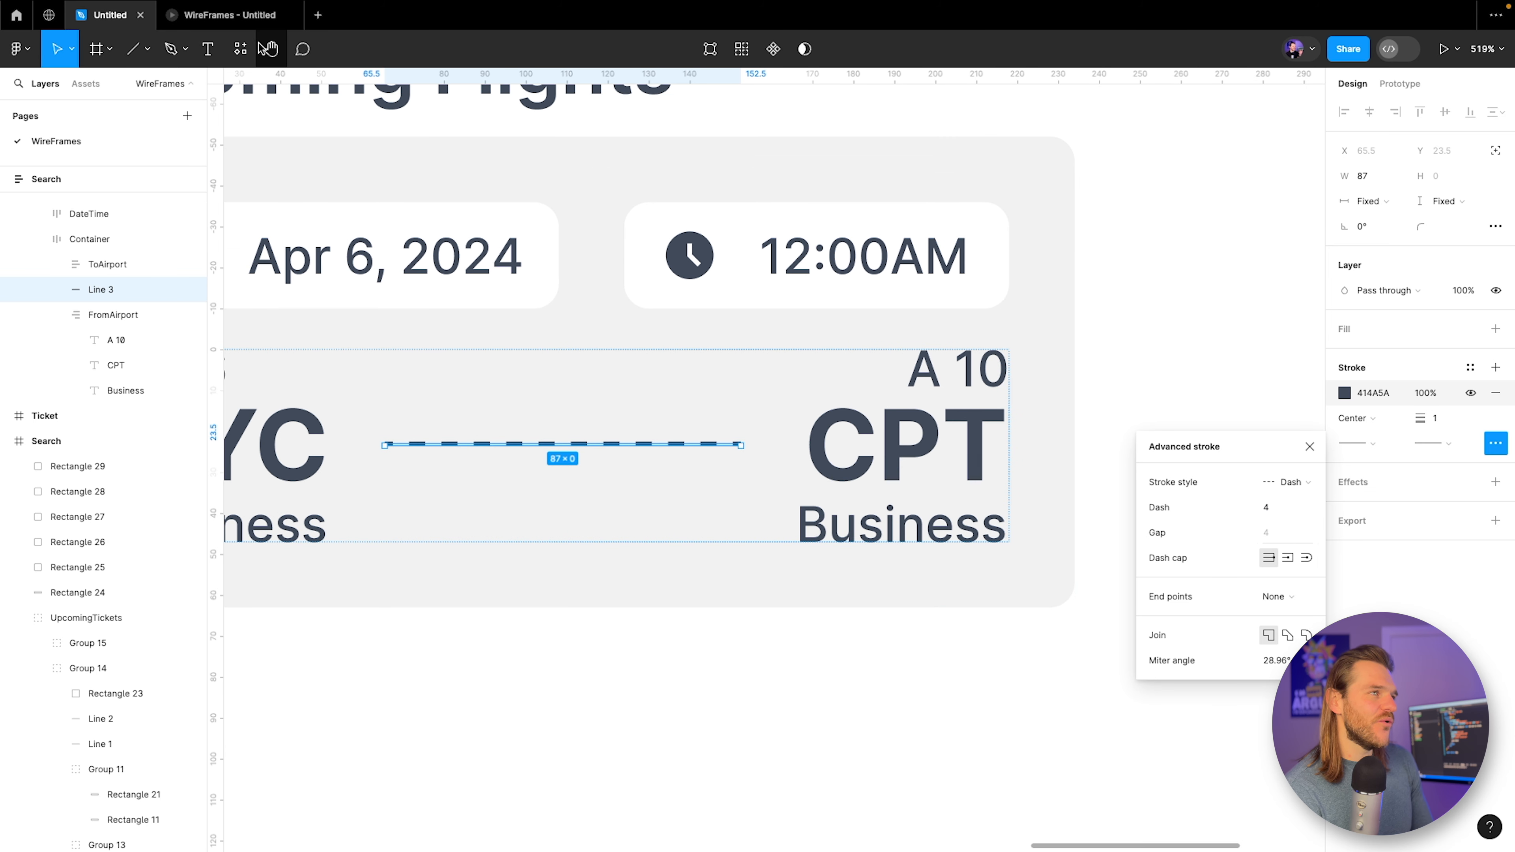
click(56, 315)
click(60, 239)
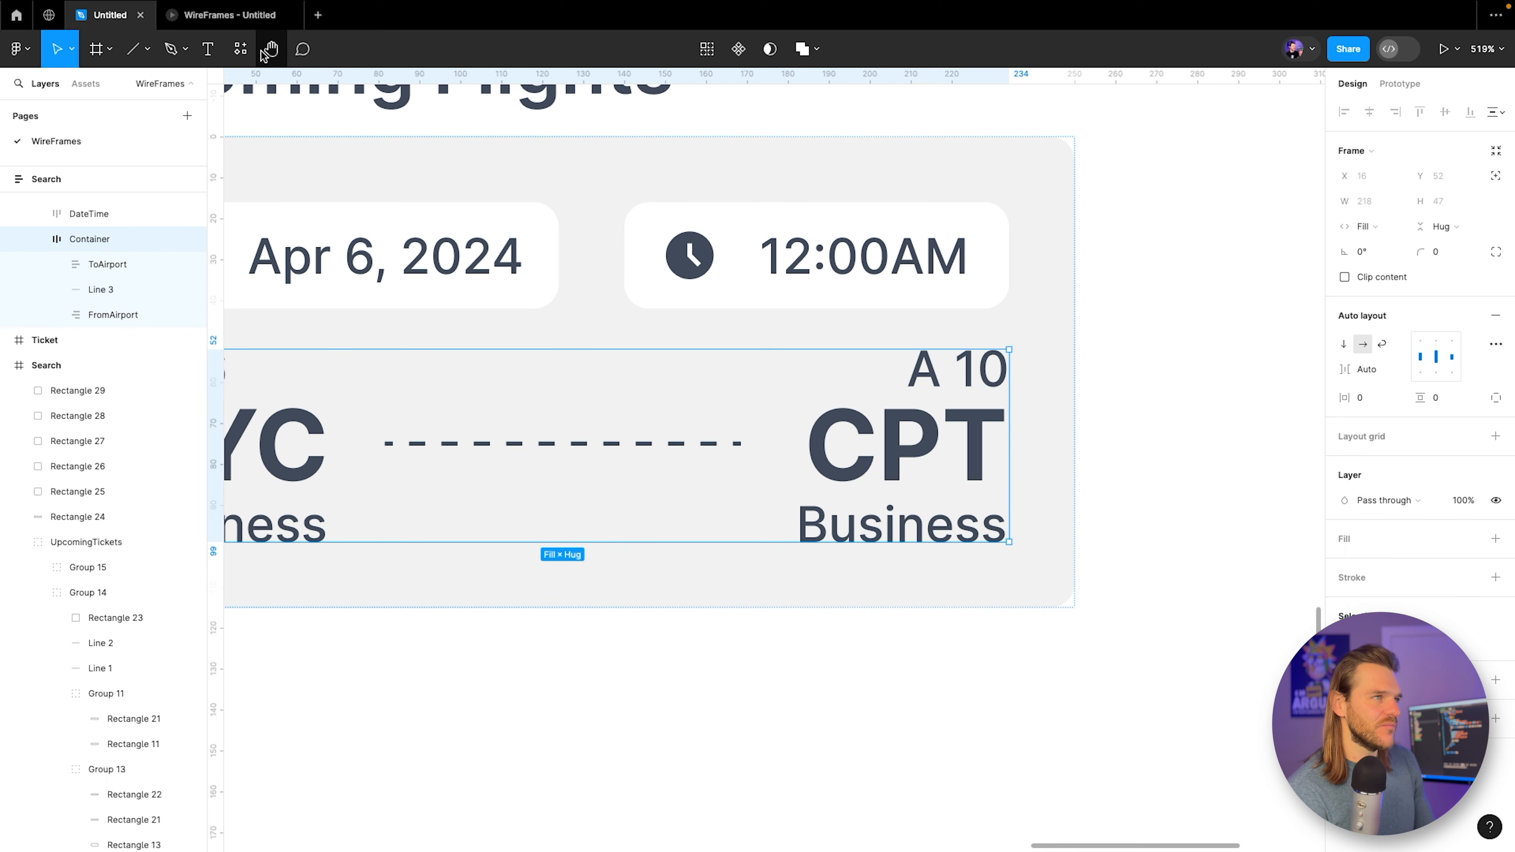
scroll(800, 413, down, 10)
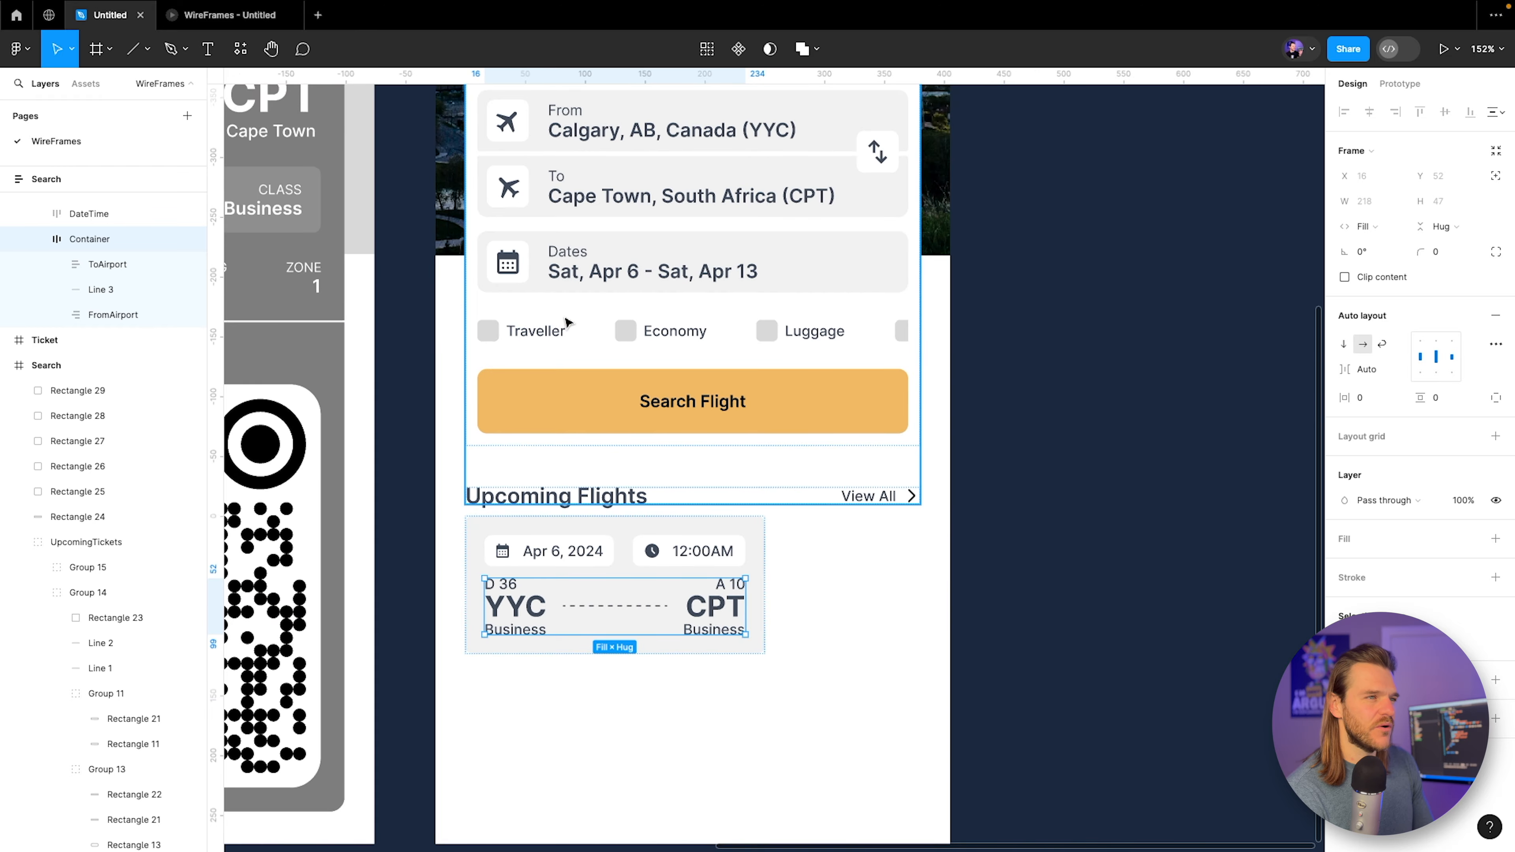
scroll(570, 323, up, 3)
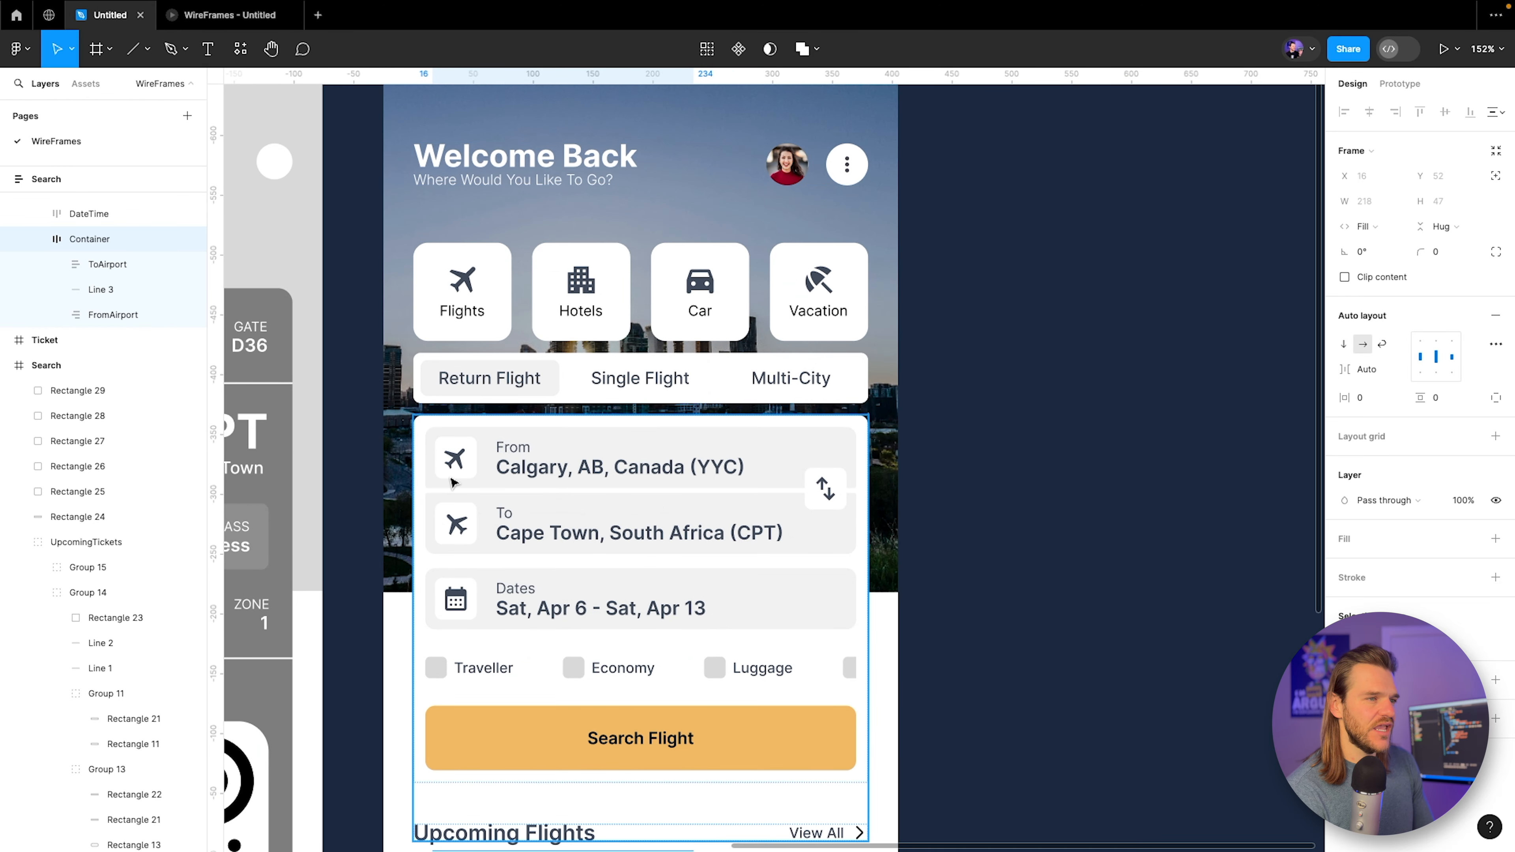
click(456, 457)
double_click(455, 457)
double_click(457, 457)
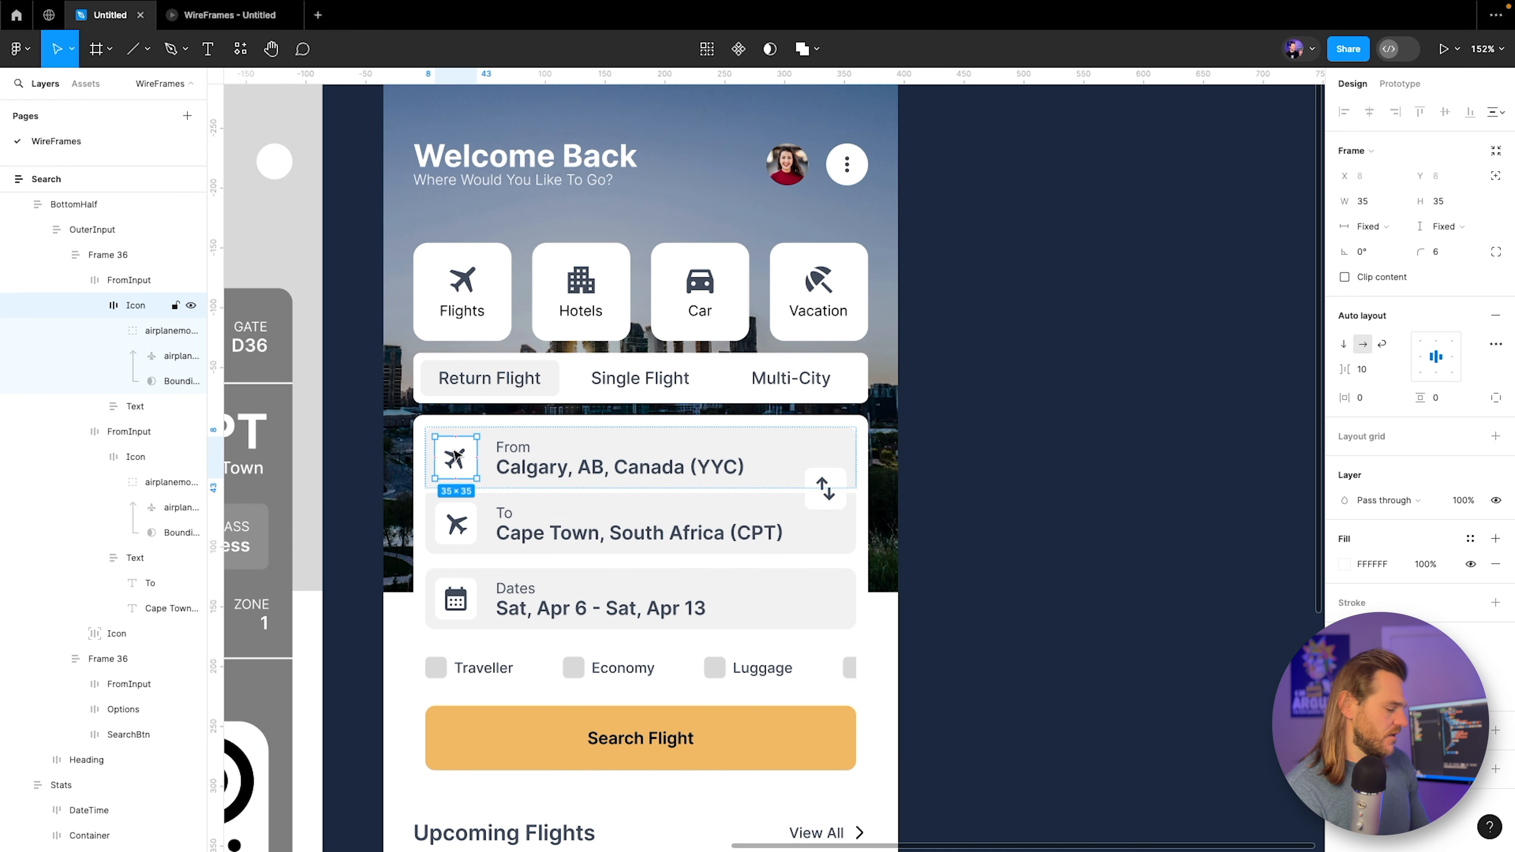
scroll(602, 636, down, 1)
click(91, 305)
Paste the copied airplane icon into the ticket card's Container, directly after the dashed line.
scroll(697, 676, down, 9)
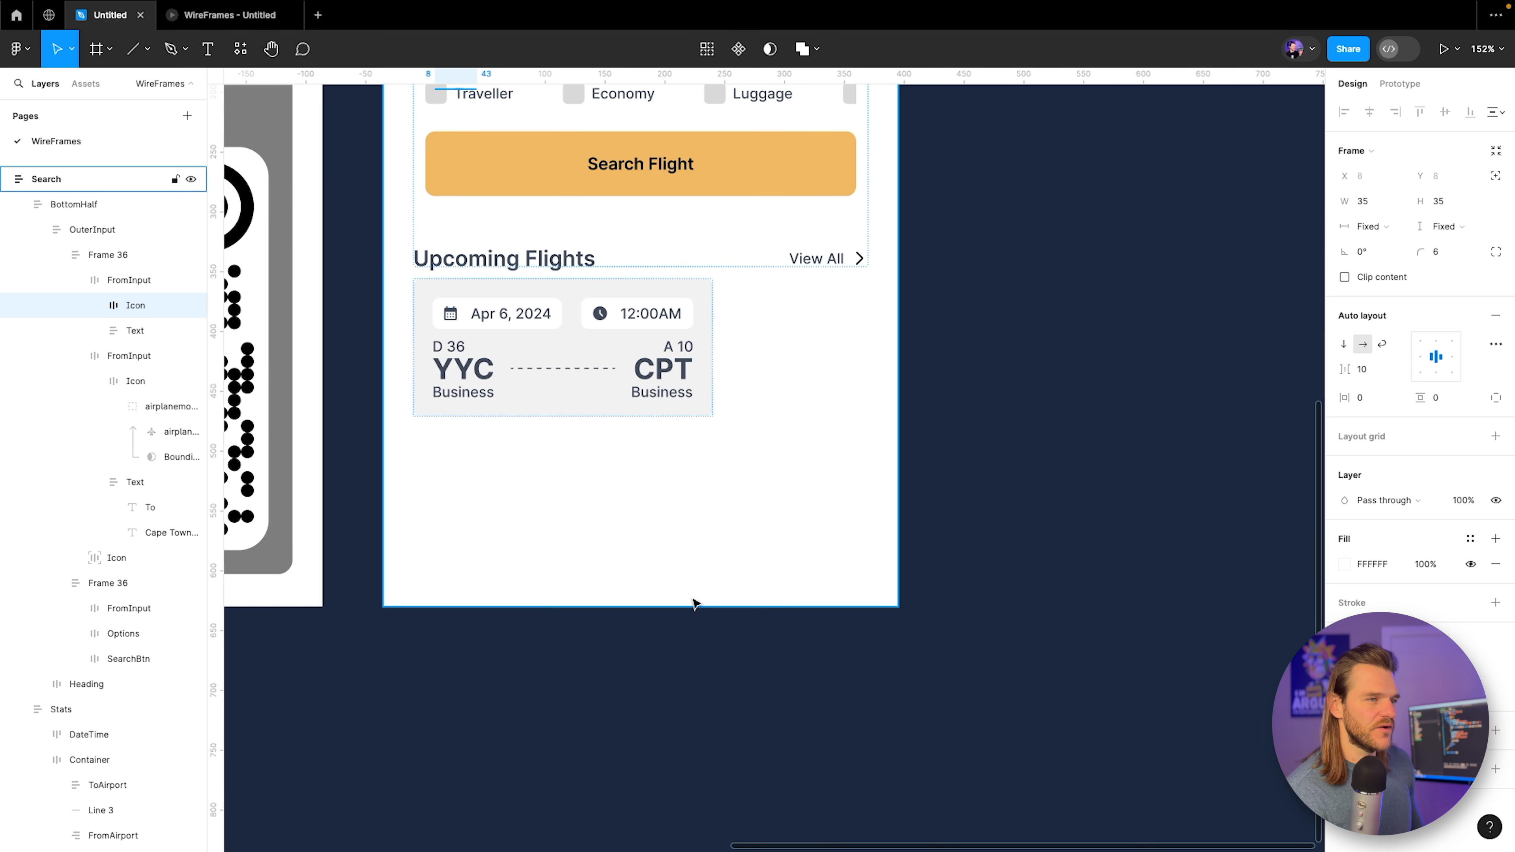
scroll(606, 406, up, 1)
scroll(606, 406, up, 3)
click(550, 364)
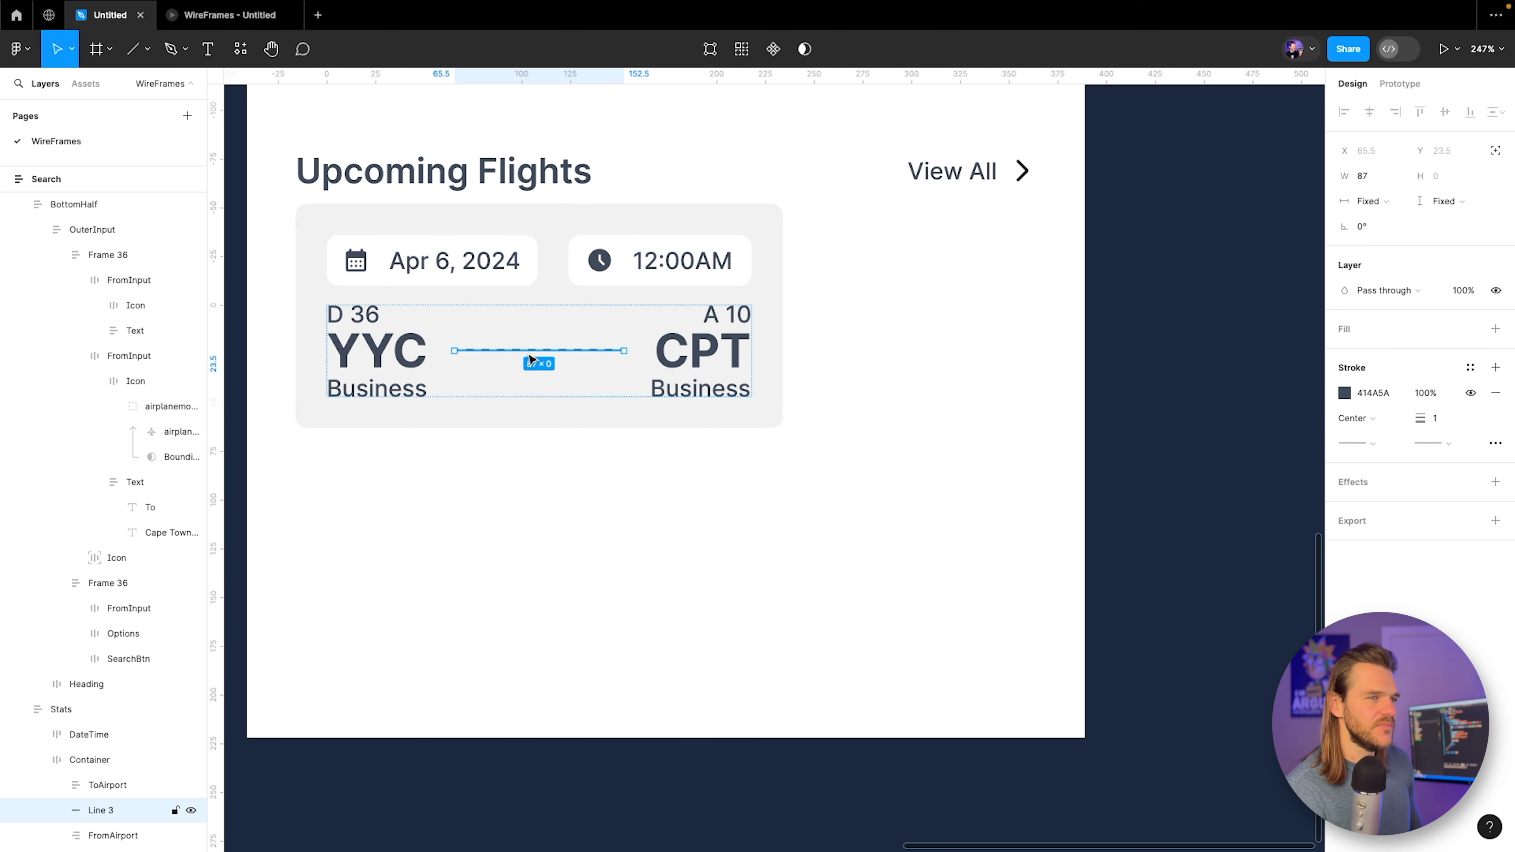
key(ctrl+v)
scroll(591, 352, up, 4)
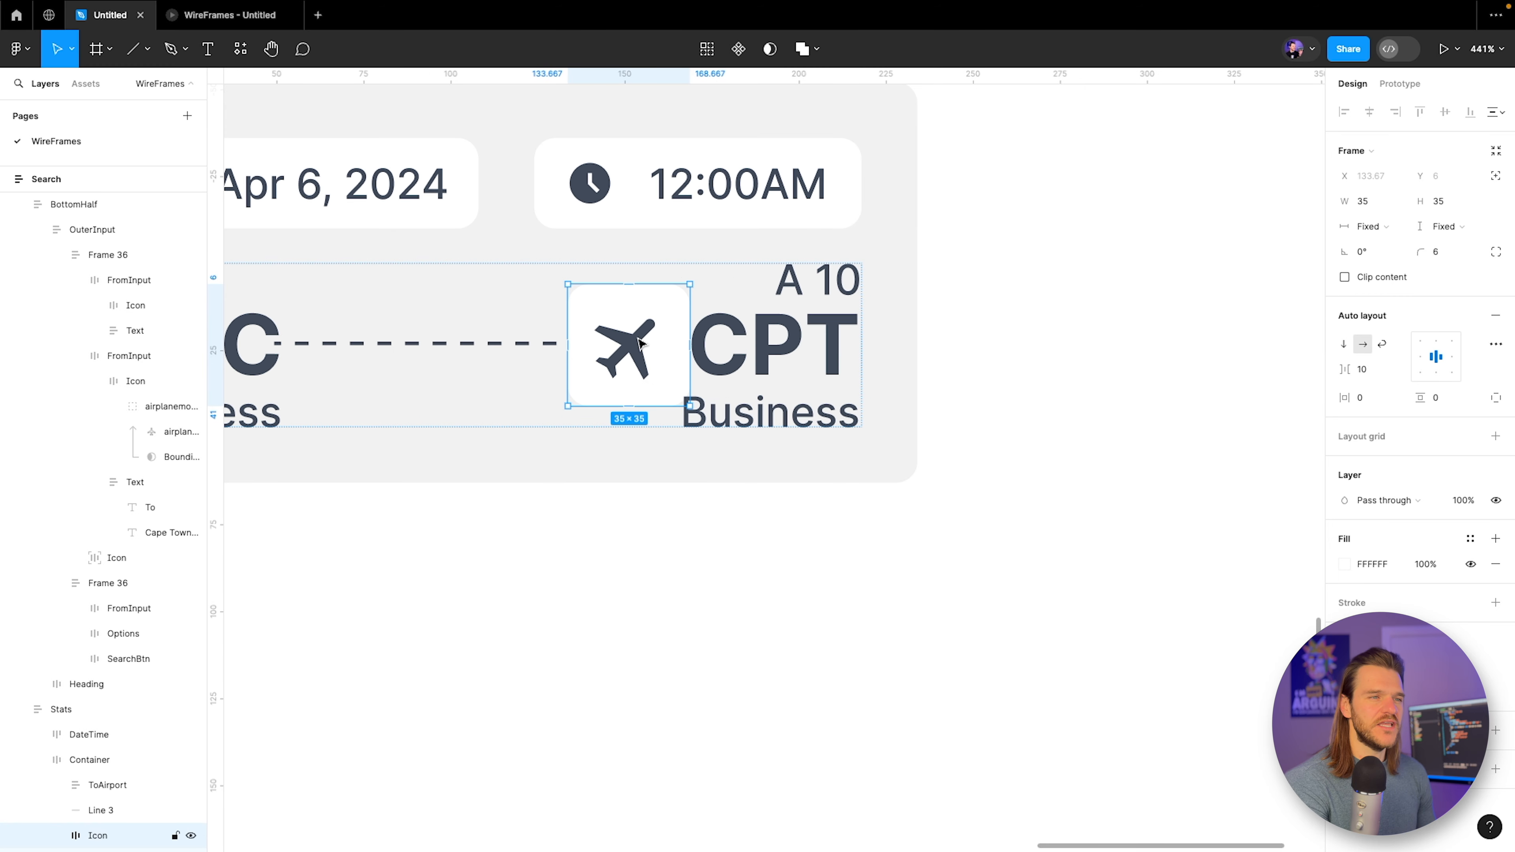
Set the pasted airplane's rotation to -90° so it points toward CPT.
double_click(638, 344)
click(1369, 252)
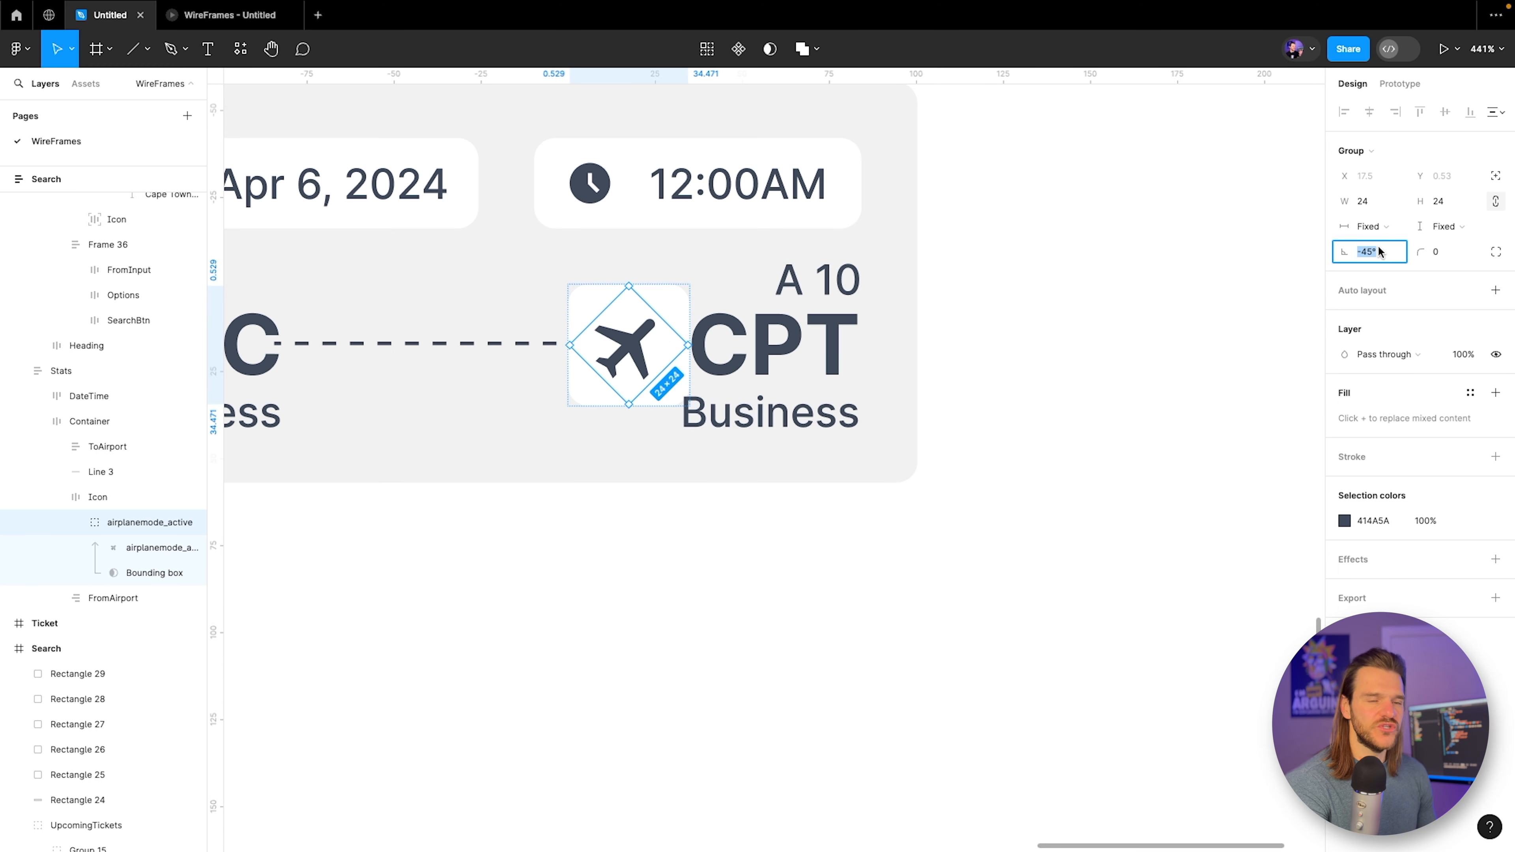
text(0)
key(Return)
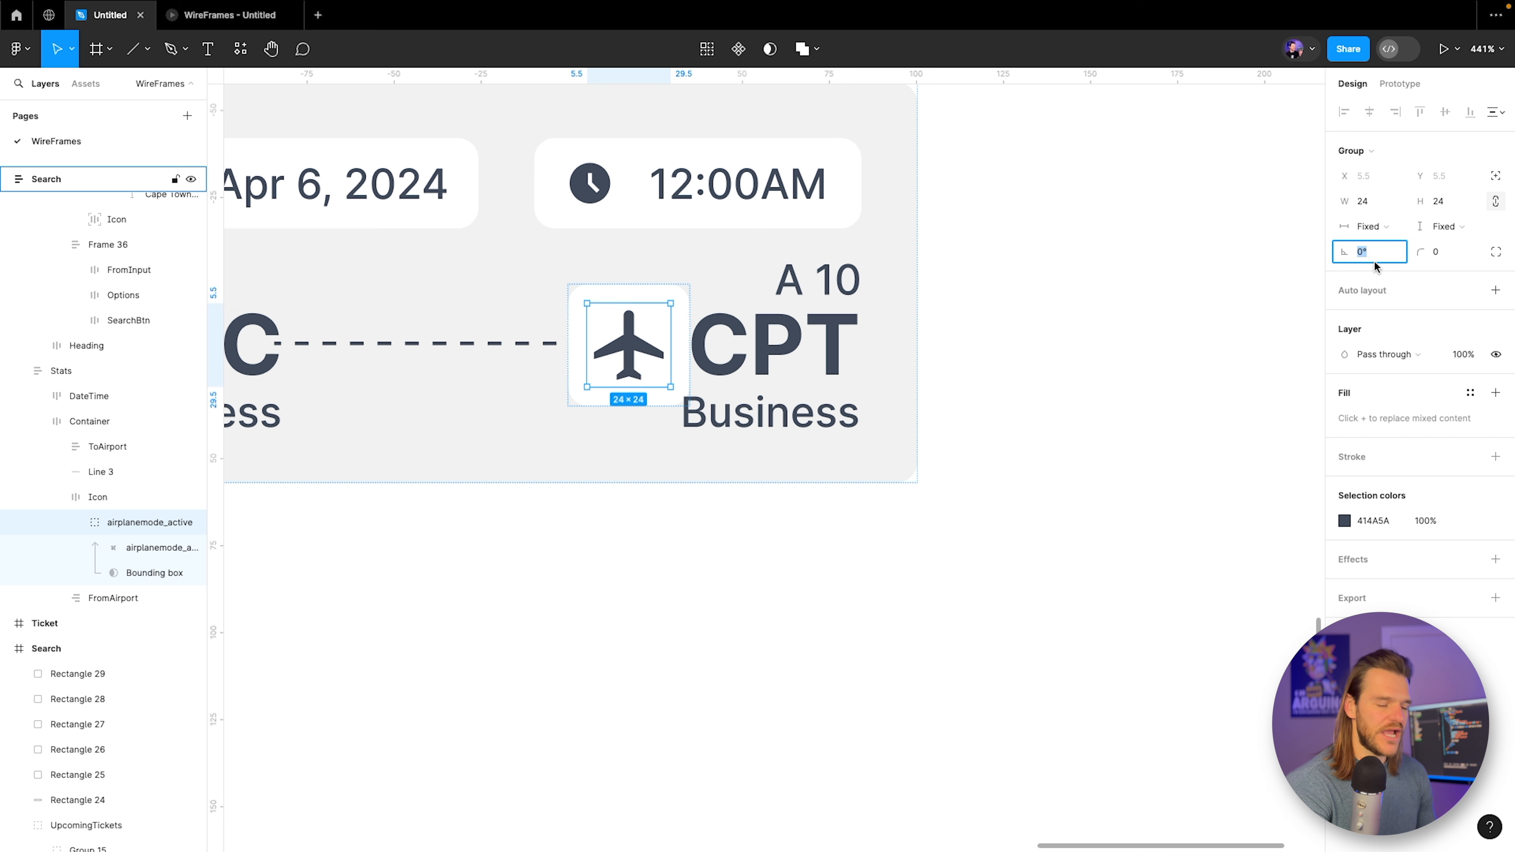
text(90)
key(Return)
click(1371, 251)
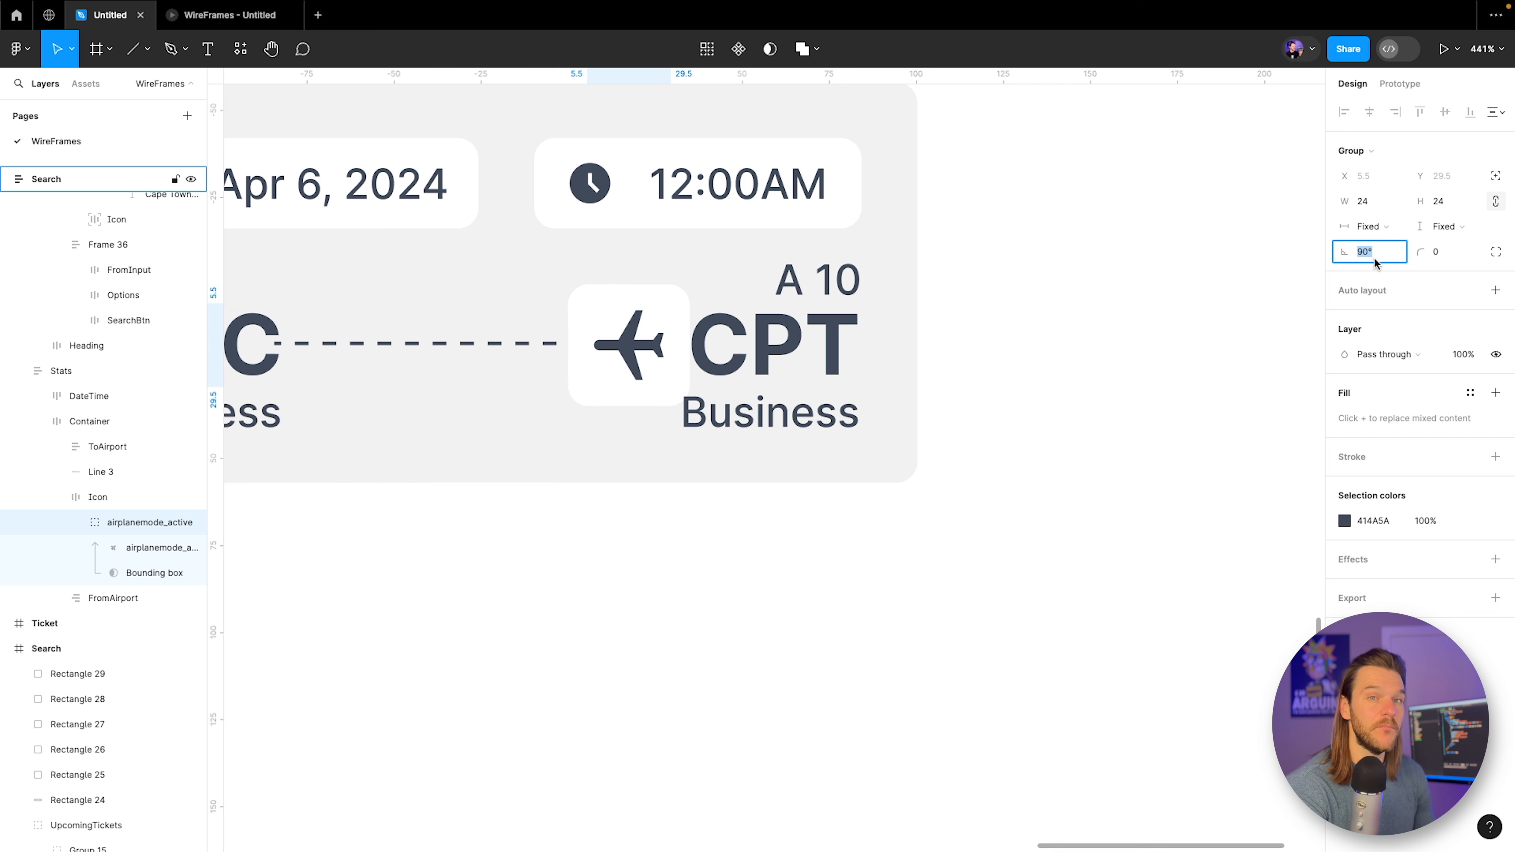
text(-90)
key(Return)
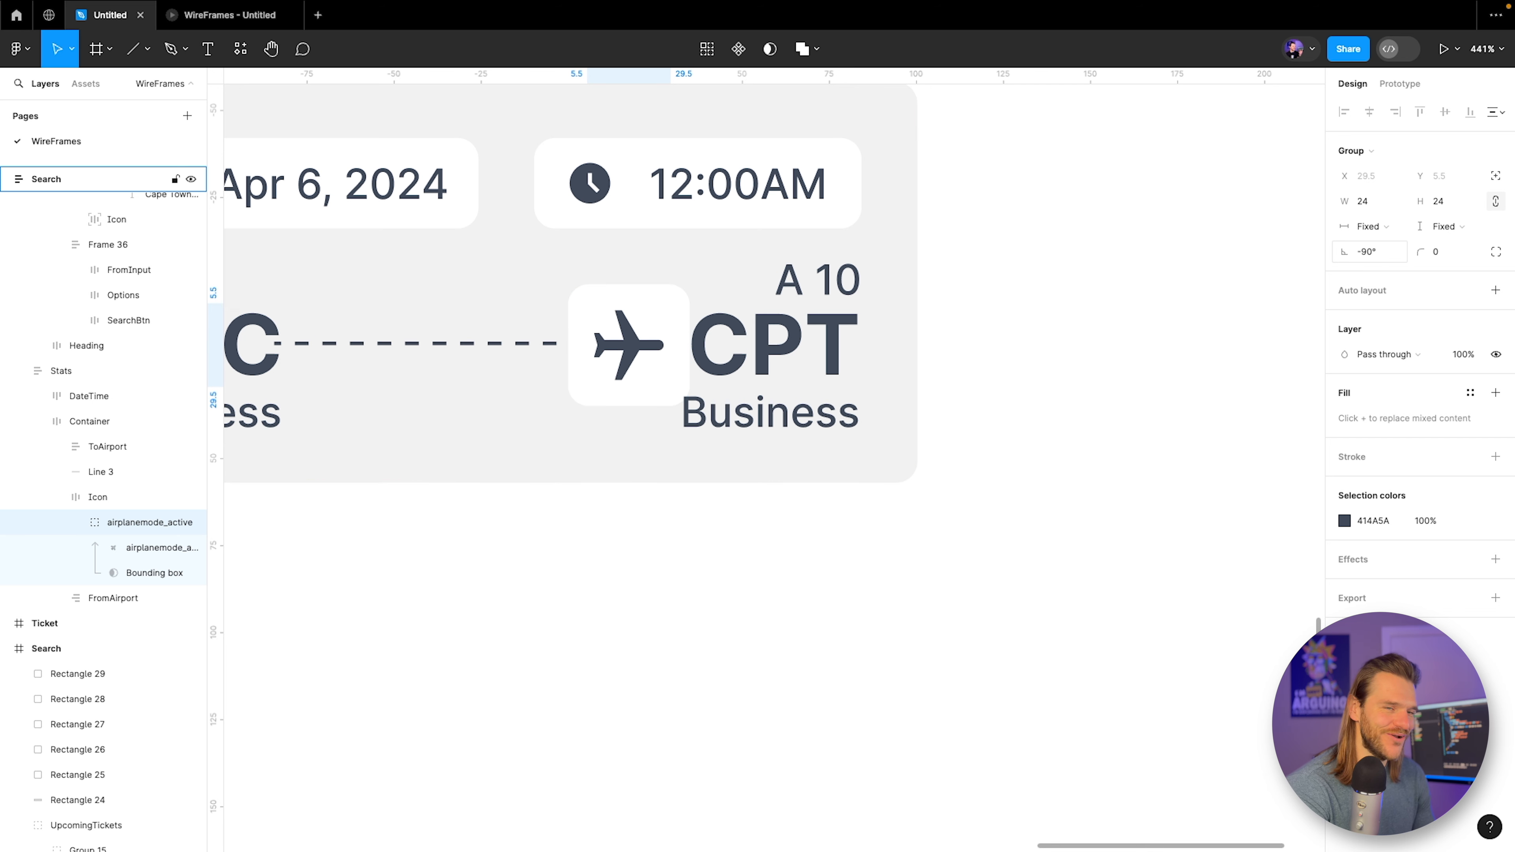
Resize the airplane to 15 × 15 and check it briefly in the prototype preview.
click(1366, 202)
text(23)
key(Return)
key(Down)
key(Down)
key(Down)
key(Down)
key(Down)
key(Down)
key(Down)
key(Down)
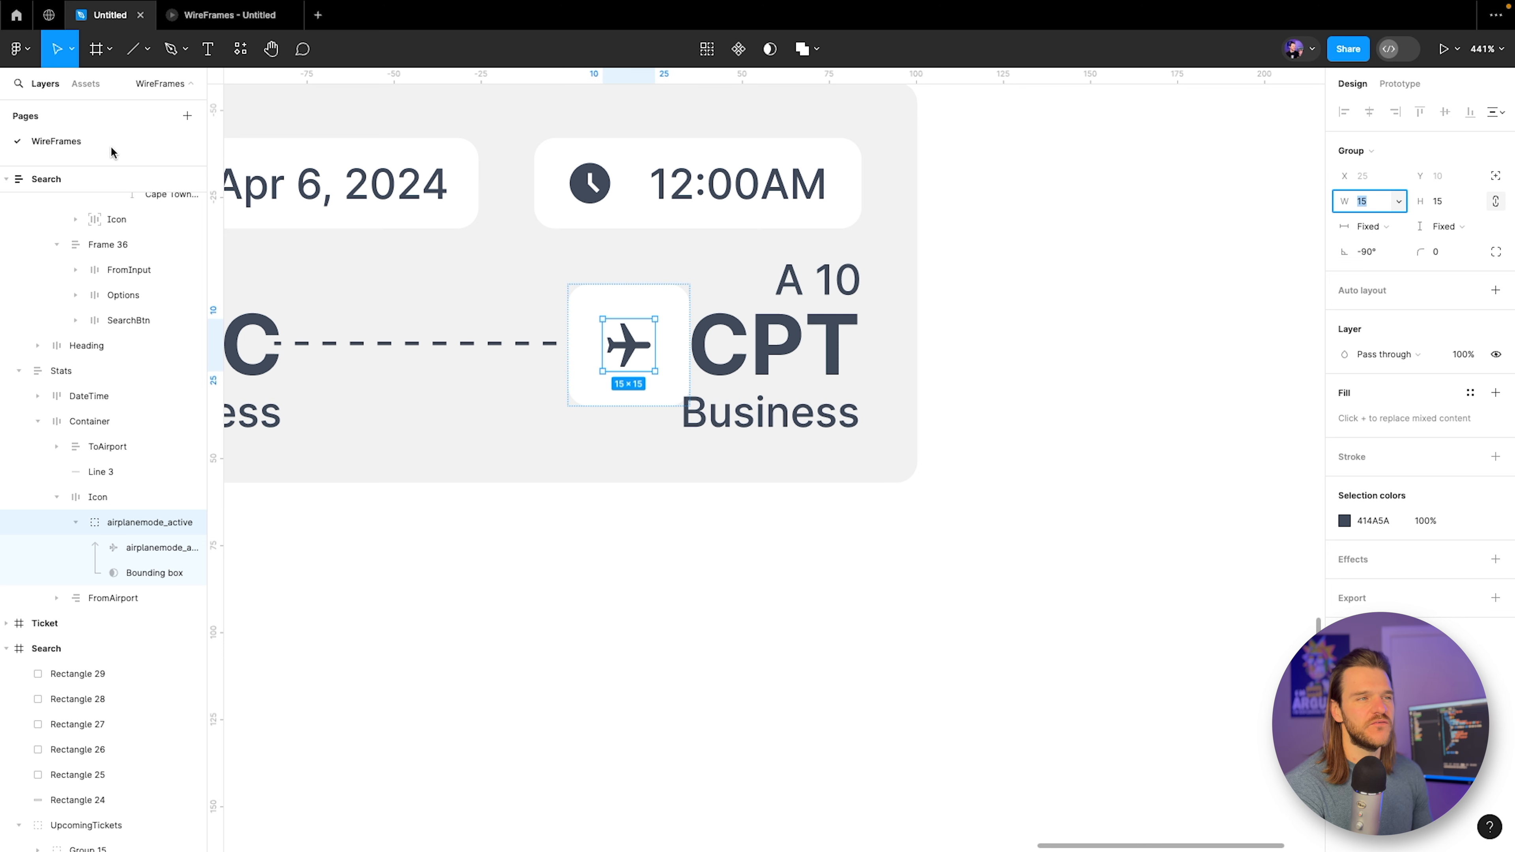
click(197, 15)
click(113, 25)
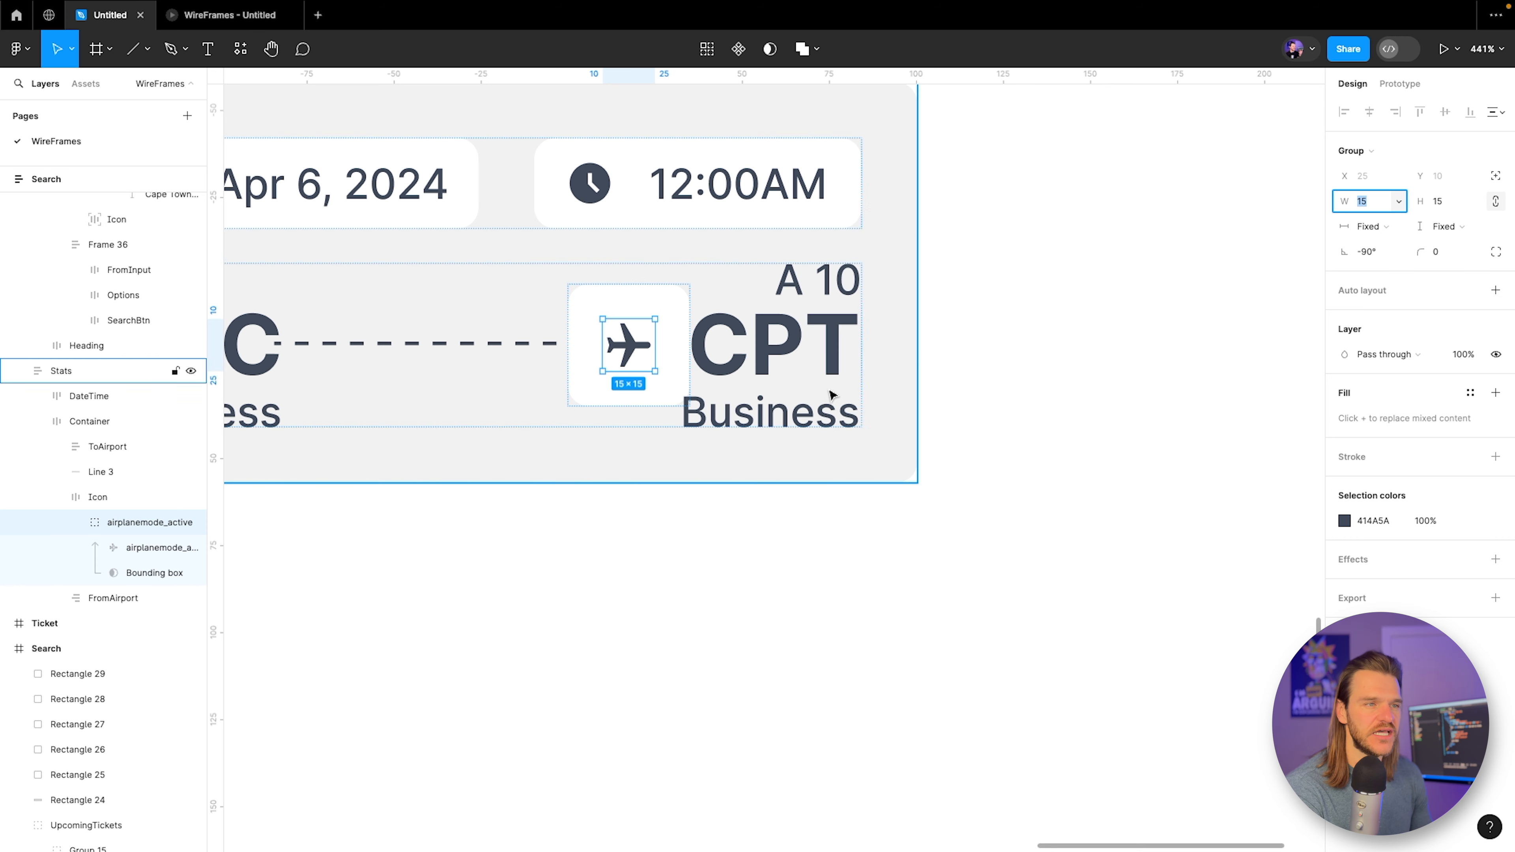
Make the airplane's Icon frame hug its contents in both width and height.
click(1381, 232)
click(1406, 245)
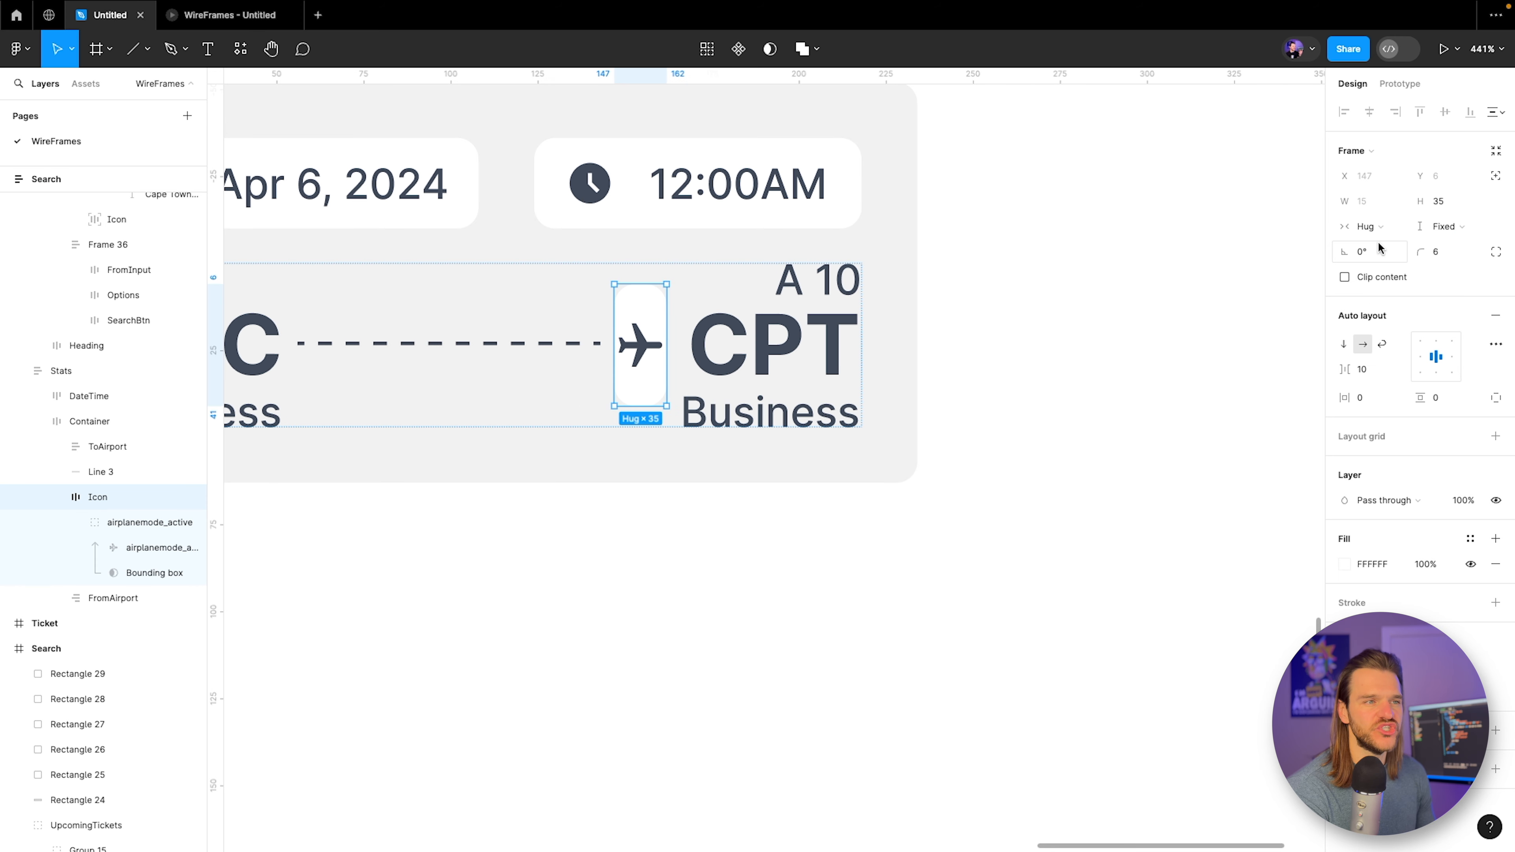
click(1444, 227)
click(1439, 247)
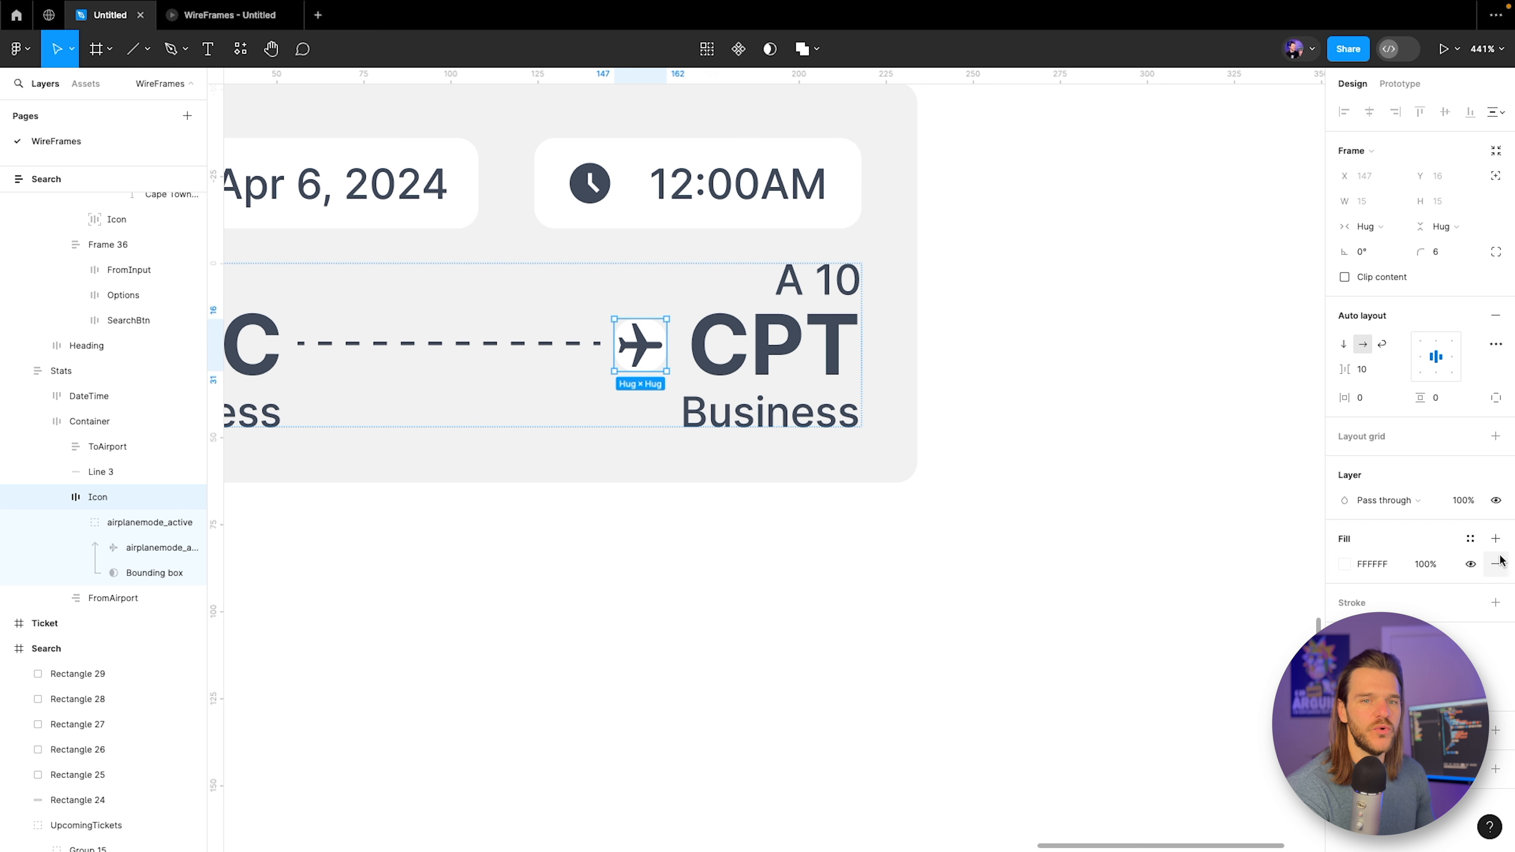
Recolor the Icon frame's fill to the light gray F1F1F1, sampled from the ticket card's background.
click(1341, 564)
click(1159, 664)
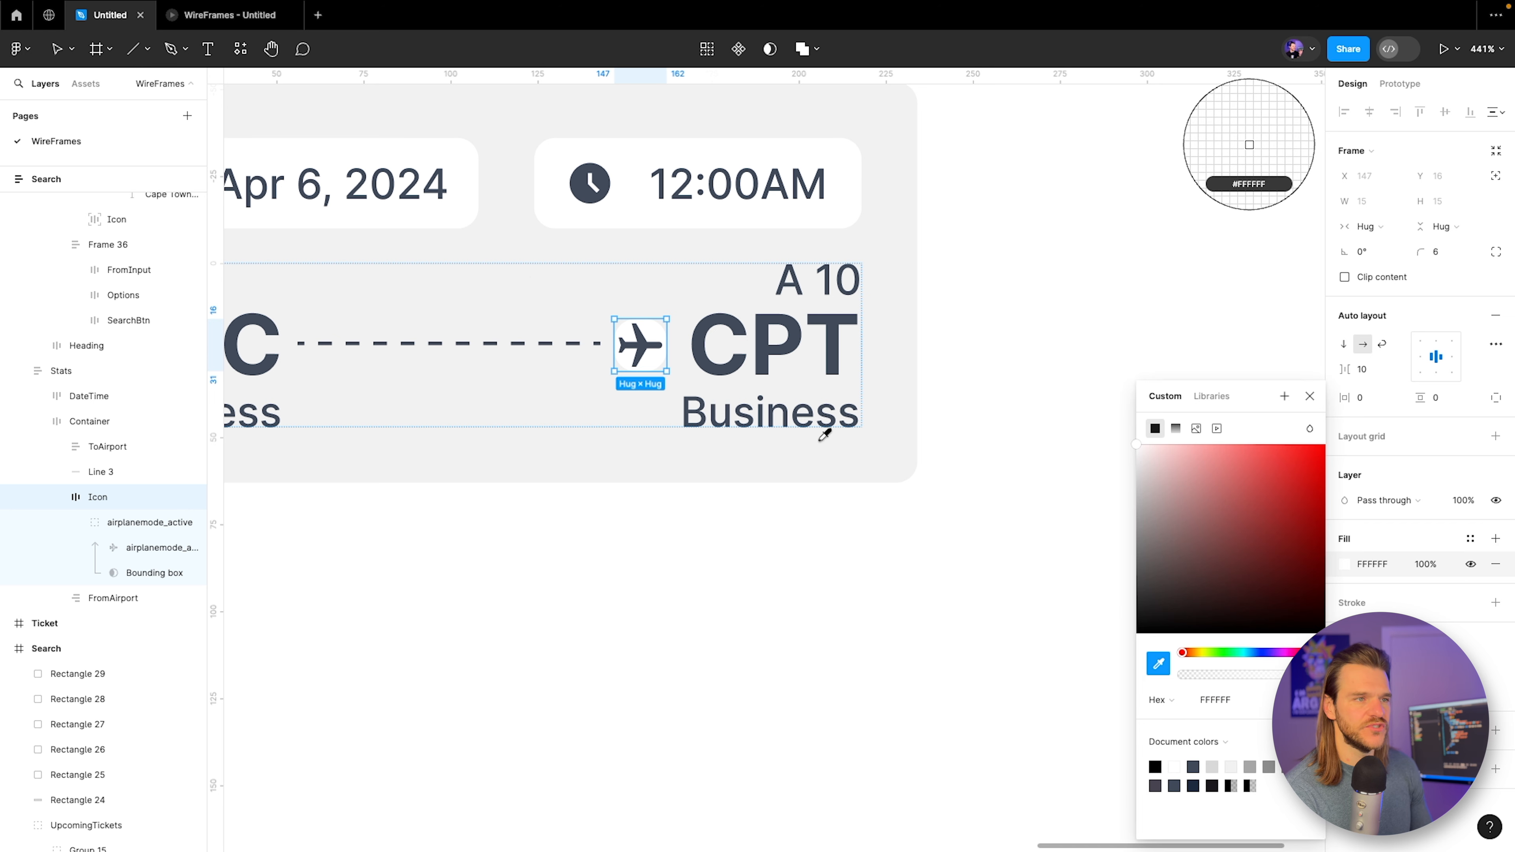
click(535, 271)
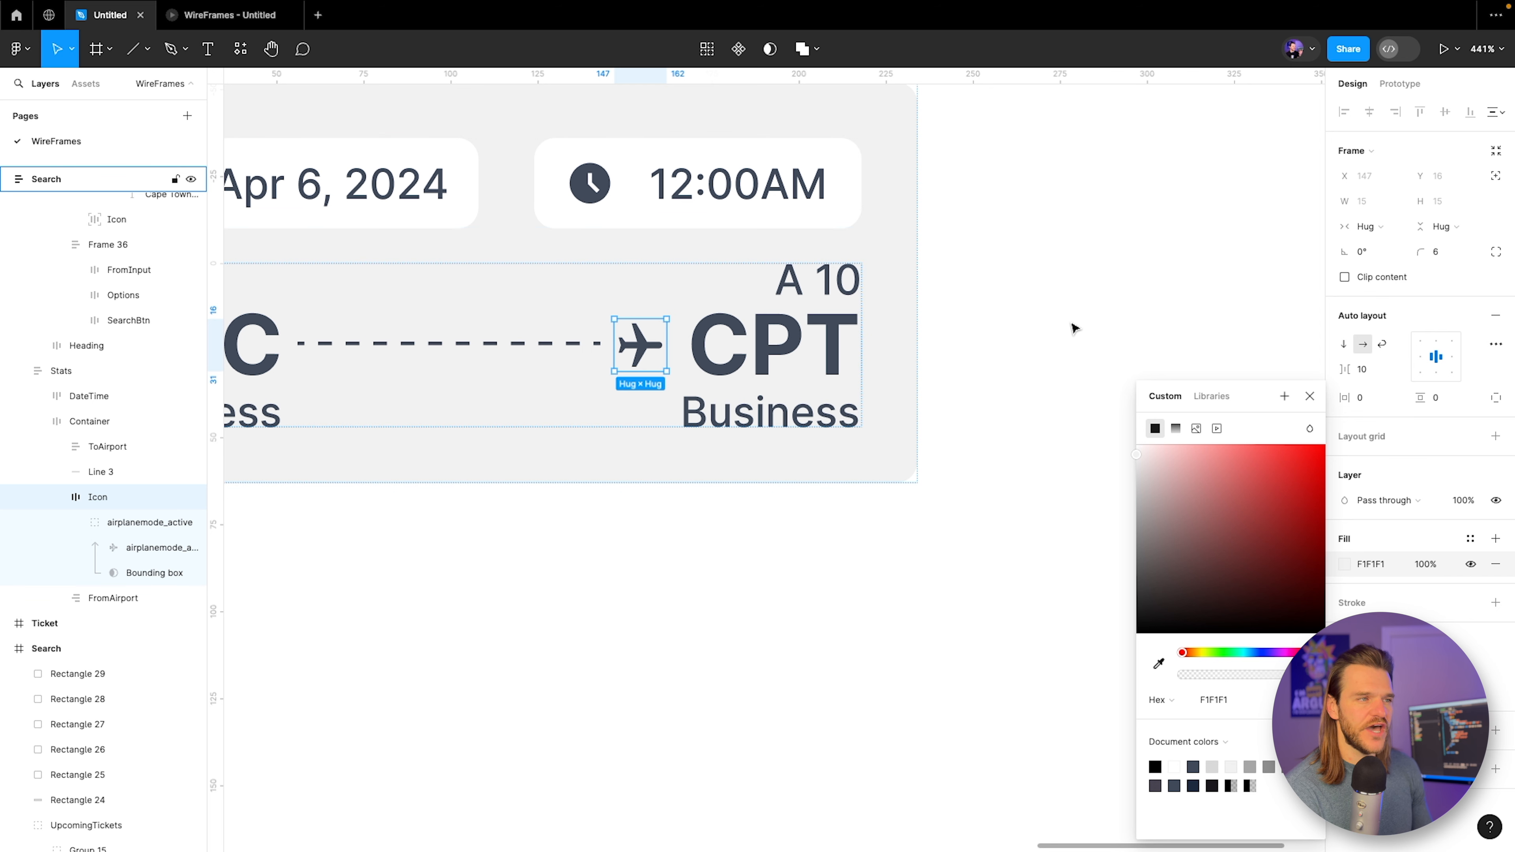
Give the Icon frame absolute position over the middle of the dashed line, with a horizontal padding of 4.
click(1496, 176)
drag(639, 346, 481, 345)
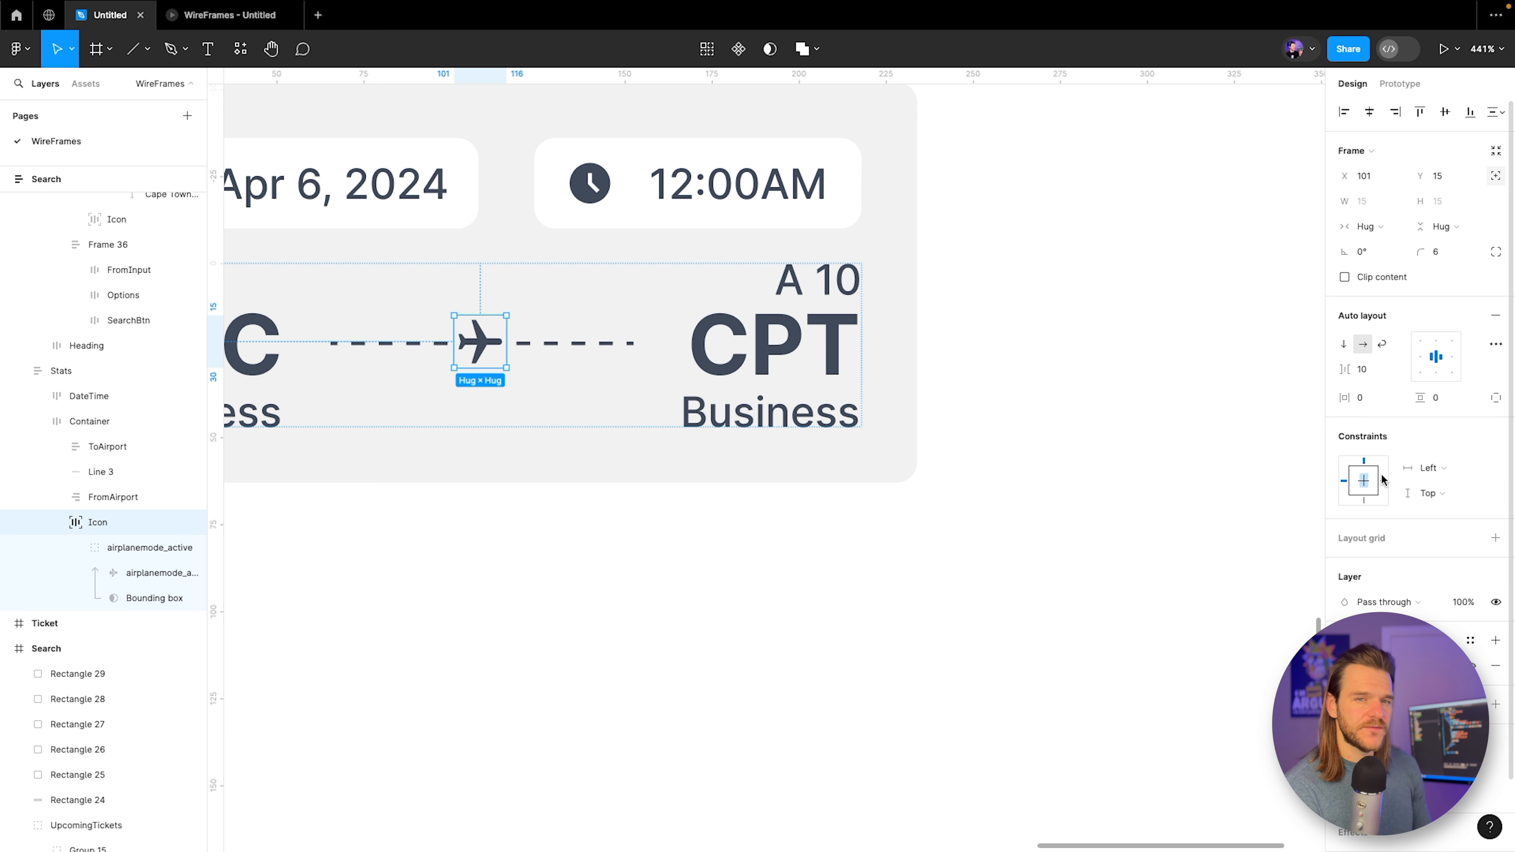
click(1383, 401)
key(Up)
key(Up)
key(Up)
key(Up)
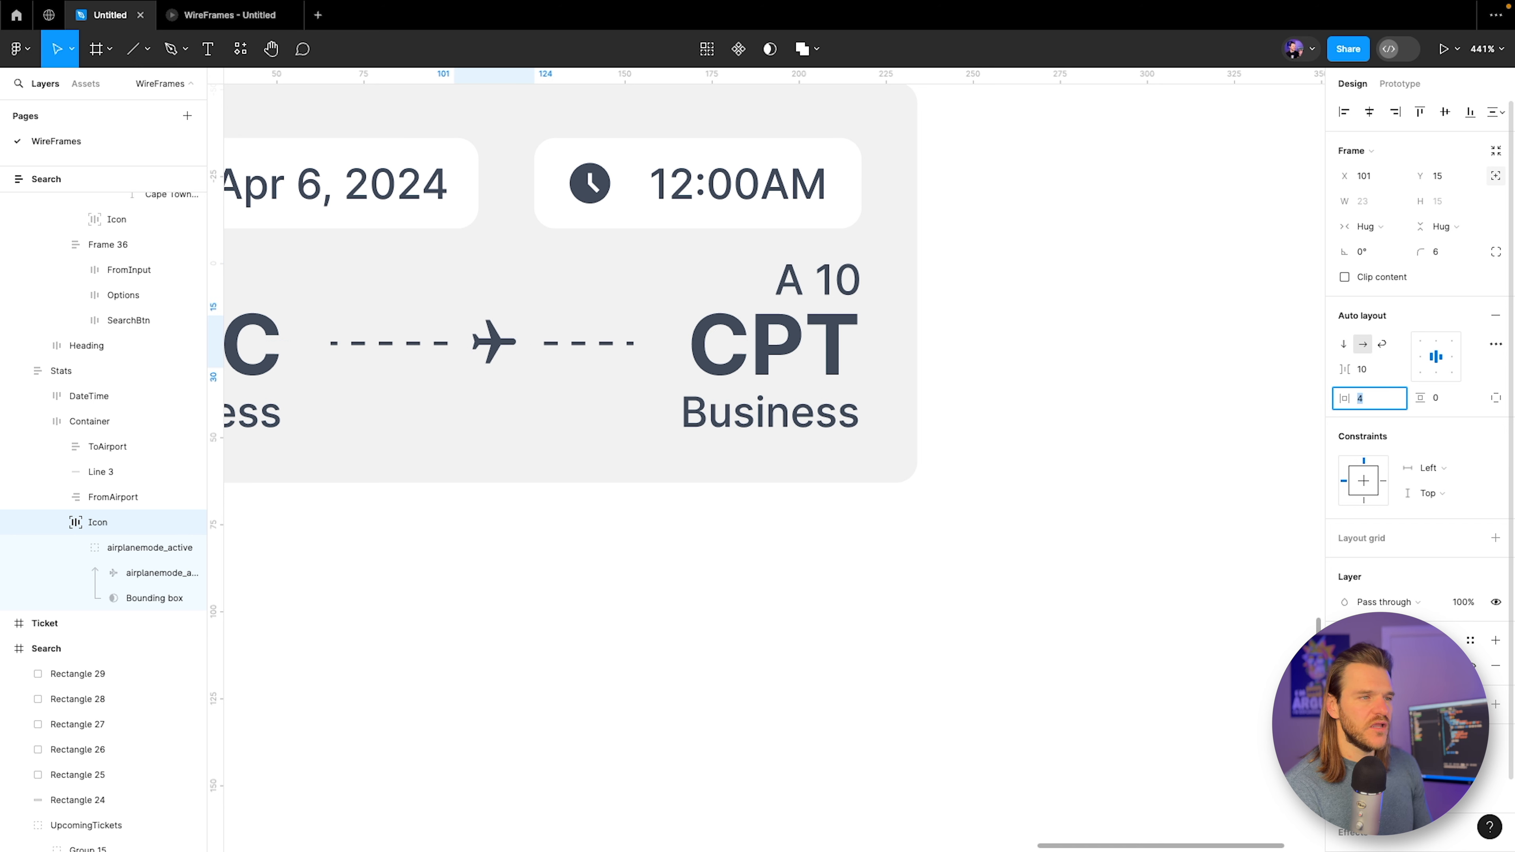
Move the Icon frame to X 98, Y 16 on the dashed line and set its horizontal padding to 3.
drag(498, 352, 476, 352)
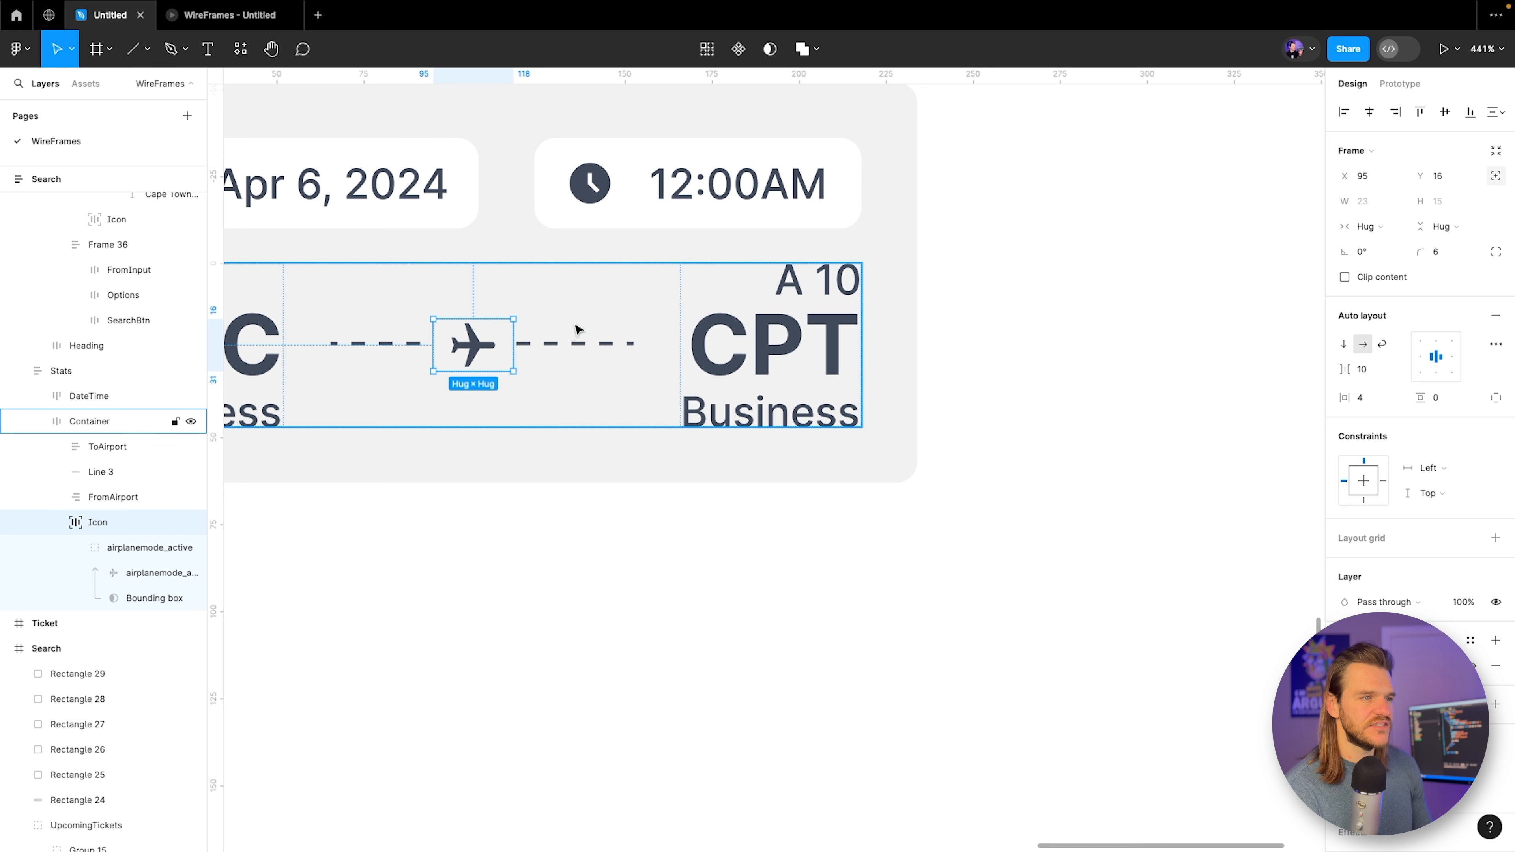
key(alt)
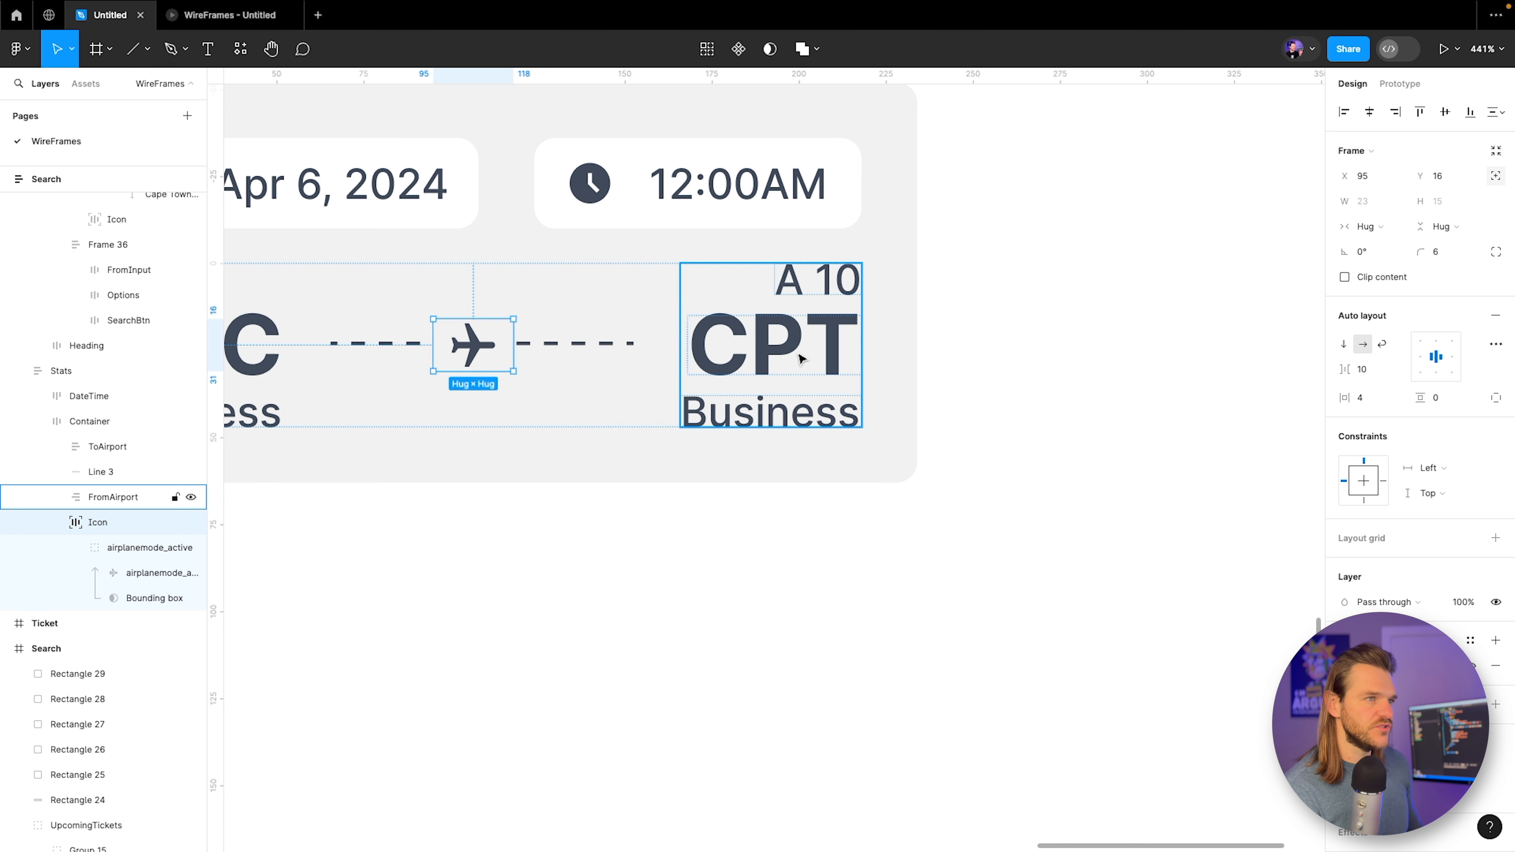
key(Right)
key(Right)
key(Right)
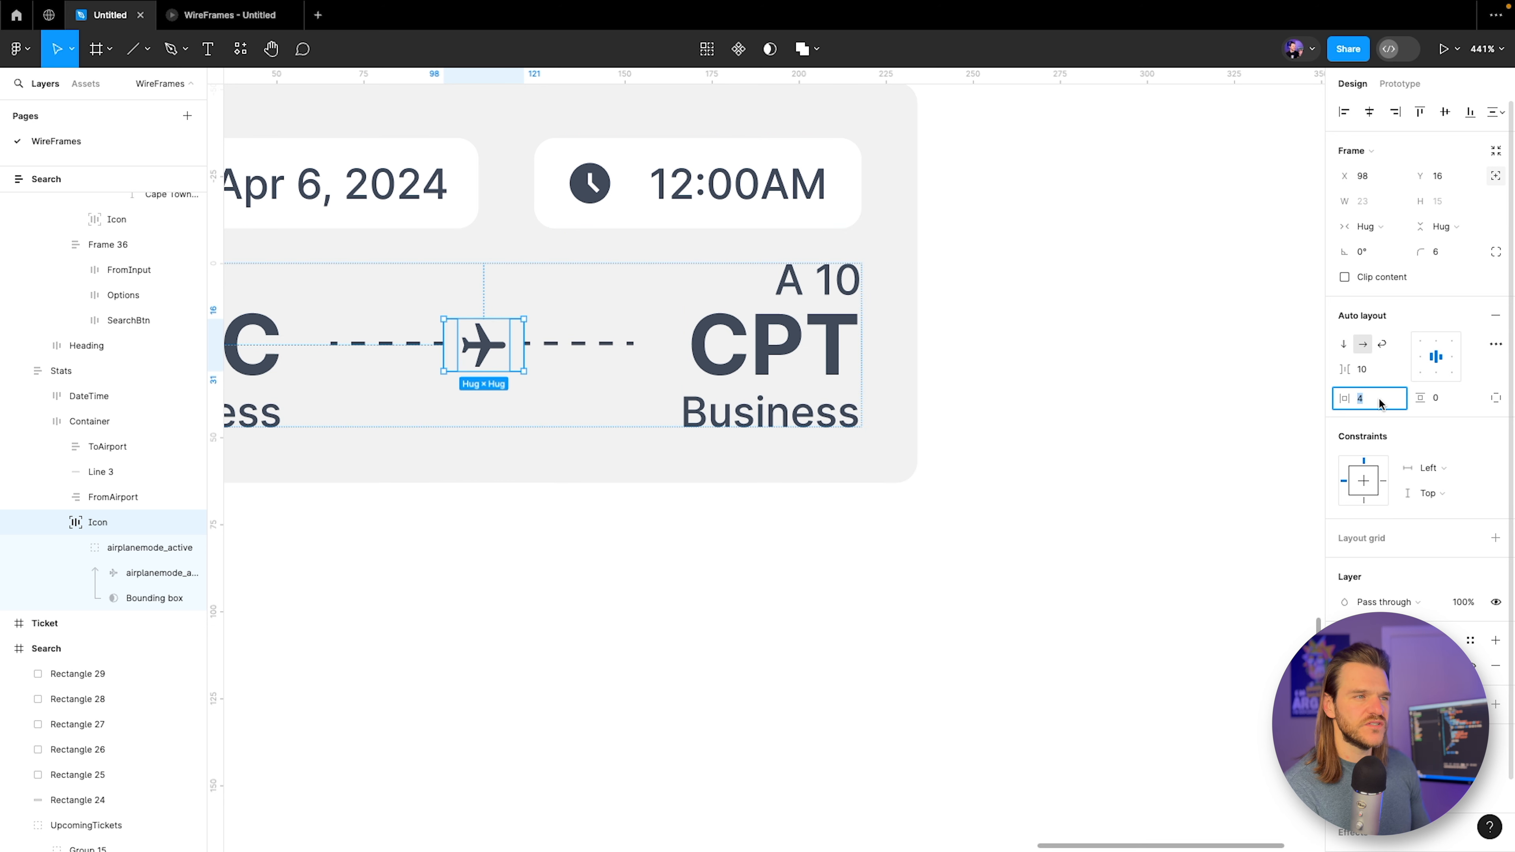
text(3)
key(Return)
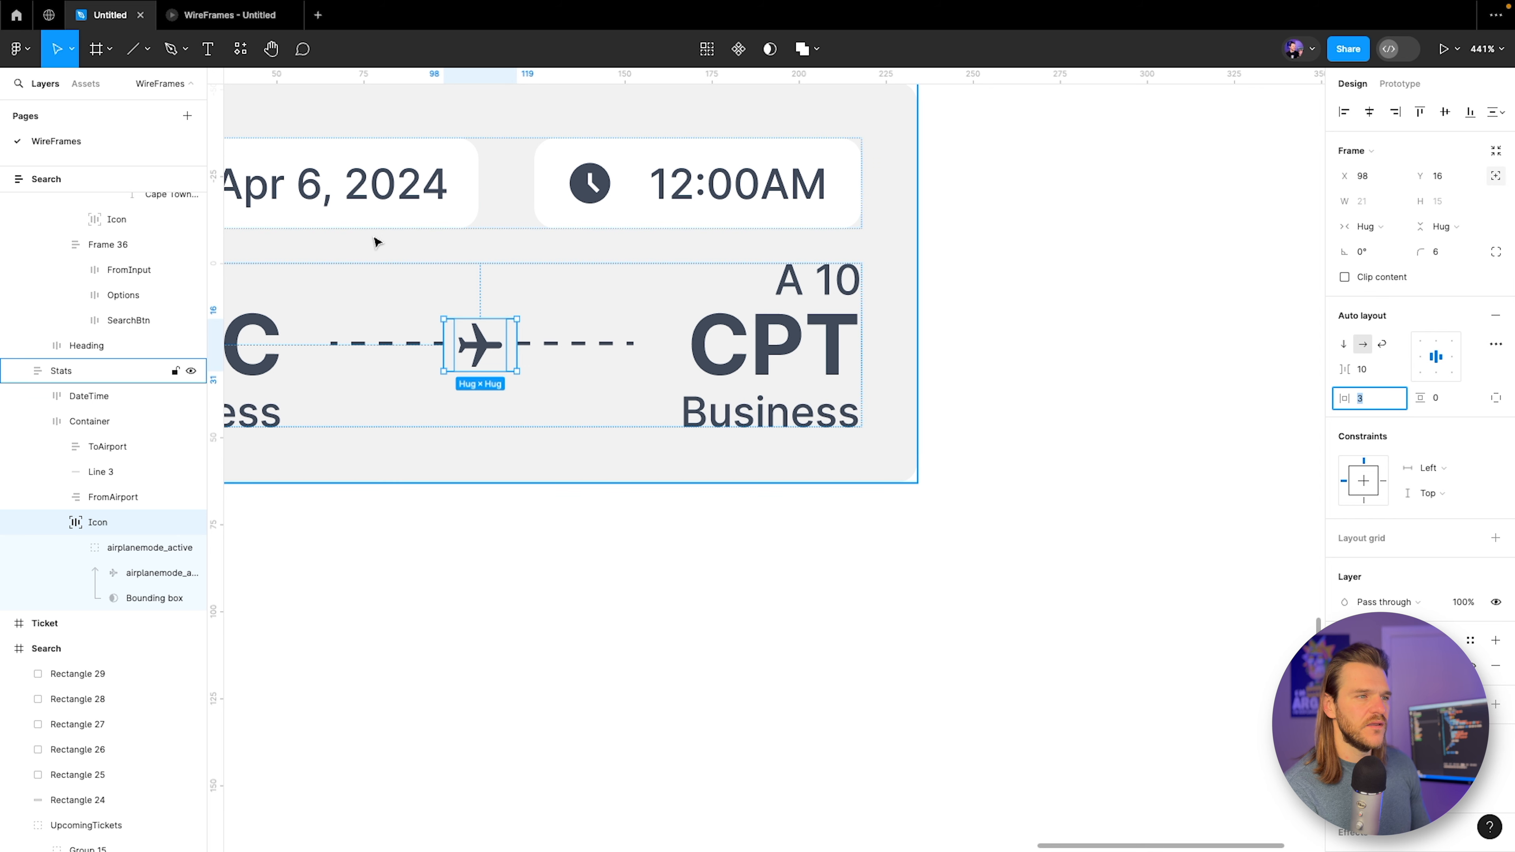
Set the Icon frame's Y position to 15.5 and check the ticket card in the prototype preview.
click(548, 328)
double_click(476, 331)
key(Up)
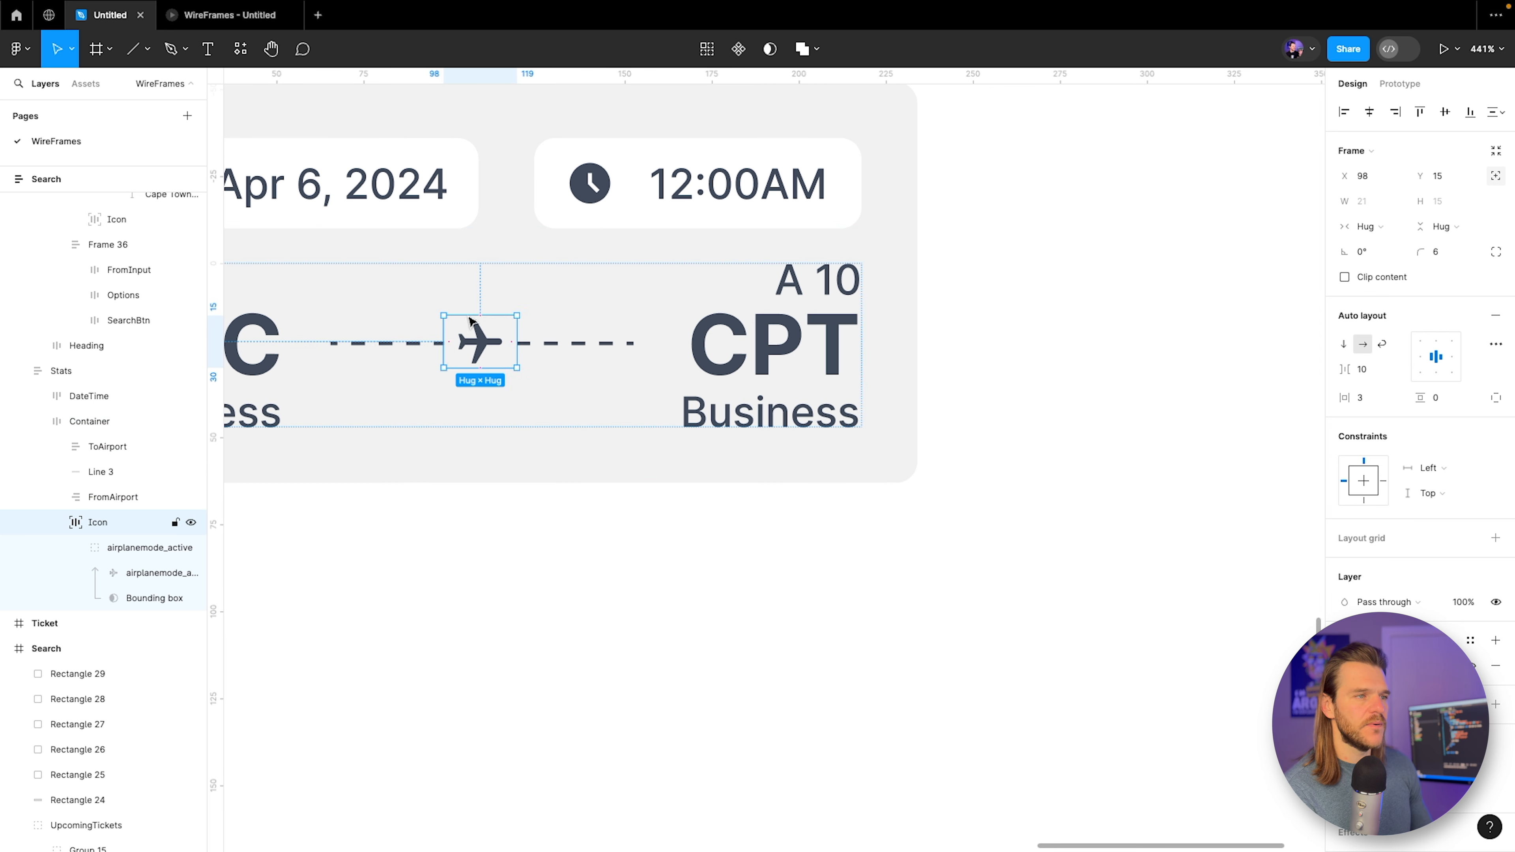
click(1443, 176)
text(15.5)
key(Return)
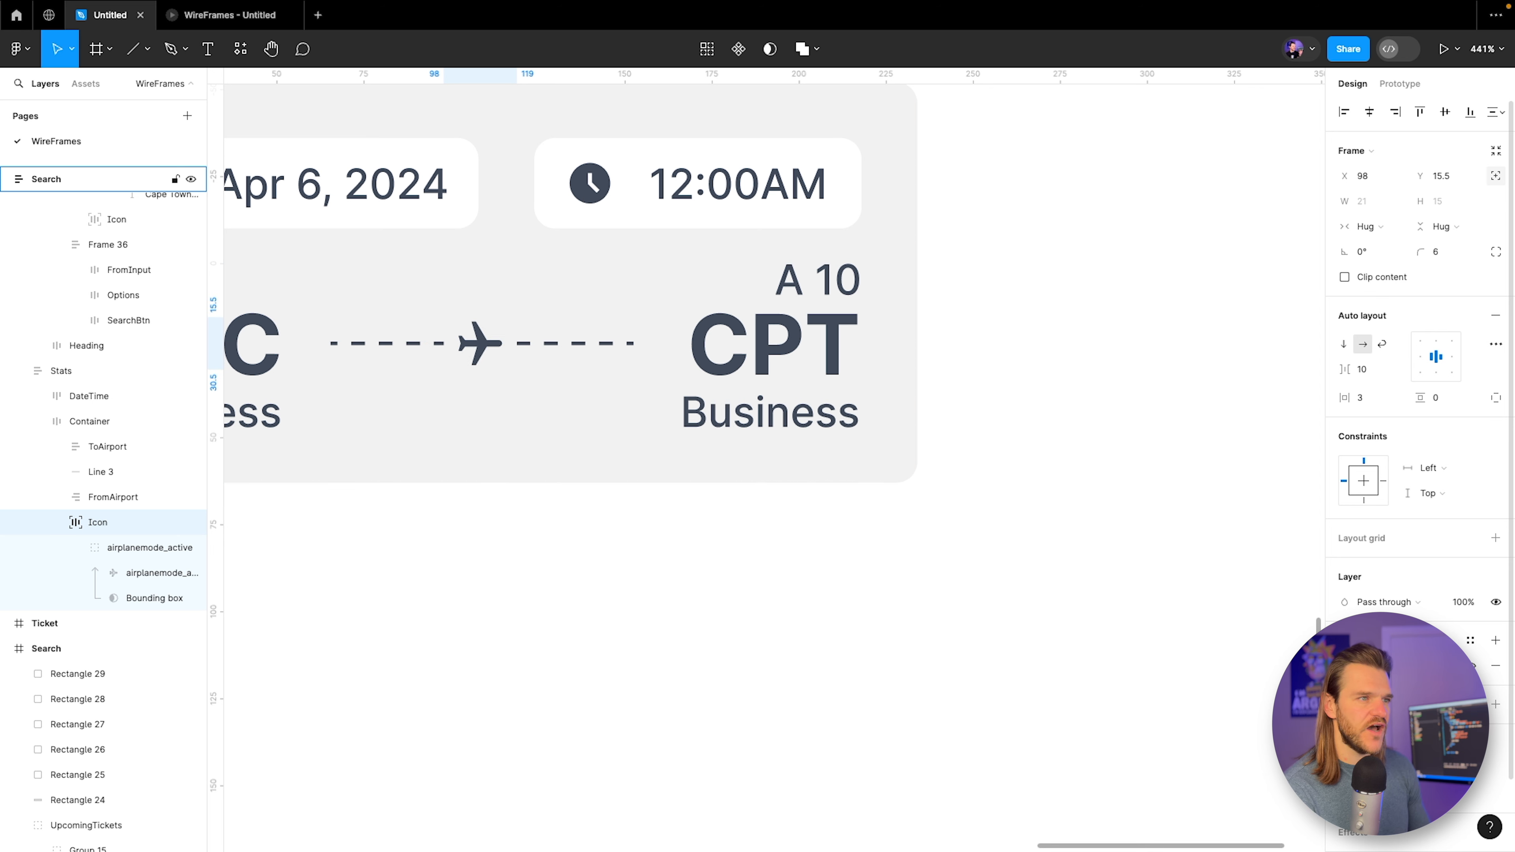
click(236, 22)
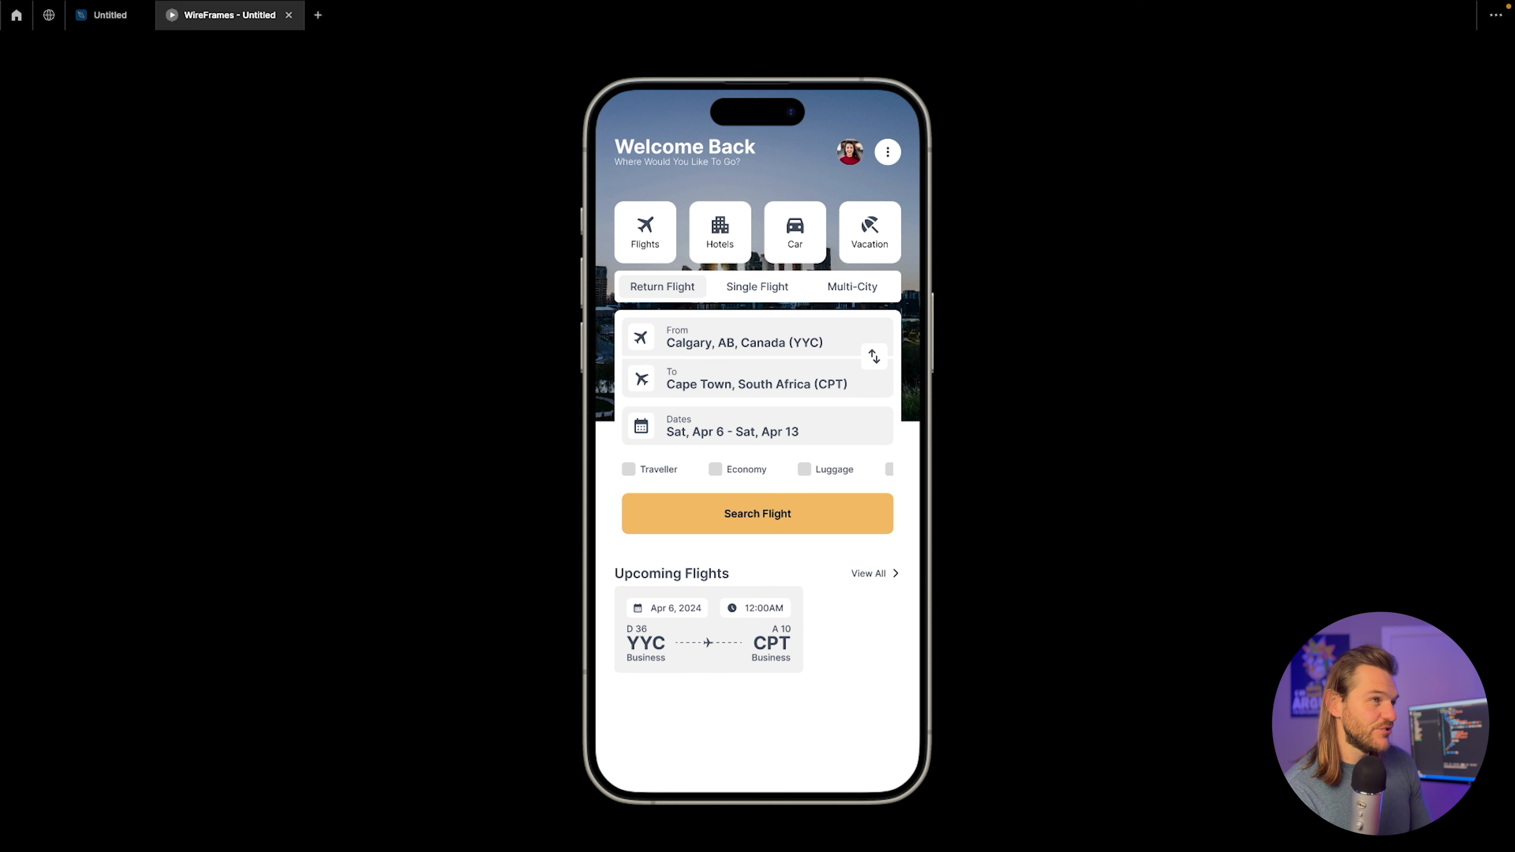
click(107, 15)
Enlarge the airplane on the dashed line to 19 × 19 and raise its Icon frame to Y 13.5.
double_click(471, 361)
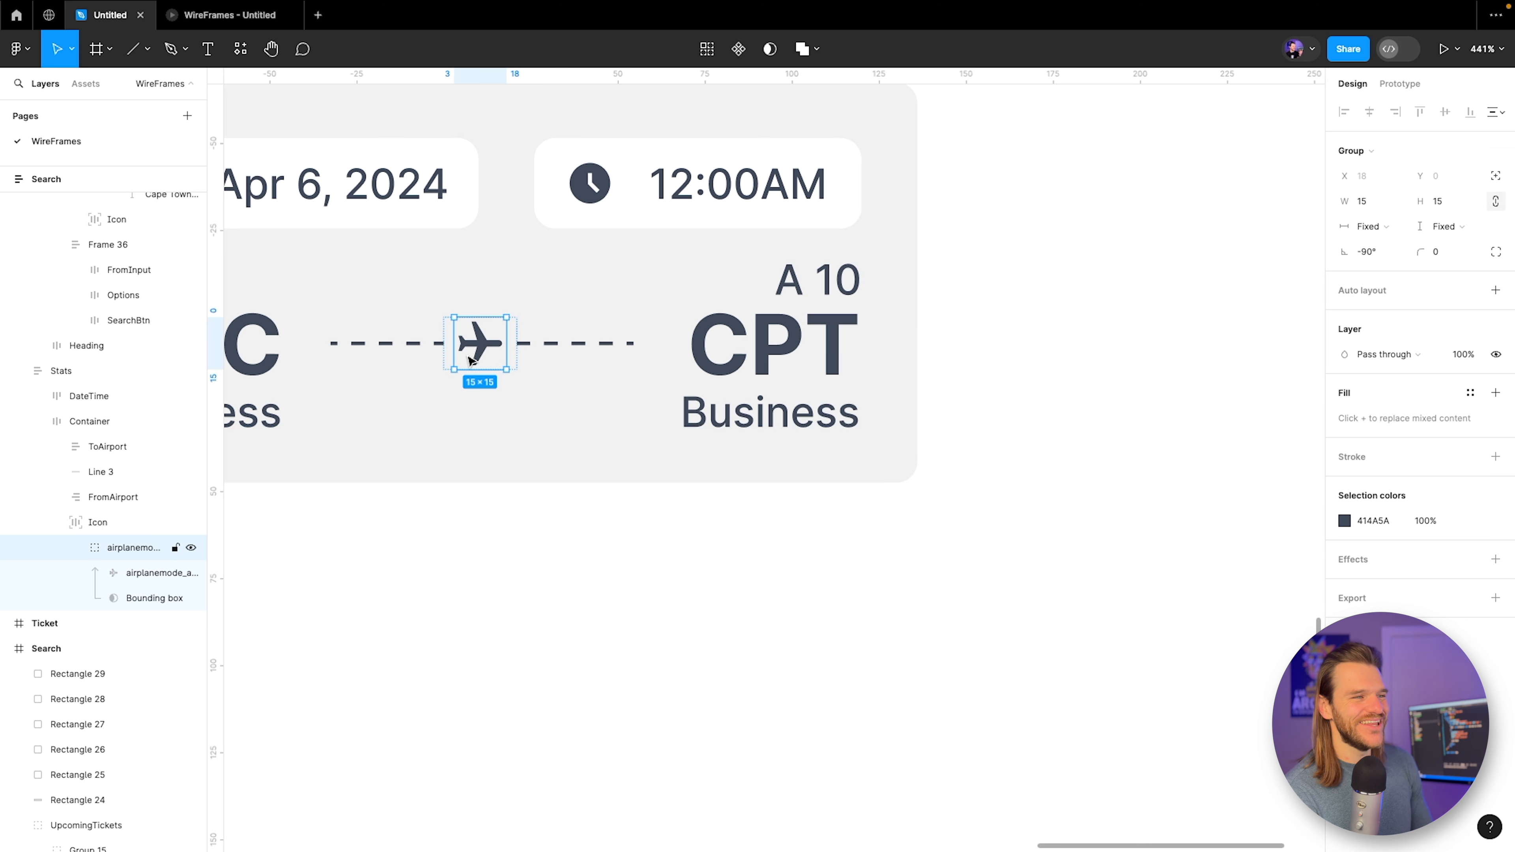
click(1362, 206)
key(Up)
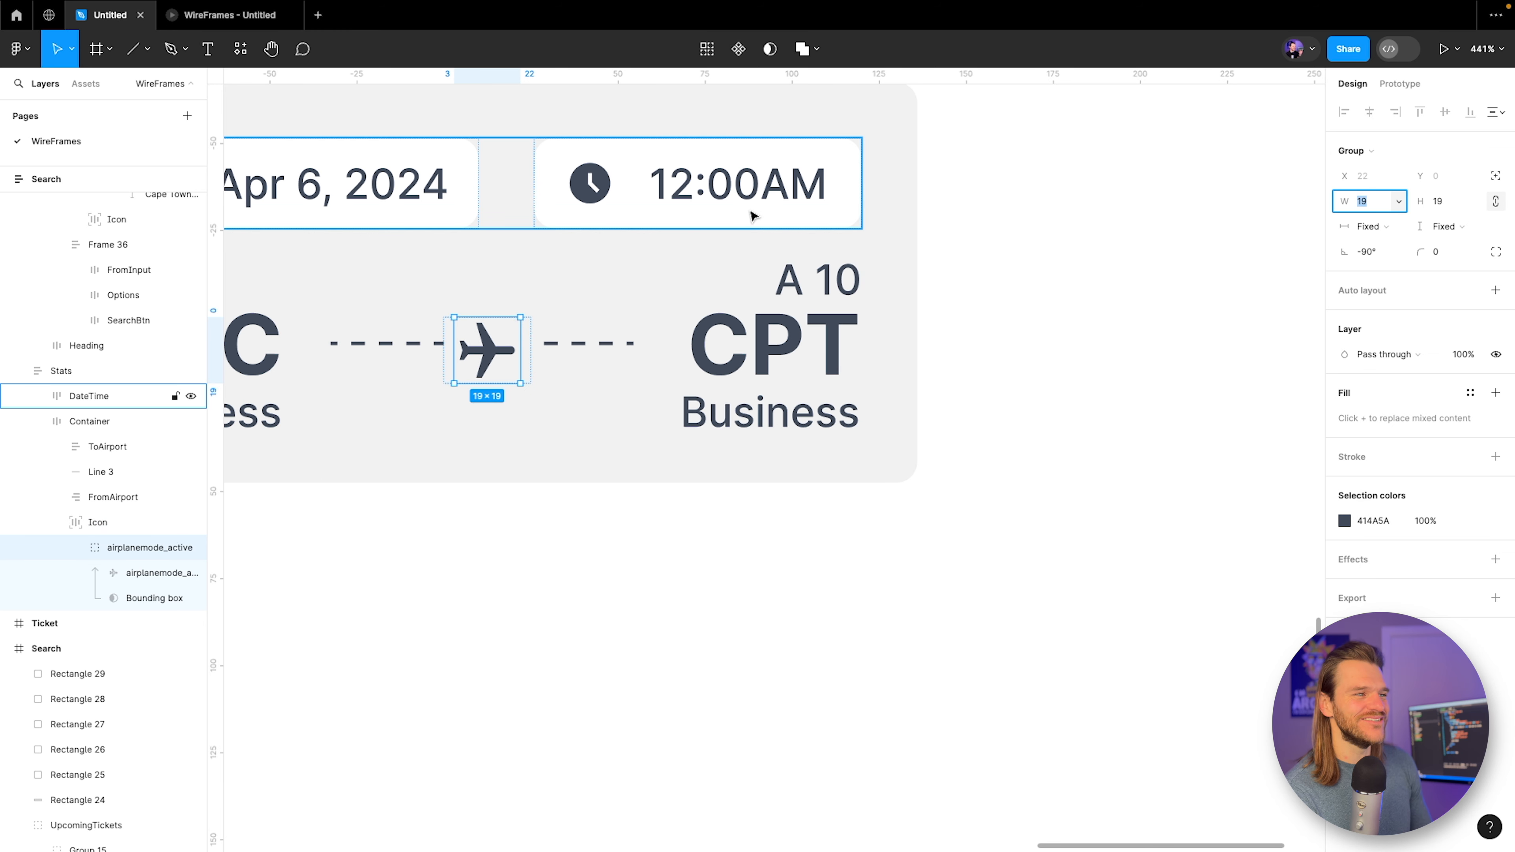
click(616, 447)
double_click(470, 349)
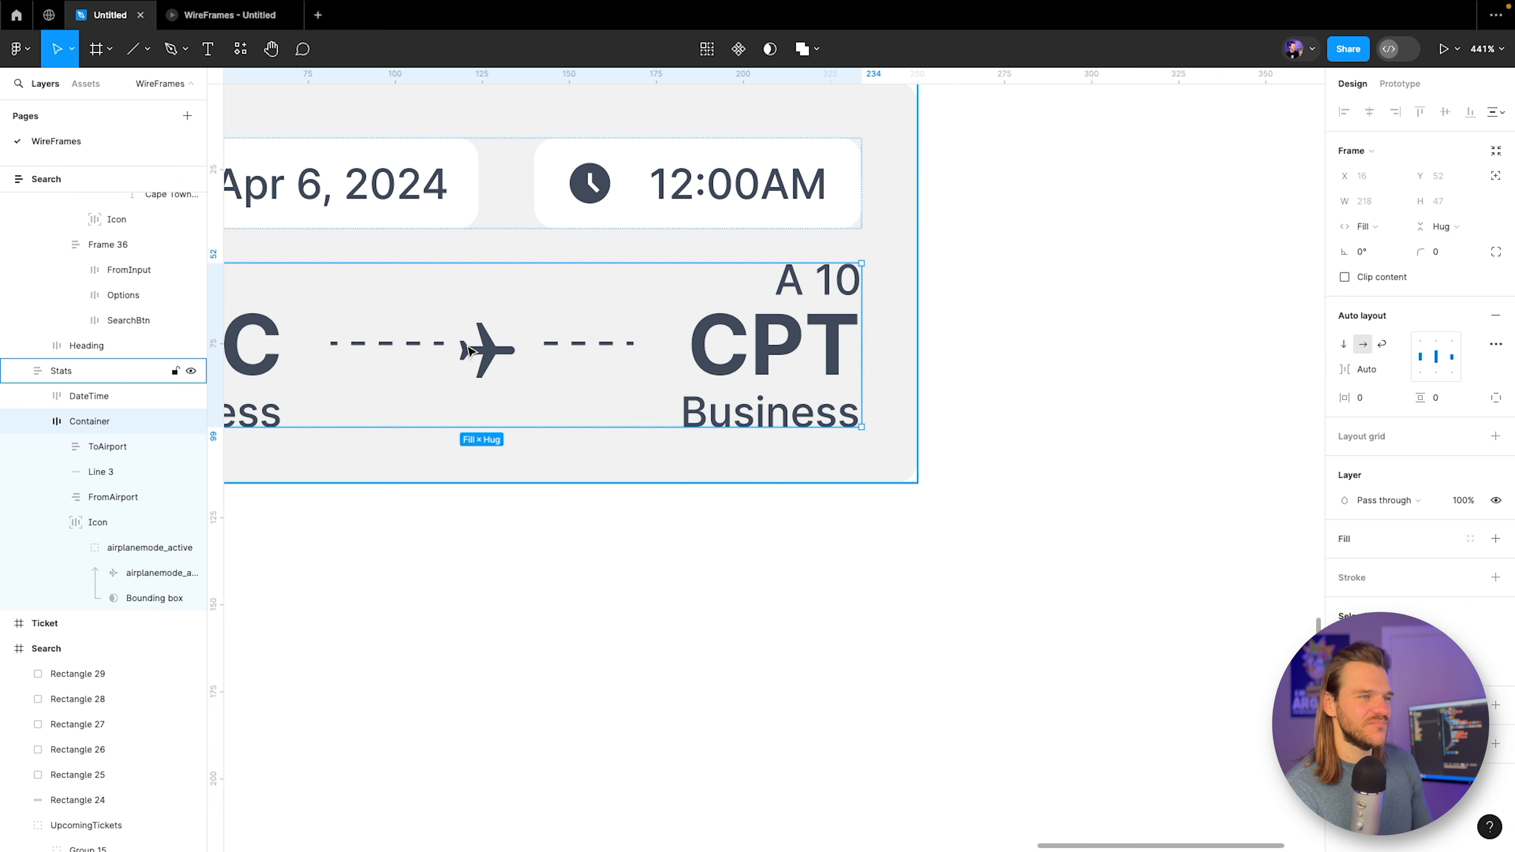
double_click(469, 347)
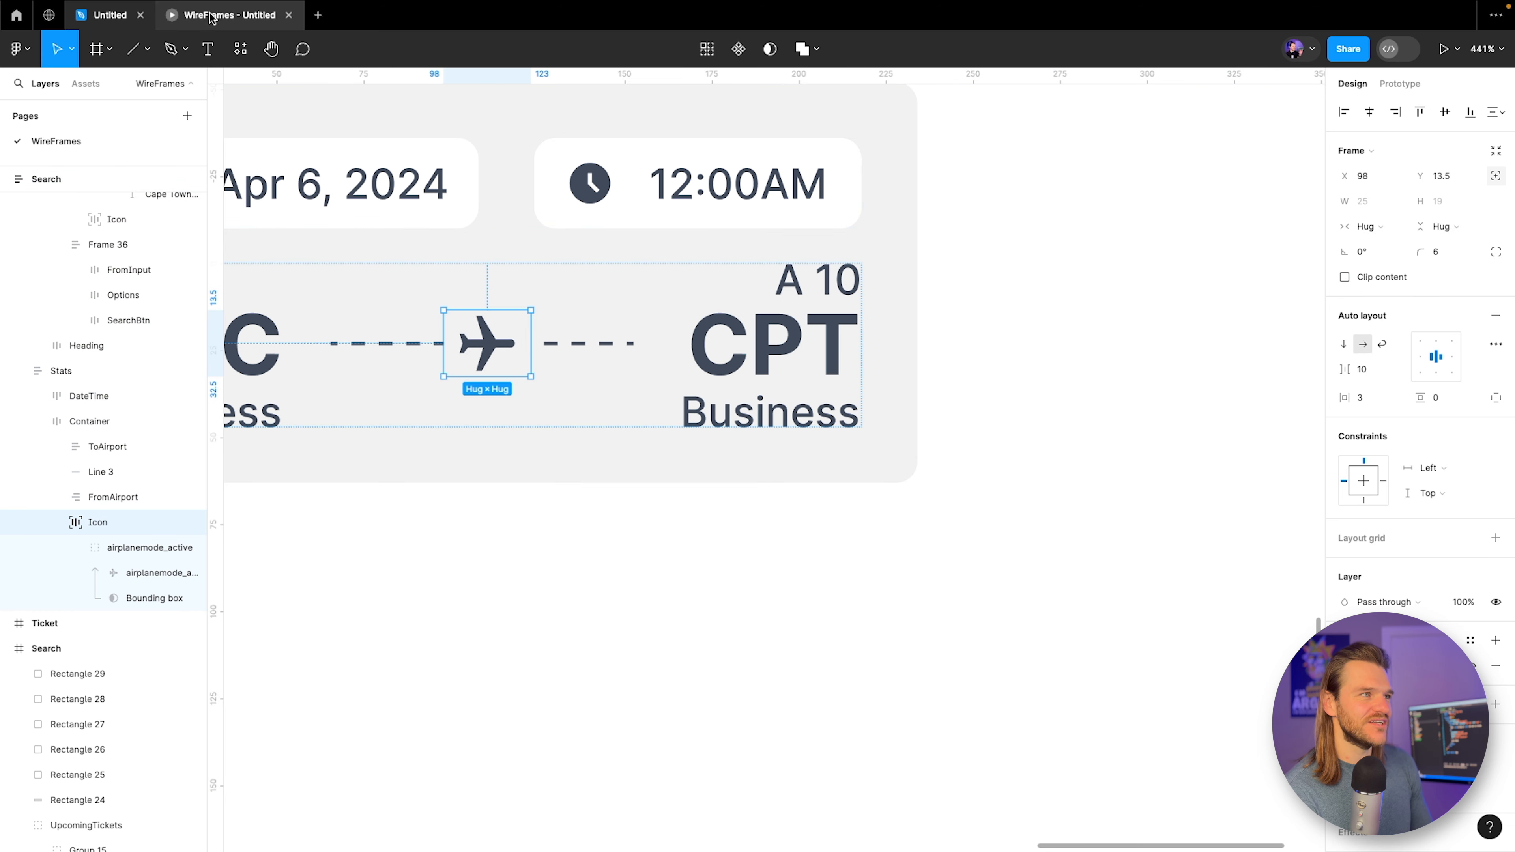
Check the ticket card in the prototype preview and widen the Stats frame to 300.
click(226, 15)
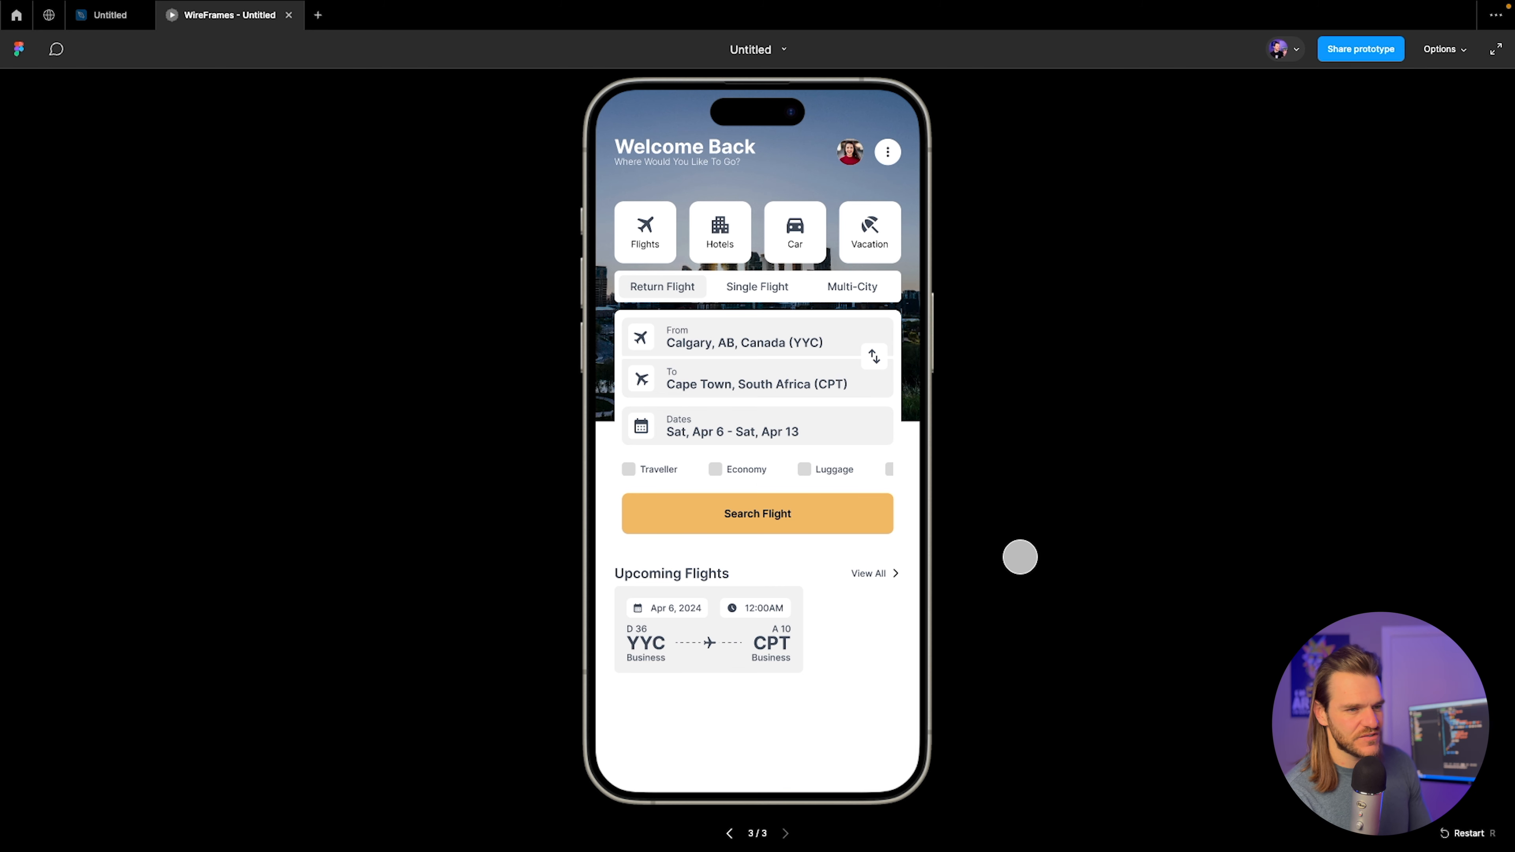
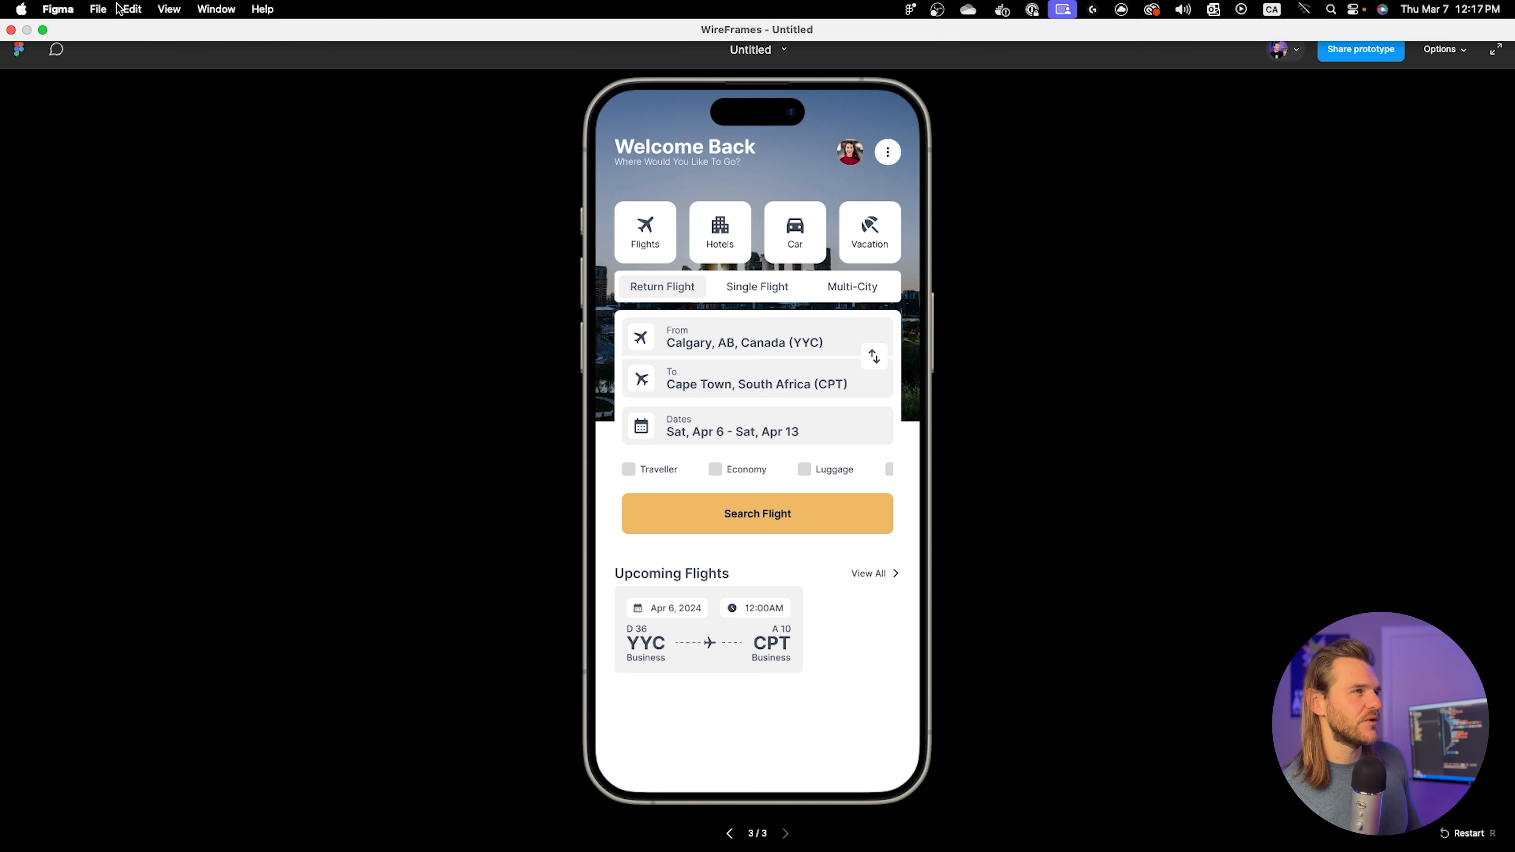
click(130, 26)
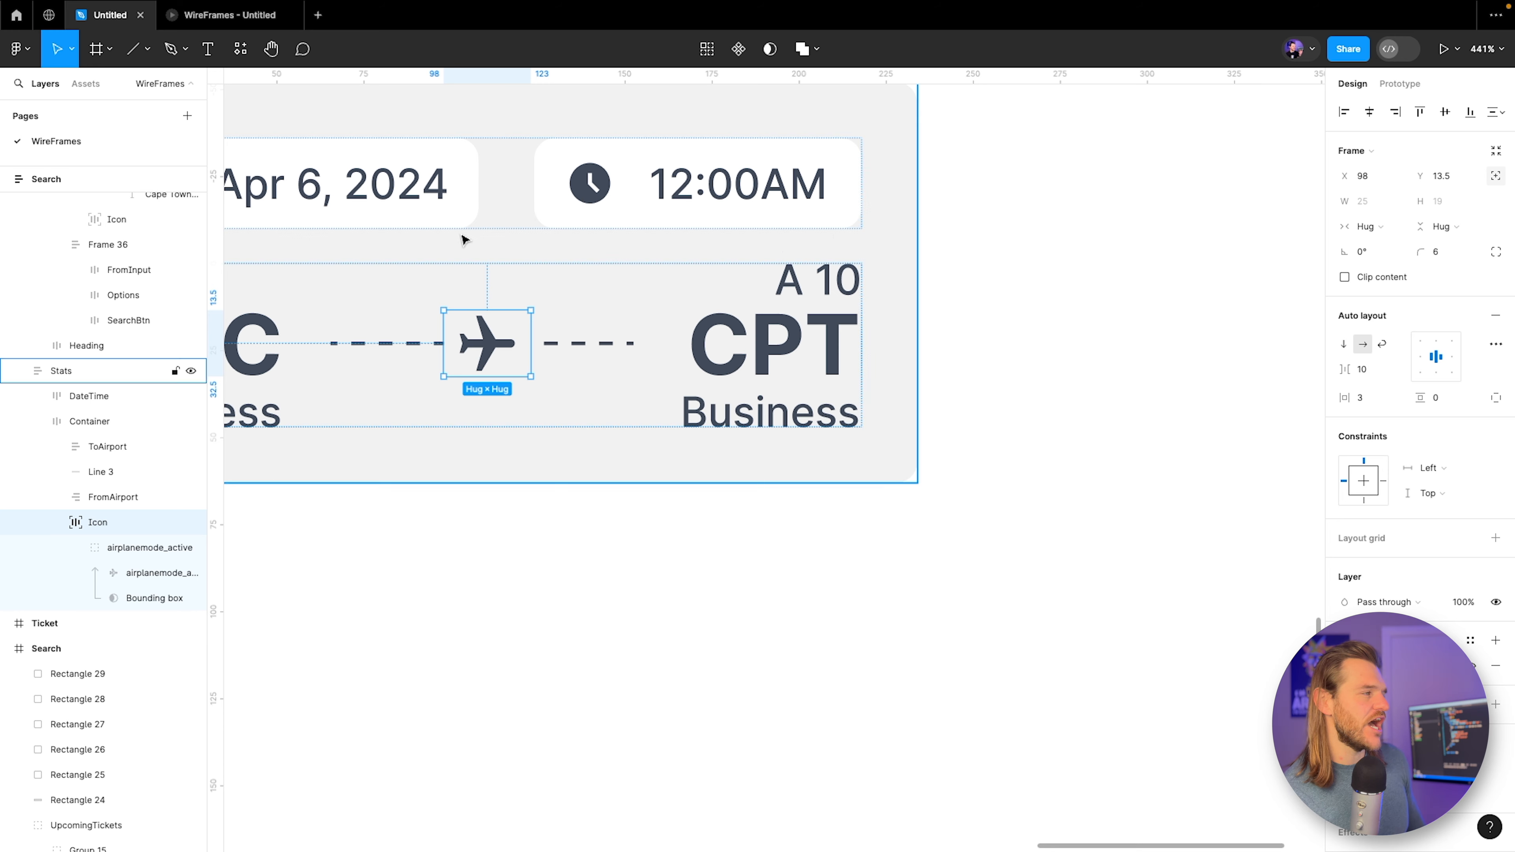
click(564, 330)
scroll(564, 330, up, 5)
click(558, 395)
click(1382, 203)
key(shift+Up)
key(shift+Up)
key(shift+Up)
key(shift+Up)
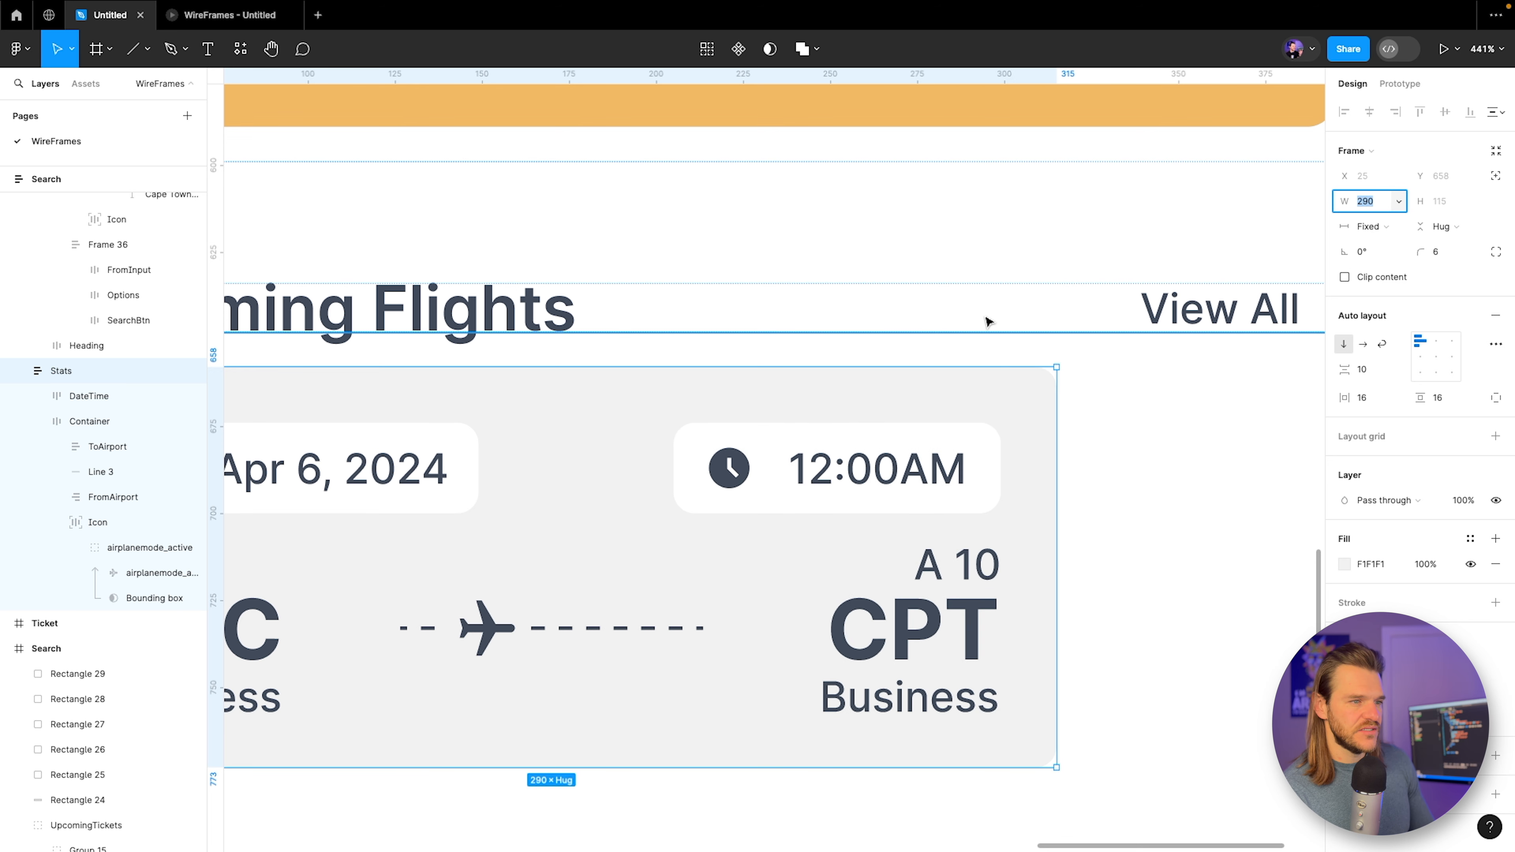
key(Down)
key(Up)
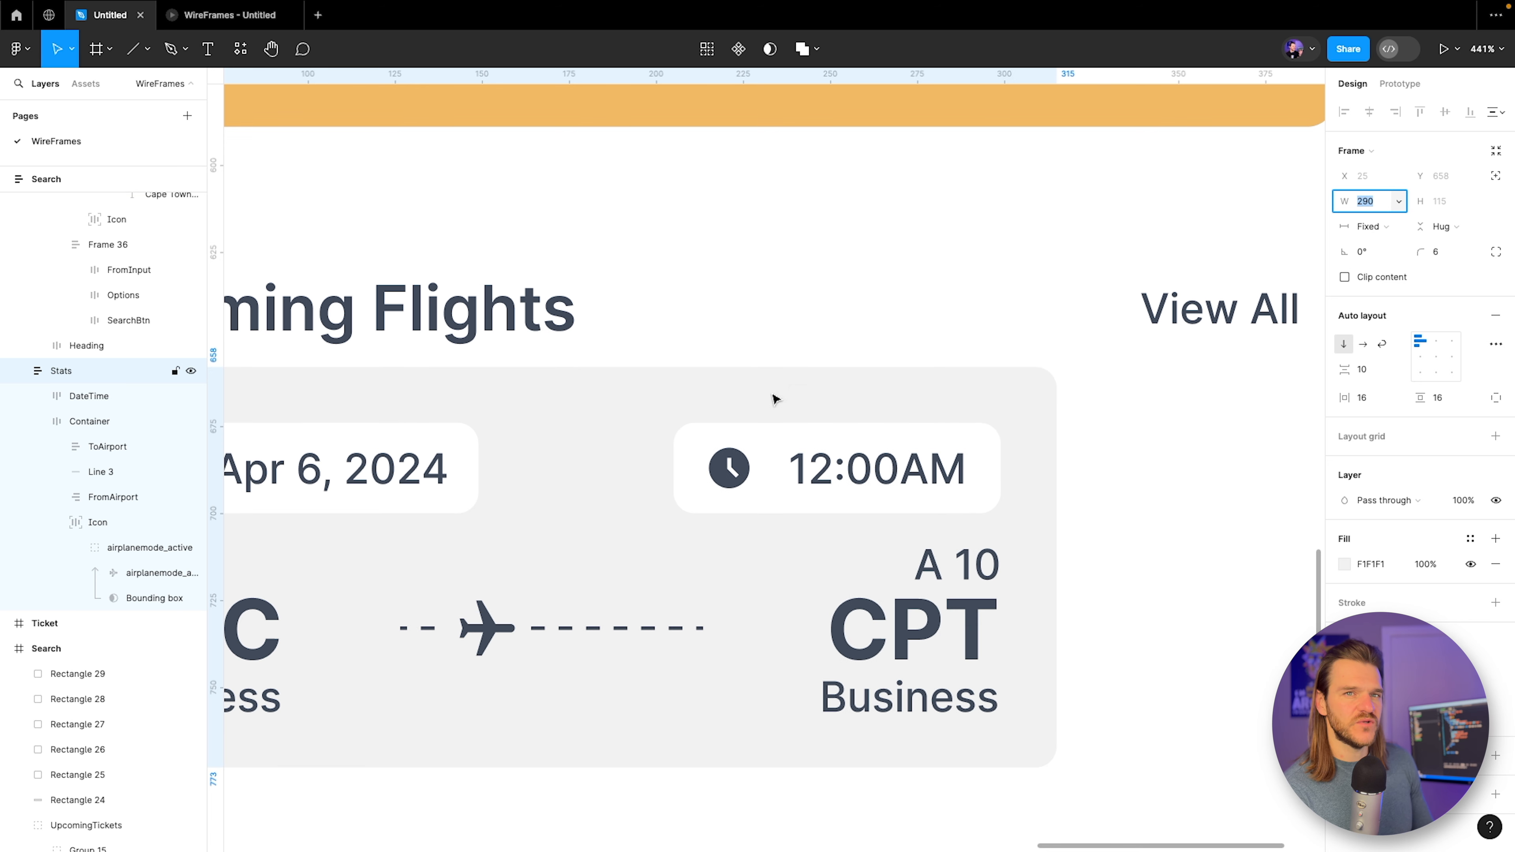
key(Up)
key(shift+Up)
key(Down)
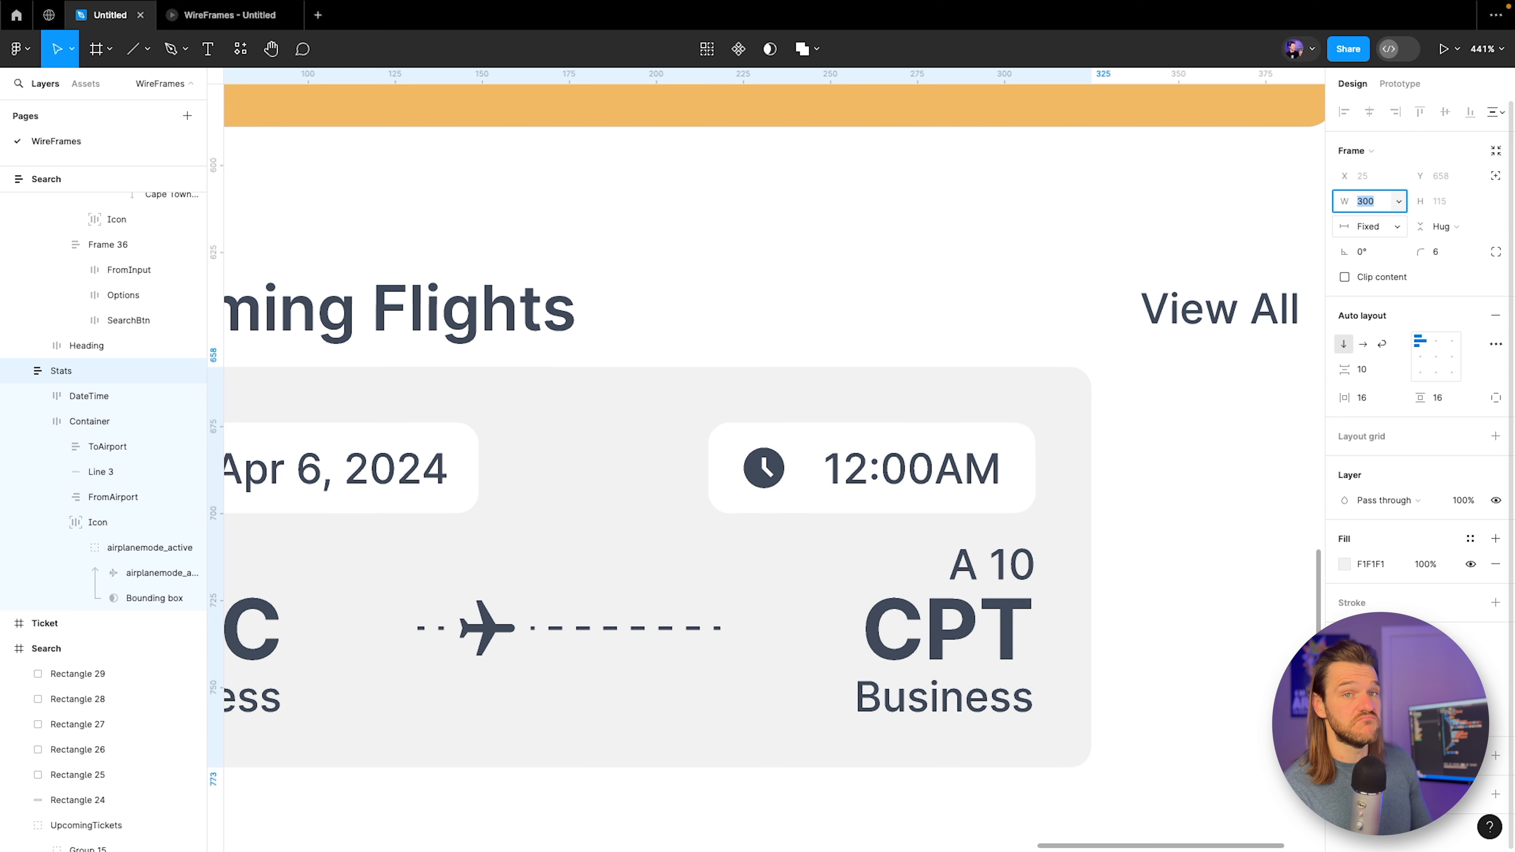
Set the horizontal sizing of the dashed Line 3 to Fill inside its Container.
click(650, 303)
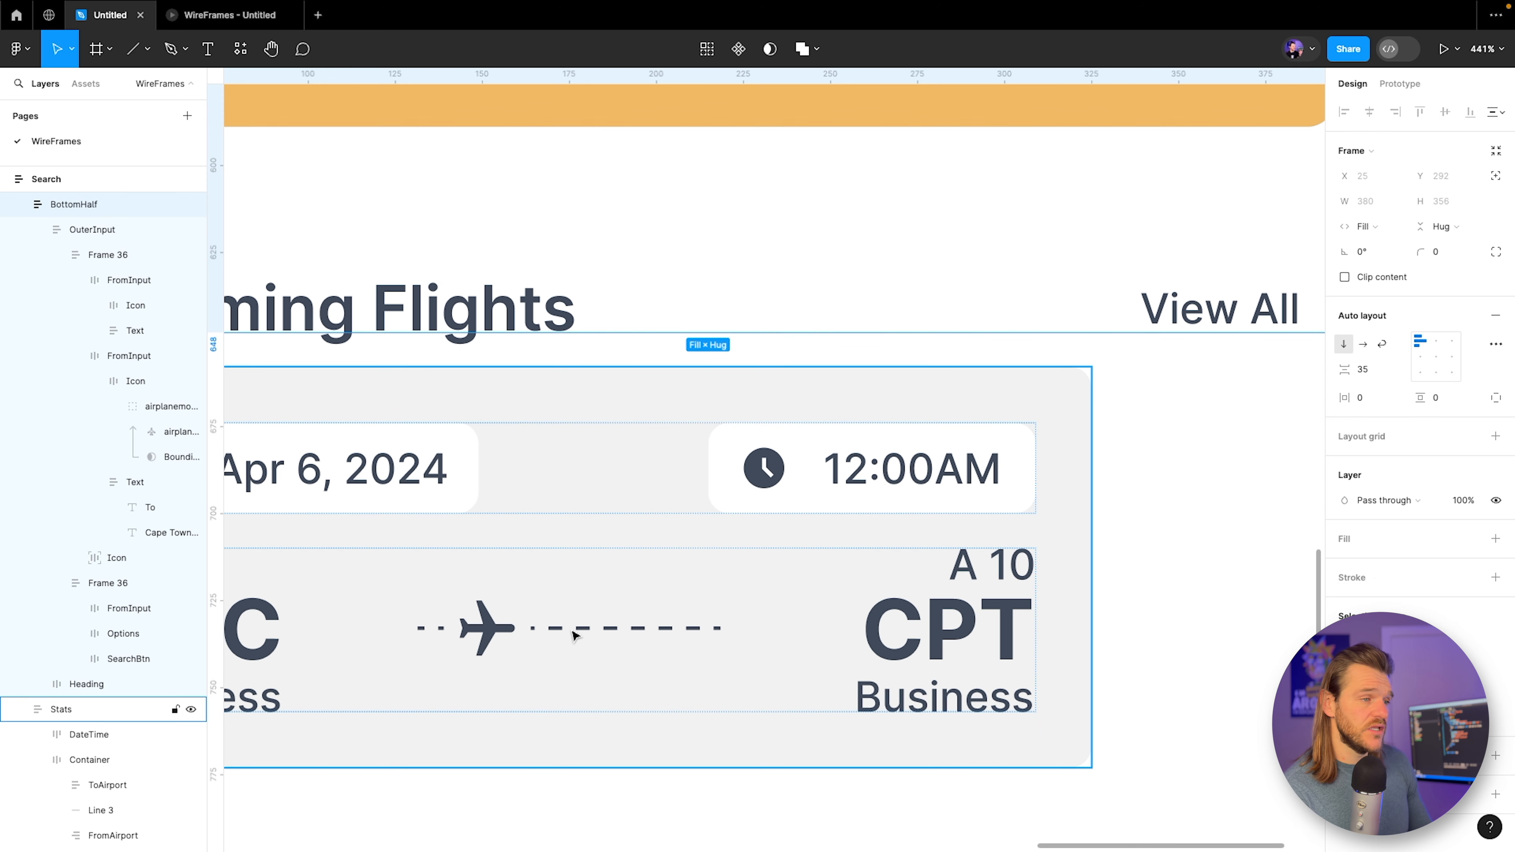
click(573, 636)
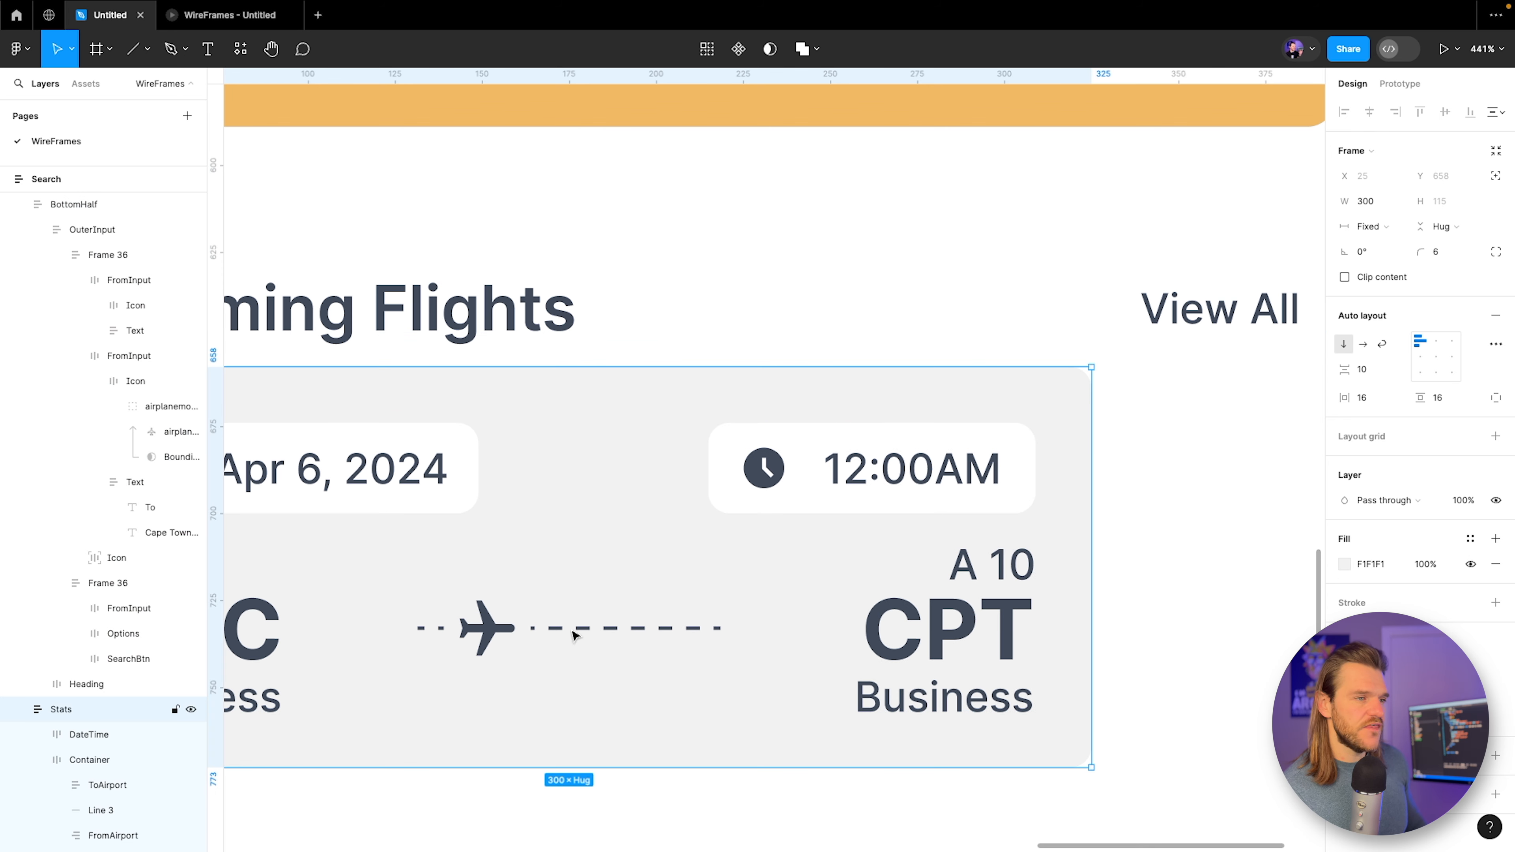
click(625, 633)
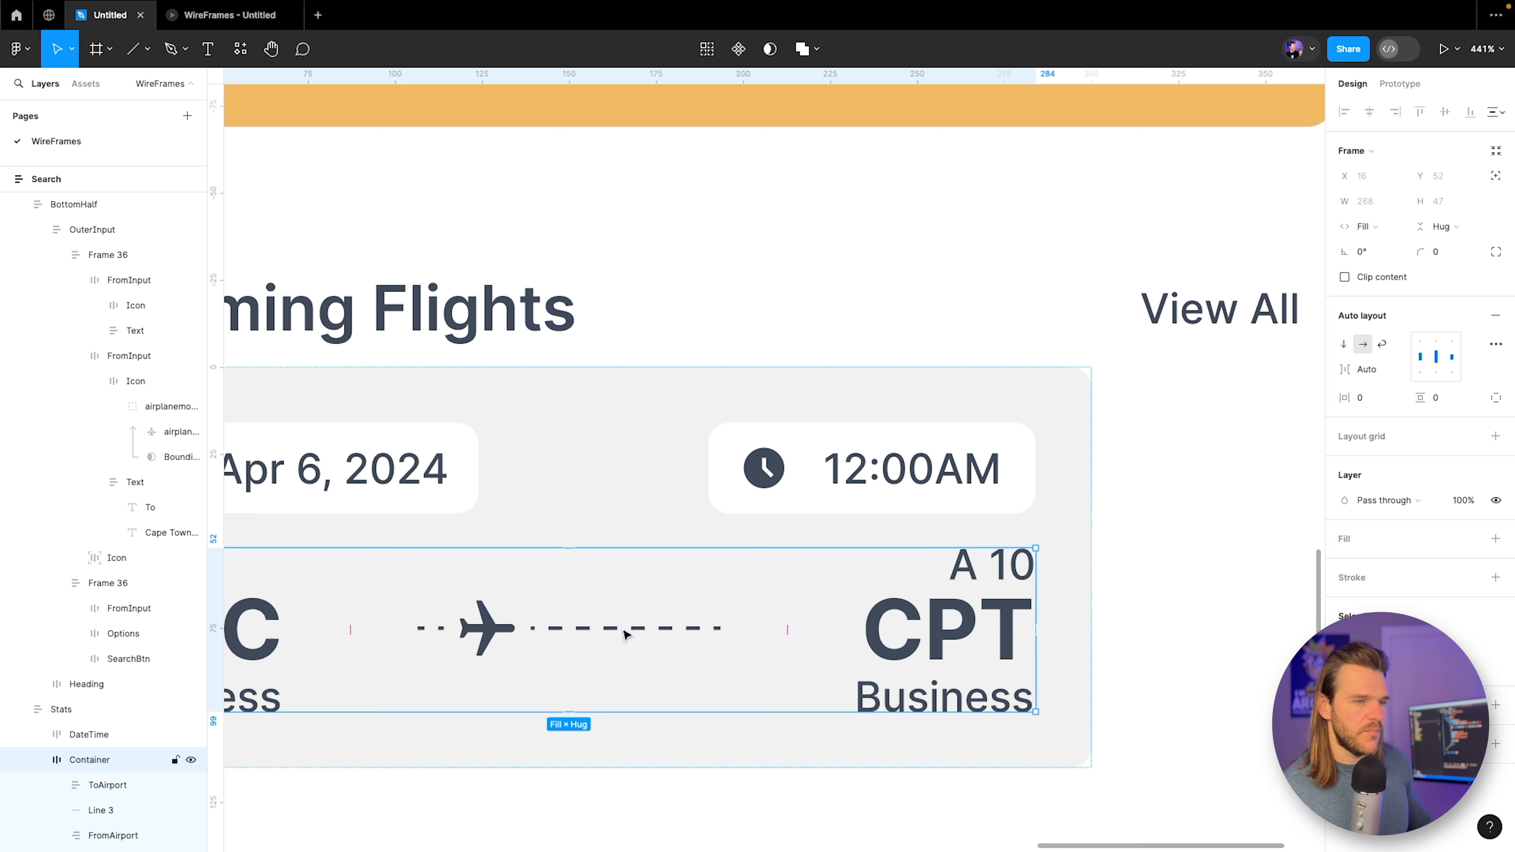
scroll(37, 623, down, 6)
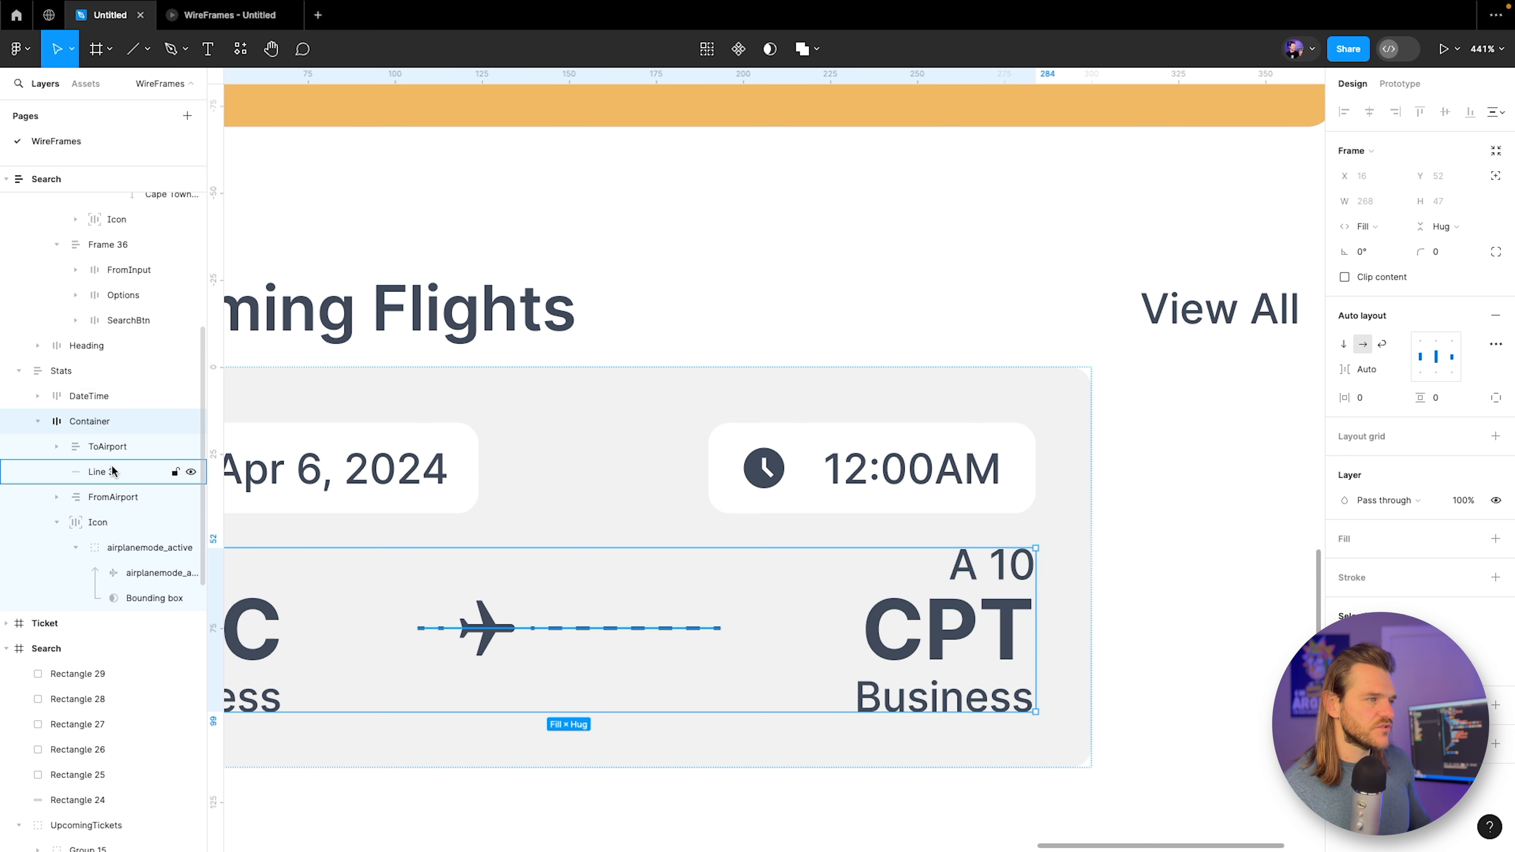
click(118, 475)
click(1368, 202)
click(1368, 222)
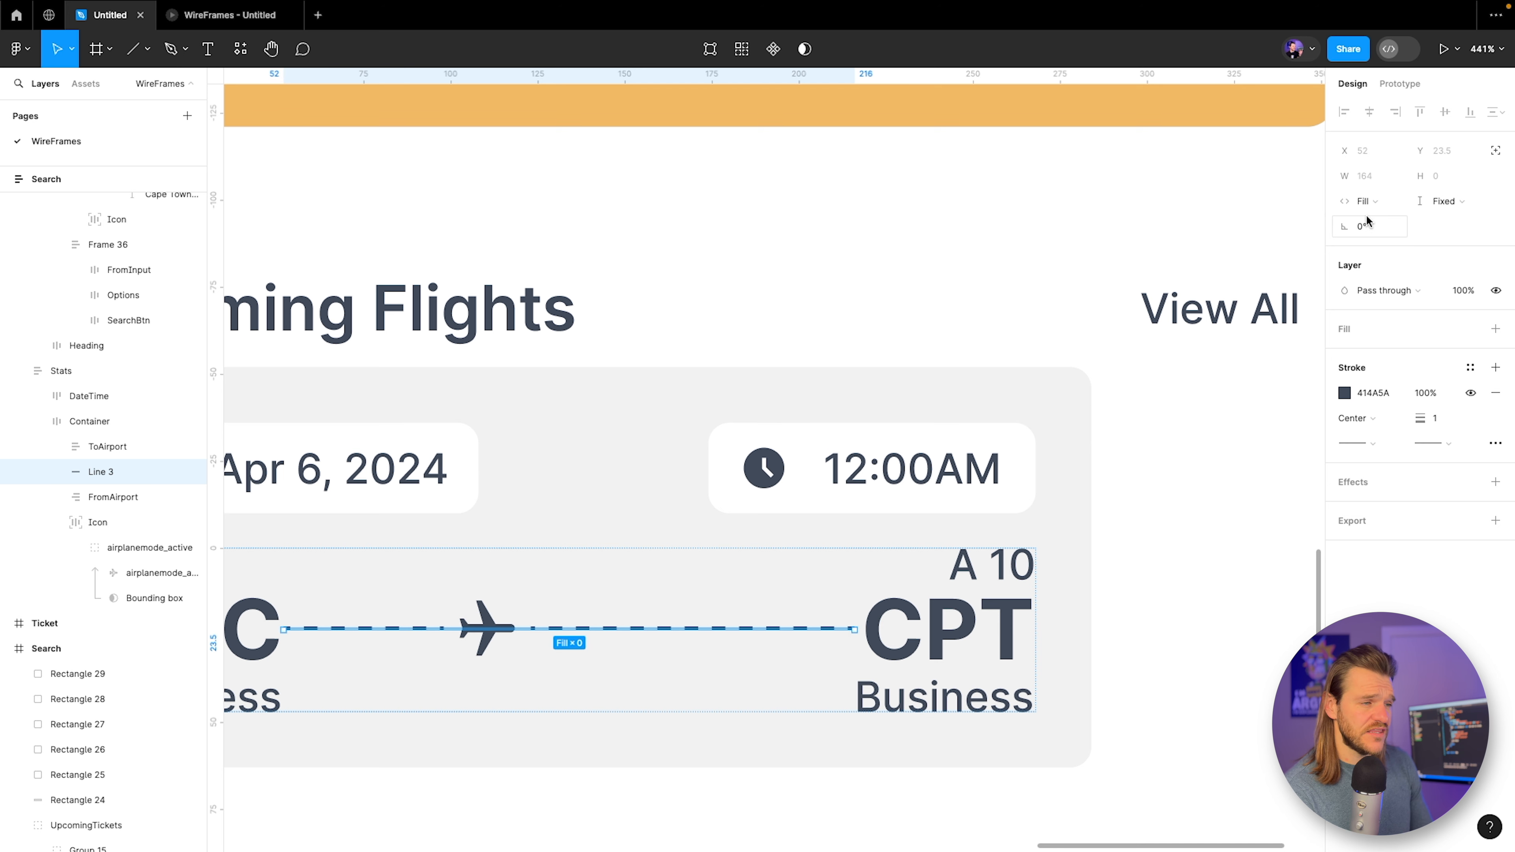
click(60, 422)
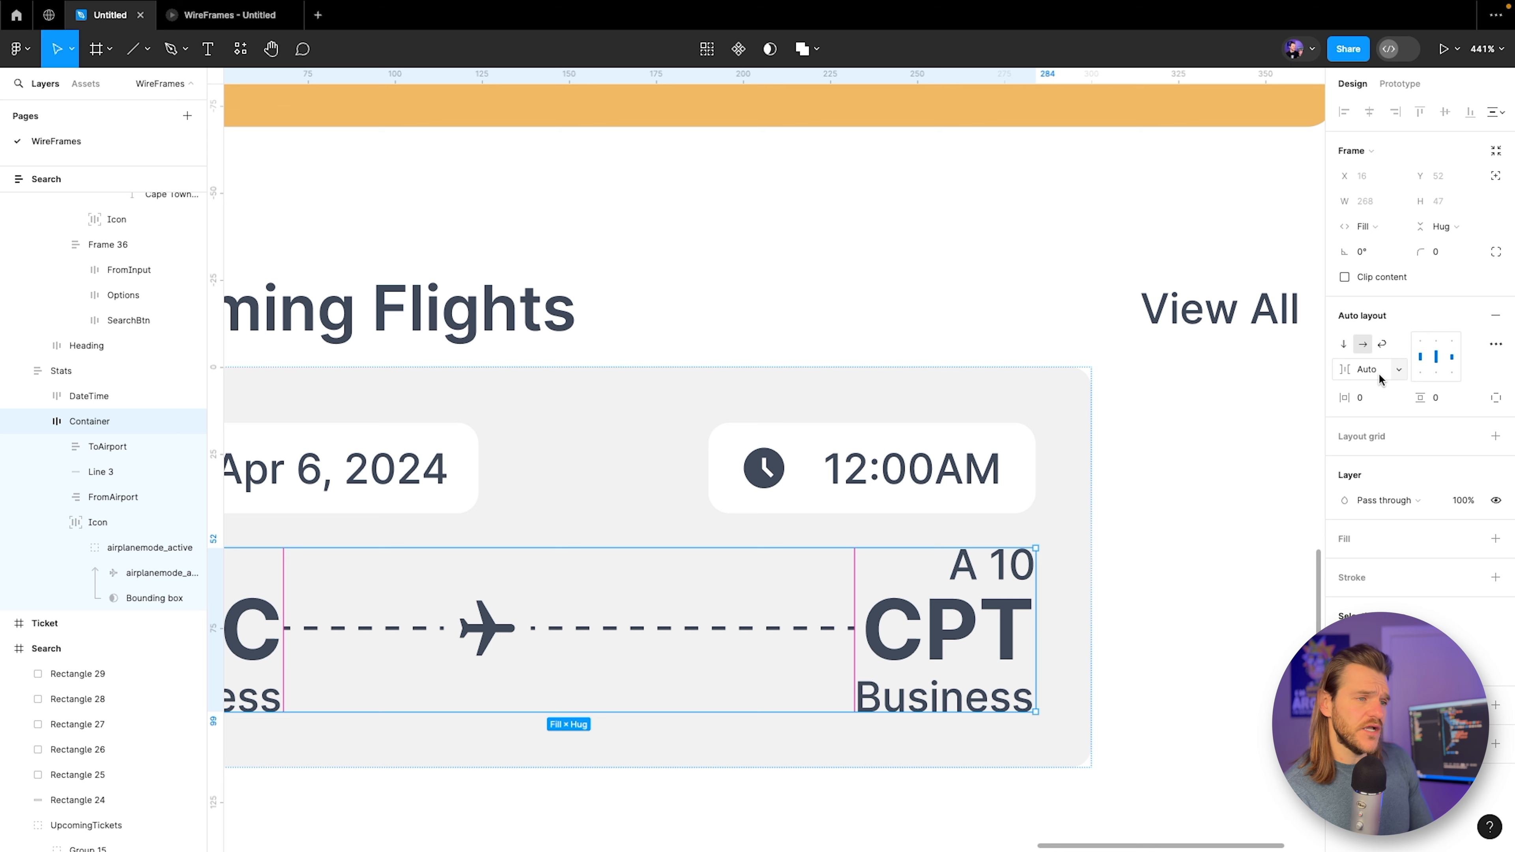
scroll(1122, 543, down, 5)
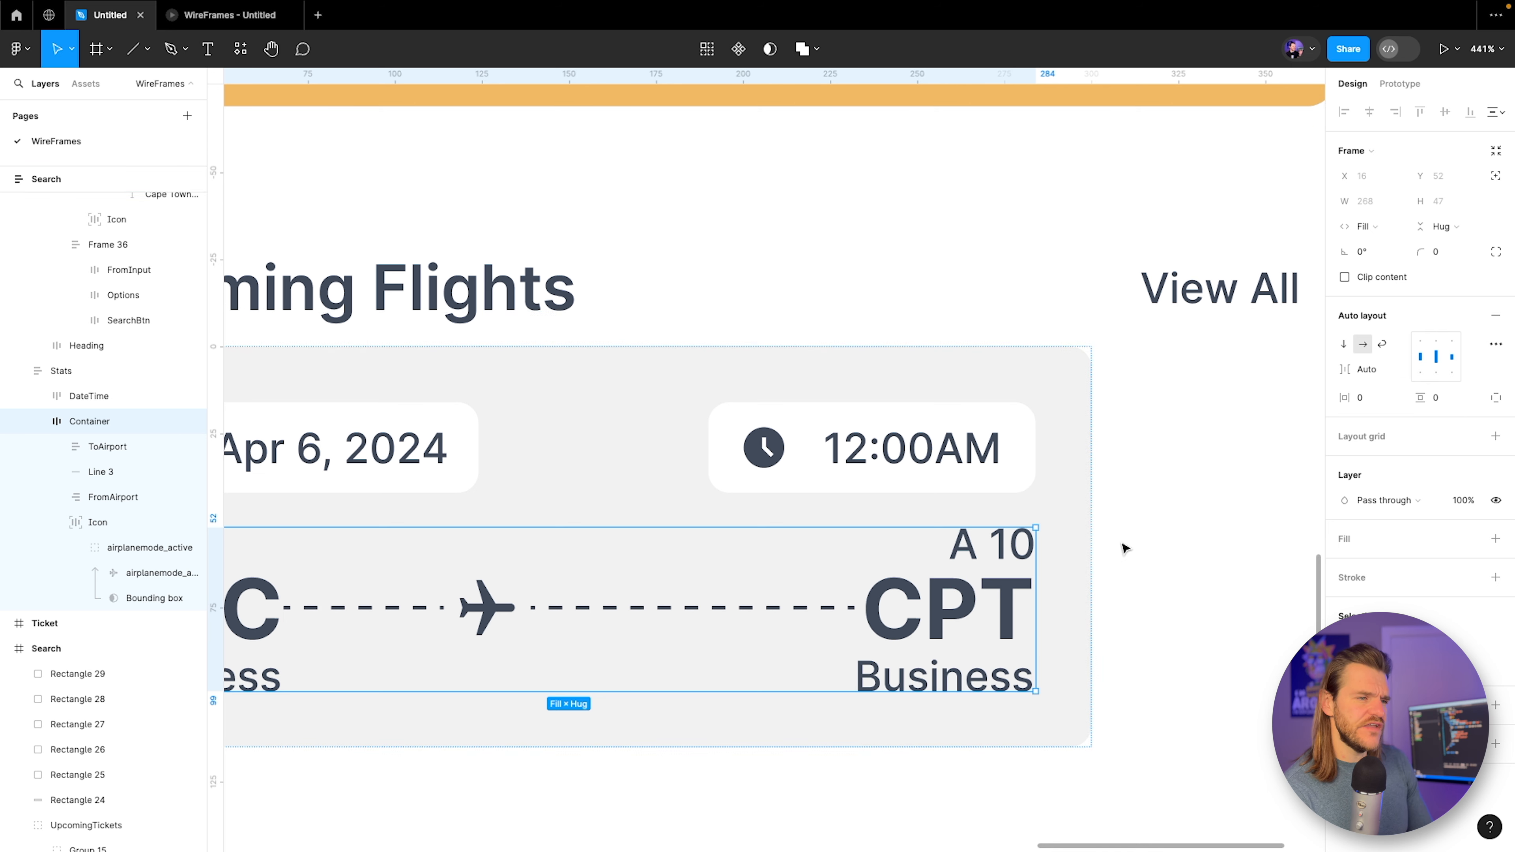
scroll(1118, 546, up, 1)
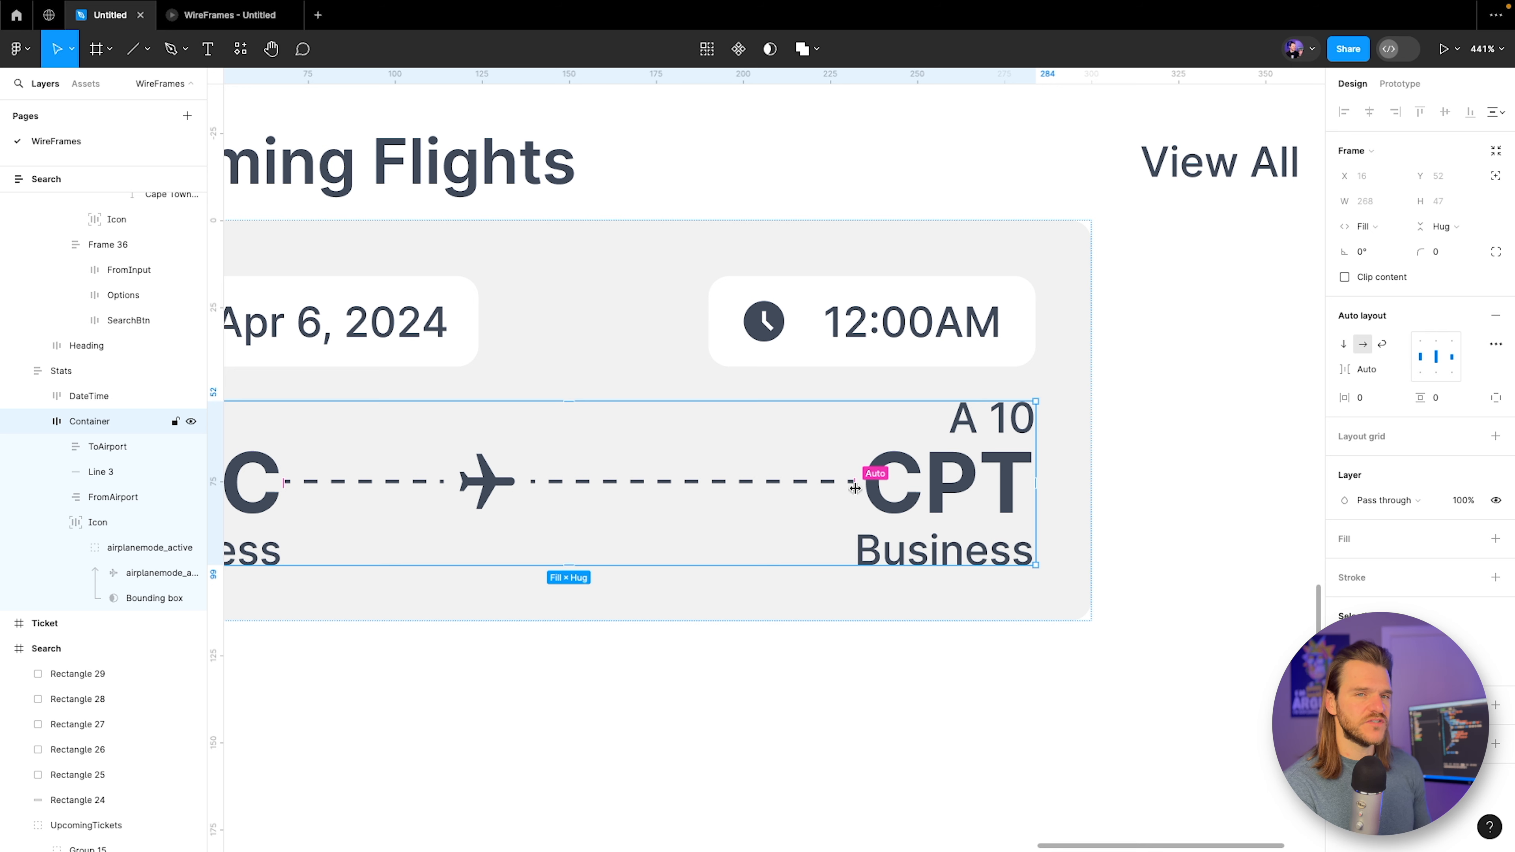
Give the dashed Line 3 a fixed width of 145 and check it in the prototype preview.
click(115, 477)
click(1399, 176)
click(1385, 188)
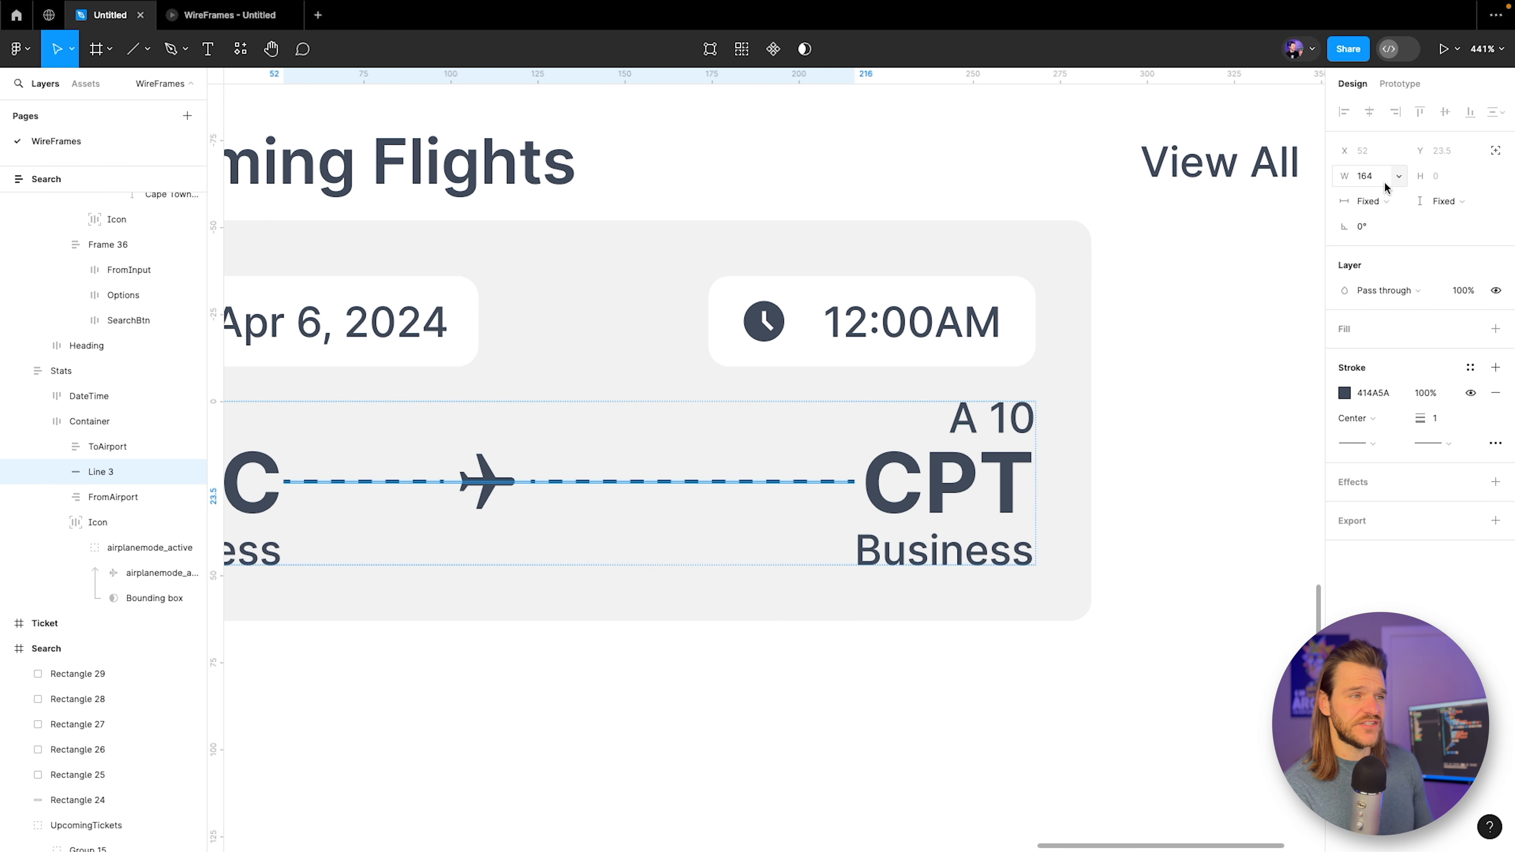
click(1371, 181)
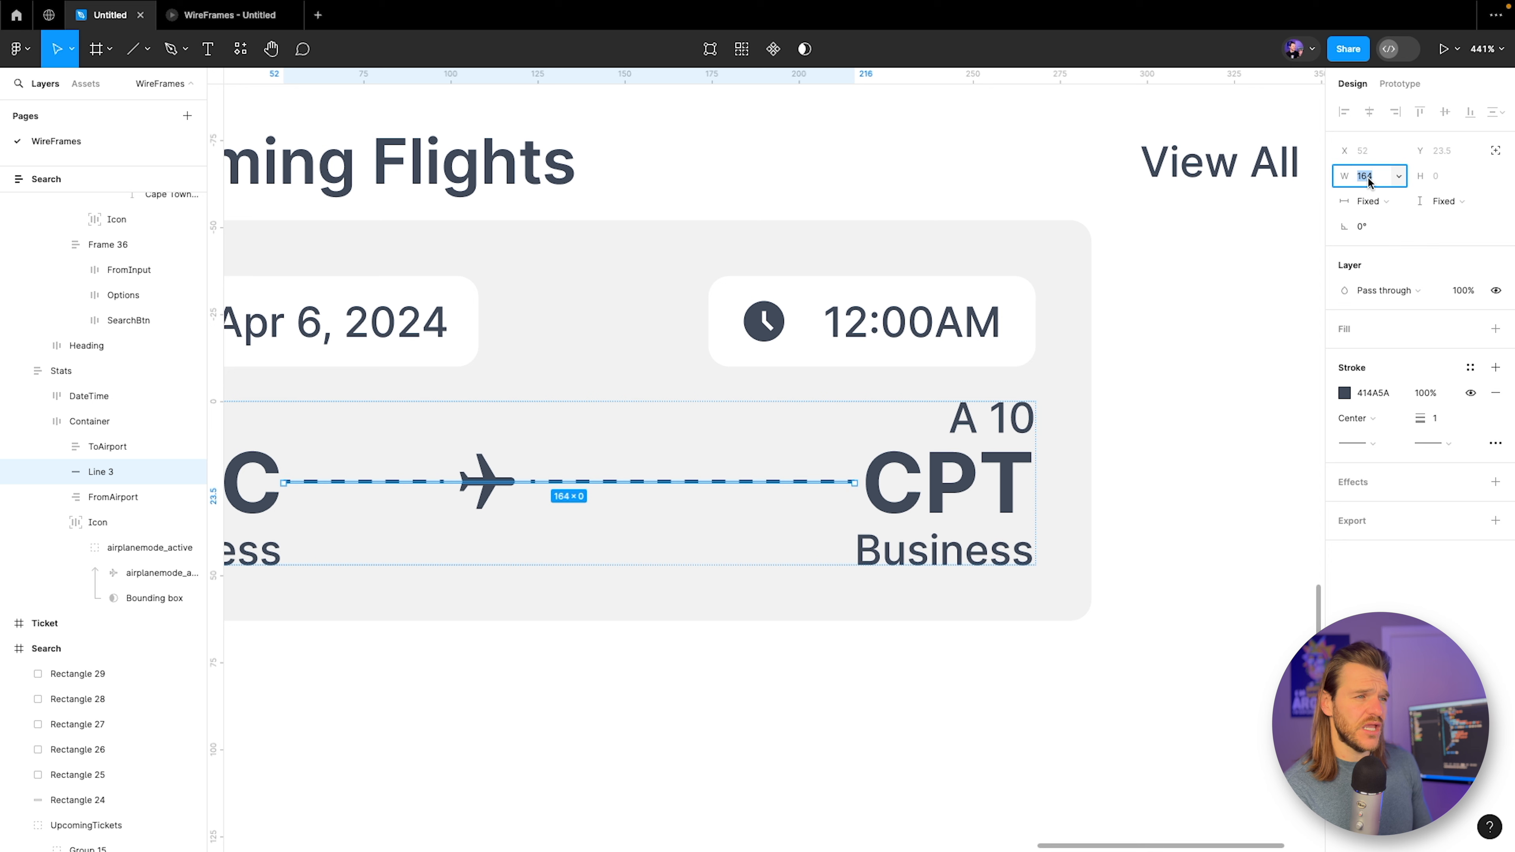
key(shift+Down)
key(shift+Down)
key(shift+Down)
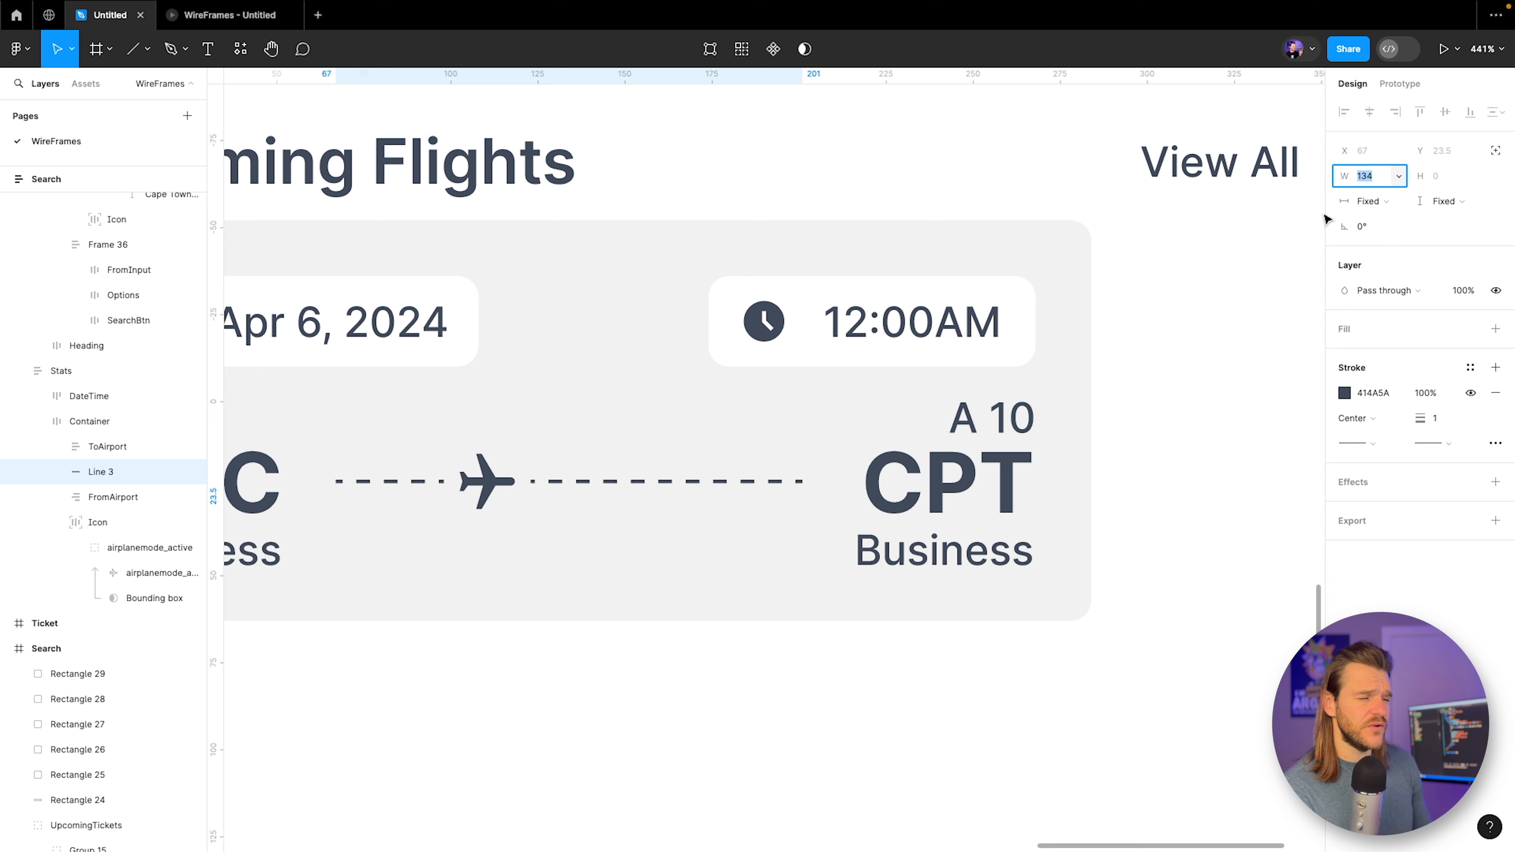
key(shift+Up)
click(229, 15)
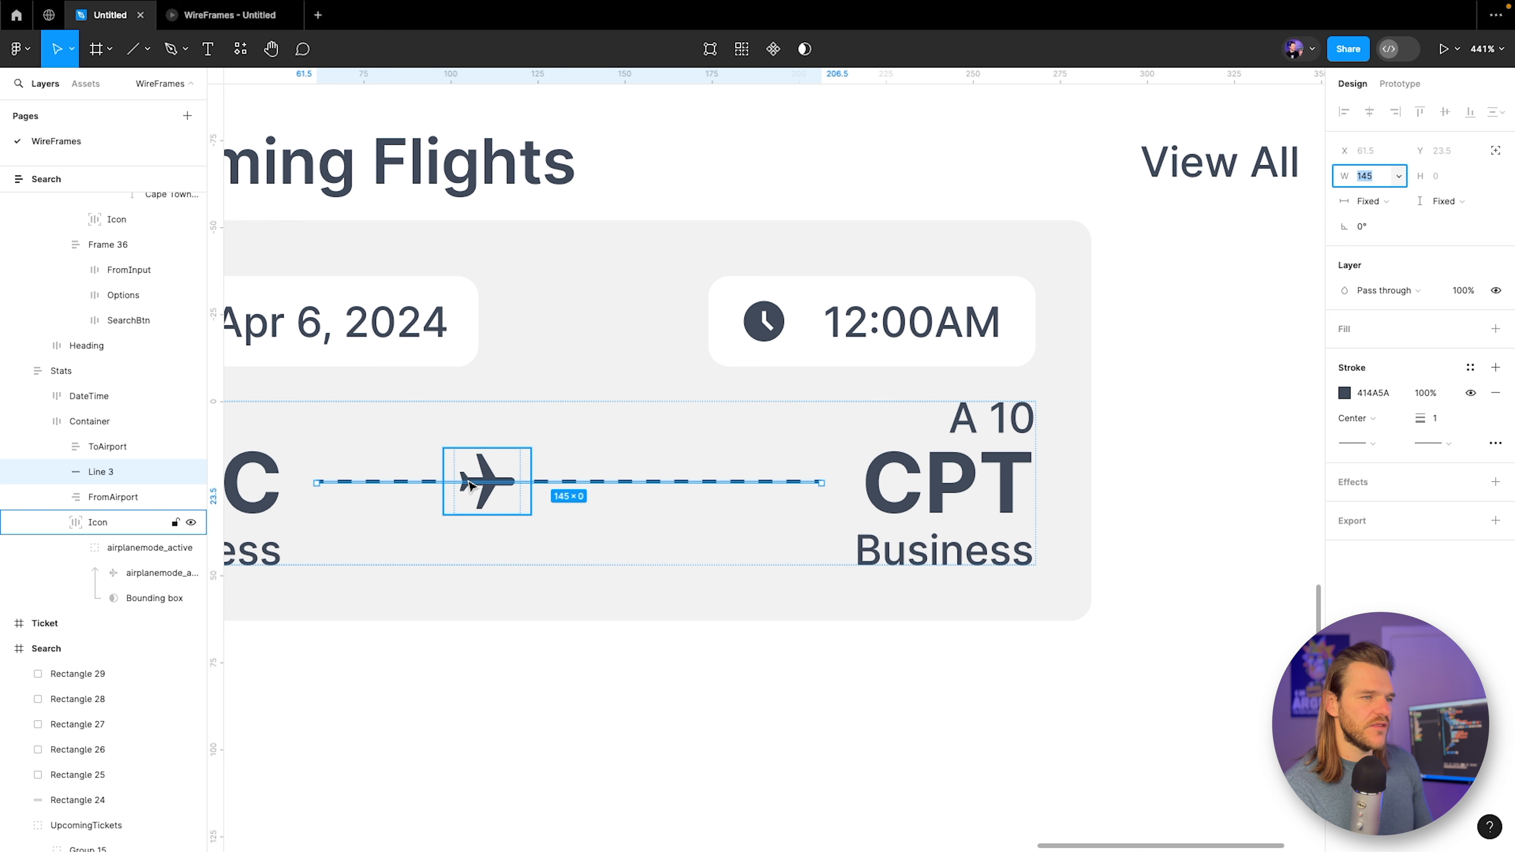
Move the airplane's Icon frame along the dashed line to X 122 and check it in the prototype preview.
drag(470, 486, 578, 489)
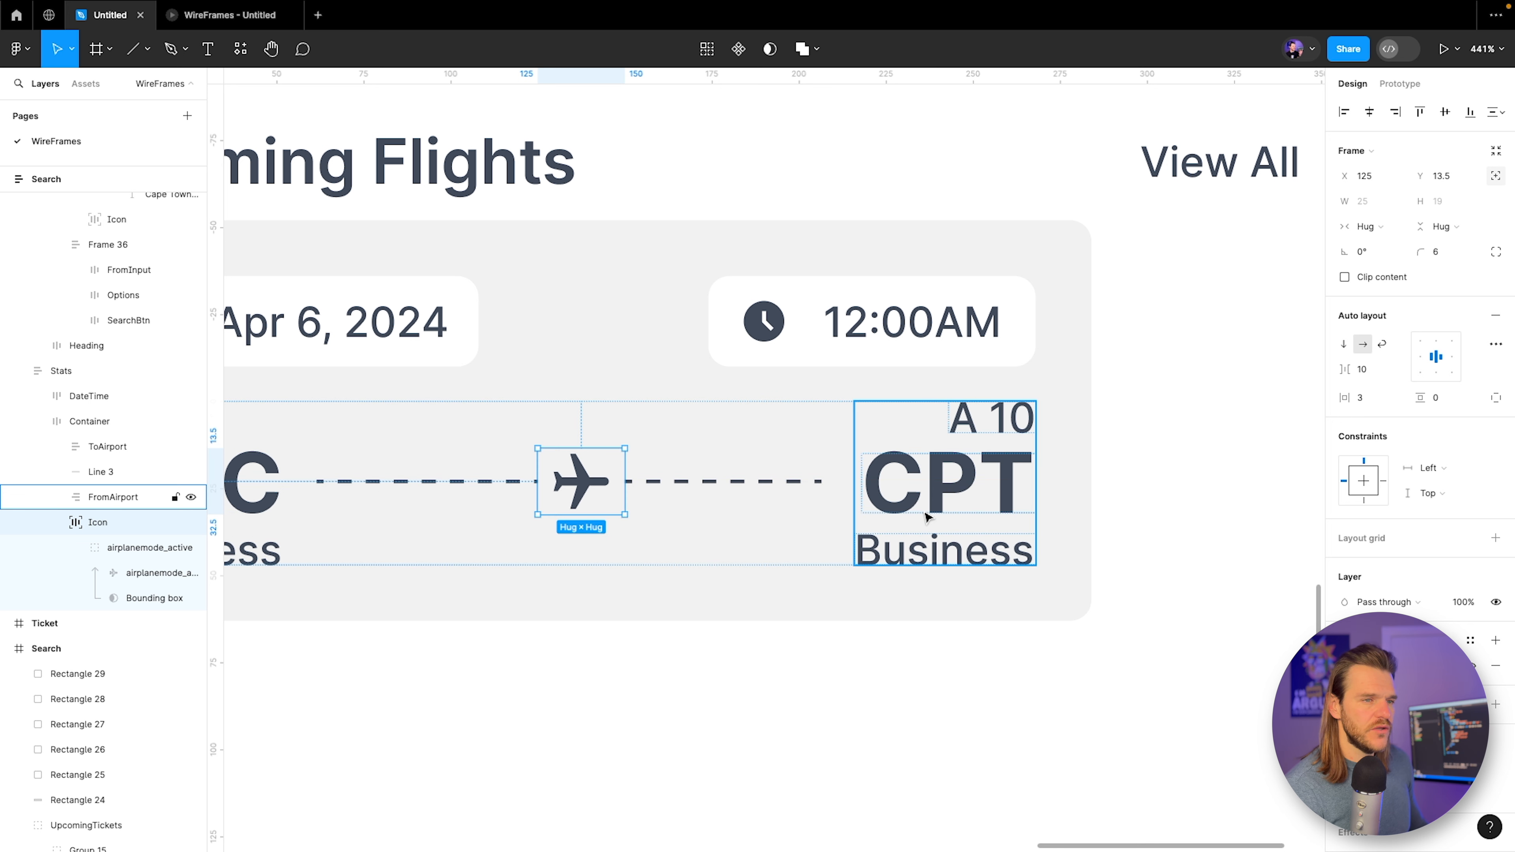
key(Left)
key(Left)
key(Left)
key(Left)
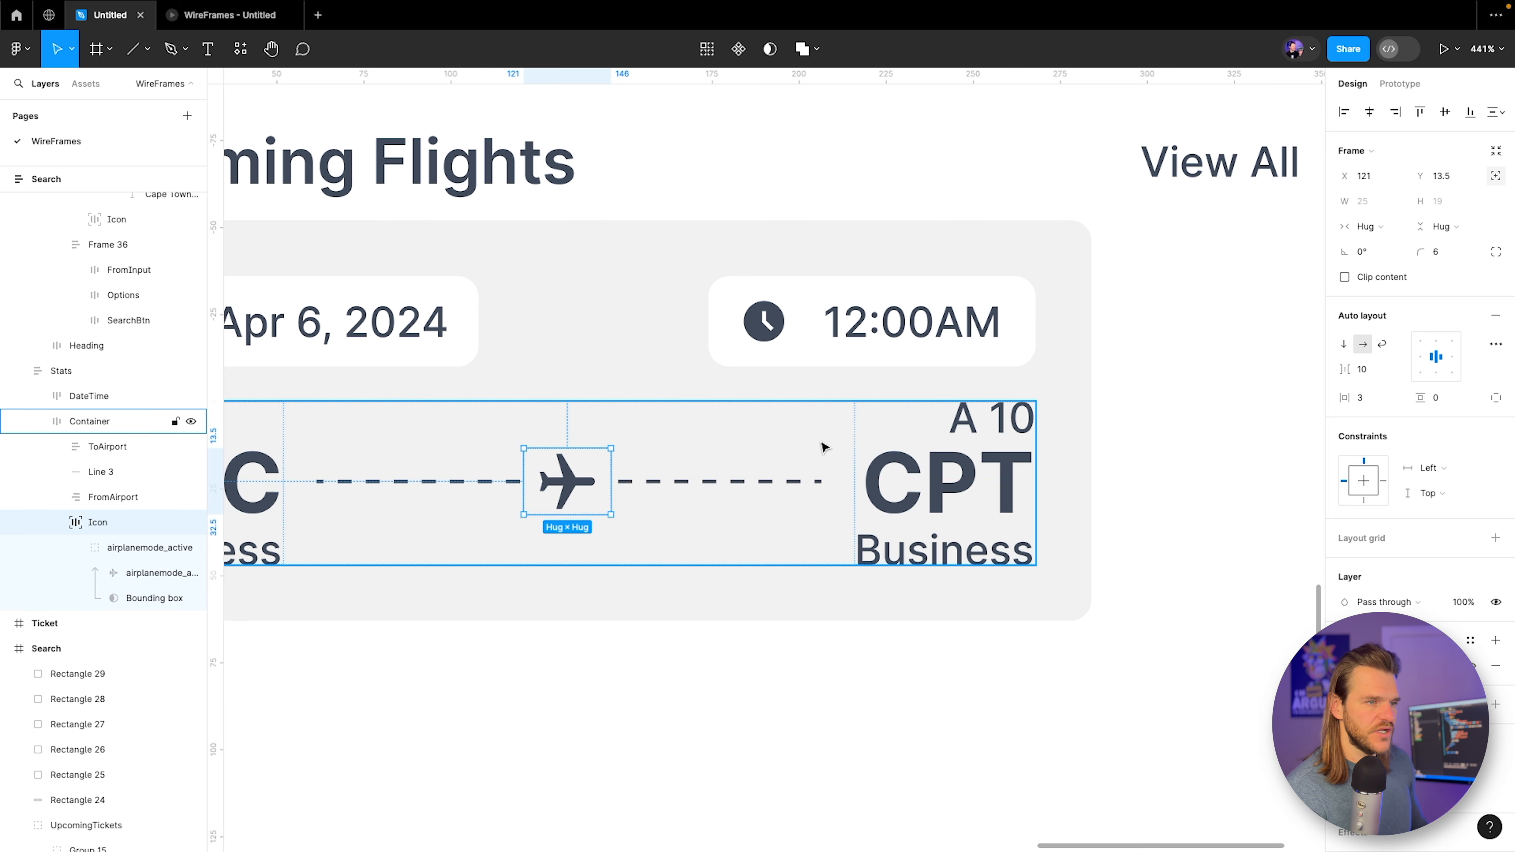
key(ctrl+alt+Return)
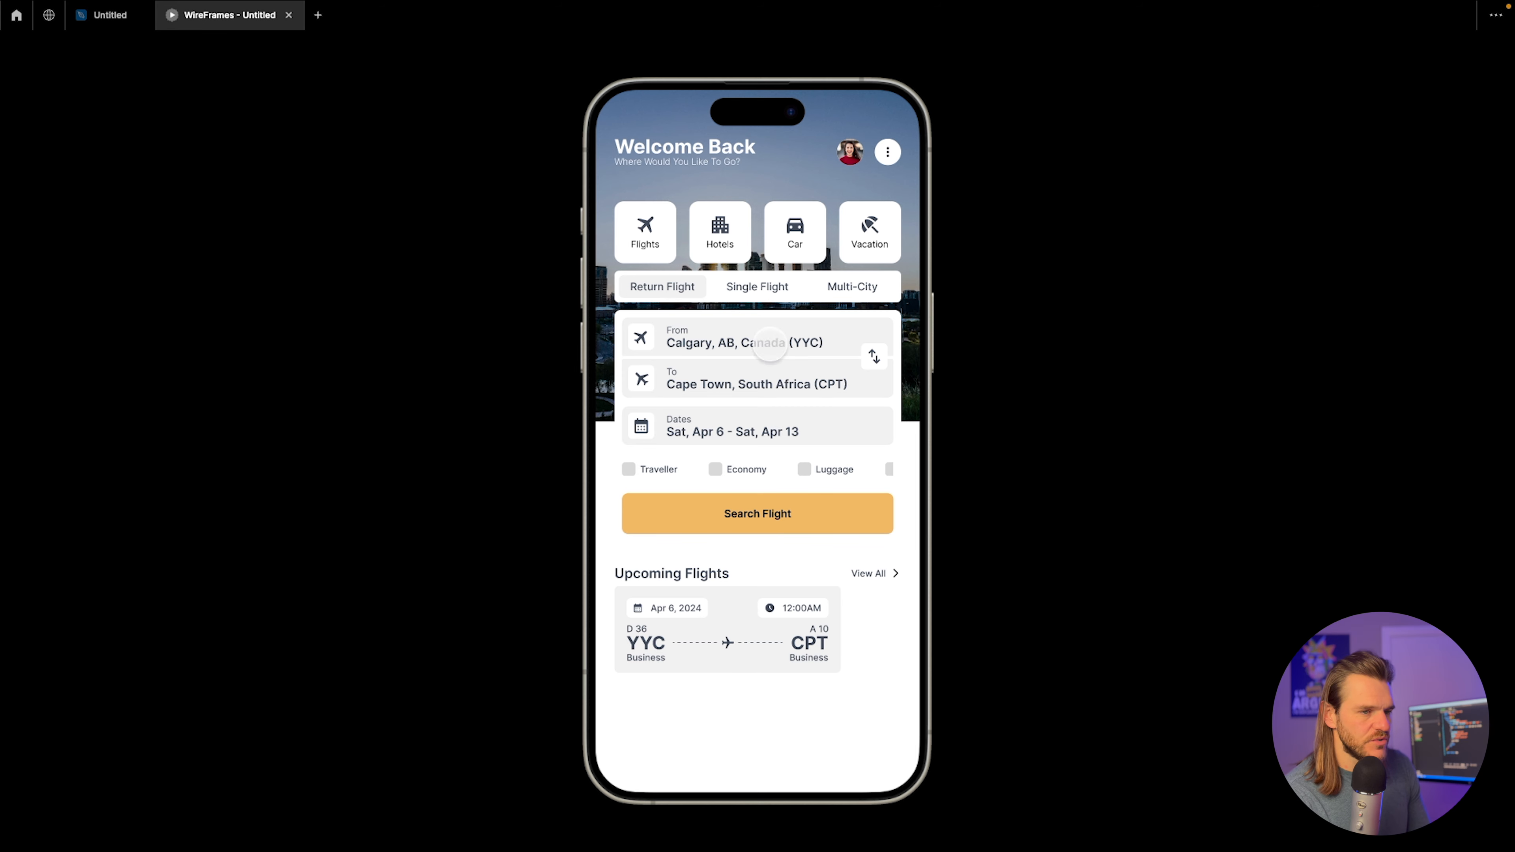
click(113, 15)
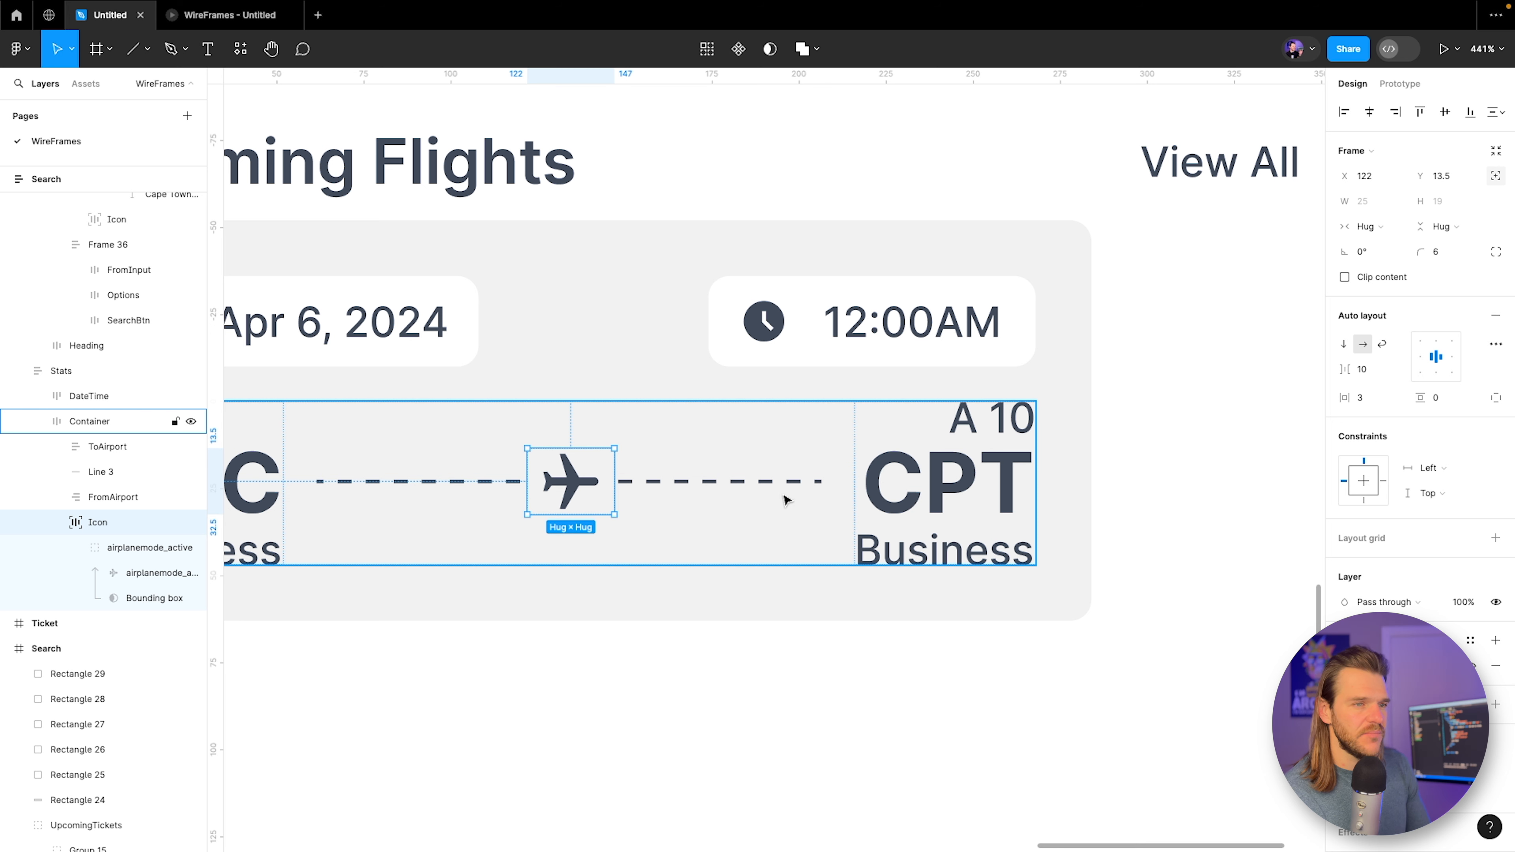
Set the dashed line's stroke weight to 2 and give both of its ends Round end points.
key(Escape)
click(770, 487)
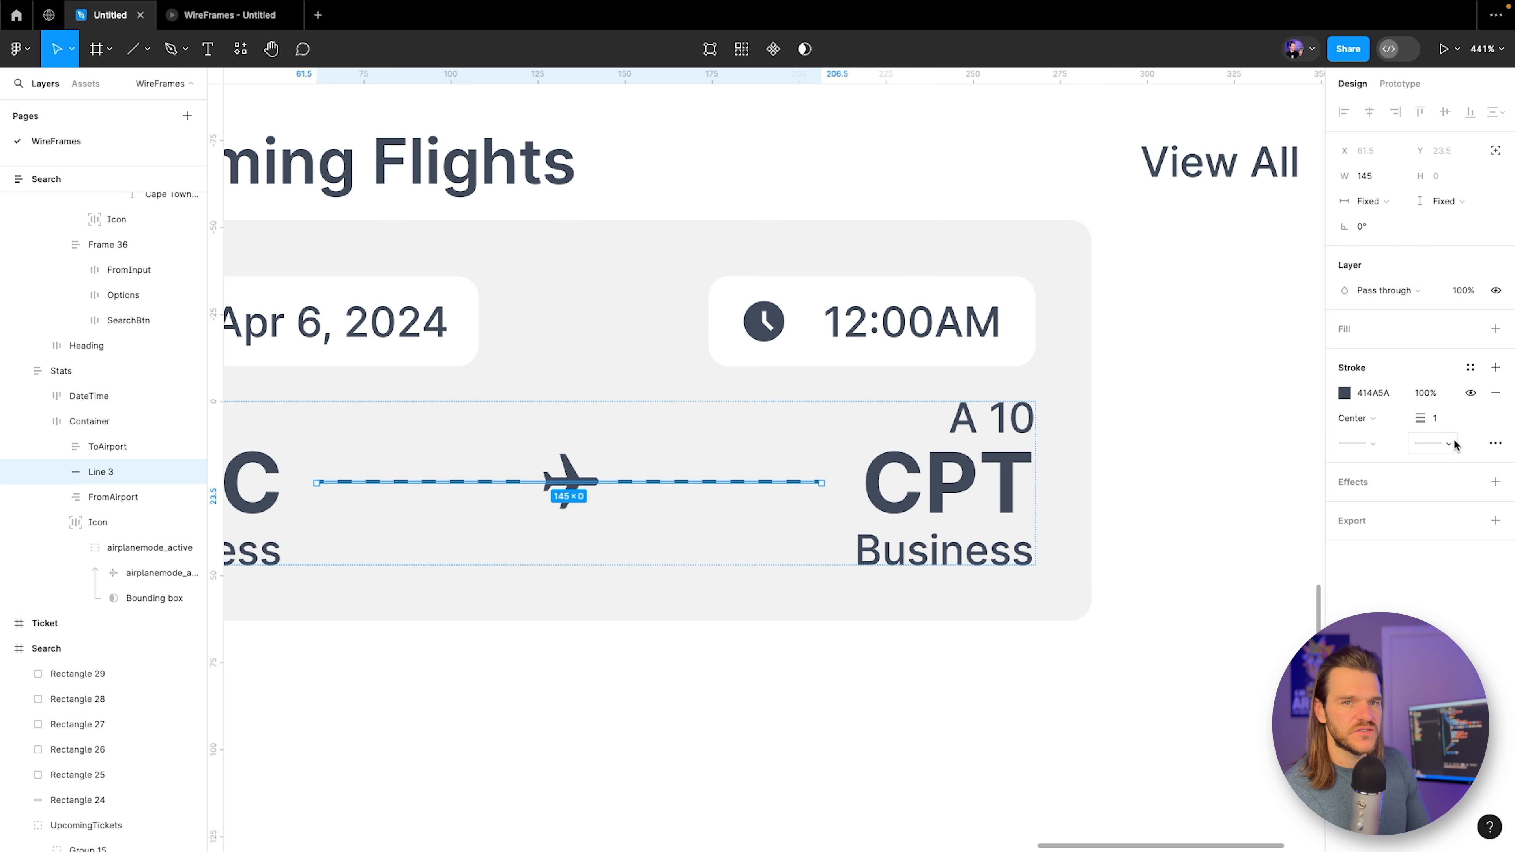
click(1448, 423)
text(2)
key(Return)
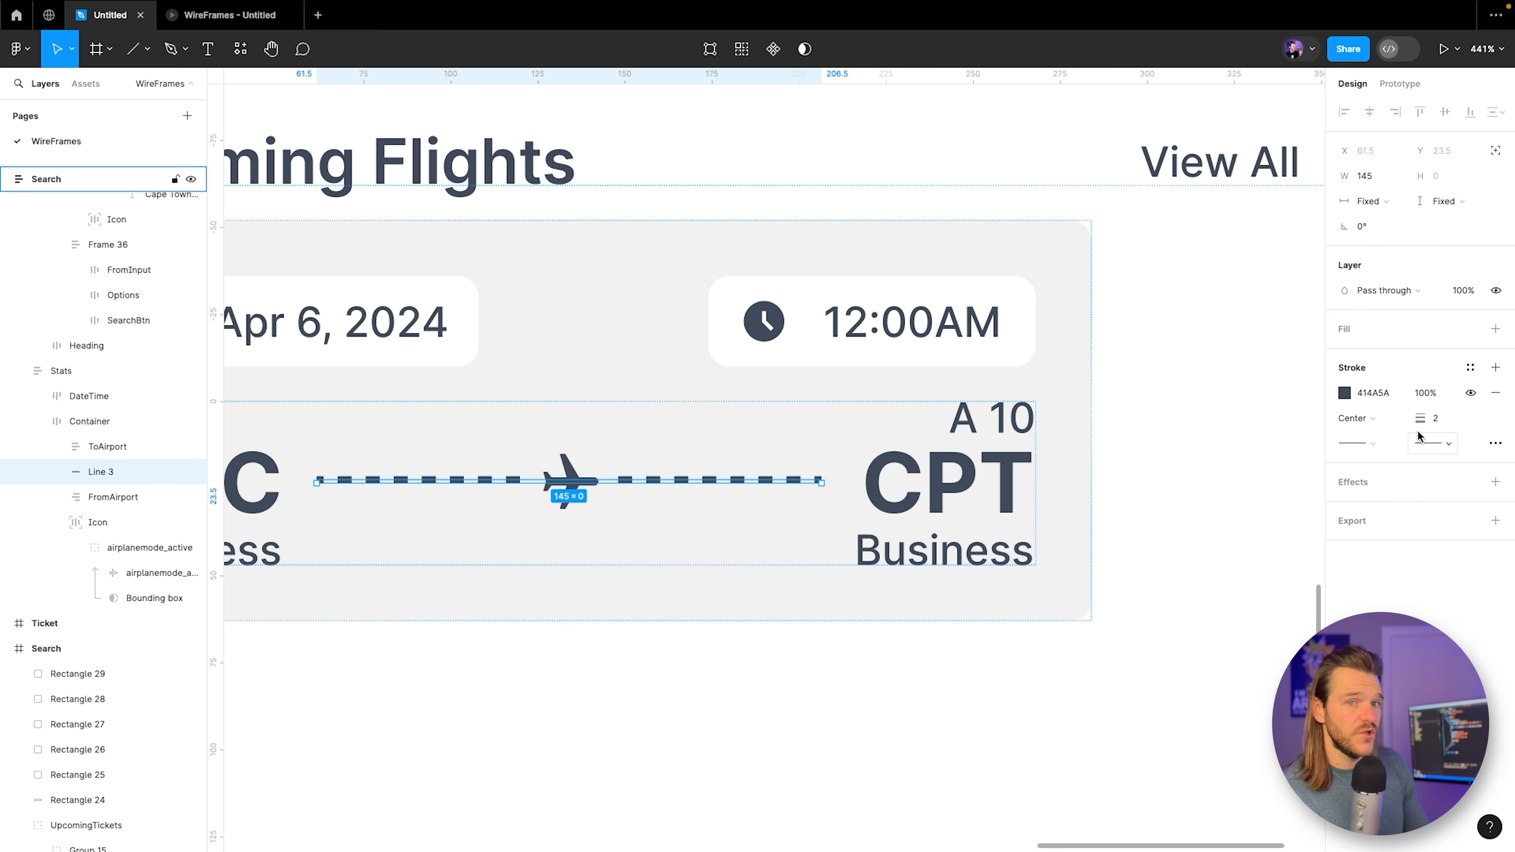
click(1383, 449)
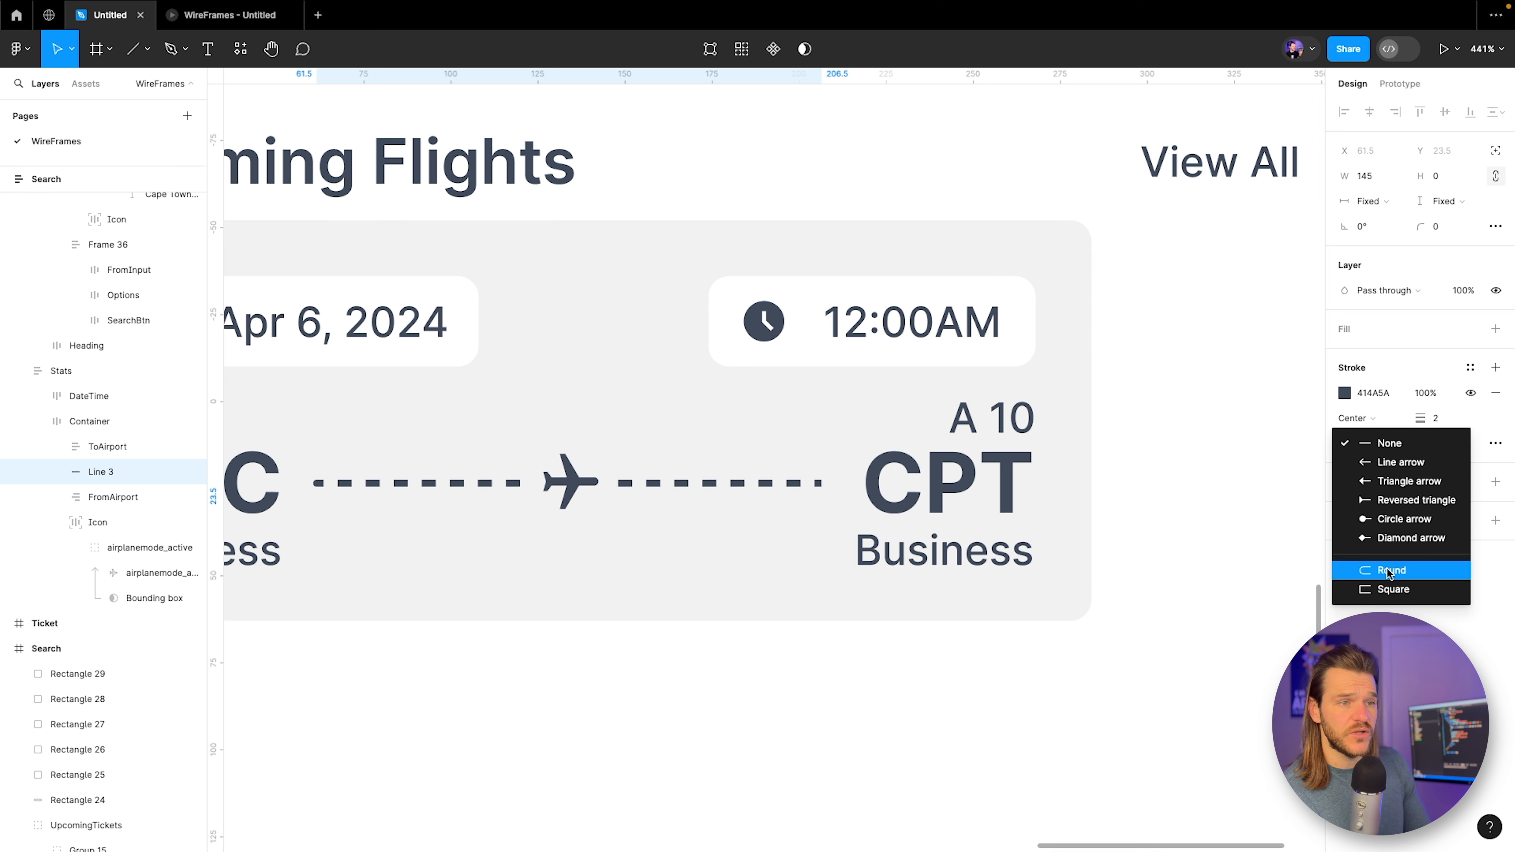
click(1388, 572)
click(1427, 449)
click(1385, 571)
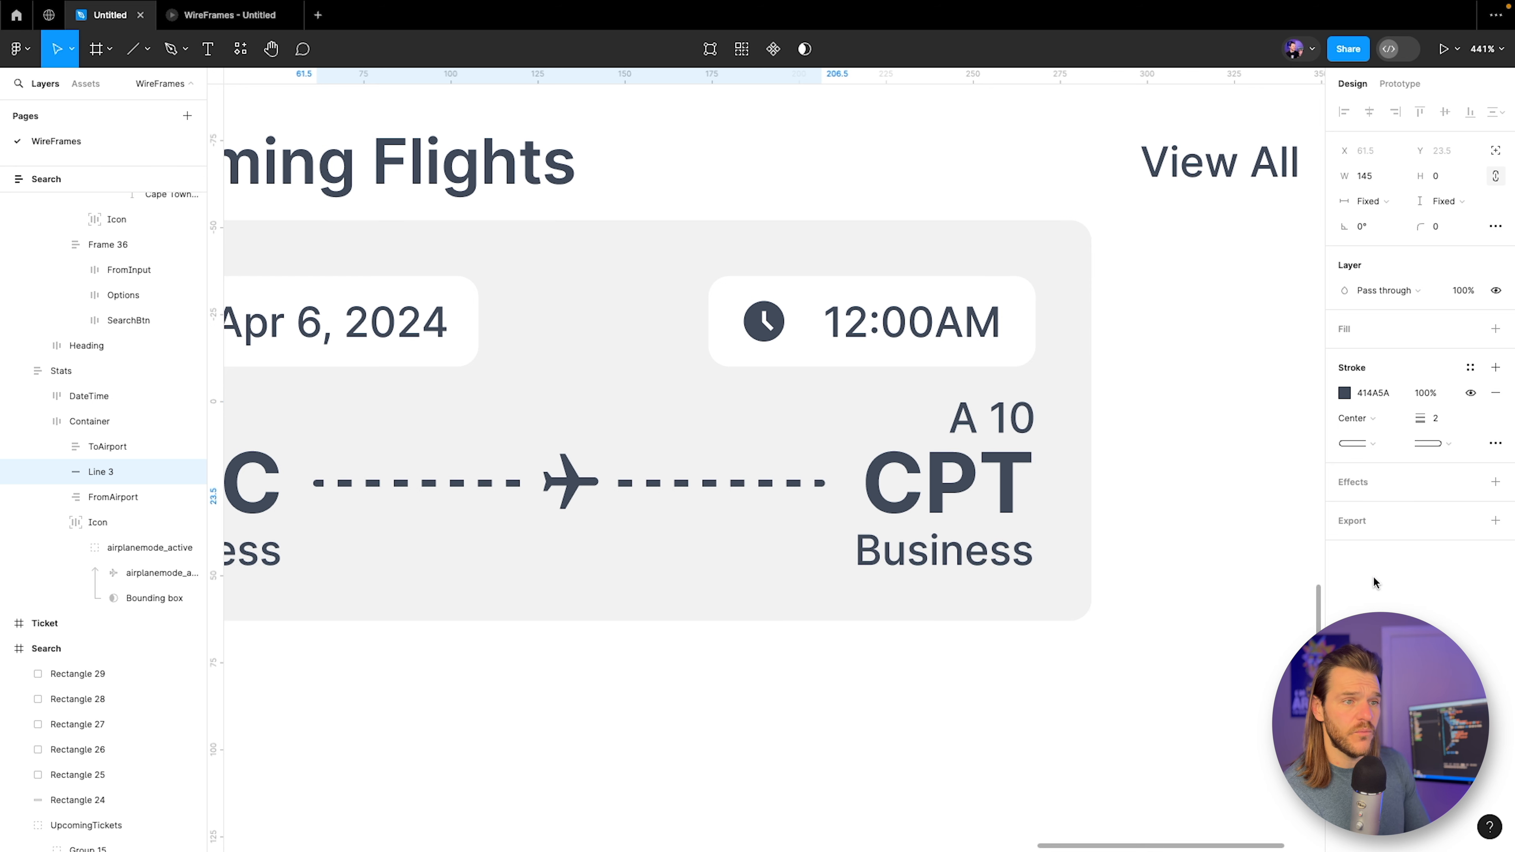
Give the dashed line round dash caps and a dash length of 7, then check it in the prototype preview.
click(1495, 442)
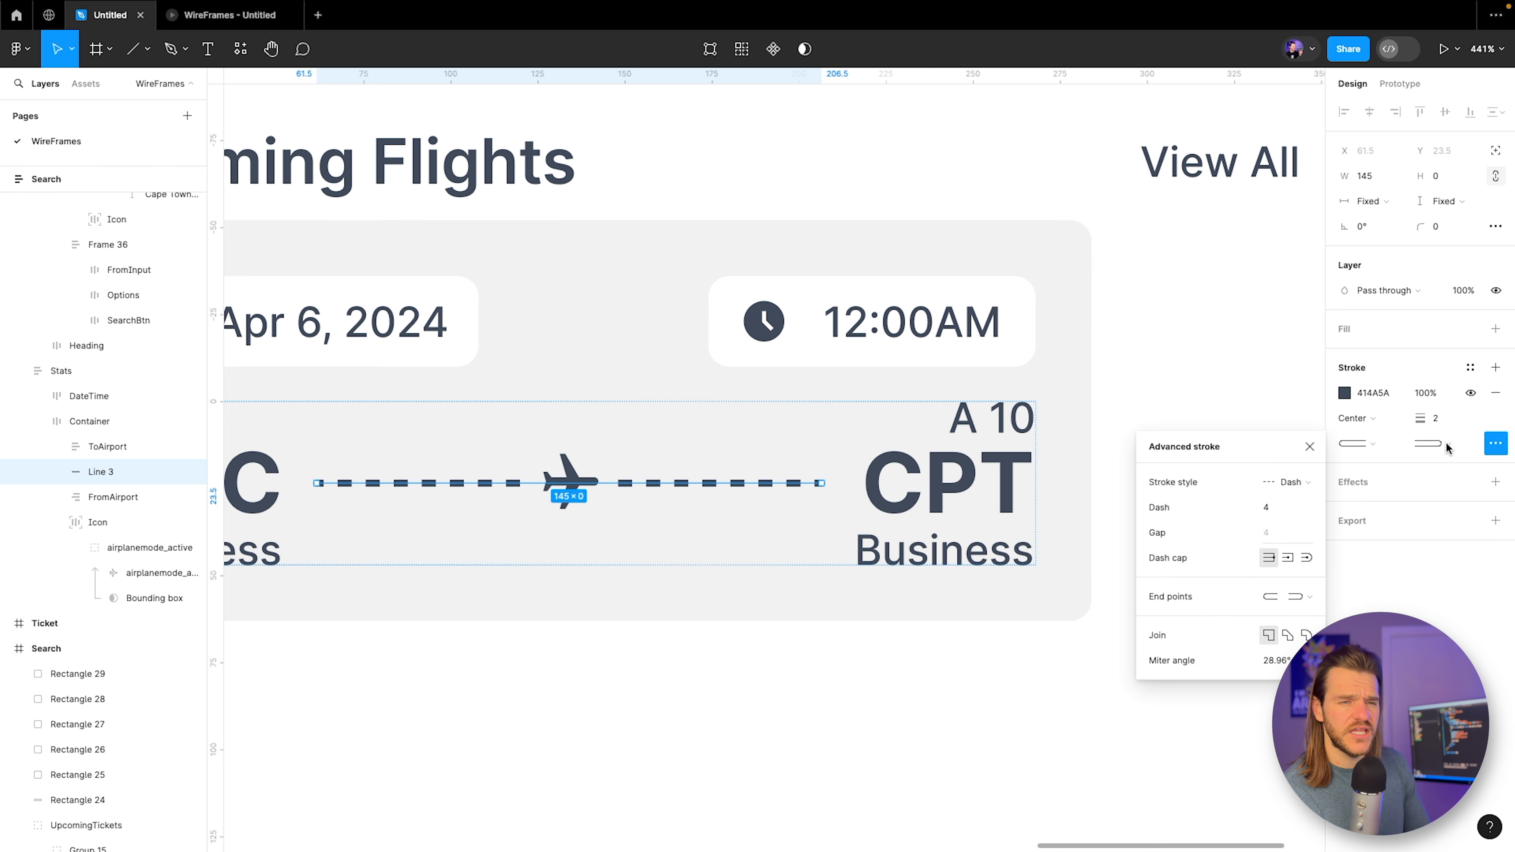
click(1305, 558)
click(1268, 507)
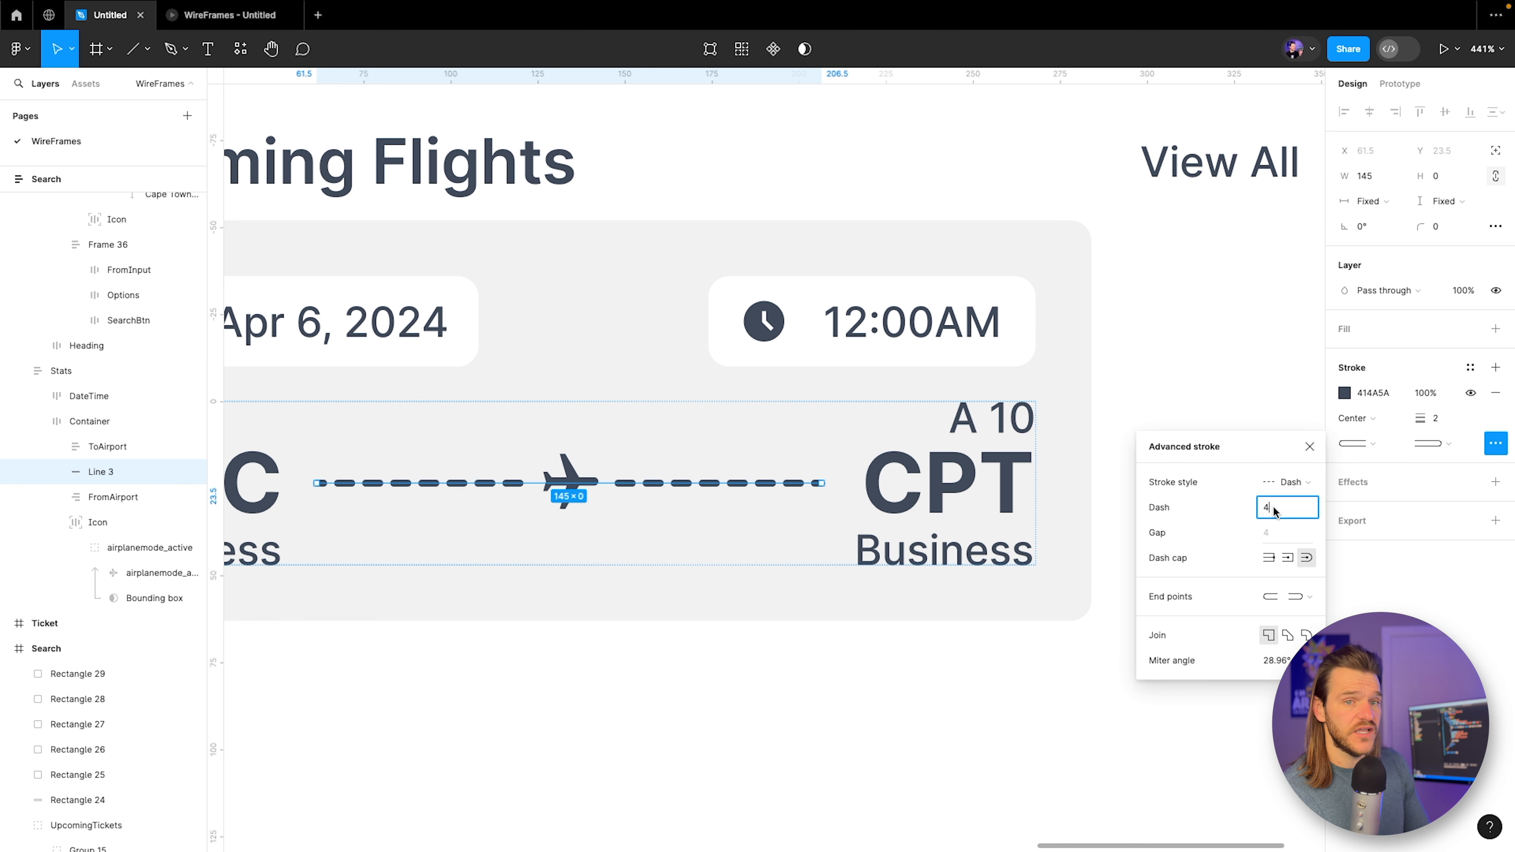
text(5)
key(Return)
key(Up)
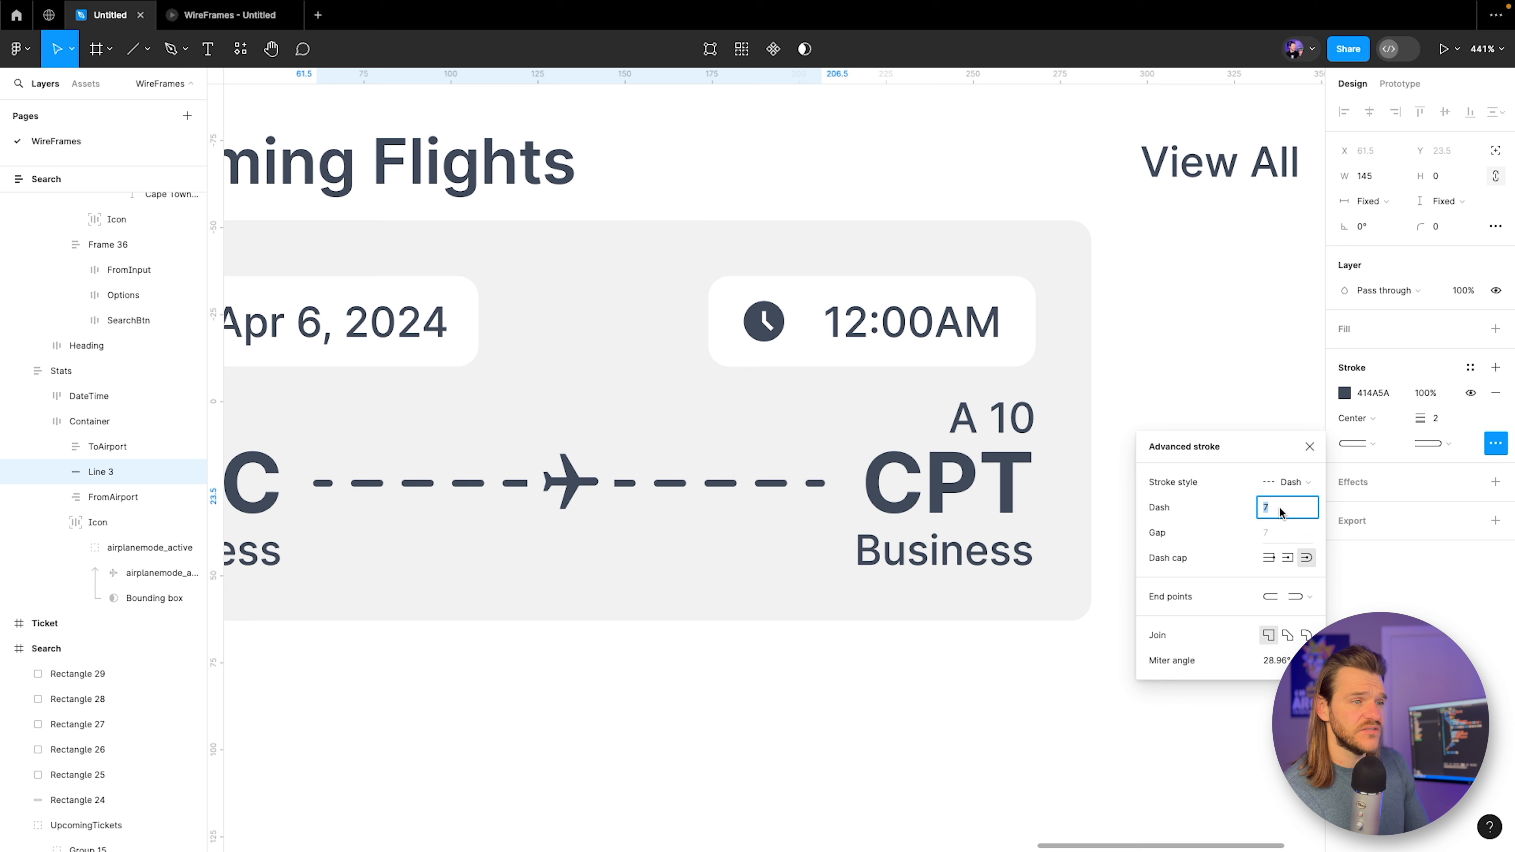
click(226, 24)
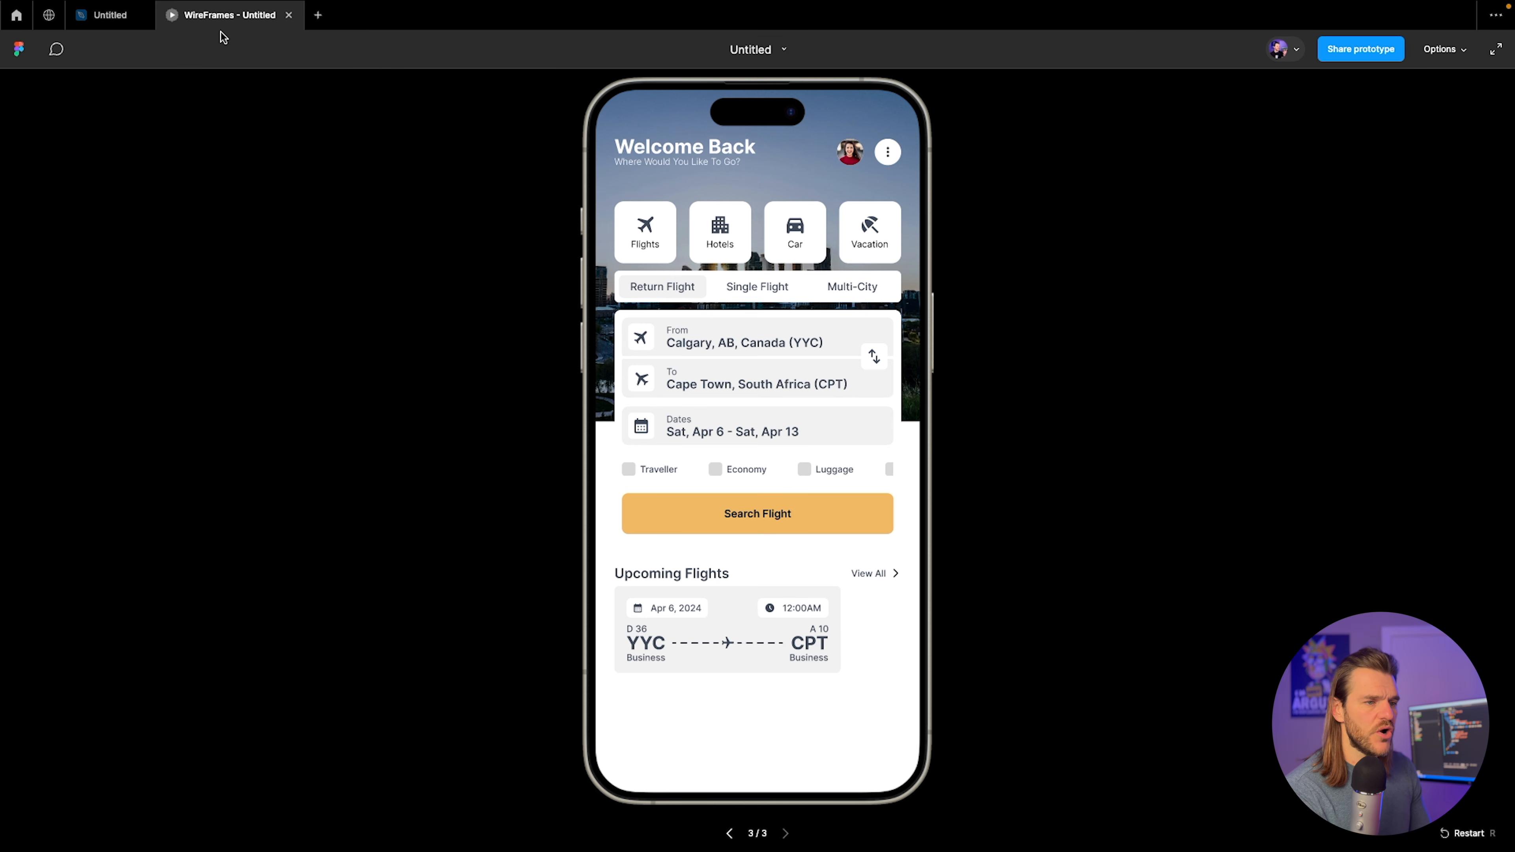
click(84, 24)
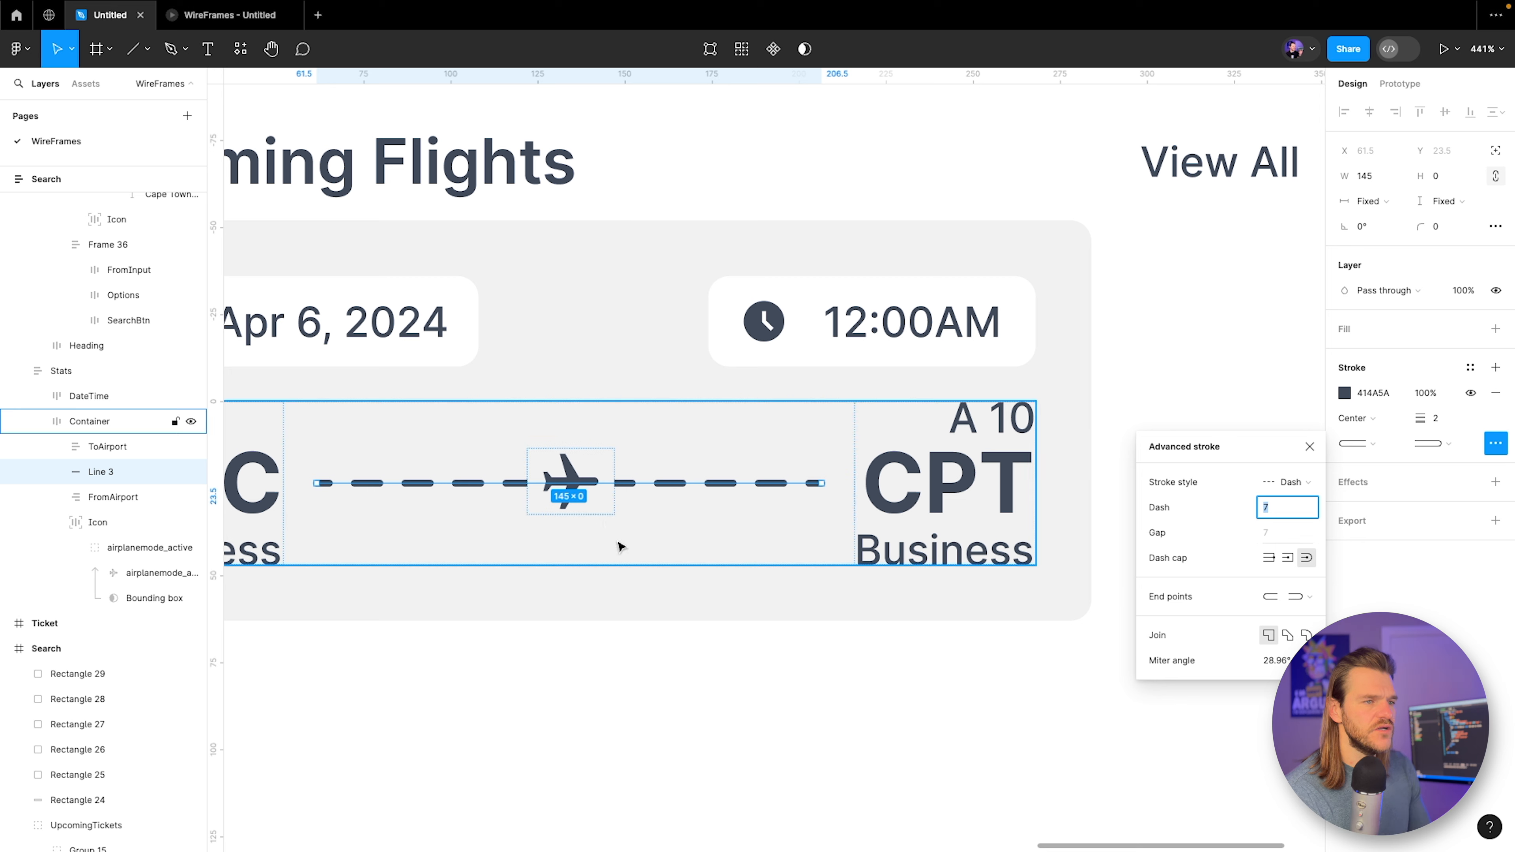
Change the dashed line's stroke color to 384357 at 35% opacity.
click(1344, 392)
mouse_move(1191, 566)
mouse_down()
mouse_move(1133, 518)
mouse_move(1191, 542)
mouse_move(1203, 569)
mouse_up()
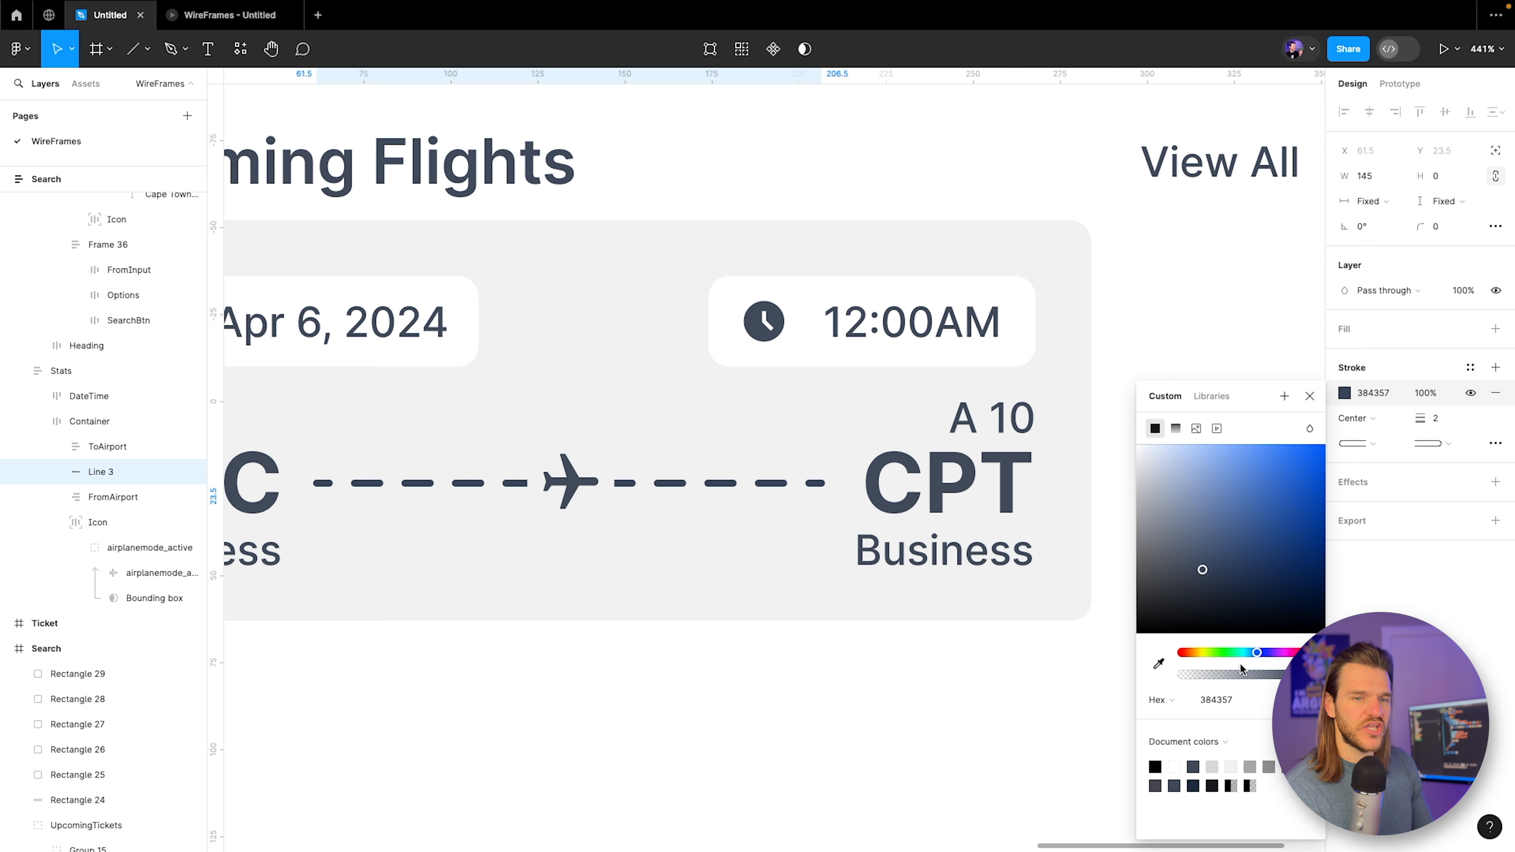
drag(1259, 677, 1225, 675)
Nudge the airplane's Icon frame to X 121, Y 14 and reselect the dashed line.
click(564, 494)
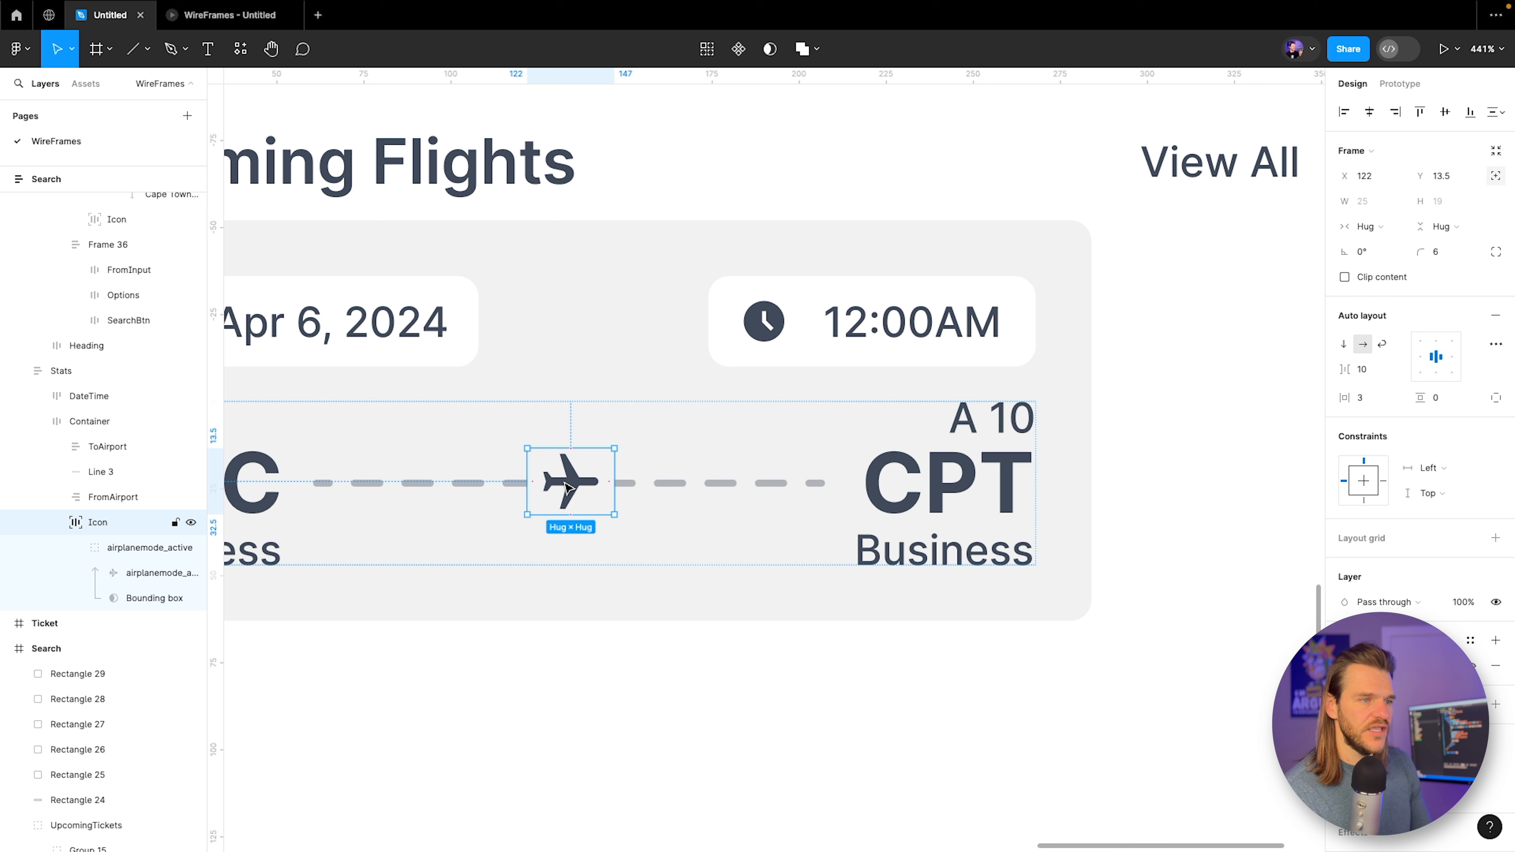
drag(567, 488, 564, 490)
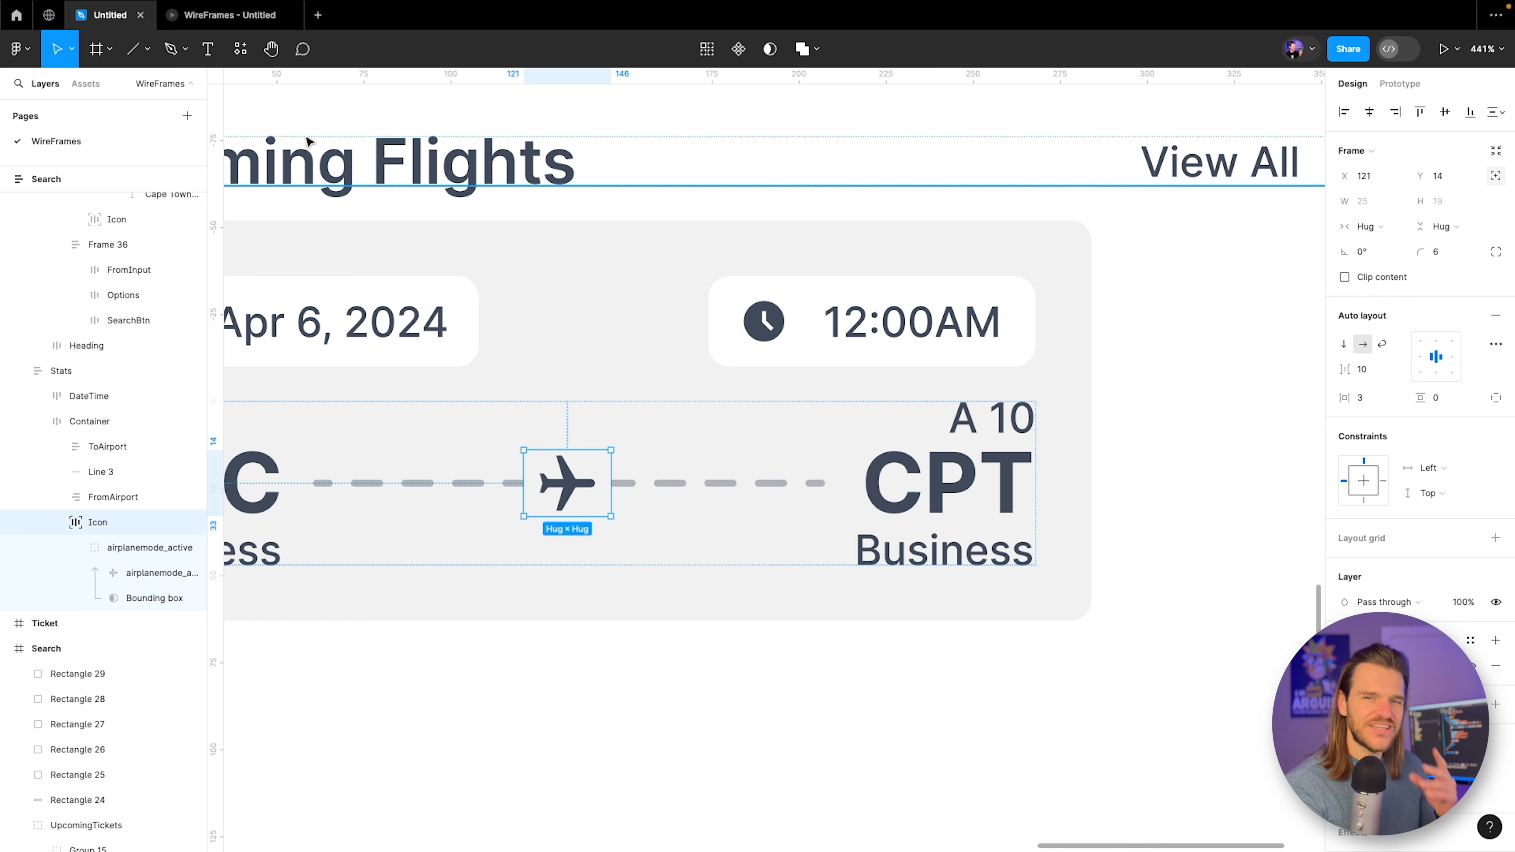
click(674, 484)
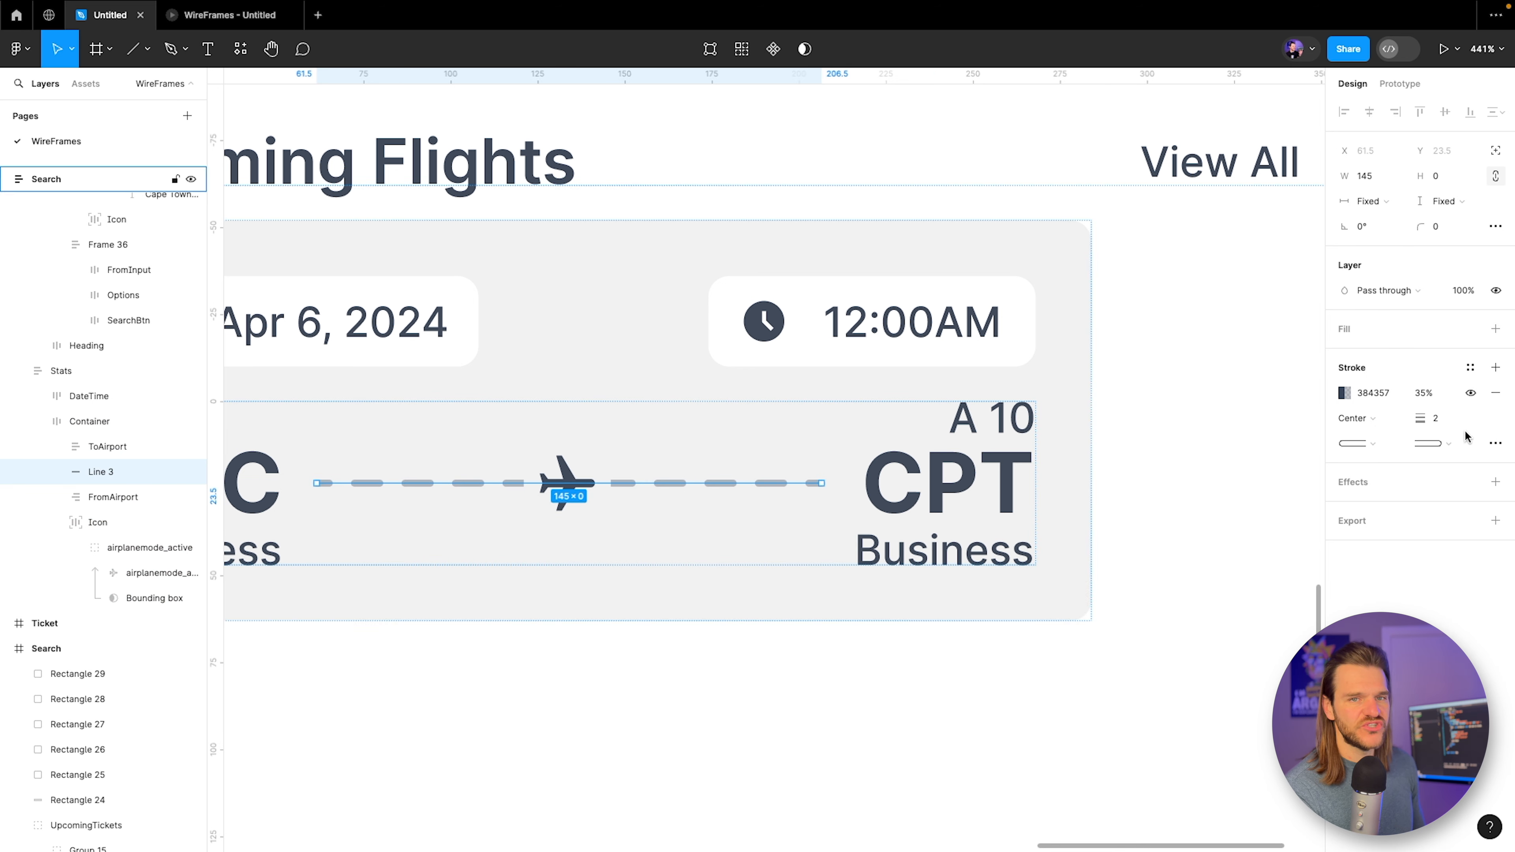
Set the dashed connector line's dash length to 5 and check it in the prototype preview.
click(1495, 442)
click(1269, 504)
text(5)
key(Return)
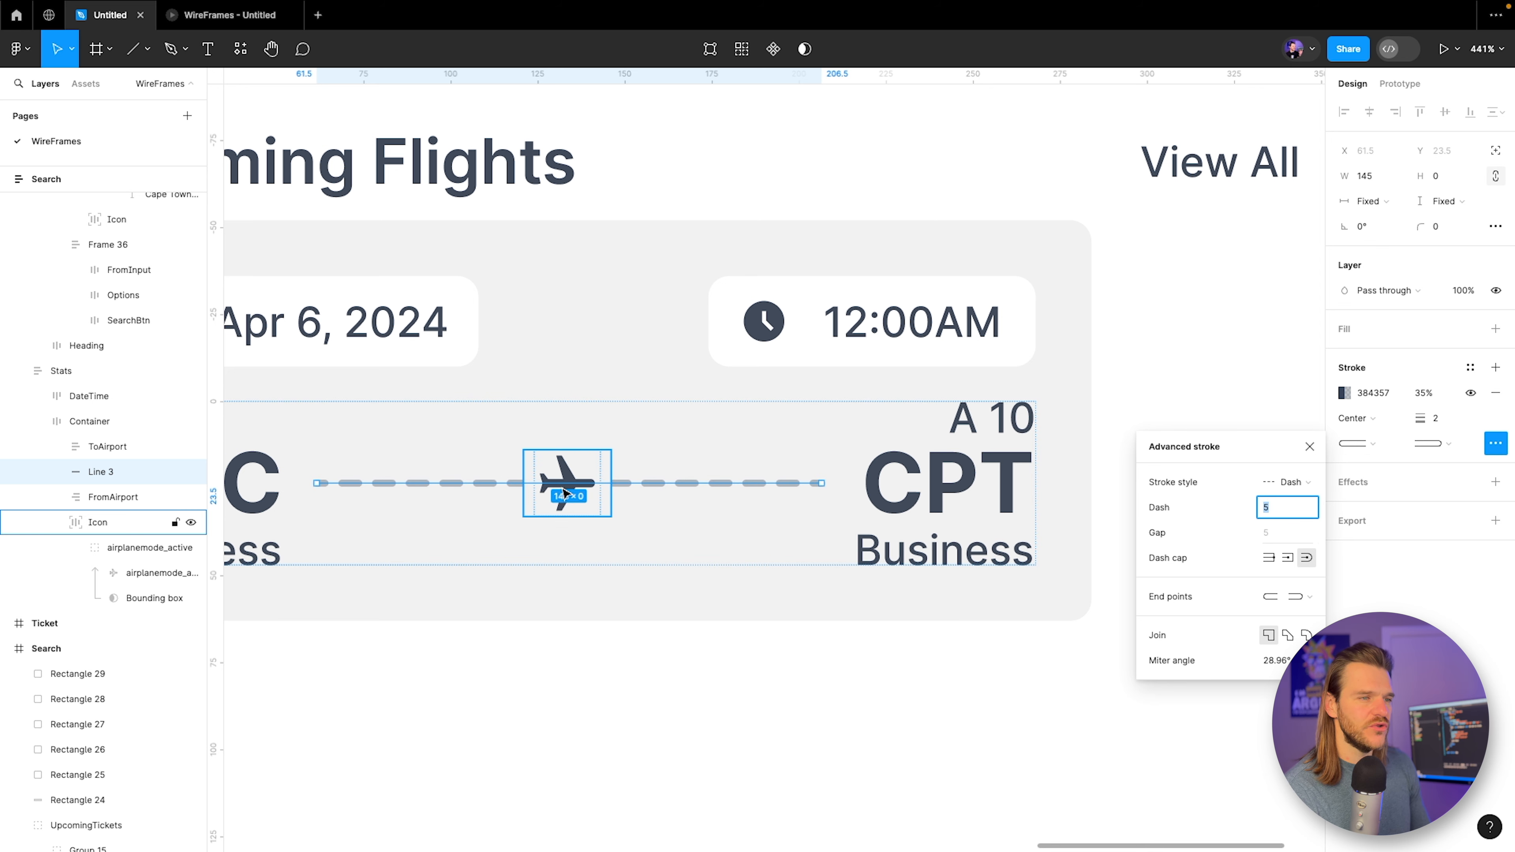
click(189, 17)
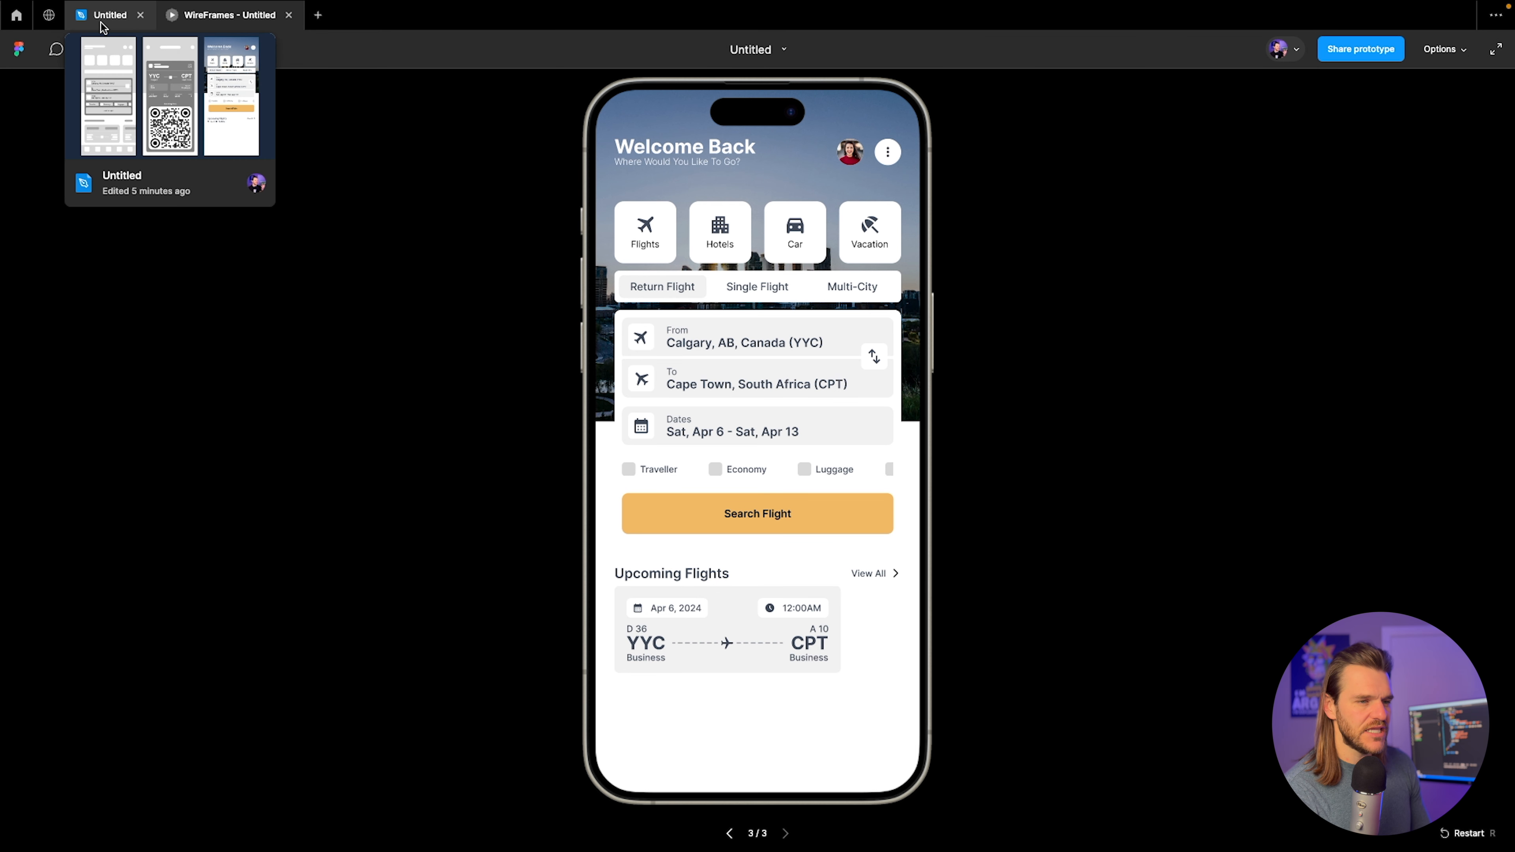
click(102, 26)
Resize the airplane icon group on the connector to 24 × 24.
click(567, 482)
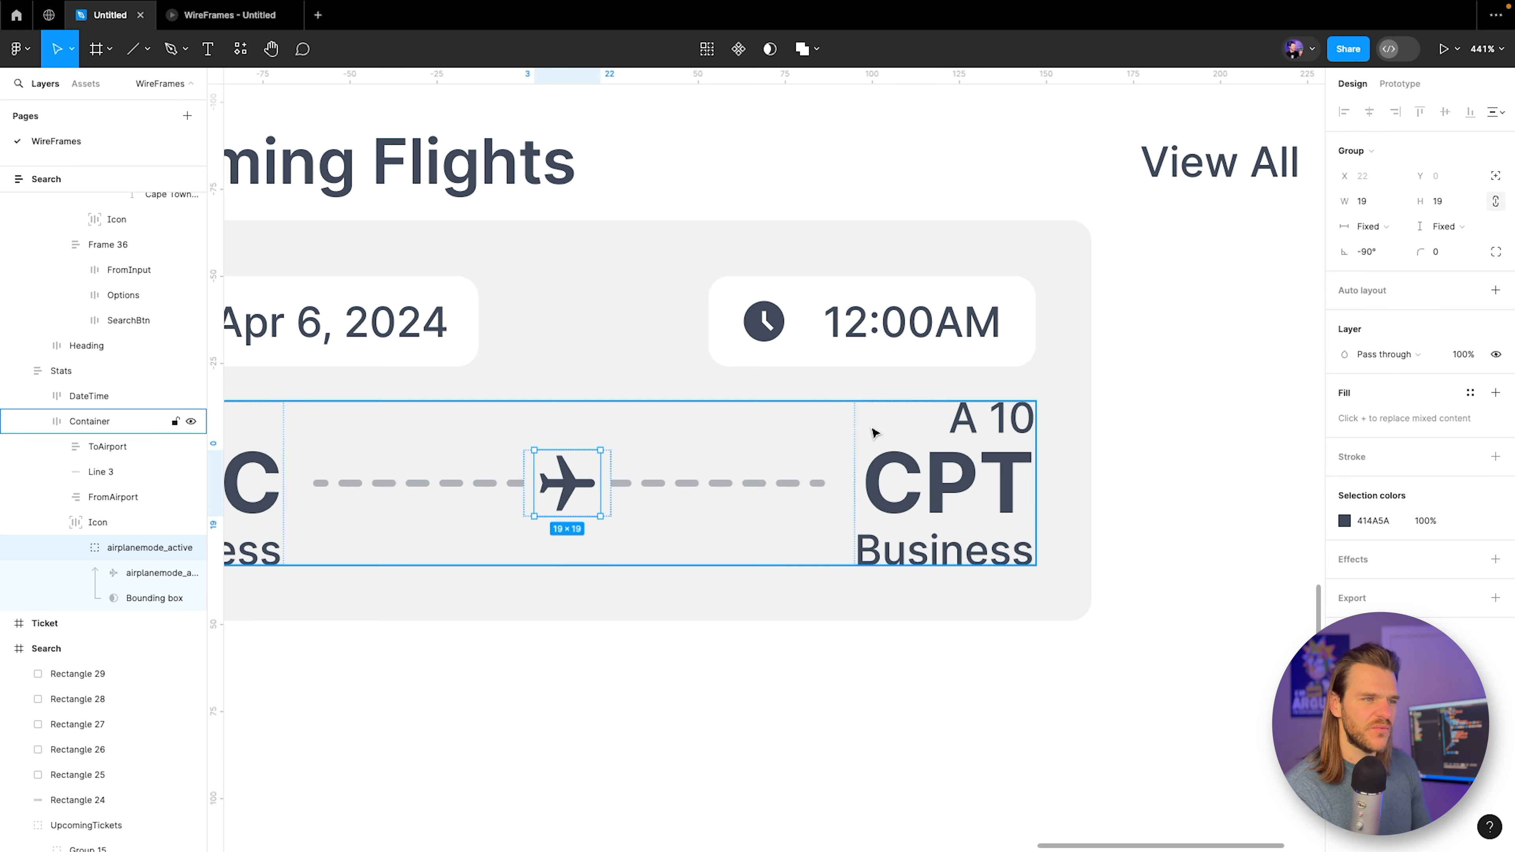
click(1370, 206)
text(24)
key(Return)
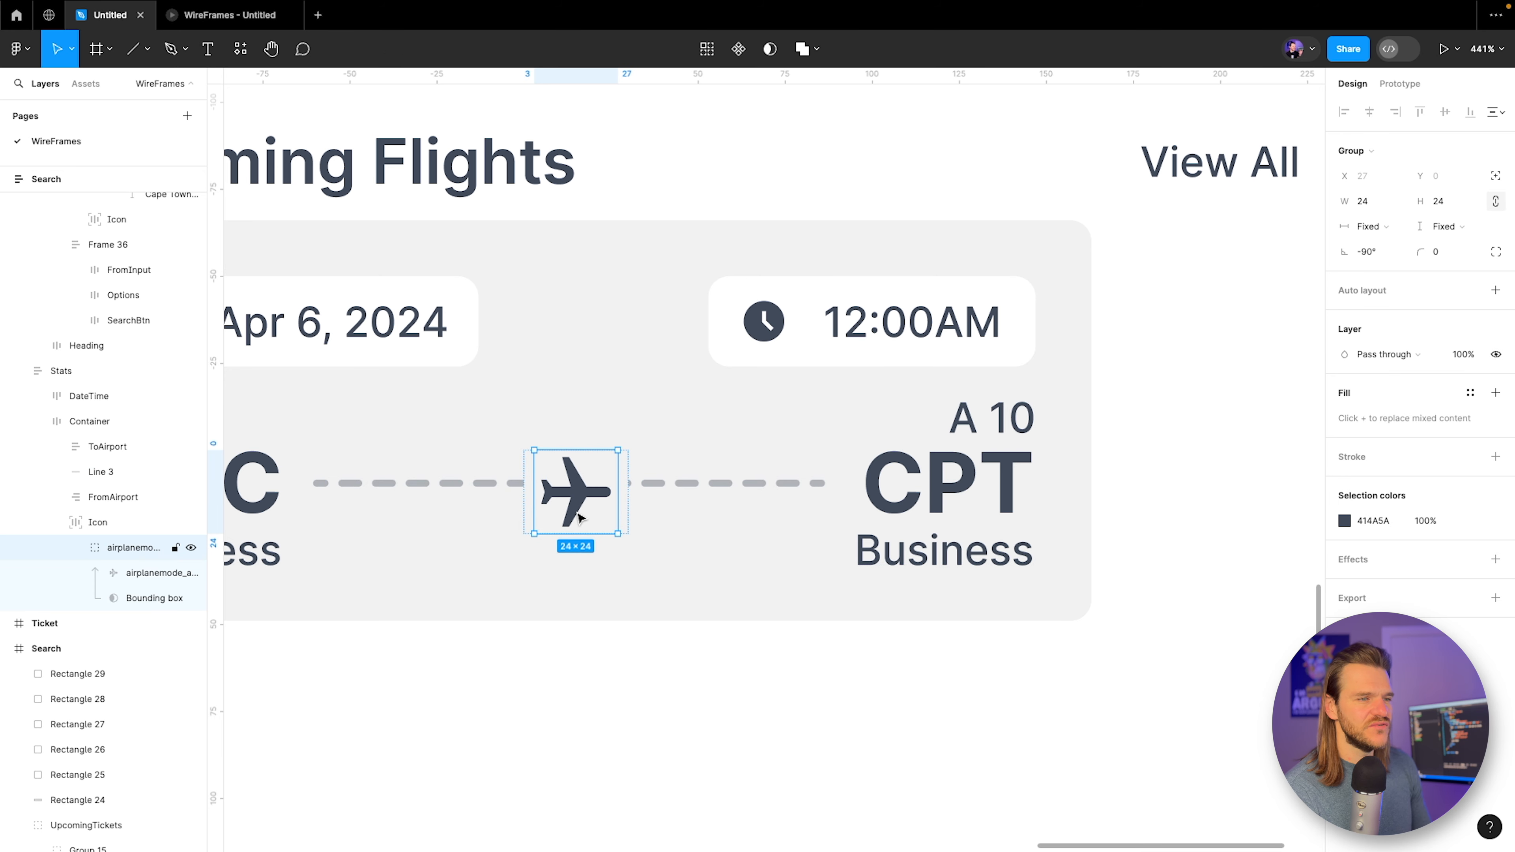
Recenter the airplane's Icon frame between the two airports at X 119, Y 12 and check it in the prototype preview.
click(133, 524)
drag(597, 499, 588, 492)
key(alt)
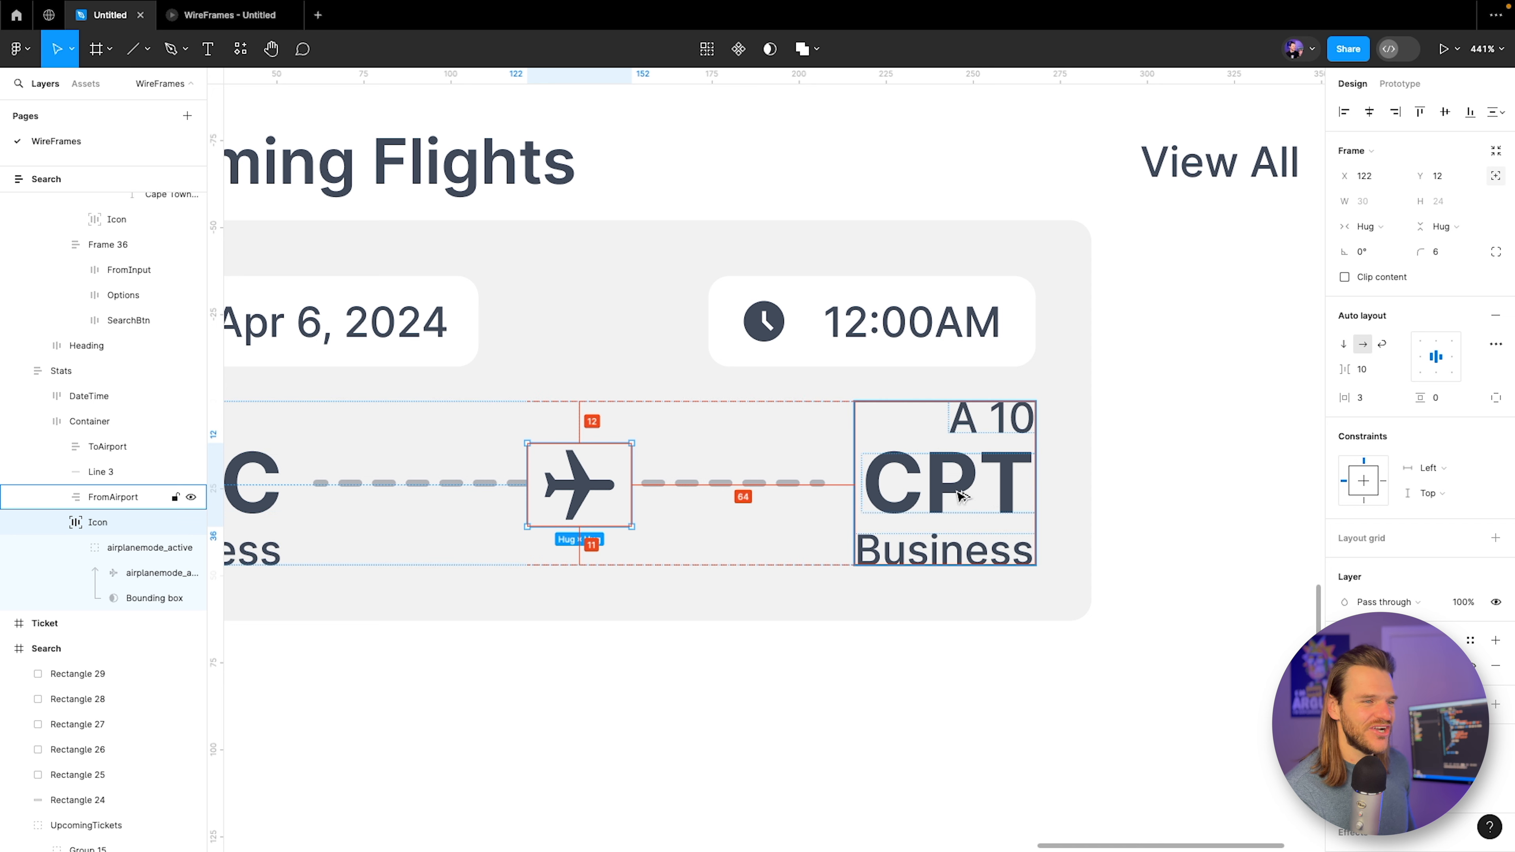
key(Left)
key(Left)
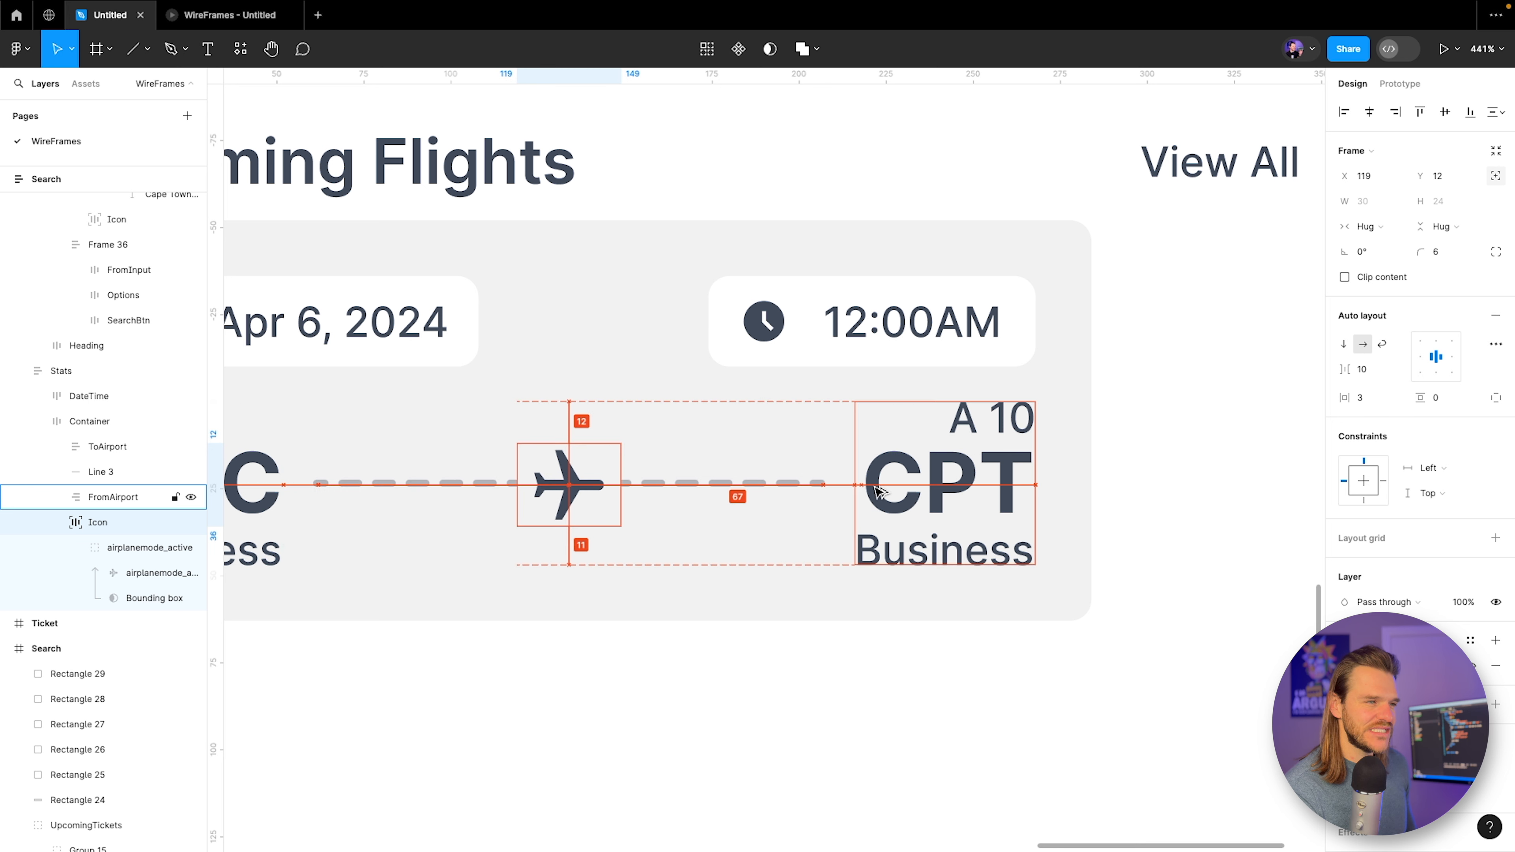
key(Left)
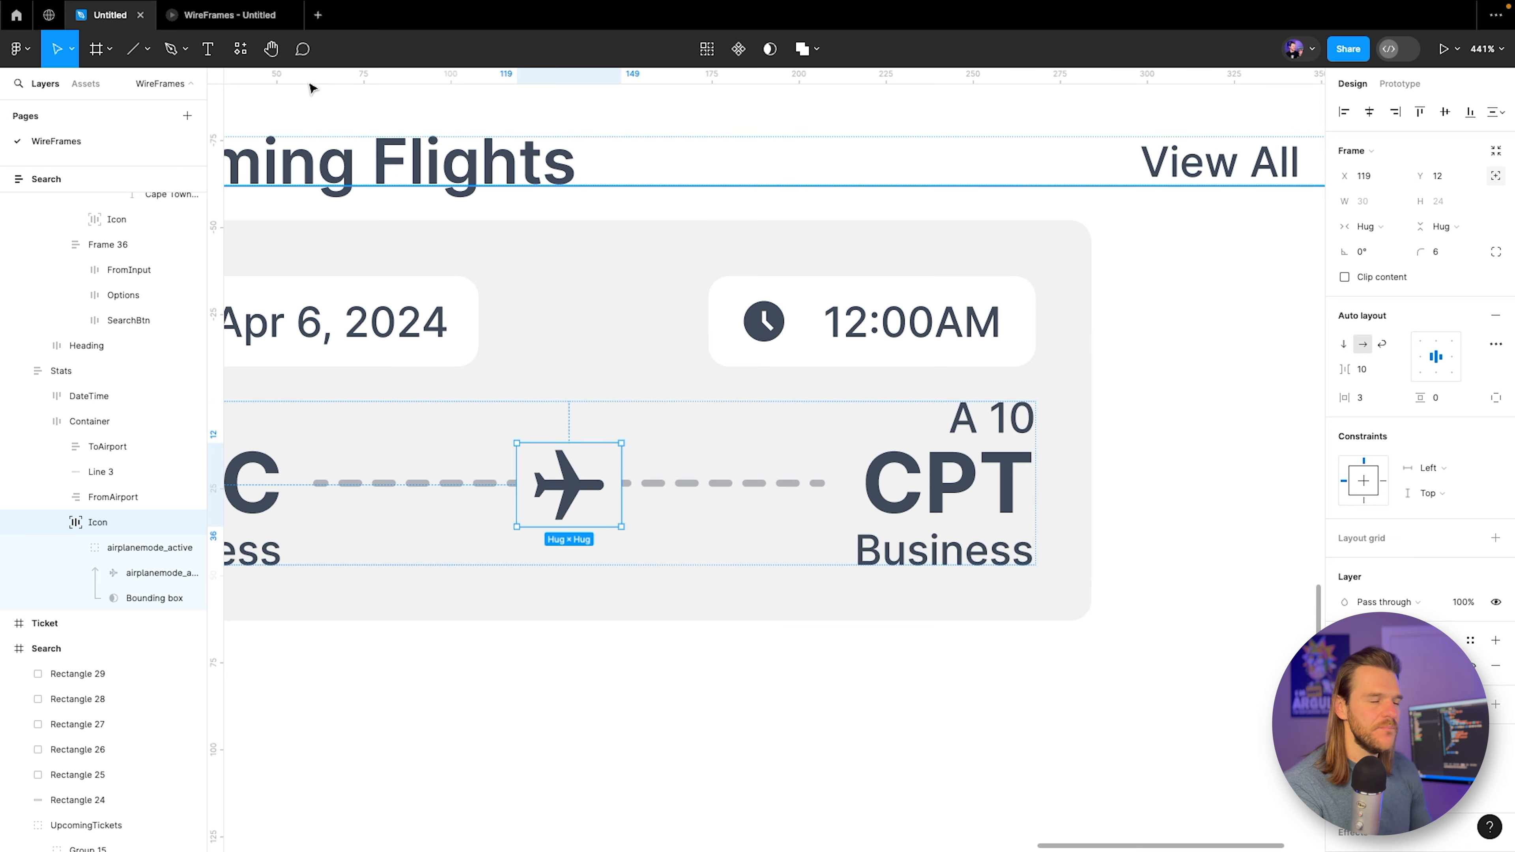
click(219, 24)
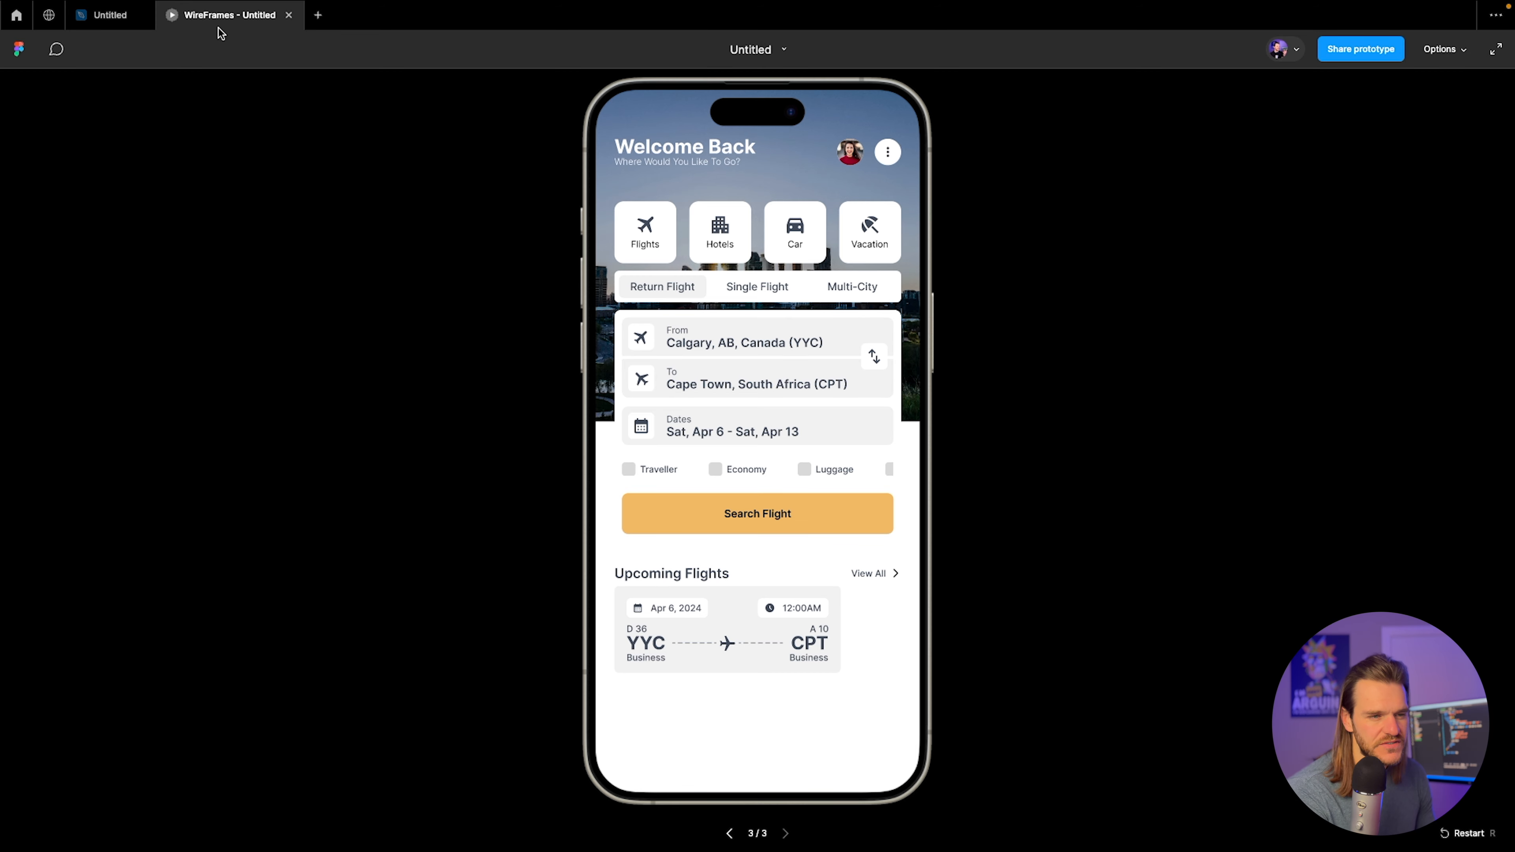
click(119, 17)
Set the airplane Icon frame's Y position to 11.5 and check the card in the prototype preview.
click(574, 503)
key(Up)
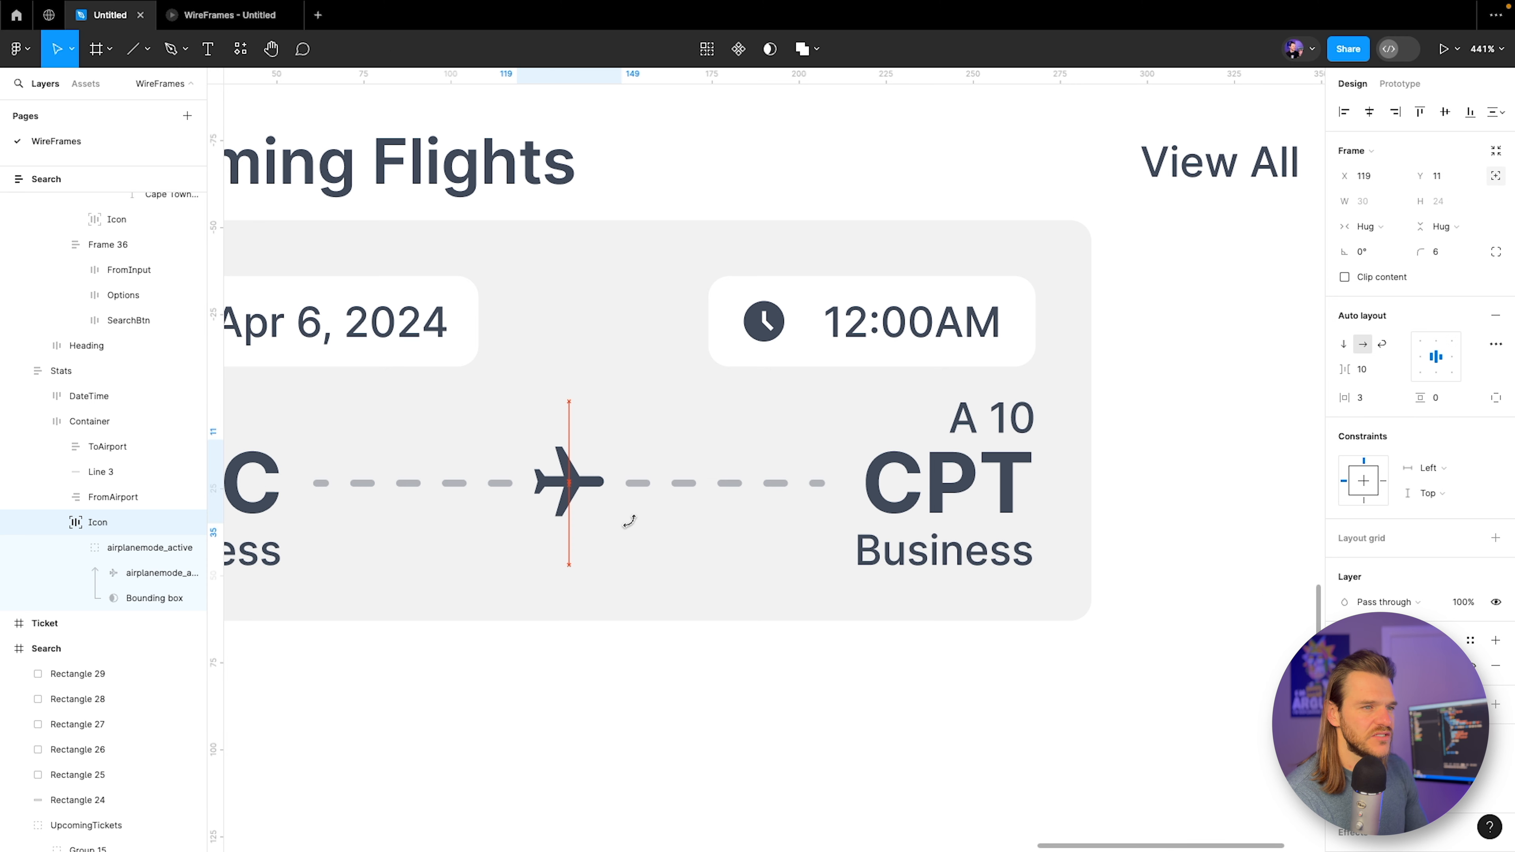
key(Down)
click(1441, 176)
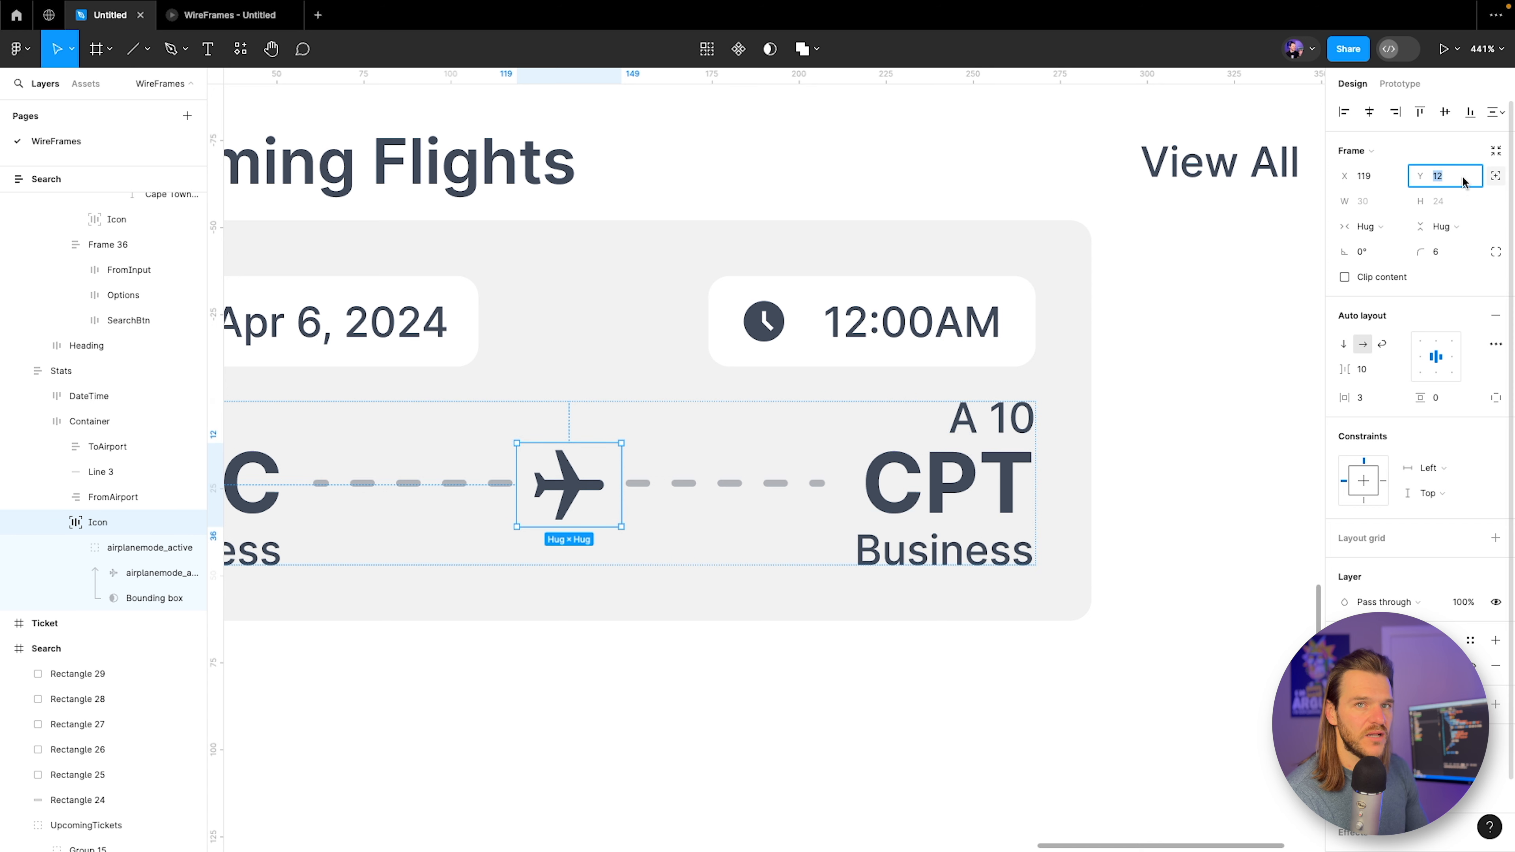
text(11.5)
key(Return)
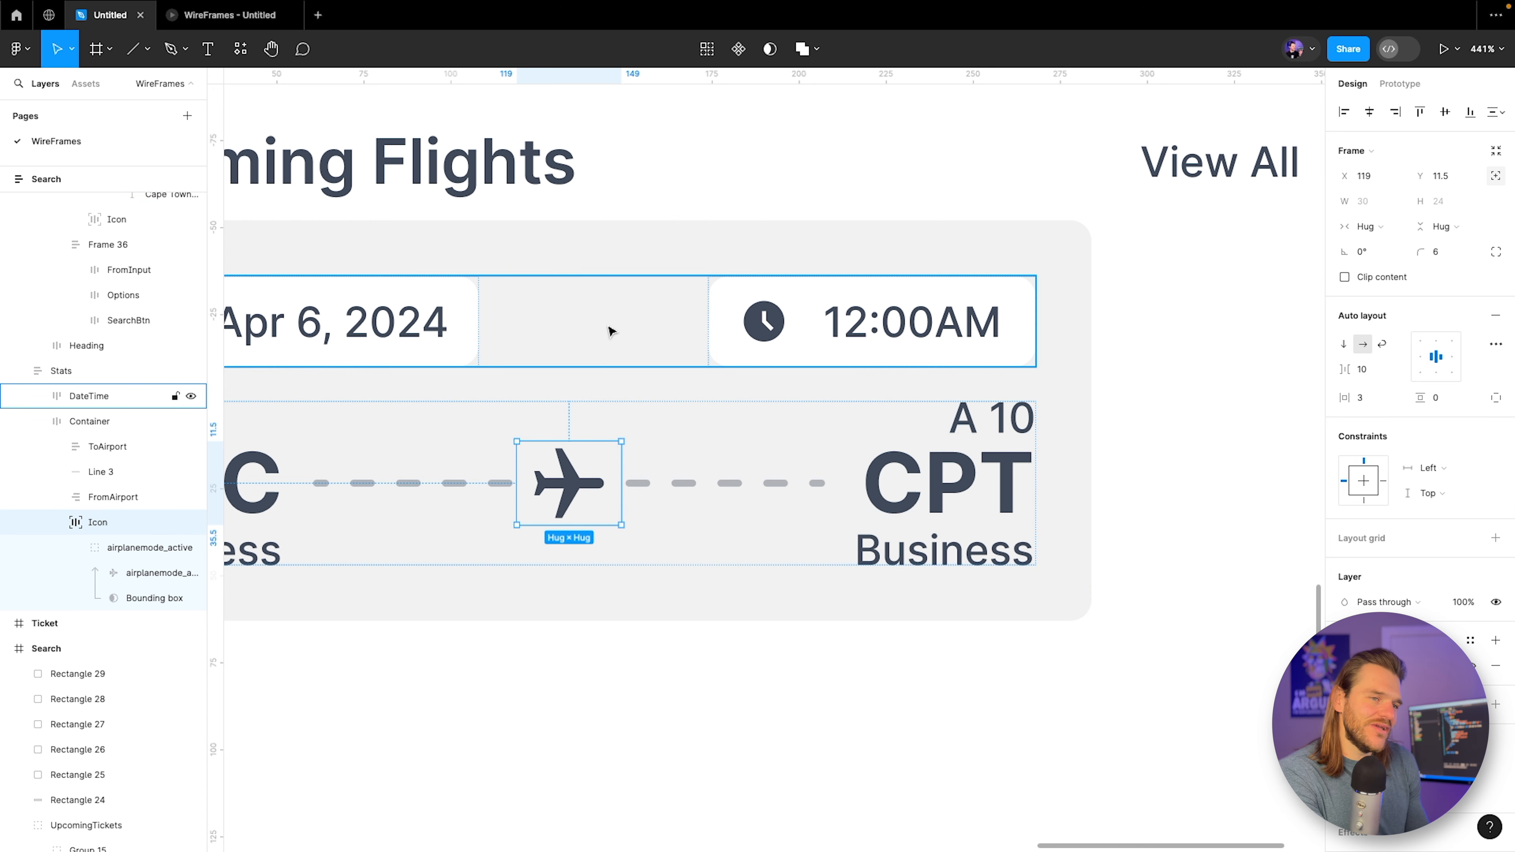
click(652, 430)
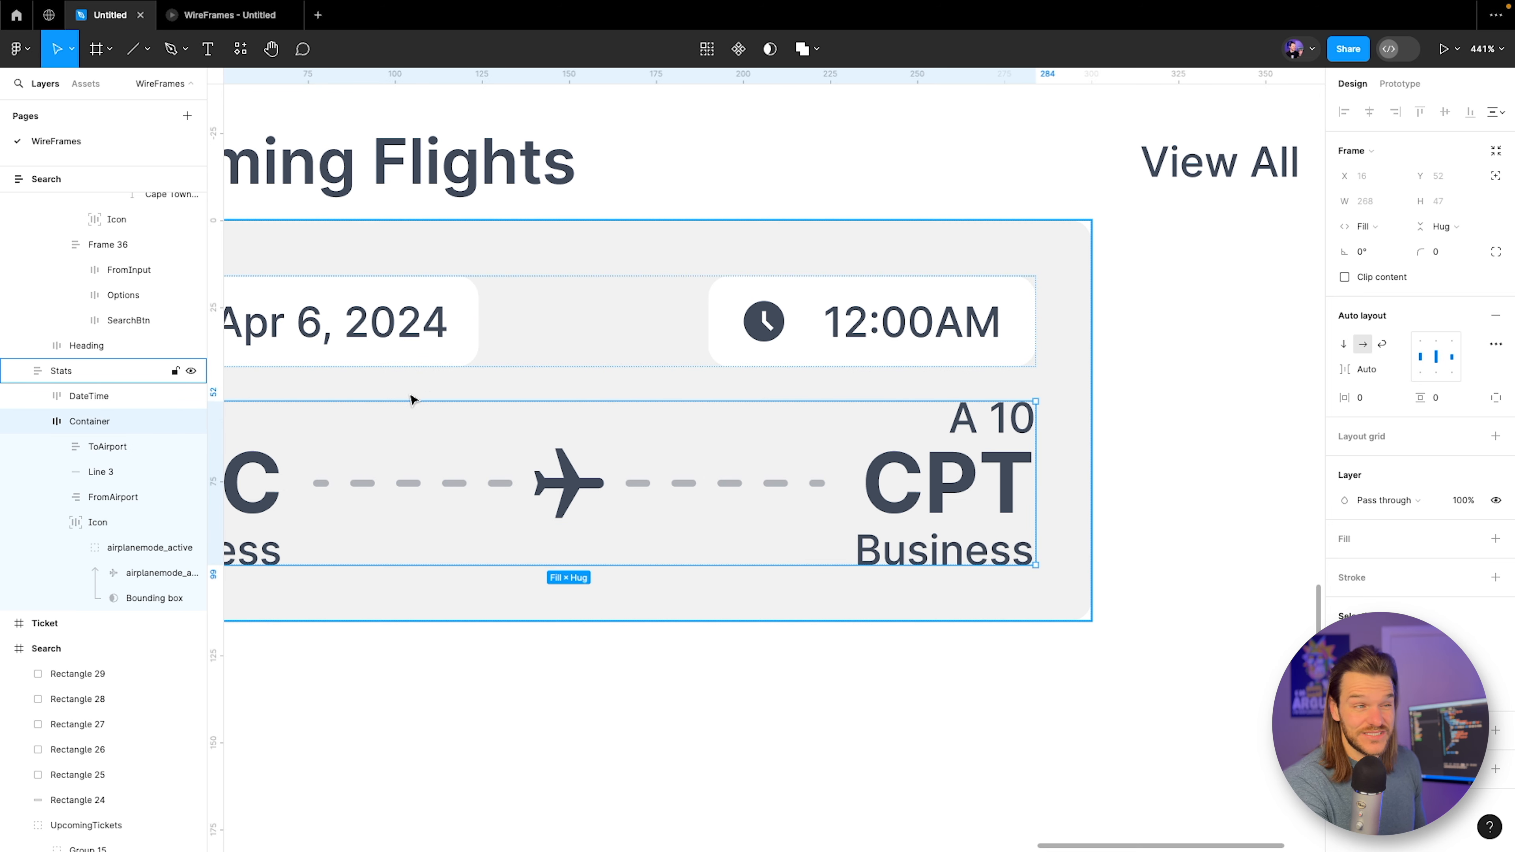
click(199, 9)
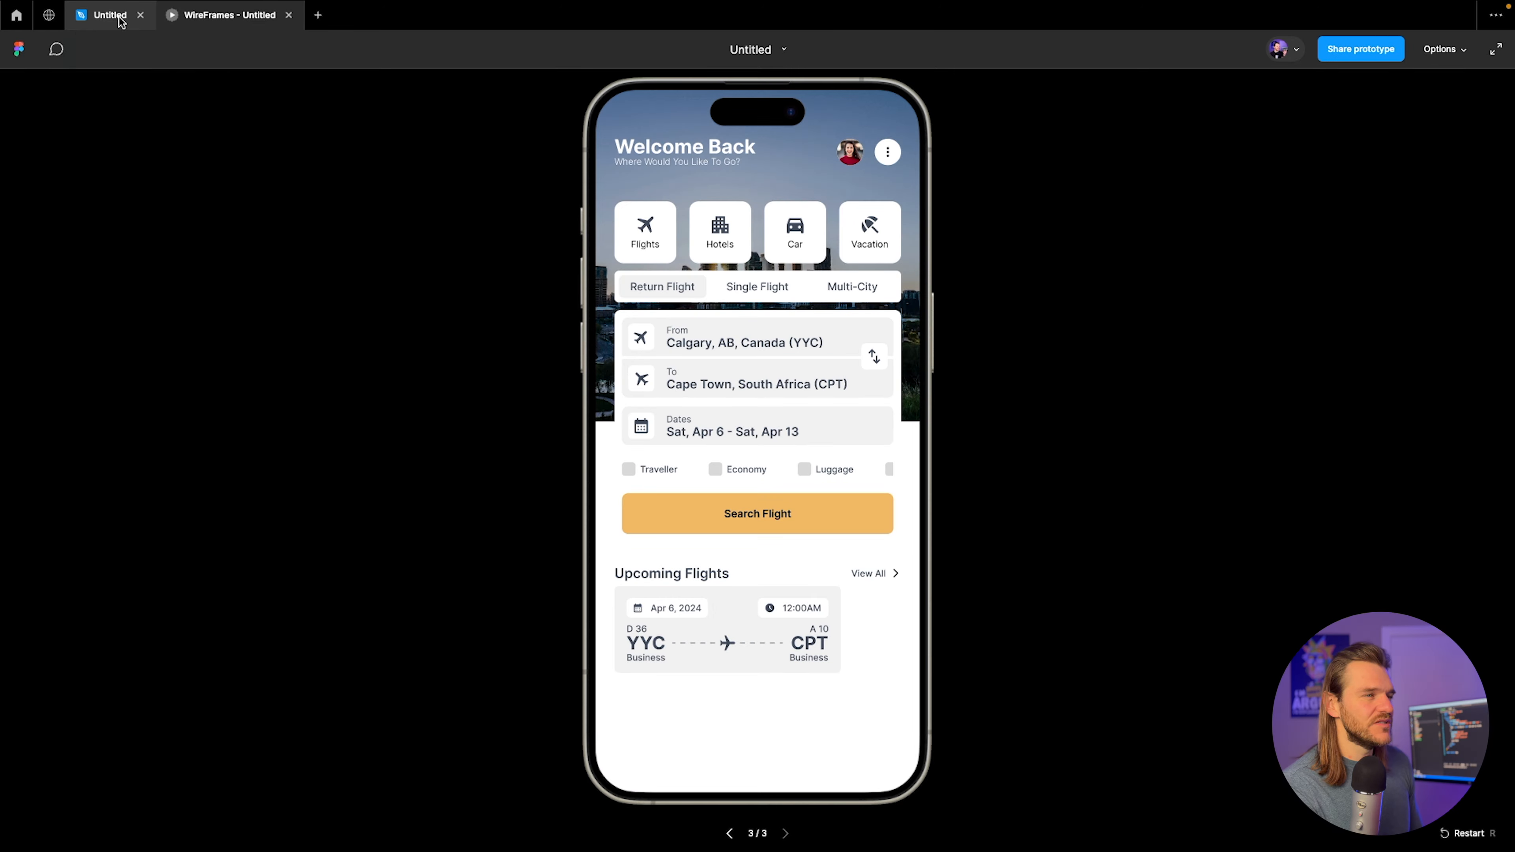
click(109, 17)
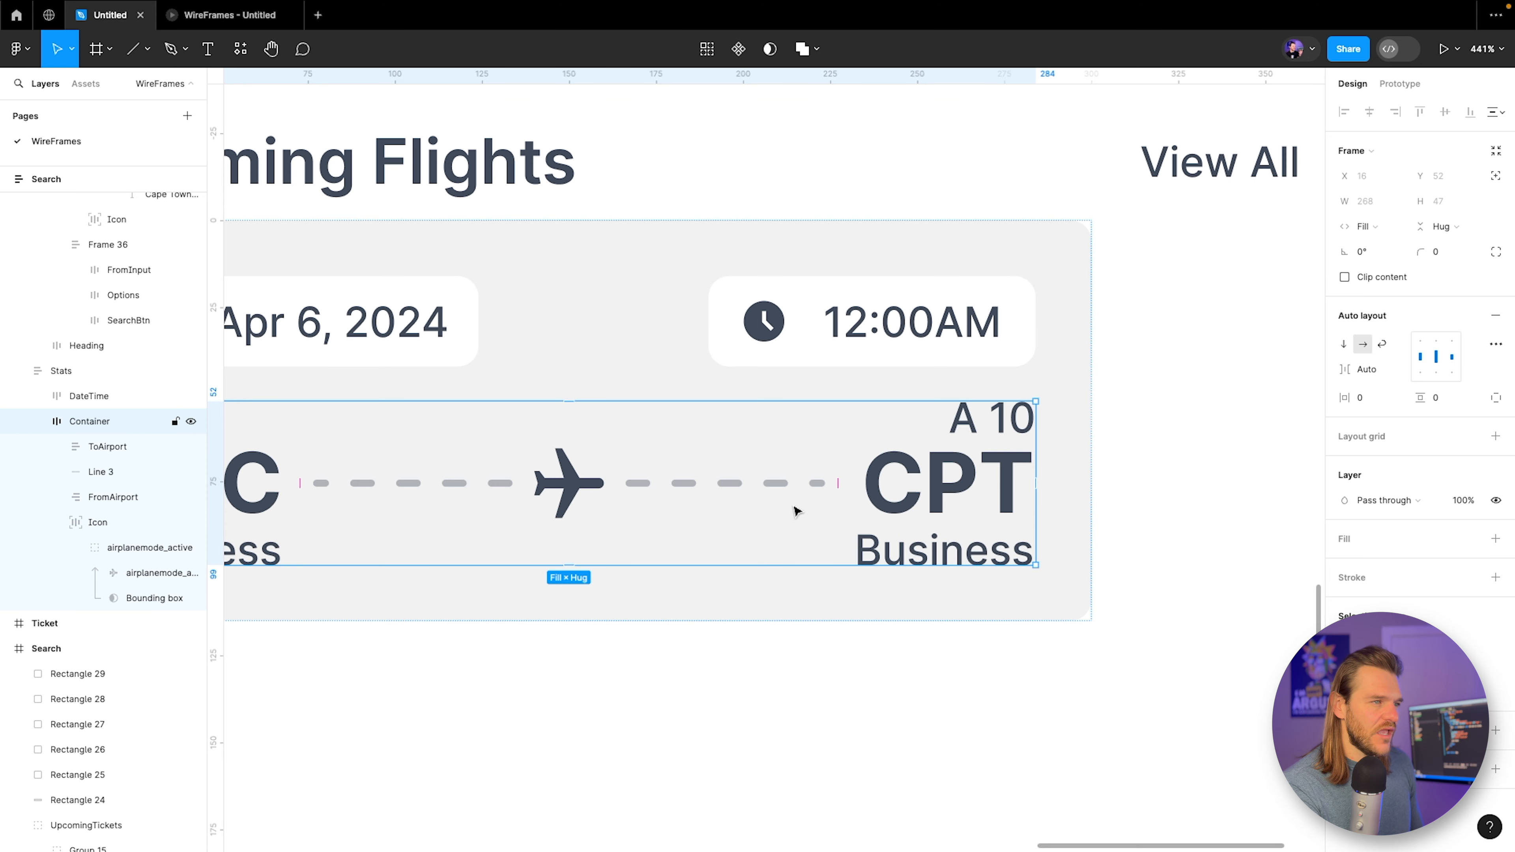
Examine the divider line on the wireframe's upcoming ticket card as a reference for the designed Upcoming Flights card.
scroll(794, 508, down, 5)
drag(653, 541, 866, 528)
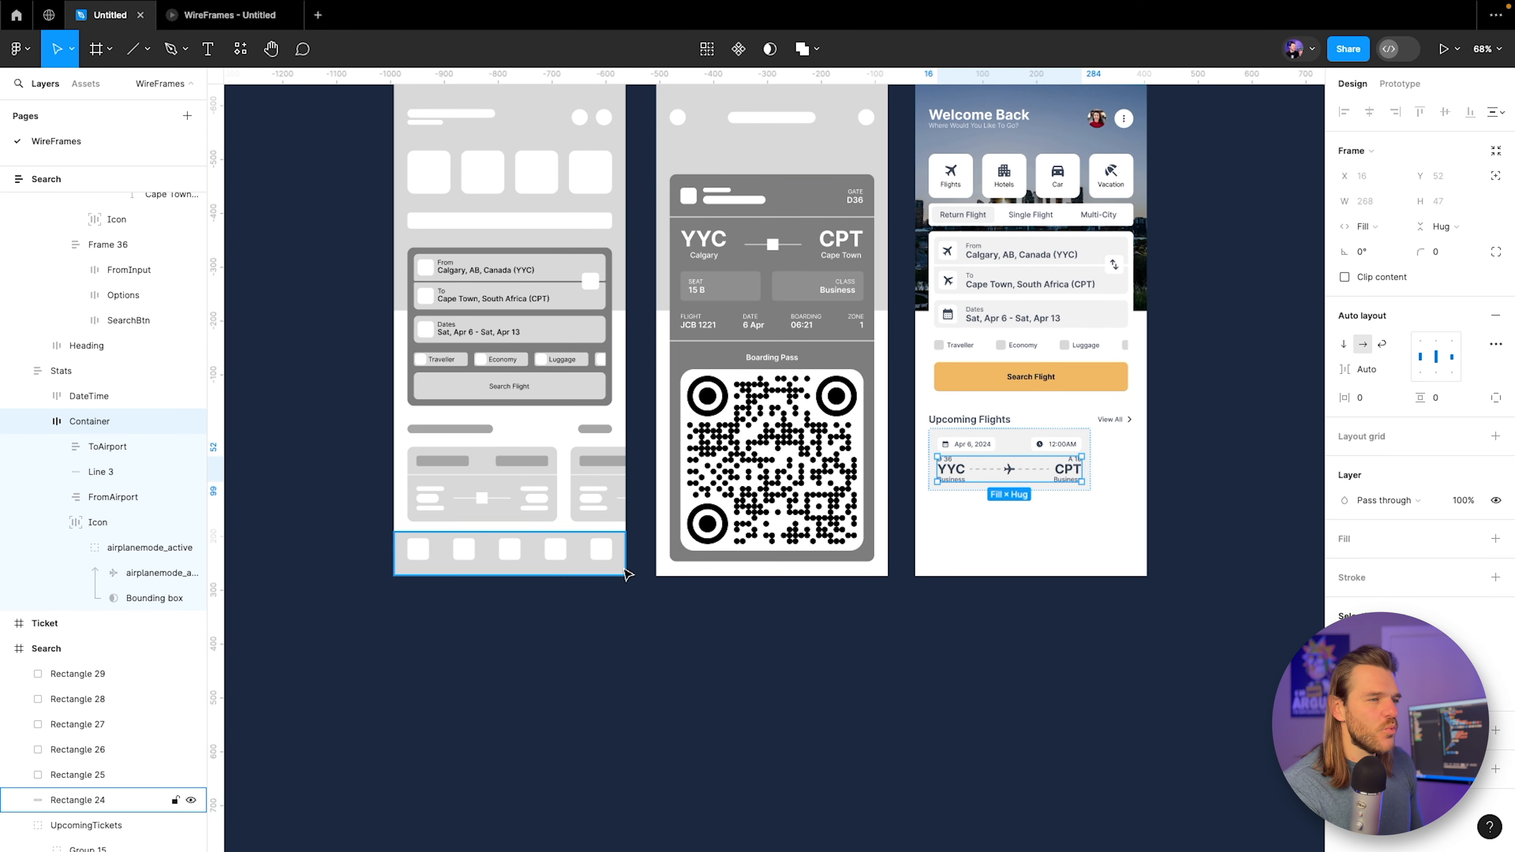
scroll(482, 480, up, 5)
scroll(694, 464, down, 1)
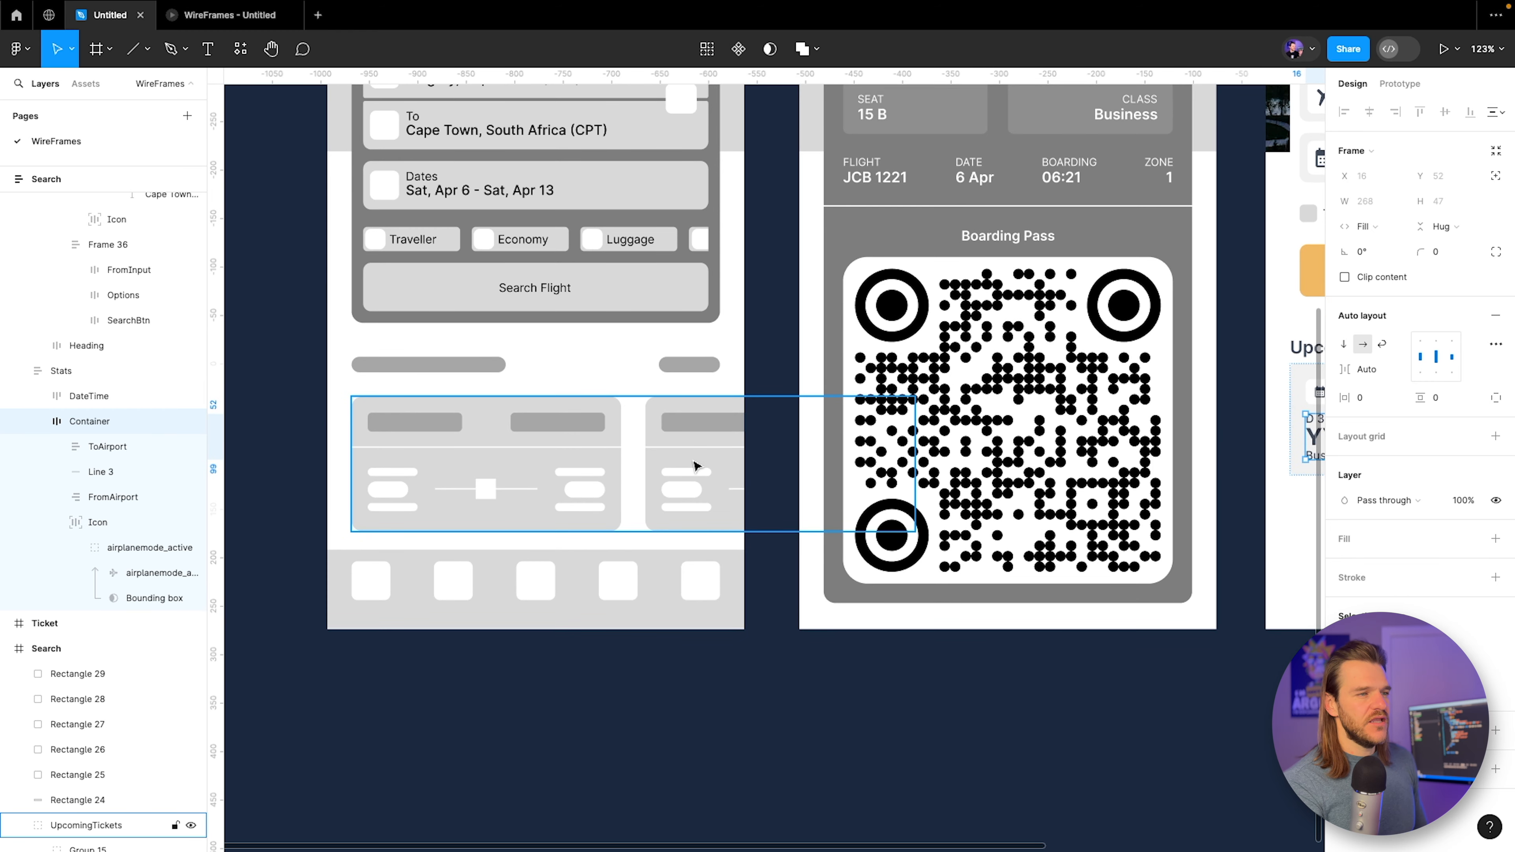
scroll(693, 464, right, 10)
scroll(1180, 466, right, 7)
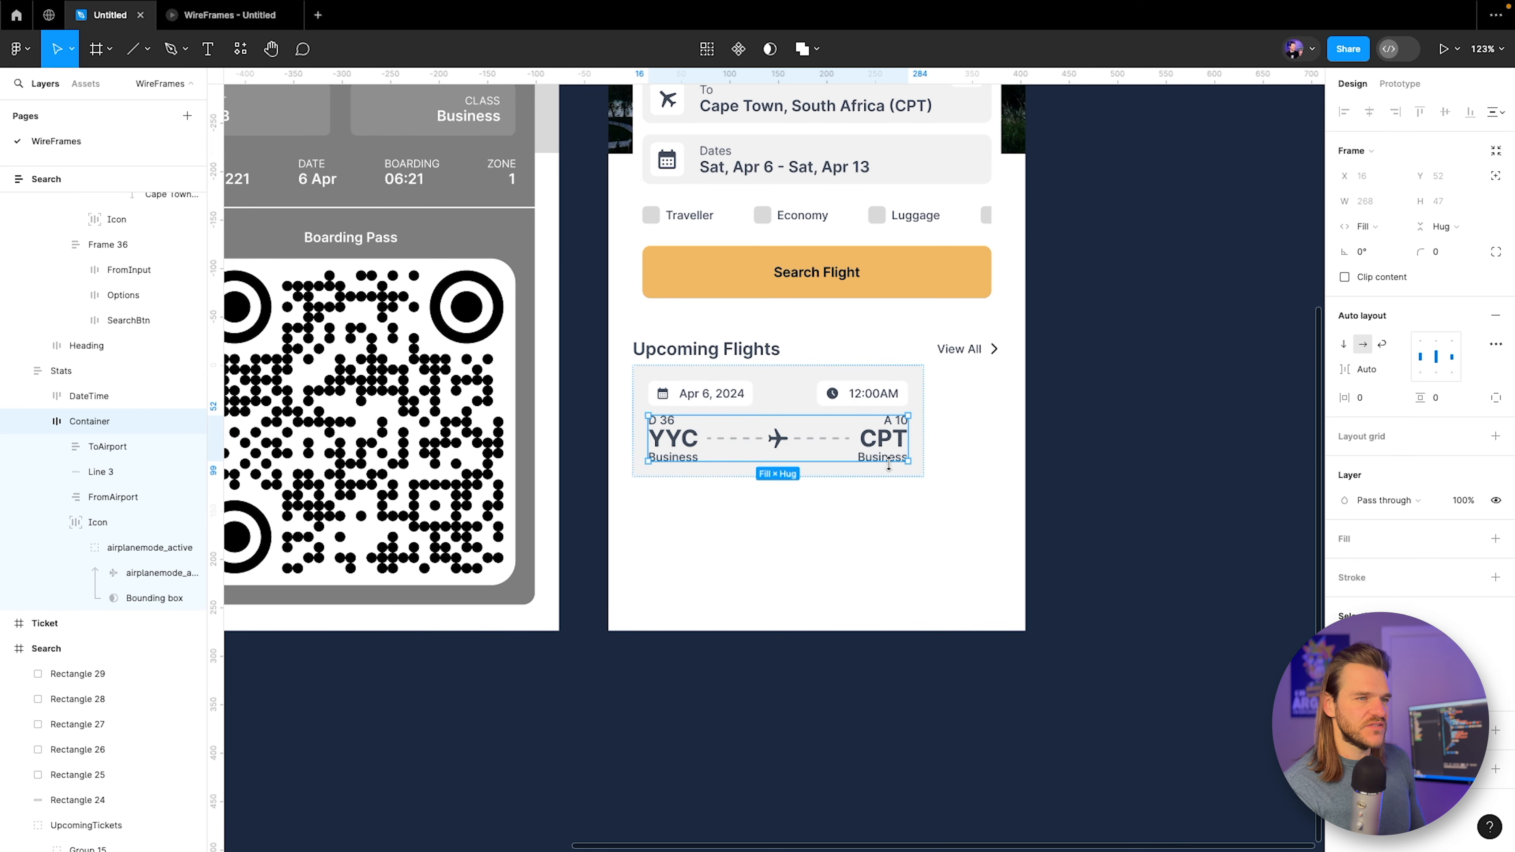
click(1019, 446)
click(881, 420)
scroll(878, 418, up, 3)
scroll(789, 479, left, 20)
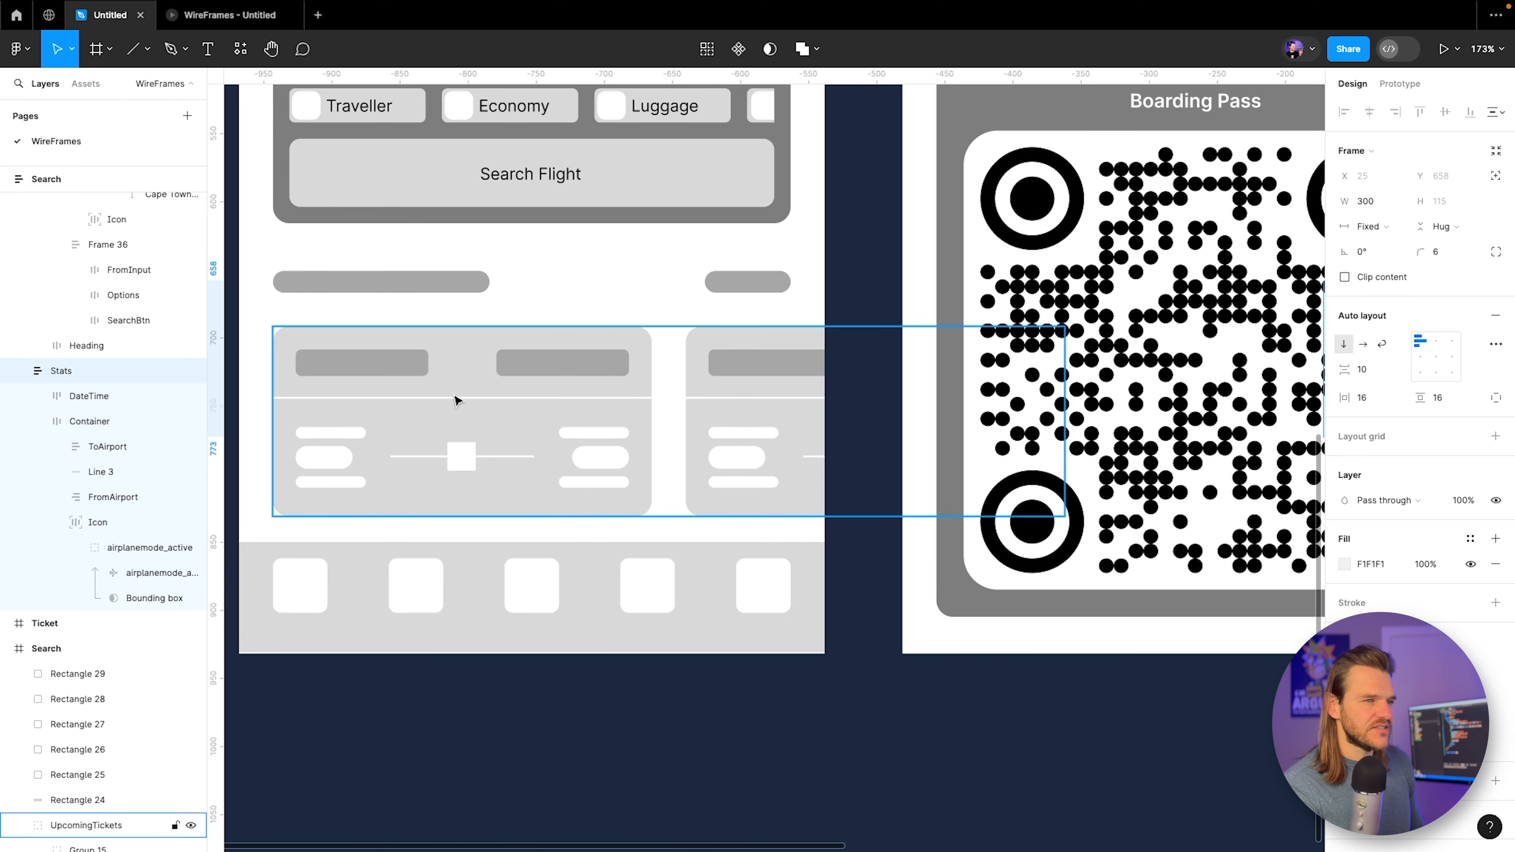
click(455, 401)
super+click(456, 398)
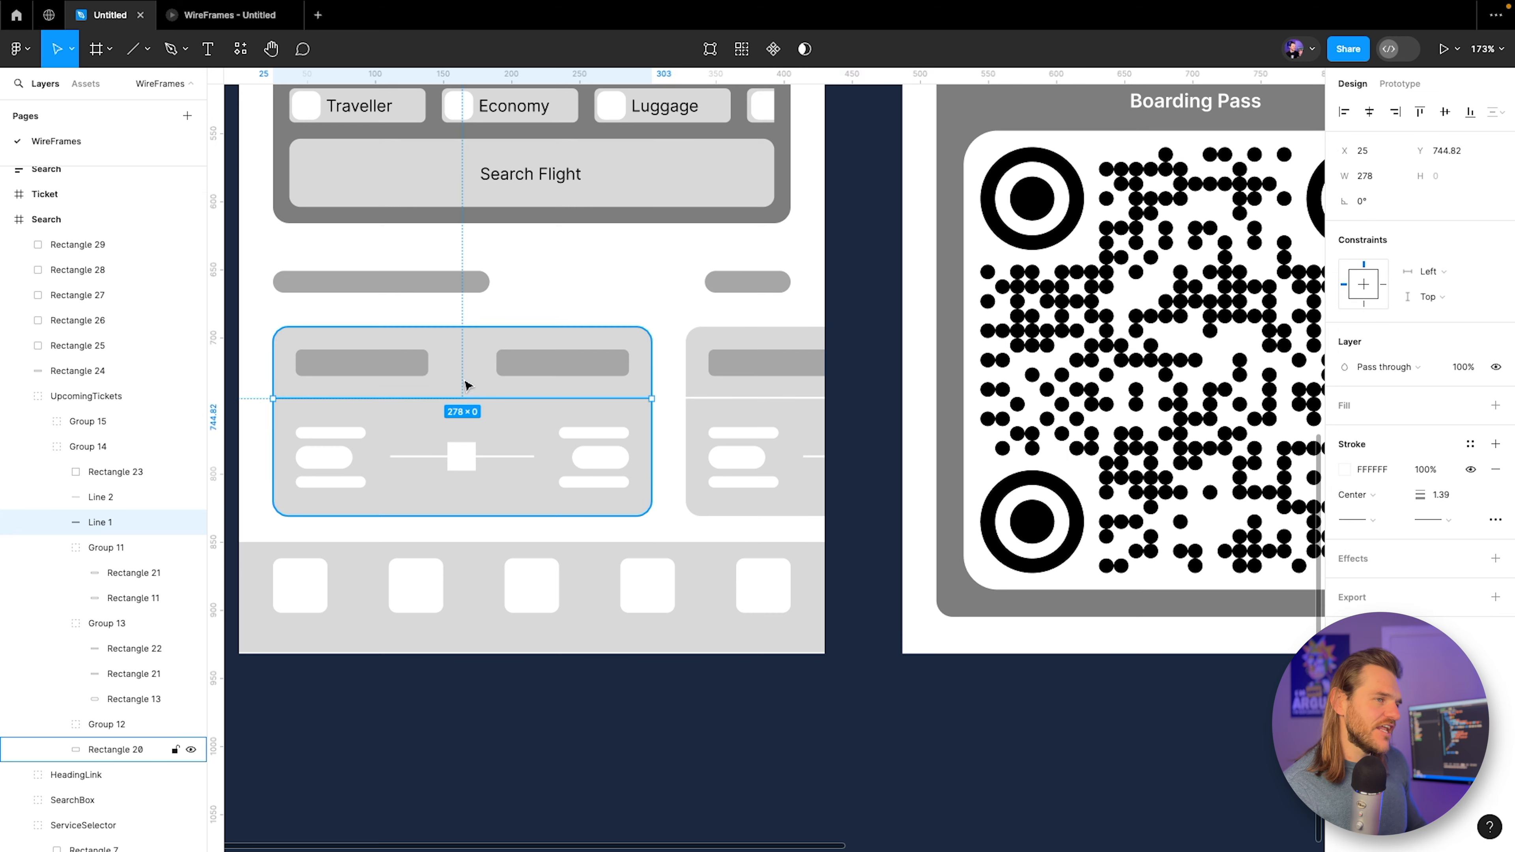
key(alt)
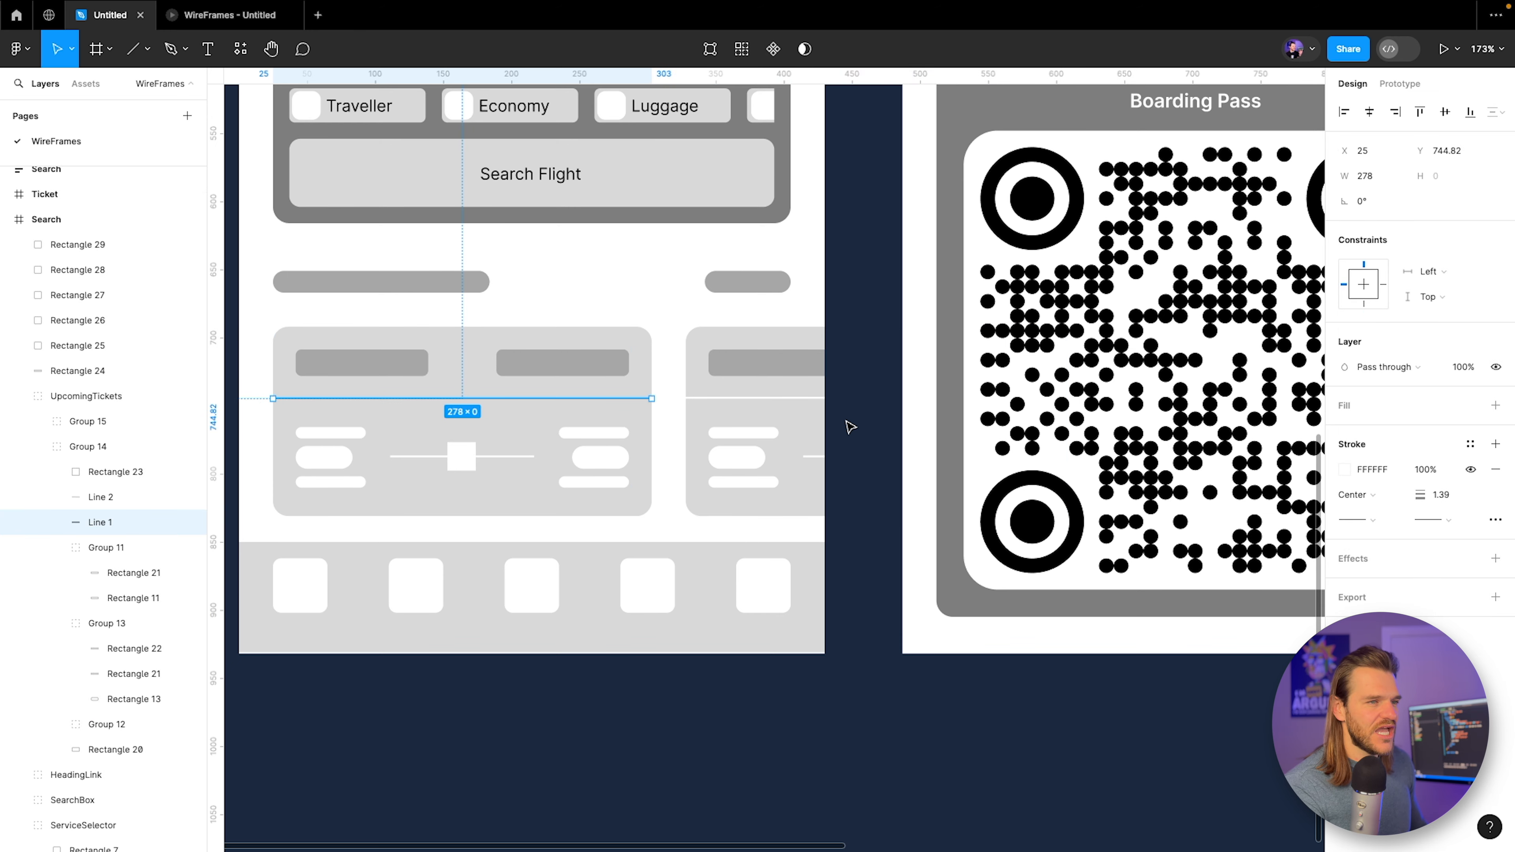
scroll(849, 427, right, 8)
scroll(1021, 399, up, 3)
super+click(738, 697)
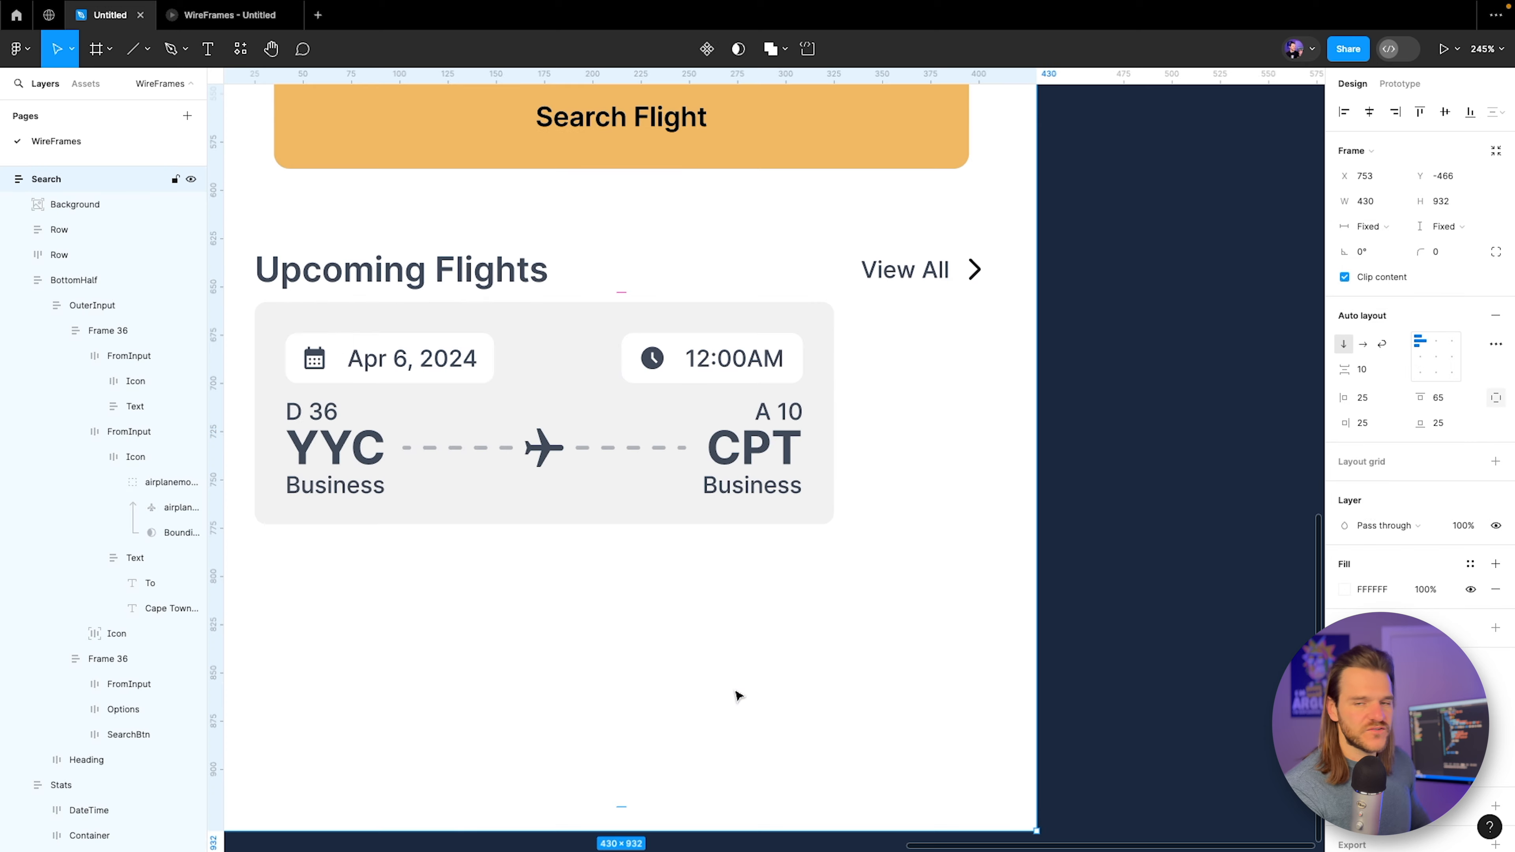
Draw a horizontal line about 285 wide across the flight card, between the date and time row and the airport row.
click(528, 493)
click(138, 49)
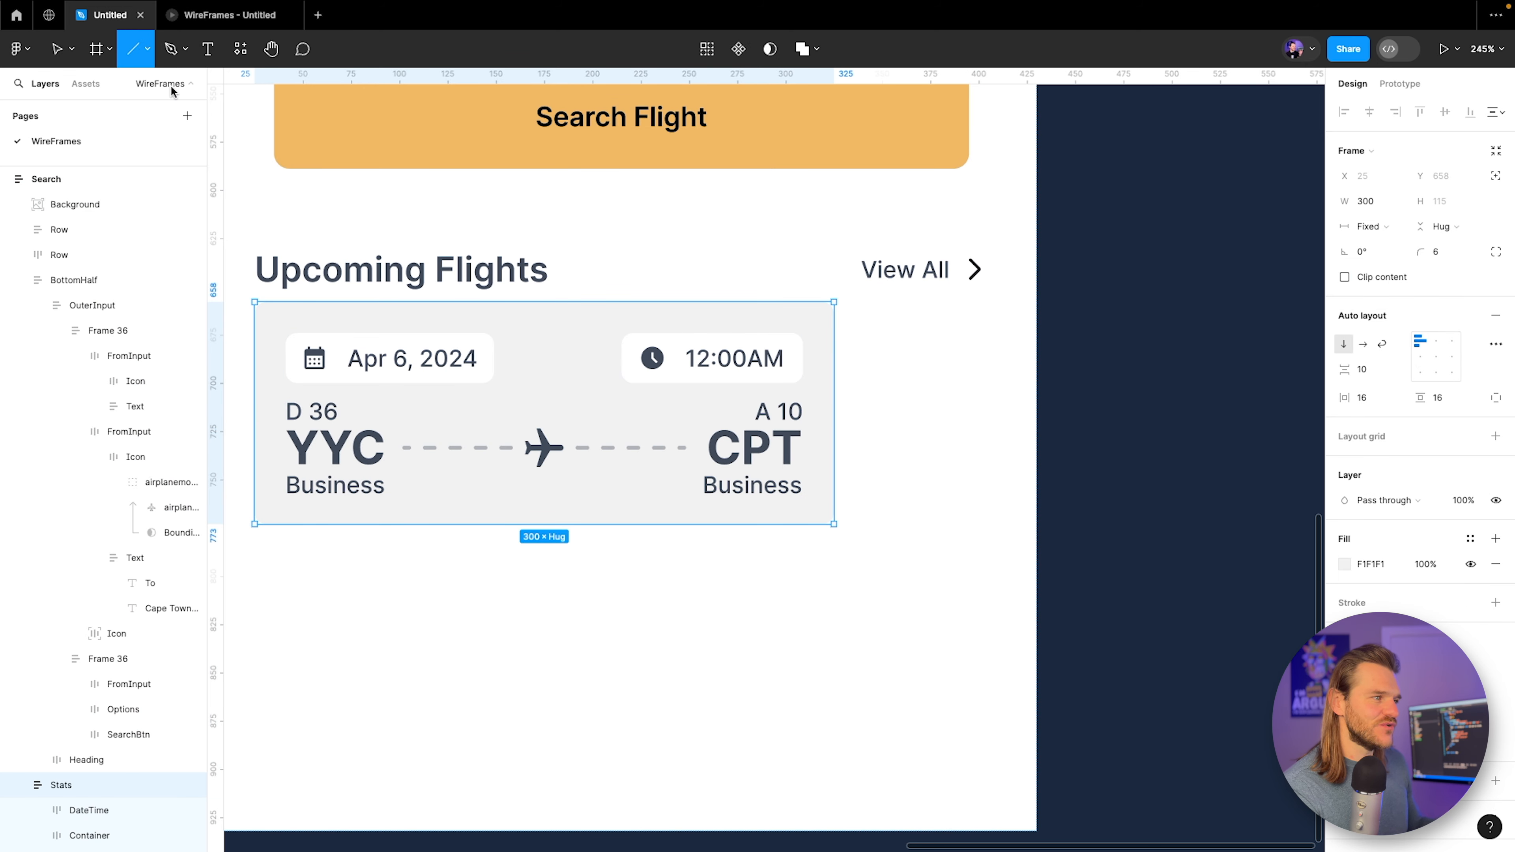
scroll(85, 771, down, 1)
drag(277, 390, 829, 390)
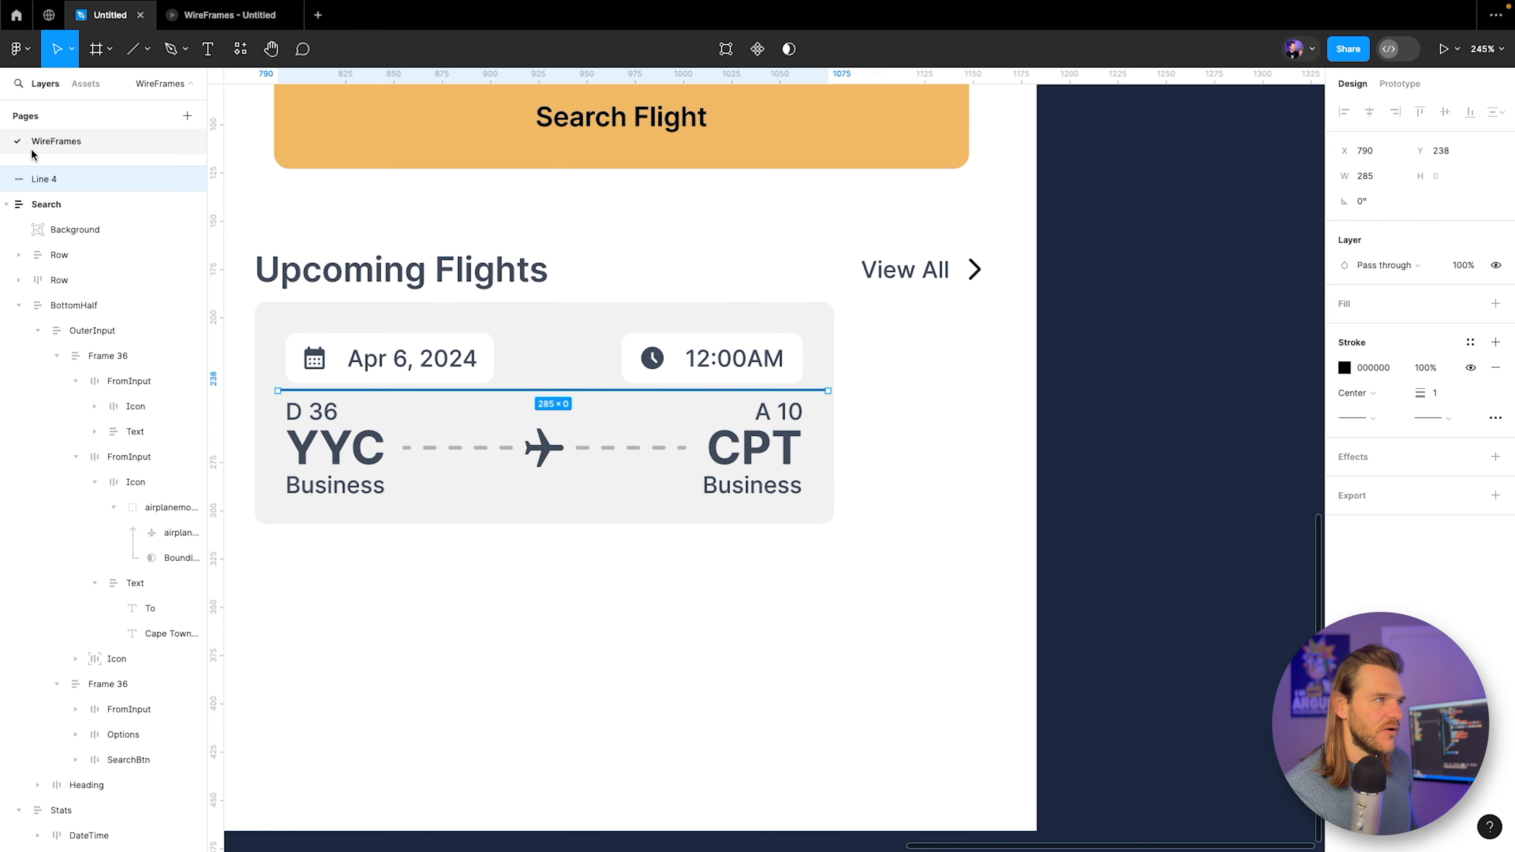
Try to place the new divider line inside the card's Container layer, and undo the move.
click(18, 305)
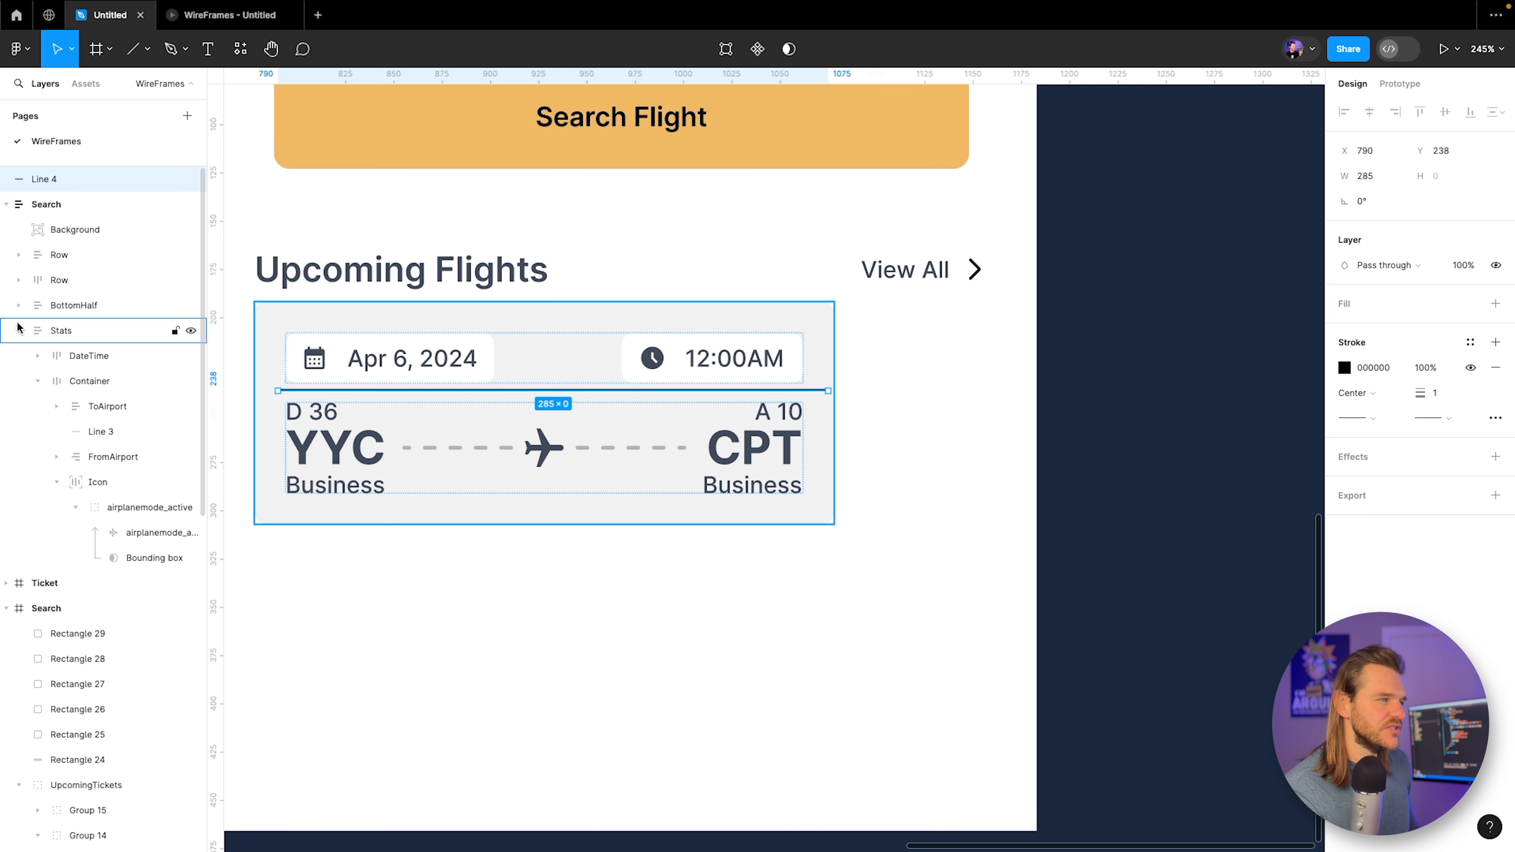
click(56, 481)
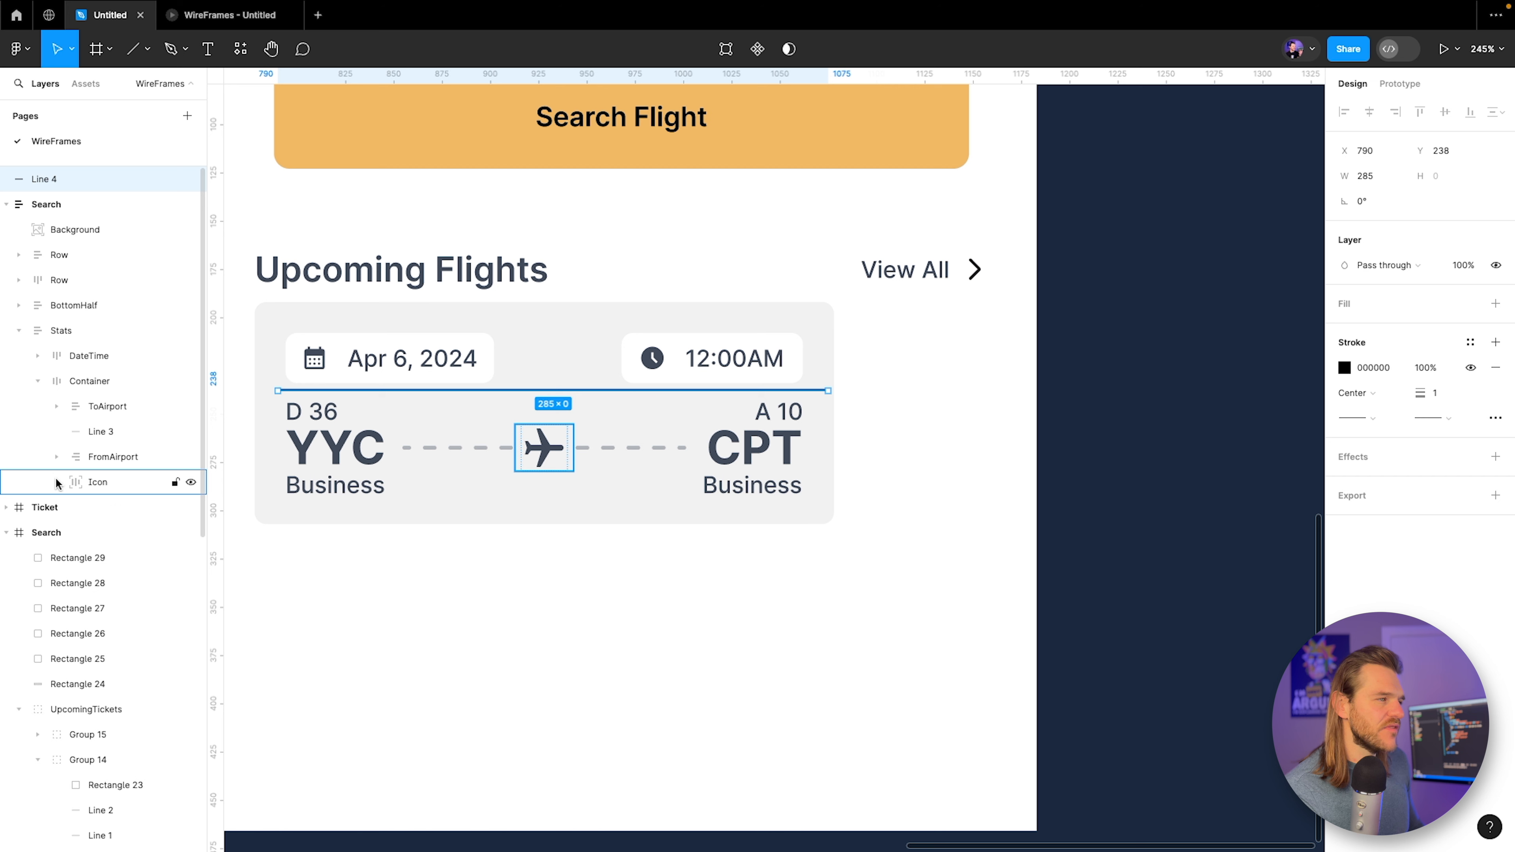
drag(59, 179, 115, 389)
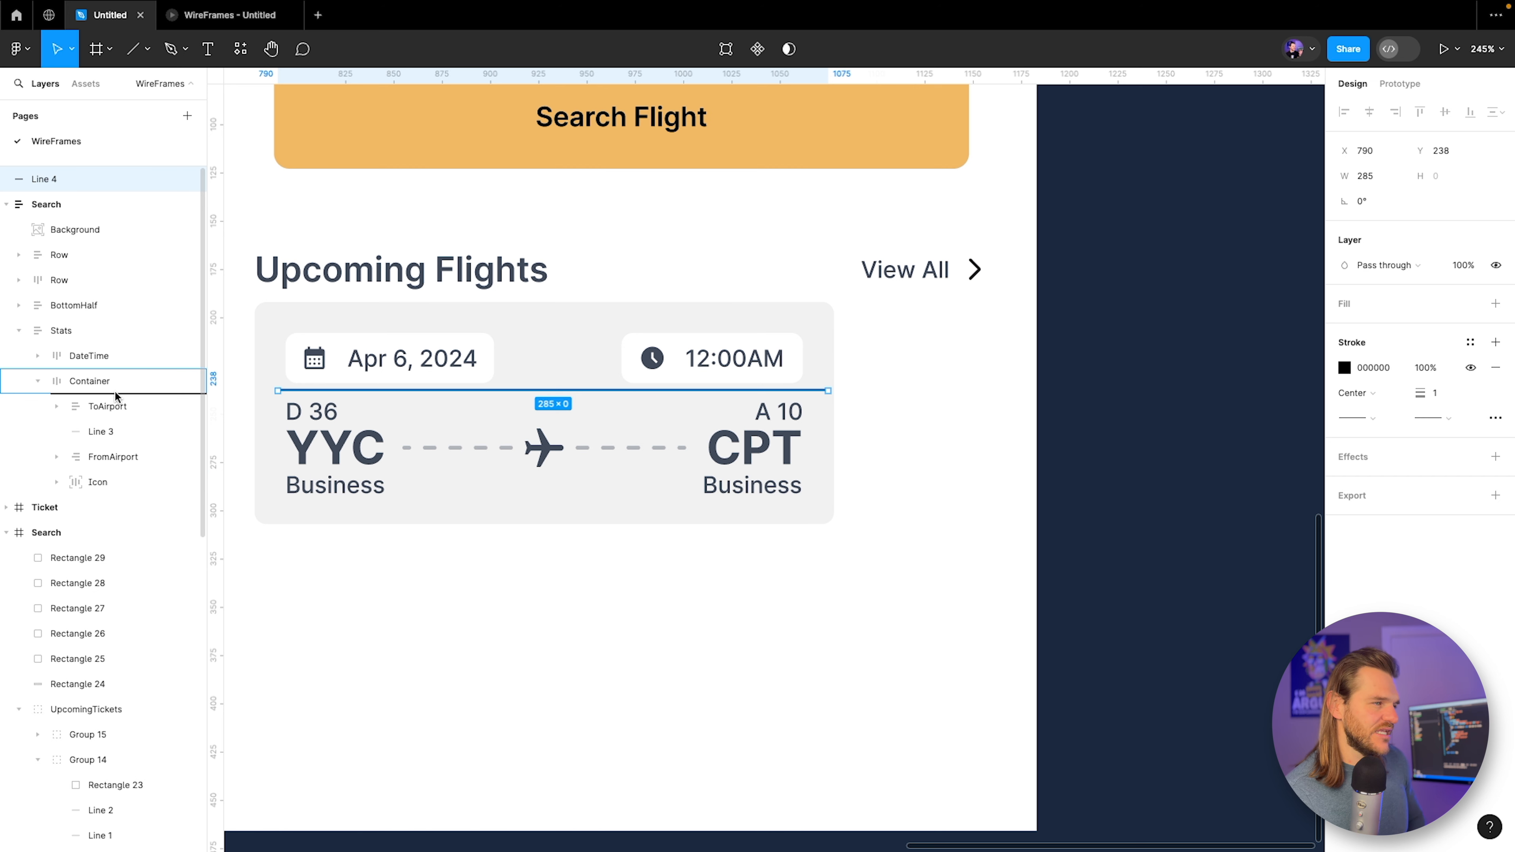
drag(114, 390, 114, 390)
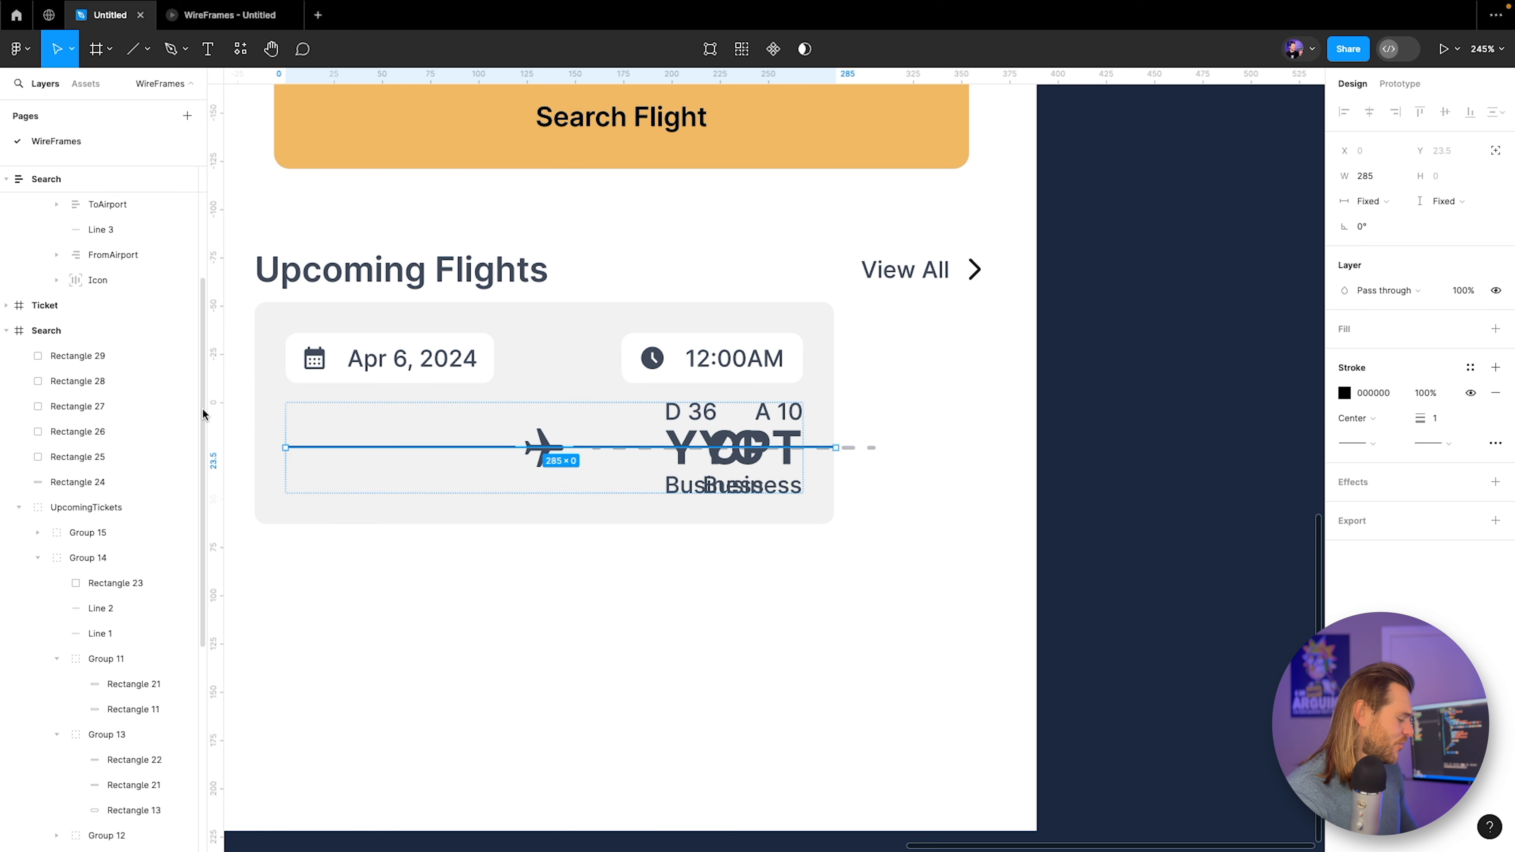
key(ctrl+z)
Move the divider line into the Stats frame, ordered between the DateTime and Container layers.
drag(75, 179, 73, 338)
click(433, 420)
scroll(10, 320, up, 1)
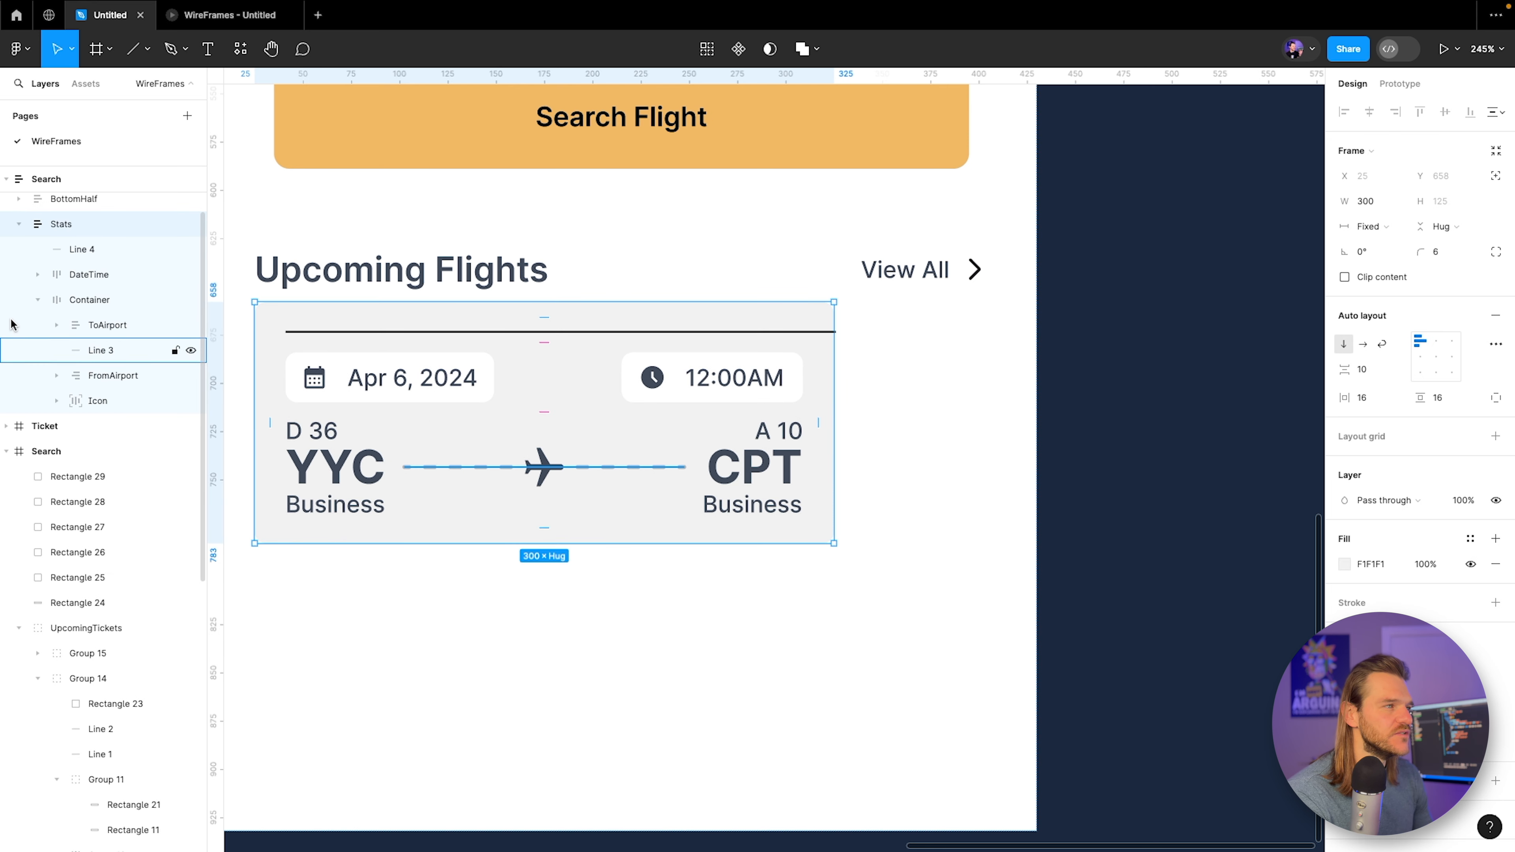
click(38, 300)
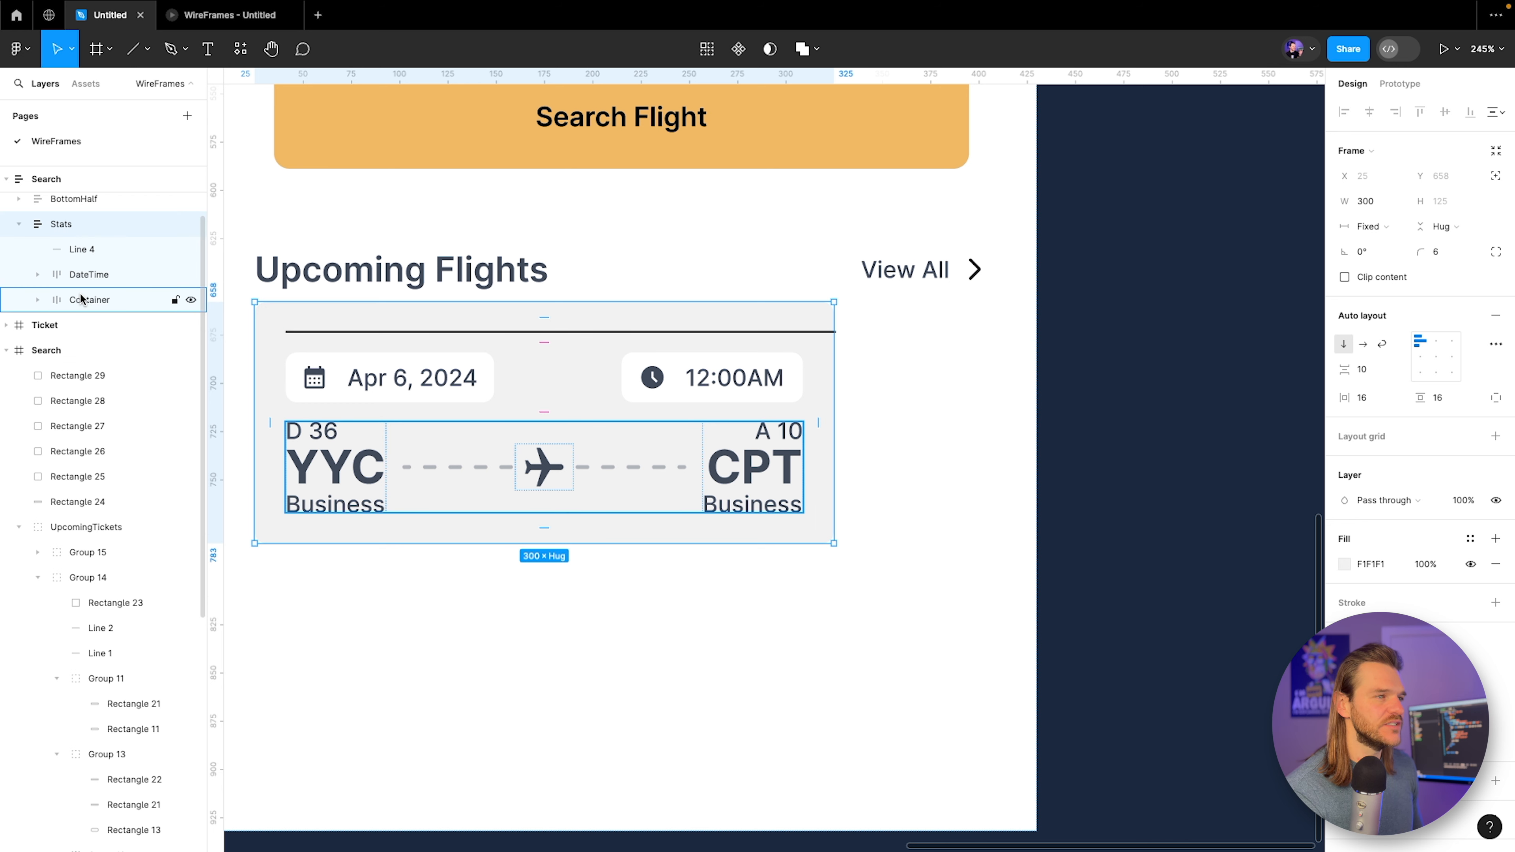
drag(77, 249, 111, 299)
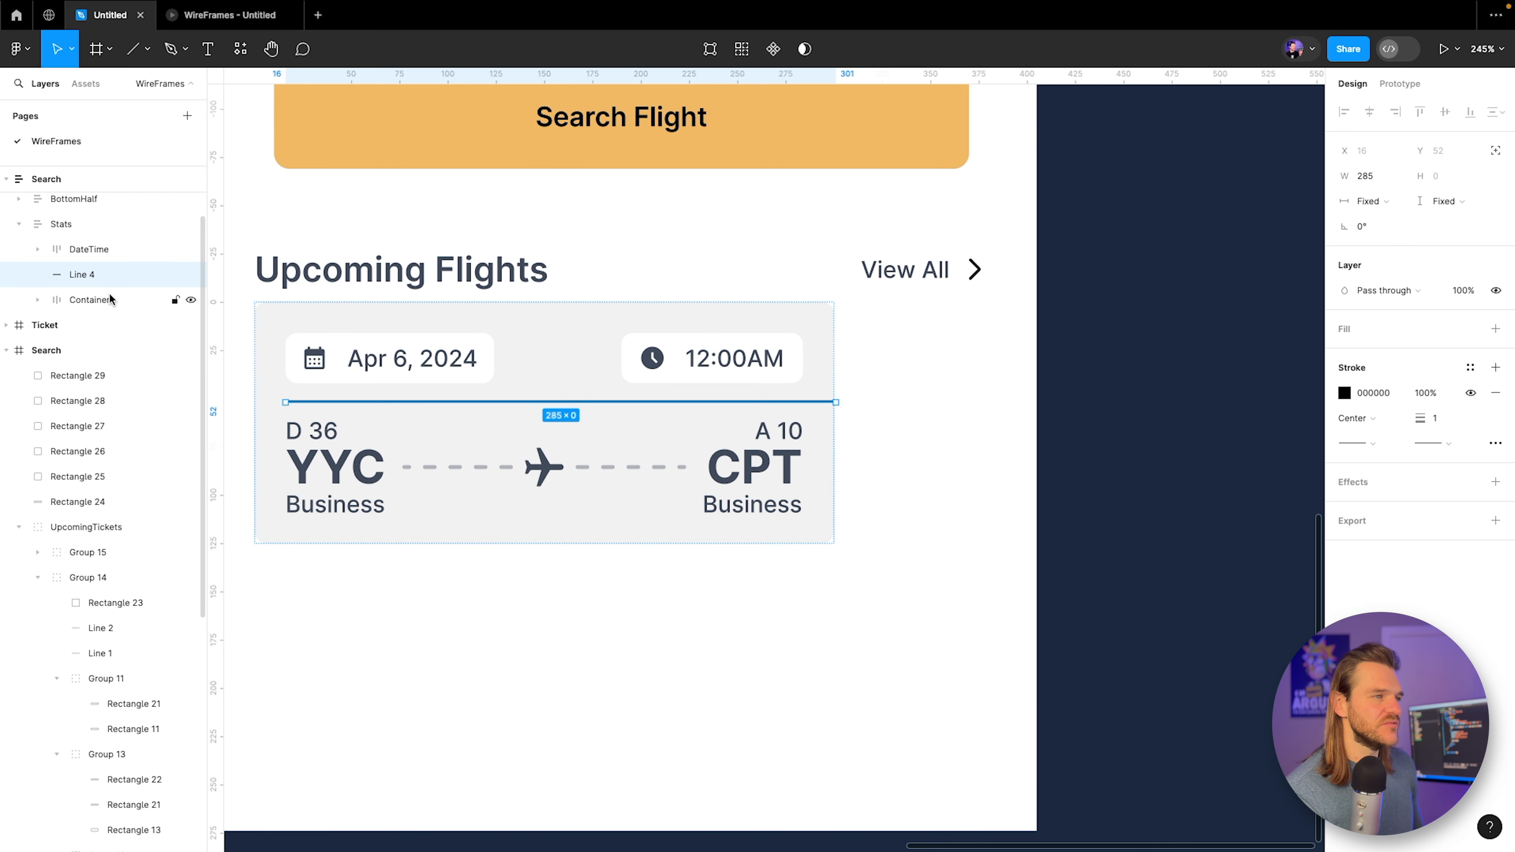
Set the divider line's horizontal resizing to fill the Stats frame while keeping its height fixed.
click(1375, 202)
click(1383, 222)
click(1450, 201)
scroll(375, 397, up, 3)
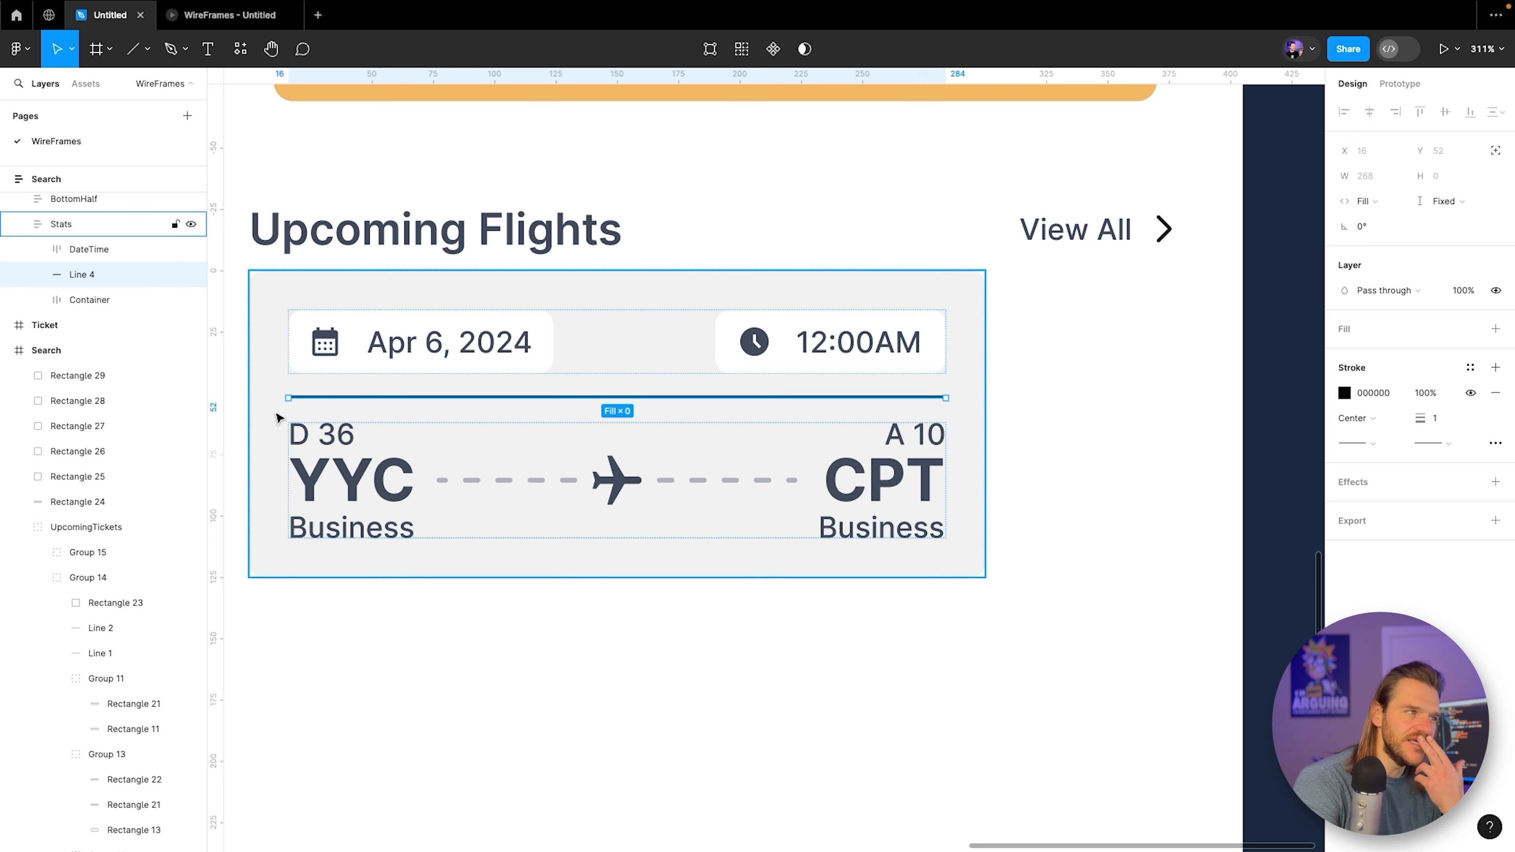
Set the Stats frame's horizontal padding to 0.
click(69, 250)
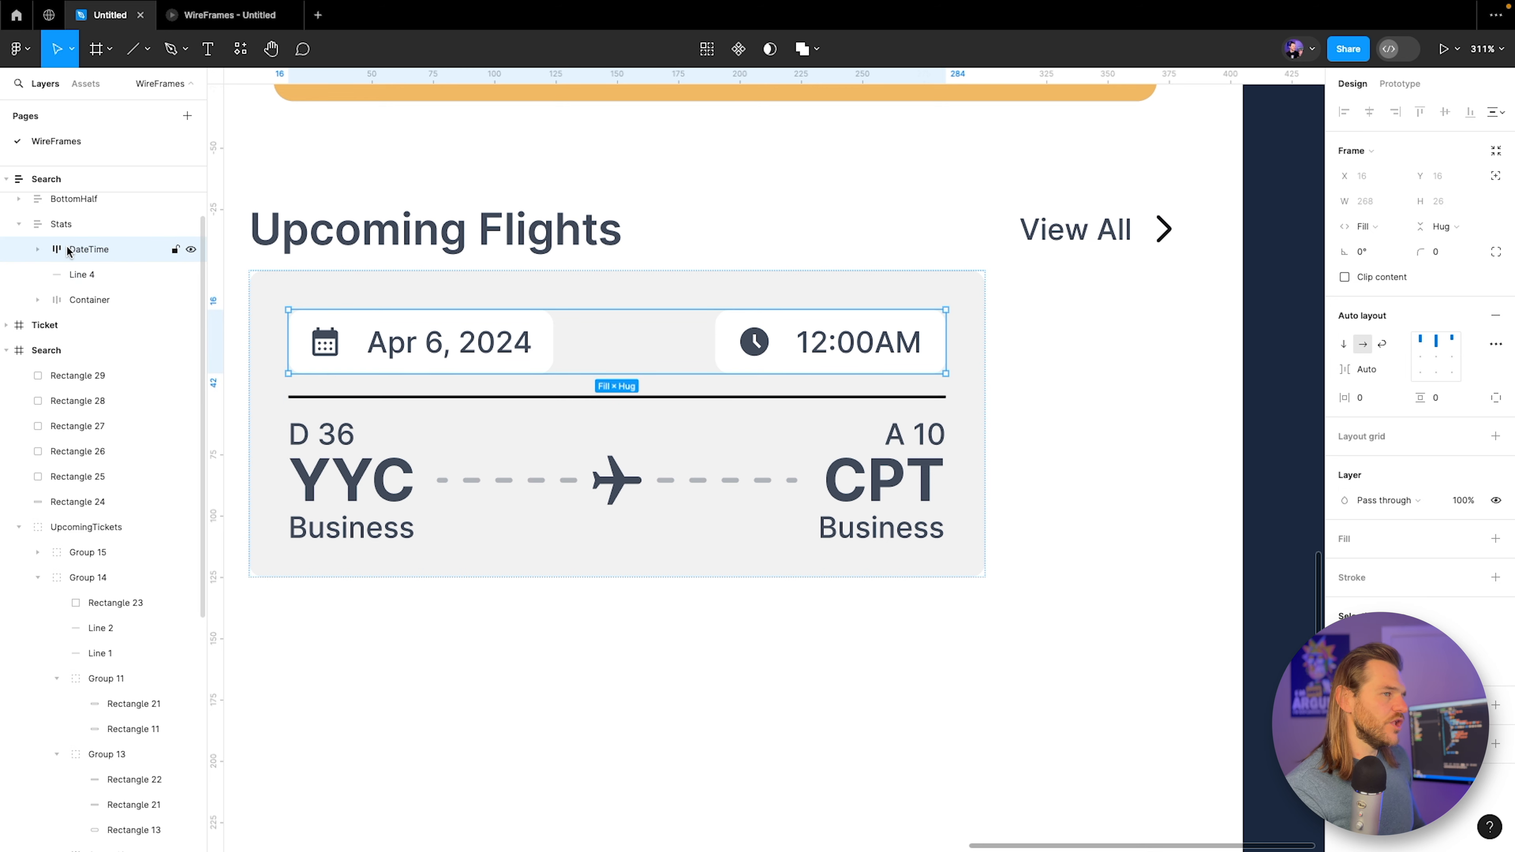
click(60, 225)
click(1367, 398)
text(0)
key(Return)
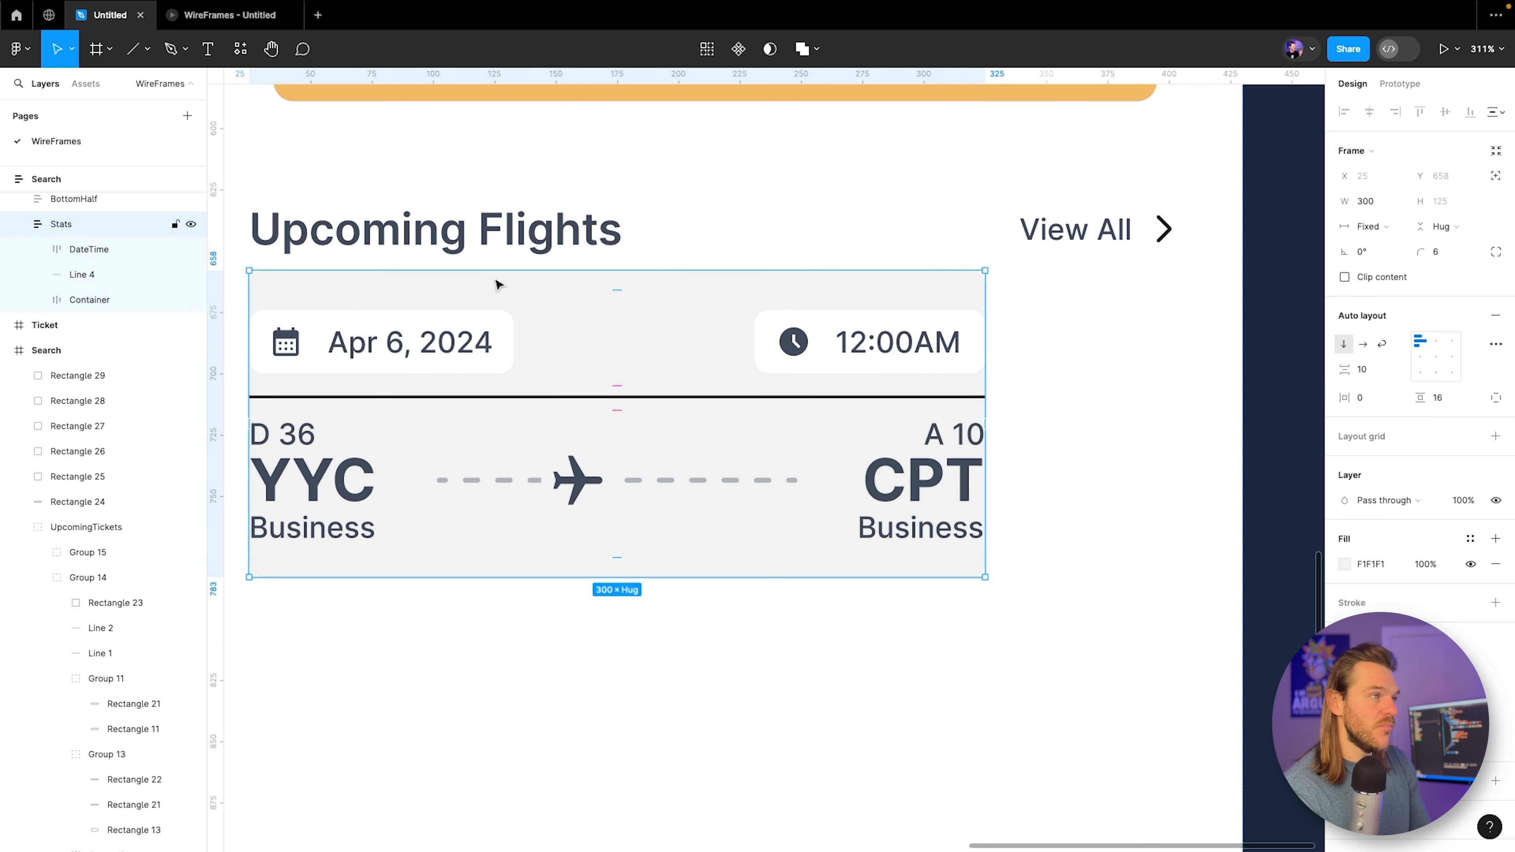
Set the DateTime row's horizontal padding to 16.
click(108, 251)
click(1378, 404)
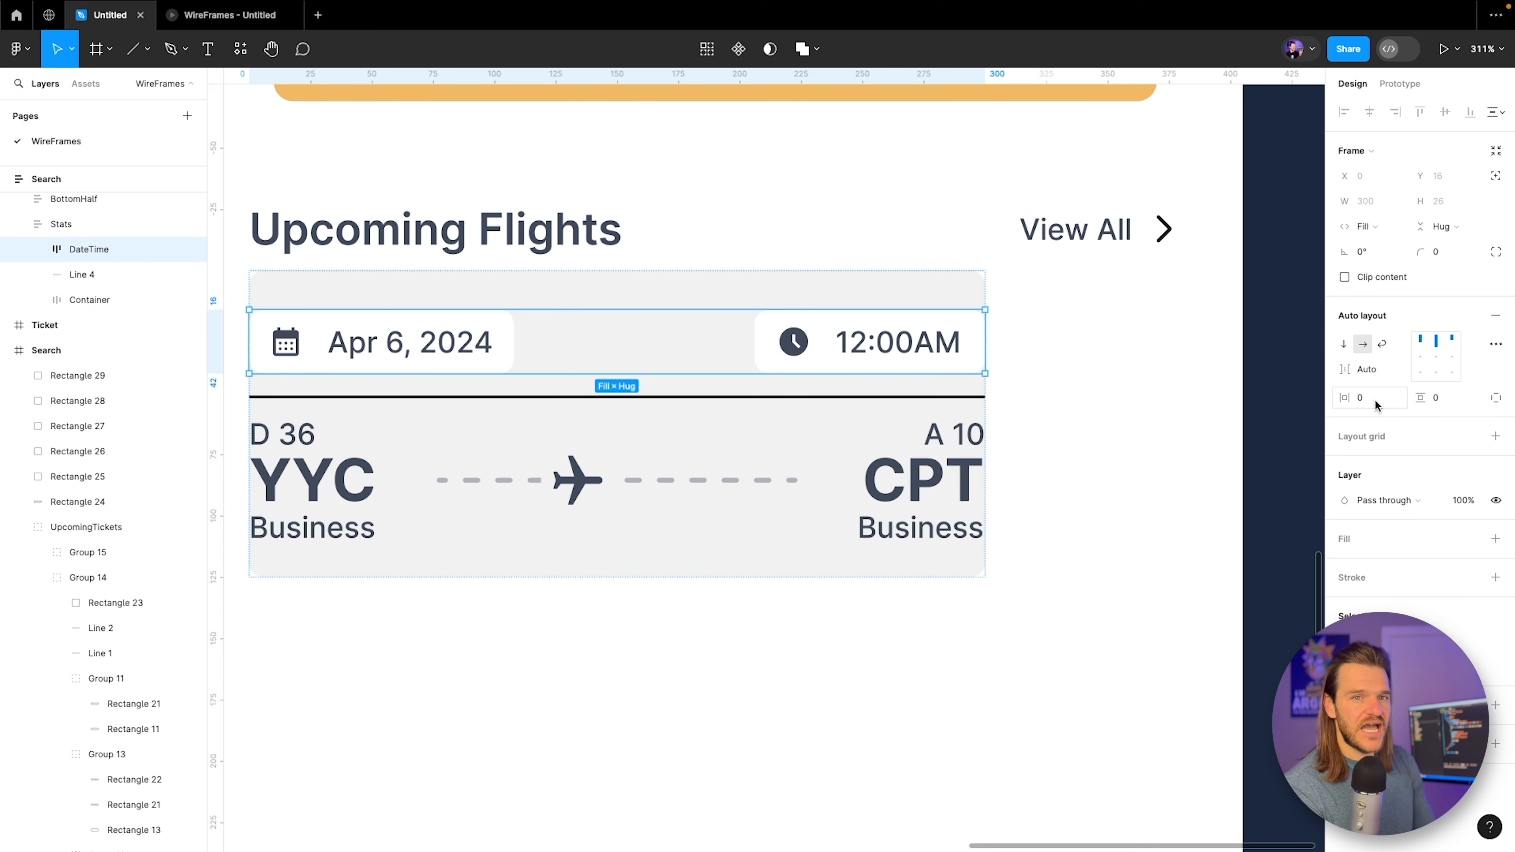
text(16)
key(Return)
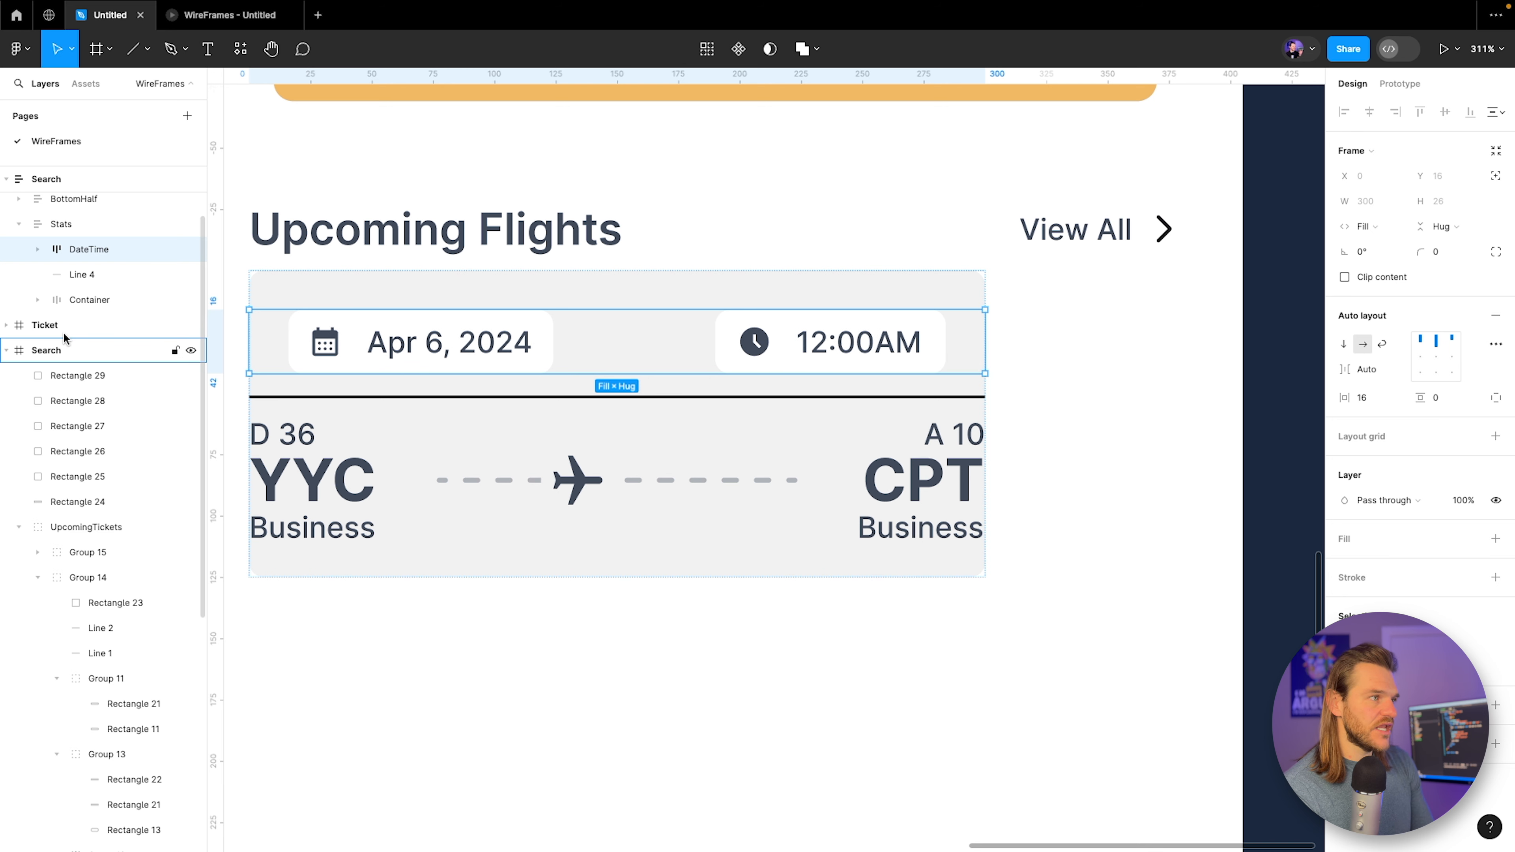
Set the horizontal padding of the Container row with the airport details to 16.
click(90, 299)
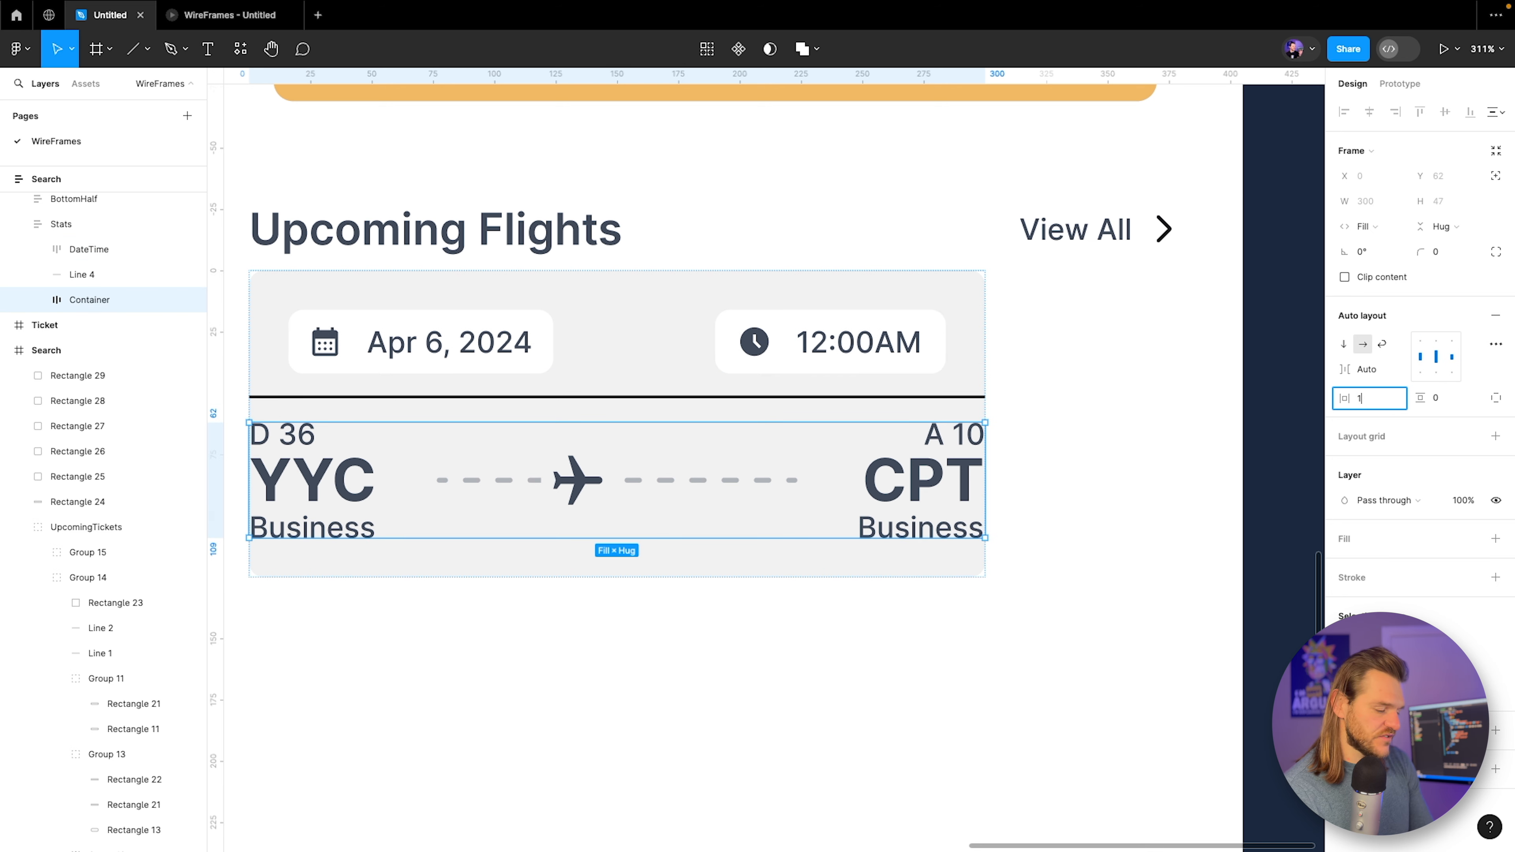
text(16)
key(Return)
click(1038, 379)
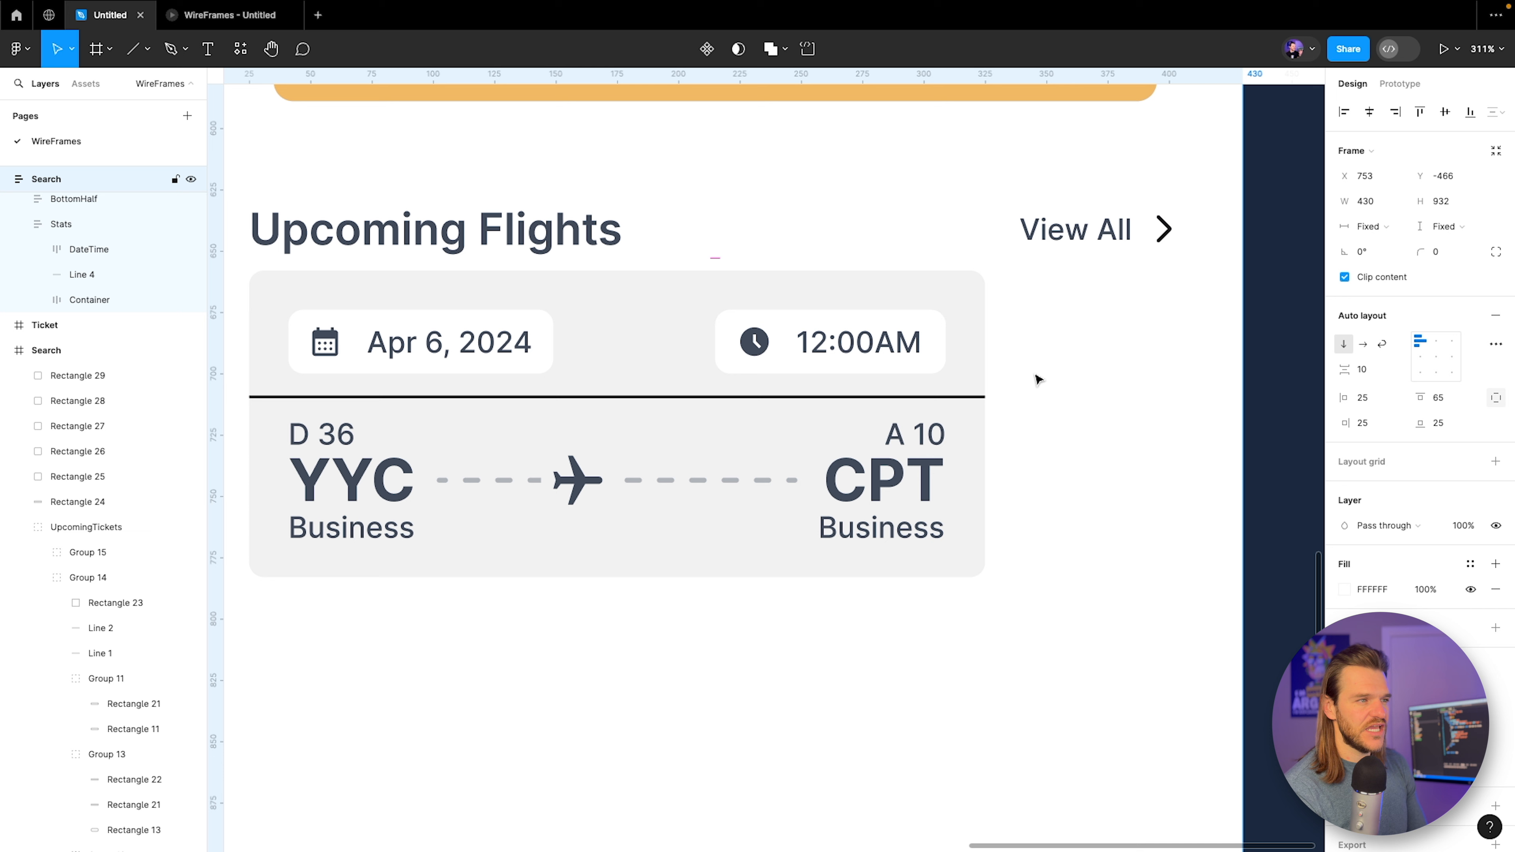
Recolor the divider line's stroke to white and check the ticket card in the prototype preview.
ctrl+click(456, 398)
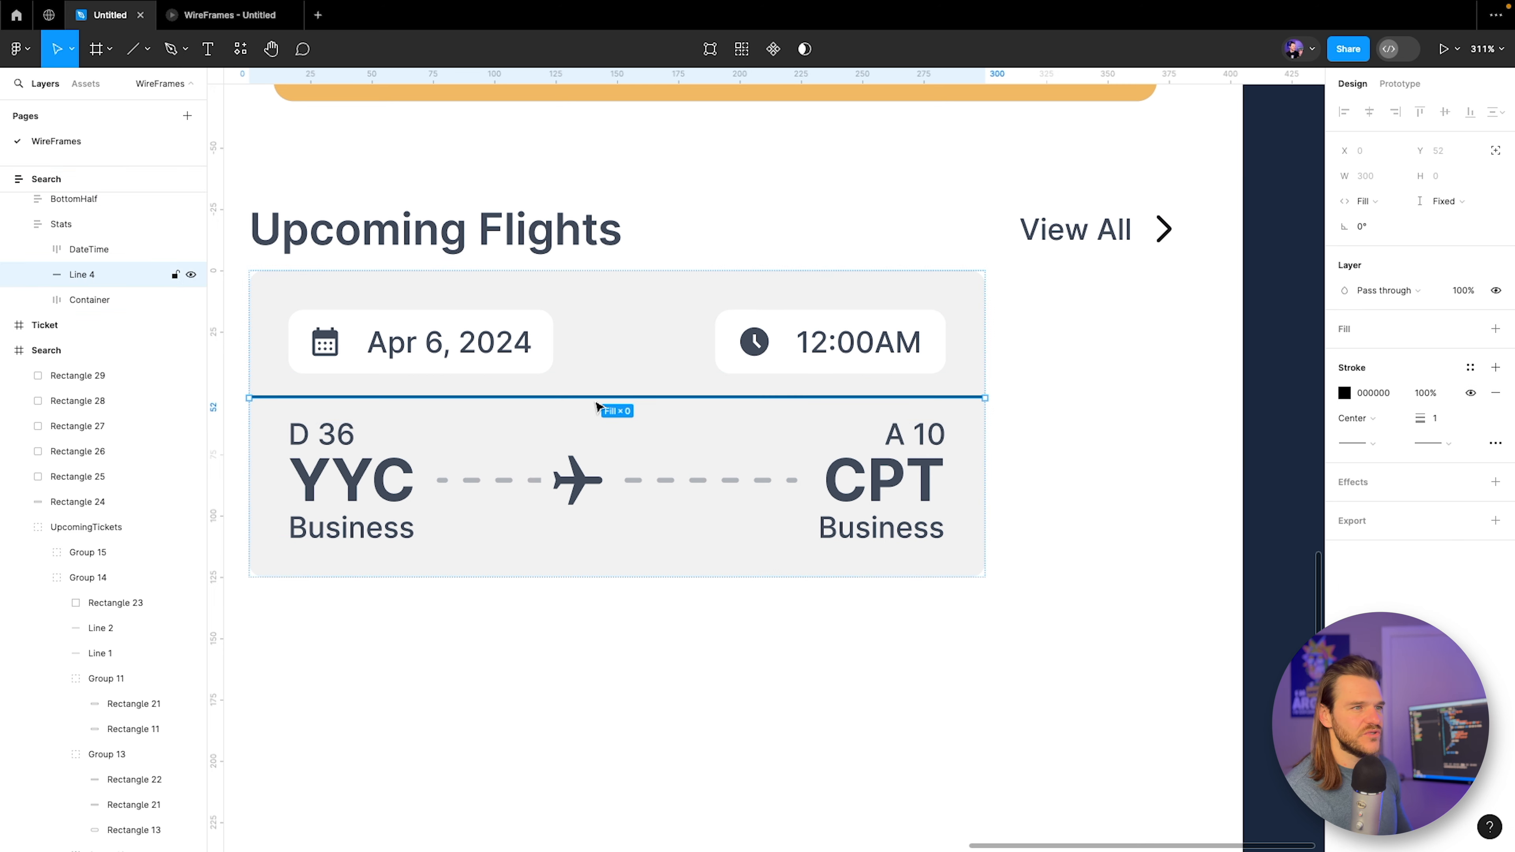
click(1345, 393)
drag(1228, 487, 872, 333)
click(1067, 344)
key(ctrl+Tab)
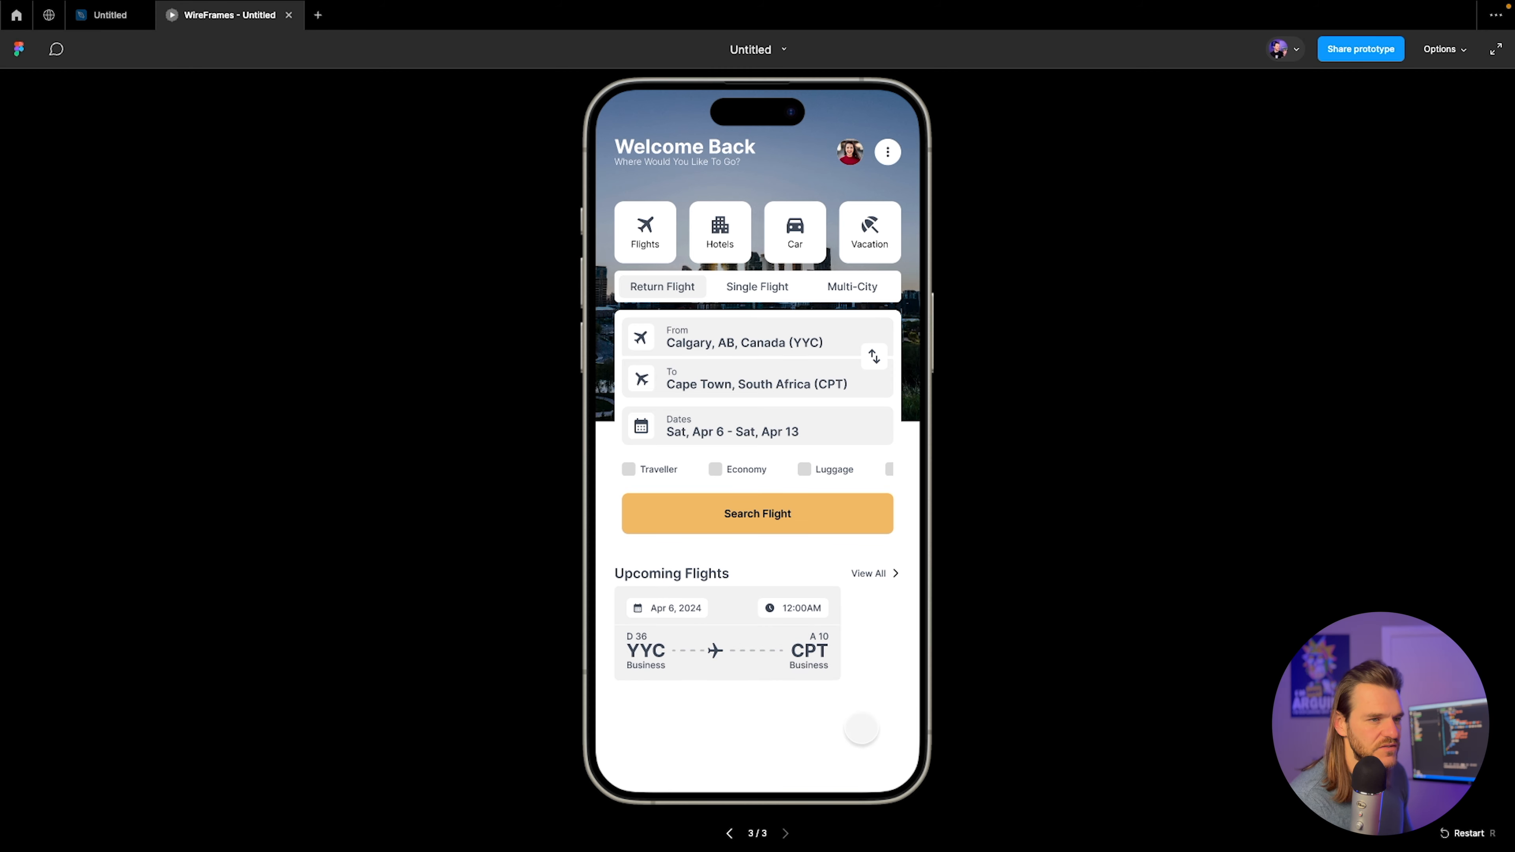
click(110, 15)
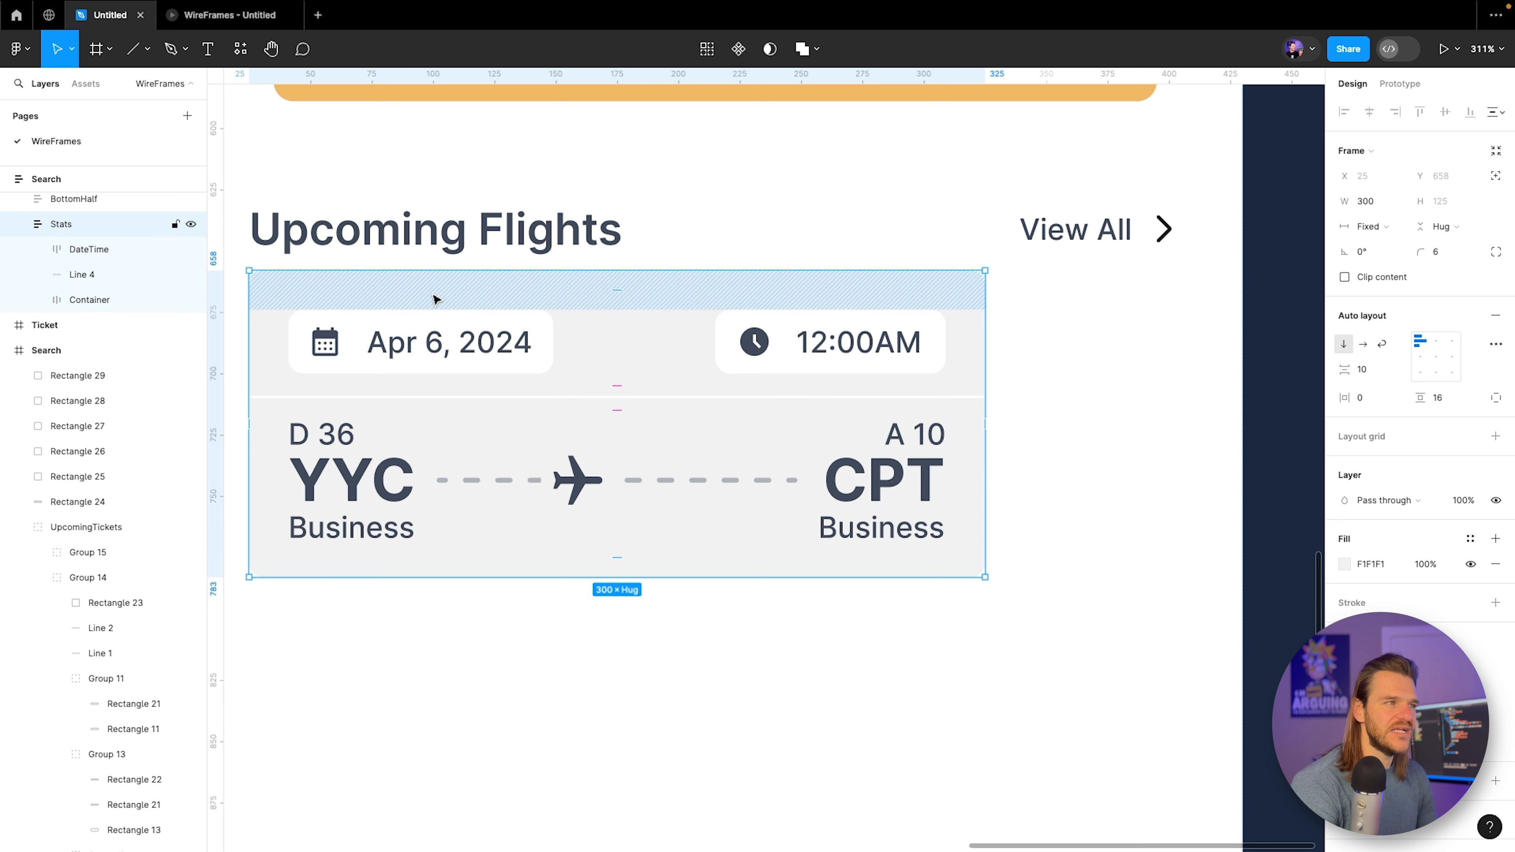
Set the Stats frame's vertical item spacing to 16 and check it in the prototype preview.
click(1385, 371)
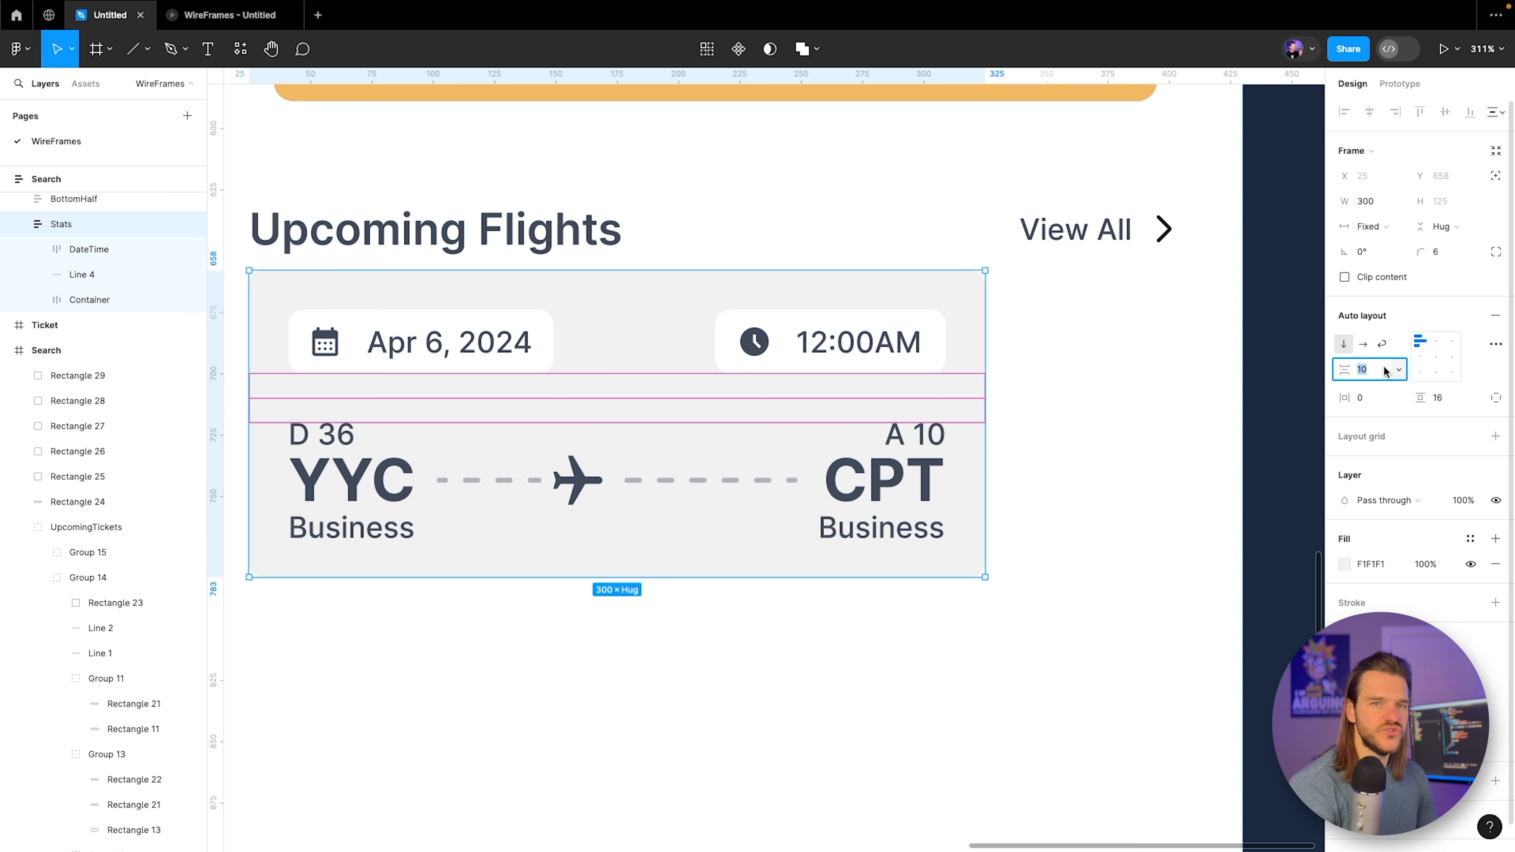
text(16)
key(Return)
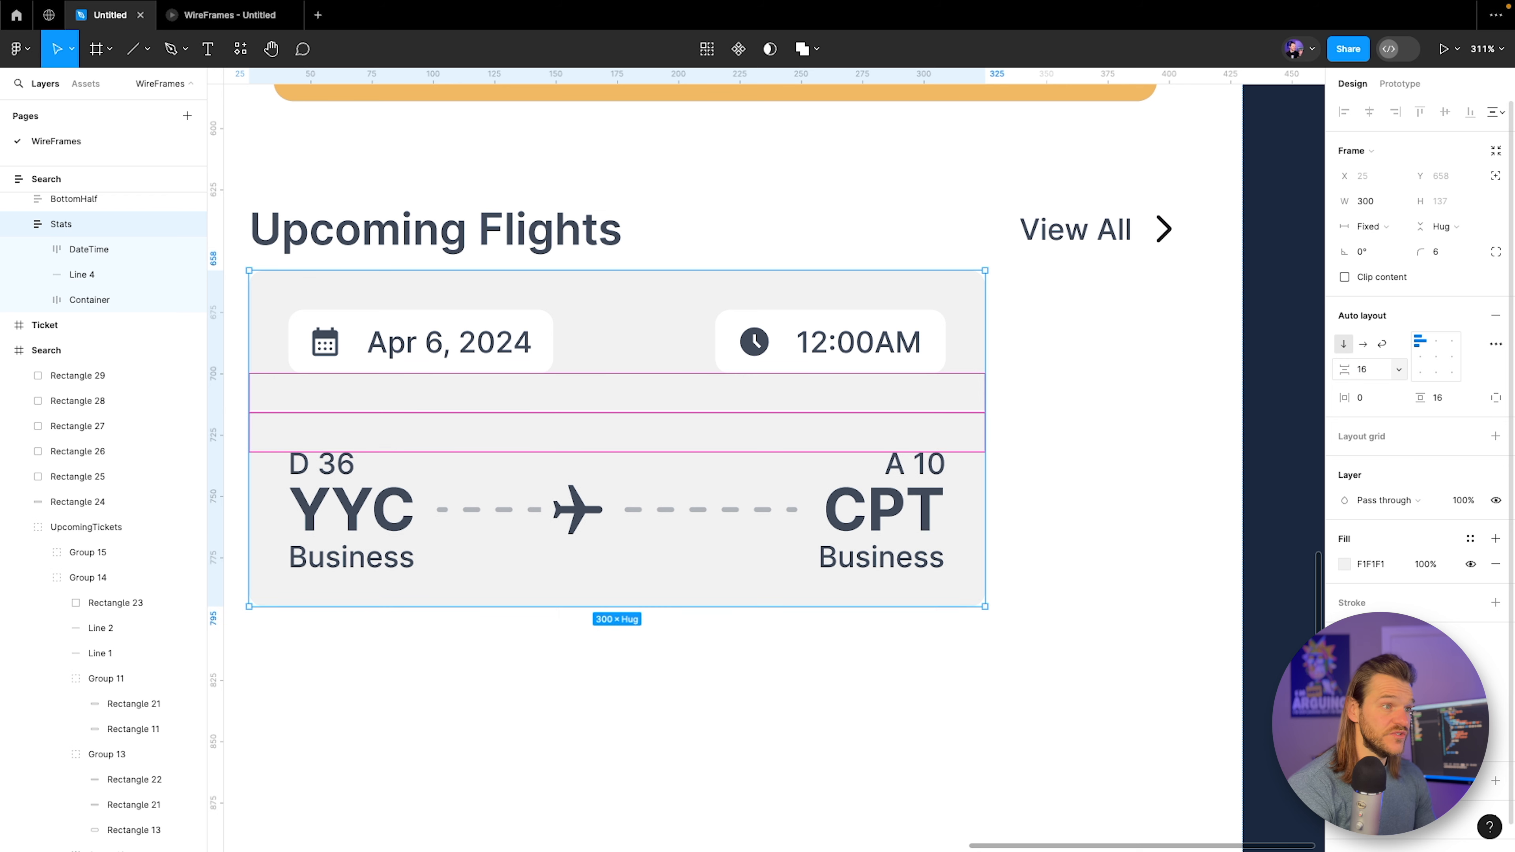
click(204, 16)
mouse_move(104, 20)
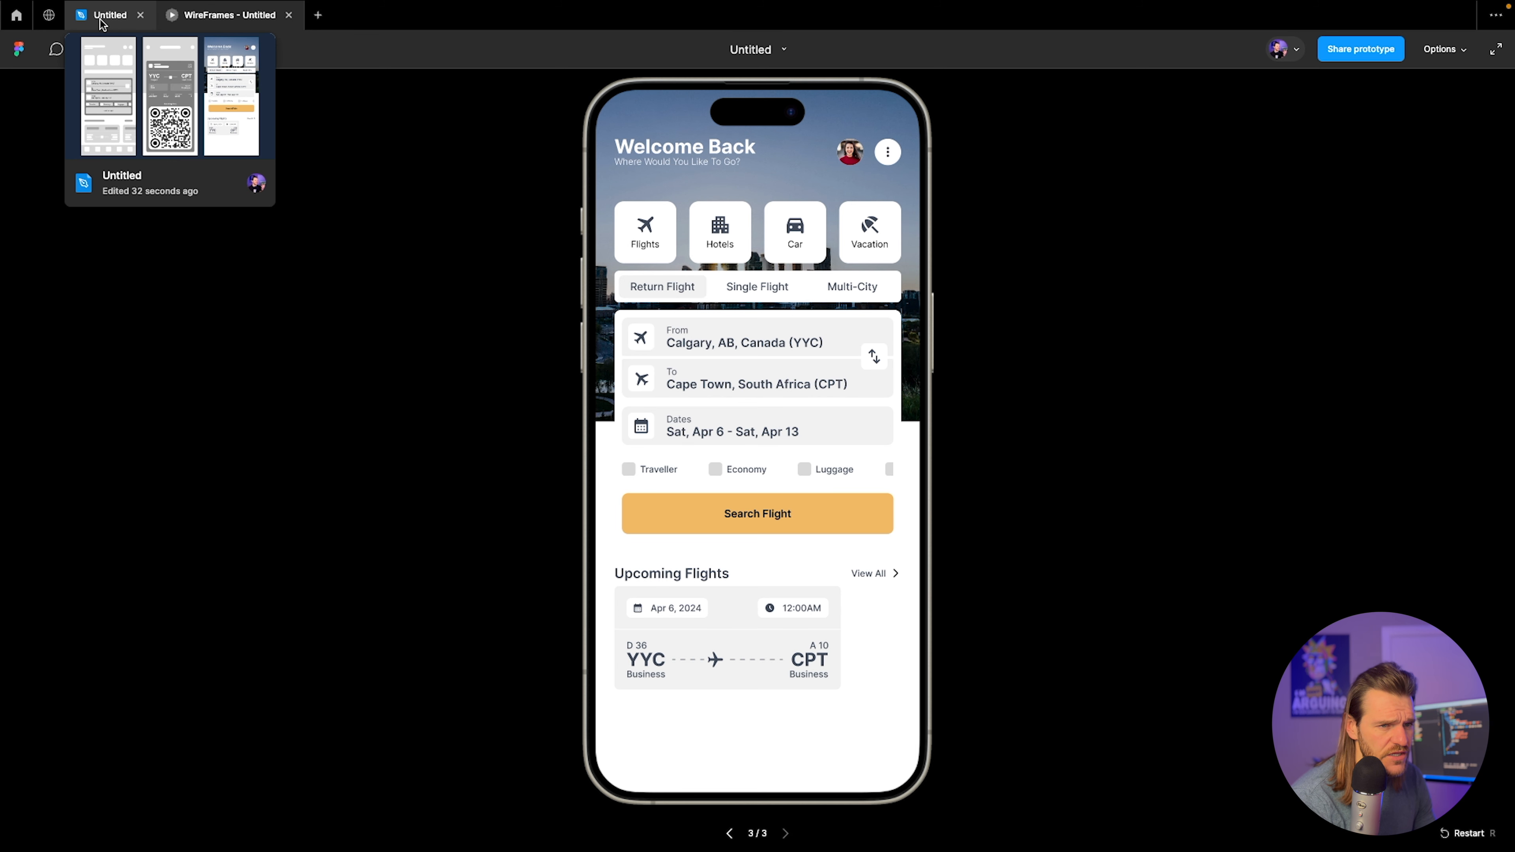
click(102, 24)
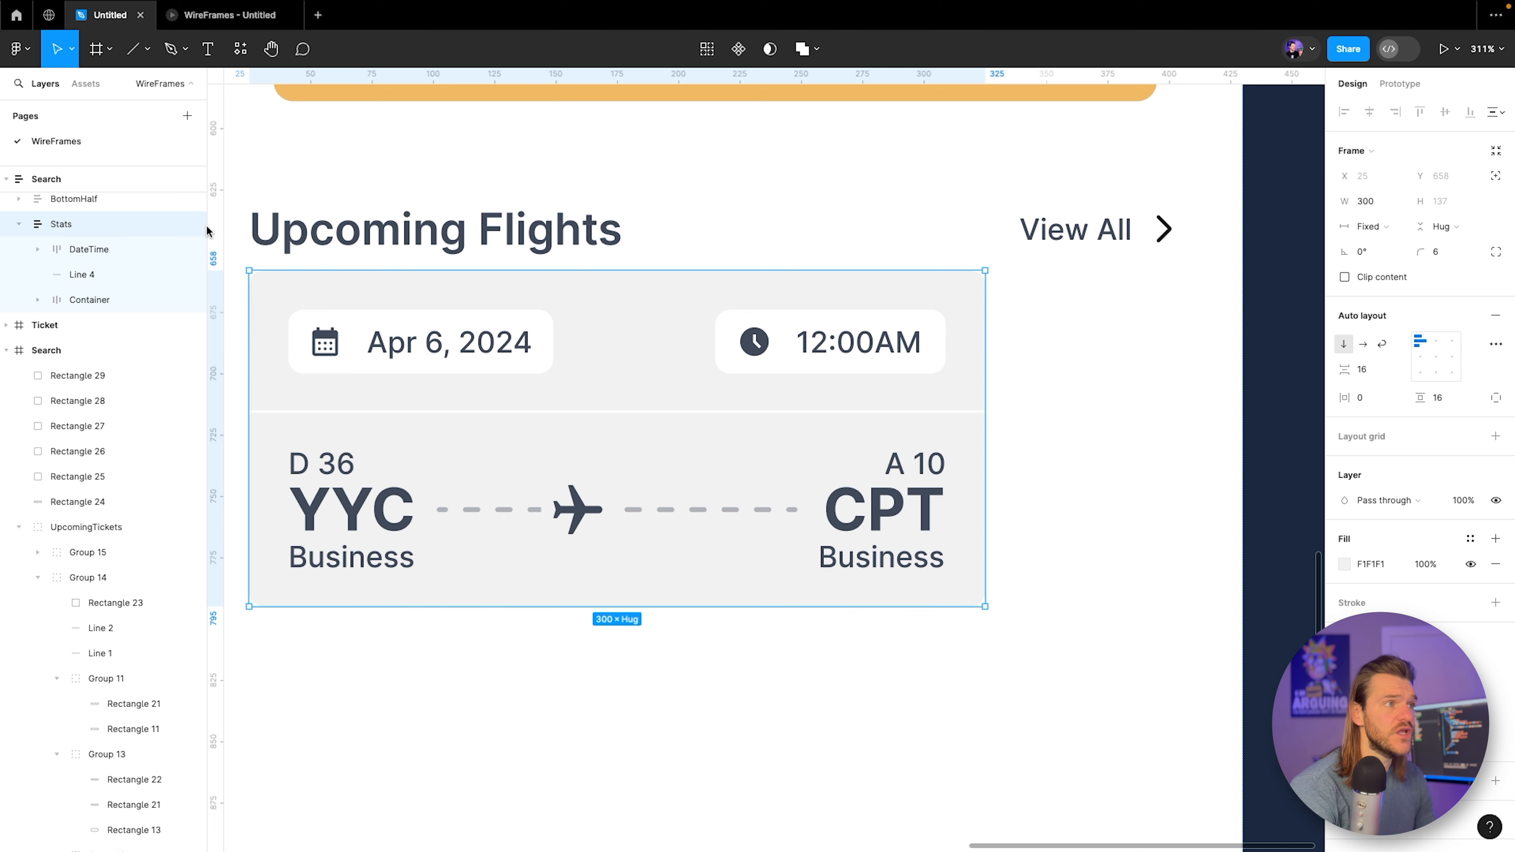
Increase the Stats frame's corner radius to 8 and check the card in the prototype preview.
click(298, 293)
click(1439, 253)
key(Up)
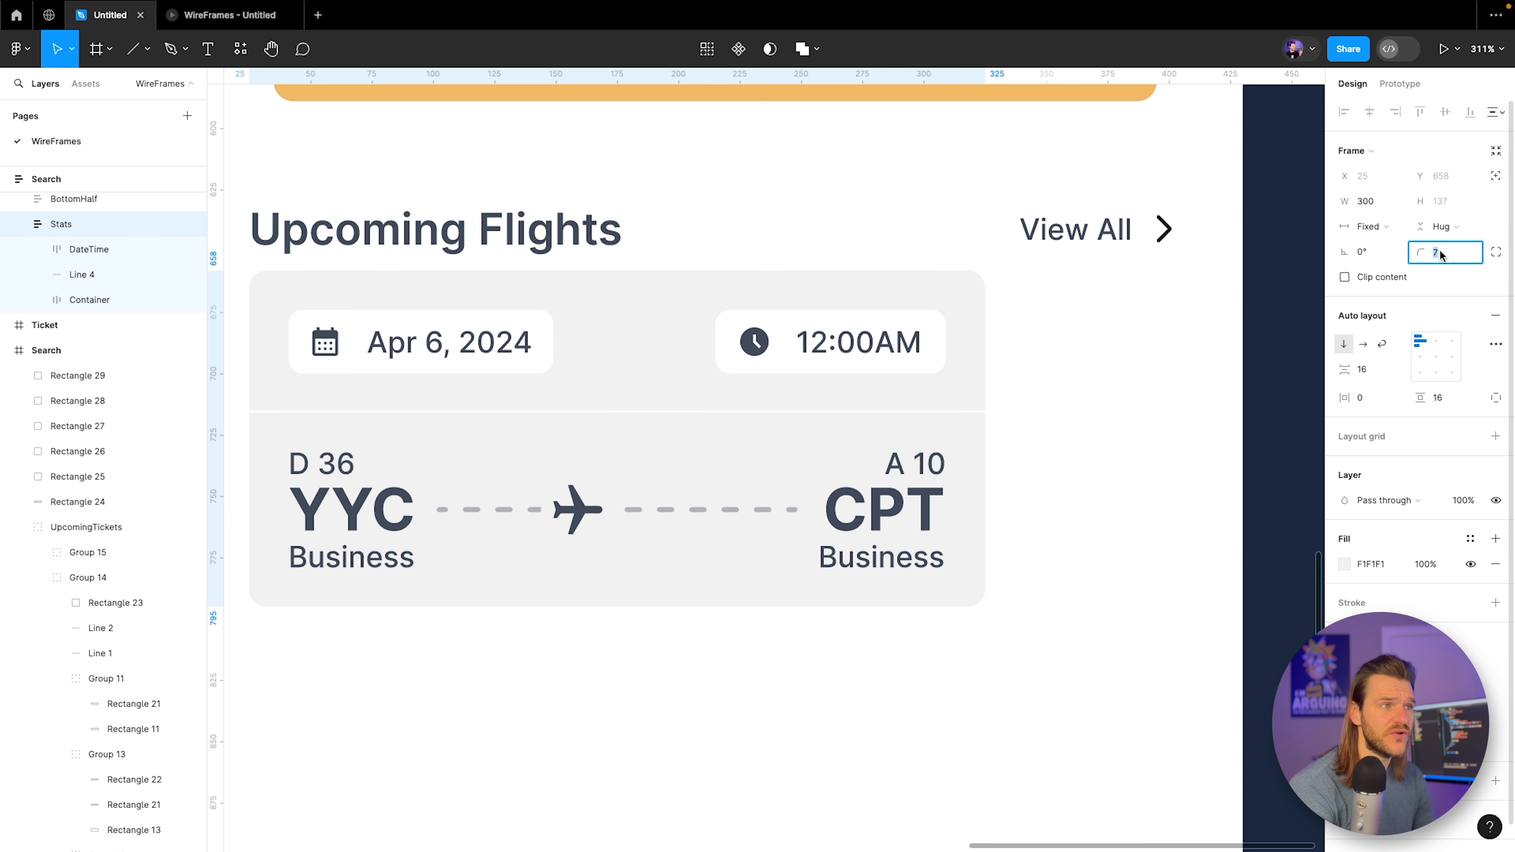
click(230, 15)
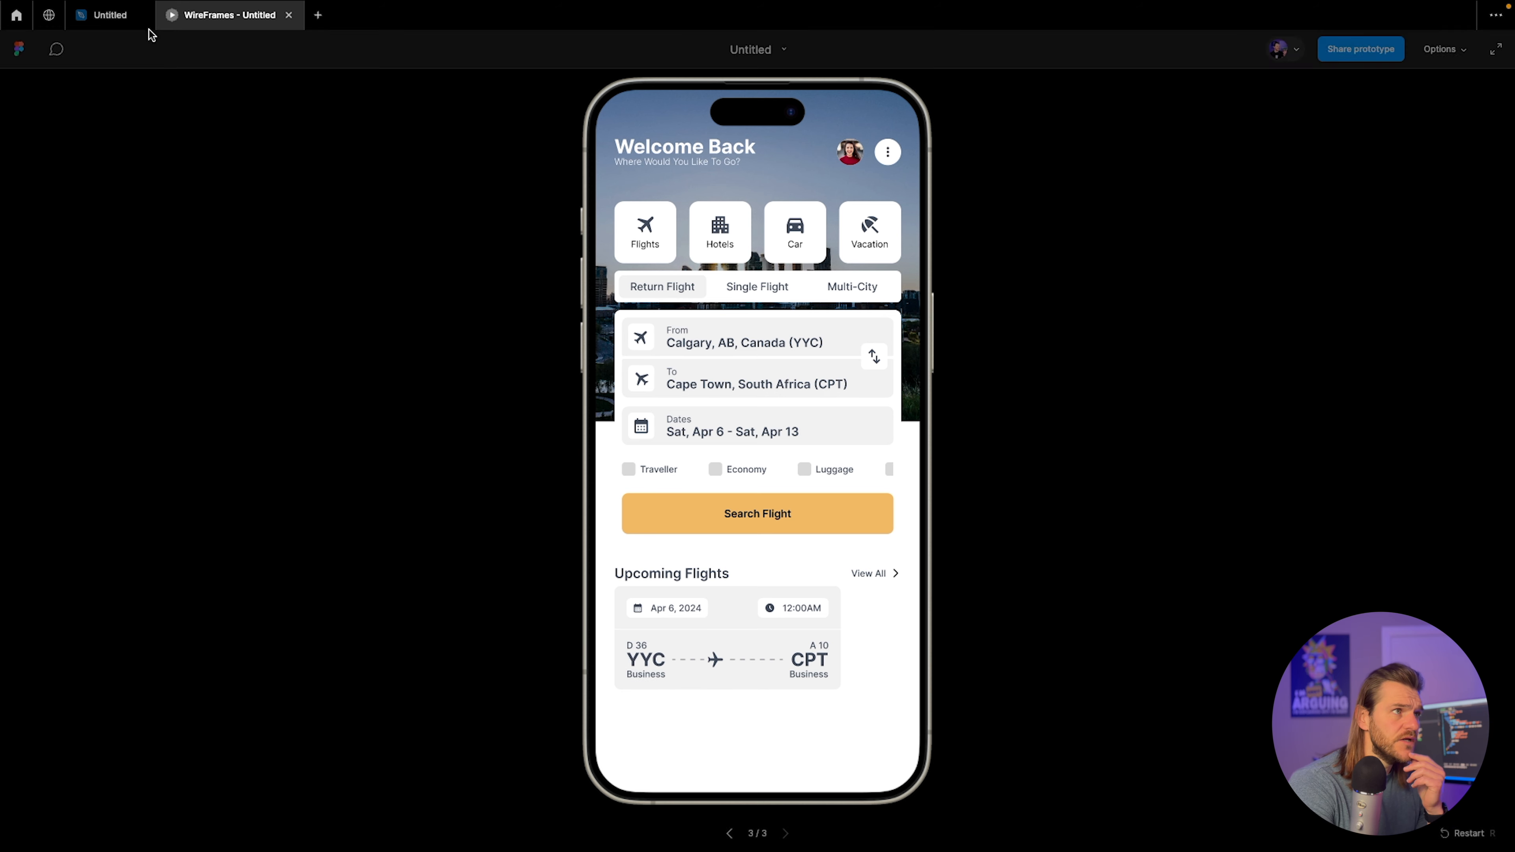
click(111, 15)
Set the Container row's vertical padding to 10 and check the result in the prototype preview.
click(371, 514)
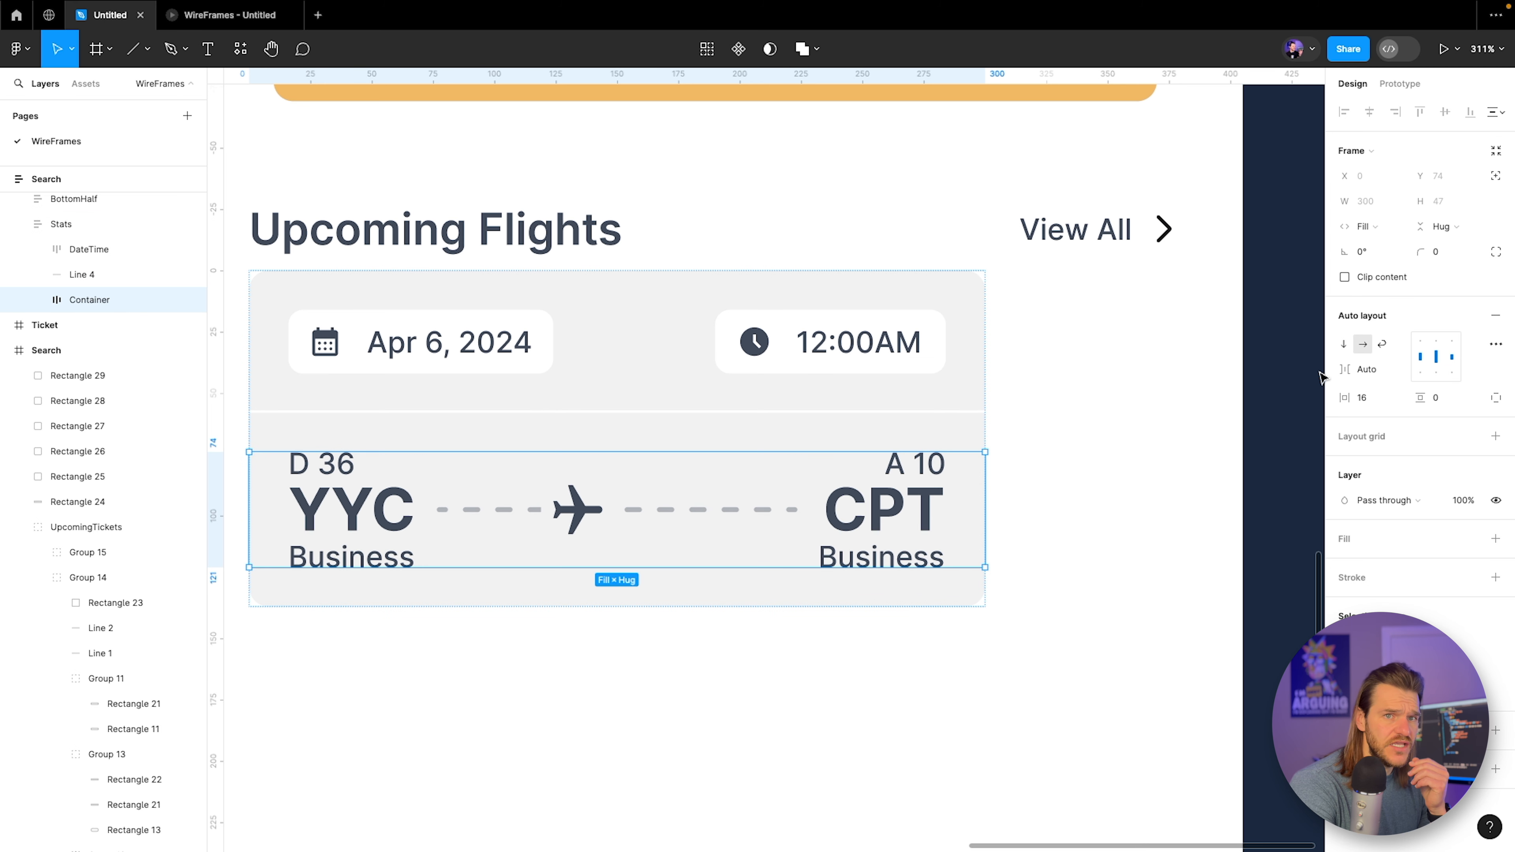
click(1438, 400)
text(10)
key(Return)
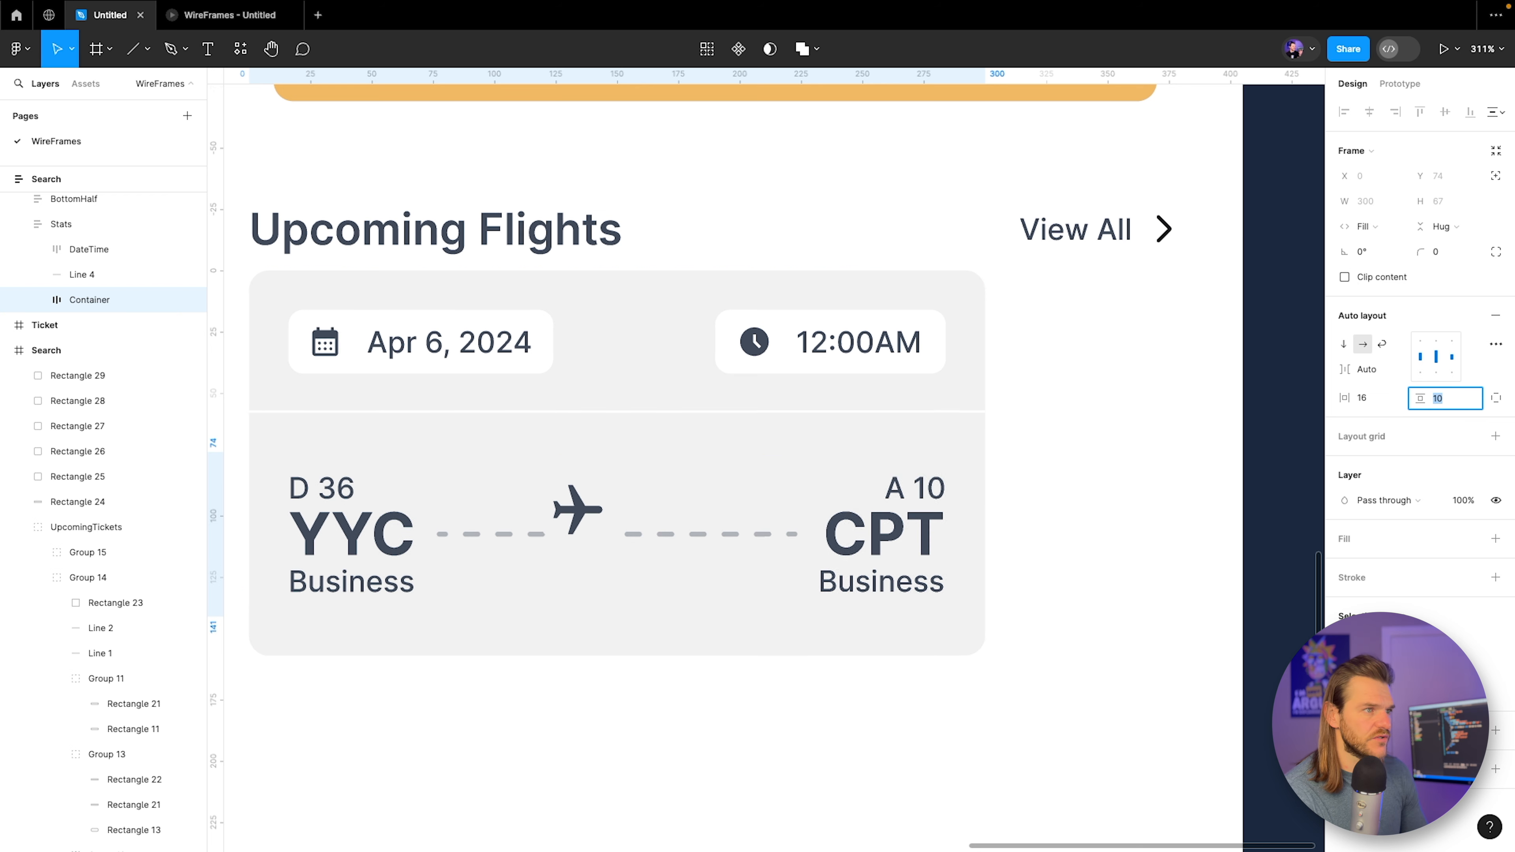
click(212, 24)
mouse_move(87, 27)
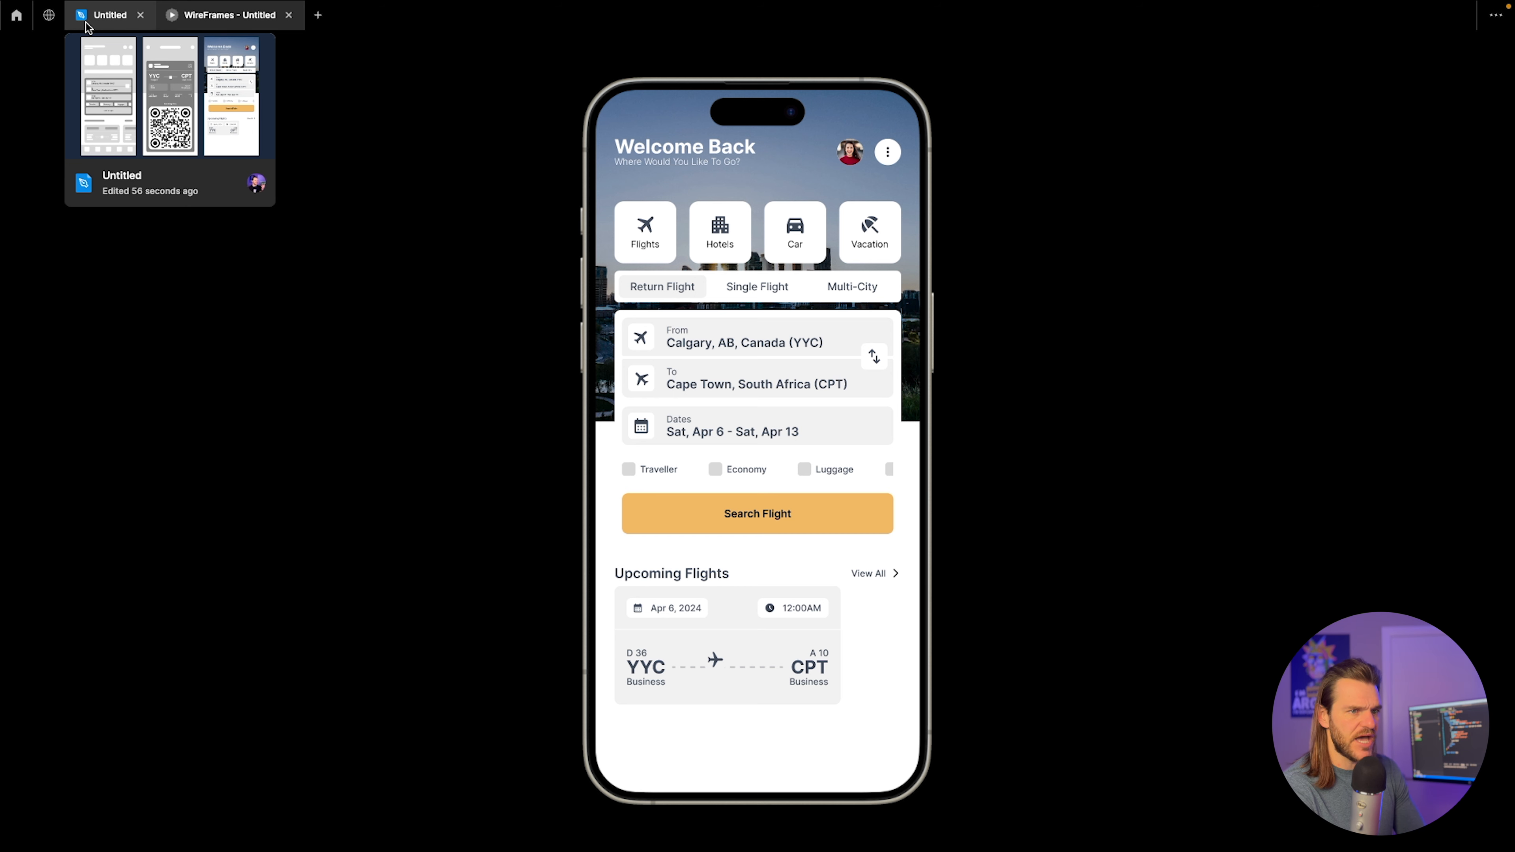
click(87, 24)
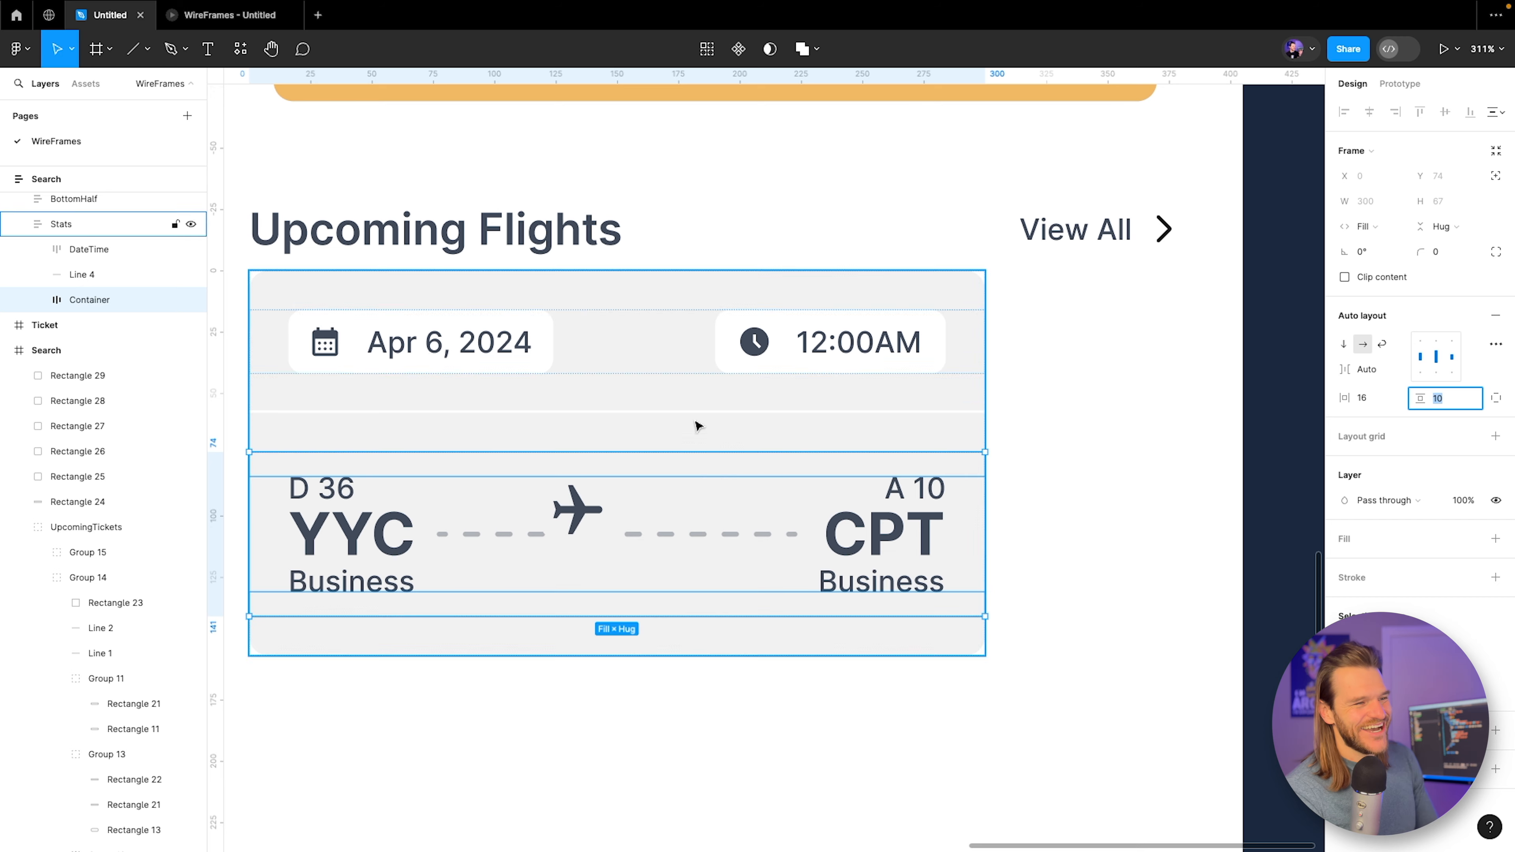
Move the airplane icon down onto the dashed line and centre it horizontally at X 135.
double_click(572, 514)
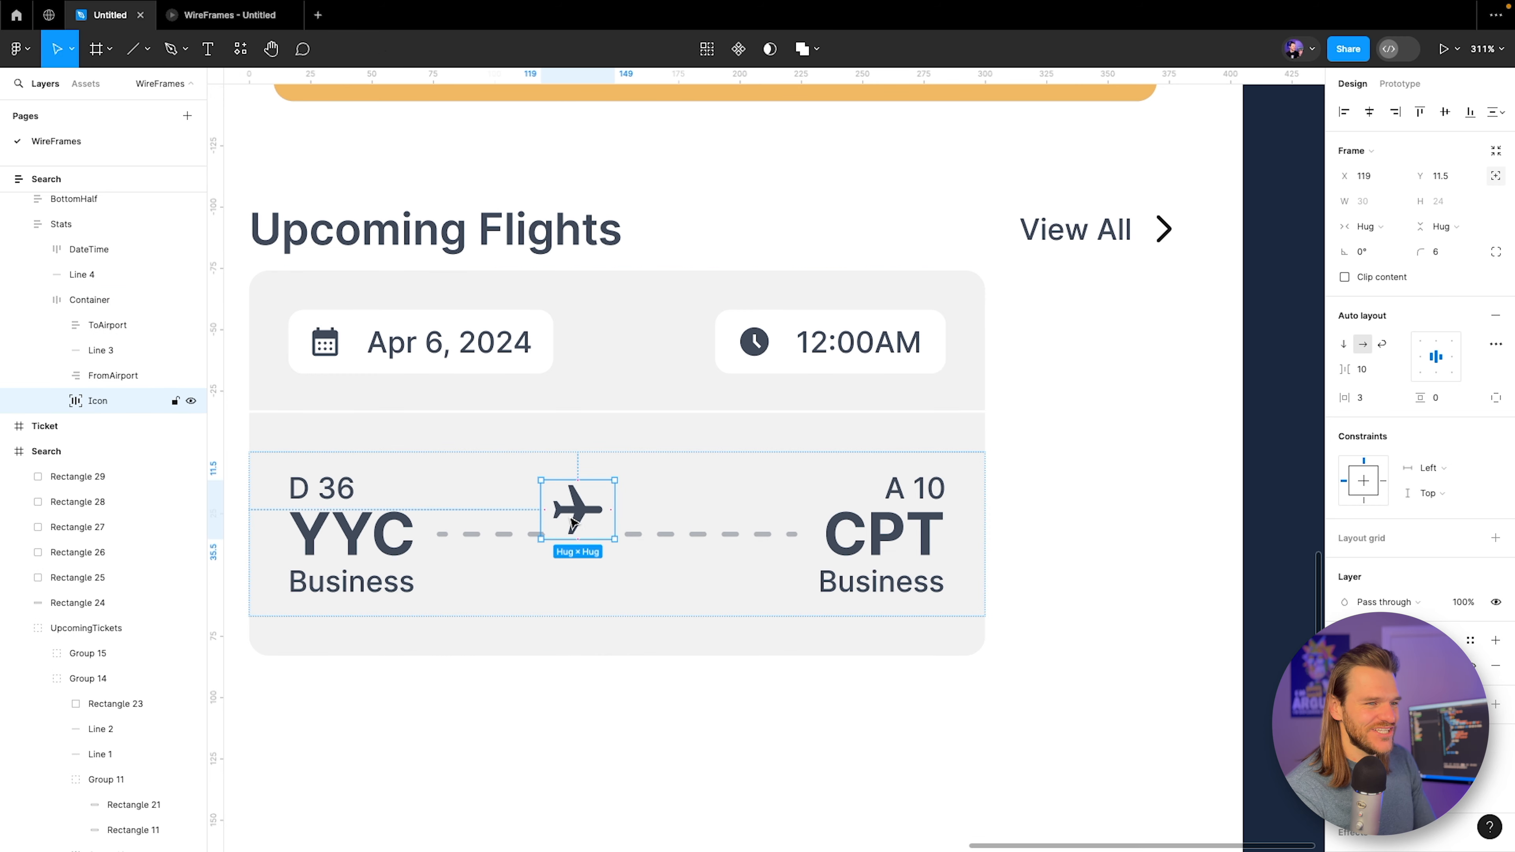
drag(573, 524, 576, 537)
key(alt)
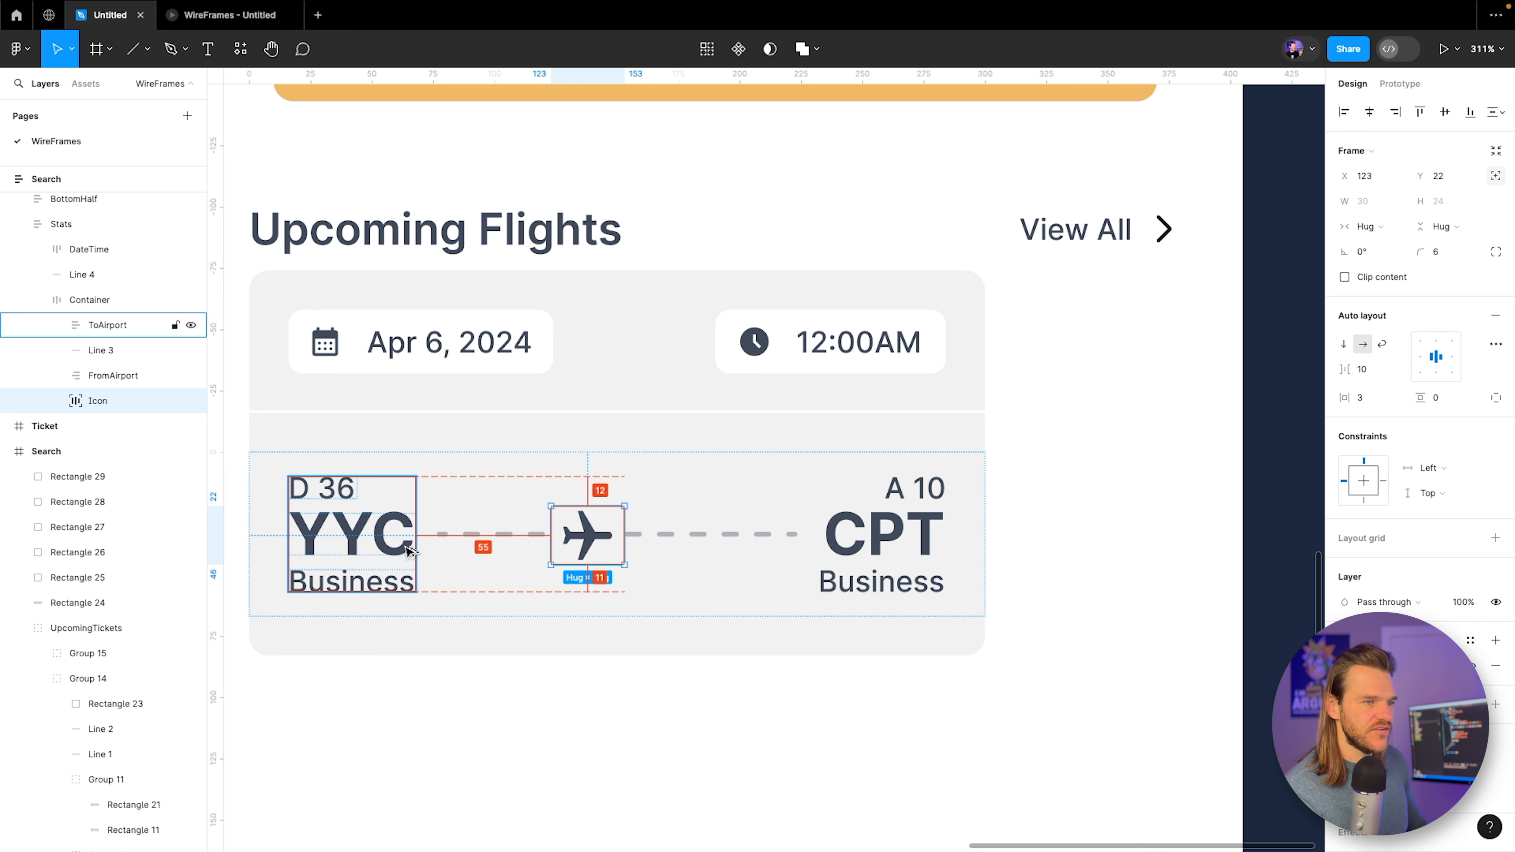
key(shift+Right)
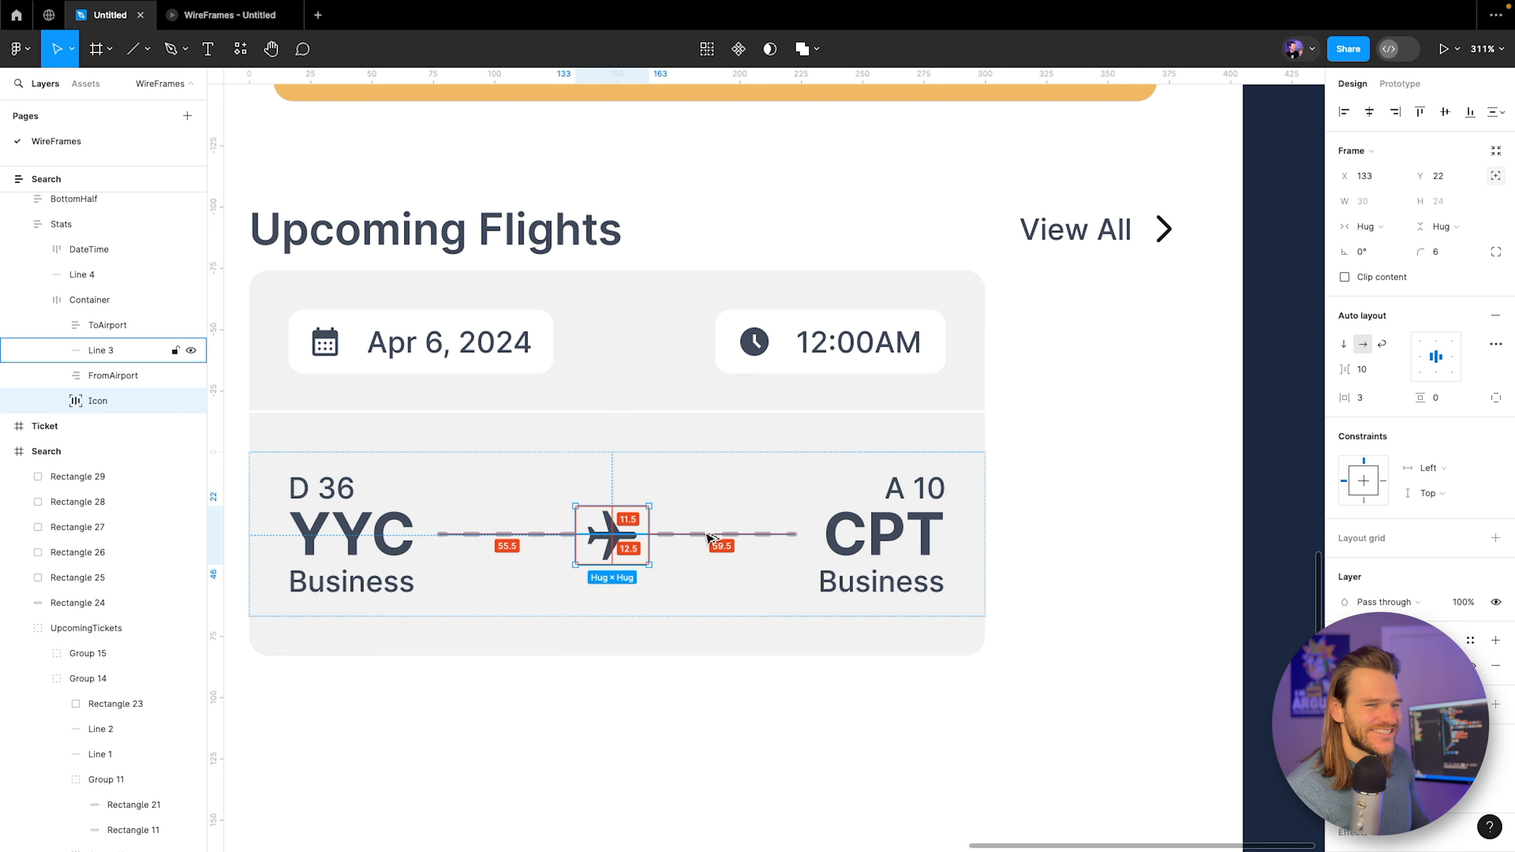
key(Right)
key(Right)
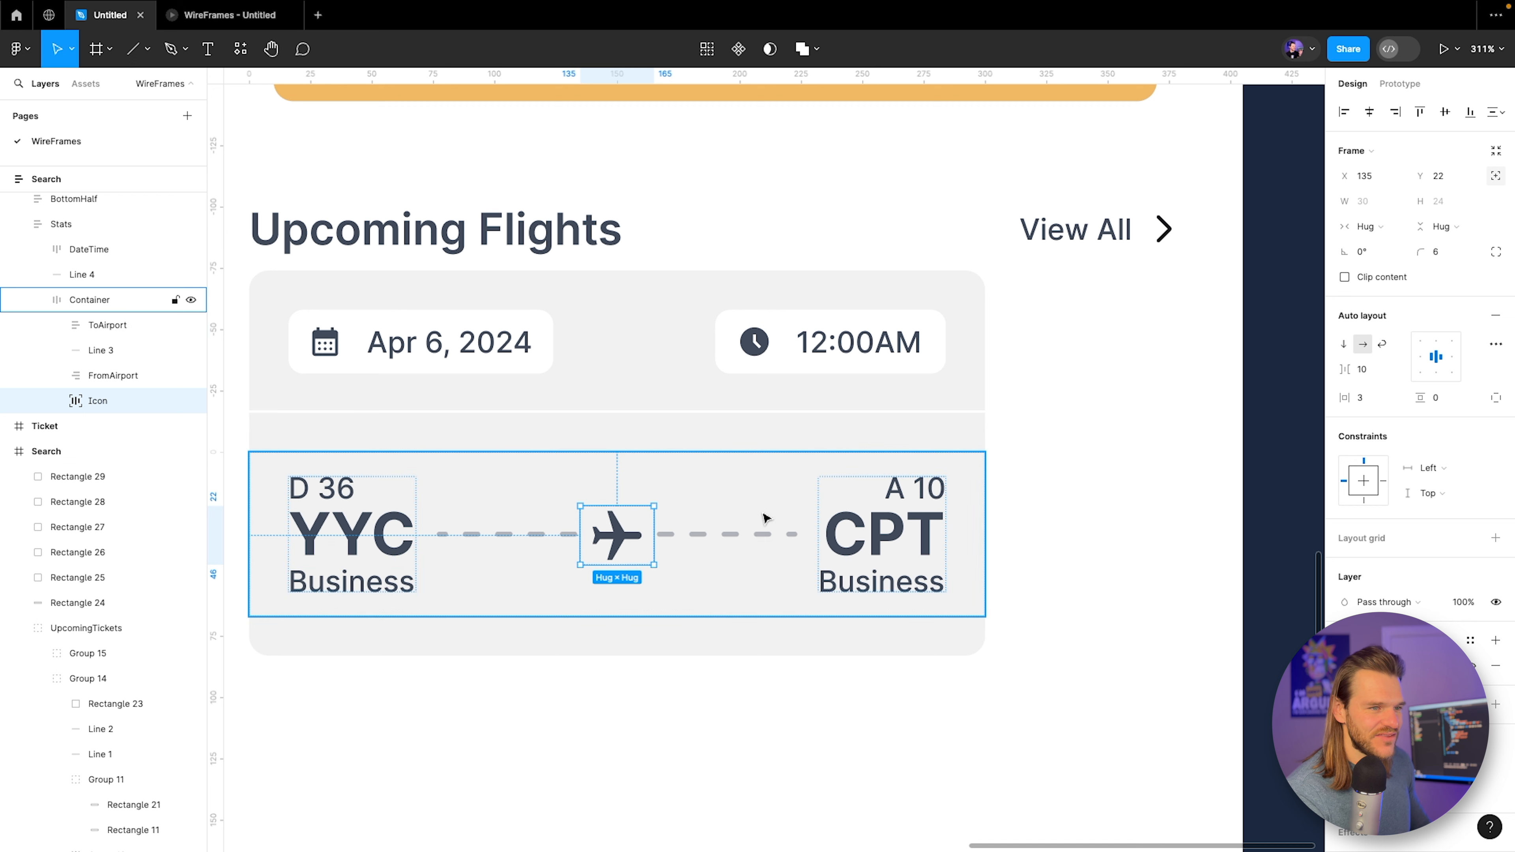
Fine-tune the airplane icon's vertical position to about Y 21 and check its alignment in the prototype preview.
key(Down)
key(Up)
key(Up)
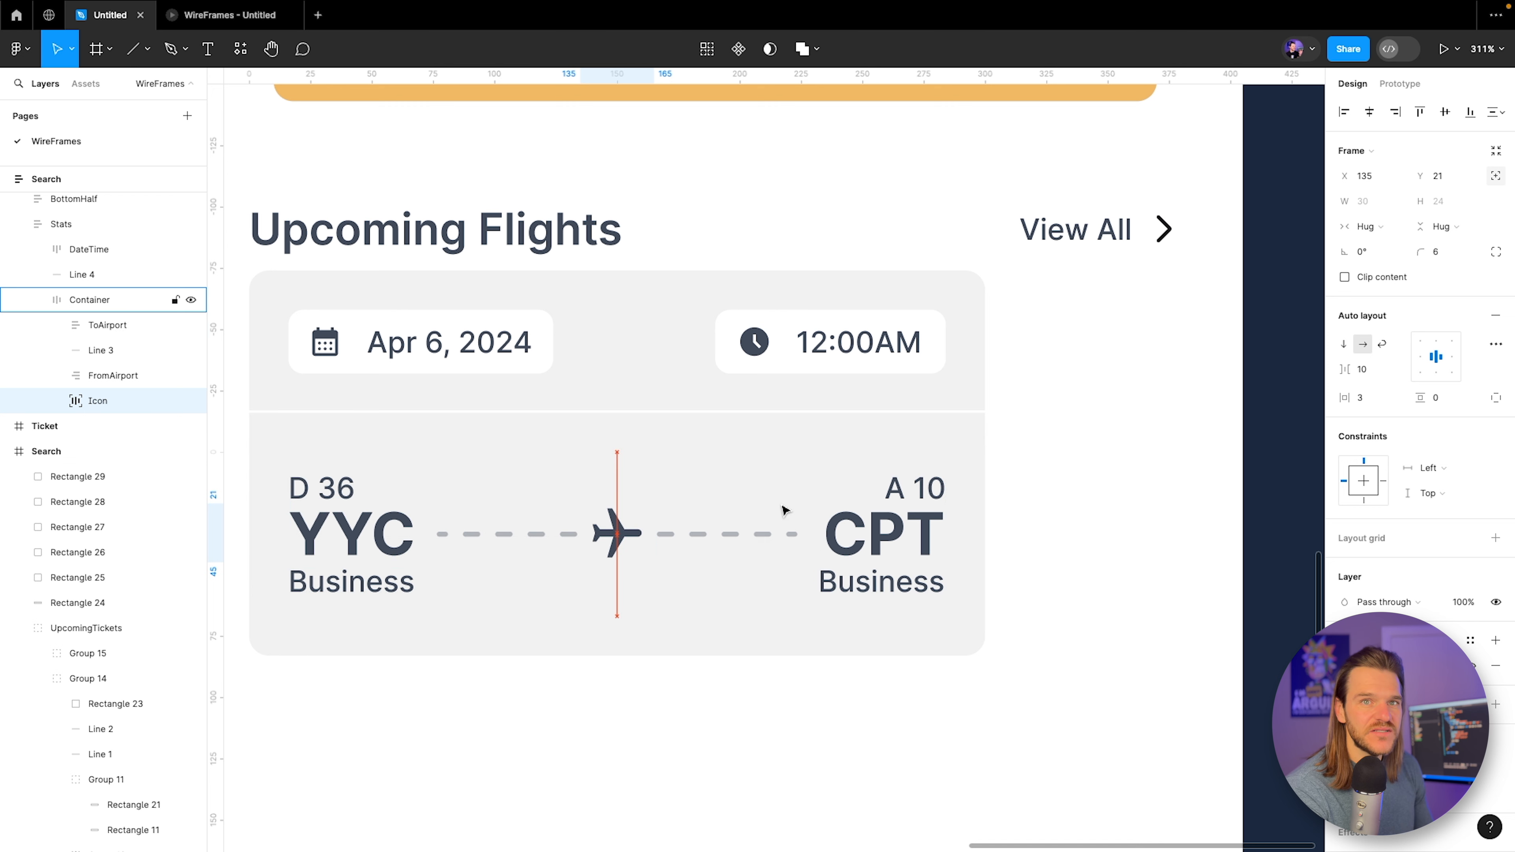
click(1460, 177)
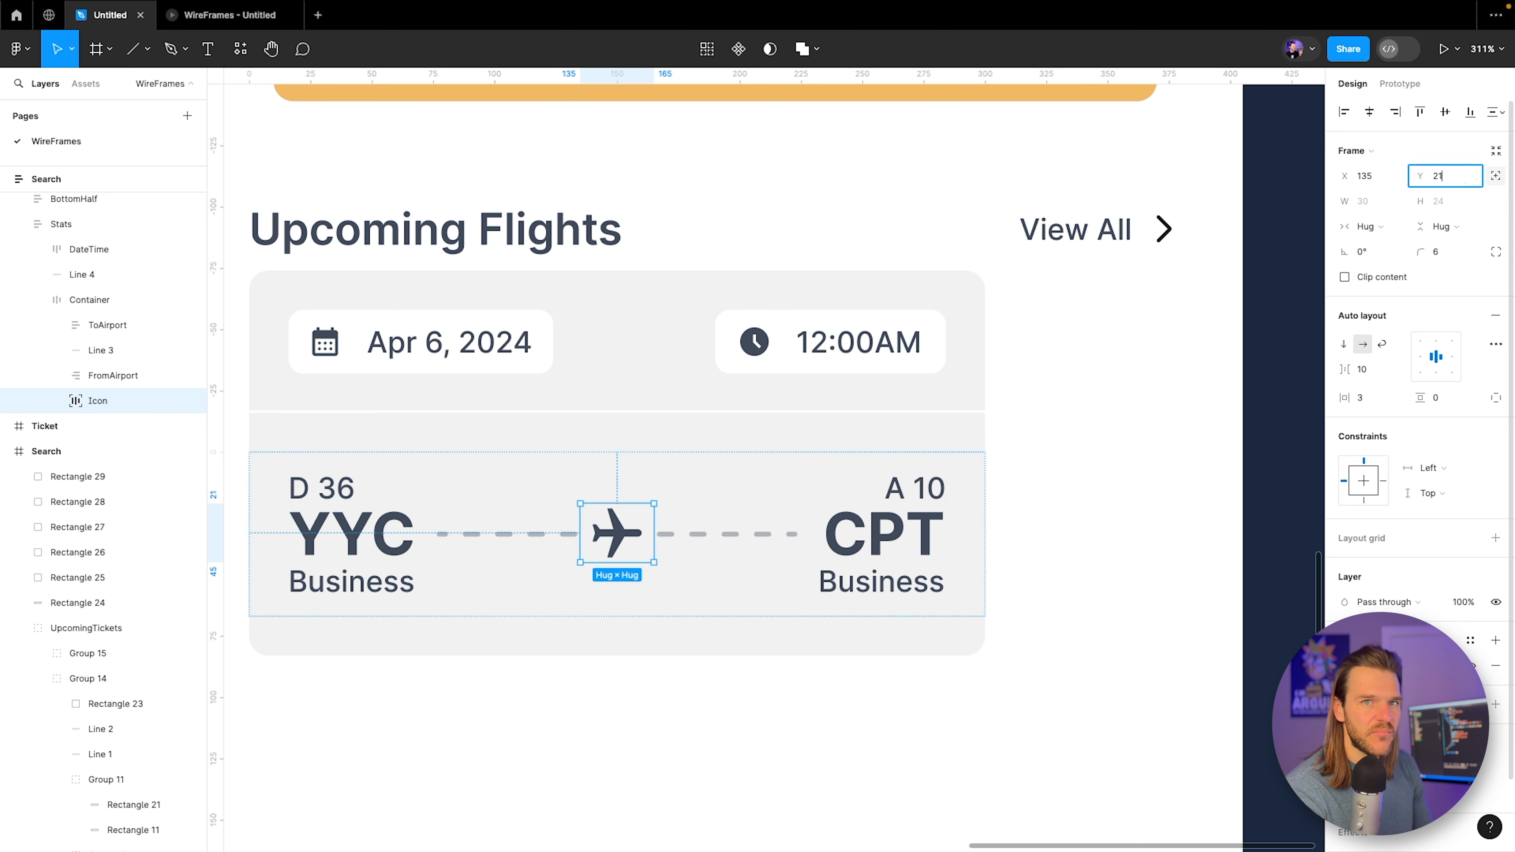
click(224, 16)
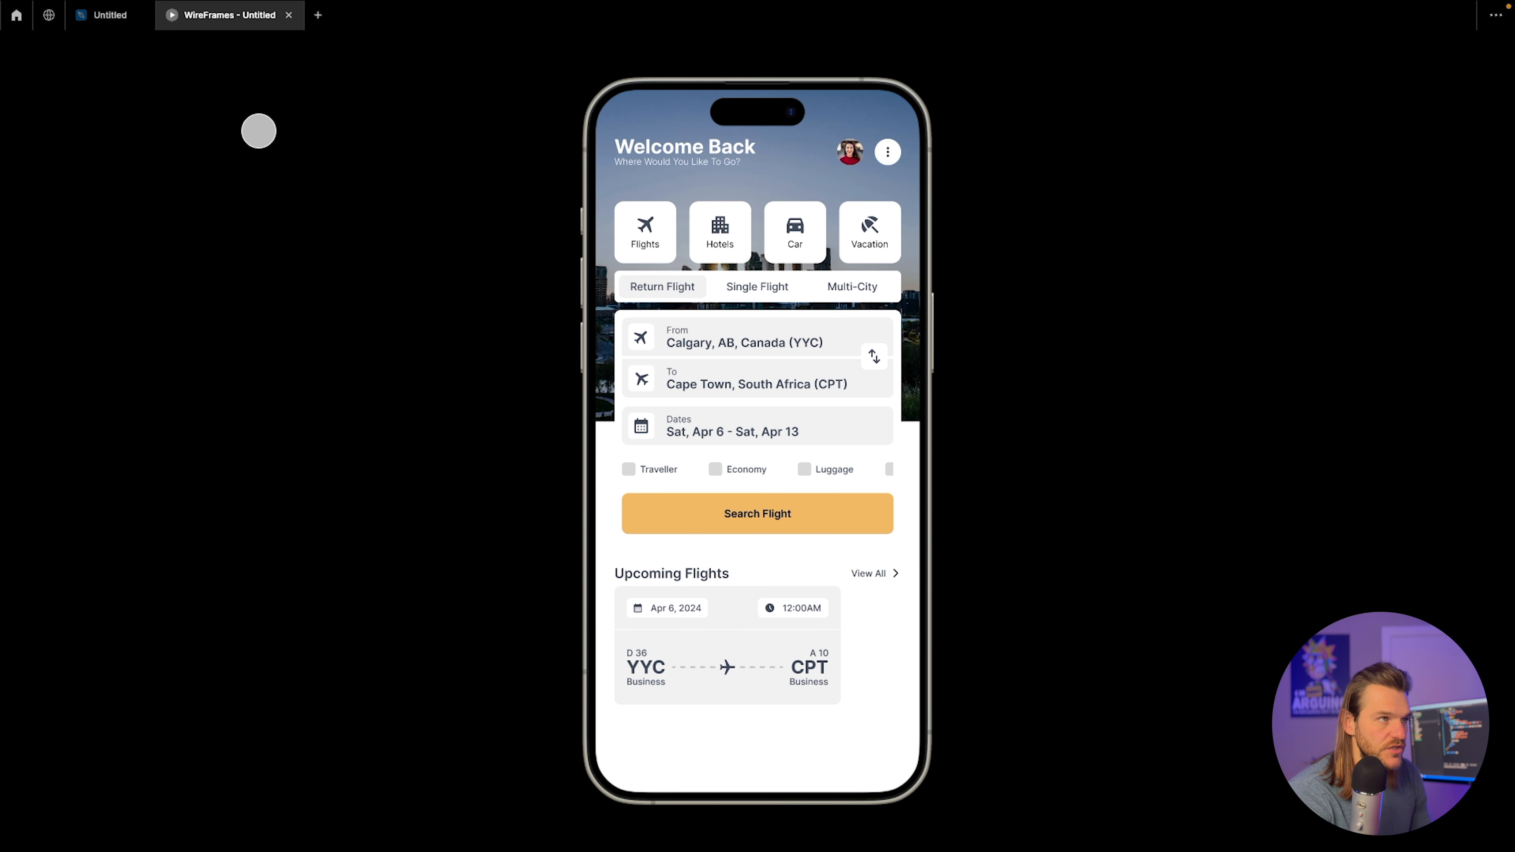
click(114, 24)
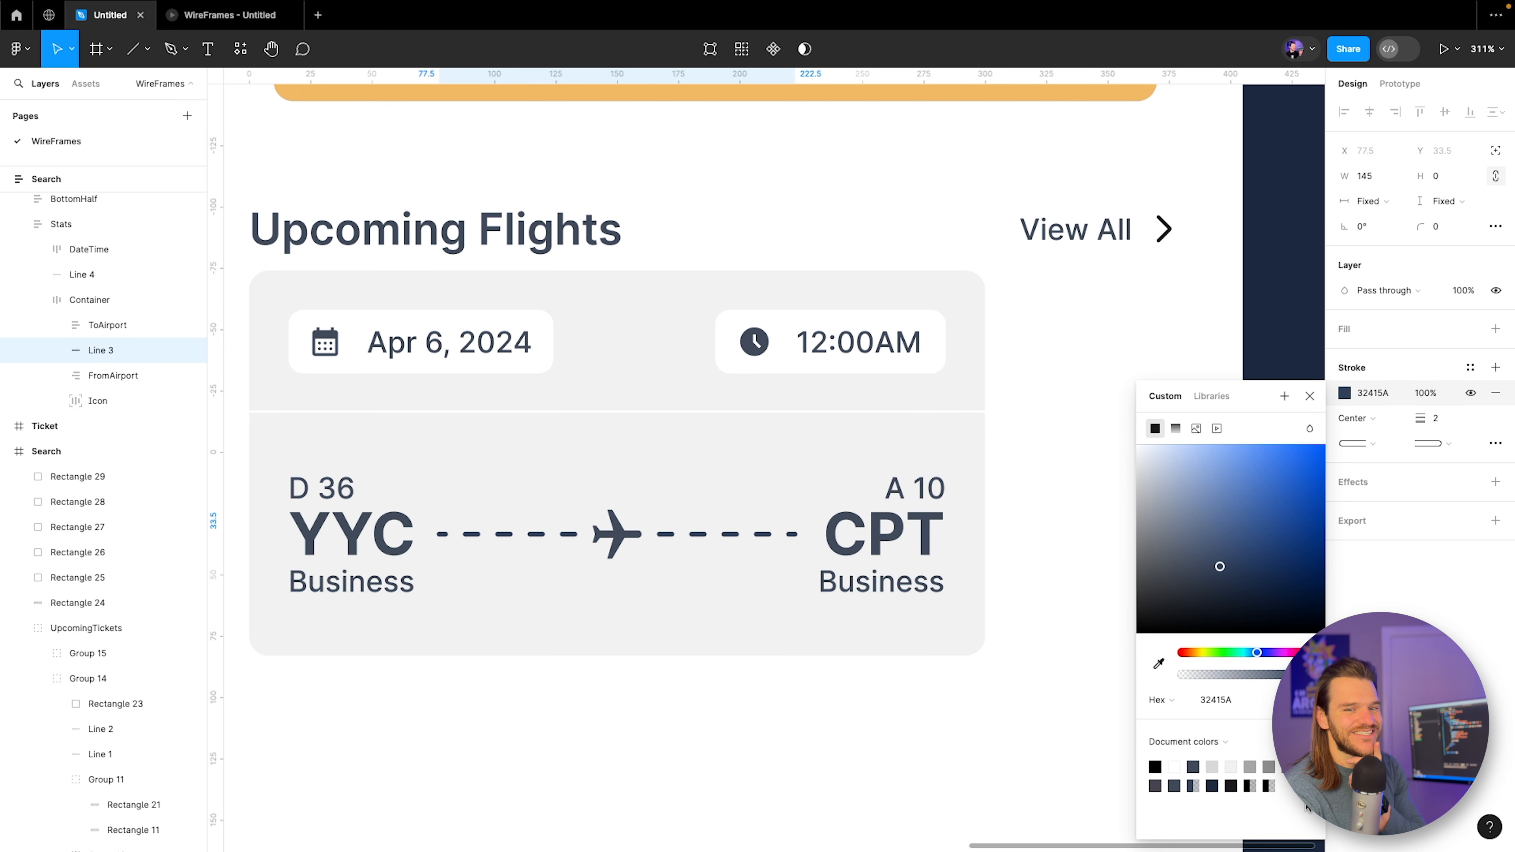
Recolor the dashed connector line's stroke to orange F1B964 and review the card in the prototype preview.
click(1288, 767)
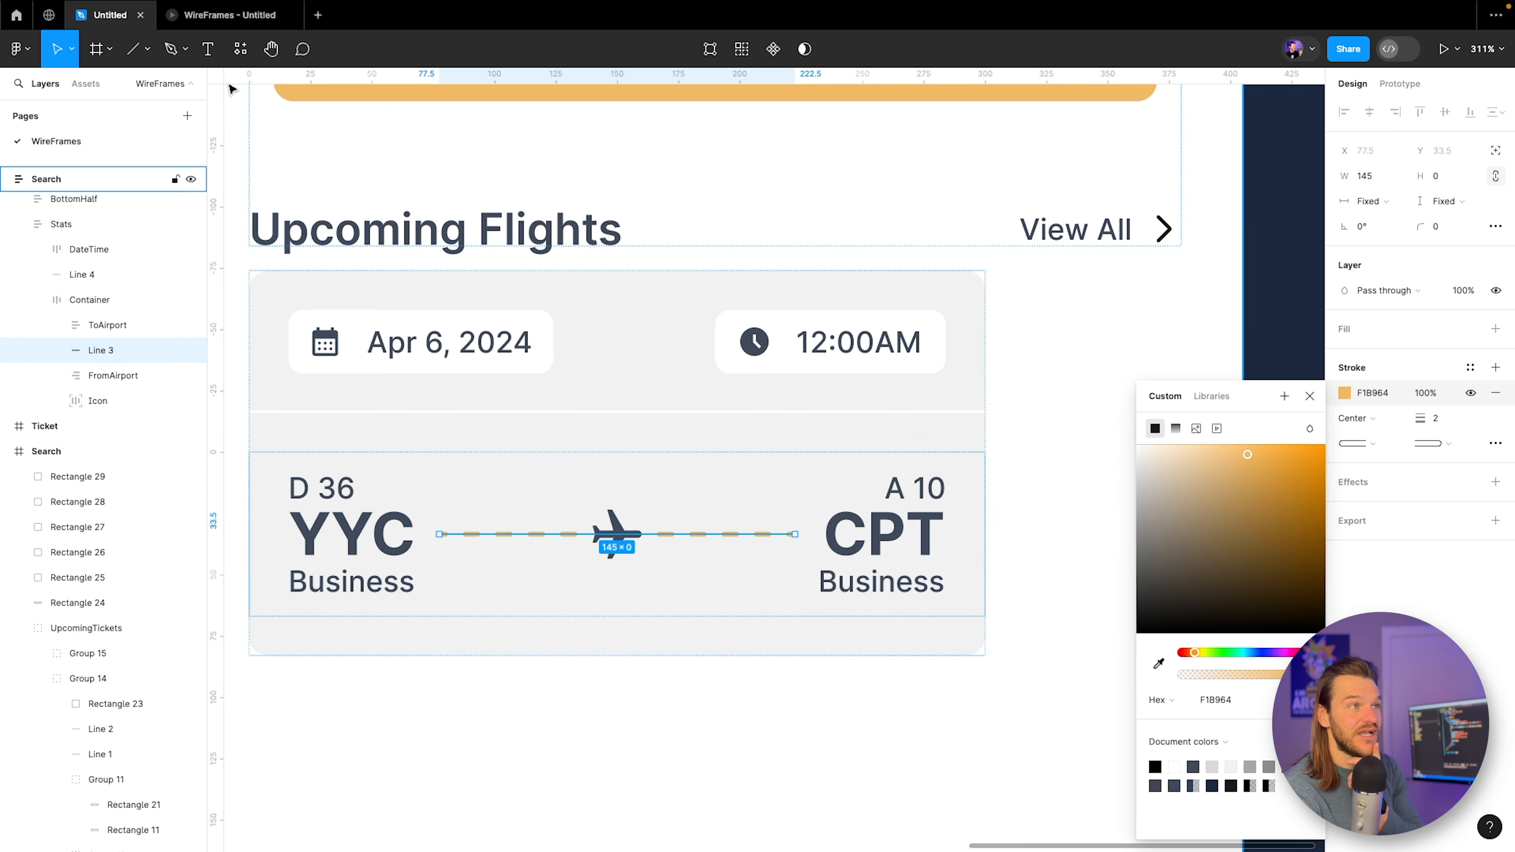
click(227, 18)
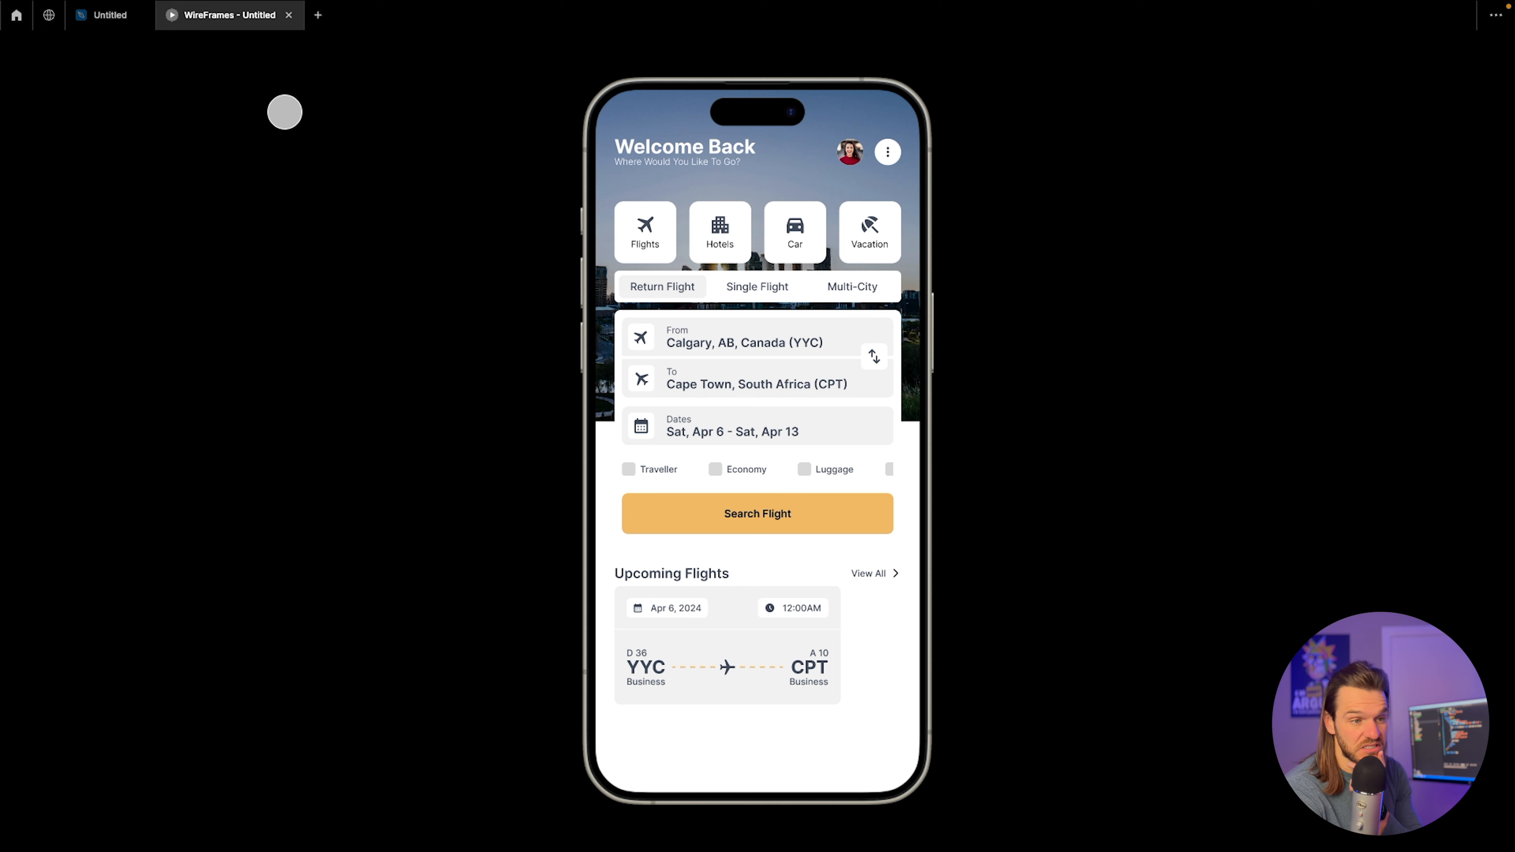
click(110, 15)
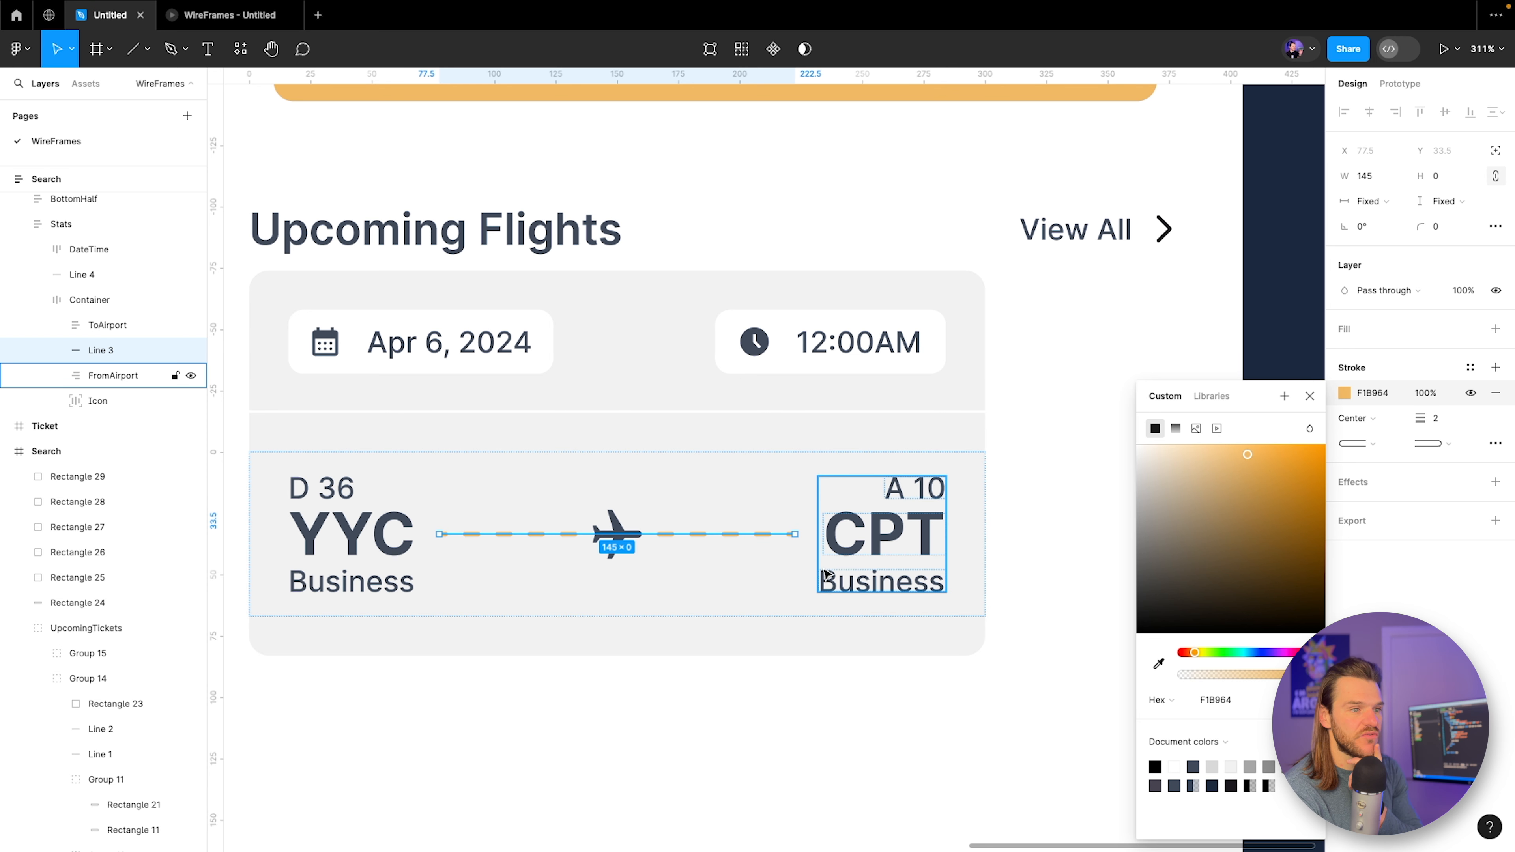
click(820, 736)
scroll(524, 433, up, 1)
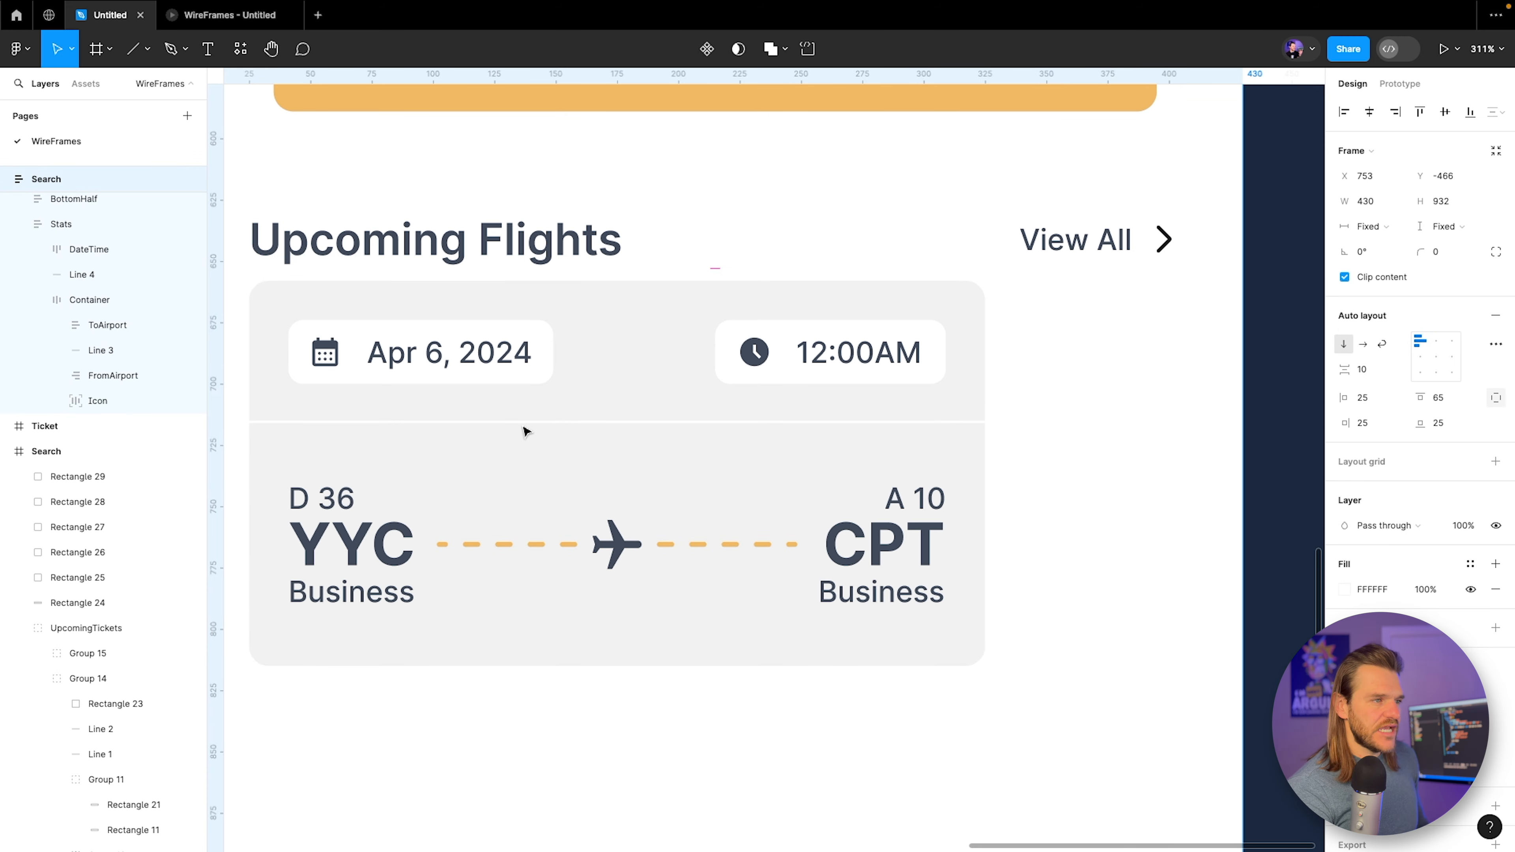
click(202, 18)
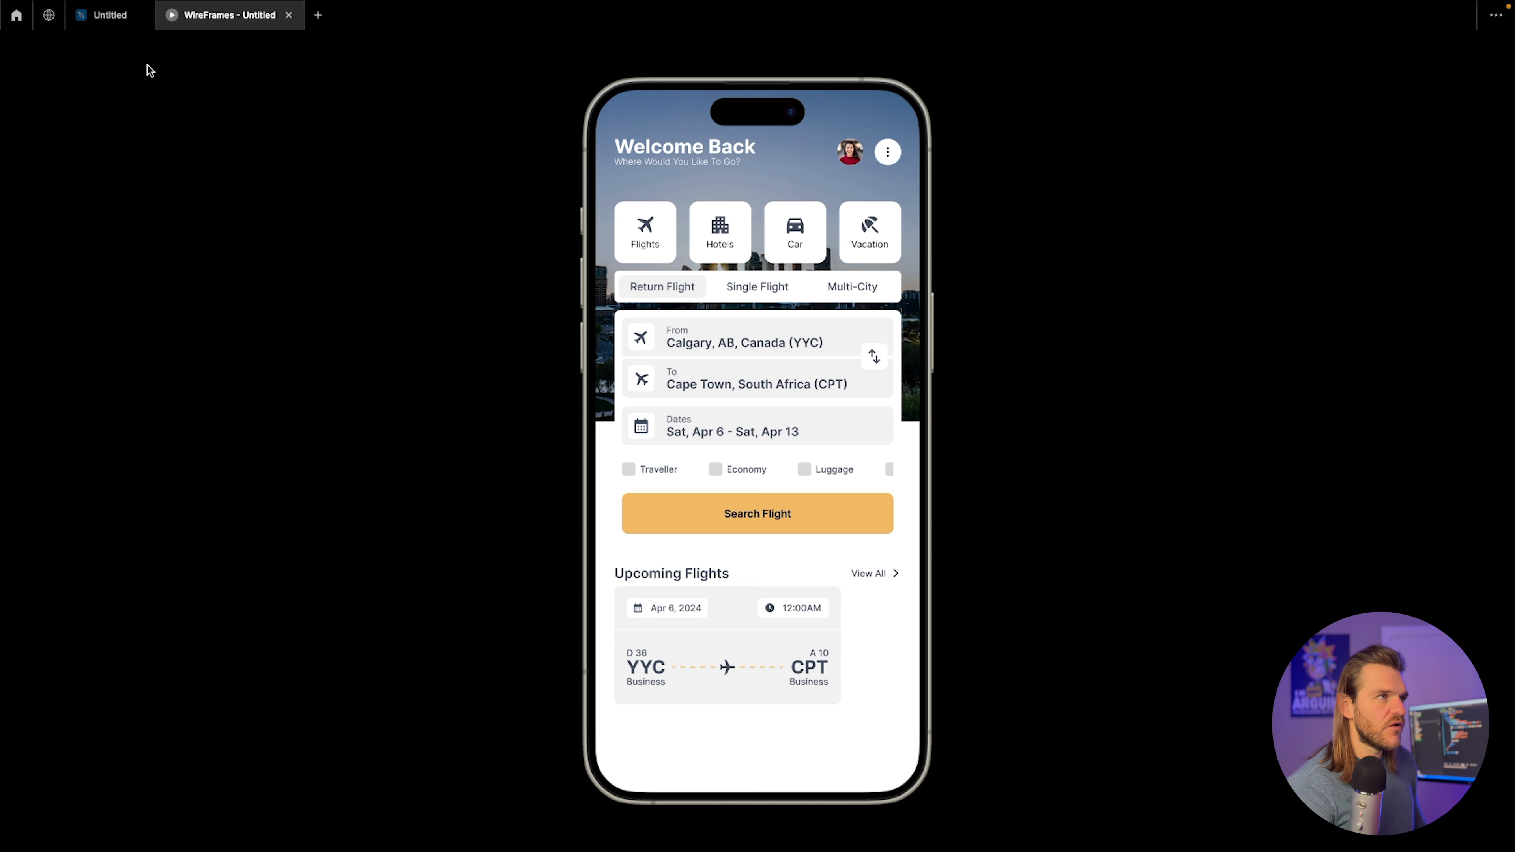
click(98, 16)
Change the background fill of the colored Search screen frame to F1F1F1.
scroll(567, 421, down, 10)
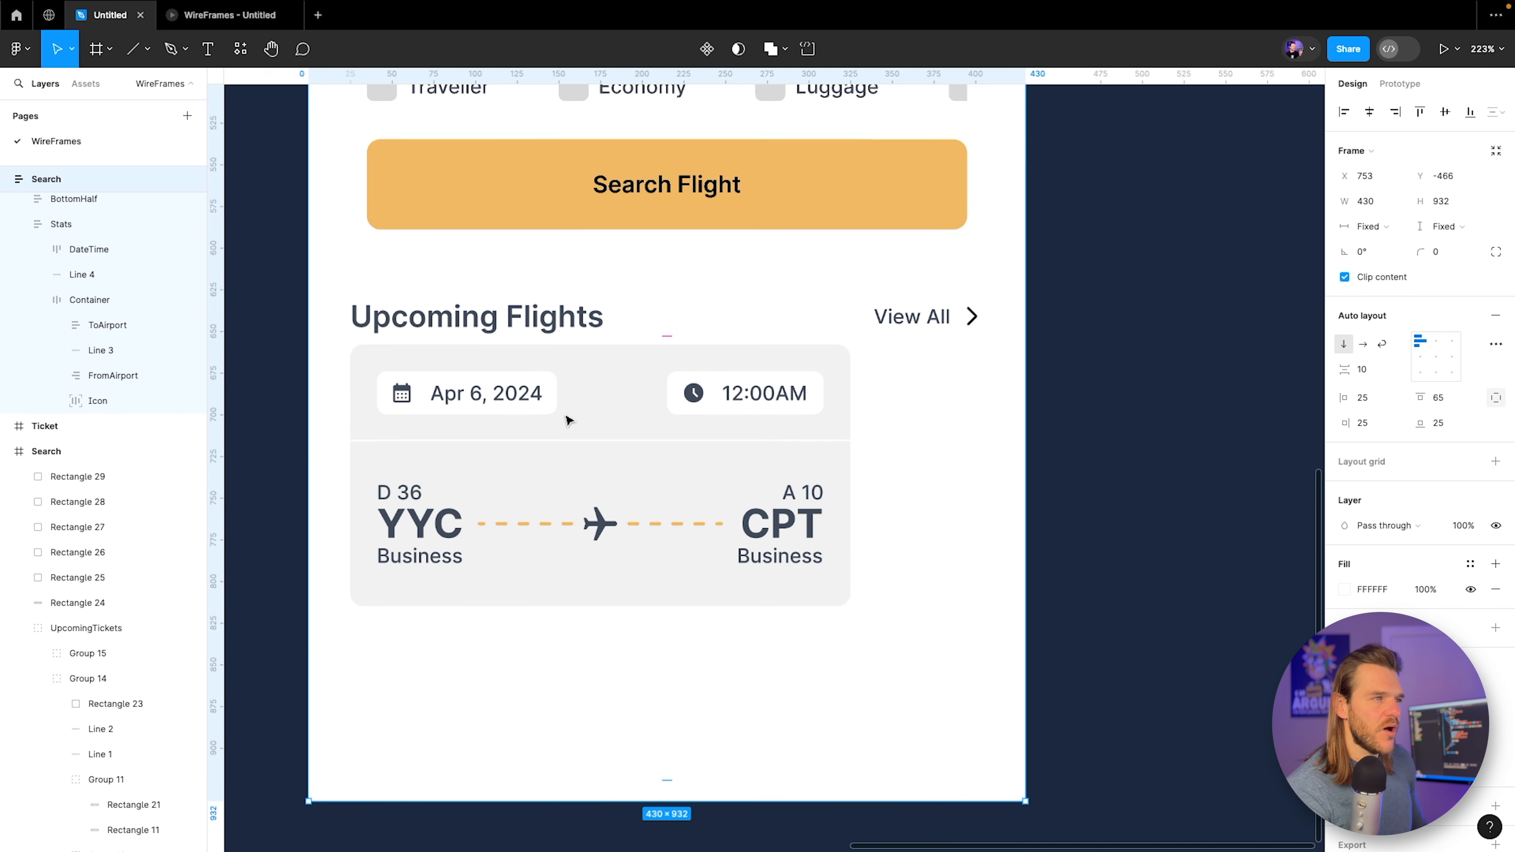
scroll(567, 420, up, 5)
scroll(470, 328, up, 5)
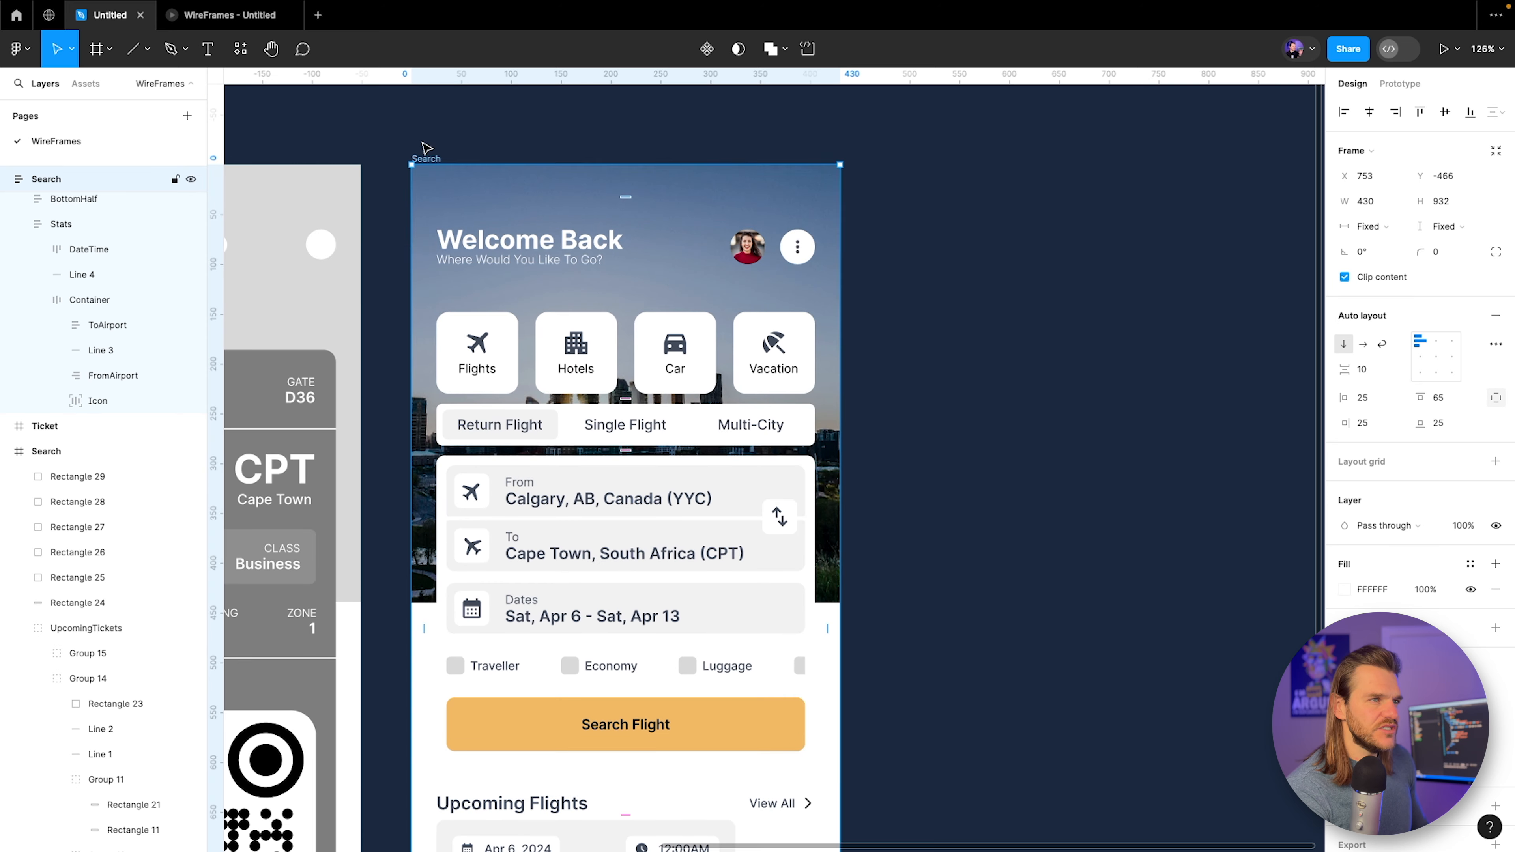
click(428, 164)
click(427, 159)
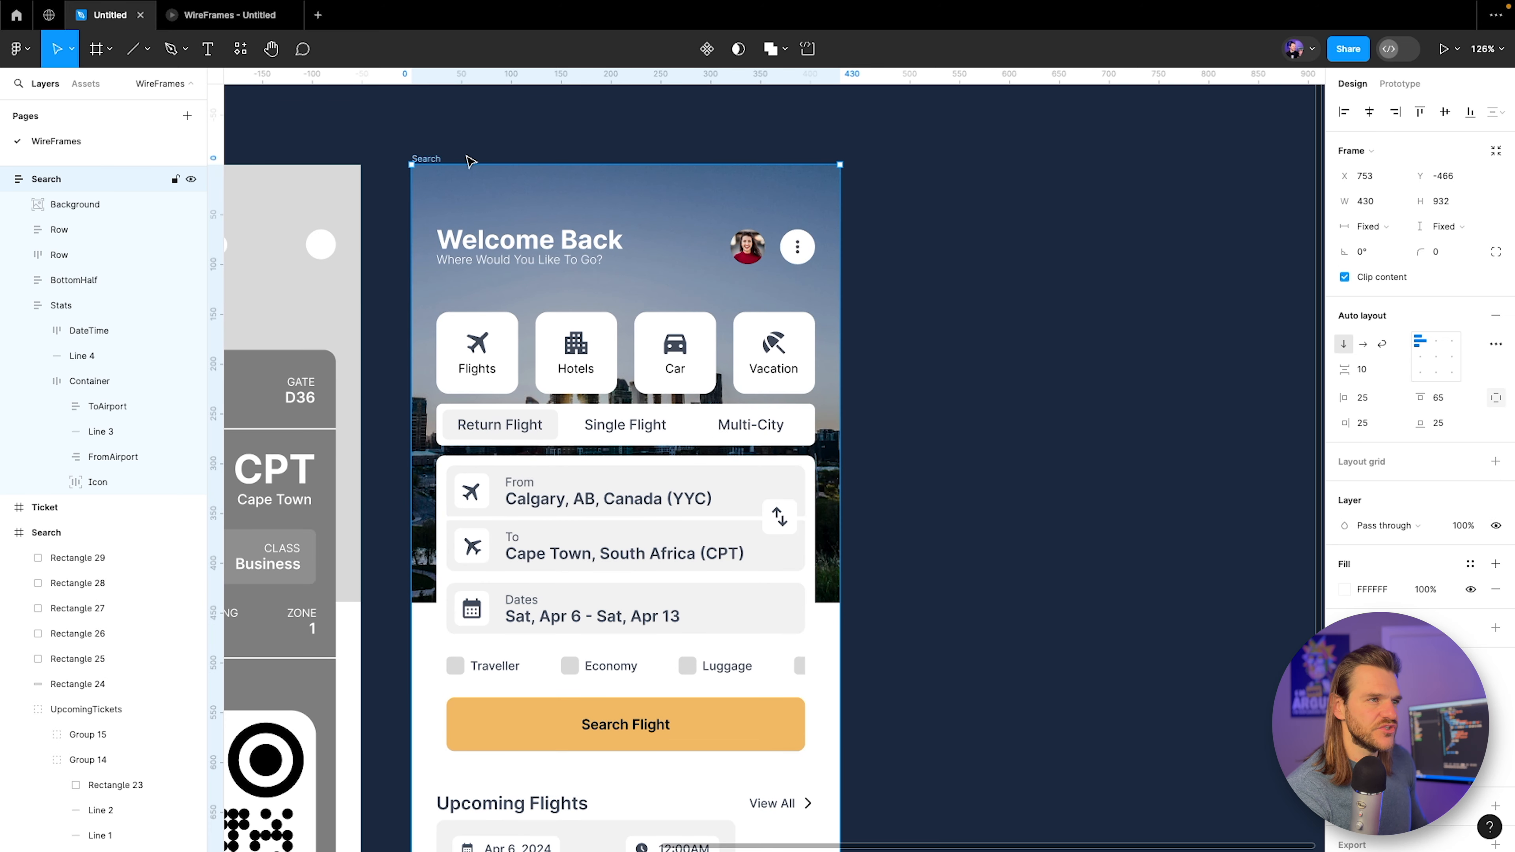
click(1345, 589)
click(1233, 698)
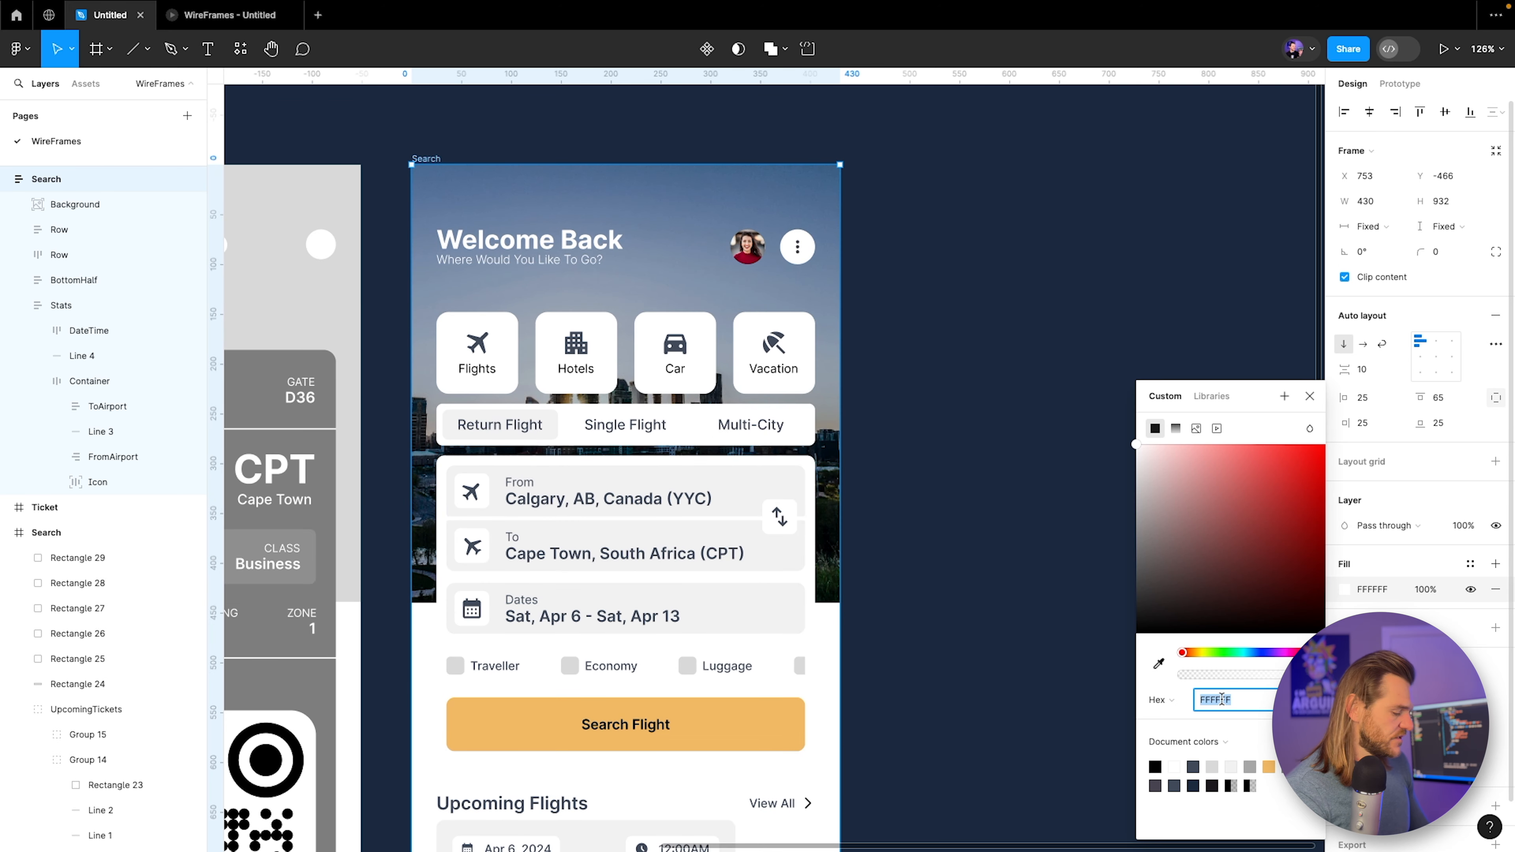
text(f1f1f1)
key(Return)
Change the Stats frame's fill to white so the ticket card contrasts with the grey screen background.
scroll(784, 640, down, 5)
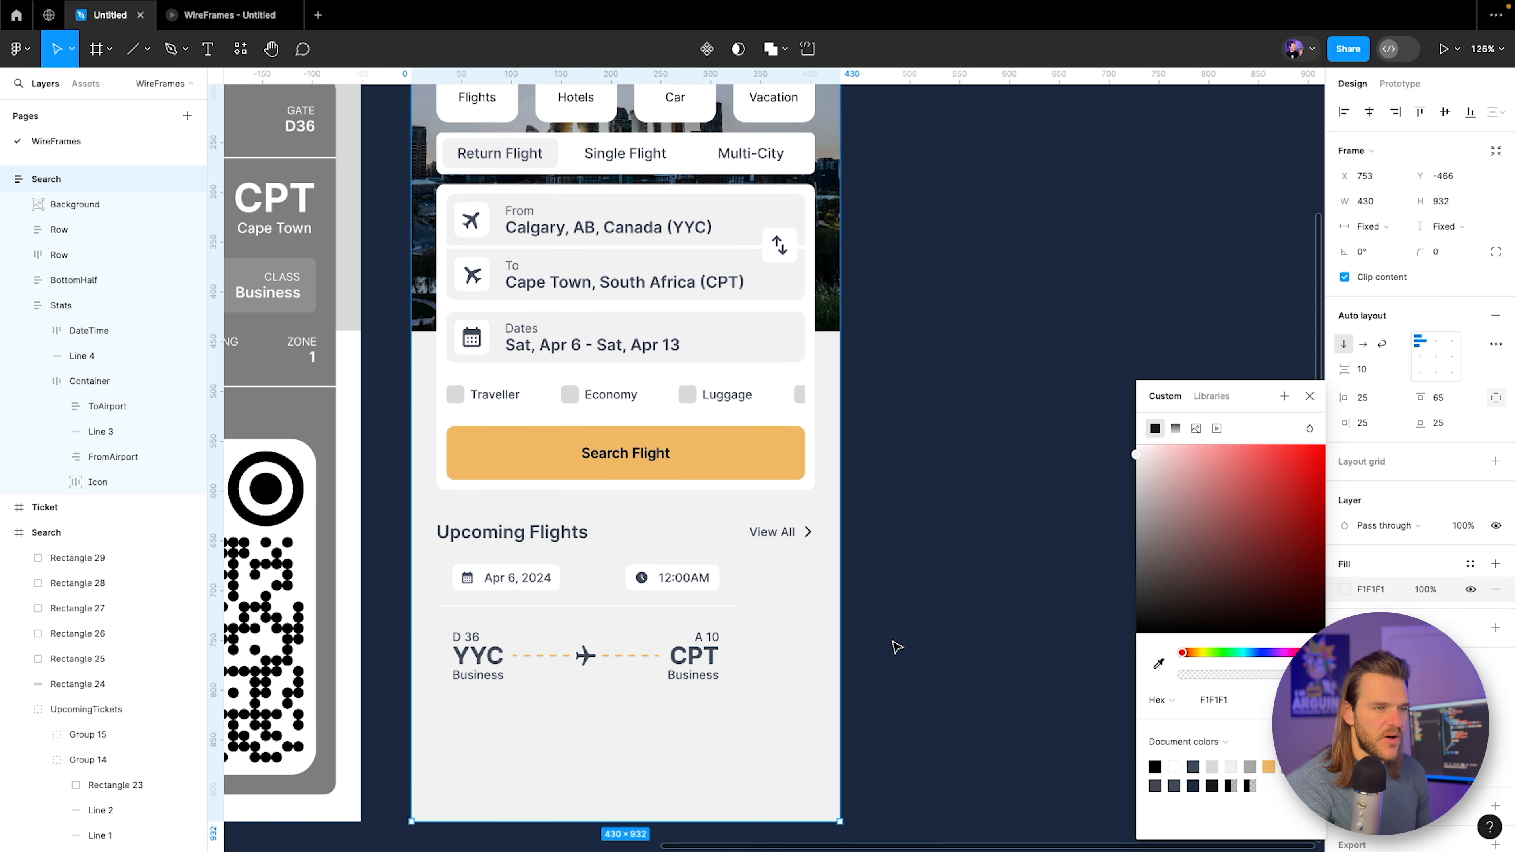
scroll(907, 643, down, 1)
click(603, 567)
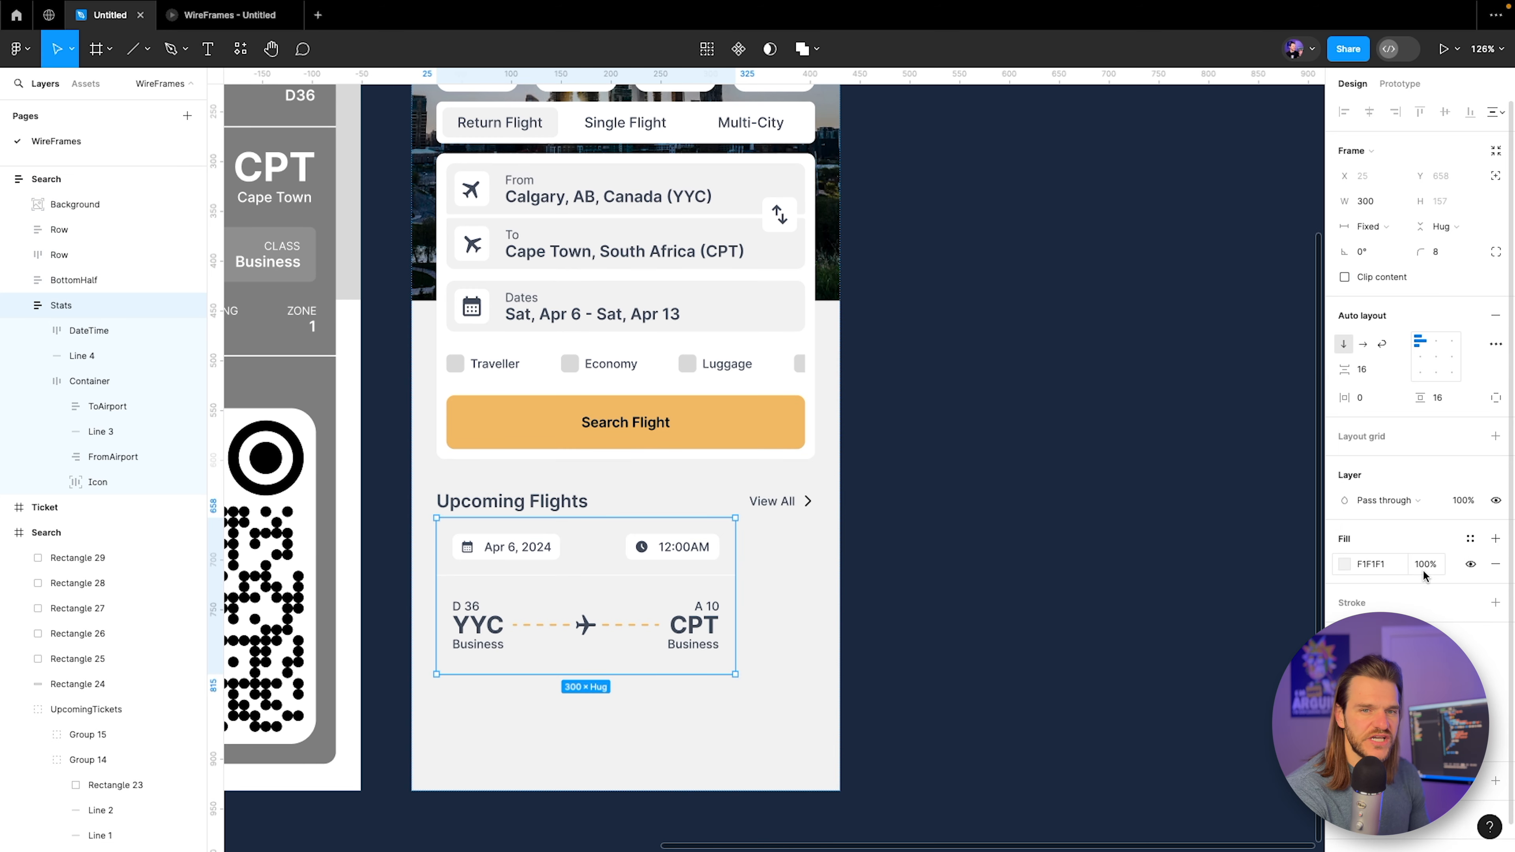
click(1345, 564)
click(774, 629)
scroll(599, 565, up, 3)
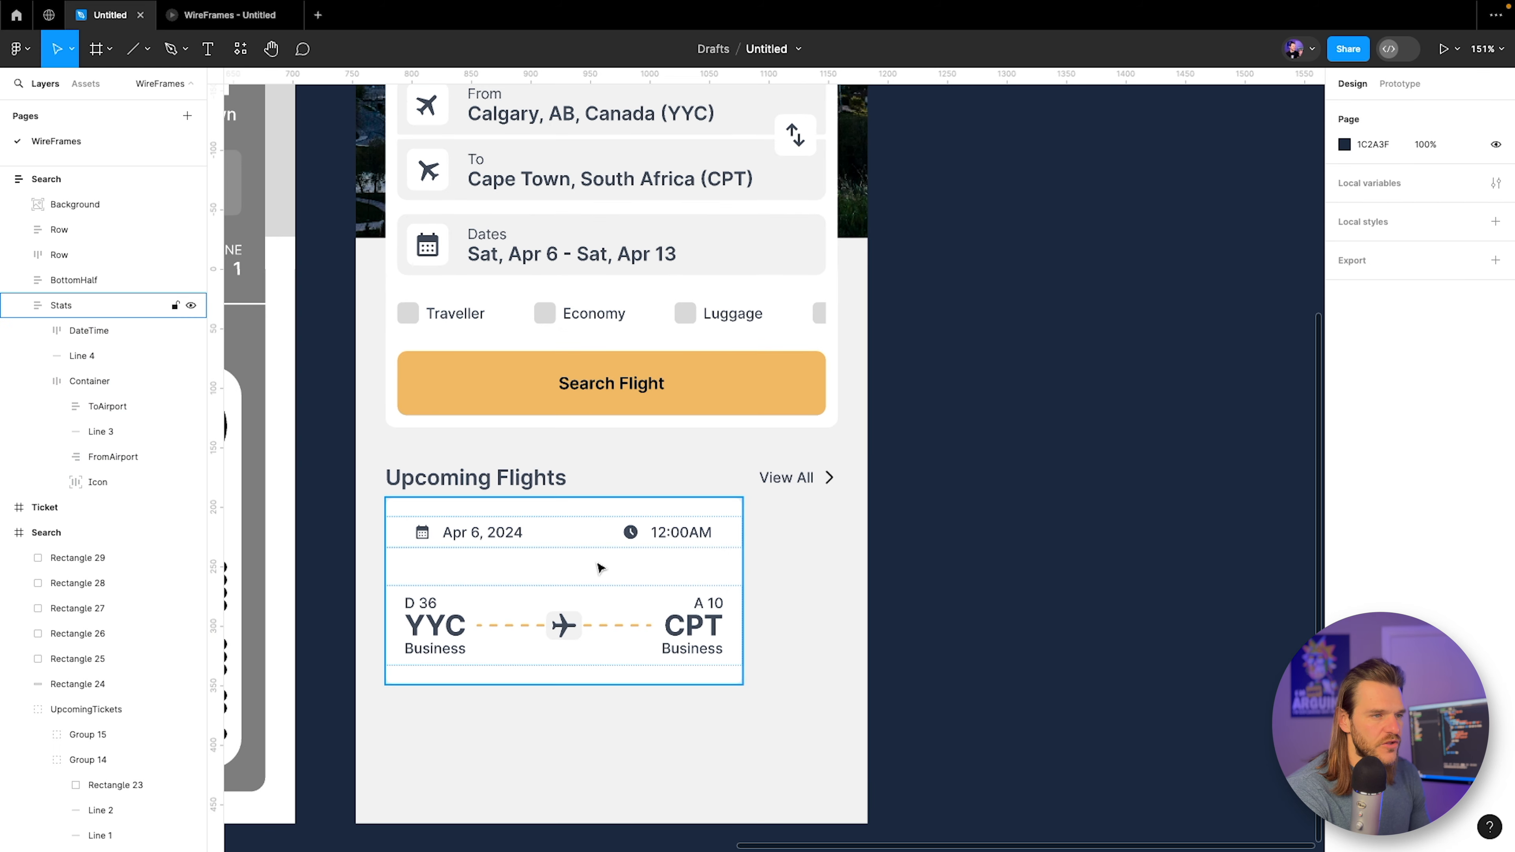
Review the ticket card in the prototype preview and change the airplane icon frame's fill to white.
scroll(431, 249, up, 1)
click(297, 6)
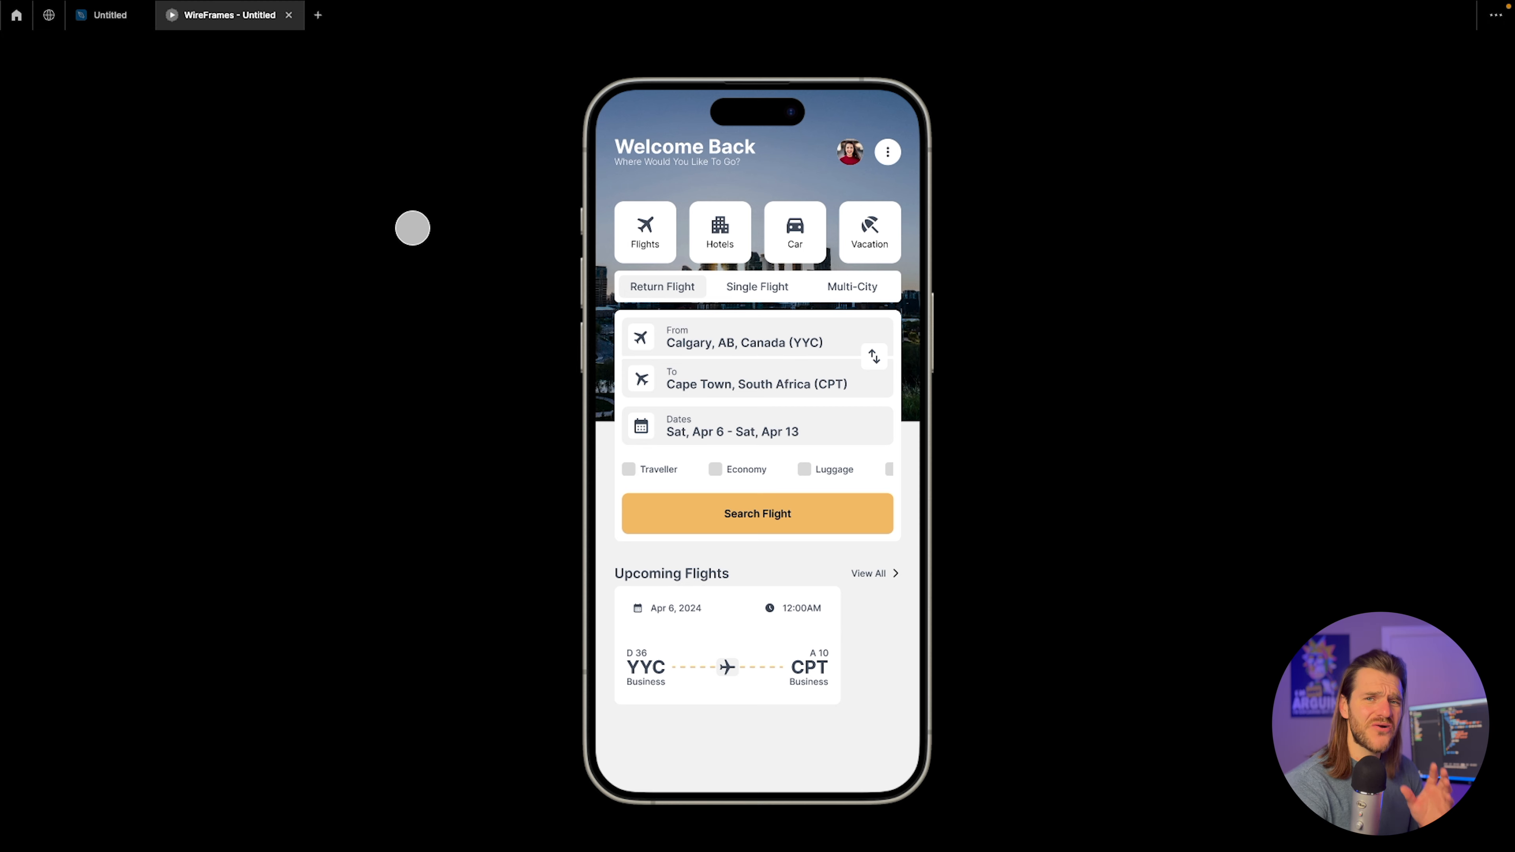
click(109, 15)
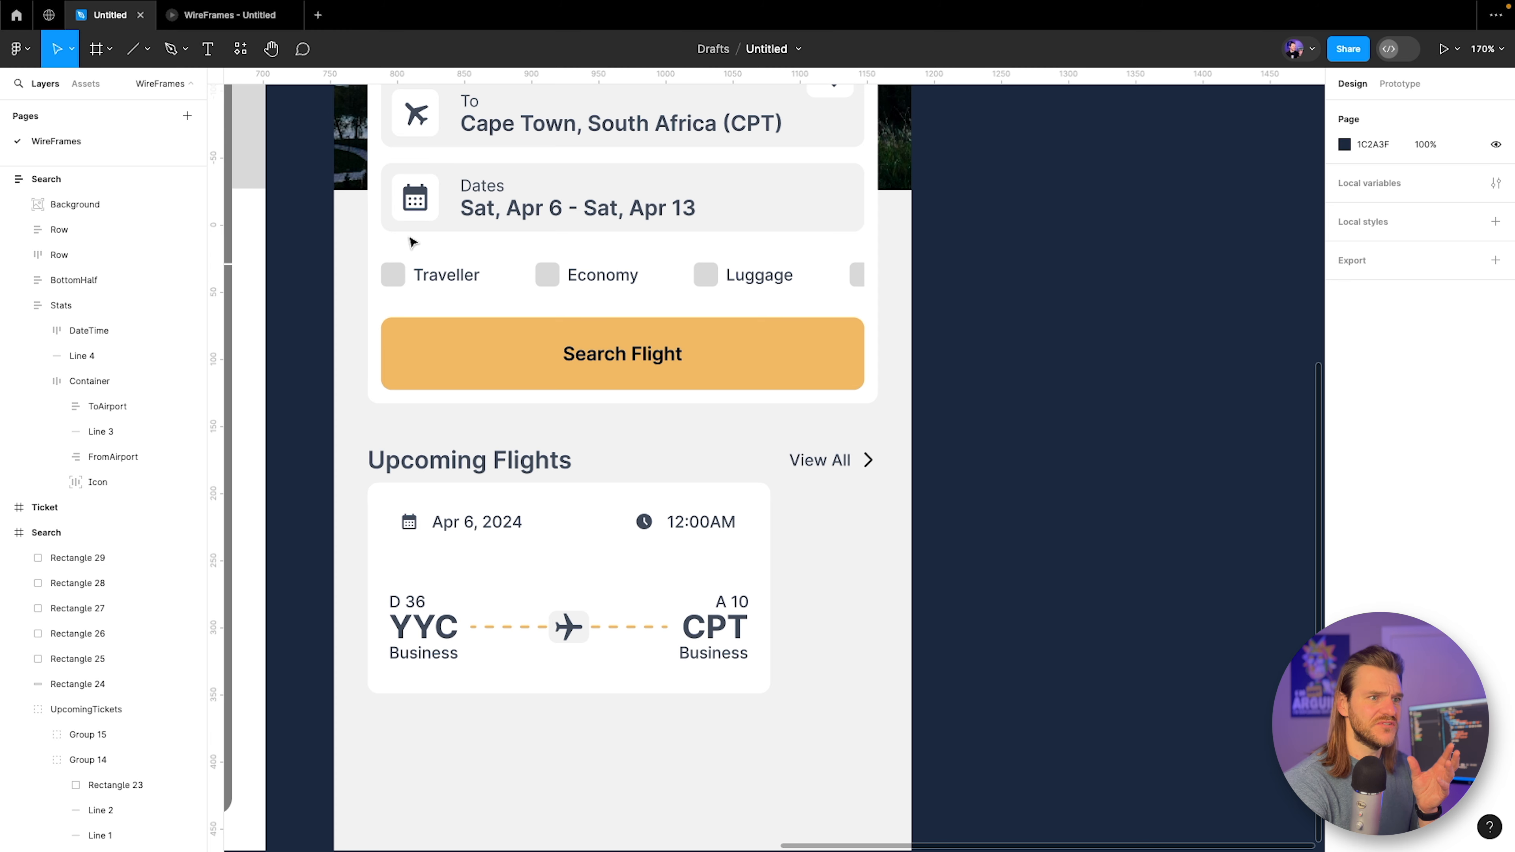
scroll(568, 627, up, 5)
click(567, 632)
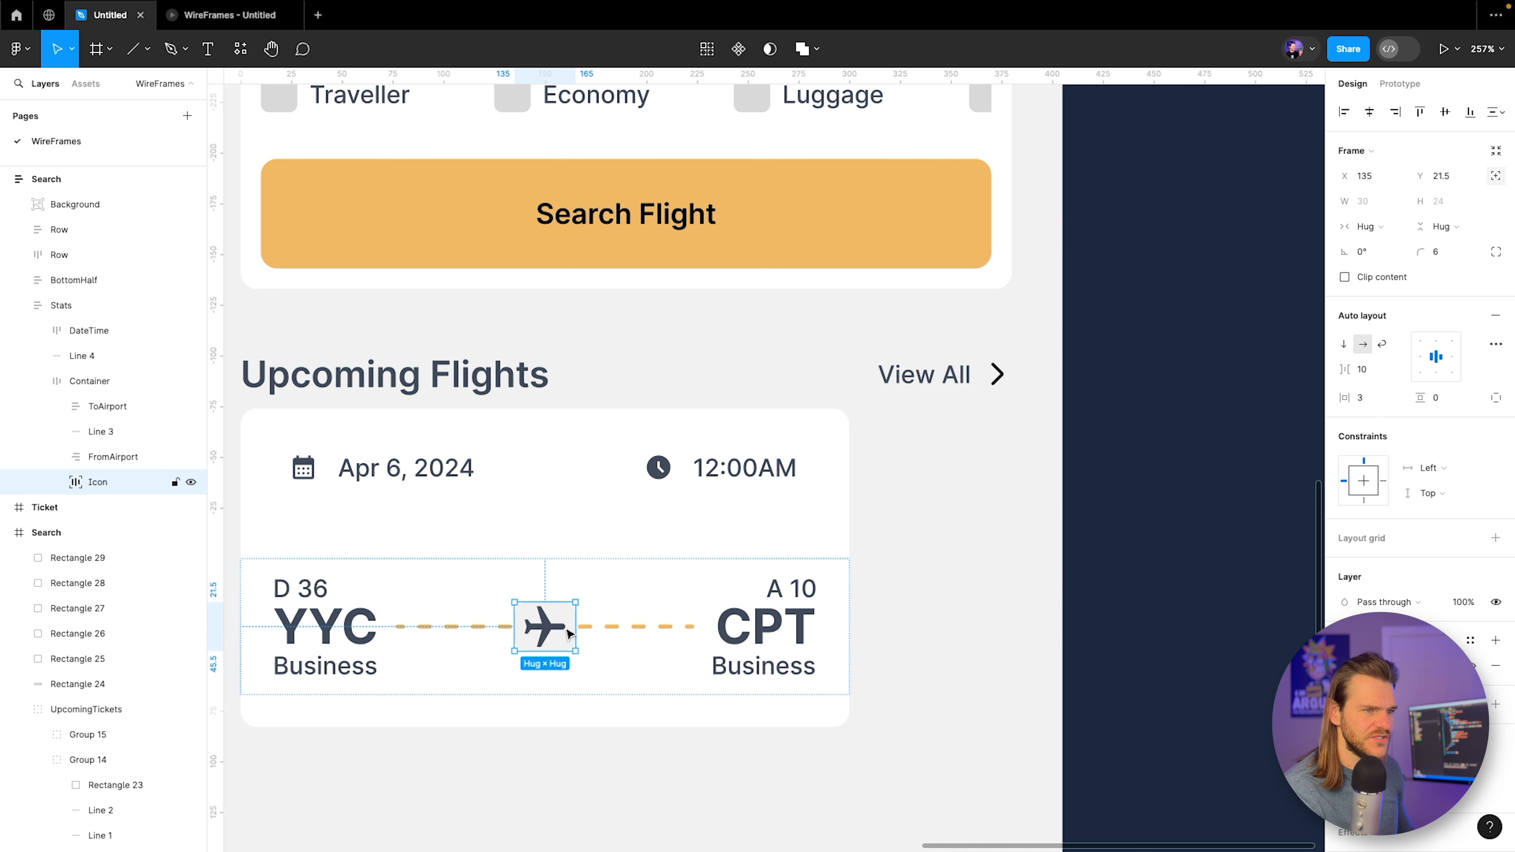
click(1346, 665)
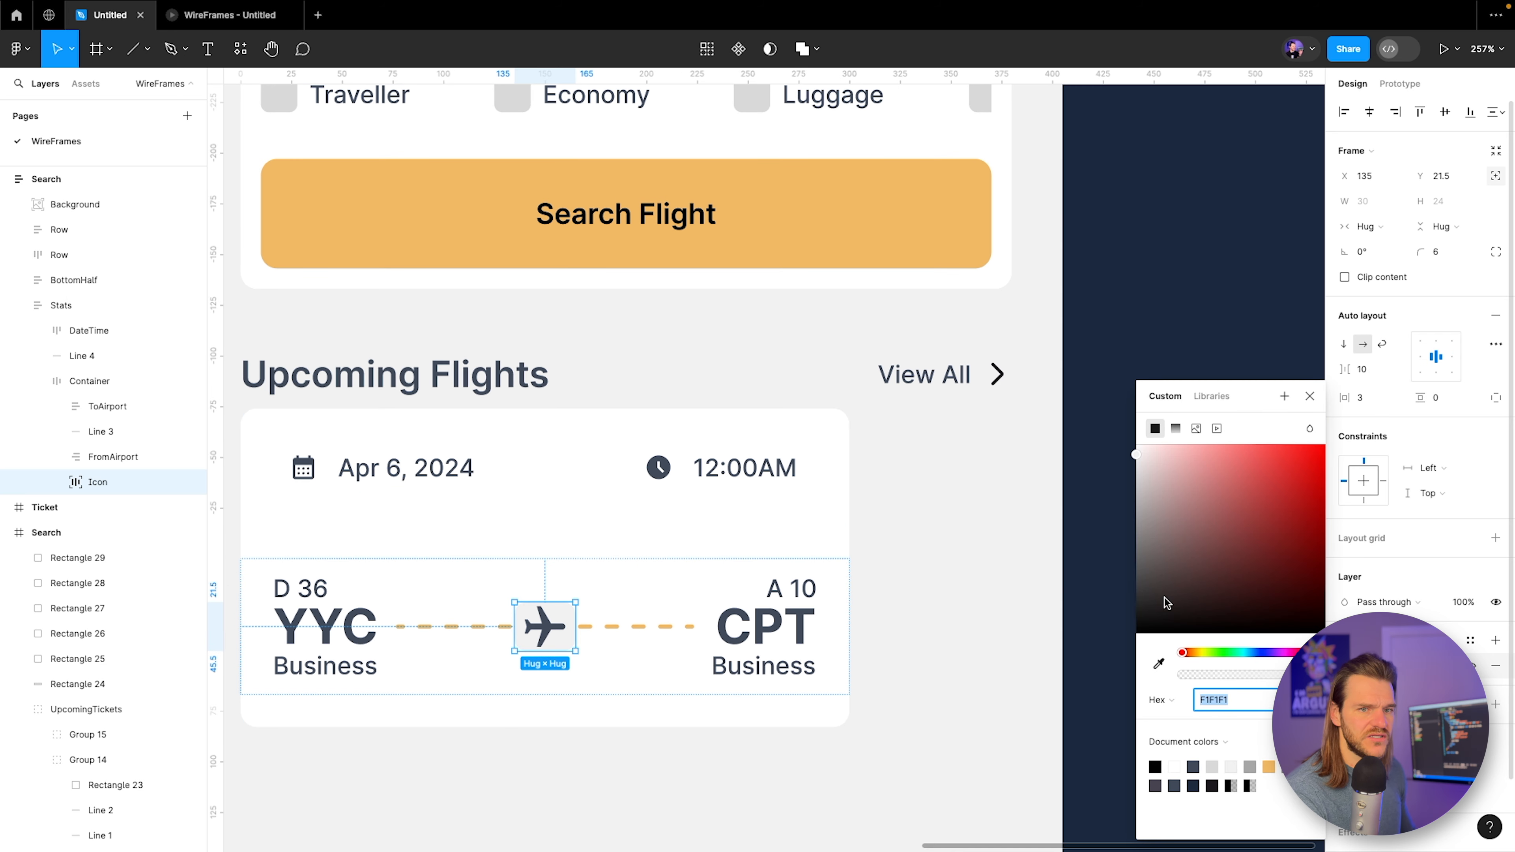
click(917, 537)
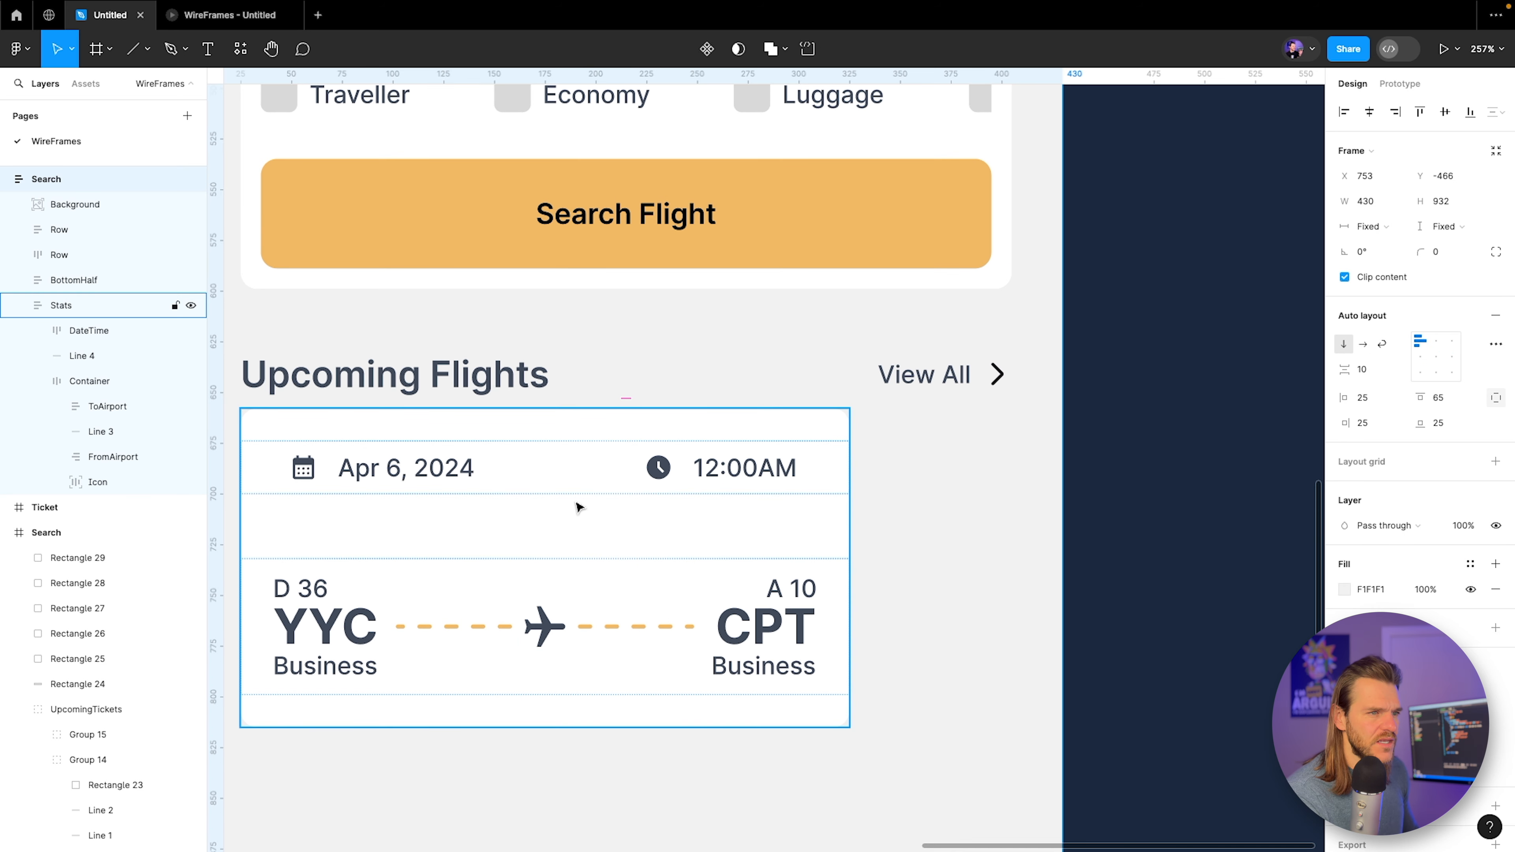
Change the stroke color of the divider line below the date and time row to F1F1F1.
click(583, 515)
click(113, 362)
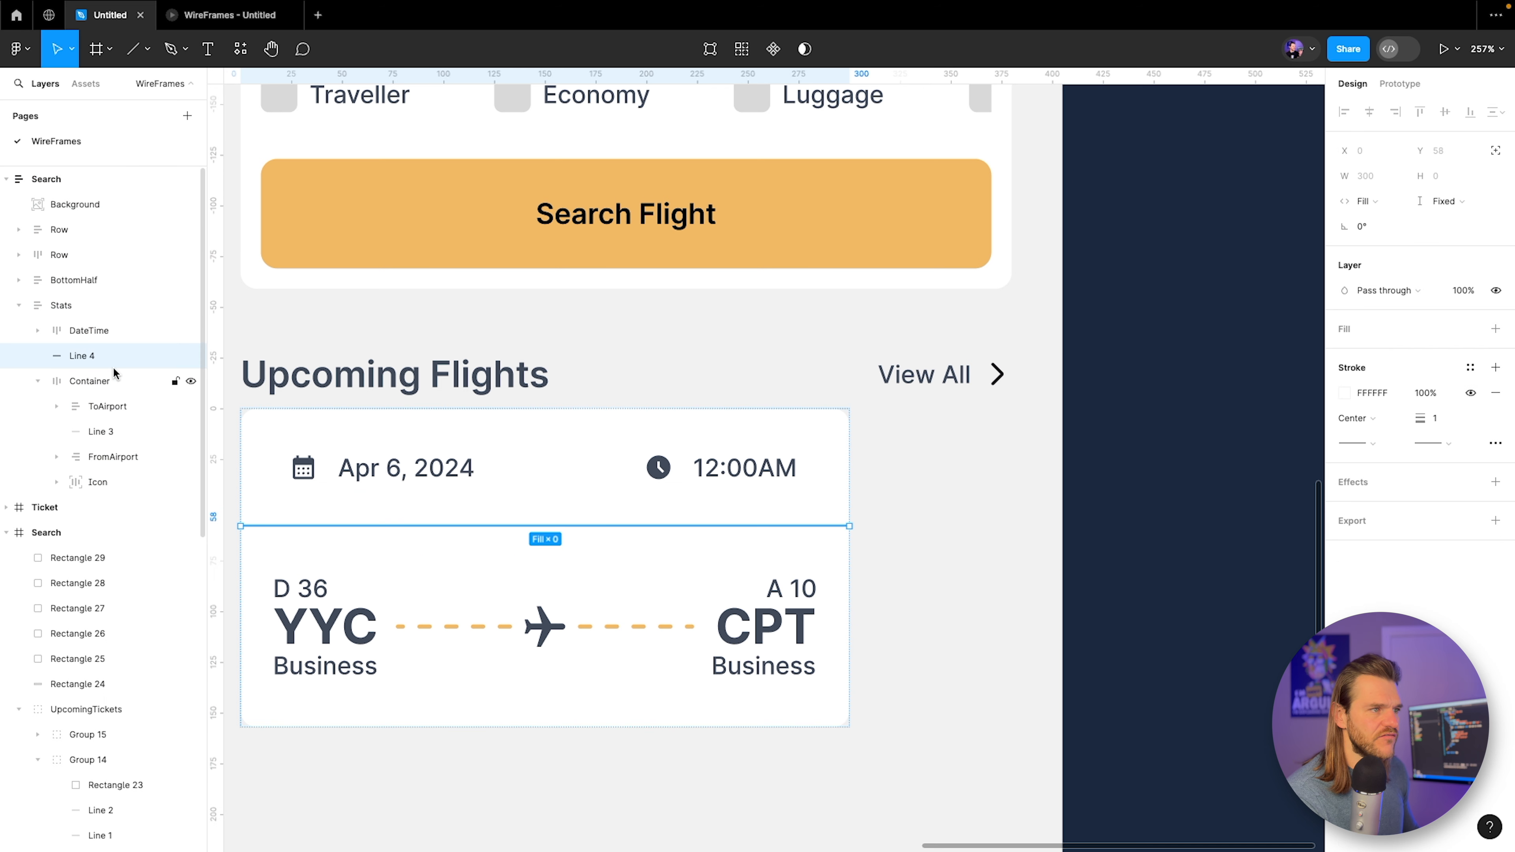
click(1344, 396)
click(1158, 662)
click(996, 612)
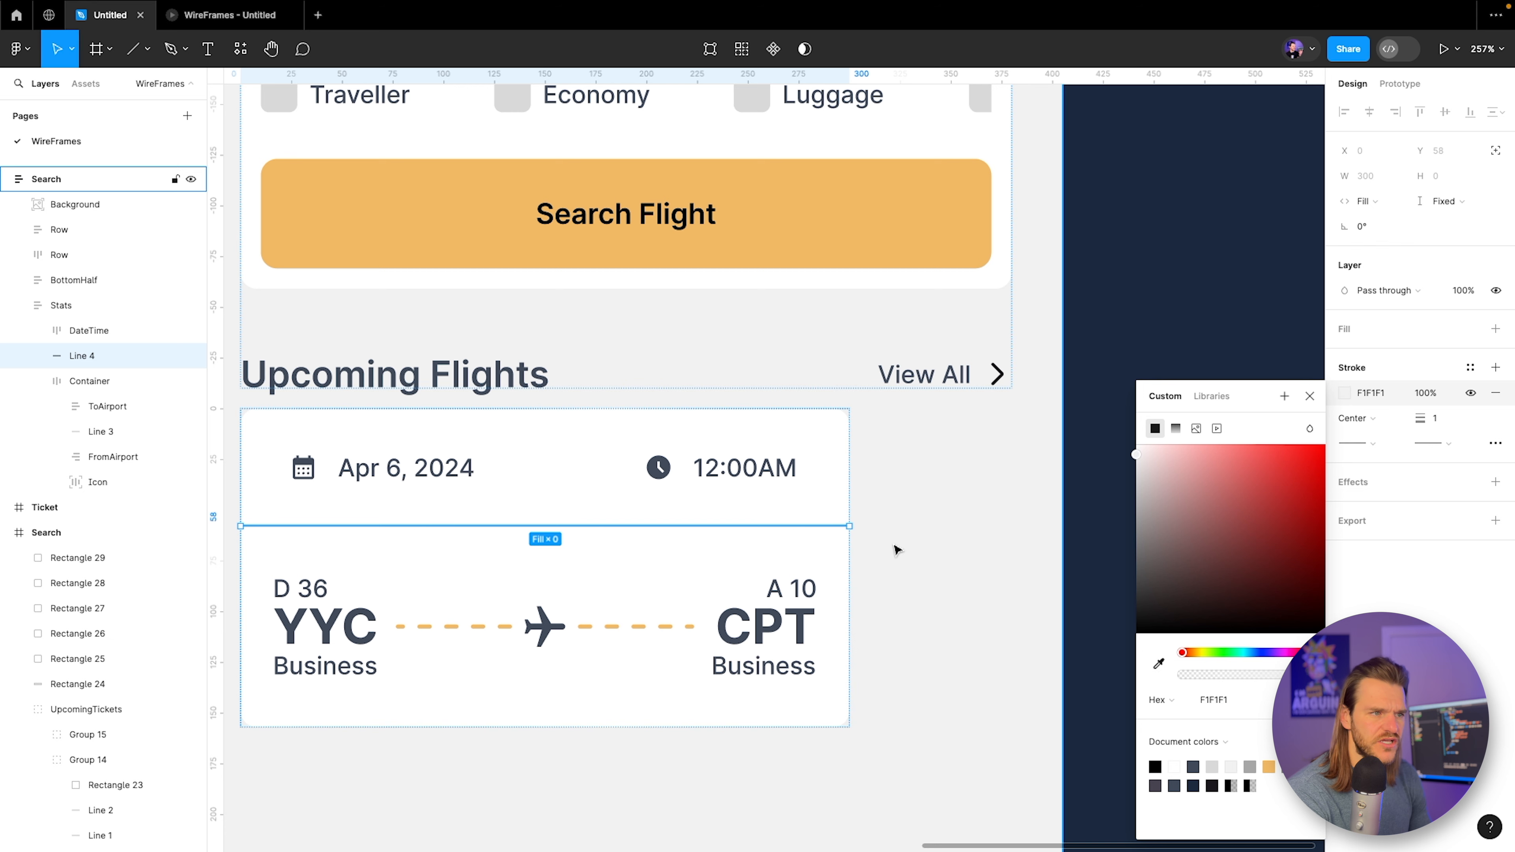
click(881, 520)
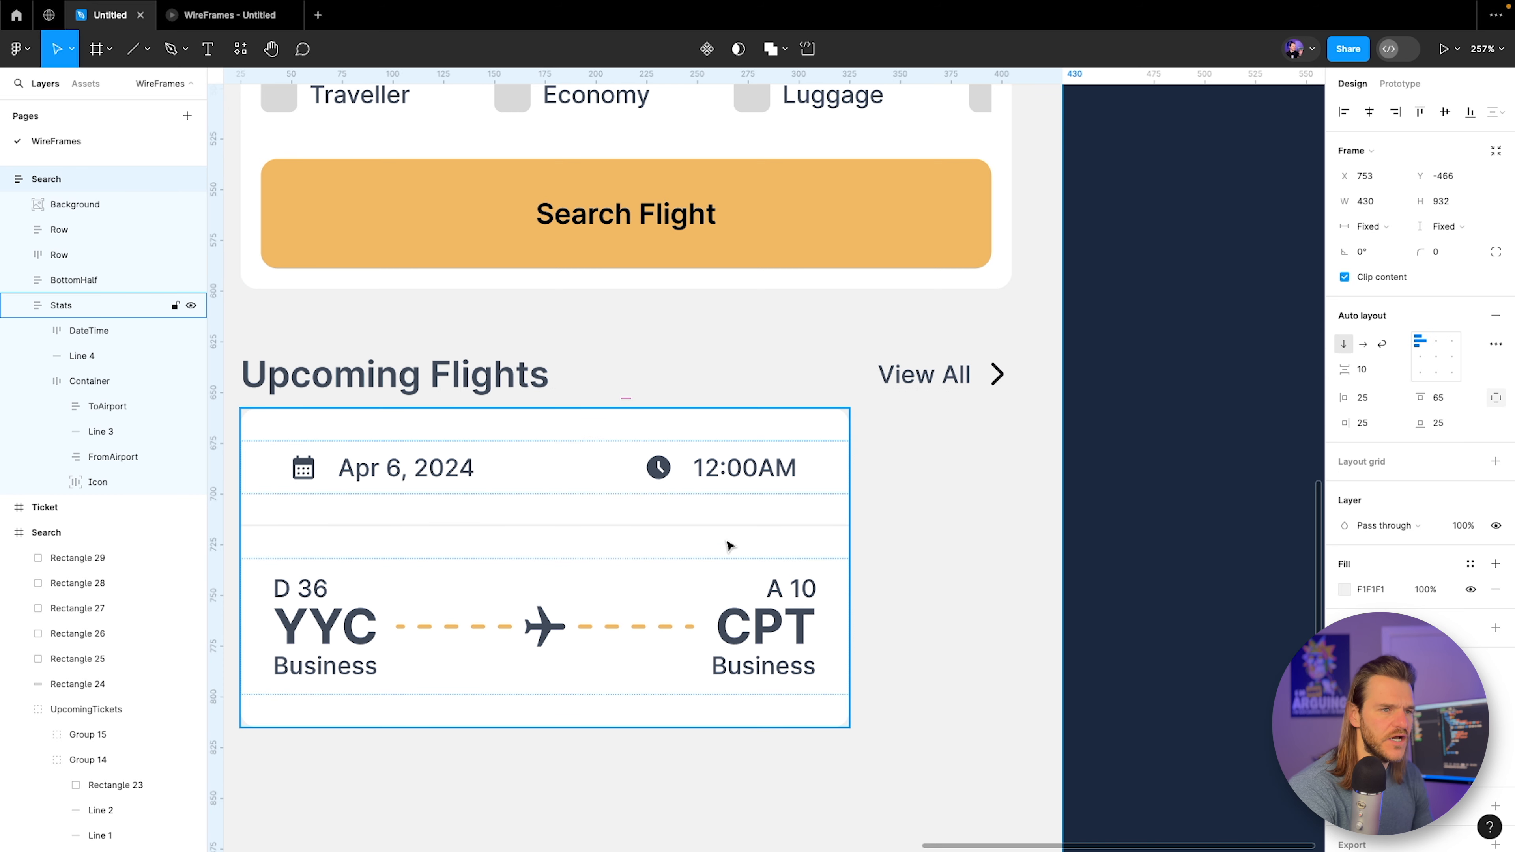
Set the stroke weight of the ticket card's divider line to 2.
double_click(500, 528)
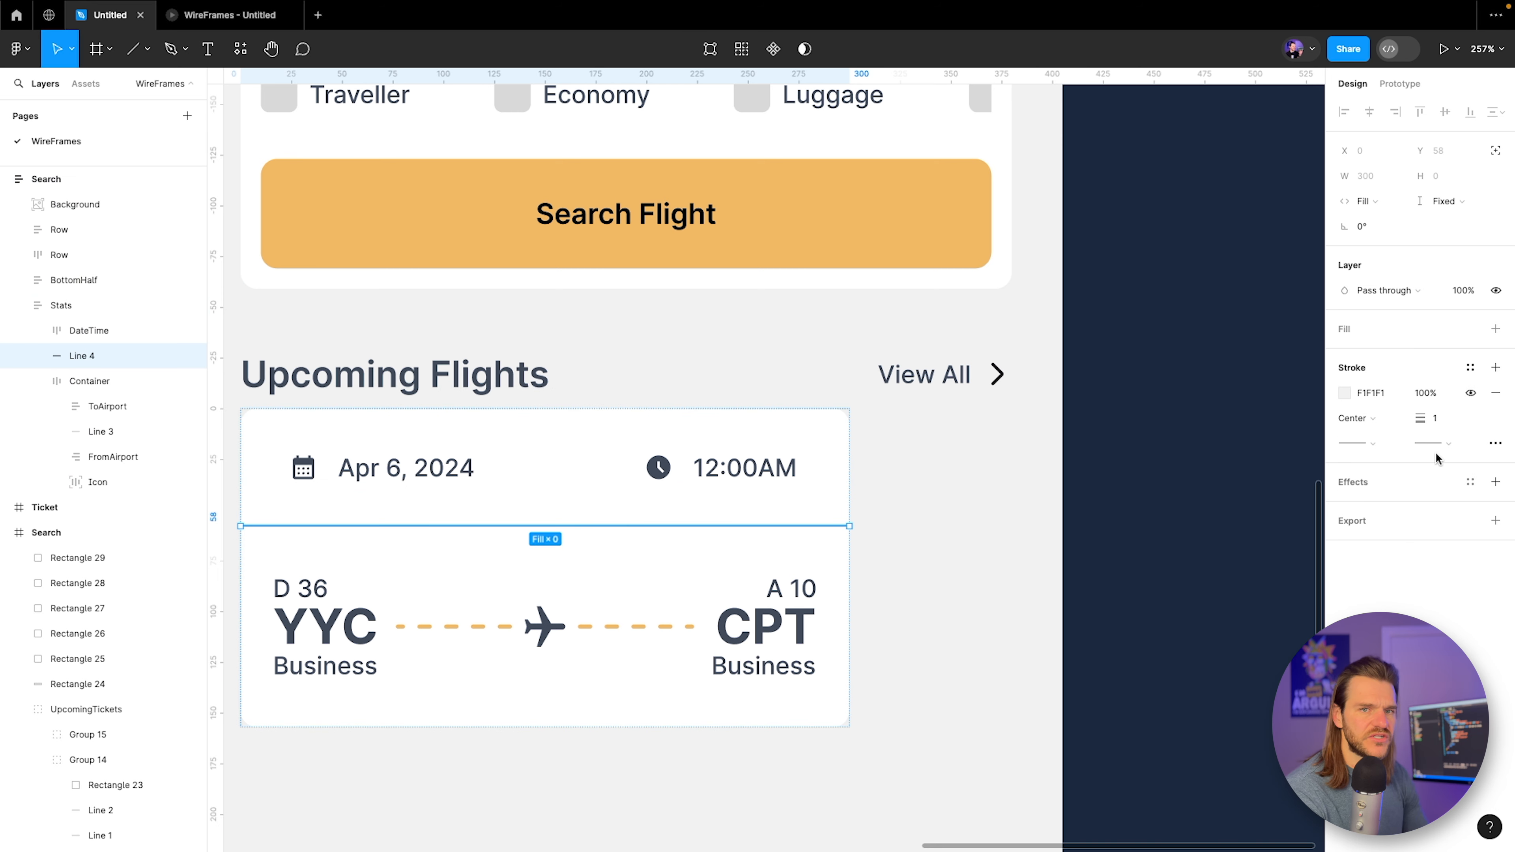
click(1439, 419)
key(Up)
key(Return)
click(889, 481)
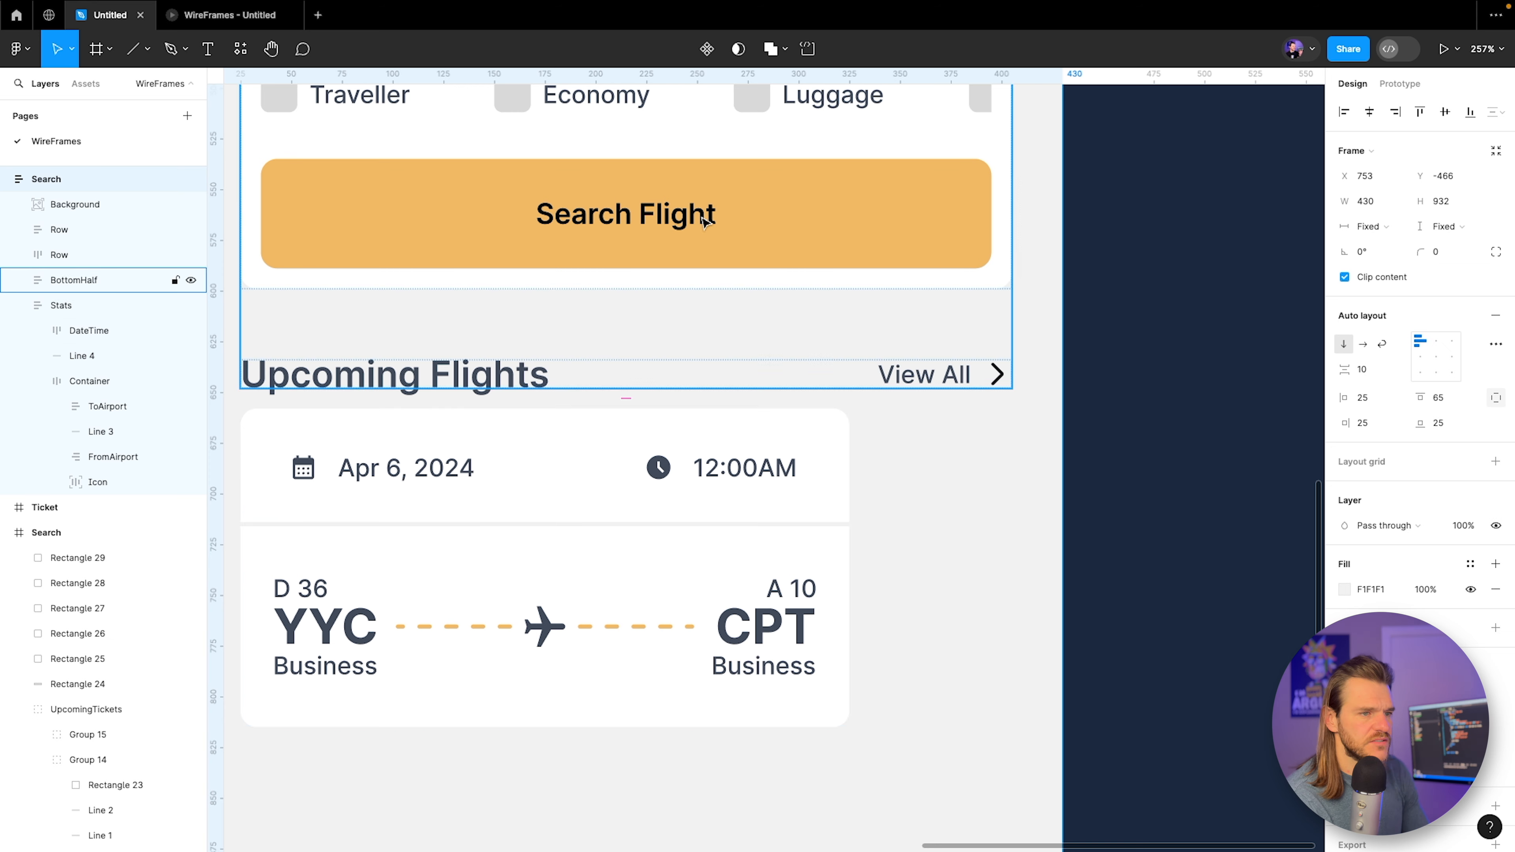
Give the divider line a dashed stroke style with round dash caps and check it in the prototype preview.
click(696, 526)
click(696, 527)
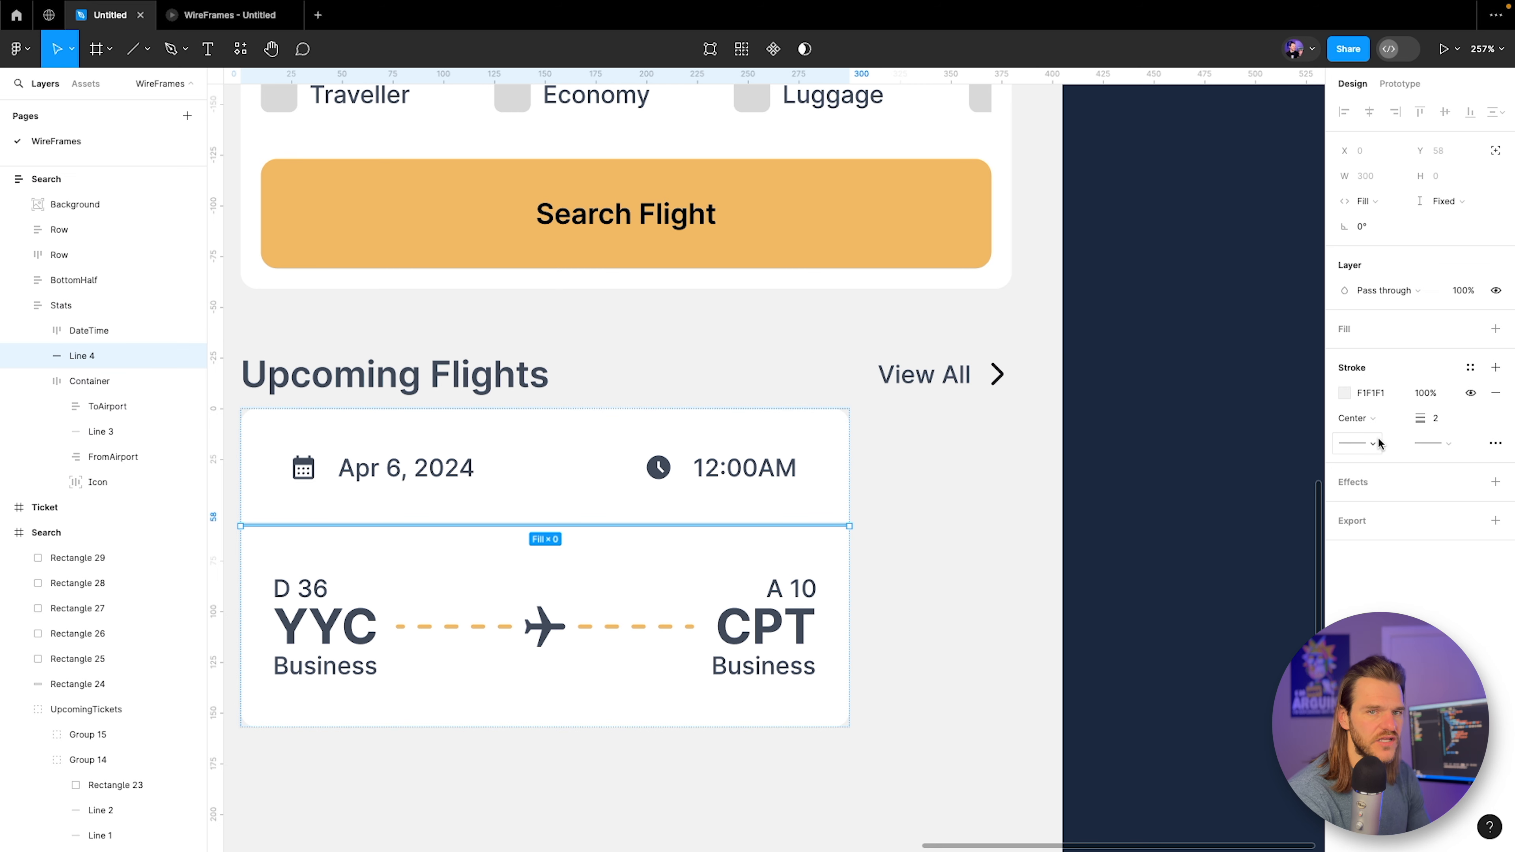
click(1495, 442)
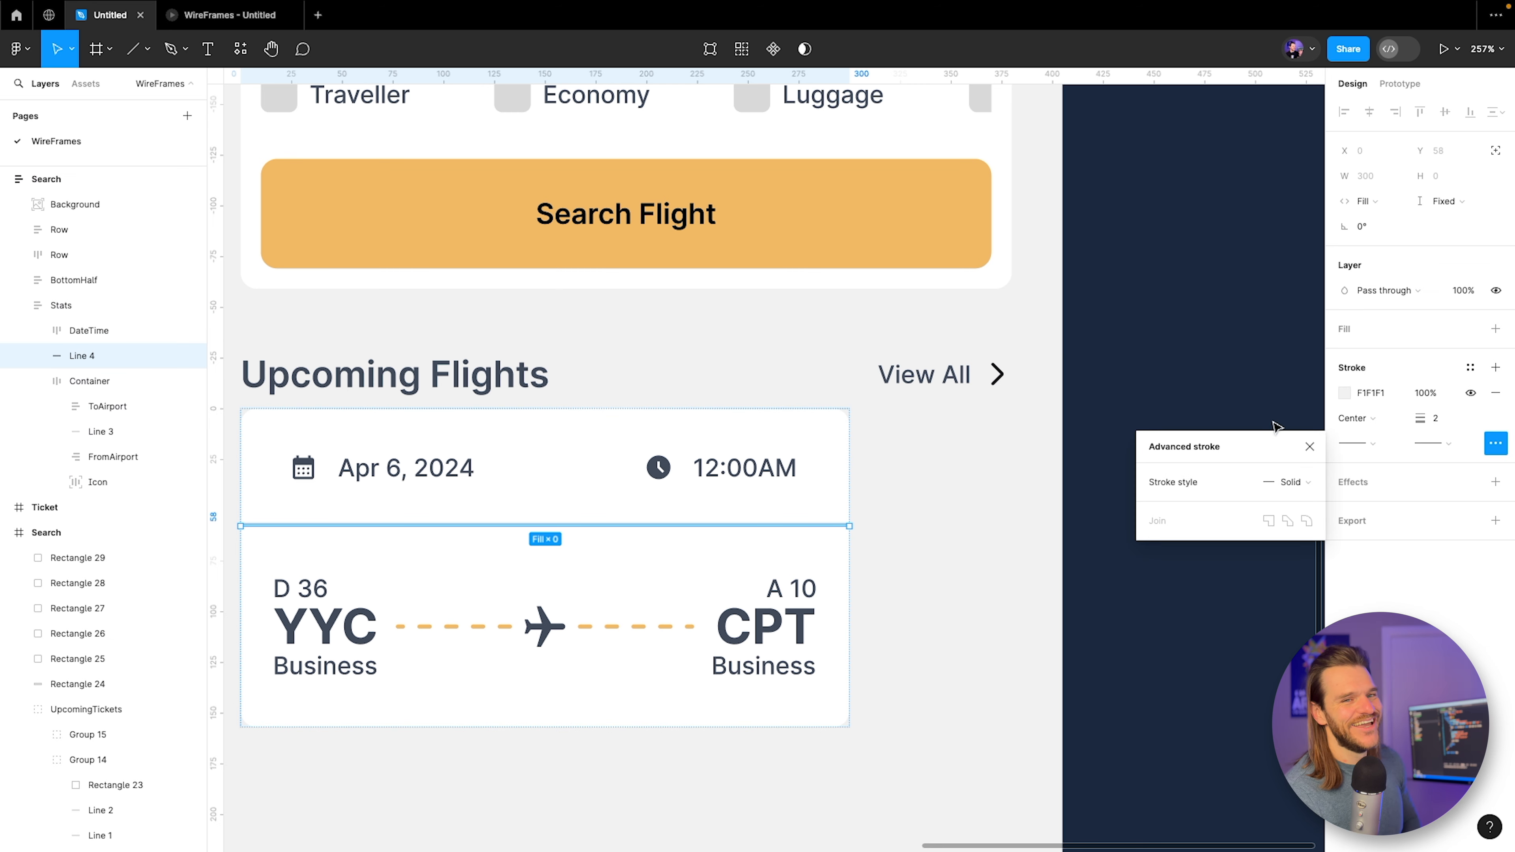
click(1285, 483)
click(1273, 501)
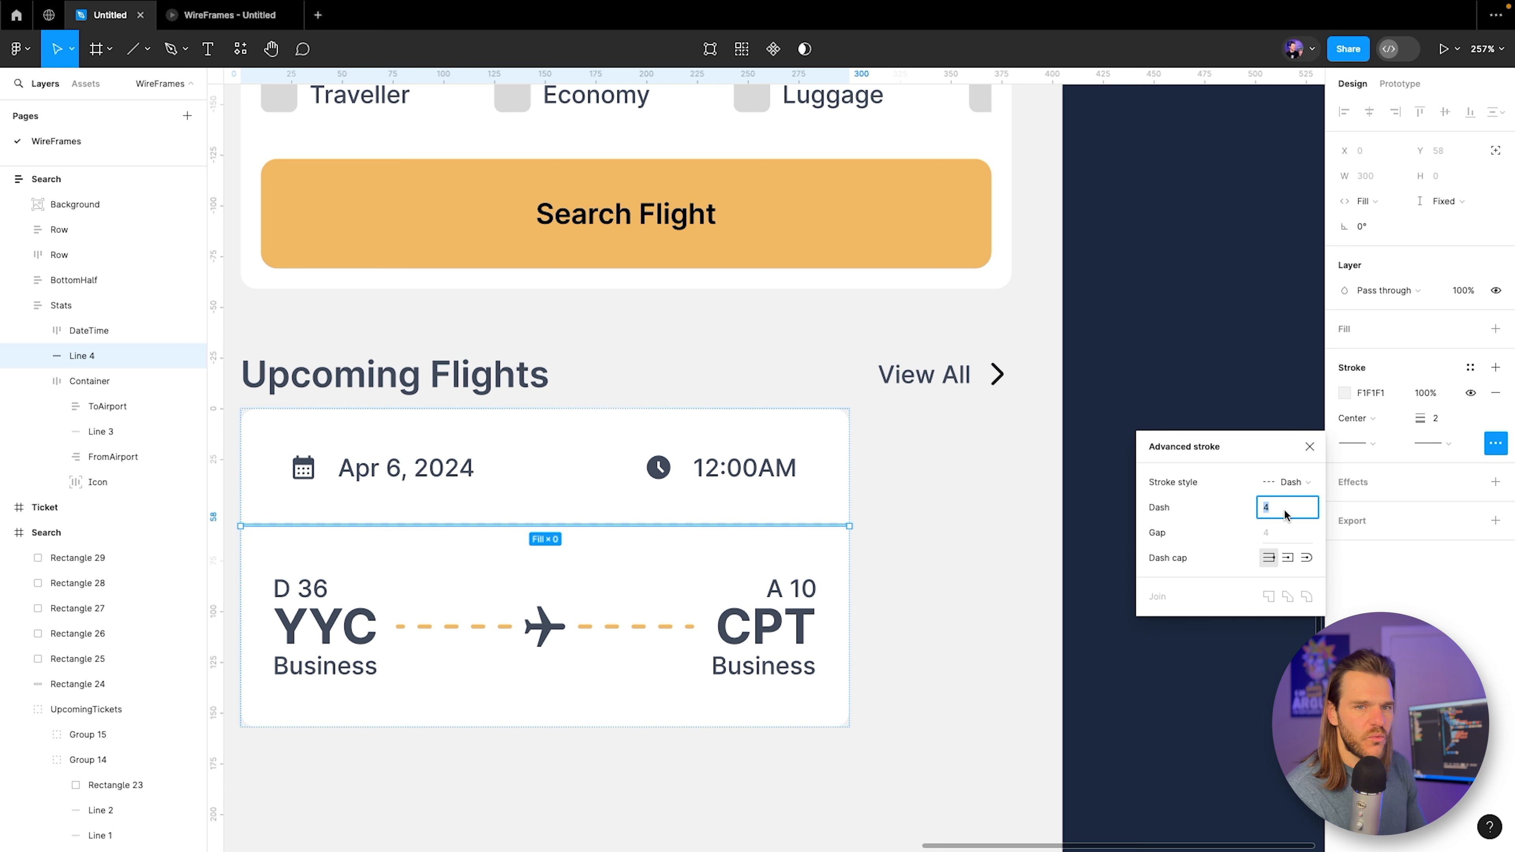
click(1306, 485)
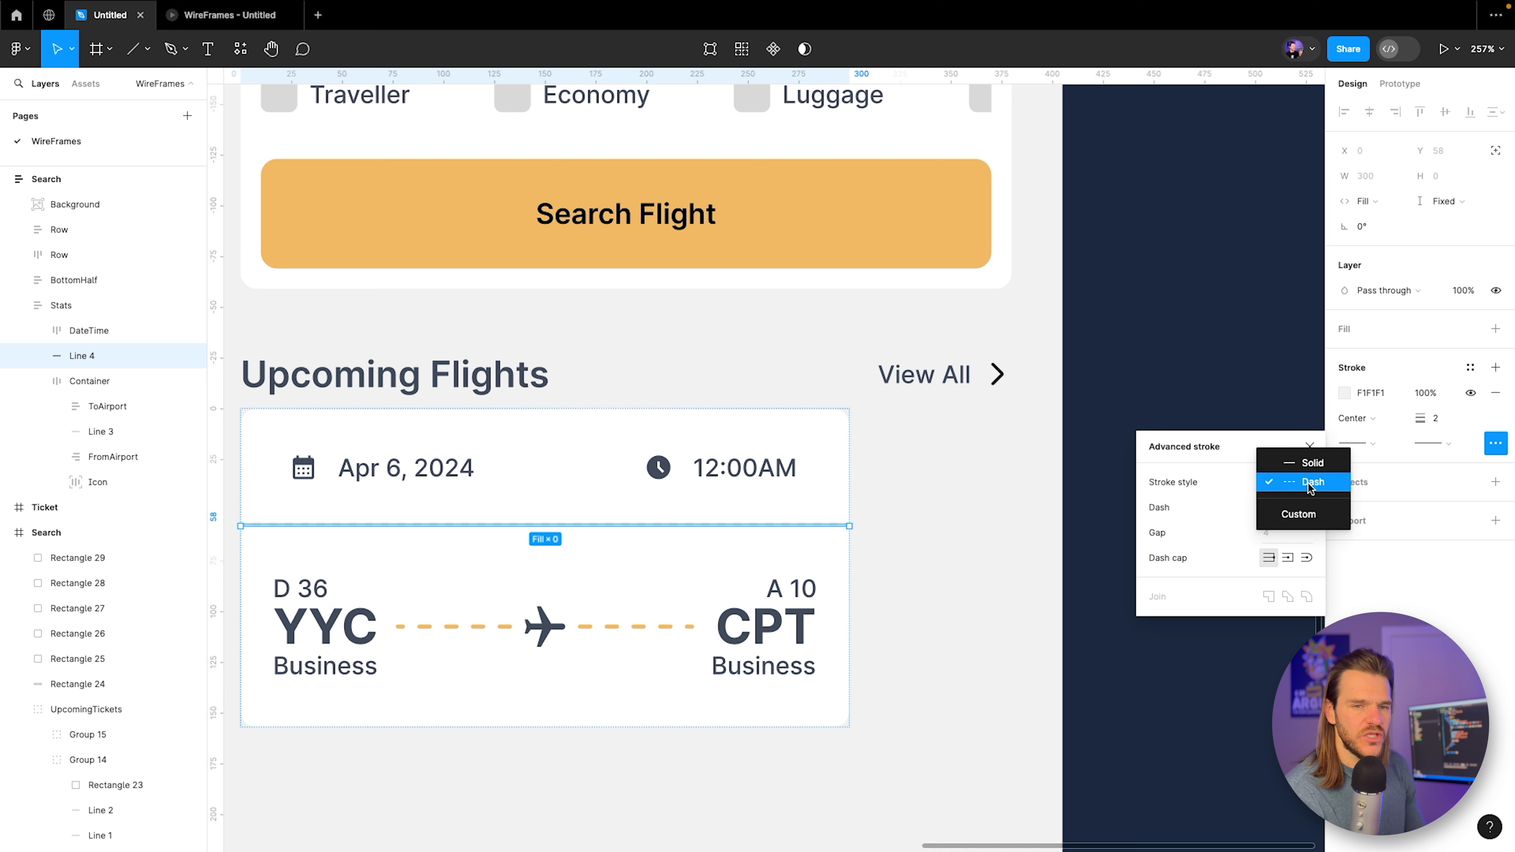
click(1305, 555)
click(1306, 558)
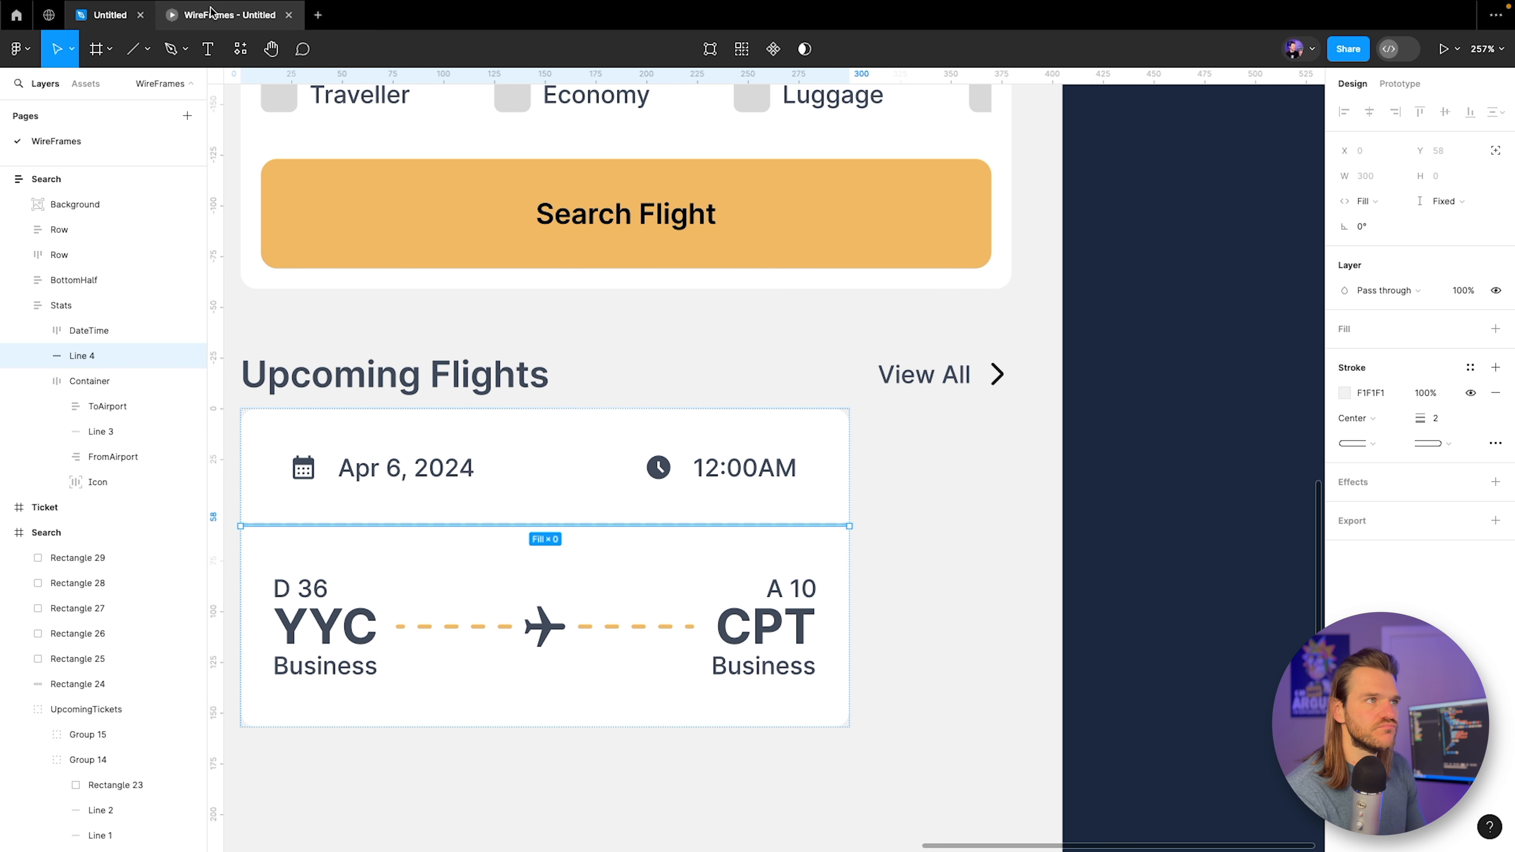
click(226, 15)
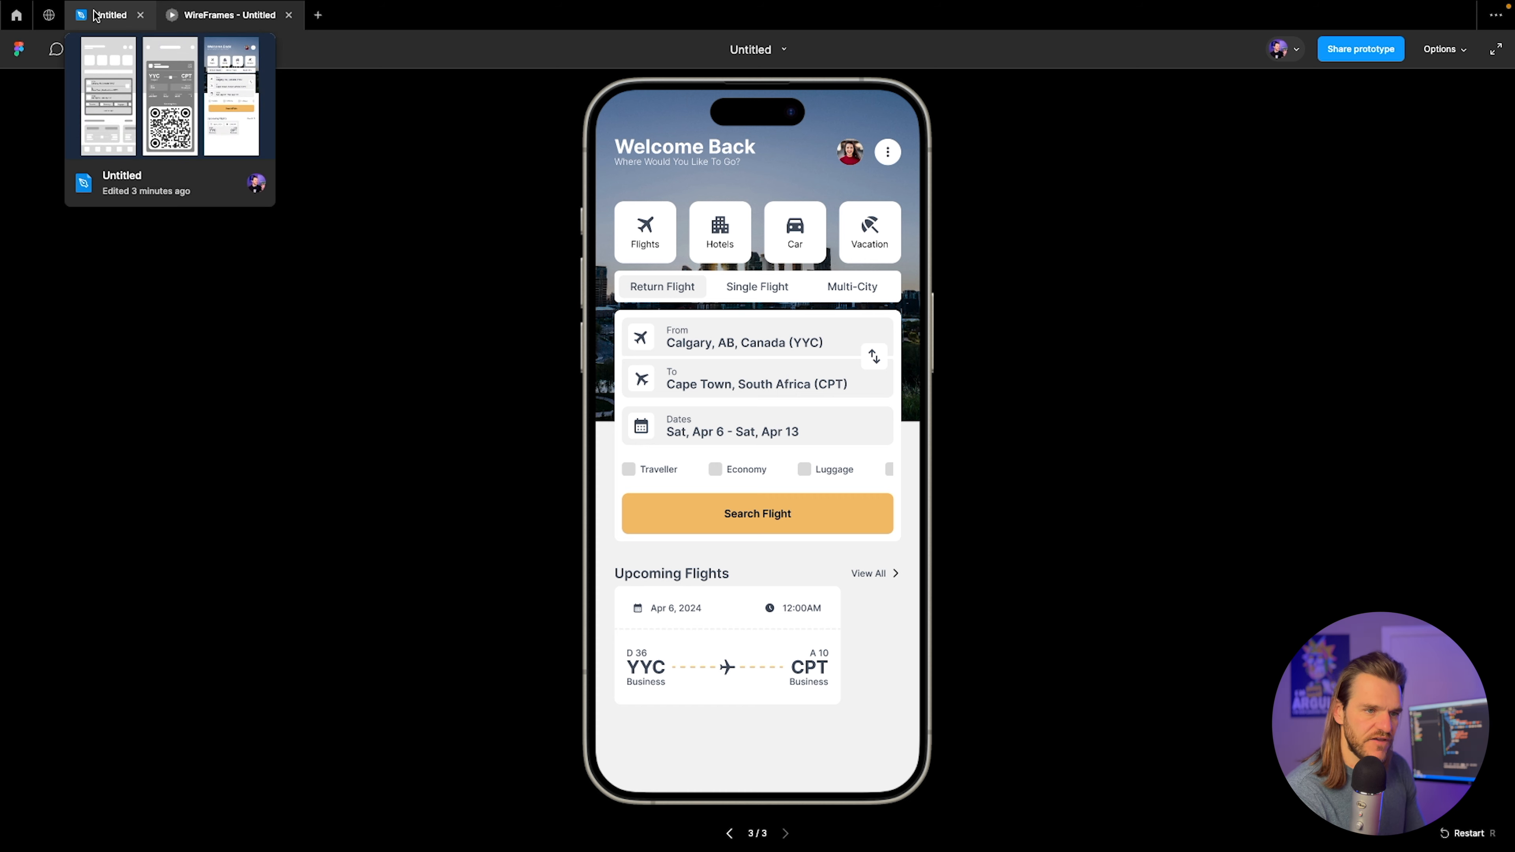
click(95, 15)
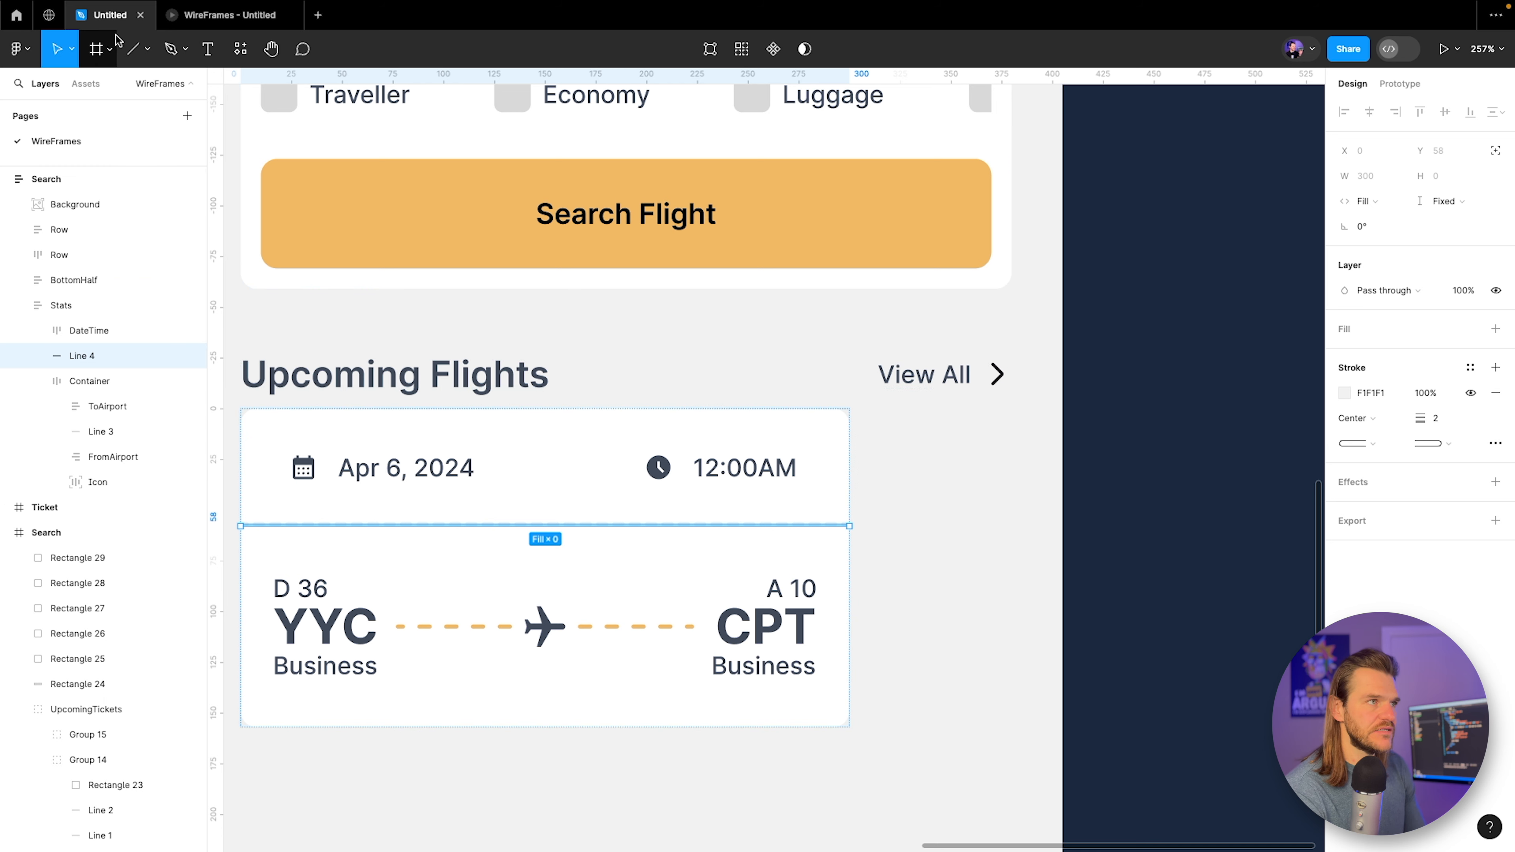
click(227, 15)
mouse_move(85, 17)
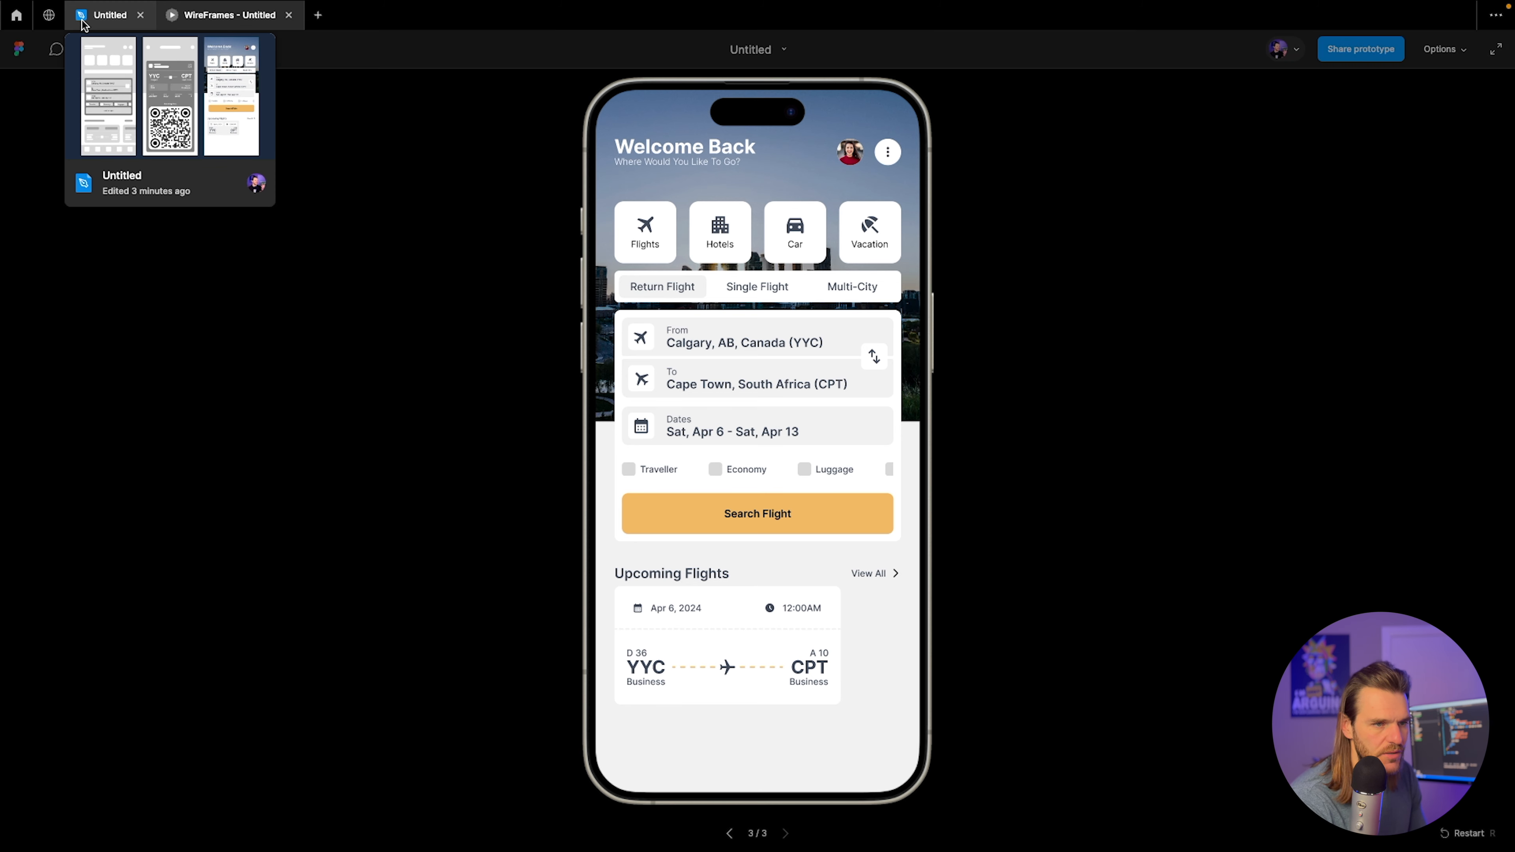
click(84, 21)
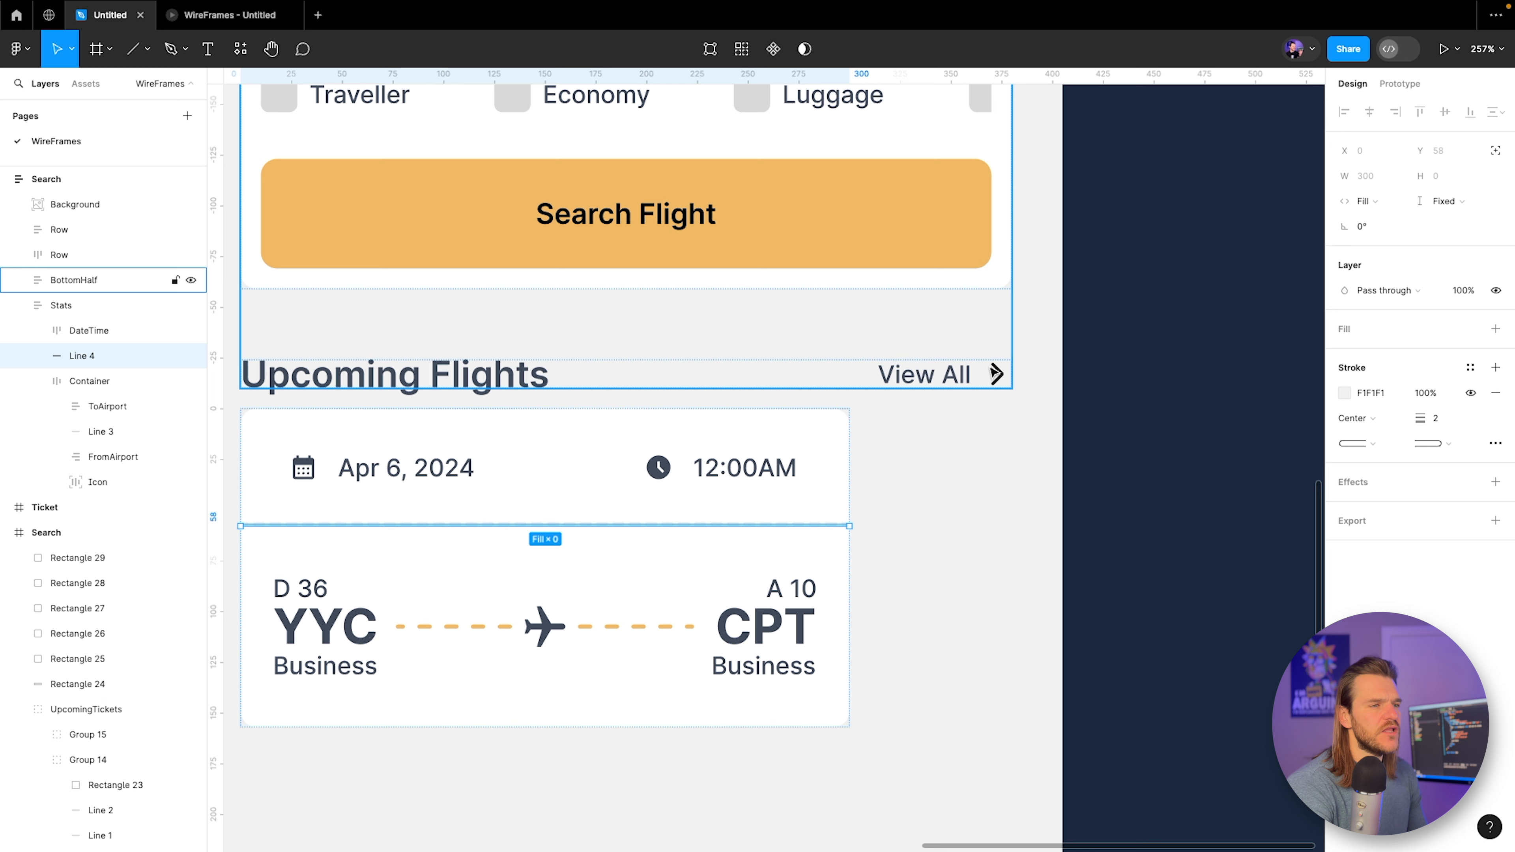
Try a light grey fill on the ticket card's Date and Time frames and undo it.
double_click(380, 457)
shift+click(704, 459)
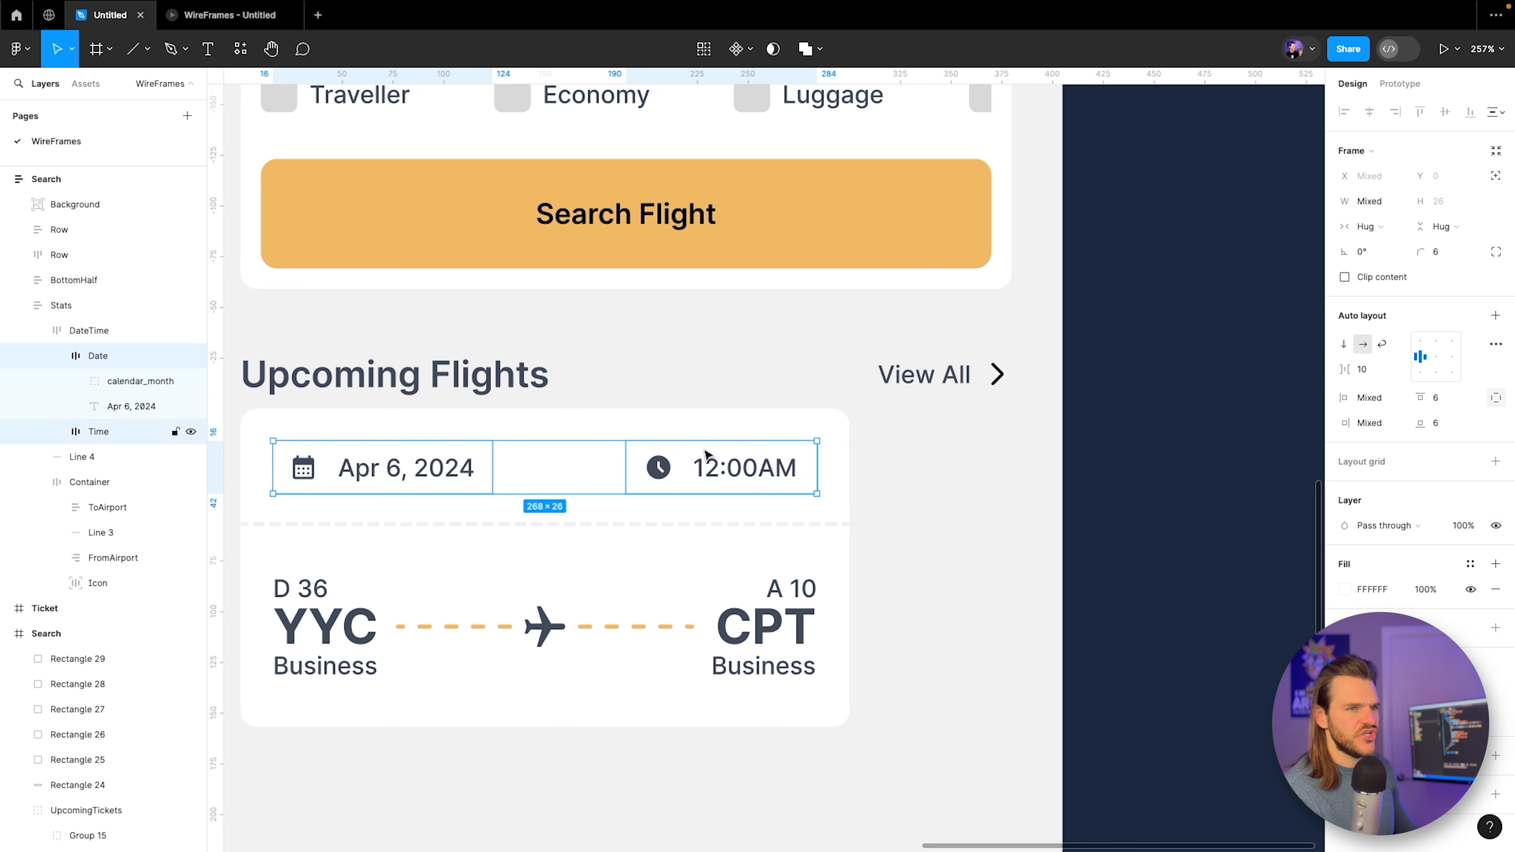
click(1344, 589)
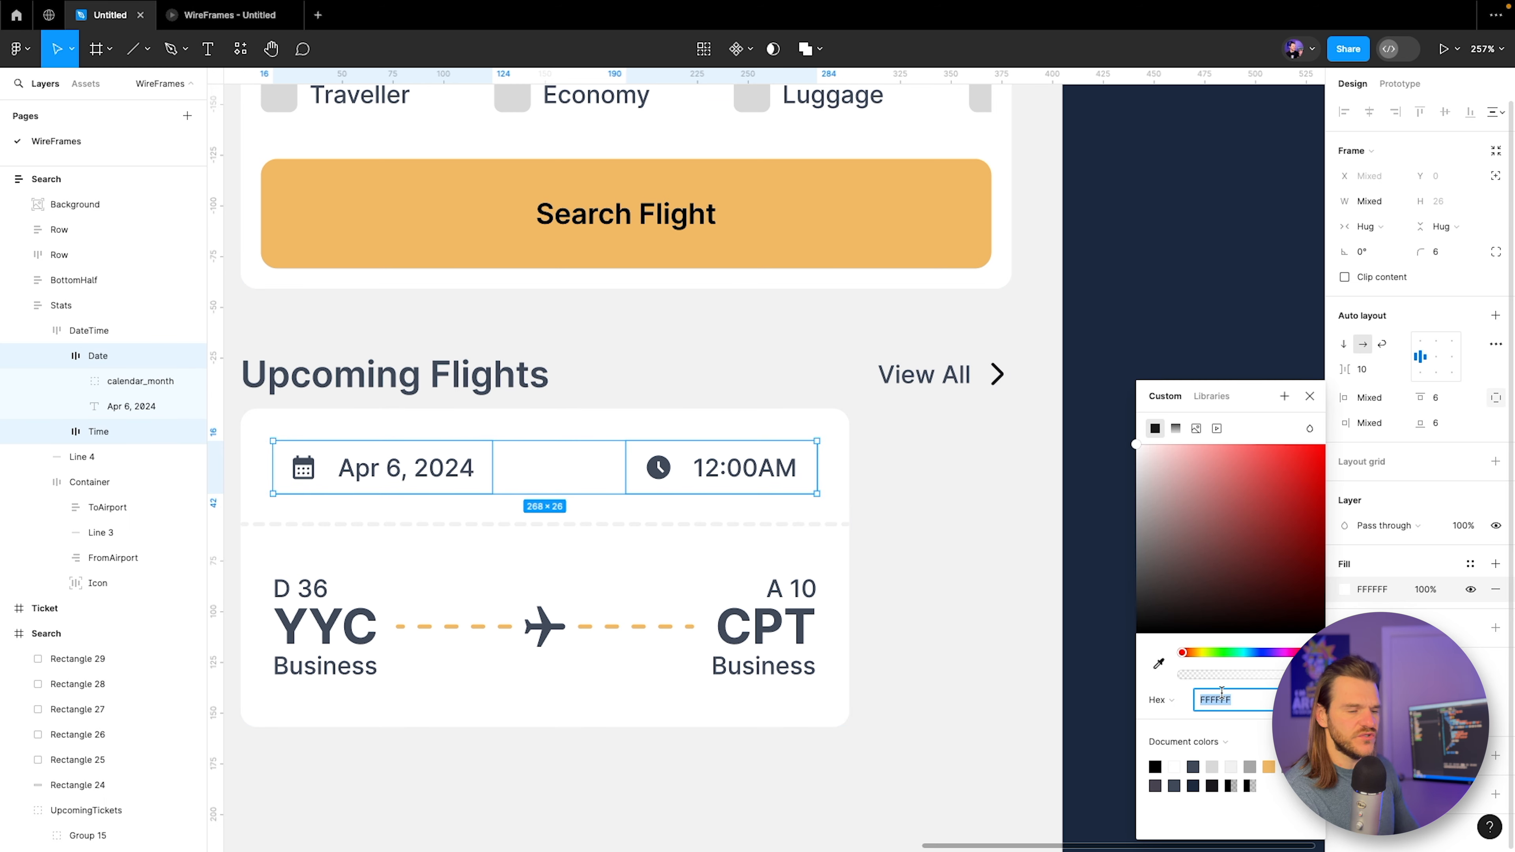
key(Return)
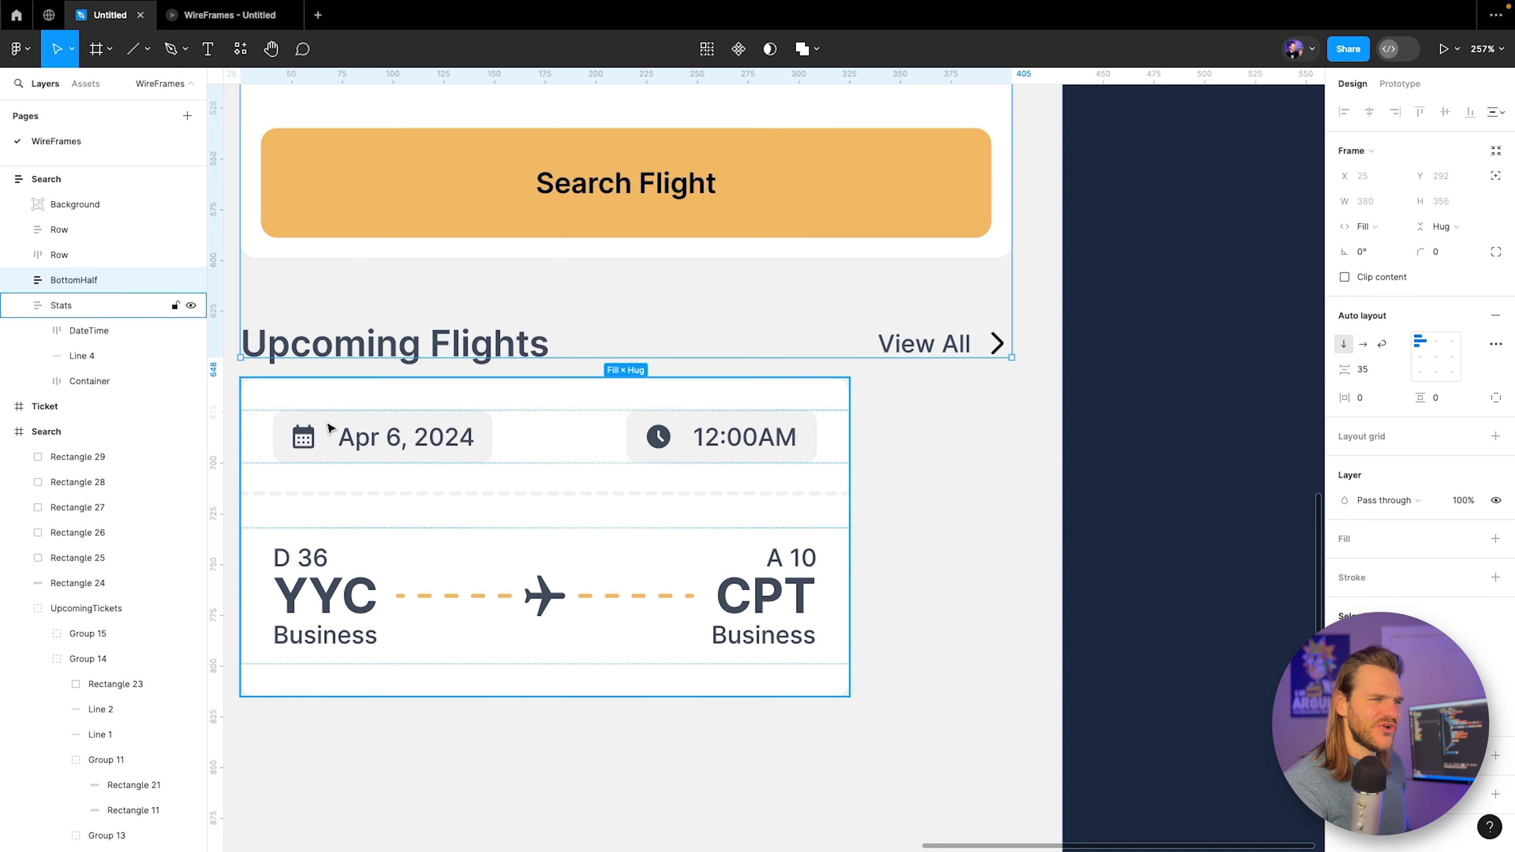
double_click(330, 428)
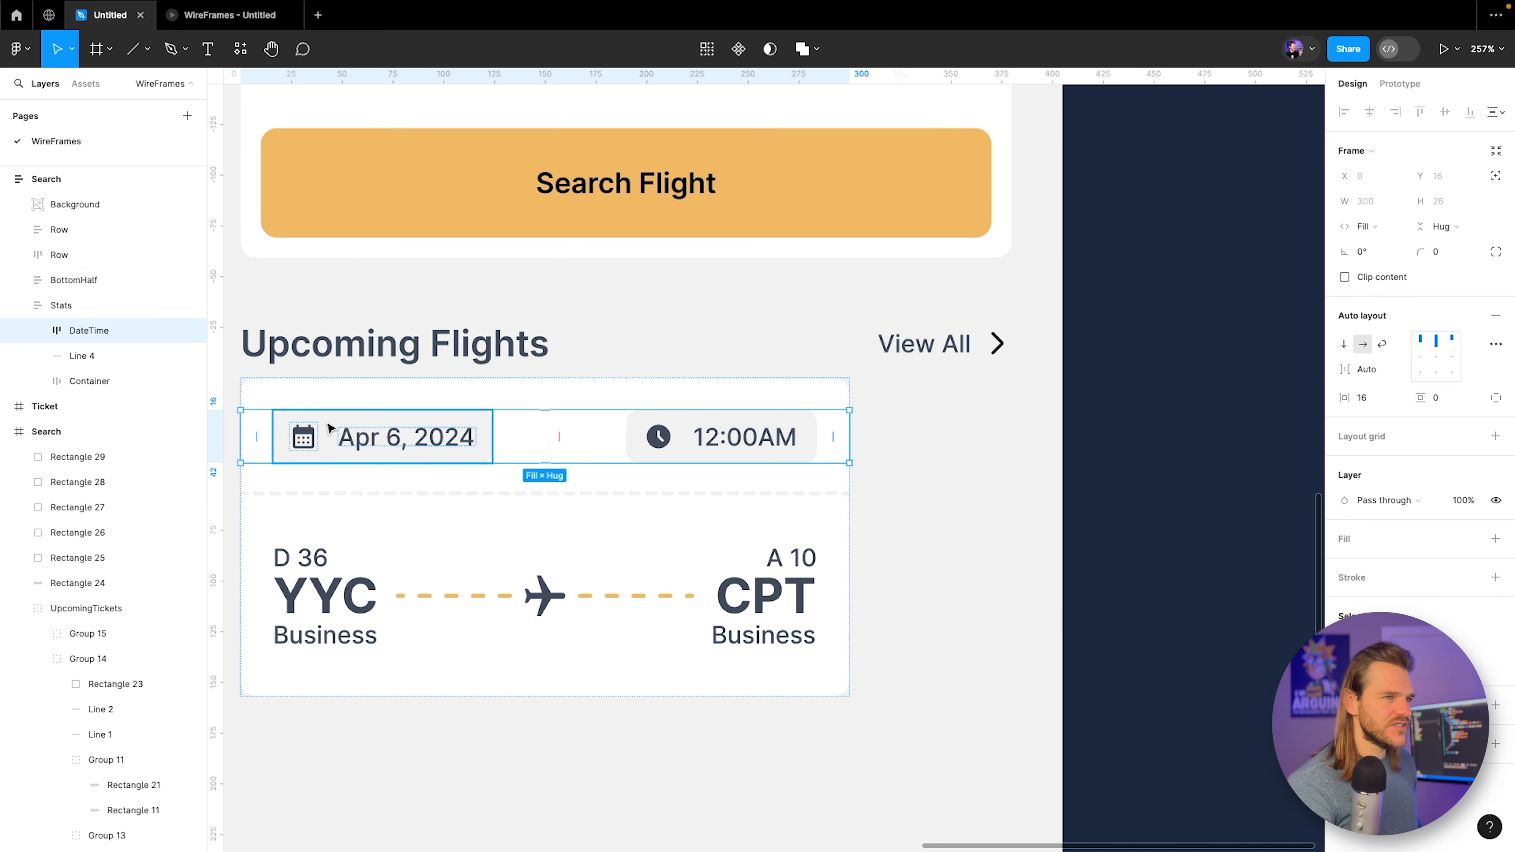
key(super+z)
key(super+z)
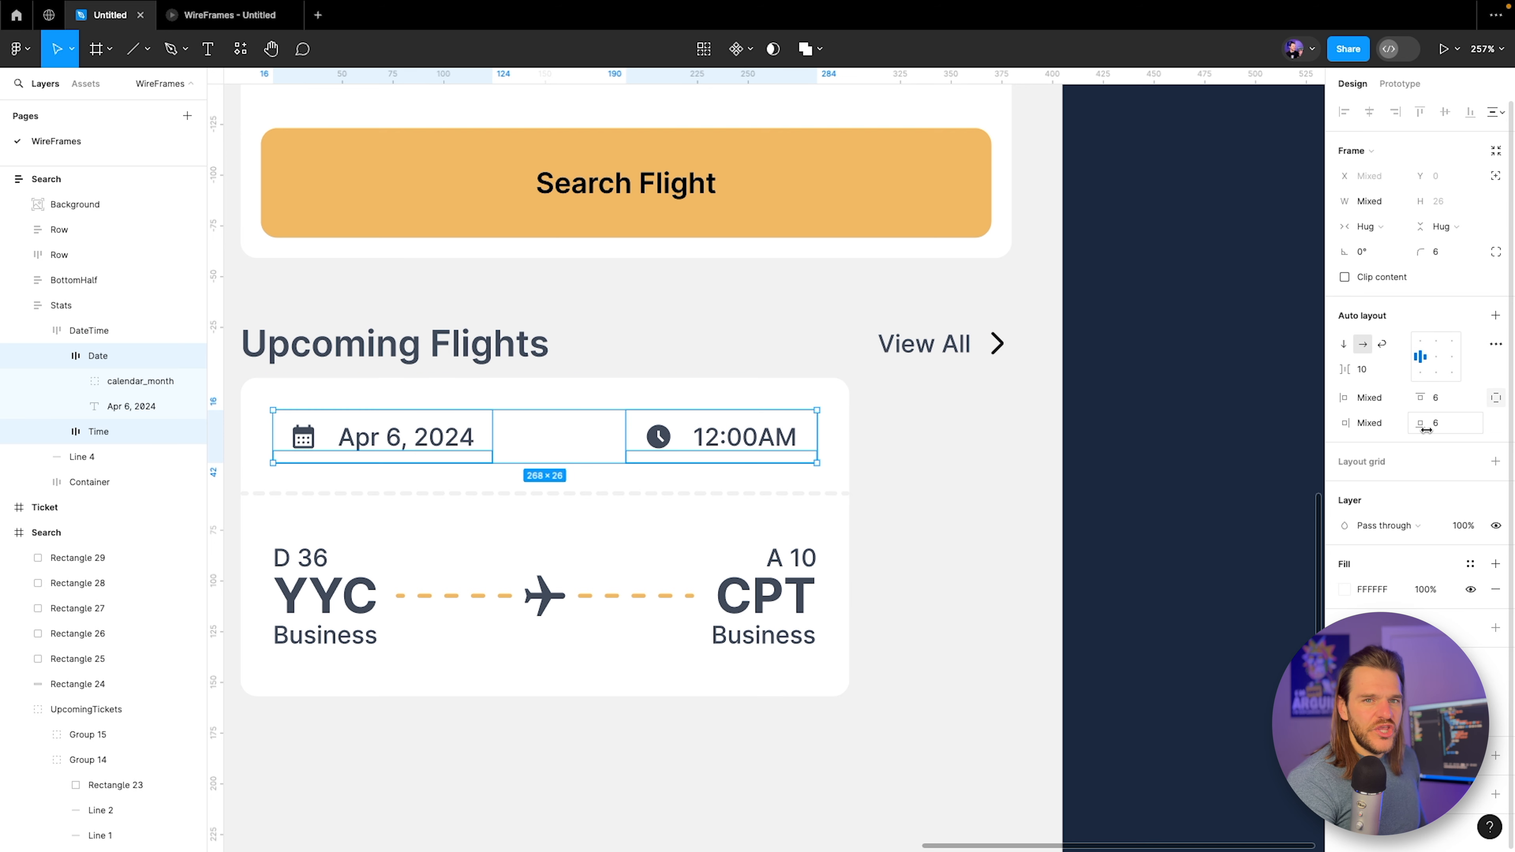
Set the horizontal and vertical padding of the Date and Time frames to 0 and review the card in the prototype preview.
click(1494, 397)
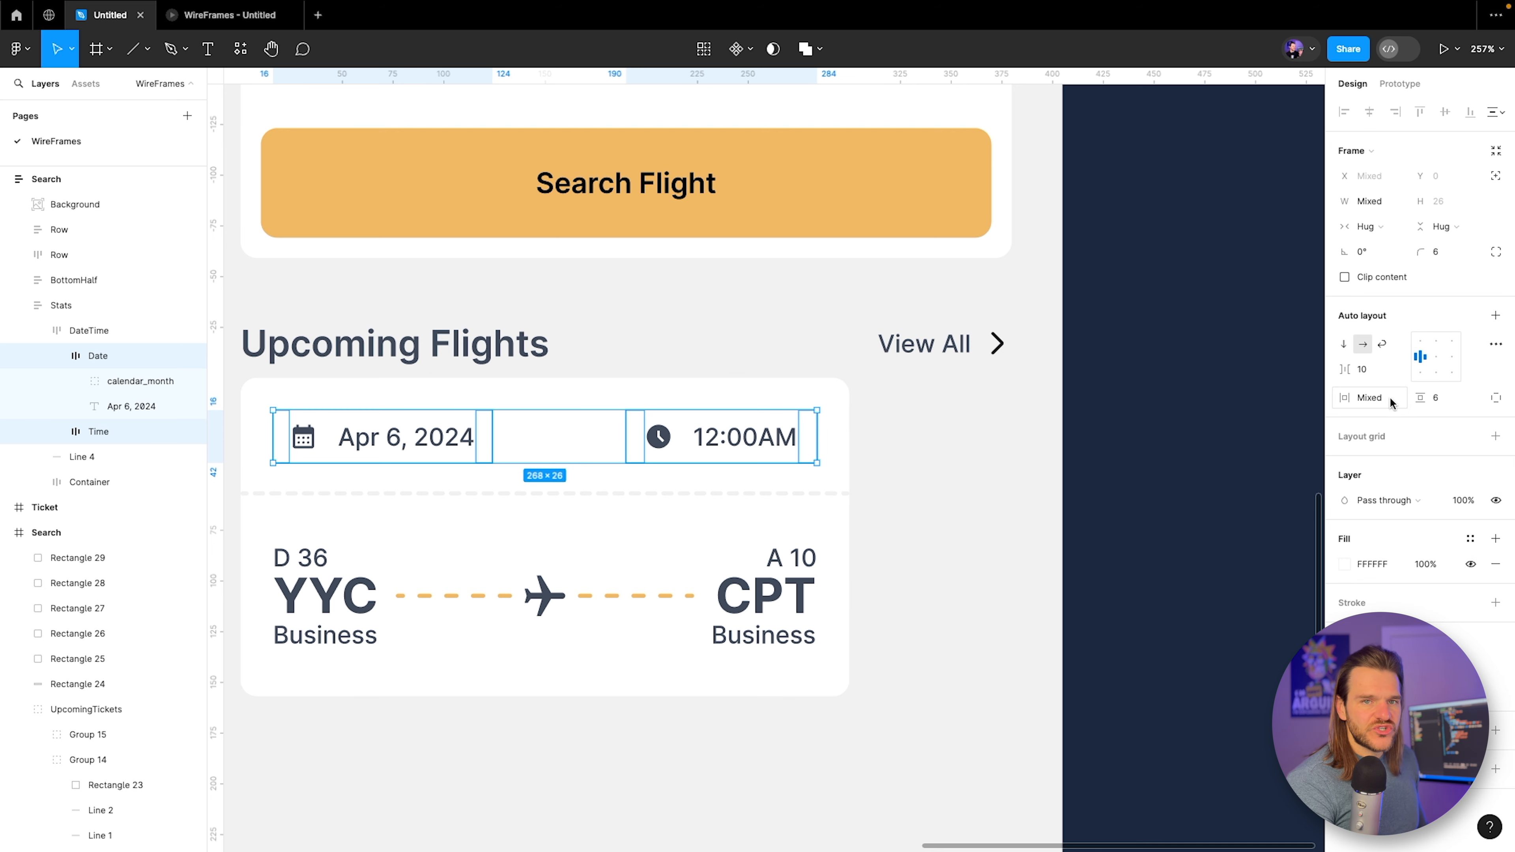
click(1382, 403)
text(0)
key(Return)
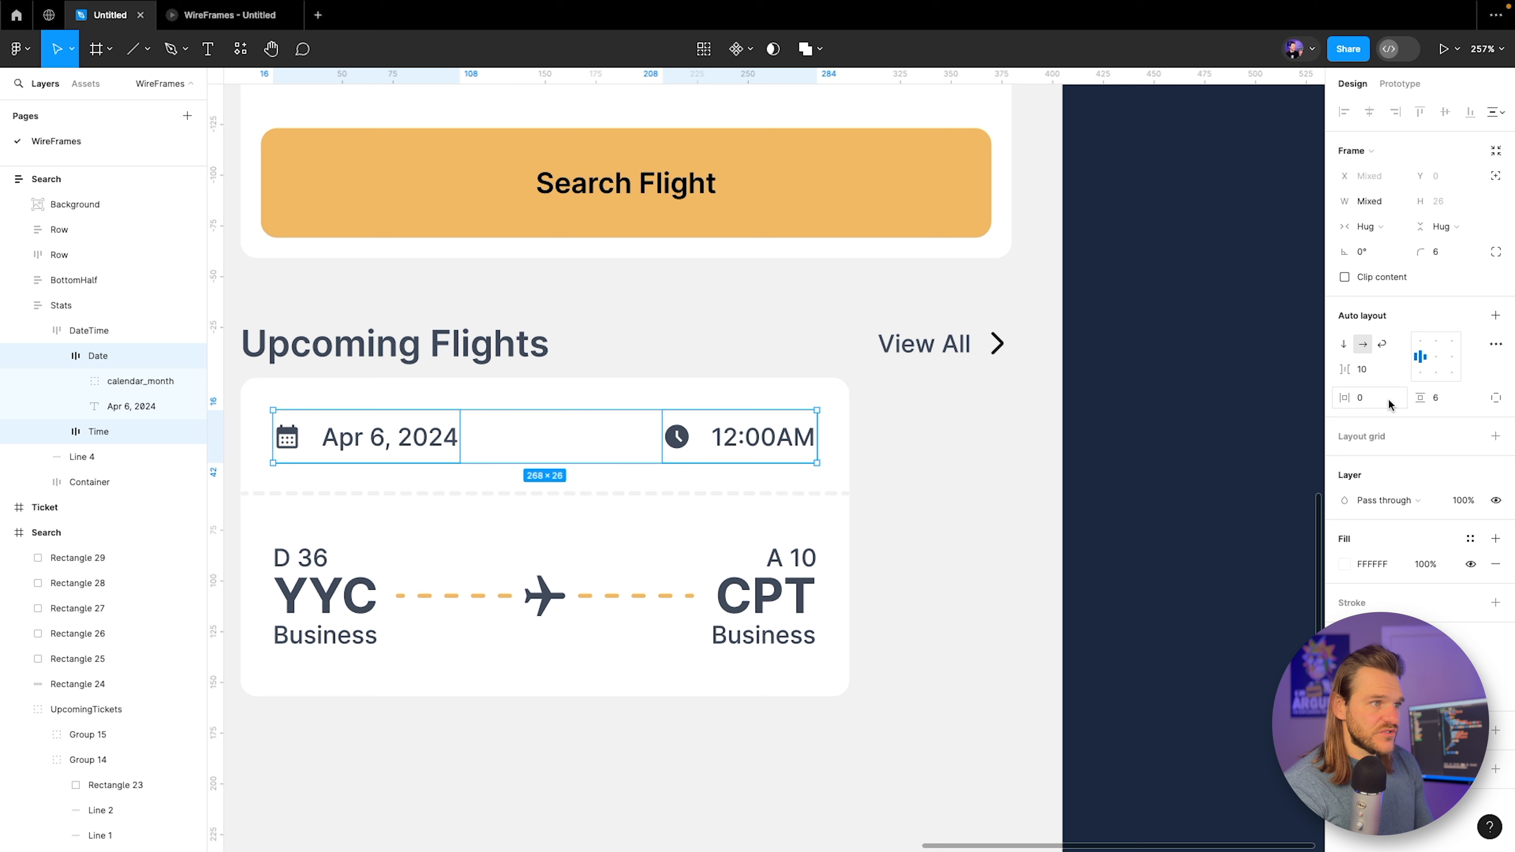
click(1439, 405)
text(0)
key(Return)
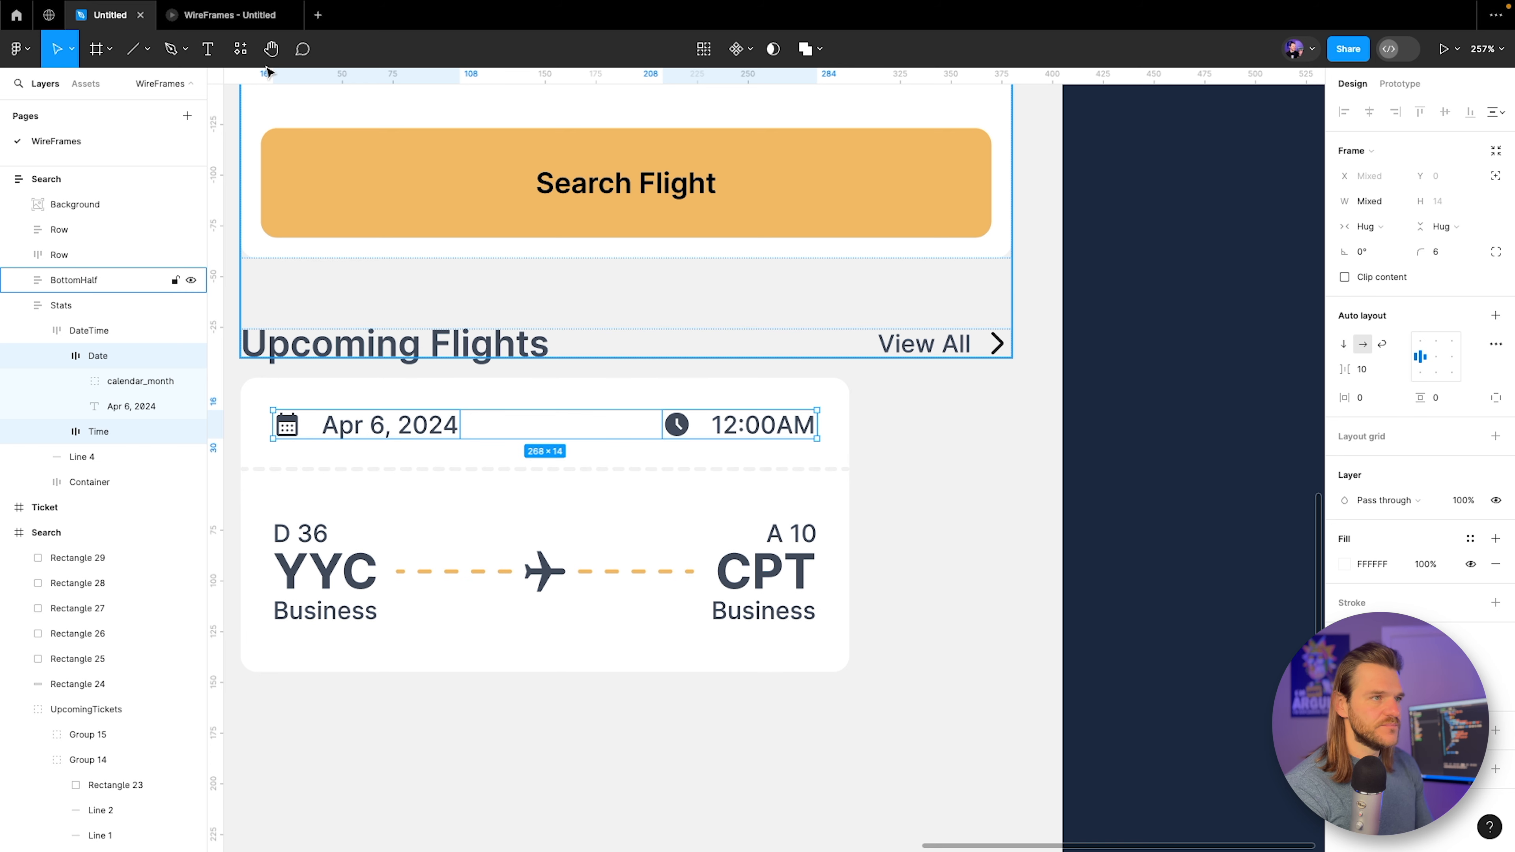
click(228, 15)
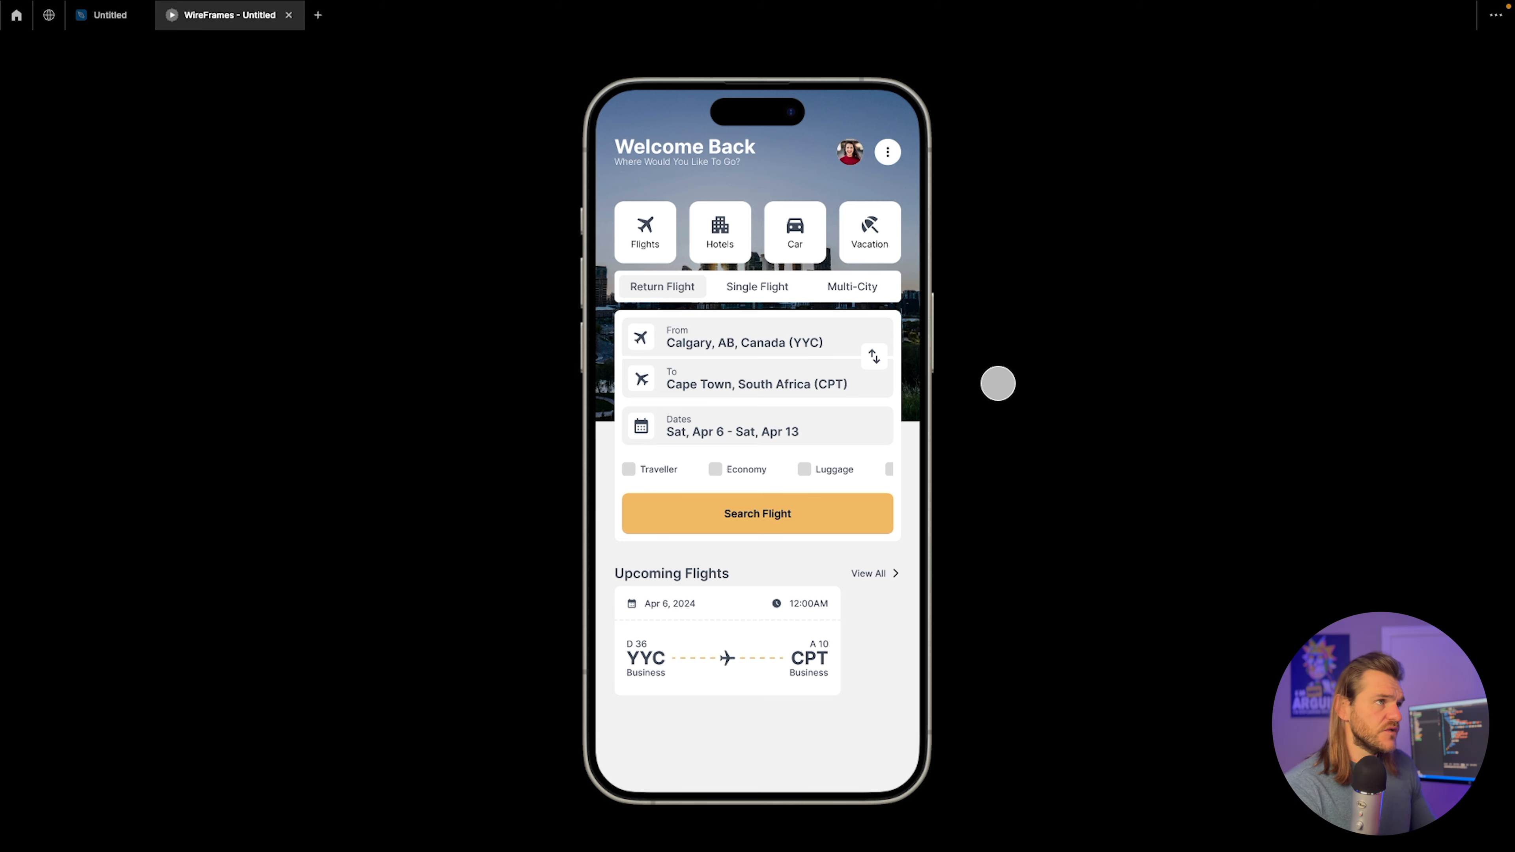
click(111, 15)
Duplicate the whole Stats ticket card within the Search screen frame.
click(598, 631)
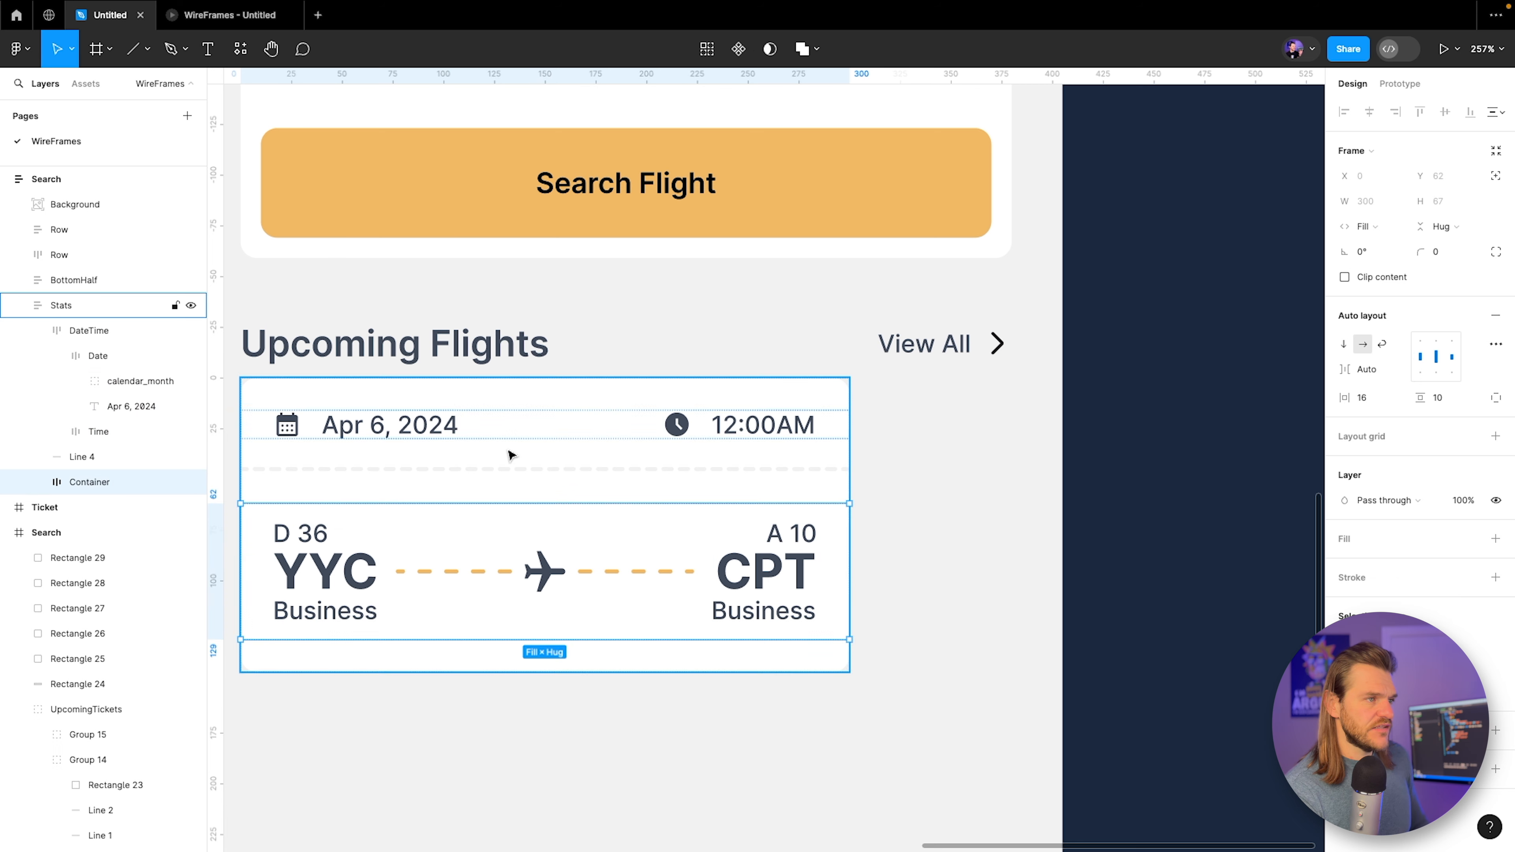
click(456, 440)
click(37, 331)
click(42, 305)
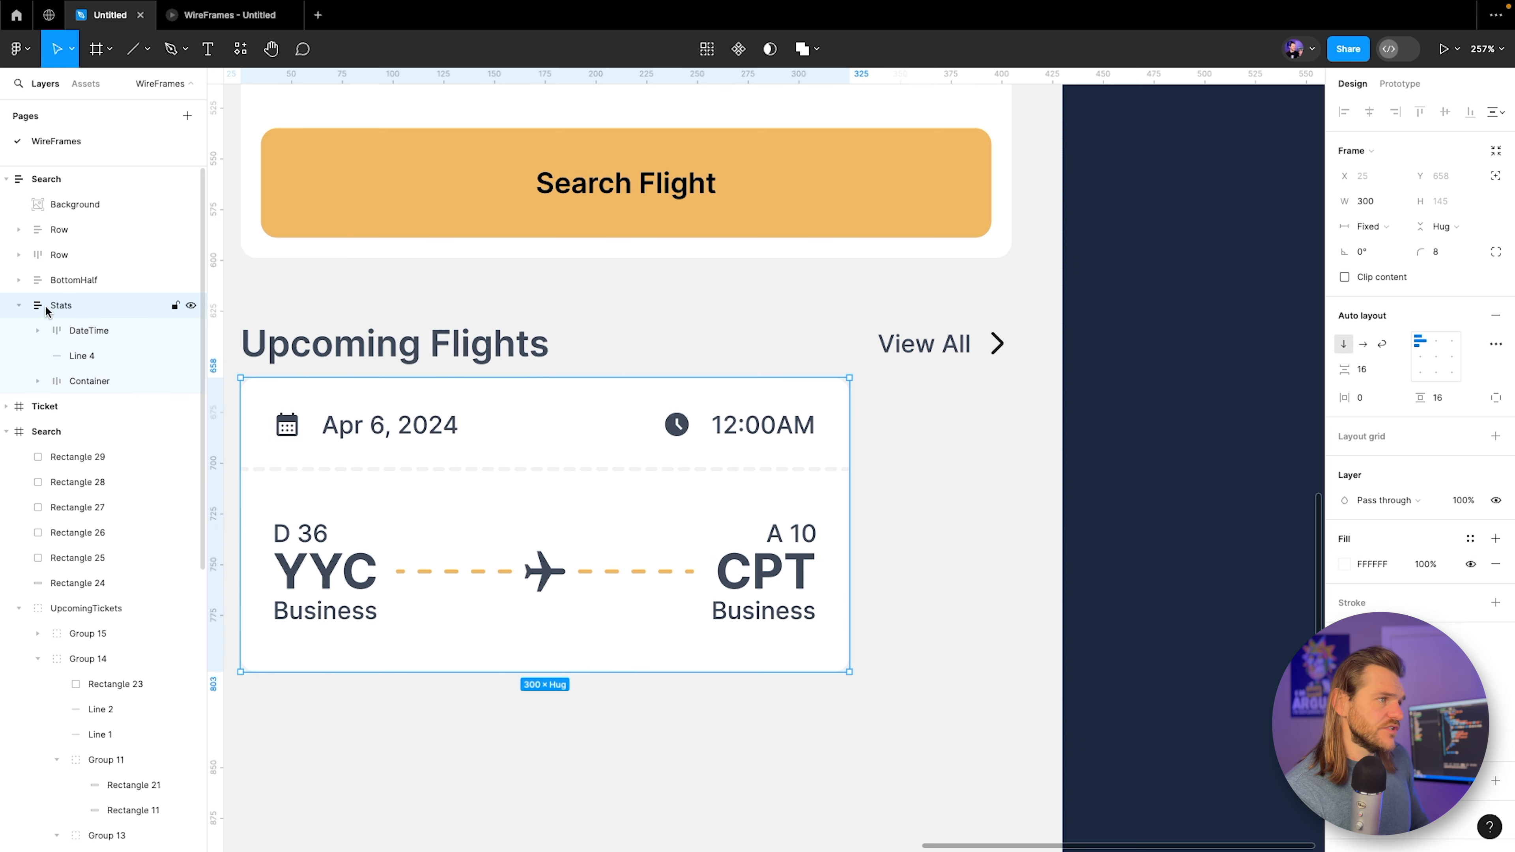
key(ctrl+d)
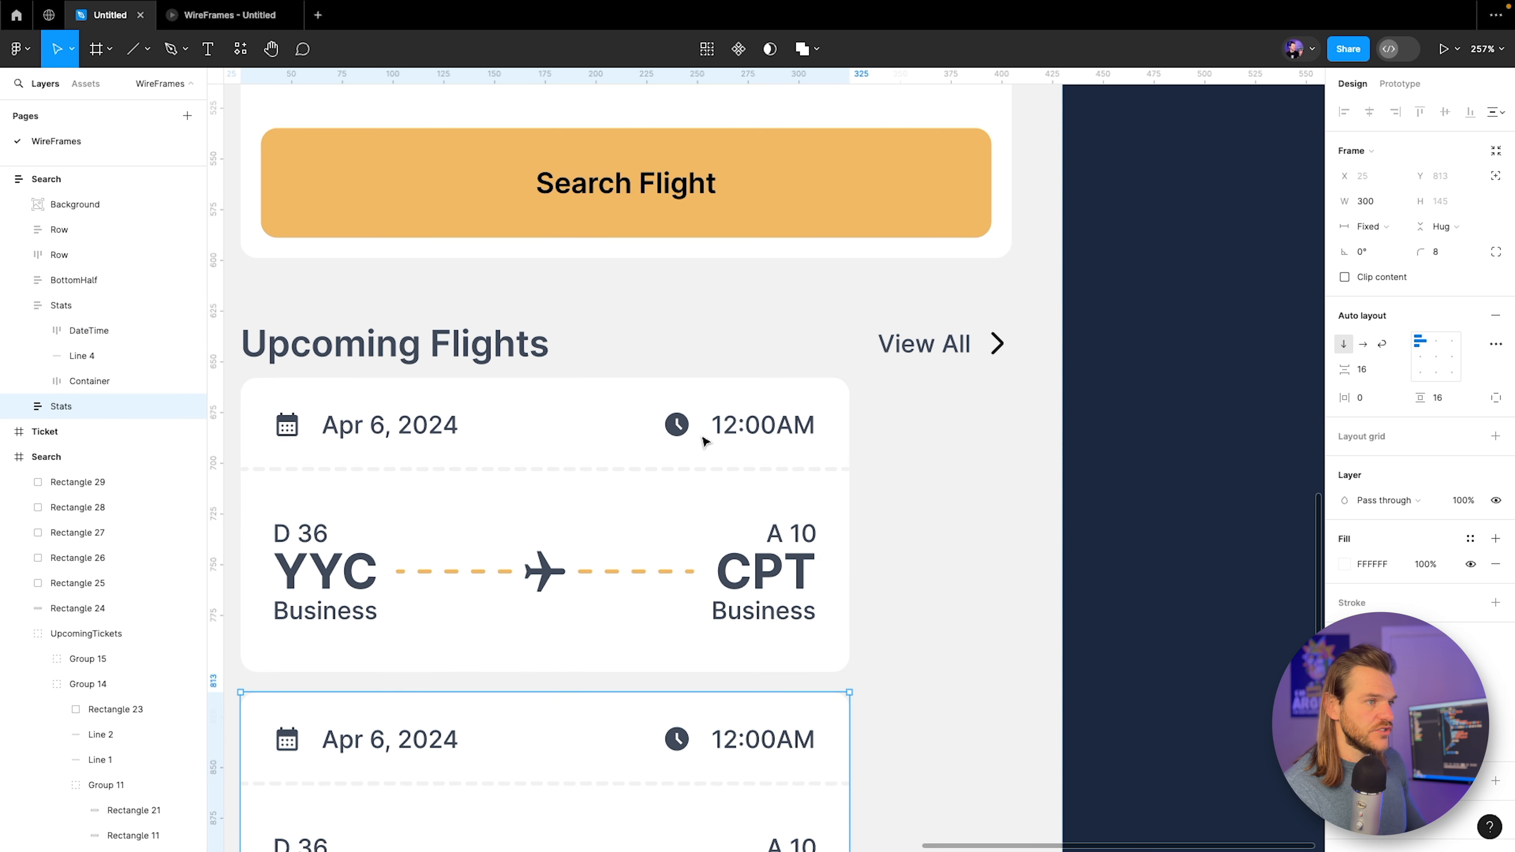
Group the two Stats cards and convert the group to a horizontal auto layout frame with clipped content.
click(19, 305)
shift+click(57, 305)
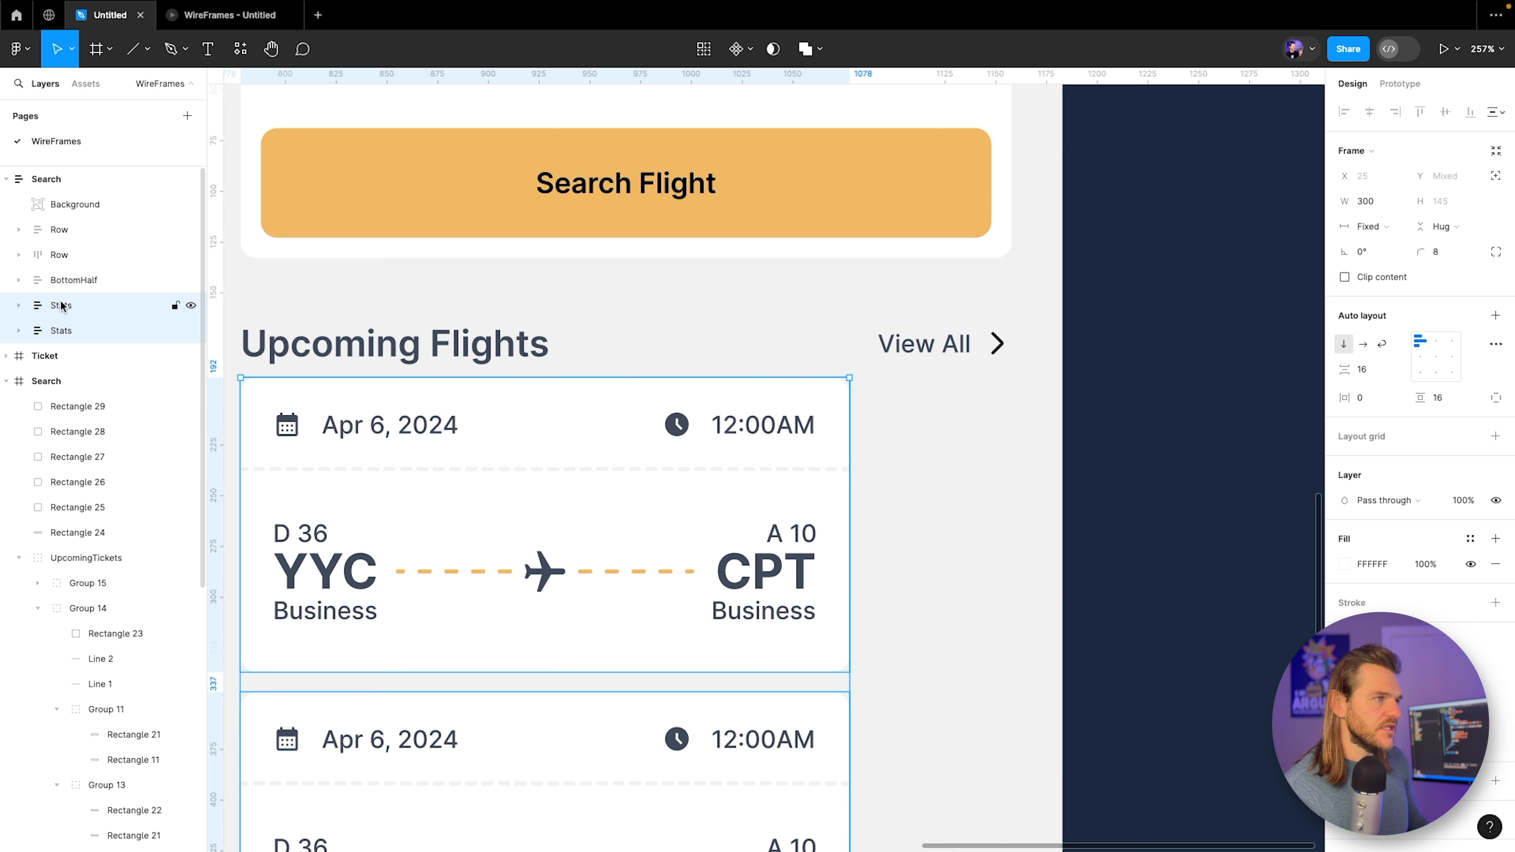
key(ctrl+g)
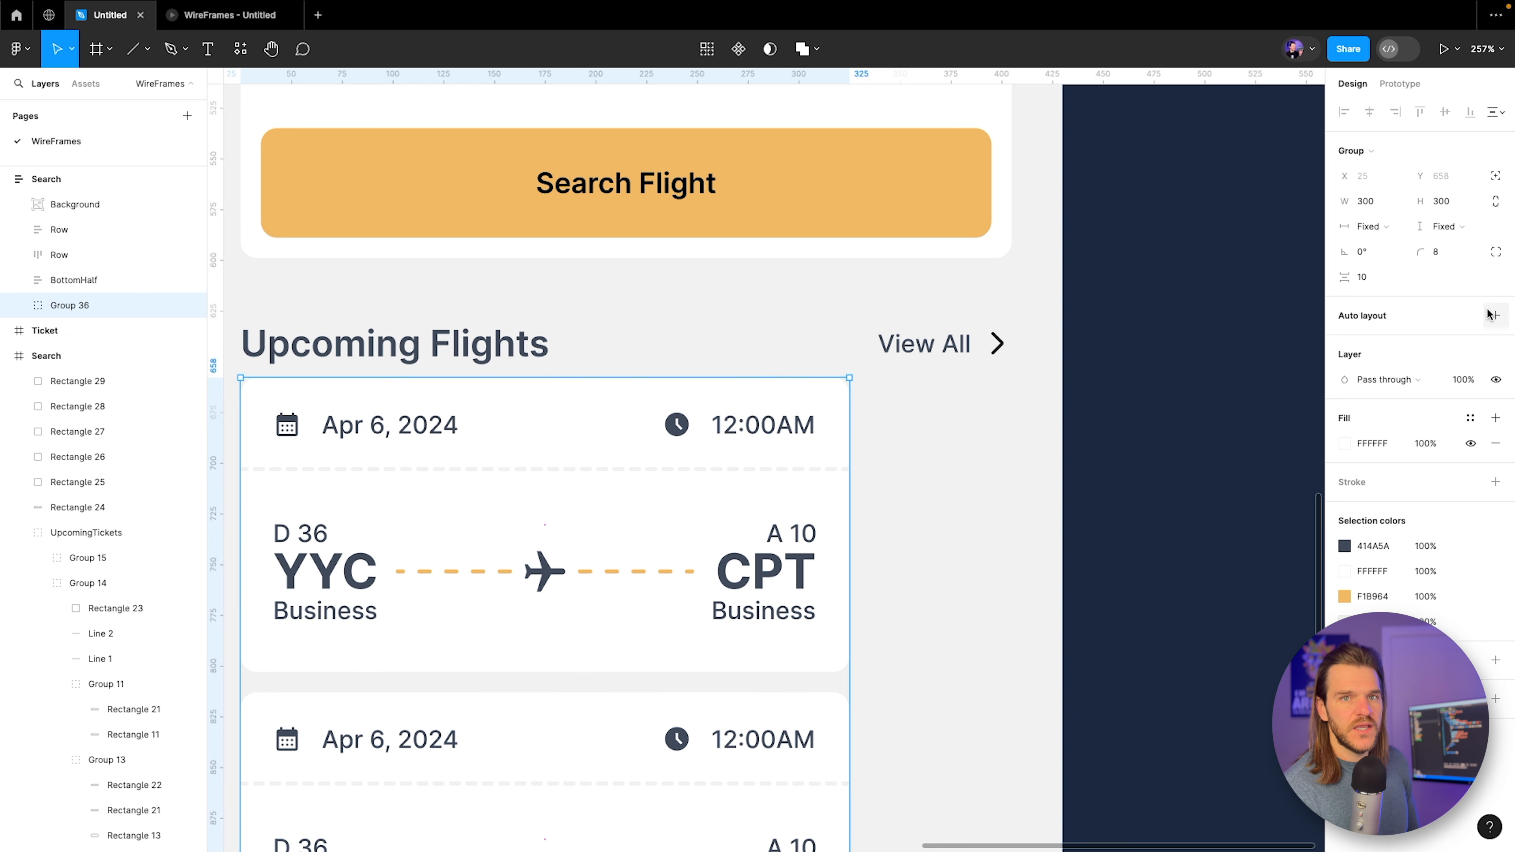
click(1496, 315)
click(1345, 277)
click(1362, 344)
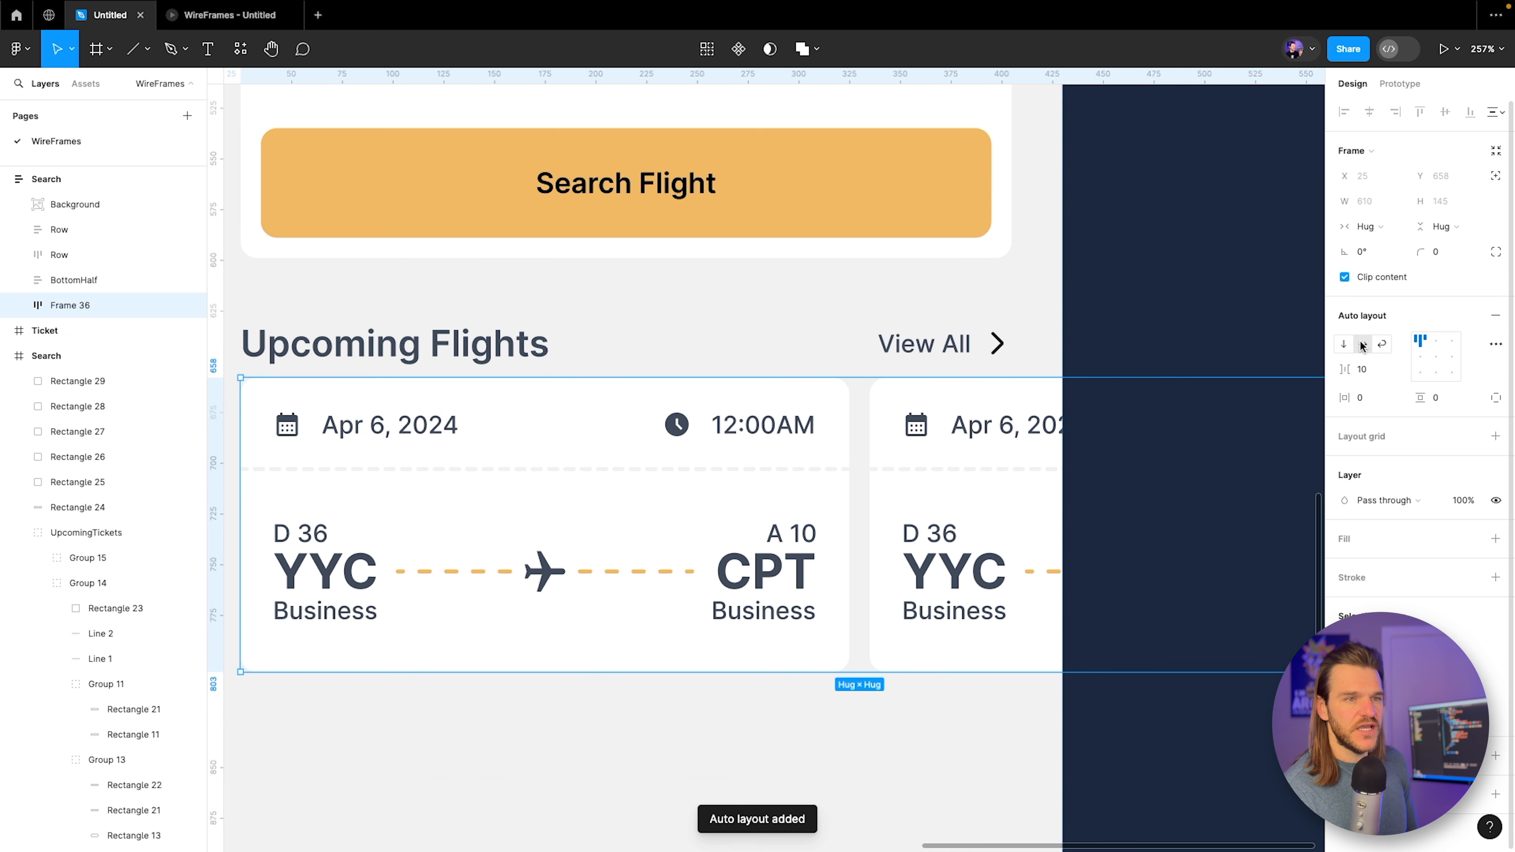
scroll(571, 291, down, 3)
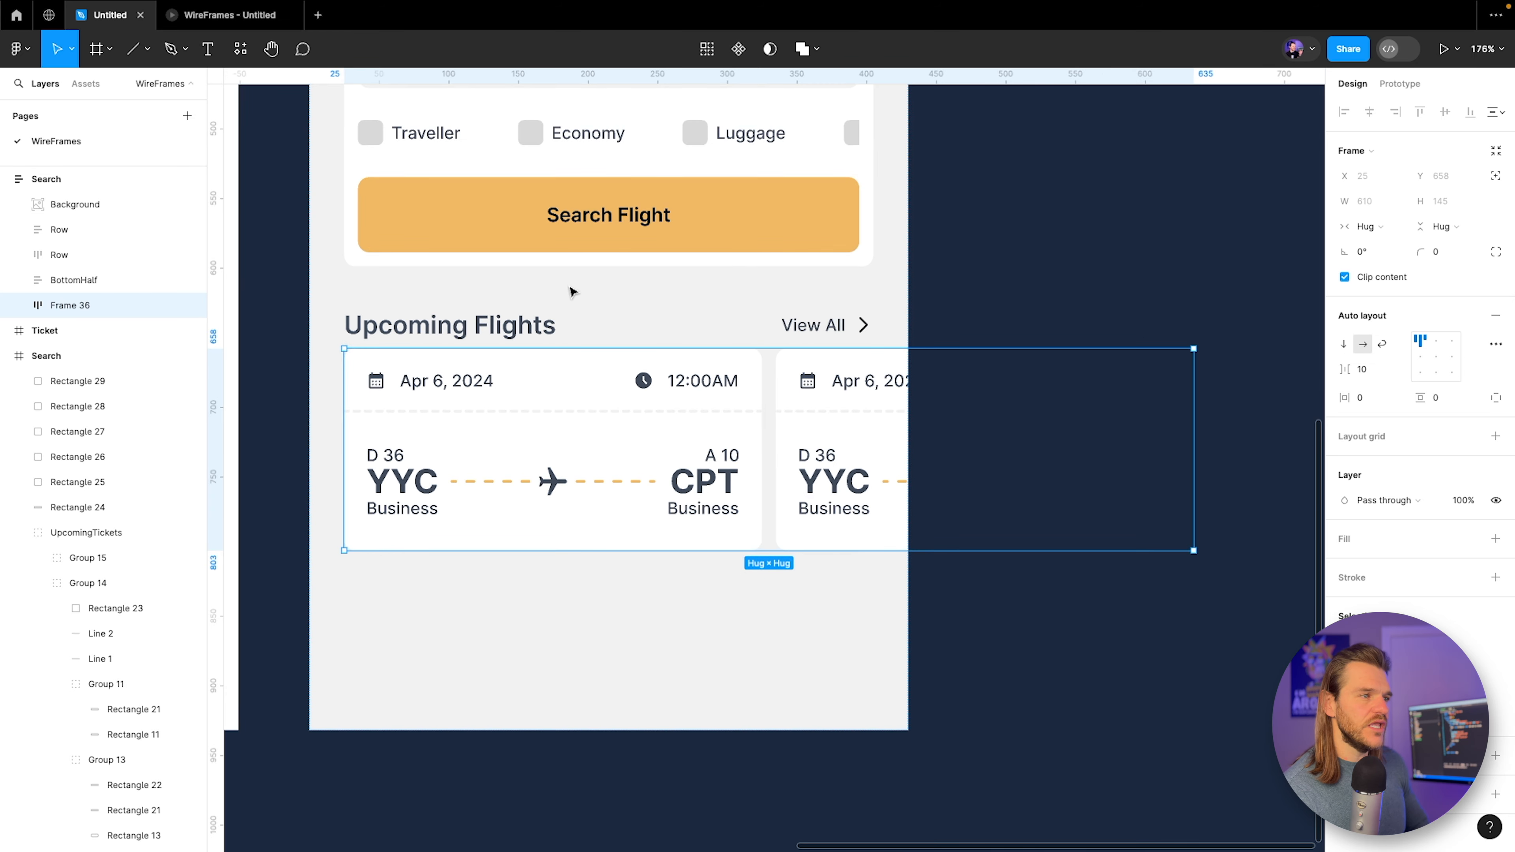
Check the ticket cards in the prototype preview and set the spacing between the two cards to 15.
scroll(571, 291, down, 5)
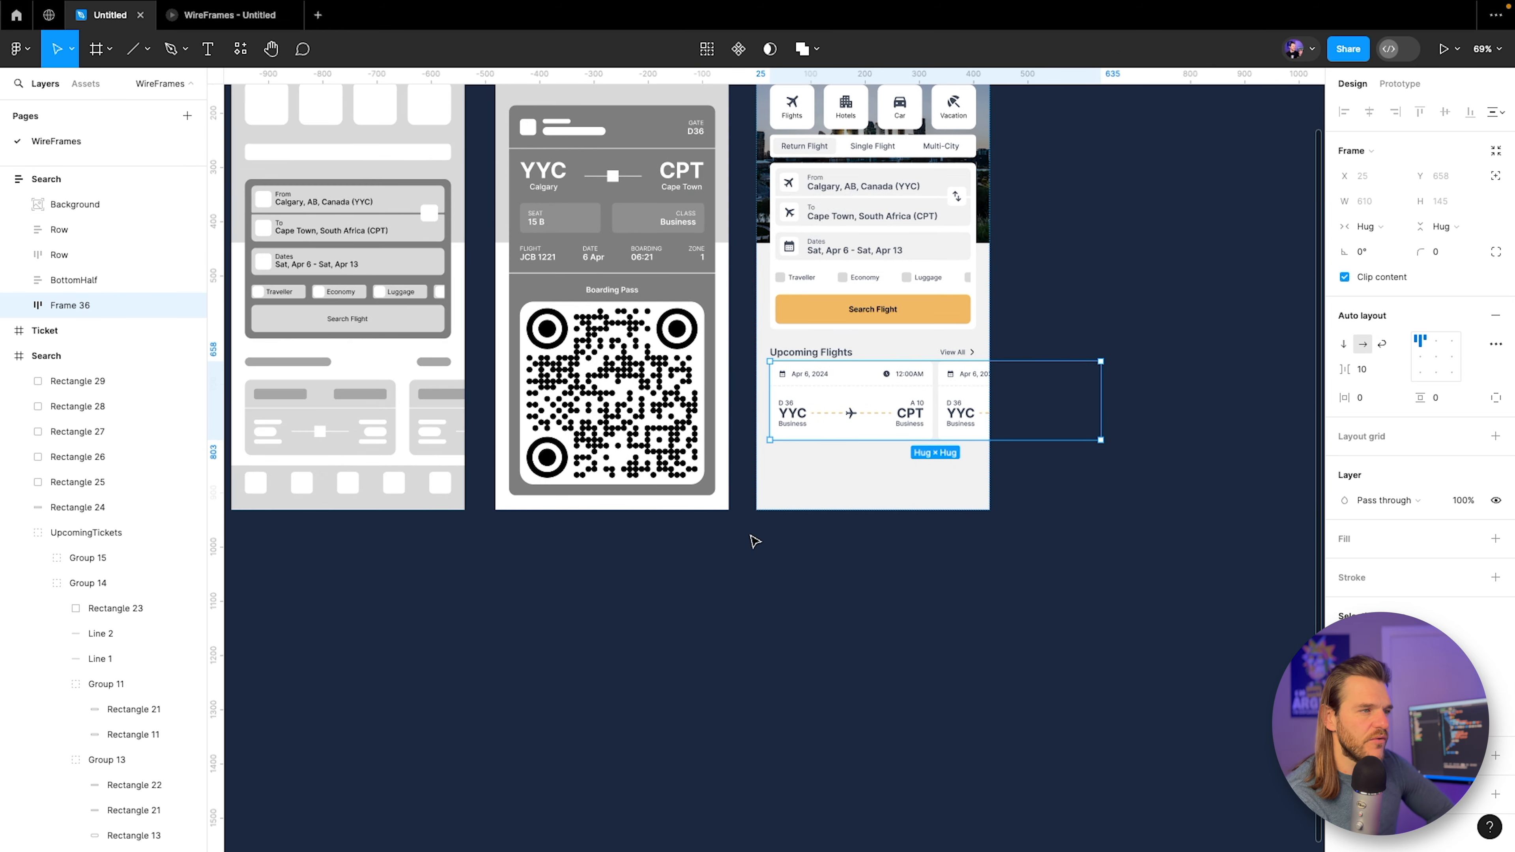
scroll(751, 599, left, 5)
scroll(895, 523, up, 5)
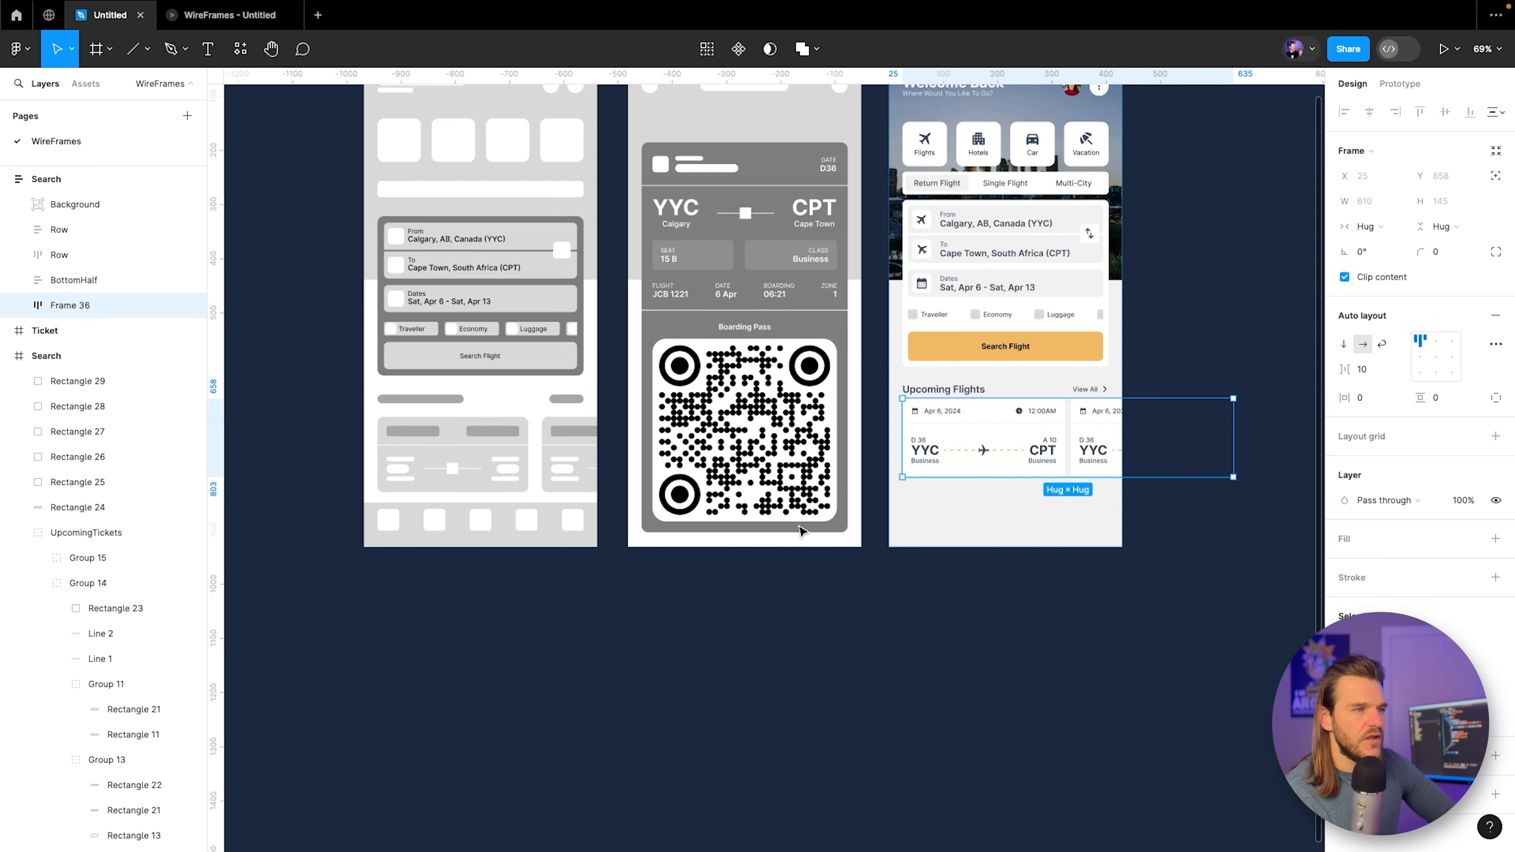
scroll(835, 465, up, 2)
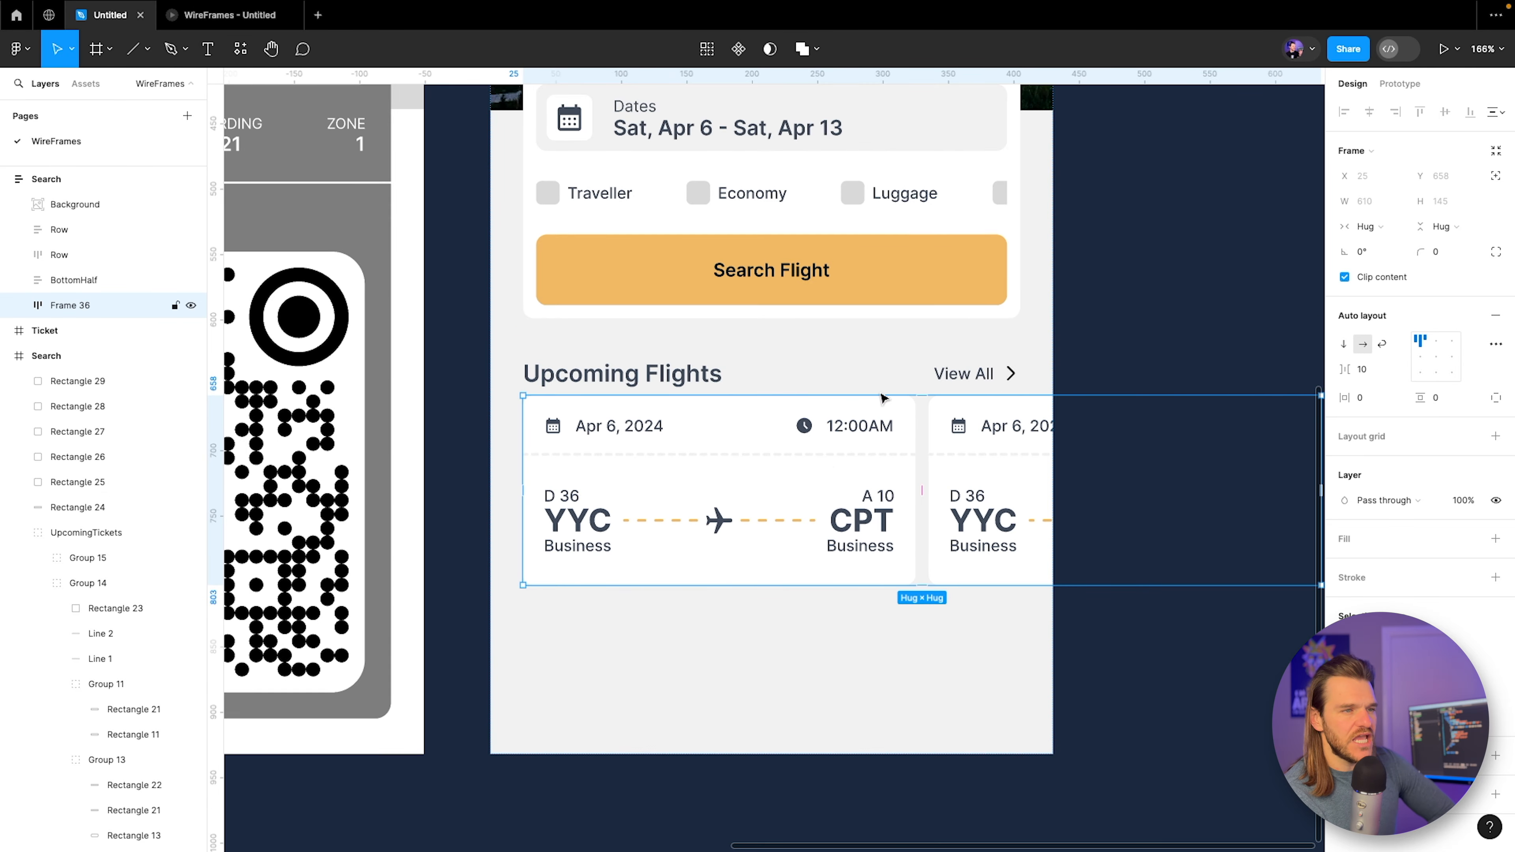
key(ctrl+Tab)
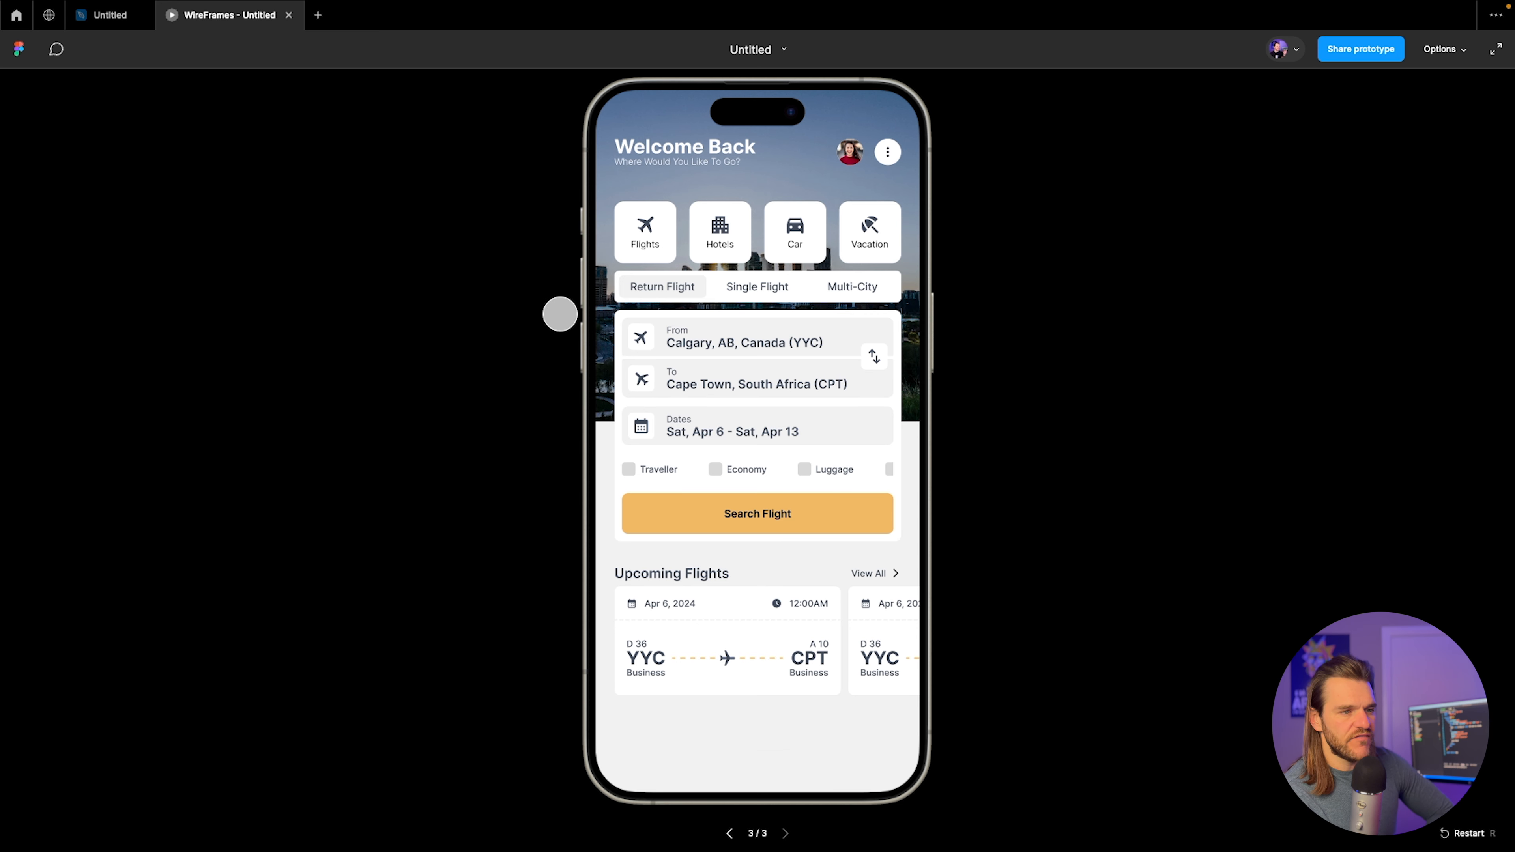
click(105, 22)
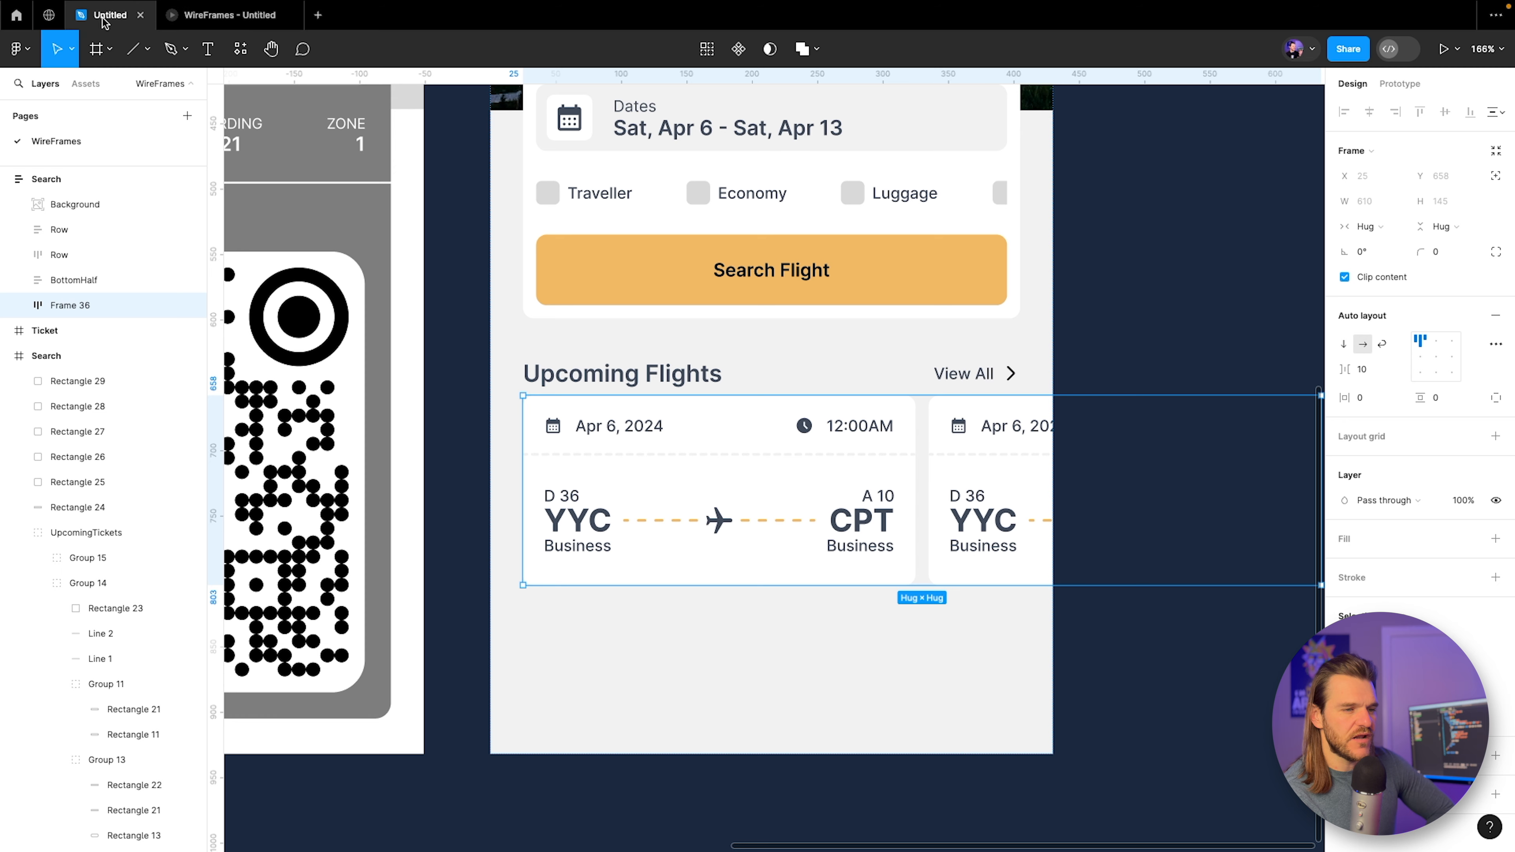
click(1374, 370)
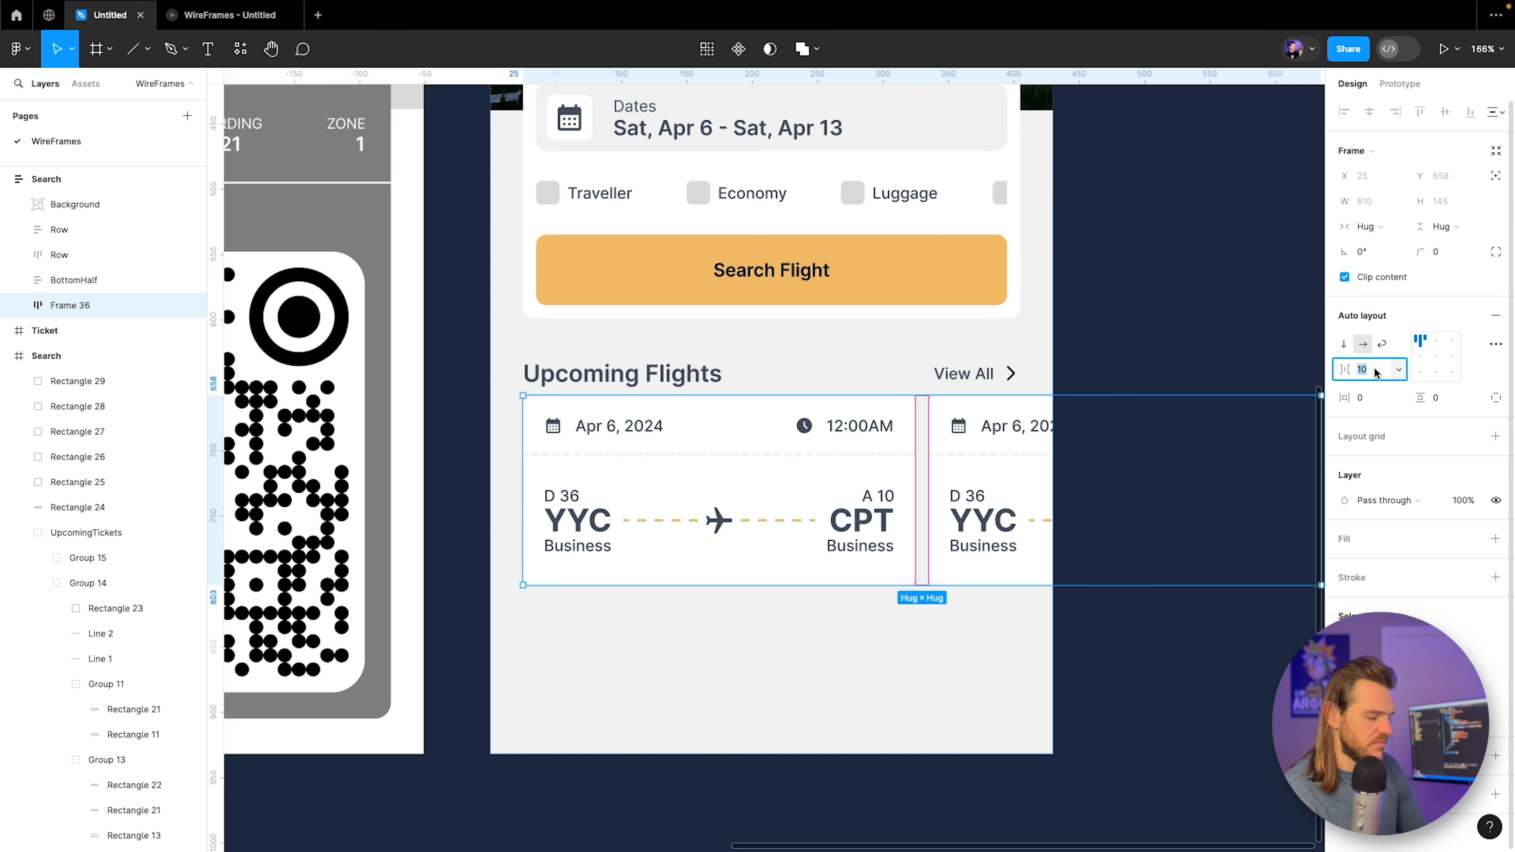
text(20)
key(Return)
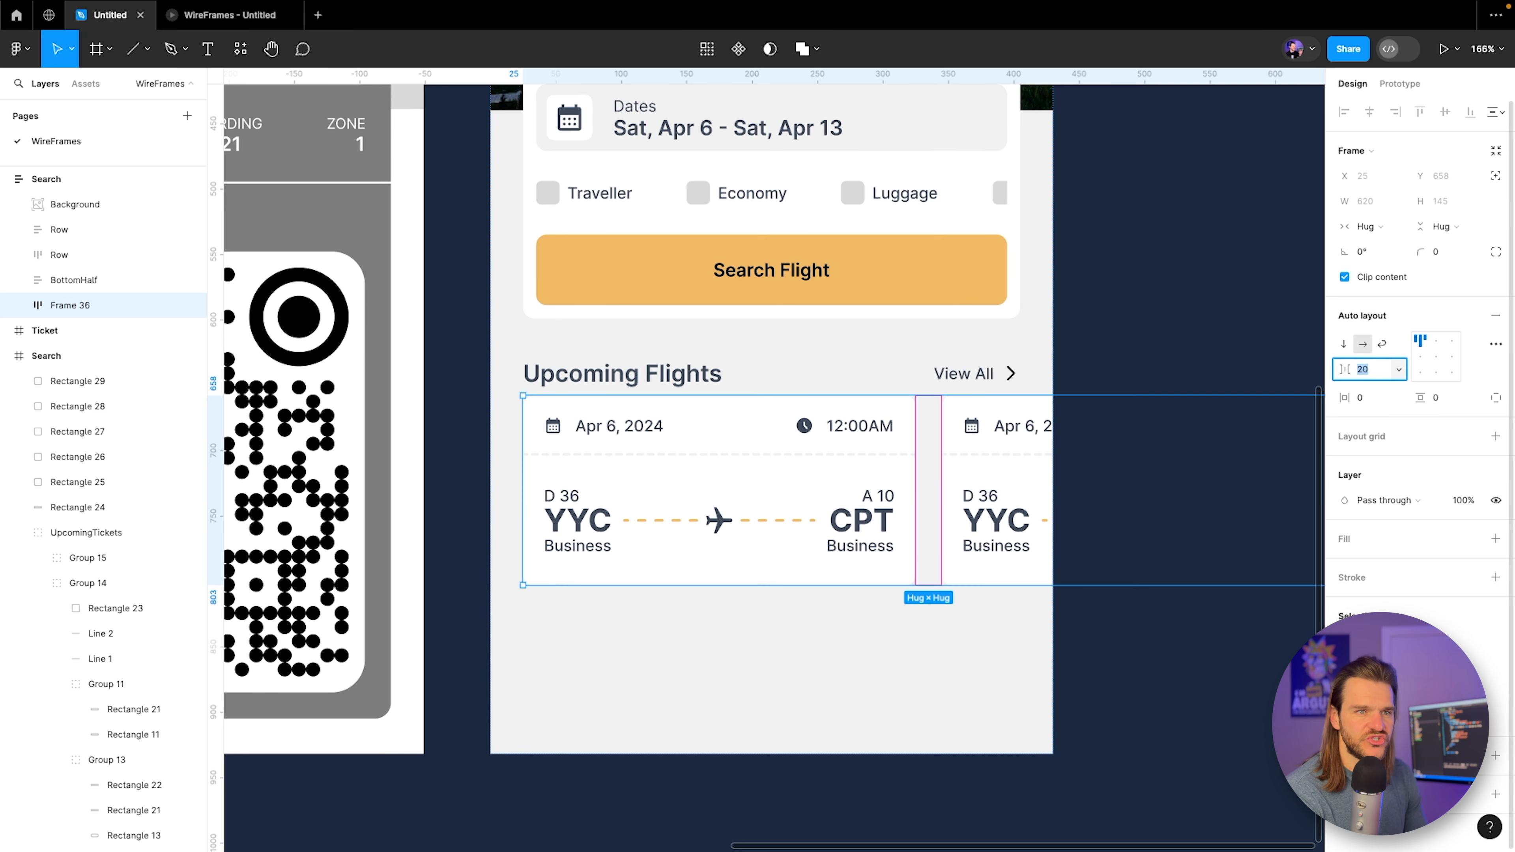
key(Down)
key(Down)
key(Down)
key(Down)
key(Down)
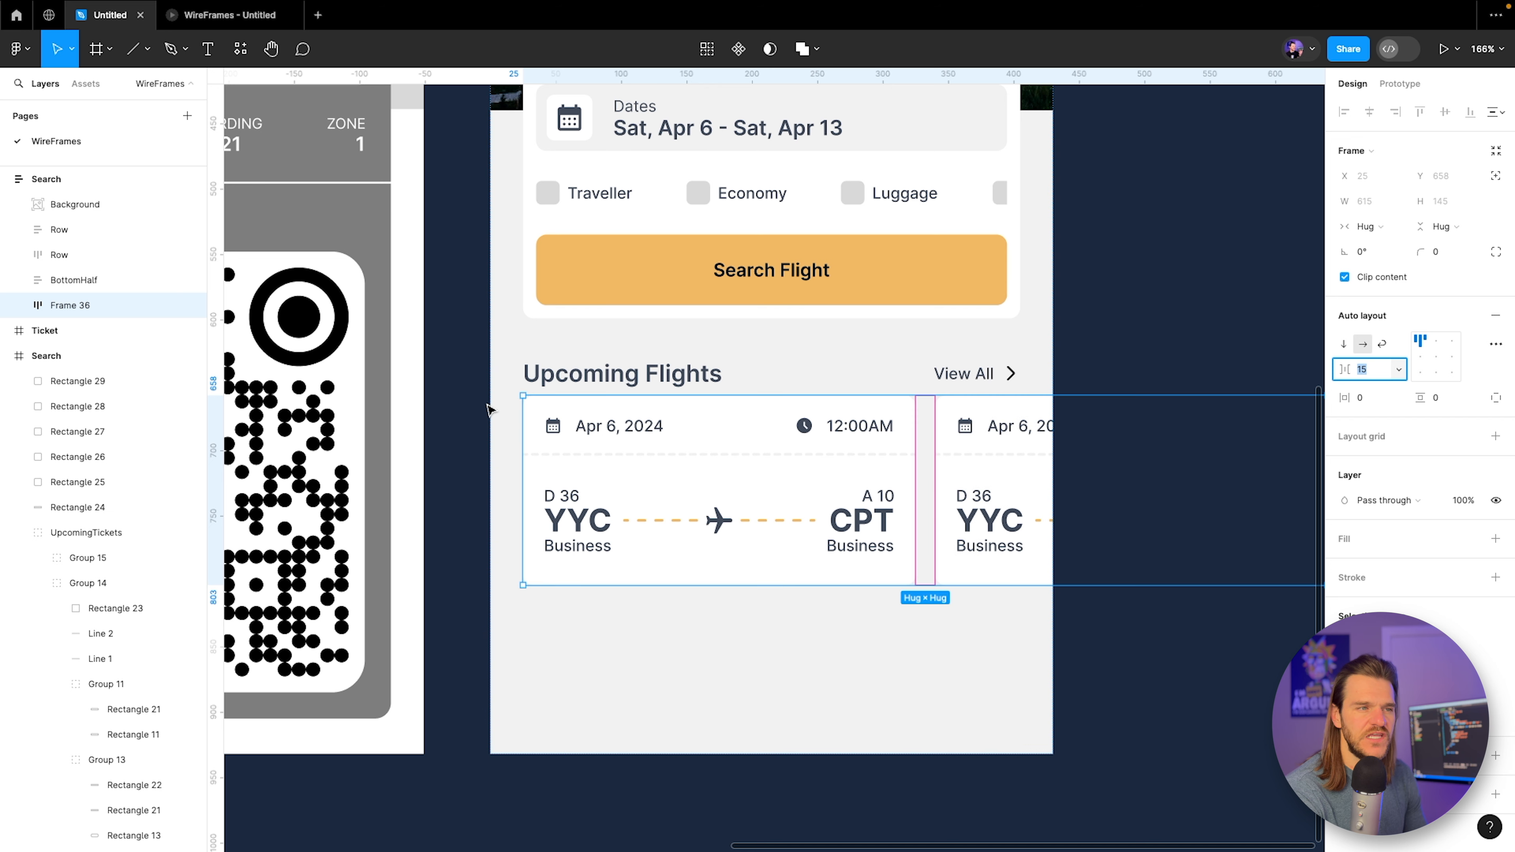
Rename the Frame 36 layer holding the two flight cards as Ticket.
shift+click(59, 285)
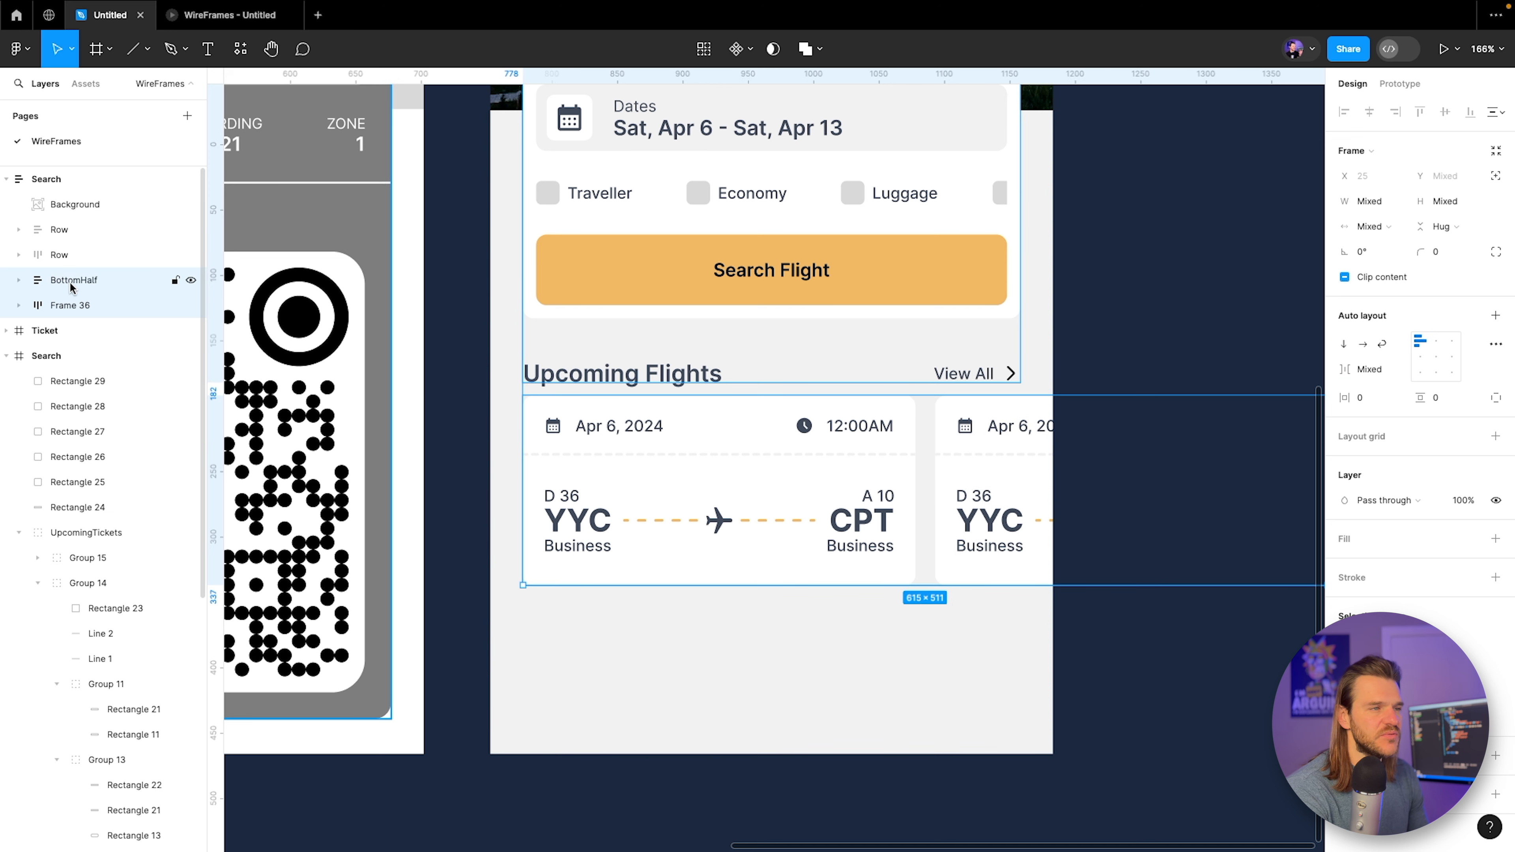
click(62, 303)
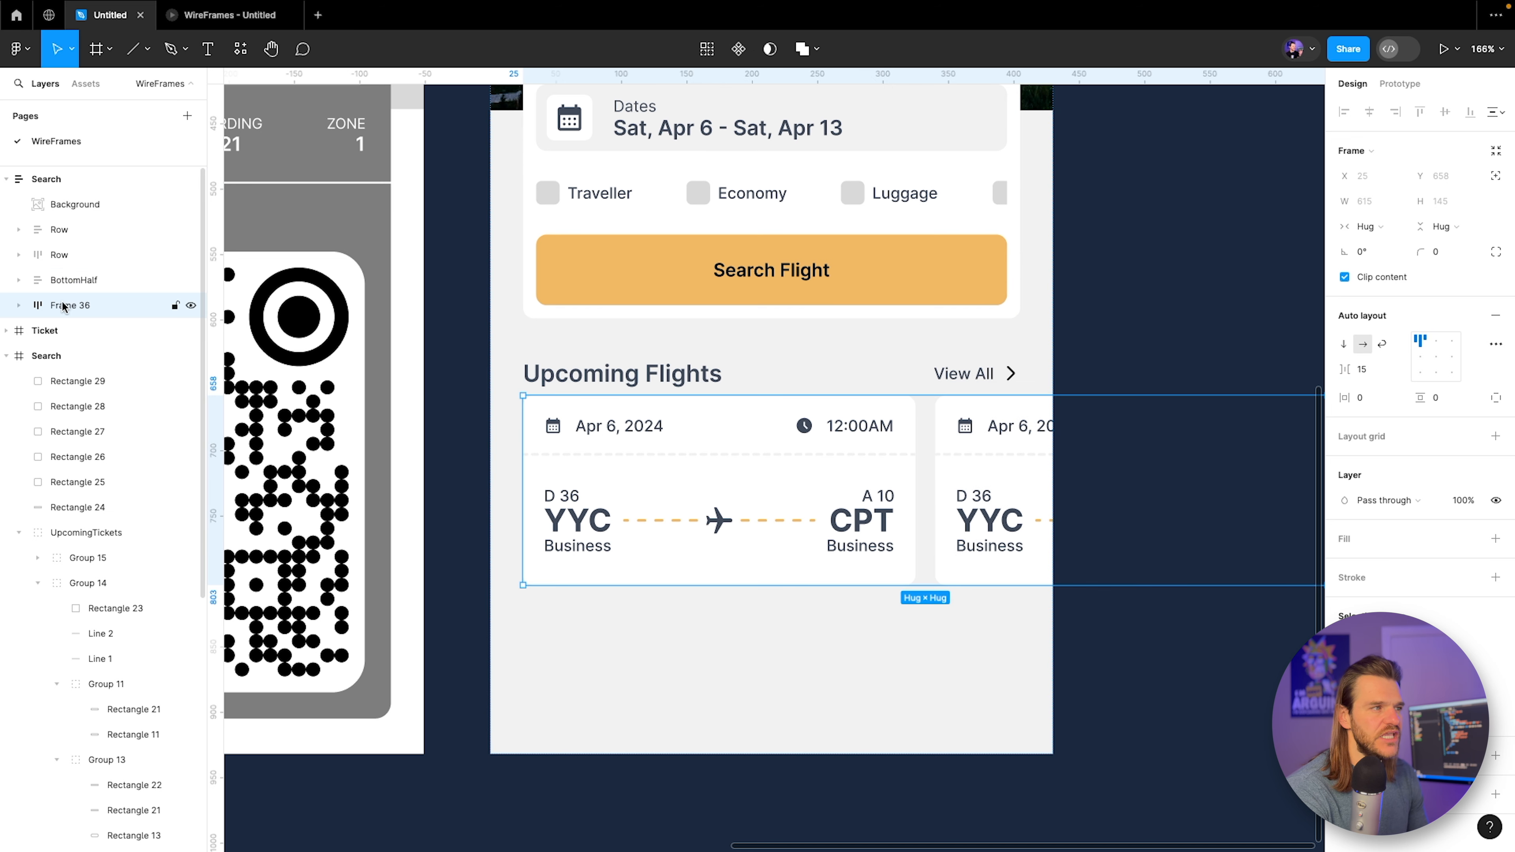
click(64, 280)
click(67, 255)
click(65, 280)
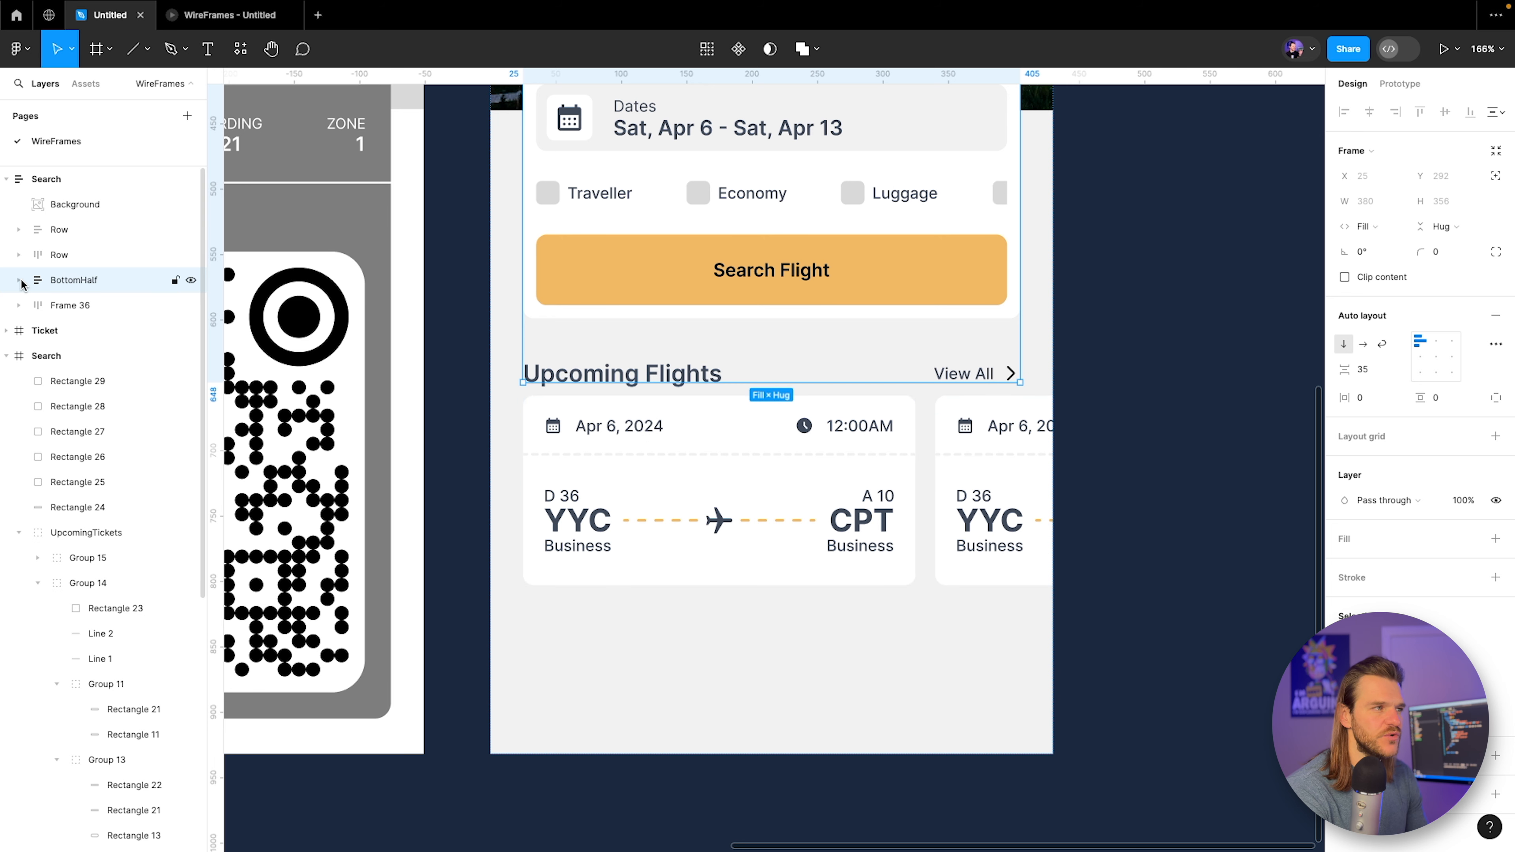
click(19, 305)
double_click(67, 306)
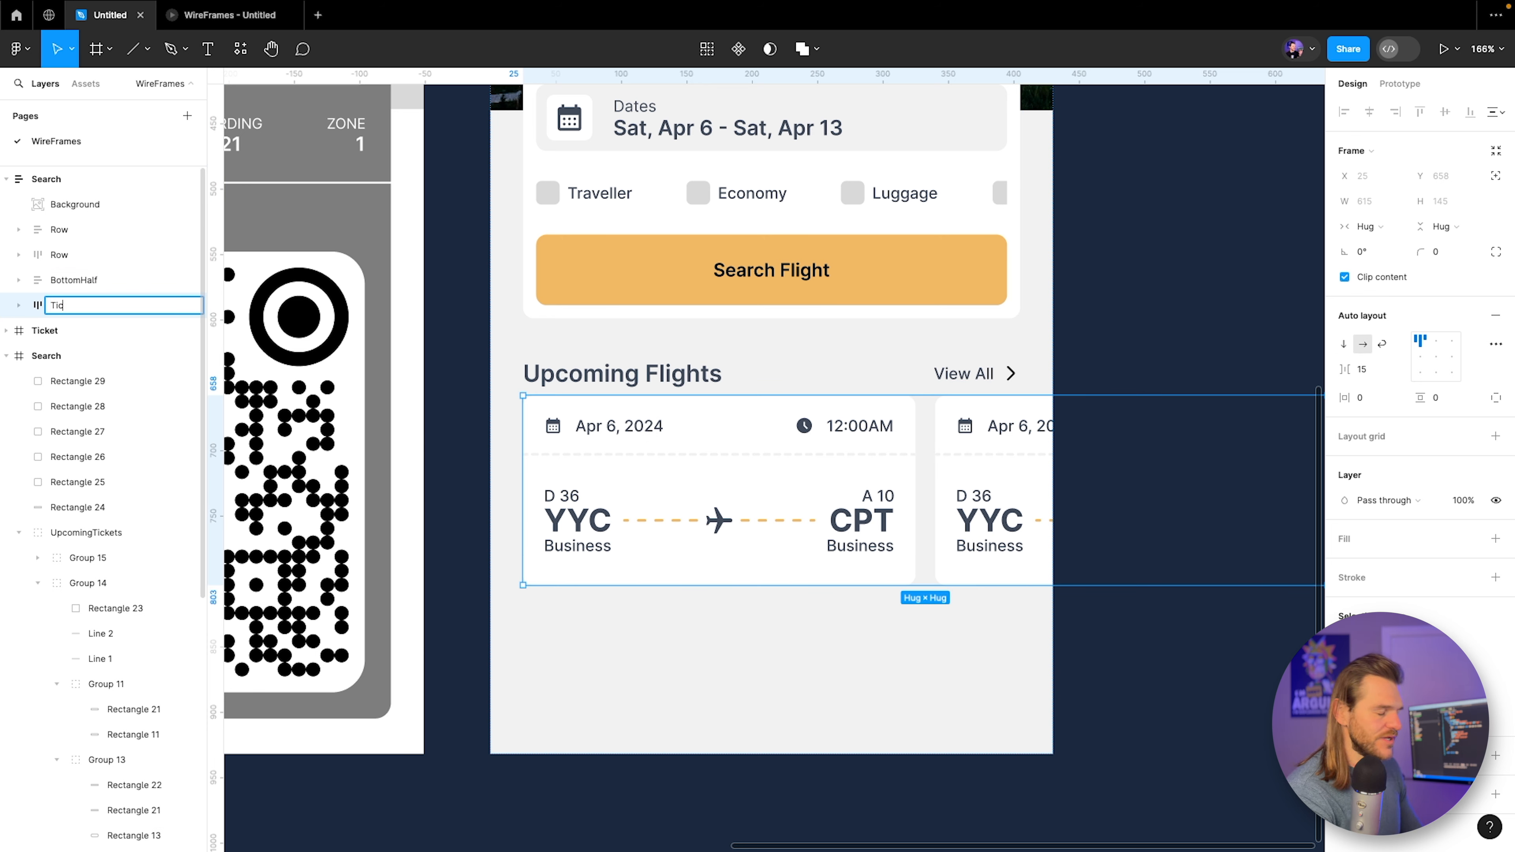
text(Ticket)
key(Return)
Move the Ticket frame into the BottomHalf frame, directly below Heading.
click(19, 281)
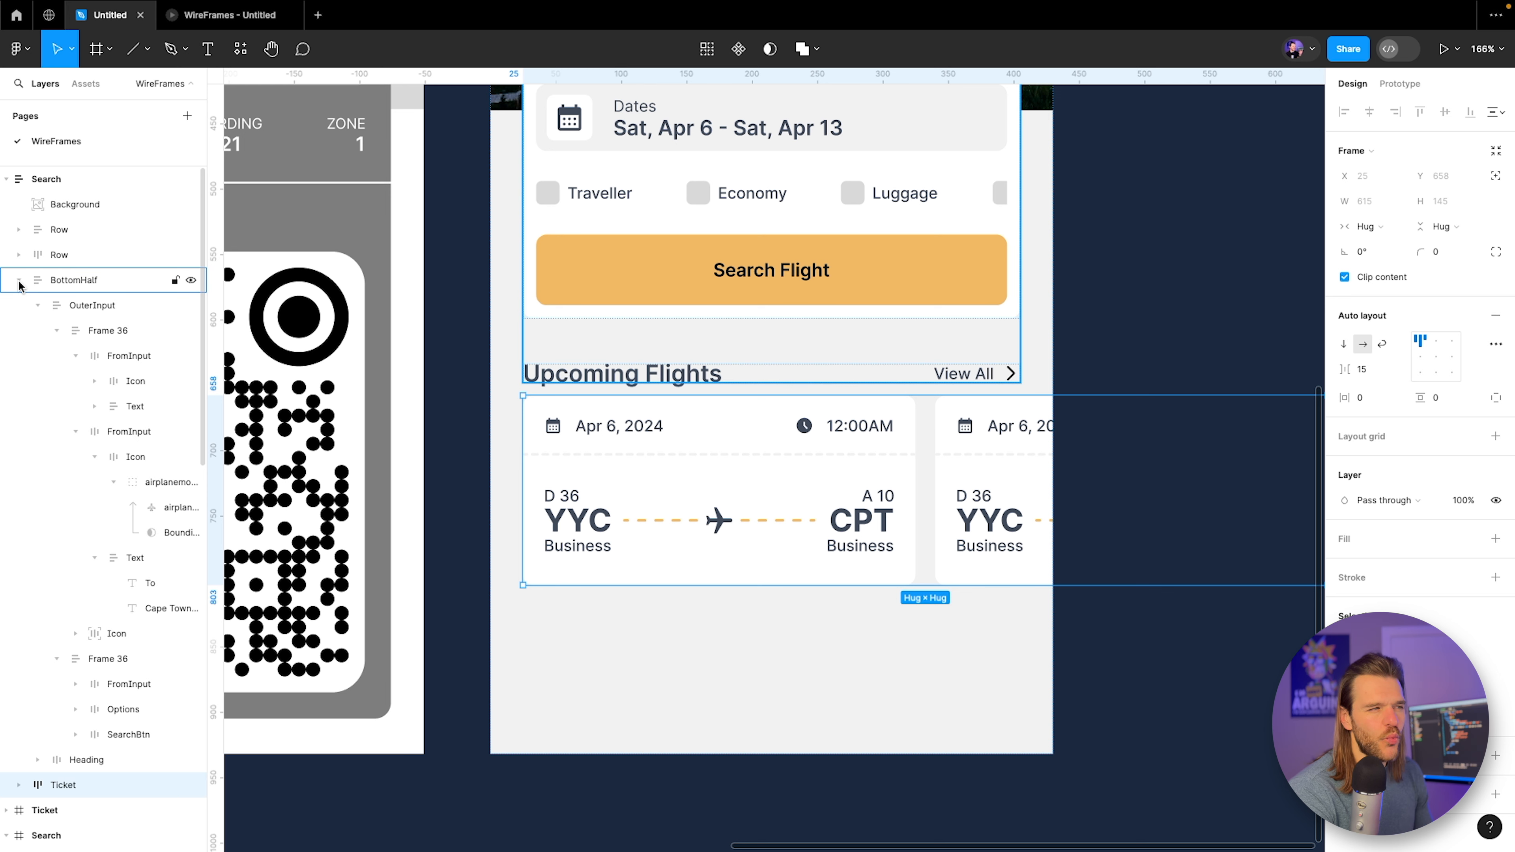
click(38, 306)
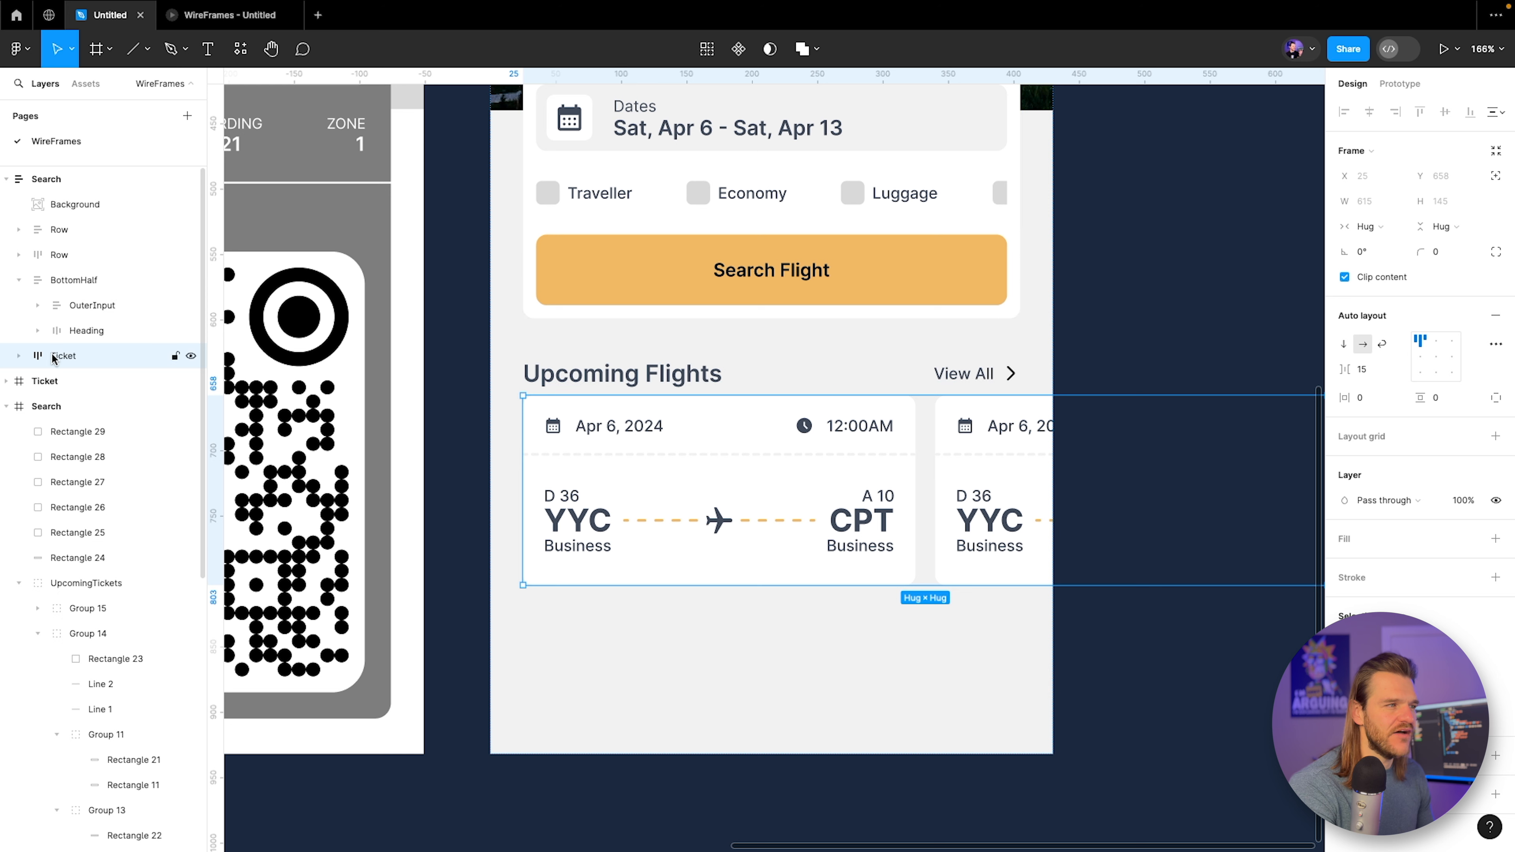
drag(55, 357, 94, 335)
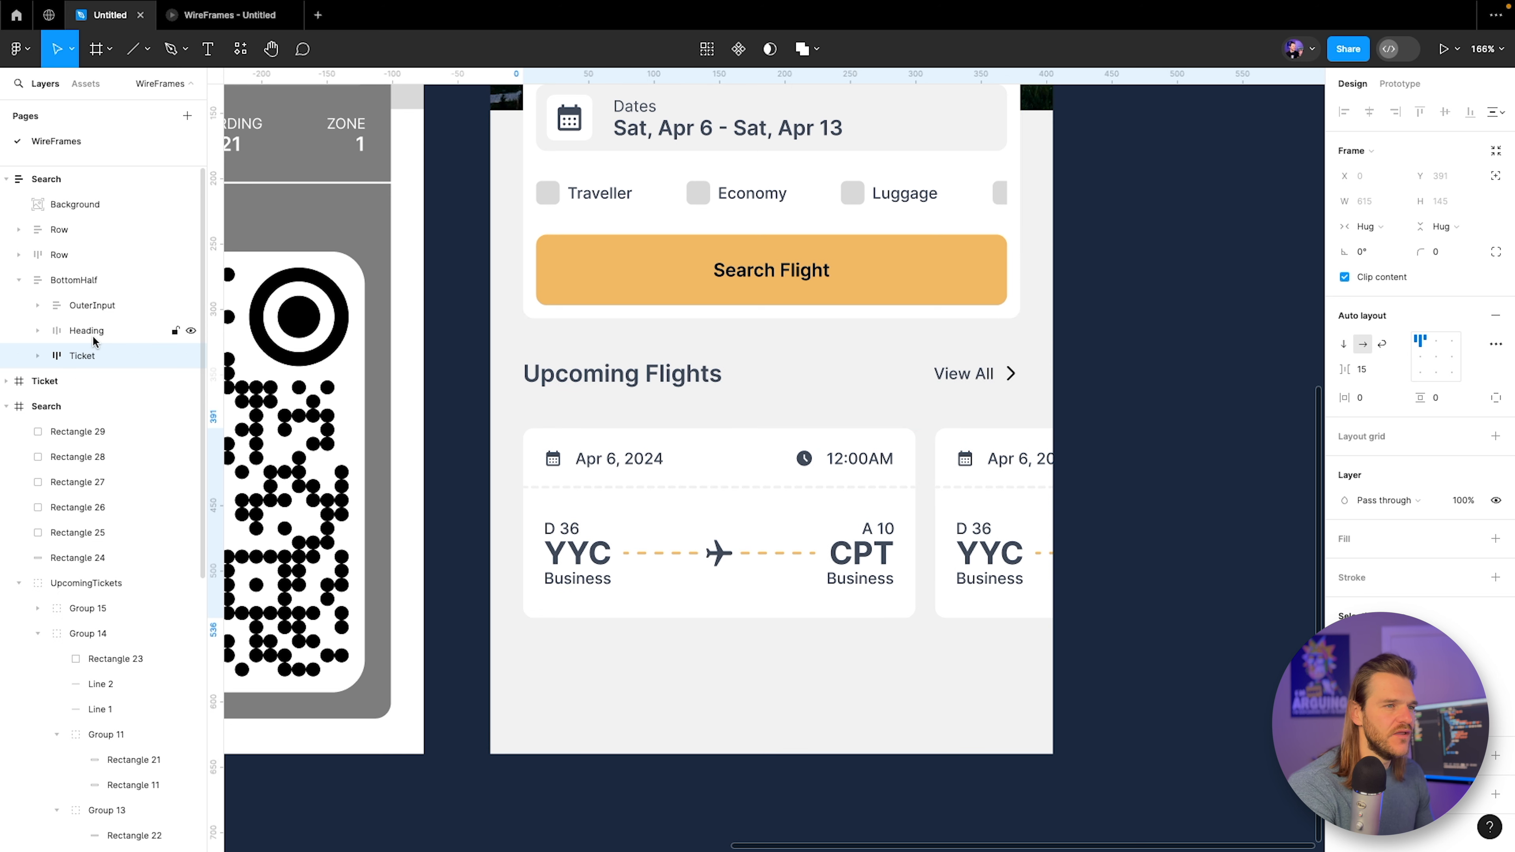
Group the Heading and Ticket frames into a vertical auto layout frame with spacing 25 and check it in the prototype preview.
shift+click(89, 333)
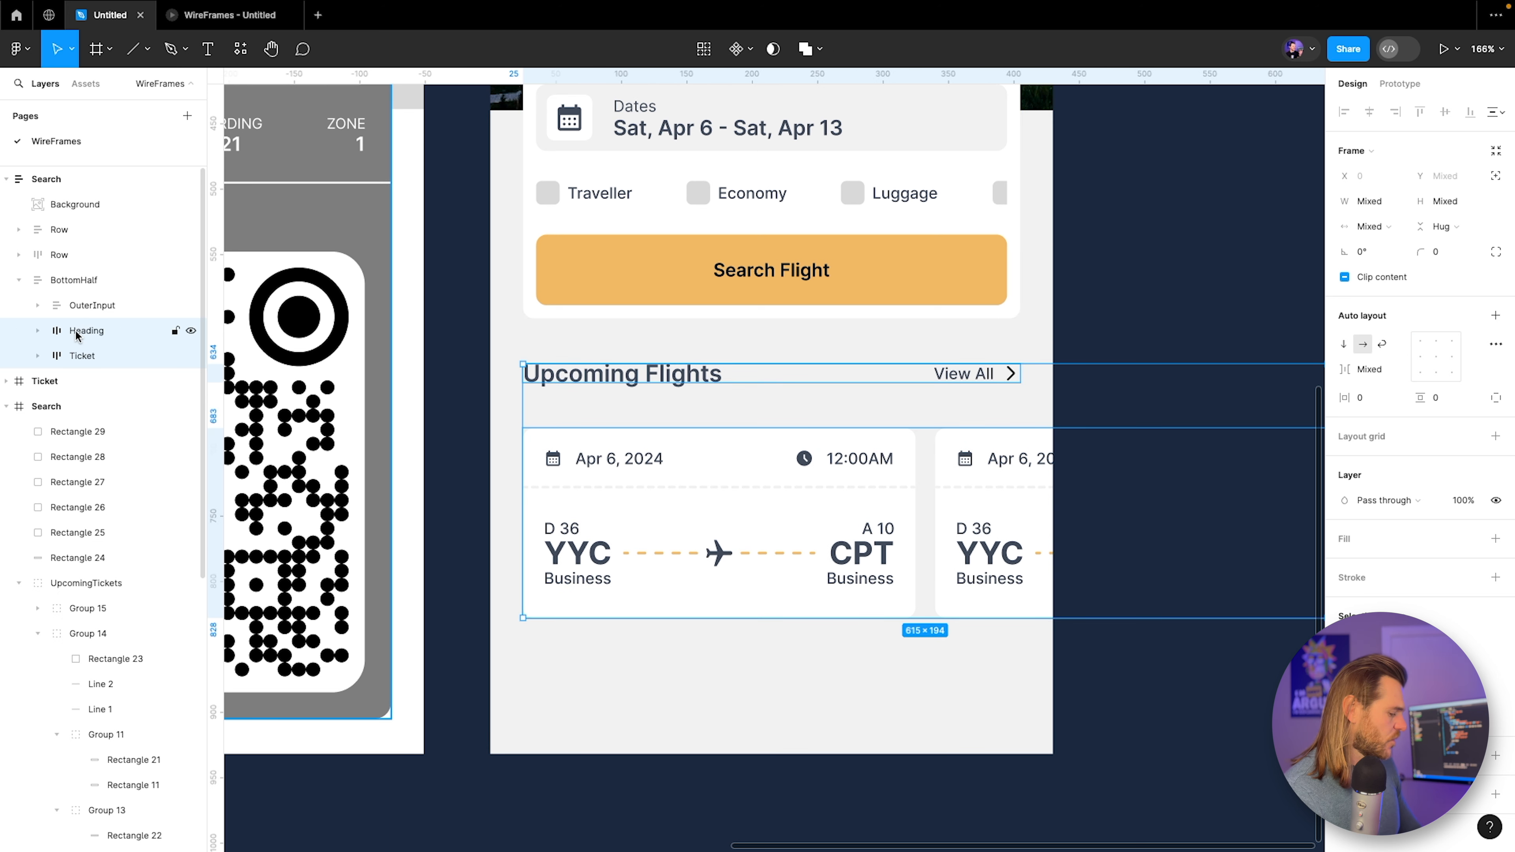
key(ctrl+g)
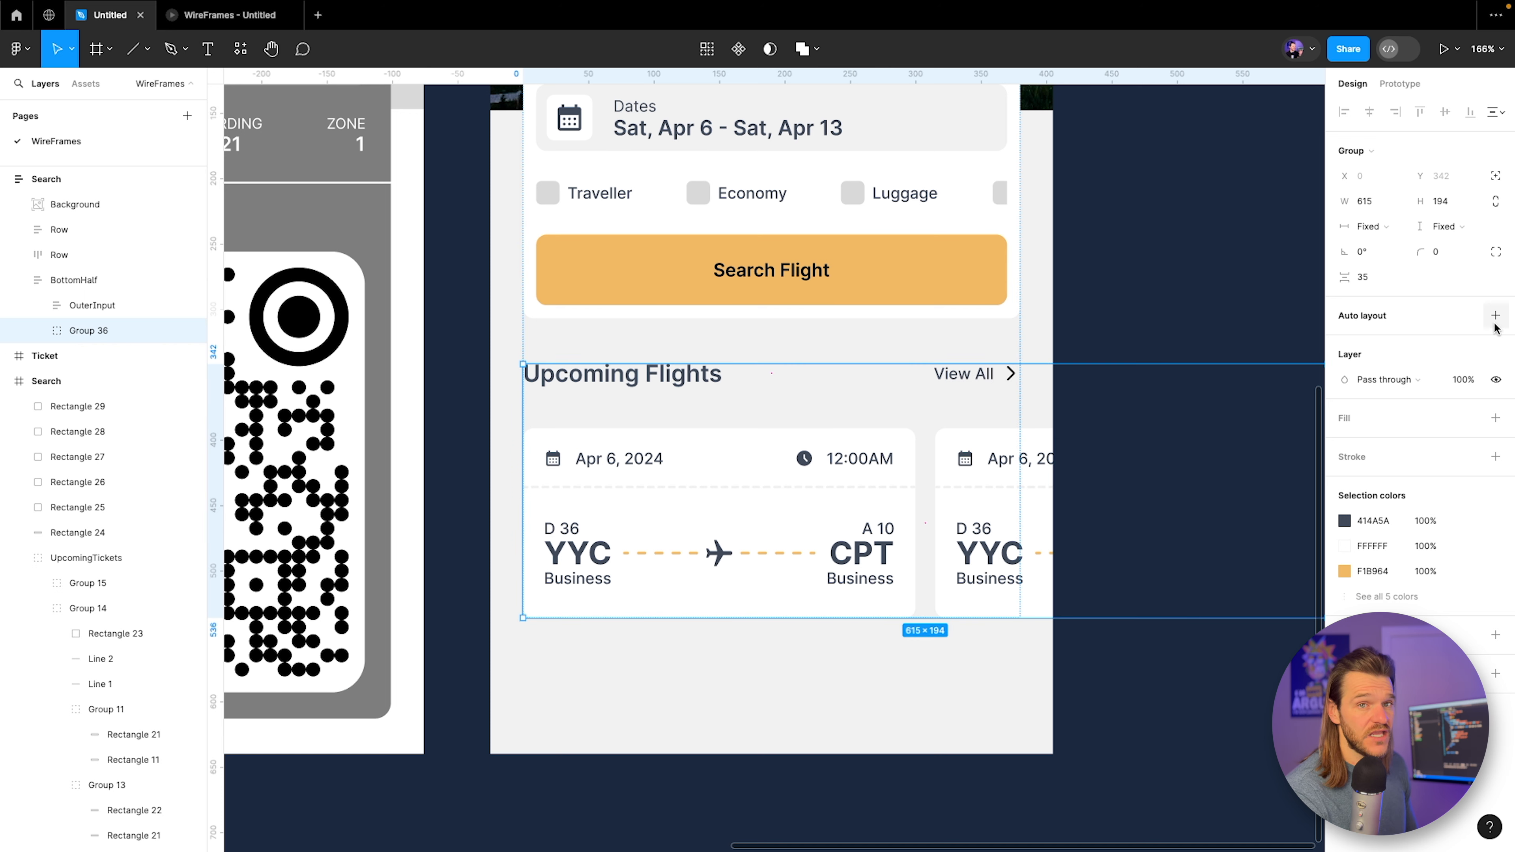
click(1495, 317)
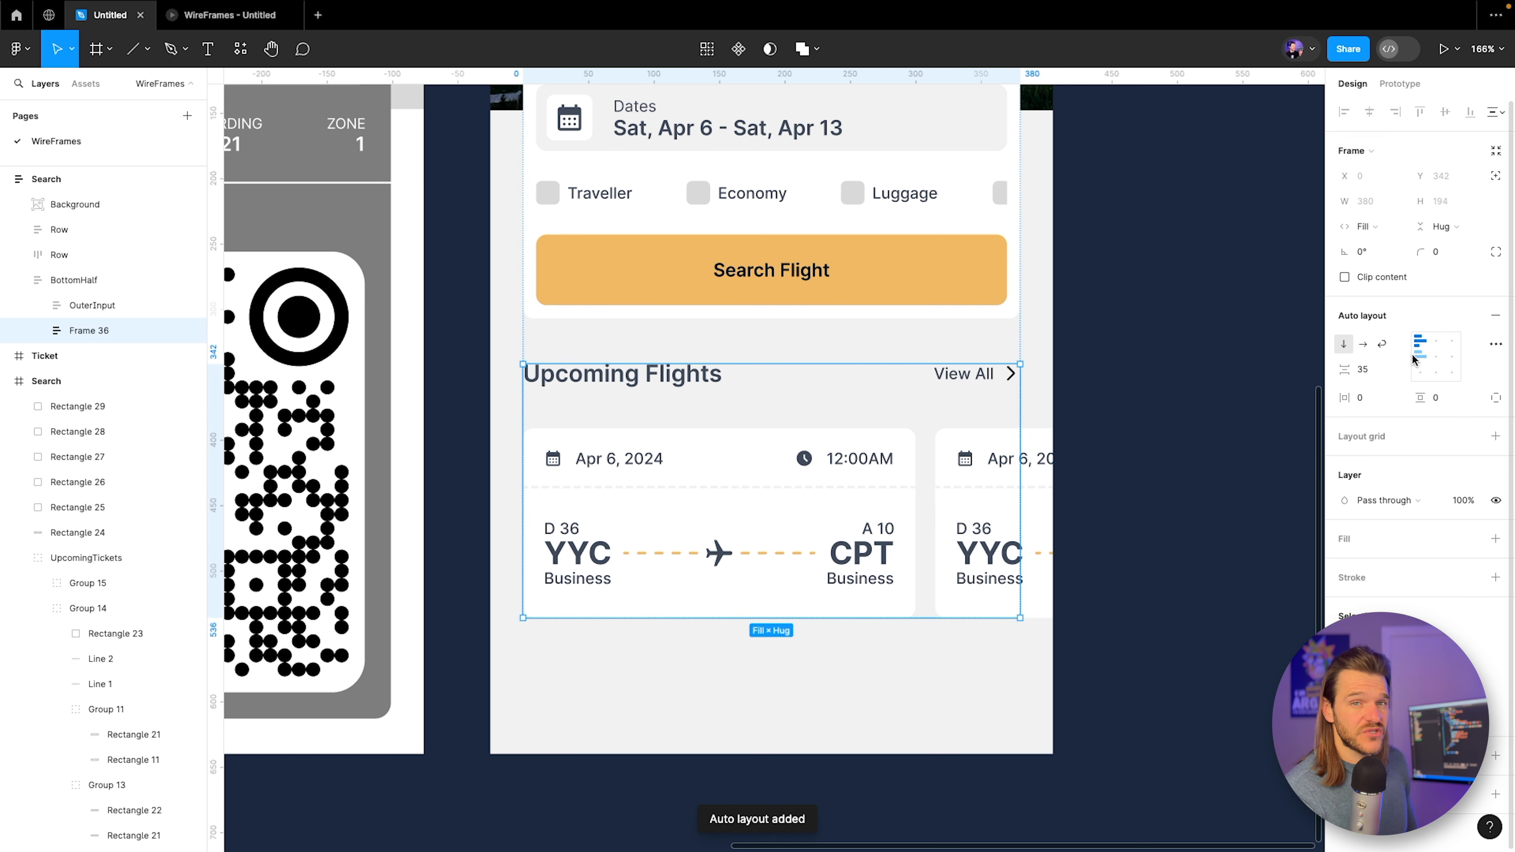
click(1364, 371)
text(20)
key(Return)
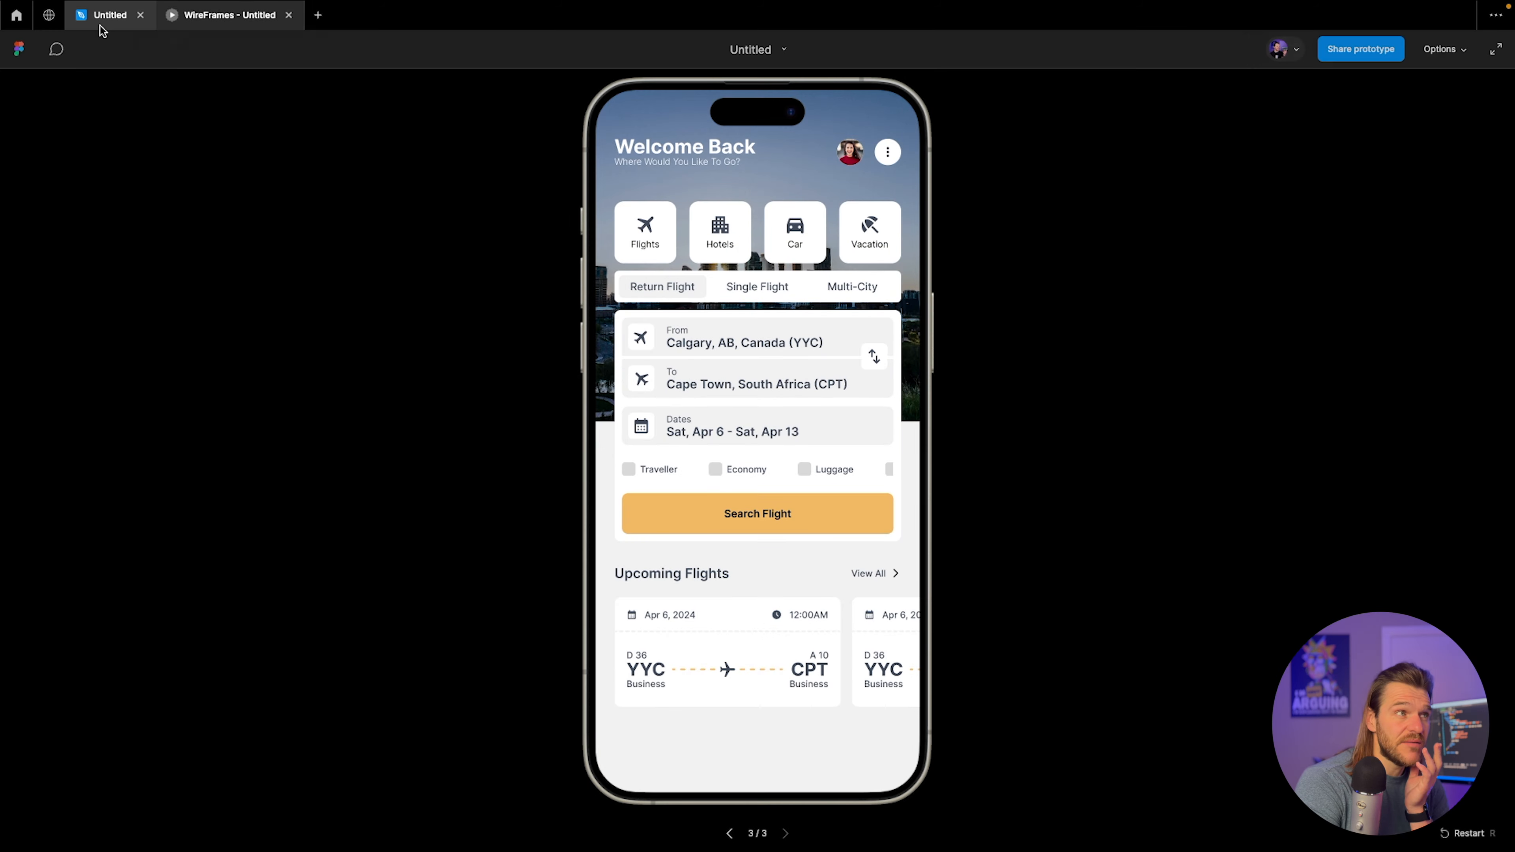
click(100, 27)
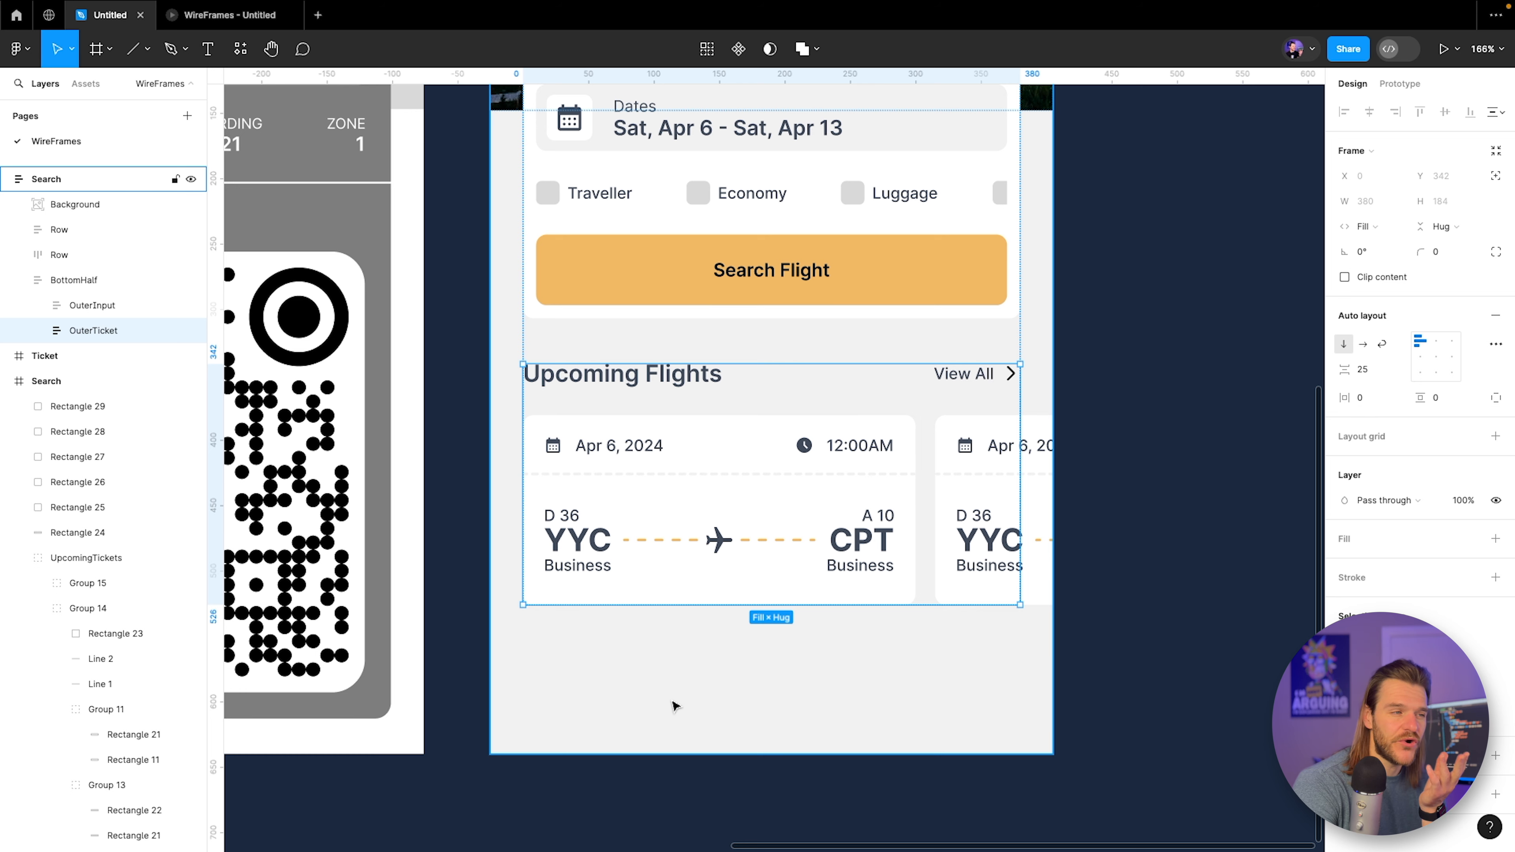
Compare the designed Search screen with the Search wireframe, examining the ticket cards and the bottom navigation bar area.
scroll(669, 705, down, 8)
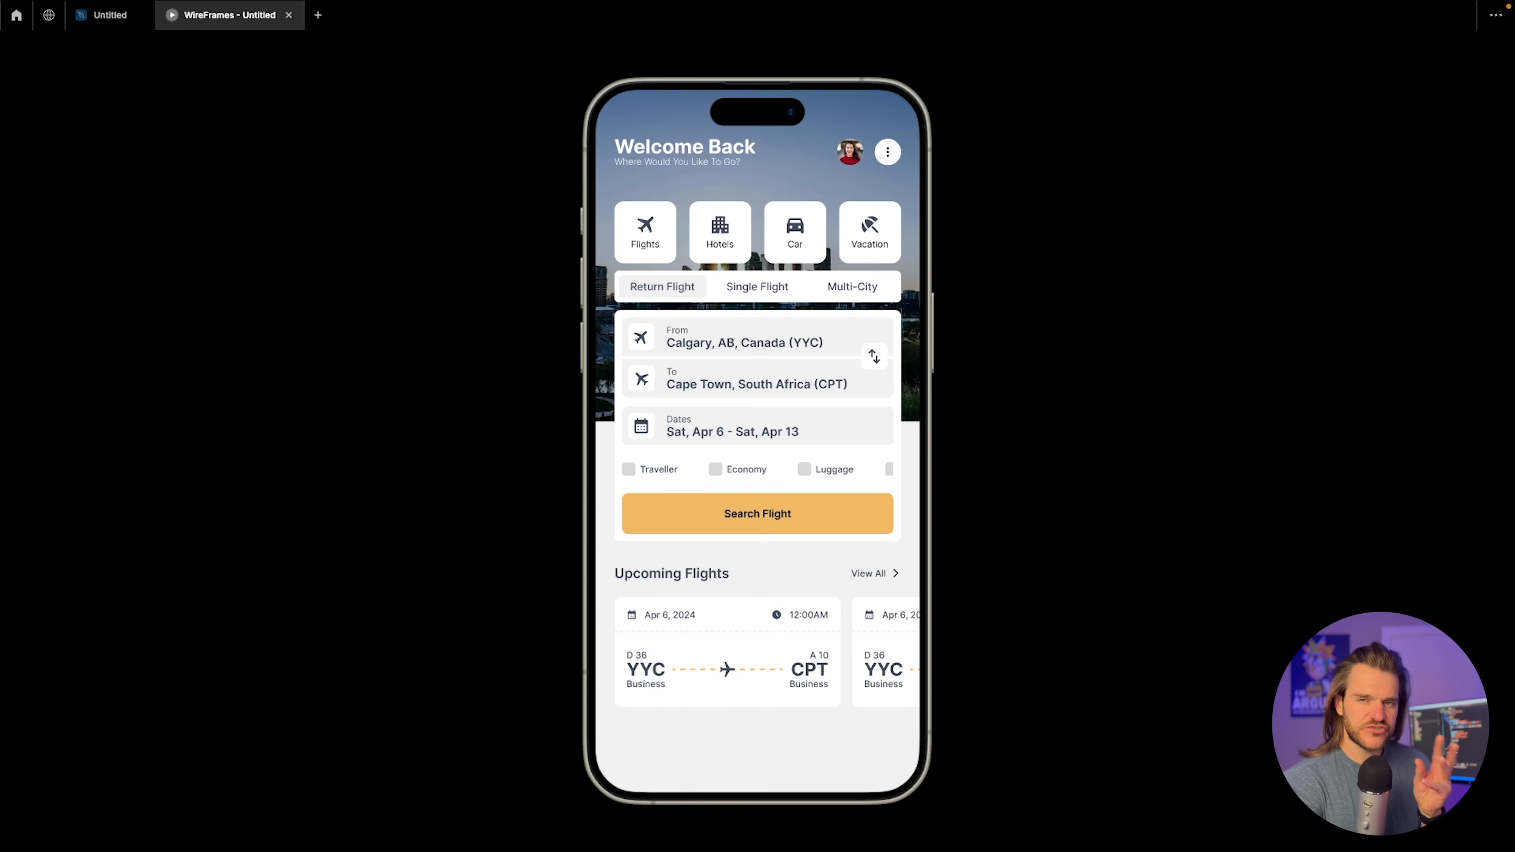
click(119, 17)
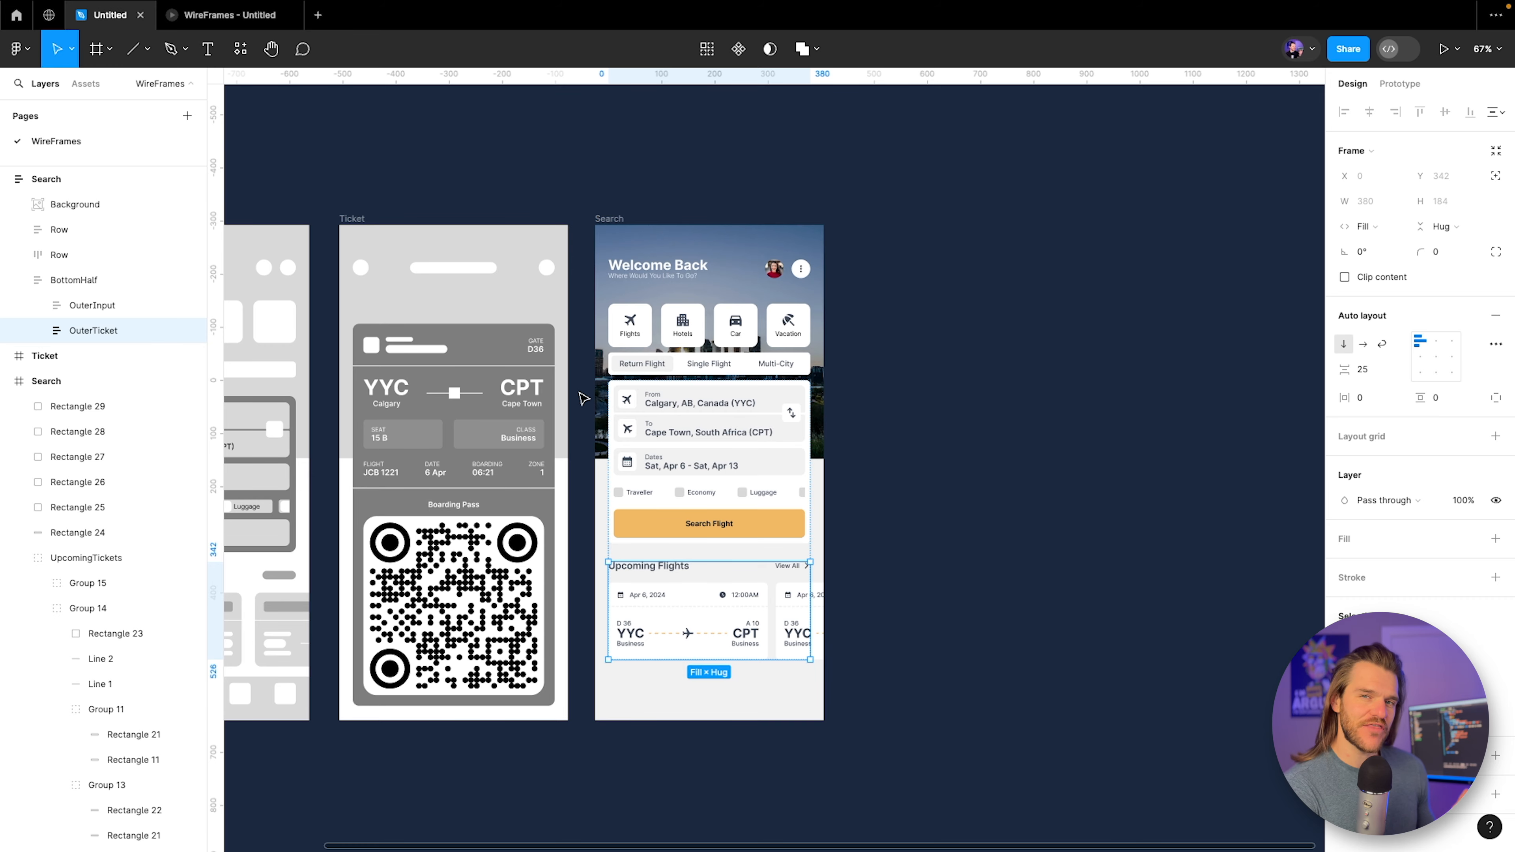
drag(1013, 565, 1359, 466)
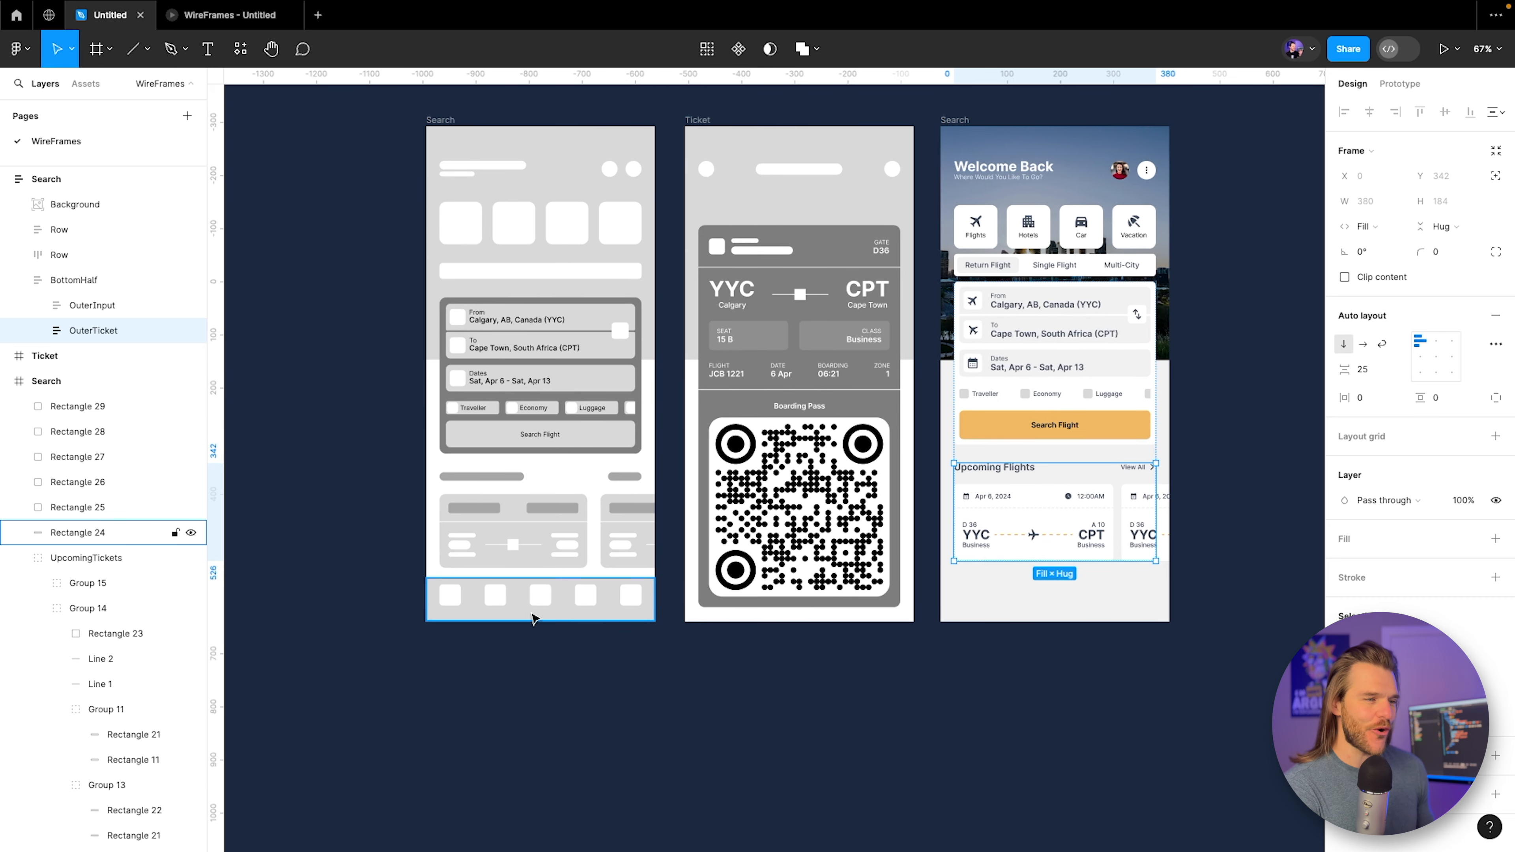
scroll(501, 620, up, 3)
scroll(500, 623, up, 3)
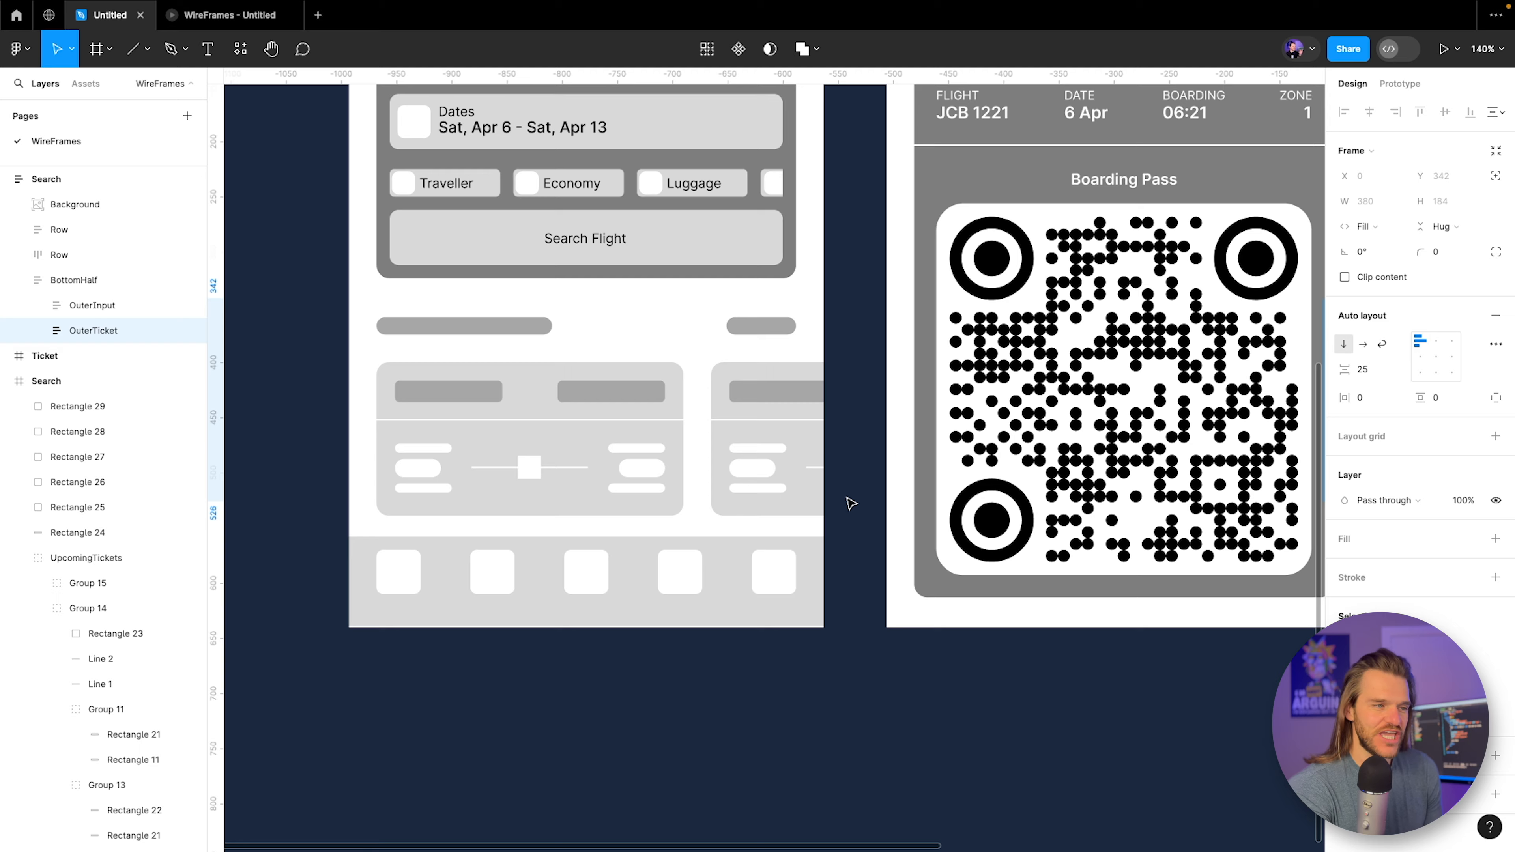
drag(851, 503, 545, 524)
scroll(650, 509, right, 10)
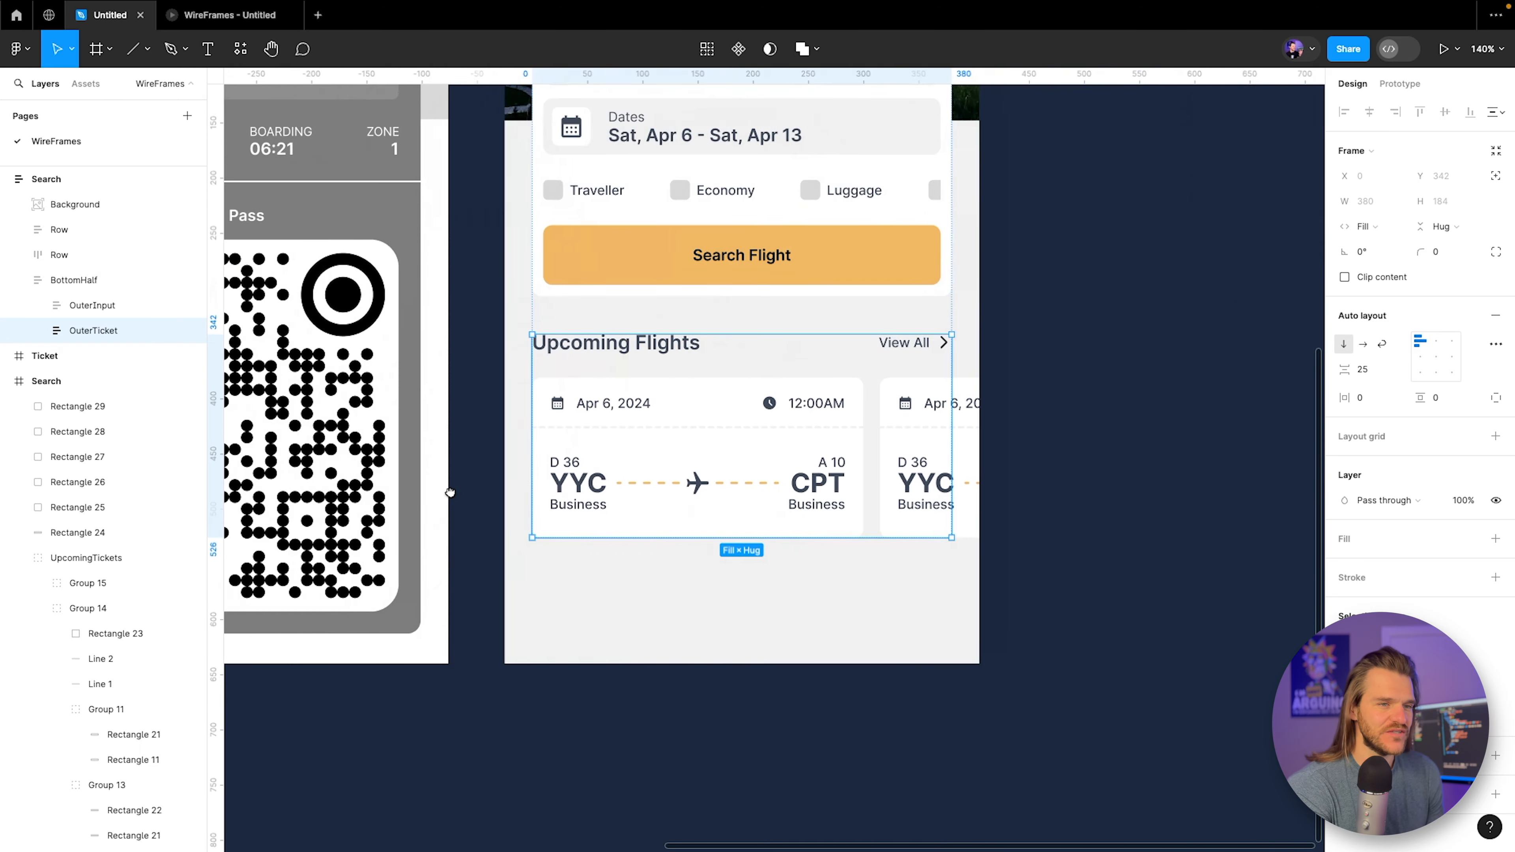
scroll(807, 553, up, 2)
scroll(807, 552, up, 10)
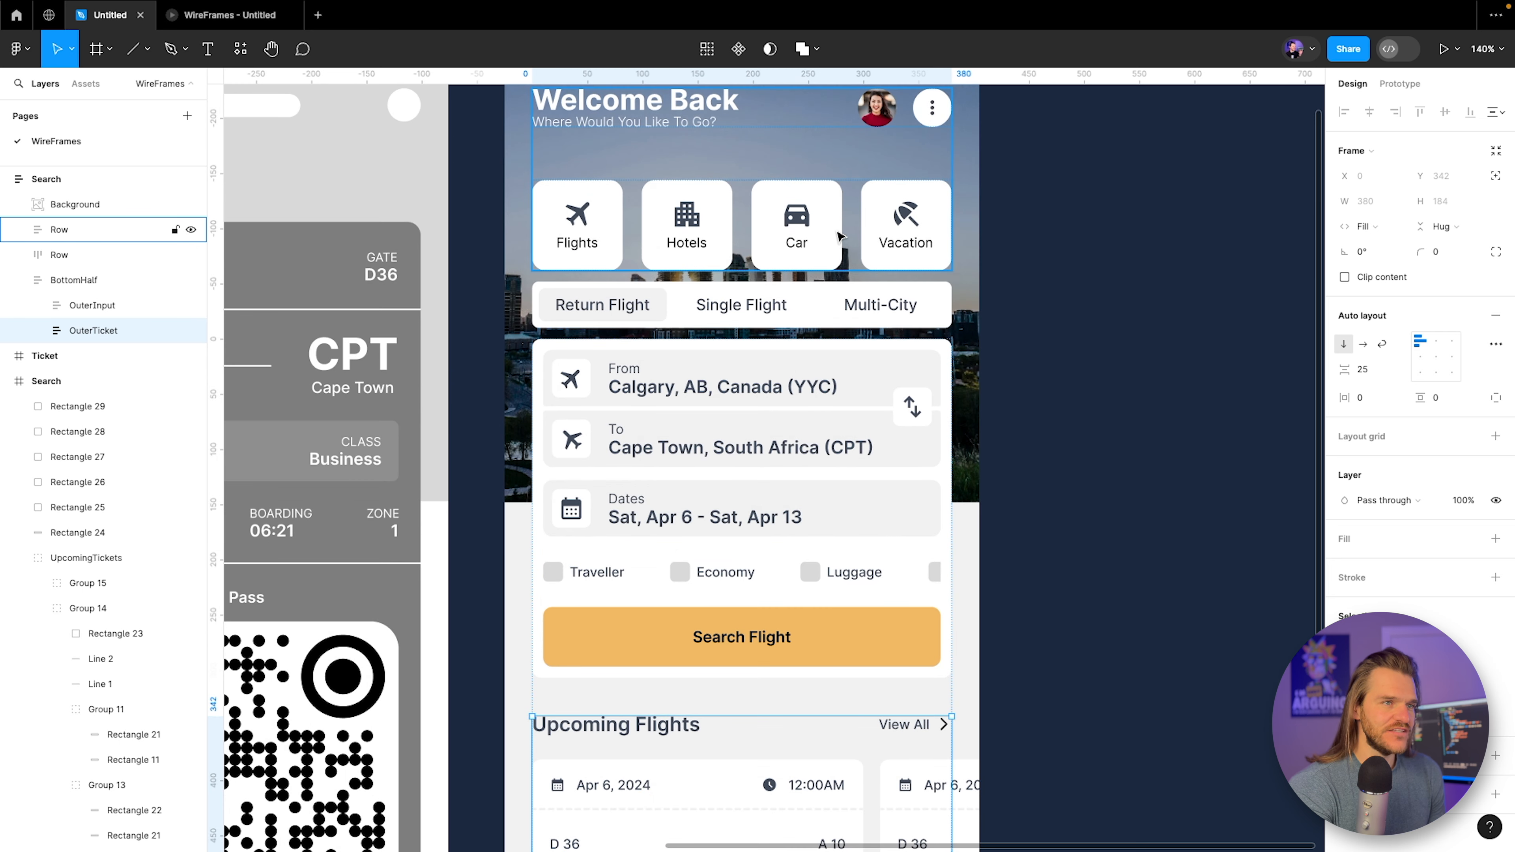
scroll(882, 351, up, 3)
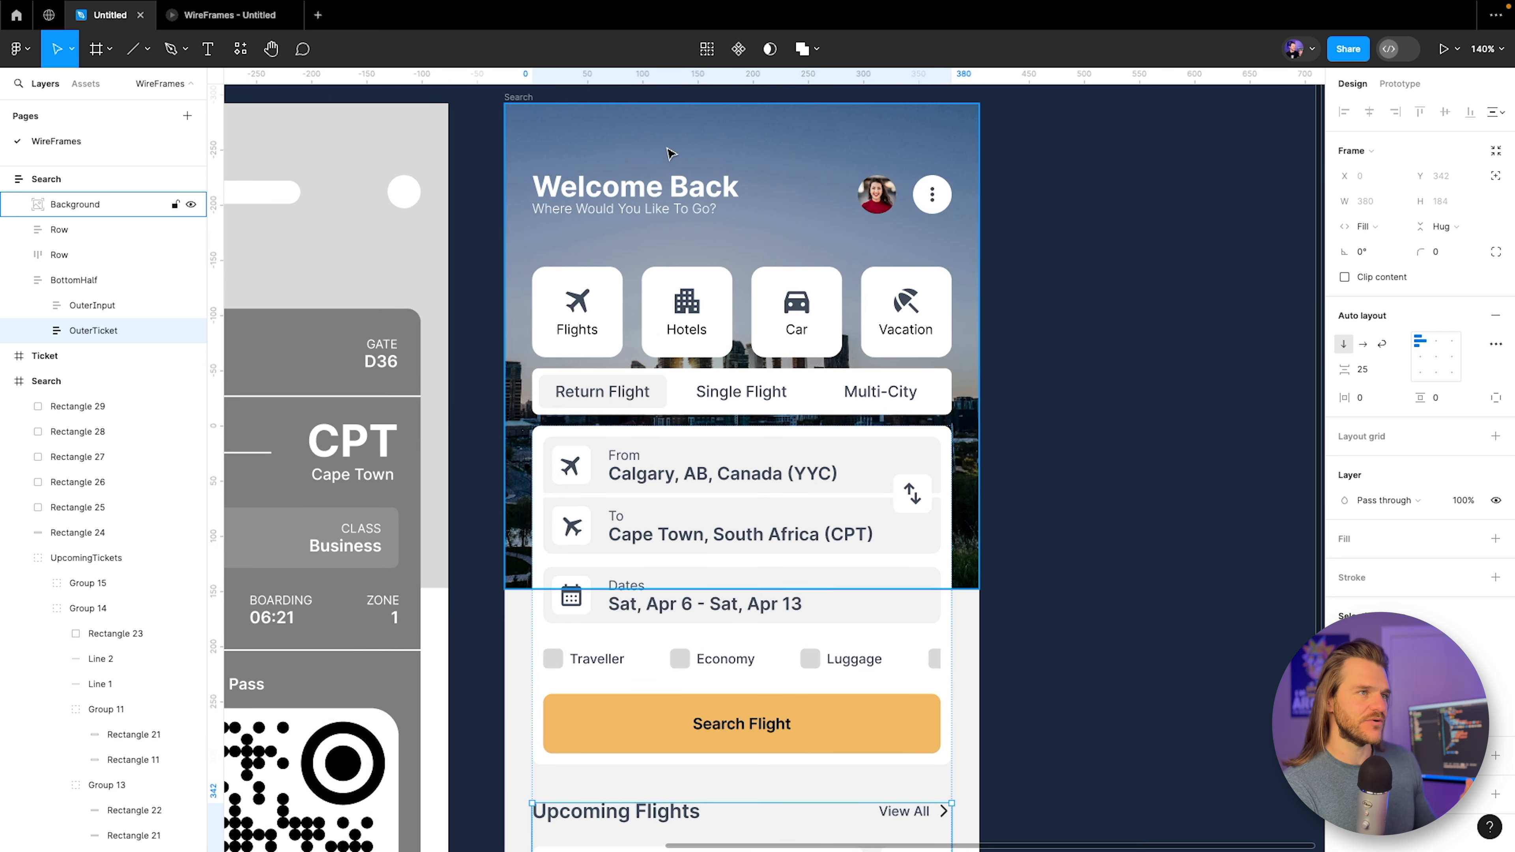
Select the designed Search frame, collapse its BottomHalf layer and review the frame's layout down to its lower edge.
click(518, 101)
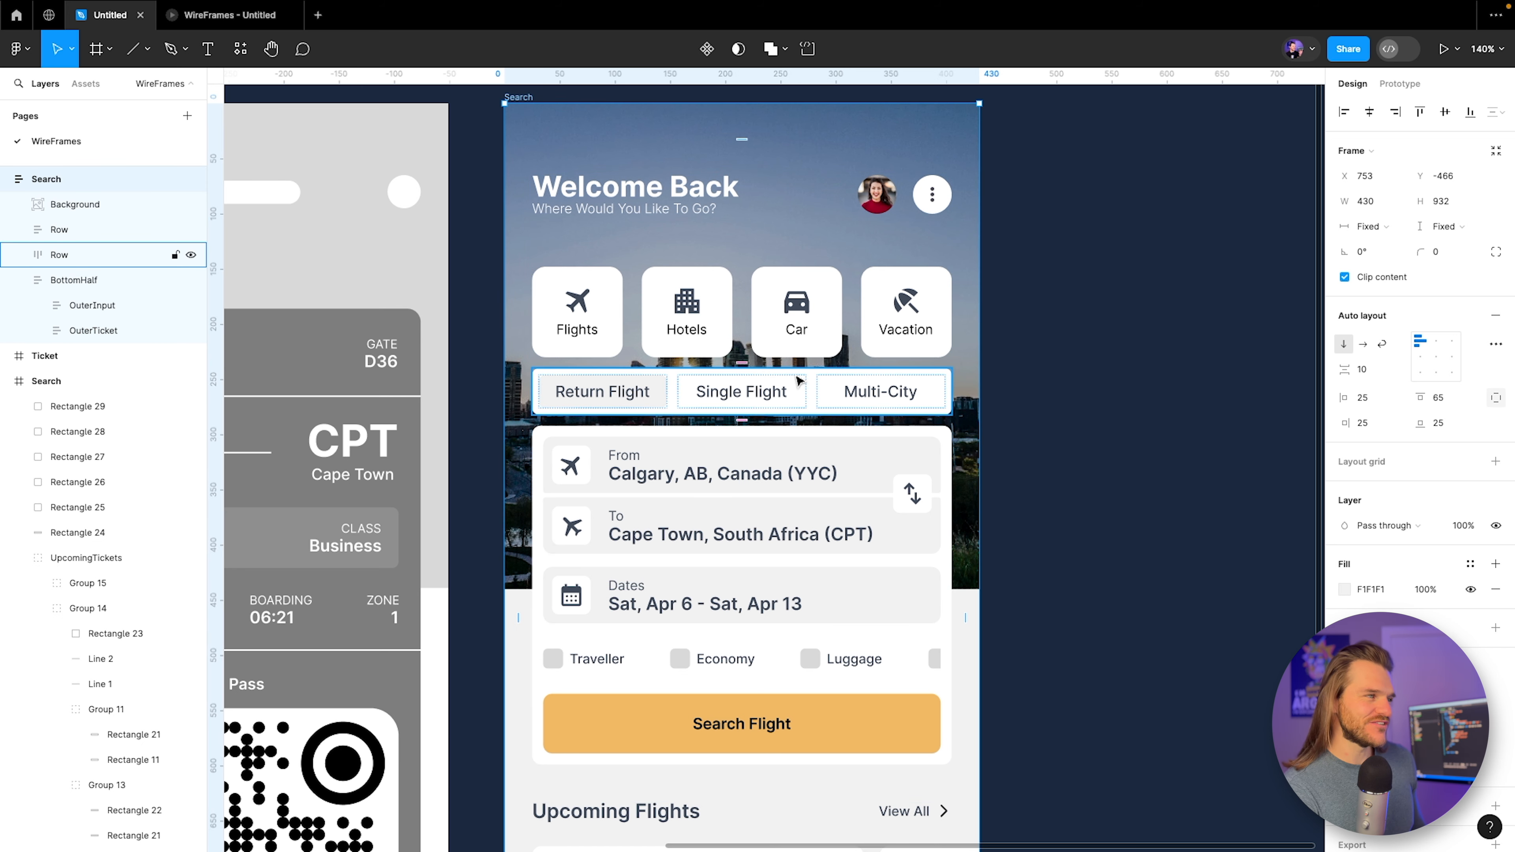
click(19, 279)
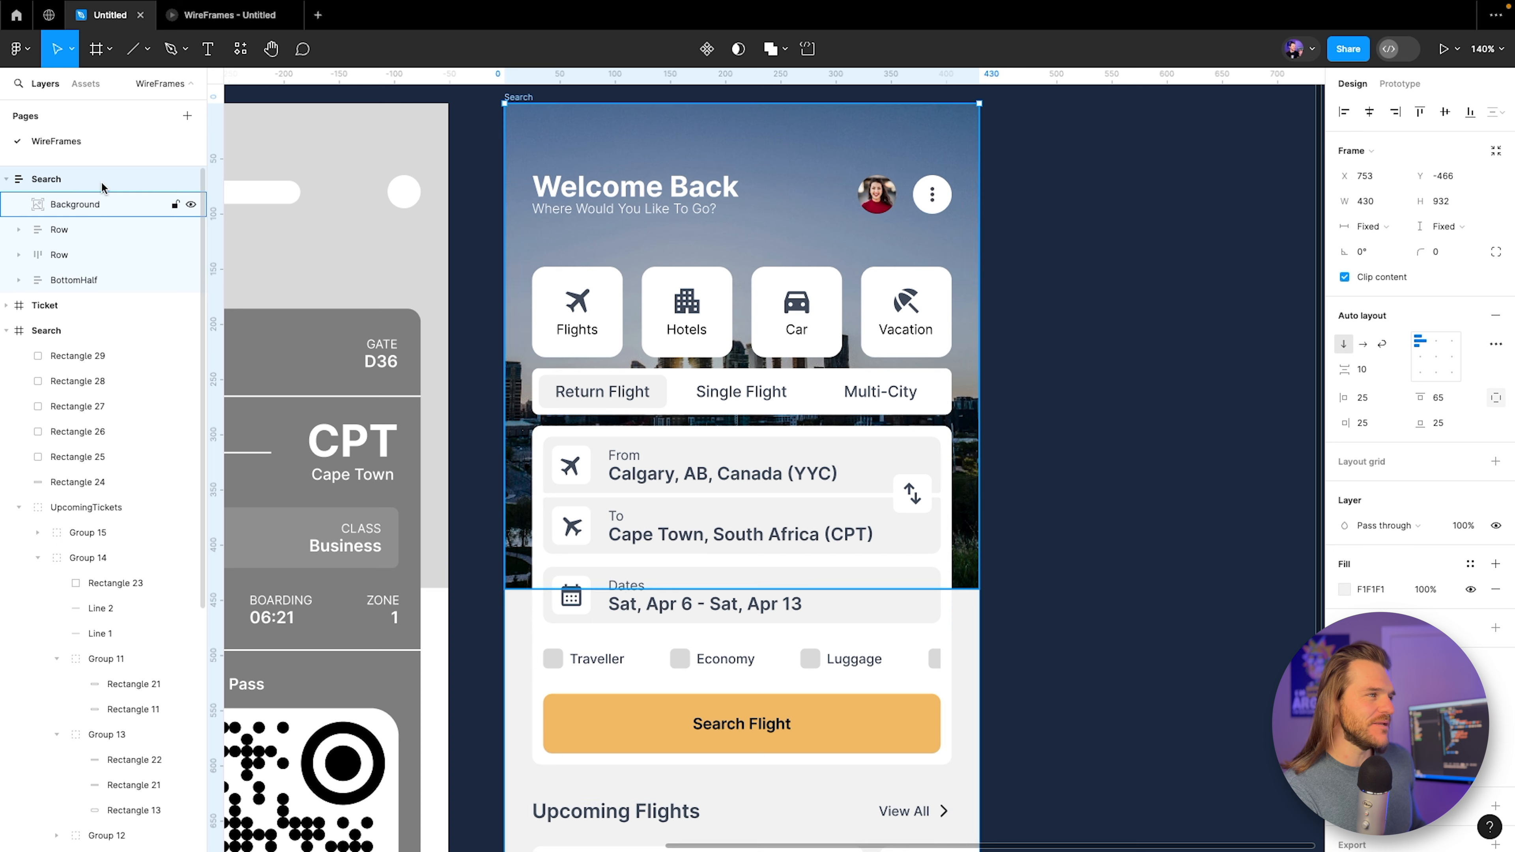
scroll(492, 417, down, 1)
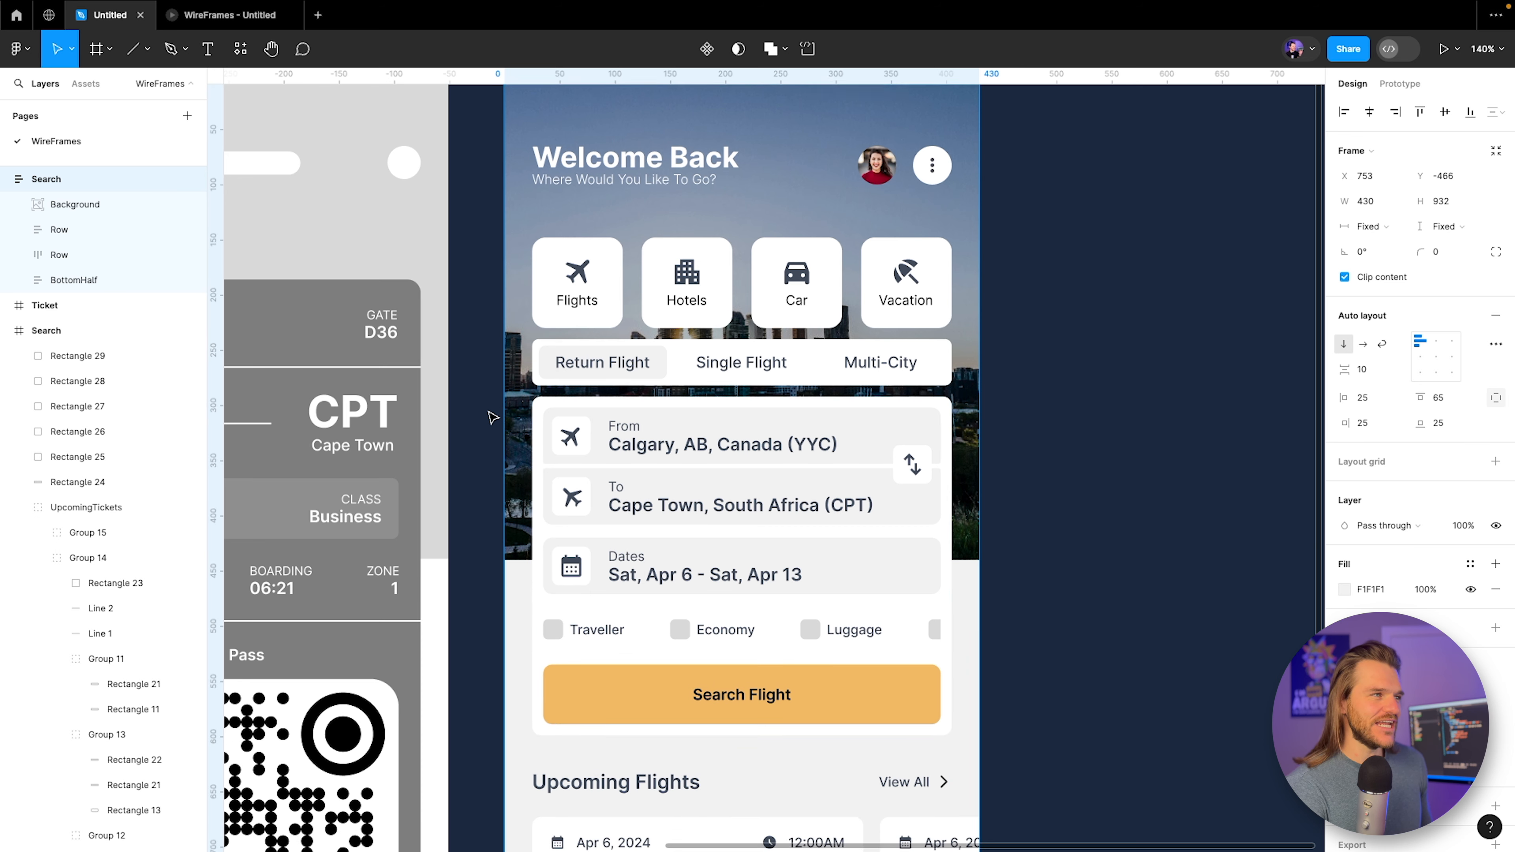
scroll(493, 417, down, 10)
scroll(604, 483, up, 4)
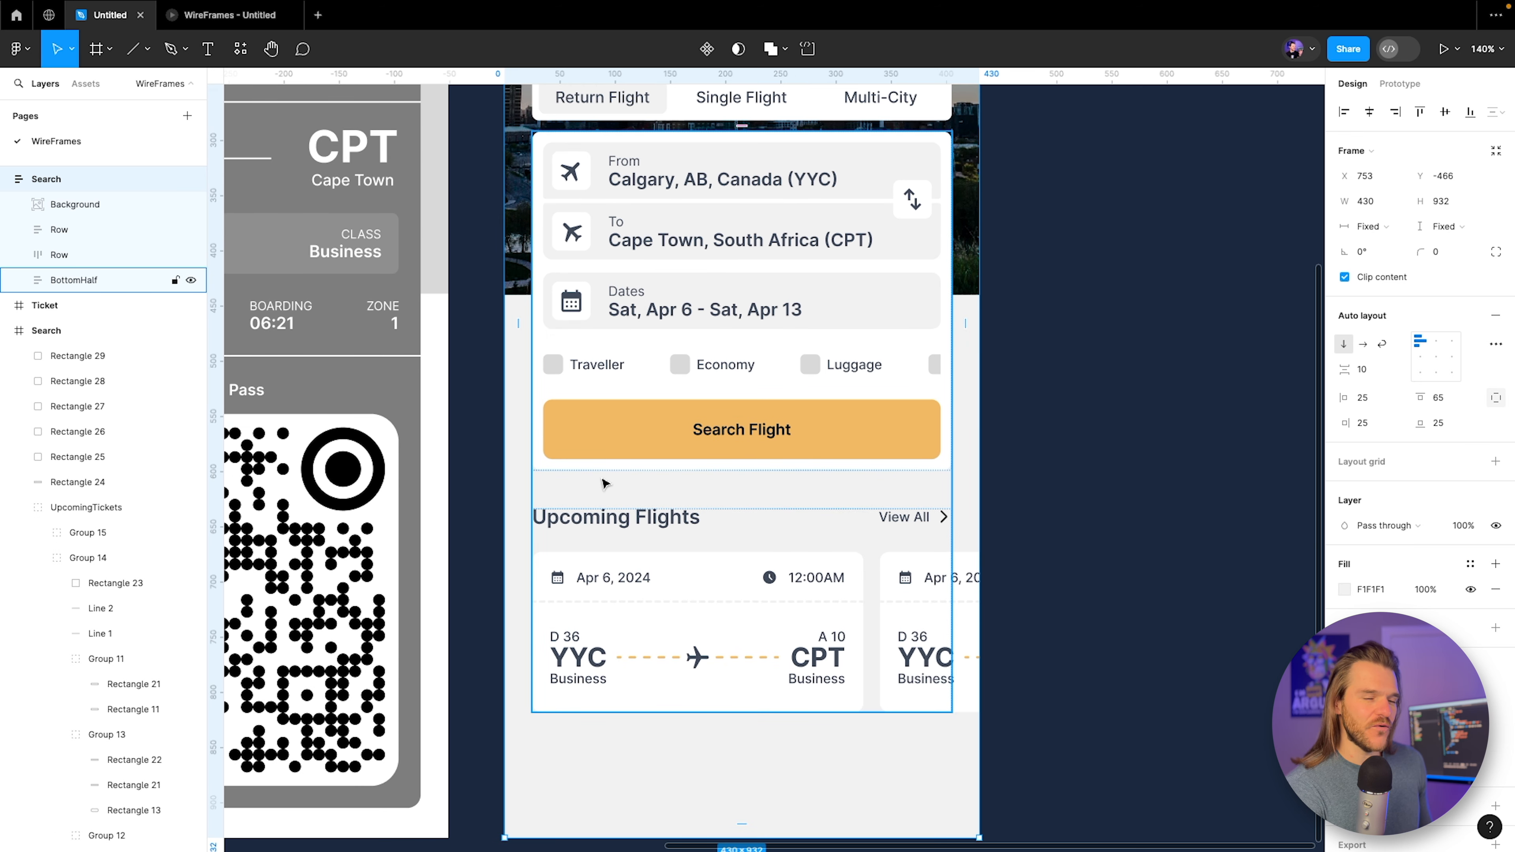
Copy the Flights icon card from the category row and paste it into the Search frame, directly below BottomHalf.
scroll(604, 483, up, 10)
double_click(588, 291)
double_click(587, 291)
double_click(588, 291)
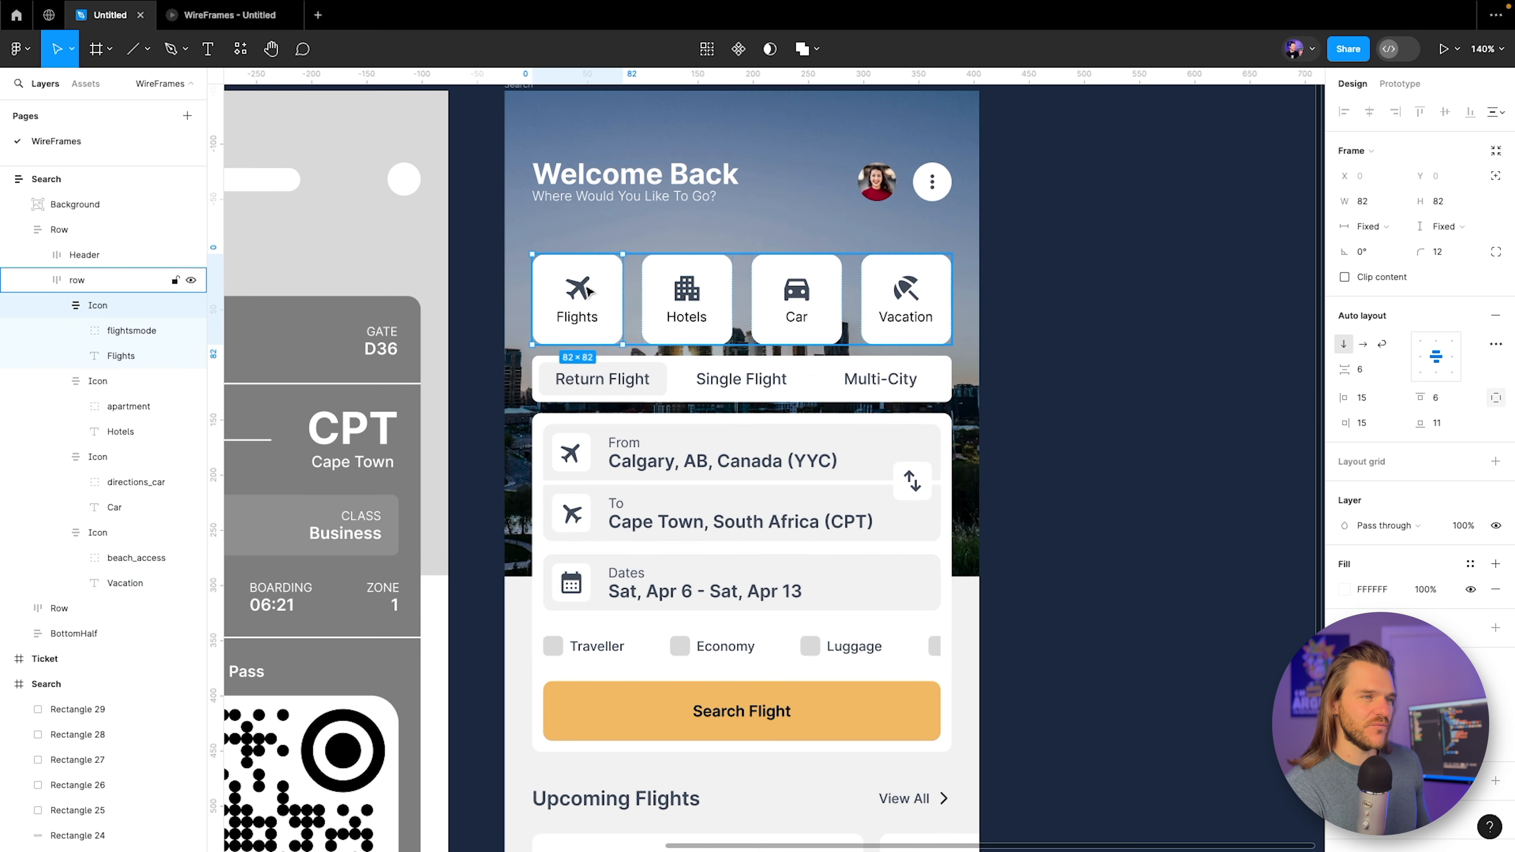
double_click(587, 291)
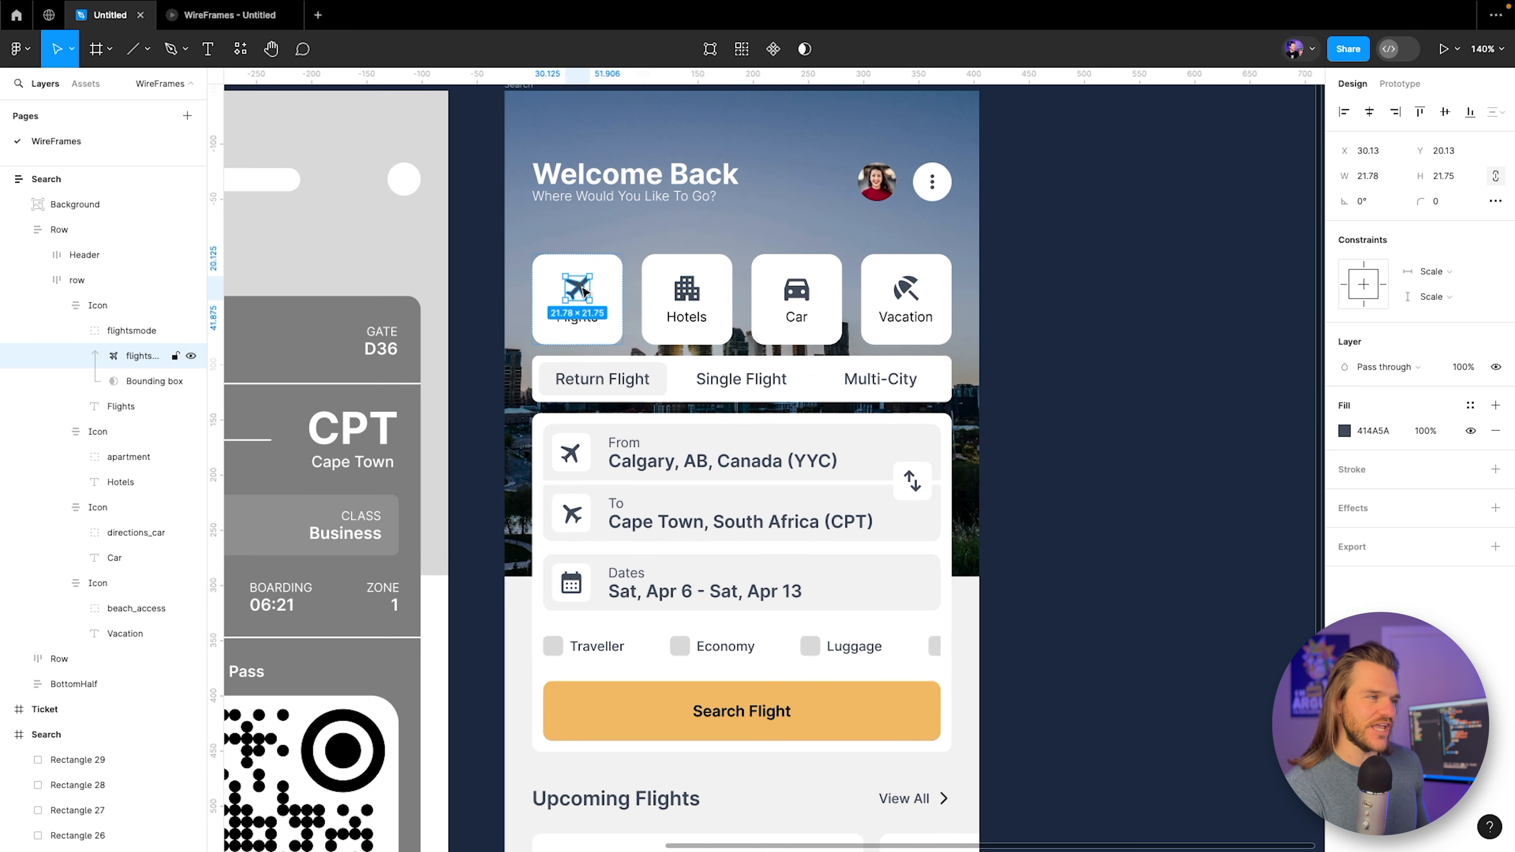
click(74, 333)
click(95, 305)
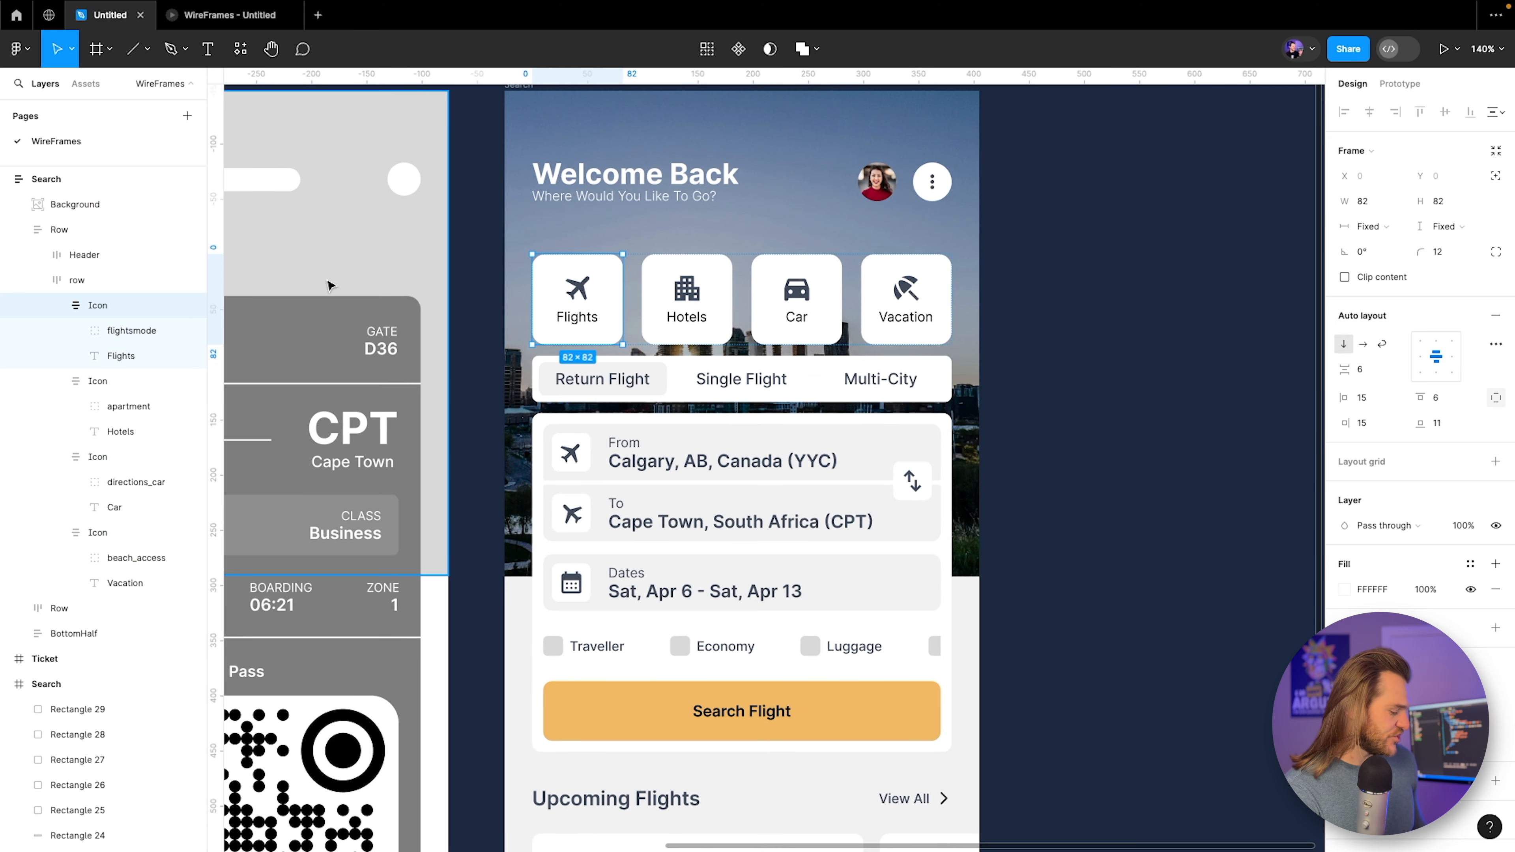
scroll(421, 319, down, 6)
click(78, 229)
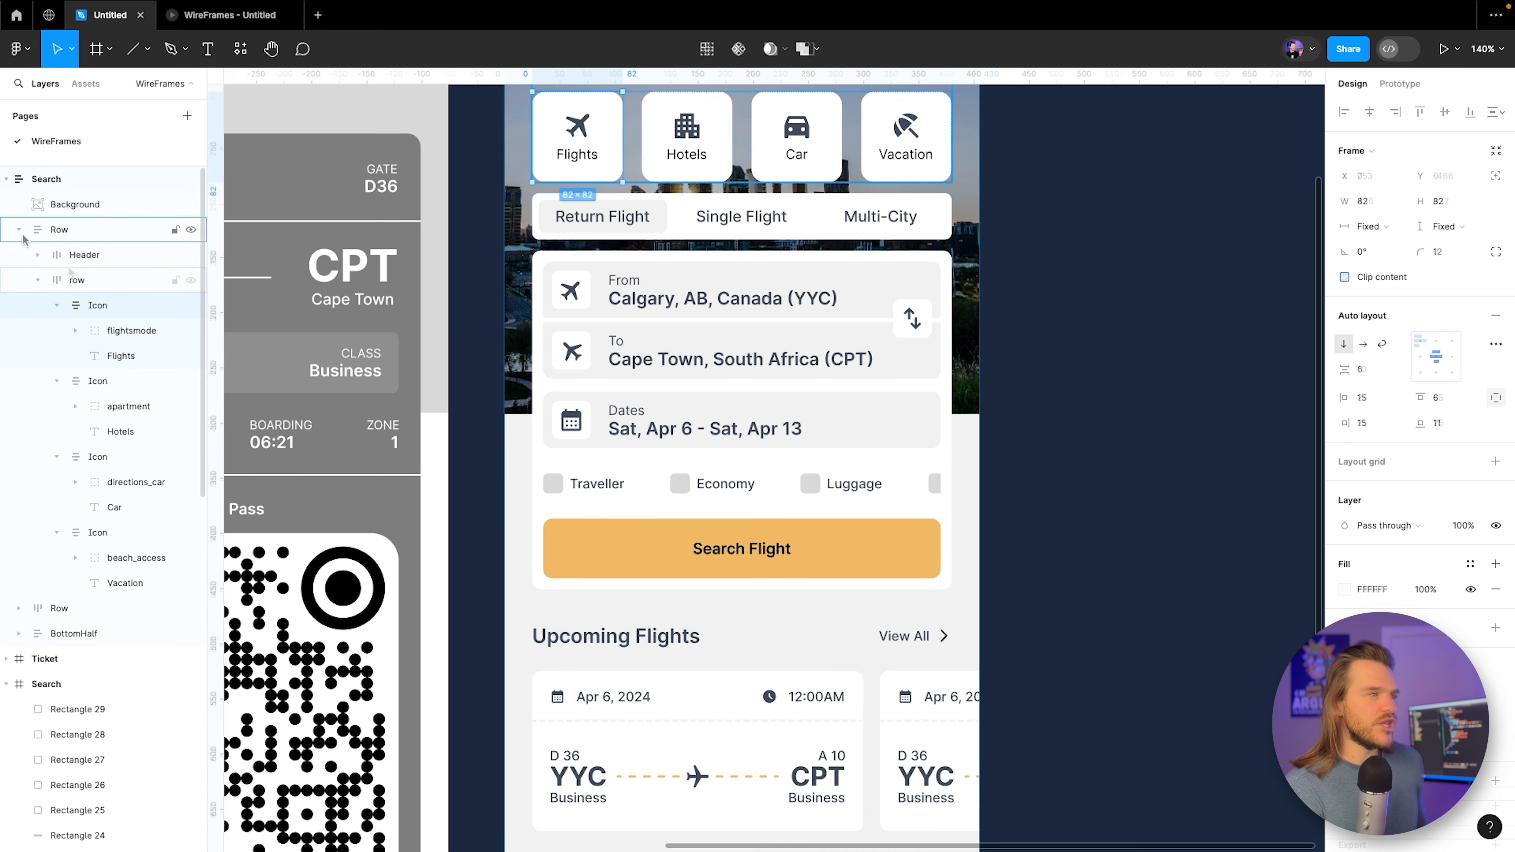
click(19, 229)
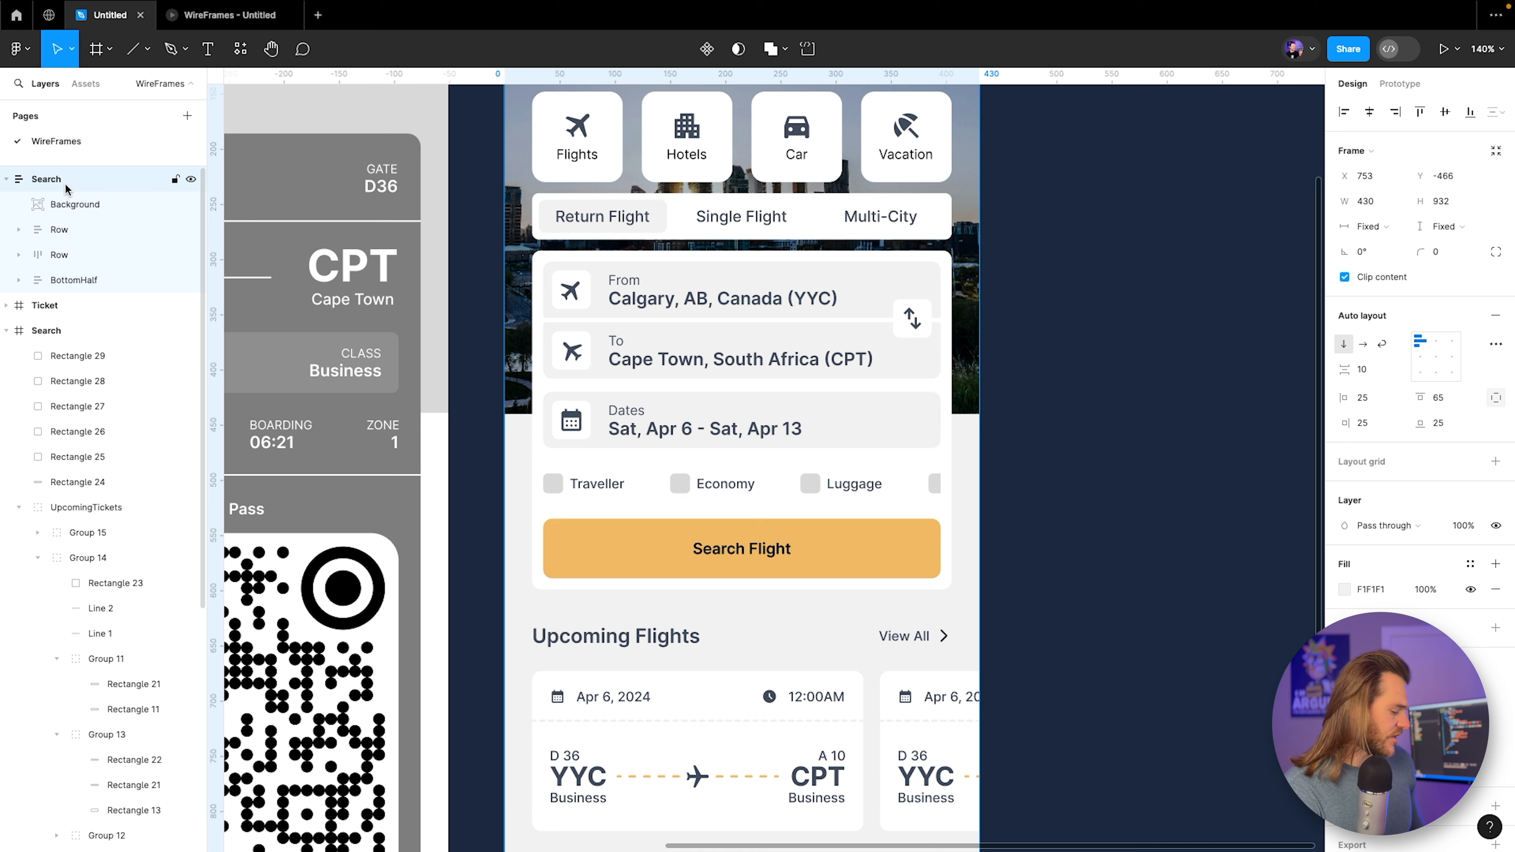
key(ctrl+v)
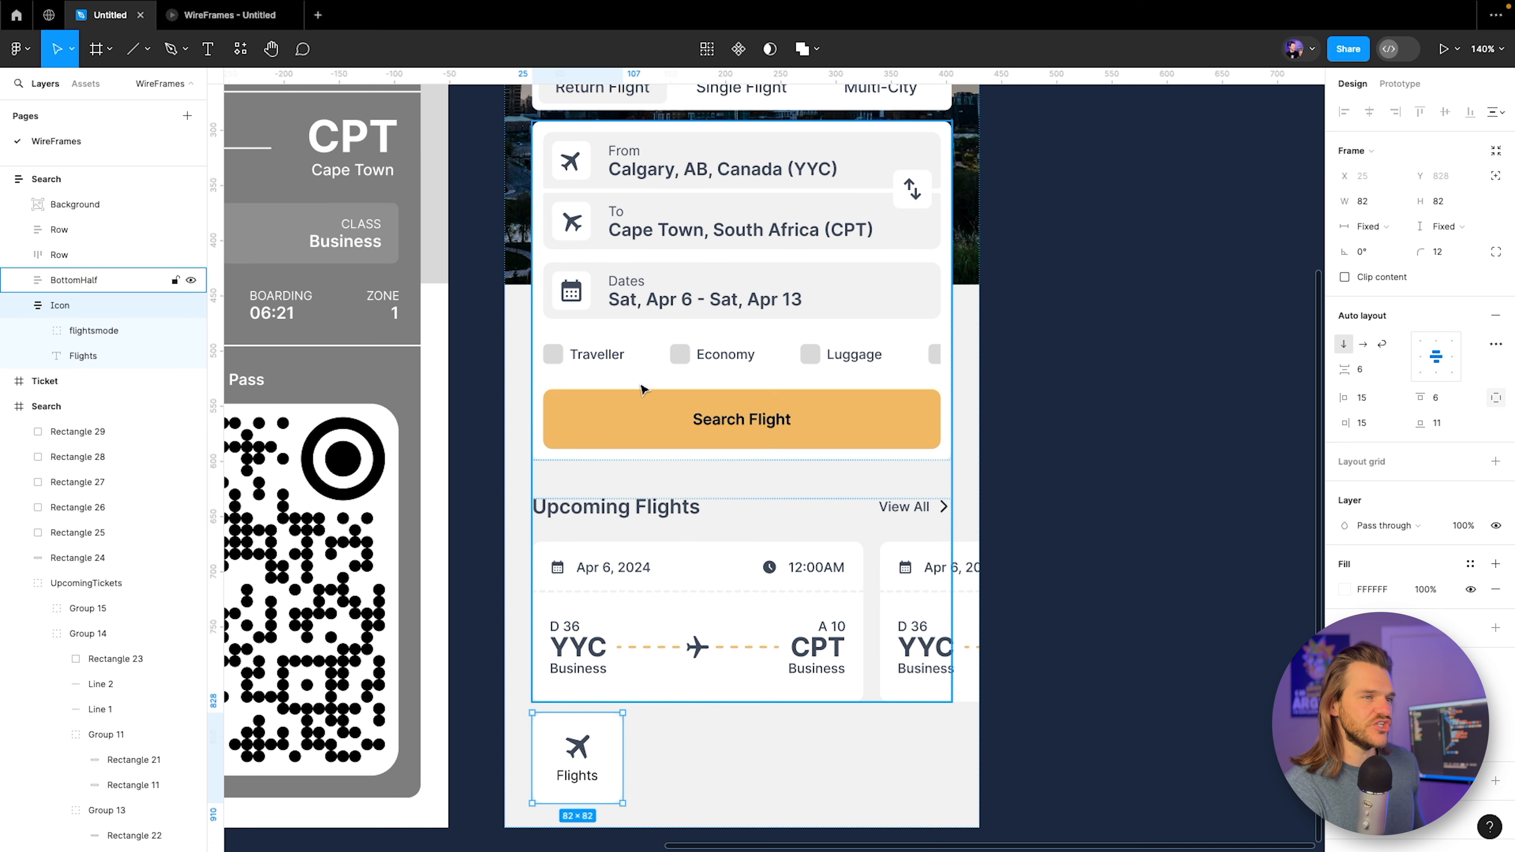
scroll(619, 543, down, 7)
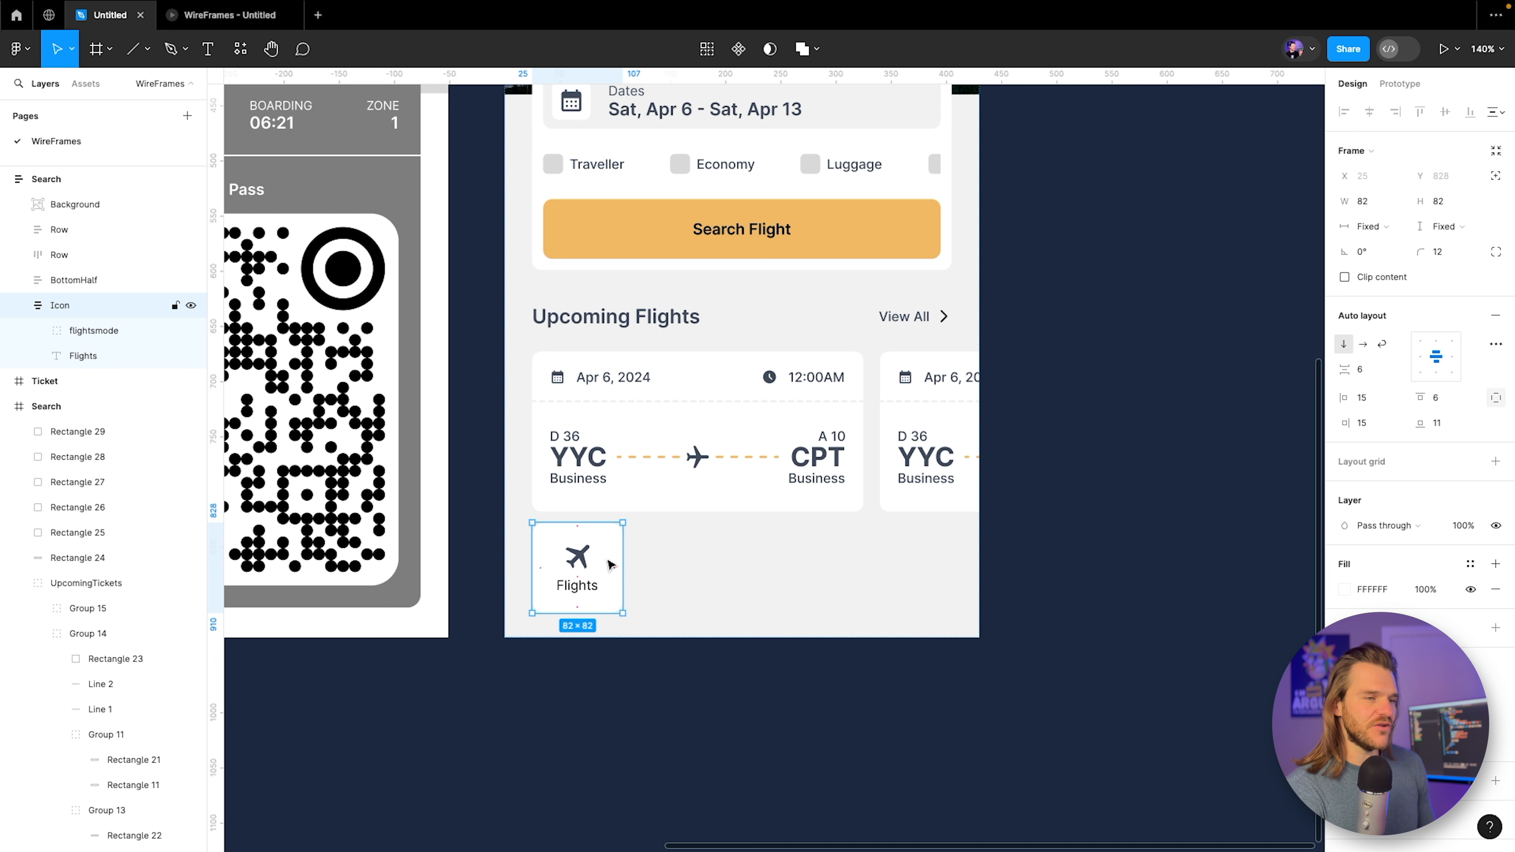
Change the label of the copied icon card below the tickets to "Home".
scroll(596, 569, up, 5)
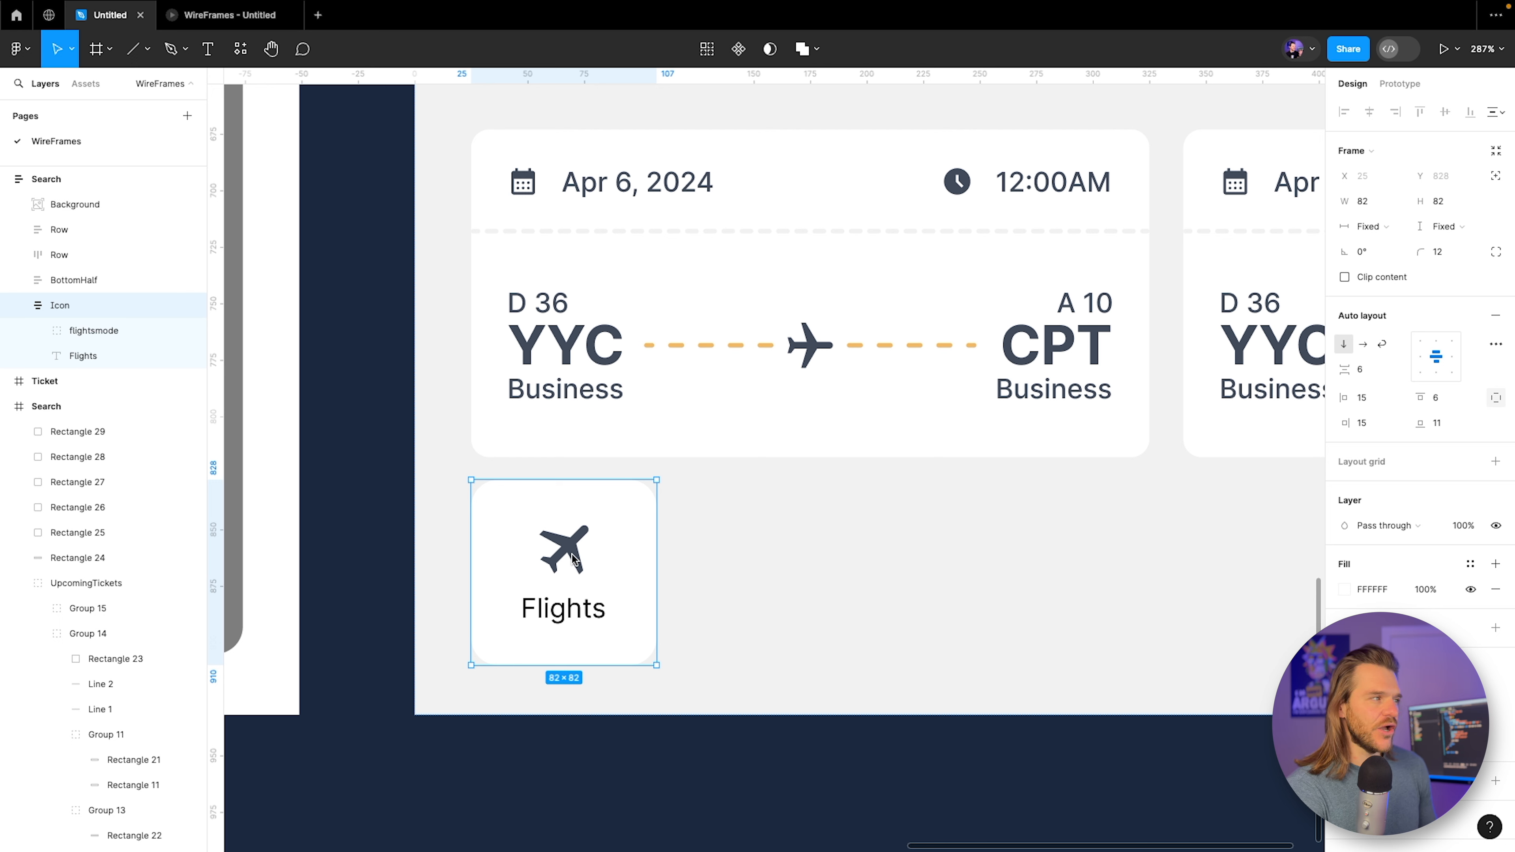
click(553, 610)
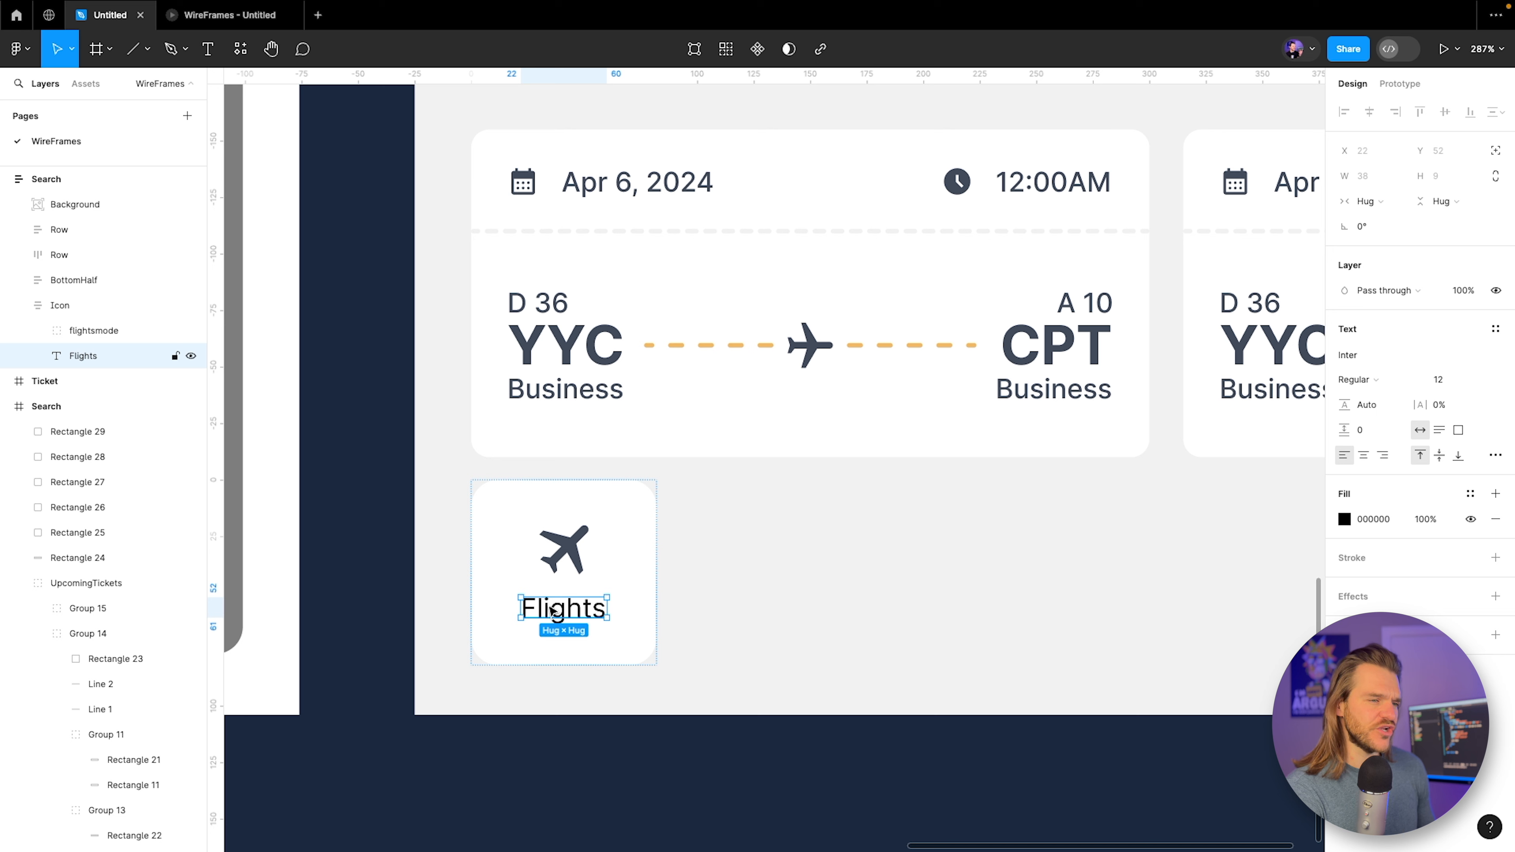
double_click(549, 606)
text(Home)
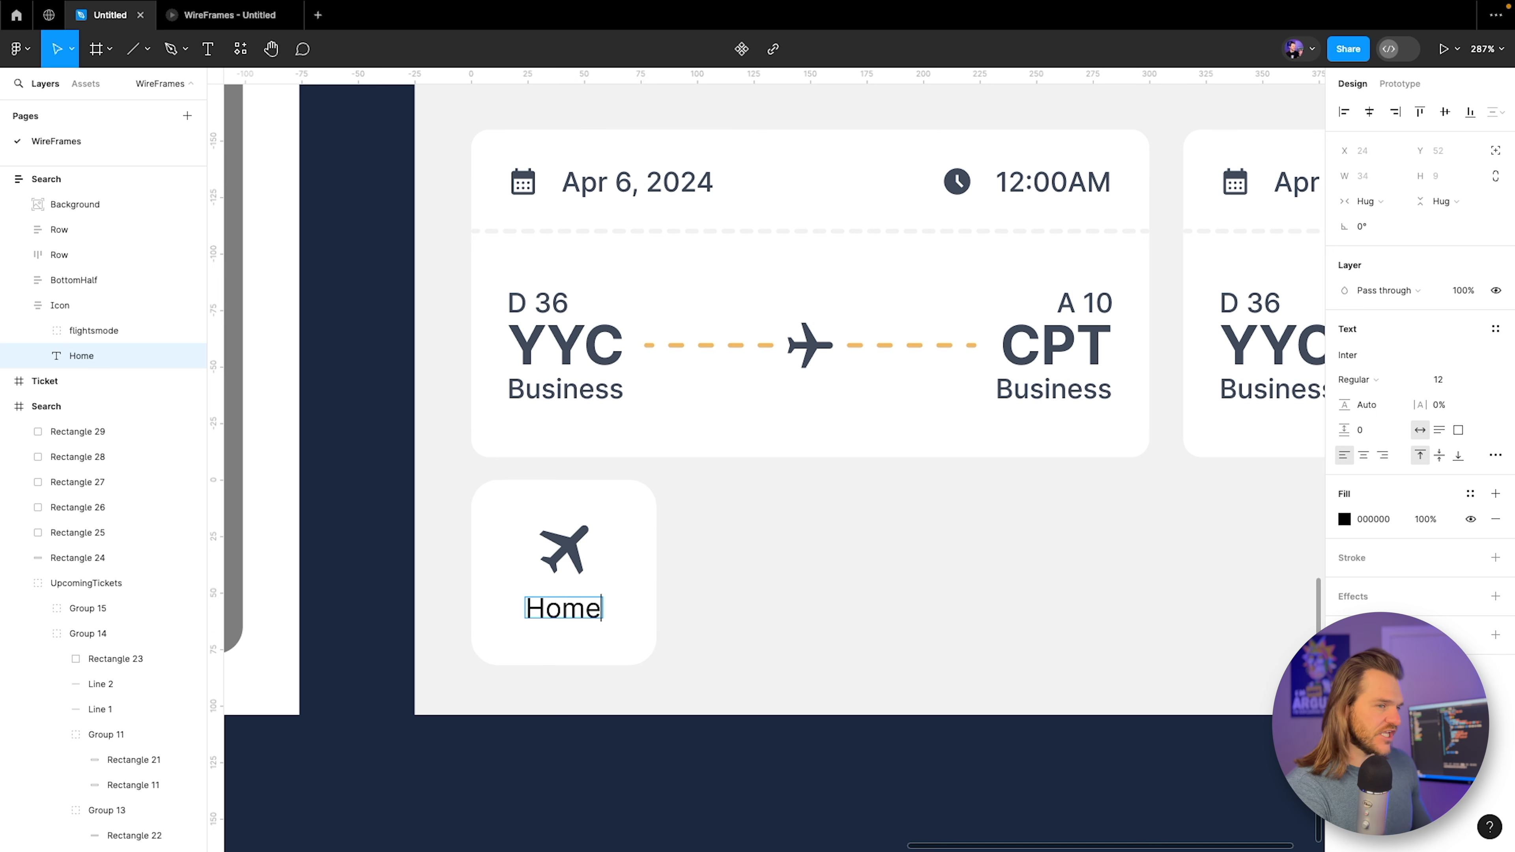
key(Escape)
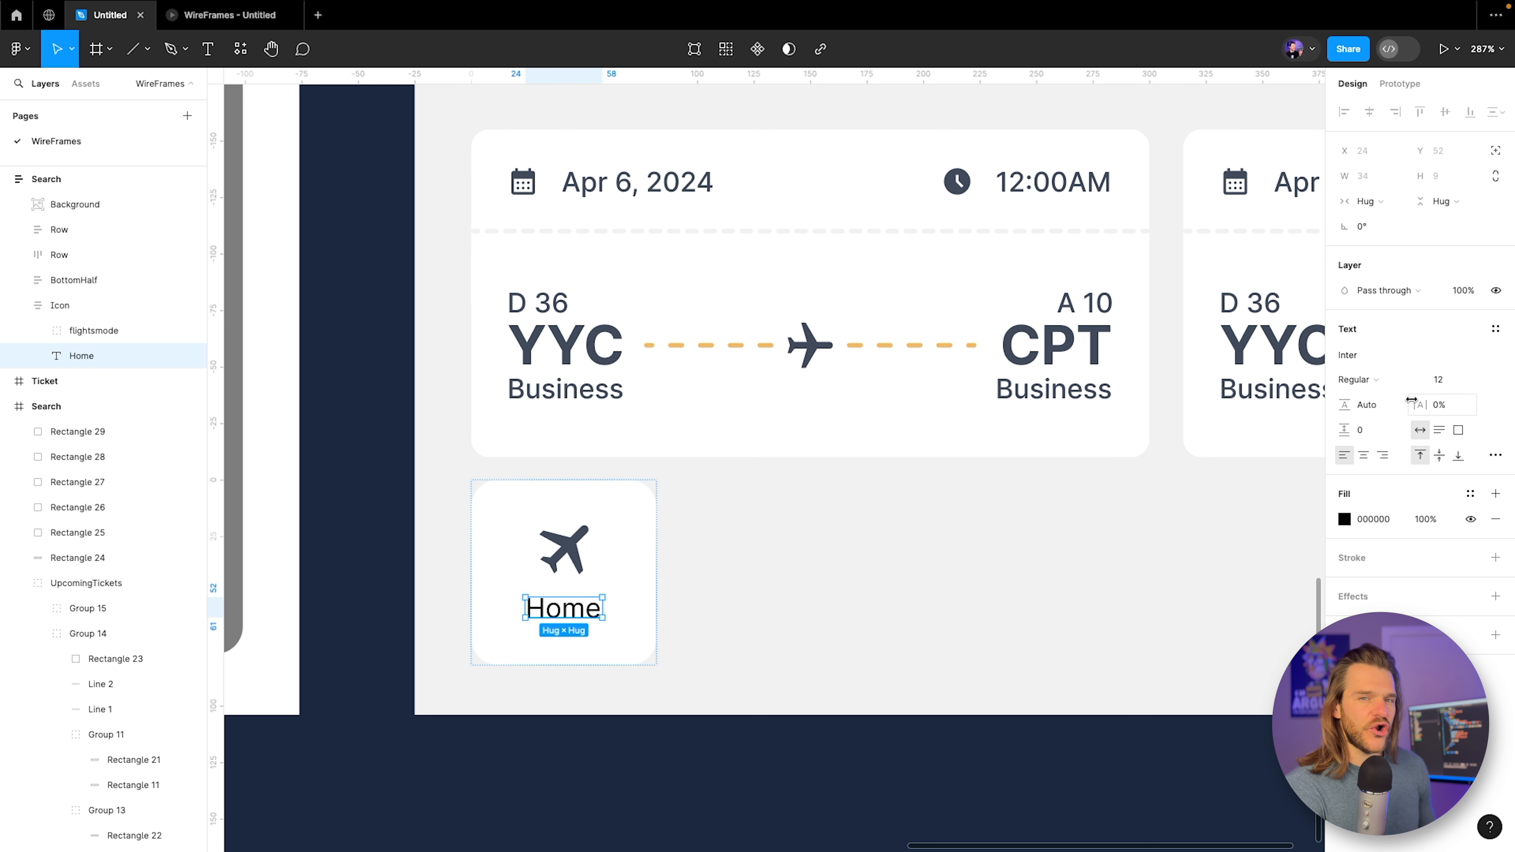
Set the Home label's font size to 10 and check the card in the prototype preview.
click(1444, 380)
text(11)
key(Return)
key(Down)
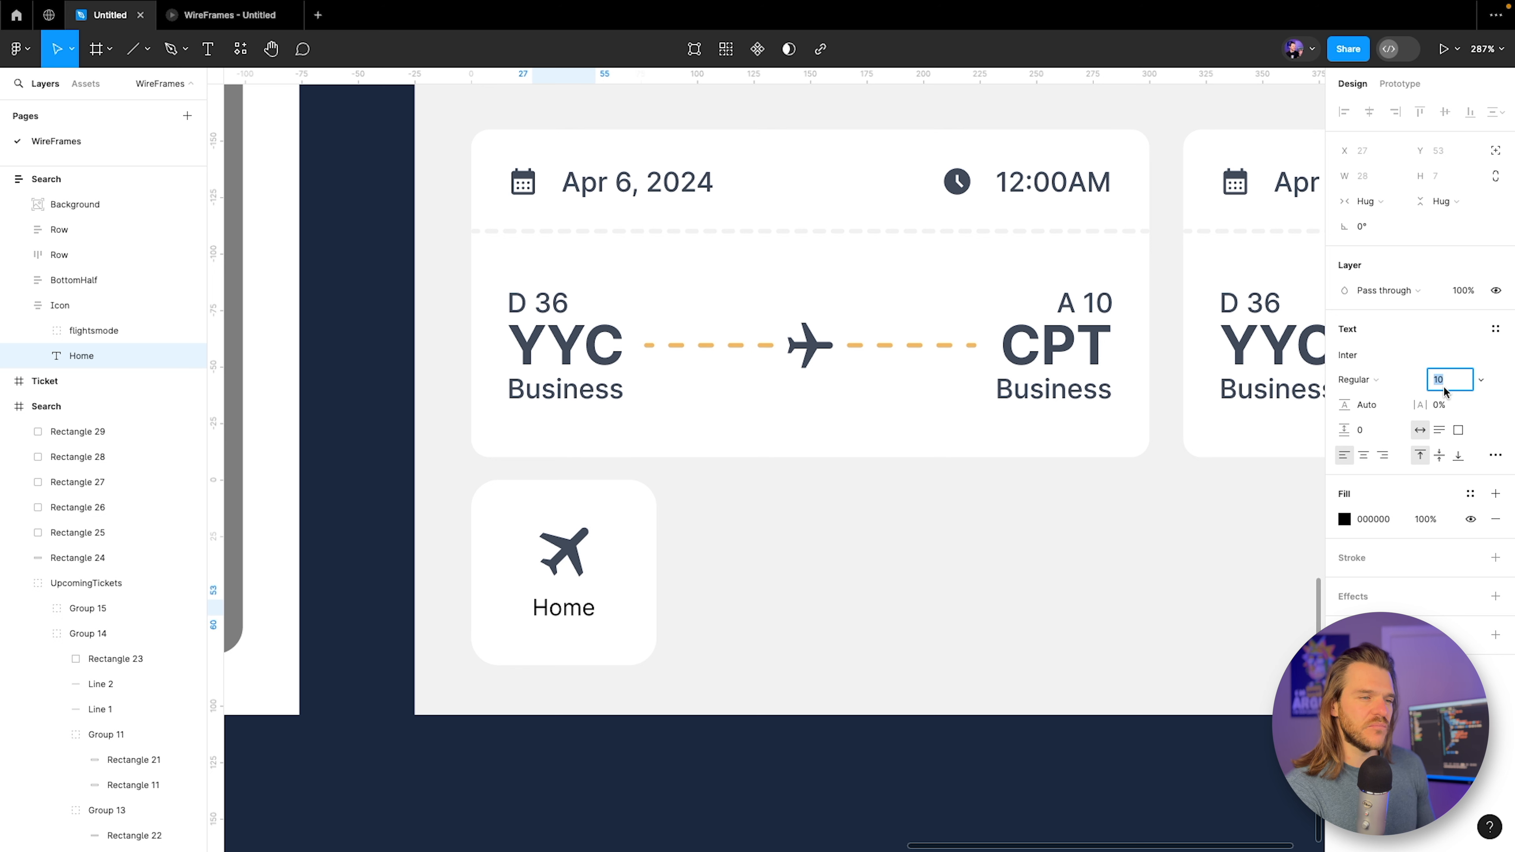
scroll(729, 592, up, 2)
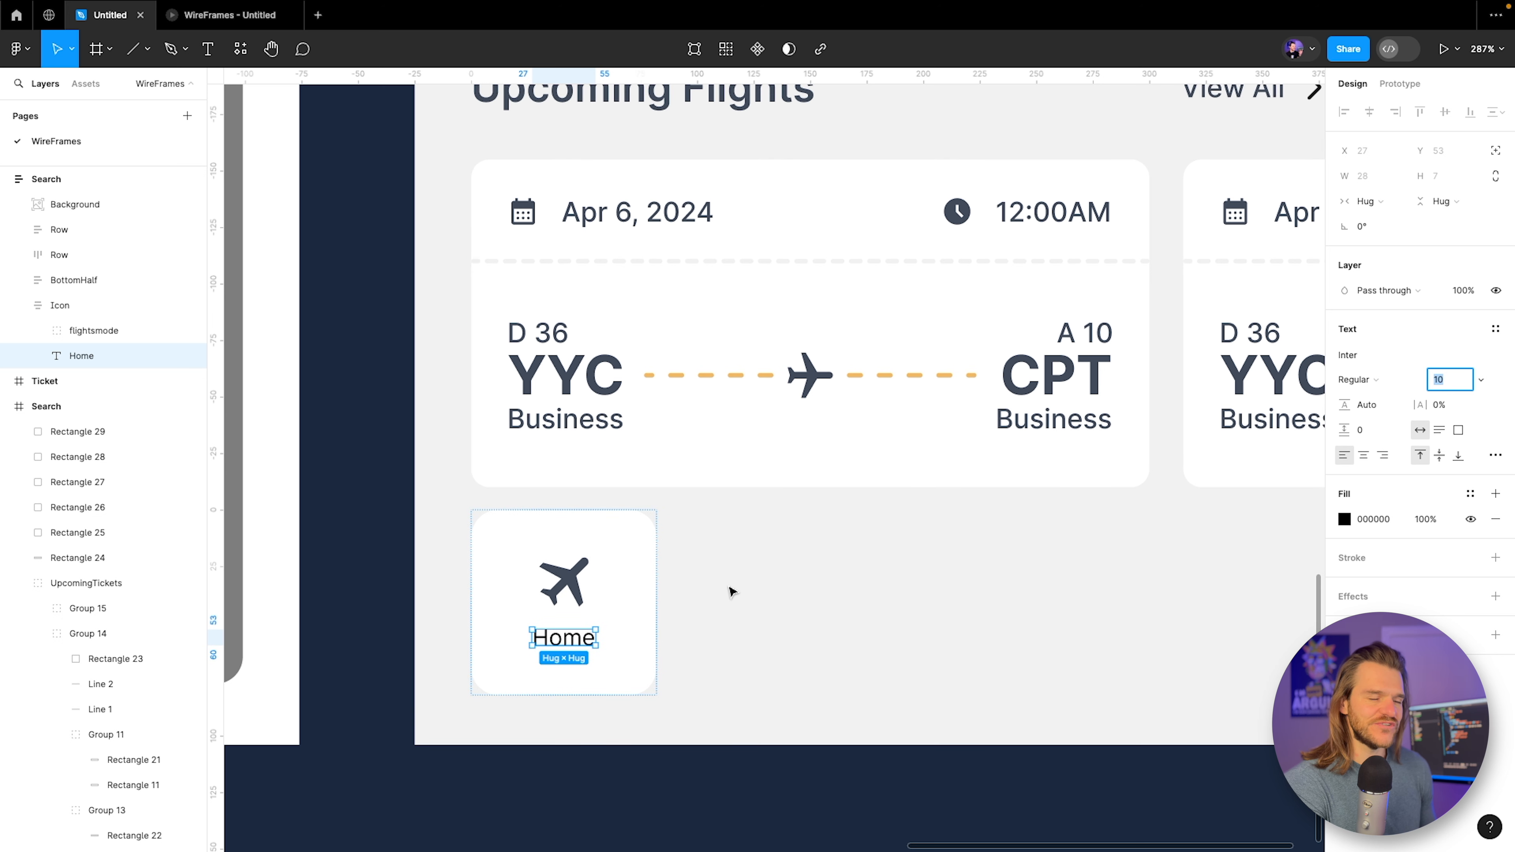
click(213, 18)
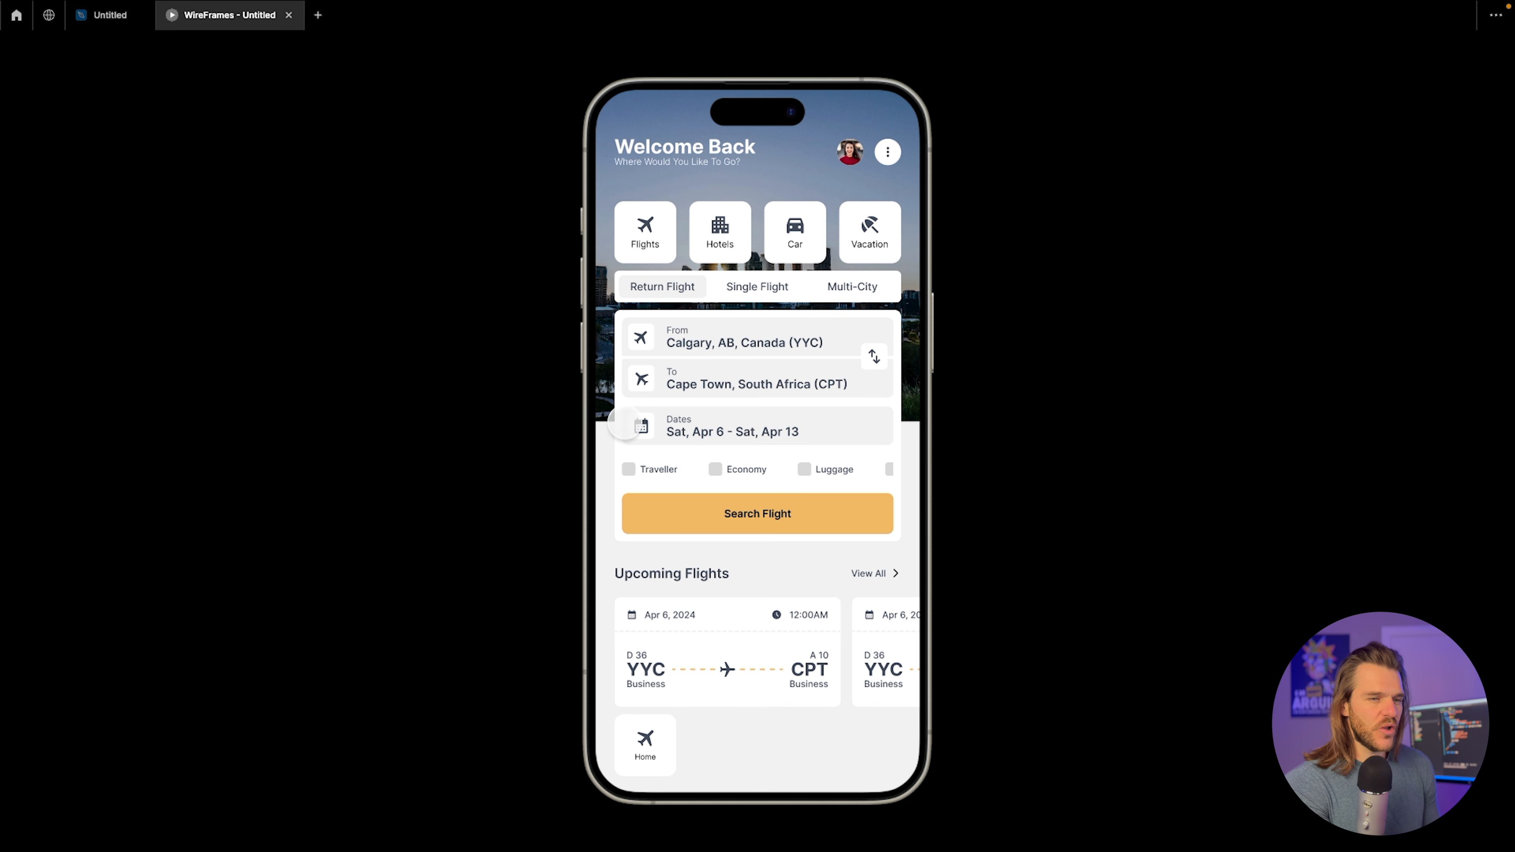
click(96, 18)
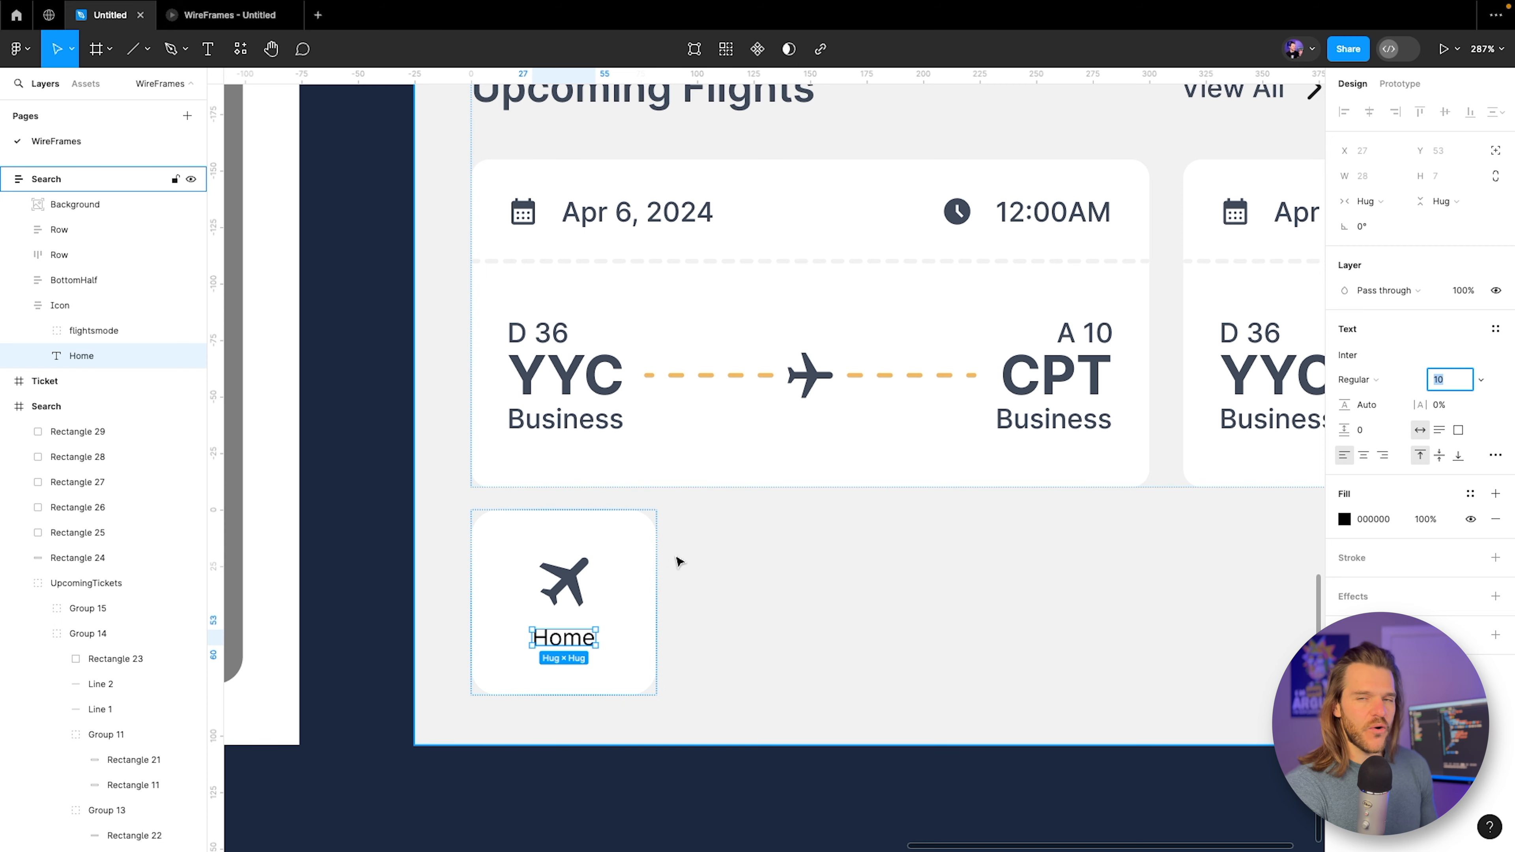
Set the top, left, right and bottom padding of the Home Icon frame to 0.
click(620, 559)
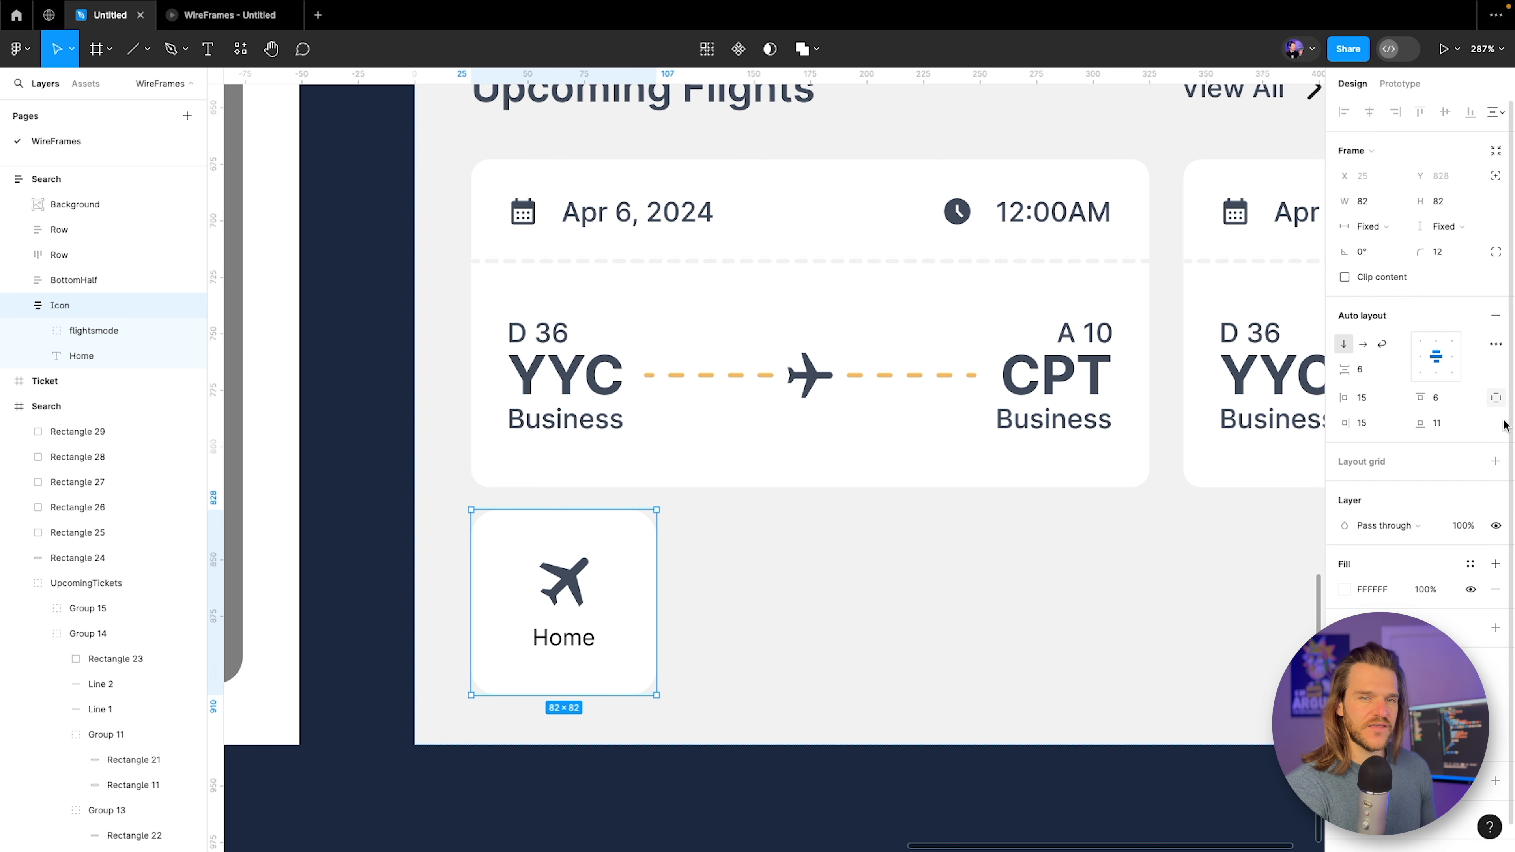
click(1451, 399)
text(0)
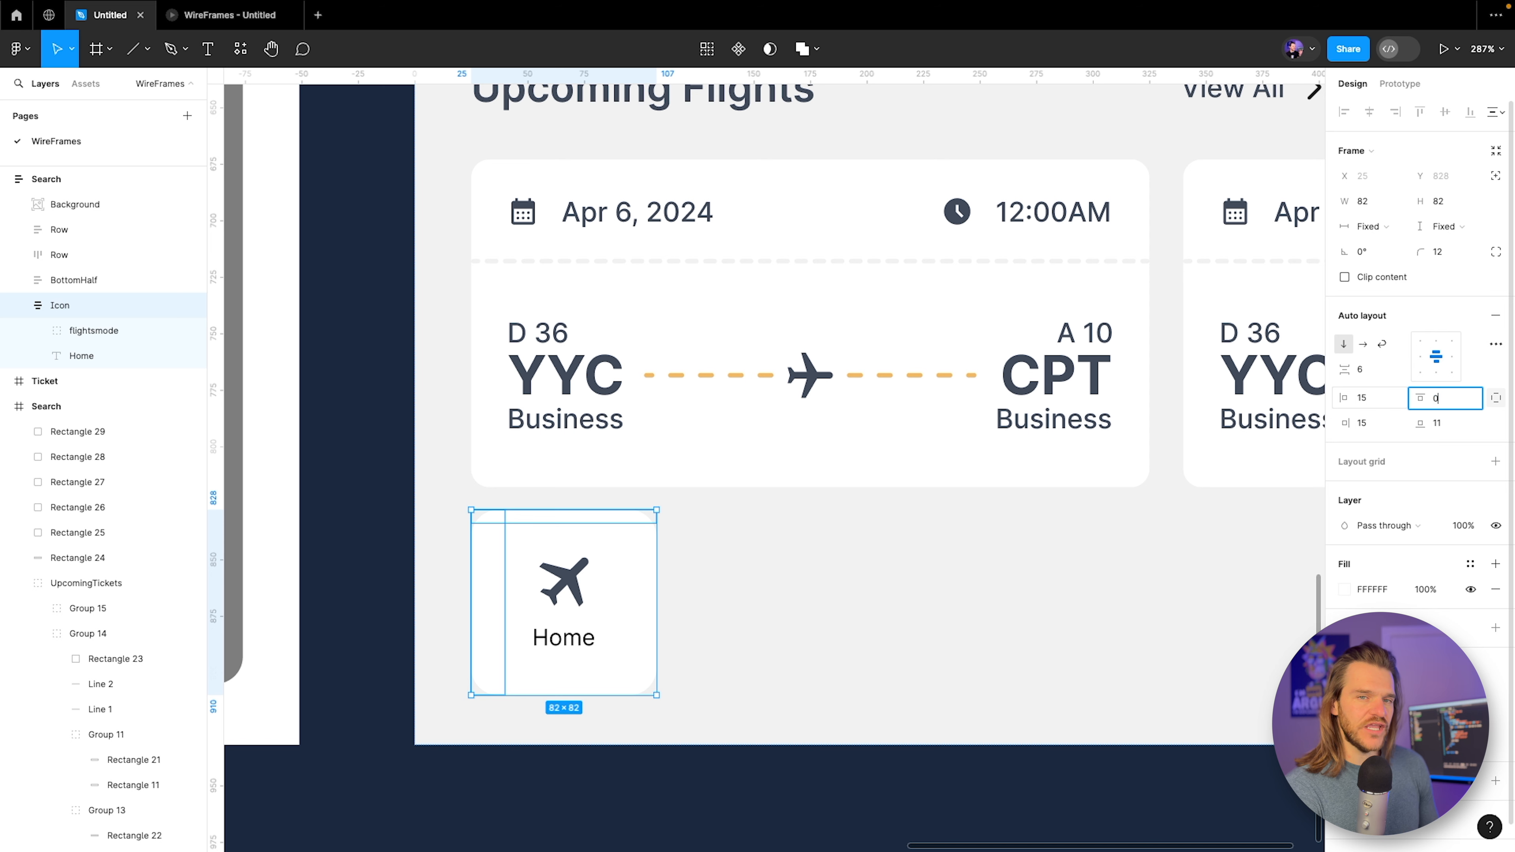
click(1369, 400)
text(0)
click(1370, 422)
text(0)
click(1451, 424)
text(0)
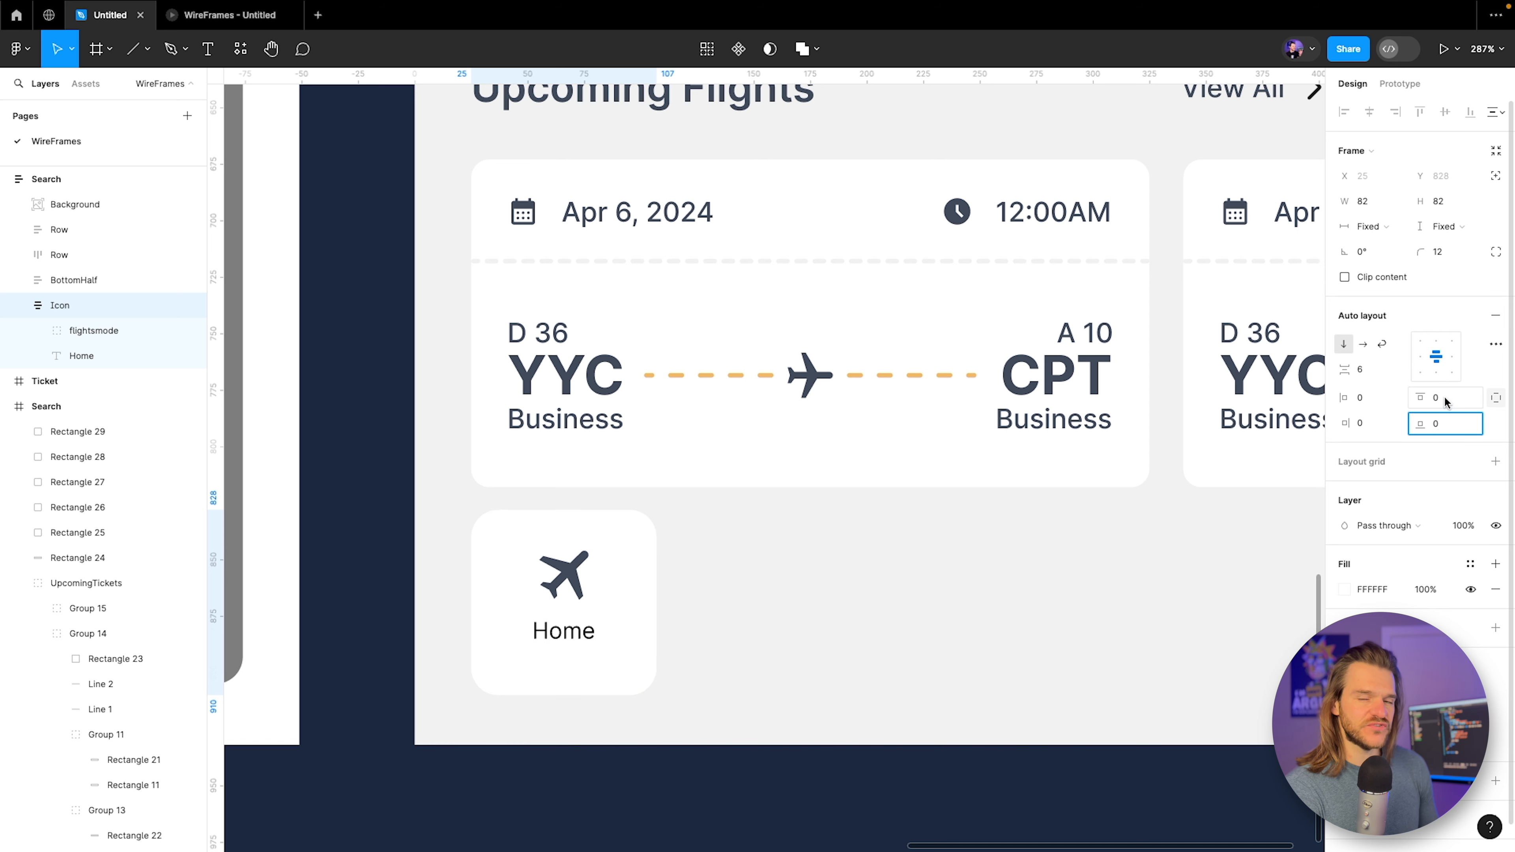
Make the Home Icon frame hug its contents in width and height, and remove its white fill.
click(1401, 204)
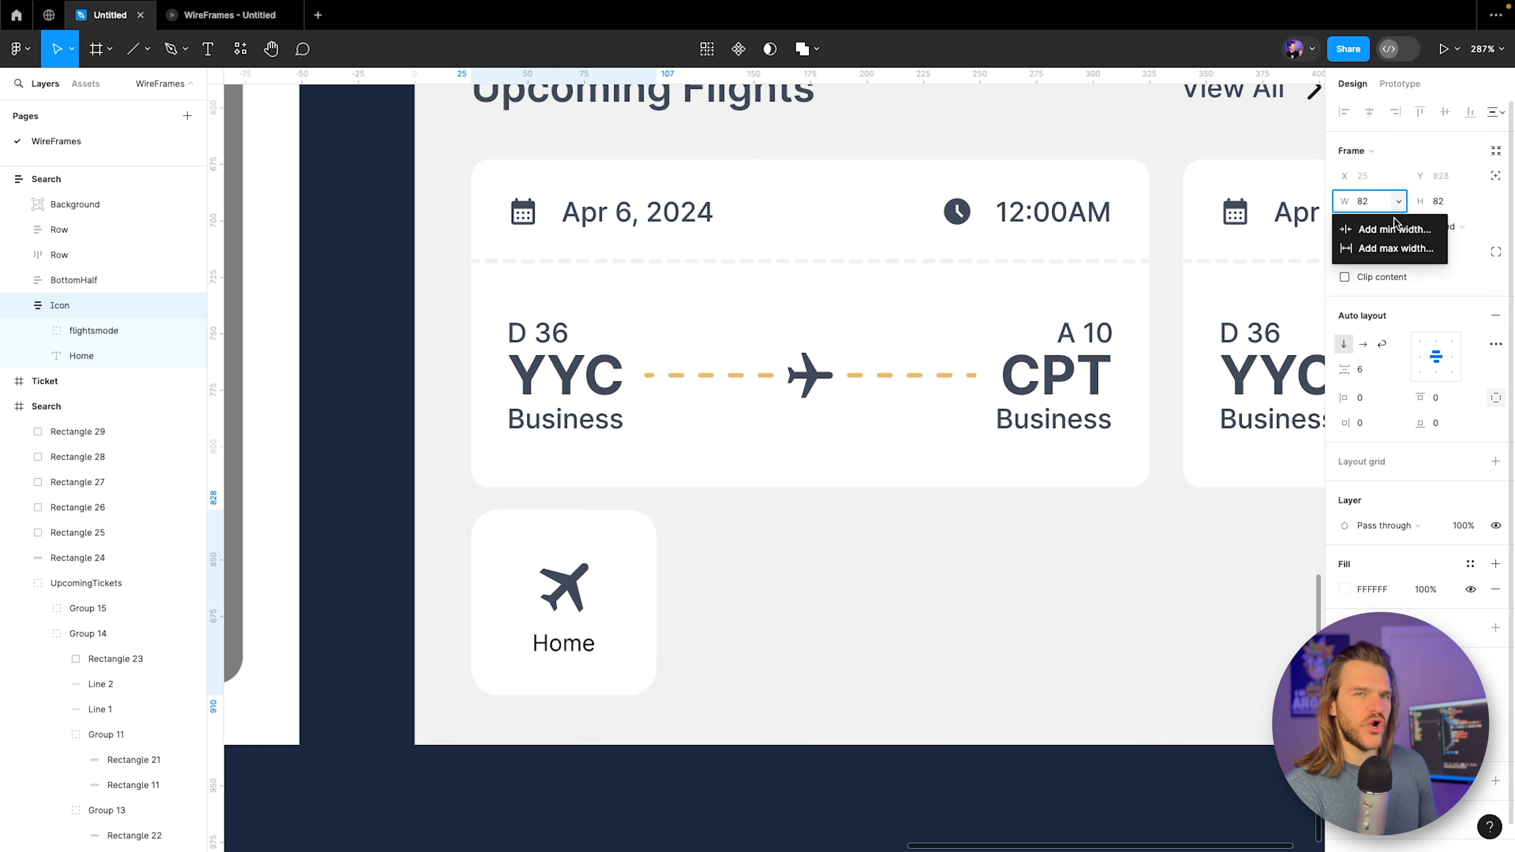
click(1396, 210)
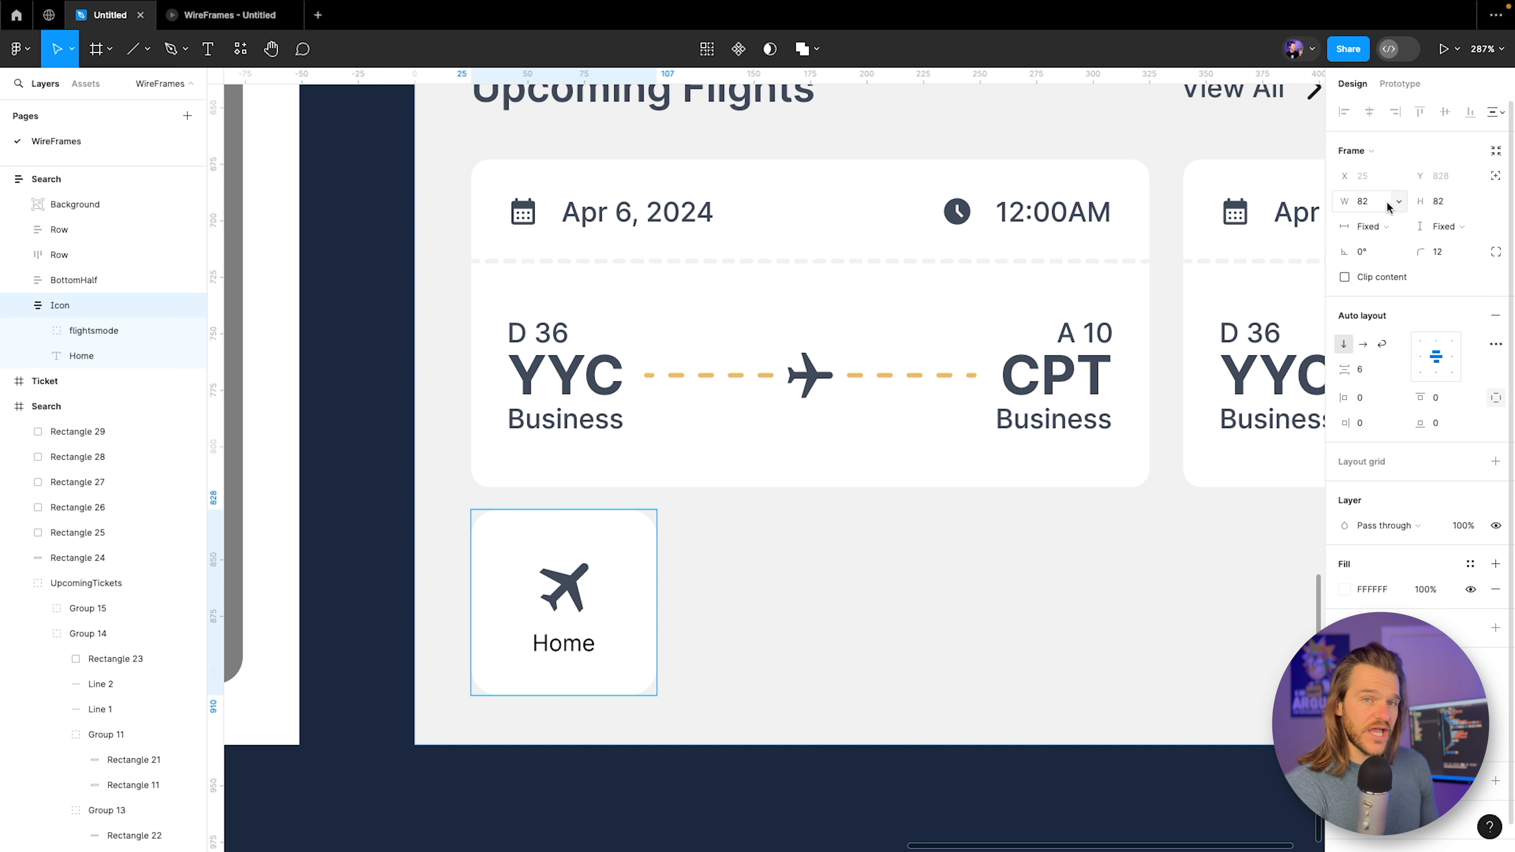
click(1382, 228)
click(1384, 244)
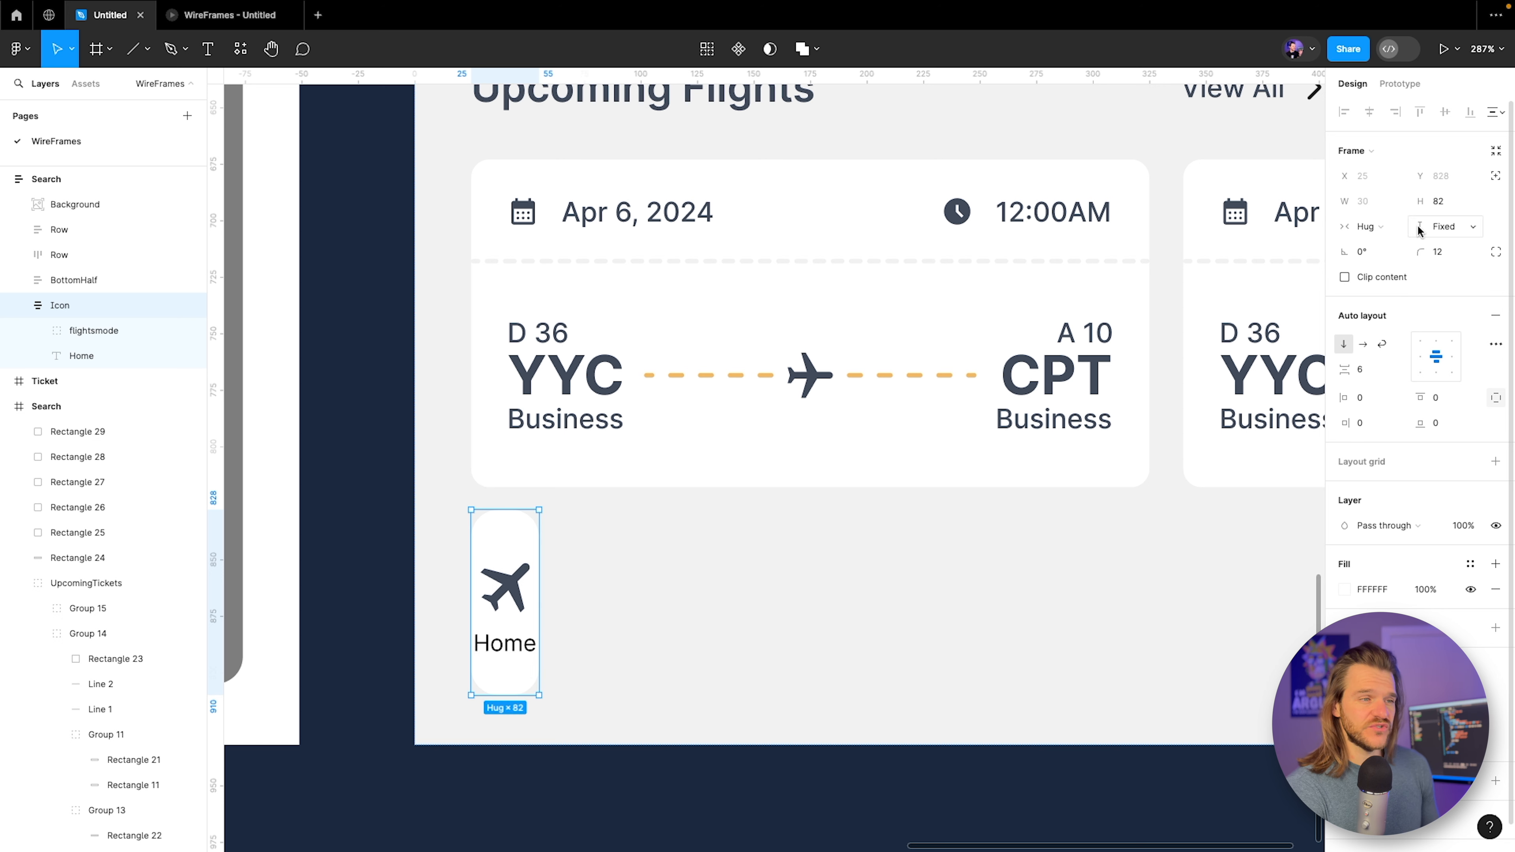
click(1441, 226)
click(1443, 246)
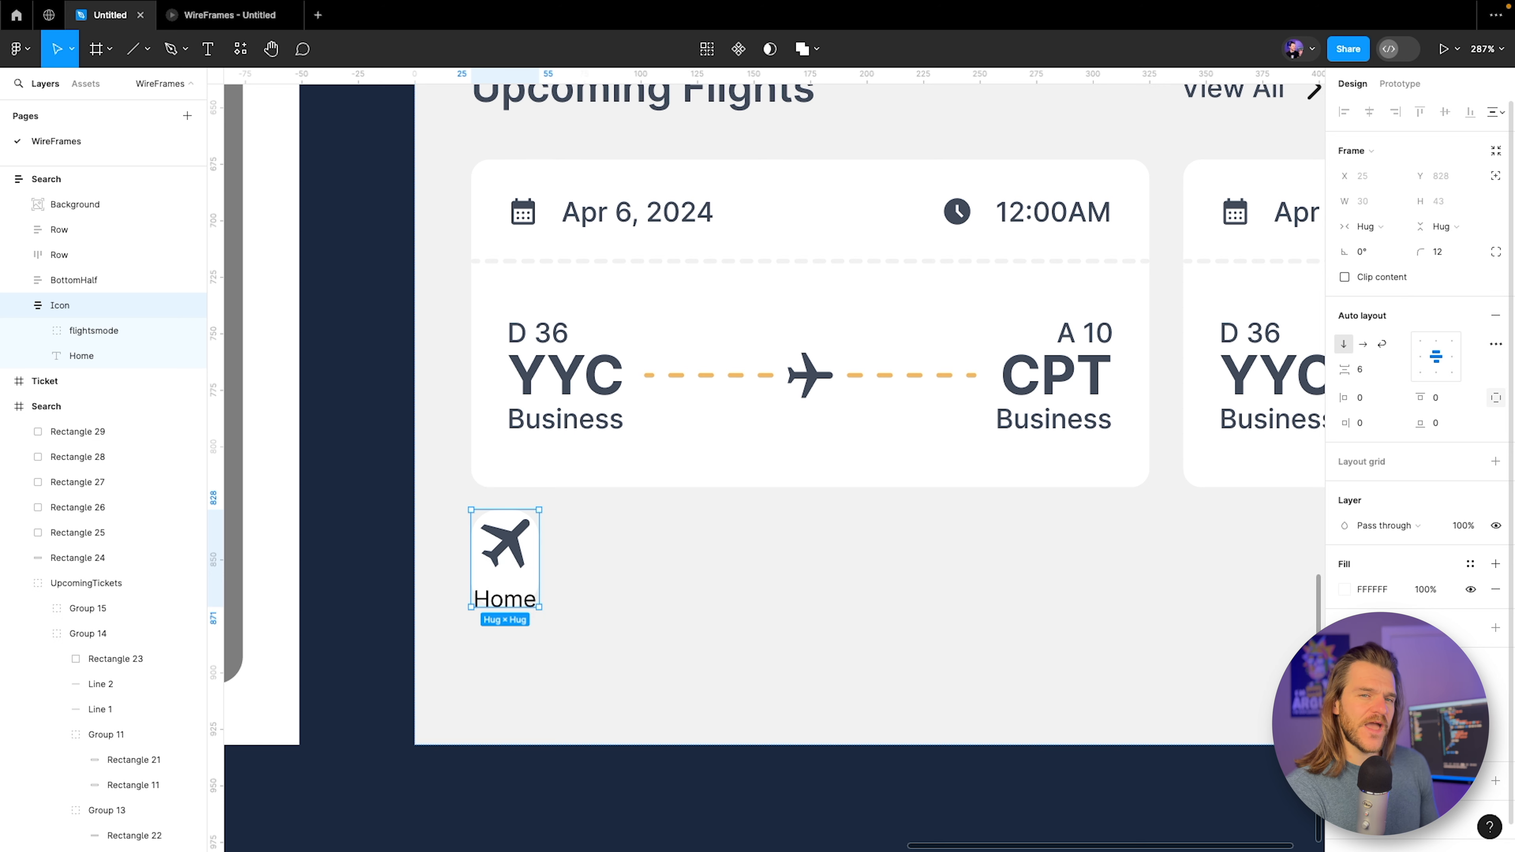
click(1496, 589)
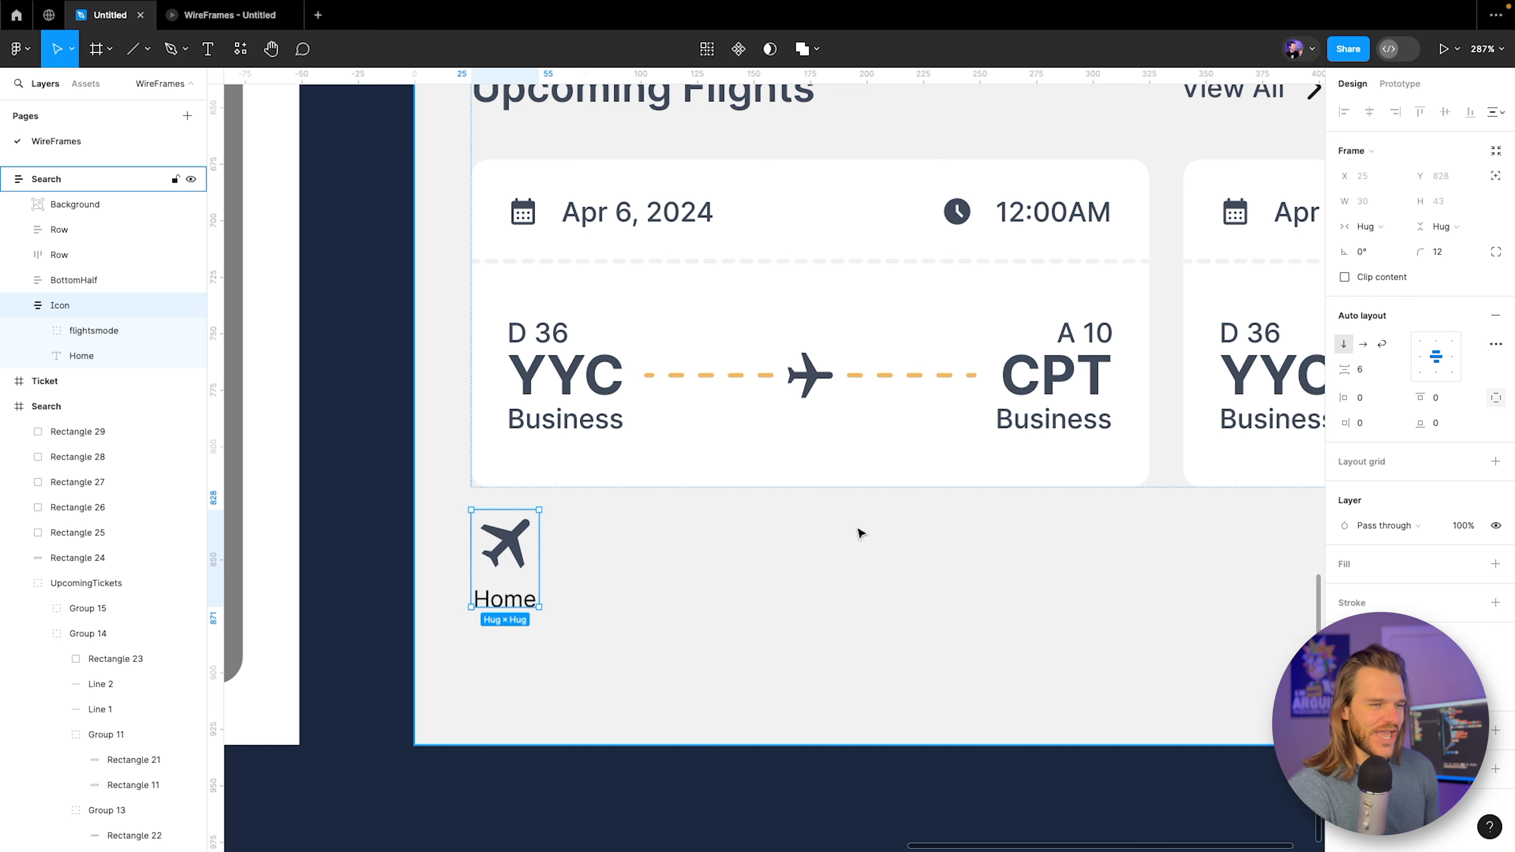
With the airplane icon above Home selected, search Material Symbols for "home" and turn the symbol fill on.
double_click(516, 558)
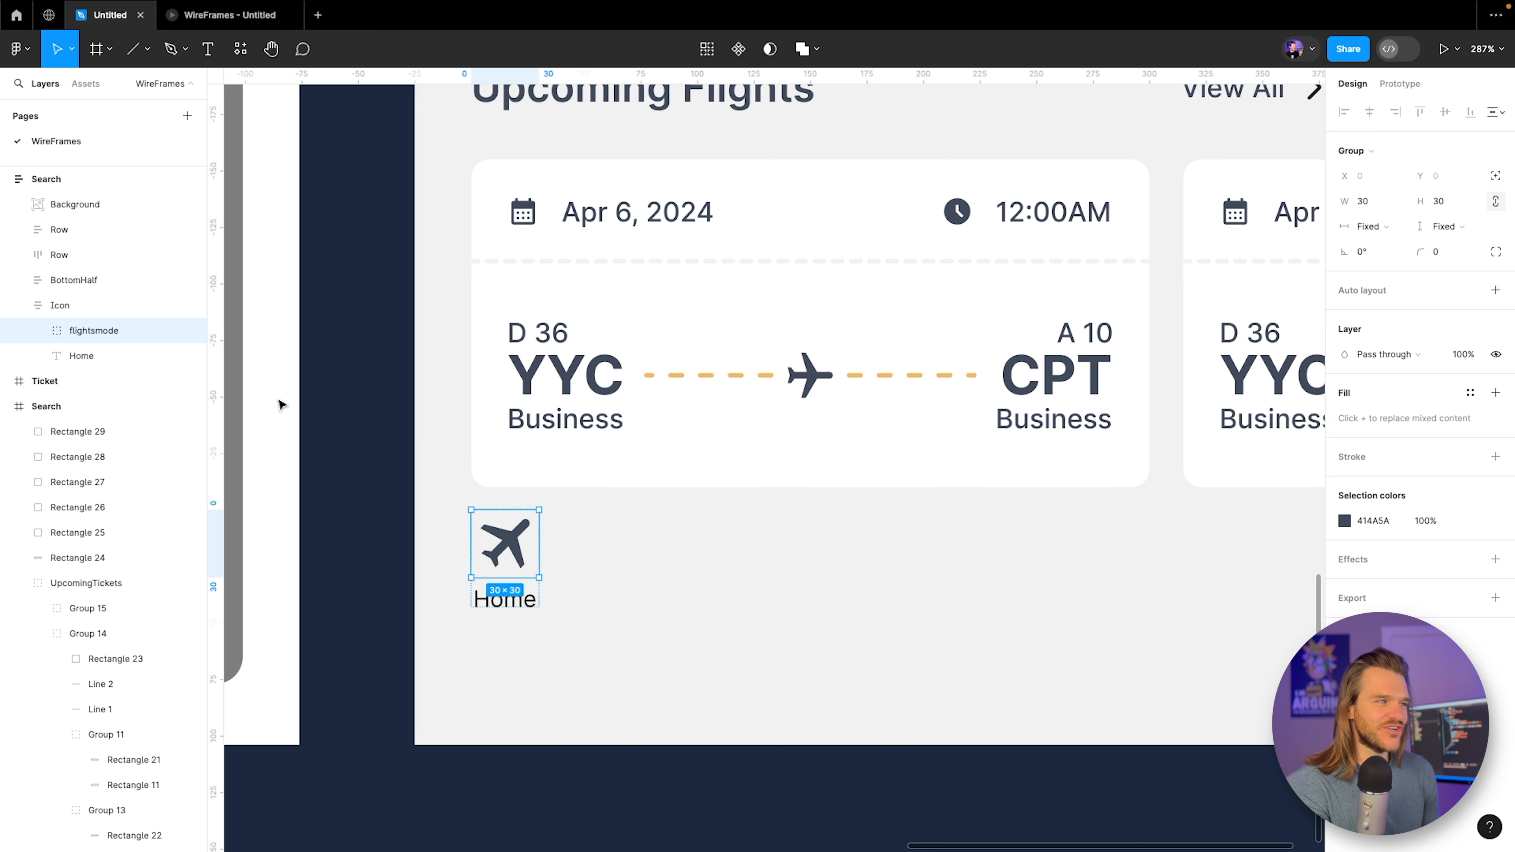
click(240, 48)
click(330, 228)
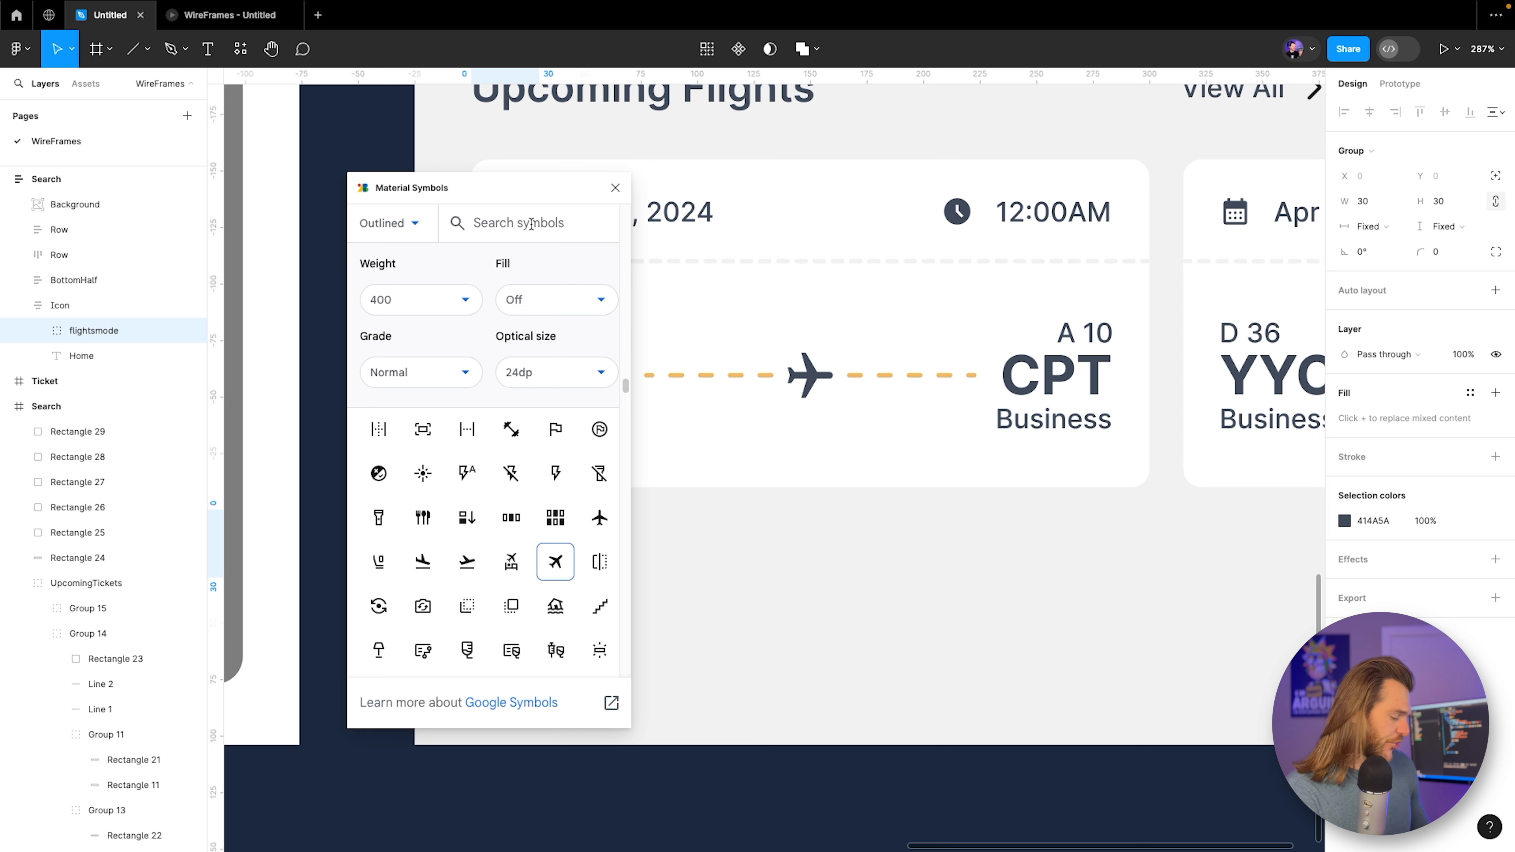
click(532, 224)
text(home)
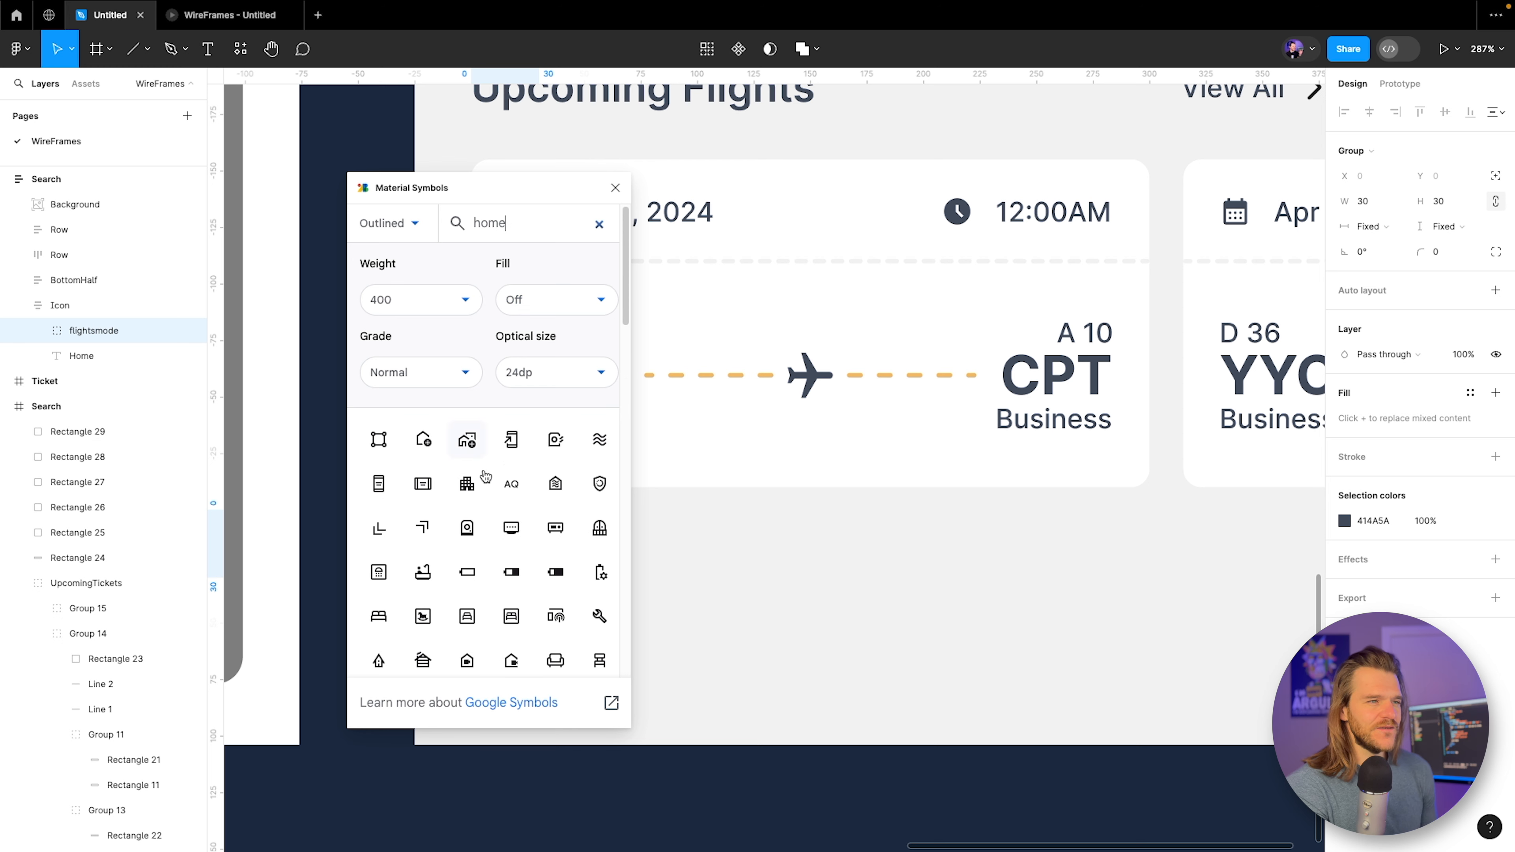
scroll(511, 488, down, 2)
scroll(511, 488, up, 1)
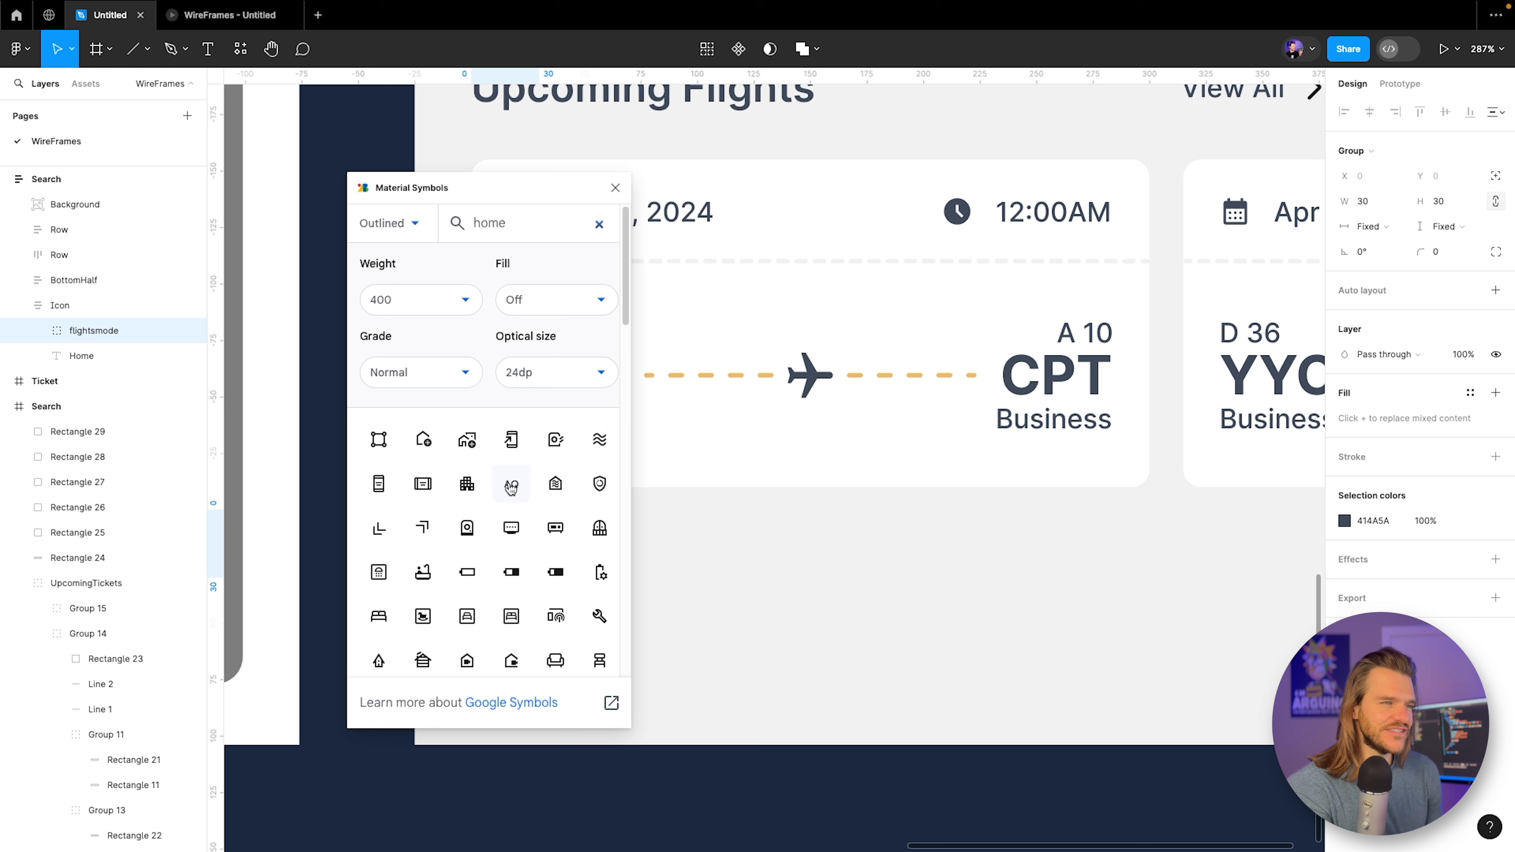
click(558, 299)
click(531, 360)
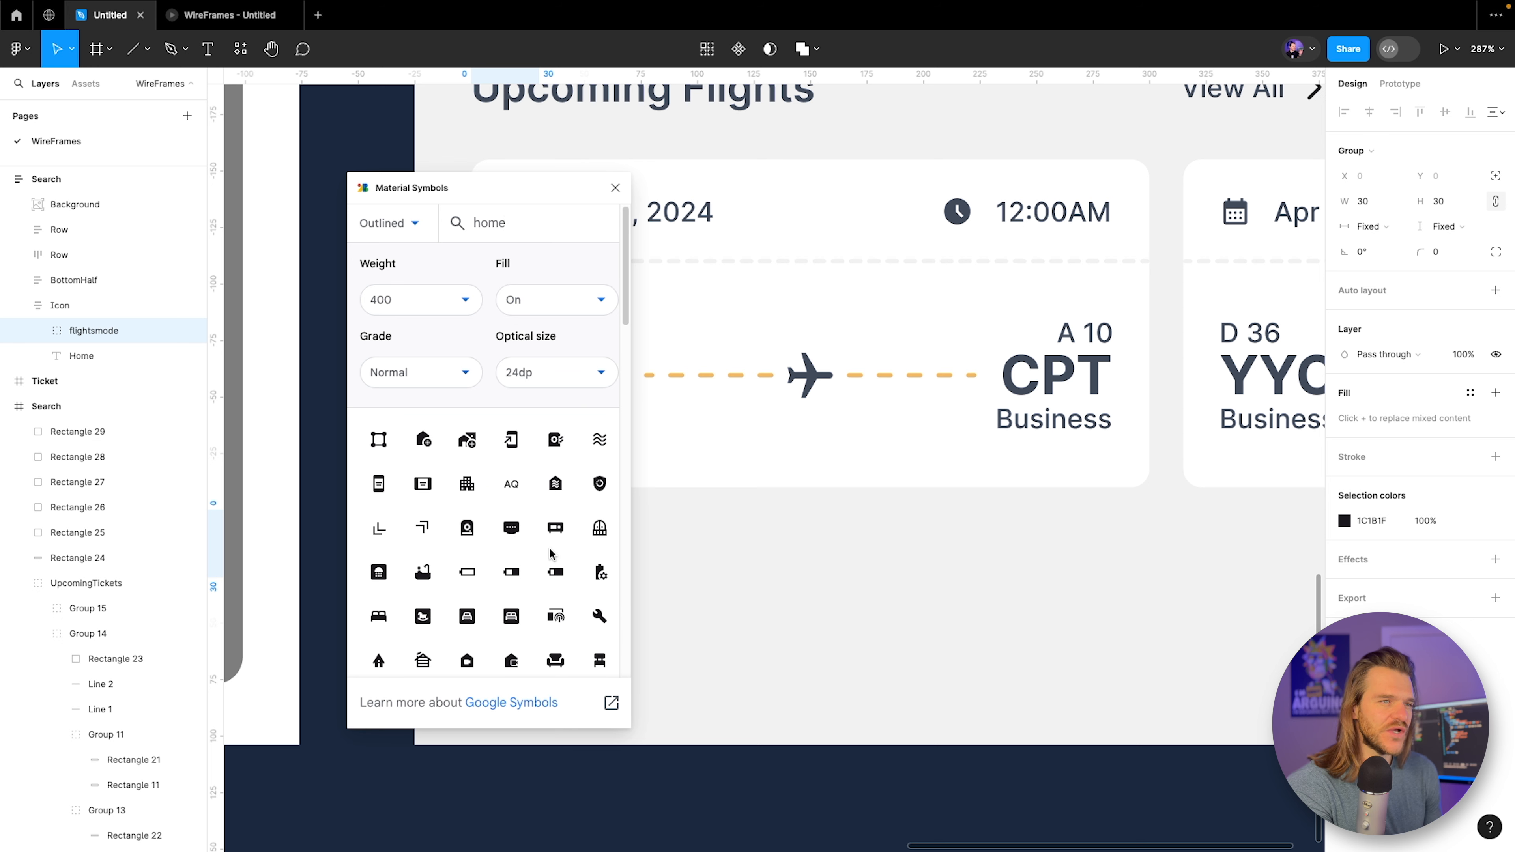
Replace the airplane icon above the Home label with the filled cottage symbol from the results.
scroll(550, 554, down, 1)
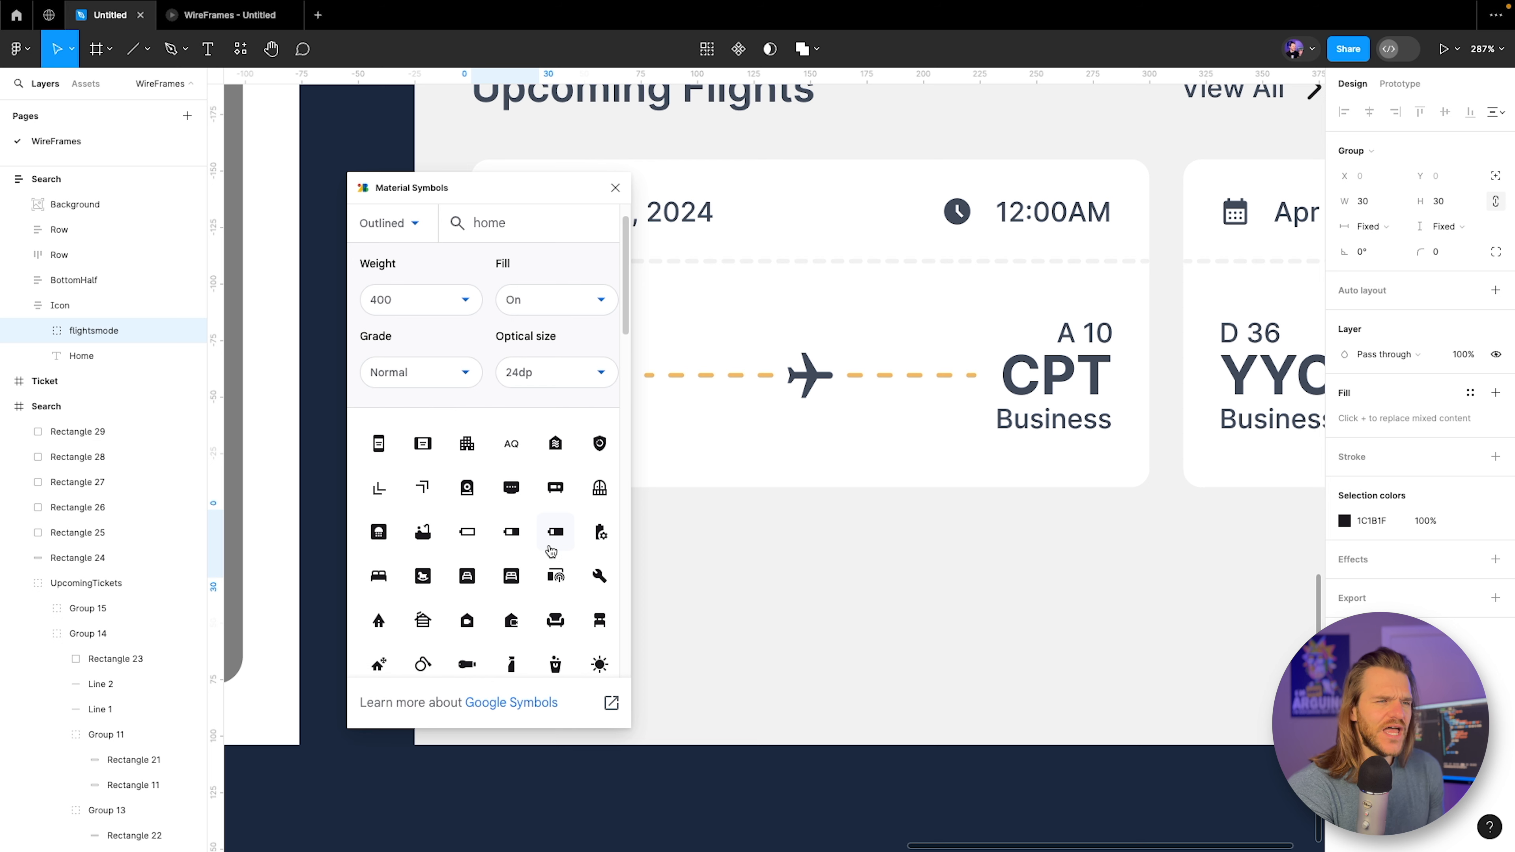
scroll(550, 551, down, 3)
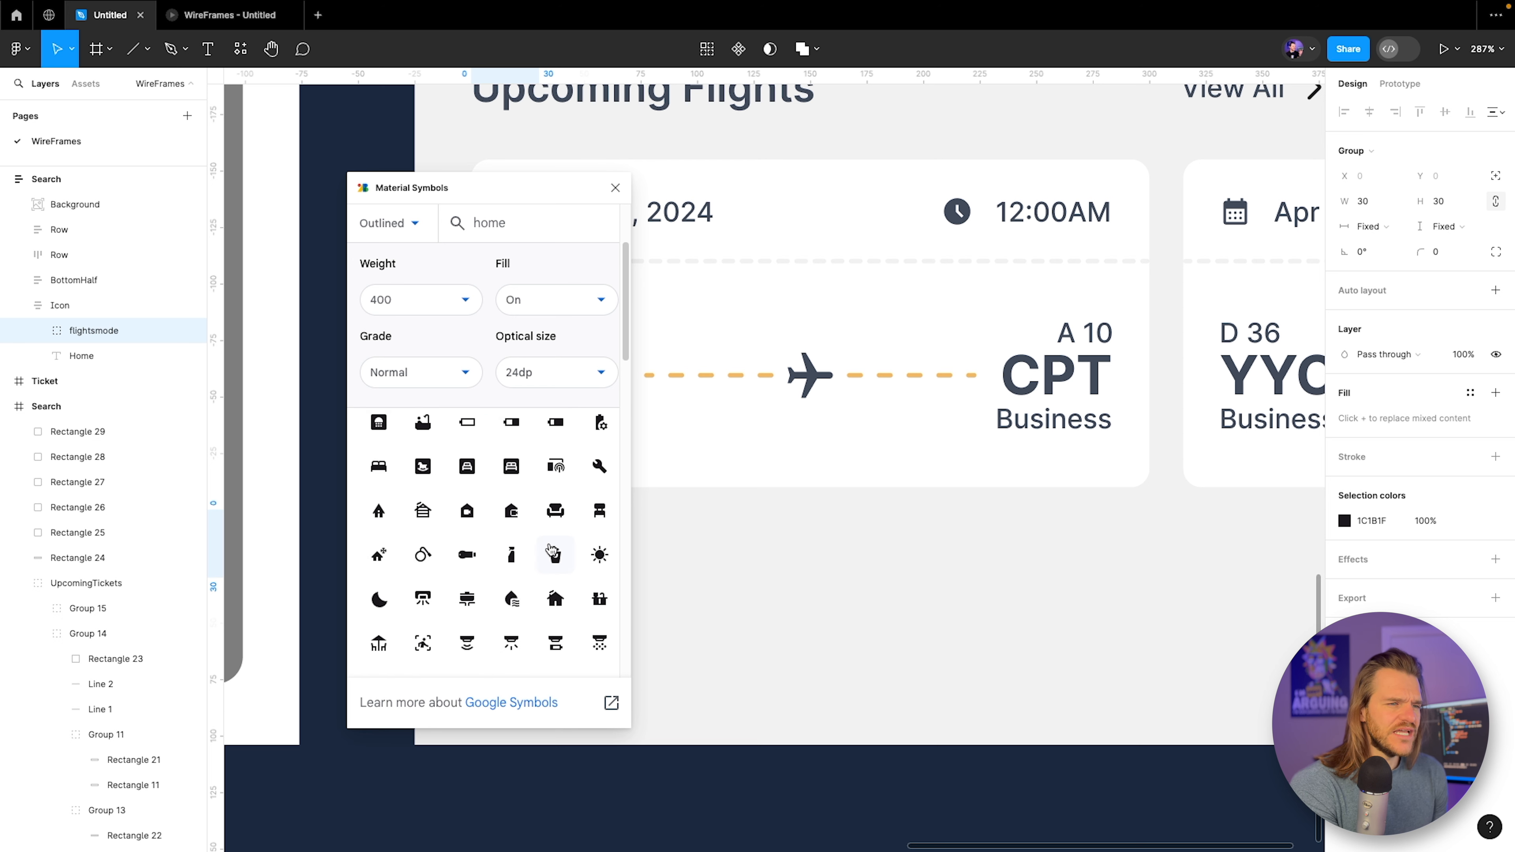
scroll(551, 551, down, 2)
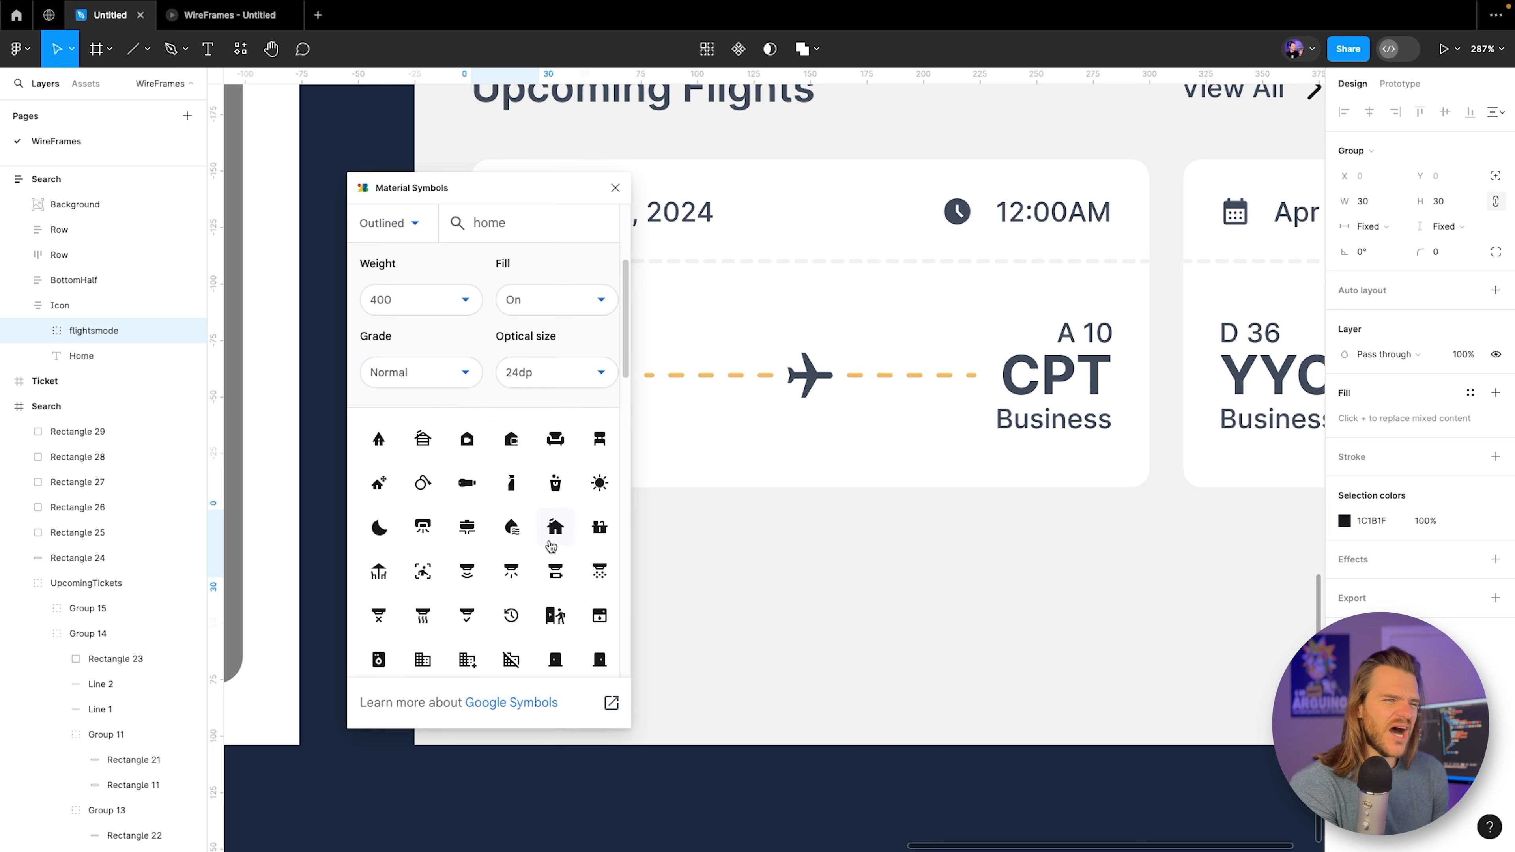
scroll(551, 547, down, 1)
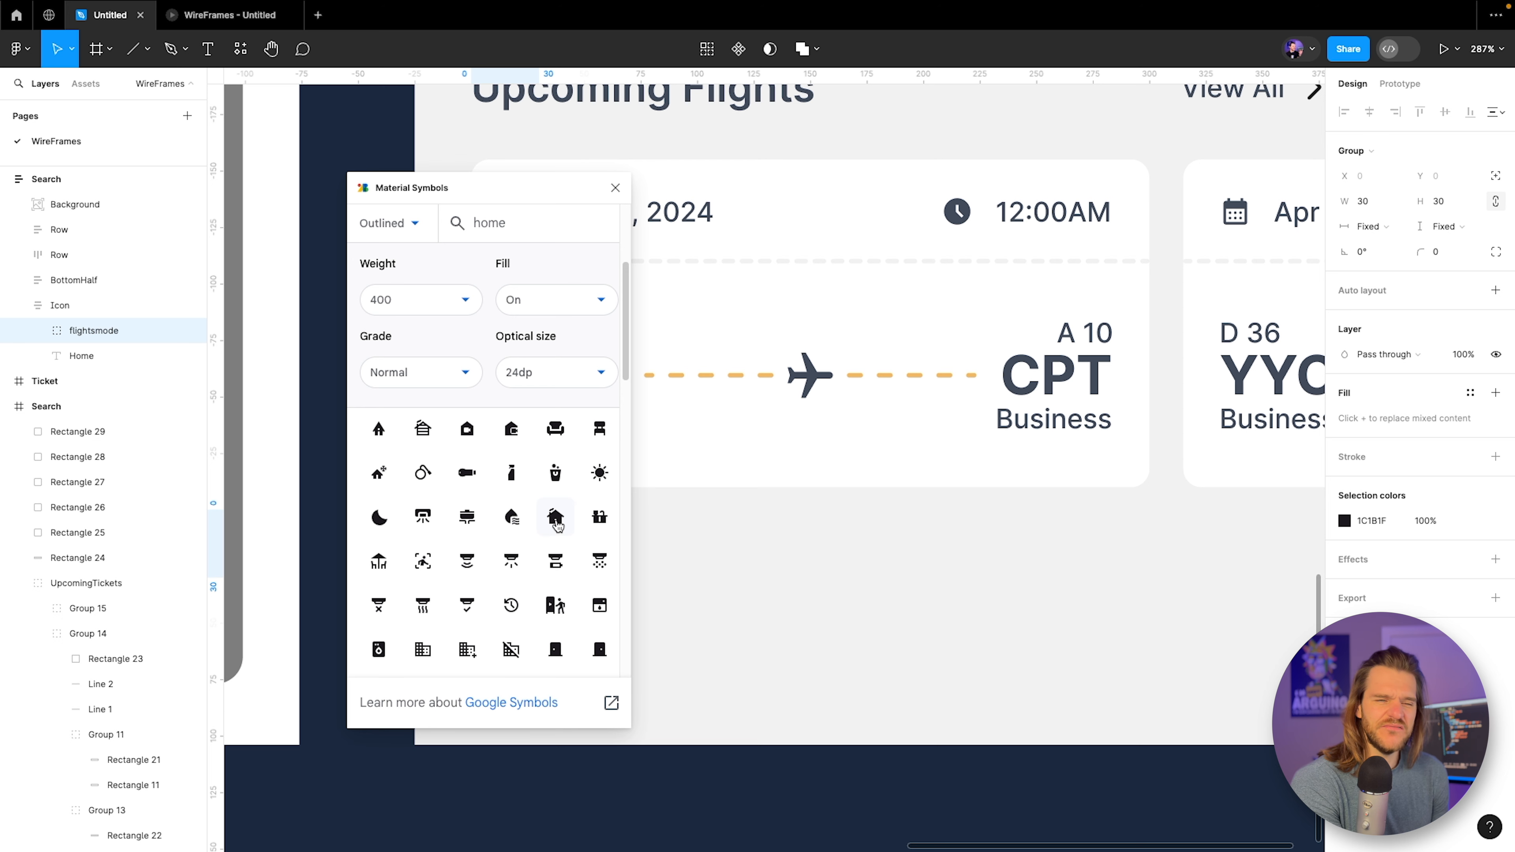
click(557, 524)
Replace the cottage icon above the Home label with the filled home_and_garden symbol and close Material Symbols.
scroll(556, 525, up, 1)
drag(549, 189, 806, 150)
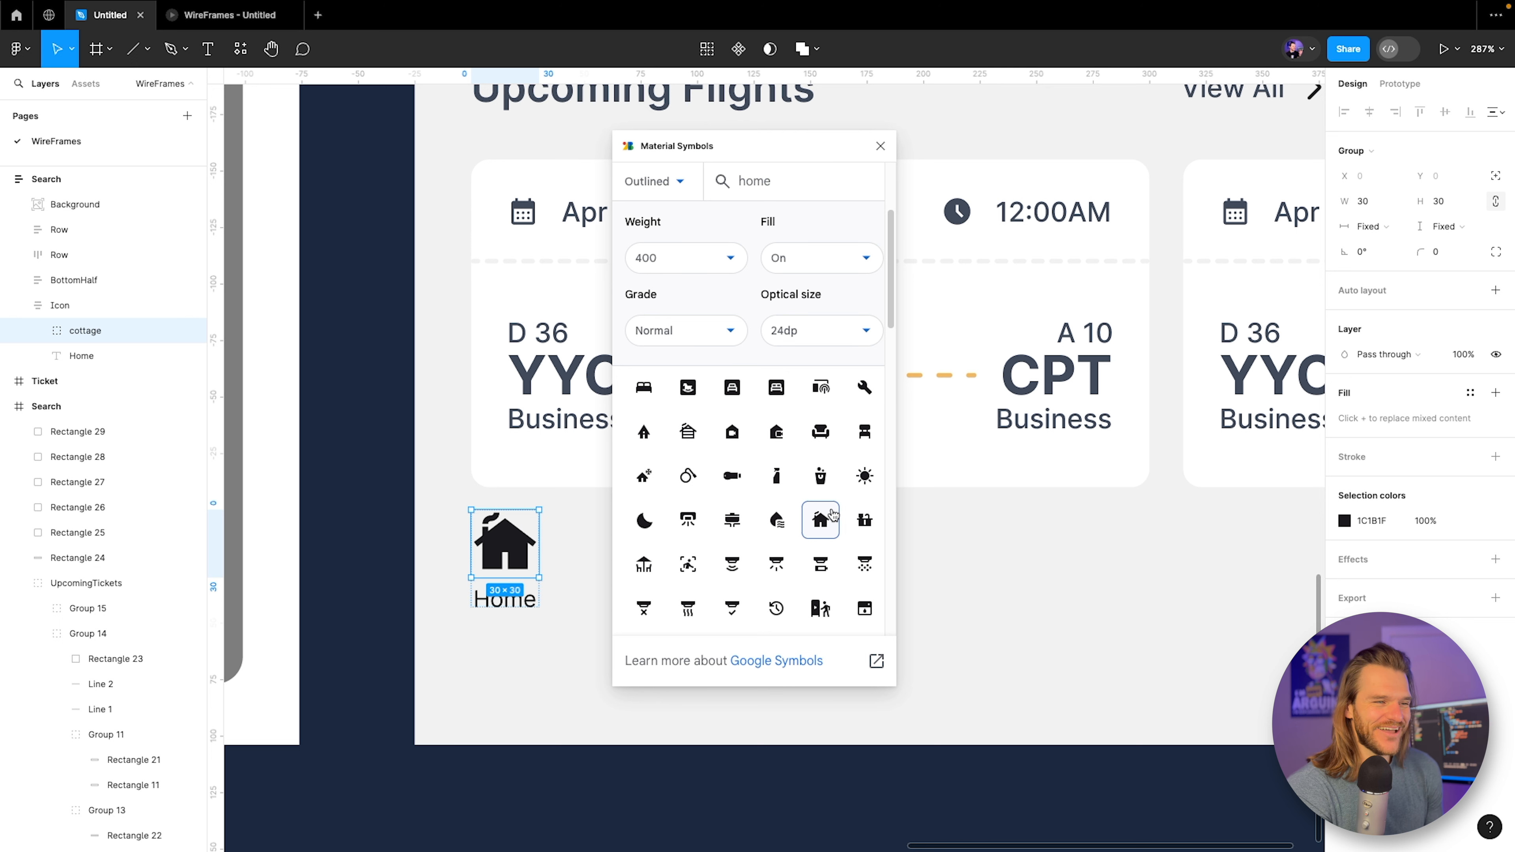
scroll(833, 516, down, 3)
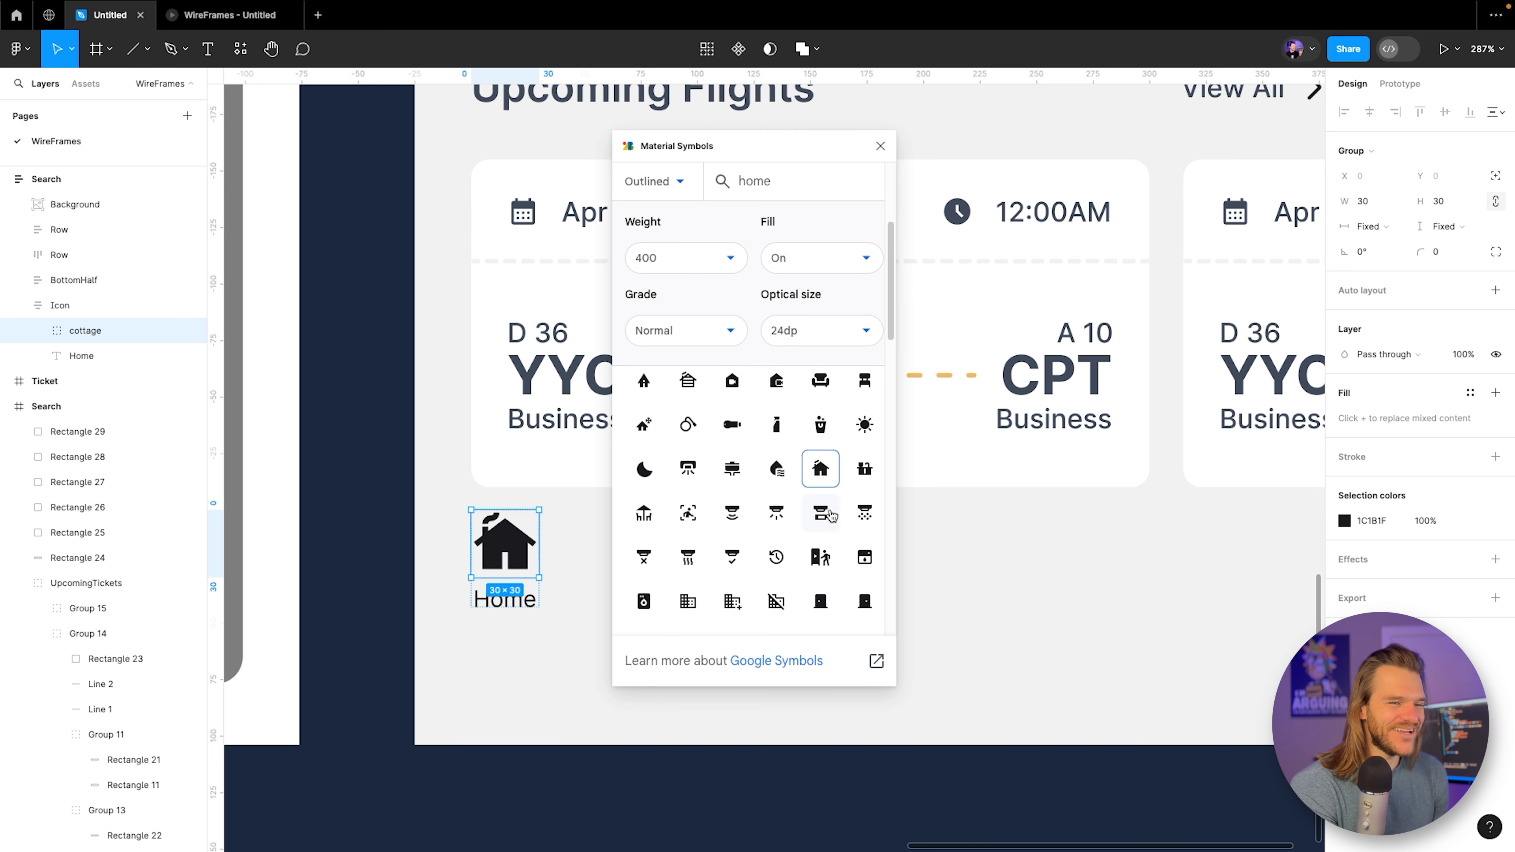
scroll(832, 516, down, 5)
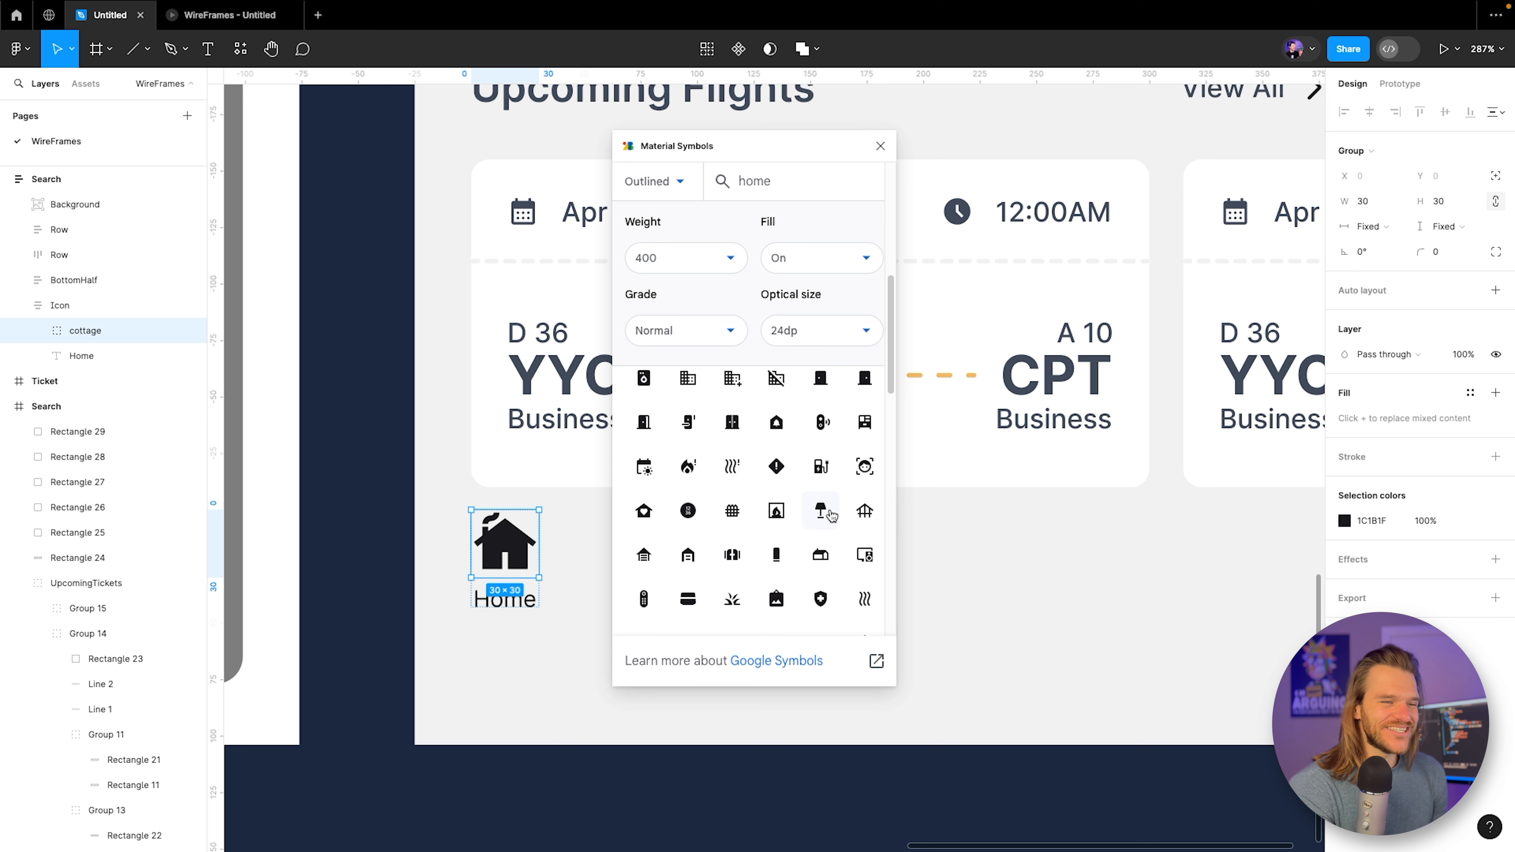
scroll(830, 515, down, 2)
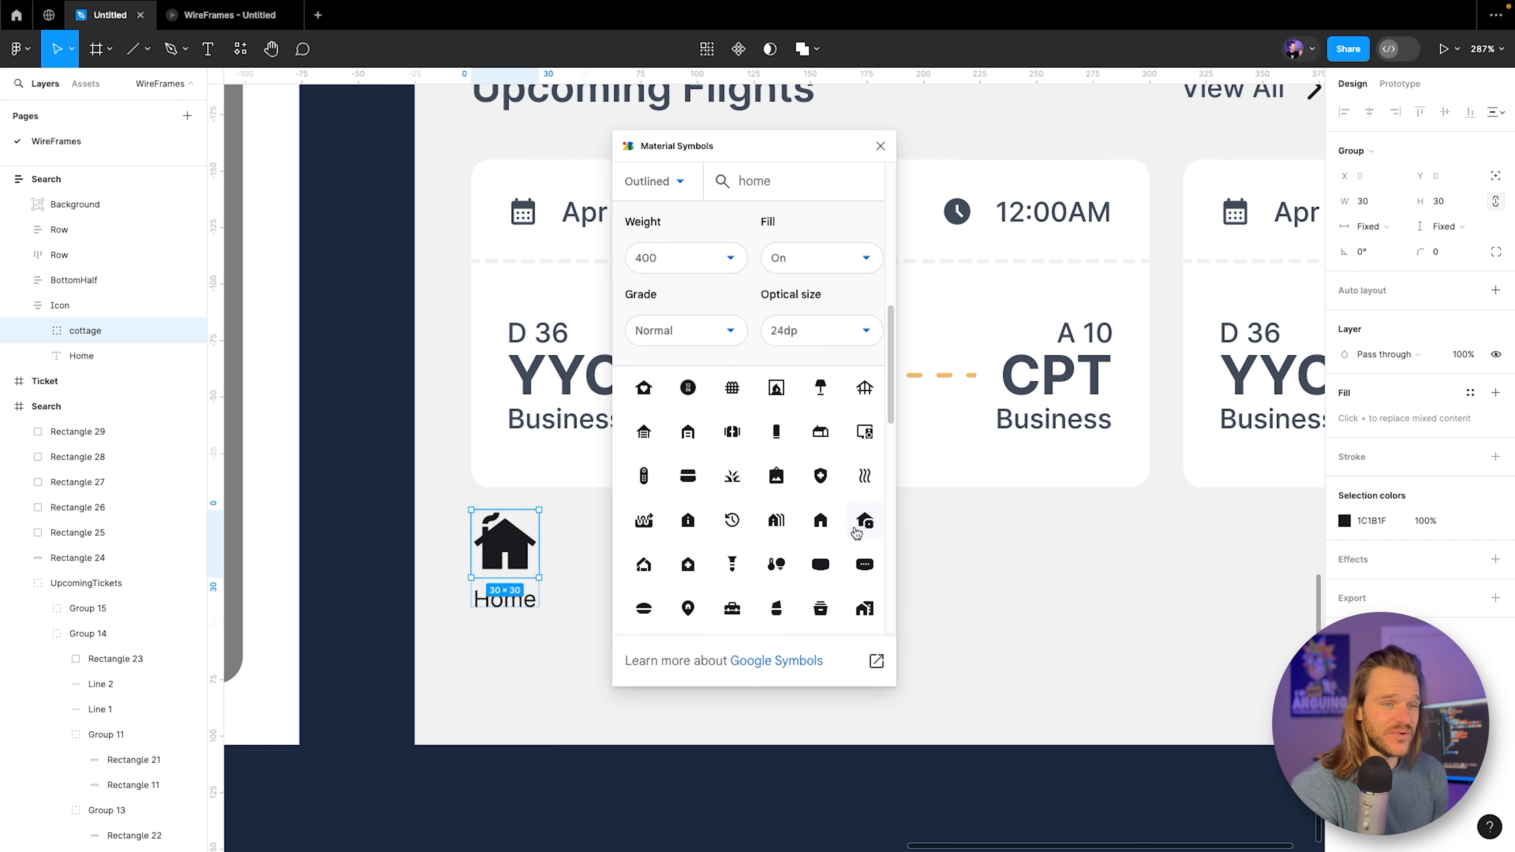
click(859, 526)
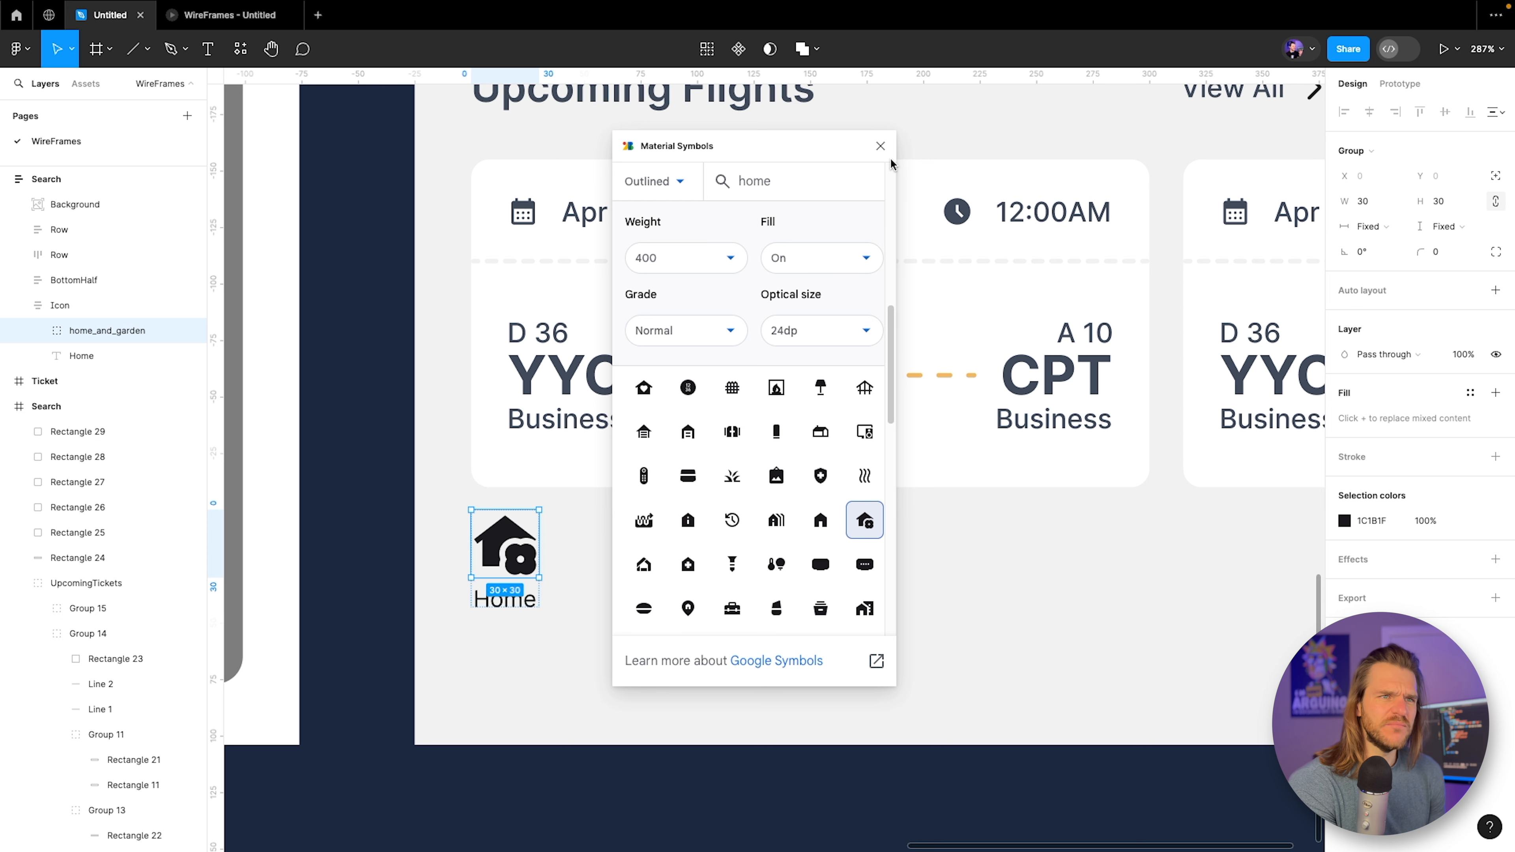
click(881, 147)
Recolour the house icon above Home to the dark slate 414A5A sampled from the clock icon on the ticket card.
click(1345, 521)
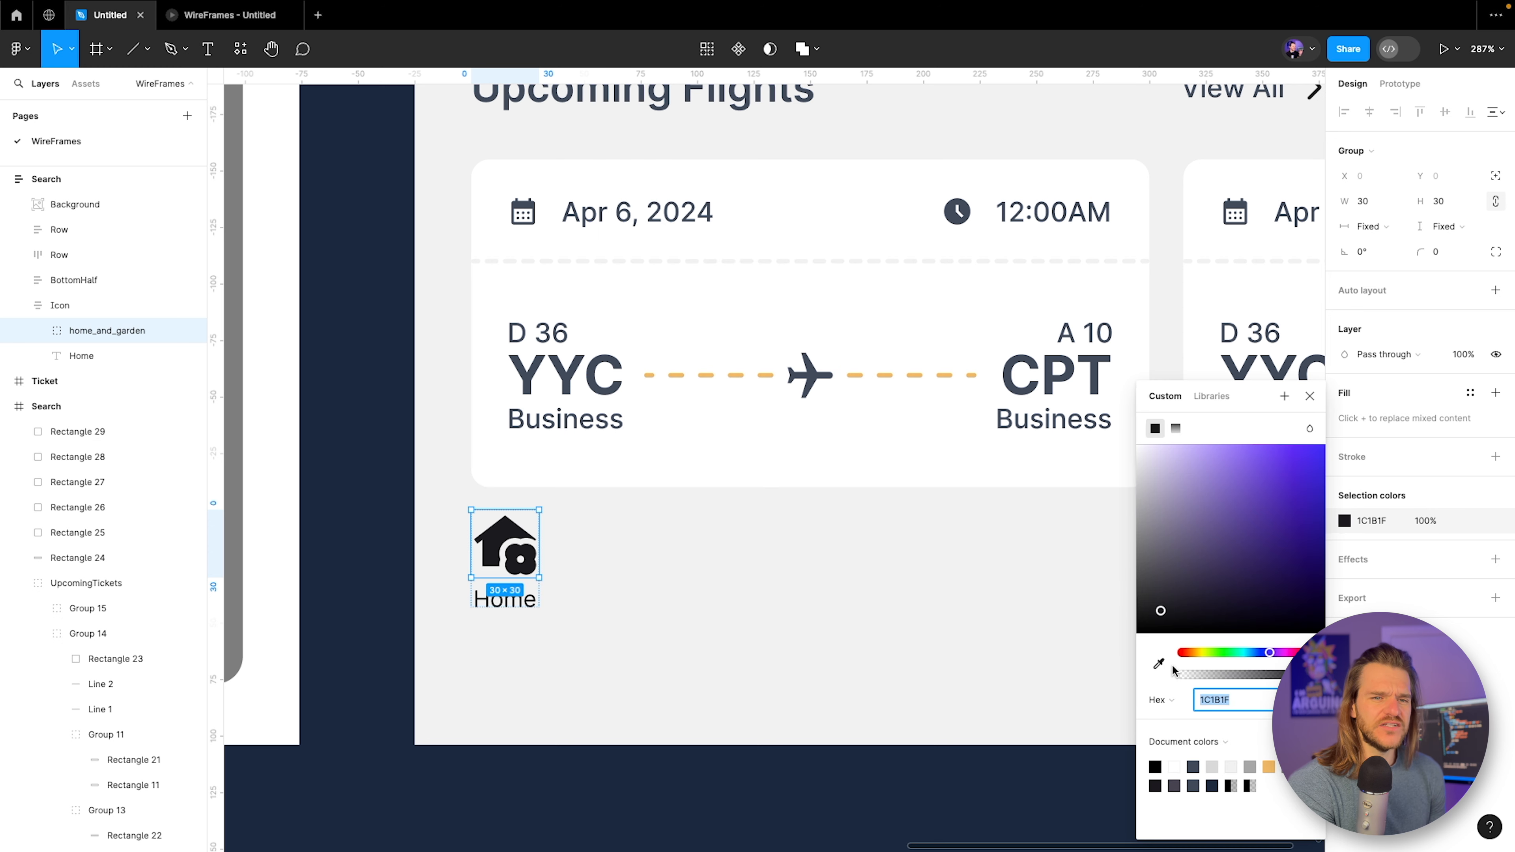
click(1159, 664)
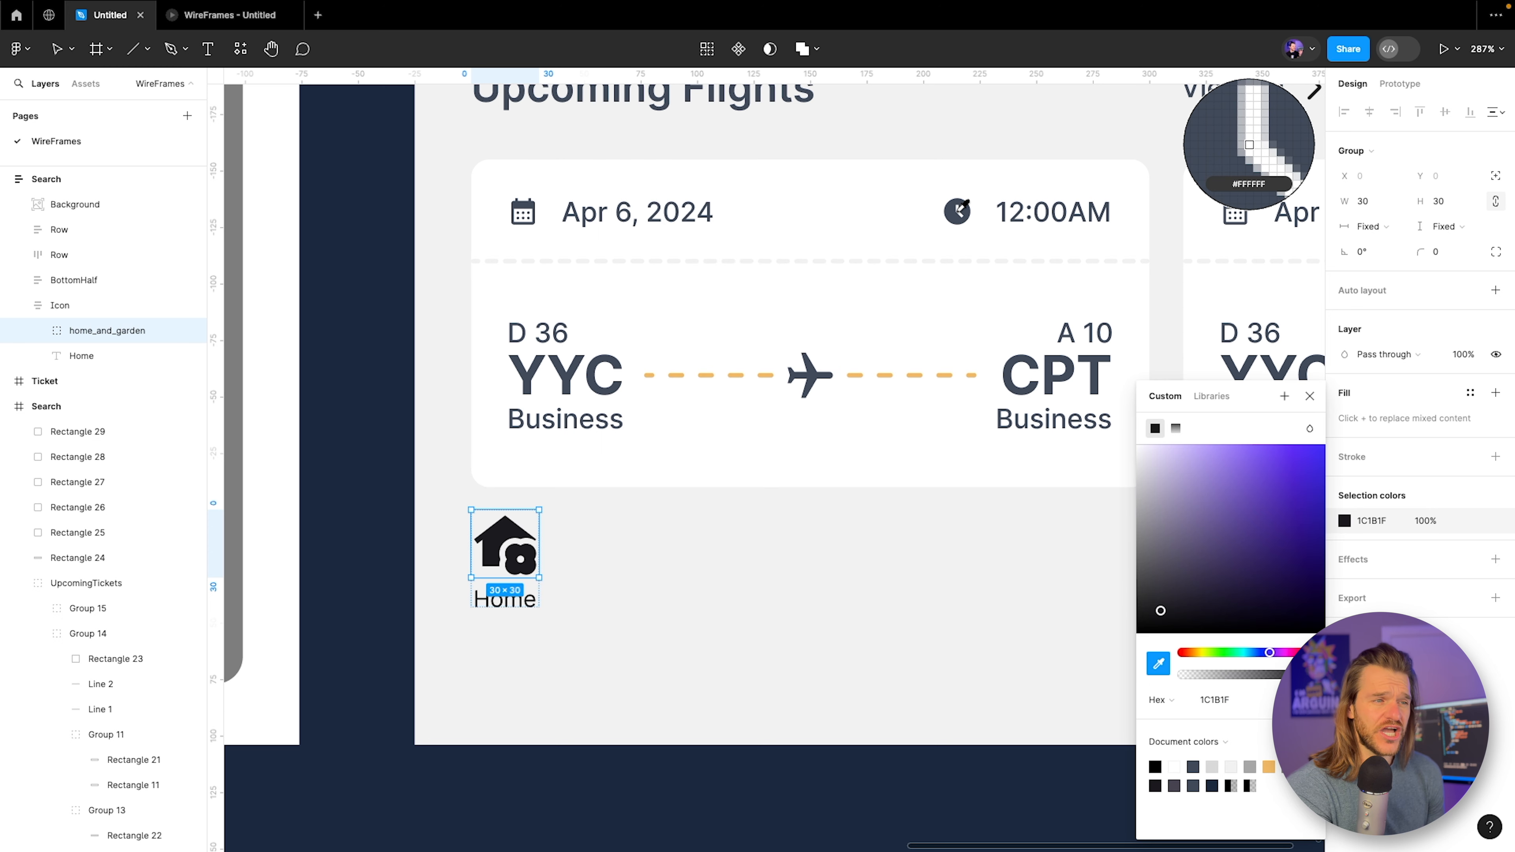
click(958, 212)
click(1159, 664)
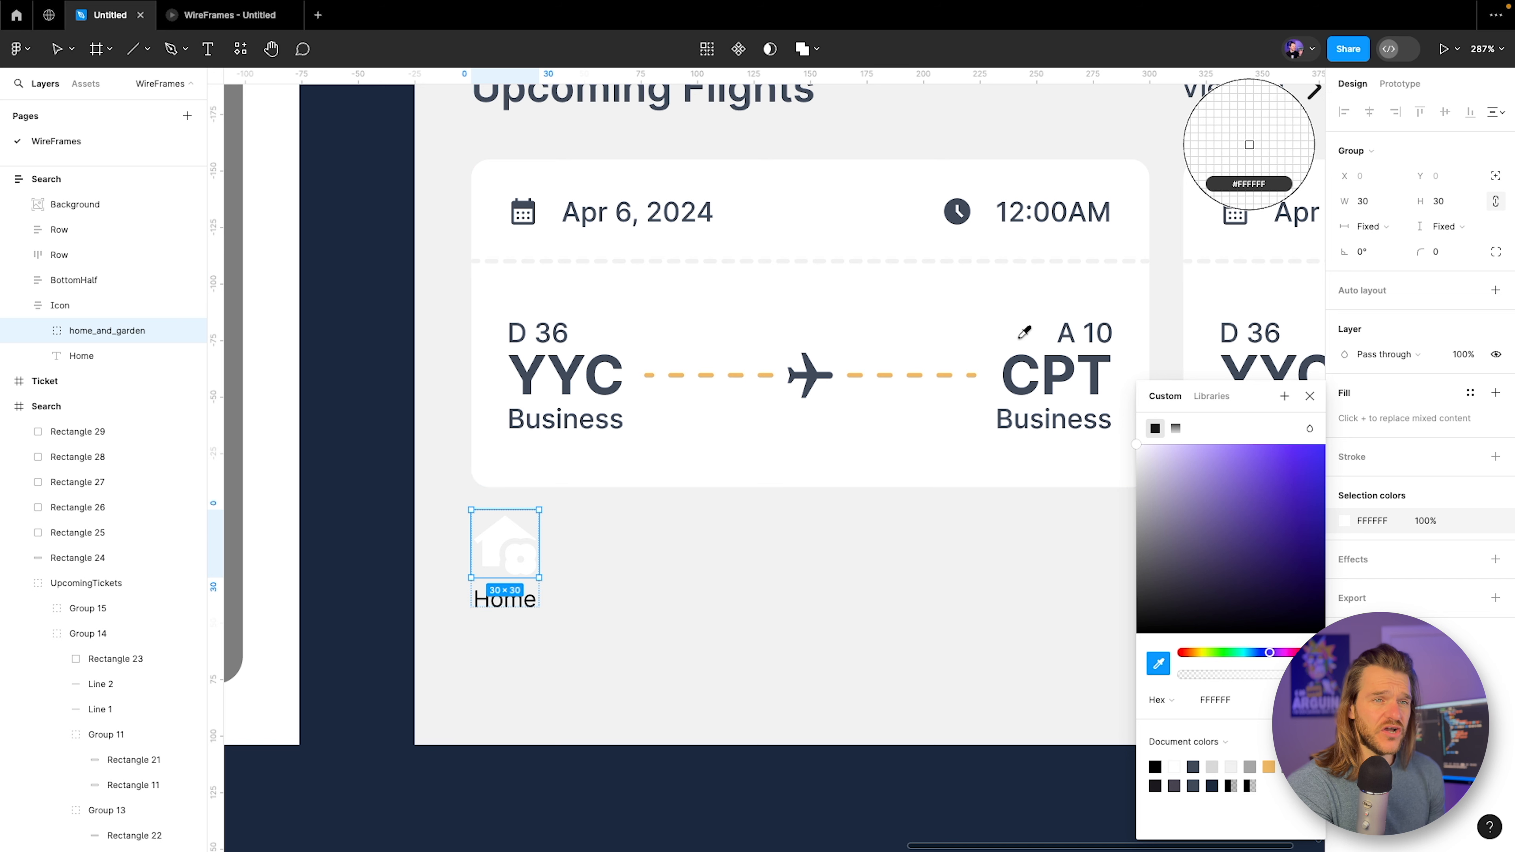
click(962, 216)
click(604, 617)
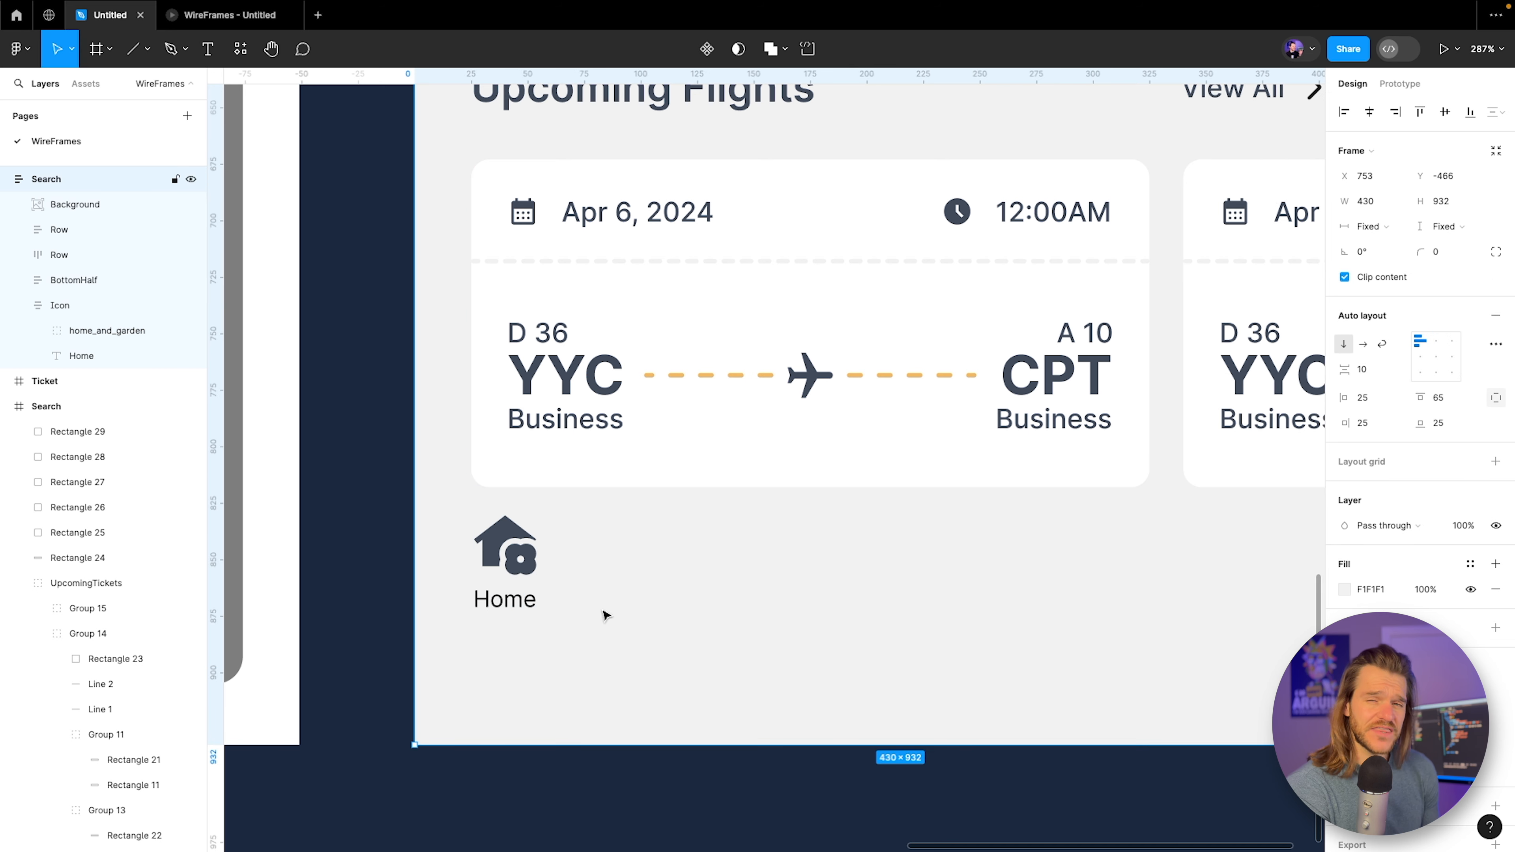
click(506, 544)
click(506, 544)
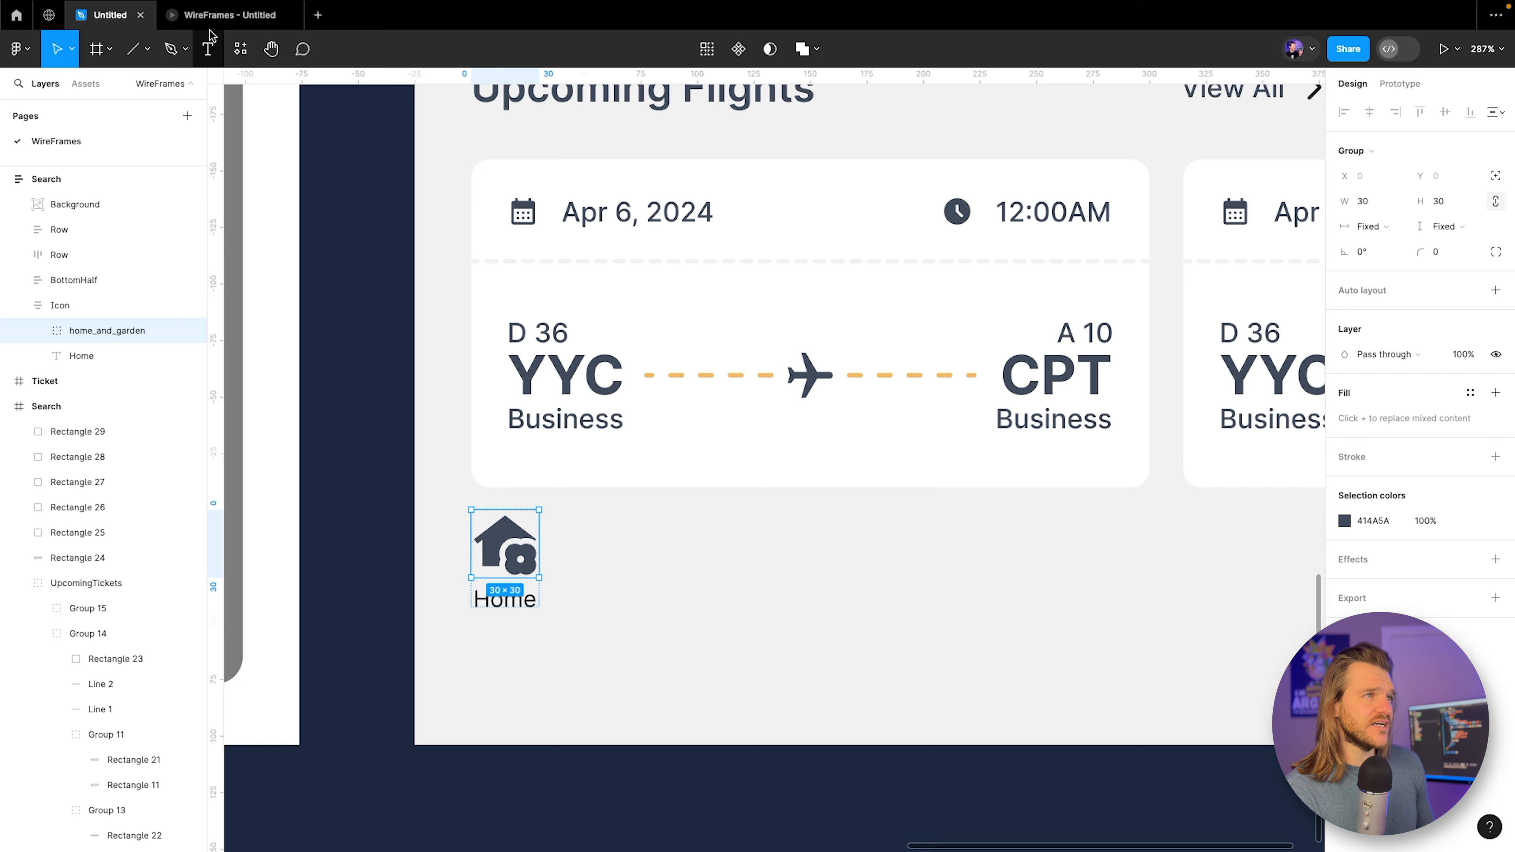
Check how the Home item looks below the ticket card in the prototype preview, and return to the design file.
click(206, 18)
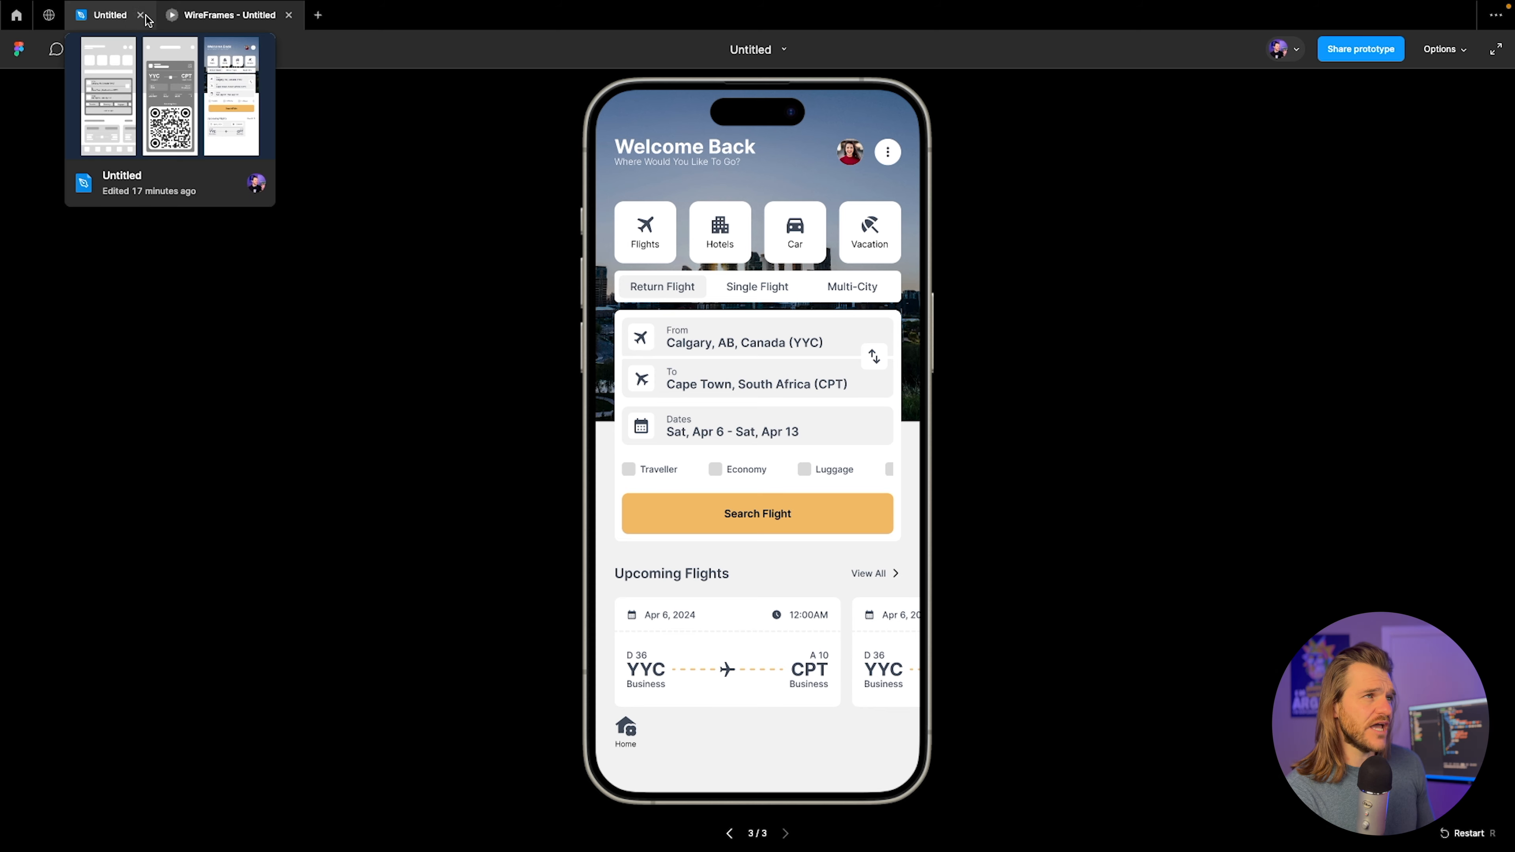
click(118, 21)
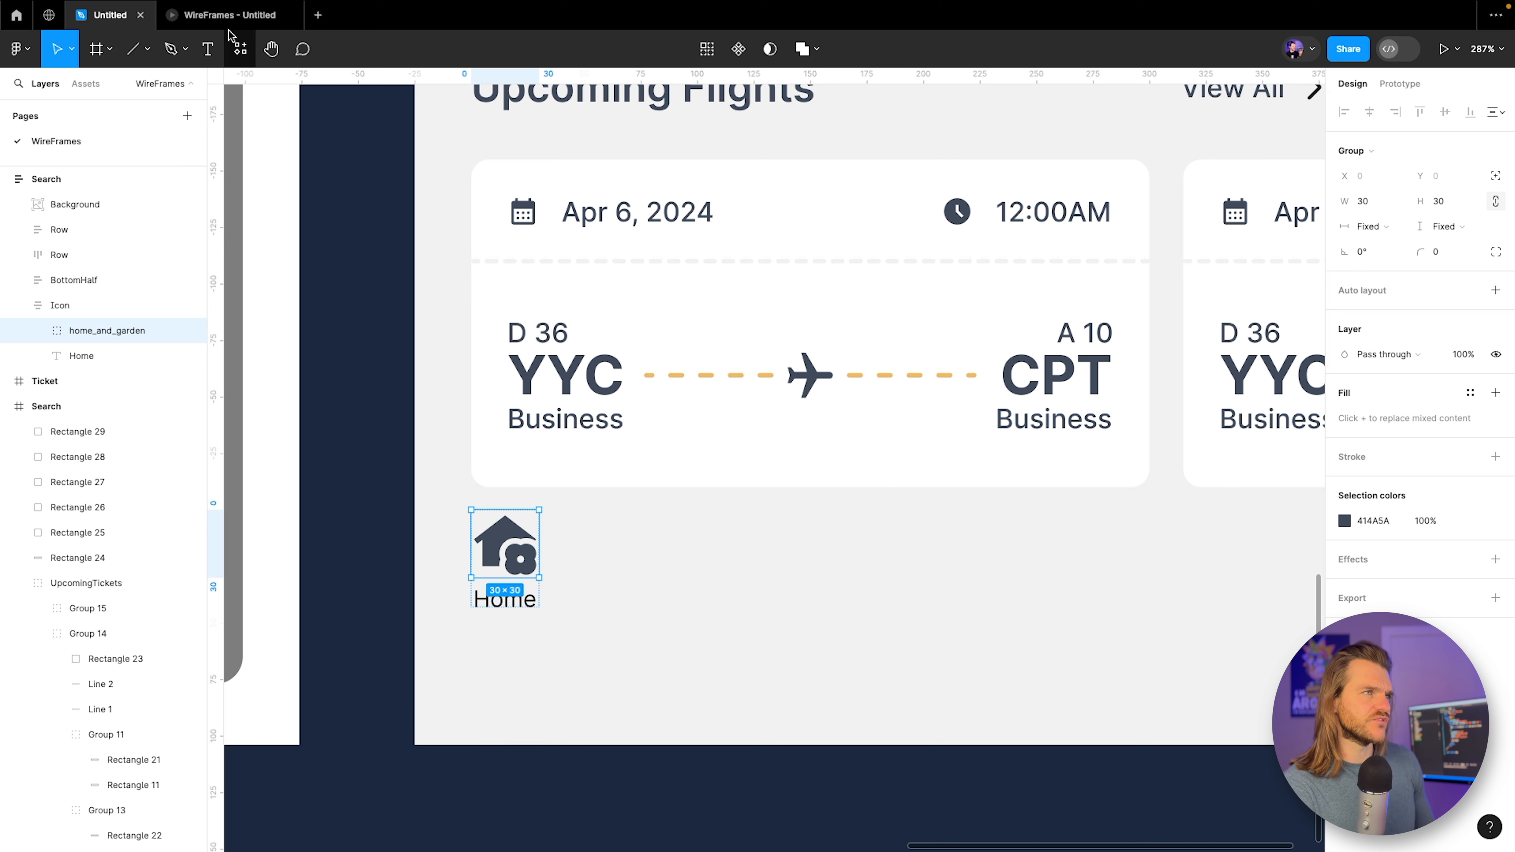
click(239, 46)
click(227, 18)
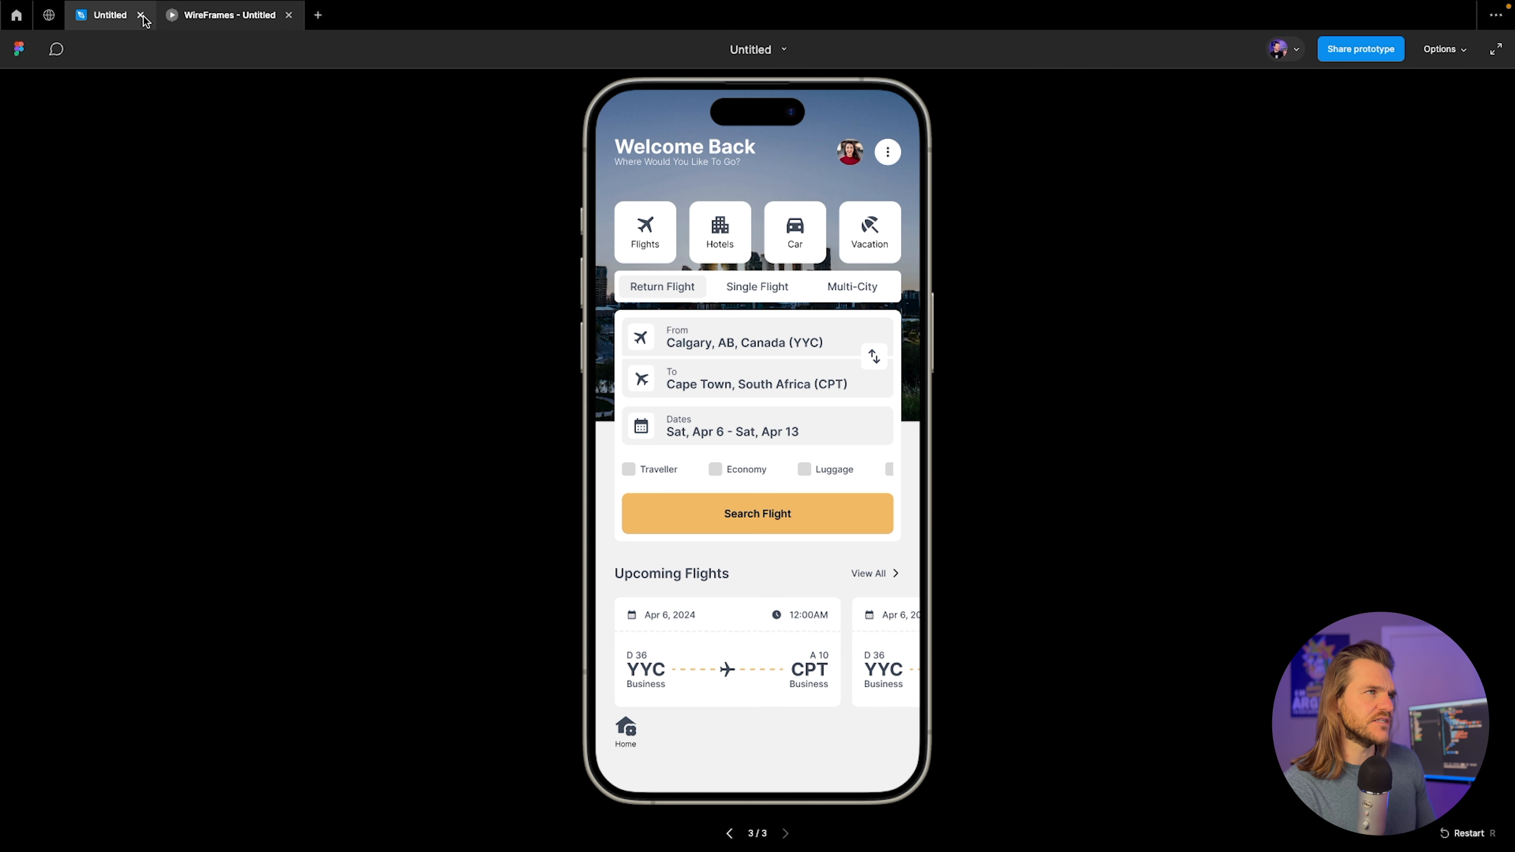
click(96, 17)
Duplicate the Home Icon frame and change the copy's label to "Search".
click(63, 307)
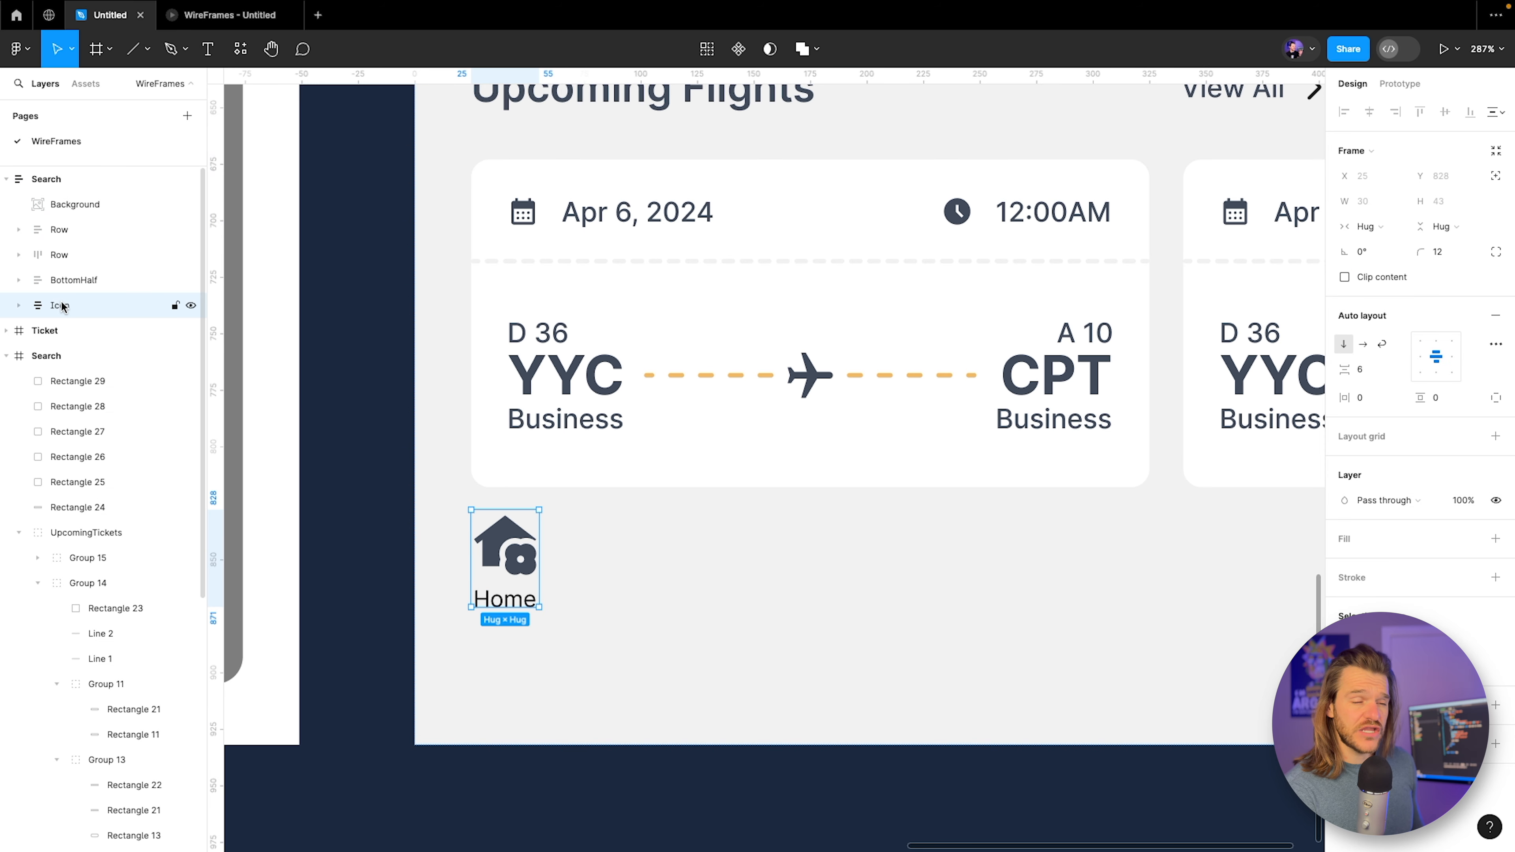
key(ctrl+d)
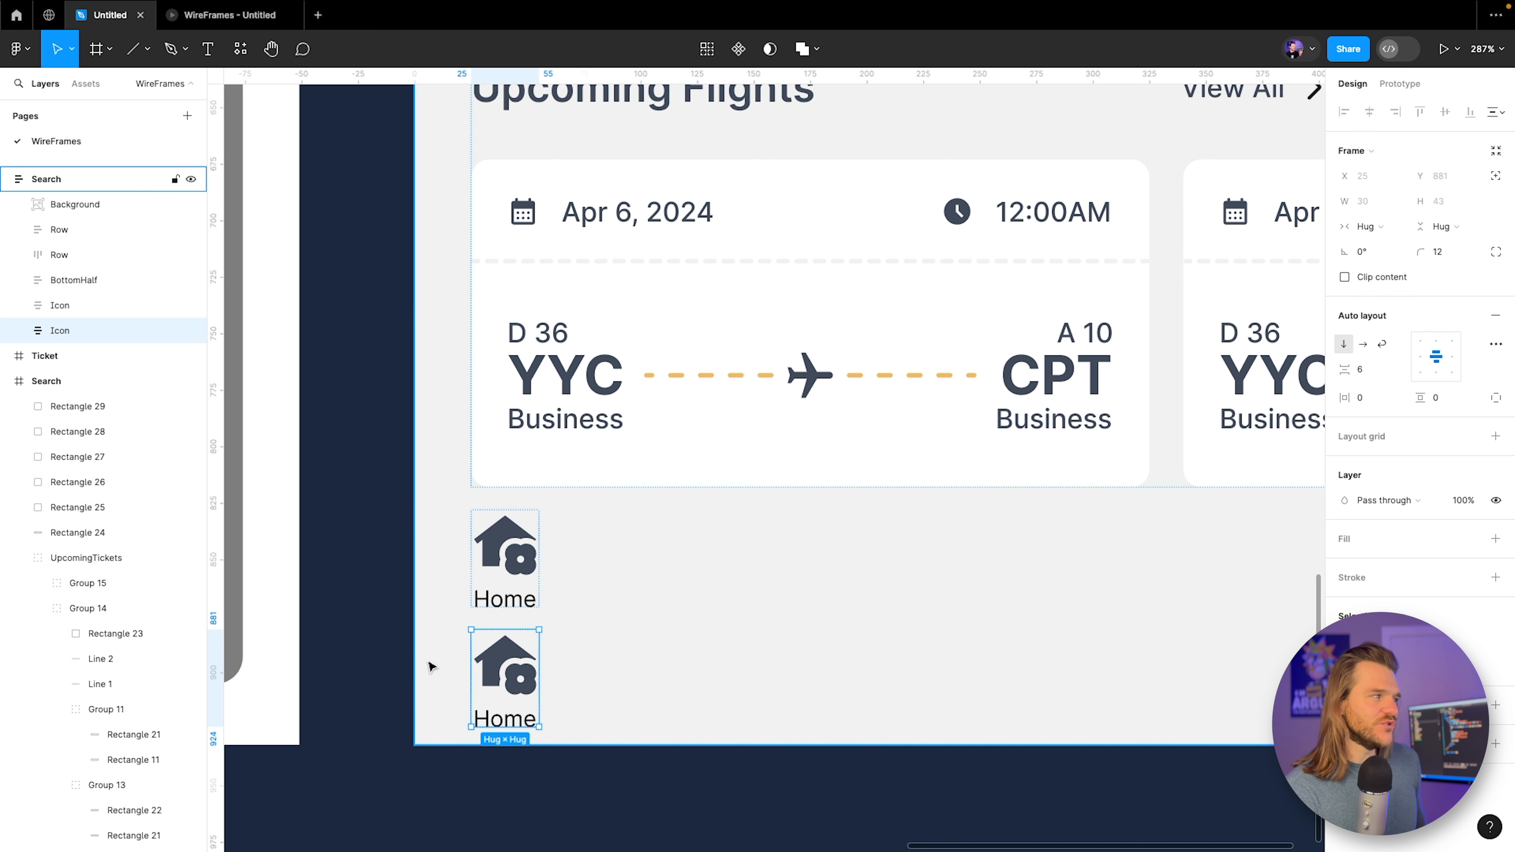
double_click(491, 720)
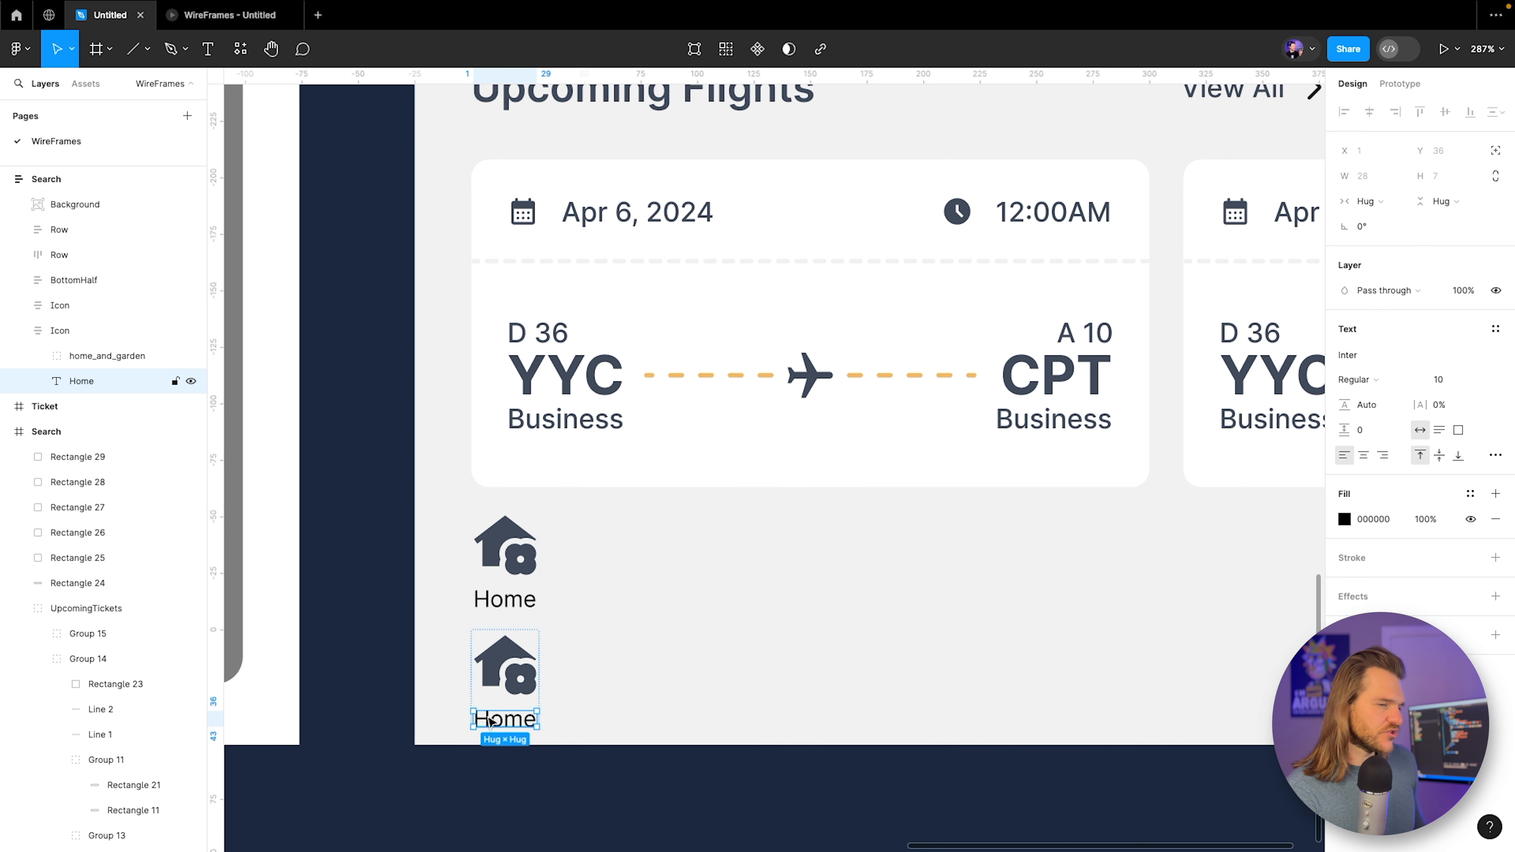
double_click(487, 716)
text(Search)
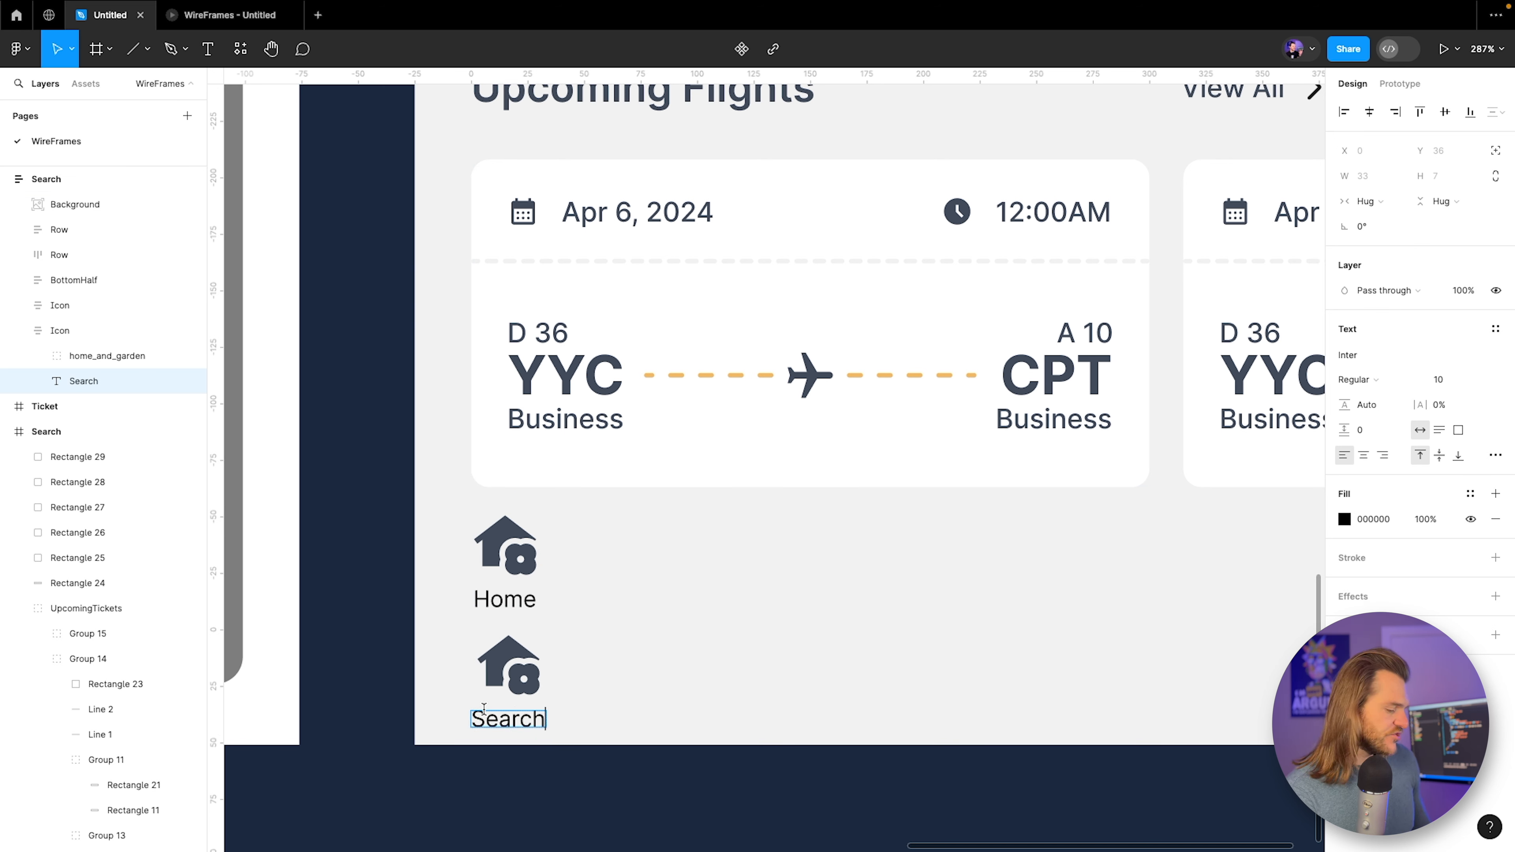
Search Material Symbols for "search" and replace the house icon above the Search label with the magnifying glass symbol.
click(511, 638)
click(241, 49)
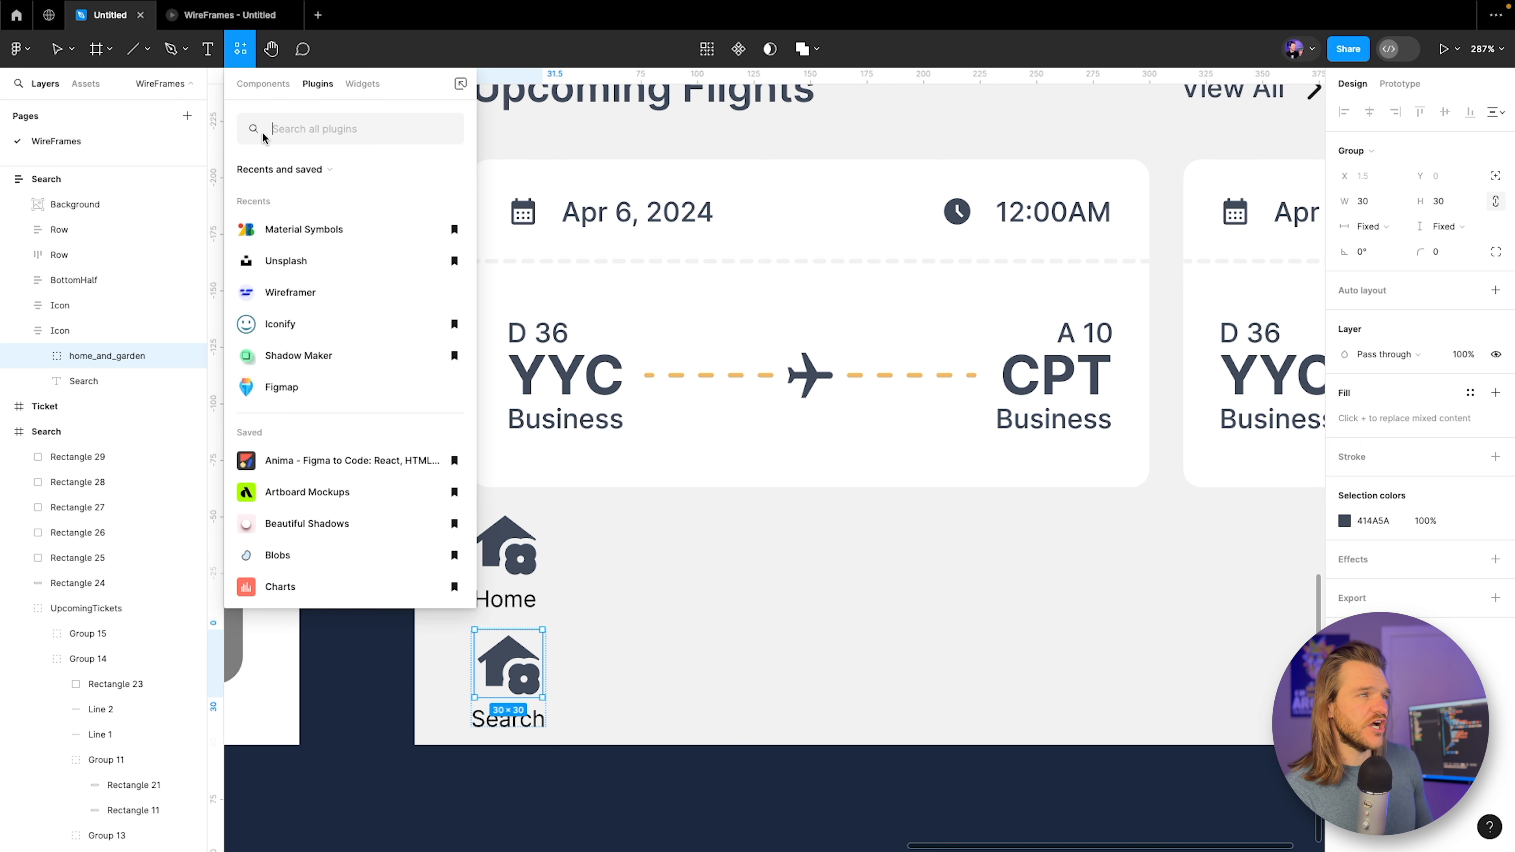
click(299, 226)
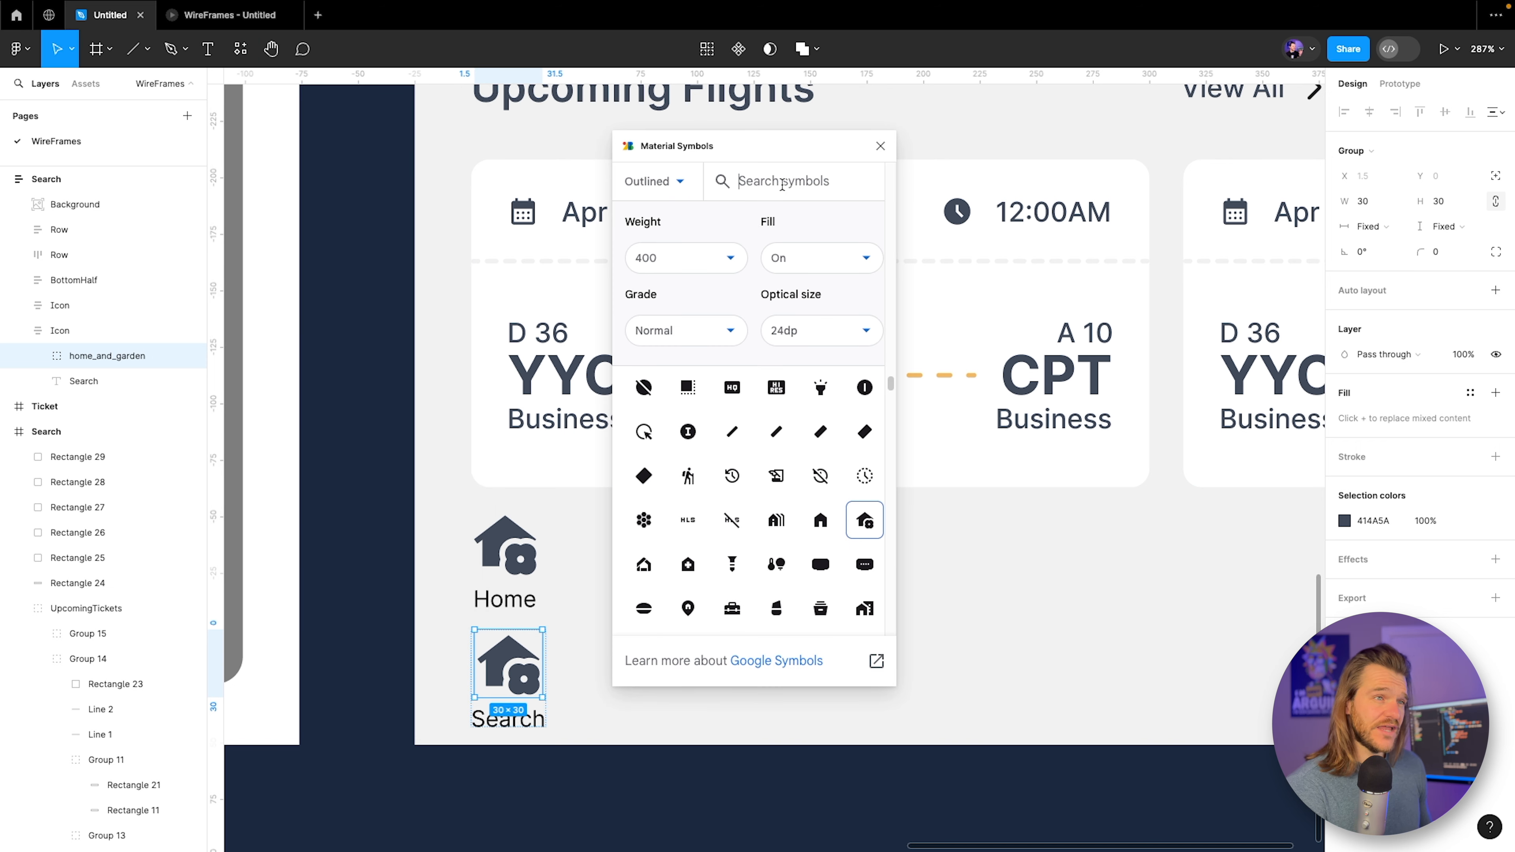
text(search)
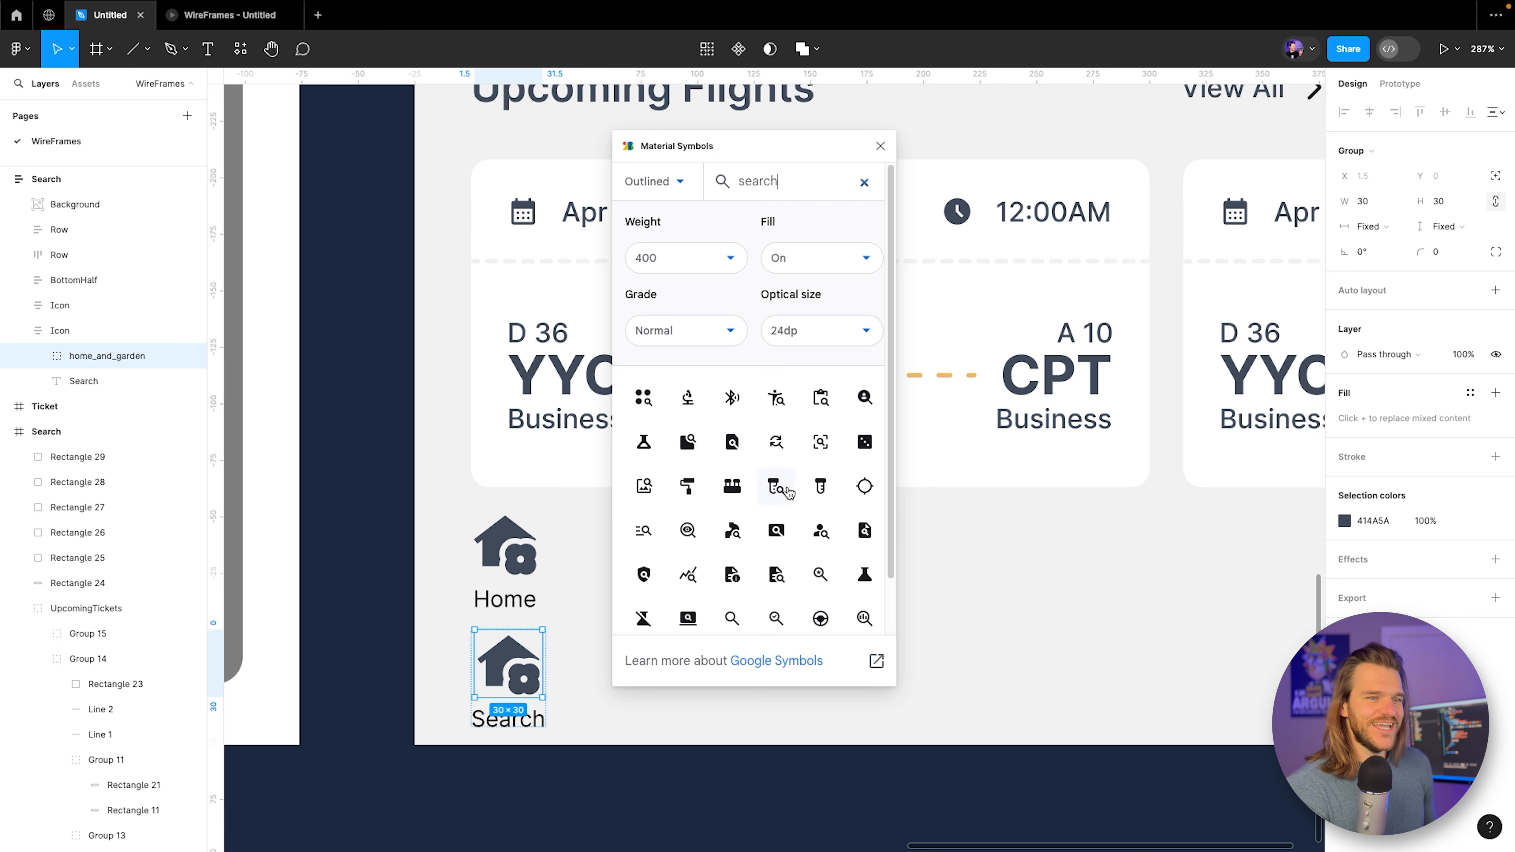
scroll(782, 496, down, 2)
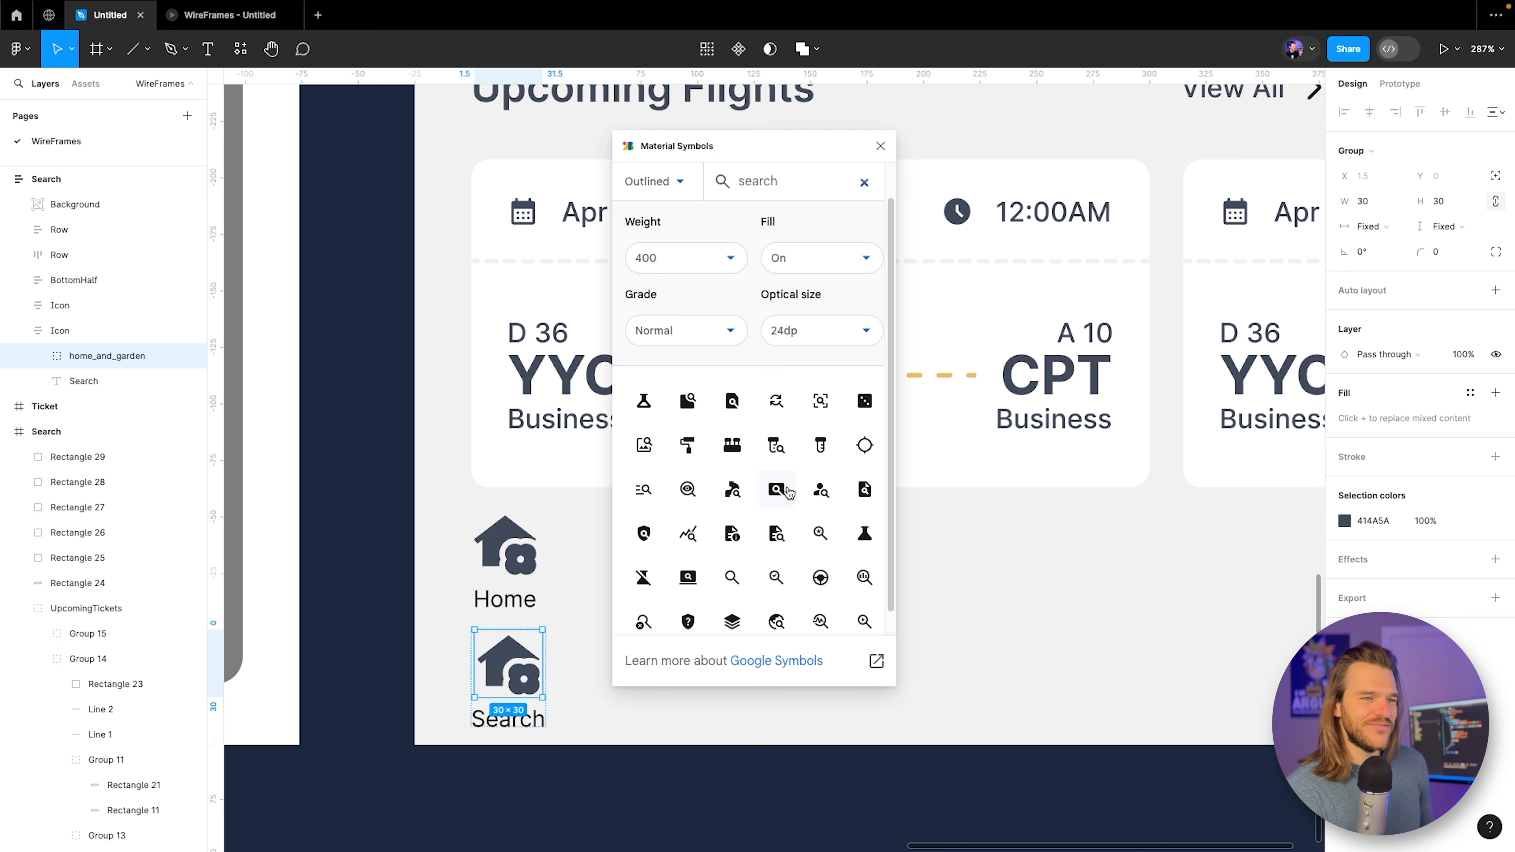
click(822, 258)
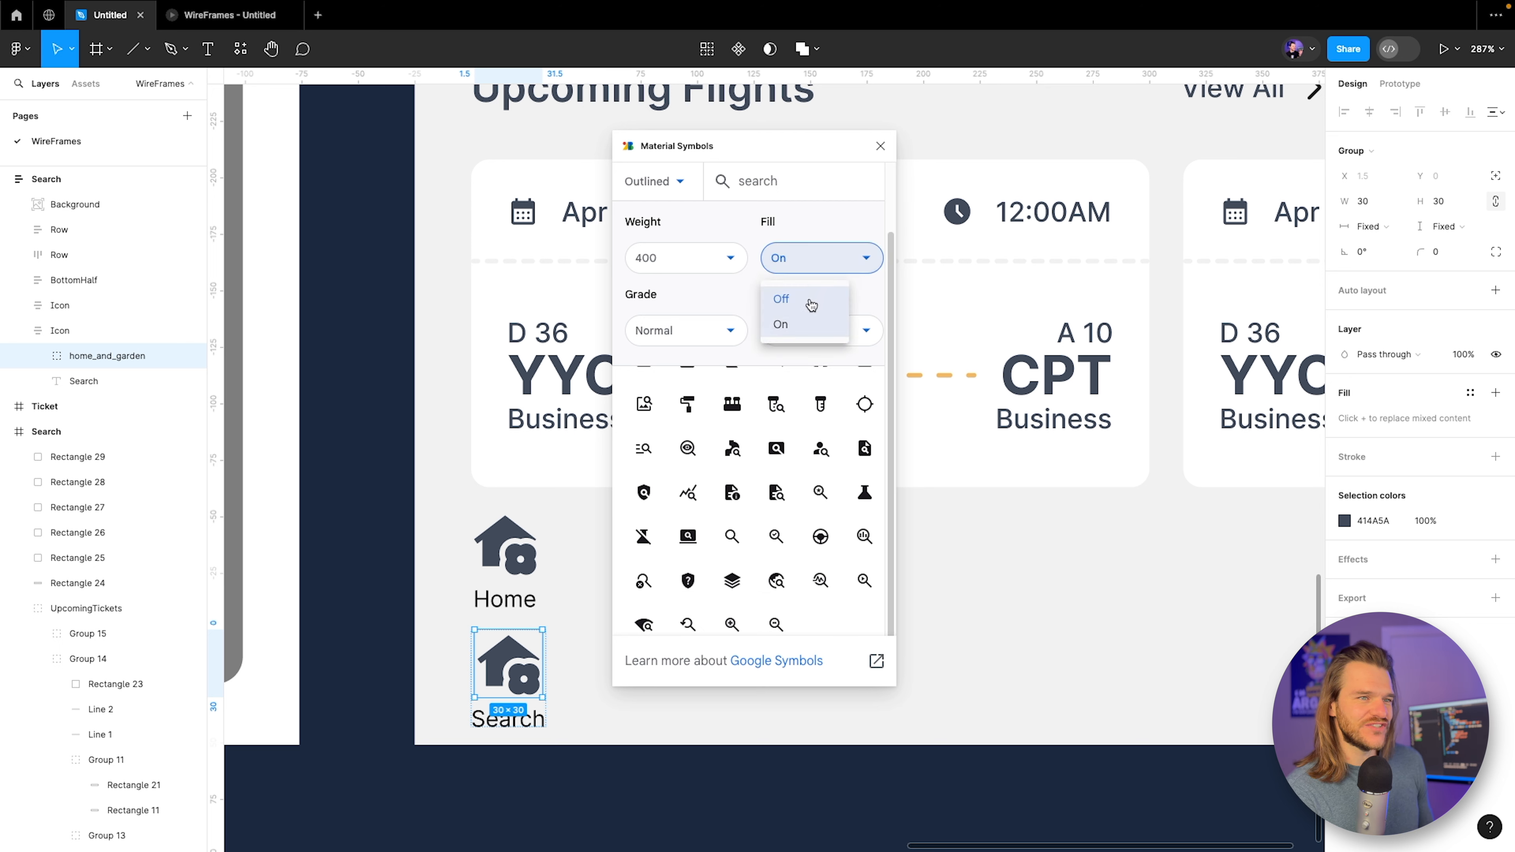
click(811, 304)
click(822, 255)
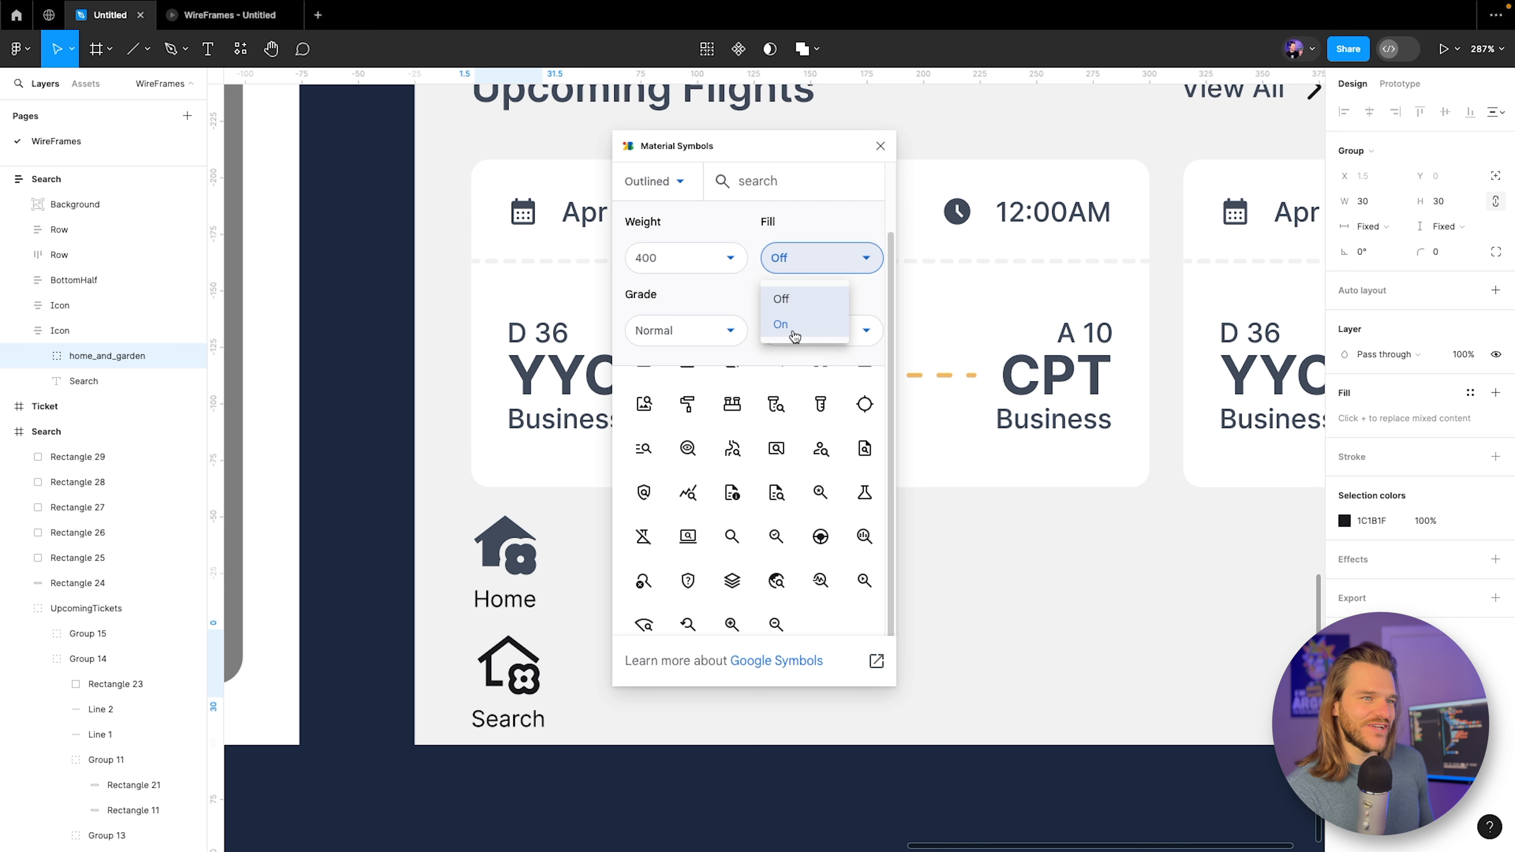
click(732, 536)
Switch the symbol style to Rounded, reapply the search symbol to the icon above Search, and close Material Symbols.
scroll(720, 339, down, 1)
click(721, 339)
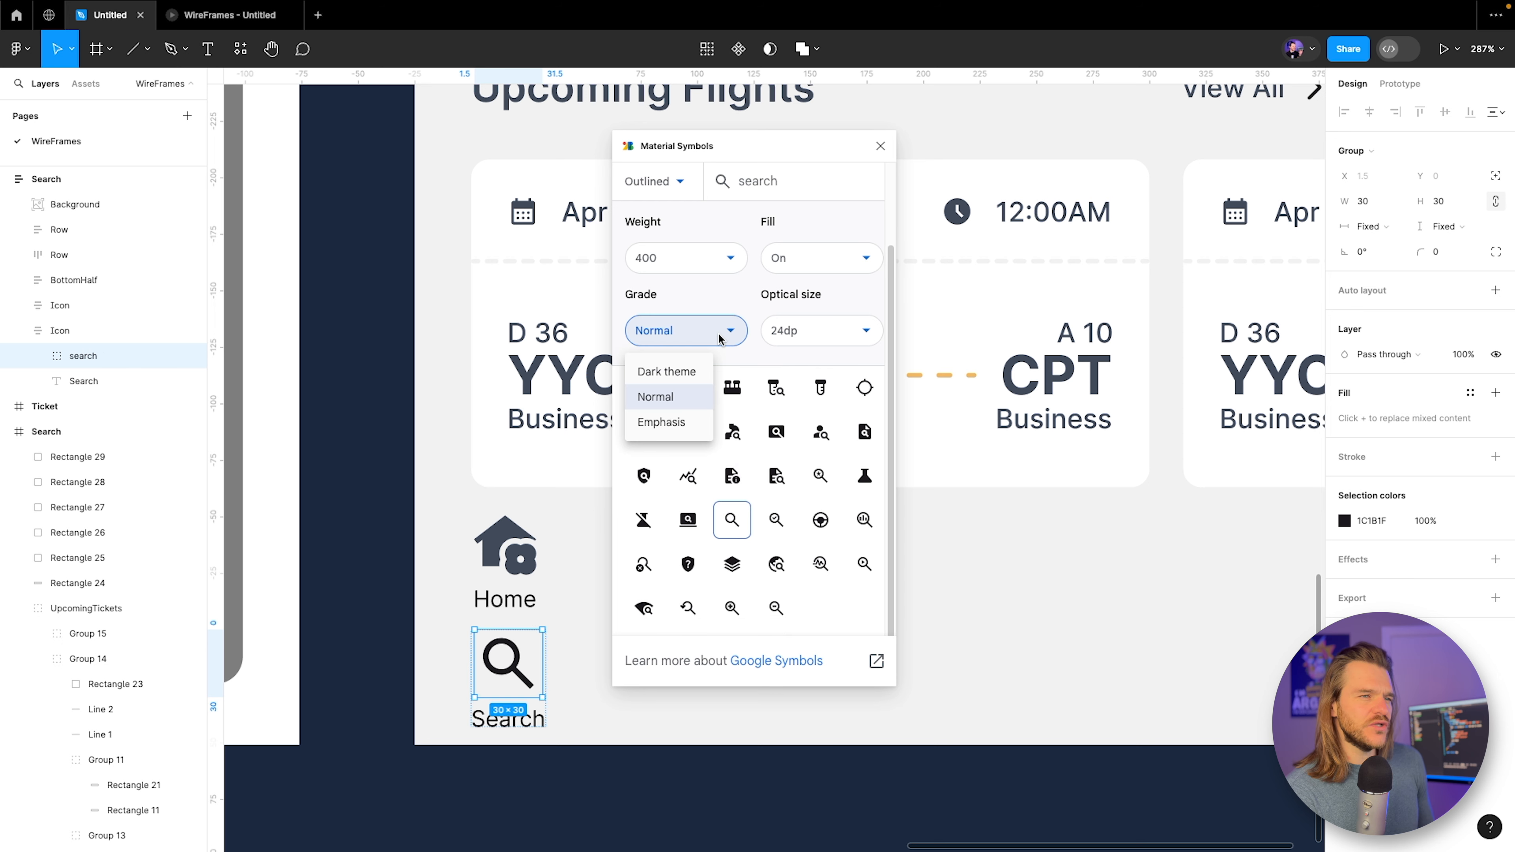
click(723, 338)
click(721, 266)
click(721, 265)
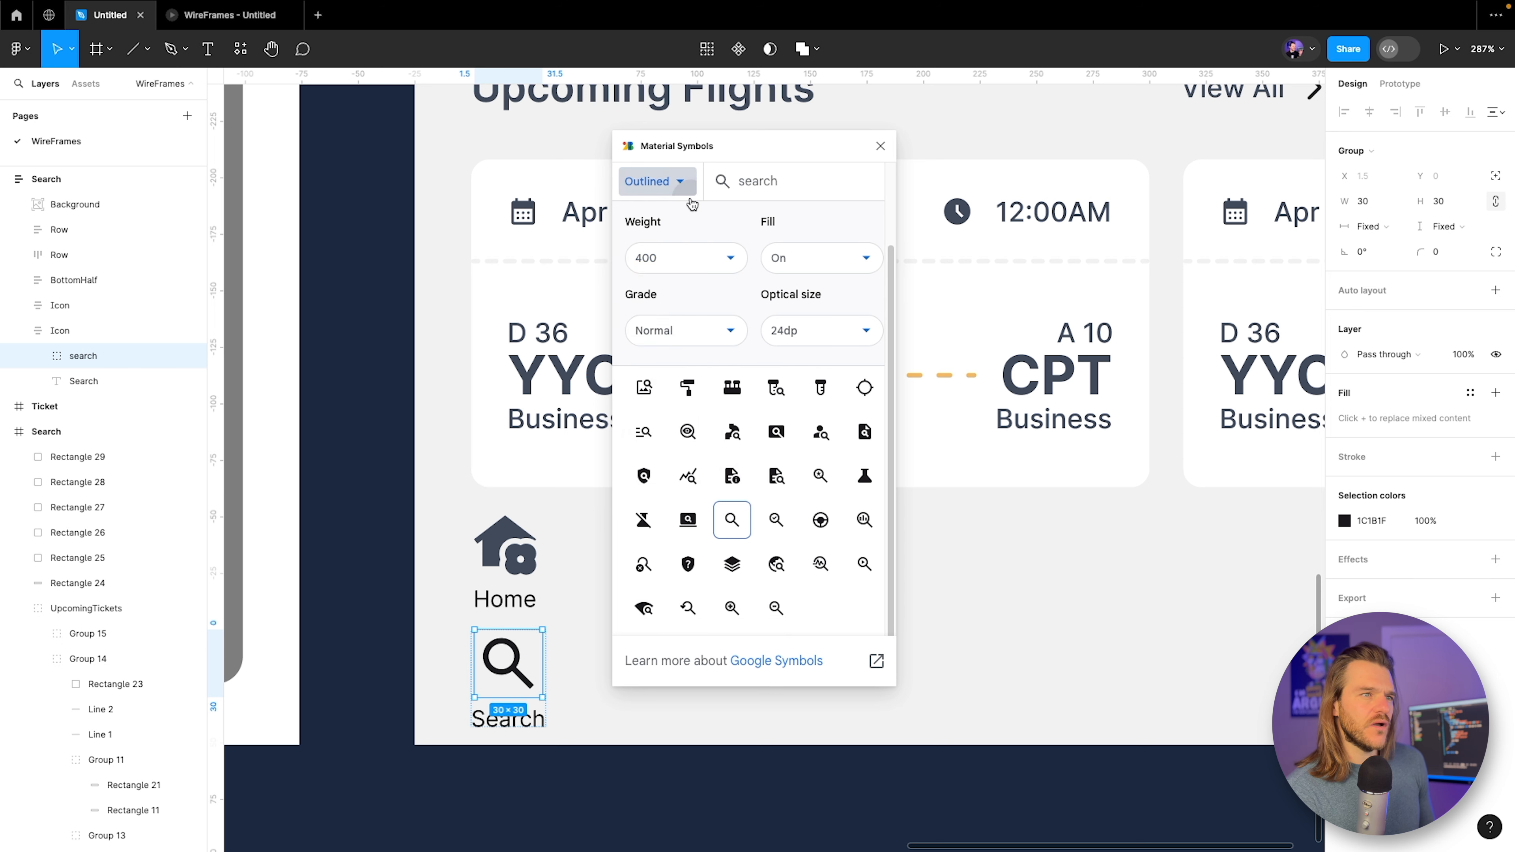
click(654, 181)
click(653, 260)
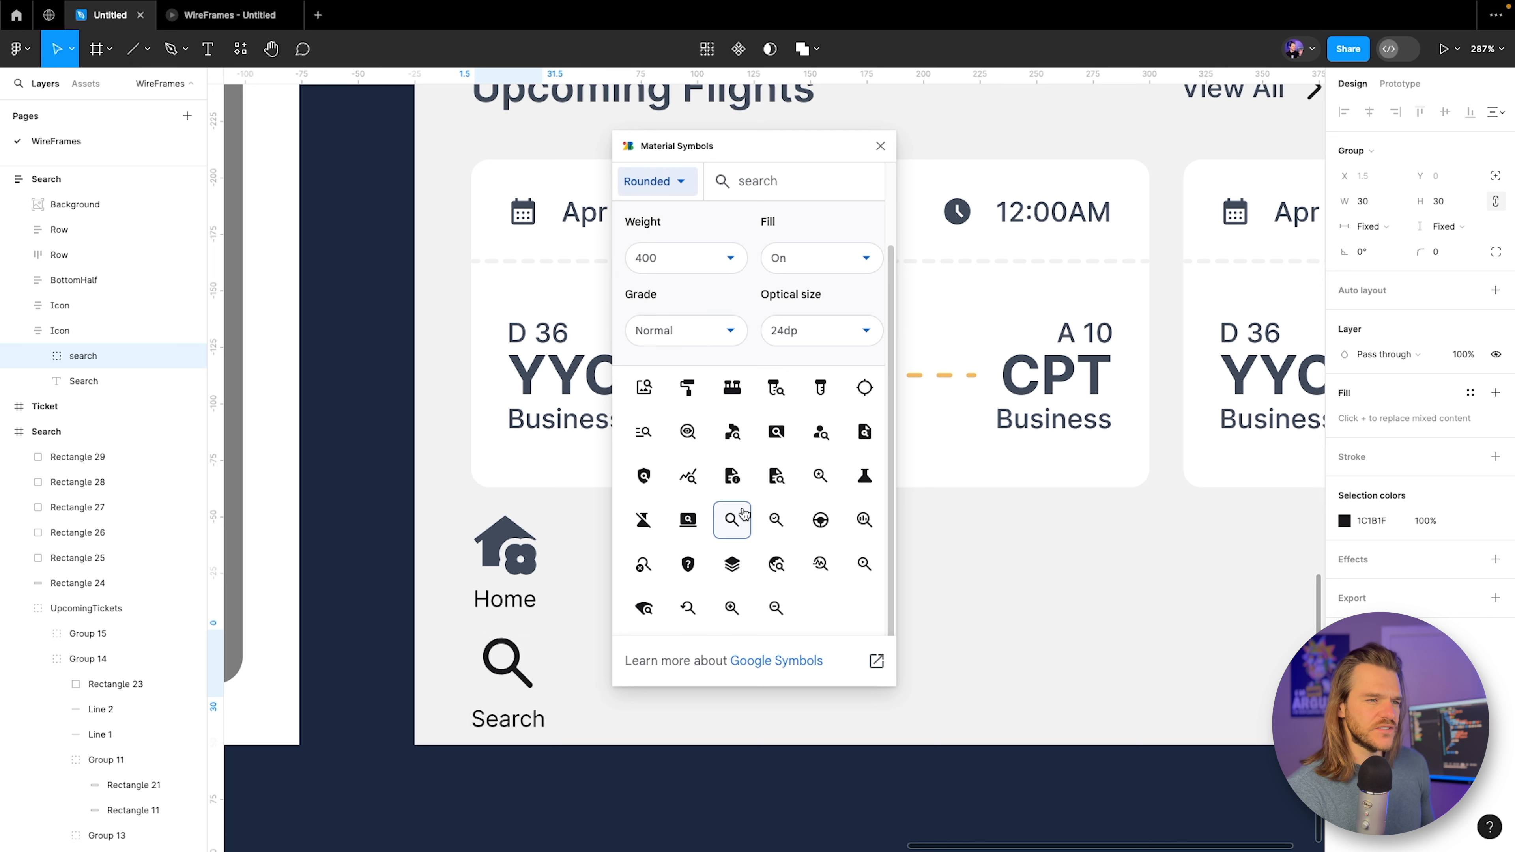
click(732, 518)
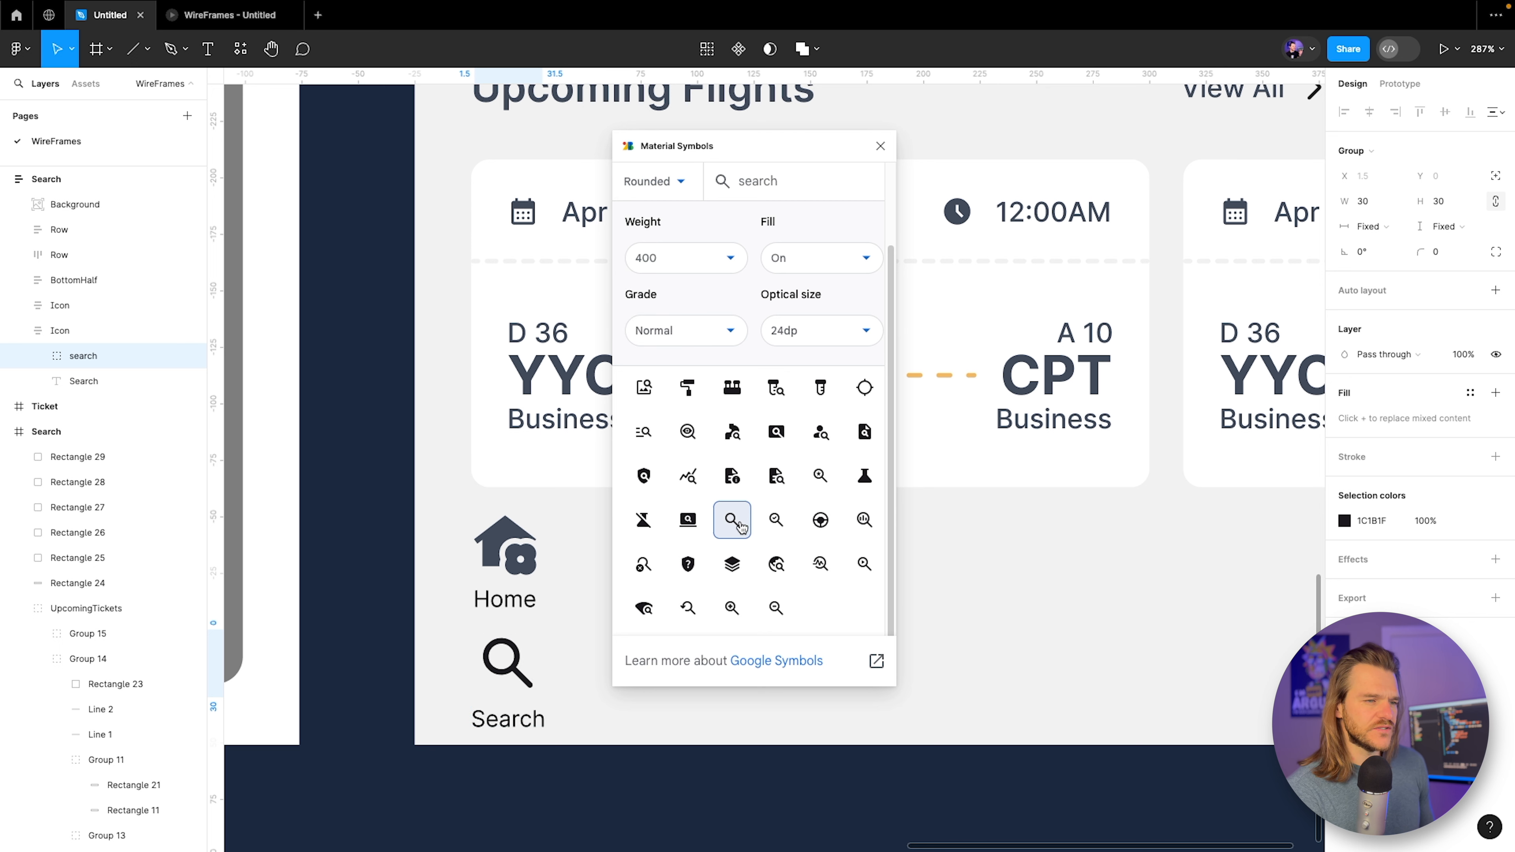
click(880, 145)
Recolour the magnifying glass icon above Search to the dark slate 414A5A with the eyedropper.
click(1344, 520)
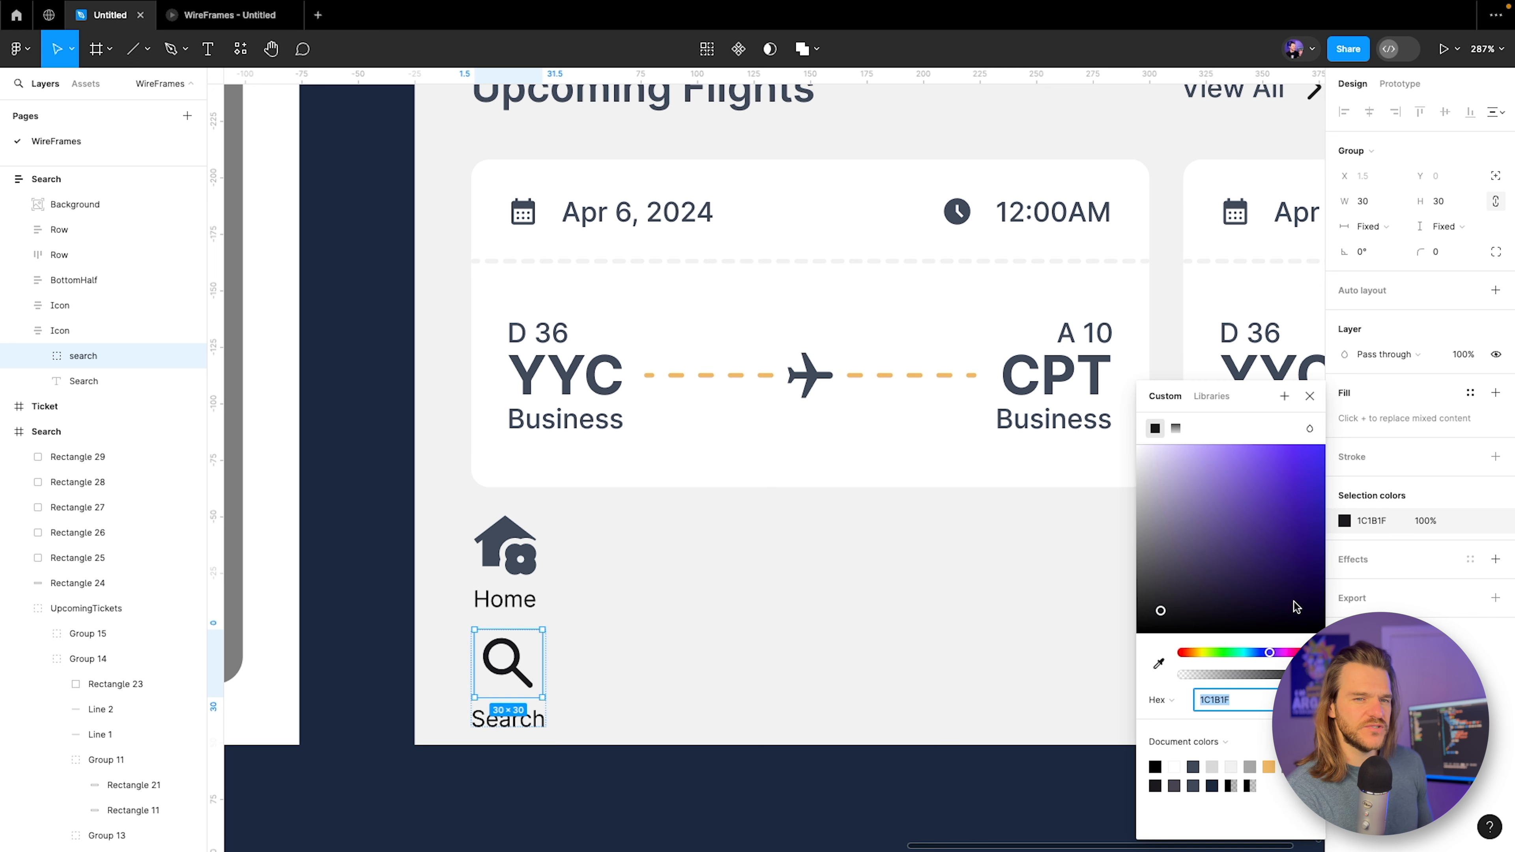
click(1167, 661)
click(1249, 101)
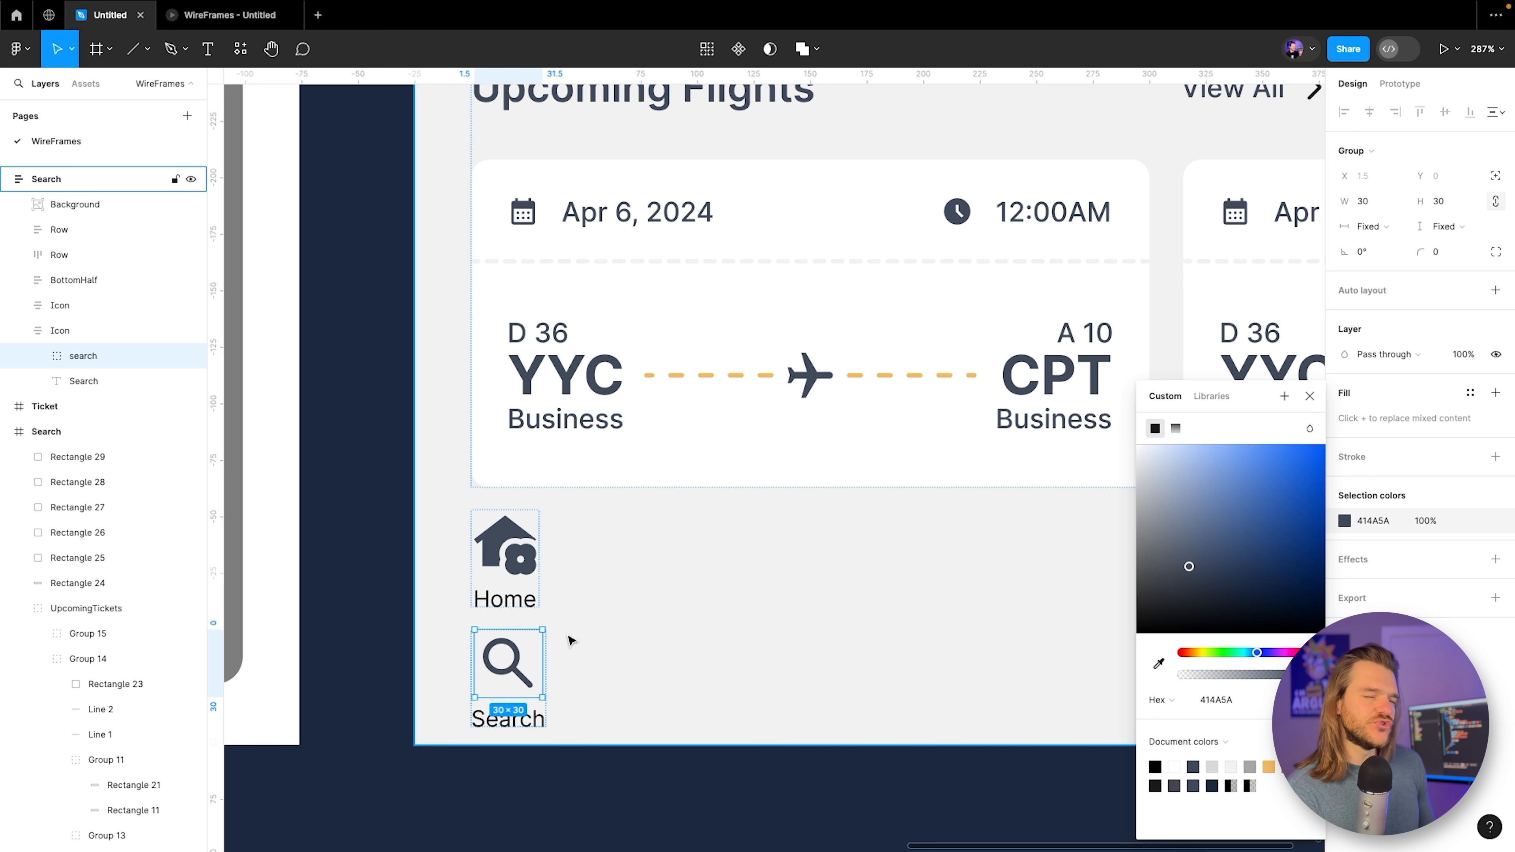
scroll(571, 633, down, 2)
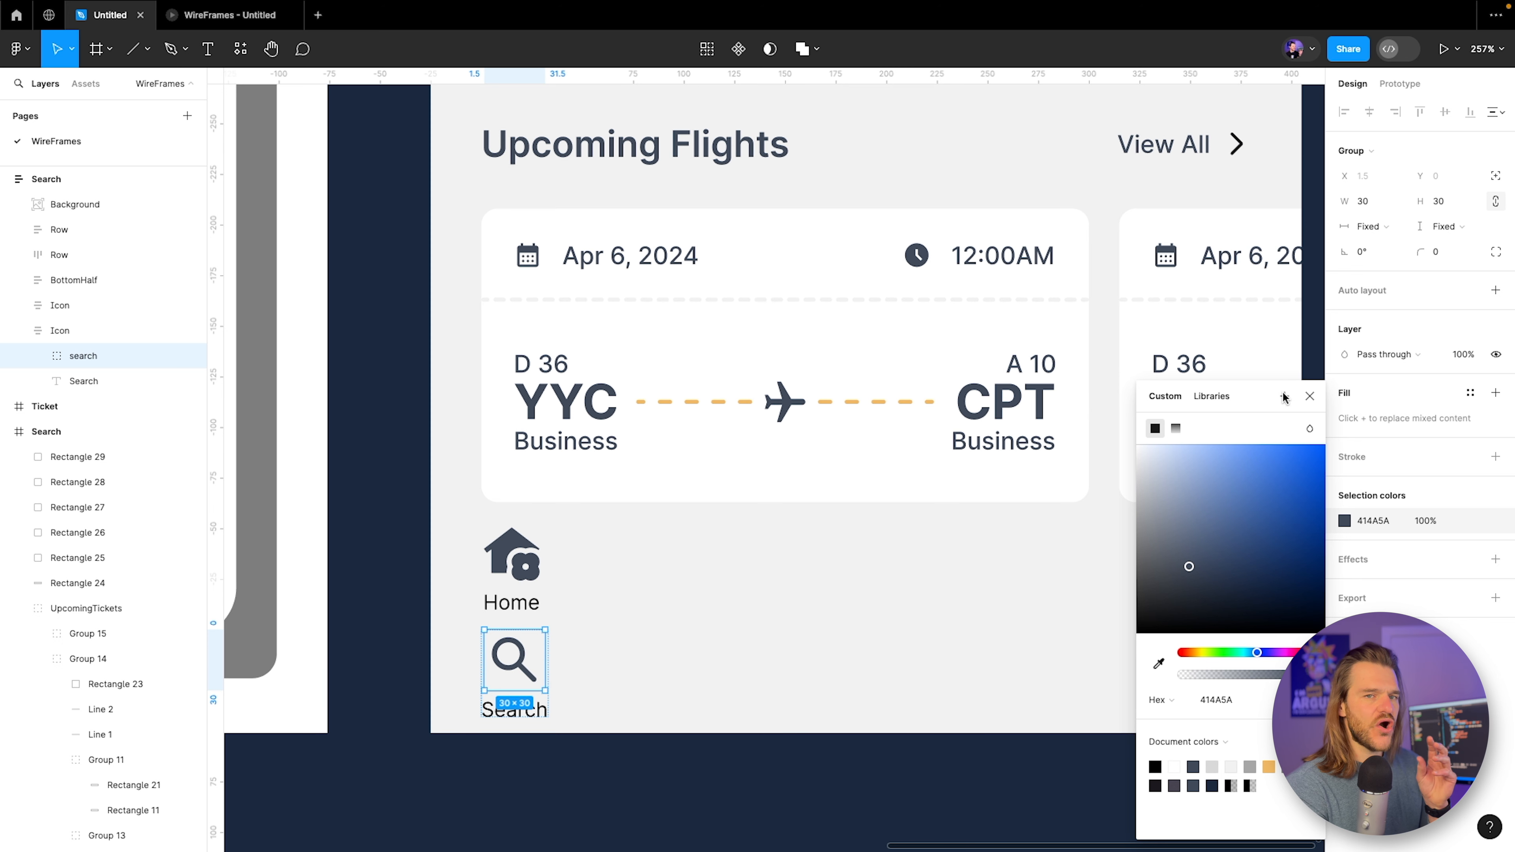
key(Escape)
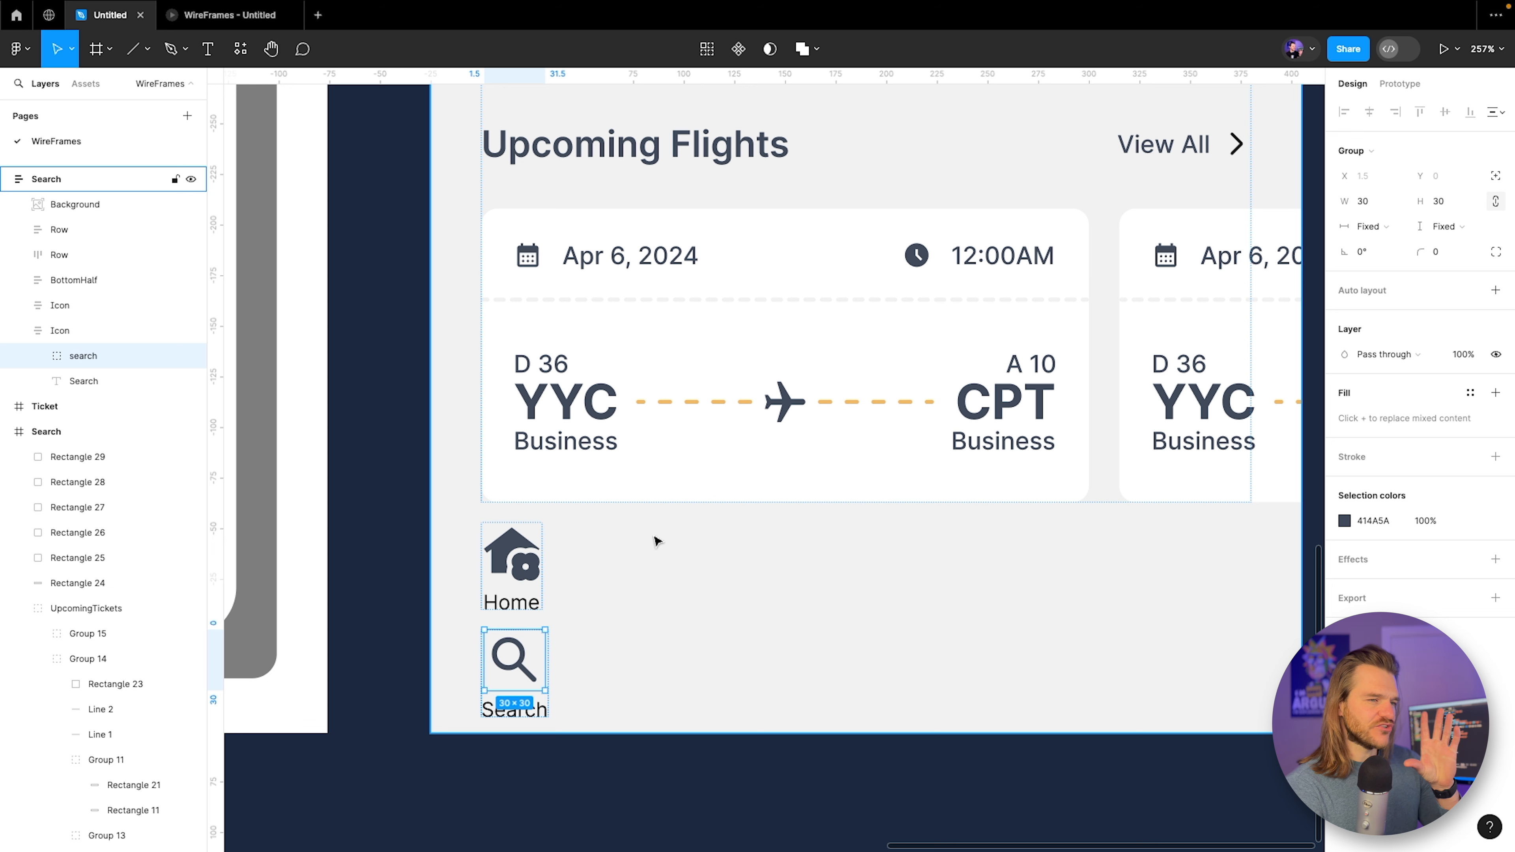
Wrap the Home and Search Icon frames together in a new auto layout frame.
click(80, 330)
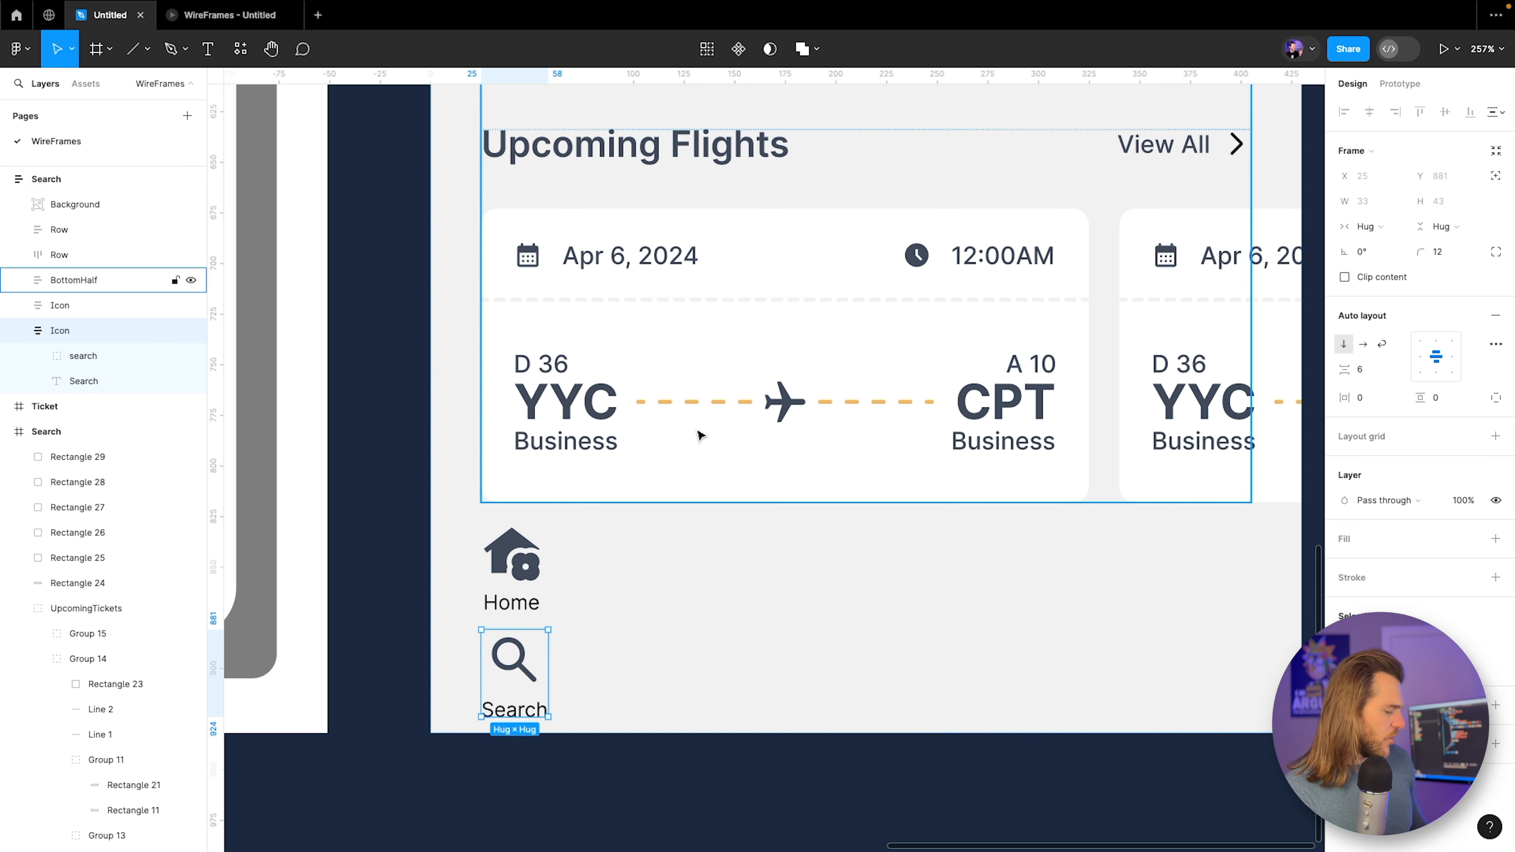
click(19, 331)
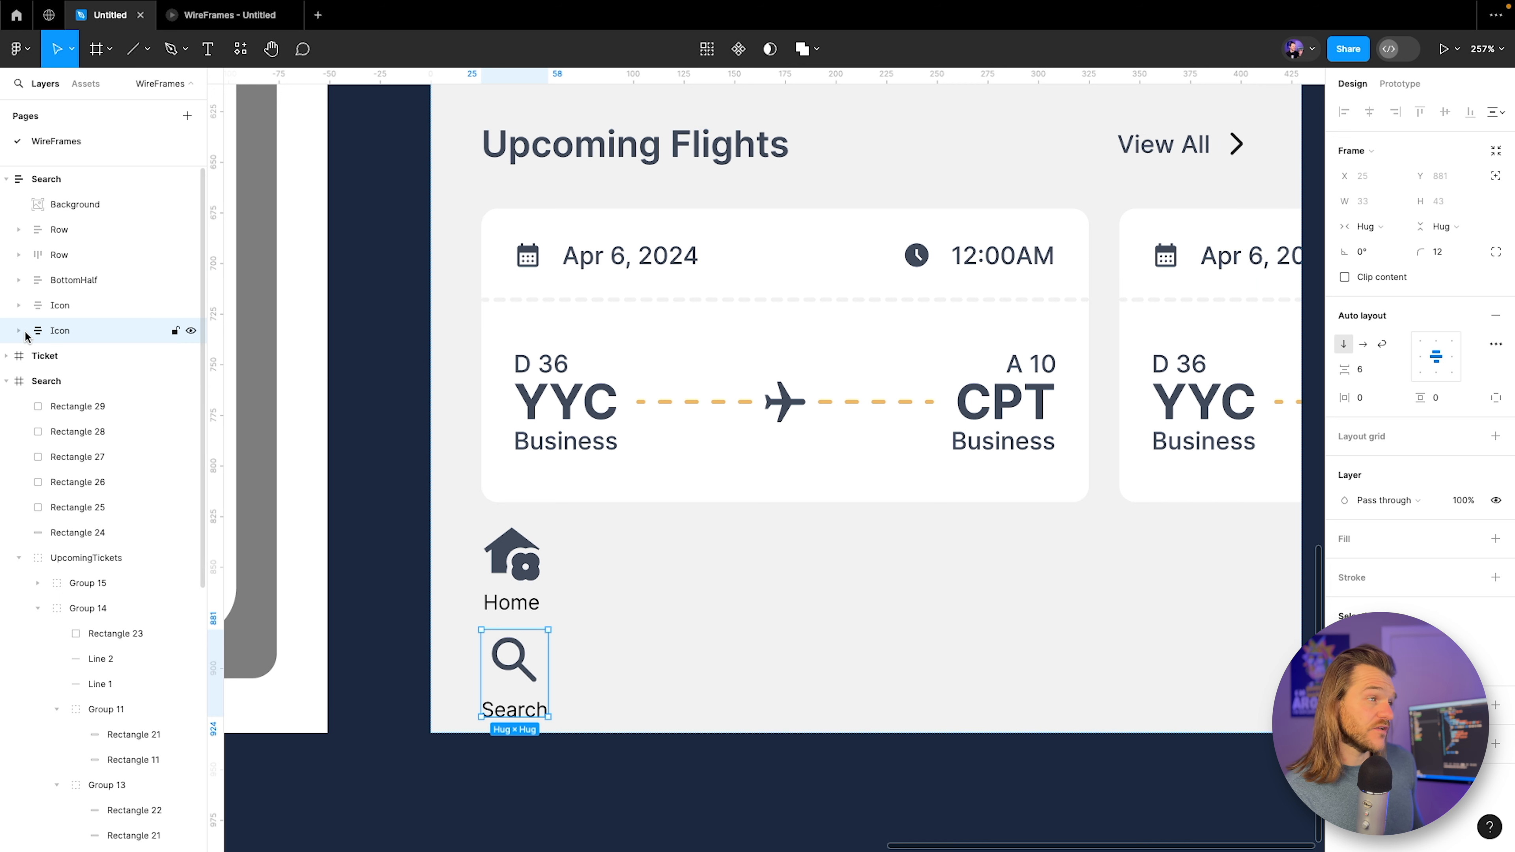
shift+click(83, 308)
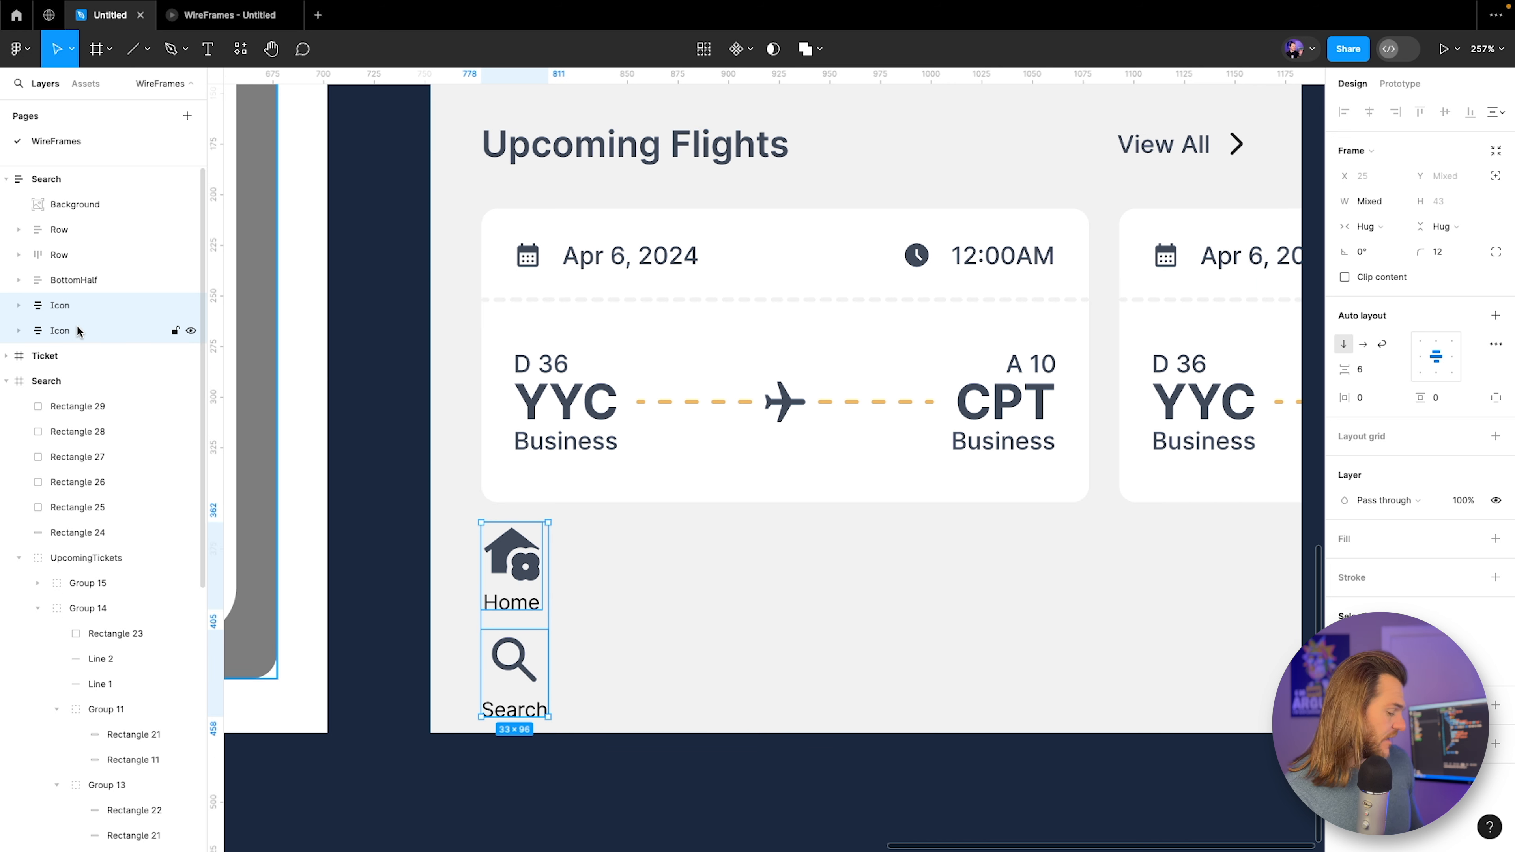
key(shift+a)
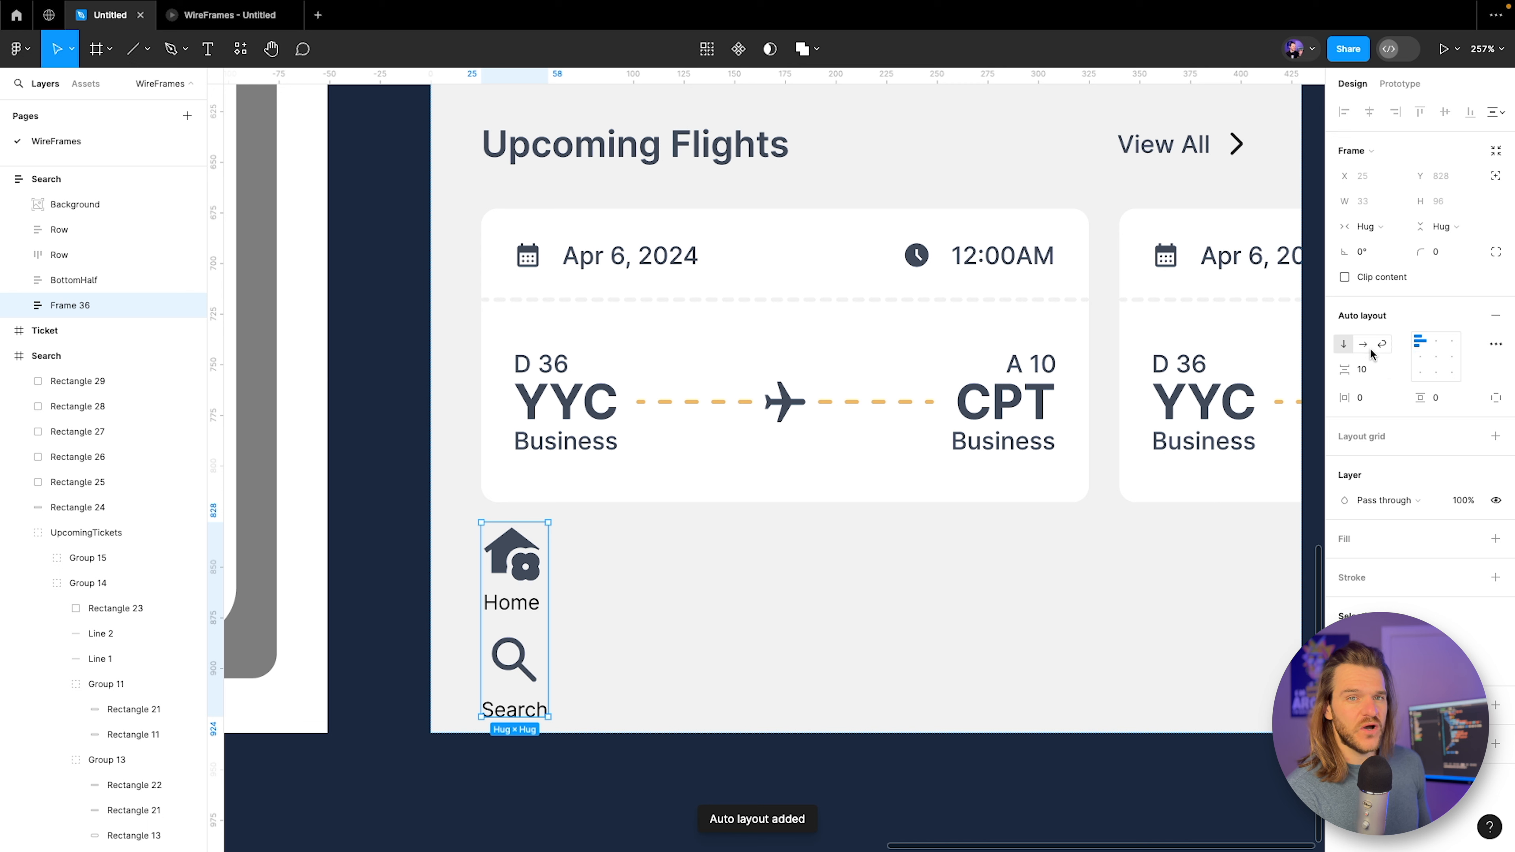
Arrange the Home and Search items horizontally in their auto layout frame and check the result in the prototype preview.
click(1365, 344)
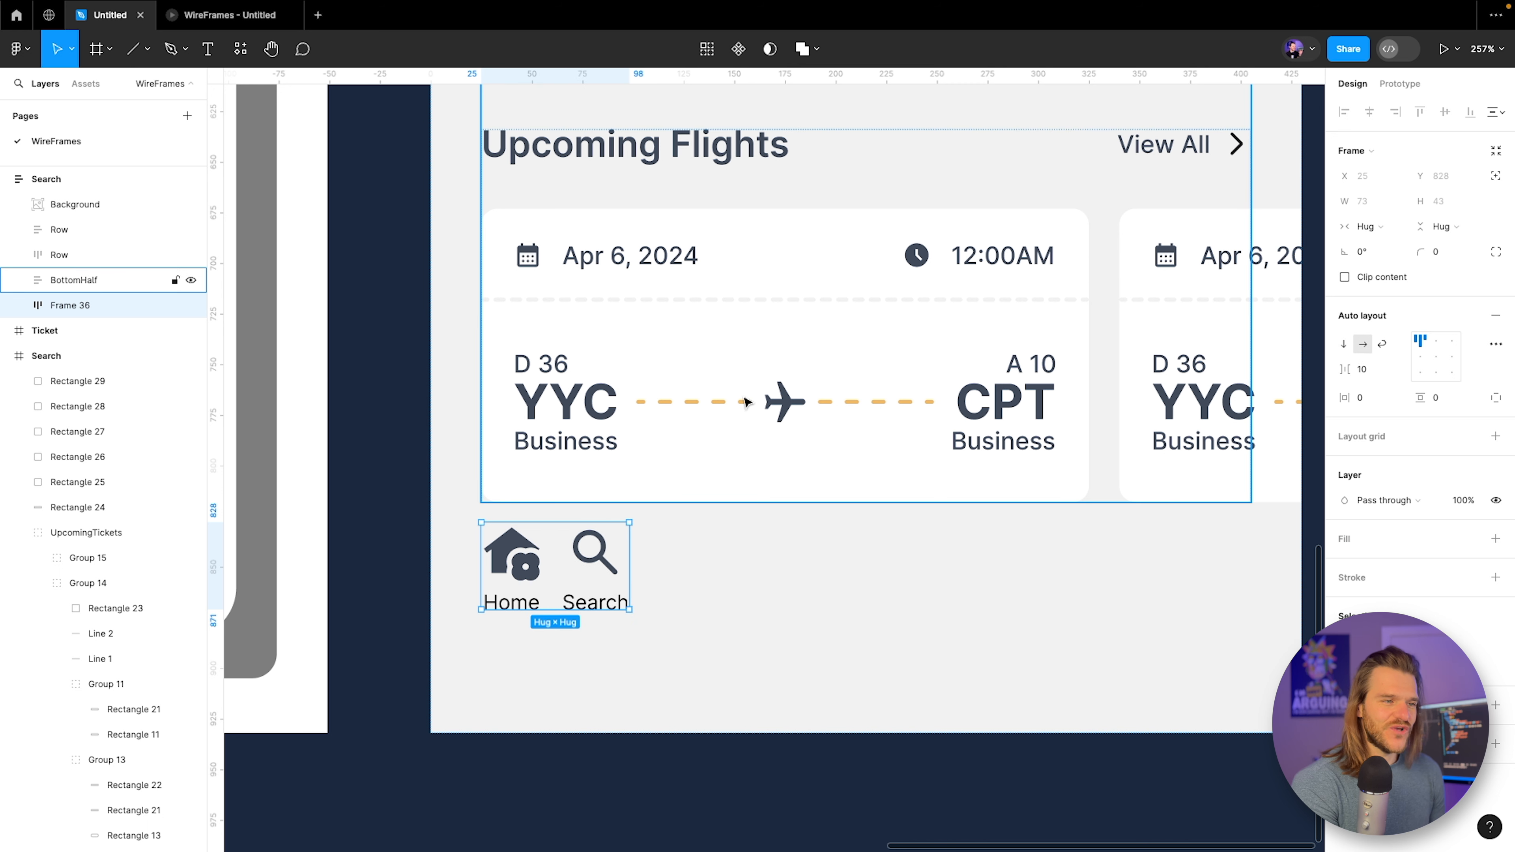
click(197, 27)
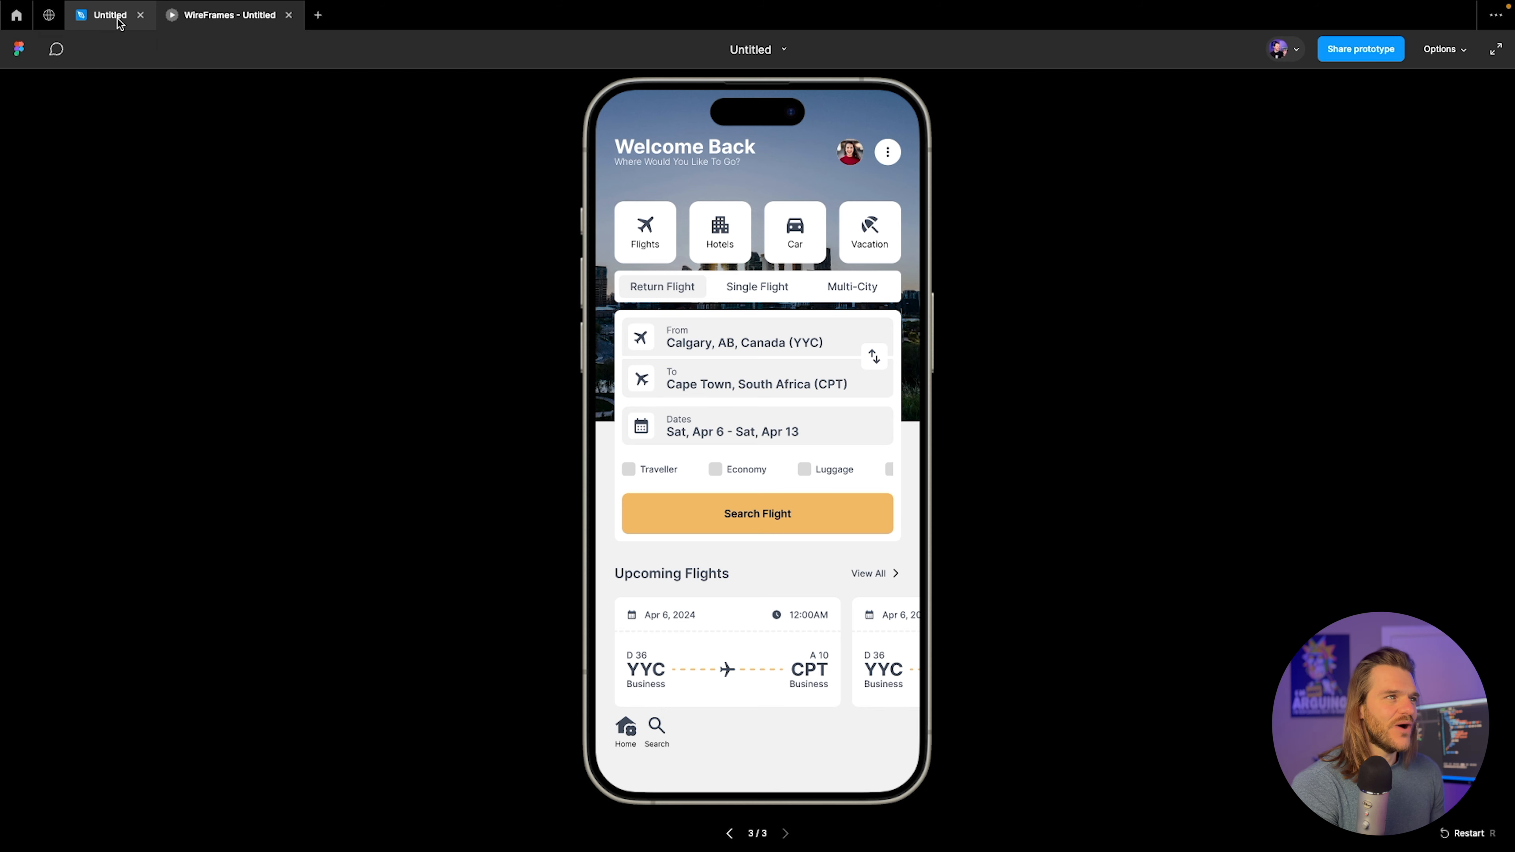
click(97, 23)
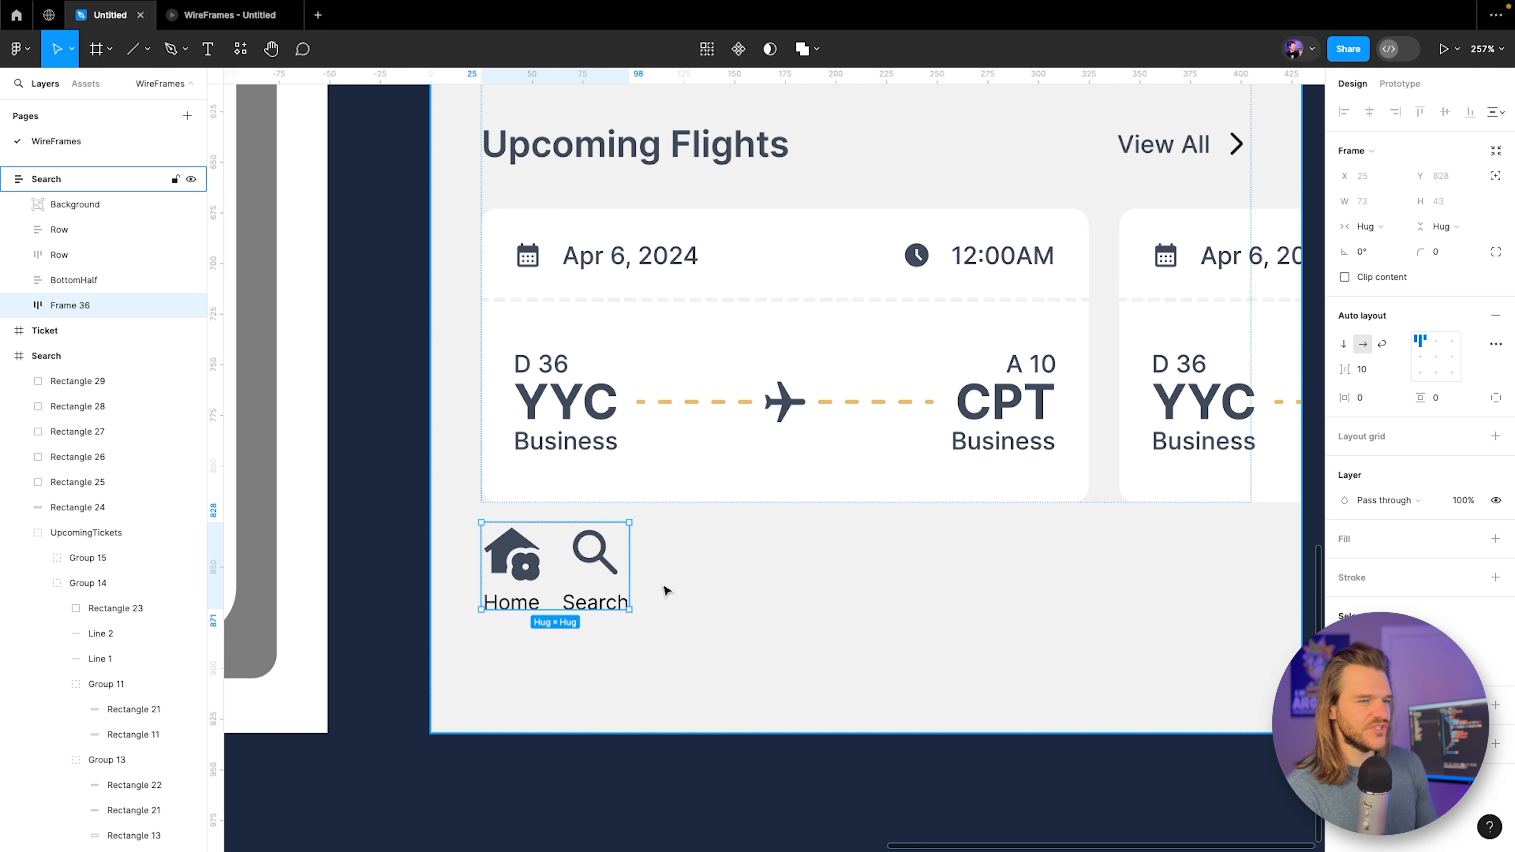
Duplicate the Search navigation item and change the copy's label to "Trips".
click(614, 578)
key(ctrl+d)
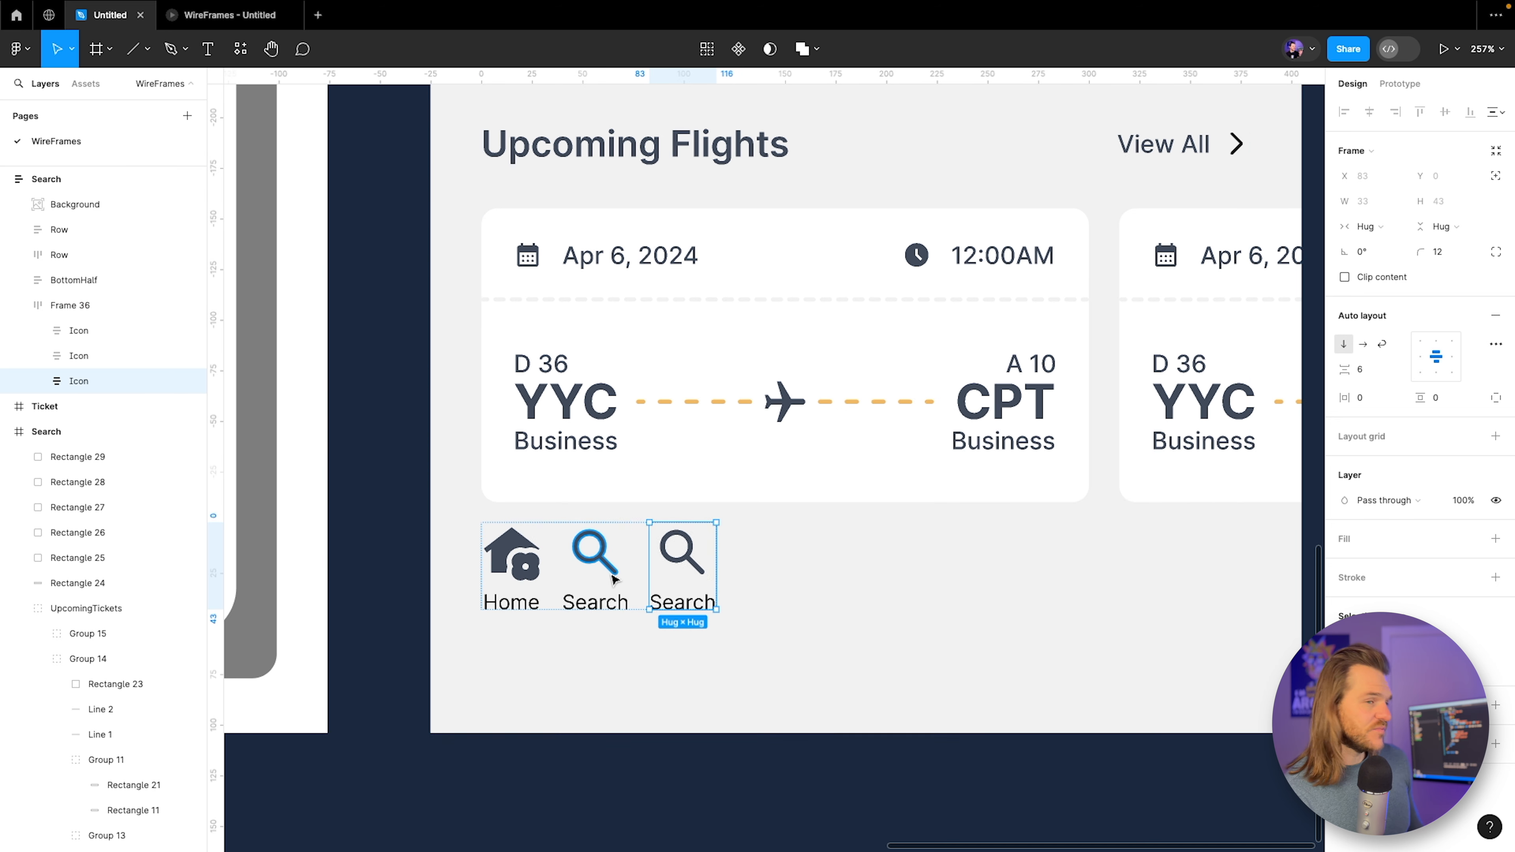
double_click(679, 605)
double_click(673, 599)
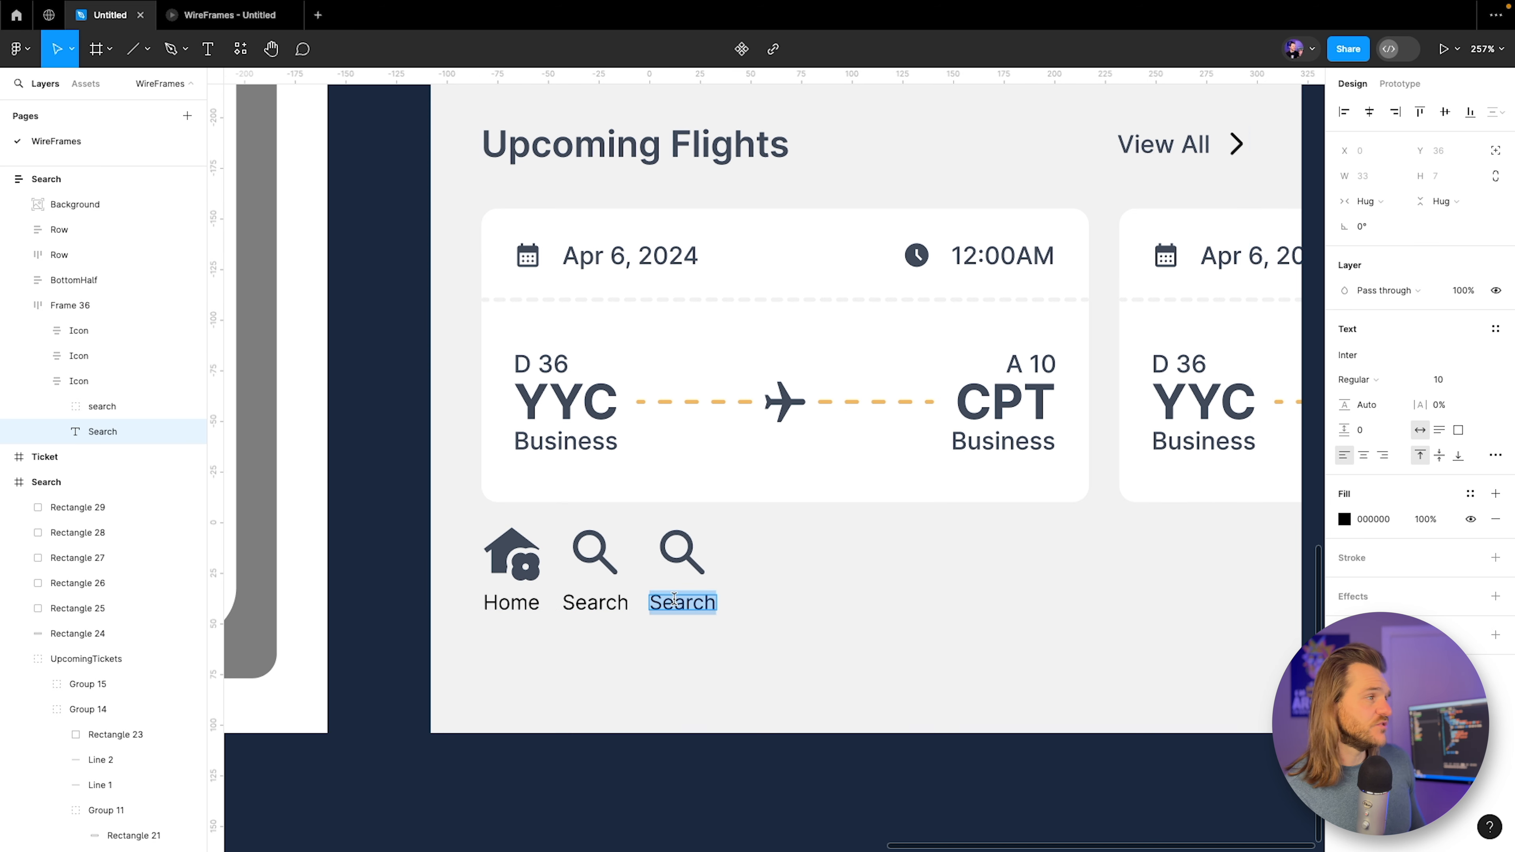
text(Trips)
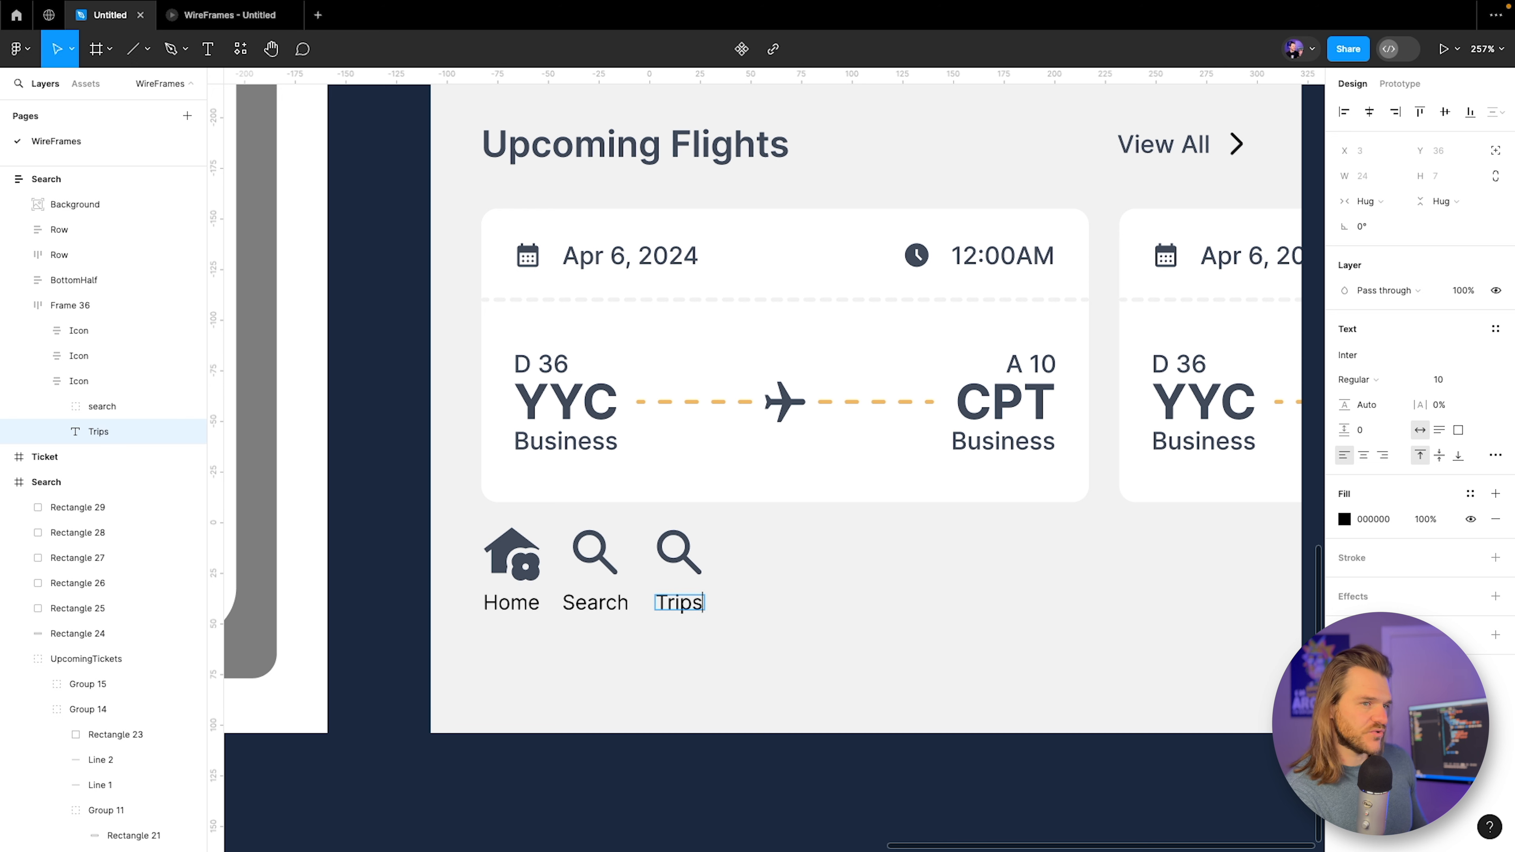
key(Escape)
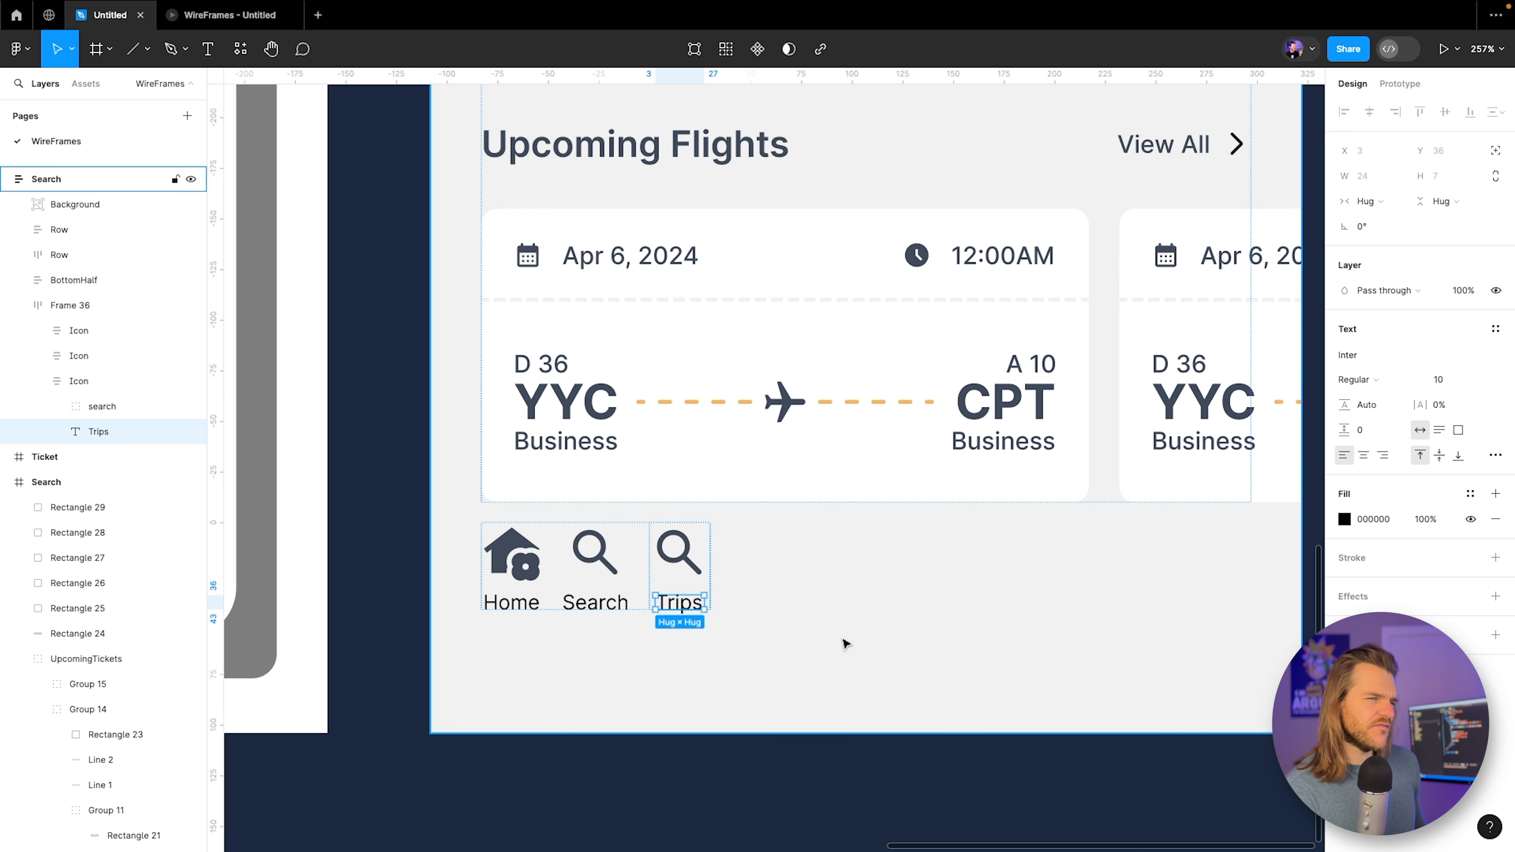
Run the Material Symbols plugin on the icon above the Trips label.
click(675, 554)
click(241, 48)
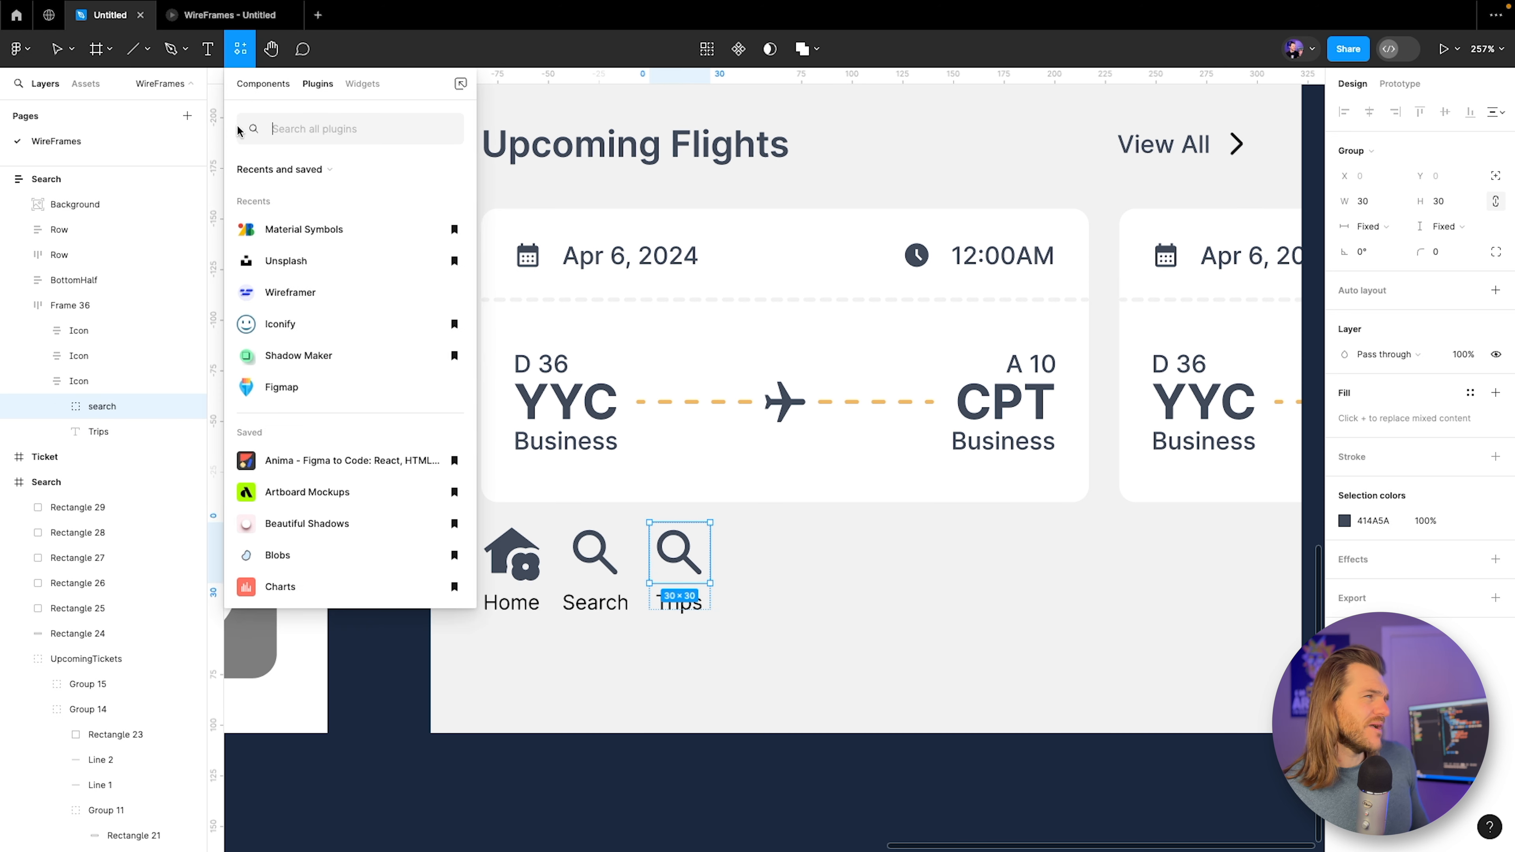
click(358, 230)
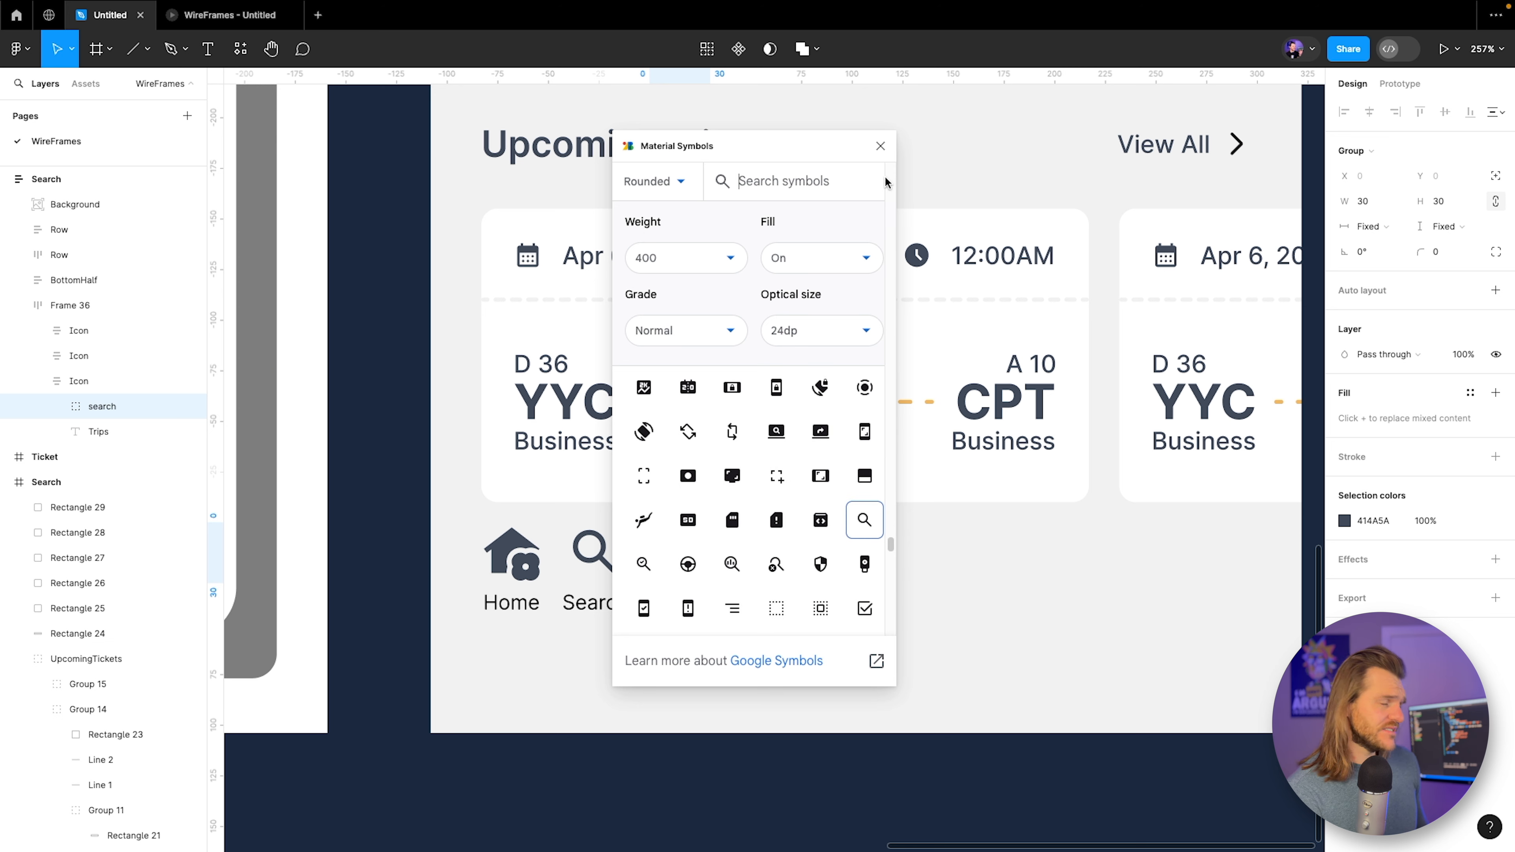
text(z)
key(BackSpace)
text(trips)
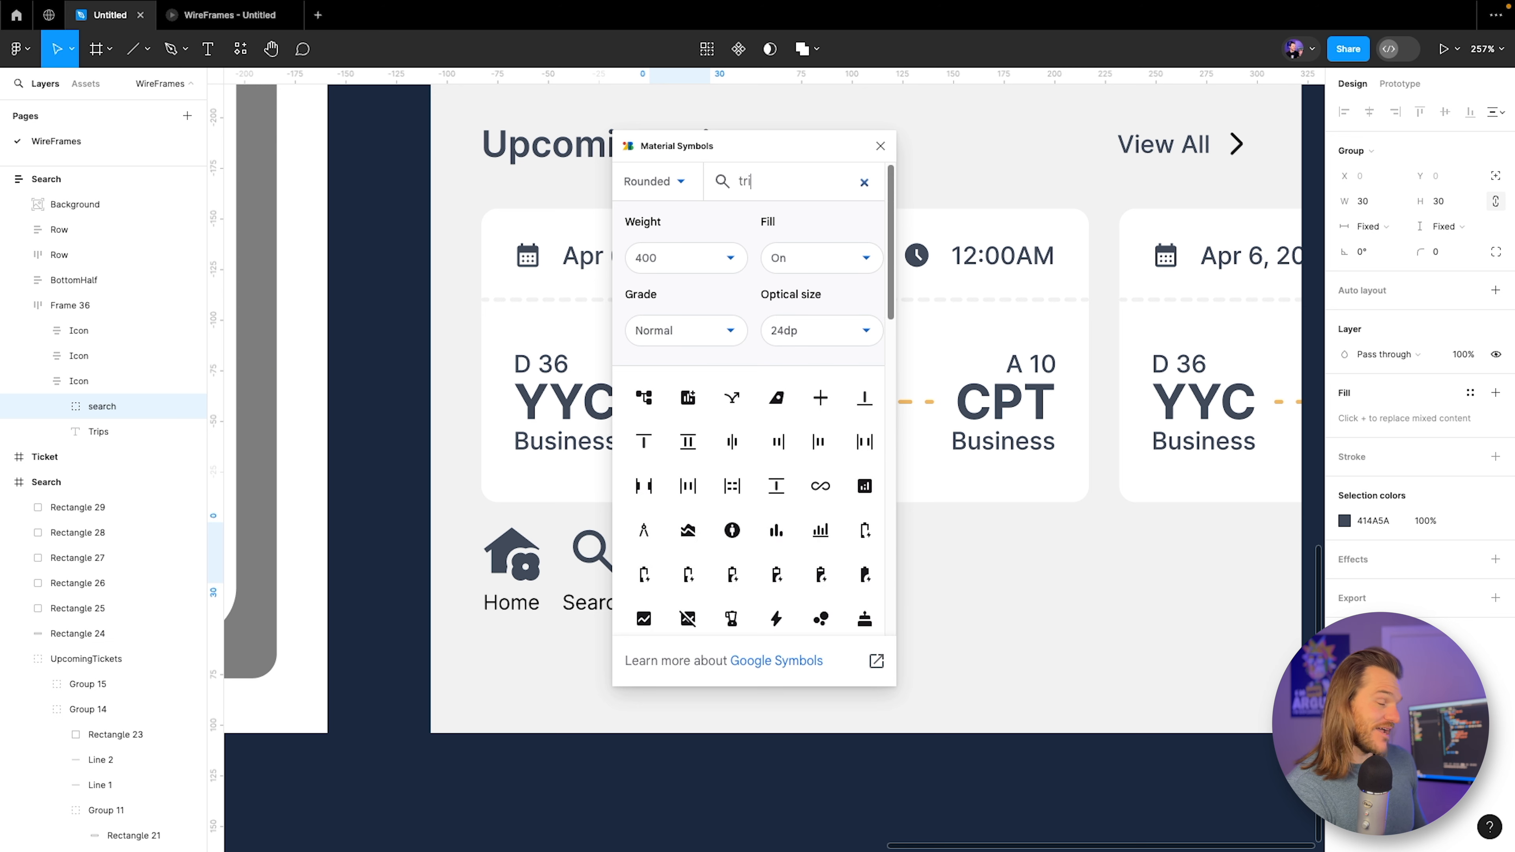
key(BackSpace)
key(BackSpace)
key(BackSpace)
key(BackSpace)
key(BackSpace)
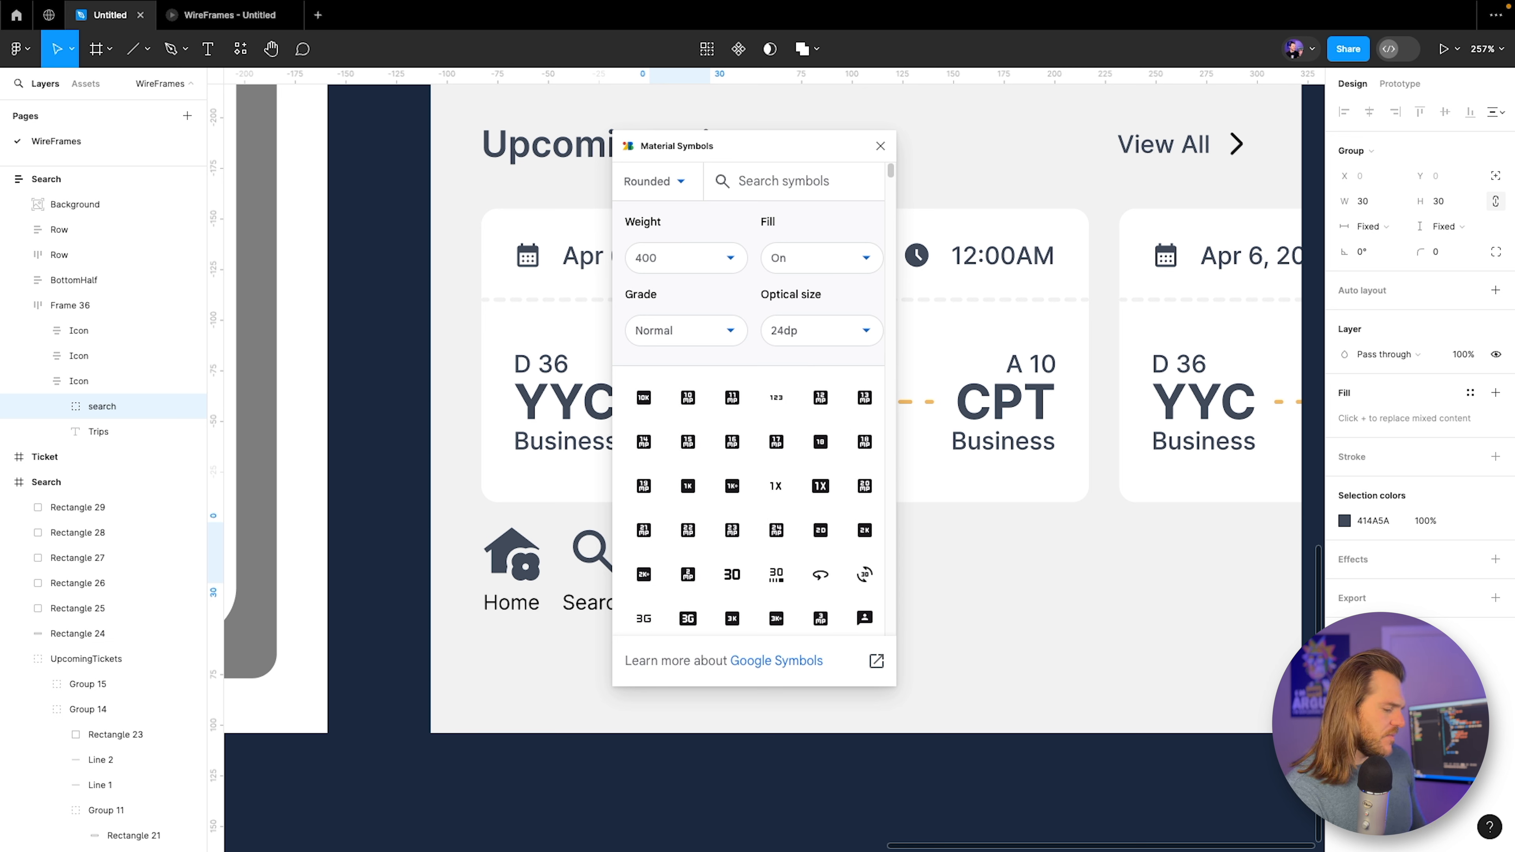
Search the symbols for "lugg" and try the luggage symbol as the Trips icon.
text(lugg)
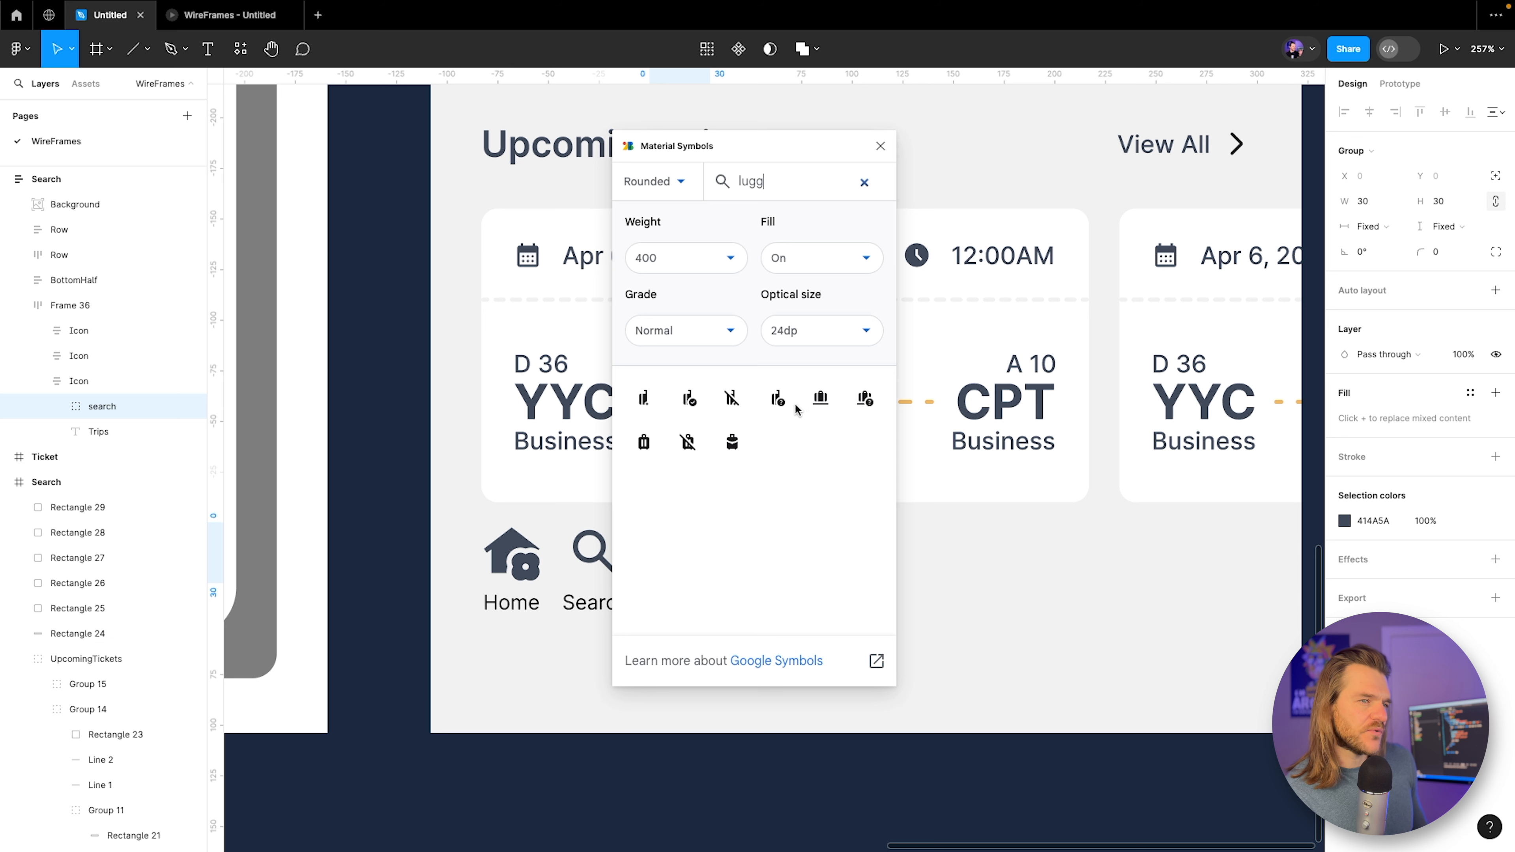
click(645, 441)
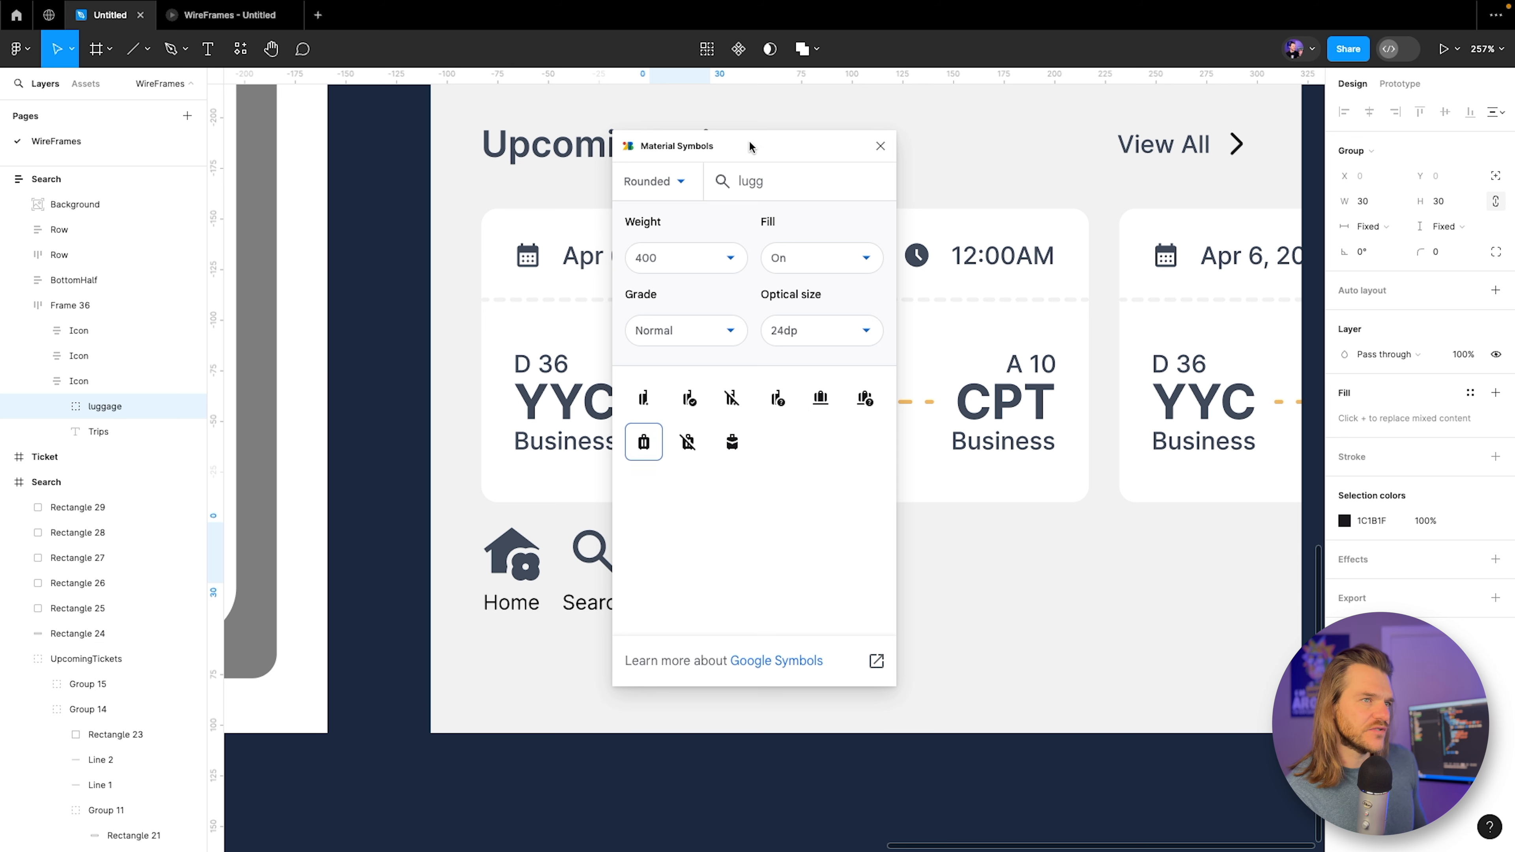
drag(750, 147, 938, 167)
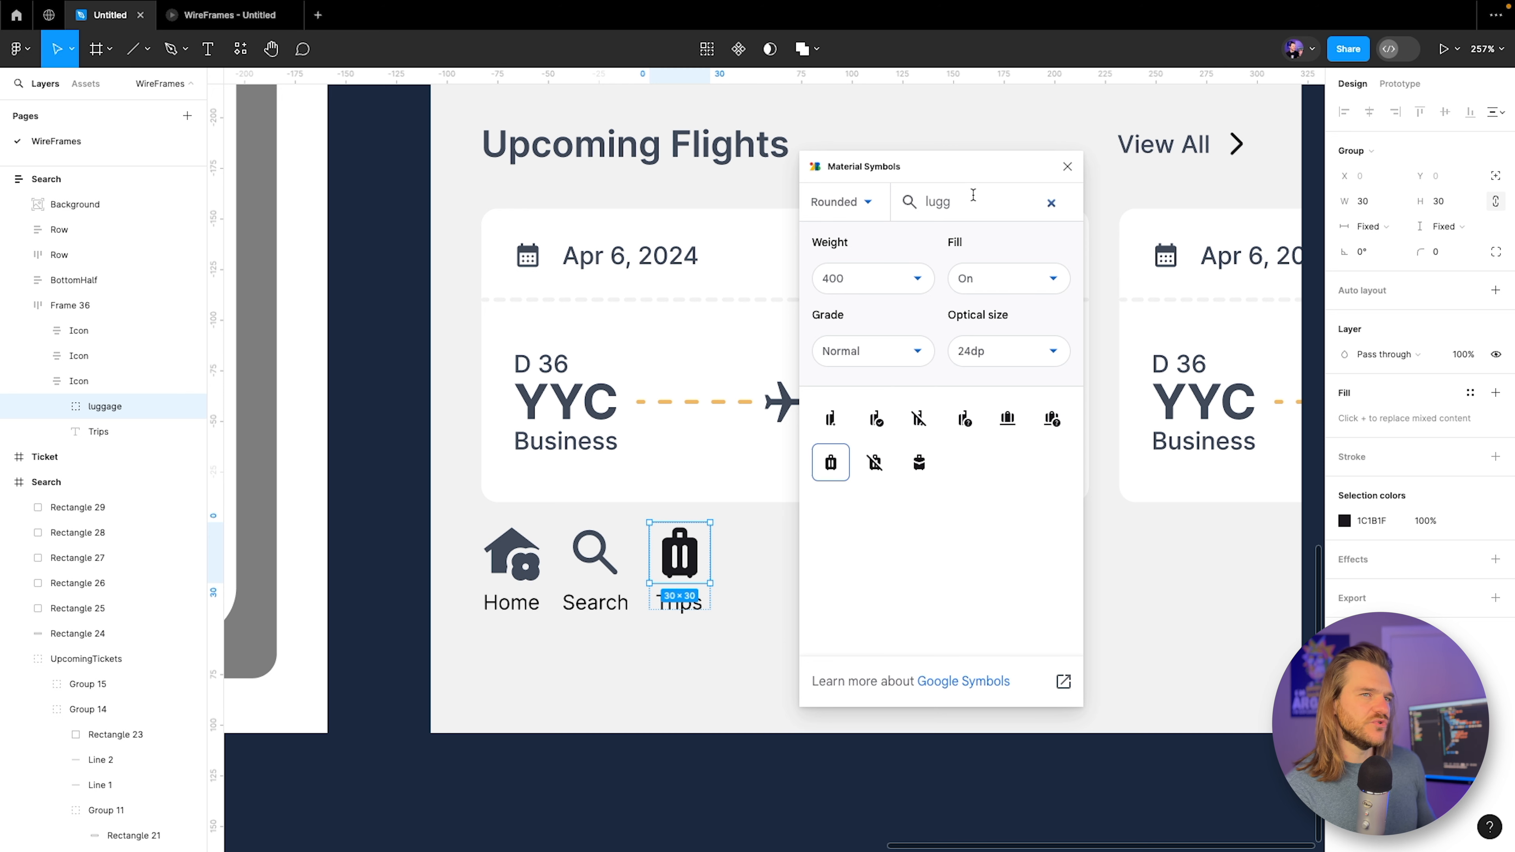
Search the symbols for "map", apply the add_location pin as the Trips icon, and close the plugin.
click(1052, 203)
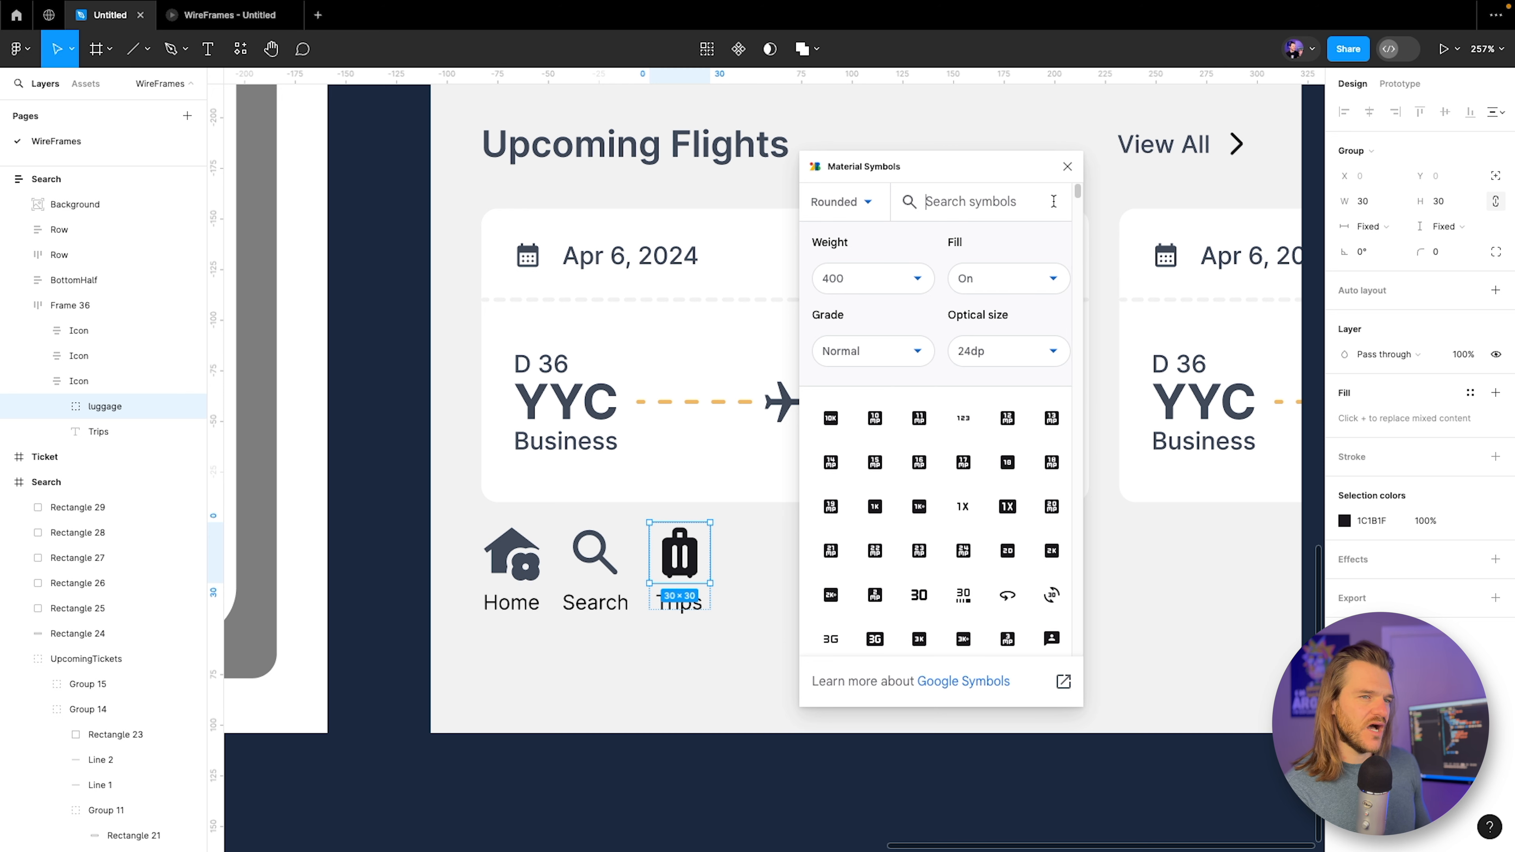
key(super+z)
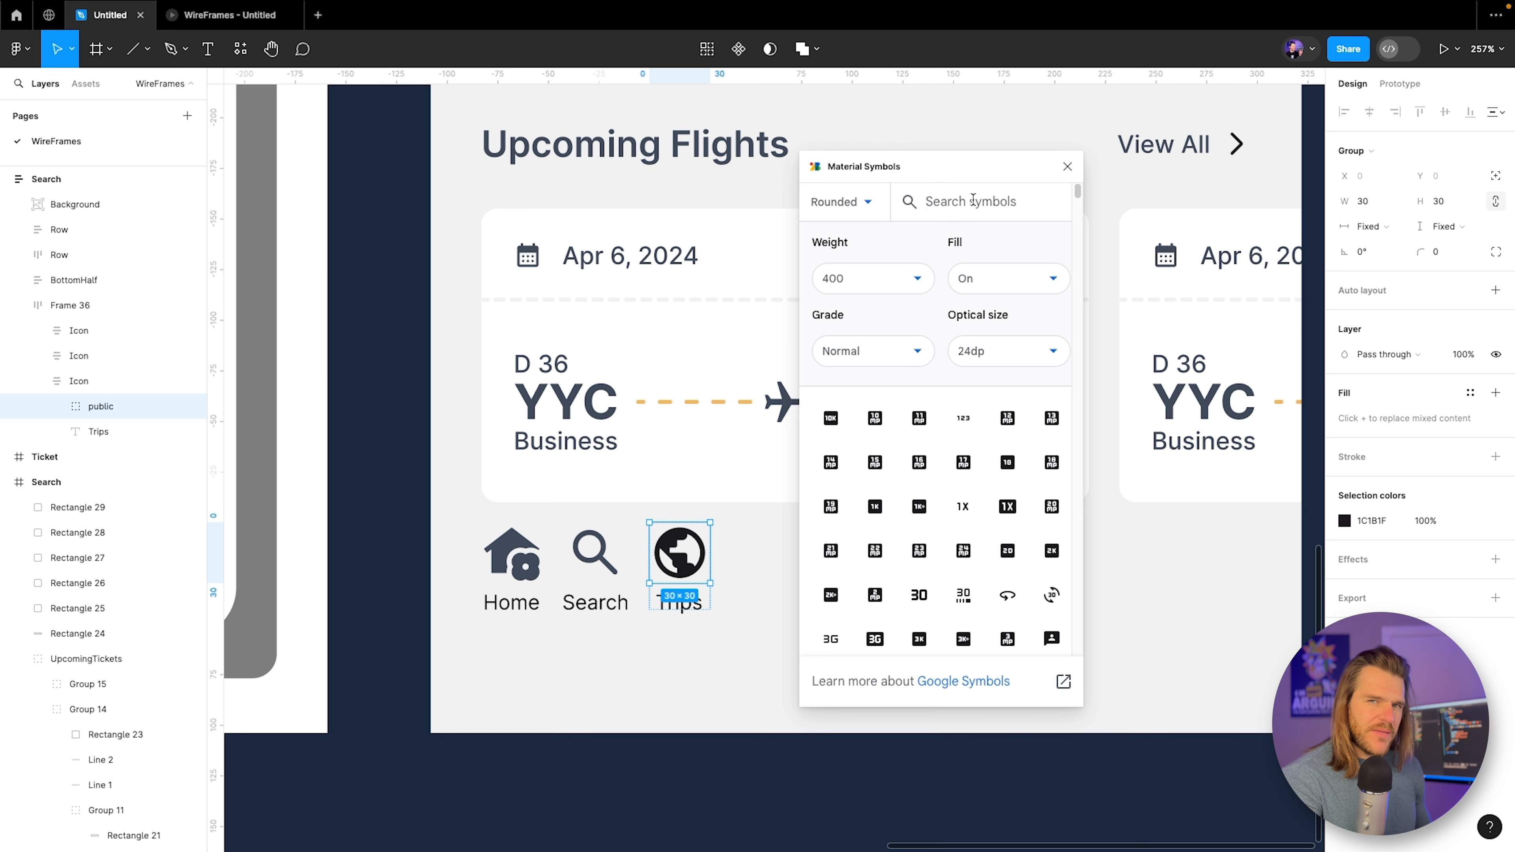
text(map)
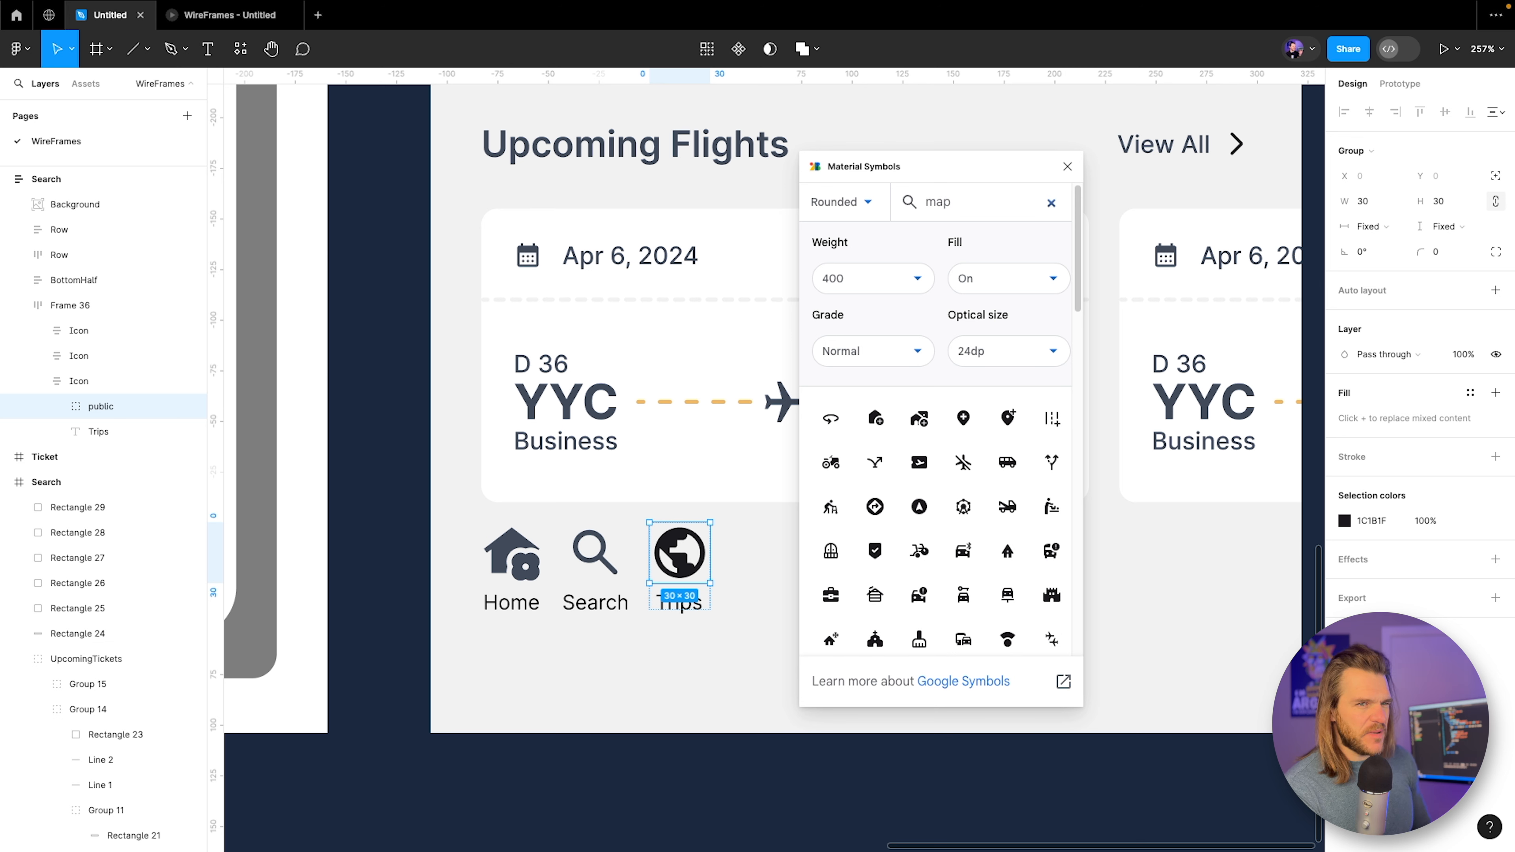
click(976, 431)
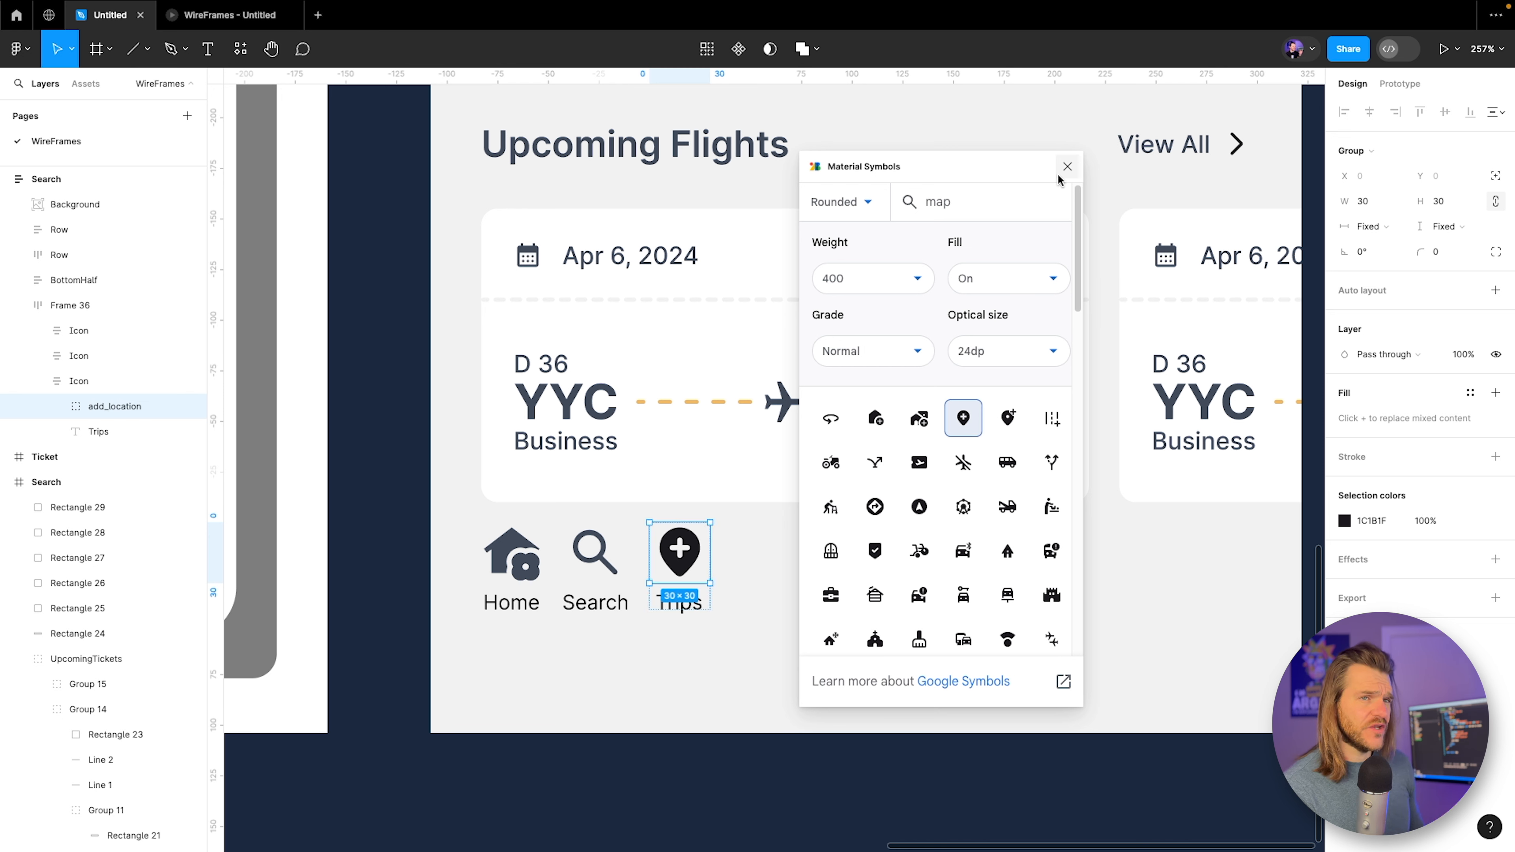
click(1068, 167)
Recolour the Trips pin icon to 414A5A by sampling the arrow beside View All.
click(1345, 521)
click(1159, 664)
click(1237, 144)
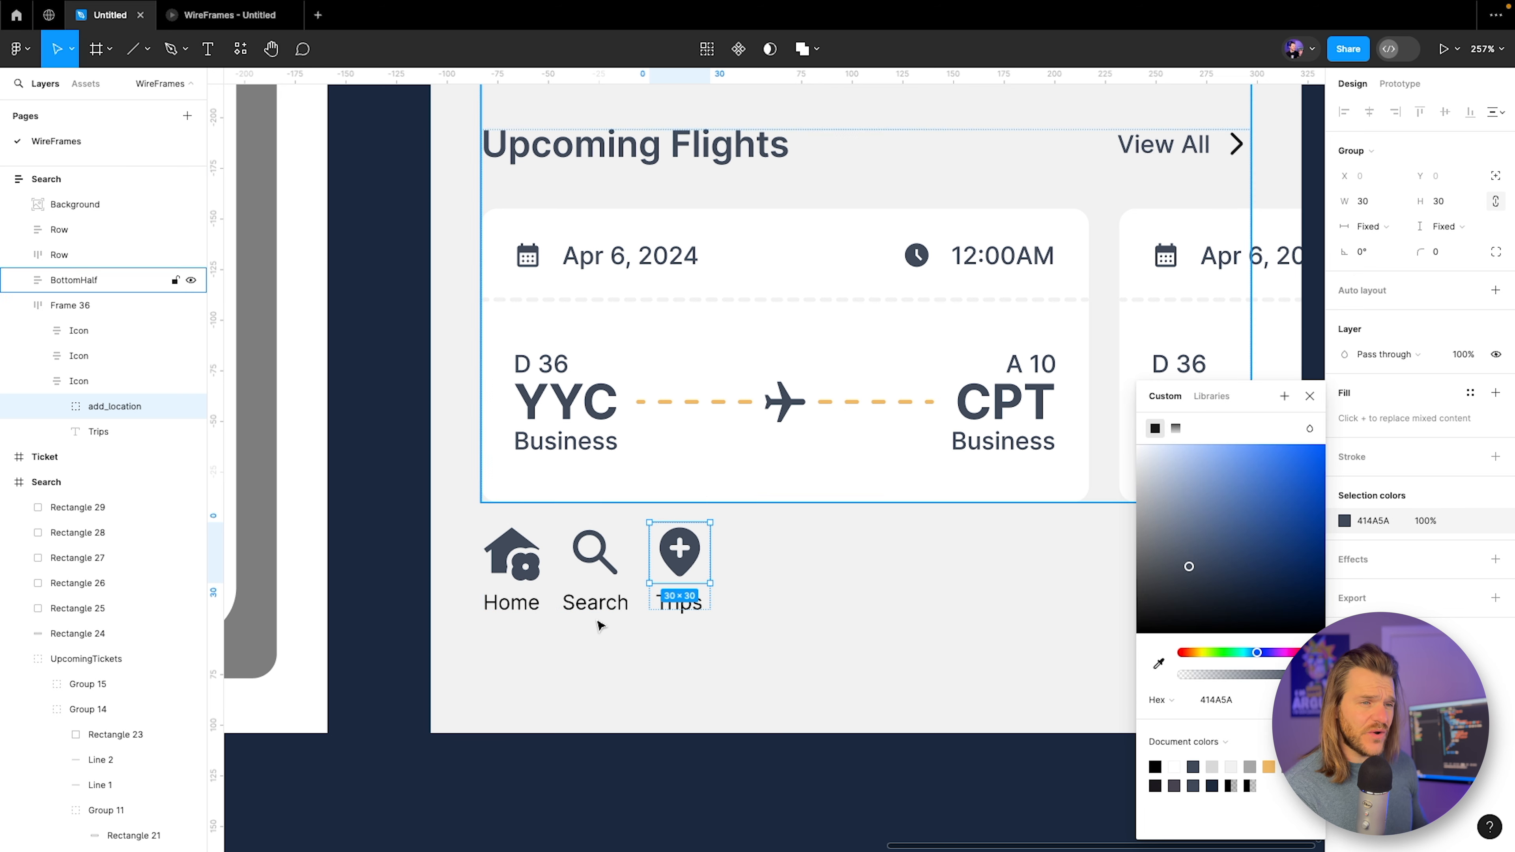
Duplicate the Trips navigation item and change the copy's label to "Notifications".
click(37, 381)
click(75, 384)
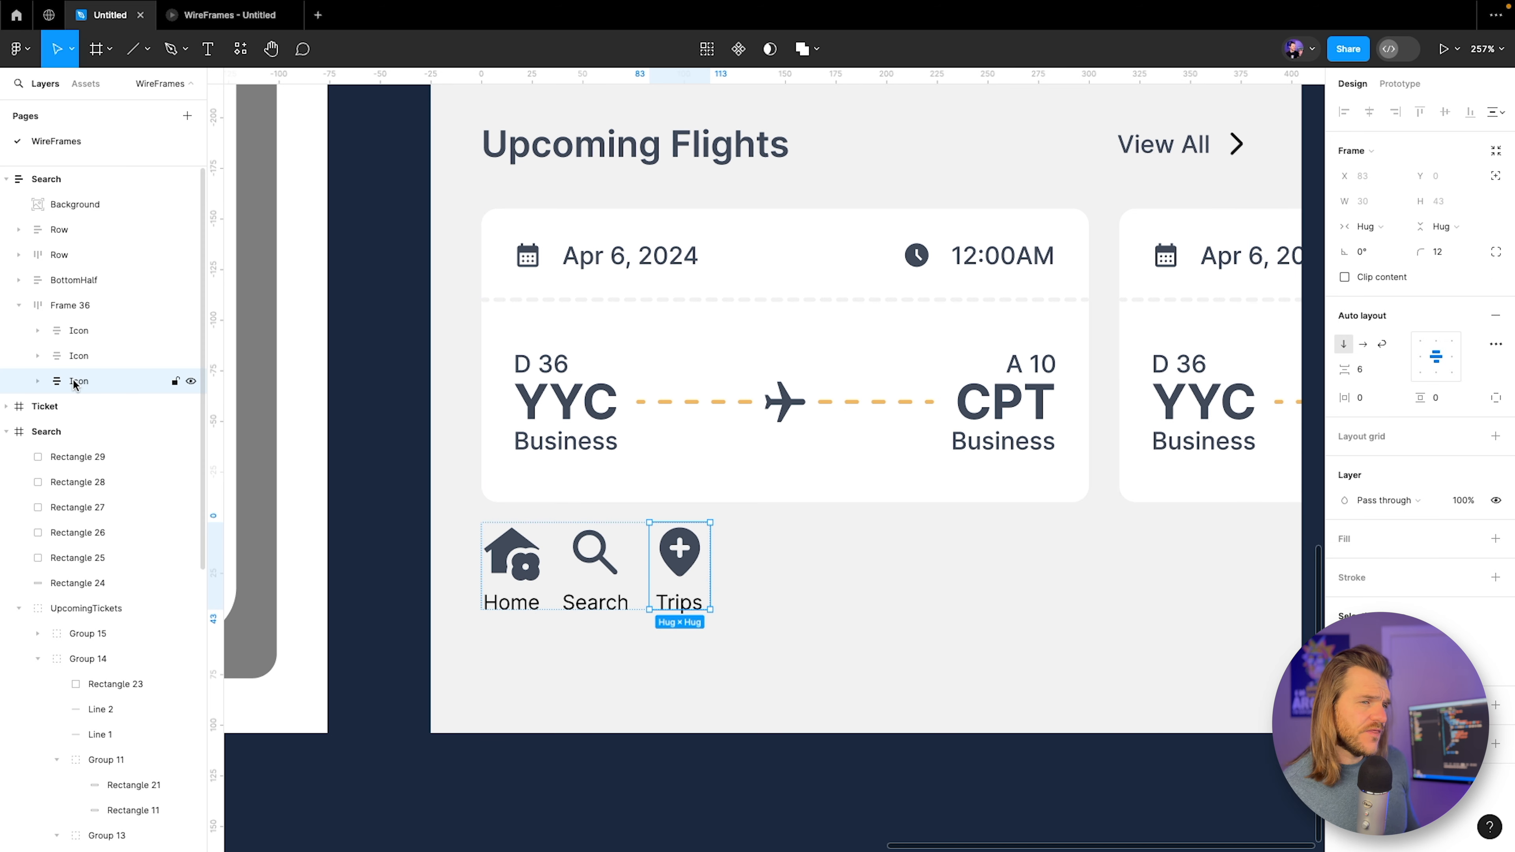
key(ctrl+d)
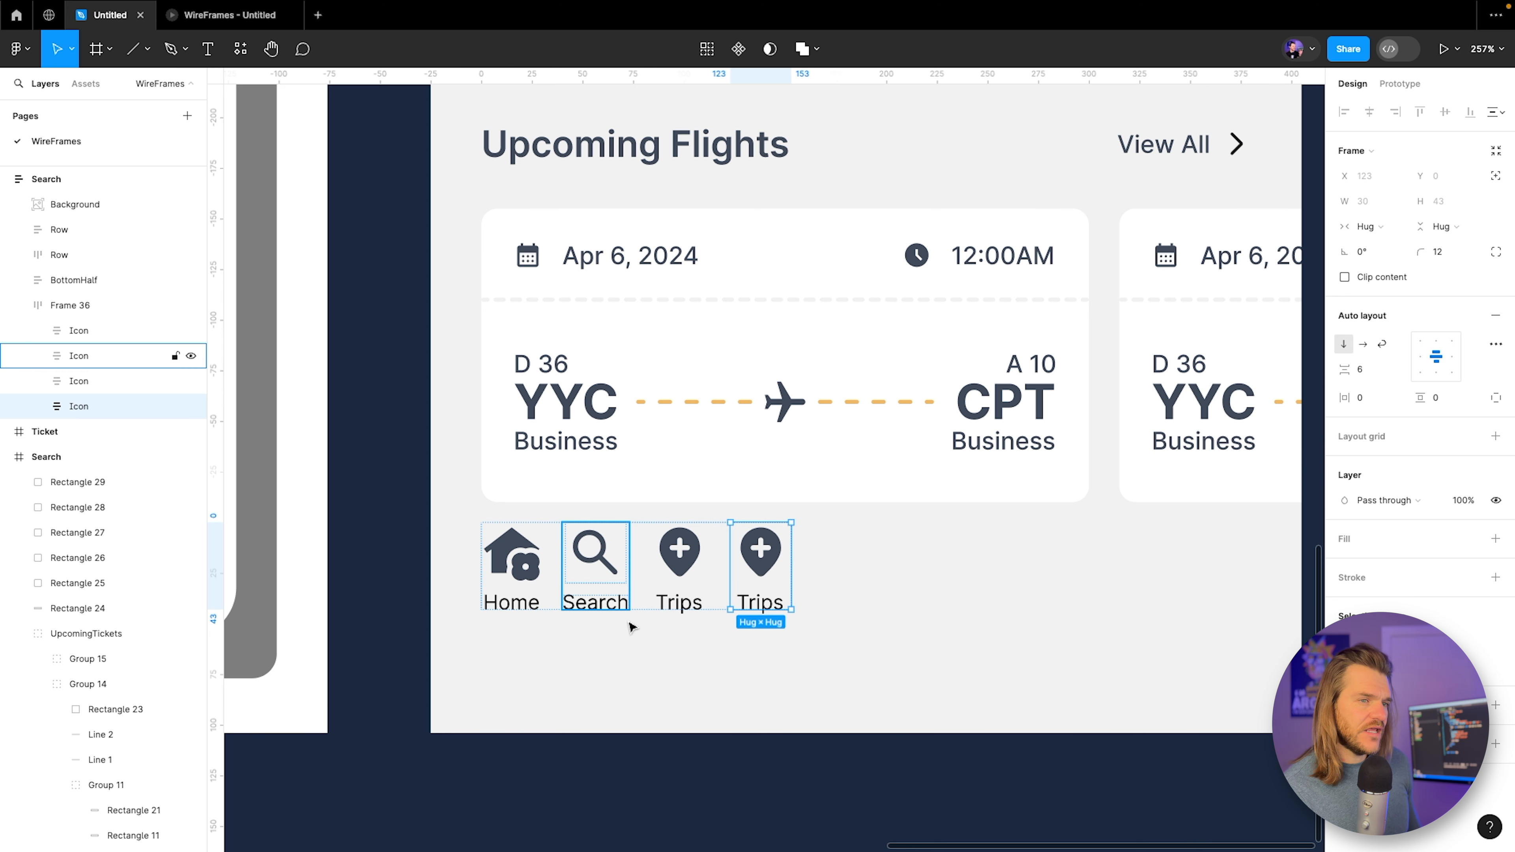
double_click(754, 604)
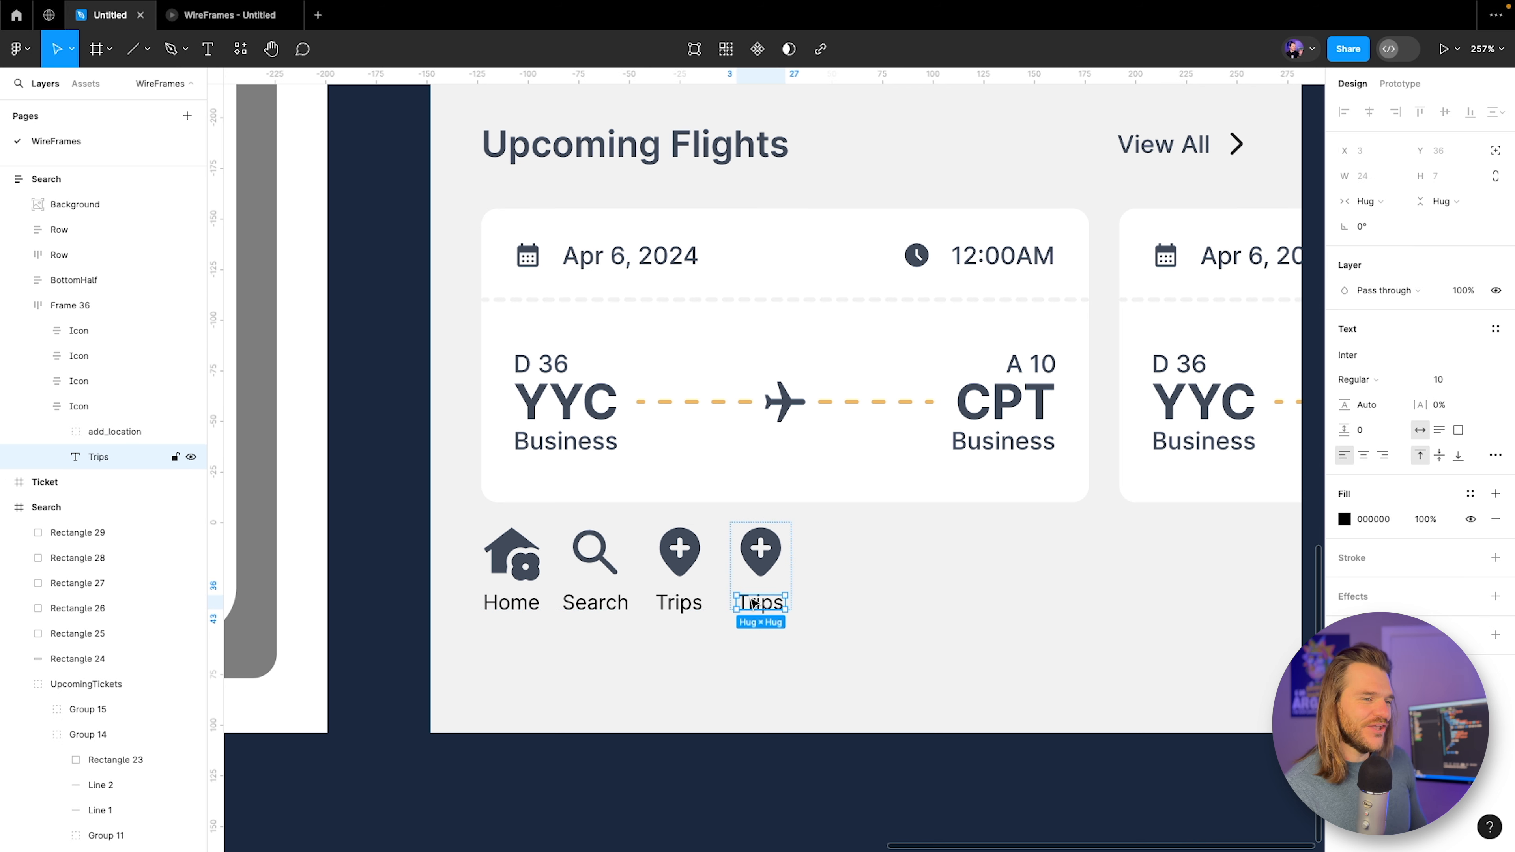
double_click(754, 604)
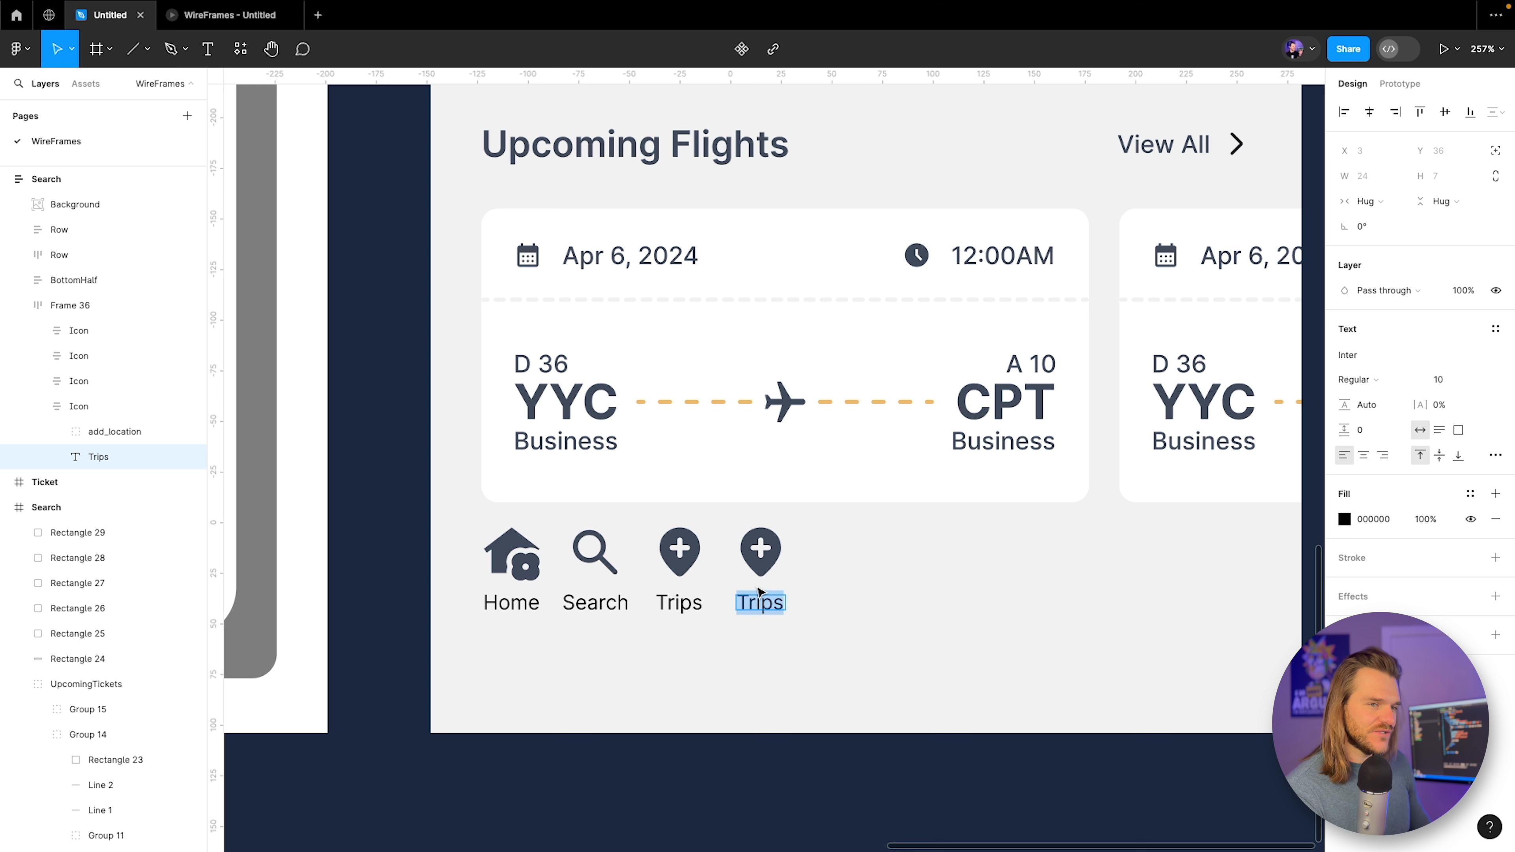
text(notifications)
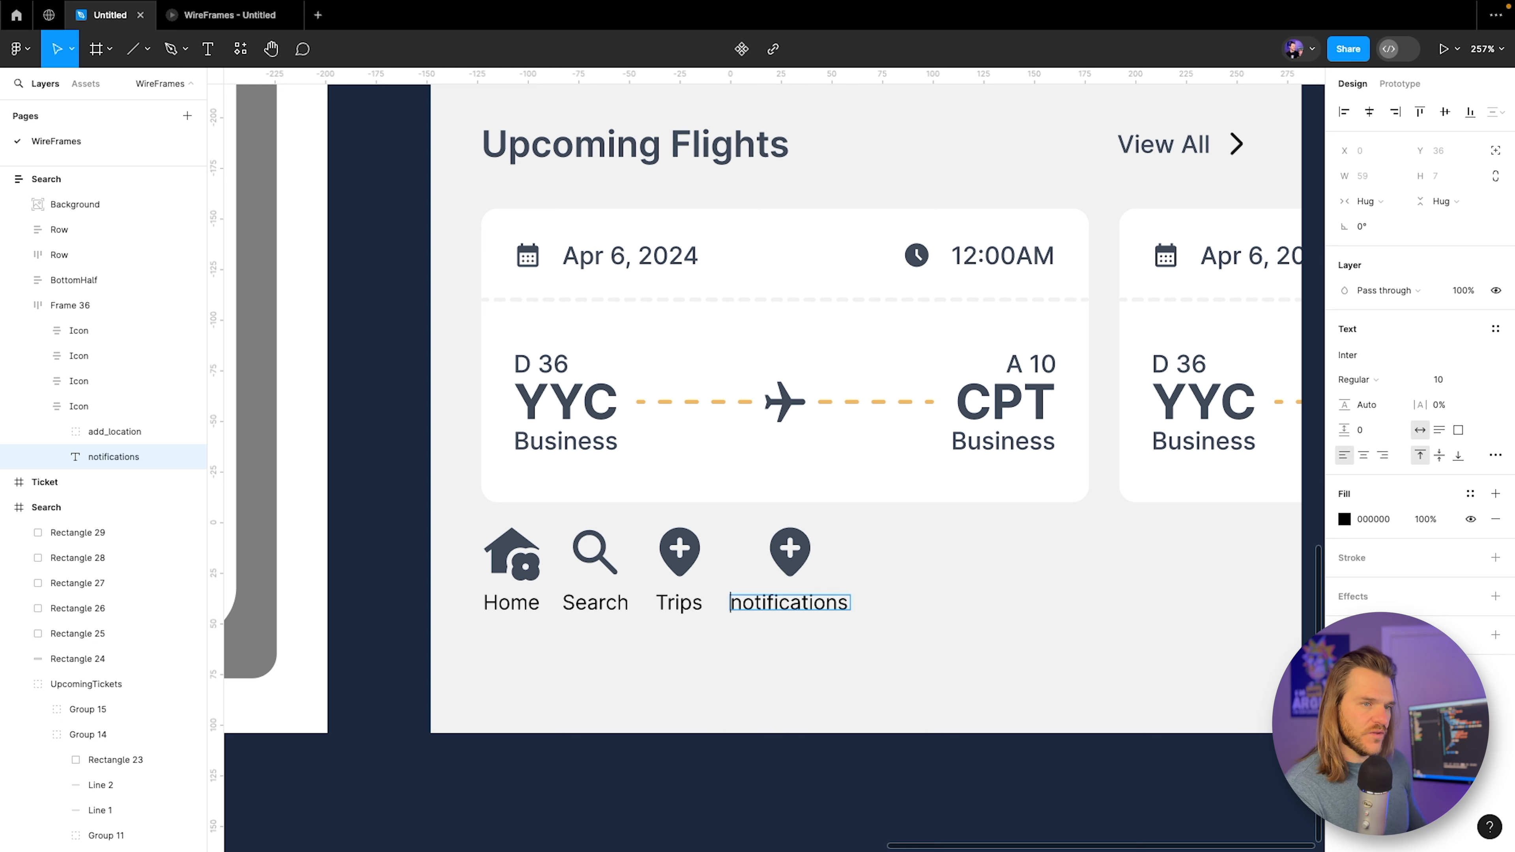
key(Delete)
text(N)
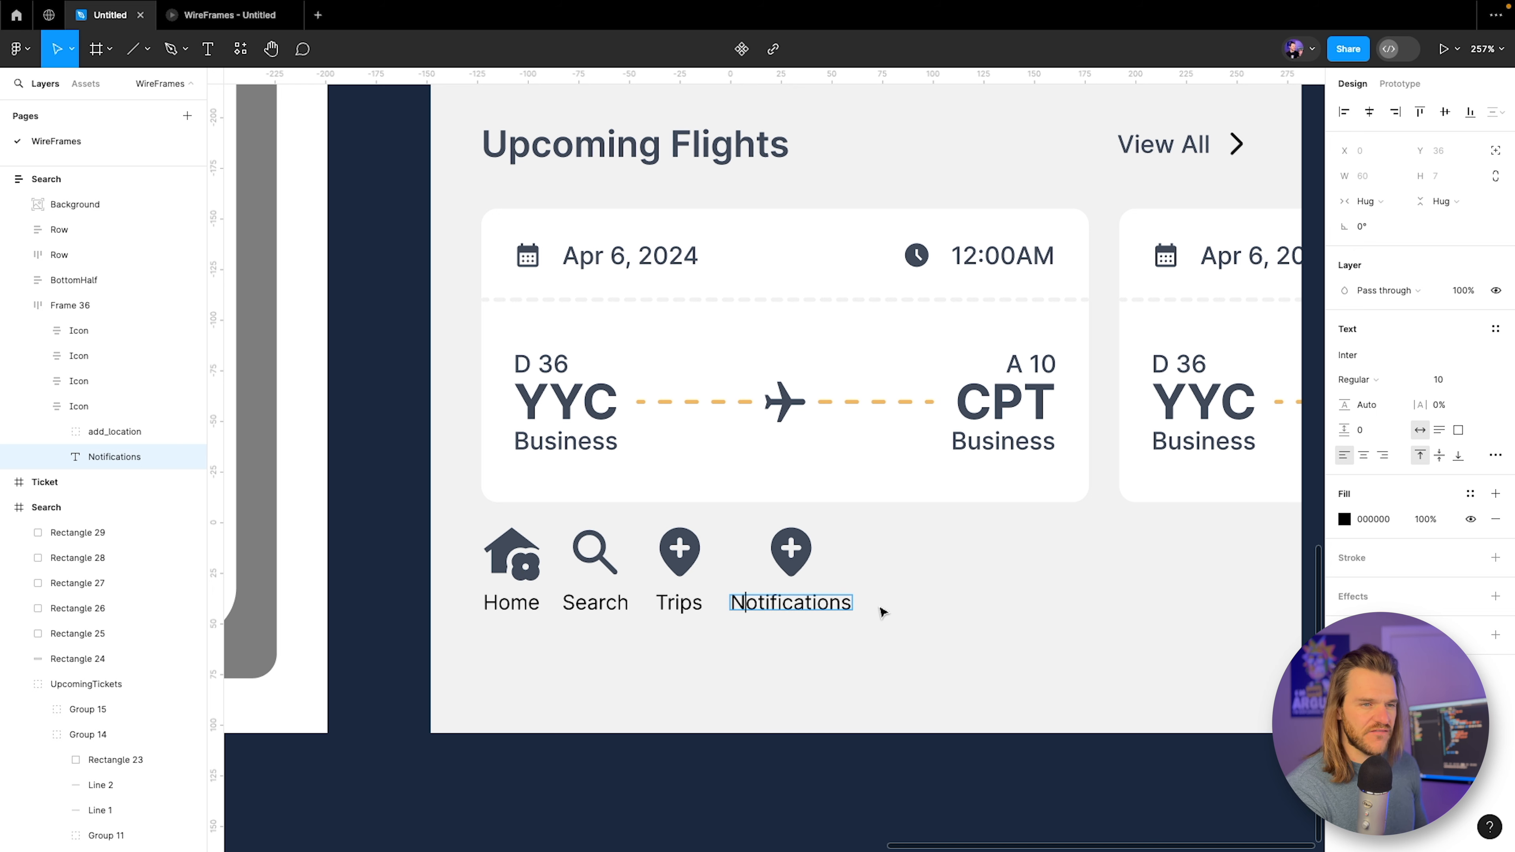
Replace the Notifications item's pin with the notifications_active bell from Material Symbols and match its colour to the View All arrow.
click(793, 553)
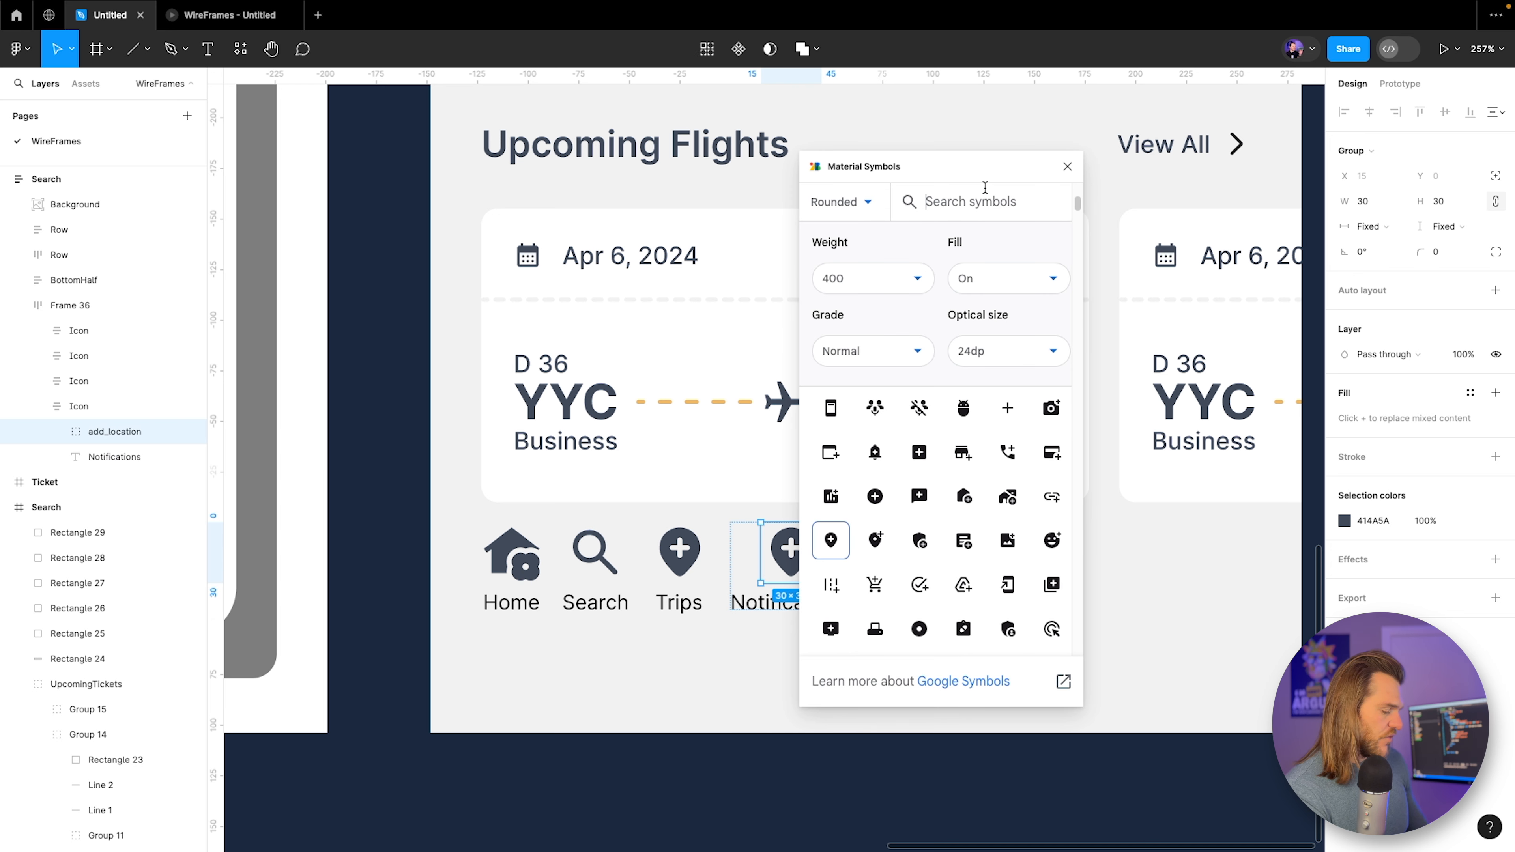
text(bel)
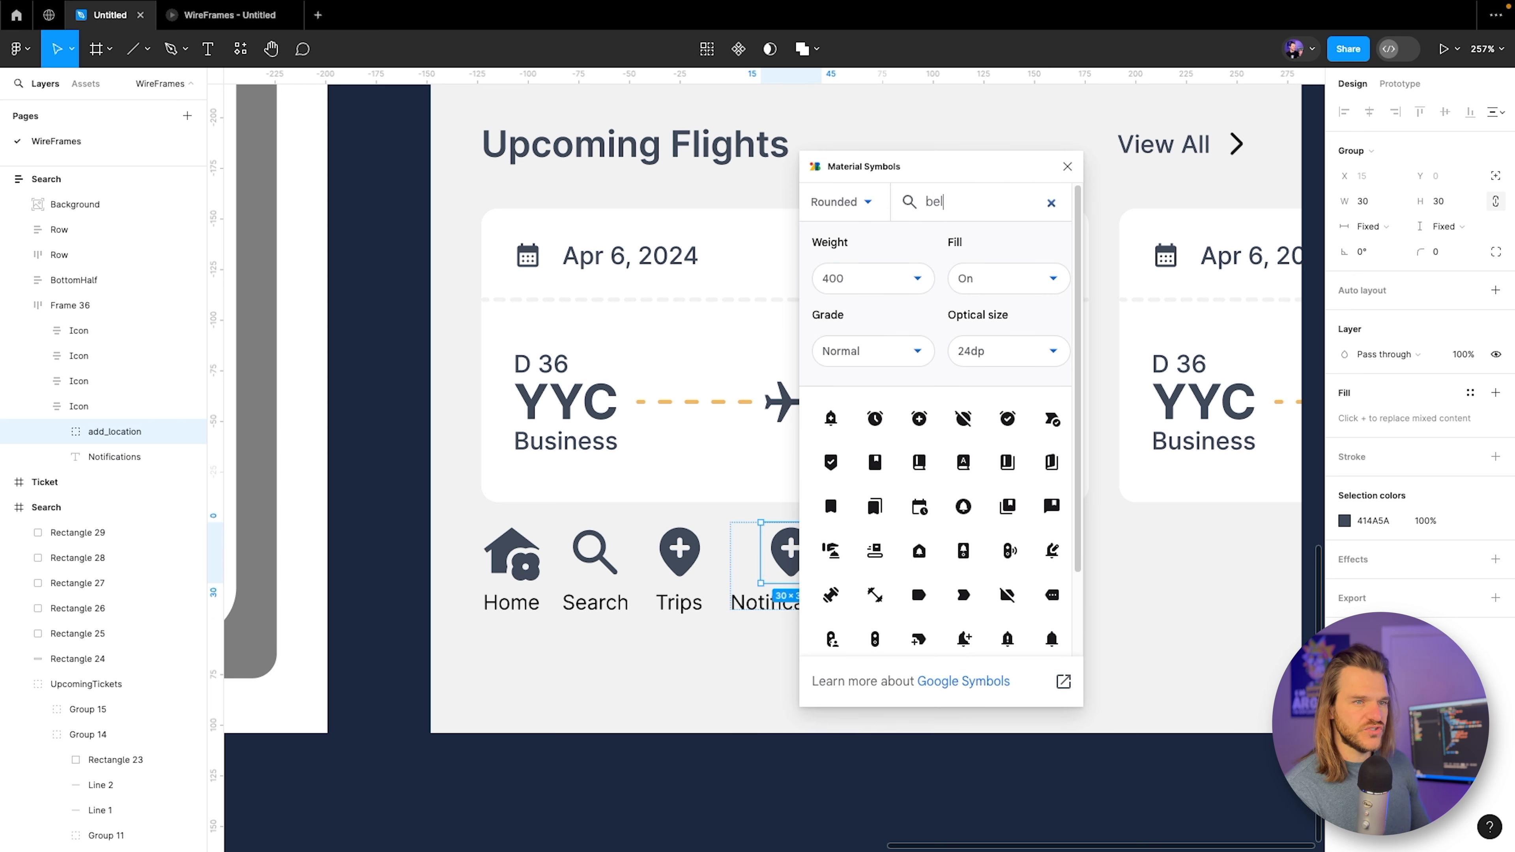
scroll(980, 506, down, 3)
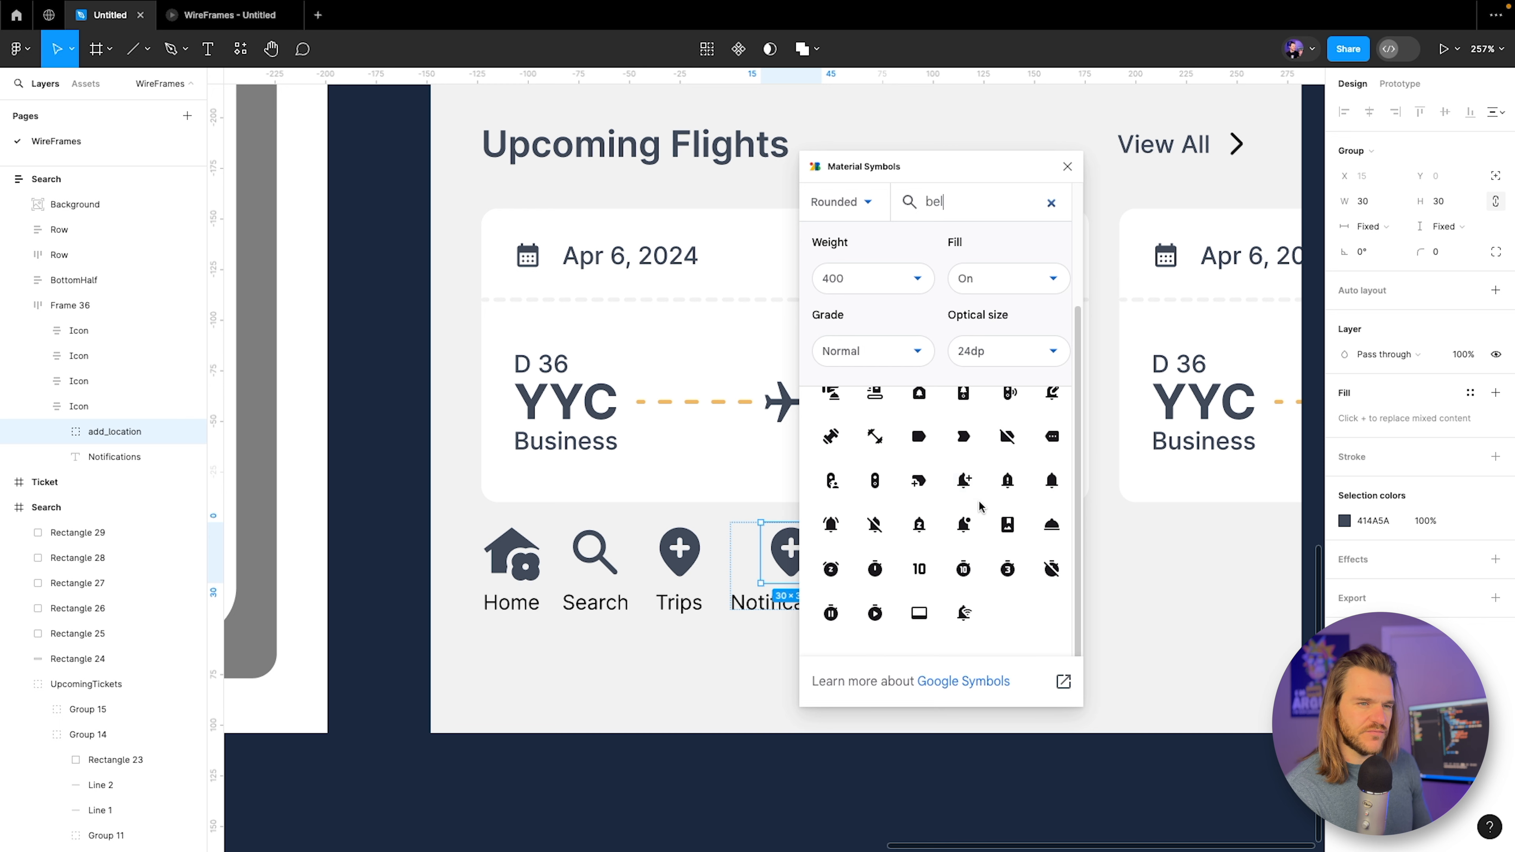
click(840, 523)
click(1071, 169)
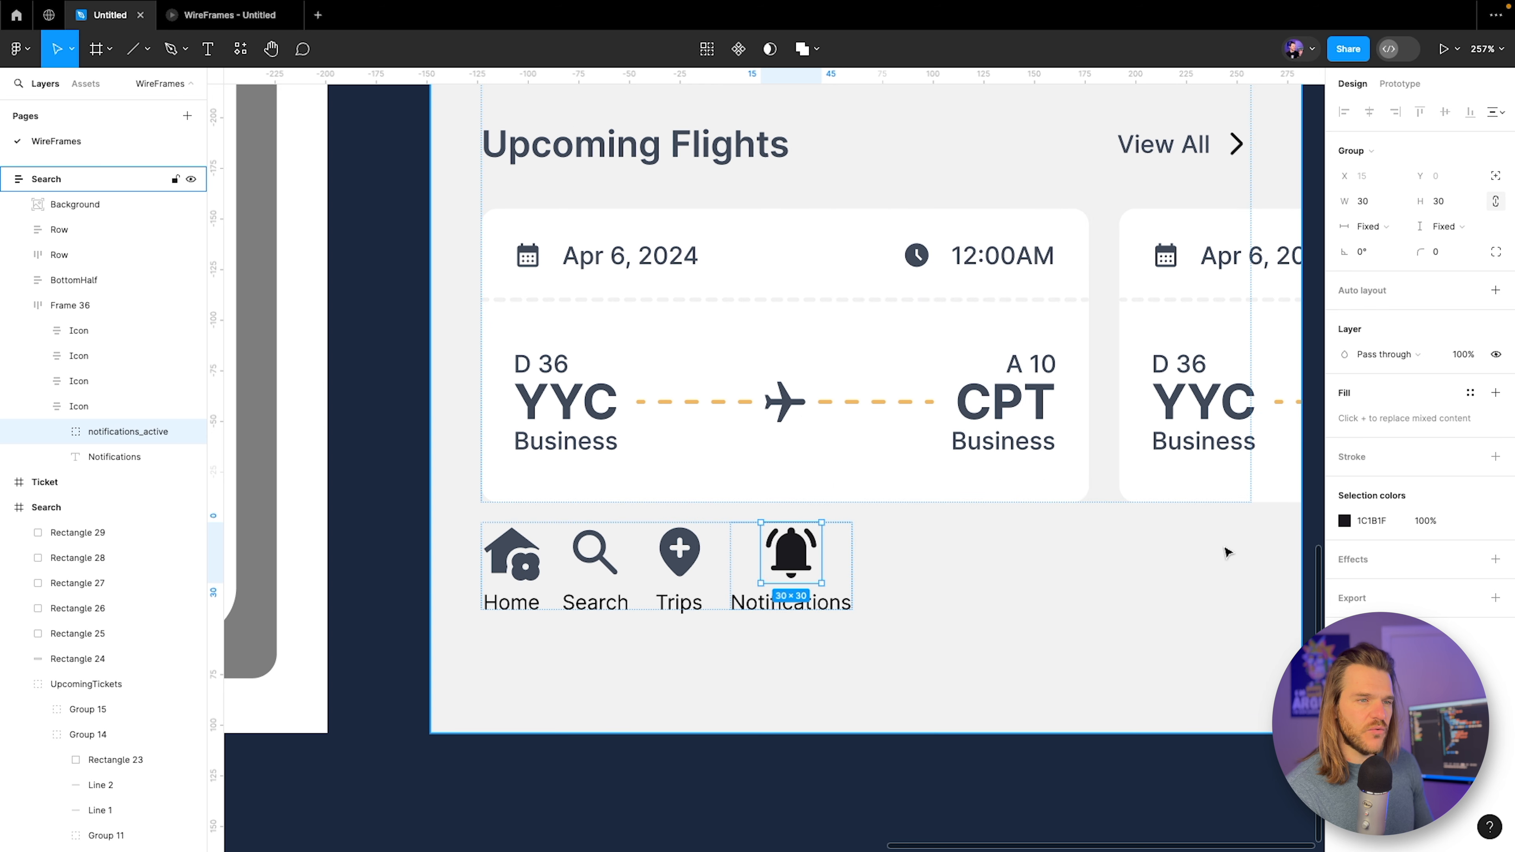
click(1344, 520)
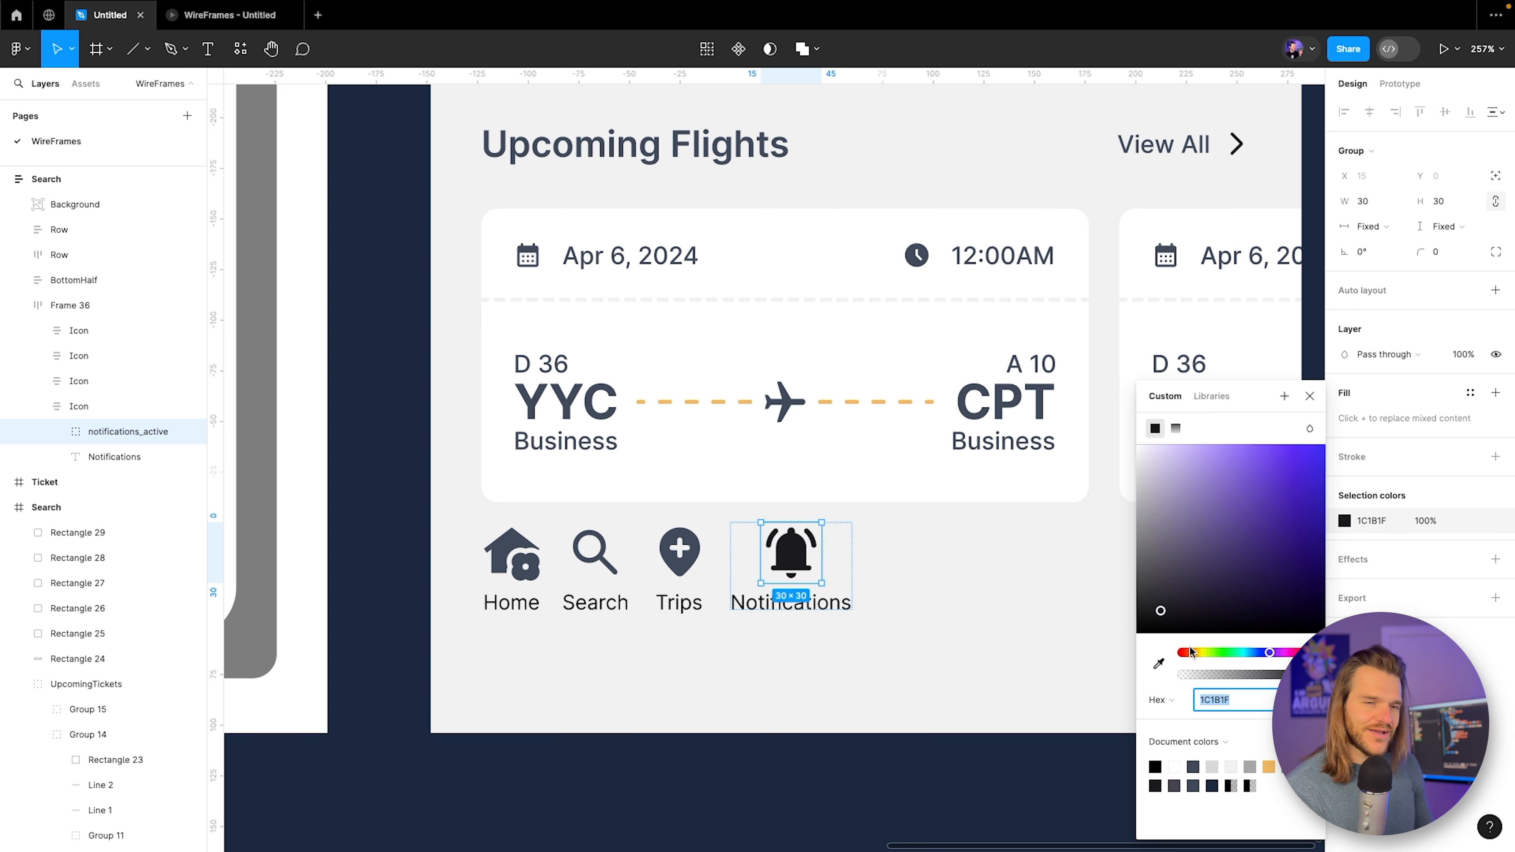
click(1160, 663)
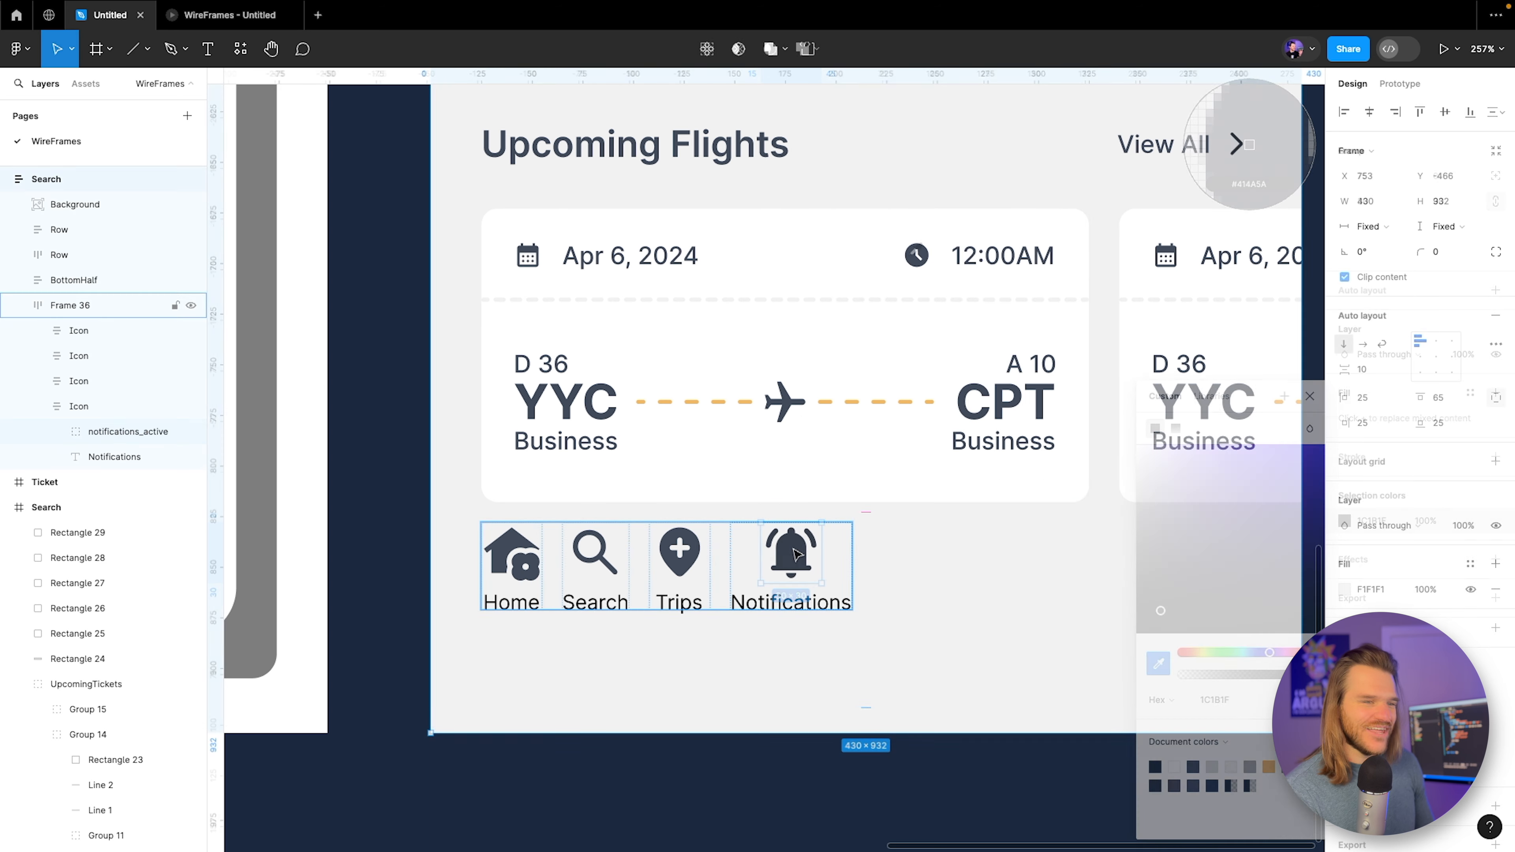
Duplicate the Notifications navigation item and change the copy's label to "Account".
double_click(793, 550)
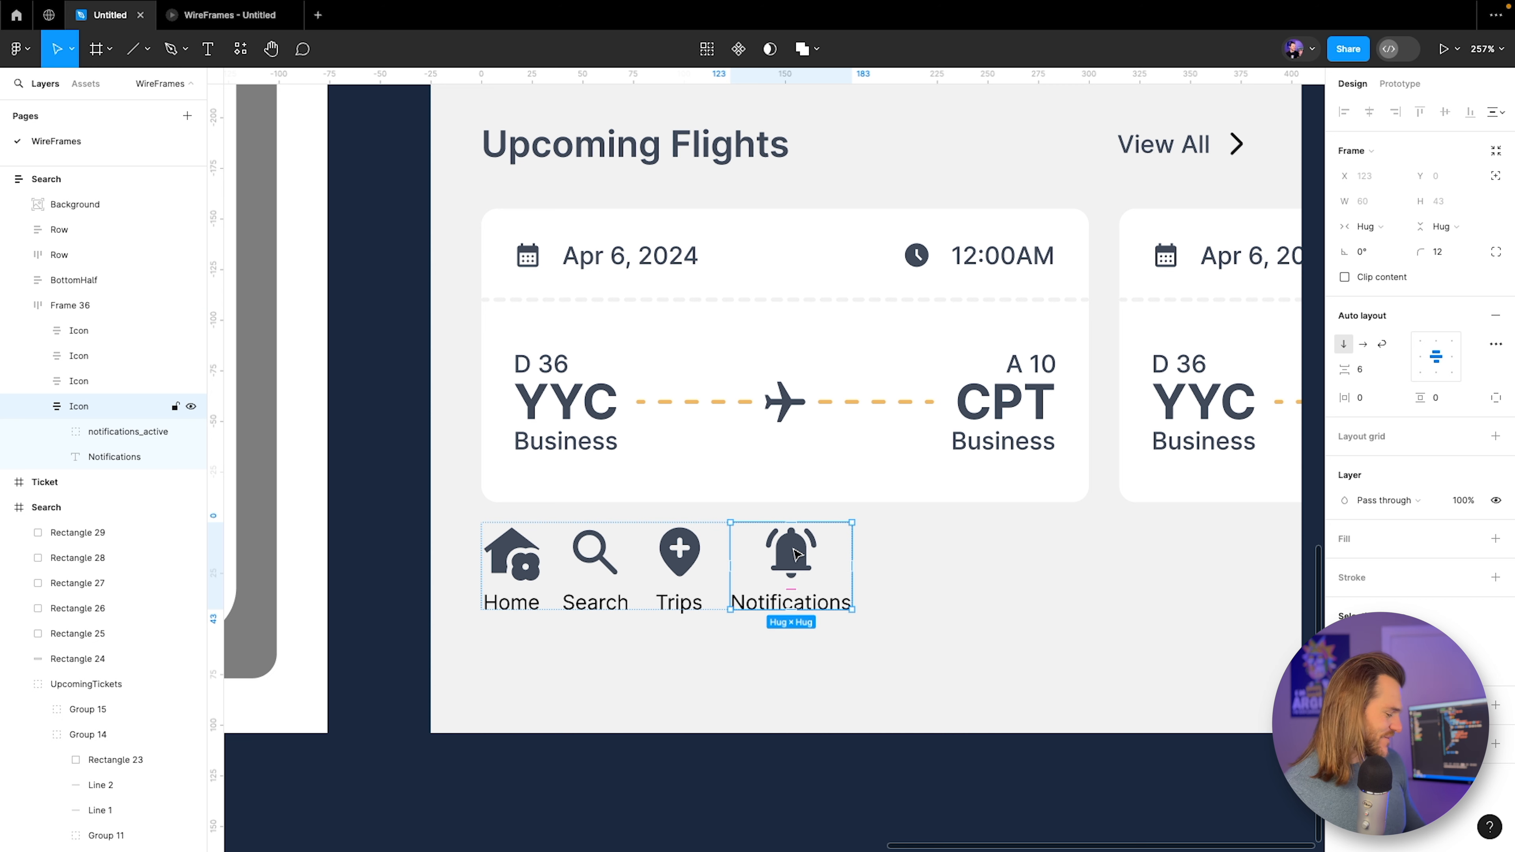
key(ctrl+d)
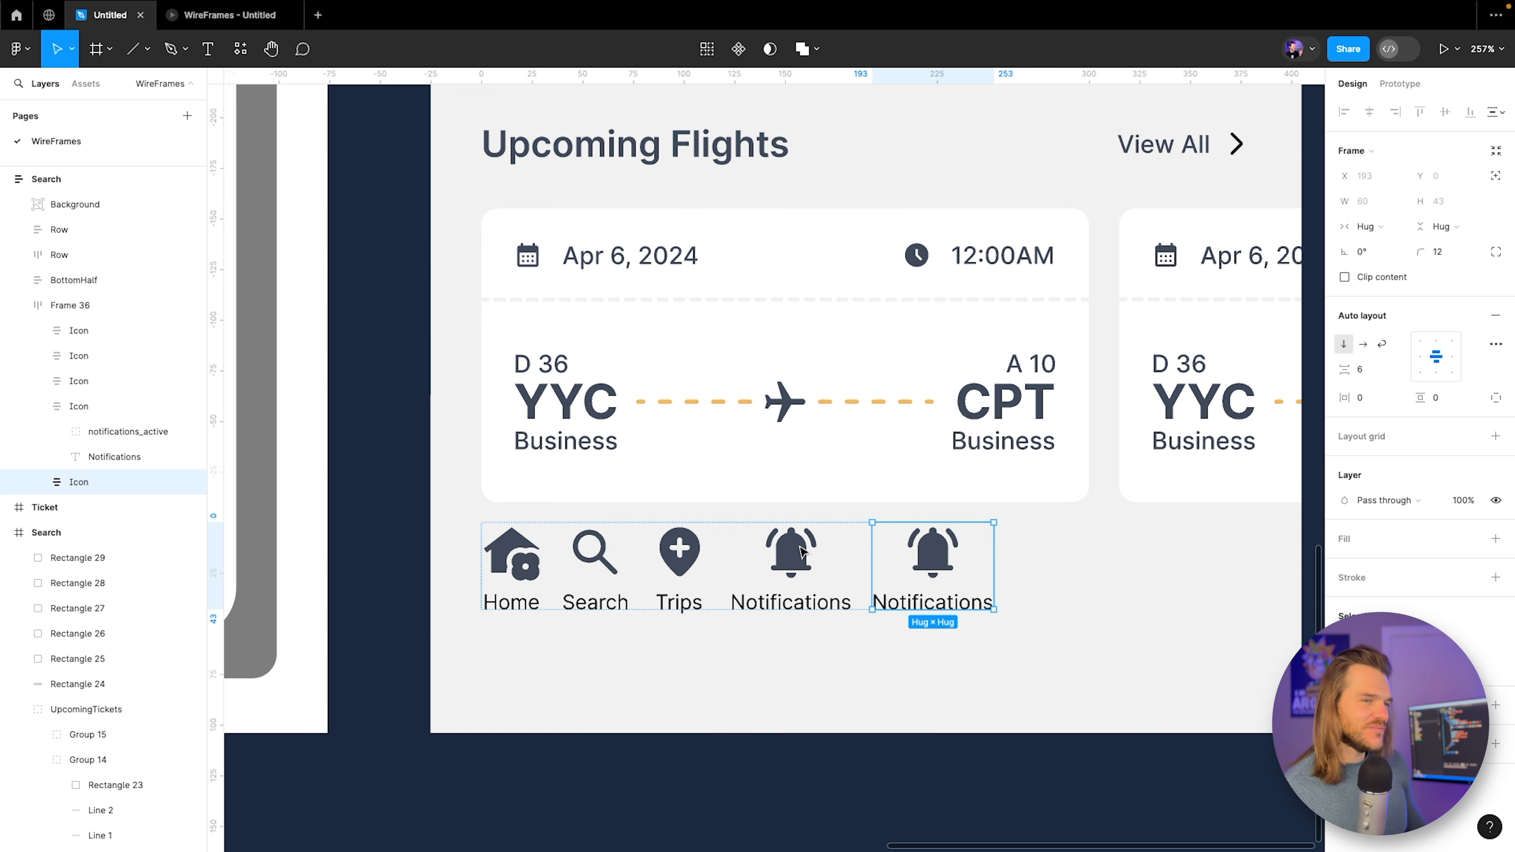
double_click(919, 605)
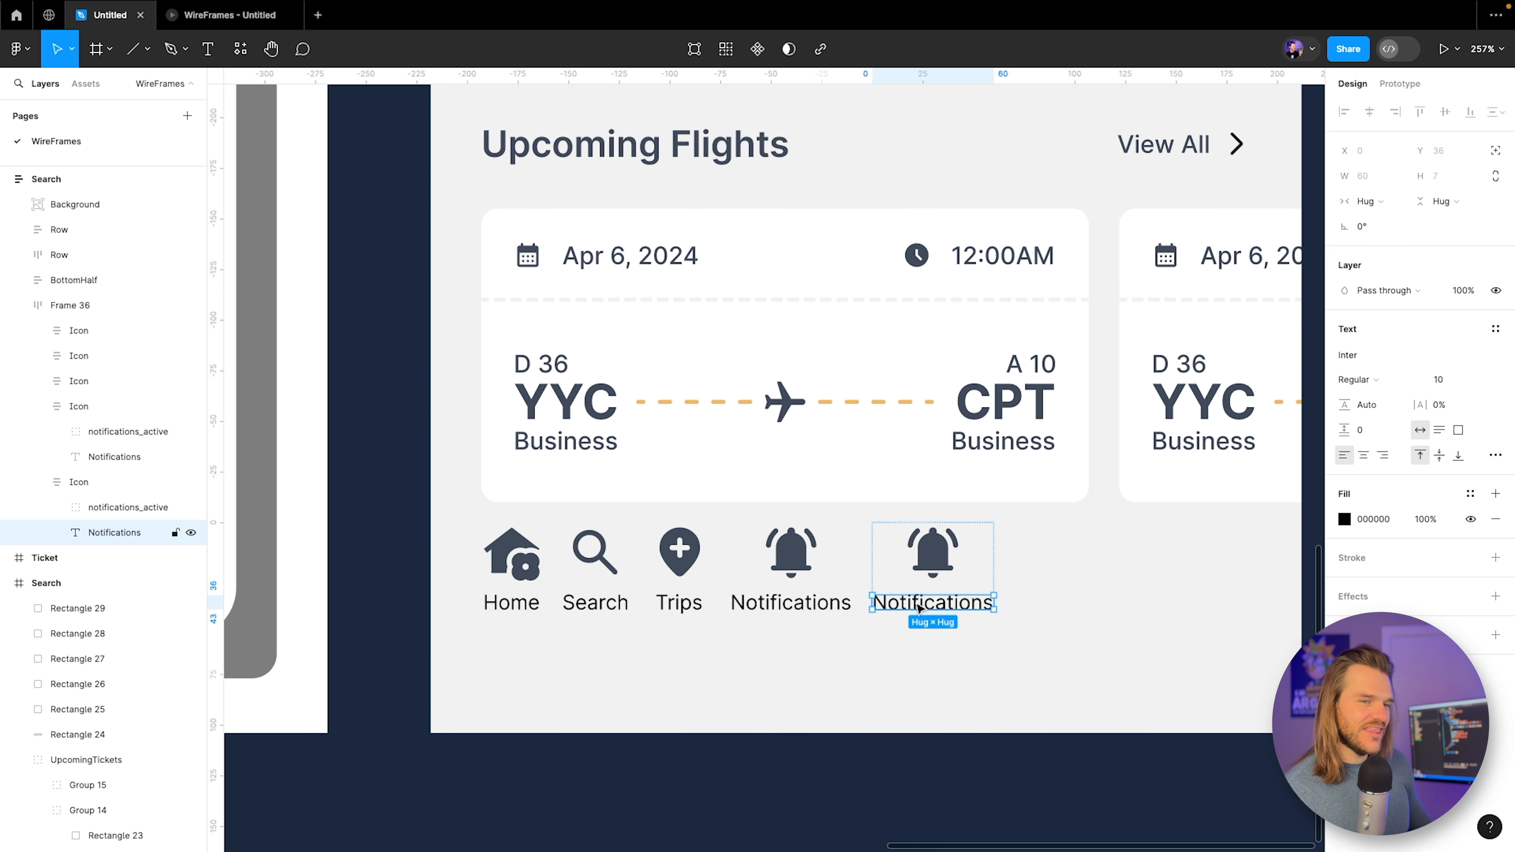
text(Account)
Replace the Account item's bell with the rounded, filled account_circle icon from the Material Symbols plugin.
click(913, 552)
click(240, 48)
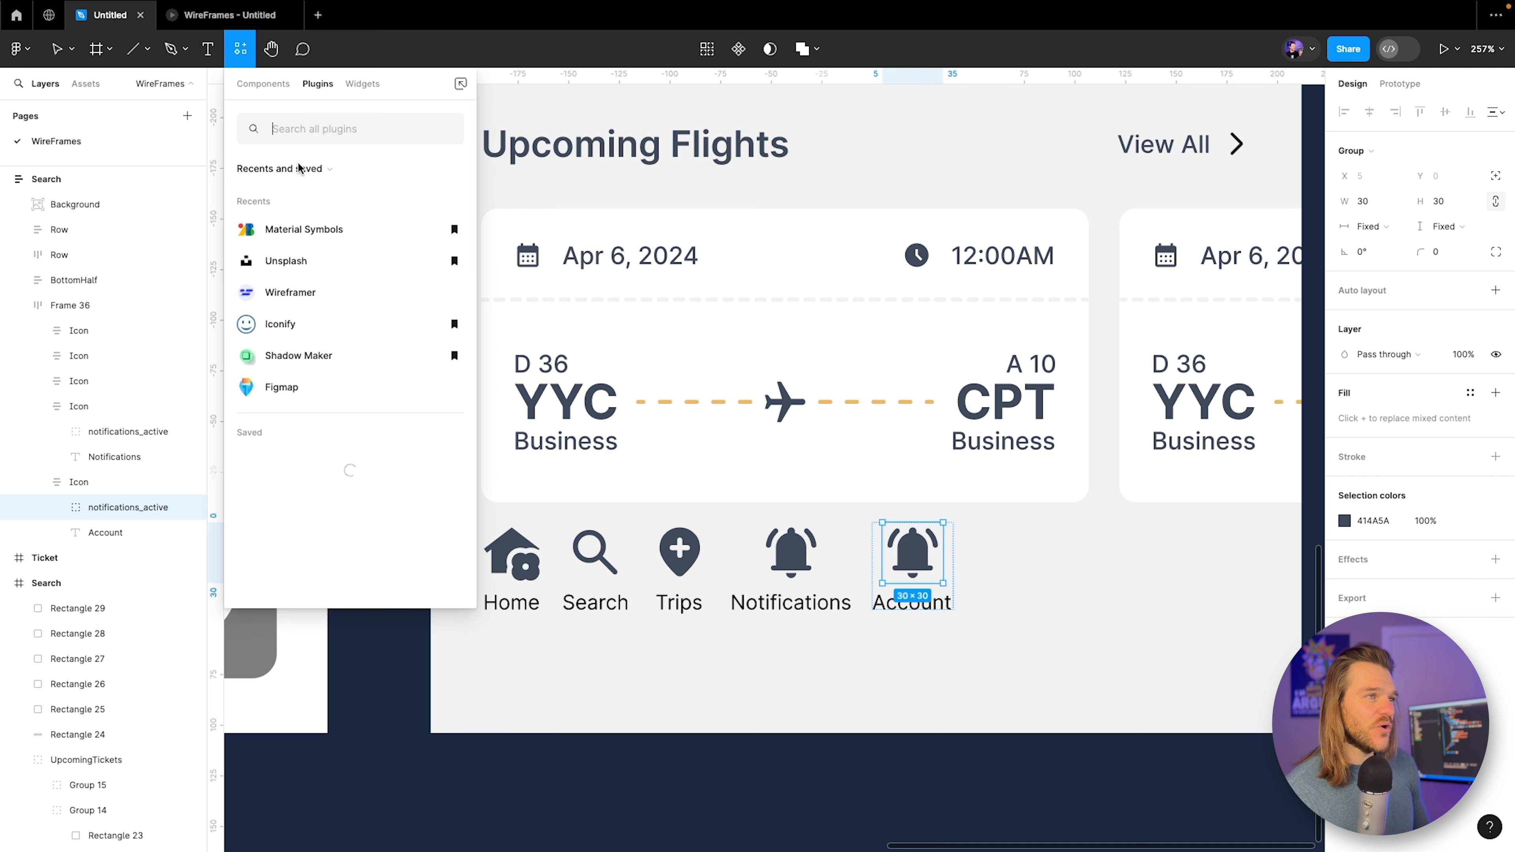
click(310, 227)
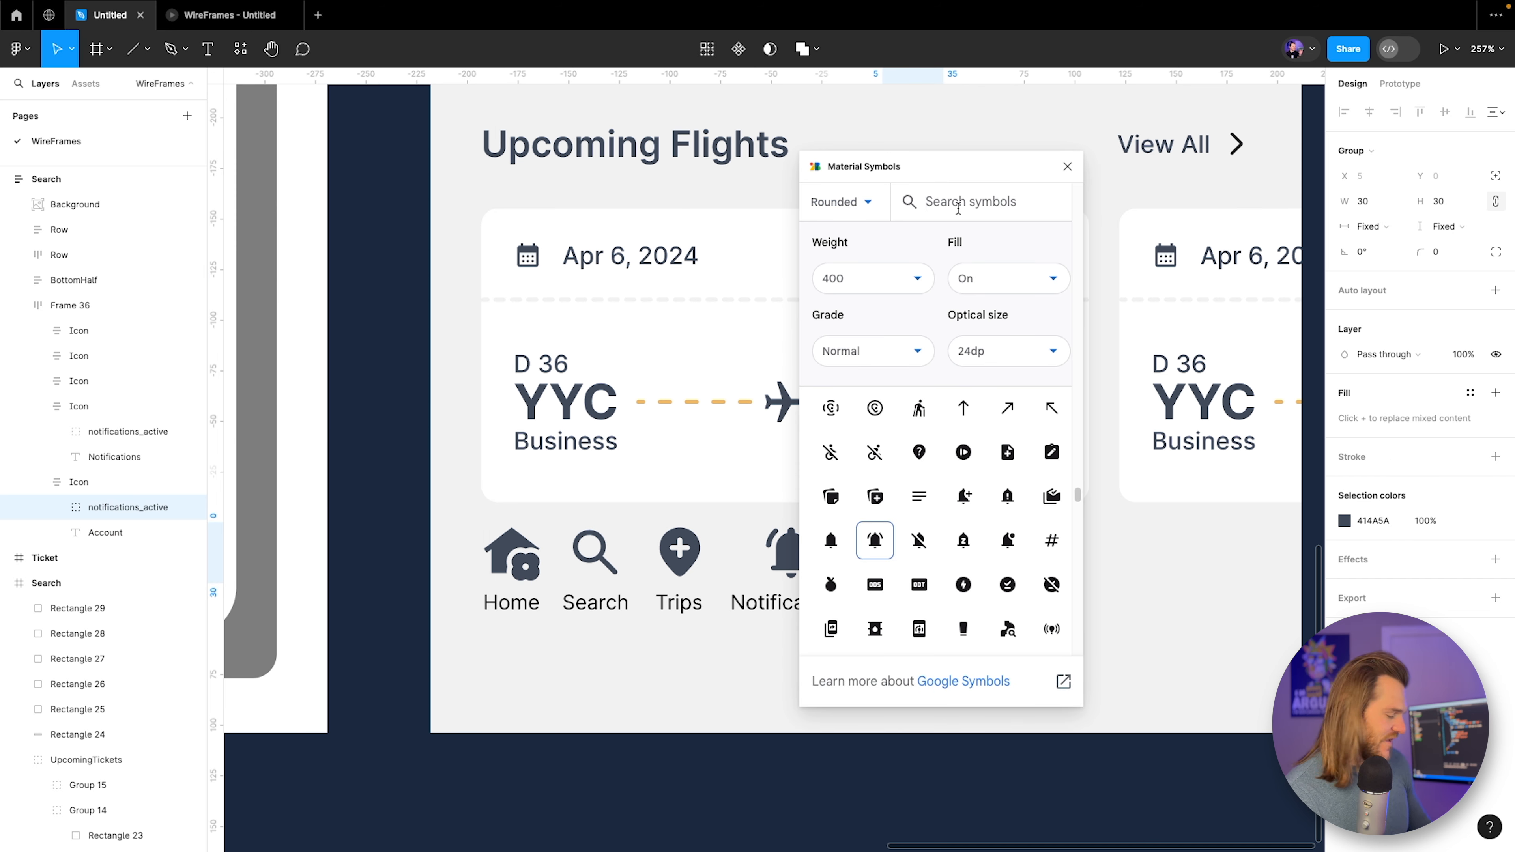
text(account)
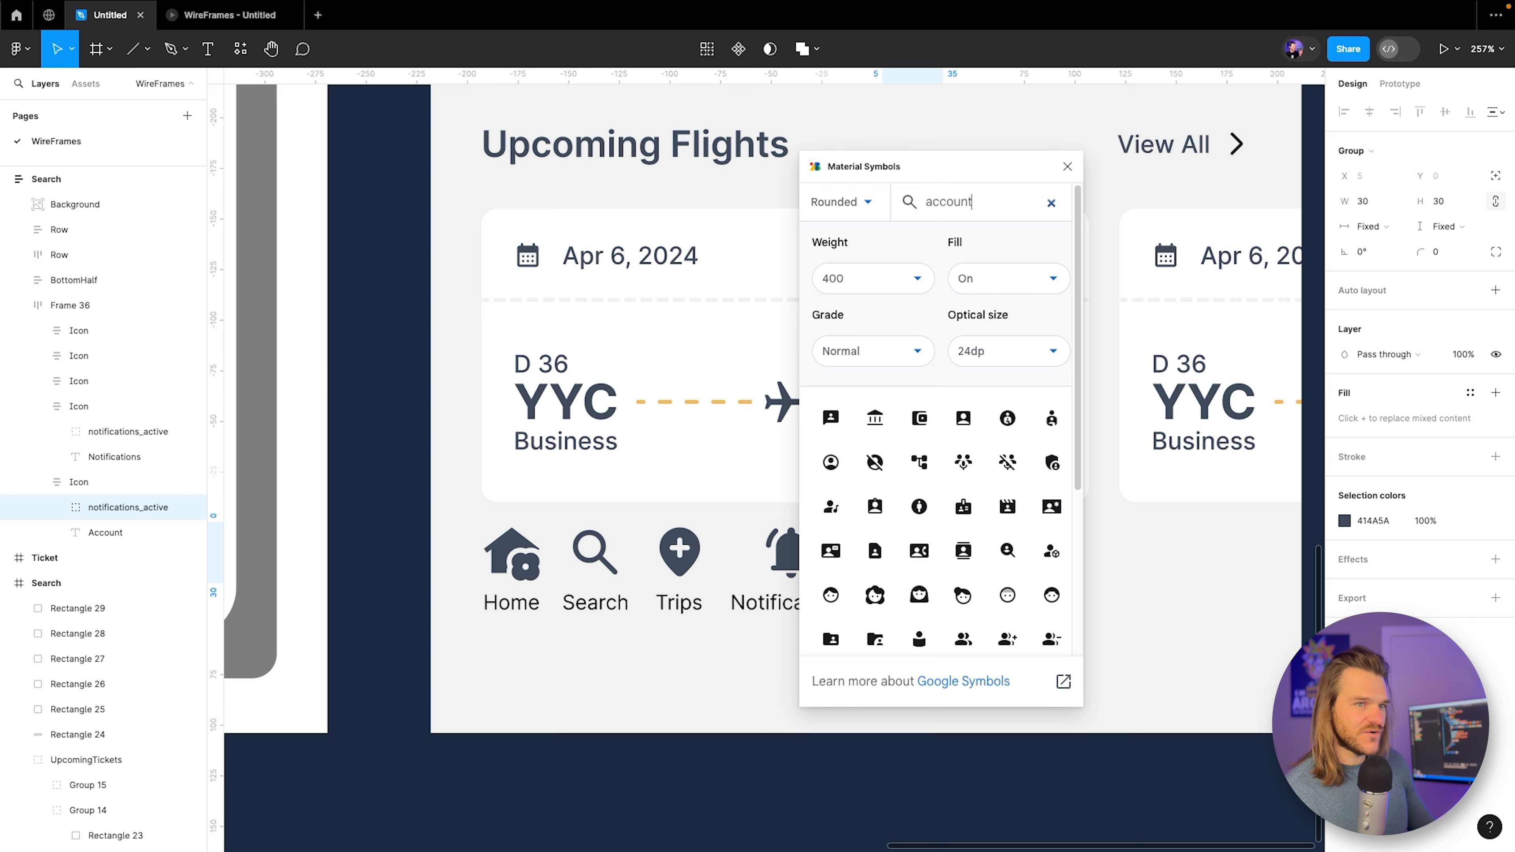
click(838, 463)
drag(1038, 171, 714, 174)
click(743, 168)
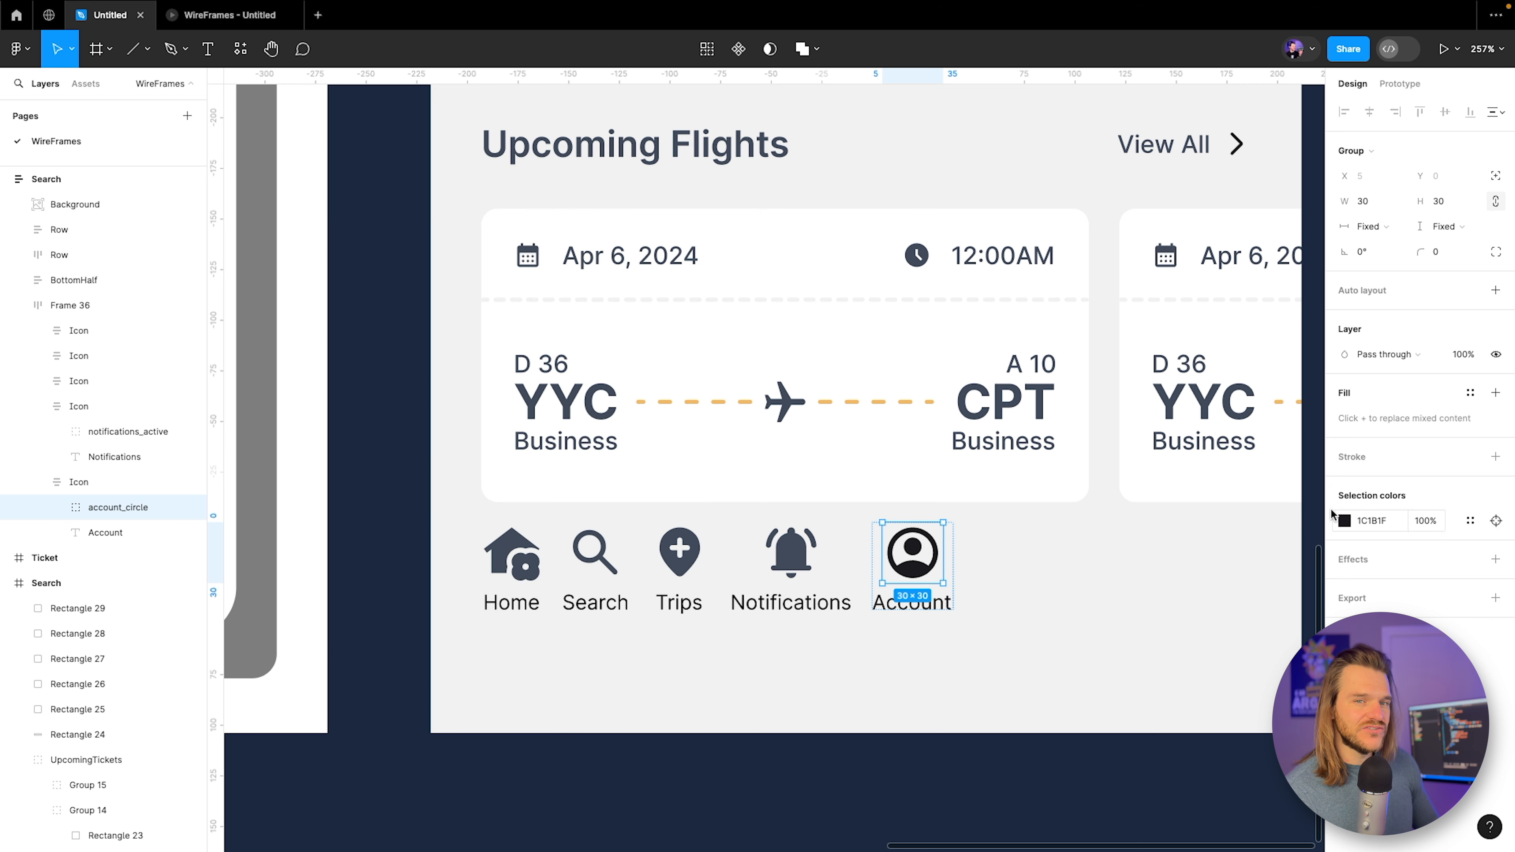
Recolour the Account icon to 414A5A by sampling the View All arrow, and check the navigation items in the prototype preview.
click(1345, 520)
click(1159, 664)
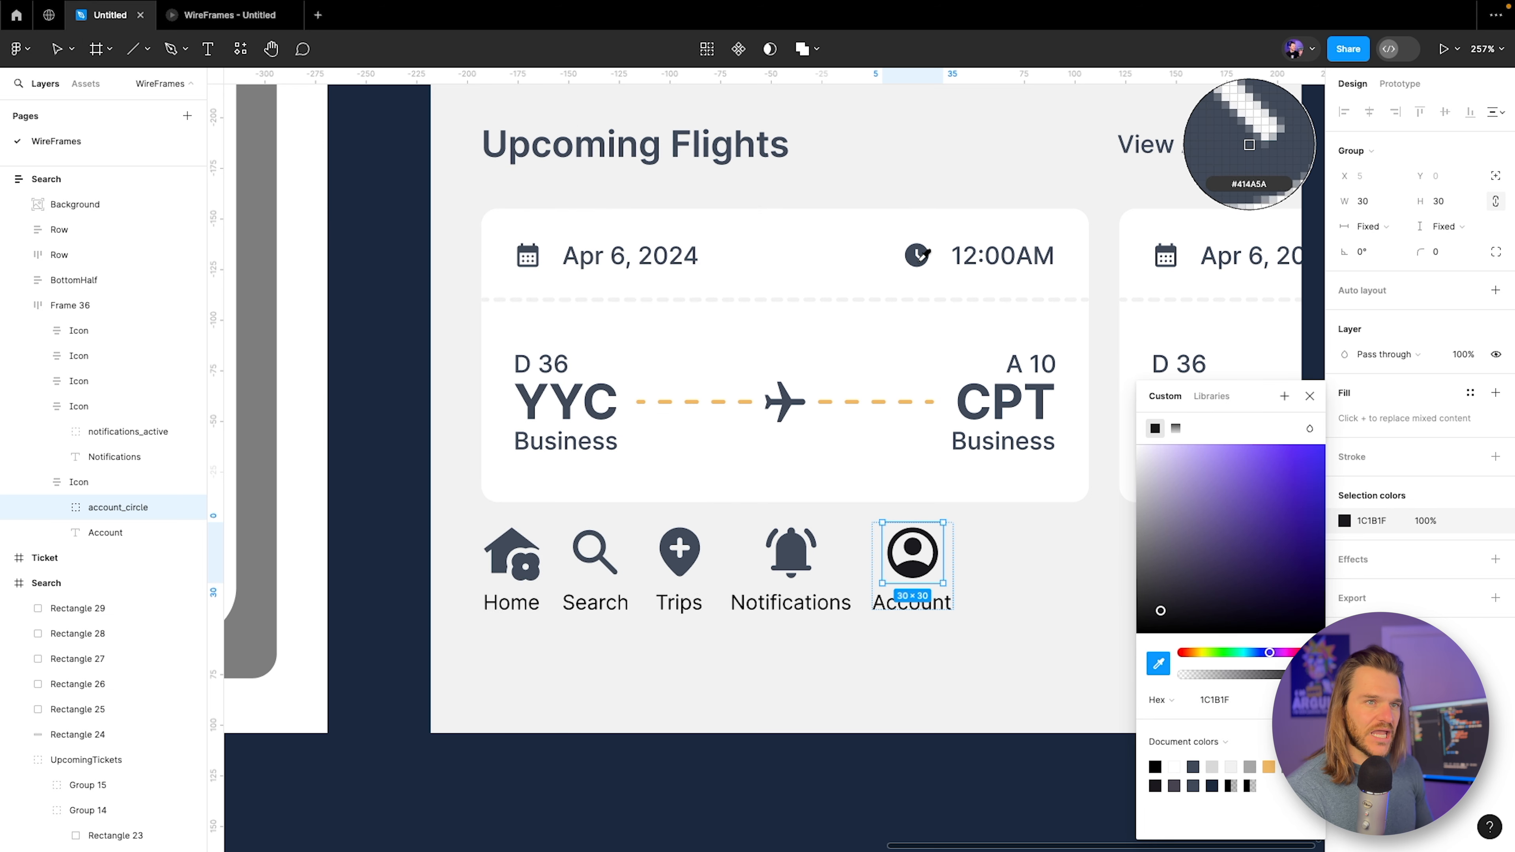
click(1236, 143)
click(199, 15)
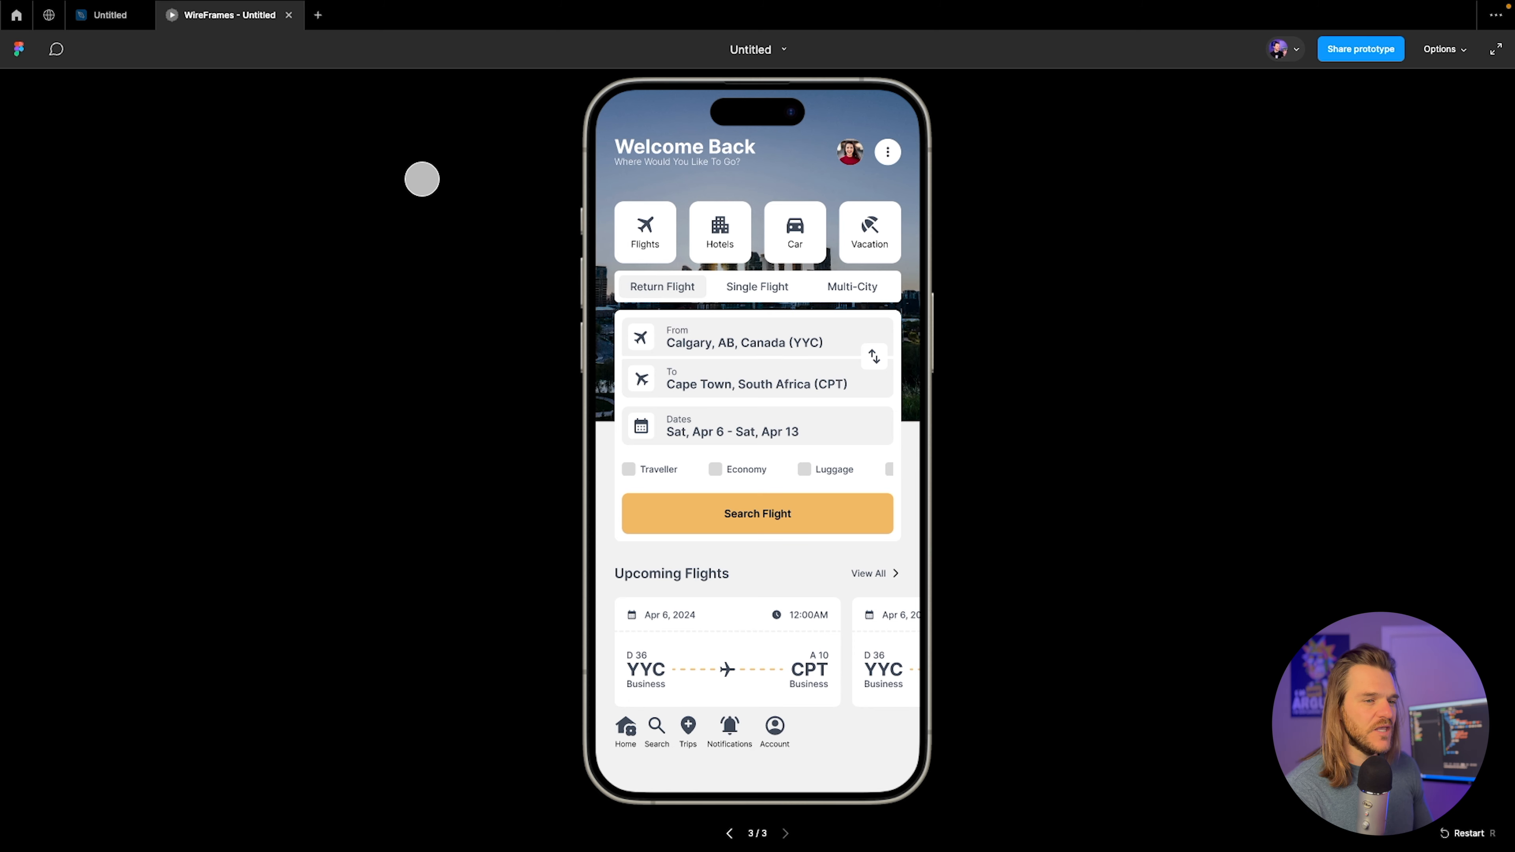
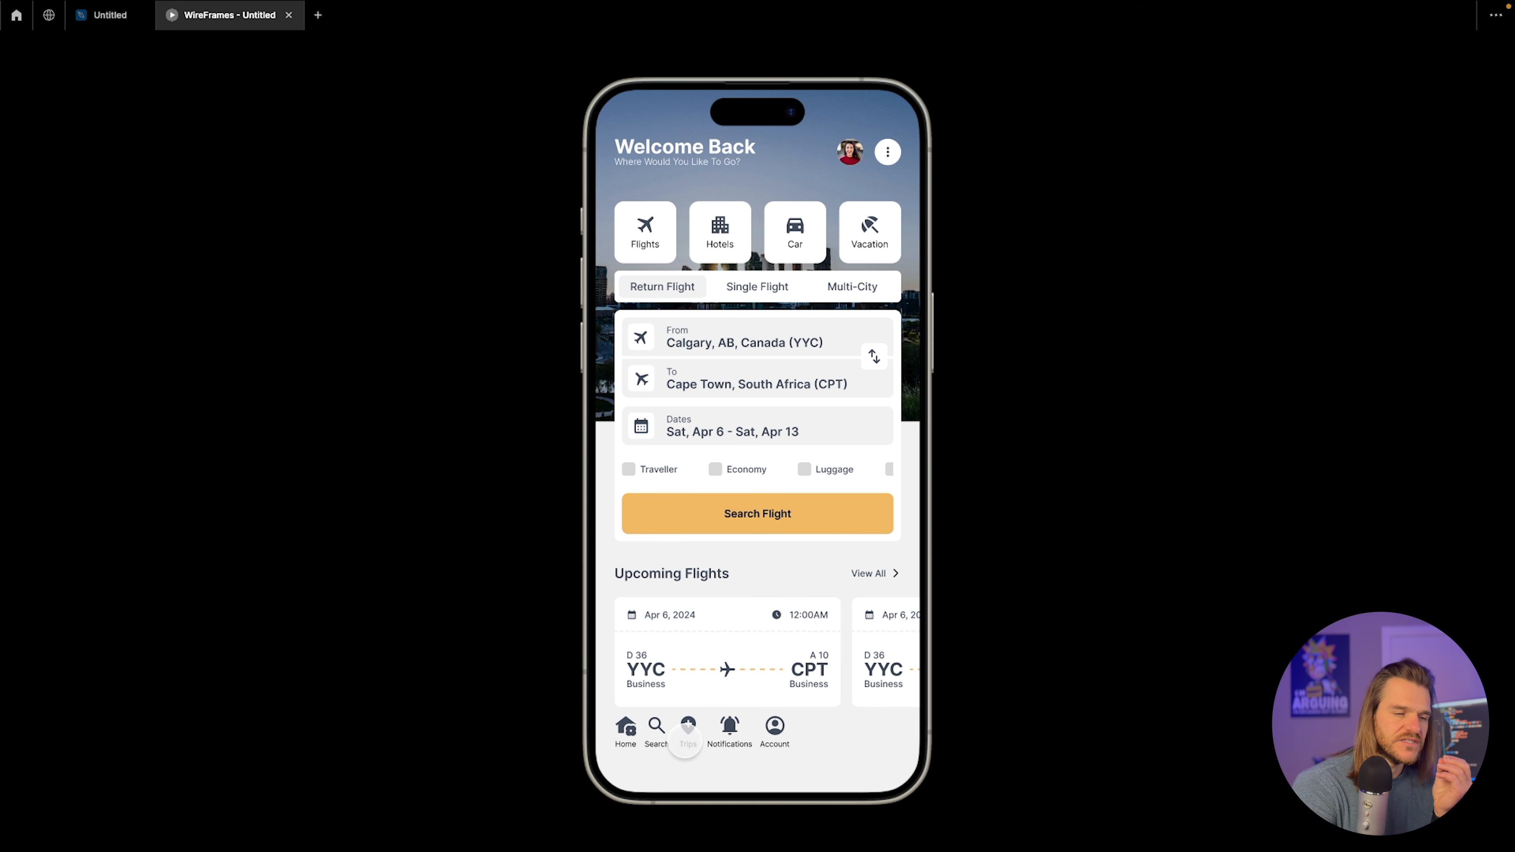
mouse_move(107, 50)
click(110, 15)
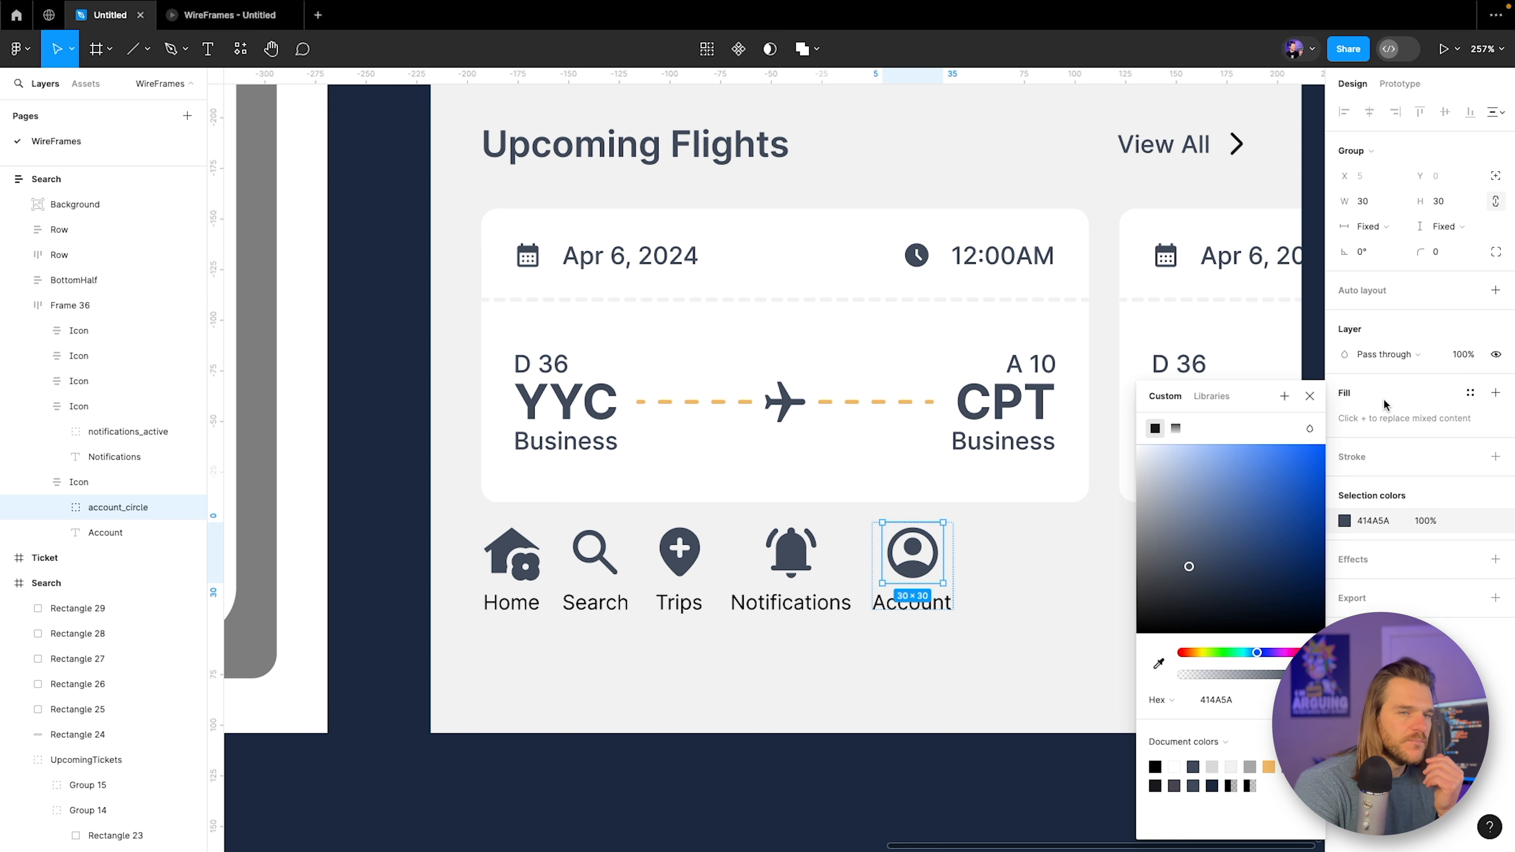
click(1310, 396)
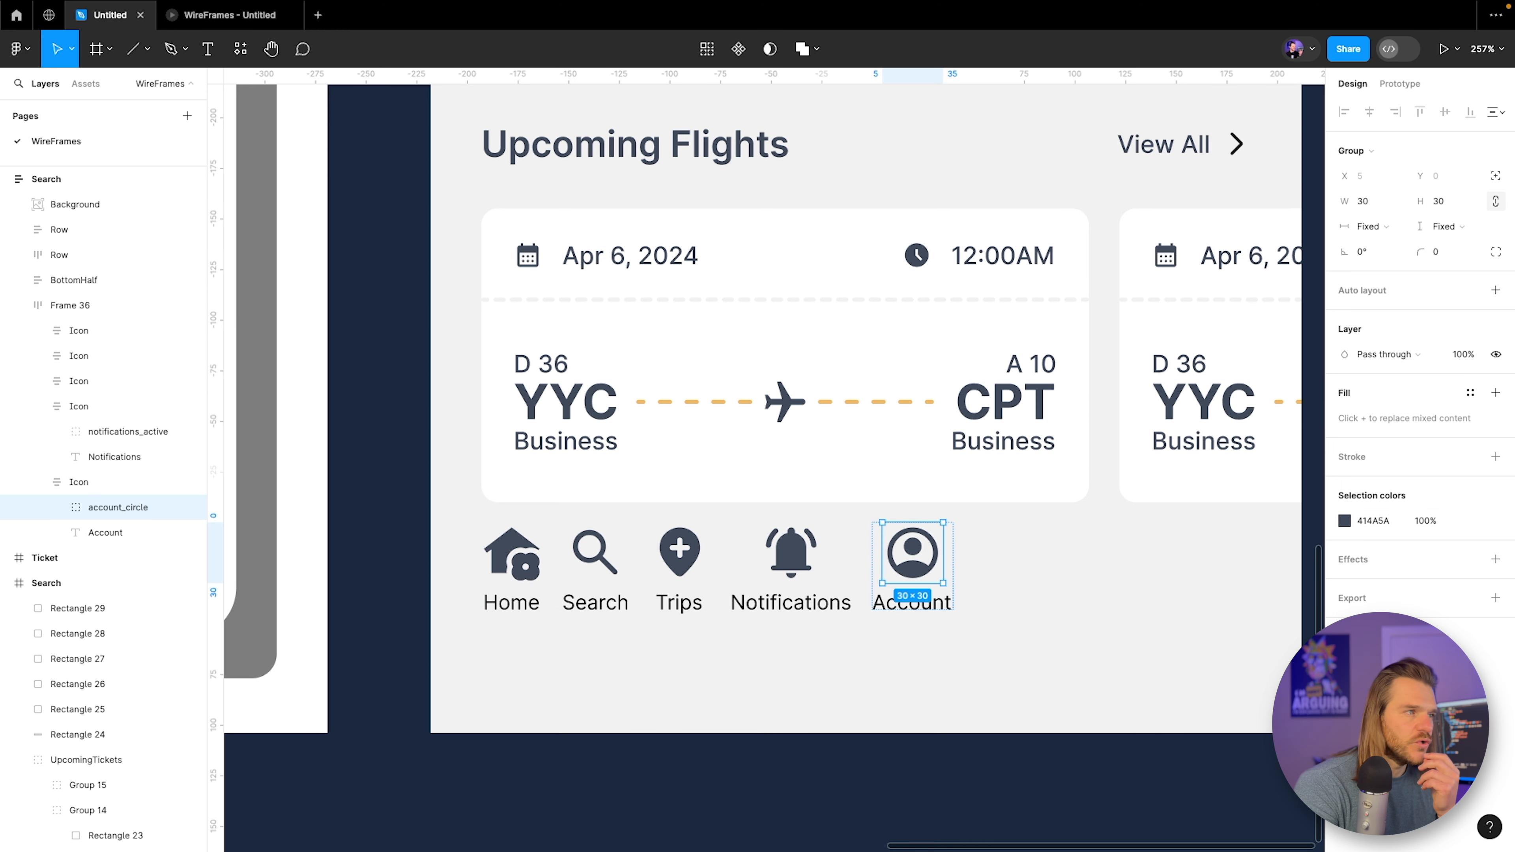
Rename Frame 36, which holds the five navigation items, as "Menu".
click(70, 307)
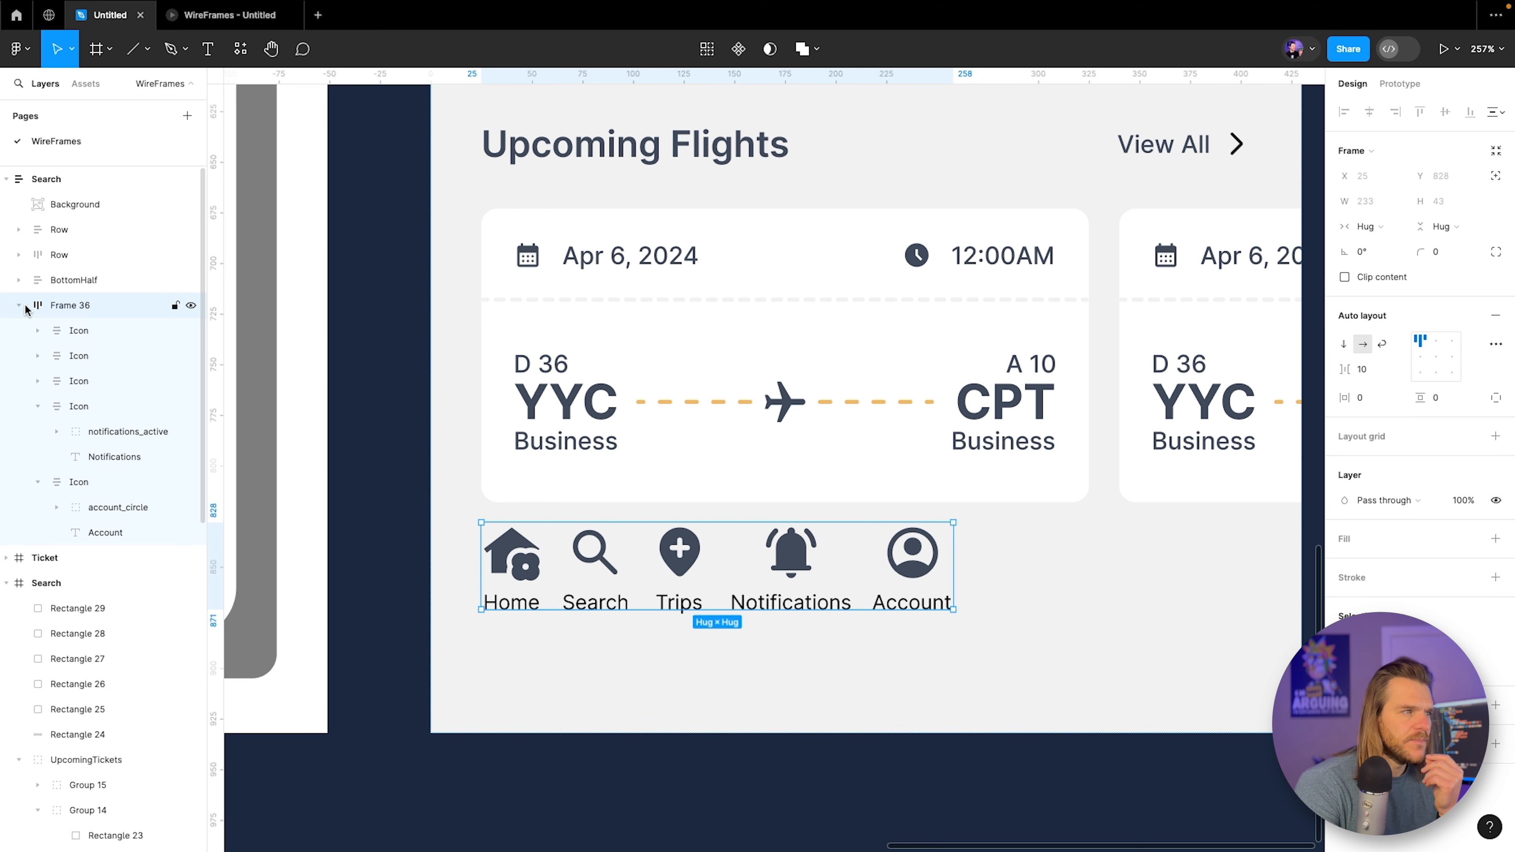
click(20, 307)
double_click(70, 306)
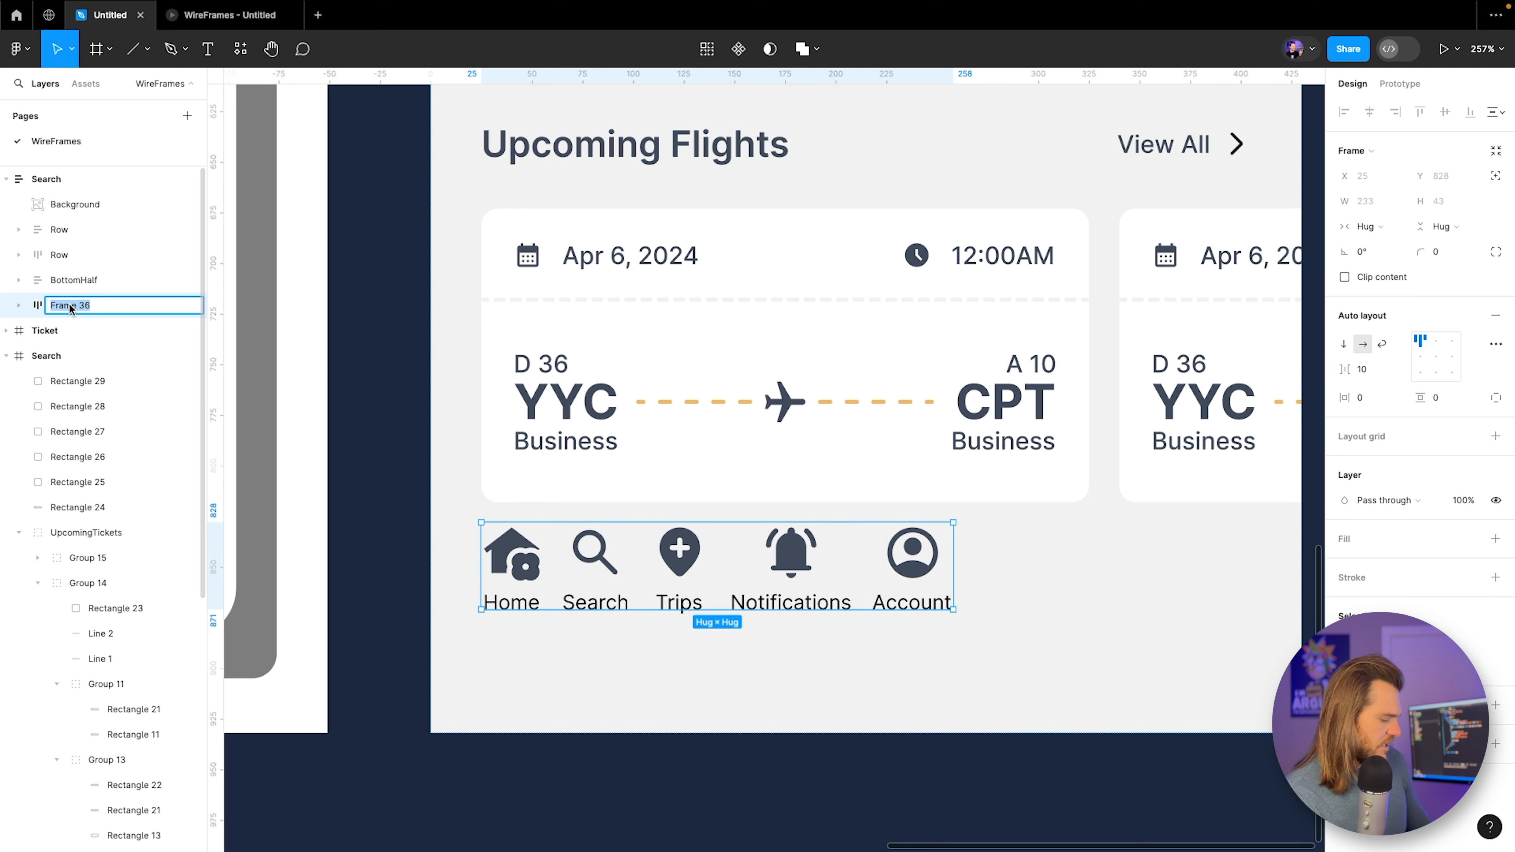
text(Menu)
key(Return)
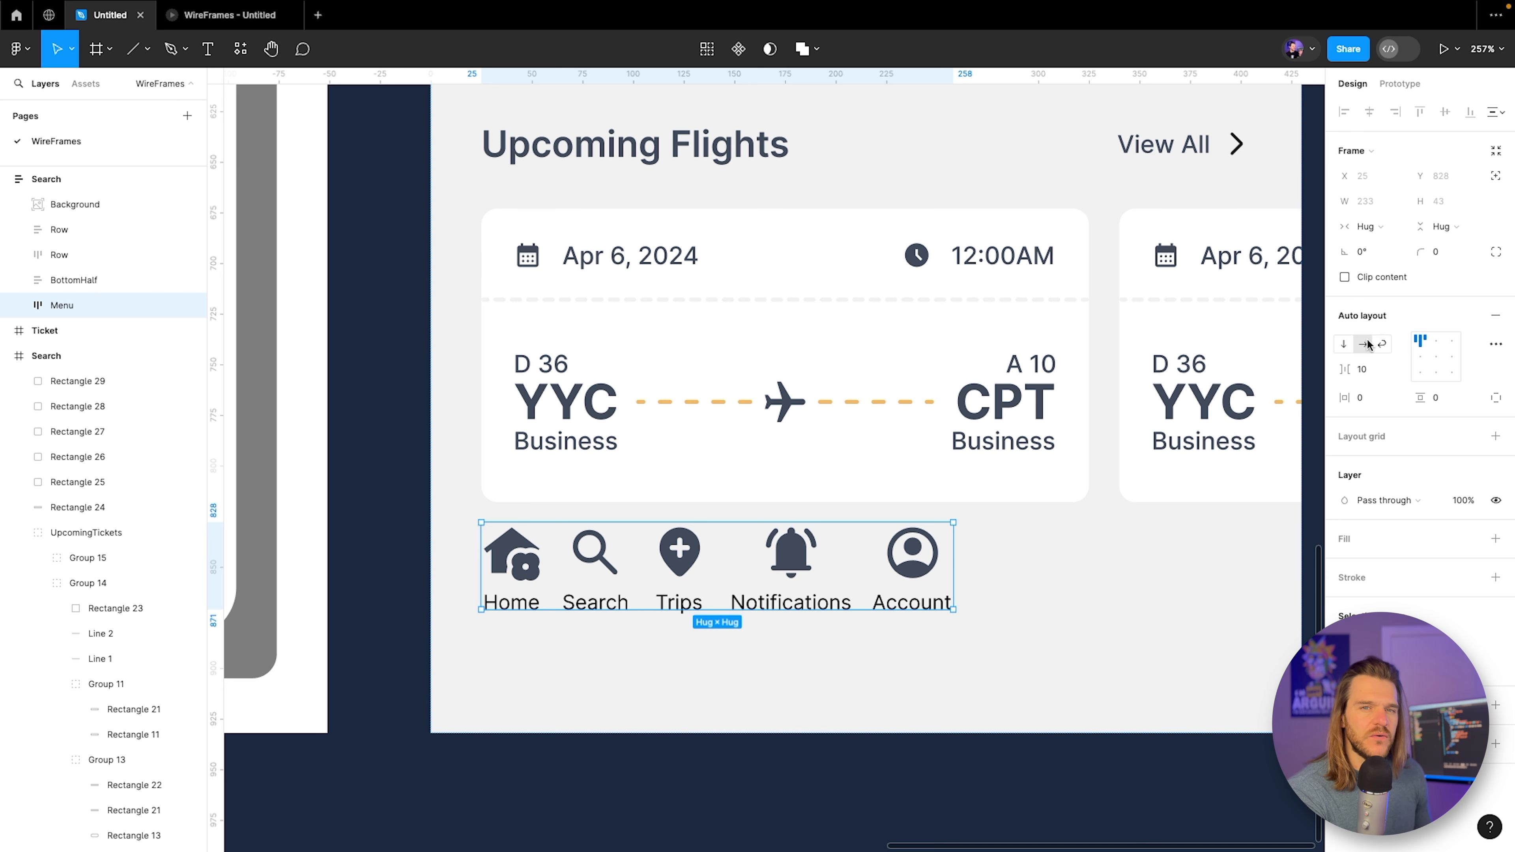
Set the Menu frame's item gap to Auto and its width to Fill container.
click(1395, 370)
click(1385, 384)
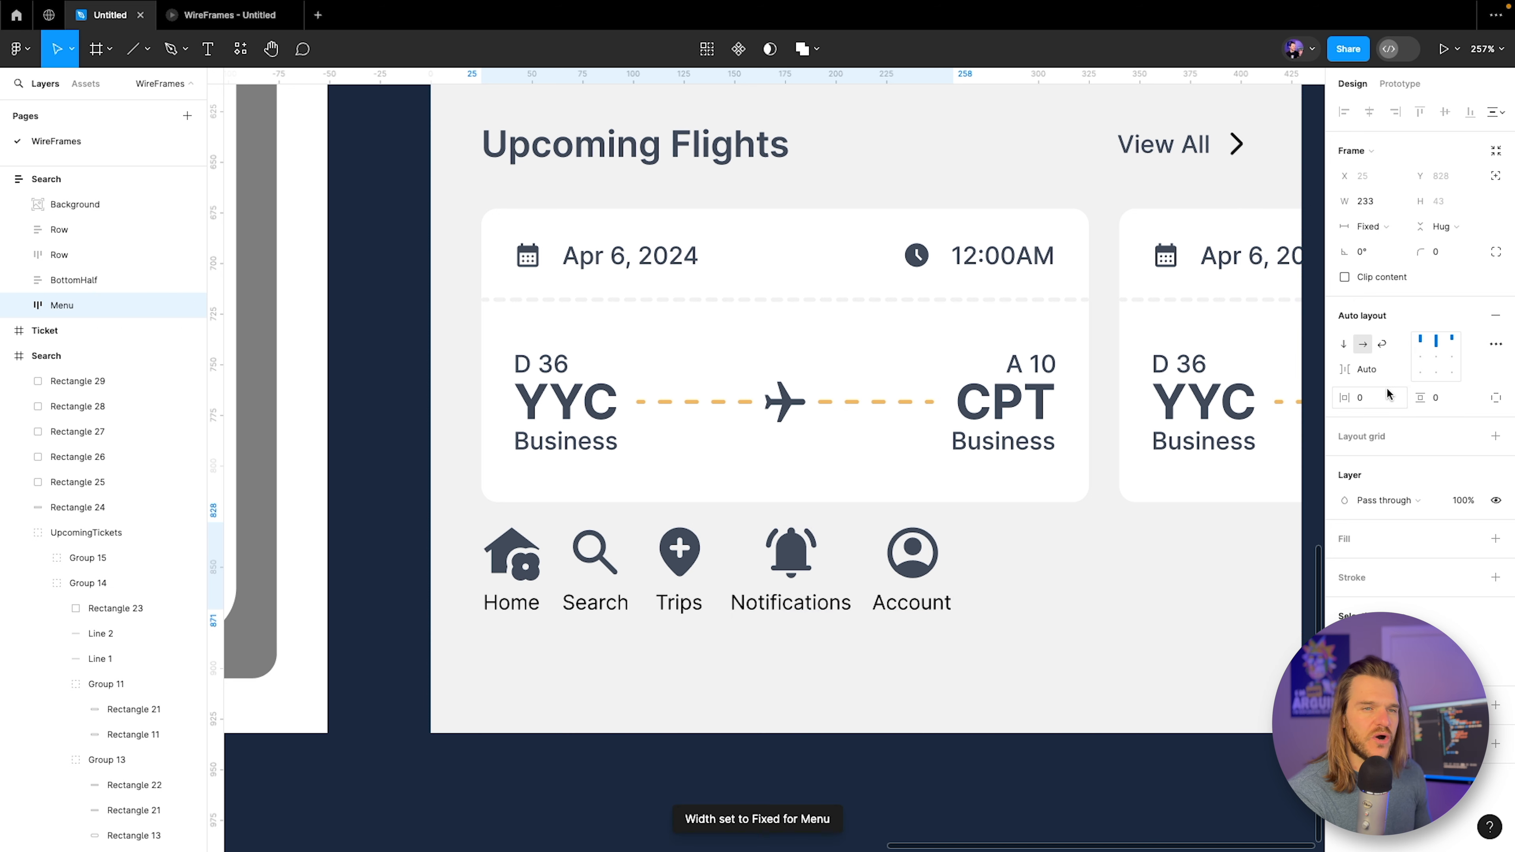
click(1372, 226)
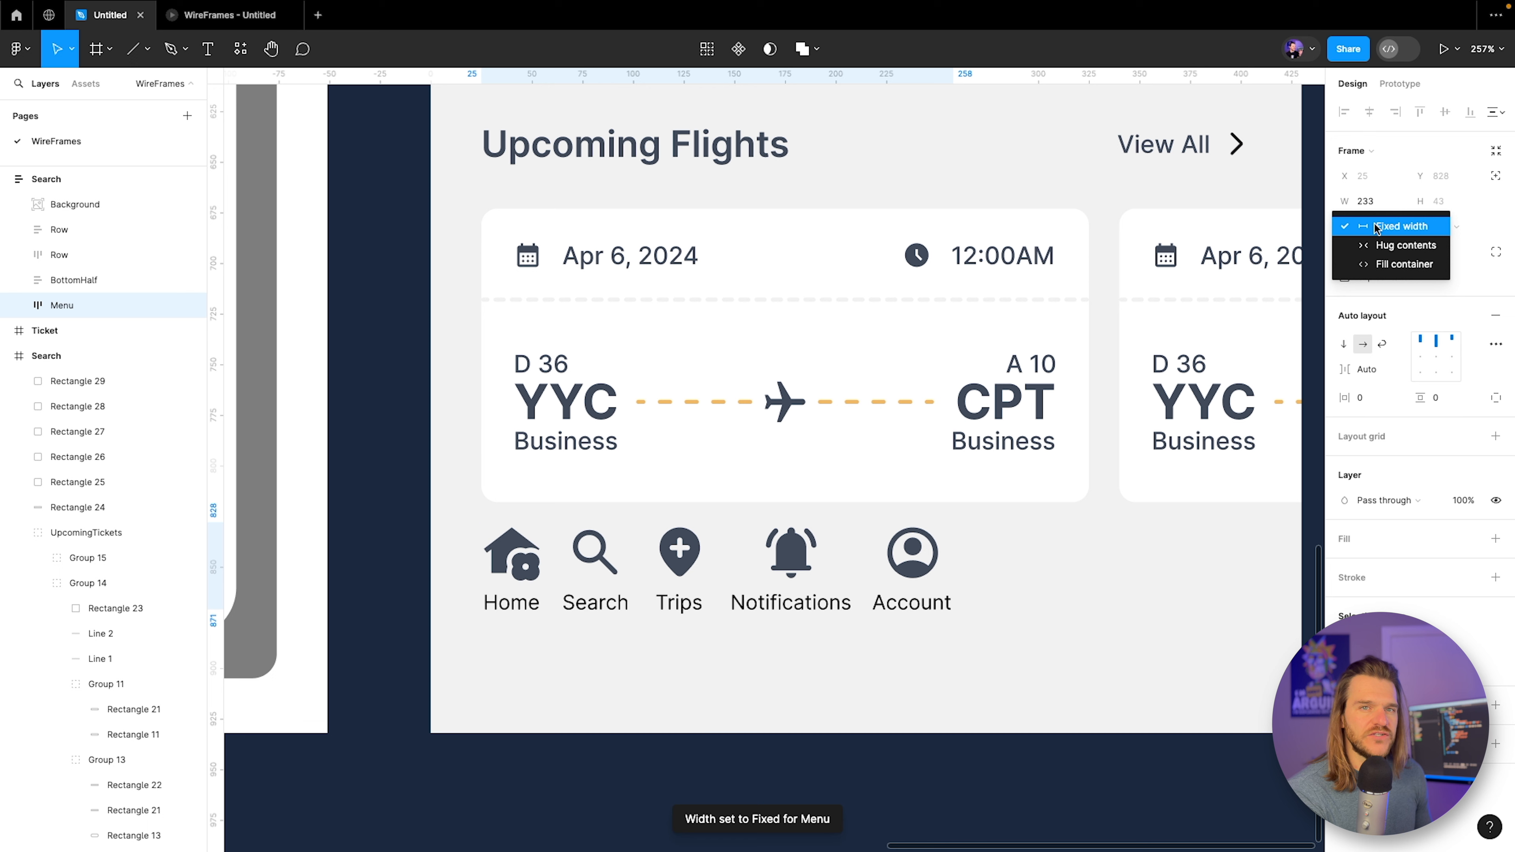
click(1385, 264)
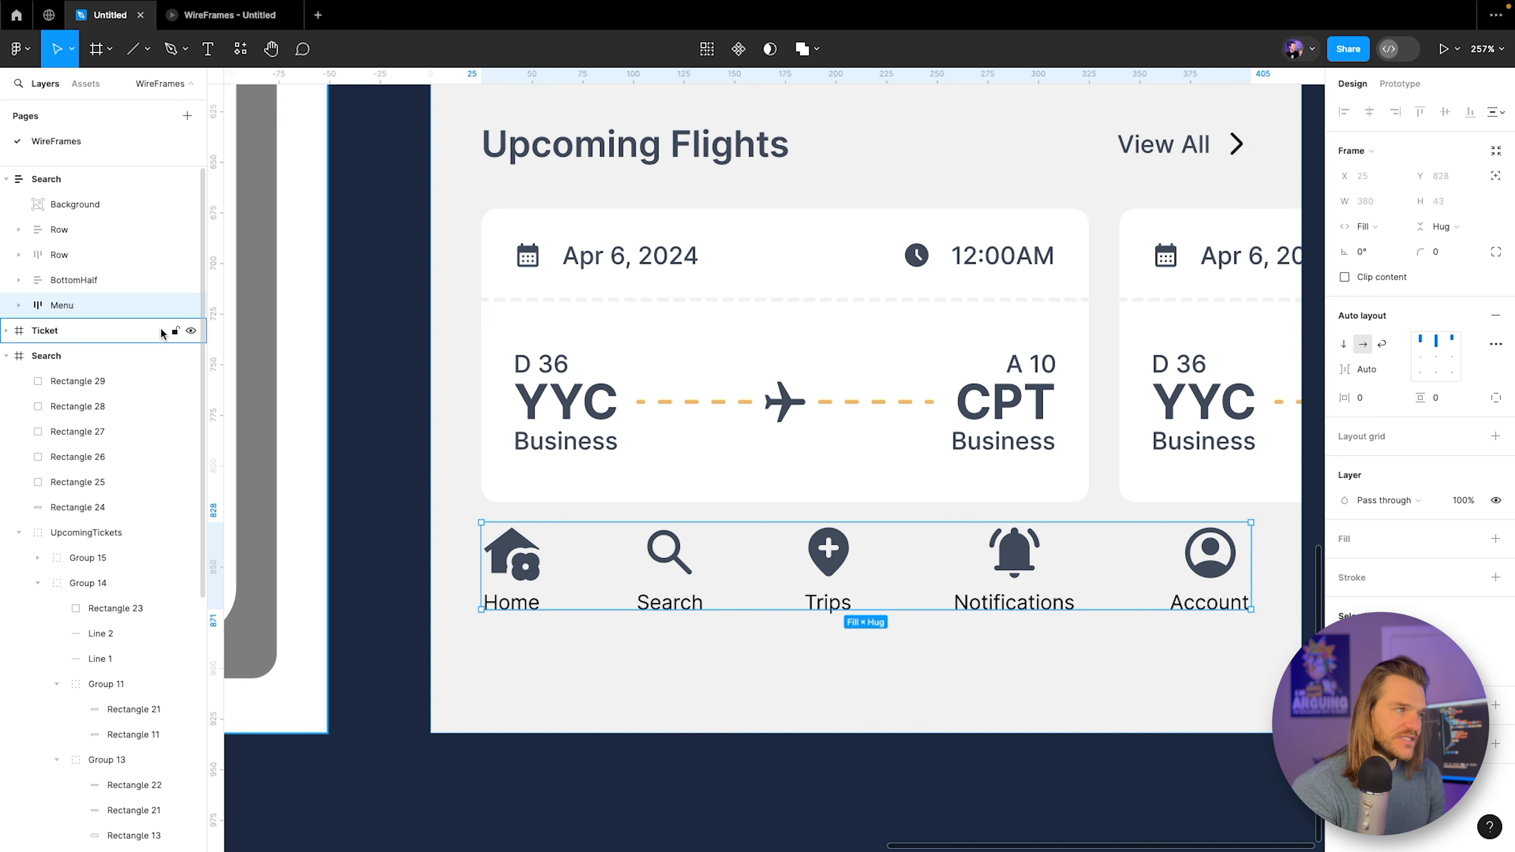
Group the two Row layers with BottomHalf inside the Search frame and apply auto layout to the group.
click(56, 281)
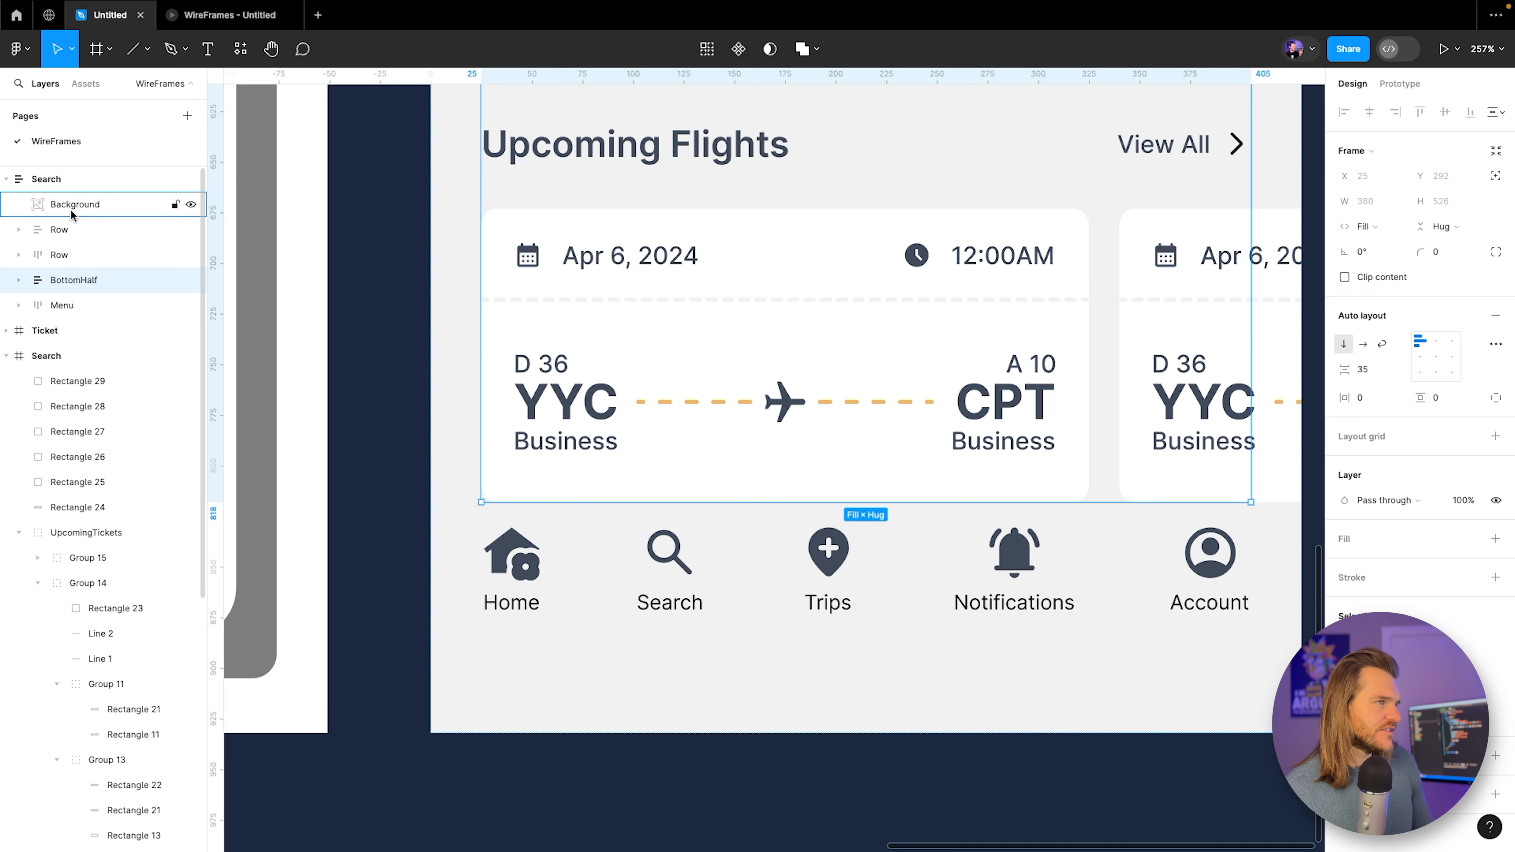
shift+click(58, 232)
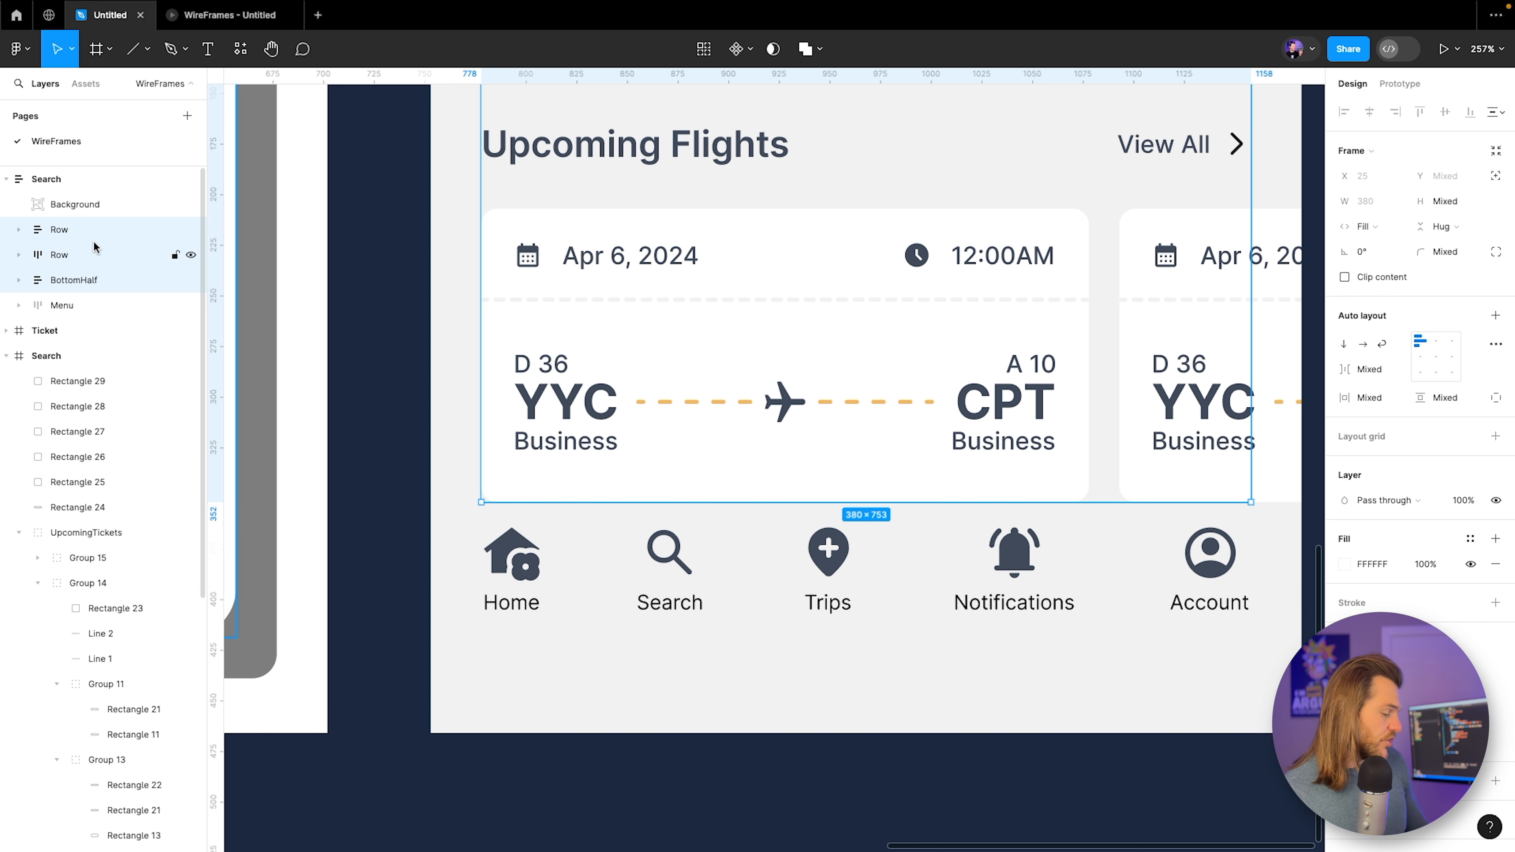
key(ctrl+g)
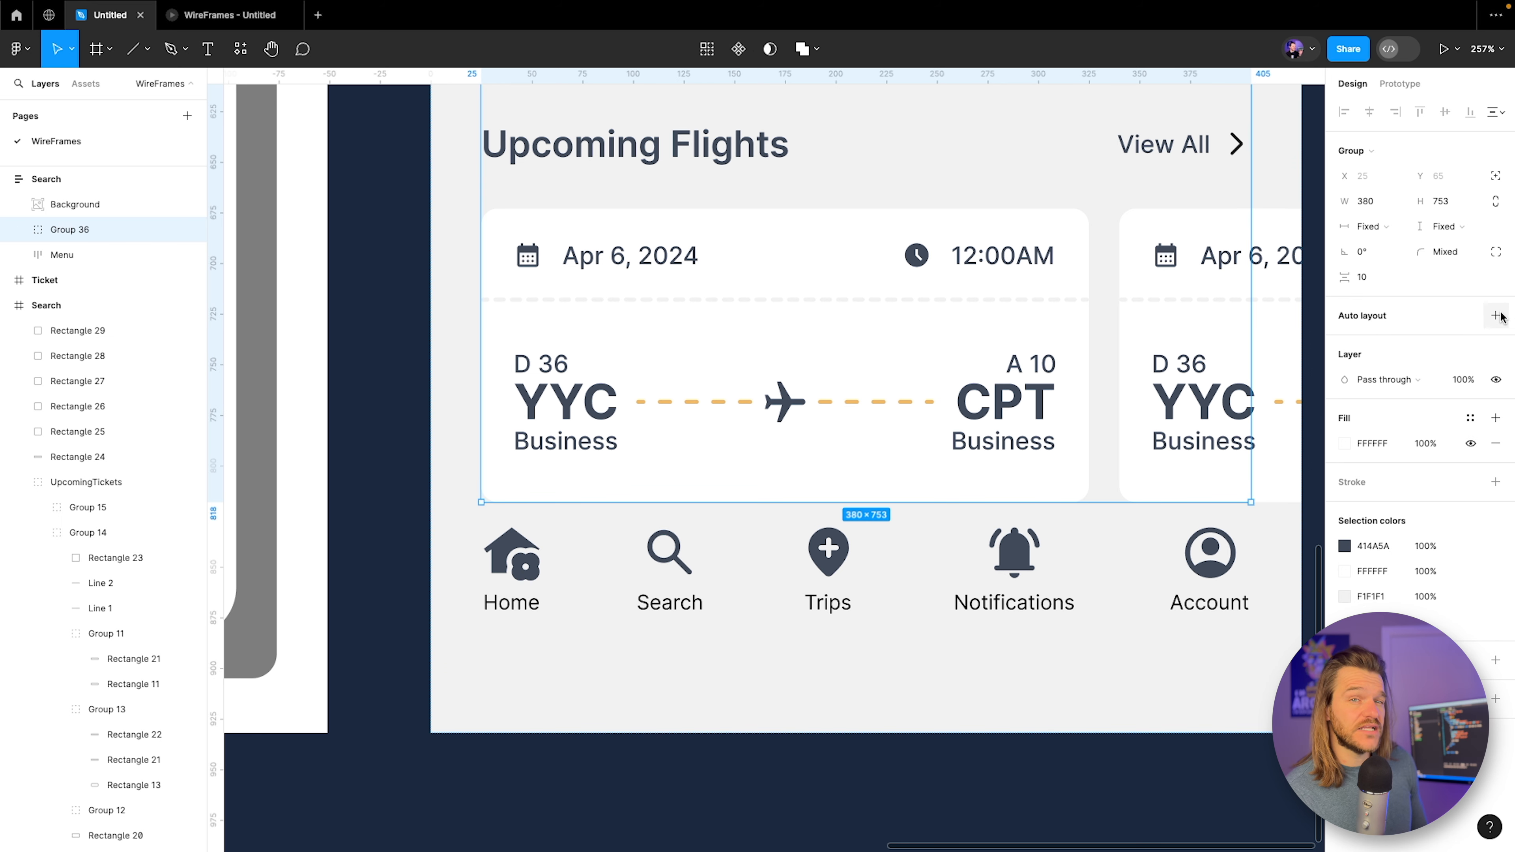
click(1496, 316)
scroll(788, 441, down, 5)
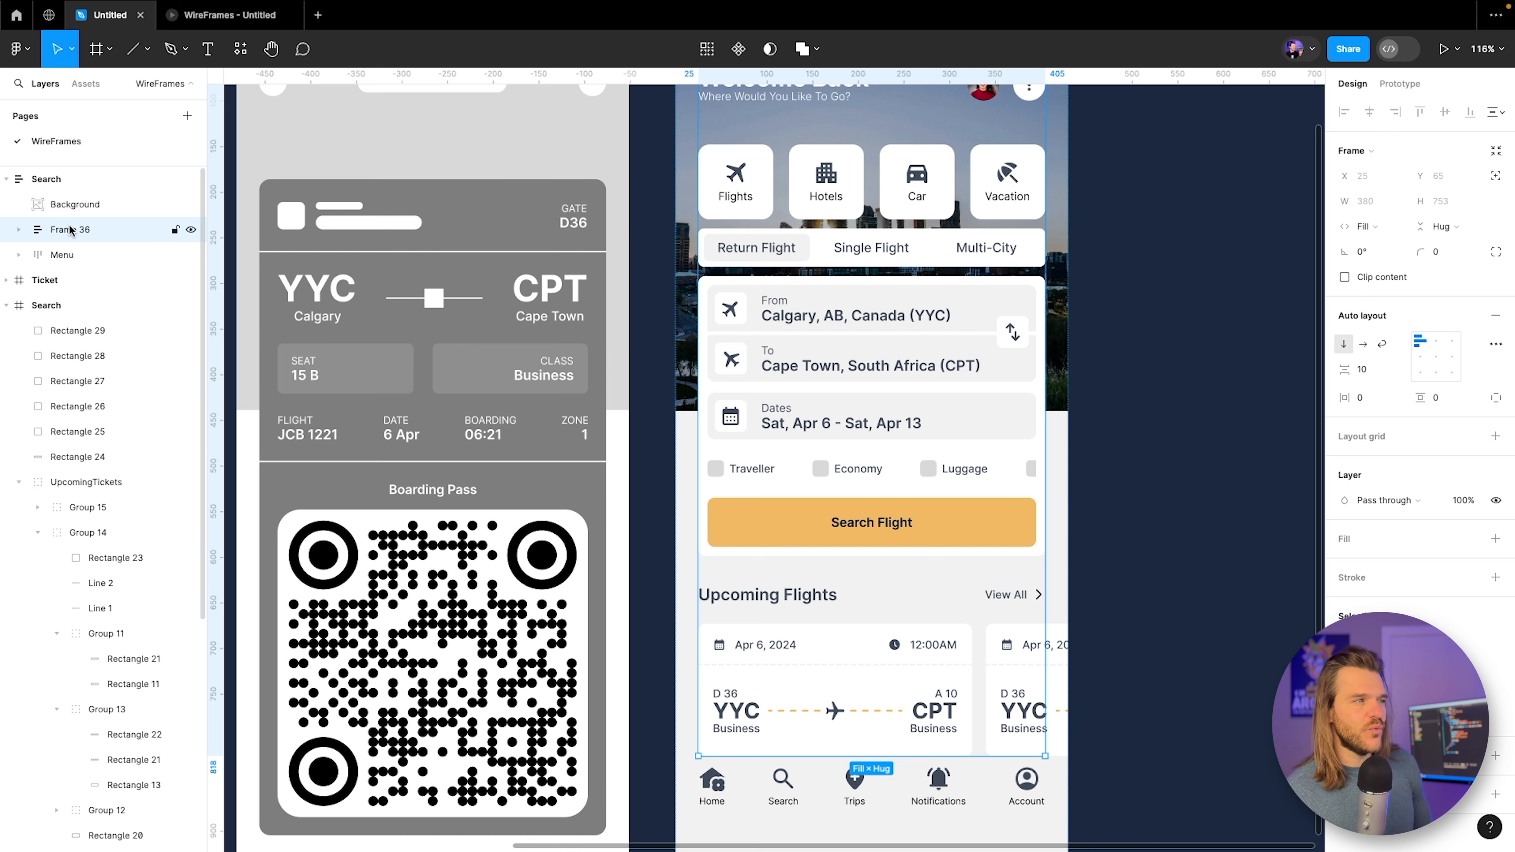
Set the Search frame's left and right auto layout padding to 0.
click(64, 184)
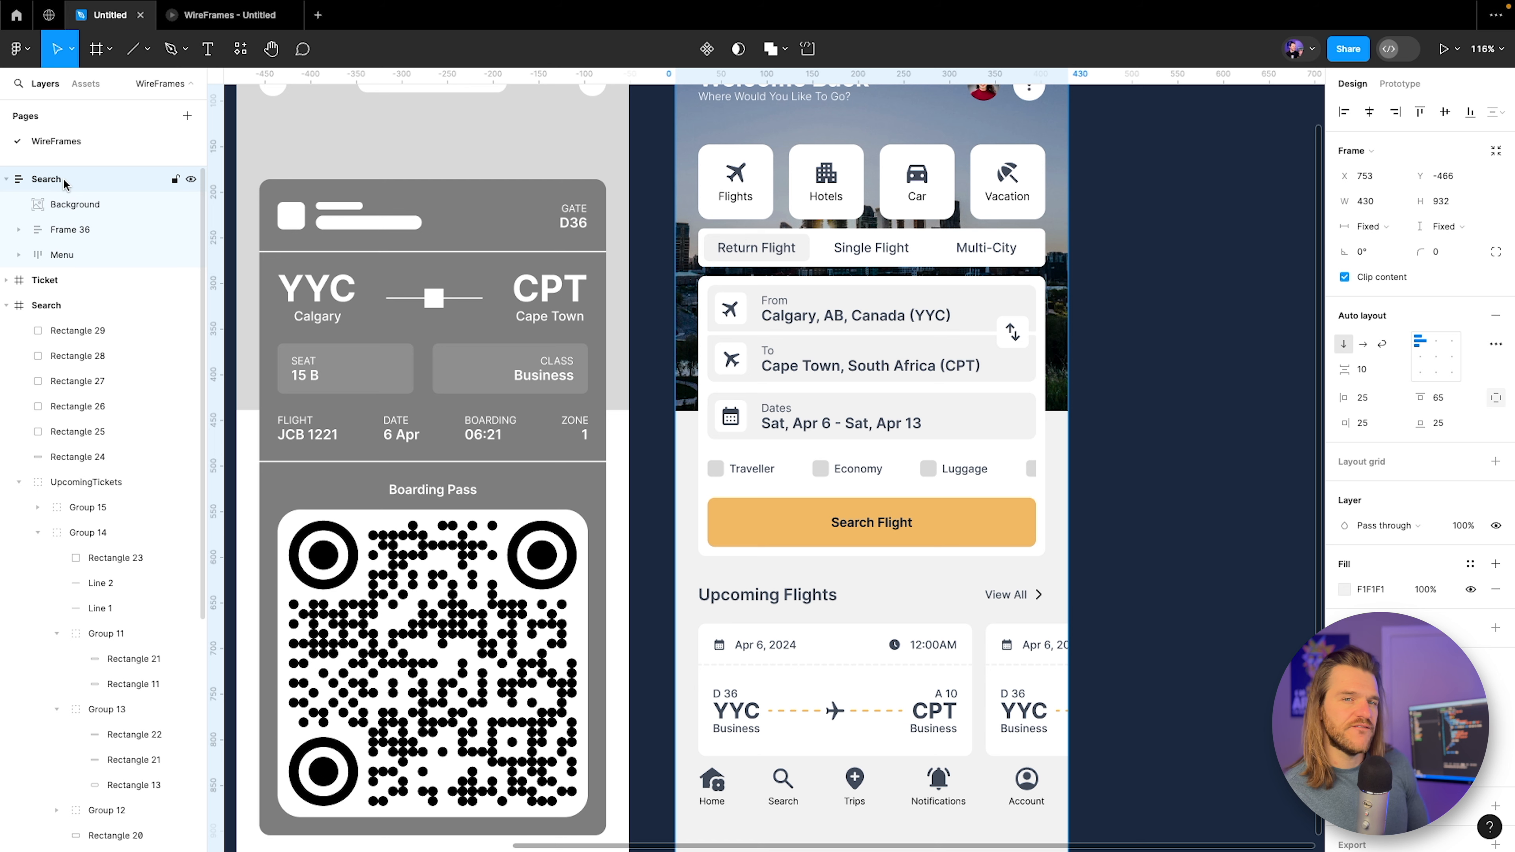
click(1368, 399)
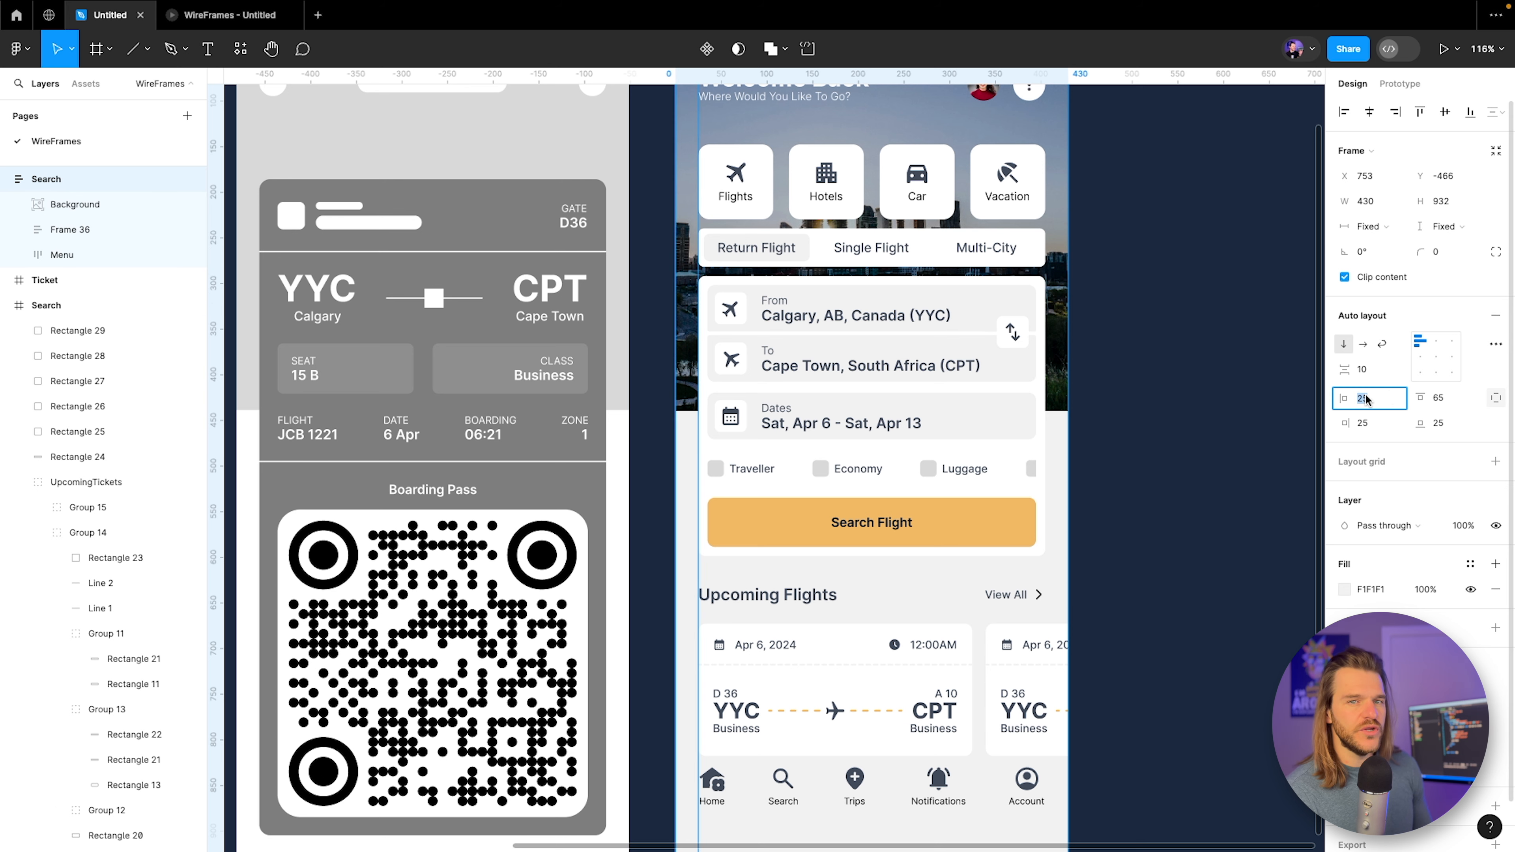
text(0)
key(Return)
click(1380, 421)
text(0)
key(Return)
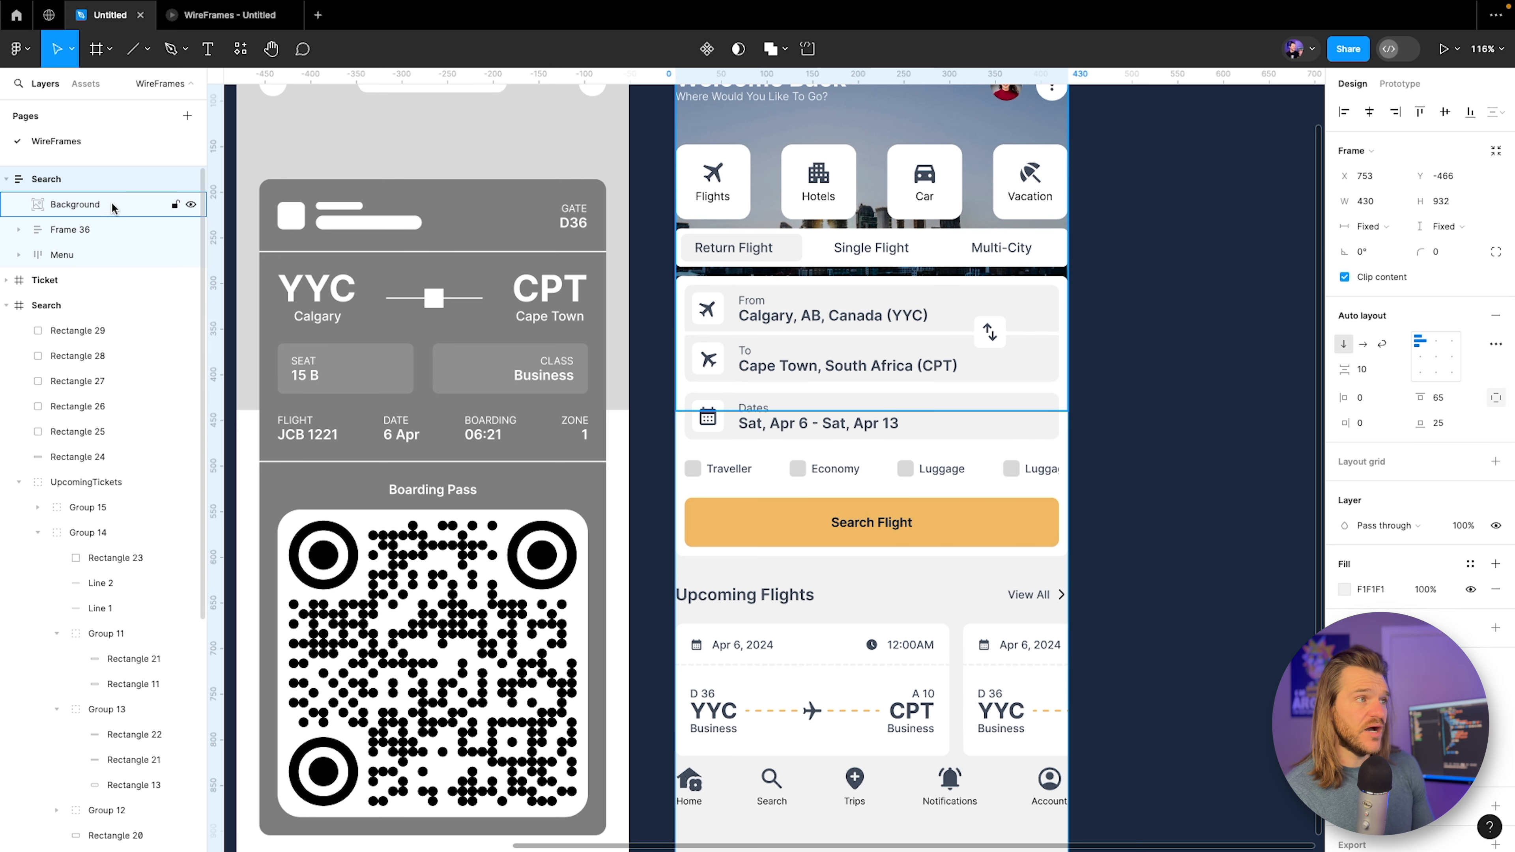
Set the horizontal padding of the frame wrapping the main content to 25 and rename it "InnerContent".
click(85, 231)
click(1368, 398)
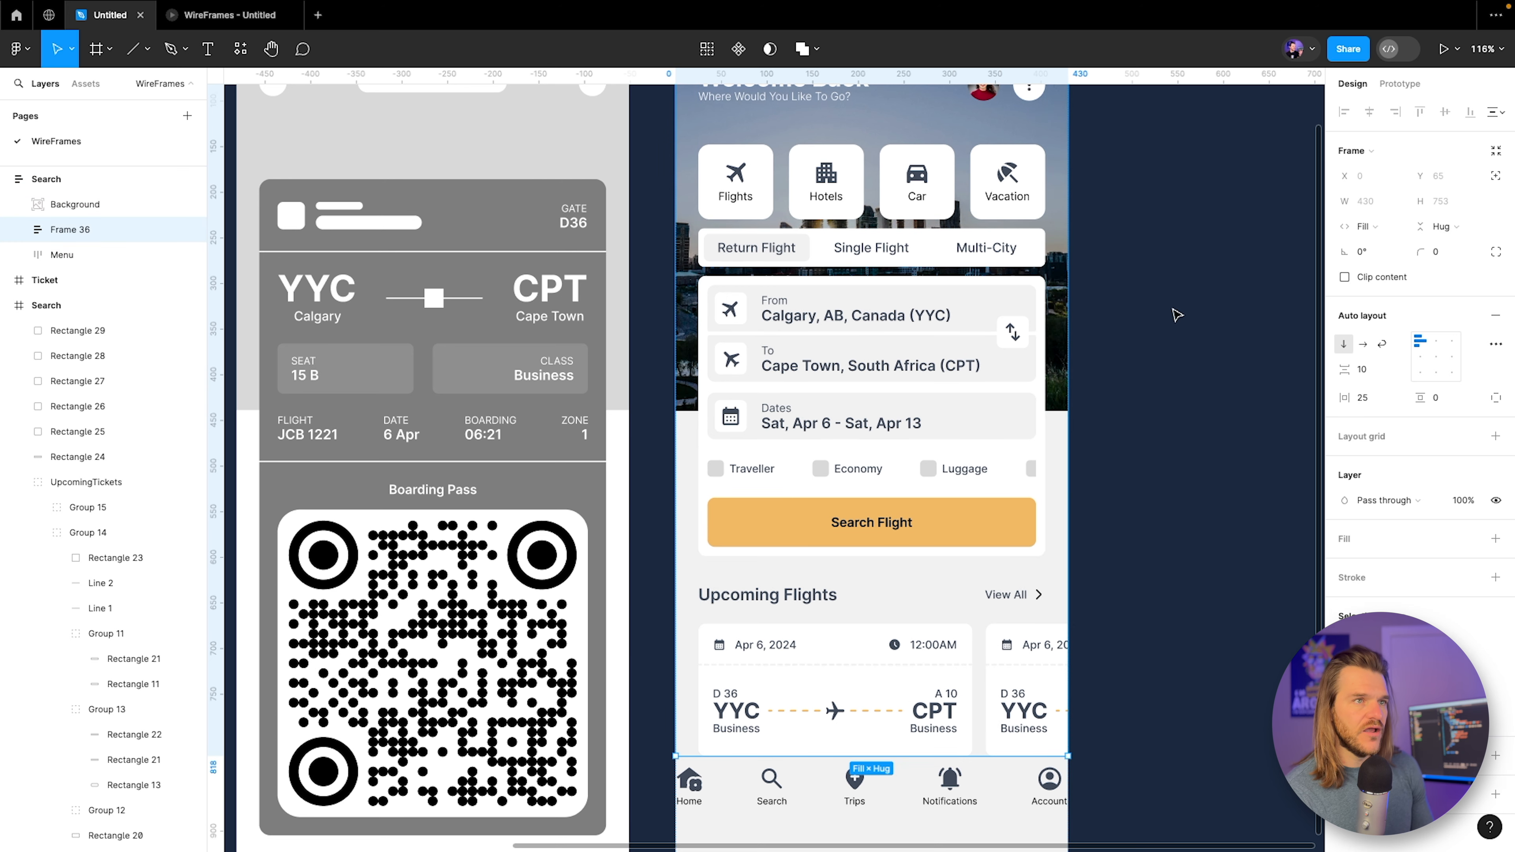
scroll(995, 308, up, 2)
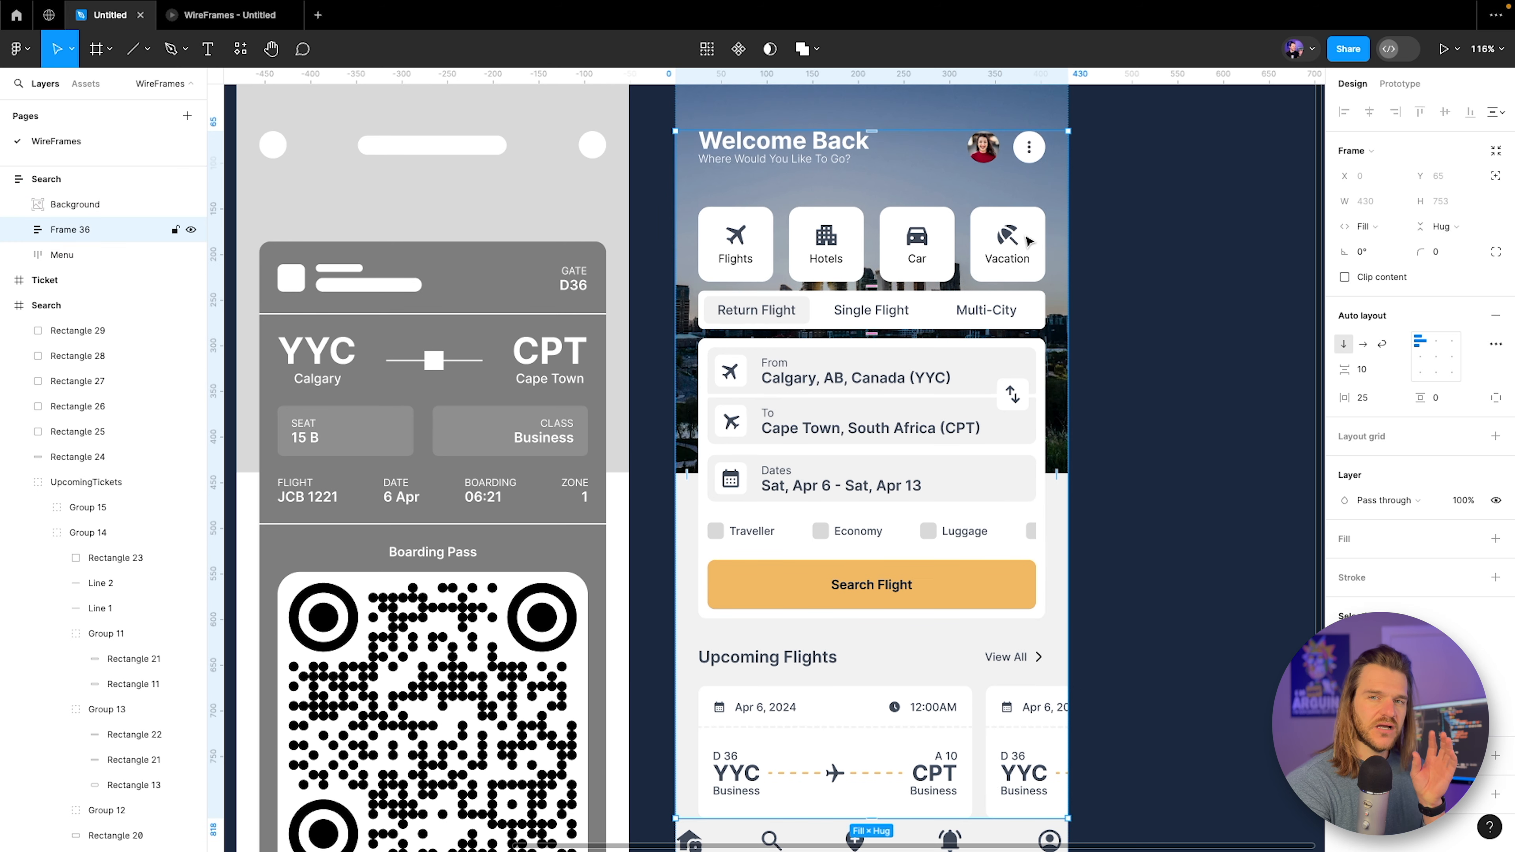
scroll(796, 516, down, 5)
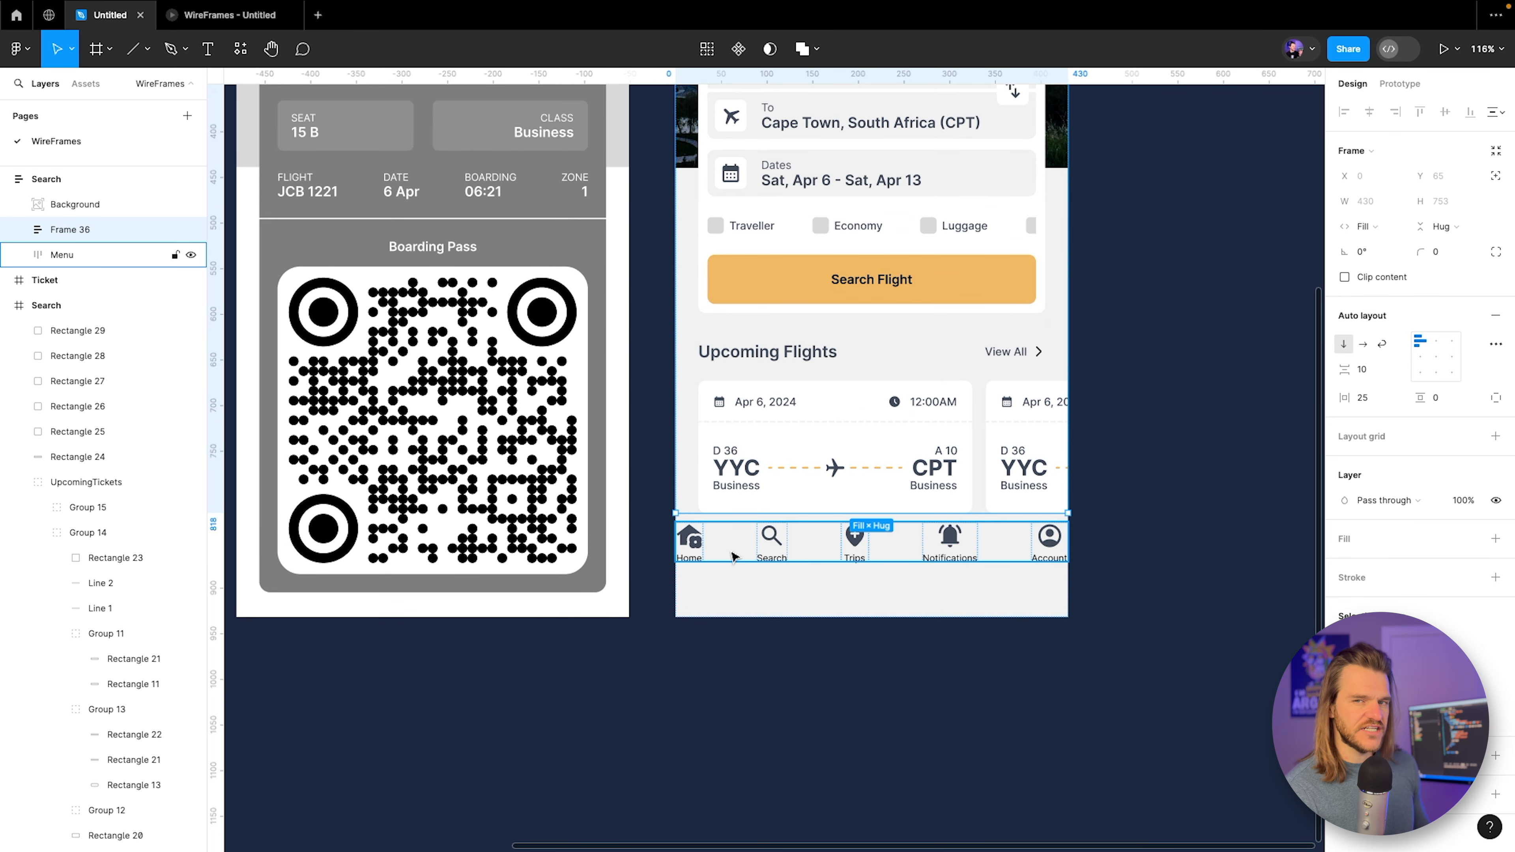
double_click(66, 229)
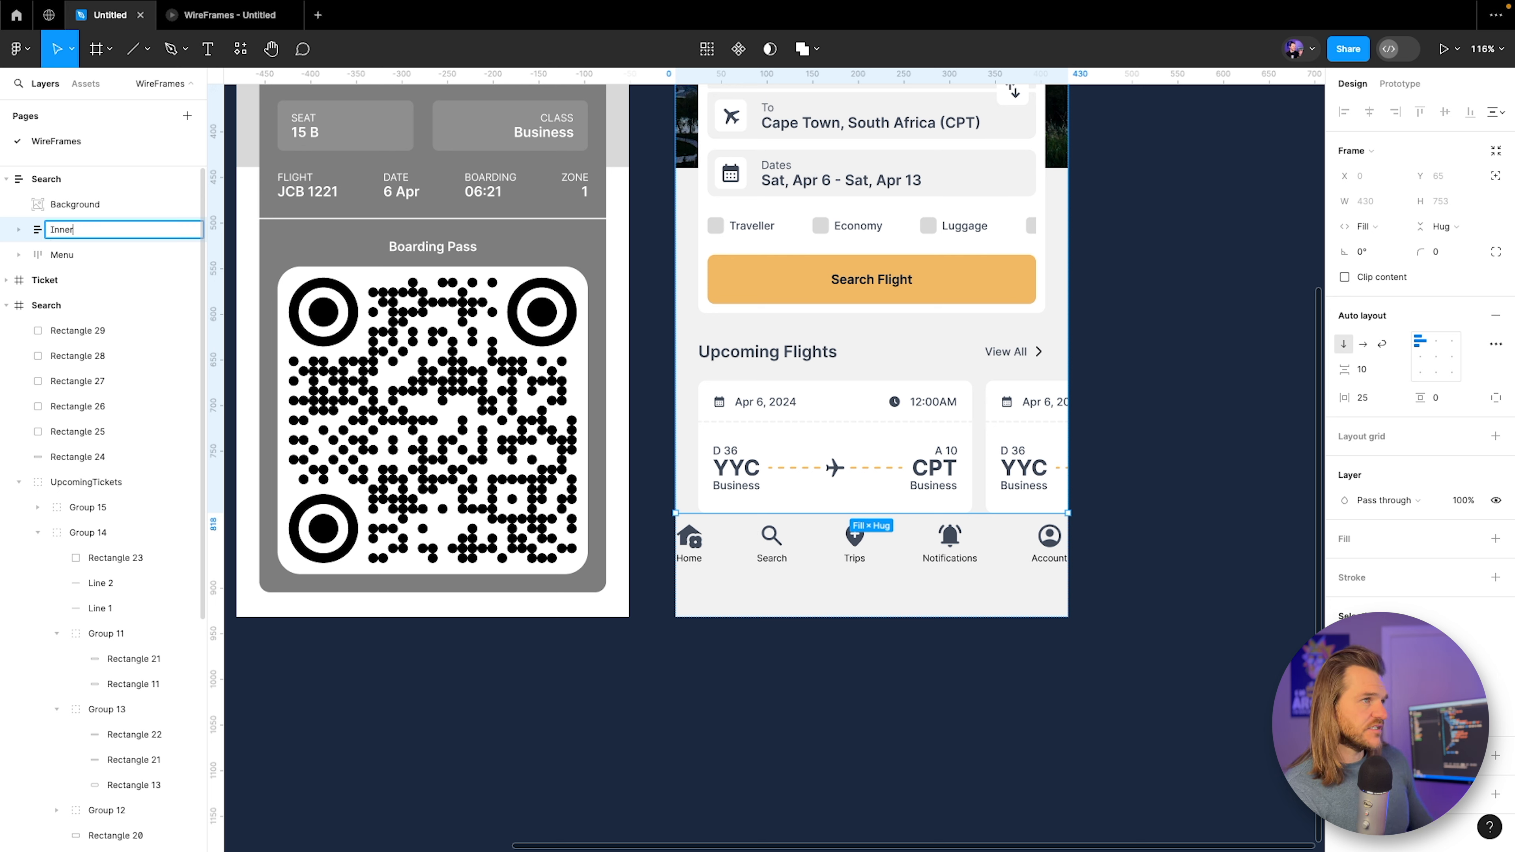
text(InnerContent)
key(Return)
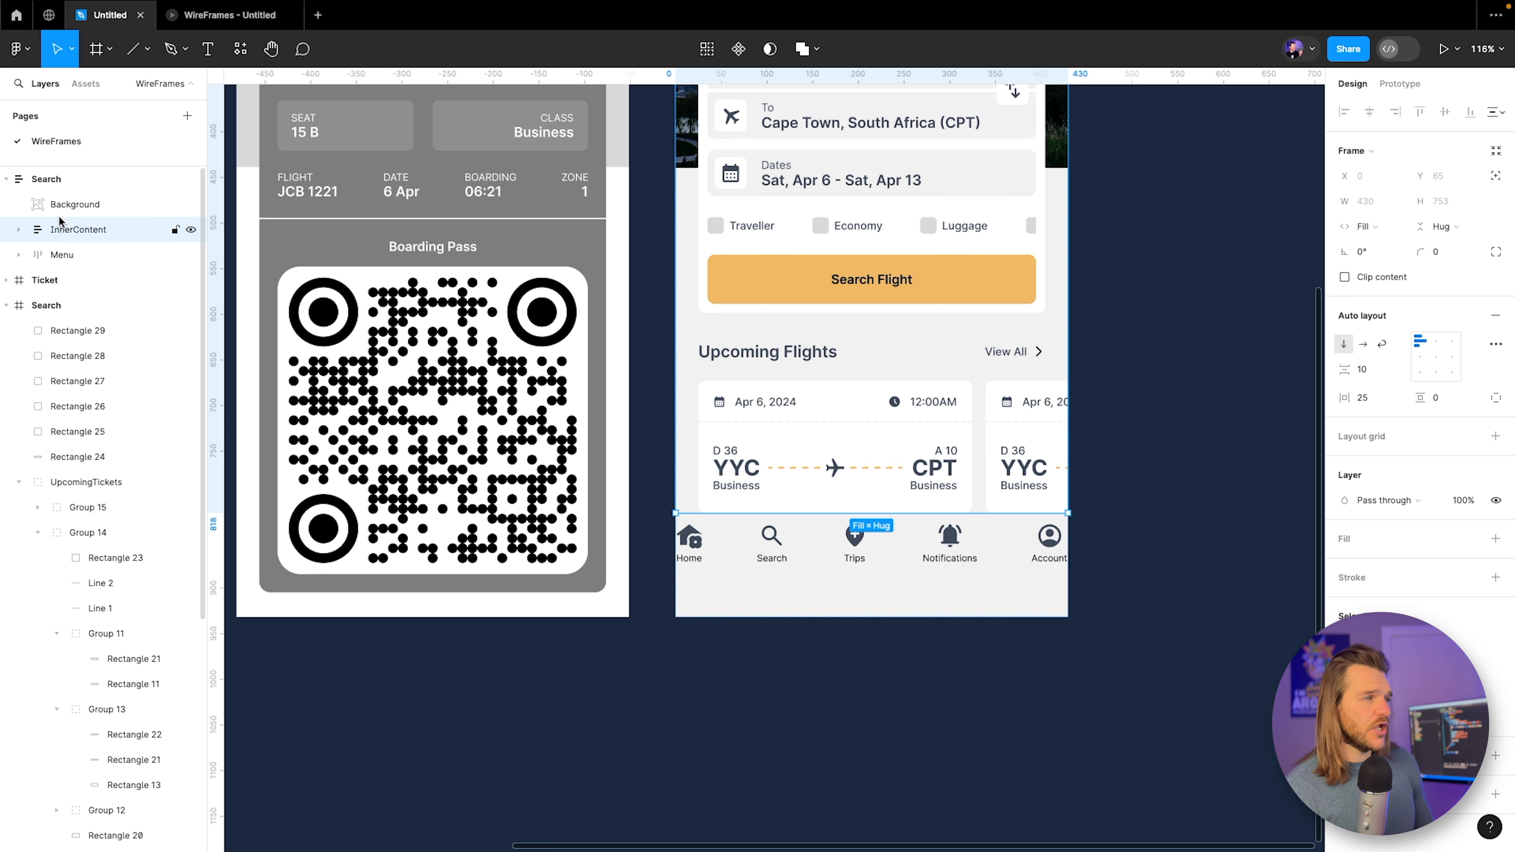
Give the Menu frame a white FFFFFF fill, vertically centred items and a horizontal padding of 25.
click(63, 254)
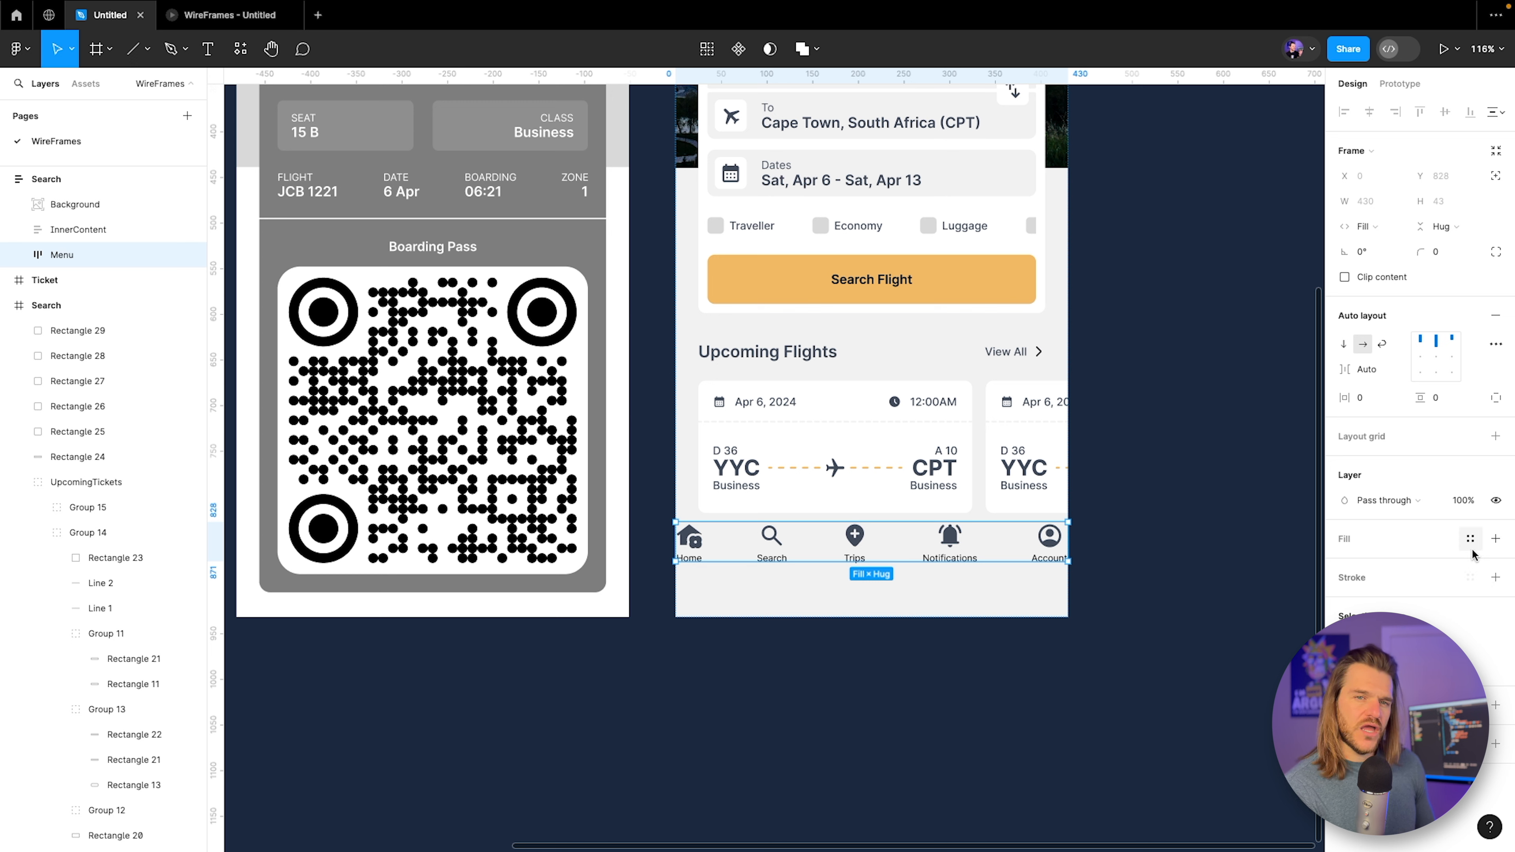
click(1495, 538)
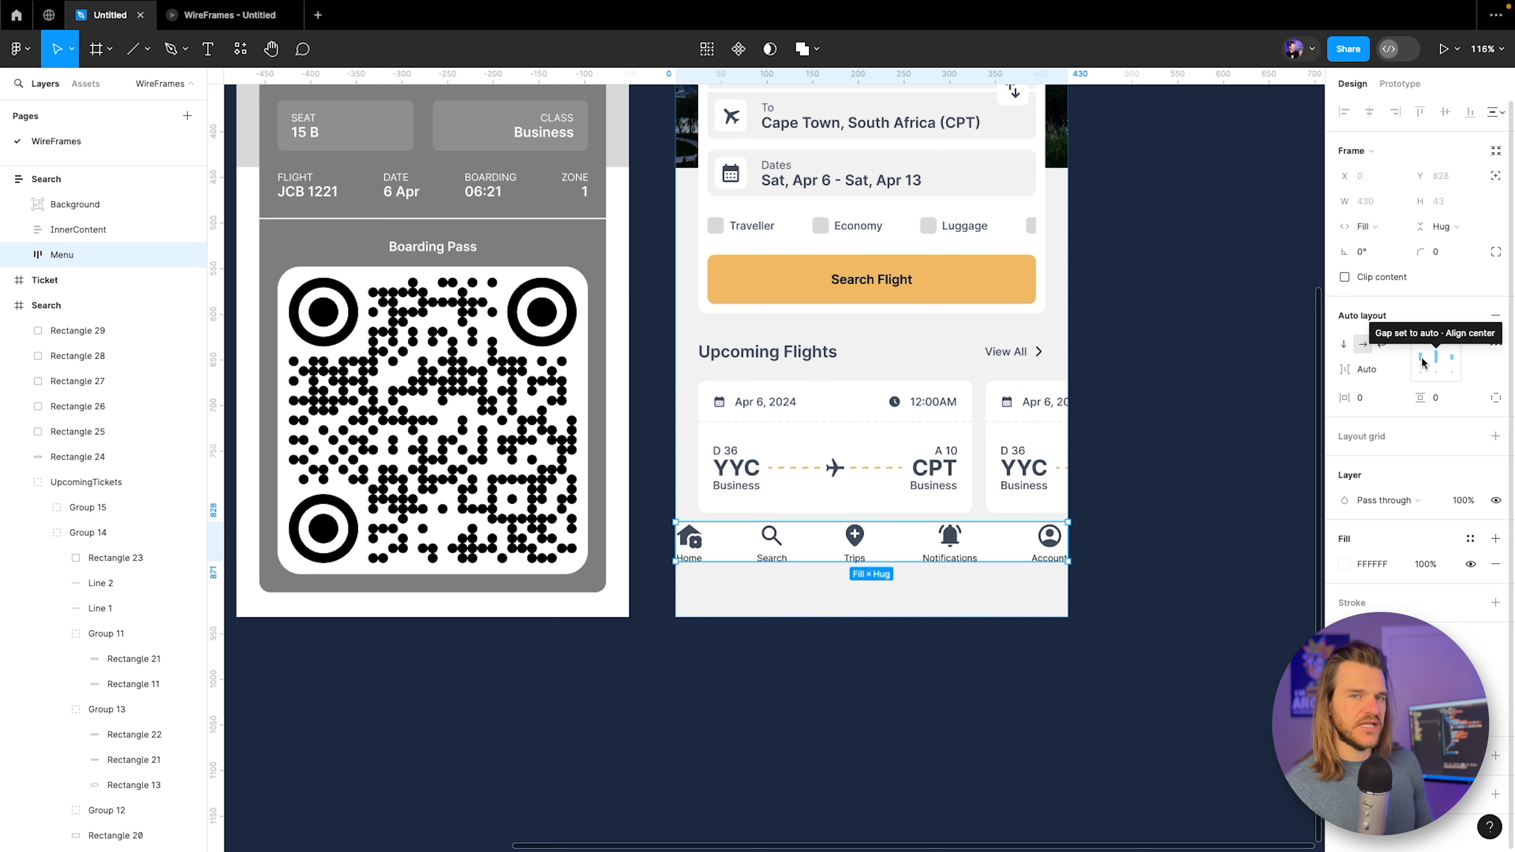
click(1366, 399)
text(2)
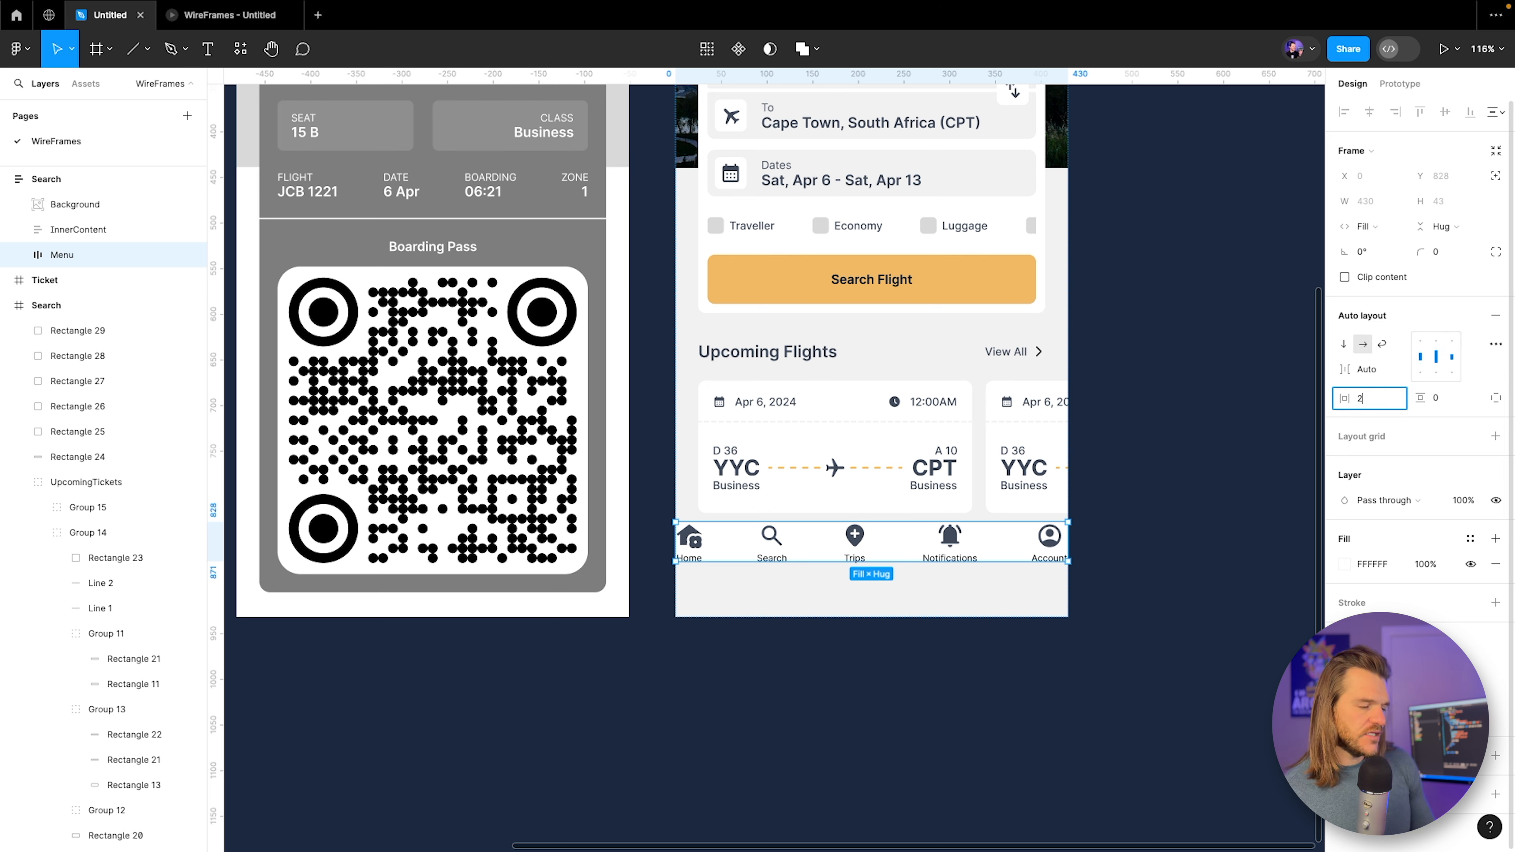
text(5)
Try a vertical padding of 25 on the Menu frame, reduce it to 16, and check the bar in the prototype preview.
click(1434, 403)
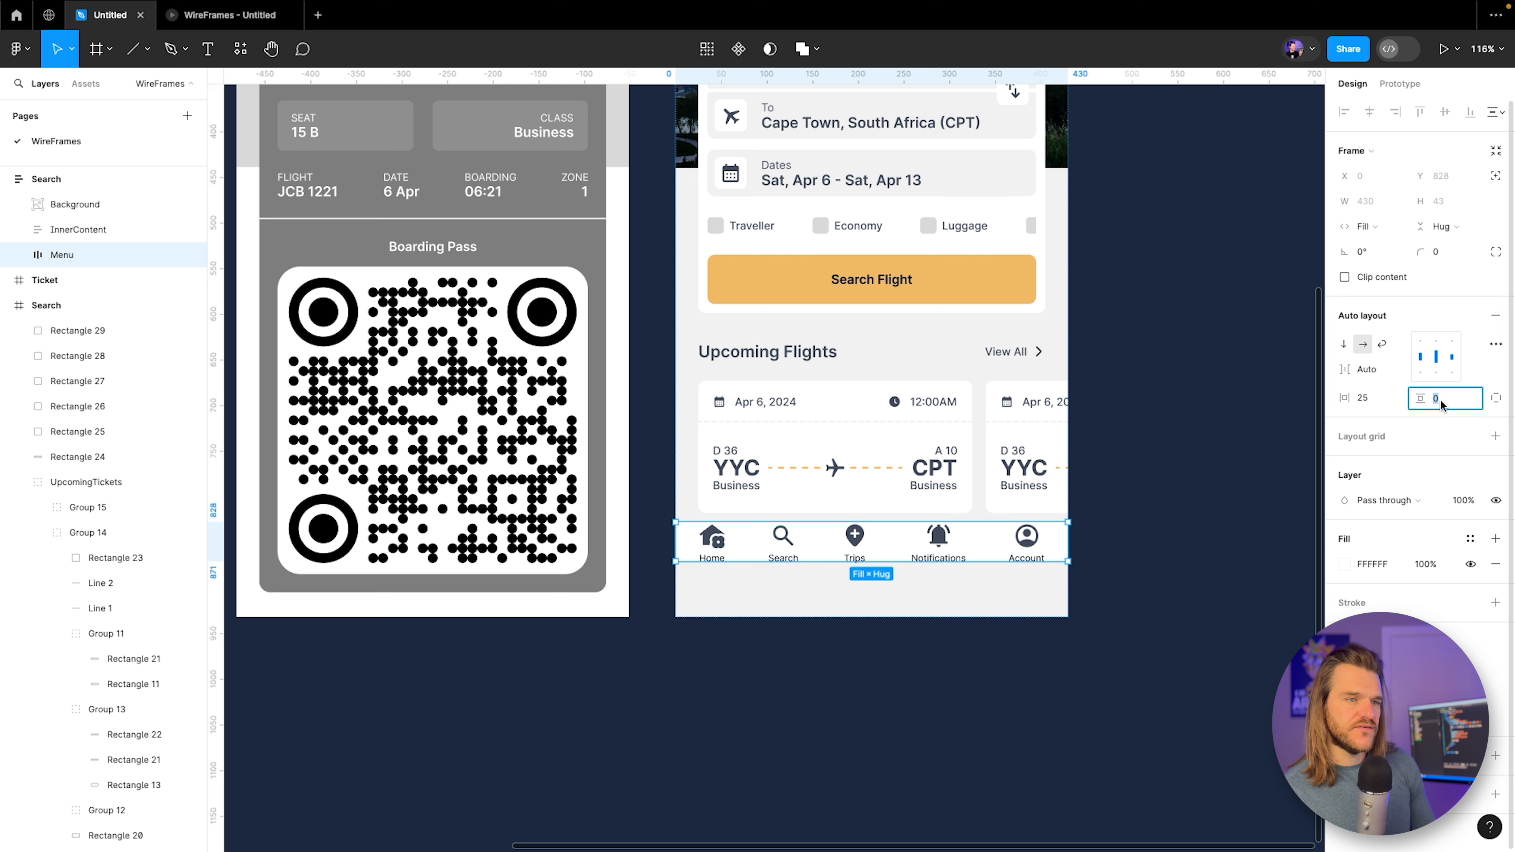
text(25)
key(Return)
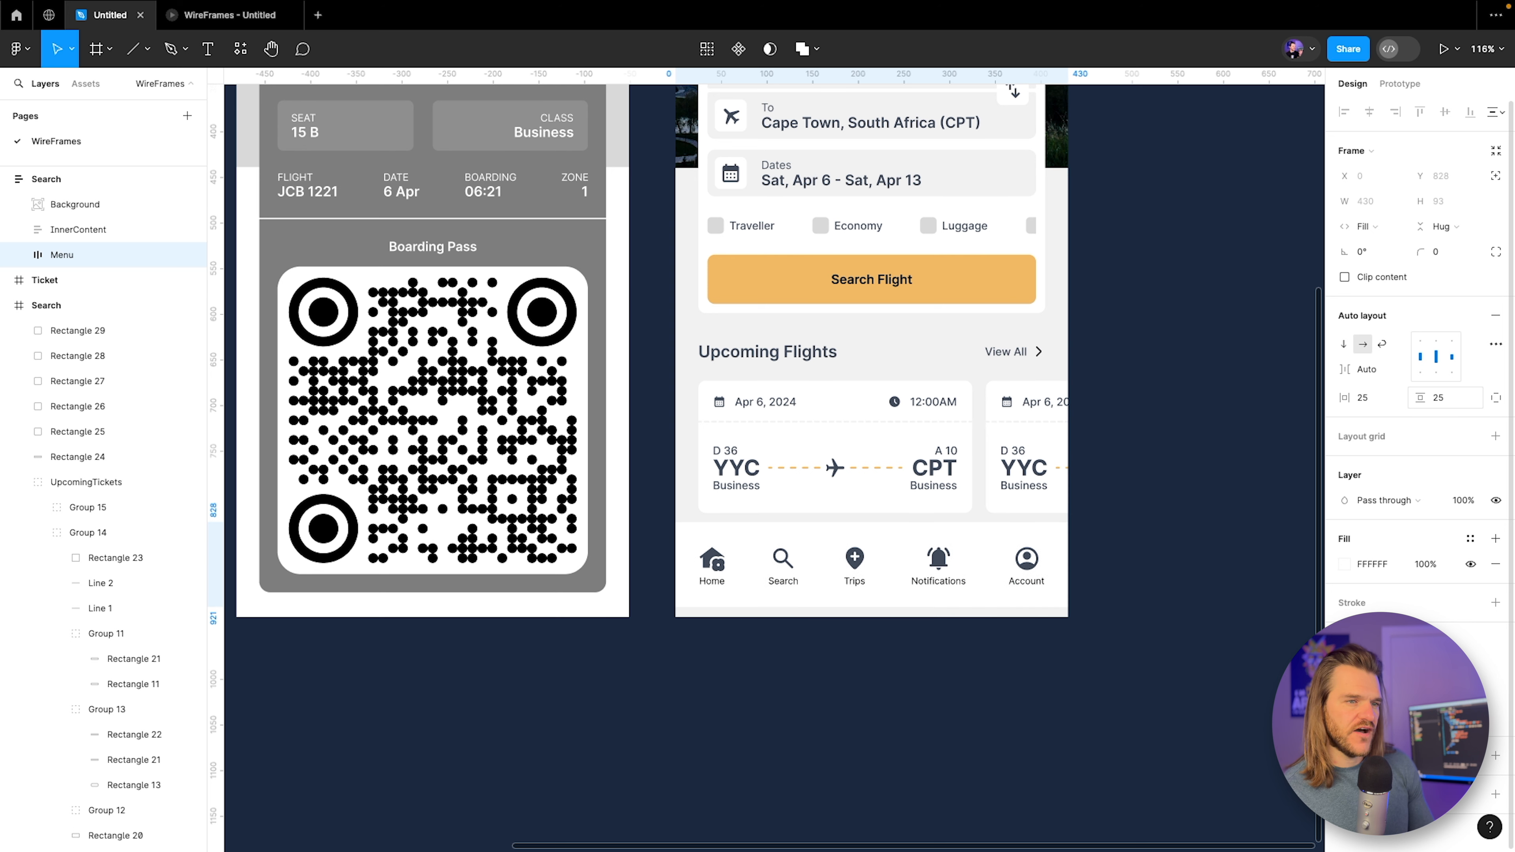
click(1441, 400)
text(16)
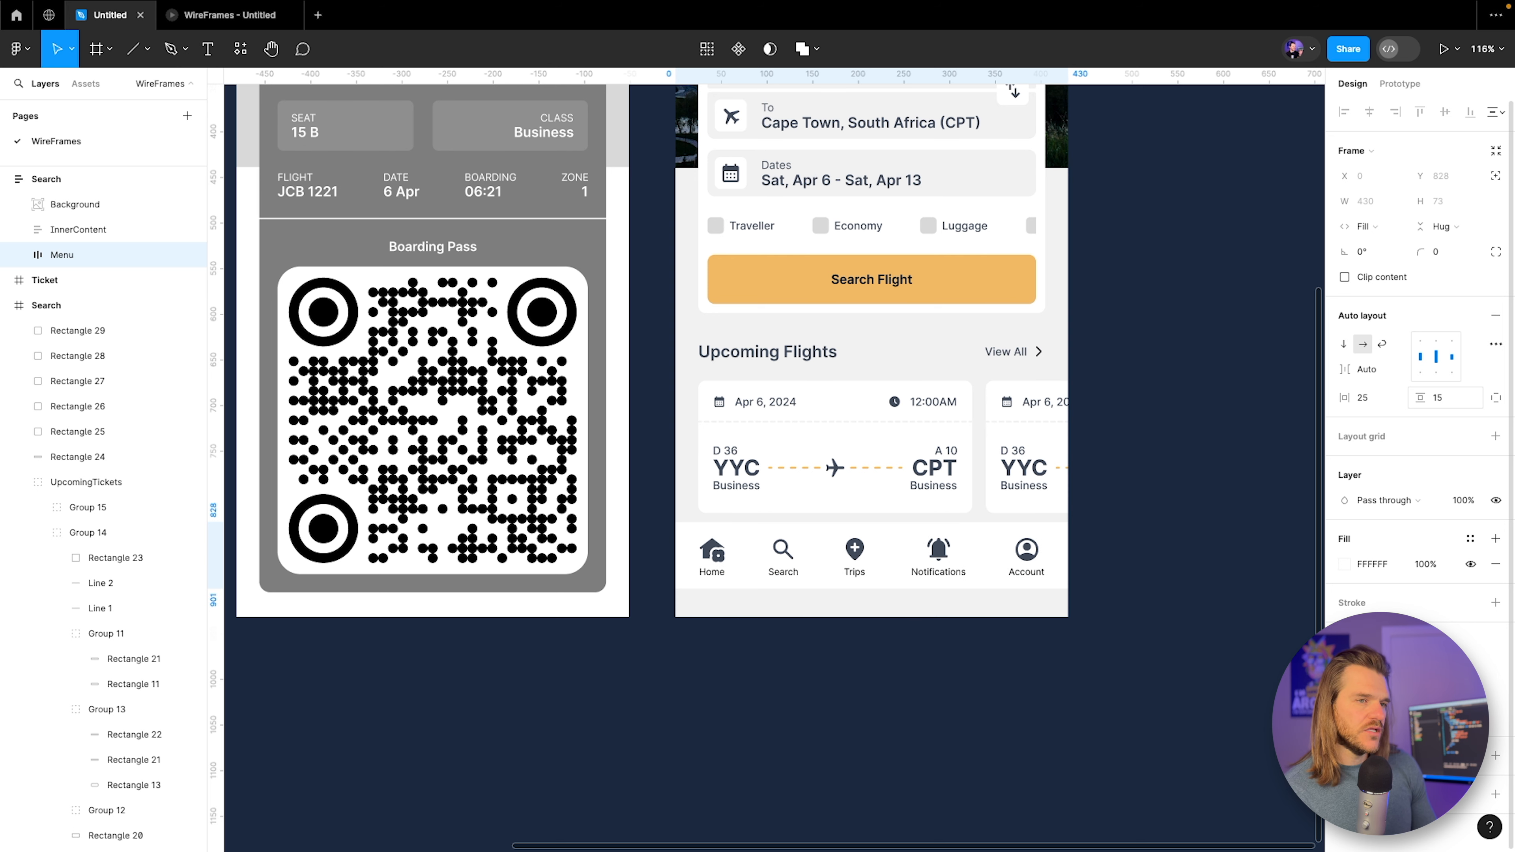
key(Return)
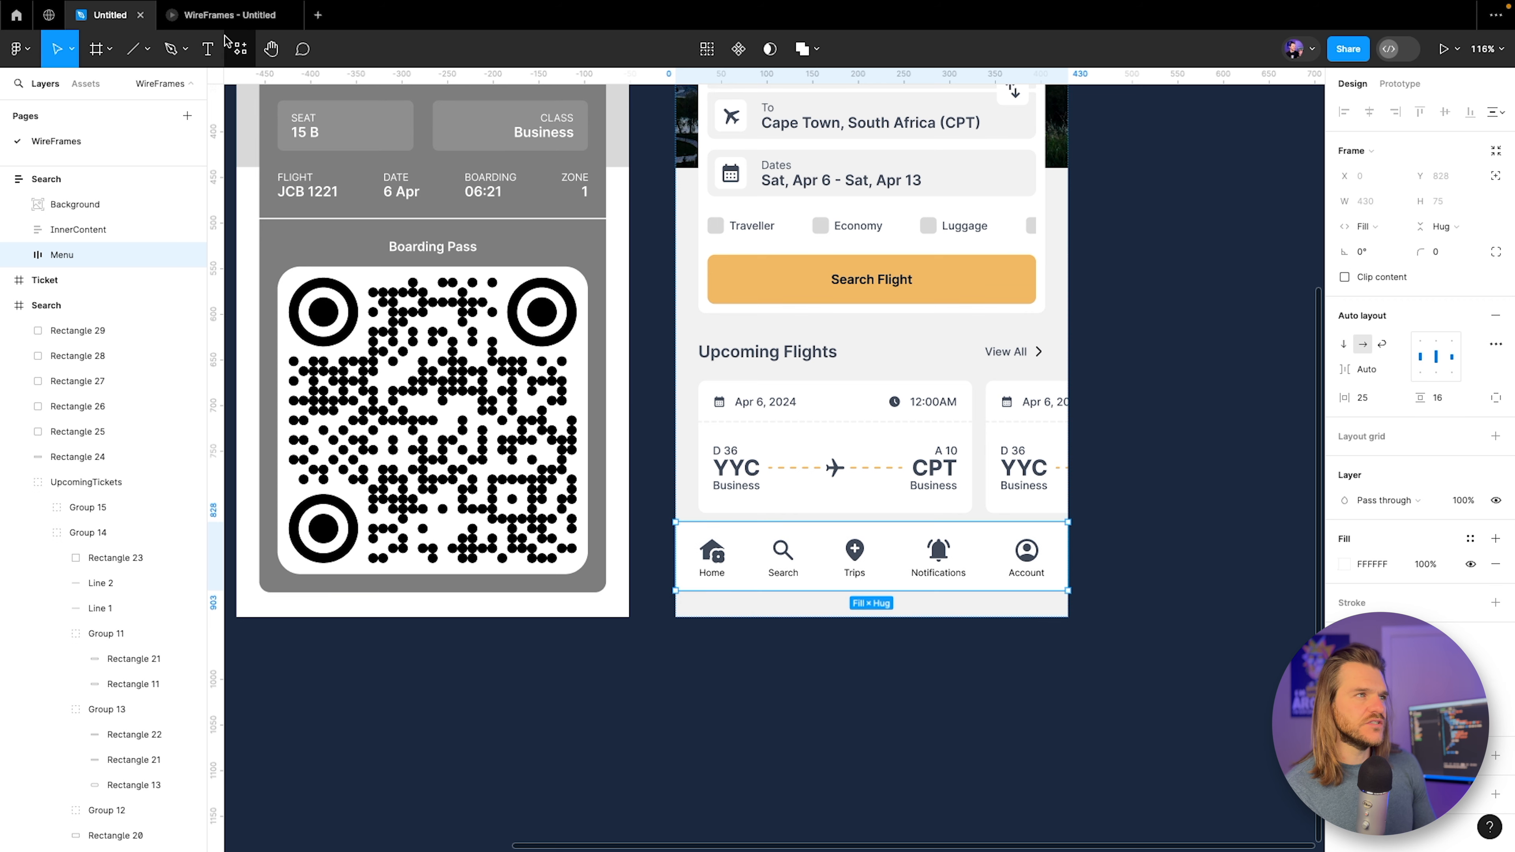
click(239, 47)
click(227, 15)
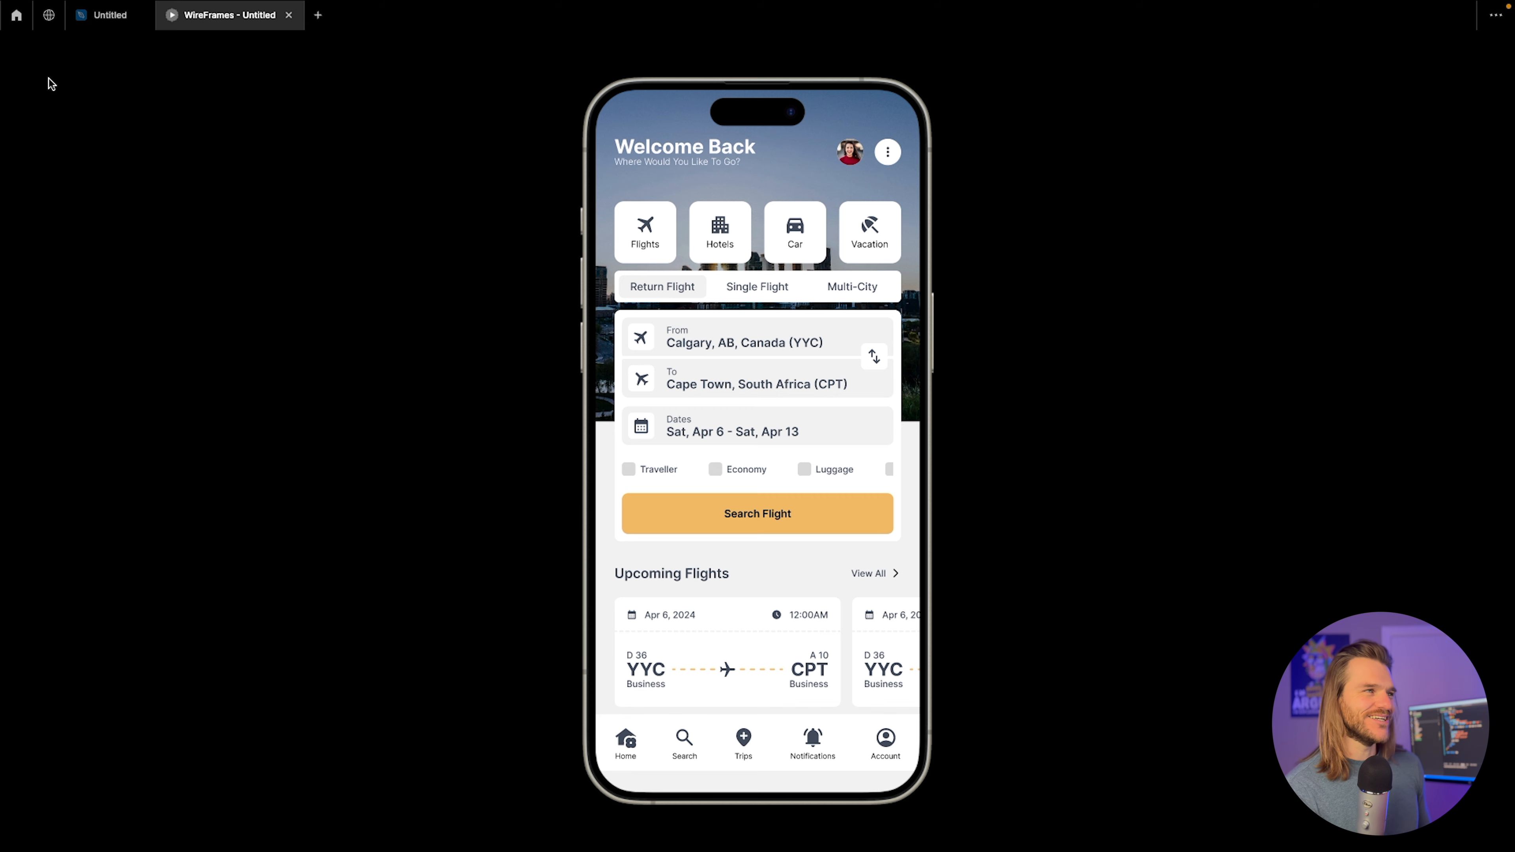
Return to the design file, try a separate bottom padding of 46 on the Menu frame and check it in the prototype preview.
click(110, 15)
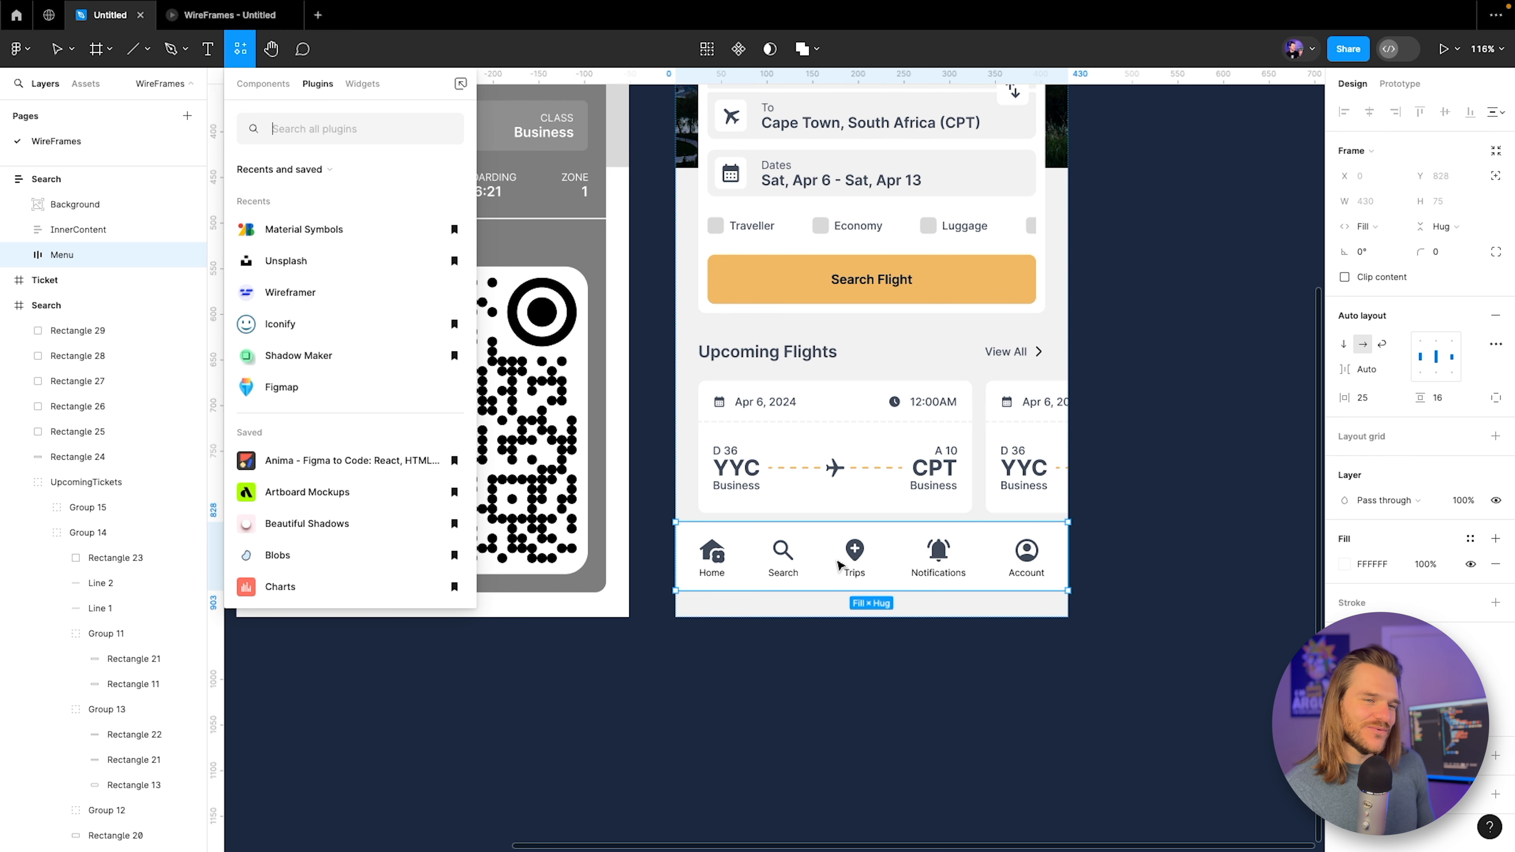
click(828, 569)
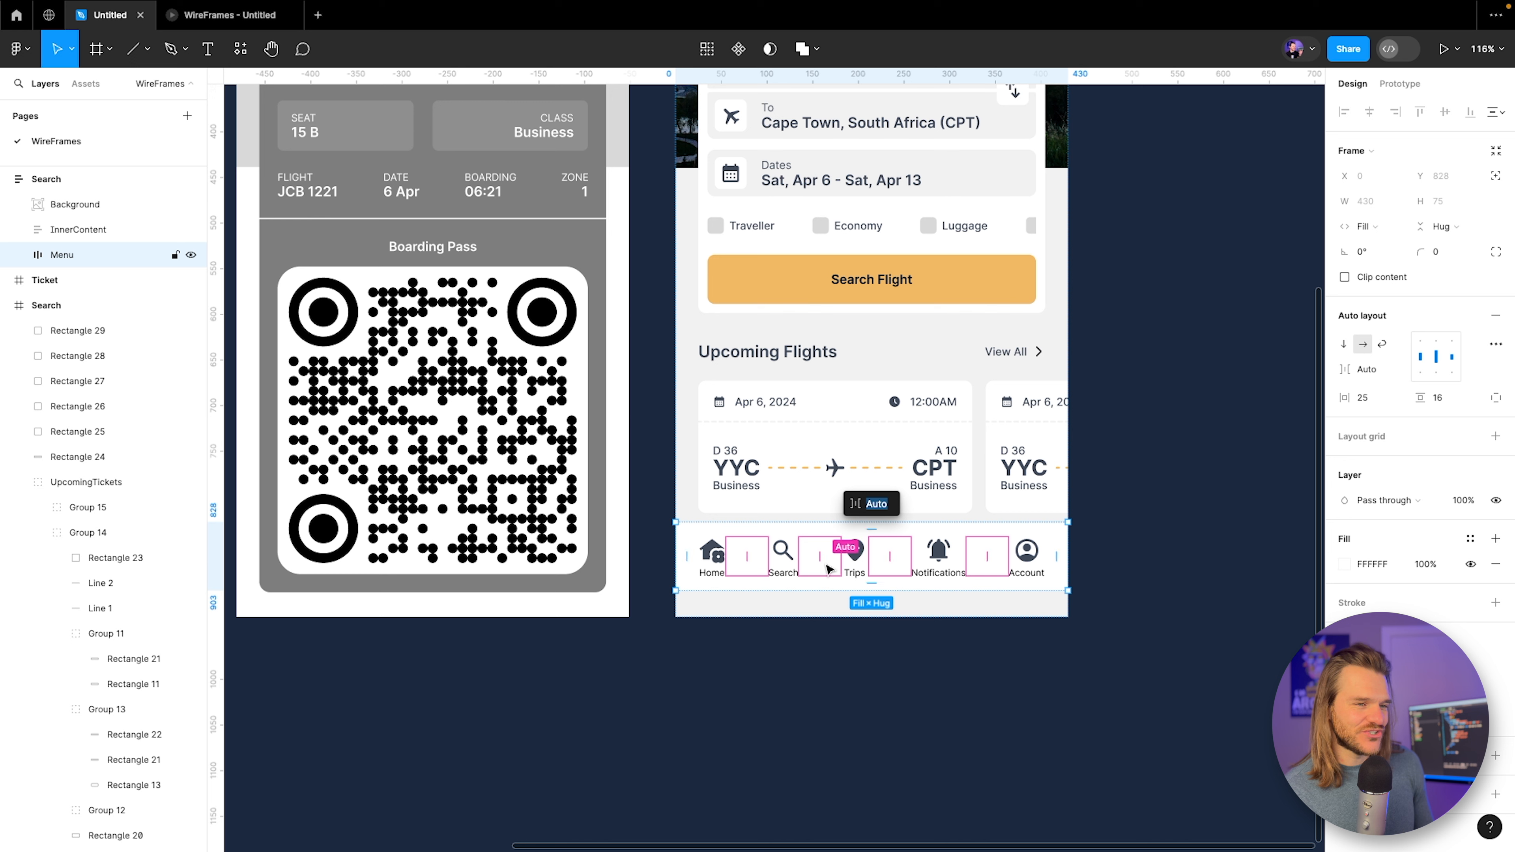
click(893, 585)
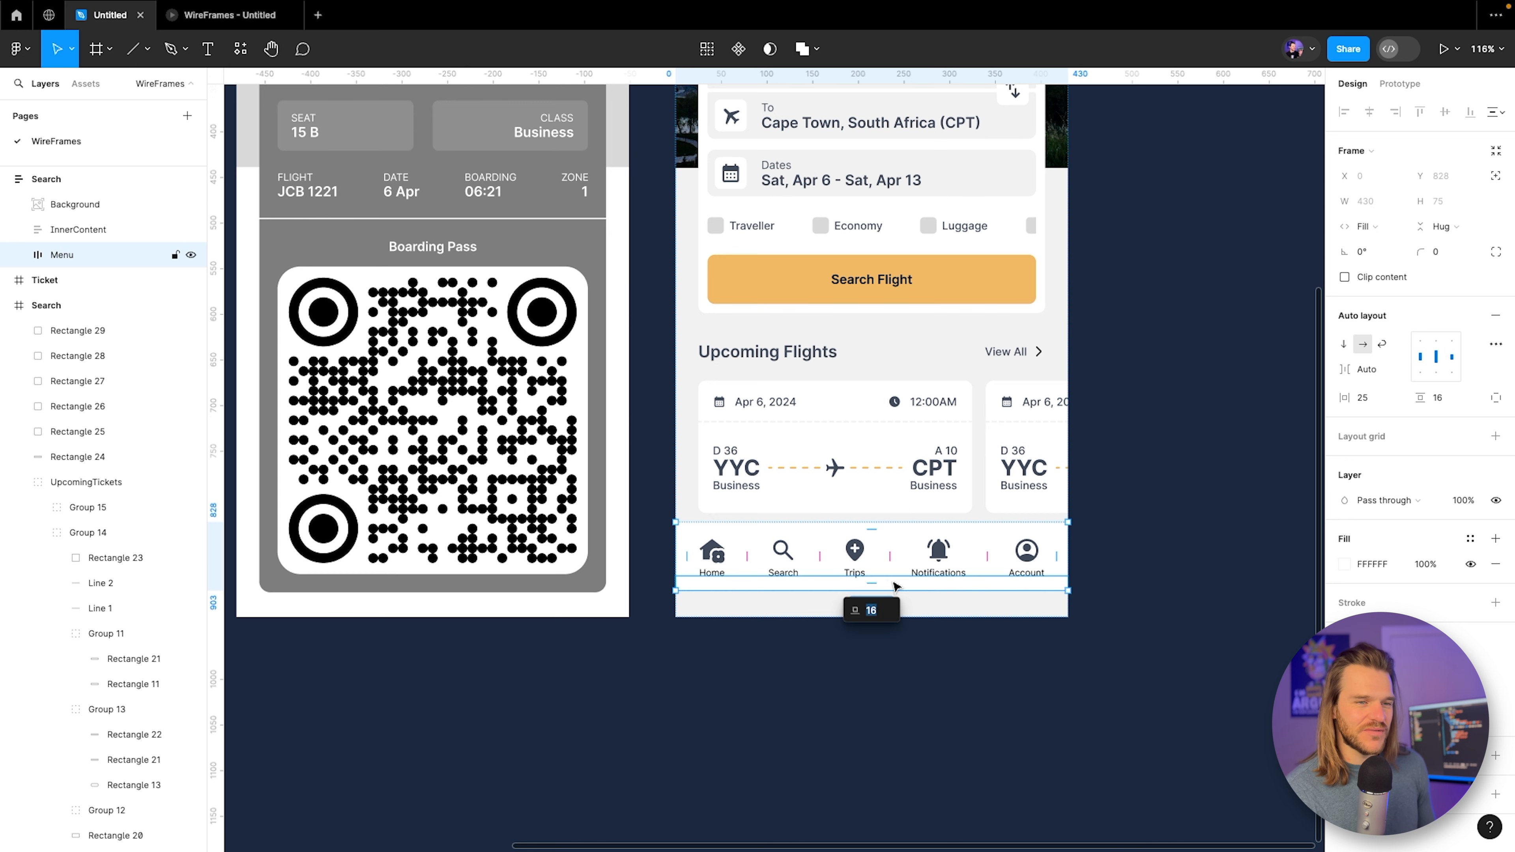
click(1496, 398)
click(1442, 424)
key(shift+Up)
key(shift+Up)
key(shift+Up)
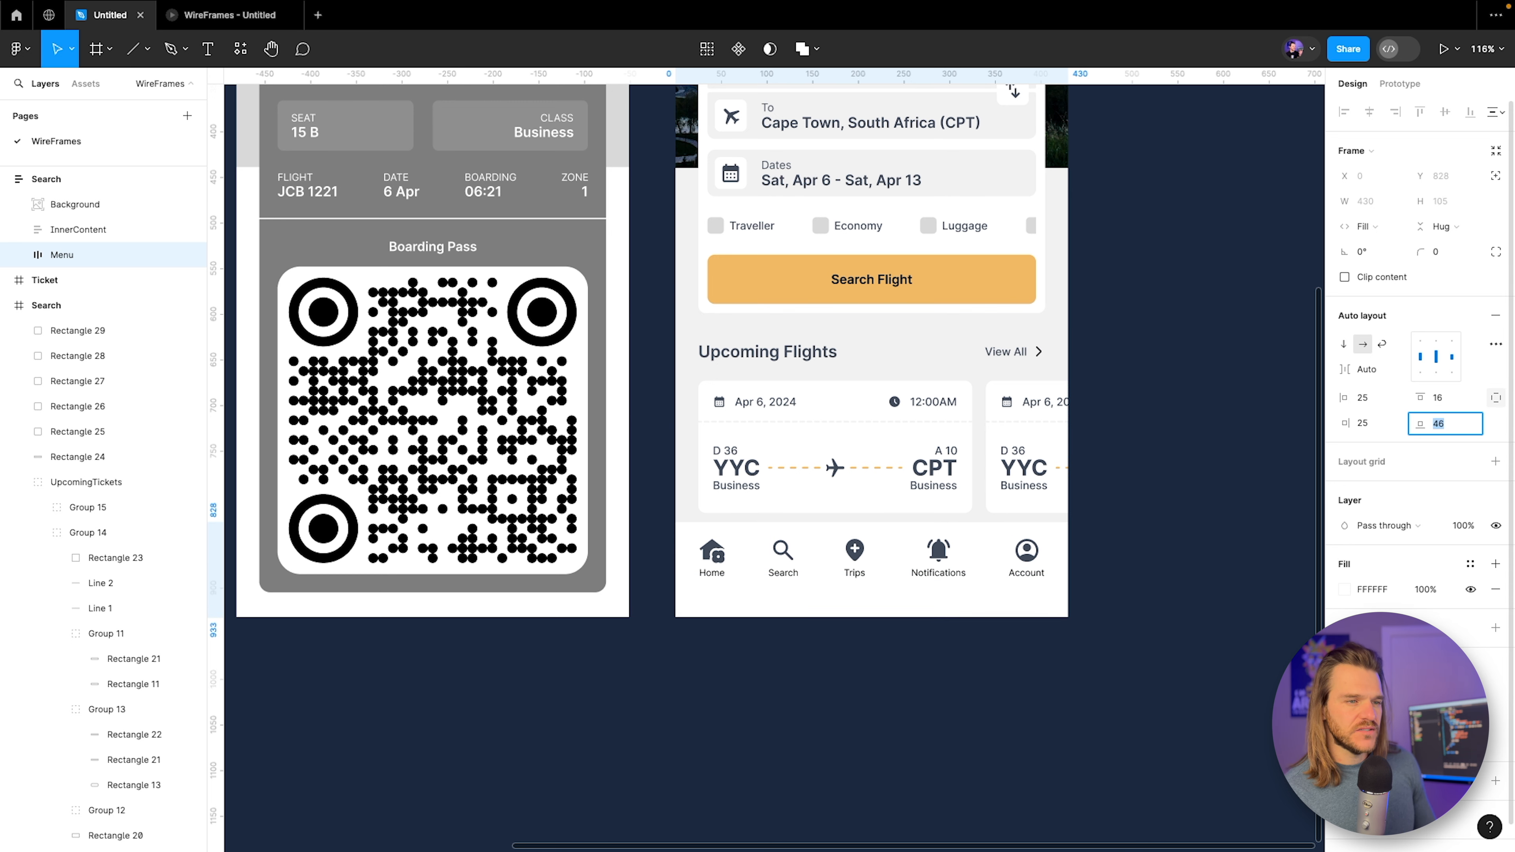
click(1438, 398)
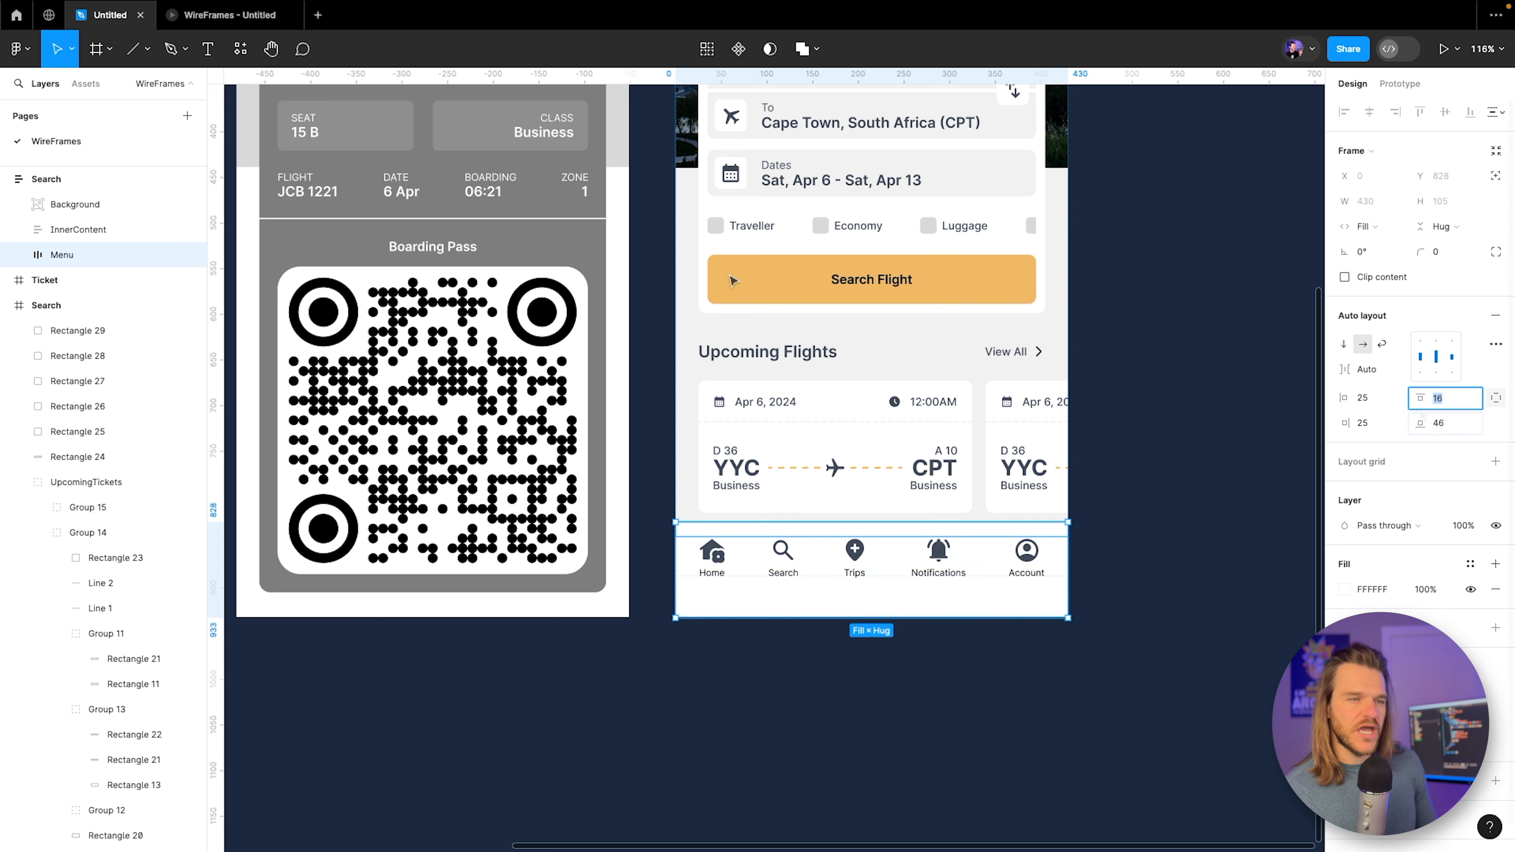
click(209, 17)
mouse_move(100, 21)
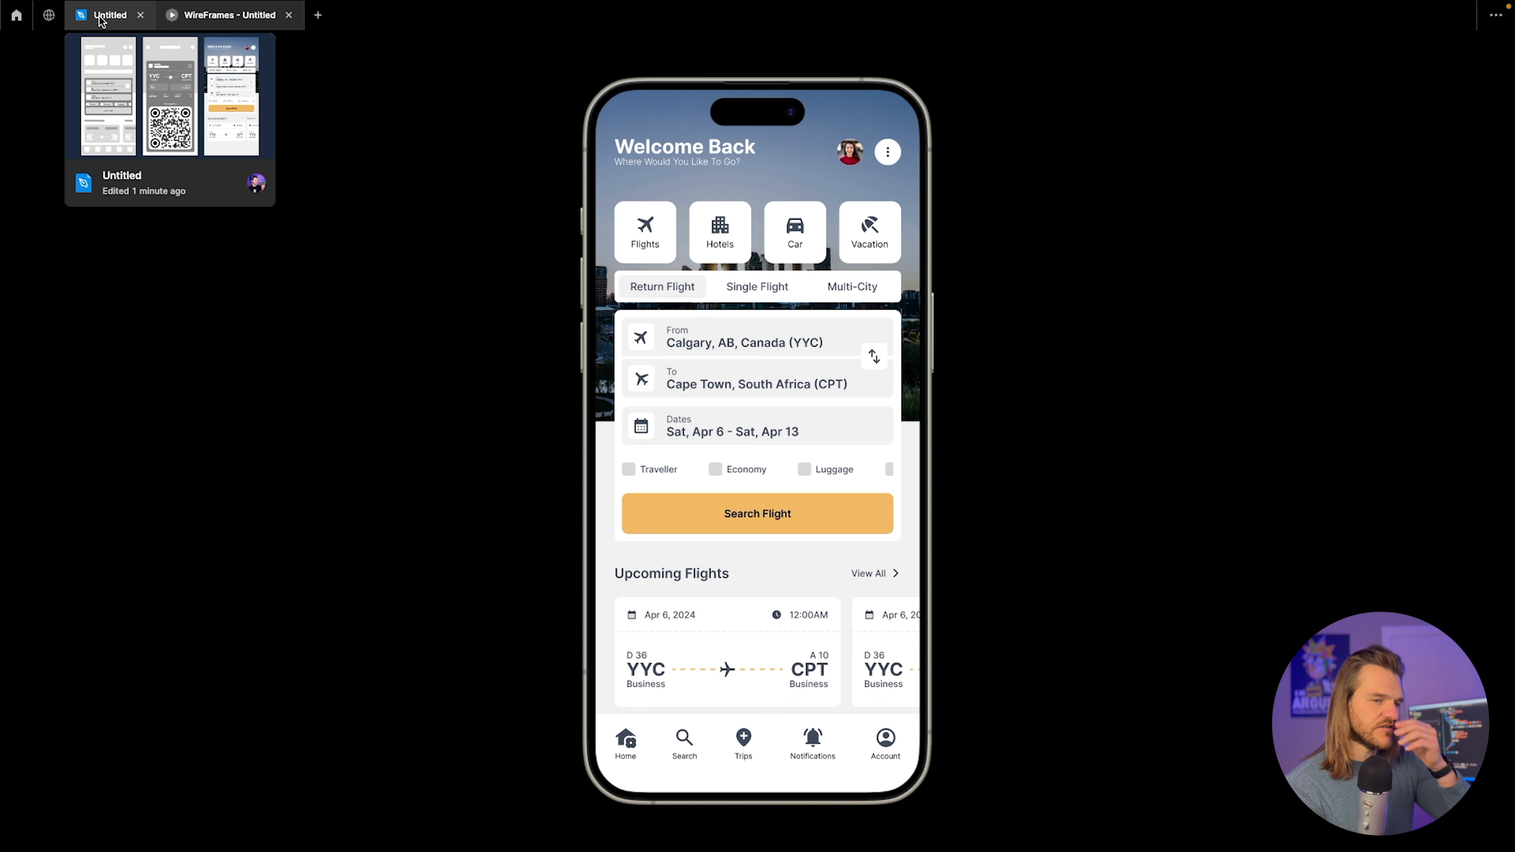
click(100, 18)
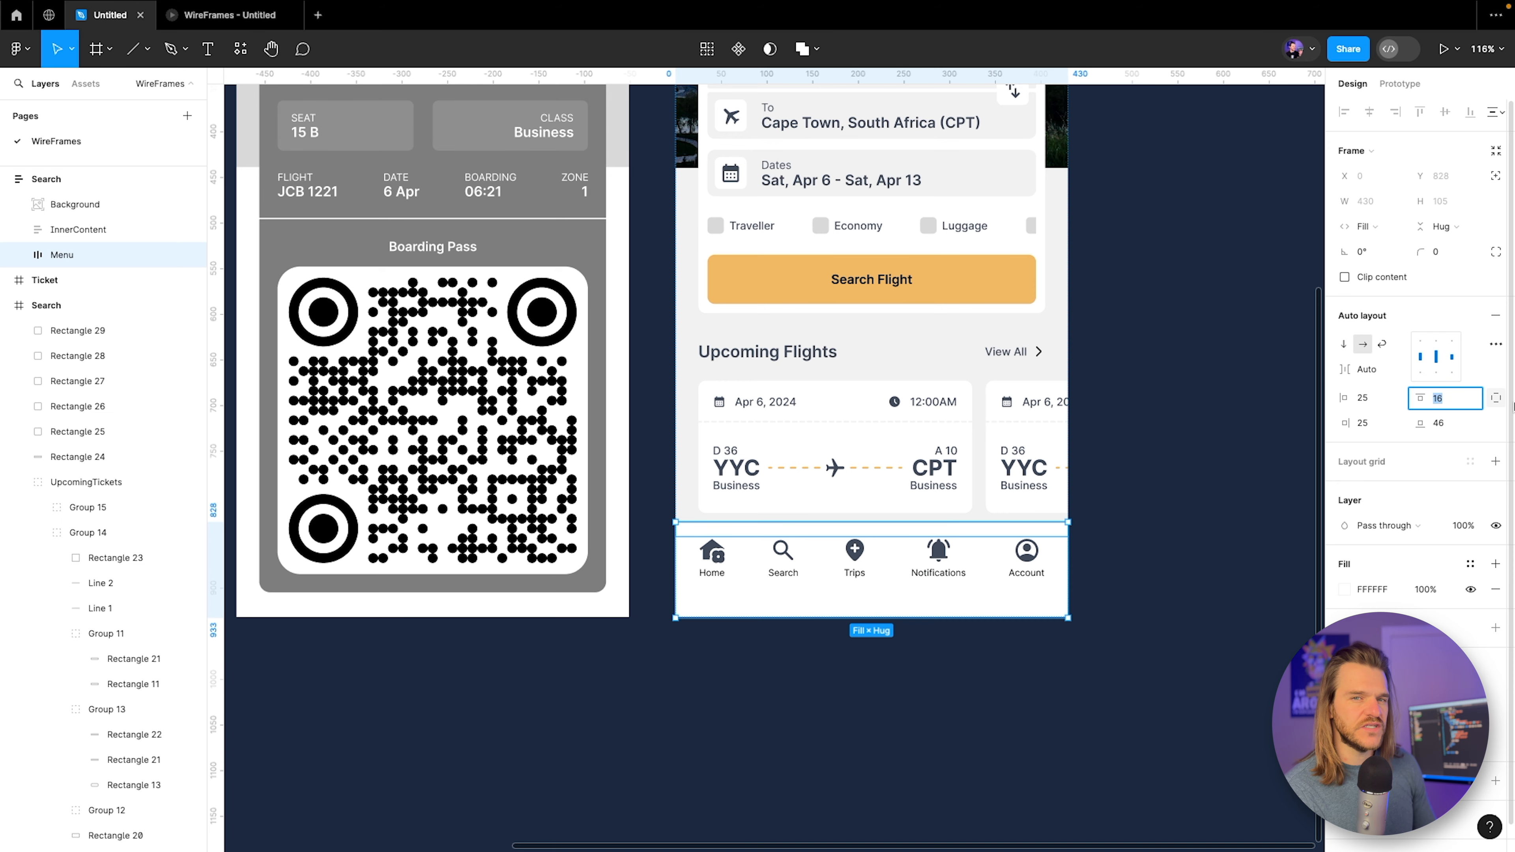
Try a bottom padding of 35 and a top padding of 25 on the Menu frame.
click(1456, 423)
text(36)
key(Return)
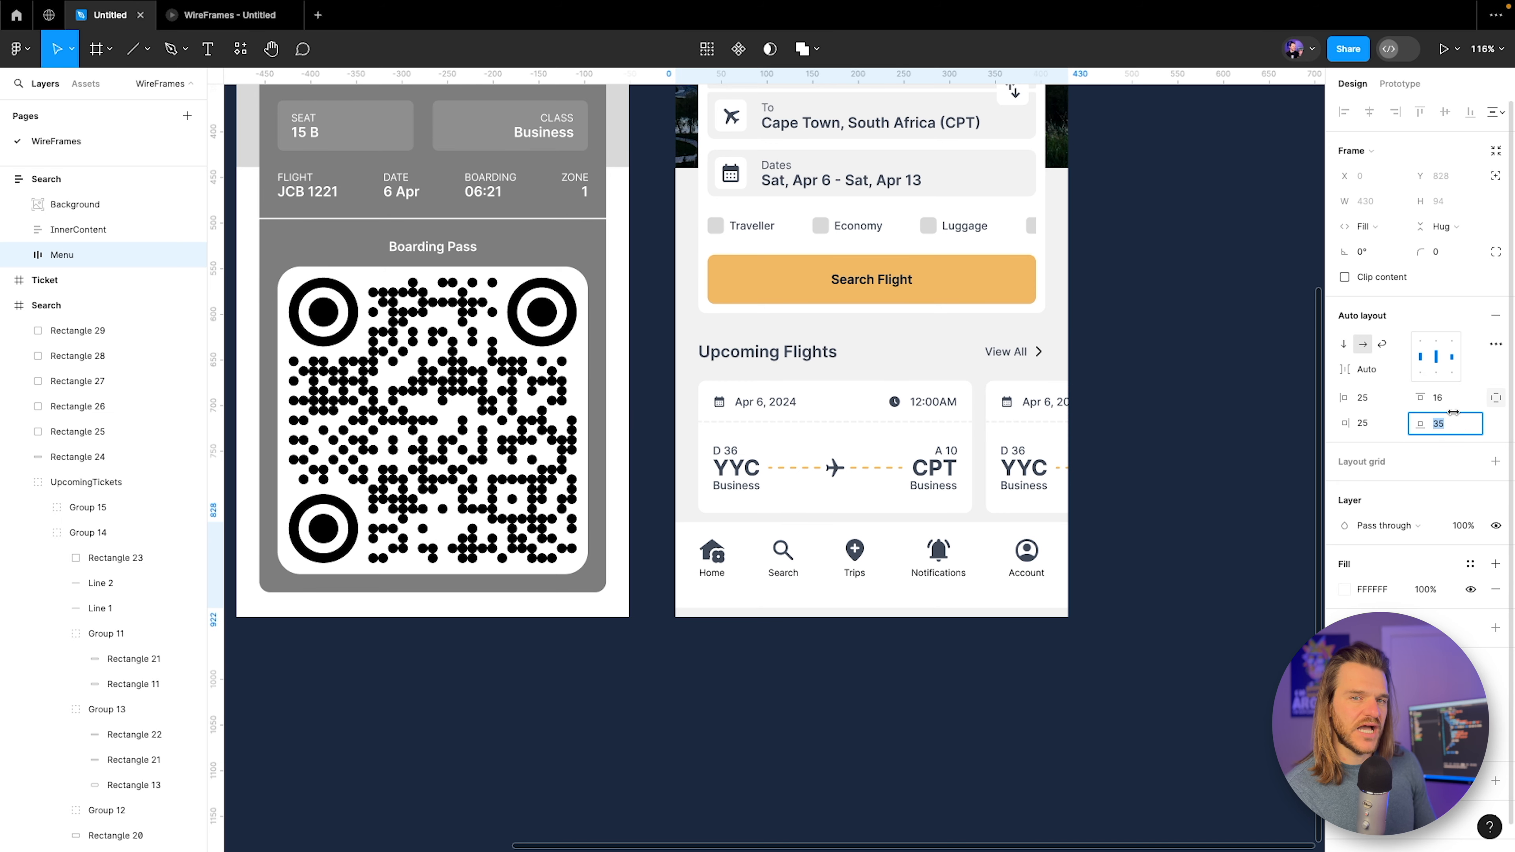
click(1452, 400)
key(Up)
key(Up)
key(Up)
key(Up)
key(Up)
key(Up)
key(Up)
key(Up)
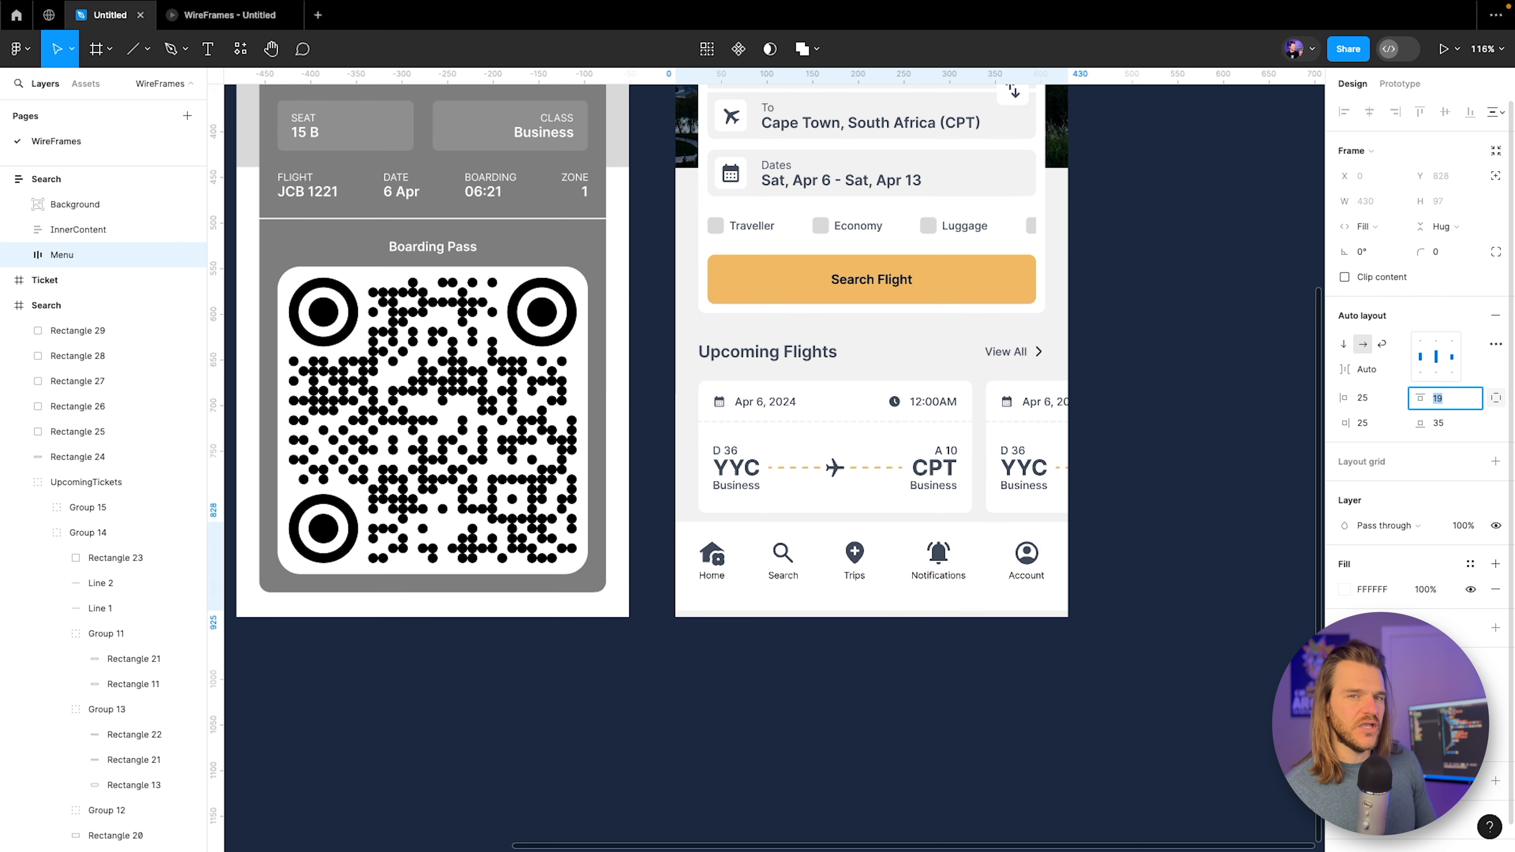
key(Up)
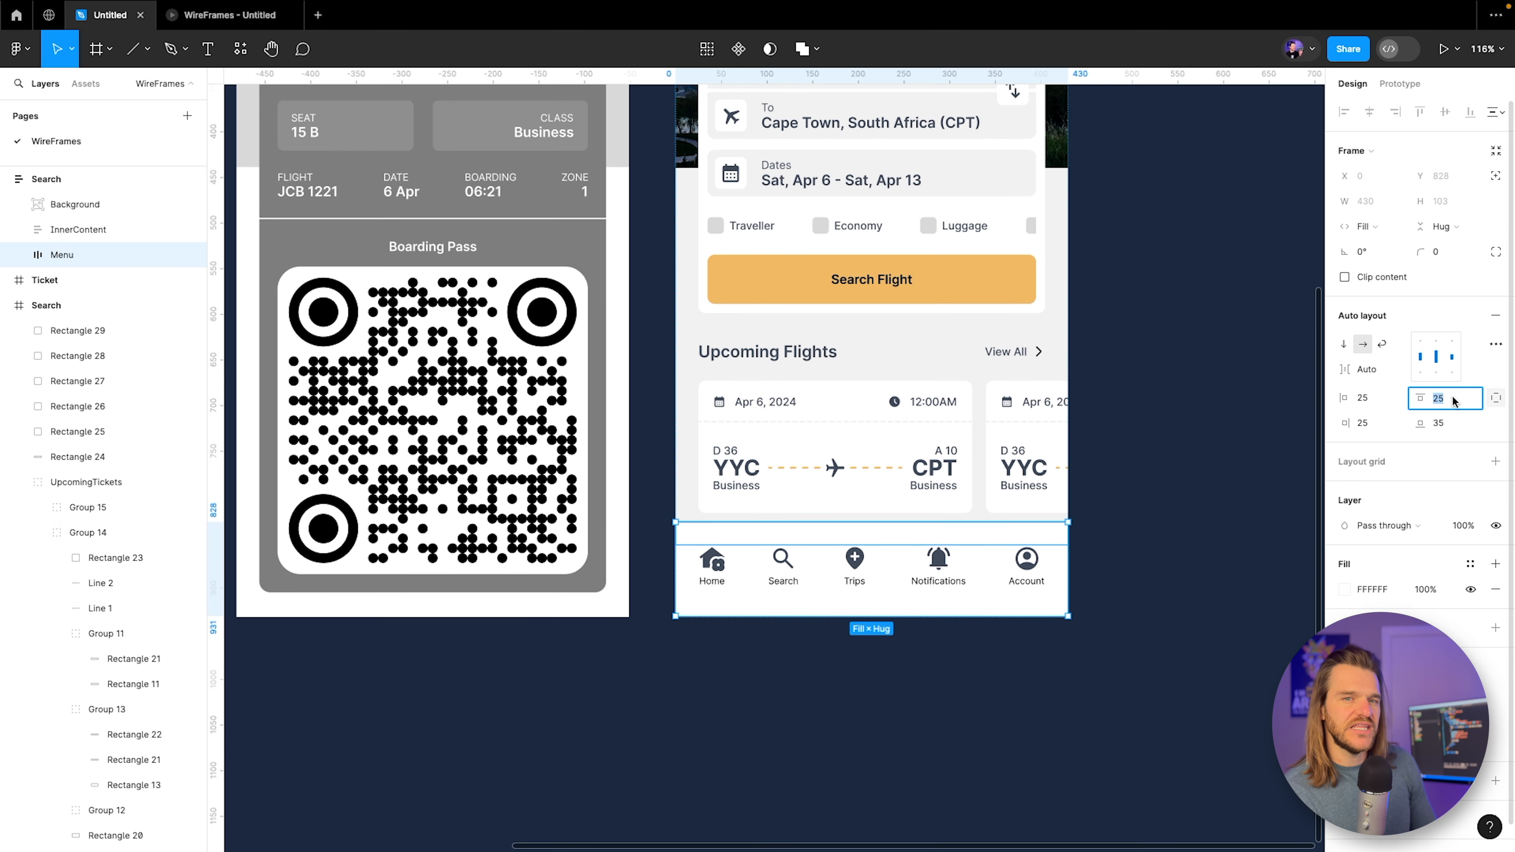
Adjust the Menu frame's top padding to 22 and bottom padding to 37, and check the bar in the prototype preview.
key(Down)
key(Down)
key(Down)
click(1455, 417)
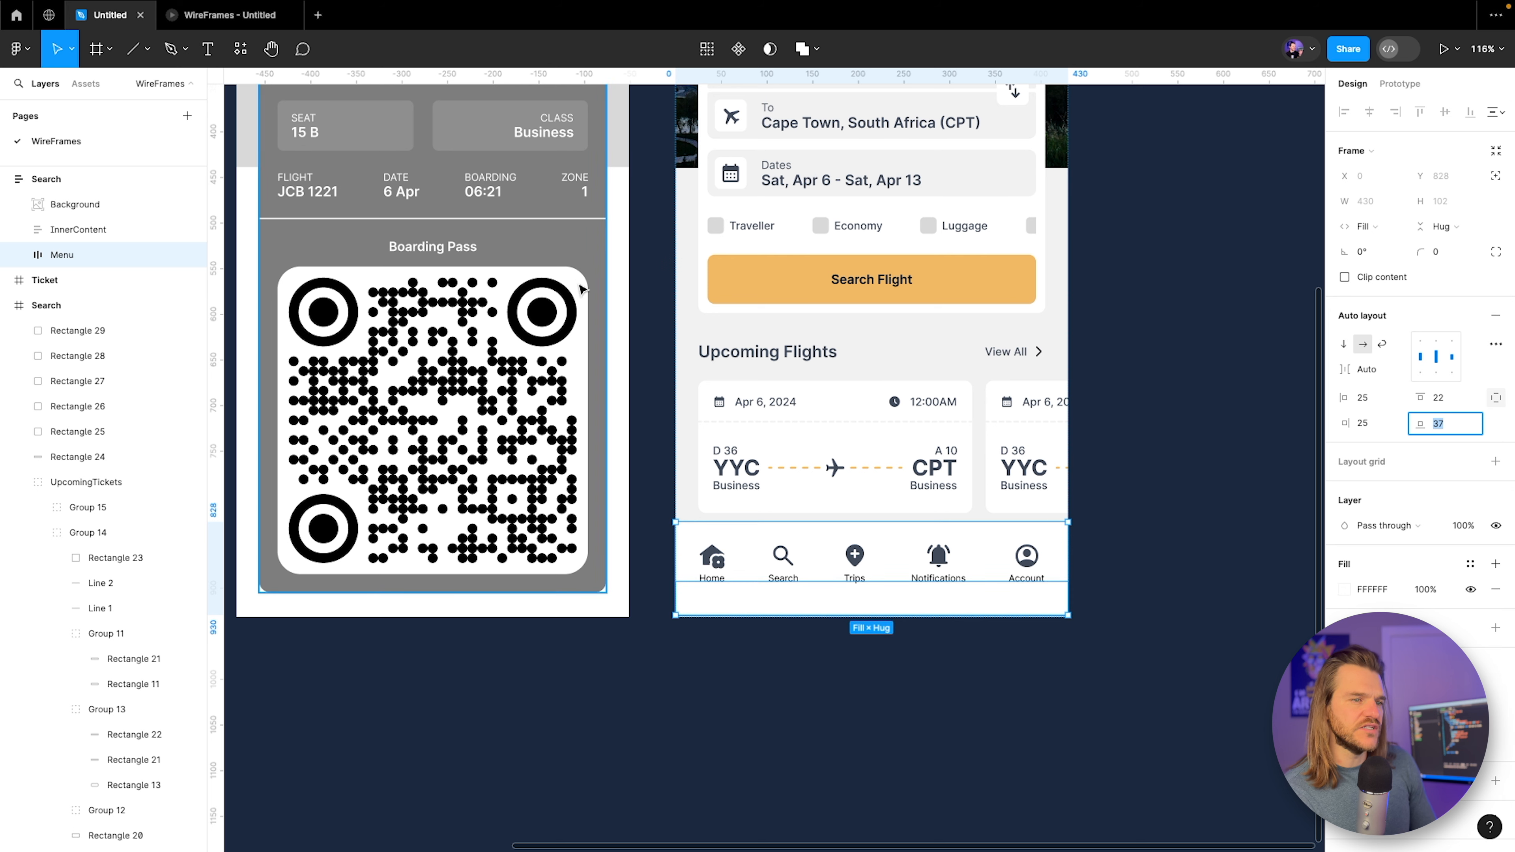
click(230, 15)
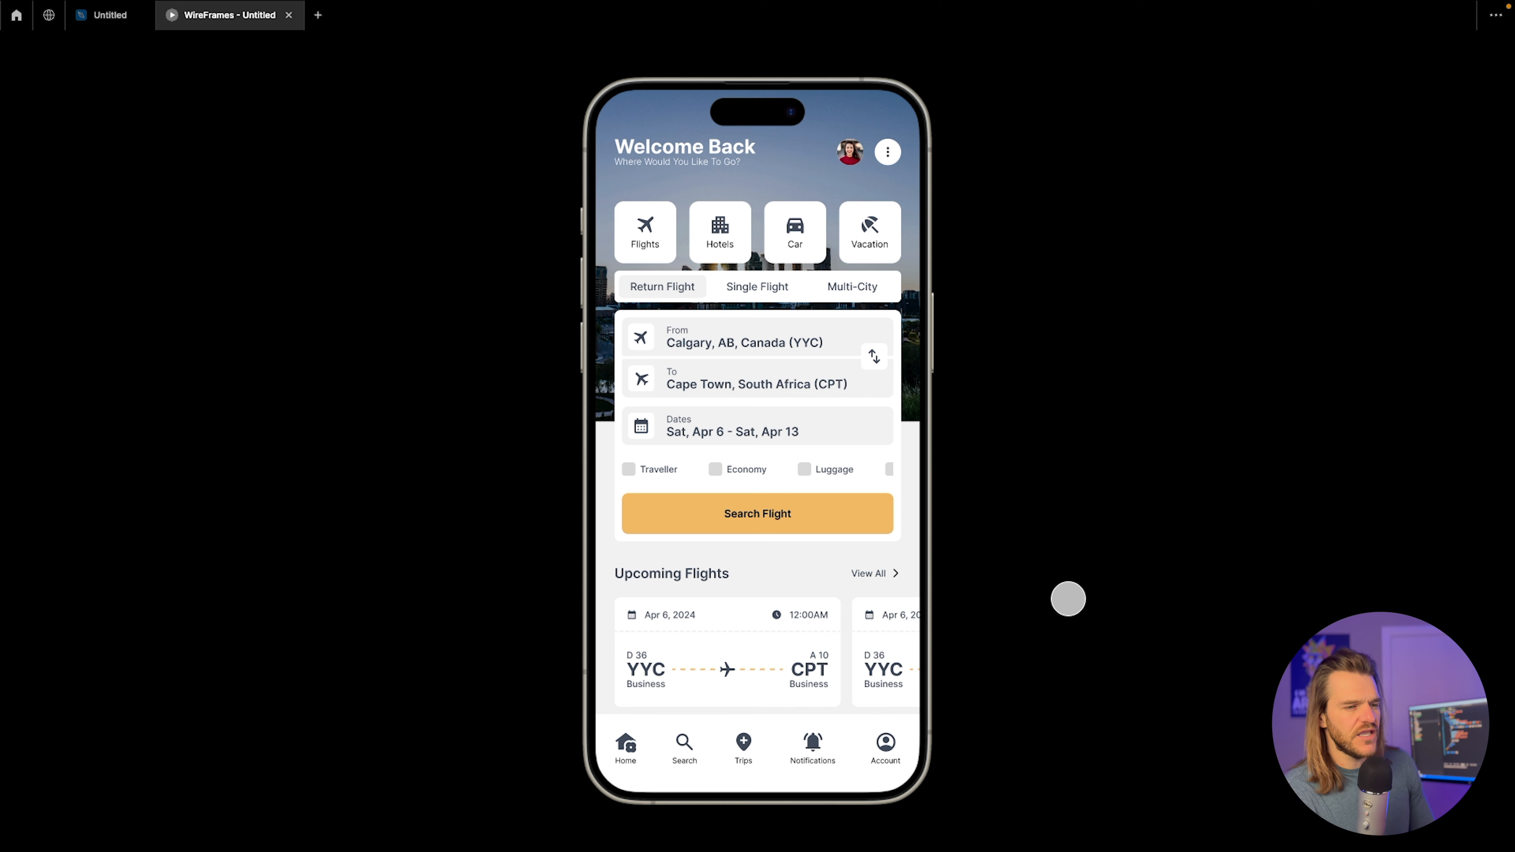
Change the Menu frame's top padding to 18 and bottom padding to 41 in the design file, and check the prototype preview.
click(119, 15)
click(1444, 397)
text(20)
key(Return)
key(Down)
key(Down)
click(1451, 425)
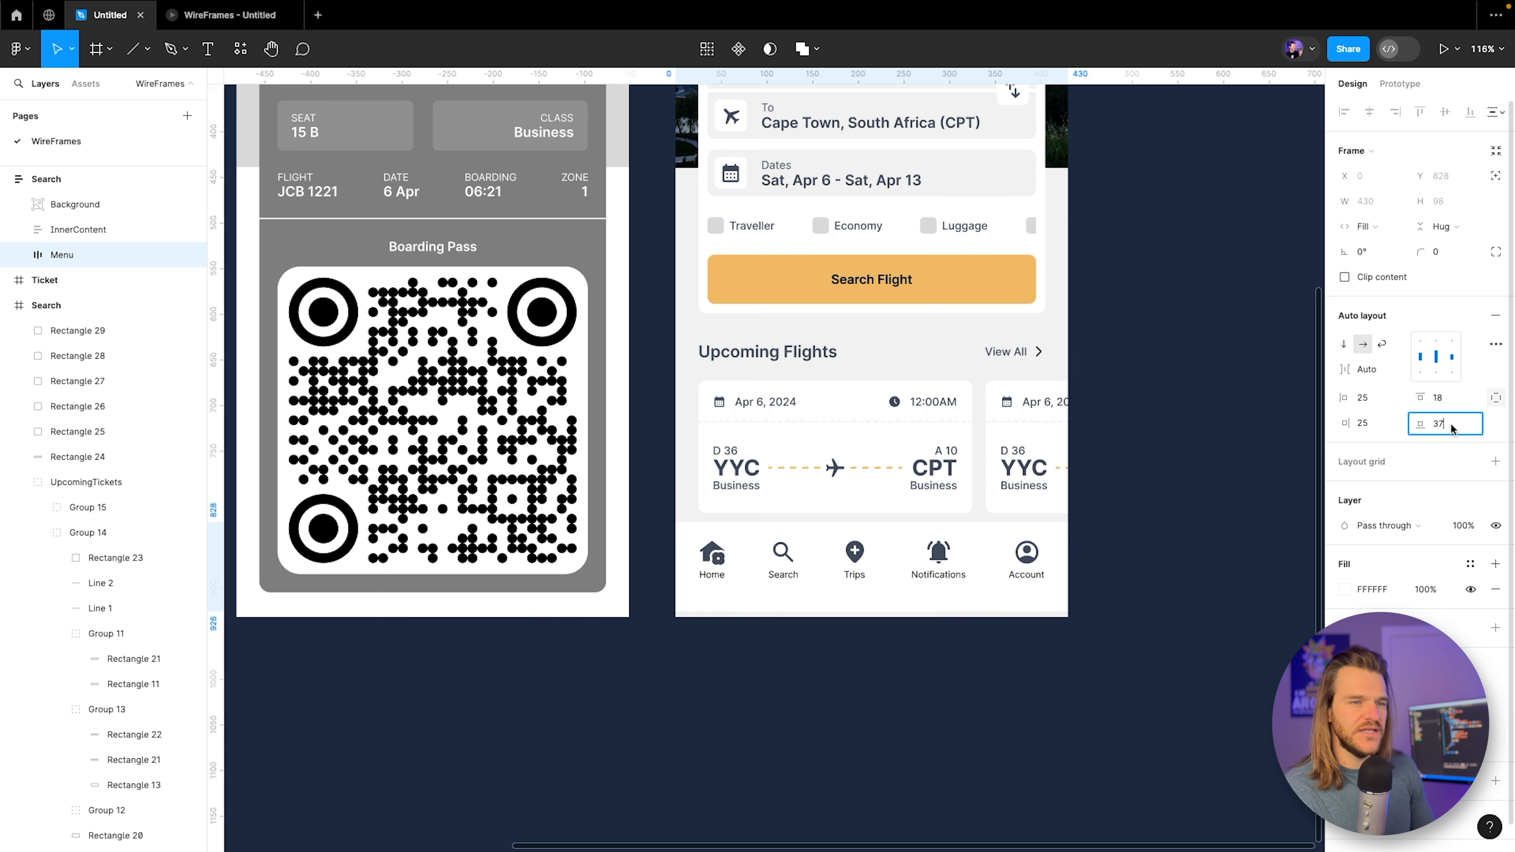
key(Up)
key(Up)
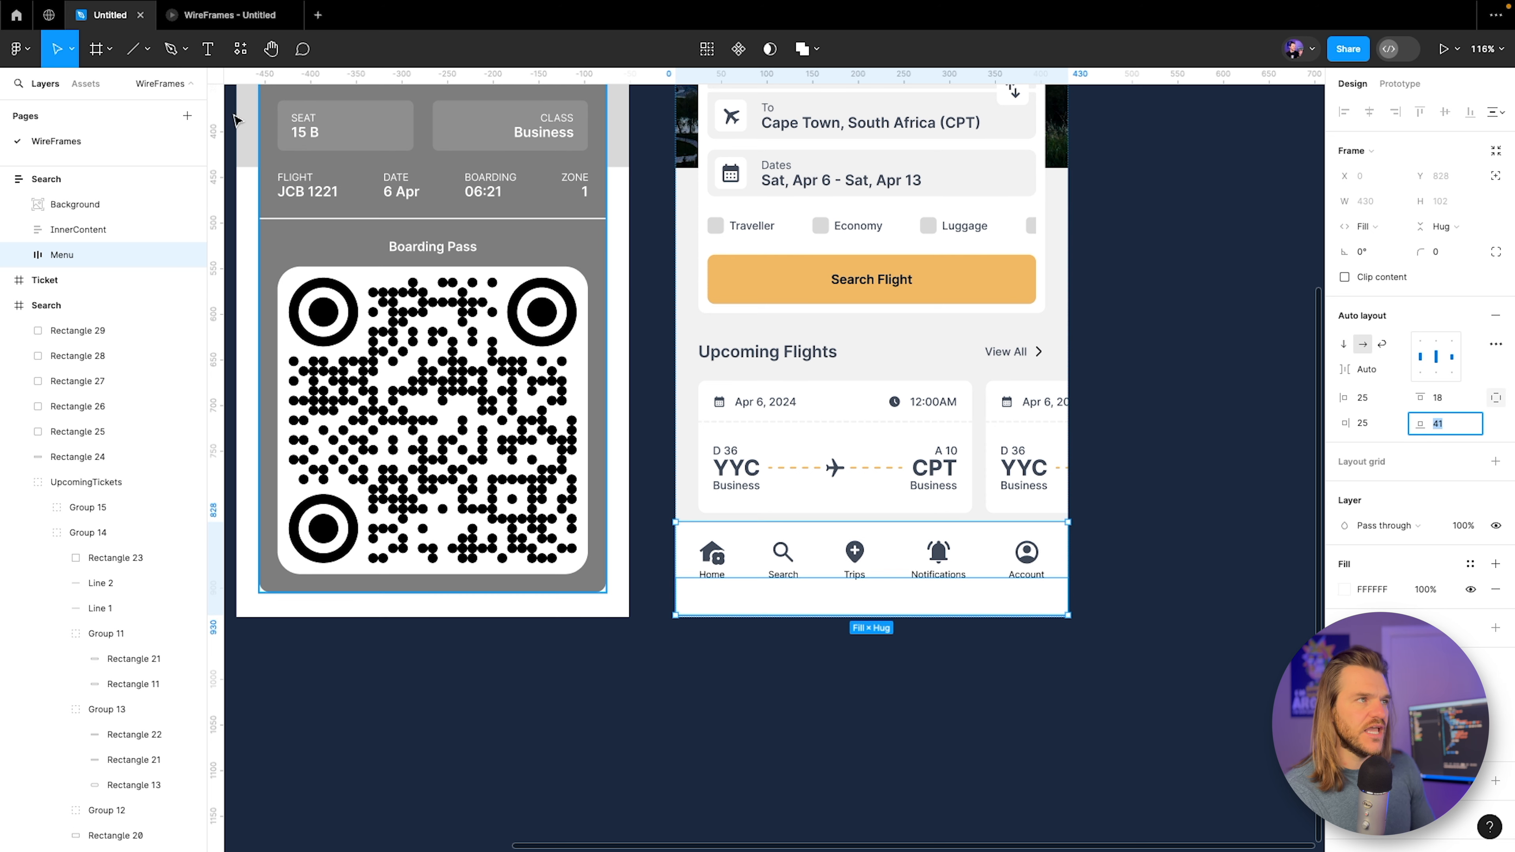
click(197, 15)
Give the Menu frame a fixed height and set its top and bottom padding to 0.
click(81, 21)
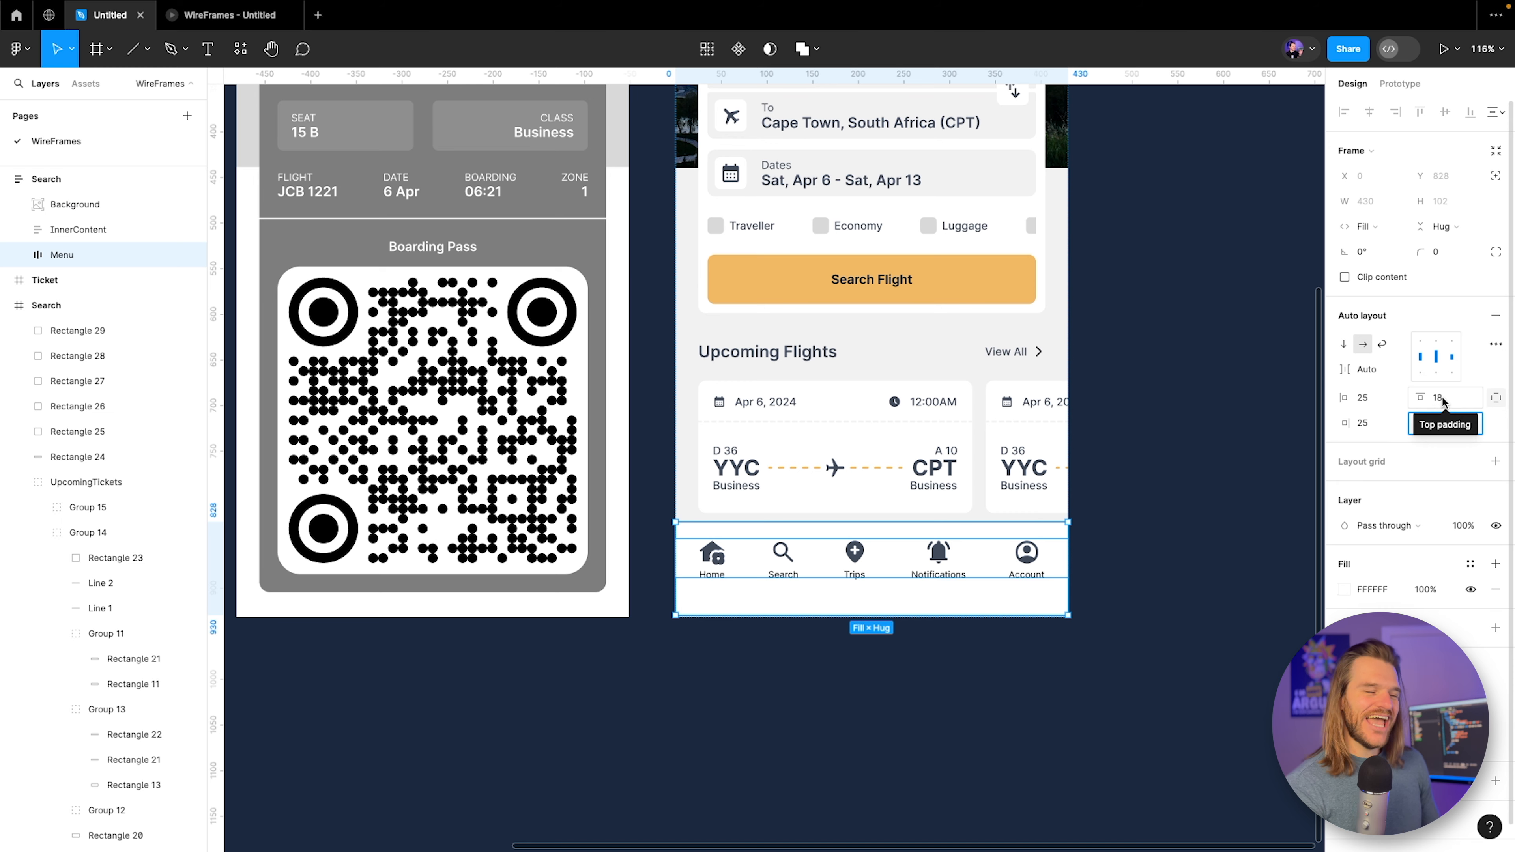
click(1456, 228)
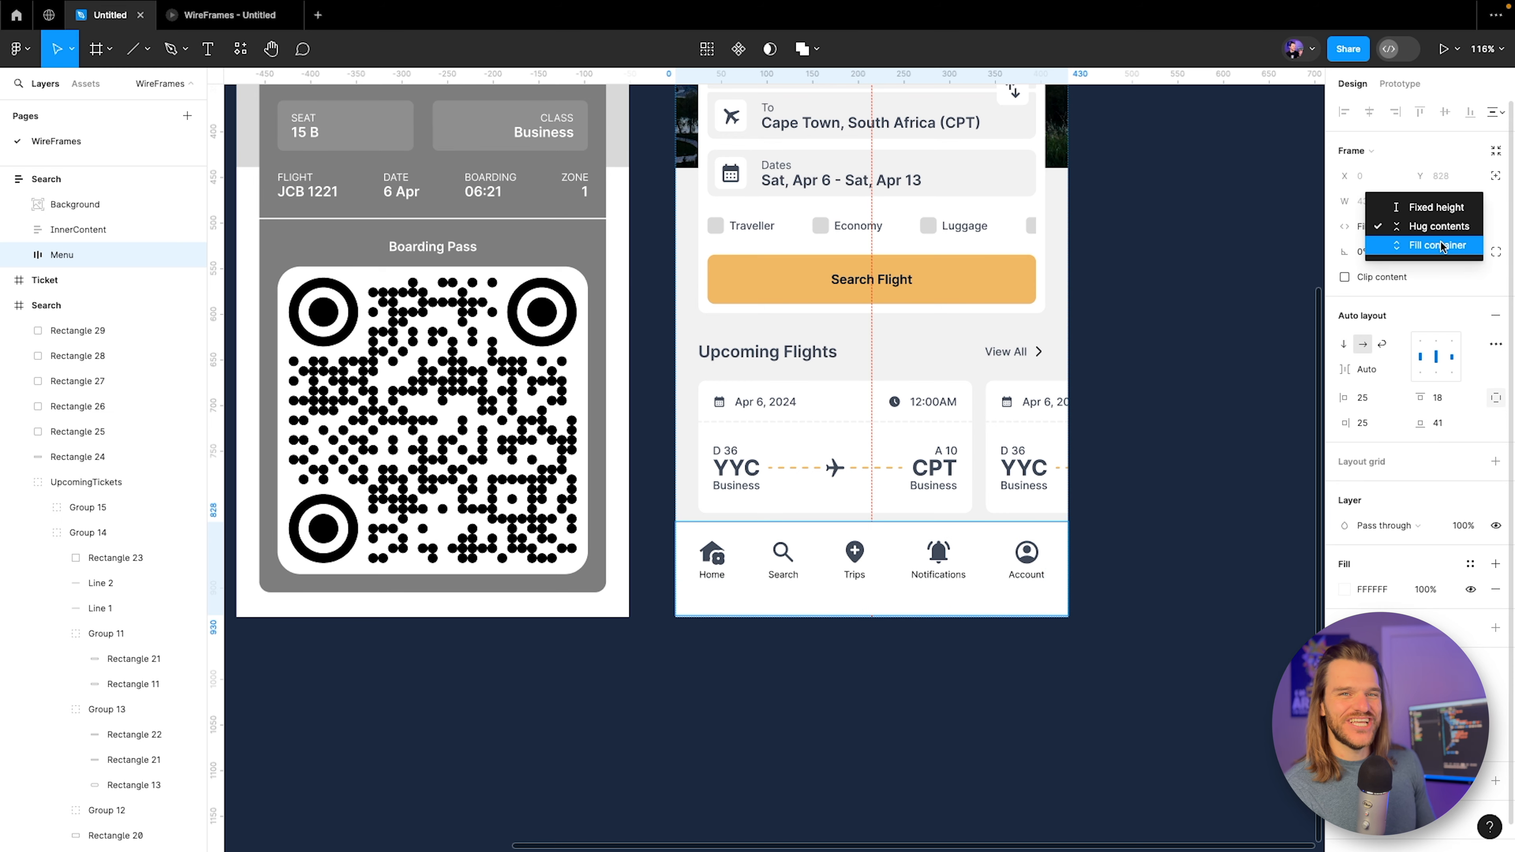
click(1444, 208)
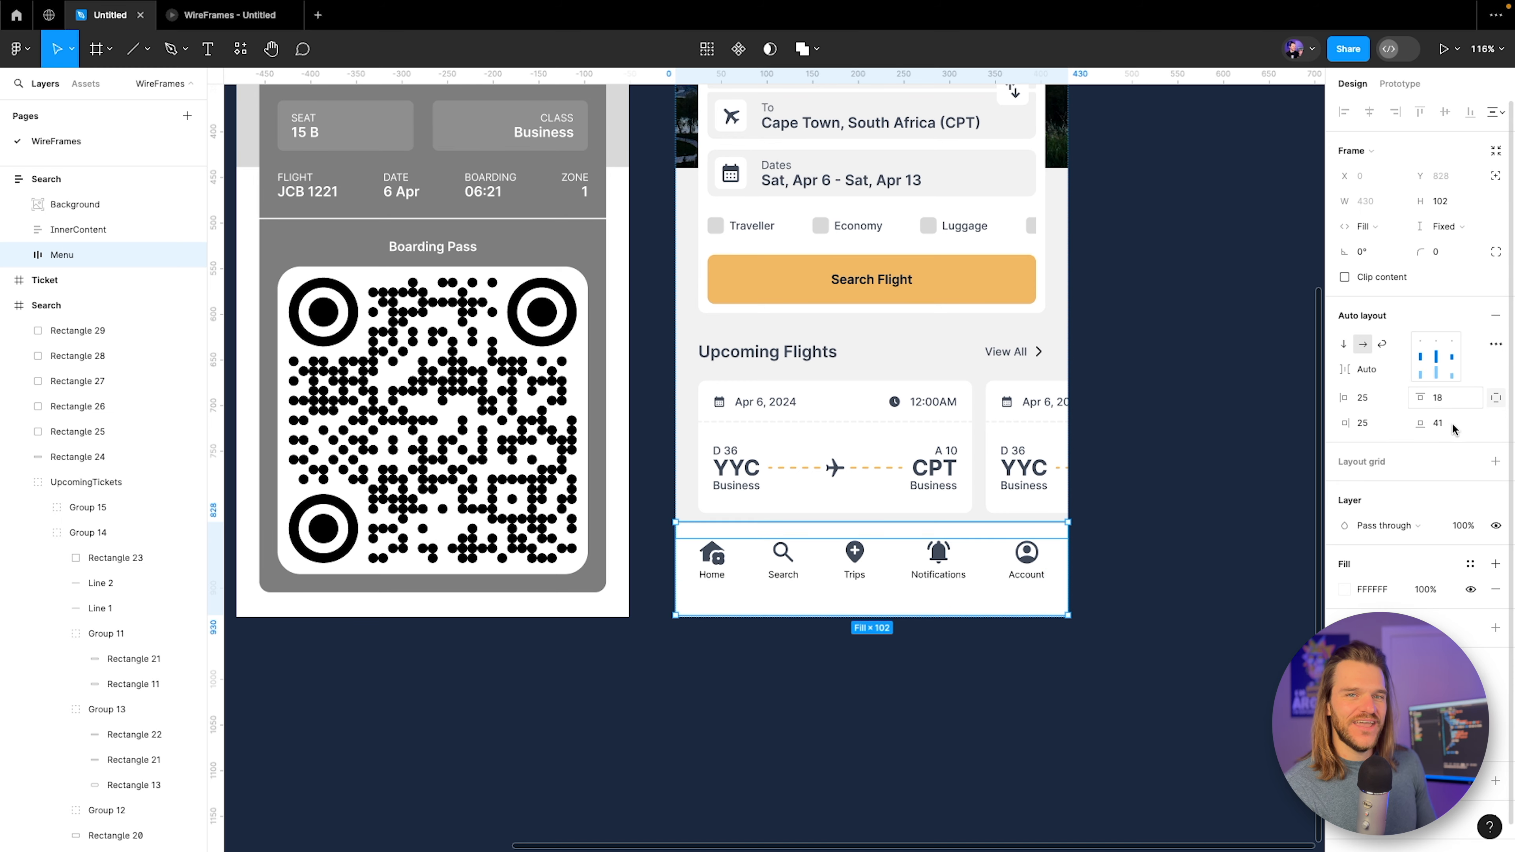
click(1455, 399)
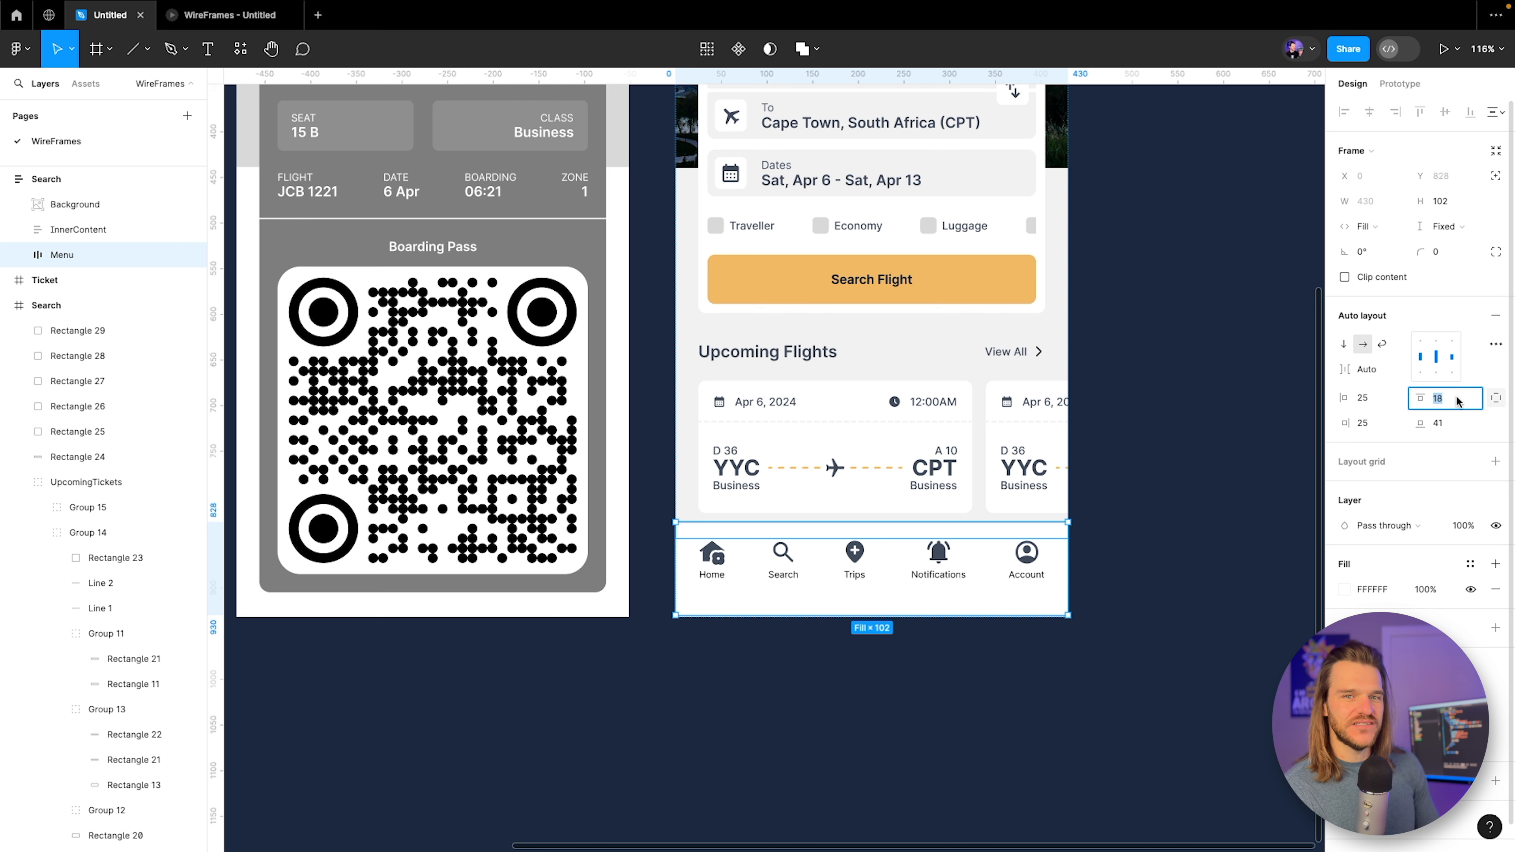
text(0)
click(1456, 419)
key(Return)
Try a height of 90 on the Menu frame and reduce it to 78.
click(1445, 200)
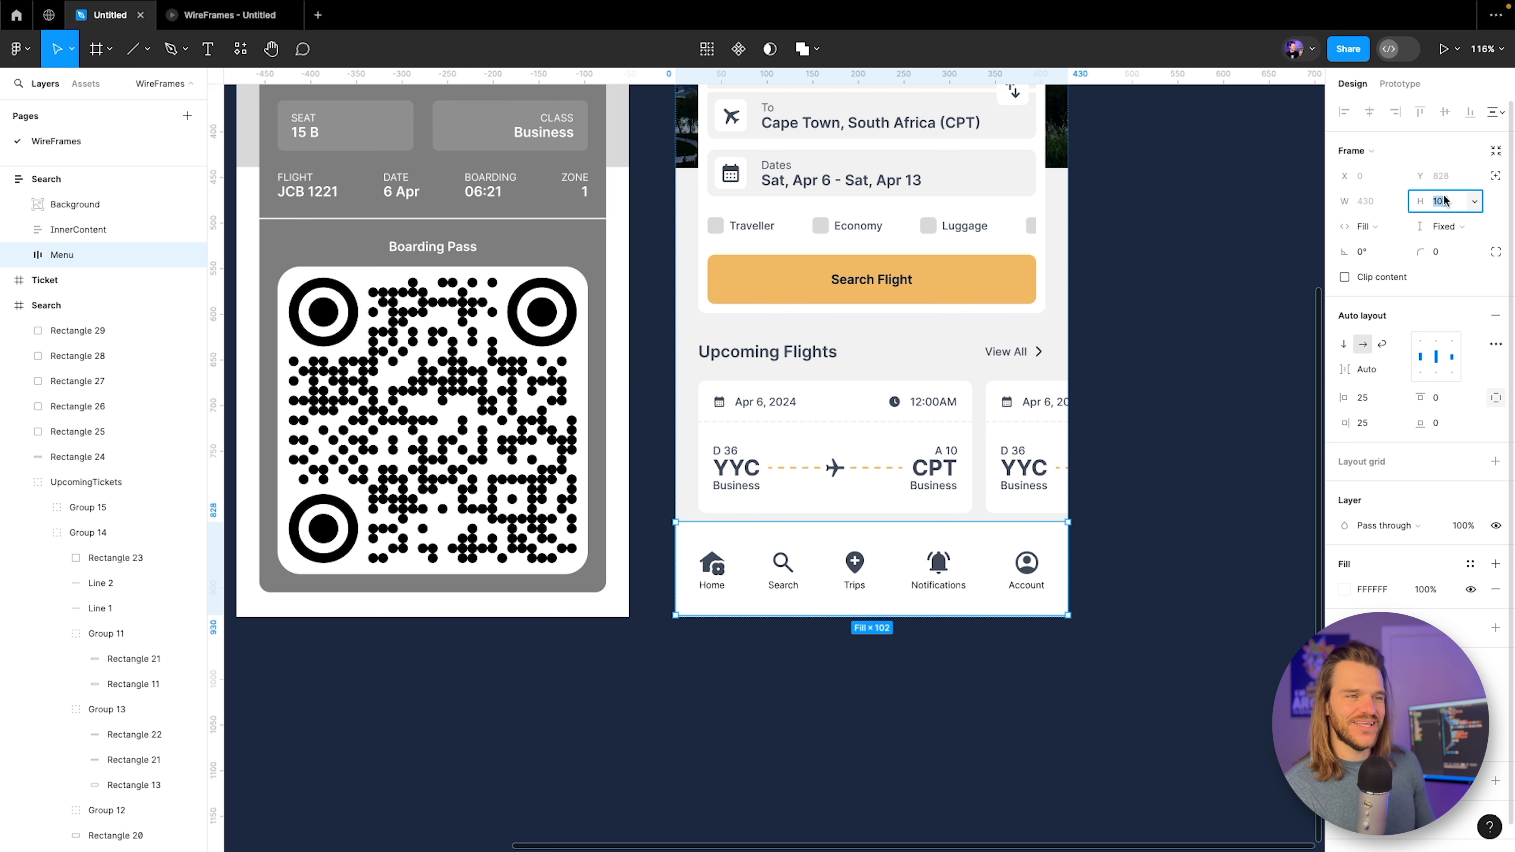
text(83)
key(Return)
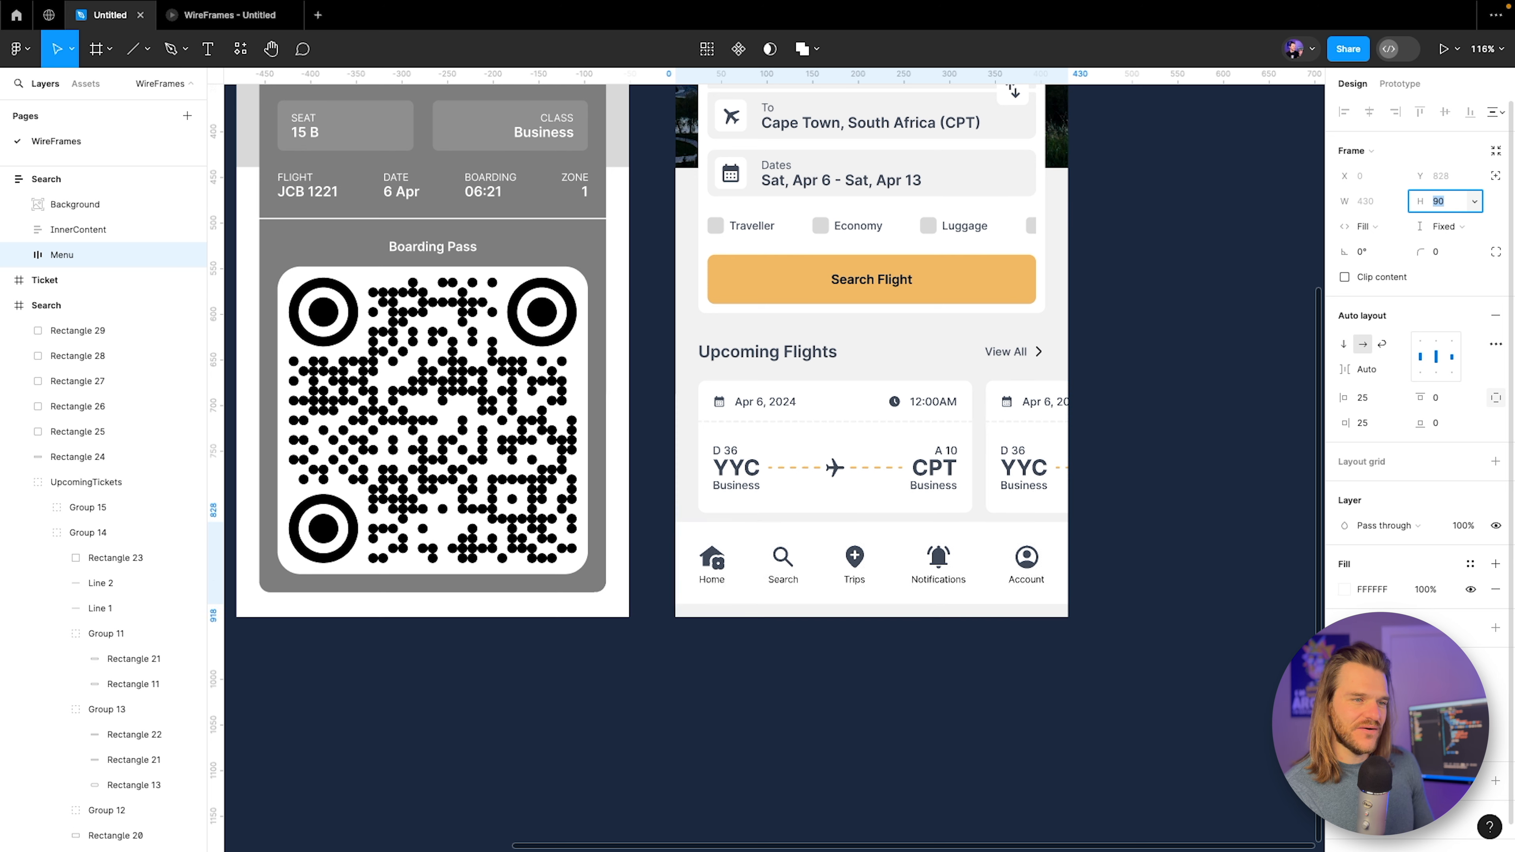
text(78)
key(Return)
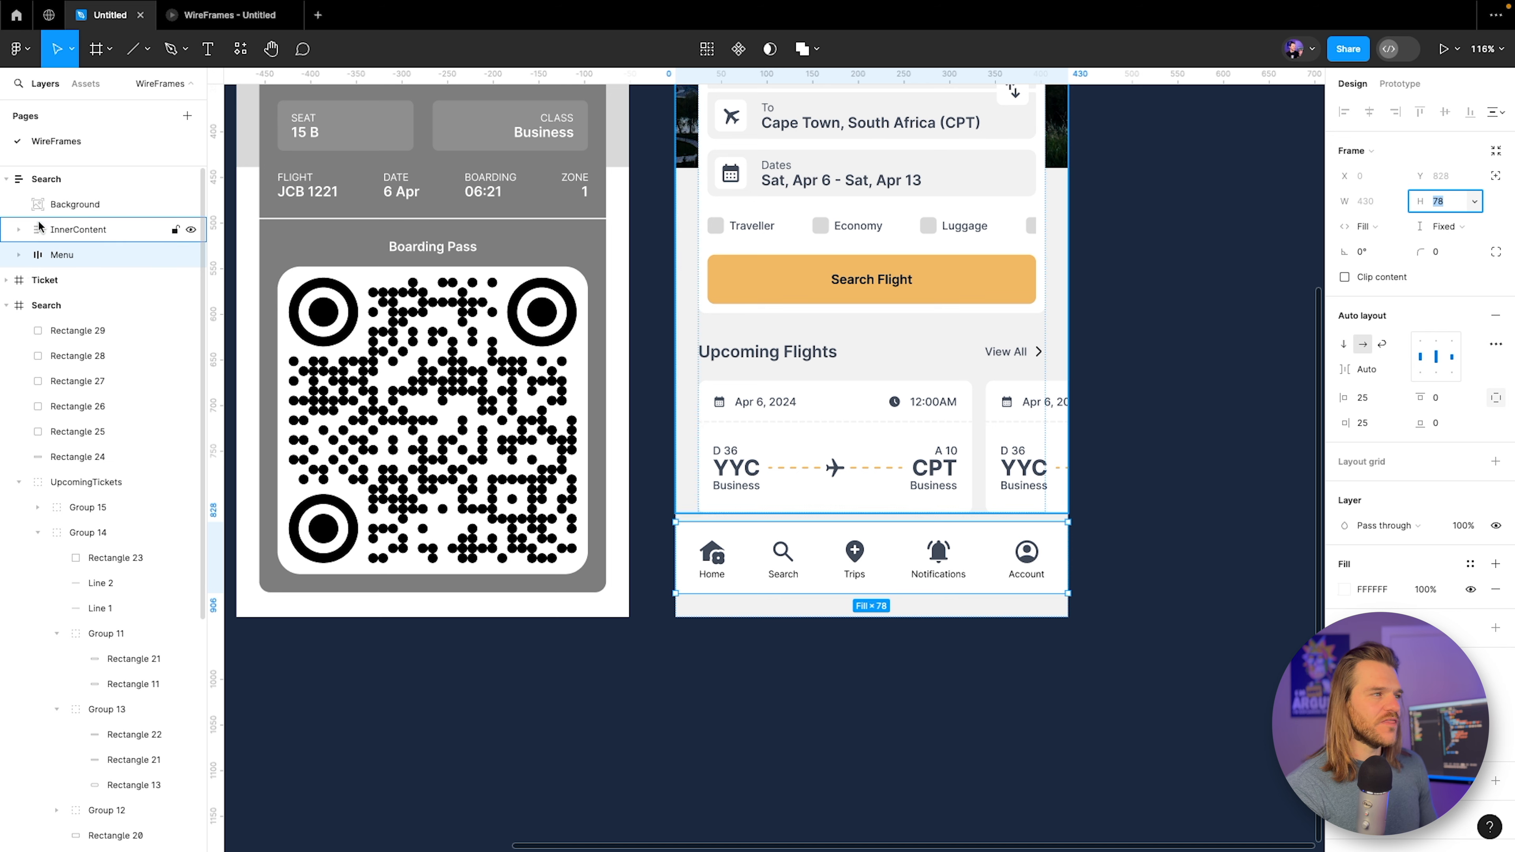
Set the parent Search frame's vertical auto layout gap to 40 and check the screen in the prototype preview.
key(Escape)
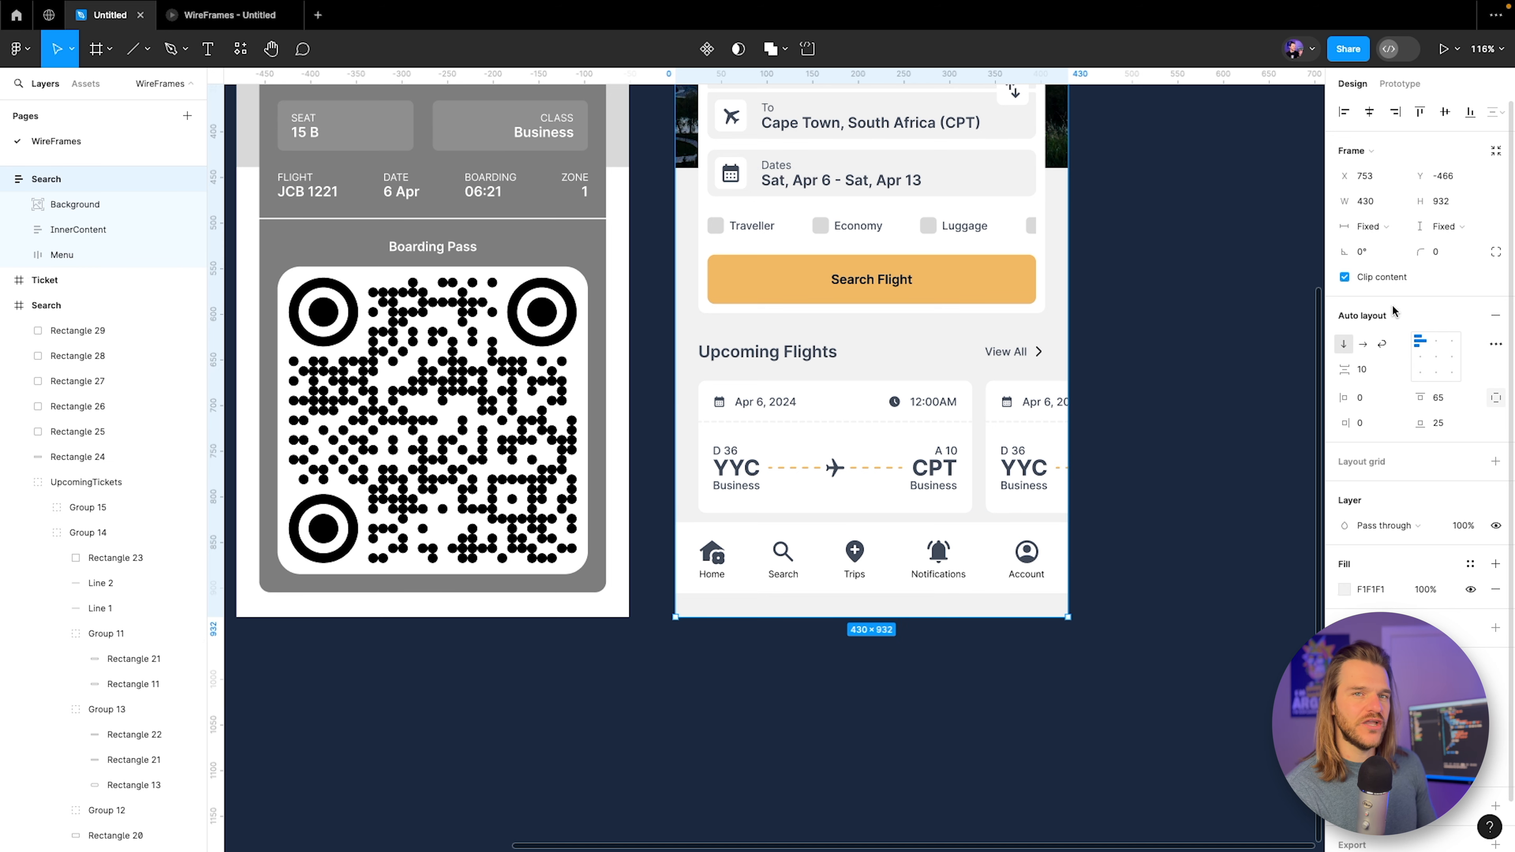
click(1370, 378)
key(Up)
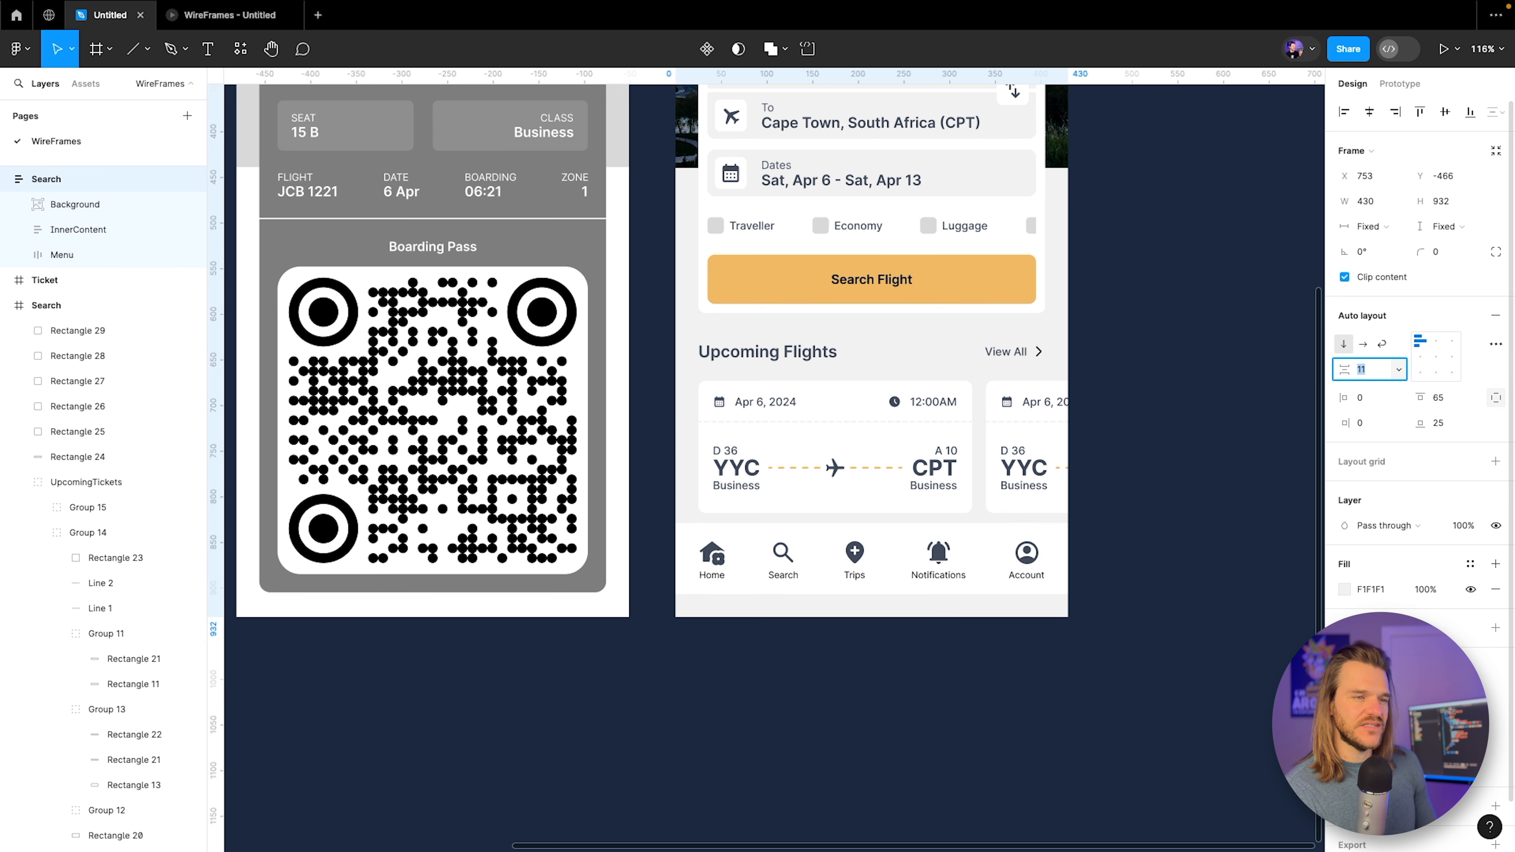
key(shift+Up)
key(shift+Up)
text(40)
key(Return)
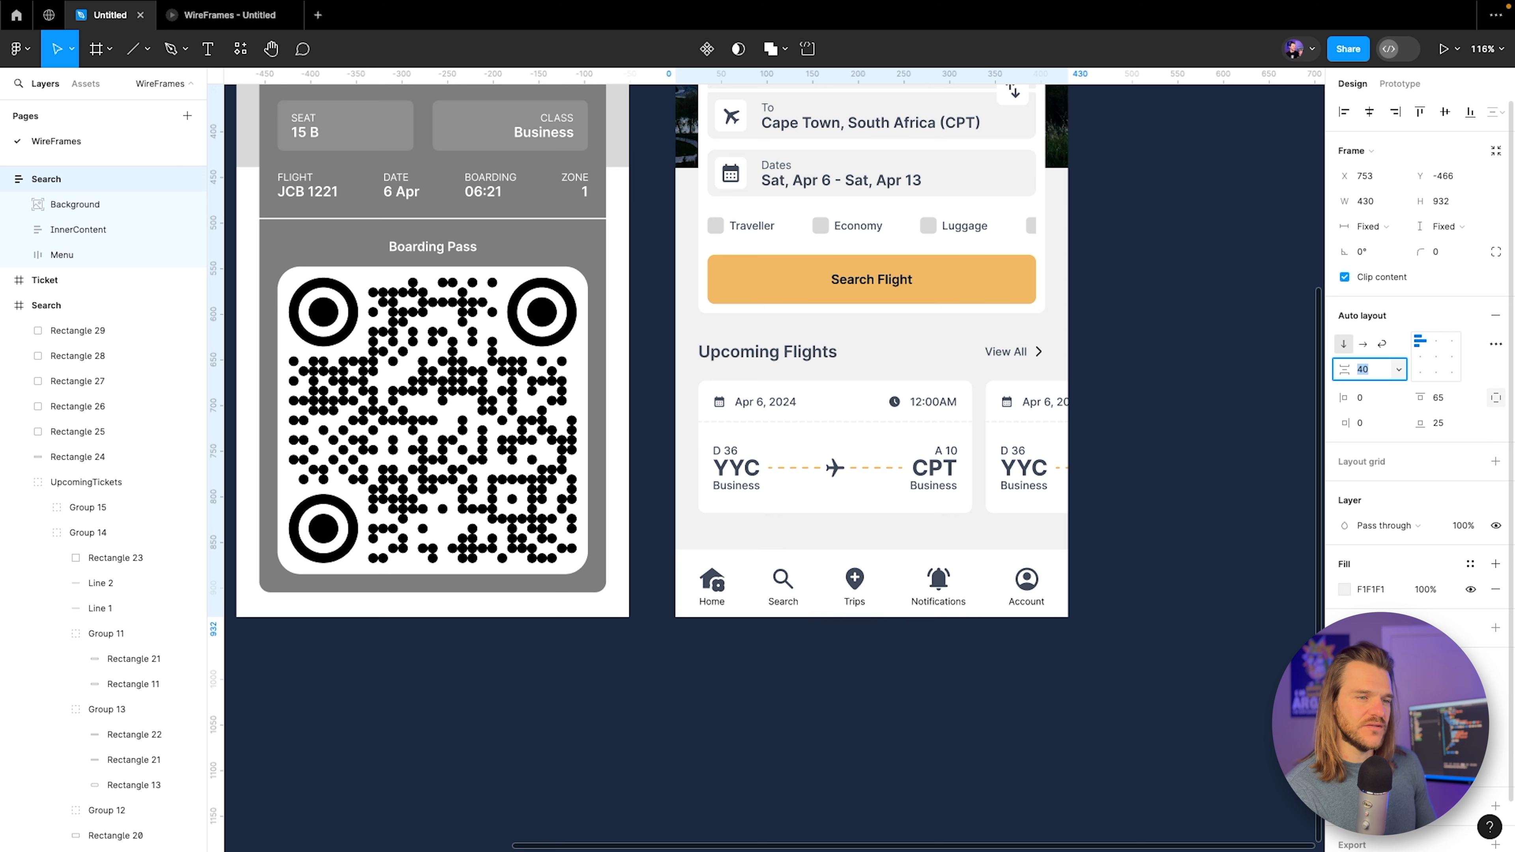
click(209, 17)
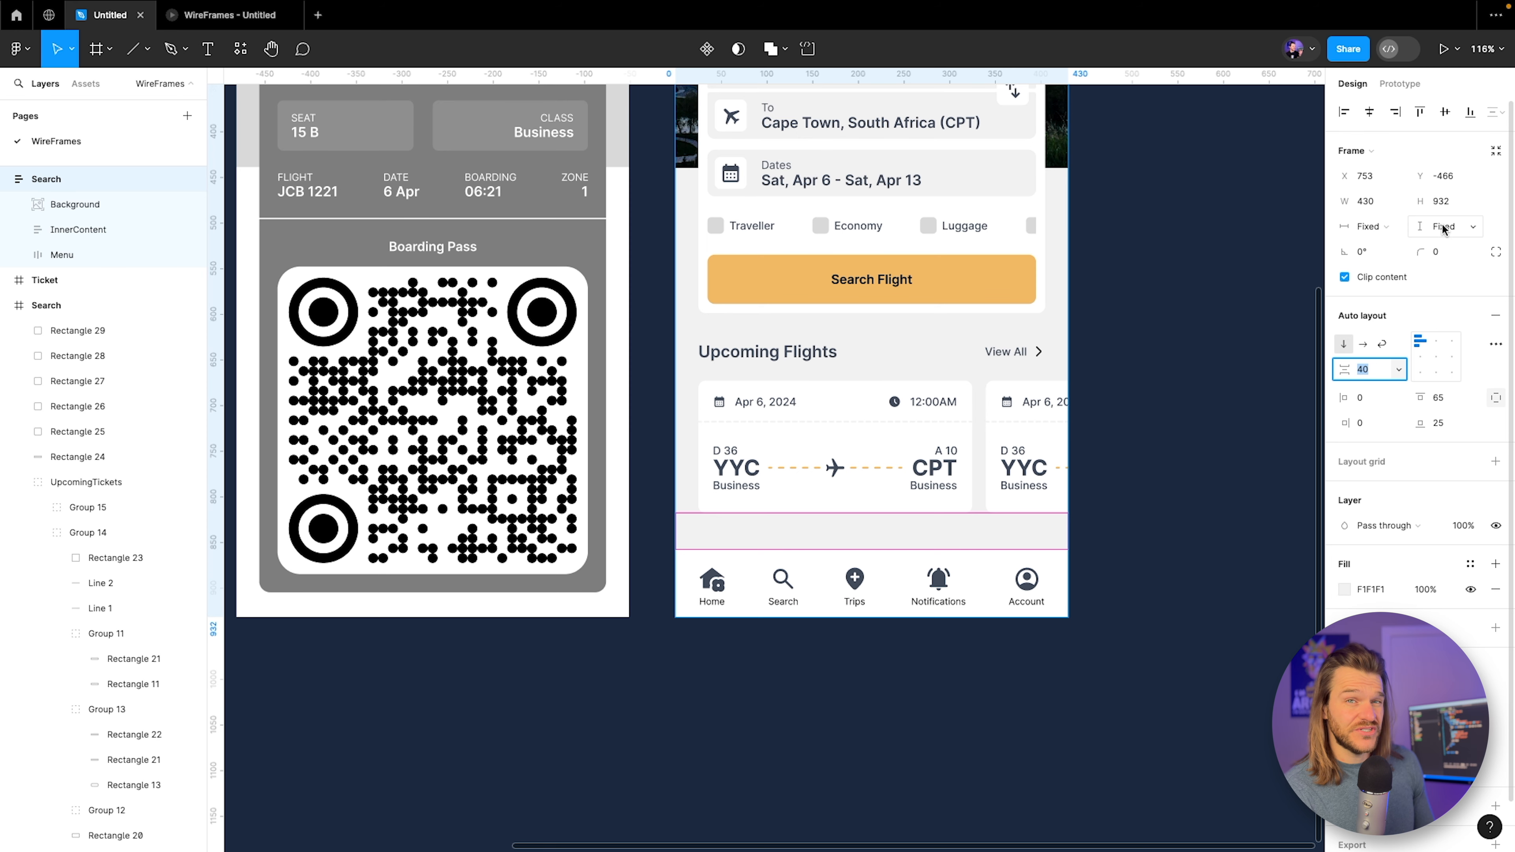
Set the Menu frame's vertical sizing to hug its contents.
click(1432, 227)
click(1436, 227)
click(785, 614)
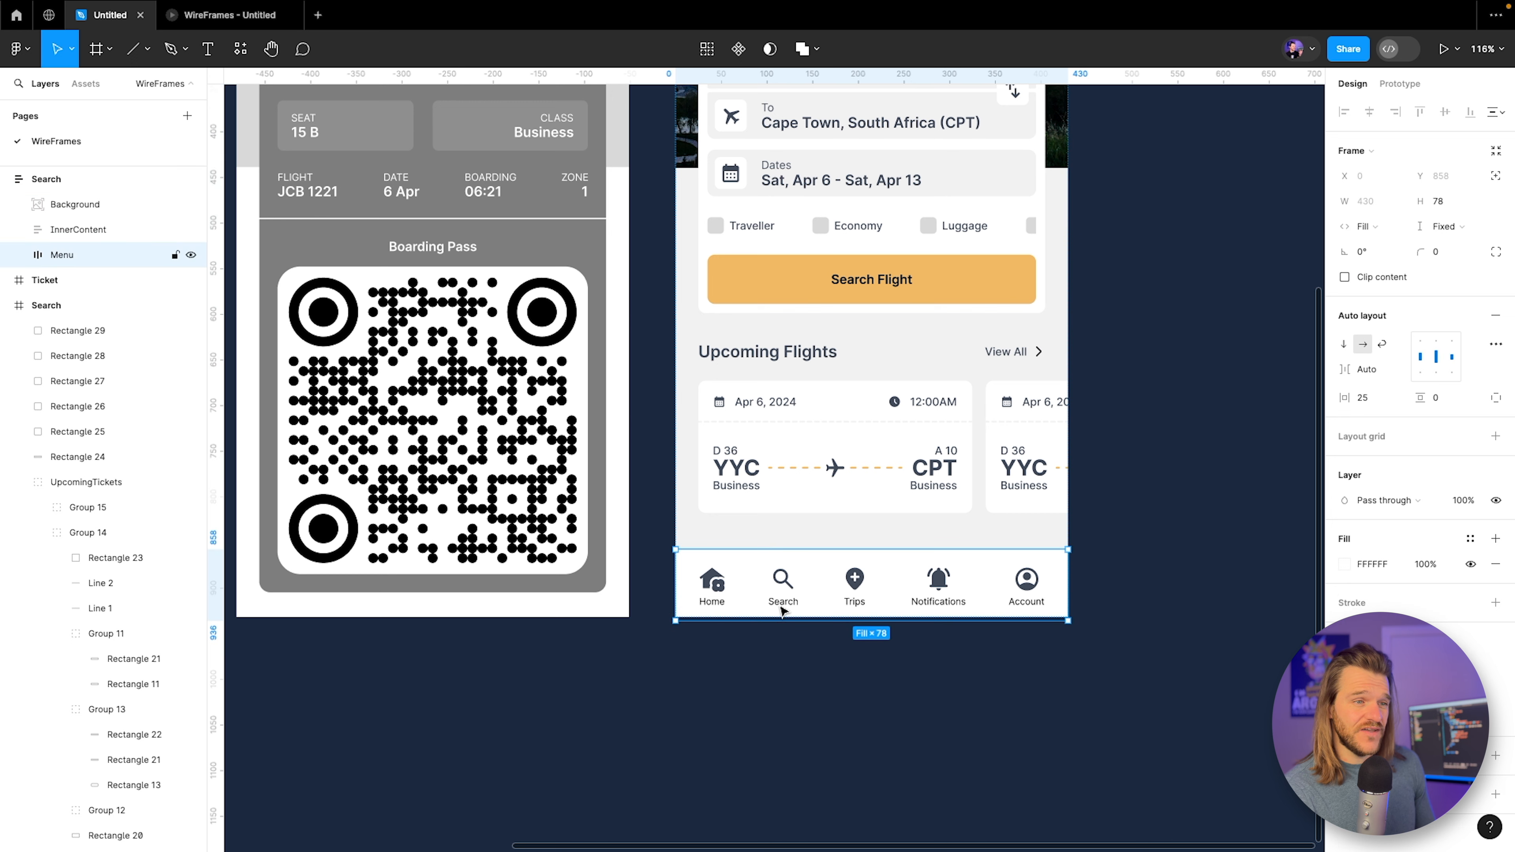
click(1450, 227)
click(1439, 246)
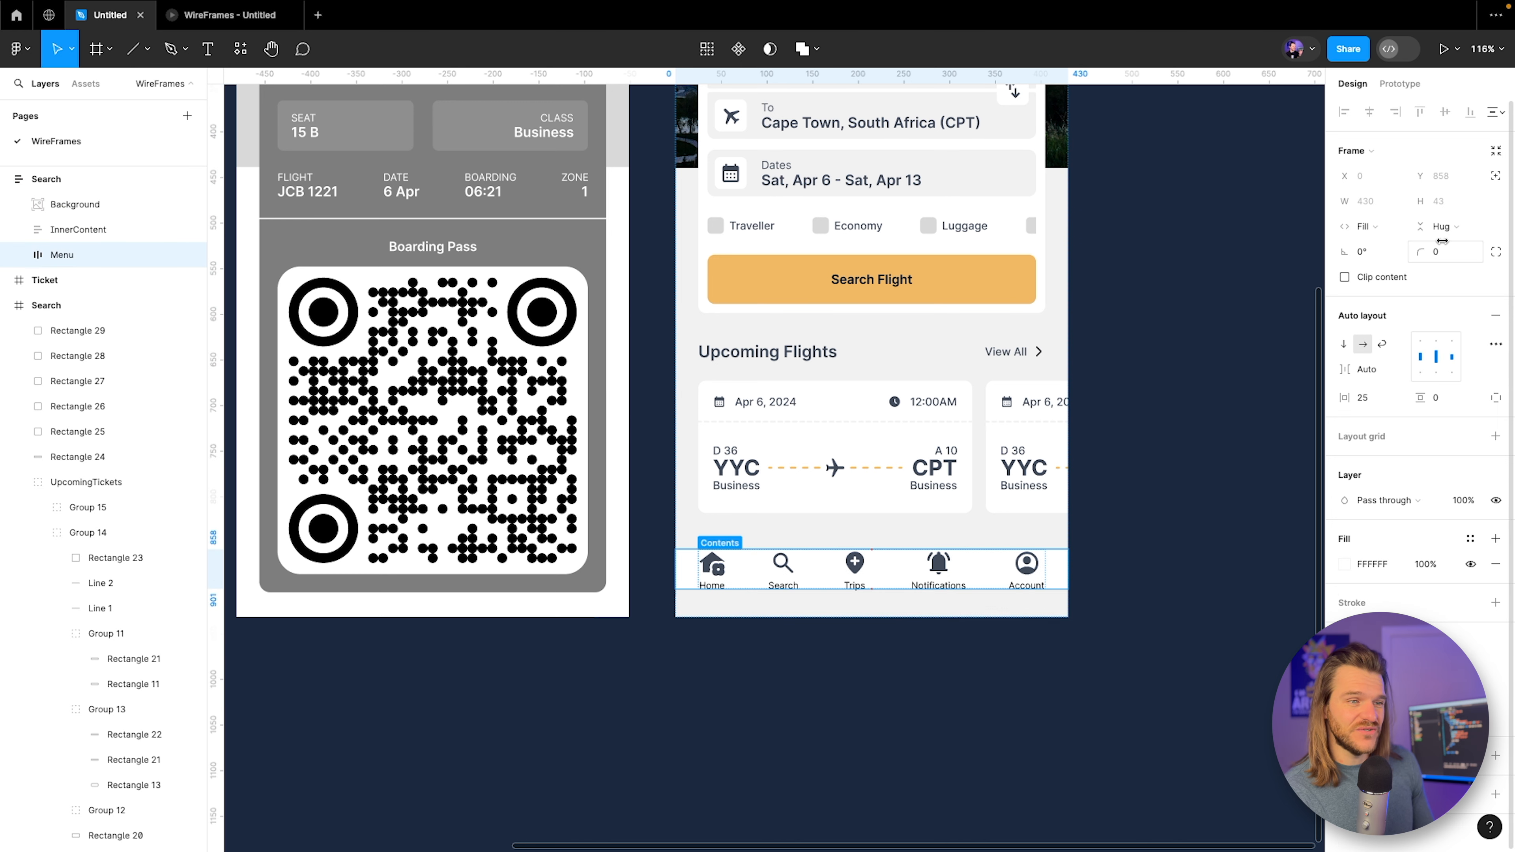
Set the Menu frame's bottom padding to 35 and top padding to 9, and check the bar in the prototype preview.
click(1494, 397)
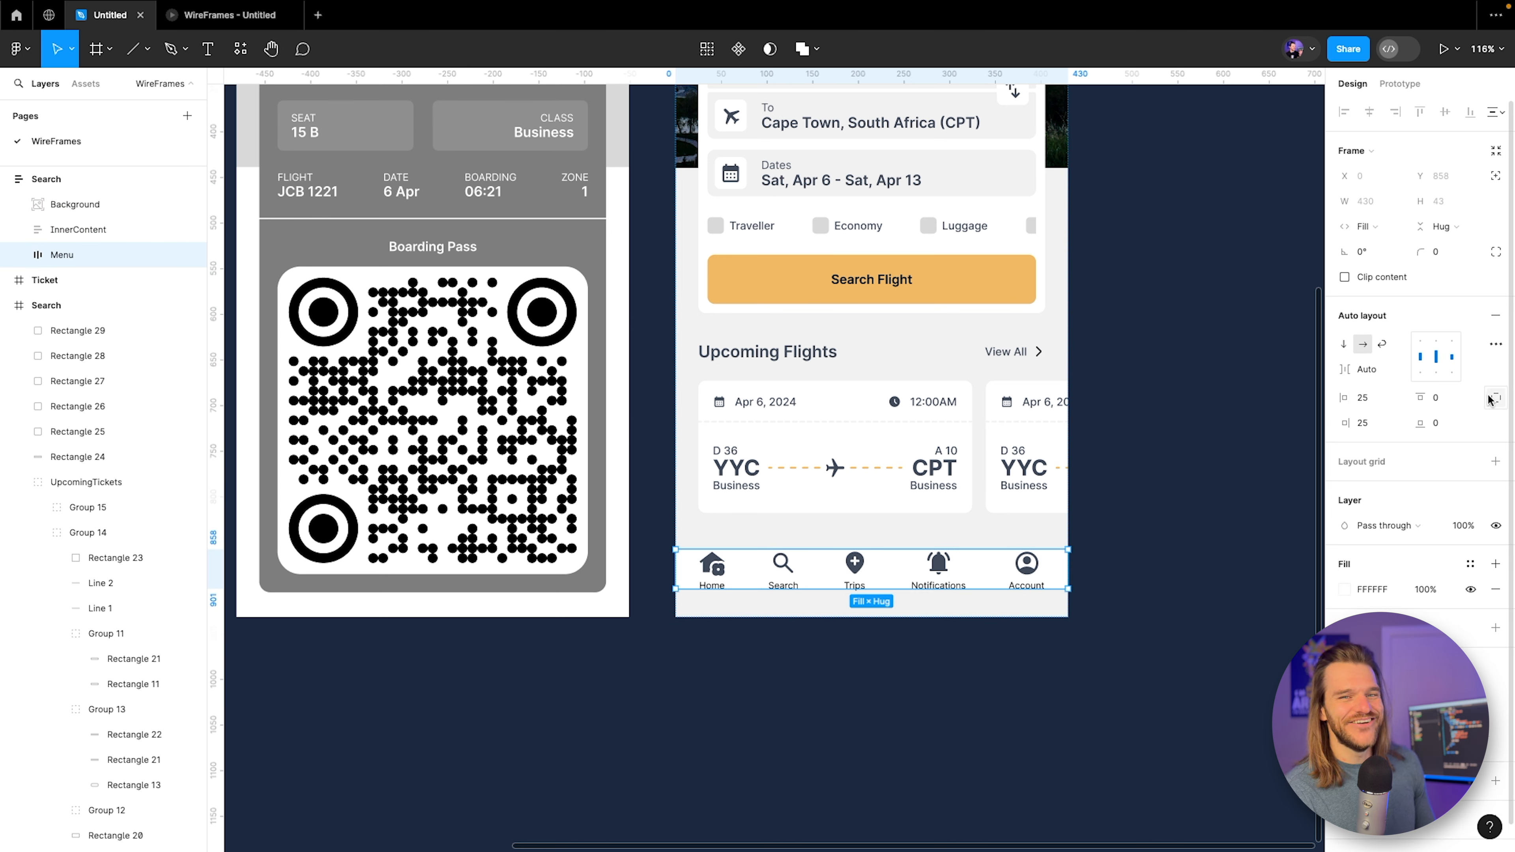
click(1440, 423)
text(35)
key(Return)
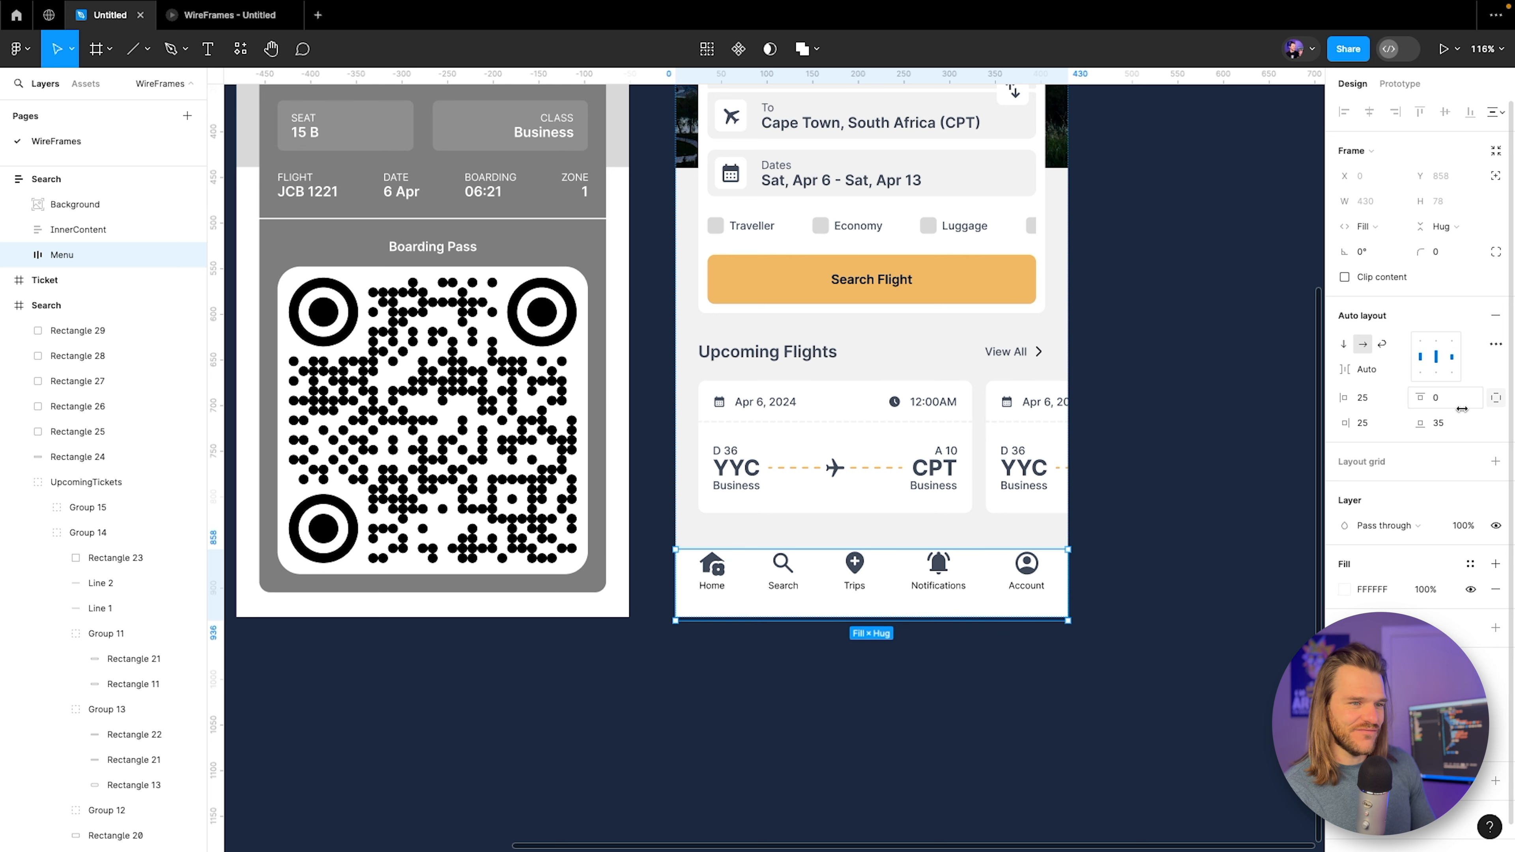
click(1447, 398)
text(10)
key(Return)
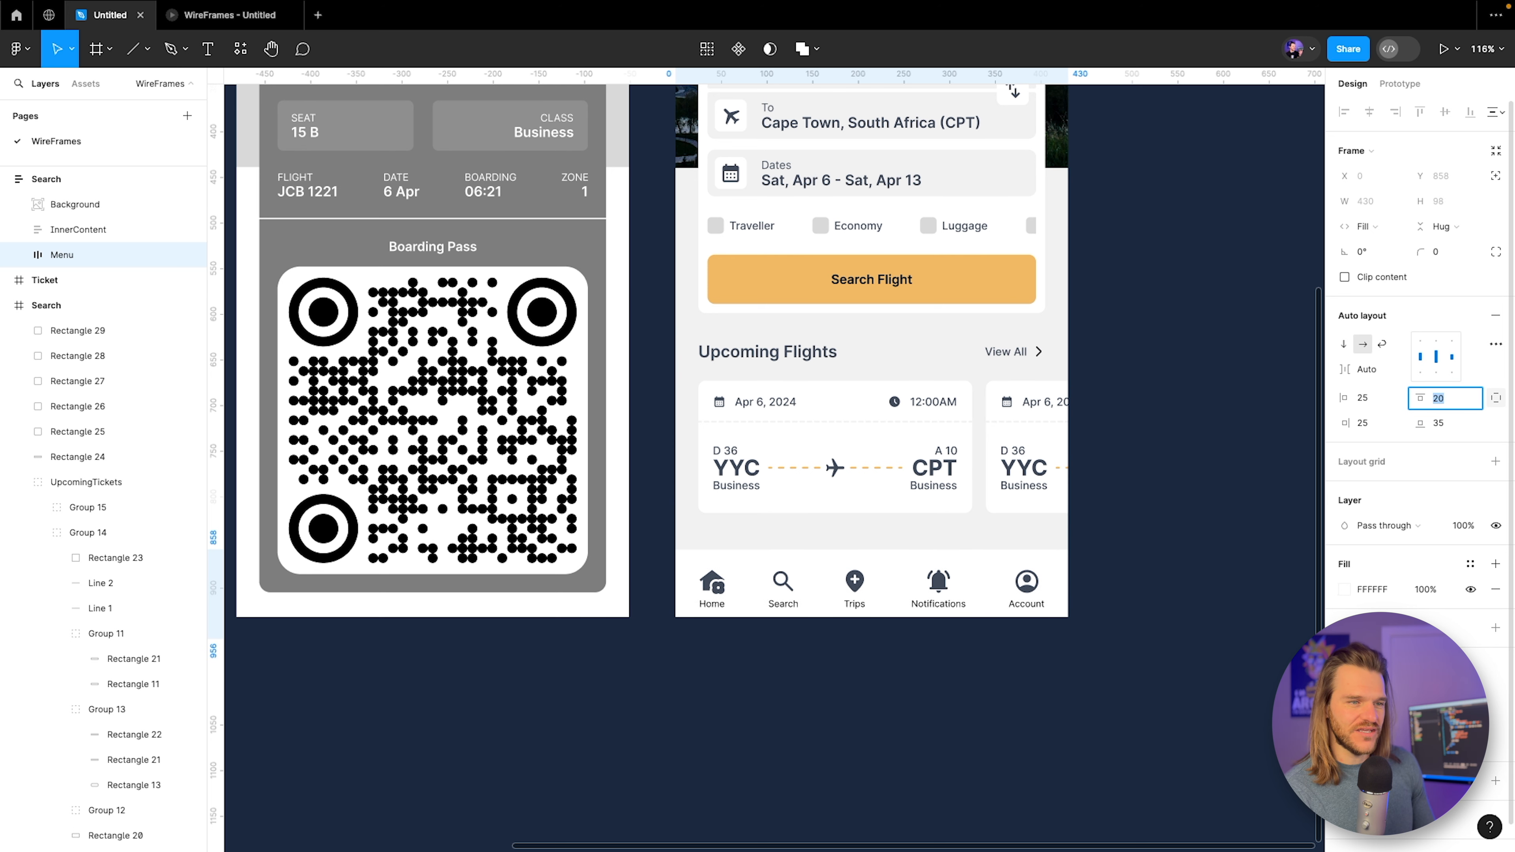
key(Down)
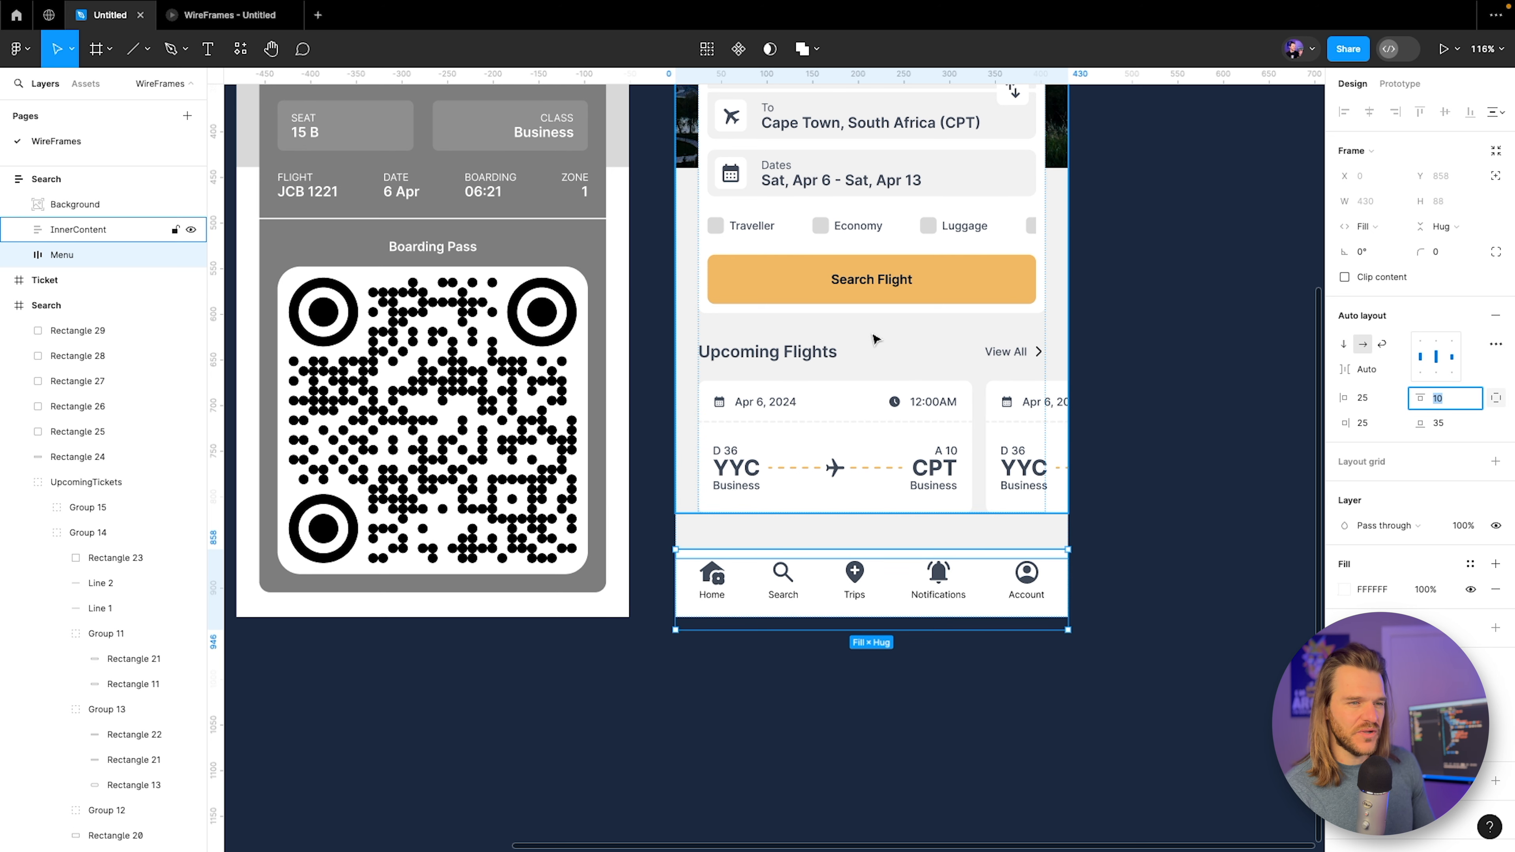
click(233, 7)
Reduce the Search frame's vertical auto layout gap to 35 in the design file and check the result in the prototype preview.
click(97, 18)
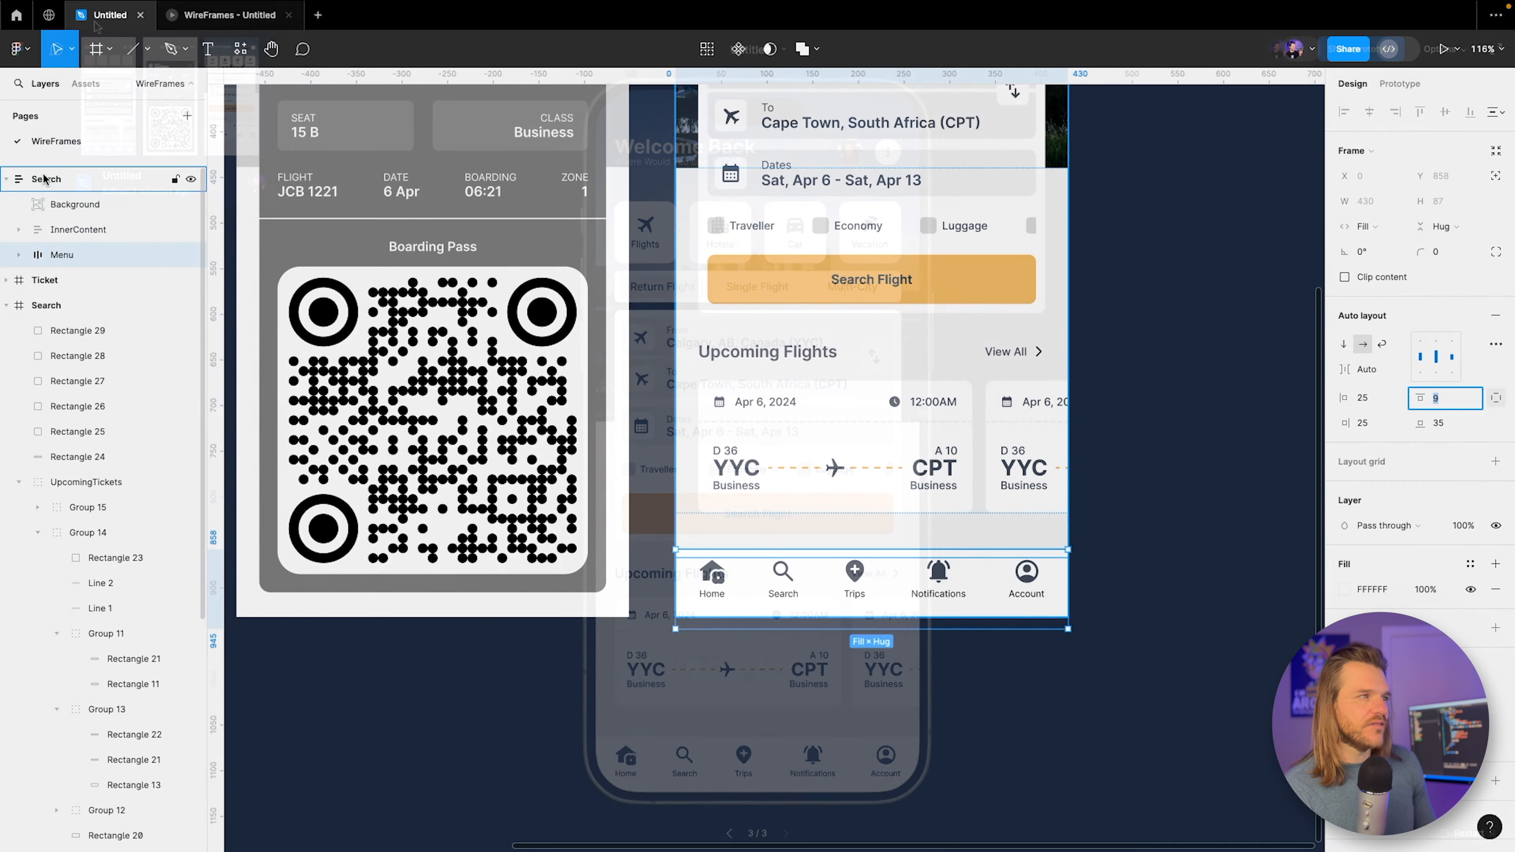
click(44, 179)
click(1372, 370)
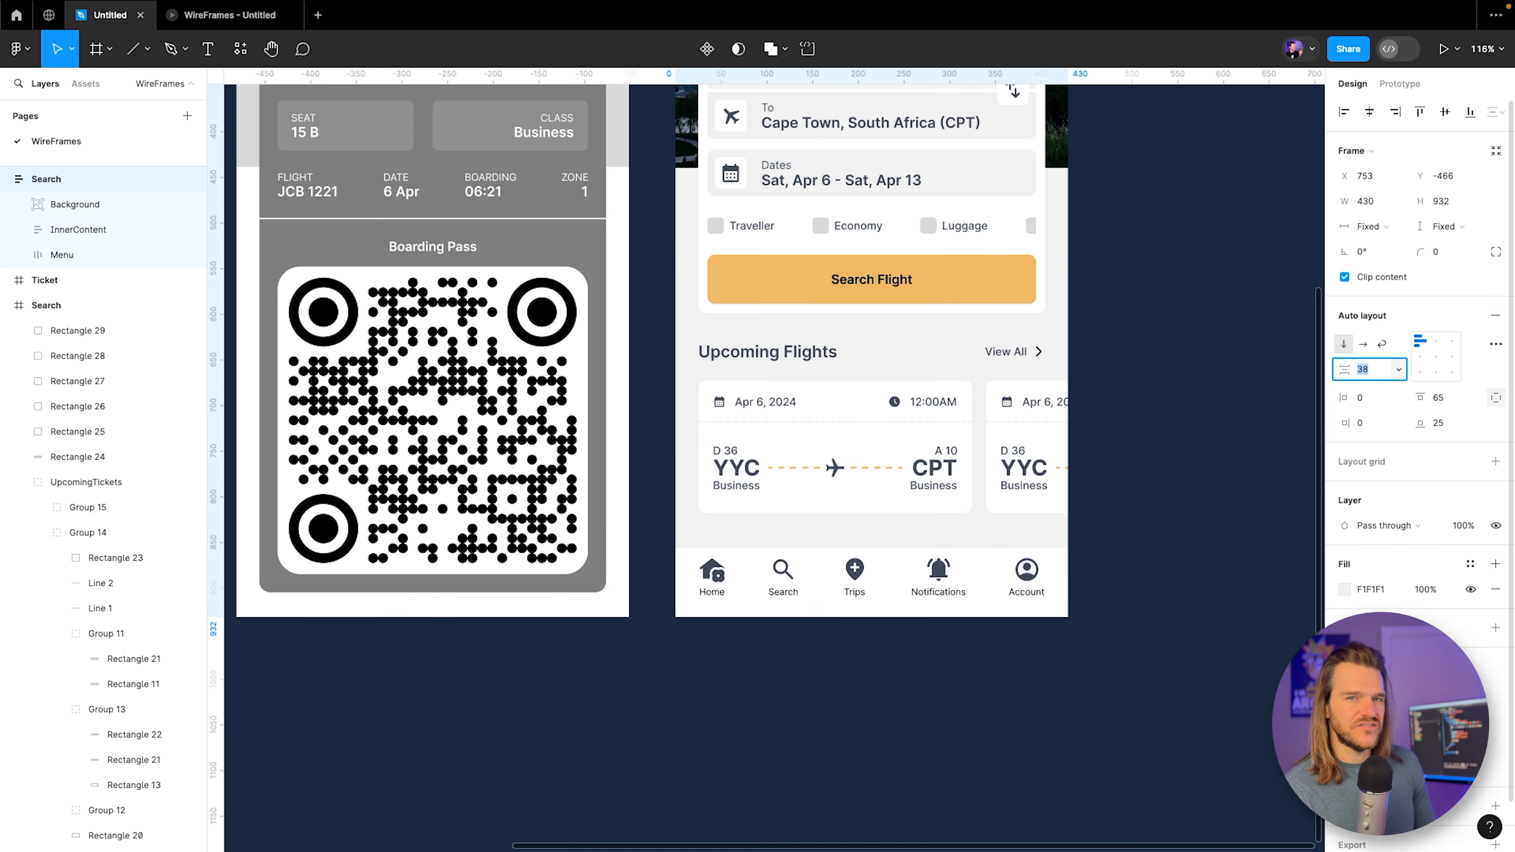
key(Down)
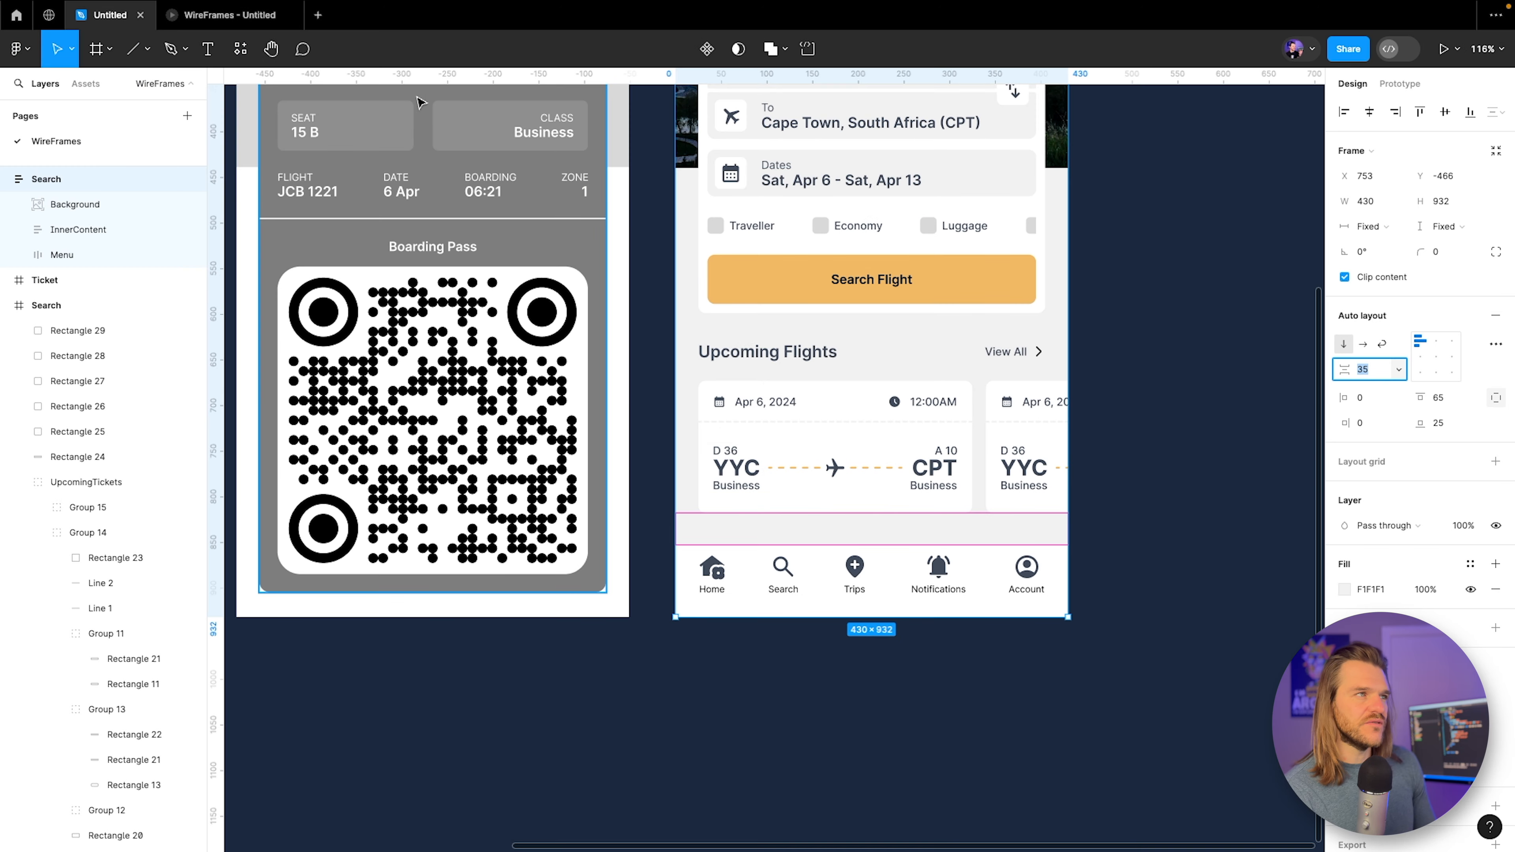
click(225, 21)
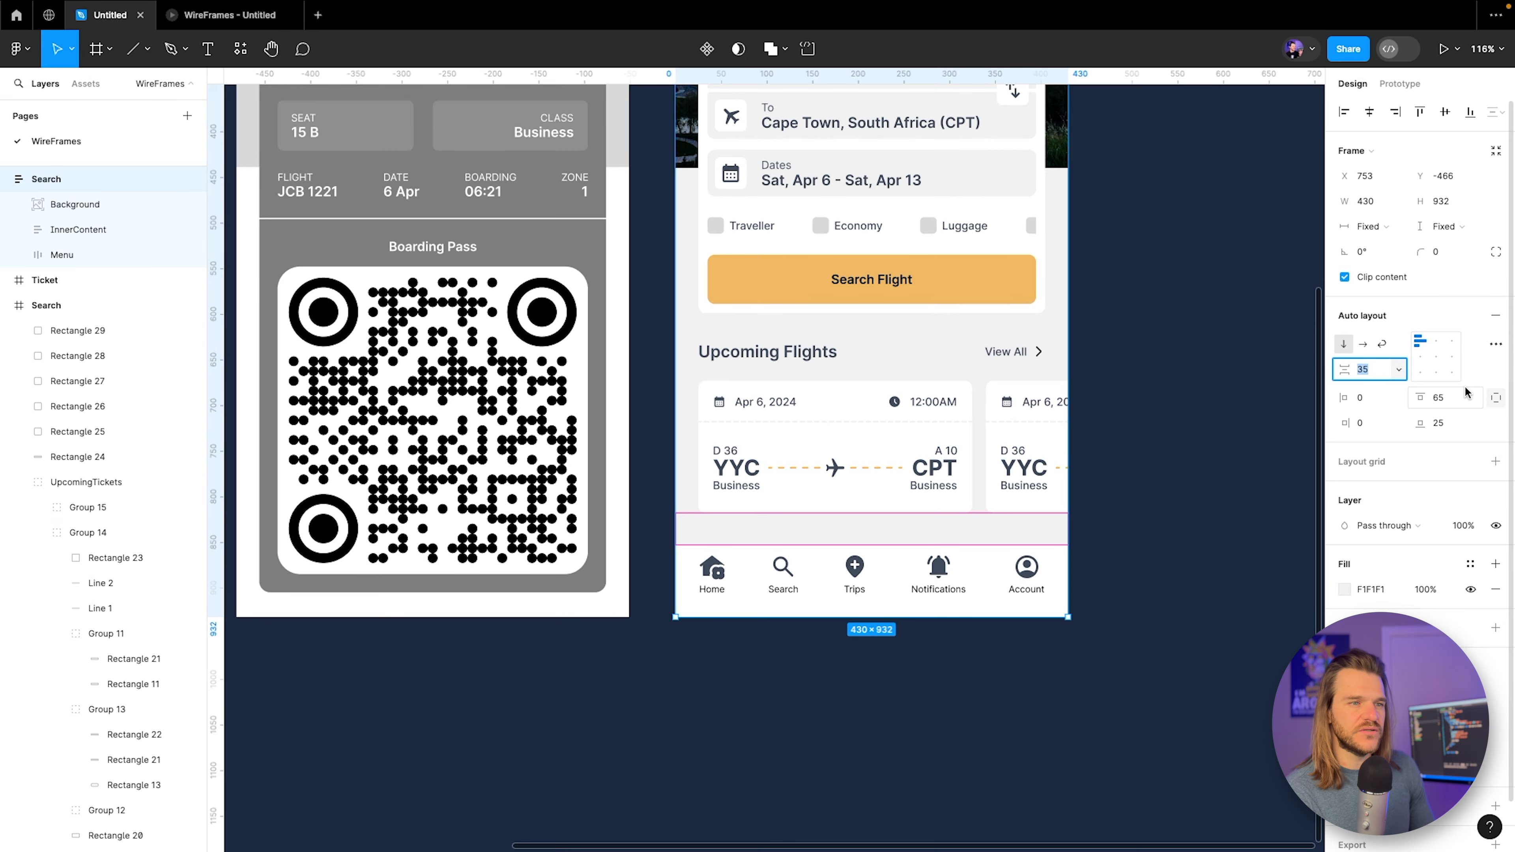
Reduce the Search frame's vertical auto layout gap to 30 and check the screen in the prototype preview.
key(Down)
key(Down)
key(Down)
key(Down)
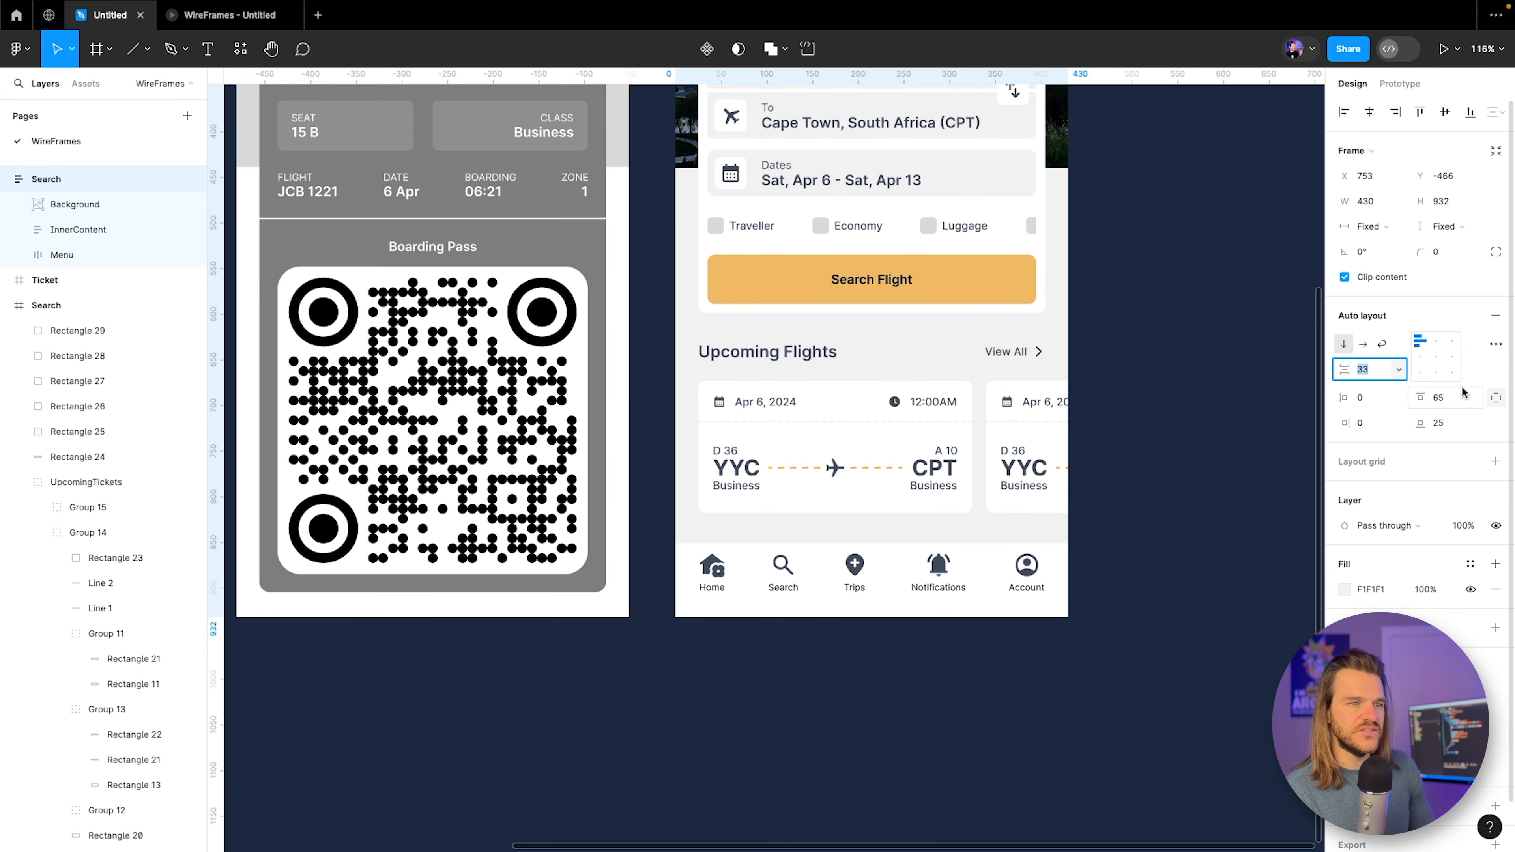
key(Down)
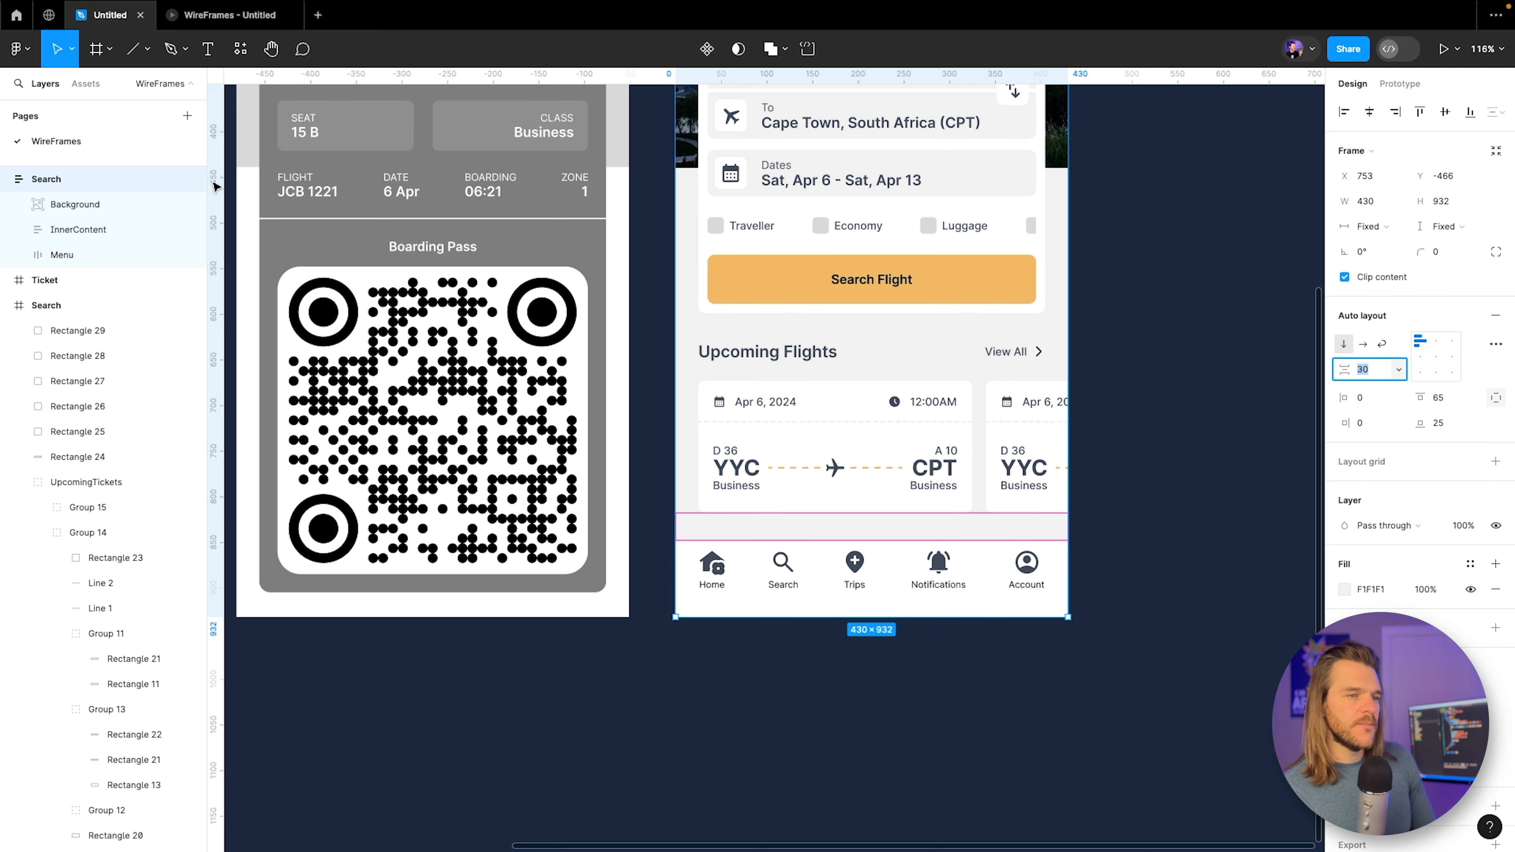
click(196, 15)
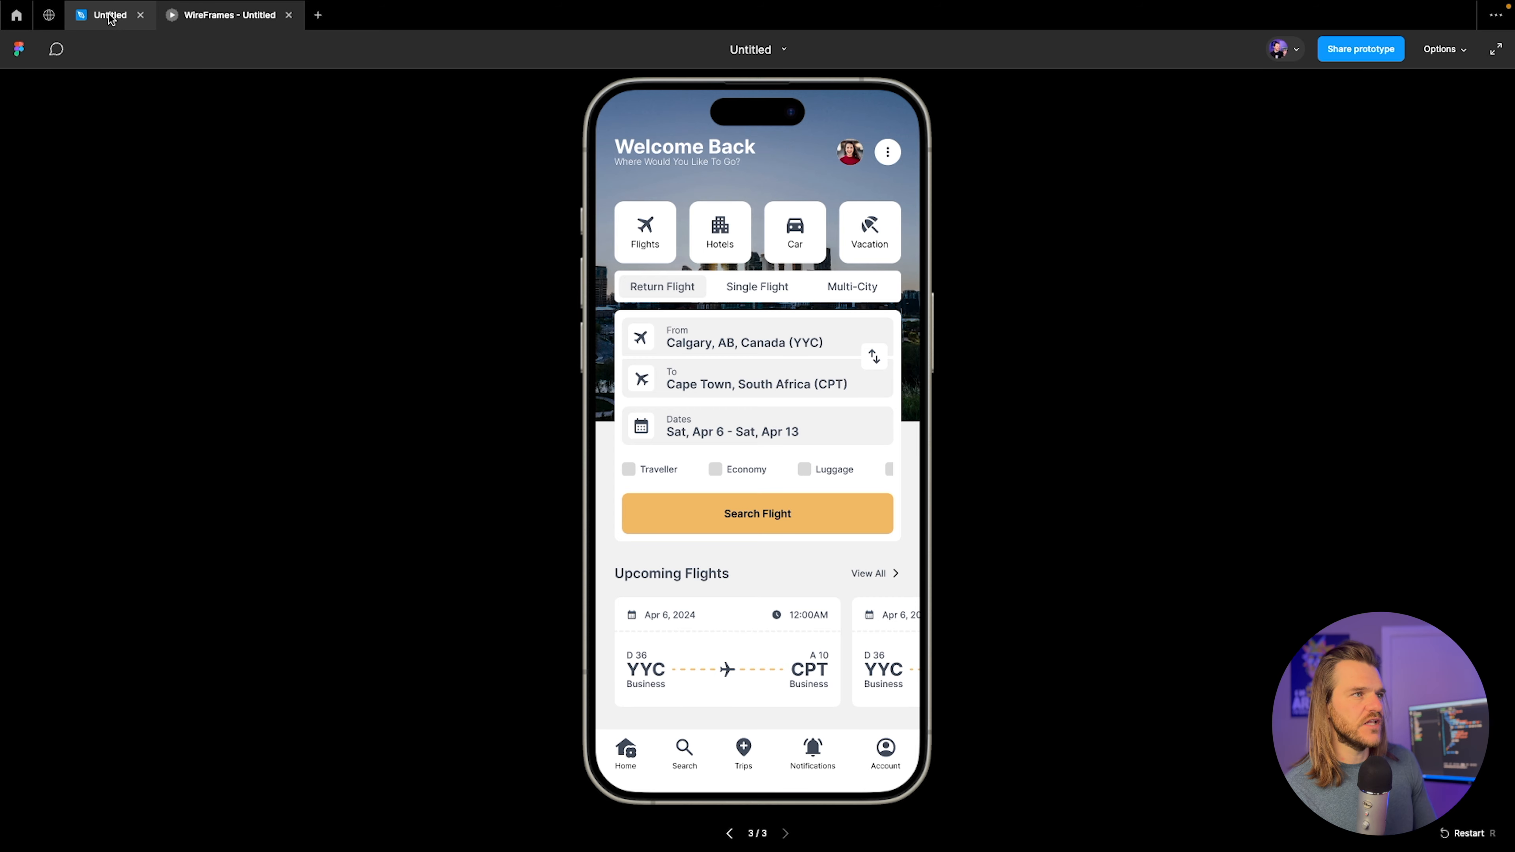
Raise the Menu frame's top padding to 15 in the design file and check the bar in the prototype preview.
click(110, 18)
click(871, 600)
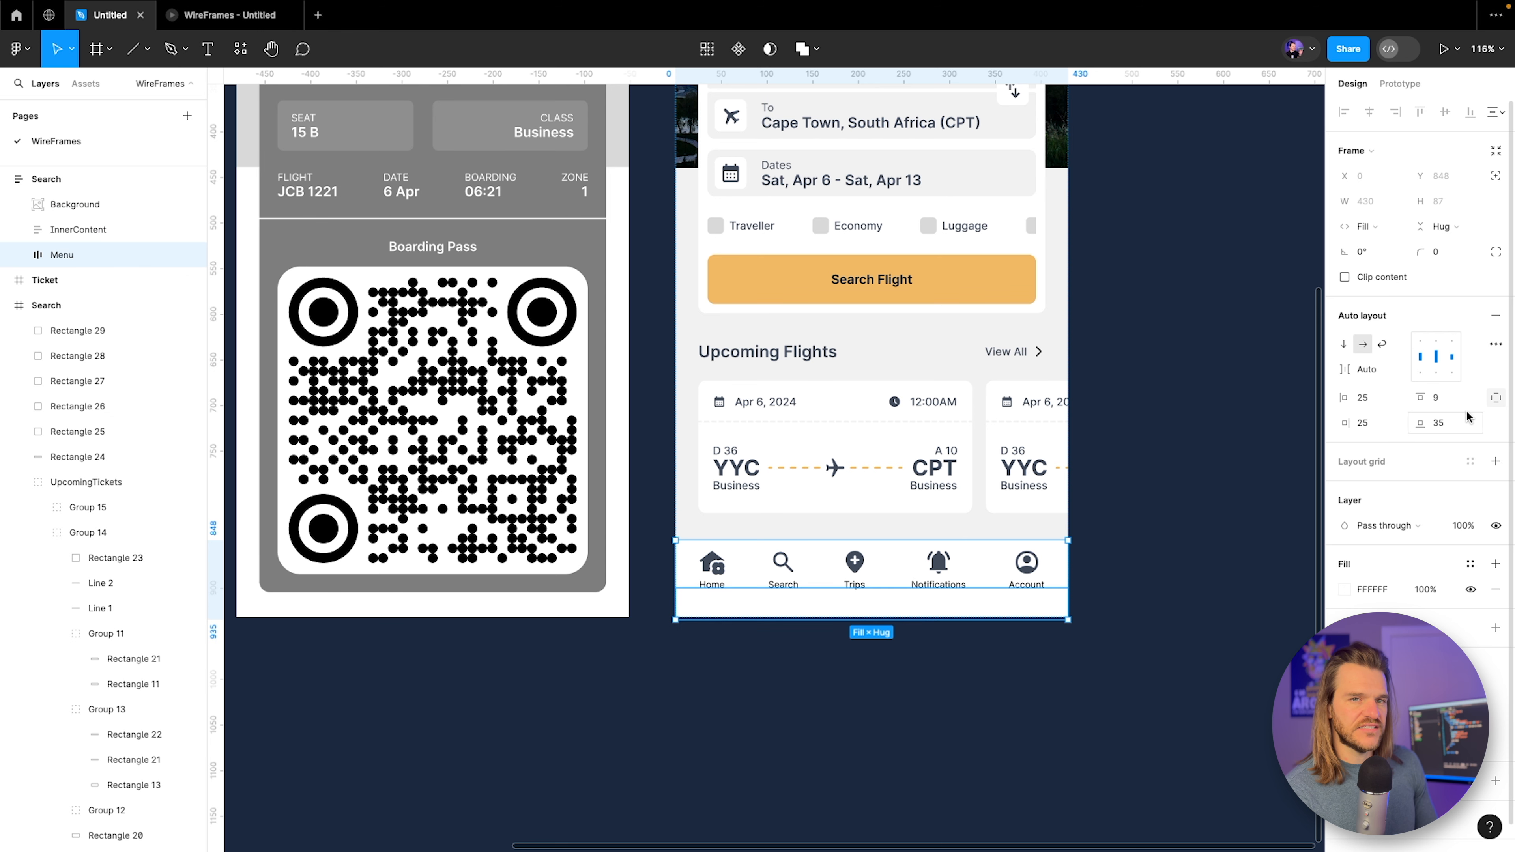
click(1441, 398)
key(Up)
key(Up)
key(Up)
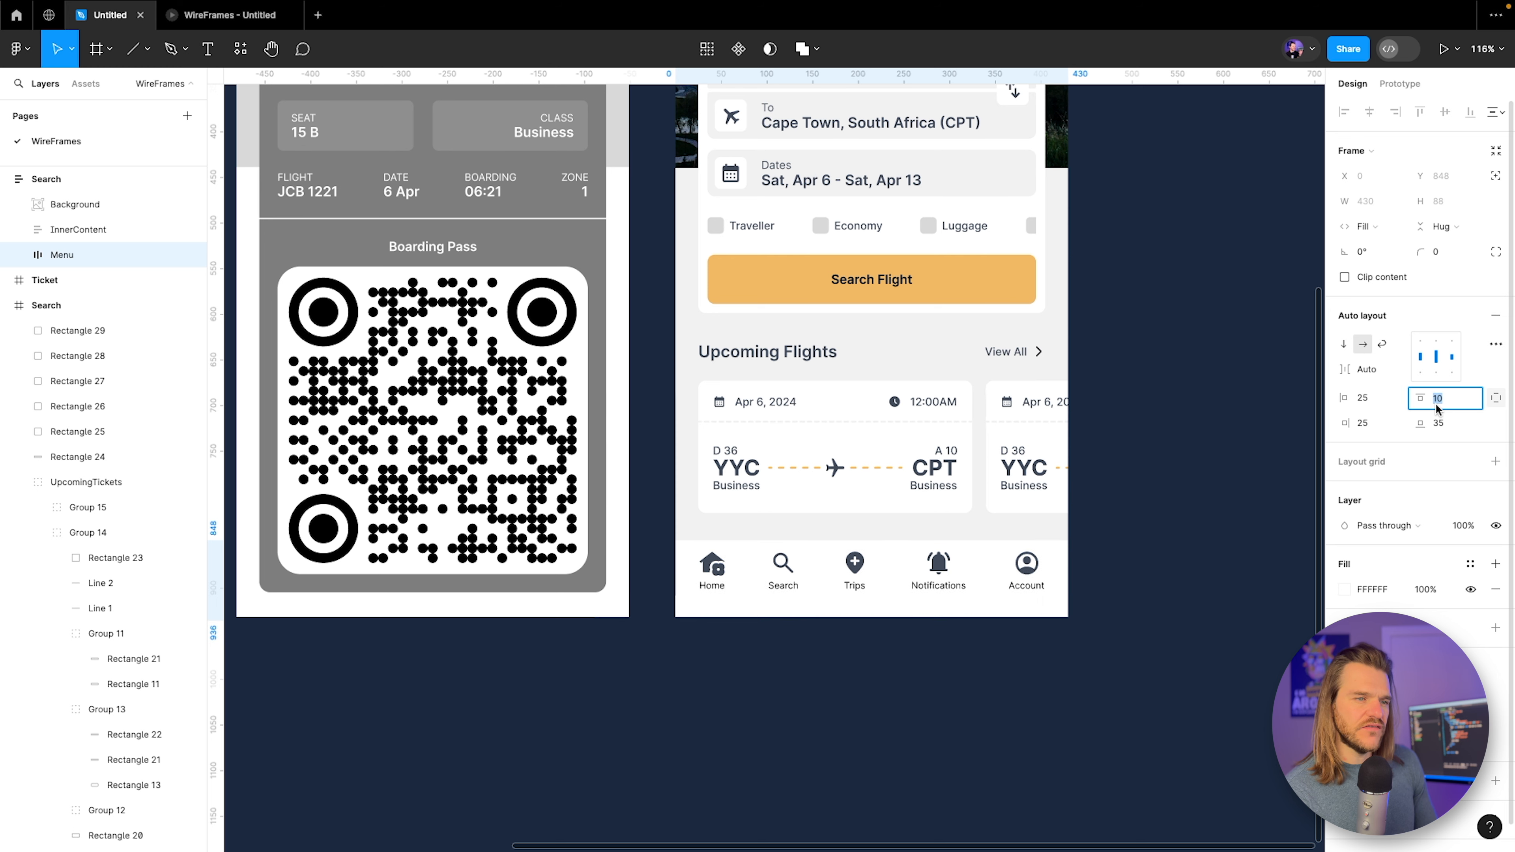
key(Up)
key(Up)
key(Up)
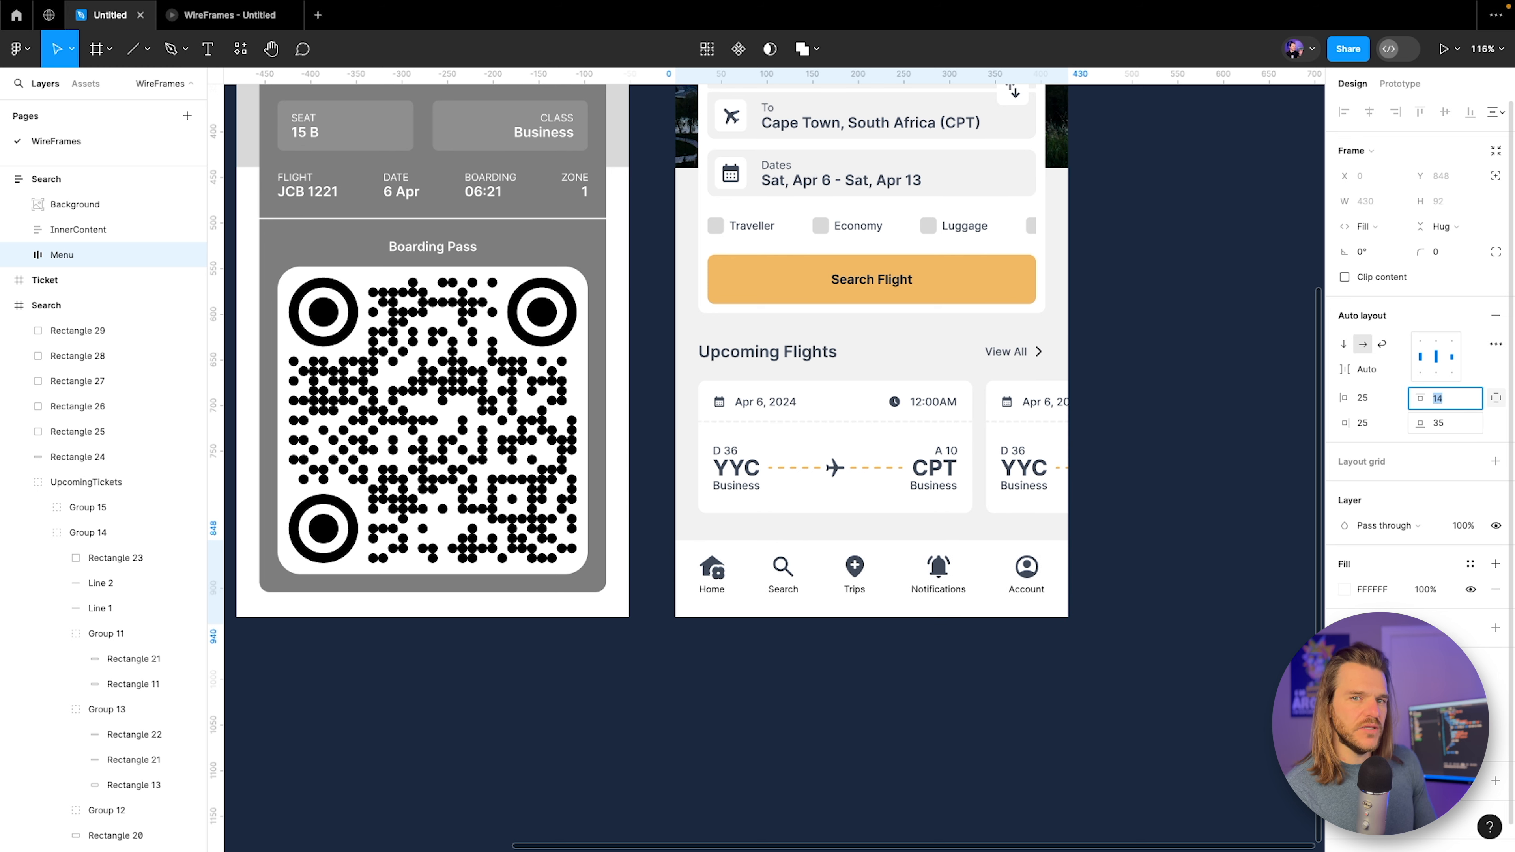
click(176, 23)
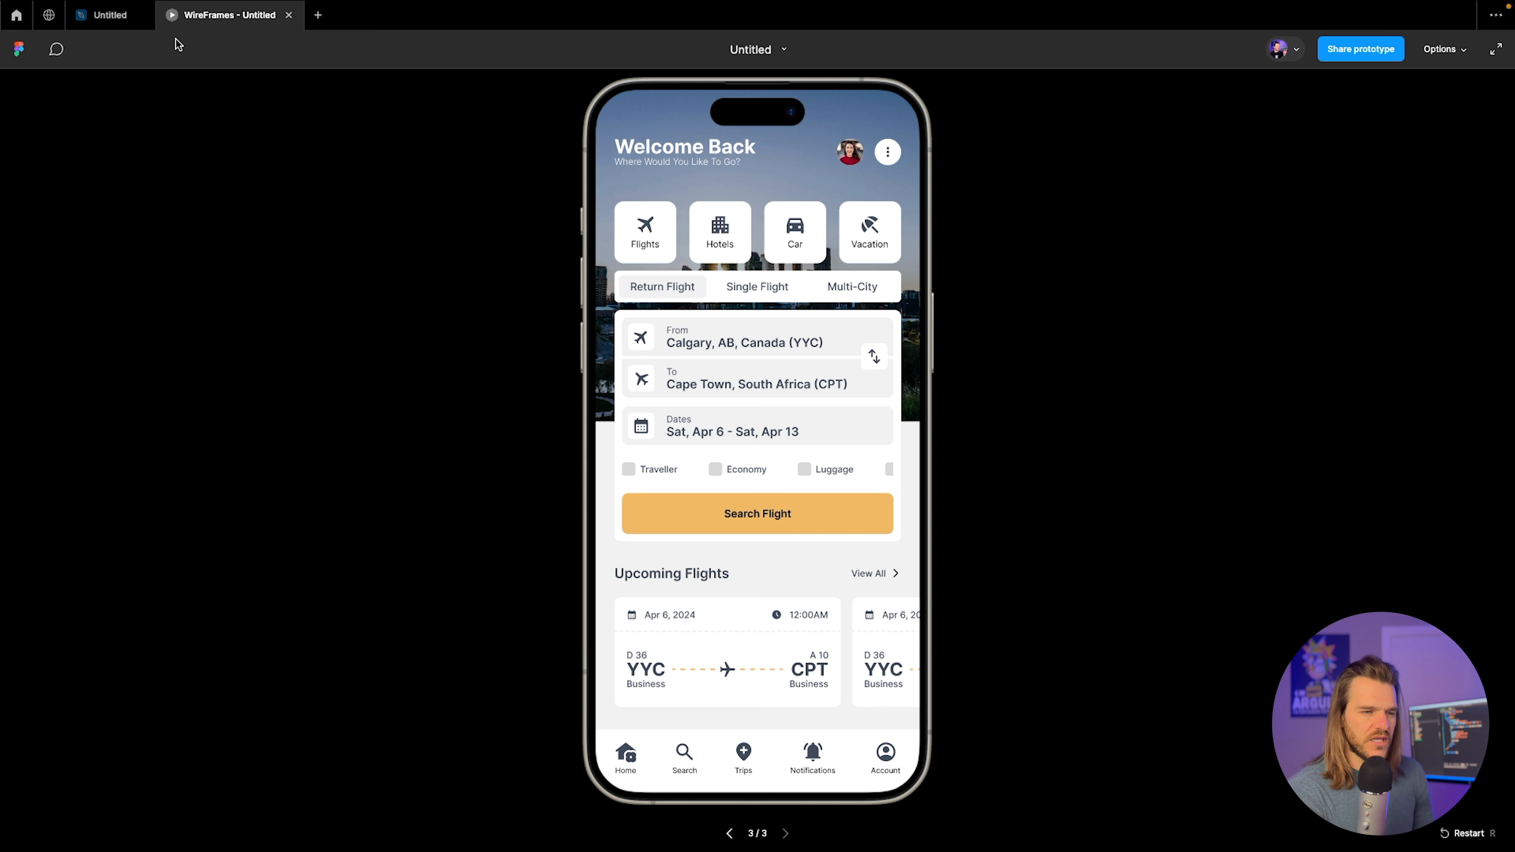
Resize all five navigation bar icon graphics to 27, reduce them further to 25, and check the bar in the prototype preview.
click(116, 25)
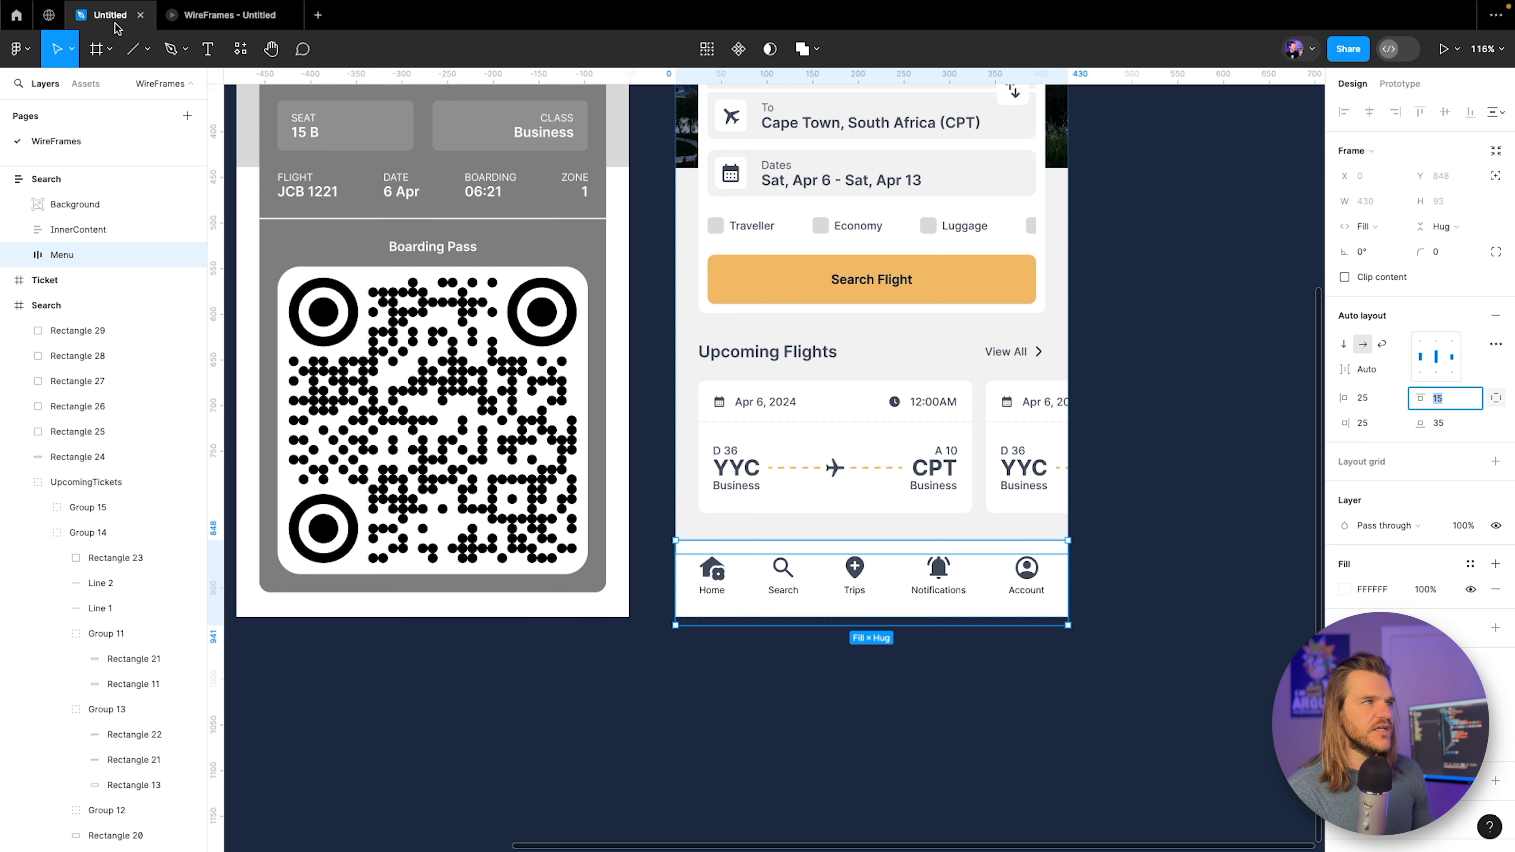
double_click(720, 574)
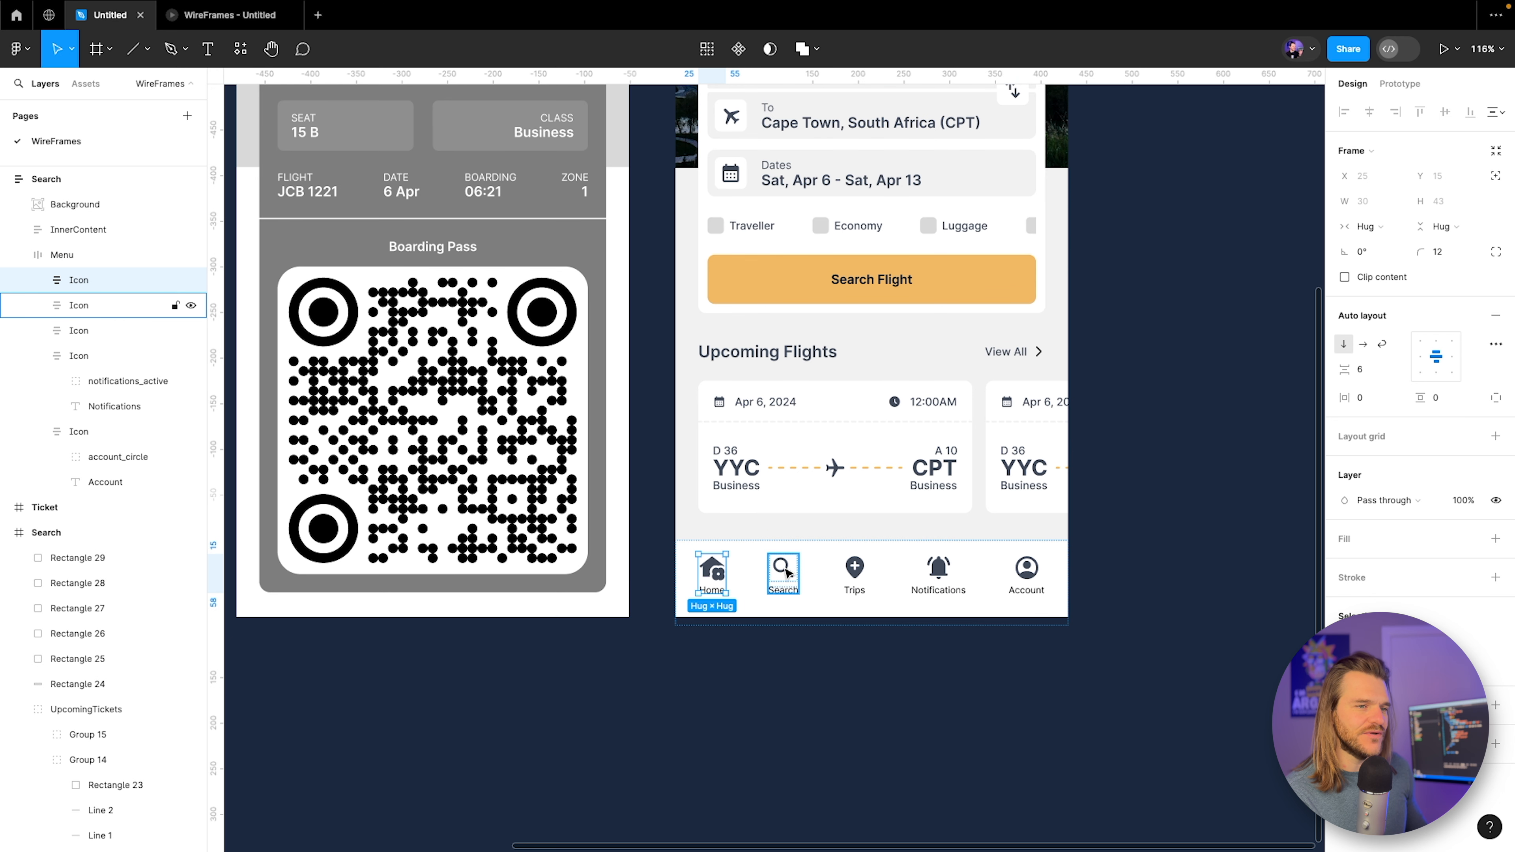
double_click(714, 568)
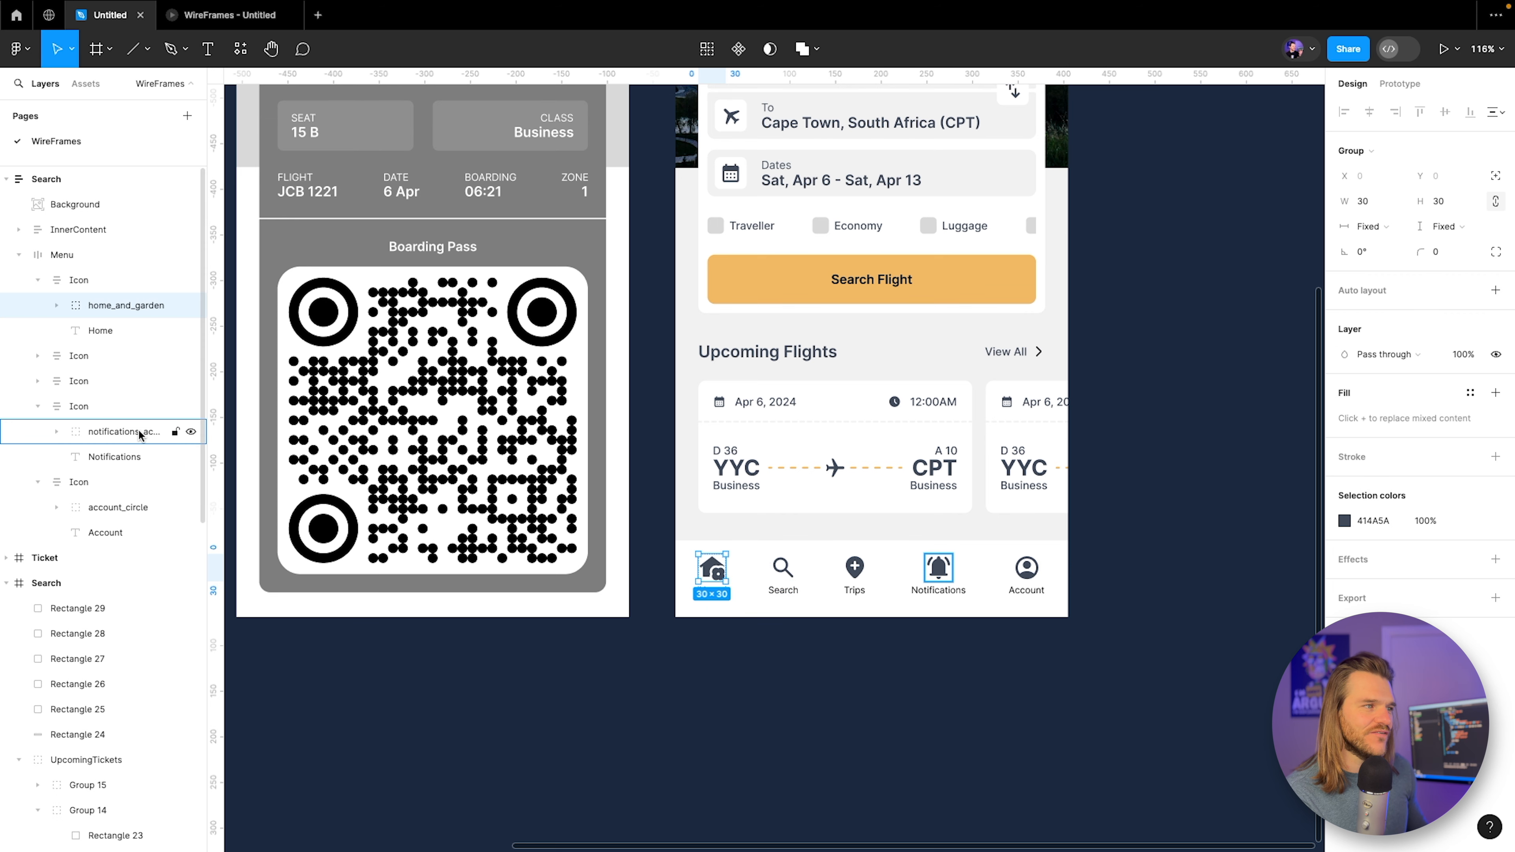
shift+click(784, 568)
shift+click(864, 574)
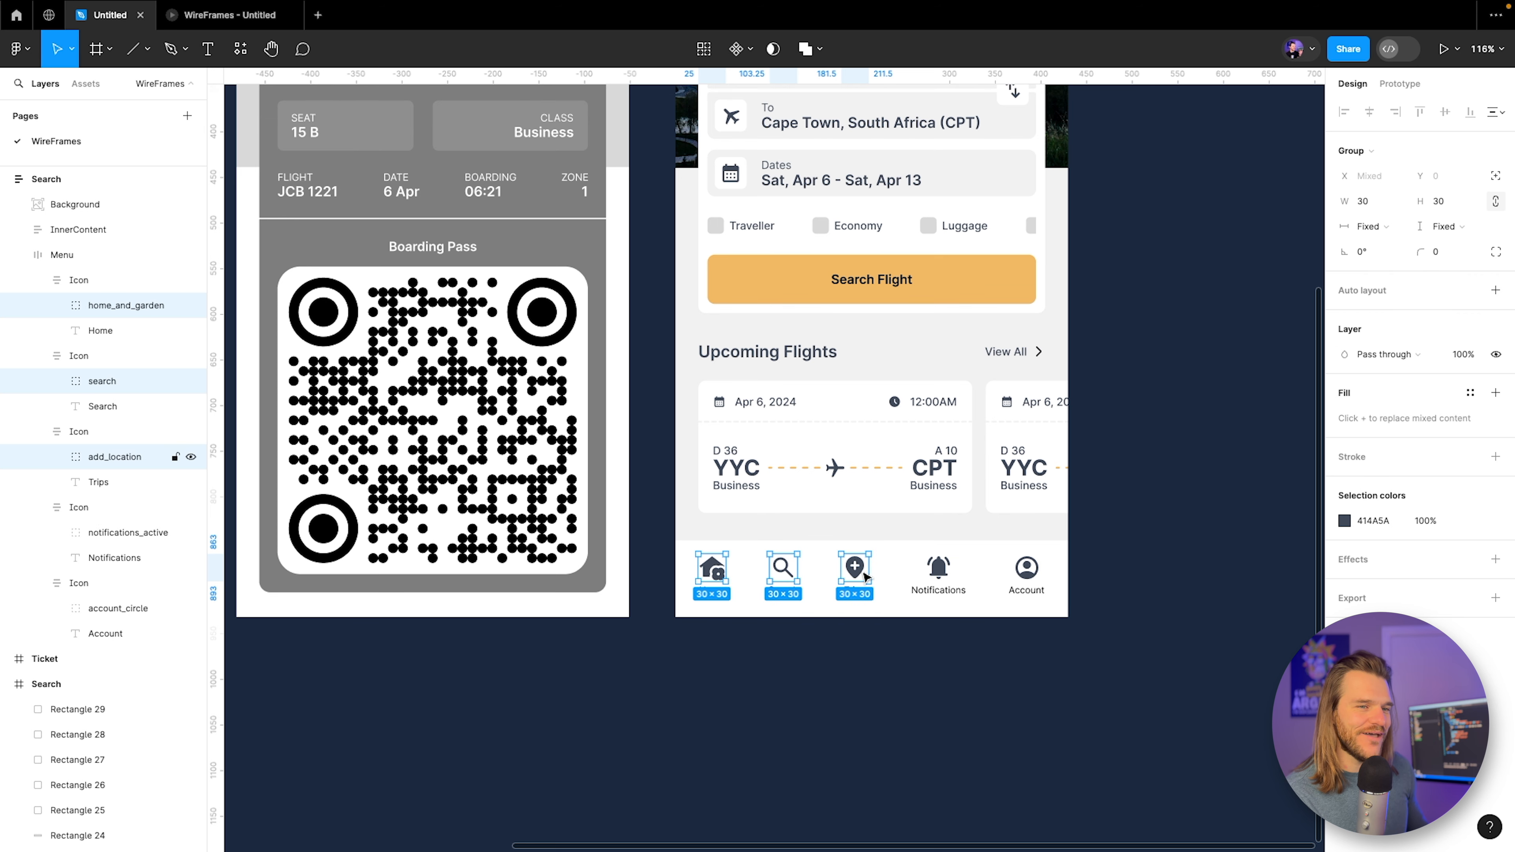
shift+click(938, 568)
shift+click(1025, 568)
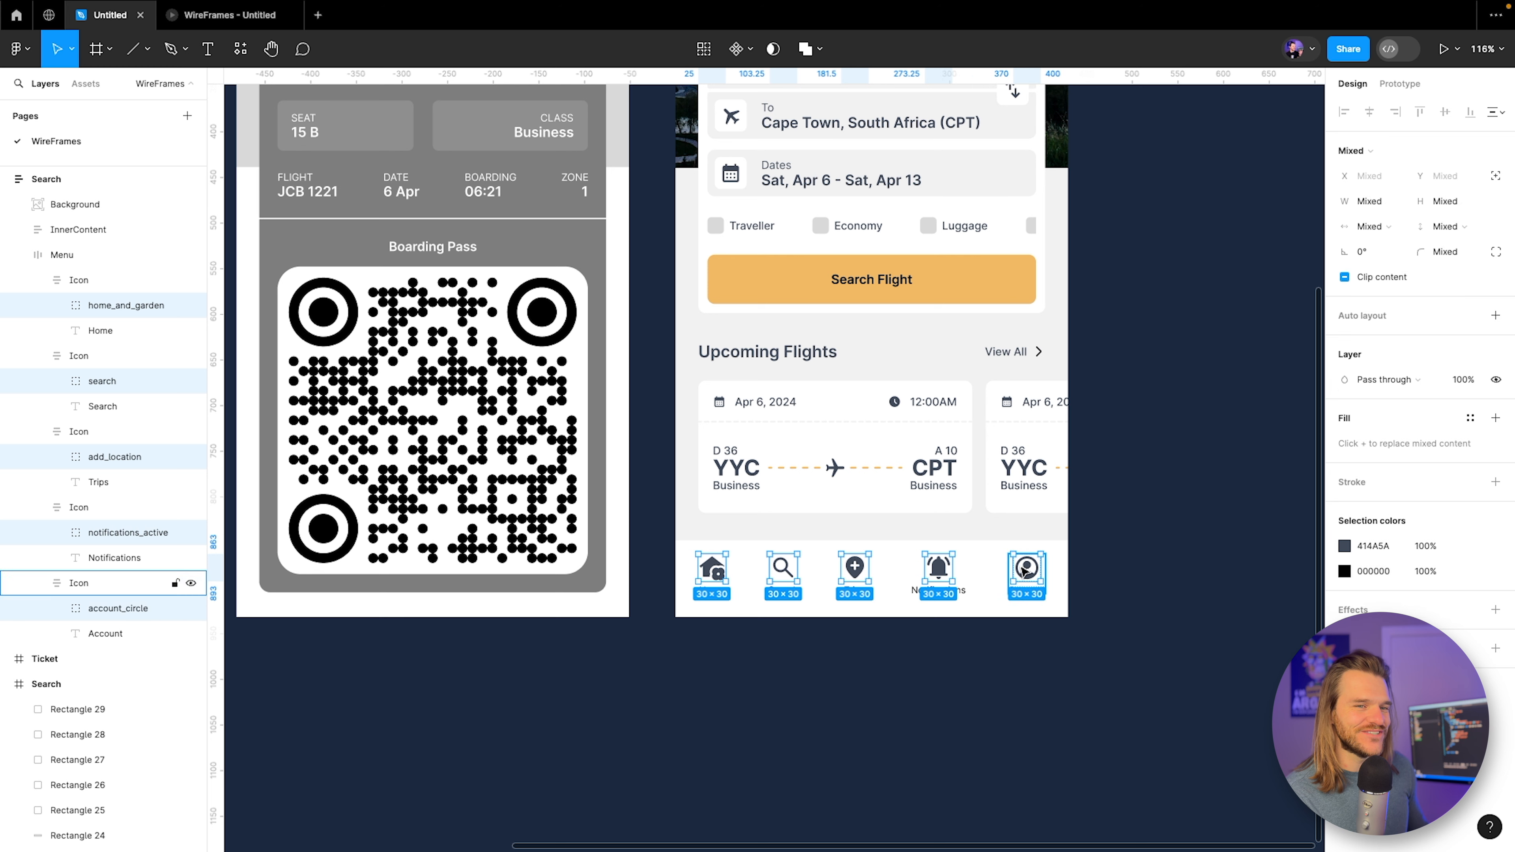
click(1366, 201)
text(27)
key(Return)
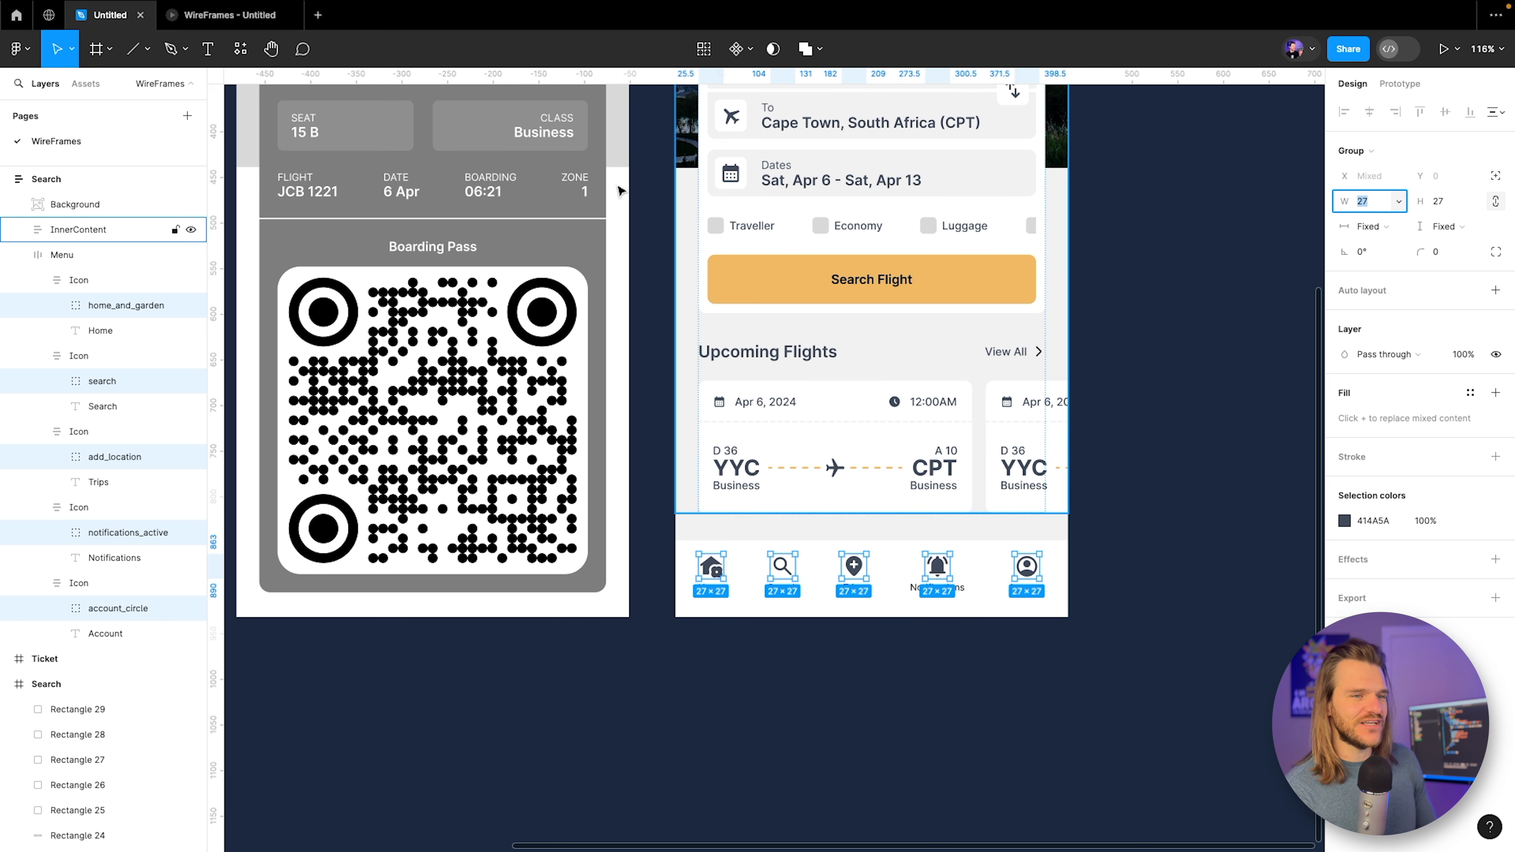
click(208, 17)
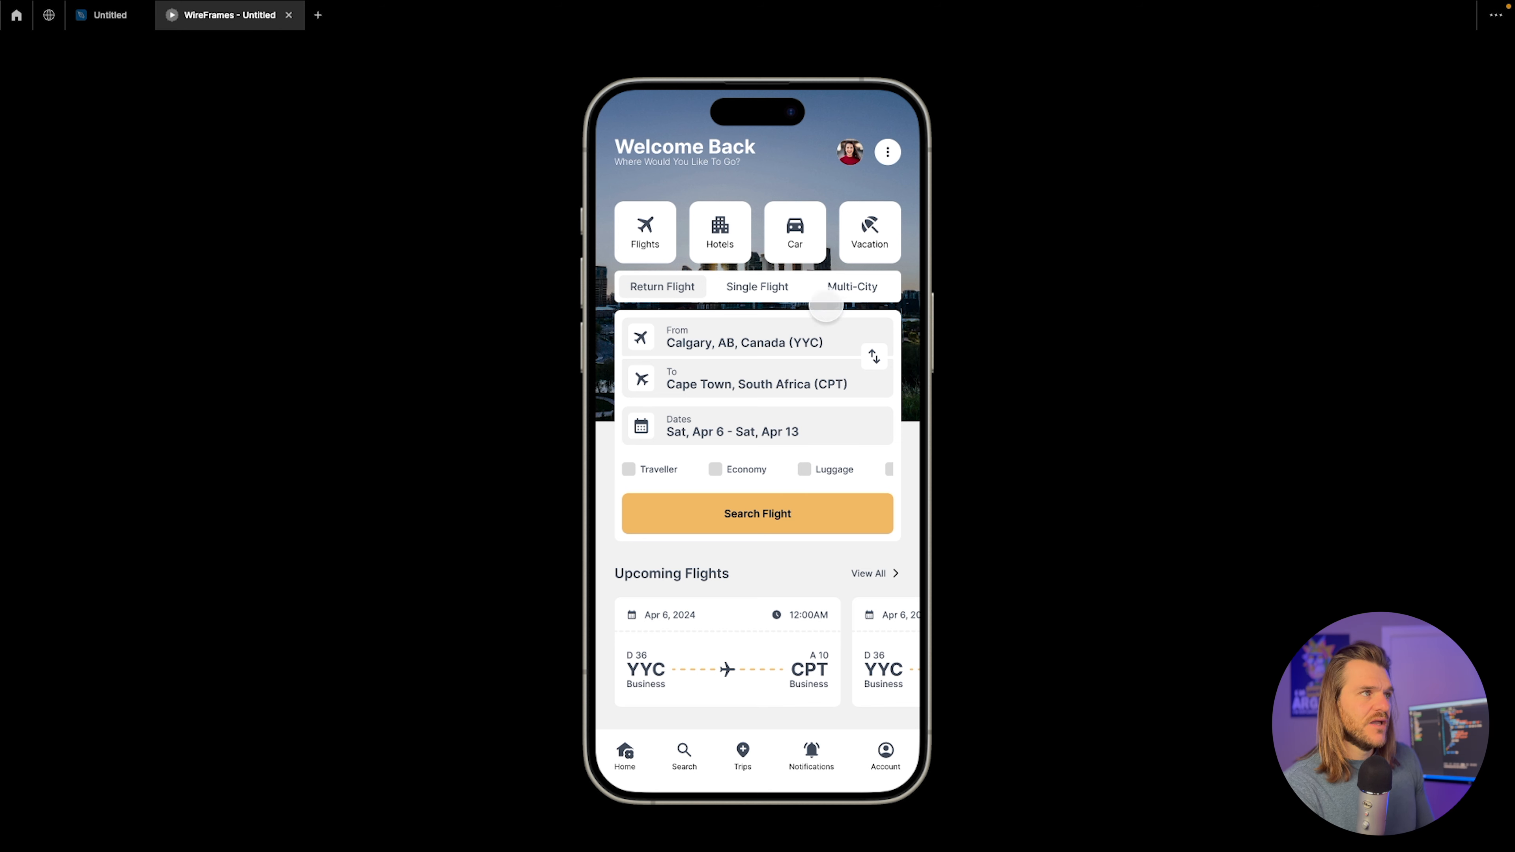
Collapse the five Icon layers inside the Menu frame and select all five Icon frames.
click(83, 22)
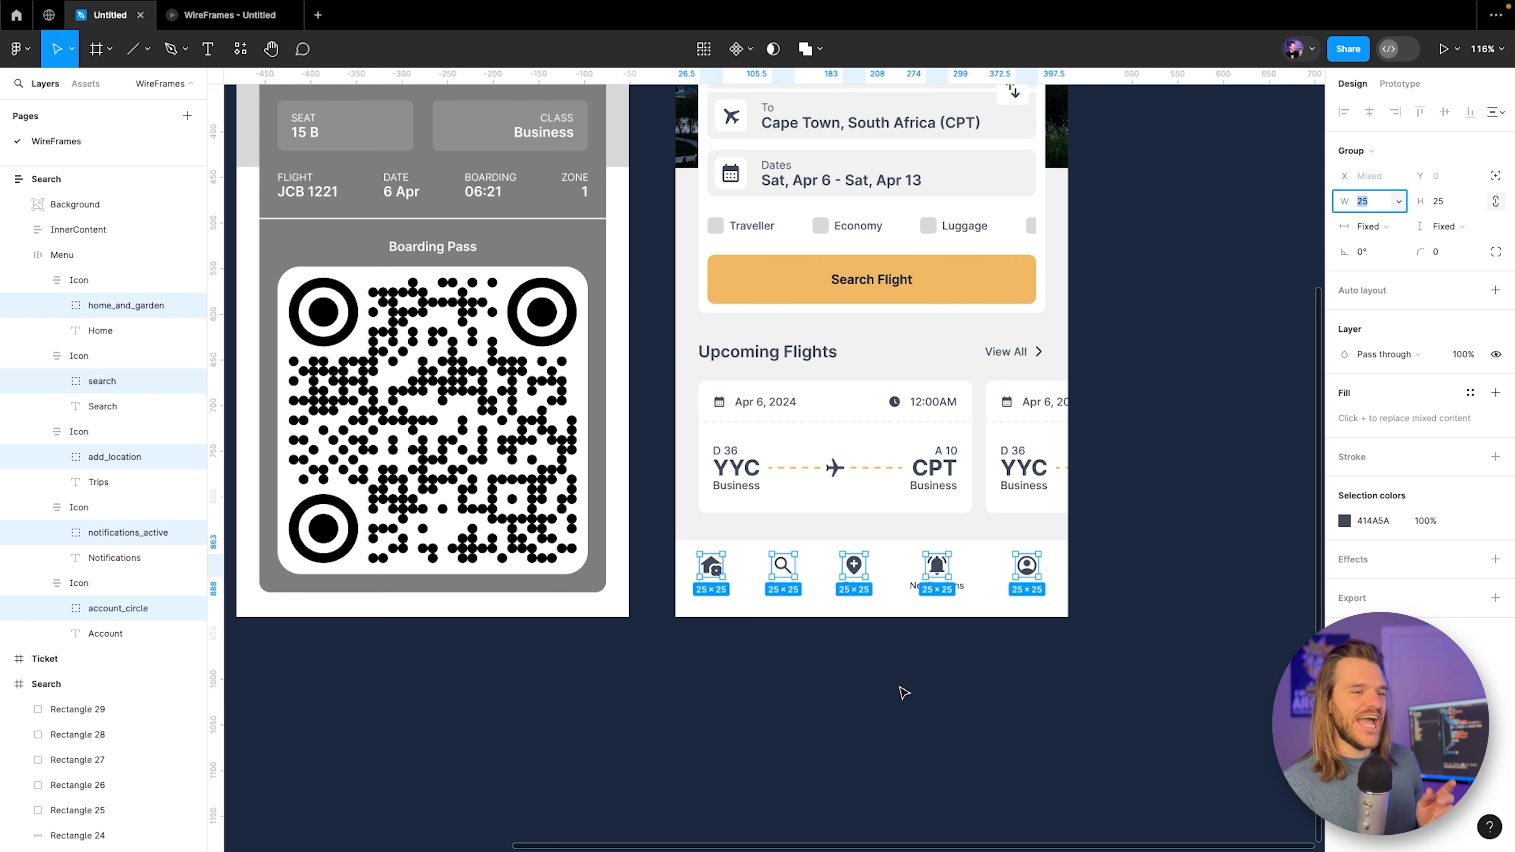
click(37, 279)
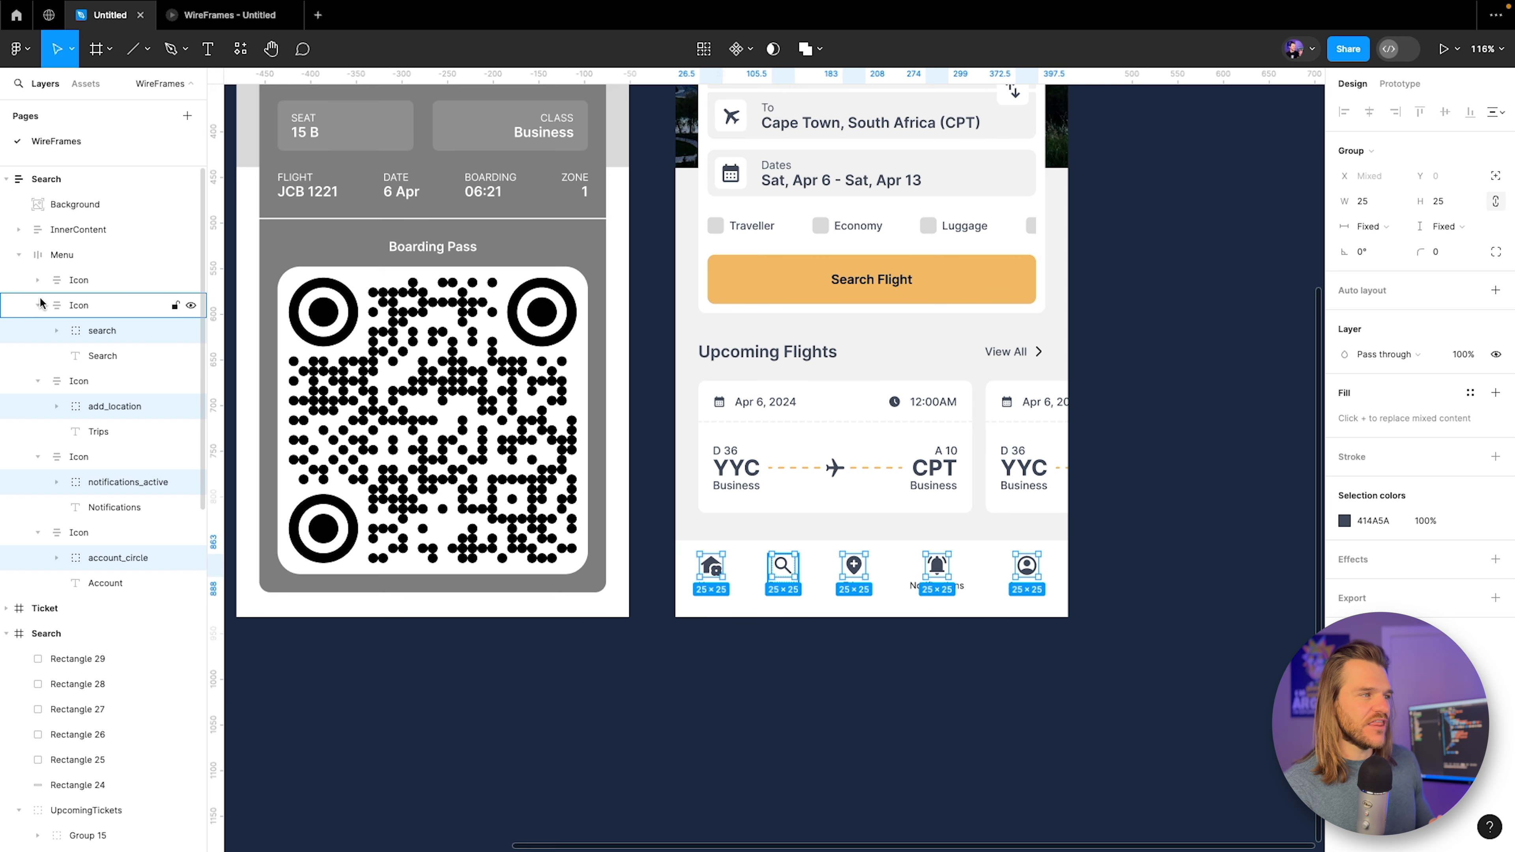
click(37, 305)
click(37, 330)
click(38, 356)
click(38, 381)
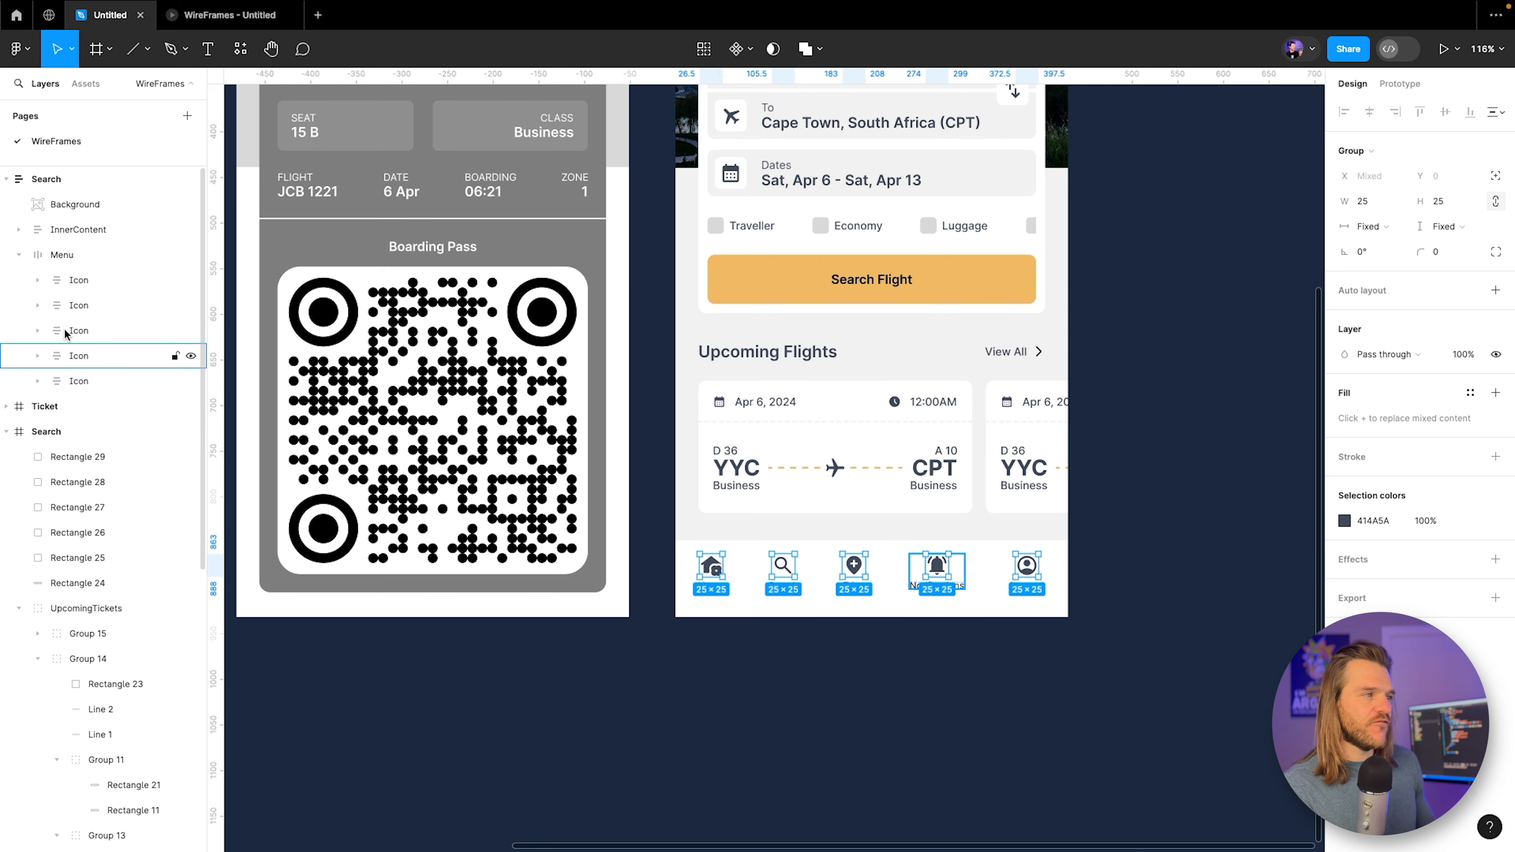
key(shift+Return)
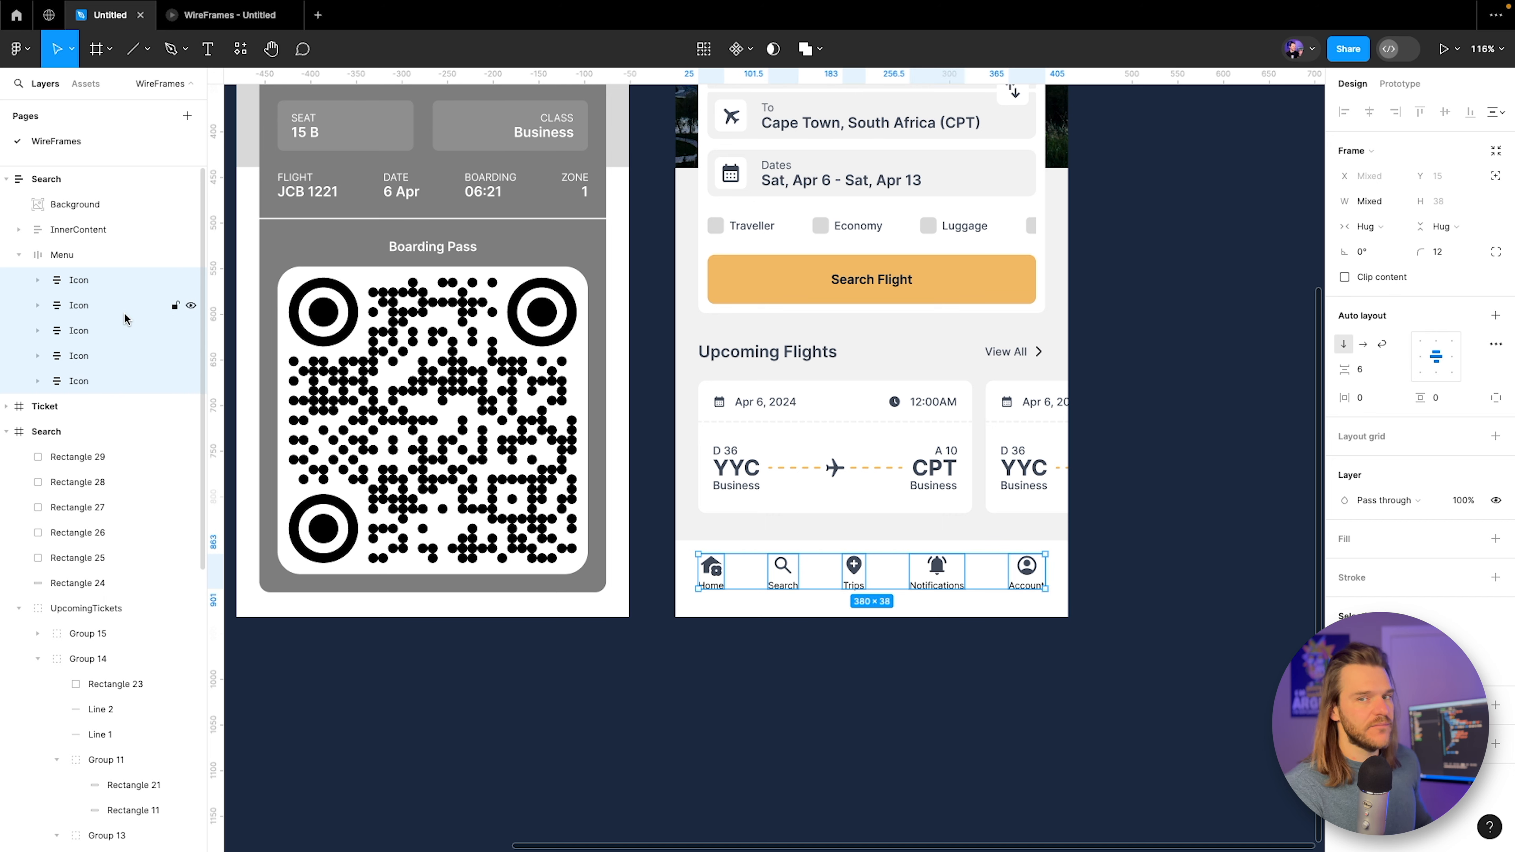
Set the opacity of every Icon frame except Trips to 60%, trying 80% and 50% first, and check the prototype preview.
shift+click(95, 325)
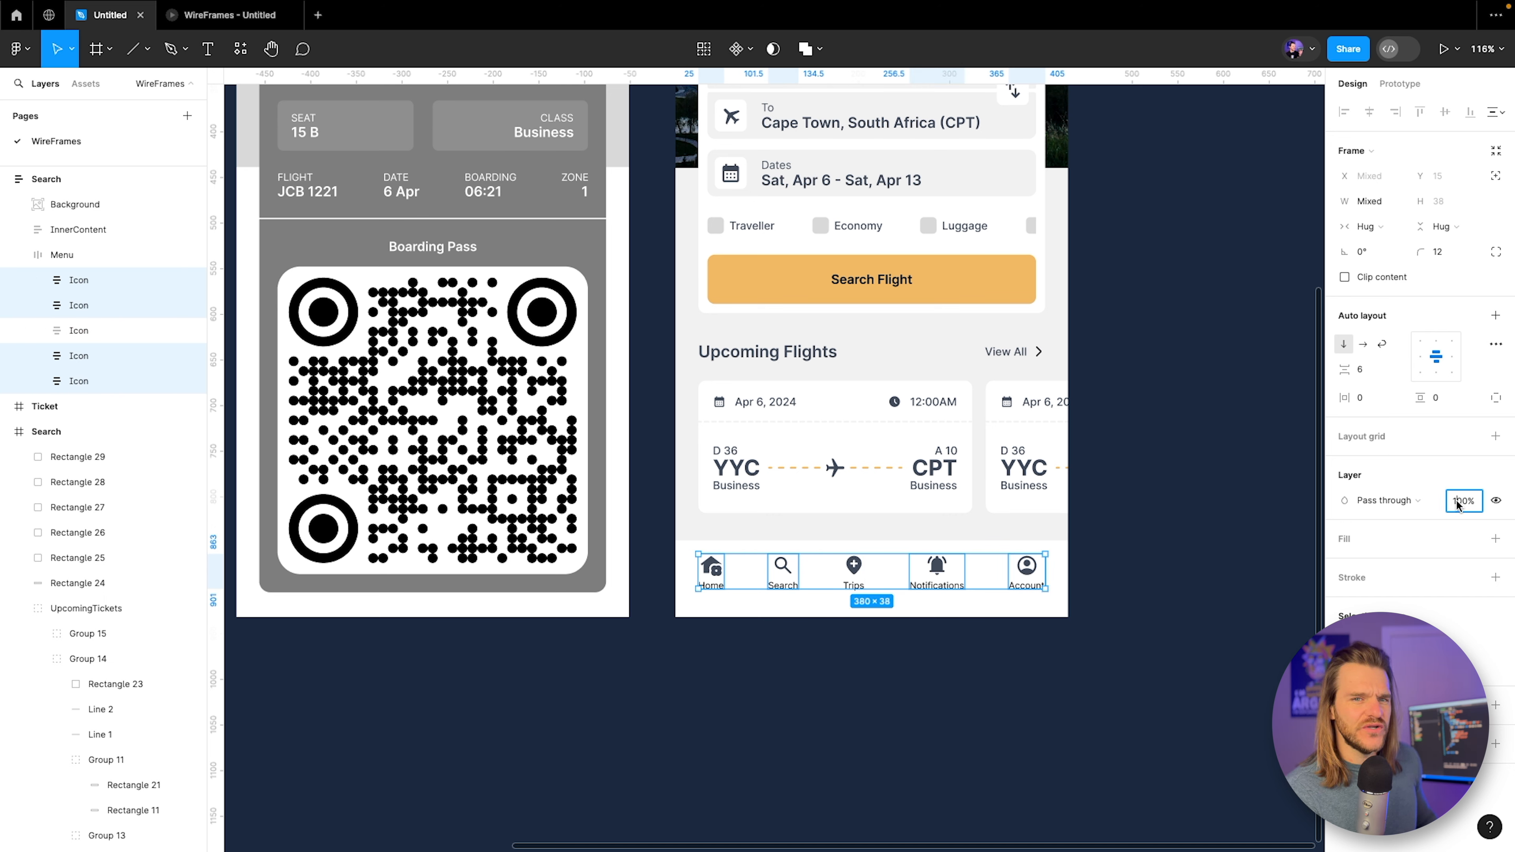
key(Return)
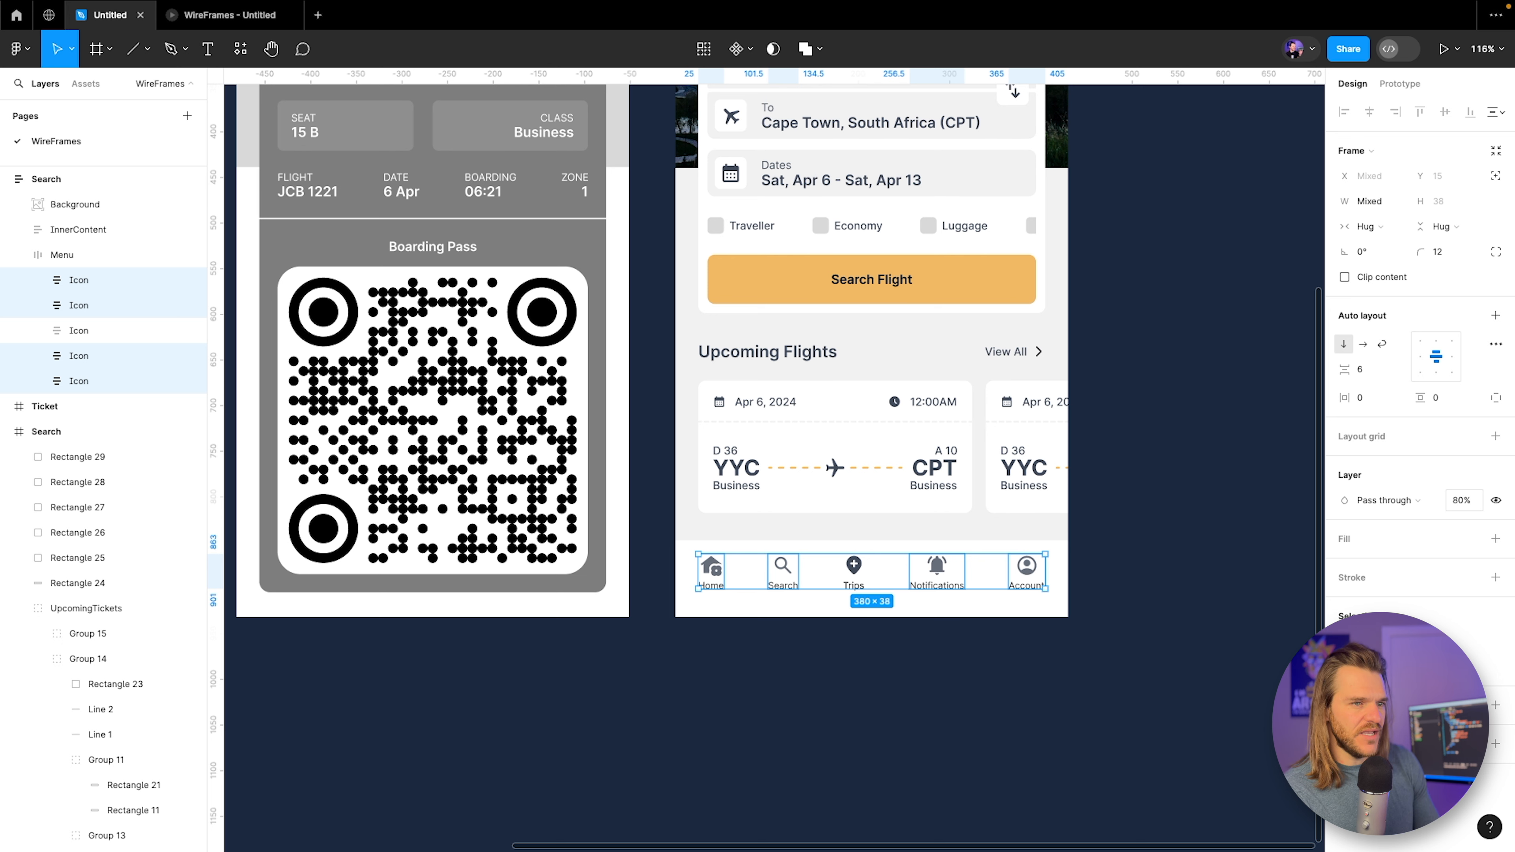
click(1464, 500)
key(Return)
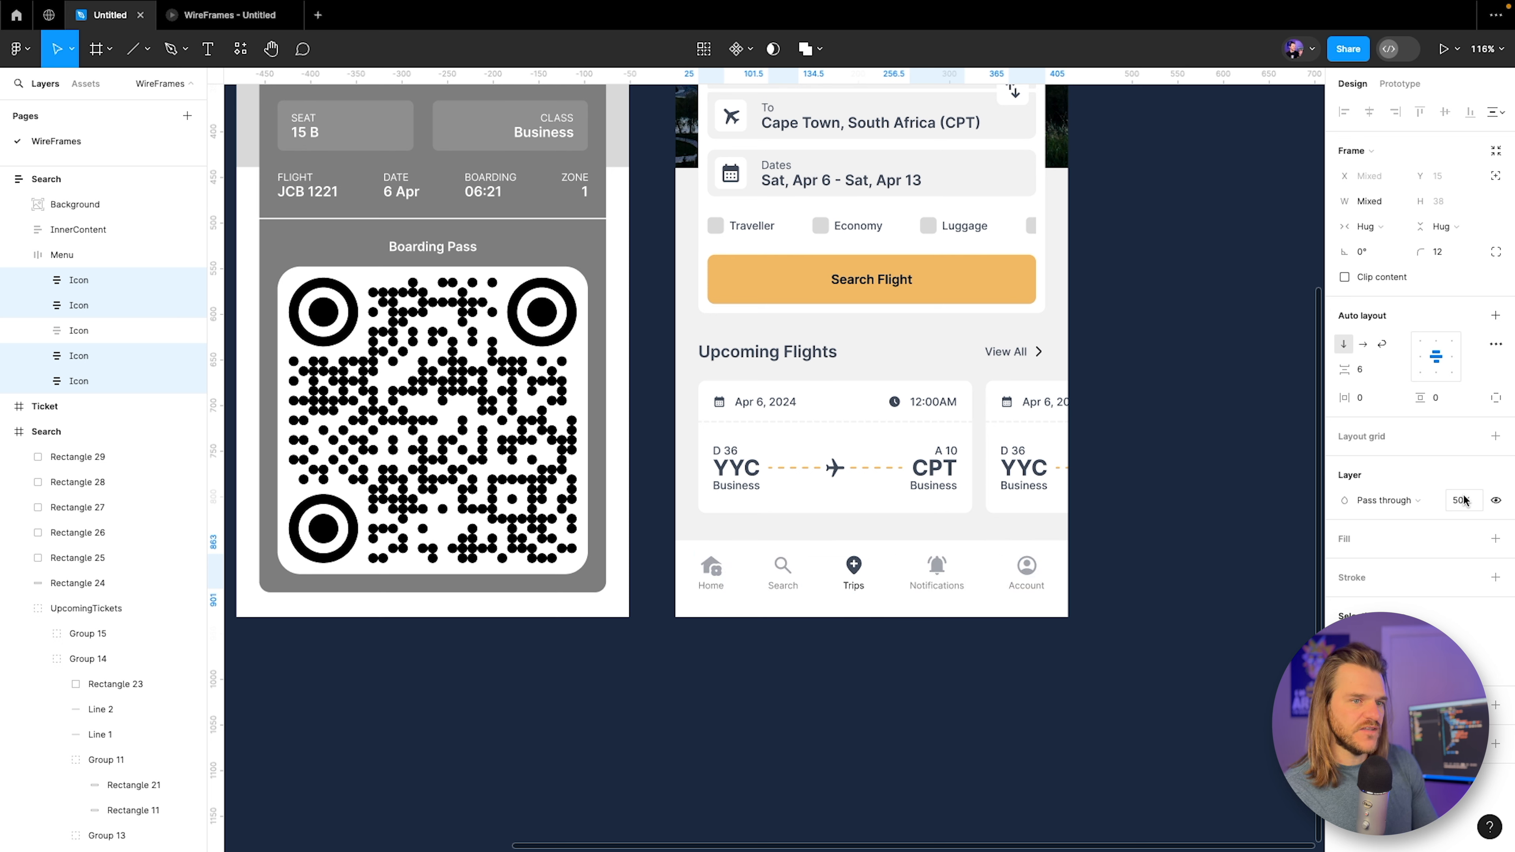
click(1464, 505)
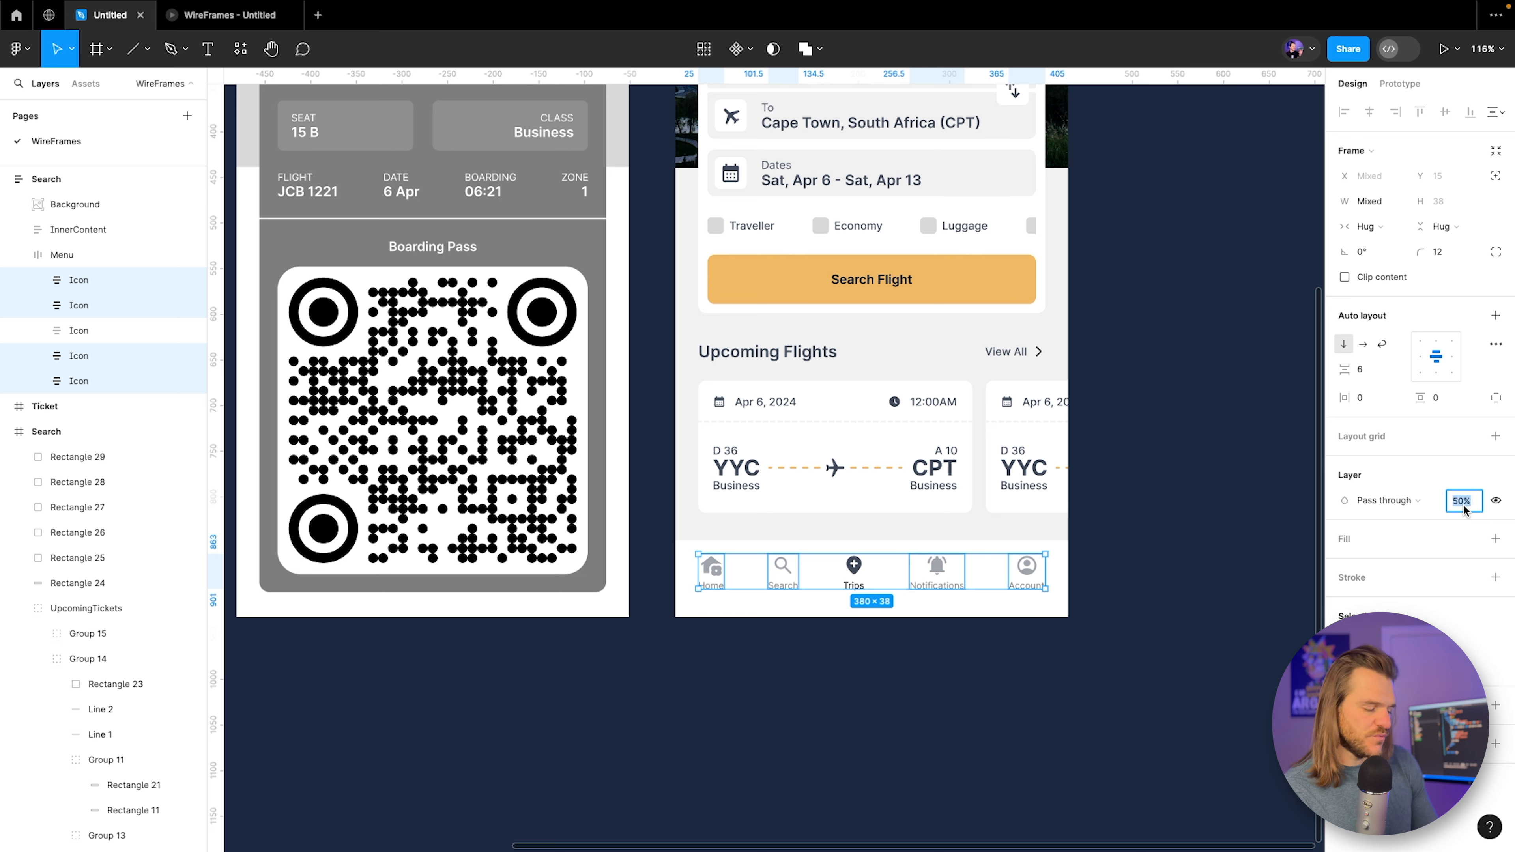
text(60)
key(Return)
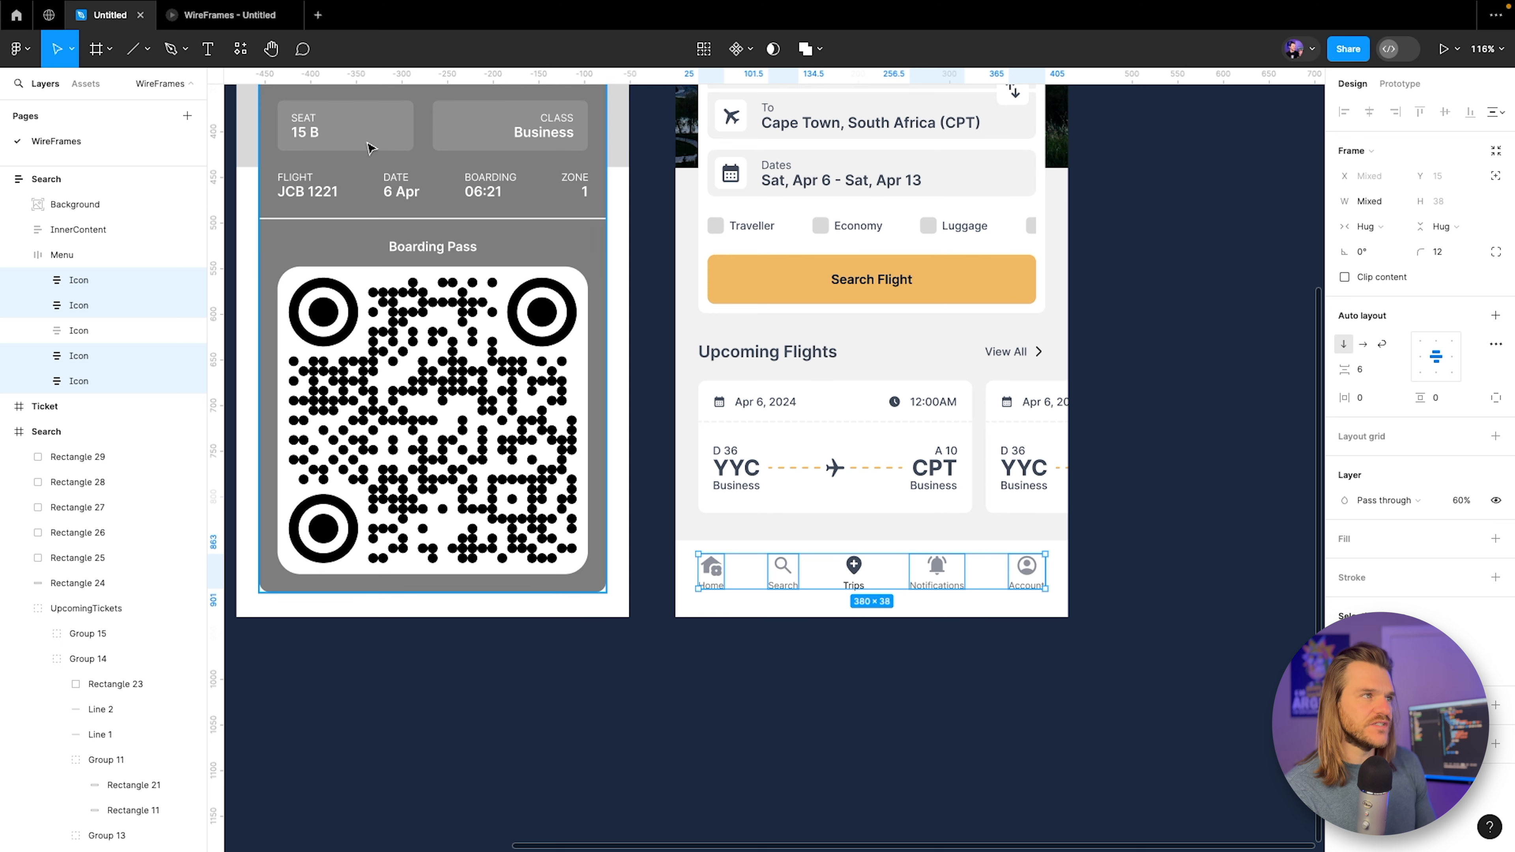
click(212, 26)
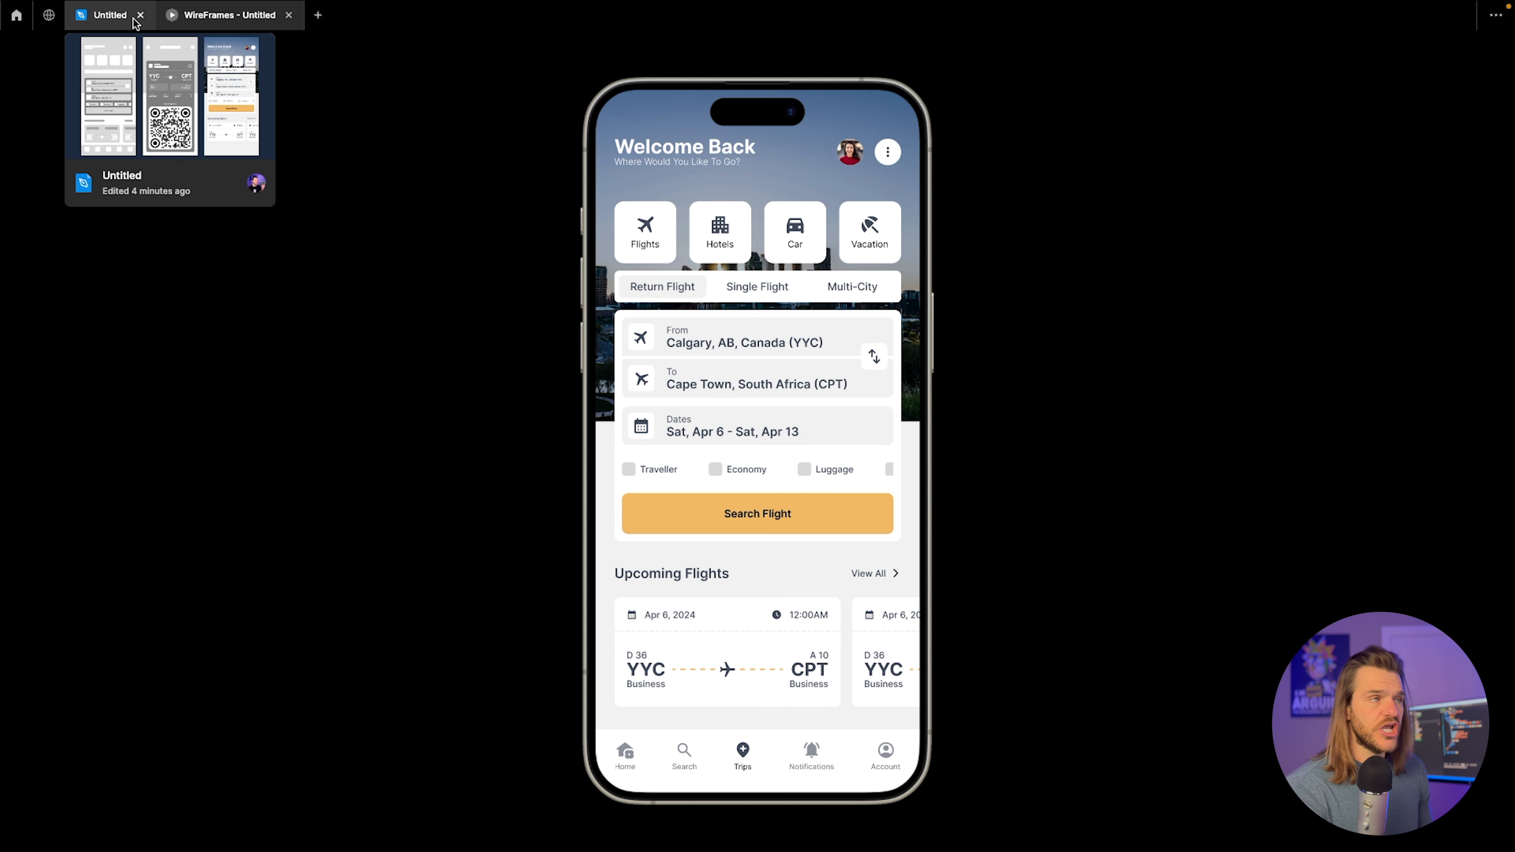
Select all five Icon frames of the Menu in the design file and set their horizontal sizing to fixed width.
click(109, 15)
double_click(861, 575)
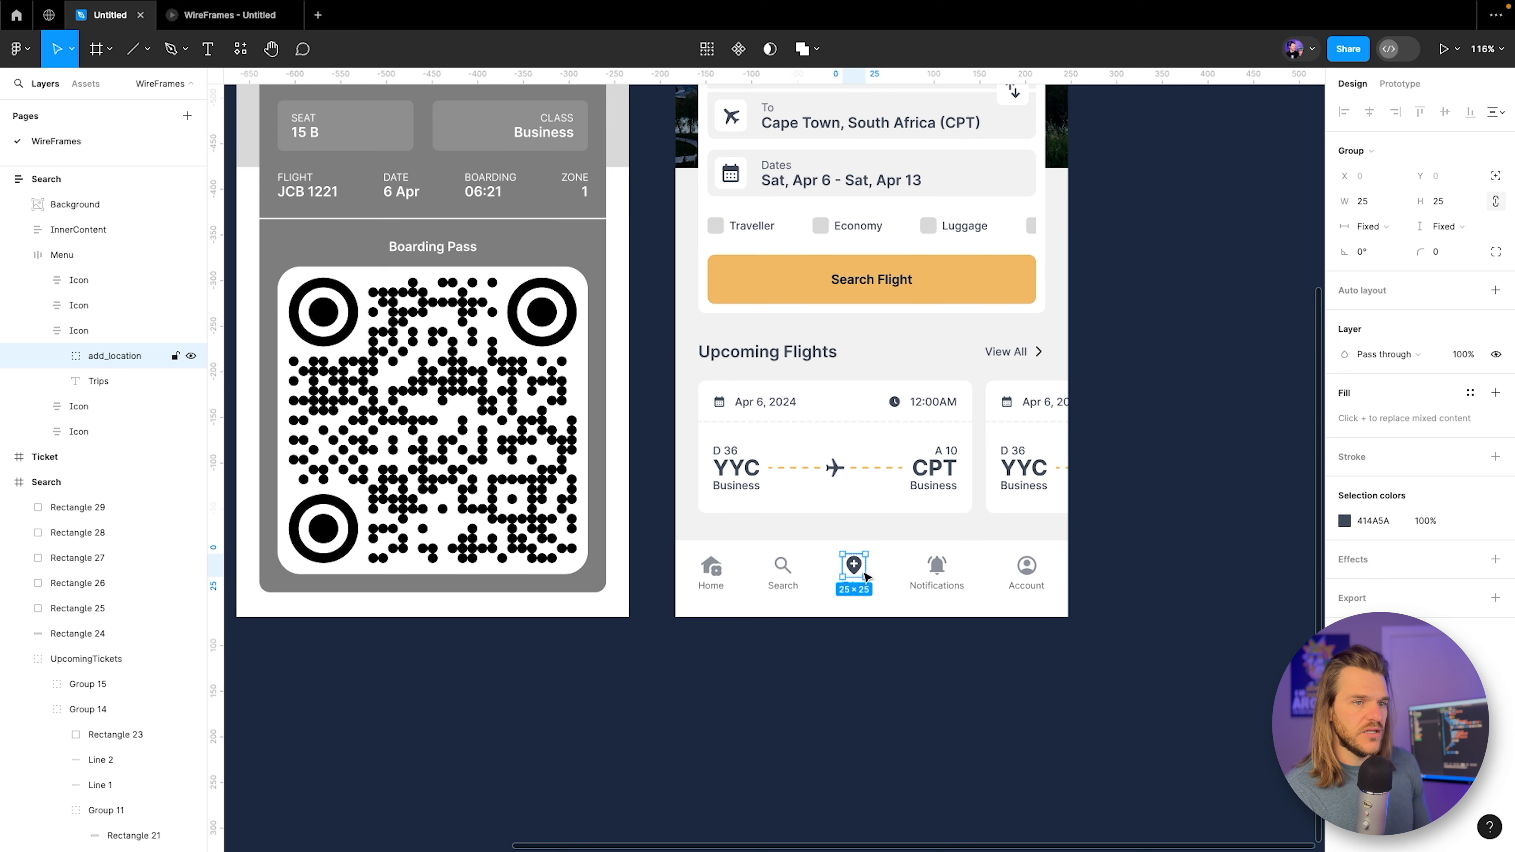
key(alt)
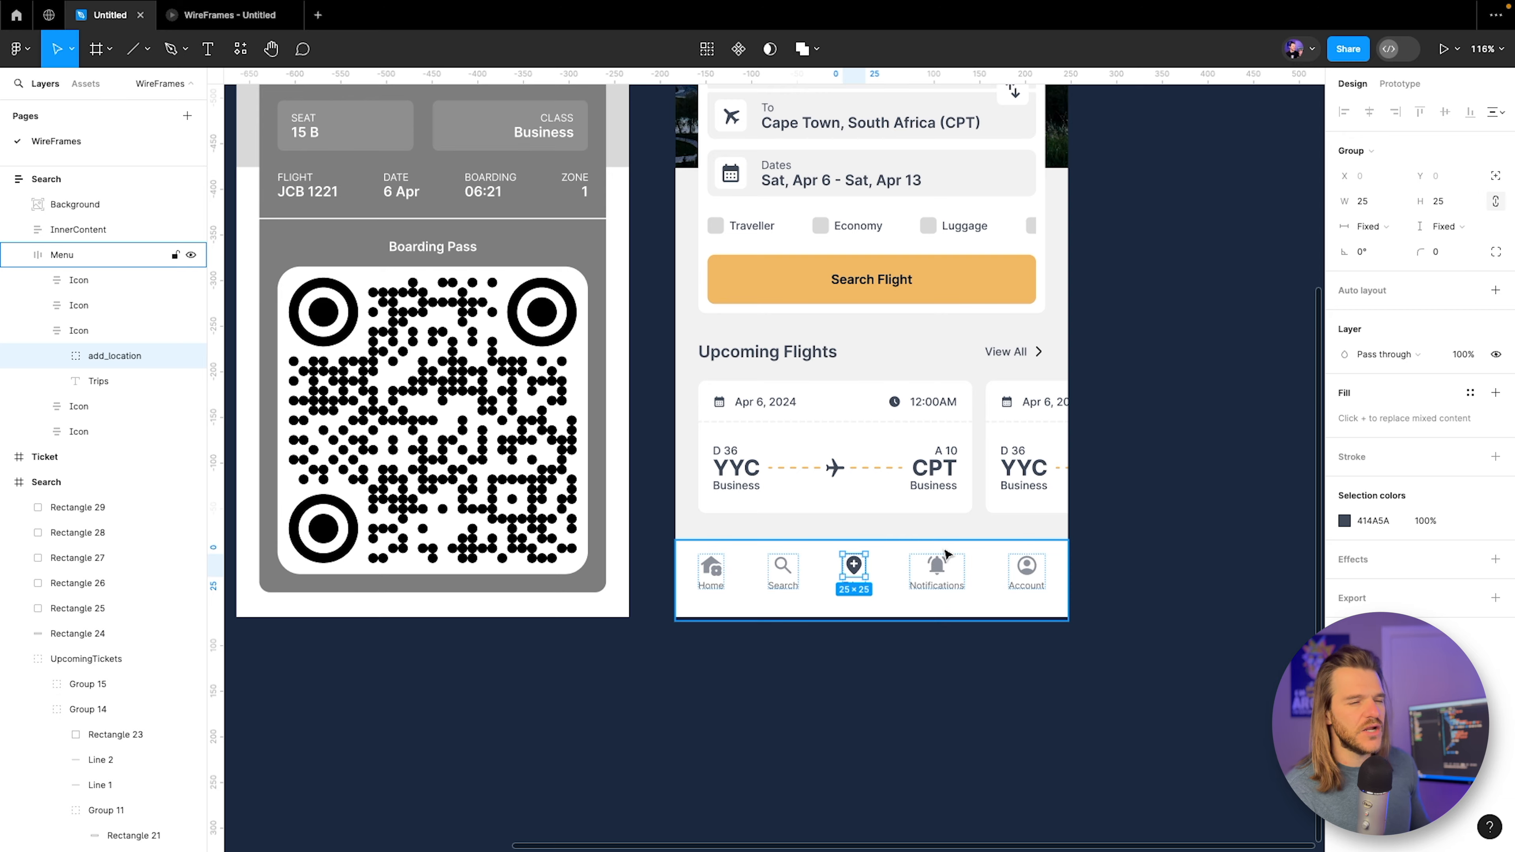
scroll(945, 554, up, 5)
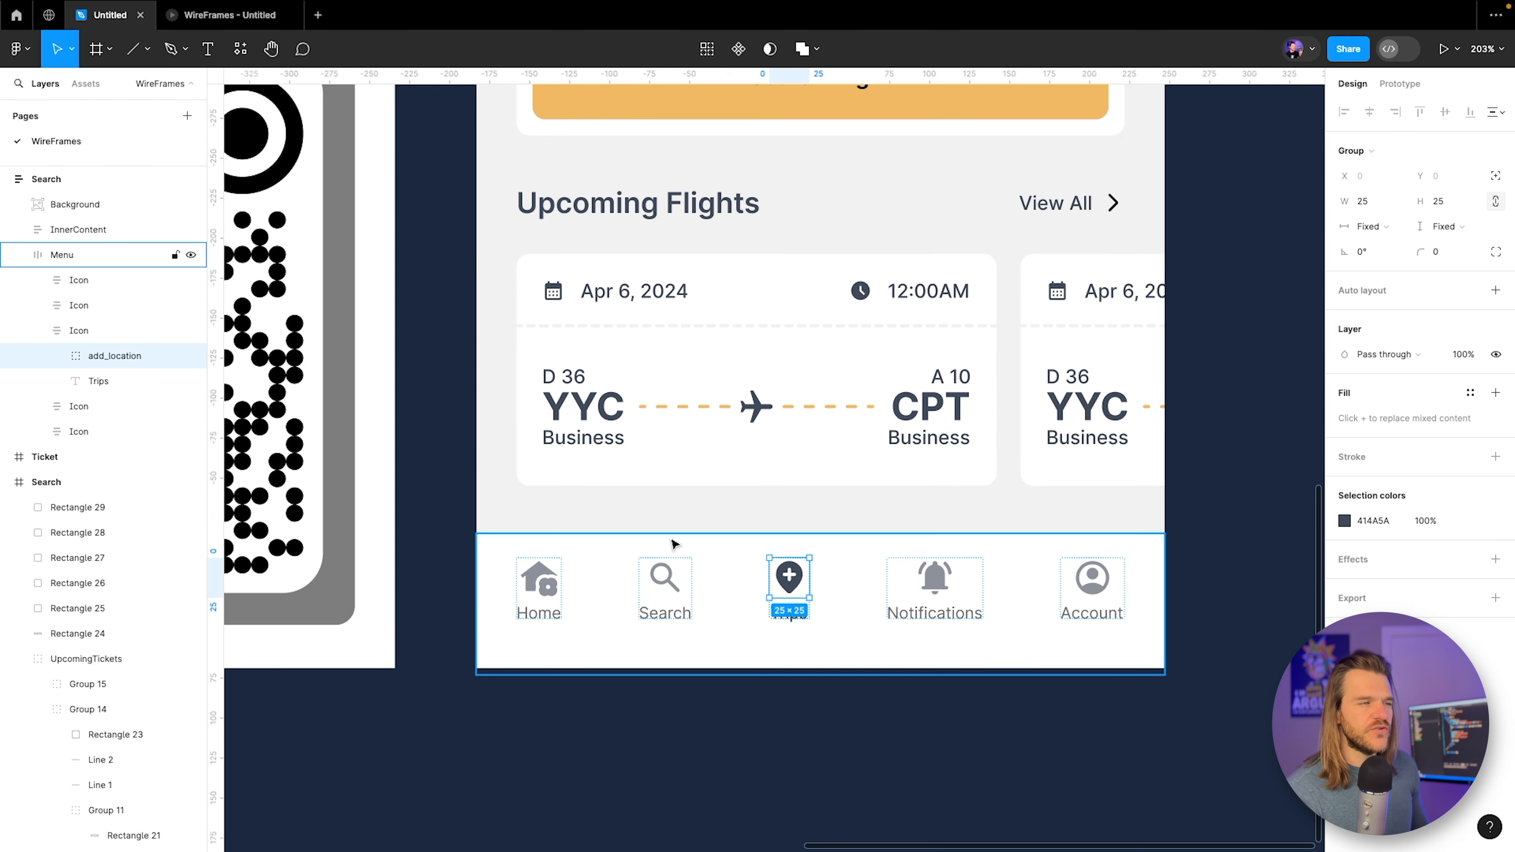
click(74, 330)
click(72, 283)
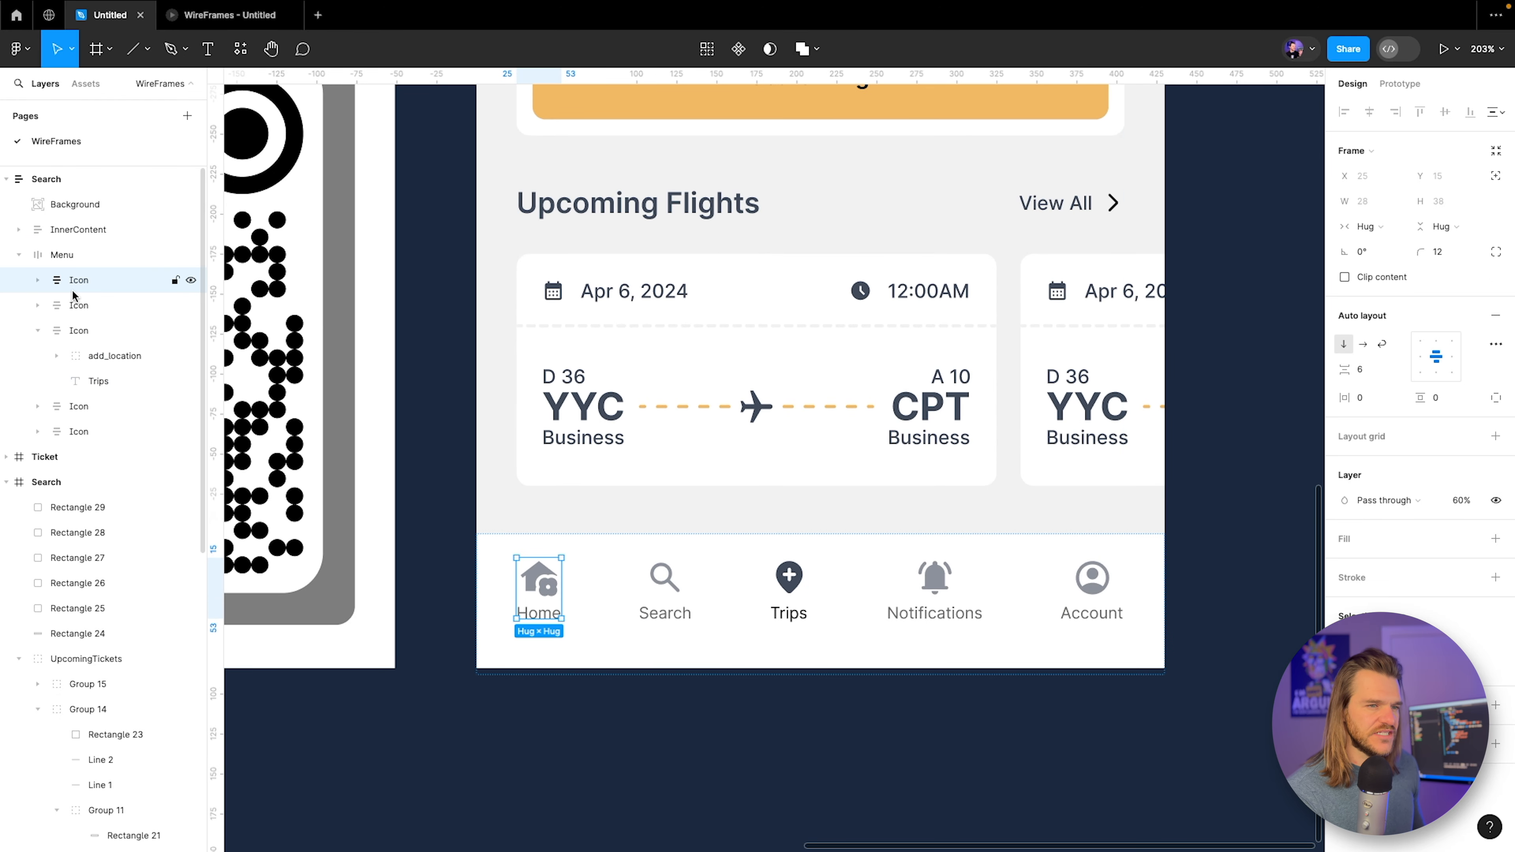
click(37, 330)
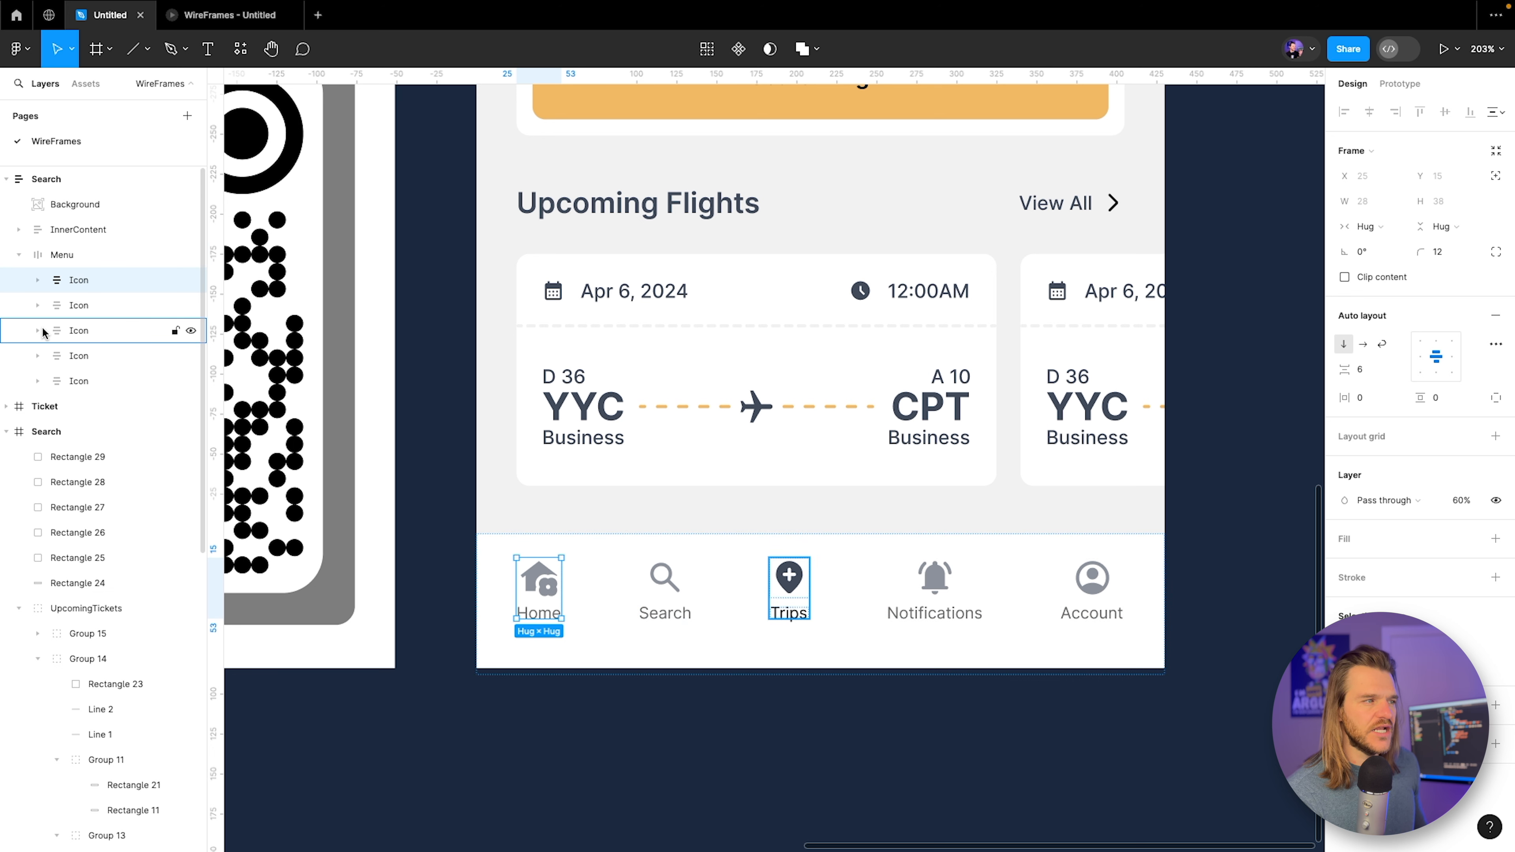
shift+click(81, 381)
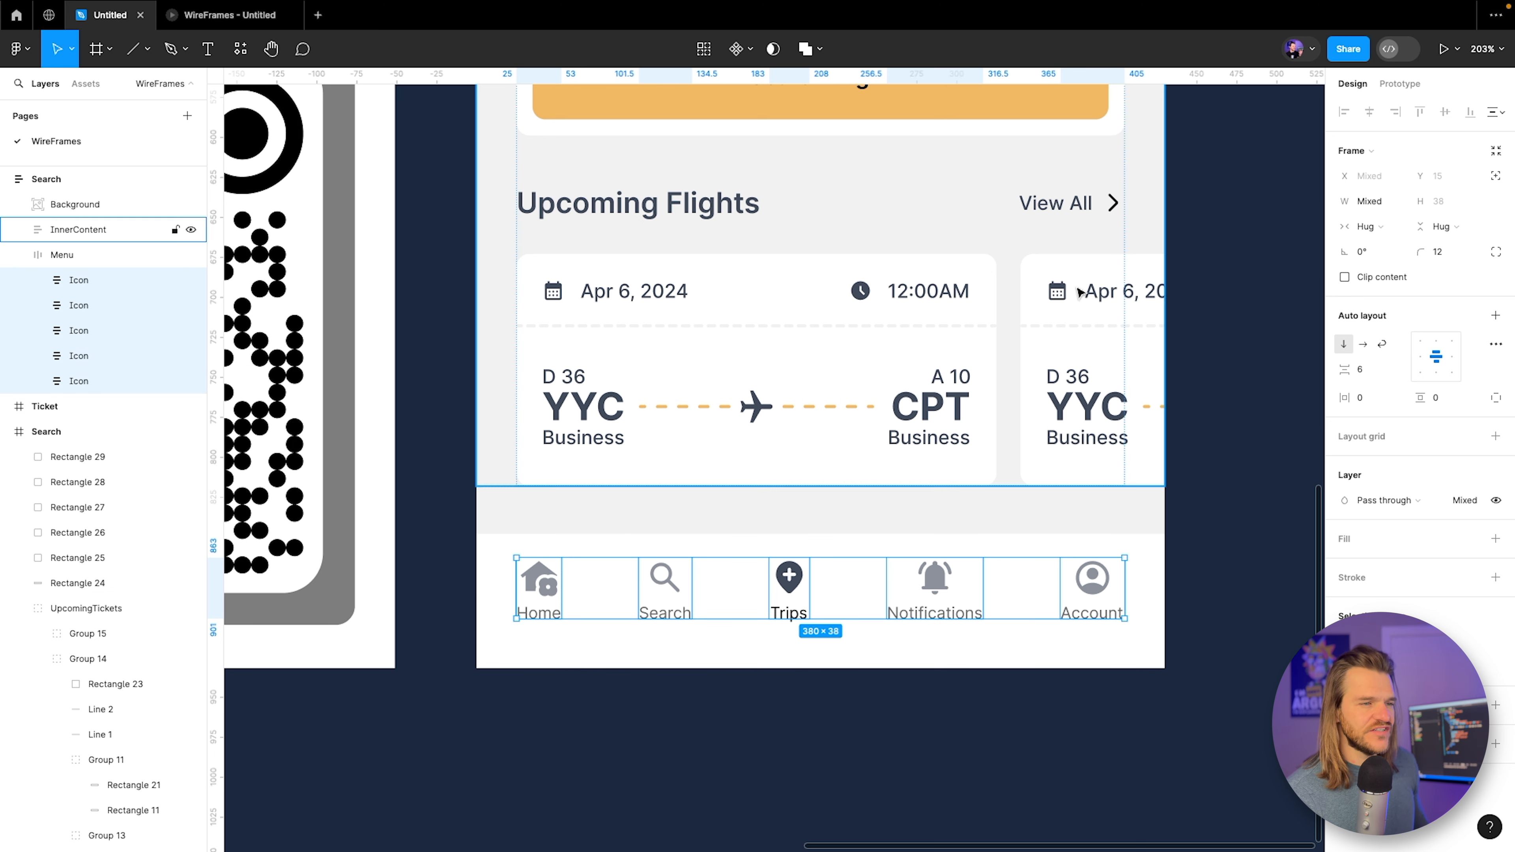
click(1384, 225)
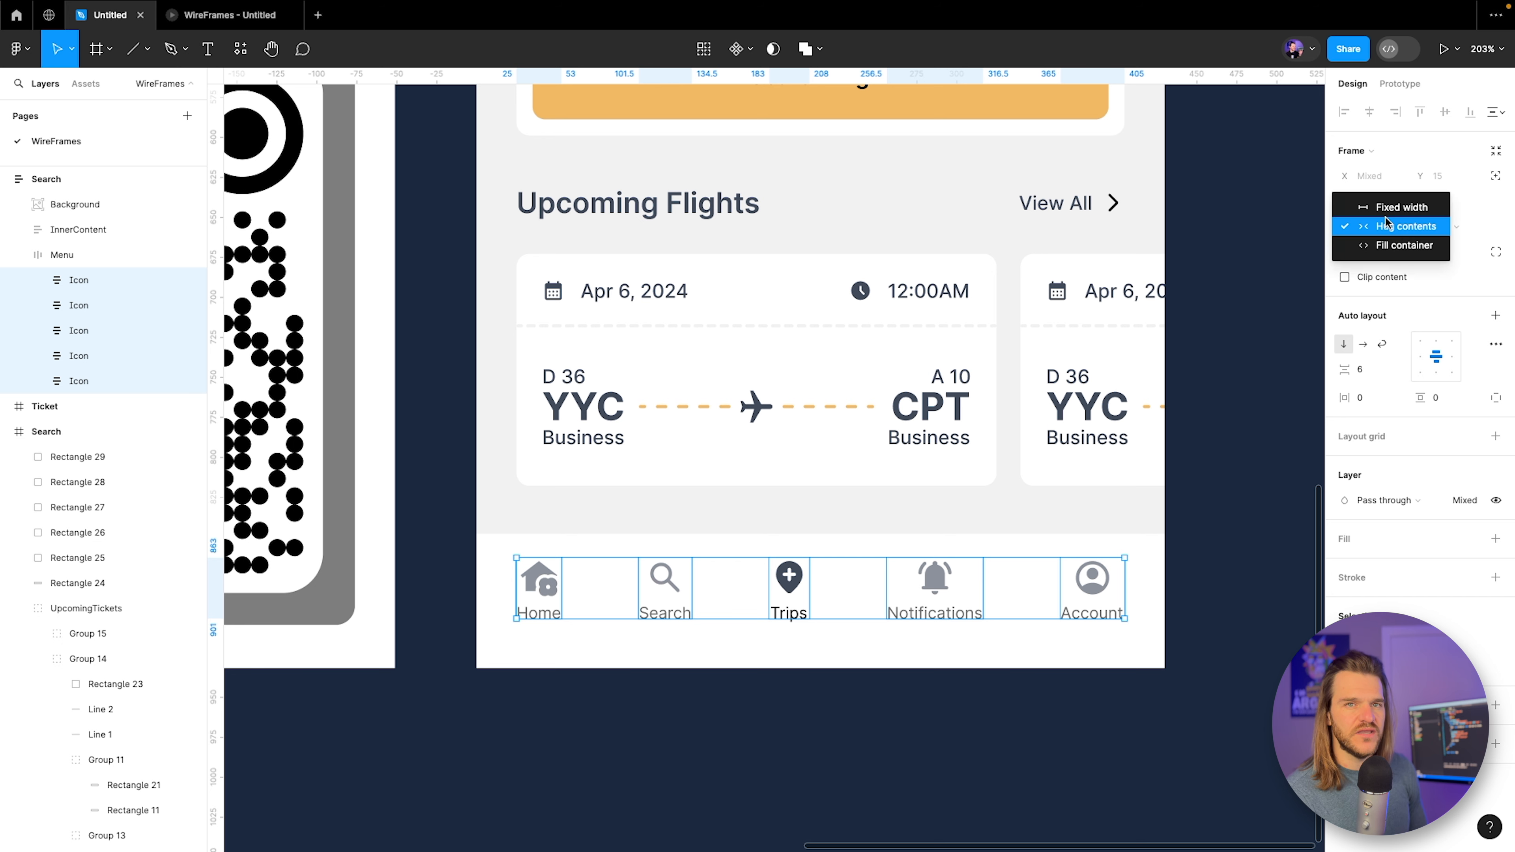
click(1398, 207)
click(1371, 201)
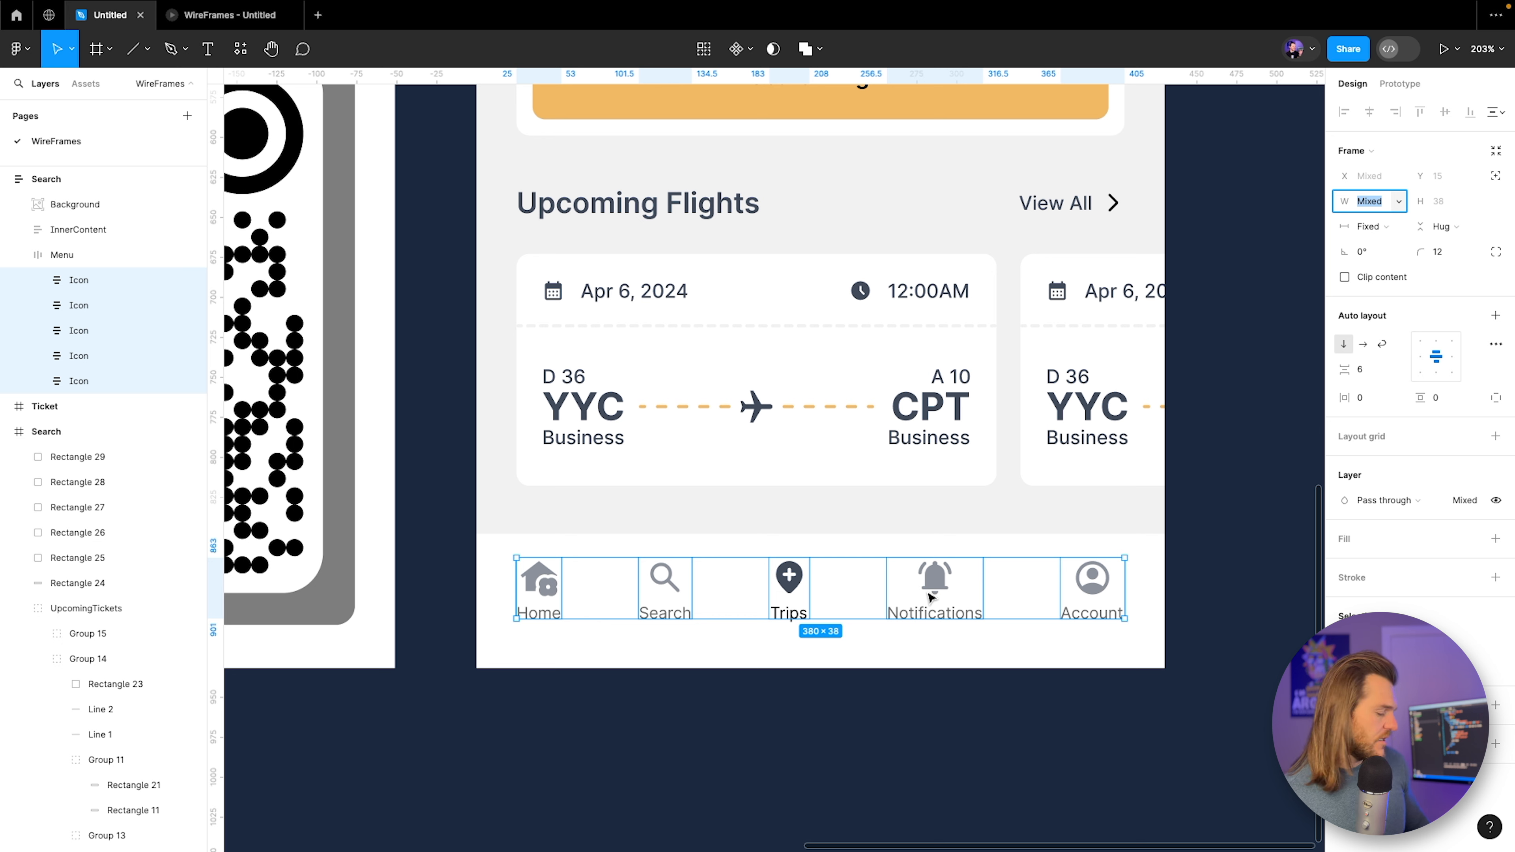
Examine the width of the Notifications icon and its text label, and collapse its Icon layer.
click(937, 696)
super+click(934, 577)
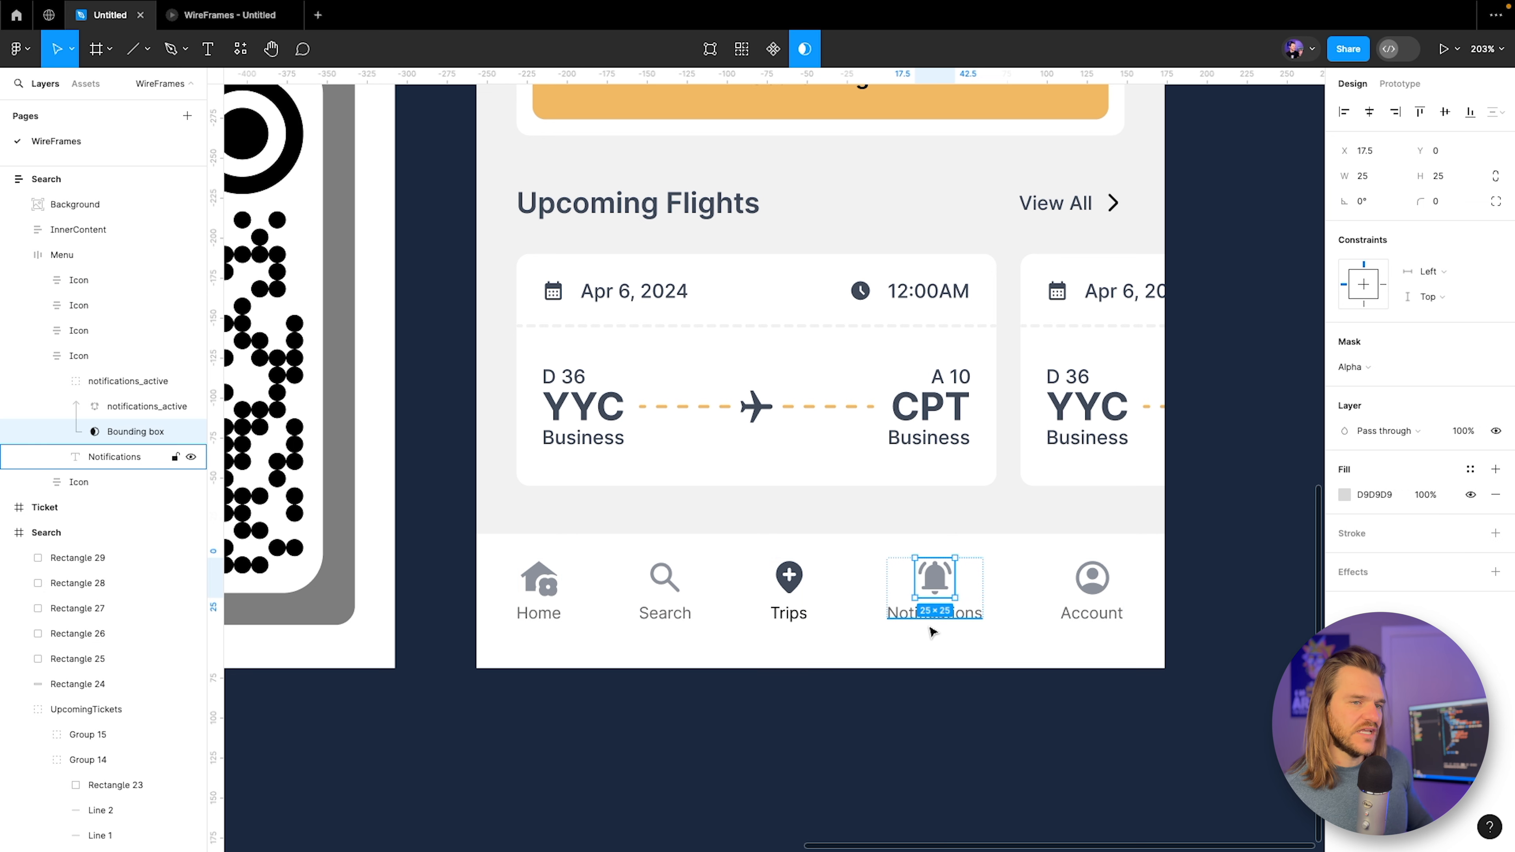
click(933, 622)
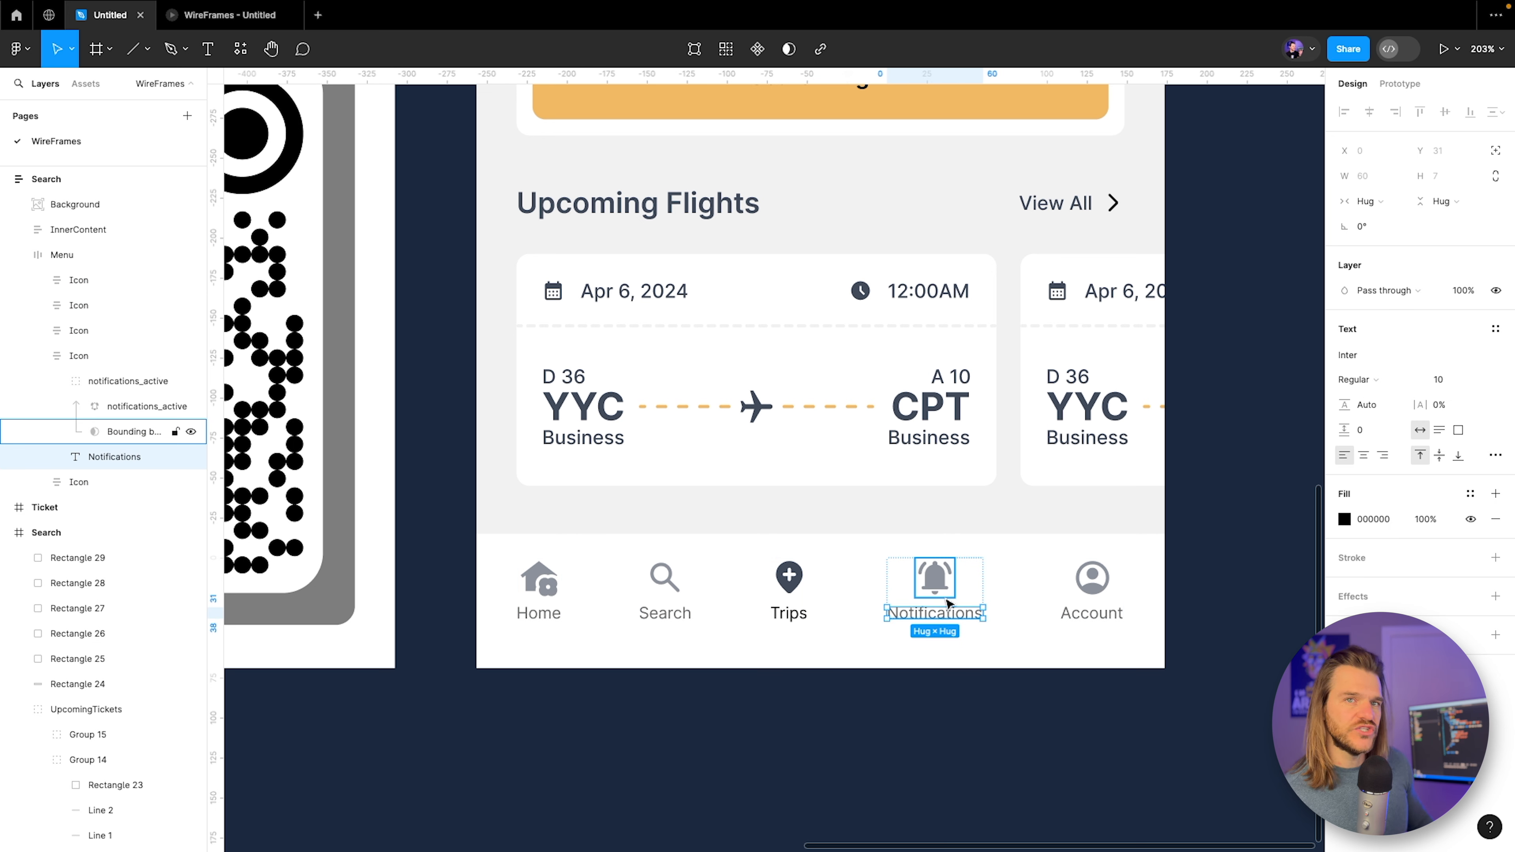
click(37, 356)
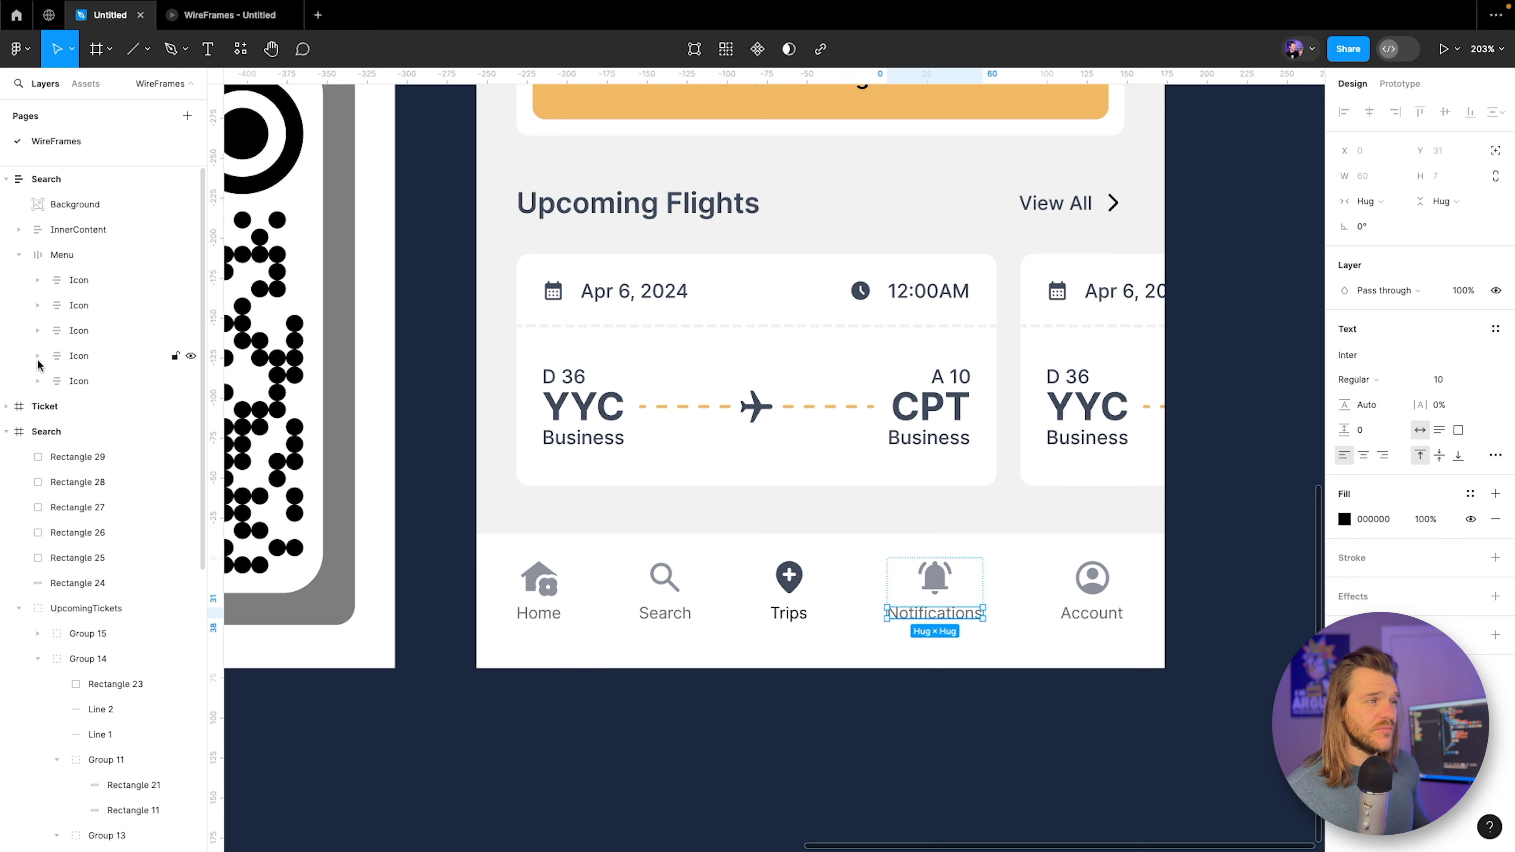
Set the width of all five Icon frames in the bottom Menu to 60.
click(89, 373)
shift+click(84, 285)
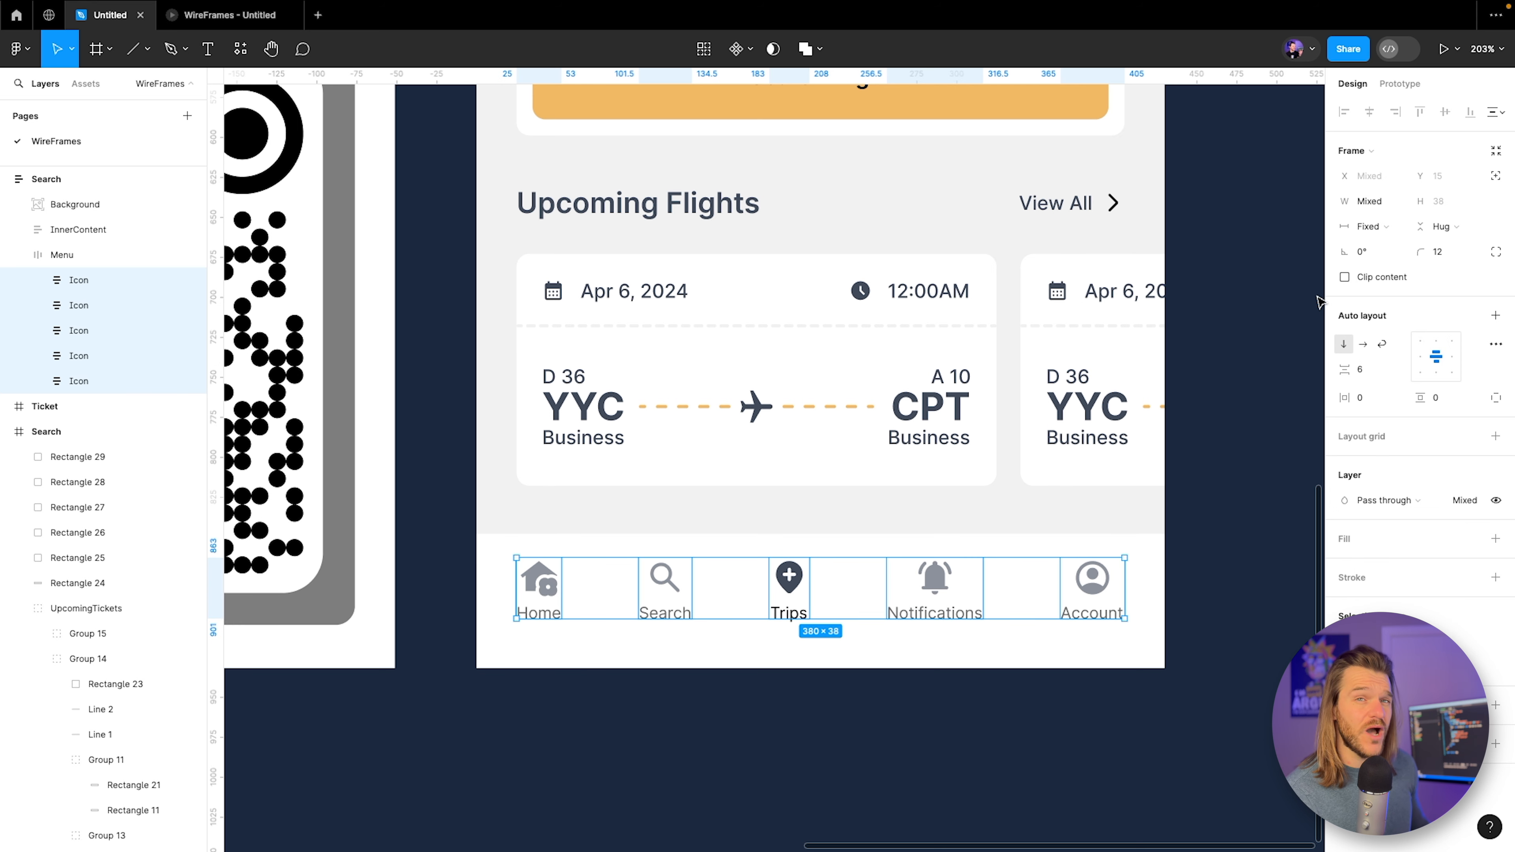
click(1370, 202)
text(60)
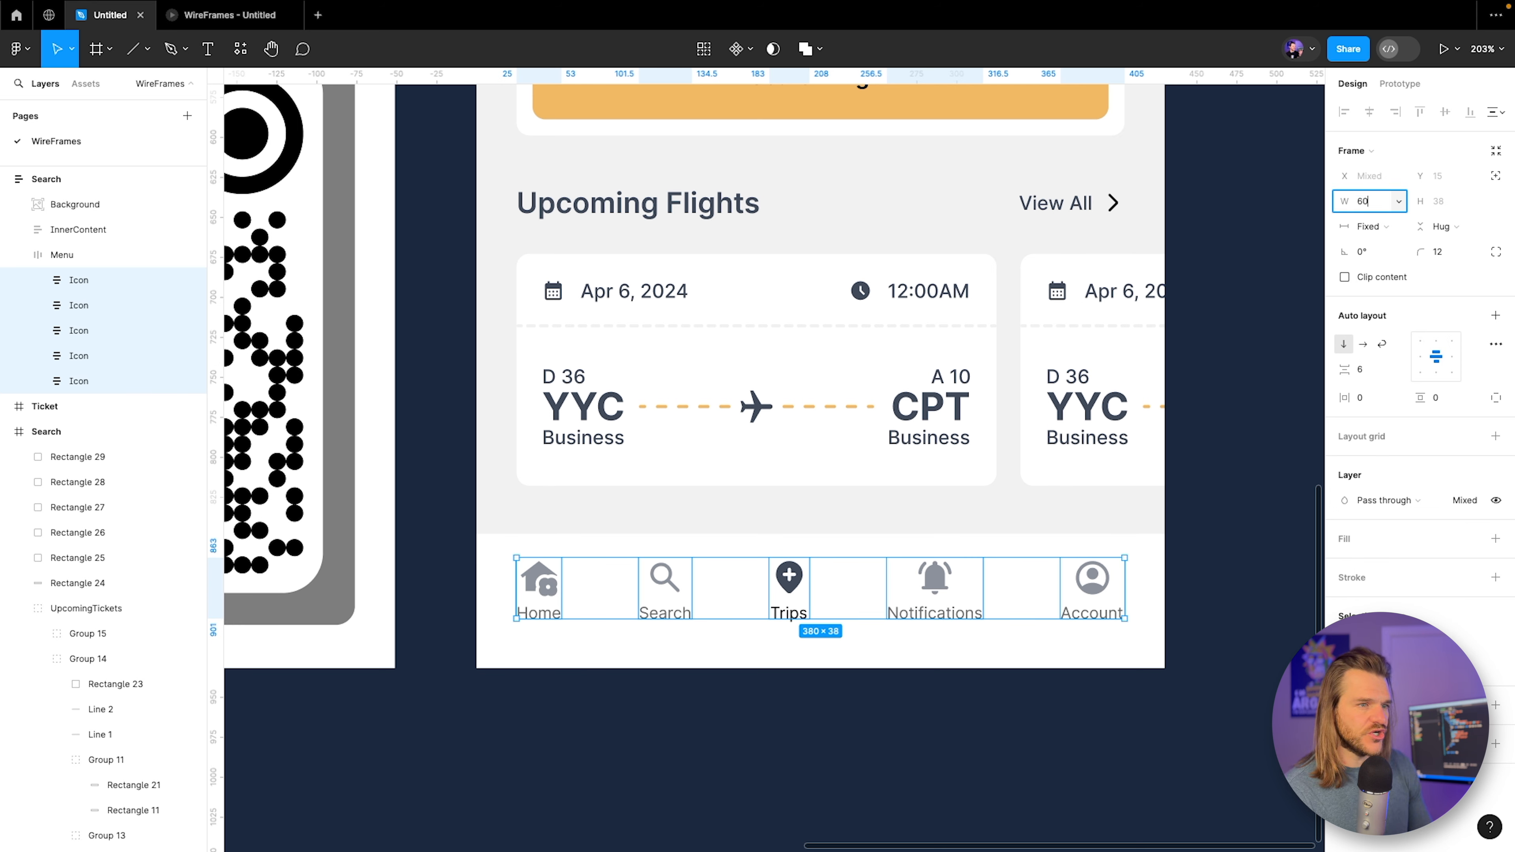
key(Return)
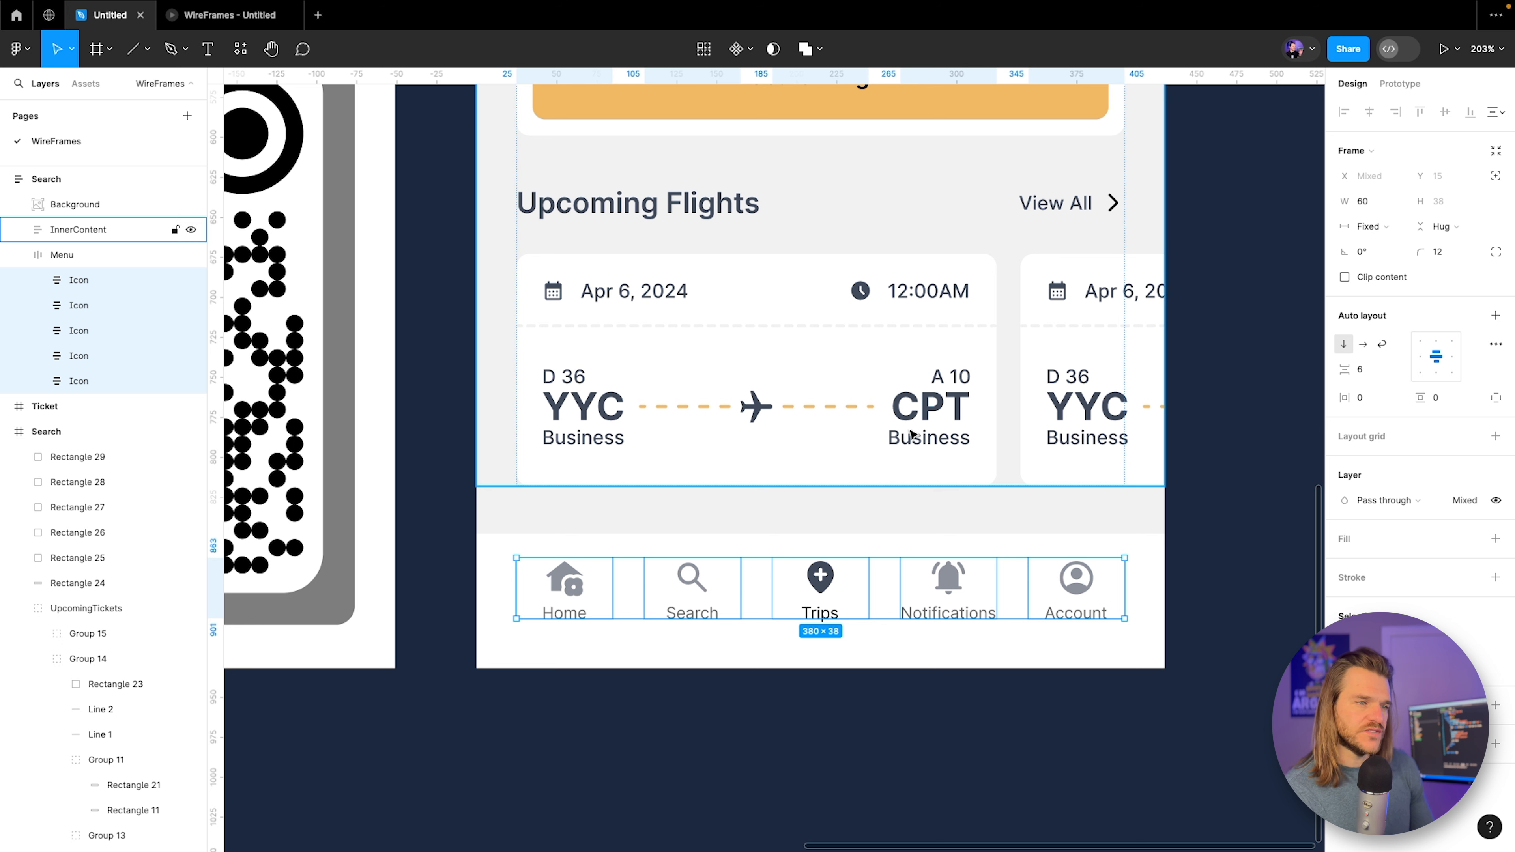
Review the Search screen in the prototype preview and on the canvas next to the Ticket wireframe.
click(239, 16)
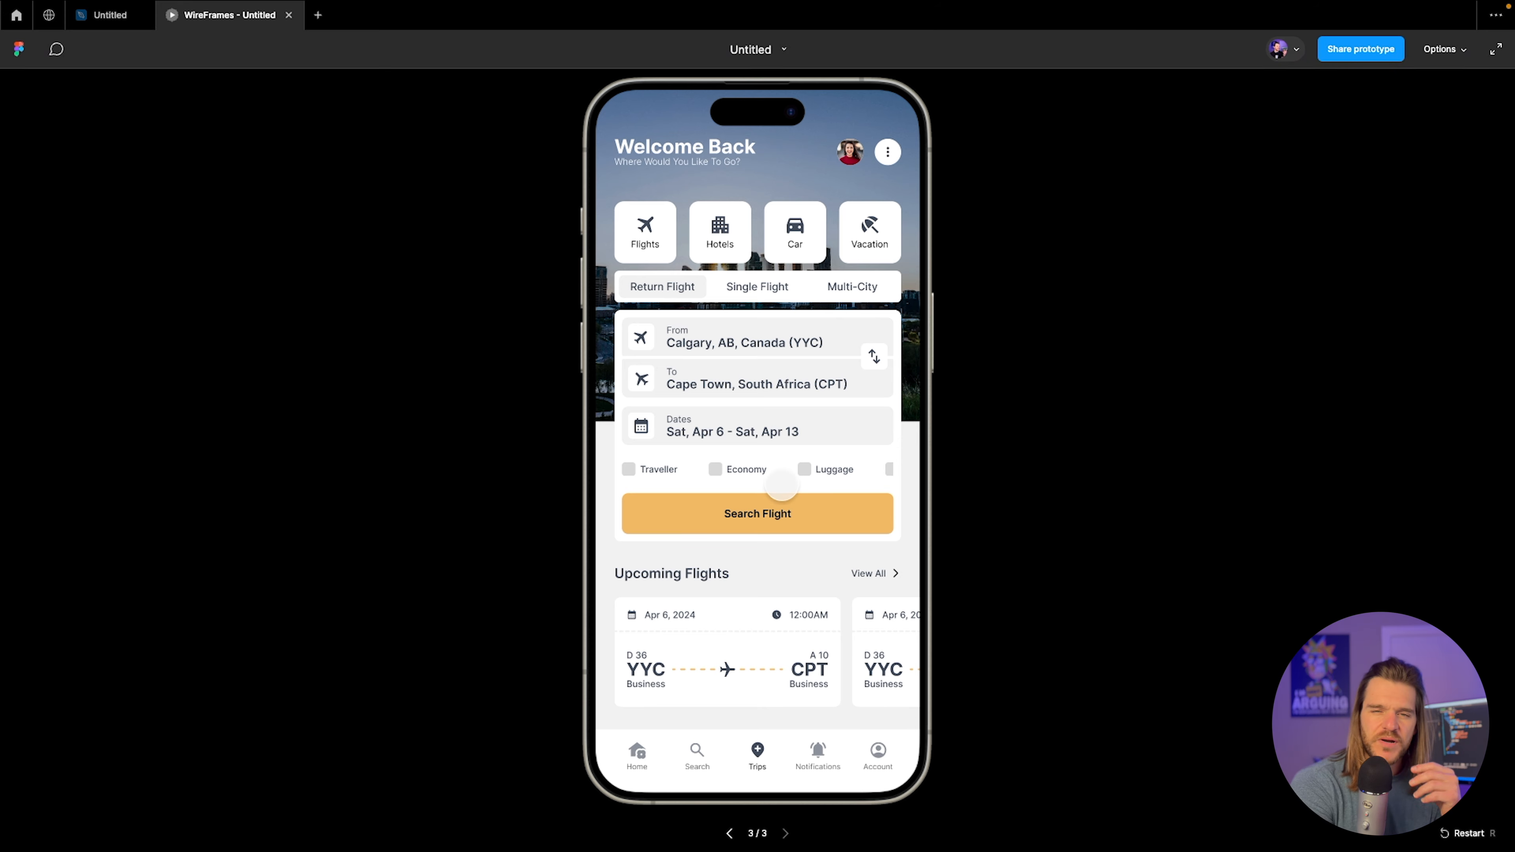
click(100, 13)
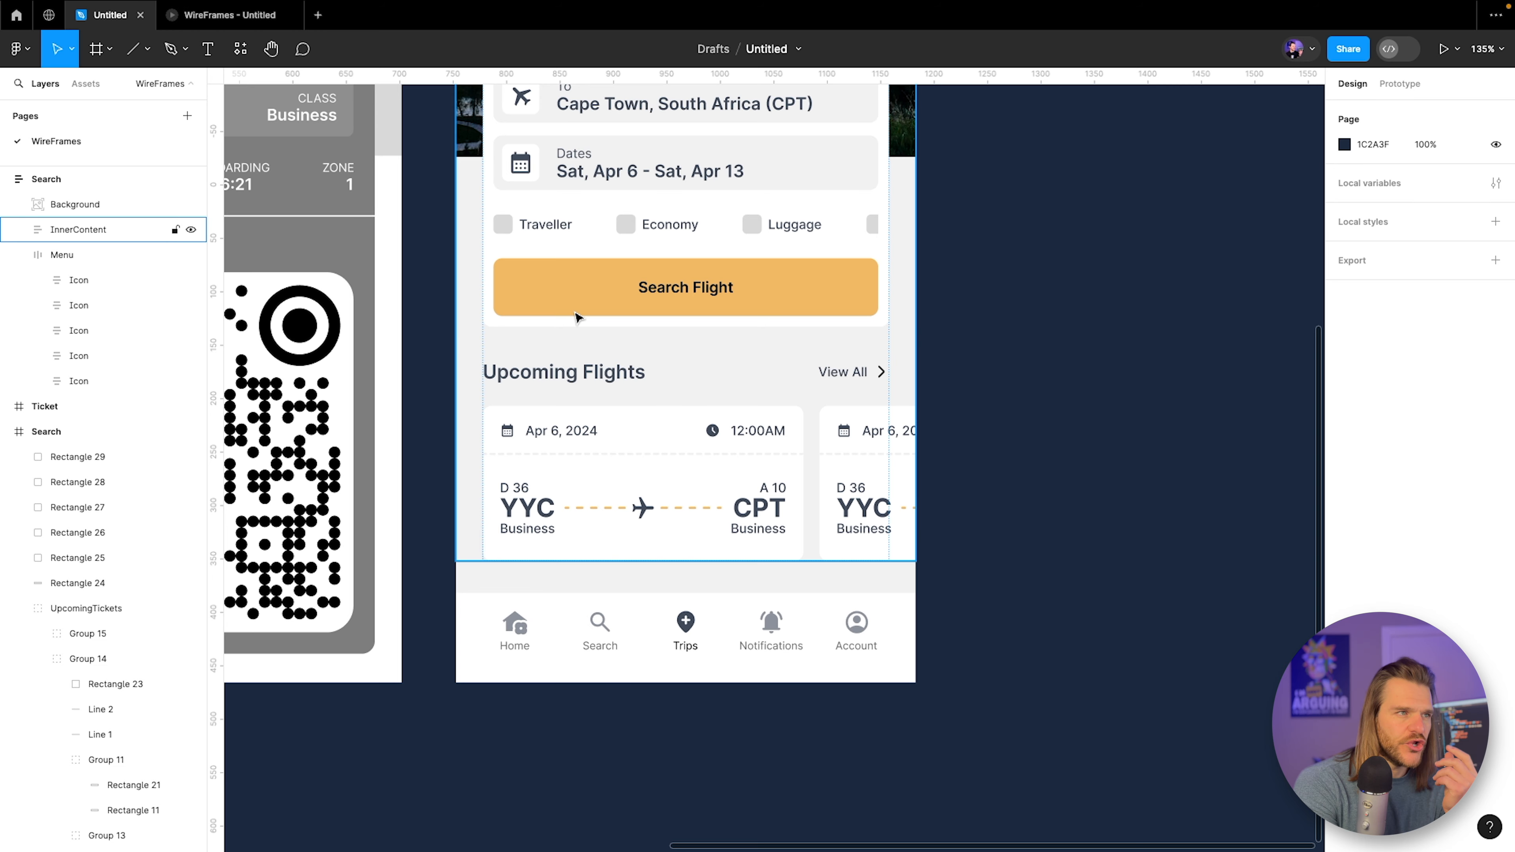
drag(578, 318, 751, 504)
scroll(633, 440, down, 2)
scroll(634, 442, down, 3)
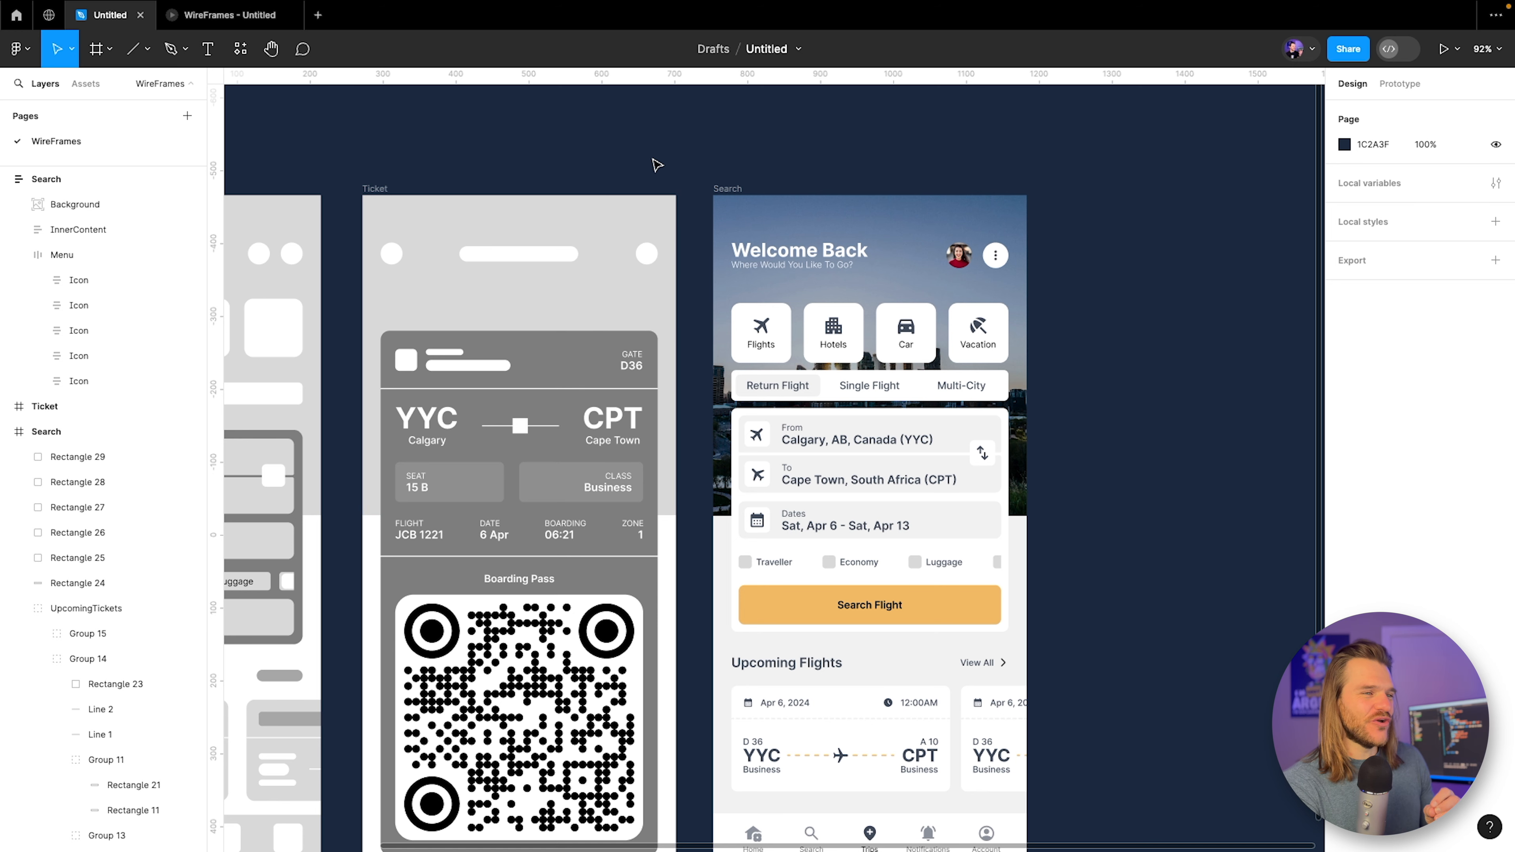
scroll(641, 154, down, 1)
scroll(641, 154, right, 1)
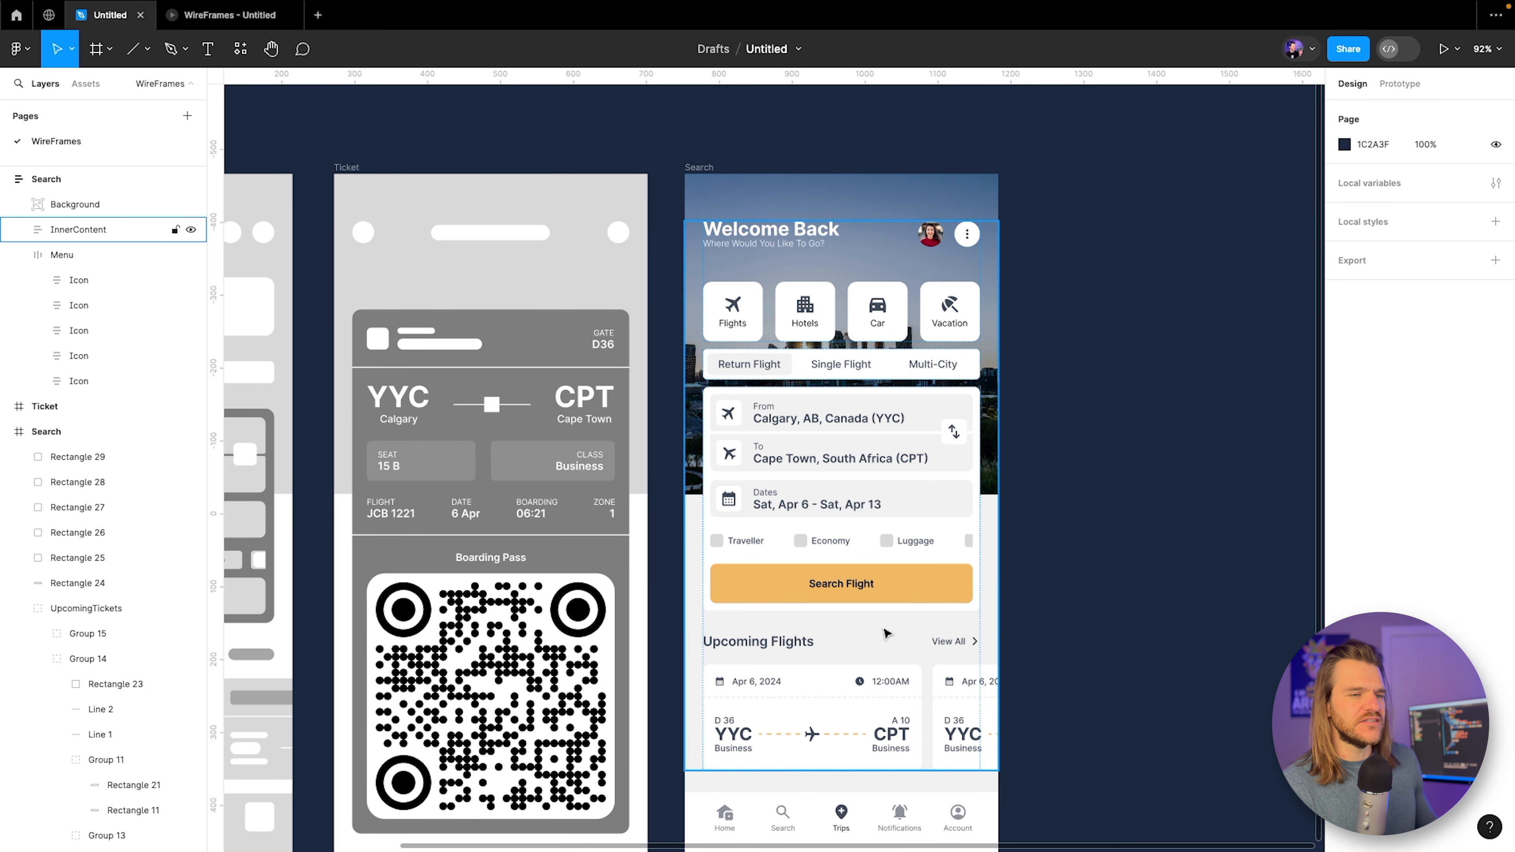
scroll(1038, 717, down, 3)
scroll(1038, 717, right, 3)
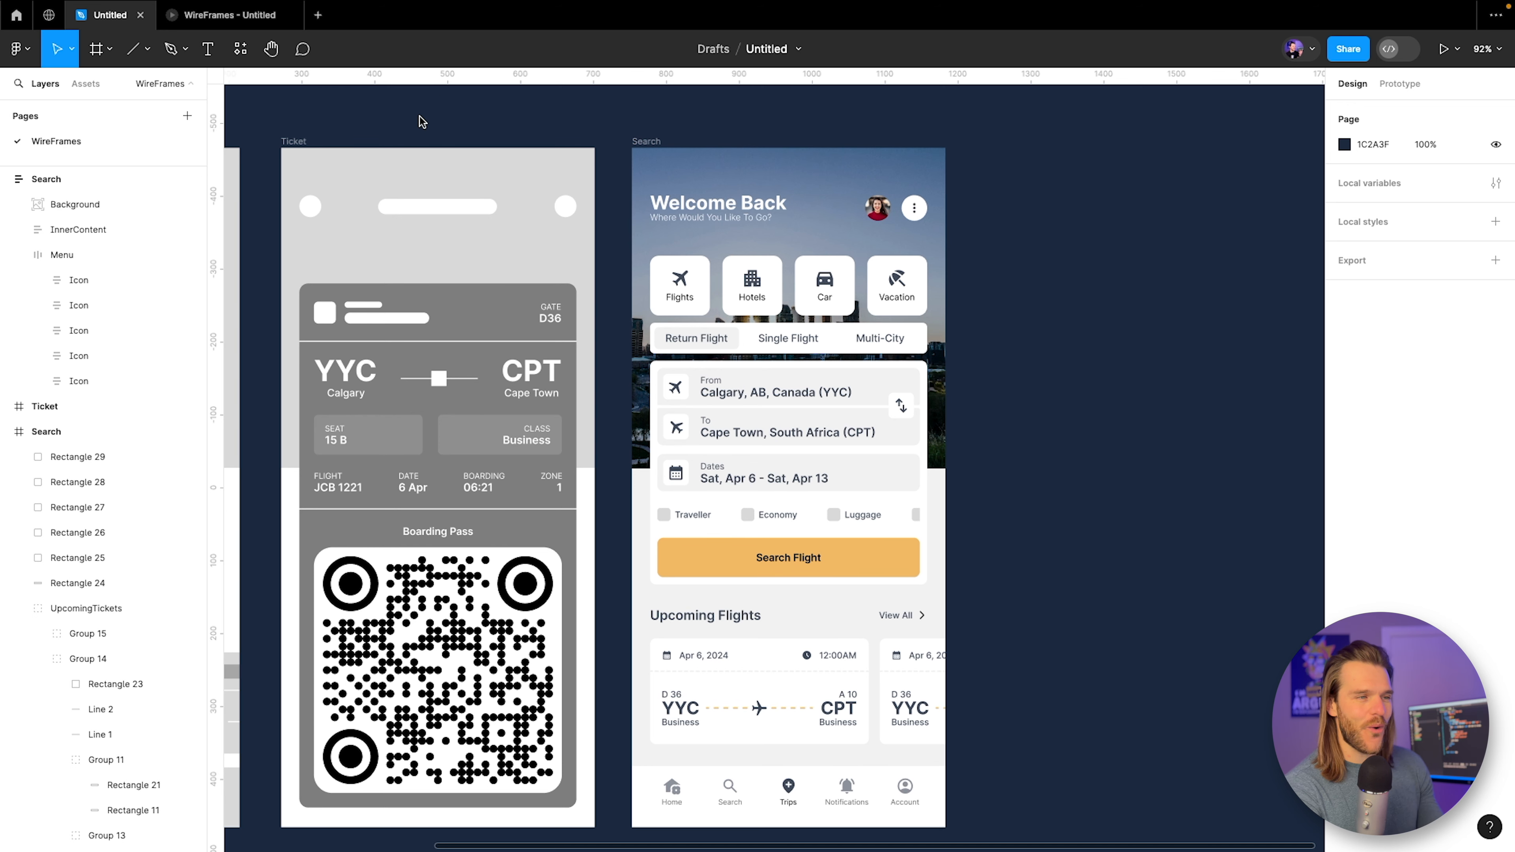
scroll(493, 125, up, 2)
scroll(569, 154, left, 2)
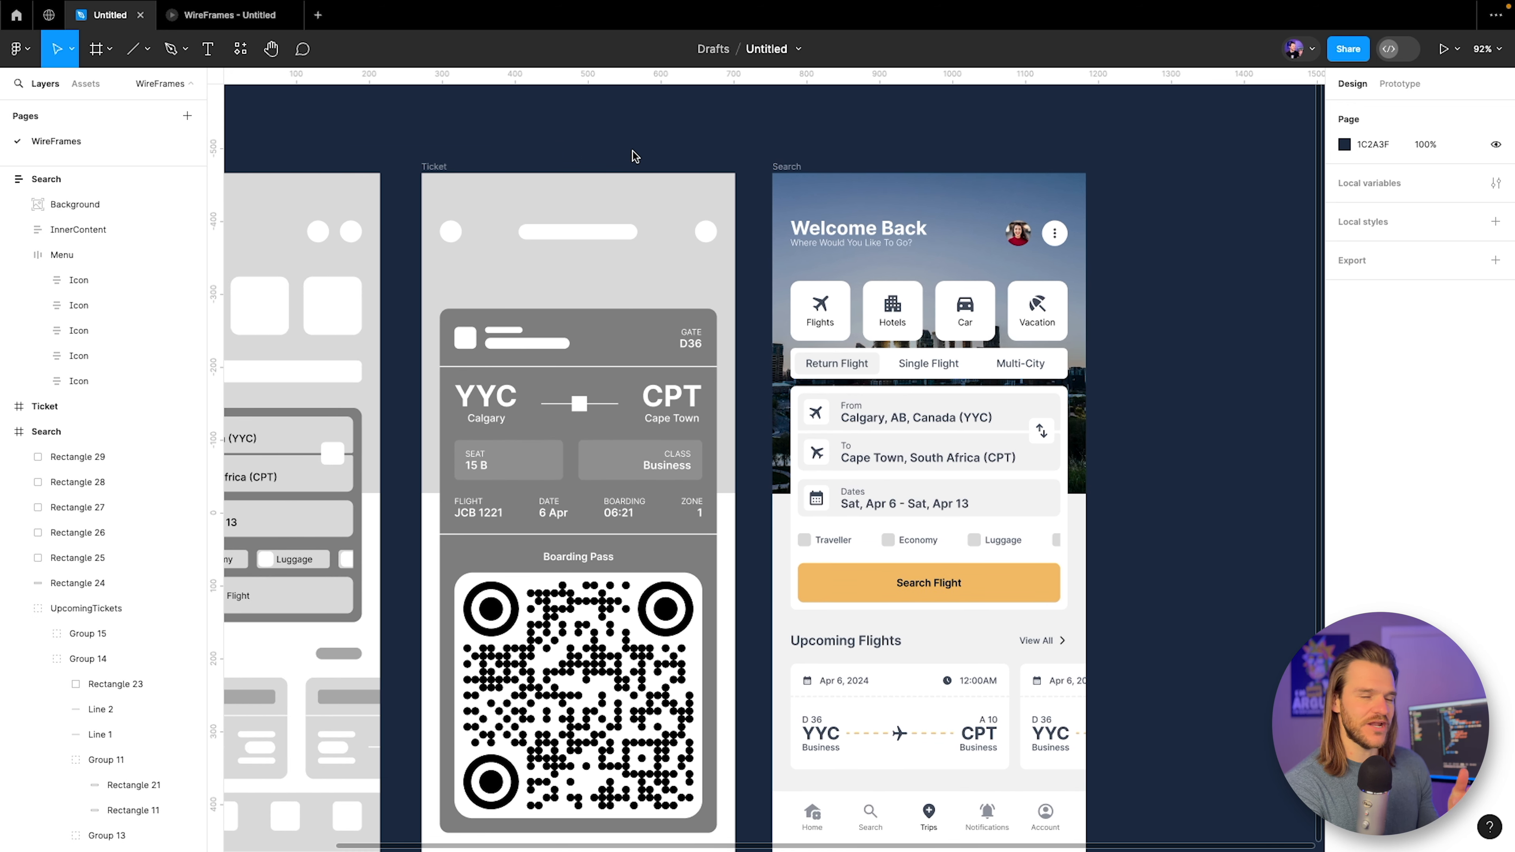
scroll(612, 159, right, 4)
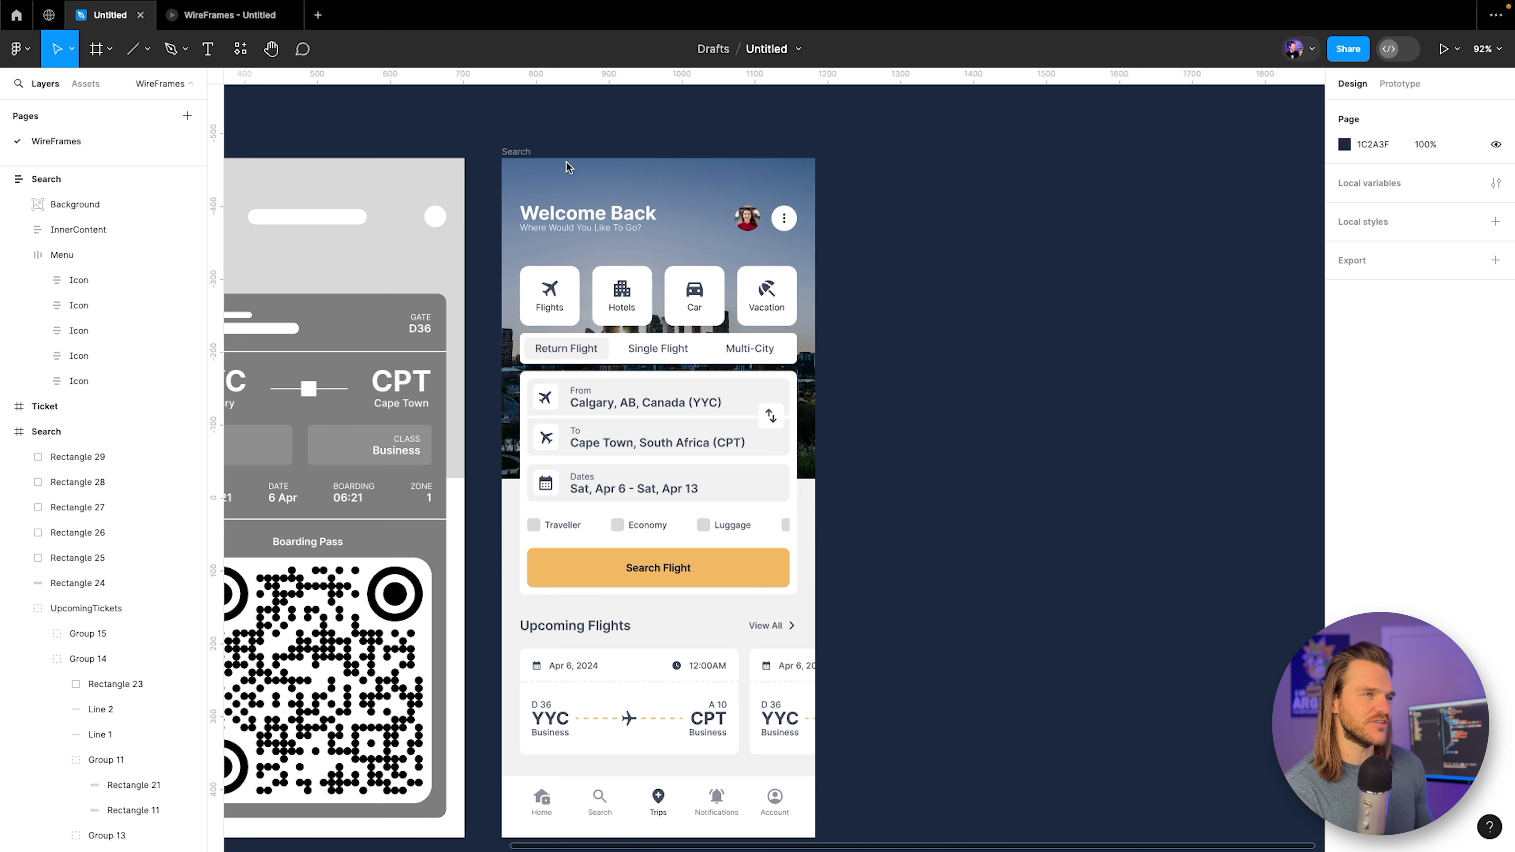
click(216, 24)
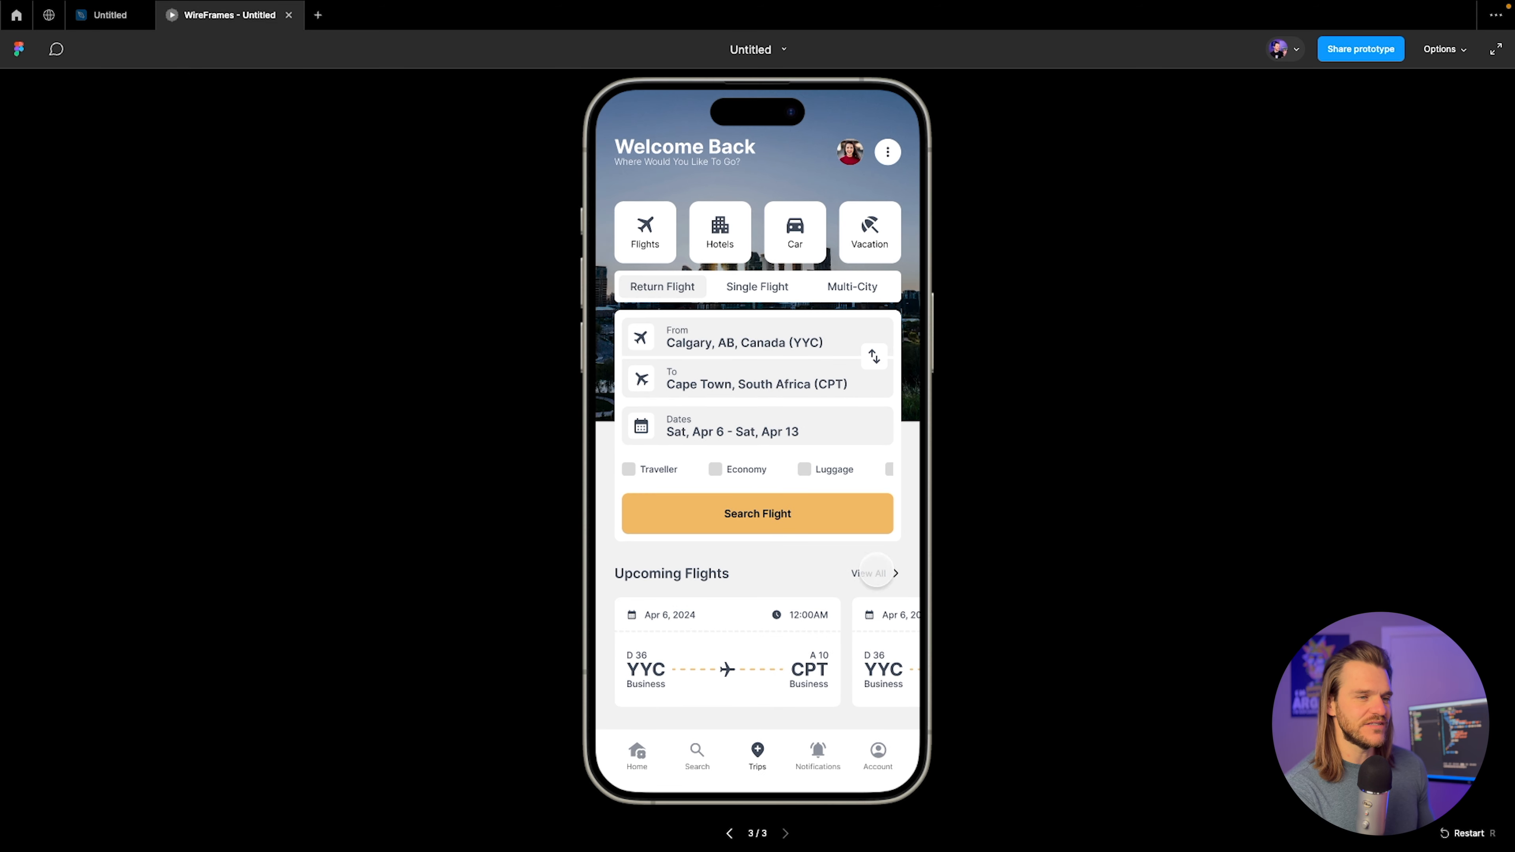
click(116, 16)
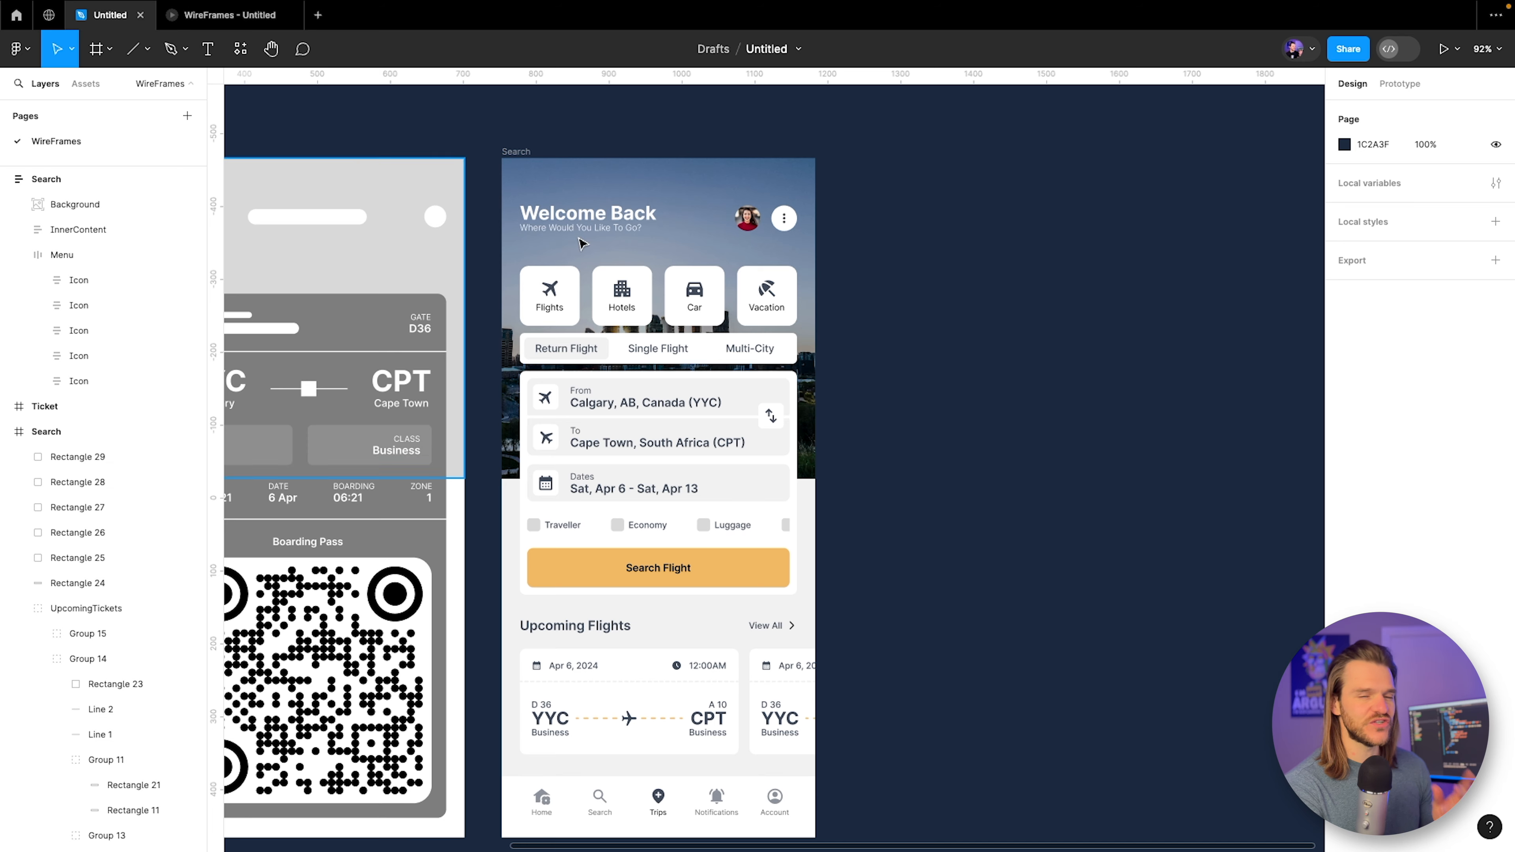
Duplicate the finished Search screen frame and place the copy in the empty canvas area directly to its right.
drag(1092, 378, 981, 364)
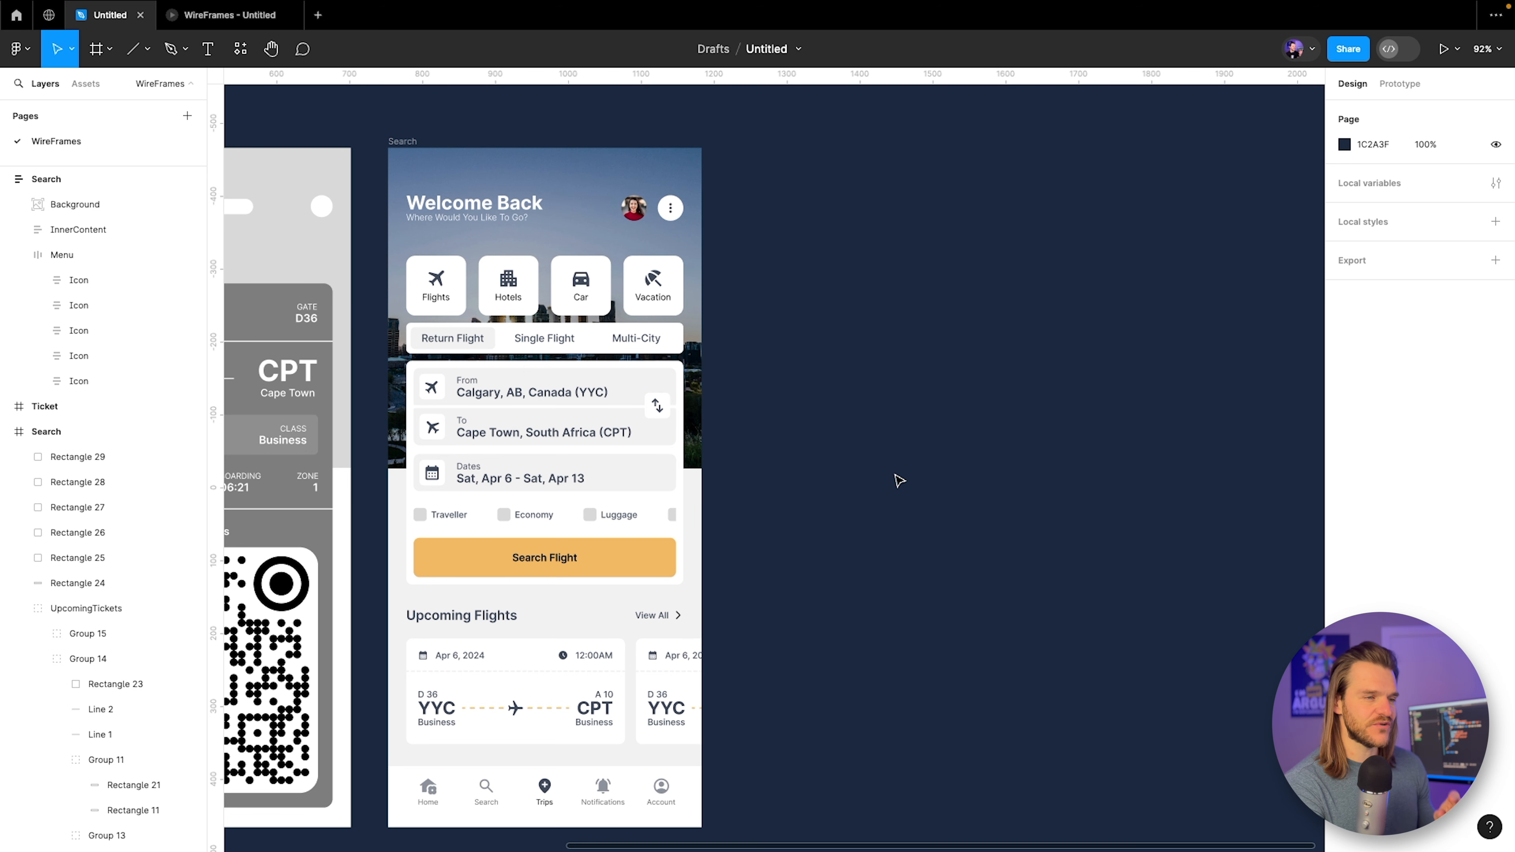
scroll(890, 490, down, 2)
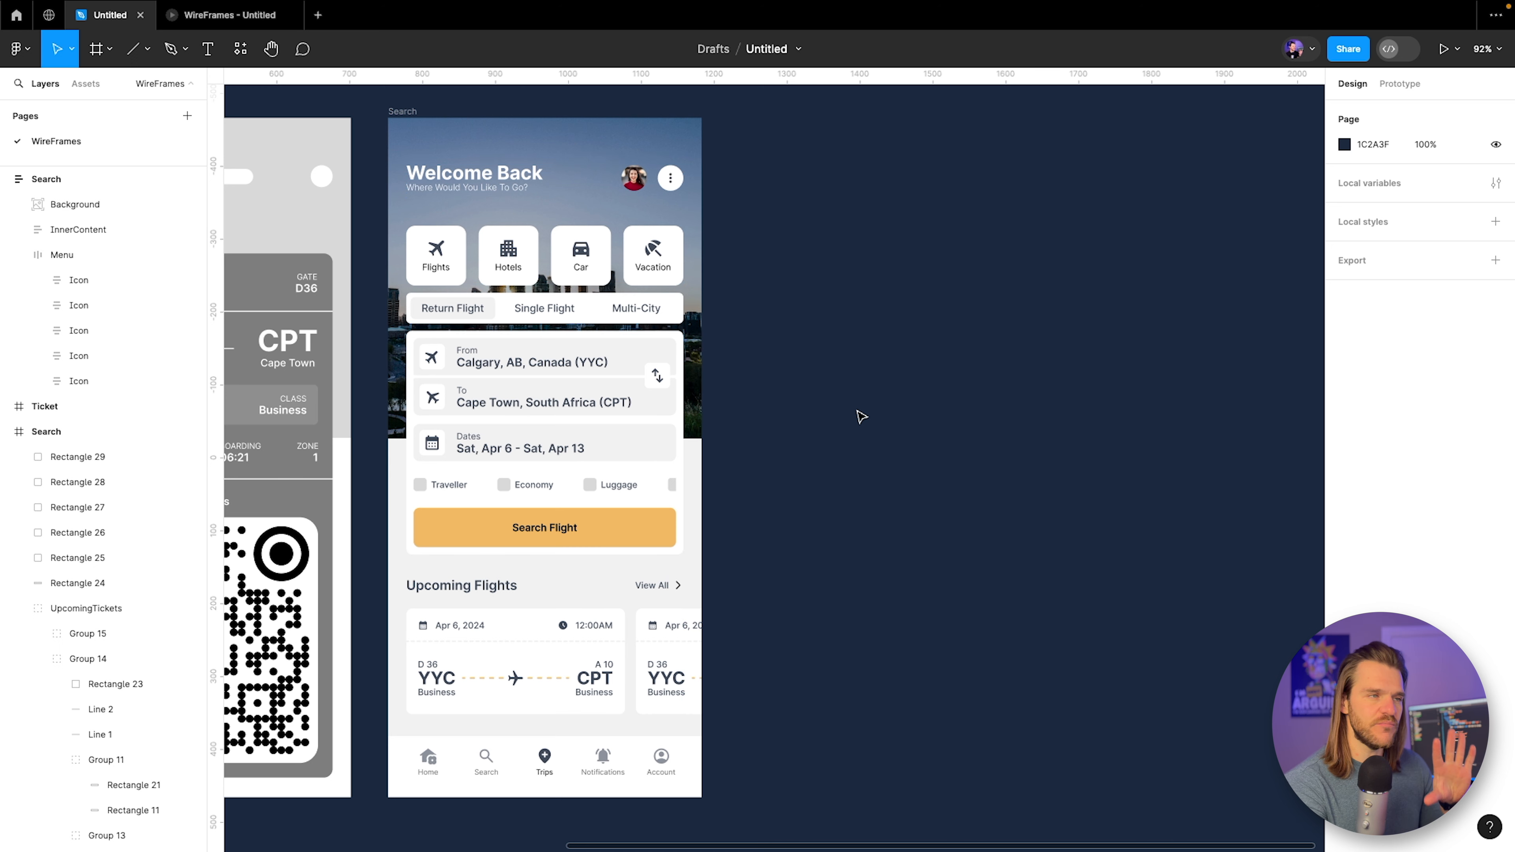
drag(946, 260, 1062, 335)
drag(1052, 237, 1029, 233)
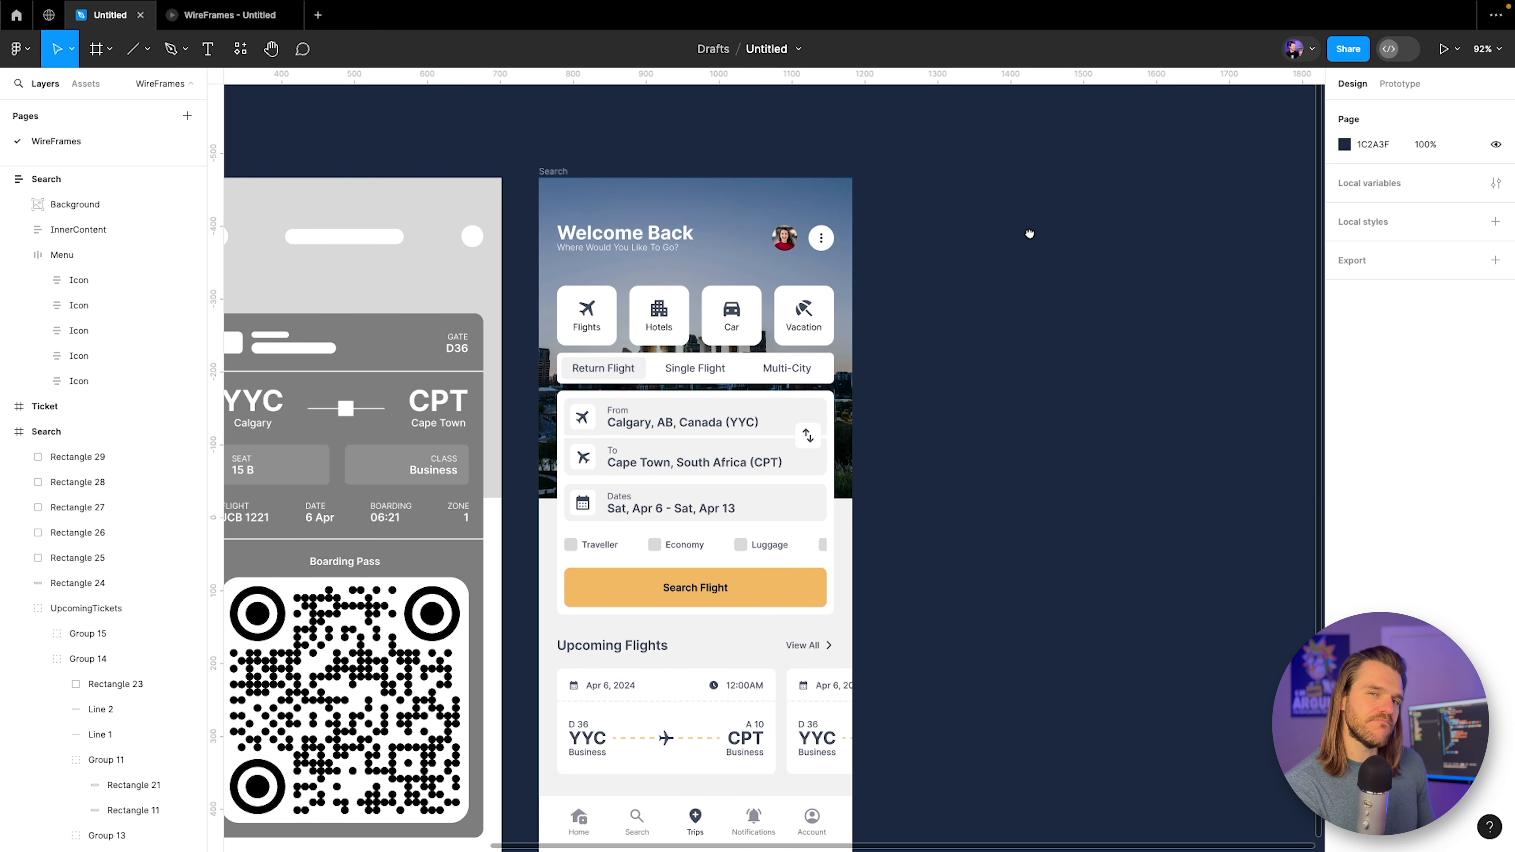
scroll(1029, 233, right, 5)
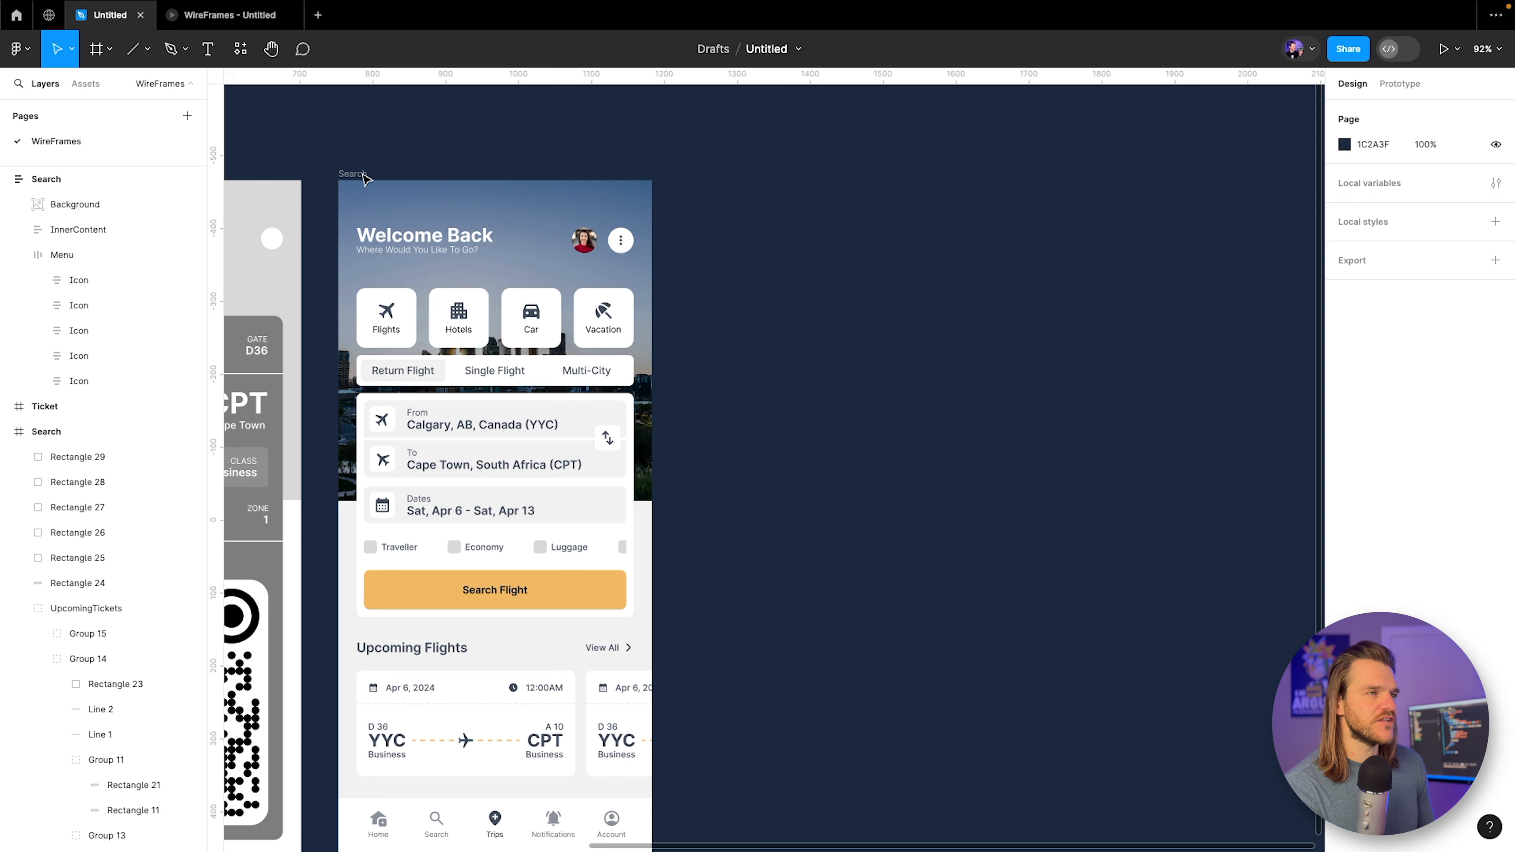
click(352, 173)
drag(356, 174, 719, 185)
click(830, 153)
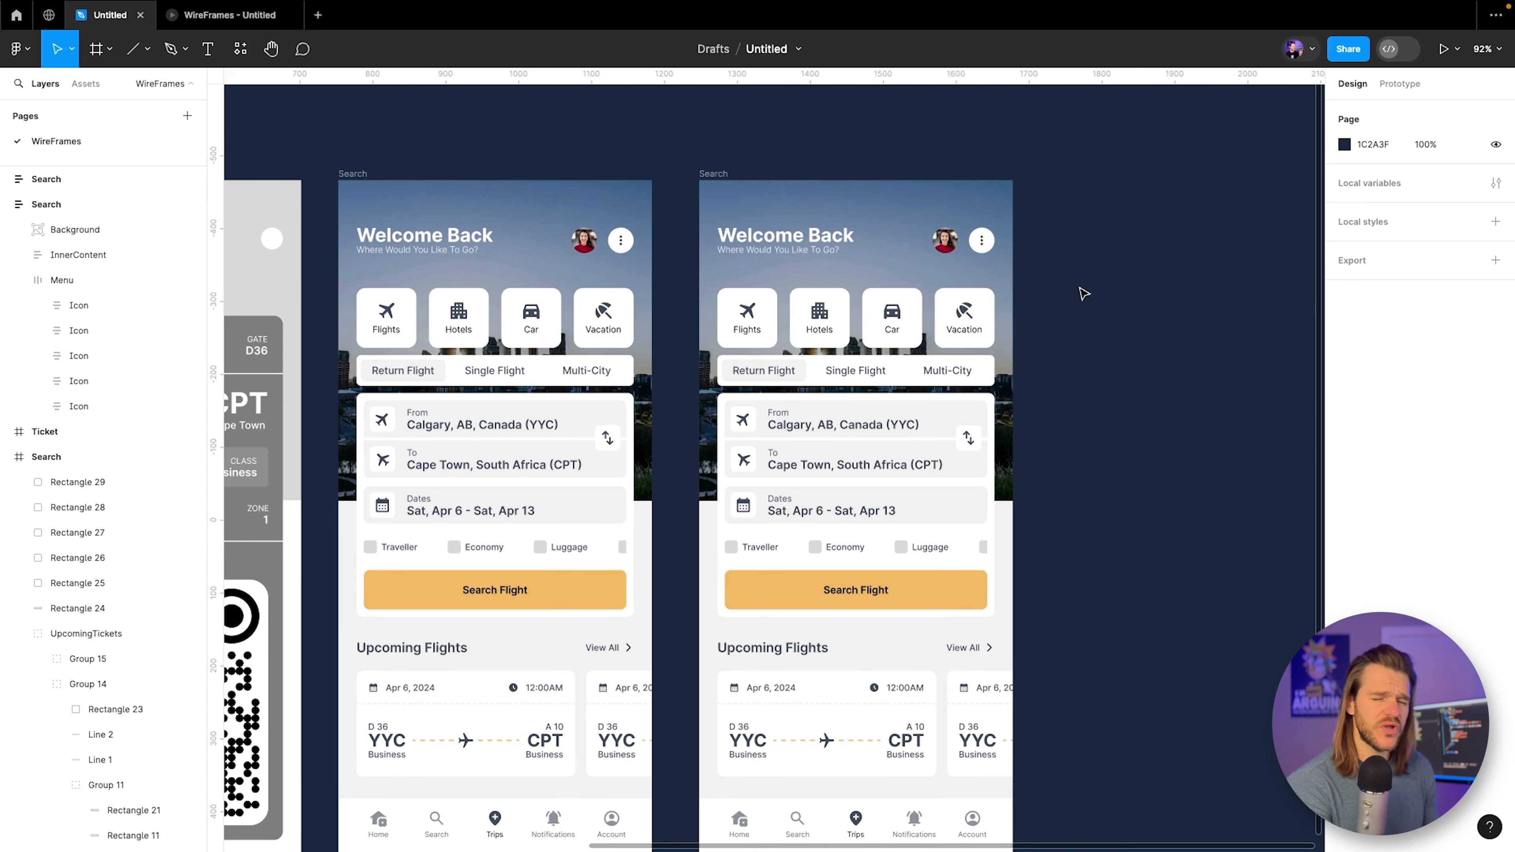
Delete the profile picture from the header of the duplicated Search screen.
scroll(1088, 291, right, 5)
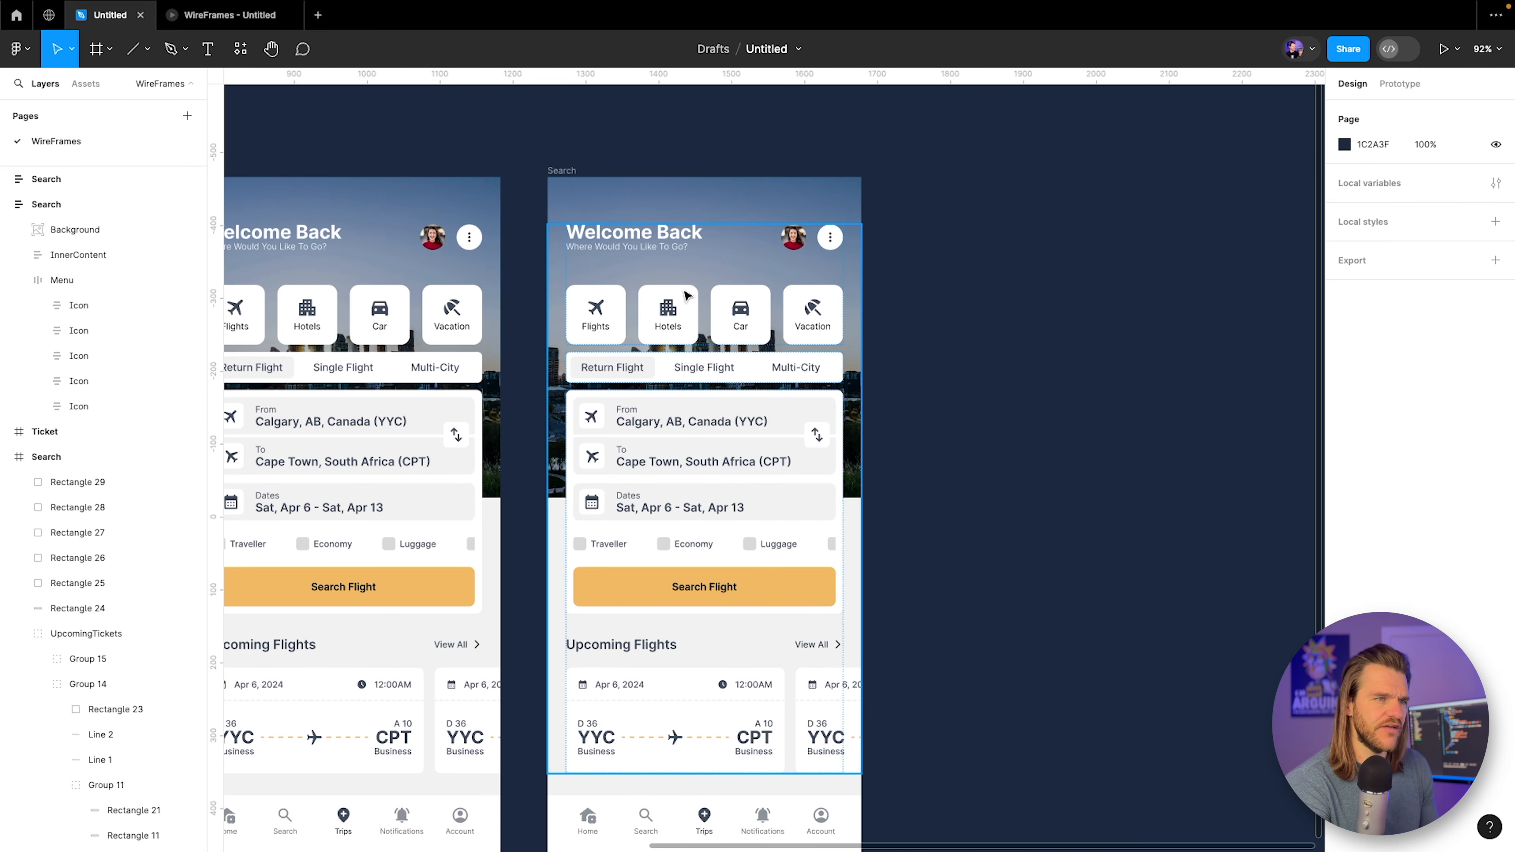
ctrl+scroll(719, 253, up, 5)
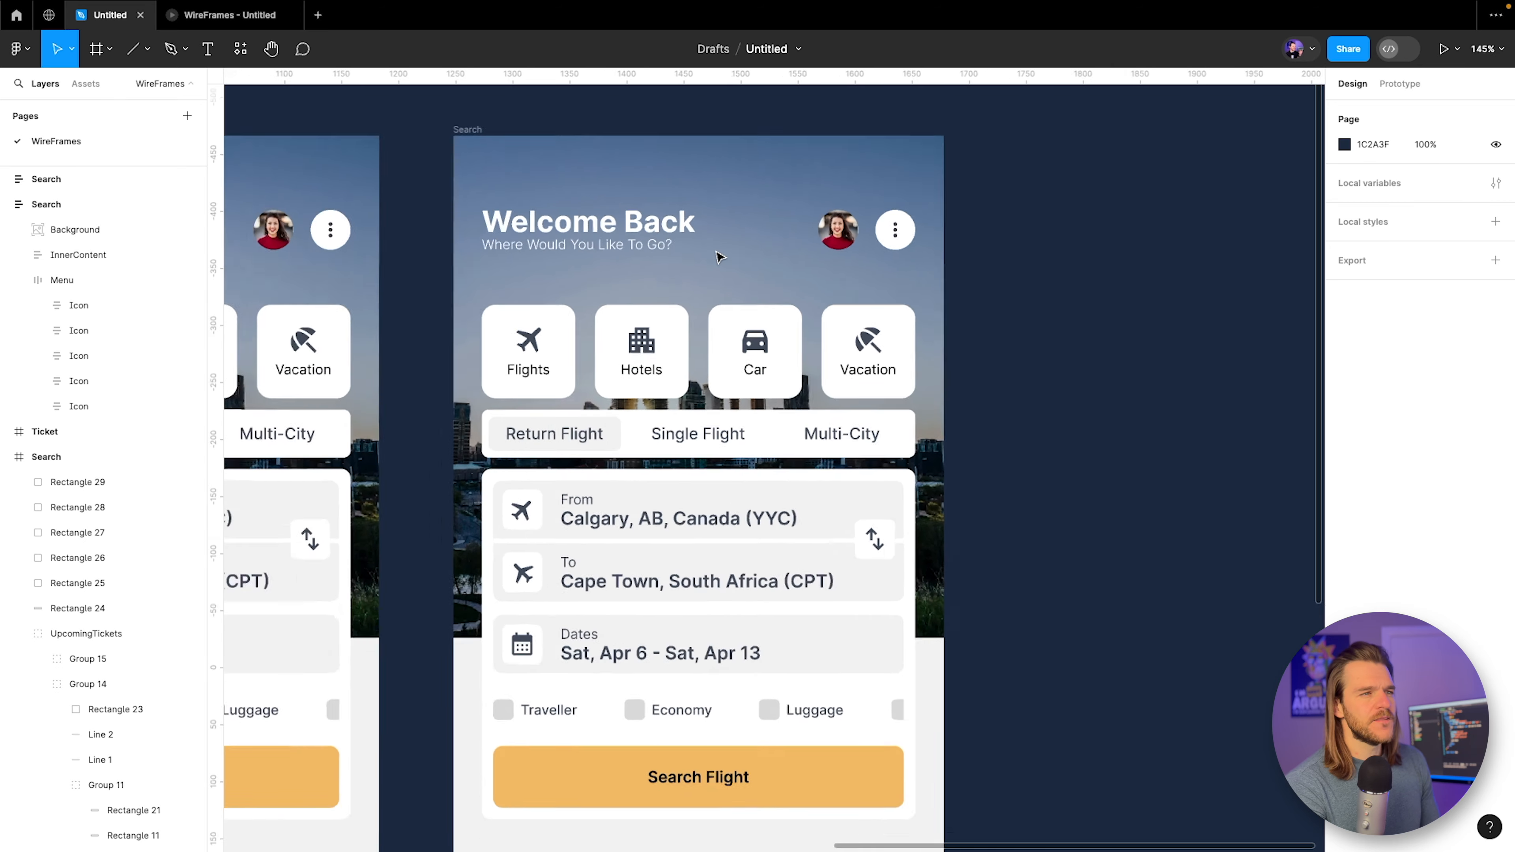
drag(431, 222, 1074, 250)
ctrl+scroll(598, 276, down, 3)
drag(430, 261, 664, 255)
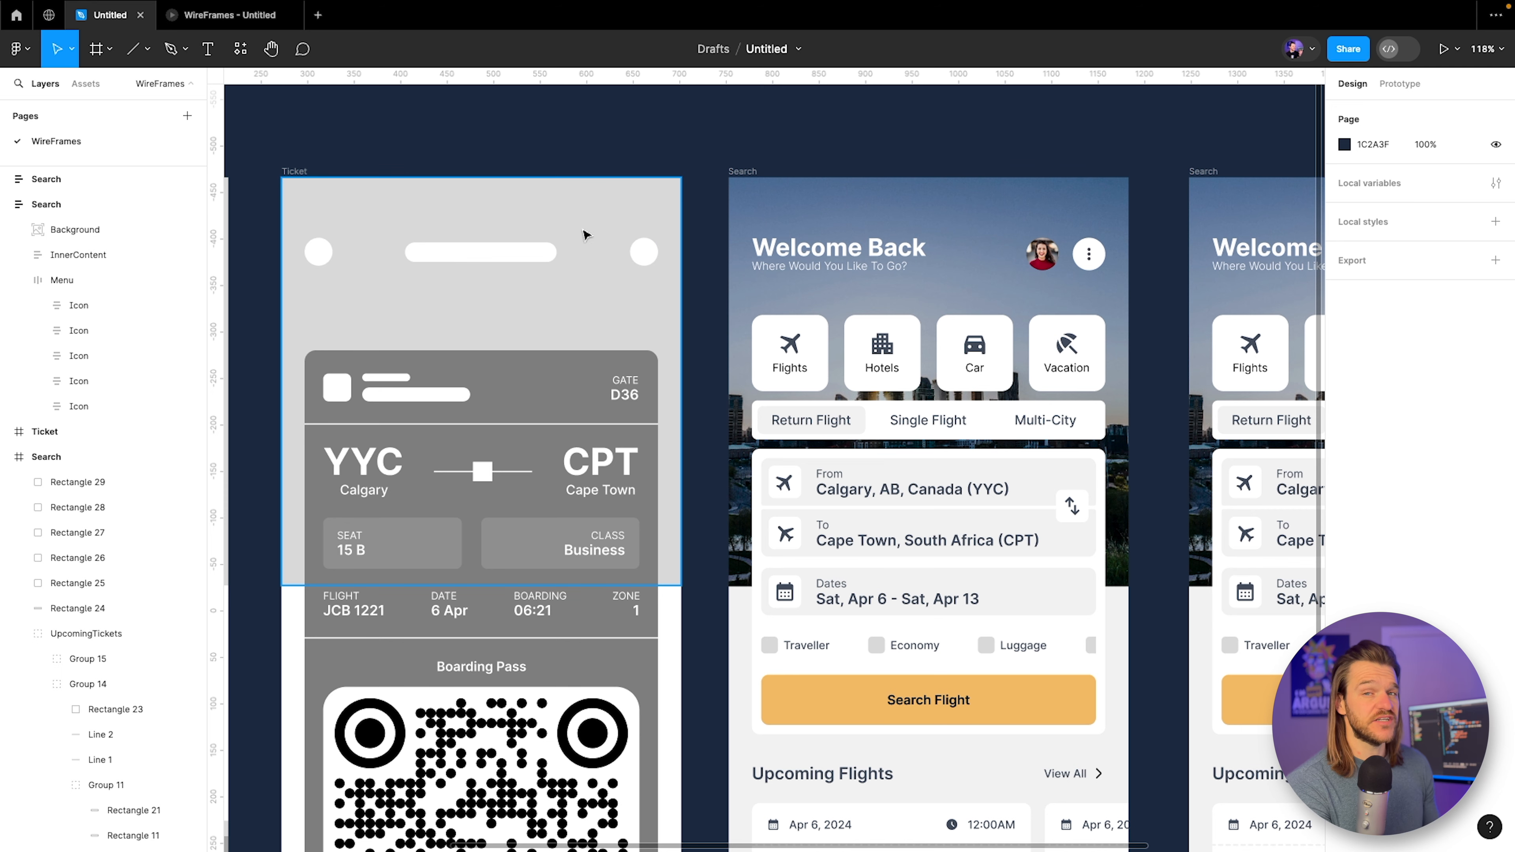
drag(856, 147, 268, 158)
drag(921, 234, 752, 235)
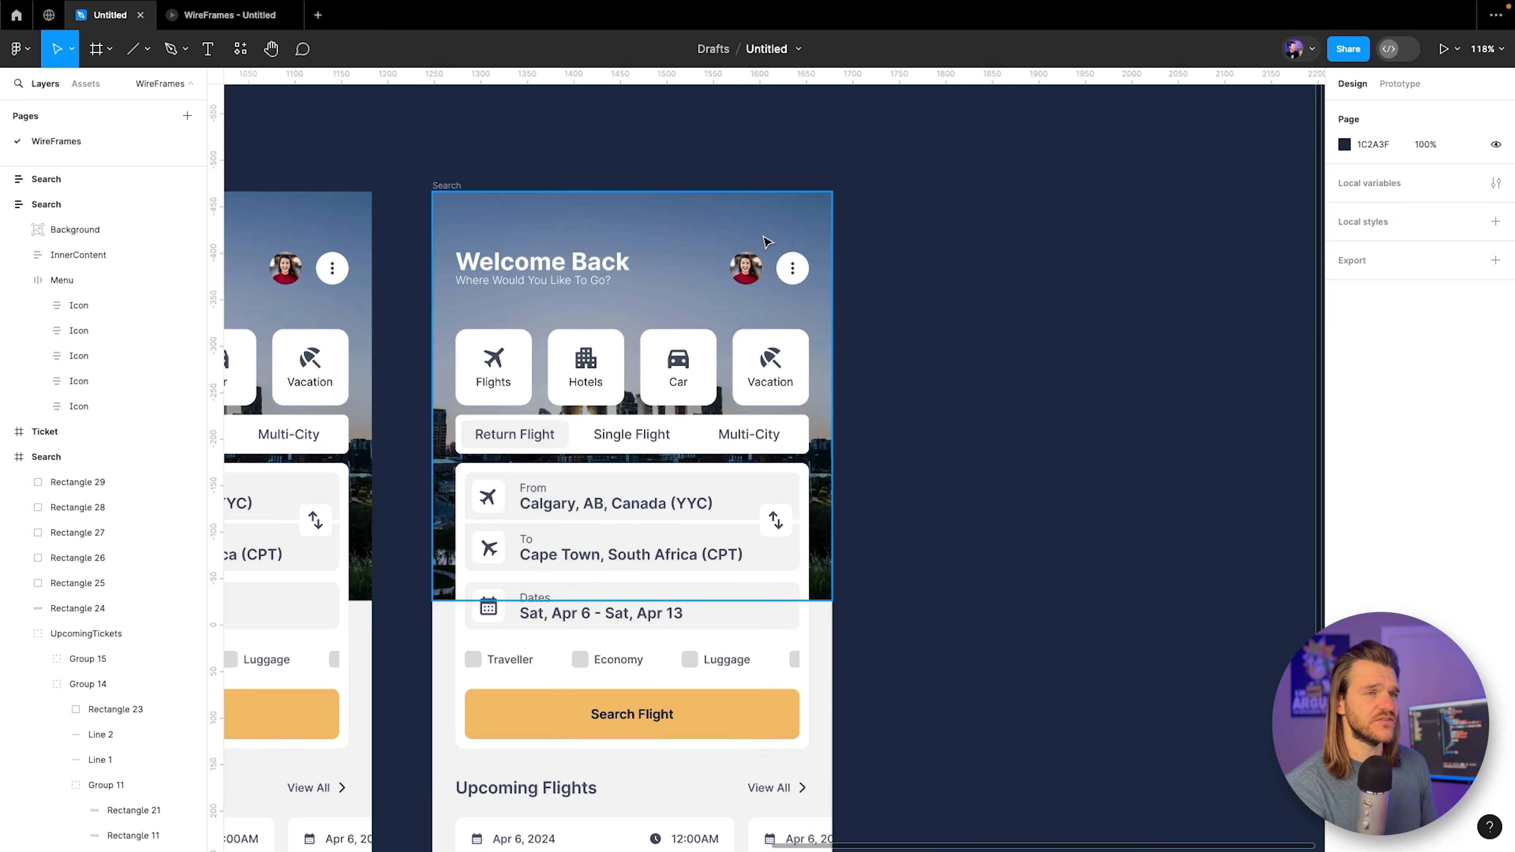
scroll(748, 239, up, 5)
double_click(734, 295)
double_click(734, 295)
double_click(735, 294)
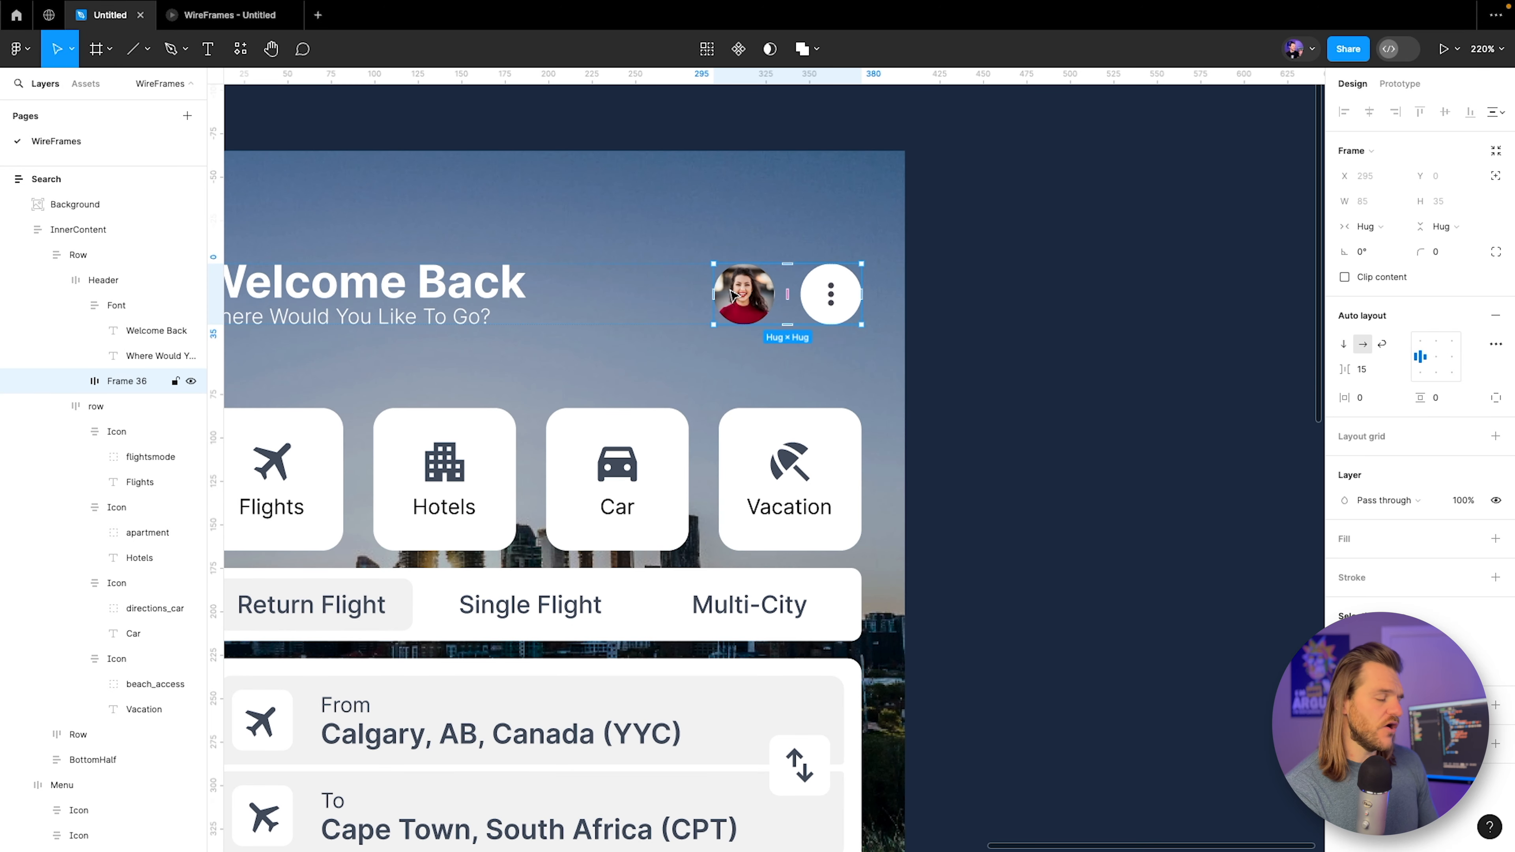
double_click(738, 295)
key(Delete)
Delete the "Where Would You Like To Go?" subtitle from the duplicated screen's header.
drag(245, 312, 495, 319)
double_click(588, 305)
double_click(588, 307)
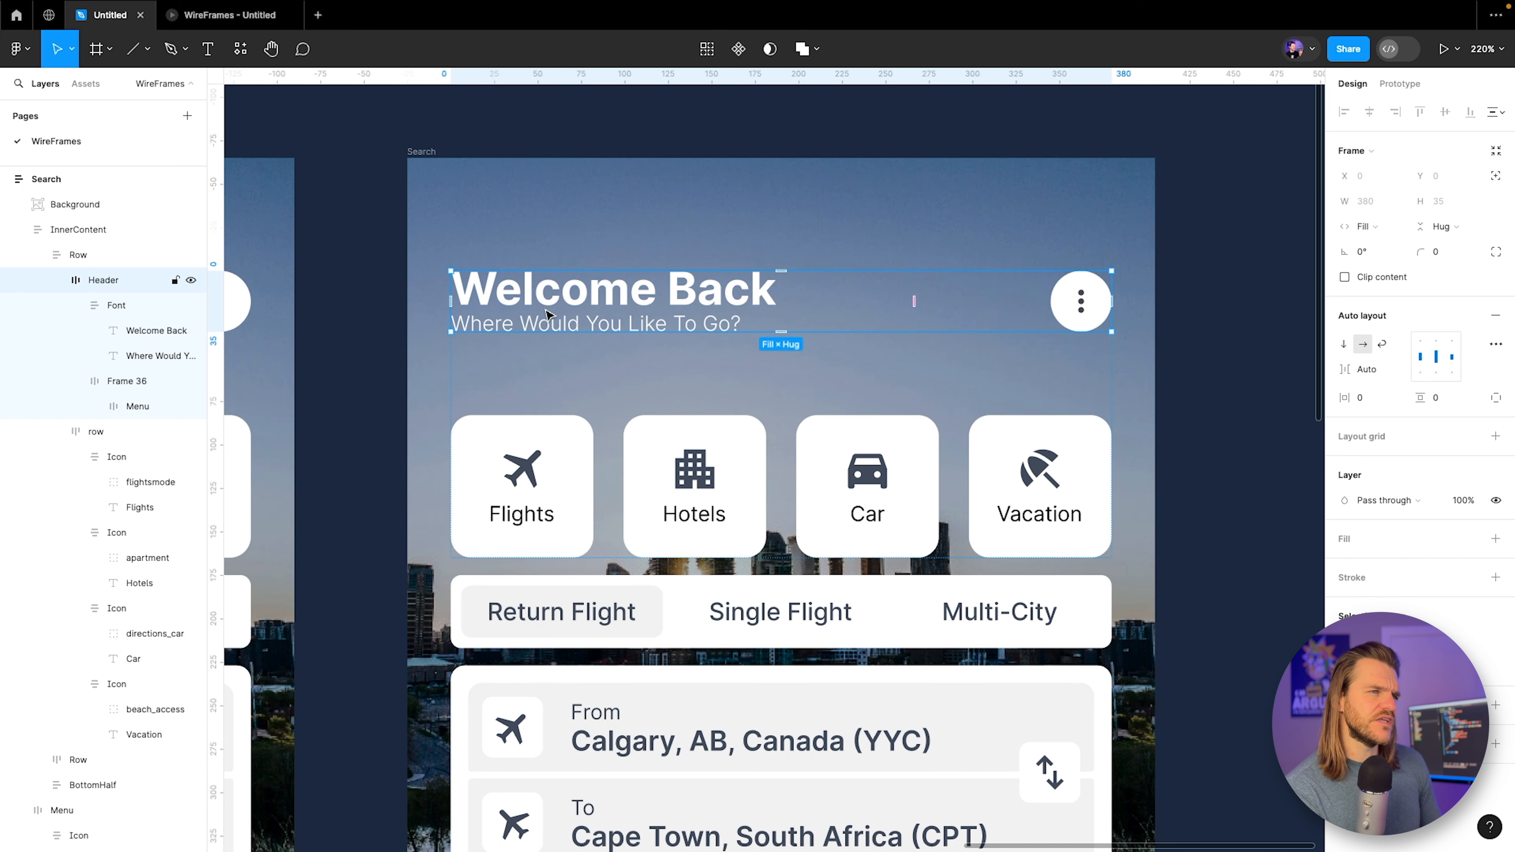
double_click(545, 323)
click(535, 329)
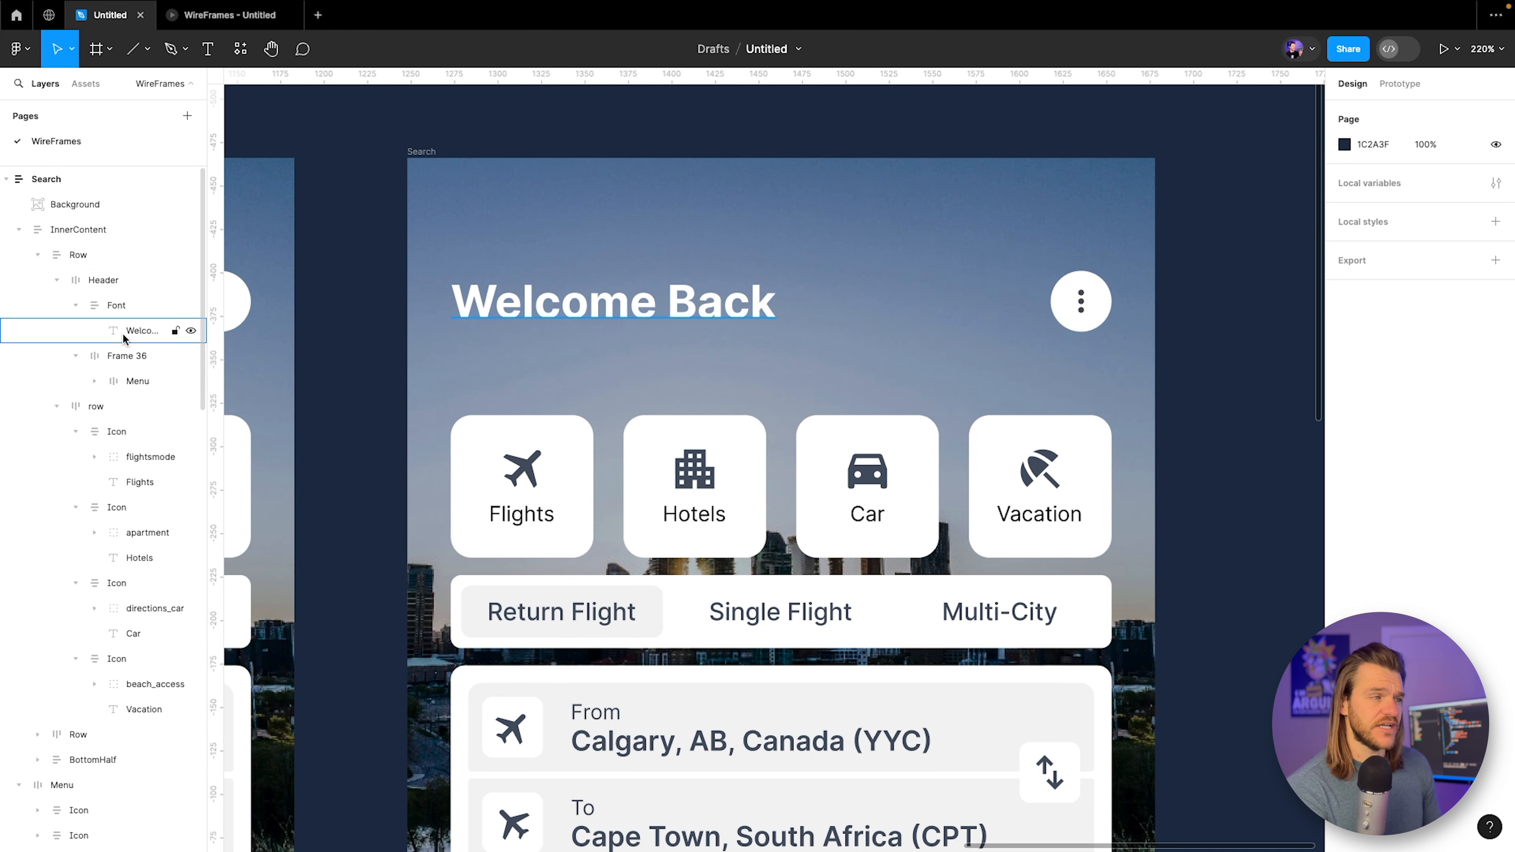
Change the "Welcome Back" heading of the duplicated screen to "Back To Trips".
click(128, 332)
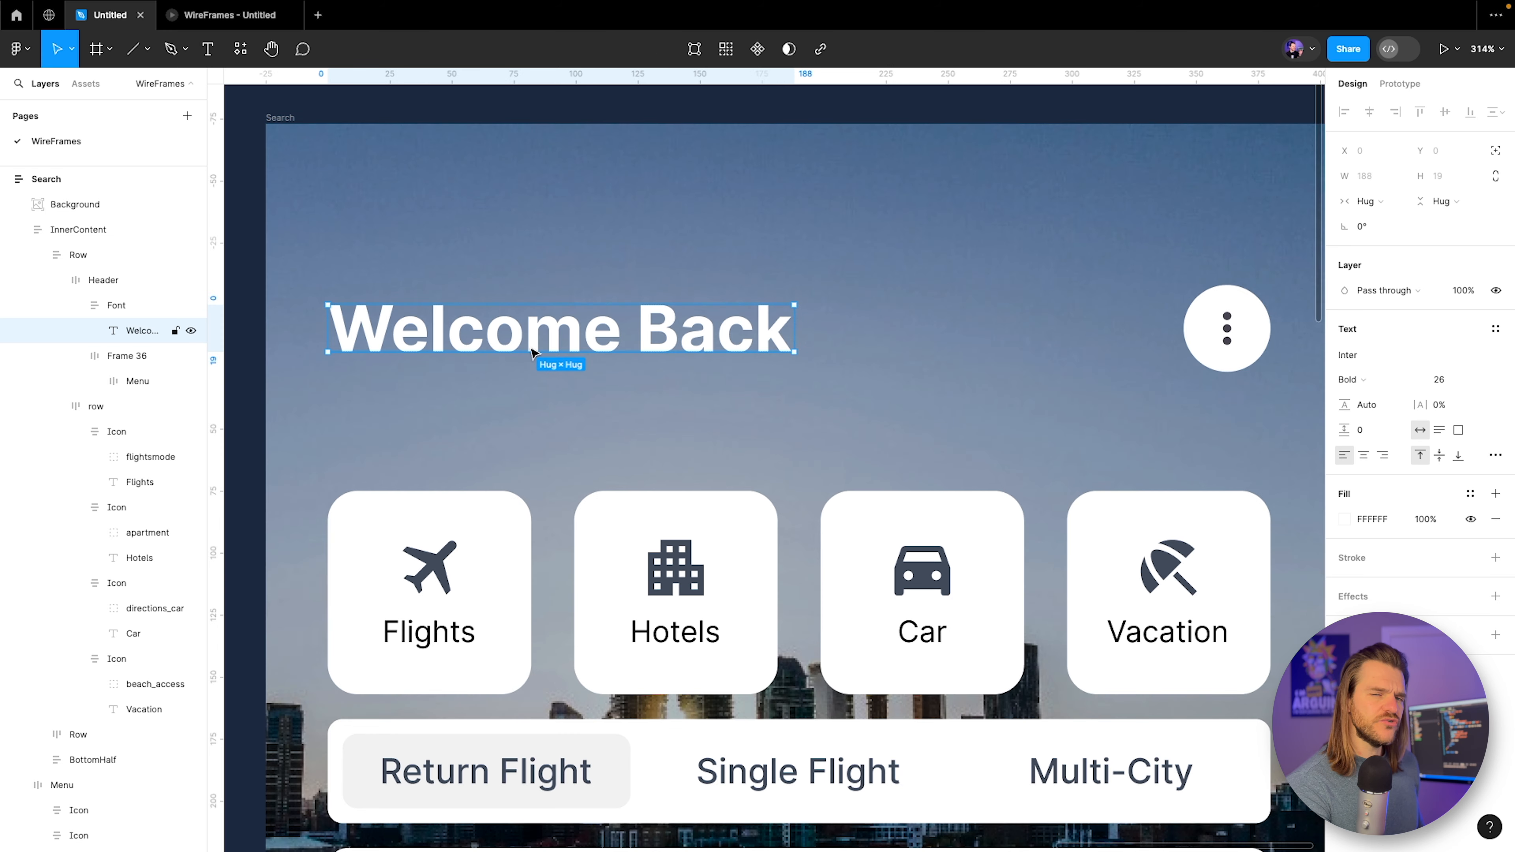
double_click(529, 346)
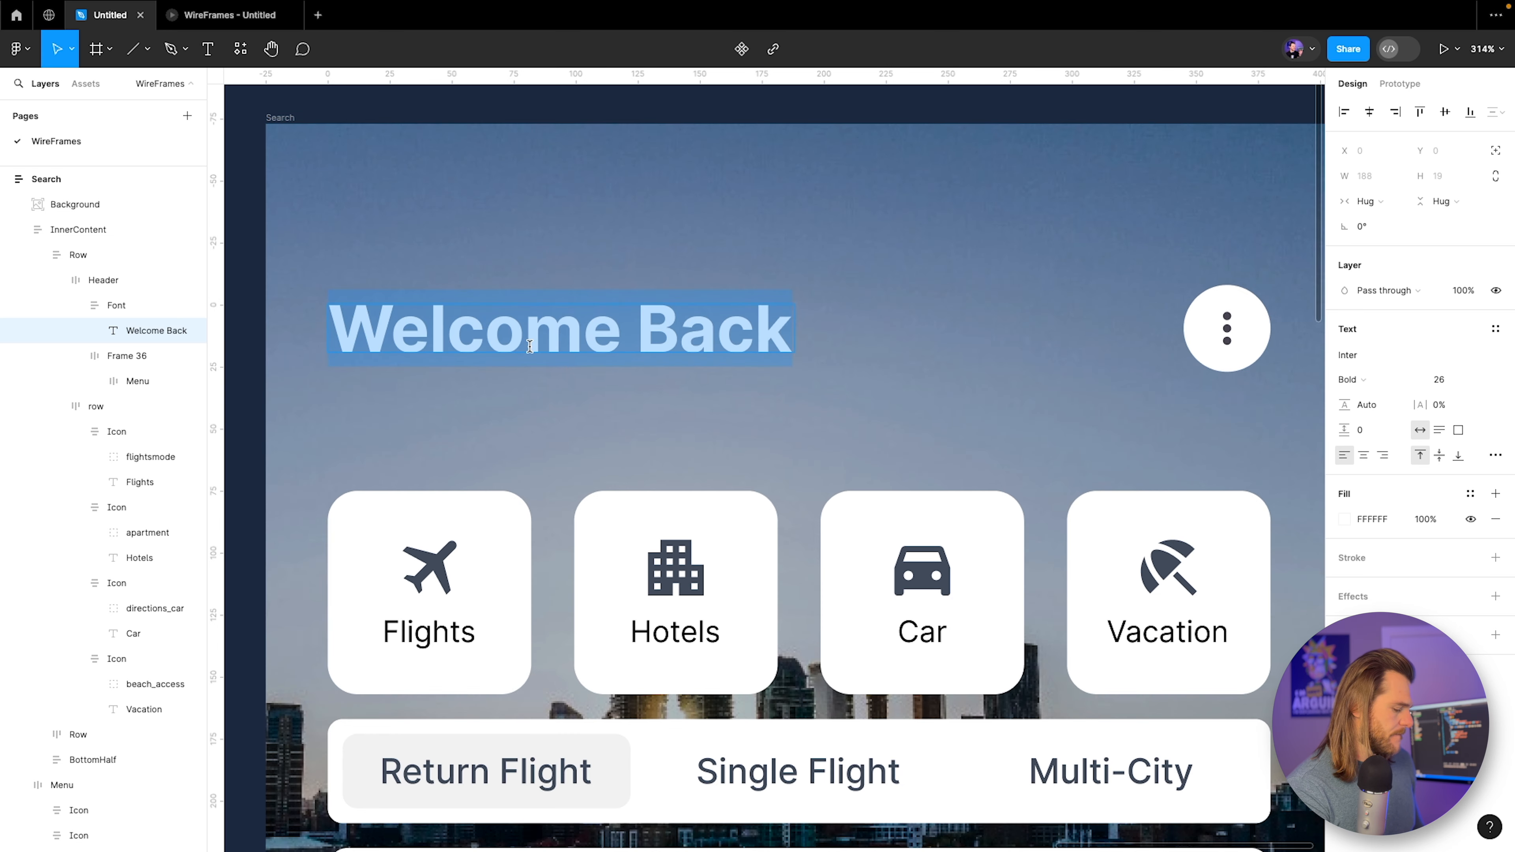
text(Back To)
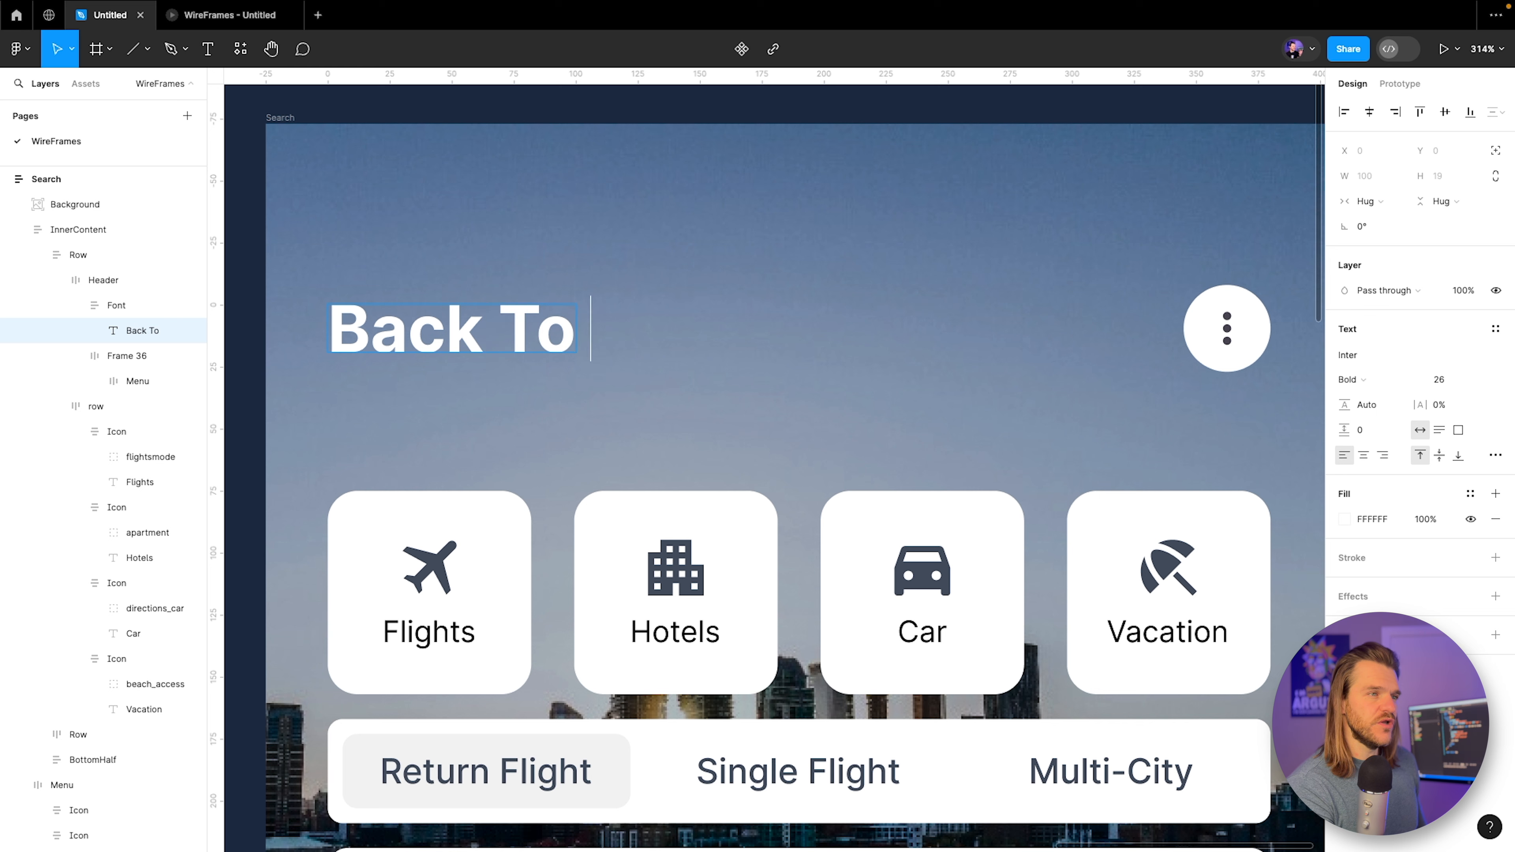
text( Trips)
key(Escape)
Ungroup the frame that wraps the three-dot Menu button in the duplicated screen's header.
drag(842, 304, 756, 320)
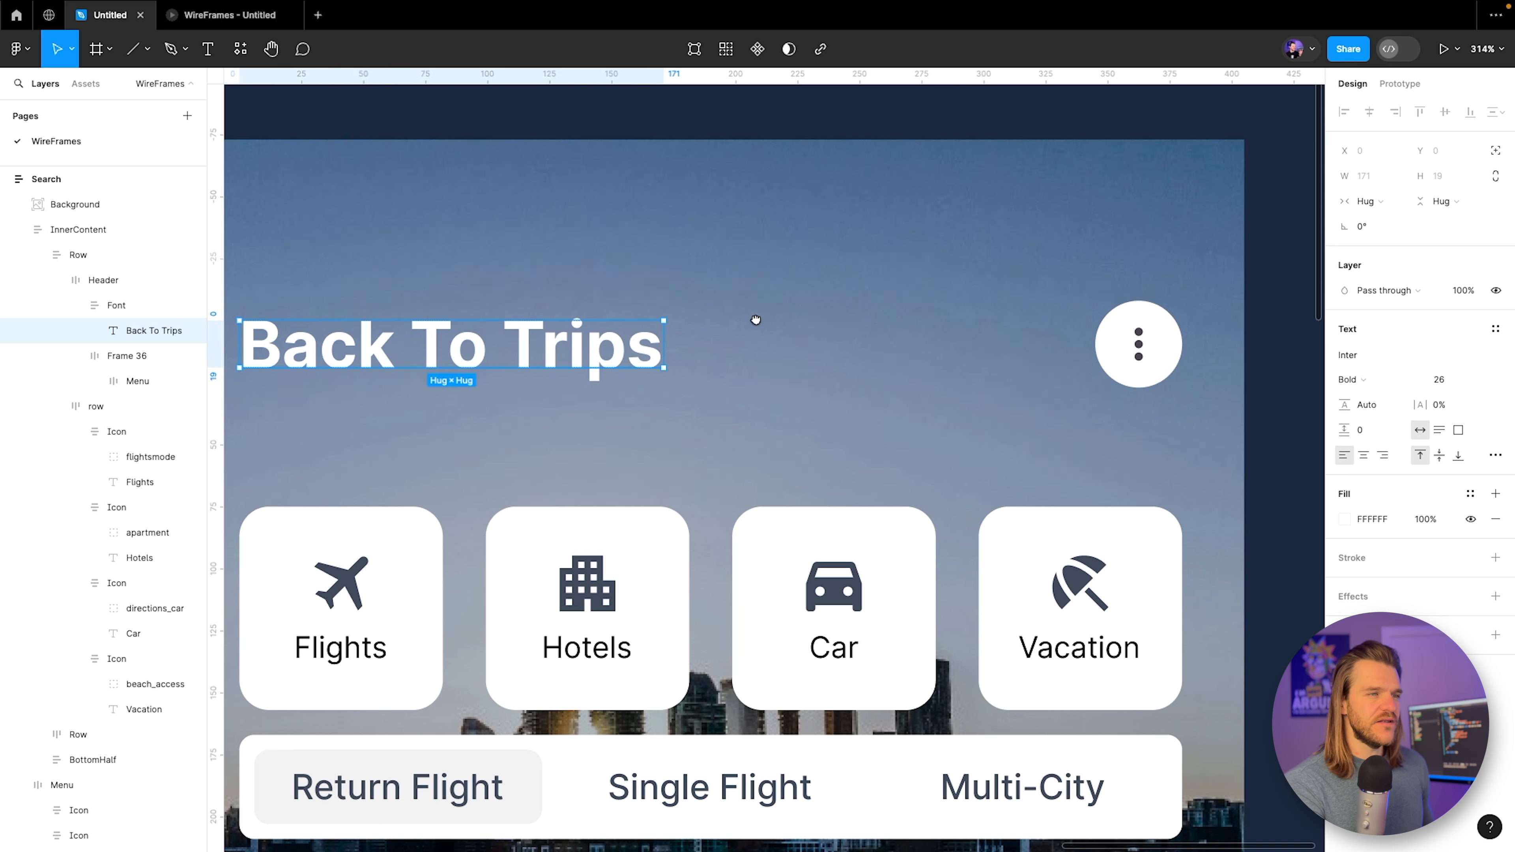
scroll(755, 320, right, 3)
click(1036, 349)
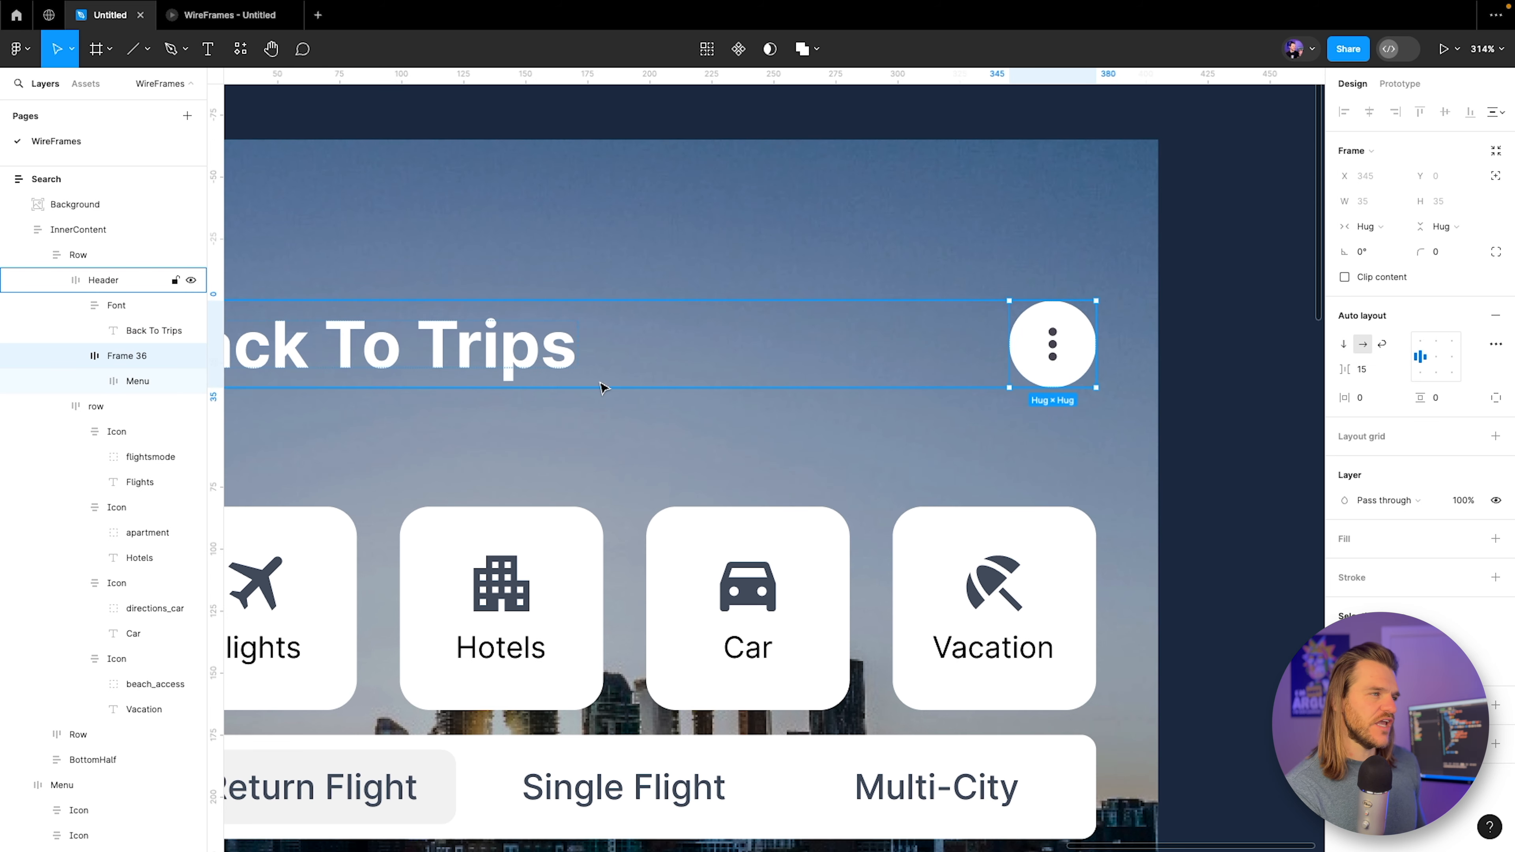
right_click(120, 361)
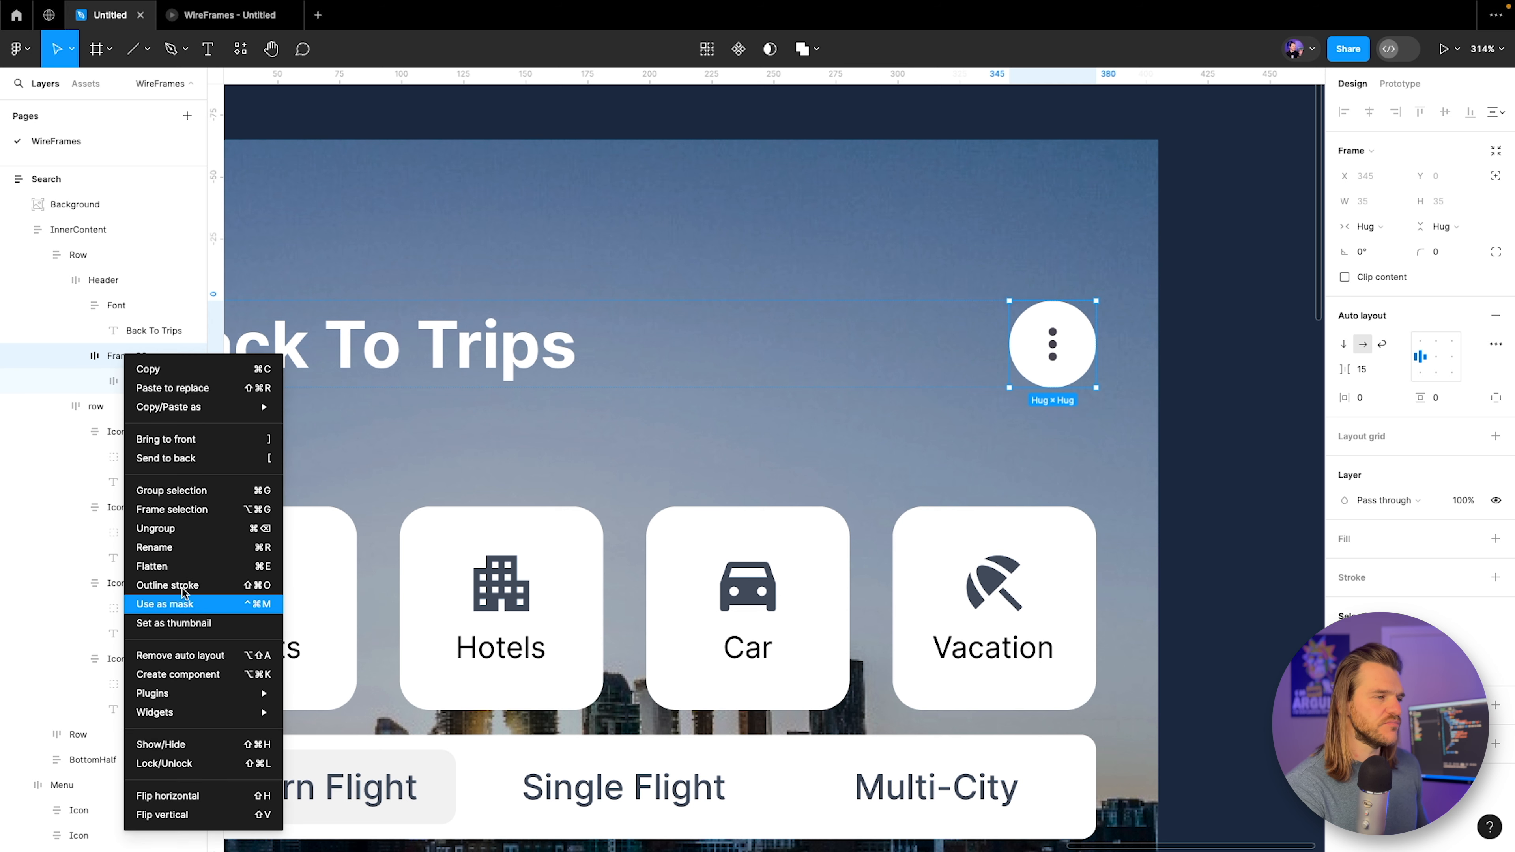
click(190, 532)
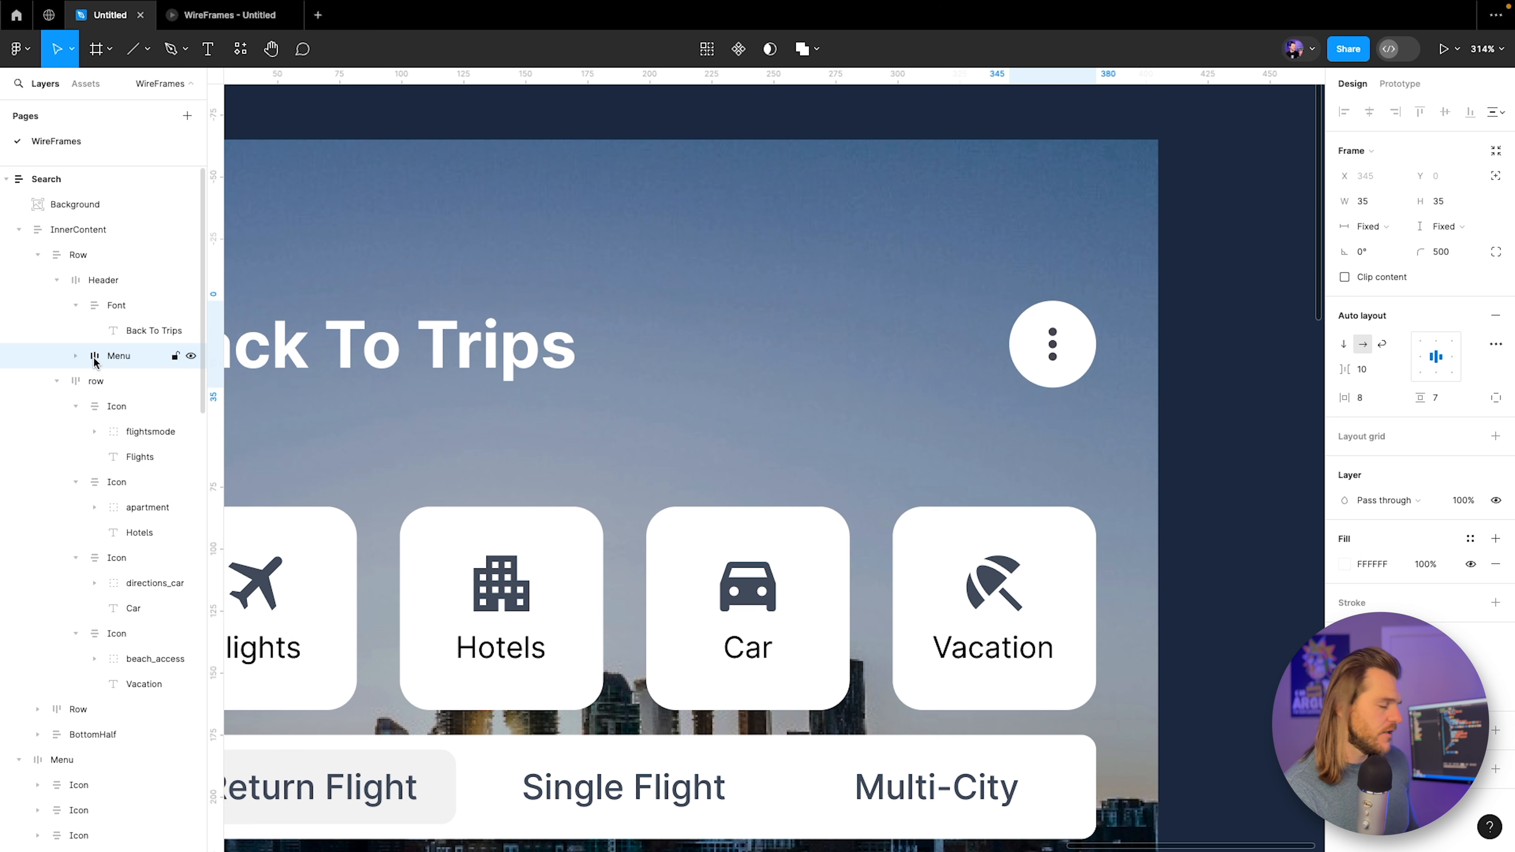
Duplicate the header's three-dot Menu button and move one copy ahead of the Font frame so it sits before the heading.
key(ctrl+d)
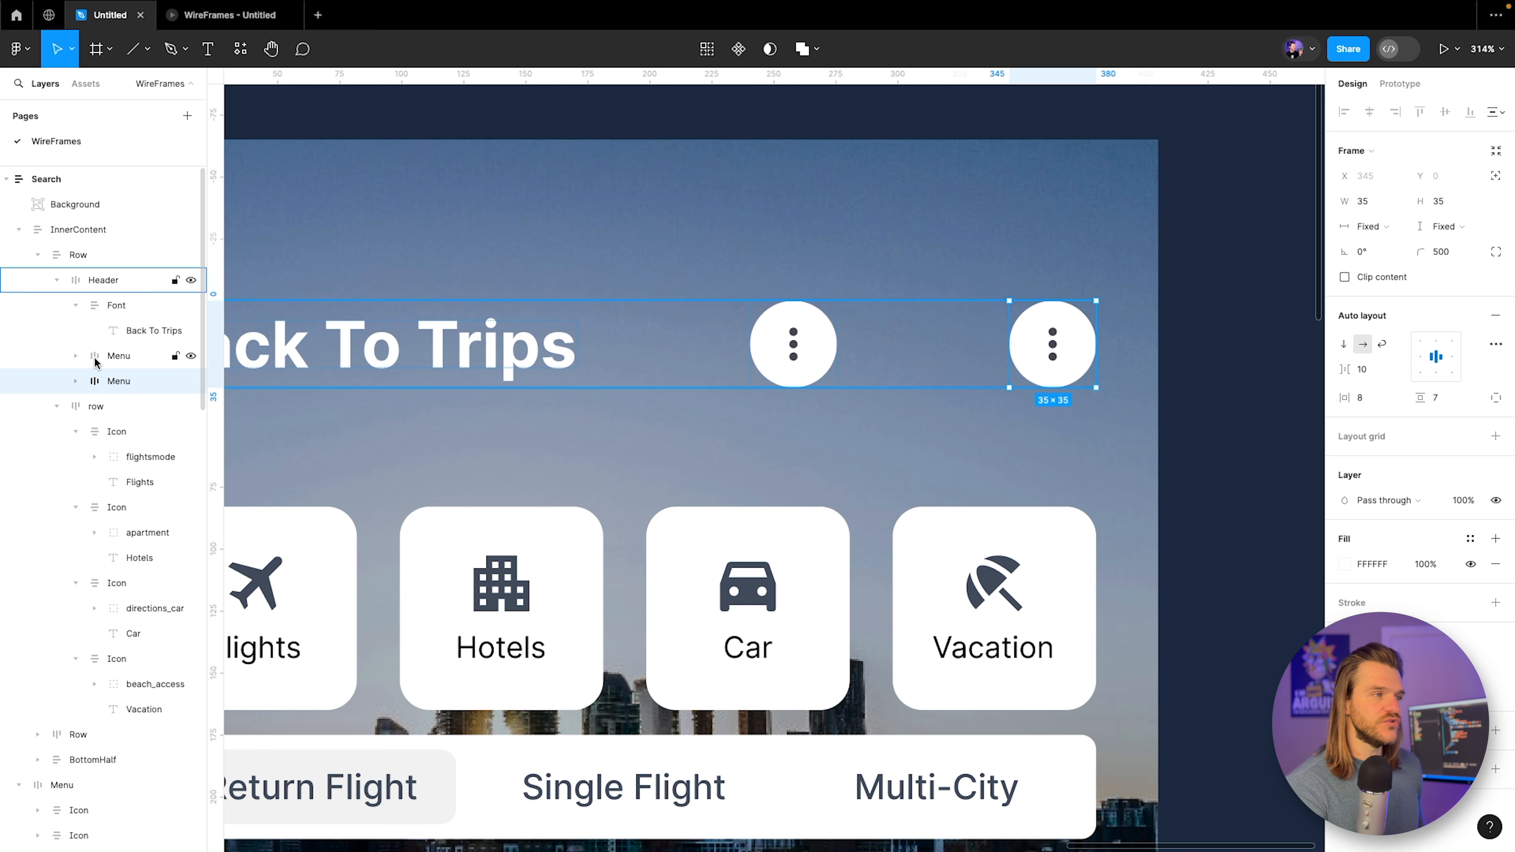
click(76, 305)
click(110, 334)
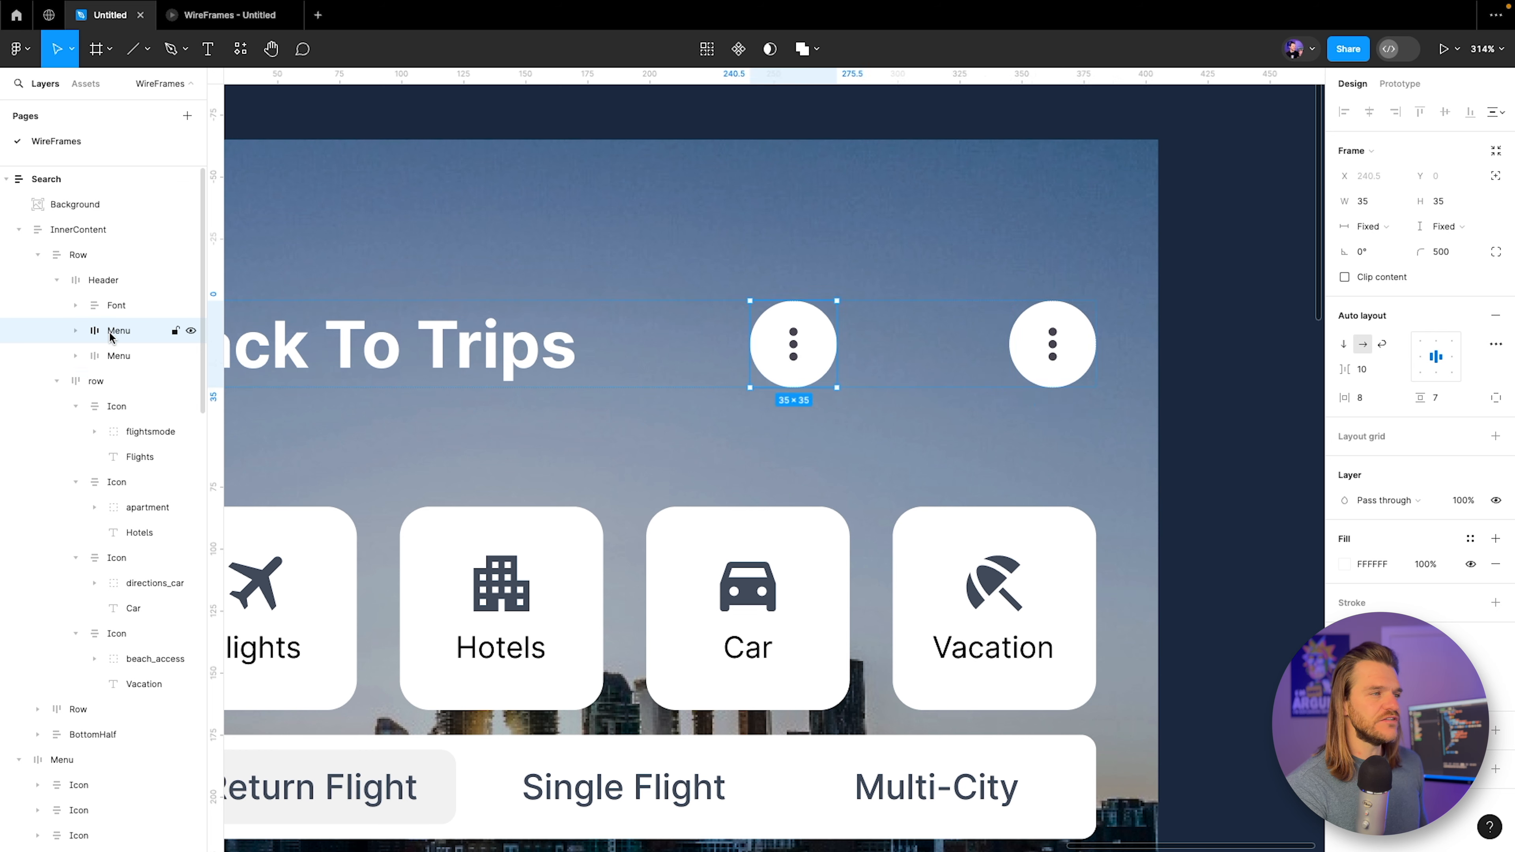
drag(109, 336, 108, 305)
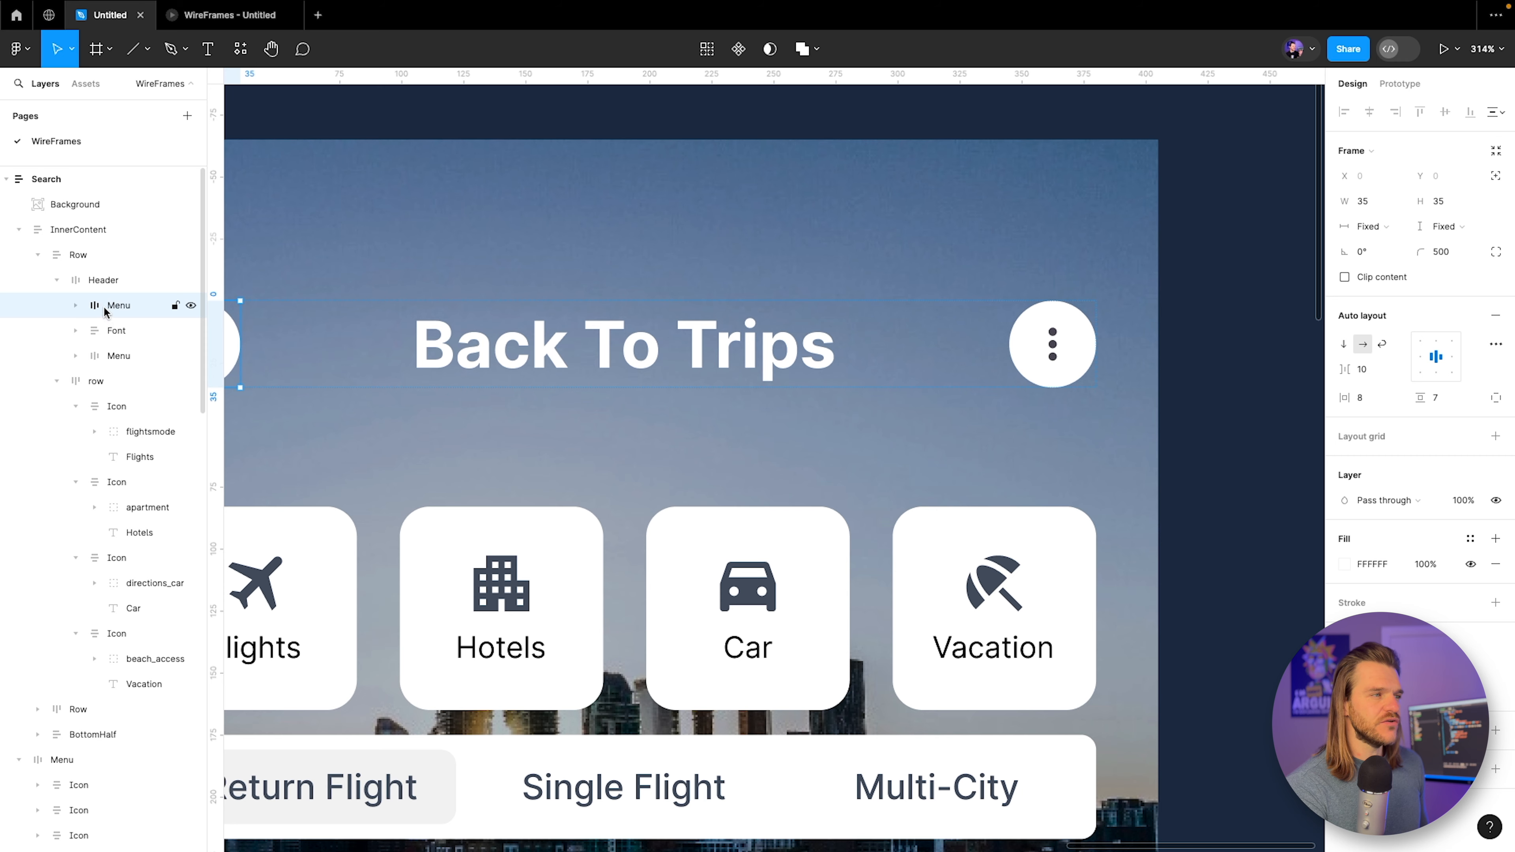
drag(396, 365, 565, 361)
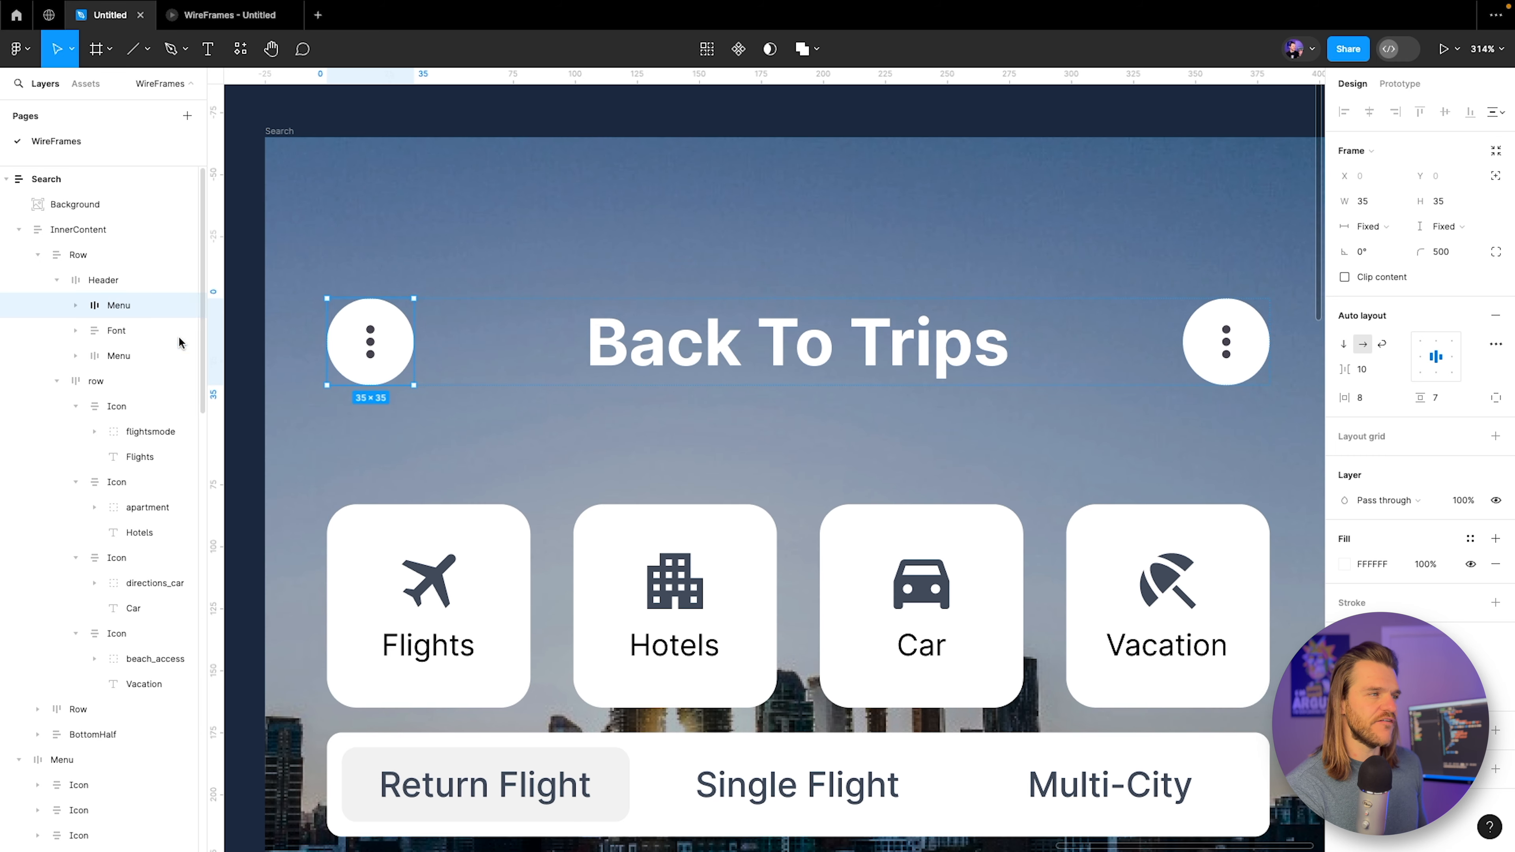
Rename the Menu frame that sits before the Font frame in the header to "Back".
double_click(119, 305)
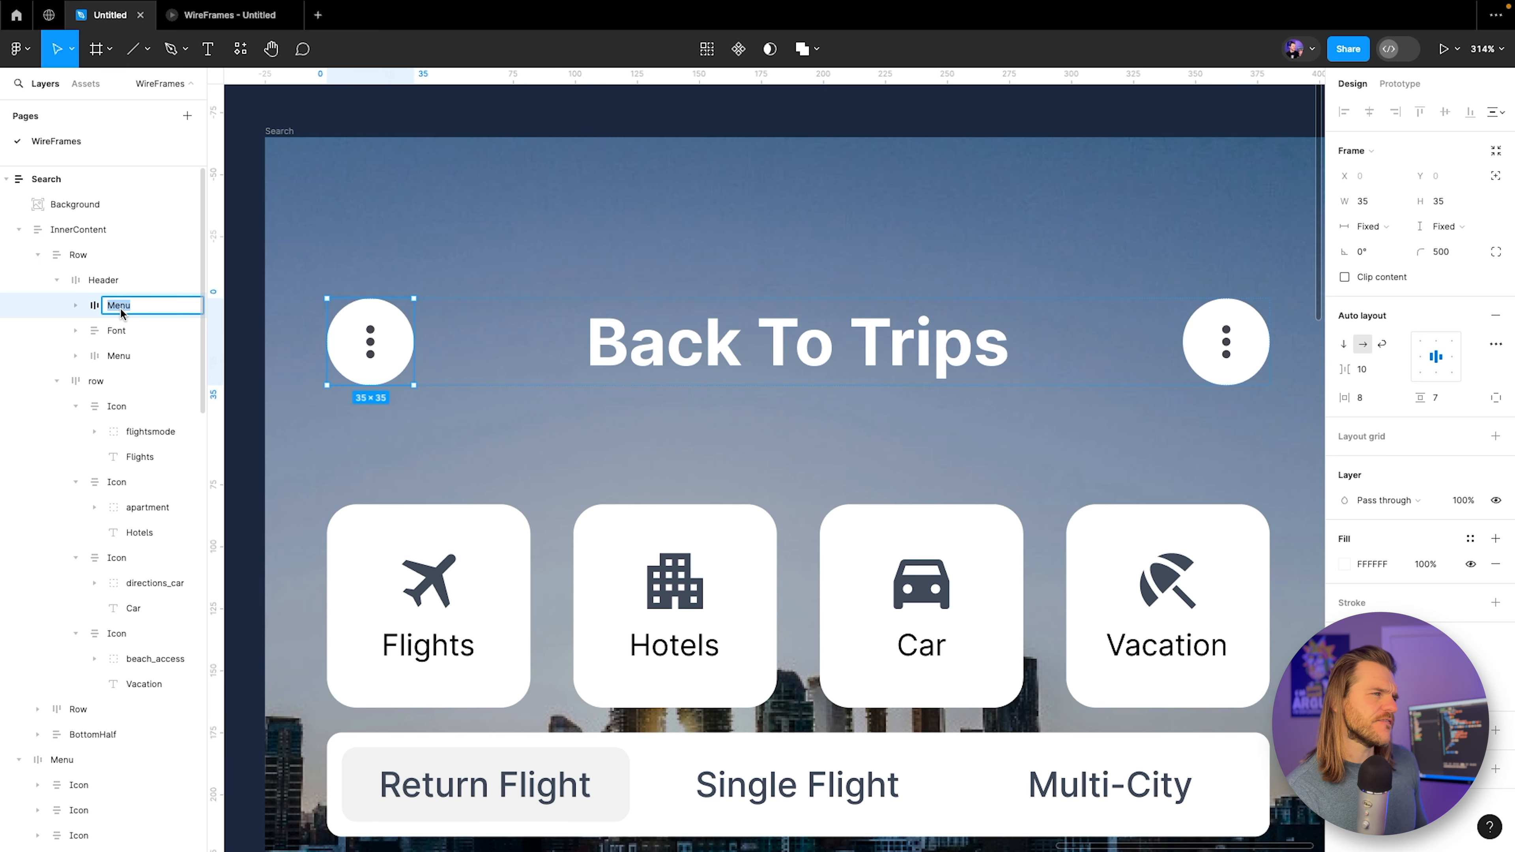
text(Back)
key(Return)
Replace the three-dot icon inside the Back button with the Rounded left keyboard arrow from Material Symbols, searching for "arrow left".
double_click(362, 340)
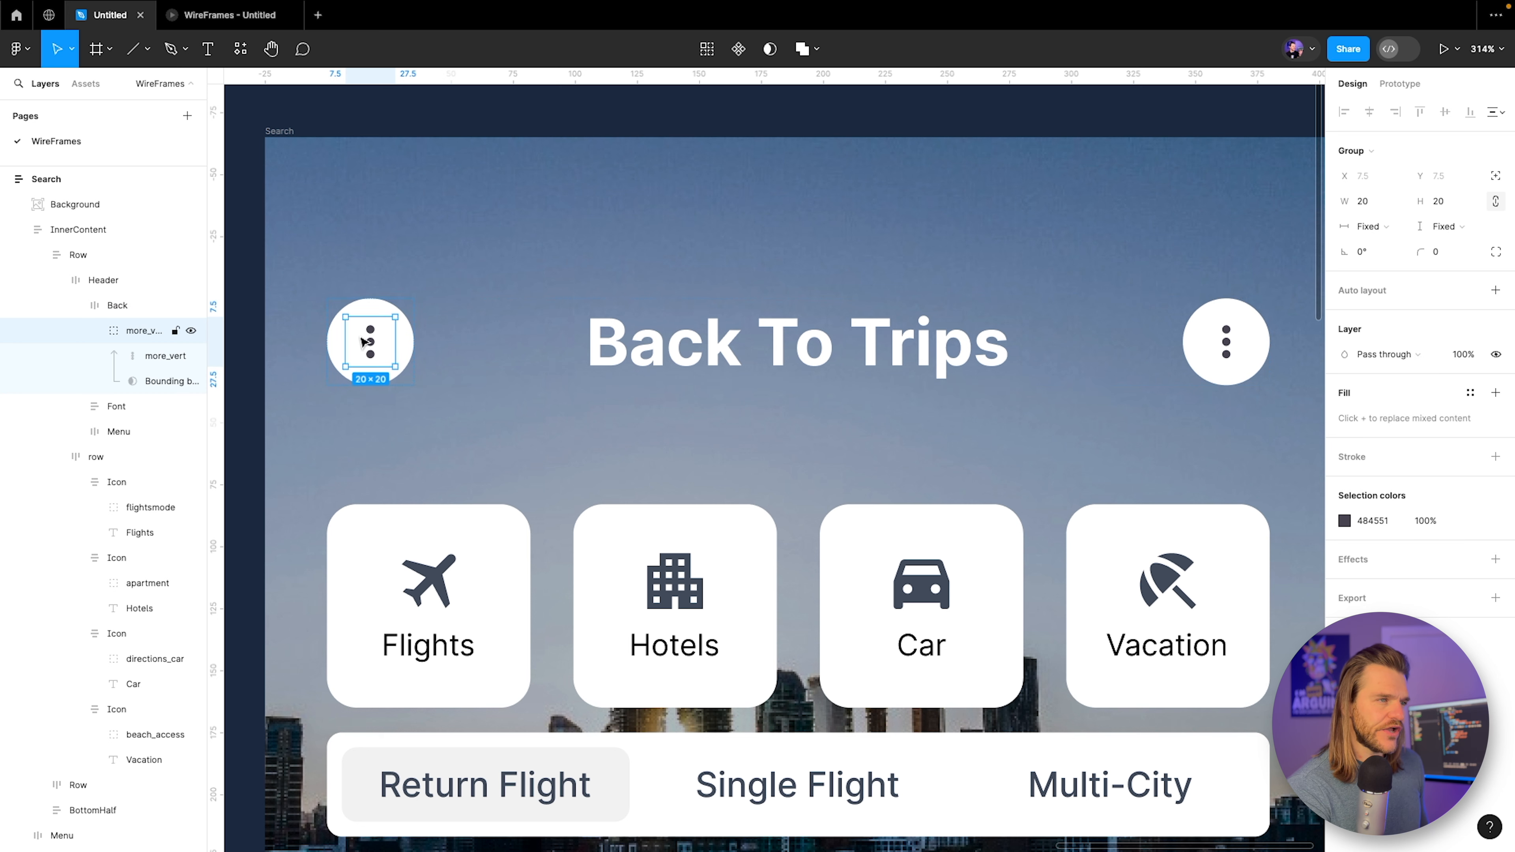
click(240, 48)
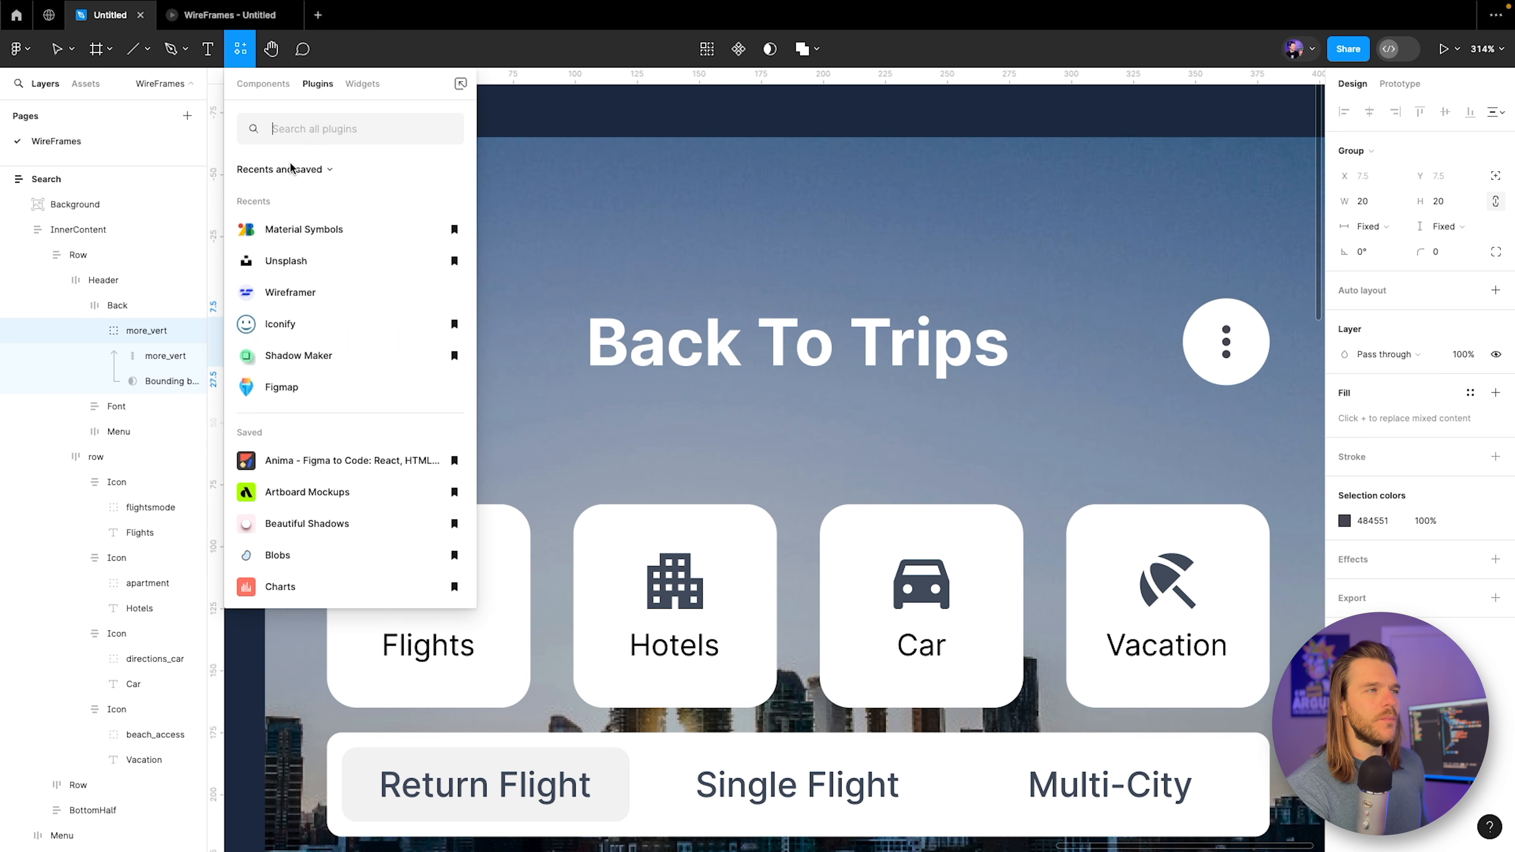
click(292, 230)
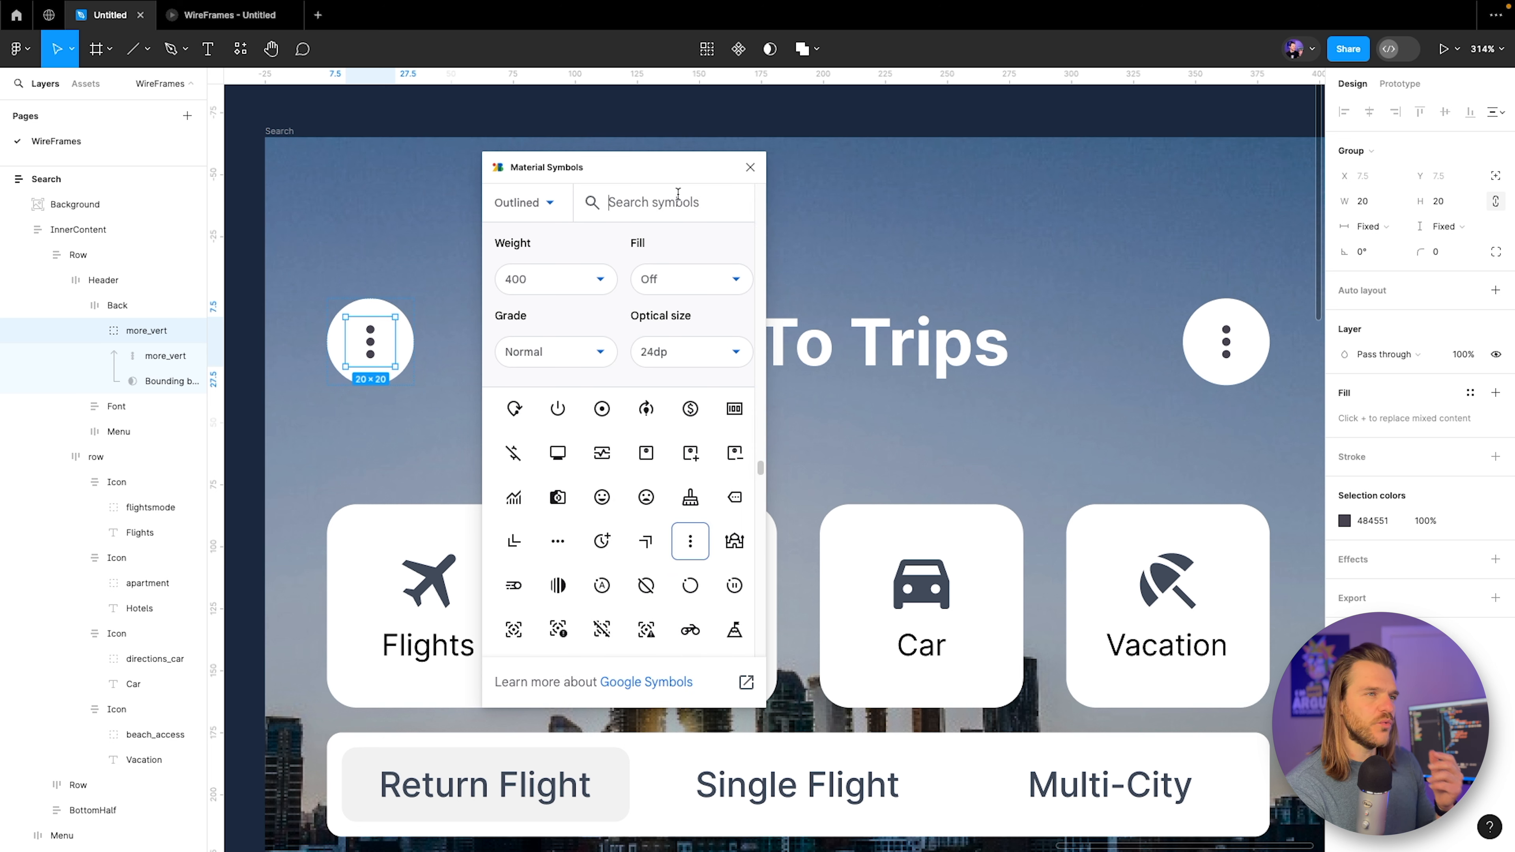
text(arrow left)
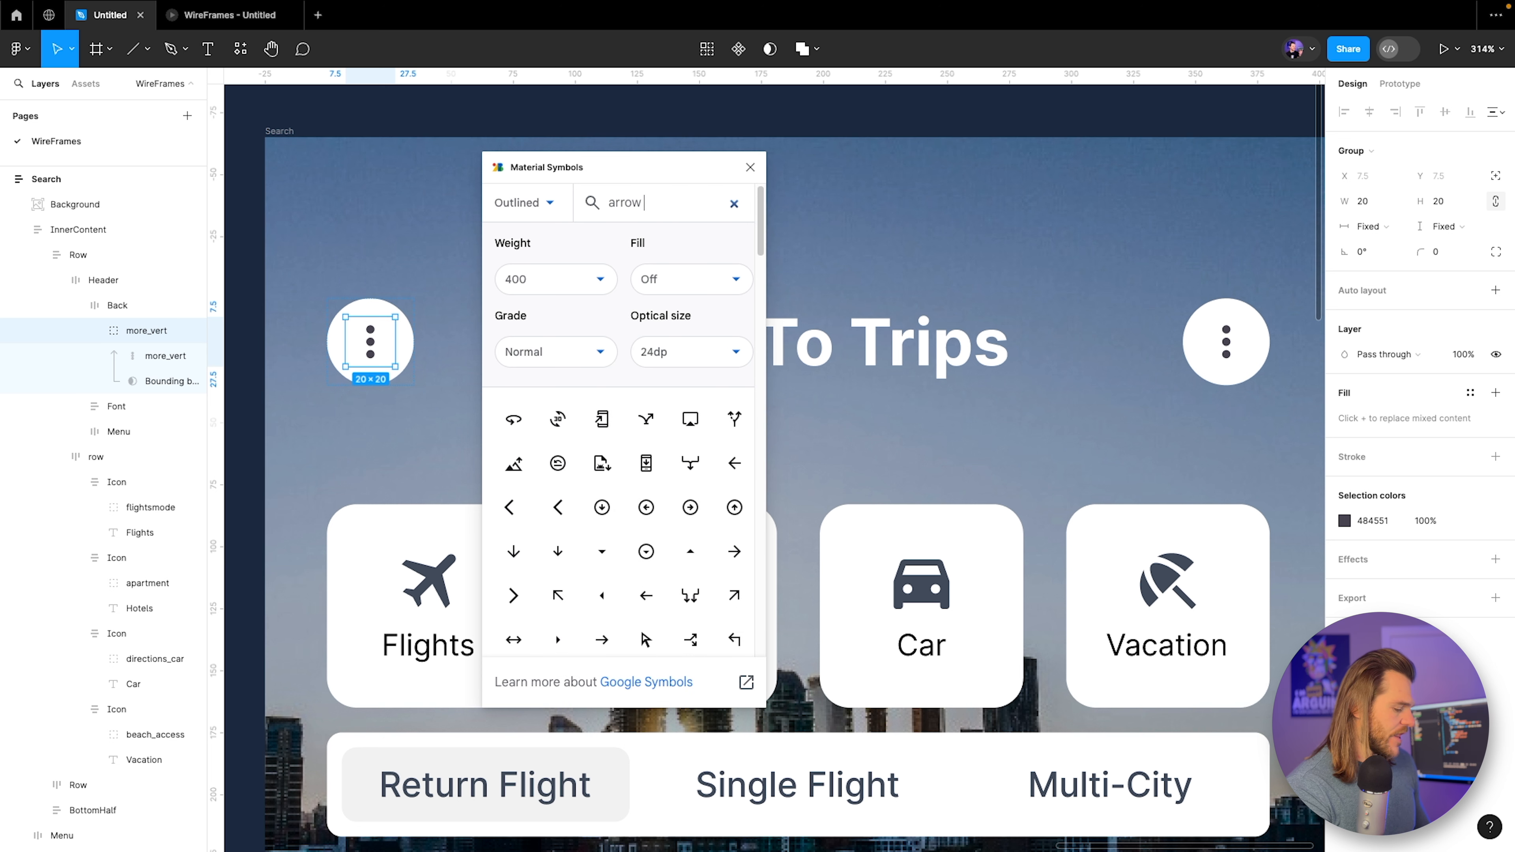
click(608, 347)
click(588, 312)
click(550, 219)
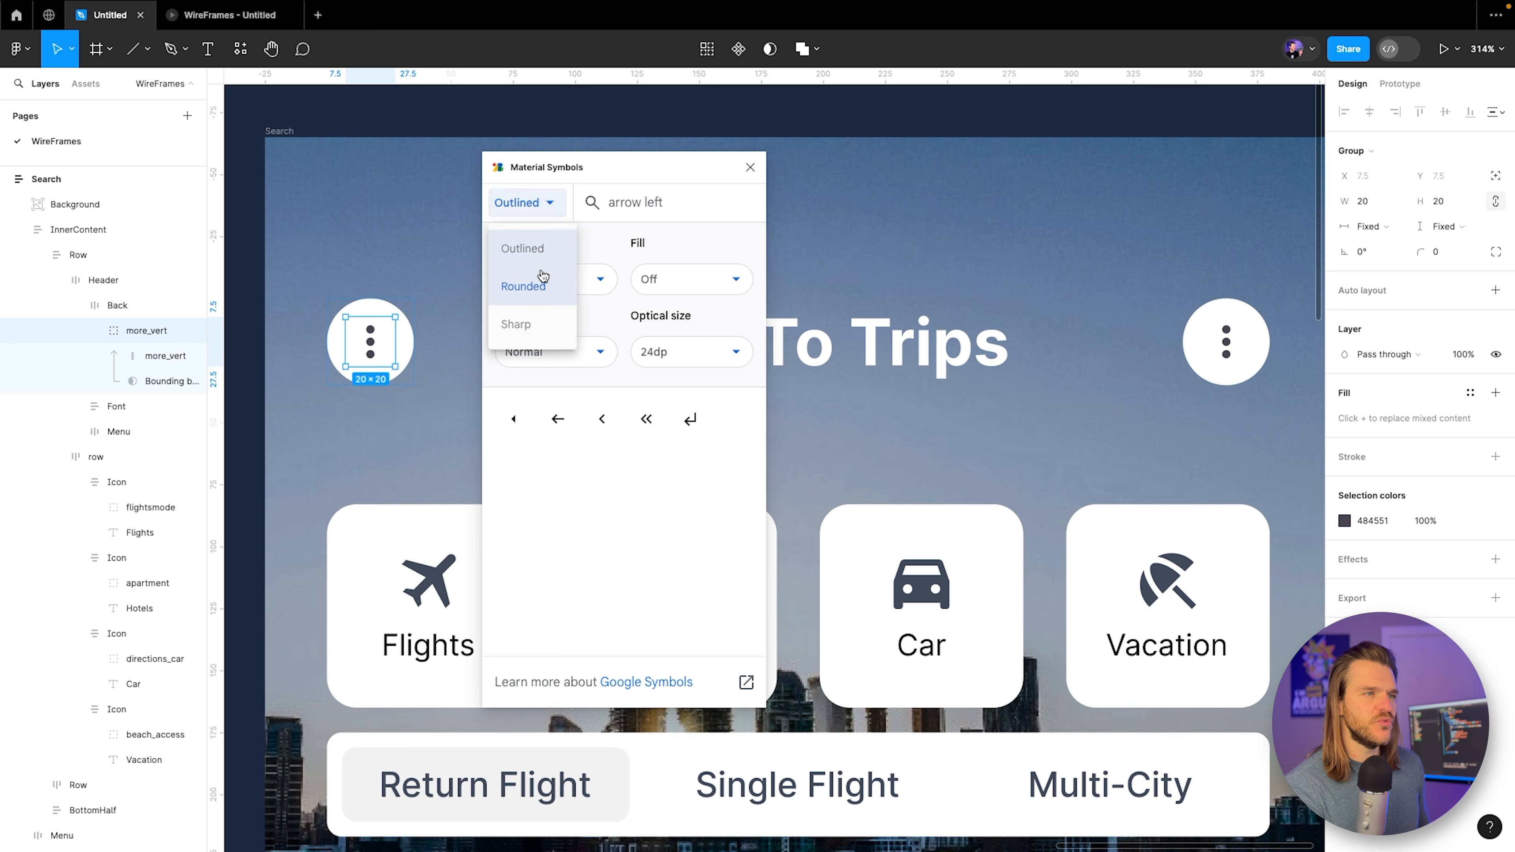
click(534, 281)
click(601, 419)
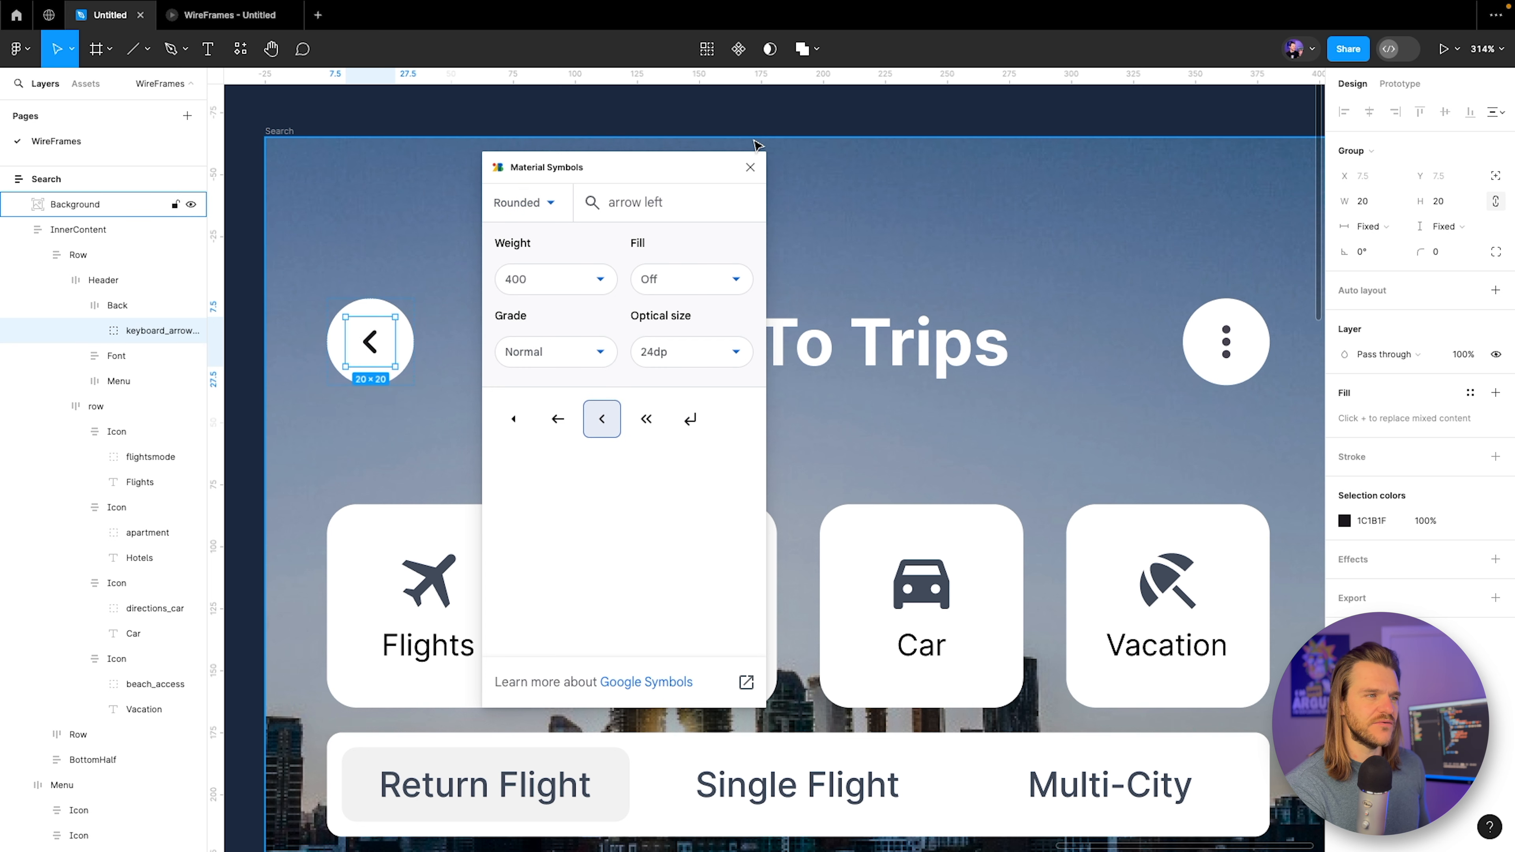
click(750, 167)
Recolour the back arrow to 414A5A by sampling the grey of the Car icon.
click(1345, 521)
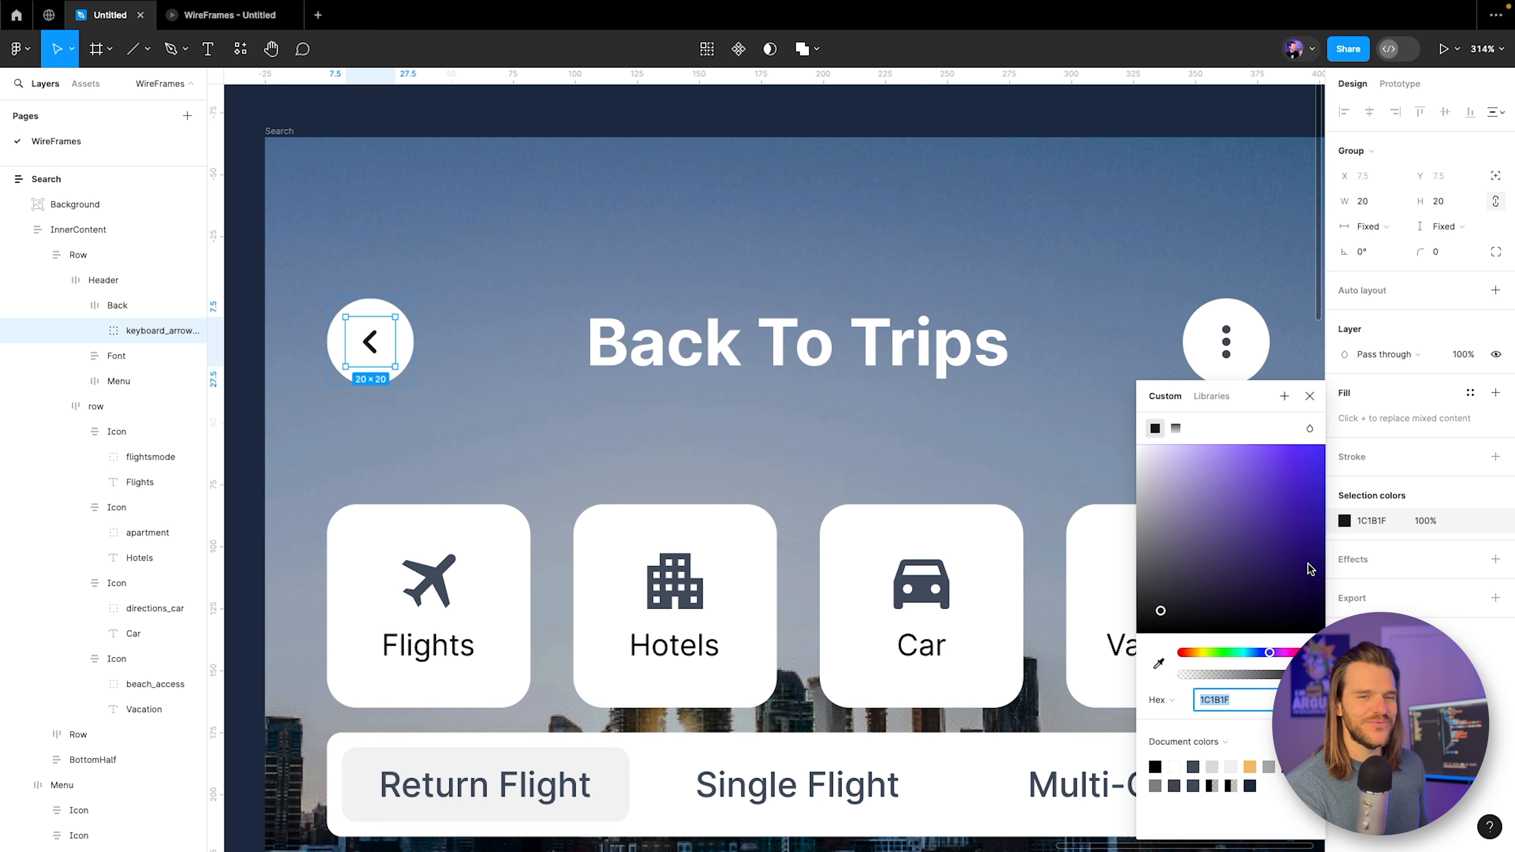
click(1158, 667)
click(926, 586)
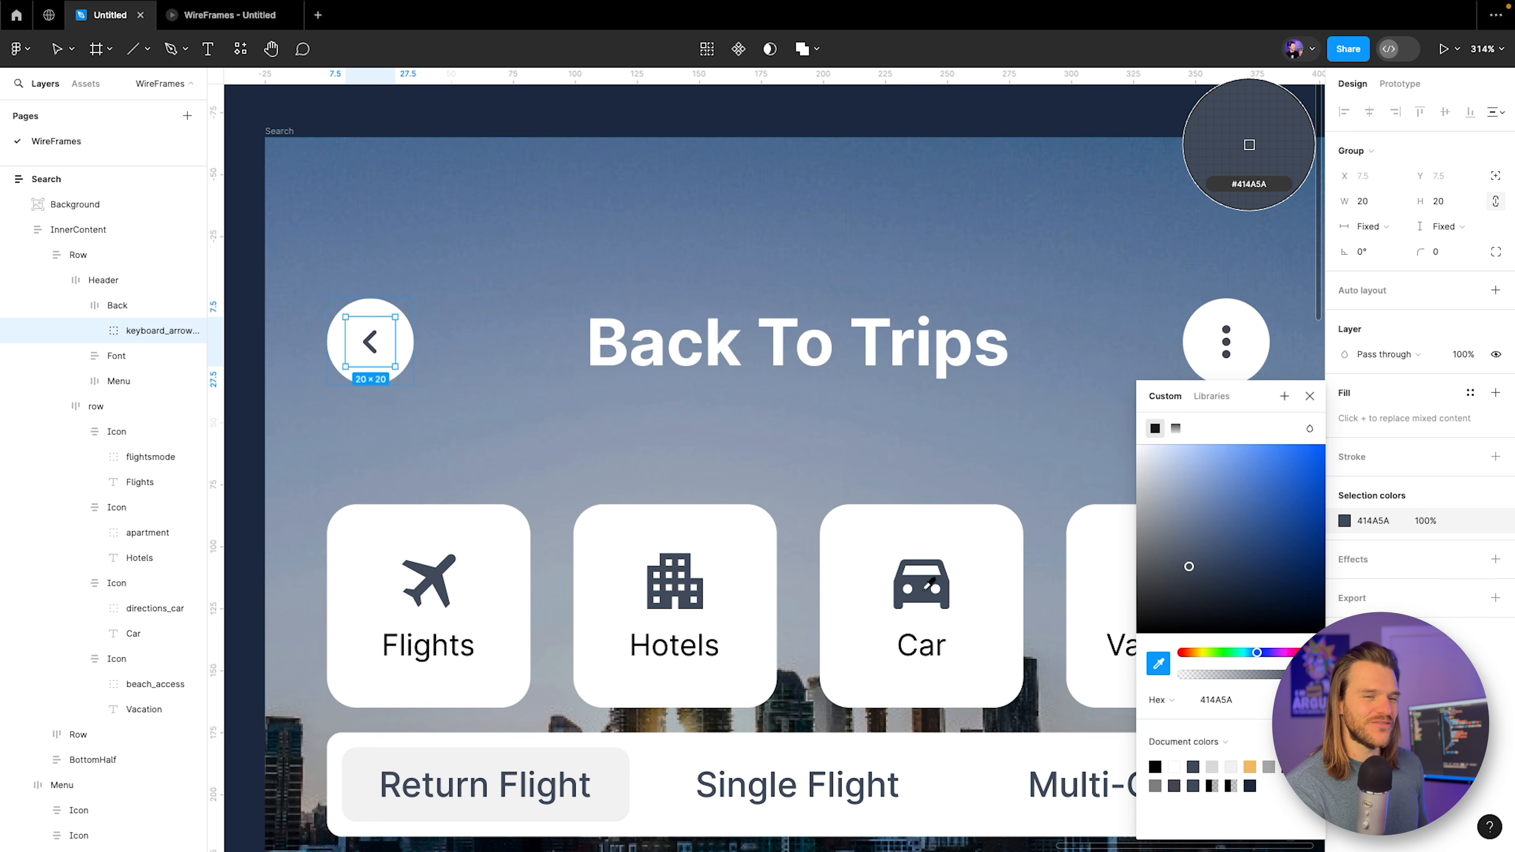
click(620, 272)
Check the new "Back To Trips" header in the prototype preview and return to the design file.
drag(776, 295, 667, 306)
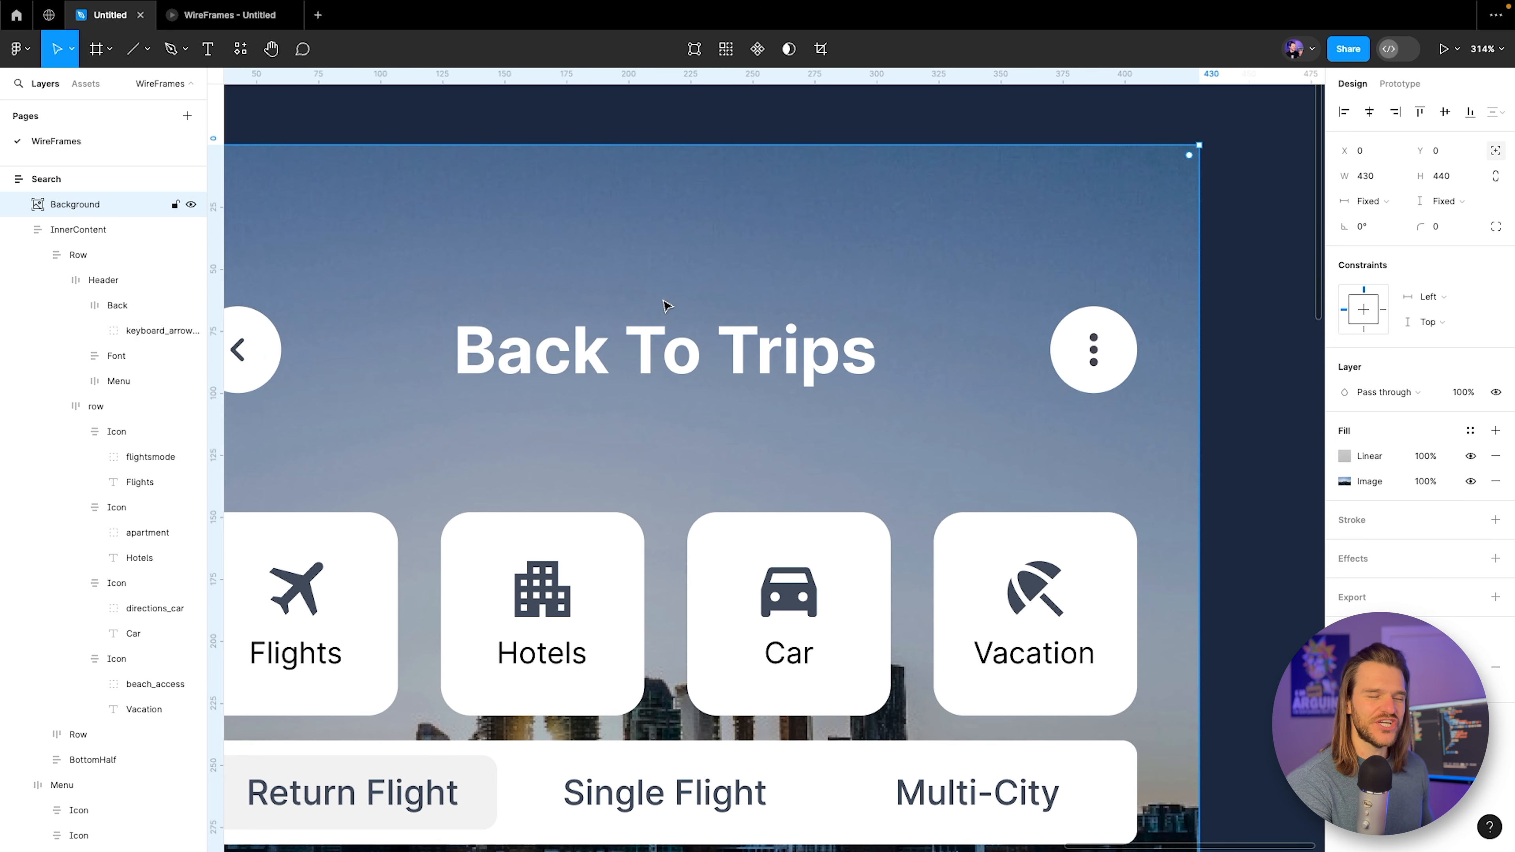
scroll(652, 326, down, 3)
mouse_move(186, 13)
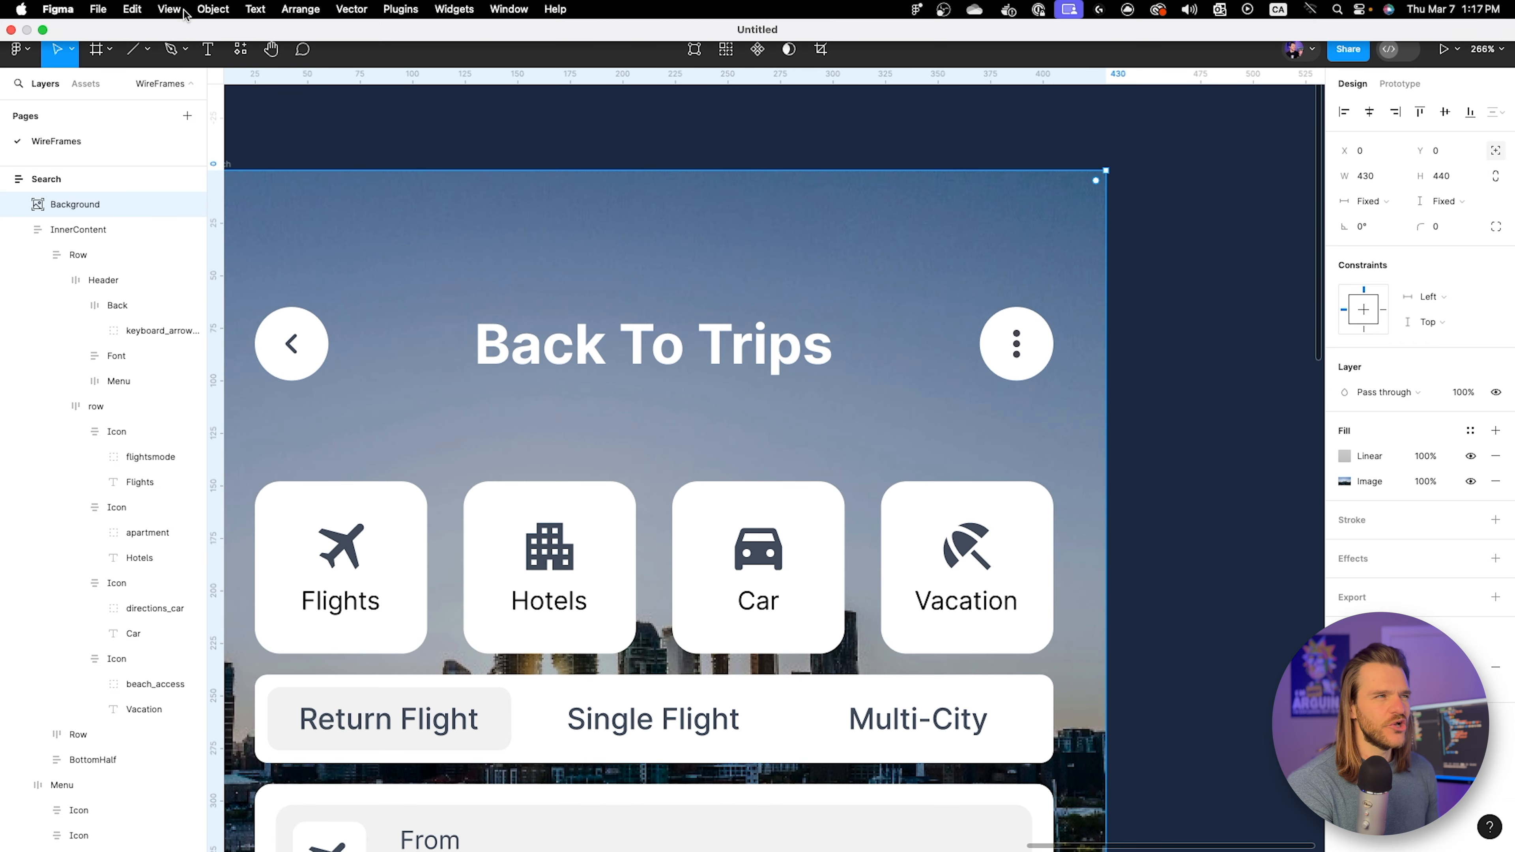
key(super+alt+Return)
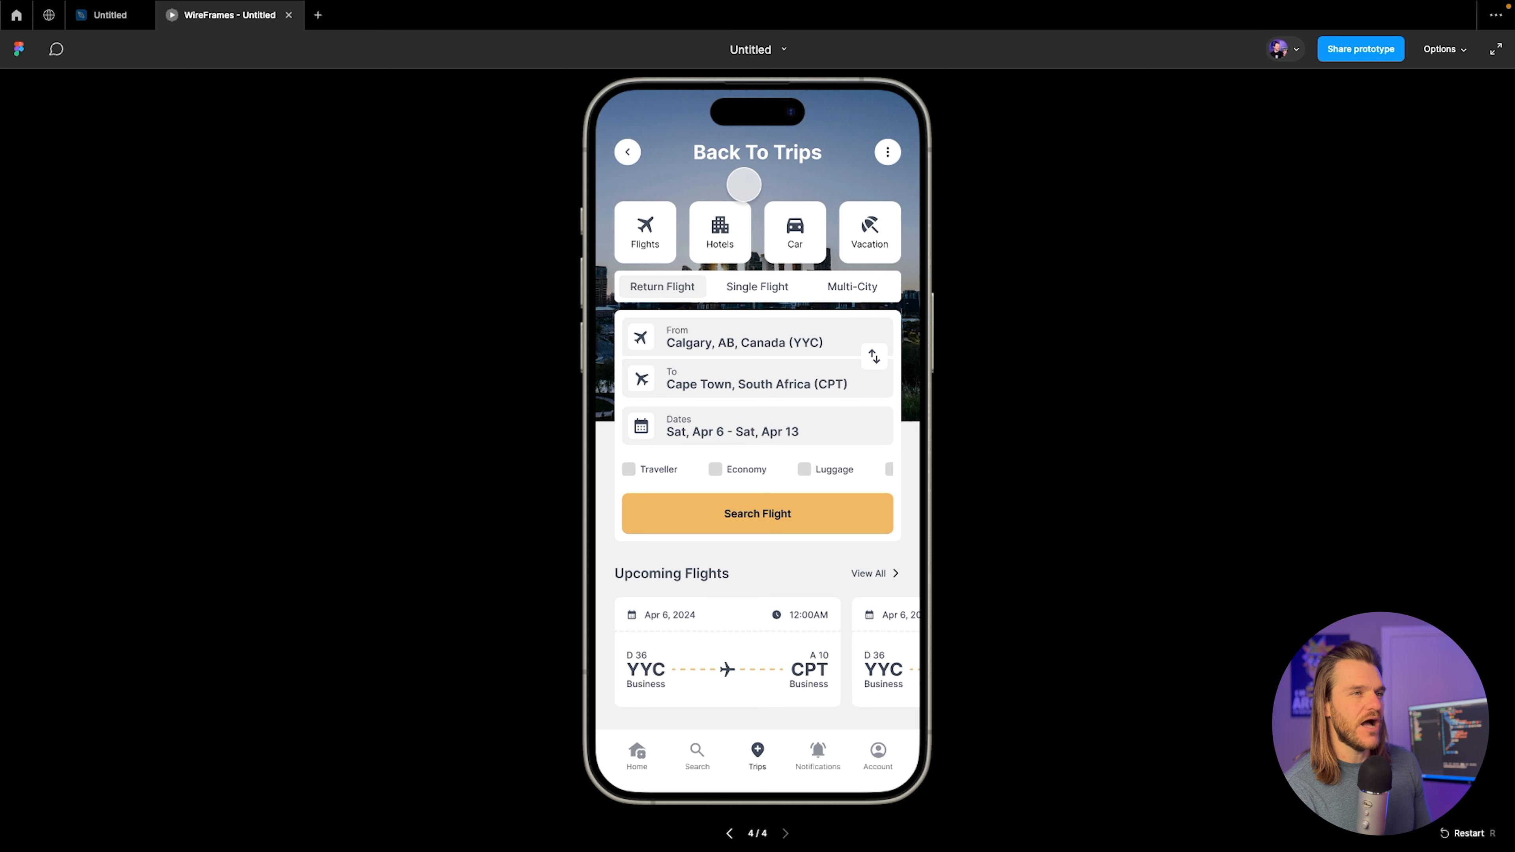
click(110, 15)
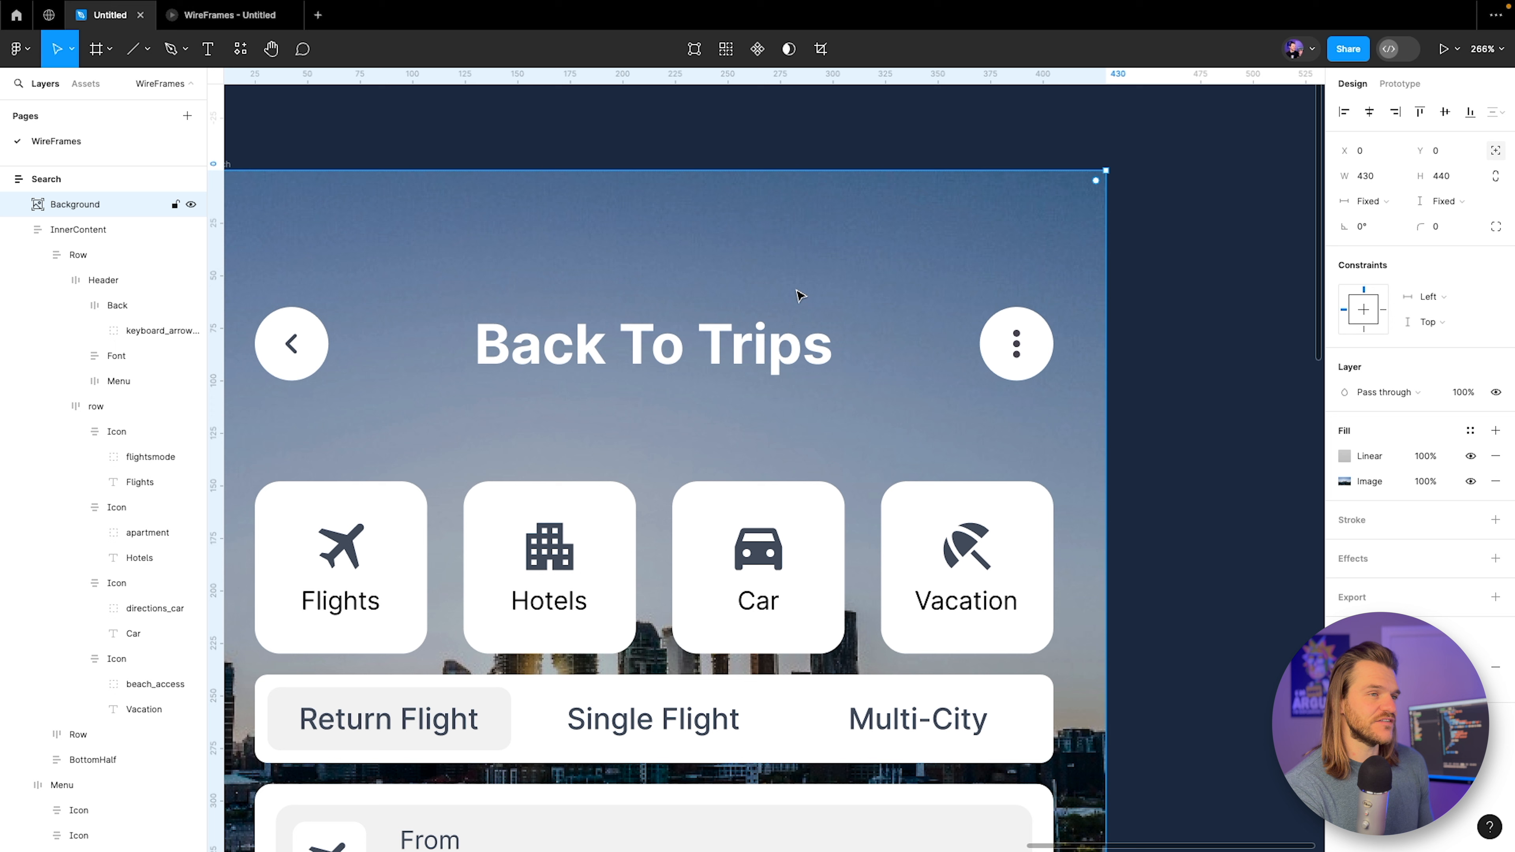
Set the "Back To Trips" heading to Medium weight at size 18 and check it in the prototype preview.
click(738, 331)
click(738, 331)
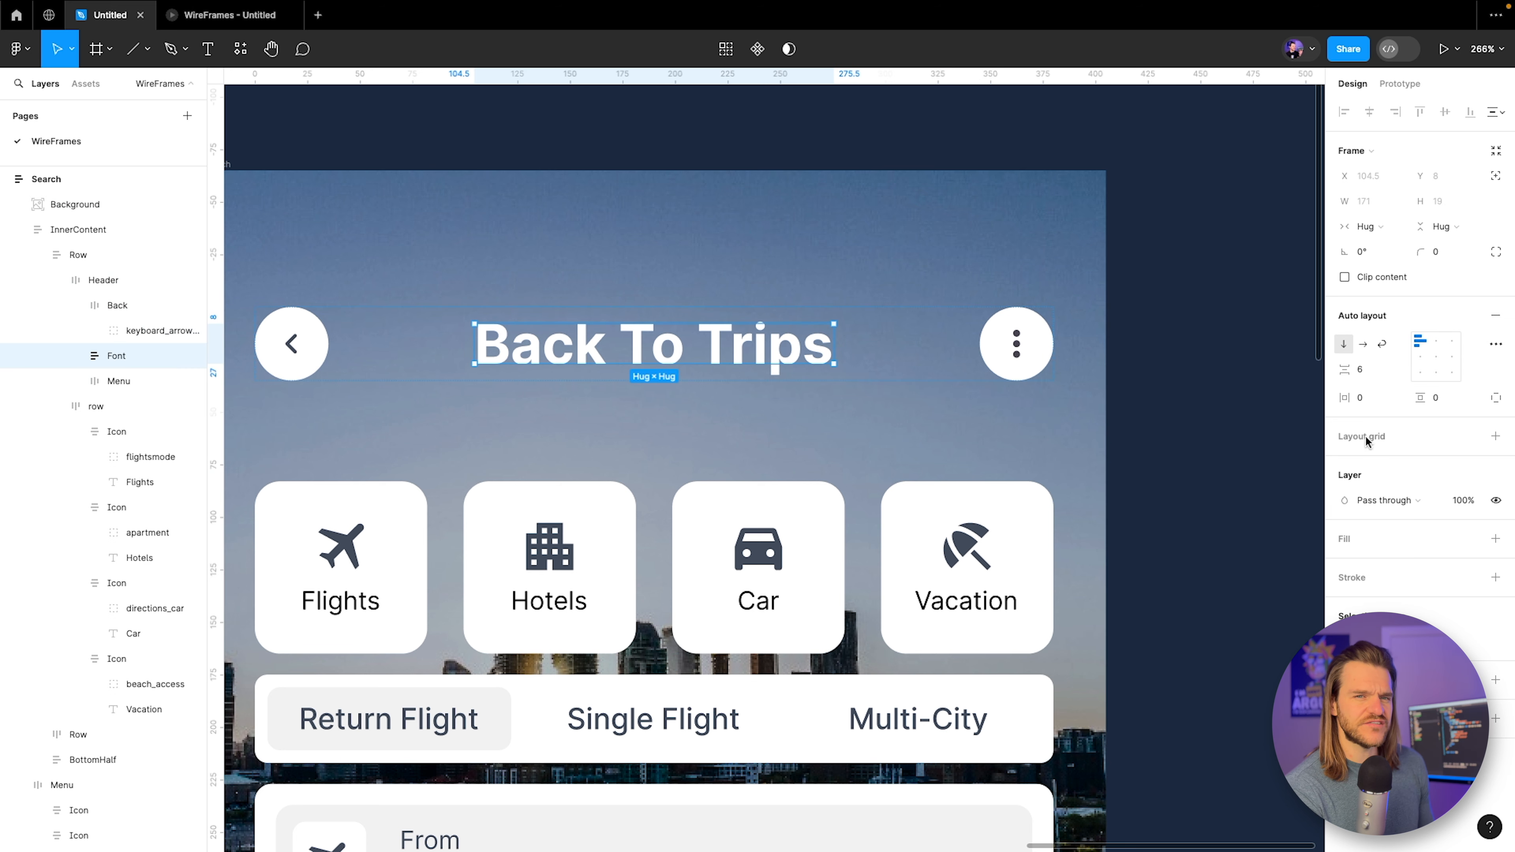
key(Return)
click(1384, 380)
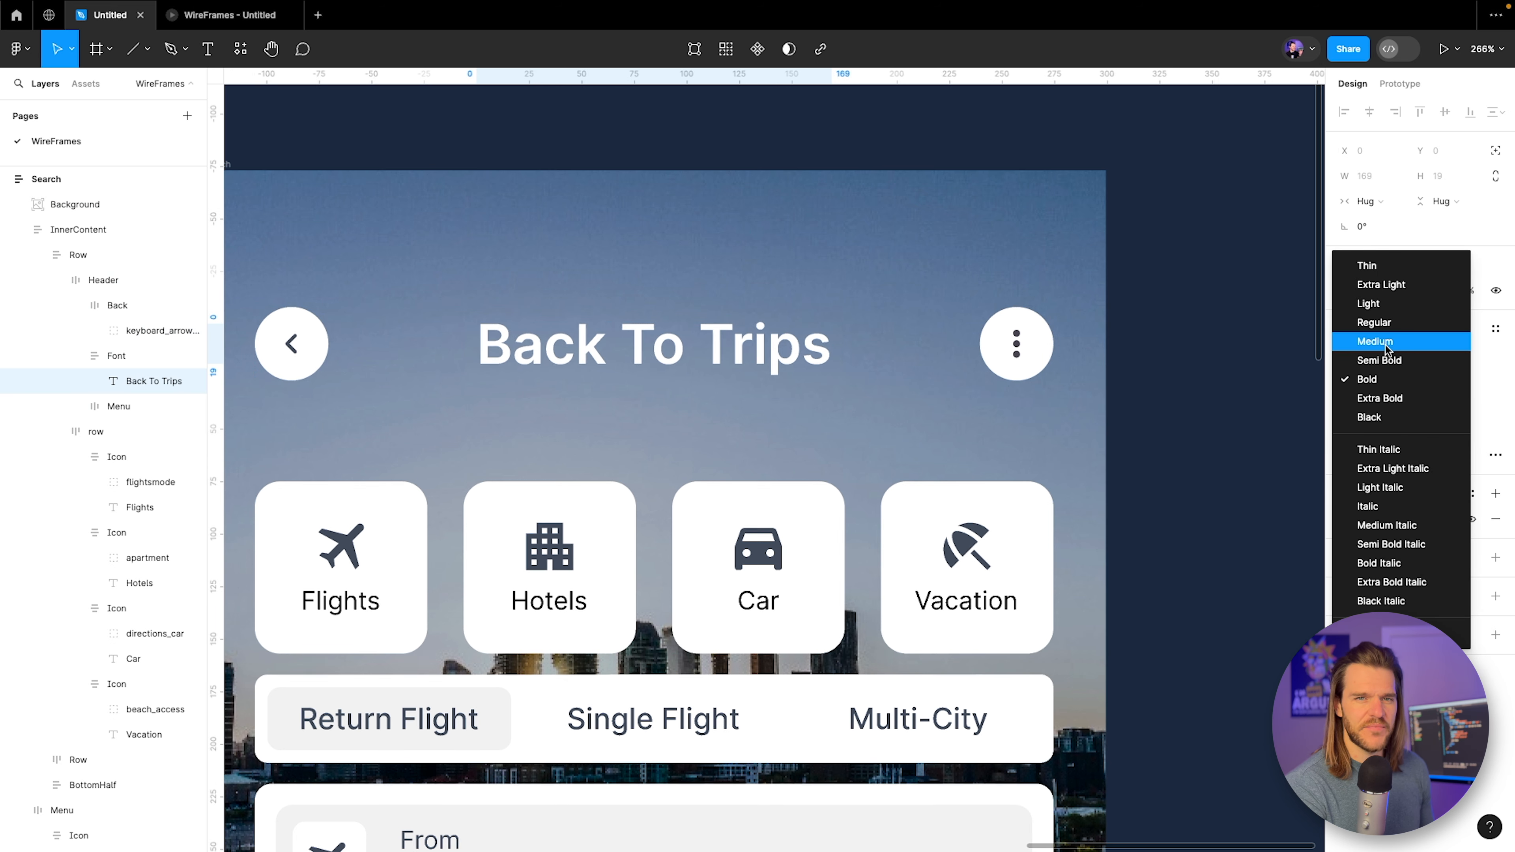
click(1386, 343)
click(1443, 379)
text(18)
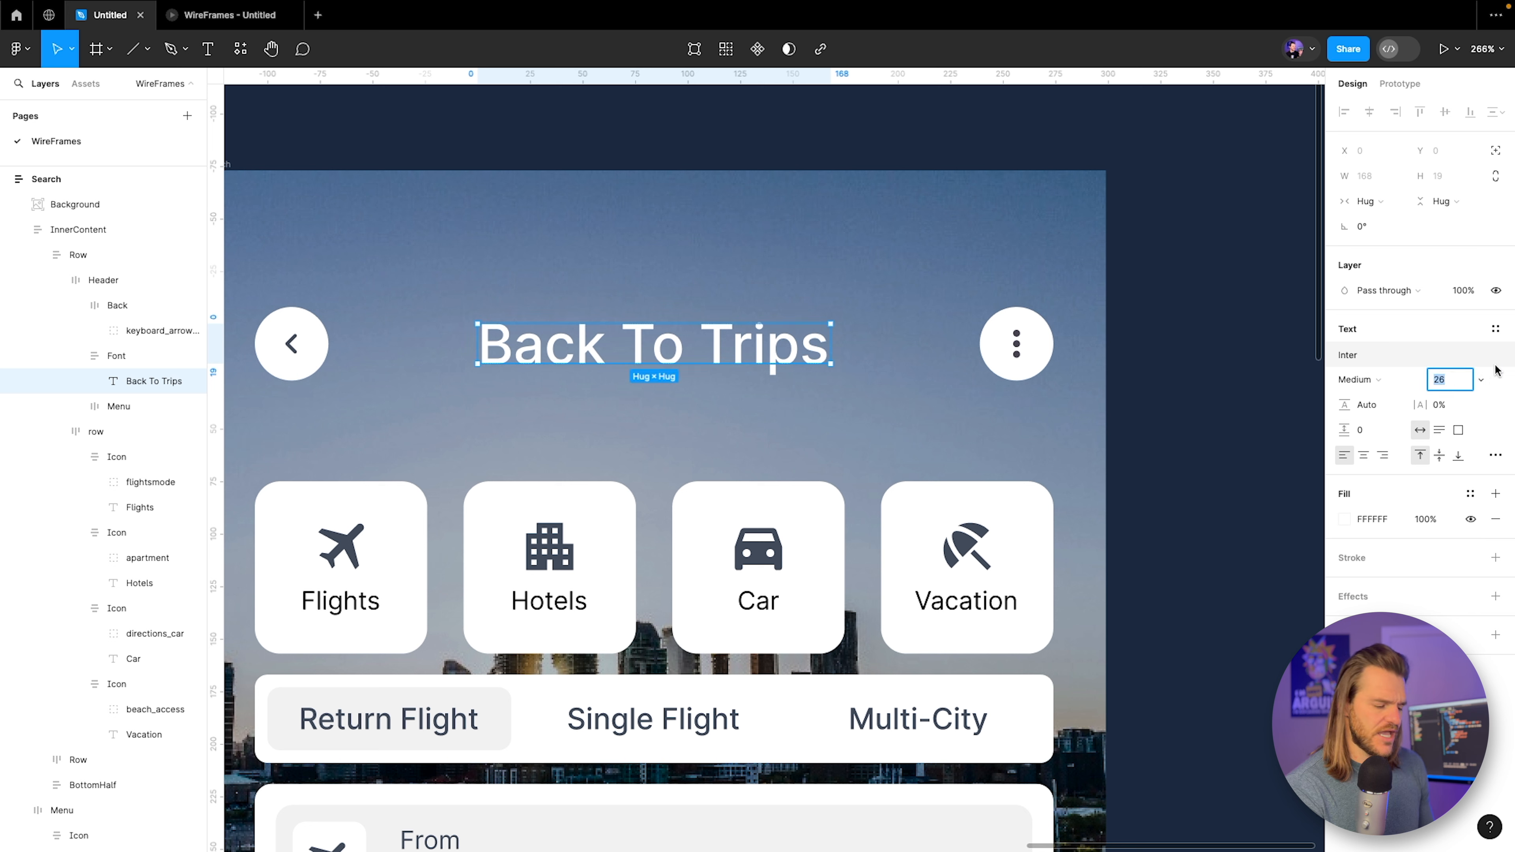
key(Return)
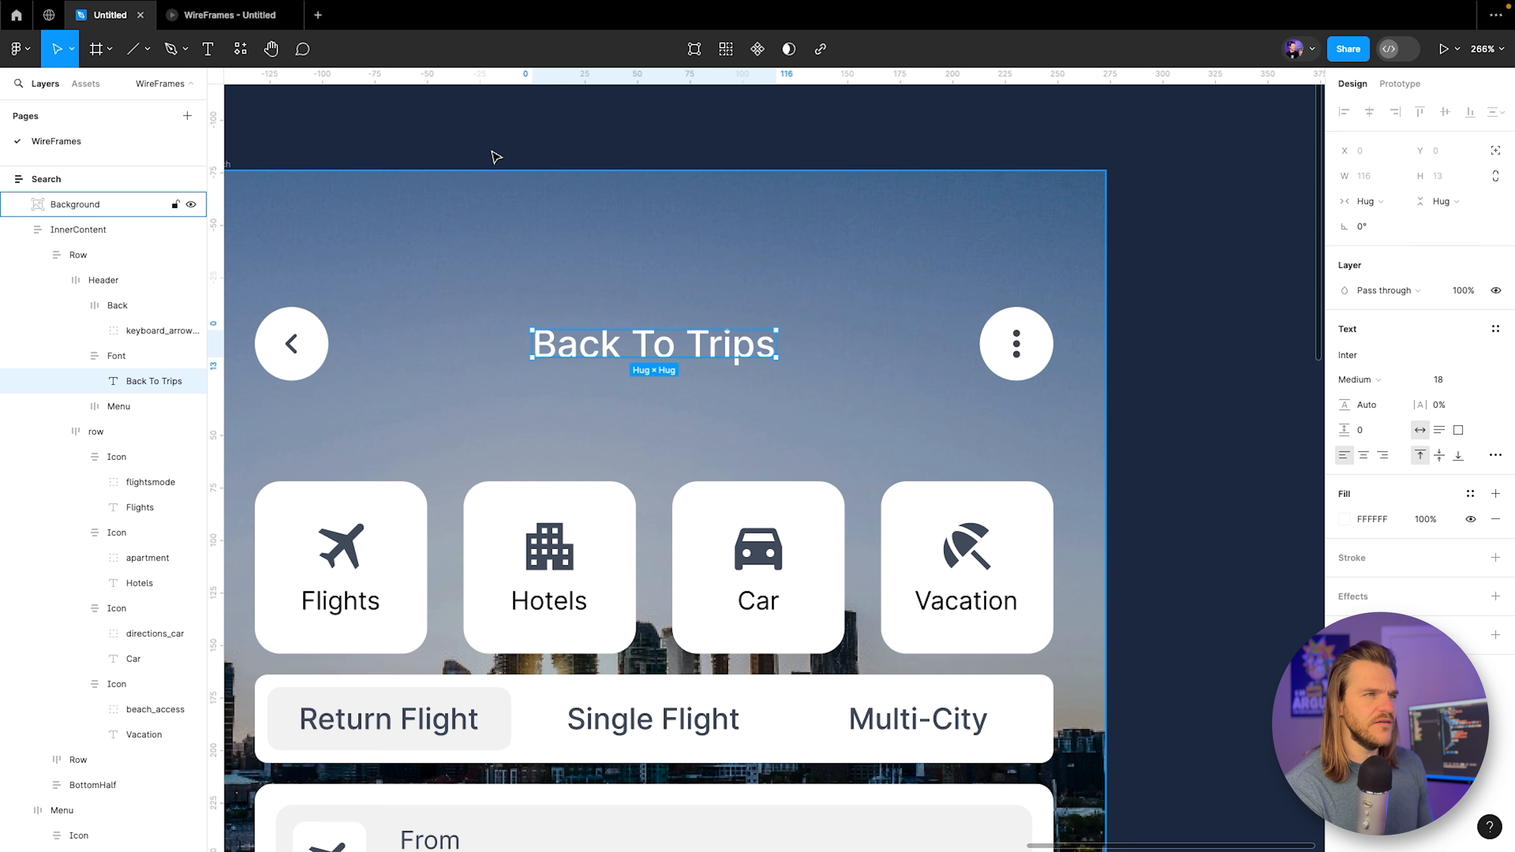
click(229, 15)
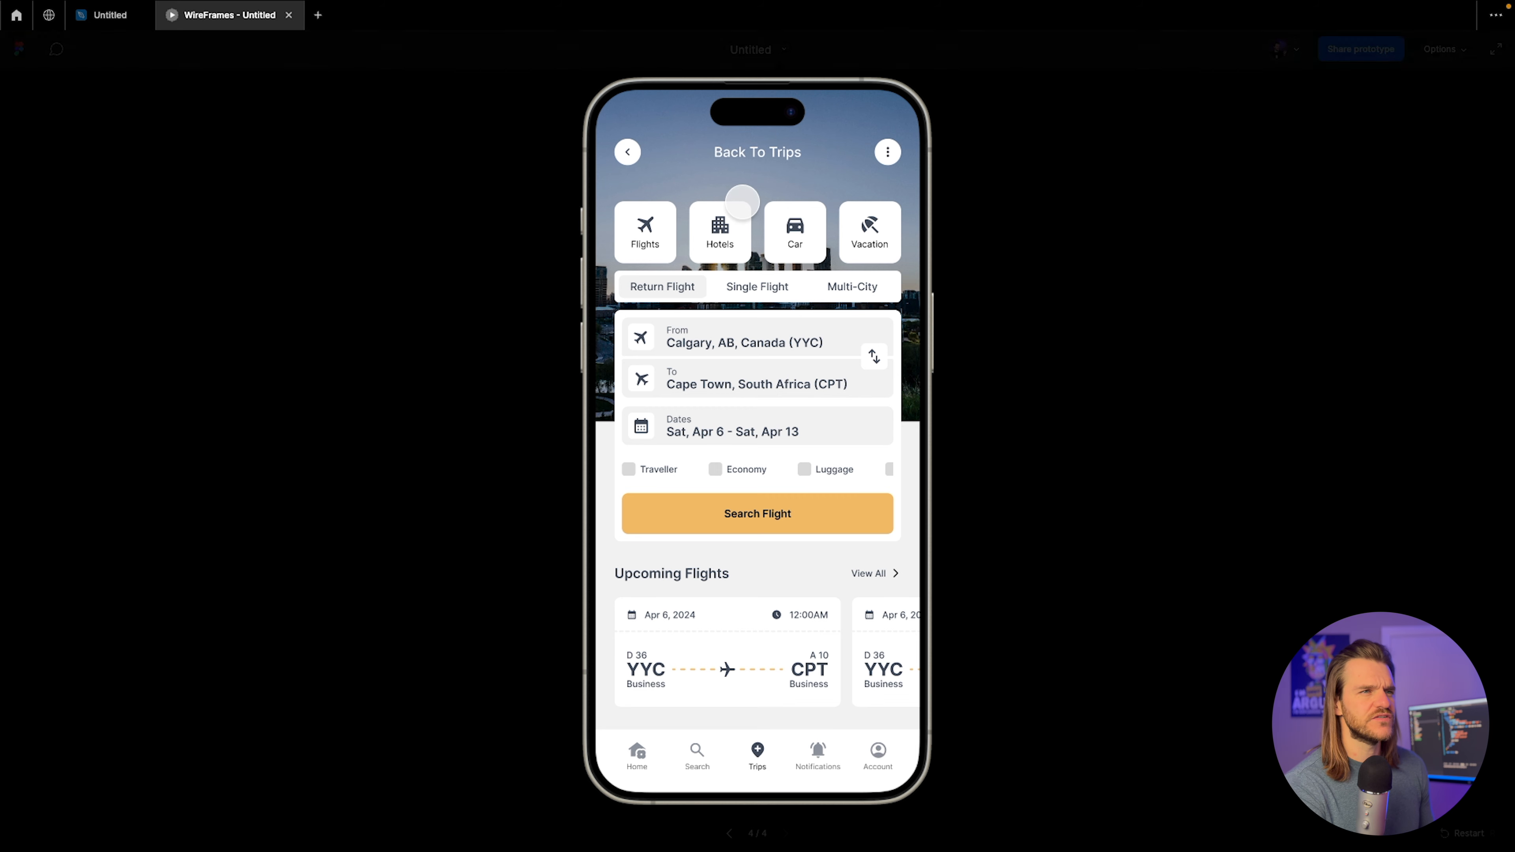
click(108, 15)
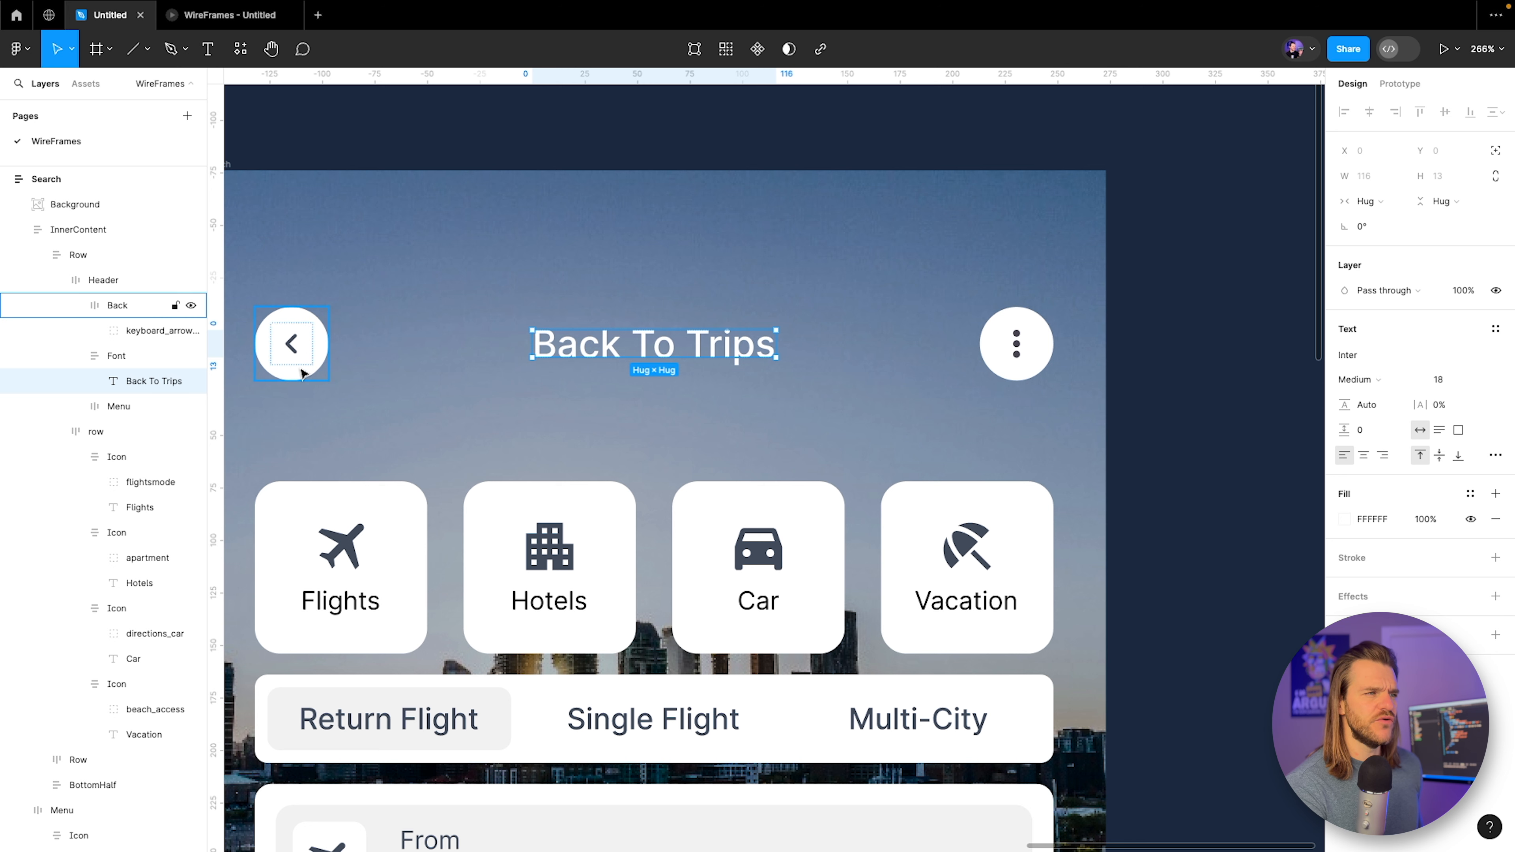
Group the header's Back button with the Font frame and add auto layout to the group.
click(75, 357)
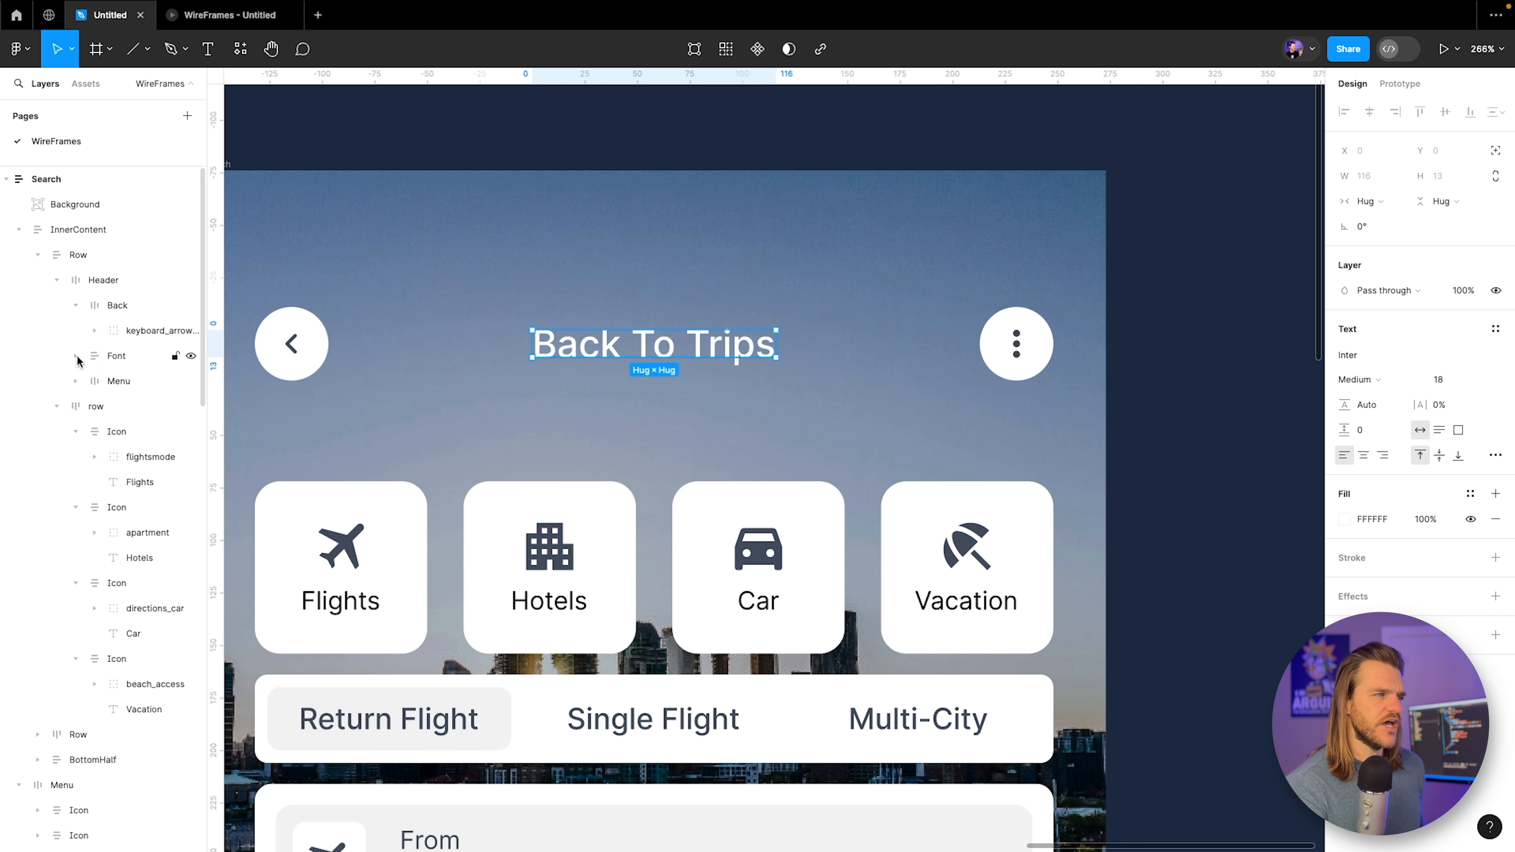
click(76, 357)
click(79, 361)
click(76, 358)
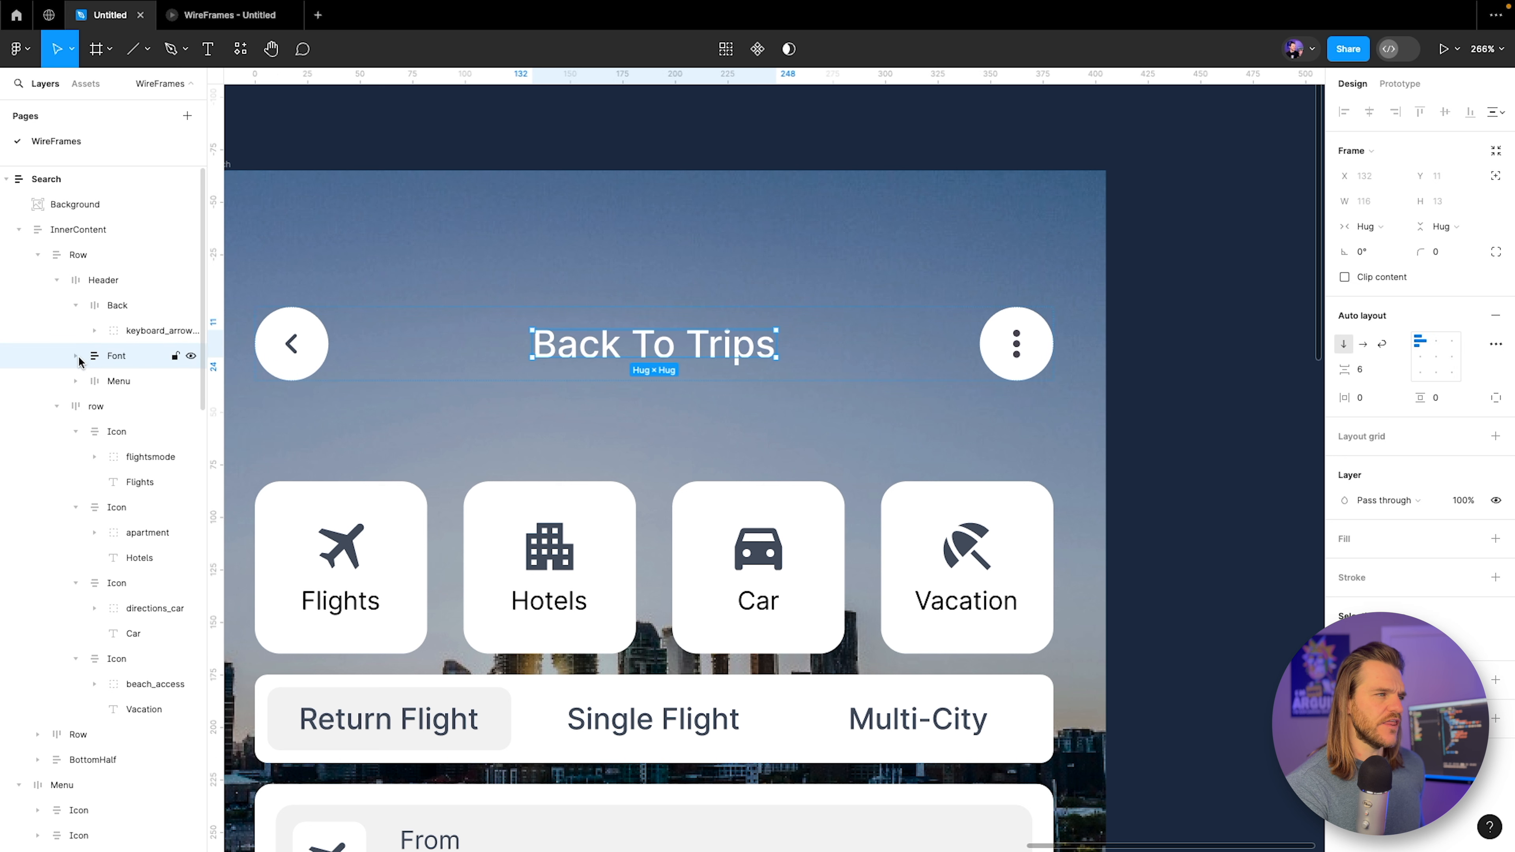
click(76, 305)
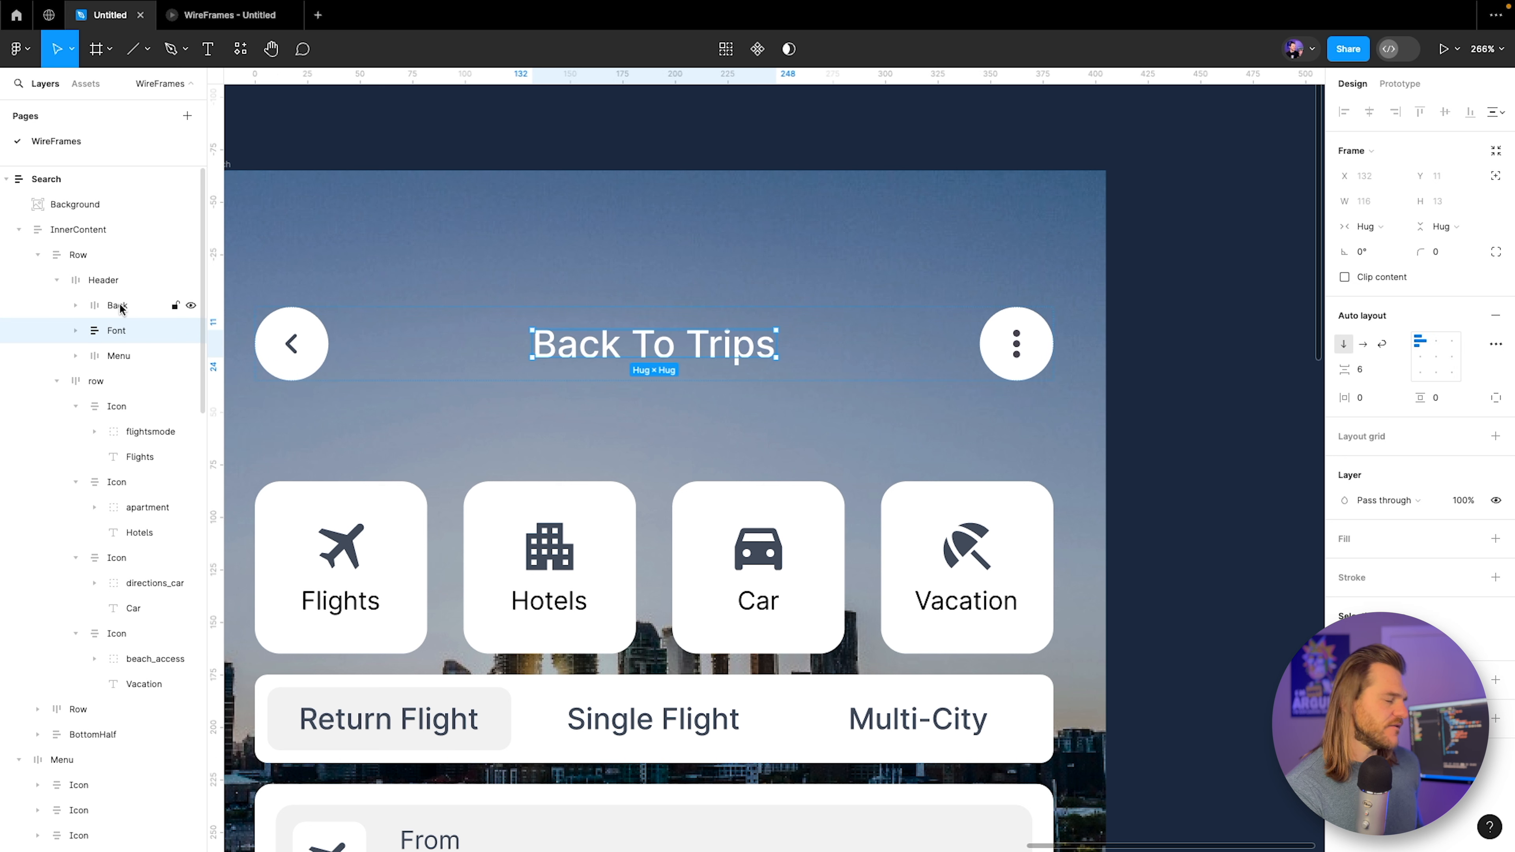
shift+click(118, 305)
key(ctrl+g)
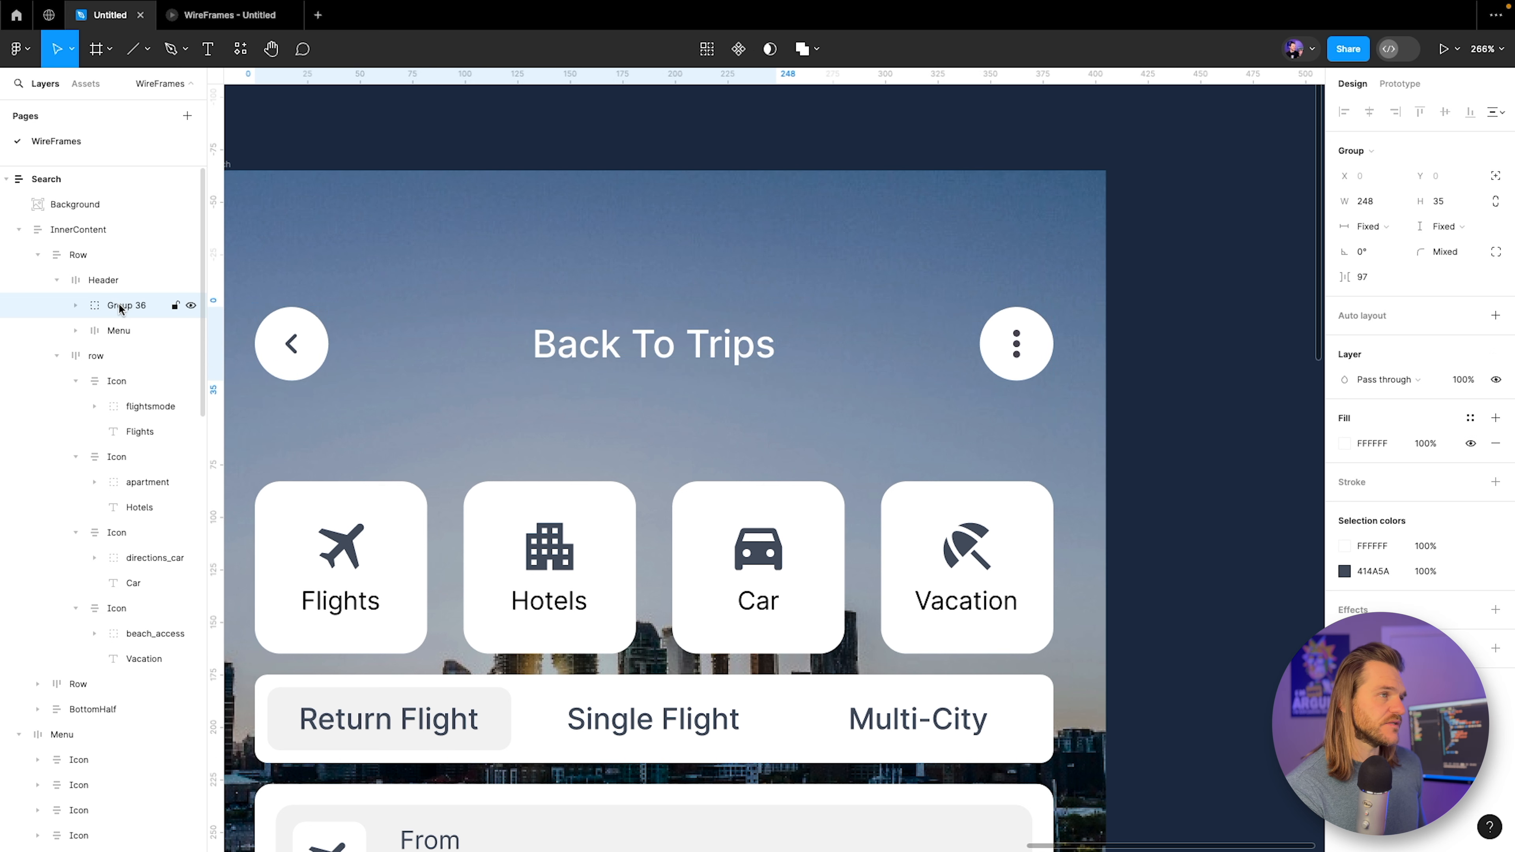
click(1493, 317)
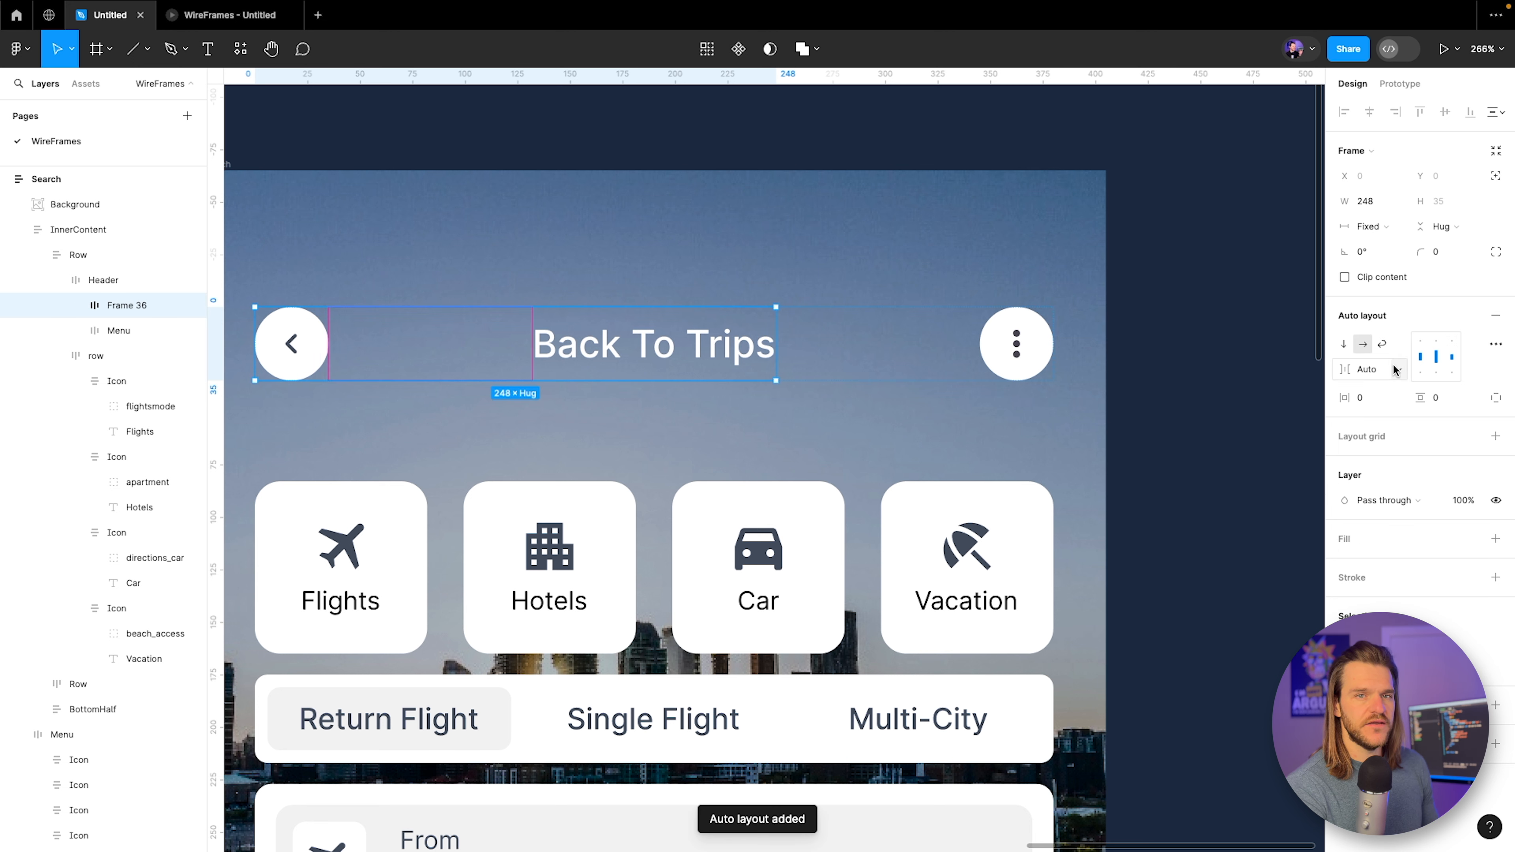
Set the spacing between the Back button and the heading to 25 and check it in the prototype preview.
click(1374, 358)
click(1372, 351)
text(2)
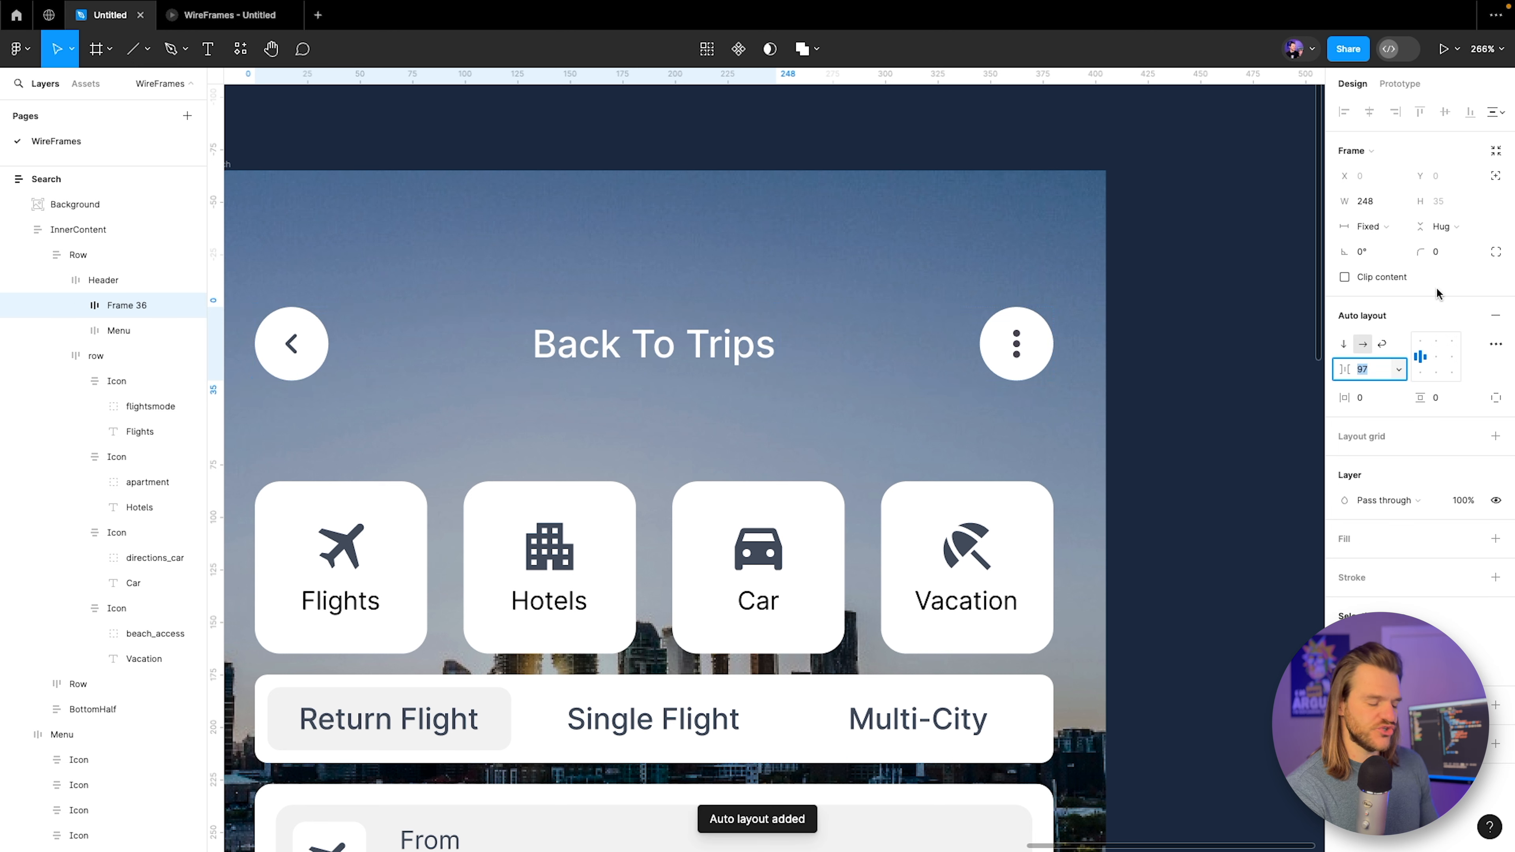
text(5)
key(Return)
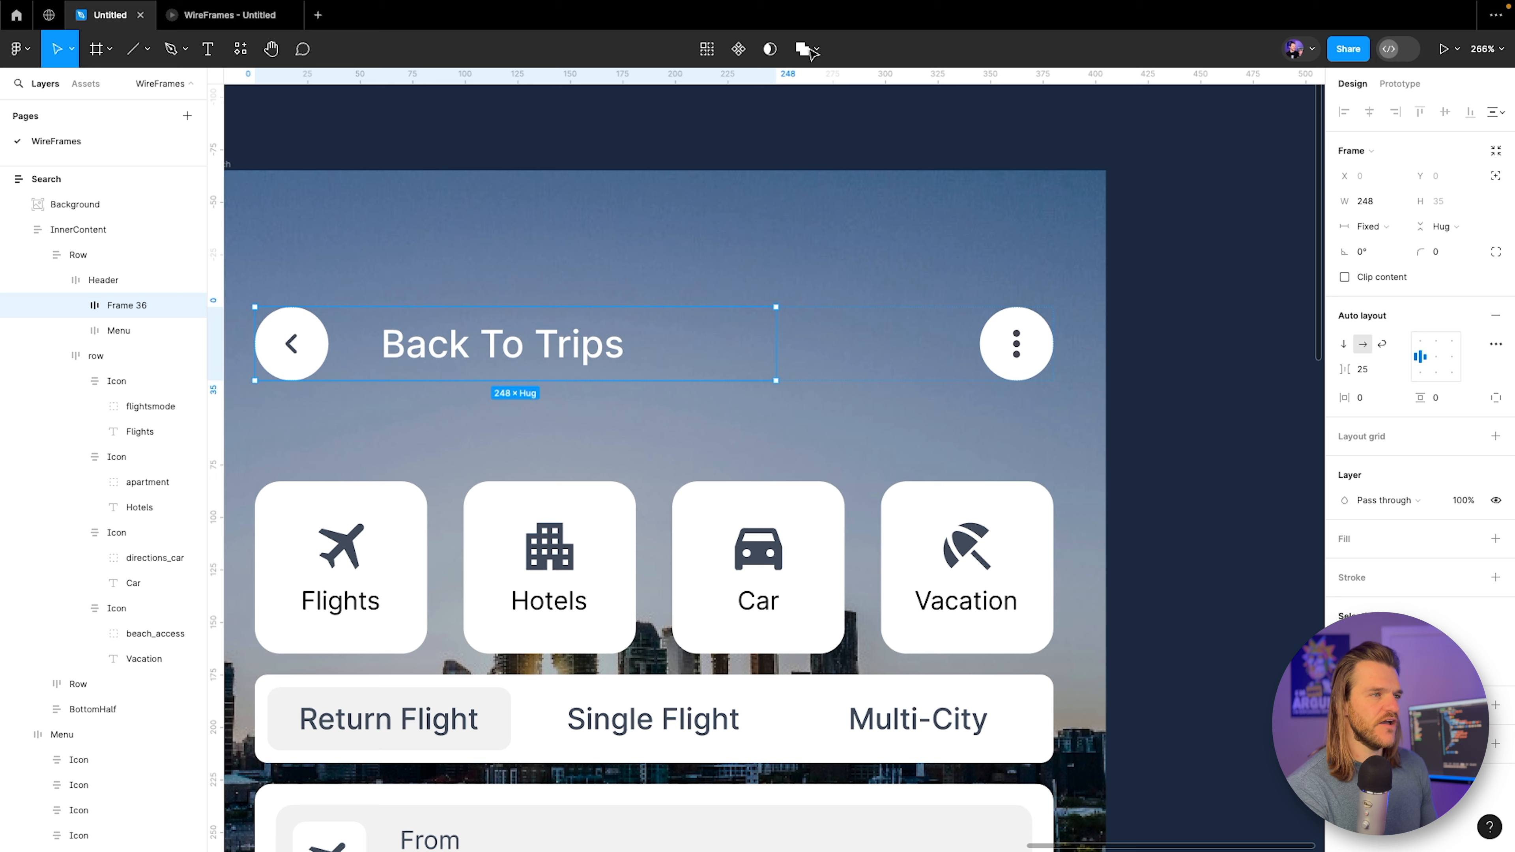
click(233, 18)
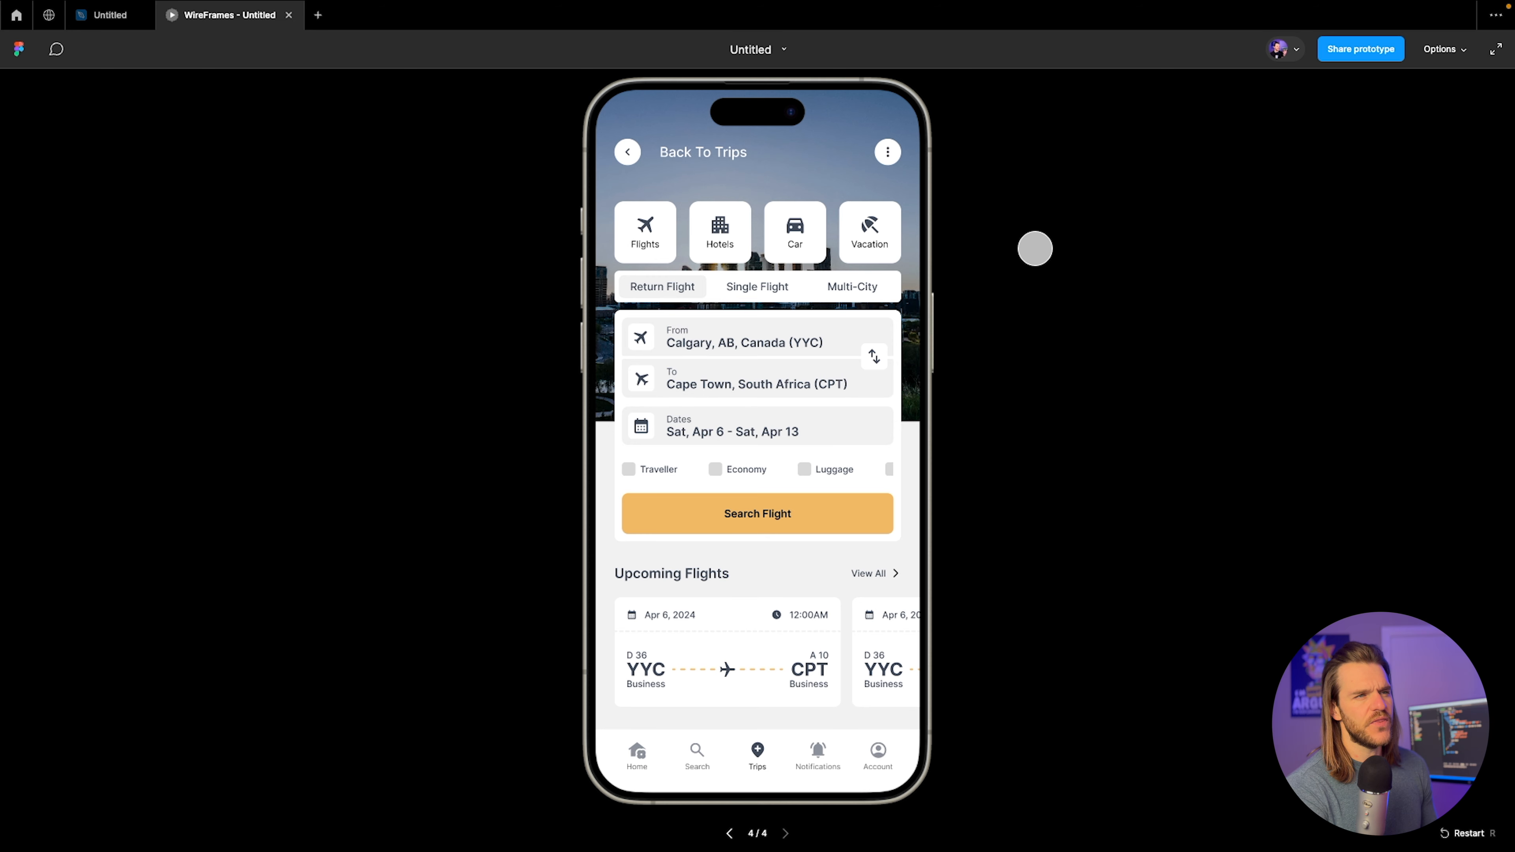
click(114, 24)
Remove the white circular fill from the header's Back button.
click(325, 351)
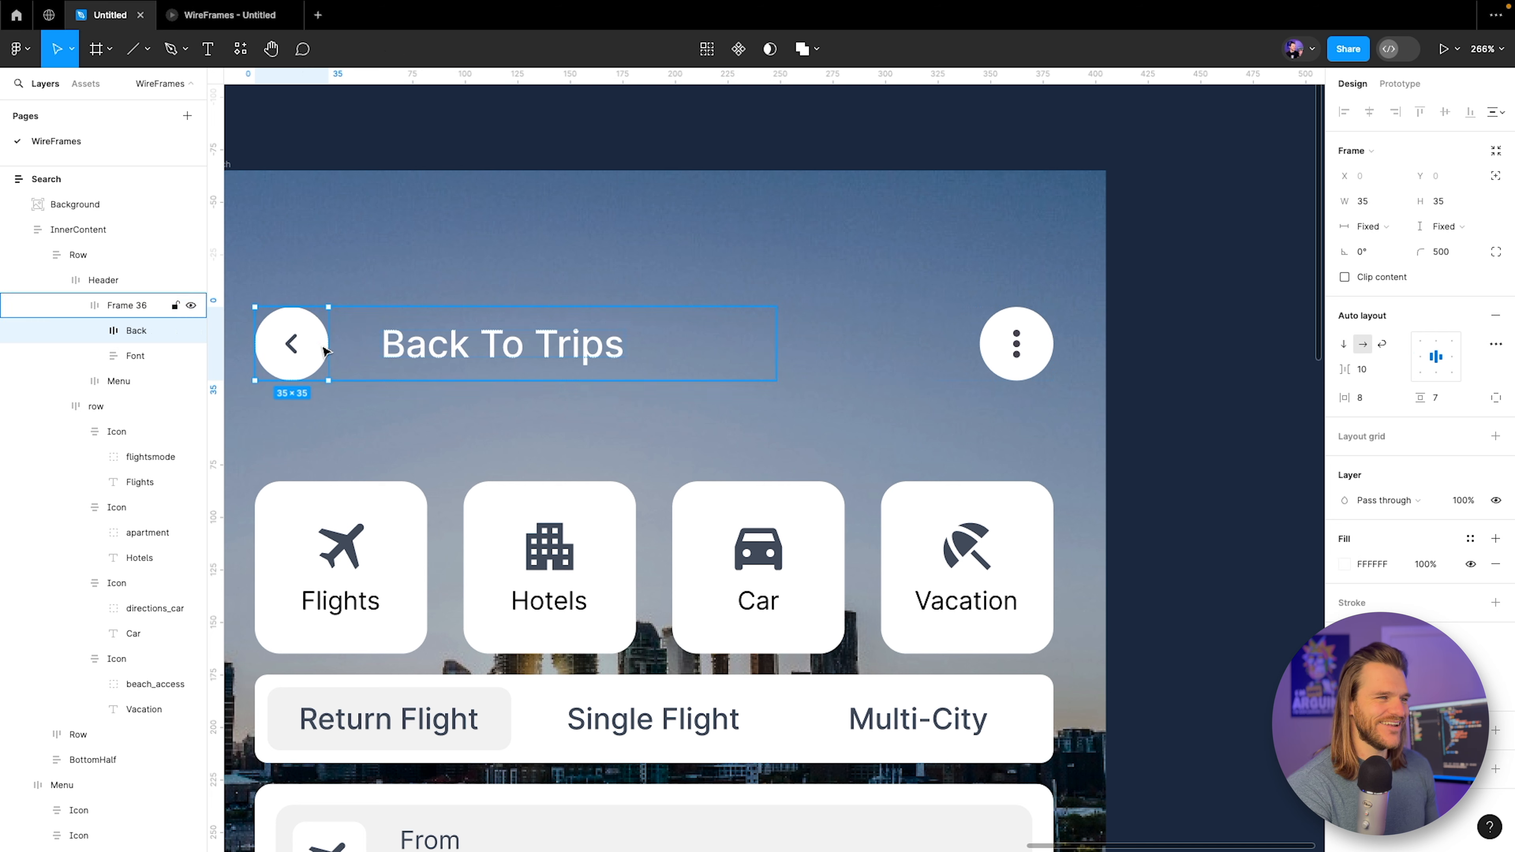
click(95, 331)
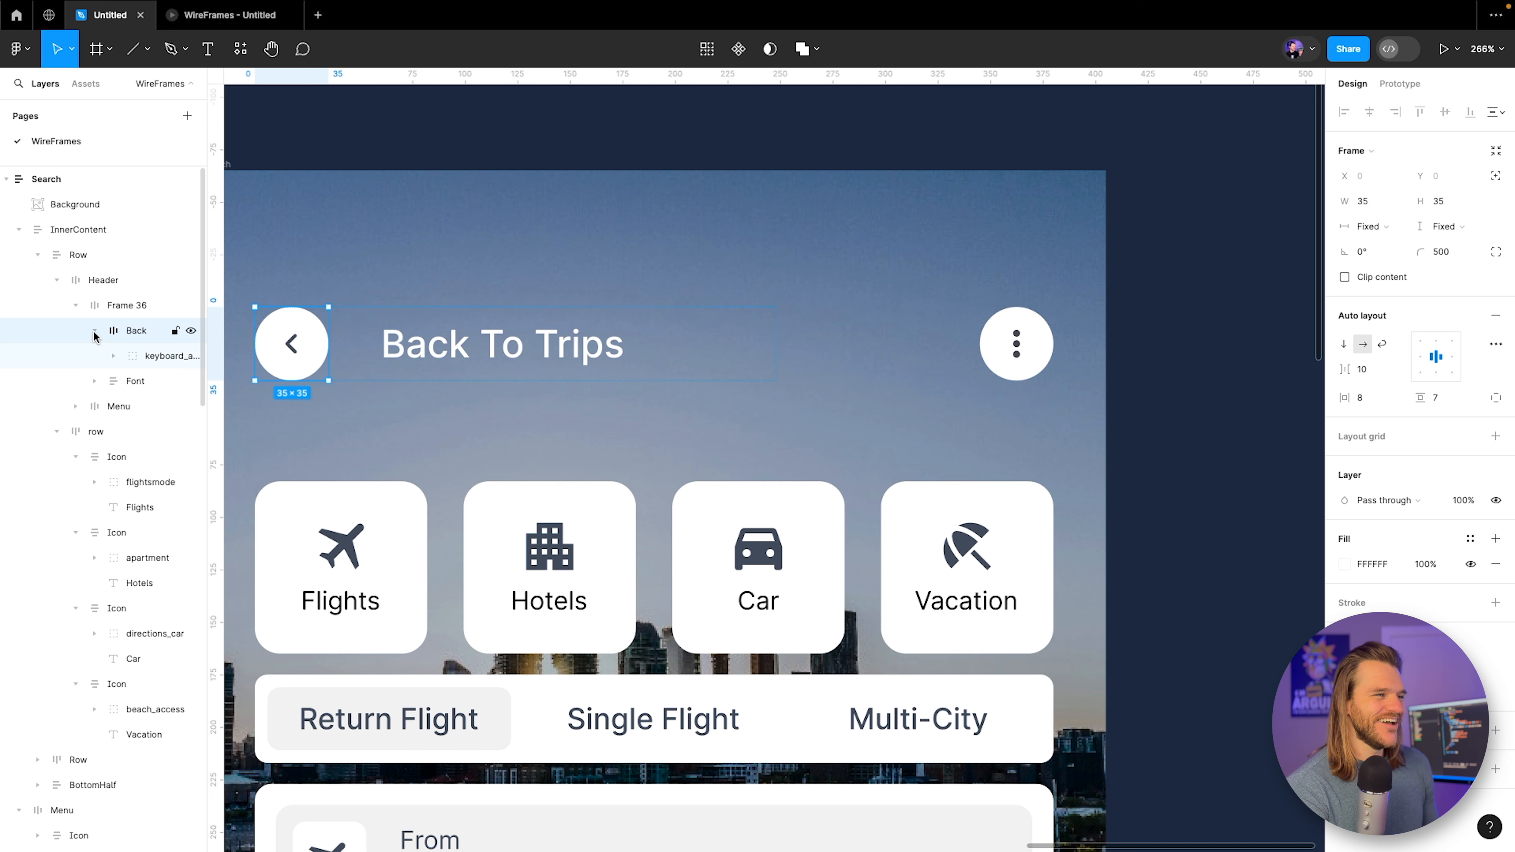
click(1495, 565)
Enlarge the arrow icon inside the Back button to 30 × 30.
double_click(290, 357)
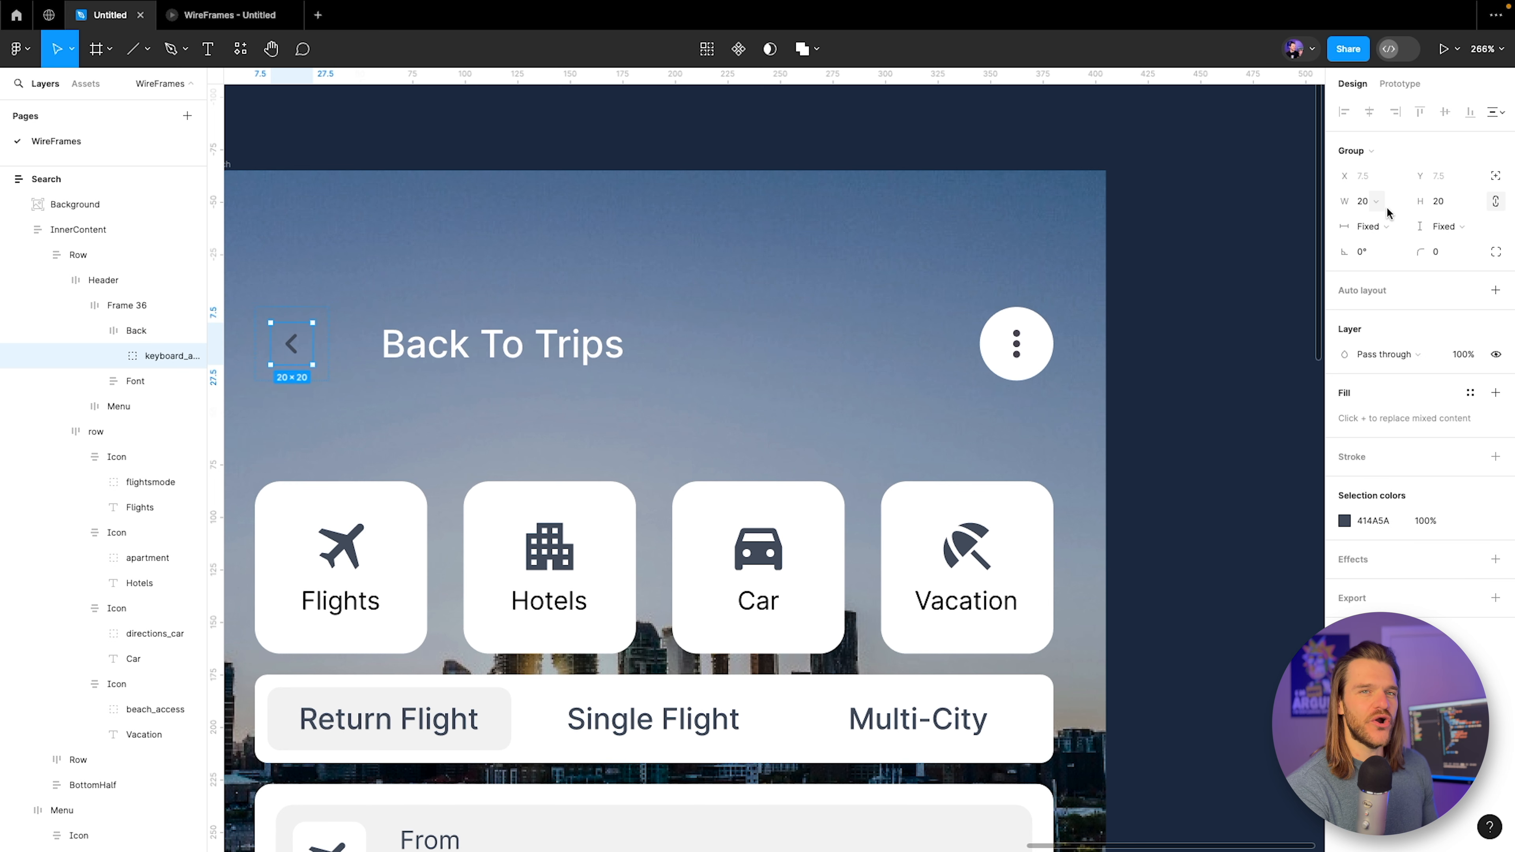
click(1372, 202)
key(Return)
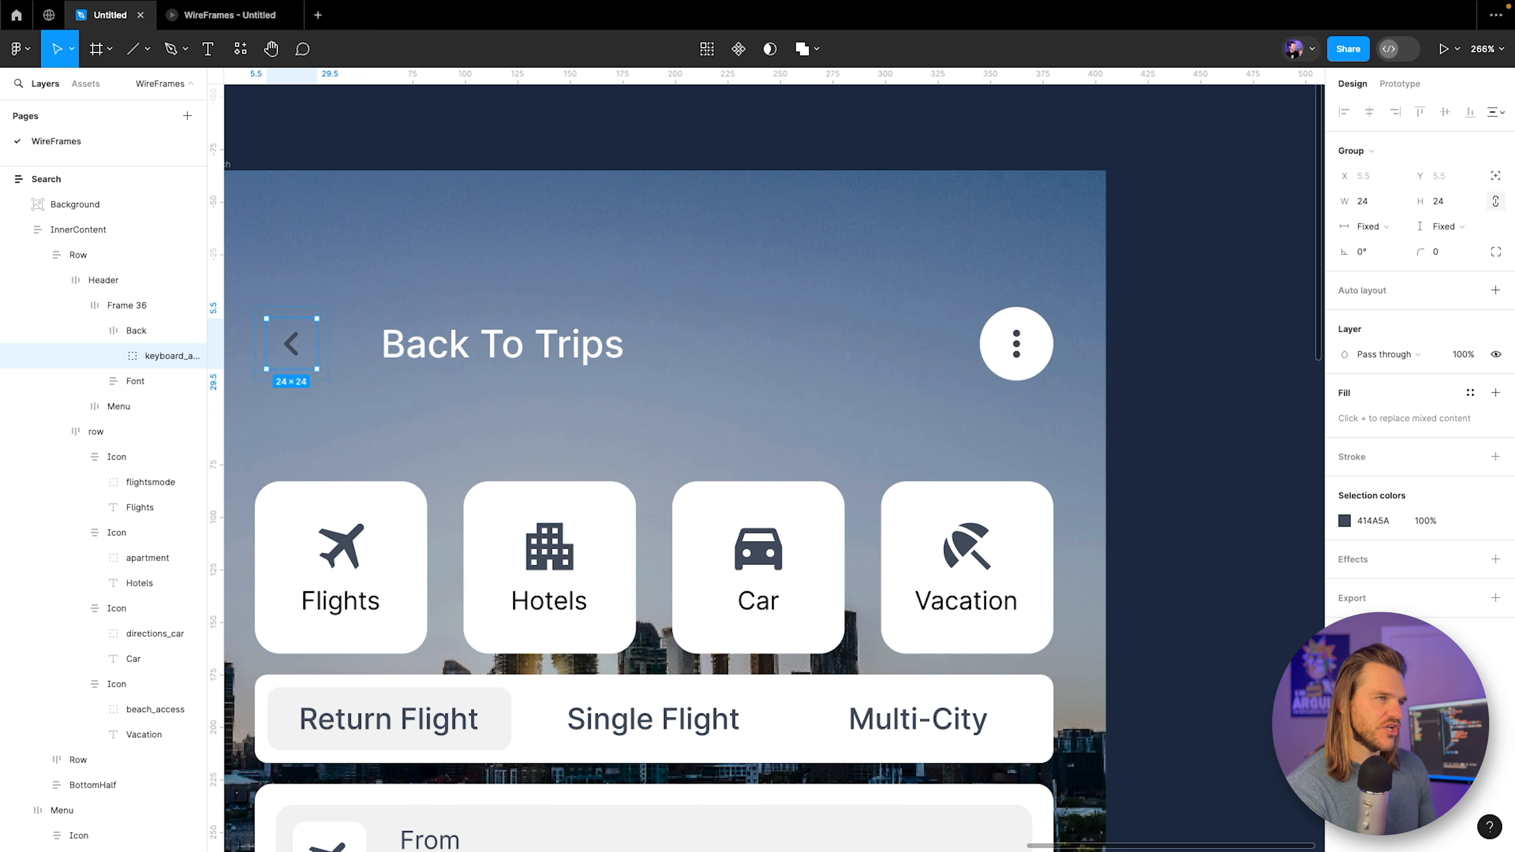
click(1382, 203)
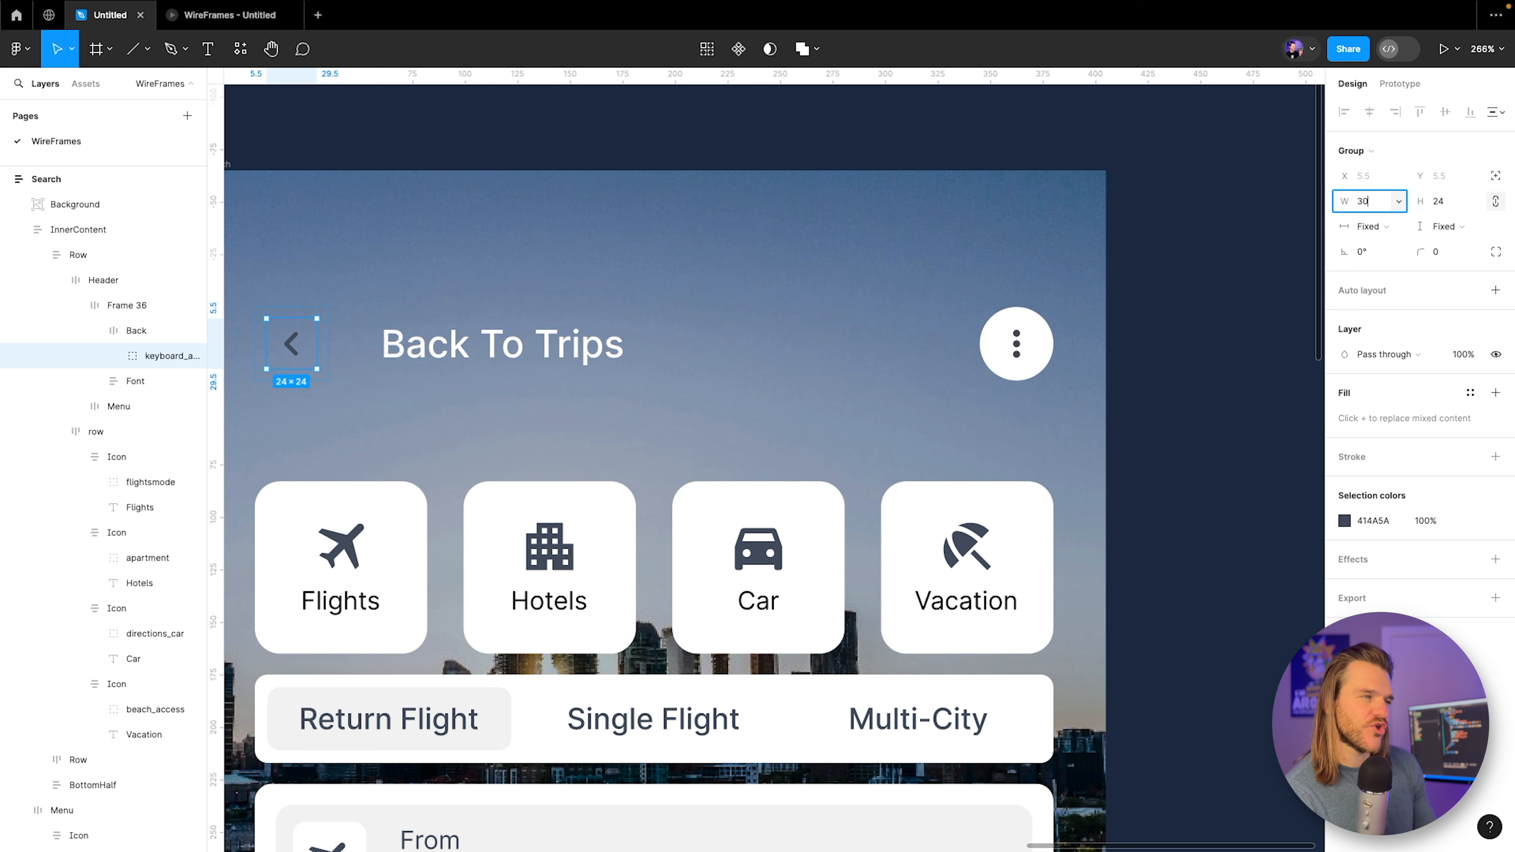
key(Return)
Recolour the back arrow to white (FFFFFF), check it in the prototype preview, and select the Back frame.
click(1344, 522)
drag(1275, 525, 1136, 444)
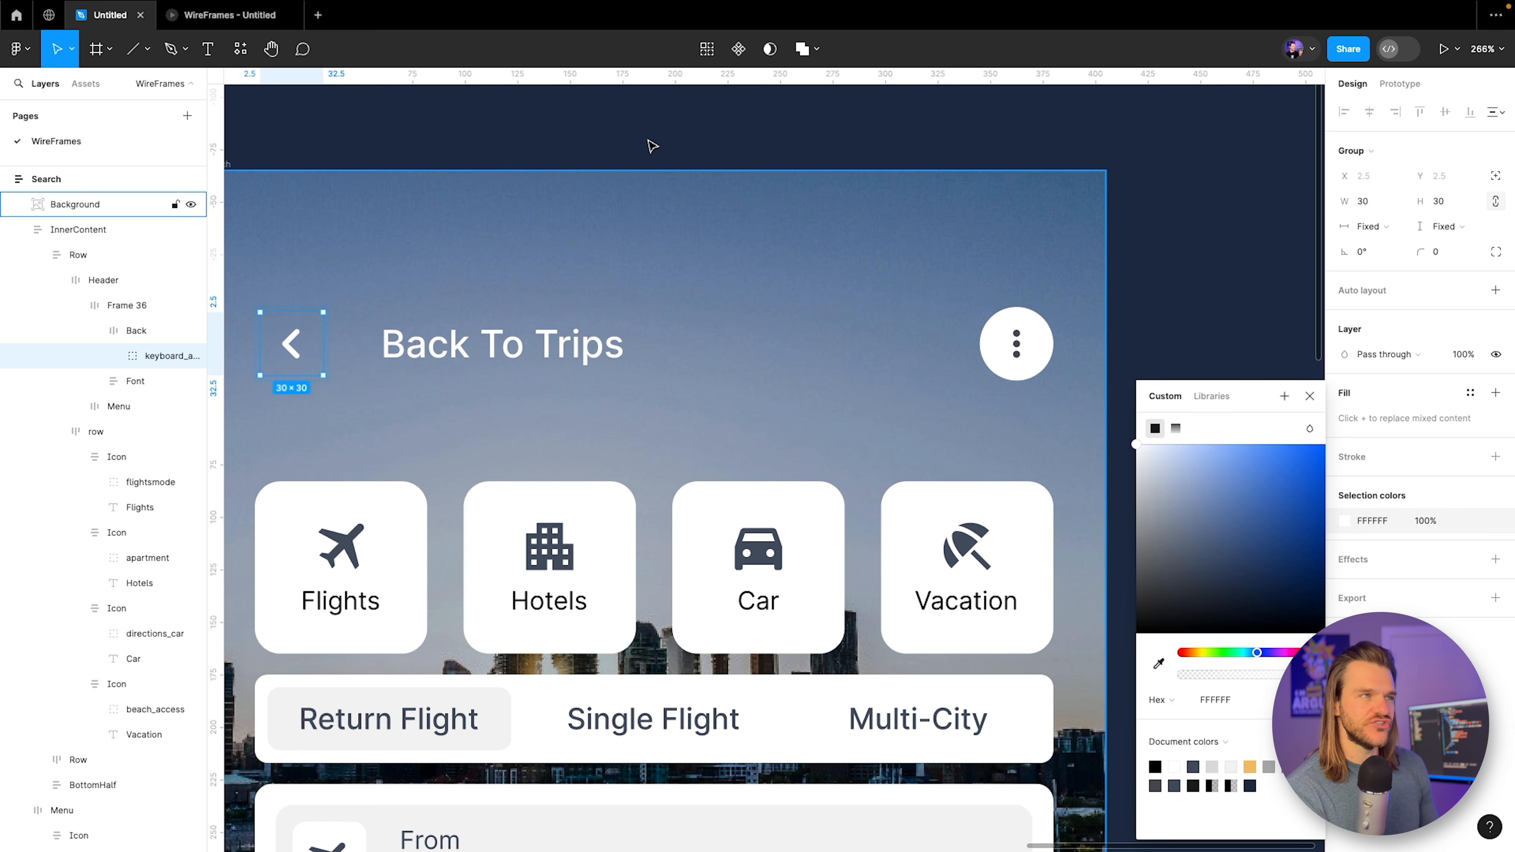
click(225, 27)
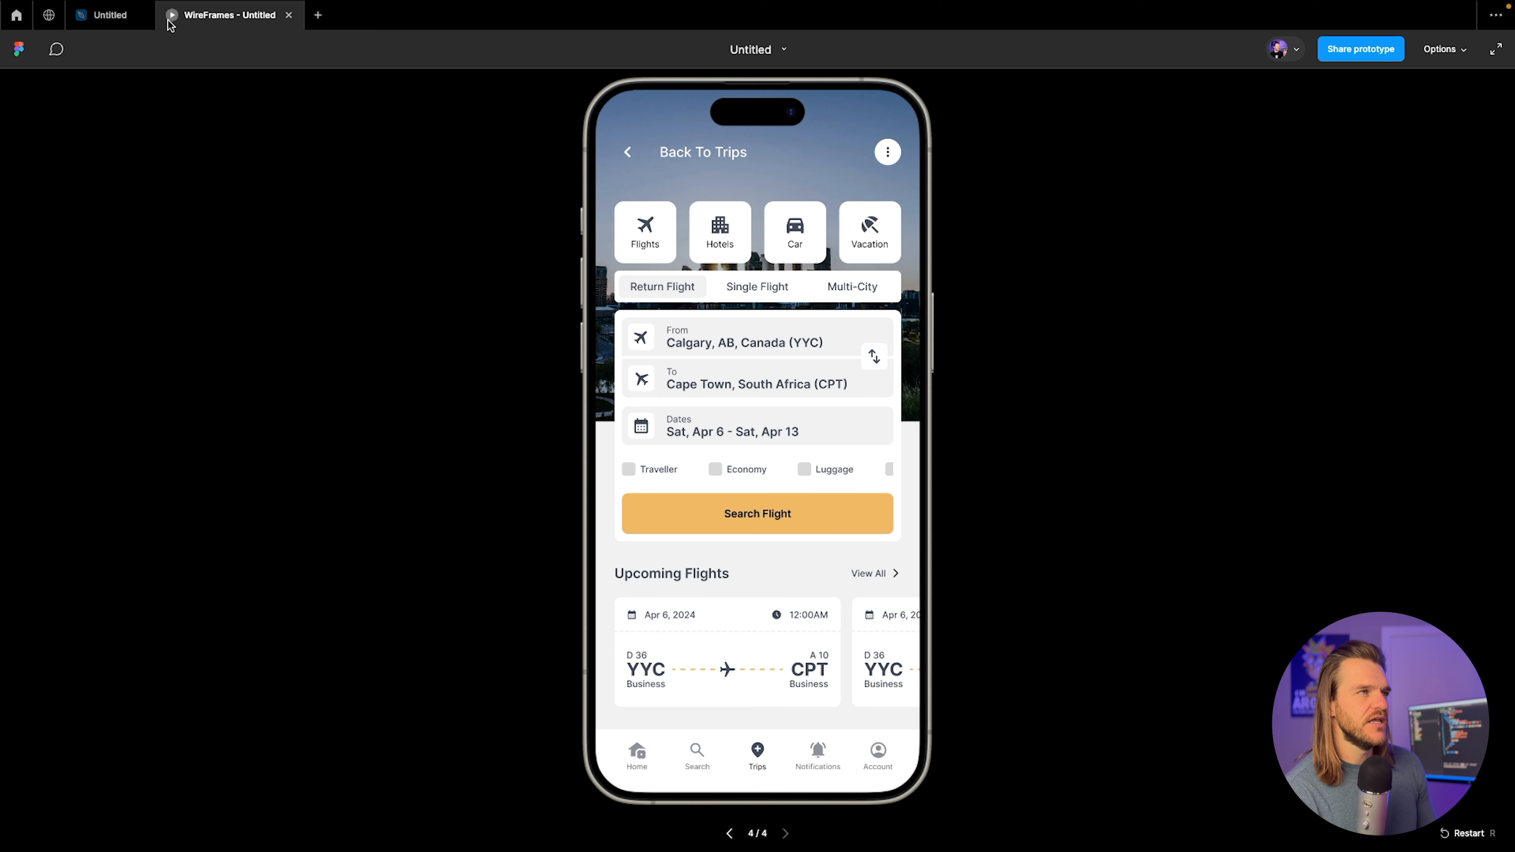
click(111, 15)
click(136, 330)
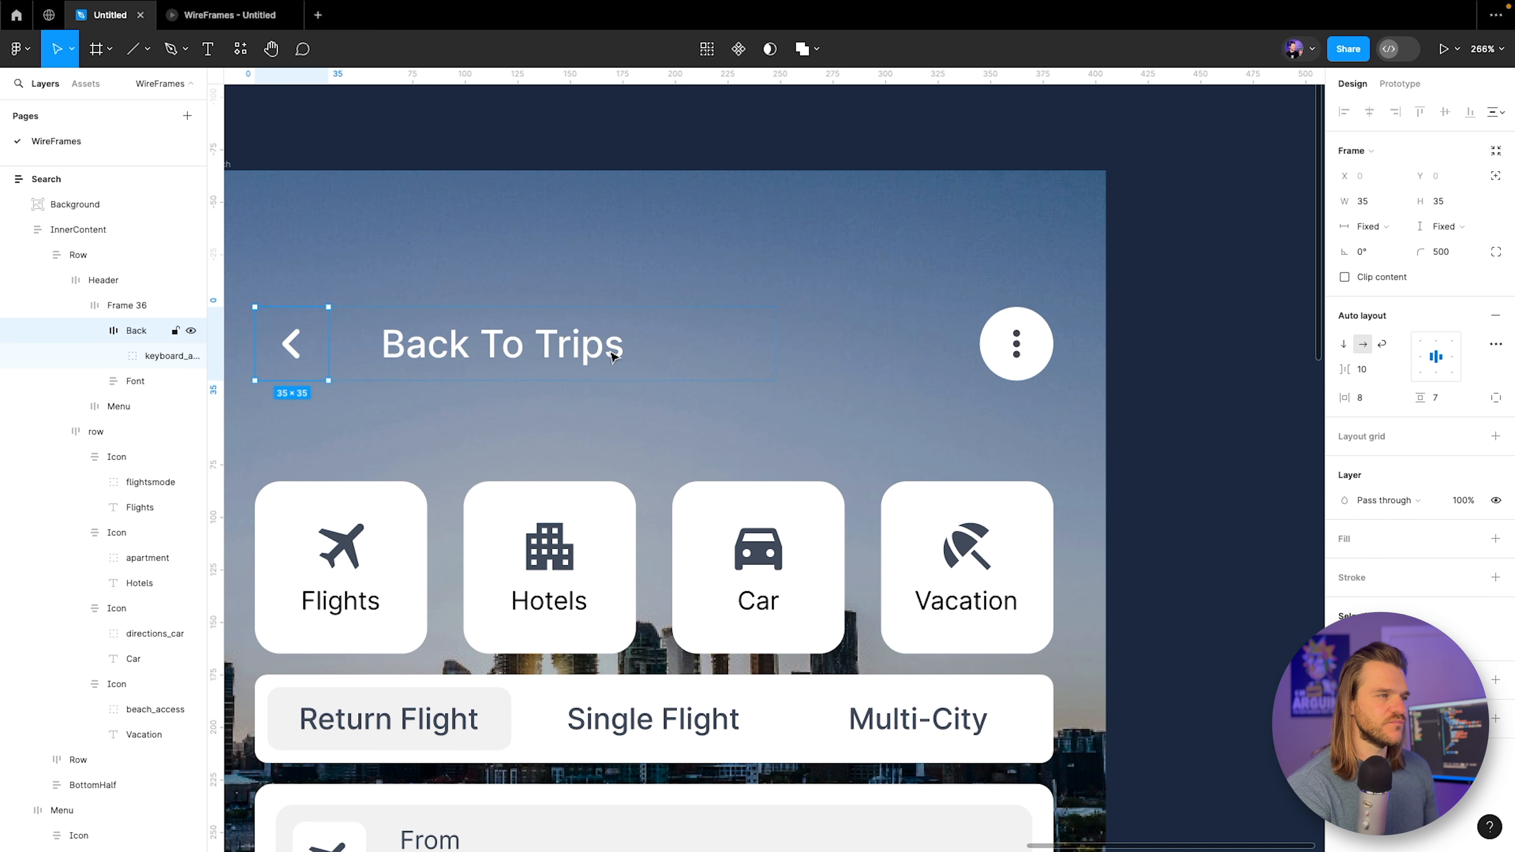
Set the auto-layout spacing between the back arrow and the "Back To Trips" heading in Frame 36 to 12.
click(202, 305)
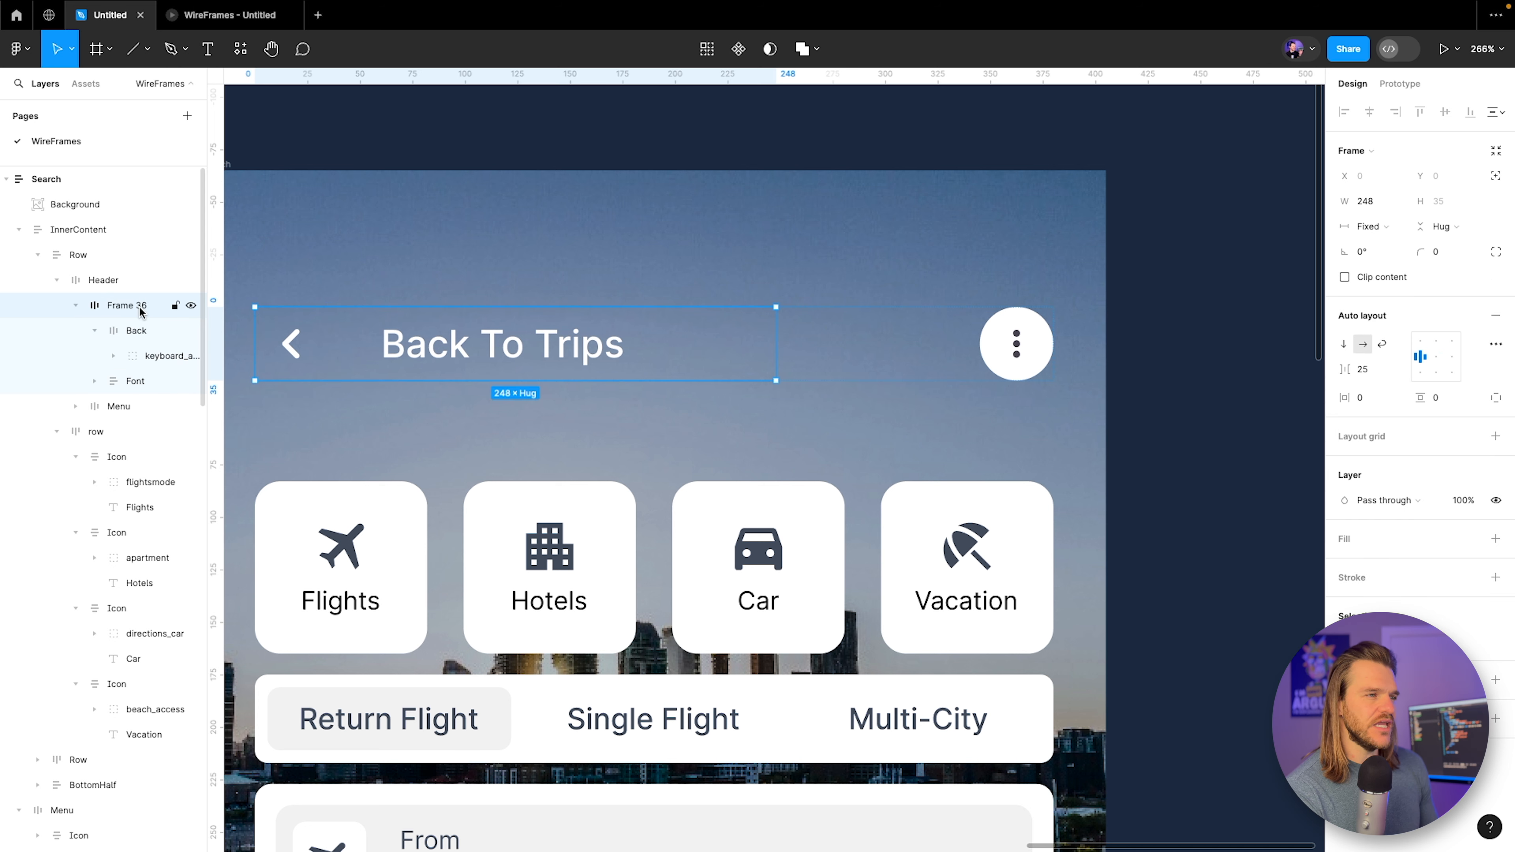
click(1377, 375)
text(1)
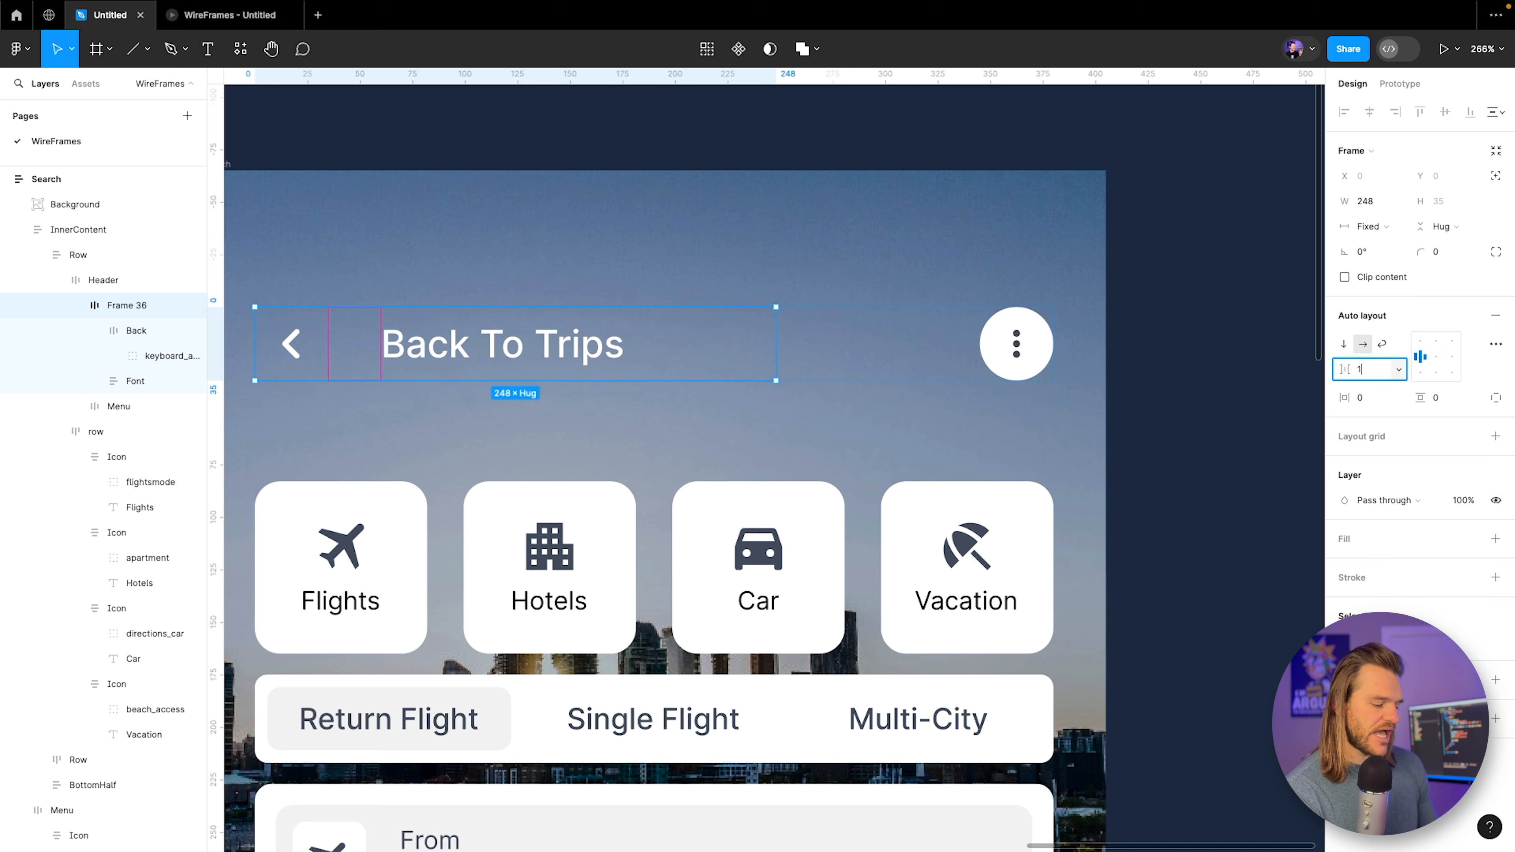
text(2)
key(Return)
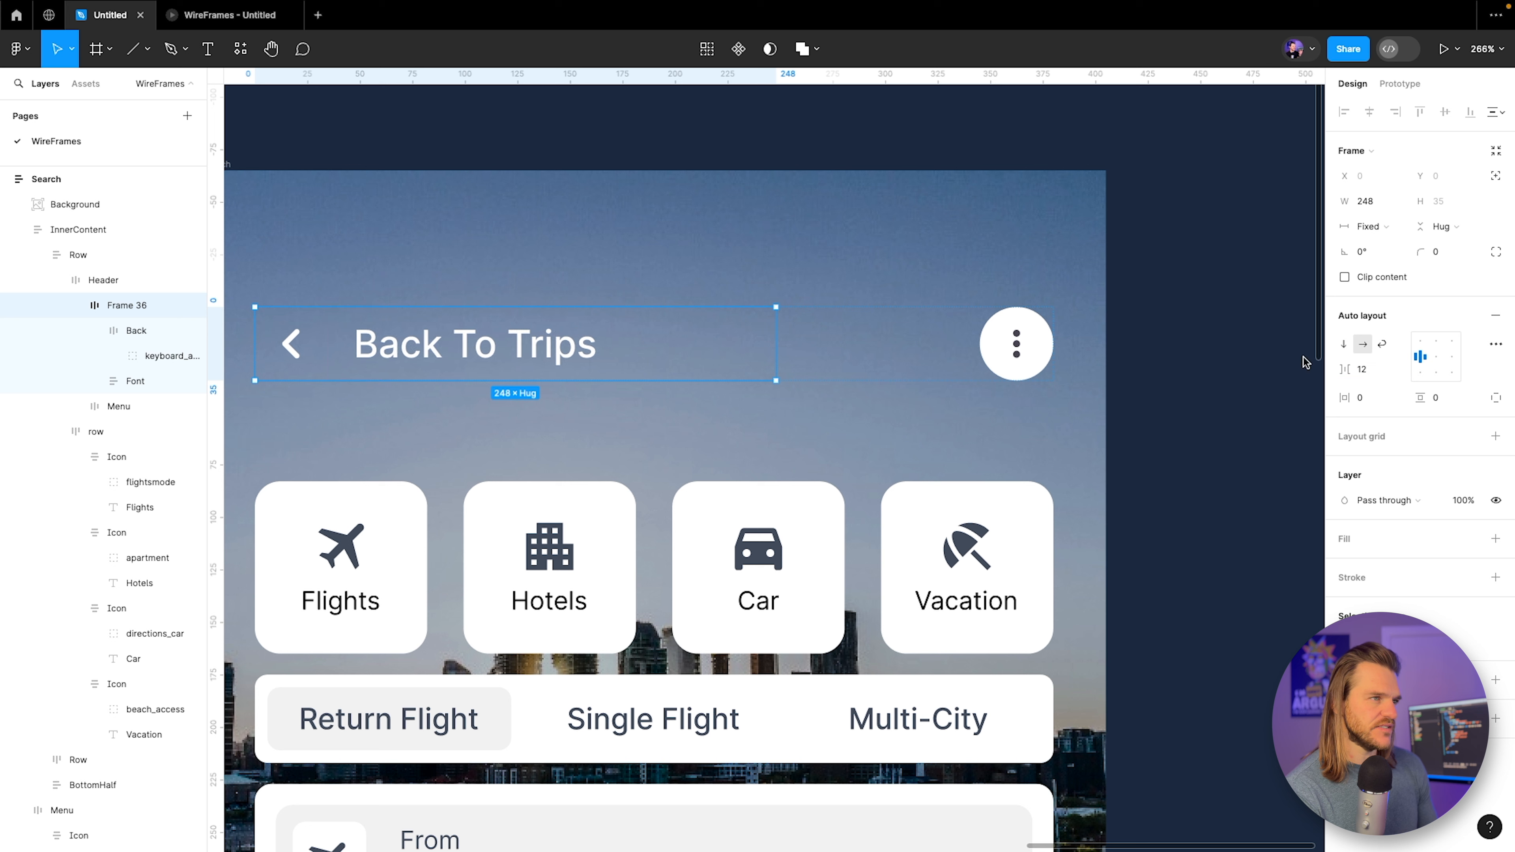
Narrow the Back frame around the arrow to a width of 22 and check the header in the prototype preview.
click(127, 329)
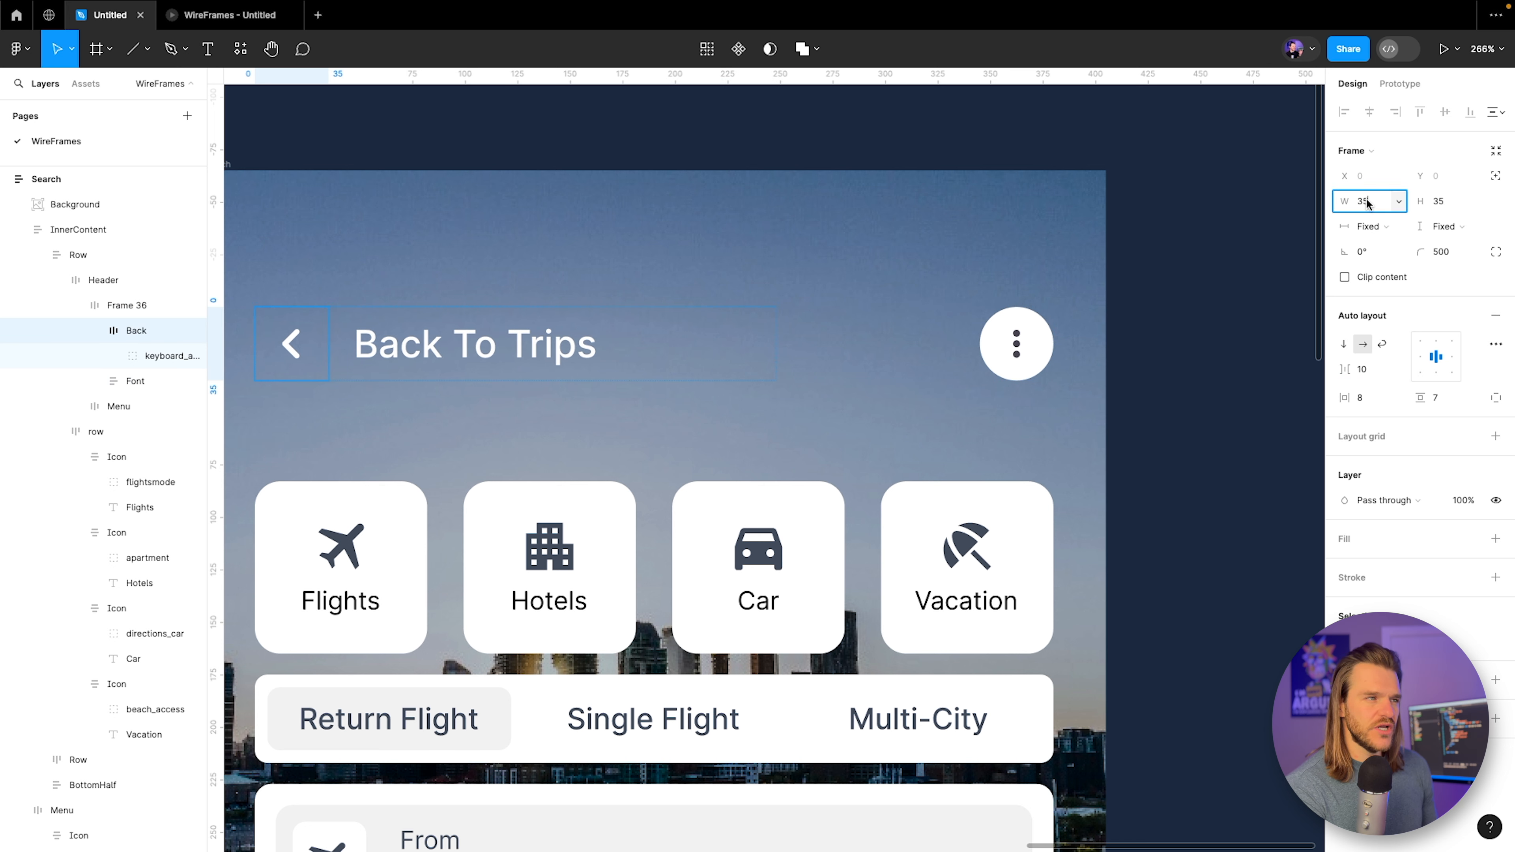
key(Down)
key(Down)
key(Down)
key(Down)
key(Down)
key(Down)
key(Down)
key(Down)
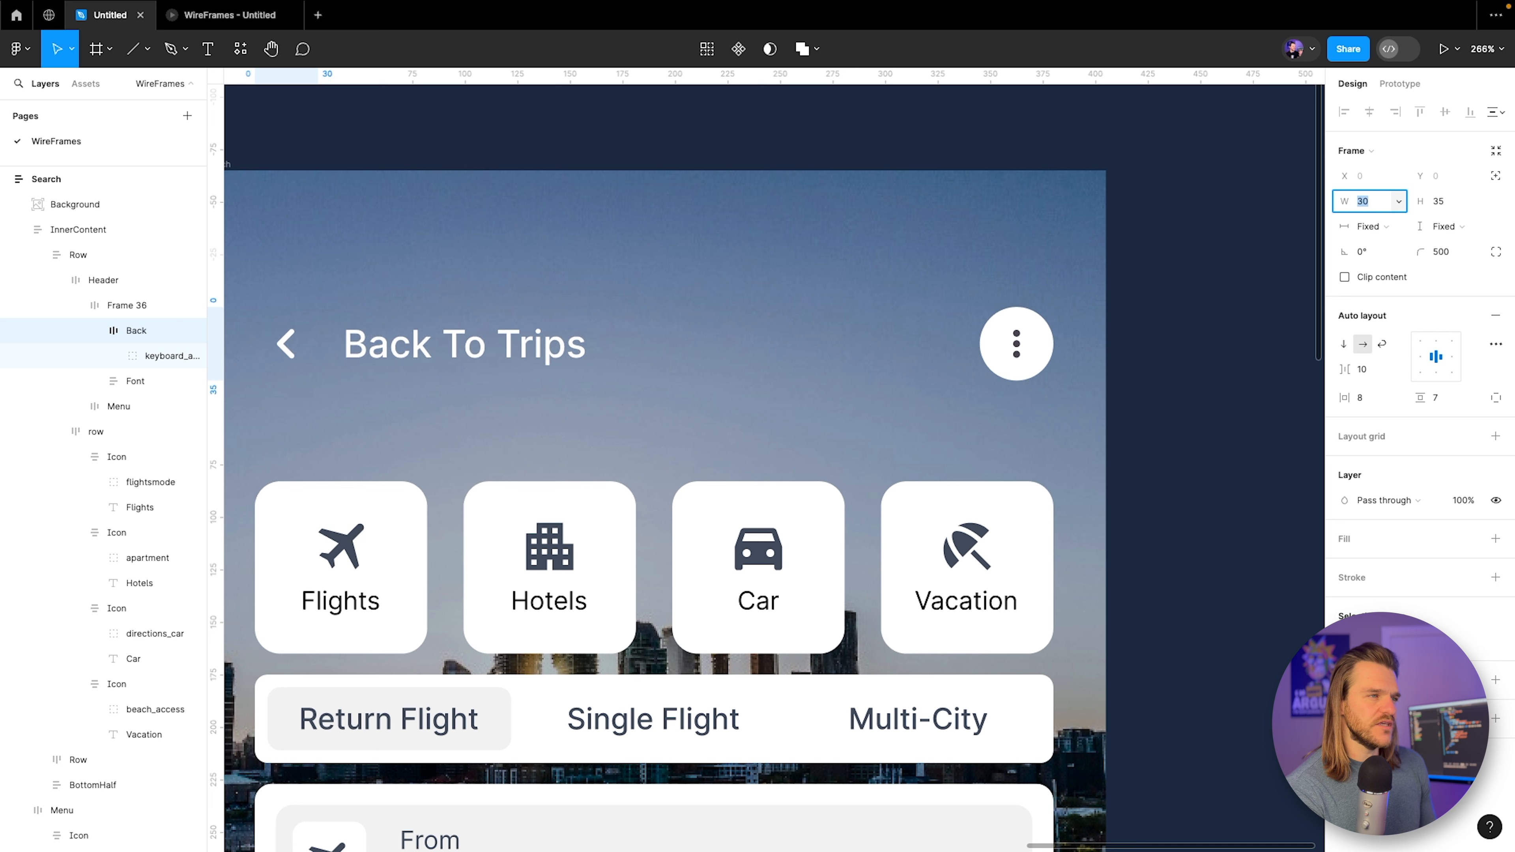
key(Down)
key(Down)
key(Down)
key(Down)
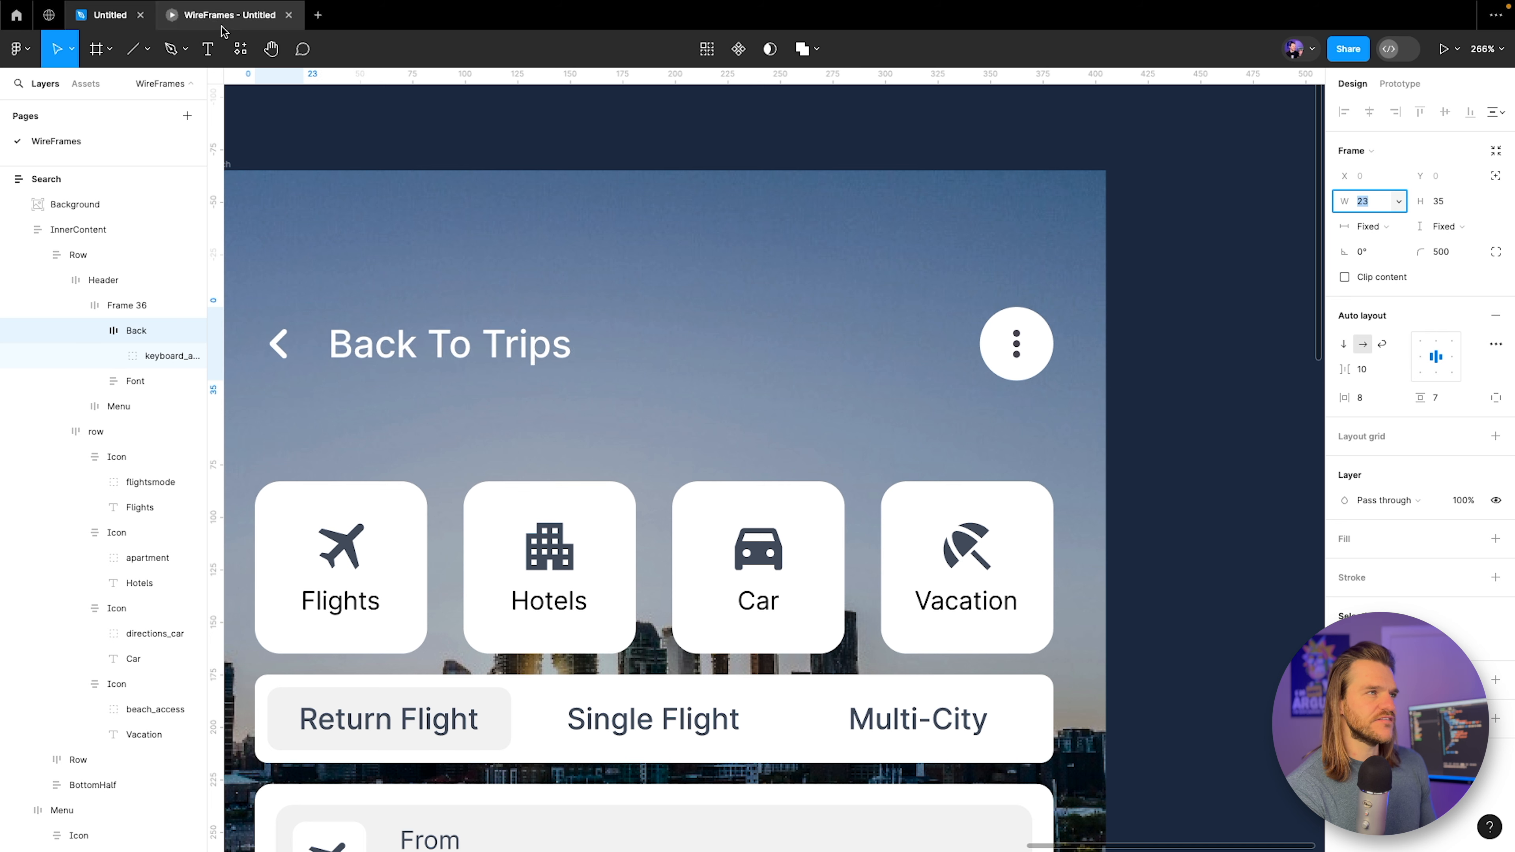
click(251, 16)
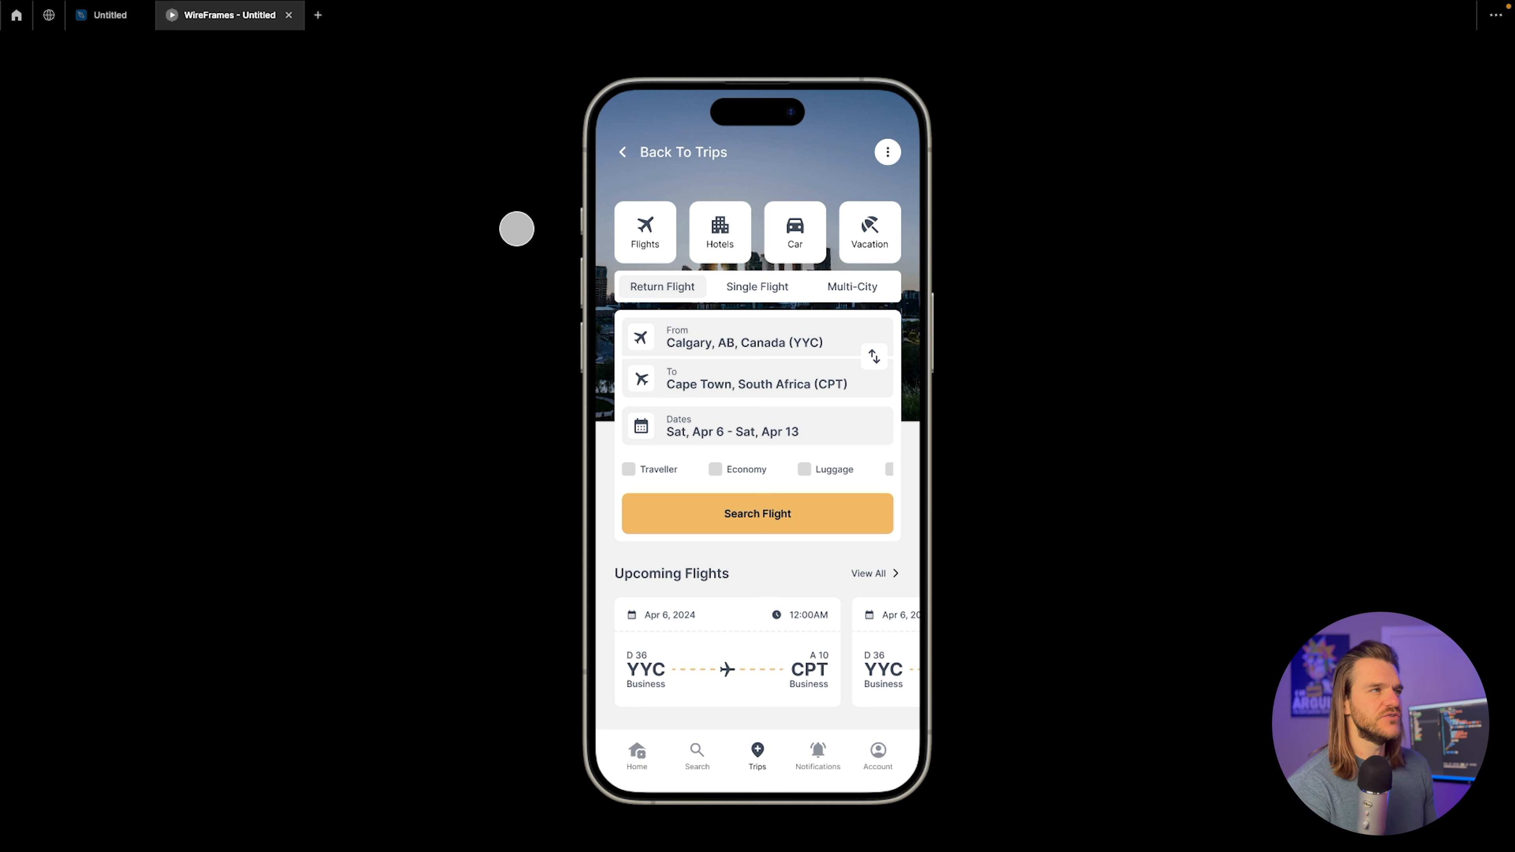
click(110, 15)
Reduce the spacing between the back arrow and the heading in Frame 36 to 6 and check it in the prototype preview.
click(119, 305)
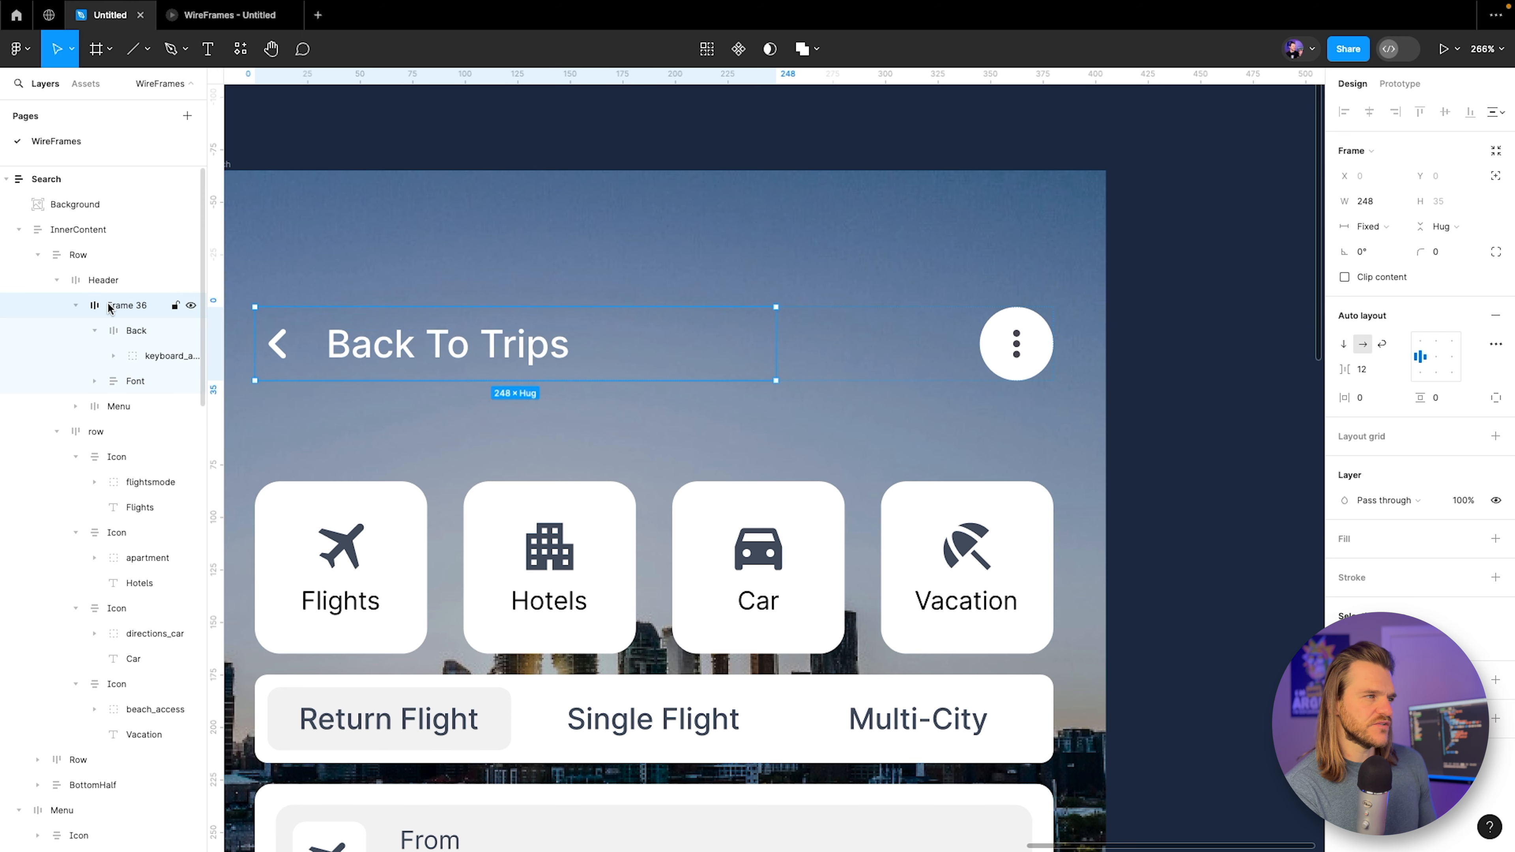
click(1372, 372)
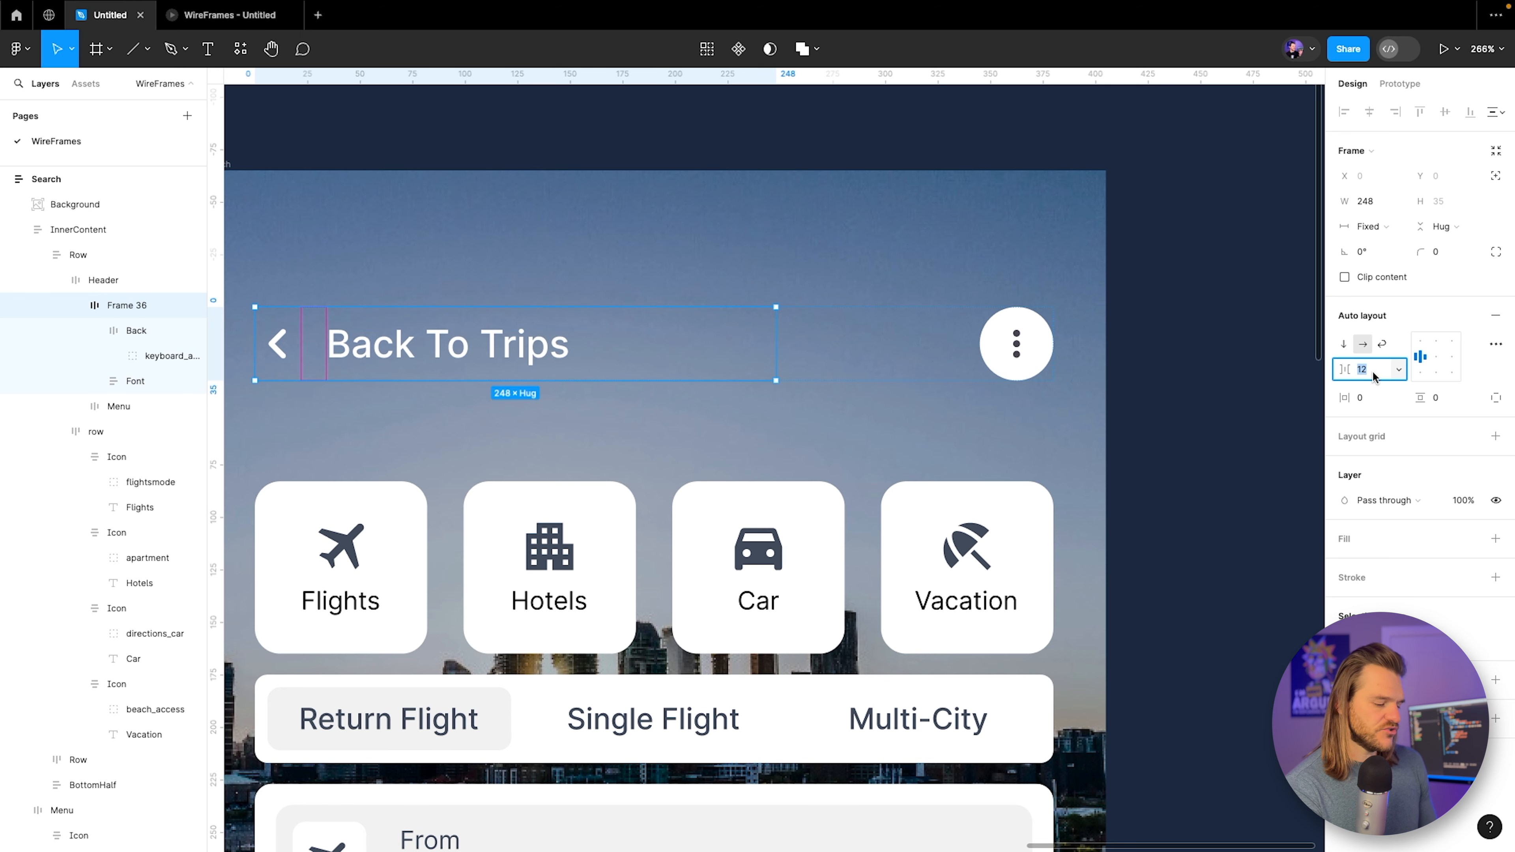
text(6)
key(Return)
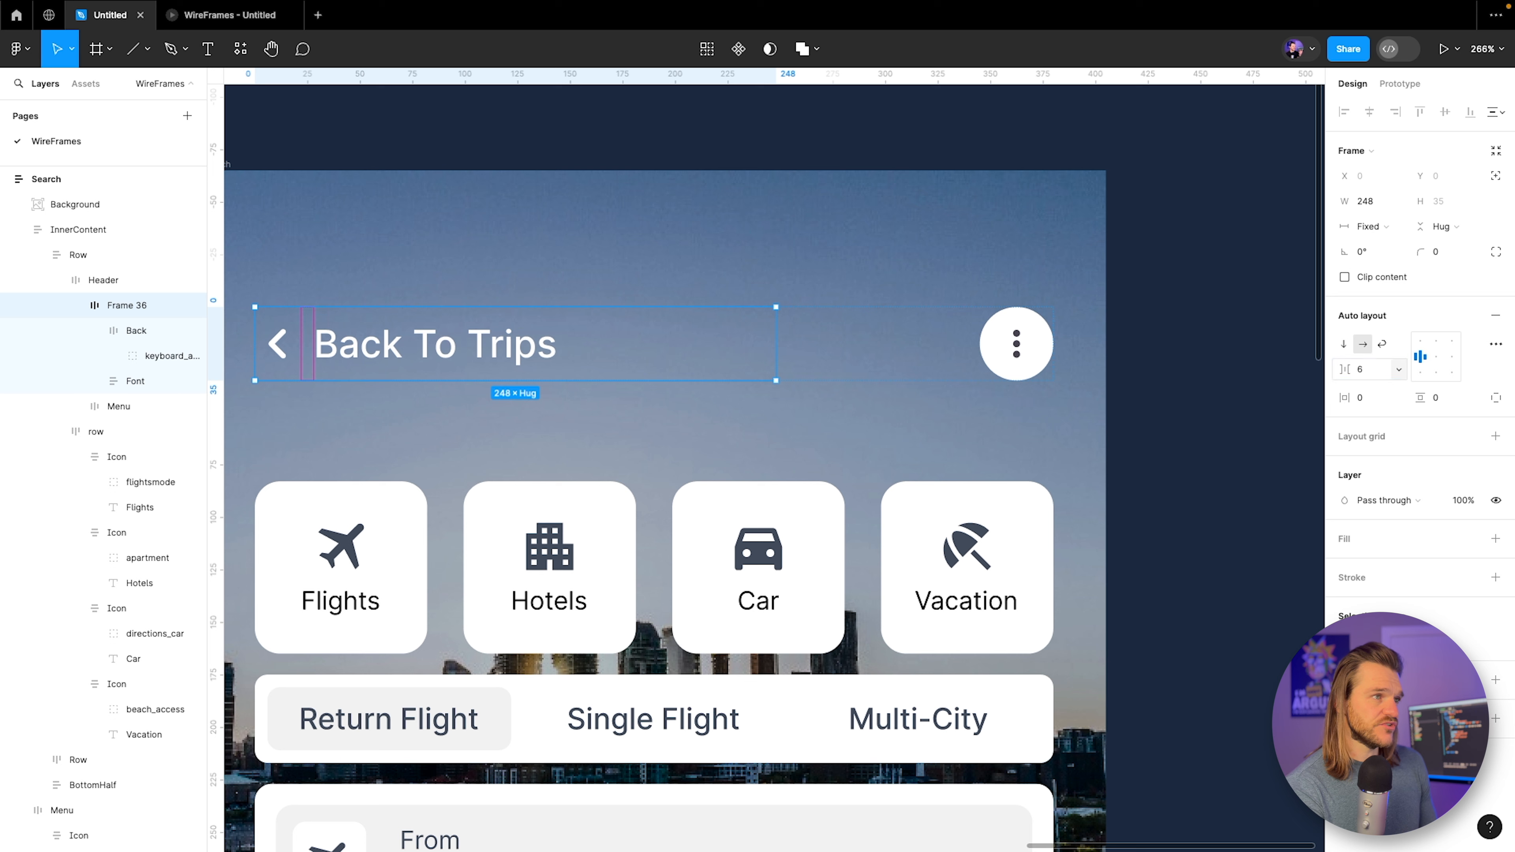
click(221, 25)
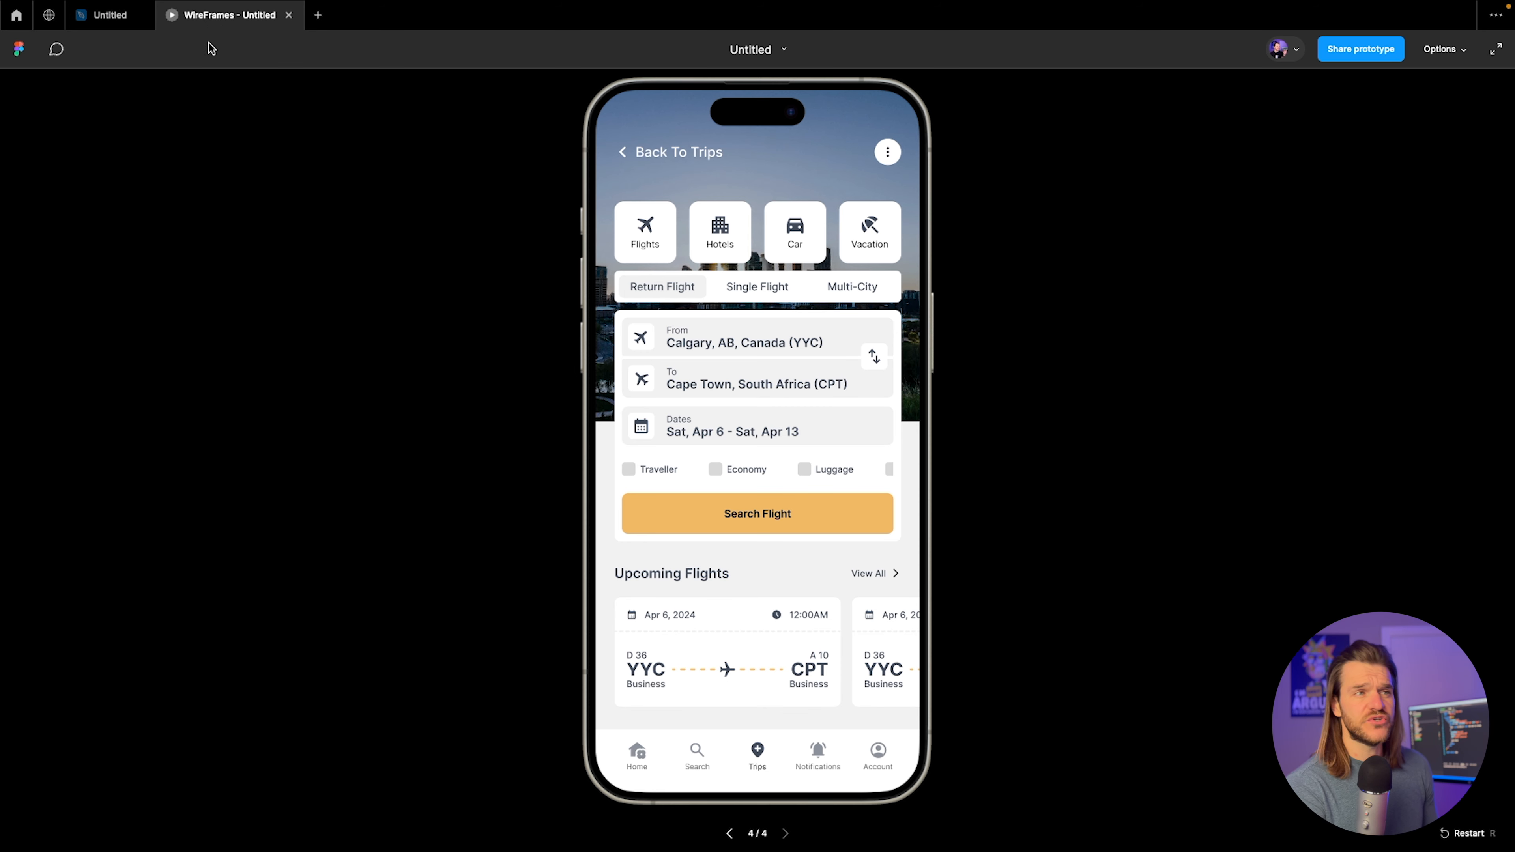
click(111, 15)
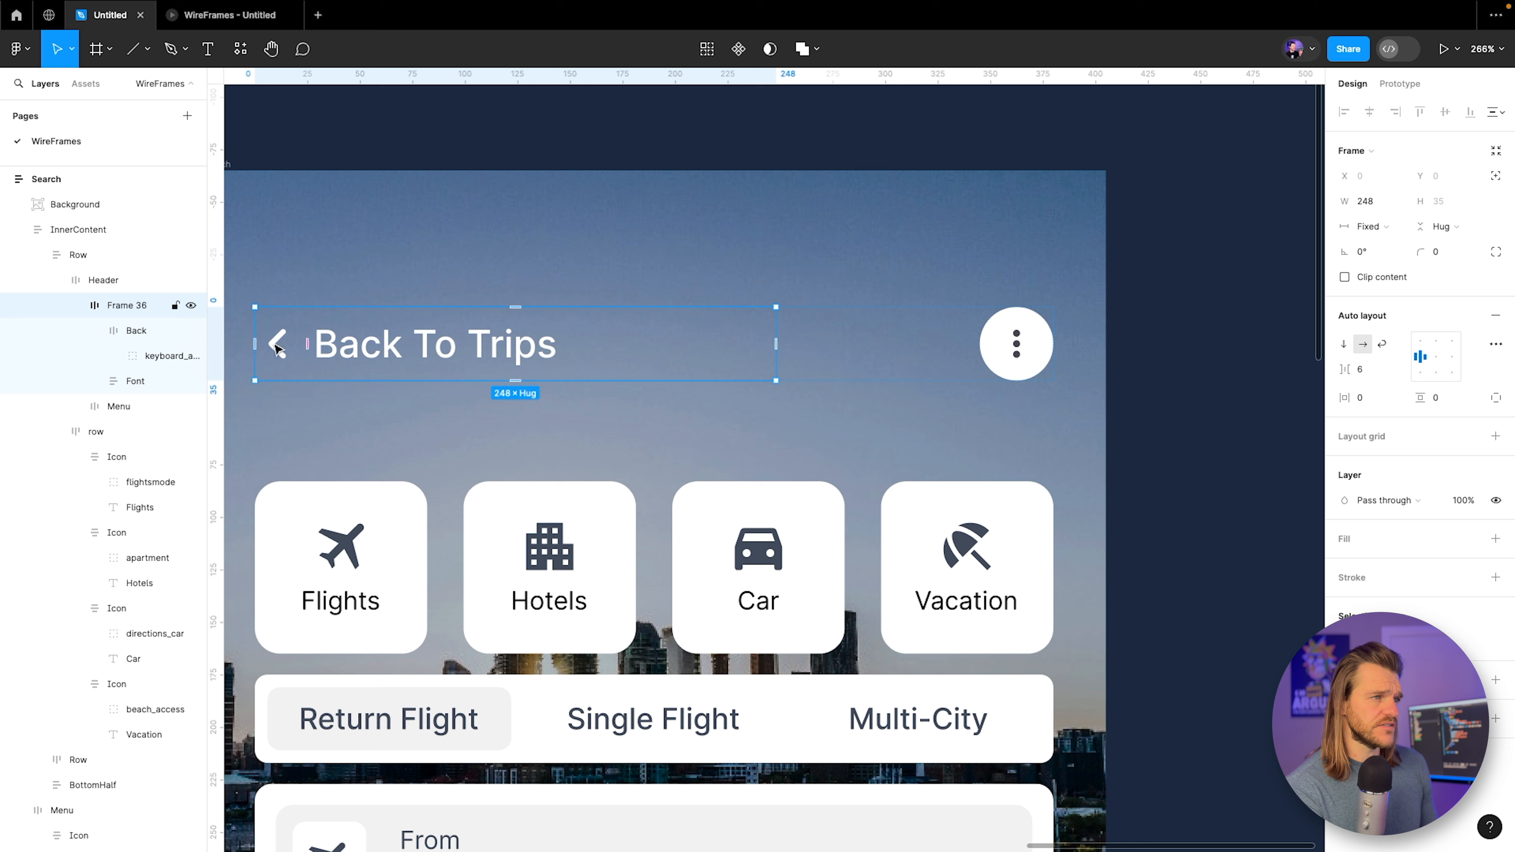
Narrow the Back frame to a width of about 11 so the arrow lines up with the content's left edge.
click(275, 352)
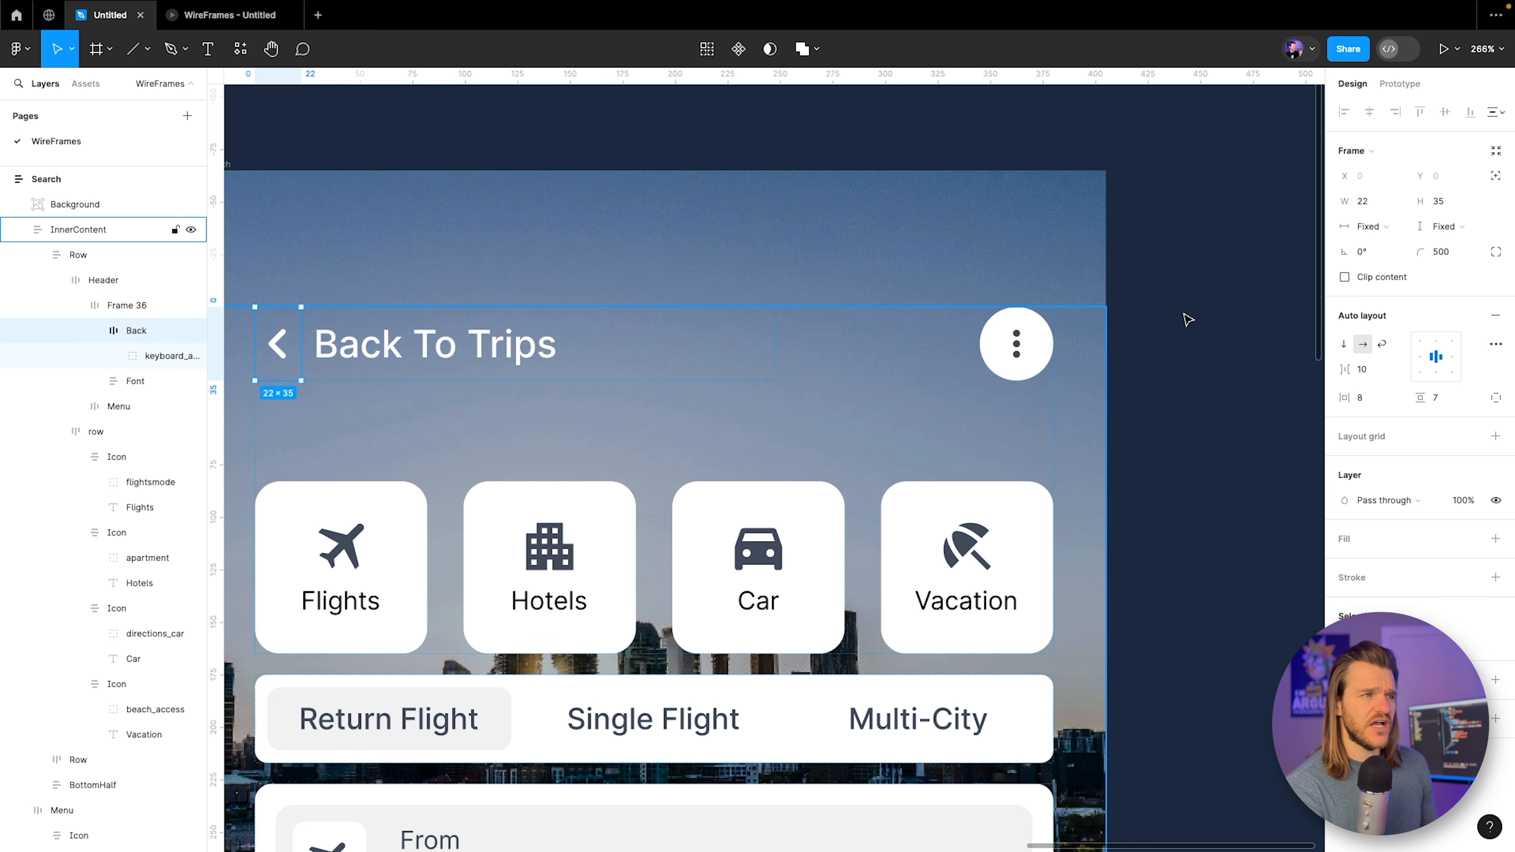
key(Down)
key(Down)
key(Down)
key(Down)
key(Down)
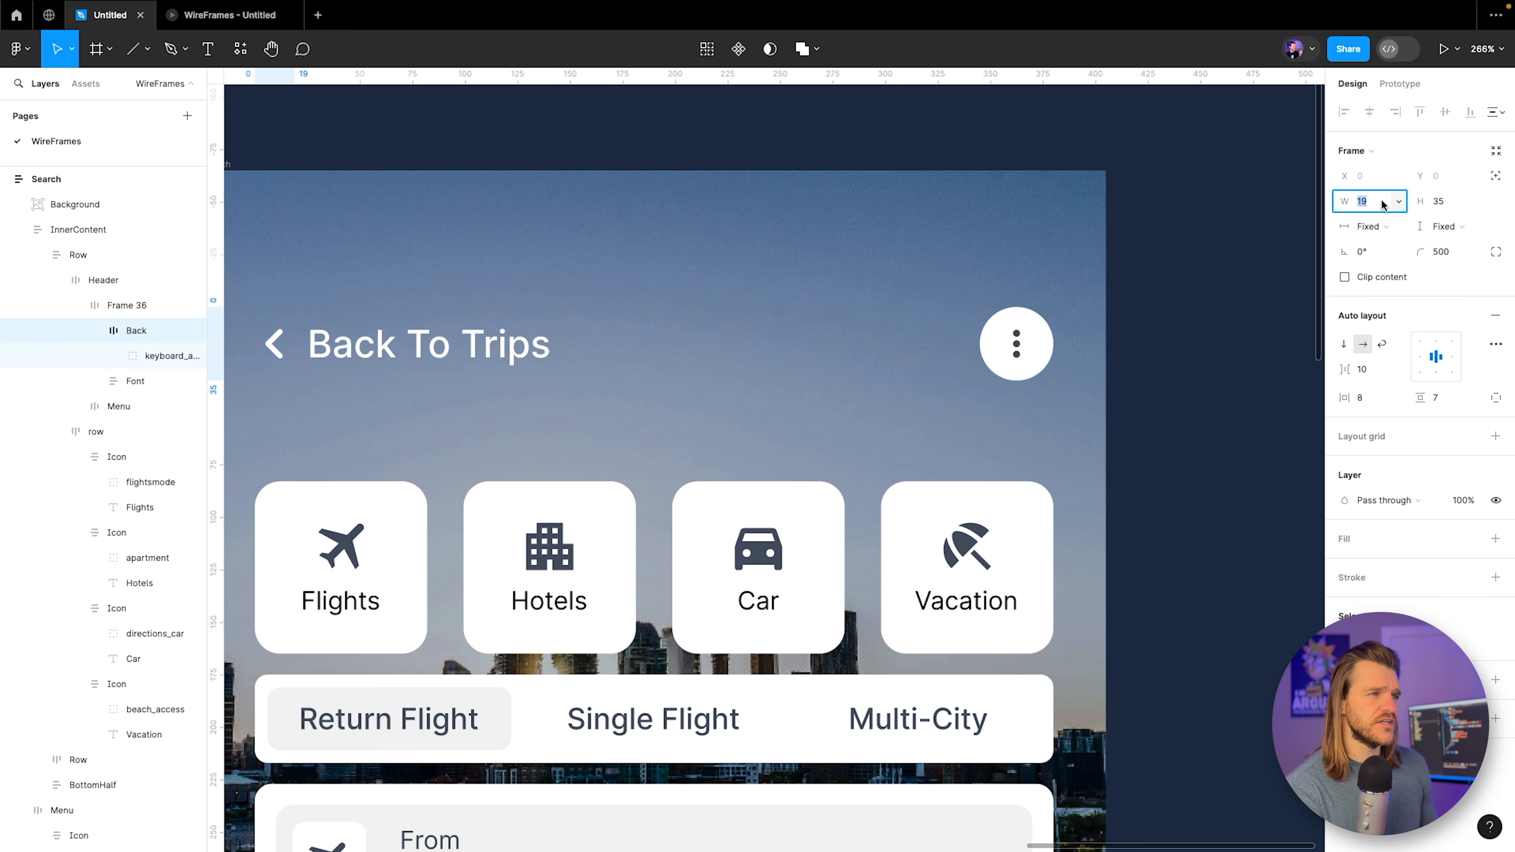
key(Down)
key(Down)
key(Down)
key(Down)
key(Down)
key(Down)
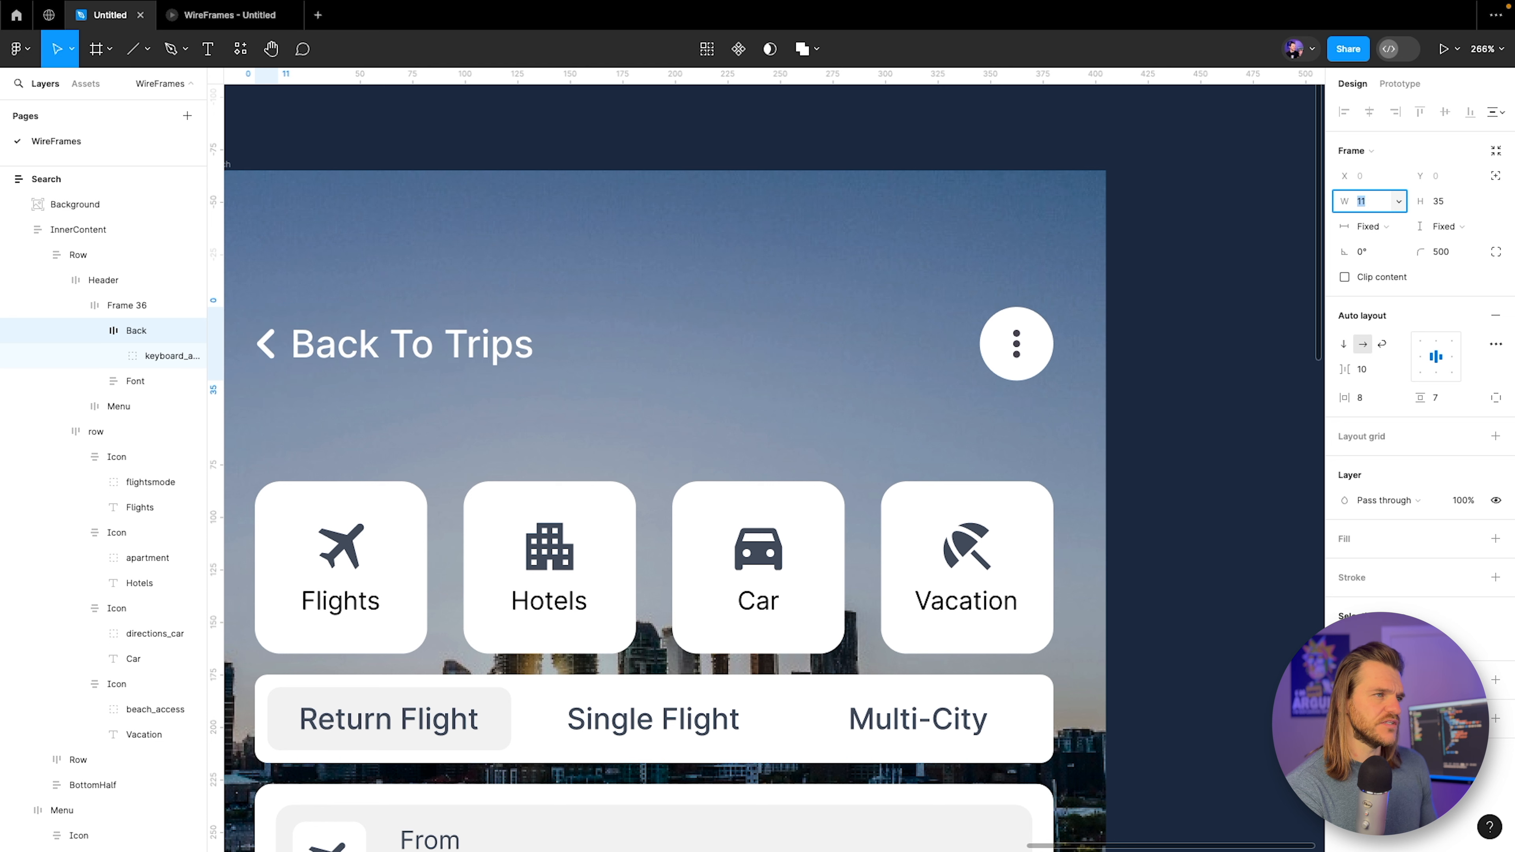
Increase Frame 36's spacing between the arrow and the heading to 12 and check the header in the prototype preview.
click(127, 305)
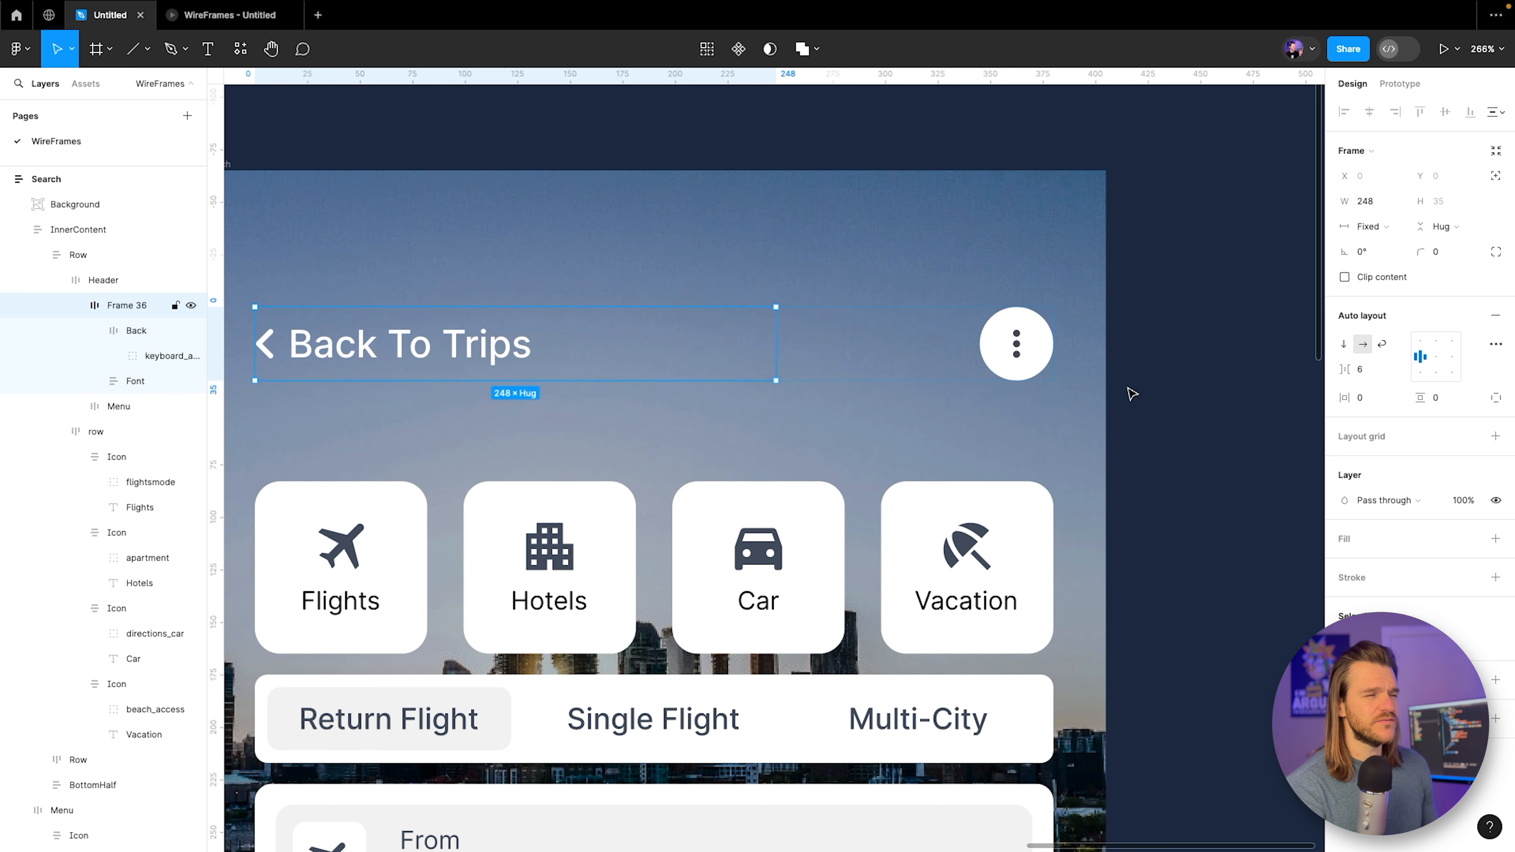
click(1366, 369)
key(Up)
key(Up)
key(Up)
key(Up)
key(Up)
key(Up)
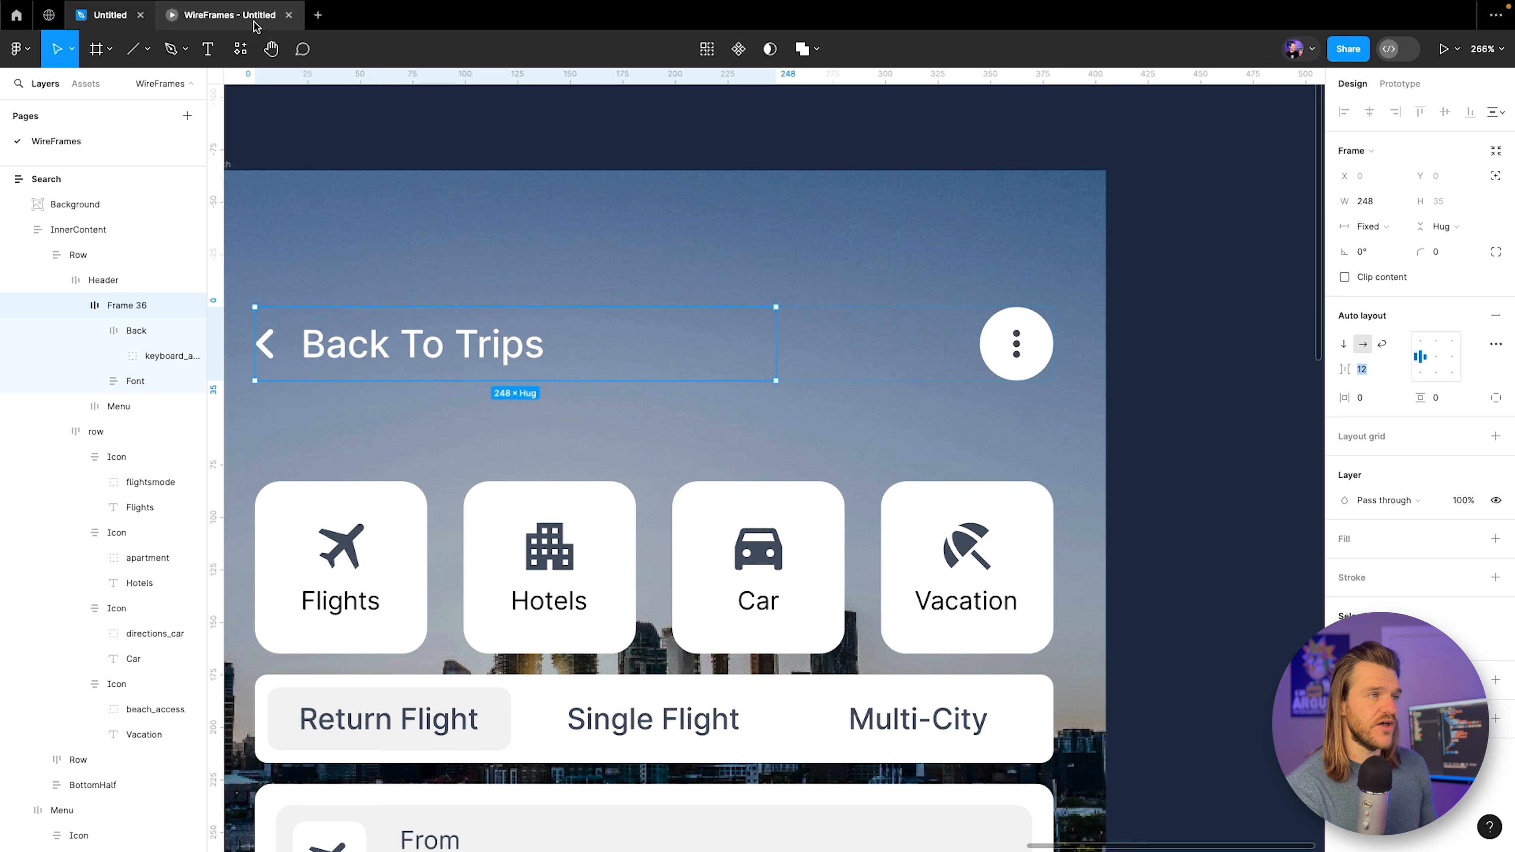
click(230, 15)
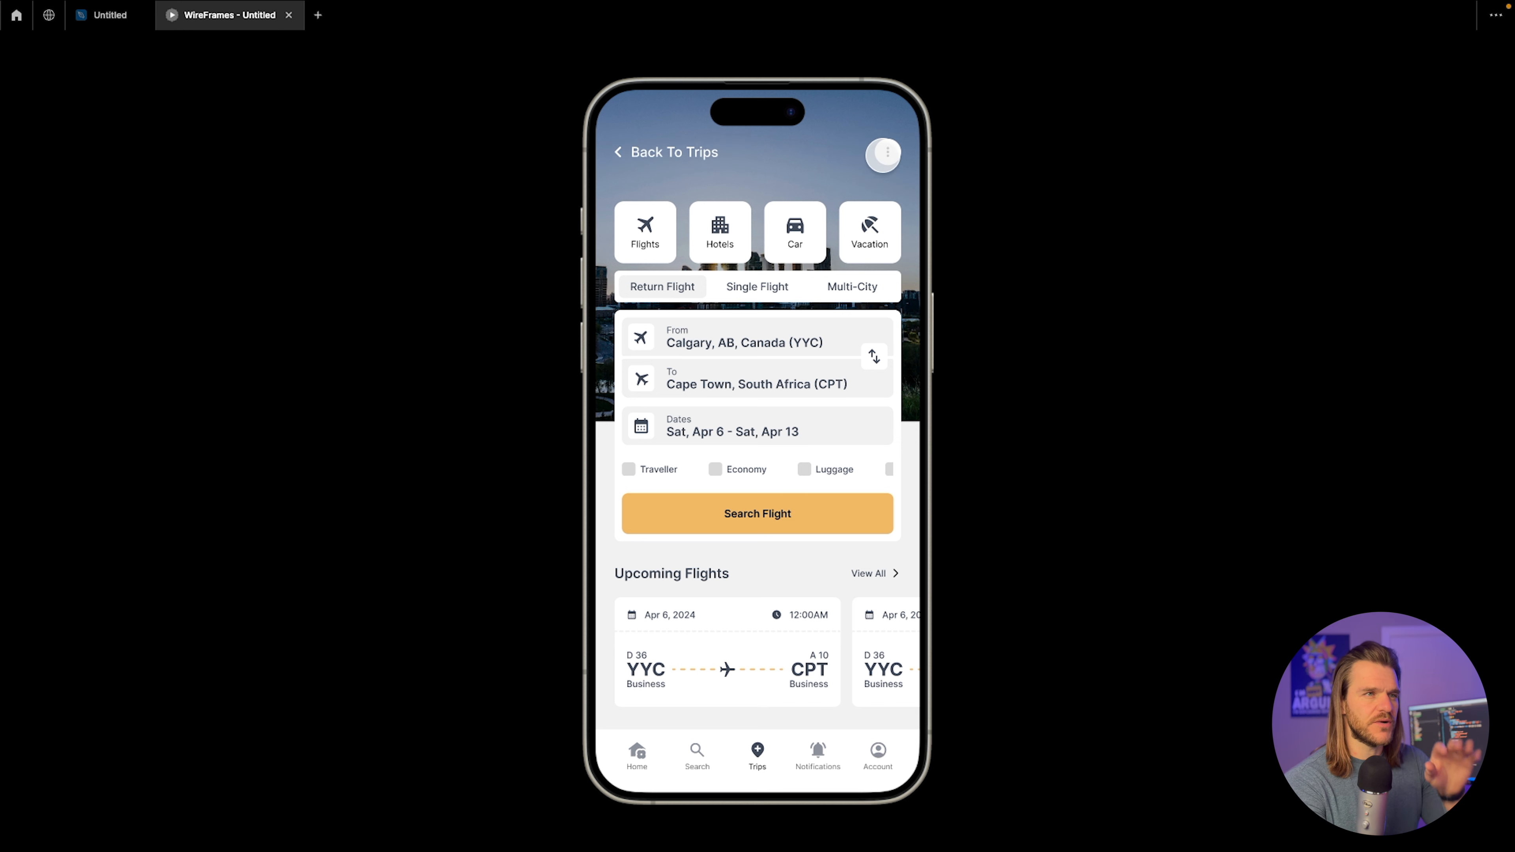
click(114, 17)
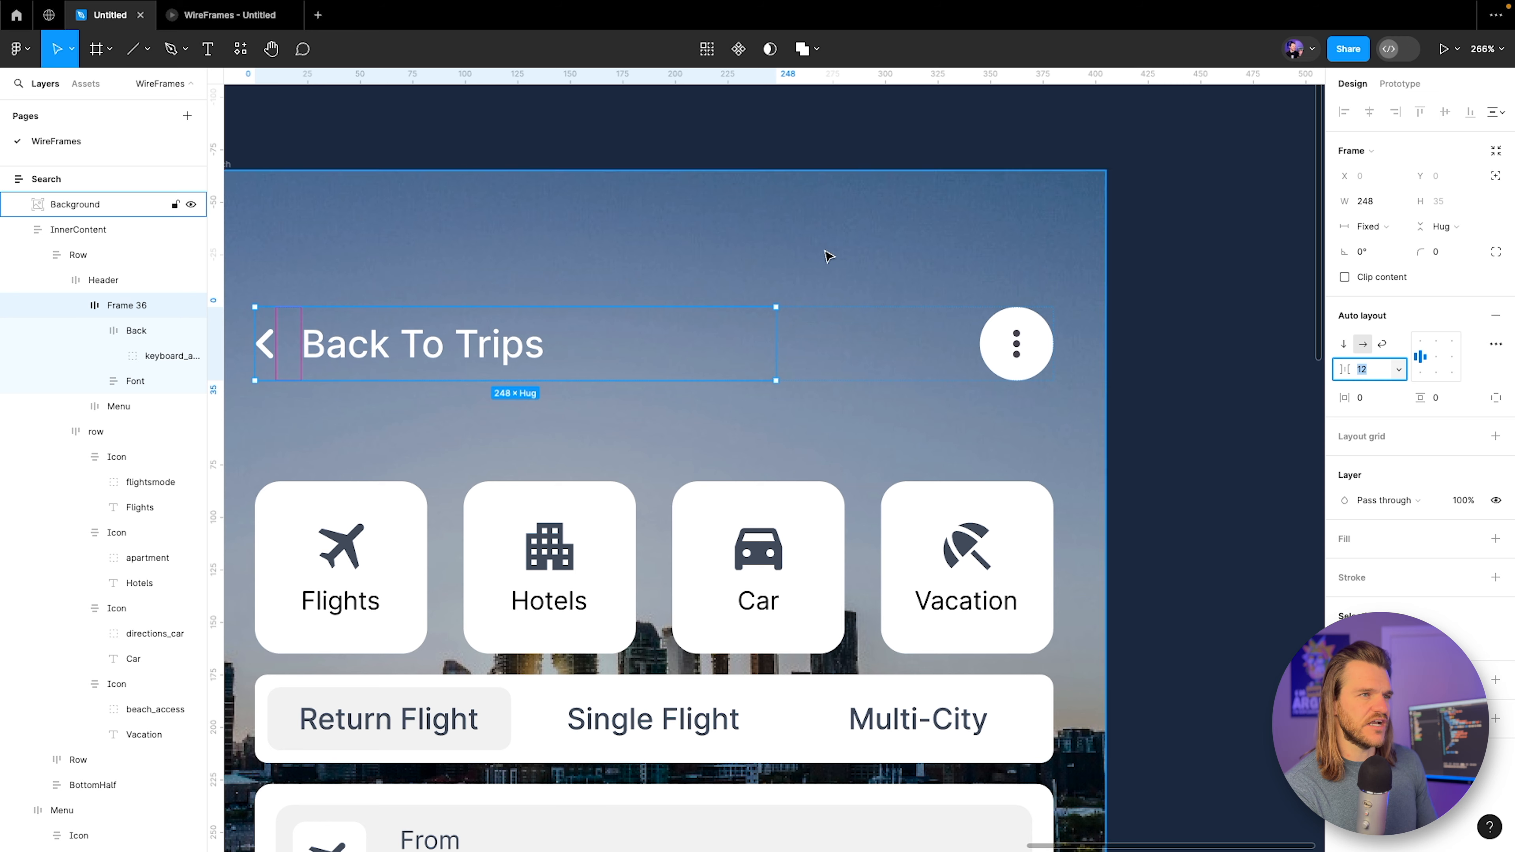
Collapse Frame 36 in the layer list and rename it BackContainer.
click(75, 305)
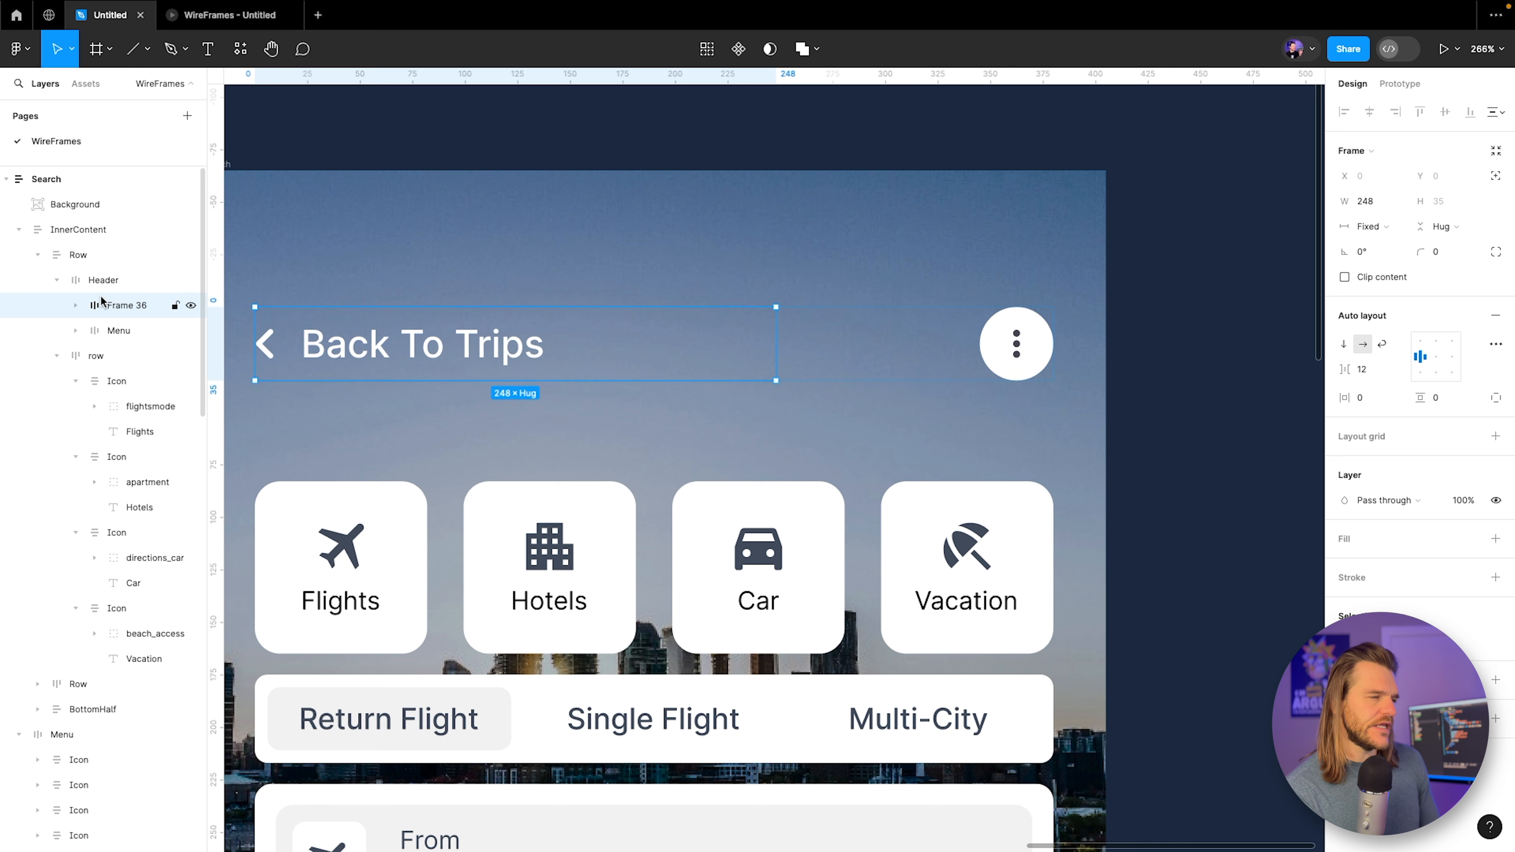
double_click(127, 307)
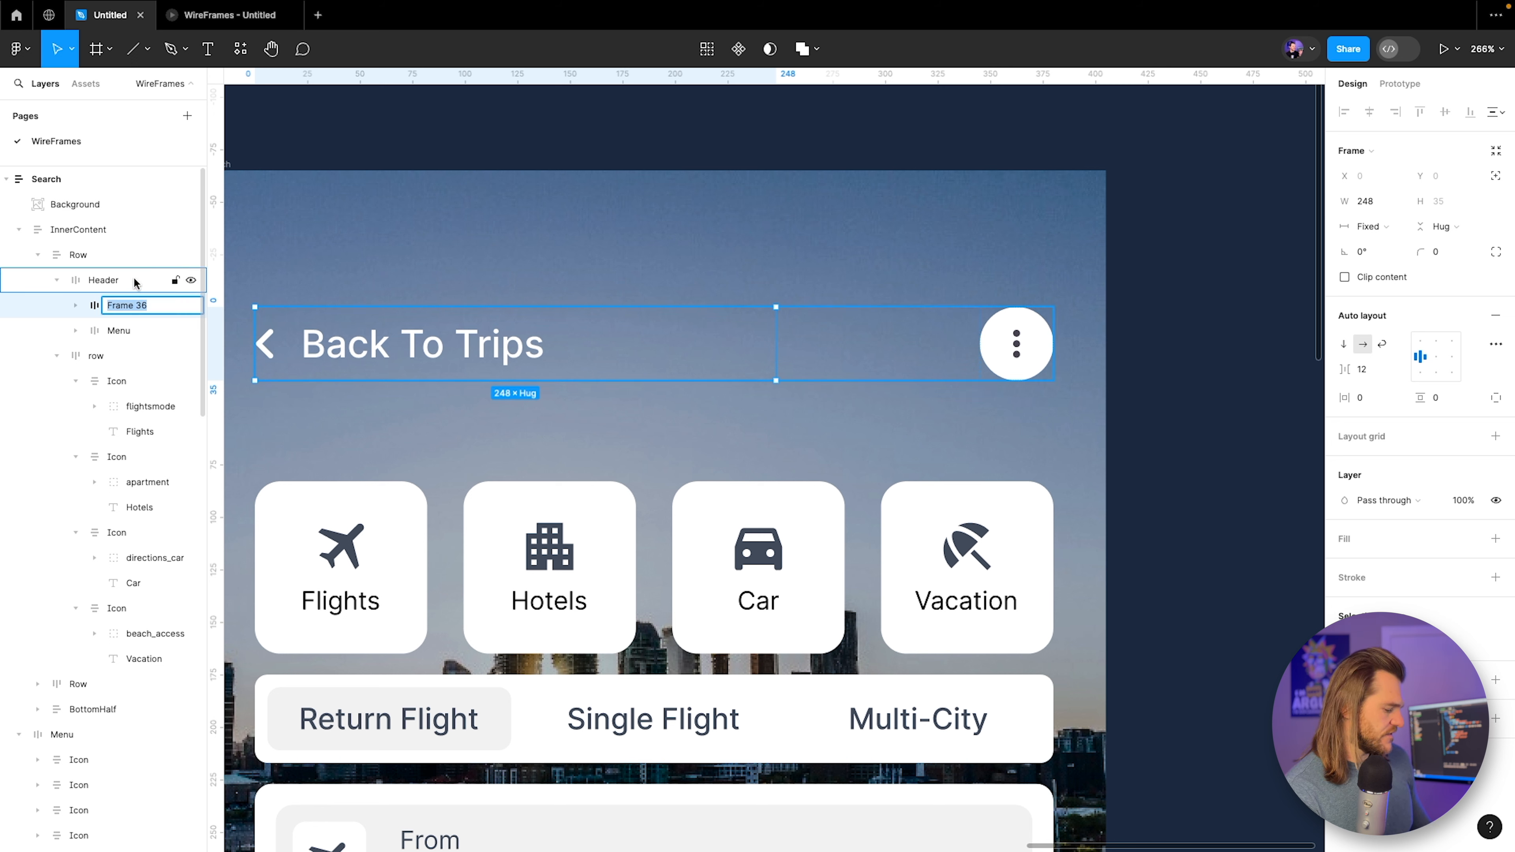
text(BackContainer)
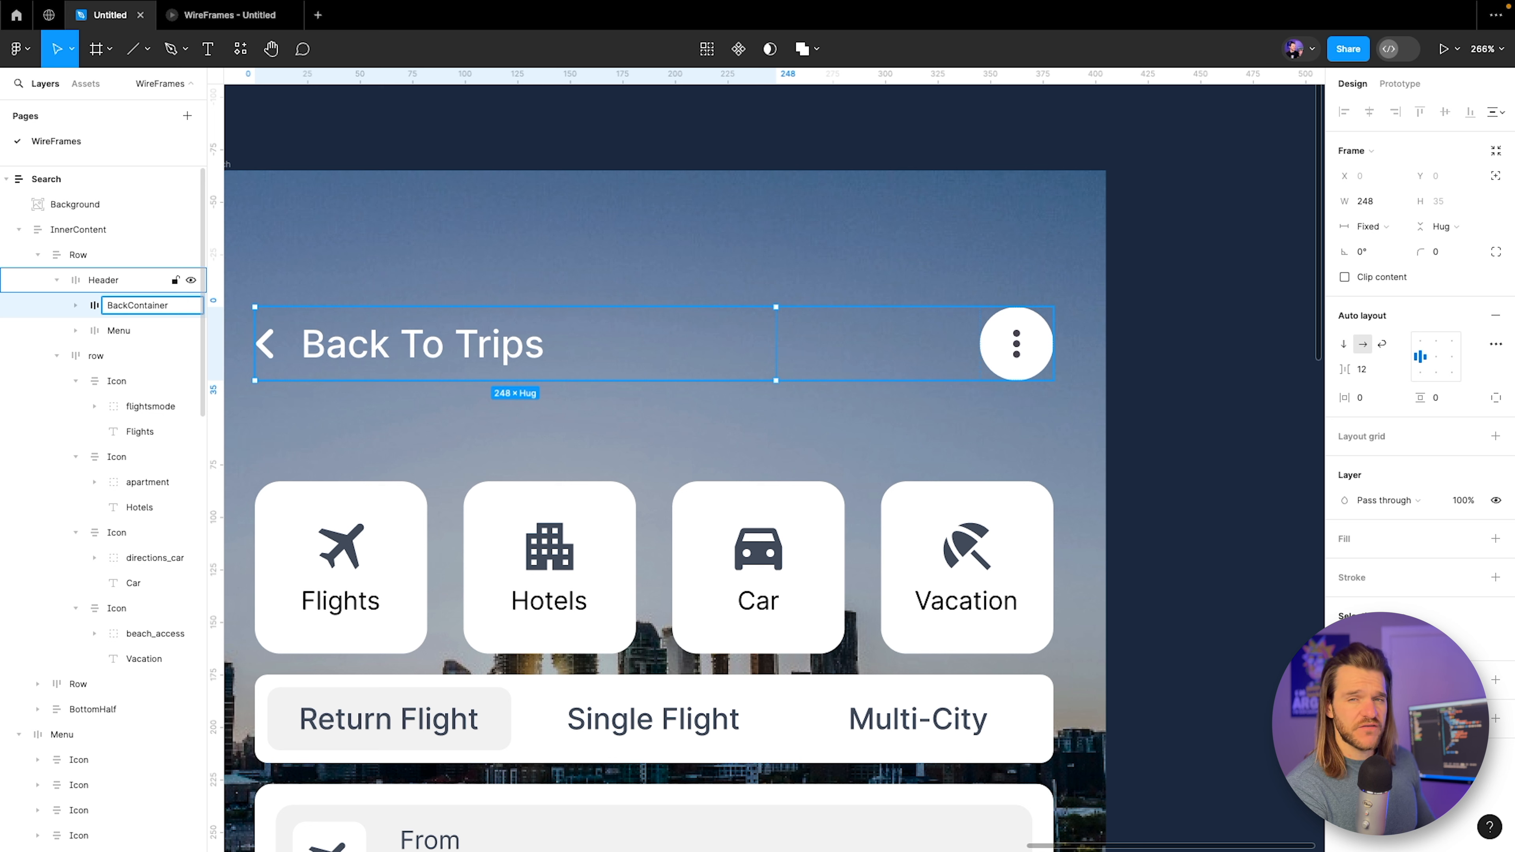
key(Return)
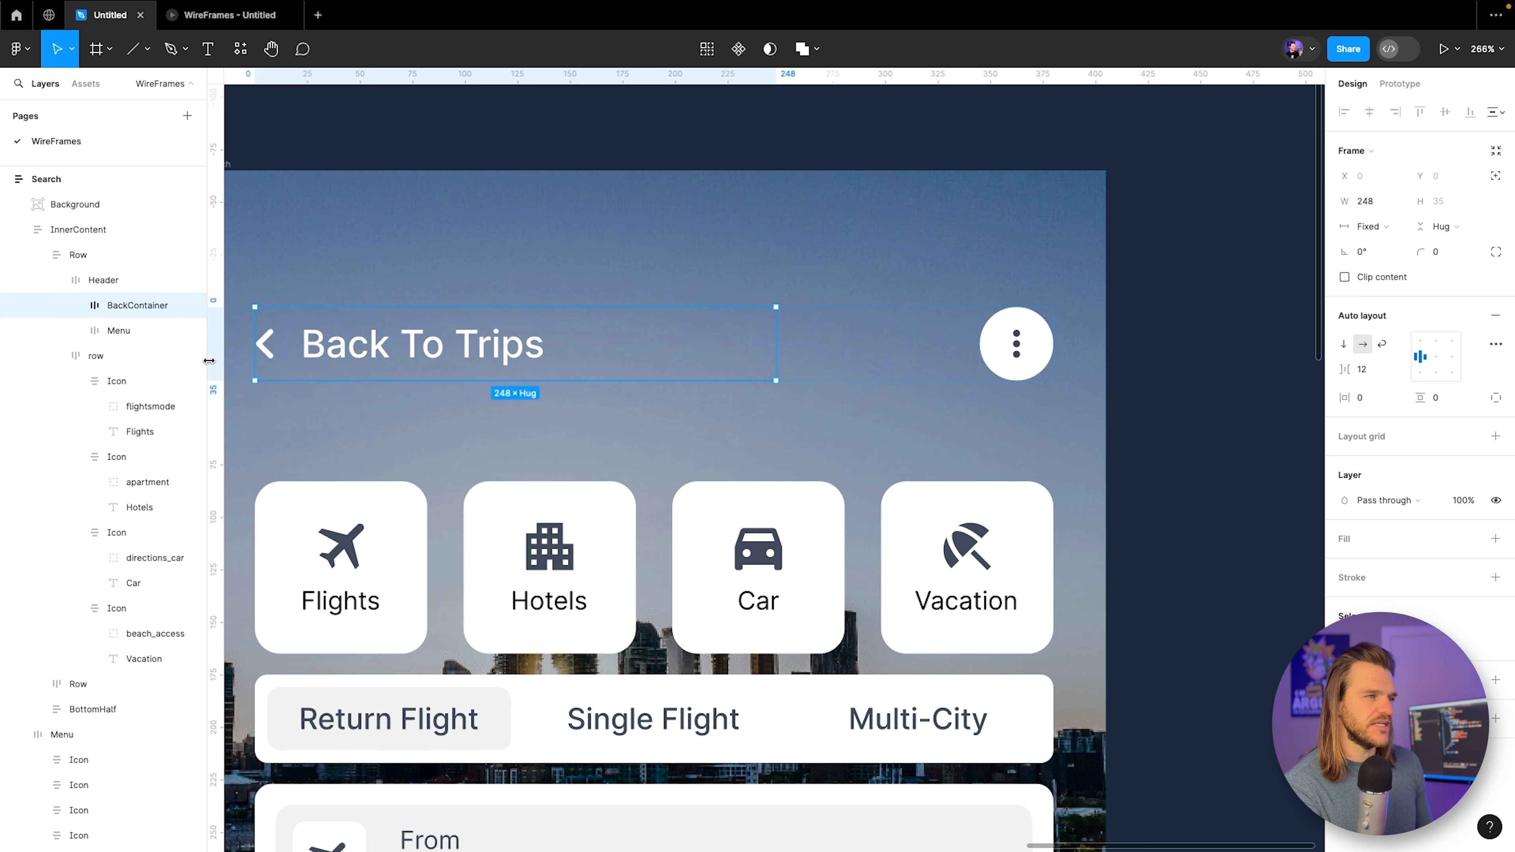
Delete the Flights/Hotels/Car/Vacation icon row and the Return Flight/Single Flight/Multi-City row from the duplicated Search screen.
scroll(453, 474, down, 2)
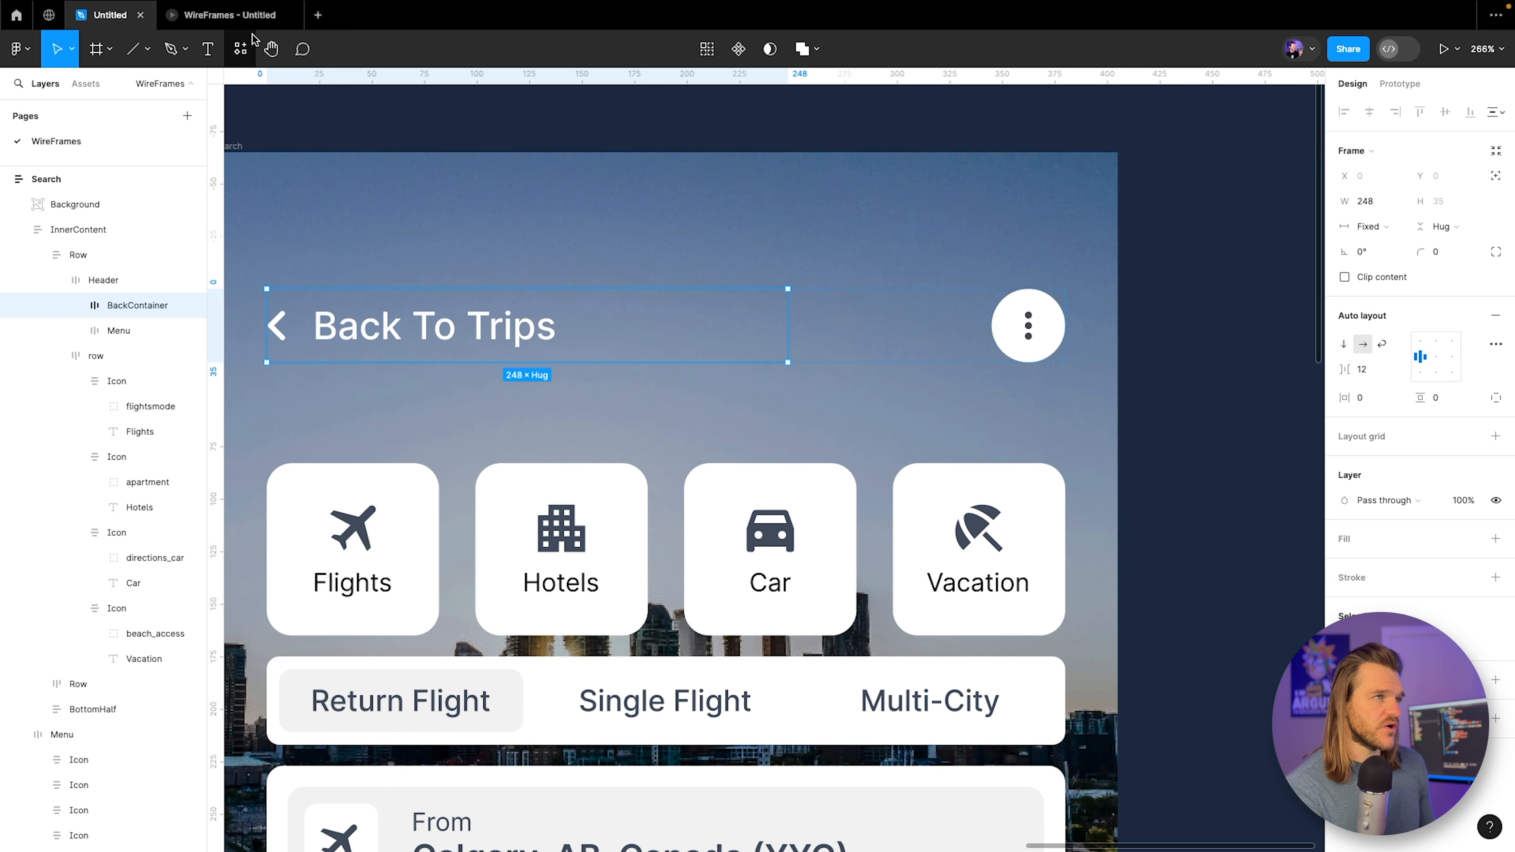
scroll(666, 406, down, 6)
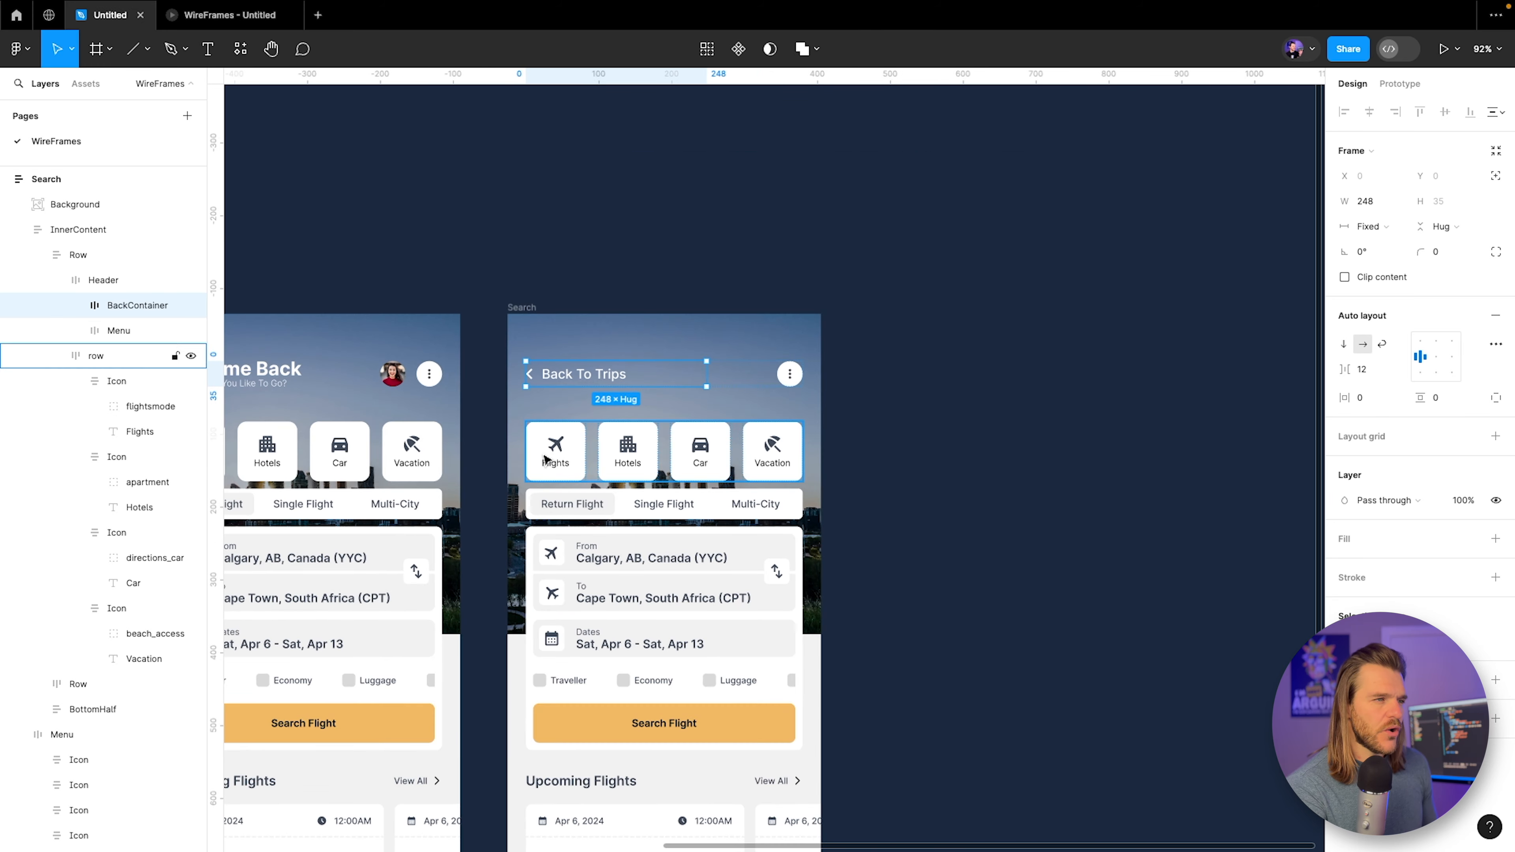
drag(406, 520, 774, 447)
drag(578, 527, 725, 486)
scroll(812, 422, right, 1)
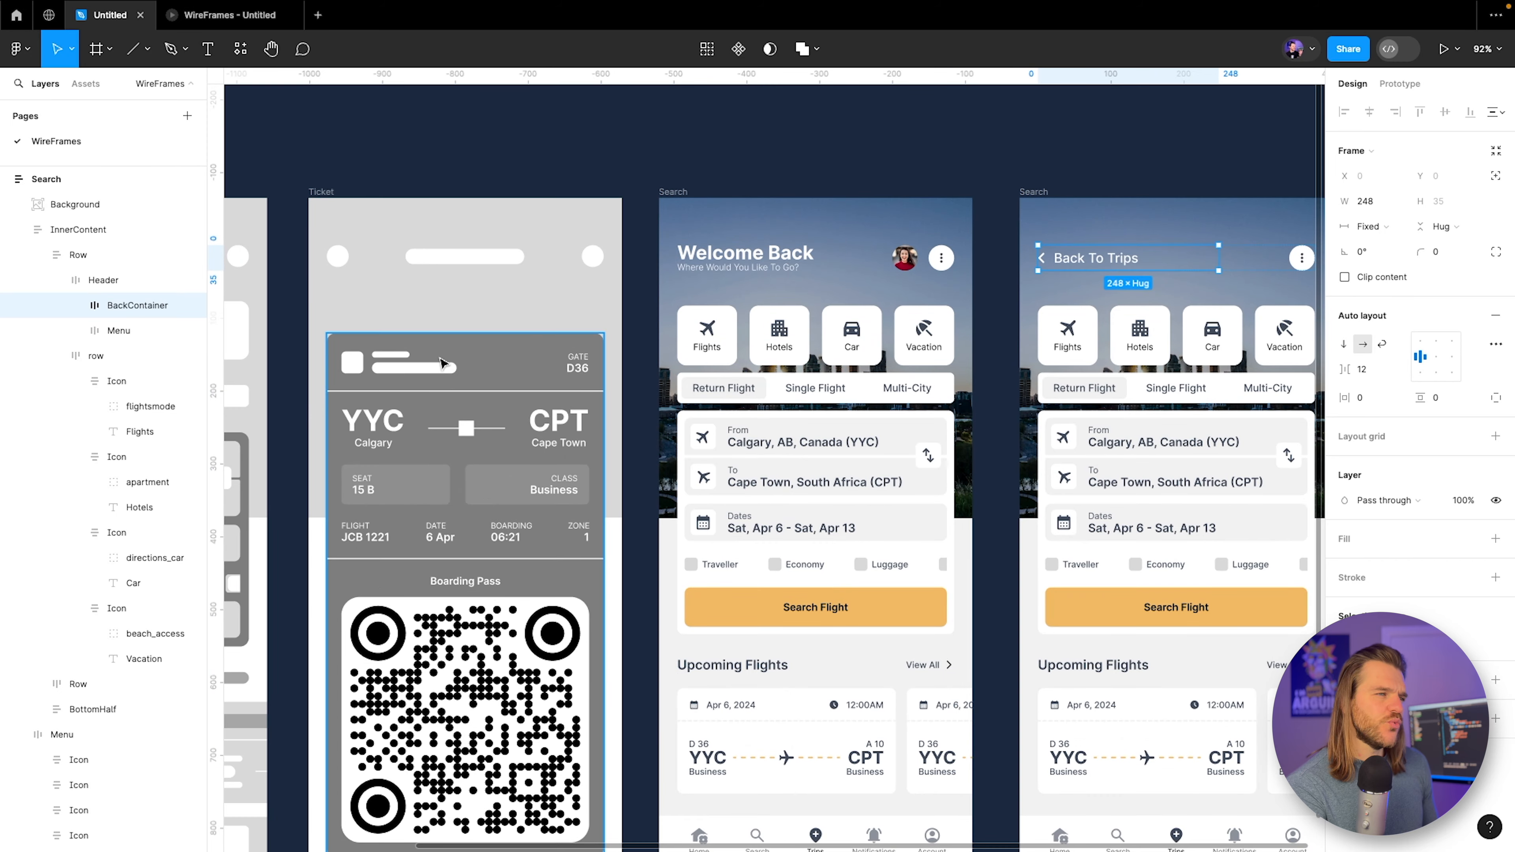
scroll(886, 396, right, 3)
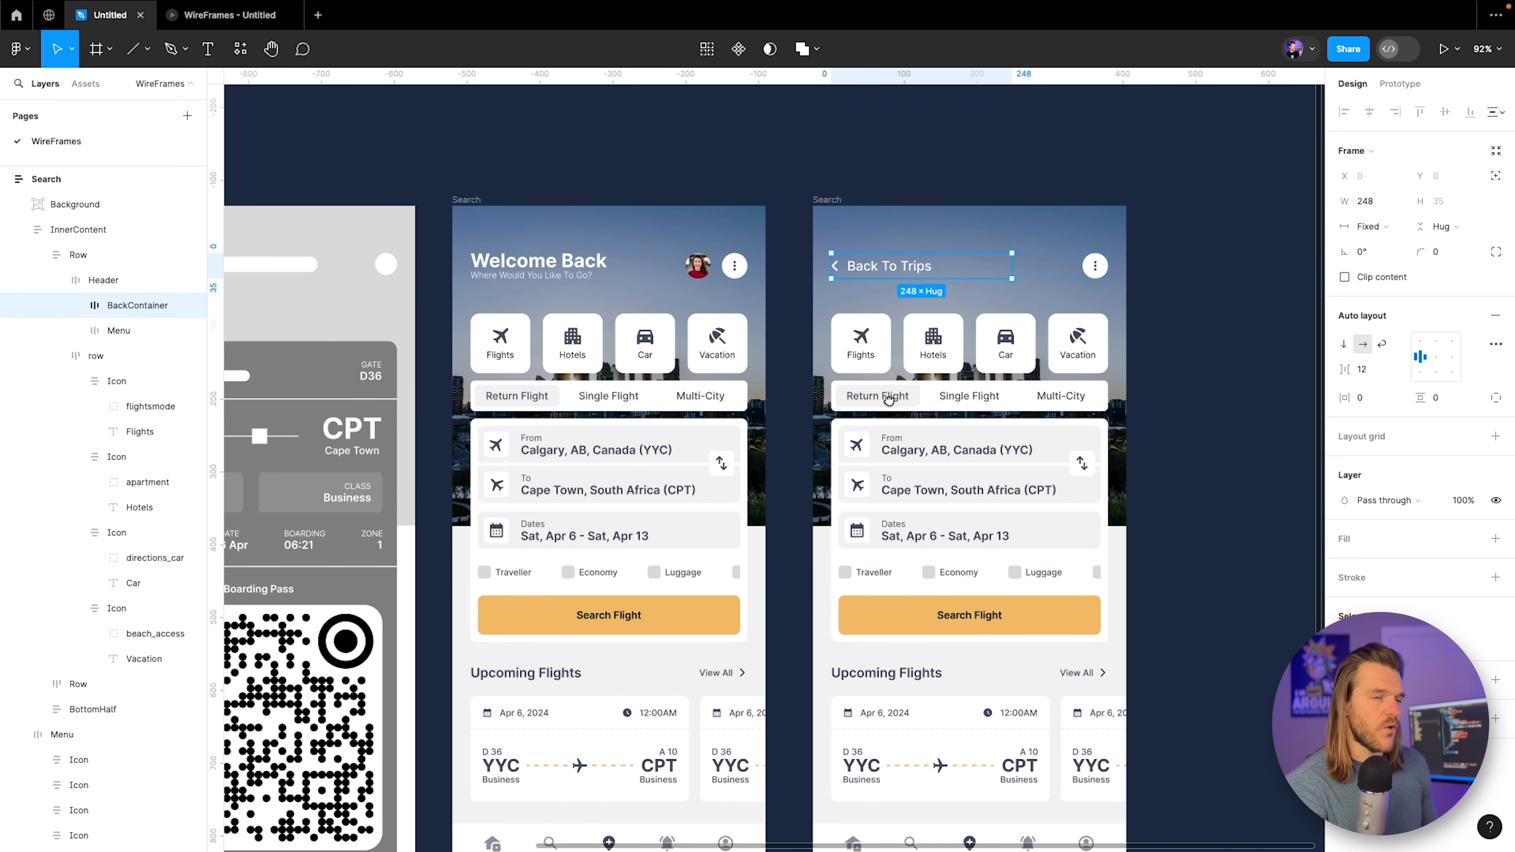
drag(1006, 391, 751, 416)
scroll(793, 457, up, 5)
click(583, 342)
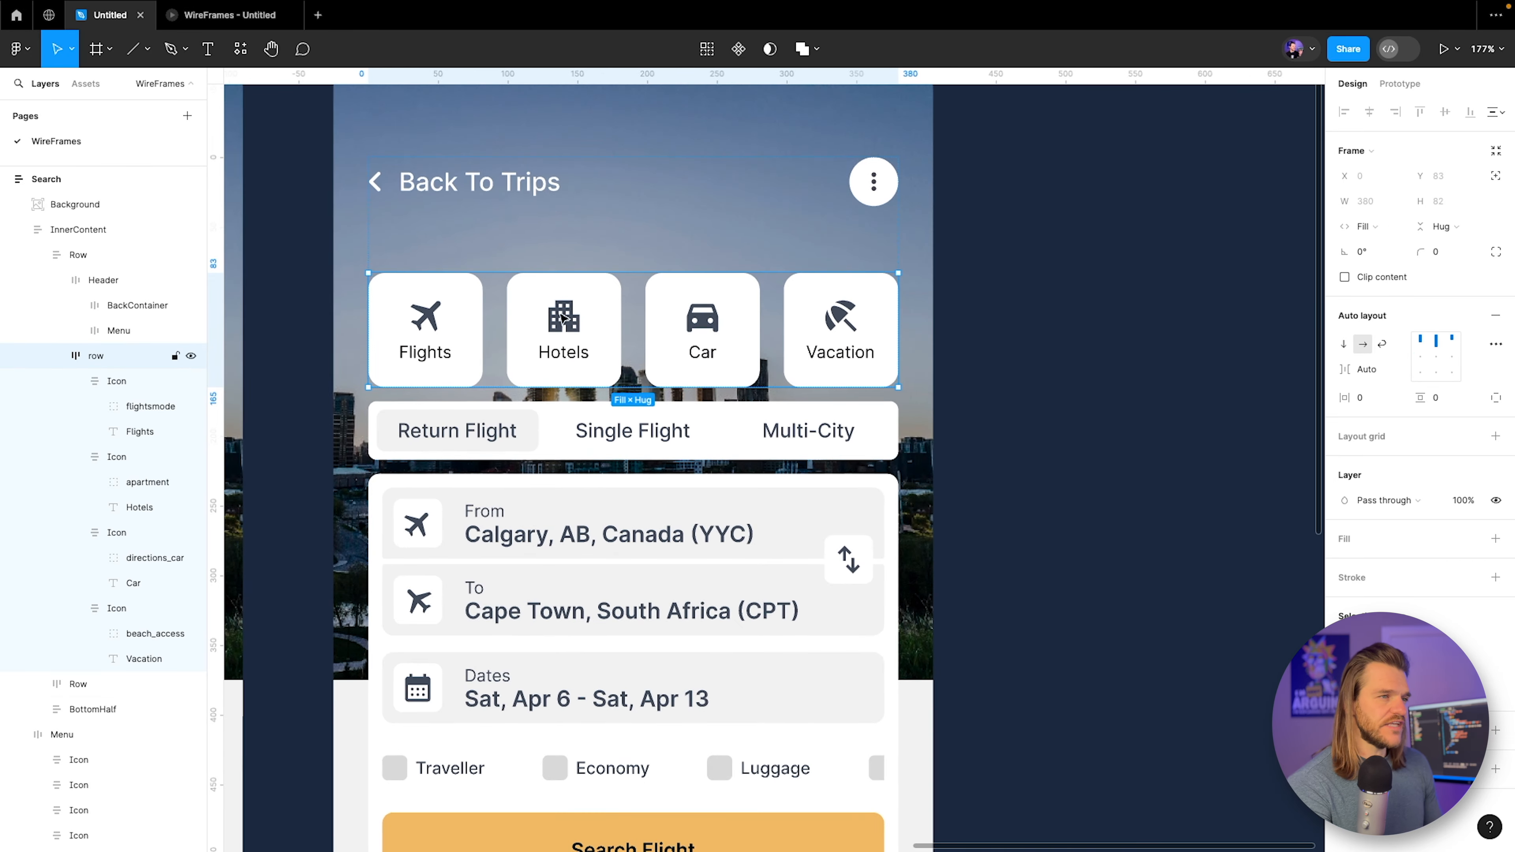
key(BackSpace)
click(537, 254)
key(BackSpace)
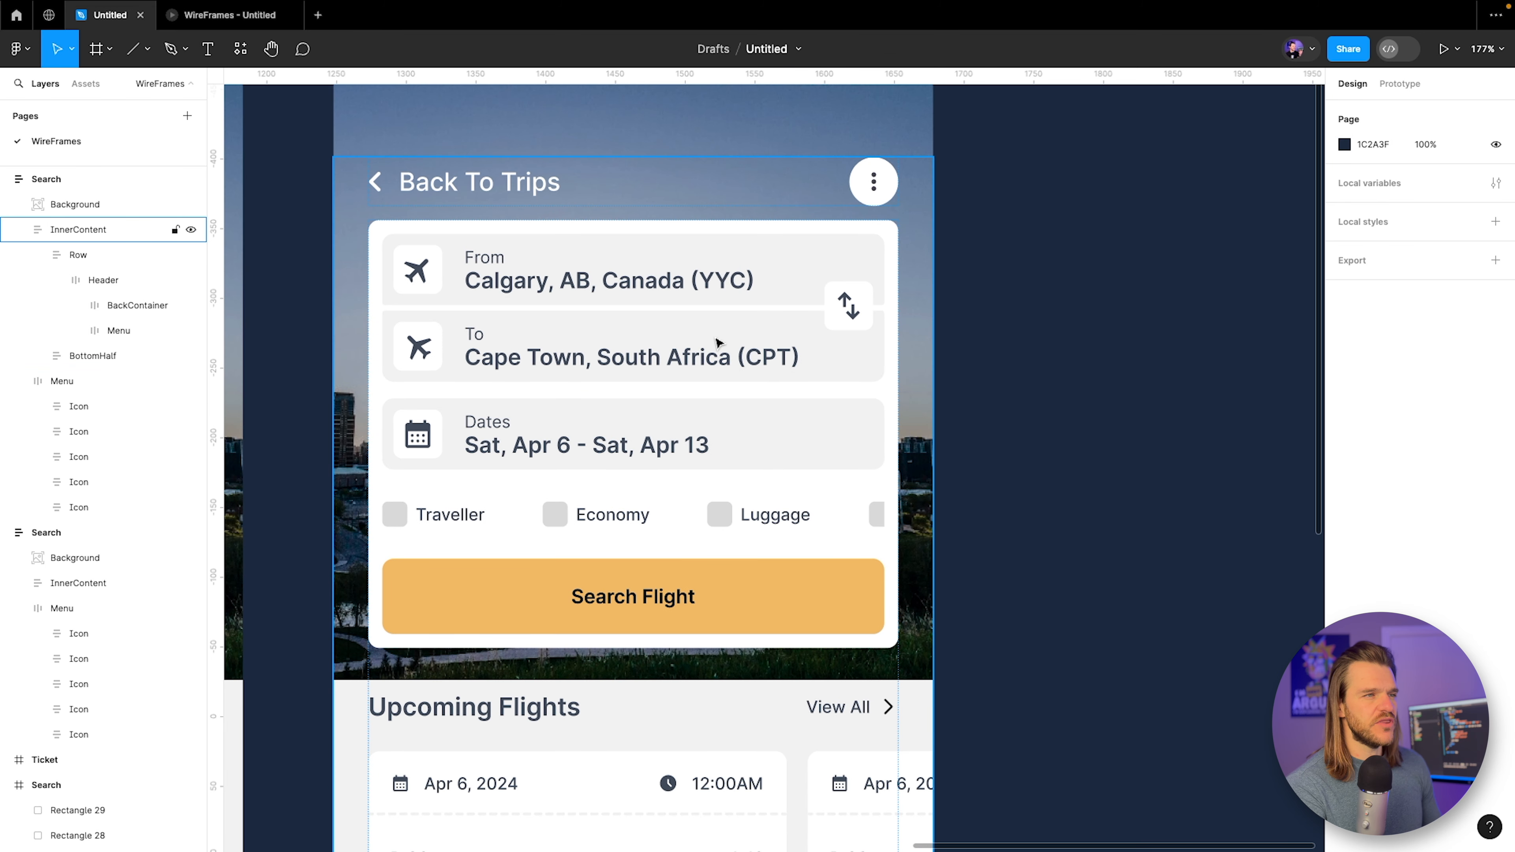
Delete the Upcoming Flights section and the bottom navigation menu from the duplicated Search screen.
scroll(698, 337, up, 1)
scroll(698, 337, down, 3)
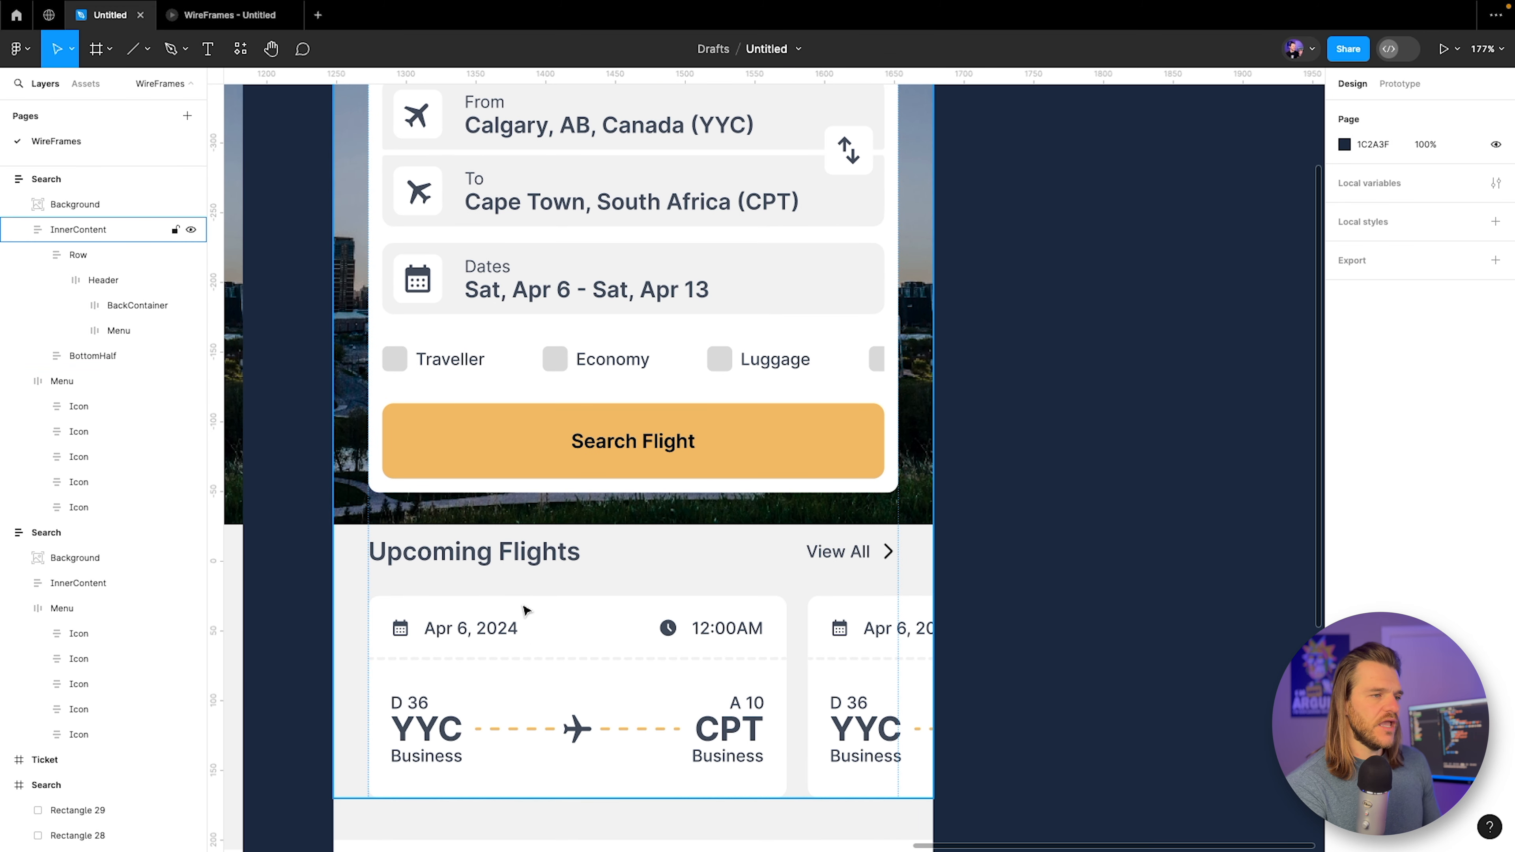
click(484, 555)
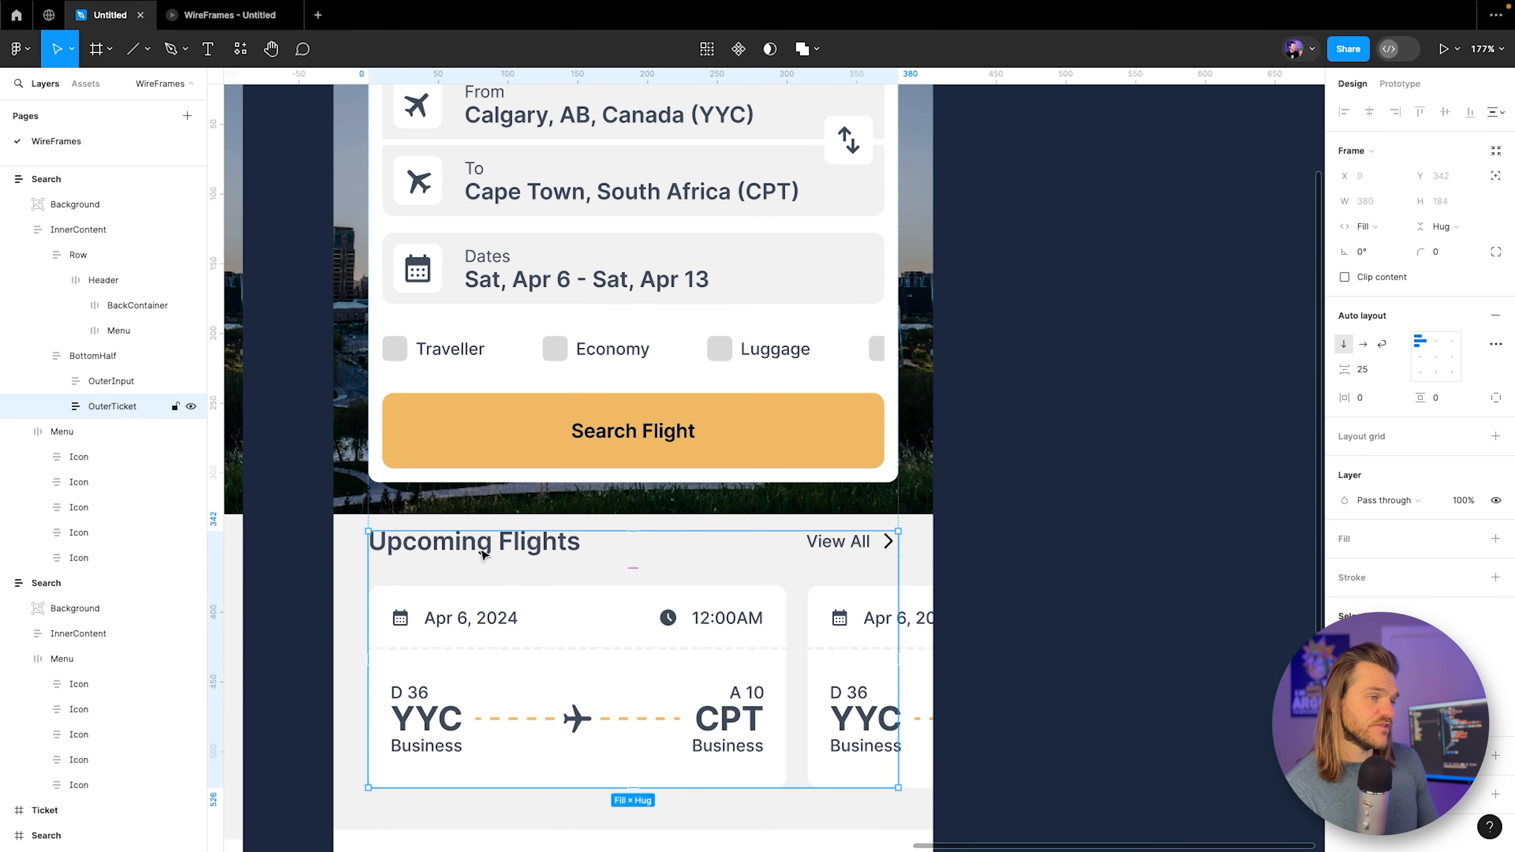
key(BackSpace)
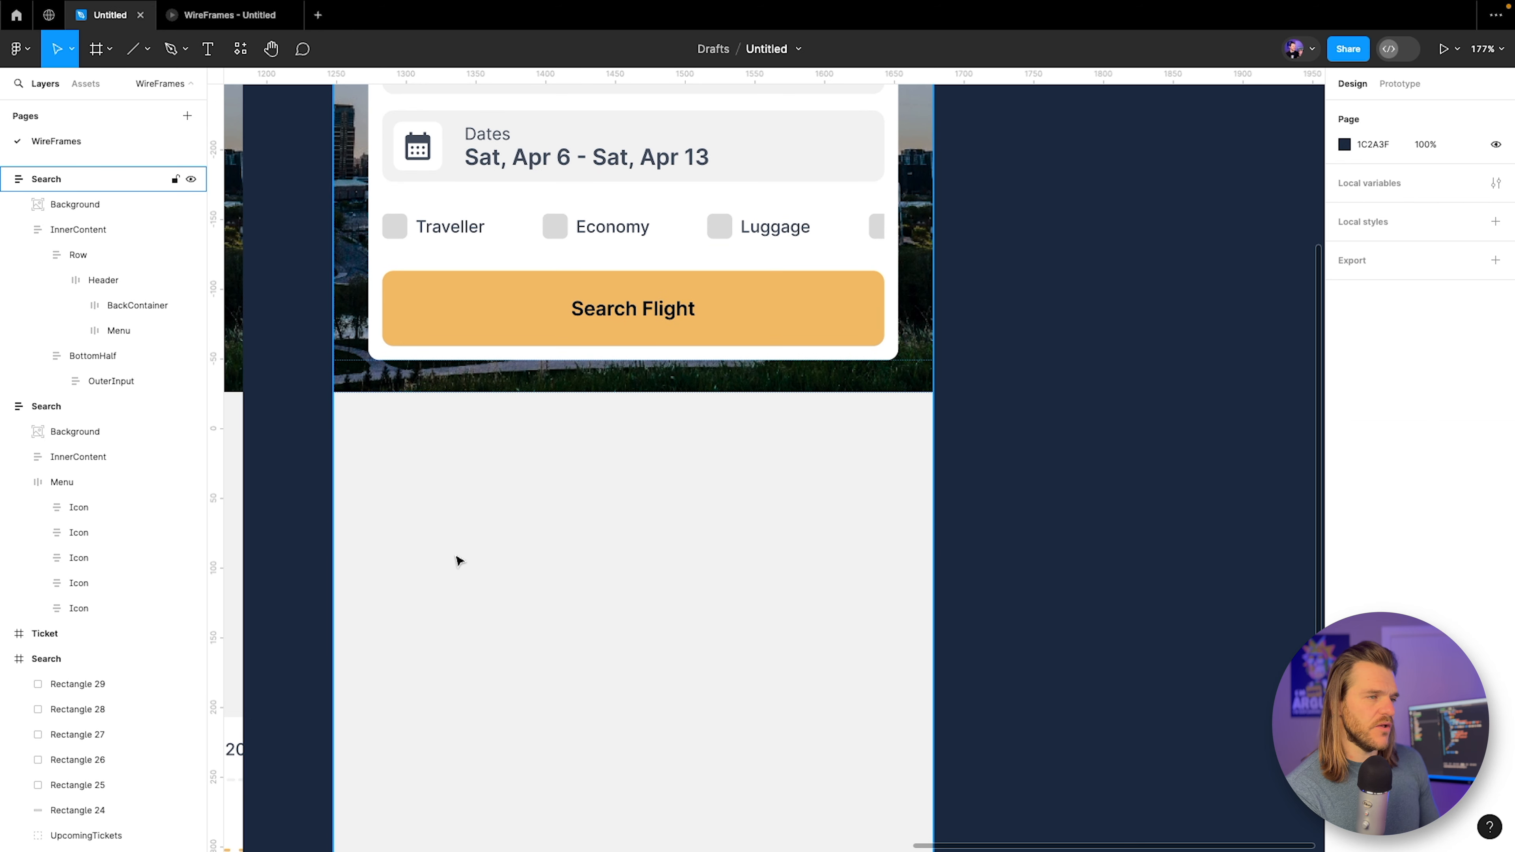
Check the stripped-down duplicate screen in the prototype preview and return to the design file.
scroll(497, 491, up, 4)
click(352, 251)
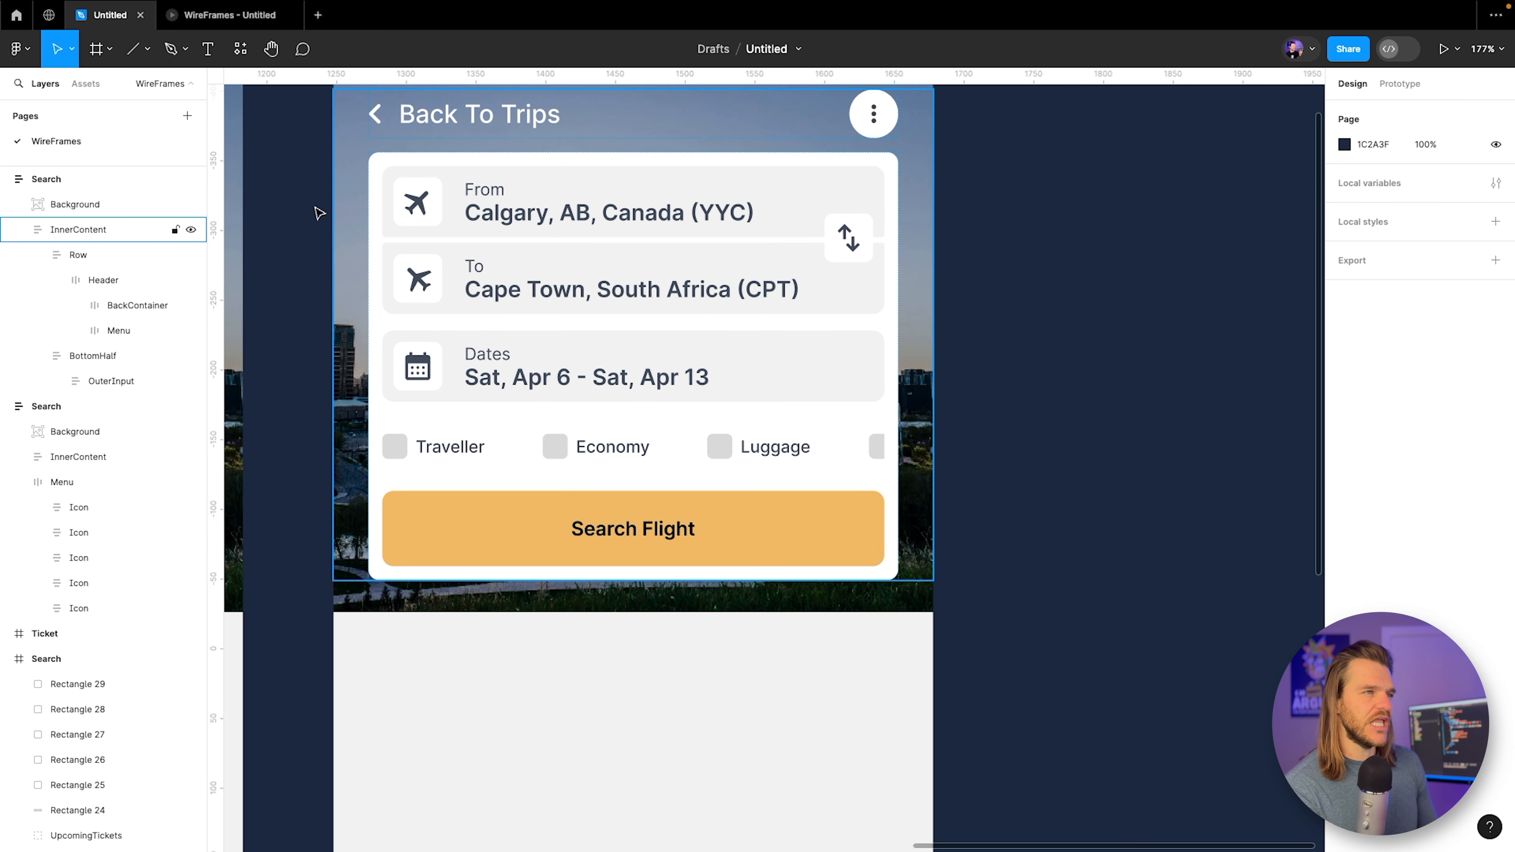
click(319, 213)
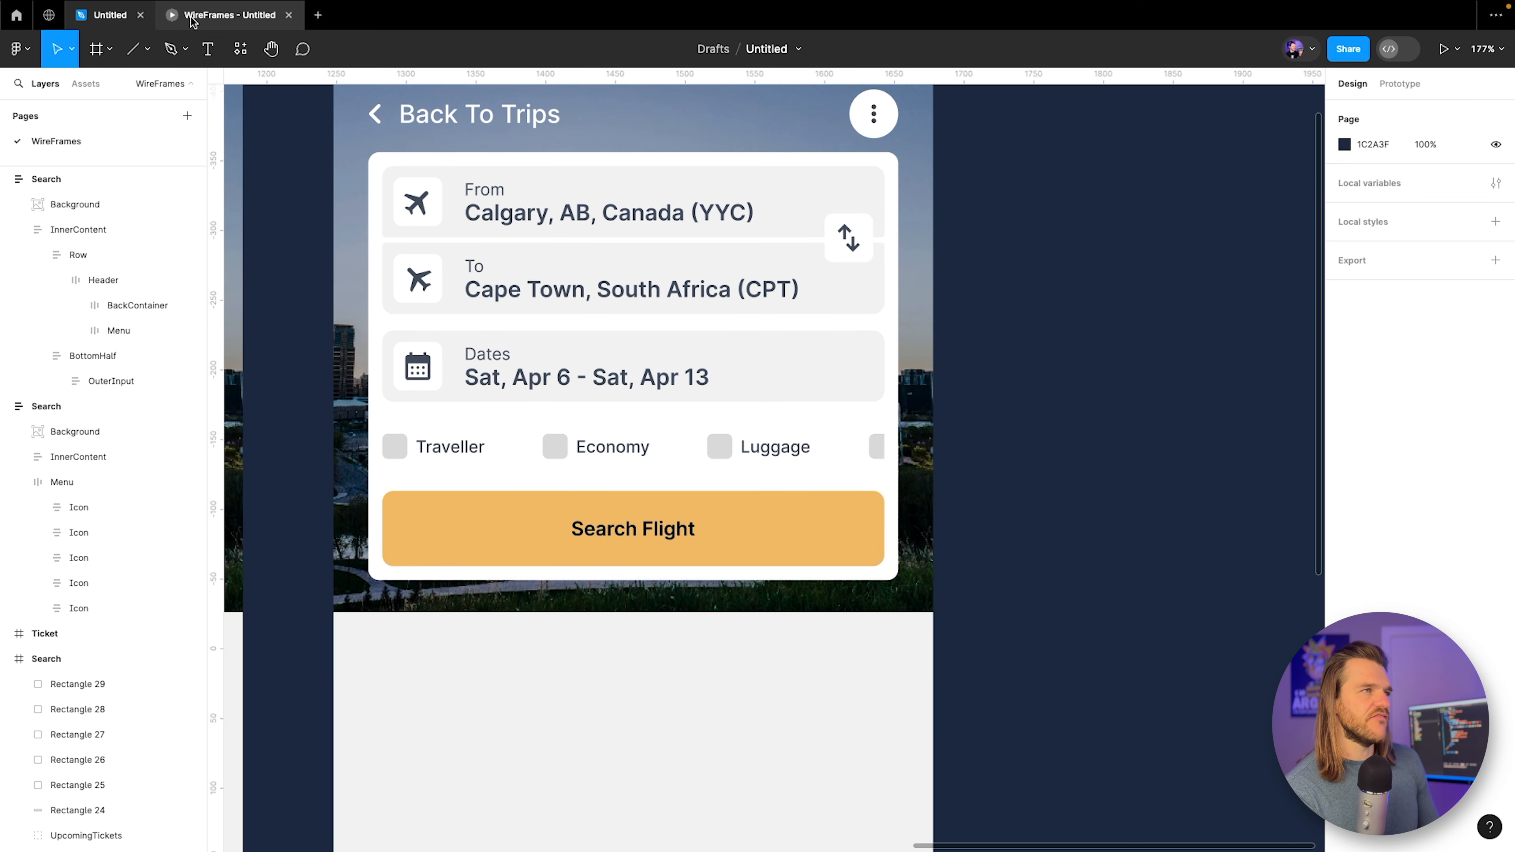
click(230, 15)
click(110, 15)
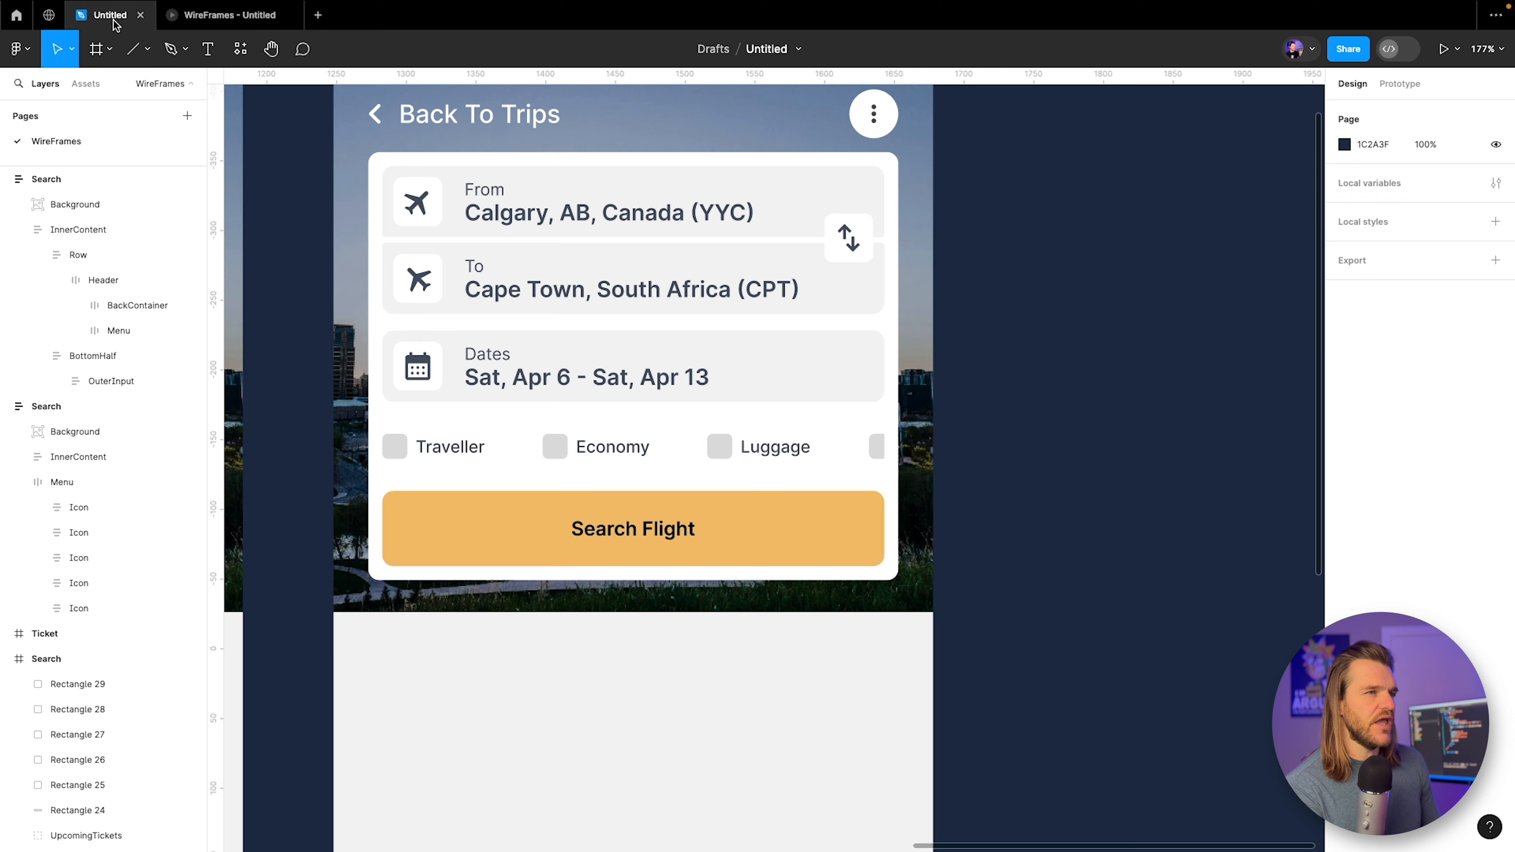
Select the white OuterInput card in the duplicated Search screen and examine the Ticket wireframe's boarding pass layout.
scroll(753, 378, down, 5)
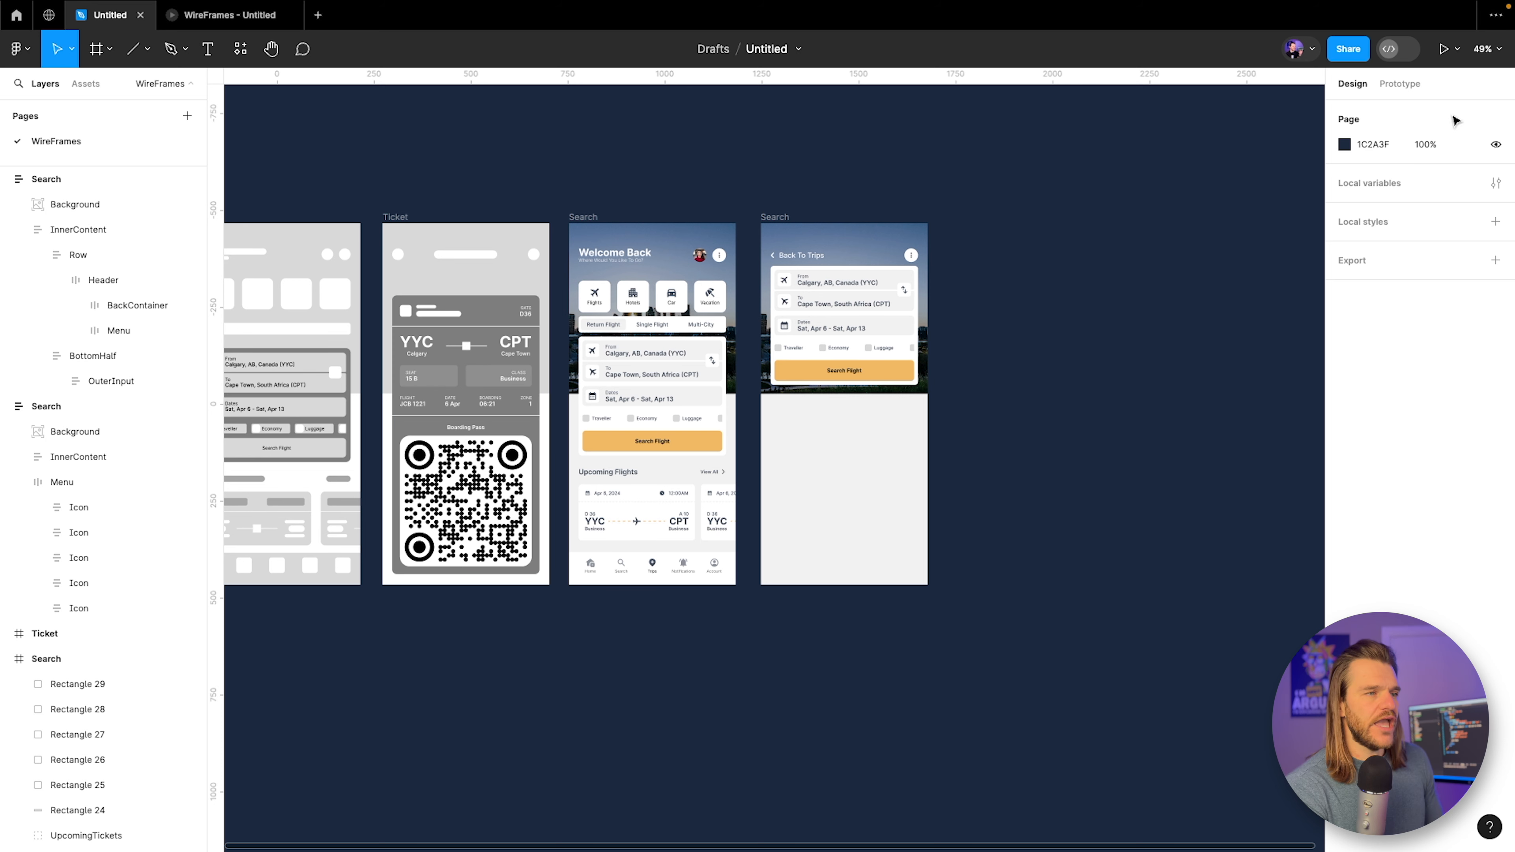
scroll(1018, 198, up, 5)
scroll(635, 379, down, 2)
scroll(582, 341, up, 2)
double_click(487, 322)
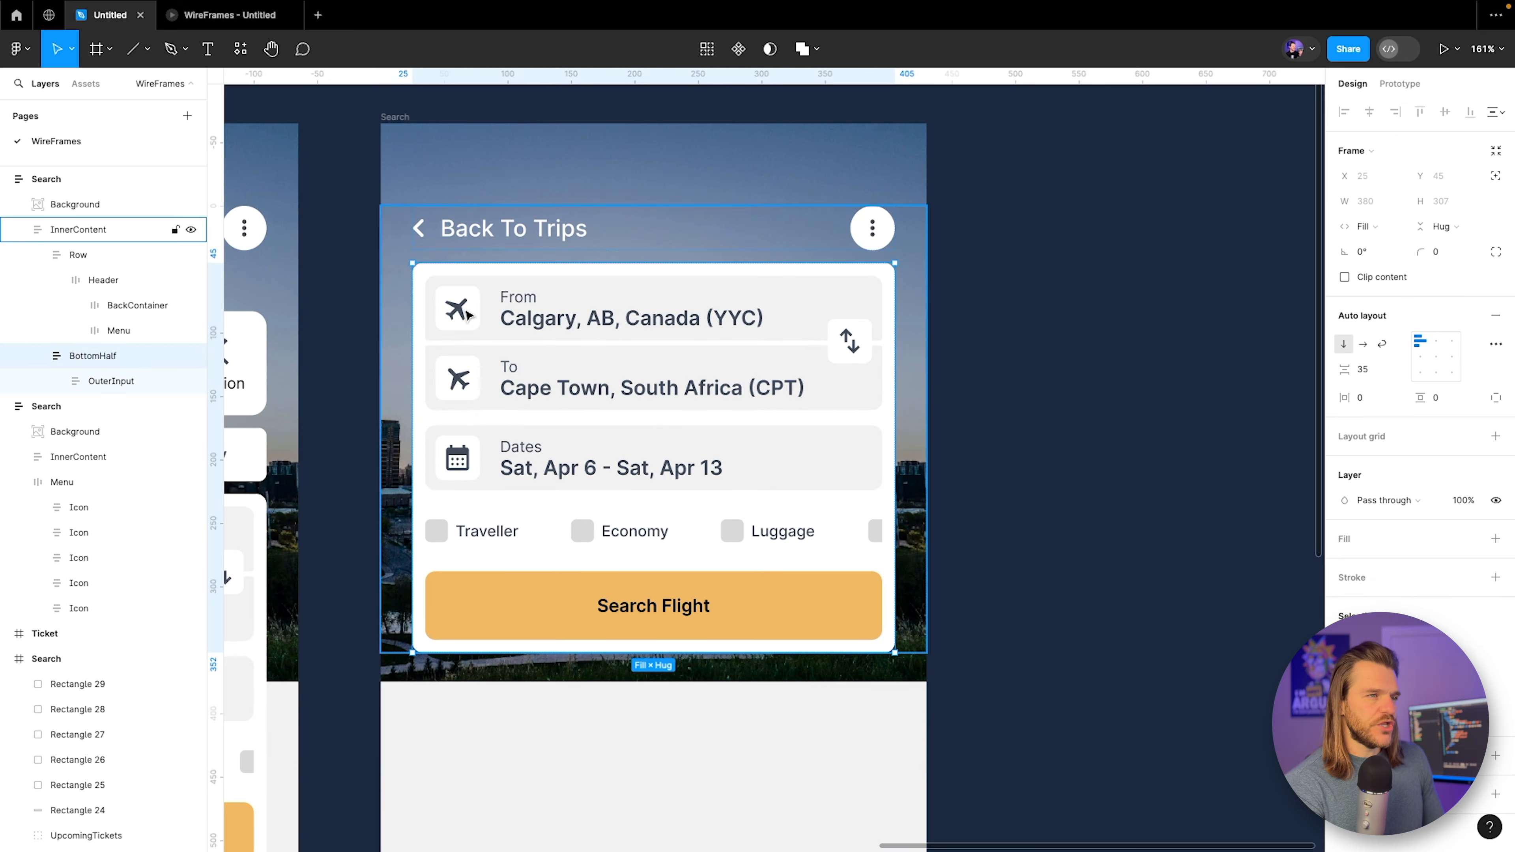
double_click(487, 321)
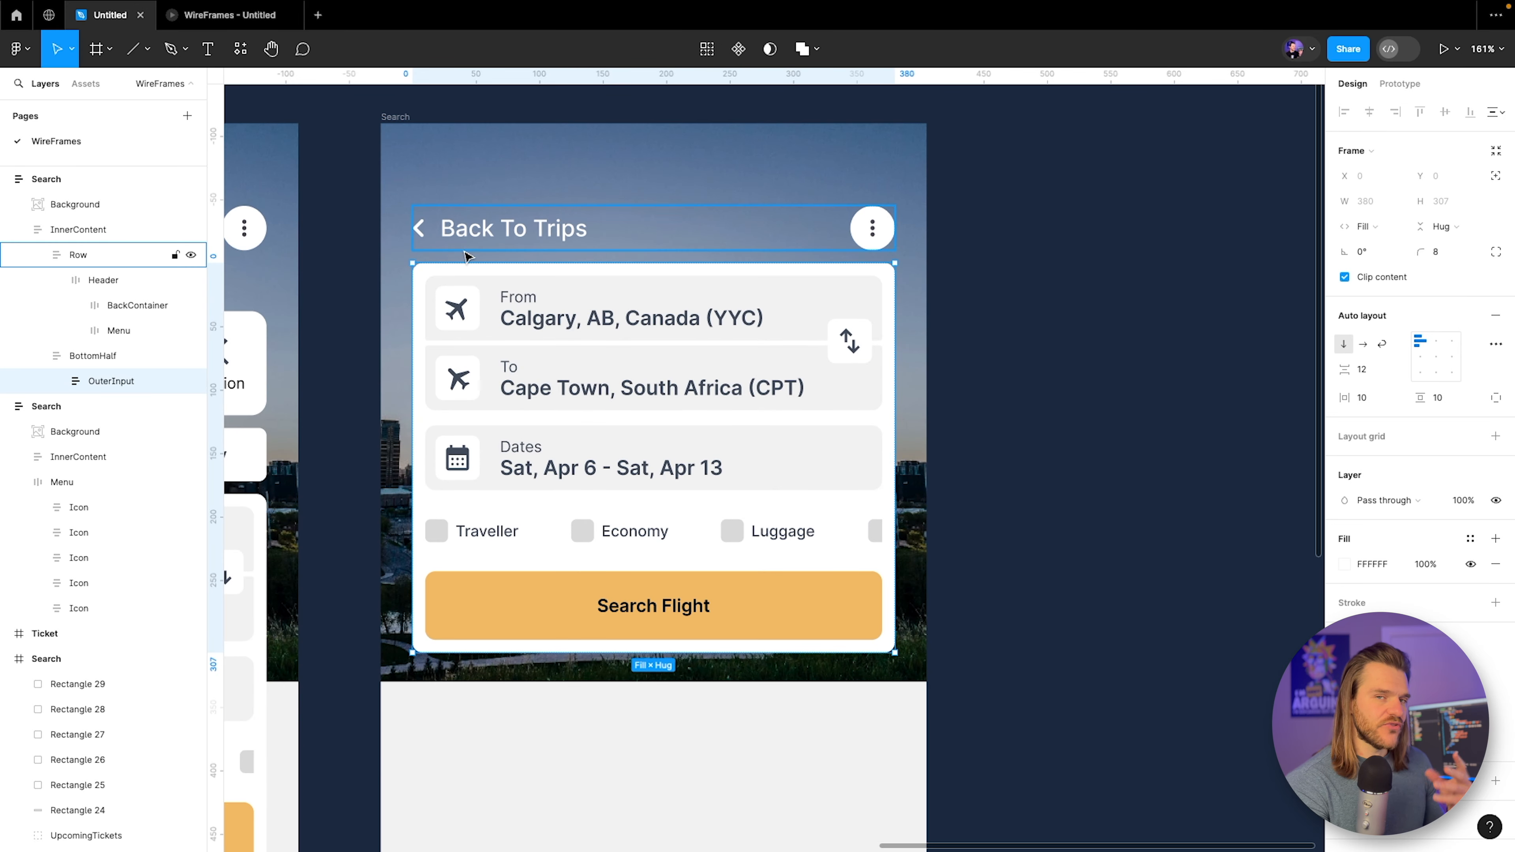
scroll(570, 242, down, 5)
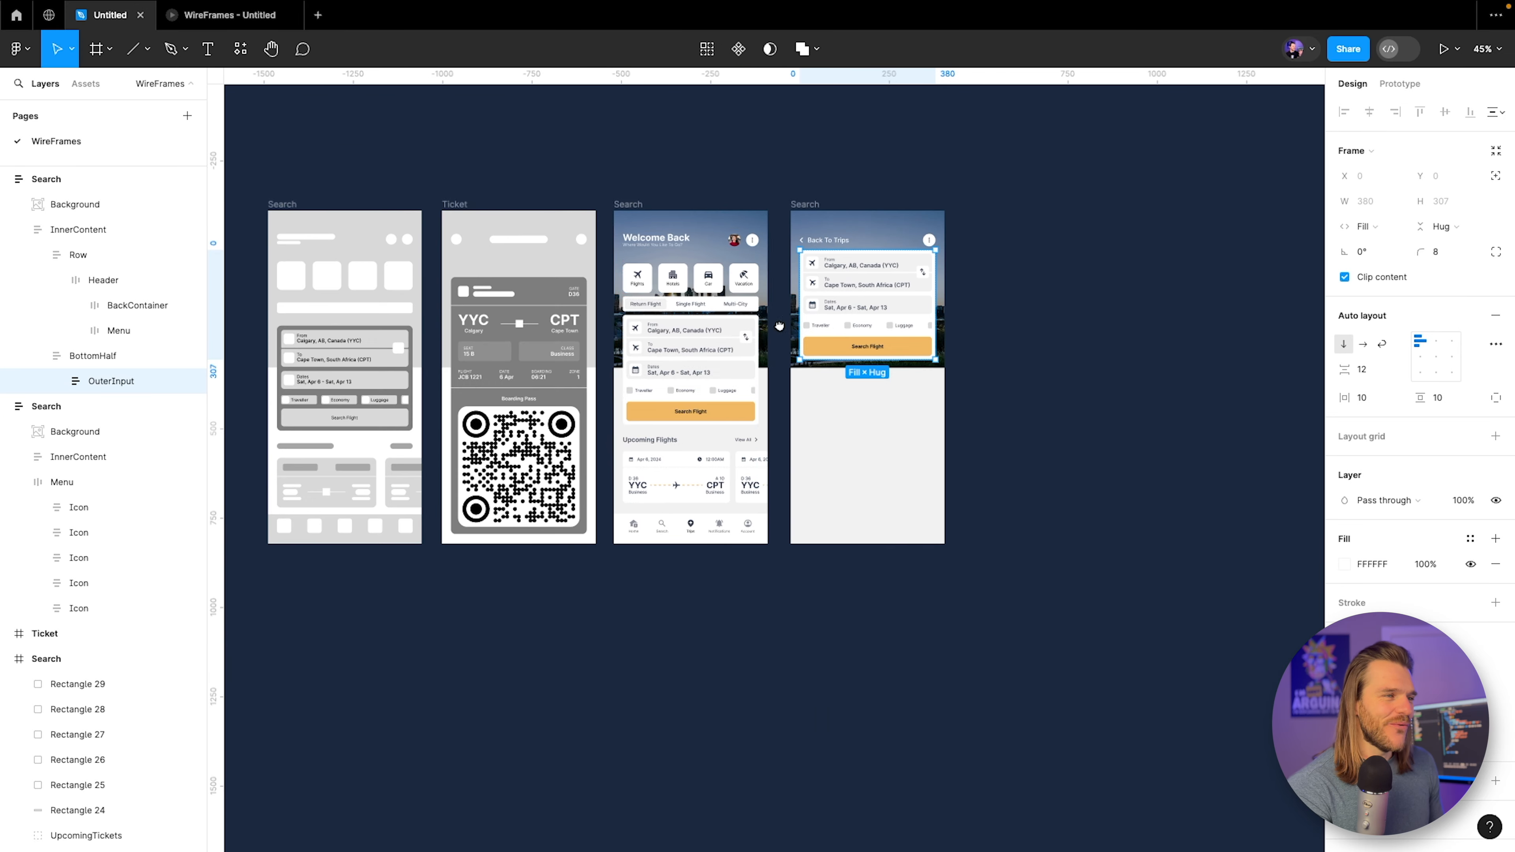
scroll(547, 323, up, 3)
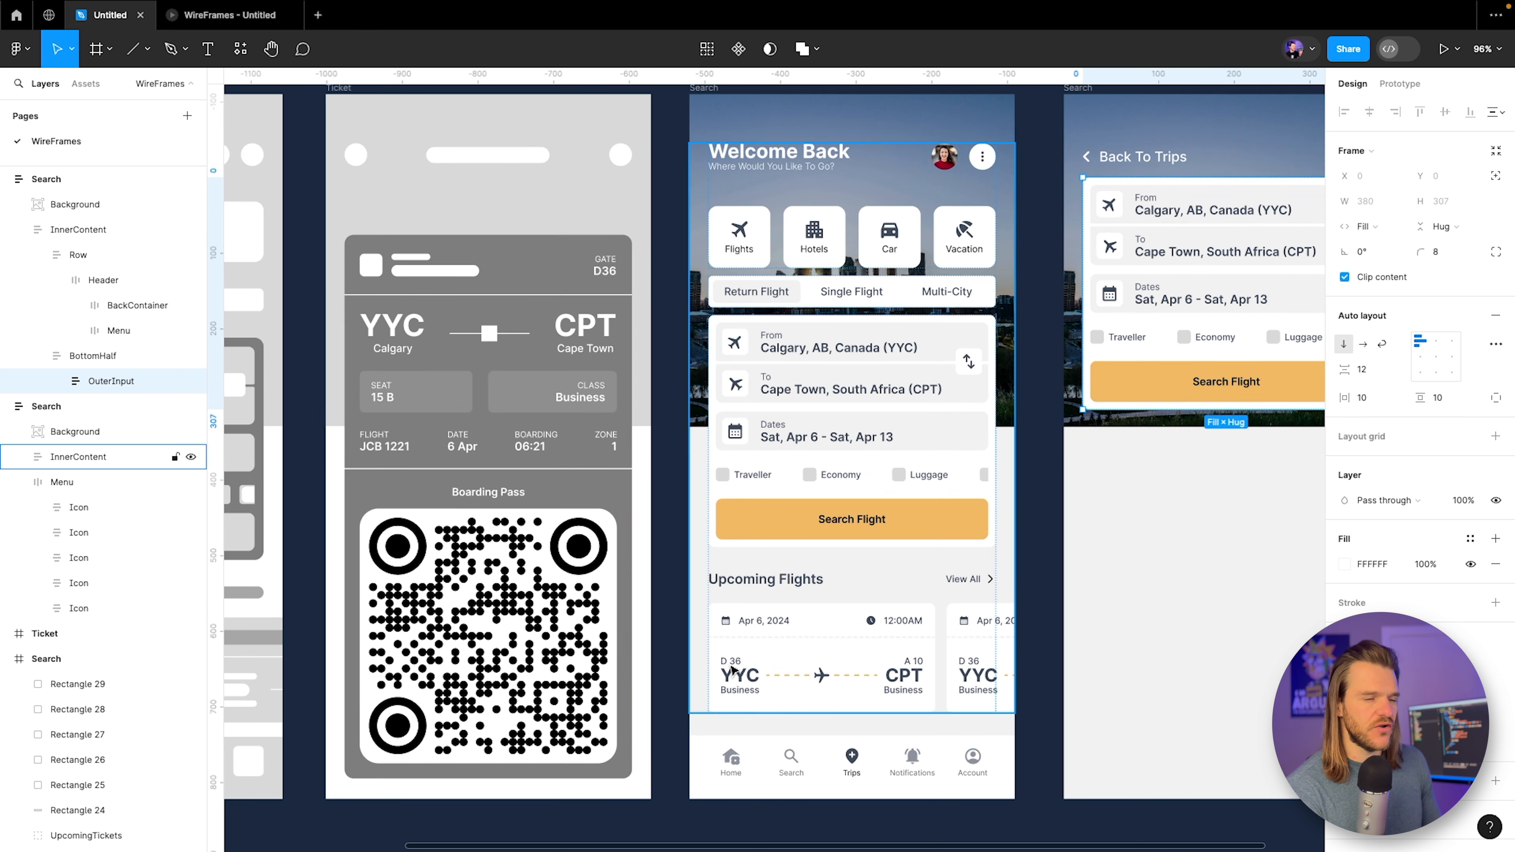
scroll(673, 410, down, 1)
scroll(668, 382, right, 1)
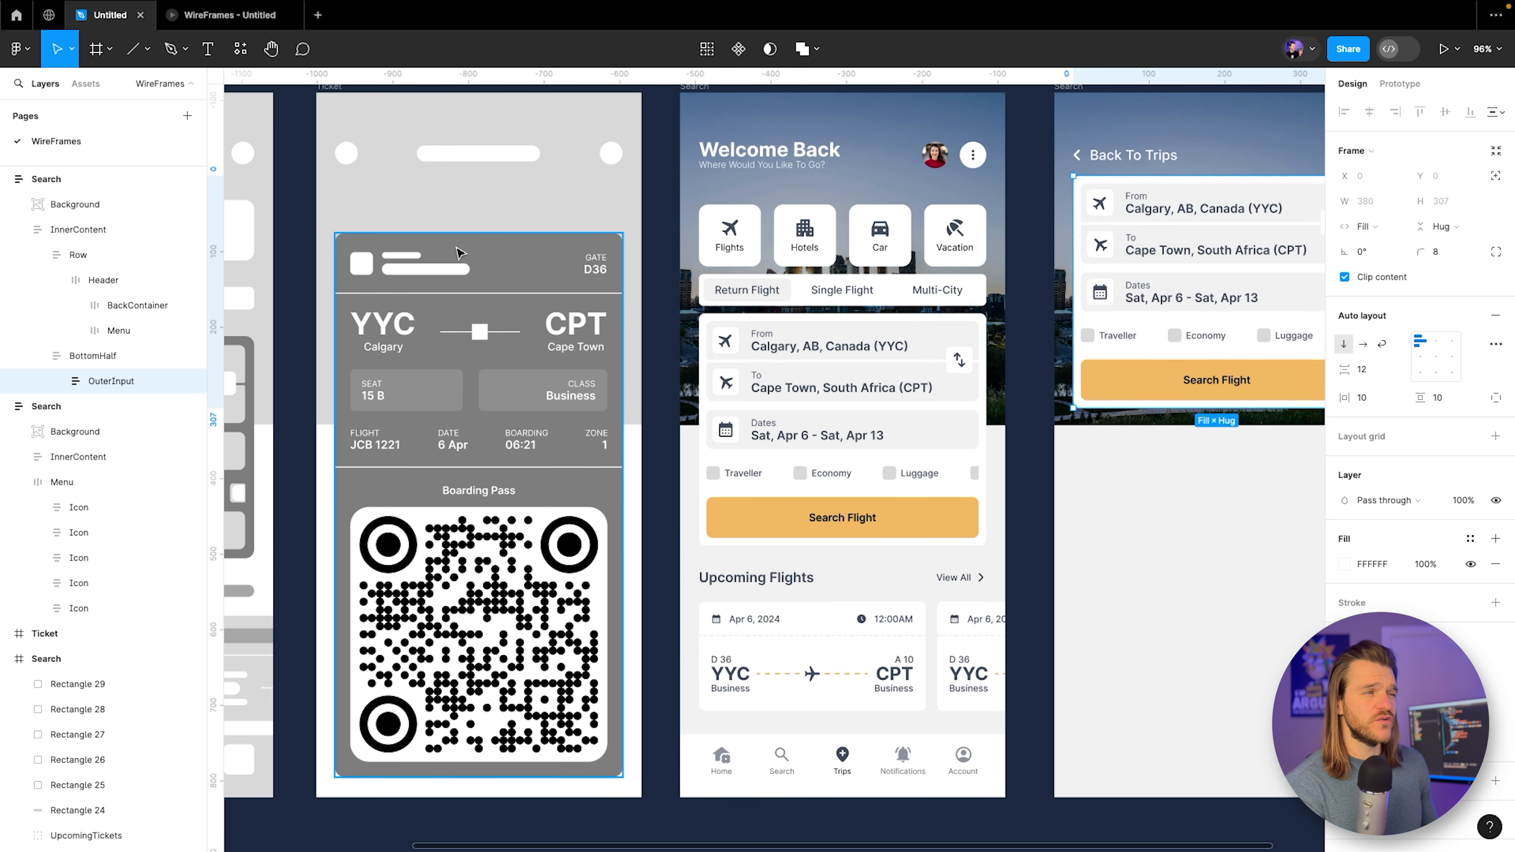
scroll(458, 254, up, 5)
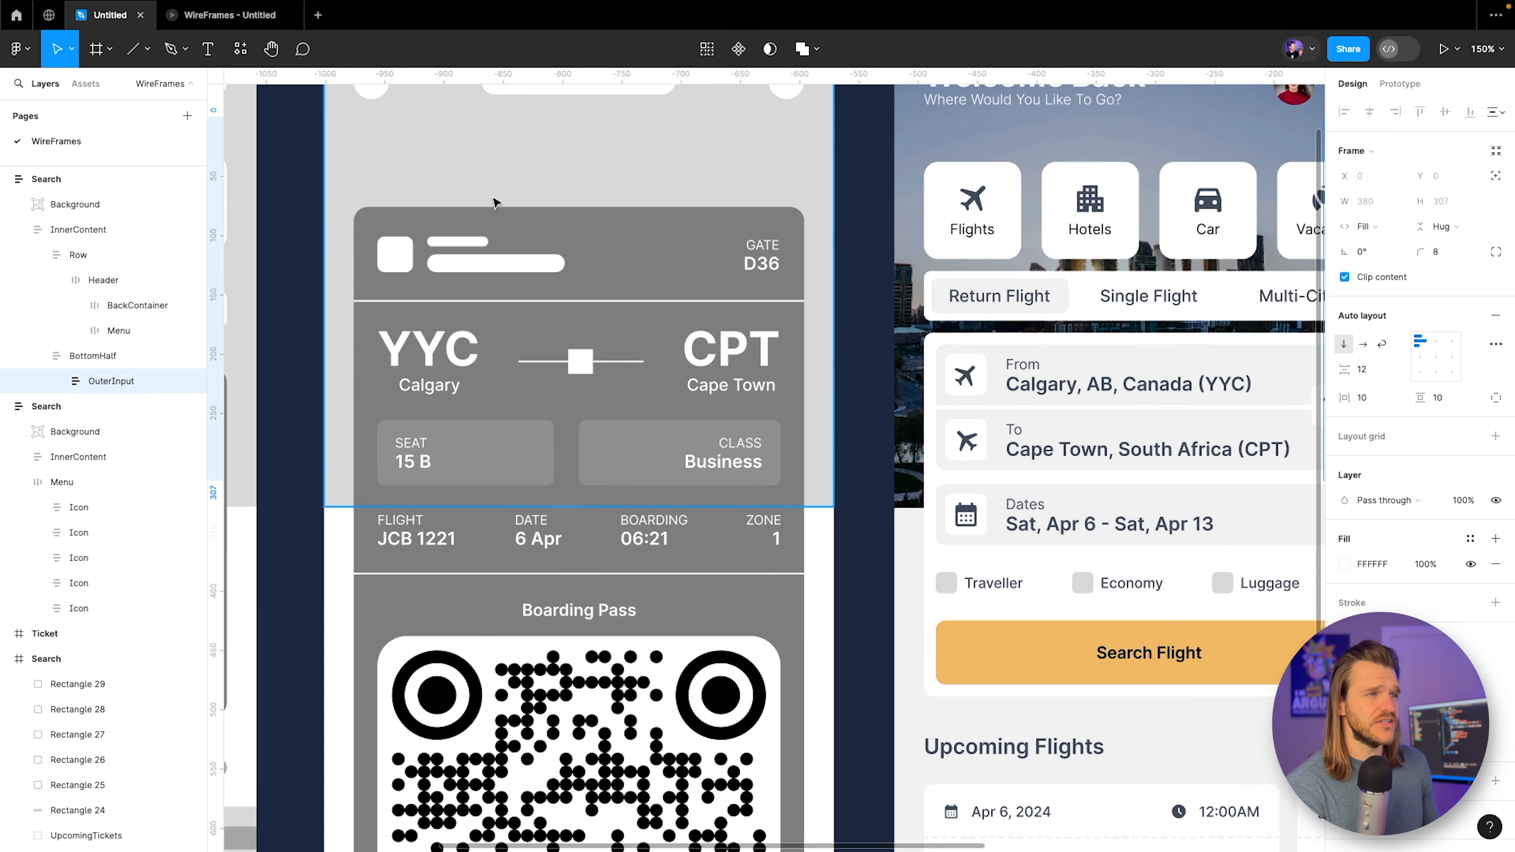
Set the corner radius of the duplicated screen's OuterInput card to 12.
scroll(764, 247, right, 3)
scroll(764, 248, up, 1)
drag(898, 221, 726, 259)
click(1450, 255)
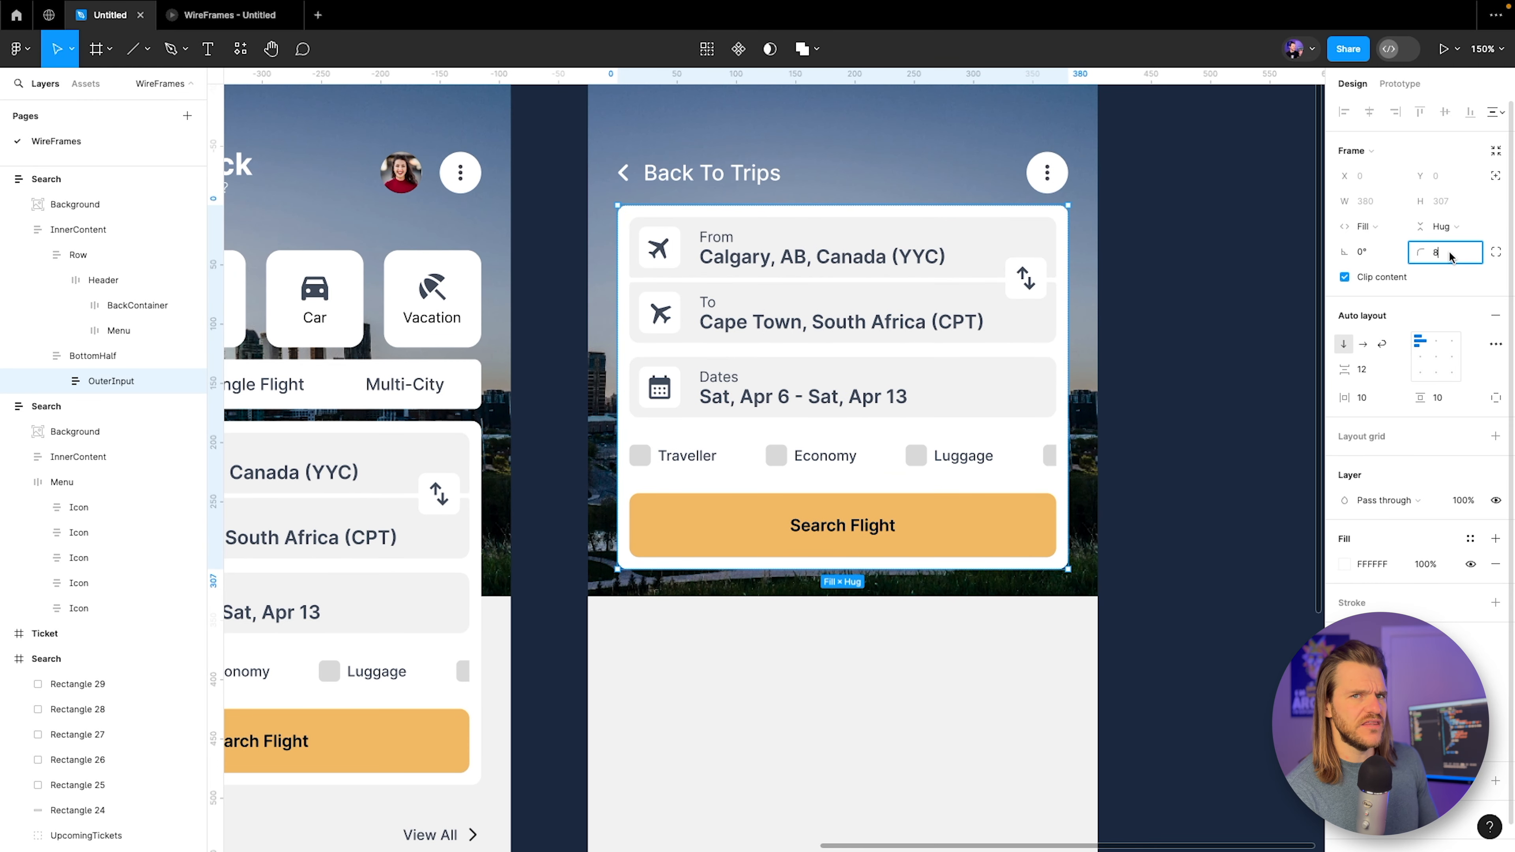
key(Up)
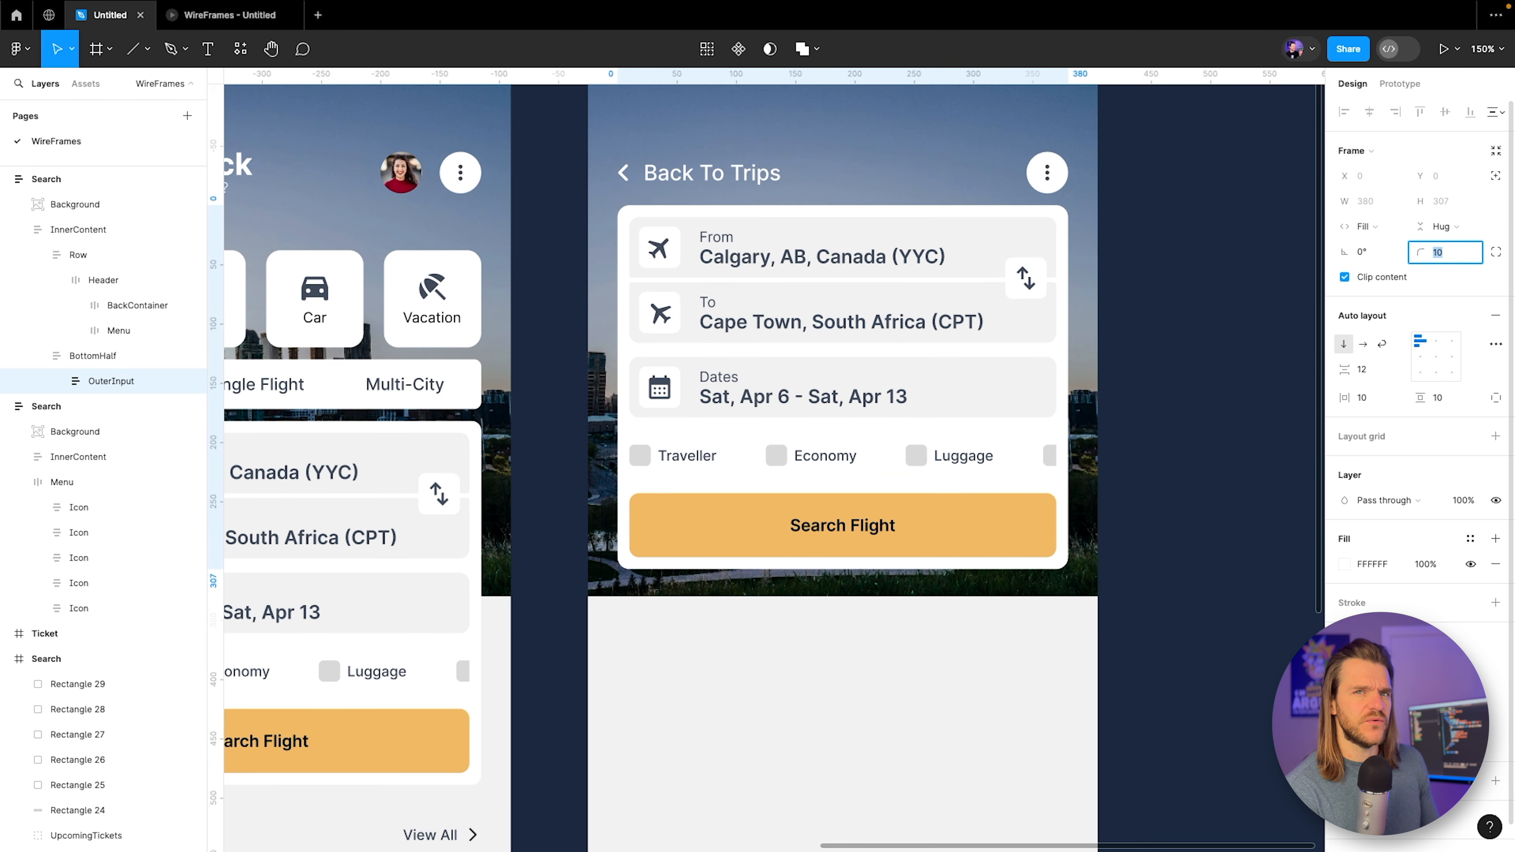
key(Up)
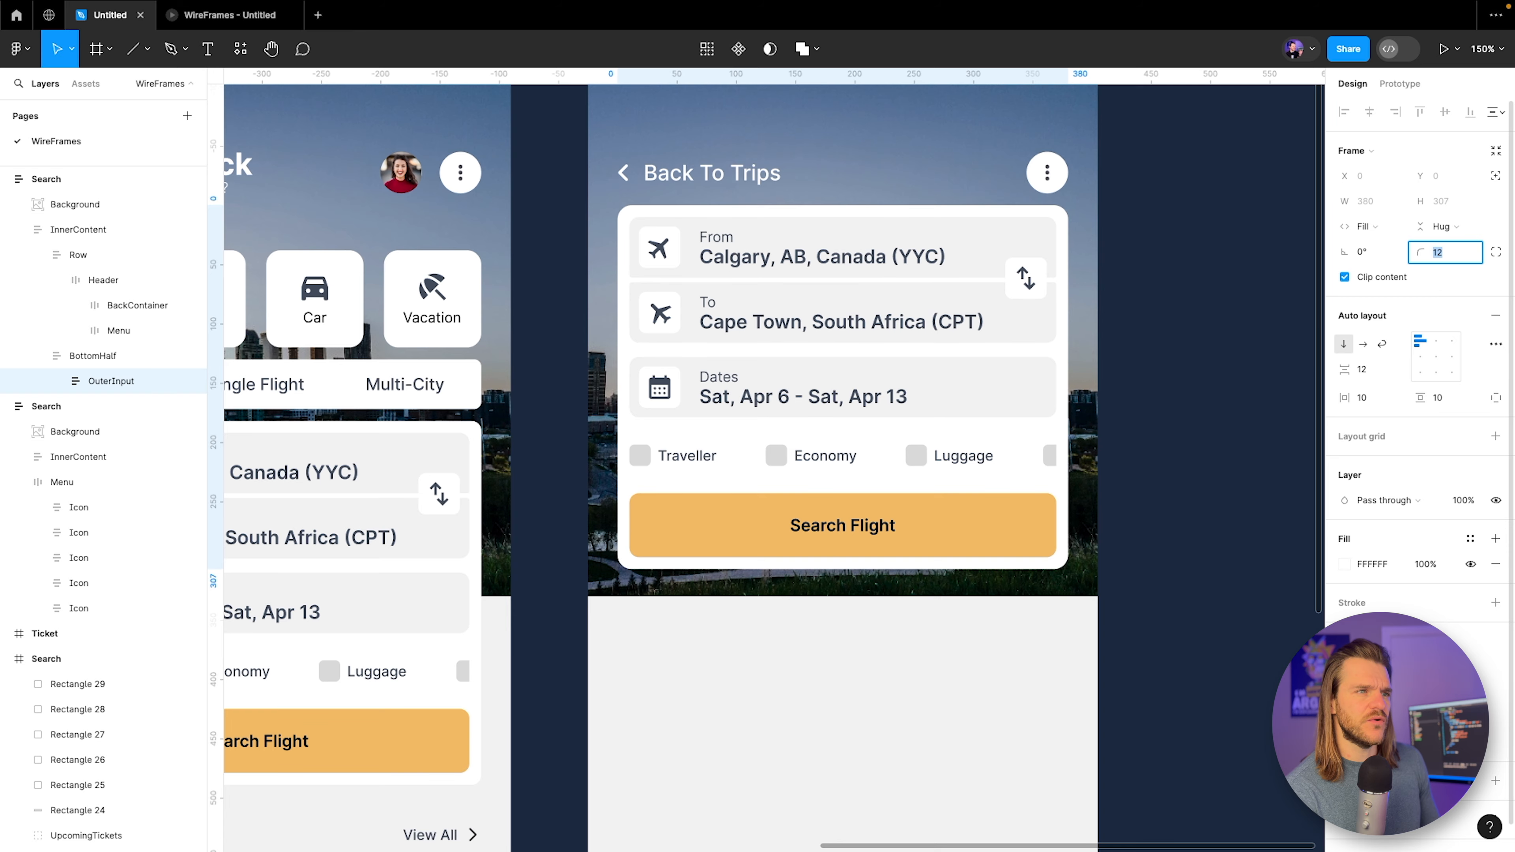
Delete the From/To inputs and the frame with the dates, options and Search Flight button from the OuterInput card.
click(979, 247)
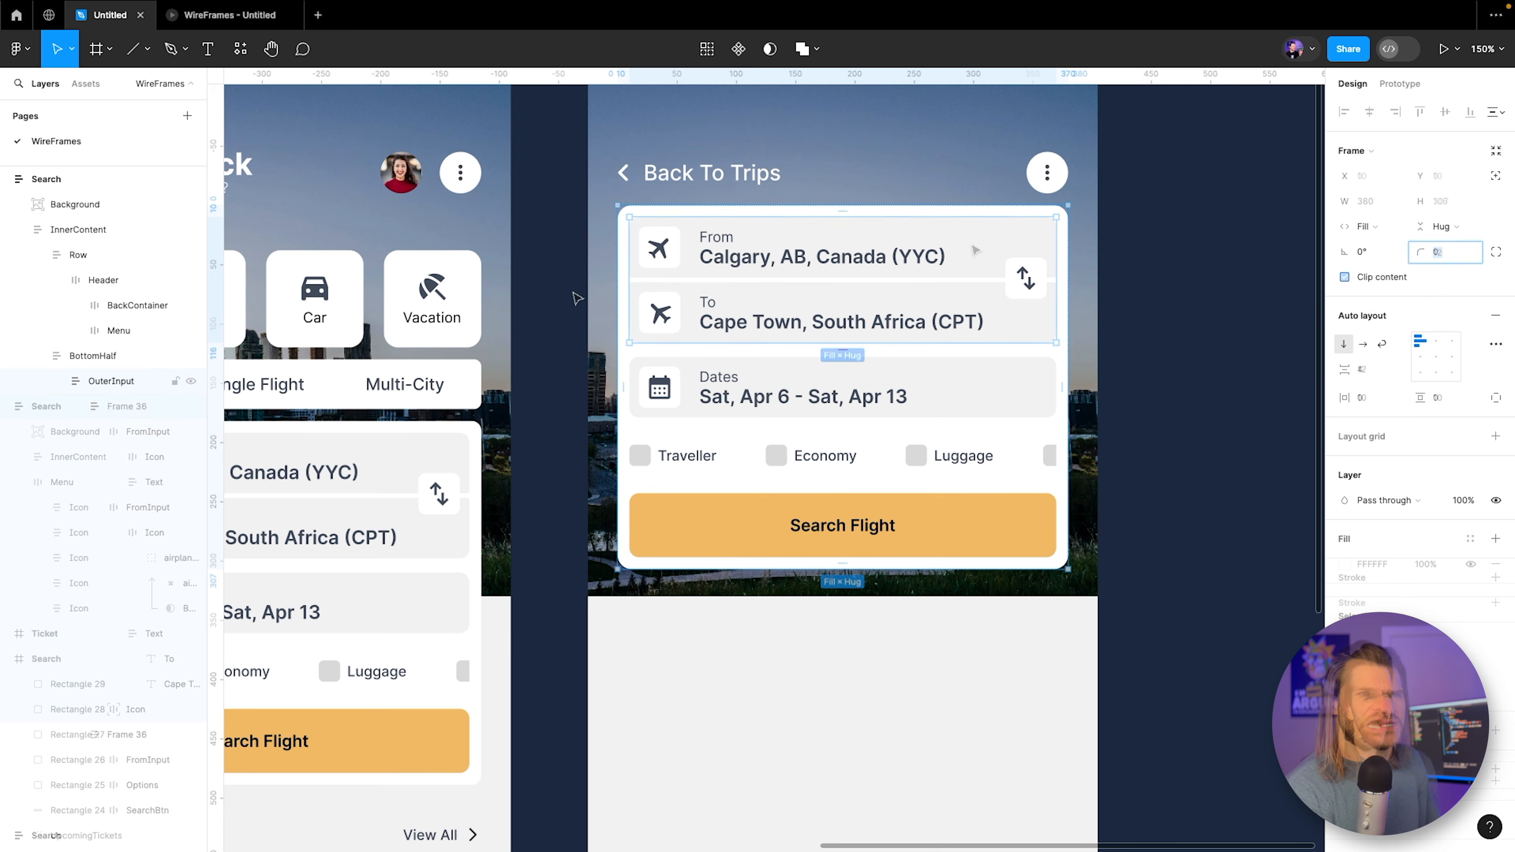
scroll(993, 265, down, 3)
scroll(1009, 281, right, 10)
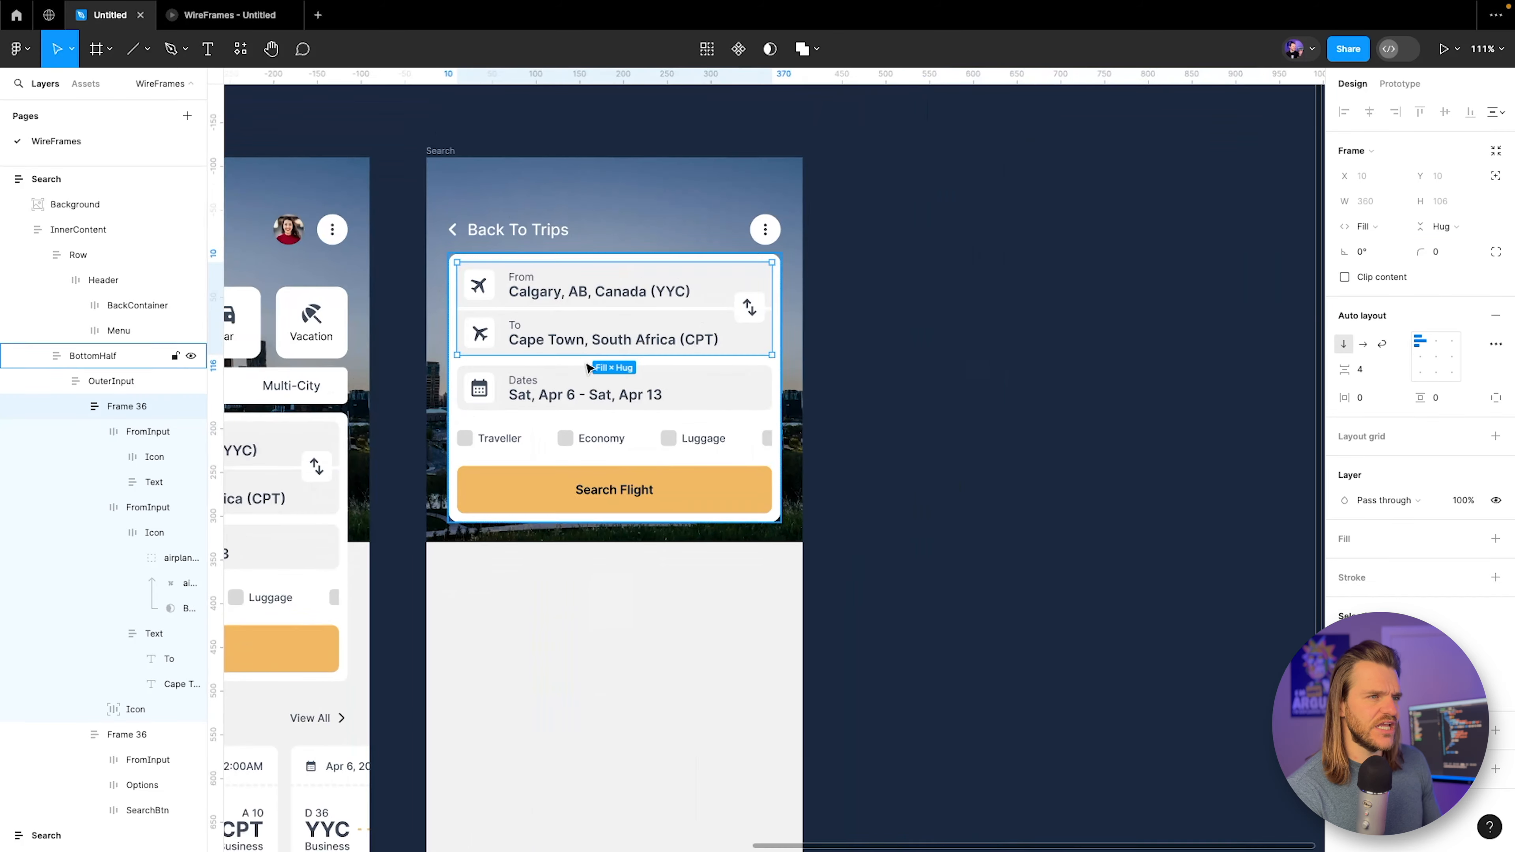
key(Delete)
click(542, 298)
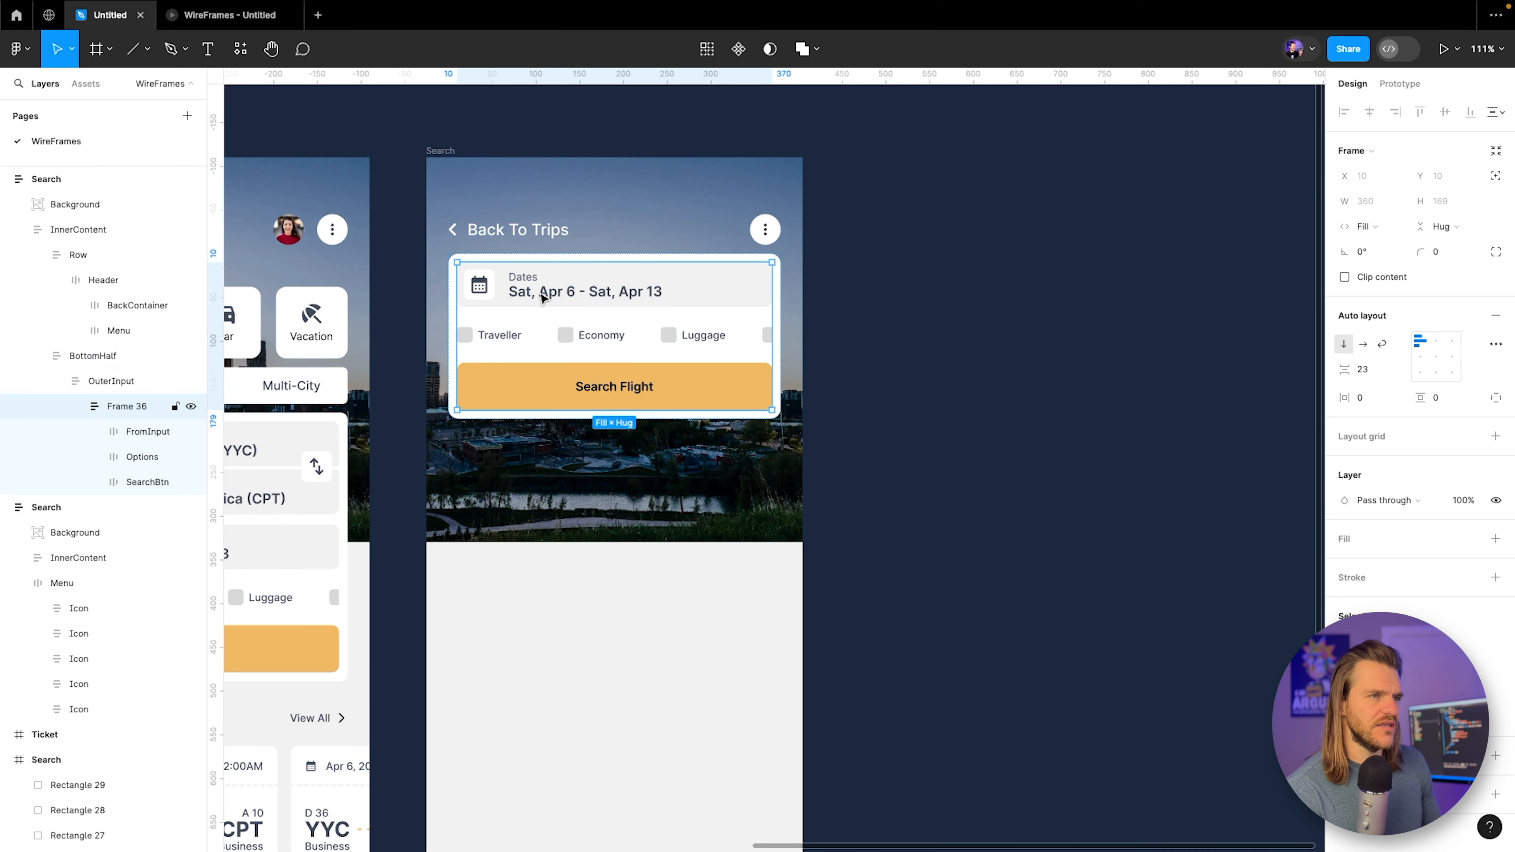
key(Delete)
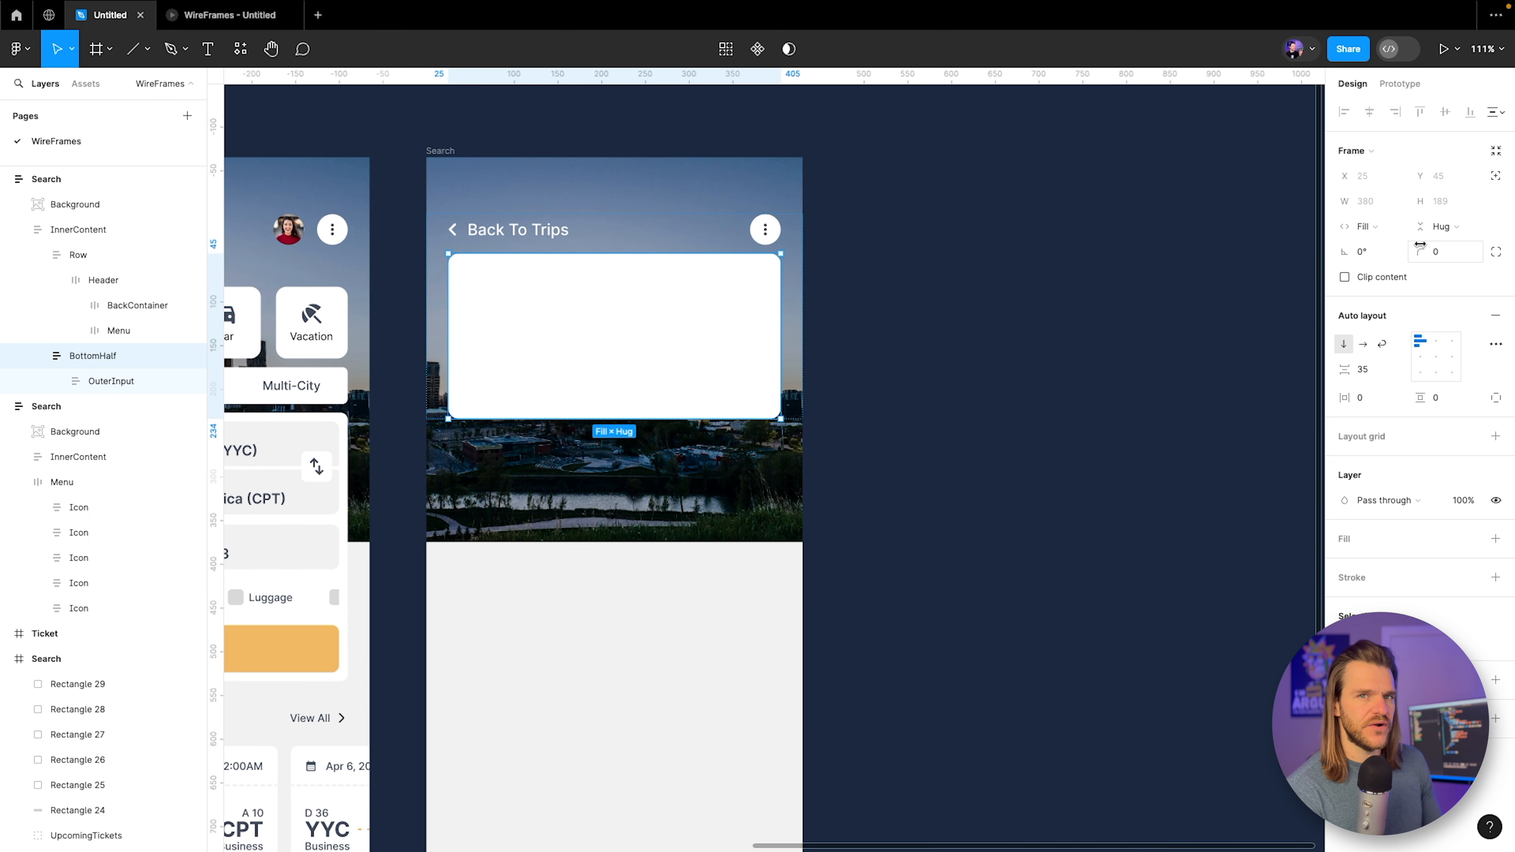
Copy the D 36 text from the first Upcoming Flights ticket into the emptied OuterInput card.
scroll(585, 418, left, 15)
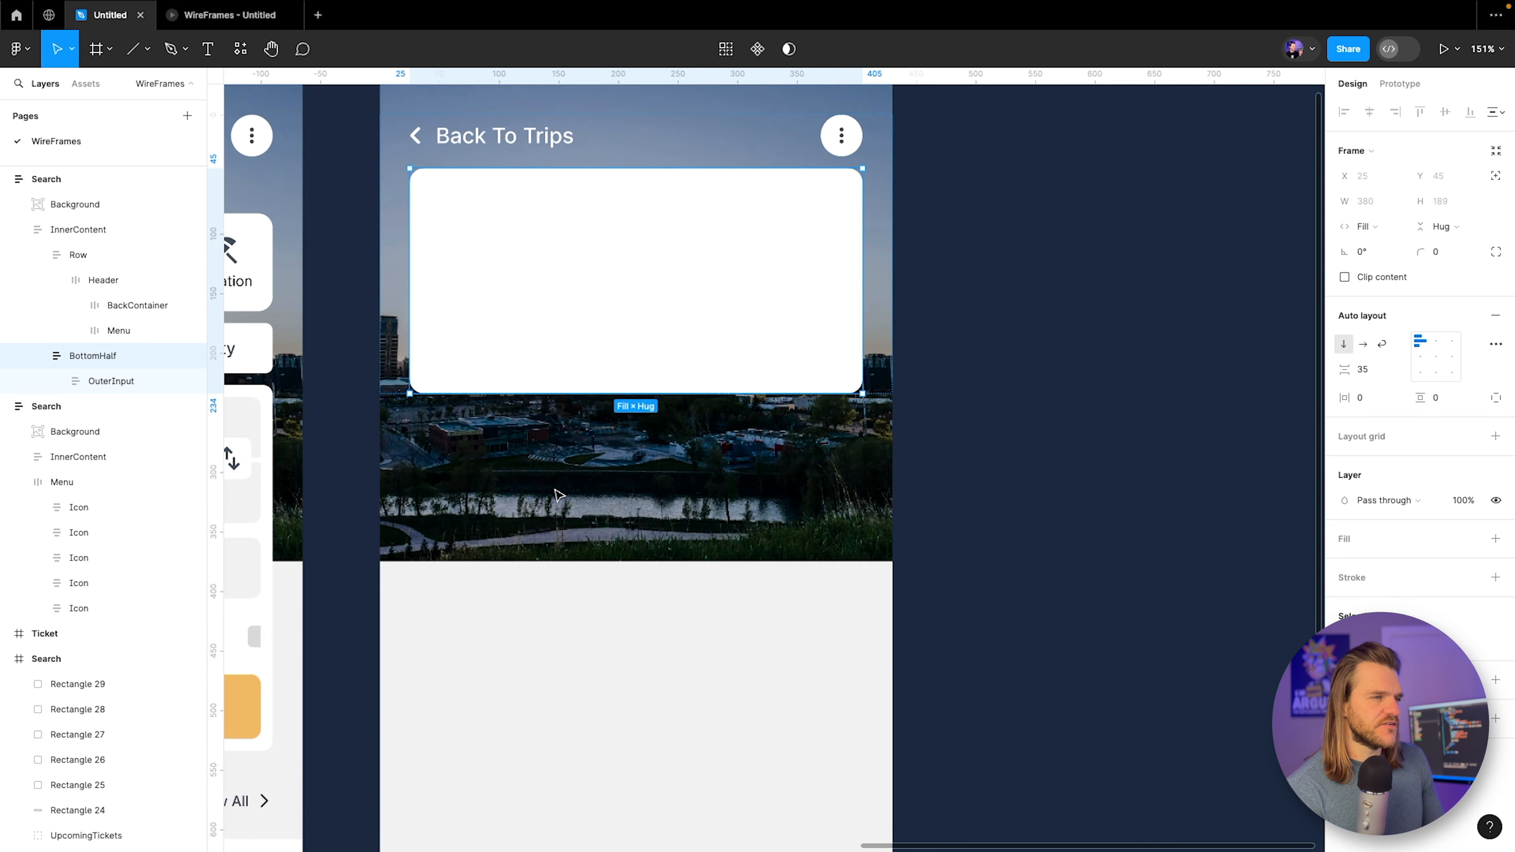
scroll(574, 522, left, 3)
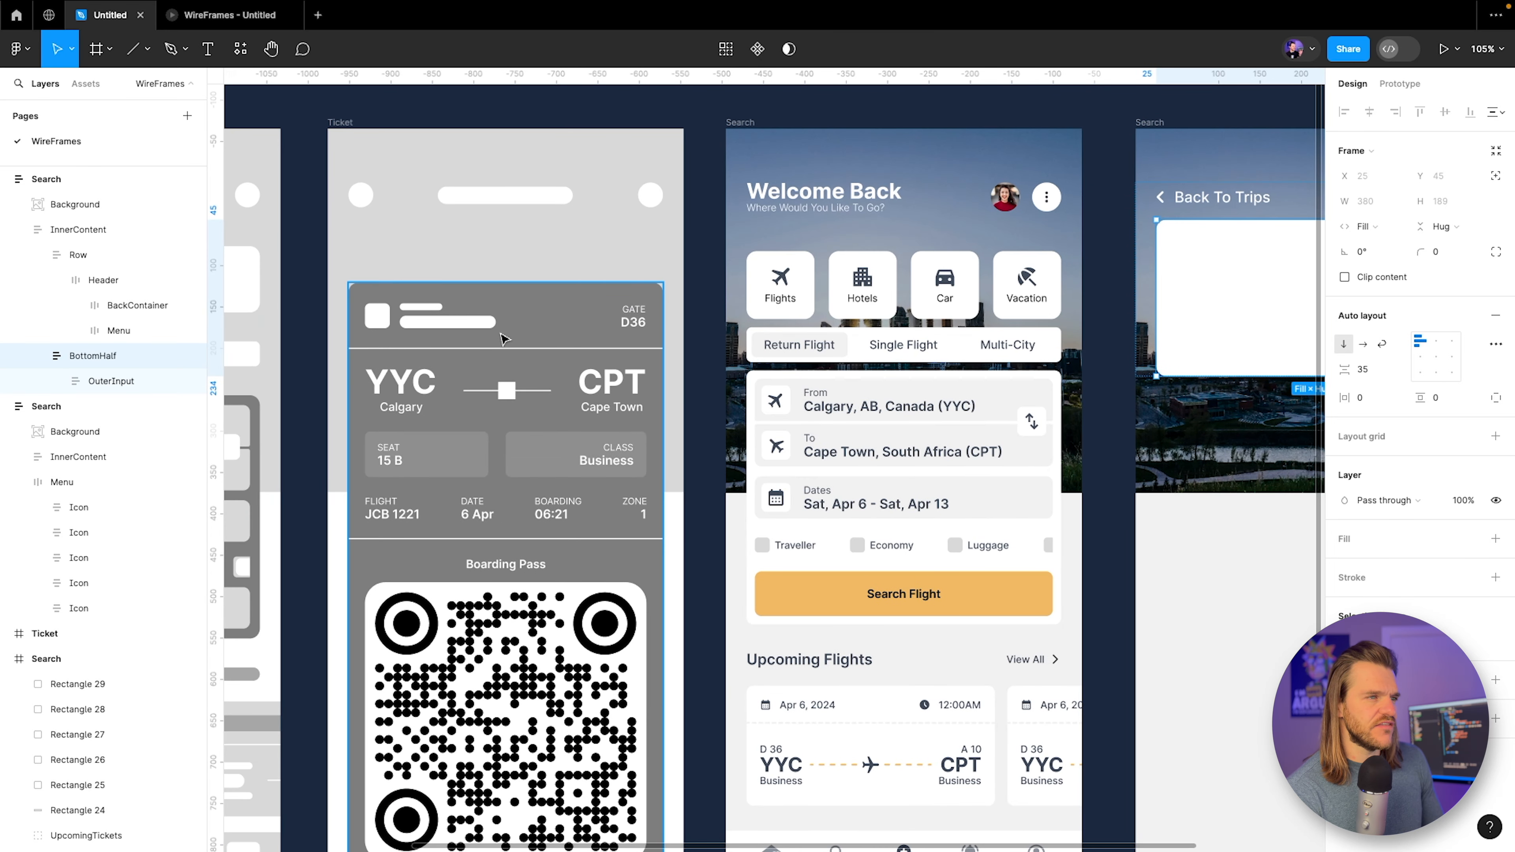
scroll(981, 352, right, 10)
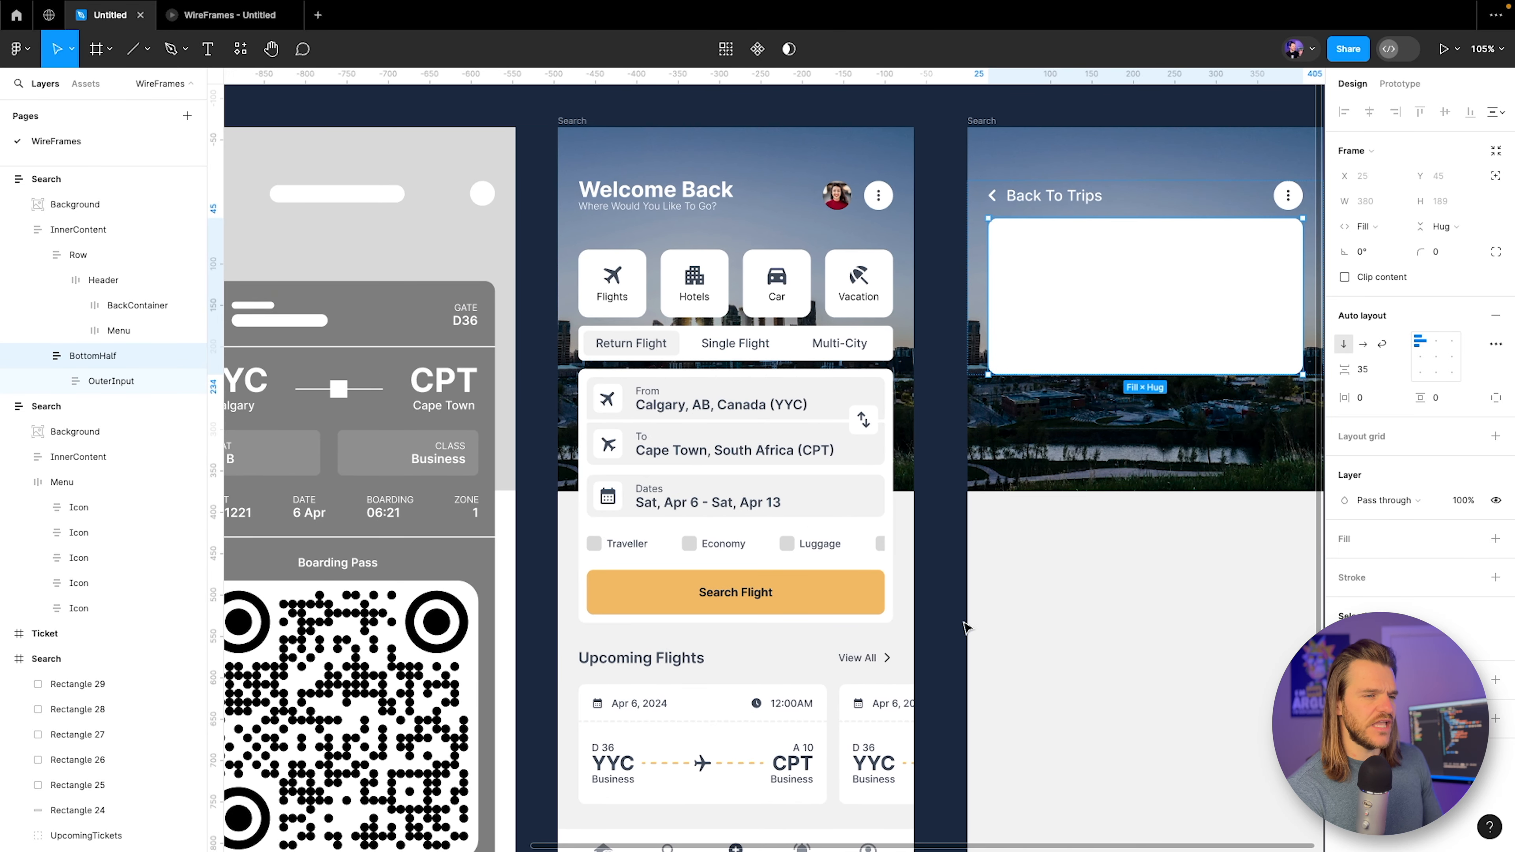
scroll(965, 627, right, 8)
scroll(965, 627, down, 4)
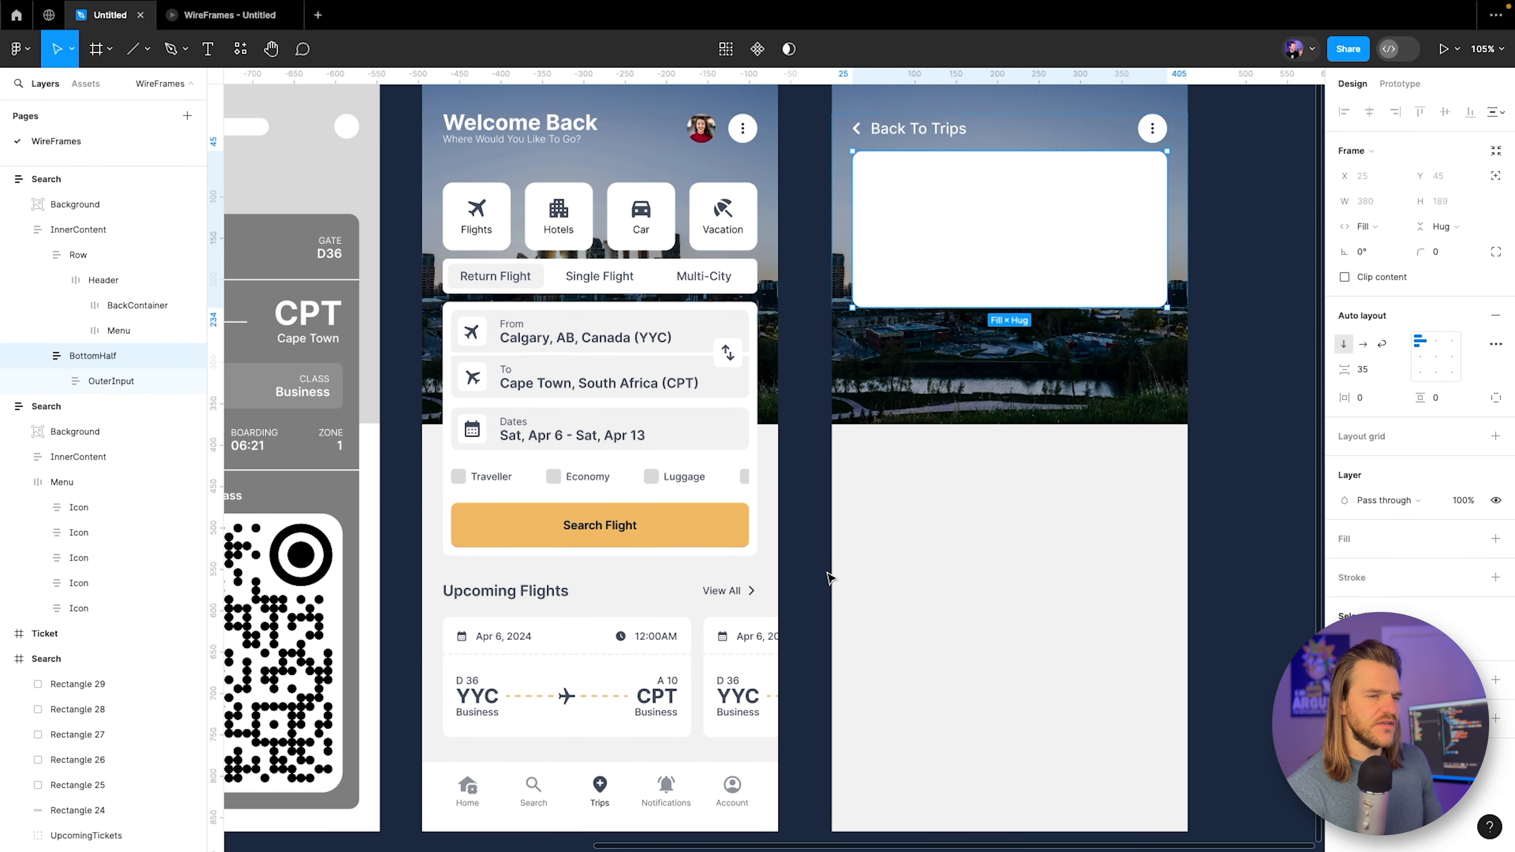
super+click(469, 683)
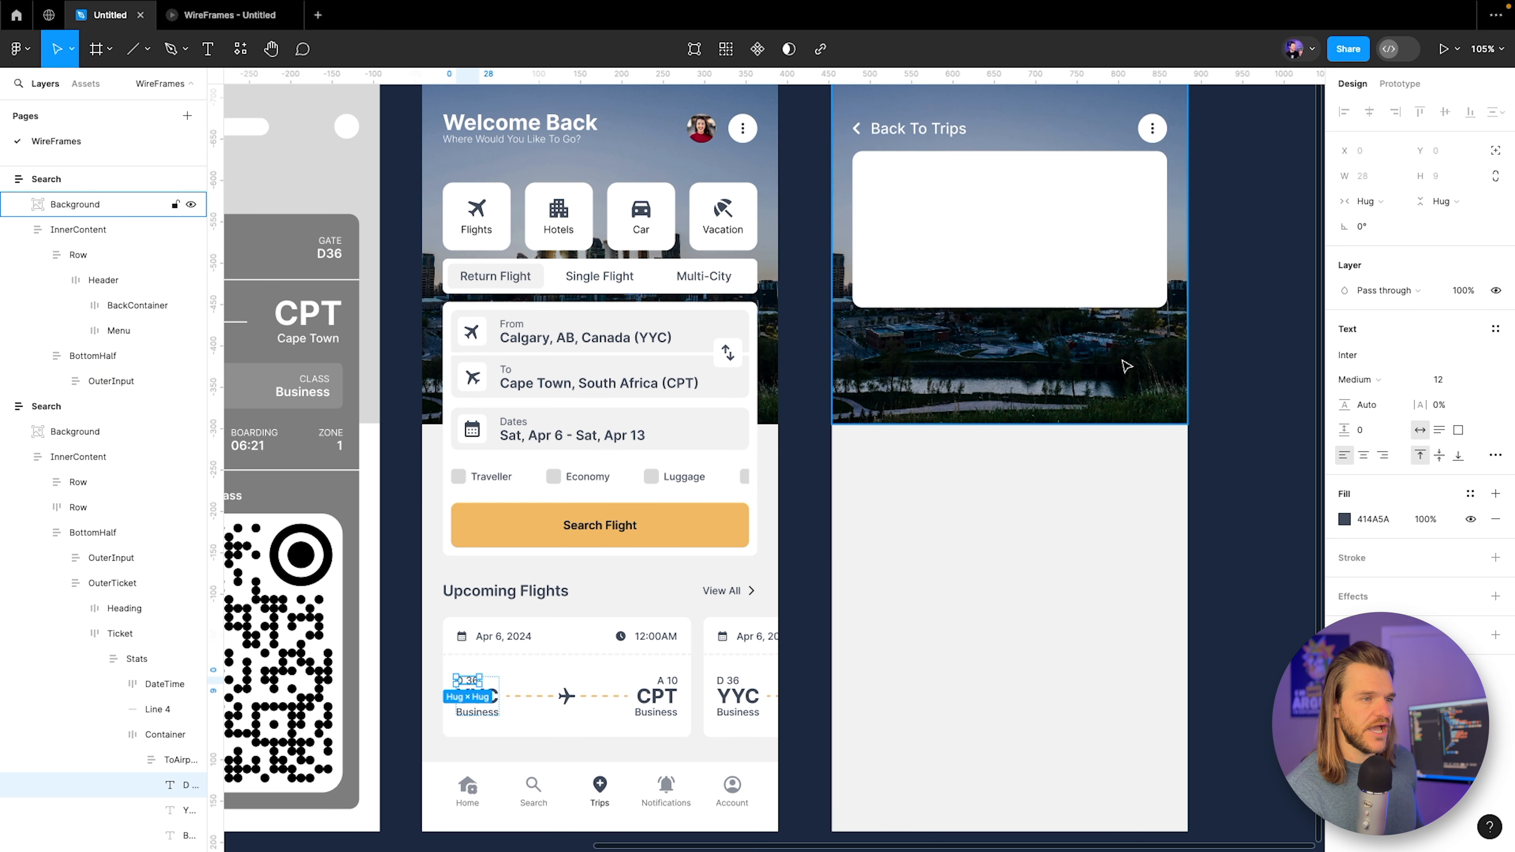
scroll(1125, 365, right, 16)
scroll(1124, 365, up, 8)
super+click(719, 416)
key(ctrl+v)
scroll(764, 268, up, 5)
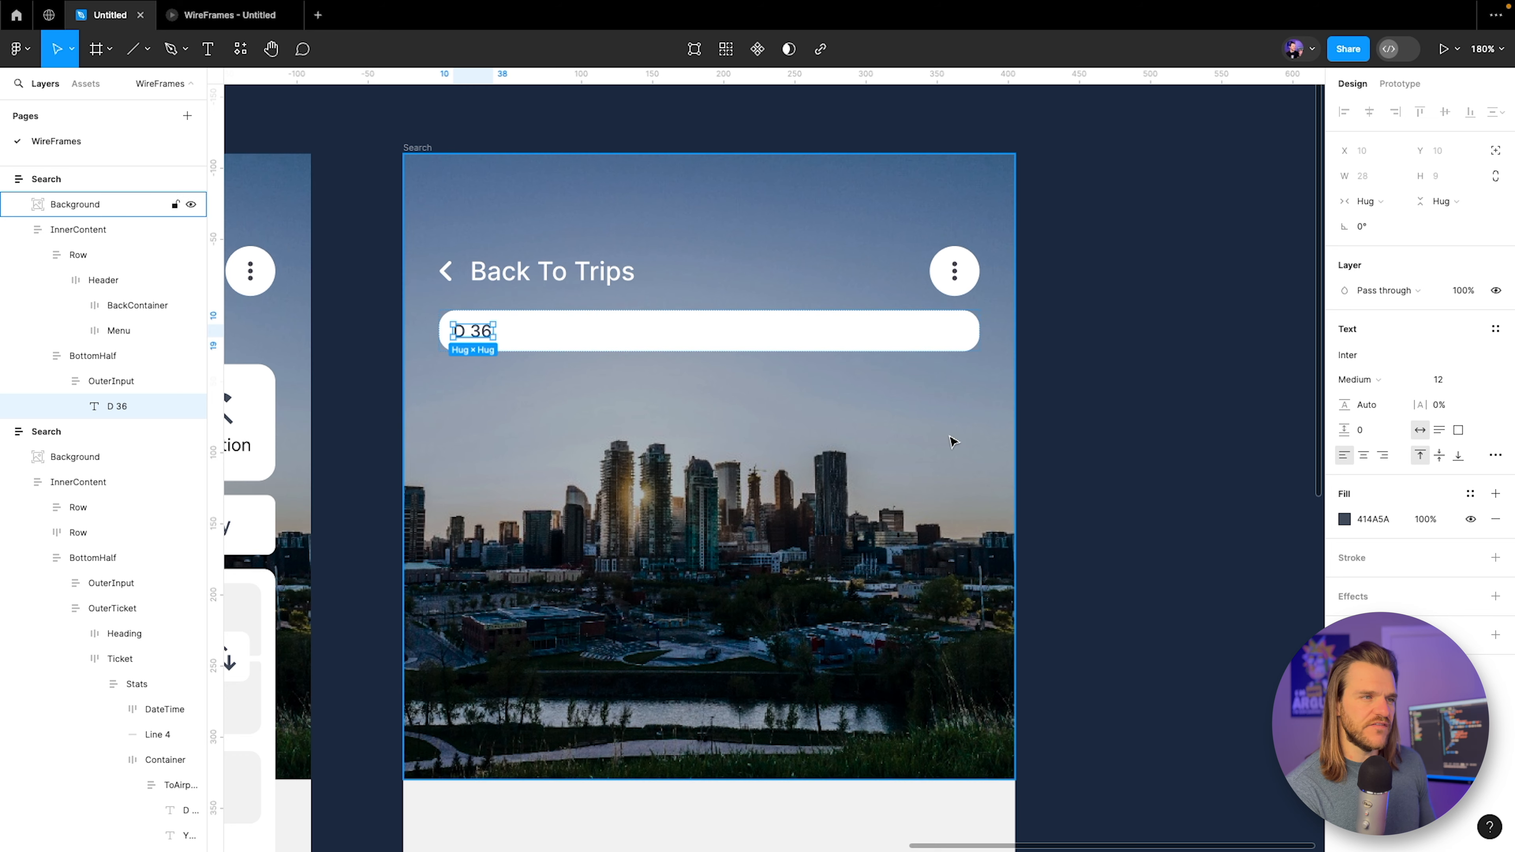
Set the font size of the pasted D 36 text to 14.
key(shift+0)
scroll(802, 394, up, 5)
click(1445, 399)
click(1448, 383)
key(Up)
key(Up)
Duplicate the D 36 text inside the card and change the upper copy to GATE.
click(565, 363)
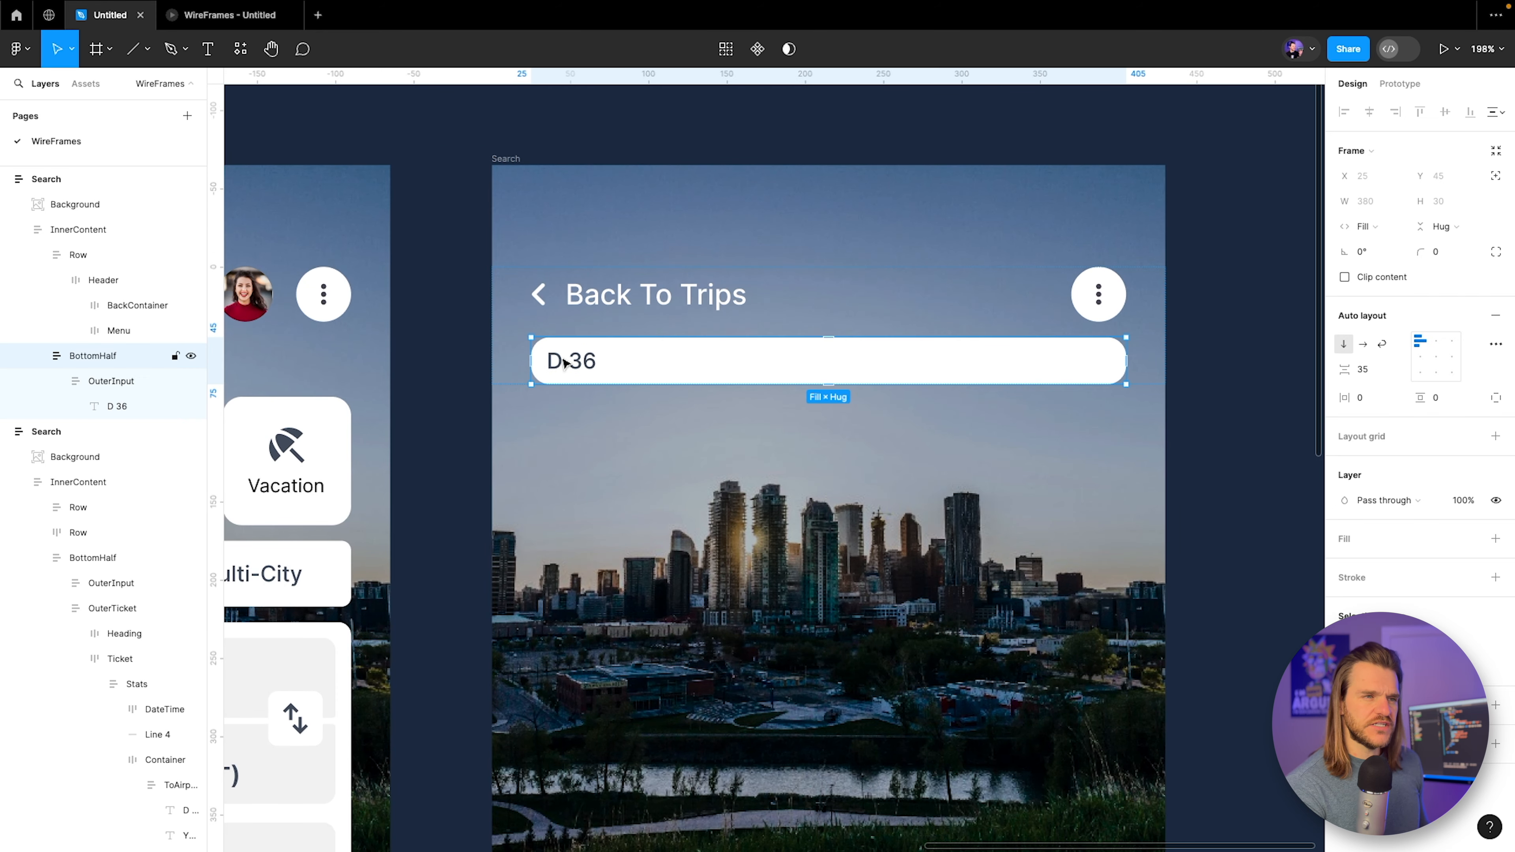
click(564, 363)
click(564, 363)
key(ctrl+d)
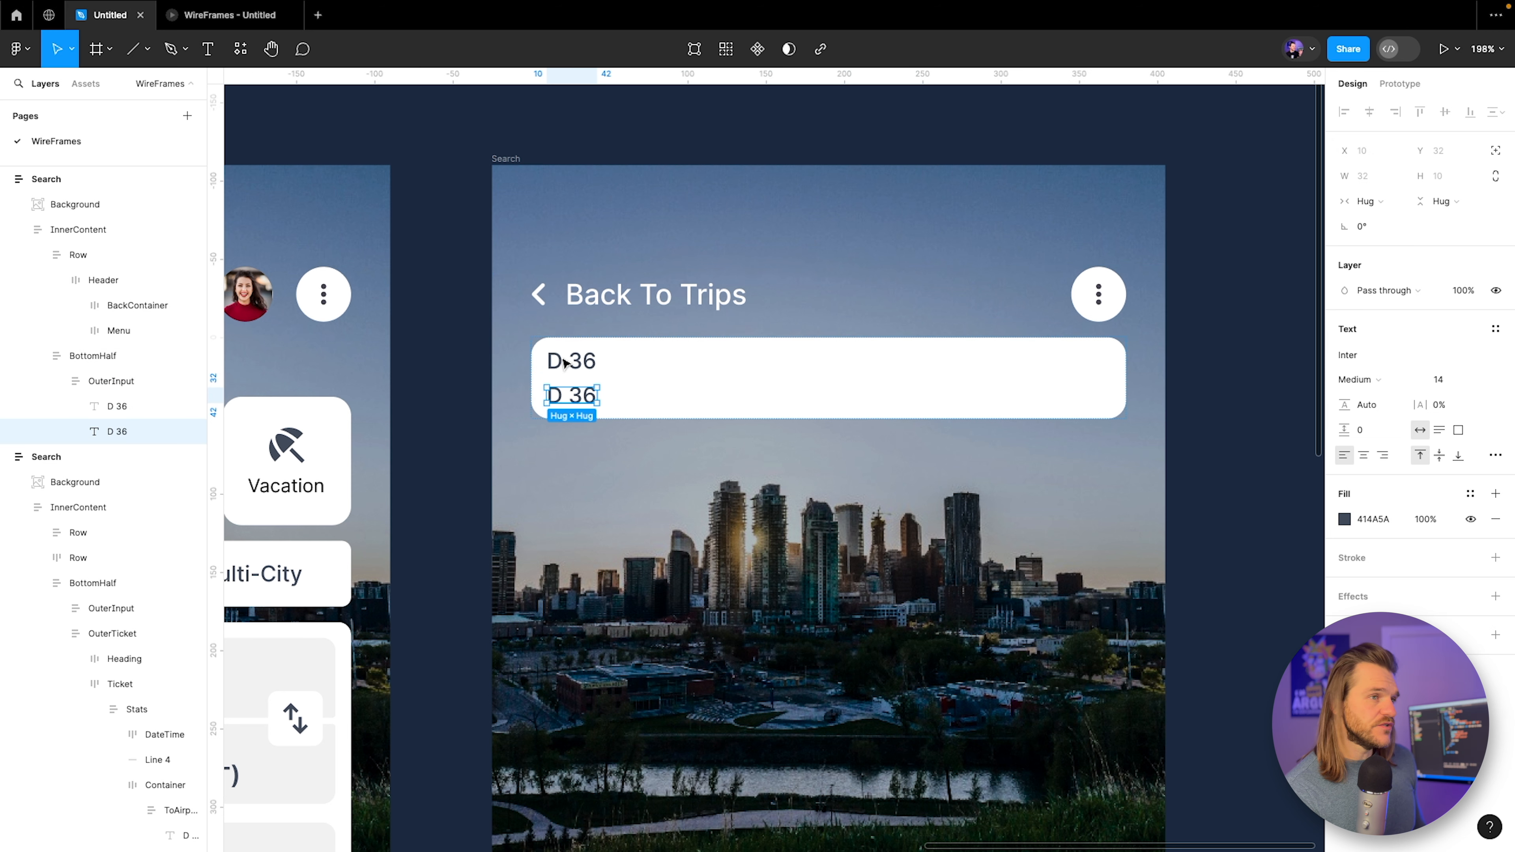
click(564, 363)
key(Return)
text(GATE)
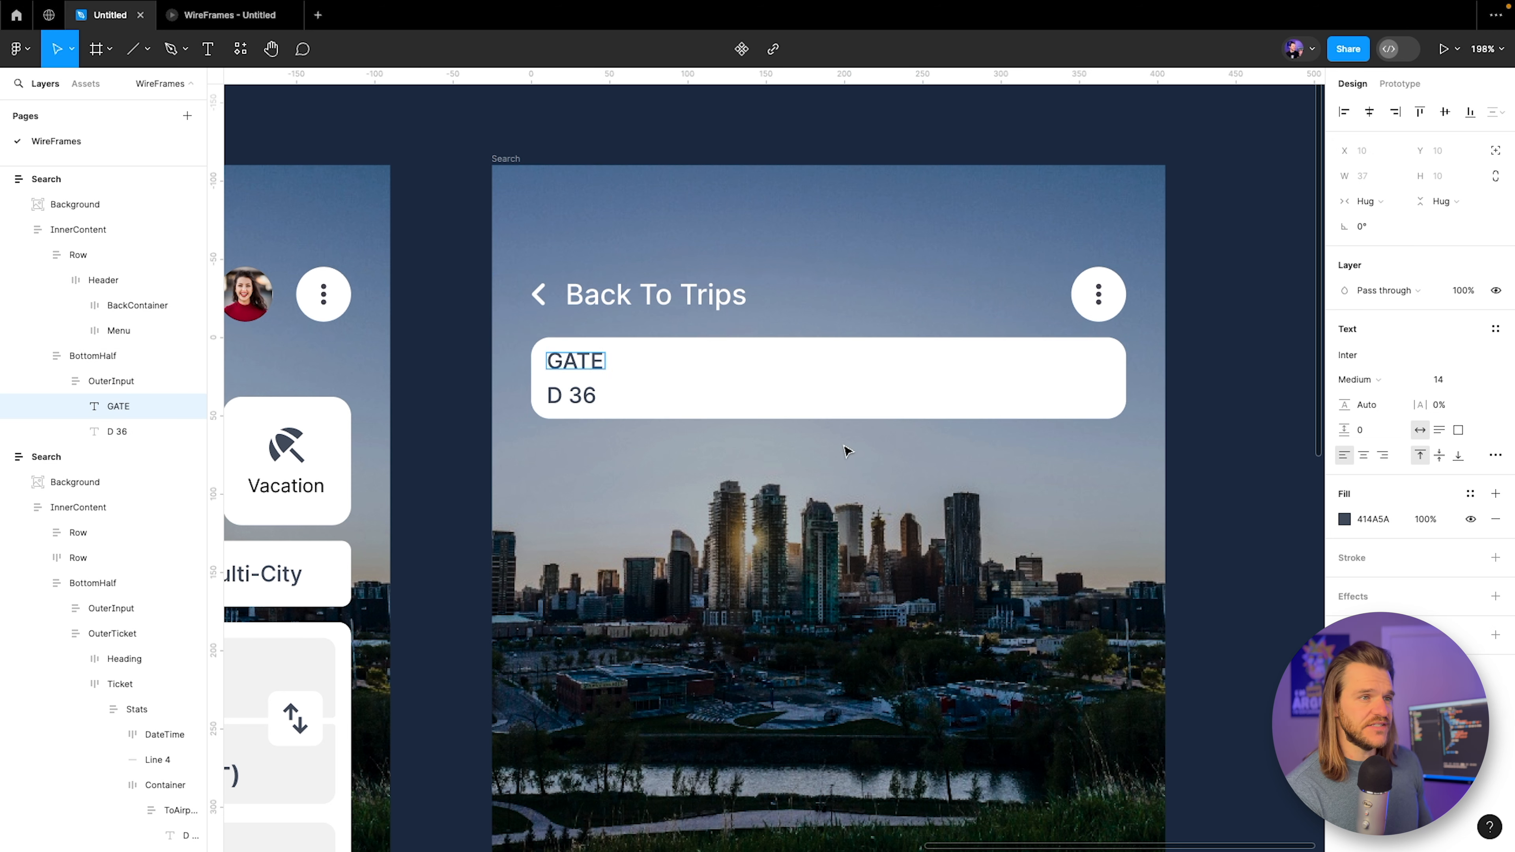
key(Escape)
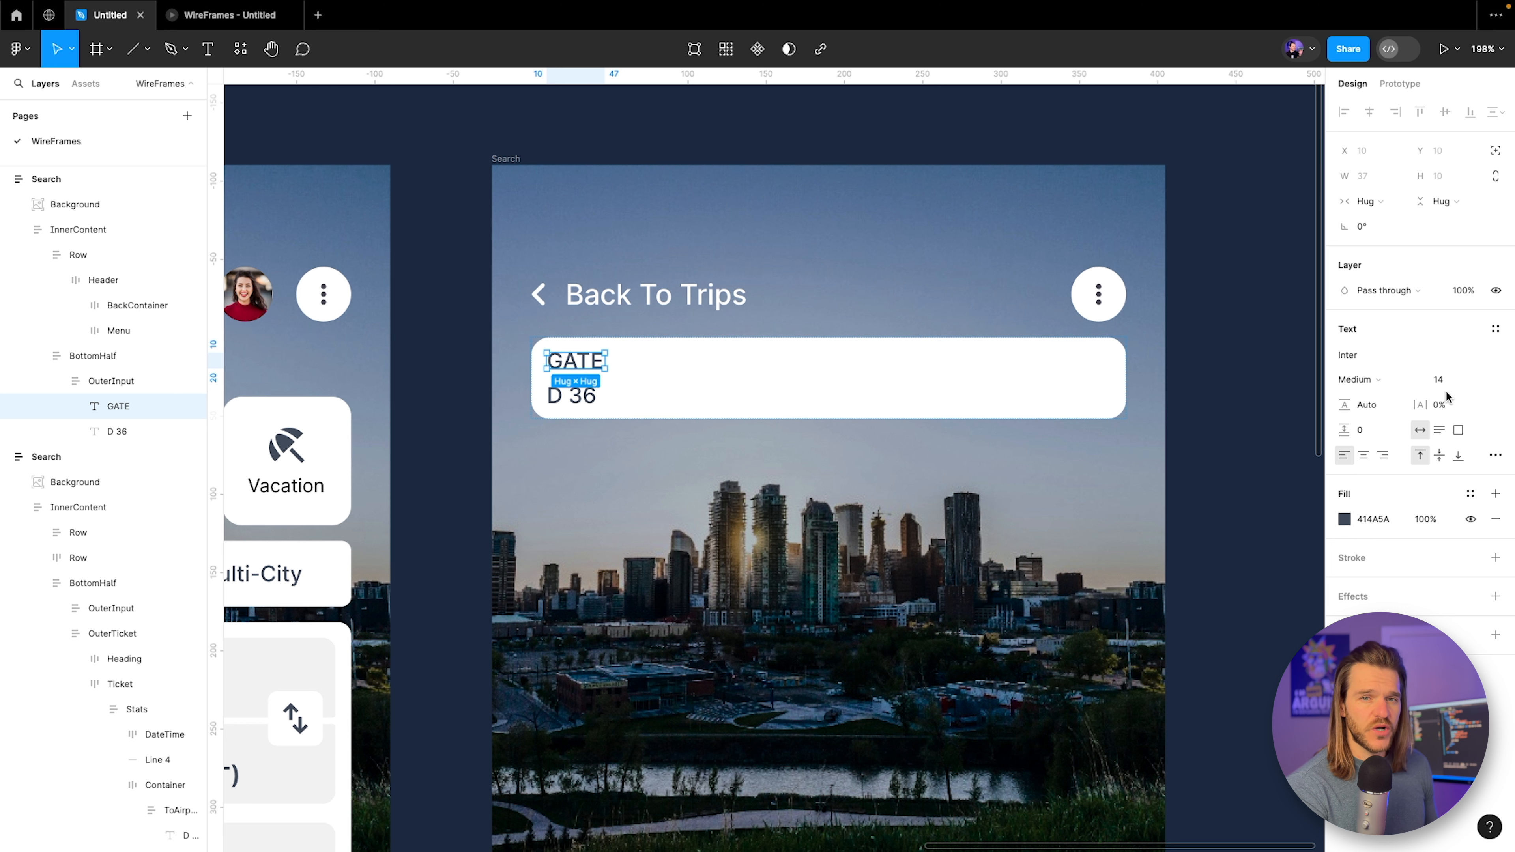
Set the GATE label's font size to 12 and the D 36 text's font size to 16.
click(1450, 379)
key(Down)
key(Down)
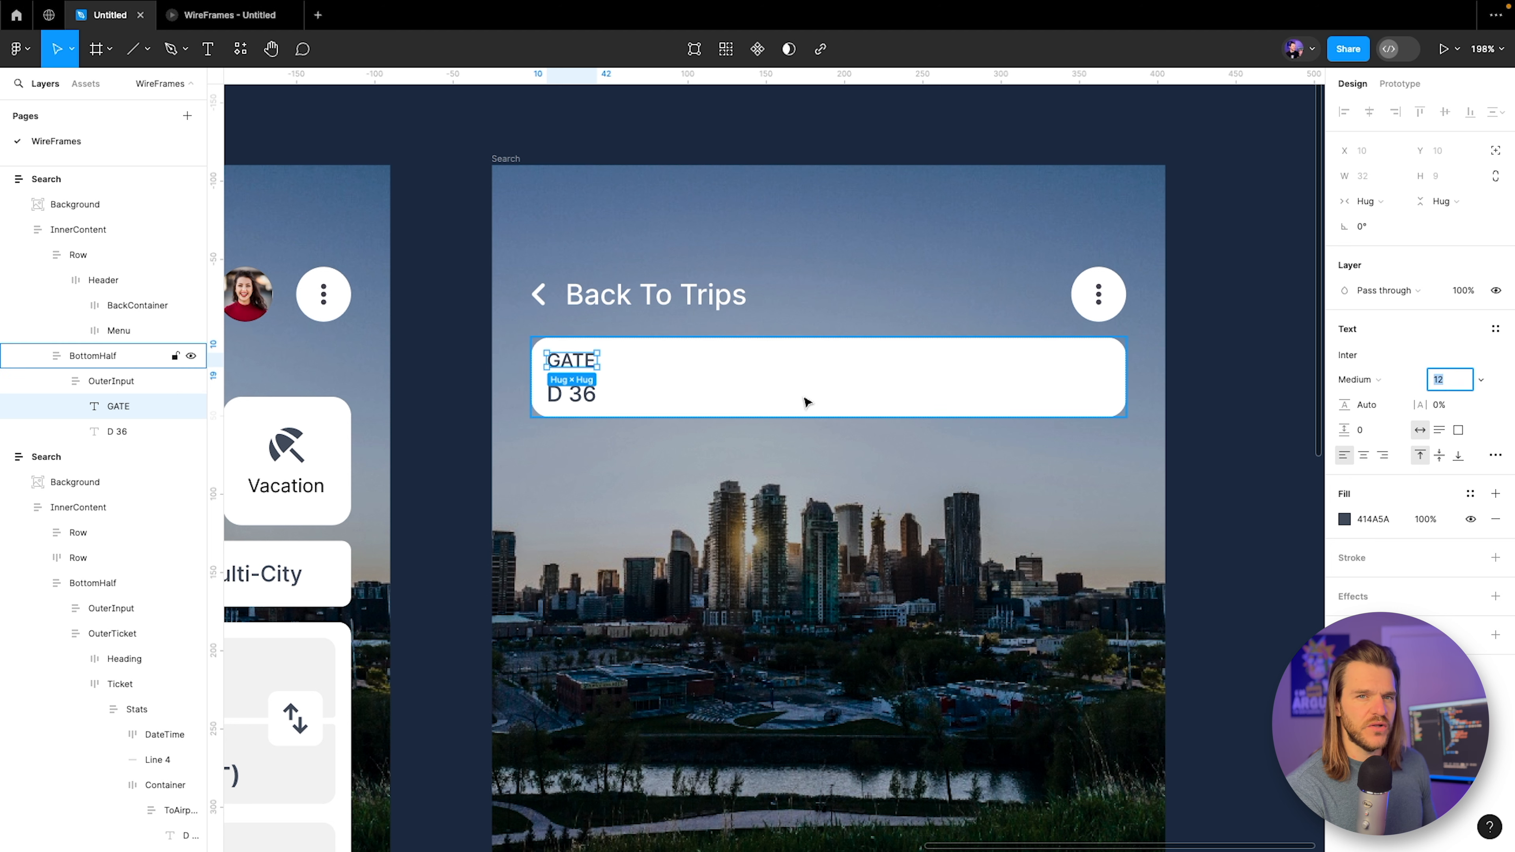
click(574, 394)
click(1450, 379)
key(Up)
key(Up)
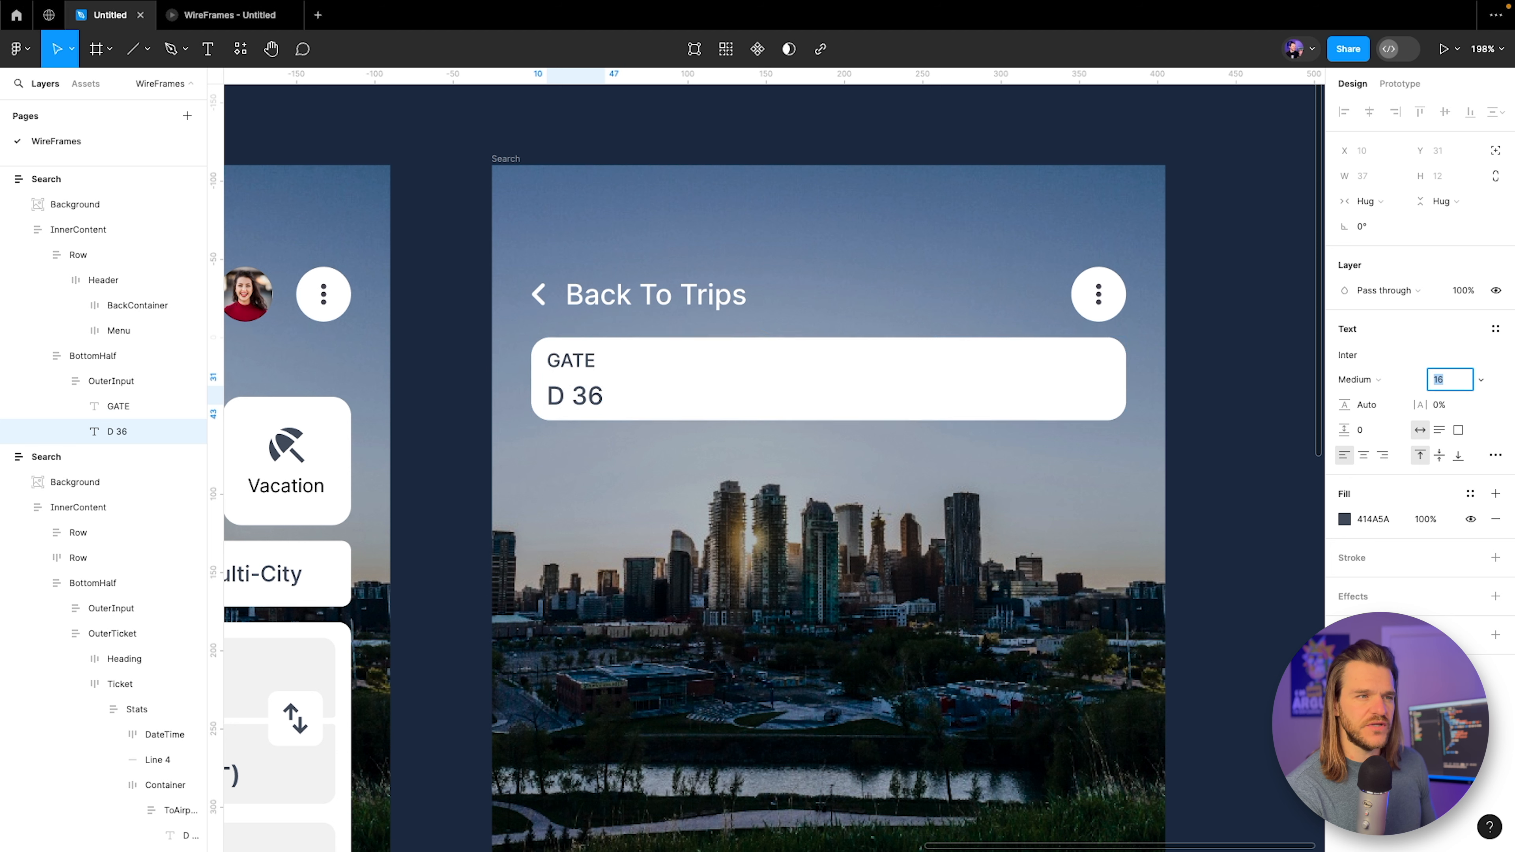
Wrap the GATE and D 36 texts together in a vertical auto layout frame inside OuterInput.
click(104, 381)
click(119, 407)
shift+click(116, 431)
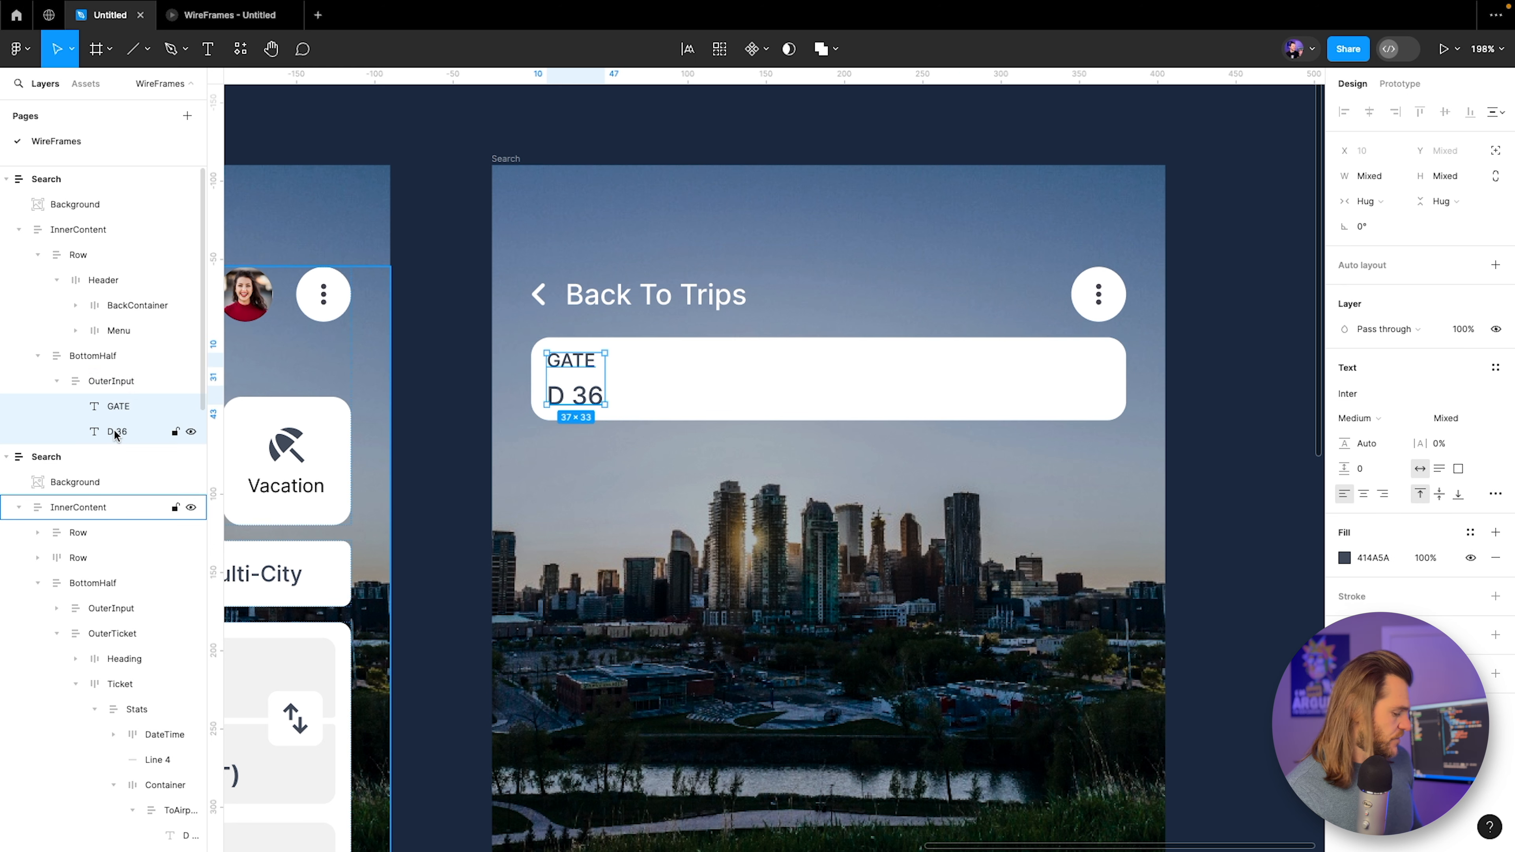
key(ctrl+g)
click(1496, 316)
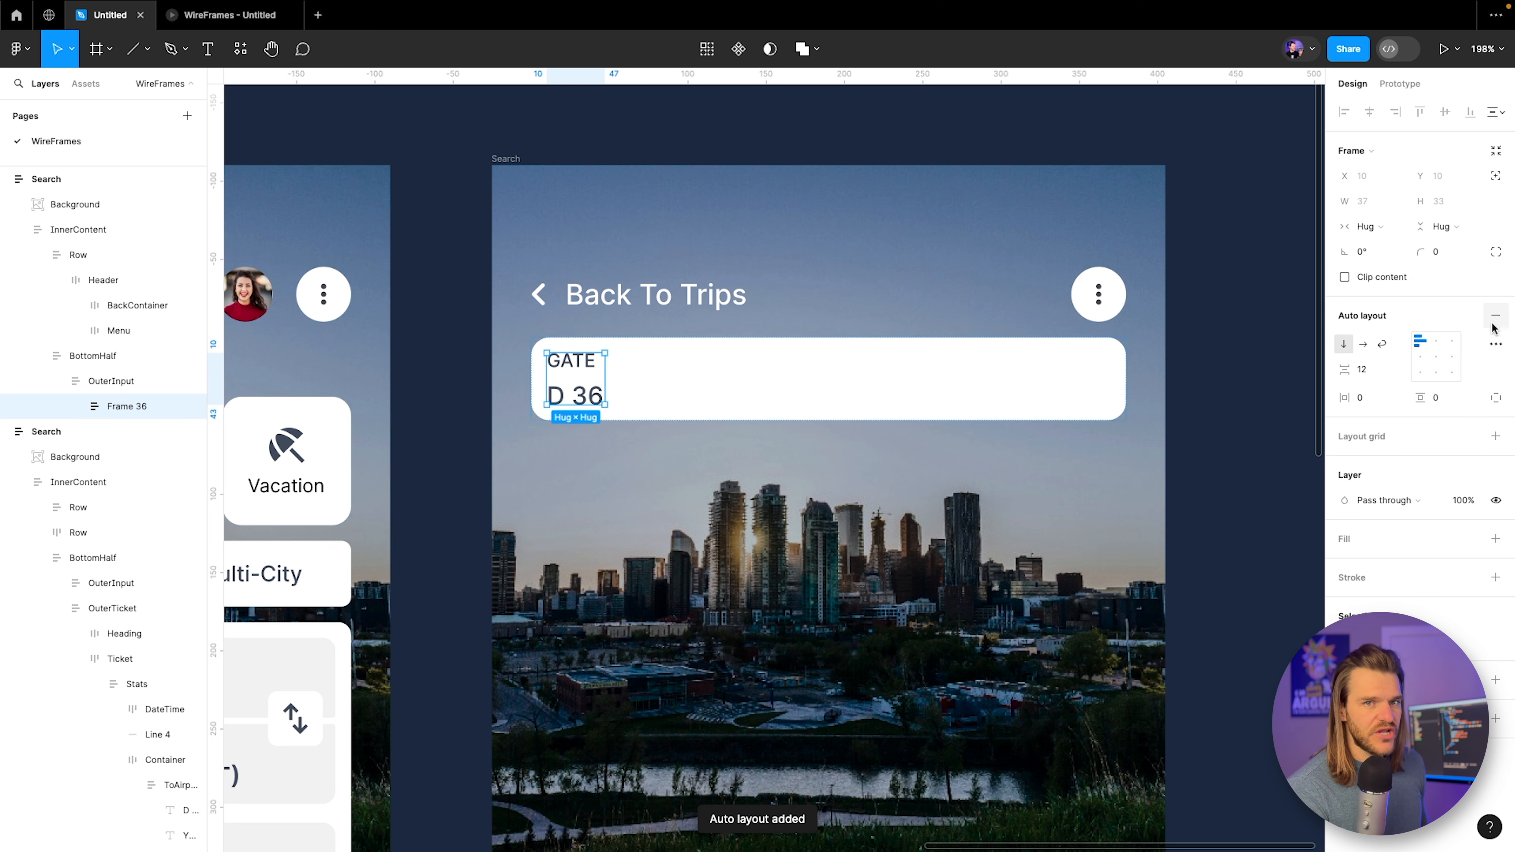
Set the vertical spacing between the GATE and D 36 texts to 5.
click(1373, 375)
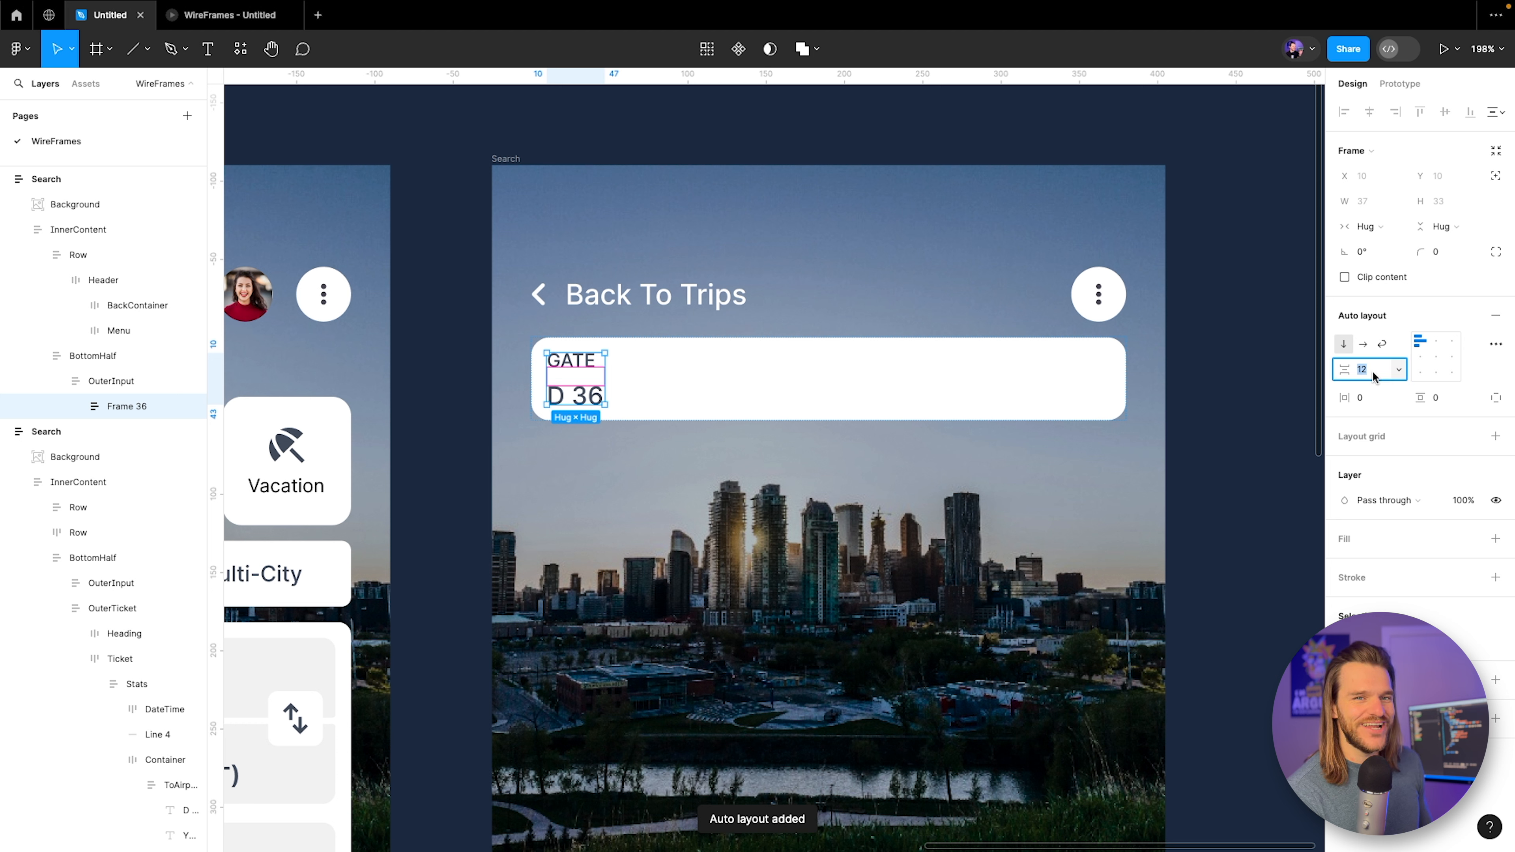
key(Down)
key(Down)
key(Down)
key(Down)
key(Down)
key(Down)
key(Down)
key(Down)
key(Down)
key(Down)
key(Down)
key(Down)
key(Down)
key(Up)
key(Up)
key(Up)
key(Up)
key(Up)
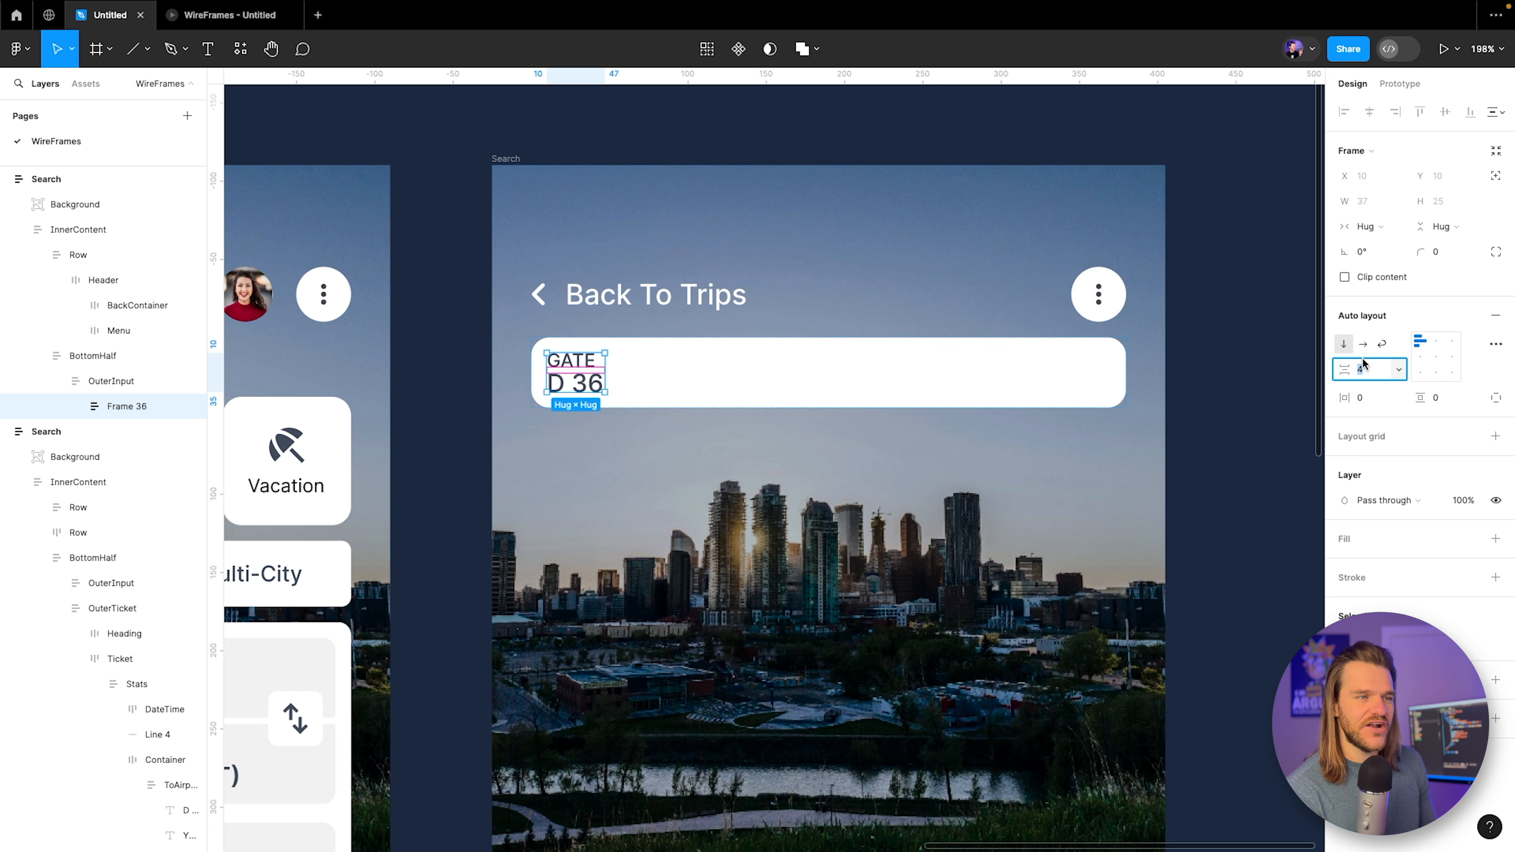
Set the D 36 text's weight to Semi Bold and check the card in the prototype preview.
click(75, 406)
click(156, 456)
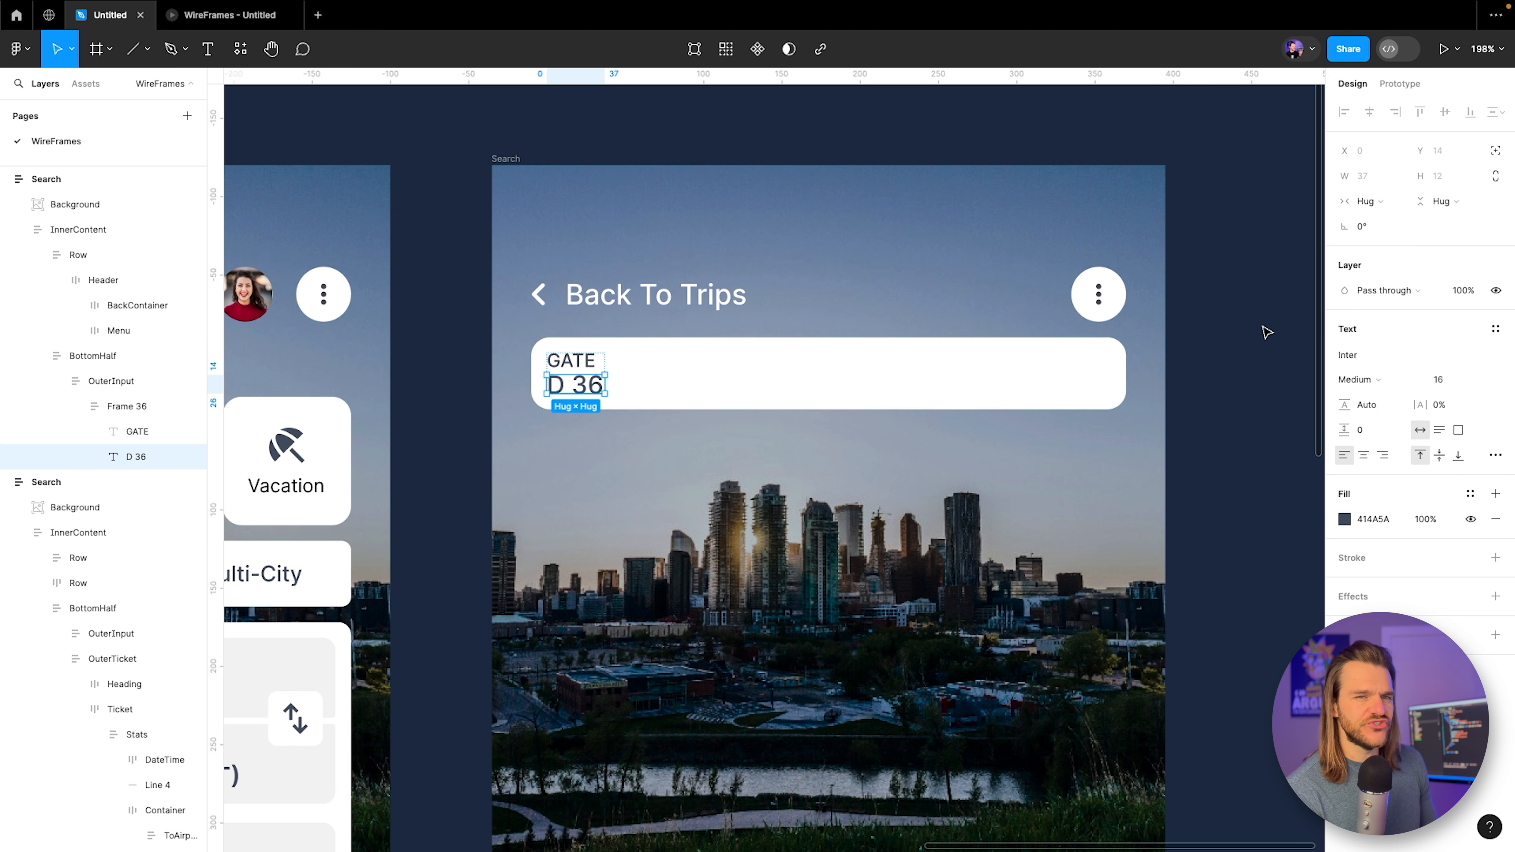
click(1355, 379)
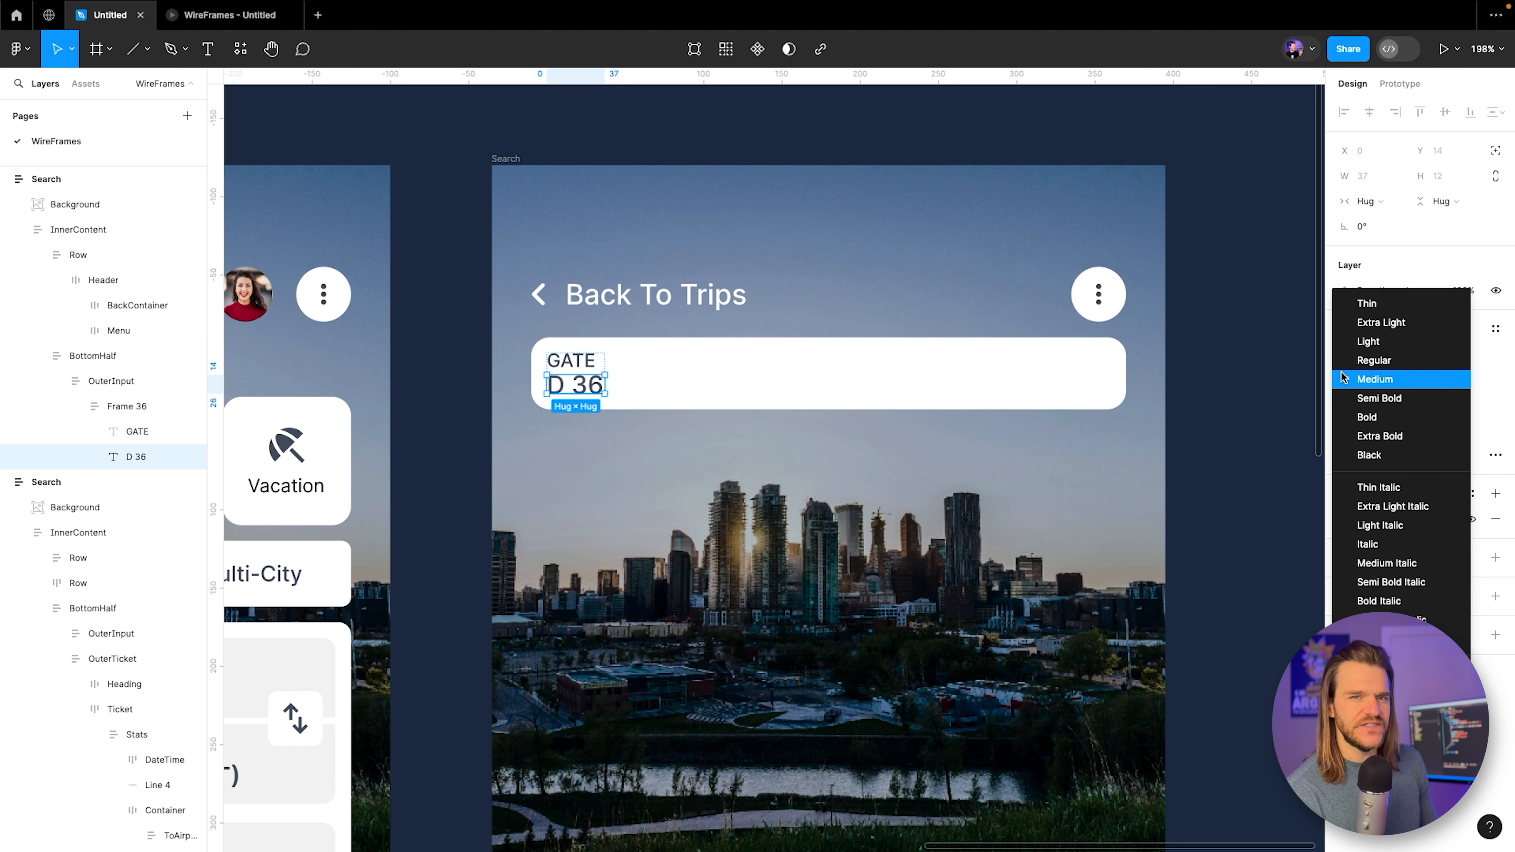
click(1366, 398)
click(214, 27)
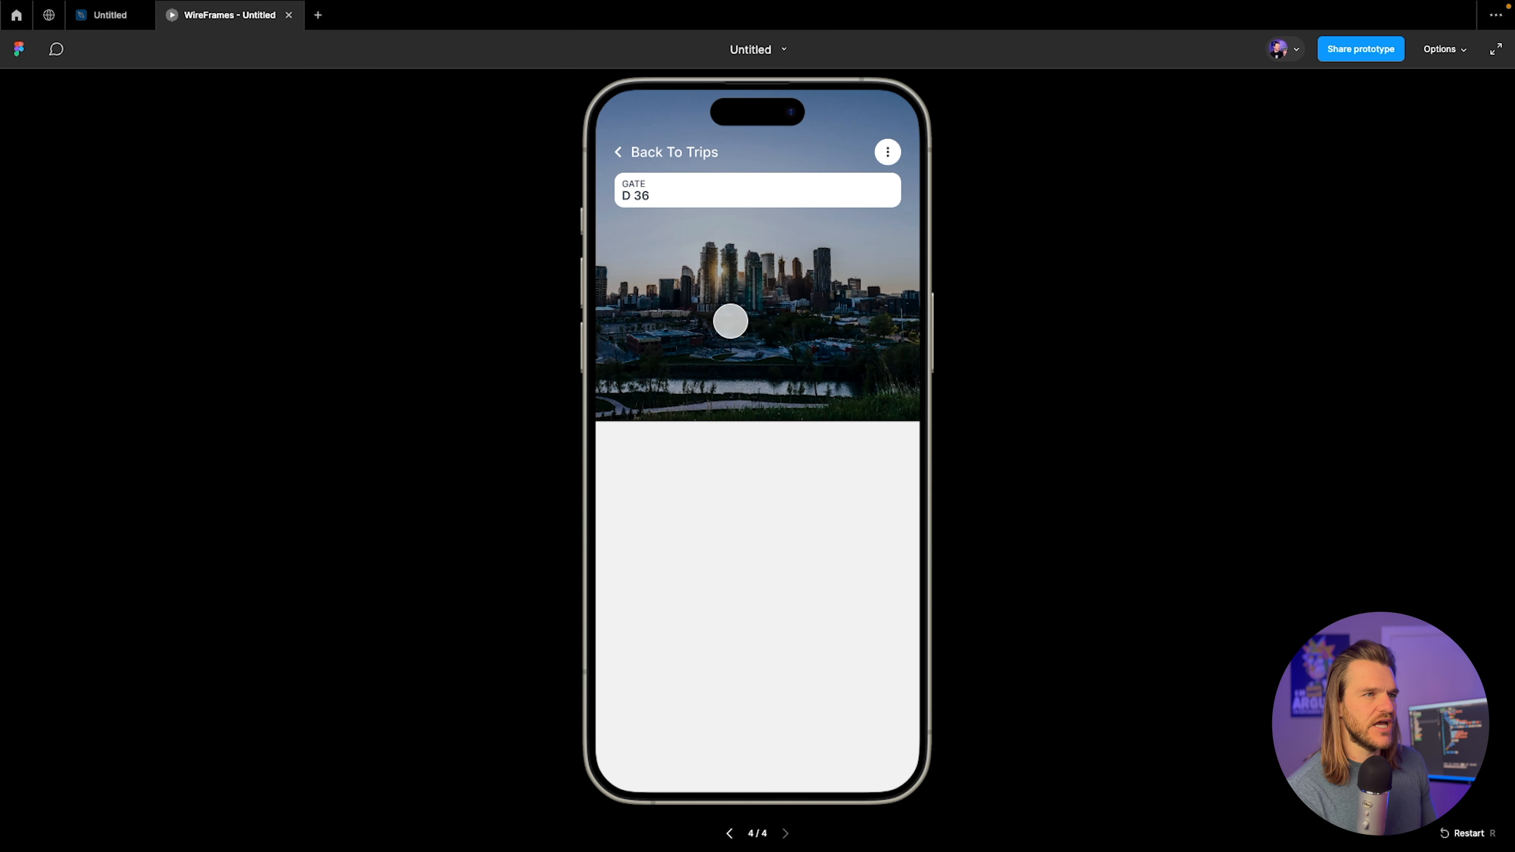
click(86, 21)
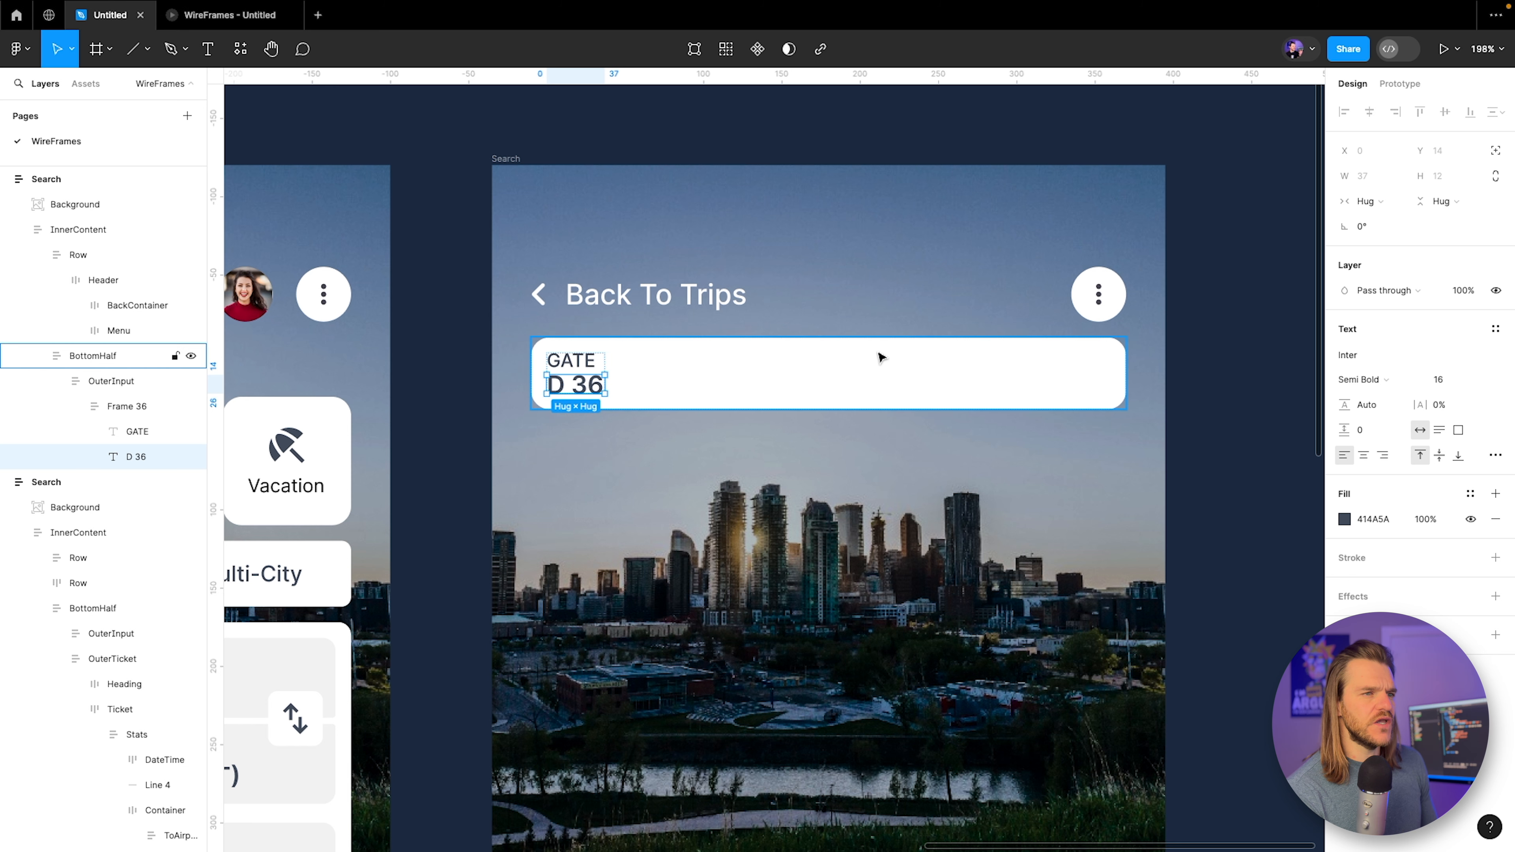
Rename the frame holding the GATE and D 36 texts to Gate.
click(76, 406)
click(121, 409)
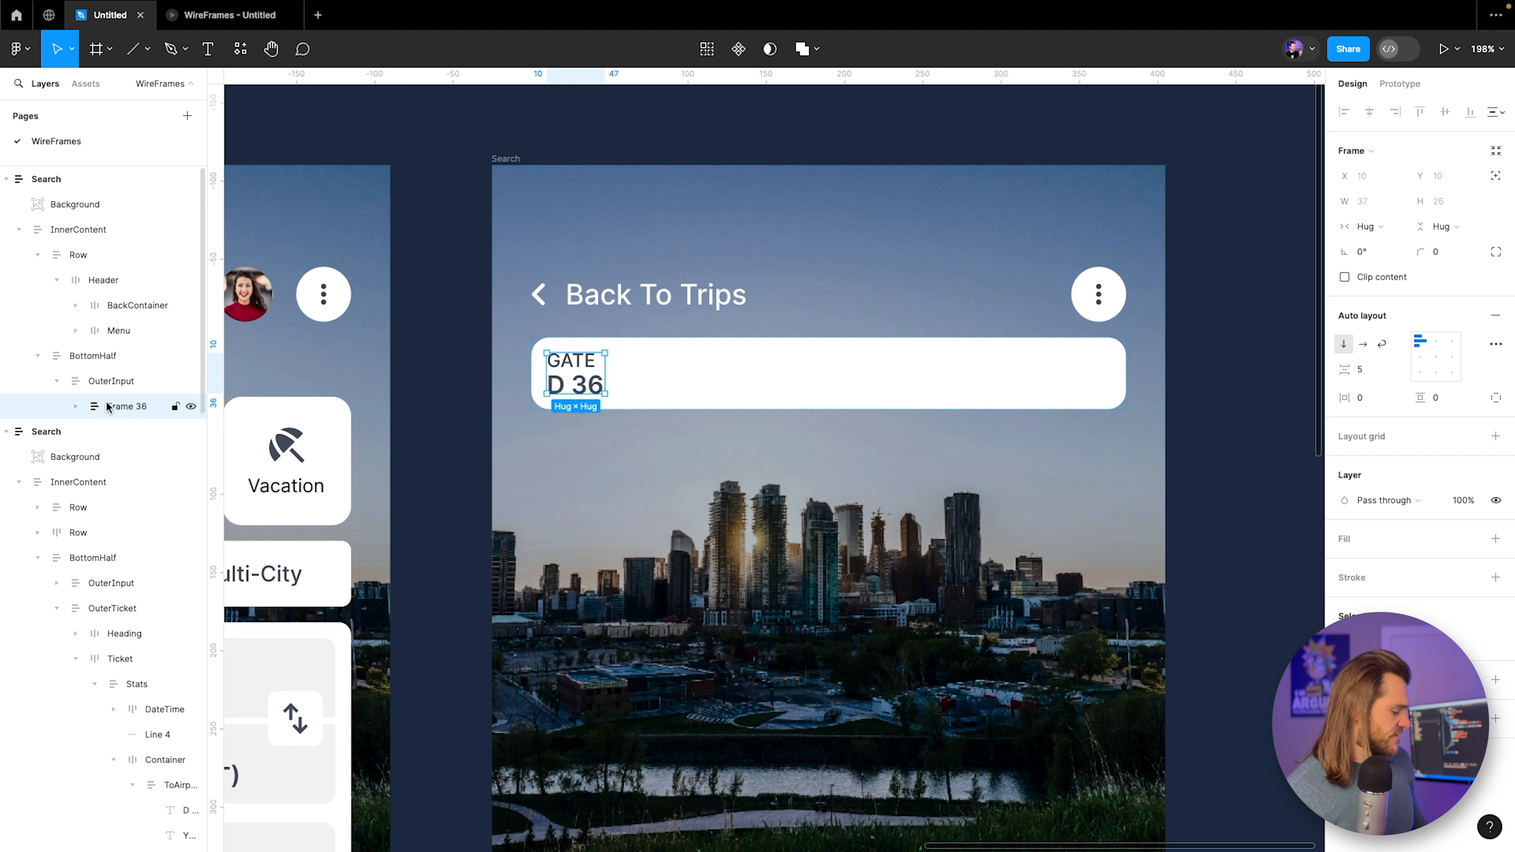
double_click(123, 406)
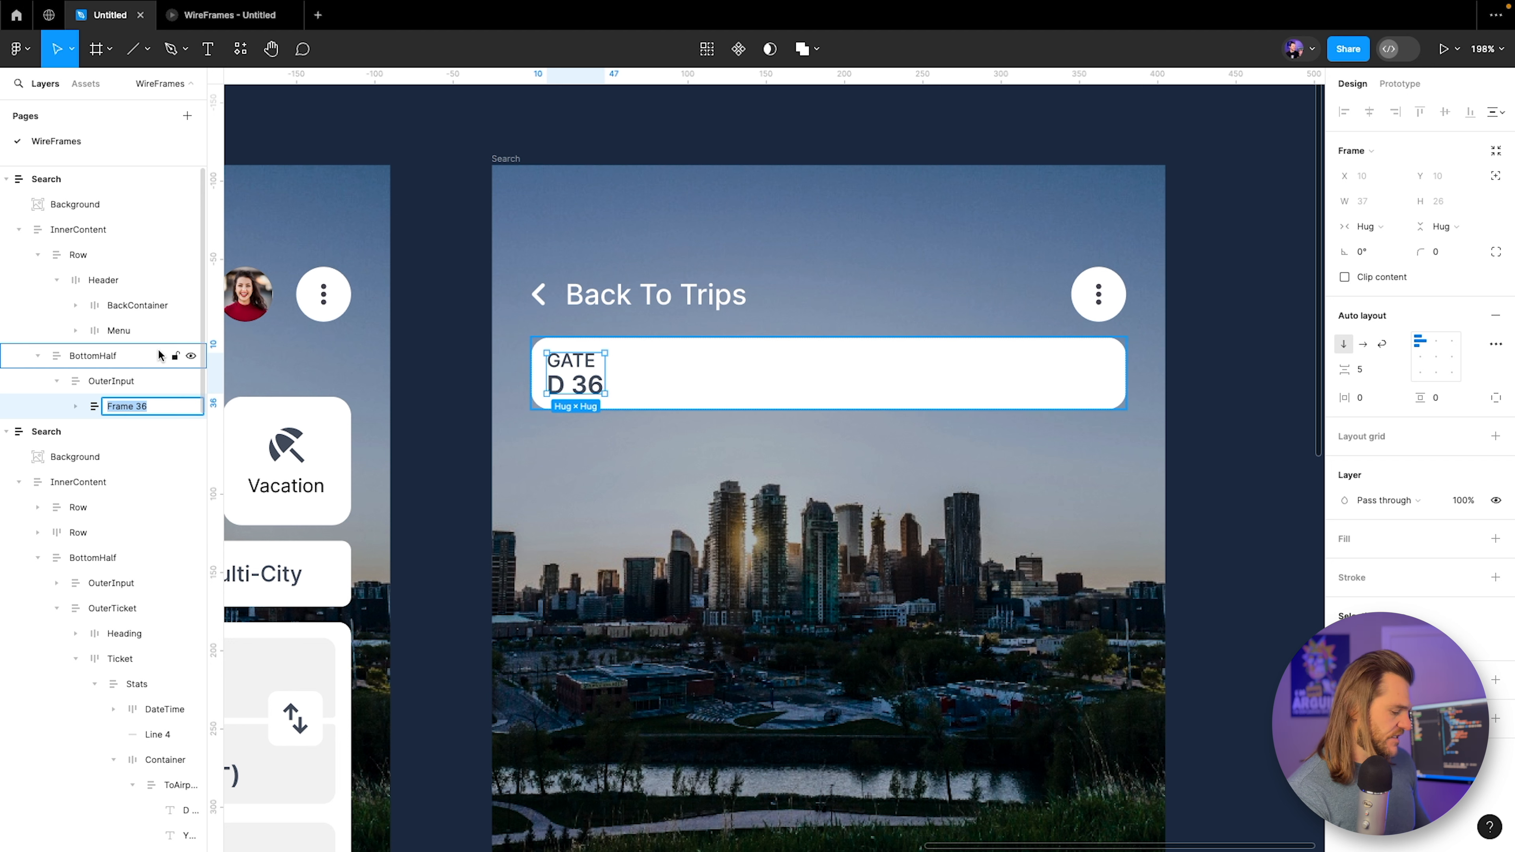
text(Gate)
key(Return)
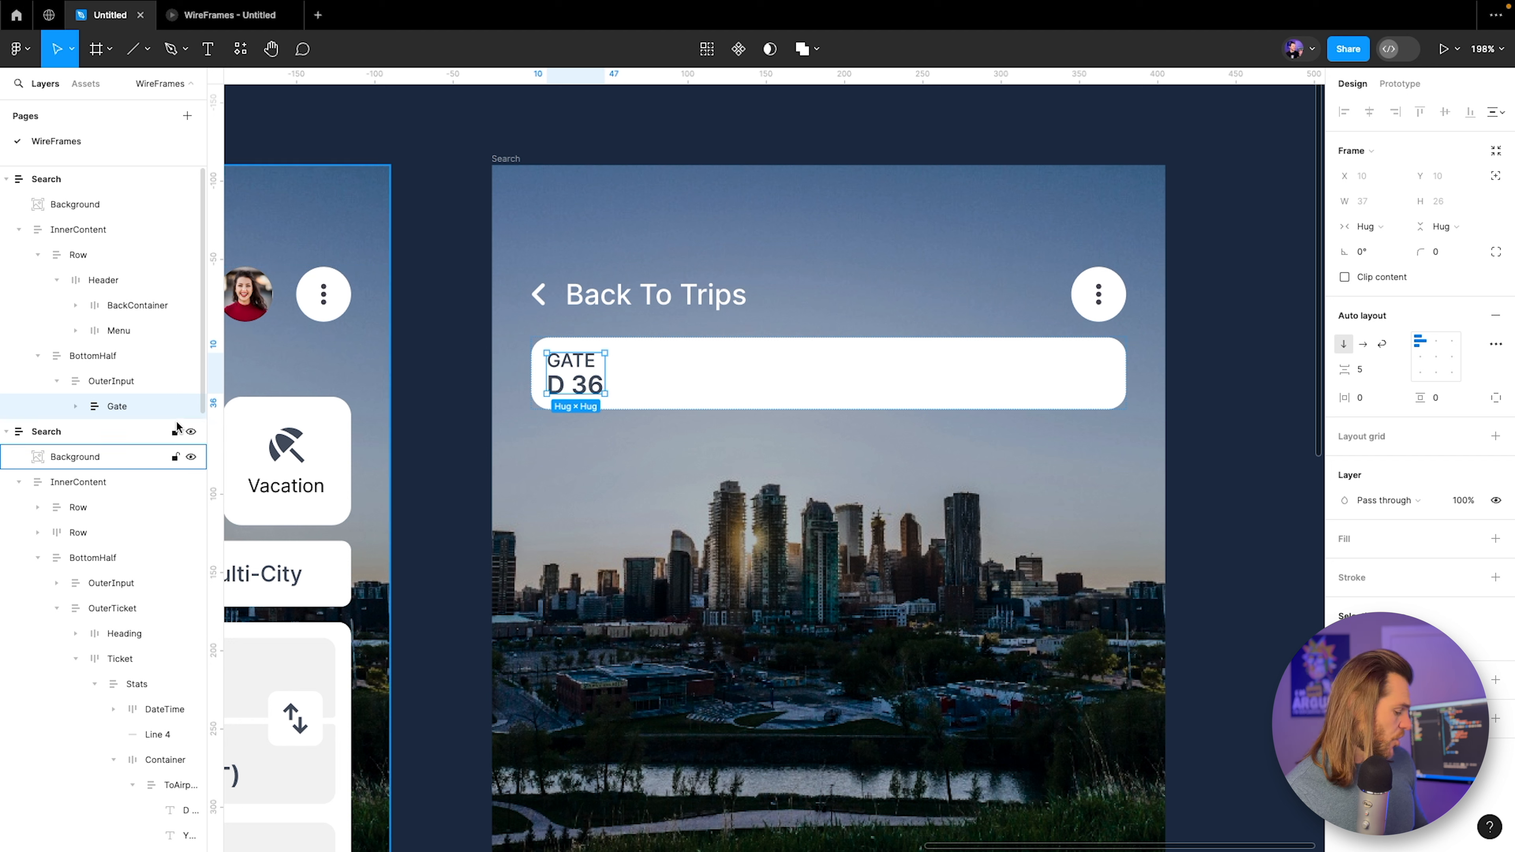
Wrap the Gate frame in another auto layout frame inside OuterInput and set its direction to horizontal.
key(super+z)
key(super+z)
key(super+z)
click(1499, 292)
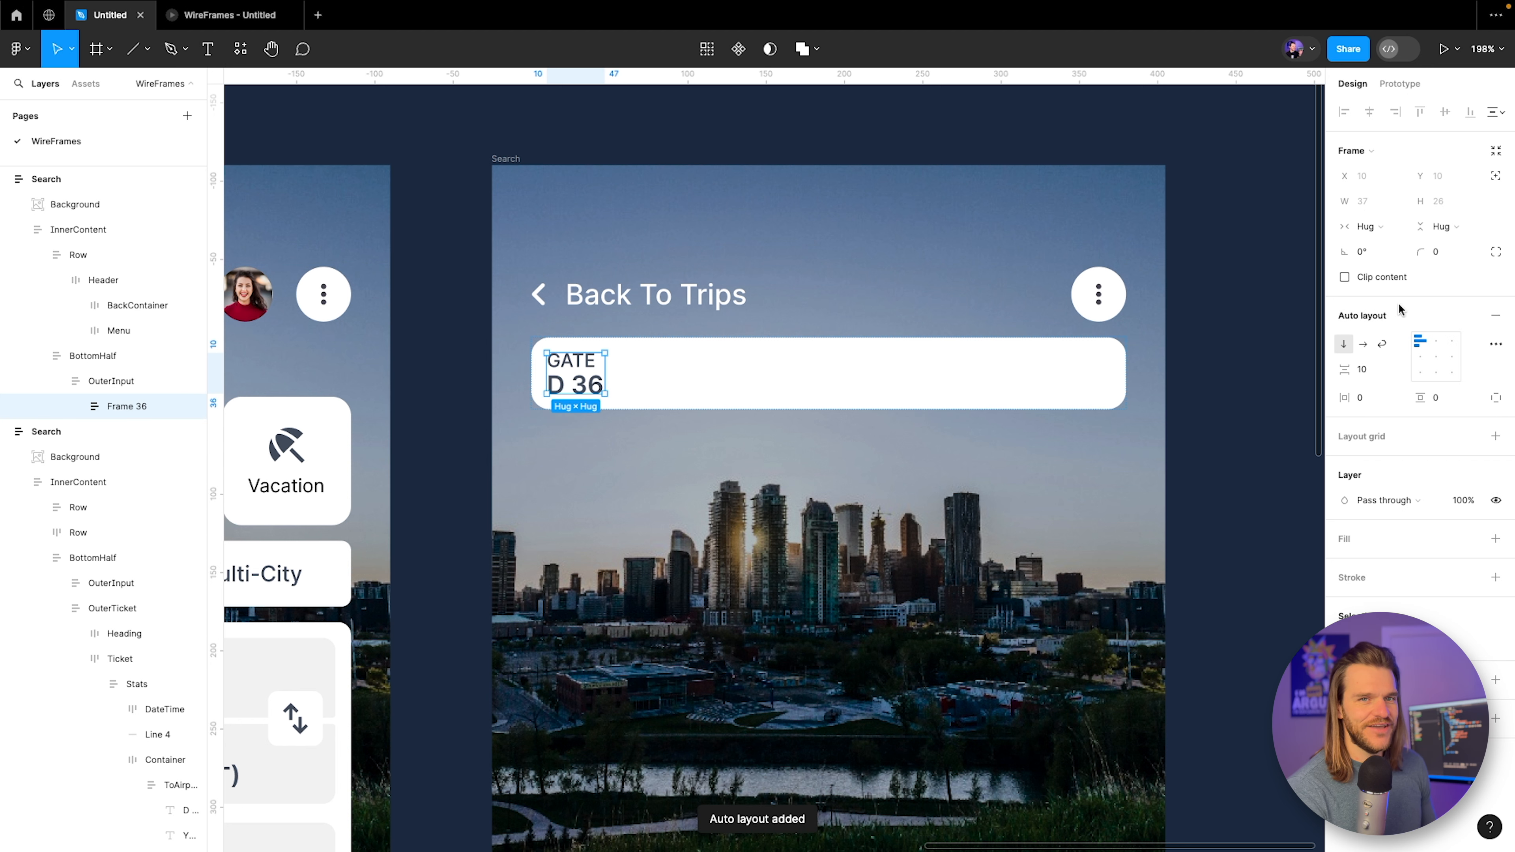
click(1390, 370)
click(1372, 389)
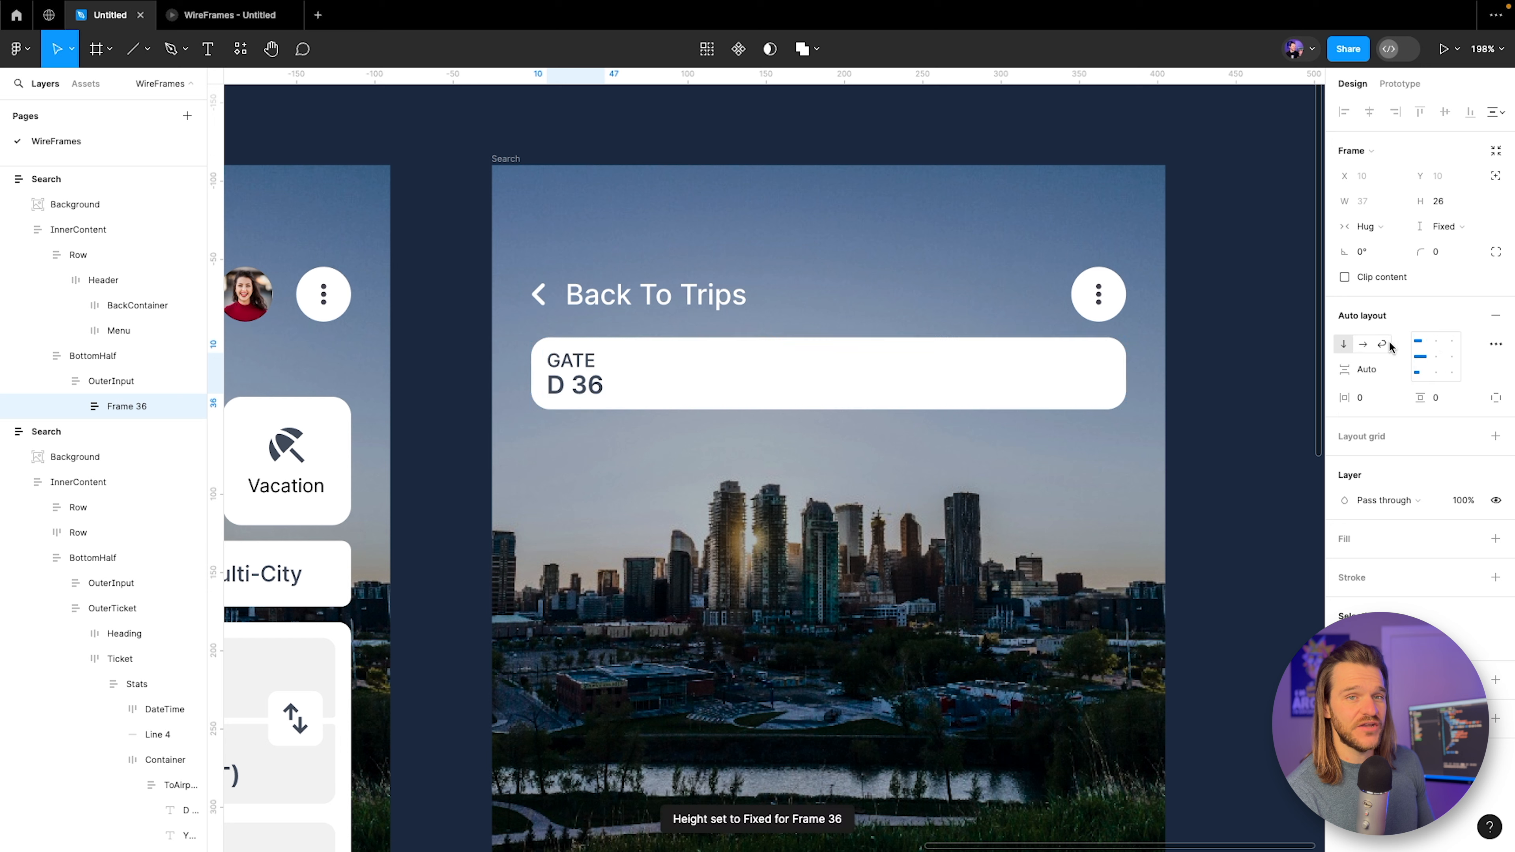
click(1363, 345)
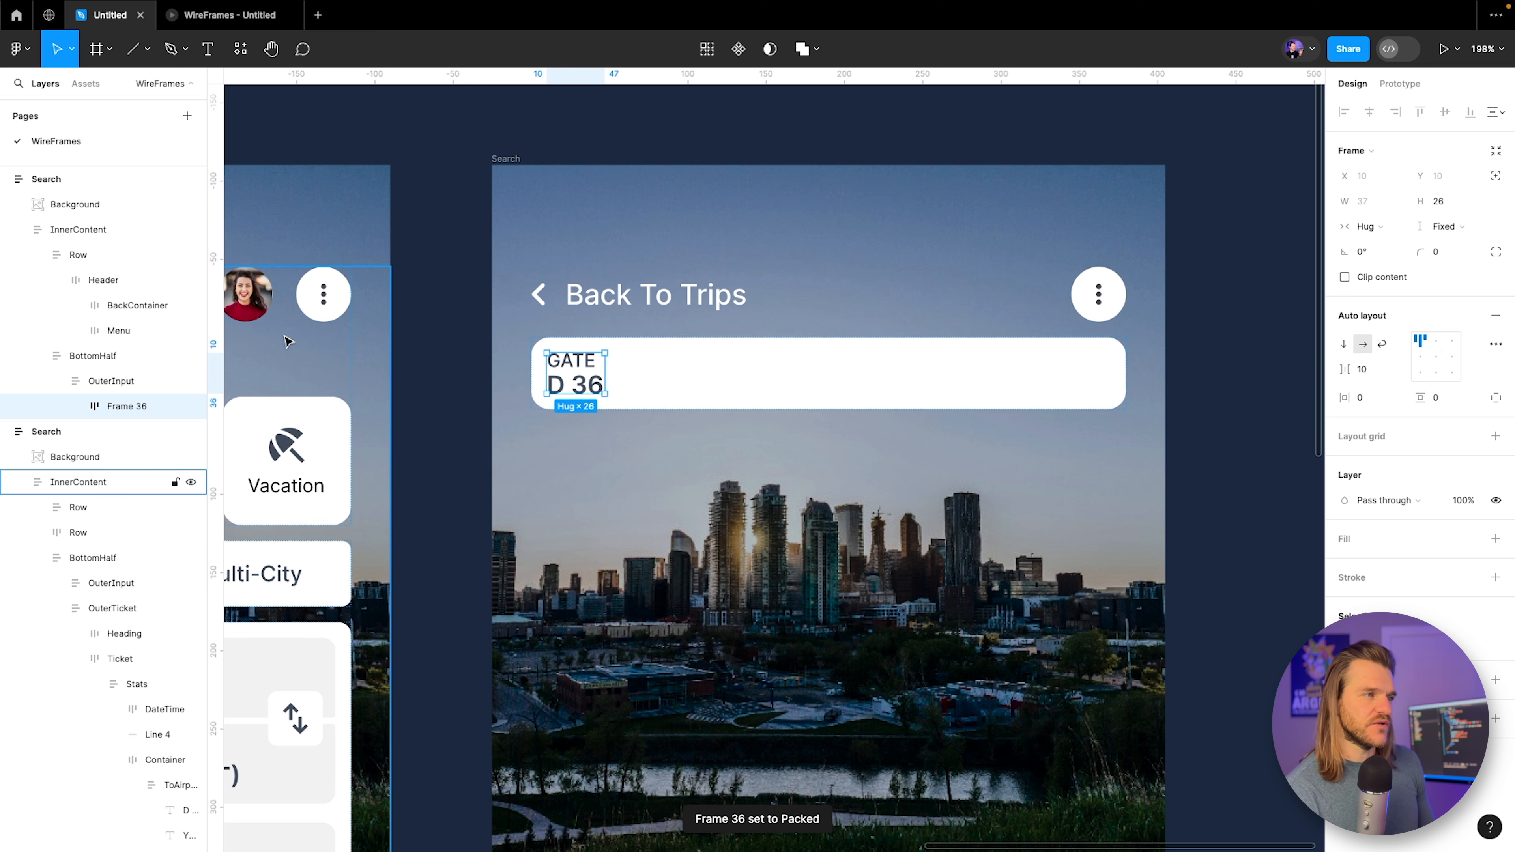
Check the Ticket wireframe's card header, then search the Iconify plugin for "aircanada".
scroll(507, 430, down, 3)
drag(483, 472, 837, 434)
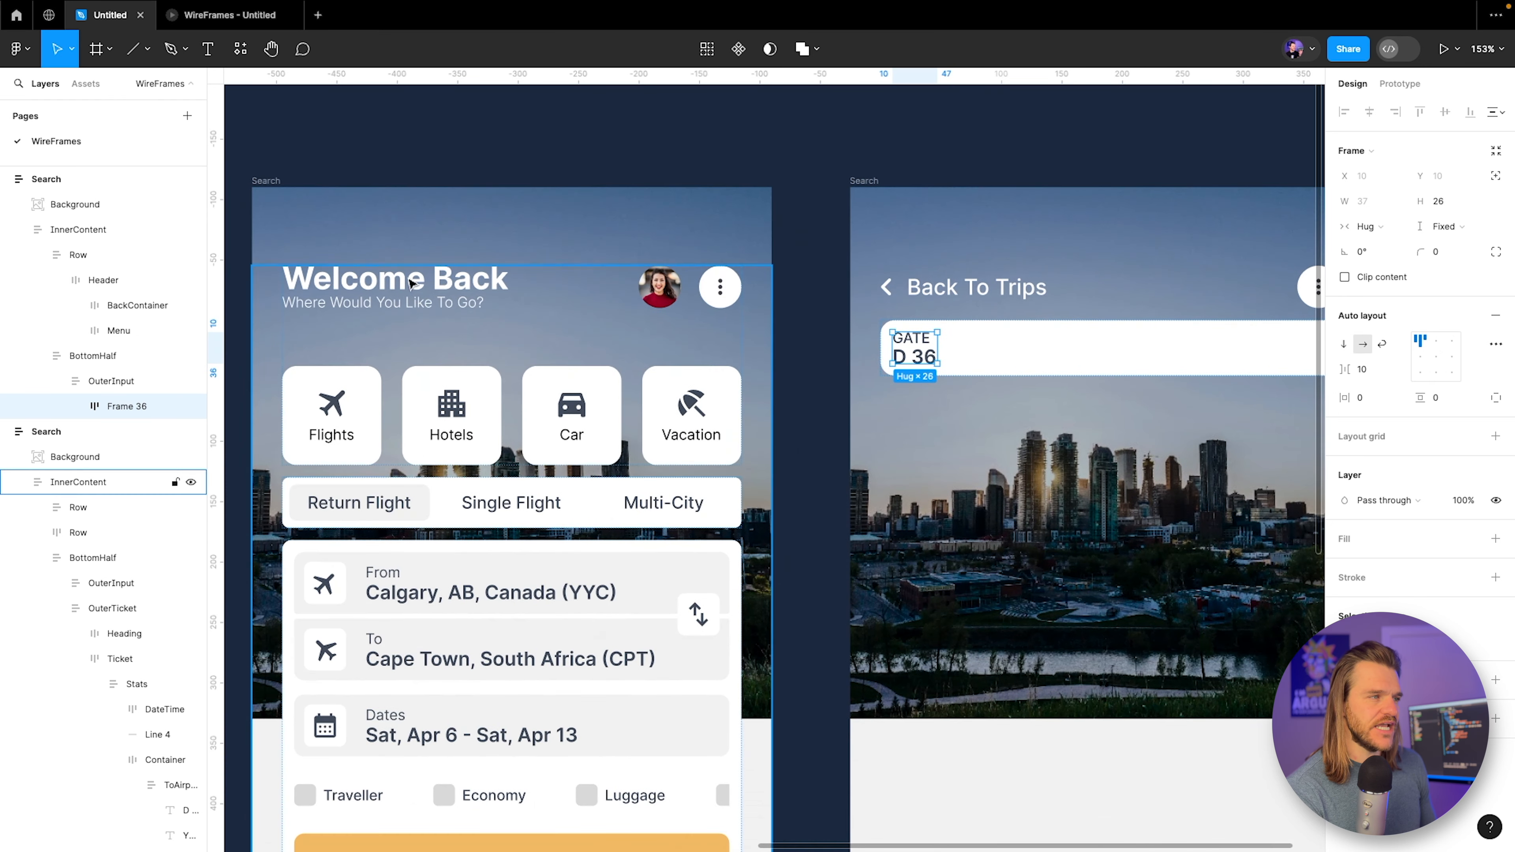
scroll(494, 472, down, 3)
drag(494, 472, 814, 385)
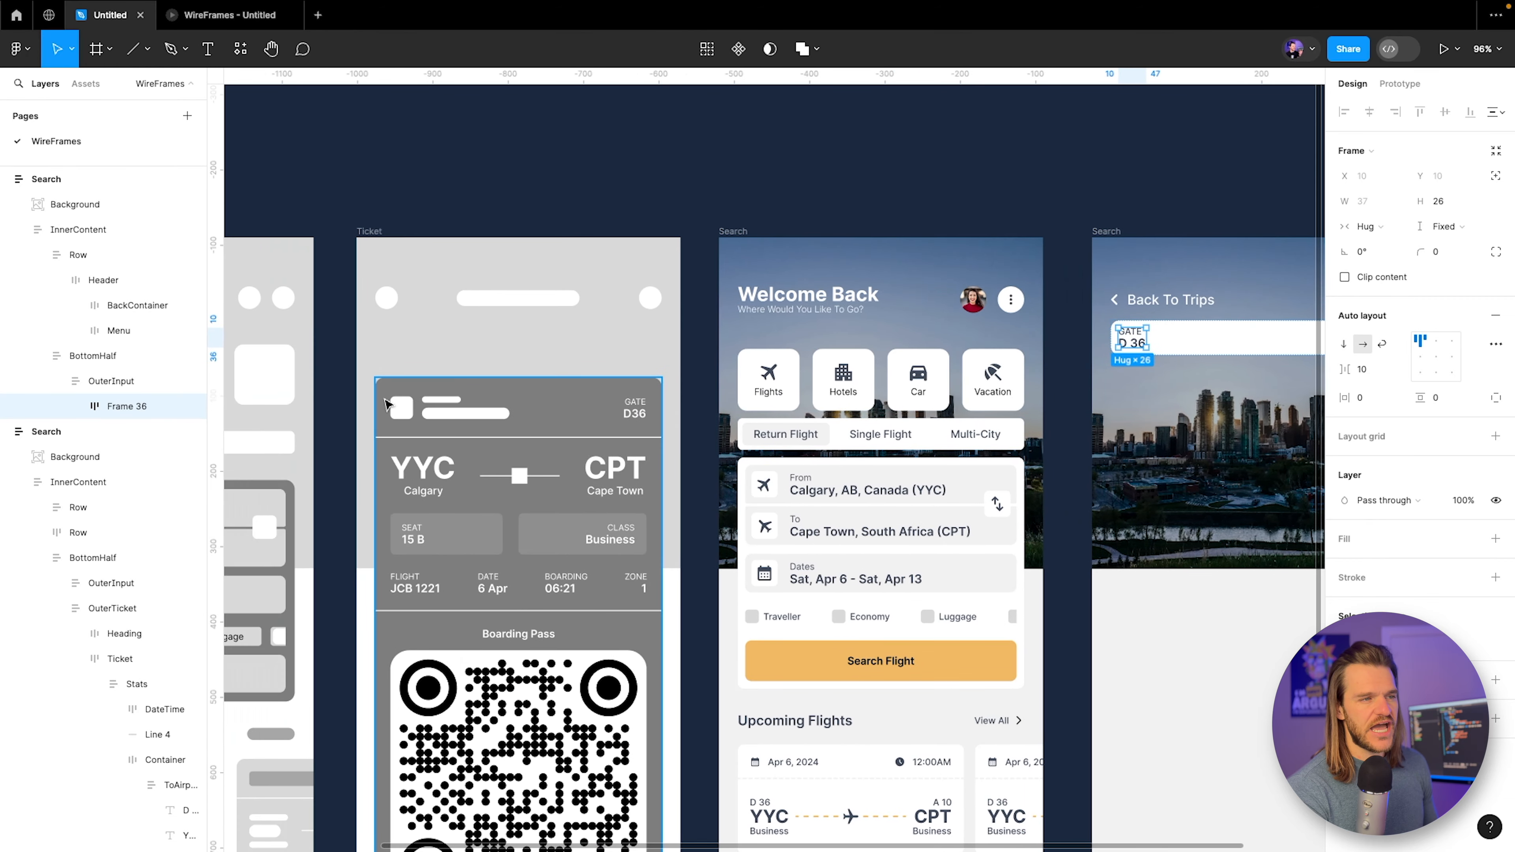
scroll(814, 385, right, 10)
scroll(454, 317, up, 5)
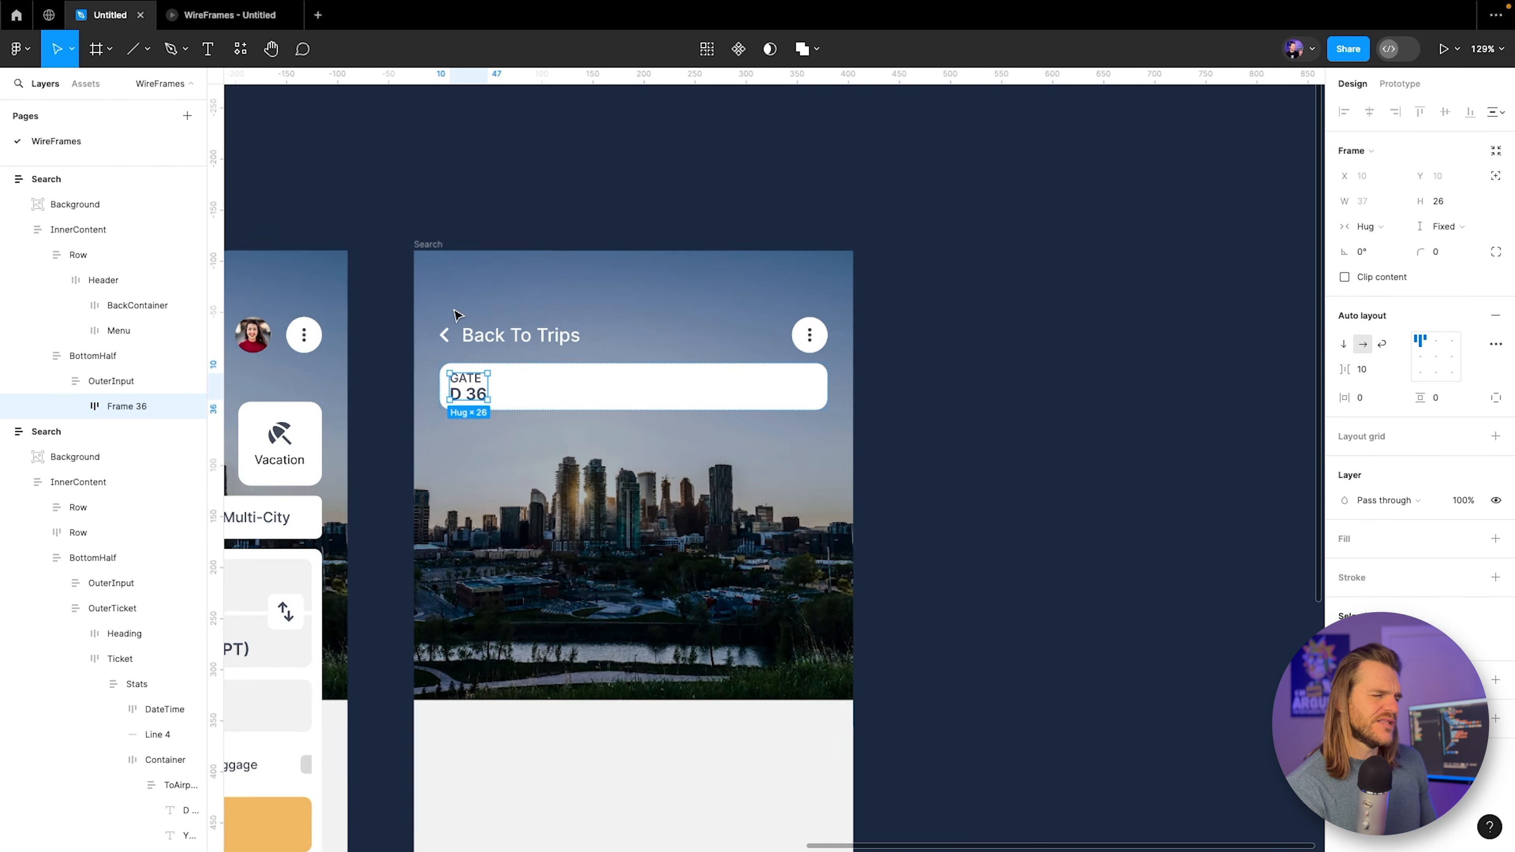
scroll(454, 317, up, 3)
click(240, 49)
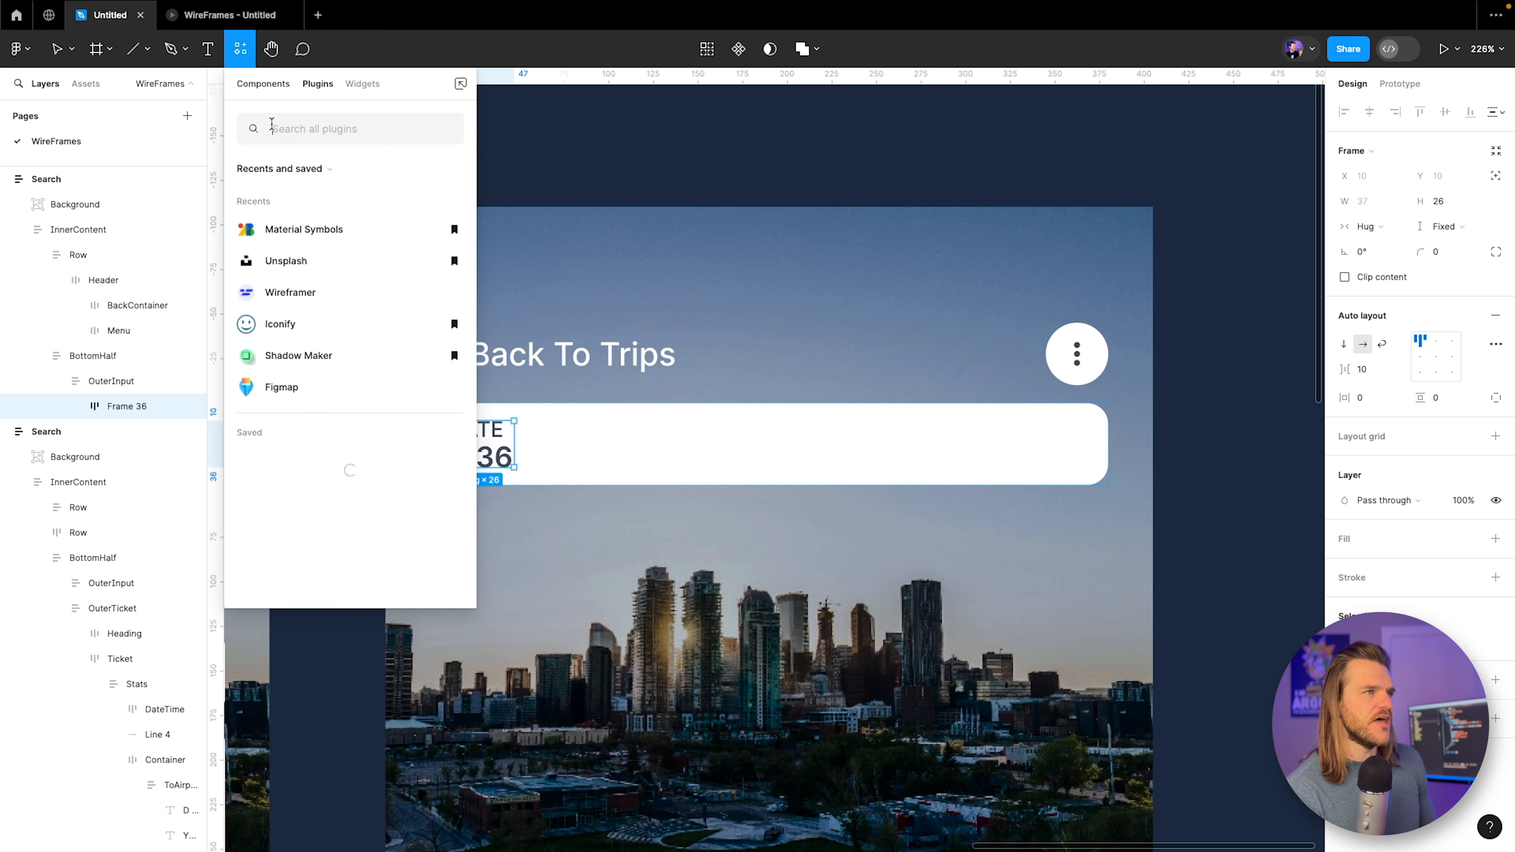
click(293, 324)
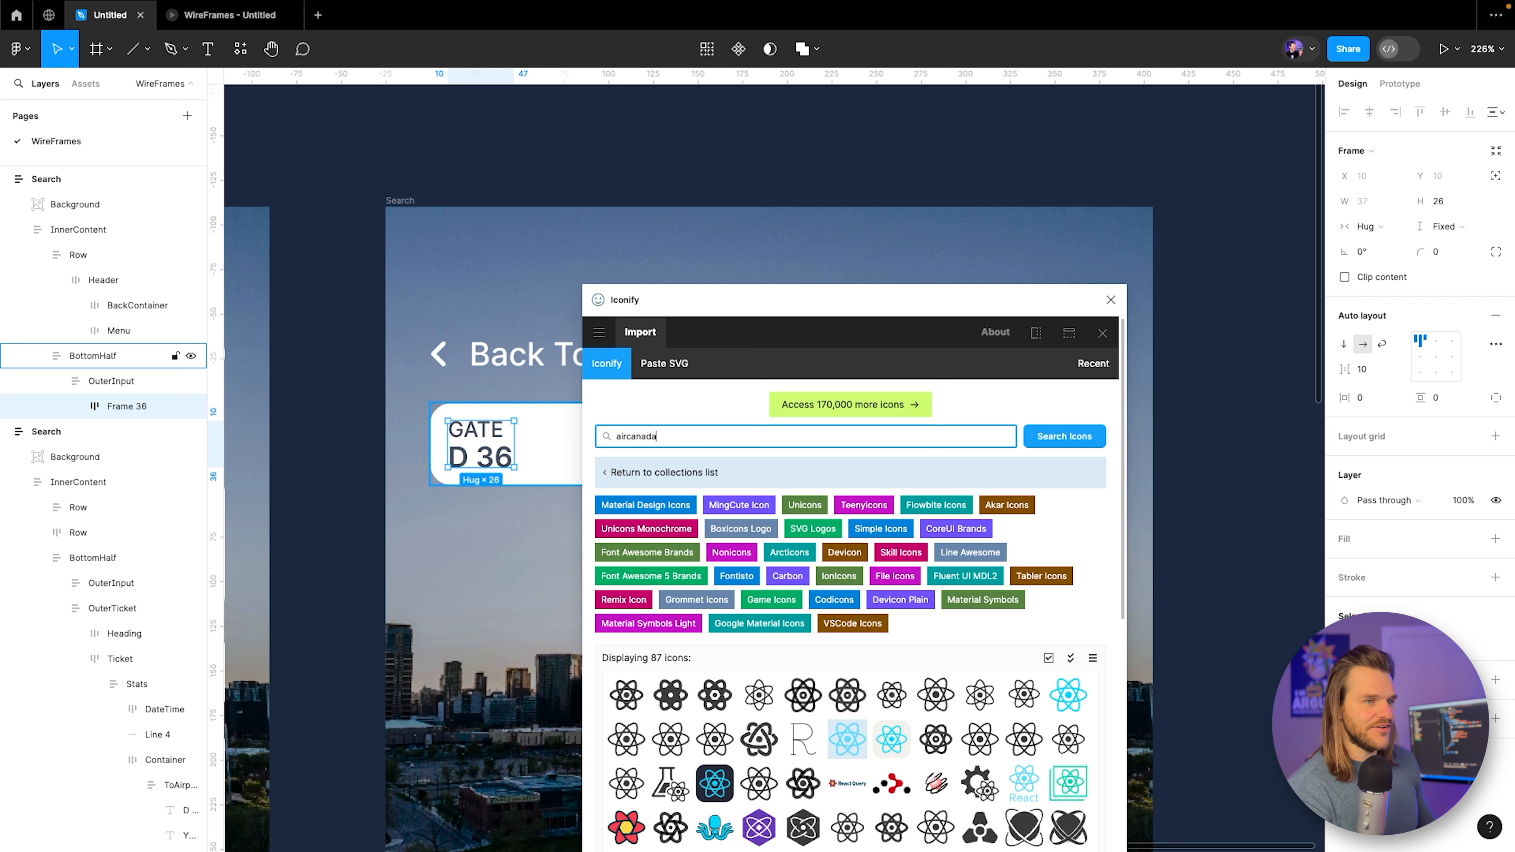
key(Return)
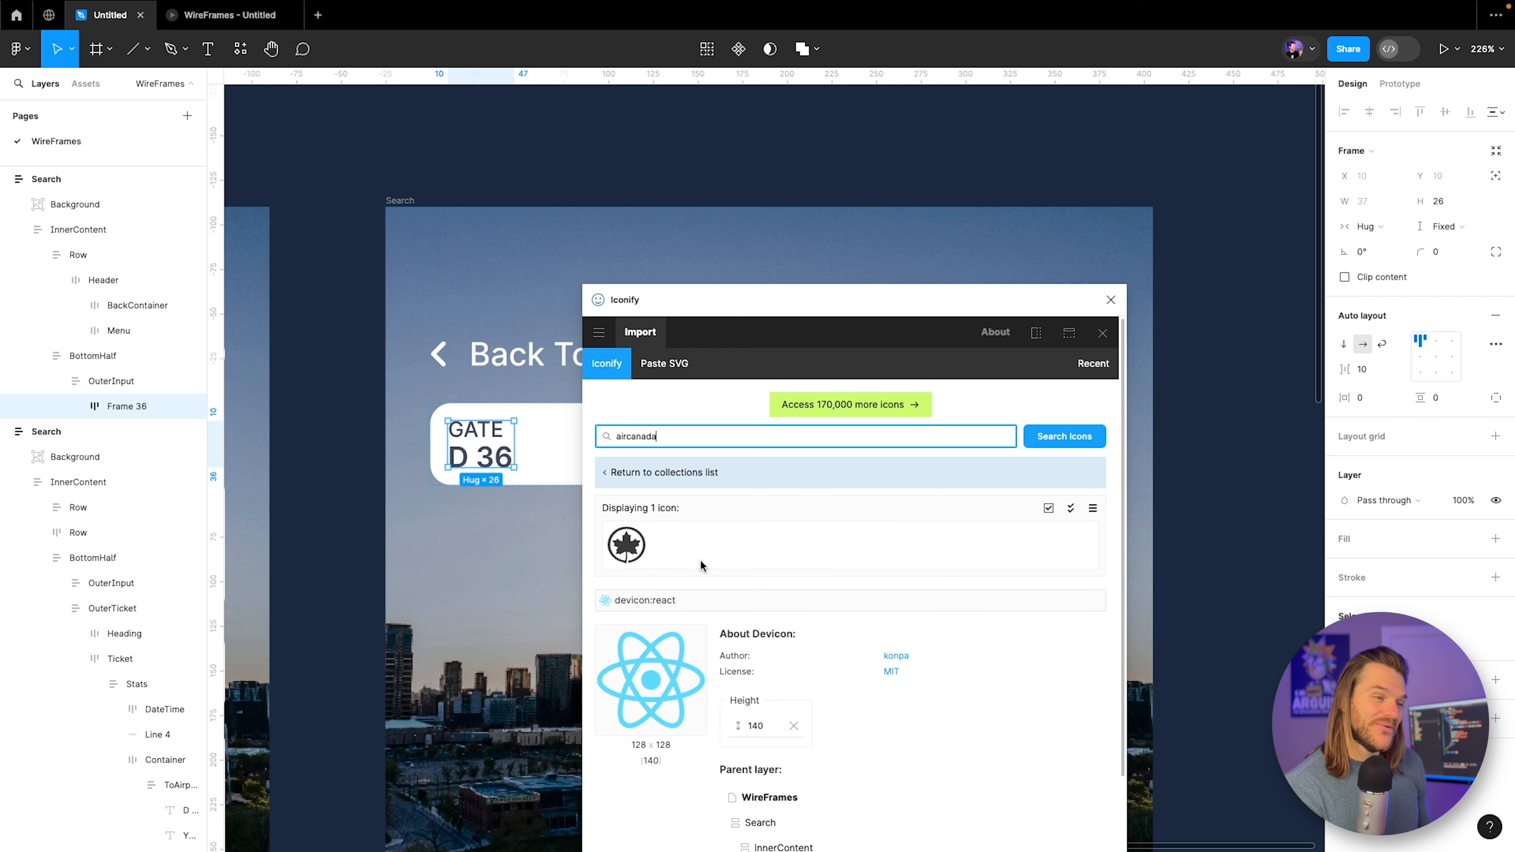
drag(684, 304, 580, 180)
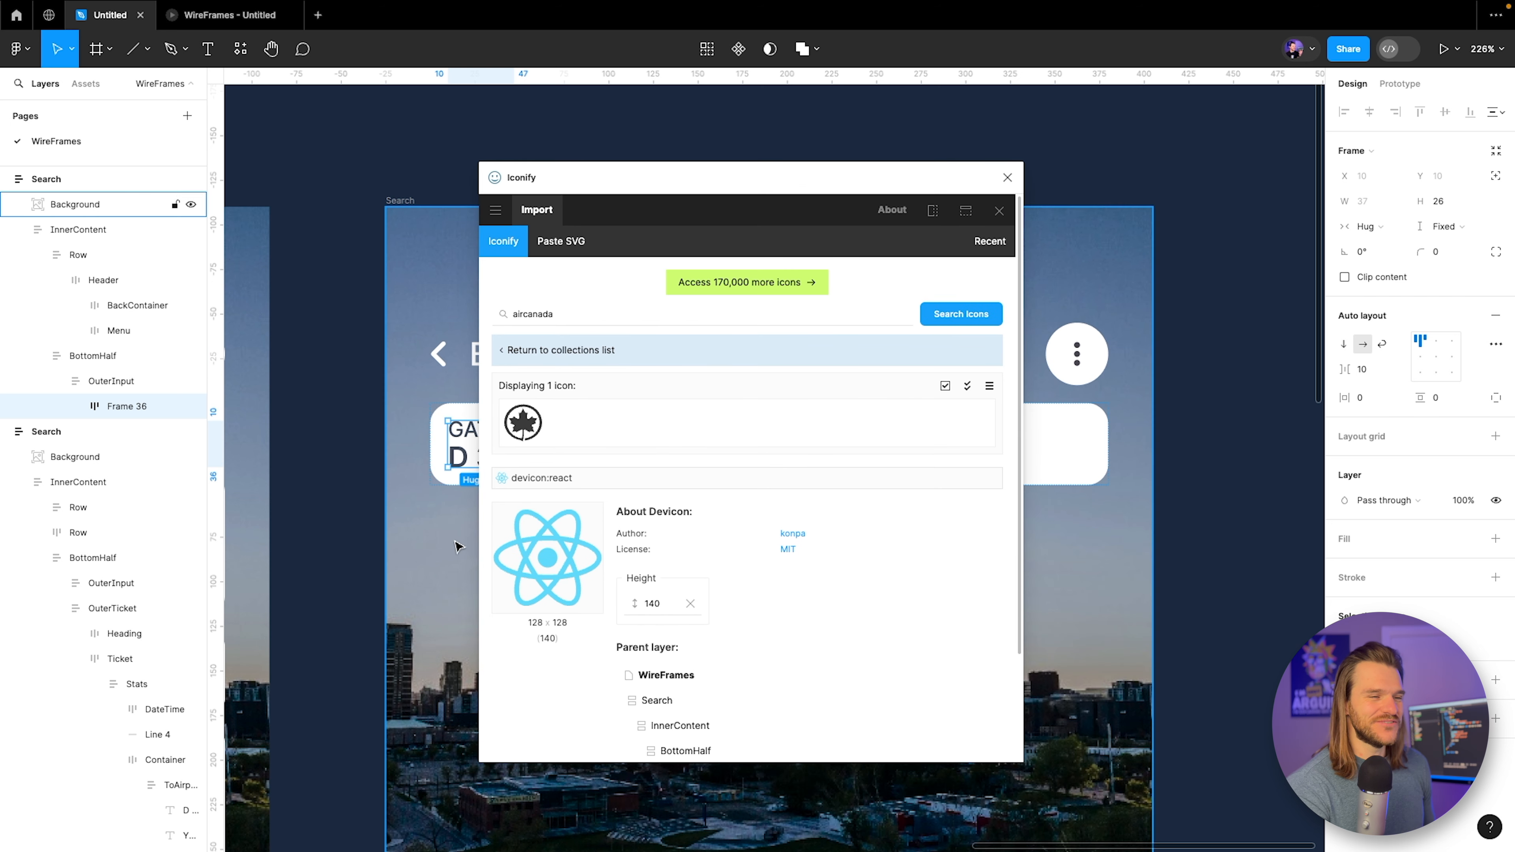
Choose the simple-icons:aircanada icon and set its color to #f24e1e.
click(522, 423)
scroll(805, 558, down, 3)
click(709, 460)
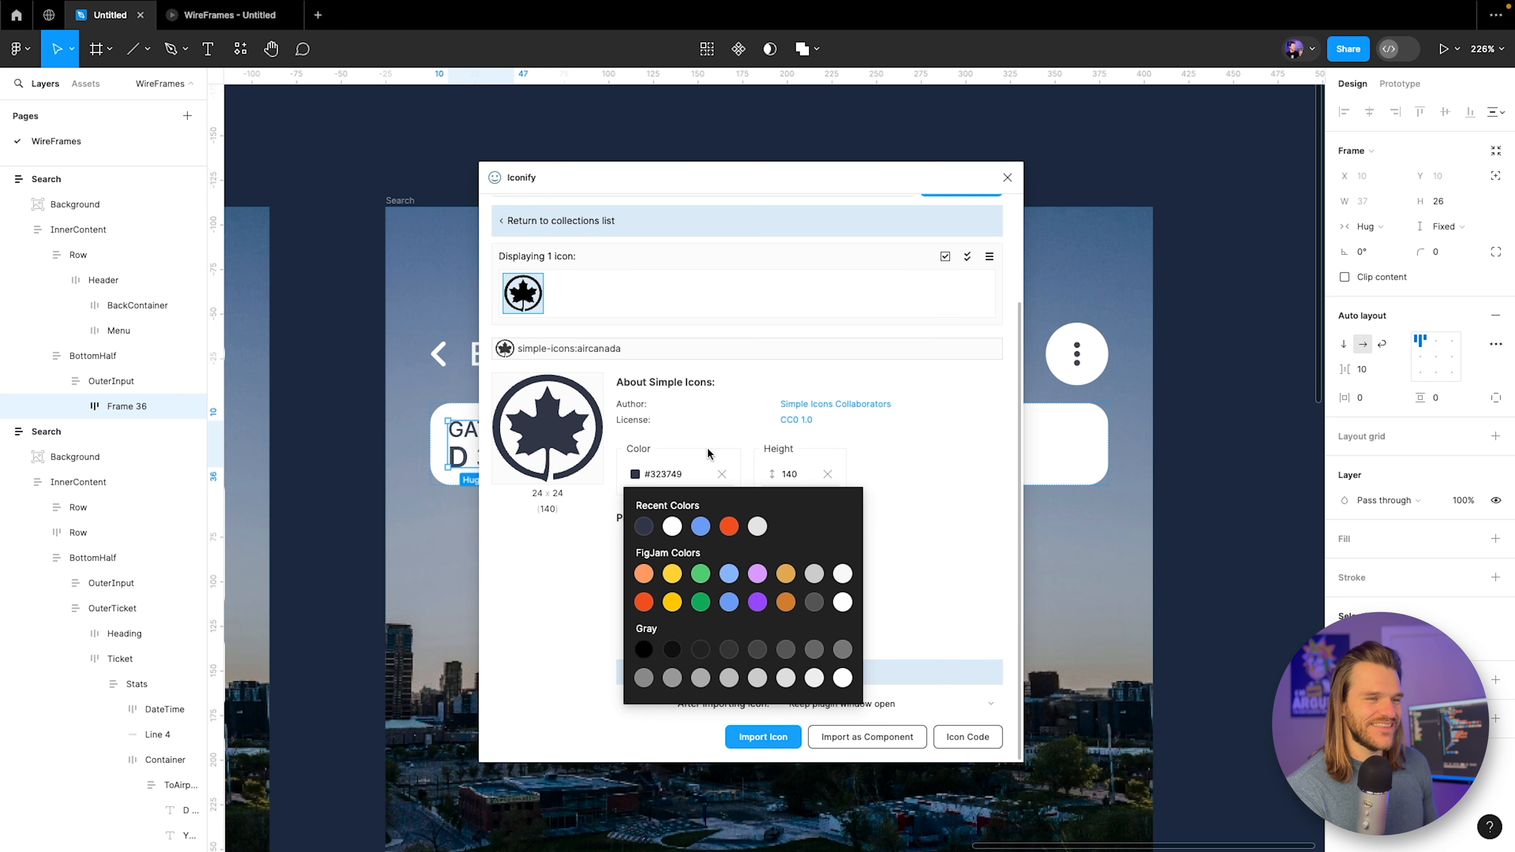
click(729, 526)
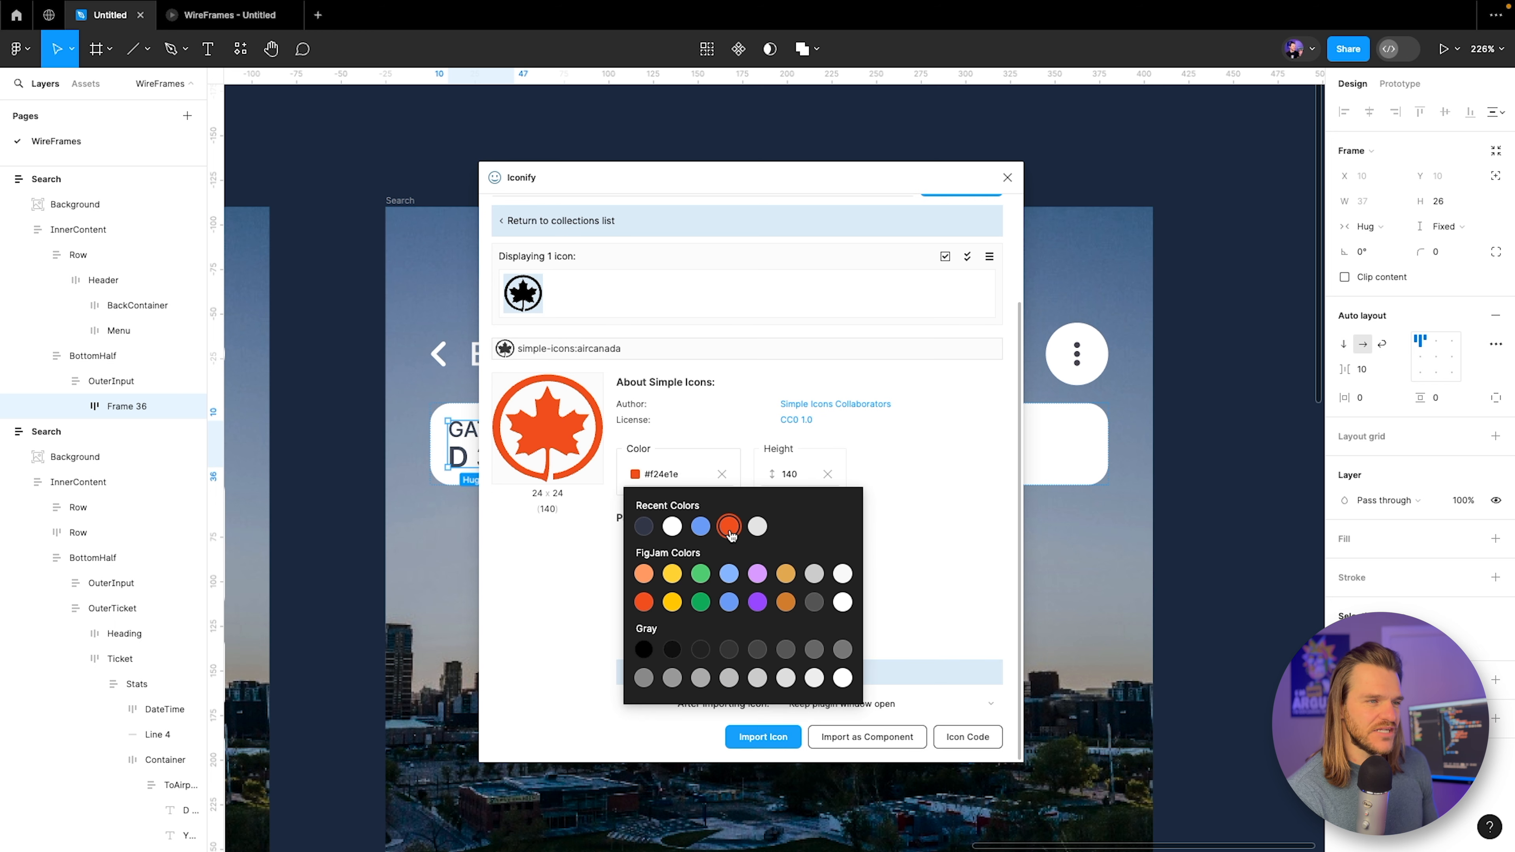
Set the Air Canada icon's height to 25, import it into the horizontal frame beside Gate, and close the plugin.
double_click(799, 472)
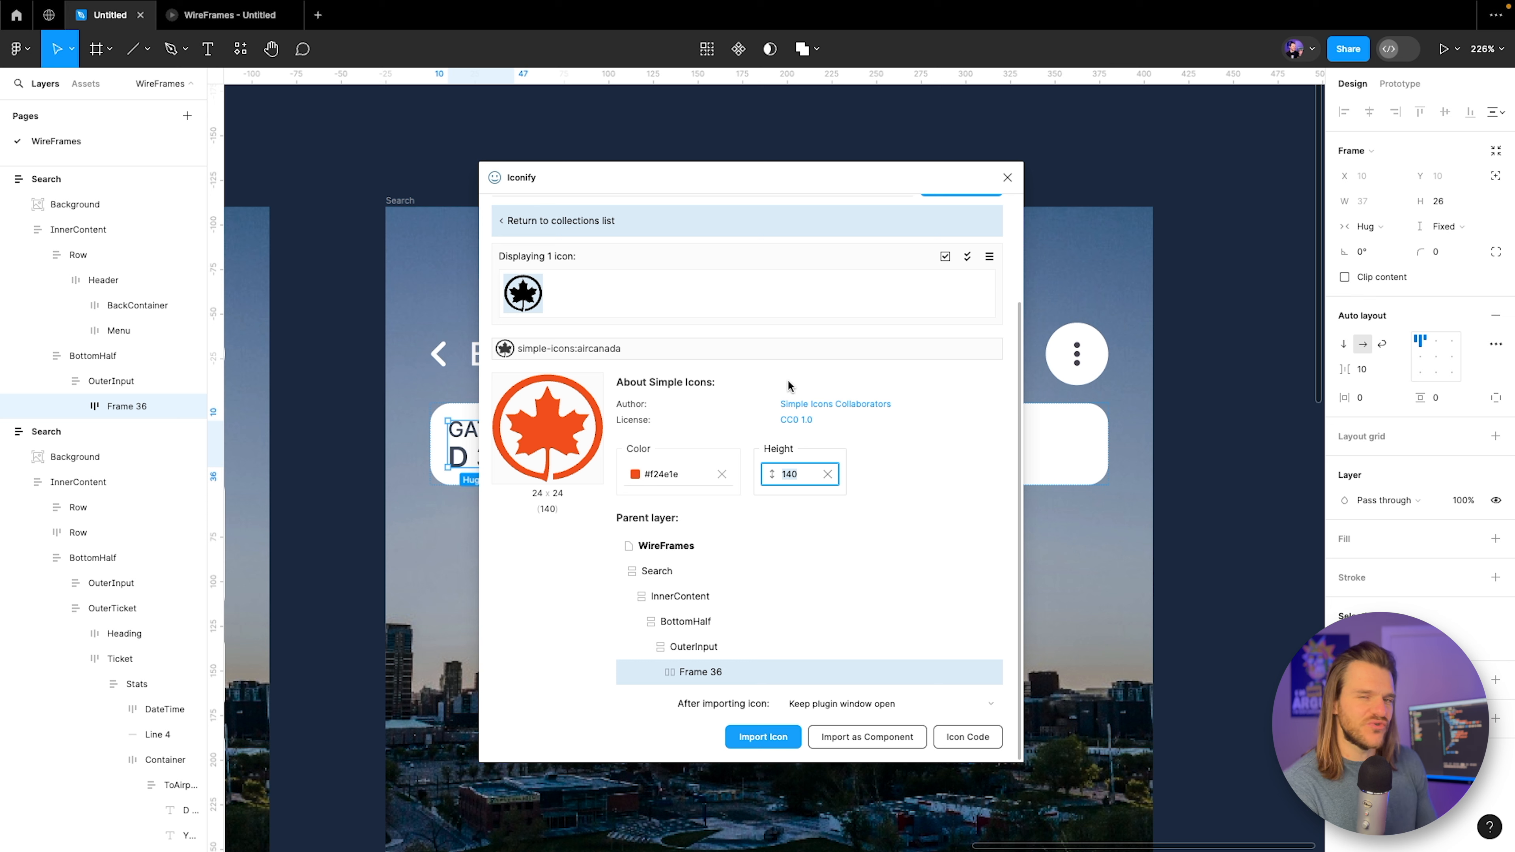
text(5)
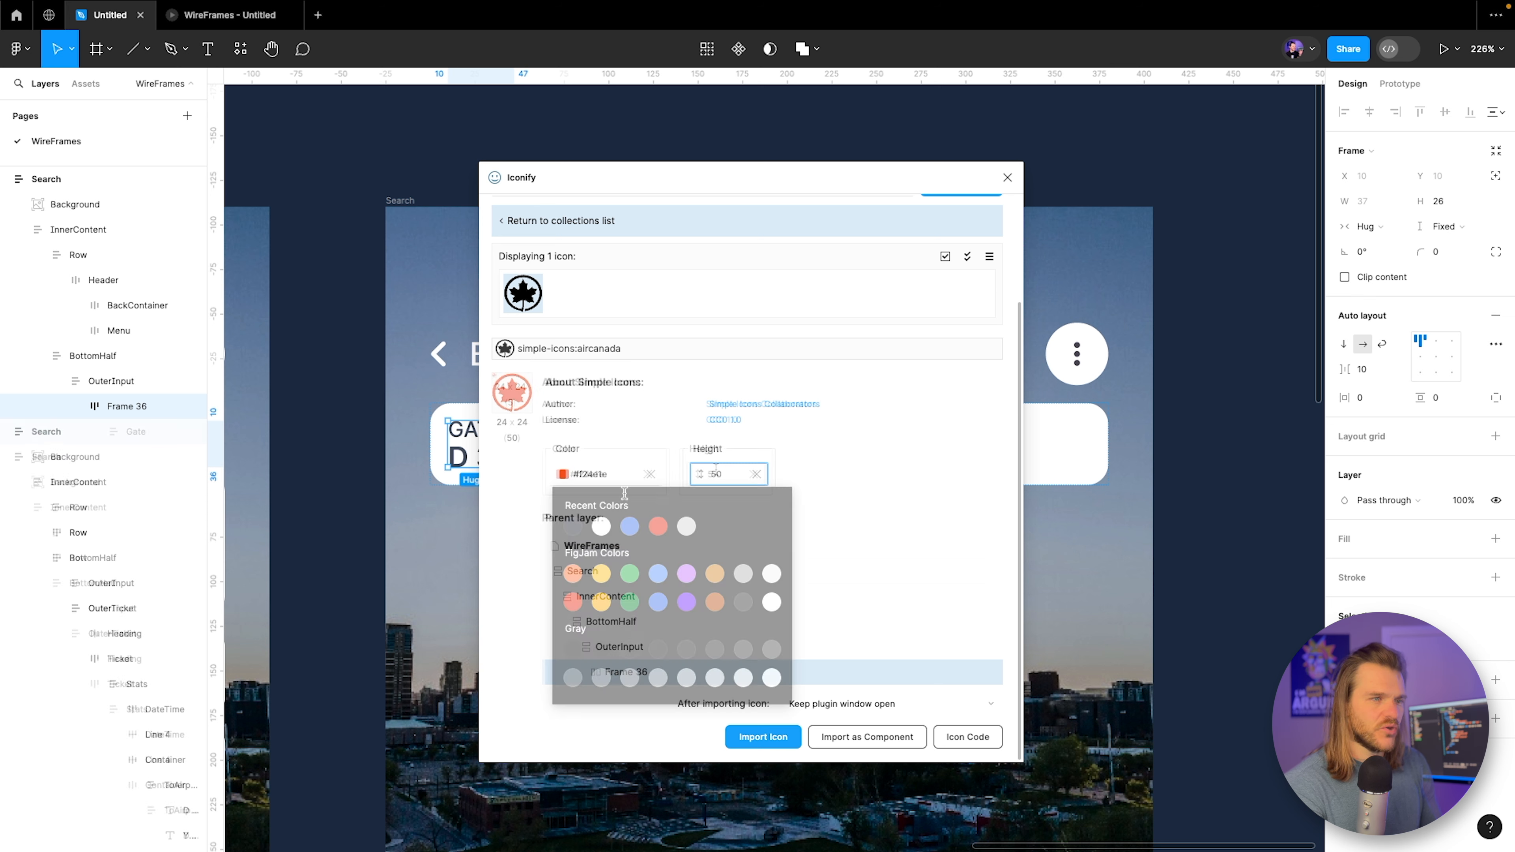
text(0)
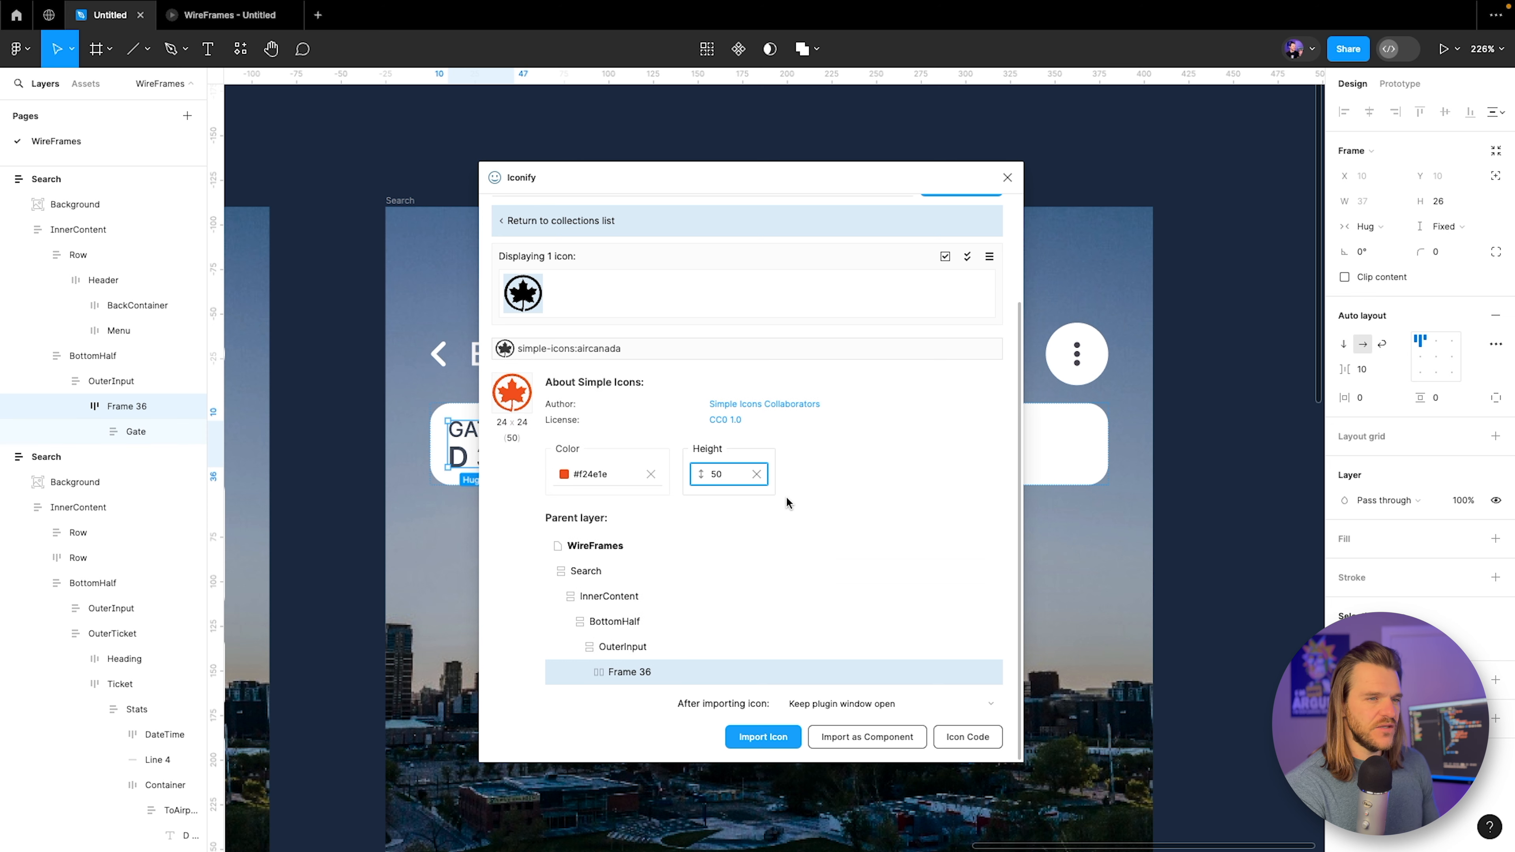
key(BackSpace)
key(BackSpace)
text(25)
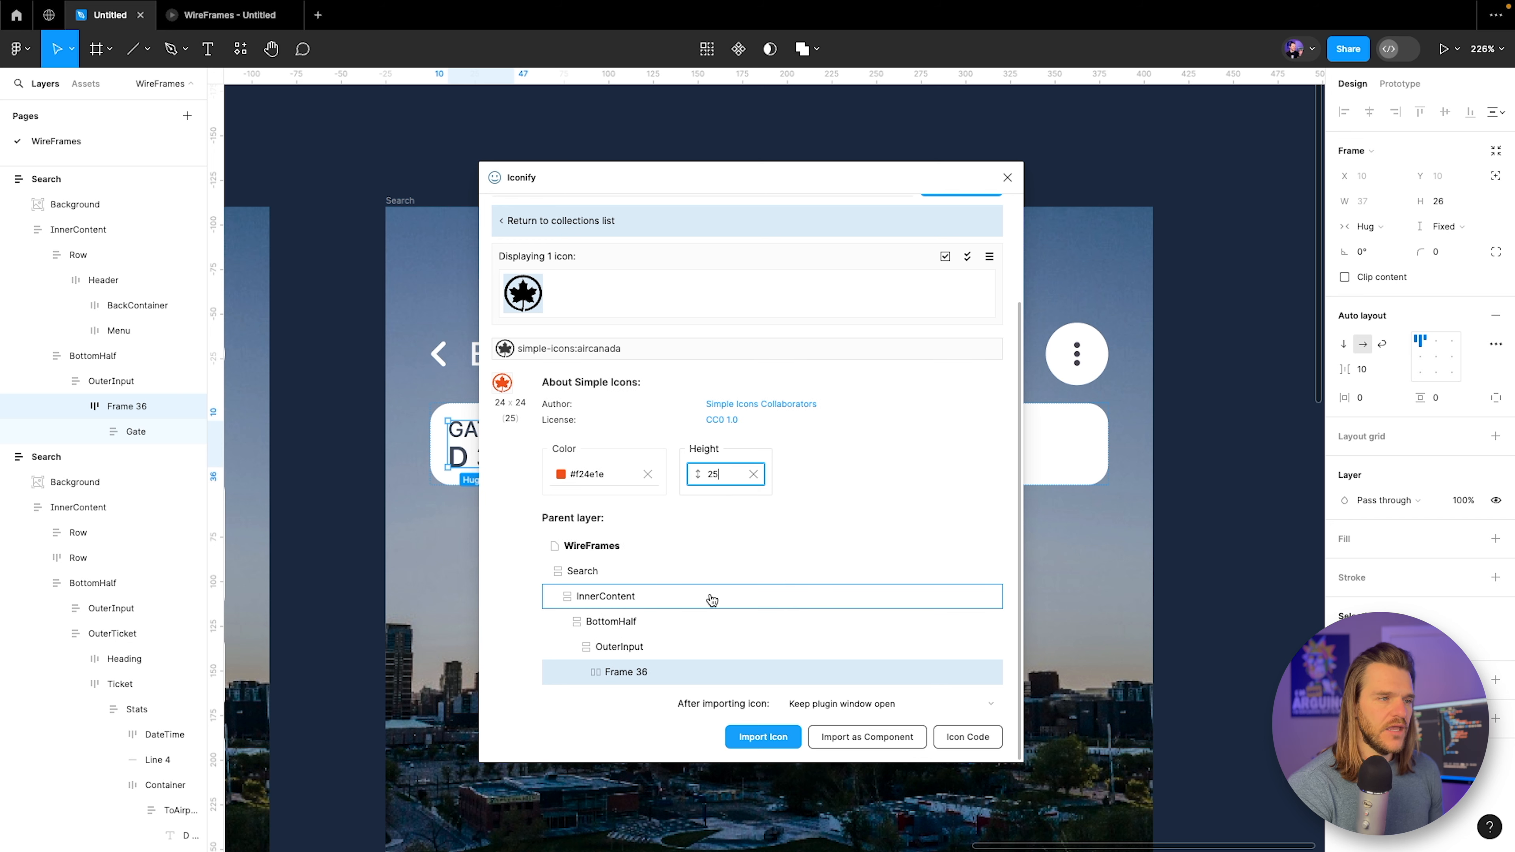
click(741, 738)
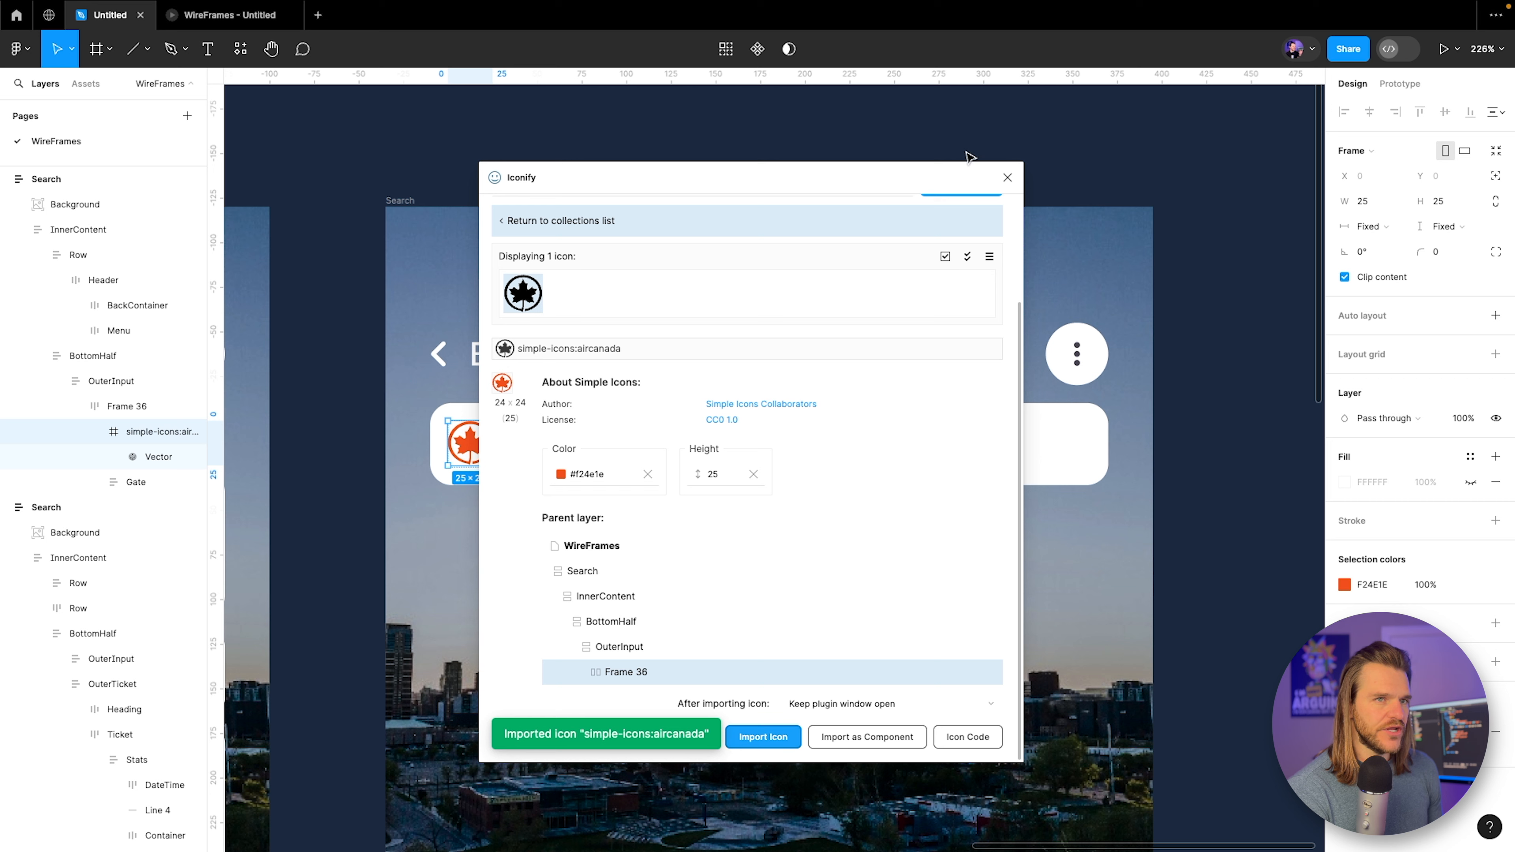
click(1007, 177)
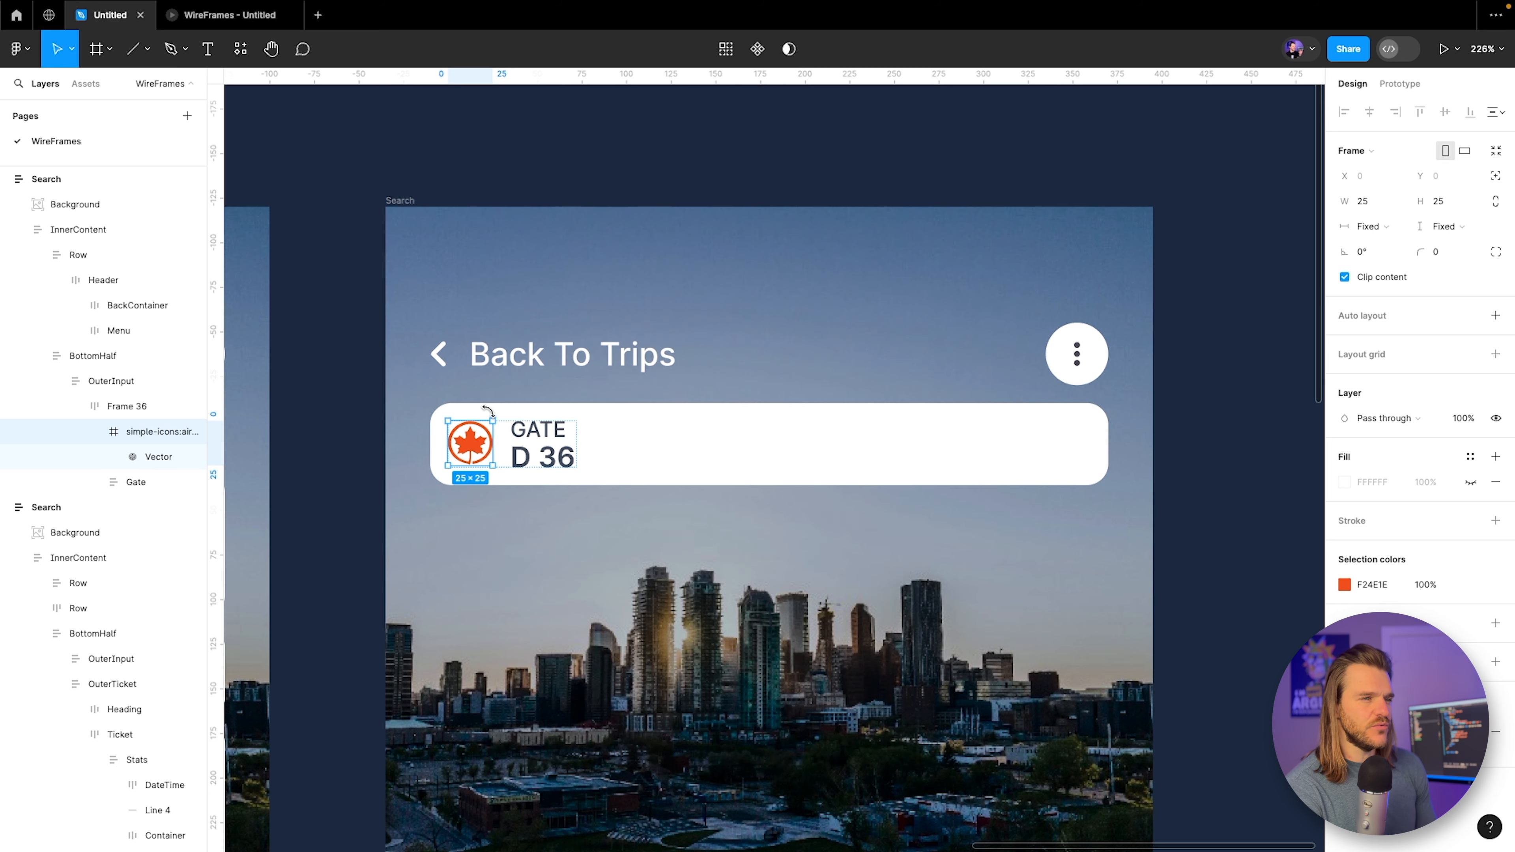
Convert the imported simple-icons:aircanada frame into a group.
scroll(488, 413, up, 3)
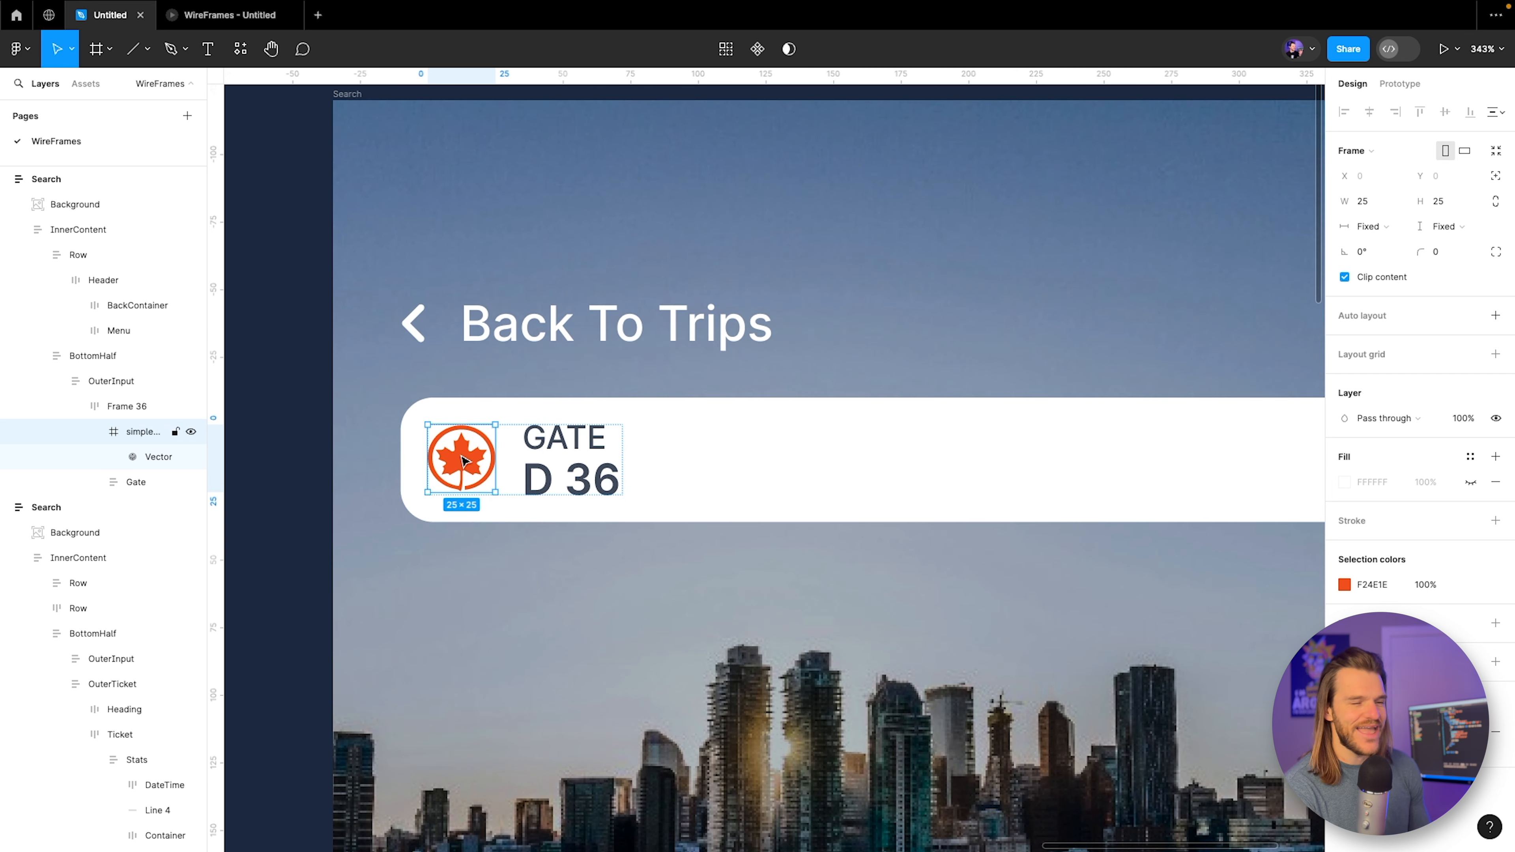
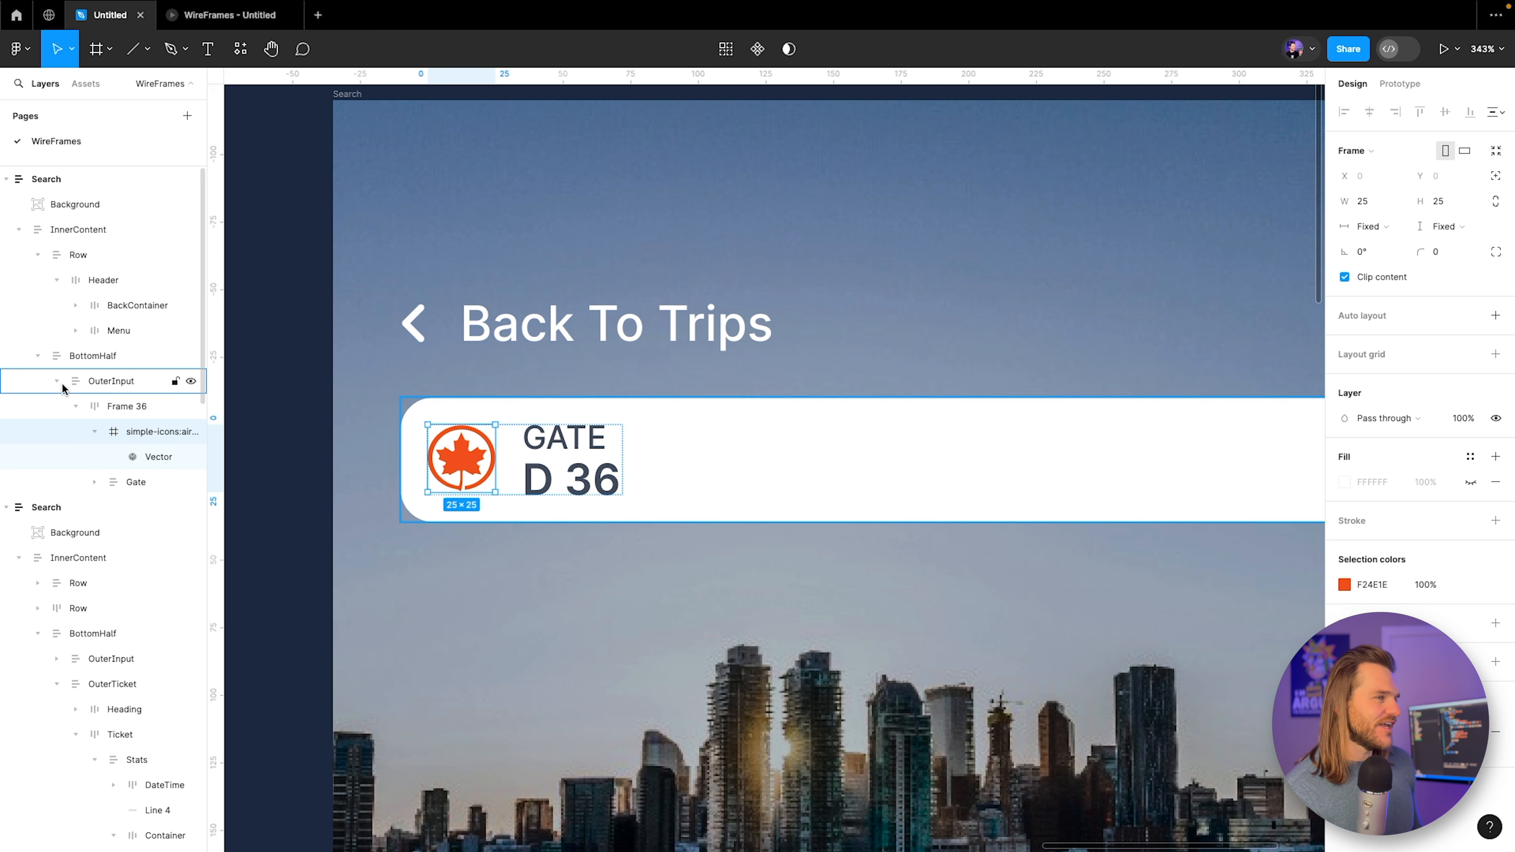
click(96, 432)
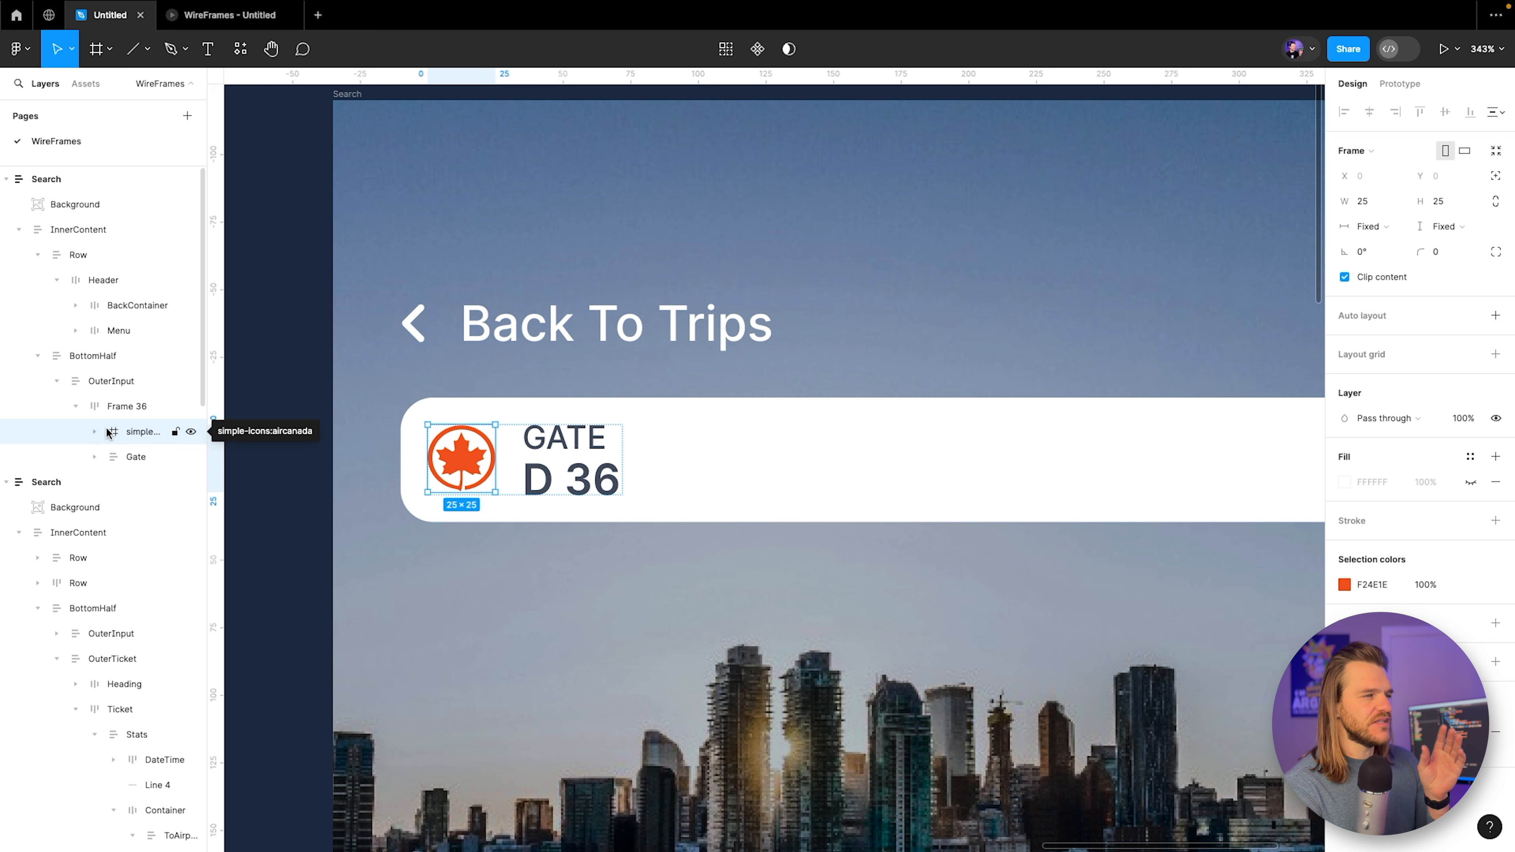
right_click(128, 434)
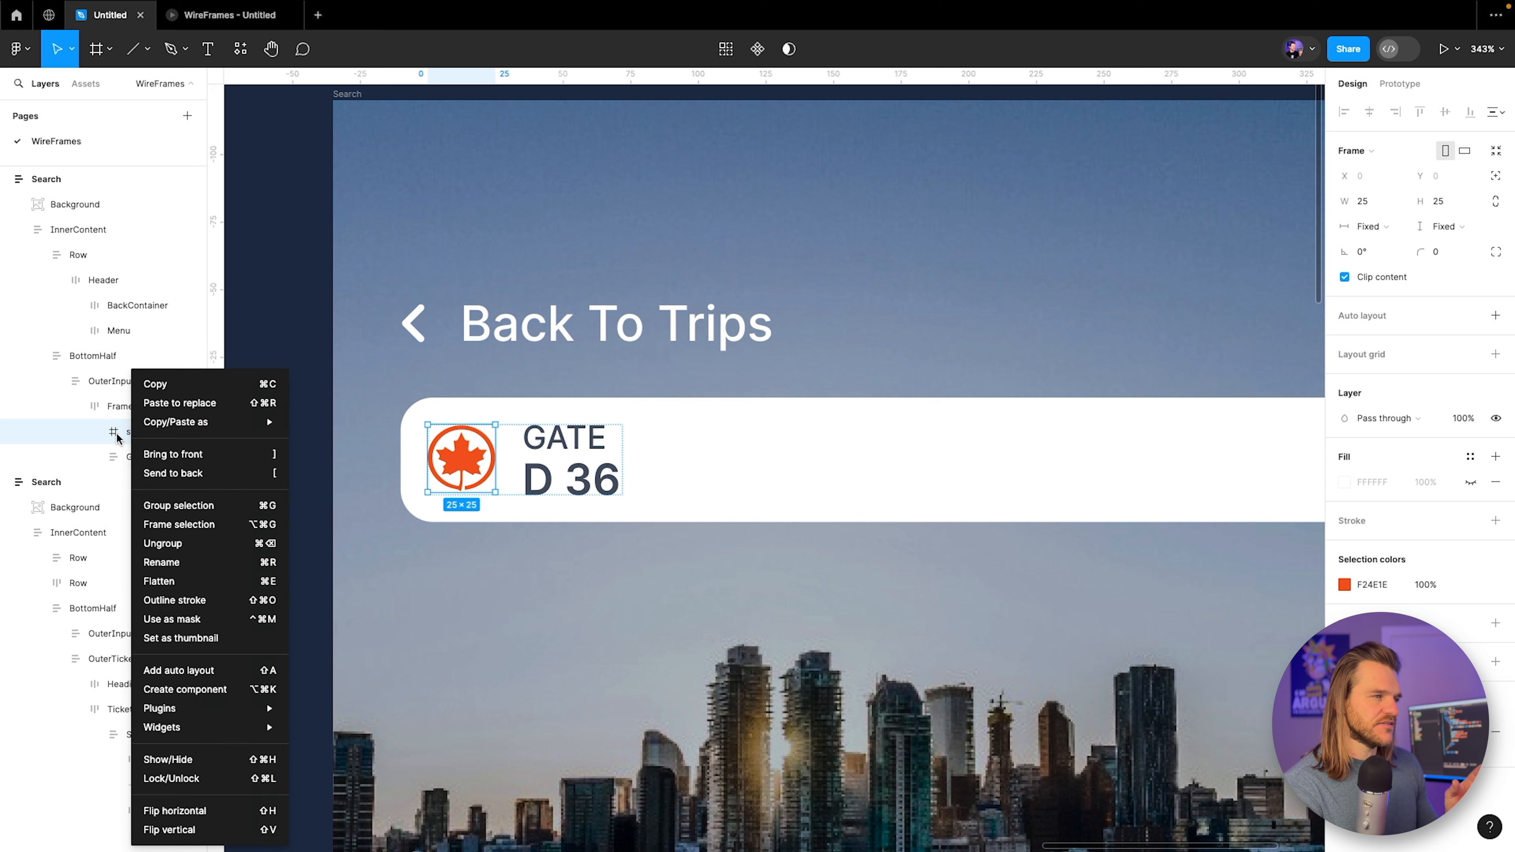
key(Escape)
click(1367, 150)
click(1372, 169)
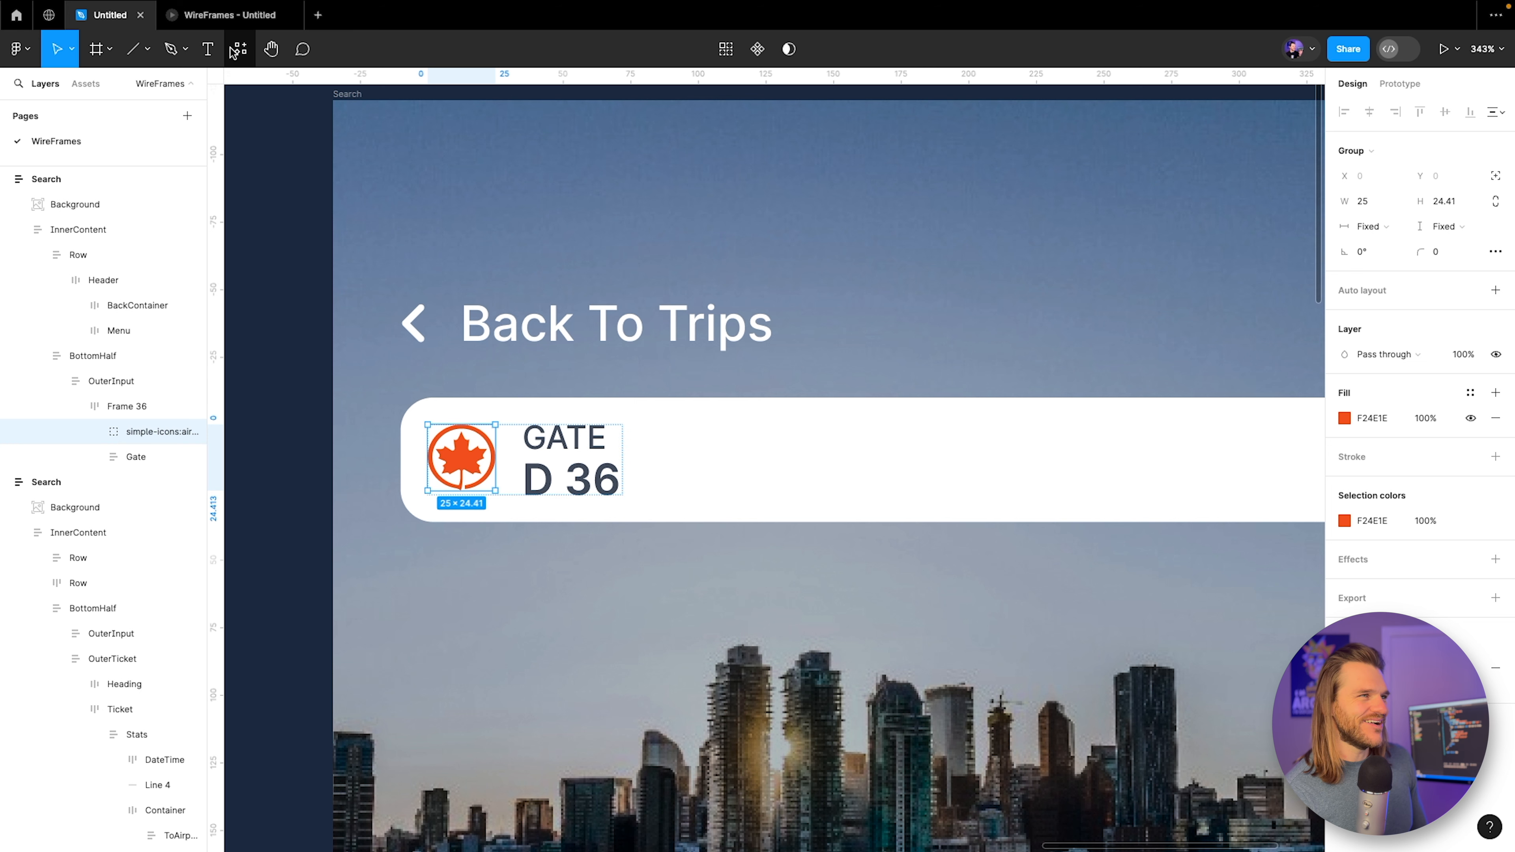
Add the text "AIR CANADA" beside the maple leaf icon inside the simple-icons:aircanada group.
click(204, 50)
click(493, 458)
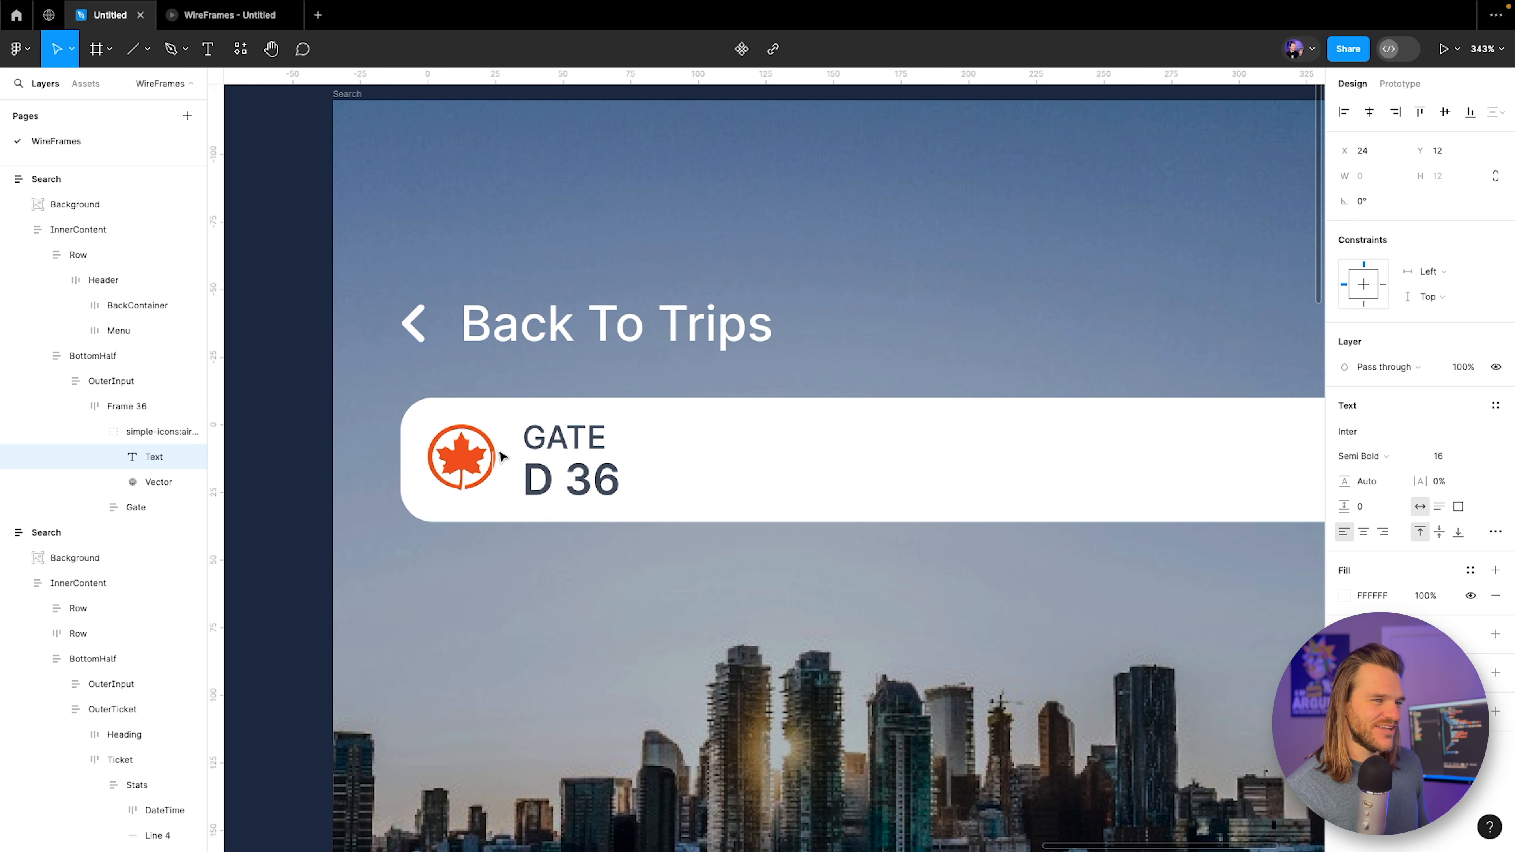
text(AIR)
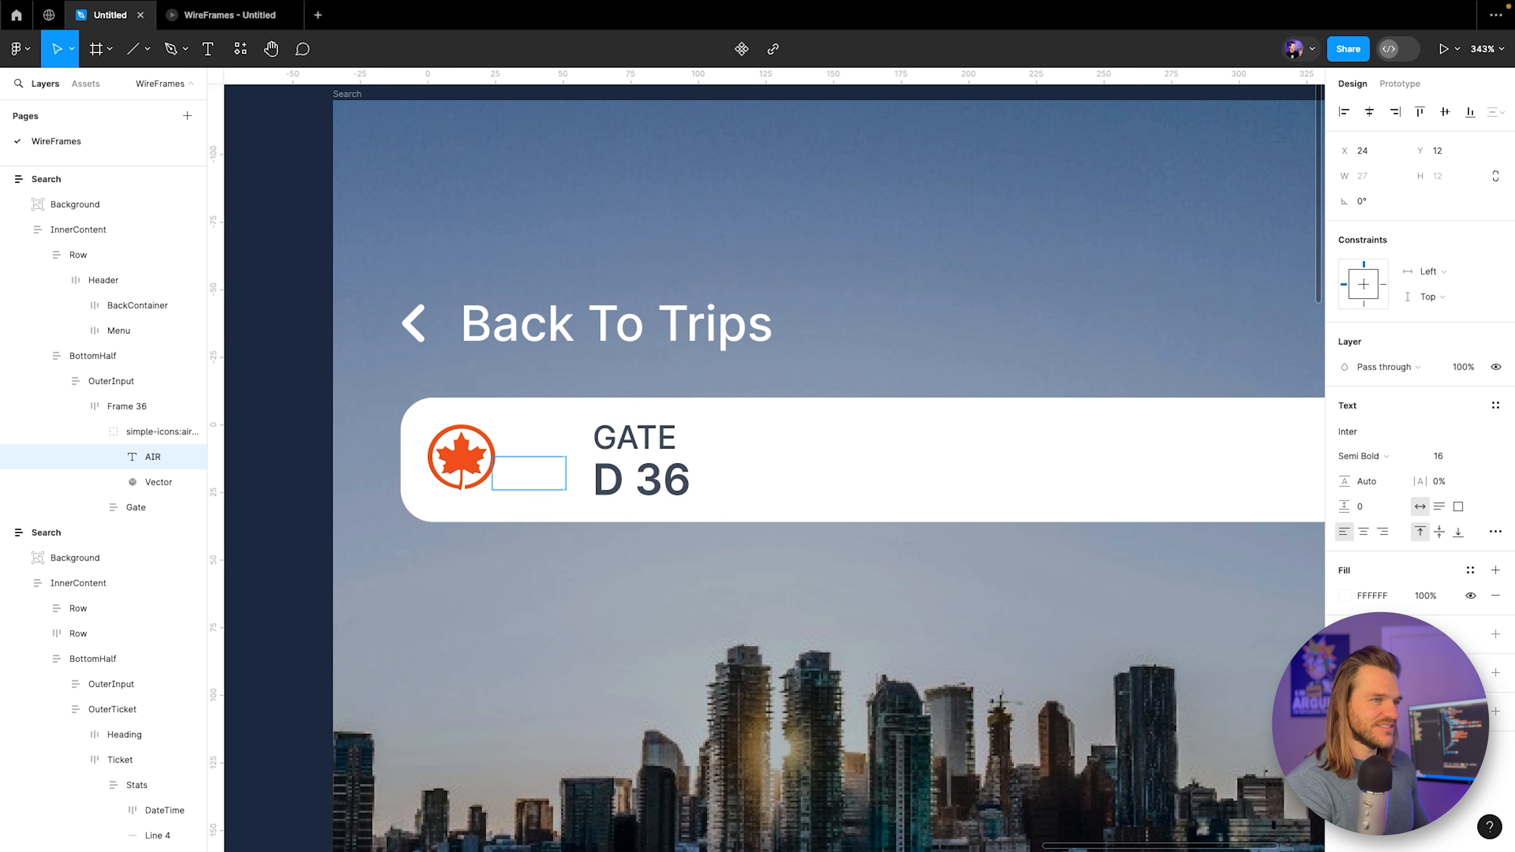
text( CANADA)
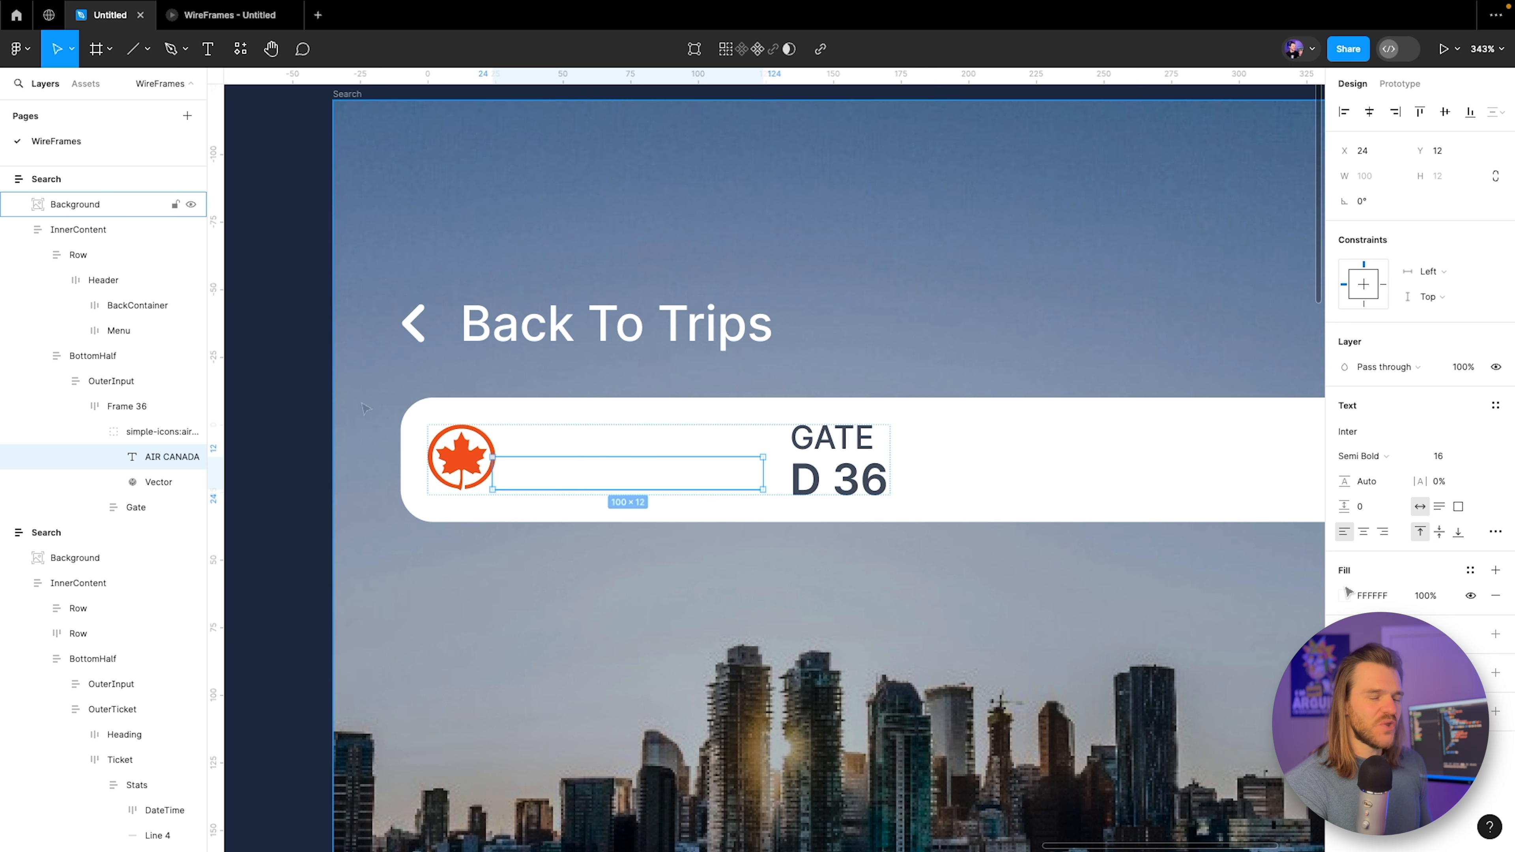
key(Escape)
Fill the AIR CANADA text with the dark #414A5A color sampled from the D 36 text.
click(1344, 595)
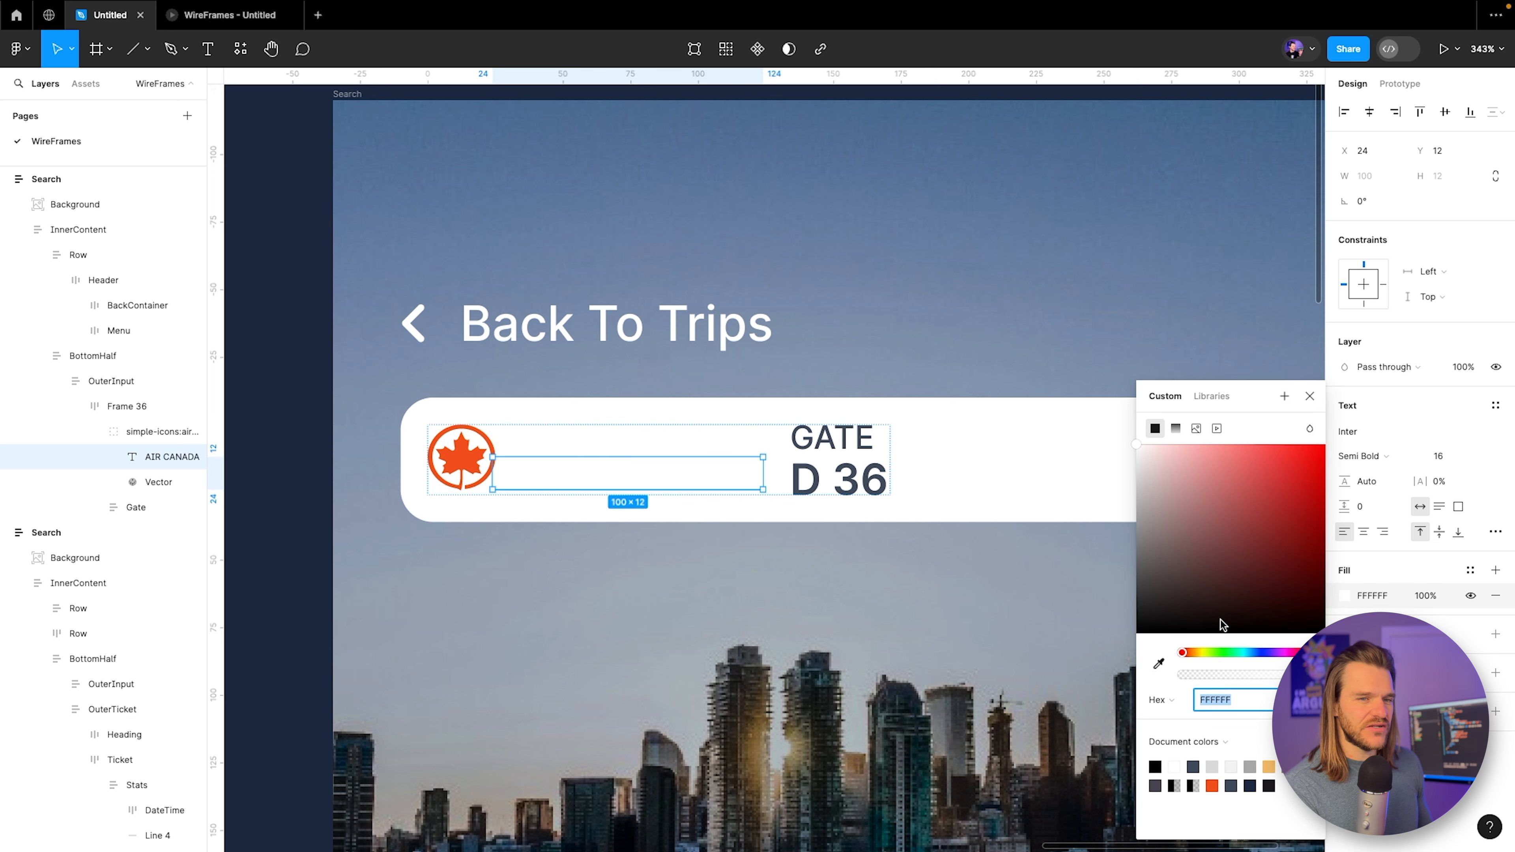
click(1160, 664)
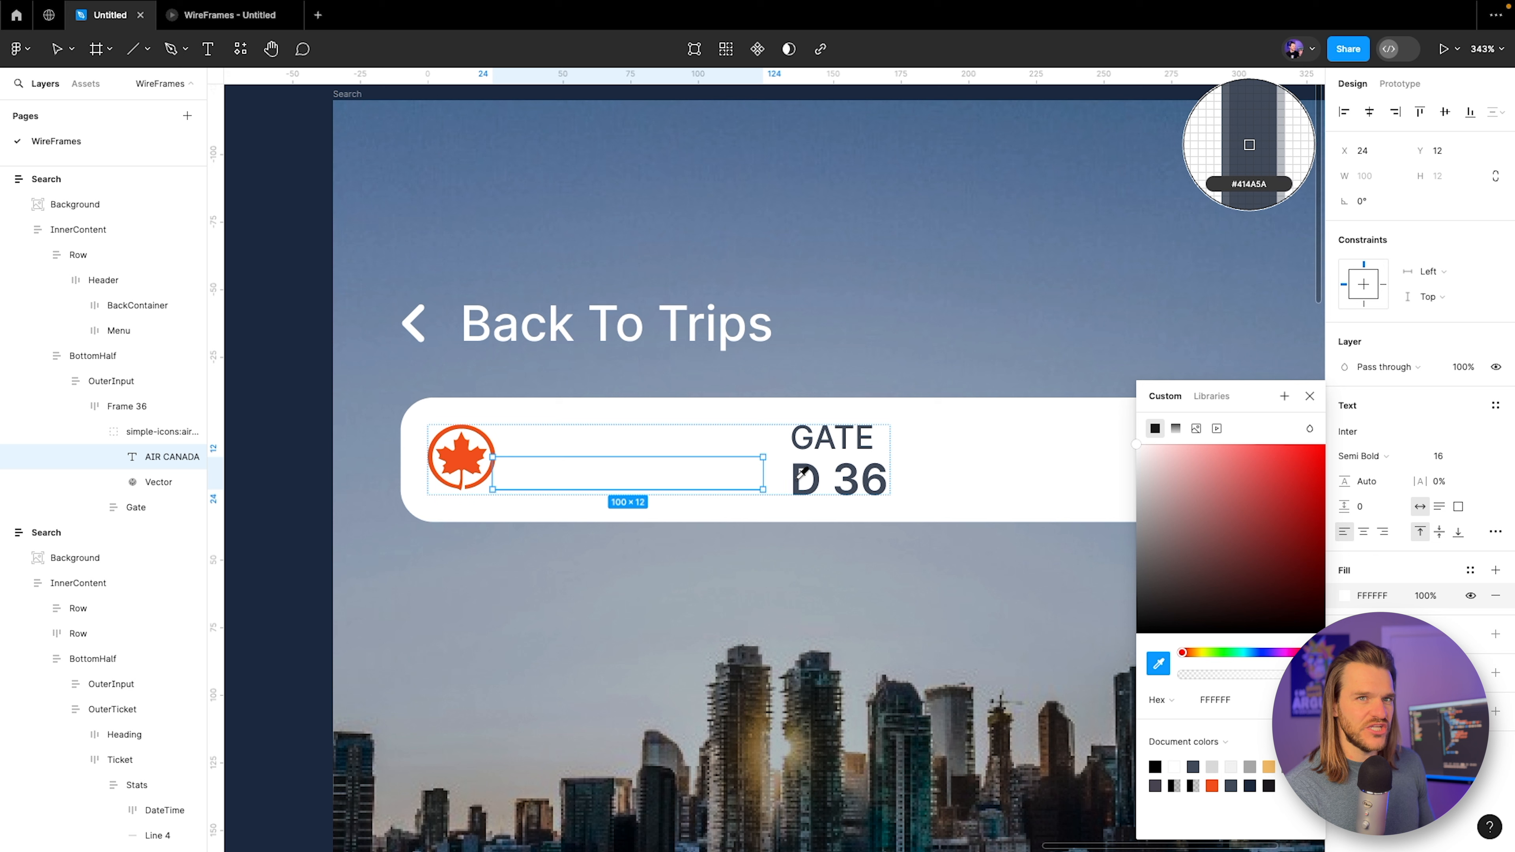
click(799, 483)
click(991, 471)
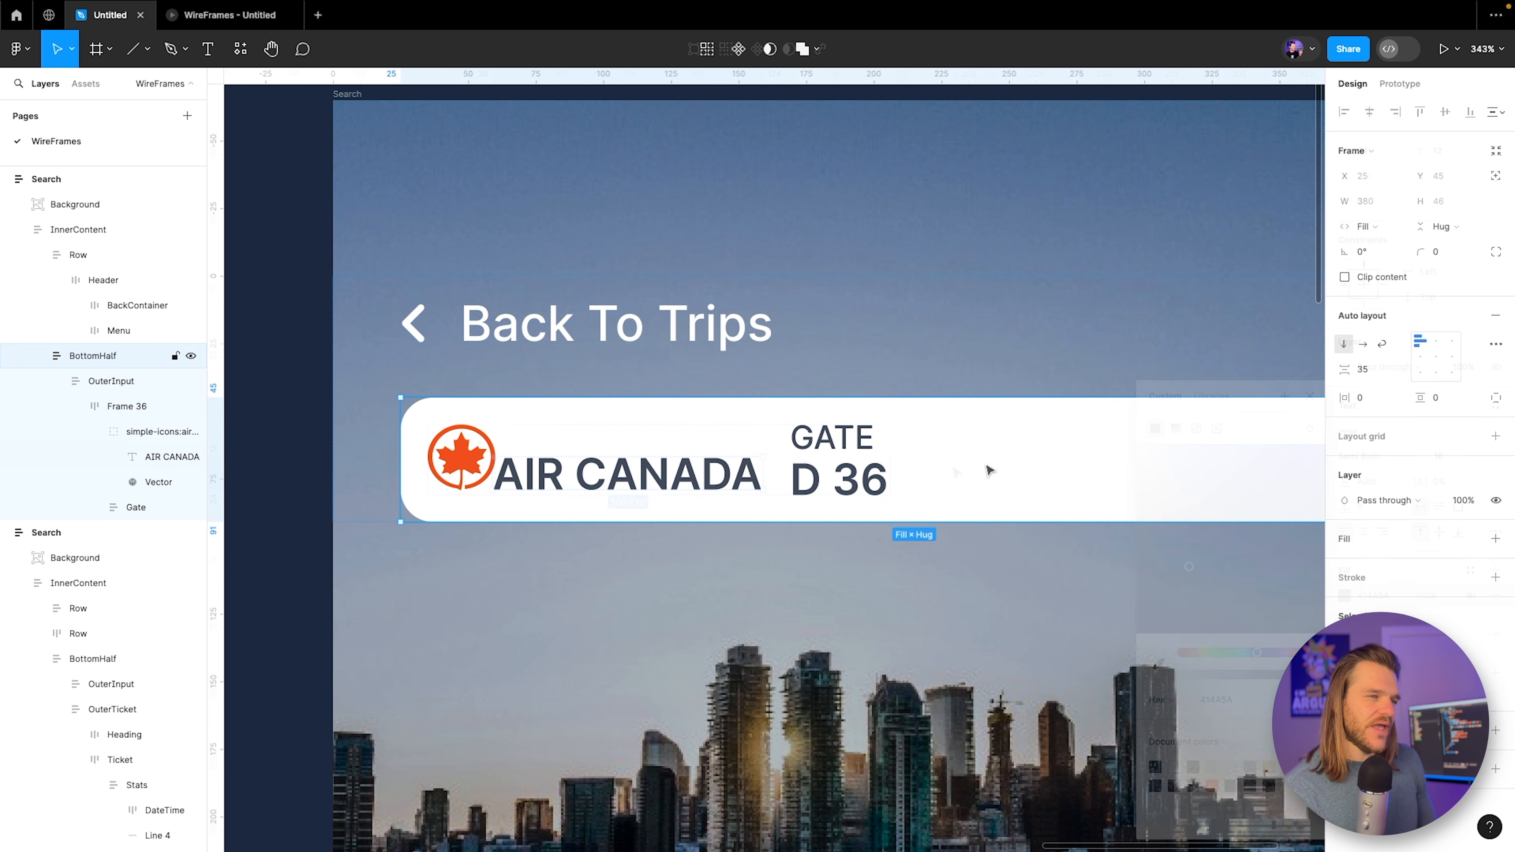
Duplicate the AIR CANADA text and place the copy directly above the original at X 25, Y 0.
double_click(586, 466)
double_click(582, 469)
double_click(573, 474)
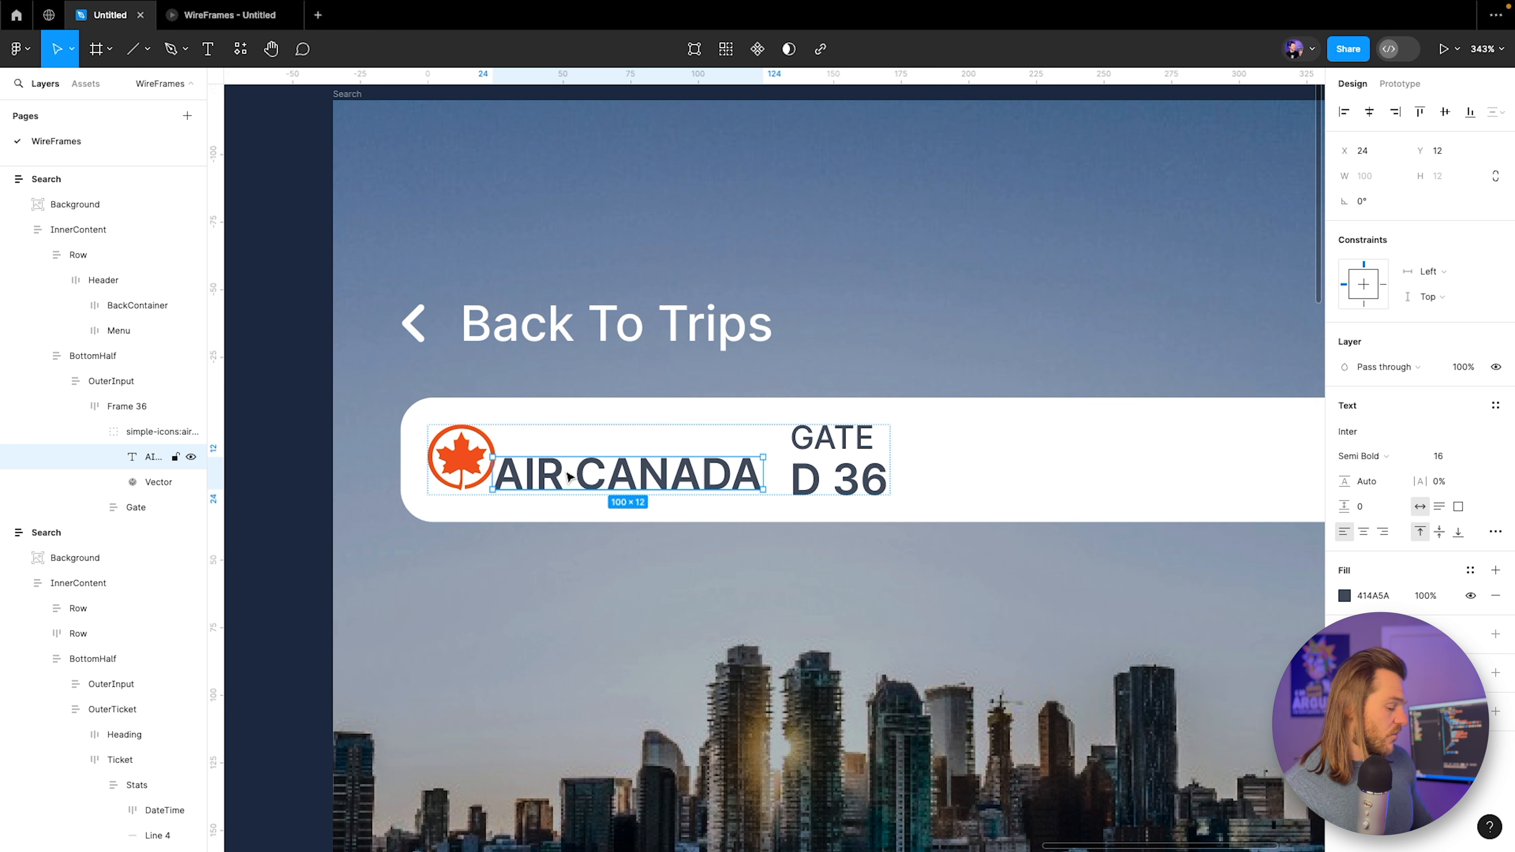
key(ctrl+d)
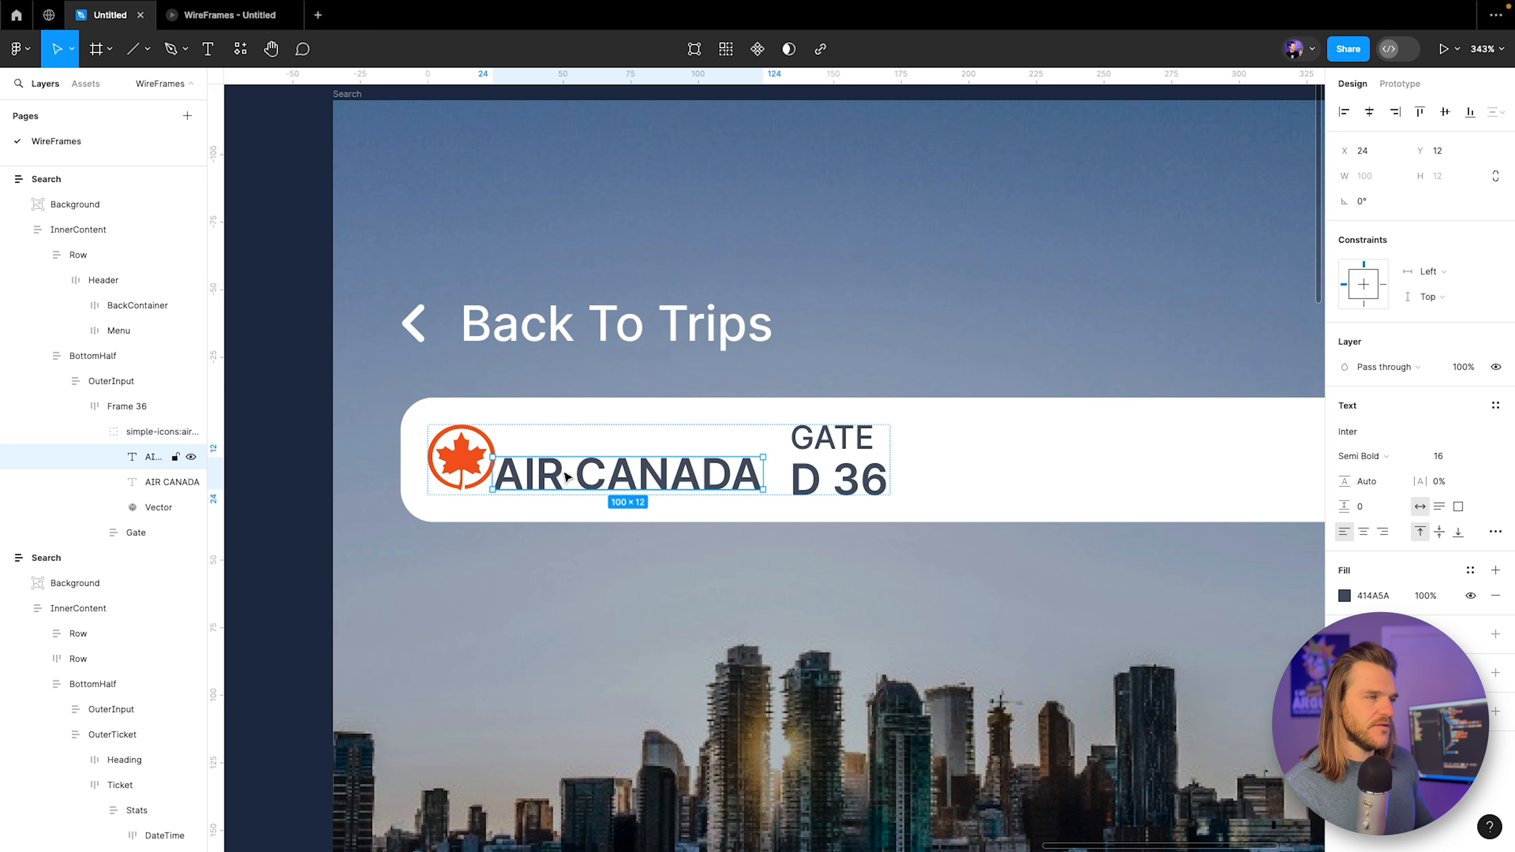
drag(550, 462, 552, 430)
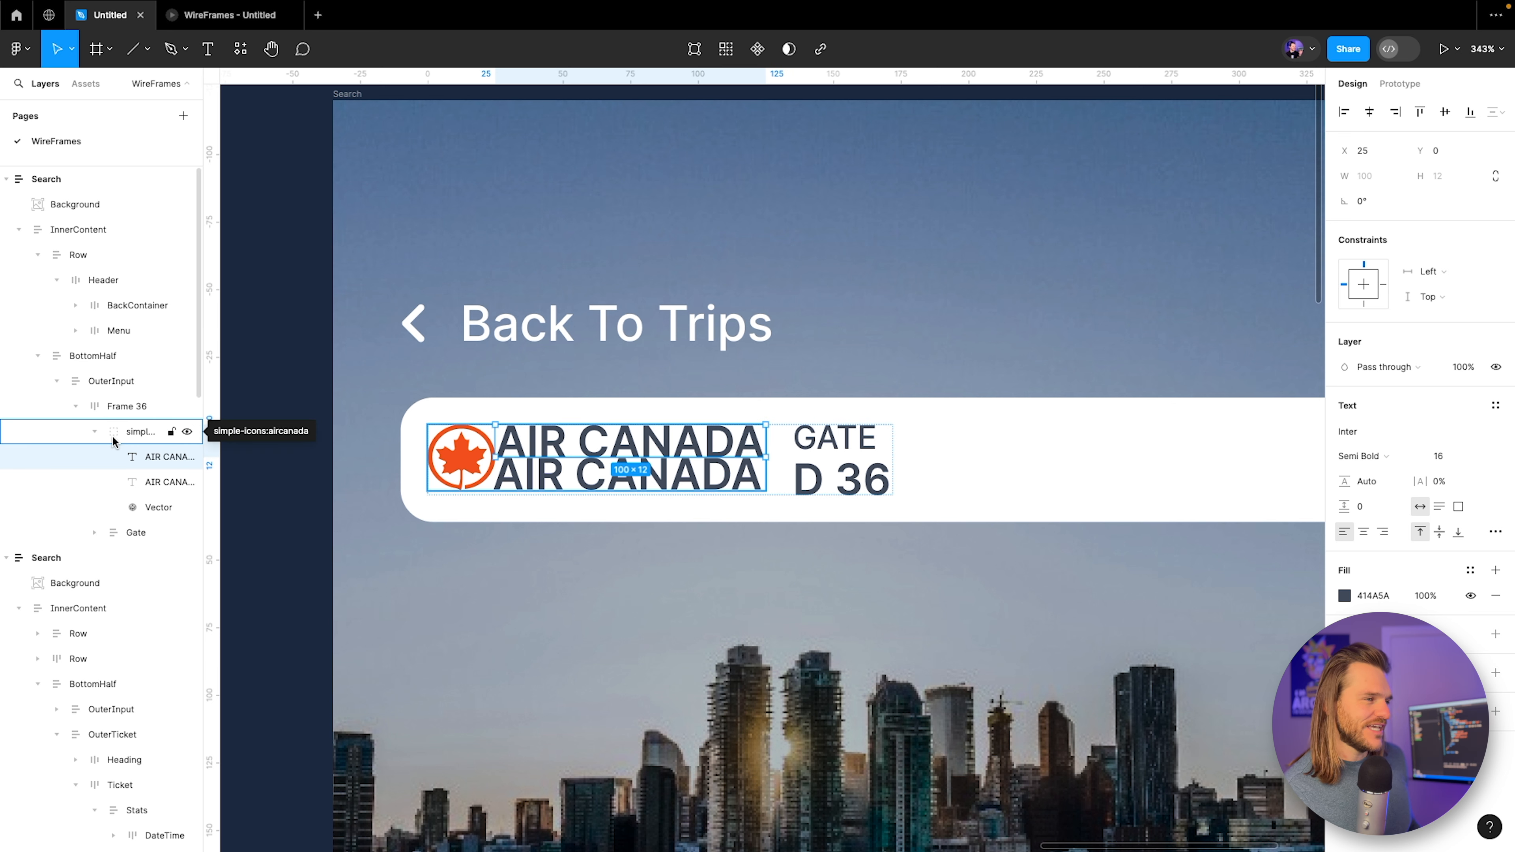
Move both AIR CANADA texts out of the simple-icons:aircanada group into Frame 36 and group them together.
shift+click(129, 482)
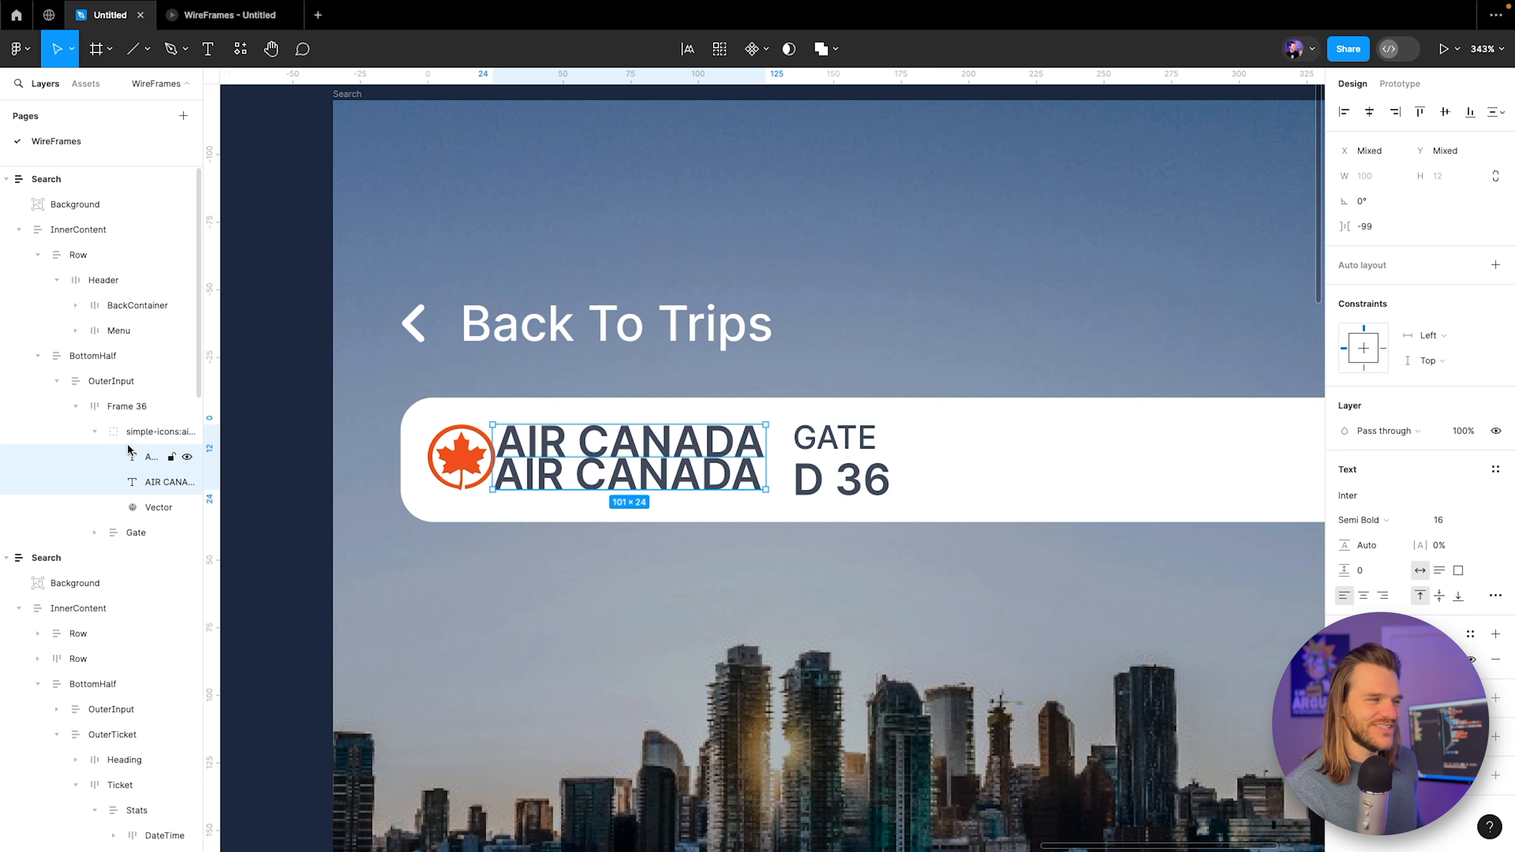
click(130, 459)
shift+click(133, 488)
drag(133, 490, 143, 425)
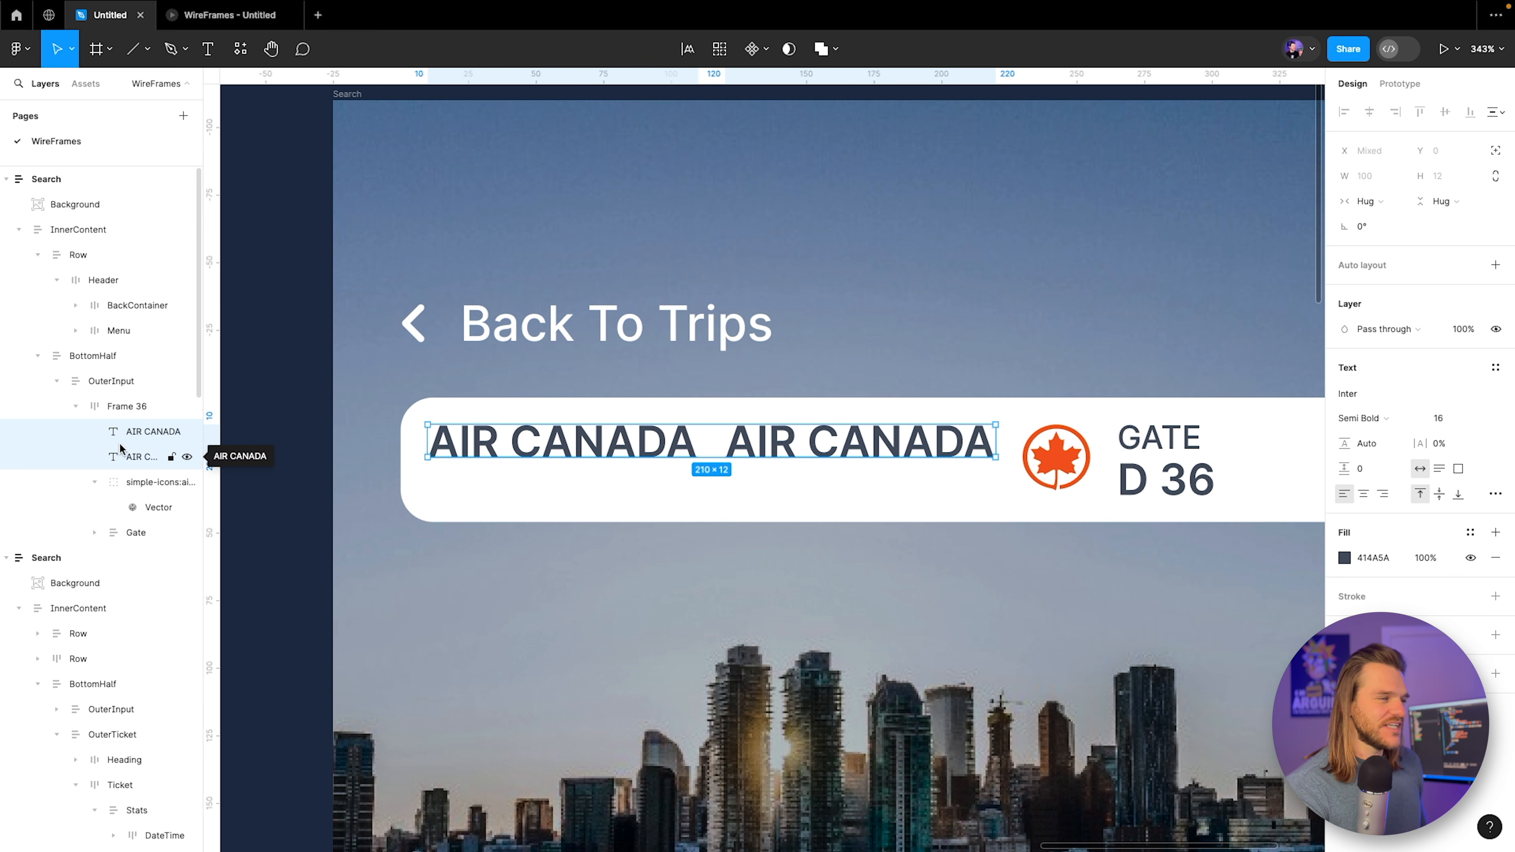
key(ctrl+g)
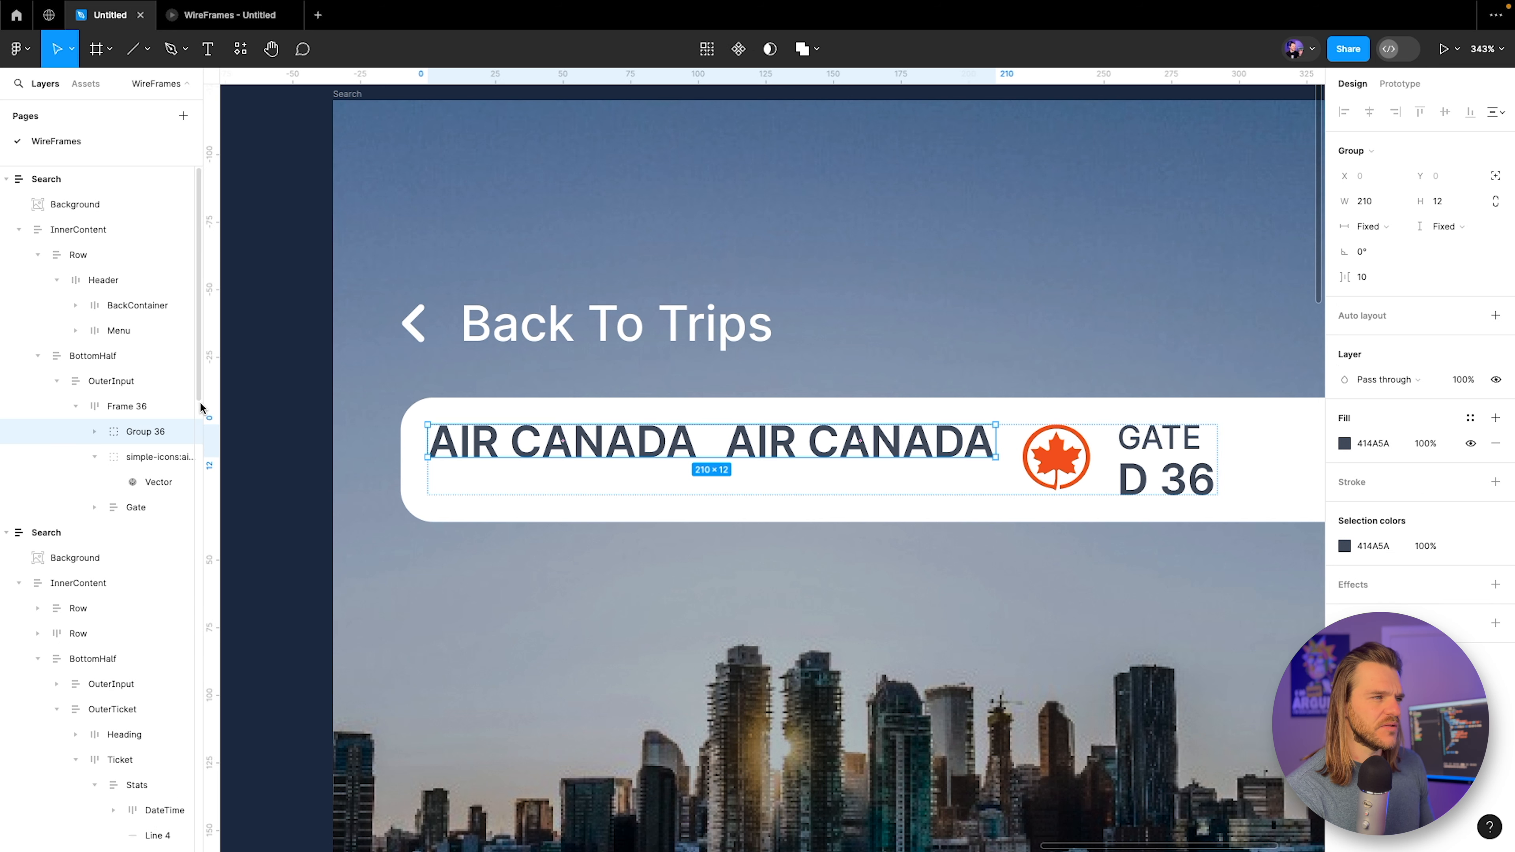
Apply vertical auto layout to the AIR CANADA text group and place it between the maple leaf icon and the Gate block.
drag(205, 406, 316, 407)
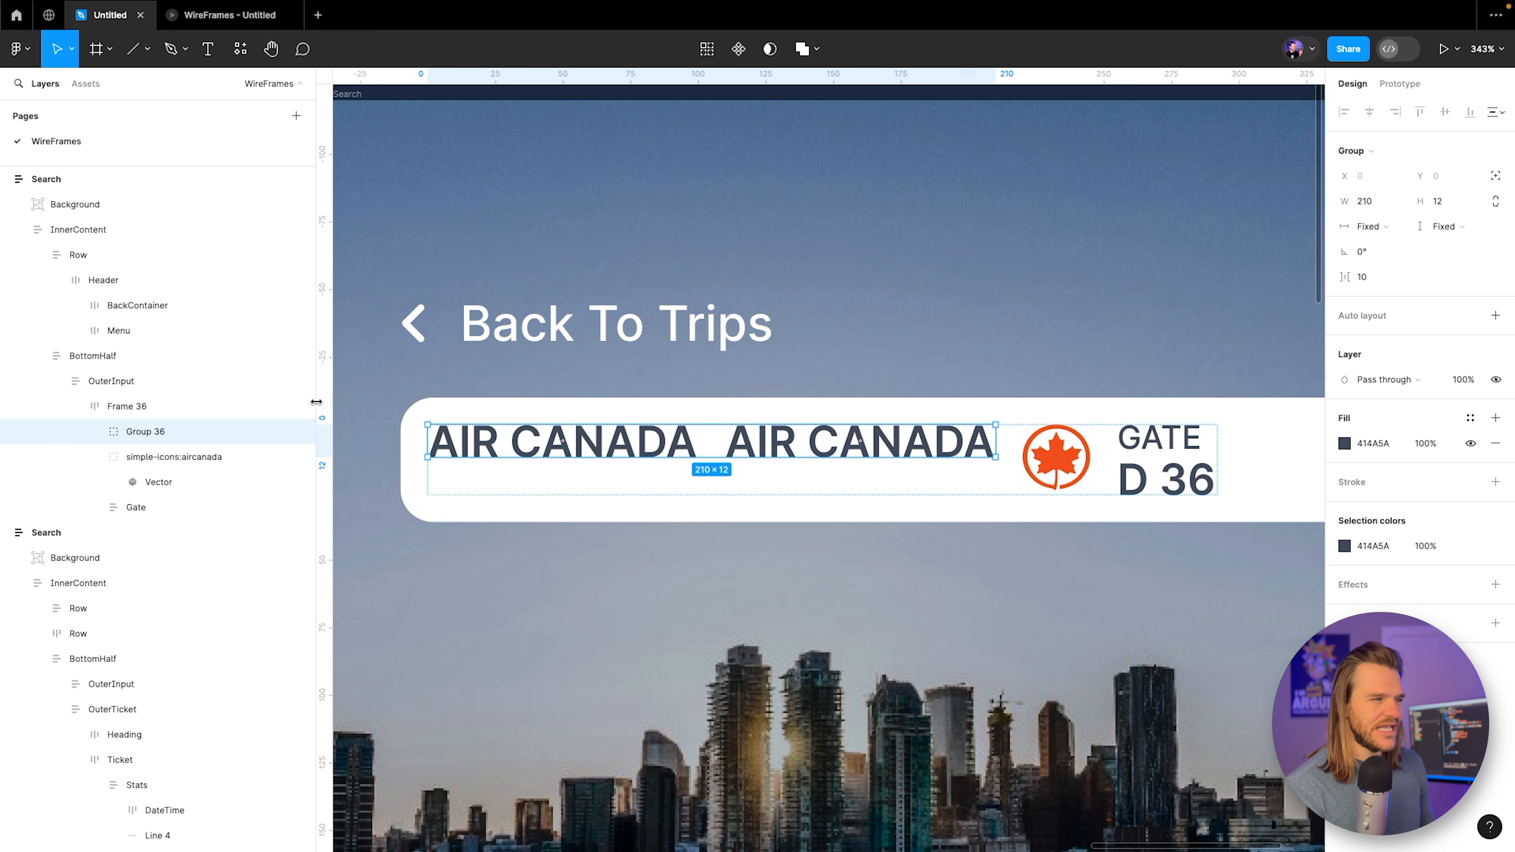
click(1495, 316)
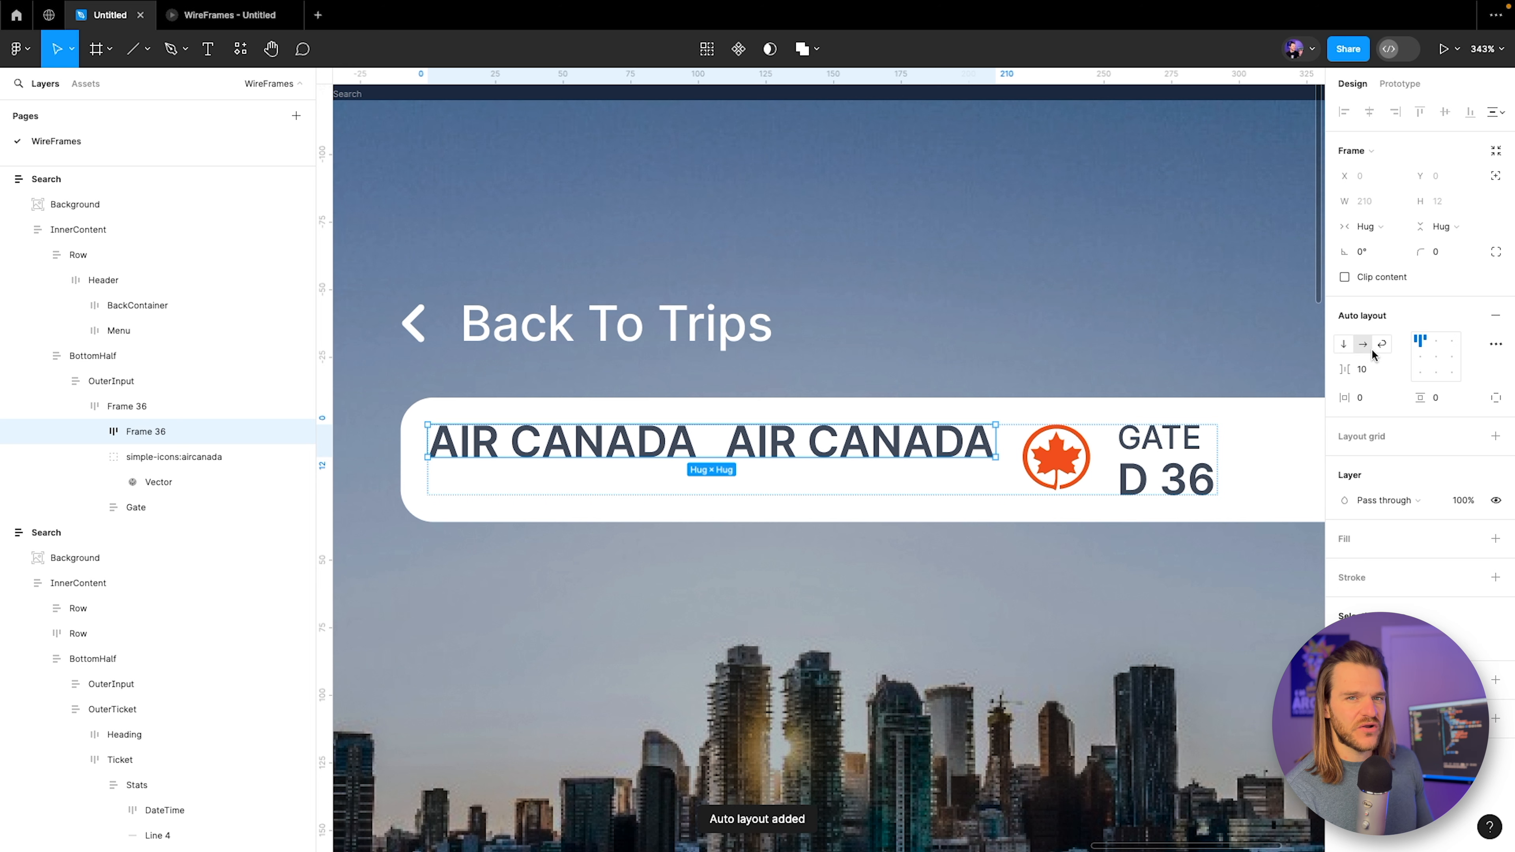
click(1351, 346)
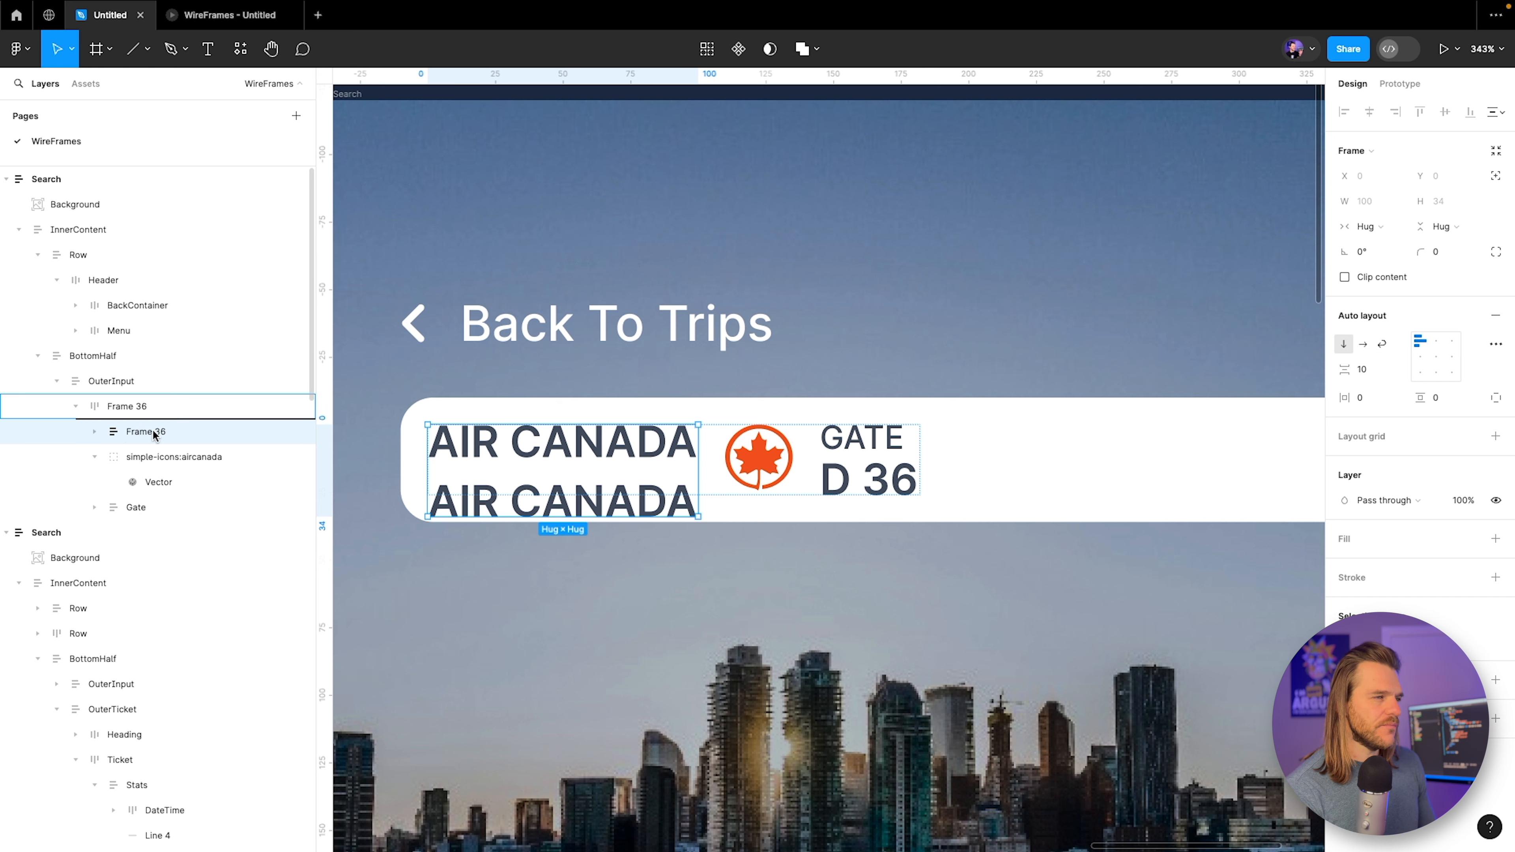
click(94, 456)
drag(126, 432, 148, 466)
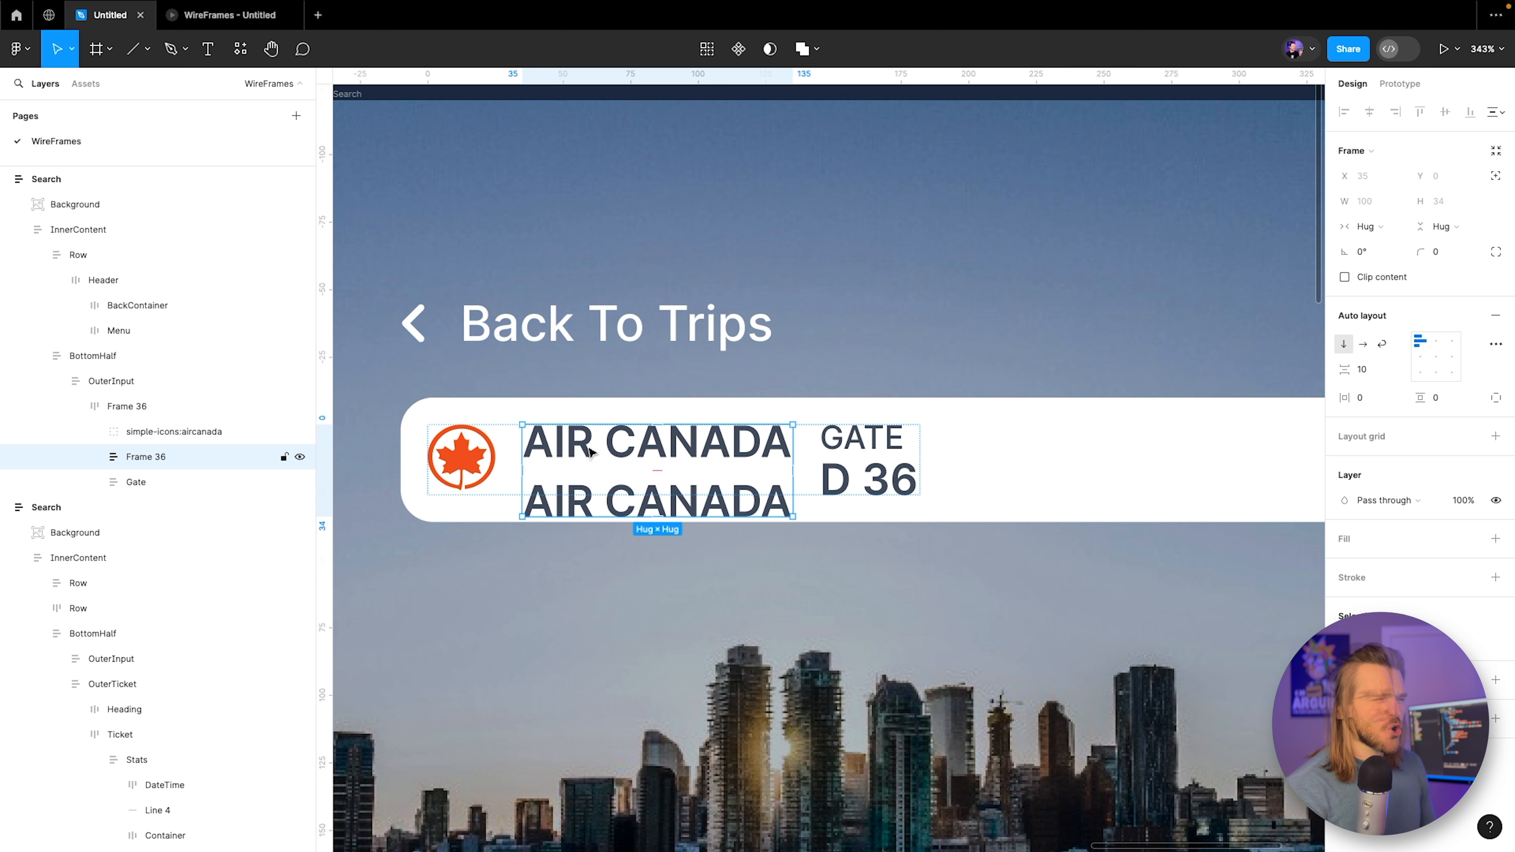
Change the lower AIR CANADA text to "Star Alliance Member".
click(552, 511)
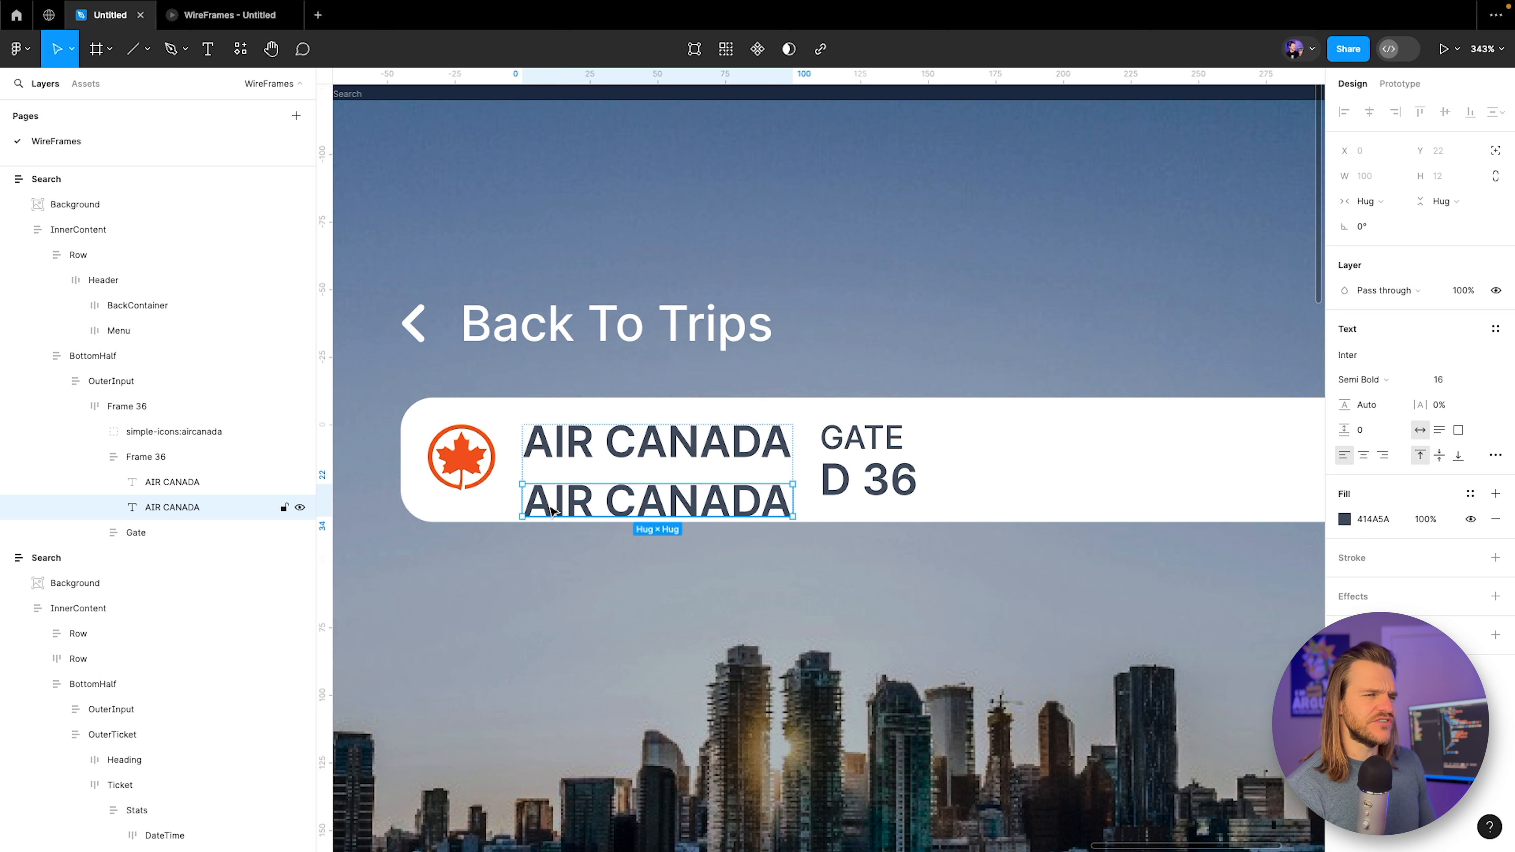
double_click(549, 505)
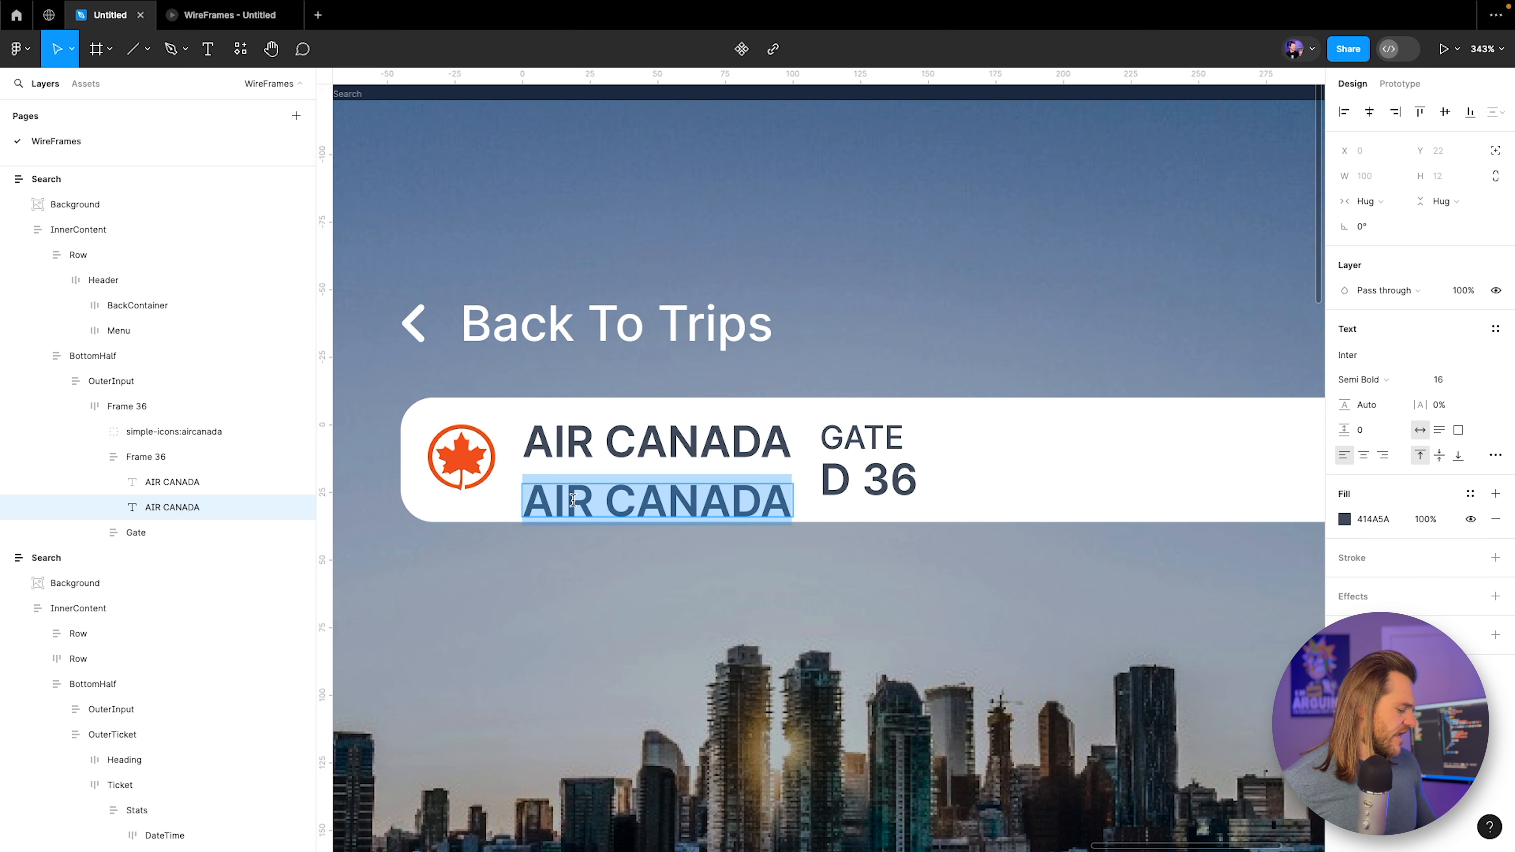
text(Star A)
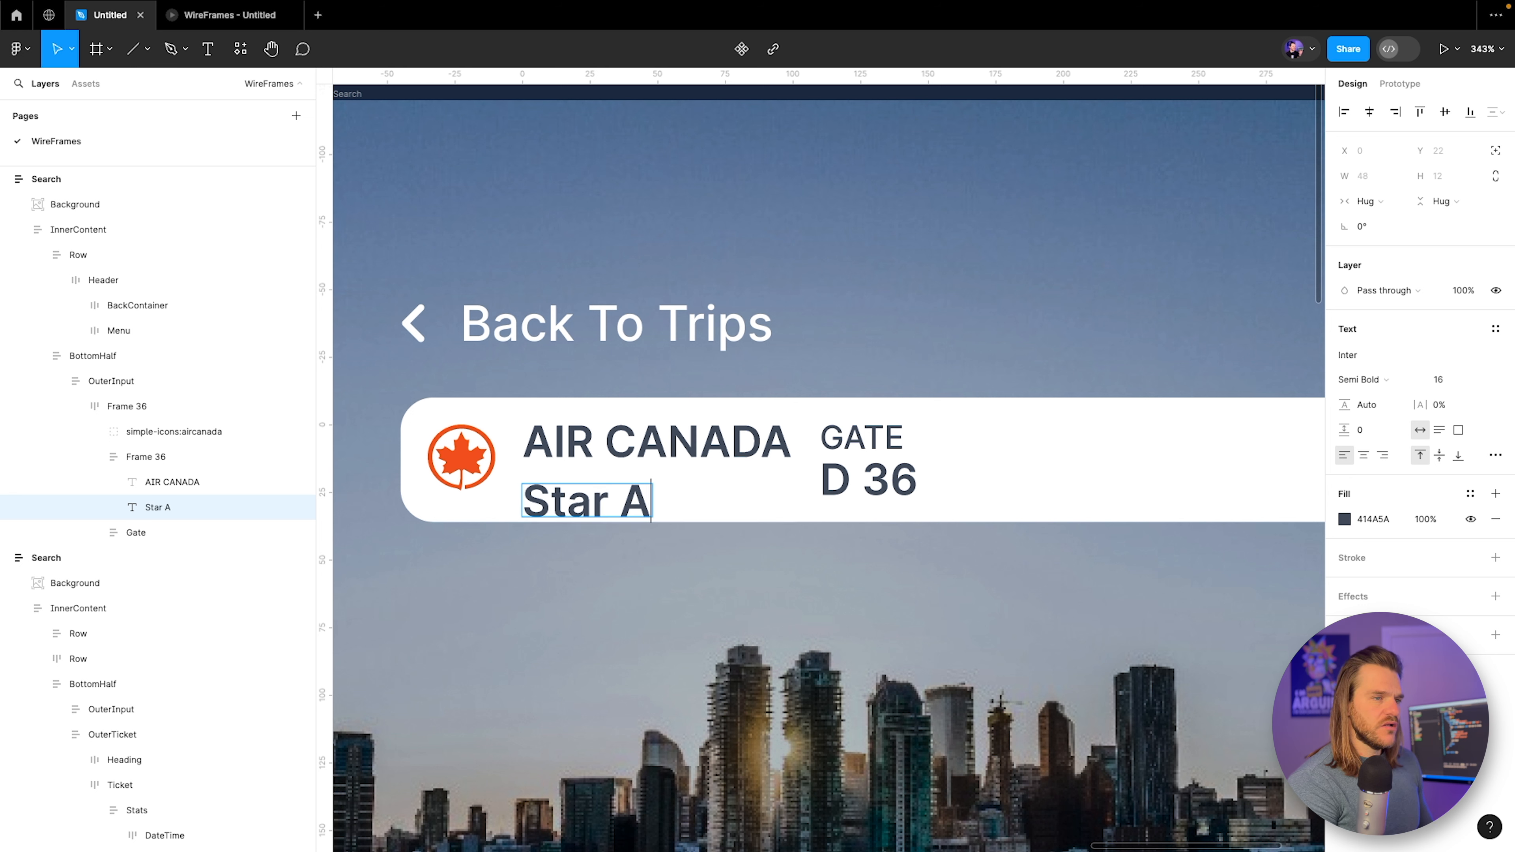
text(lliance)
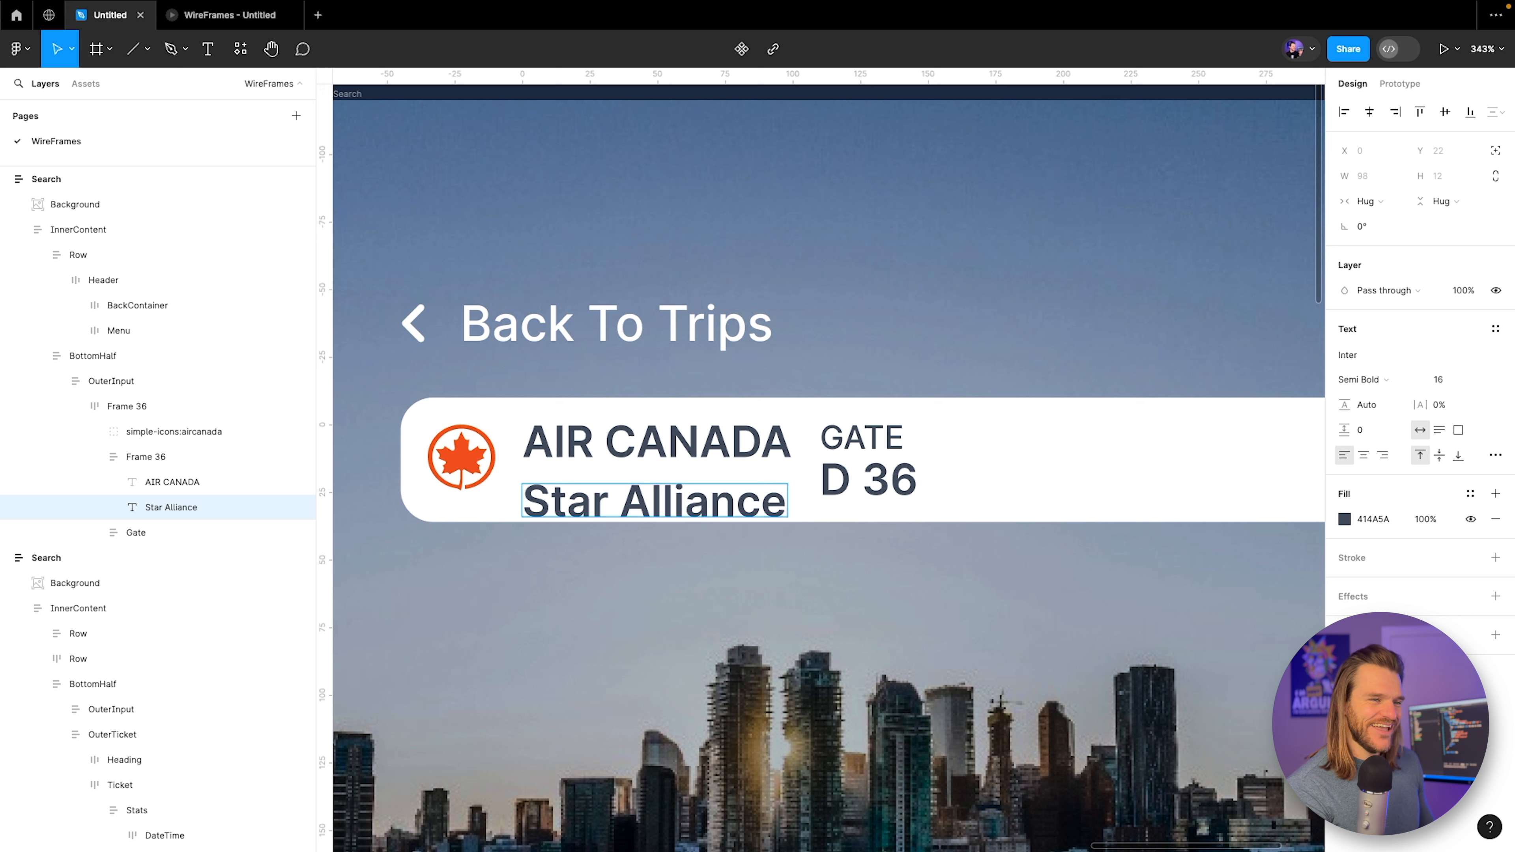
text( Member)
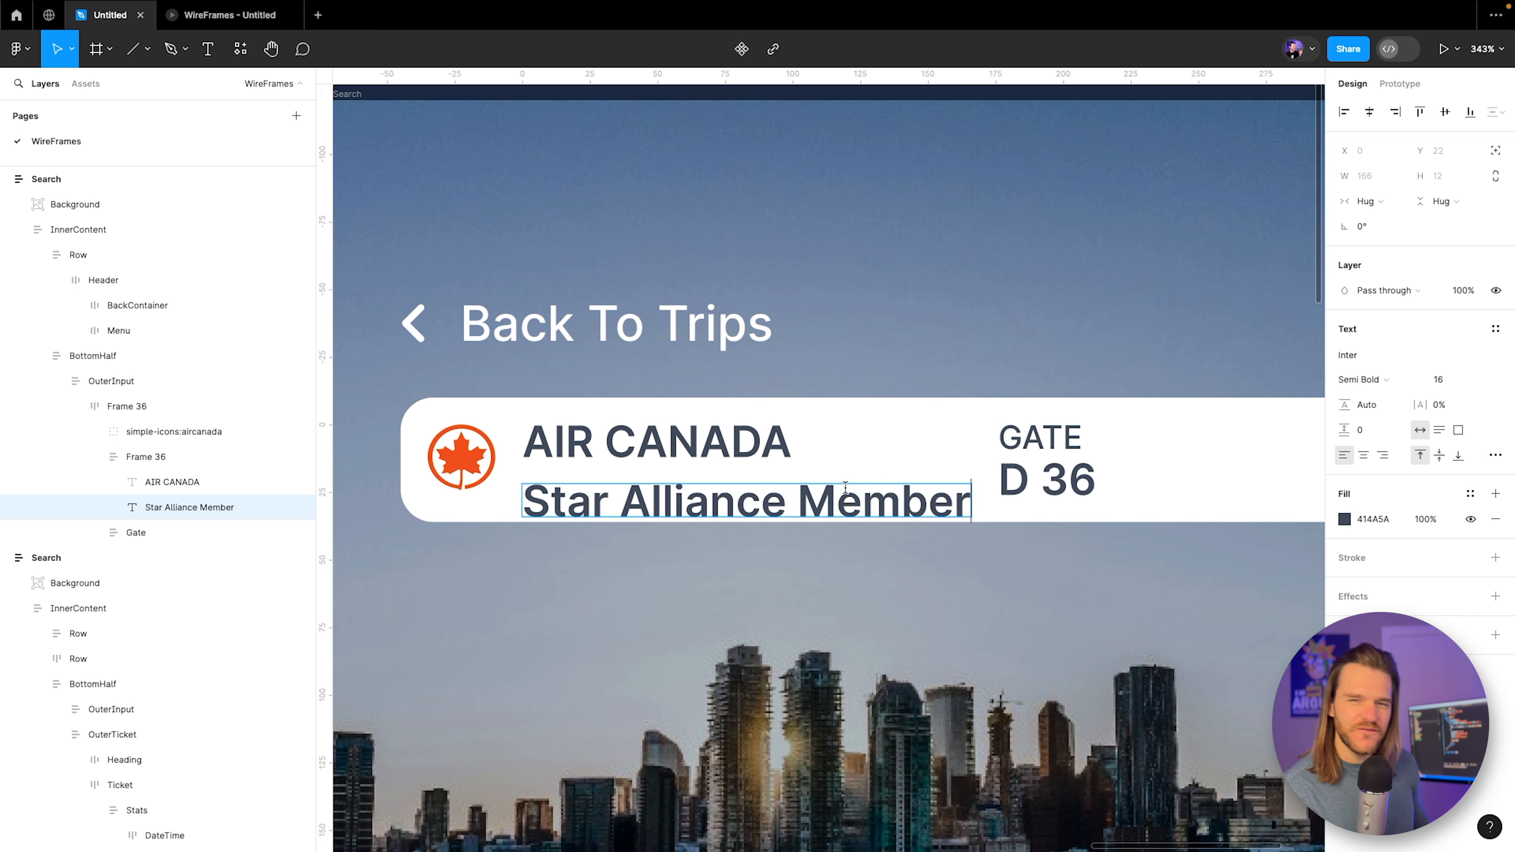
key(Escape)
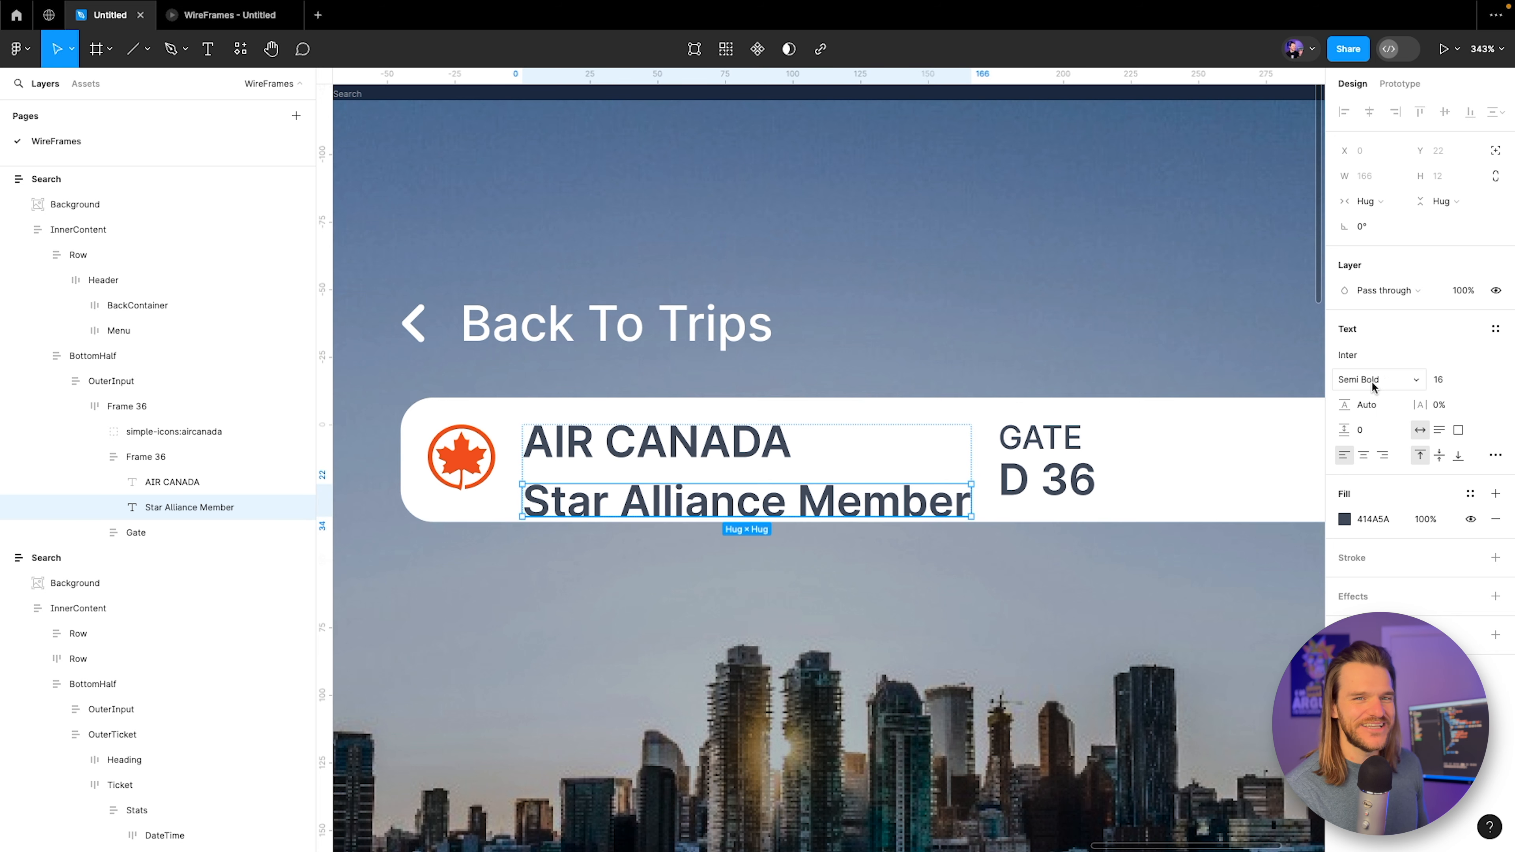
Set the Star Alliance Member text to font size 12 and Light weight.
text(12)
key(Return)
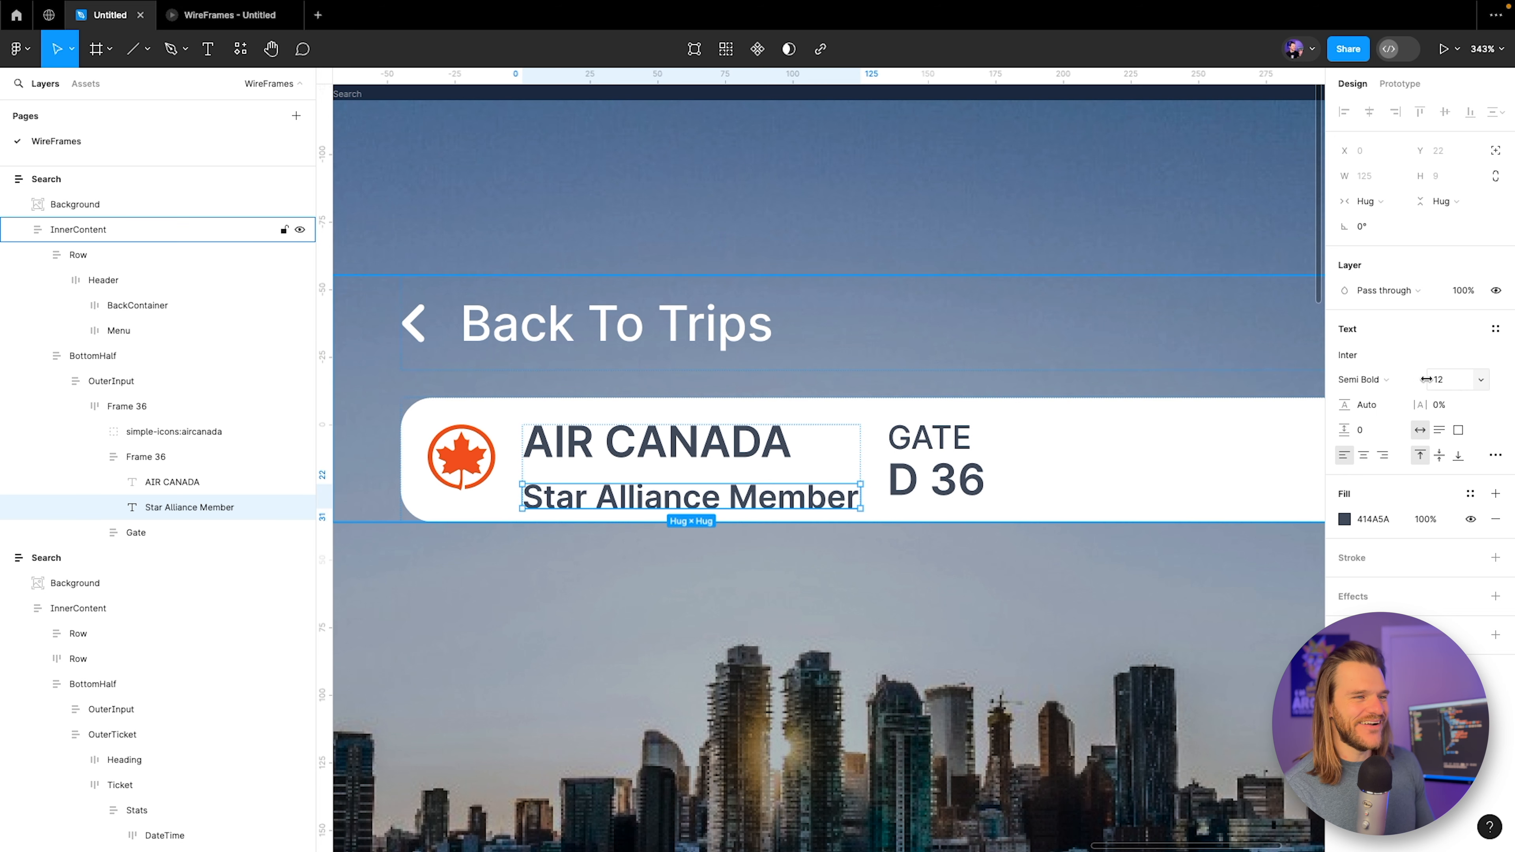
click(1371, 382)
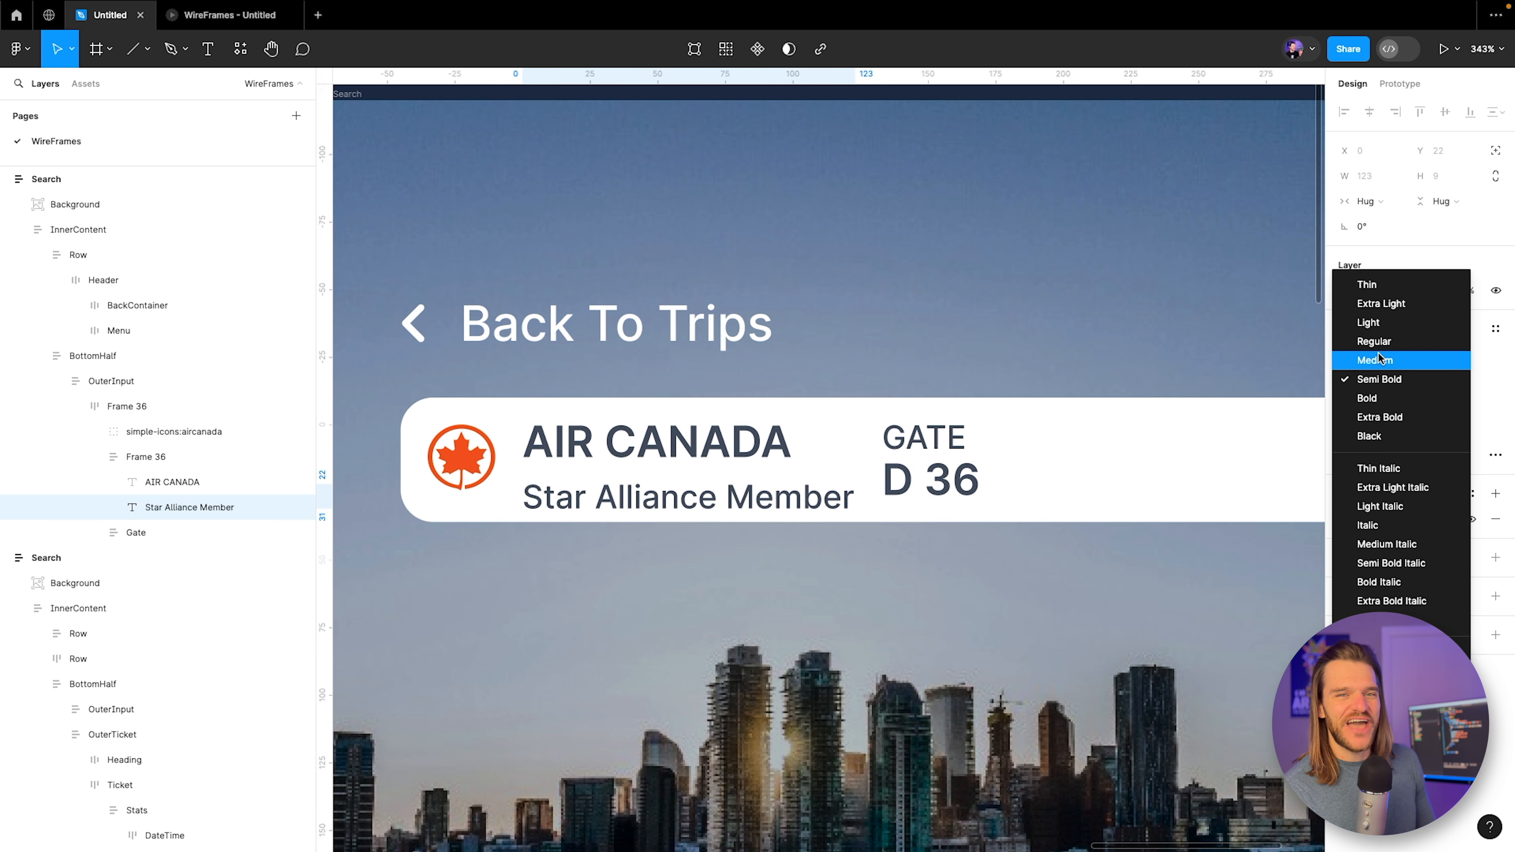
click(1372, 340)
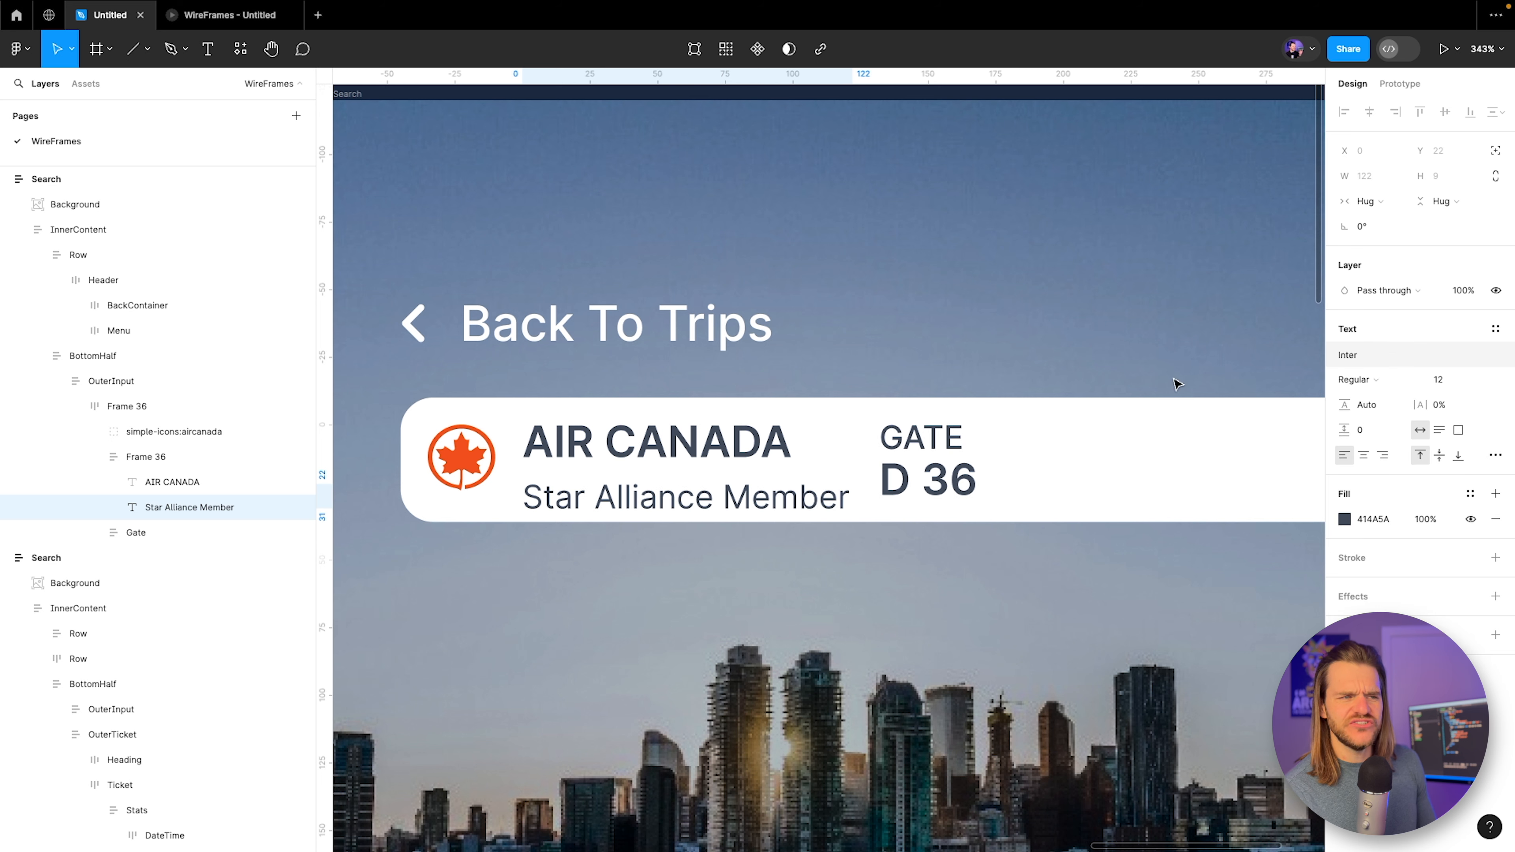
click(1354, 379)
click(1365, 361)
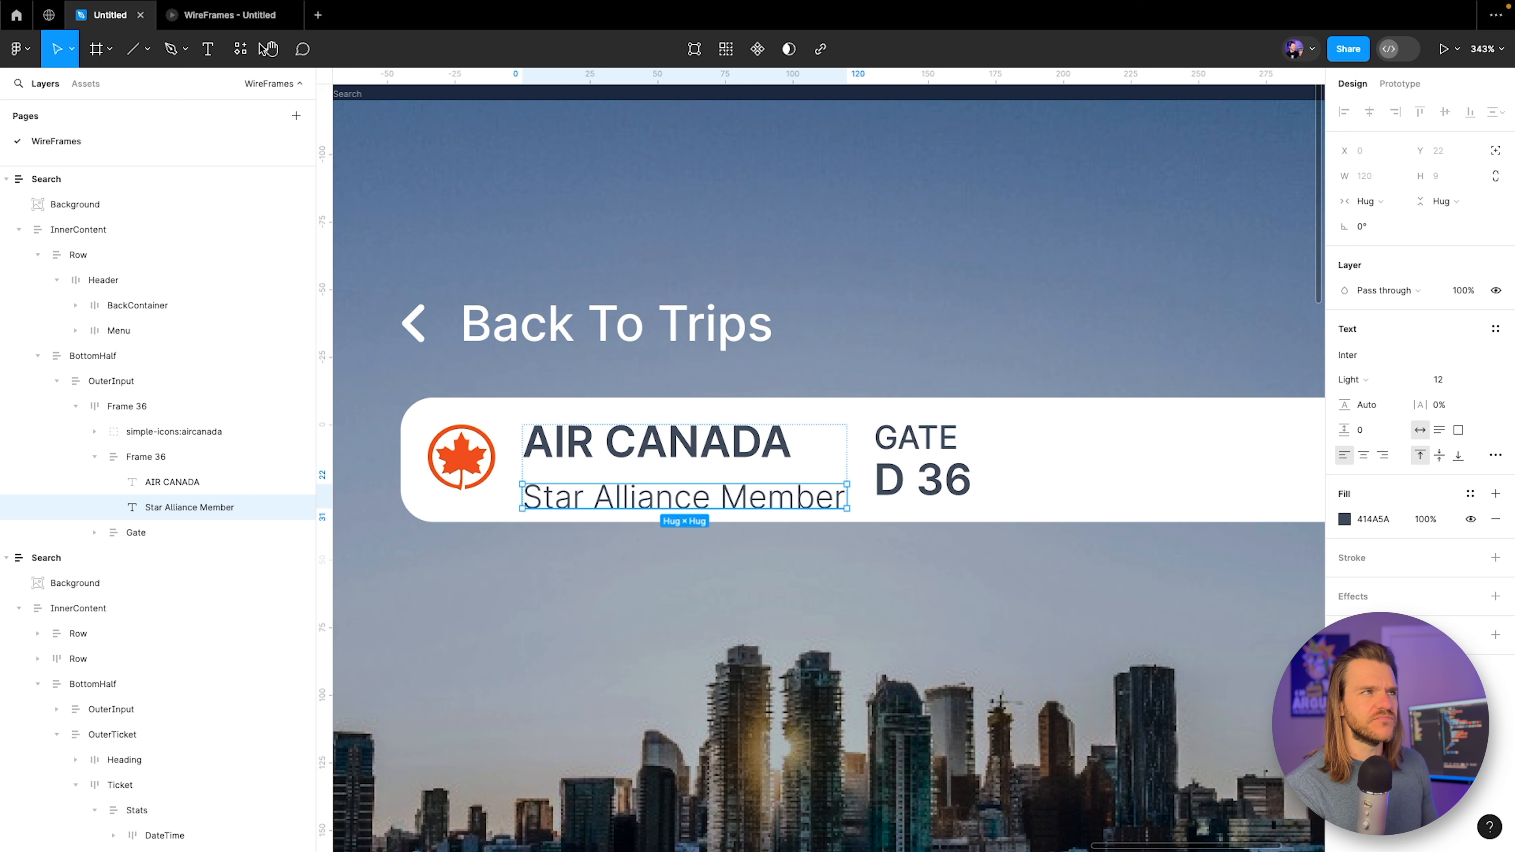
Check how the Air Canada icon renders in the prototype preview and compare it with the simple-icons:aircanada group in the design.
click(242, 17)
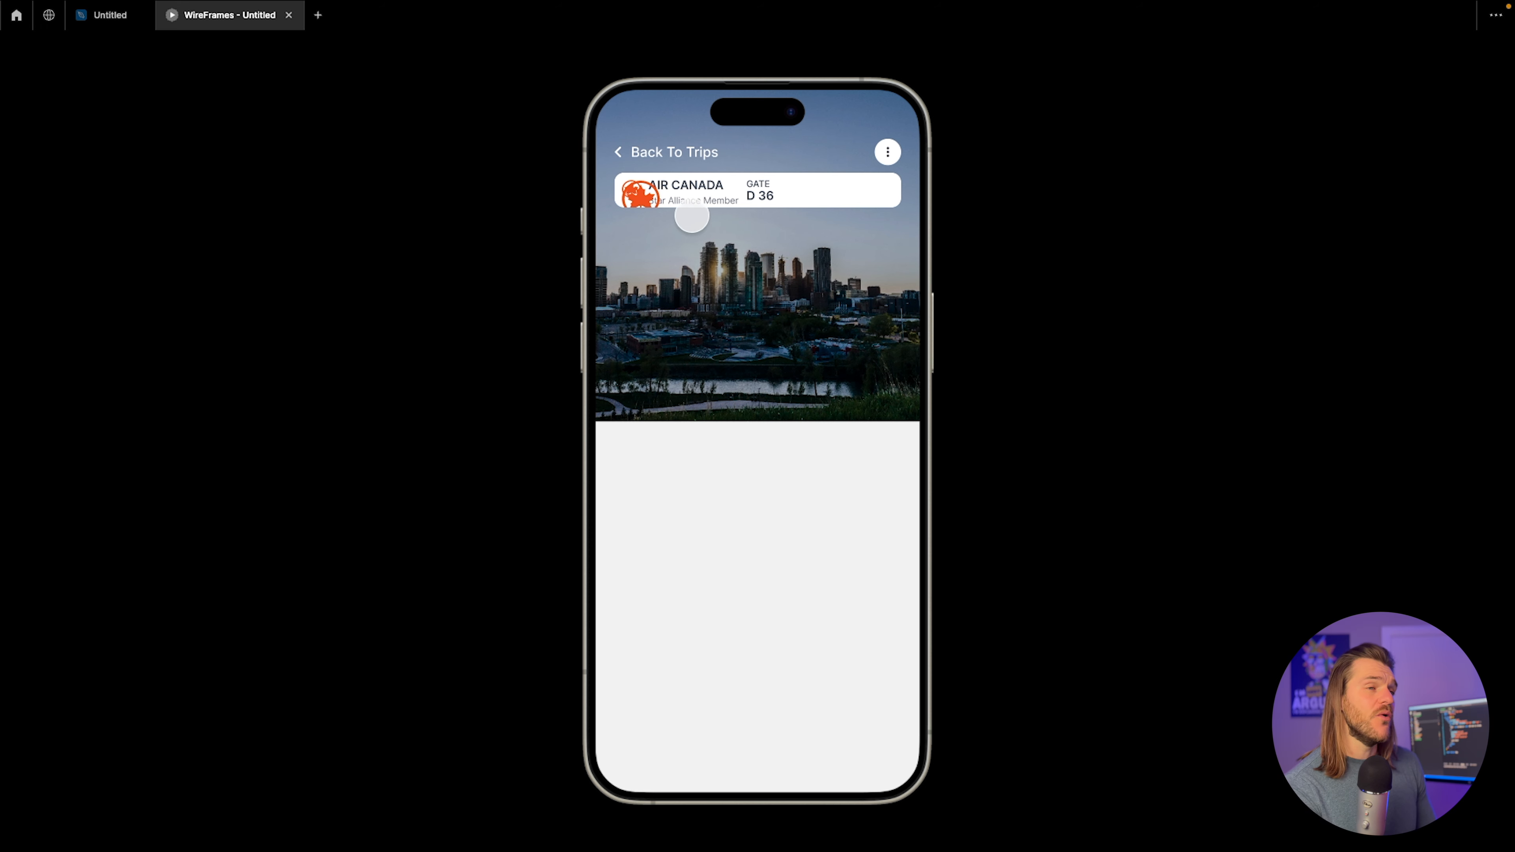
click(109, 15)
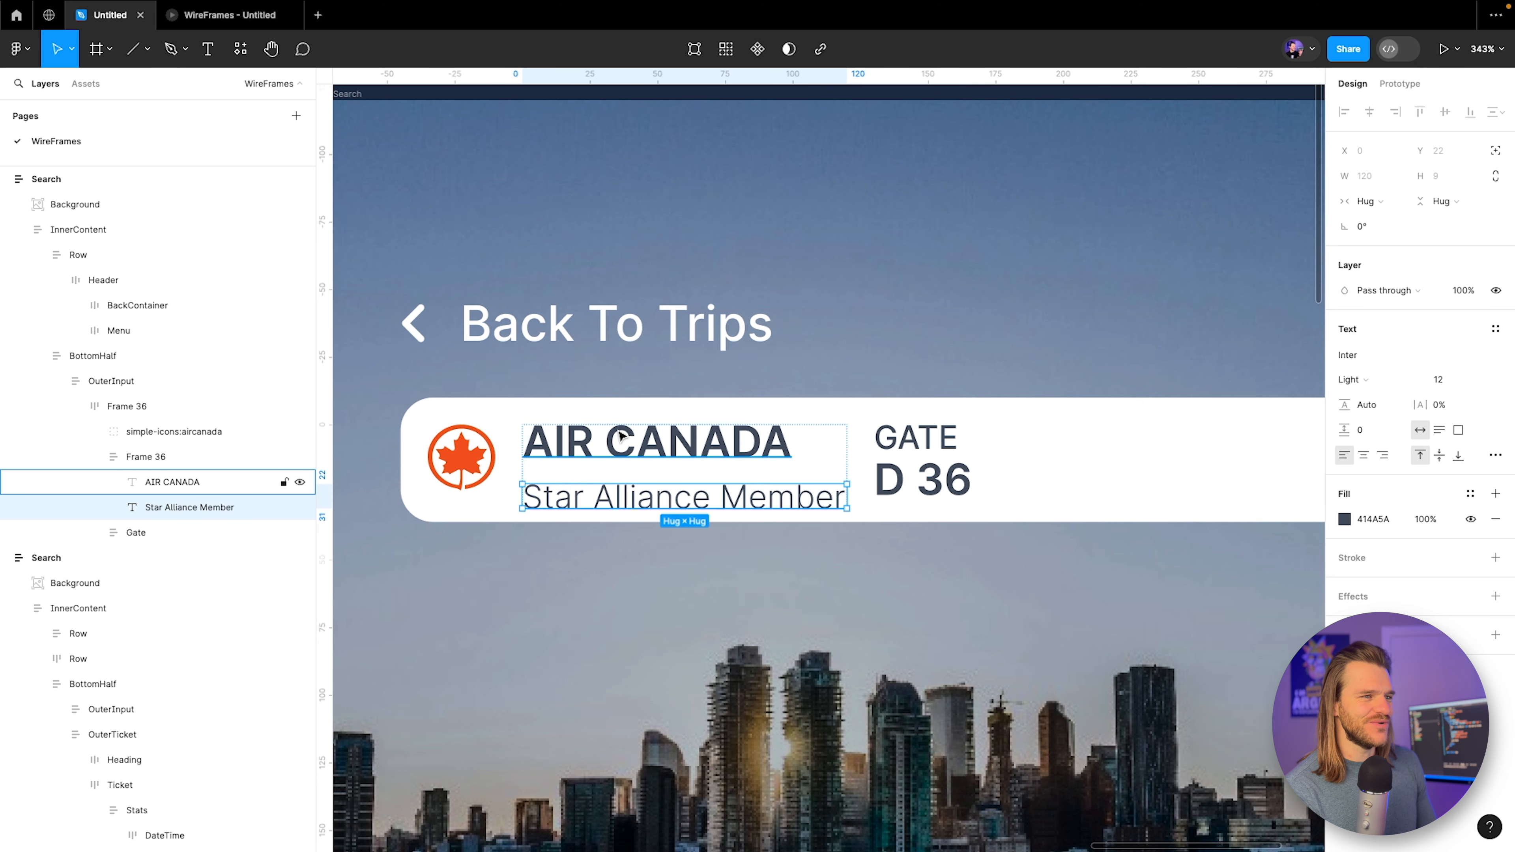
click(85, 433)
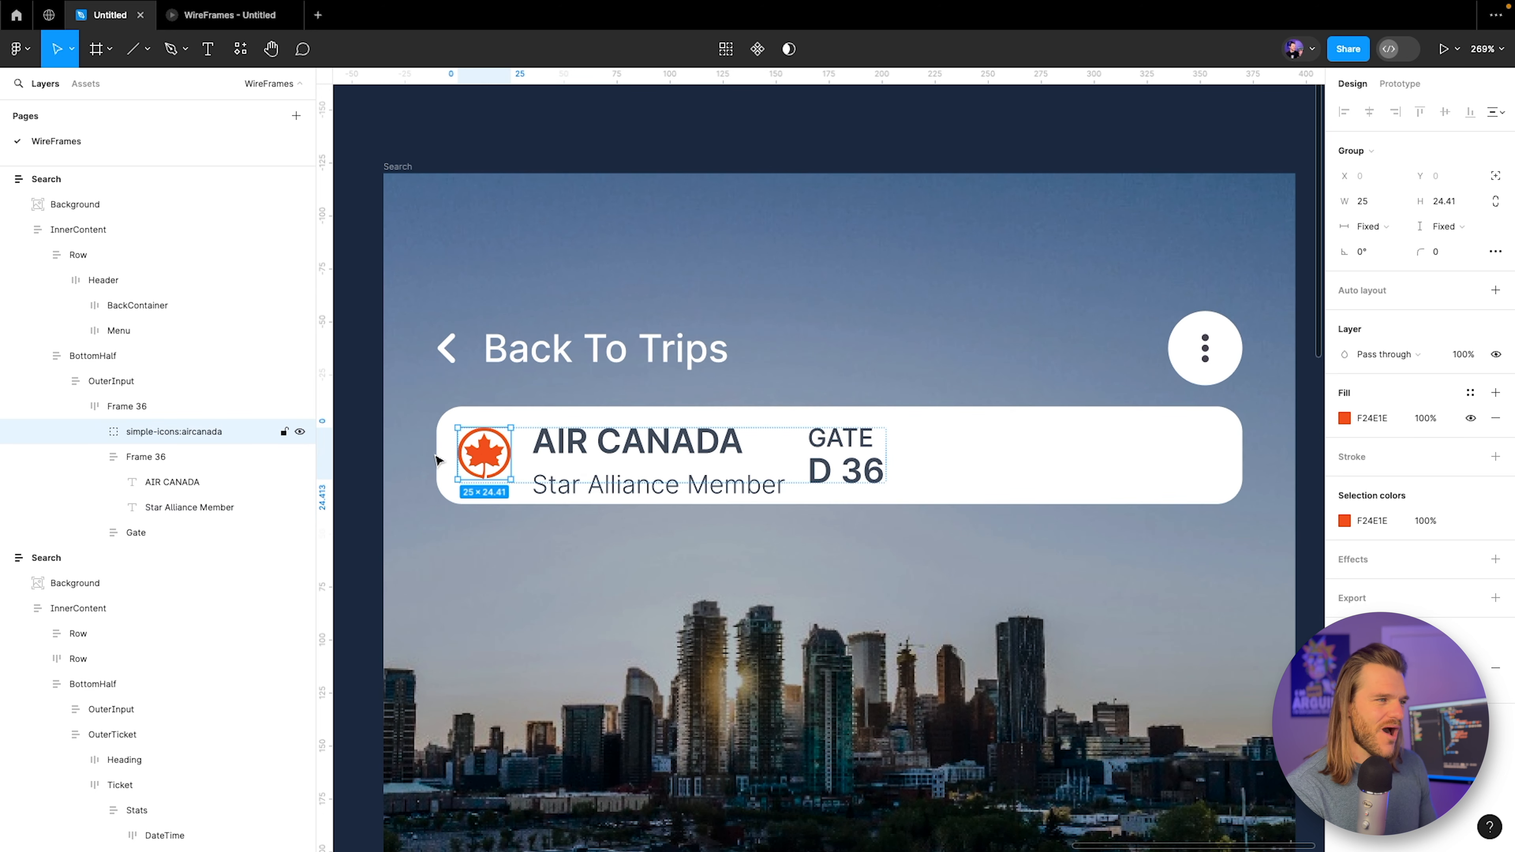
click(94, 432)
click(95, 431)
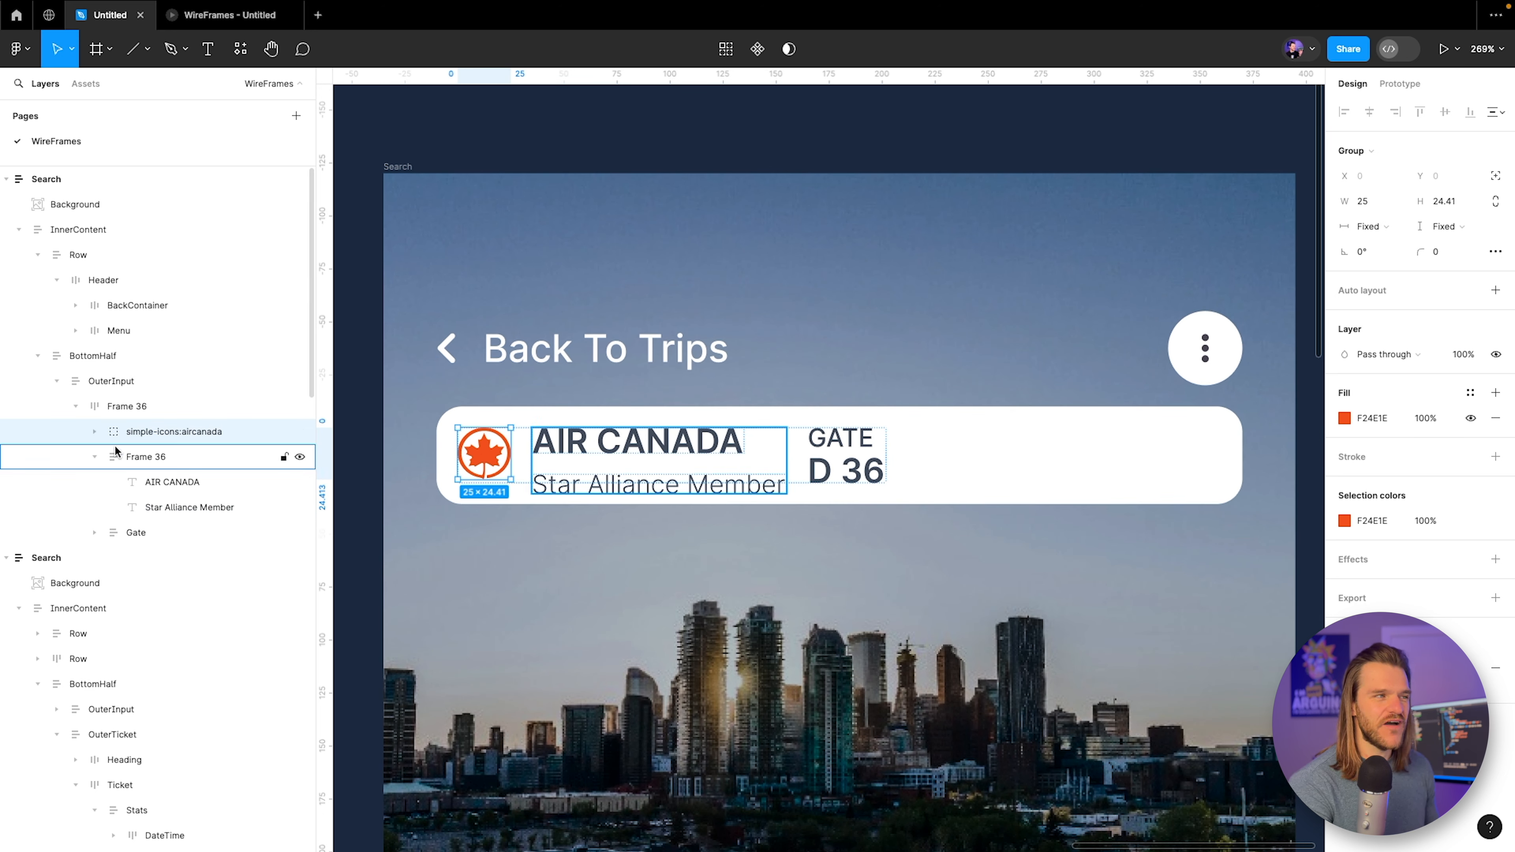
click(237, 24)
click(696, 210)
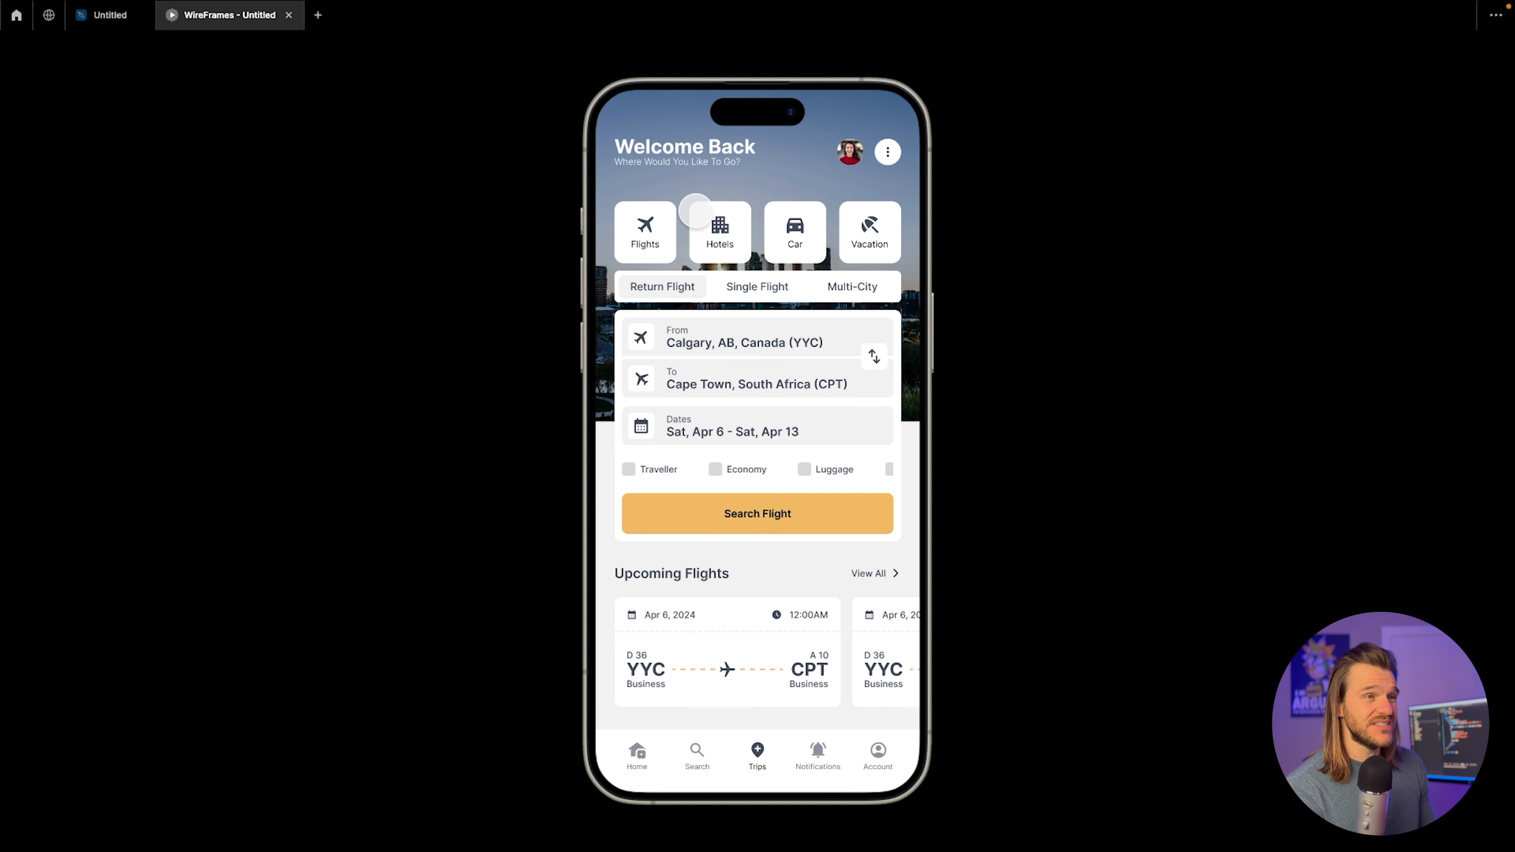
click(695, 212)
click(692, 212)
click(689, 211)
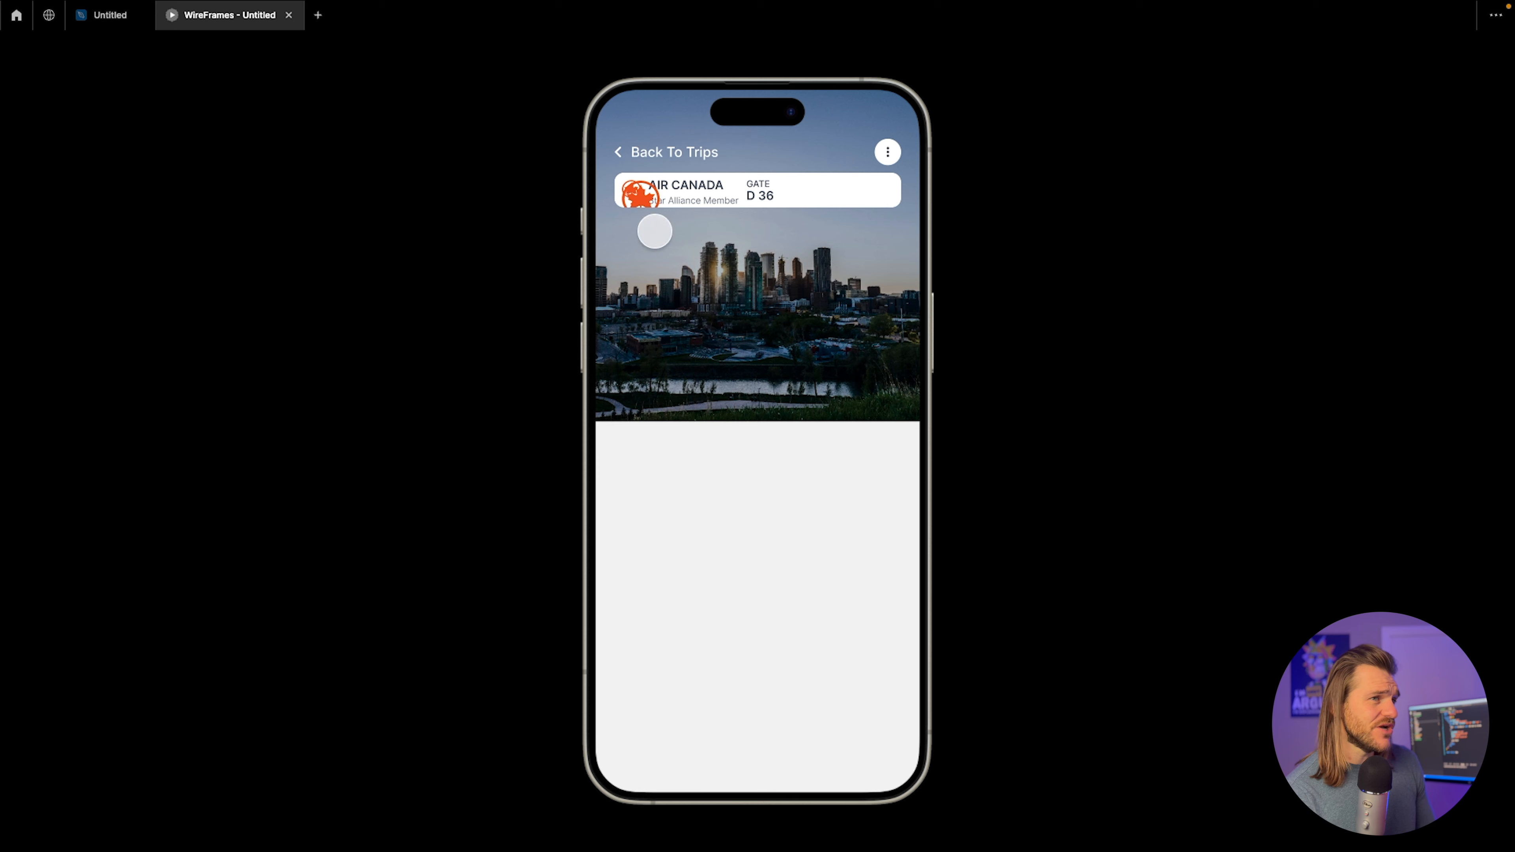
click(109, 15)
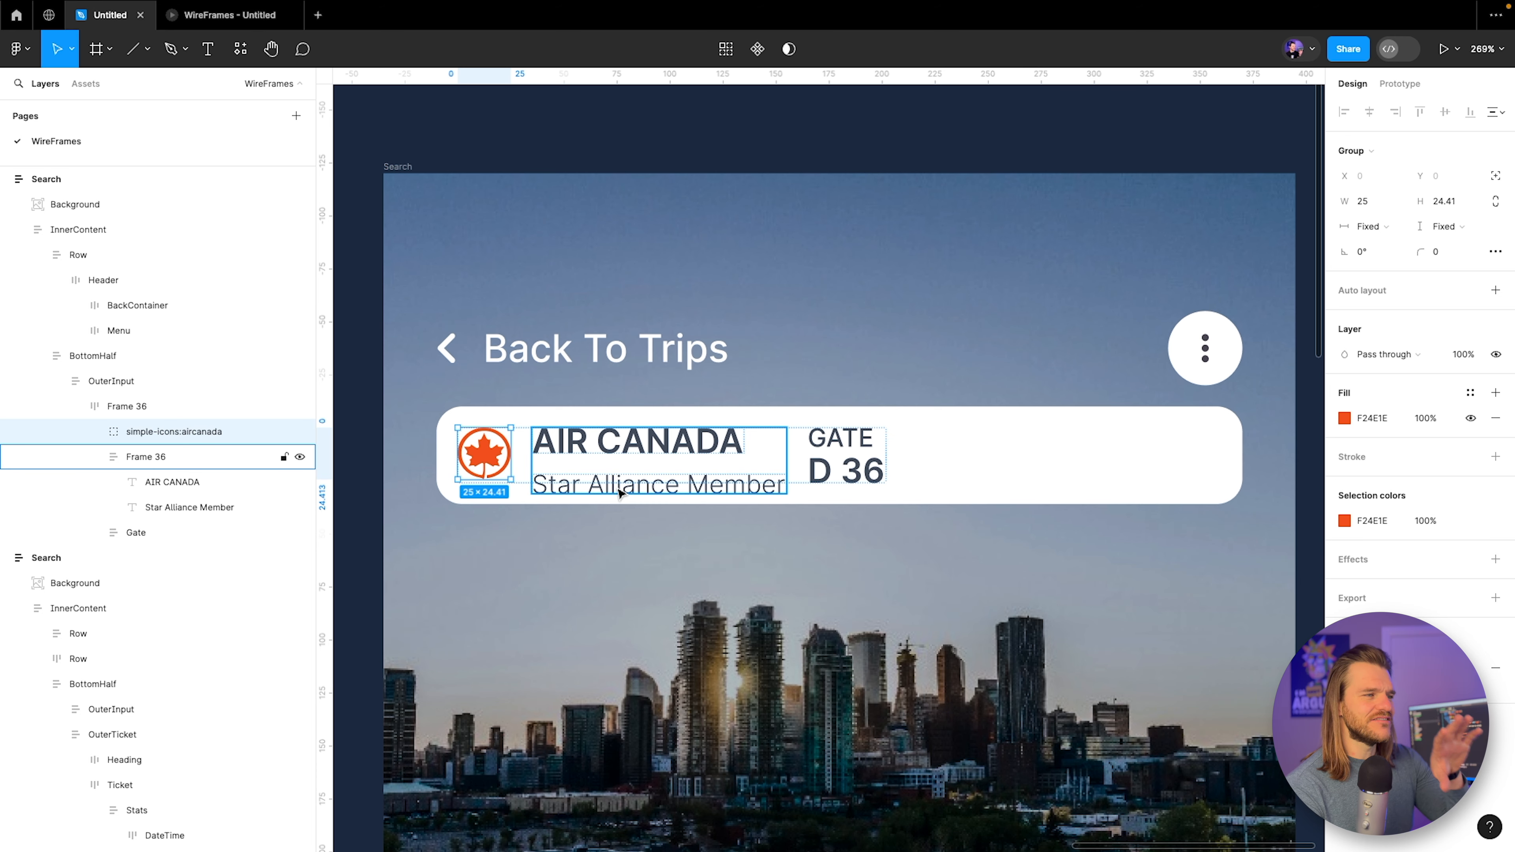
Move the Search frame containing the Air Canada card to X 1258, Y -466.
scroll(591, 277, down, 10)
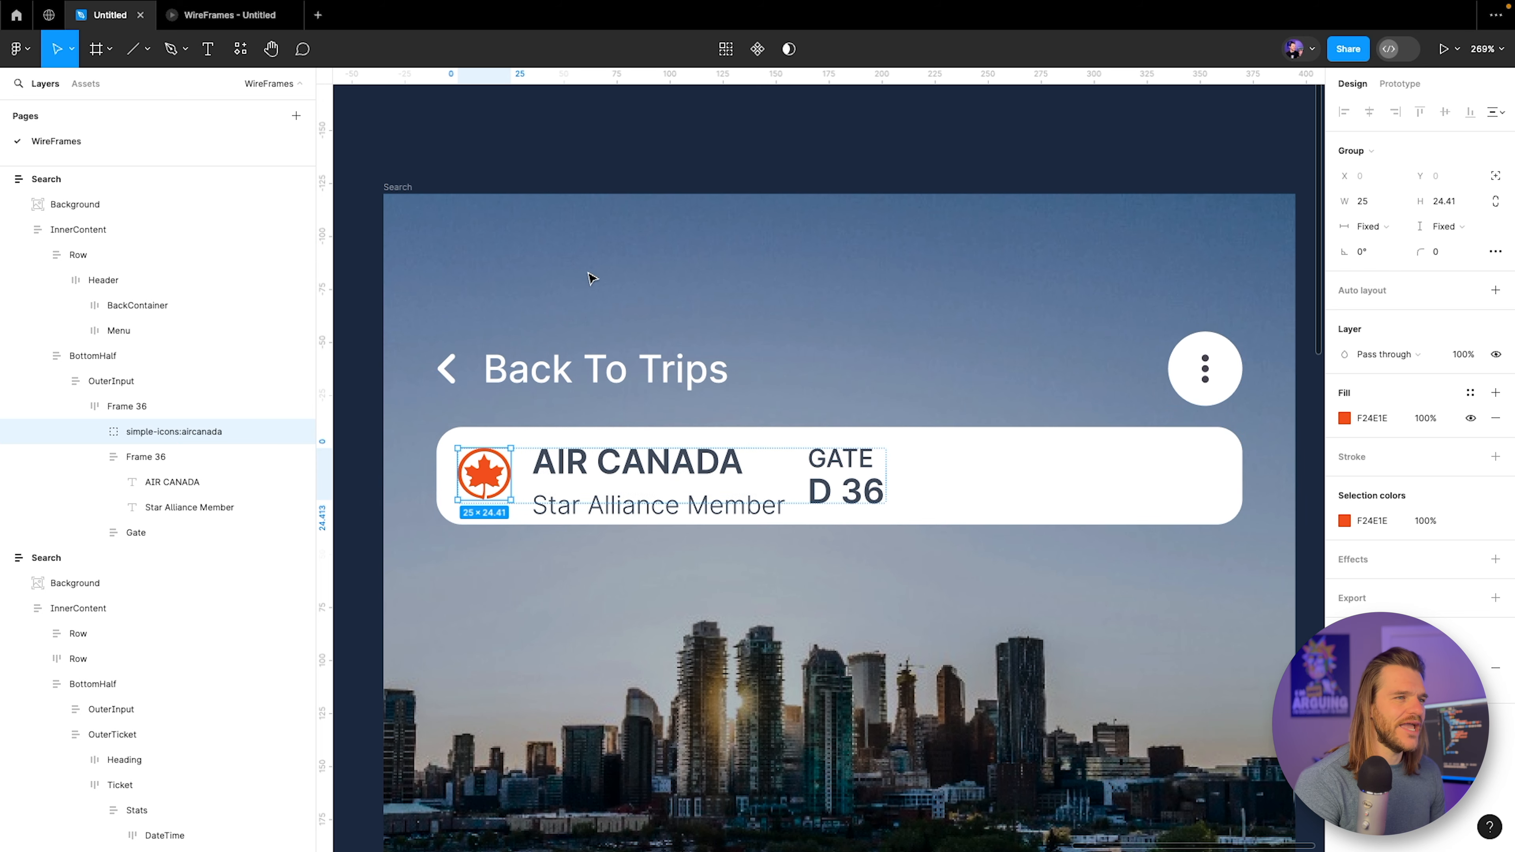
click(556, 261)
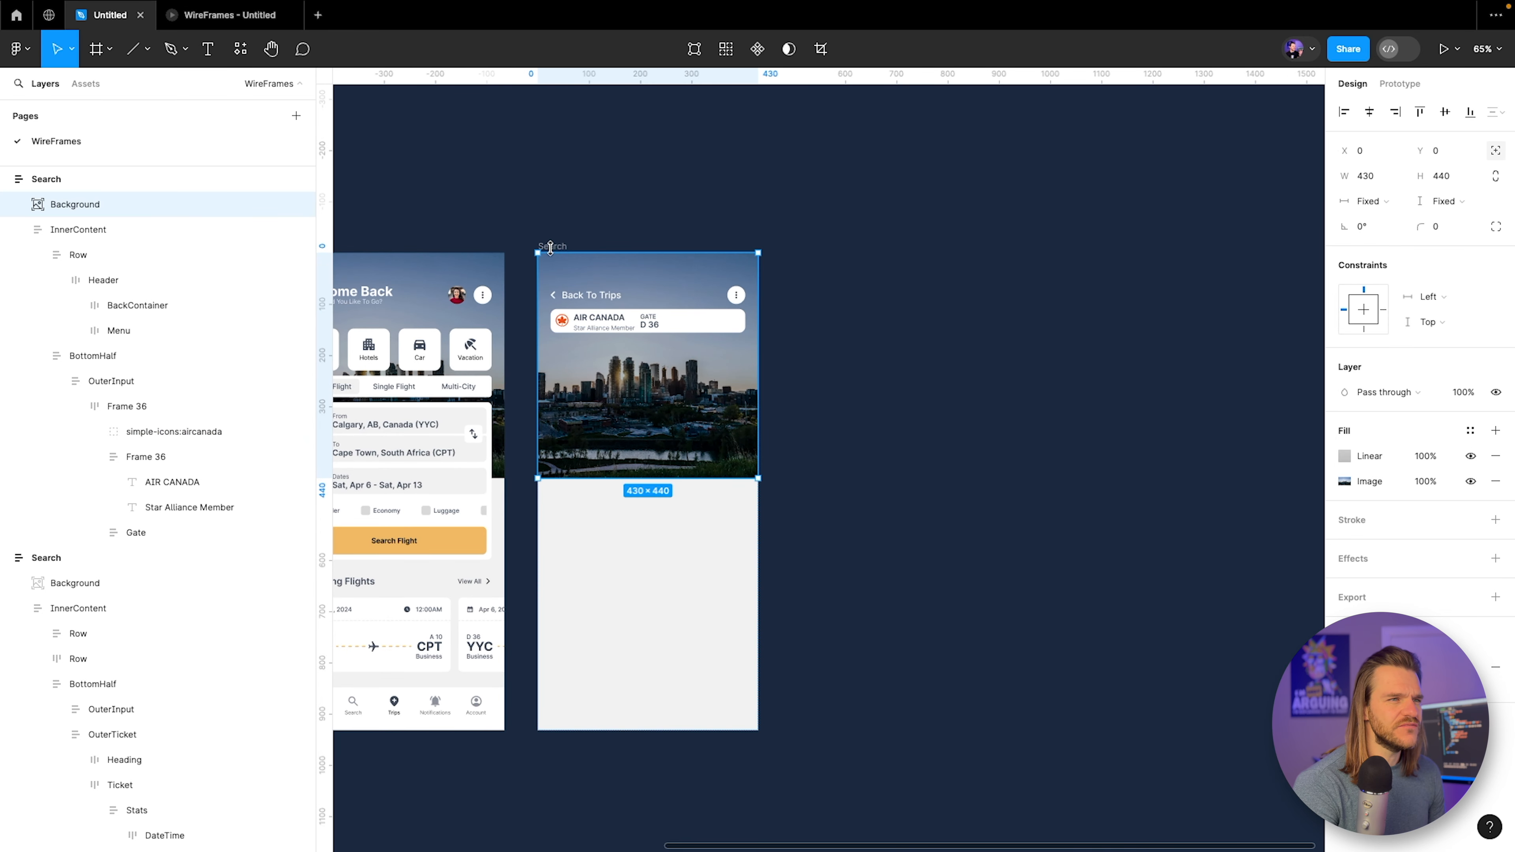
mouse_move(558, 246)
mouse_down()
mouse_move(739, 248)
mouse_move(556, 248)
mouse_up()
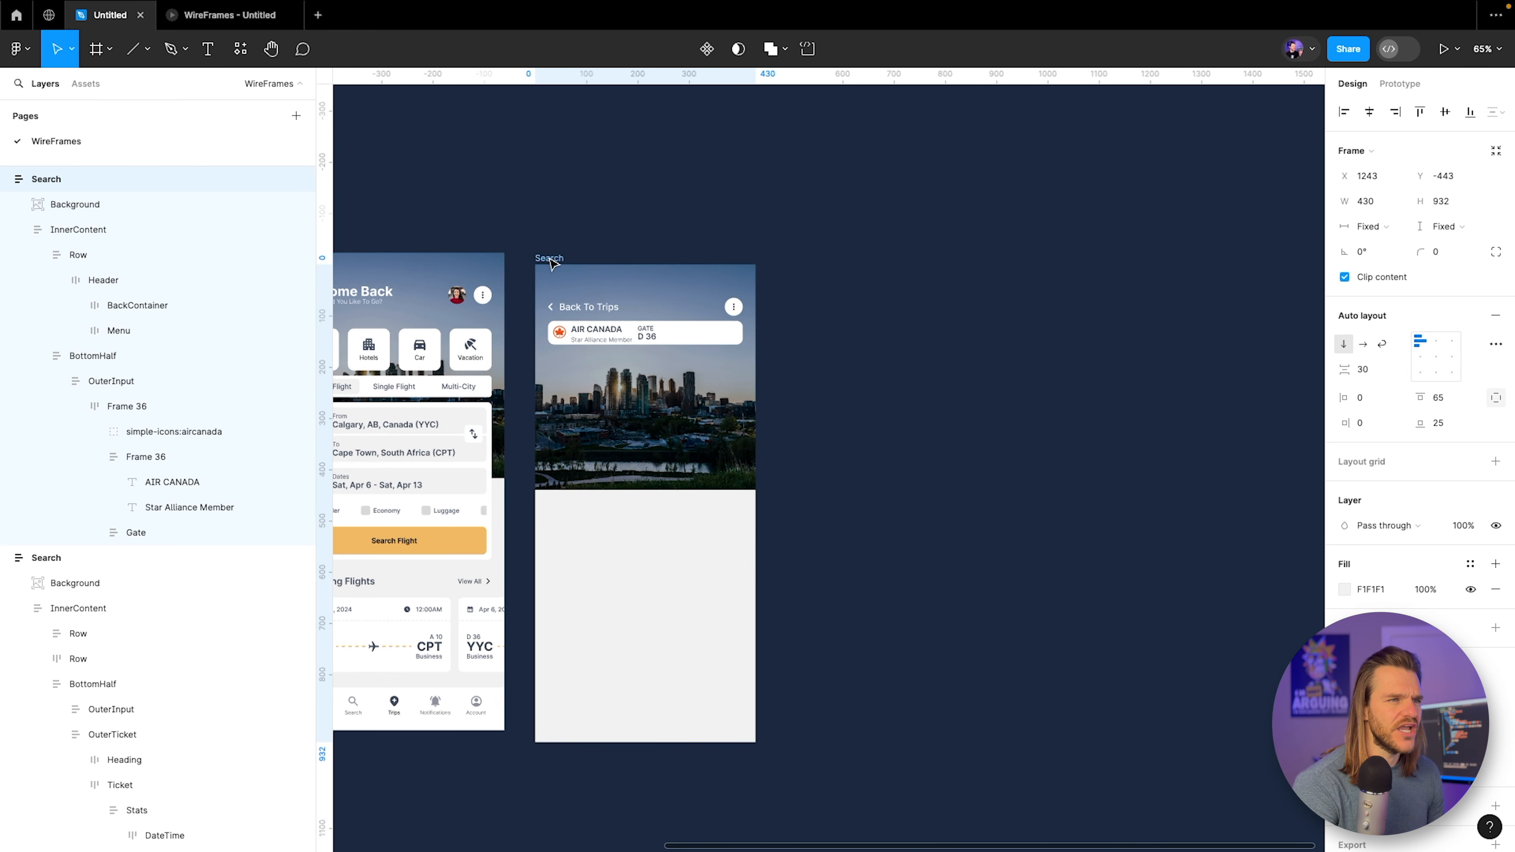
scroll(572, 299, up, 2)
scroll(573, 298, up, 5)
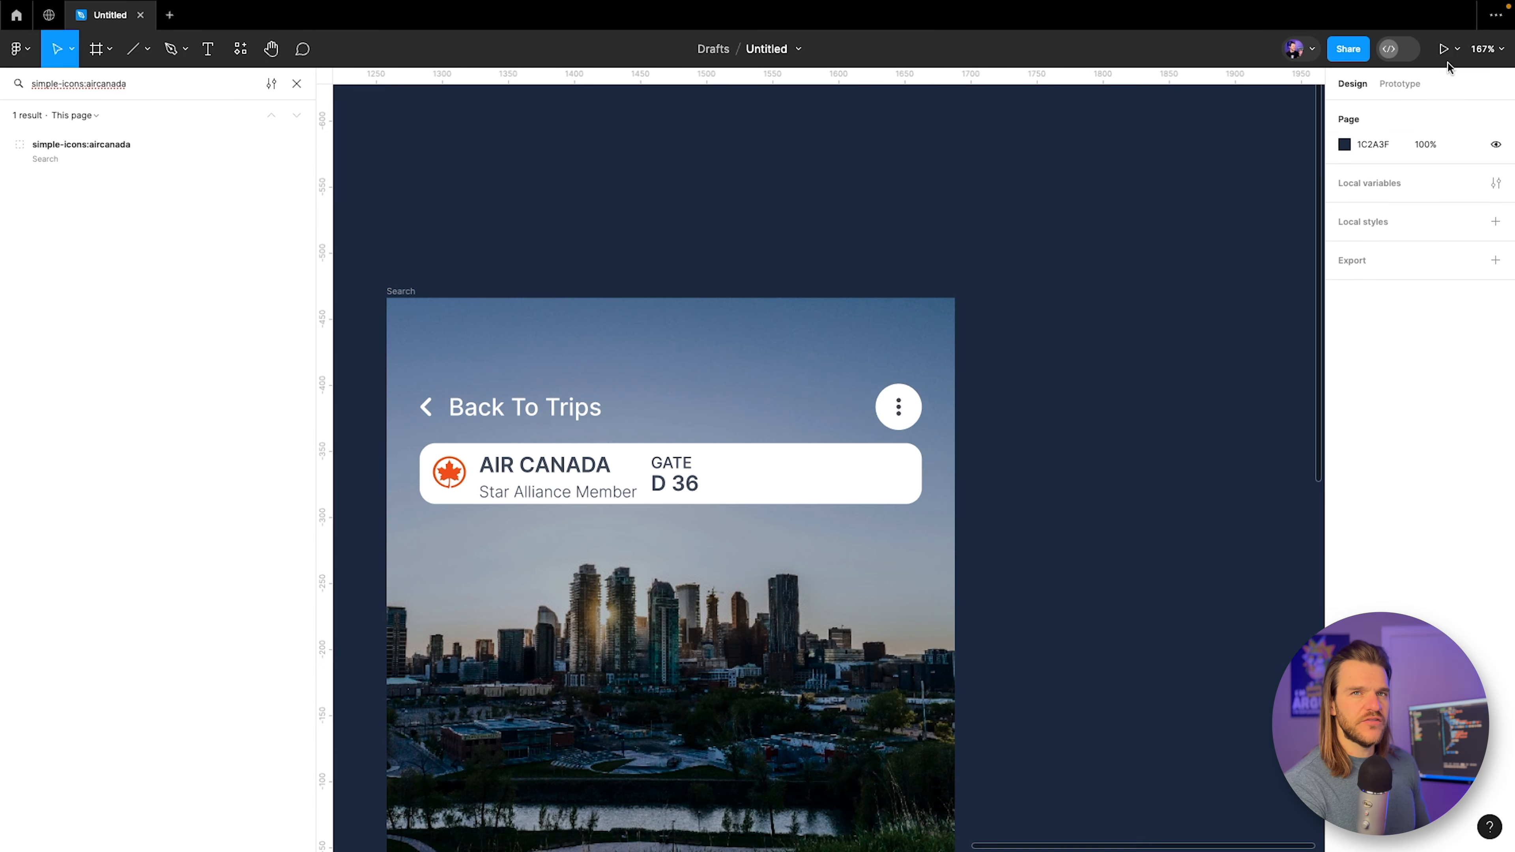
Present the prototype afresh and examine the Air Canada card on its fourth screen.
click(1445, 52)
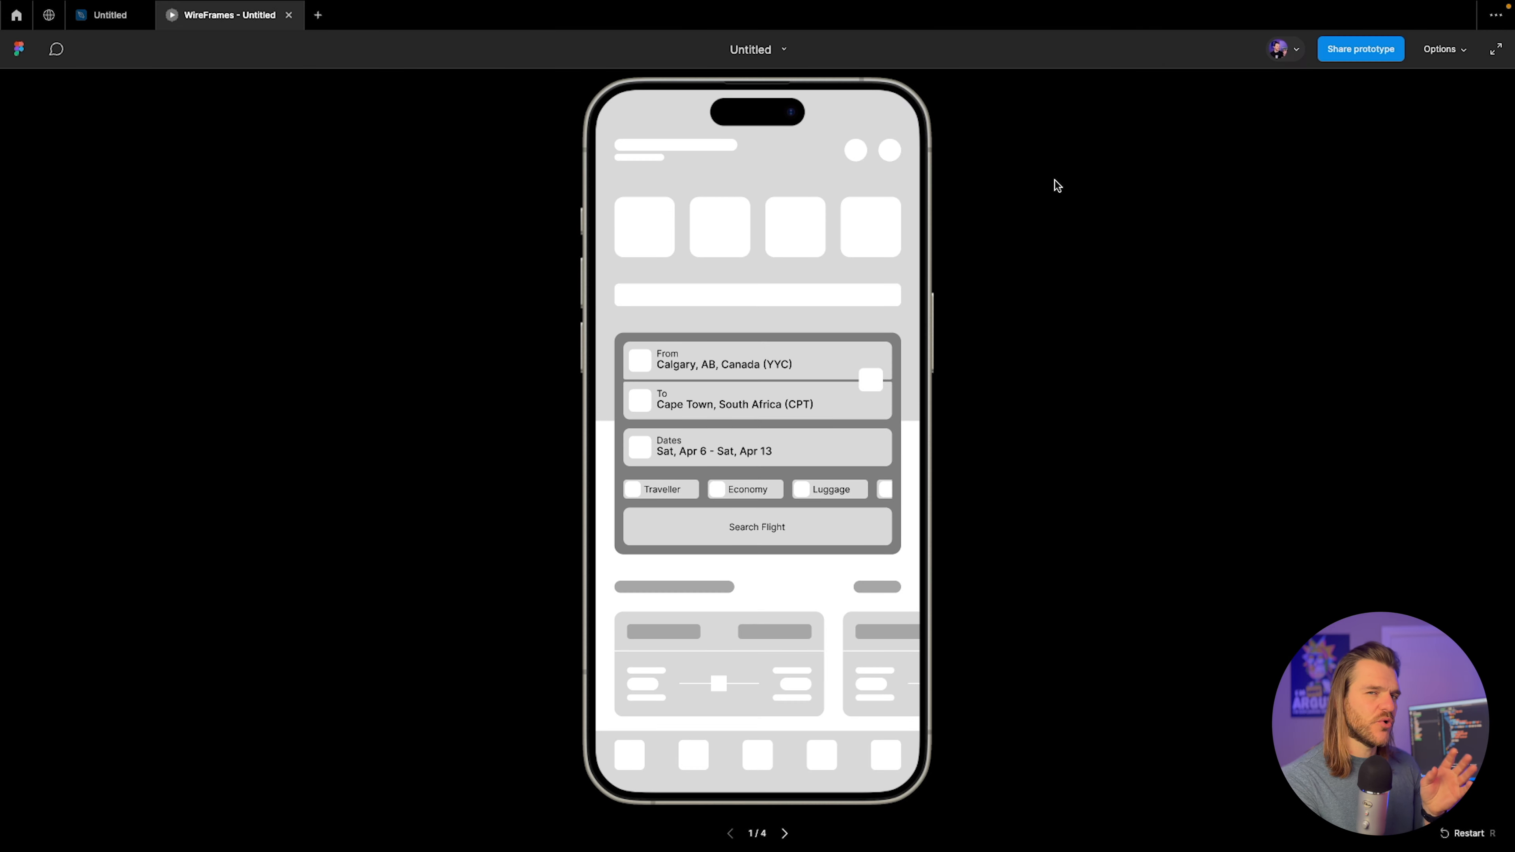
key(Right)
key(Right)
key(Right)
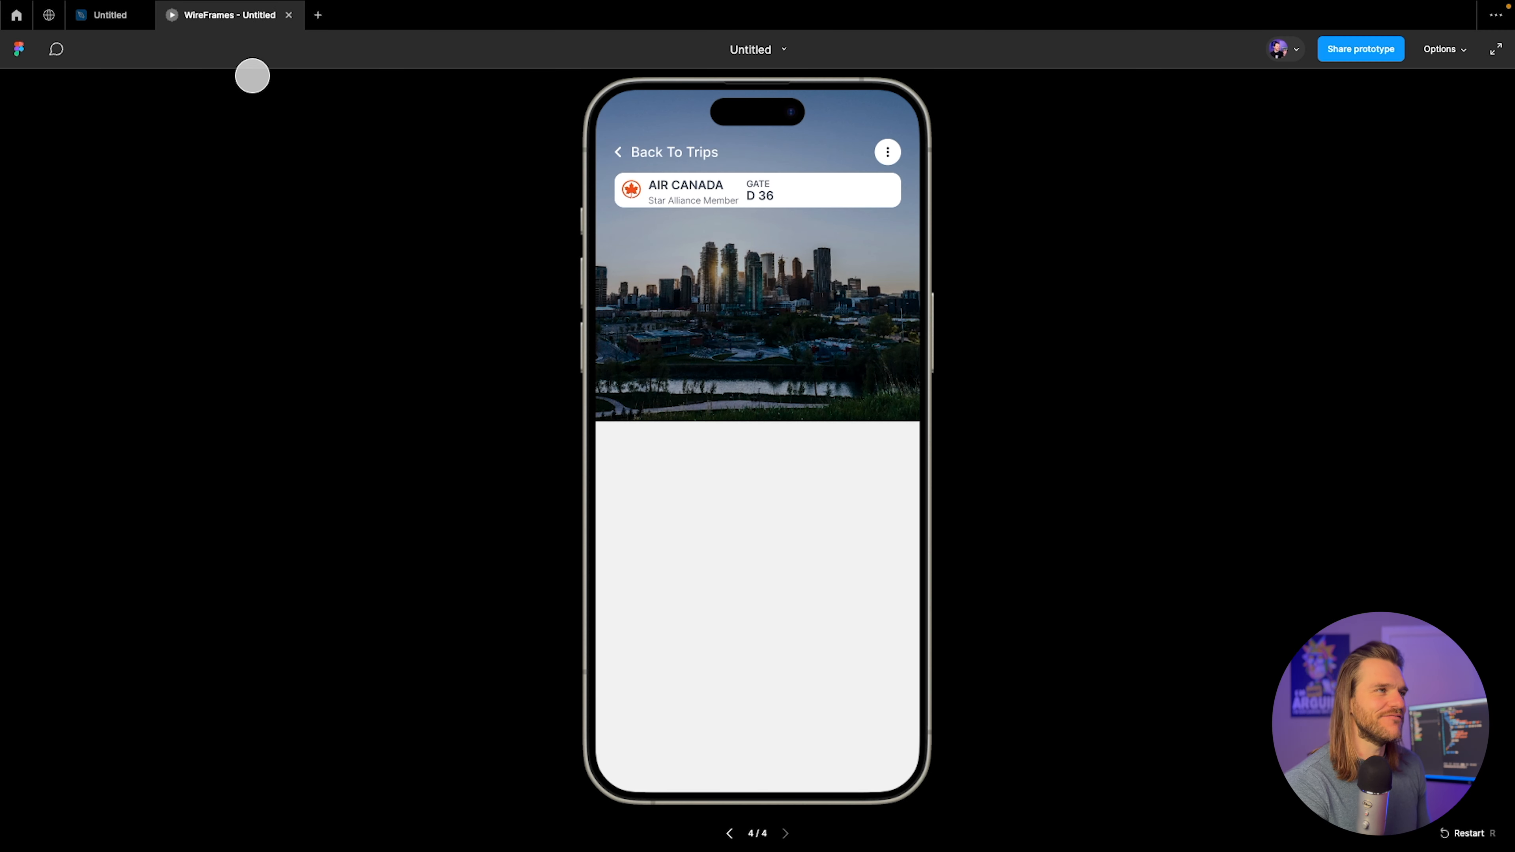
click(107, 15)
Rename the Search frame containing the Air Canada card as Ticket.
scroll(639, 352, up, 3)
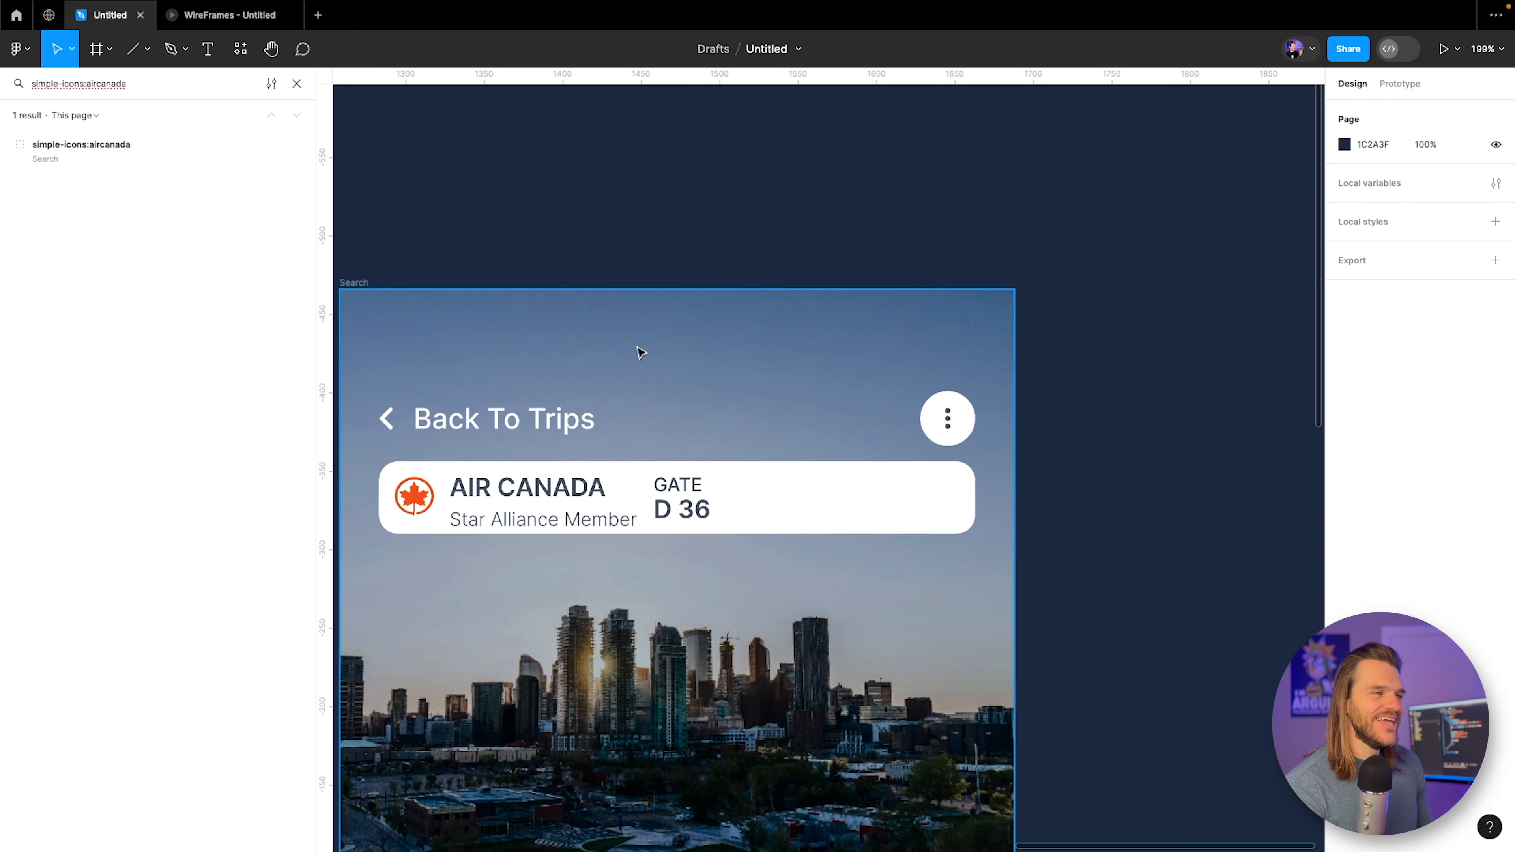
drag(439, 213, 895, 222)
scroll(892, 218, down, 5)
drag(734, 198, 678, 256)
click(897, 358)
key(shift+2)
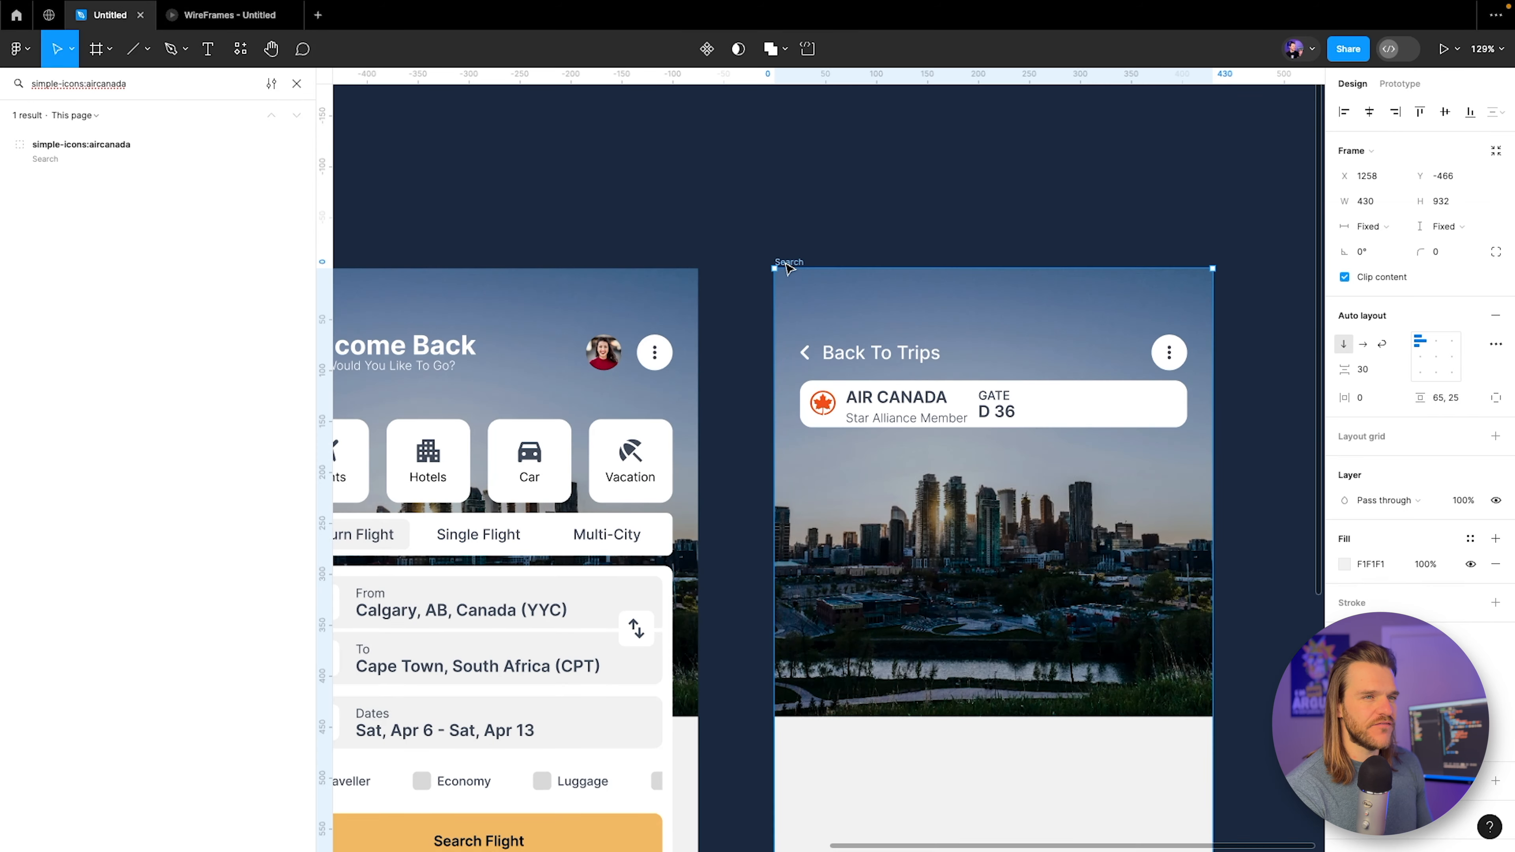
text(Ticke)
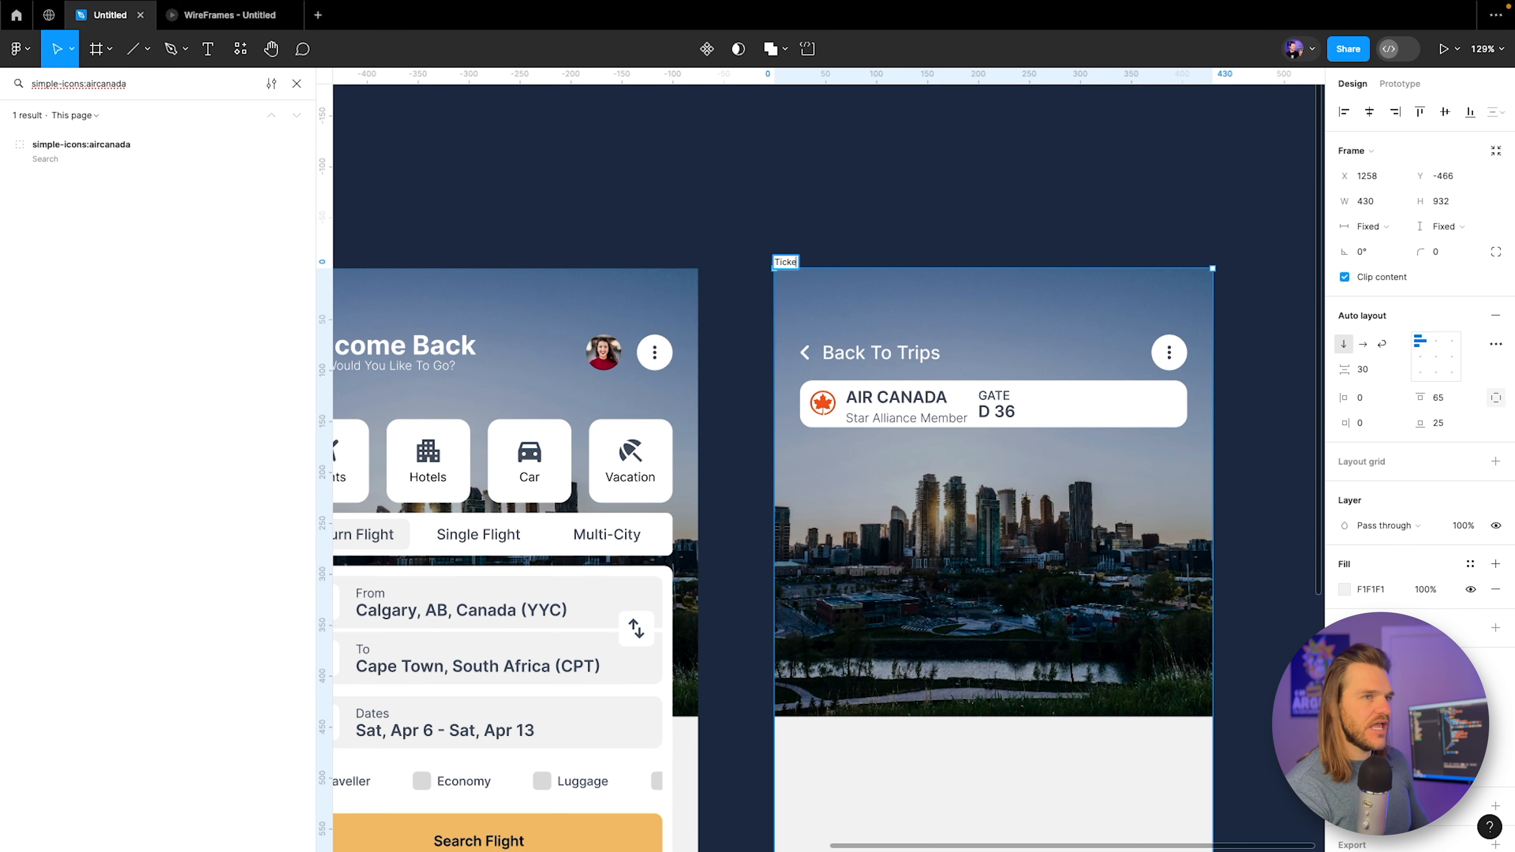
text(t)
key(Return)
Set the vertical spacing between the AIR CANADA and Star Alliance Member texts to 3 and check it in the prototype preview.
scroll(880, 149, down, 3)
scroll(1005, 248, up, 5)
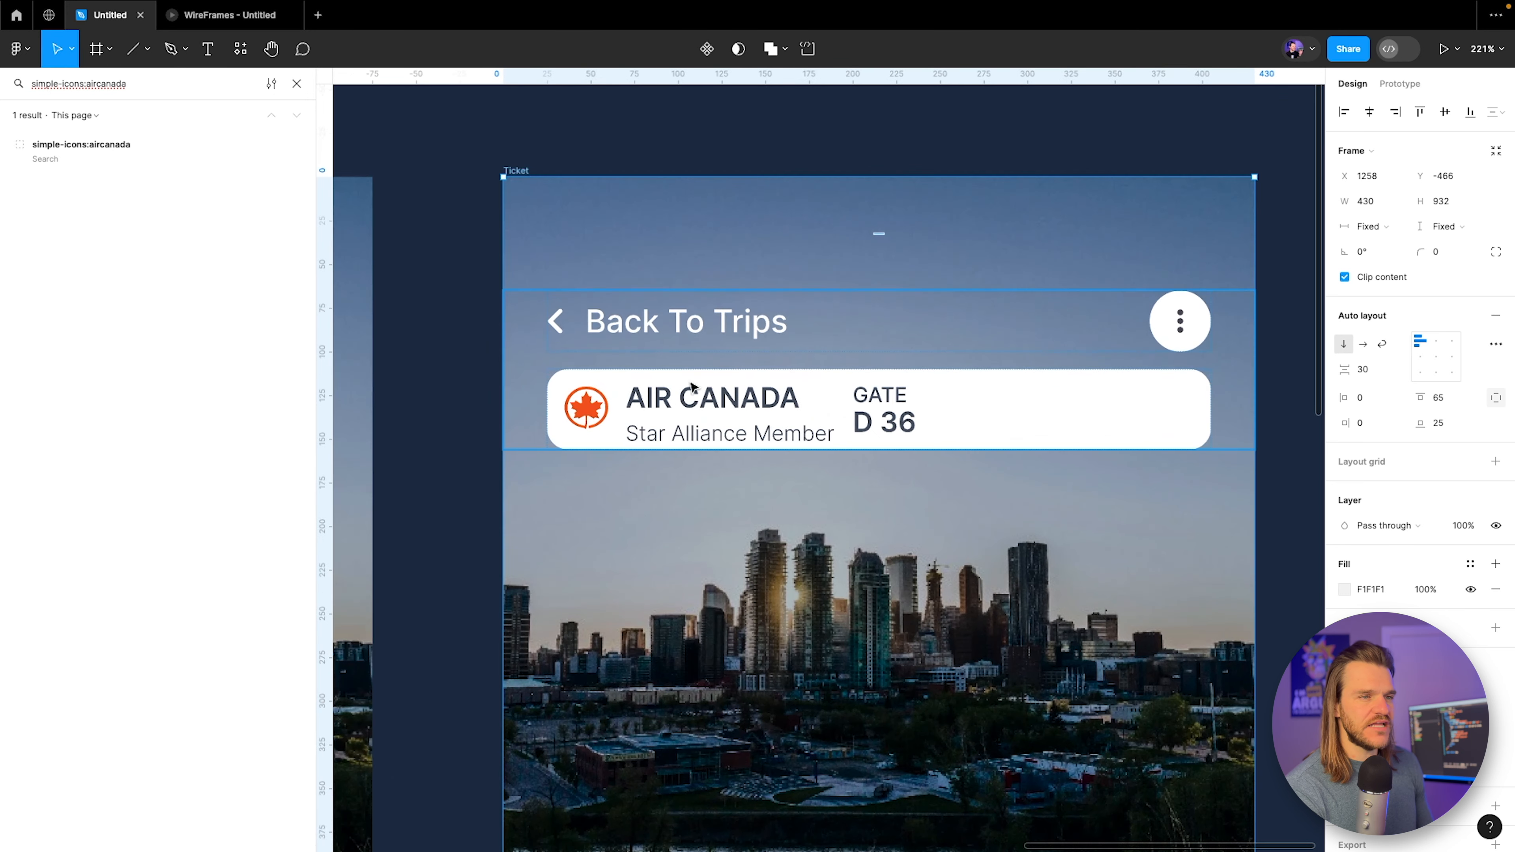
click(670, 409)
click(670, 409)
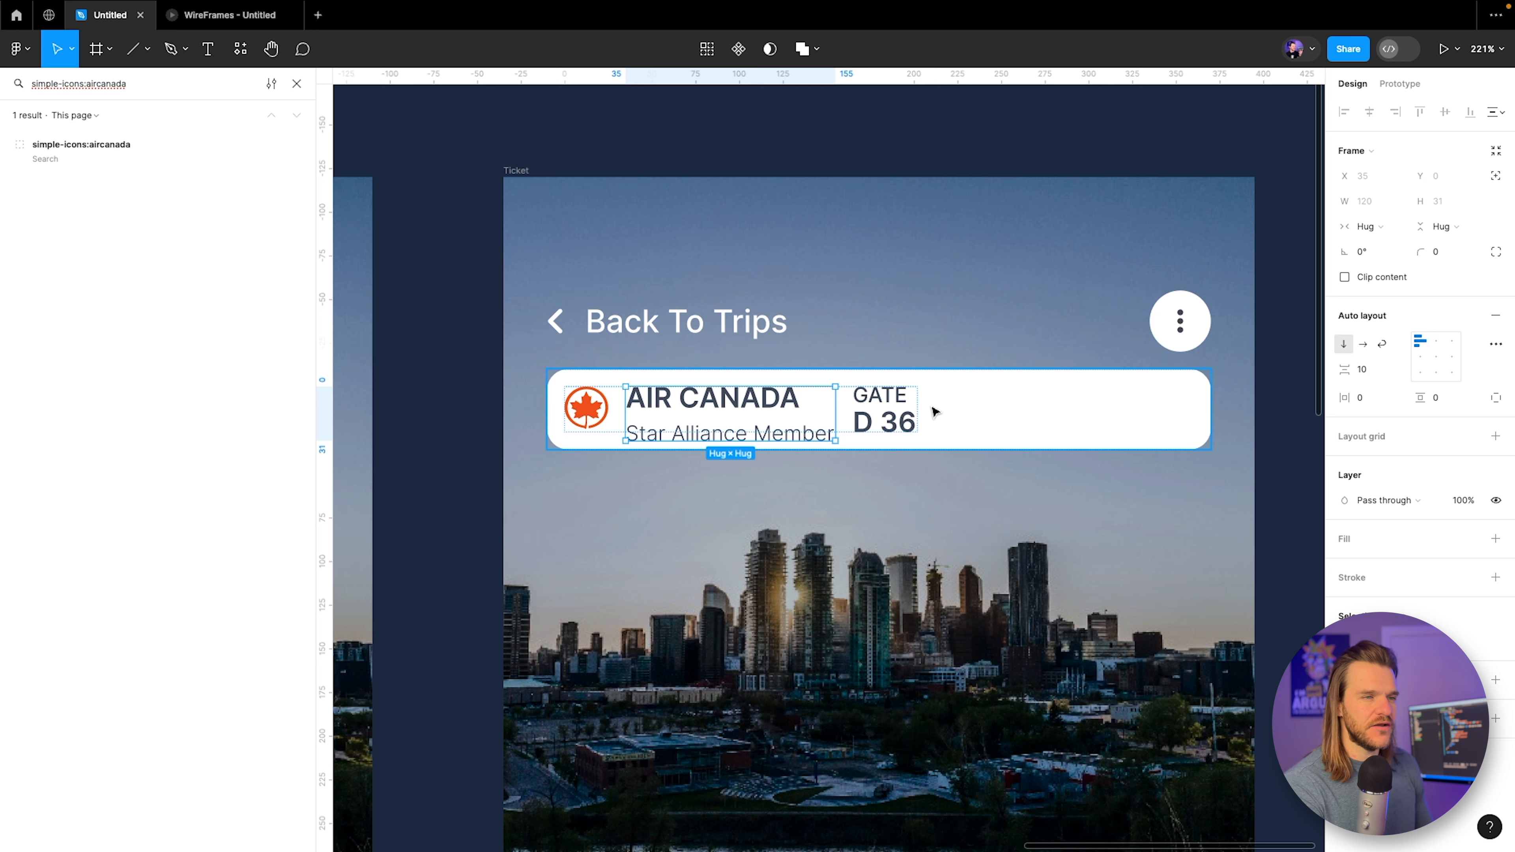
click(1375, 370)
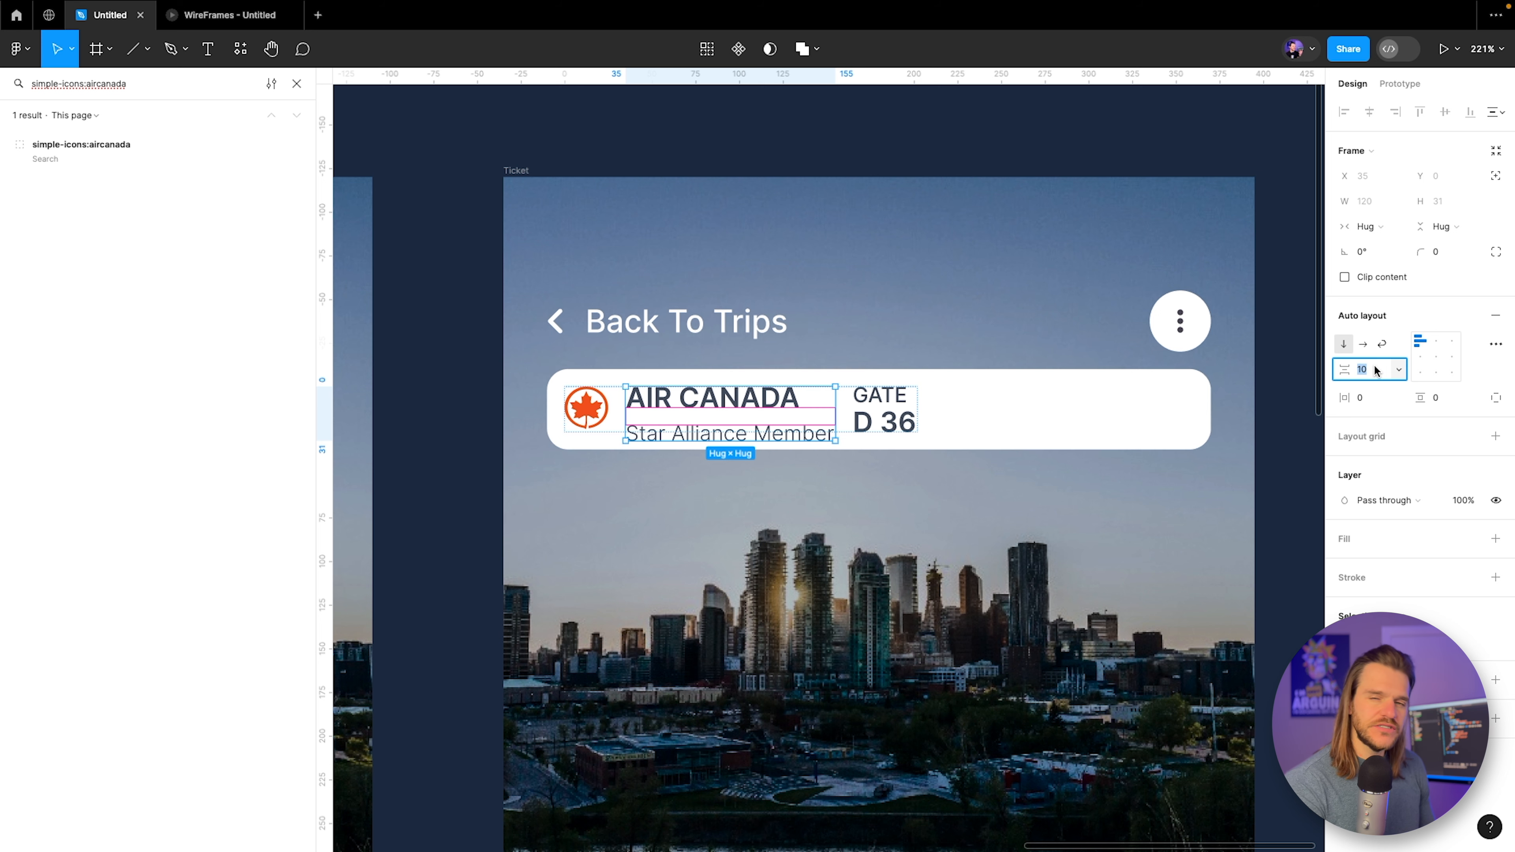
key(Down)
key(Down)
key(Down)
key(Down)
key(Down)
key(Down)
key(Down)
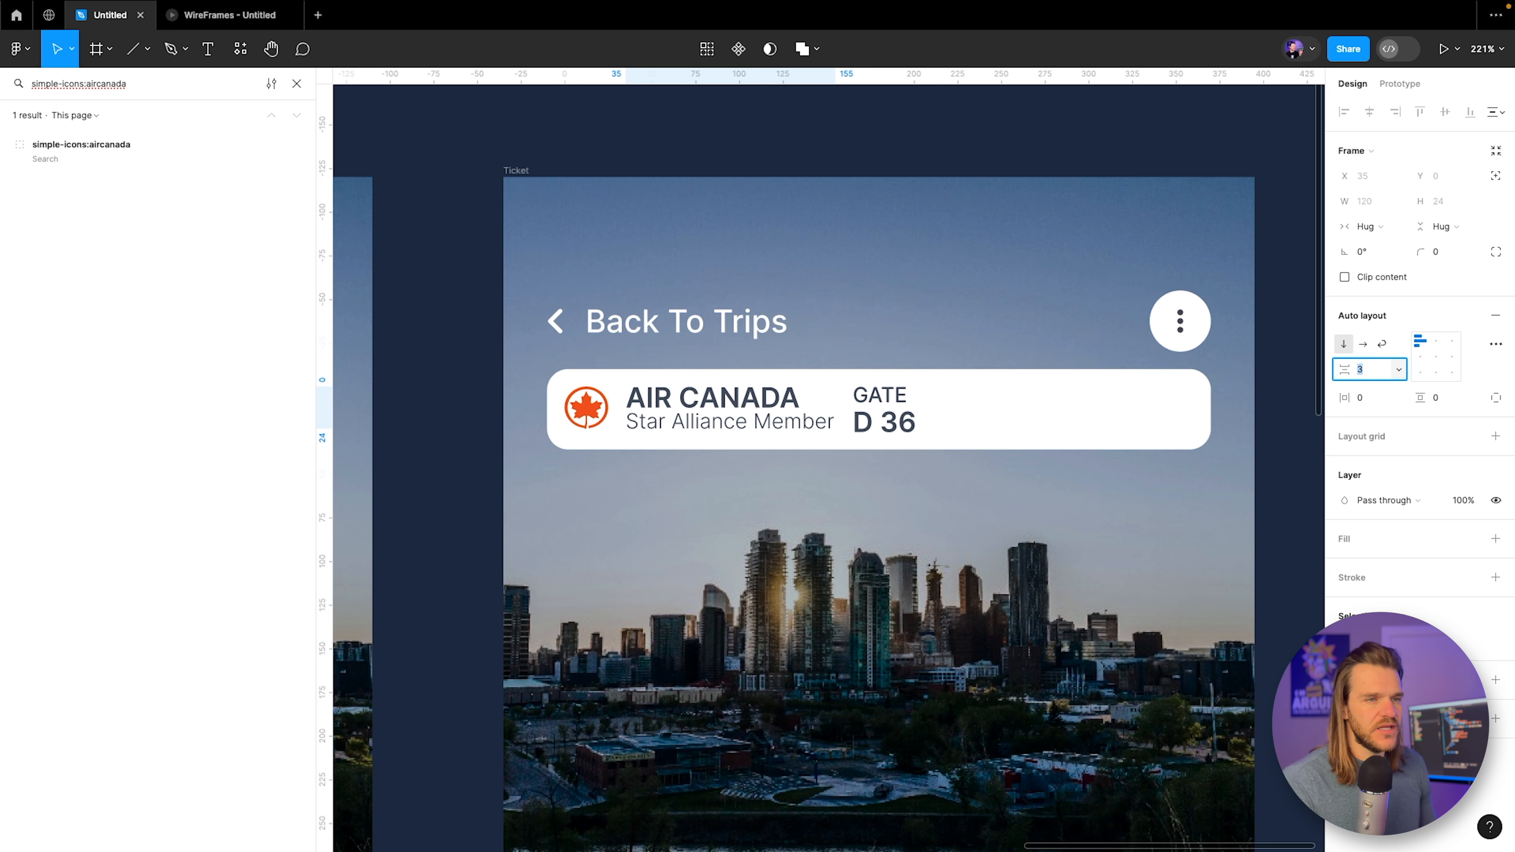
key(Up)
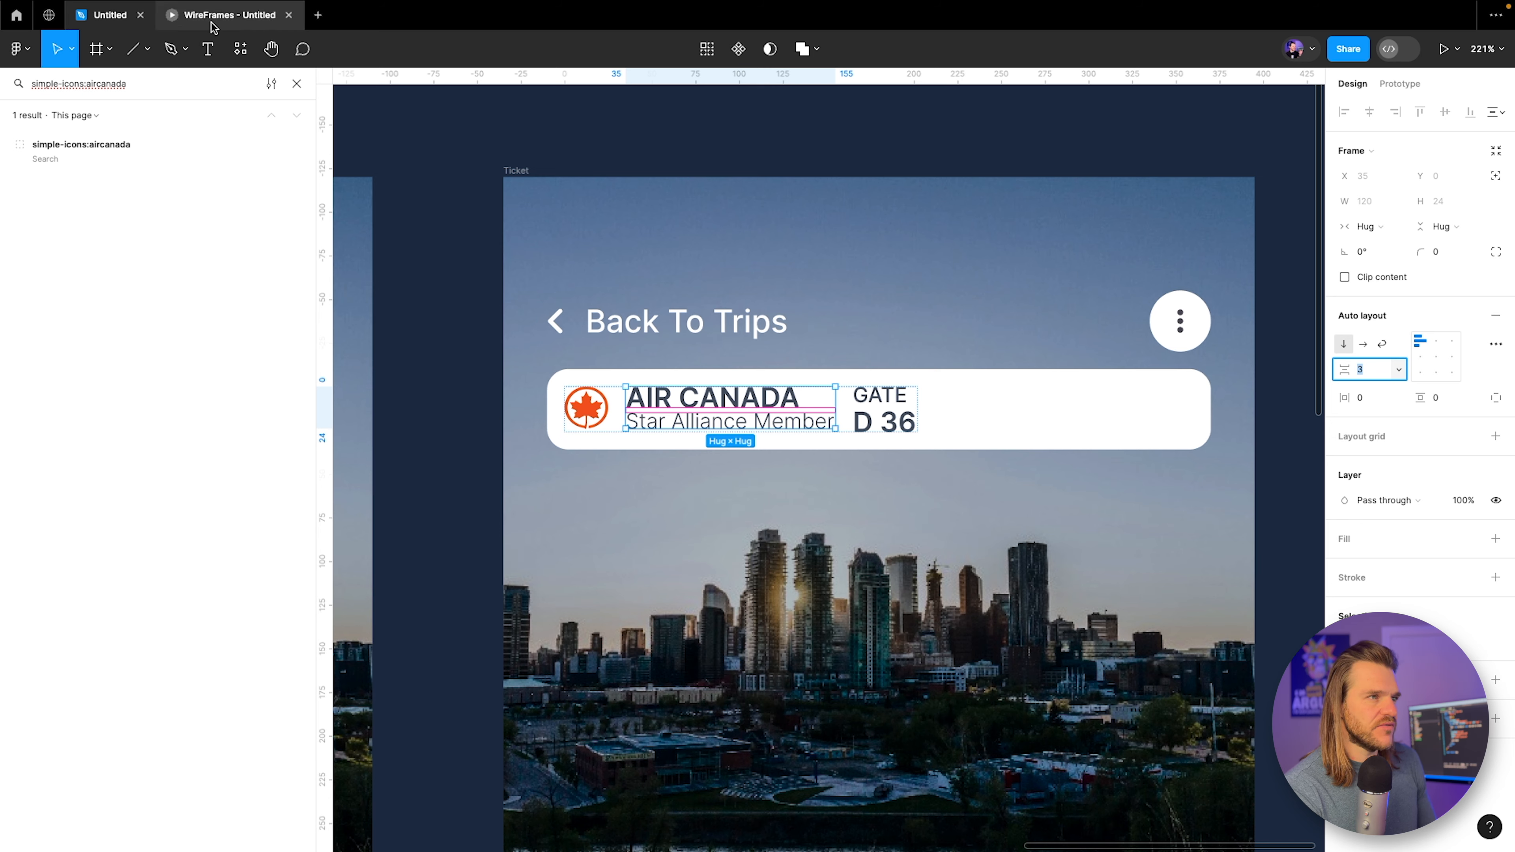
click(229, 15)
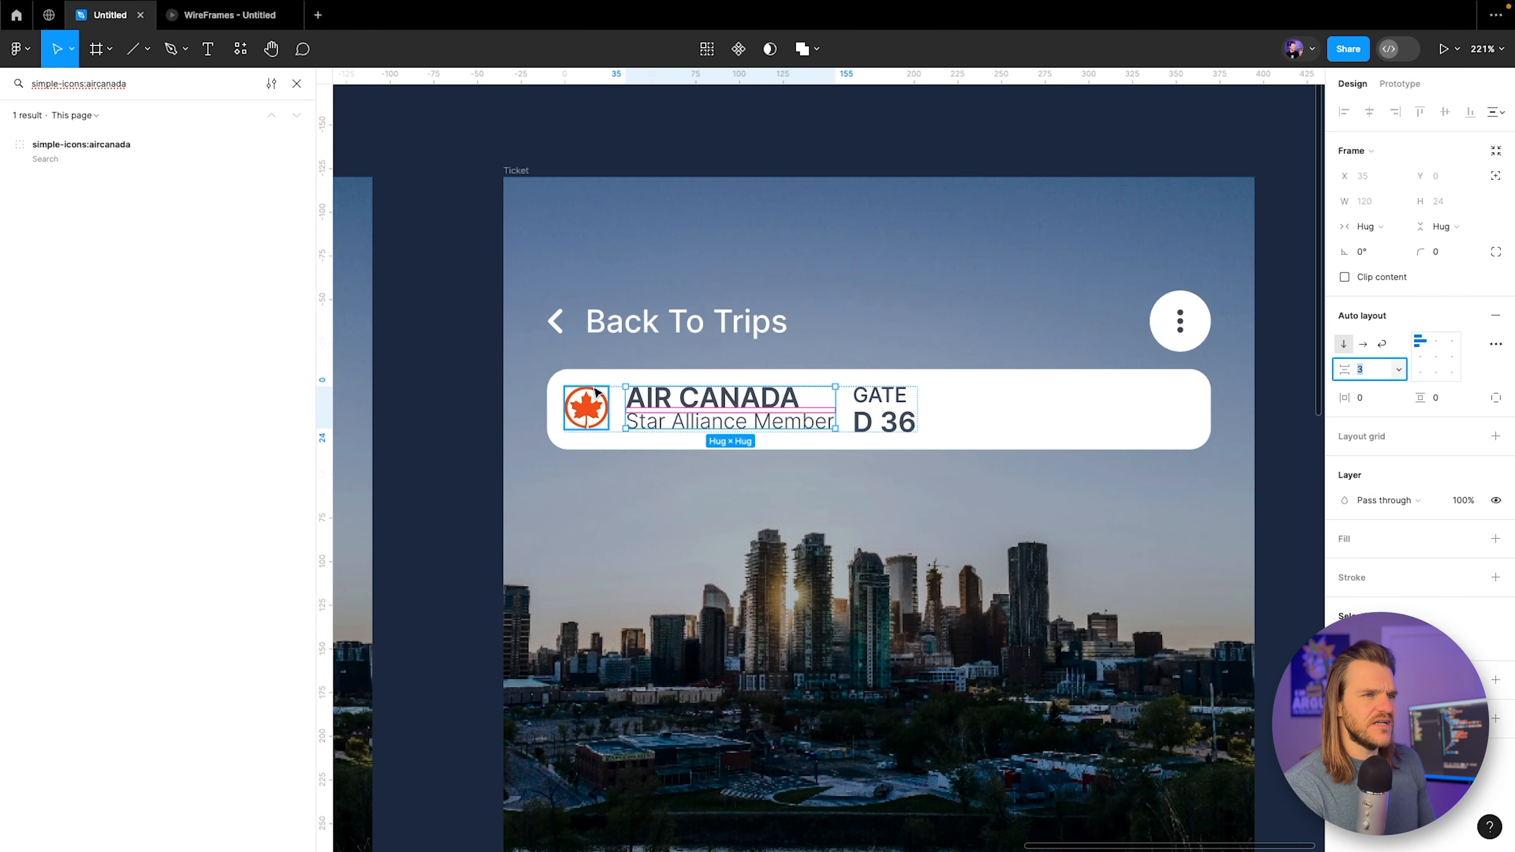
Close the layer search and set Frame 36 inside OuterInput to fill its container's width with Auto spacing between items.
click(271, 83)
click(296, 84)
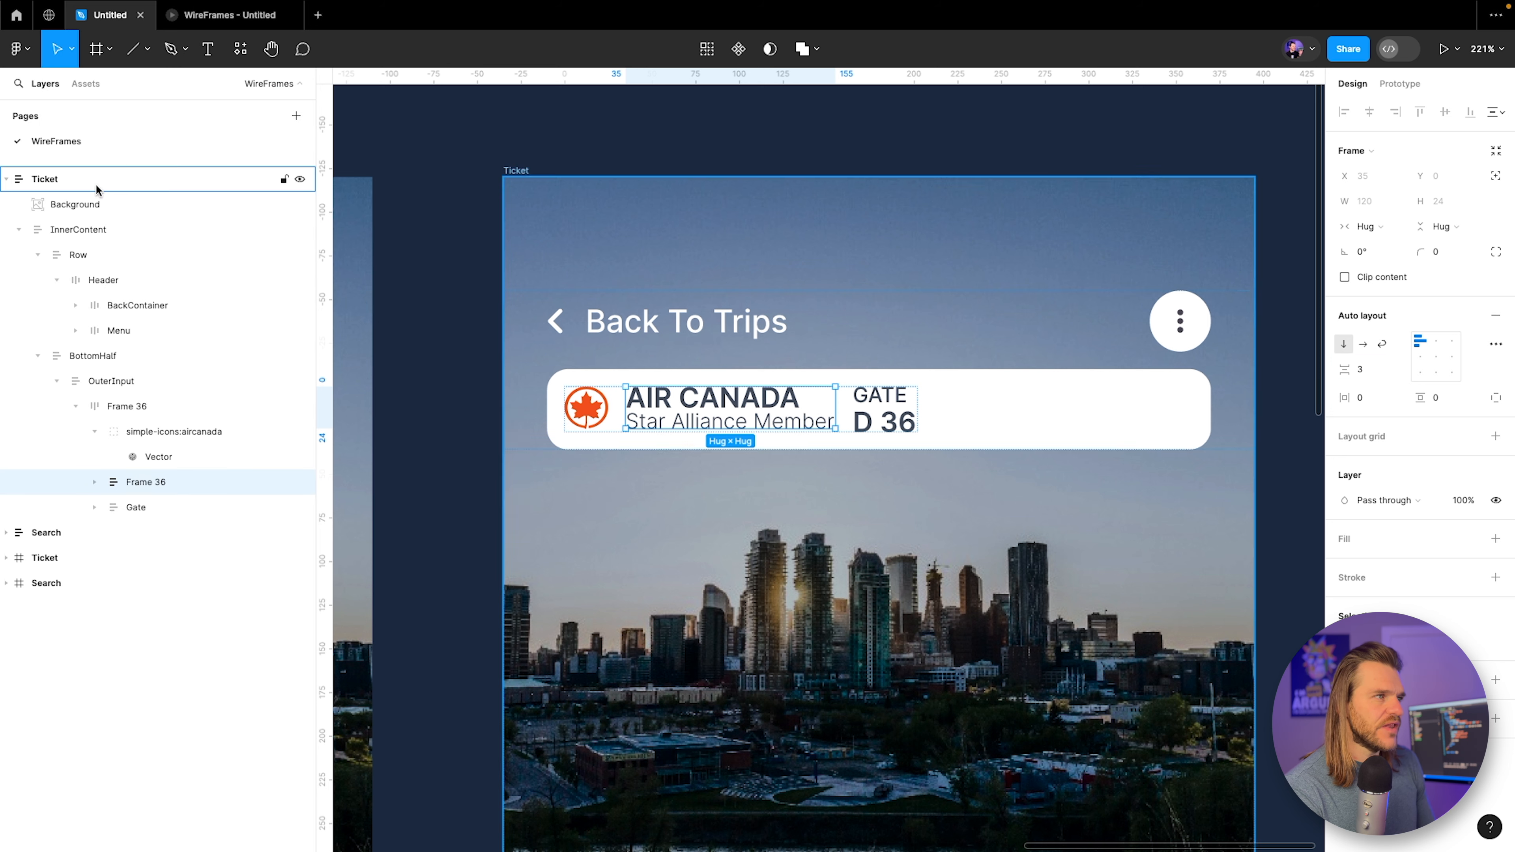
click(144, 379)
click(75, 407)
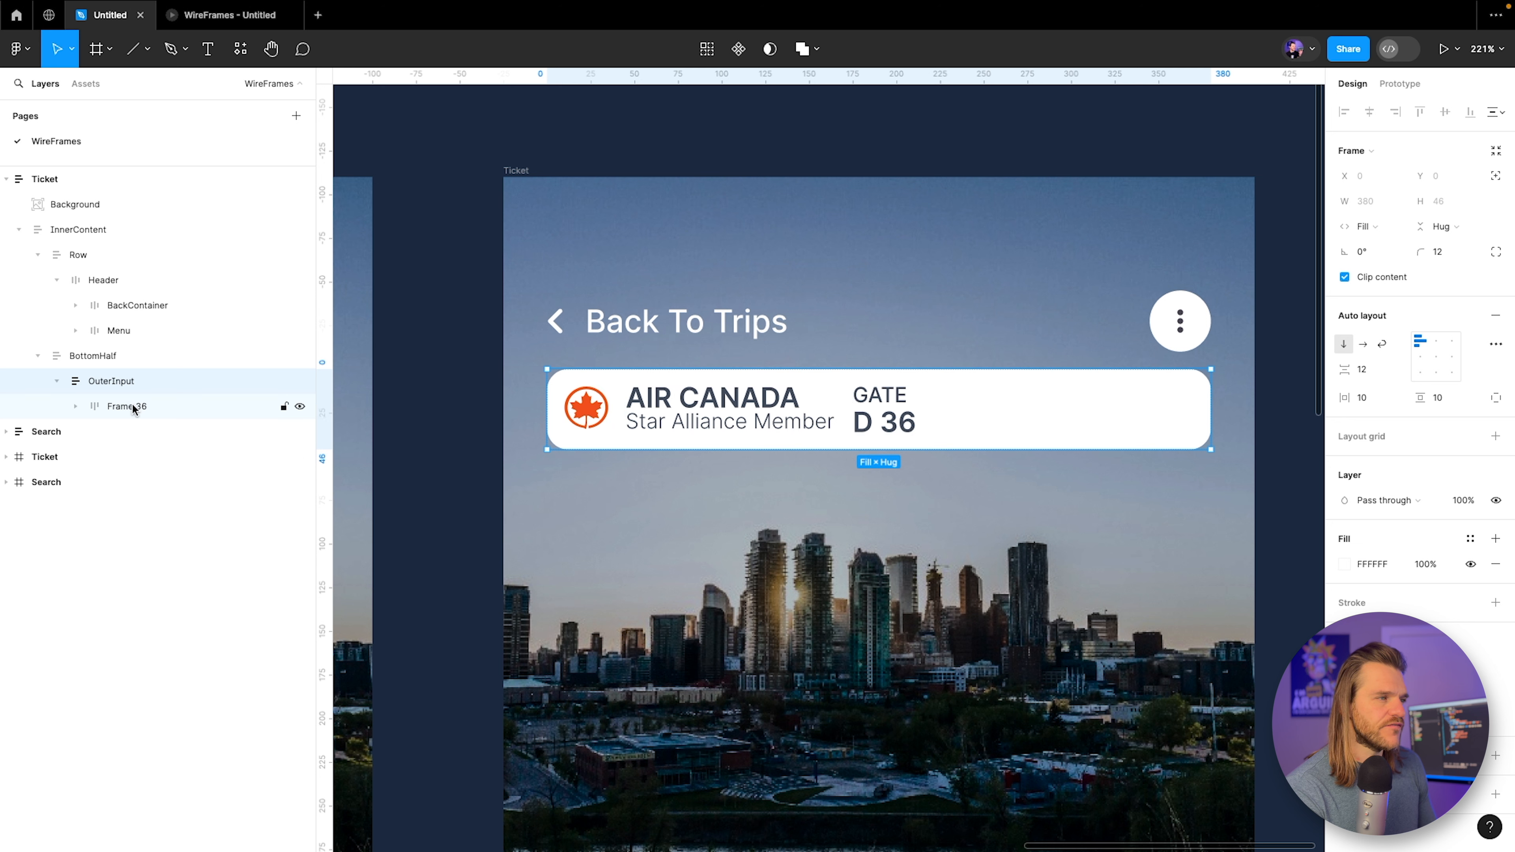
click(133, 409)
click(1375, 225)
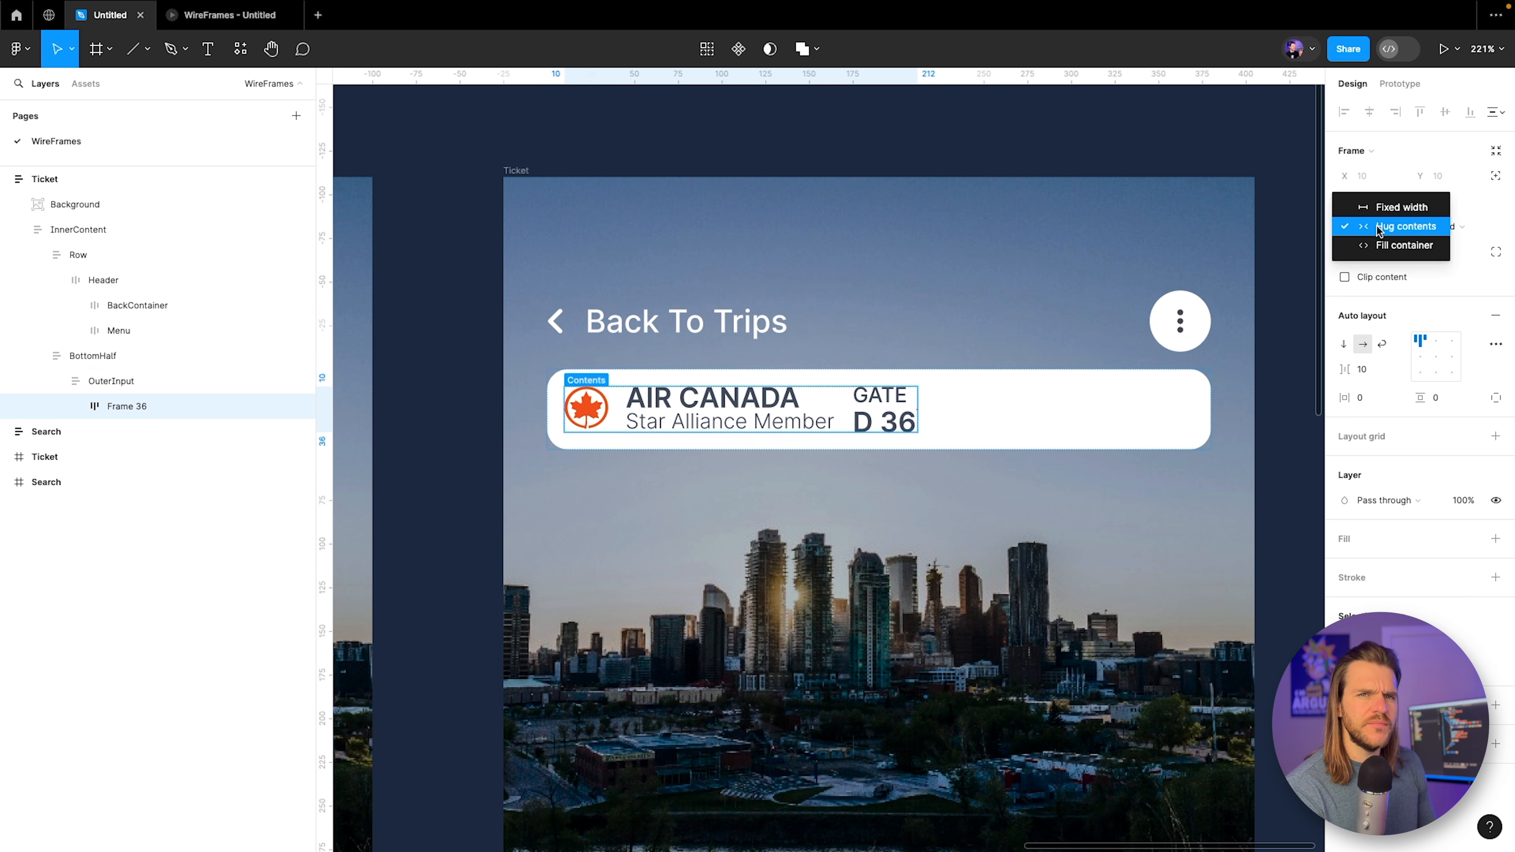
click(1375, 243)
click(1396, 369)
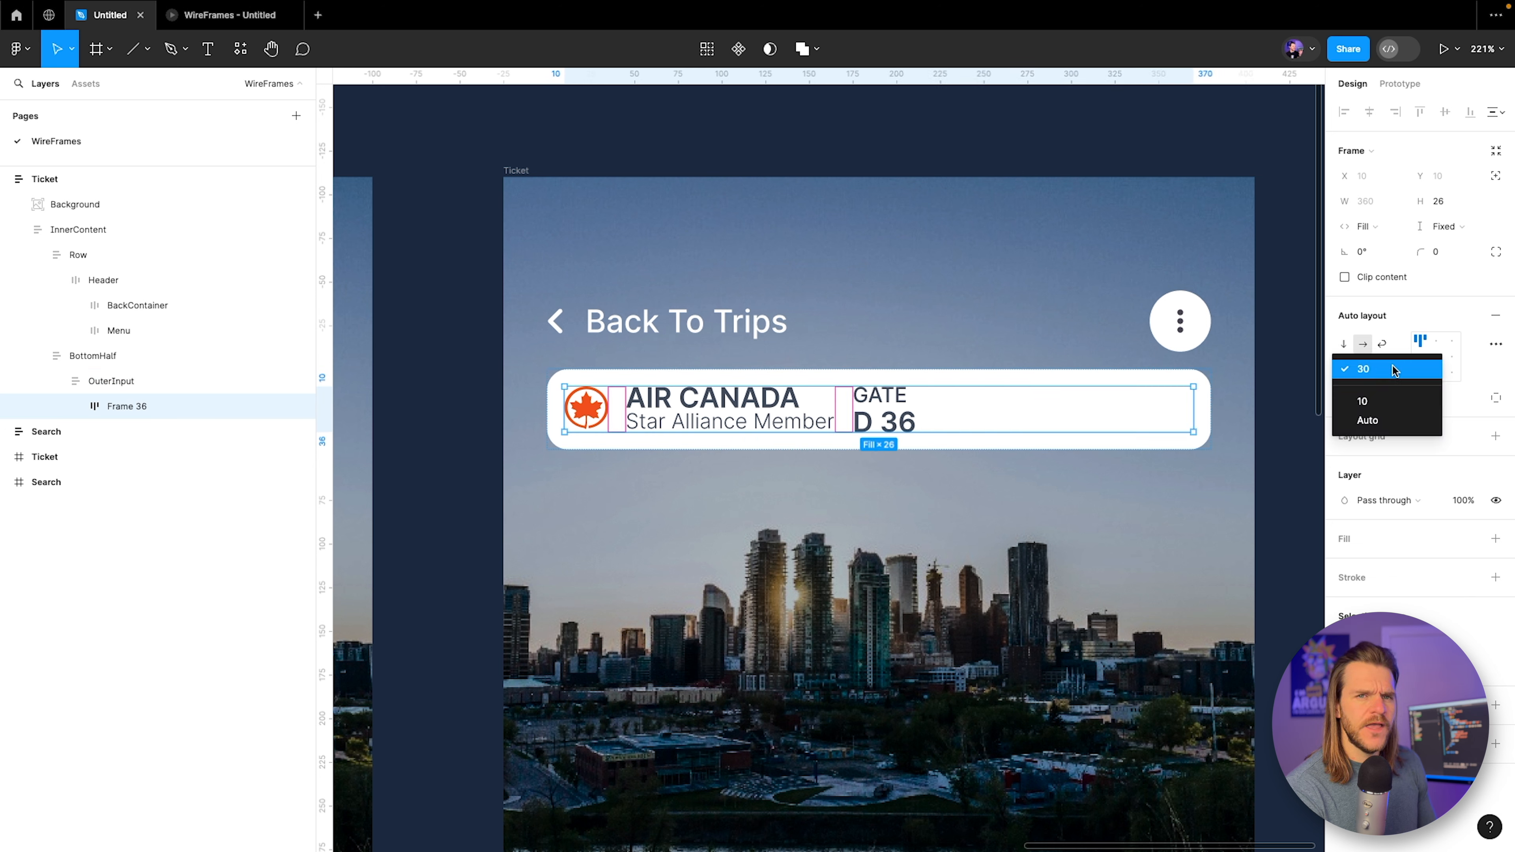
click(1381, 417)
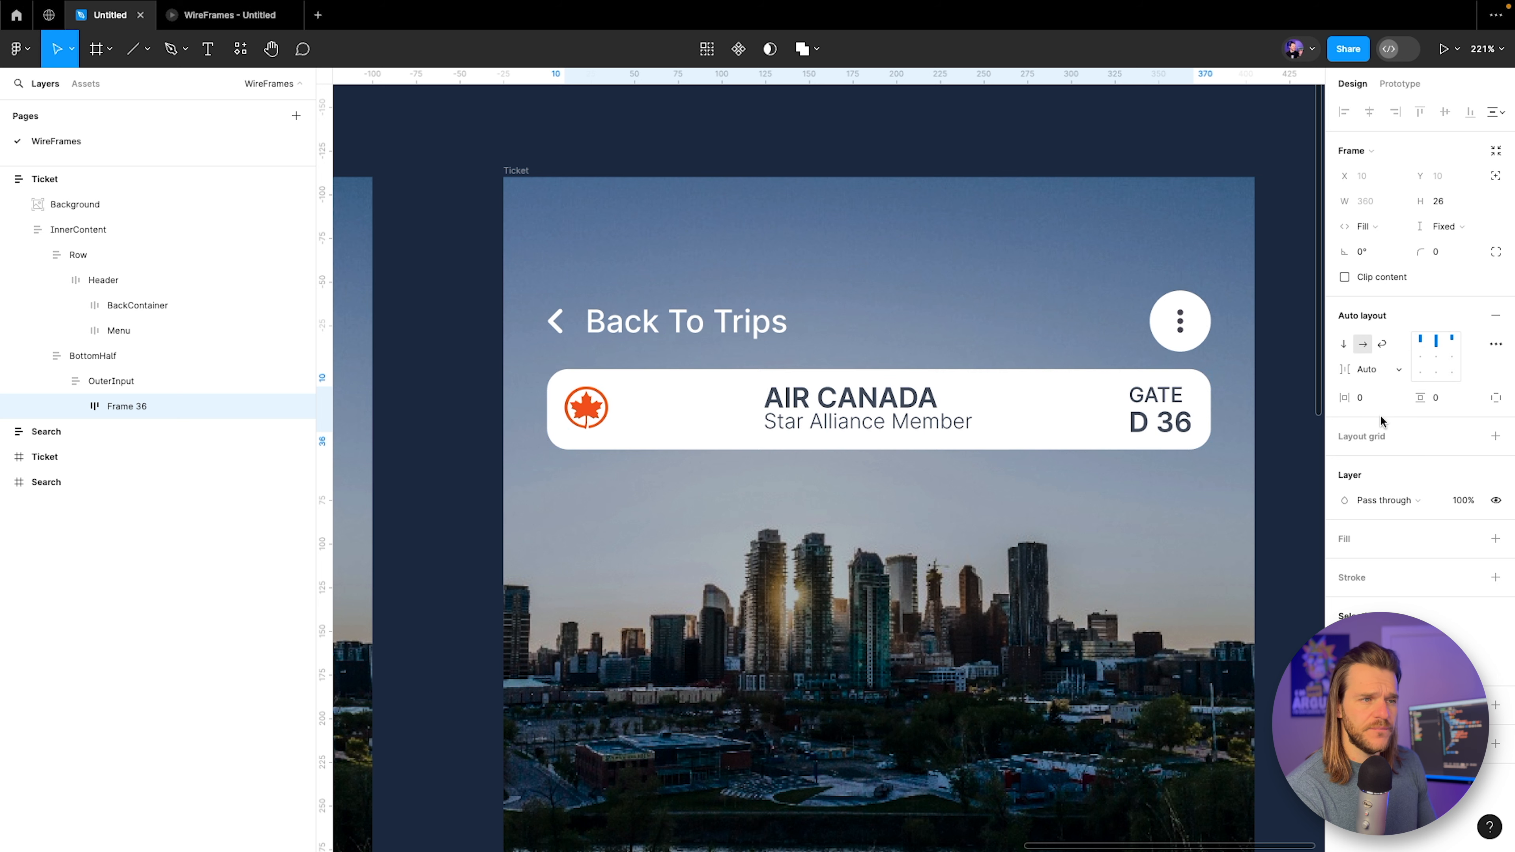
Group the Air Canada logo with its text frame and apply horizontal auto layout, aligned left and vertically centred, with spacing 12.
click(76, 407)
click(113, 432)
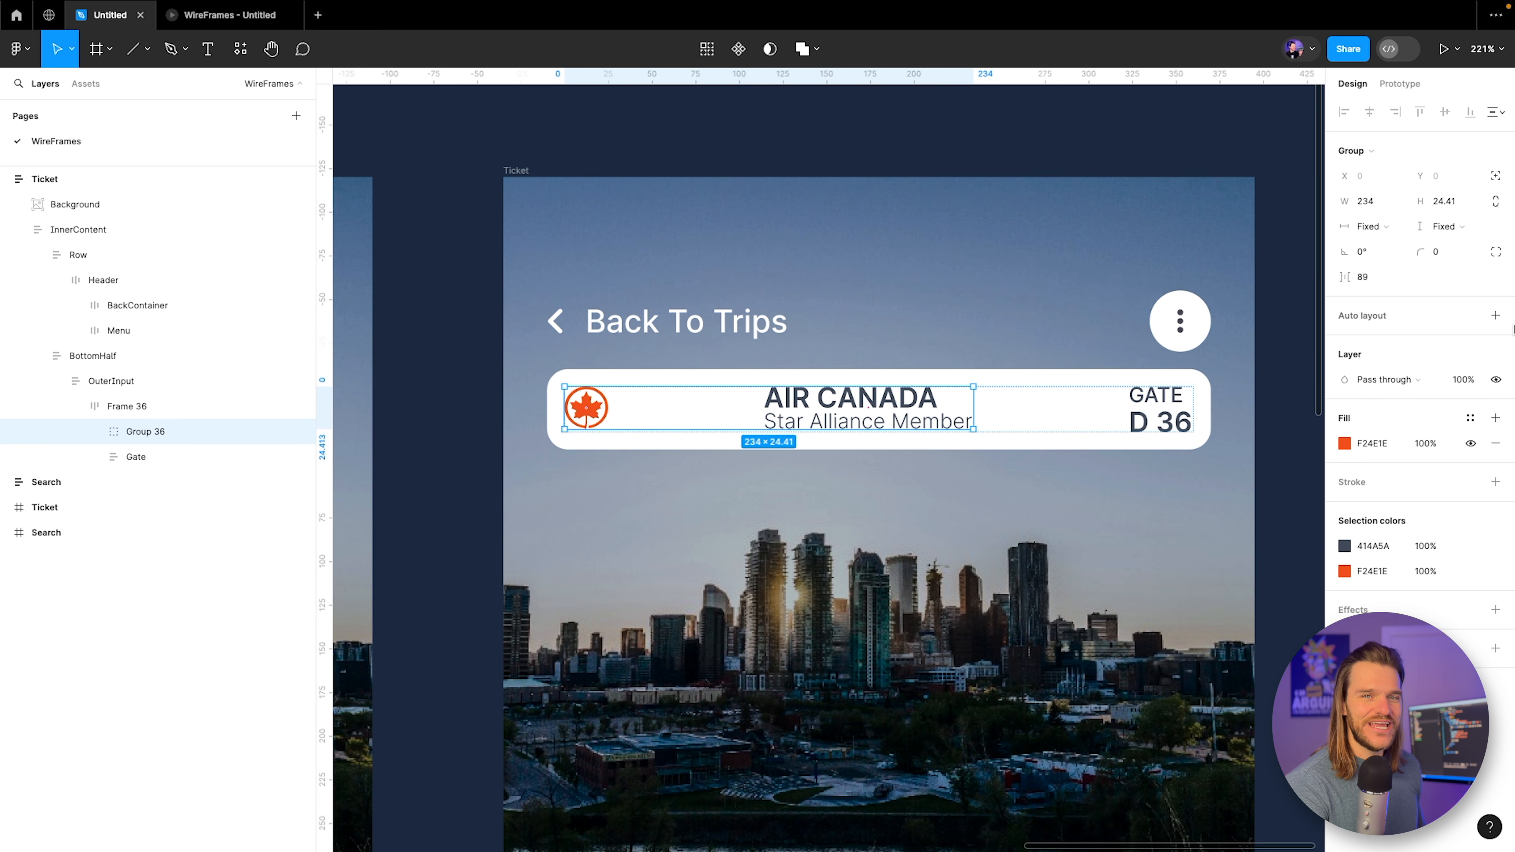
click(1494, 315)
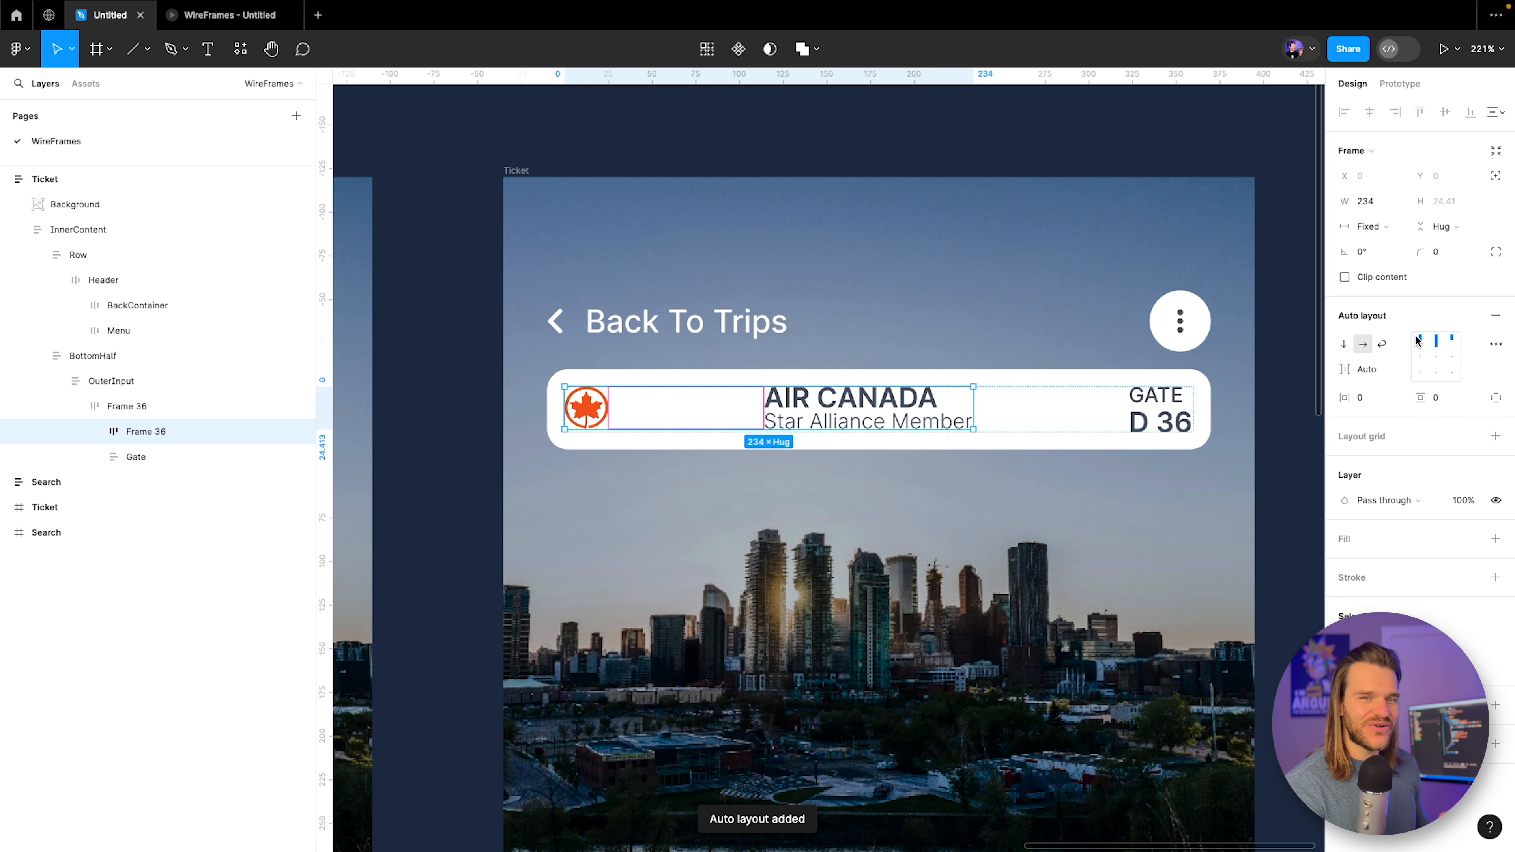
click(1396, 370)
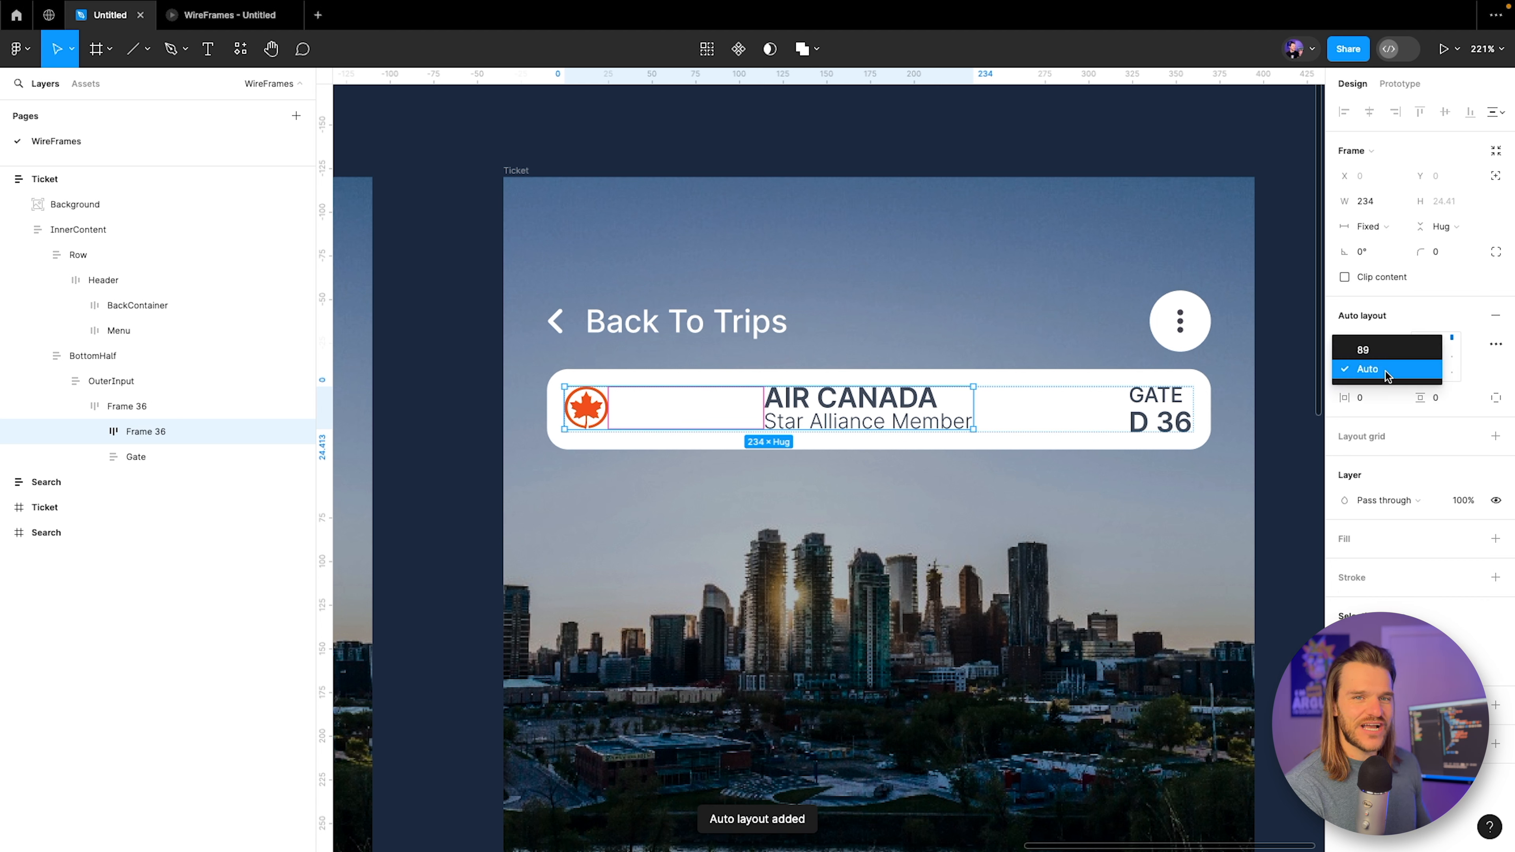
click(1382, 350)
click(1381, 369)
key(Return)
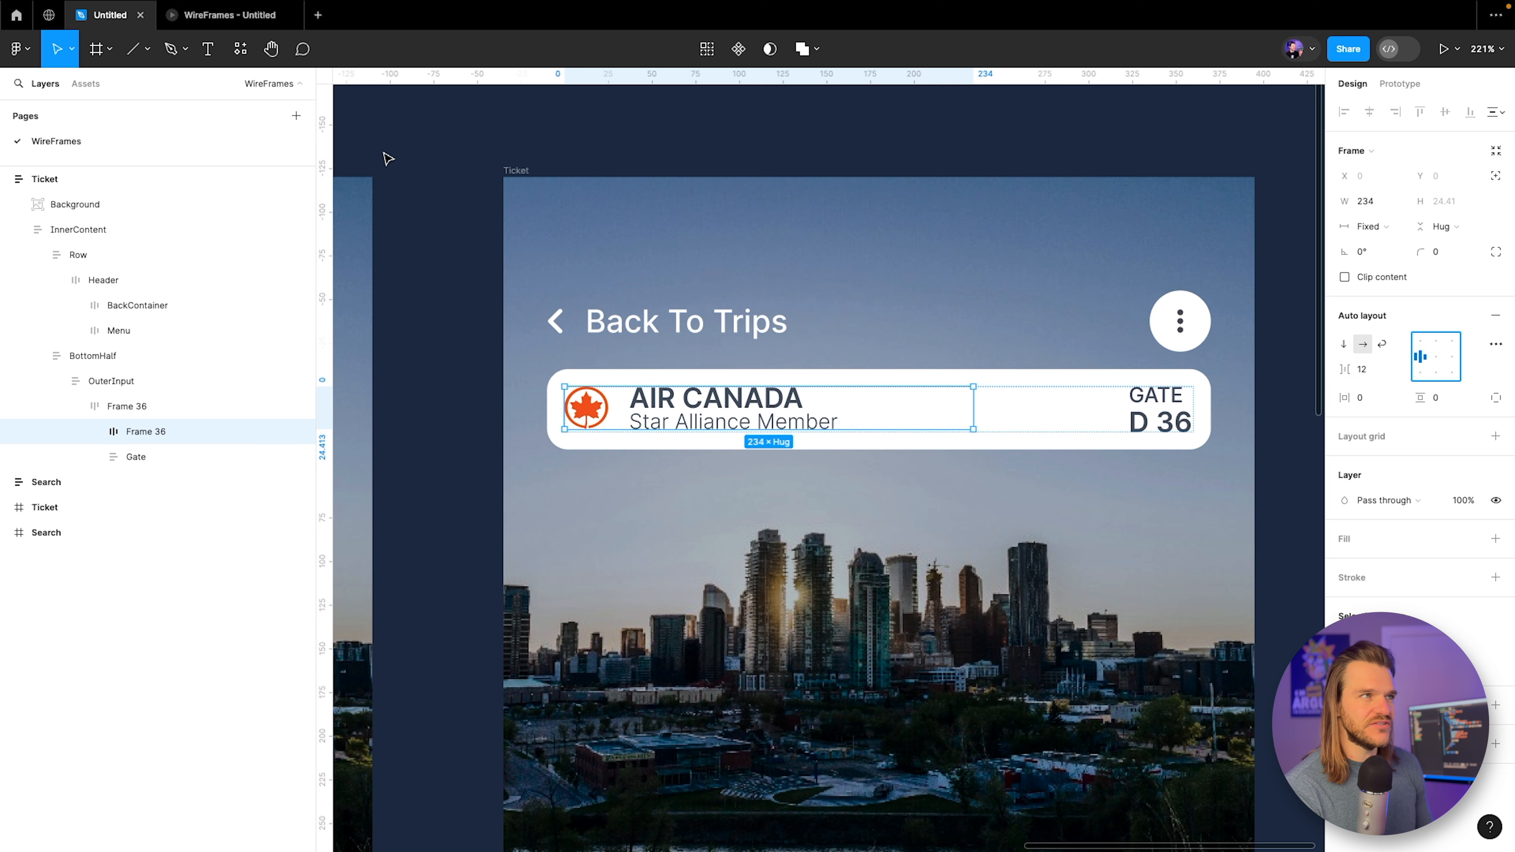
Set the spacing between the Air Canada logo and its text to 10 and check the card in the prototype preview.
click(210, 13)
click(123, 16)
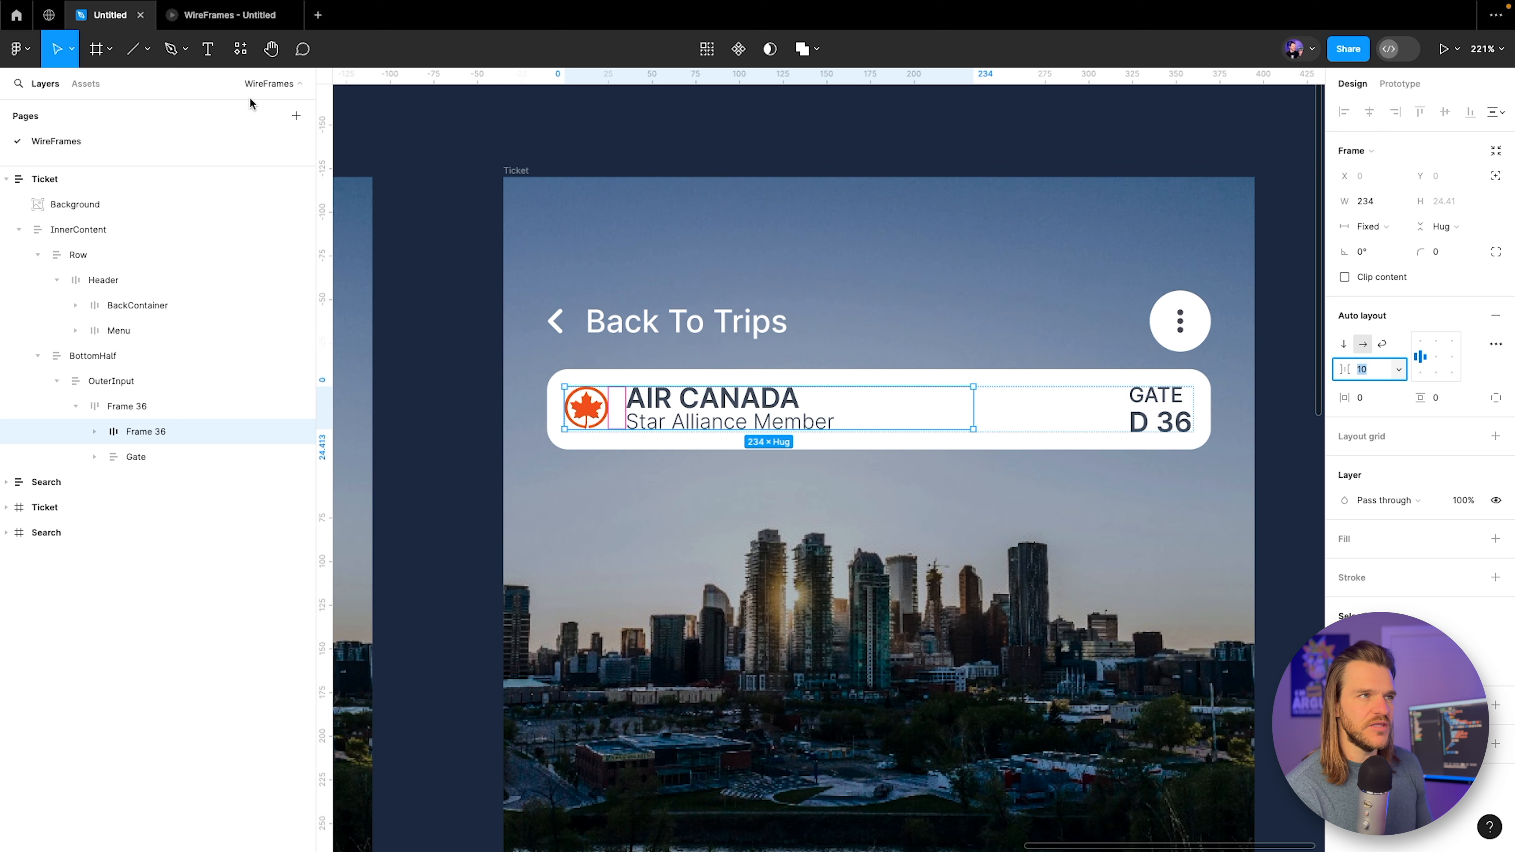
click(226, 15)
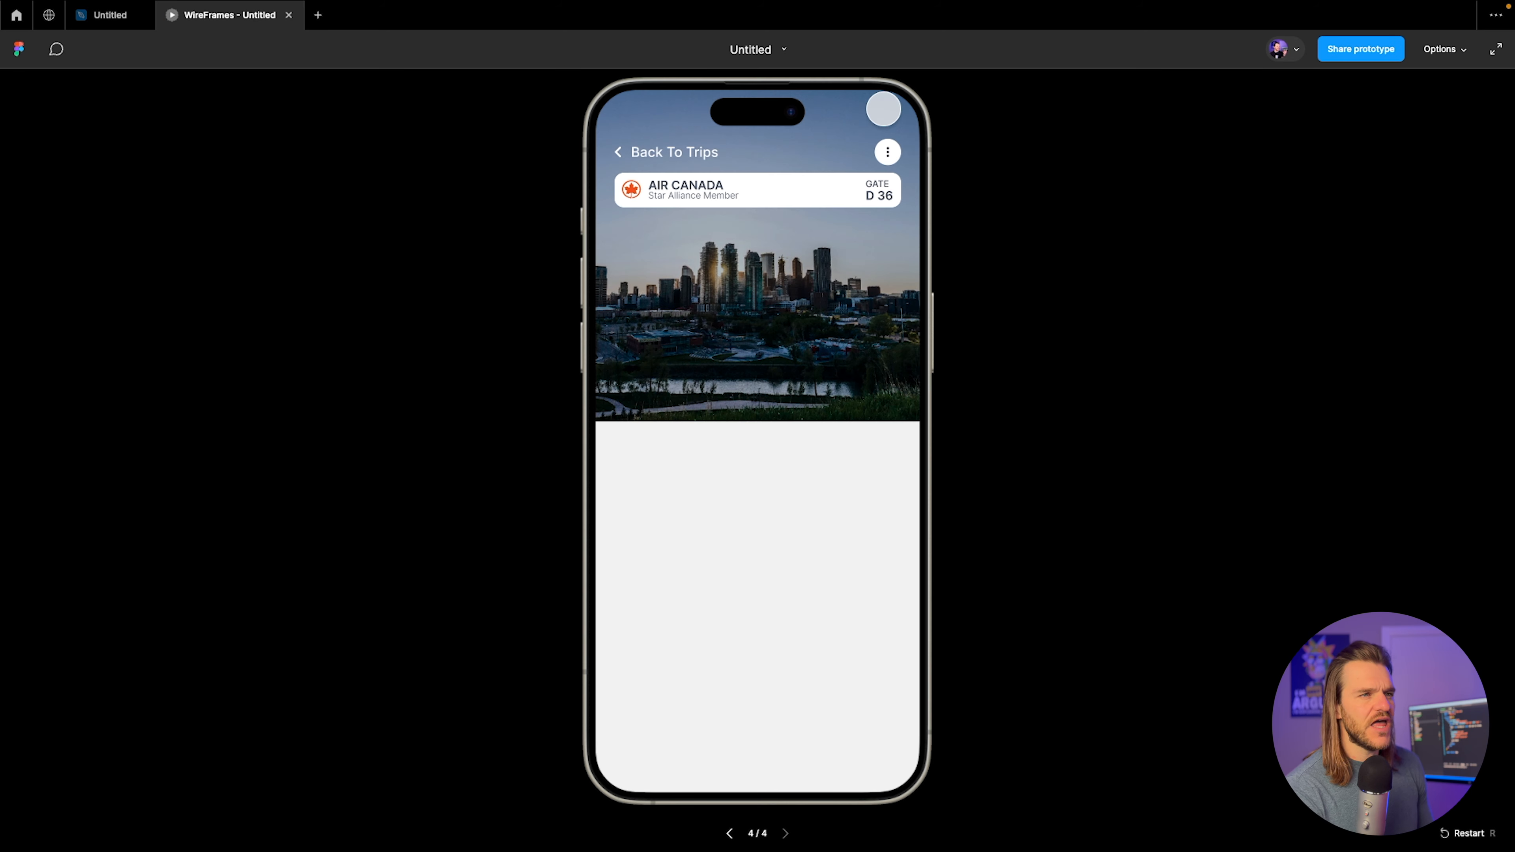
click(113, 15)
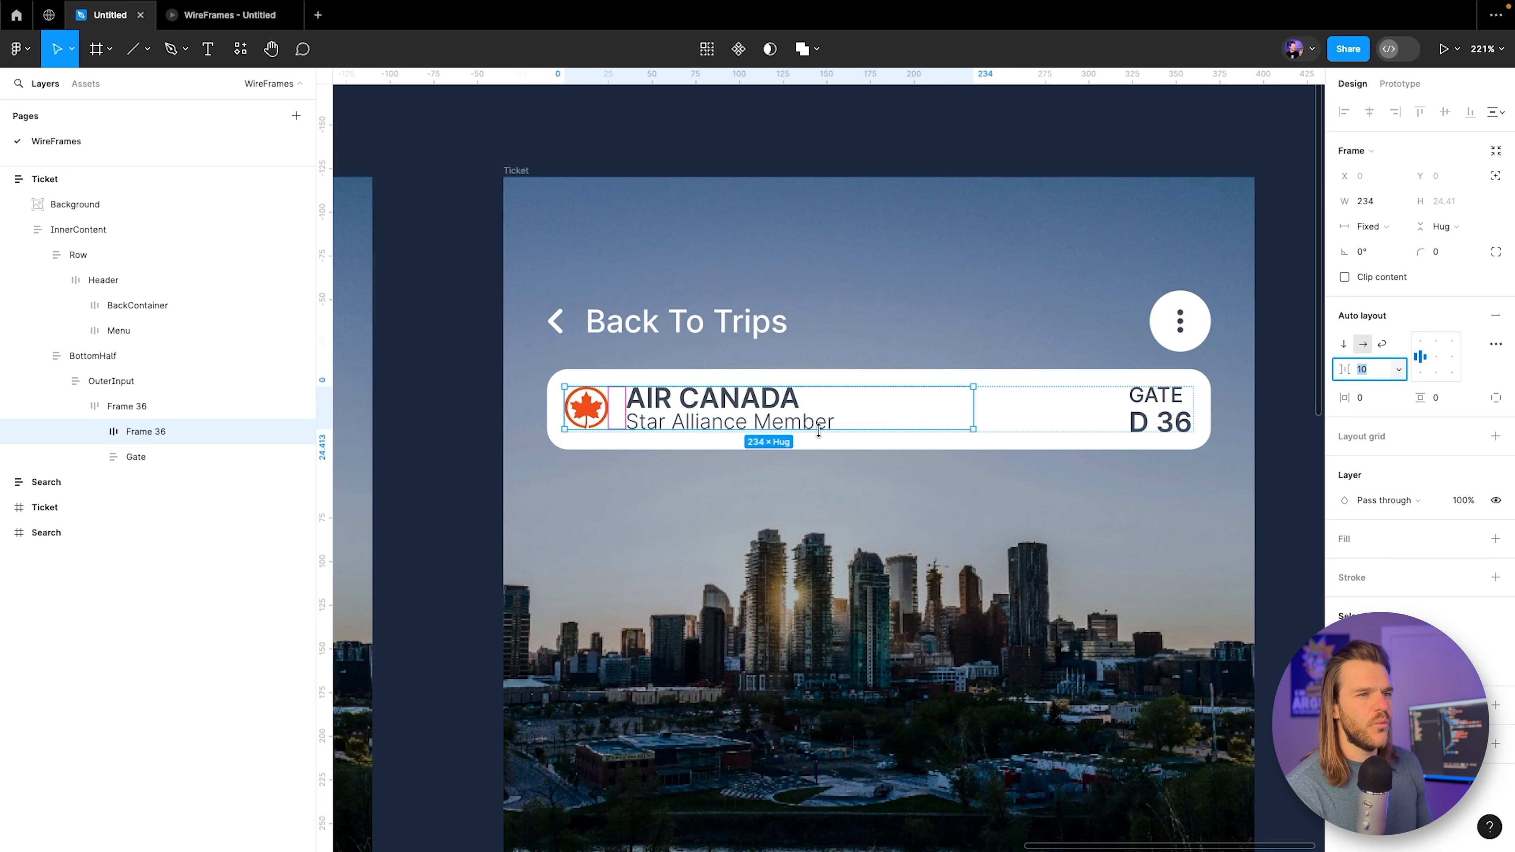
Set the AIR CANADA text to size 15 and Star Alliance Member to size 11, and check them in the preview.
double_click(714, 407)
key(Down)
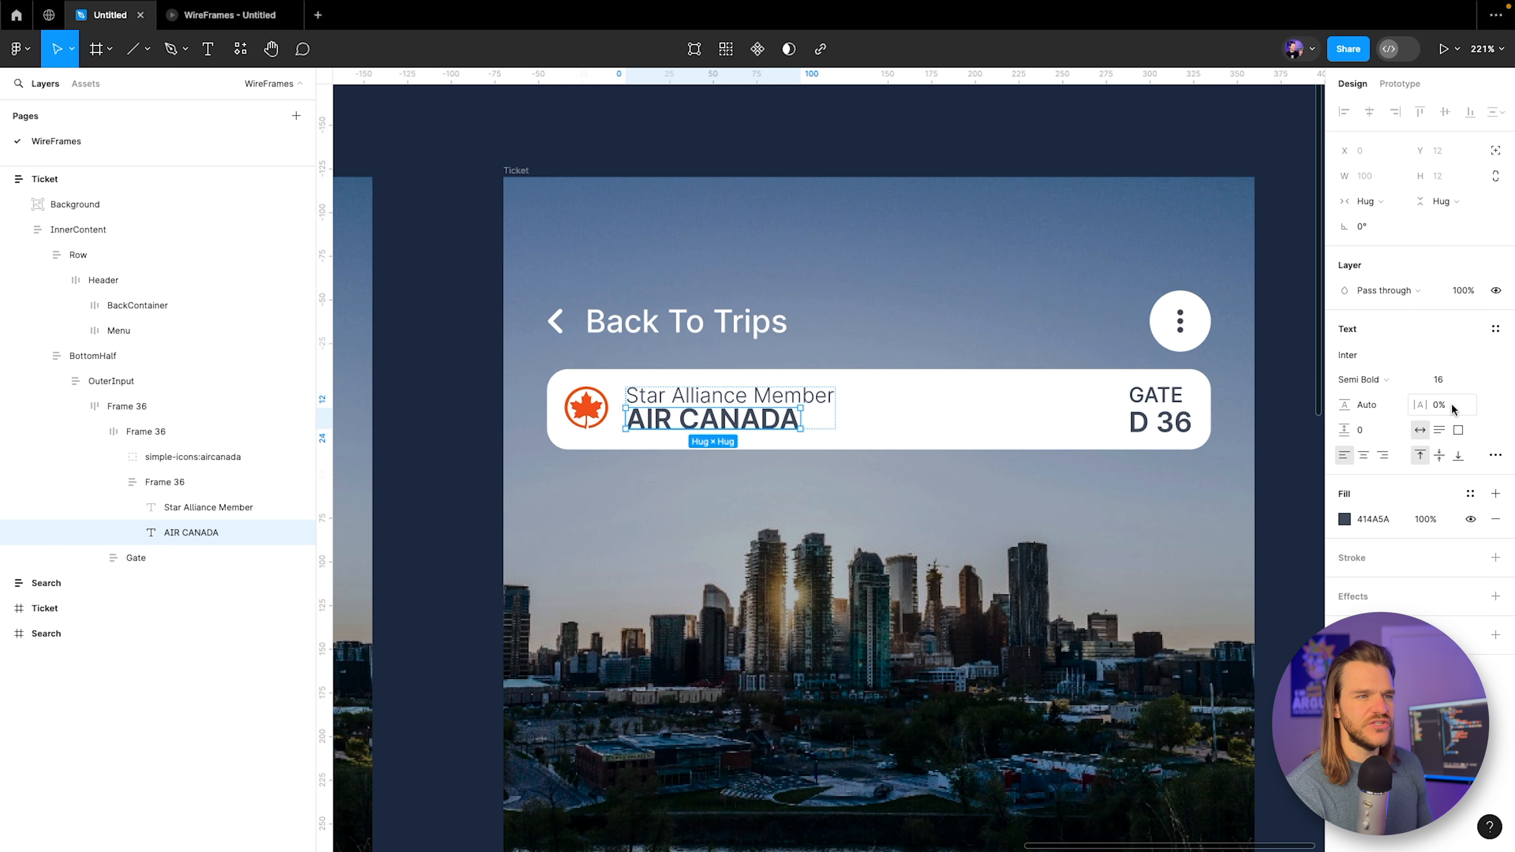
key(Up)
key(Down)
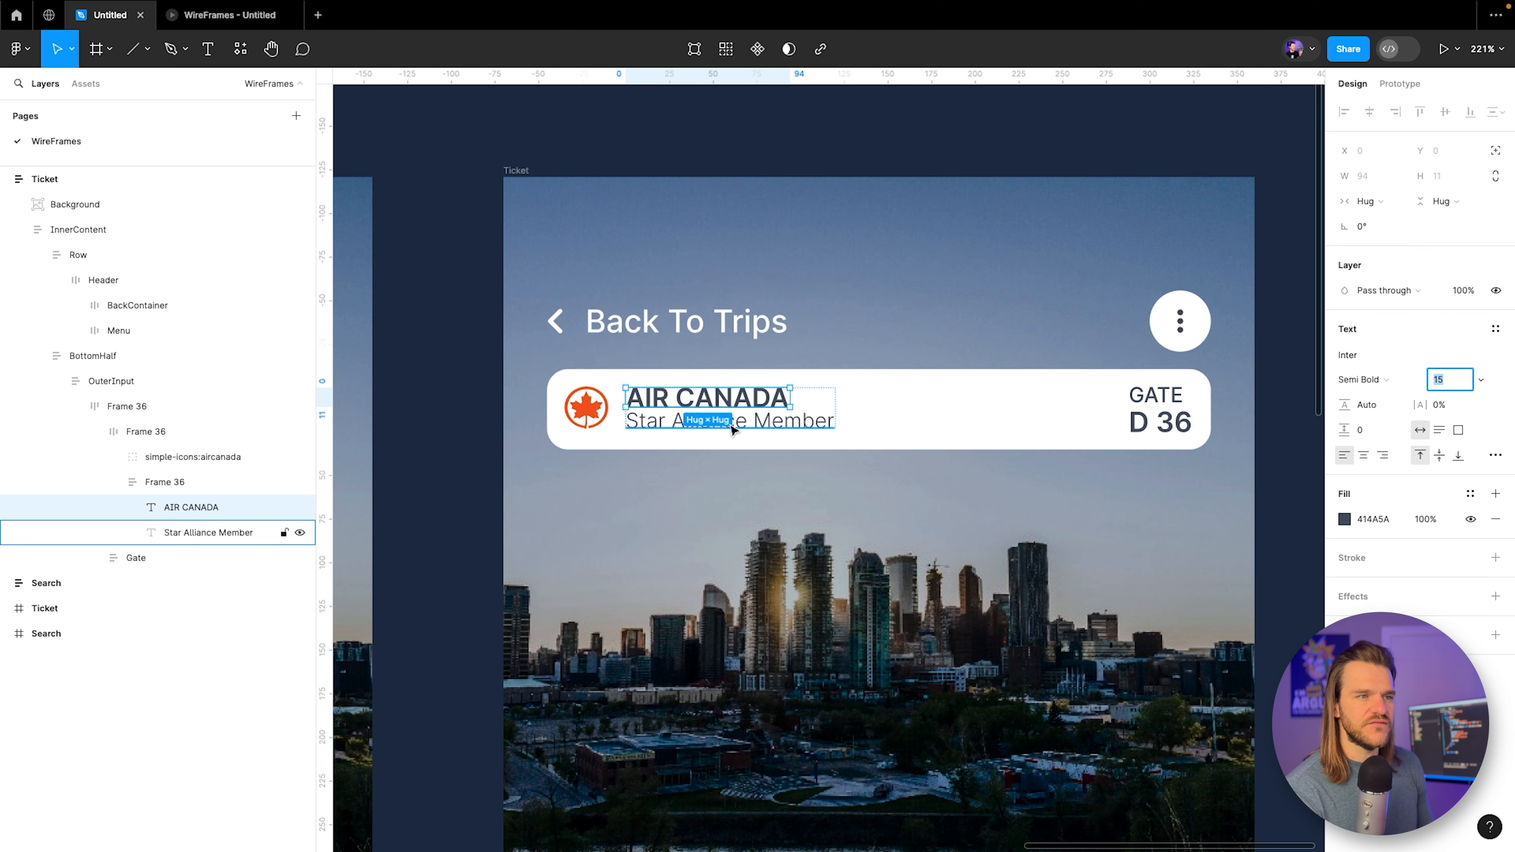
click(712, 427)
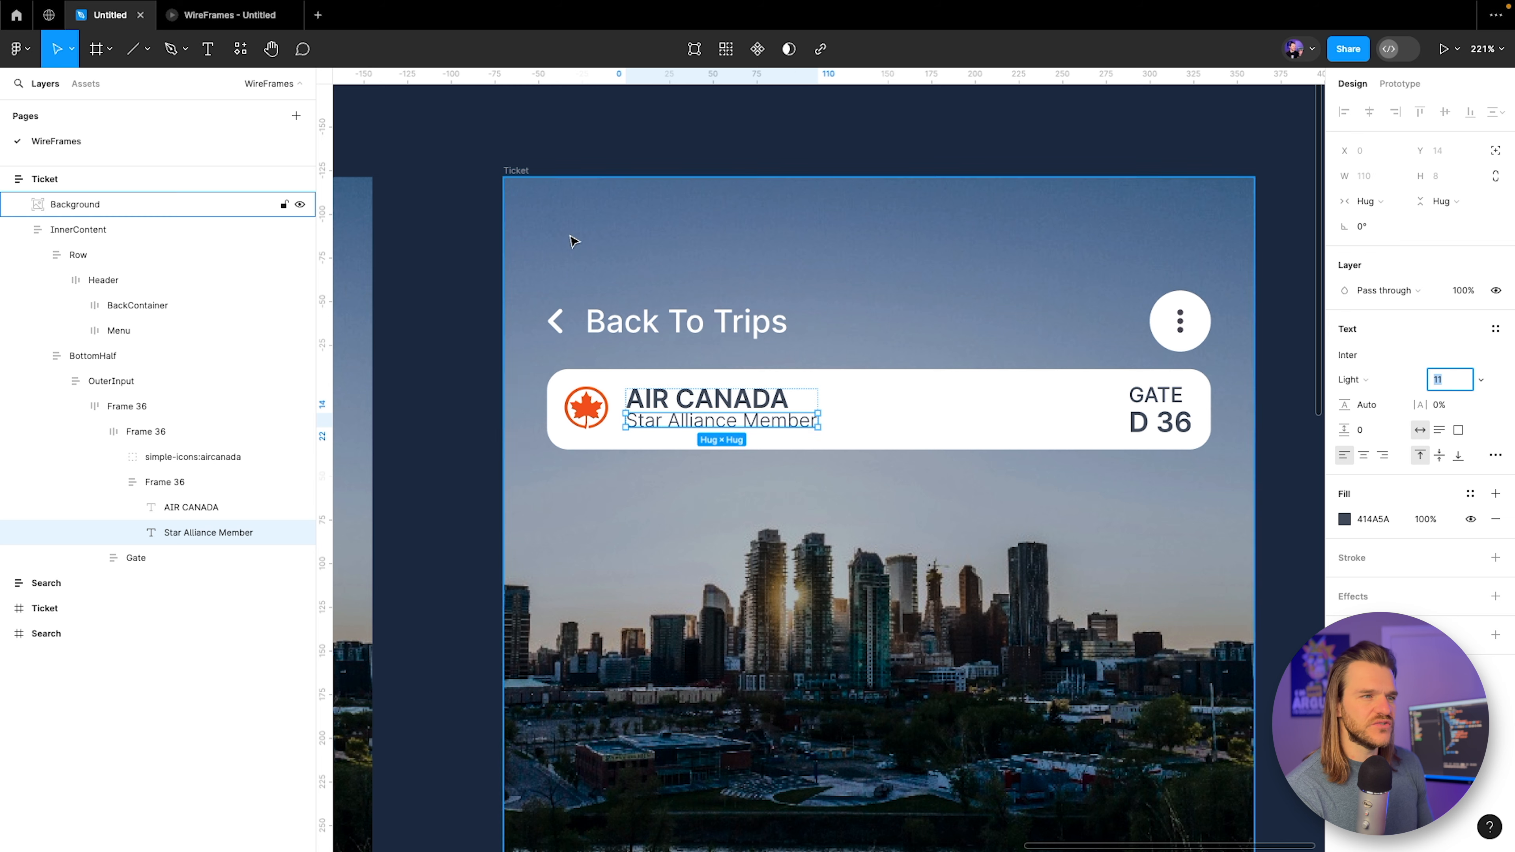
click(209, 14)
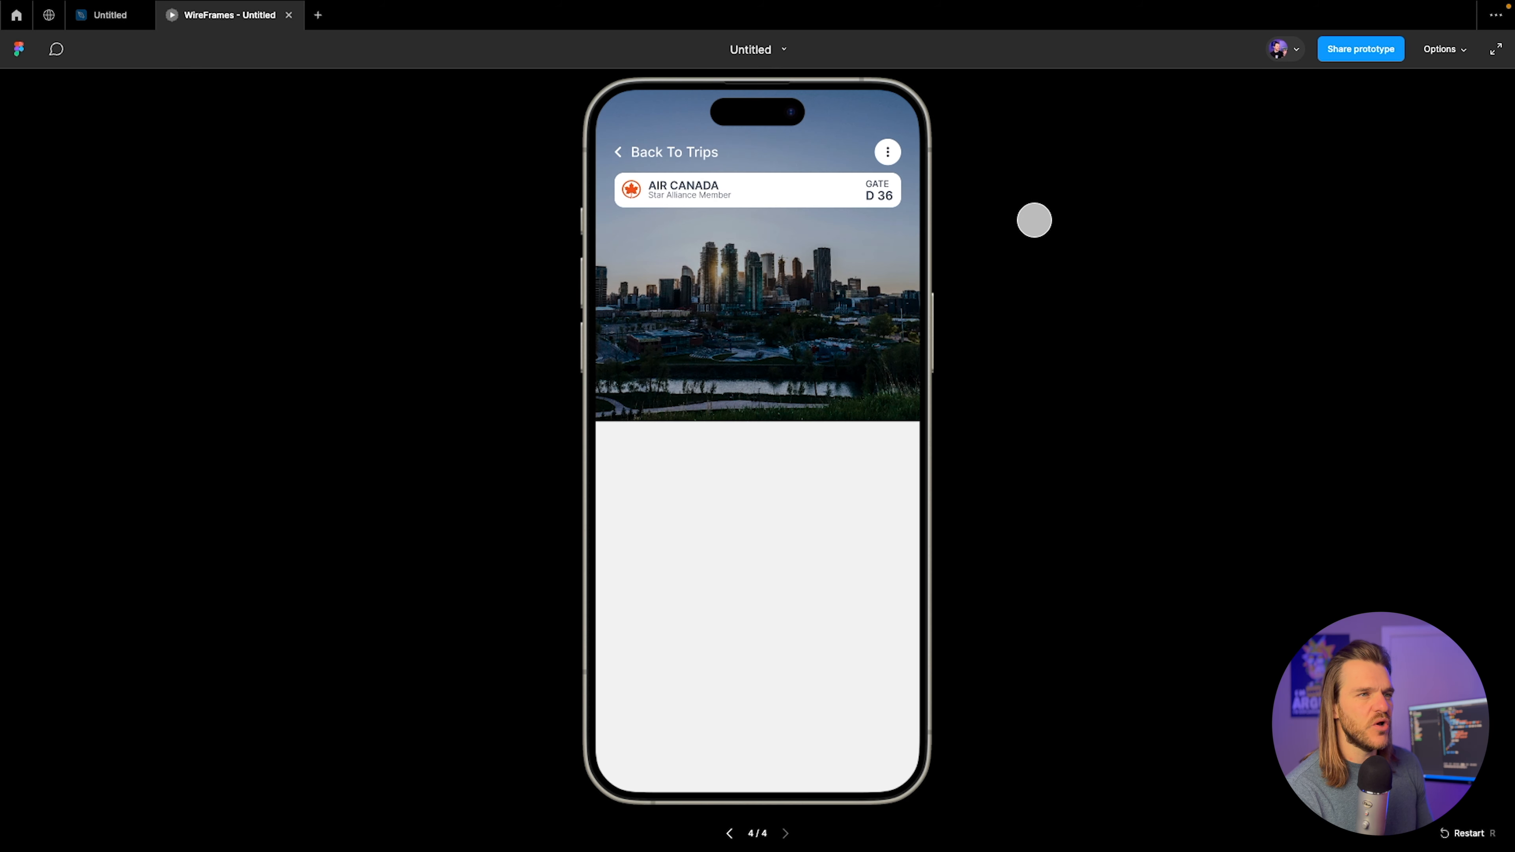
click(106, 15)
Scale the simple-icons:aircanada logo proportionally to a width of 30 and check it in the prototype preview.
click(602, 415)
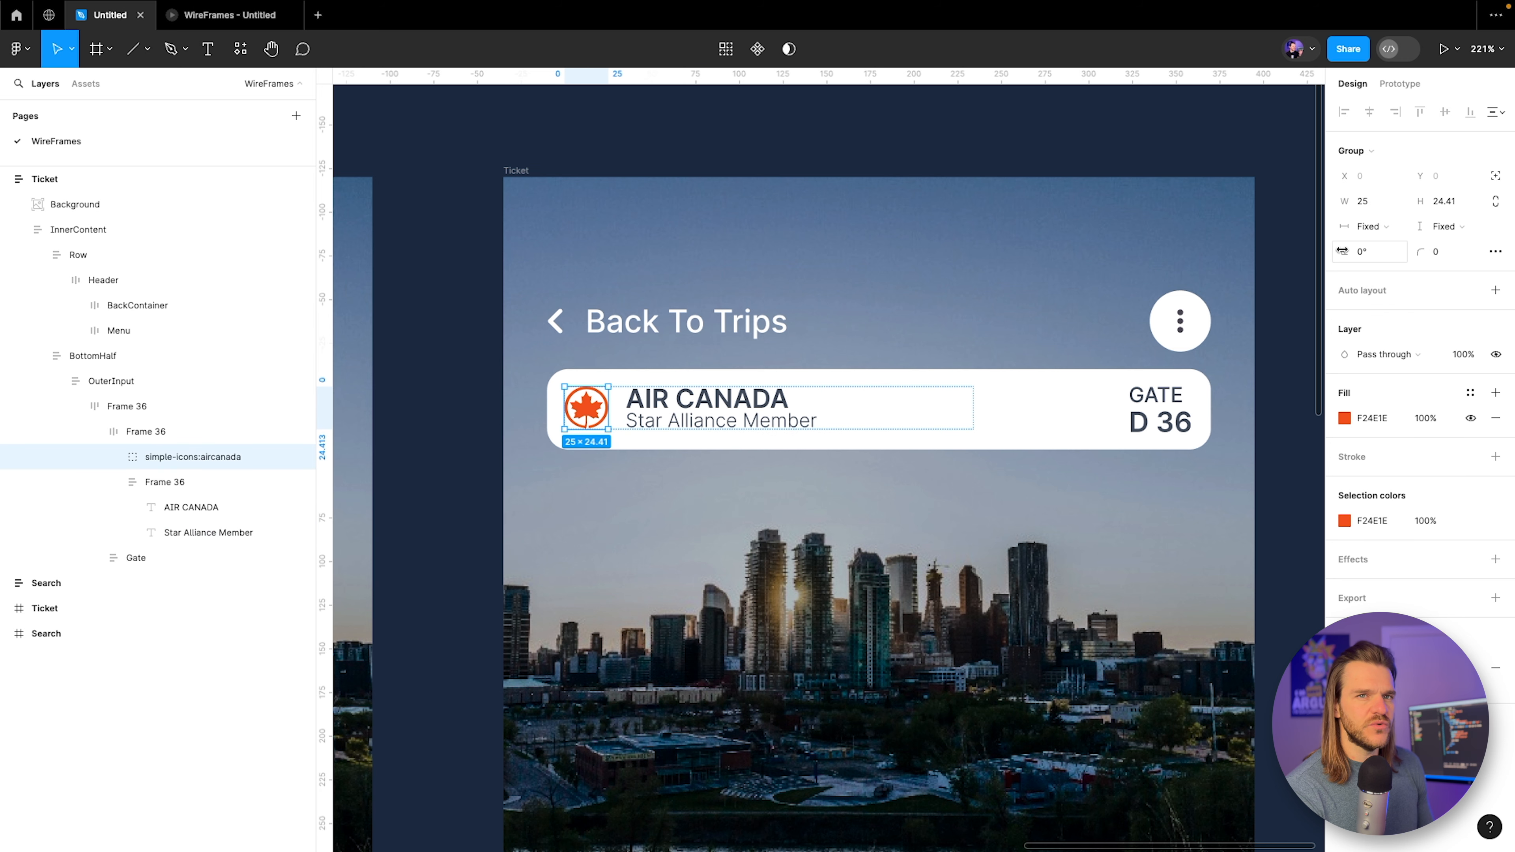
click(1363, 202)
key(Up)
key(Up)
key(Up)
key(Up)
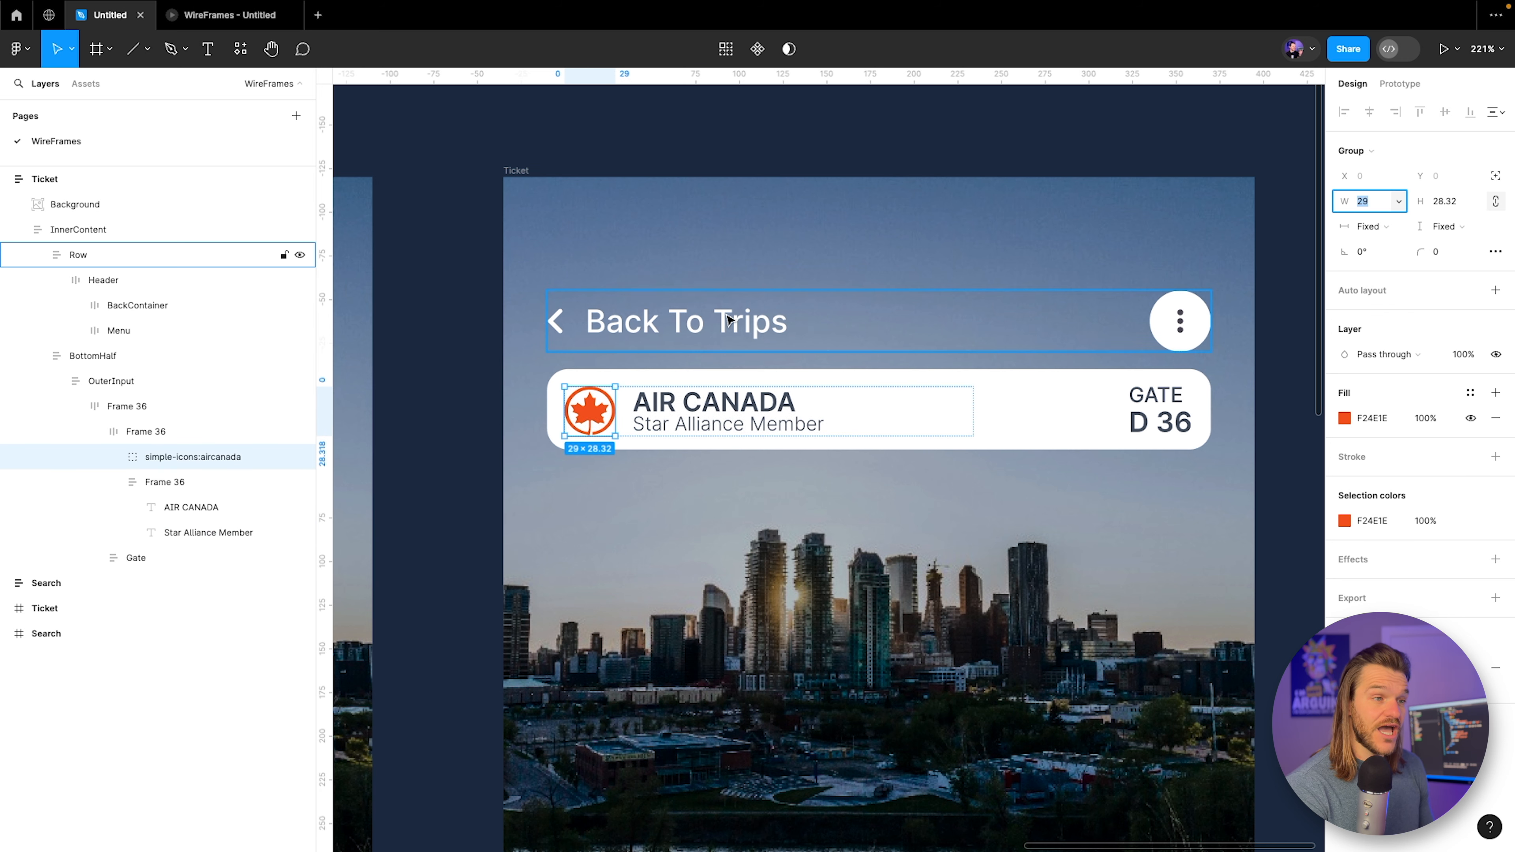
key(Up)
click(210, 18)
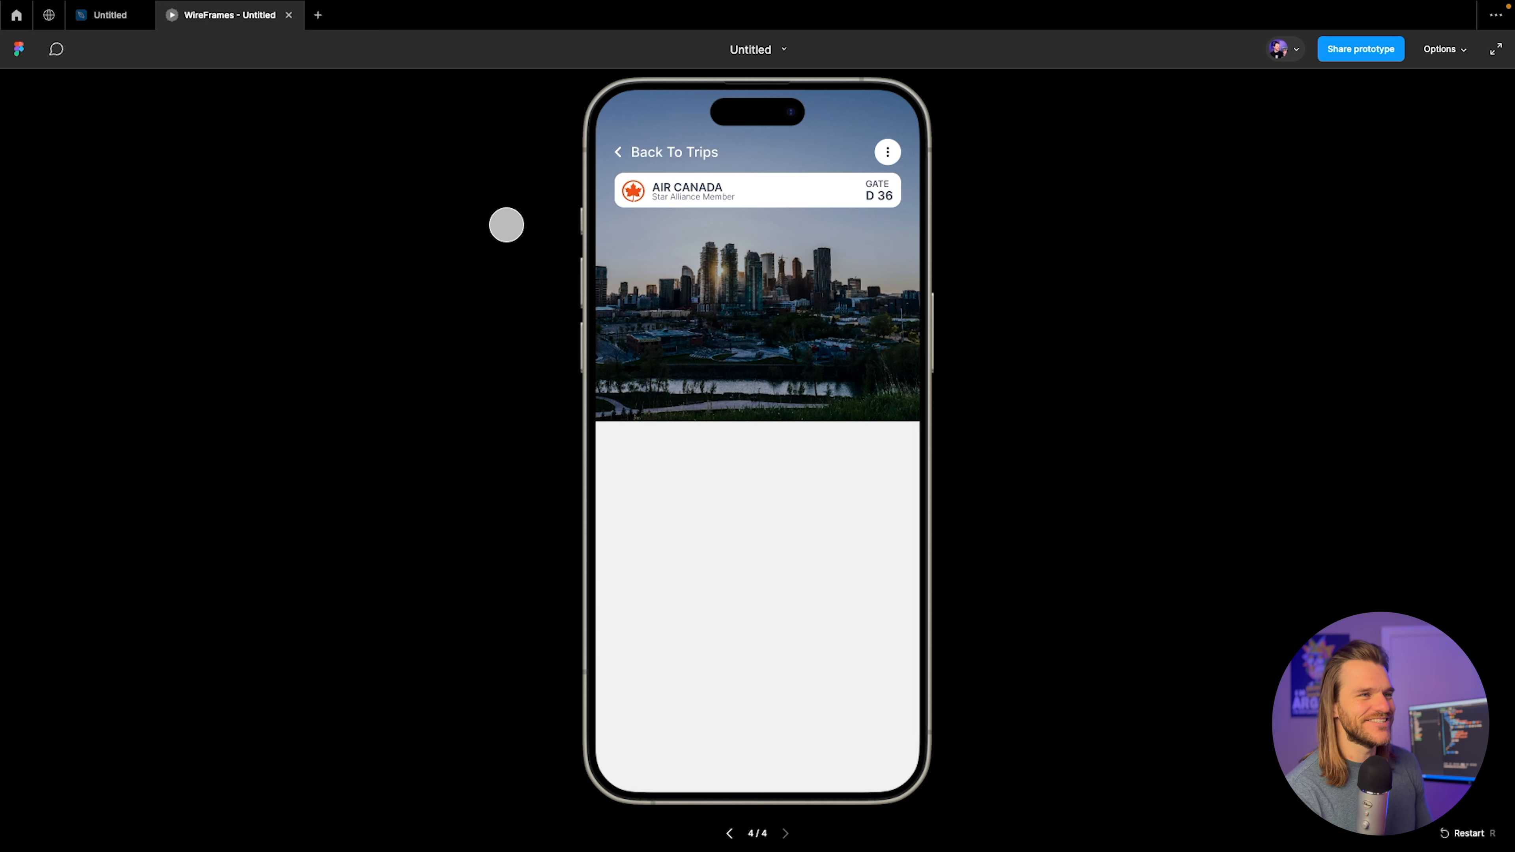
click(108, 15)
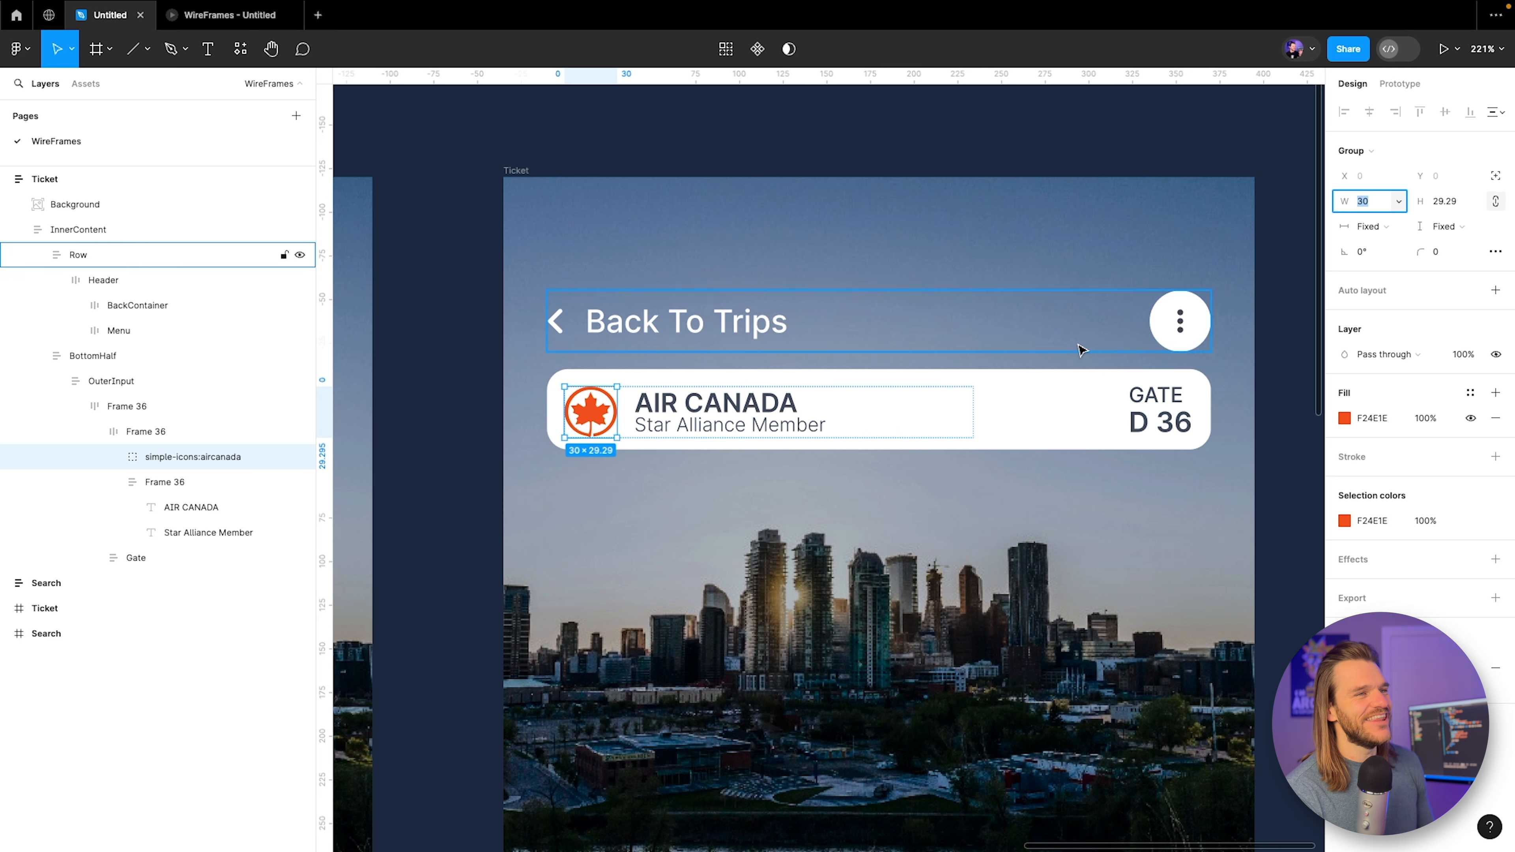
Set the vertical spacing of the AIR CANADA and Star Alliance Member text frame to 5 and check it in the preview.
click(768, 406)
click(1372, 370)
key(Up)
key(Up)
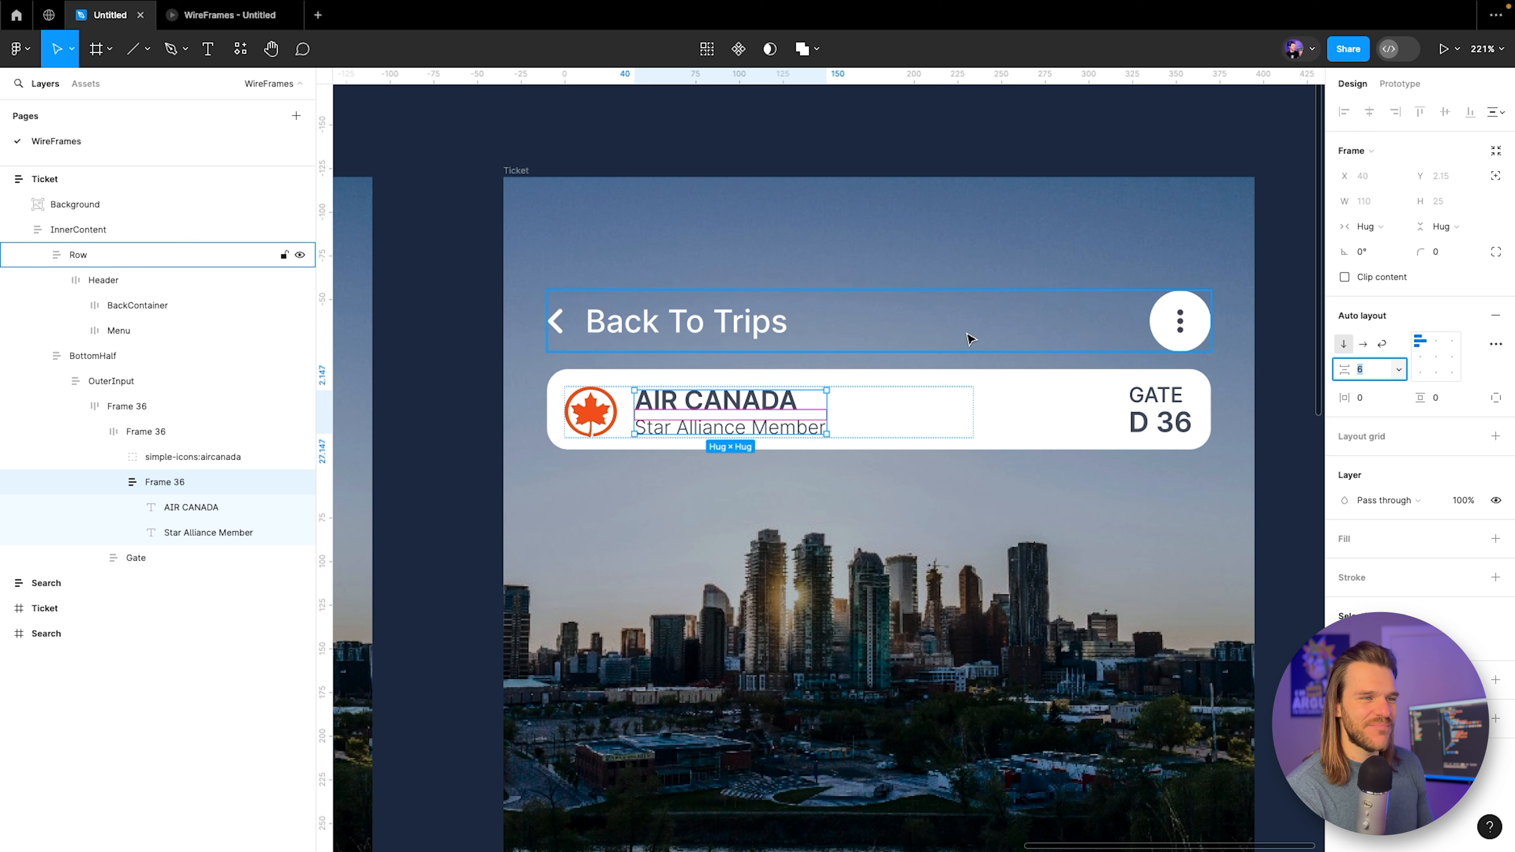
click(215, 17)
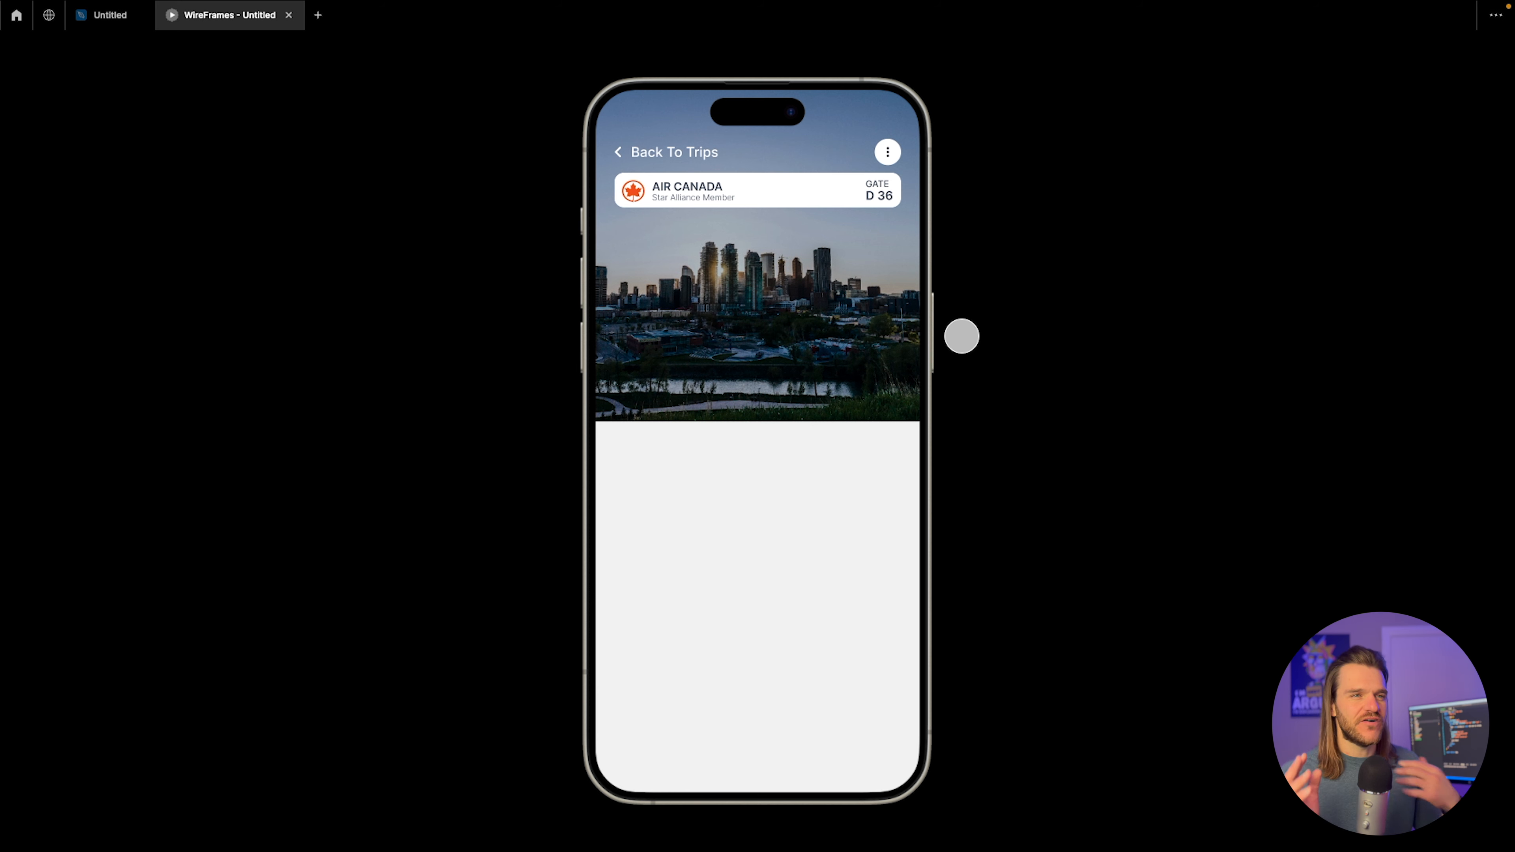
click(111, 15)
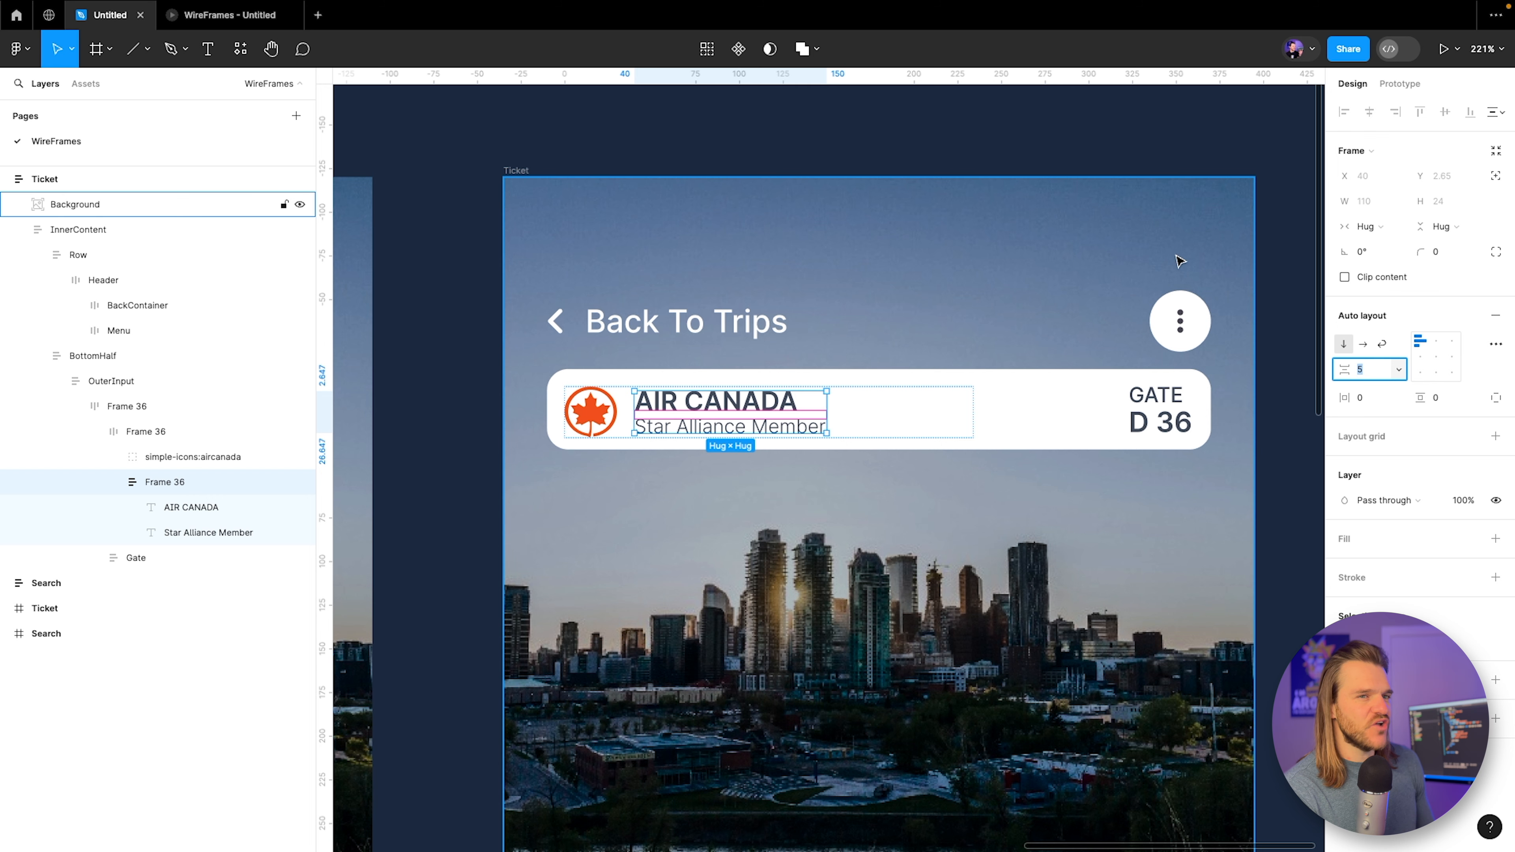
Align the contents of the Gate frame to the right and centre them vertically.
click(1168, 387)
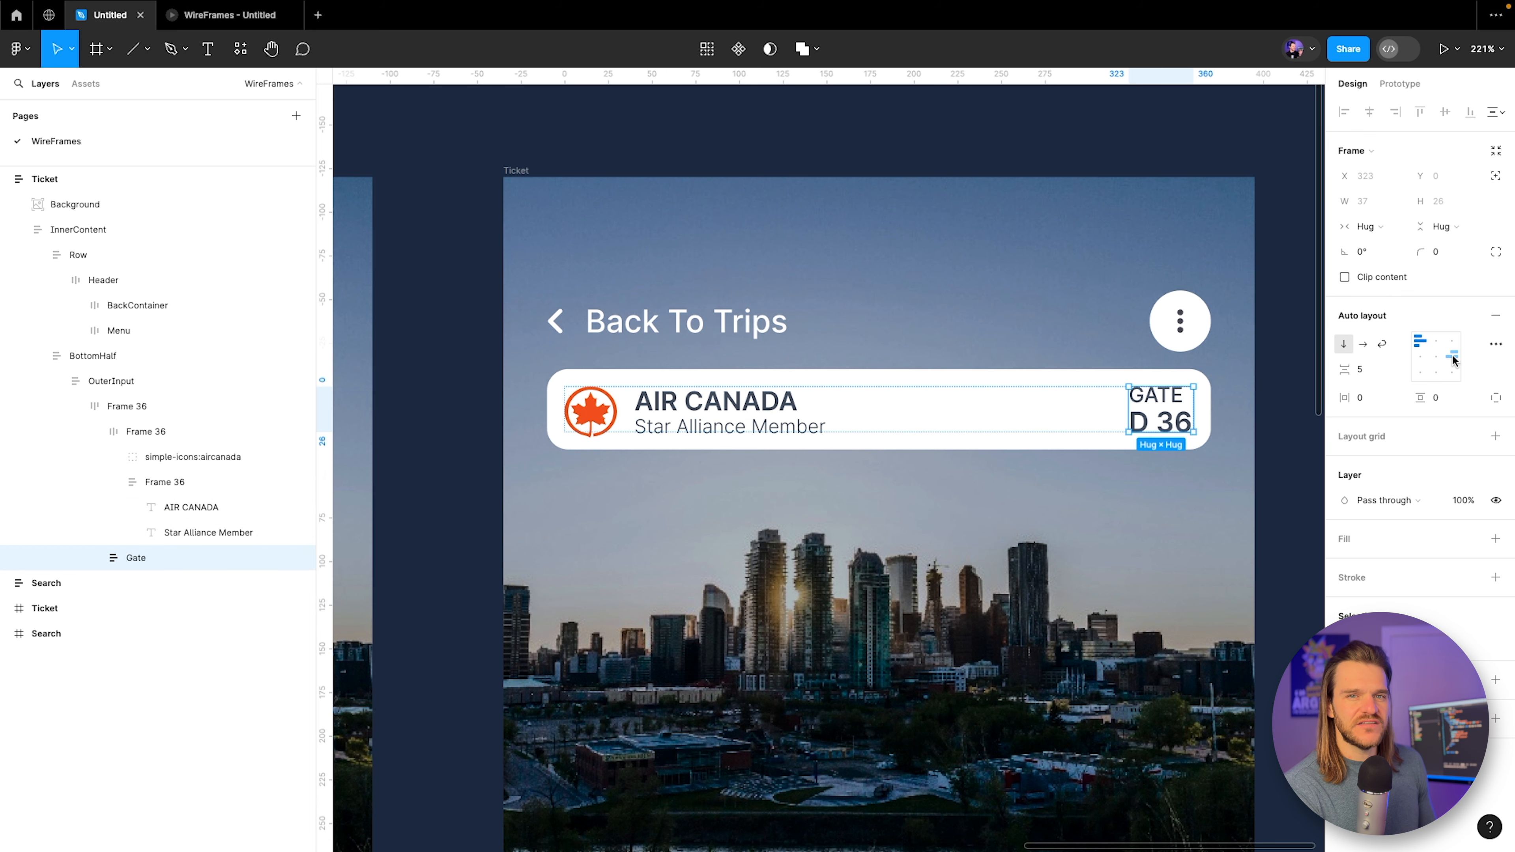
scroll(831, 448, down, 1)
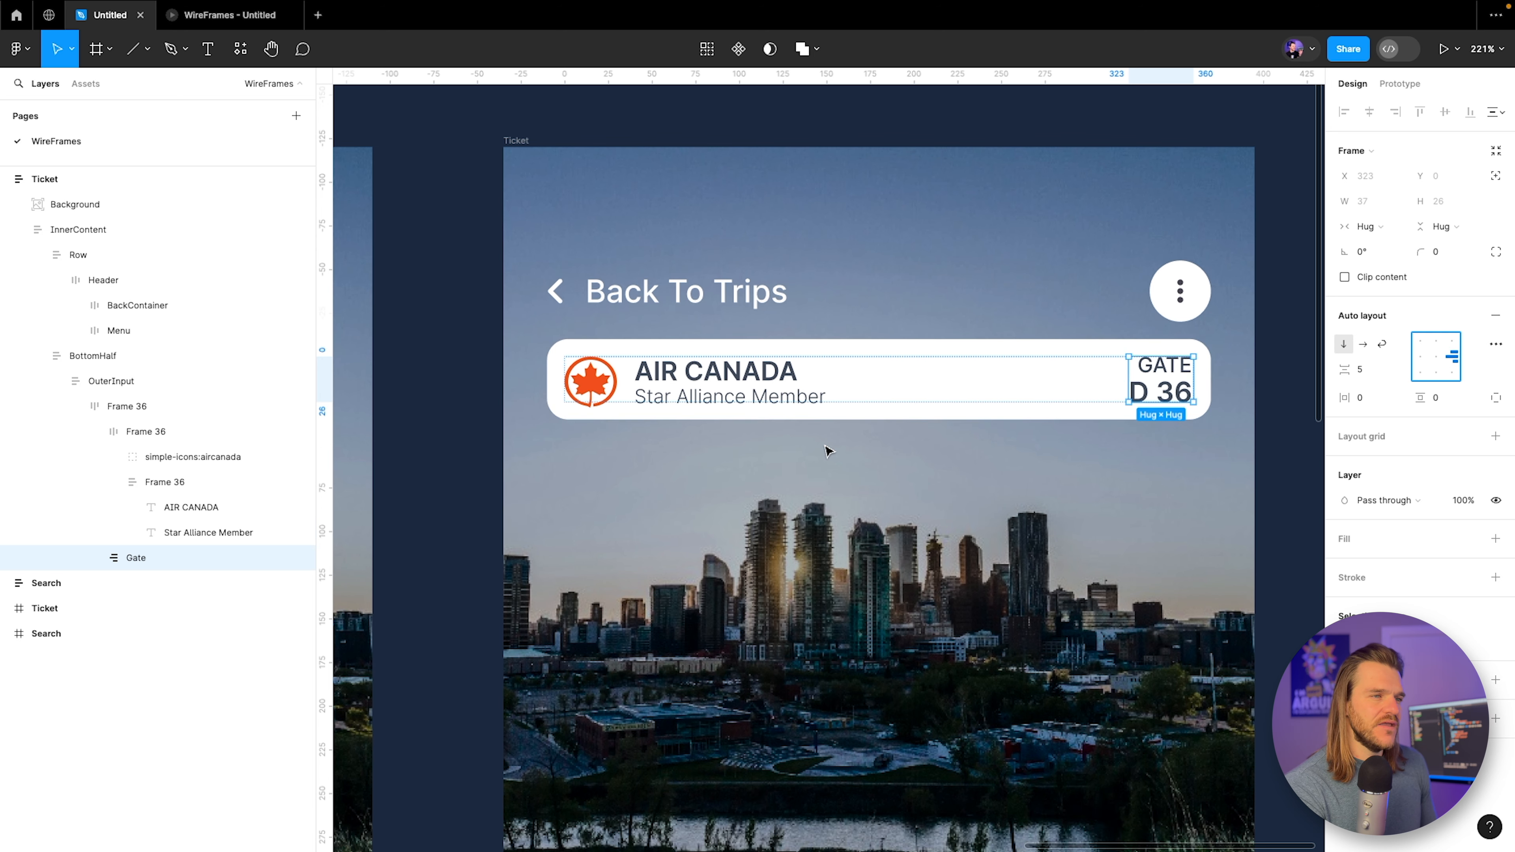
Copy the dashed divider line from the first Upcoming Flights card on the finished Search screen.
scroll(834, 441, down, 10)
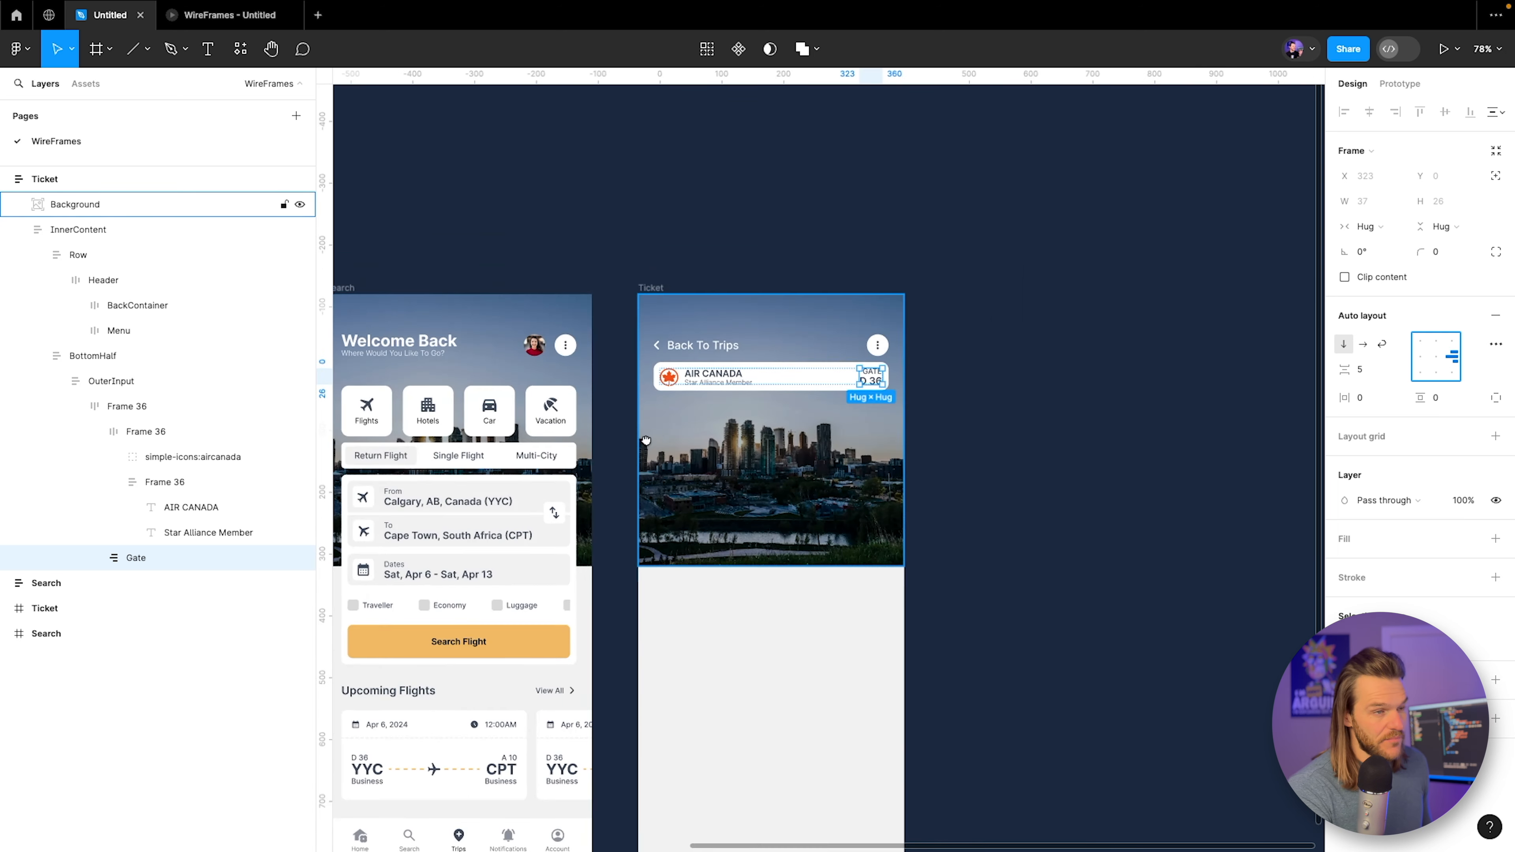
scroll(718, 441, left, 2)
scroll(866, 243, right, 3)
scroll(866, 244, down, 3)
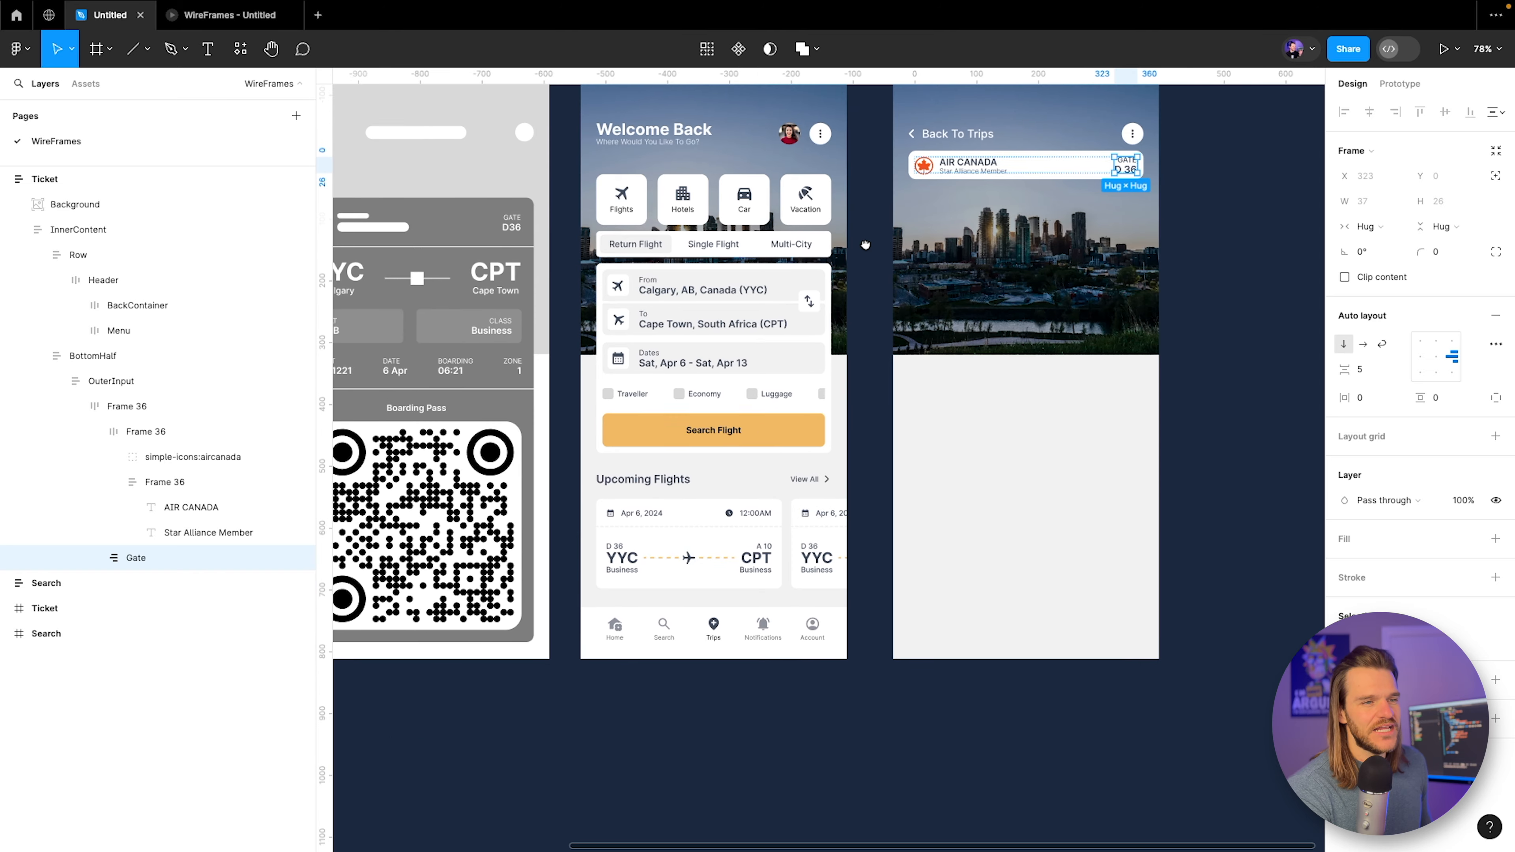
scroll(816, 455, down, 2)
scroll(775, 460, up, 1)
scroll(713, 454, up, 5)
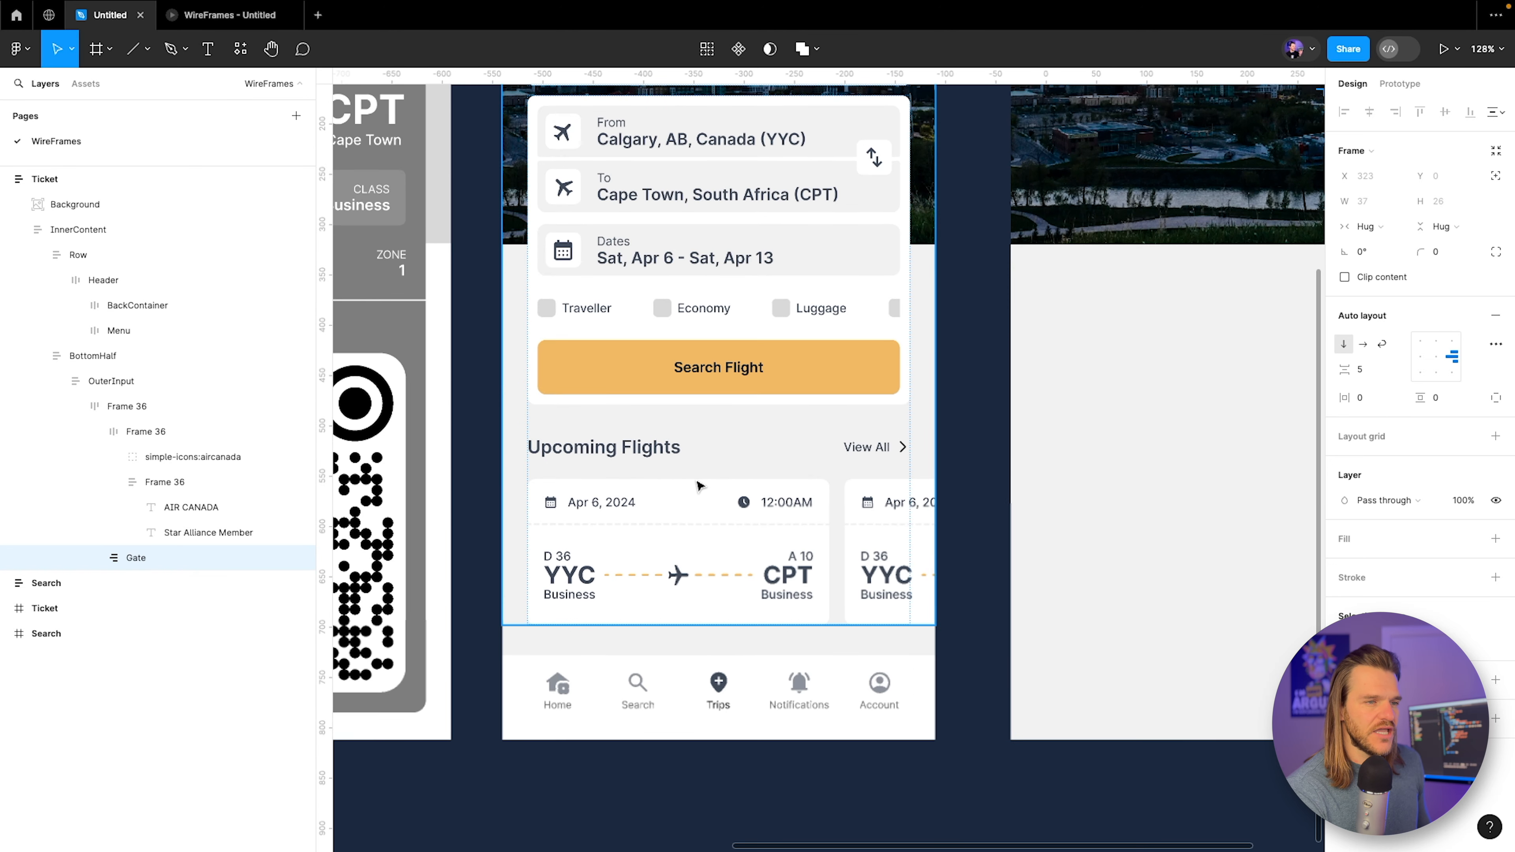
double_click(673, 531)
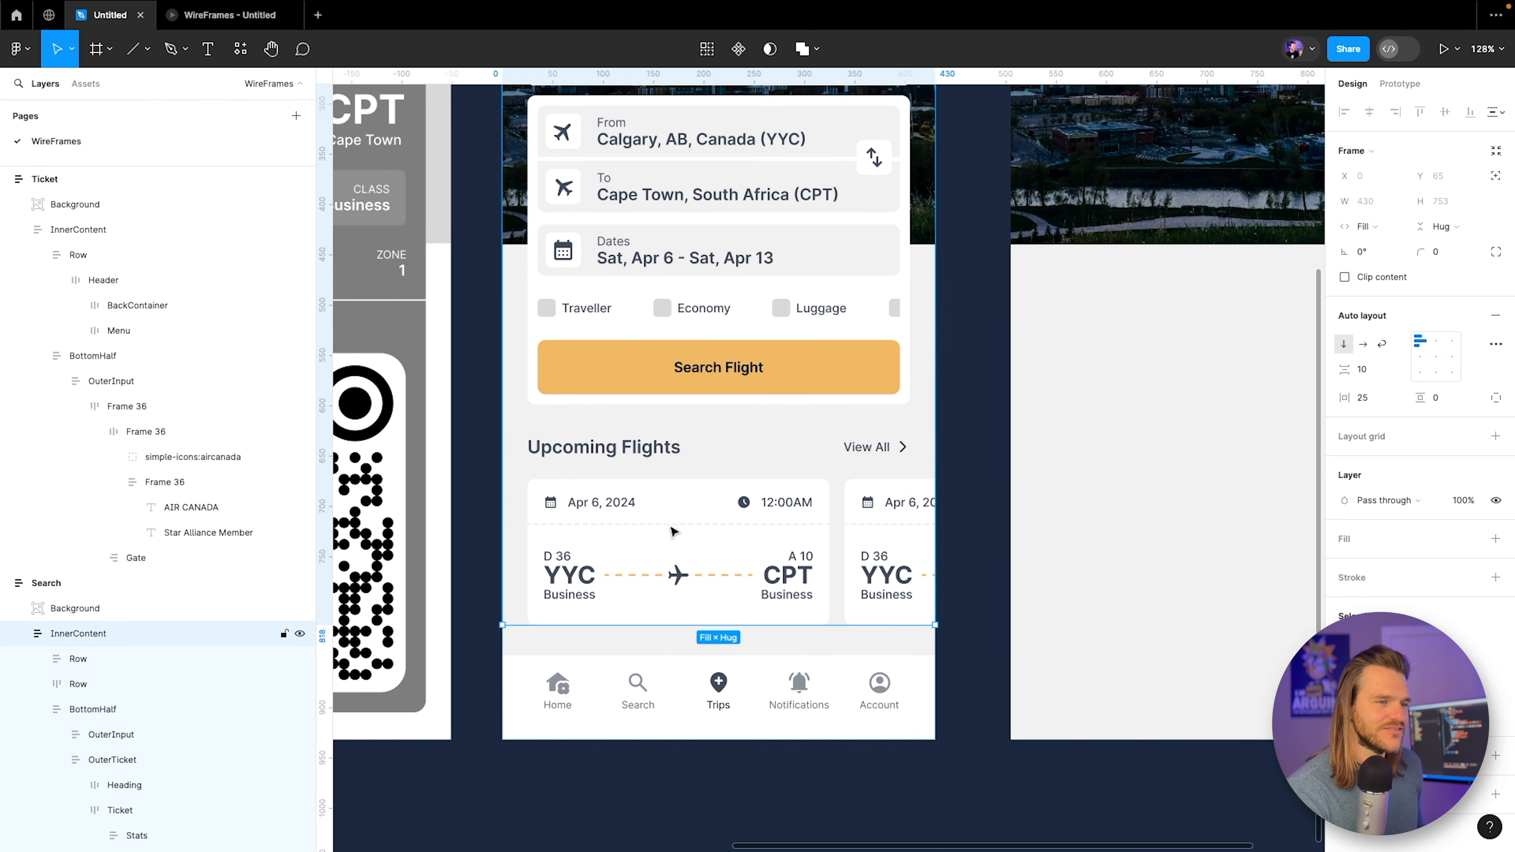
double_click(673, 531)
double_click(673, 531)
double_click(673, 531)
double_click(671, 531)
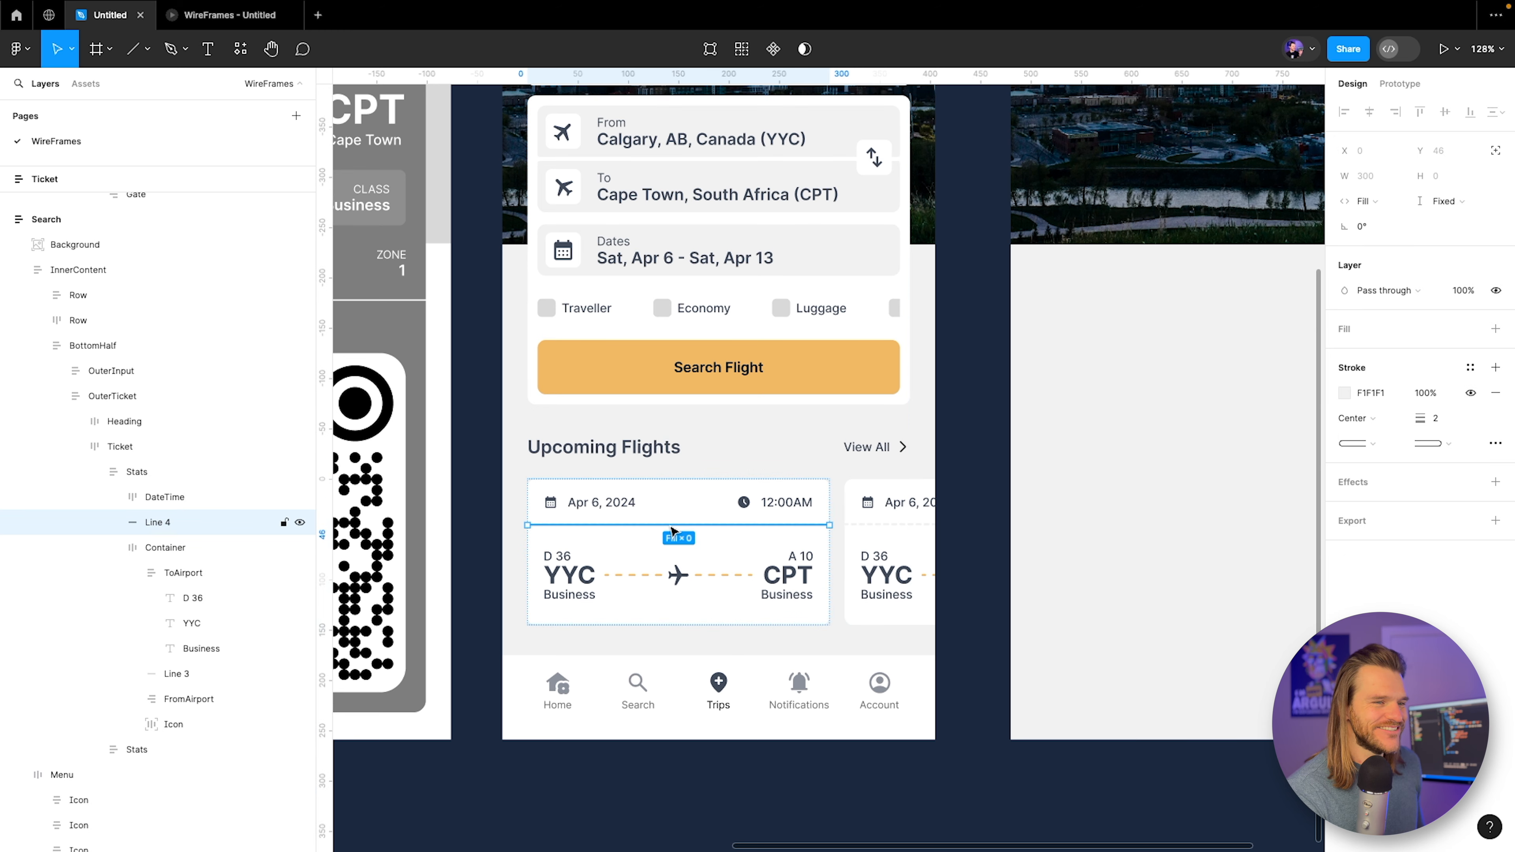
Paste the dashed divider line into the OuterInput frame beneath the Air Canada row on the Ticket screen.
scroll(924, 338, right, 8)
scroll(924, 339, up, 6)
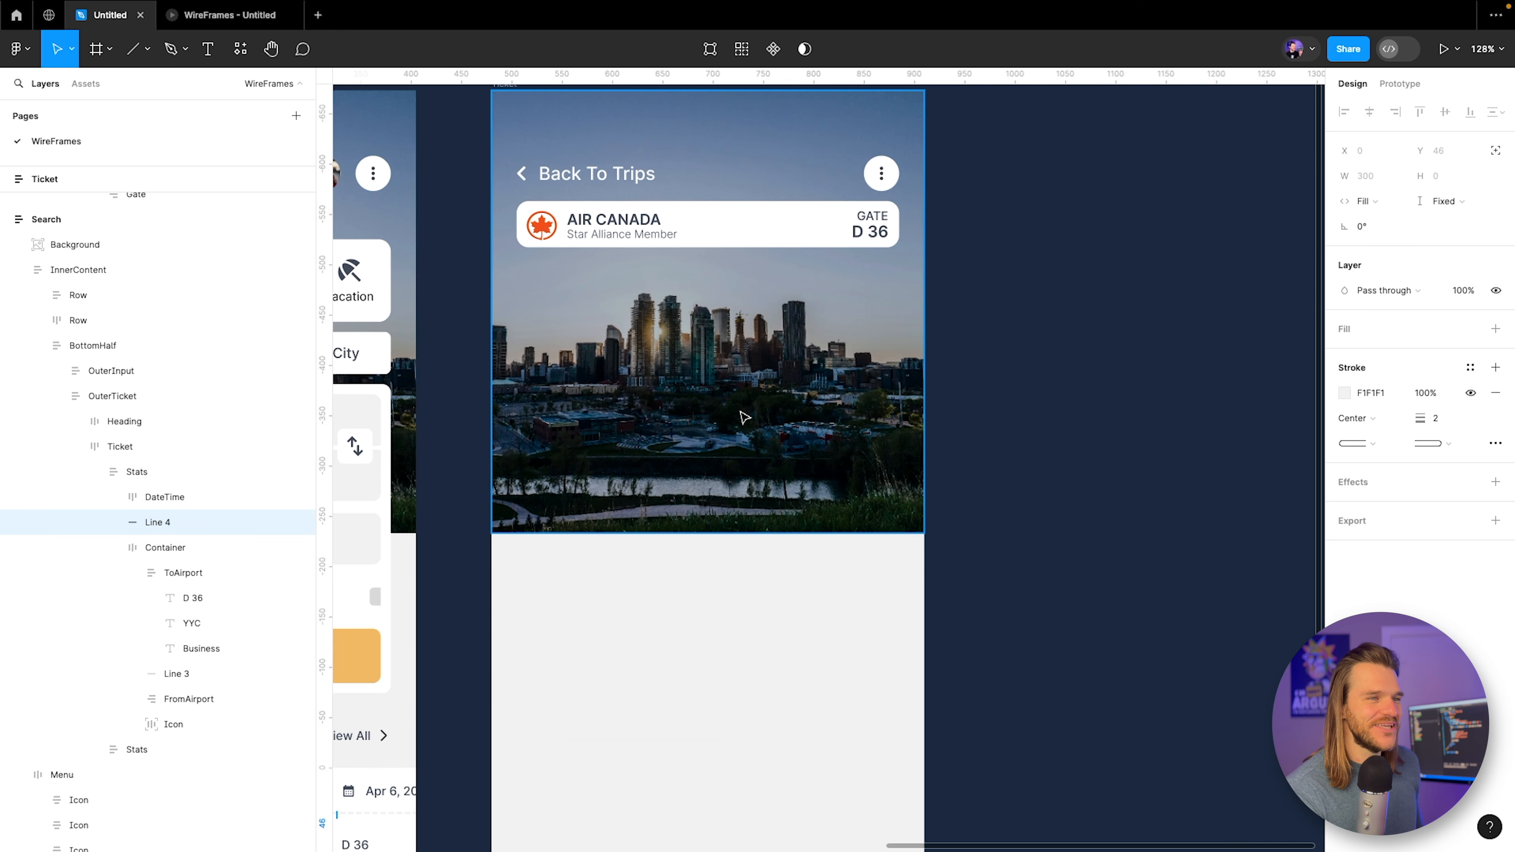
click(689, 347)
double_click(691, 352)
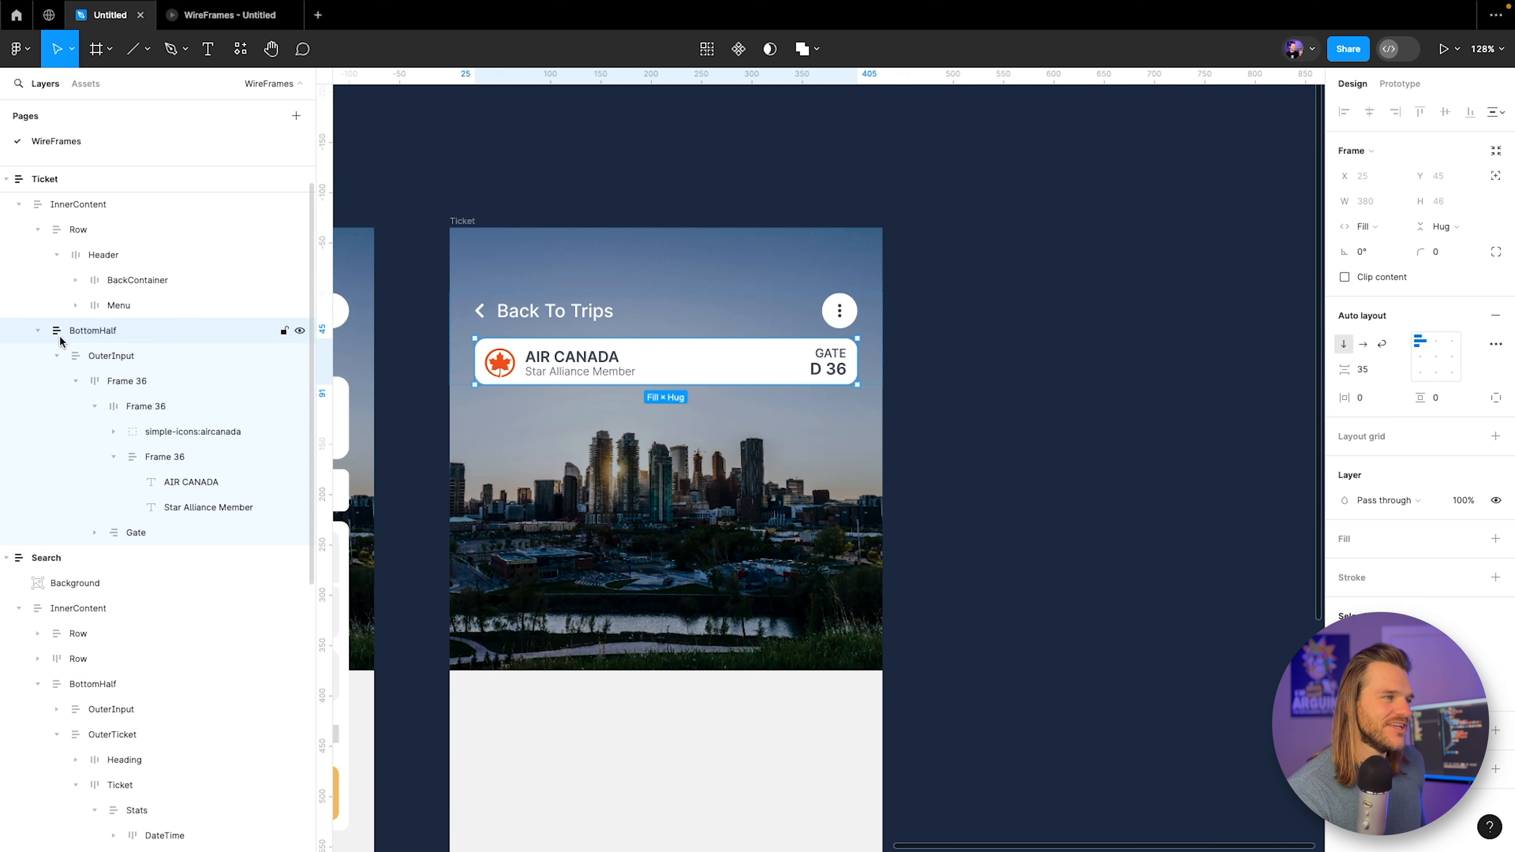
click(58, 355)
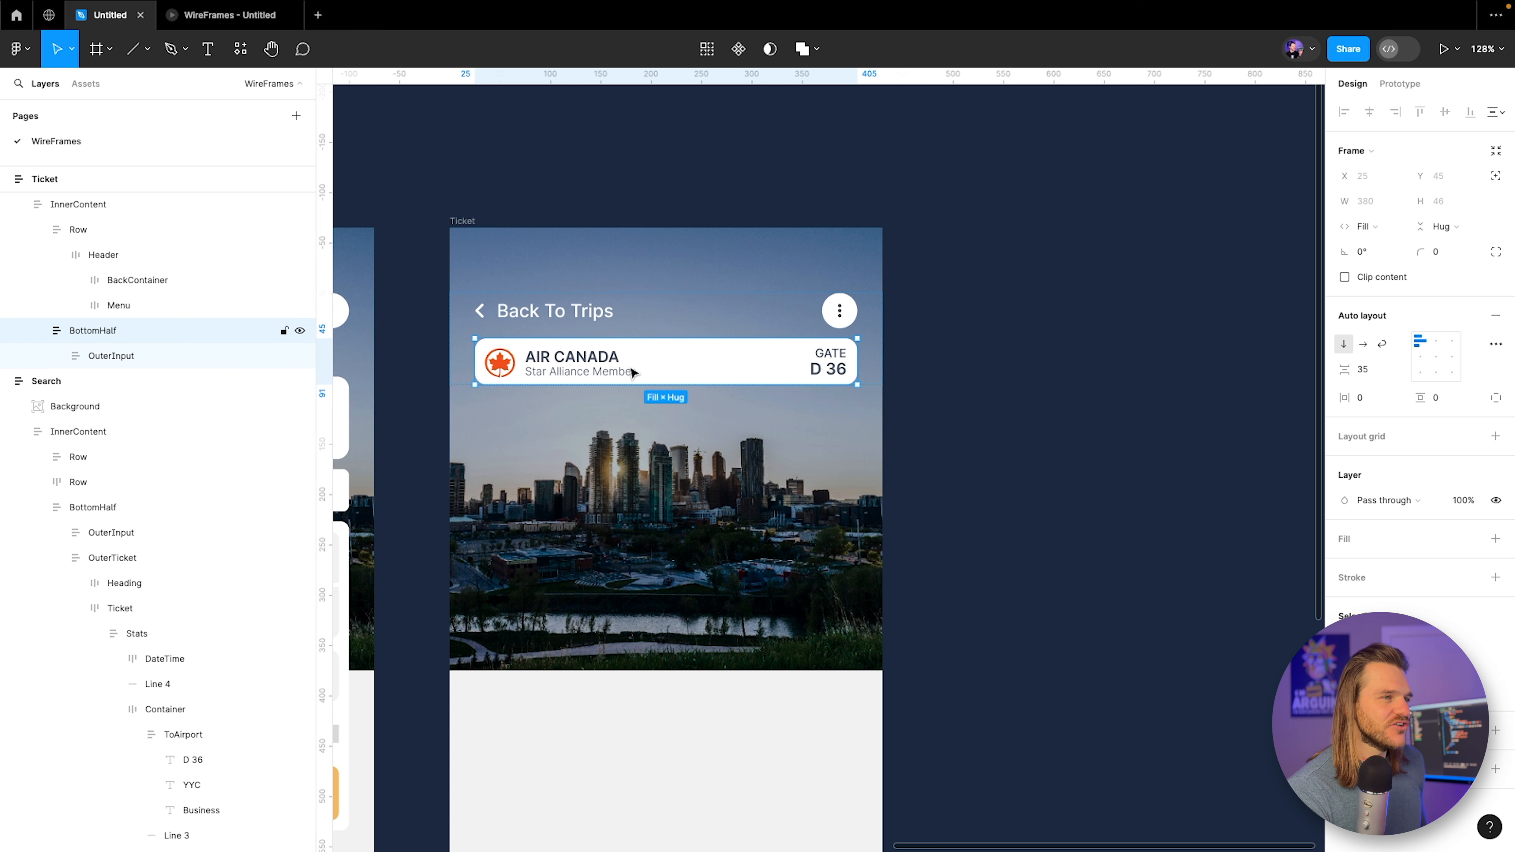
click(66, 357)
click(57, 356)
click(69, 383)
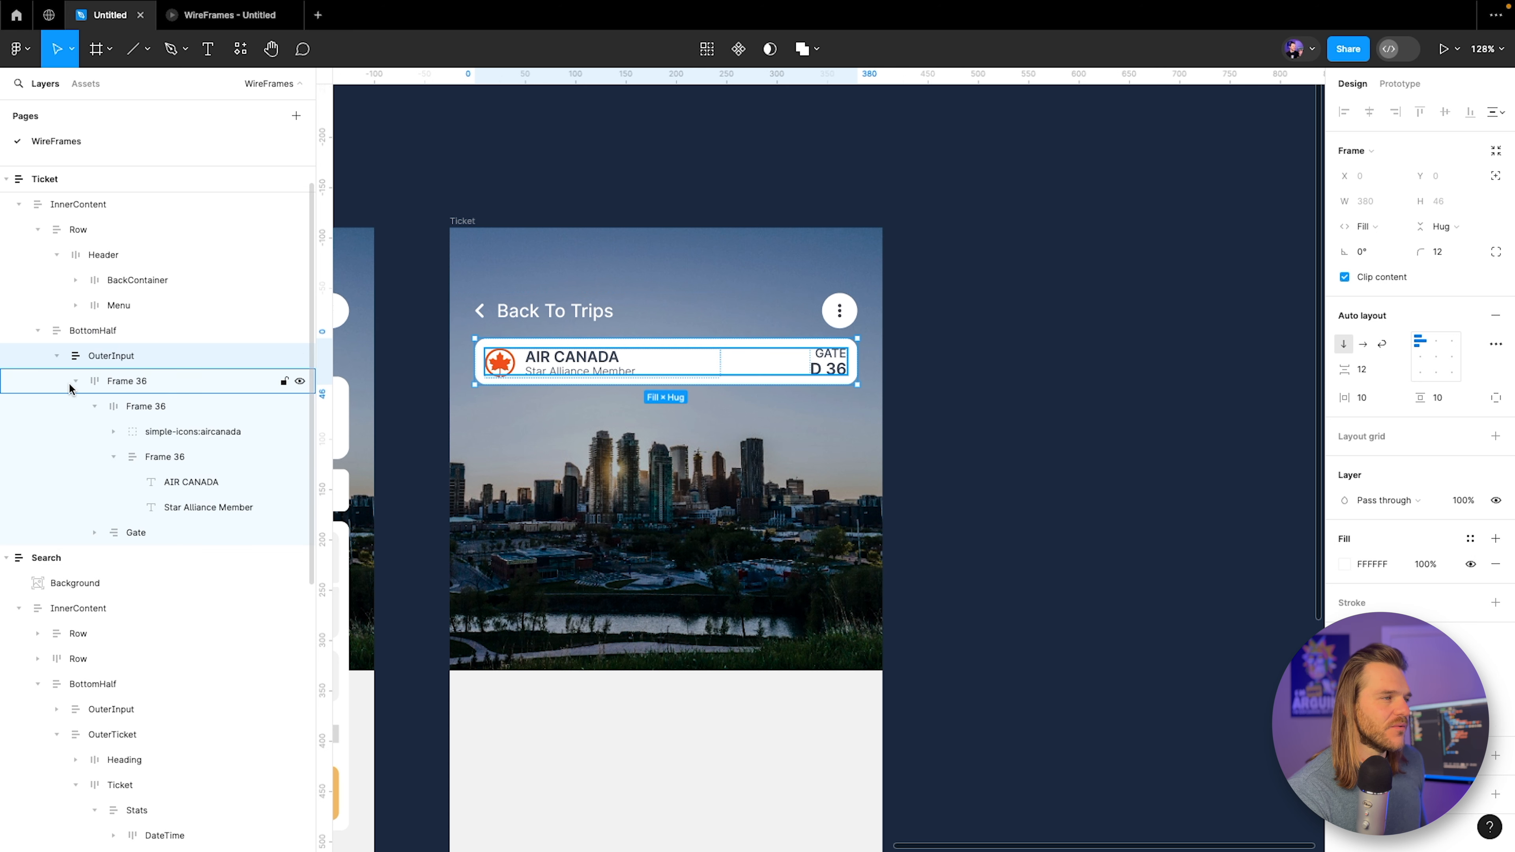
click(73, 380)
key(ctrl+v)
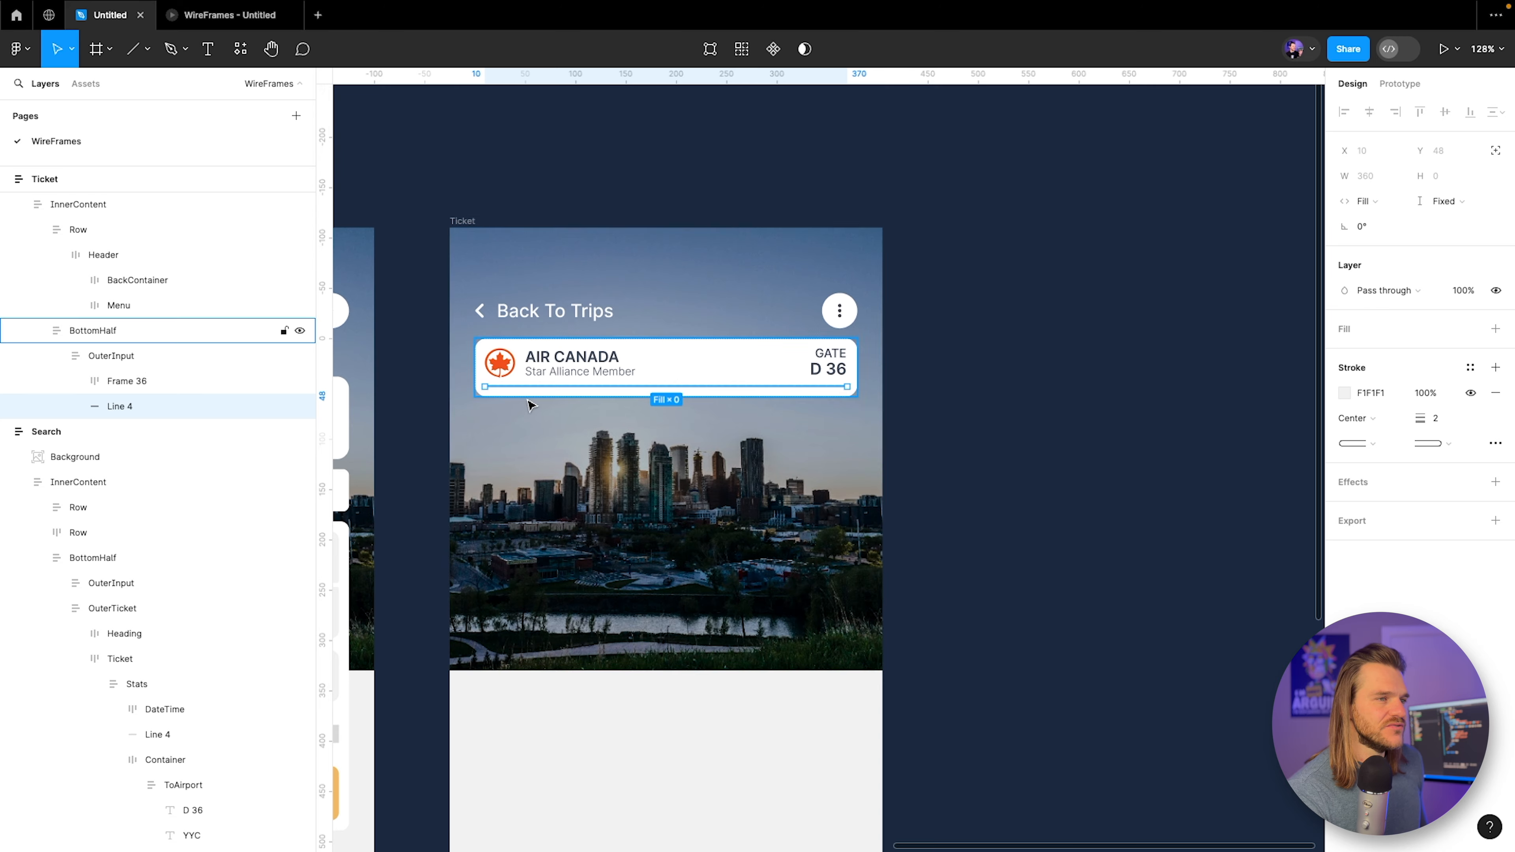
Rename the frame holding the airline logo and name as AirCanada.
scroll(524, 397, up, 3)
click(83, 382)
click(76, 381)
click(100, 411)
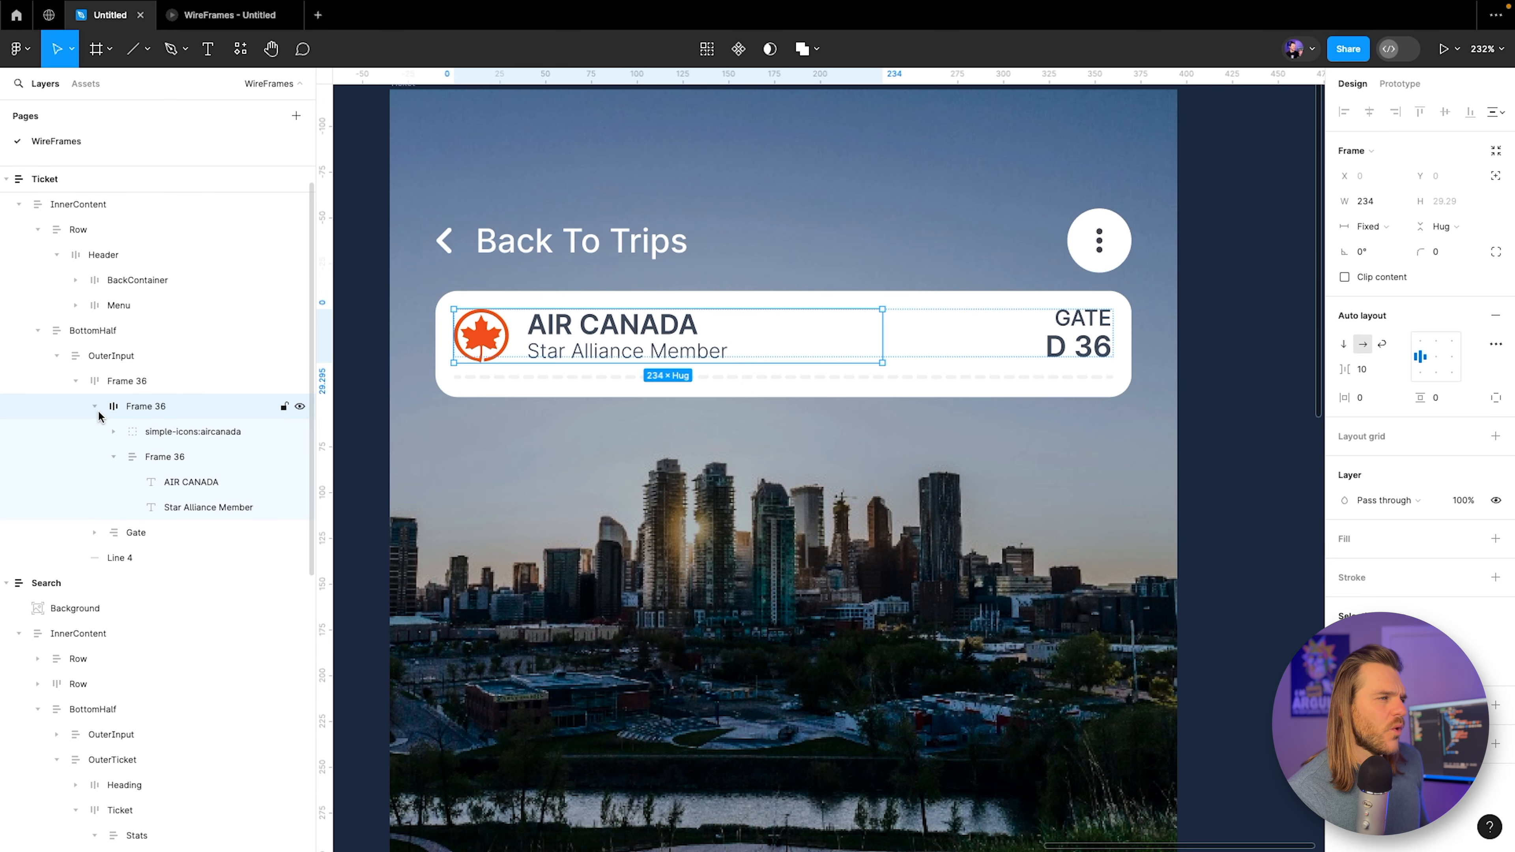
click(94, 407)
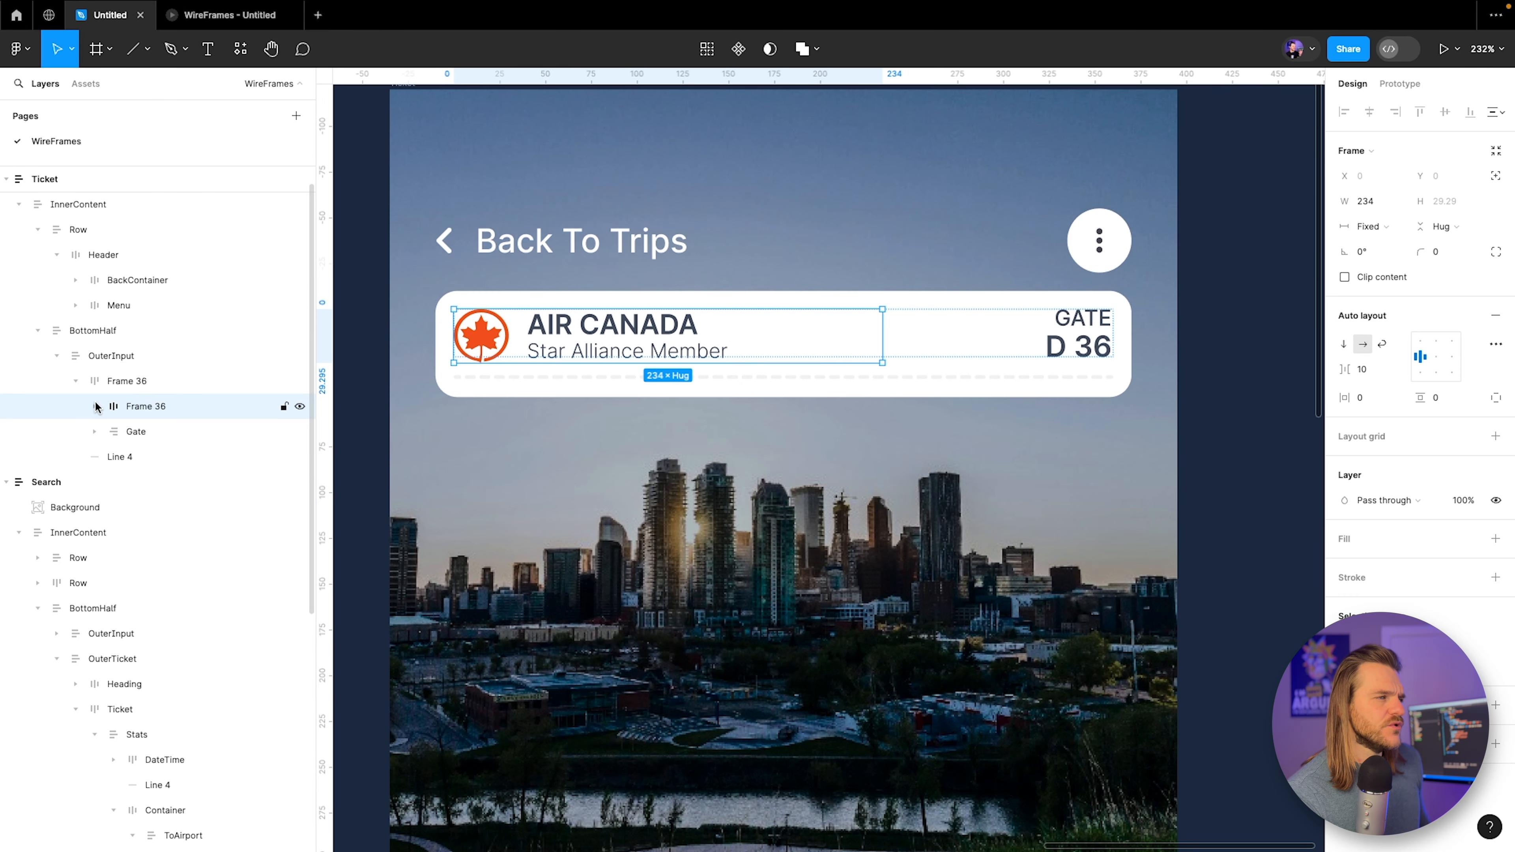
double_click(146, 406)
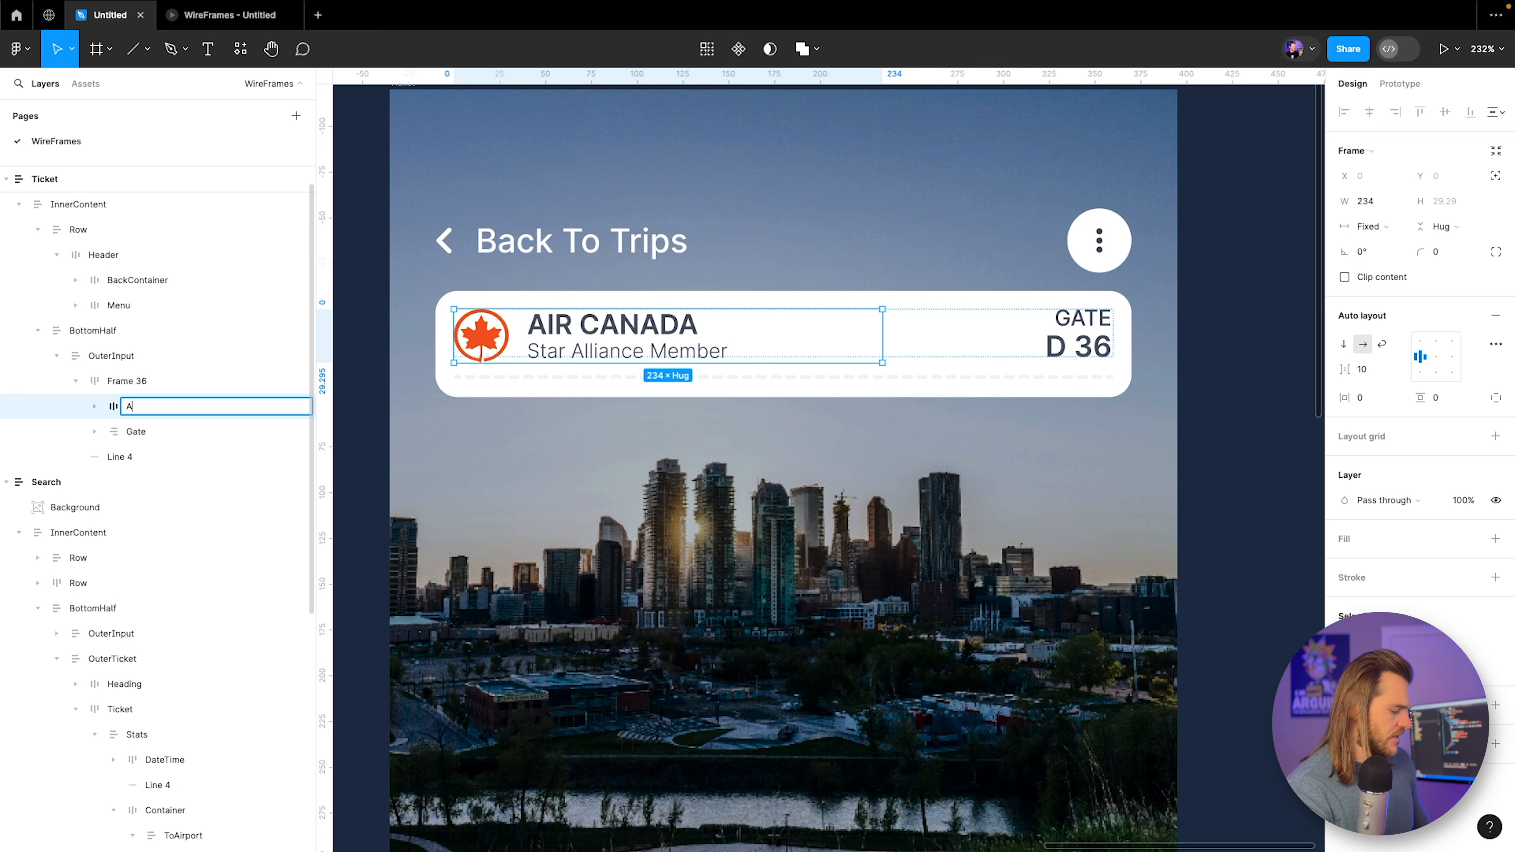
text(Aircanada)
key(Return)
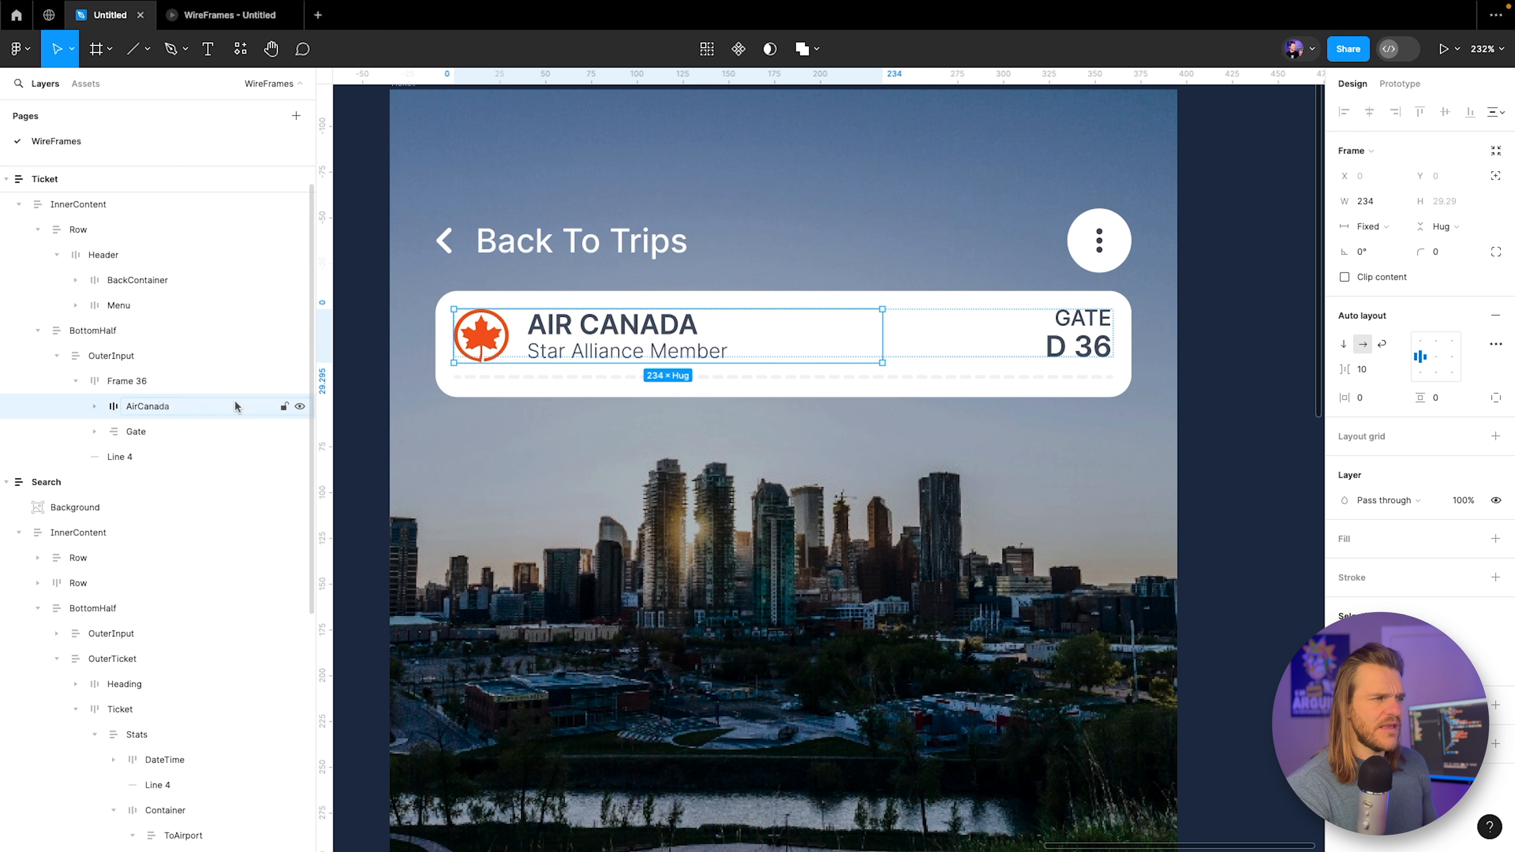
Rename the parent frame holding AirCanada and Gate as InnerContent.
click(145, 384)
double_click(145, 384)
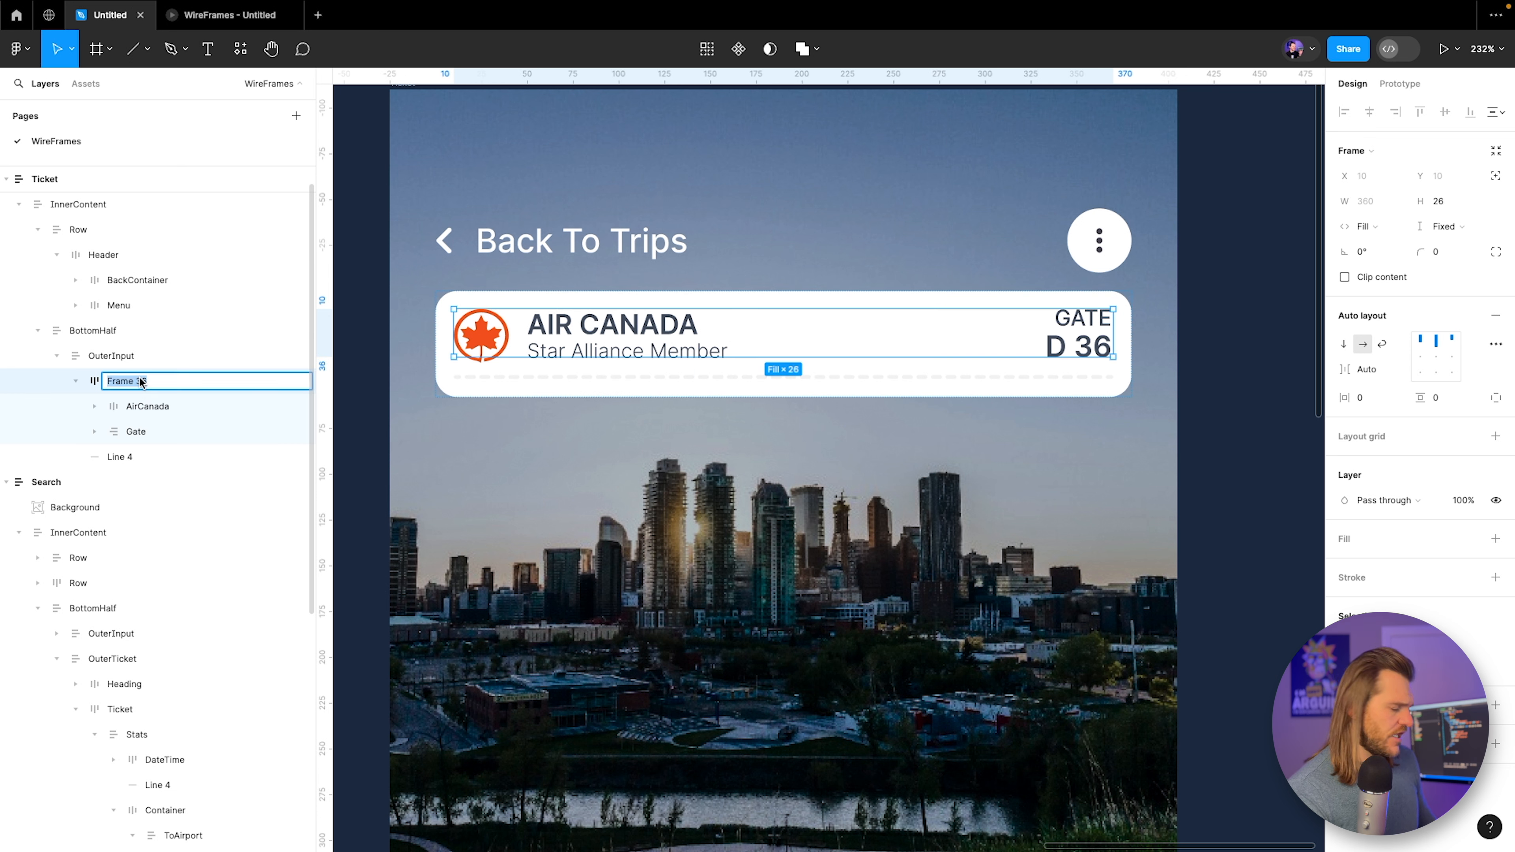
text(InnerContent)
key(Return)
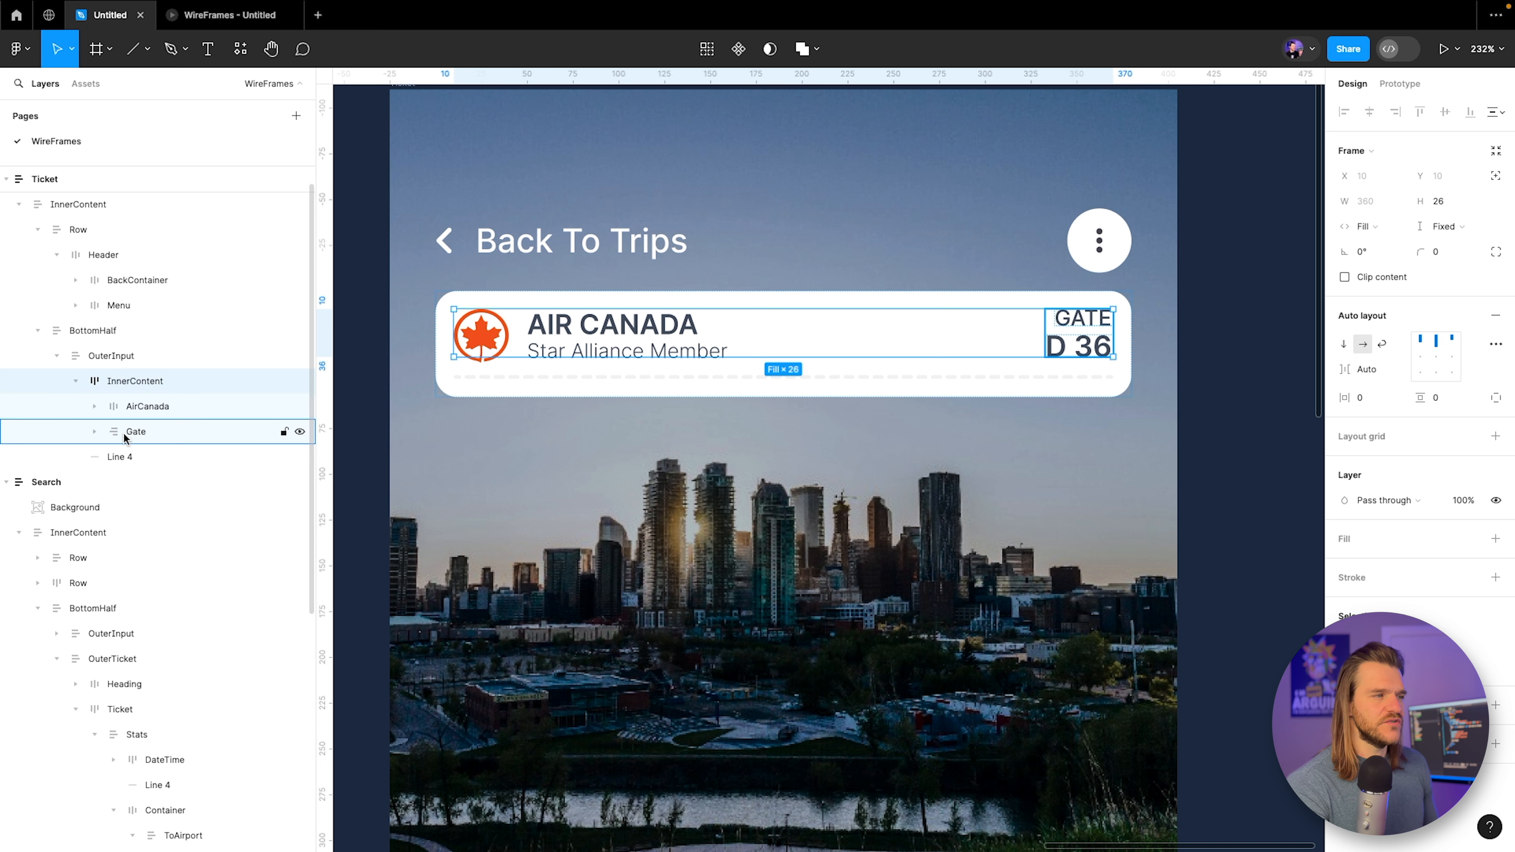
Set the horizontal padding of the OuterInput card to 0 so the divider spans its full width.
click(142, 356)
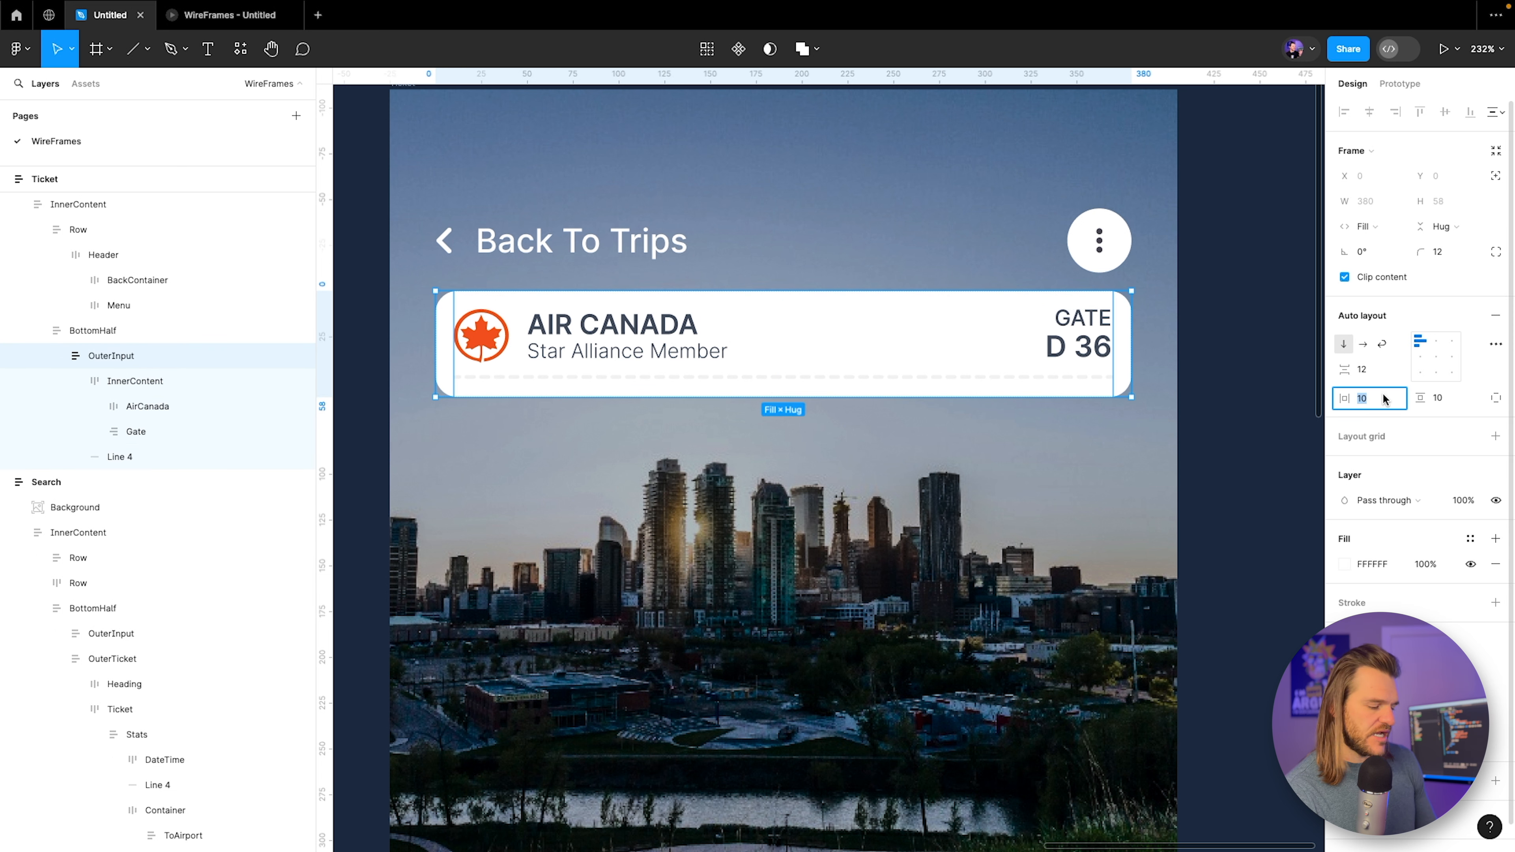
text(0)
key(Return)
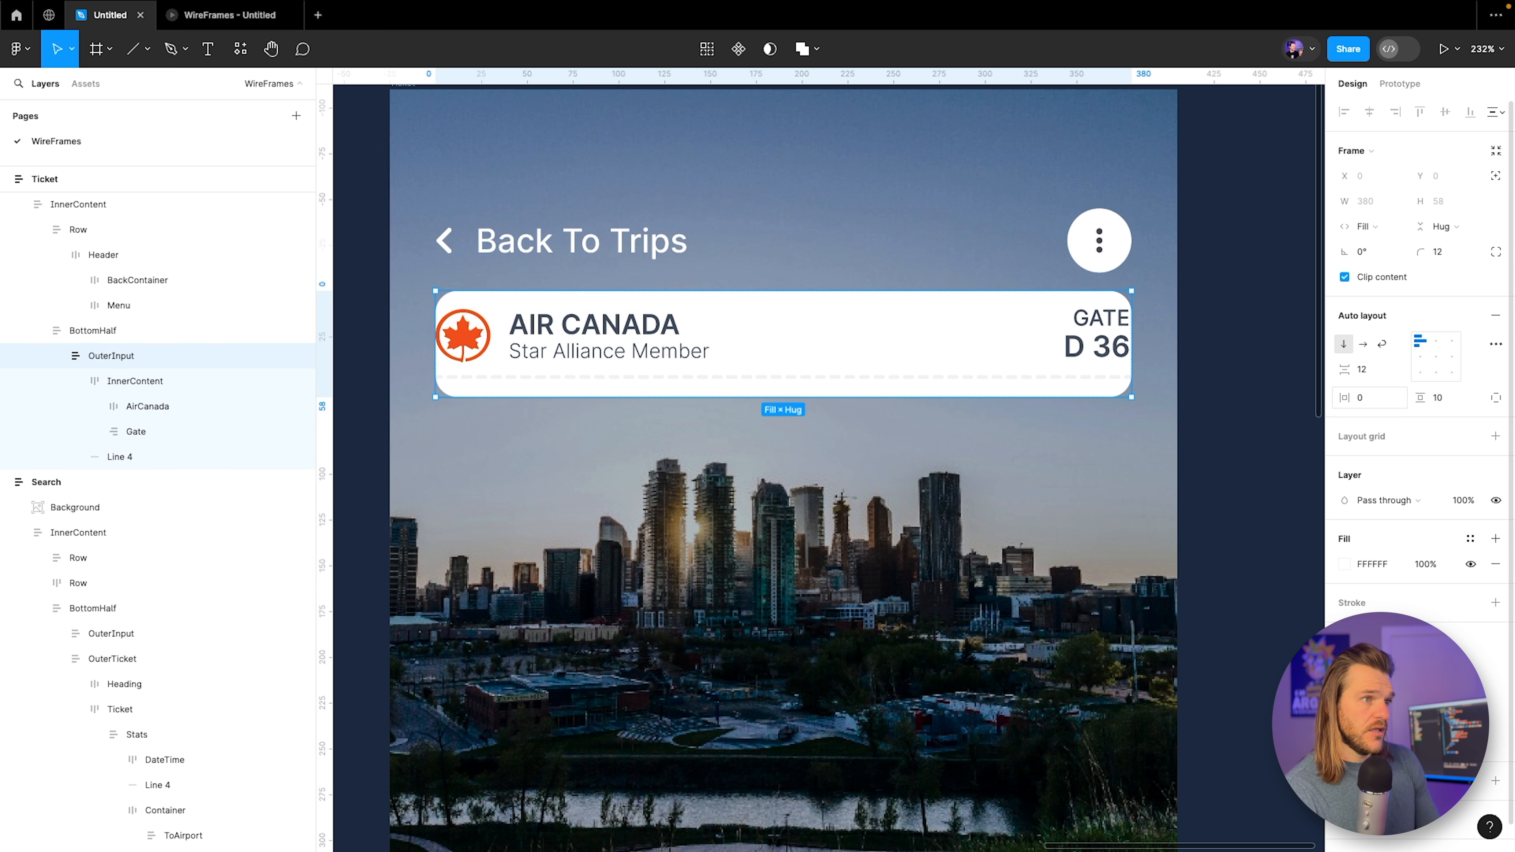
Set InnerContent's horizontal padding to 12 and the OuterInput card's vertical padding to 12.
click(176, 372)
click(1394, 400)
text(12)
key(Return)
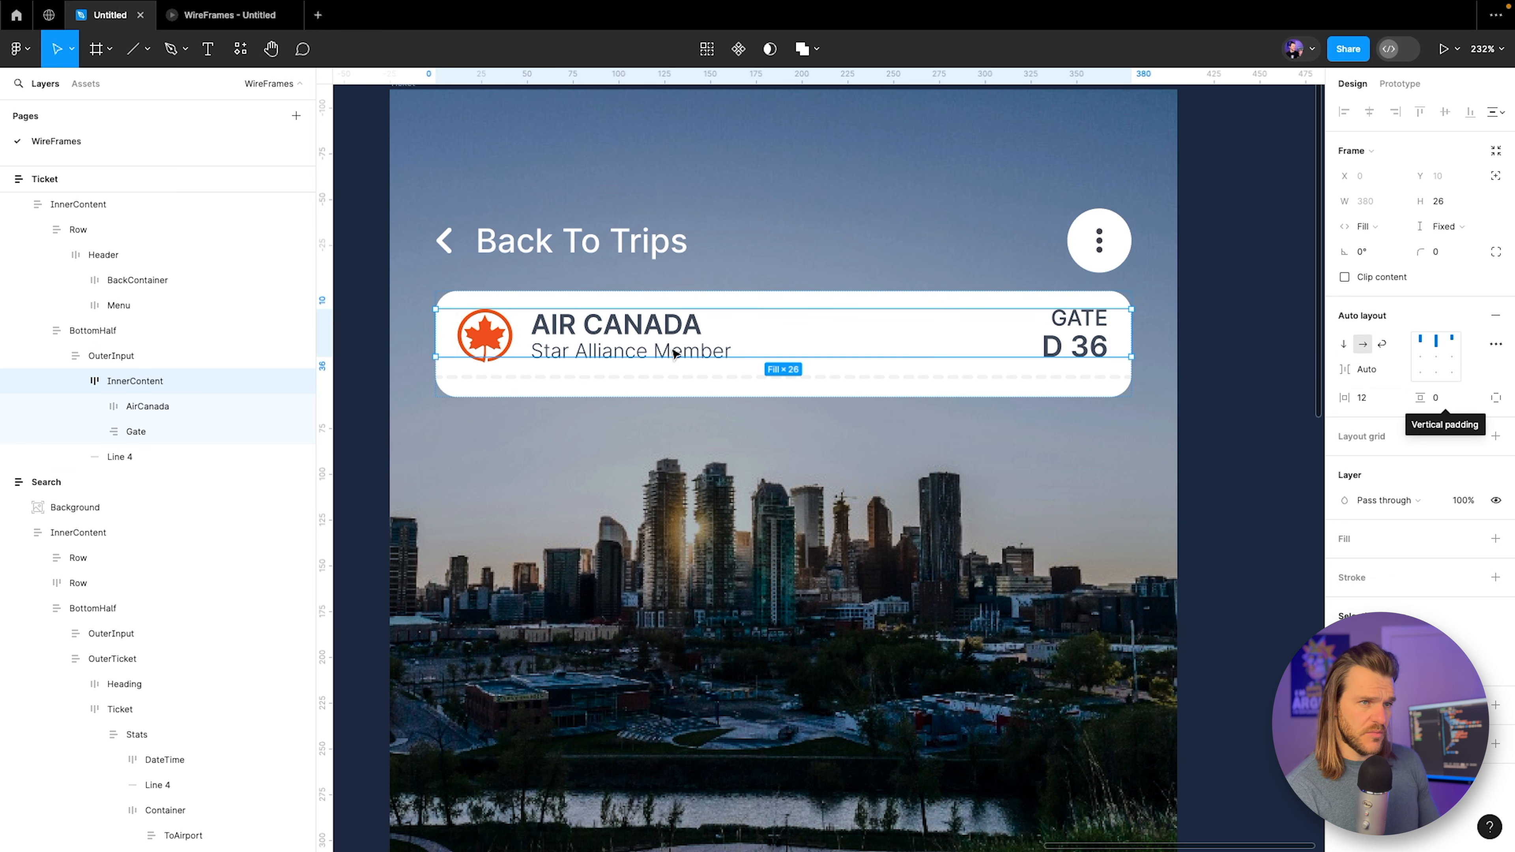
click(112, 355)
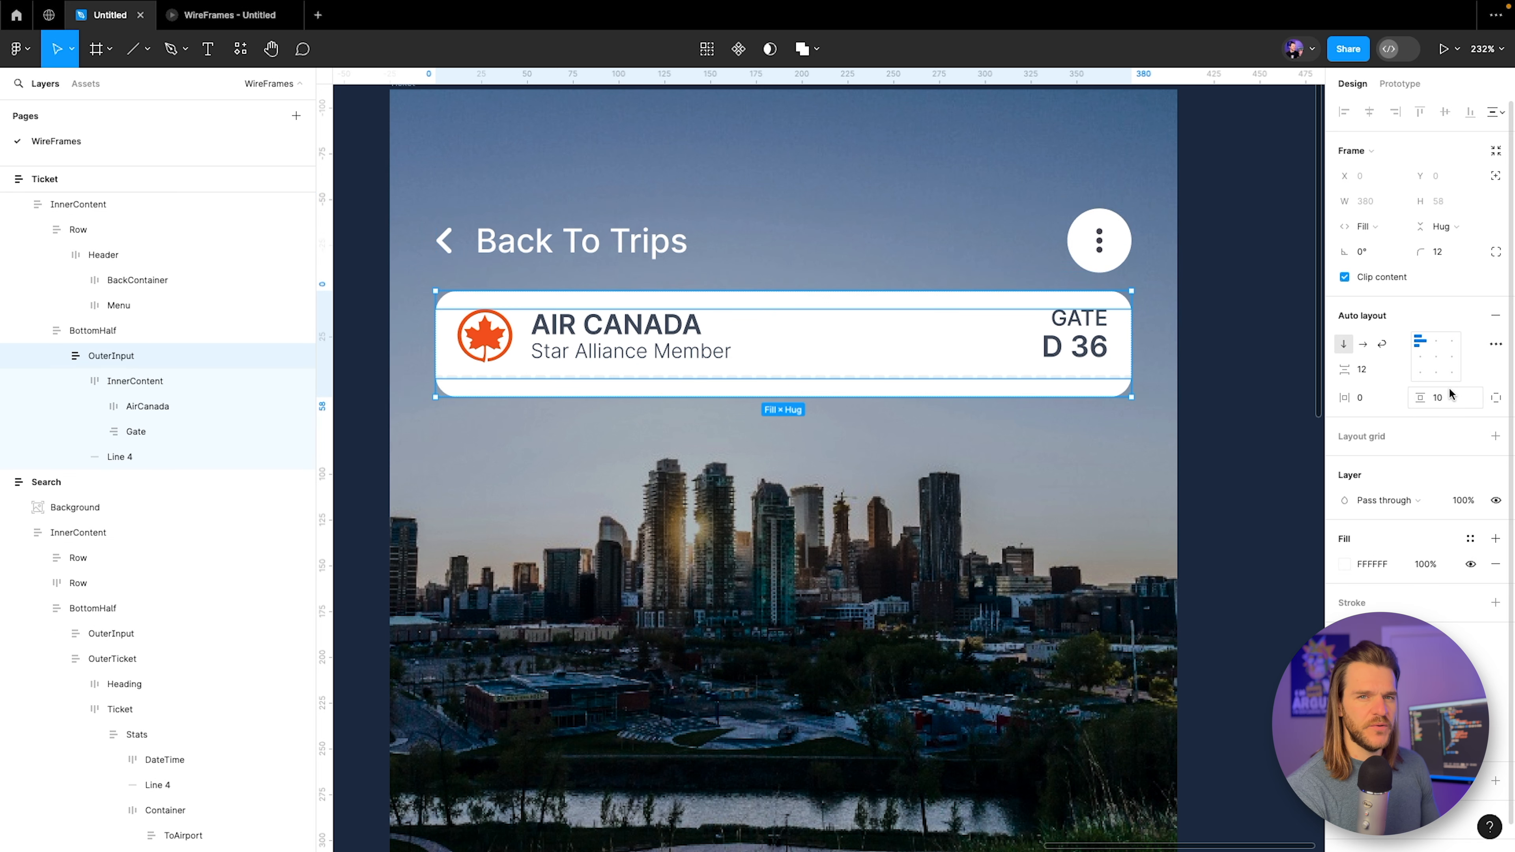
text(12)
key(Return)
Measure the spacing between the logo placeholder group and the card edges in the grey Ticket wireframe.
scroll(916, 276, down, 5)
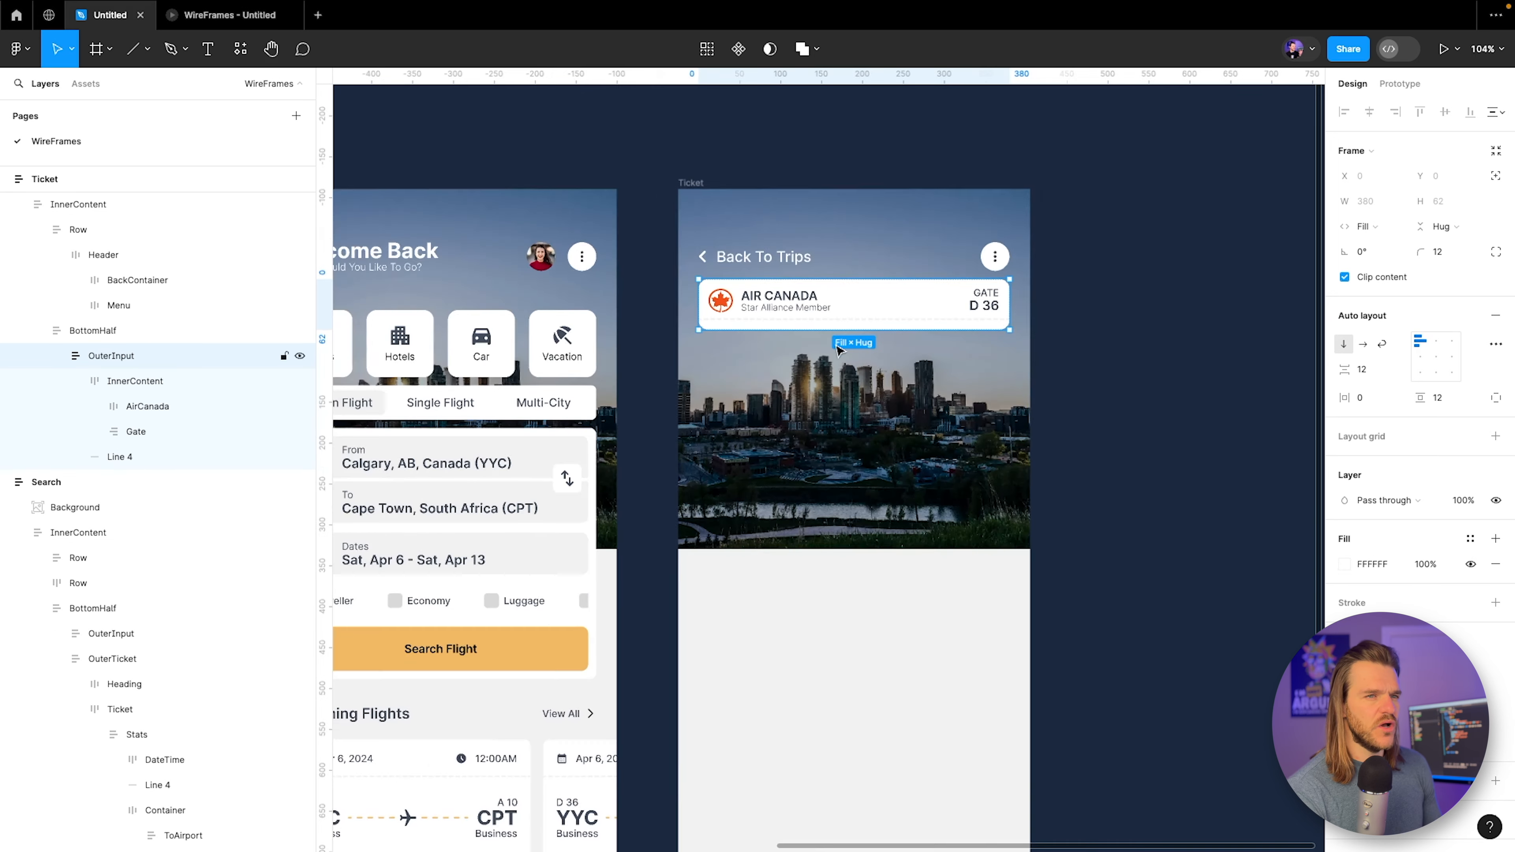
scroll(1028, 382, left, 4)
scroll(835, 373, down, 3)
scroll(506, 332, up, 5)
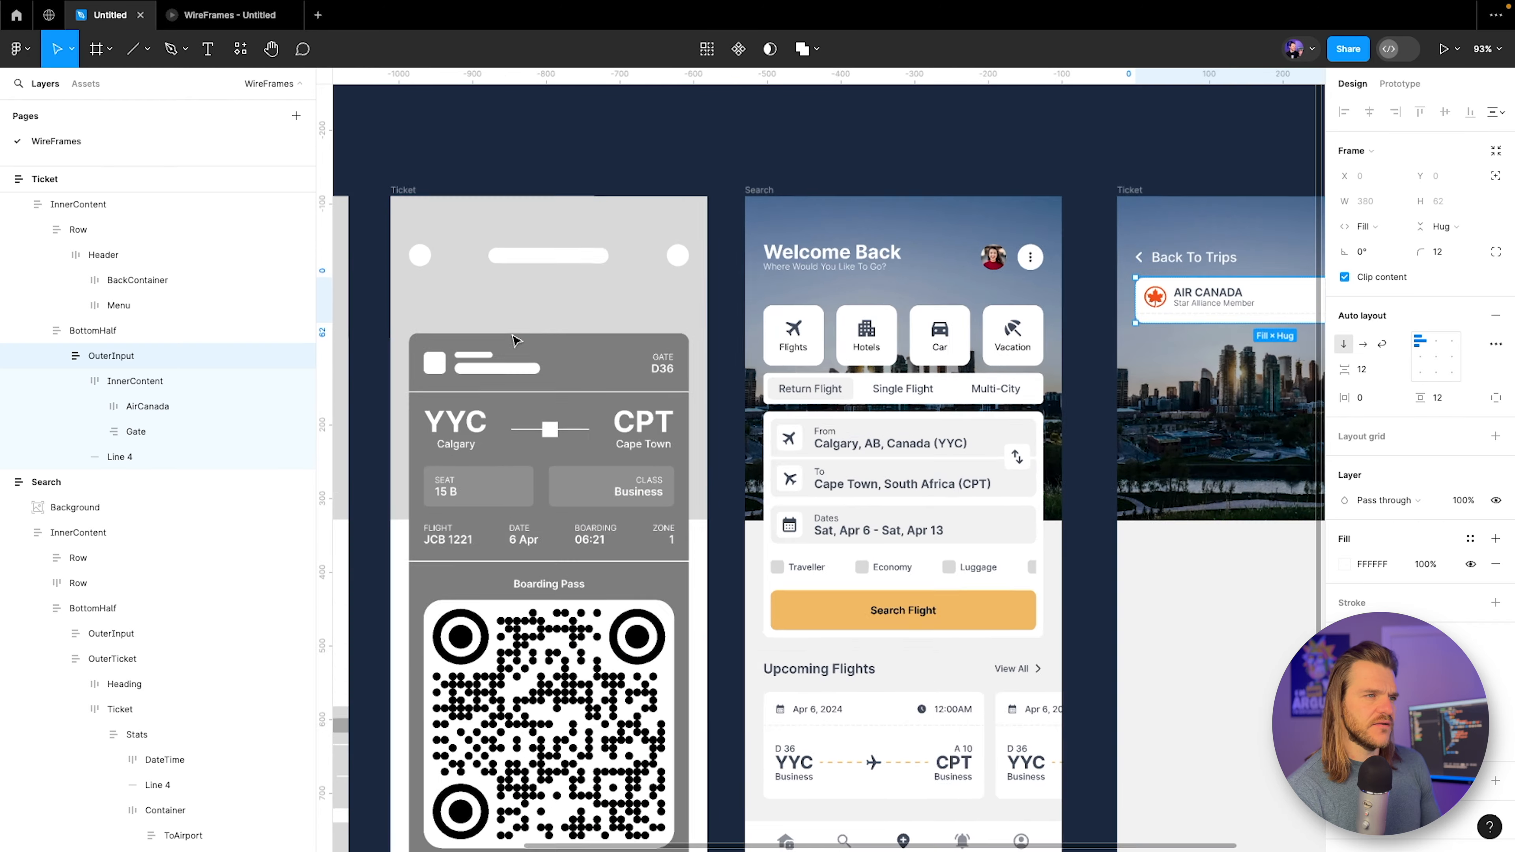
click(424, 392)
double_click(432, 389)
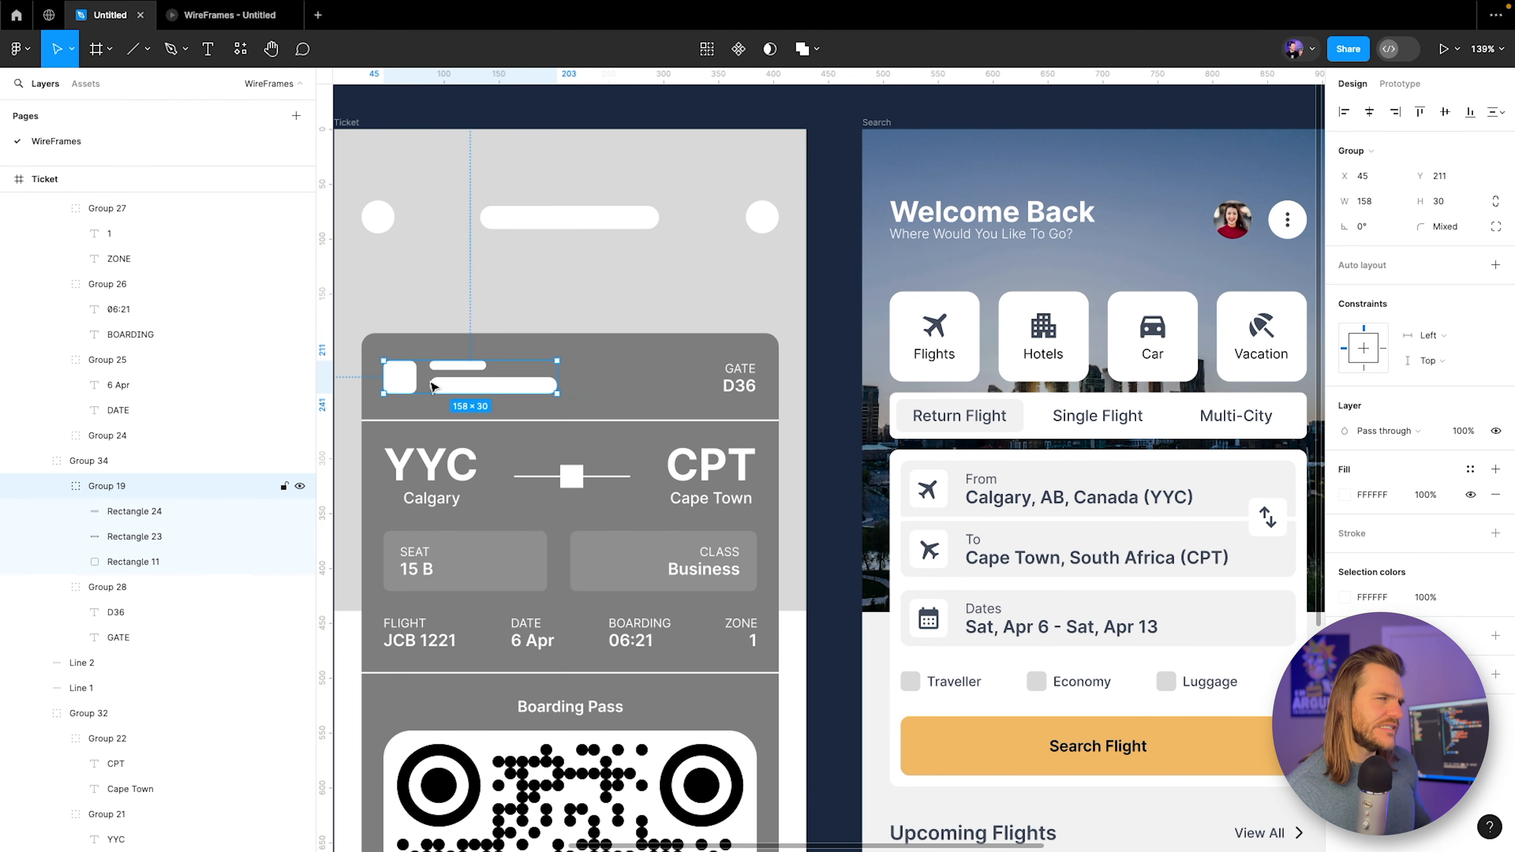
key(alt)
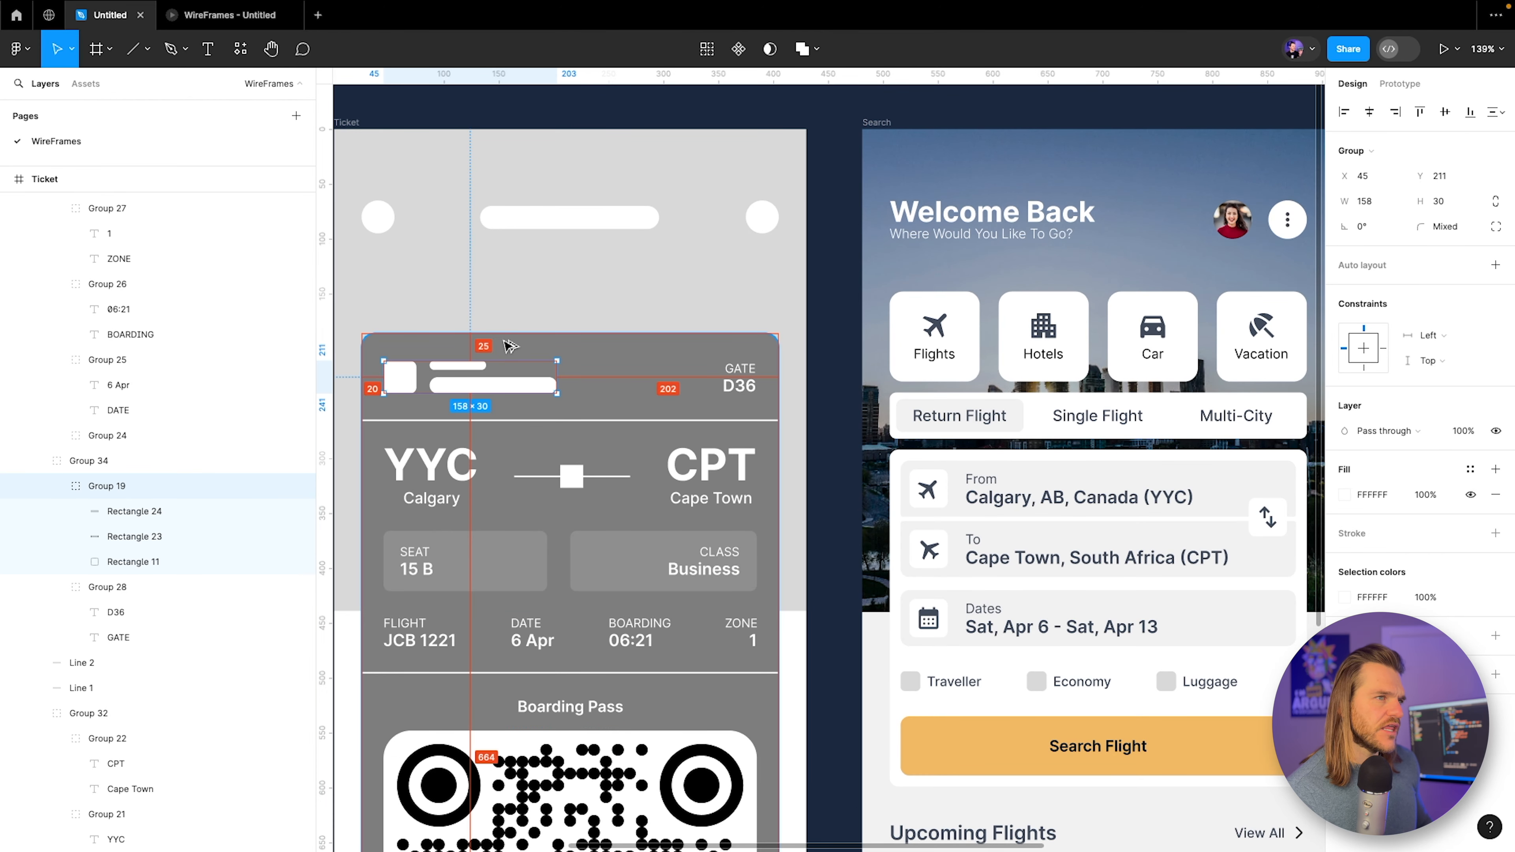
Set the horizontal padding of the InnerContent row in the Air Canada card to 25.
scroll(510, 346, right, 15)
scroll(620, 339, up, 5)
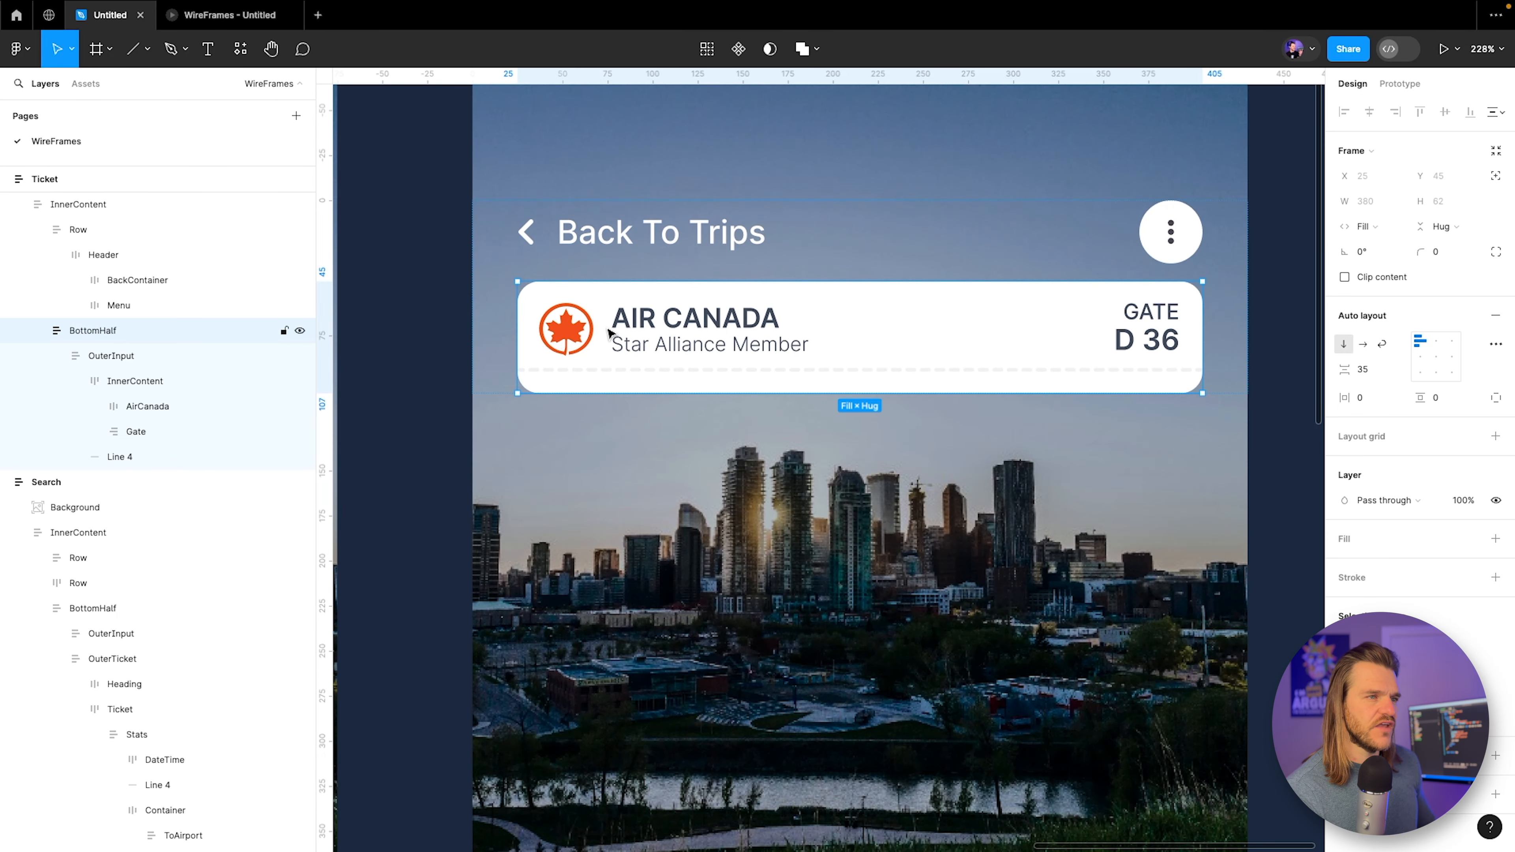
double_click(620, 339)
double_click(621, 338)
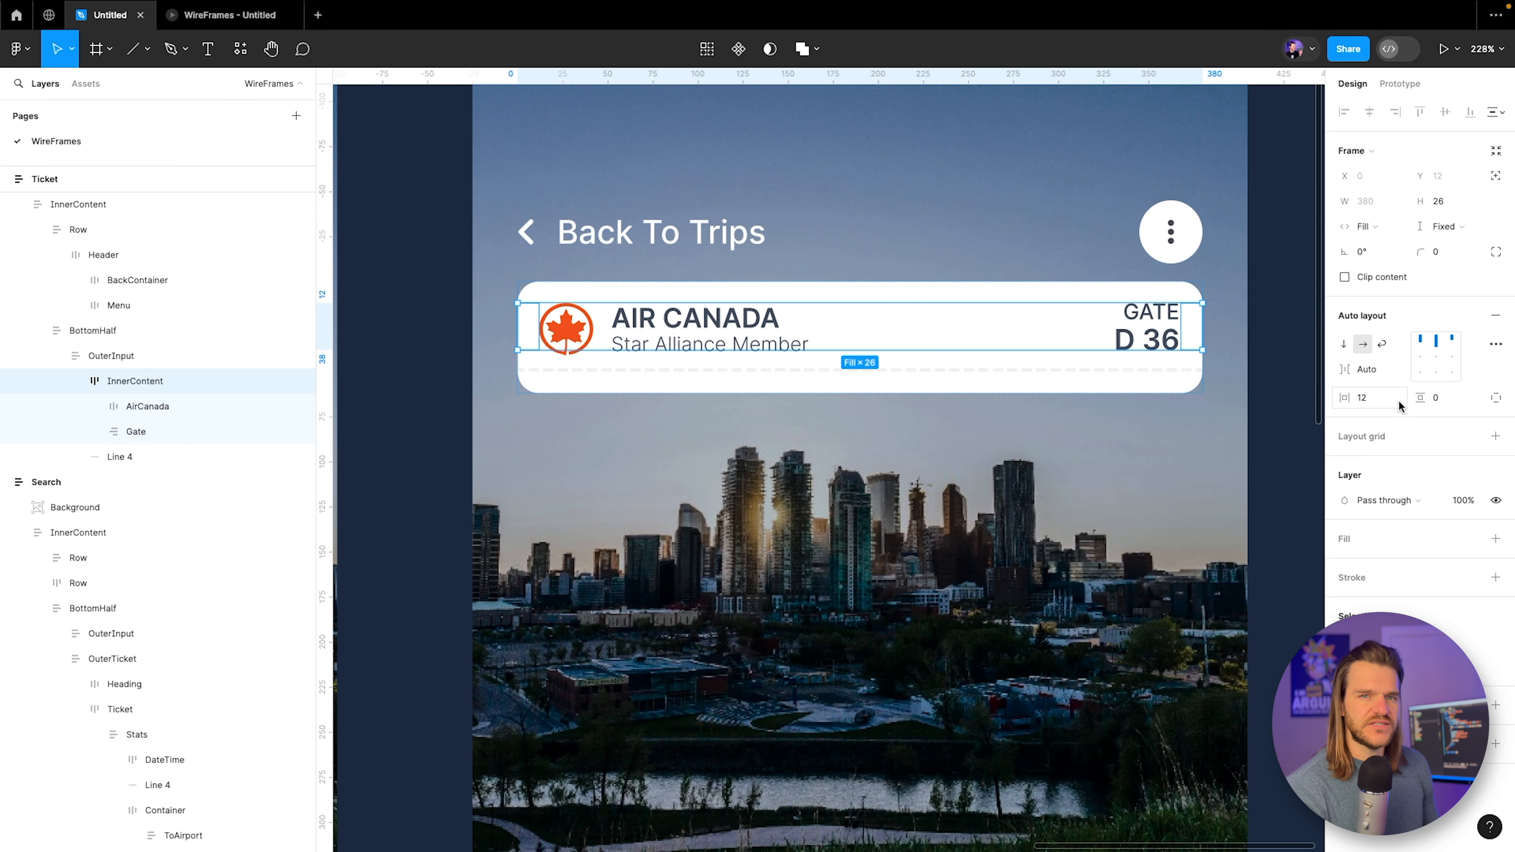
text(25)
key(Return)
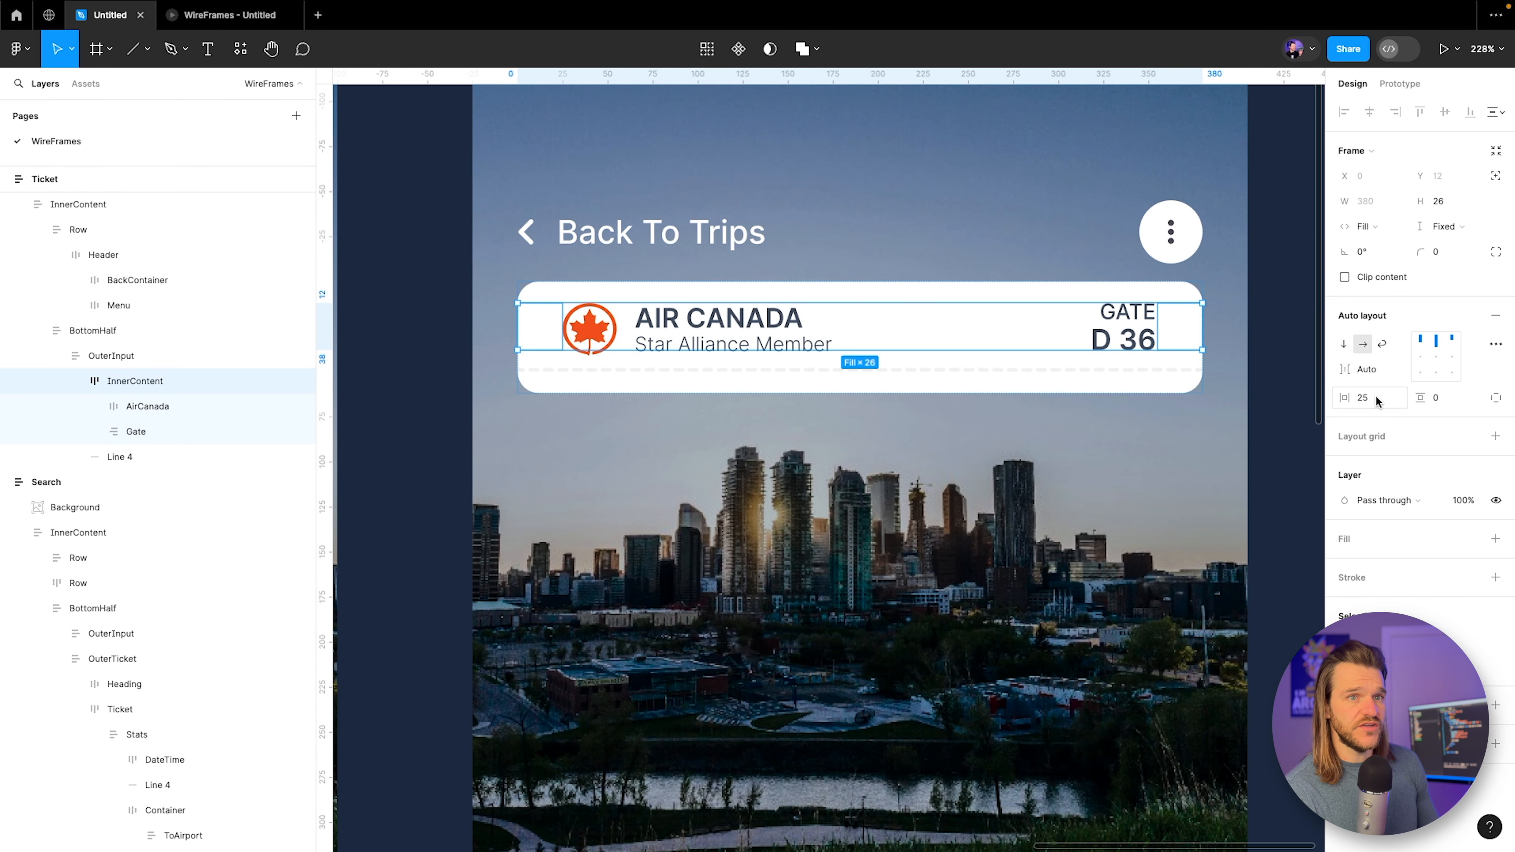
Set the vertical padding of the OuterInput card to 25.
double_click(781, 365)
click(1450, 398)
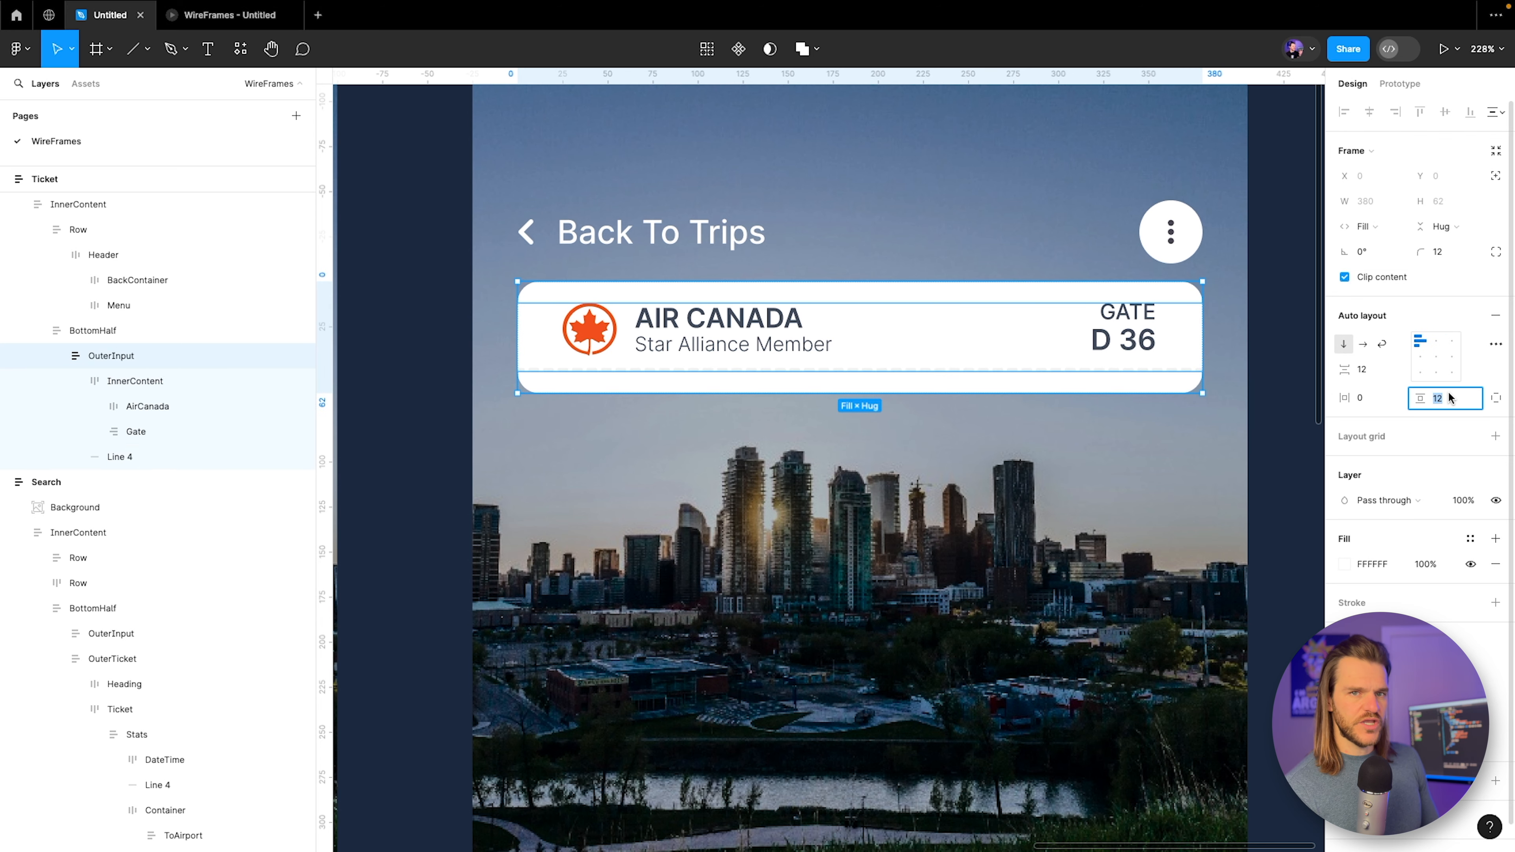
text(25)
key(Return)
click(859, 304)
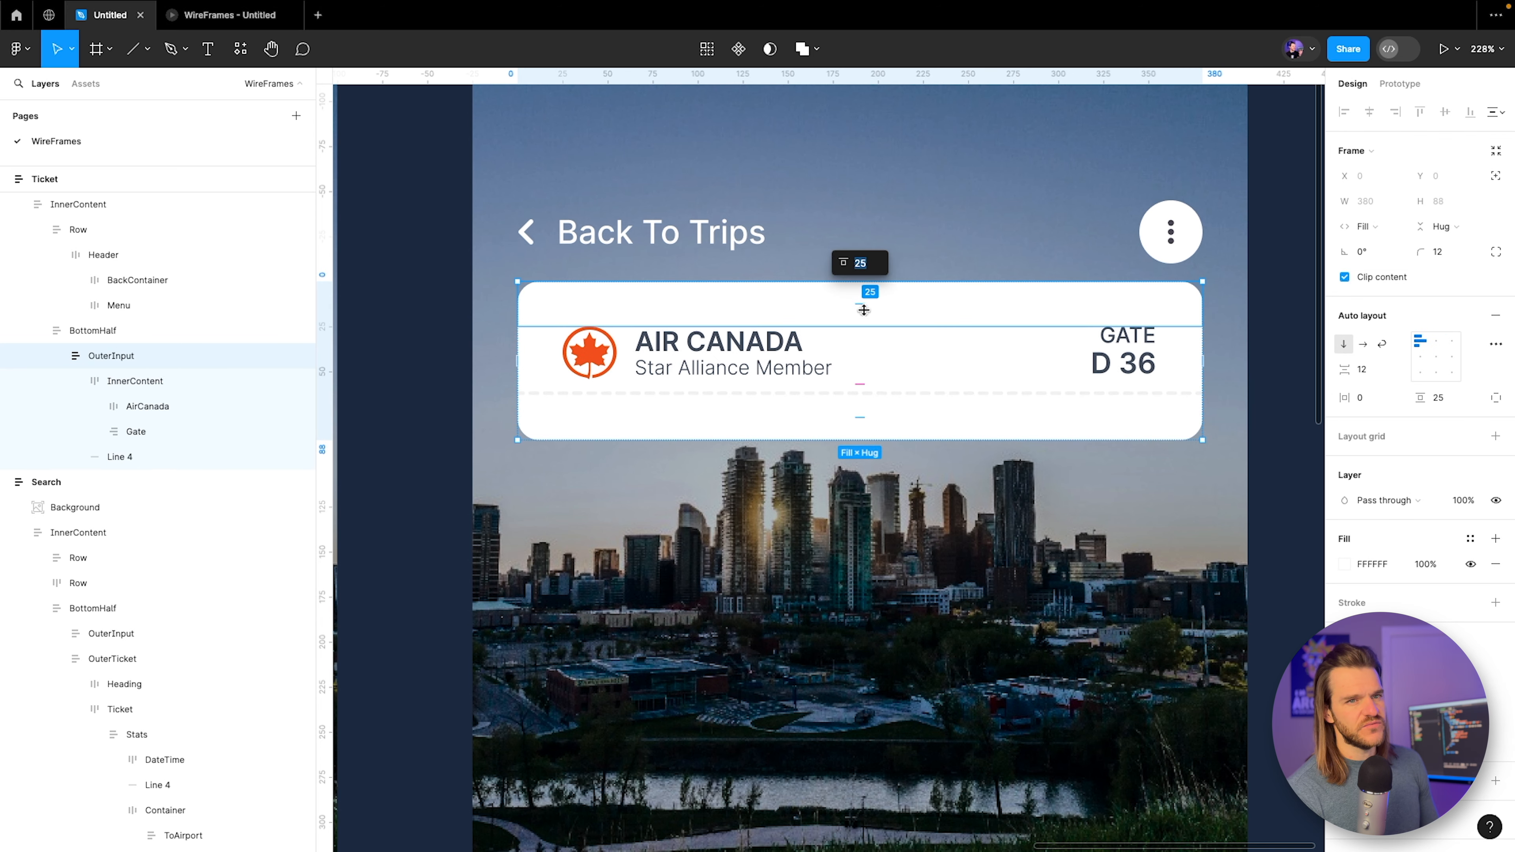
Preview the Ticket screen in the running prototype and return to the design file.
scroll(1124, 374, up, 3)
scroll(1104, 379, down, 5)
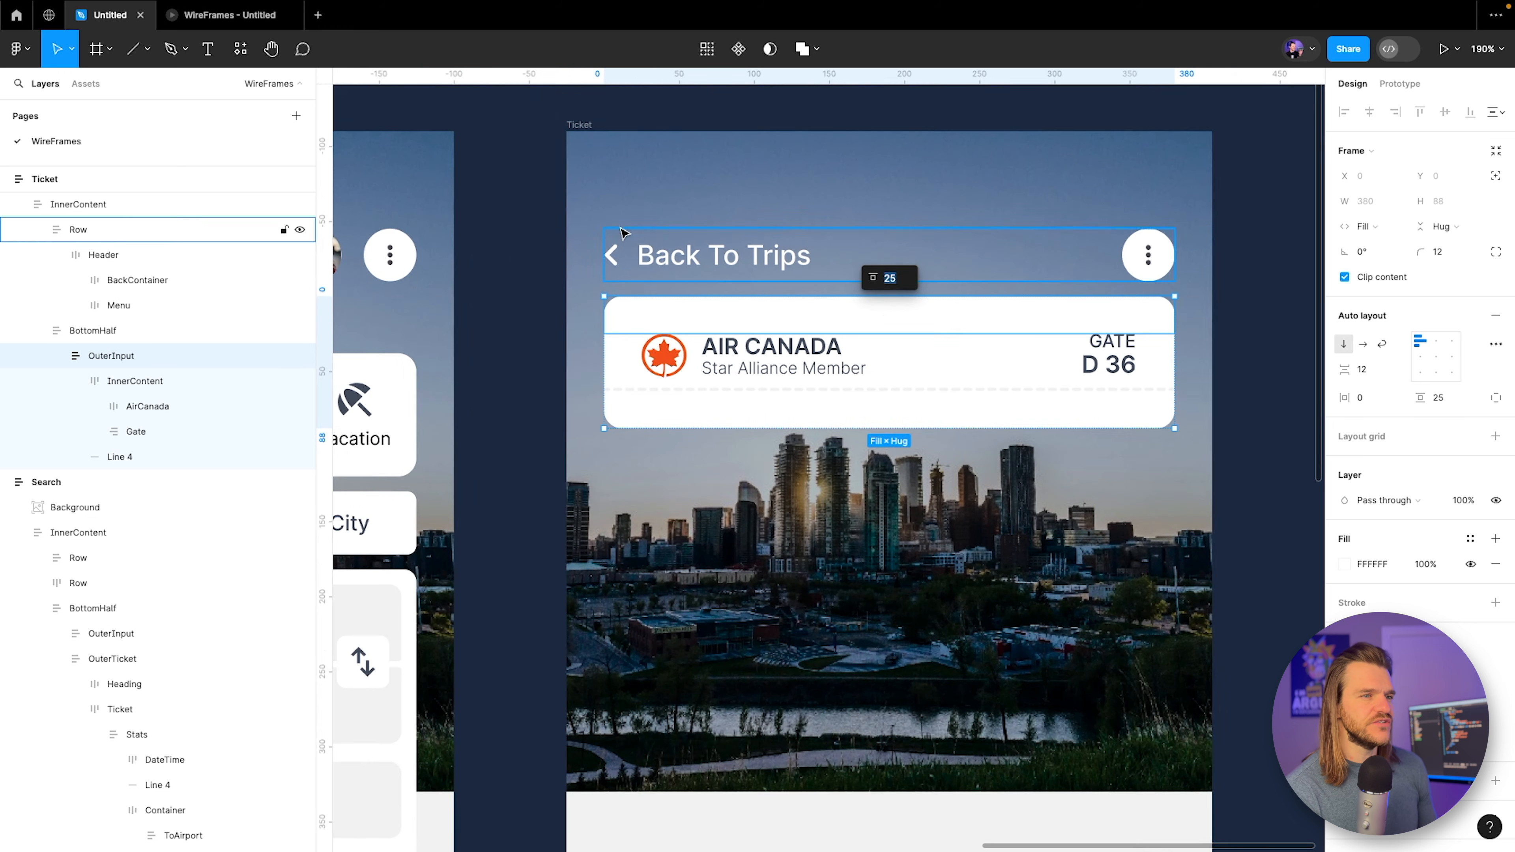
click(226, 15)
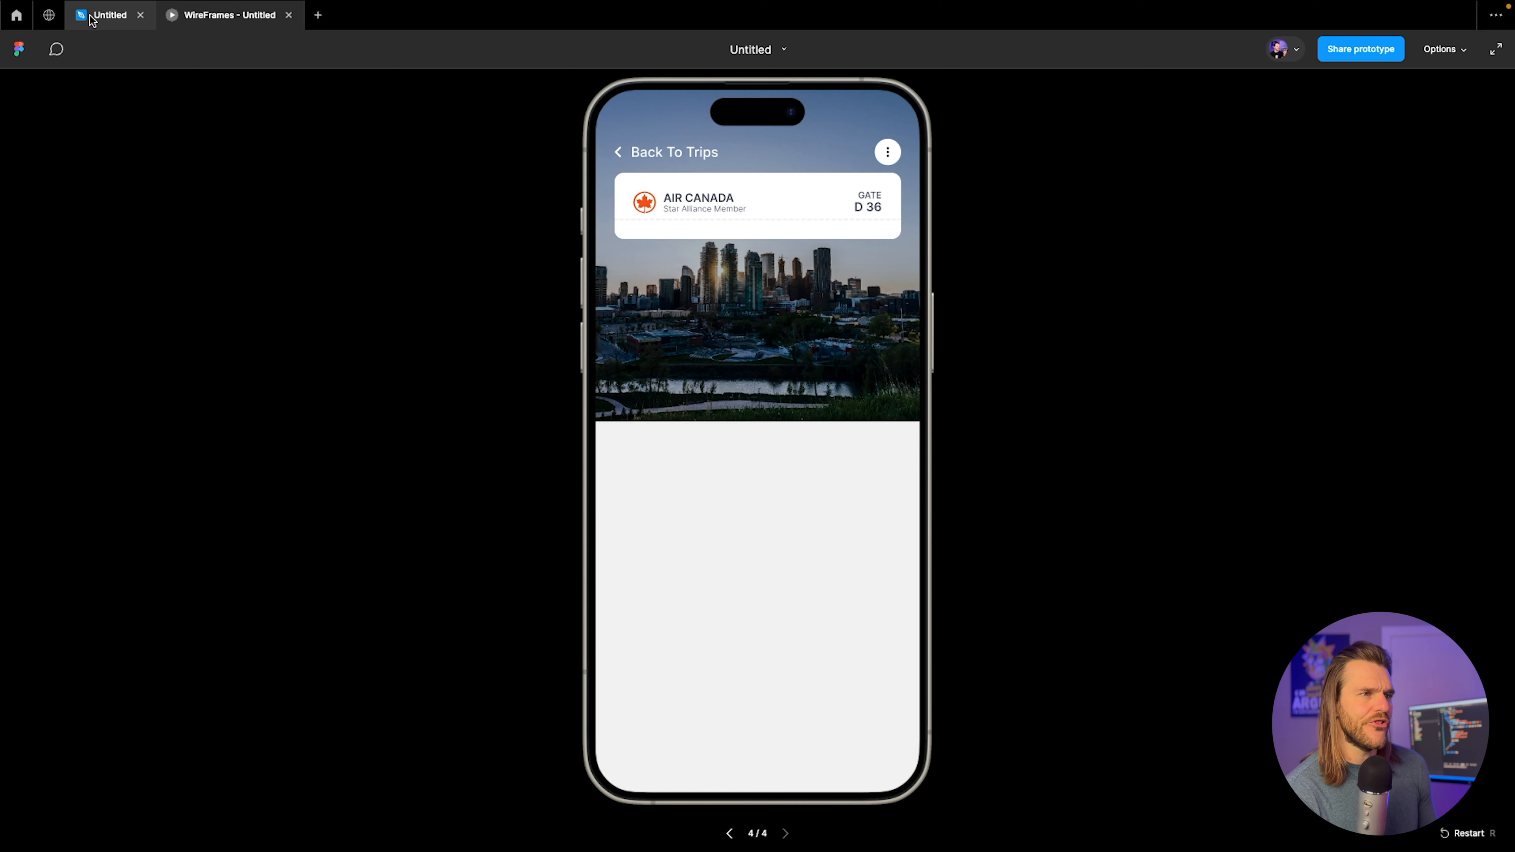
click(90, 19)
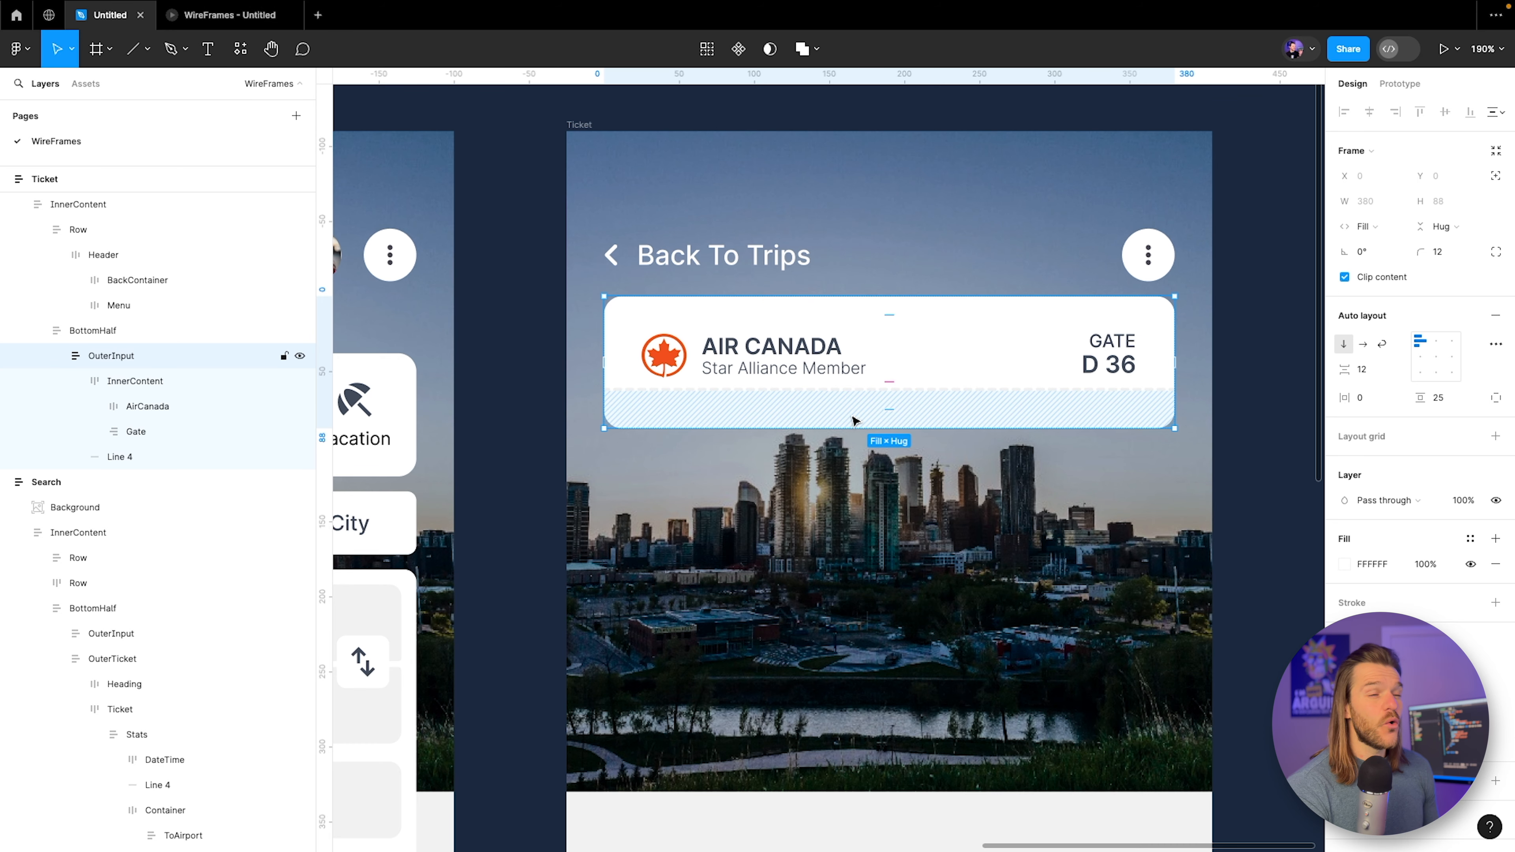
Select the Background of the Ticket screen and open the Unsplash plugin.
scroll(855, 420, down, 3)
scroll(806, 427, up, 4)
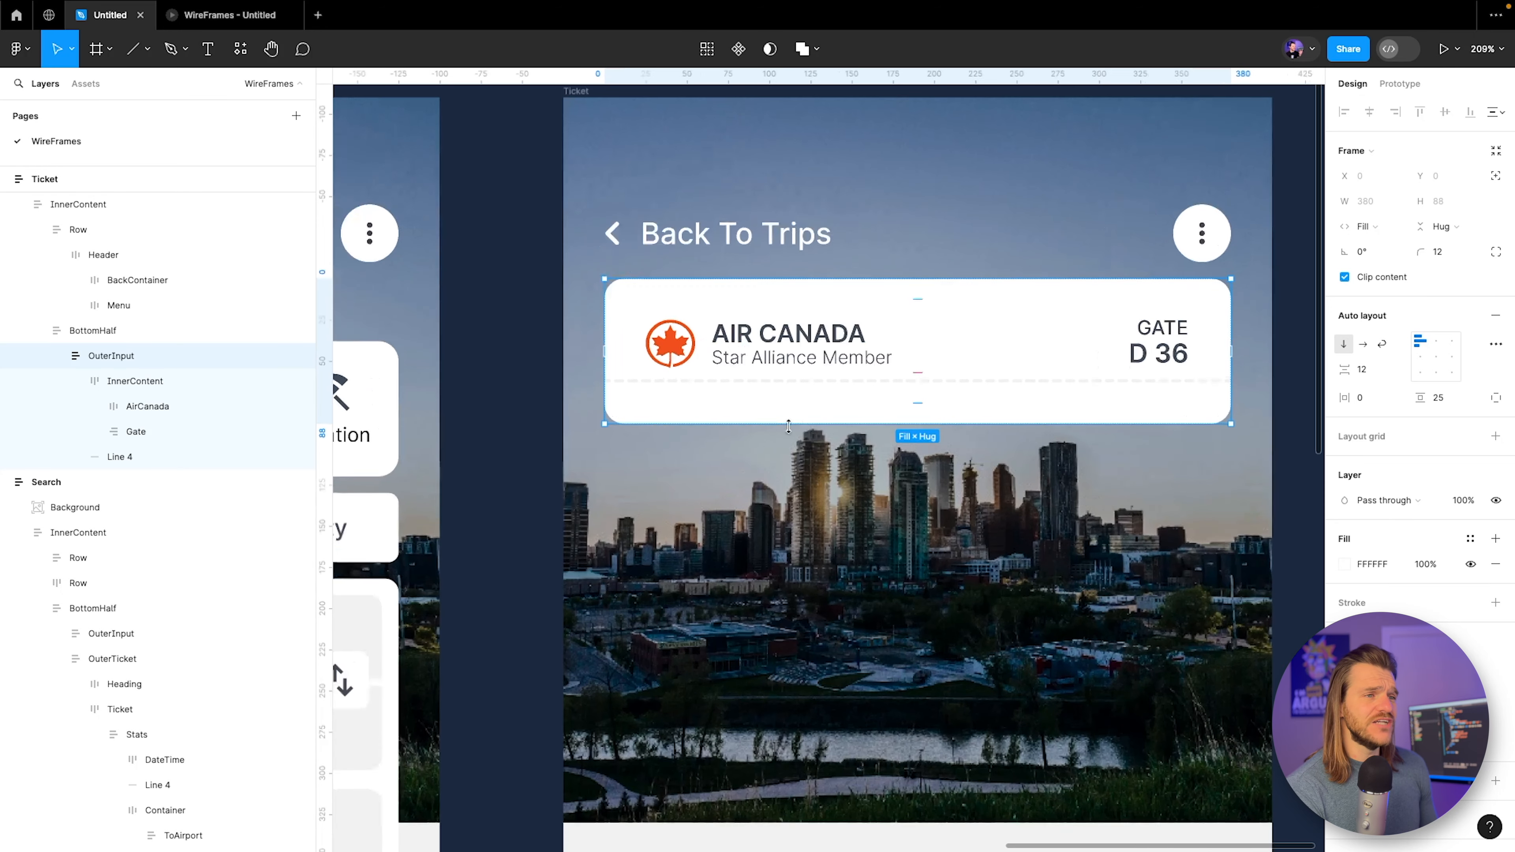
click(760, 148)
click(241, 49)
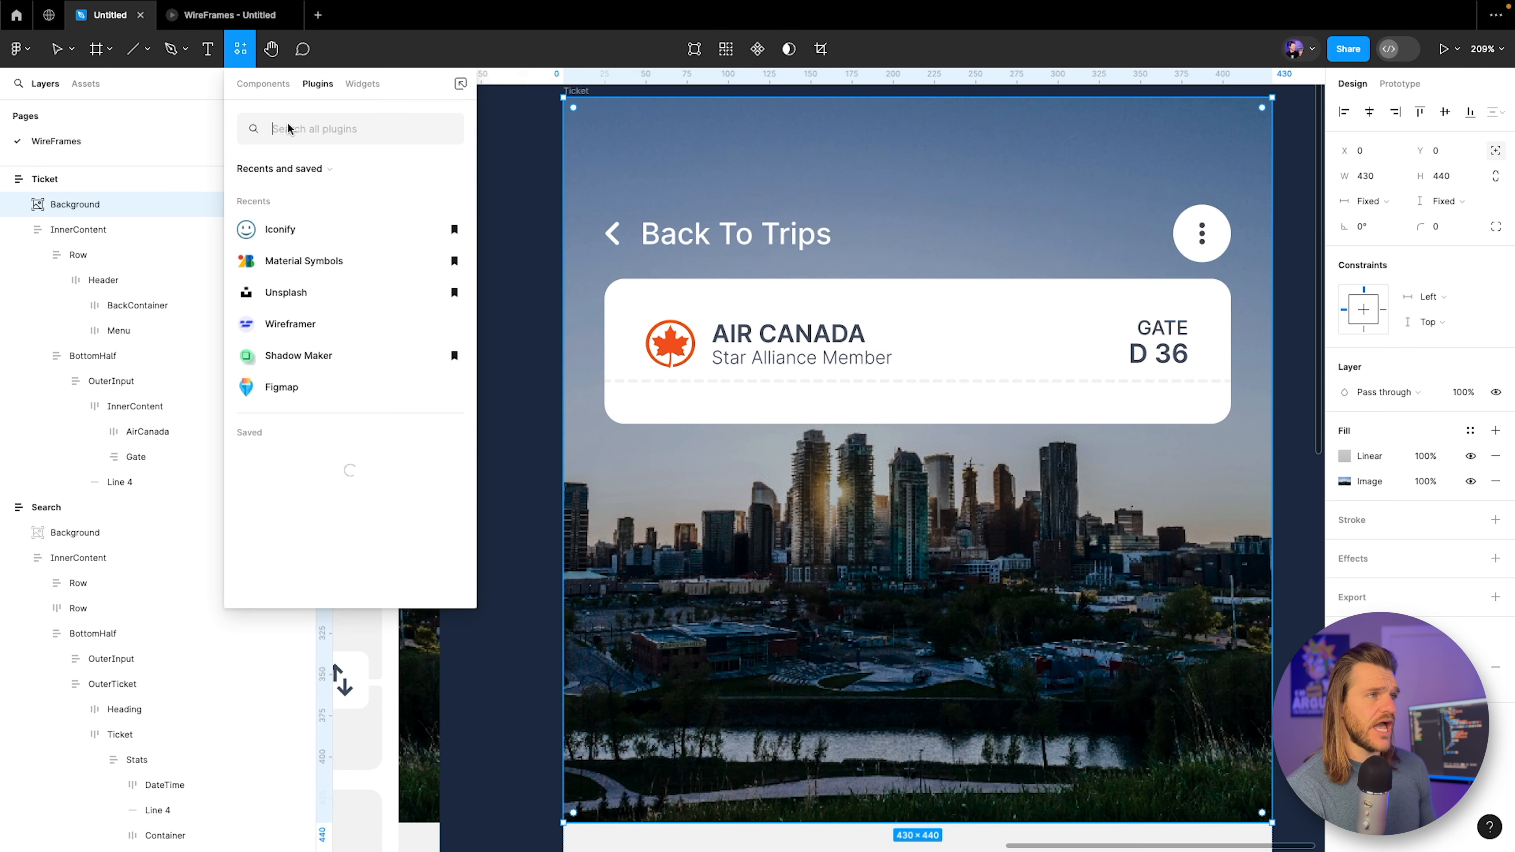
click(245, 295)
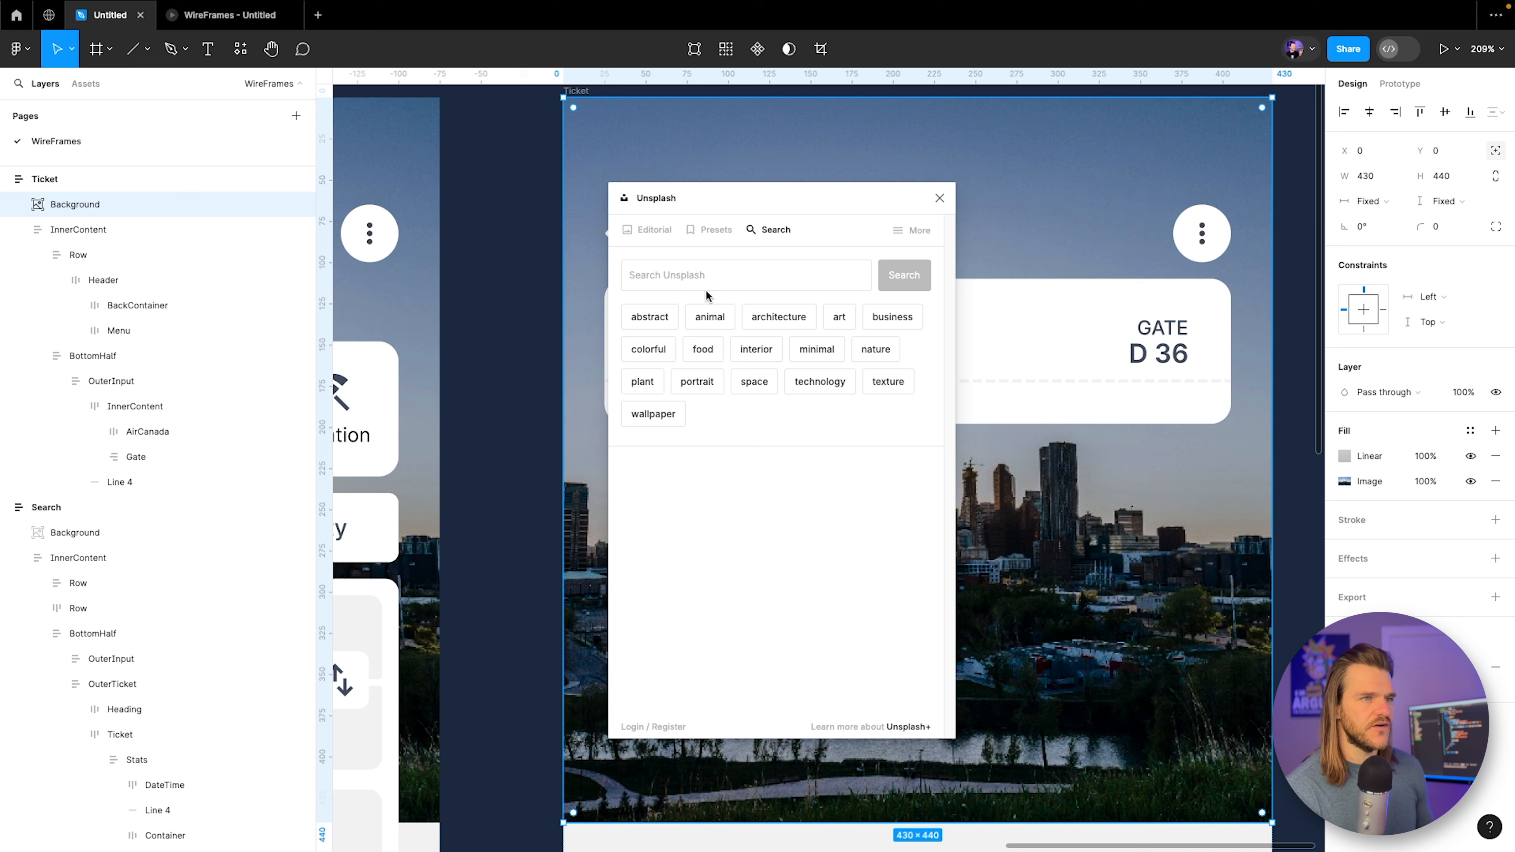
Search Unsplash for "Cape Town", apply the aerial photo of the coastal city and stadium as the background image, and close the plugin.
click(700, 276)
text(Cape)
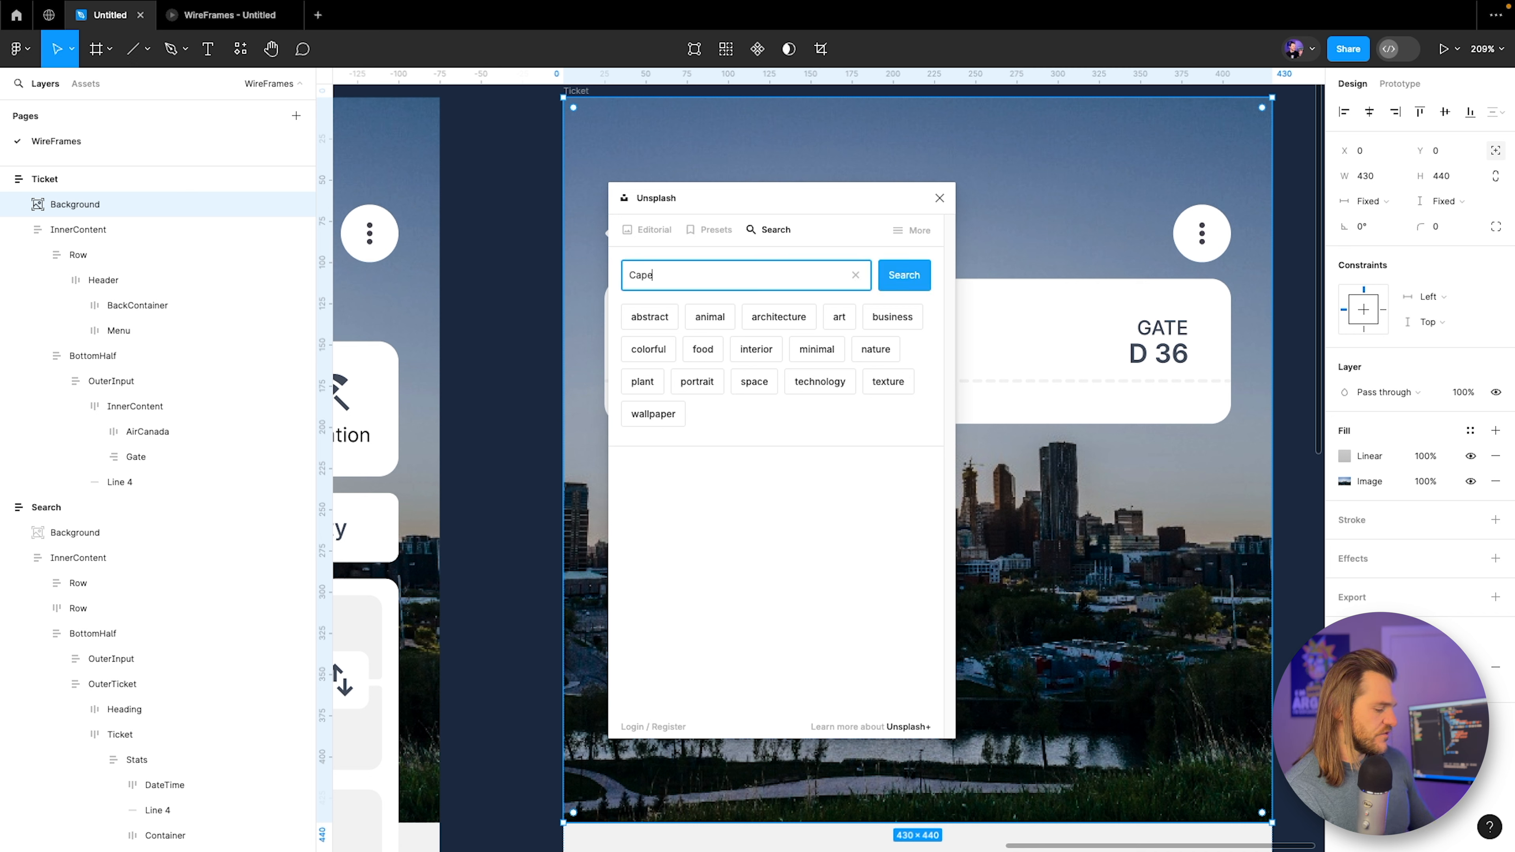
text( Towen)
key(BackSpace)
key(BackSpace)
text(n)
key(Return)
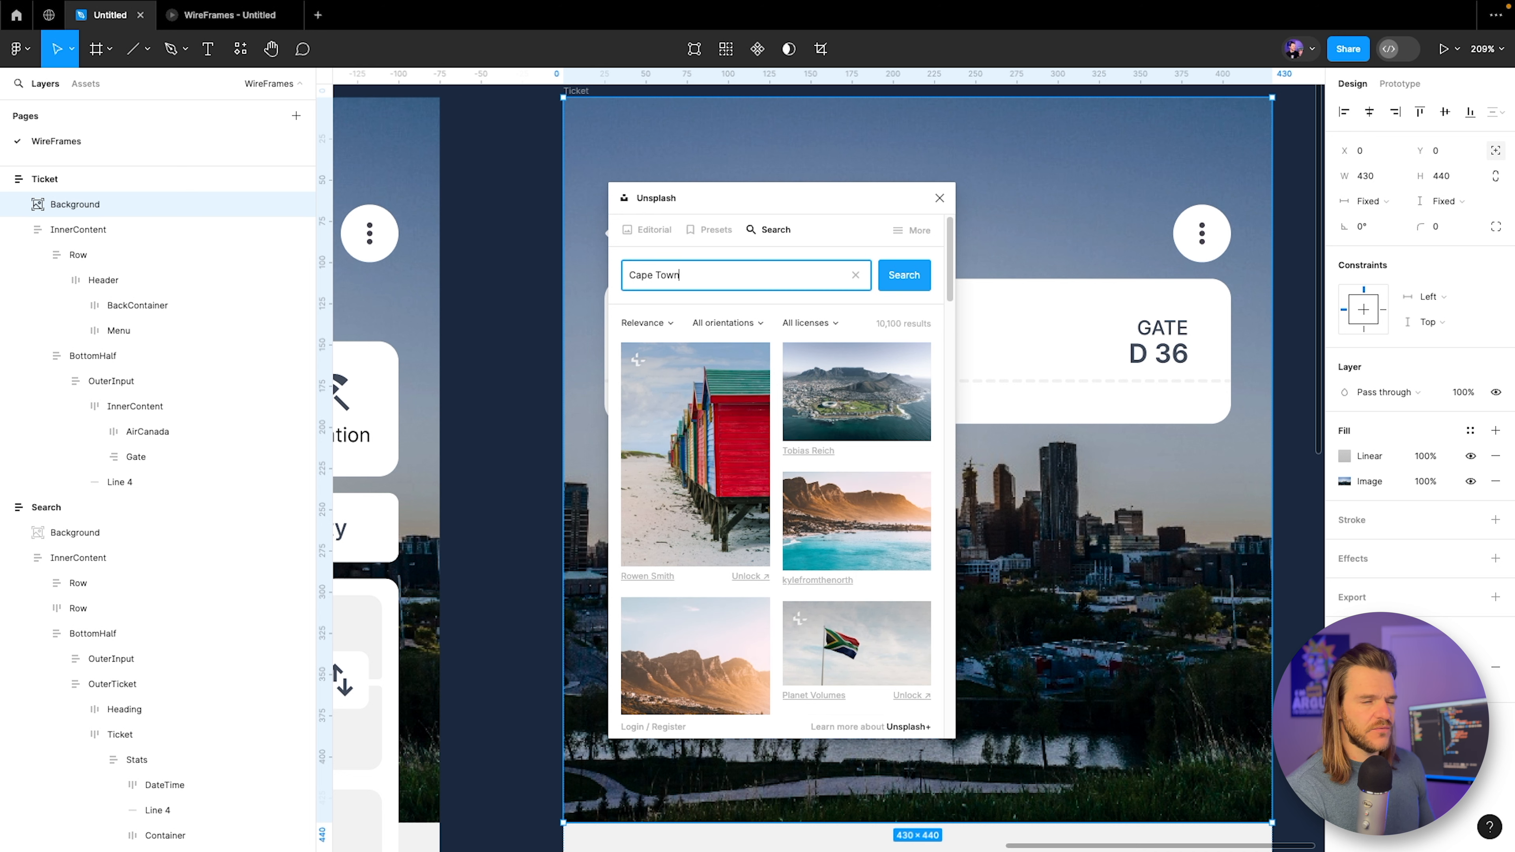
click(859, 391)
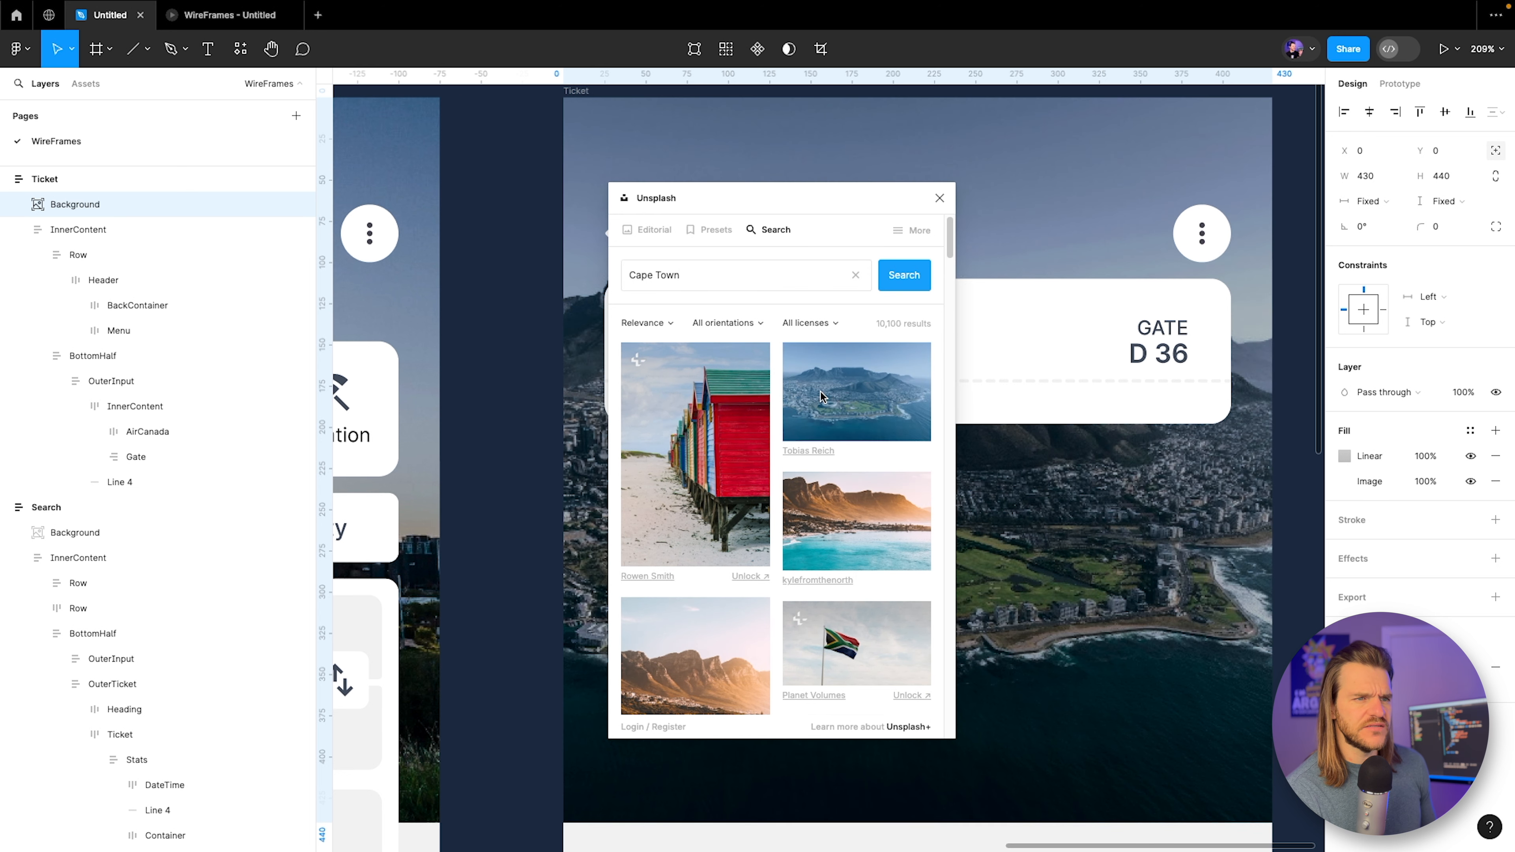
click(939, 198)
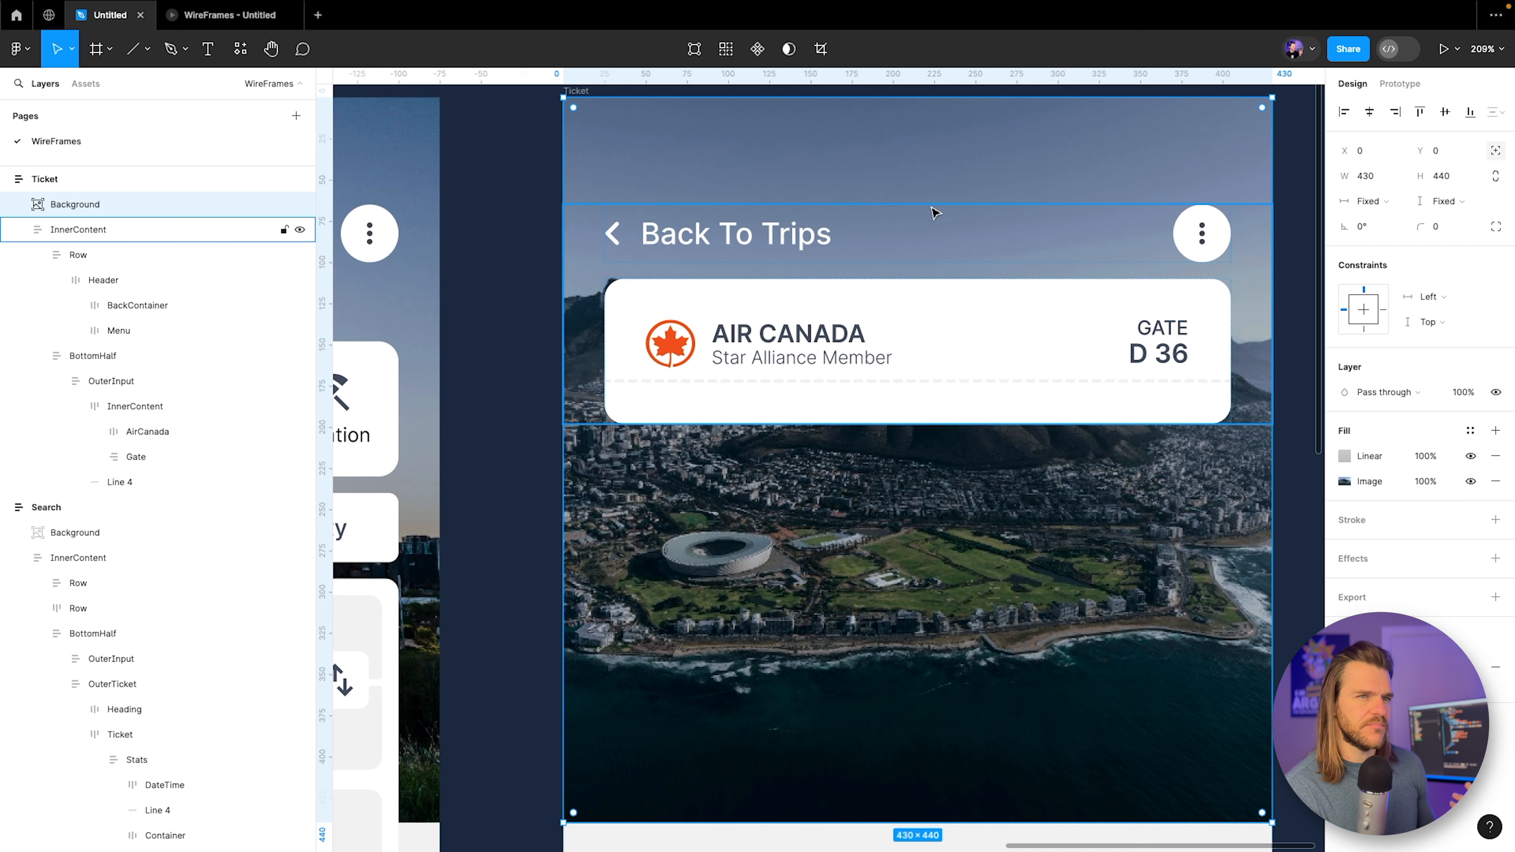
Preview the Ticket screen in the prototype and recolour the dashed divider in the Air Canada card to dark grey 5A5A5A.
scroll(938, 207, up, 3)
click(281, 17)
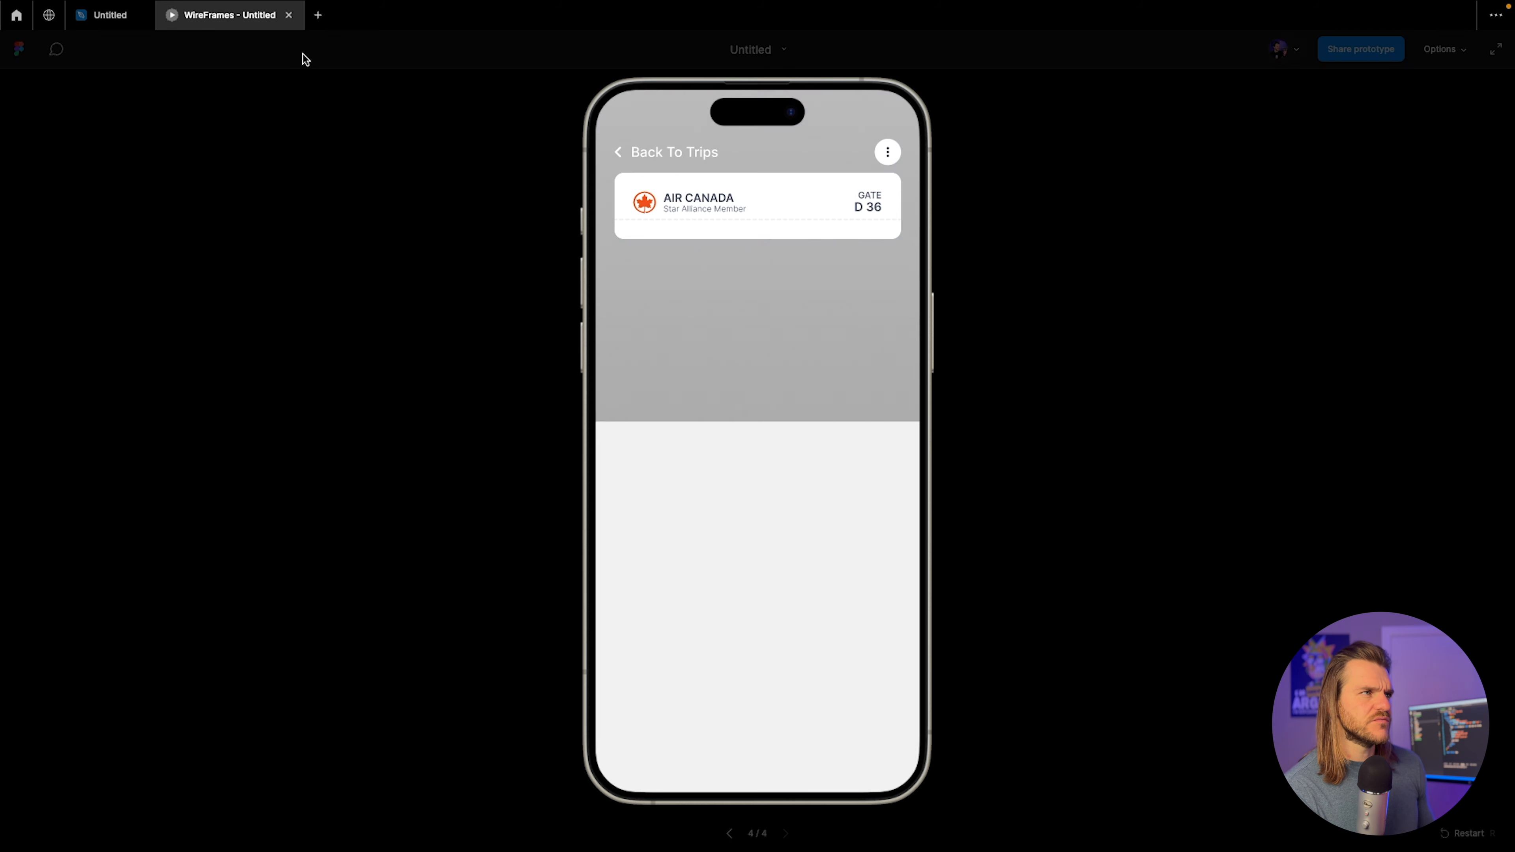
click(749, 438)
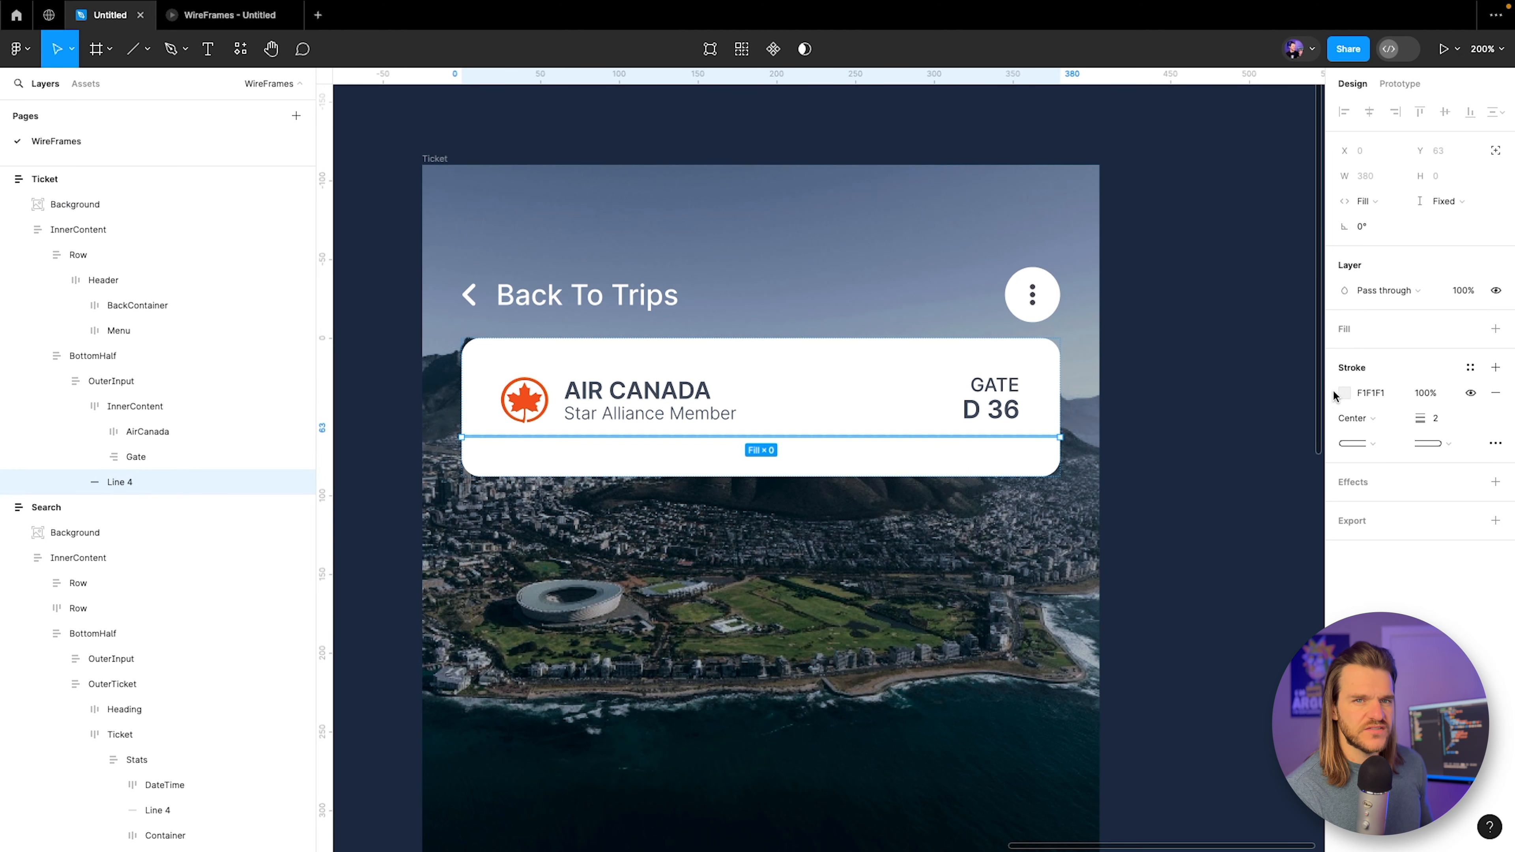
click(1345, 393)
drag(1170, 500, 1118, 577)
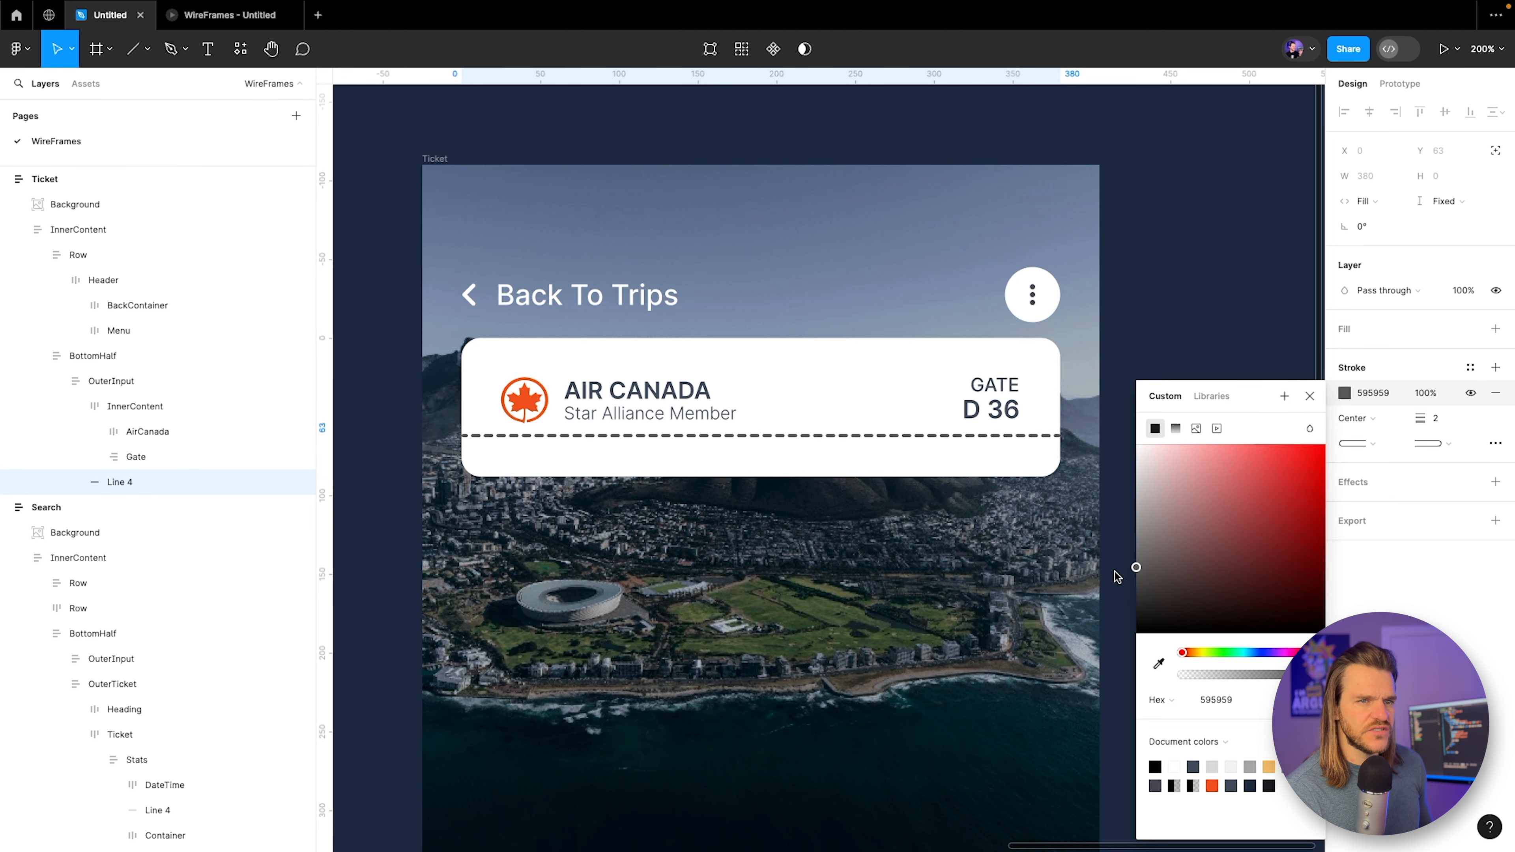
key(Escape)
Set the stroke end caps of the card's dashed divider to Square and deselect it.
click(1355, 443)
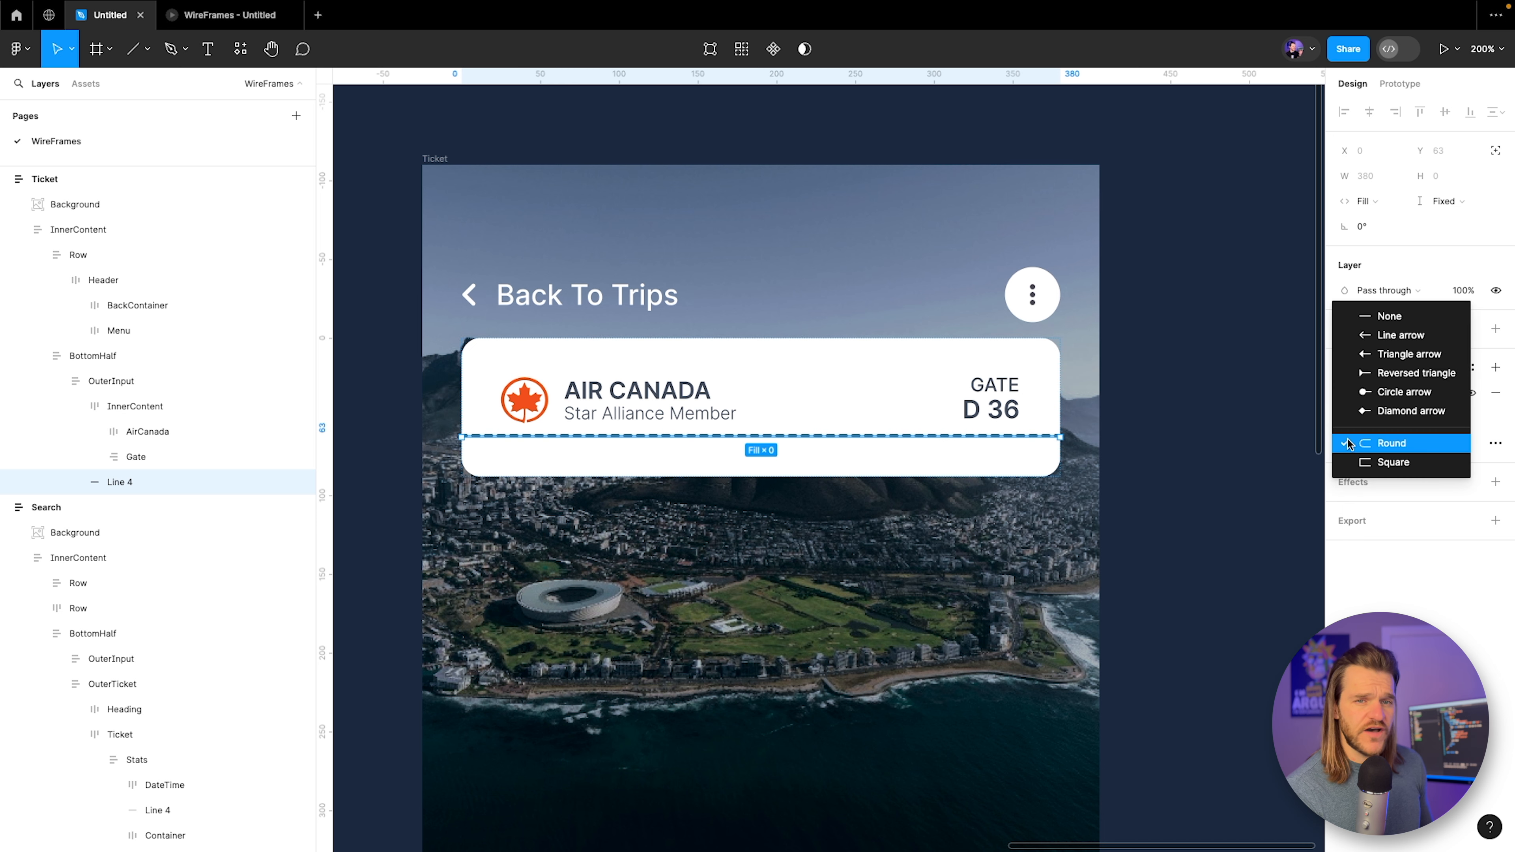
click(1405, 321)
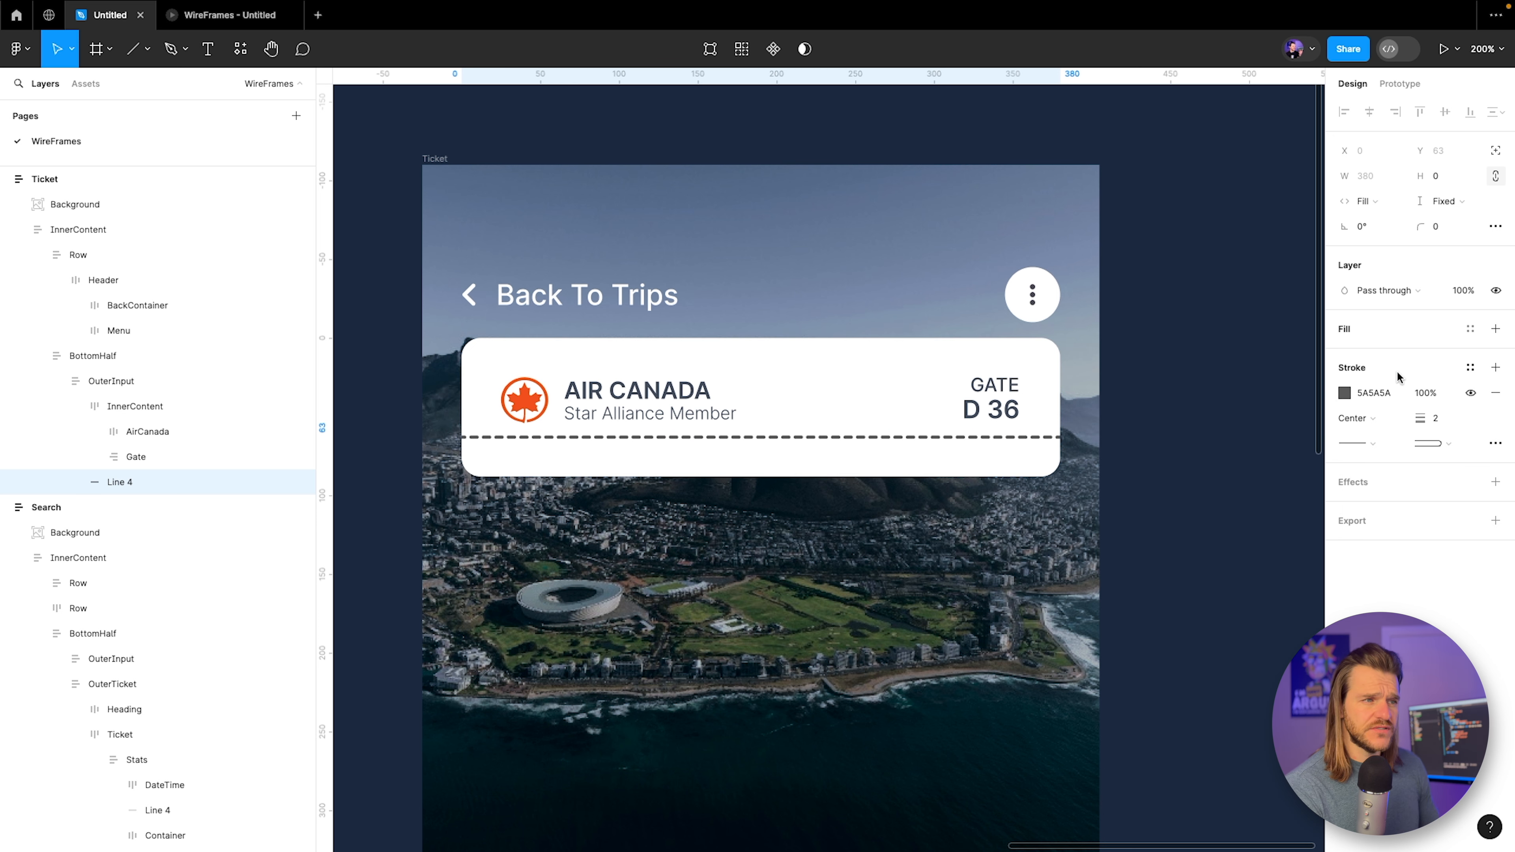
click(1430, 444)
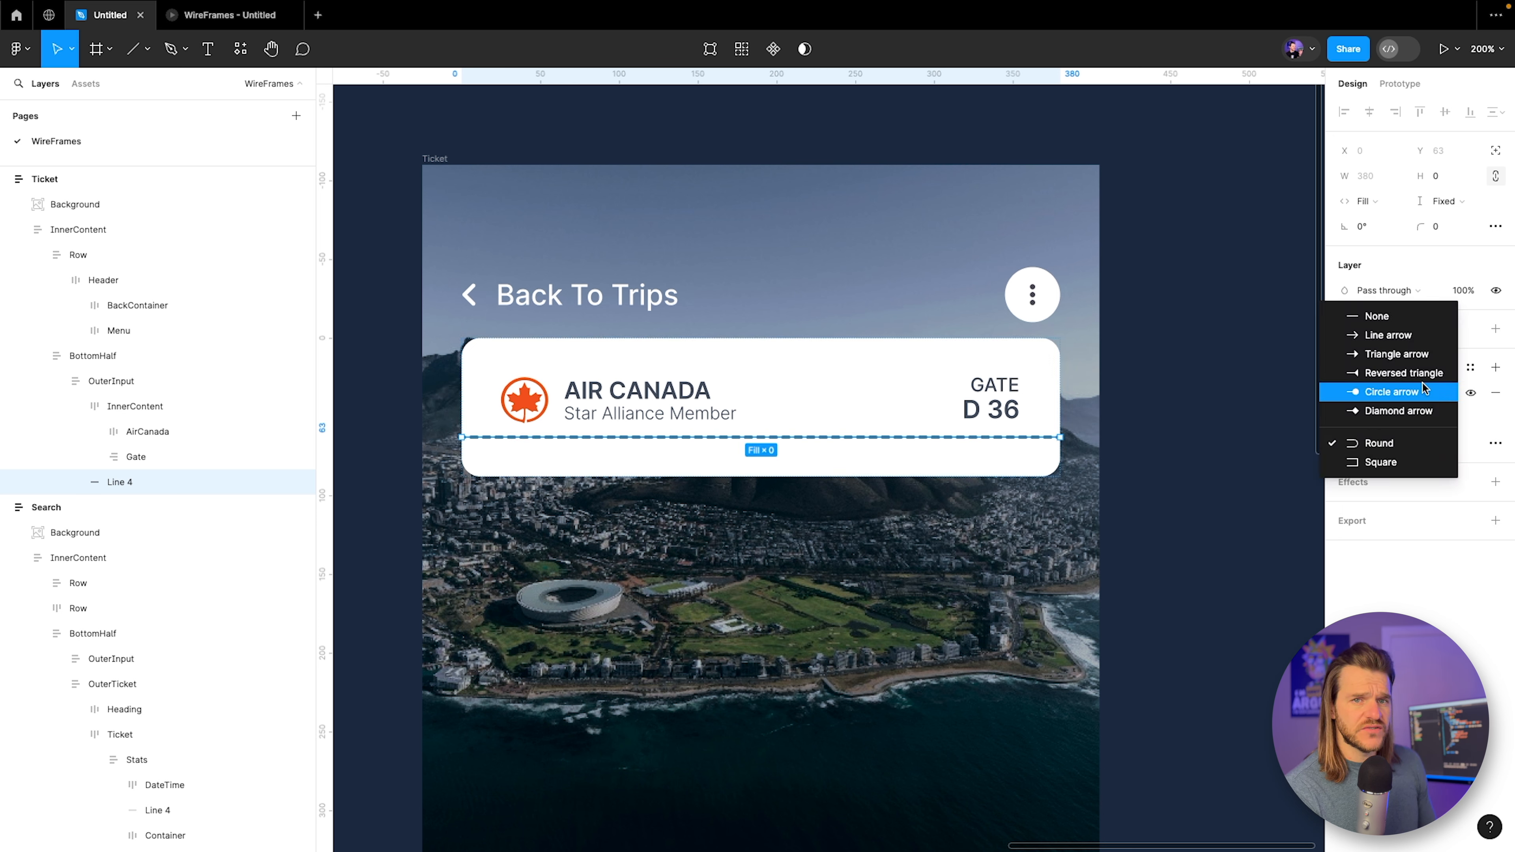
click(1380, 461)
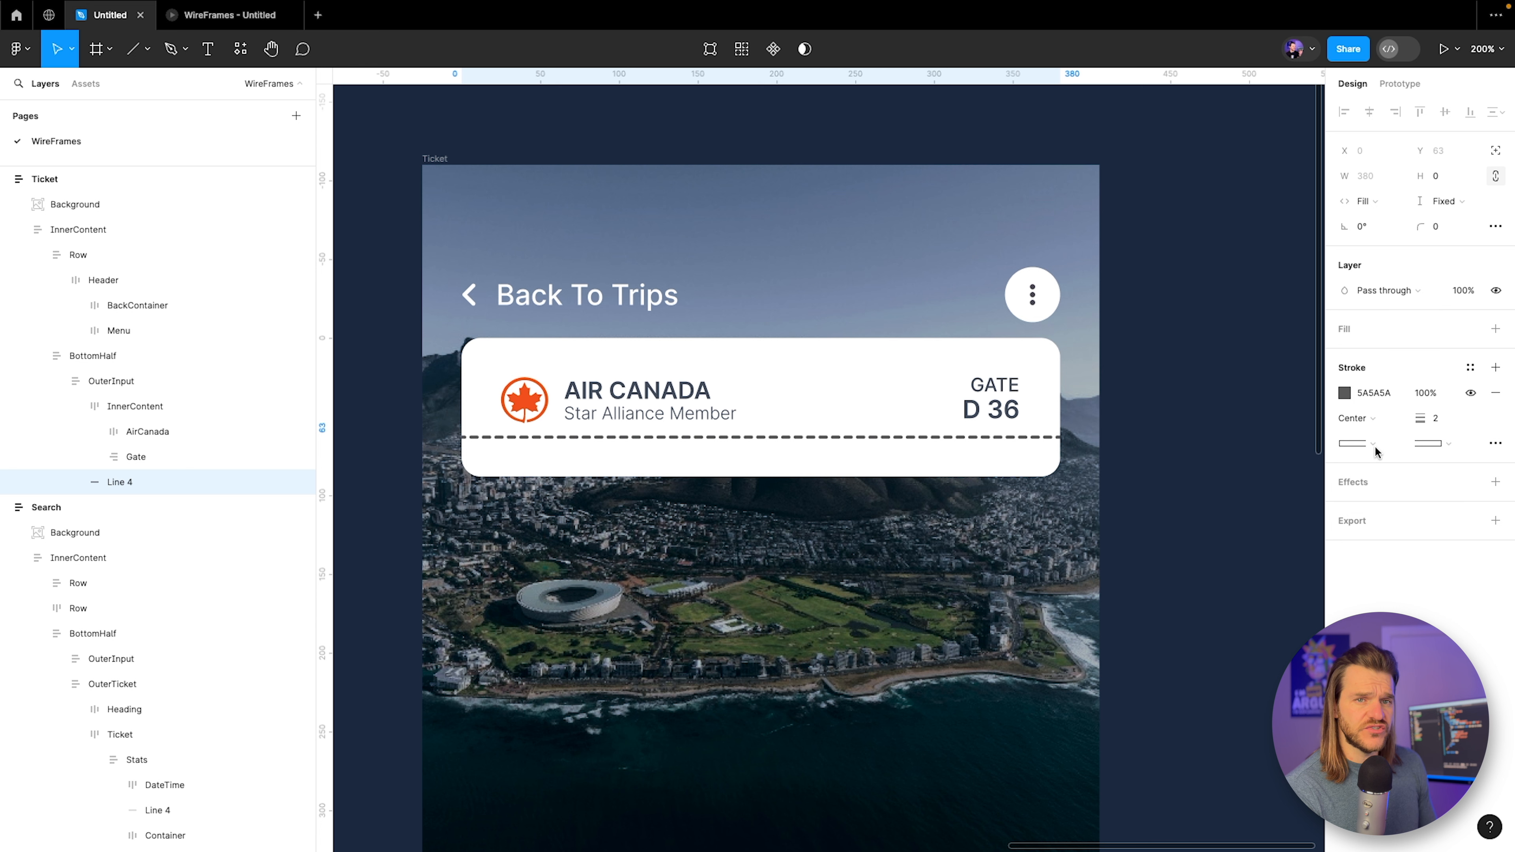
click(1375, 443)
click(1375, 447)
click(1276, 660)
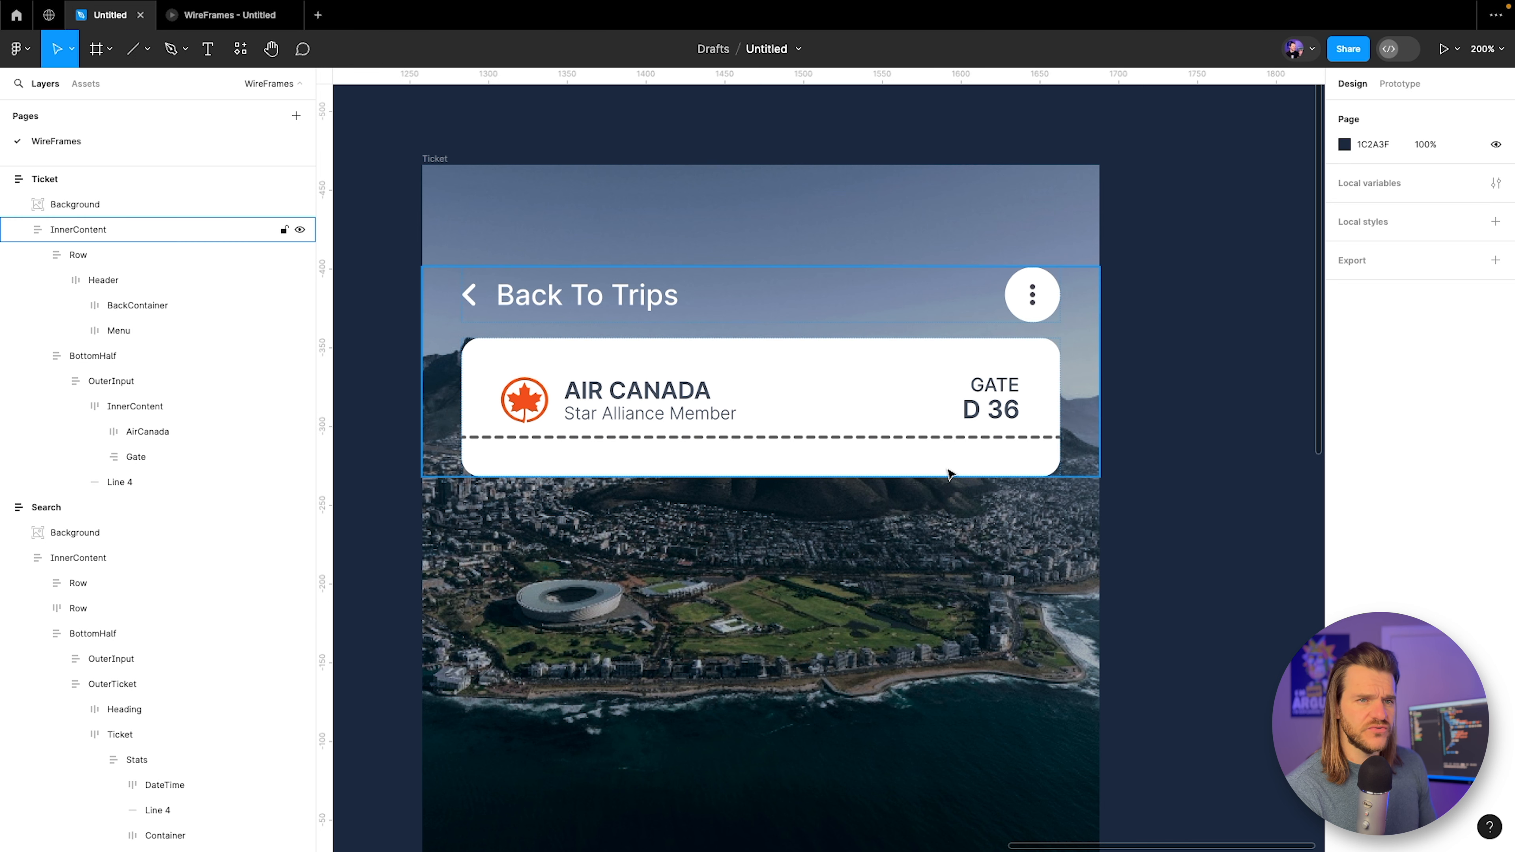
Set the vertical gap between items in the OuterInput card to 25.
double_click(525, 394)
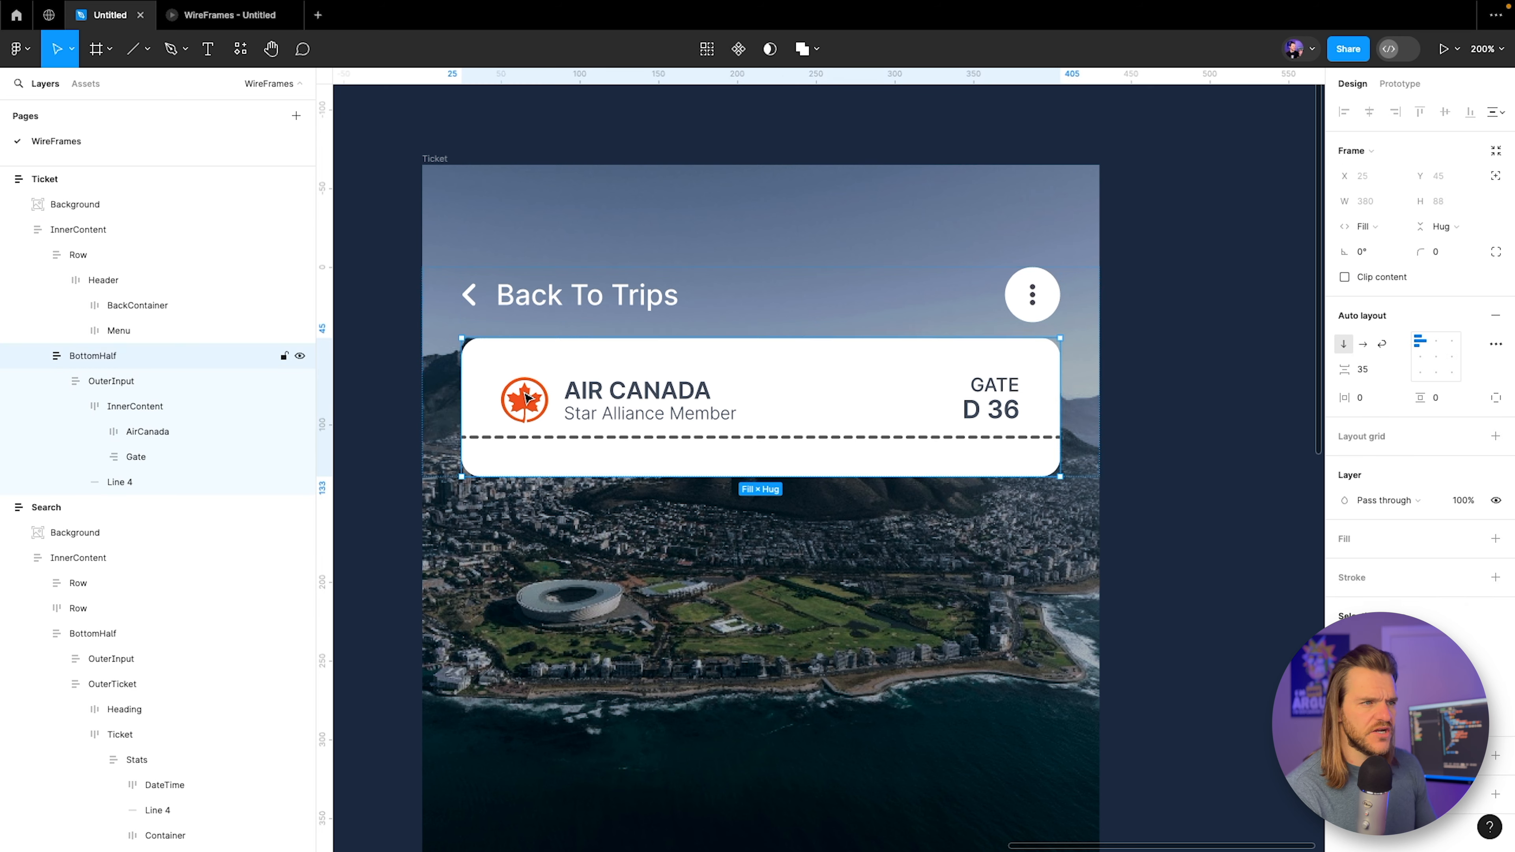
double_click(525, 394)
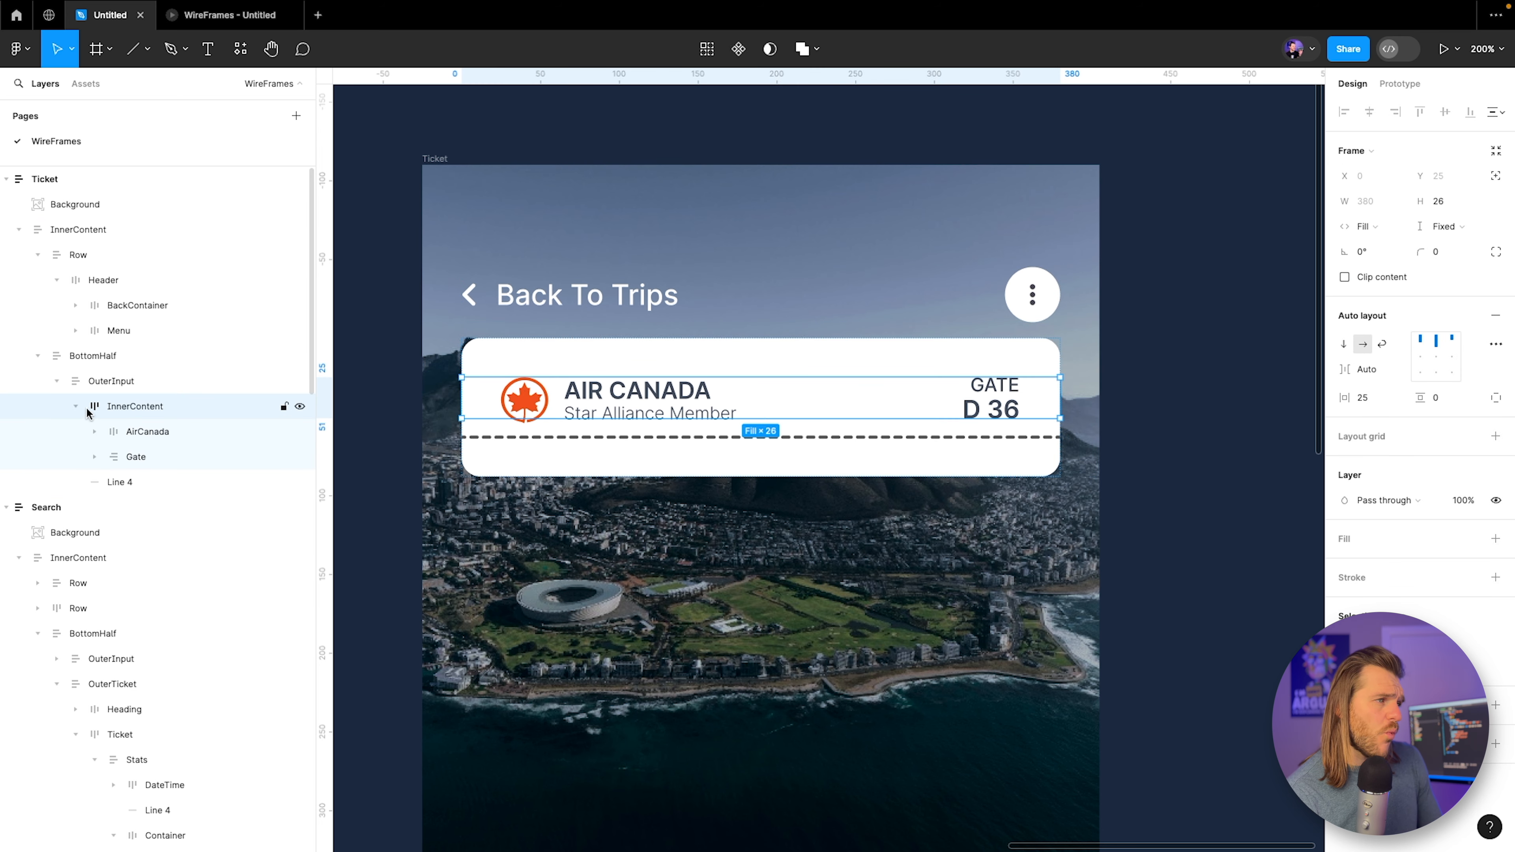
click(76, 407)
click(89, 382)
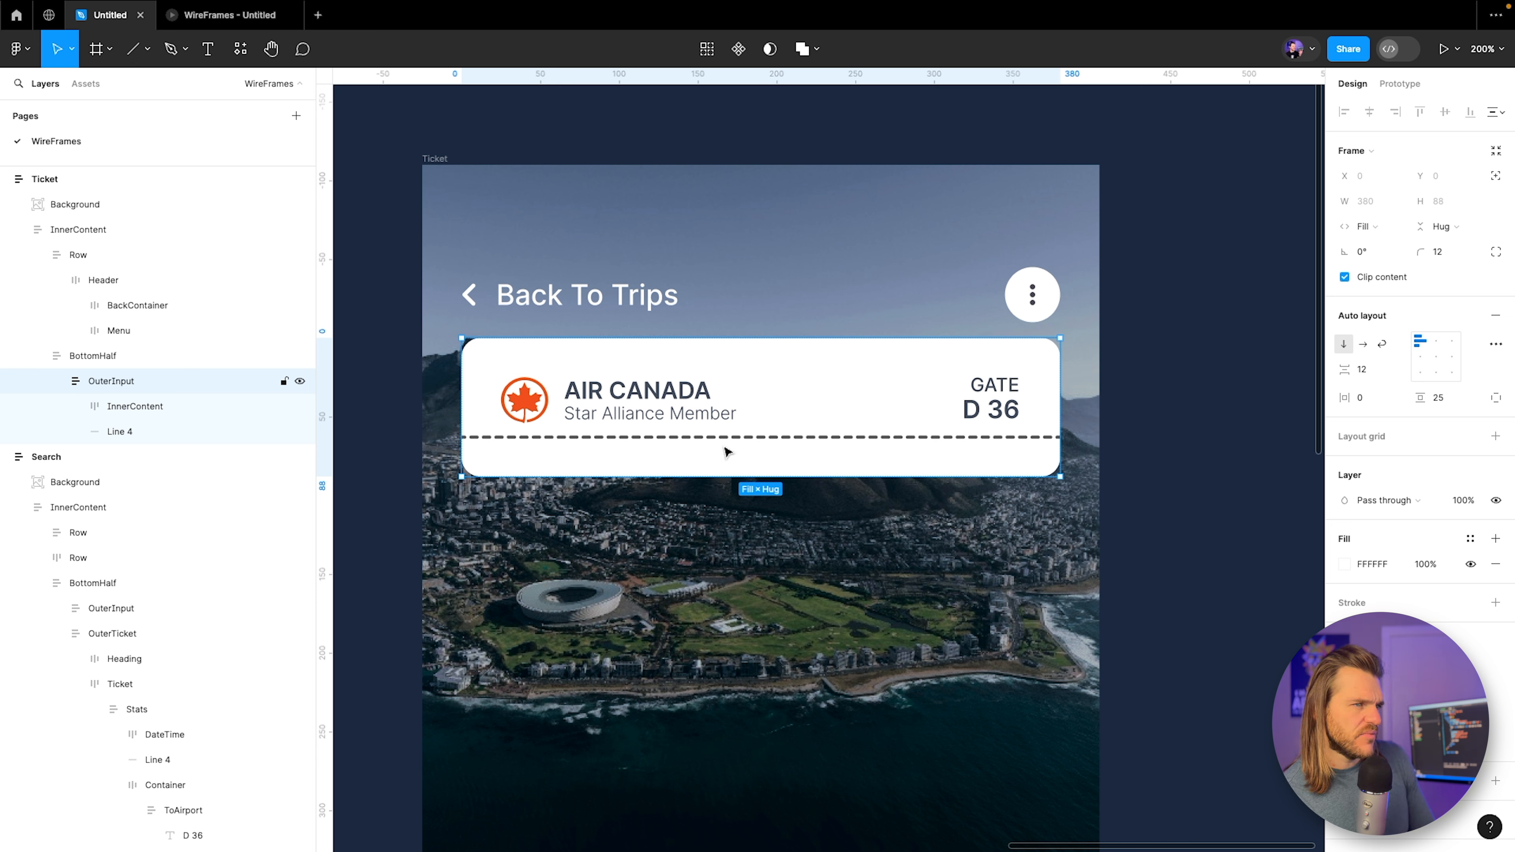
click(1363, 370)
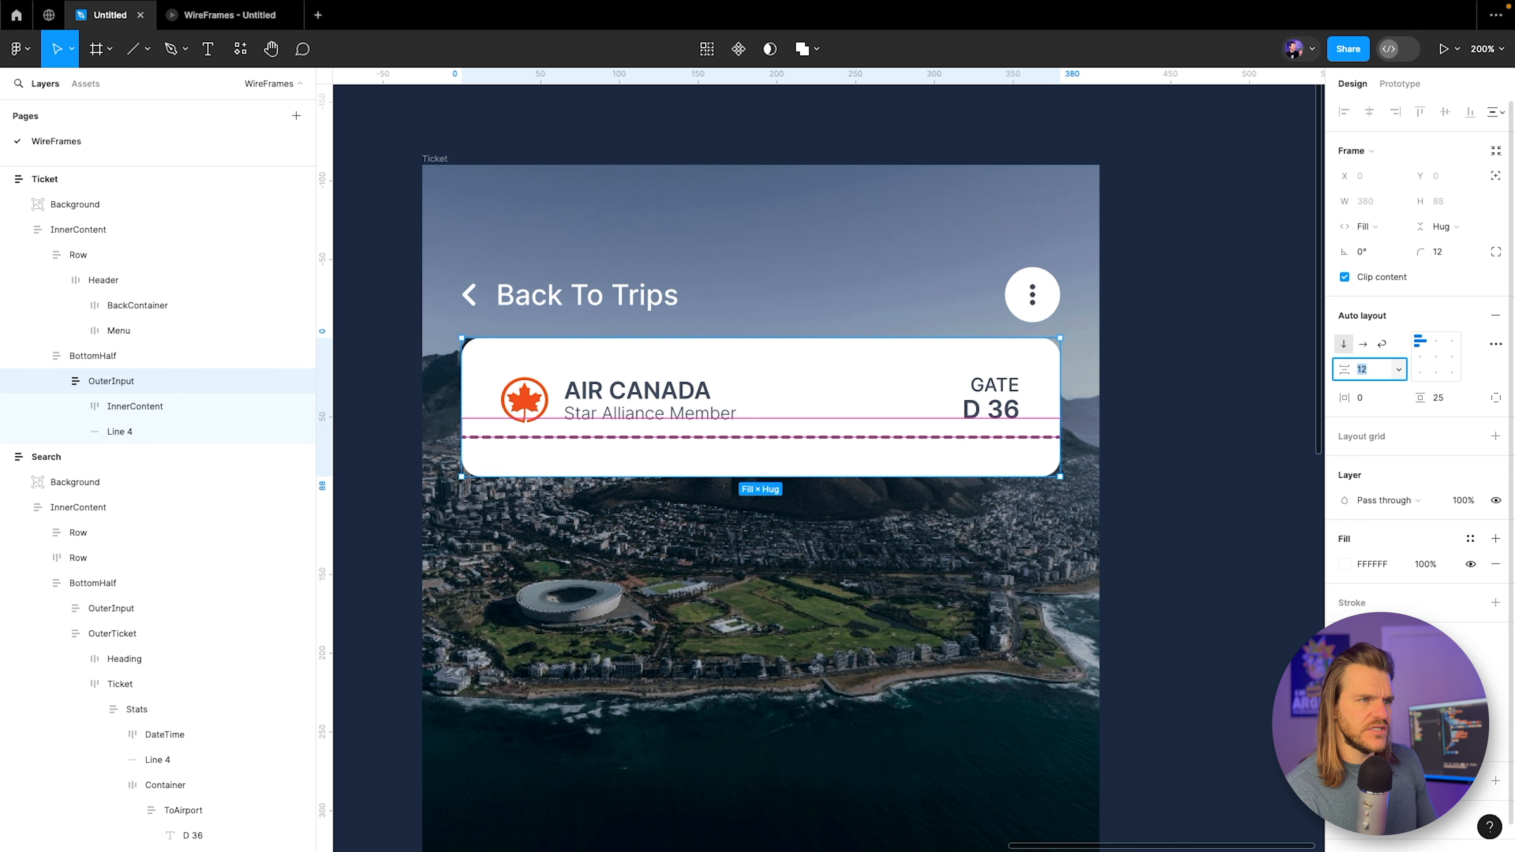
text(25)
key(Return)
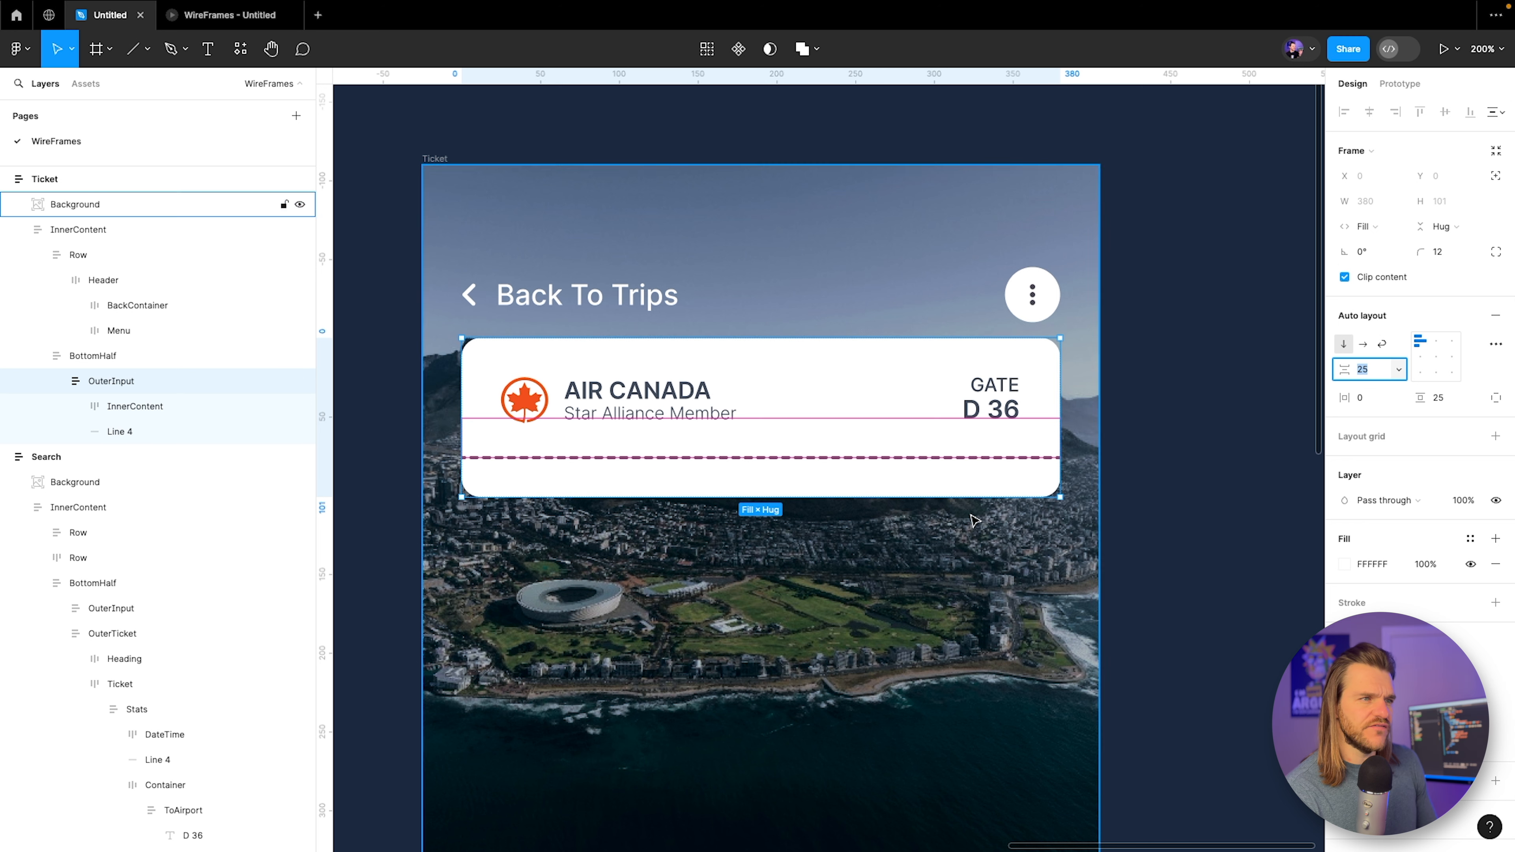
Preview the updated card in the running prototype and return to the design file.
click(973, 521)
click(201, 24)
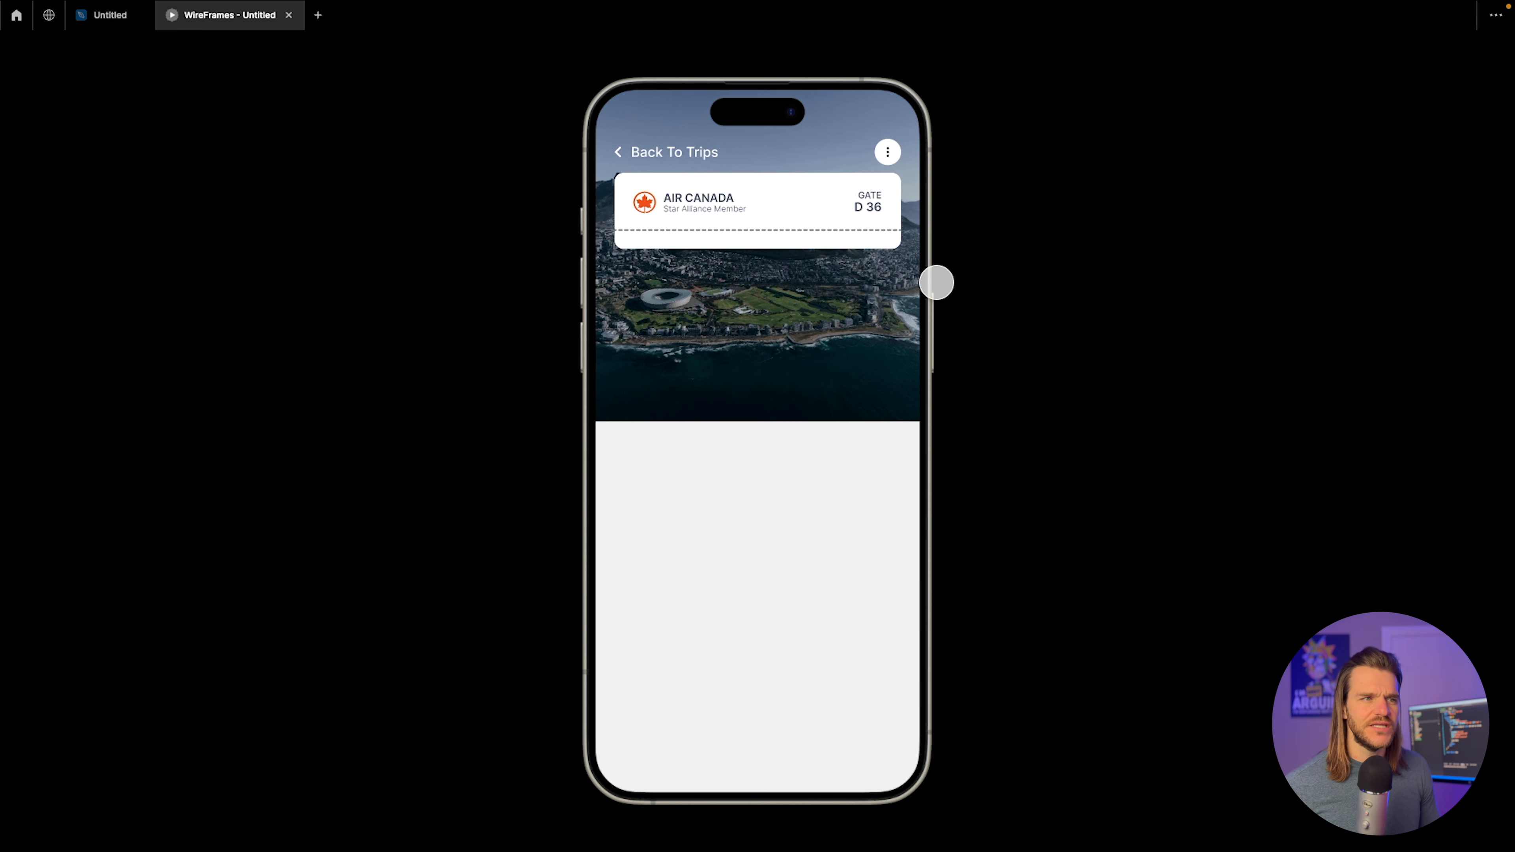
click(109, 15)
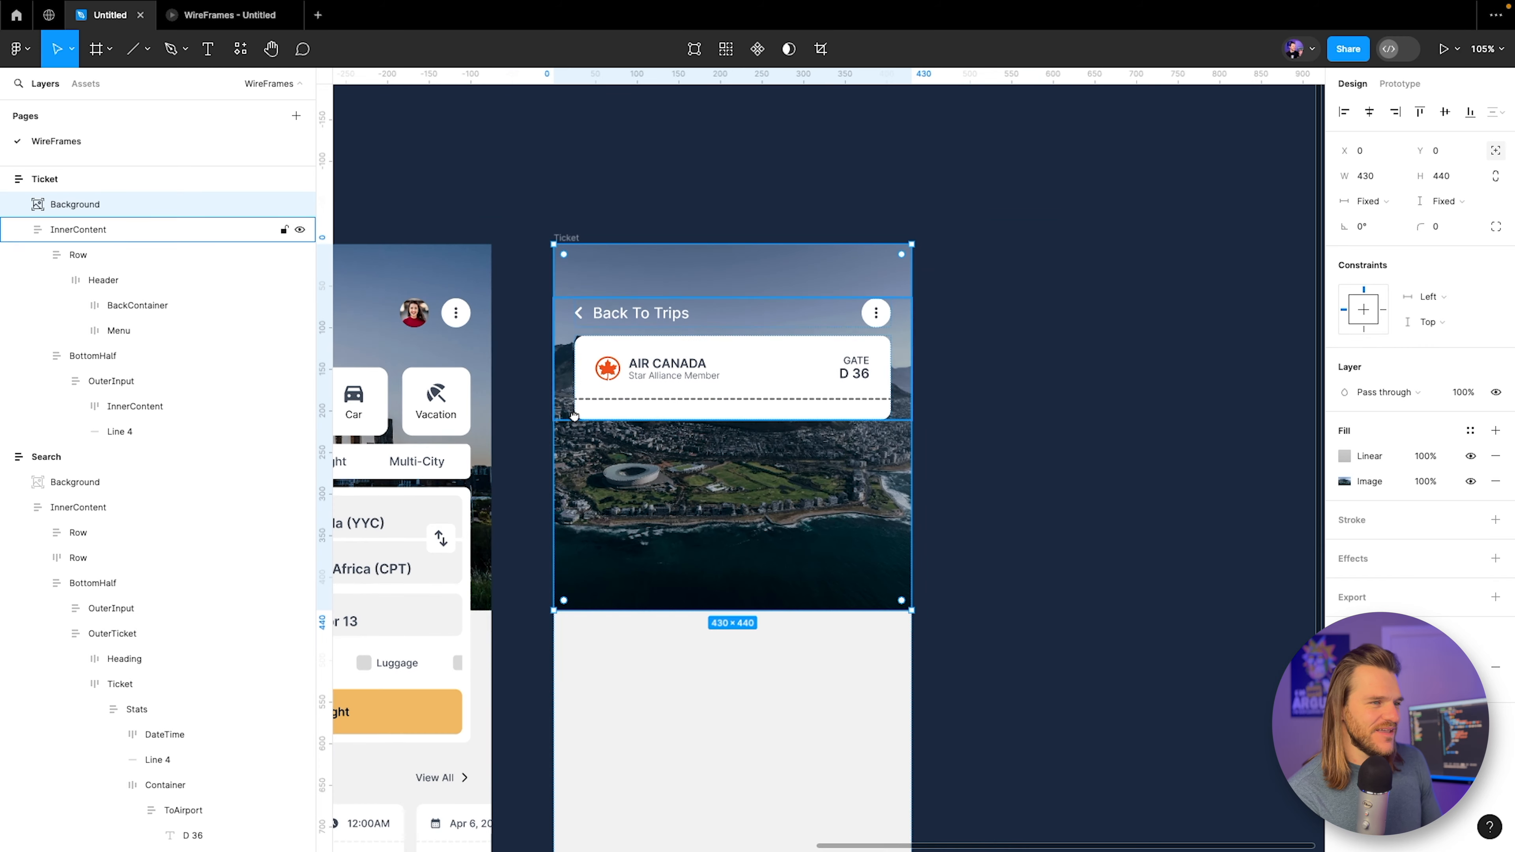
Examine the flight route section below the header in the grey Ticket wireframe.
drag(574, 416, 897, 362)
drag(730, 464, 897, 414)
click(300, 432)
drag(589, 441, 783, 424)
drag(962, 399, 808, 398)
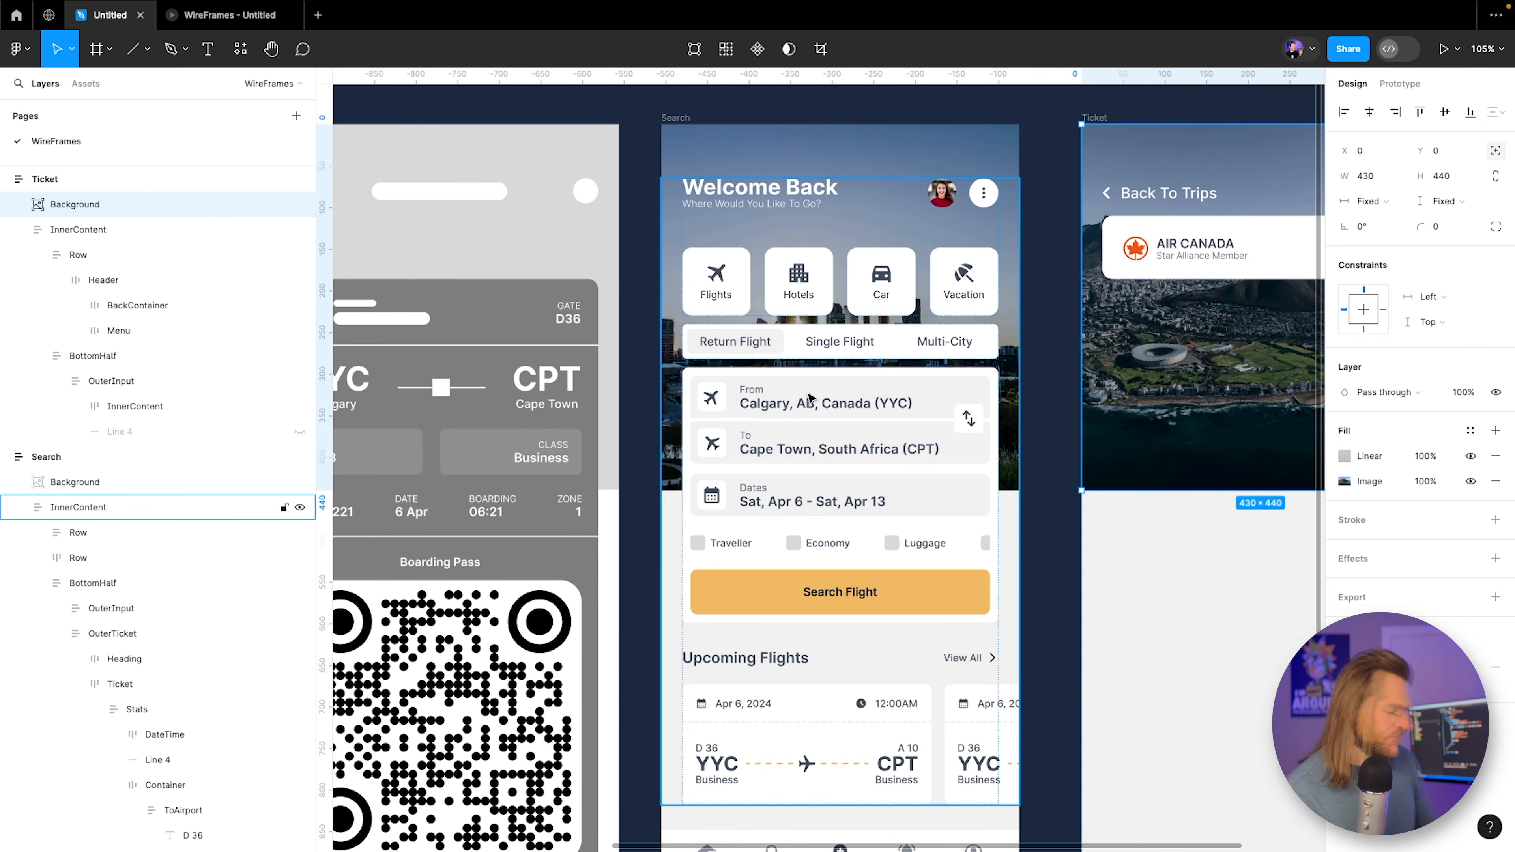
key(super+z)
drag(554, 466, 777, 412)
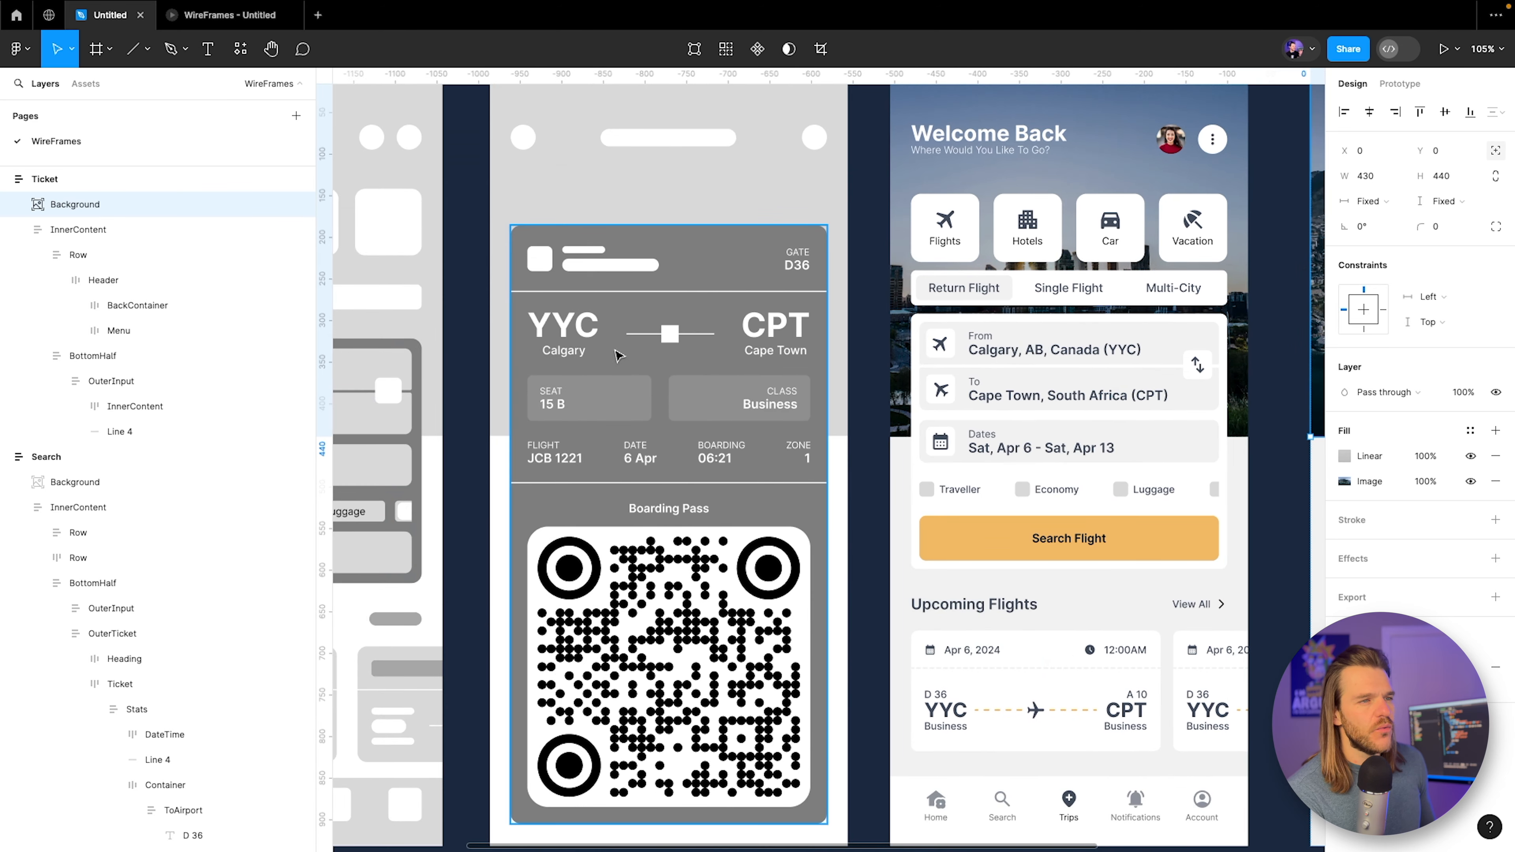
Copy the YYC to CPT route Container from the first Upcoming Flights card on the Search screen.
scroll(606, 316, up, 3)
scroll(870, 579, down, 5)
scroll(869, 579, right, 2)
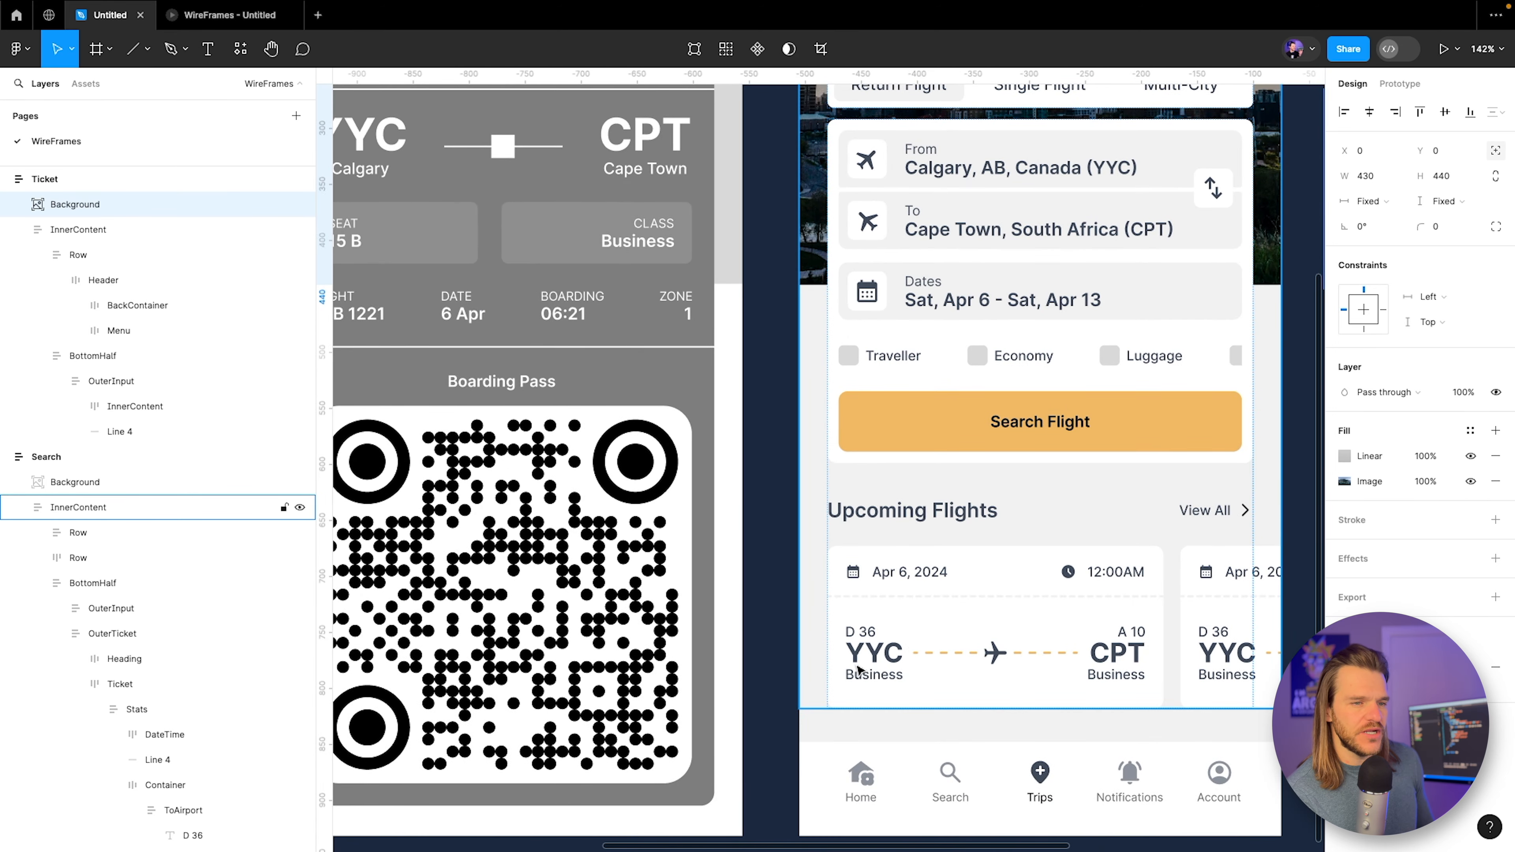
drag(518, 200, 627, 407)
key(super+z)
drag(859, 449, 612, 243)
drag(1014, 667, 903, 531)
scroll(777, 520, up, 5)
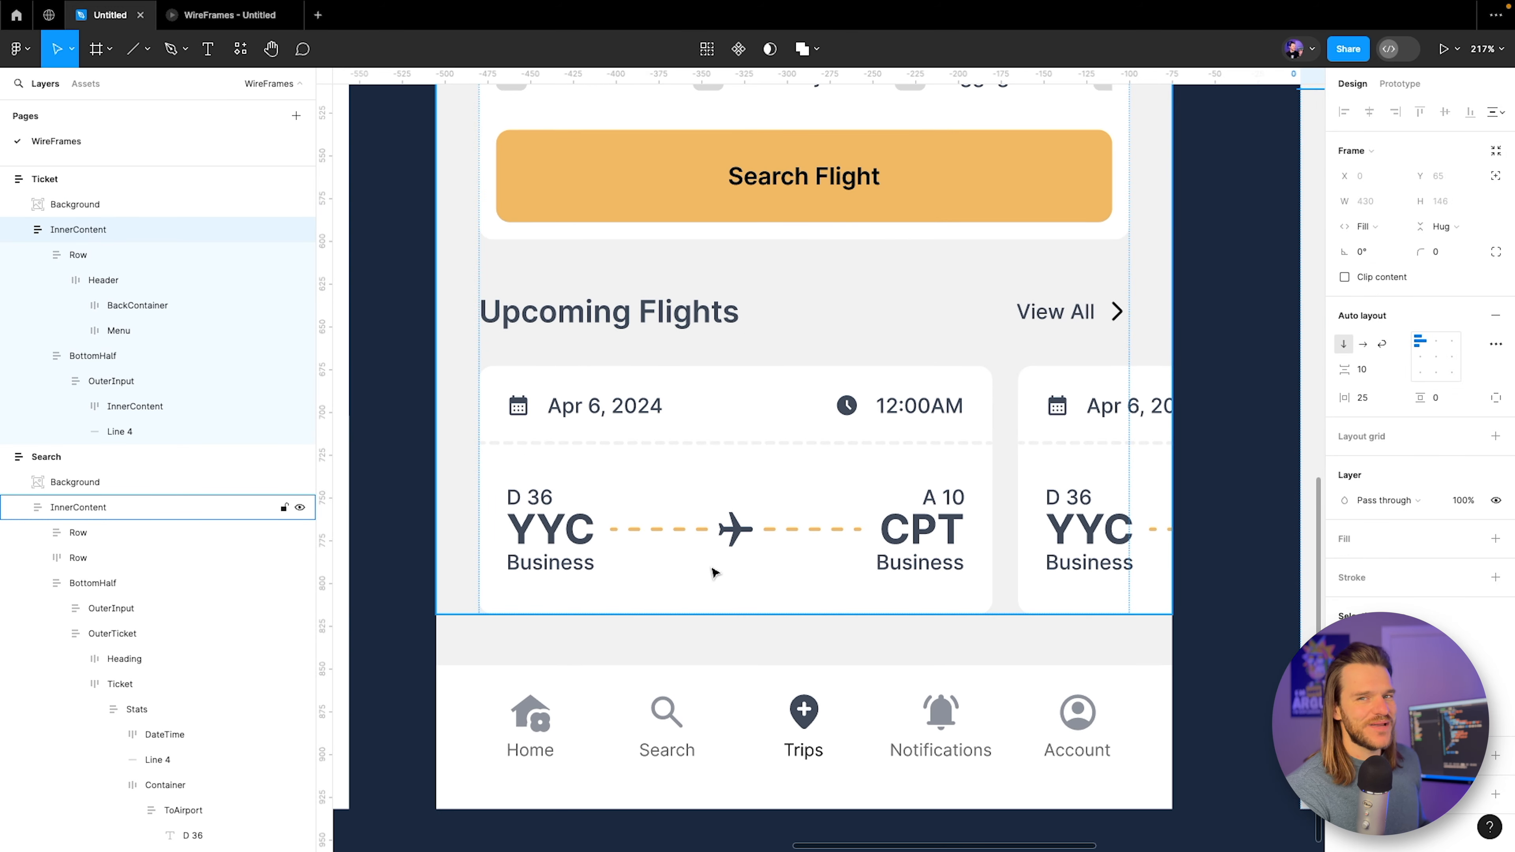
click(608, 545)
double_click(576, 540)
double_click(575, 540)
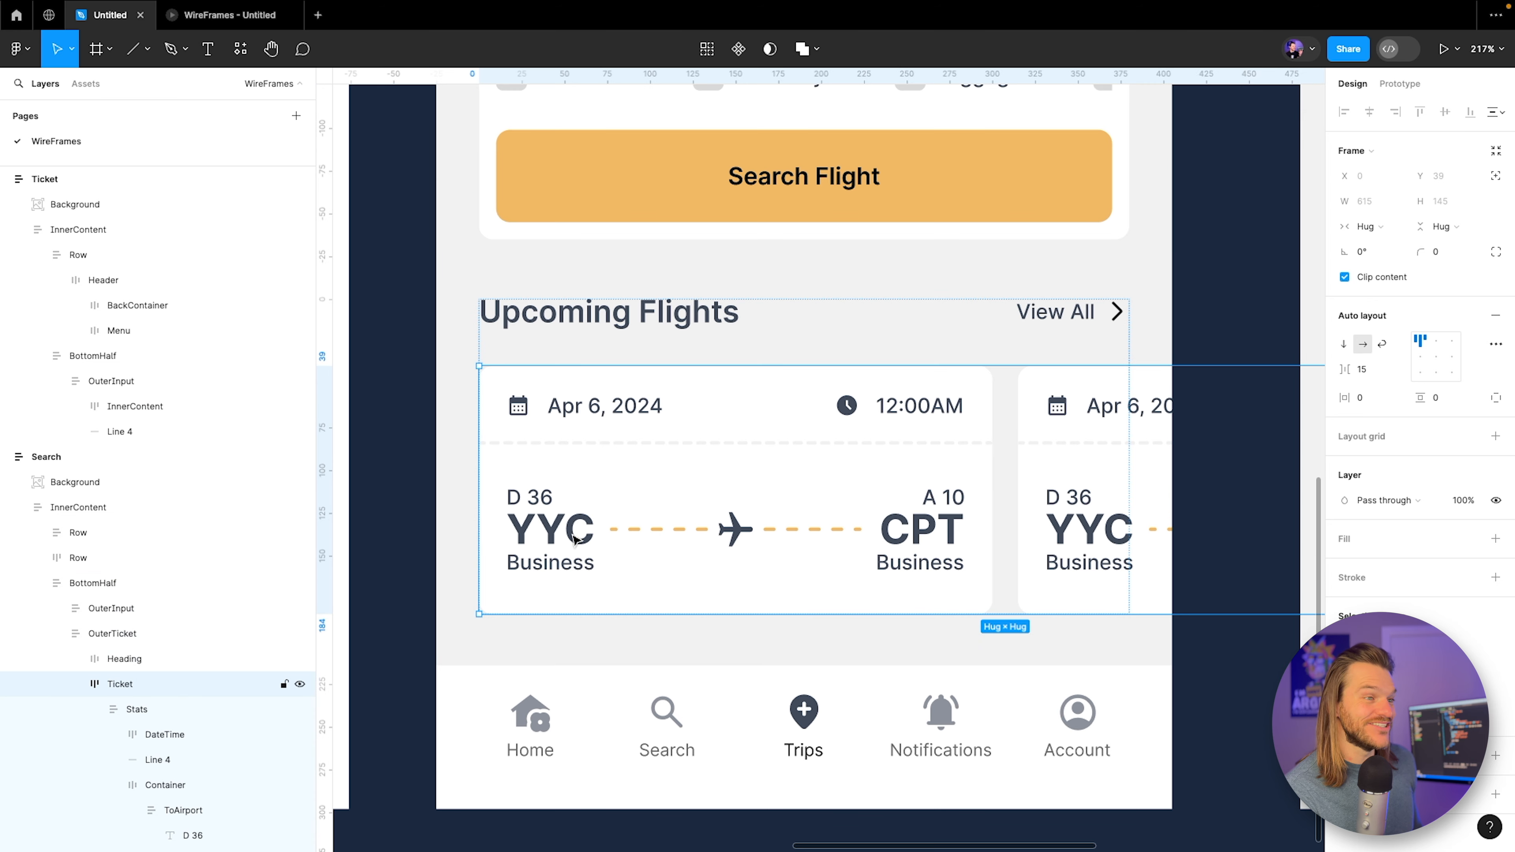
double_click(575, 540)
double_click(574, 539)
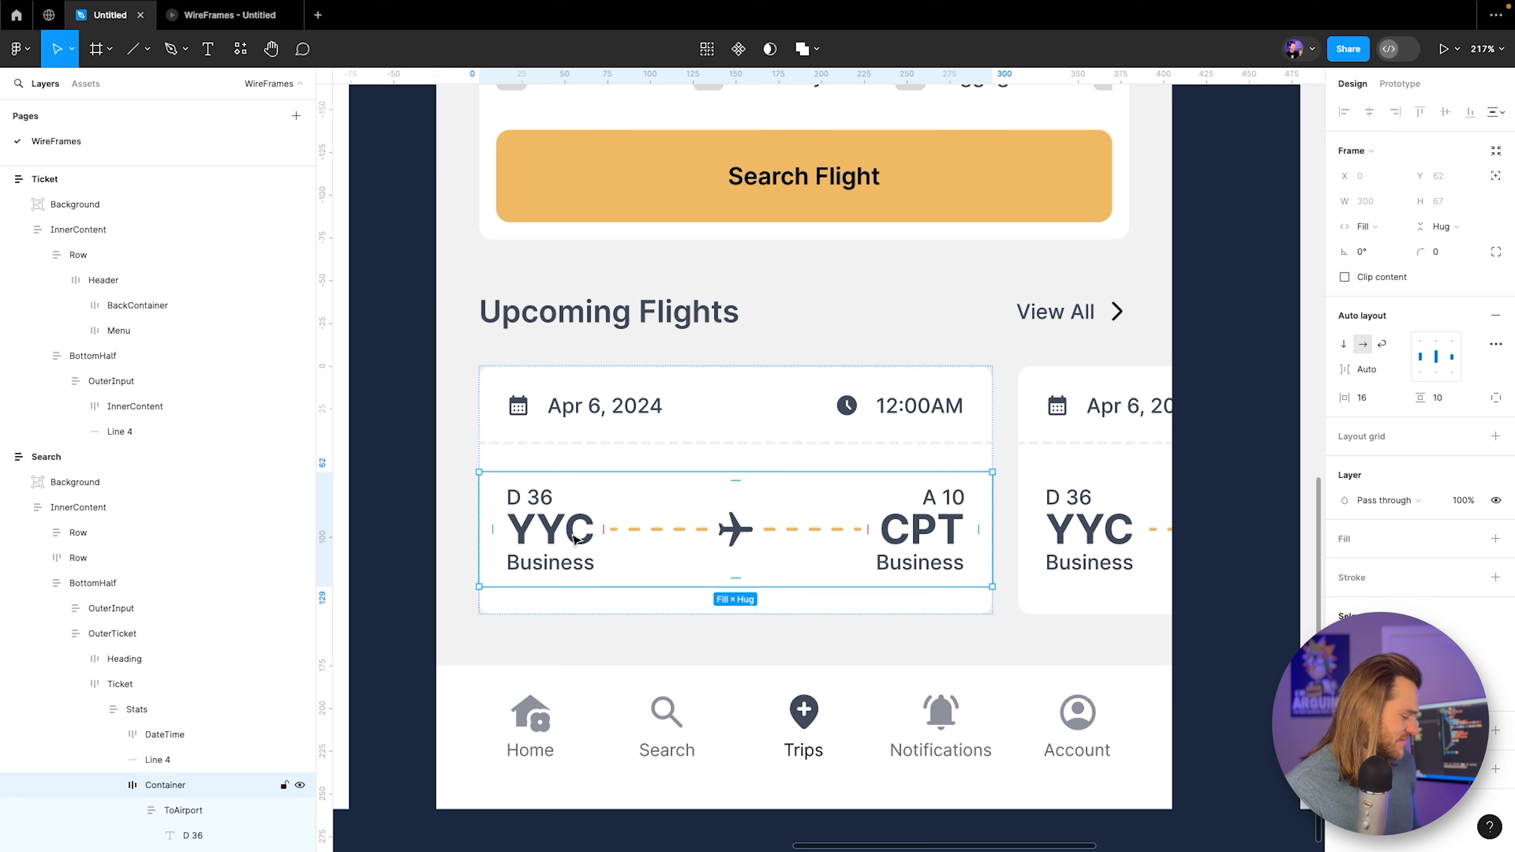
Paste the route Container into the Ticket screen's OuterInput card, below the dashed divider.
drag(1042, 225, 721, 501)
scroll(725, 421, down, 5)
drag(1119, 185, 770, 539)
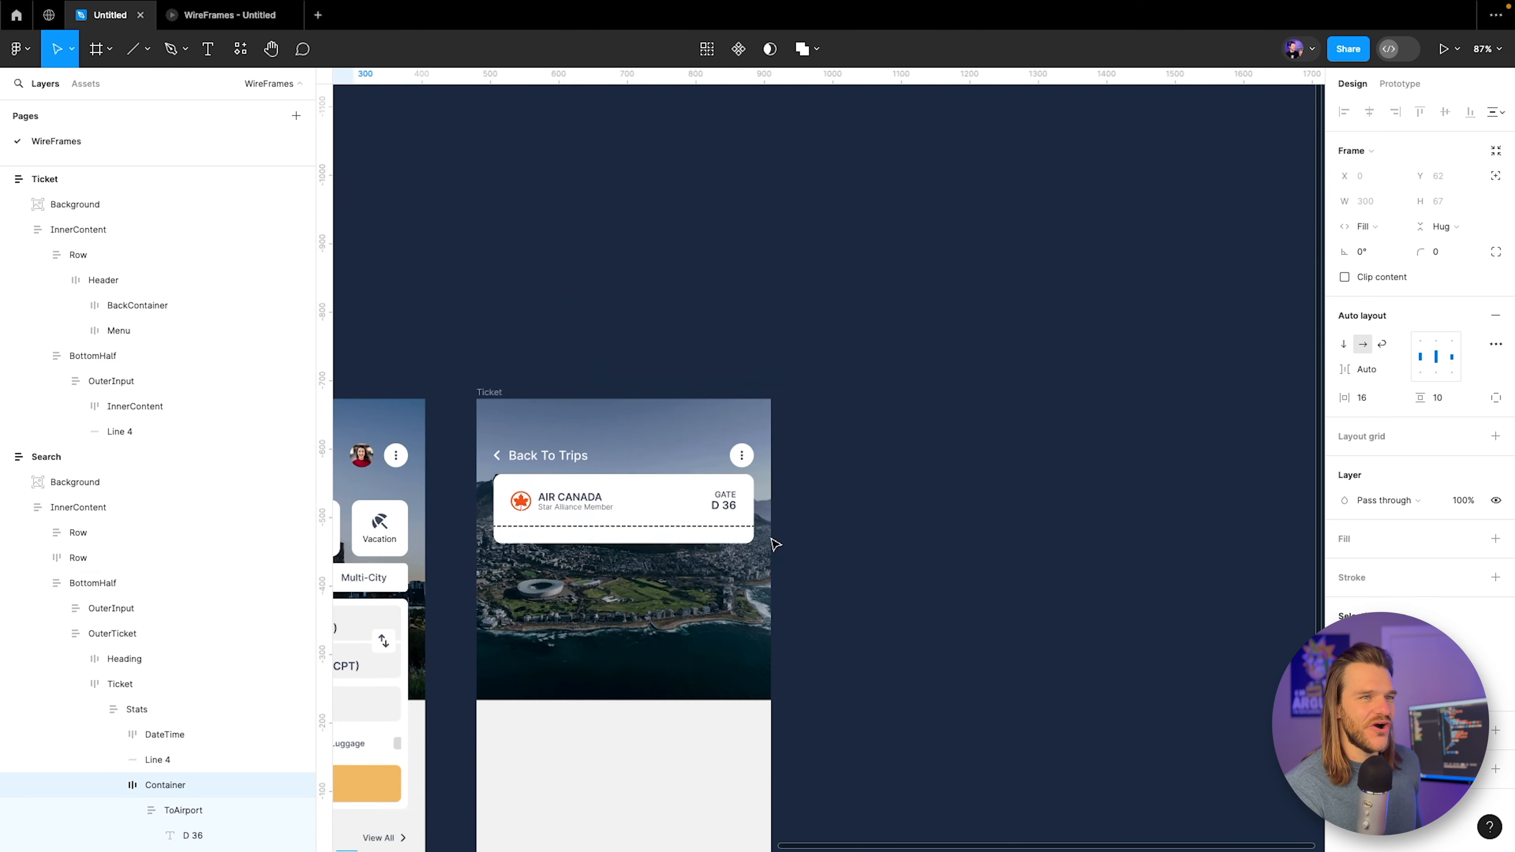
scroll(598, 572, up, 5)
super+click(602, 469)
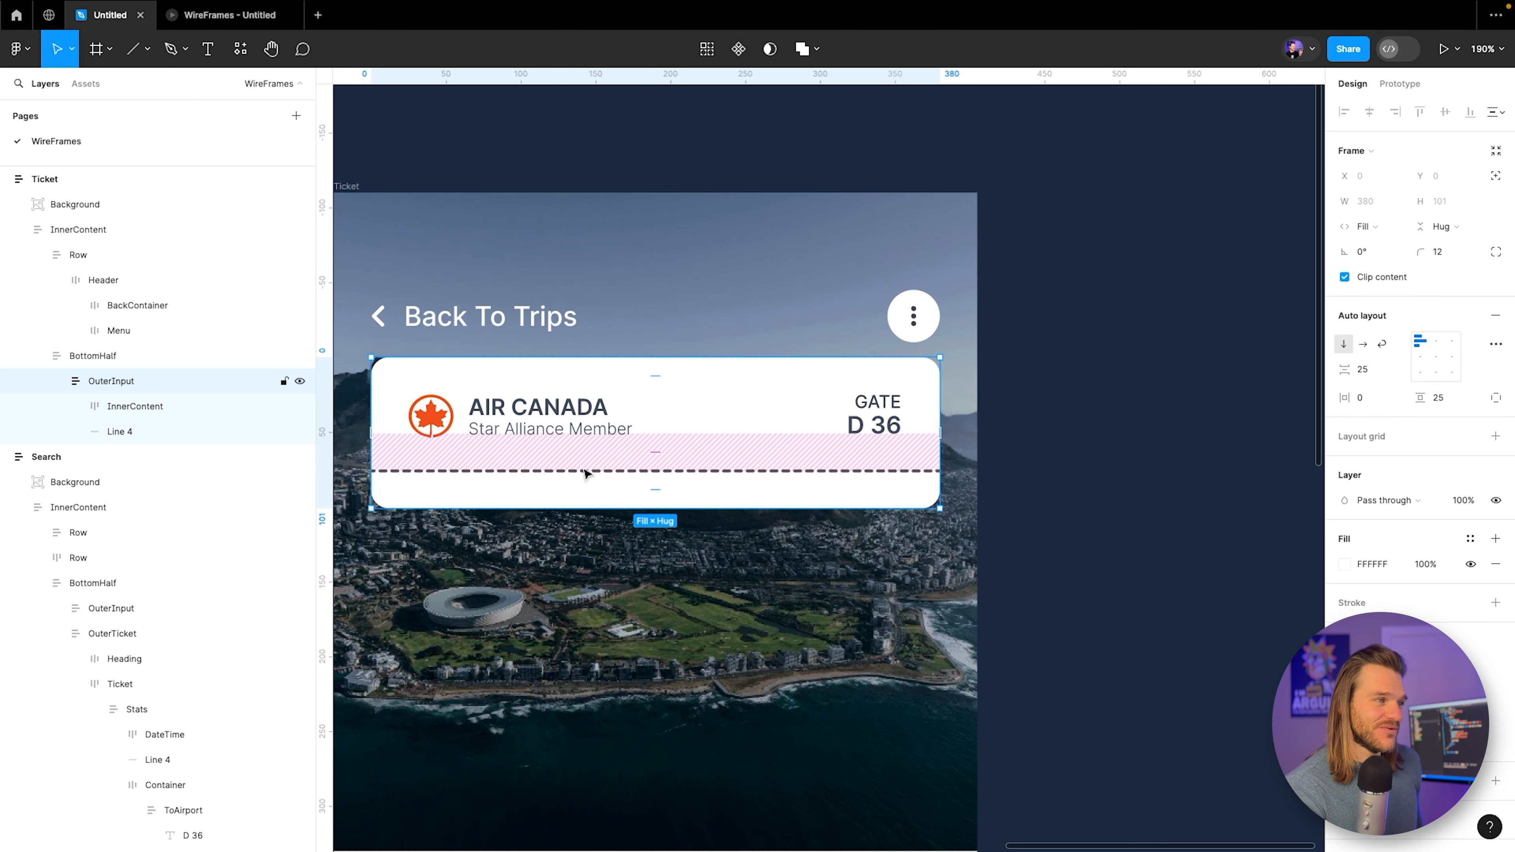
click(57, 381)
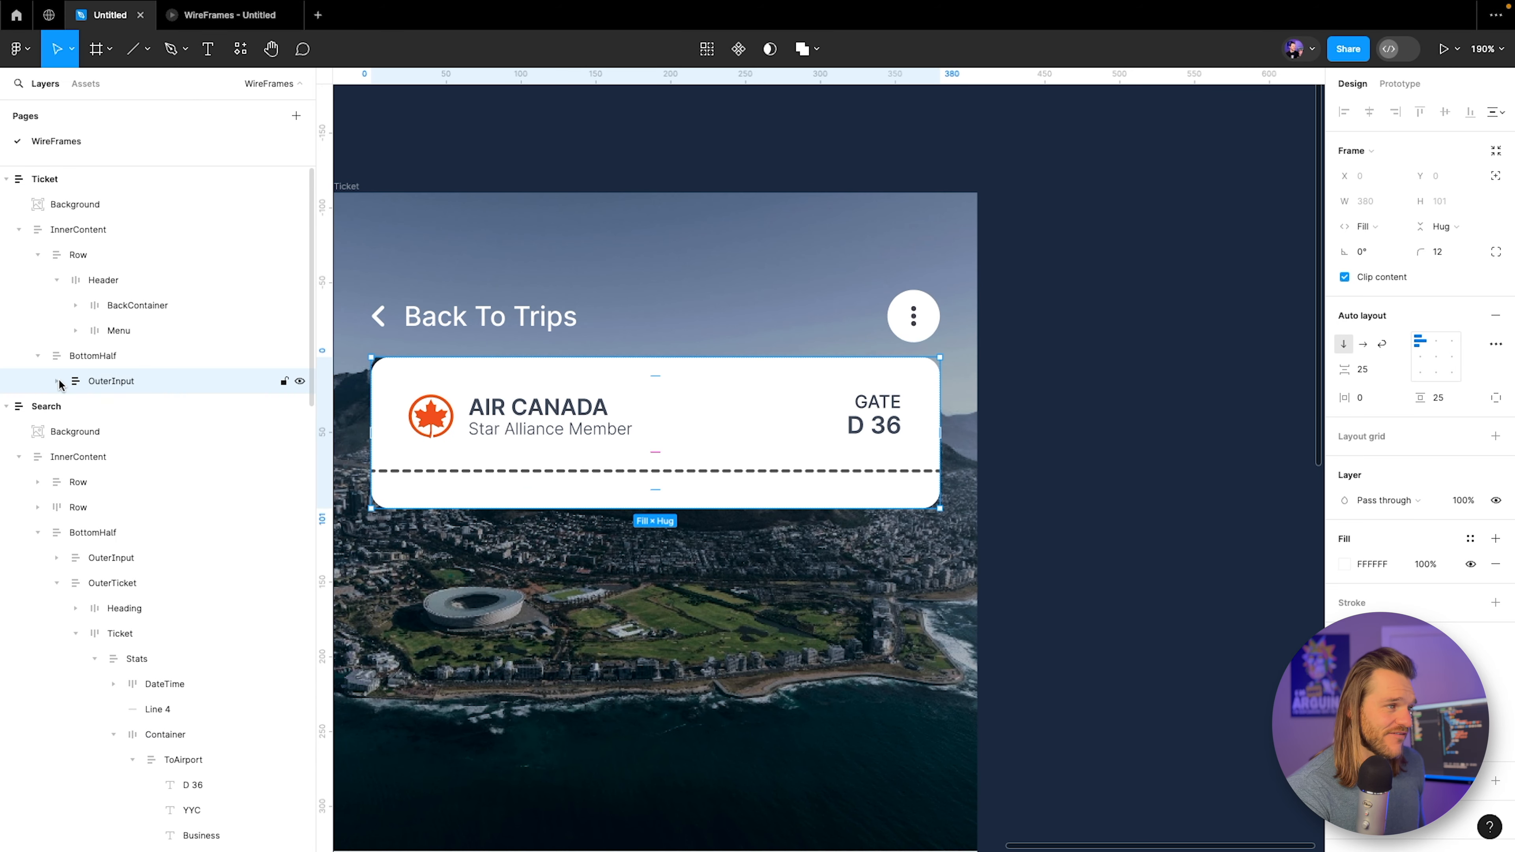
click(58, 381)
click(77, 406)
key(super+v)
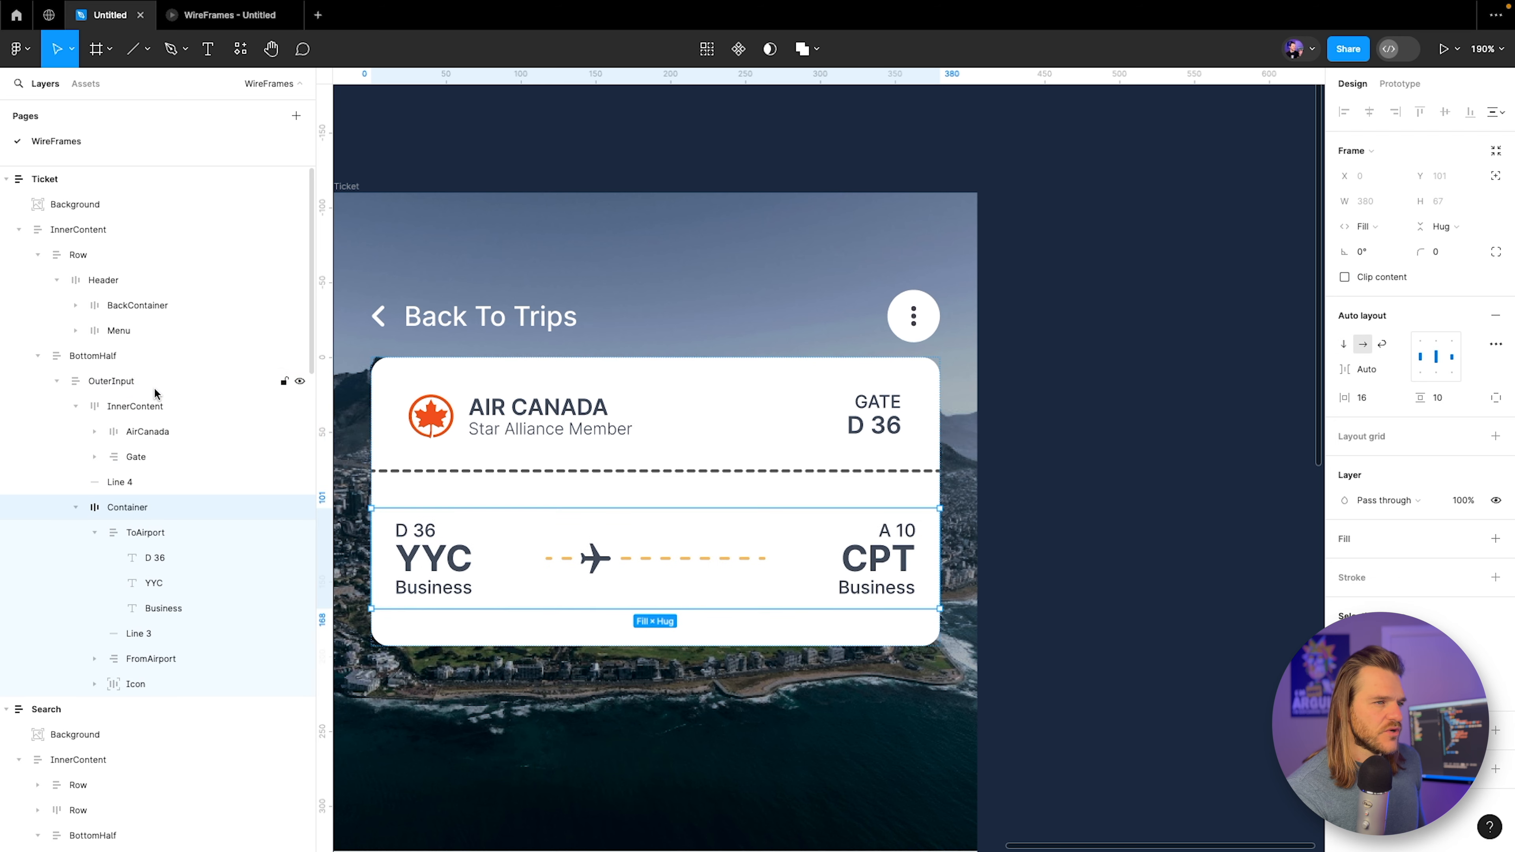
Set the vertical padding of the flight route Container in the Ticket card to 0.
scroll(1119, 564, down, 2)
scroll(1119, 564, down, 2)
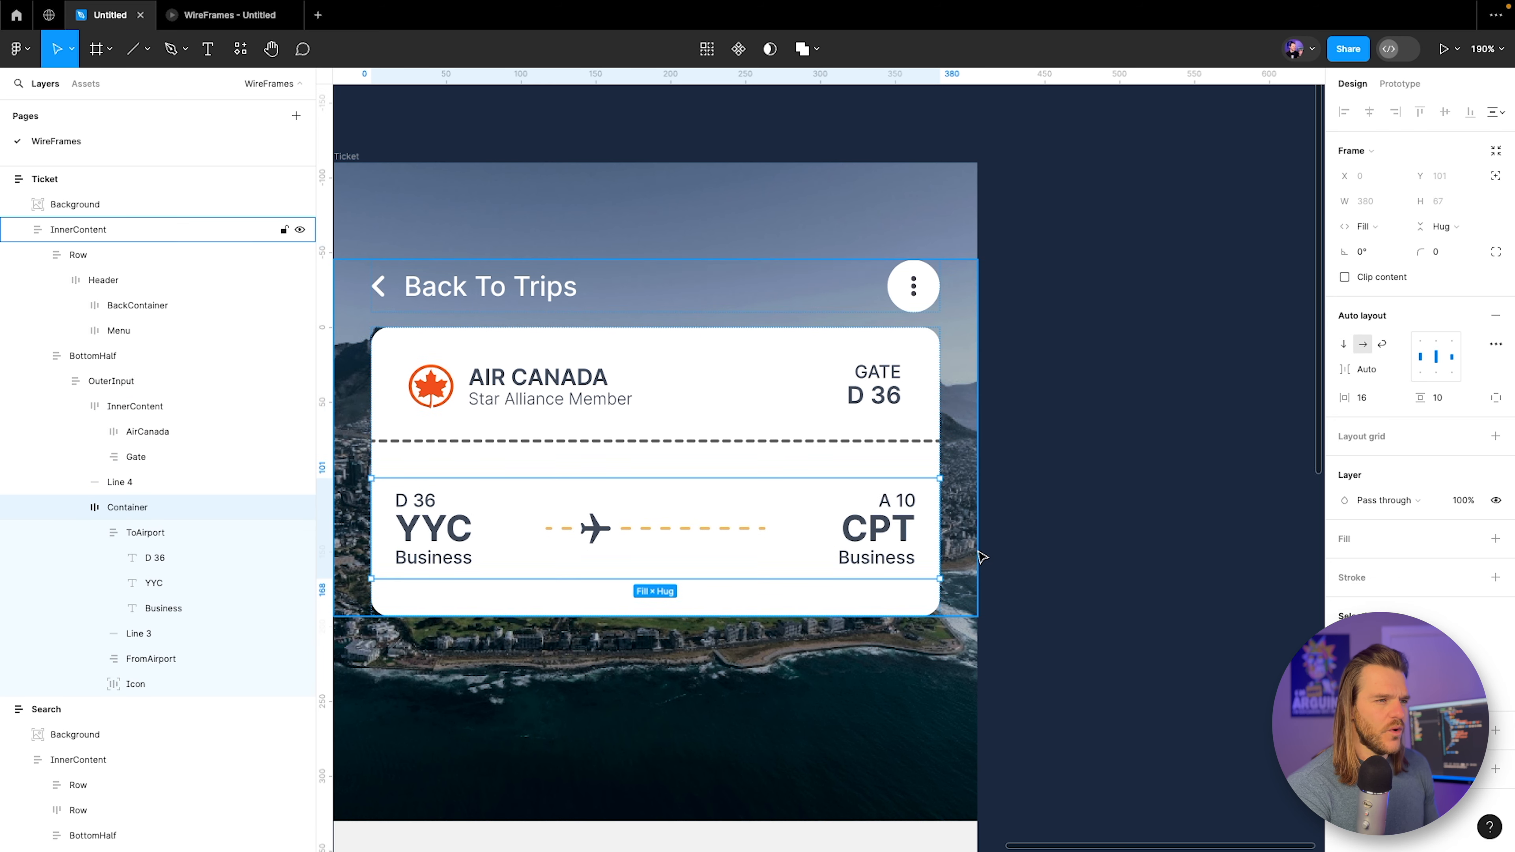
click(1150, 508)
double_click(635, 506)
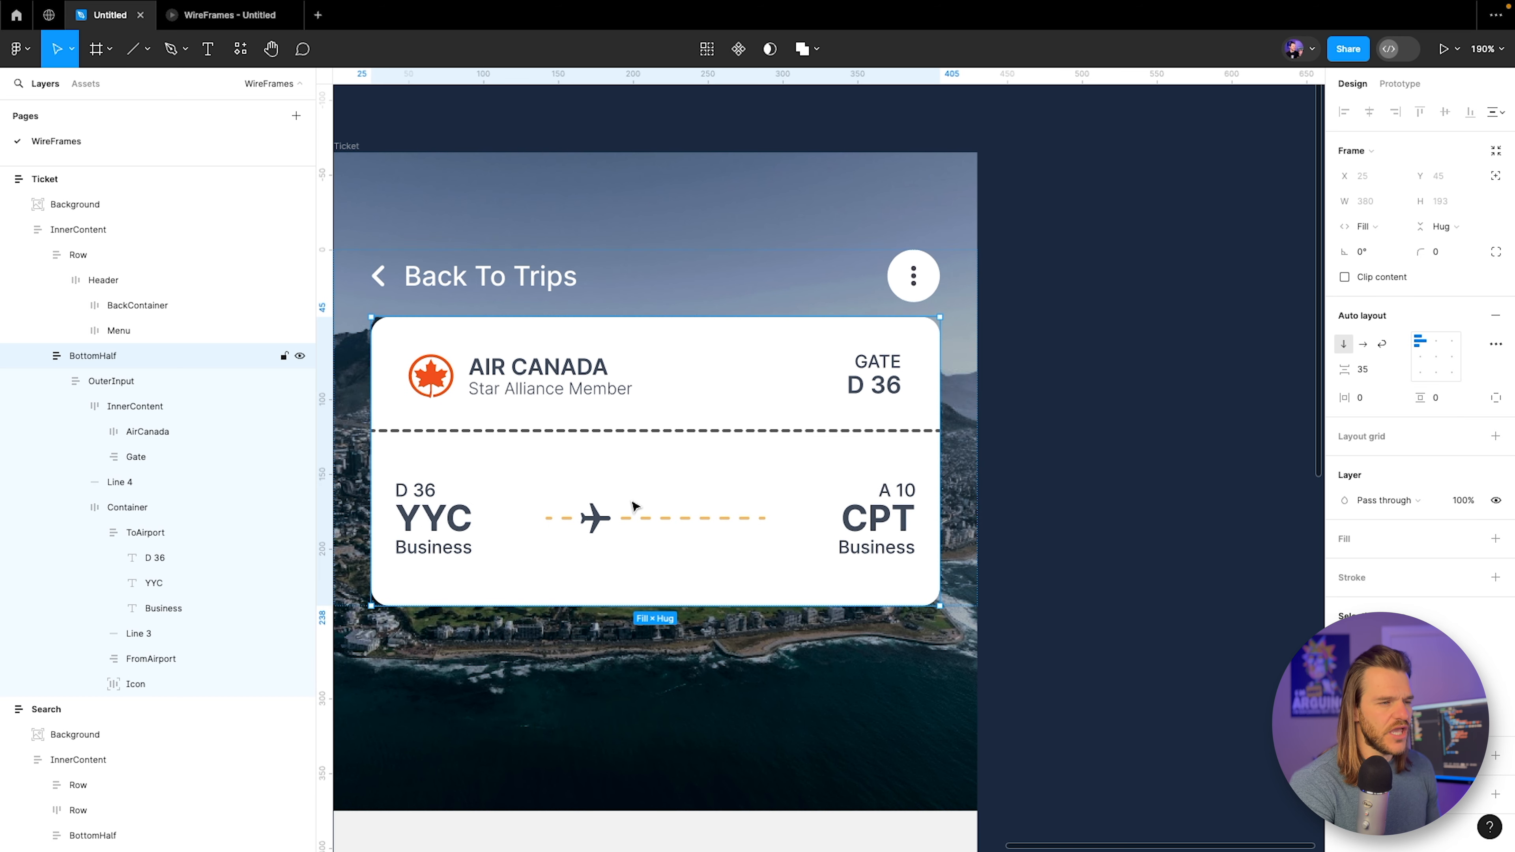
double_click(634, 506)
double_click(634, 507)
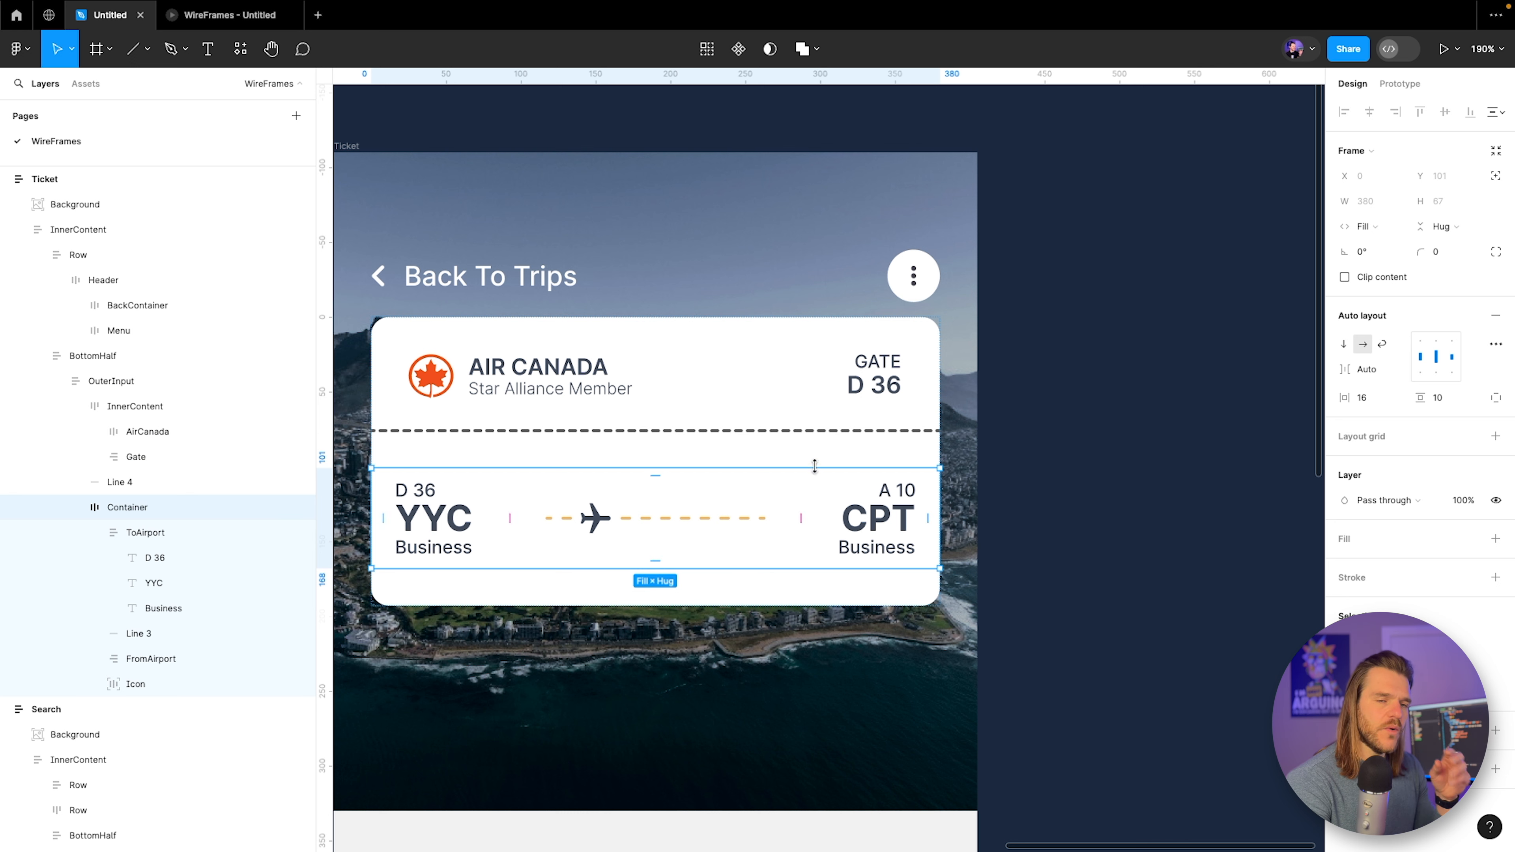
click(1444, 404)
text(0)
key(Return)
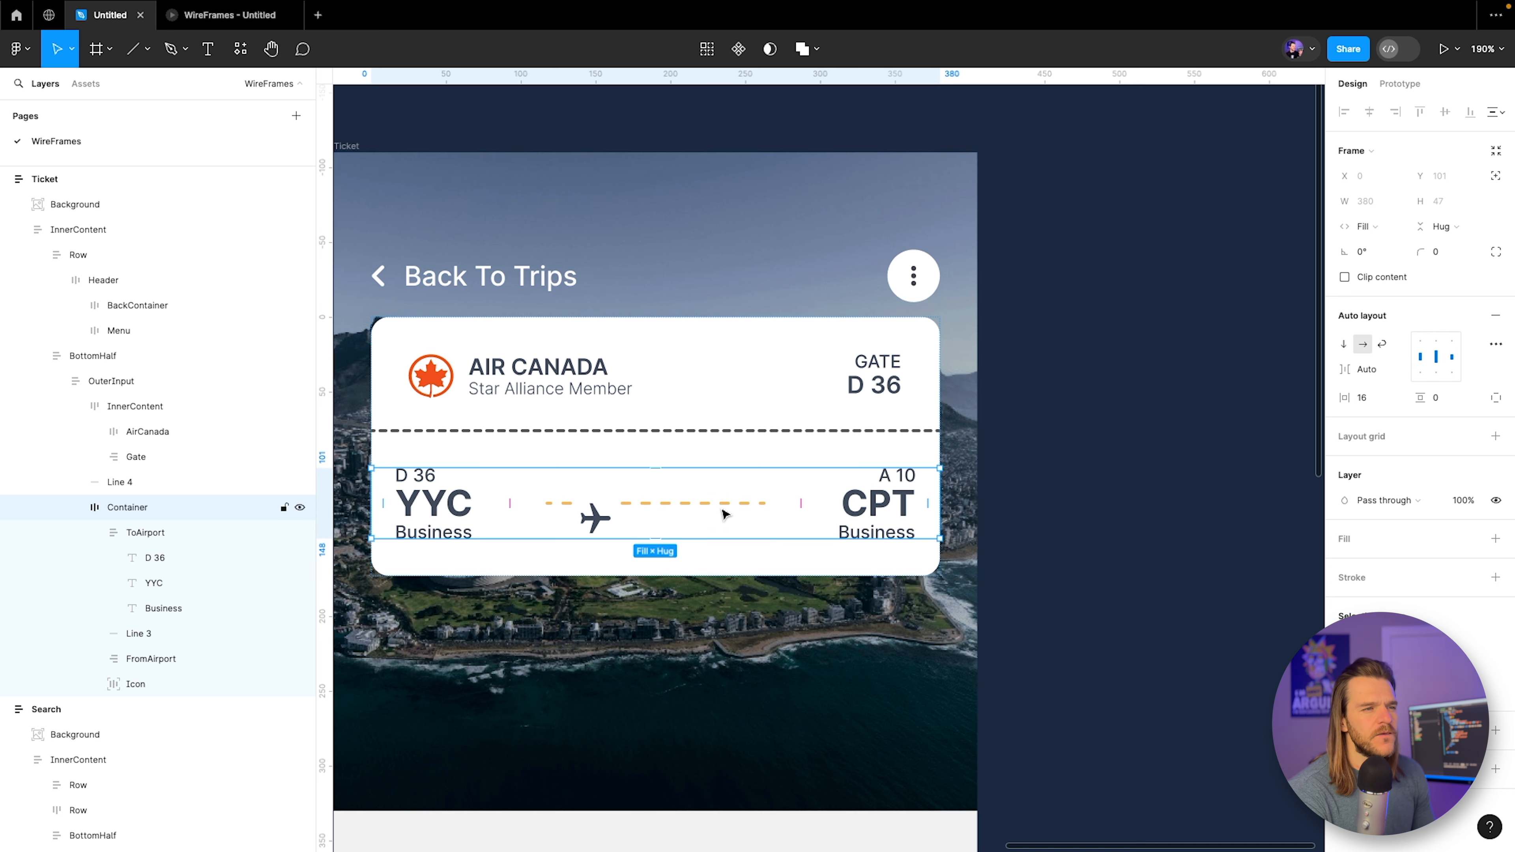
Replace the Business text under YYC with "Calgary", following the grey Ticket wireframe.
scroll(674, 511, down, 1)
scroll(445, 515, up, 3)
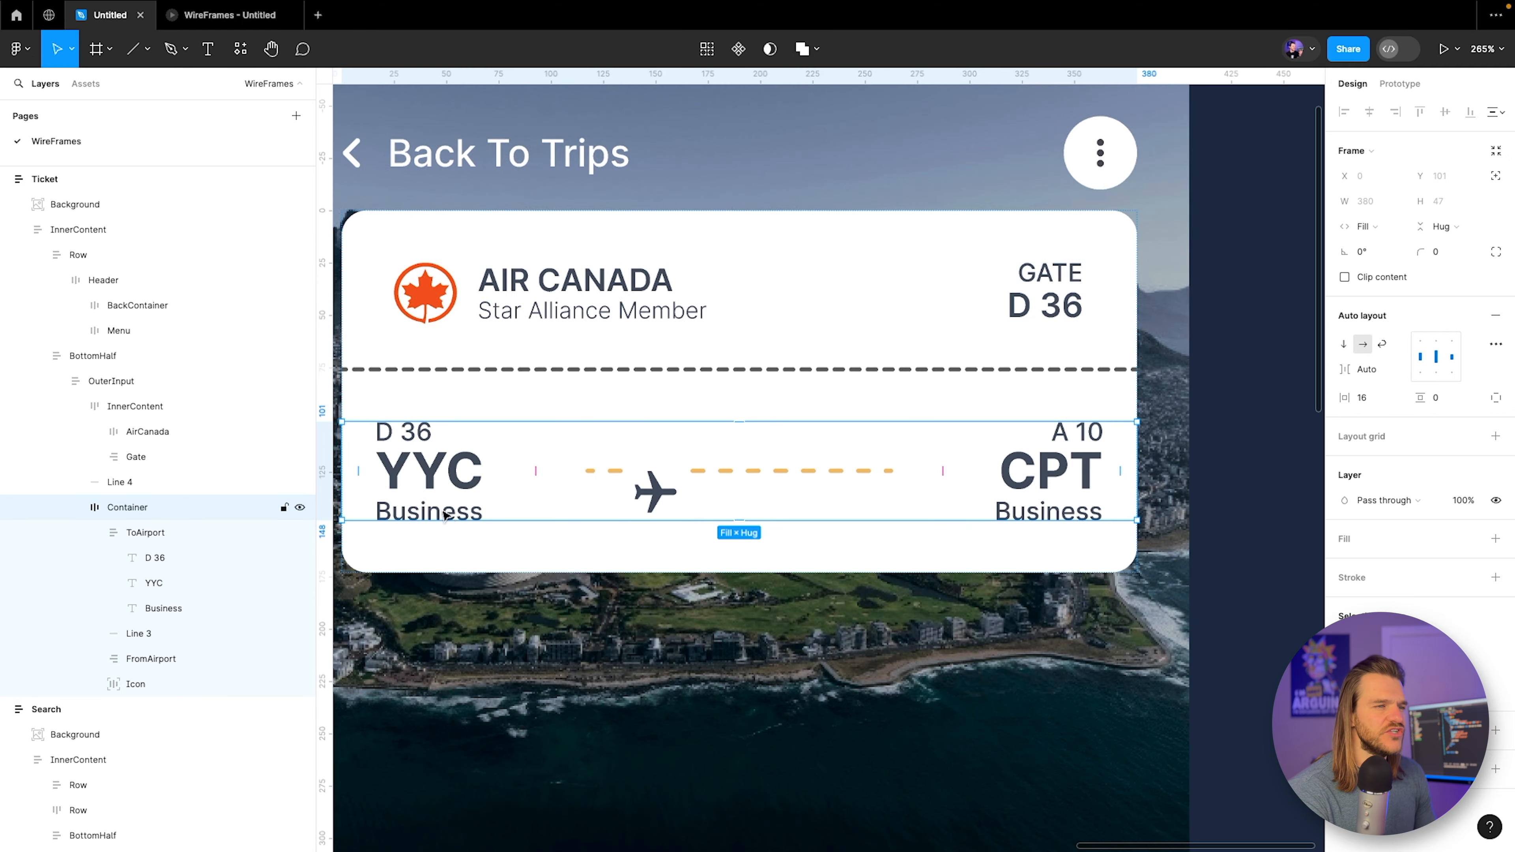
scroll(400, 459, down, 10)
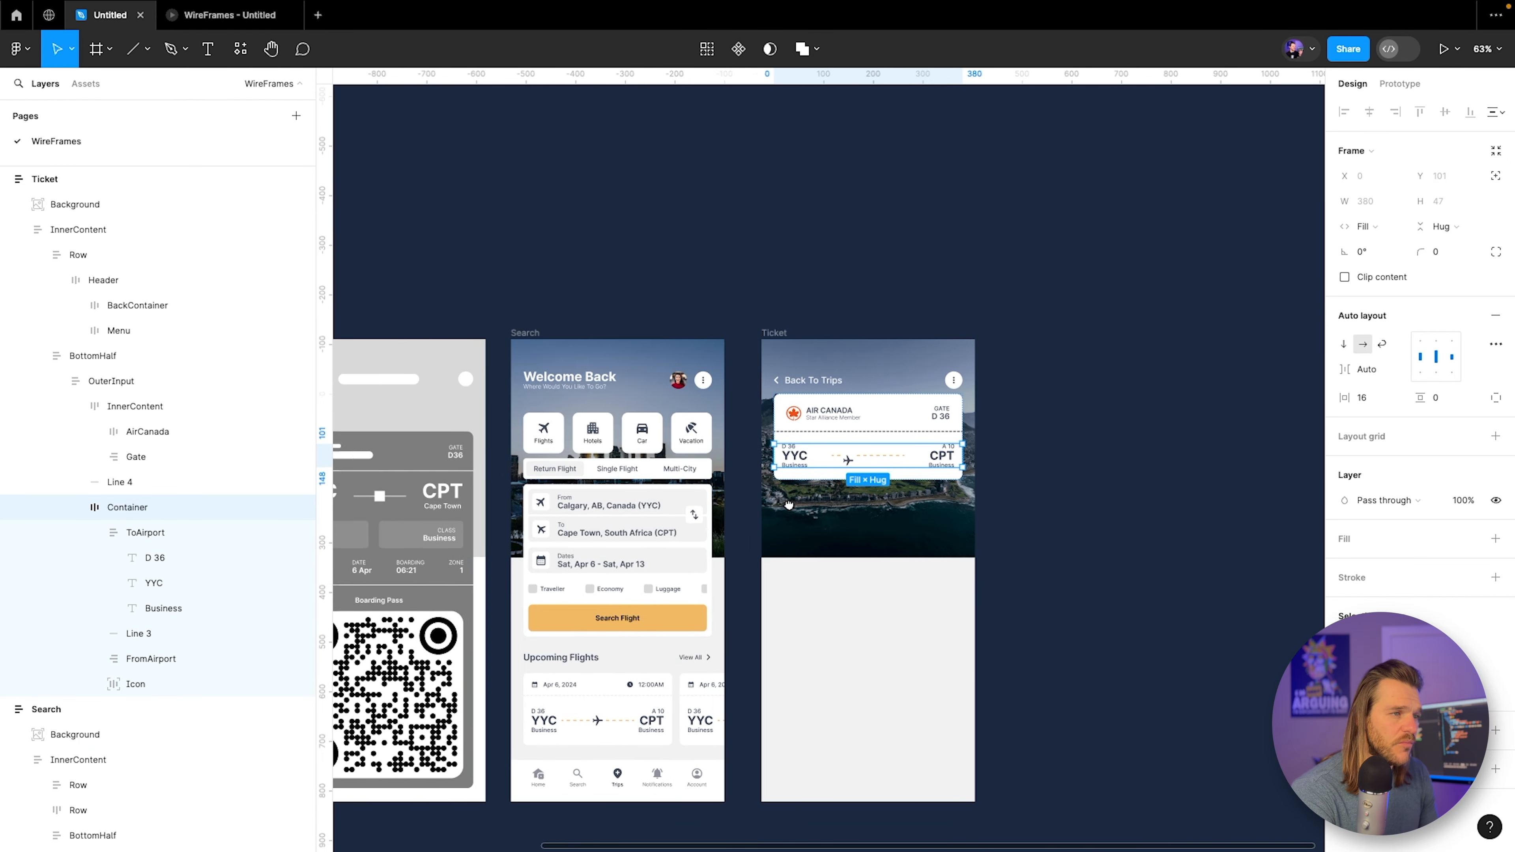
scroll(382, 486, up, 2)
scroll(370, 499, up, 4)
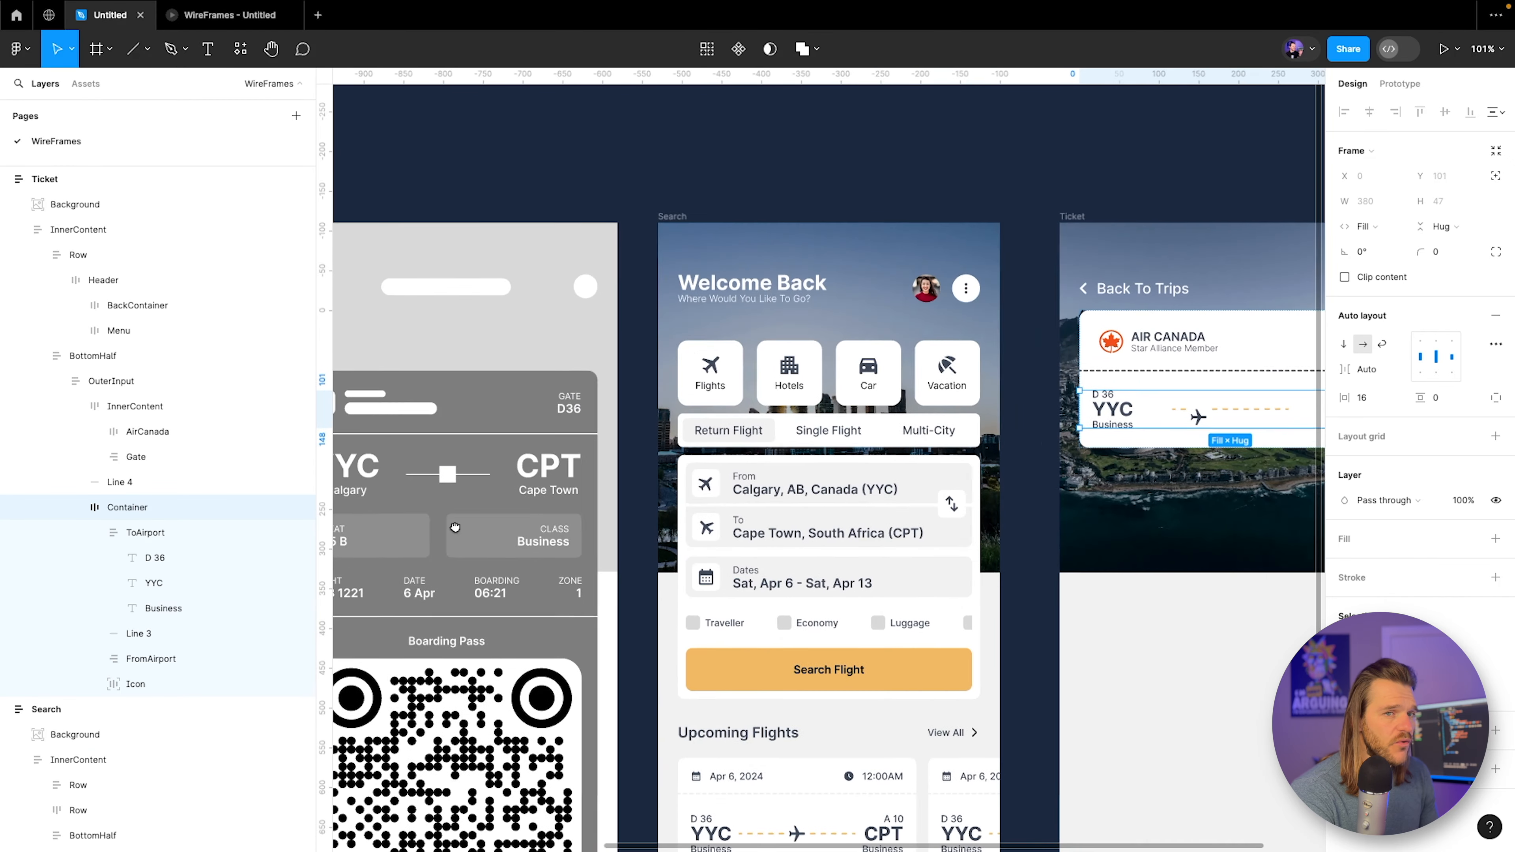
scroll(984, 458, left, 3)
scroll(1014, 430, right, 4)
scroll(1068, 401, up, 5)
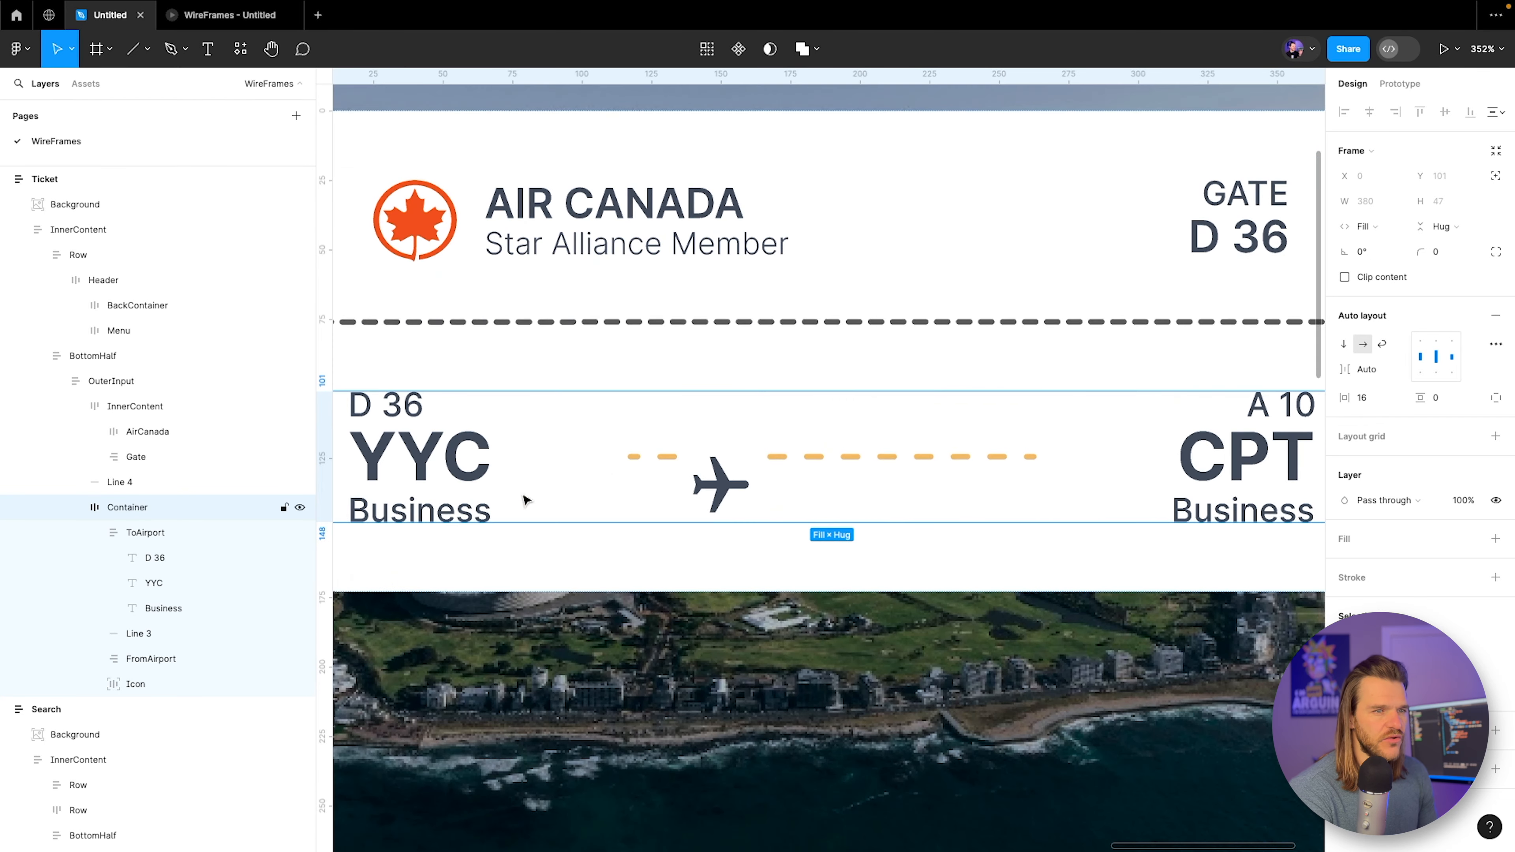
click(406, 507)
double_click(404, 504)
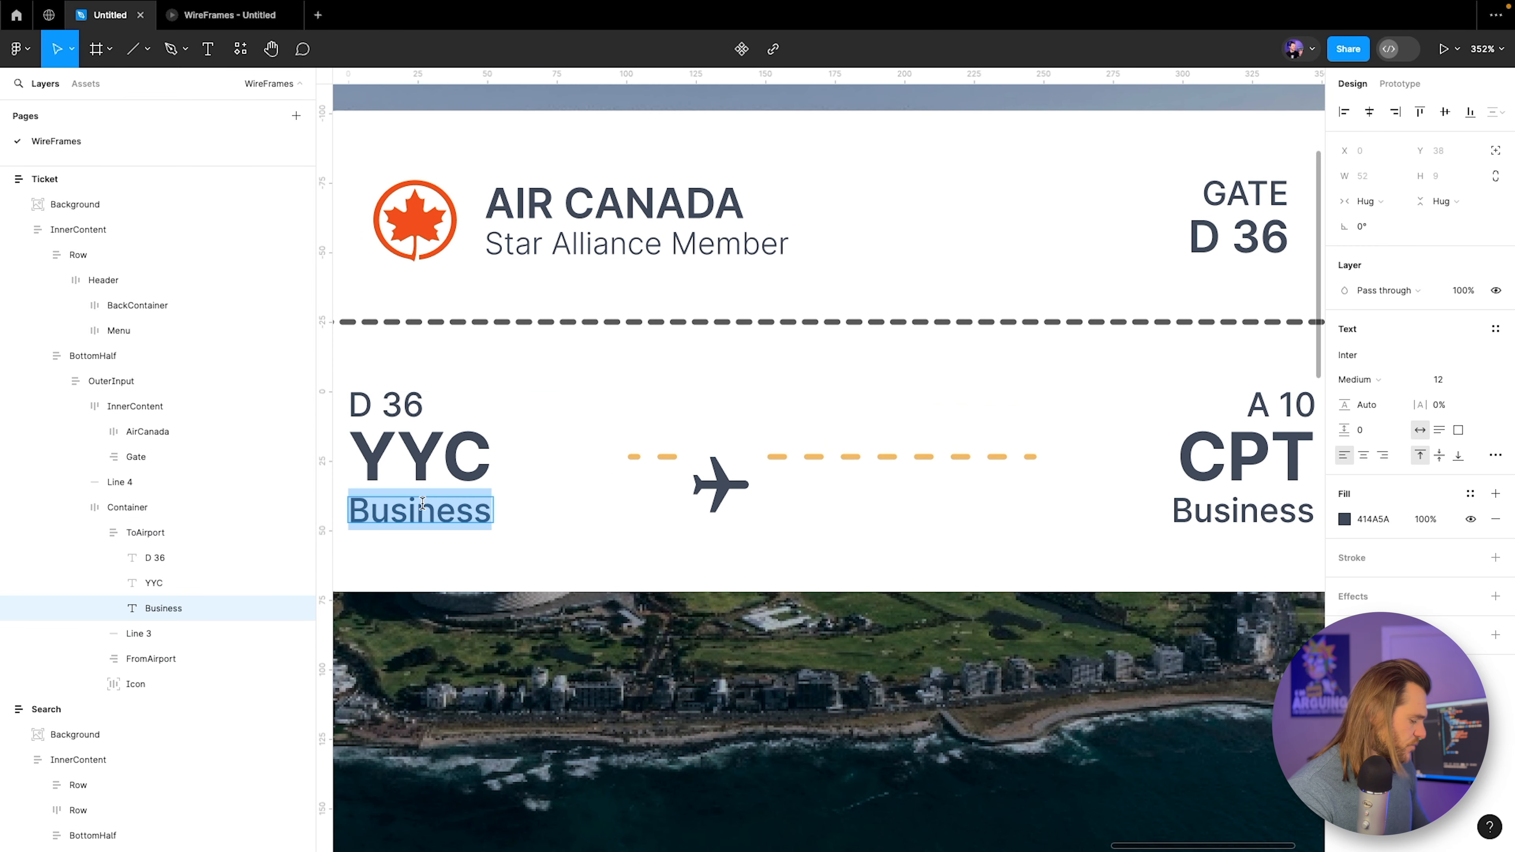
text(Calgary)
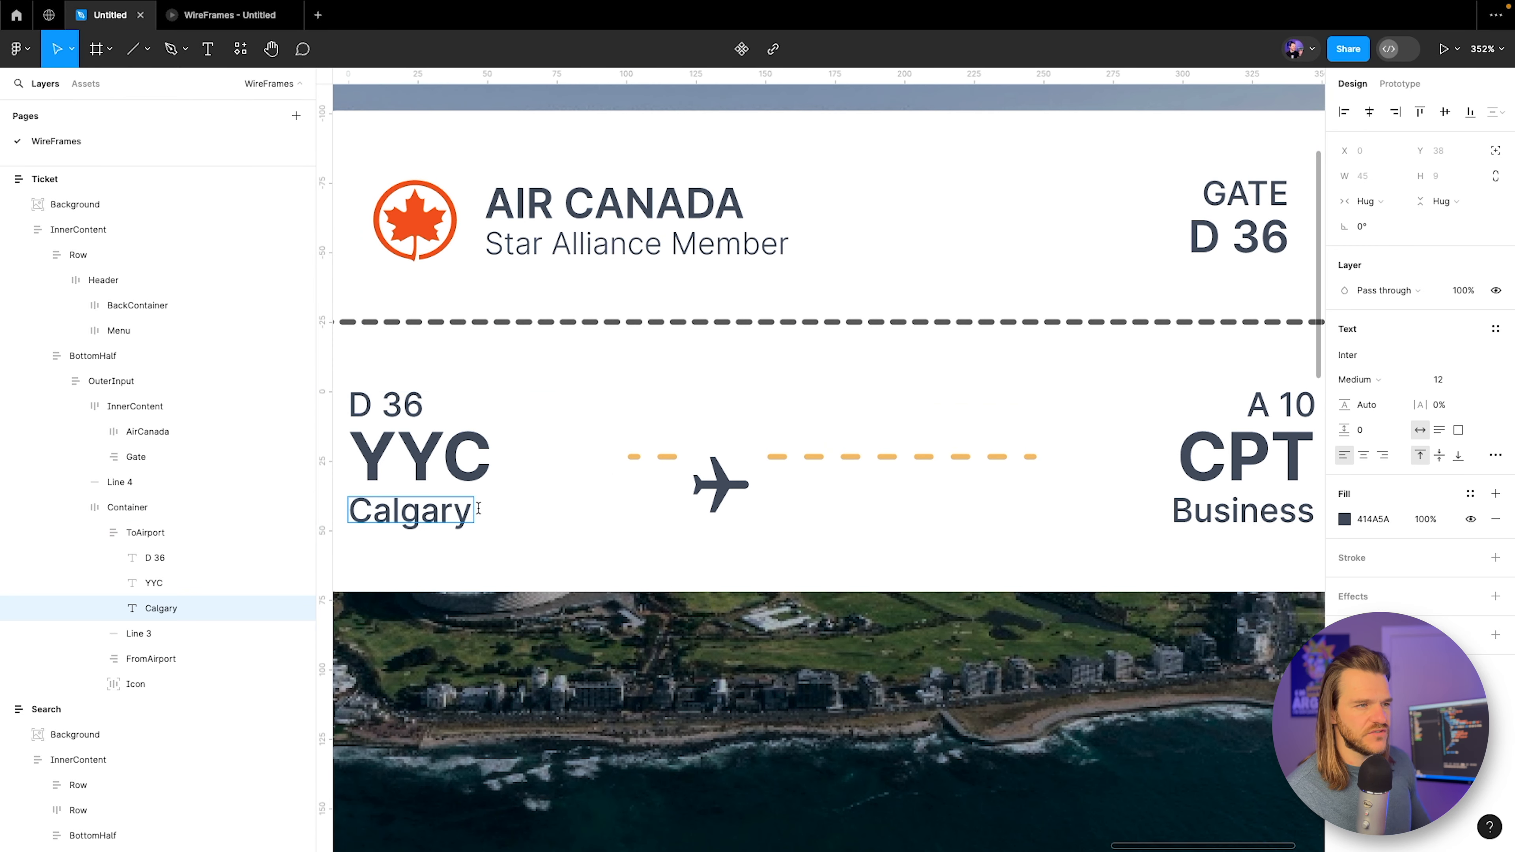
Delete the D 36 label above YYC and centre-align the contents of the ToAirport frame.
click(385, 405)
key(Delete)
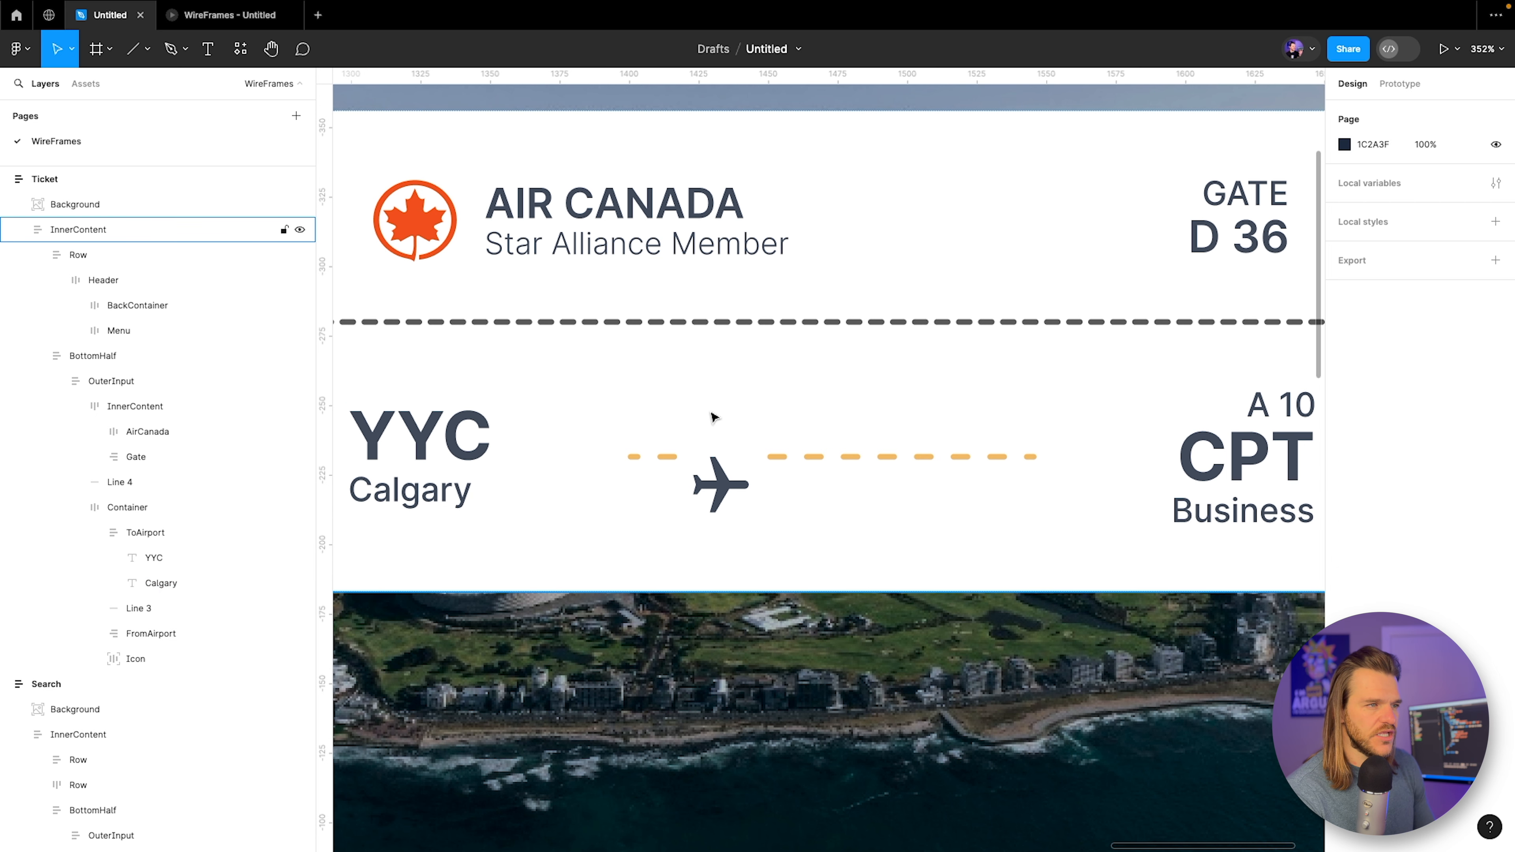
double_click(426, 423)
double_click(426, 424)
double_click(425, 424)
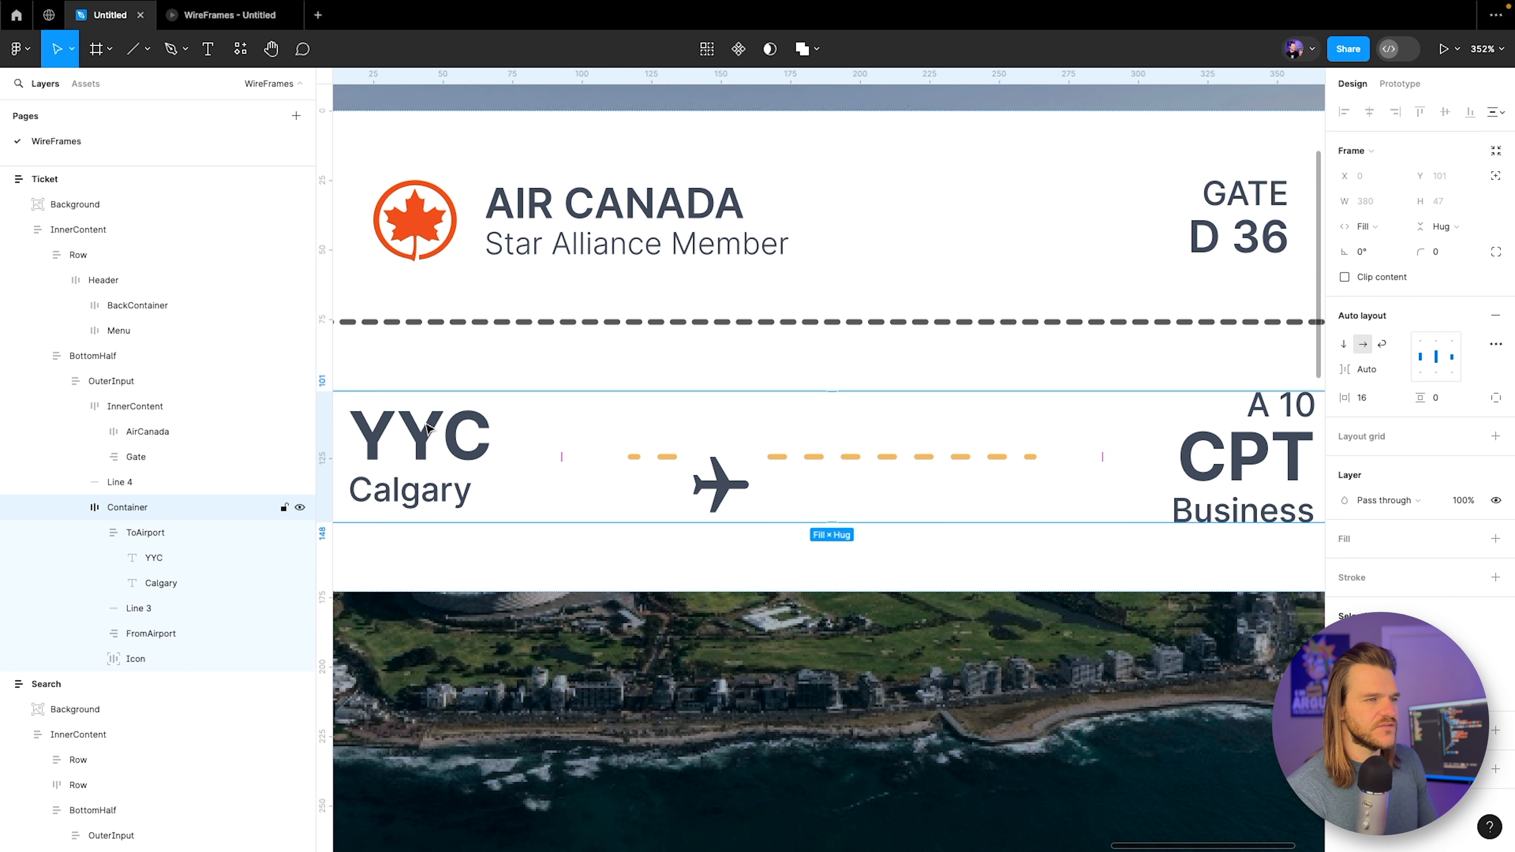
double_click(426, 428)
click(1437, 358)
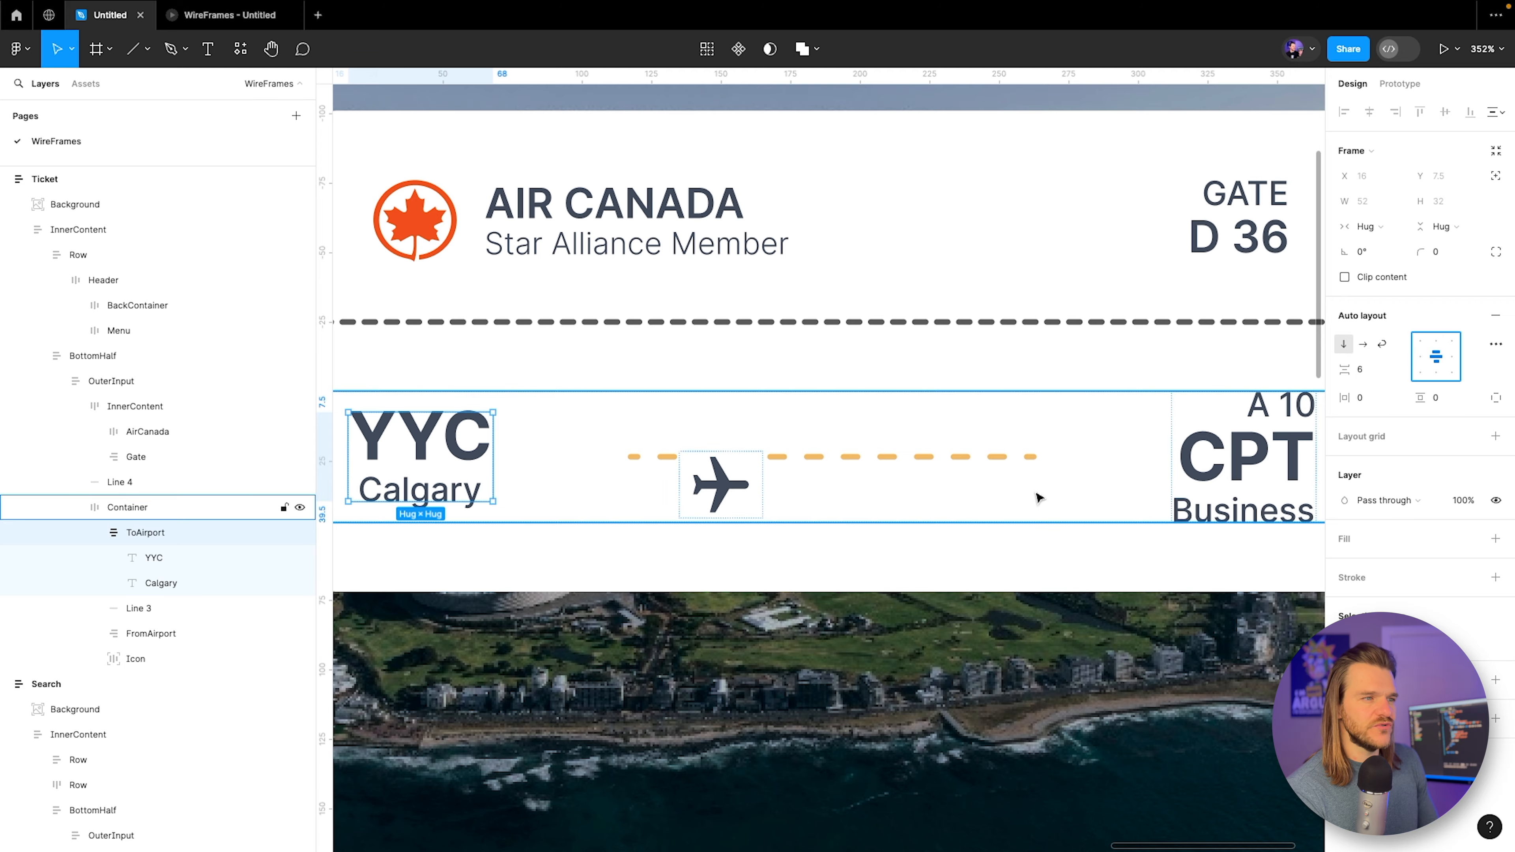
Delete the A 10 label above CPT in the route section.
scroll(1038, 496, right, 3)
double_click(1095, 418)
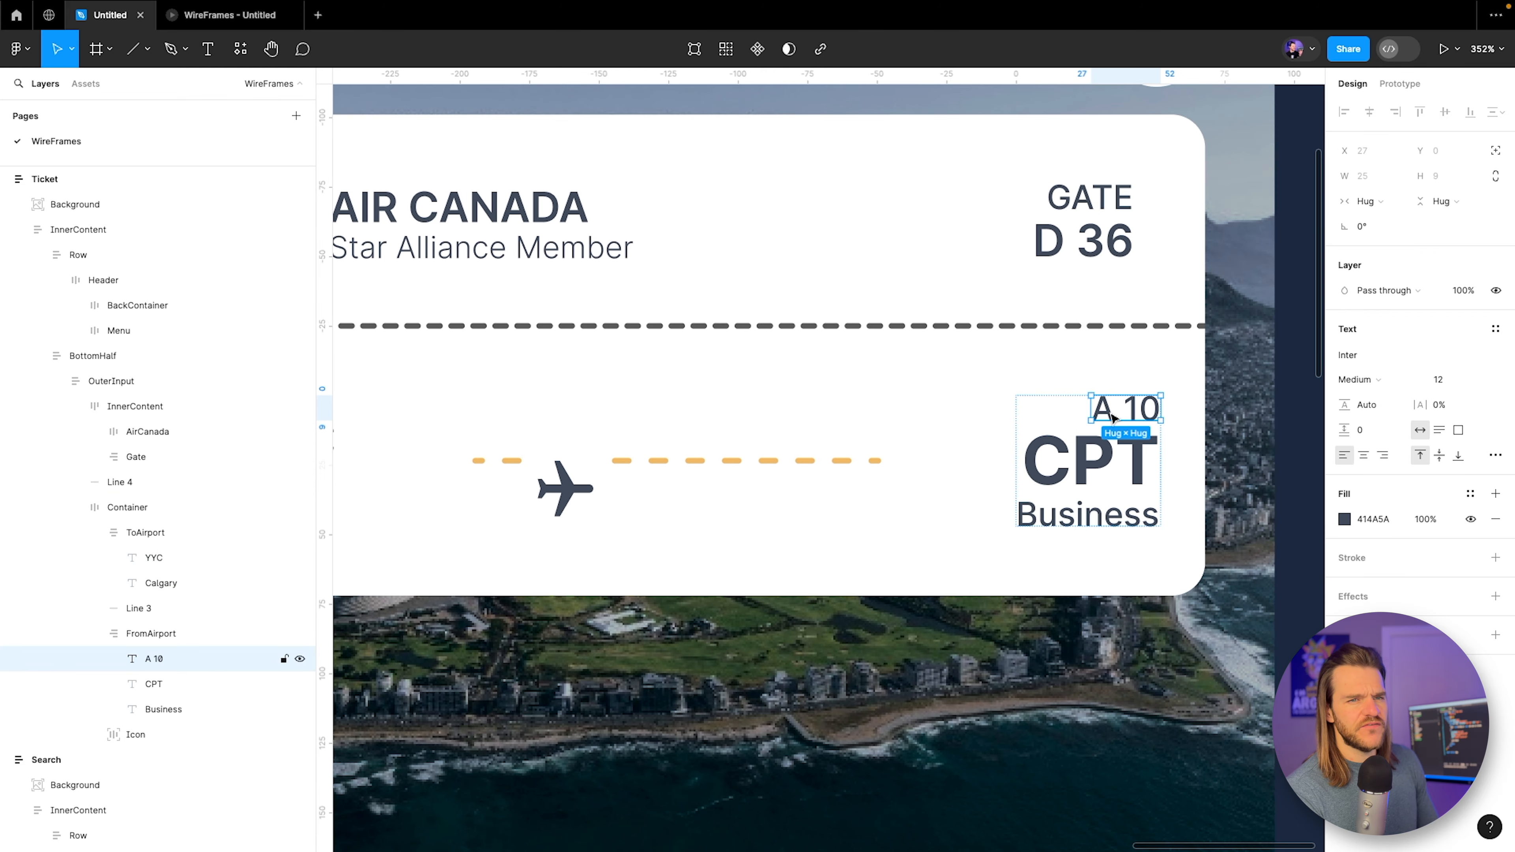
key(Delete)
Replace the Business text under CPT with "Cape Town".
scroll(1133, 477, down, 10)
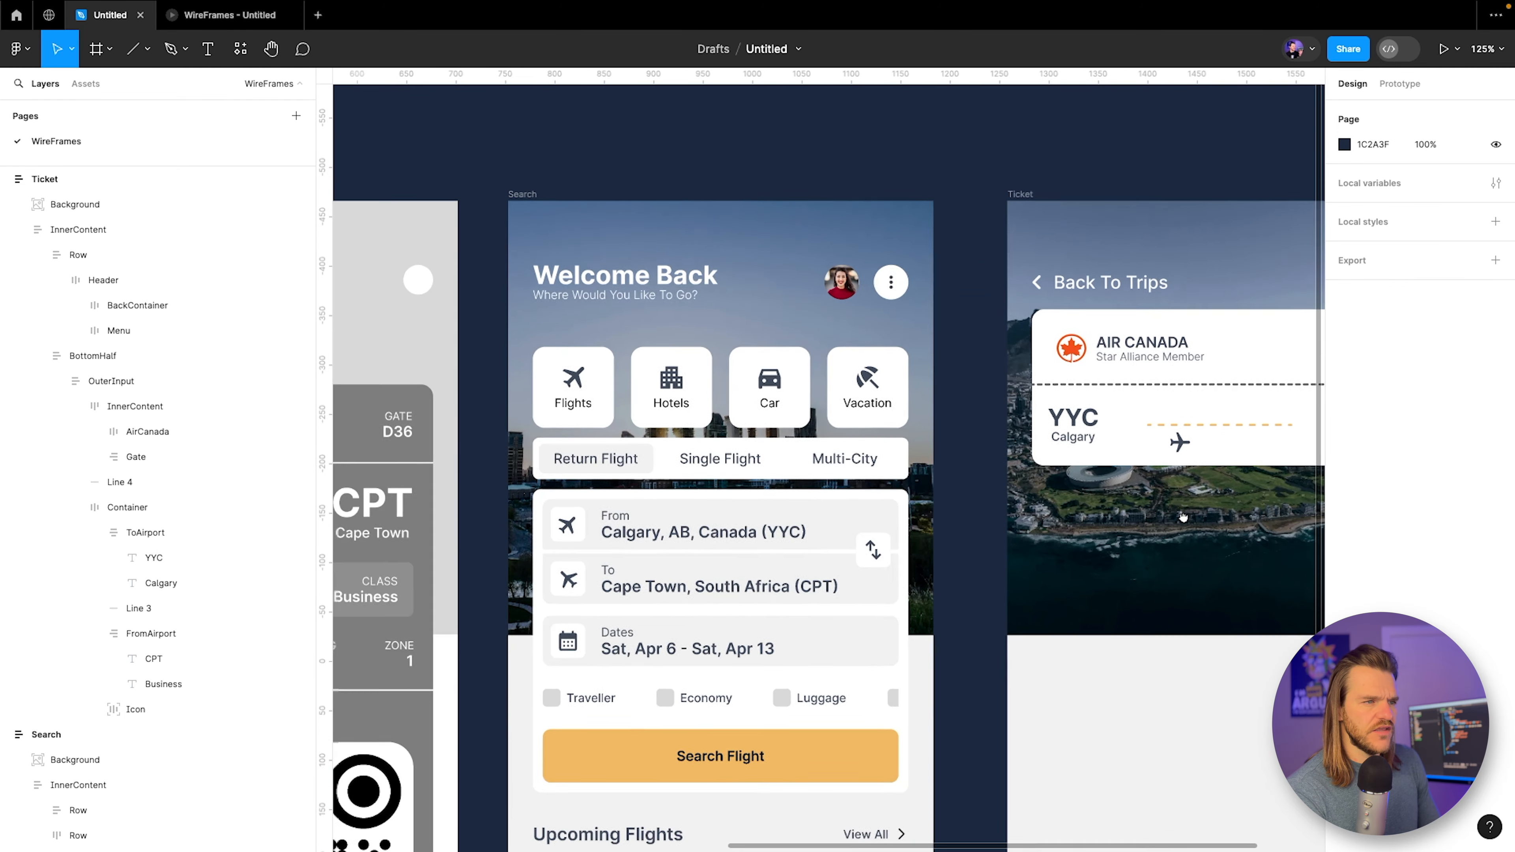
drag(1183, 517, 758, 488)
scroll(986, 418, up, 4)
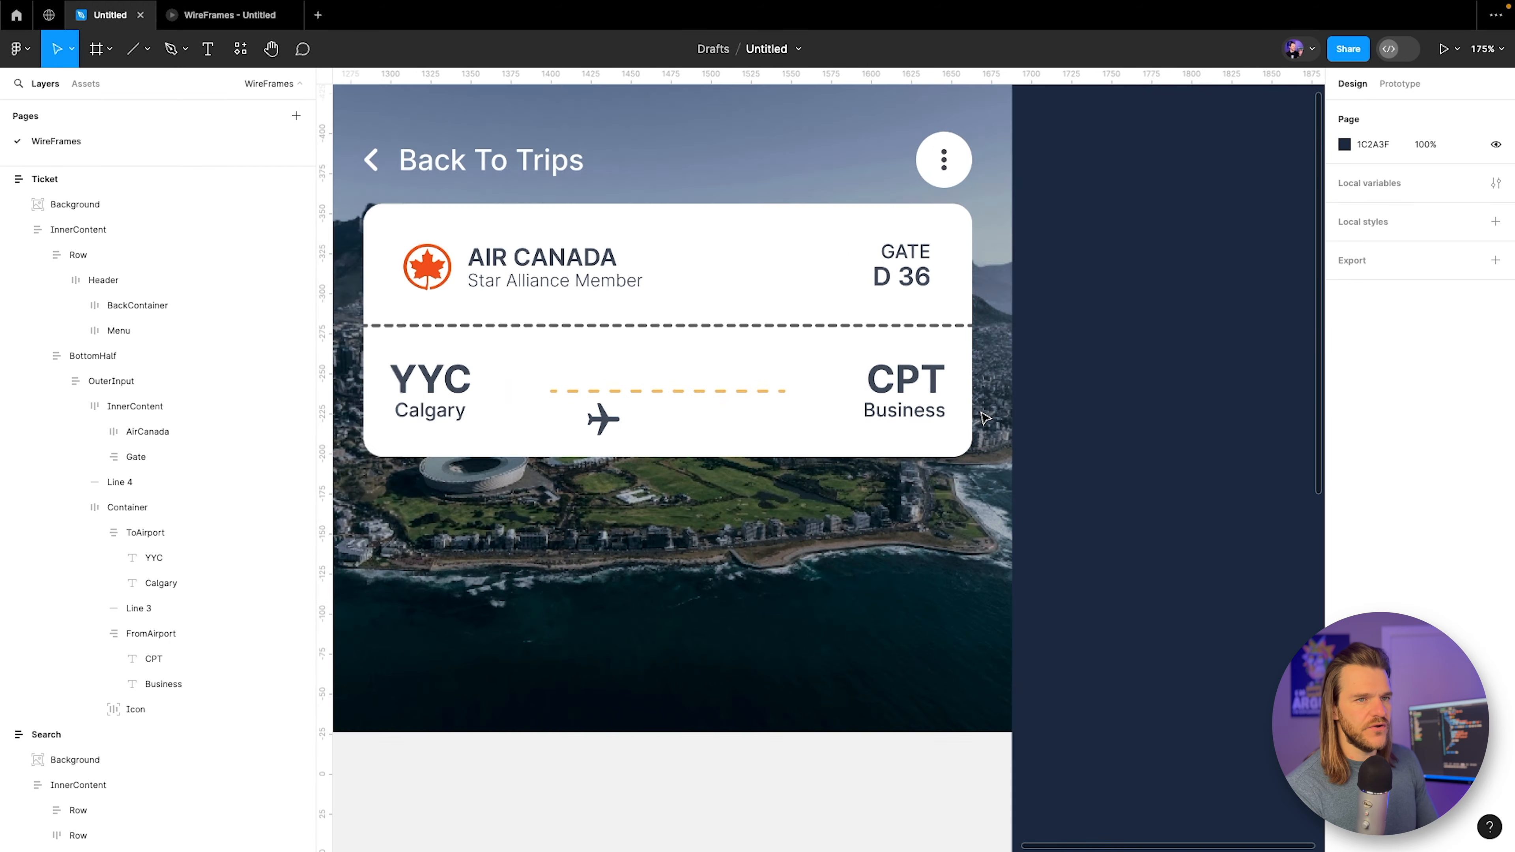
scroll(984, 418, up, 3)
click(868, 432)
double_click(885, 407)
double_click(885, 402)
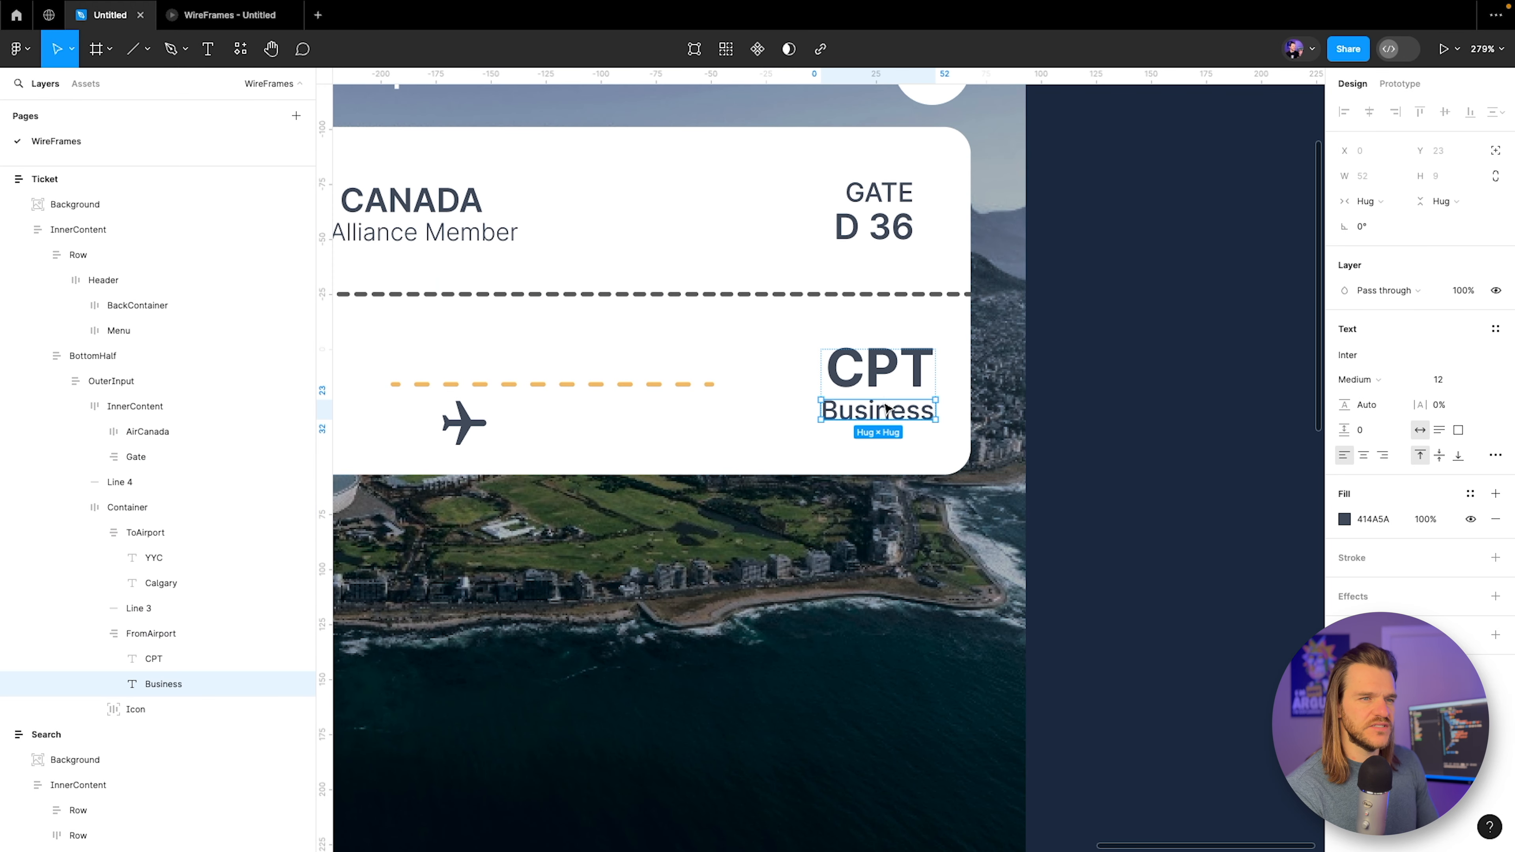
double_click(872, 407)
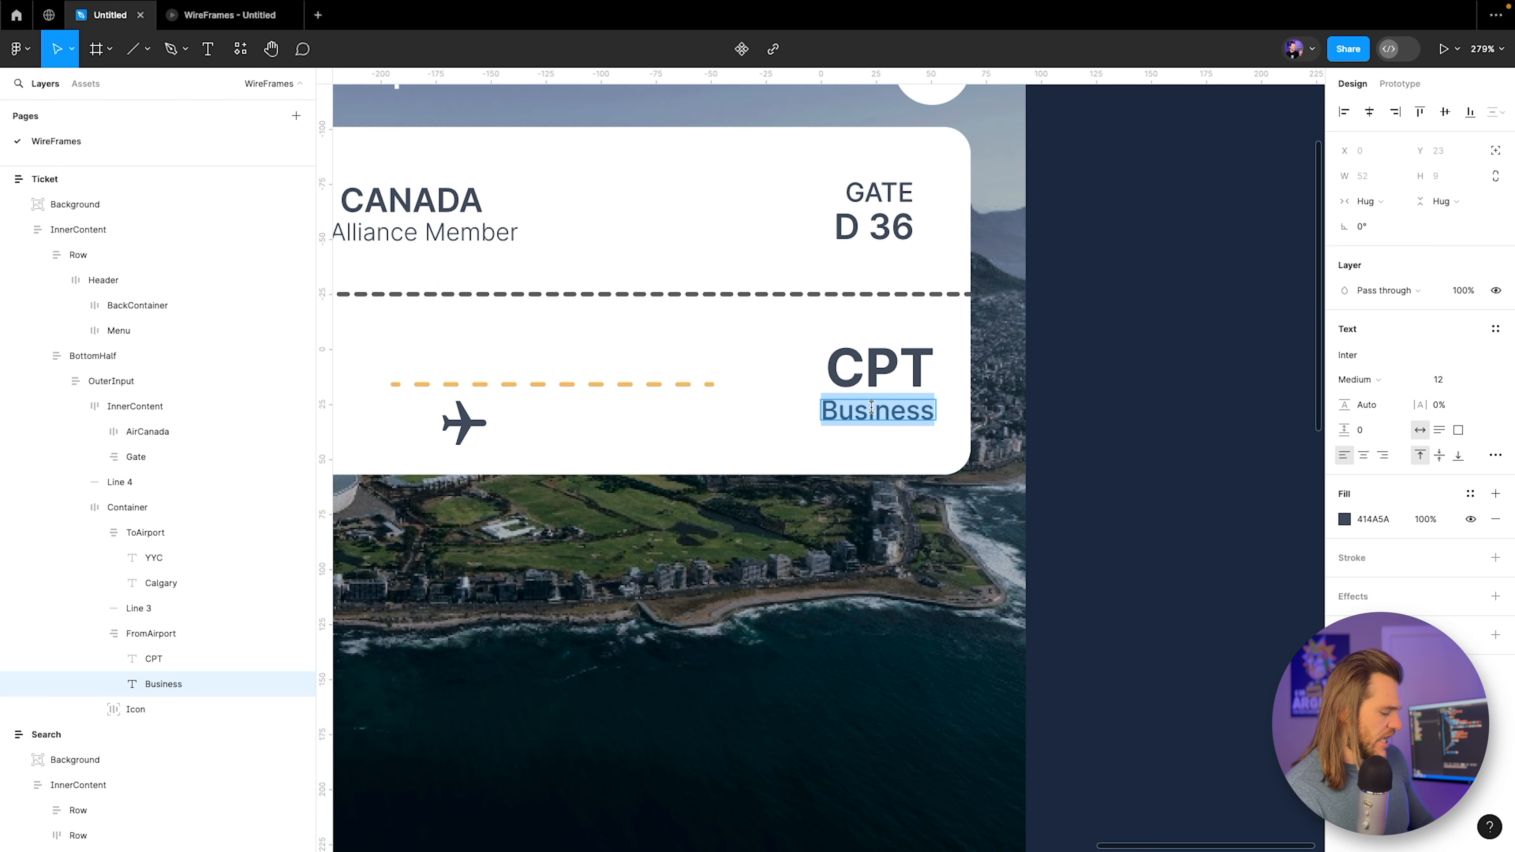
text(Cape Tow)
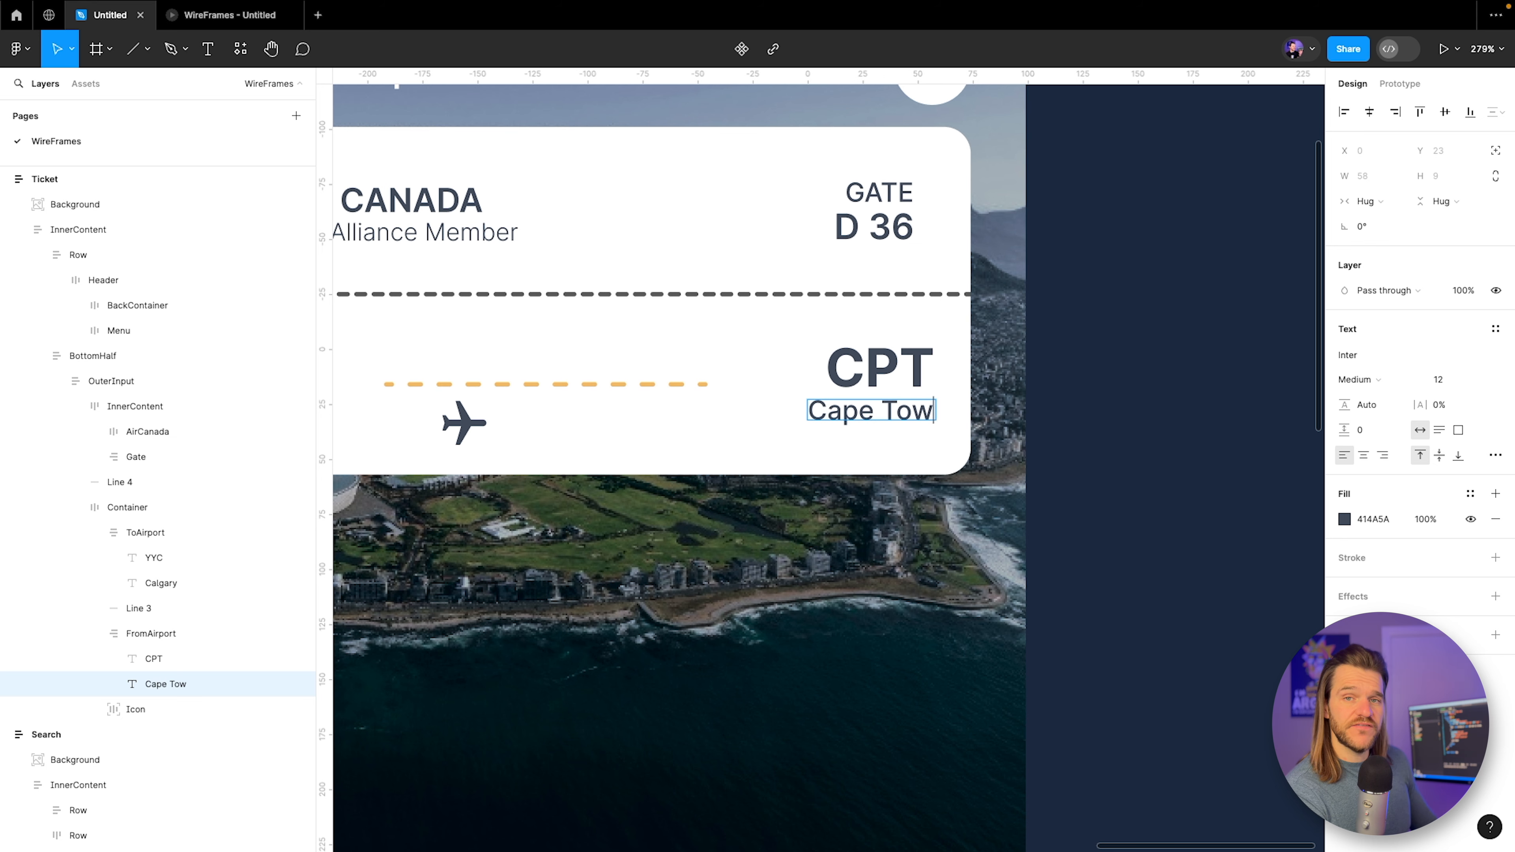
text(n)
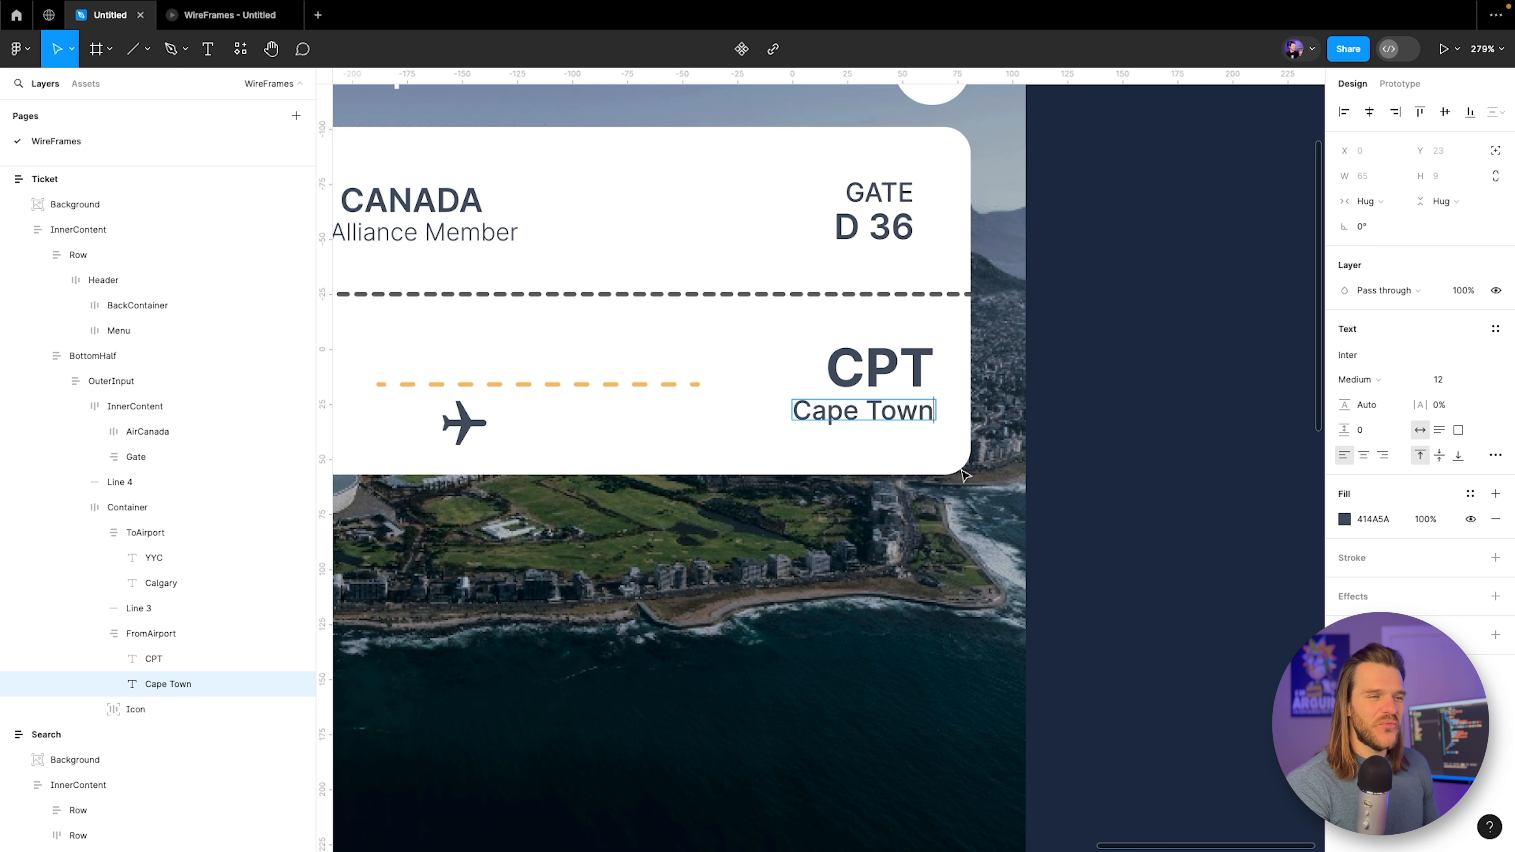
key(Escape)
Set the font size of the YYC and CPT airport codes to 34 and check the card in the running prototype.
scroll(965, 475, down, 3)
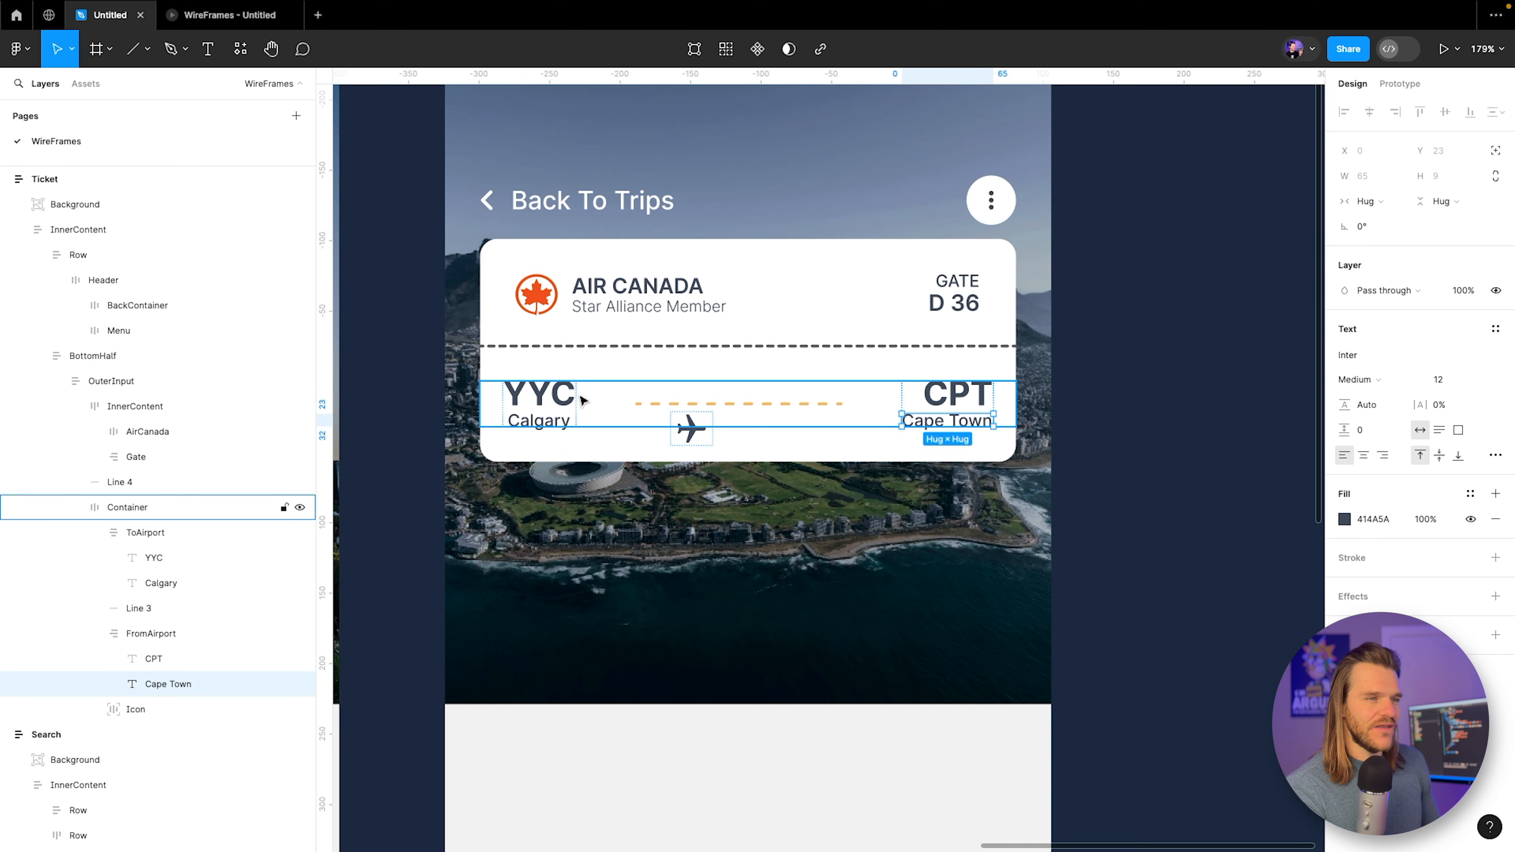
click(572, 395)
click(539, 403)
shift+click(956, 402)
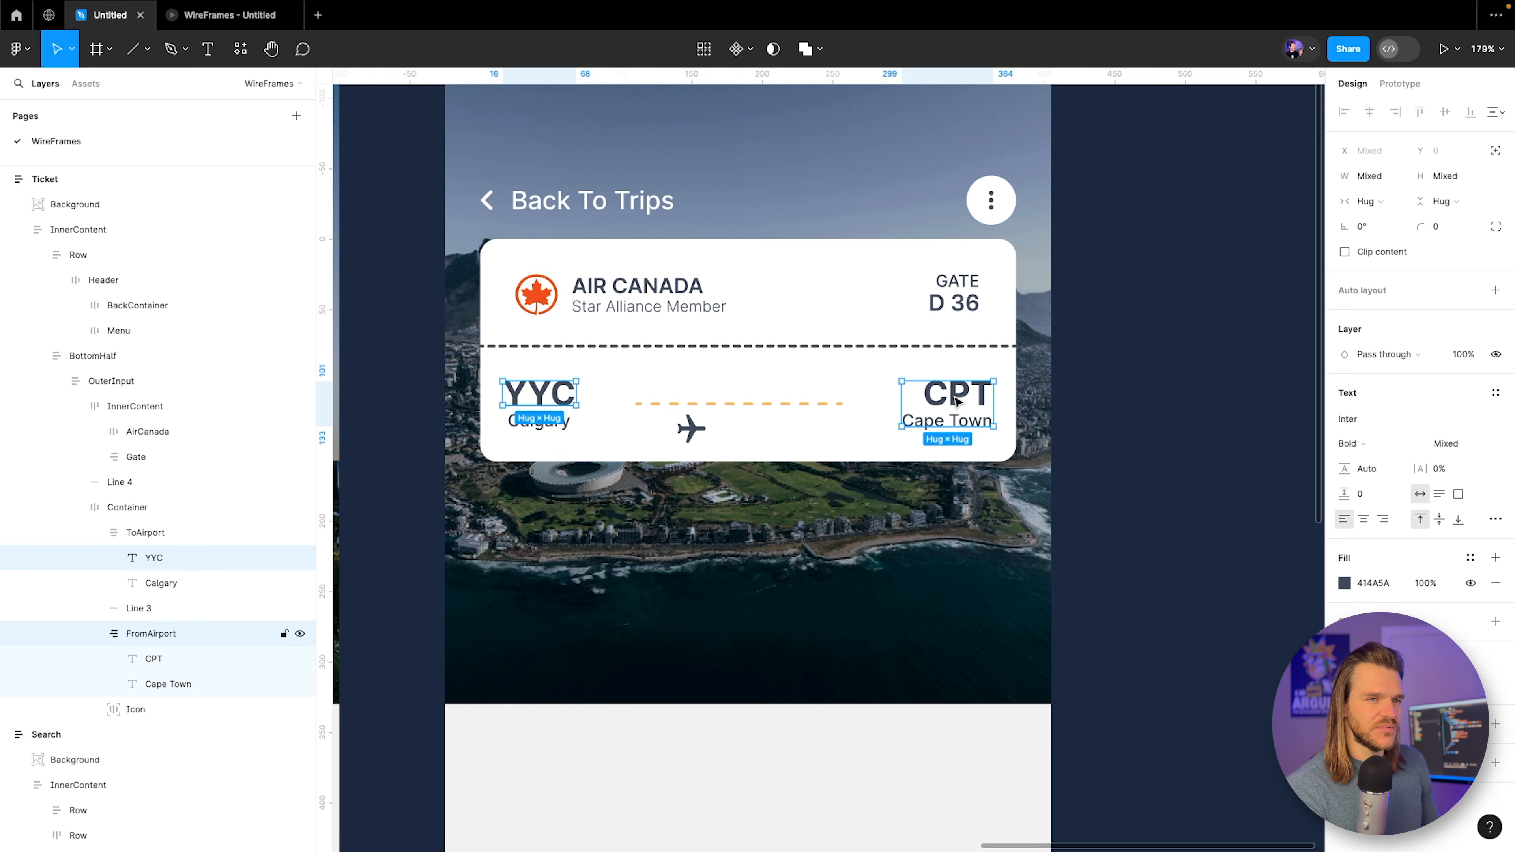
shift+click(956, 402)
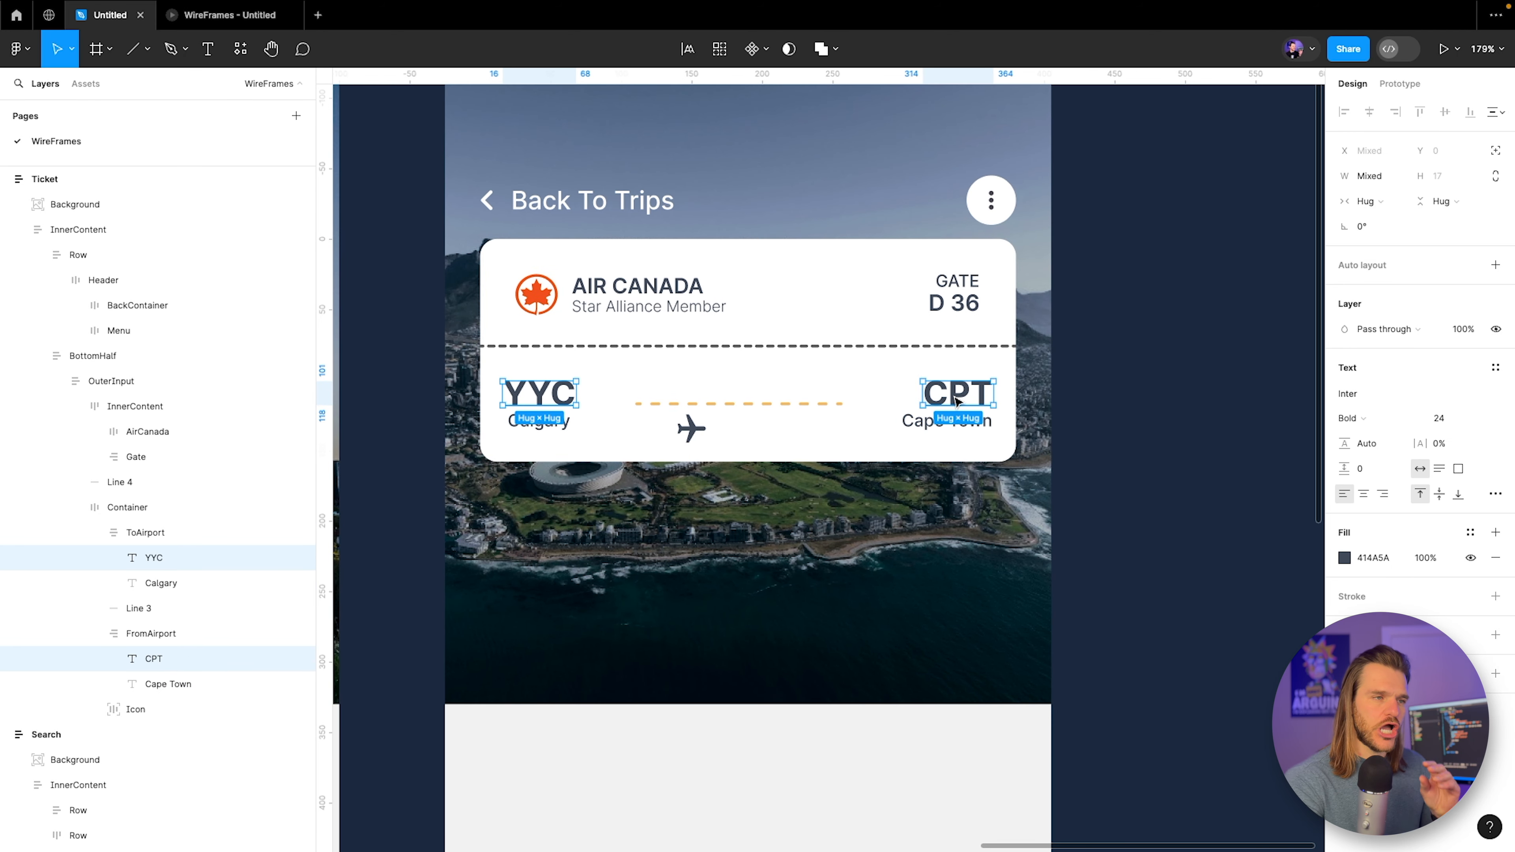
click(1439, 418)
text(34)
key(Return)
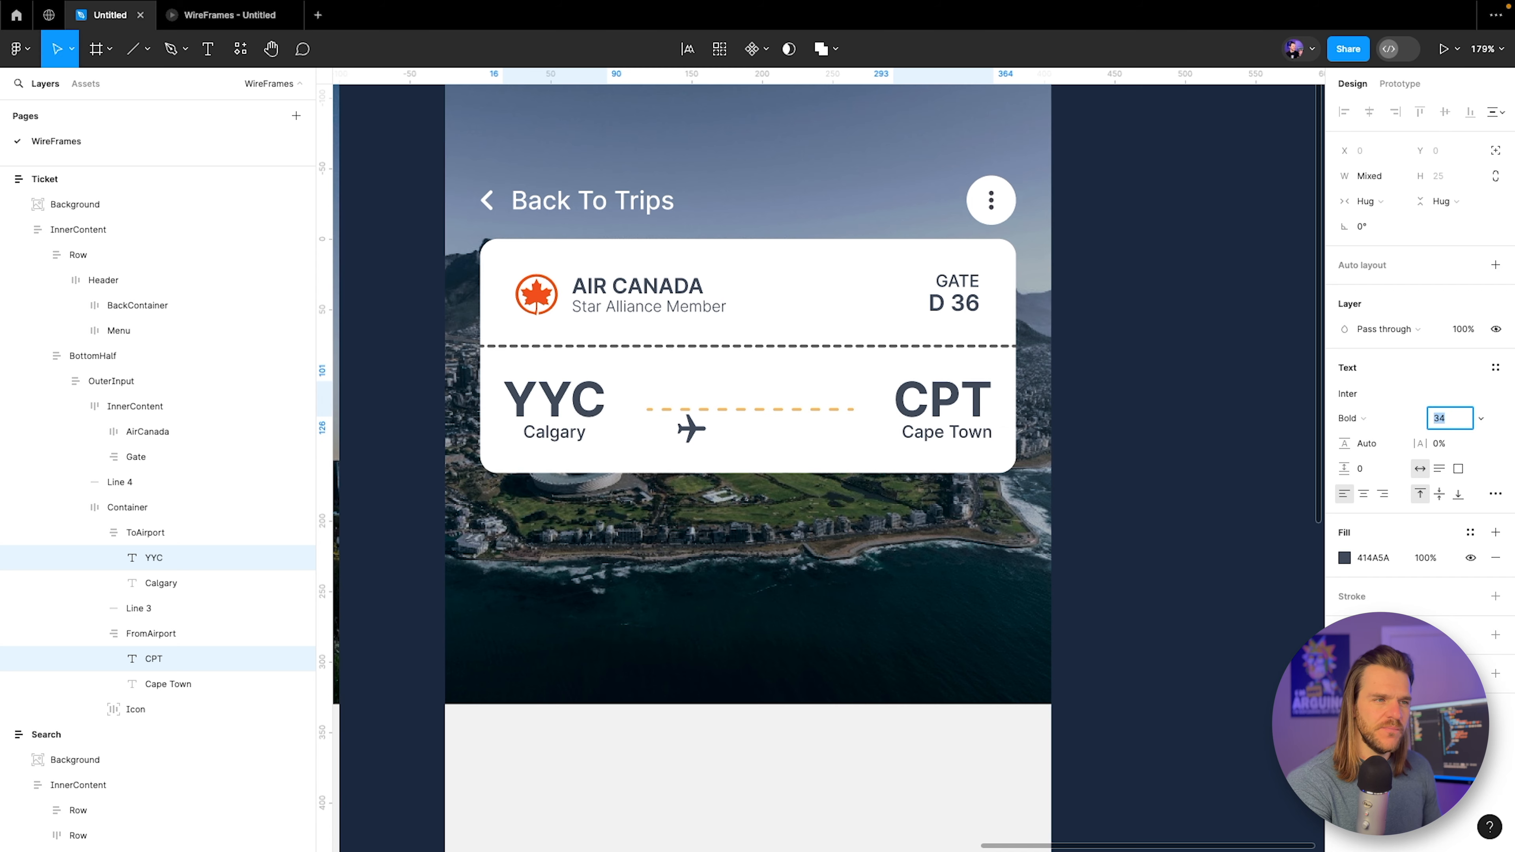
click(209, 24)
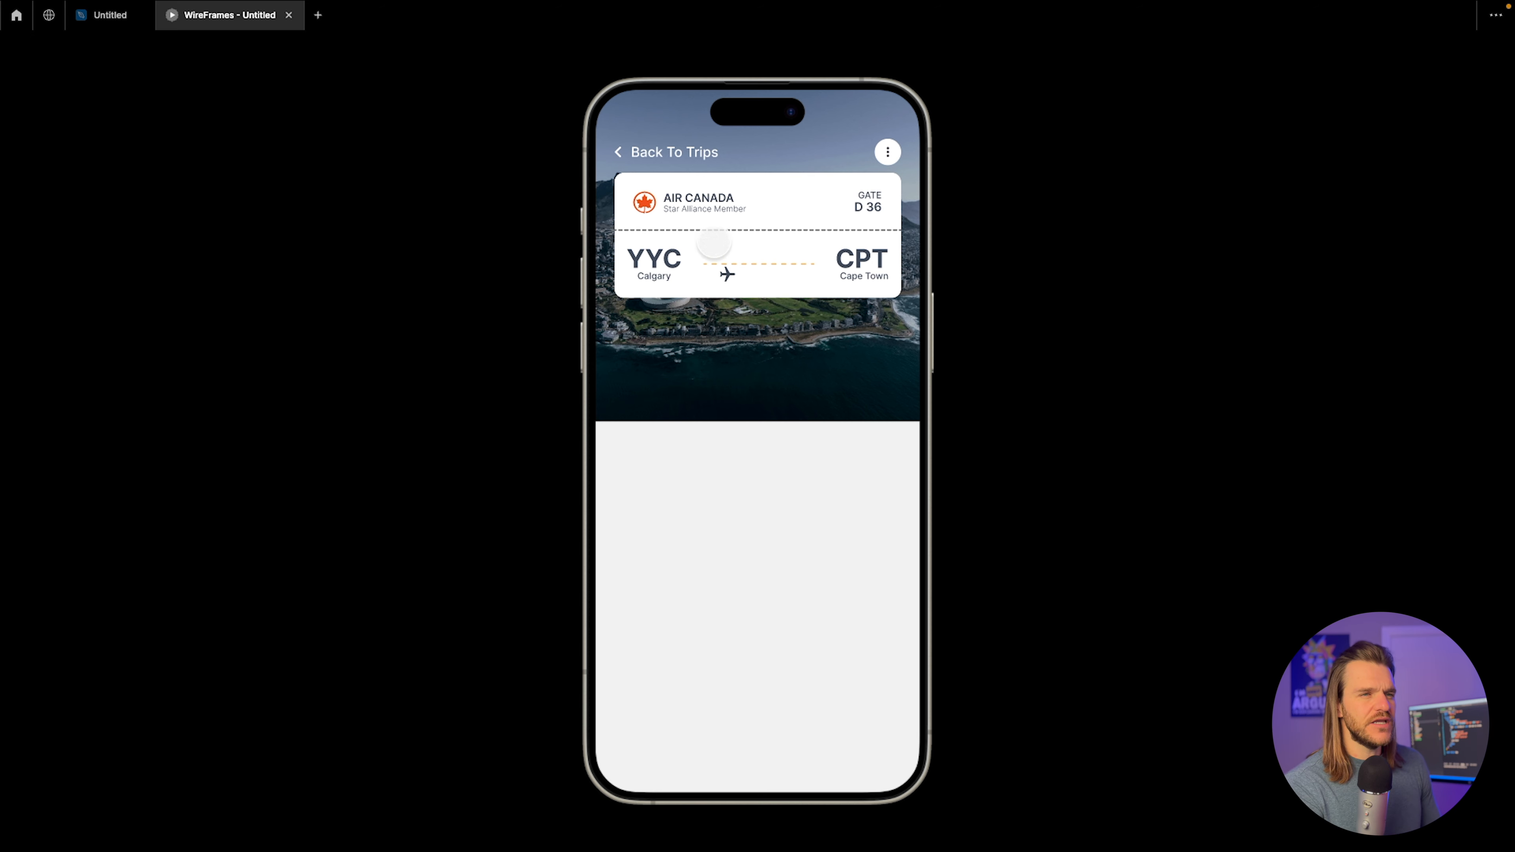
click(111, 15)
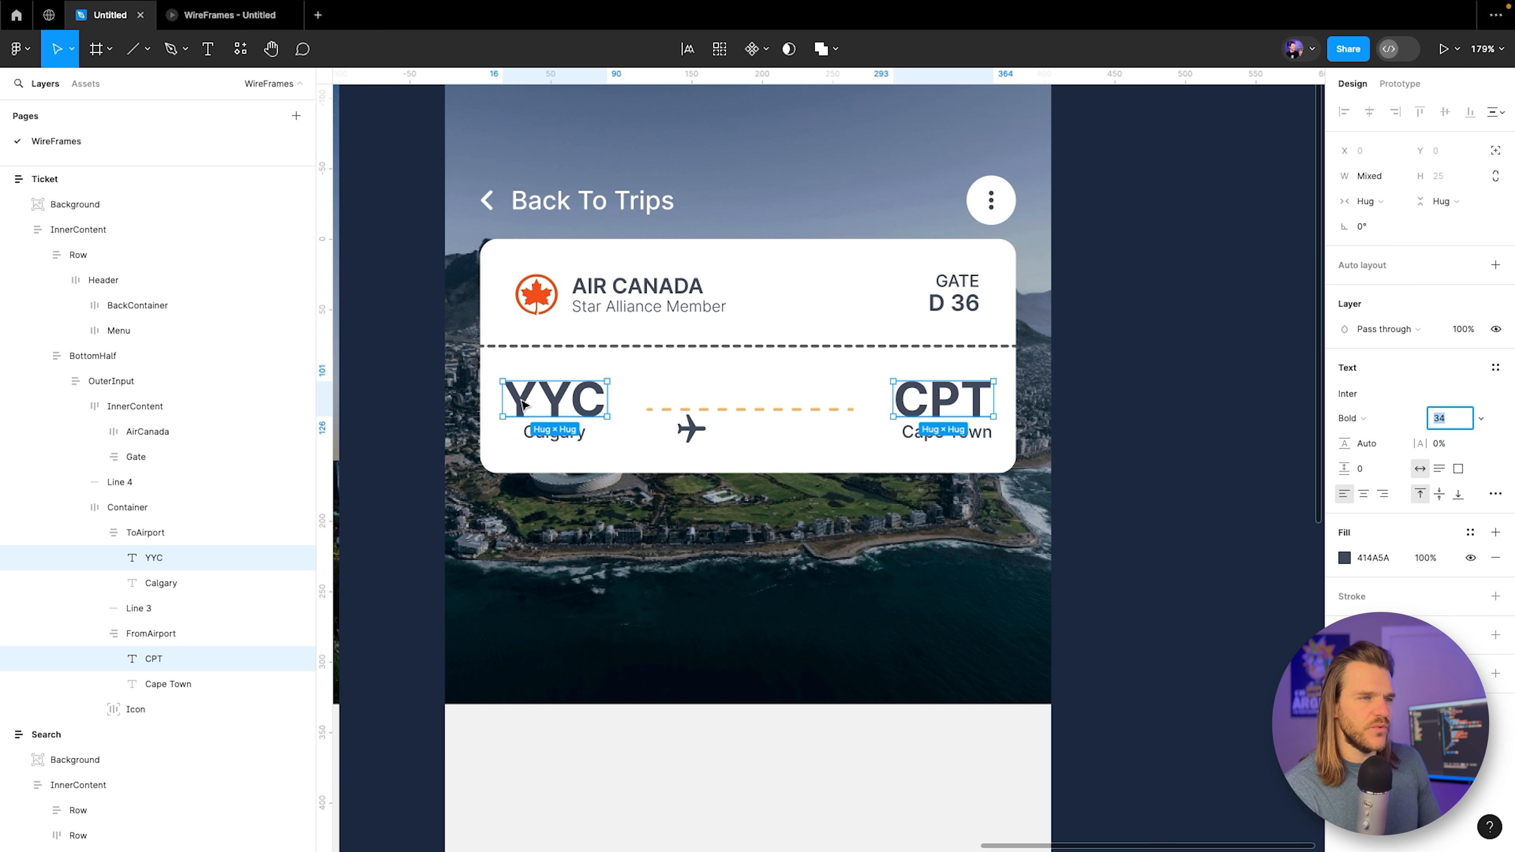
Set the vertical gap between items in both the ToAirport and FromAirport frames to 9.
click(169, 633)
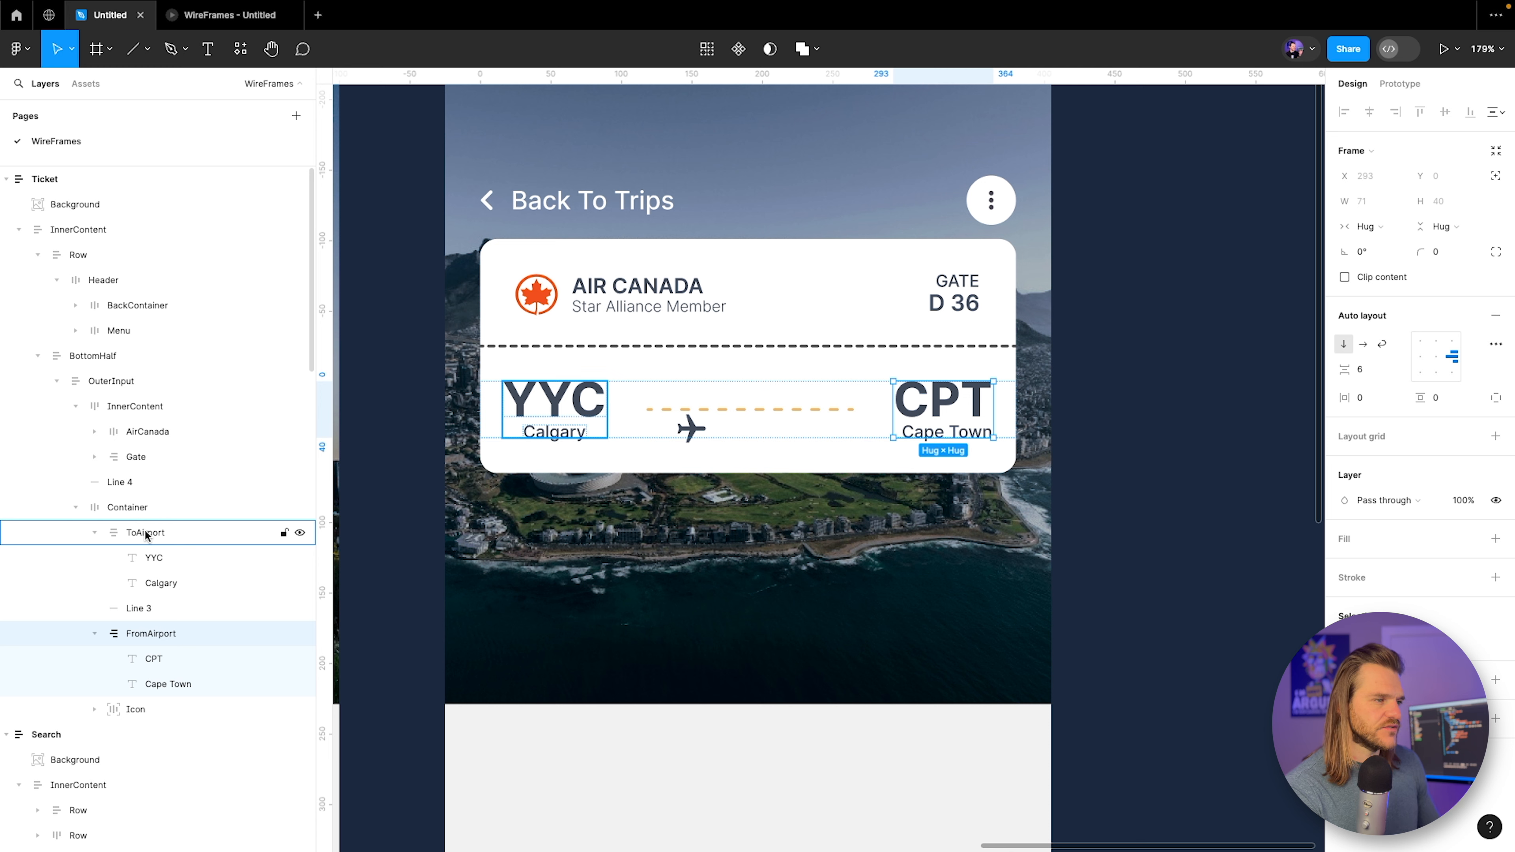
shift+click(146, 533)
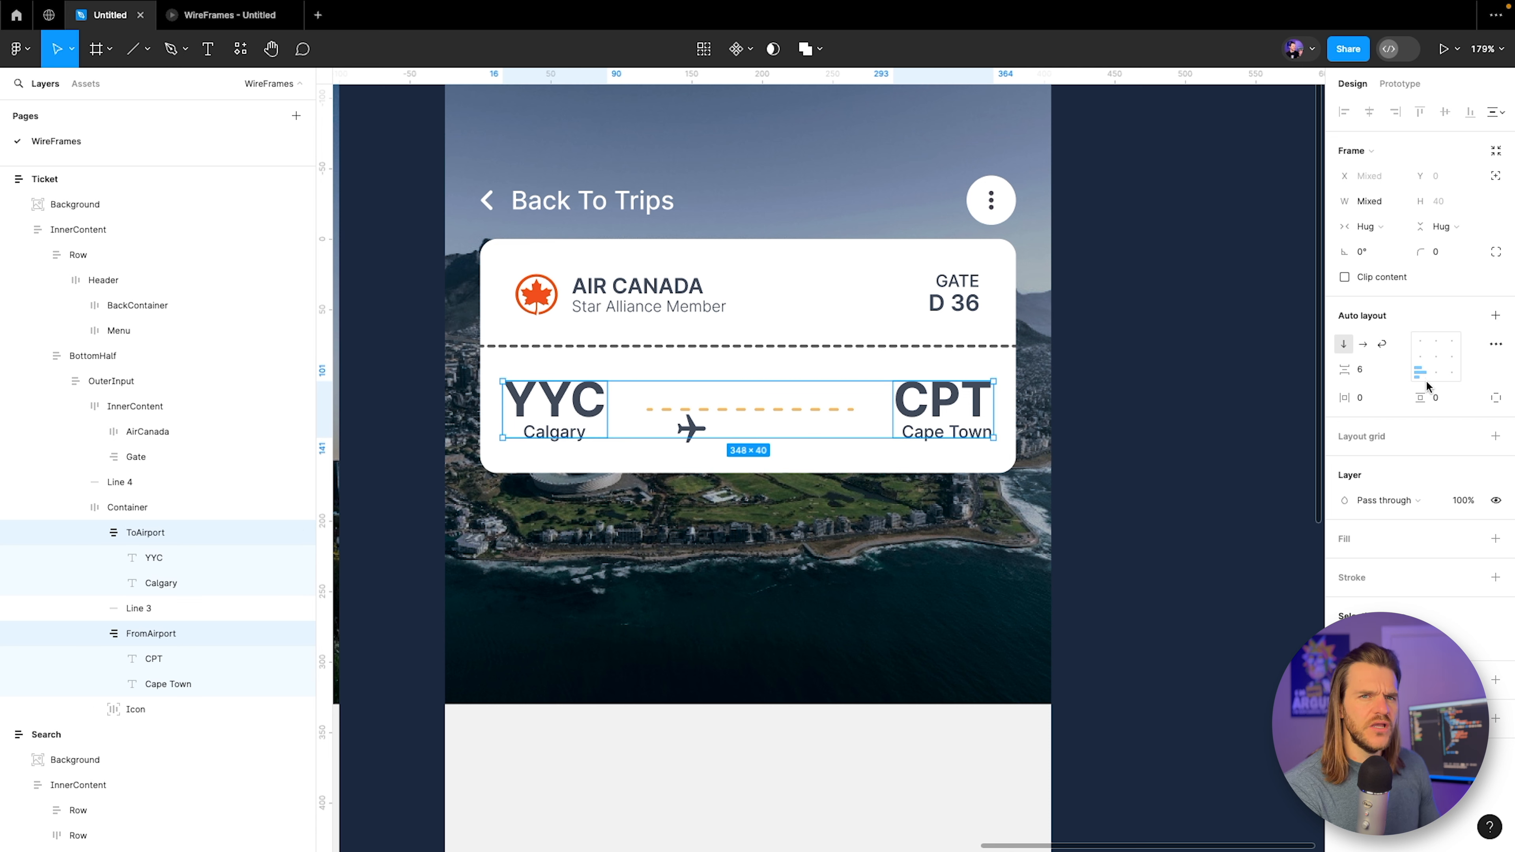
click(1363, 369)
text(9)
key(Return)
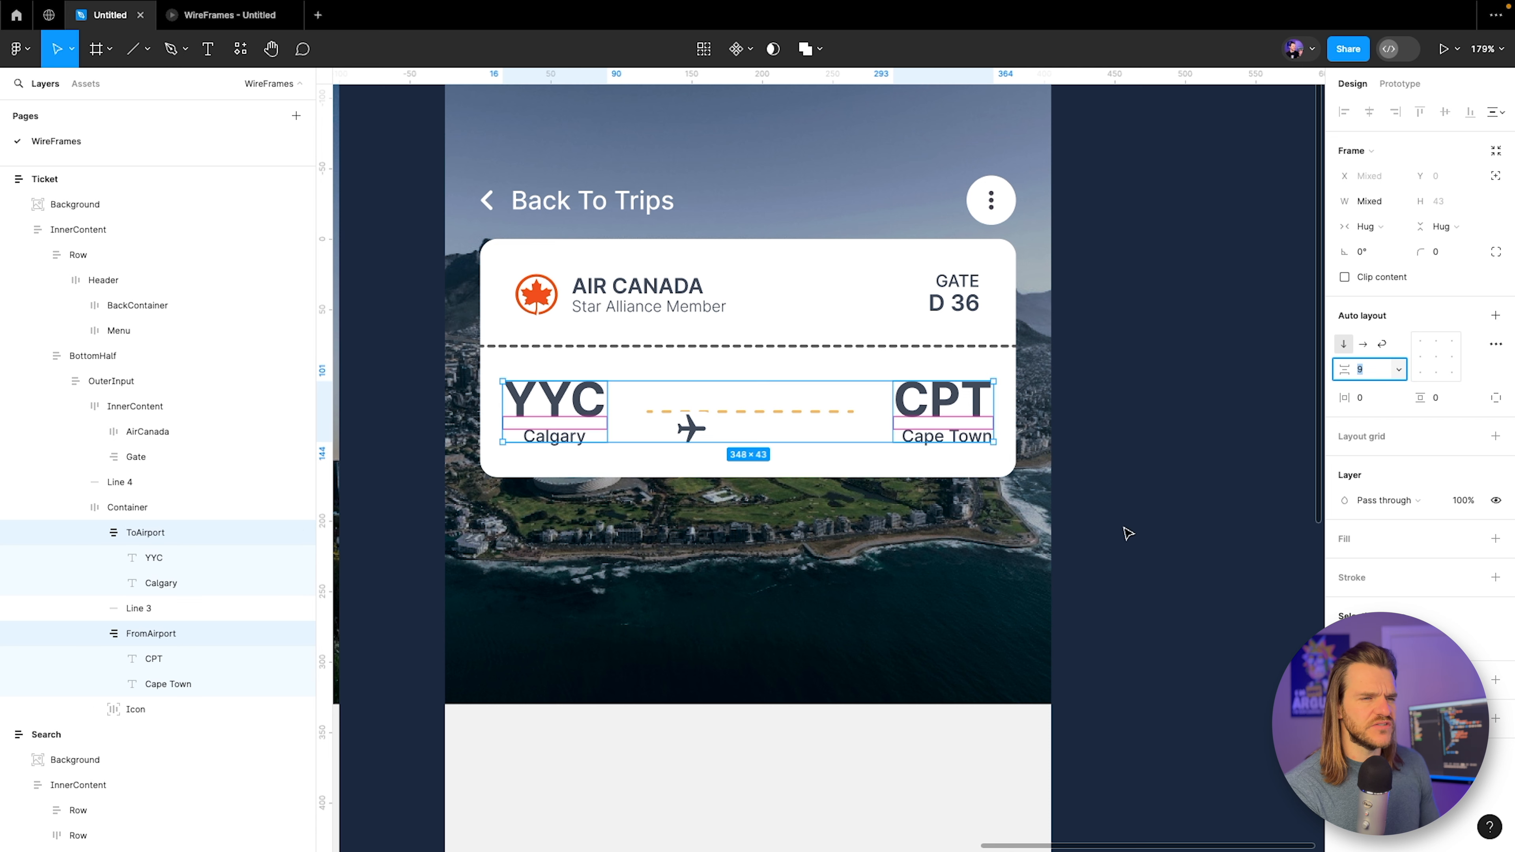
Set the Calgary and Cape Town labels to font size 11 and a lighter grey-blue fill, 8B95A6.
click(165, 583)
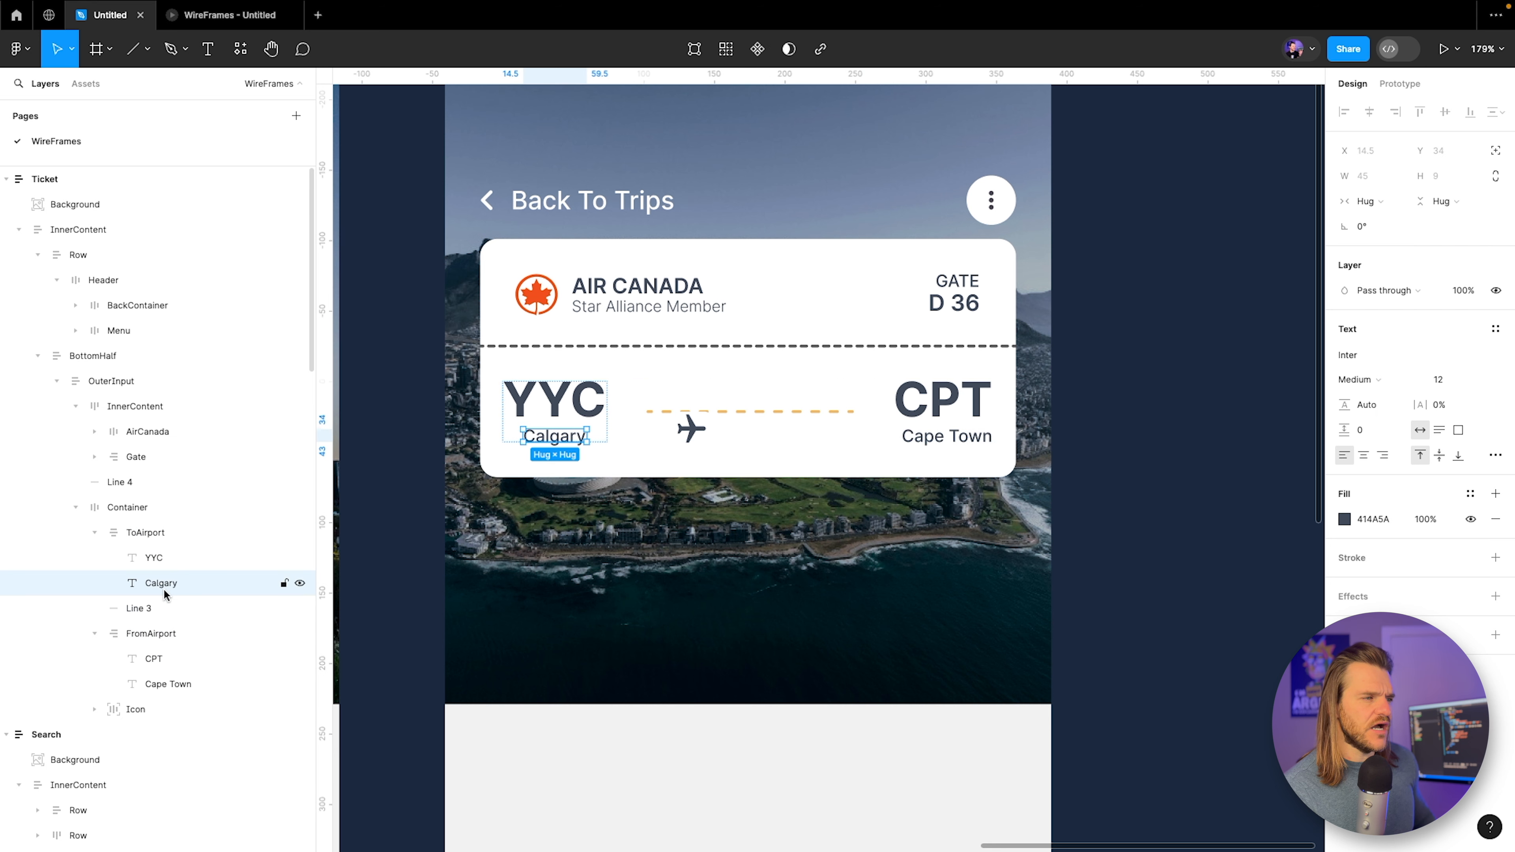
shift+click(157, 691)
click(1442, 419)
key(Down)
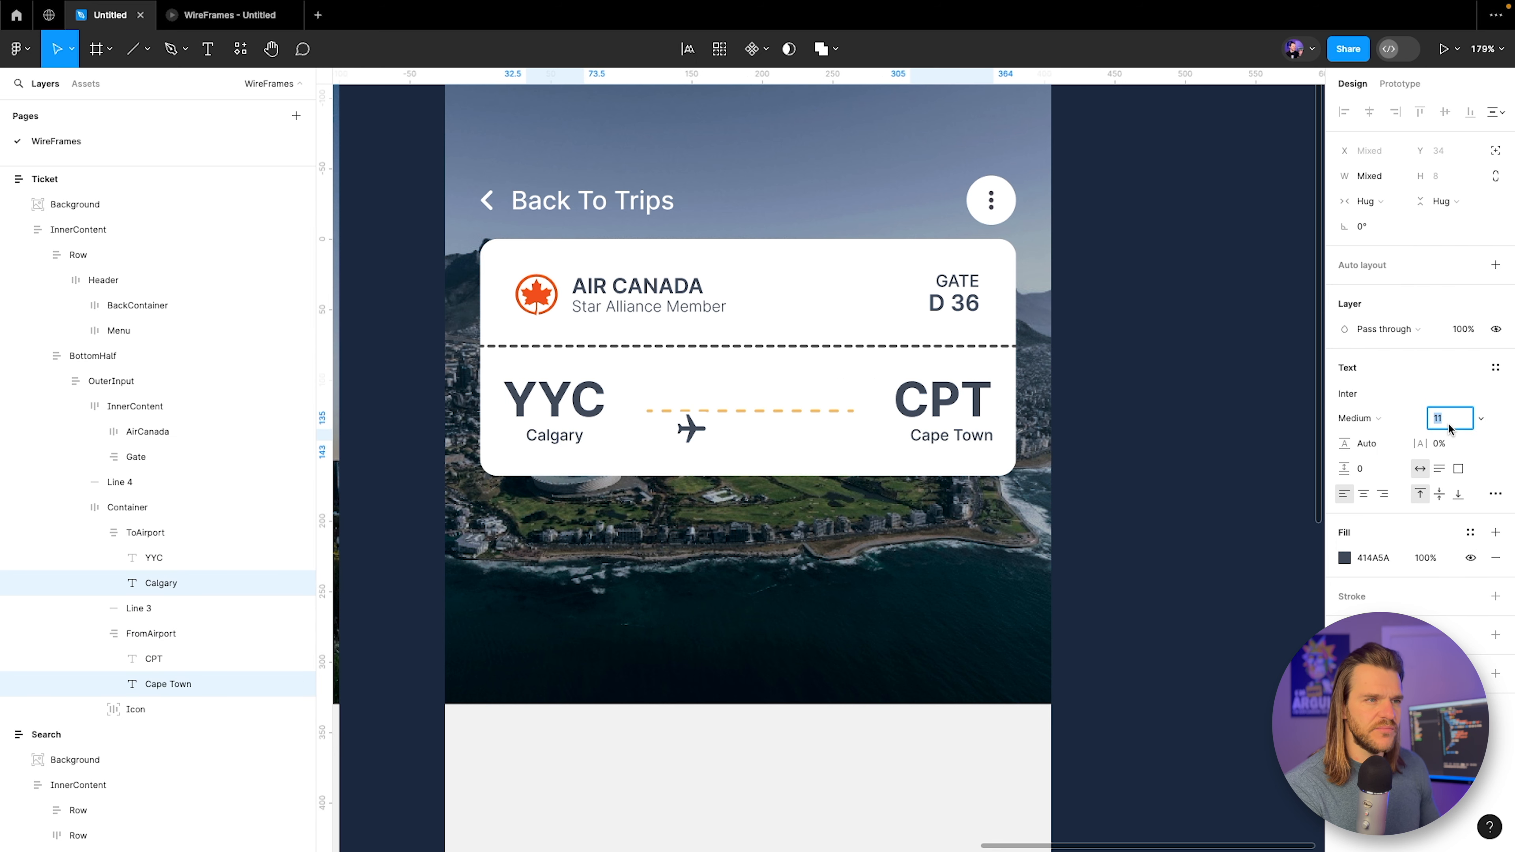
click(1344, 558)
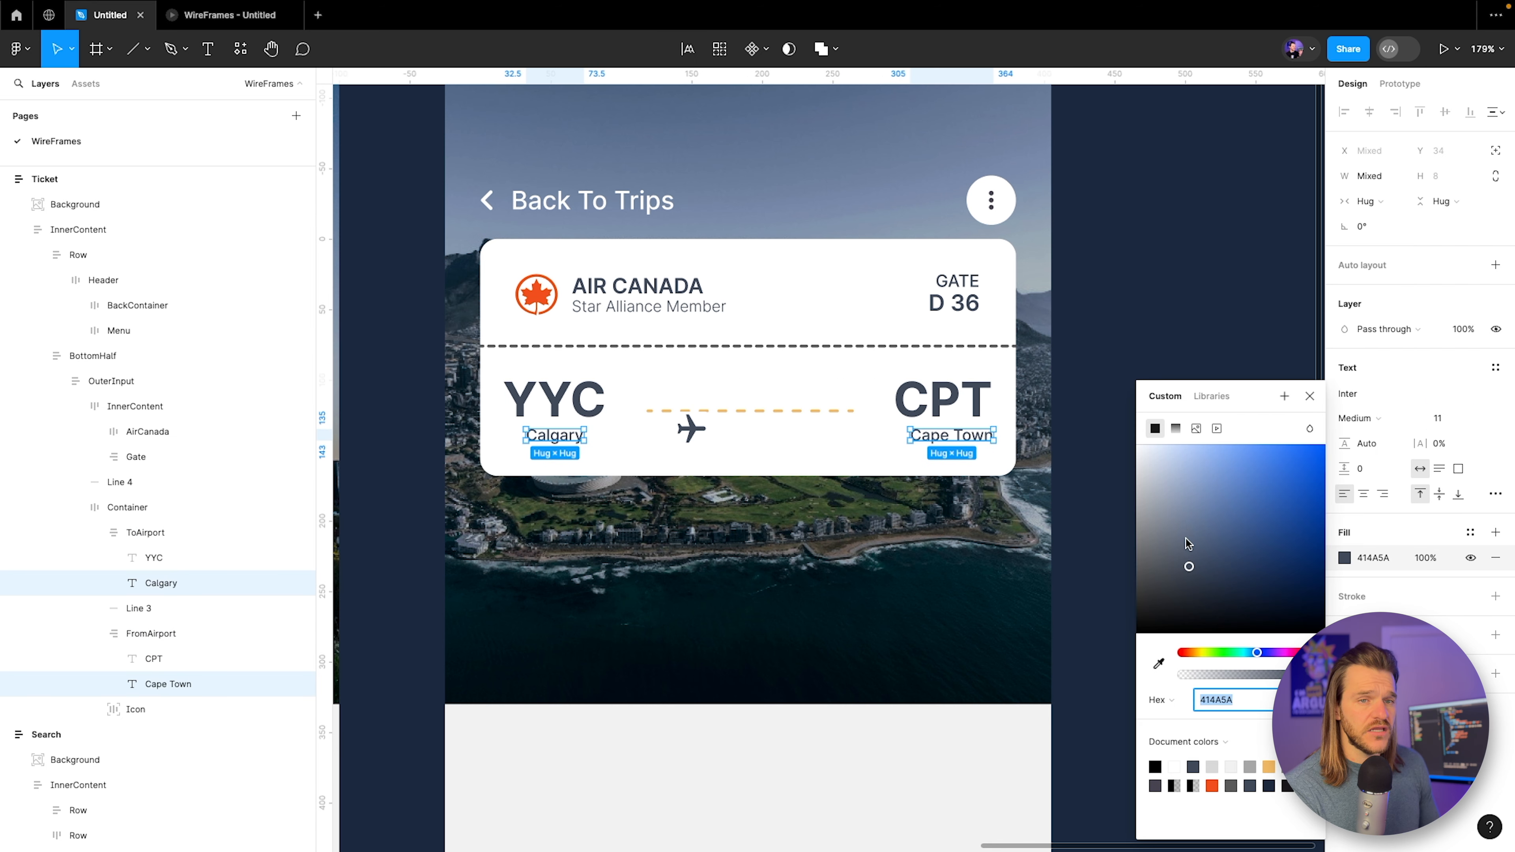
drag(1190, 567, 1166, 516)
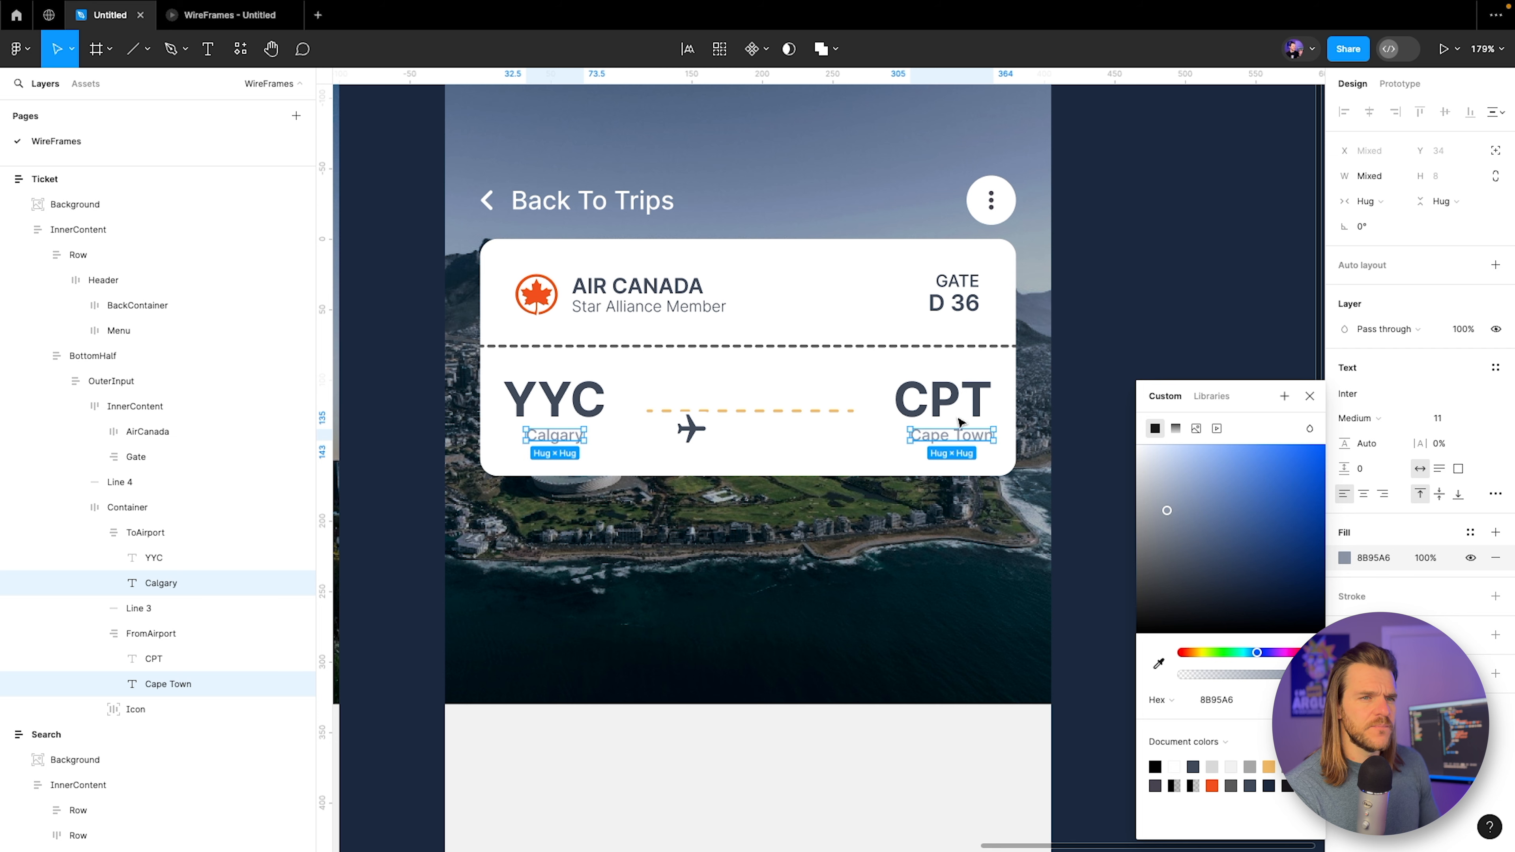
Centre-align the CPT and Cape Town texts within the FromAirport frame and check the card in the running prototype.
click(940, 425)
shift+click(953, 439)
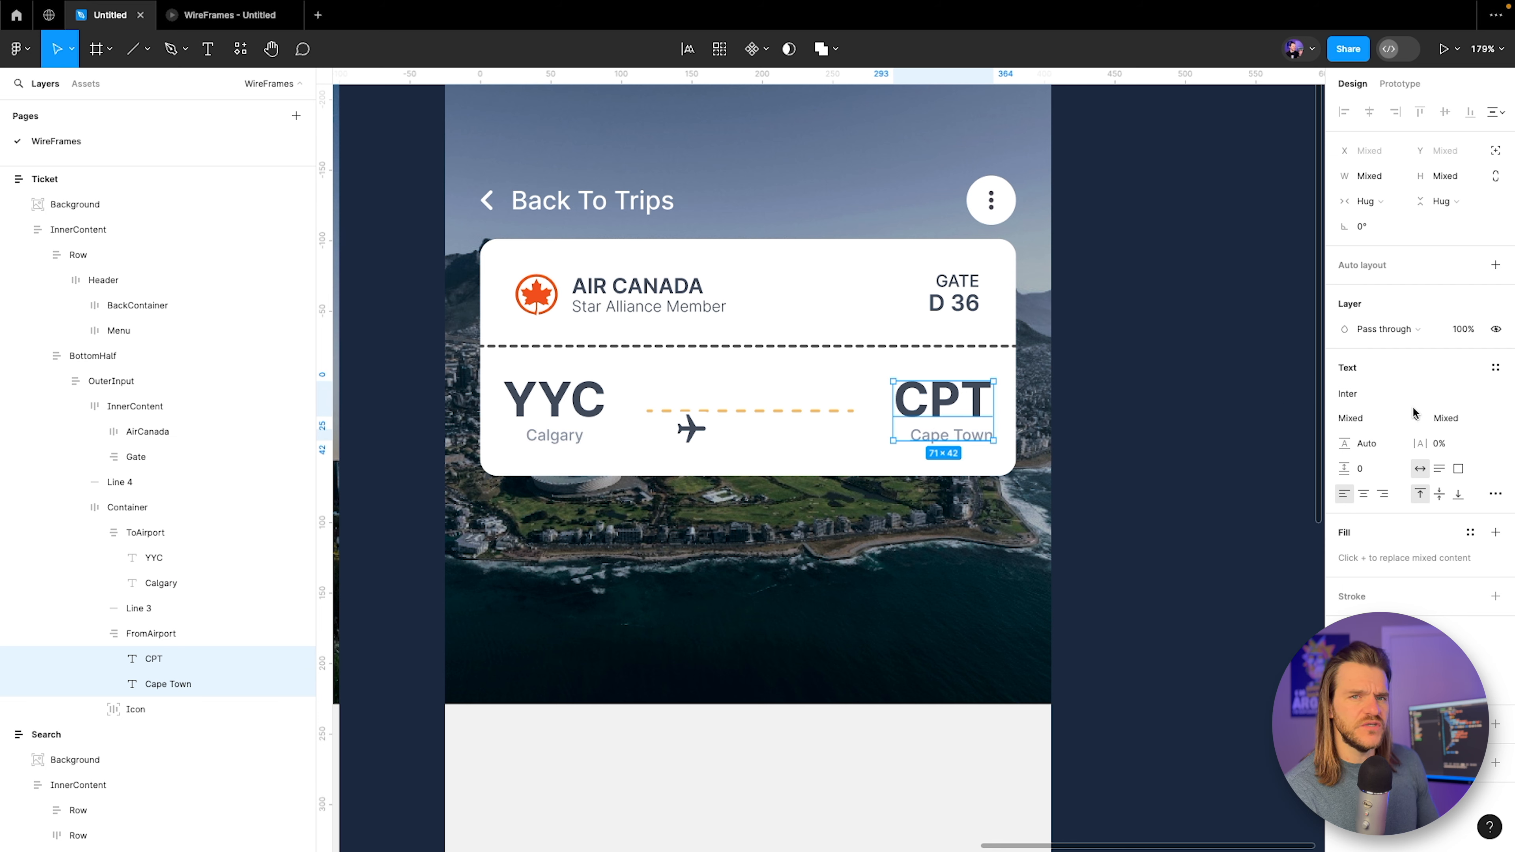
click(128, 633)
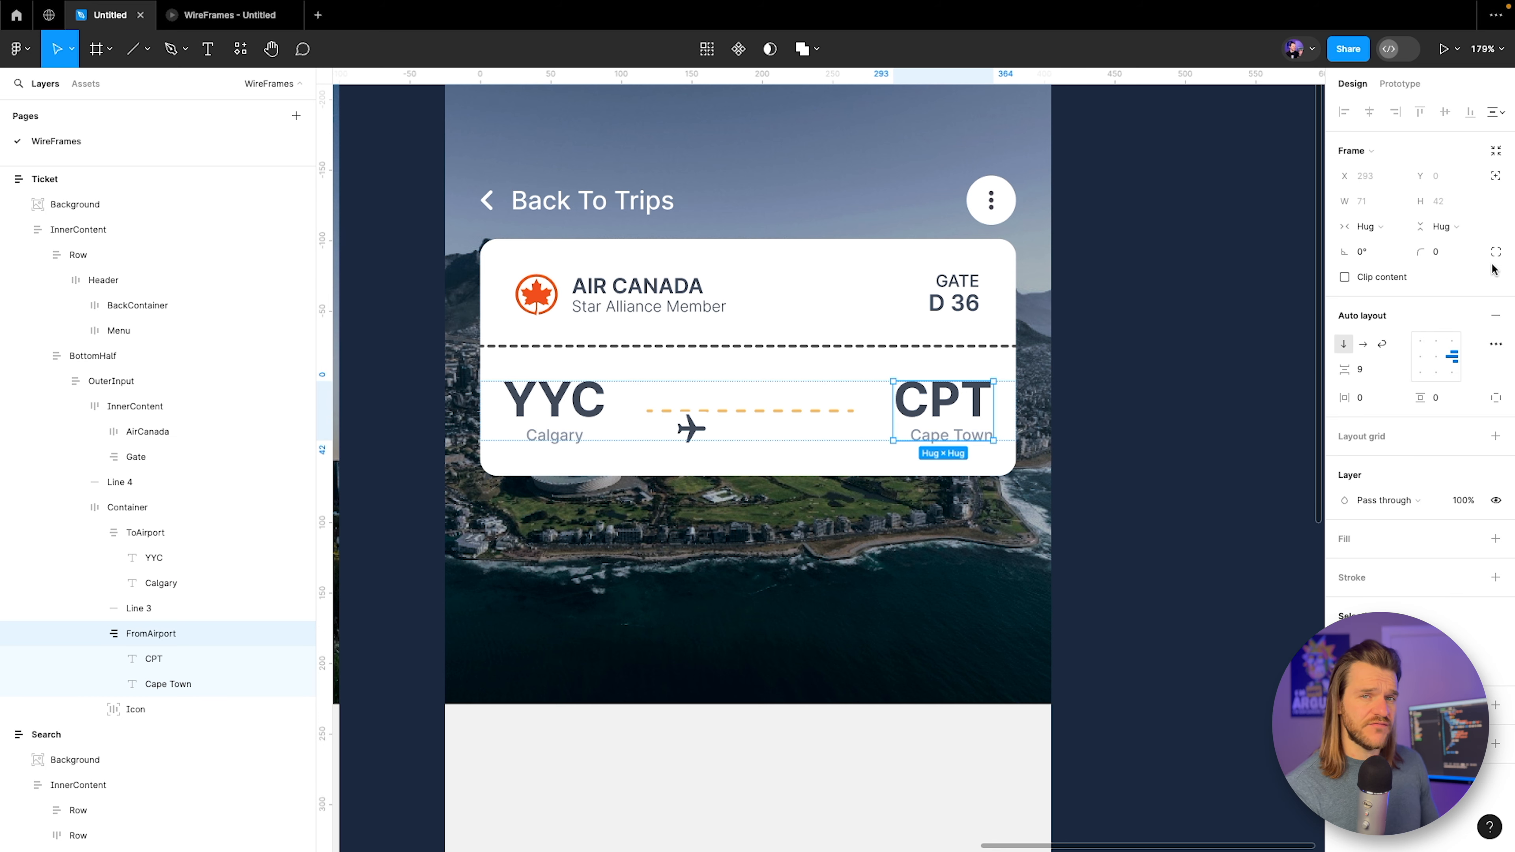
click(1437, 356)
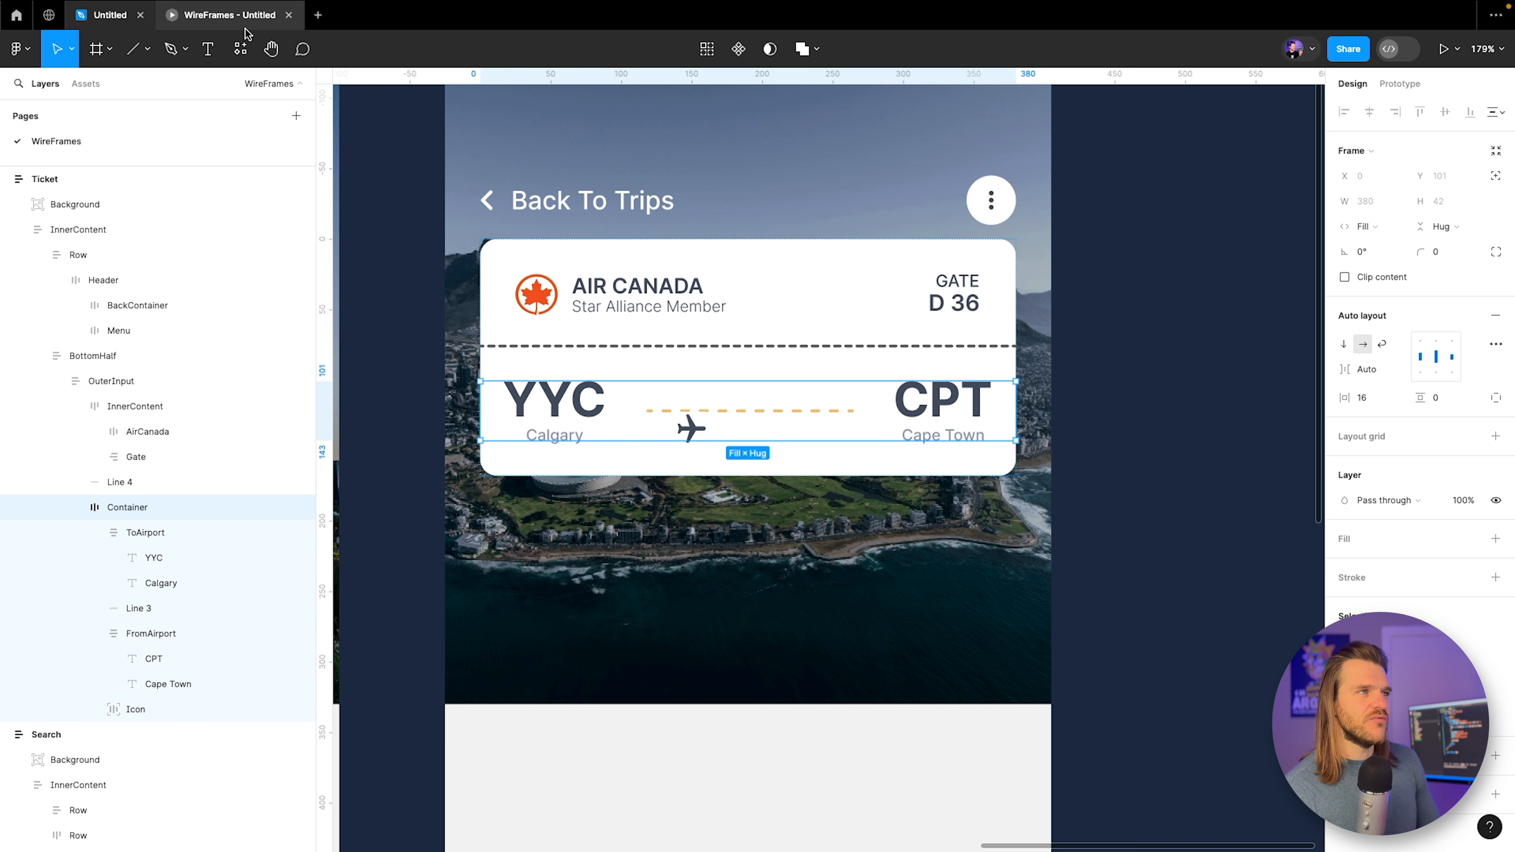
click(241, 15)
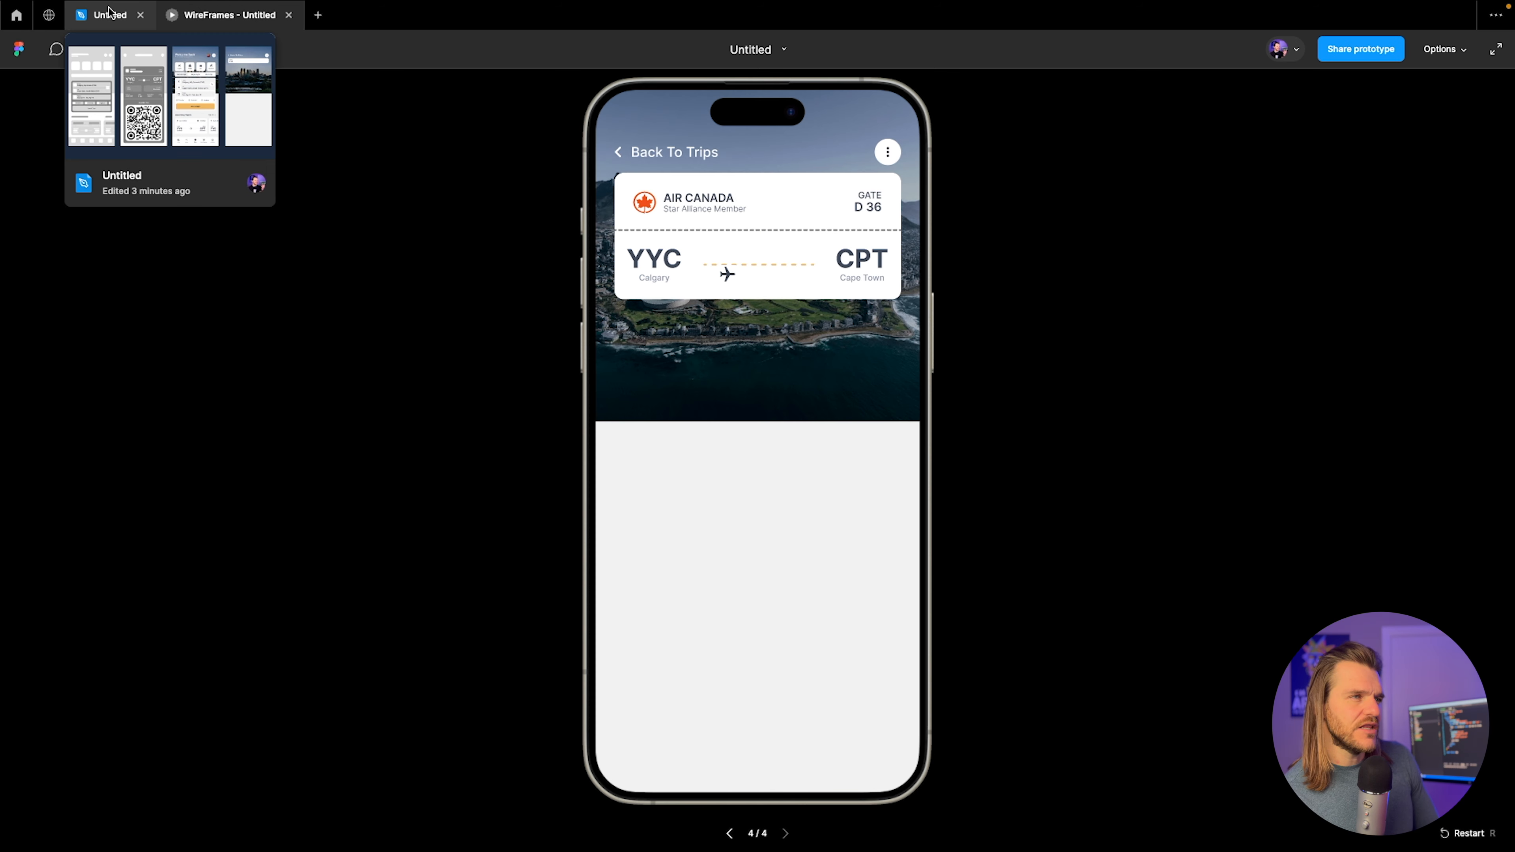
click(108, 10)
Measure the YYC group's side margin in the wireframe and set the airline row's InnerContent horizontal padding to 20.
scroll(774, 344, down, 5)
scroll(774, 344, left, 6)
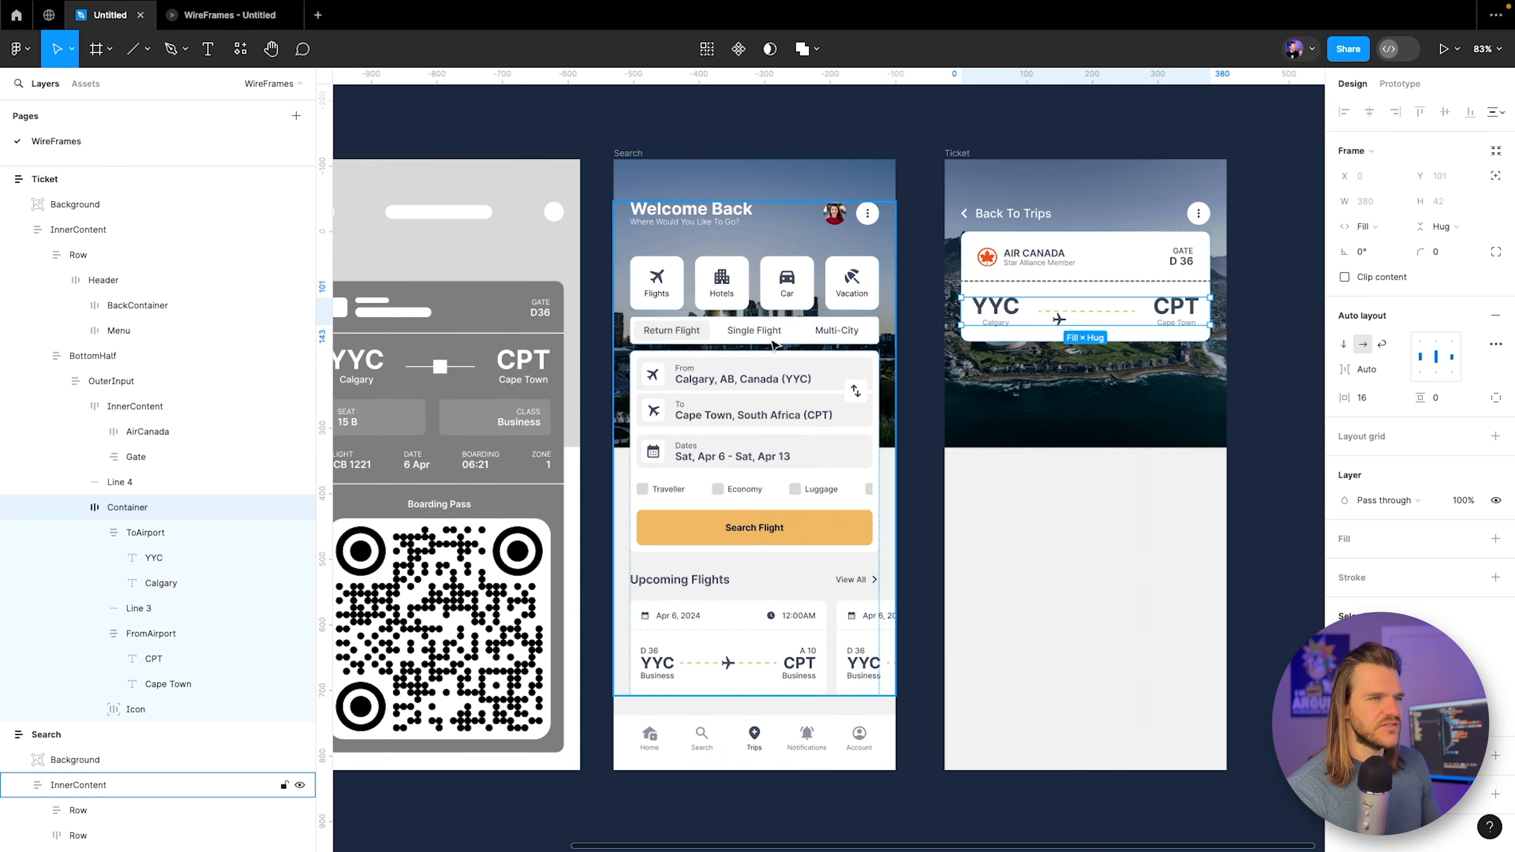
scroll(773, 344, left, 1)
scroll(462, 376, up, 5)
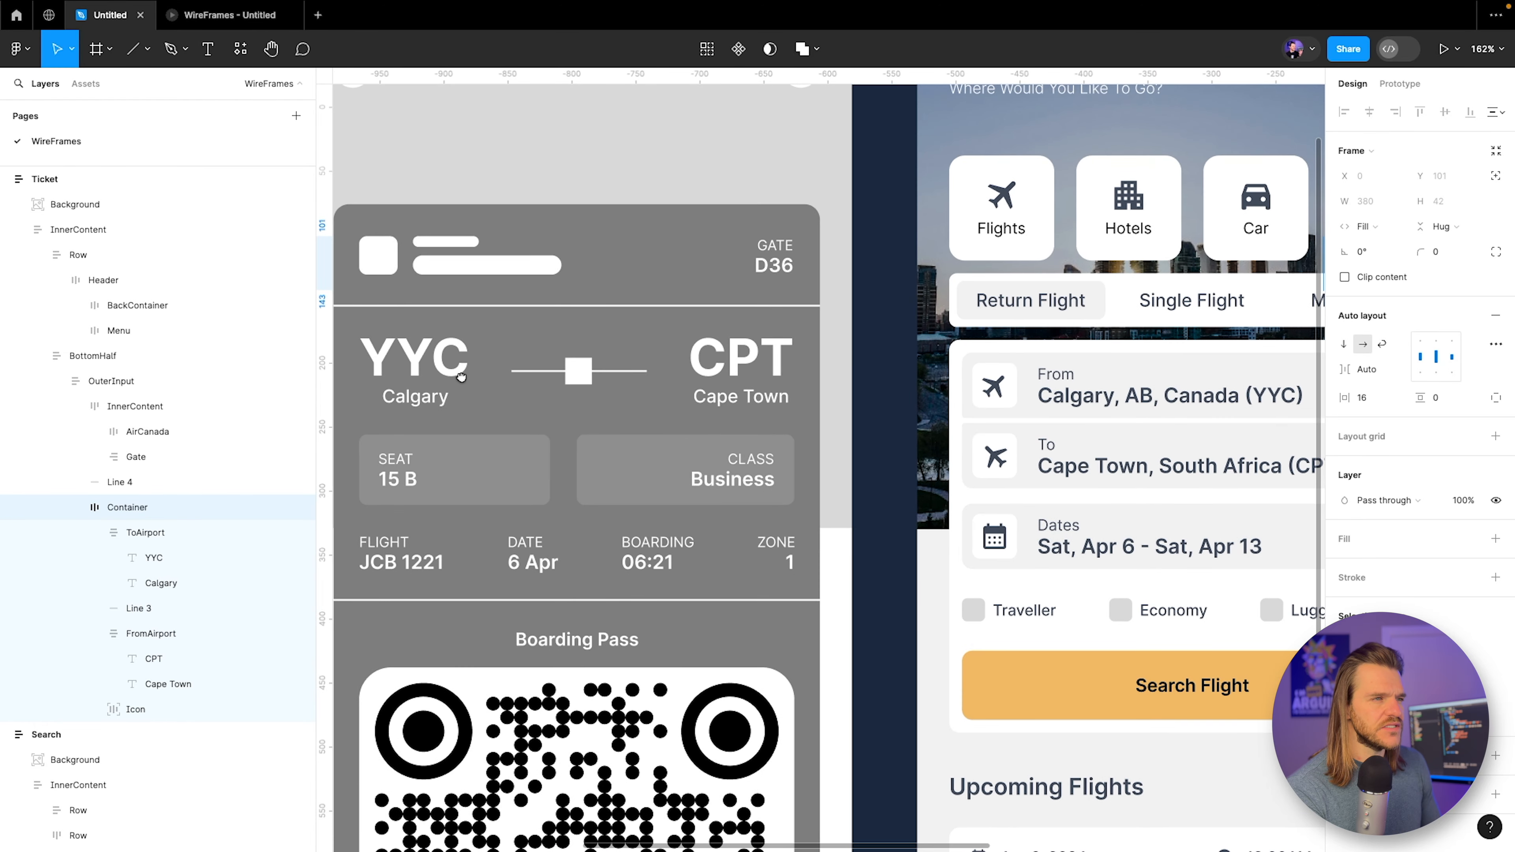
double_click(461, 375)
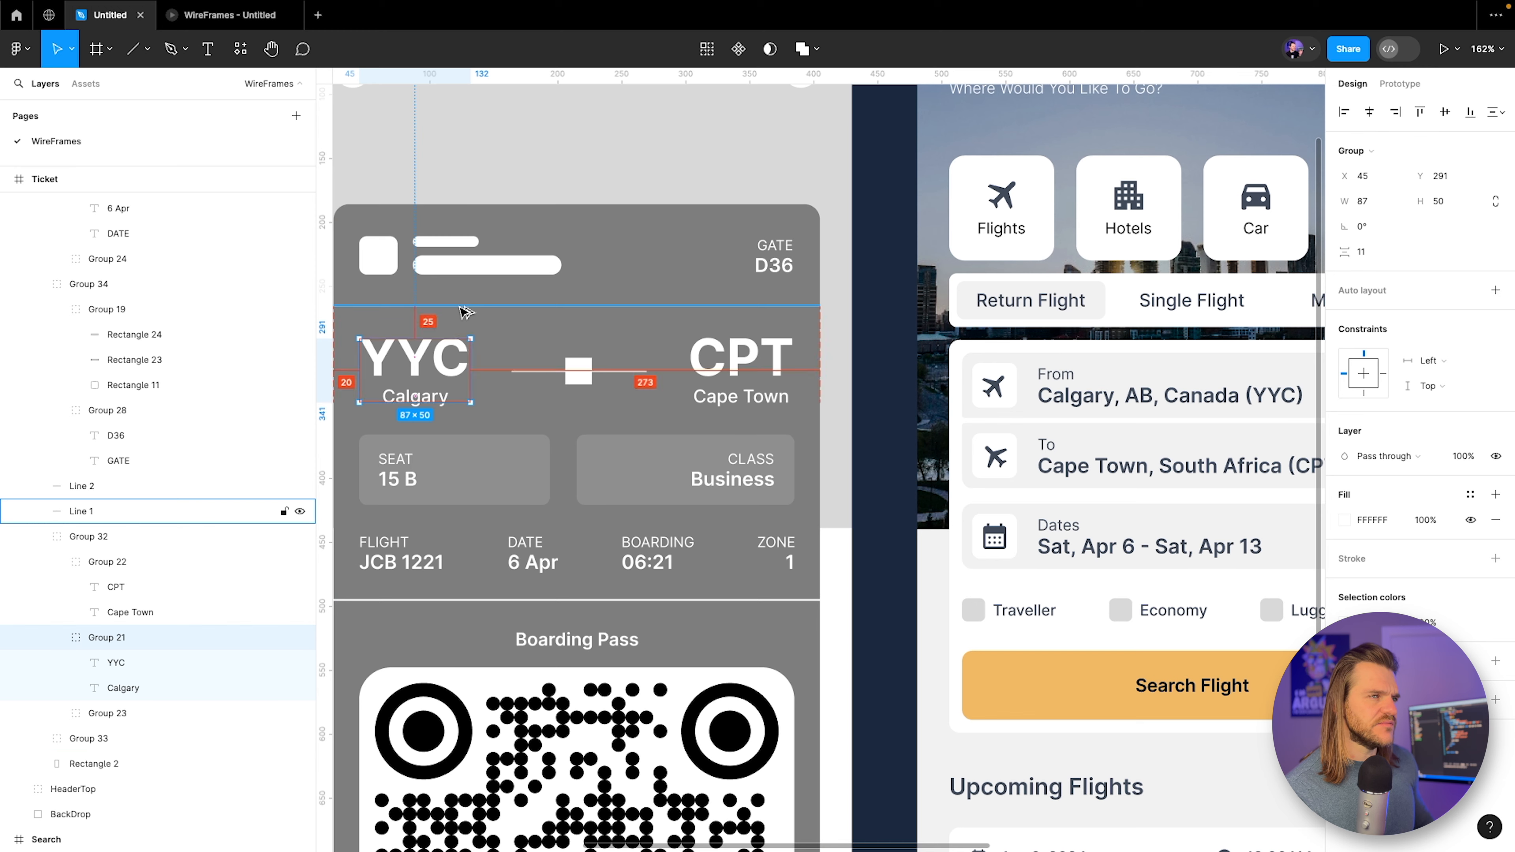
scroll(775, 334, right, 10)
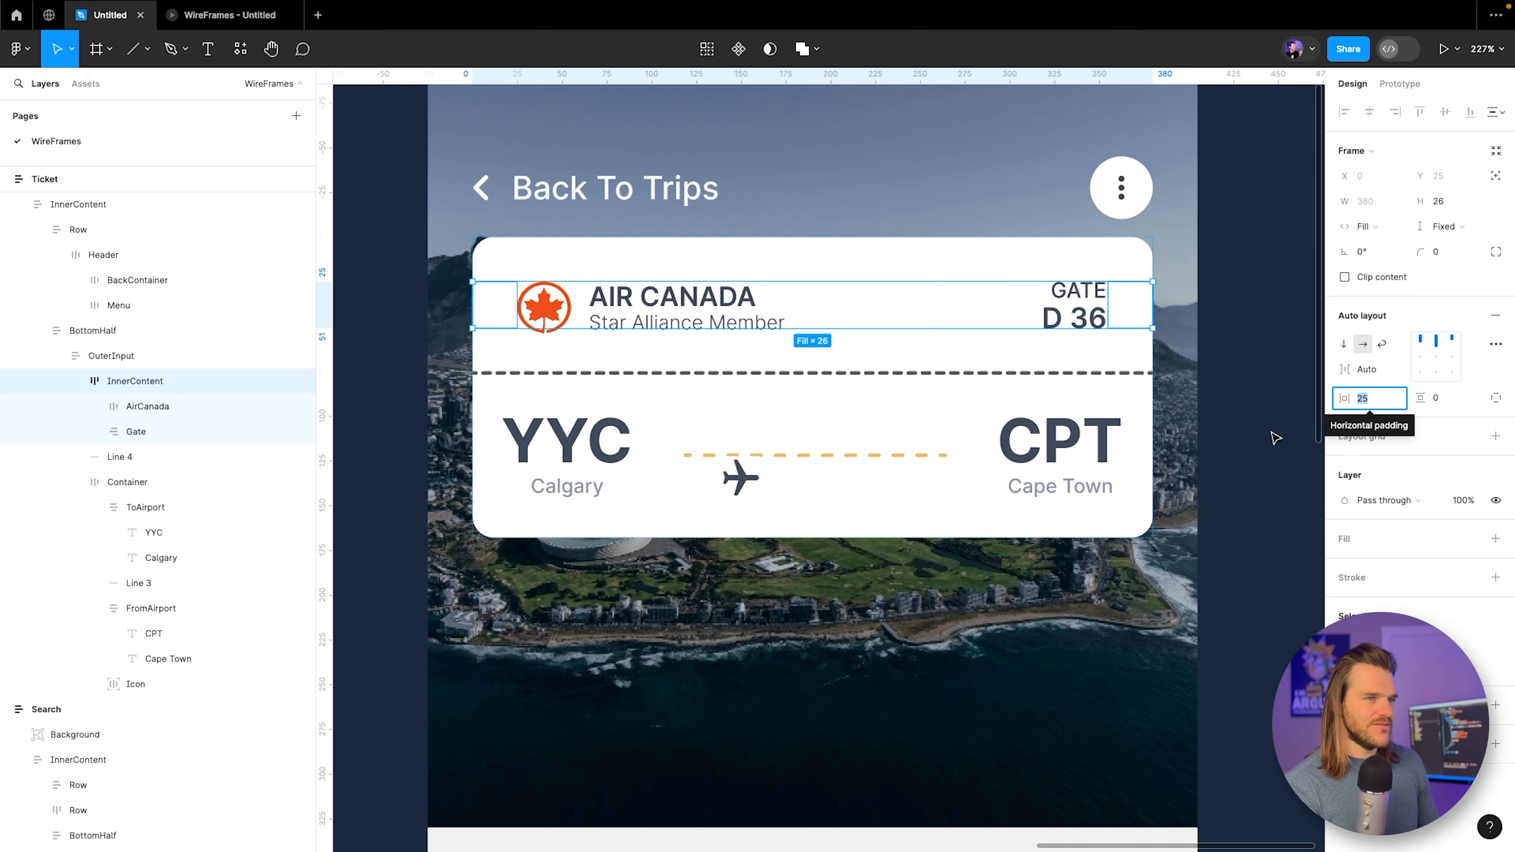
key(Escape)
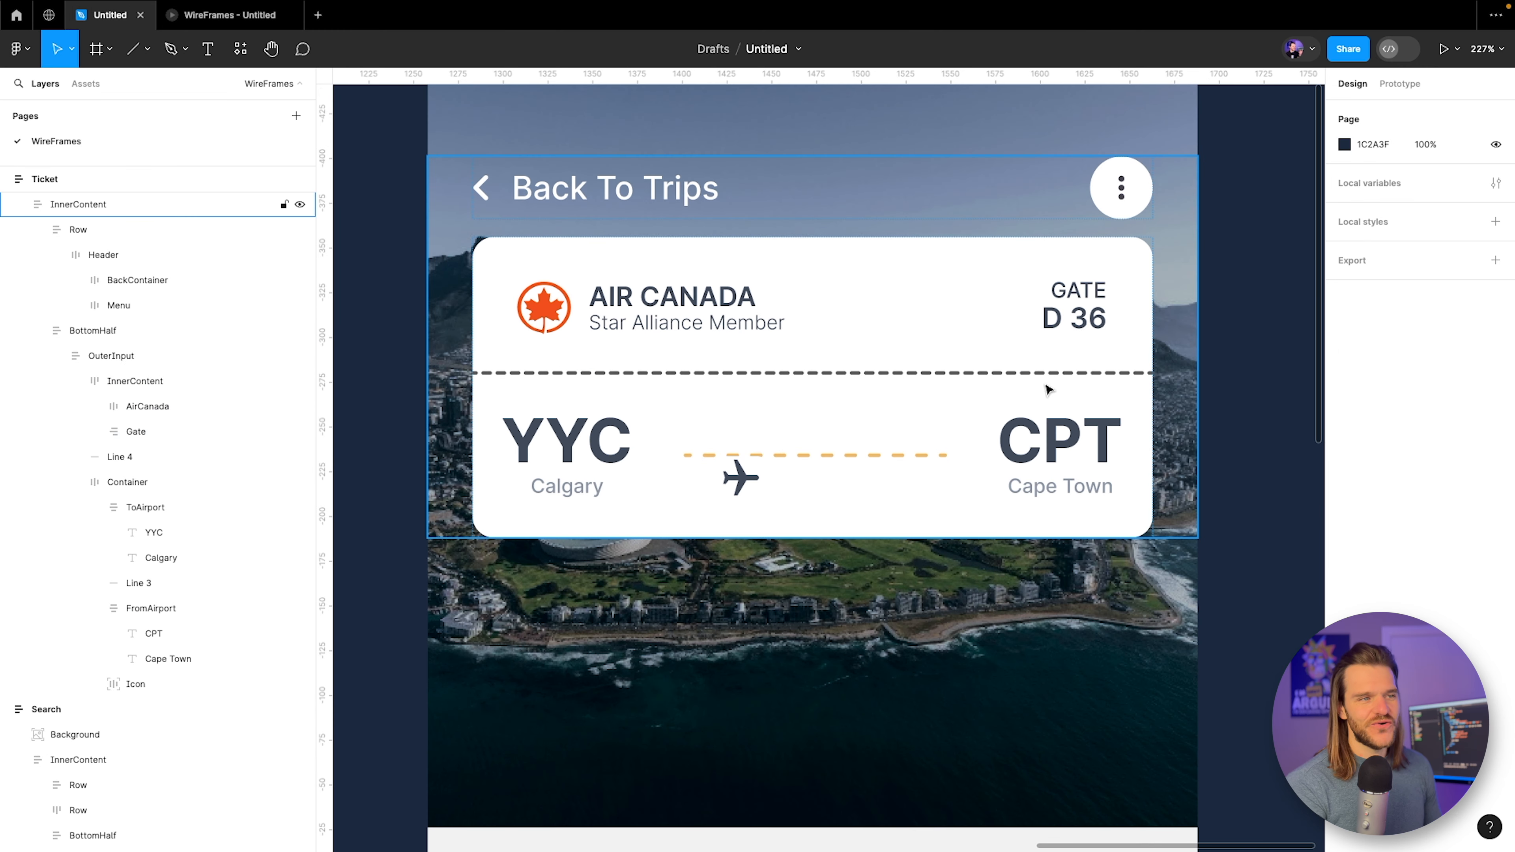
click(688, 315)
double_click(688, 316)
click(1366, 399)
text(20)
key(Return)
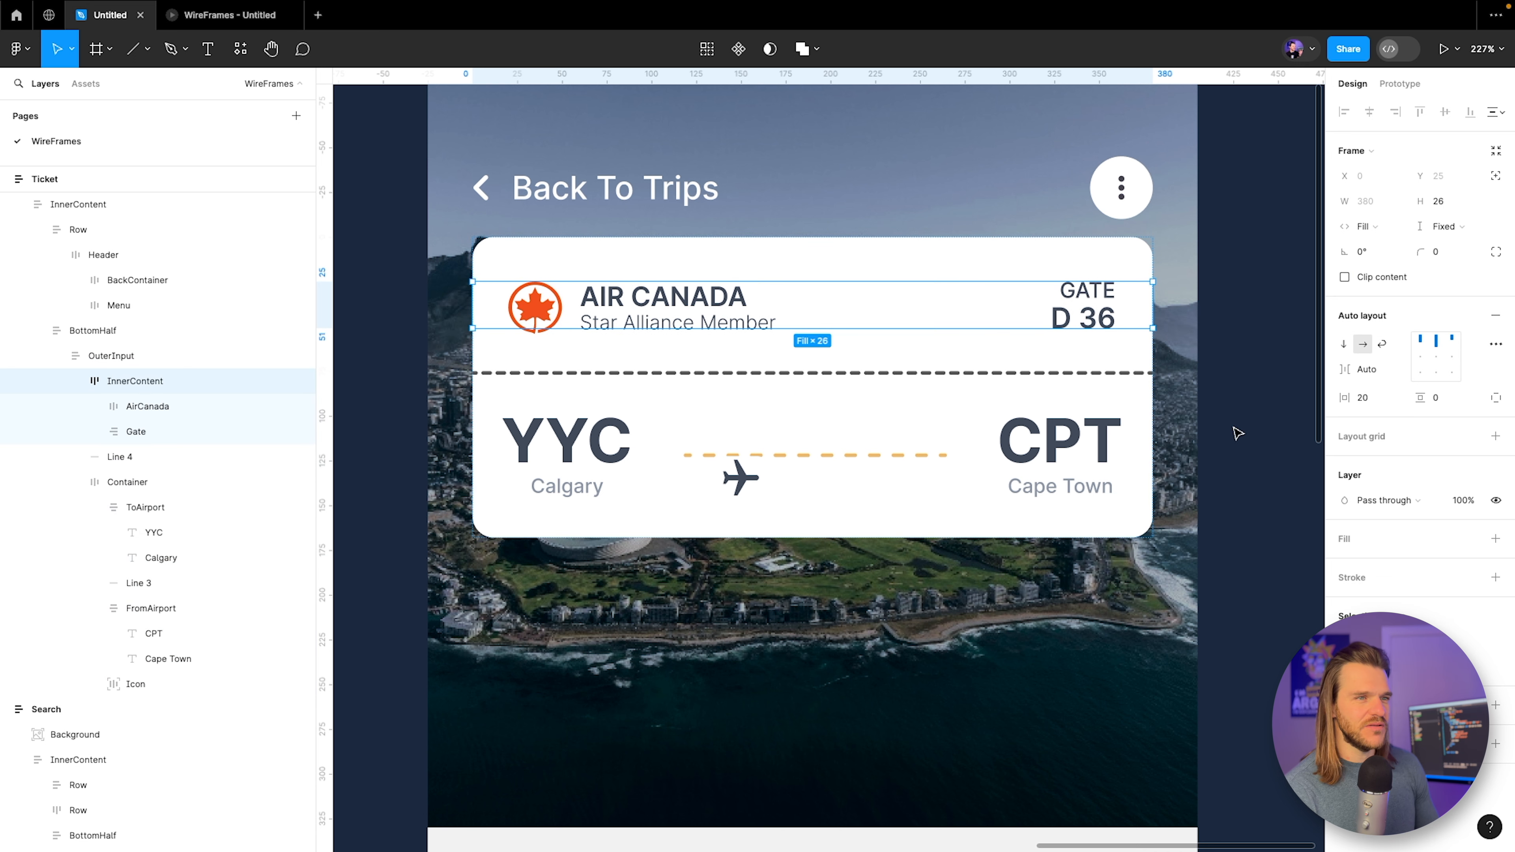
Set the horizontal padding of the YYC–CPT route Container to 20.
click(750, 434)
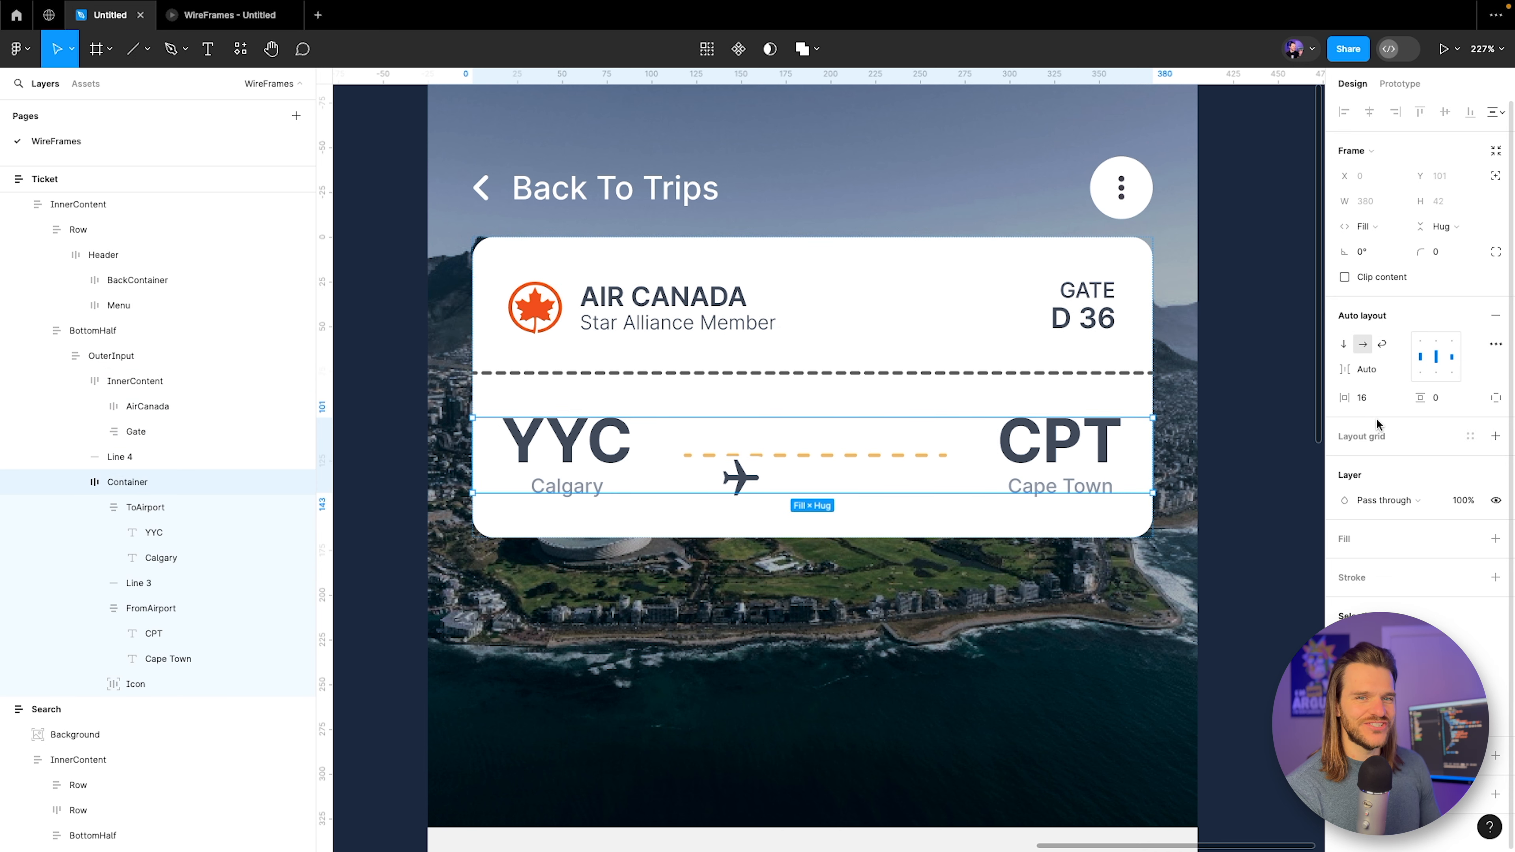
text(20)
key(Return)
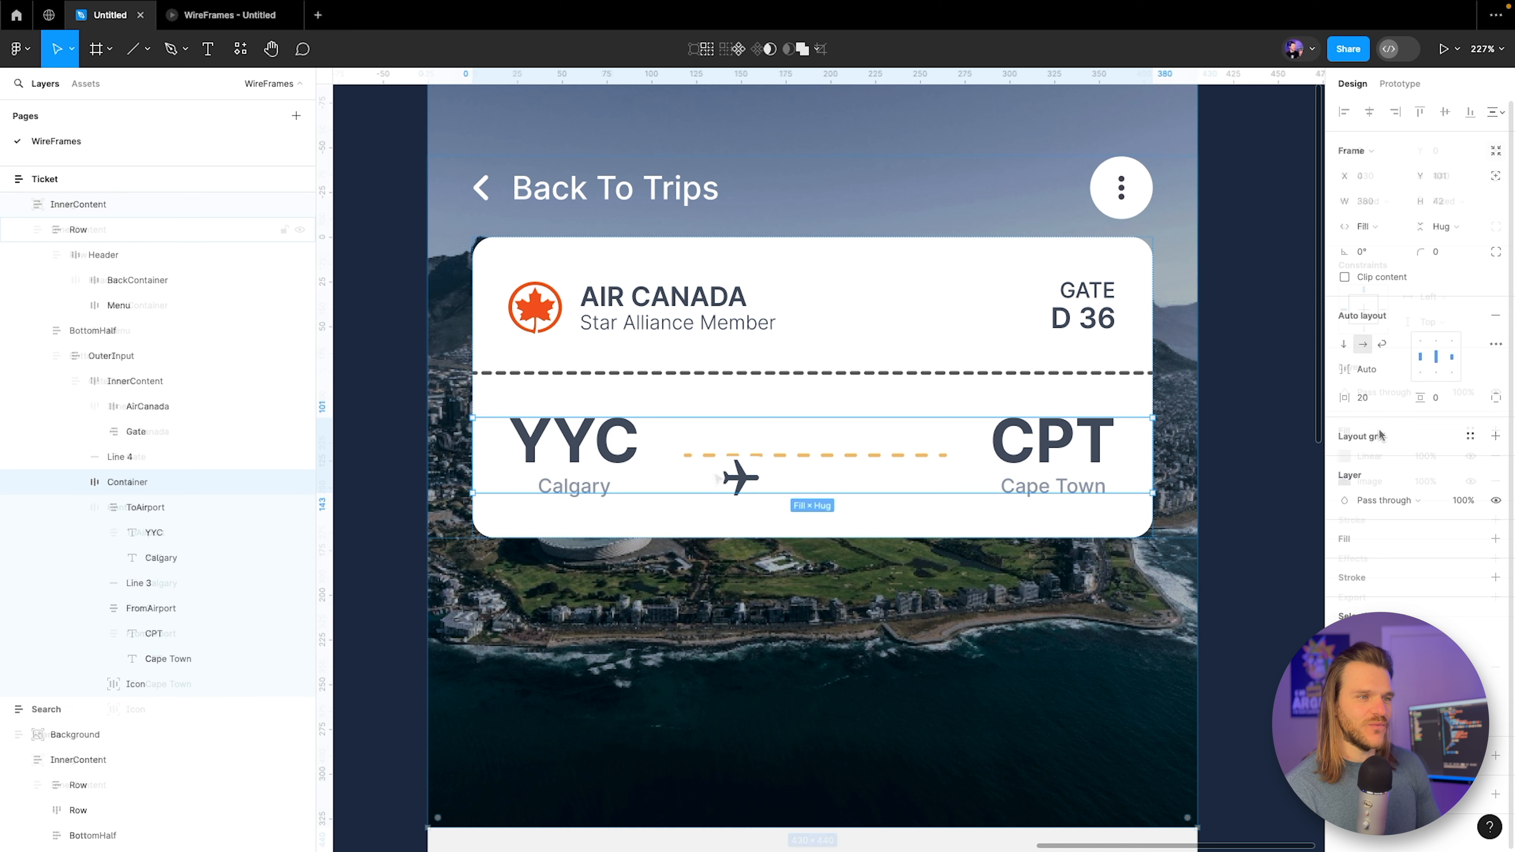
Move the airplane icon onto the middle of the dashed route line at X 180, Y 9 and check it in the prototype.
click(736, 478)
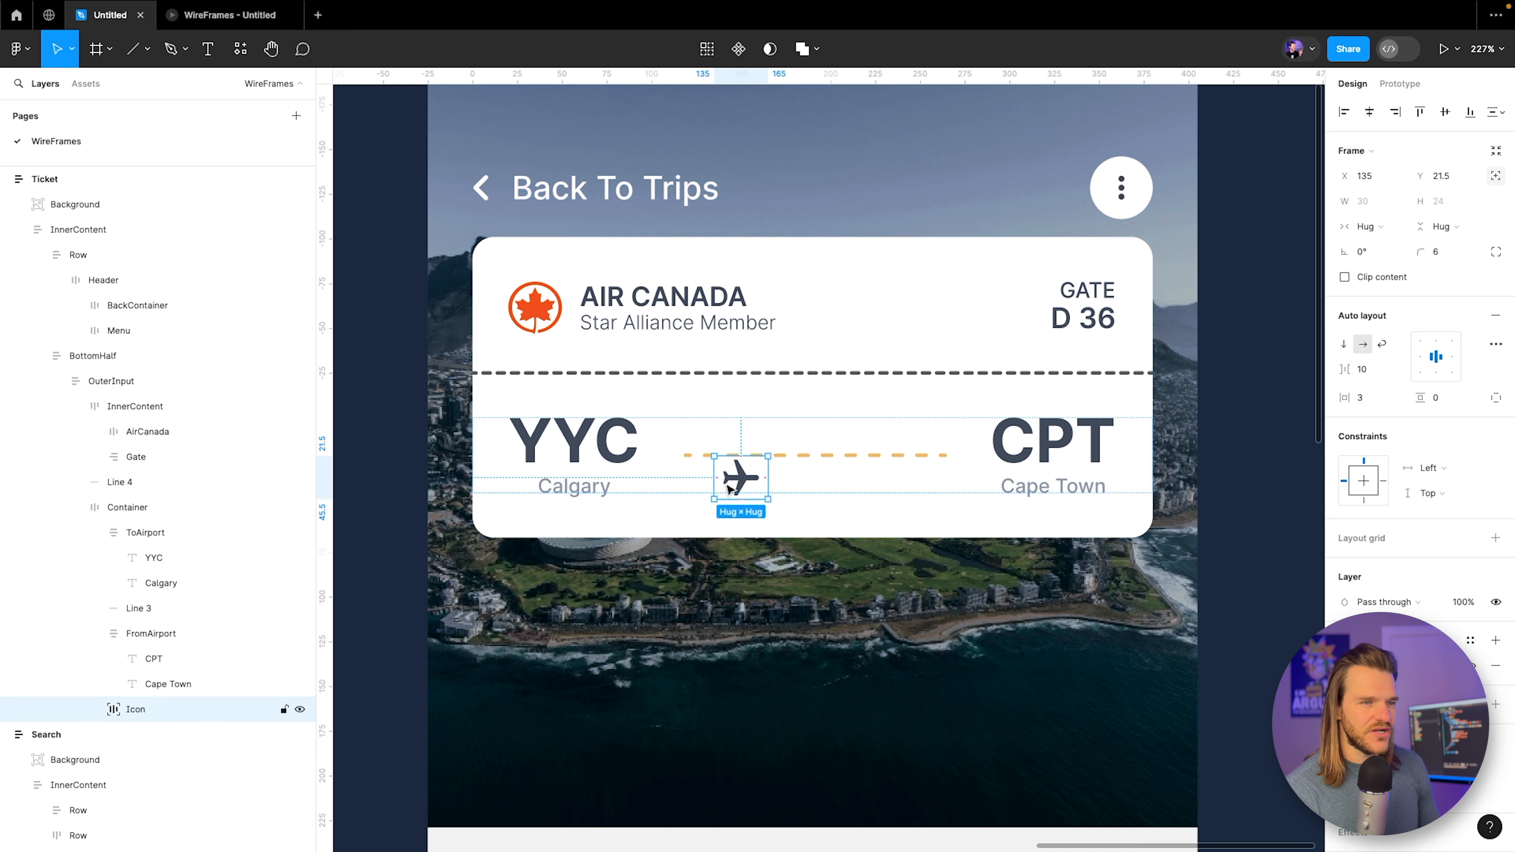
drag(736, 478, 810, 463)
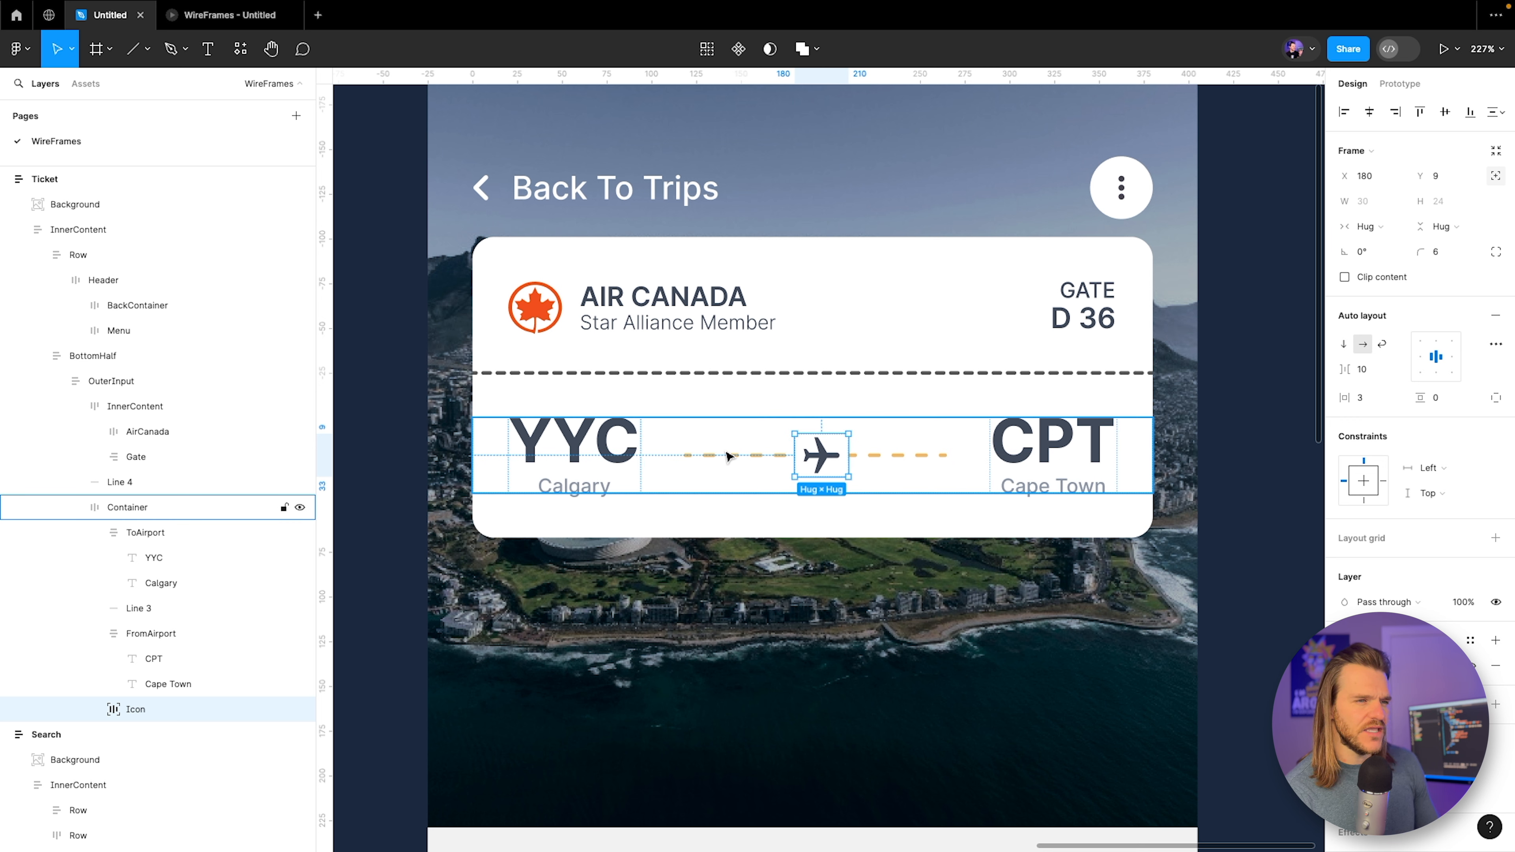
scroll(753, 501, down, 5)
scroll(752, 500, left, 2)
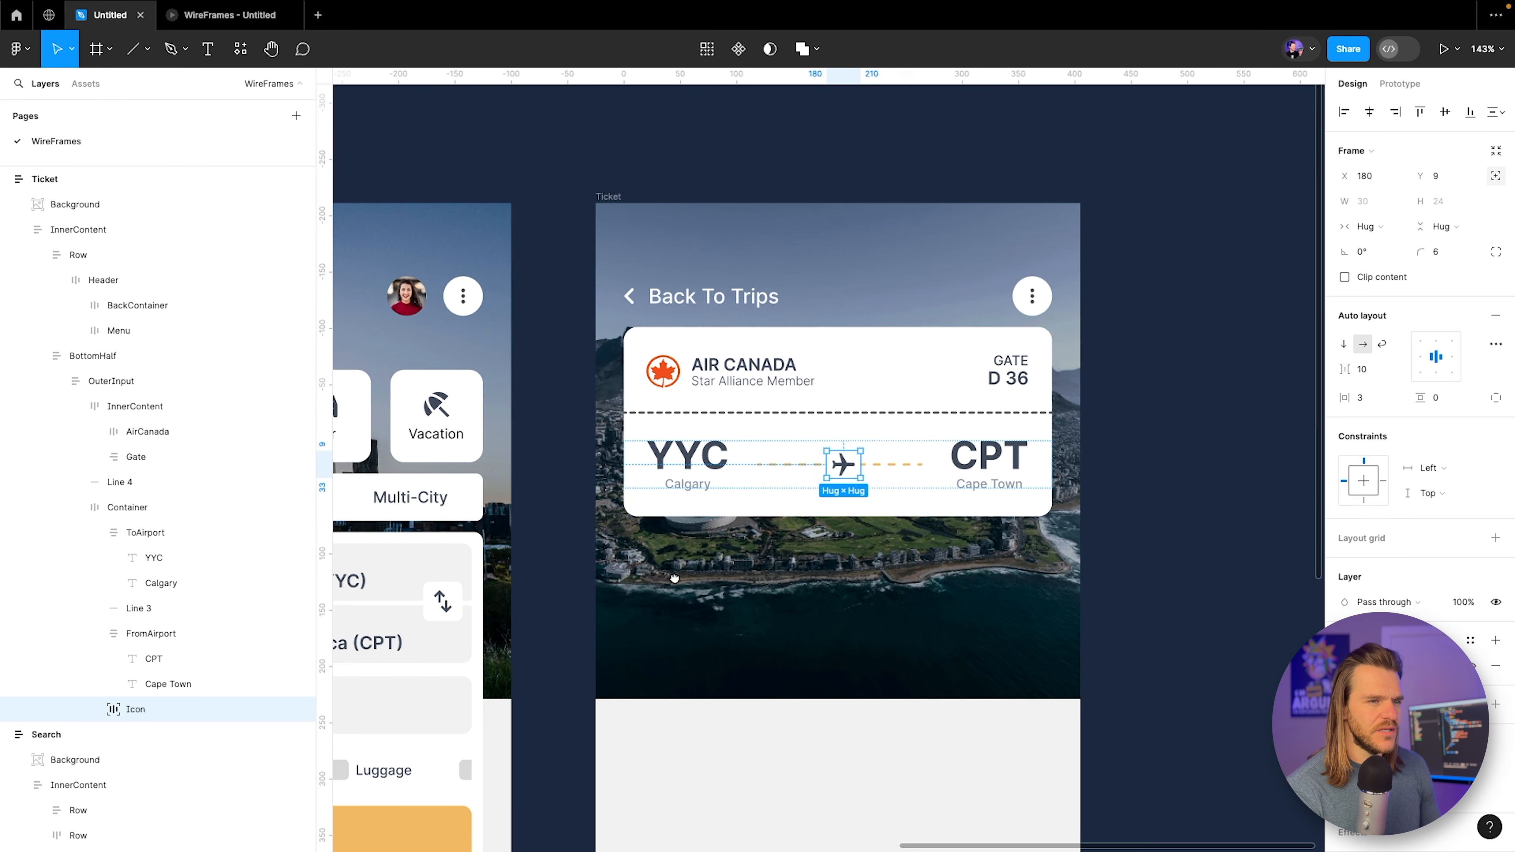
click(185, 17)
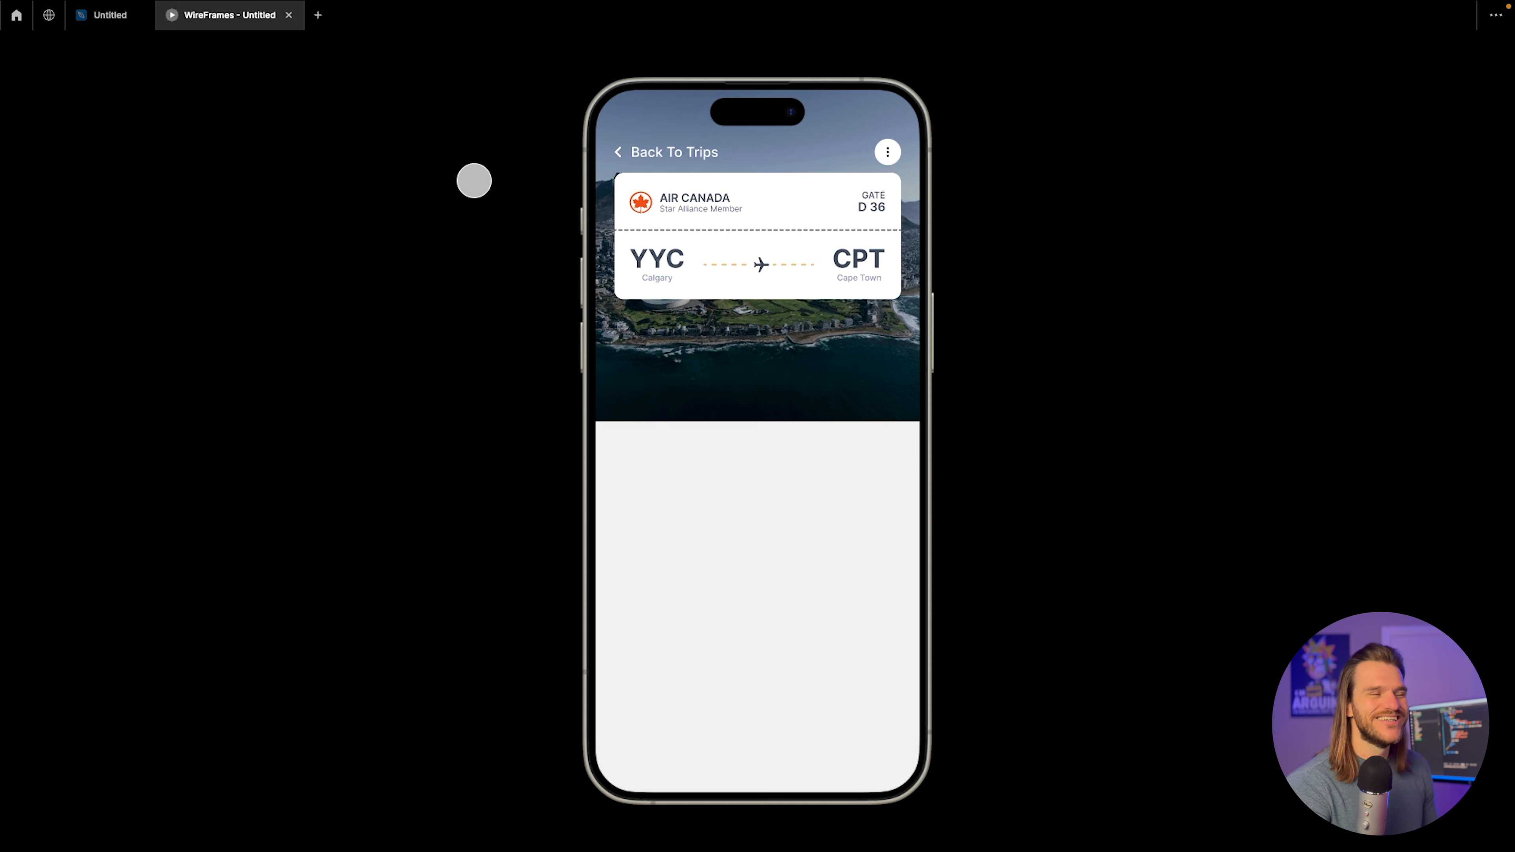
click(110, 15)
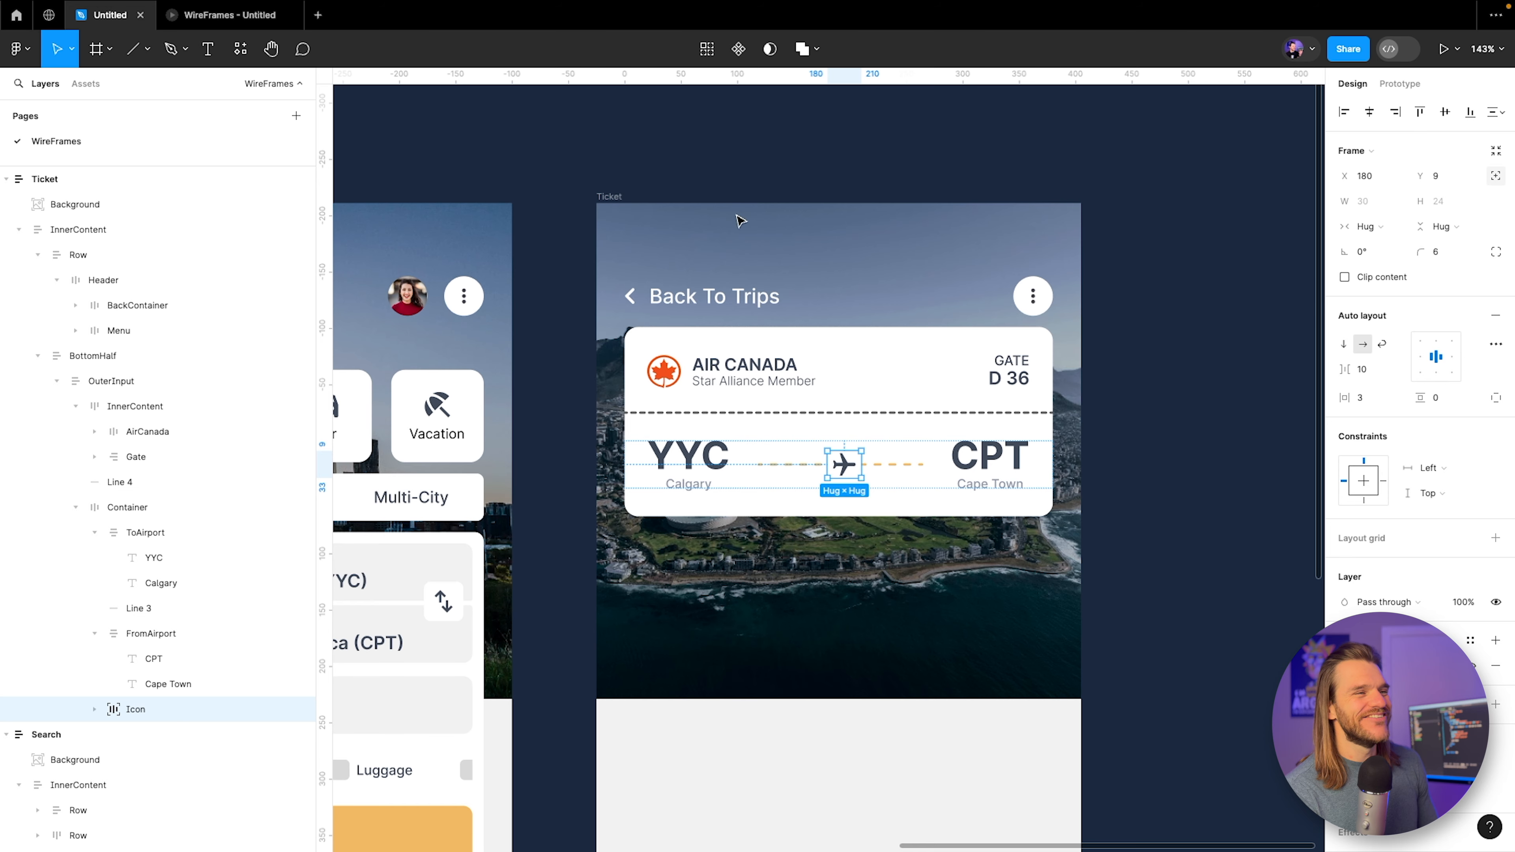
Set the dash gap of the orange route line between YYC and CPT to 6.
scroll(1185, 396, up, 3)
click(816, 482)
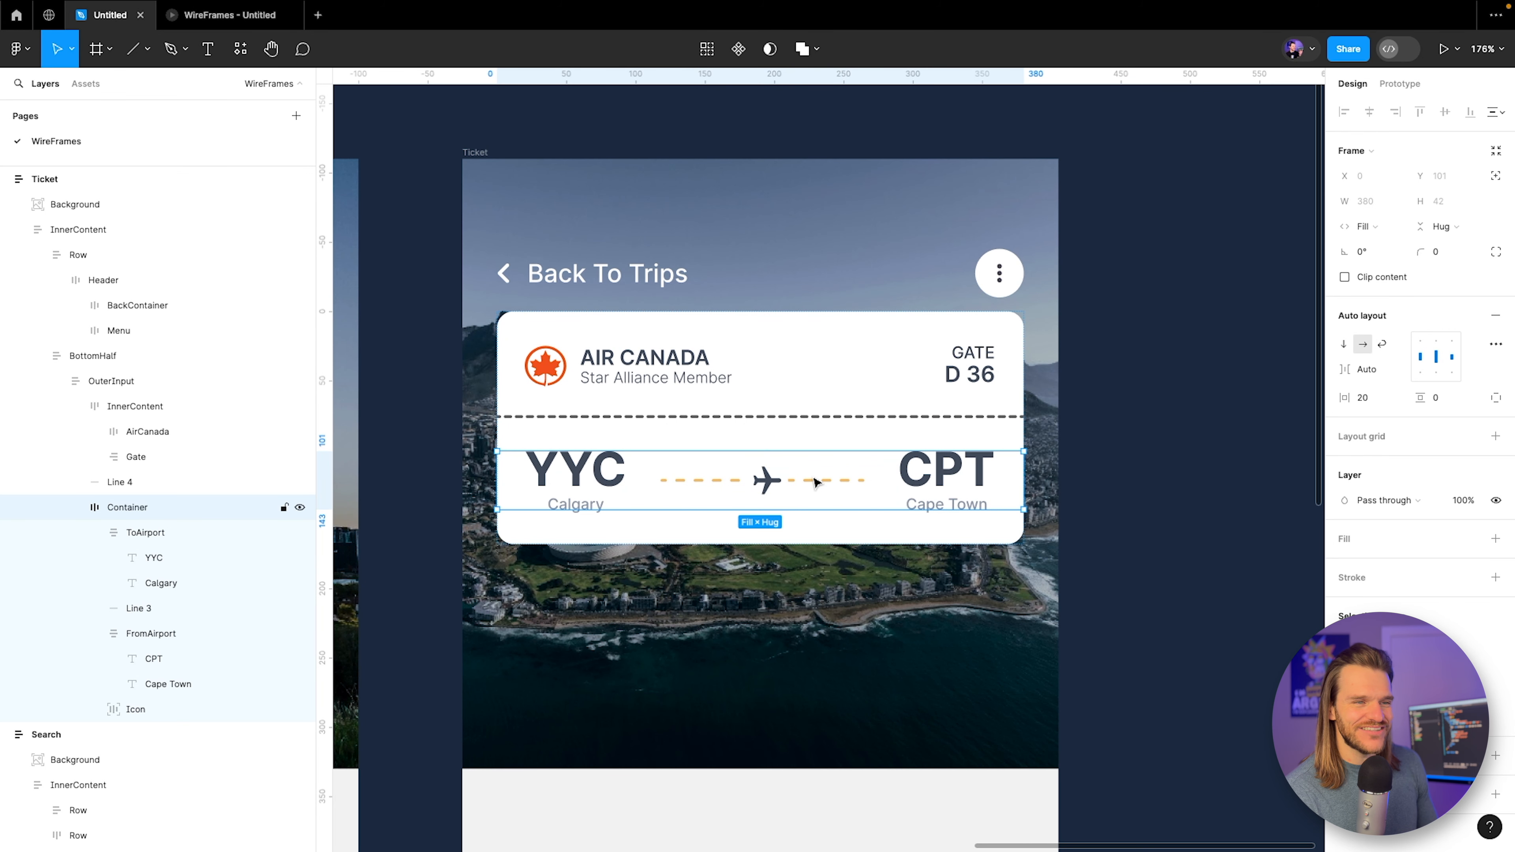
click(825, 486)
click(1494, 443)
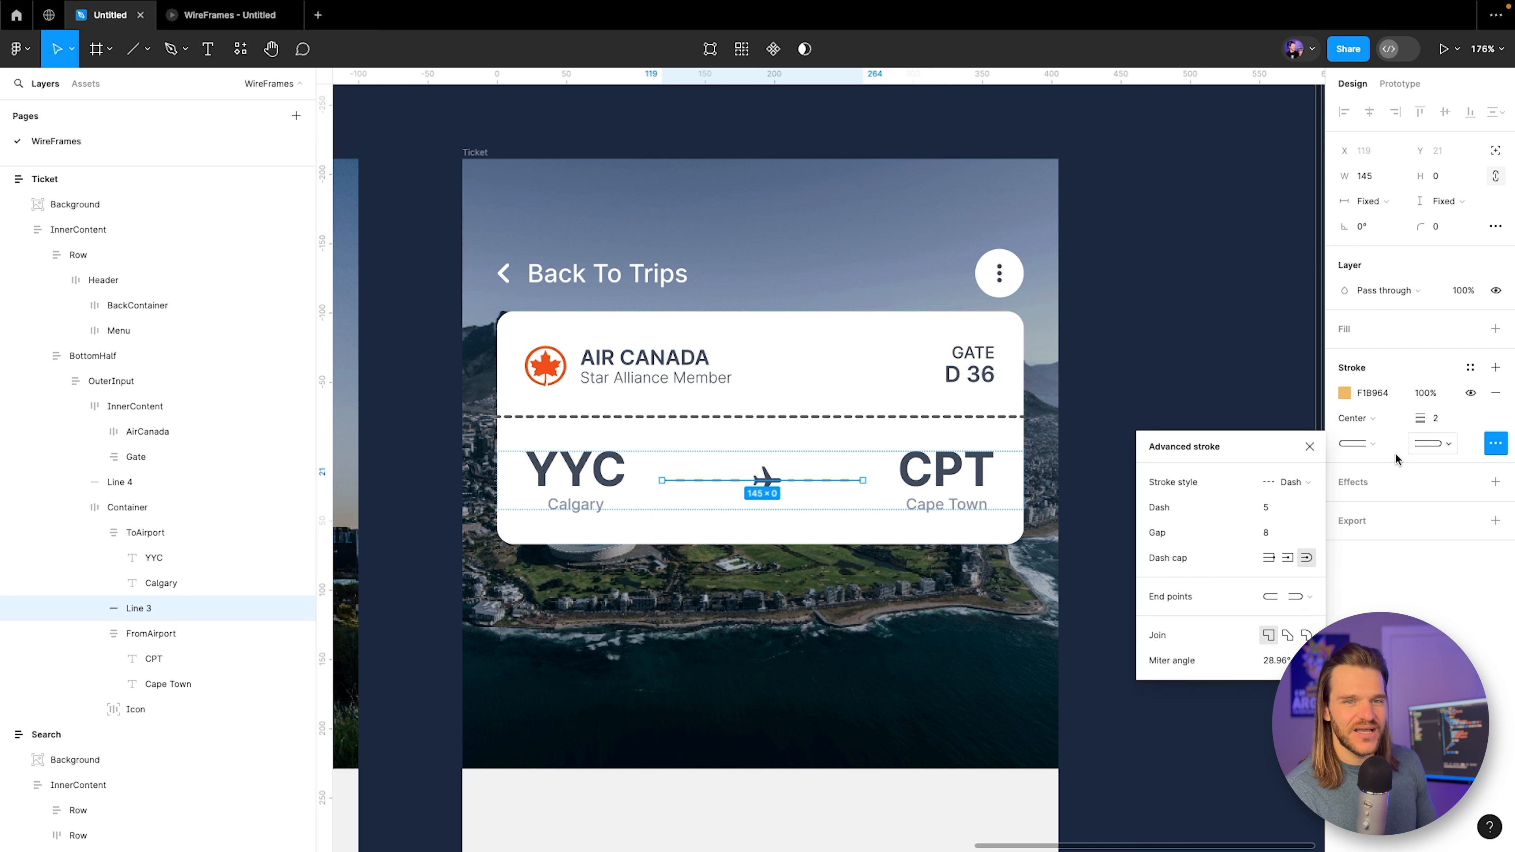
click(1277, 533)
text(6)
key(Return)
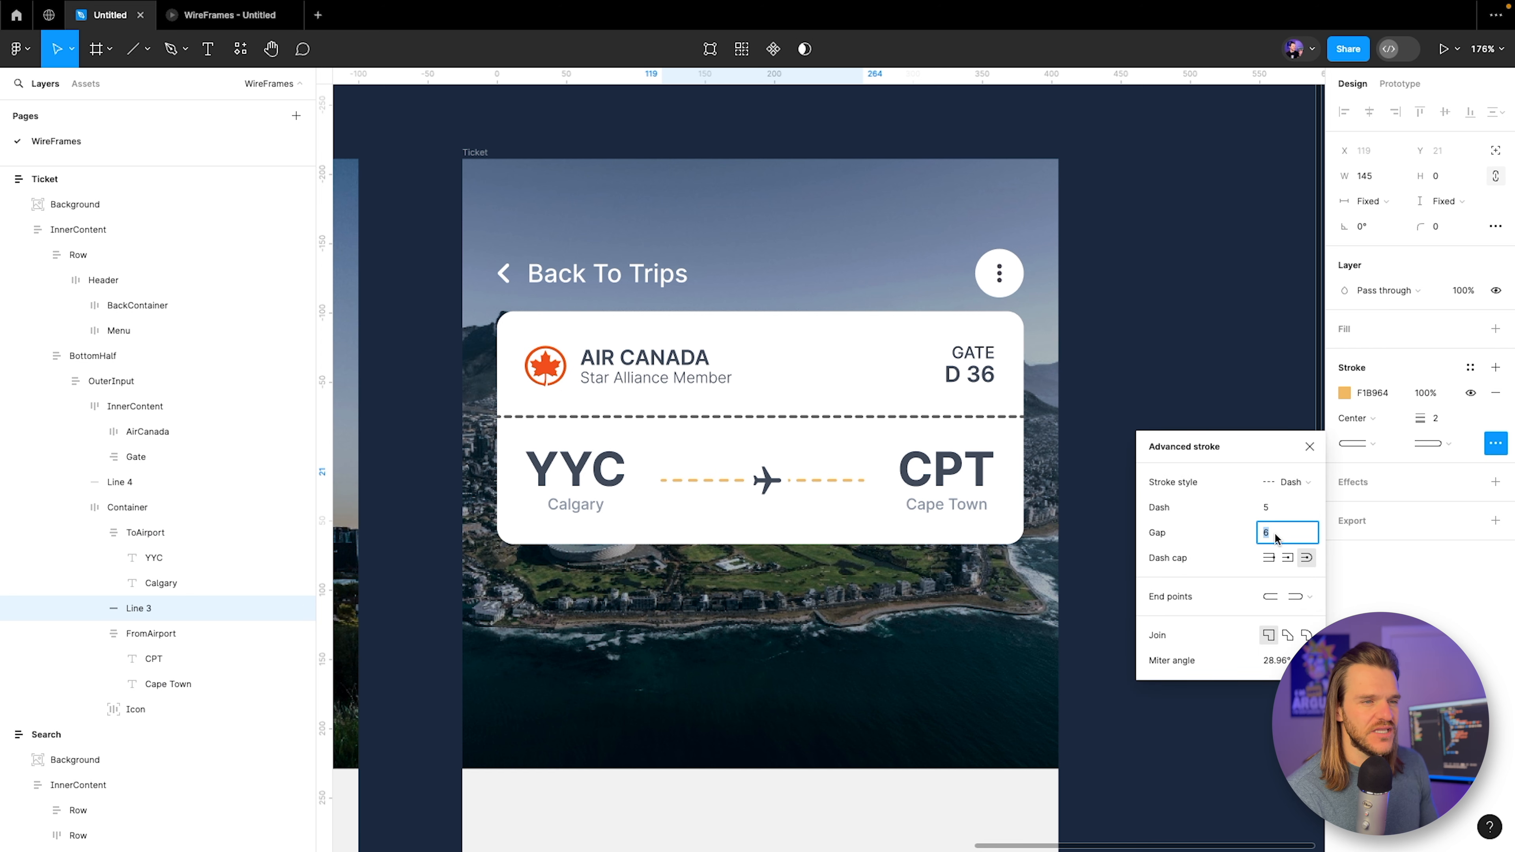
Shift the airplane icon along the dashed route line to X 176, Y 9 and check its centring in the prototype.
scroll(749, 462, up, 3)
click(749, 463)
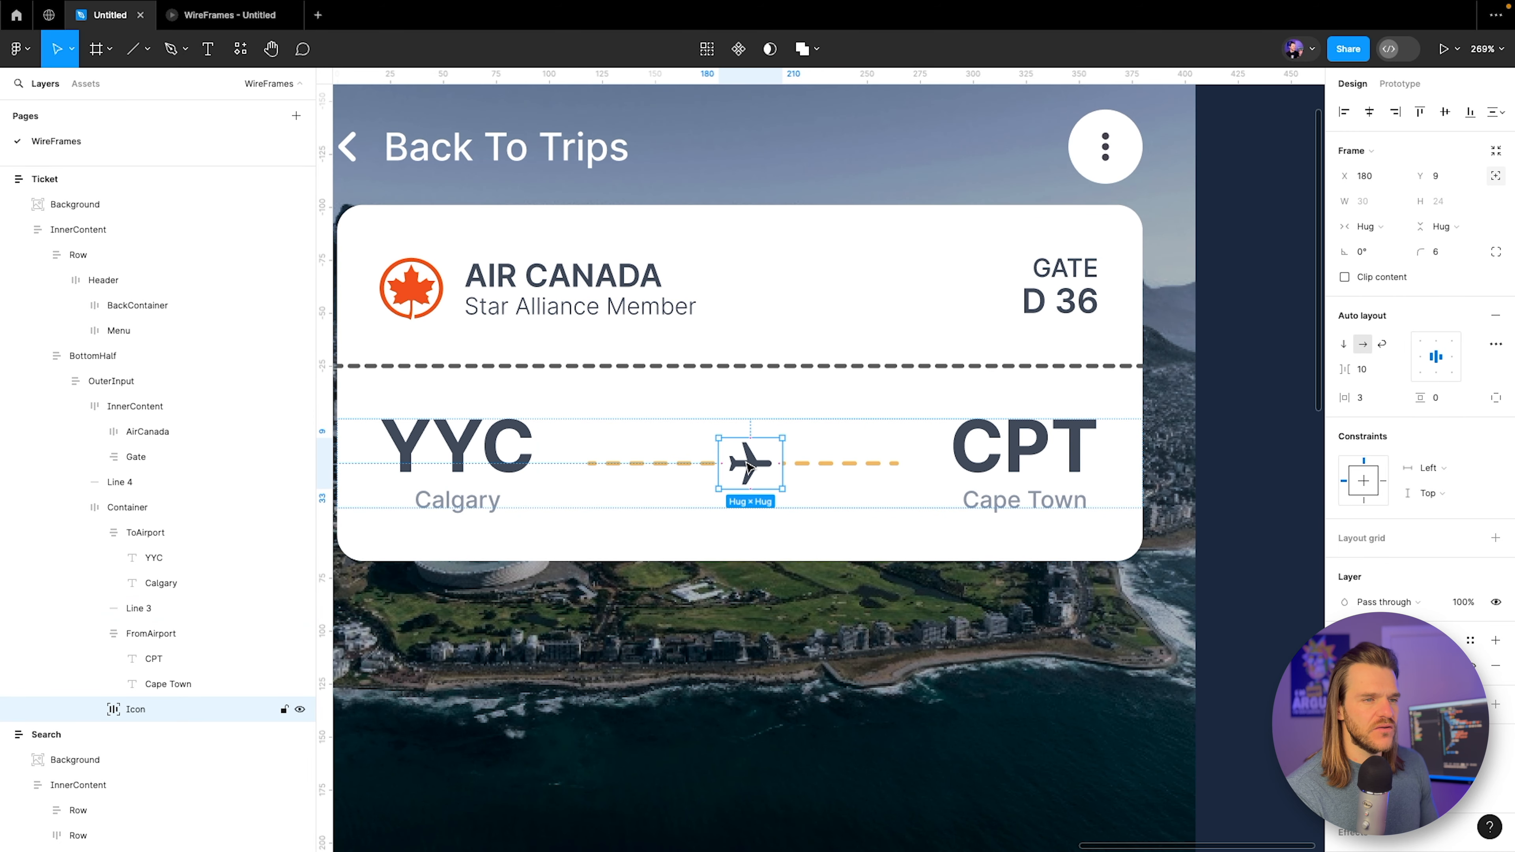
drag(747, 463, 737, 463)
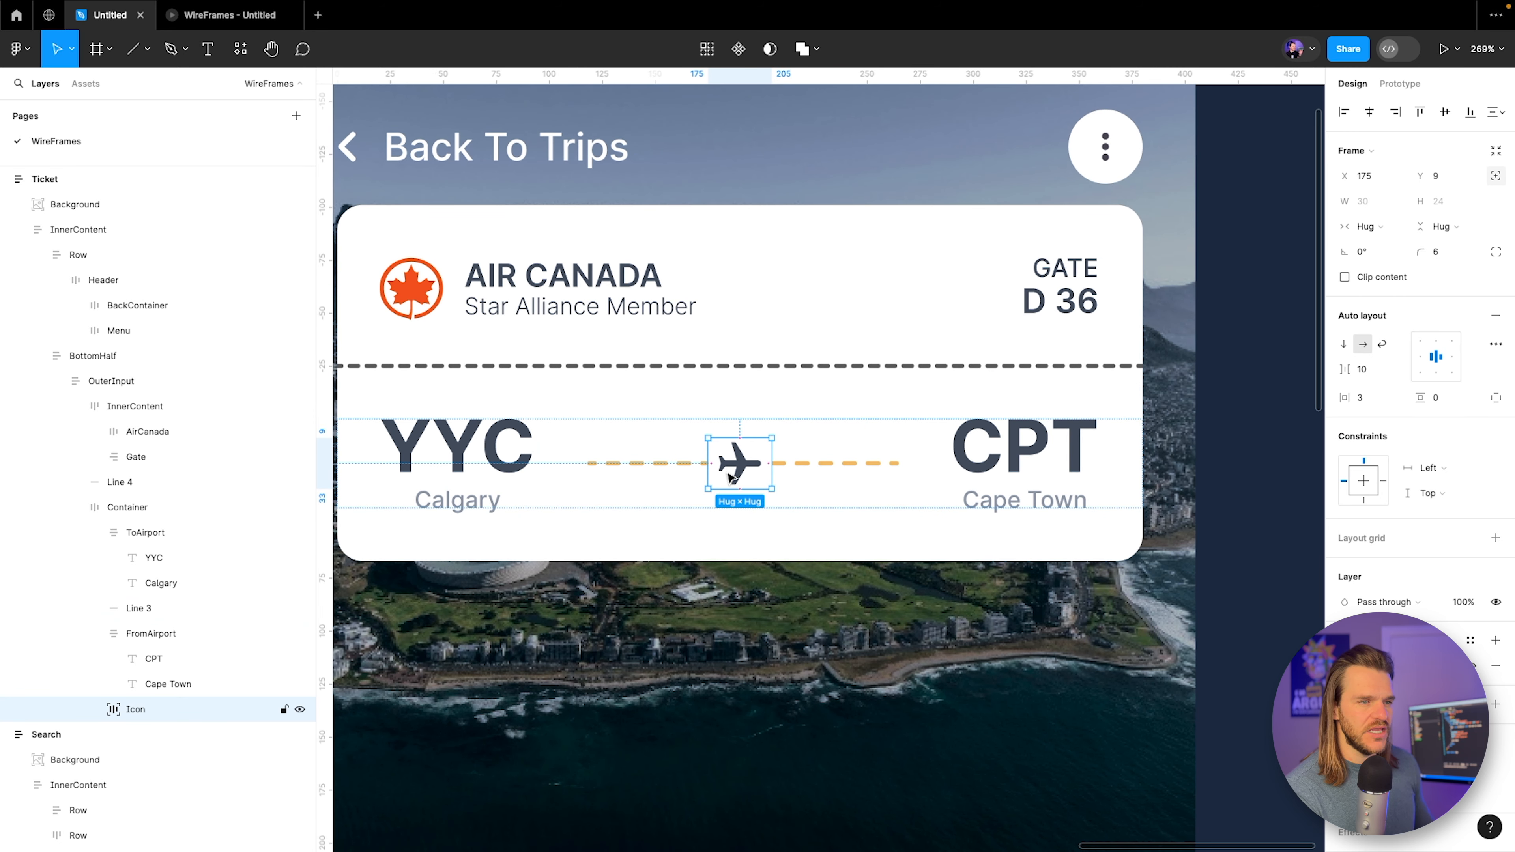
key(alt)
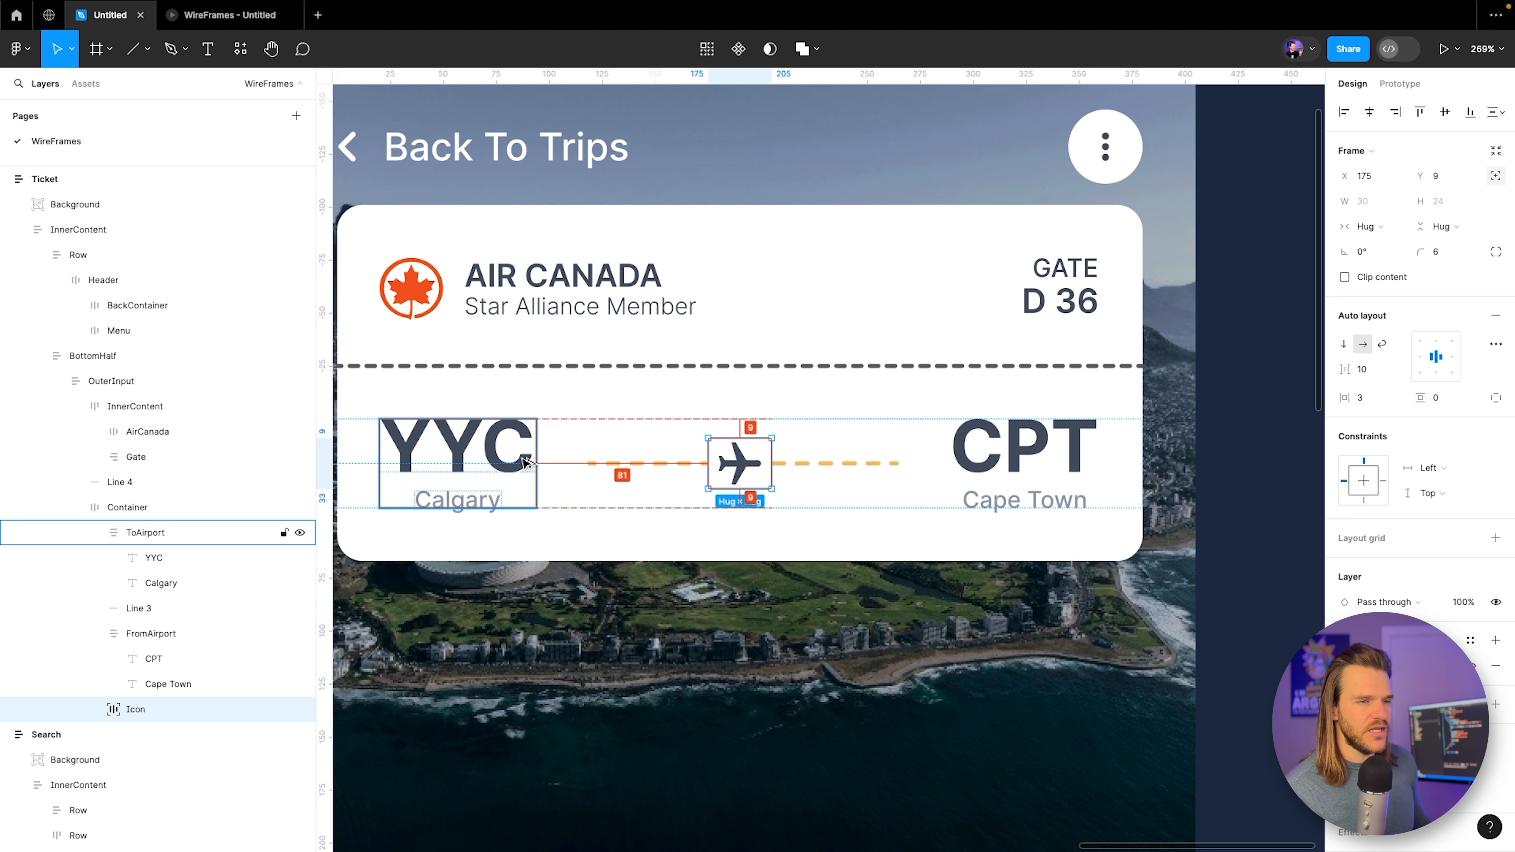
key(Right)
key(Right)
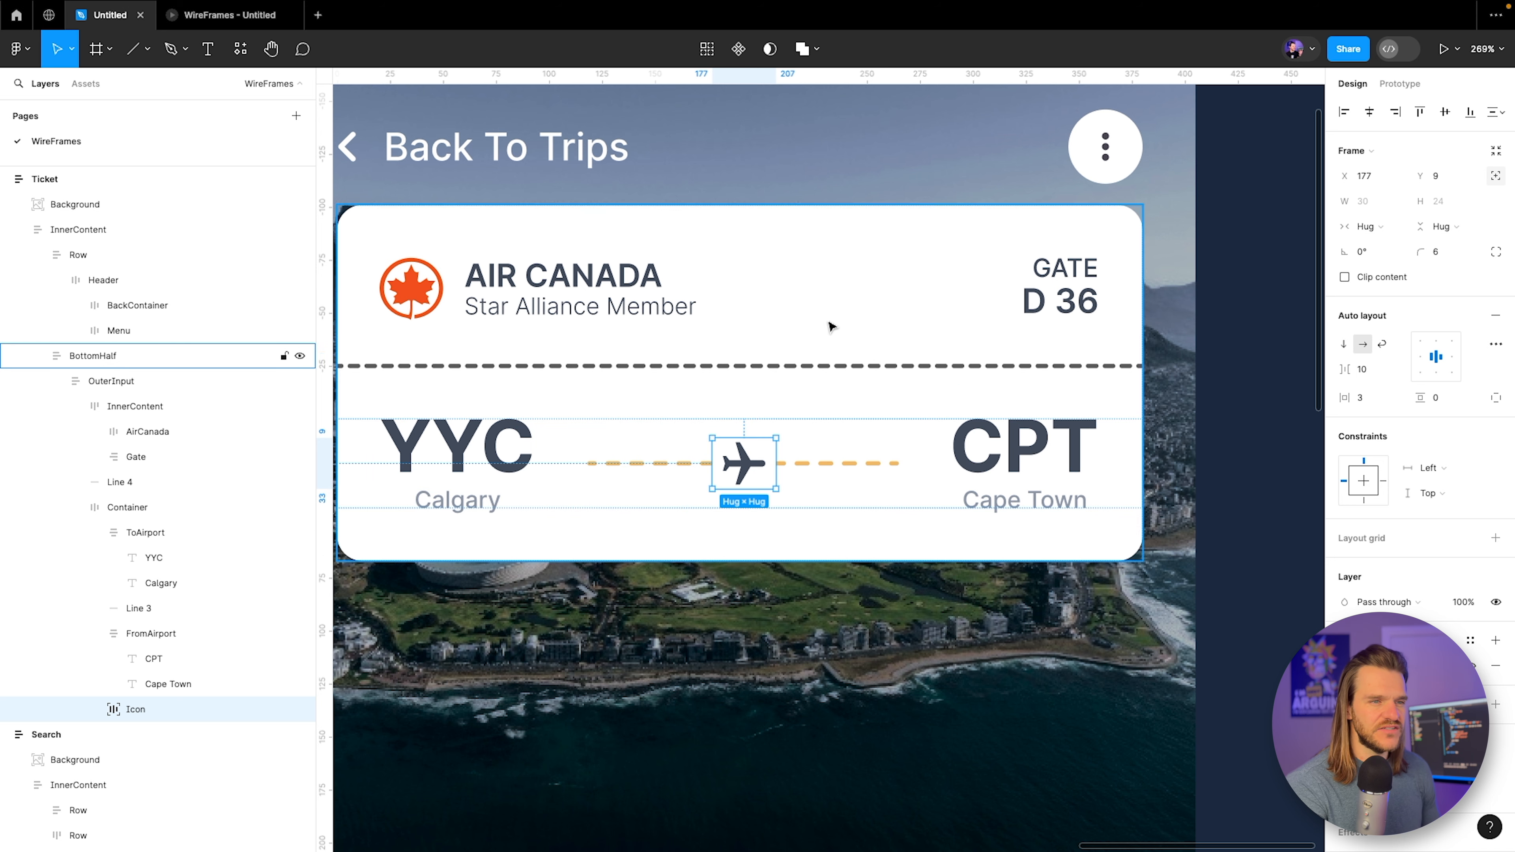
key(ctrl+alt+Return)
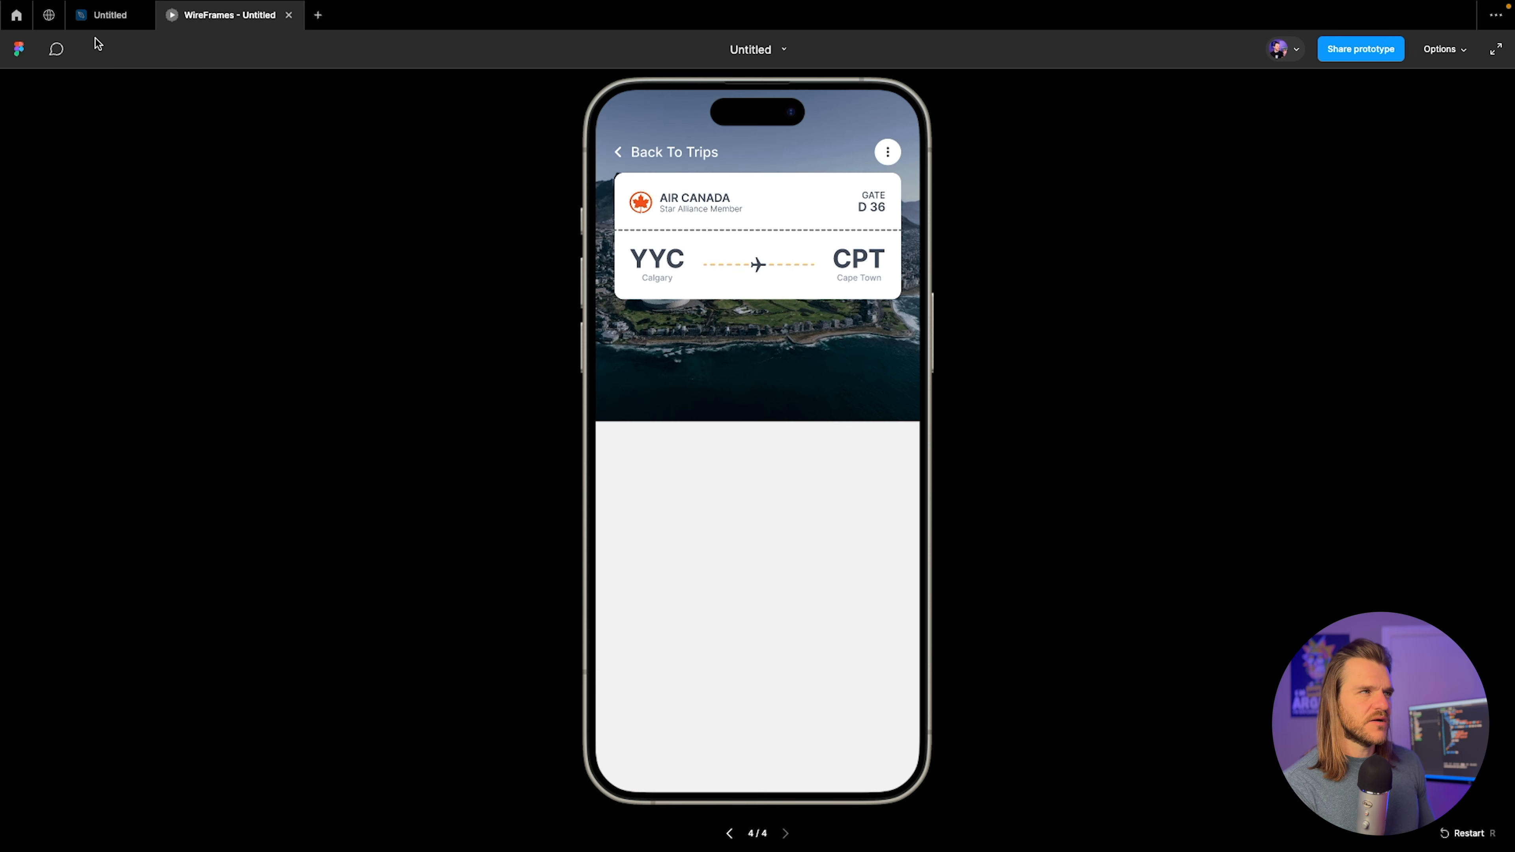
click(104, 15)
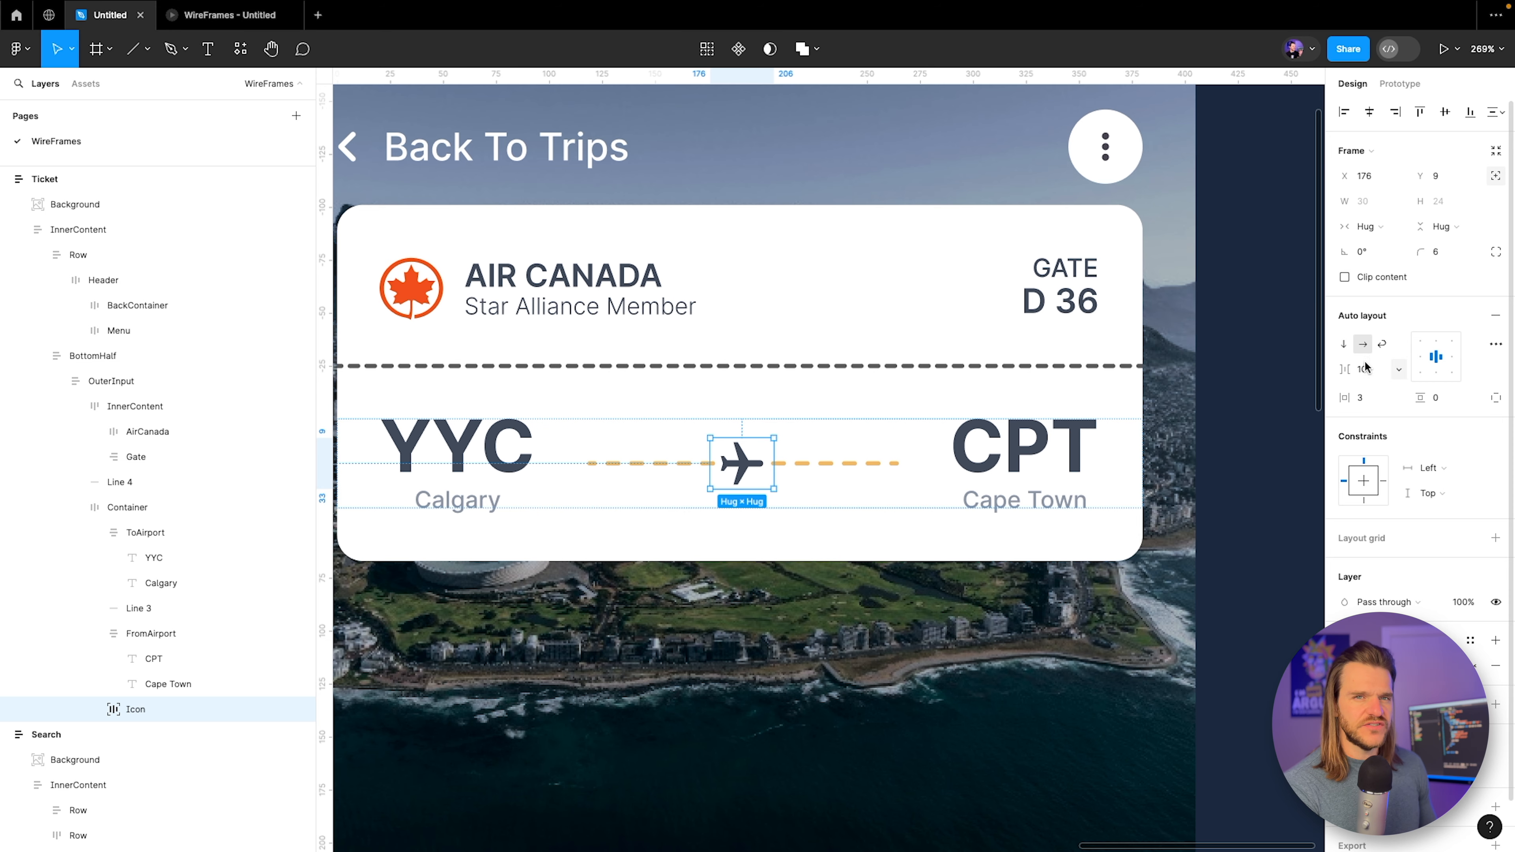
Enlarge the airplane graphic inside the Icon frame to 35 × 35 and select its parent Icon frame.
key(Return)
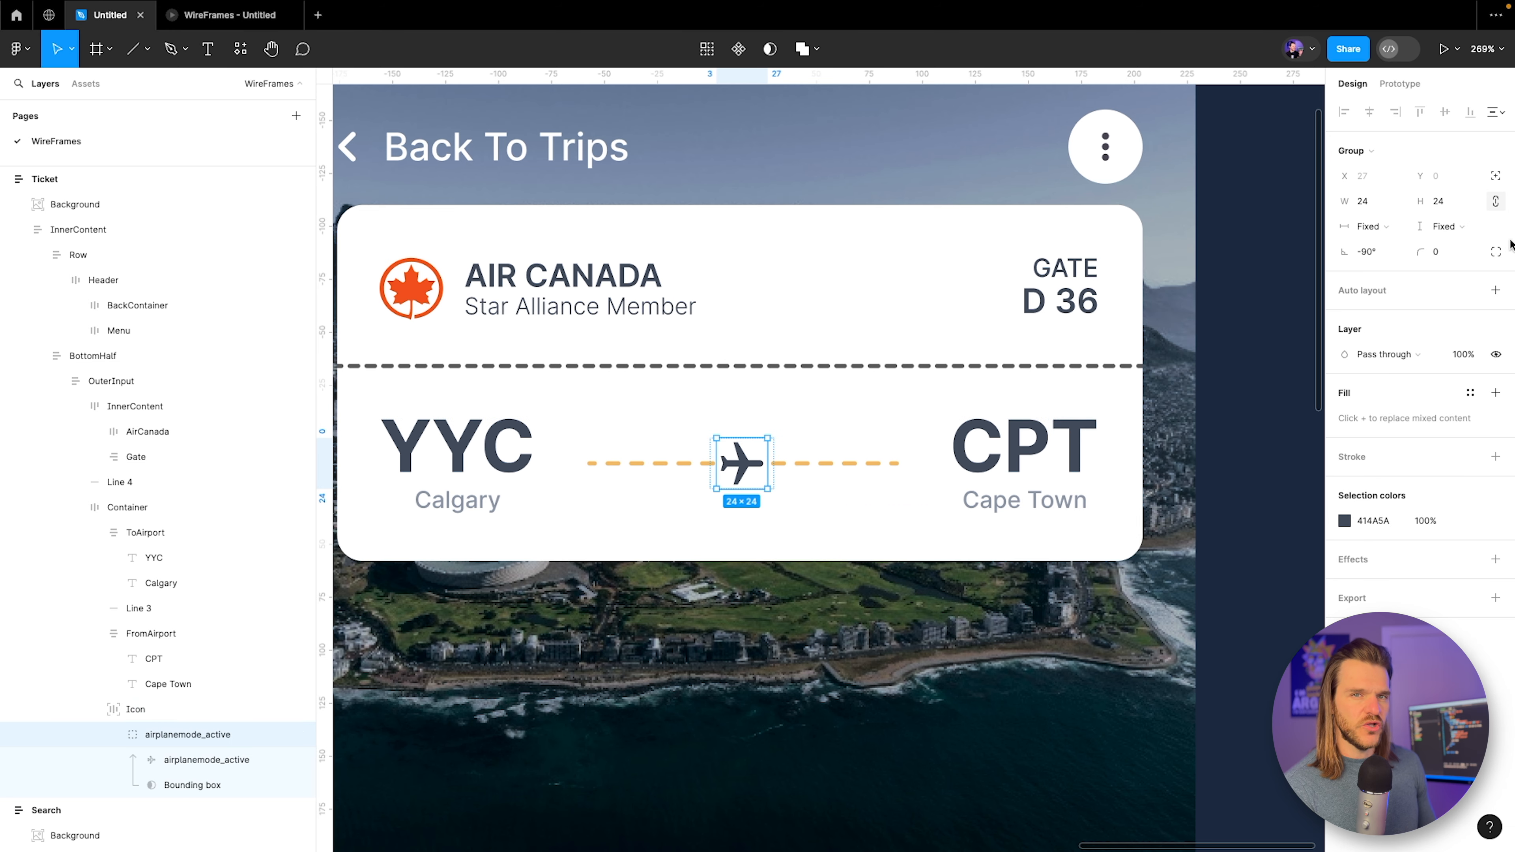
click(1366, 202)
text(34)
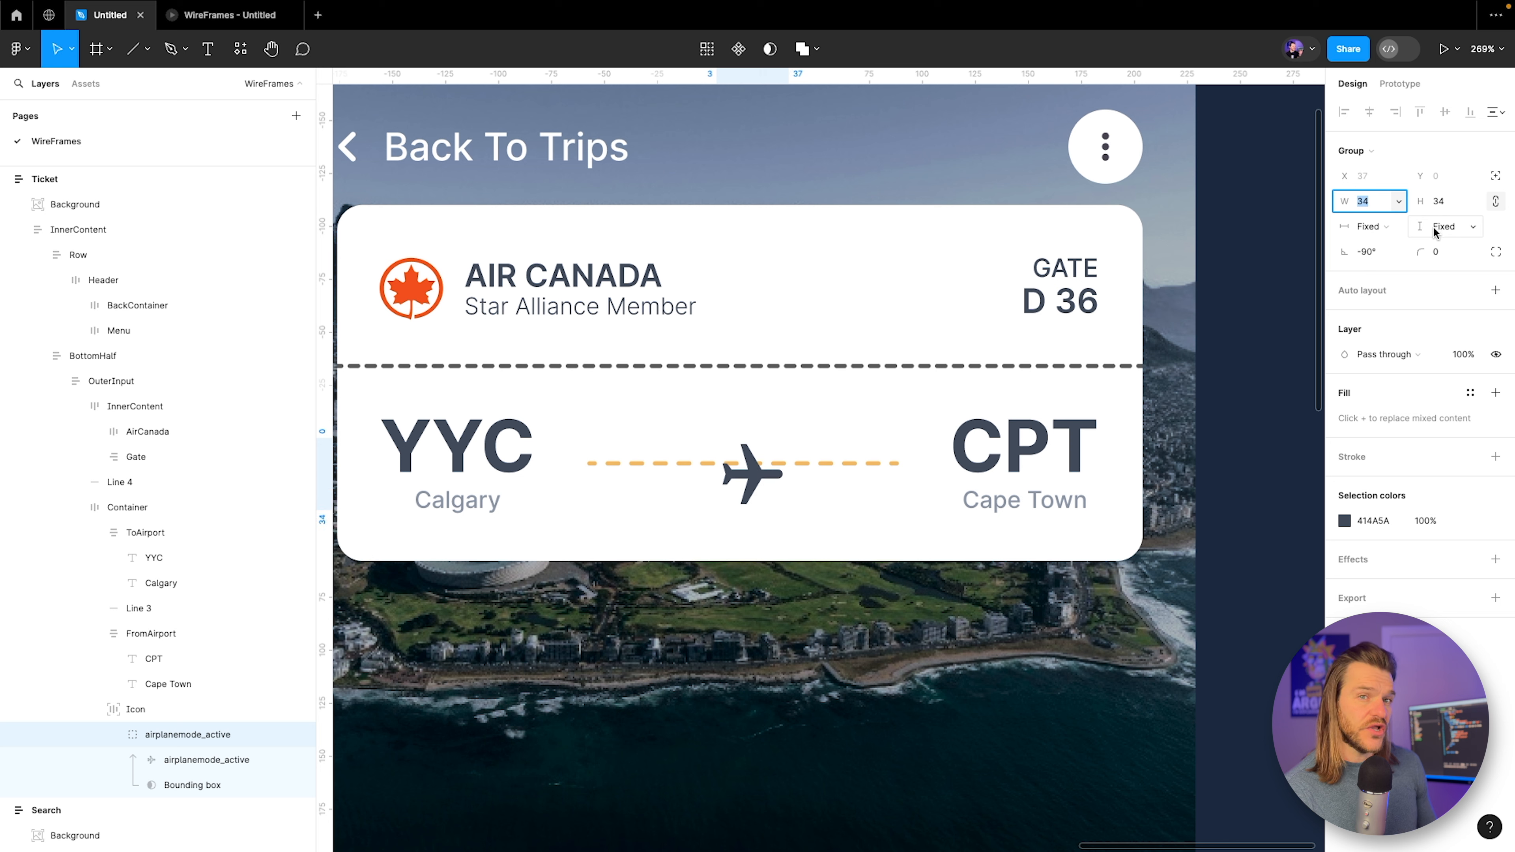
key(Return)
key(Up)
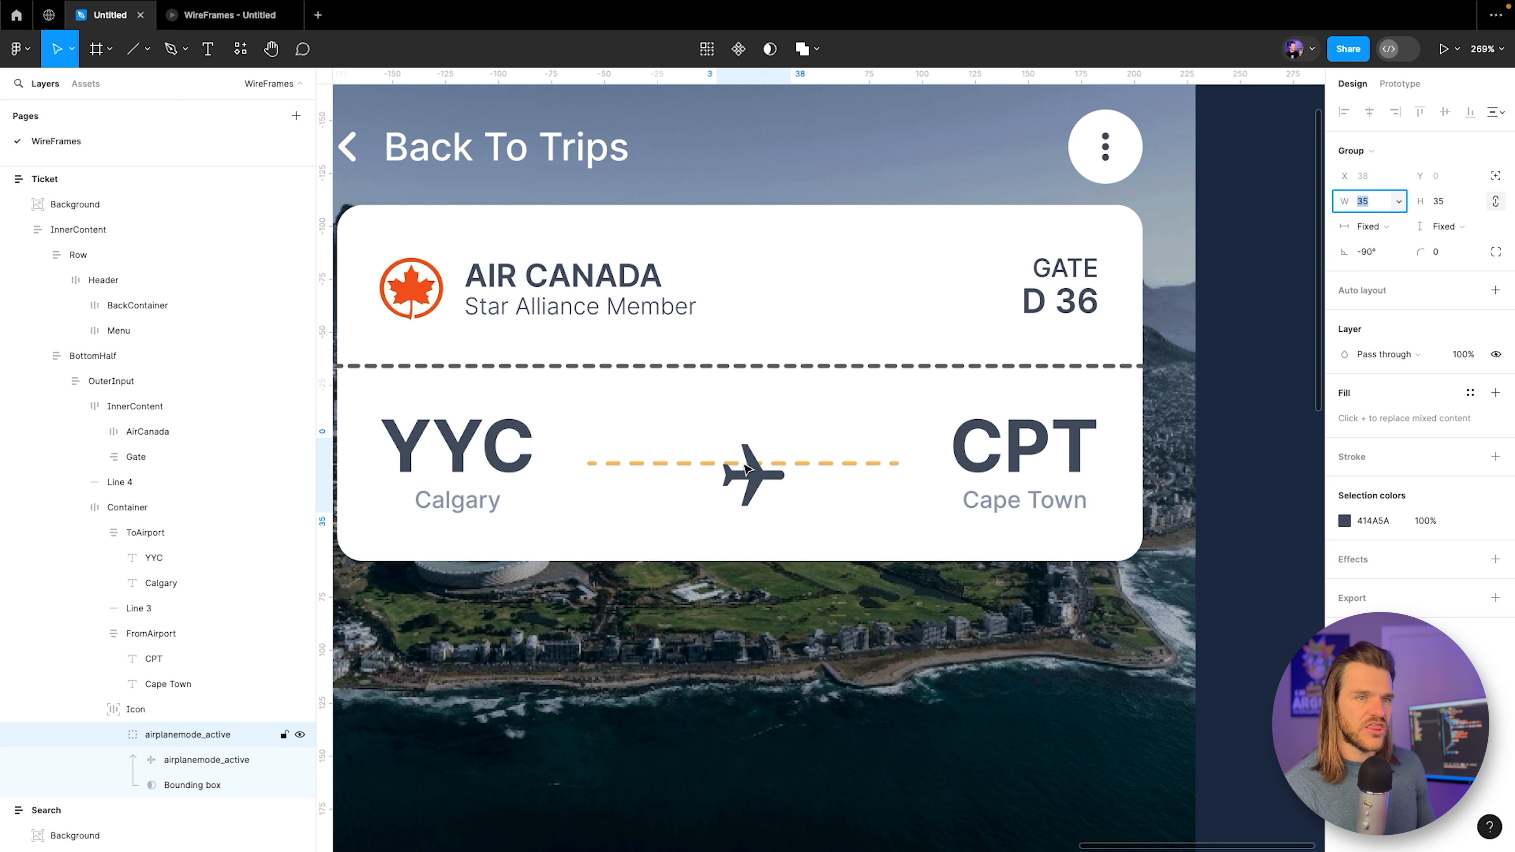
click(745, 475)
click(117, 721)
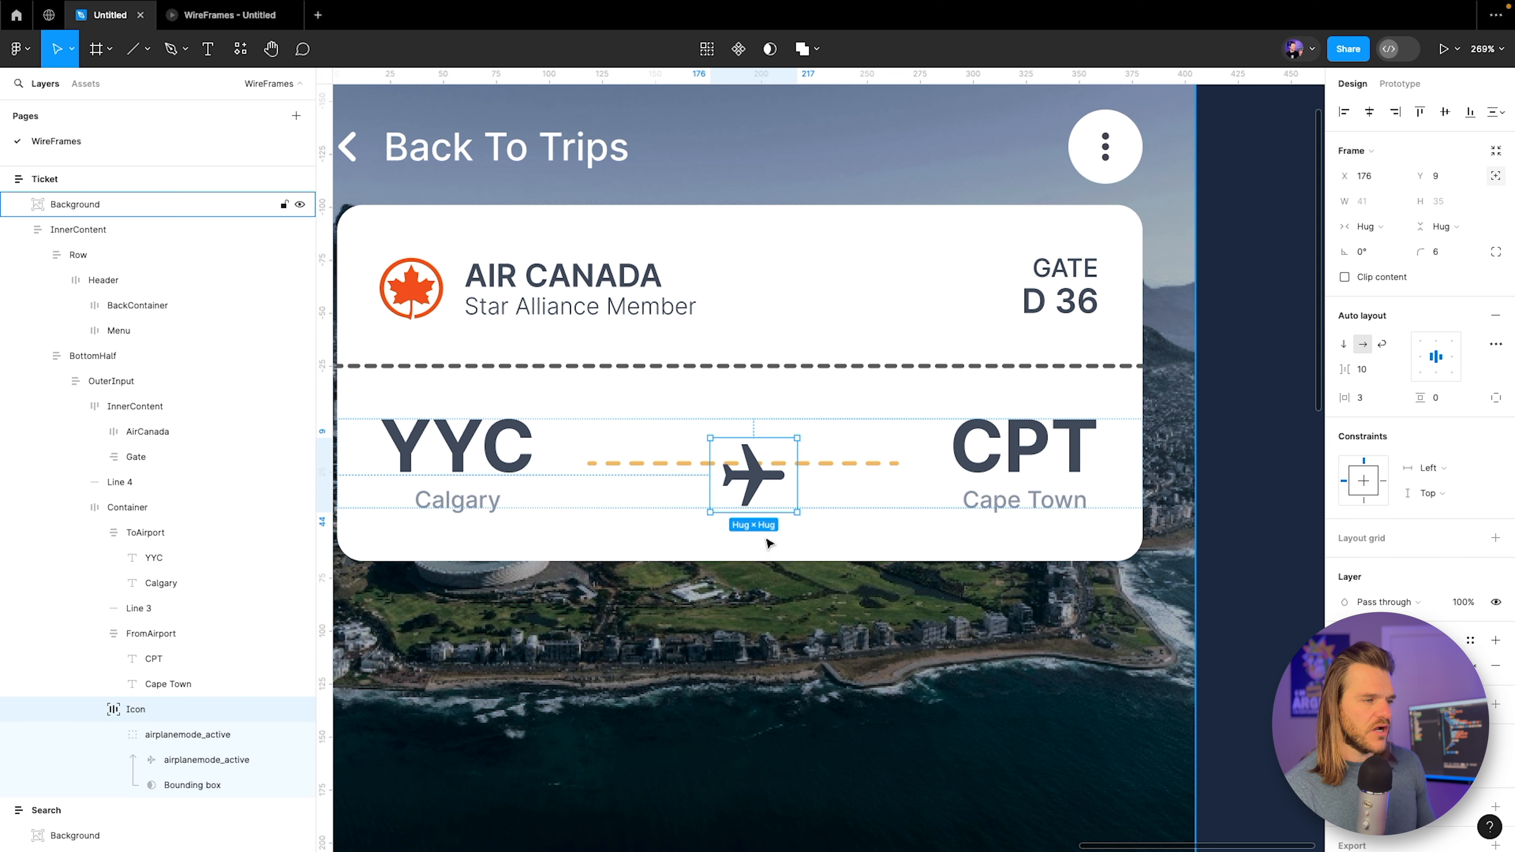
Recentre the enlarged airplane icon on the dashed route line at X 165, Y 3, checking its placement in the prototype.
mouse_move(760, 475)
mouse_down()
mouse_move(721, 464)
mouse_move(740, 463)
mouse_up()
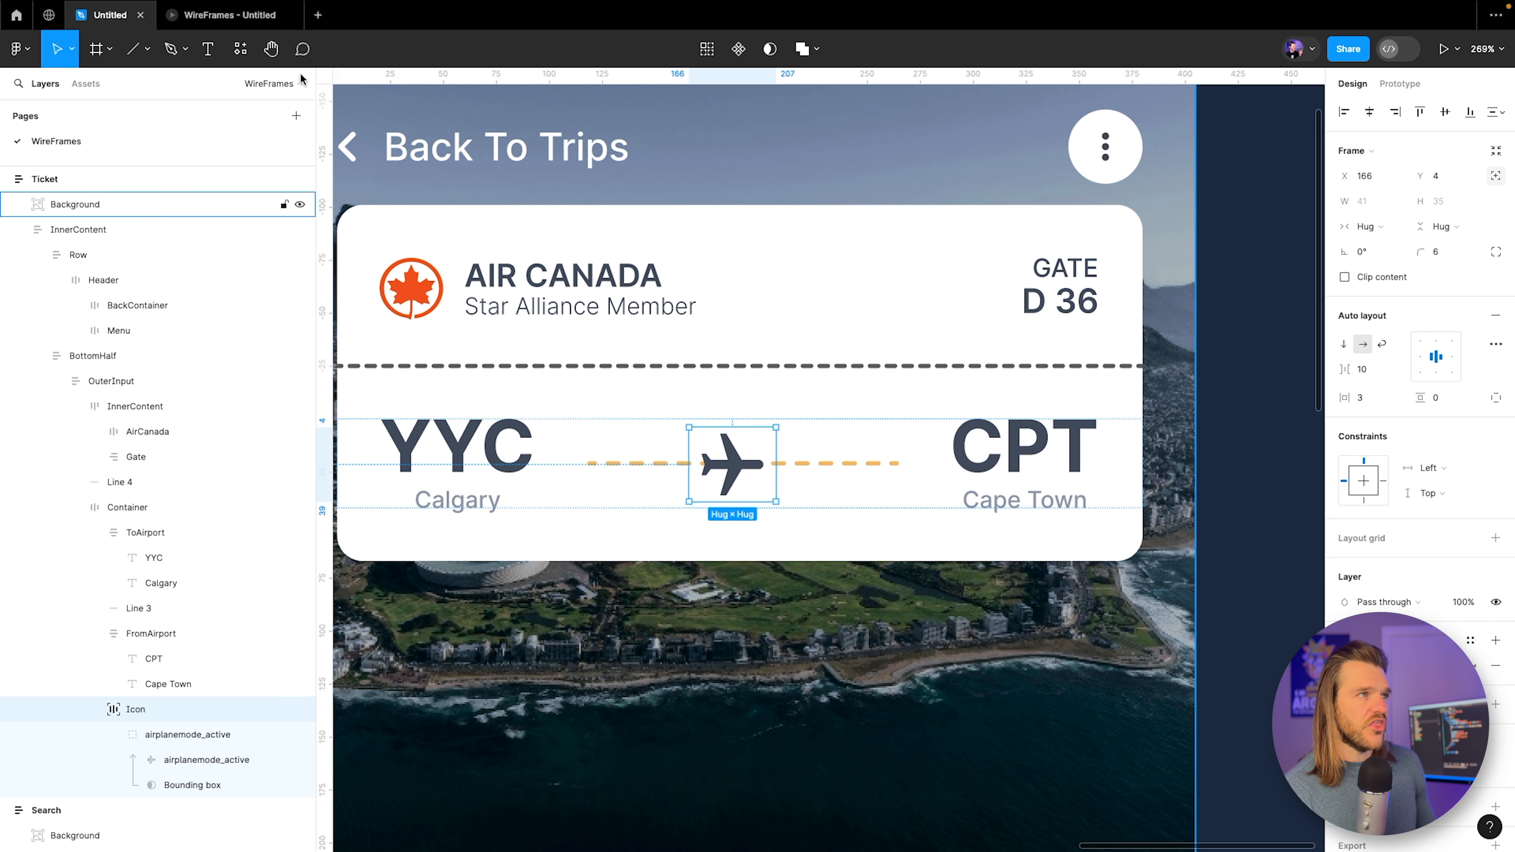
click(216, 17)
click(107, 15)
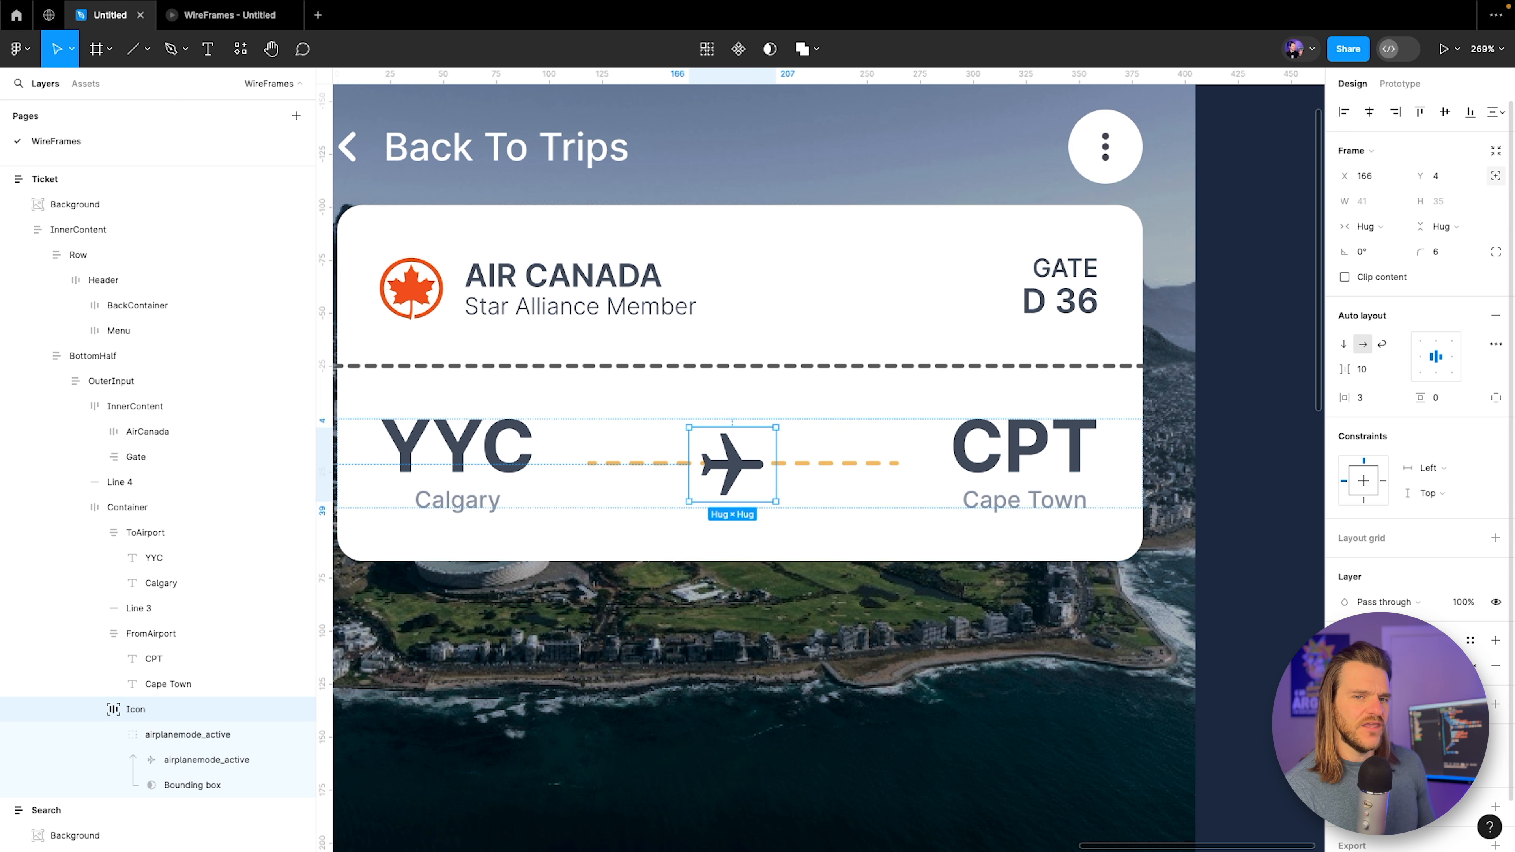
drag(733, 482, 729, 481)
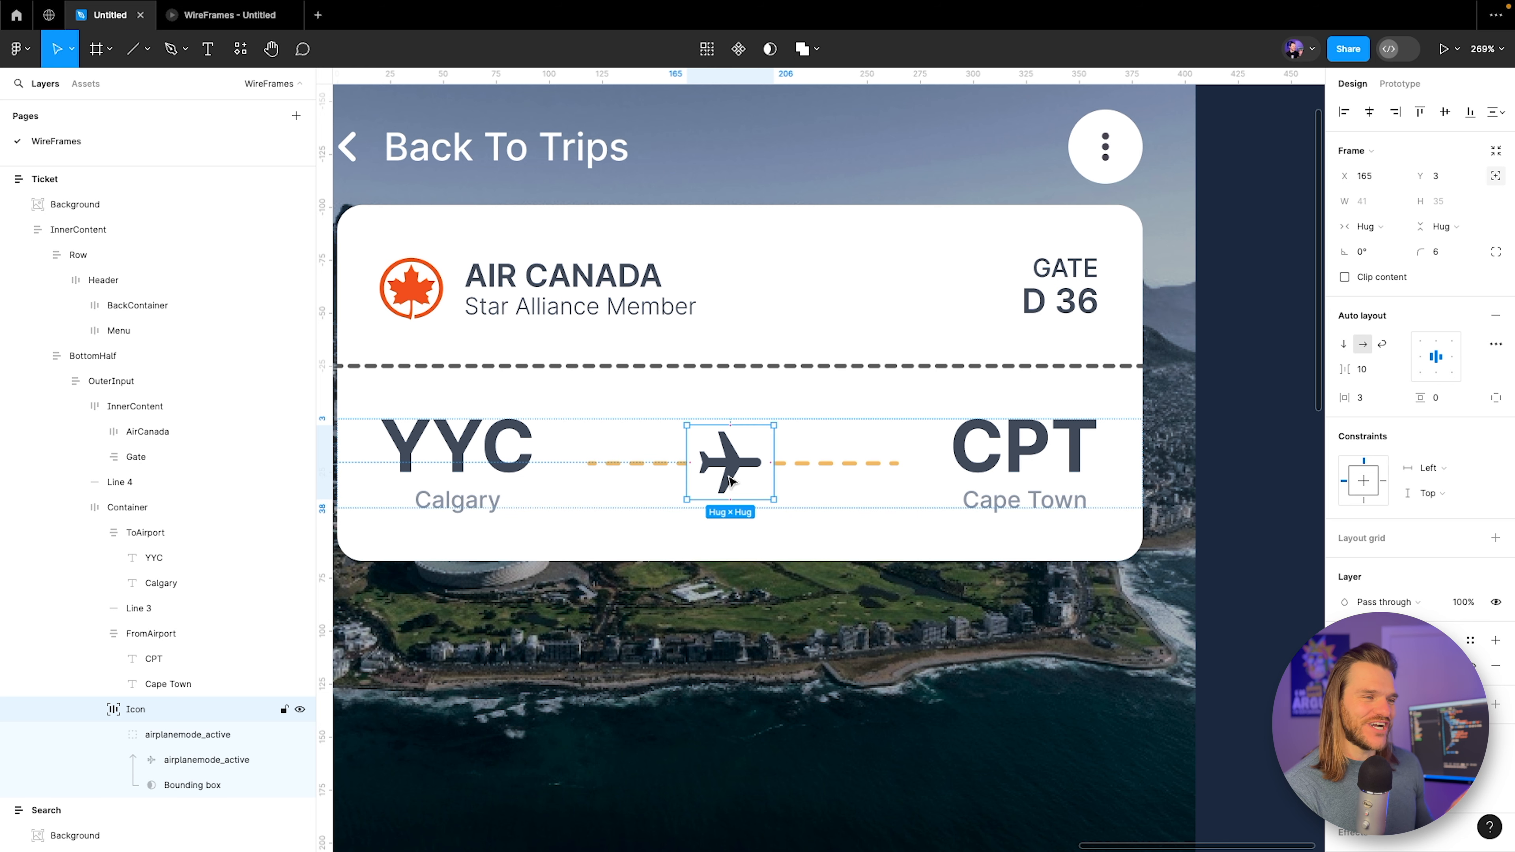
click(230, 15)
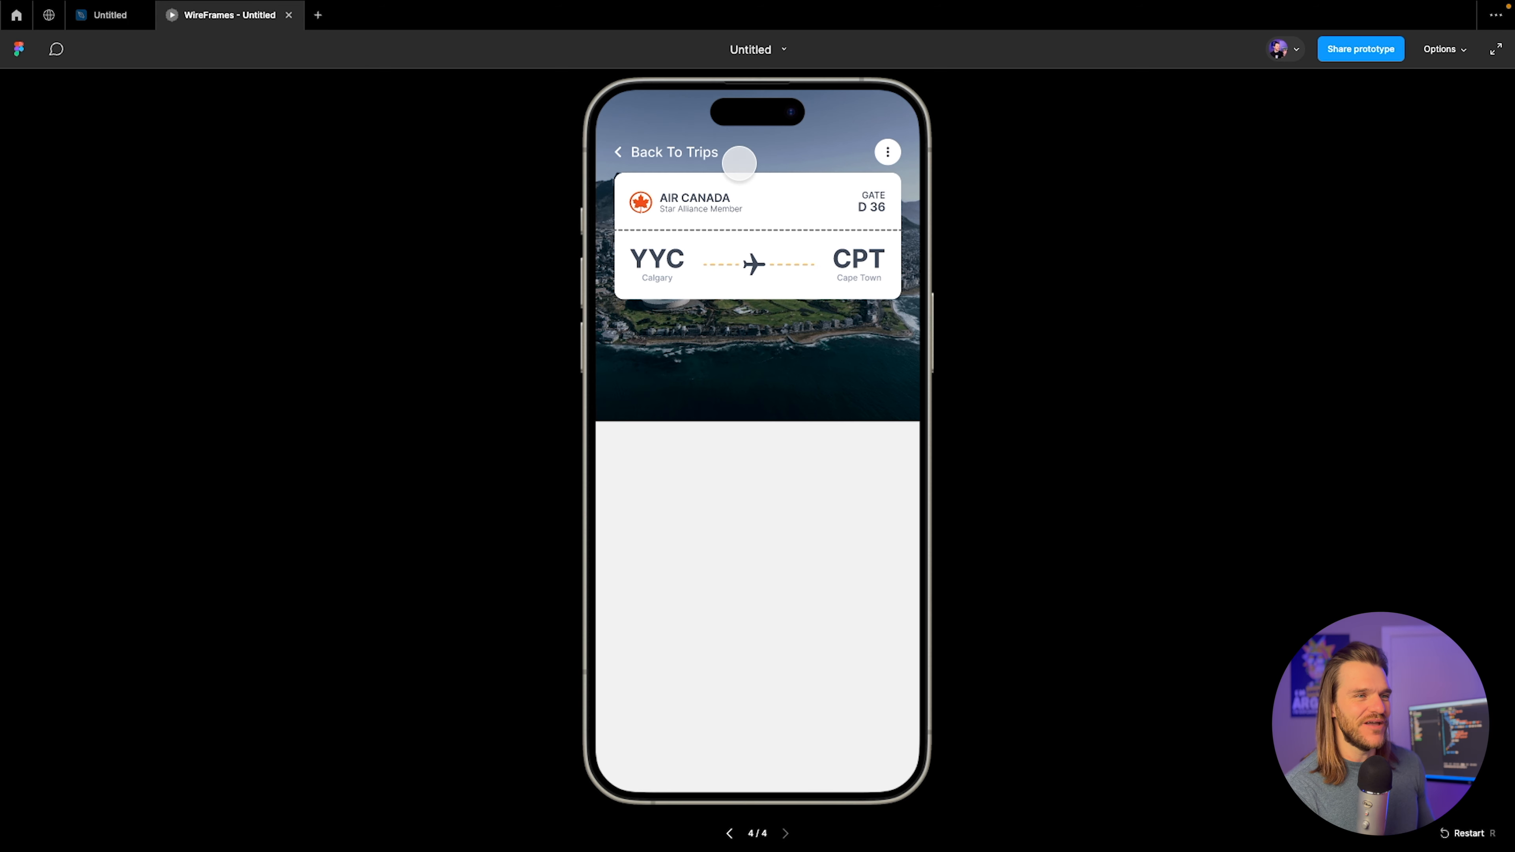
click(101, 15)
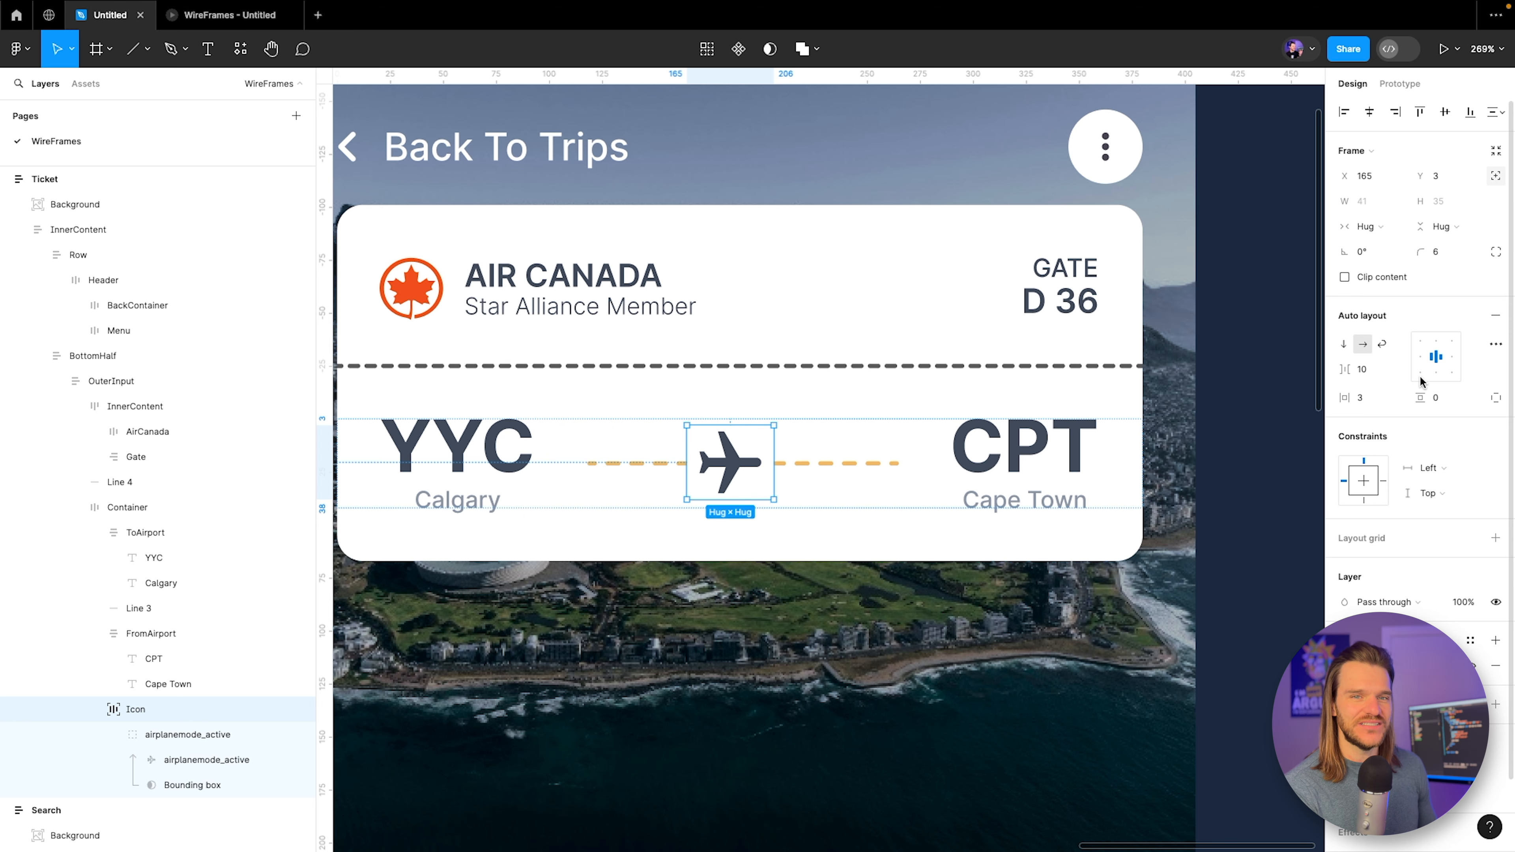
Increase the horizontal padding of the airplane's Icon frame to 8.
key(Up)
key(Up)
key(Up)
key(Up)
key(Up)
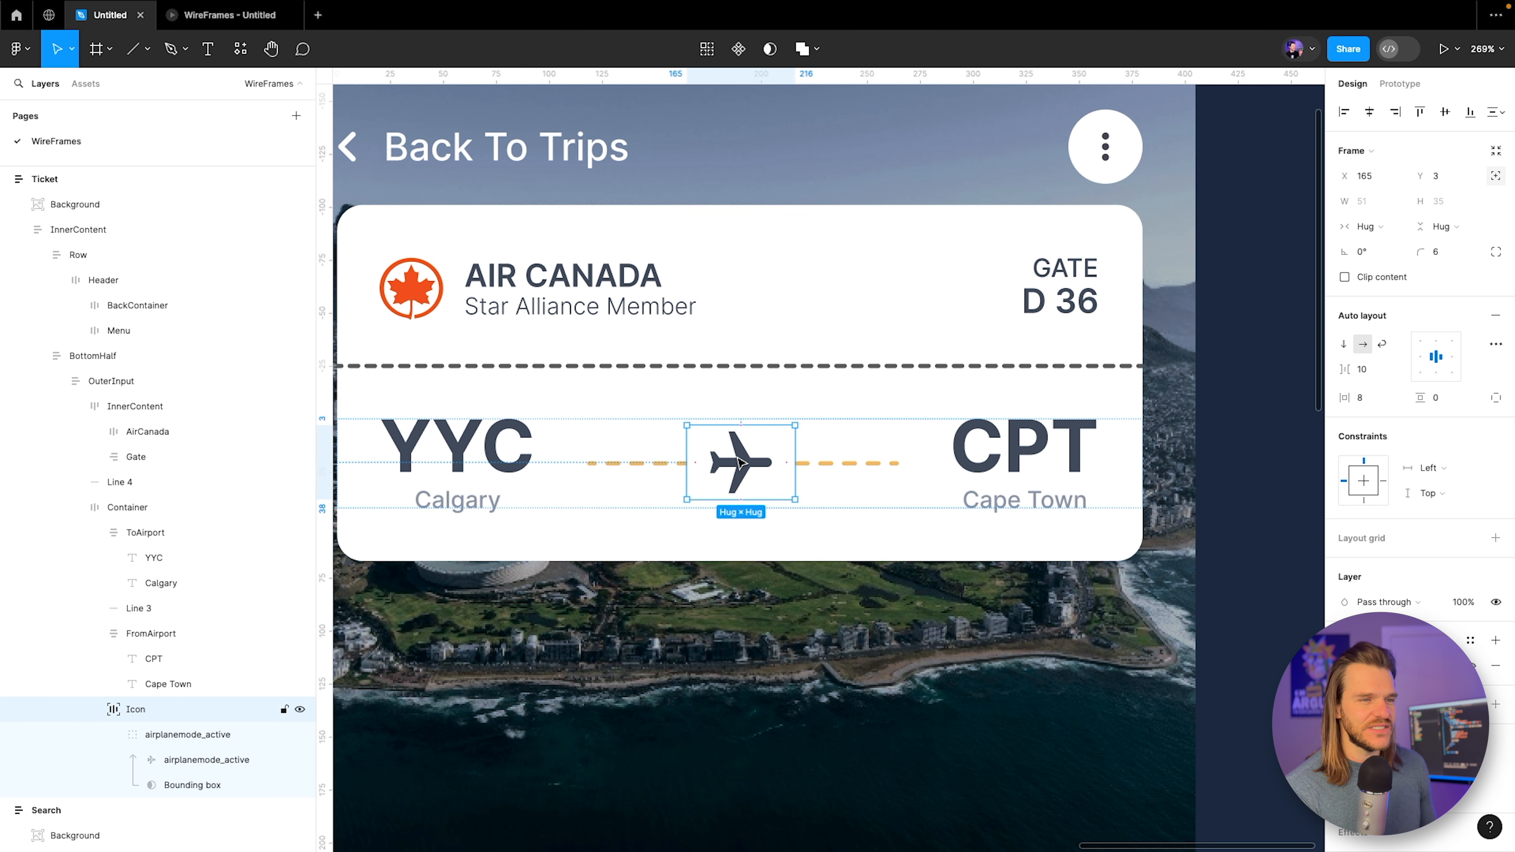
Recentre the padded airplane icon on the dashed route line at X 166, Y 3, measuring its side distances and checking it in the prototype.
drag(741, 462, 730, 462)
key(alt)
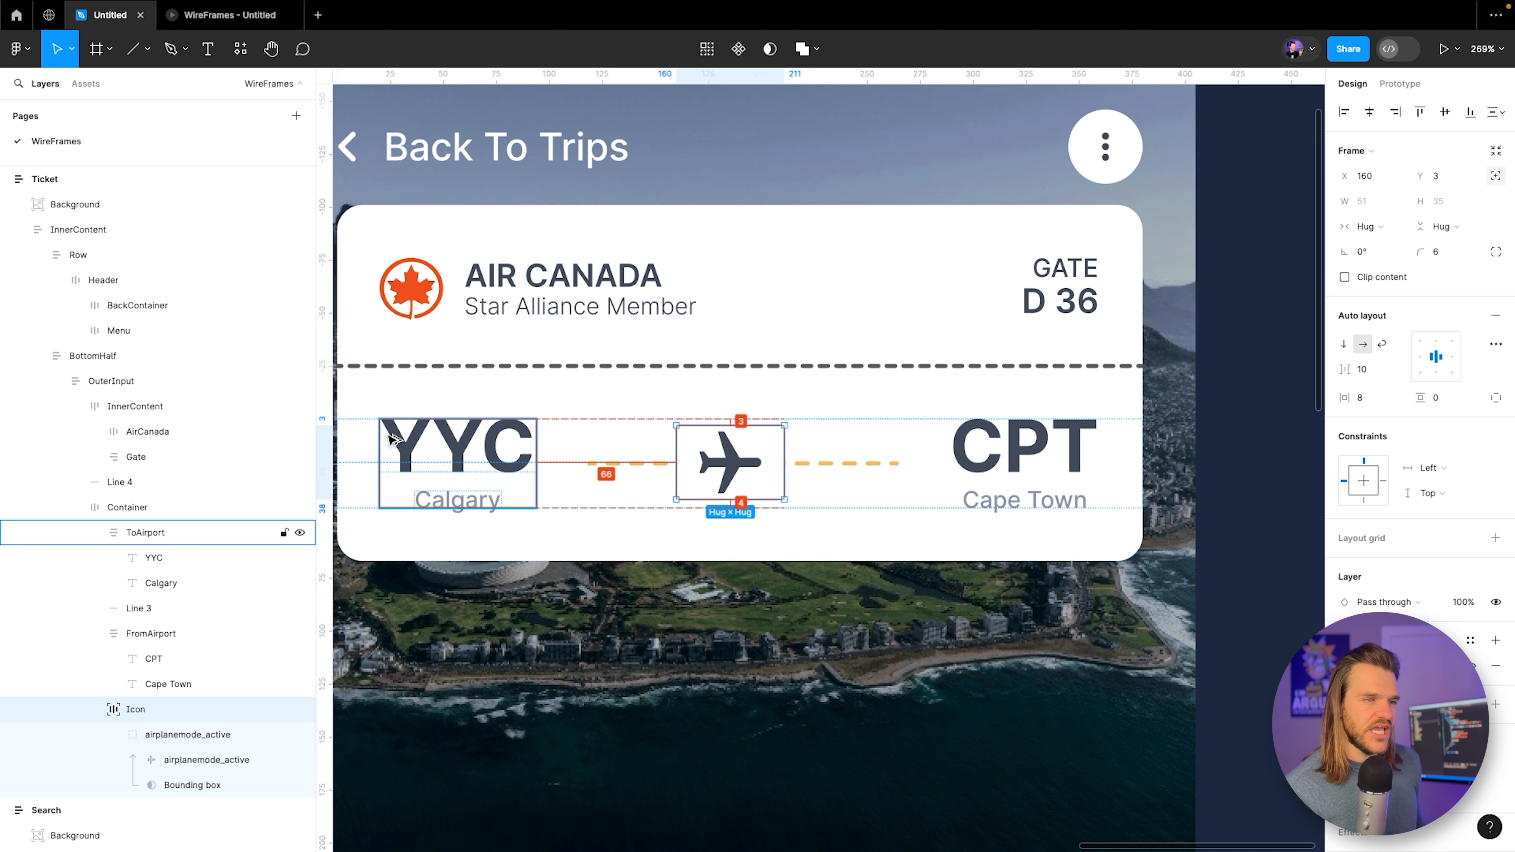
key(Right)
key(Right)
key(Right)
key(Right)
key(Right)
key(Right)
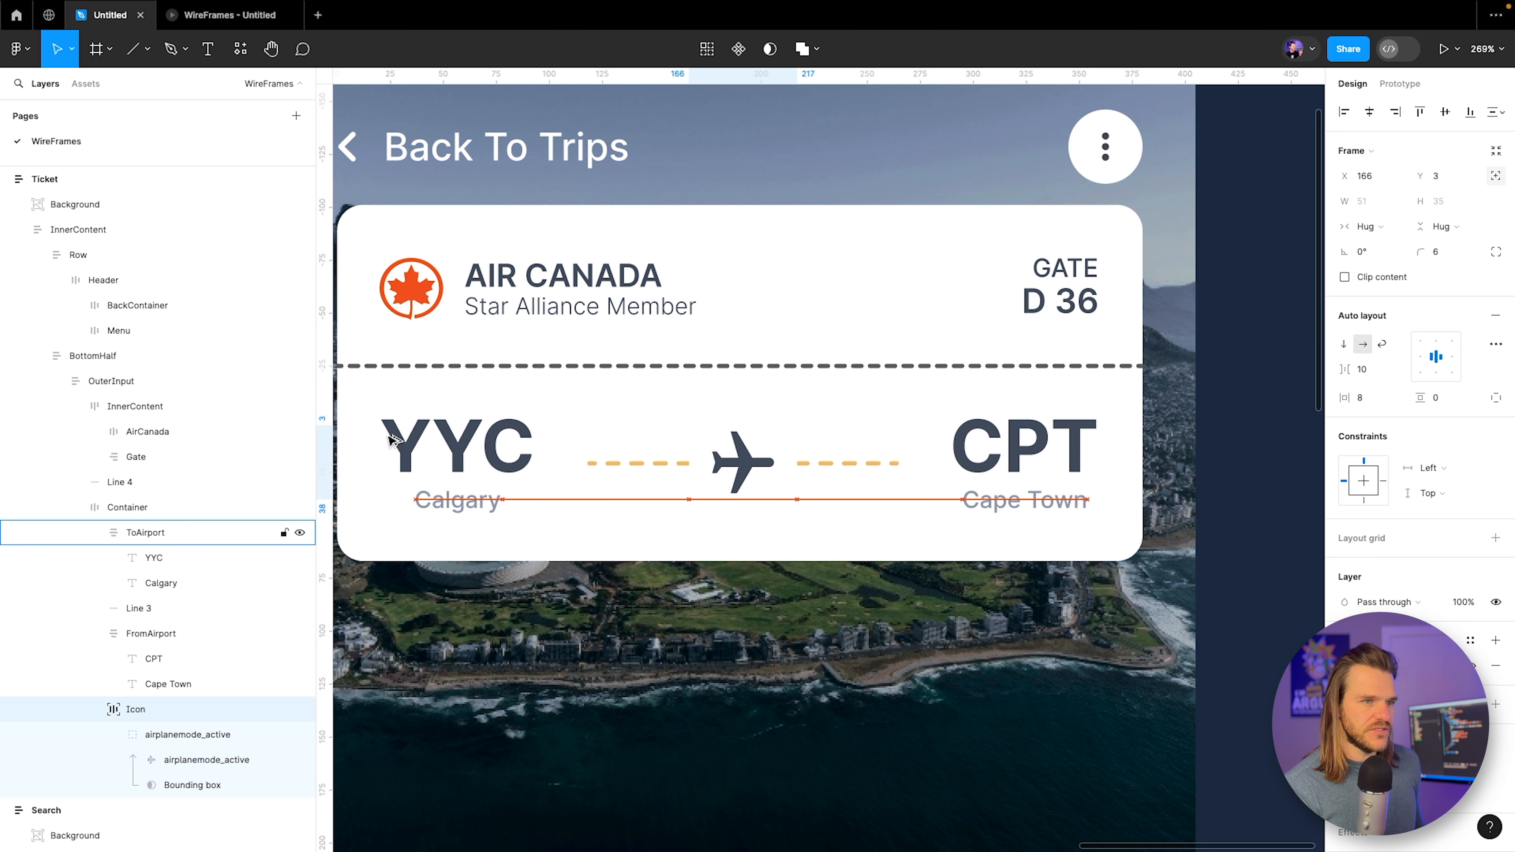
key(alt)
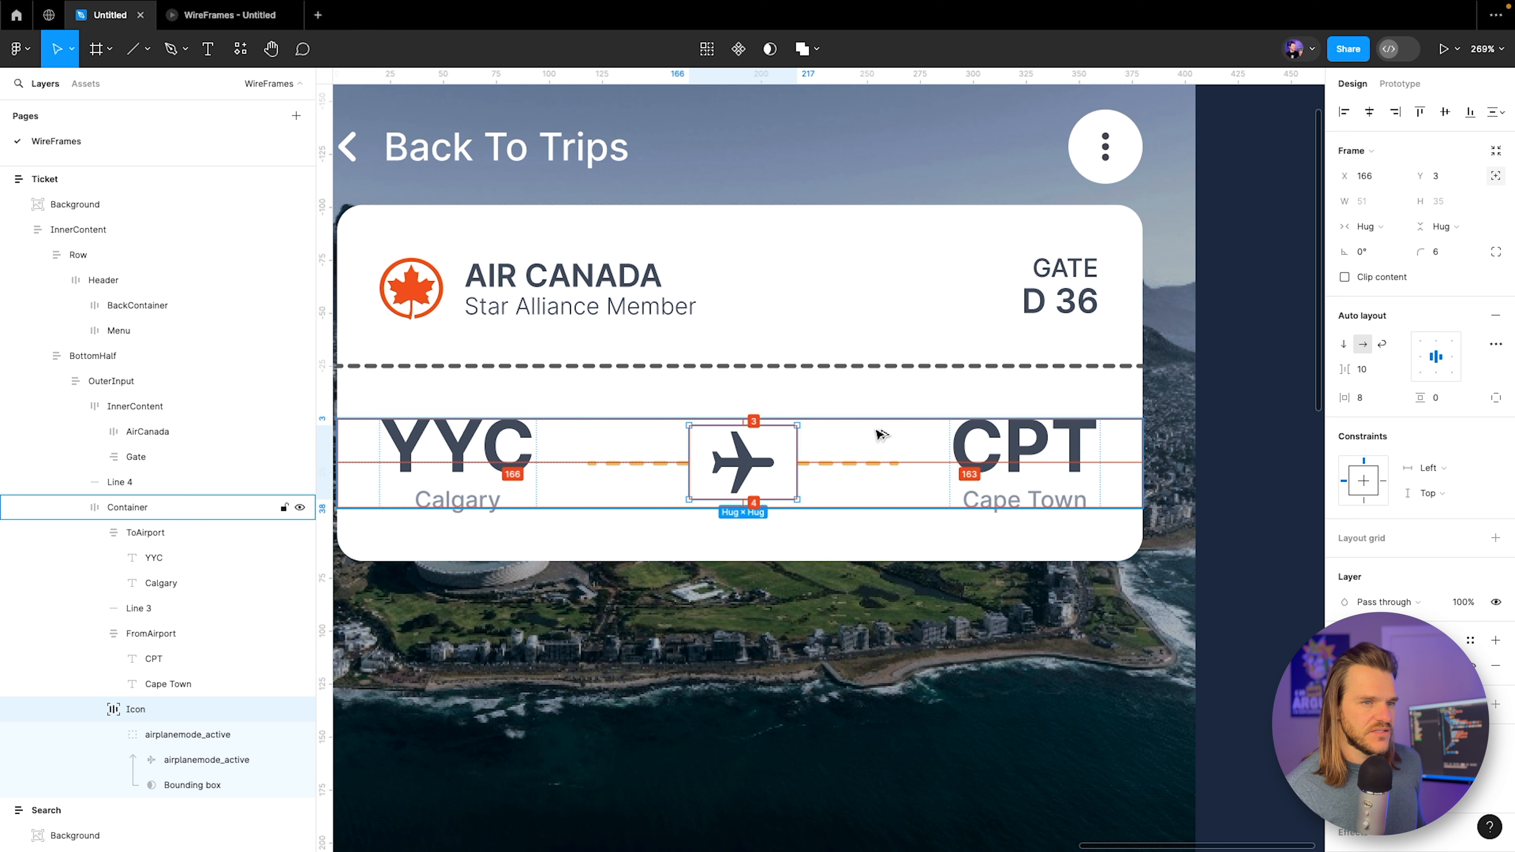
click(881, 340)
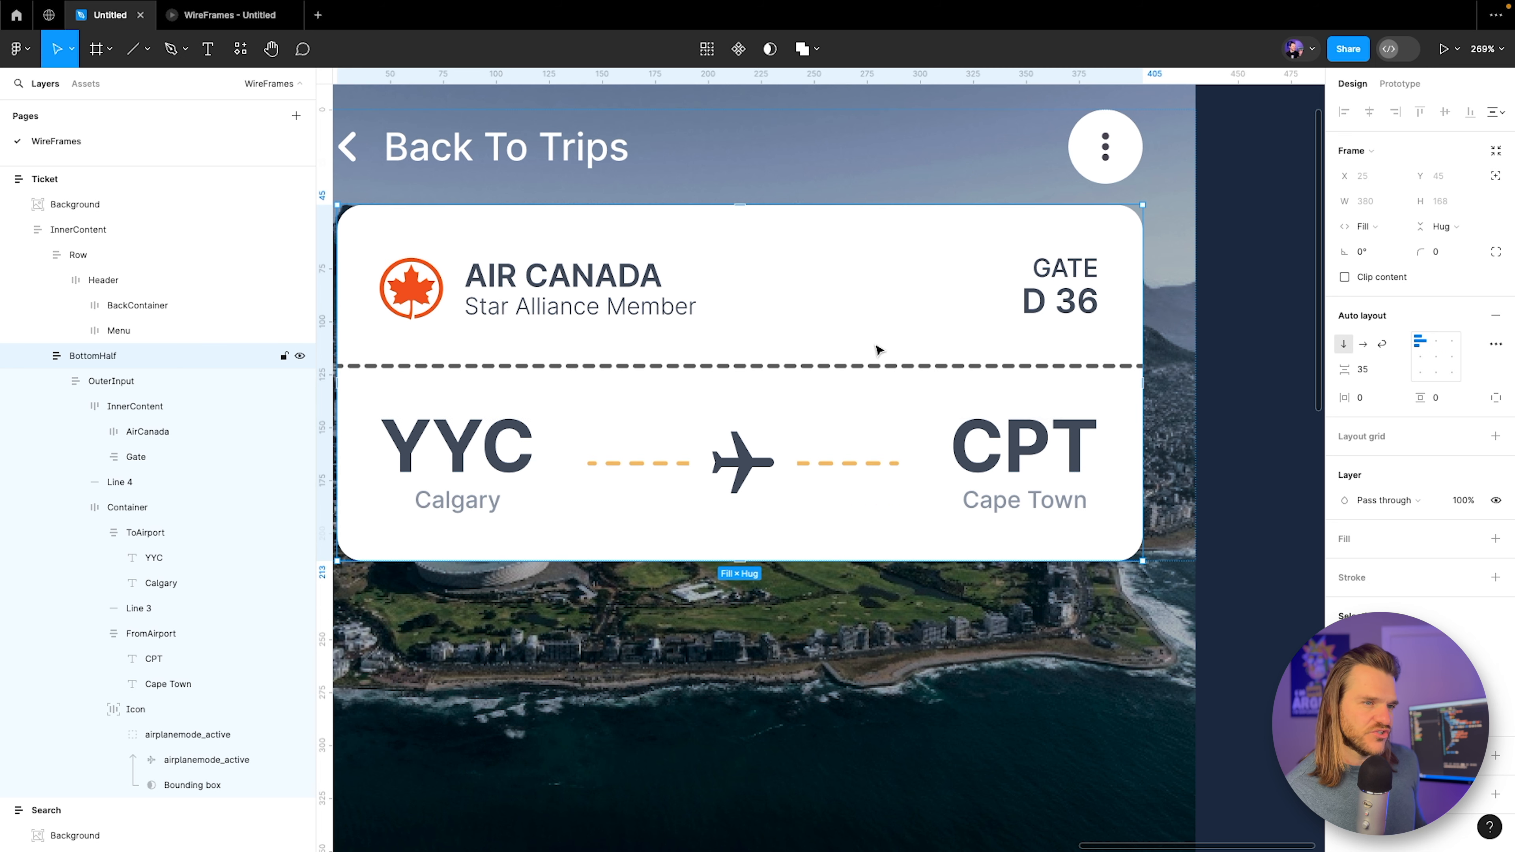
click(257, 18)
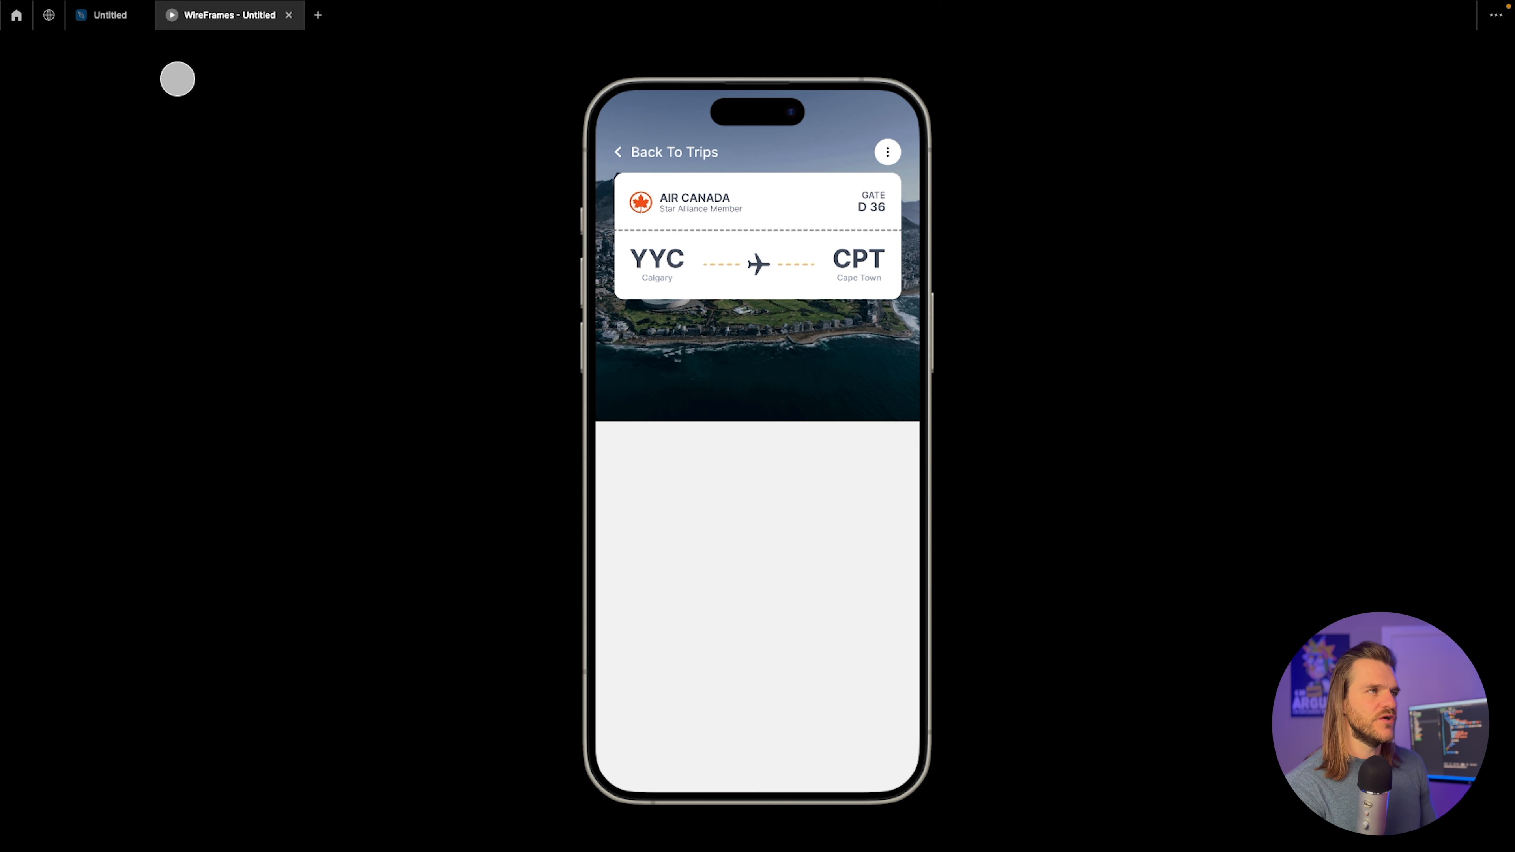
Return to the design file and compare the wireframe ticket's seat and class section with the Search and Ticket screens.
click(111, 14)
scroll(542, 480, down, 5)
drag(542, 480, 829, 420)
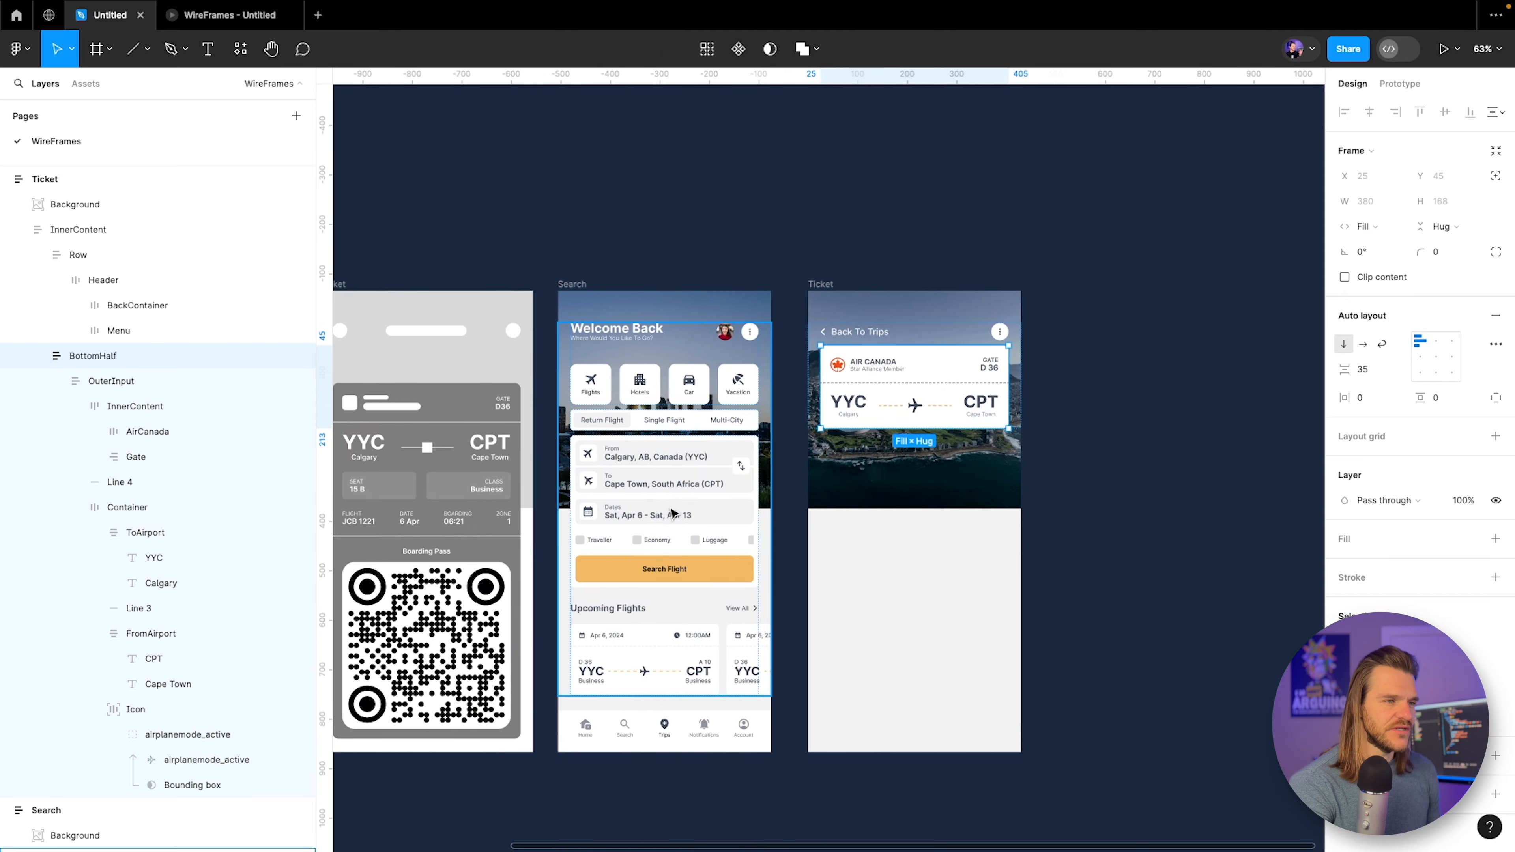
drag(673, 510, 785, 463)
scroll(516, 426, up, 5)
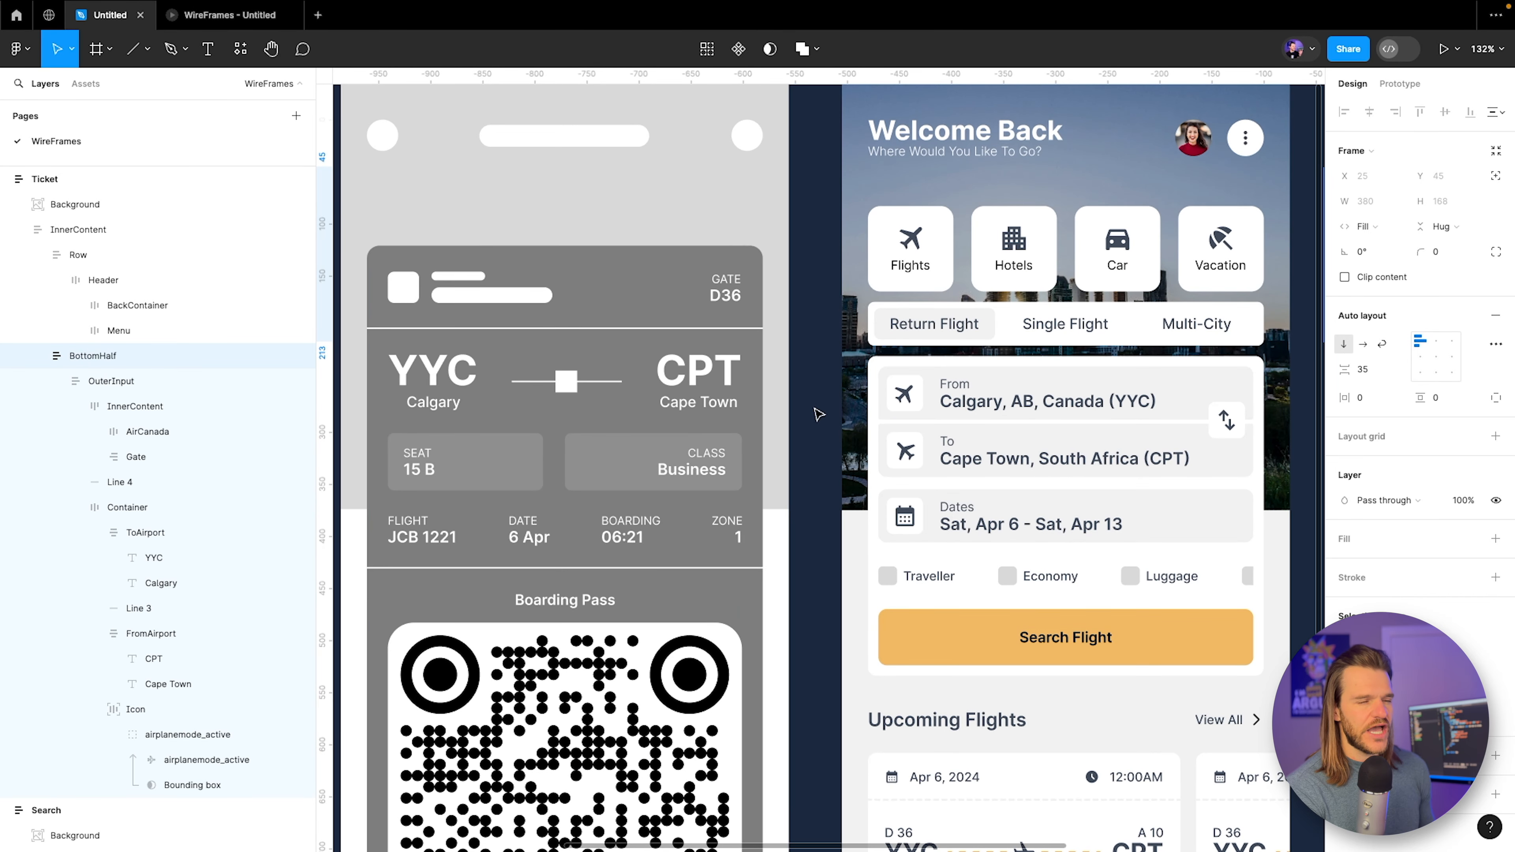
scroll(697, 456, right, 5)
scroll(697, 456, down, 2)
scroll(697, 456, down, 2)
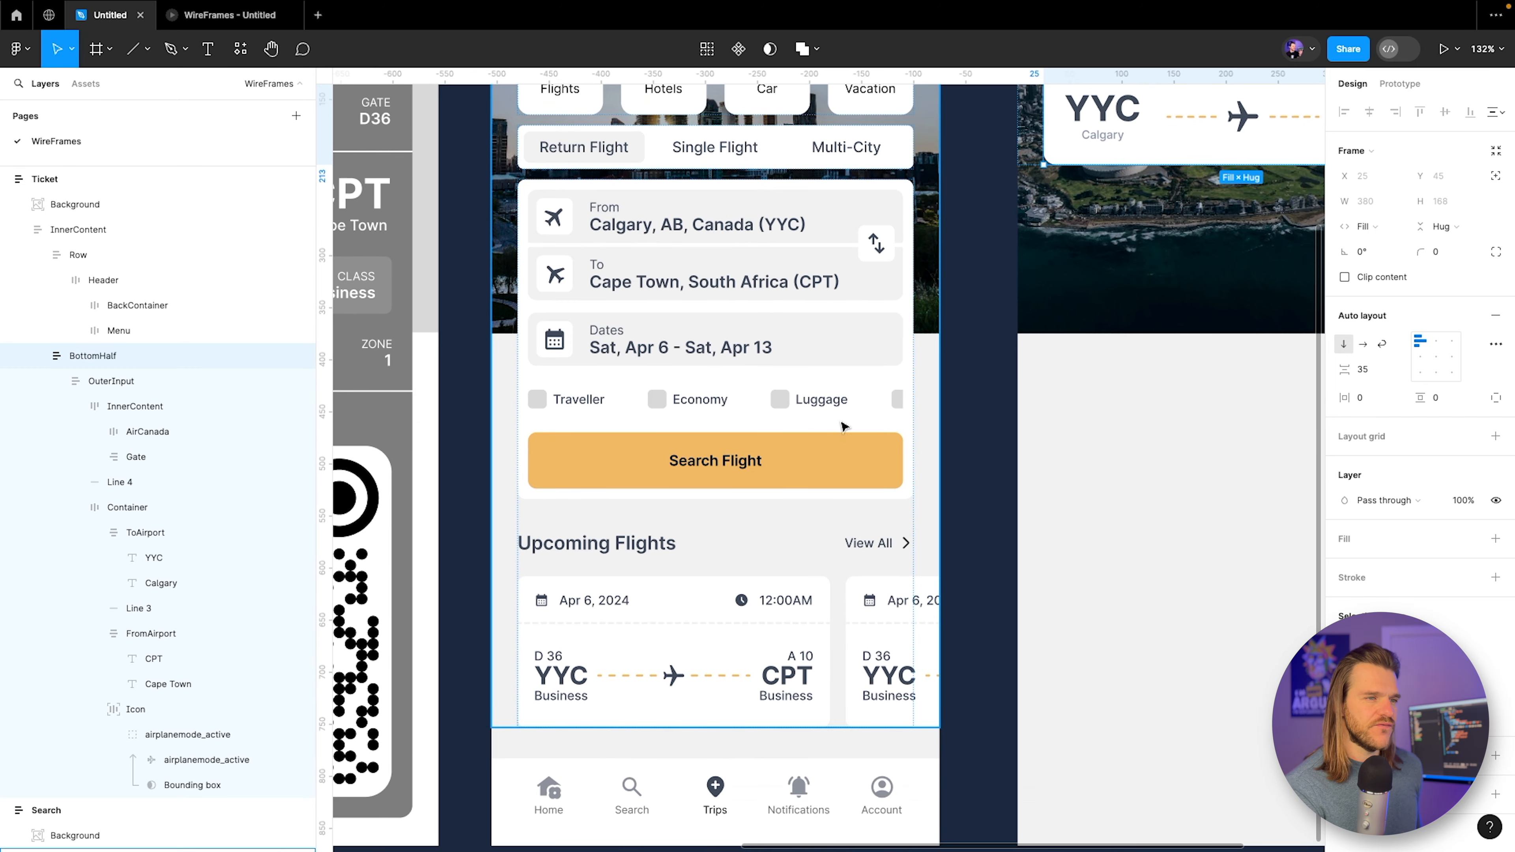
scroll(685, 312, left, 5)
scroll(686, 311, up, 3)
scroll(848, 472, down, 1)
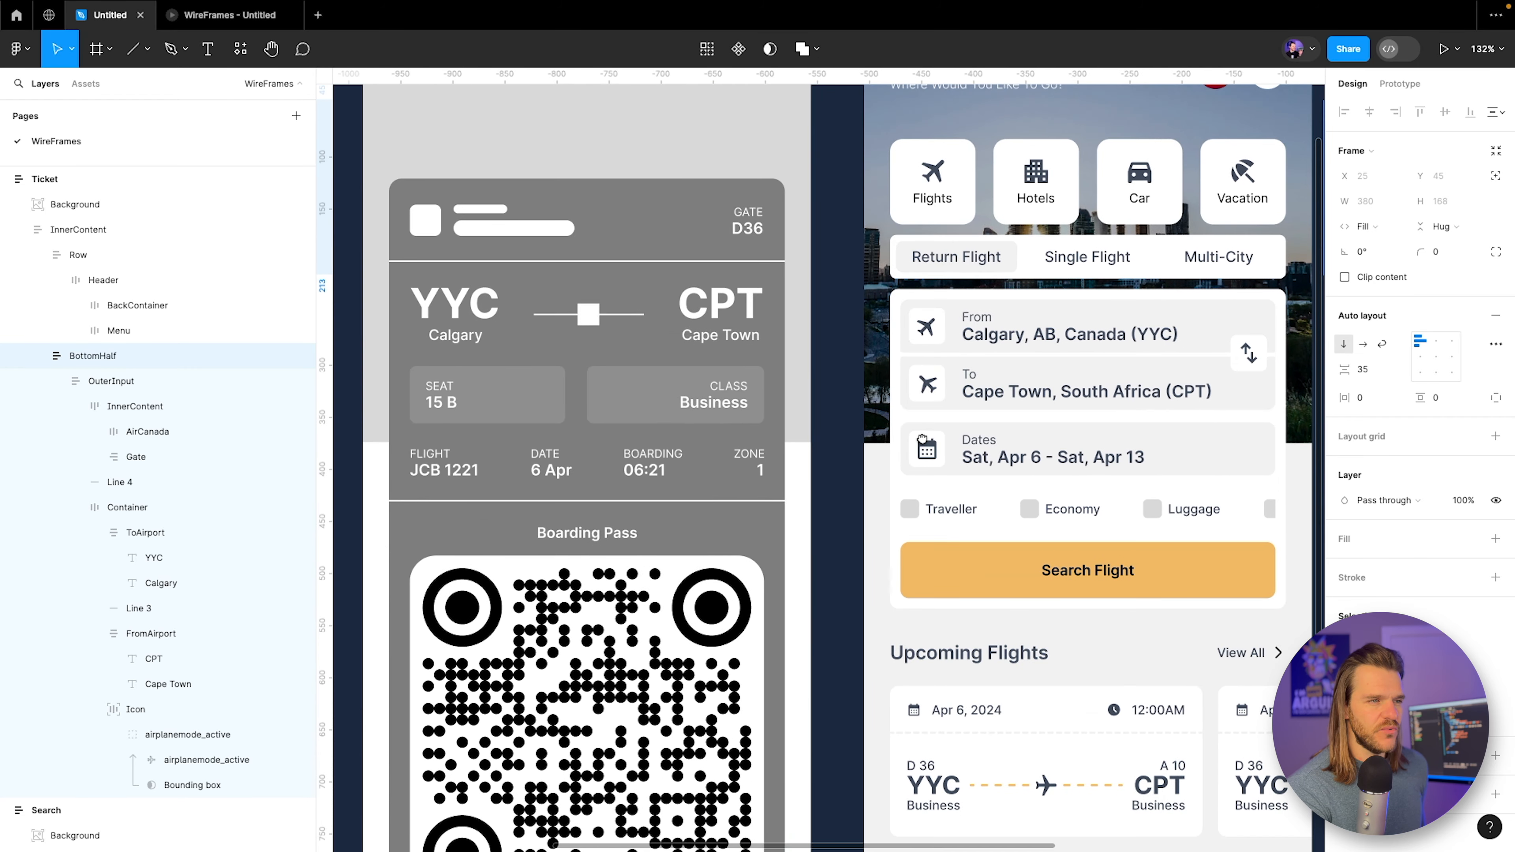
scroll(849, 471, right, 10)
scroll(848, 471, up, 2)
Duplicate the Gate label block from the airline header into the OuterInput card, below the route section.
super+click(1016, 249)
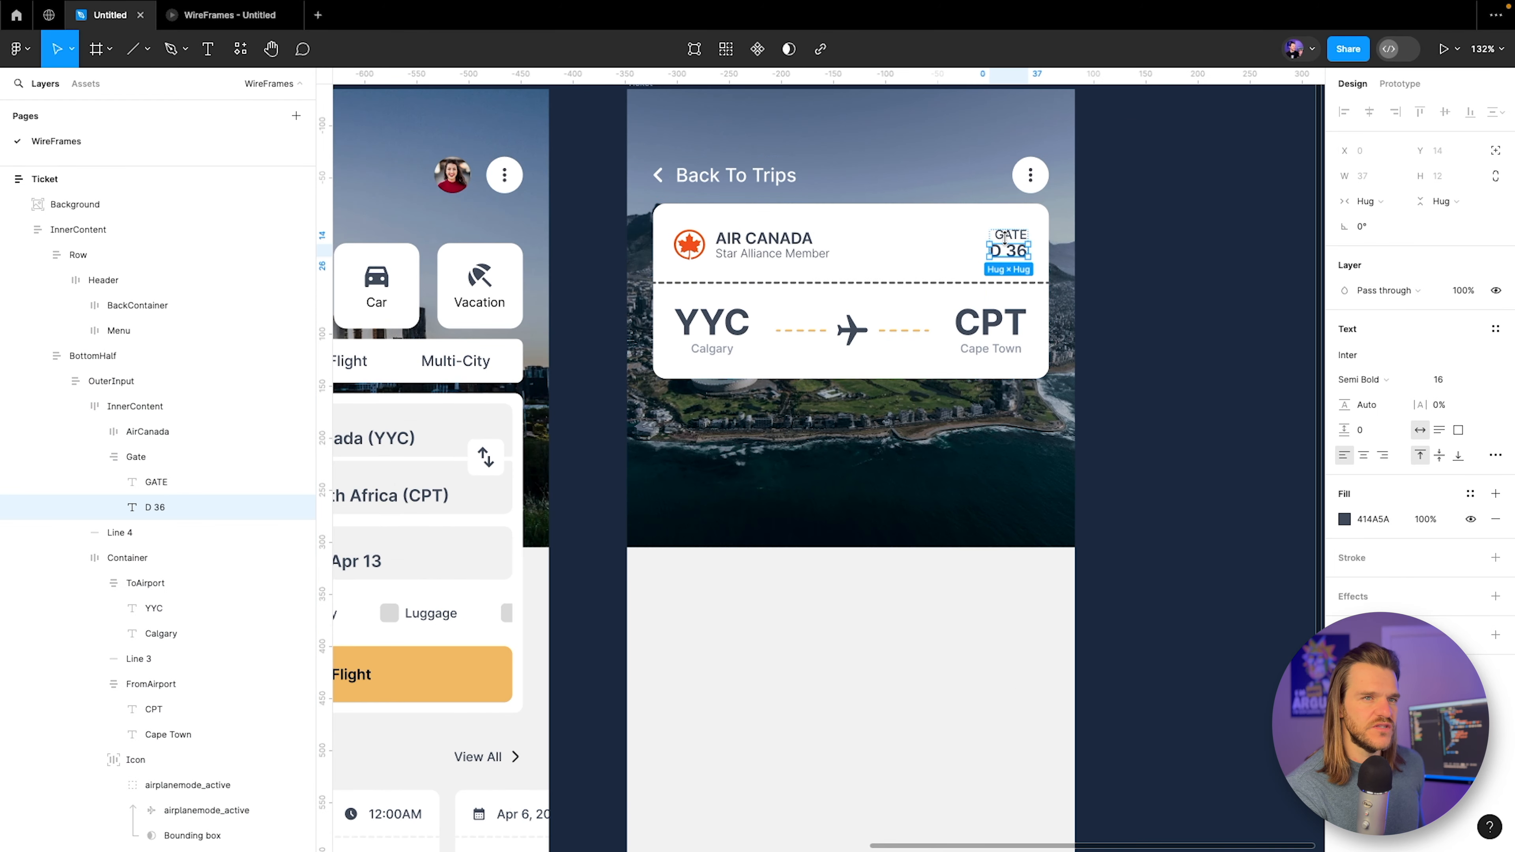
click(95, 457)
click(157, 460)
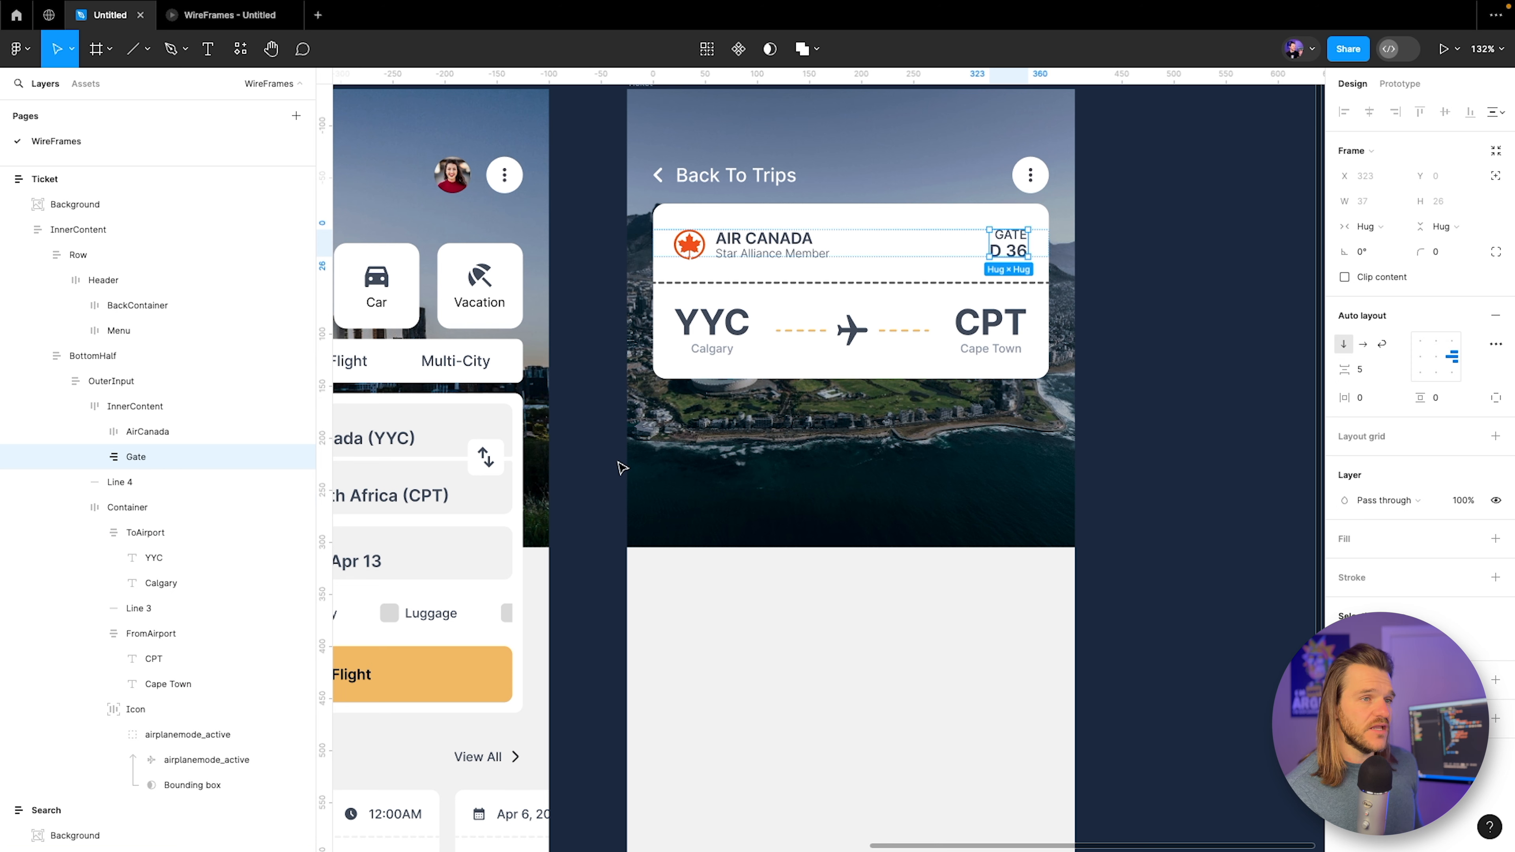
click(663, 343)
click(111, 382)
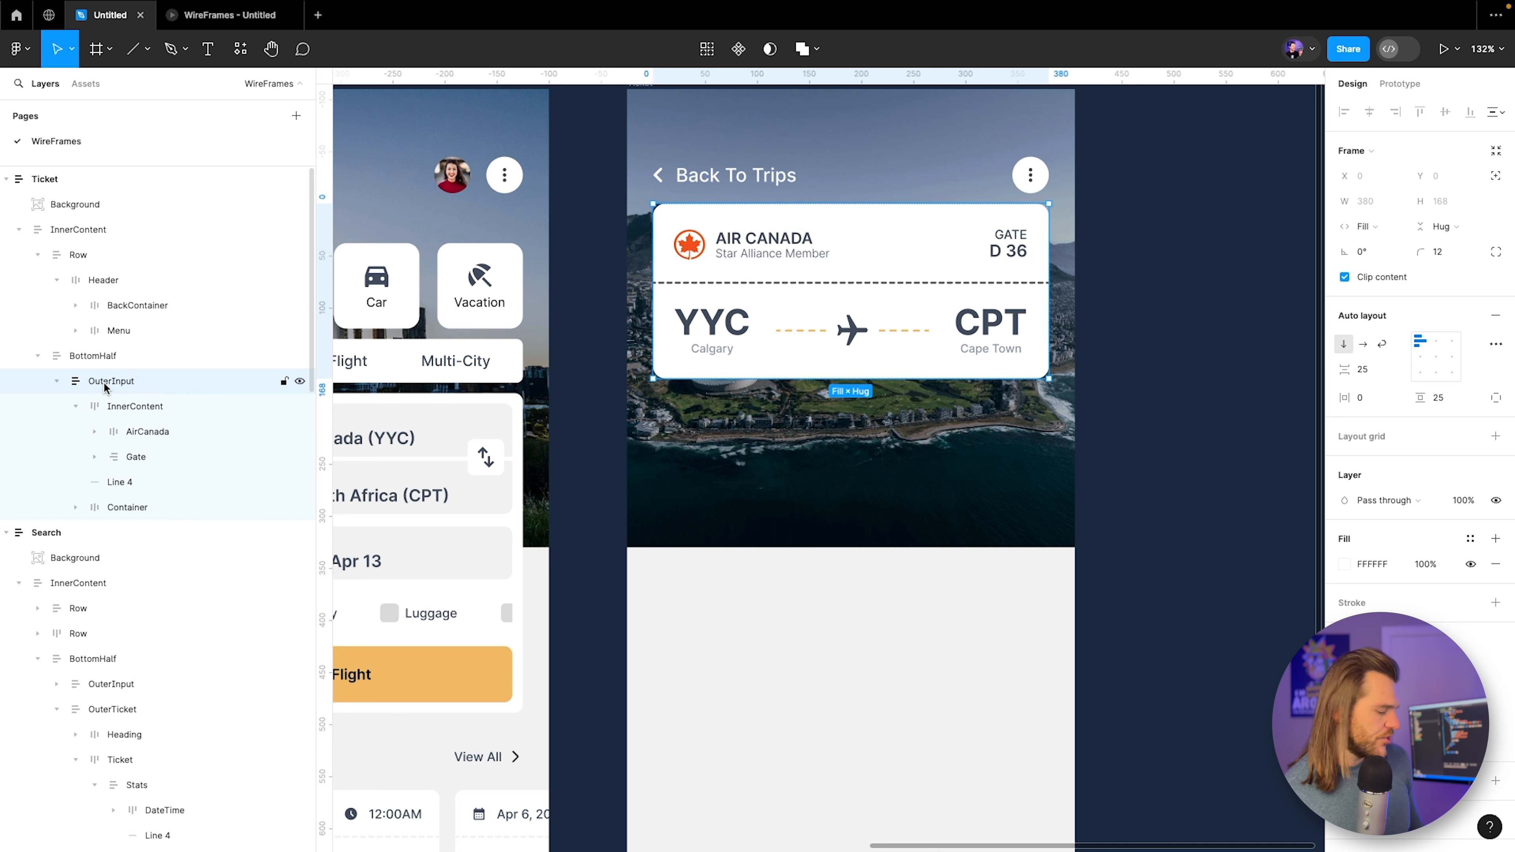
key(ctrl+v)
scroll(706, 412, up, 3)
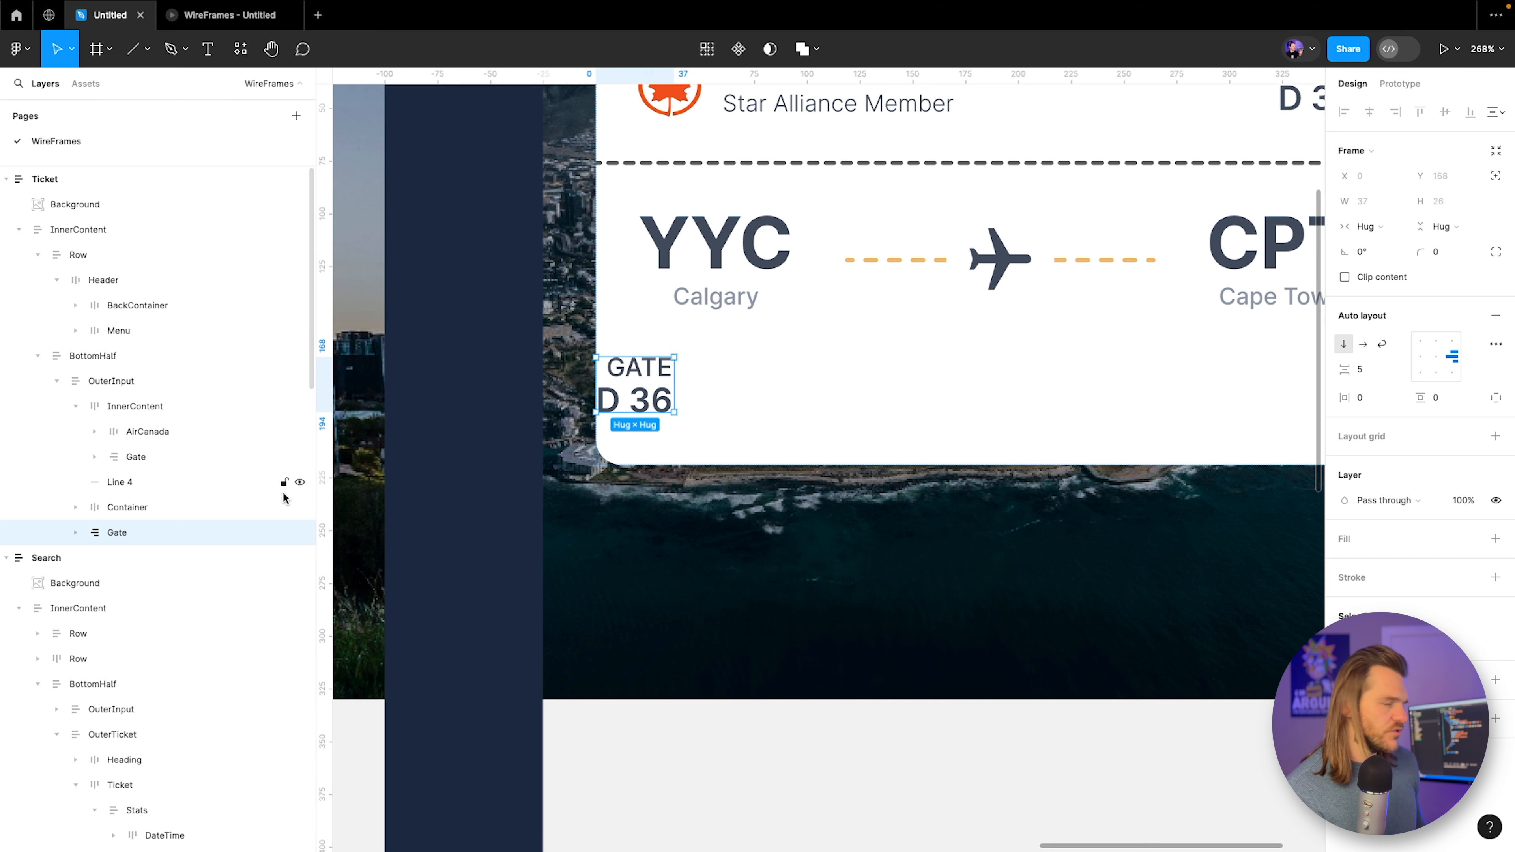
Group the duplicated Gate block, name the group Row and add auto layout to it.
key(ctrl+g)
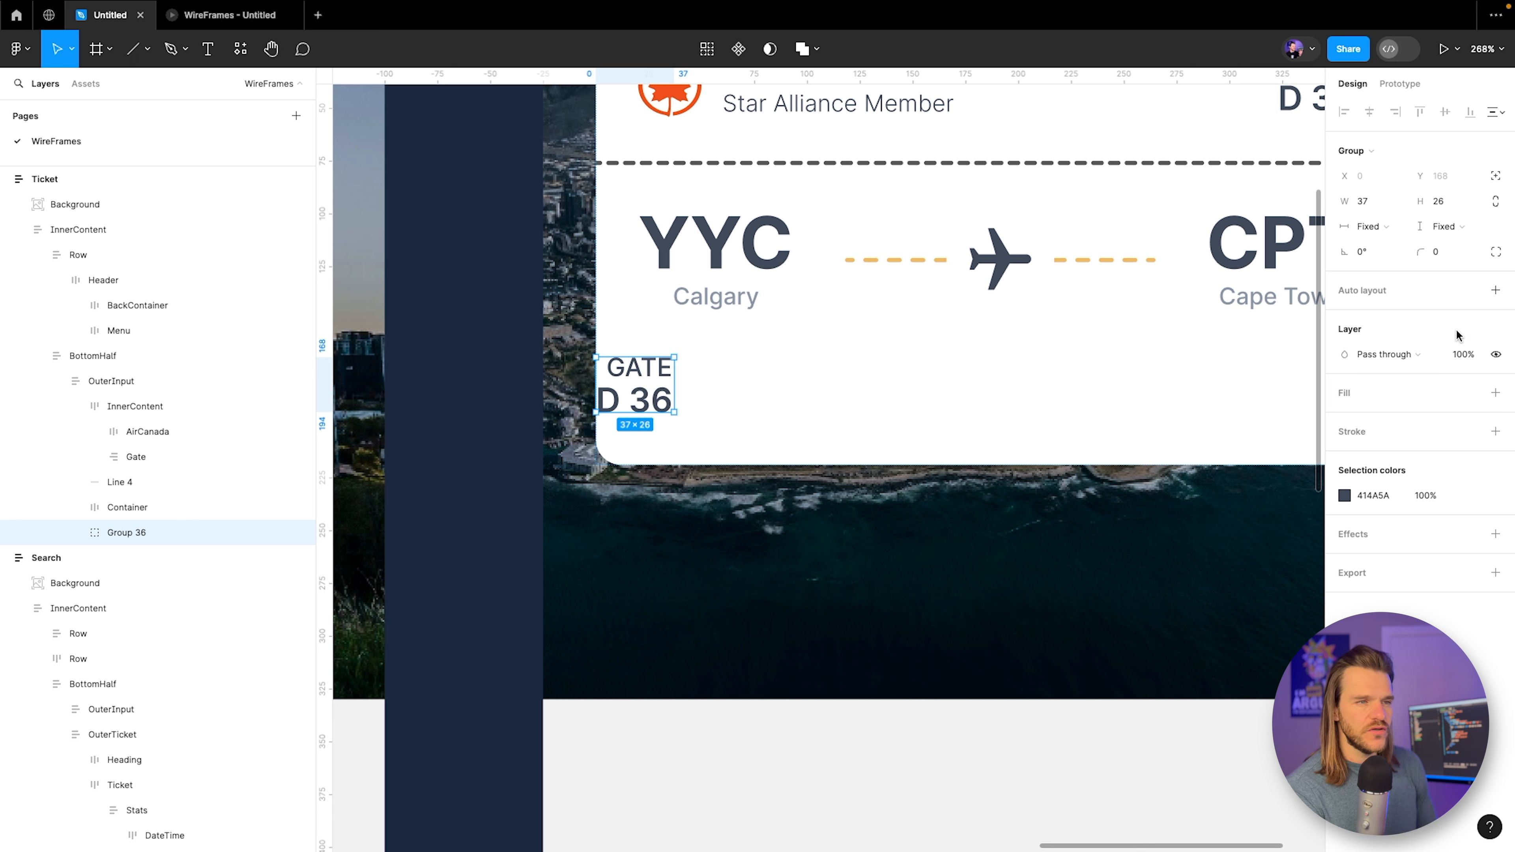
double_click(125, 532)
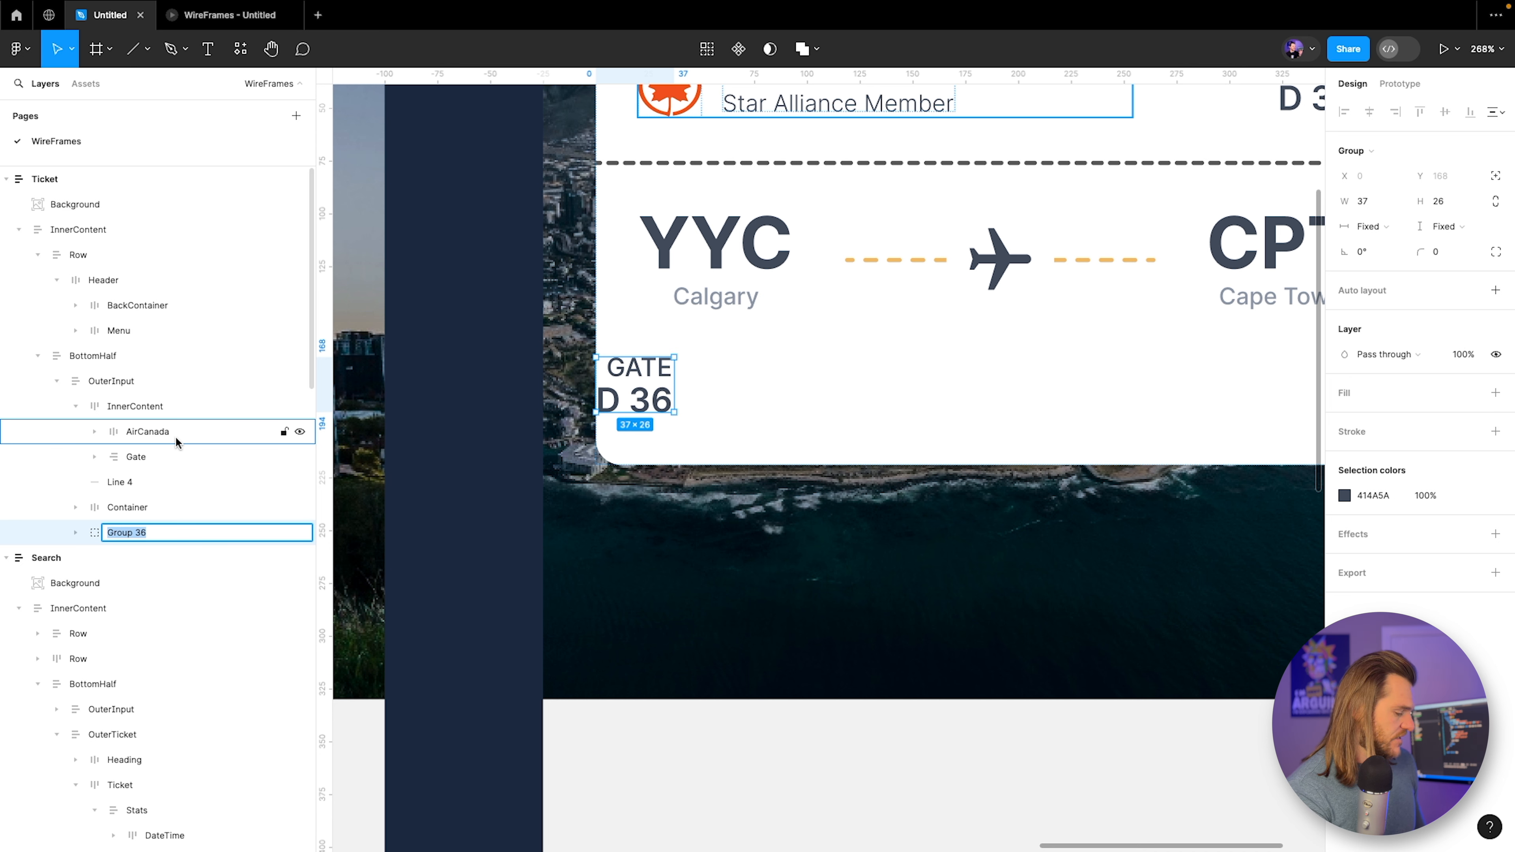
text(Row)
key(Return)
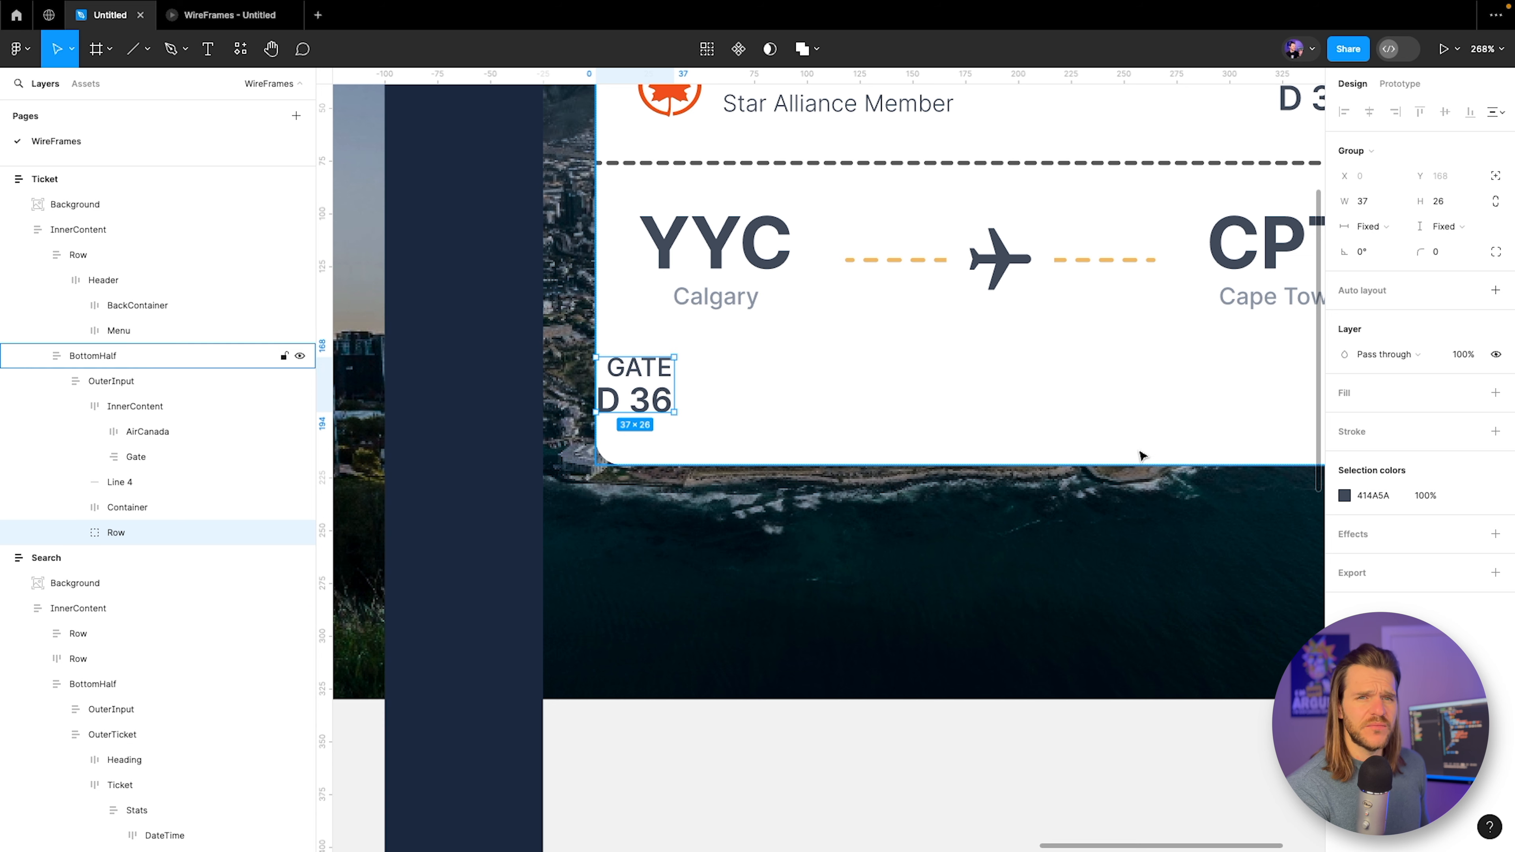
click(1497, 291)
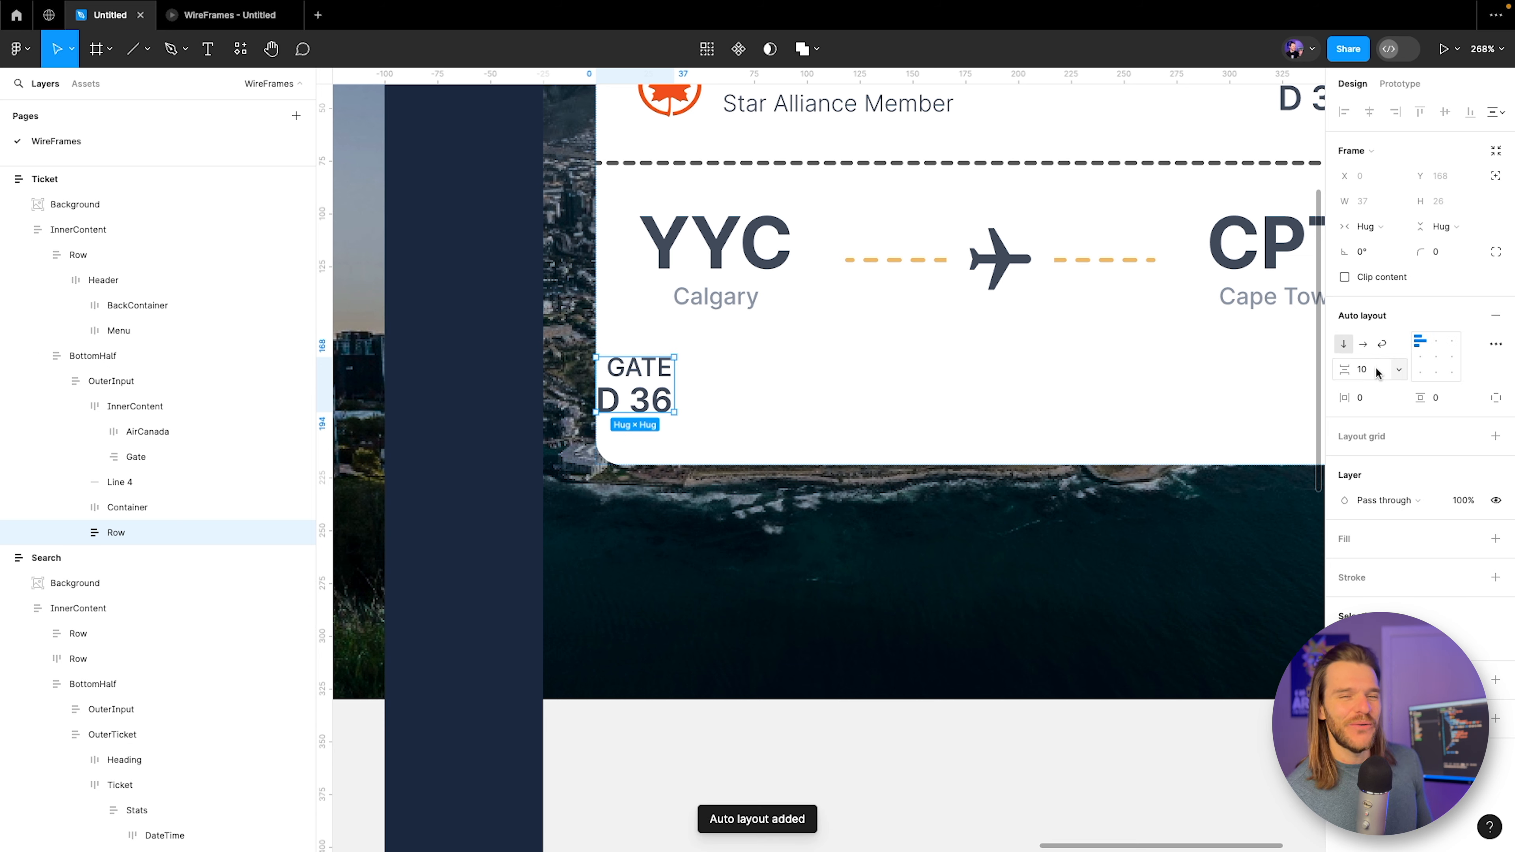
Give the new Row frame a light grey F1F1F1 fill at 94.51% opacity.
click(1495, 539)
click(1361, 565)
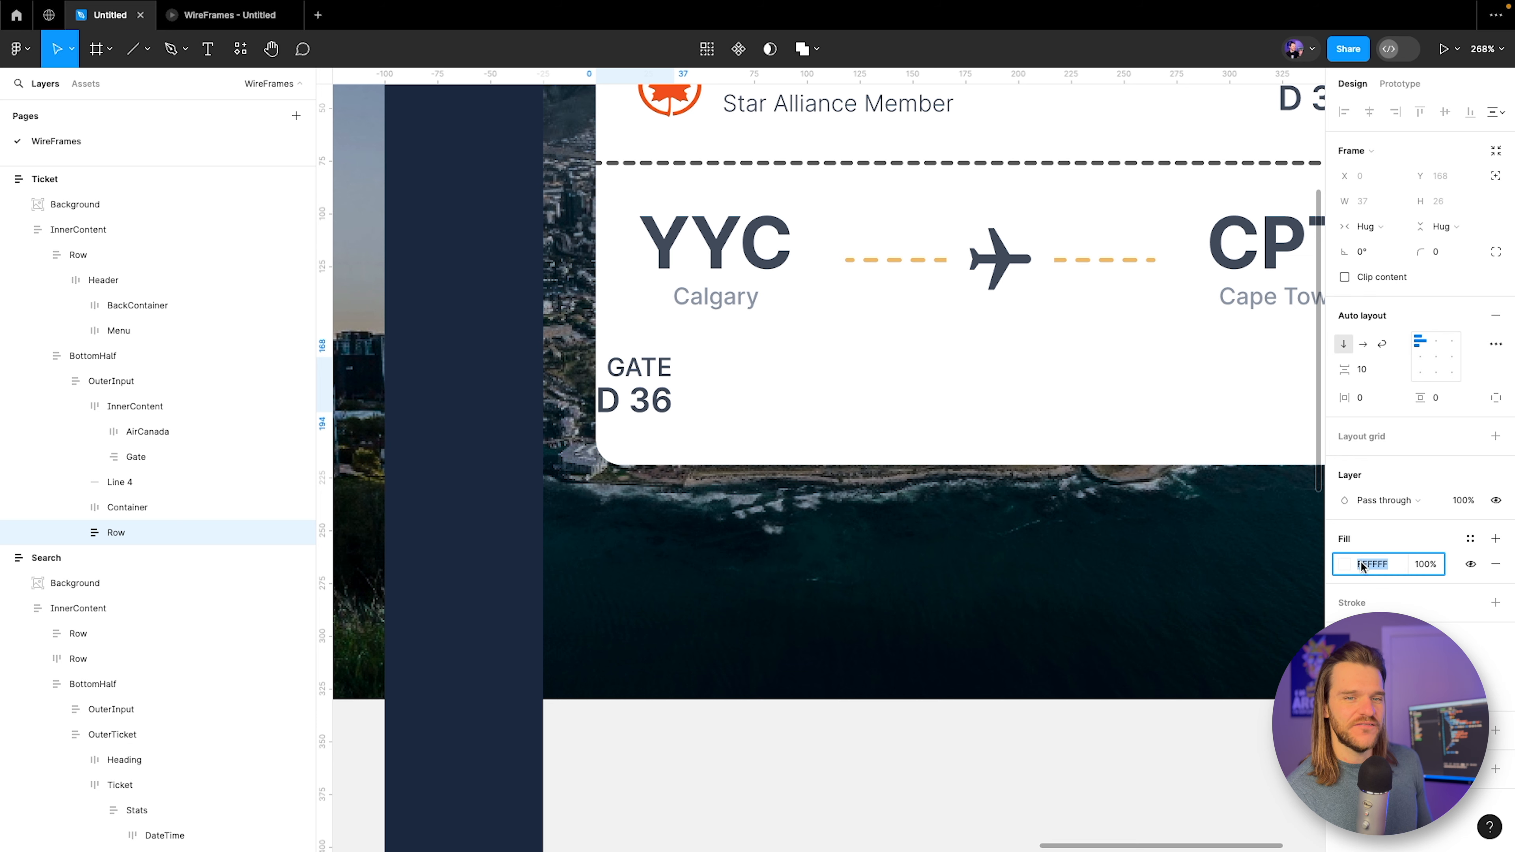
text(f1f1f1f1)
key(Return)
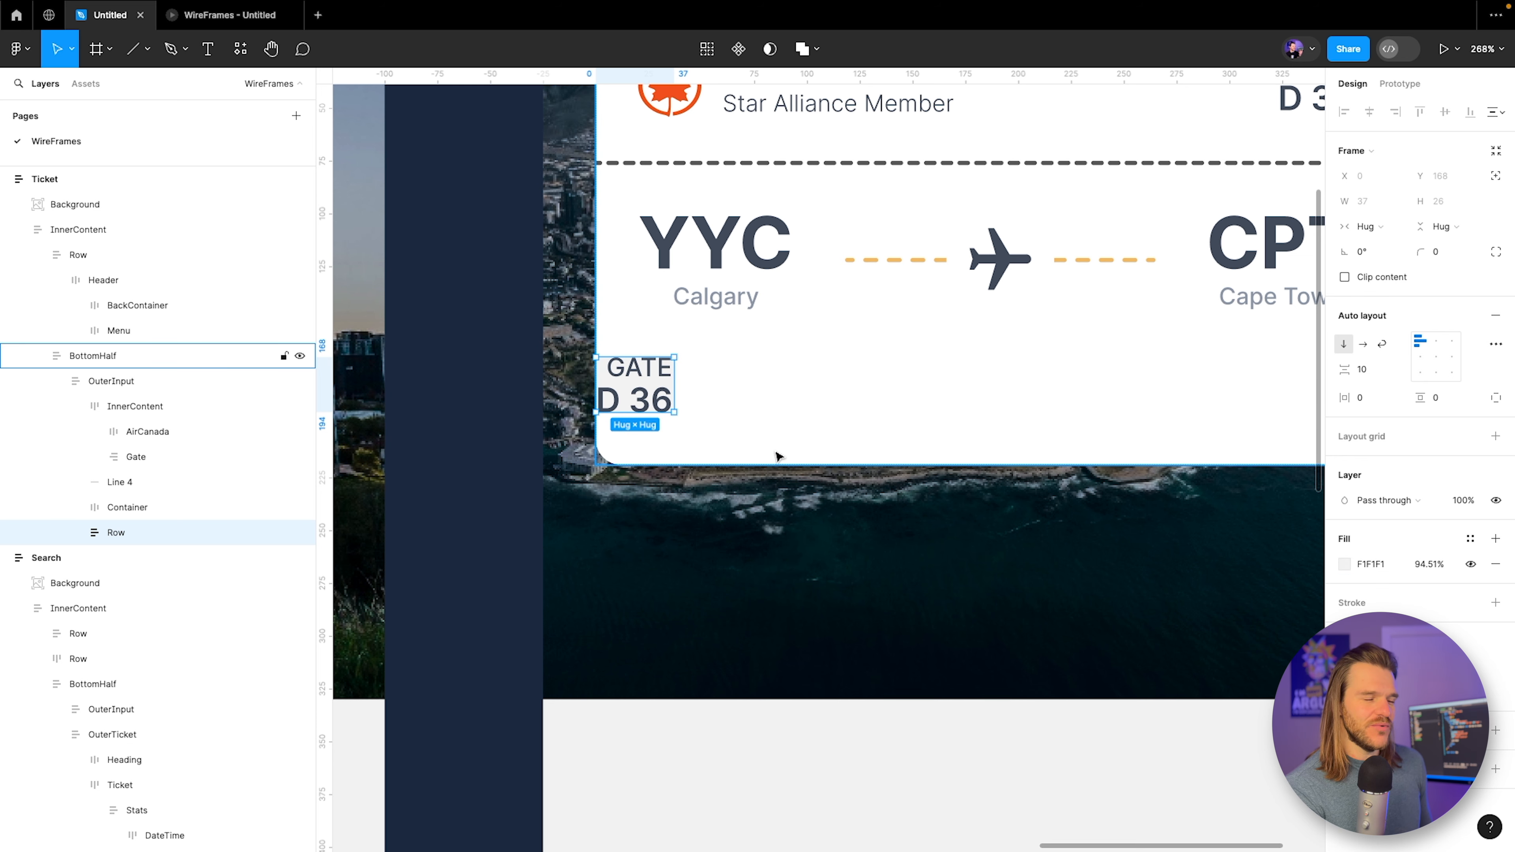
Change the duplicated block's GATE label to SEAT, following the wireframe.
scroll(778, 456, down, 5)
drag(727, 523, 953, 491)
drag(709, 532, 967, 474)
scroll(955, 481, down, 3)
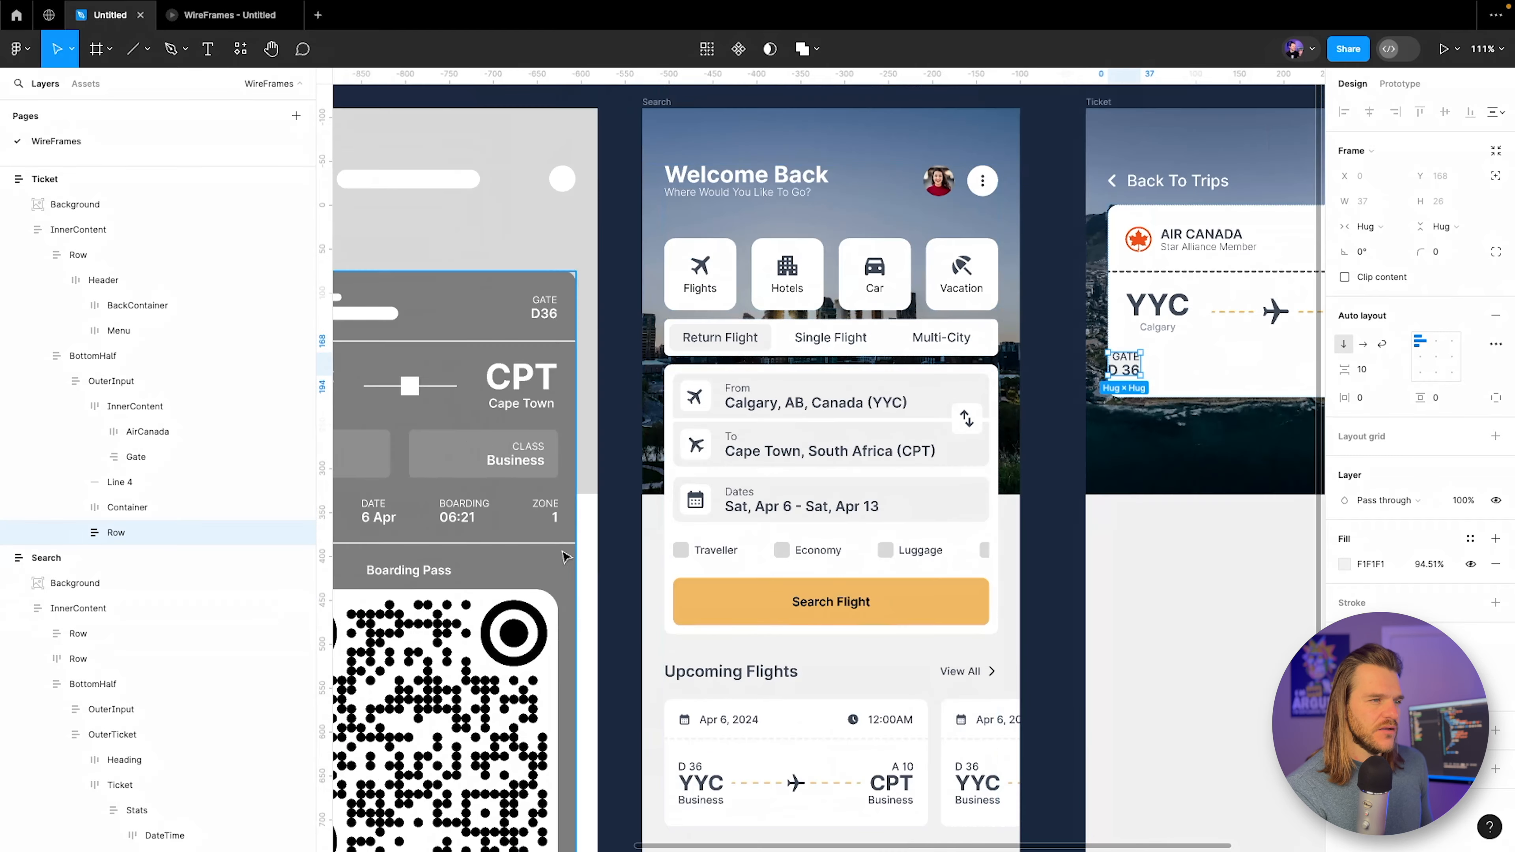
drag(564, 553, 732, 549)
drag(1017, 482, 583, 540)
scroll(913, 418, up, 7)
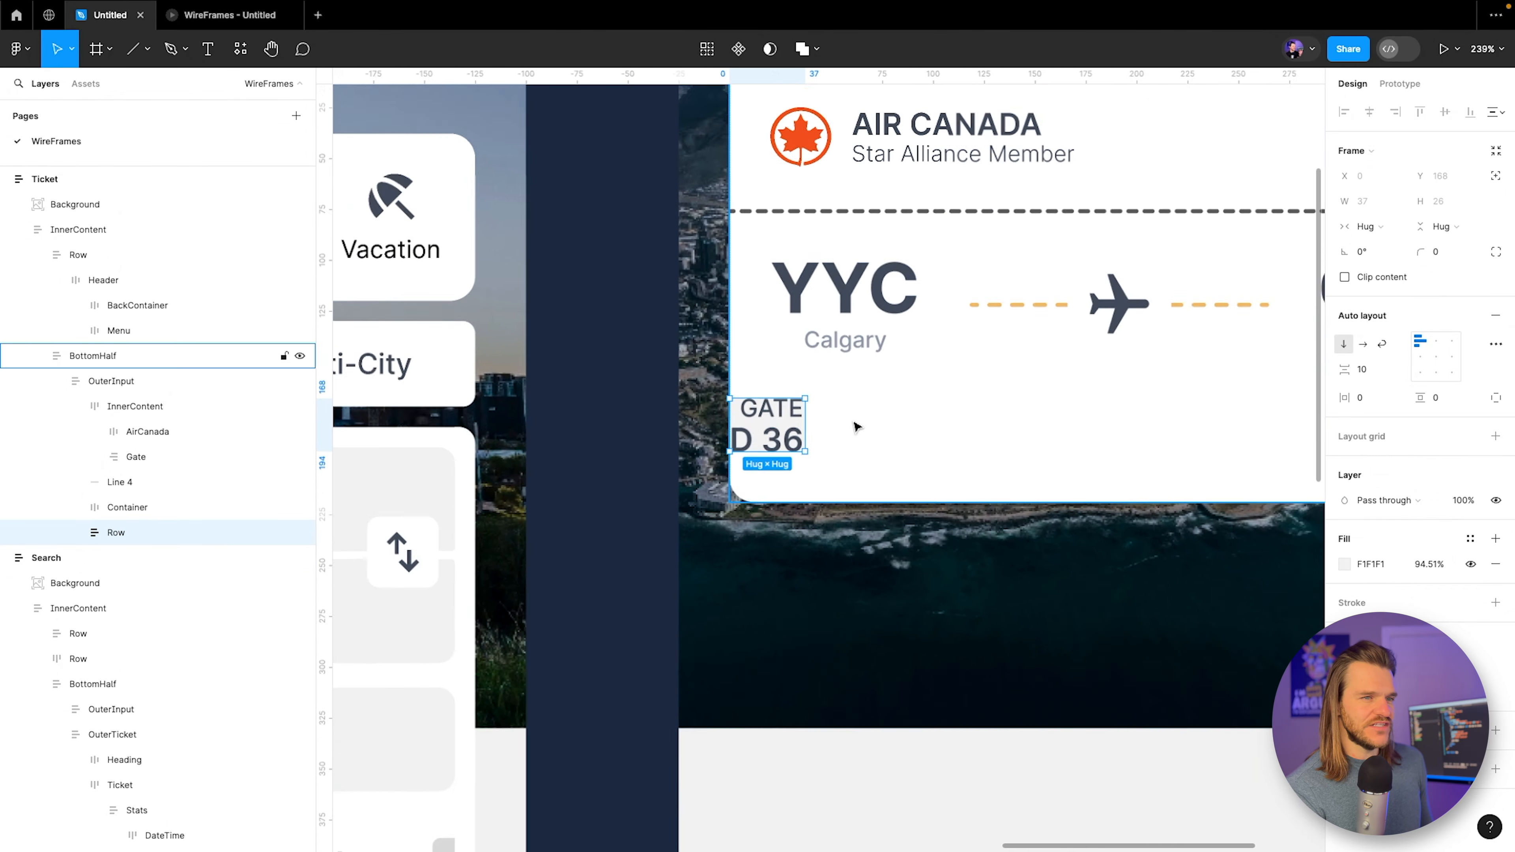
super+click(761, 416)
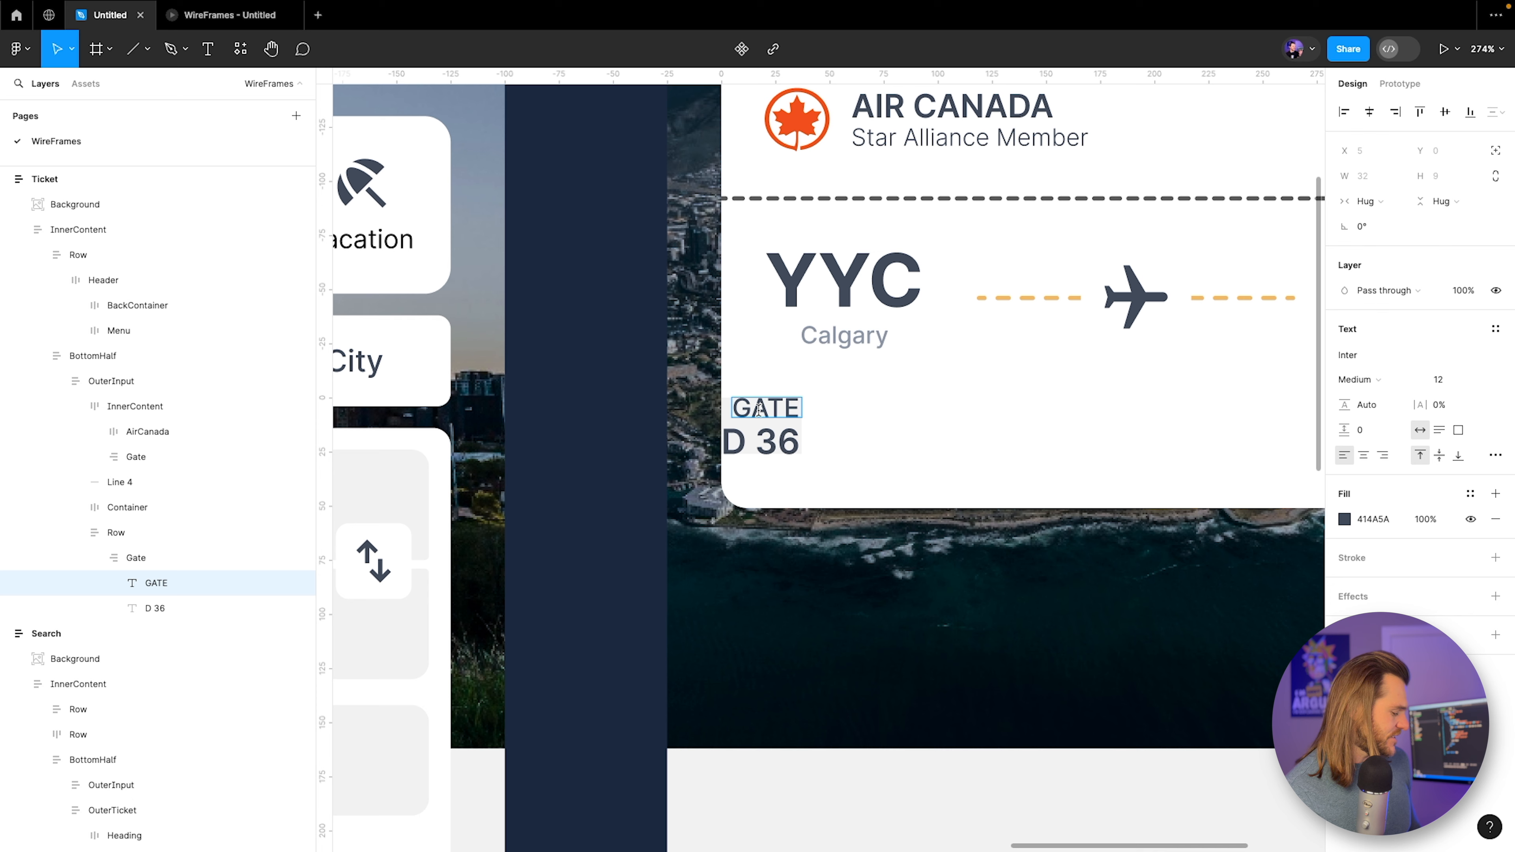
double_click(759, 408)
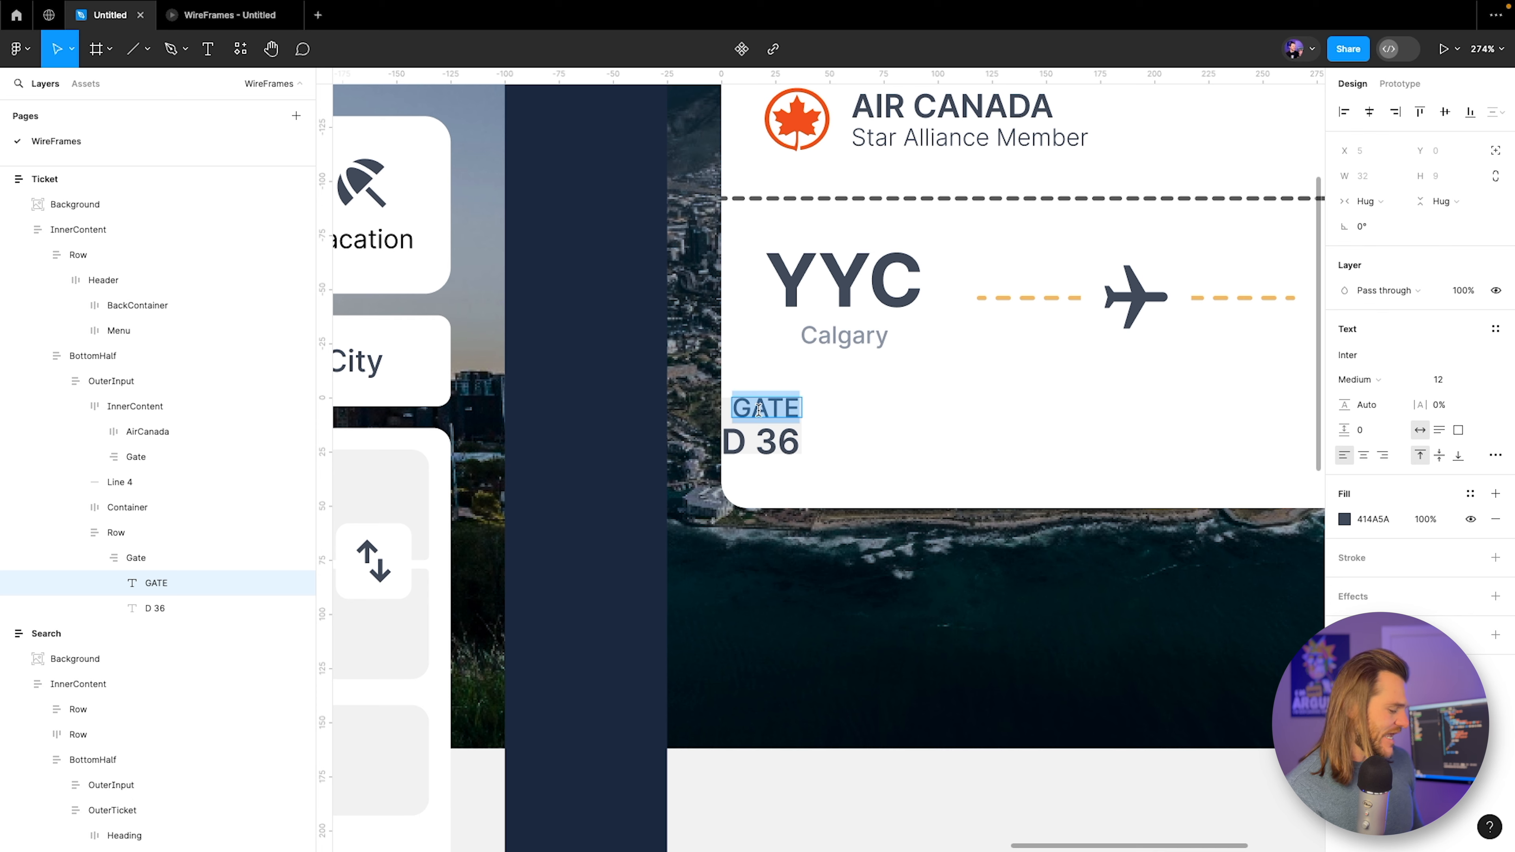
text(SEAT)
Replace the D 36 value under the SEAT label with the wireframe's 15 B and check the ticket in the prototype.
double_click(750, 441)
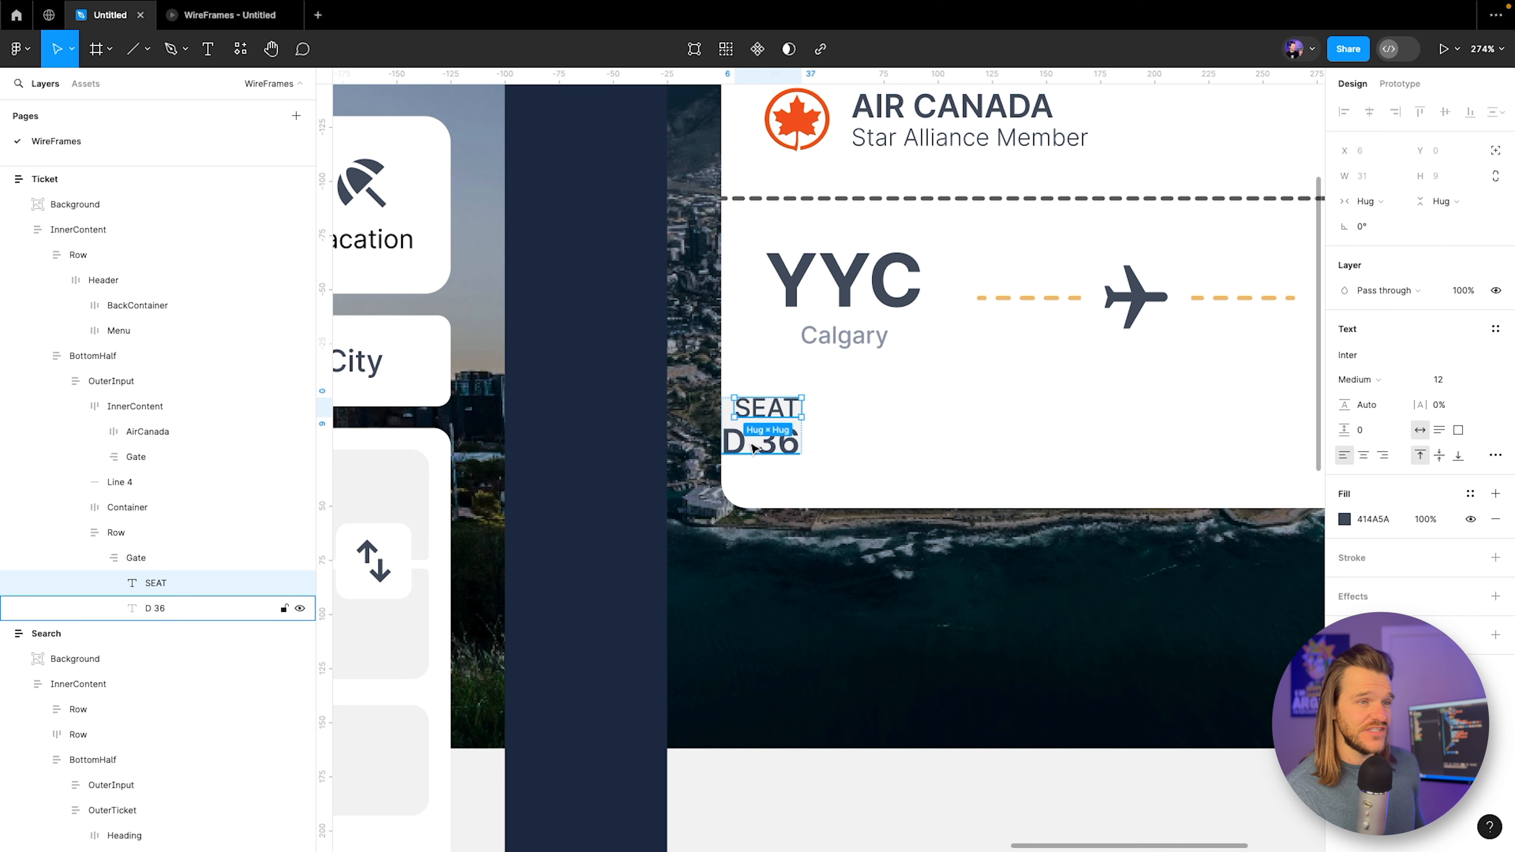
scroll(945, 476, down, 10)
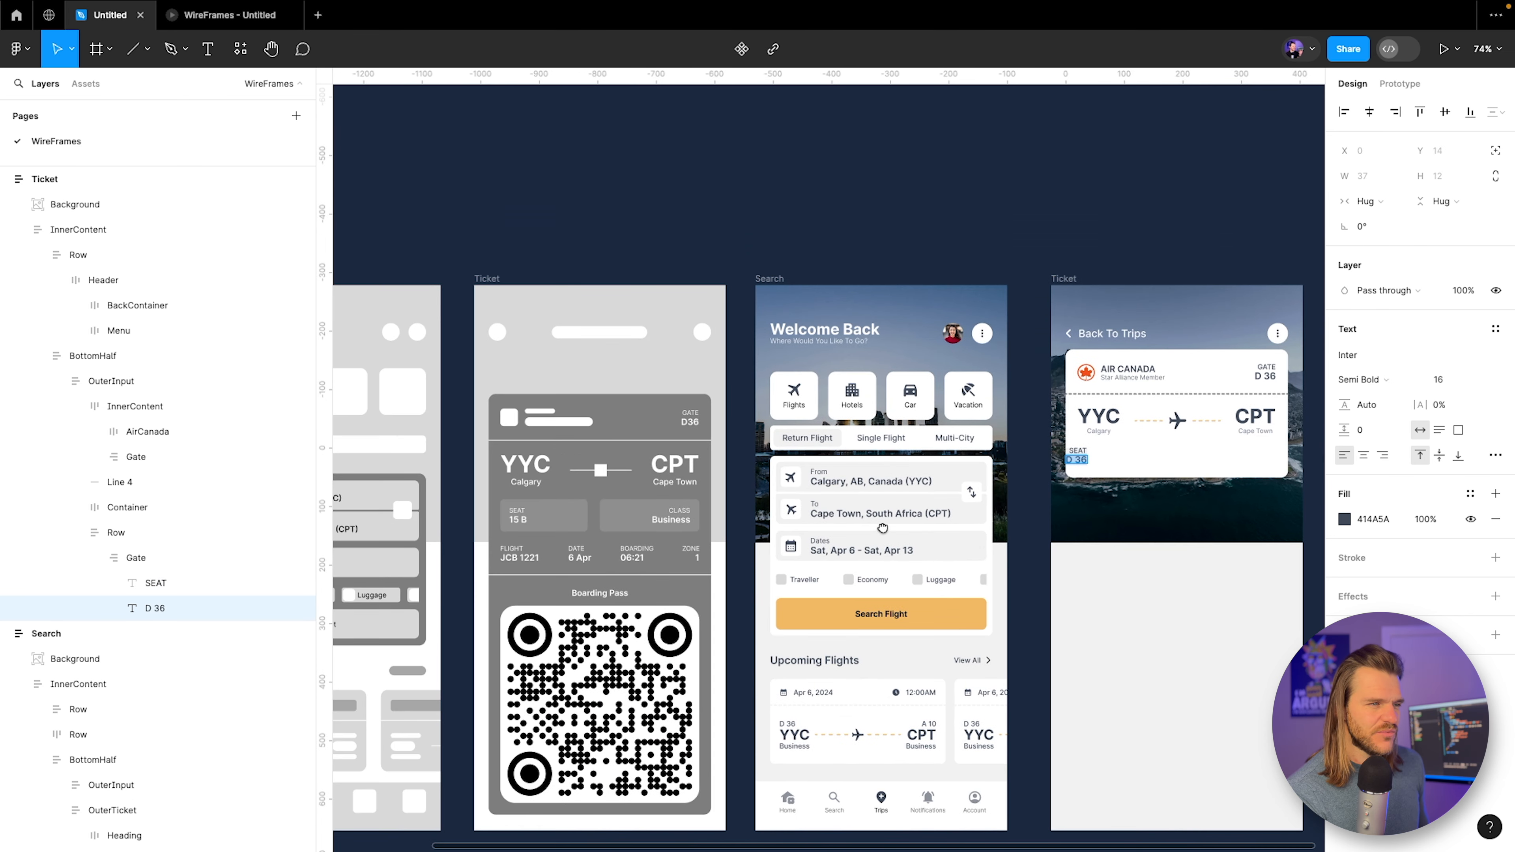
scroll(844, 492, up, 5)
text(15 B)
key(Escape)
scroll(922, 433, down, 5)
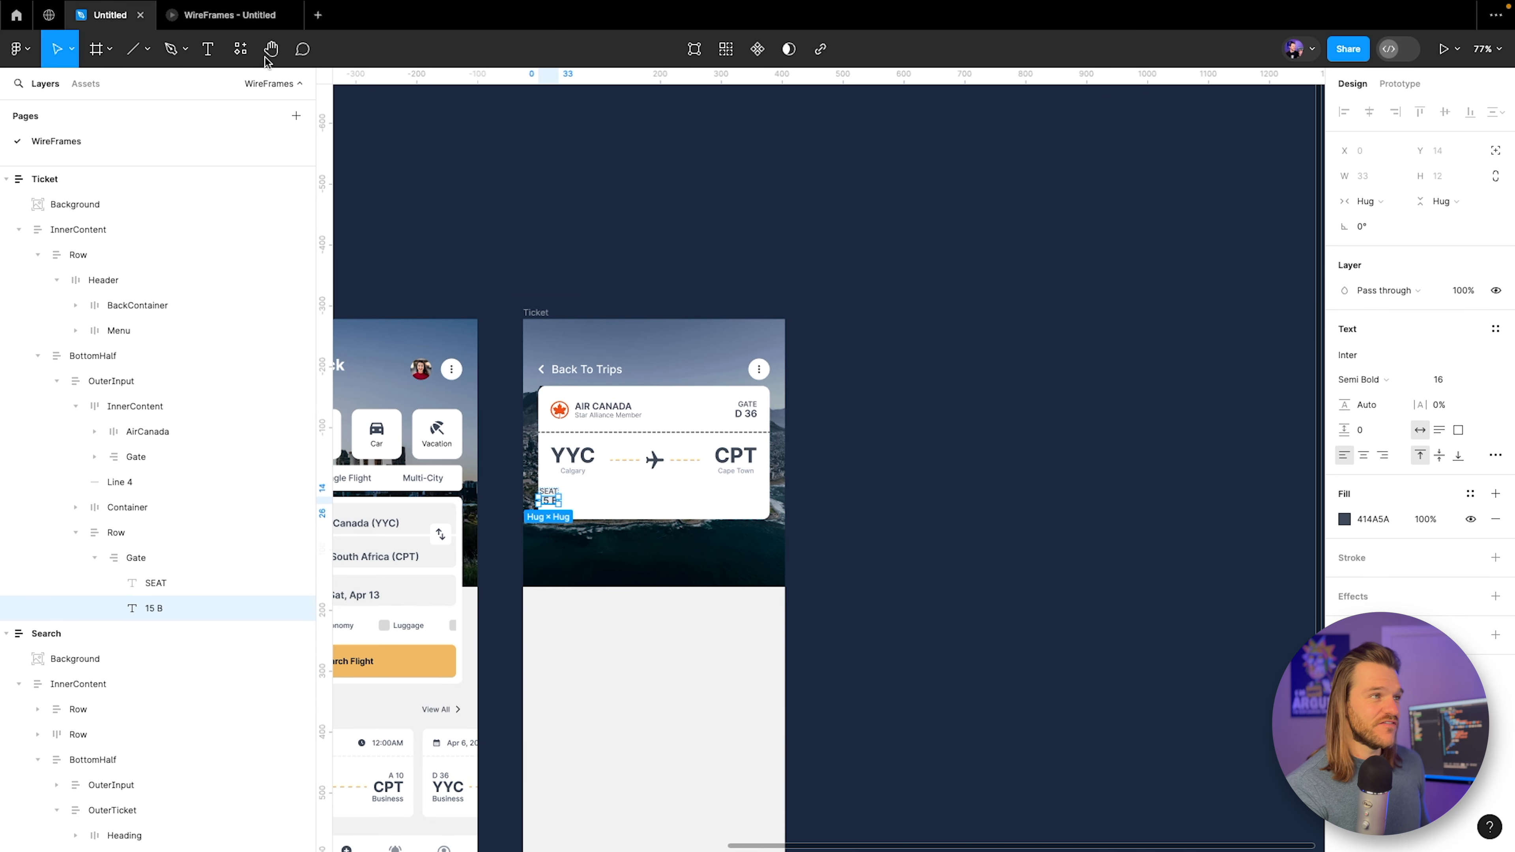
click(239, 15)
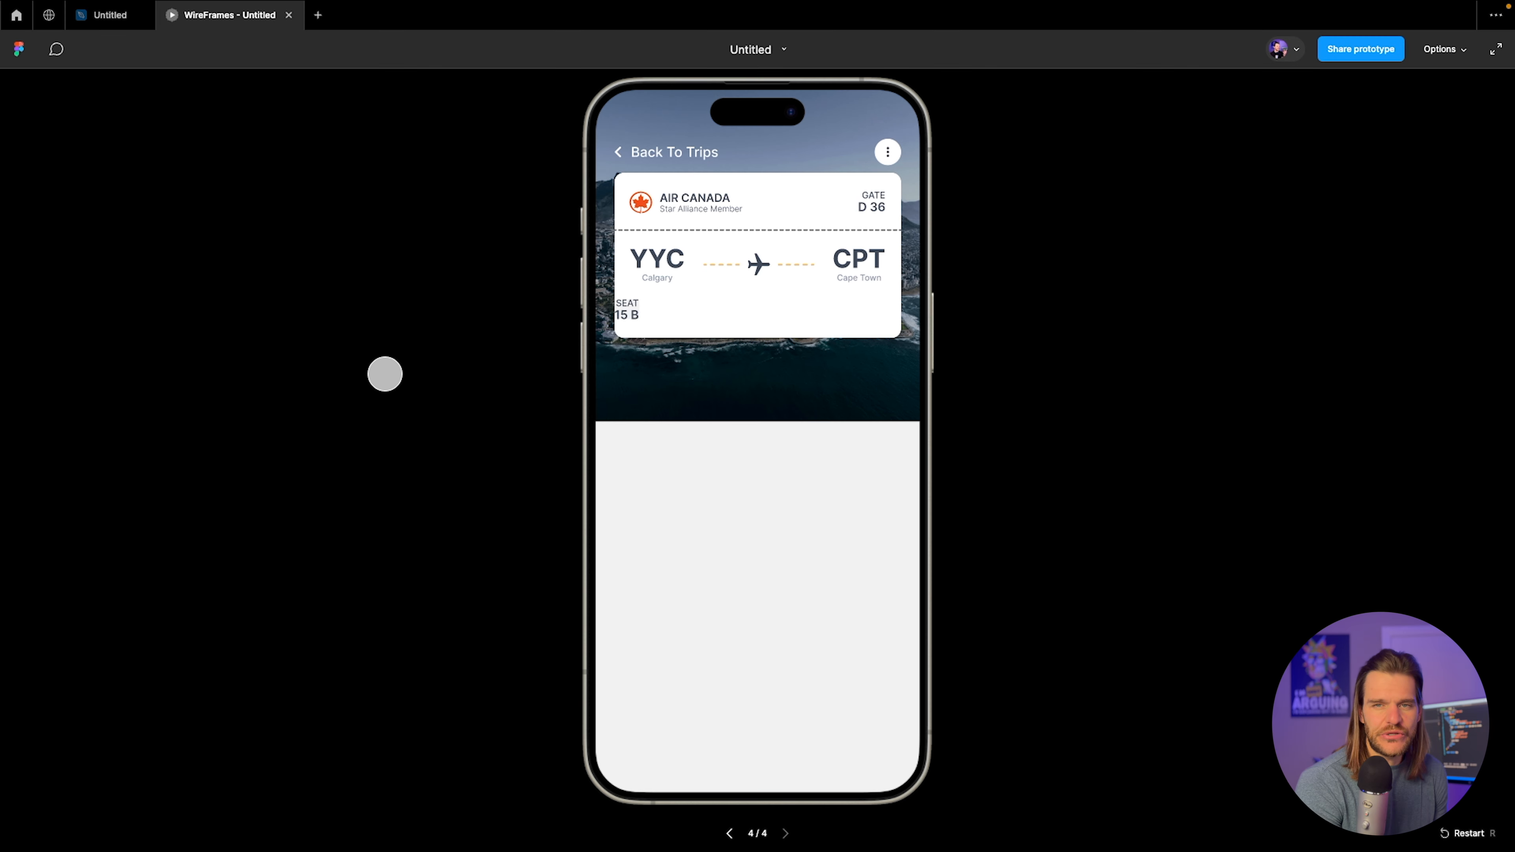
Return to the design file and rename the duplicated Gate frame inside Row as Seat.
click(106, 16)
scroll(504, 519, up, 5)
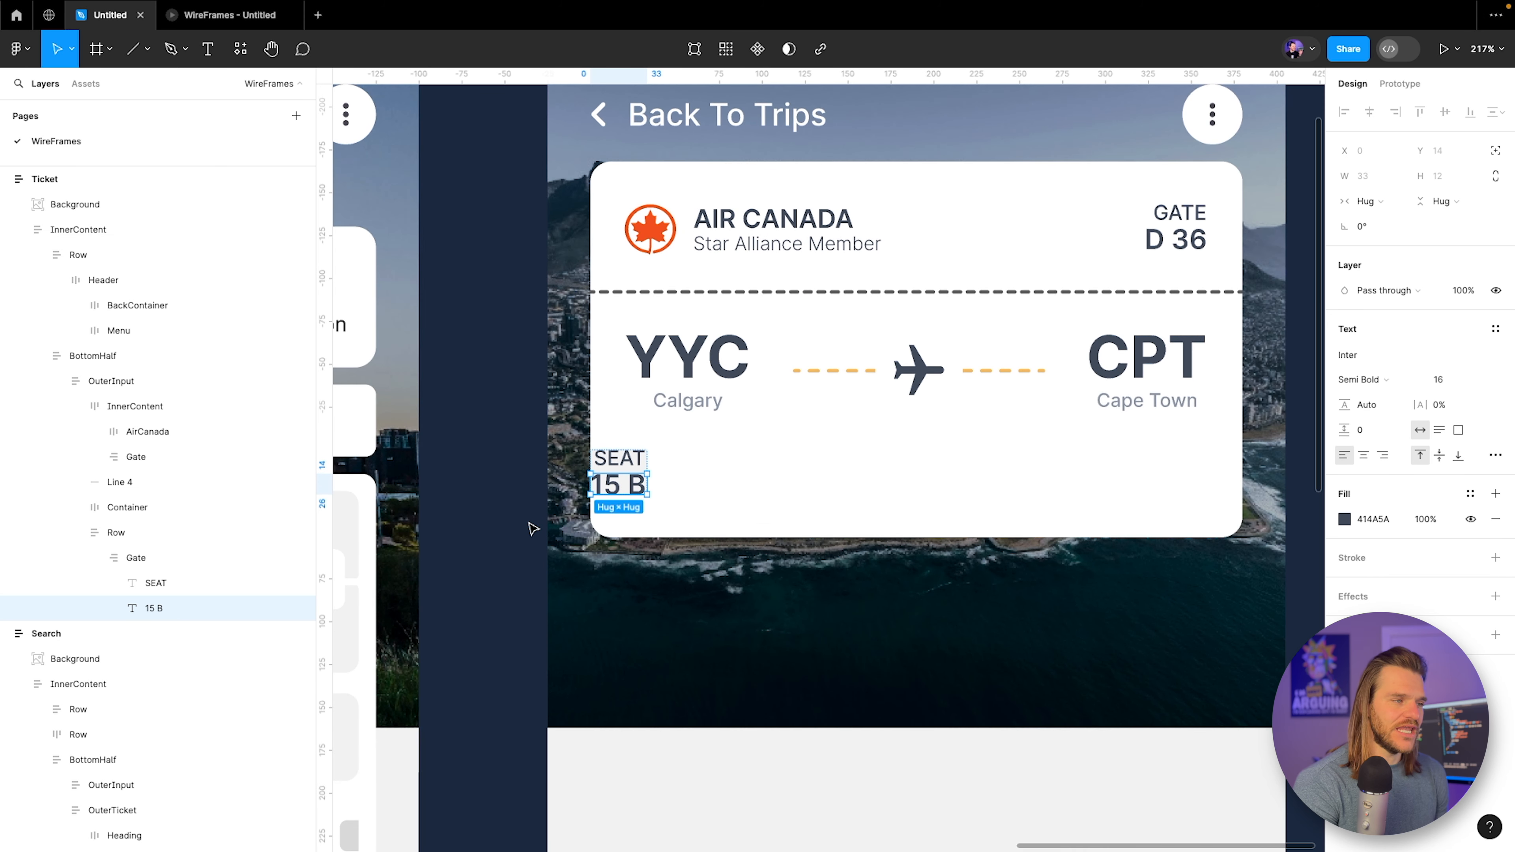
click(134, 564)
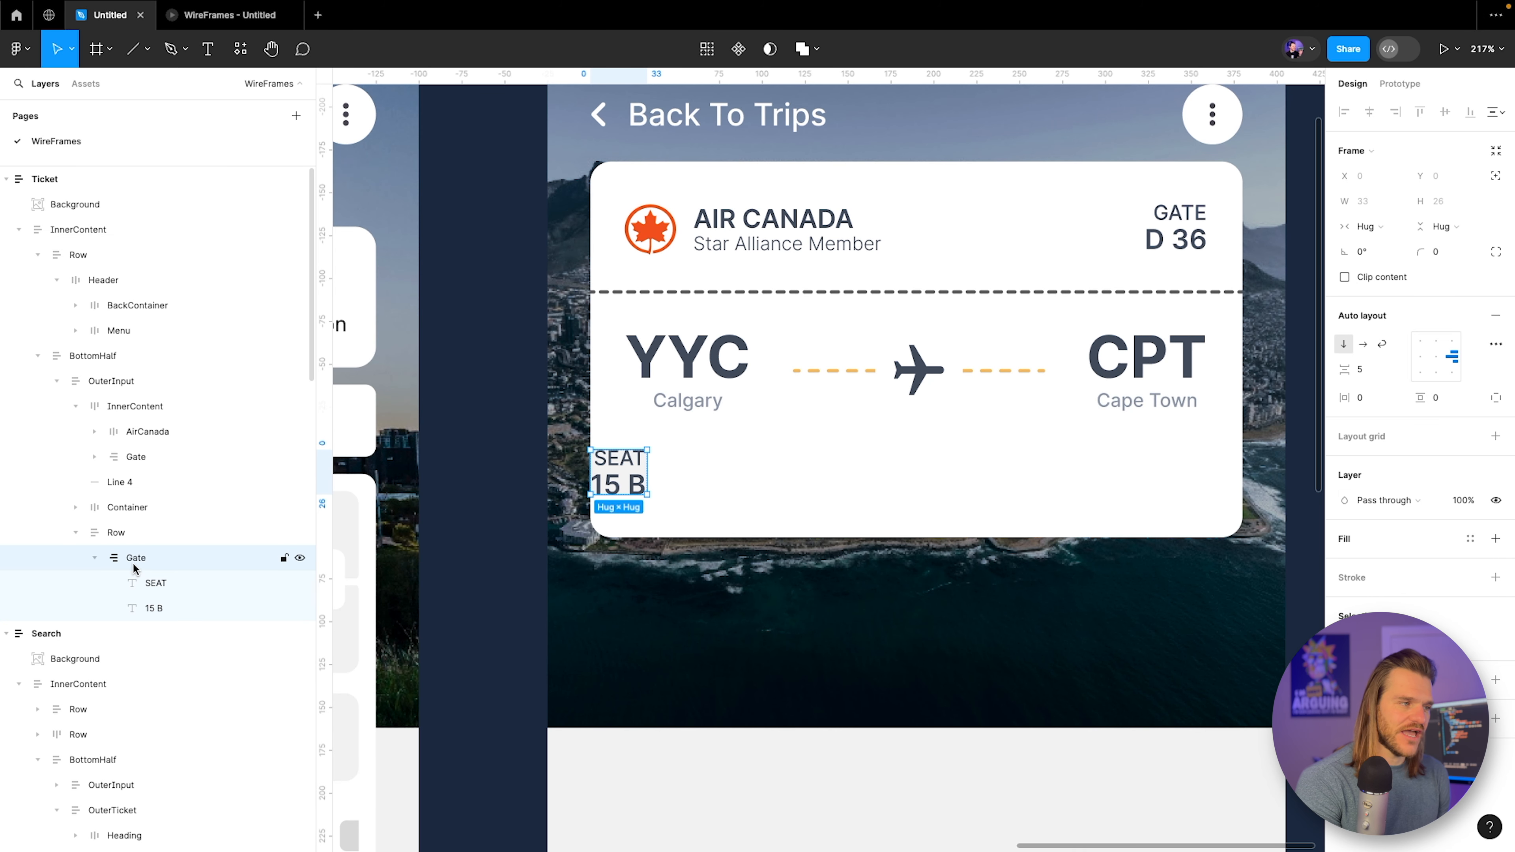
click(95, 558)
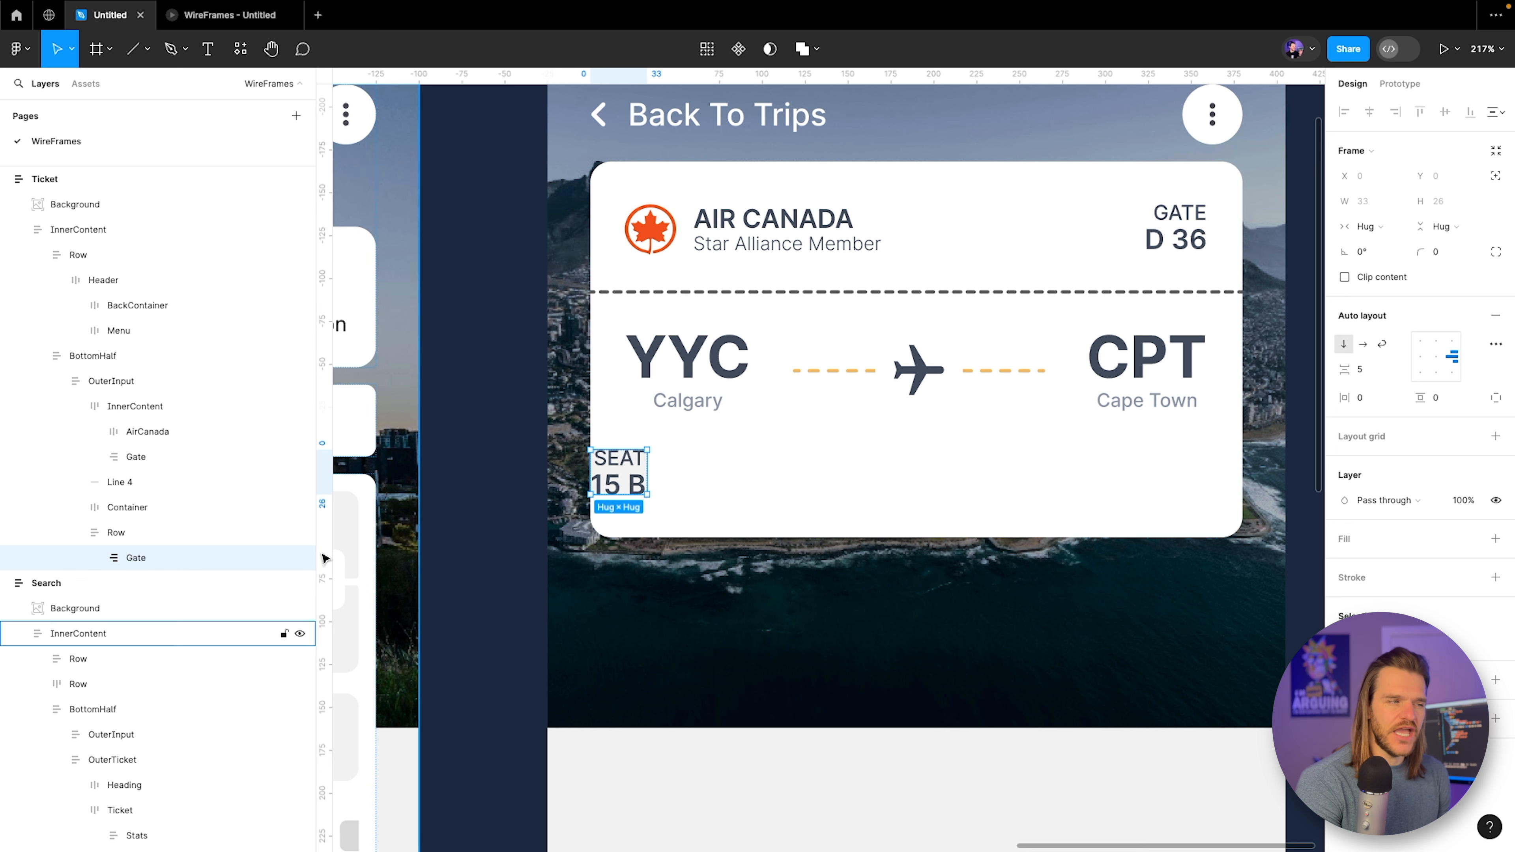
double_click(133, 558)
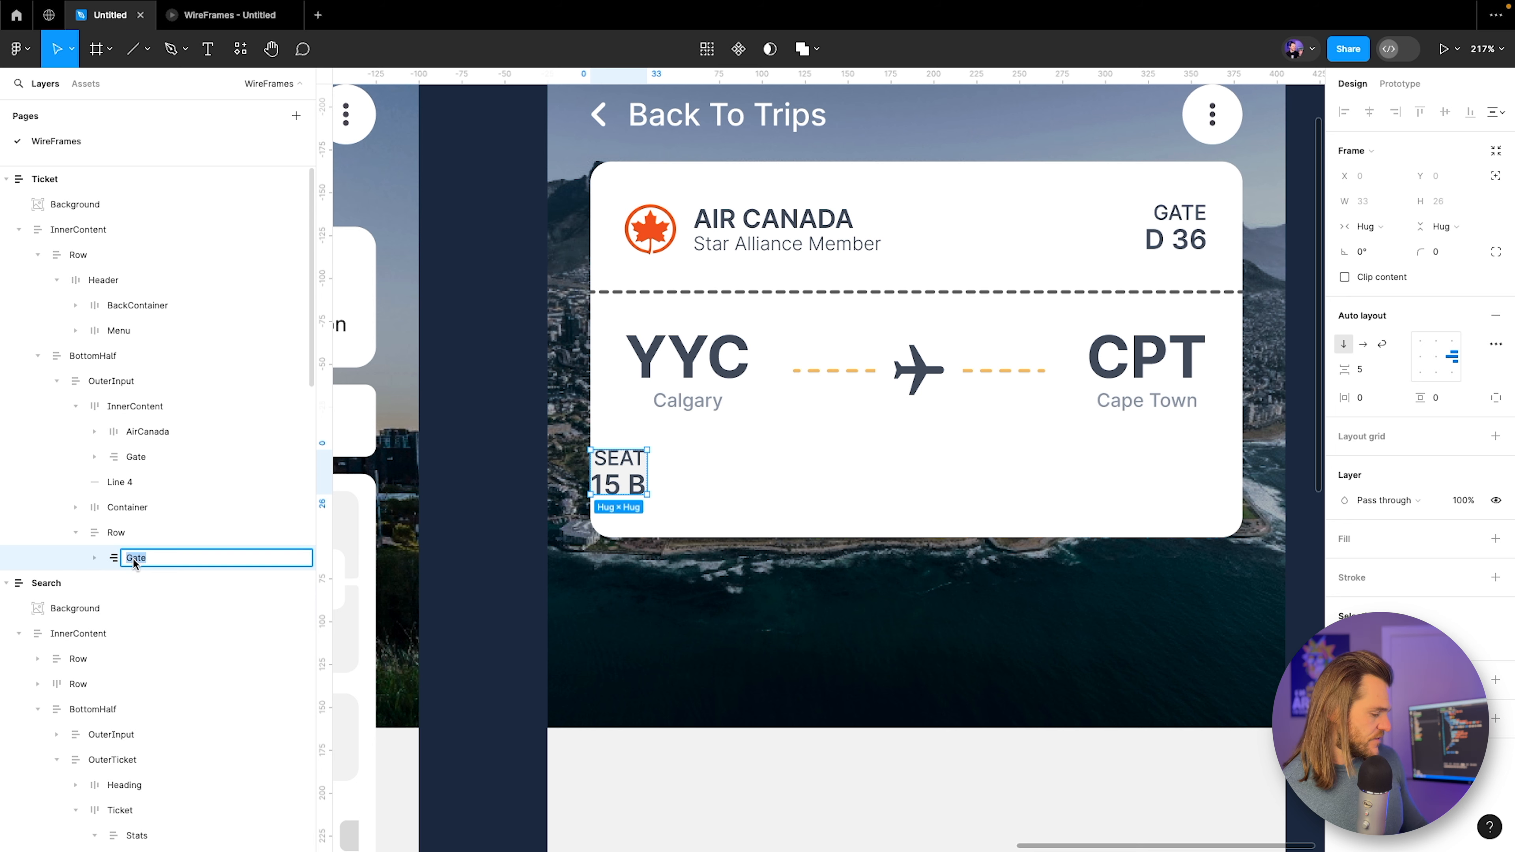
text(Seat)
click(733, 482)
Set the horizontal and vertical padding of the Row frame around the seat block to 12 and compare it with the wireframe.
double_click(635, 475)
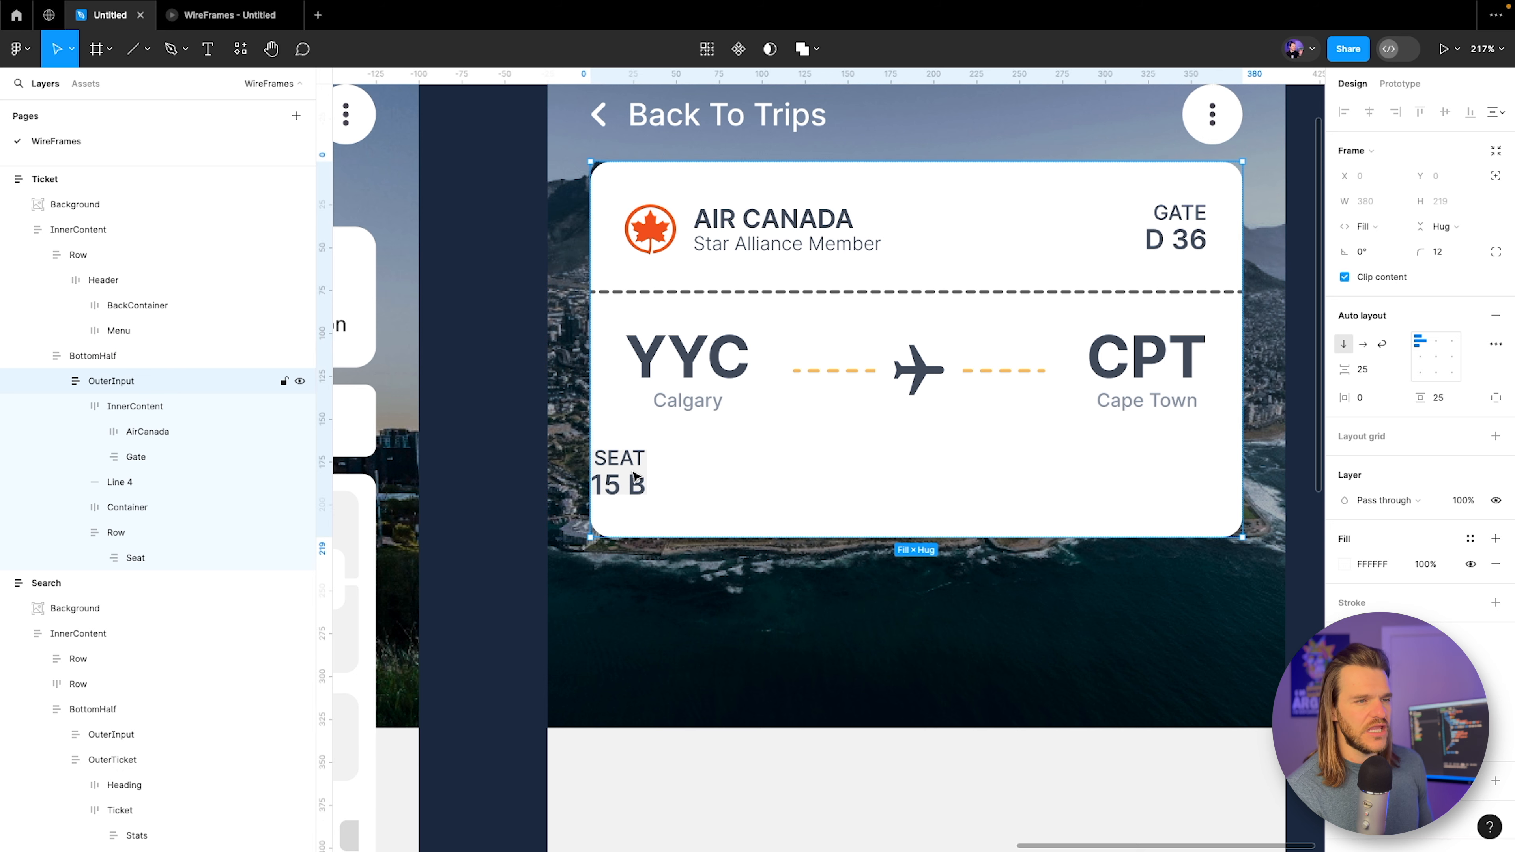
double_click(636, 476)
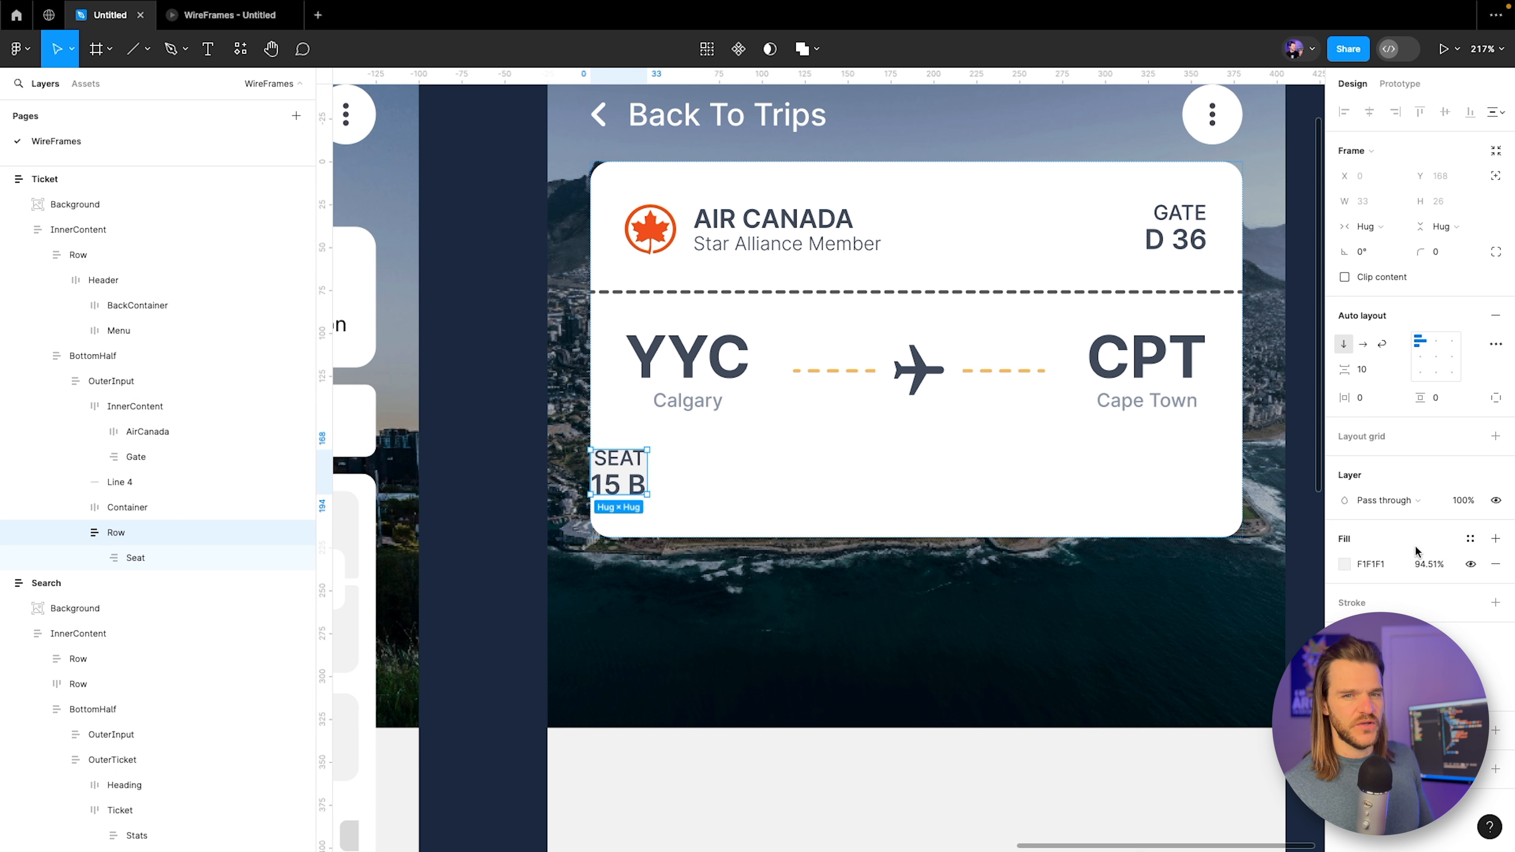
text(10)
key(Return)
text(12)
key(Return)
click(1436, 395)
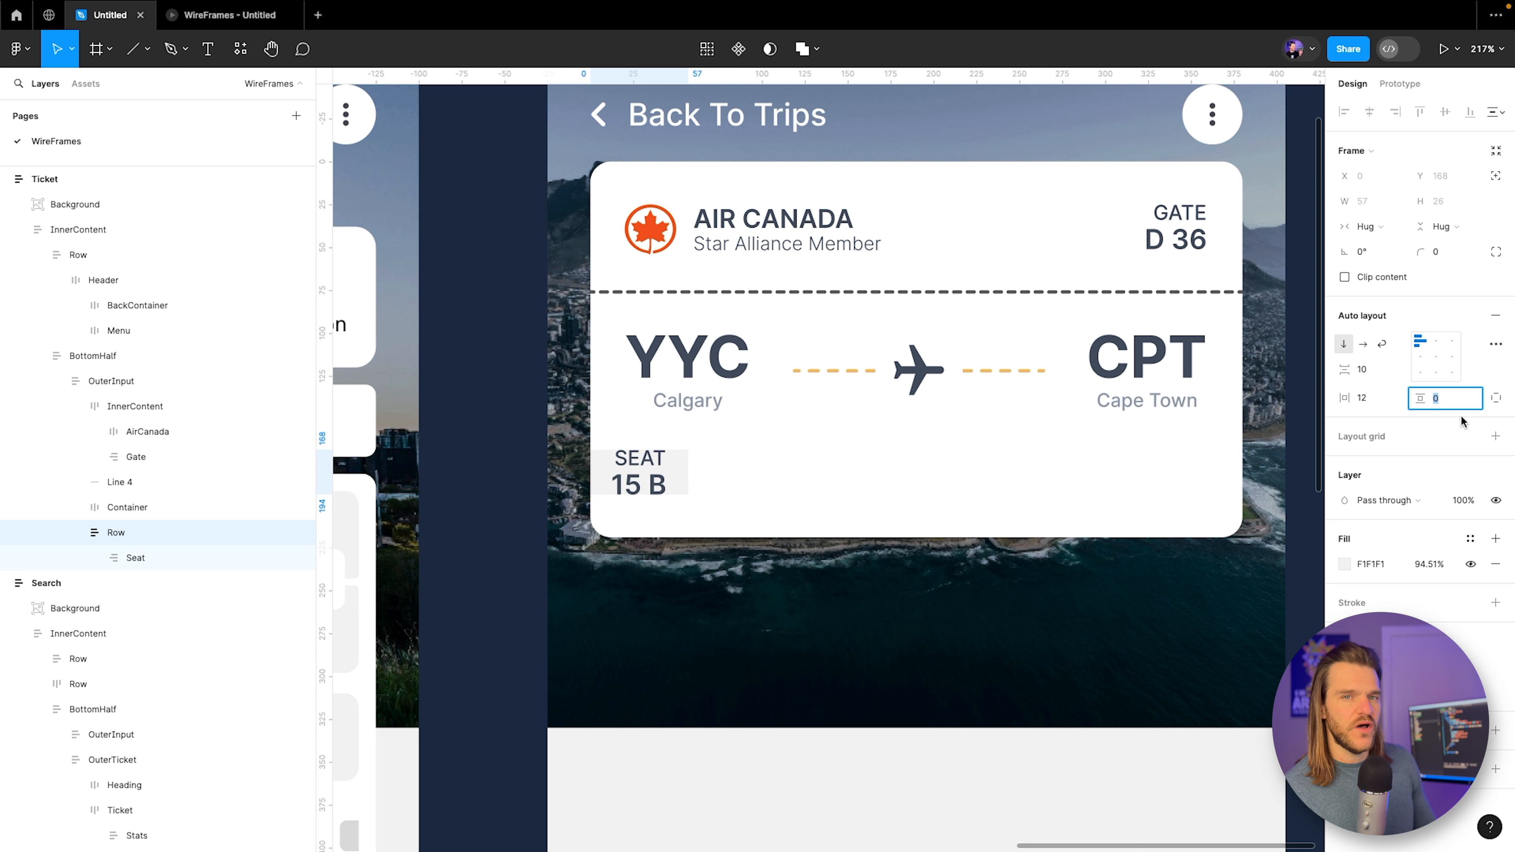
text(10)
key(Return)
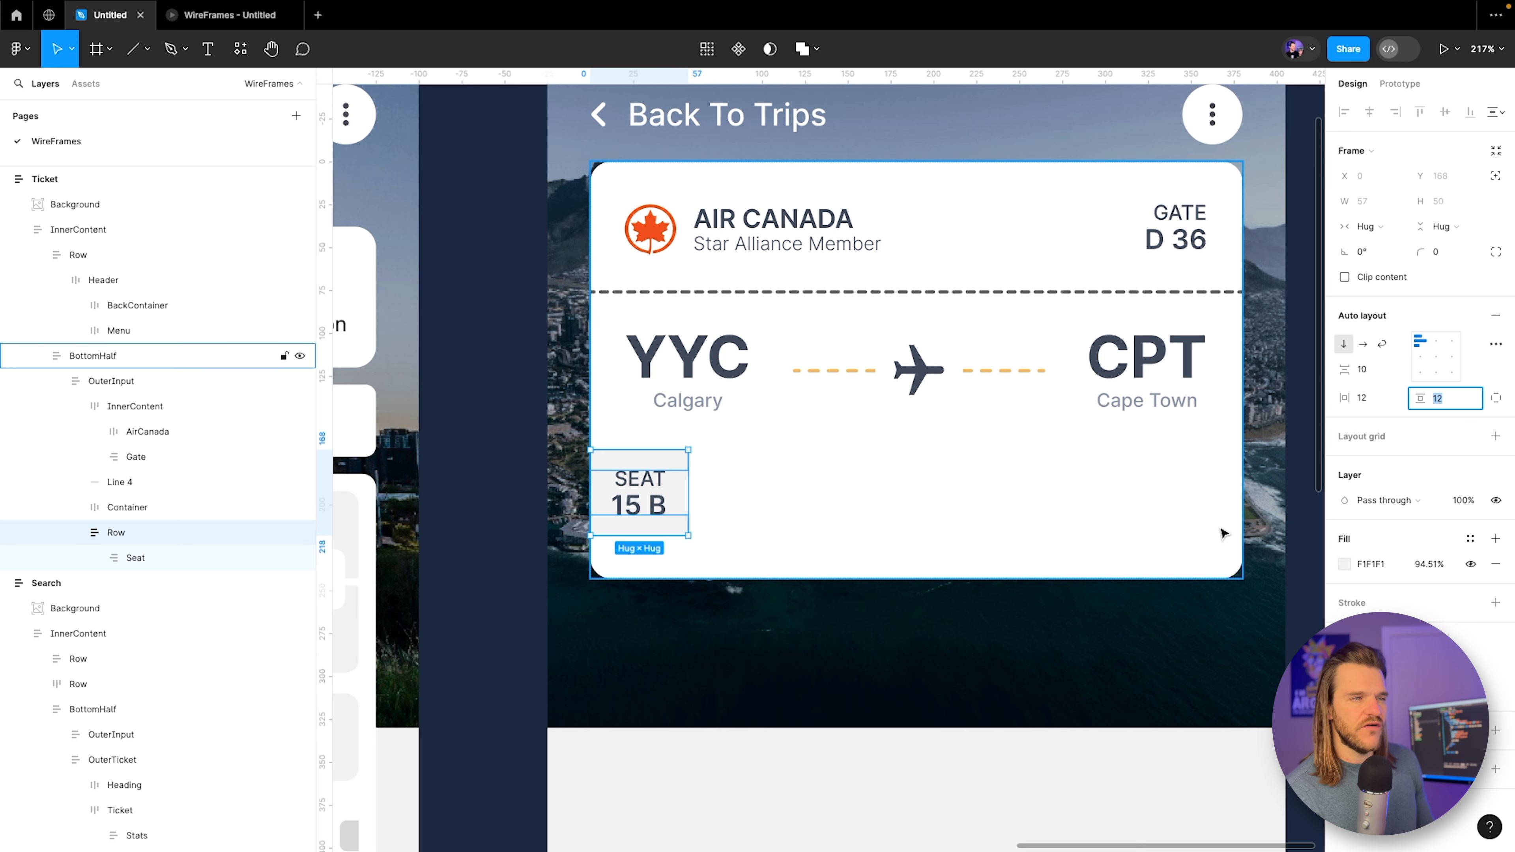
click(230, 15)
click(112, 17)
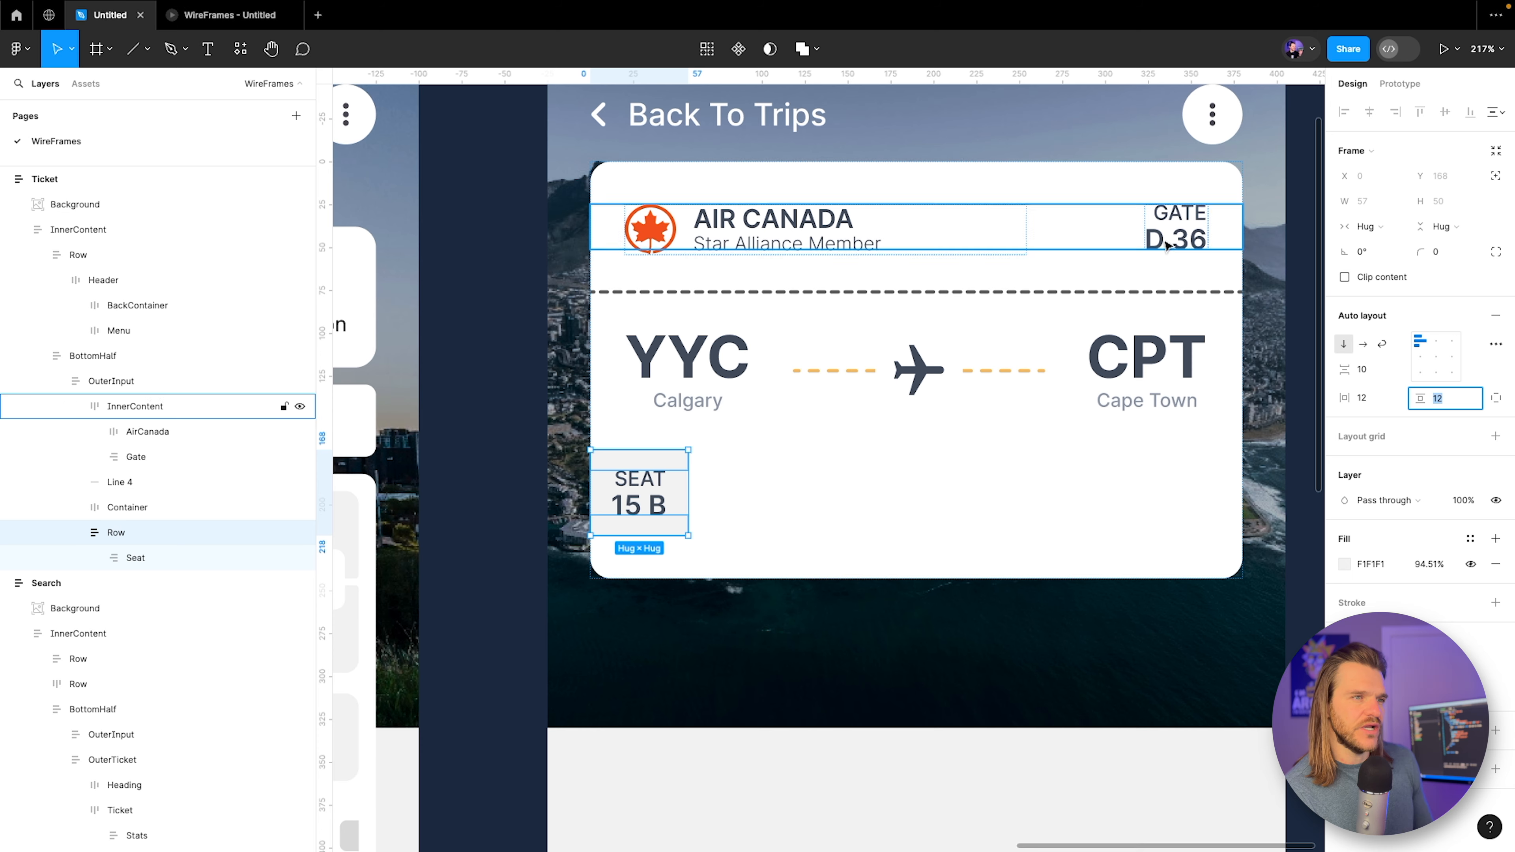
Round the corners of the Row frame with a radius of 6.
click(1439, 252)
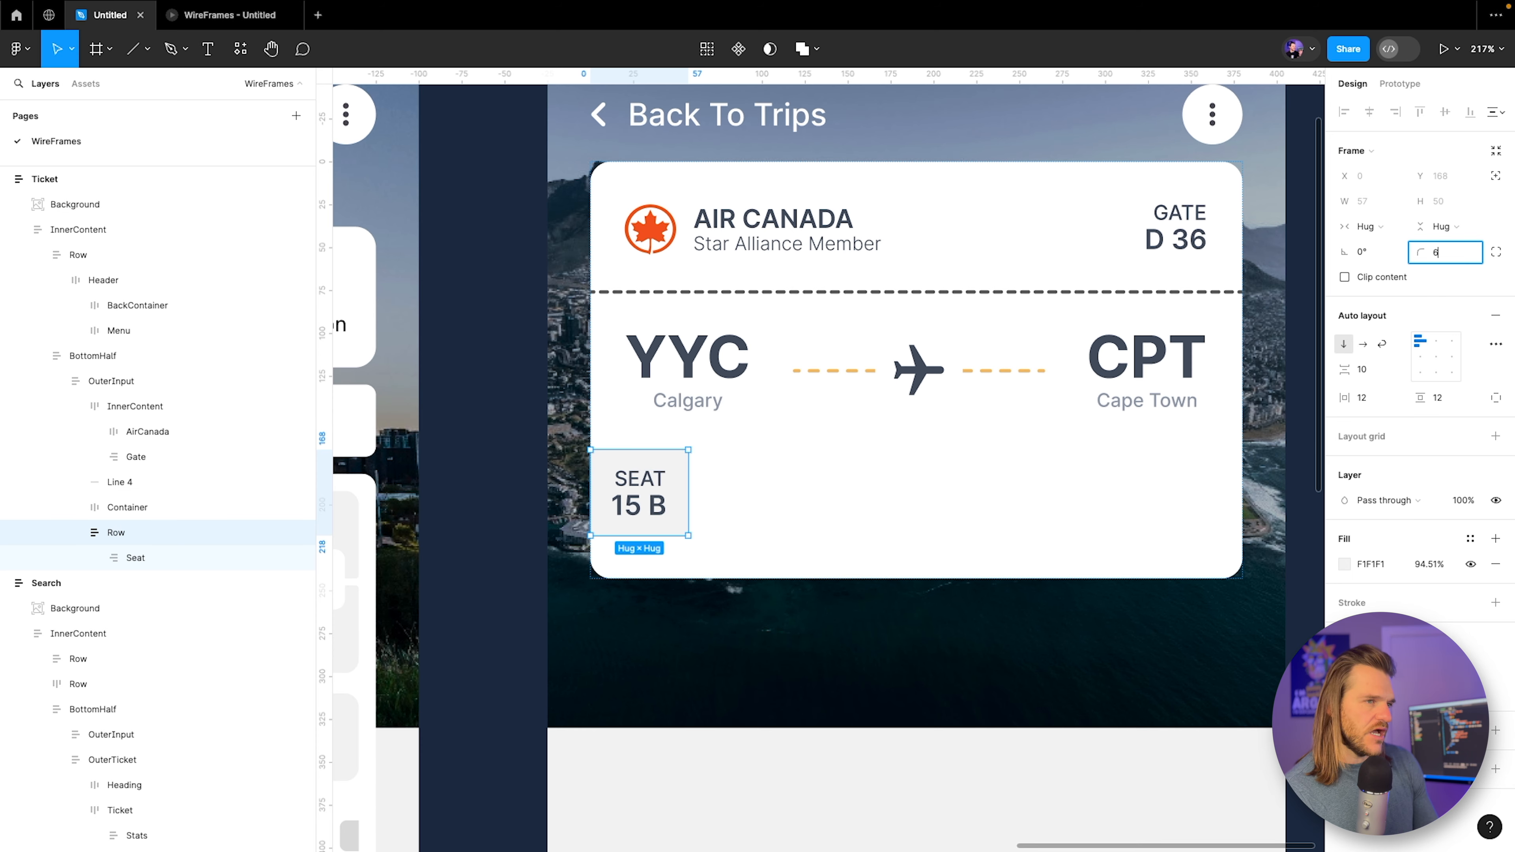
text(6)
key(Return)
Remove the grey fill from the Row frame and give the Seat frame inside it an F1F1F1 fill instead.
click(136, 557)
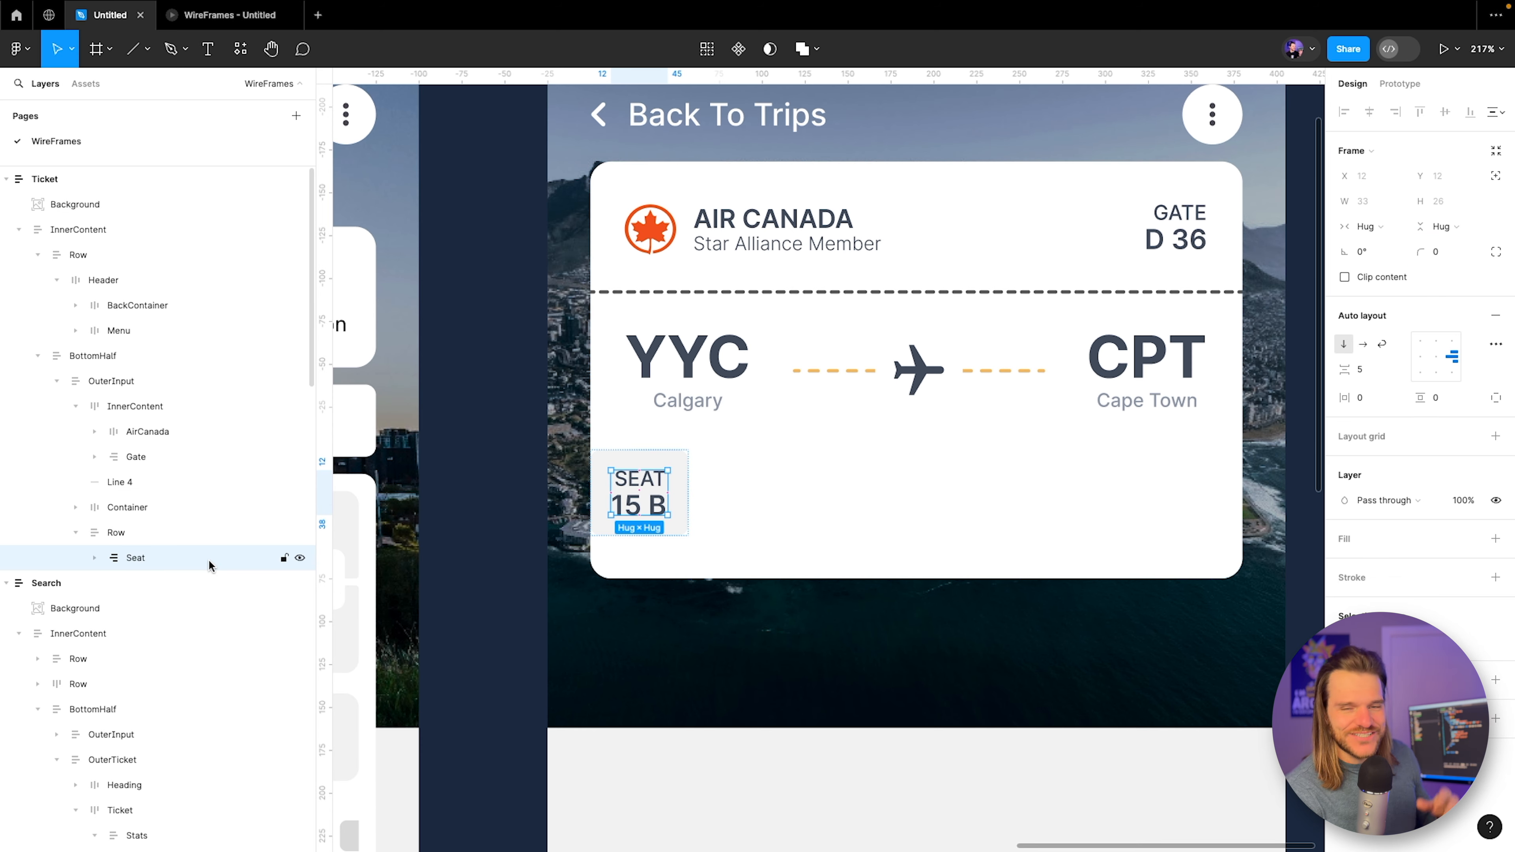
click(156, 532)
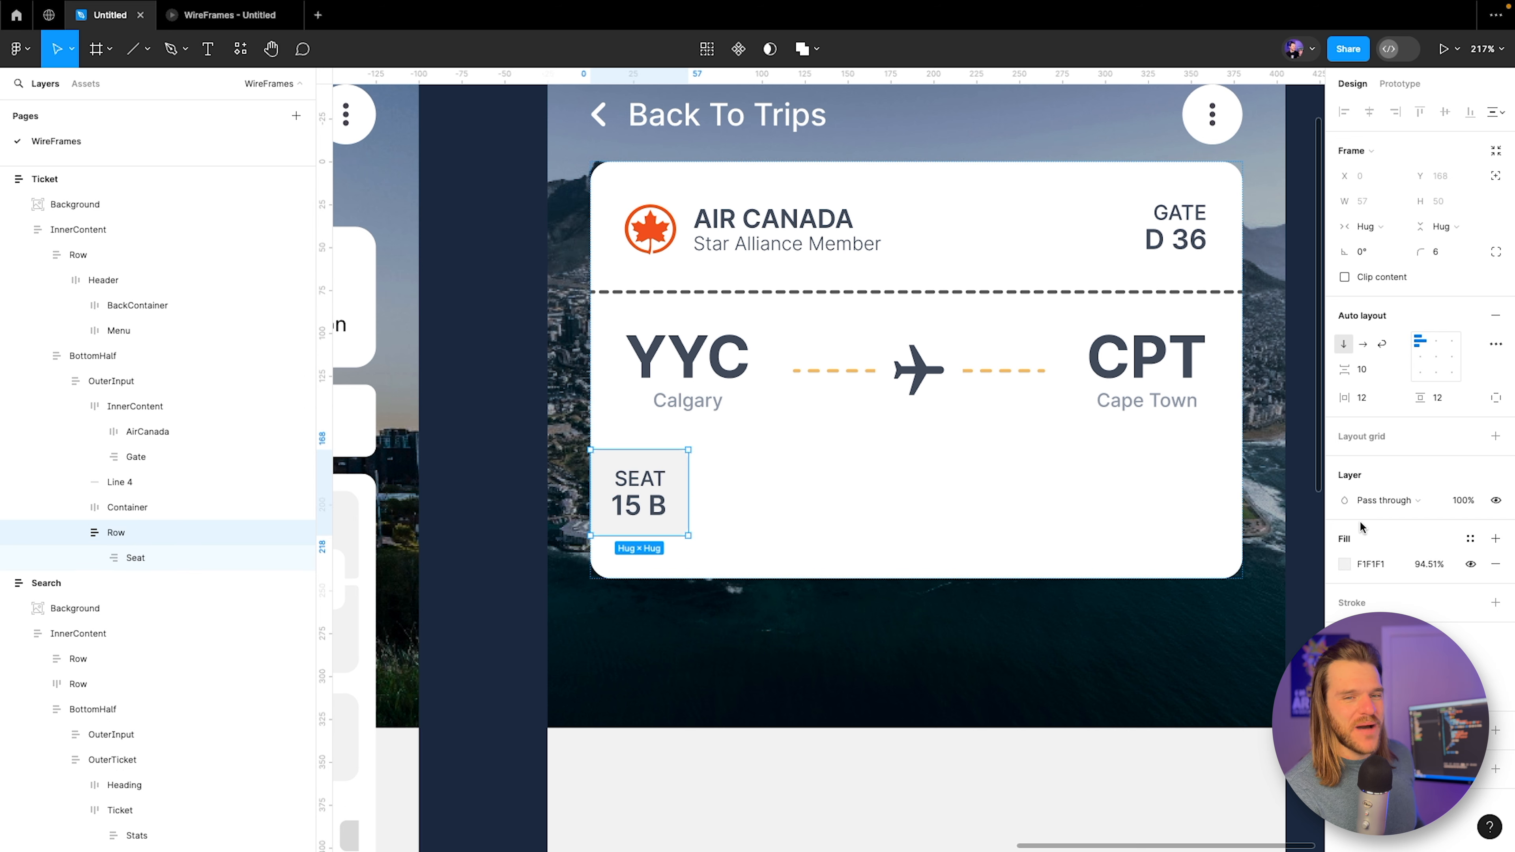
click(1493, 568)
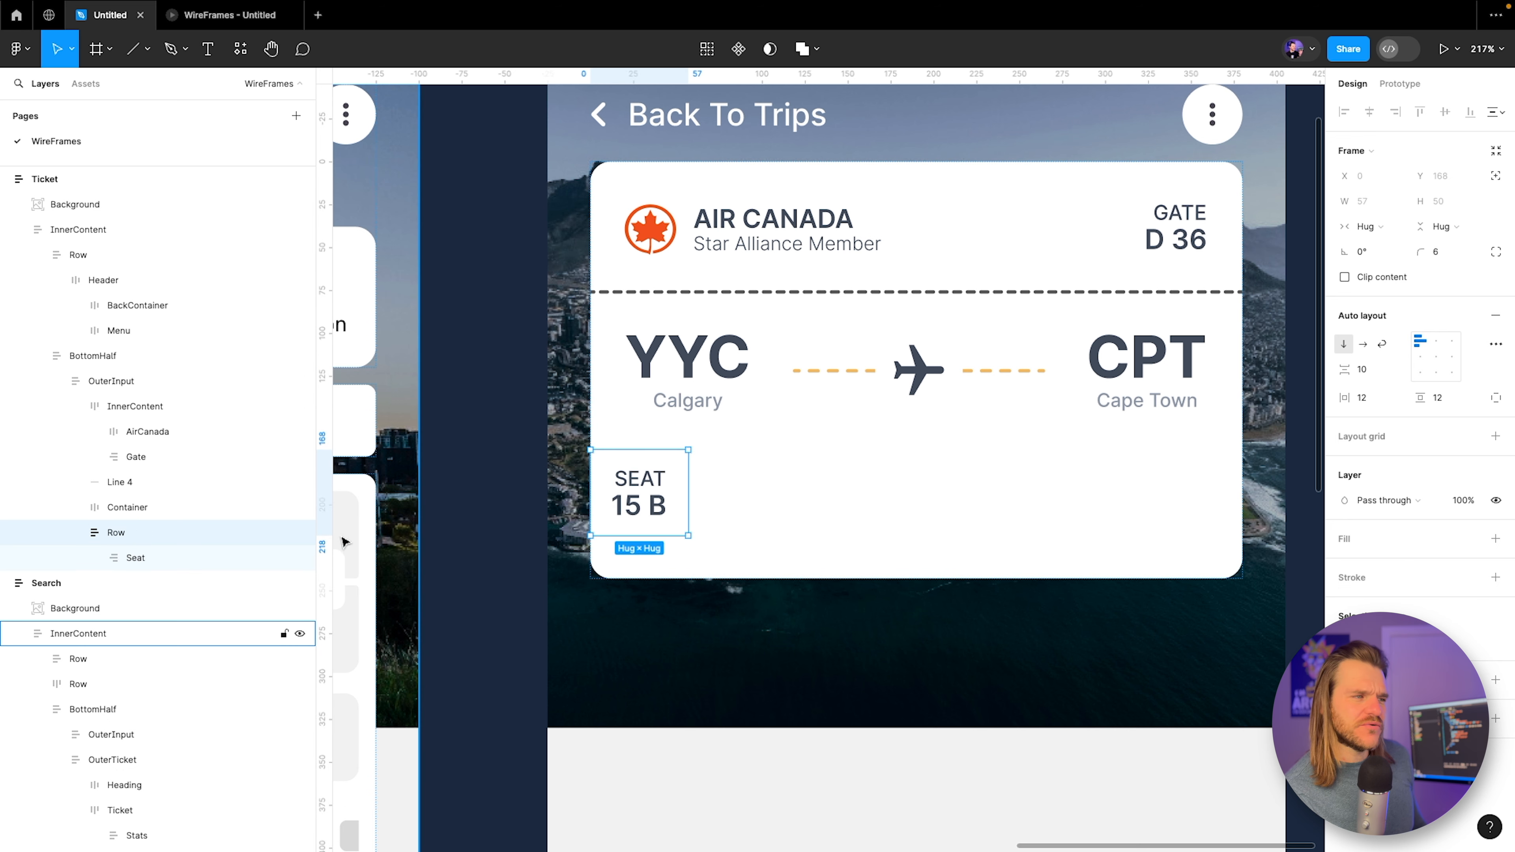
click(176, 552)
click(1495, 538)
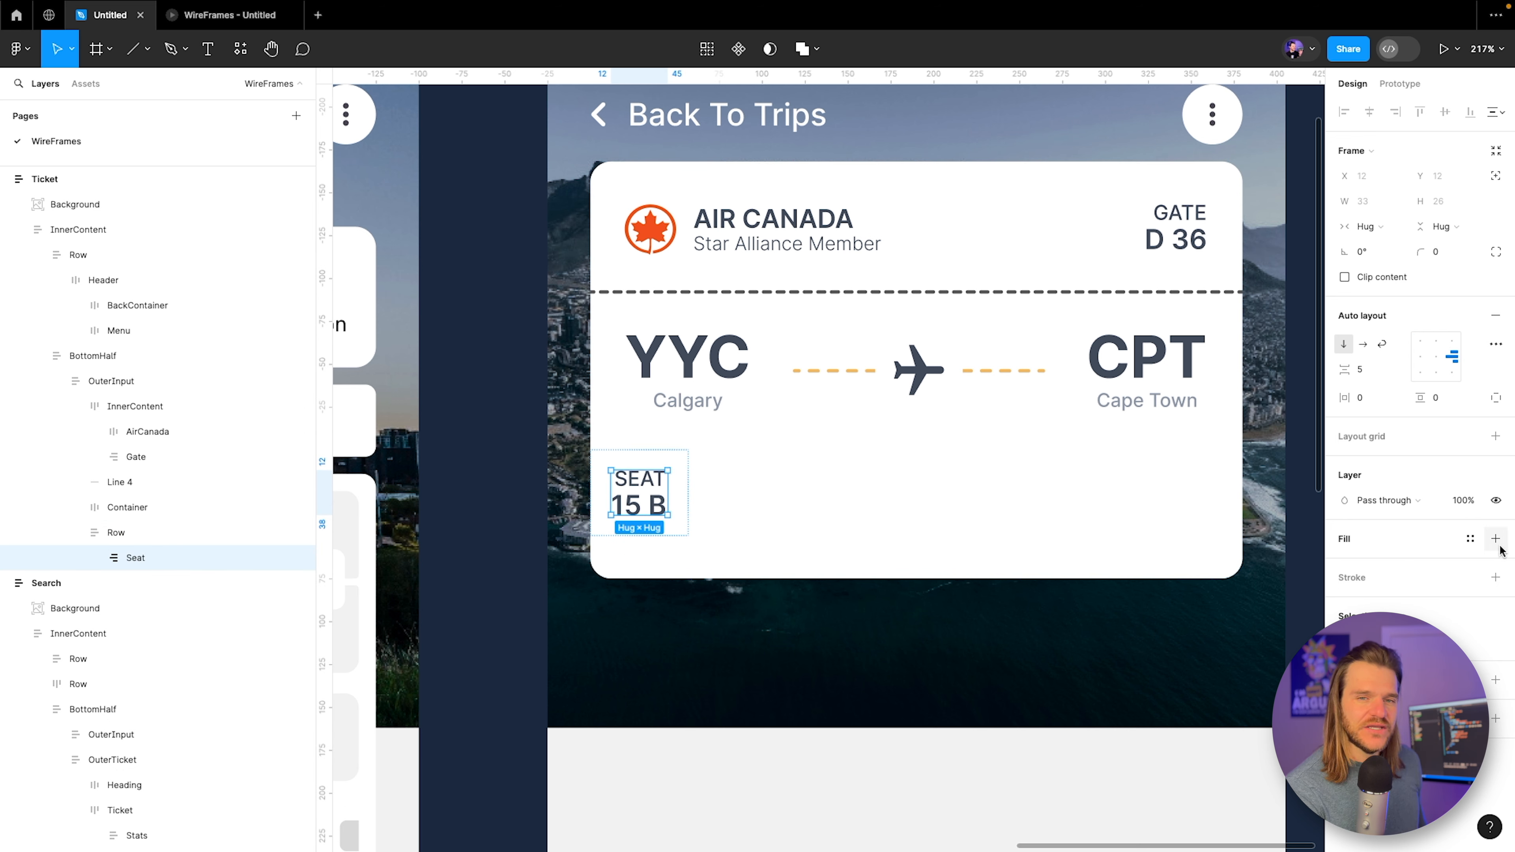
click(1389, 564)
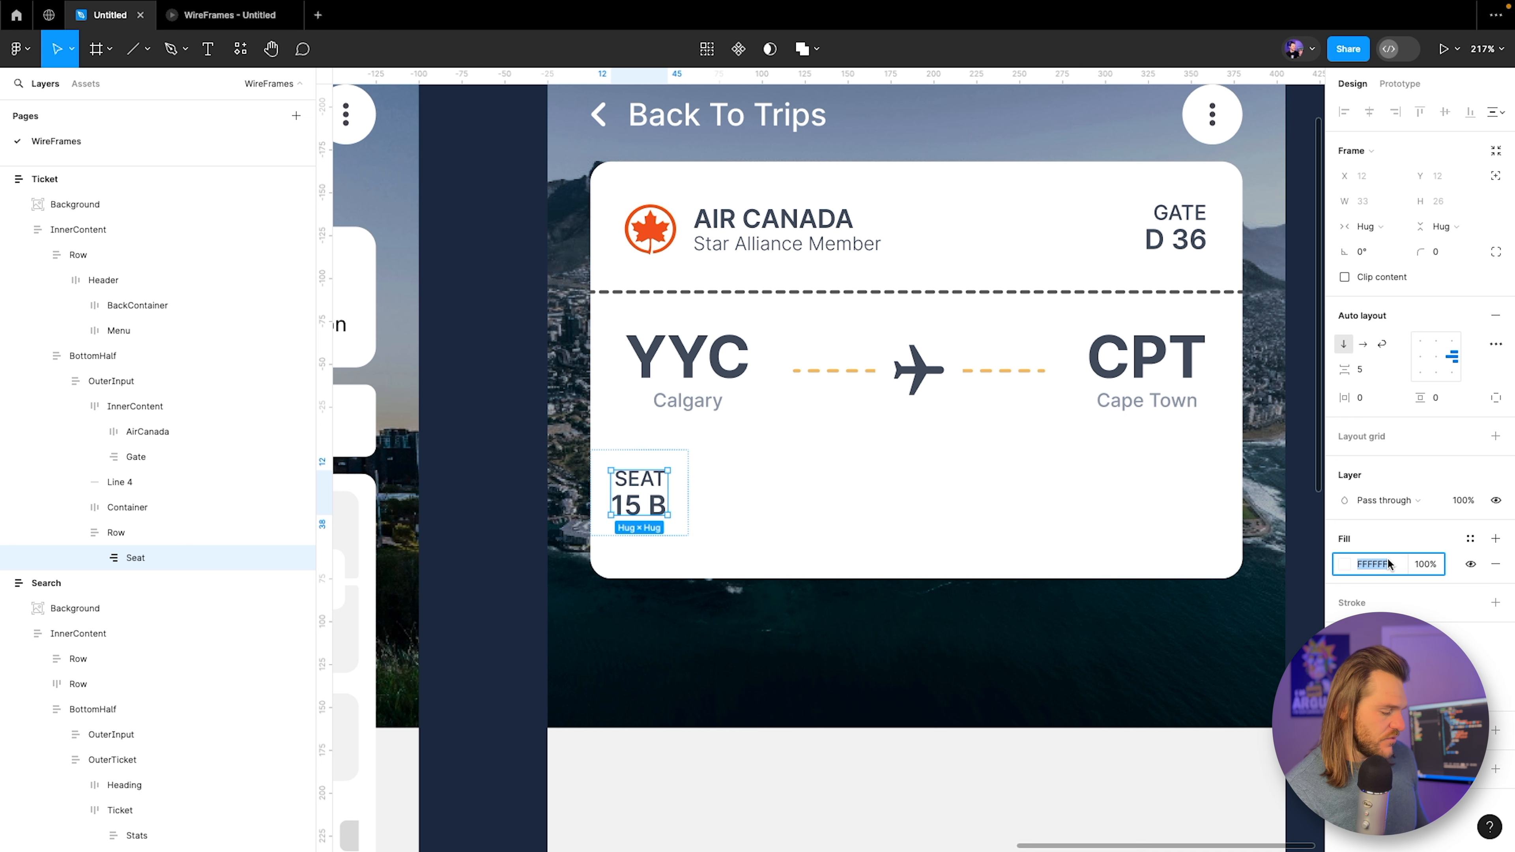
key(Return)
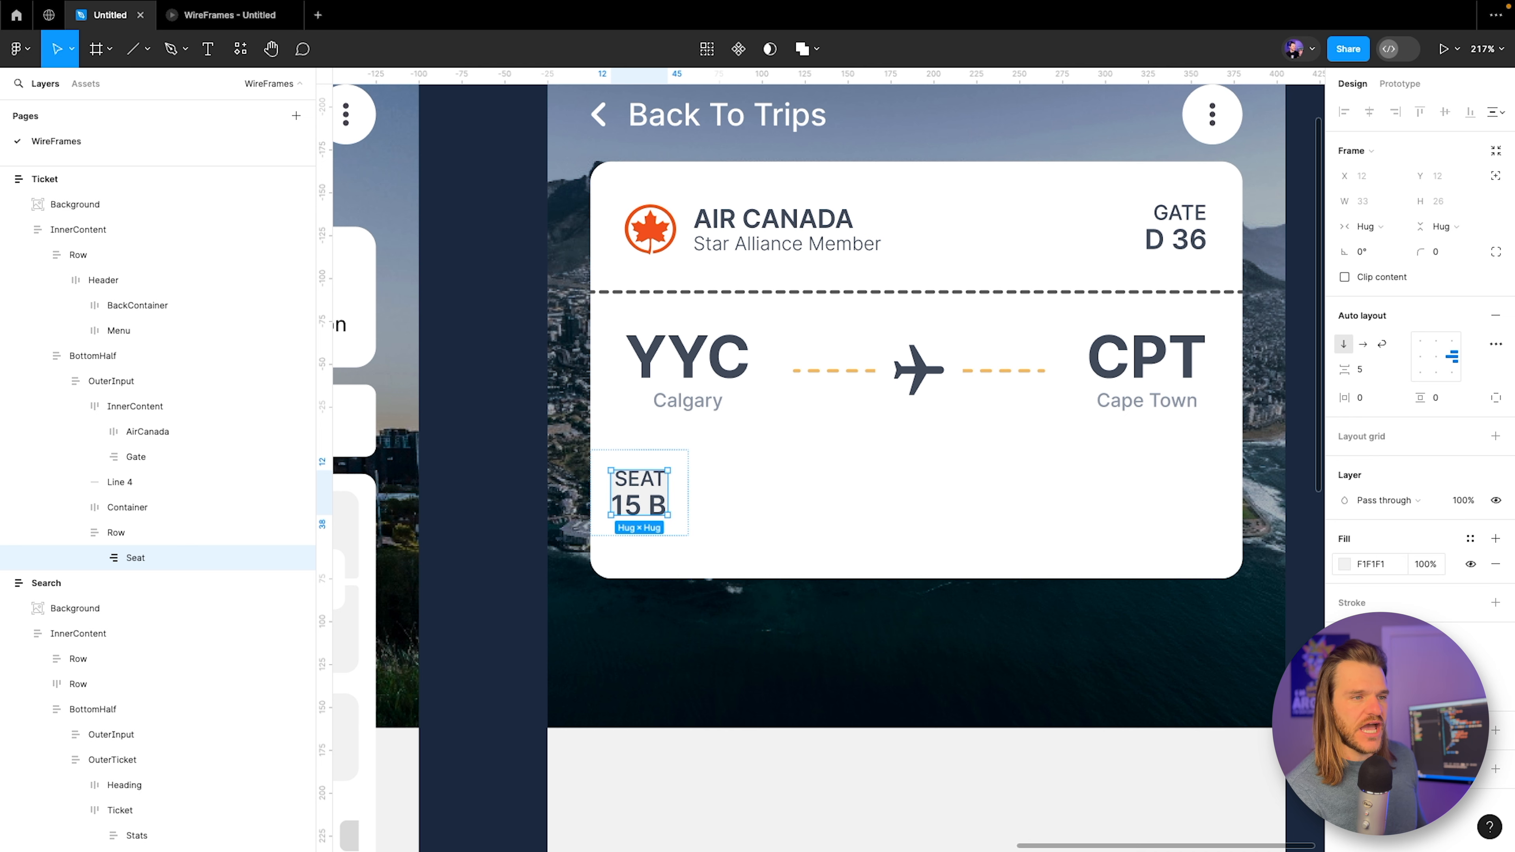
Set the Seat frame's horizontal and vertical padding to 15 and its corner radius to 6.
click(1382, 405)
text(15)
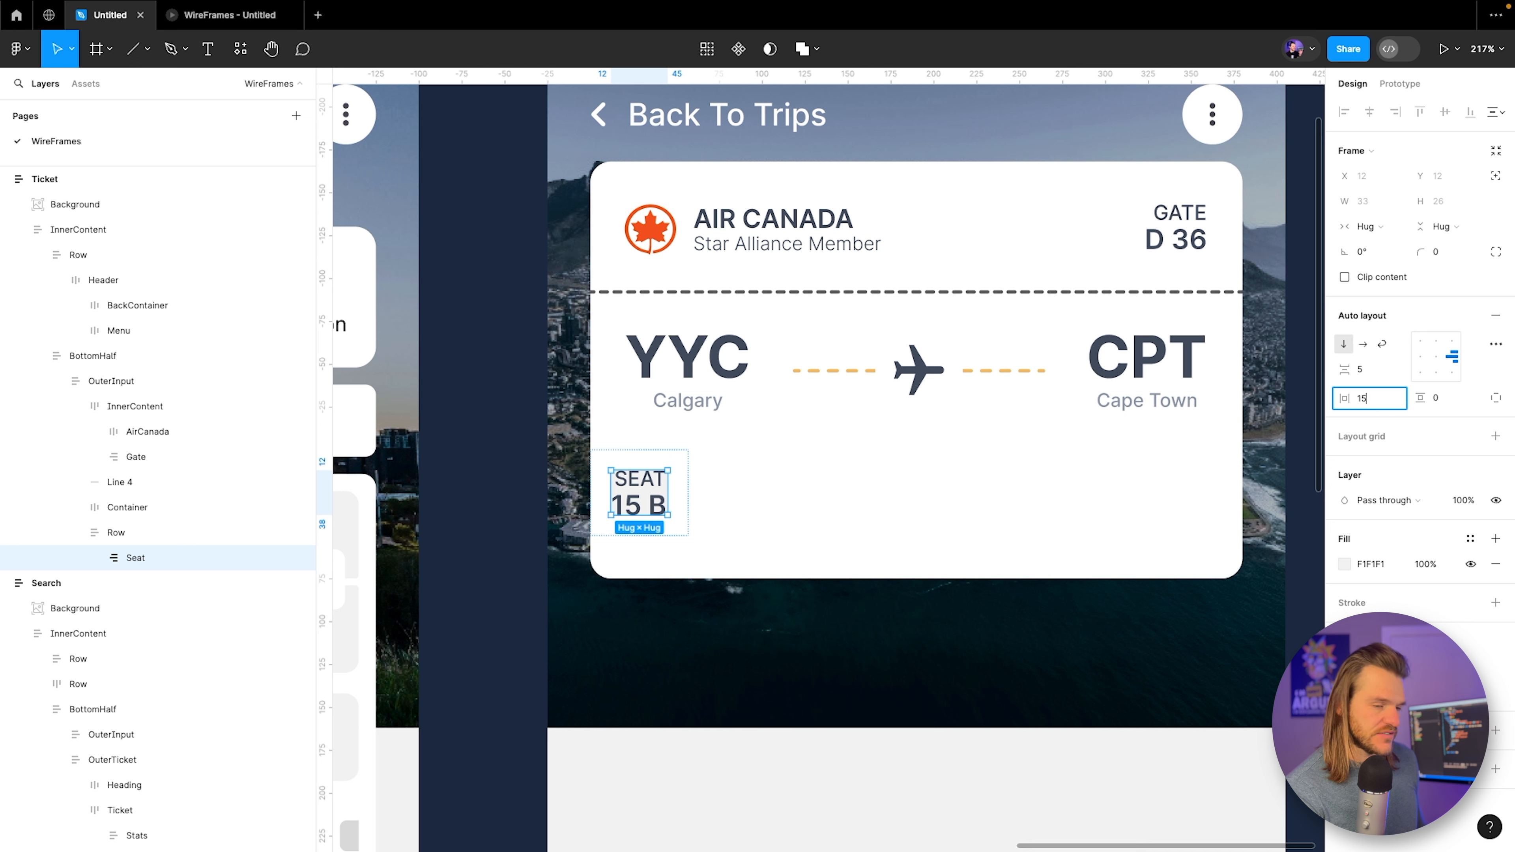
key(Tab)
text(15)
key(Return)
click(1436, 258)
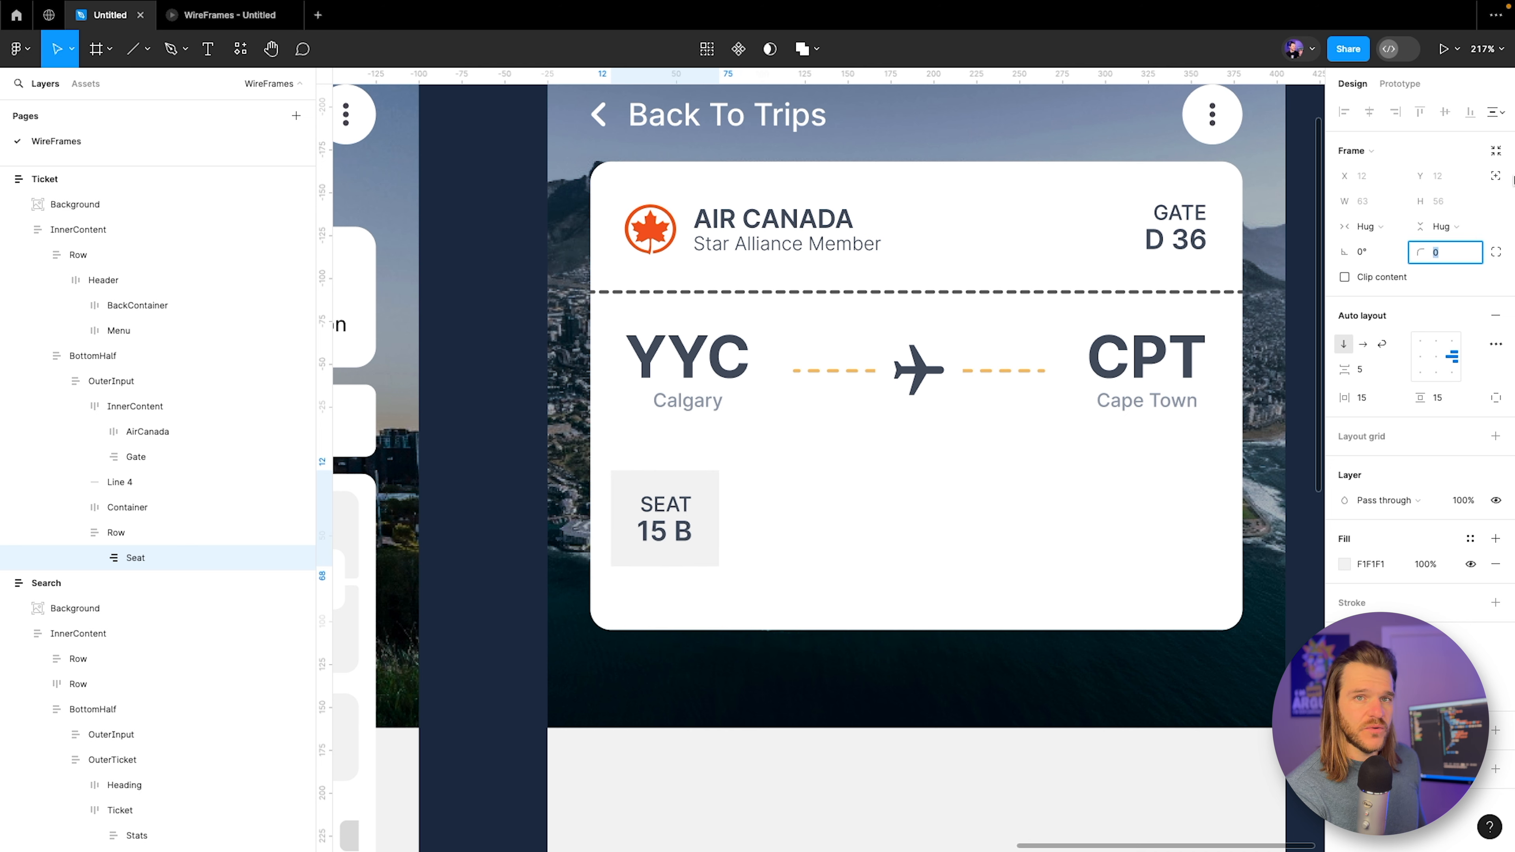
text(6)
key(Return)
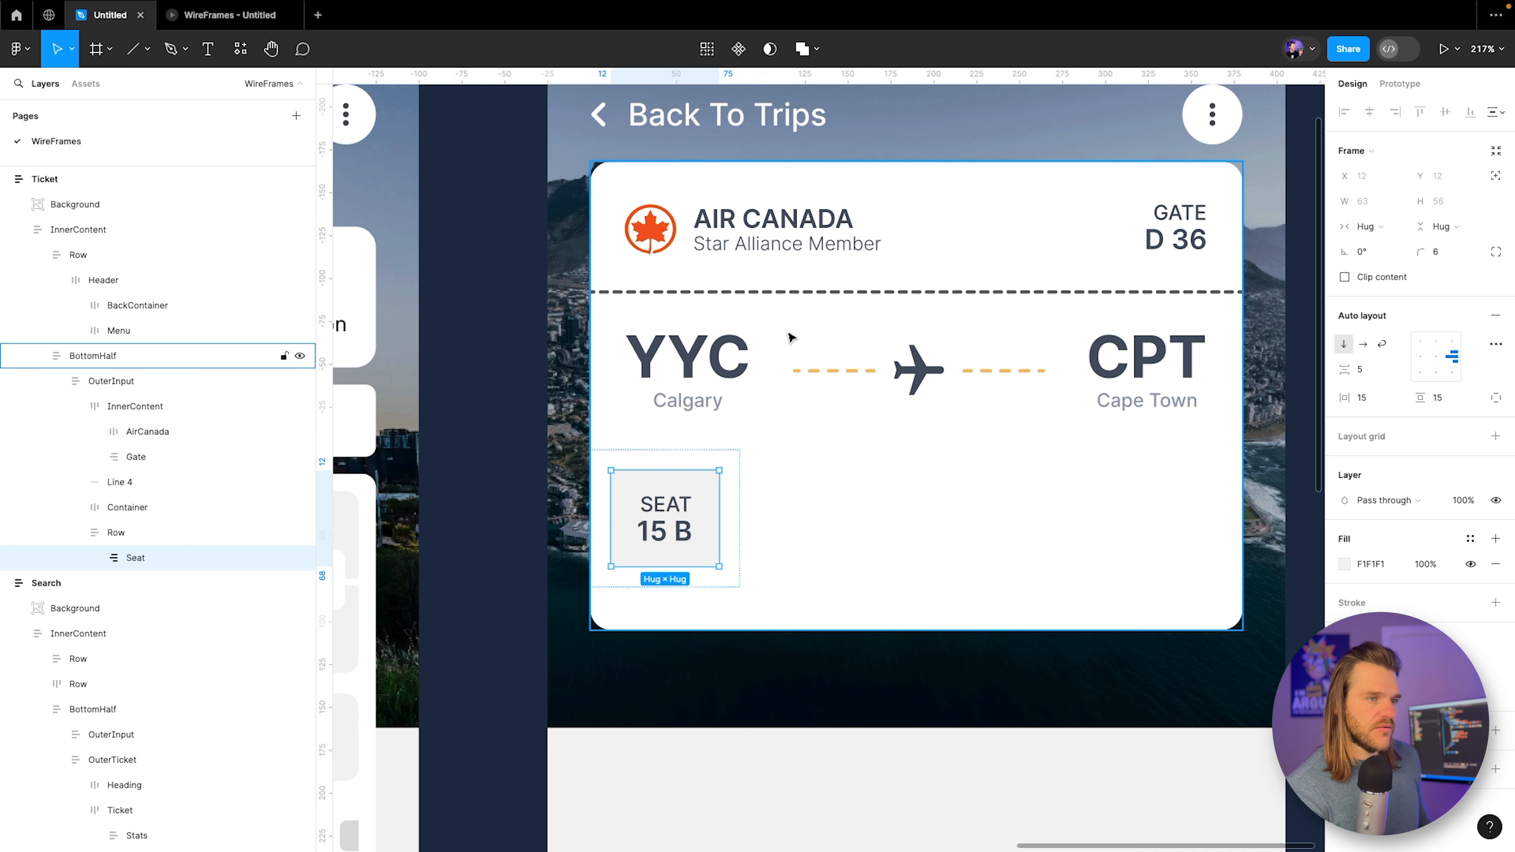
Reset the Row frame's horizontal and vertical padding to 0.
click(139, 533)
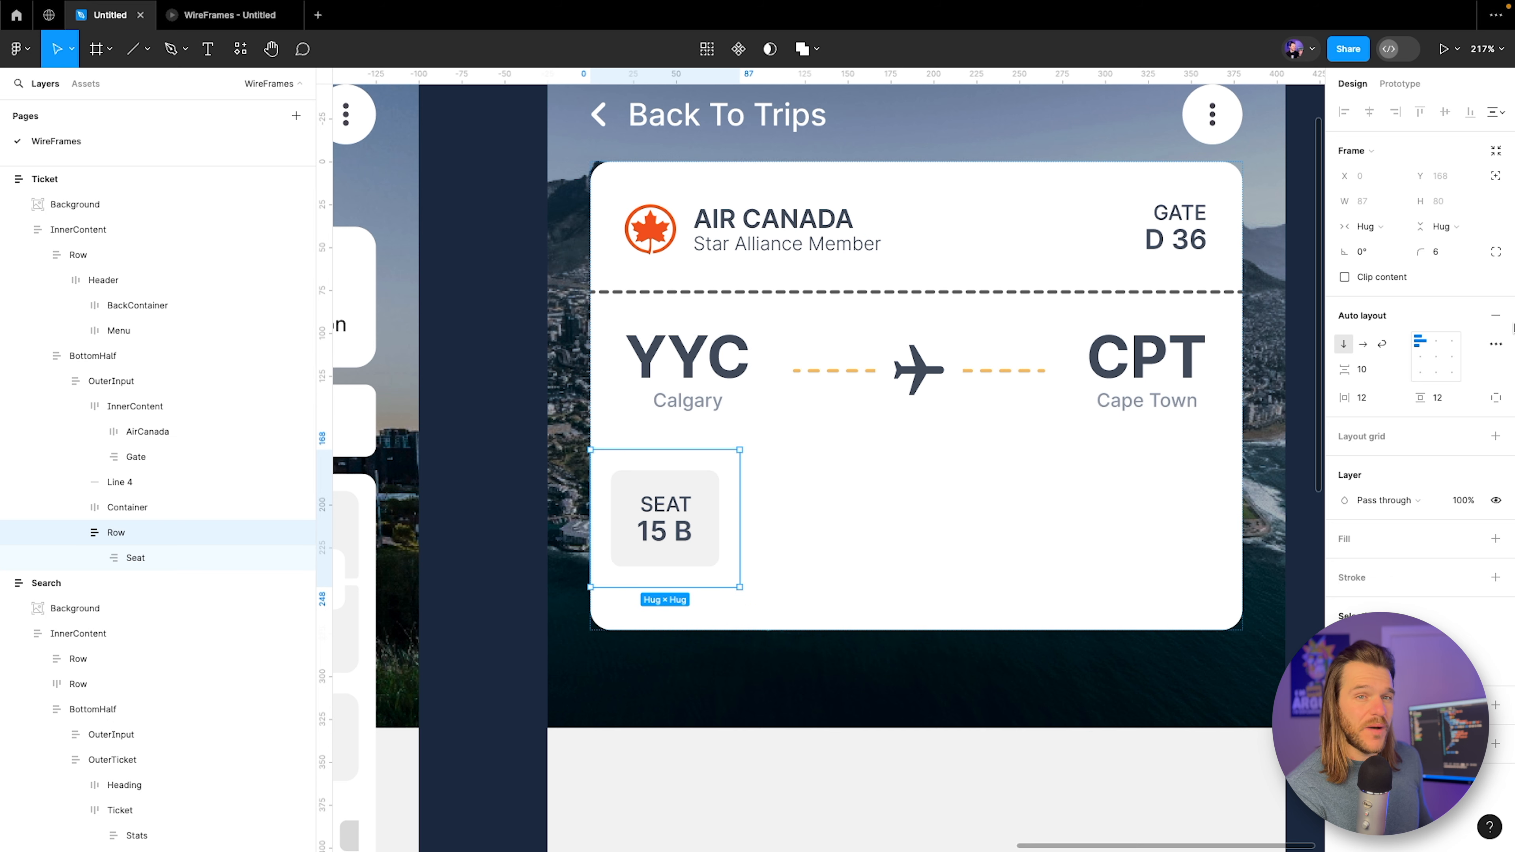
click(1390, 398)
text(0)
key(Tab)
text(0)
key(Return)
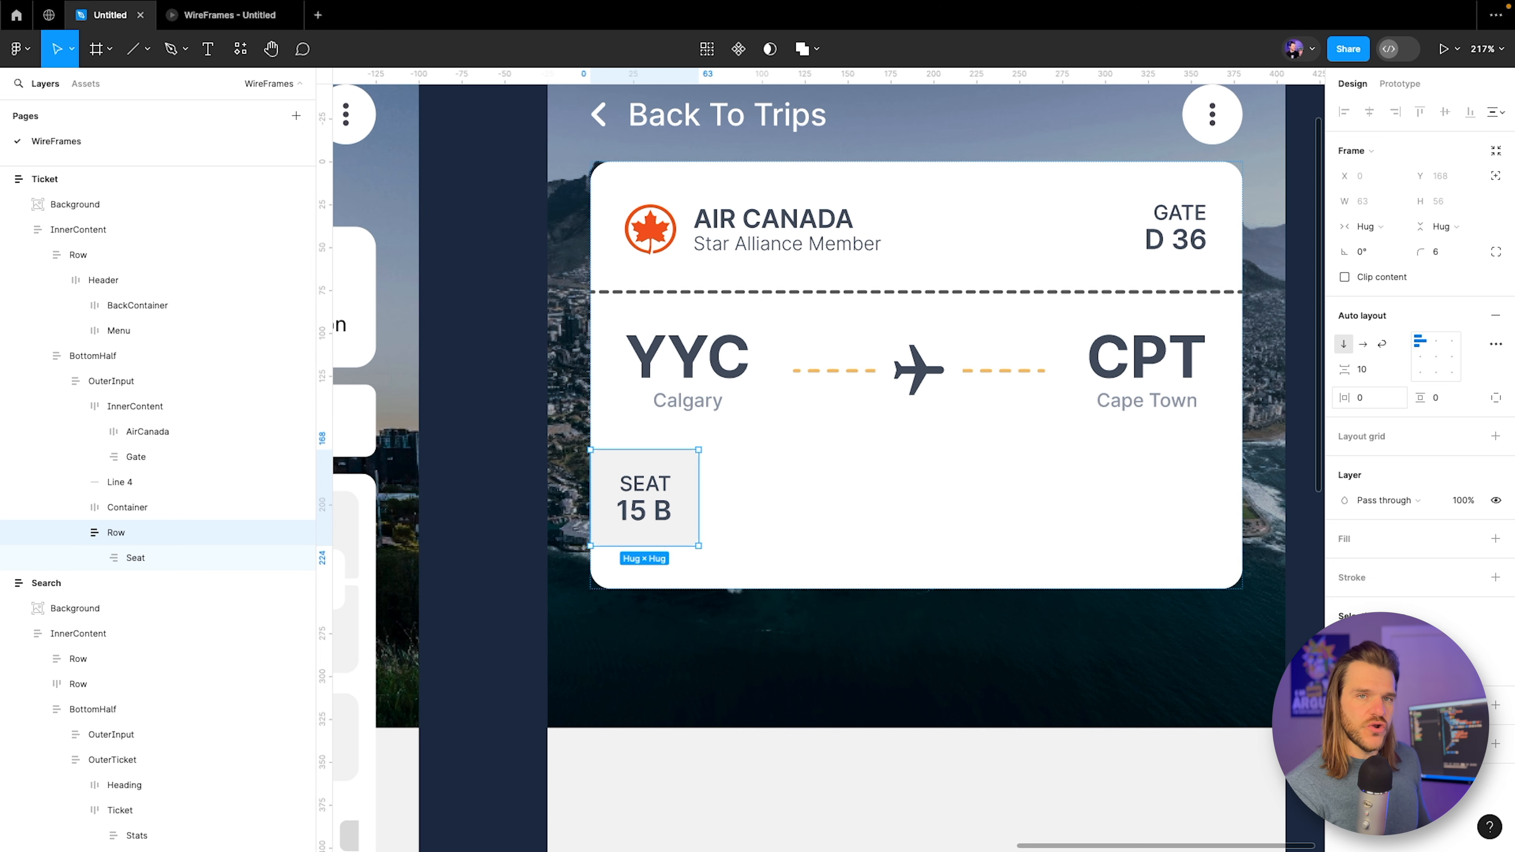
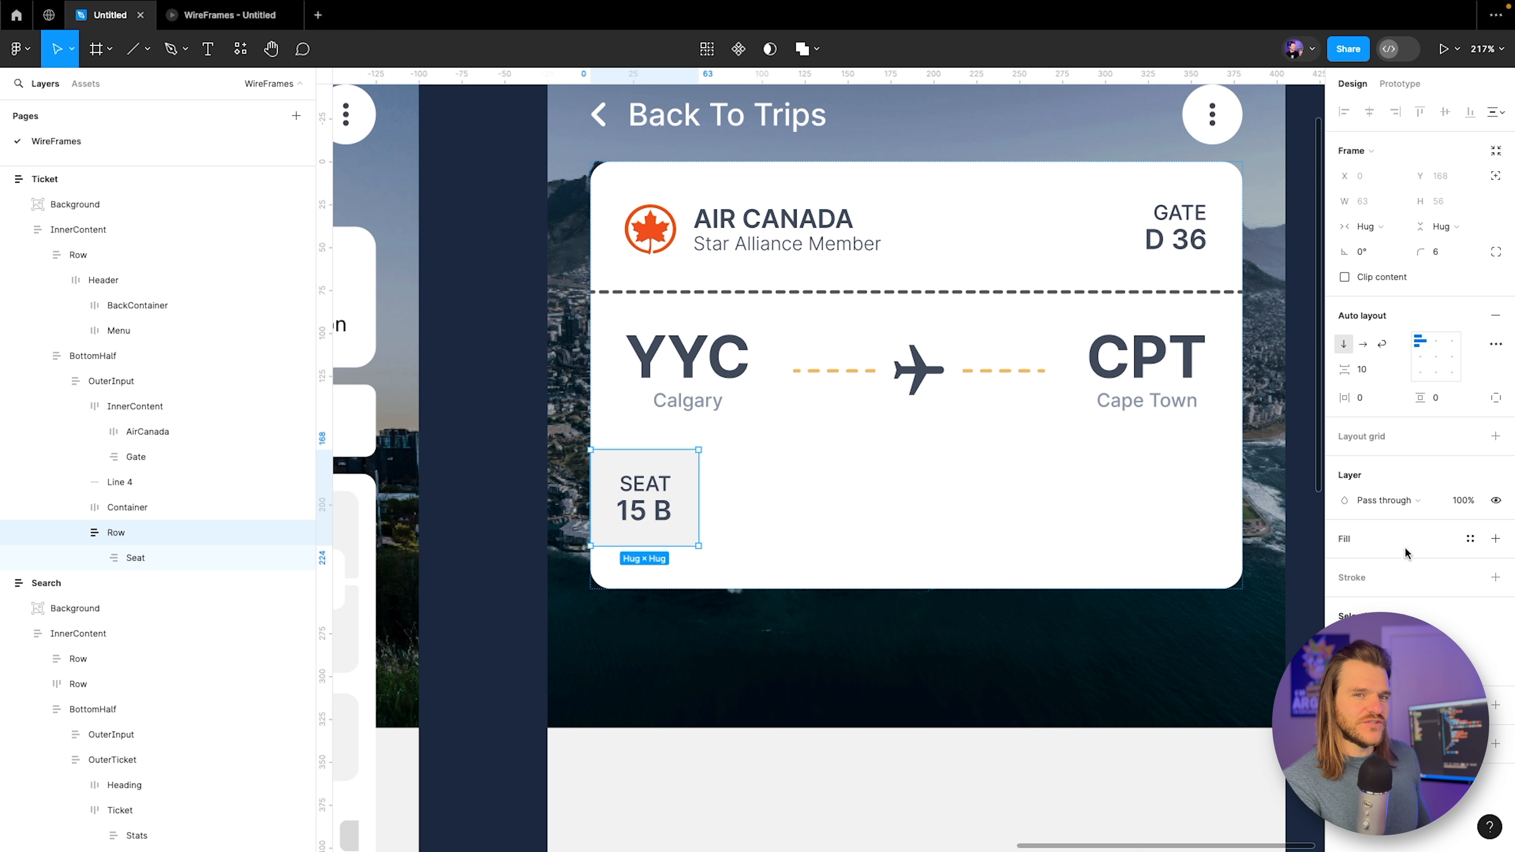
Switch Row to a horizontal auto layout with automatic spacing and vertically centred items.
click(1363, 343)
click(1399, 369)
click(1368, 387)
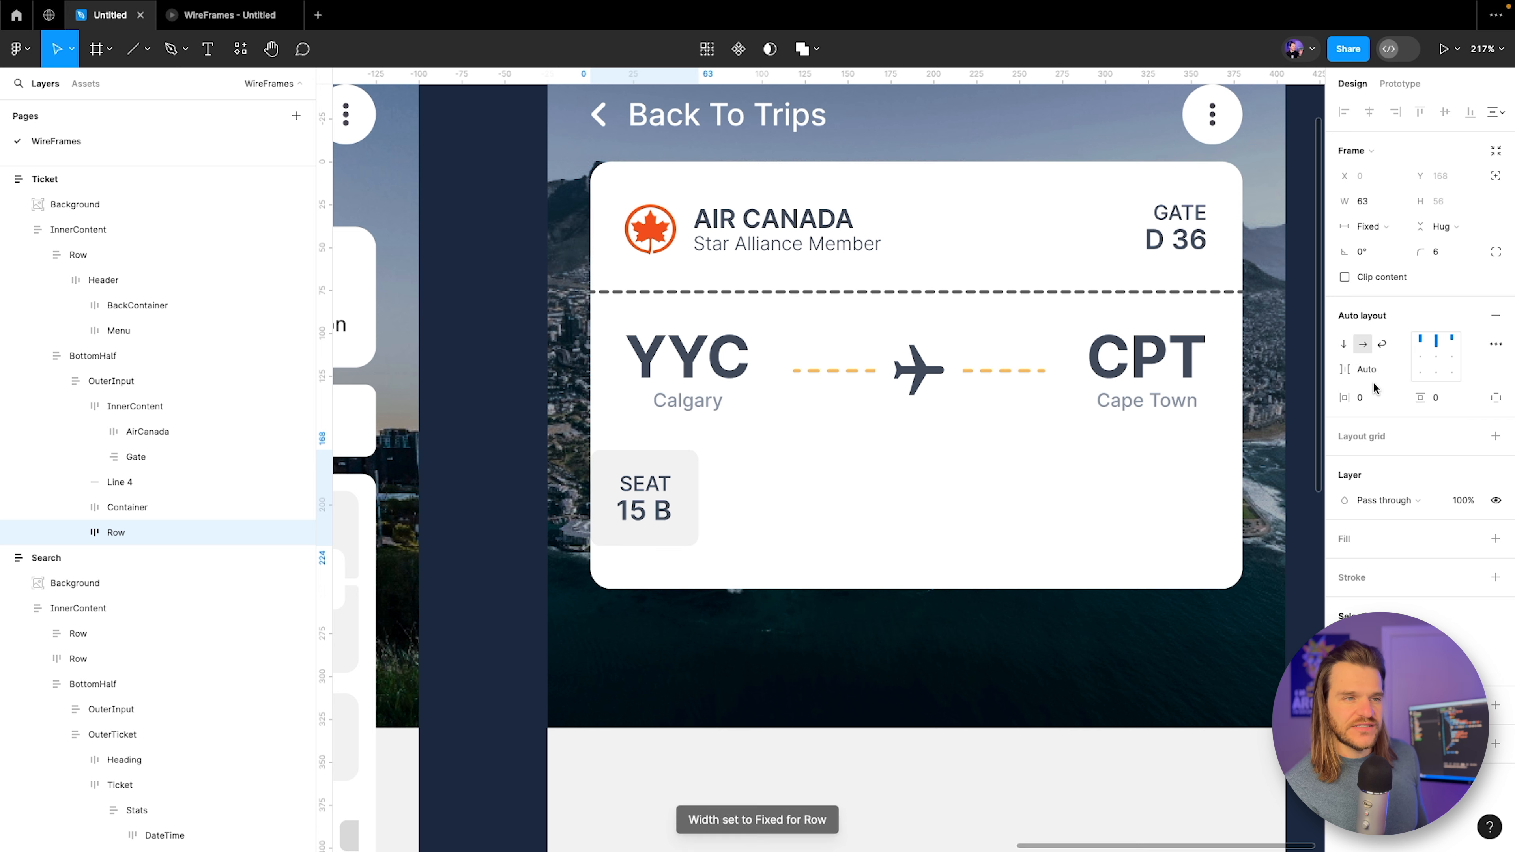
click(1437, 355)
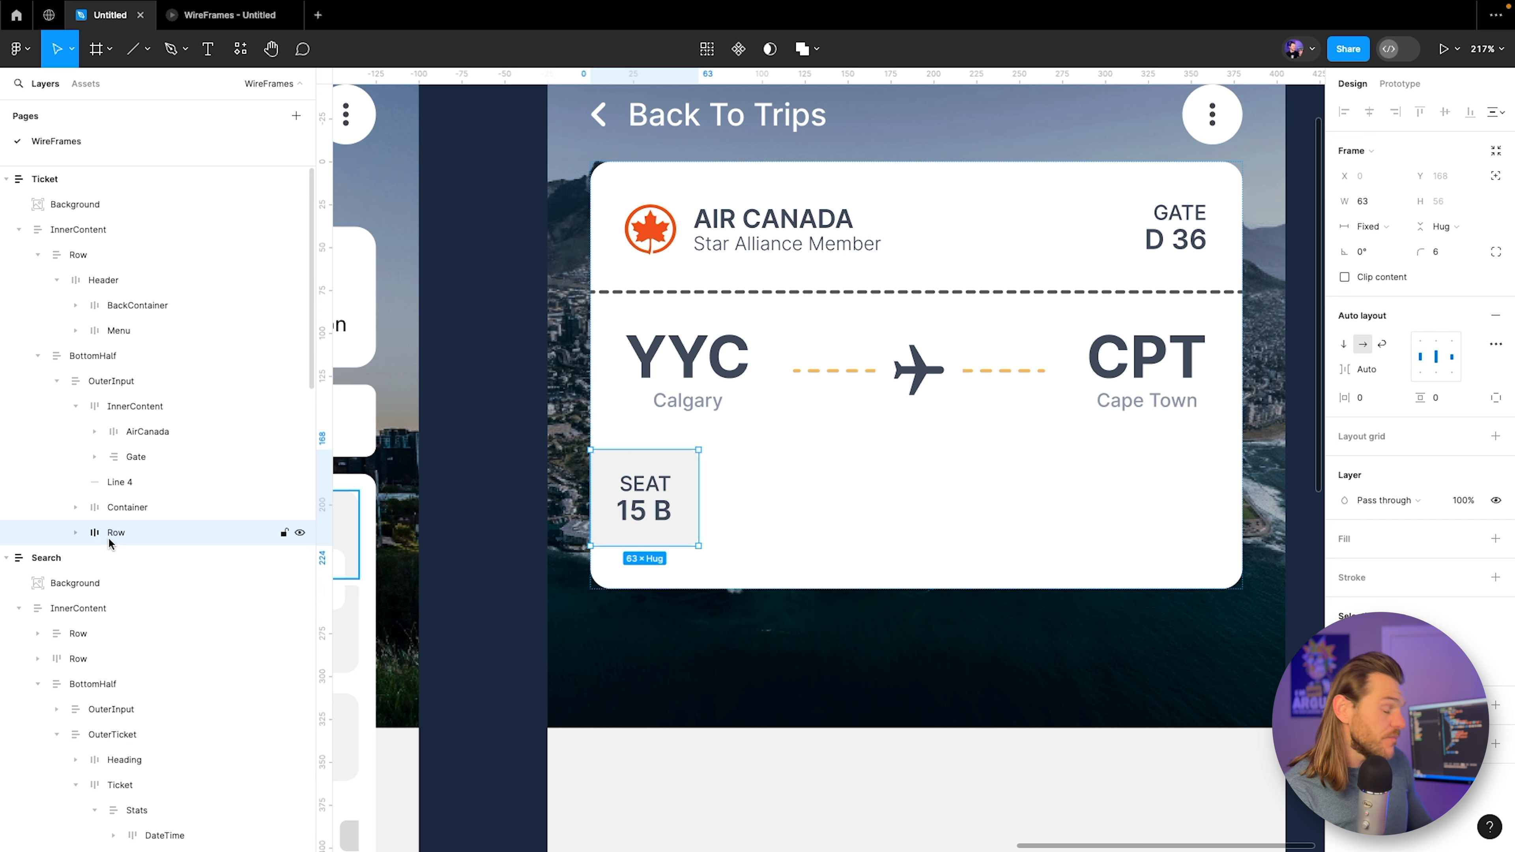
Wrap Row in a new auto layout frame with 20 horizontal padding and a width that fills the ticket container.
key(ctrl+g)
click(1496, 294)
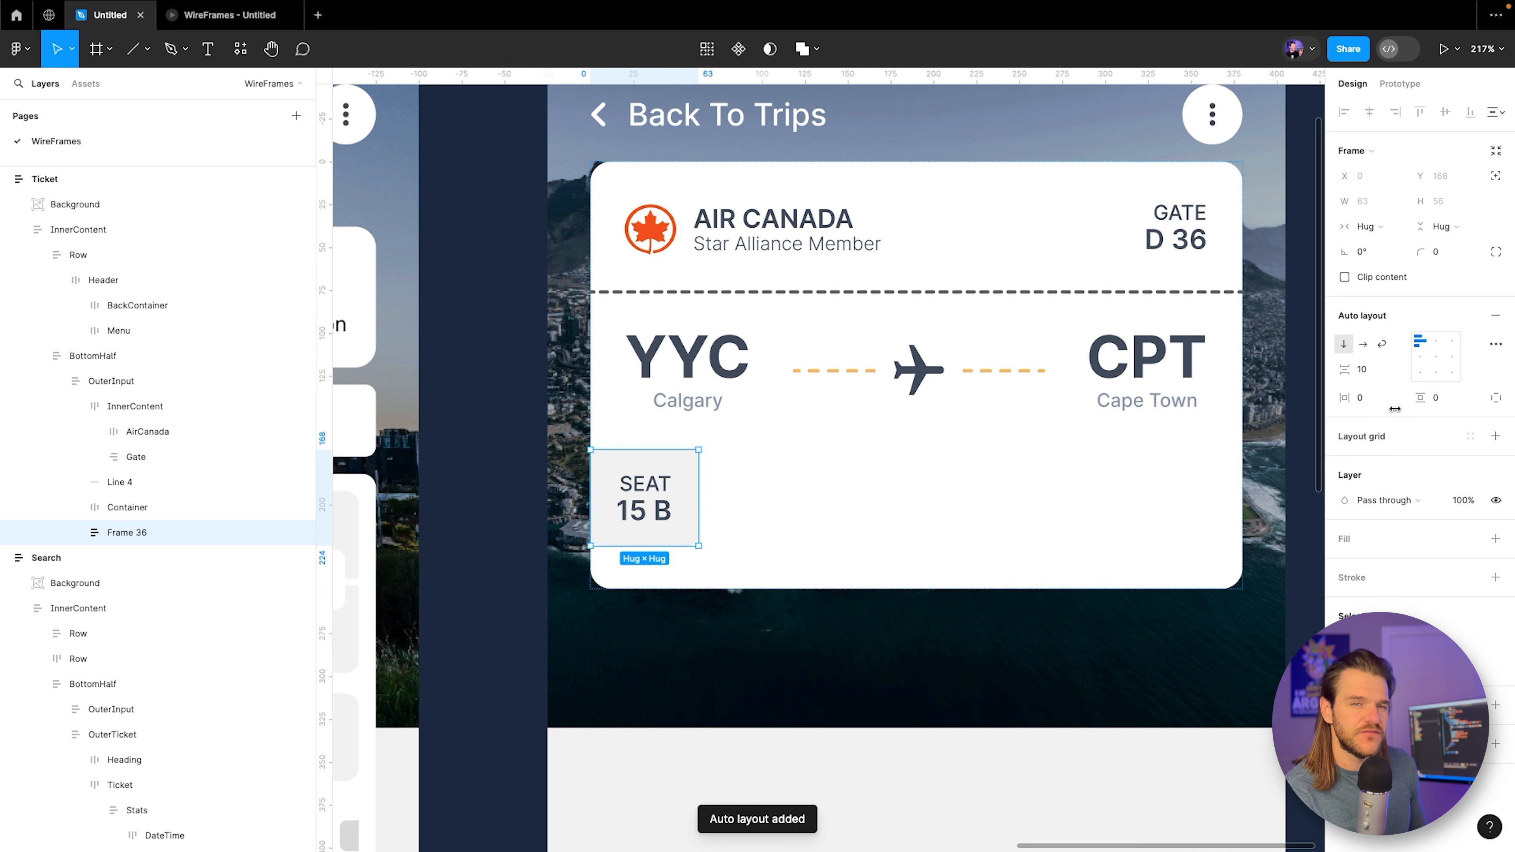
click(1378, 398)
text(20)
key(Return)
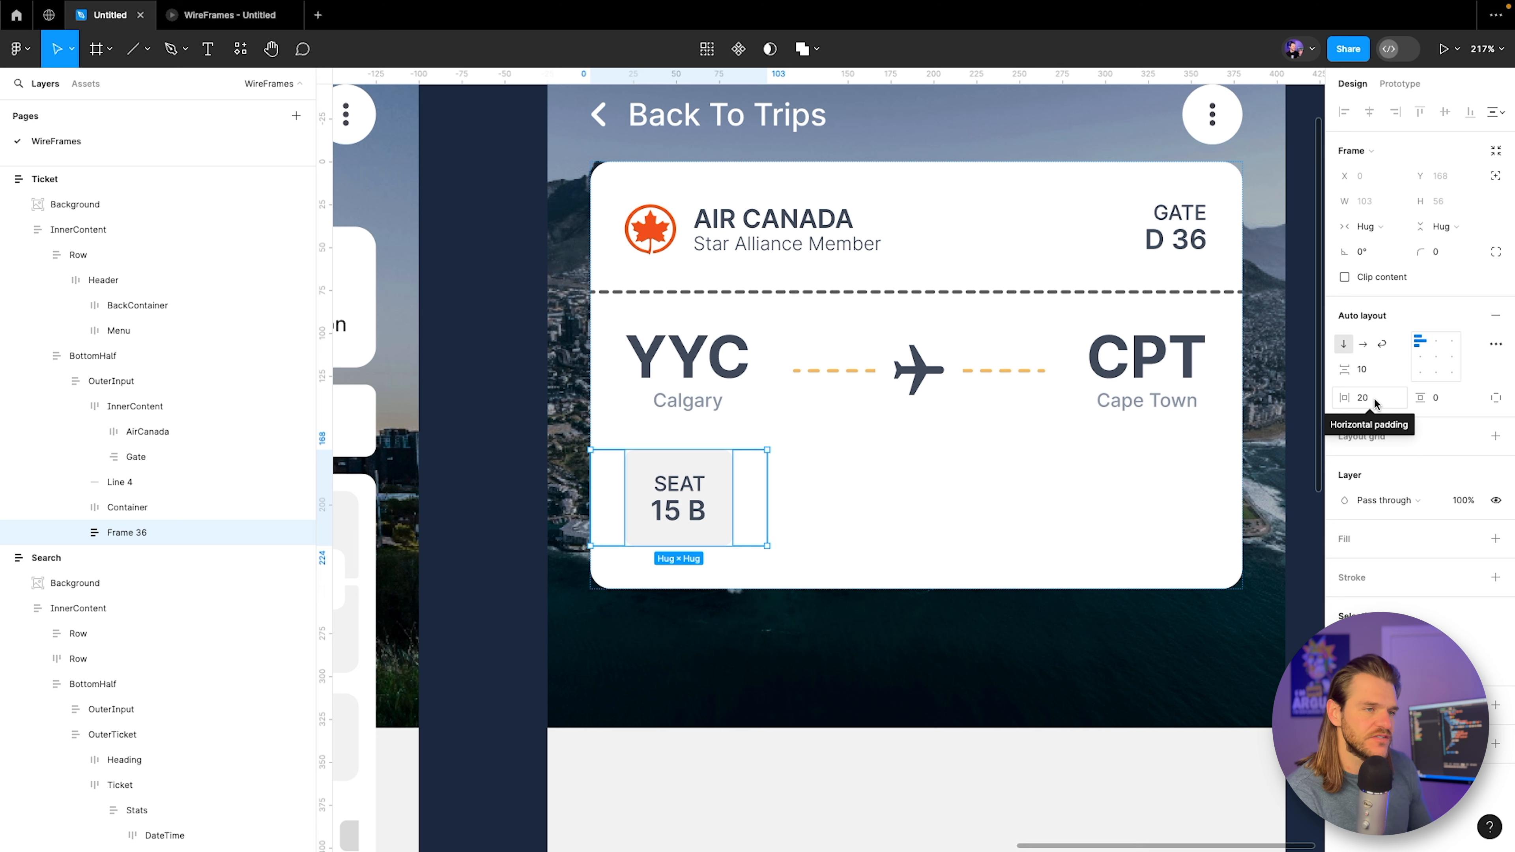
click(1370, 226)
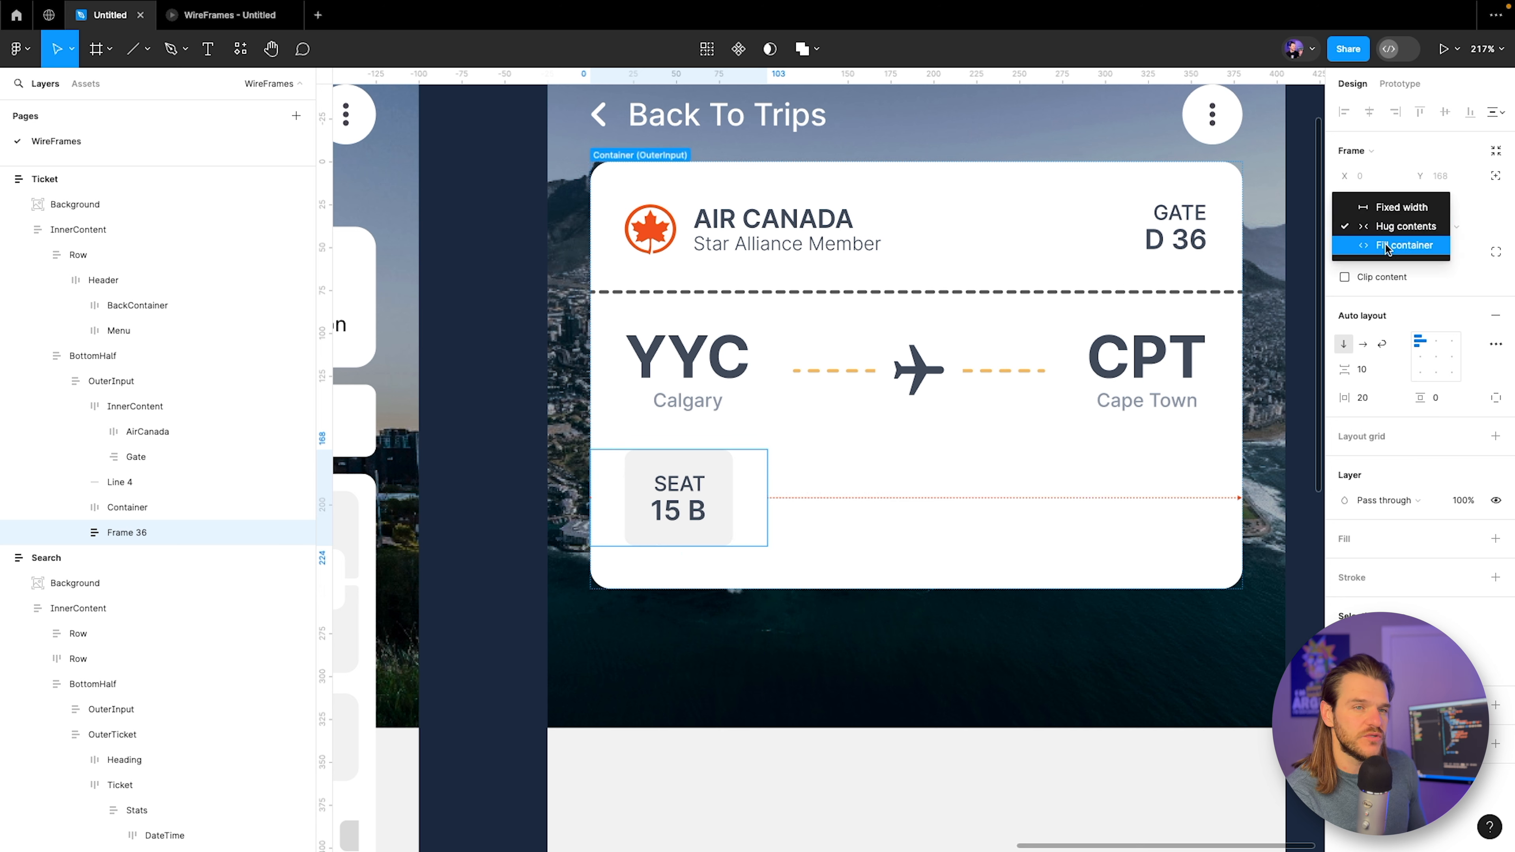
click(1387, 246)
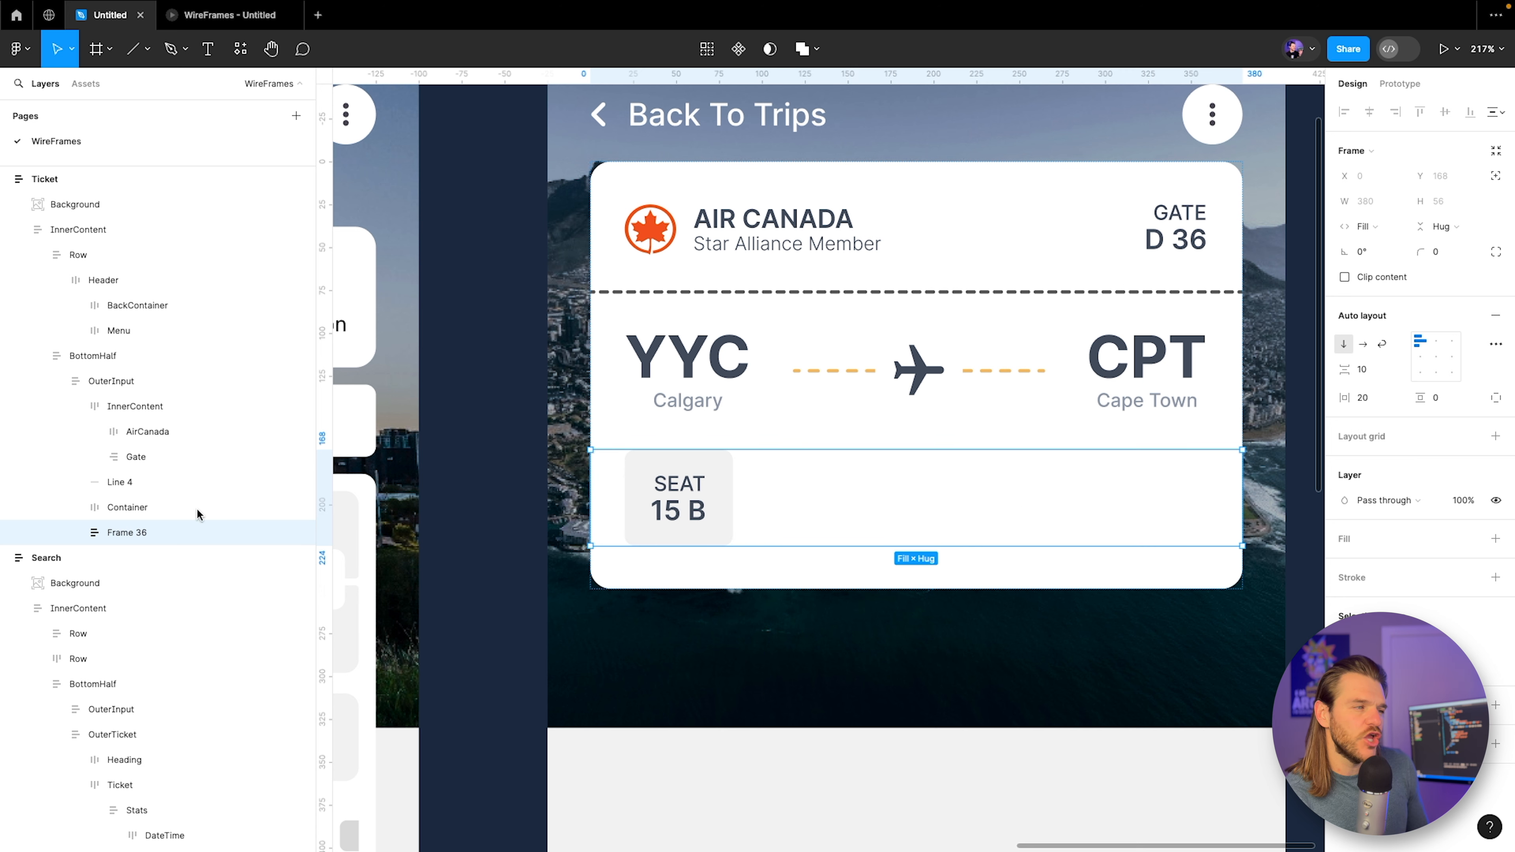
Set the width of the Row nested in the new wrapper frame to fill its container.
click(77, 533)
click(135, 558)
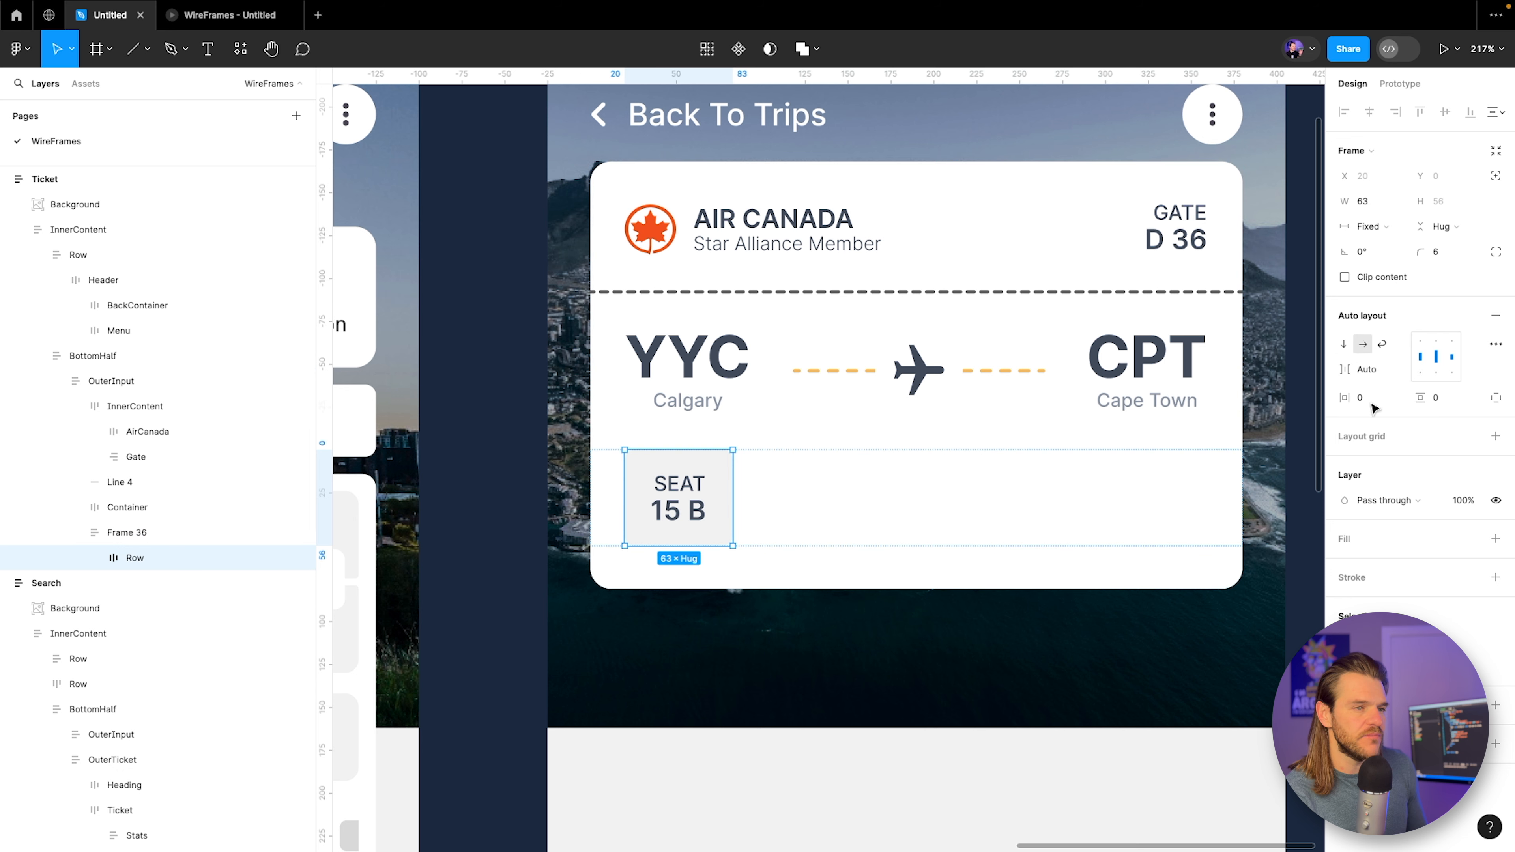
click(1388, 229)
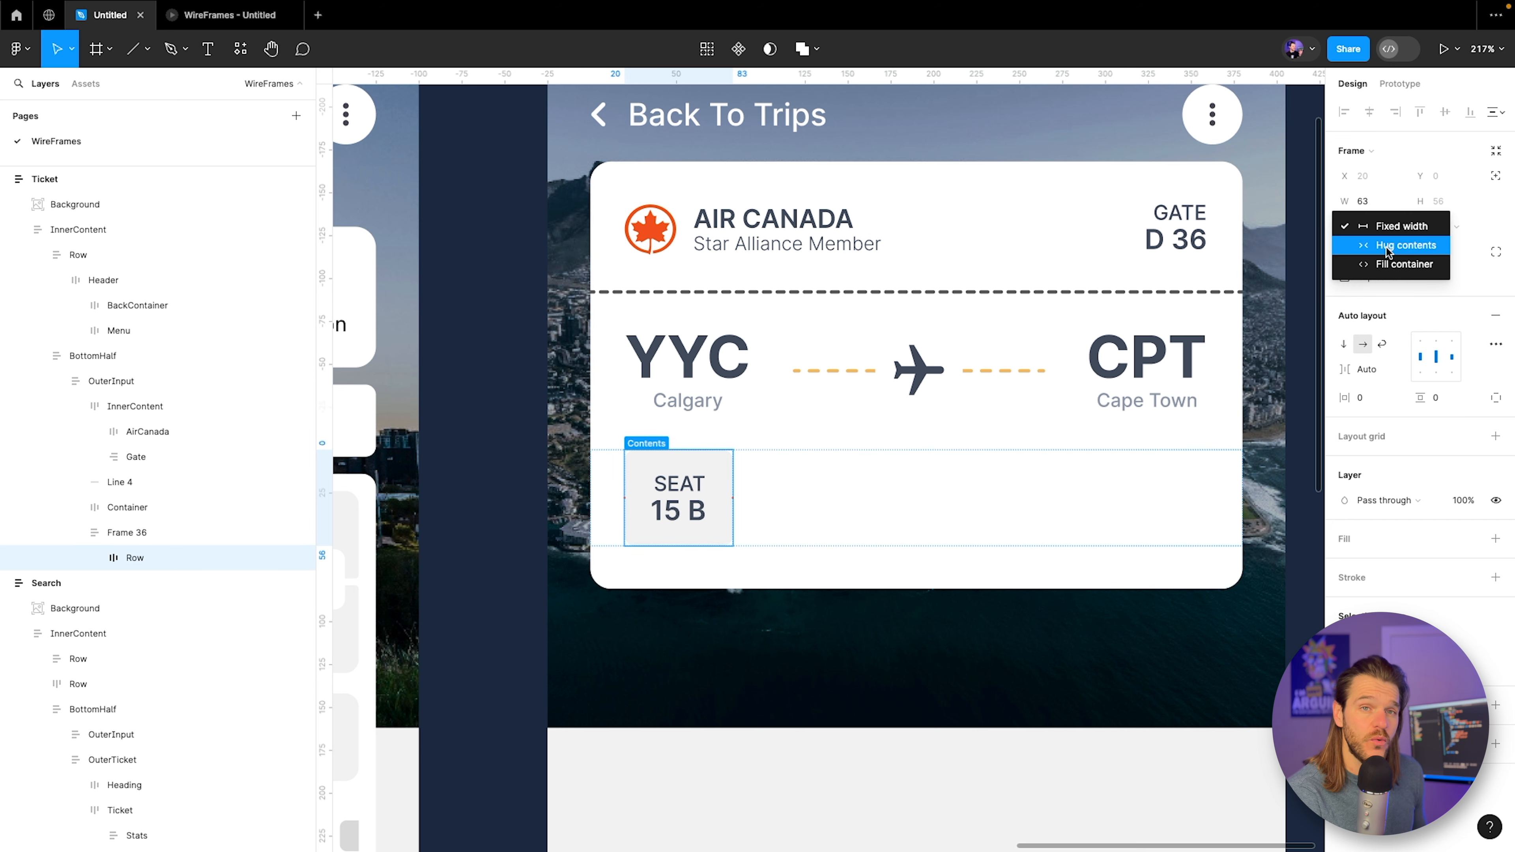
click(1389, 261)
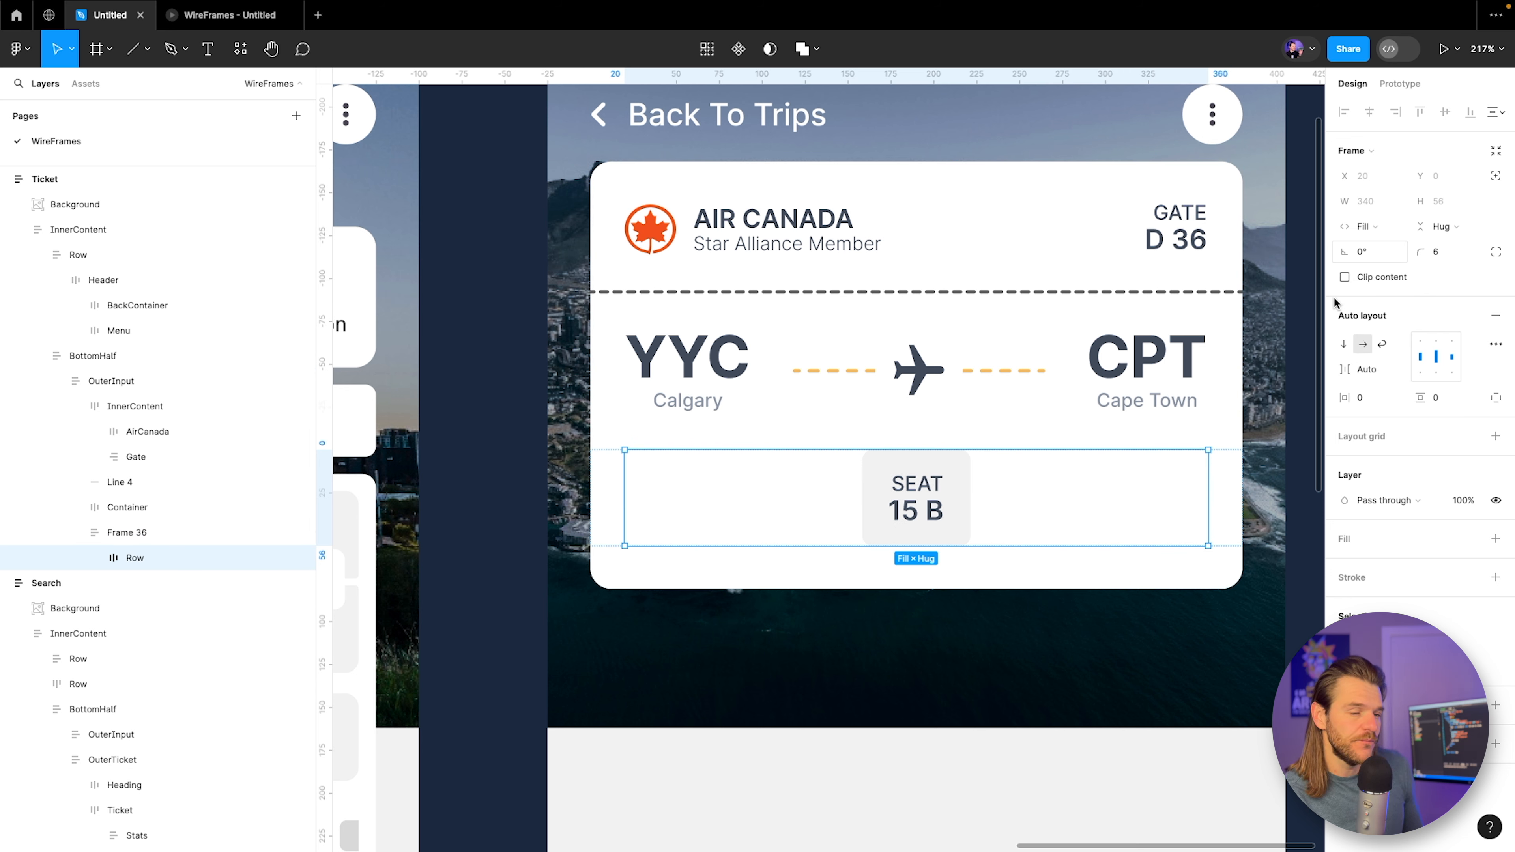
Duplicate the Seat block within Row and change the copy's SEAT label to CLASS.
click(953, 518)
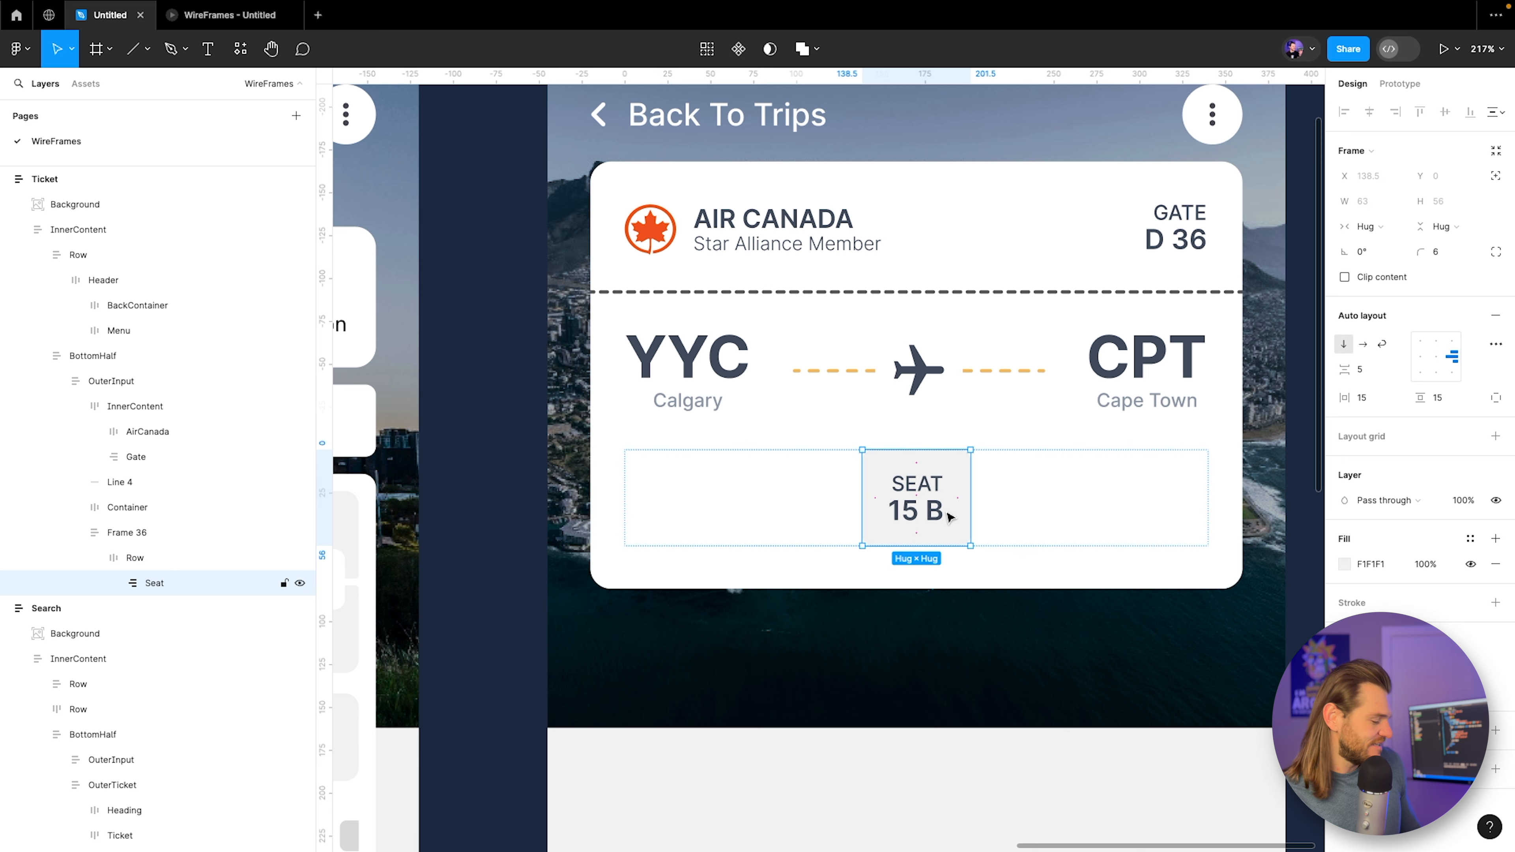
key(ctrl+d)
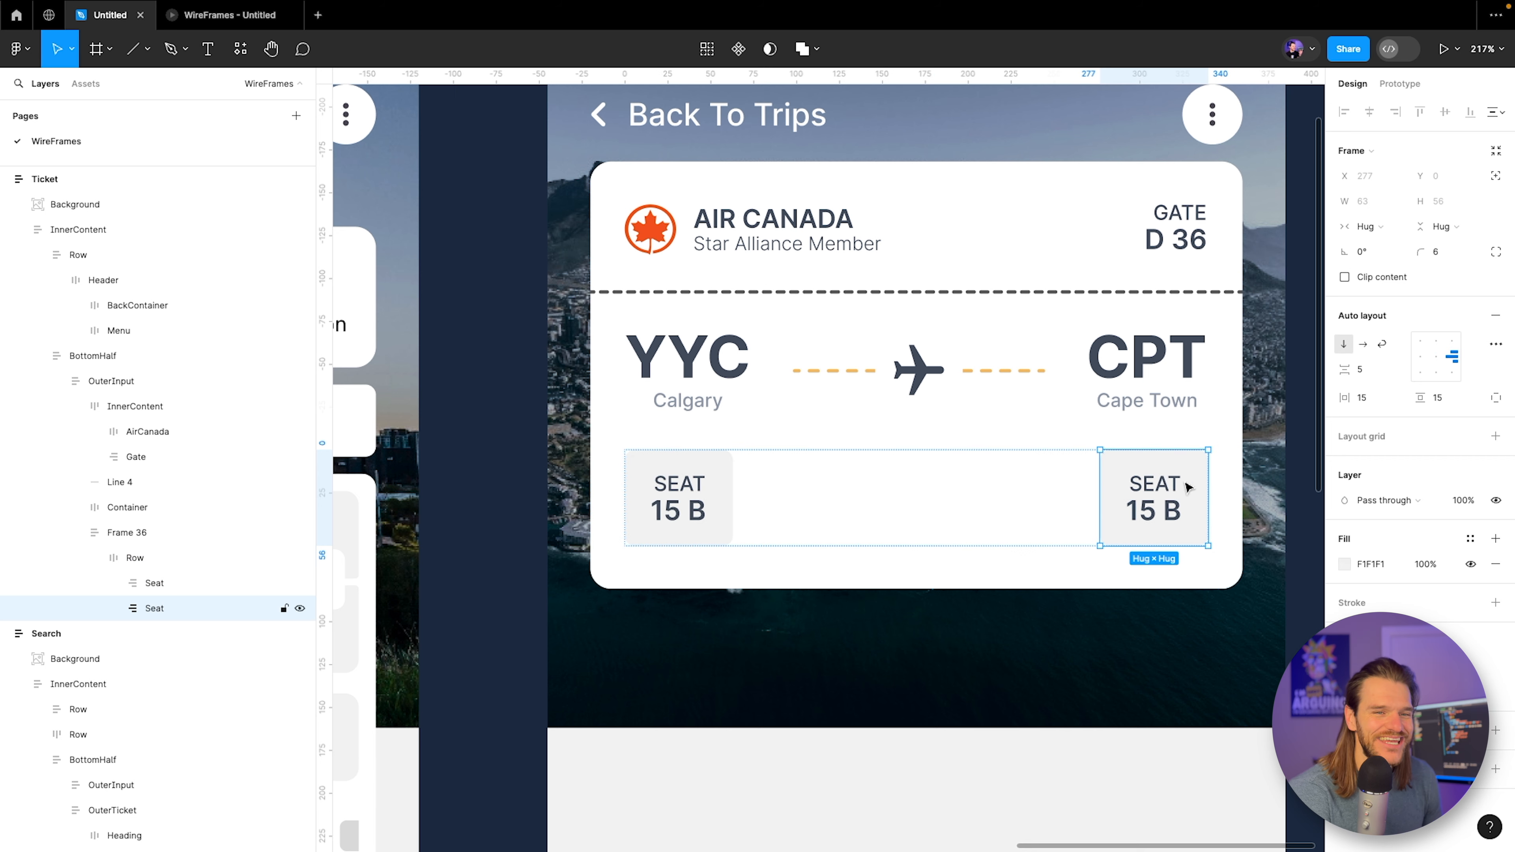
scroll(825, 490, down, 10)
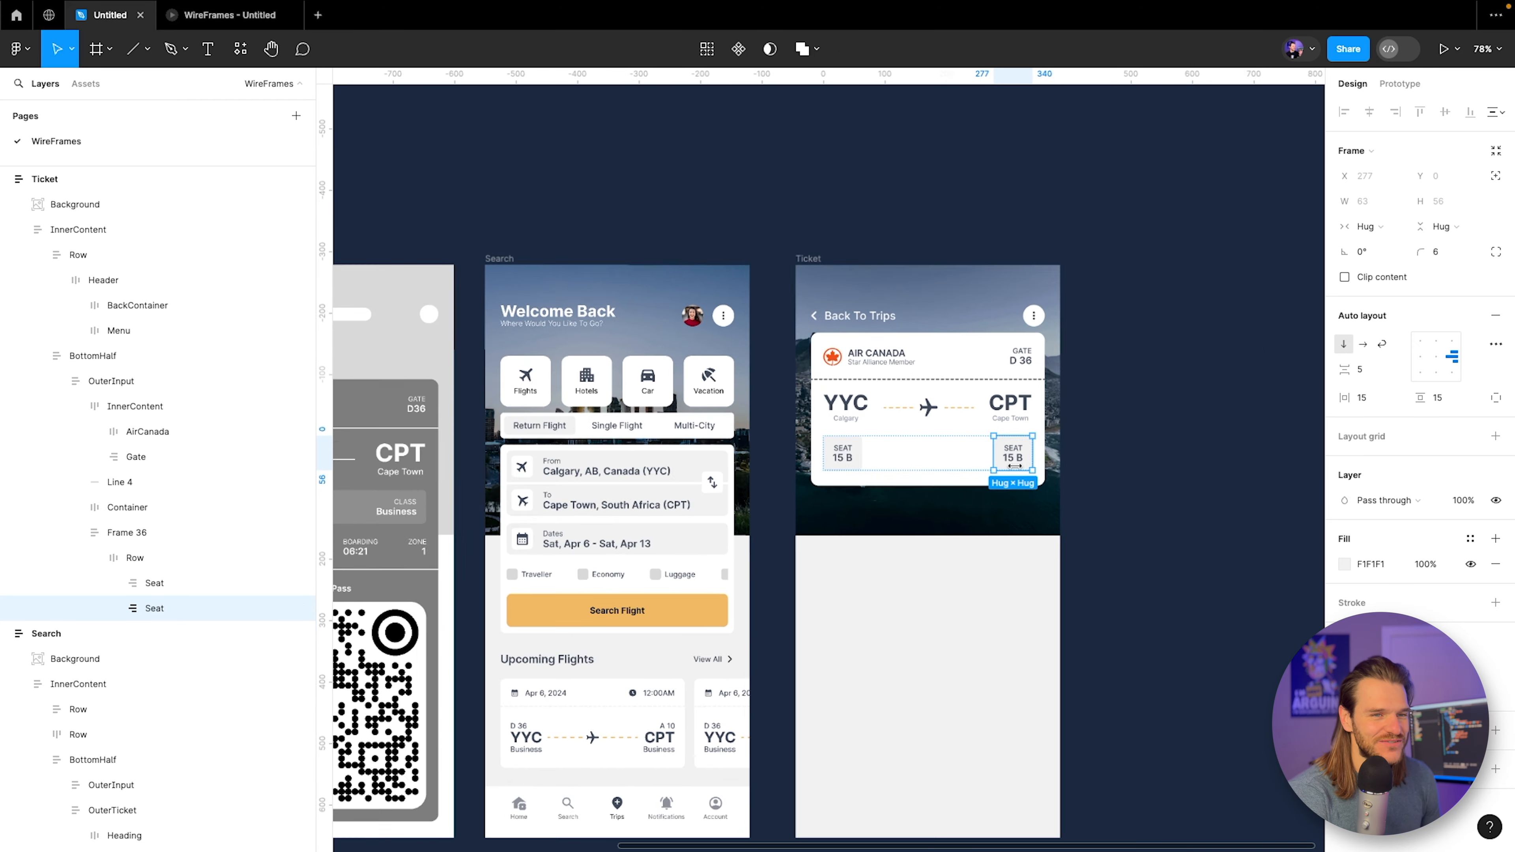
scroll(1014, 466, up, 10)
double_click(1009, 418)
double_click(1007, 417)
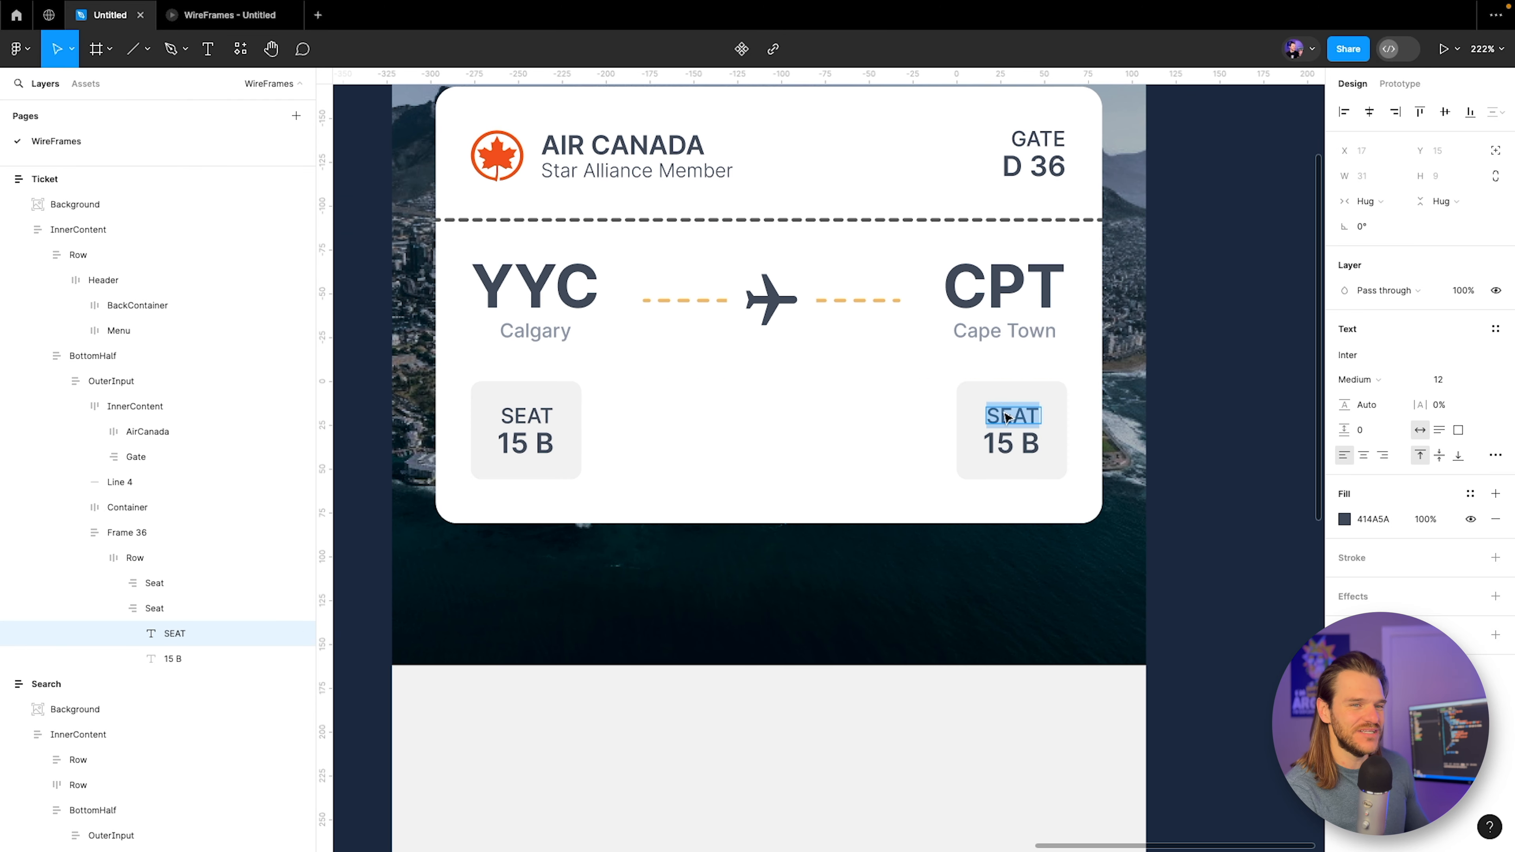
text(CLASS)
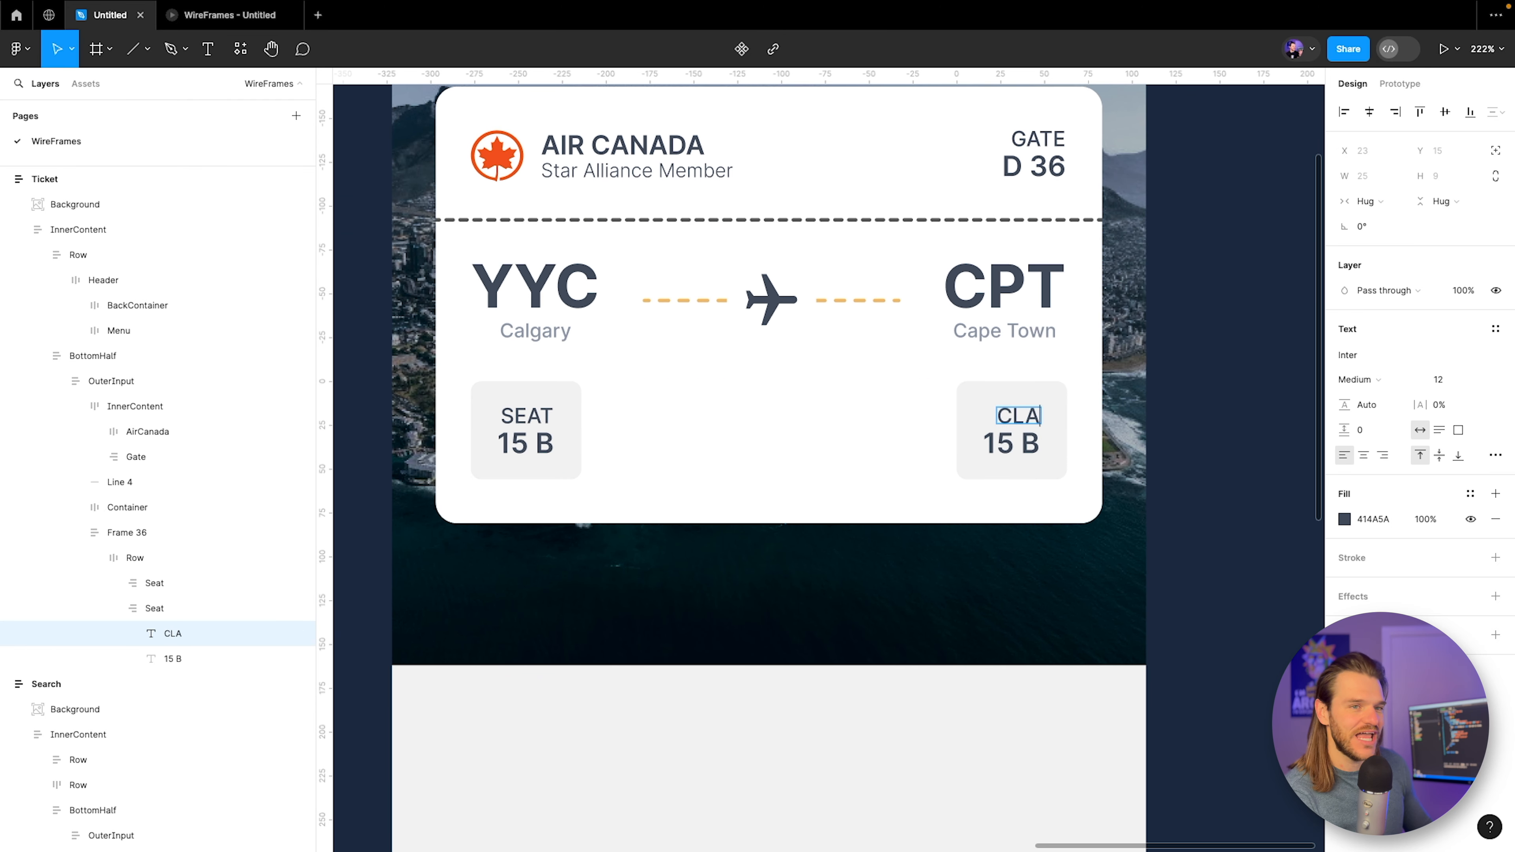
Replace the 15 B value under the CLASS label with BUSINESS.
double_click(1001, 443)
text(A)
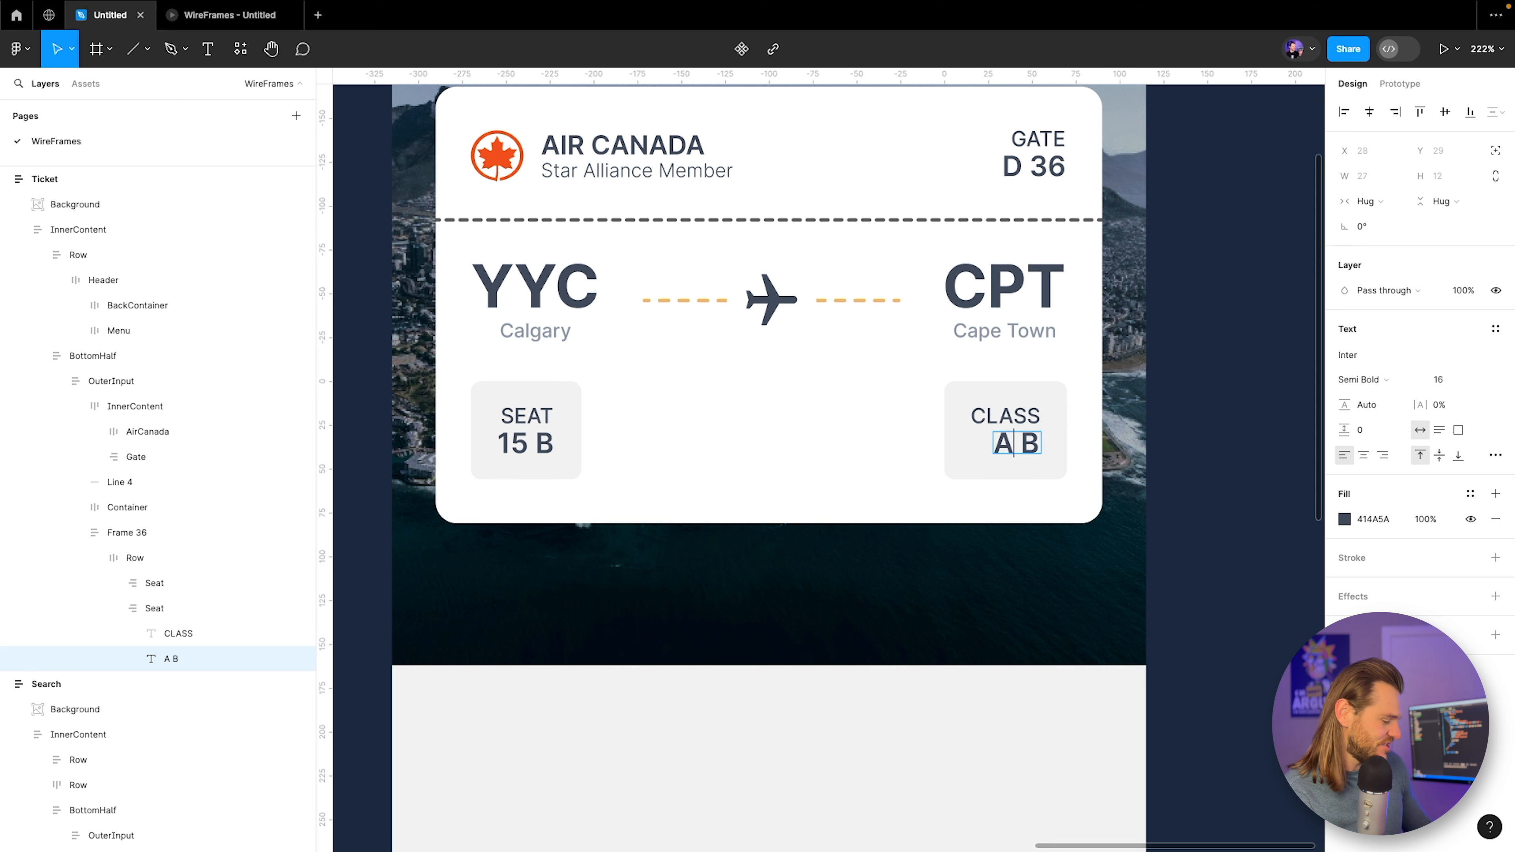
text(BUSINESS)
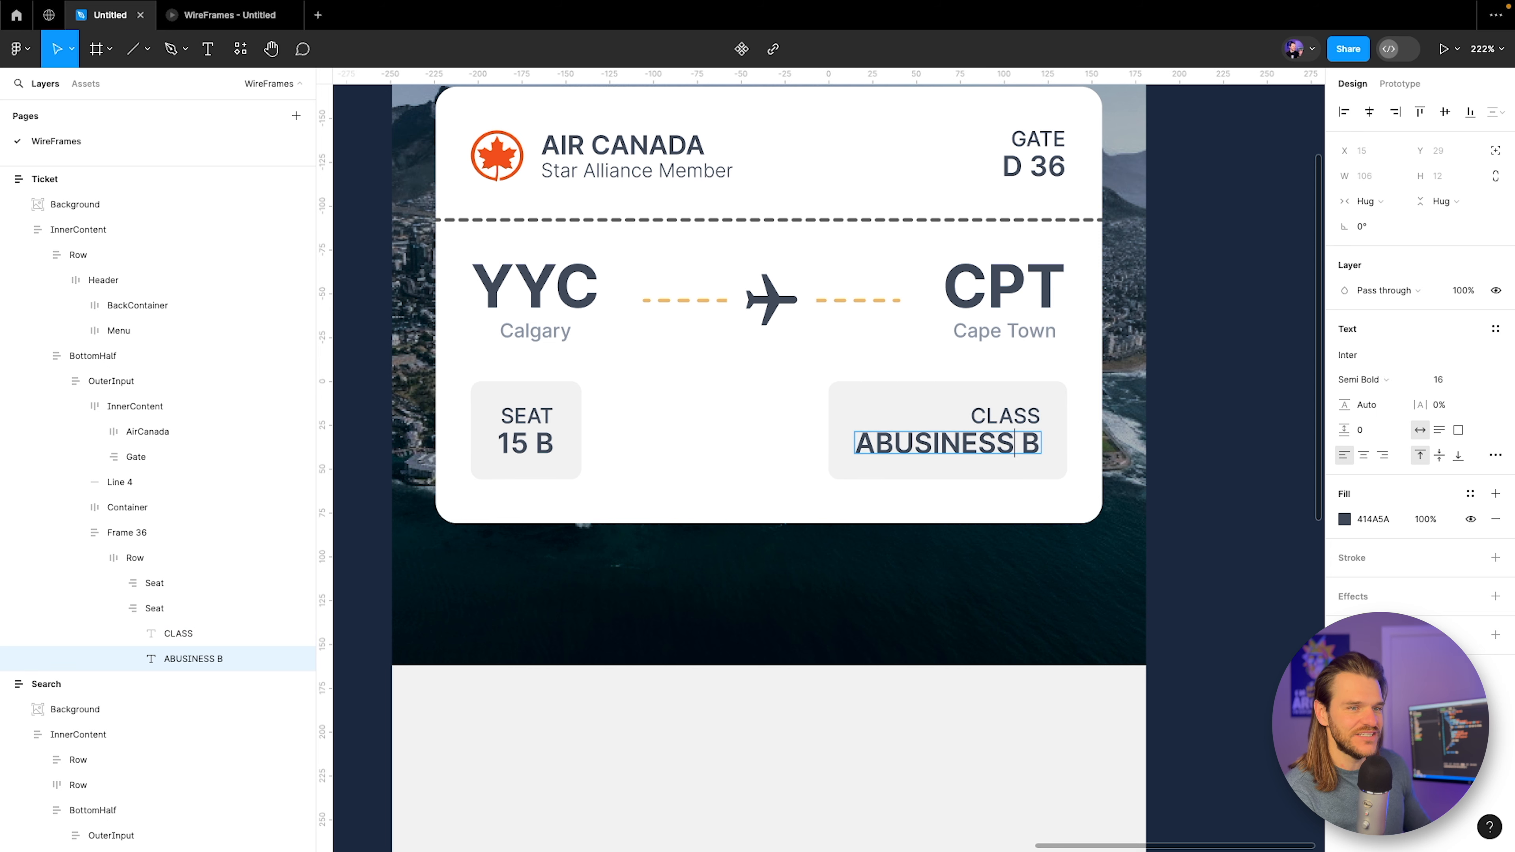
key(Delete)
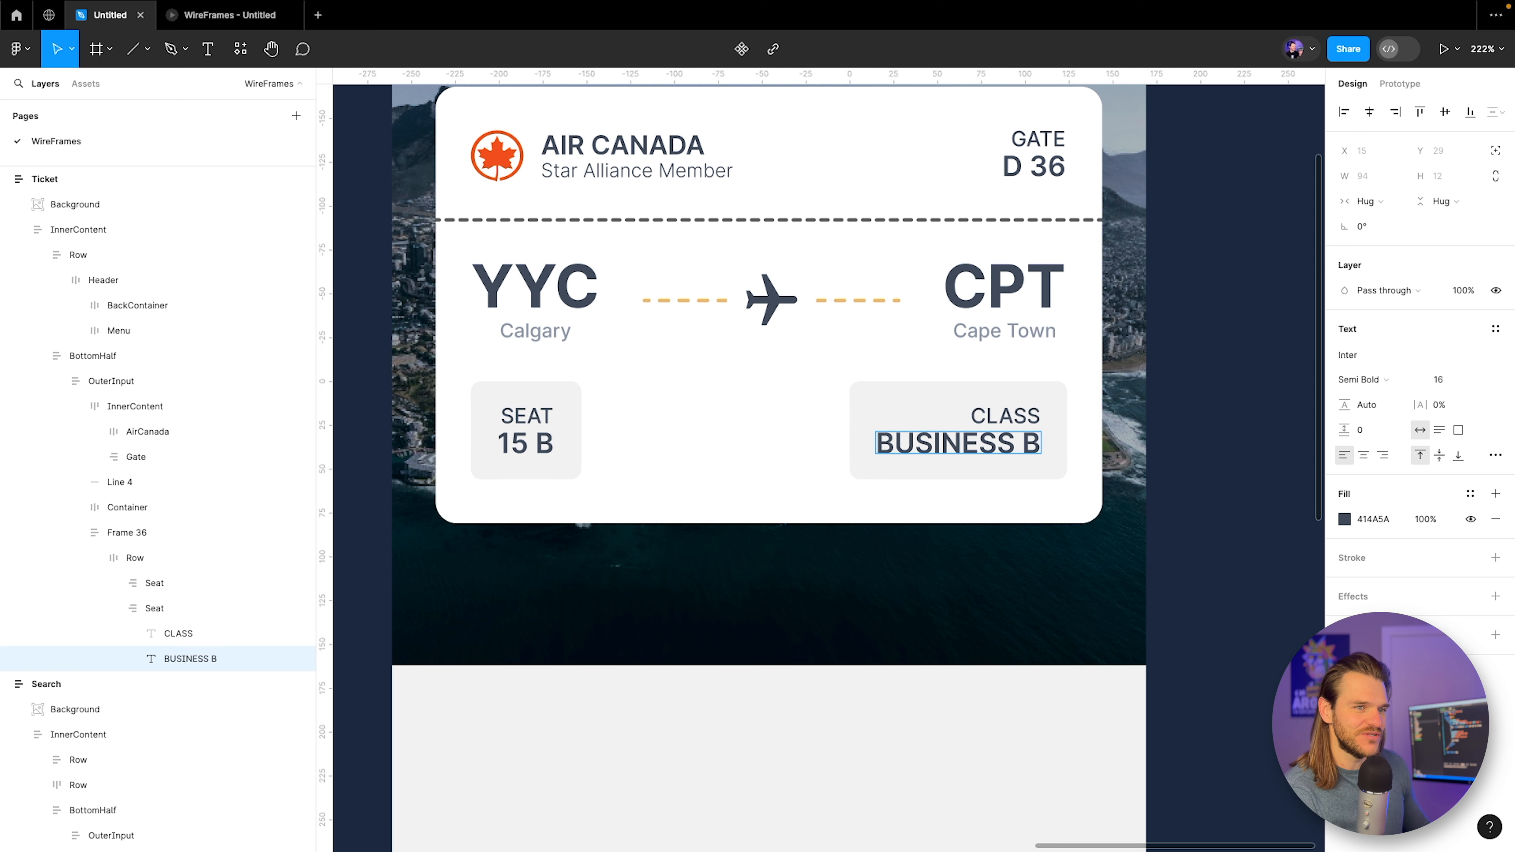
key(BackSpace)
key(BackSpace)
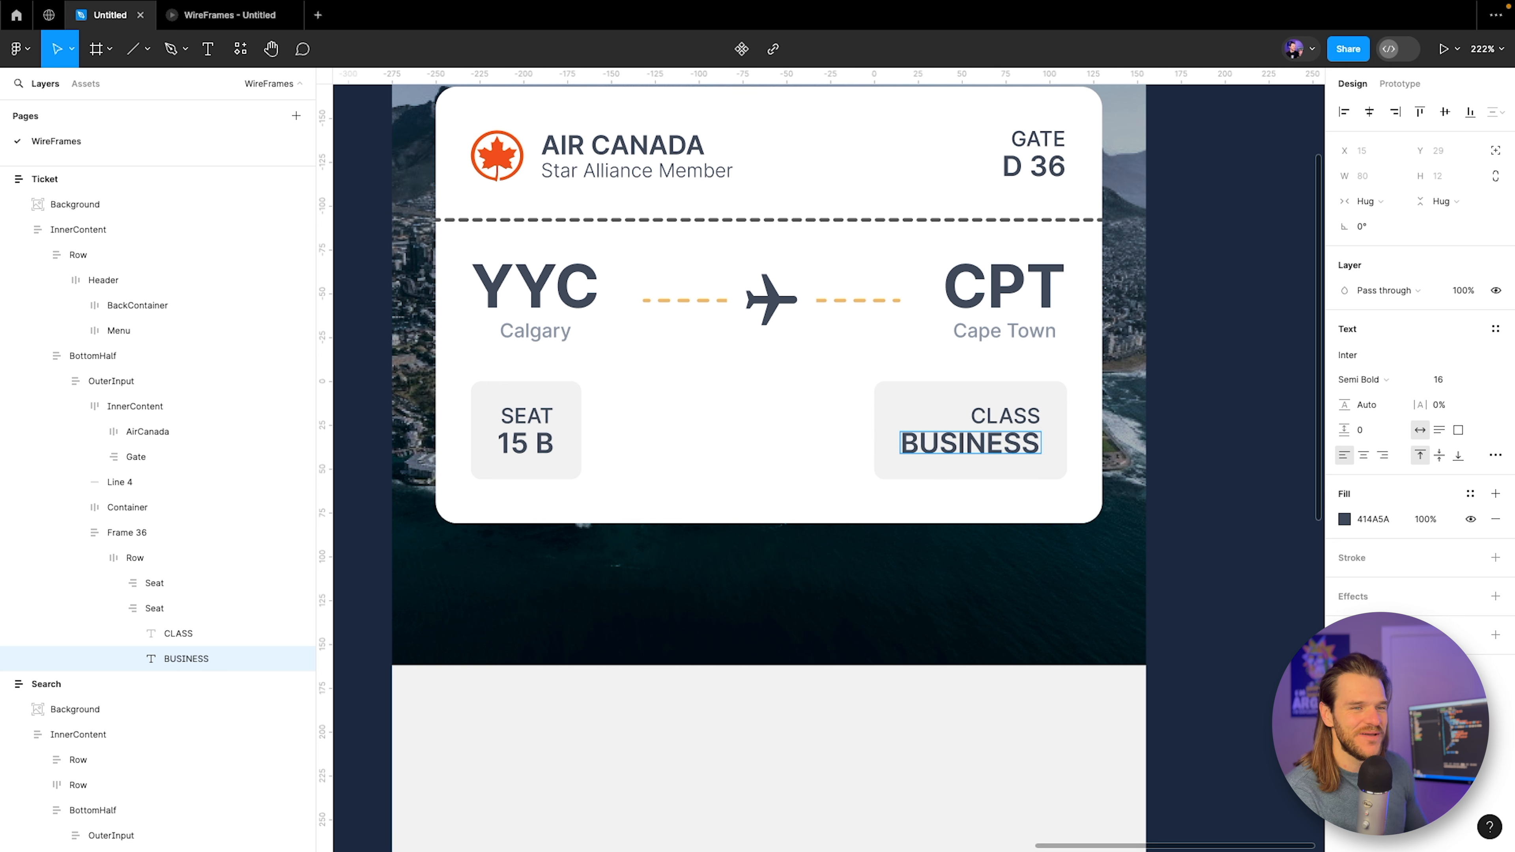
key(Escape)
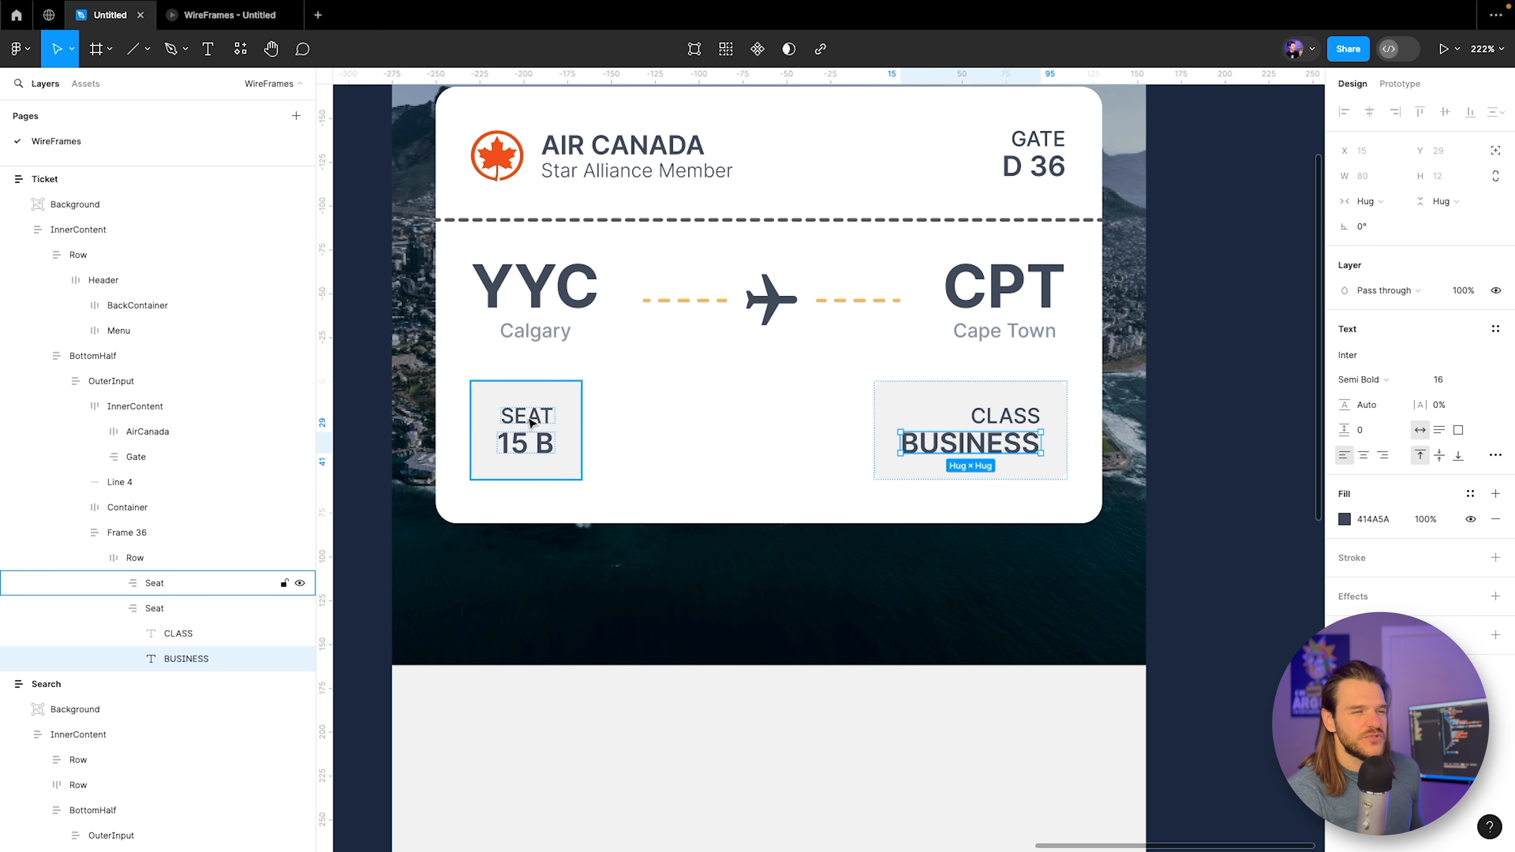
Set the vertical auto layout spacing between label and value to 8 in both the SEAT and CLASS blocks.
click(527, 433)
click(1374, 375)
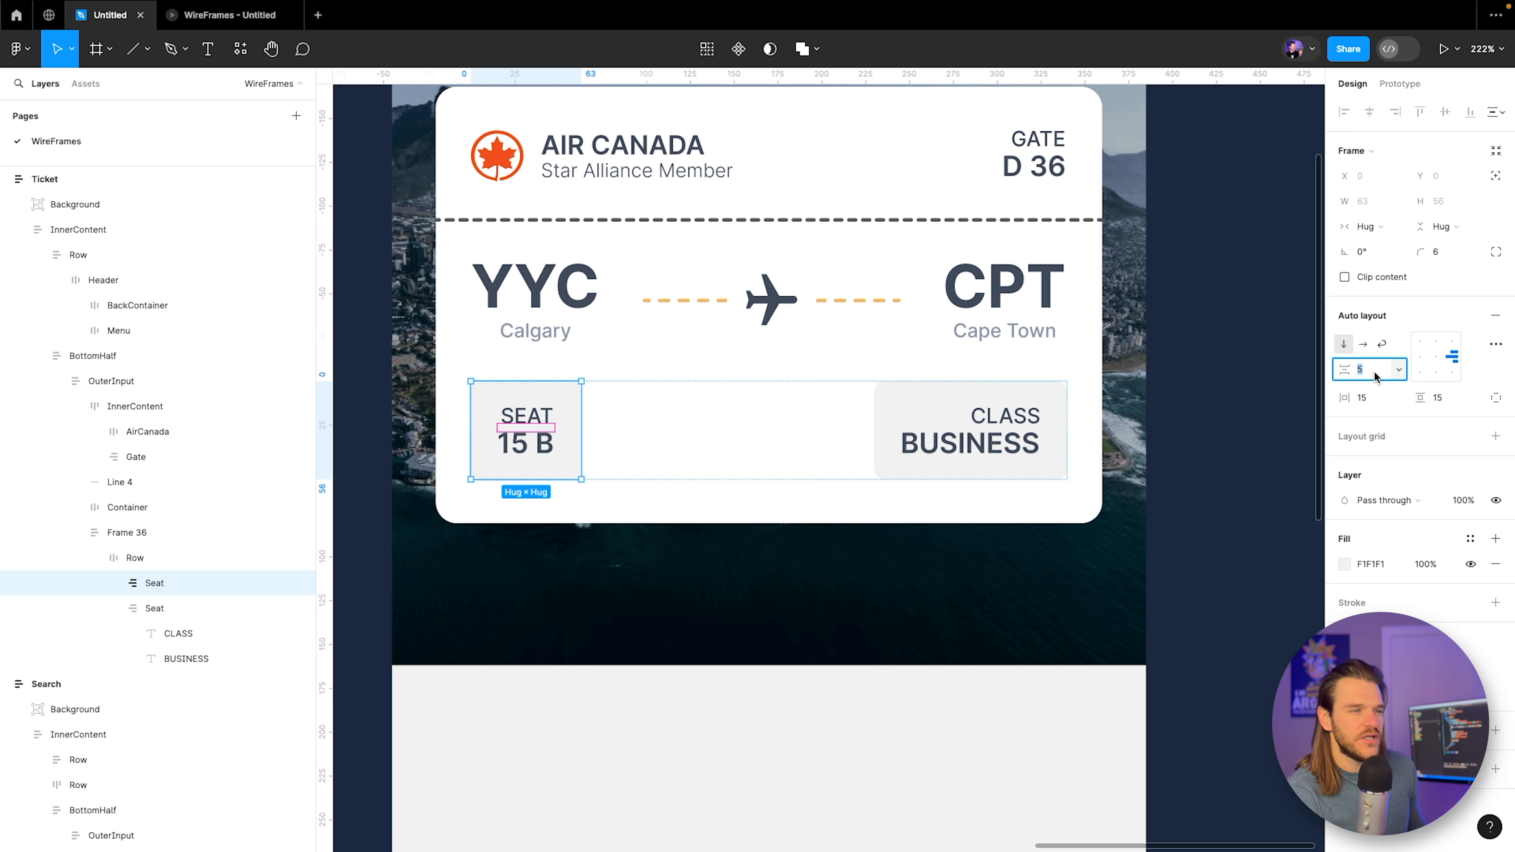
text(7)
key(Return)
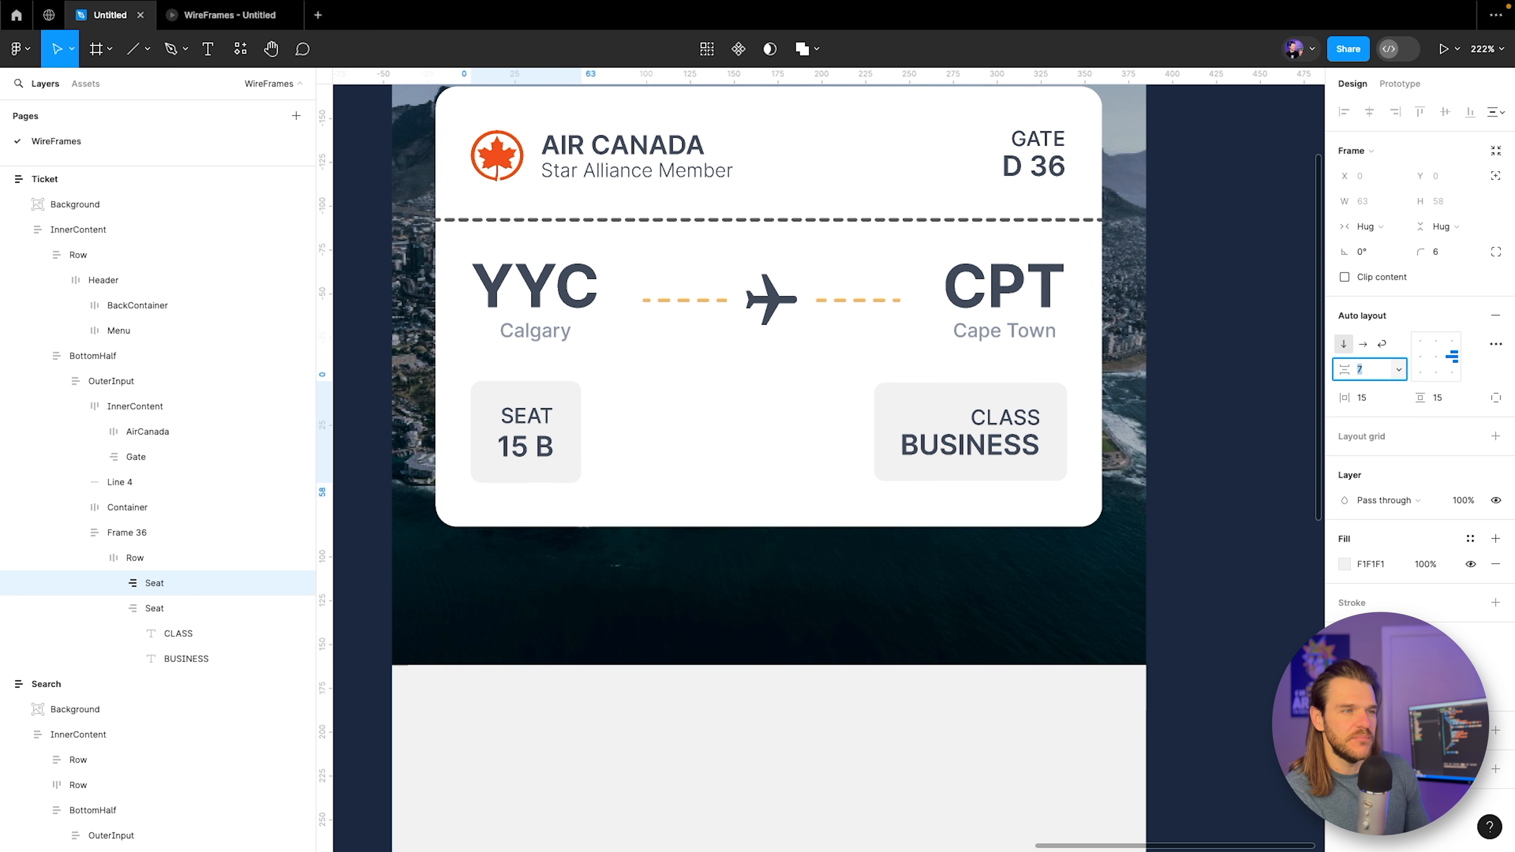
double_click(1026, 430)
click(1111, 407)
double_click(998, 411)
double_click(998, 411)
double_click(998, 410)
double_click(998, 411)
click(1363, 369)
text(7)
key(Return)
key(Up)
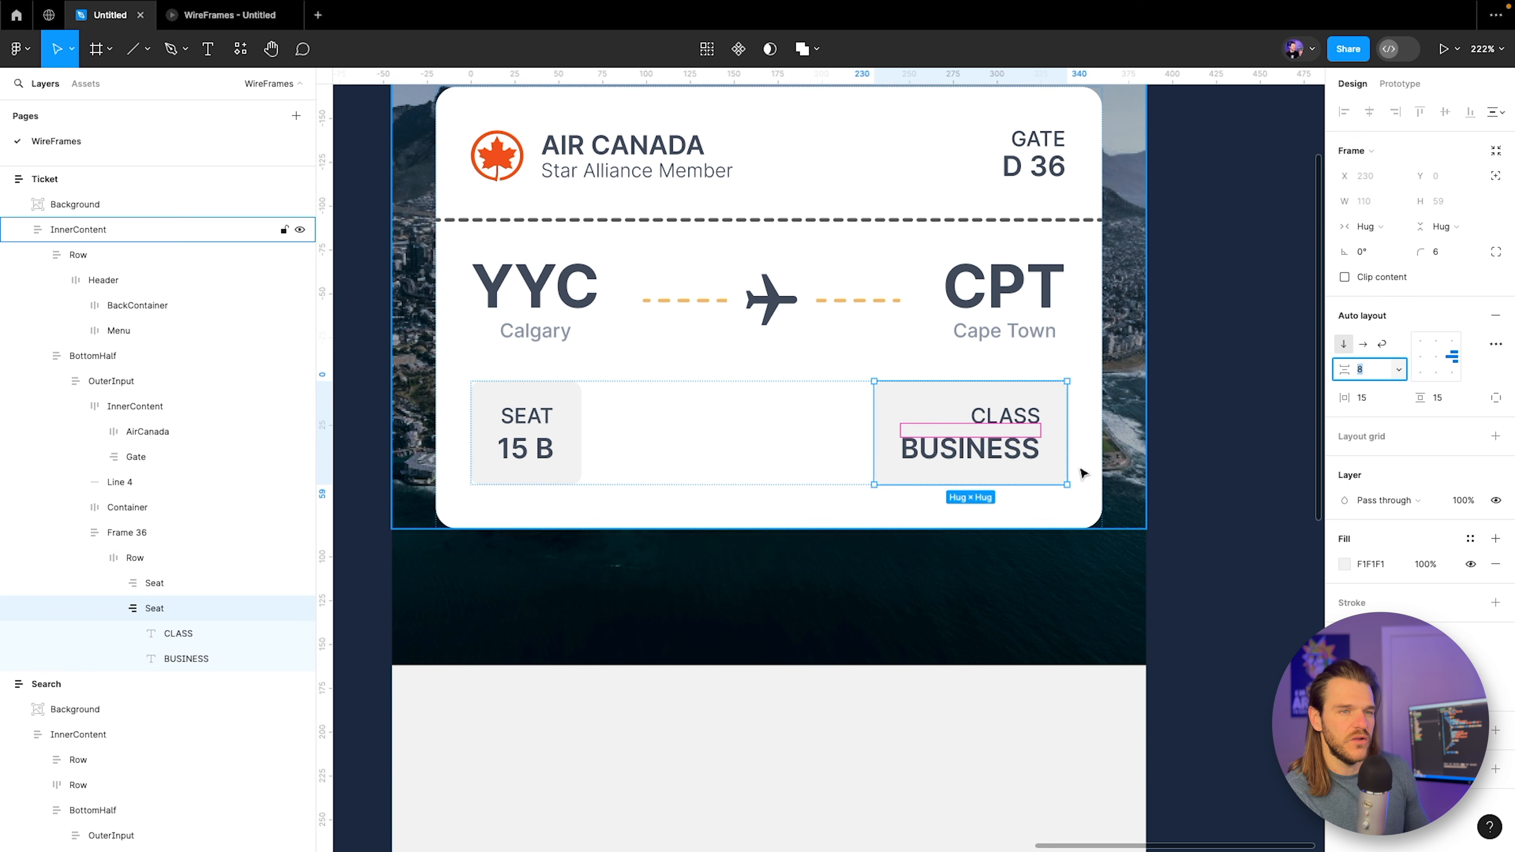
Set the widths of the SEAT block and the CLASS block to fill their container.
click(499, 421)
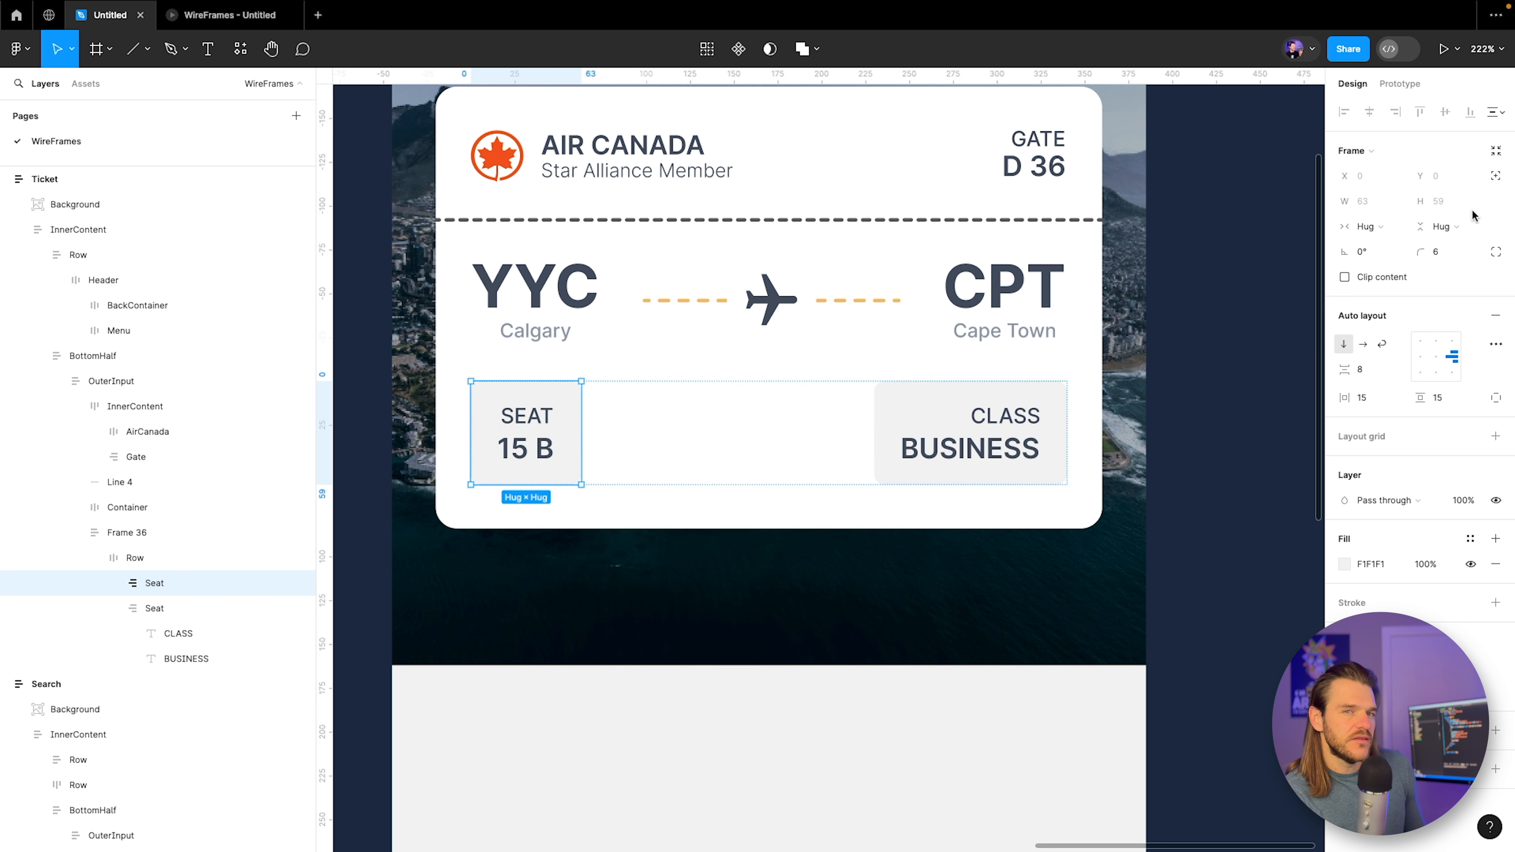
click(1370, 226)
click(1375, 243)
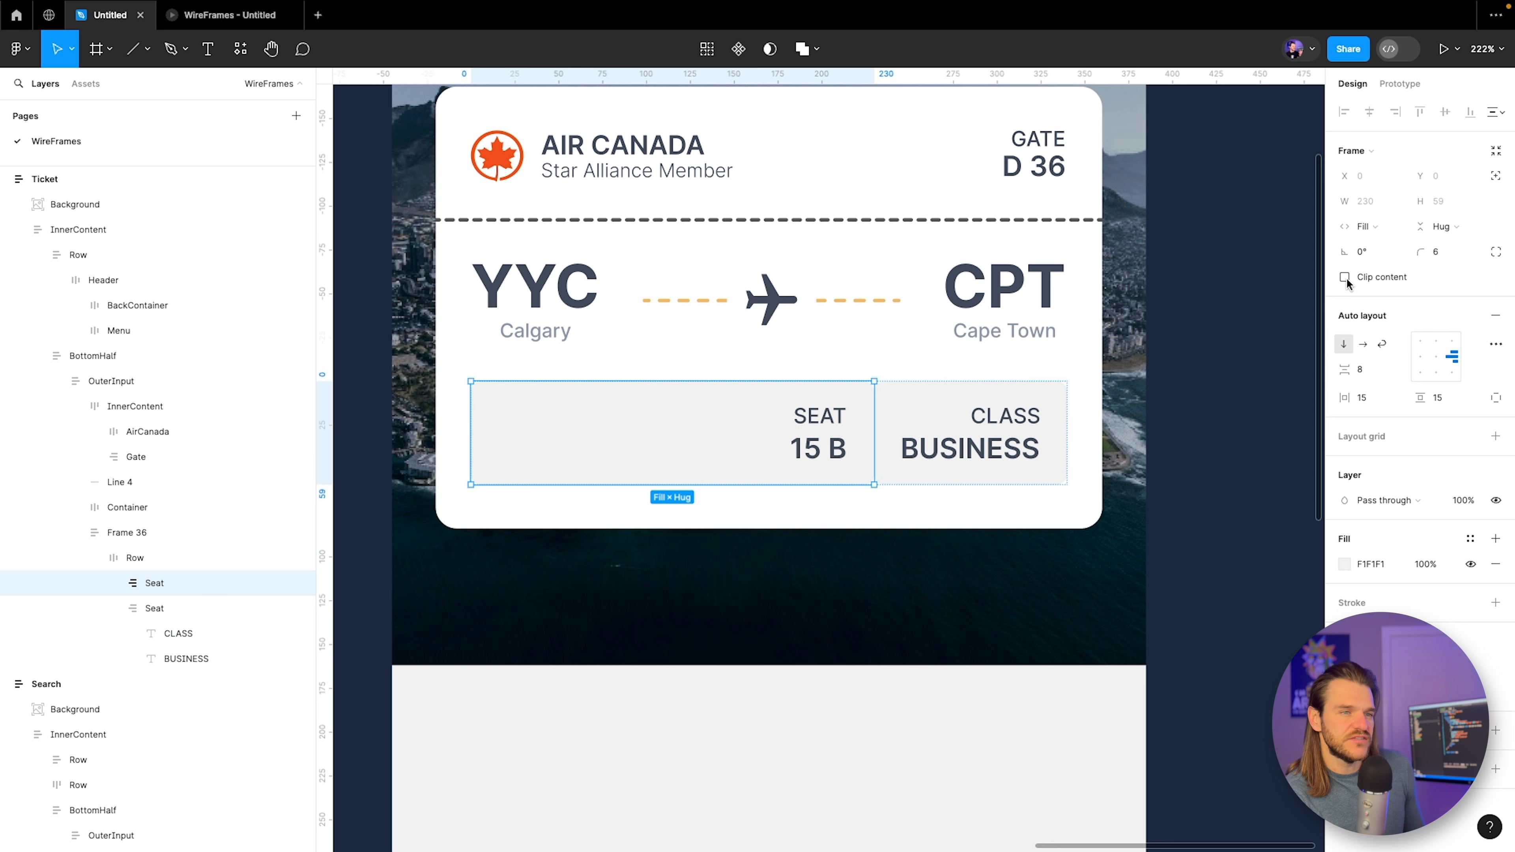
click(924, 421)
click(1372, 227)
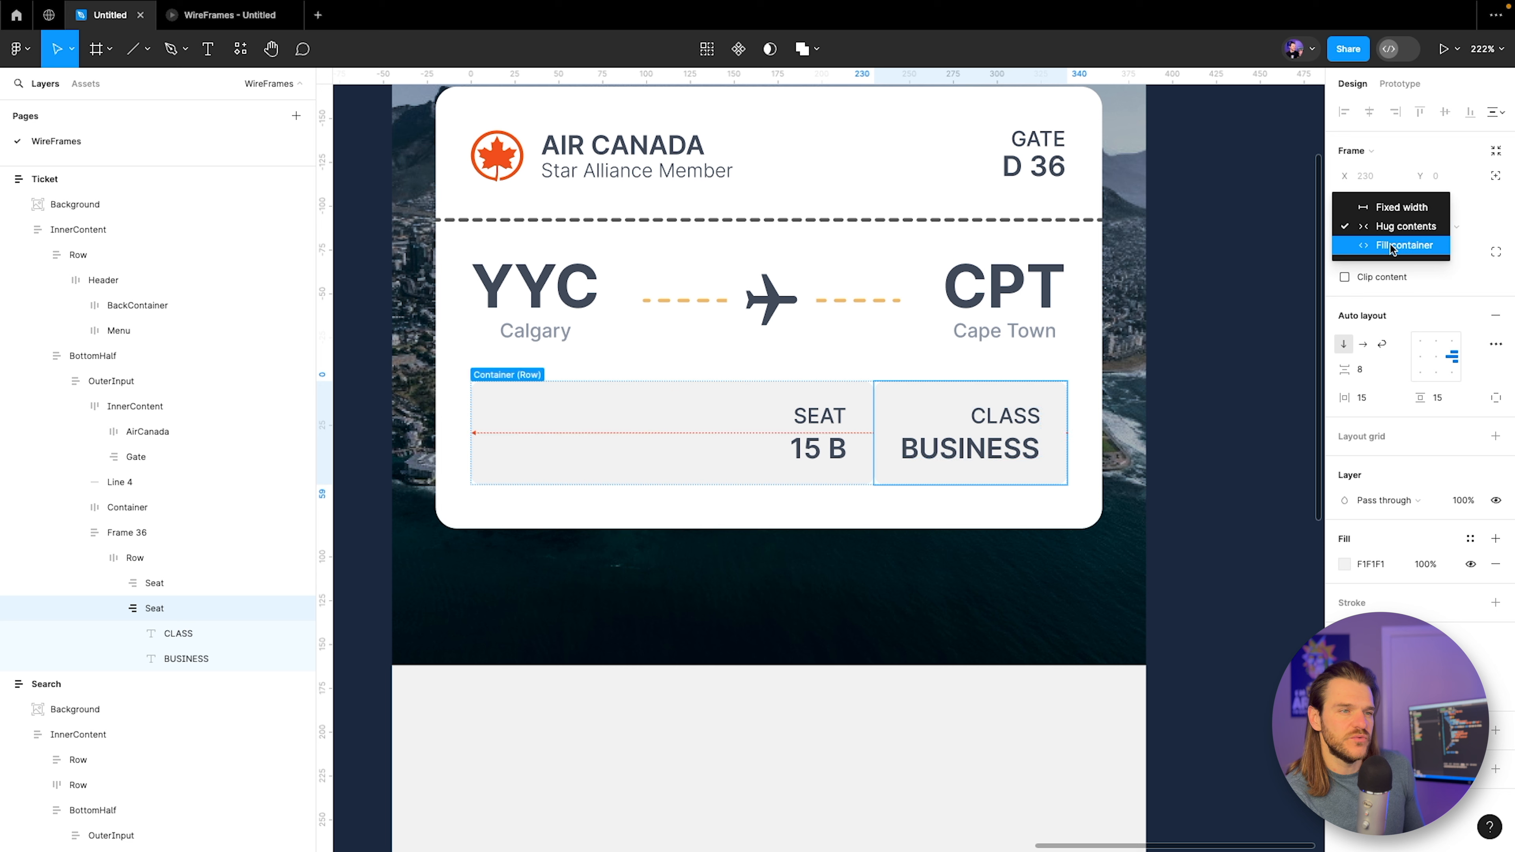
click(1392, 247)
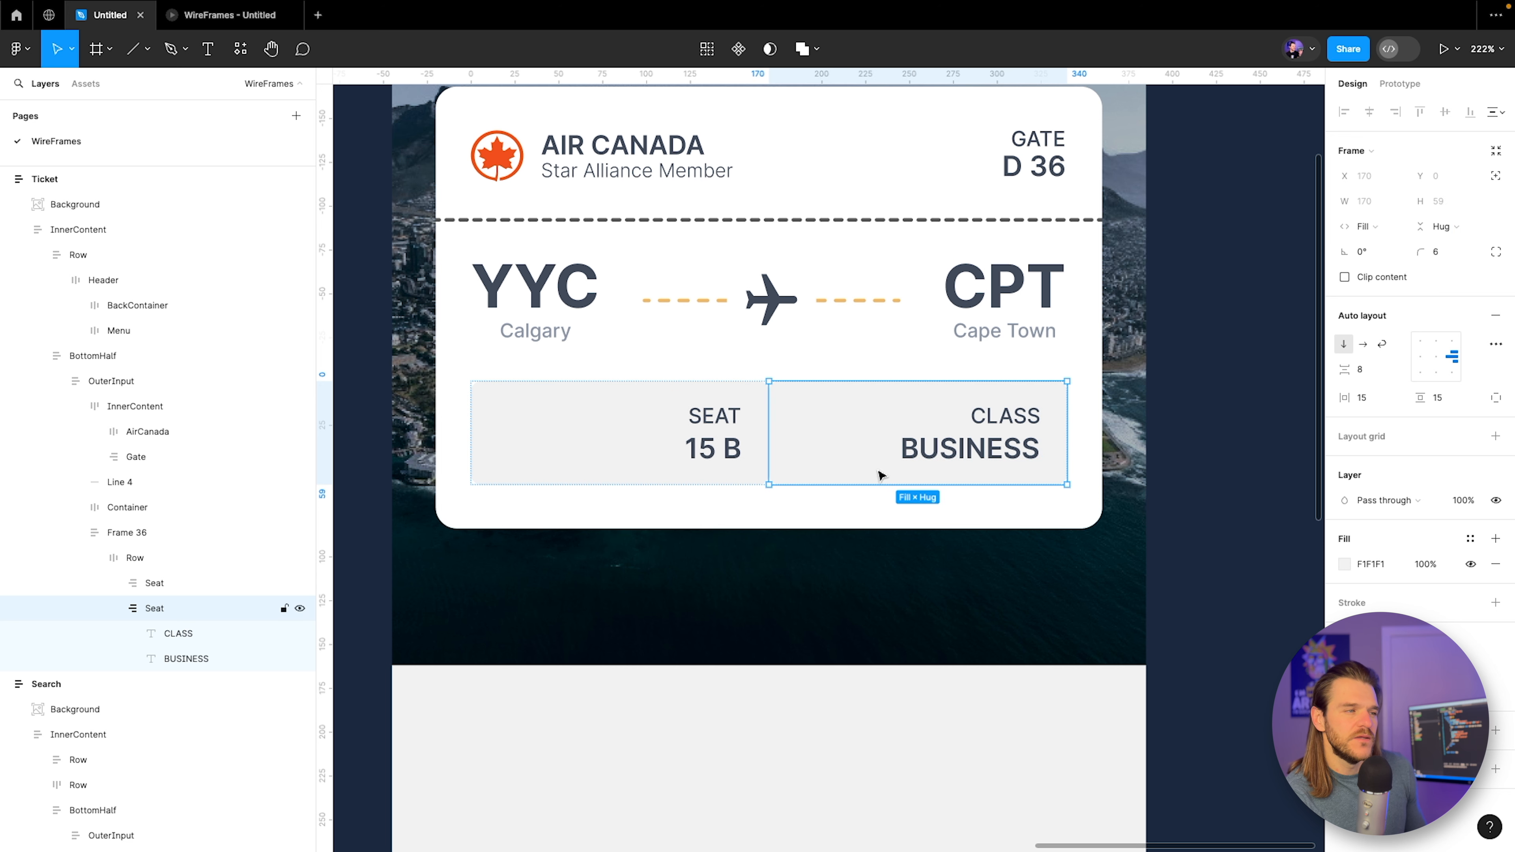
Open a 12 gap between the two blocks in Row and left-align the SEAT block's contents.
click(135, 558)
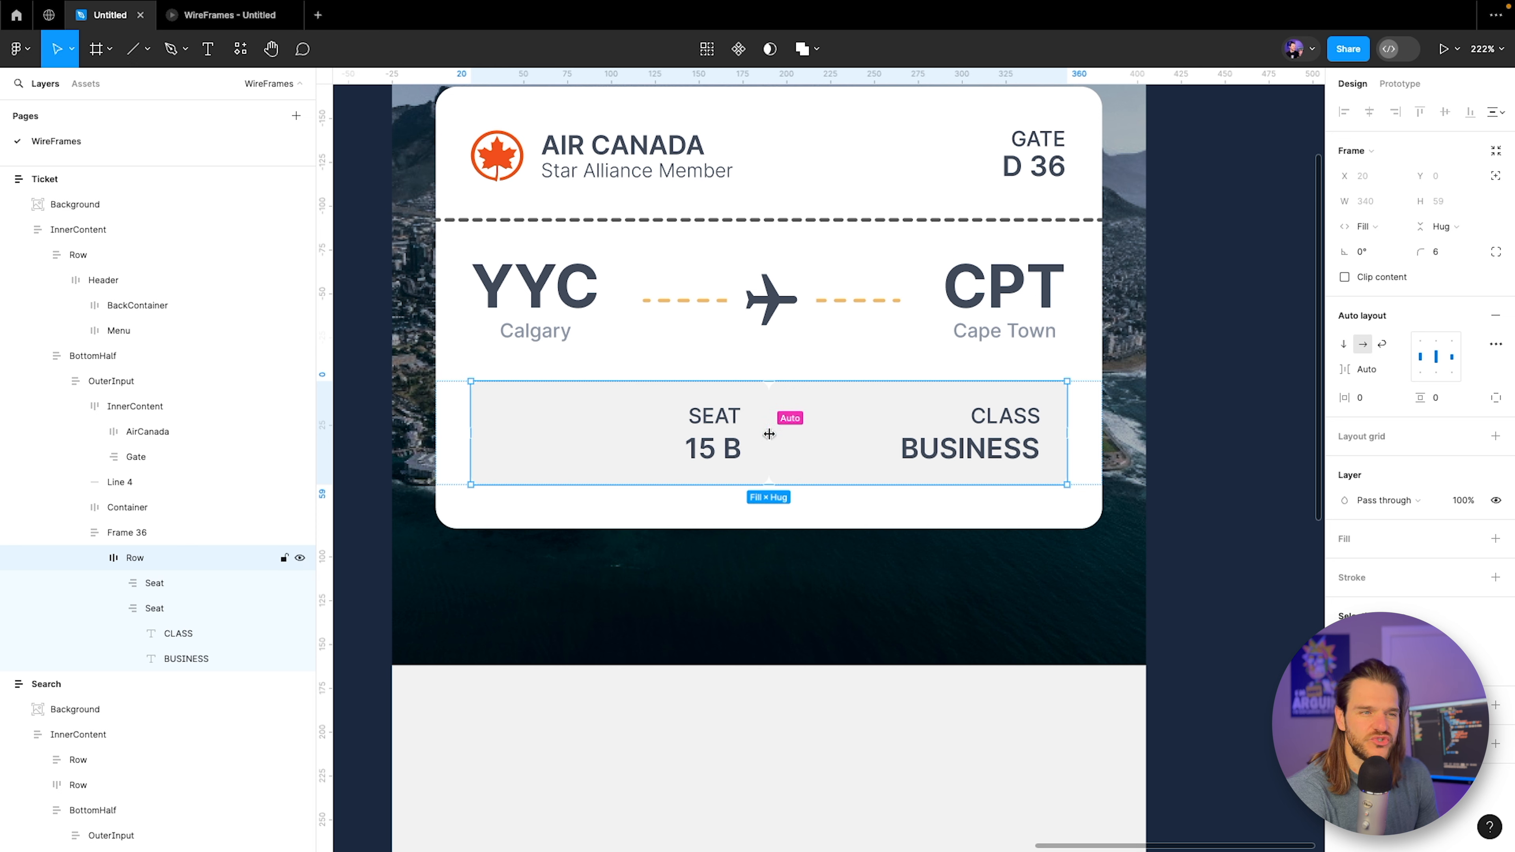
drag(770, 434, 780, 433)
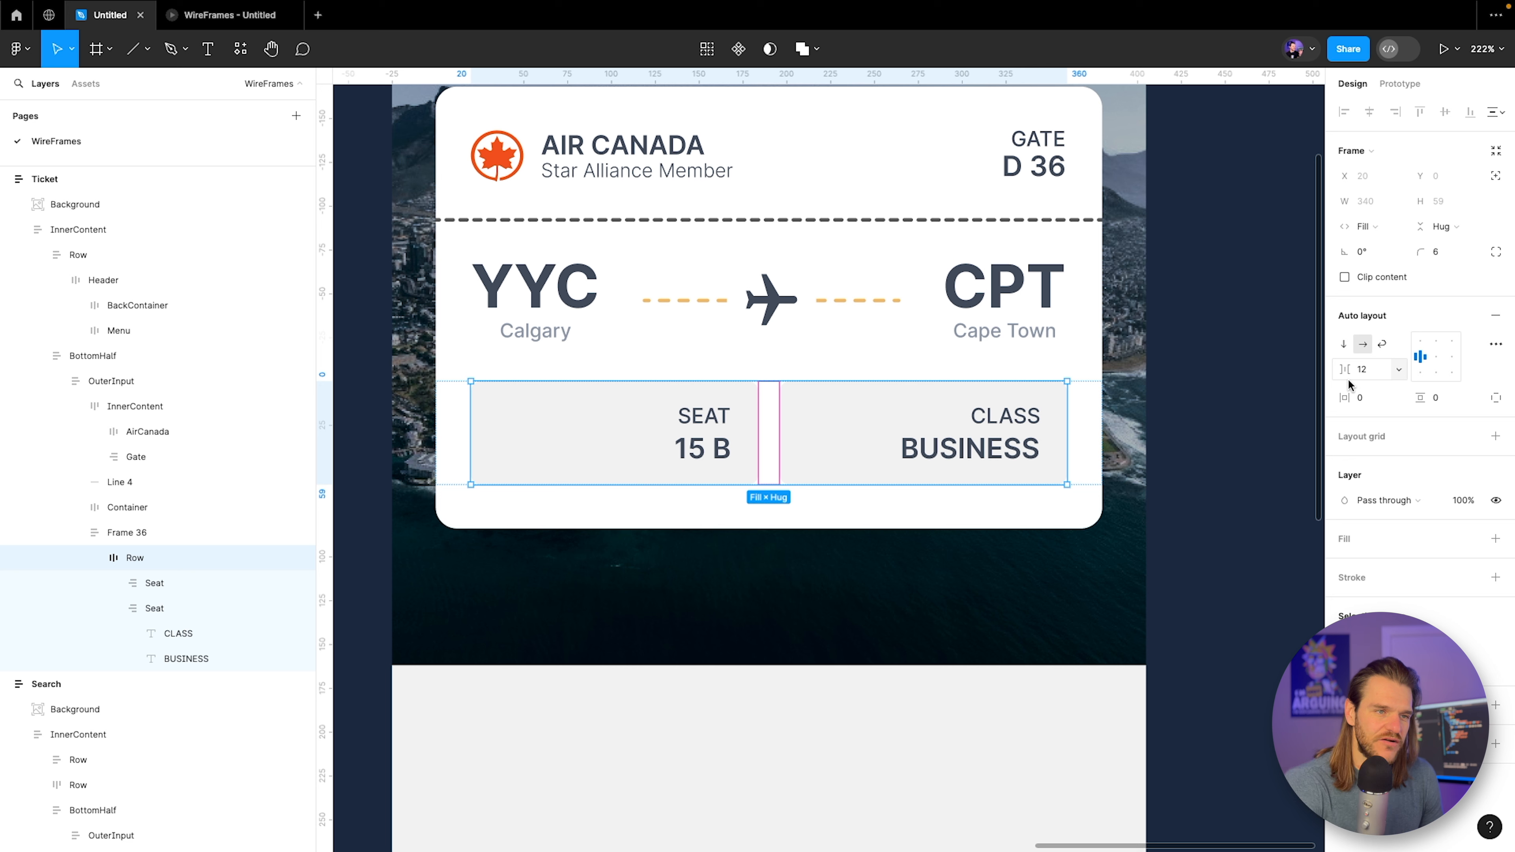
click(652, 420)
click(1426, 363)
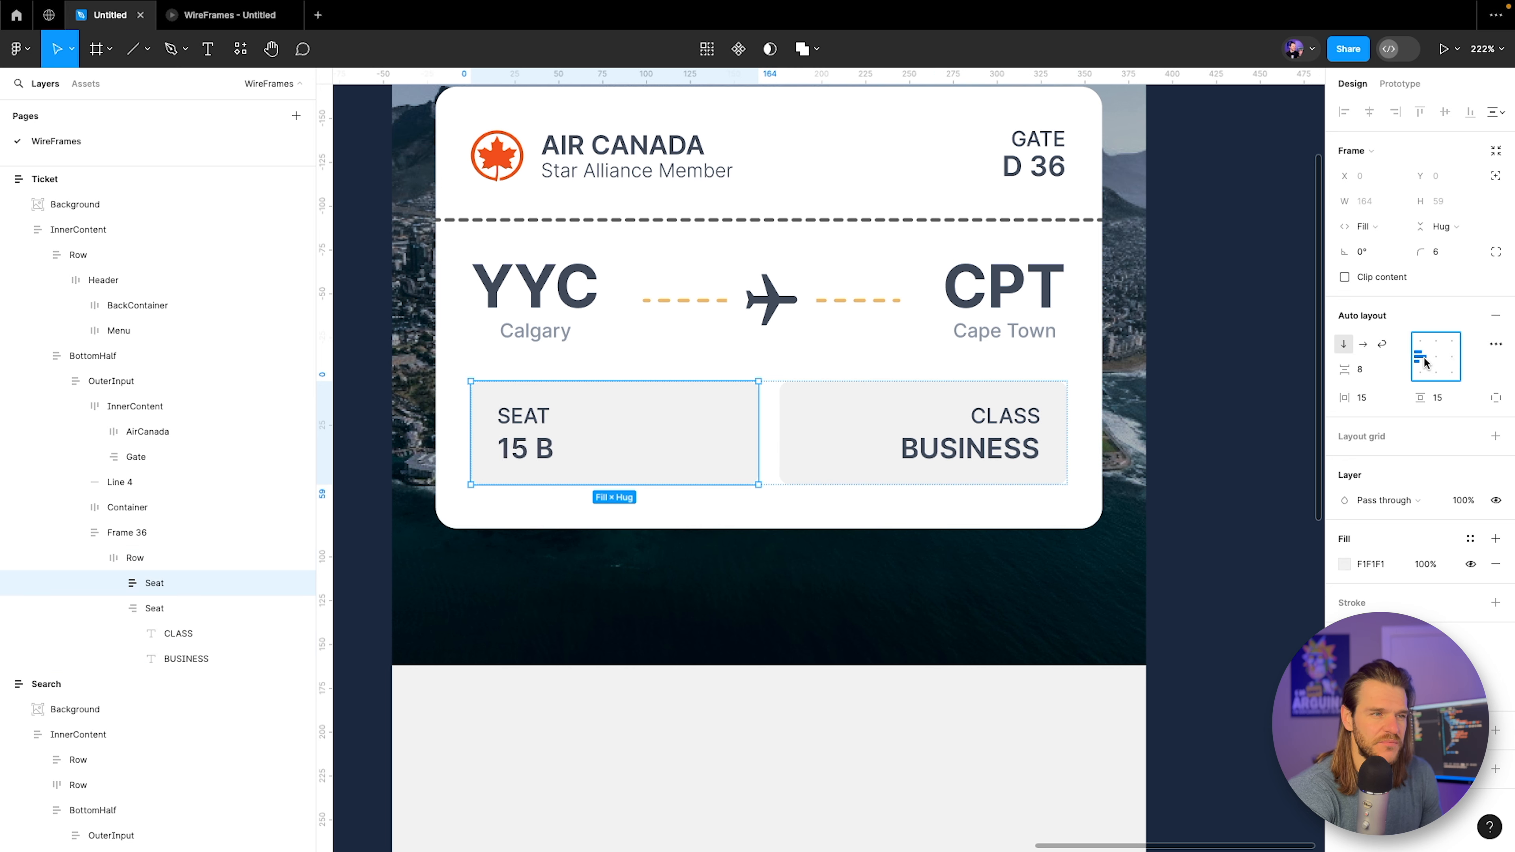
Check the ticket in the prototype preview and reduce the vertical spacing between label and value in the blocks.
click(229, 15)
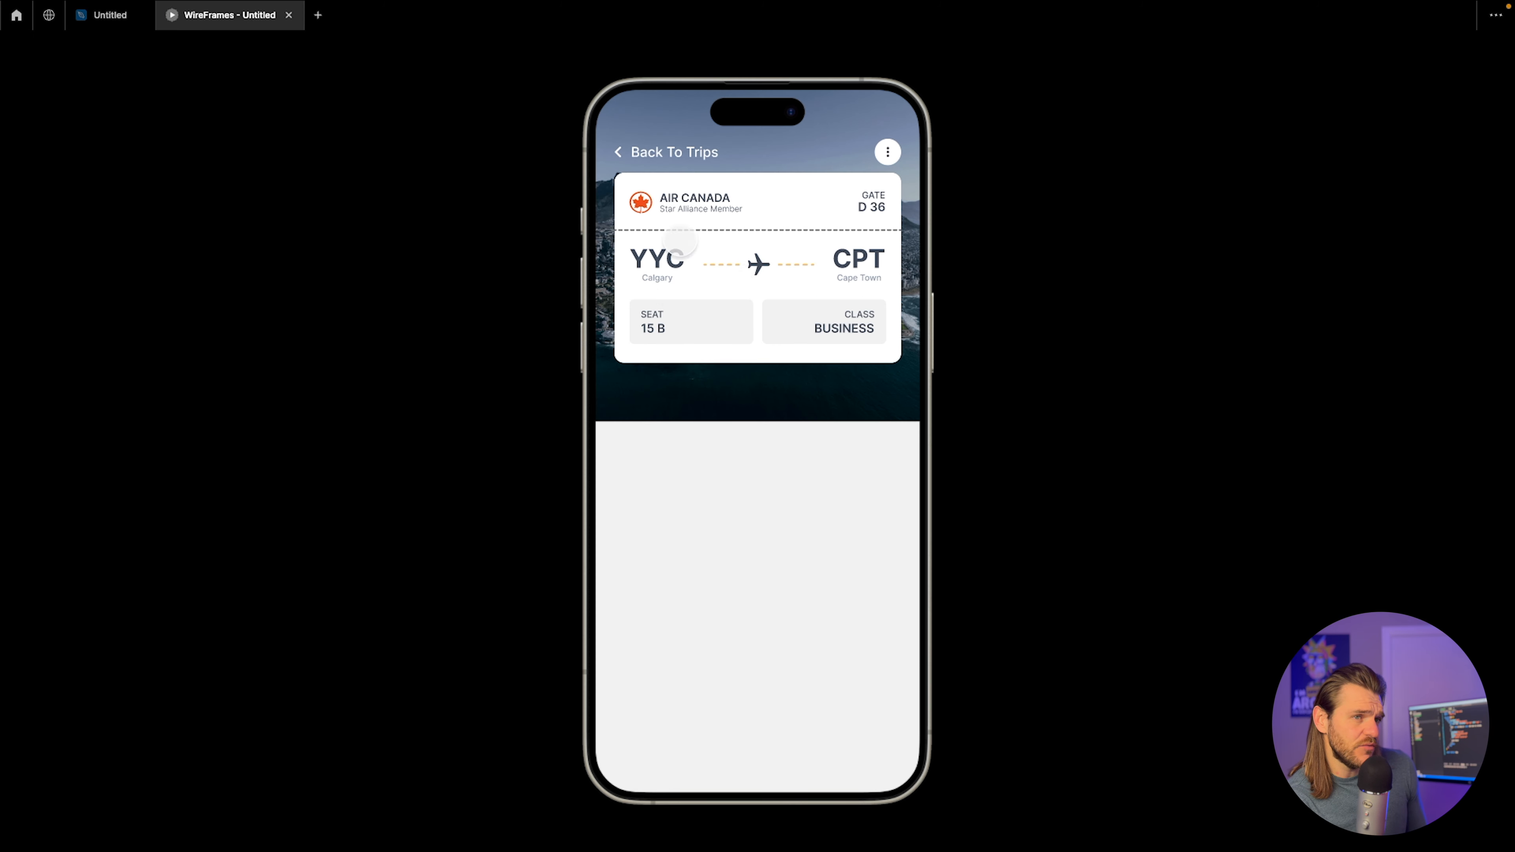
click(115, 23)
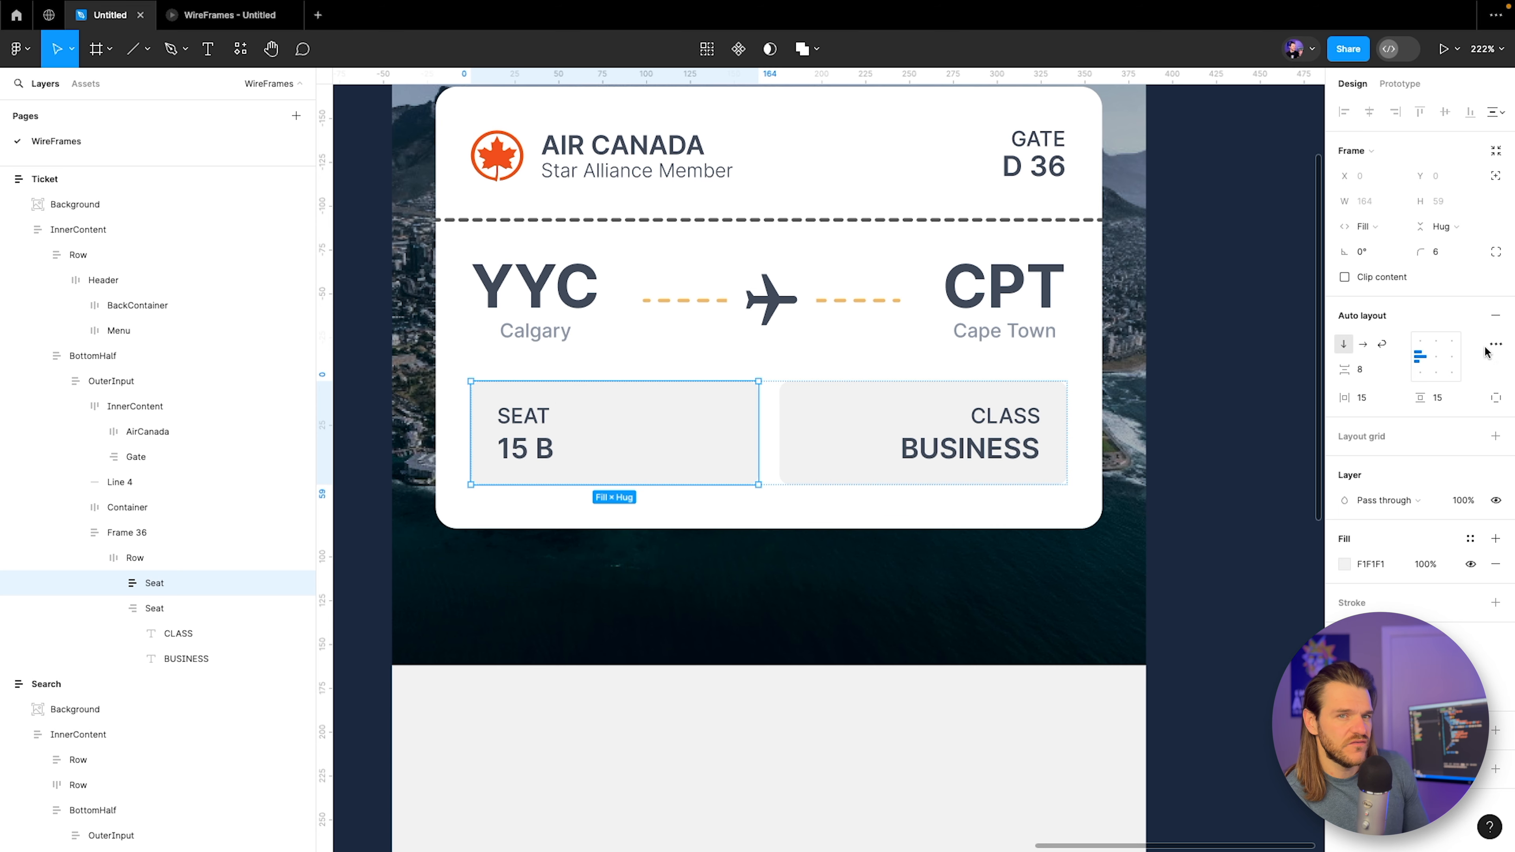
click(1361, 371)
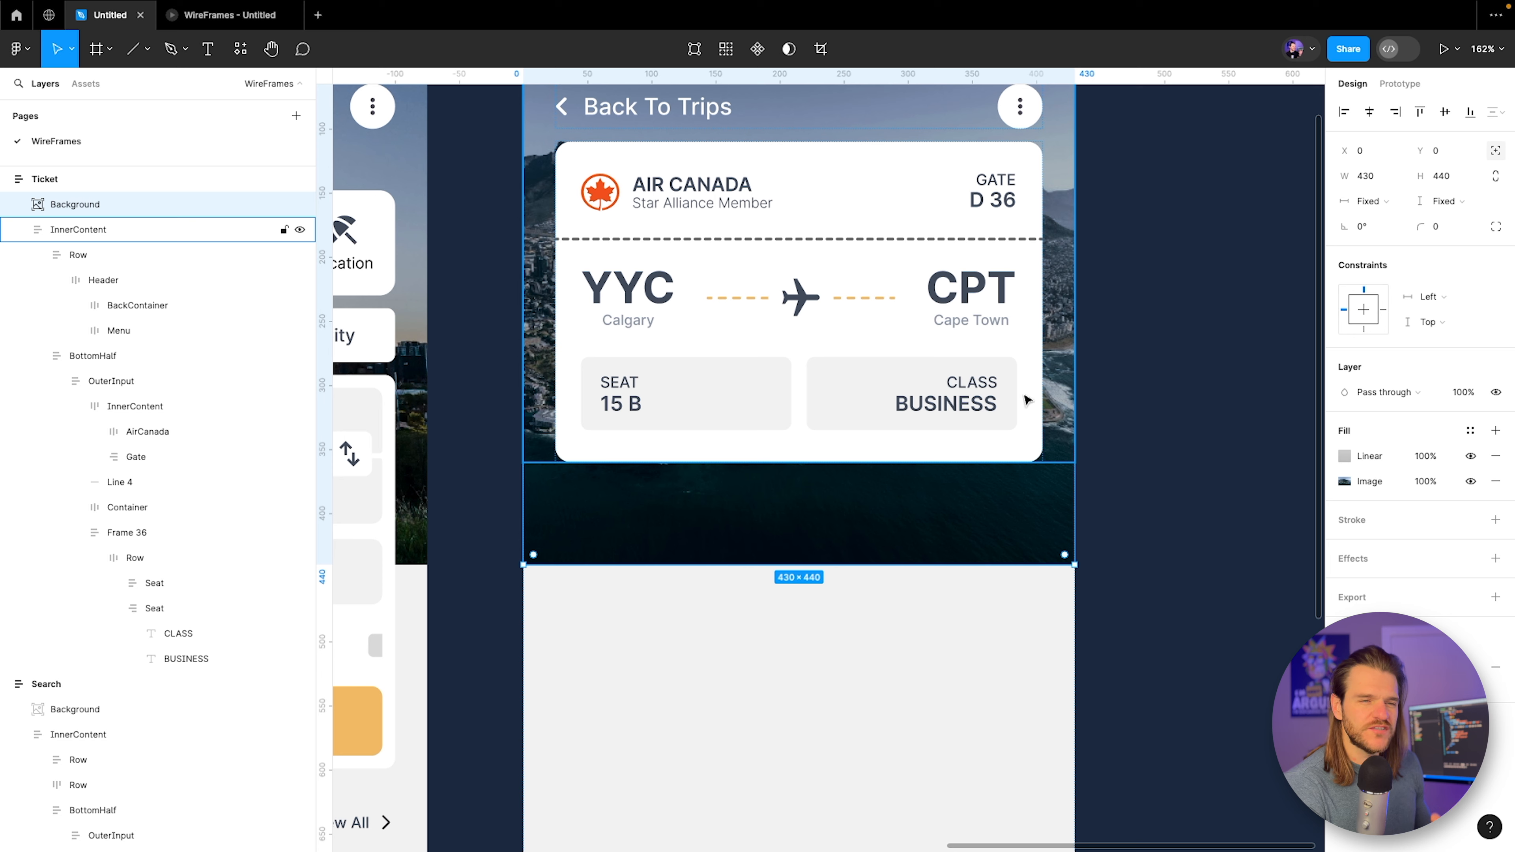
Change the value under CLASS to Business in title case and check it in the prototype preview.
click(910, 399)
click(910, 400)
click(910, 400)
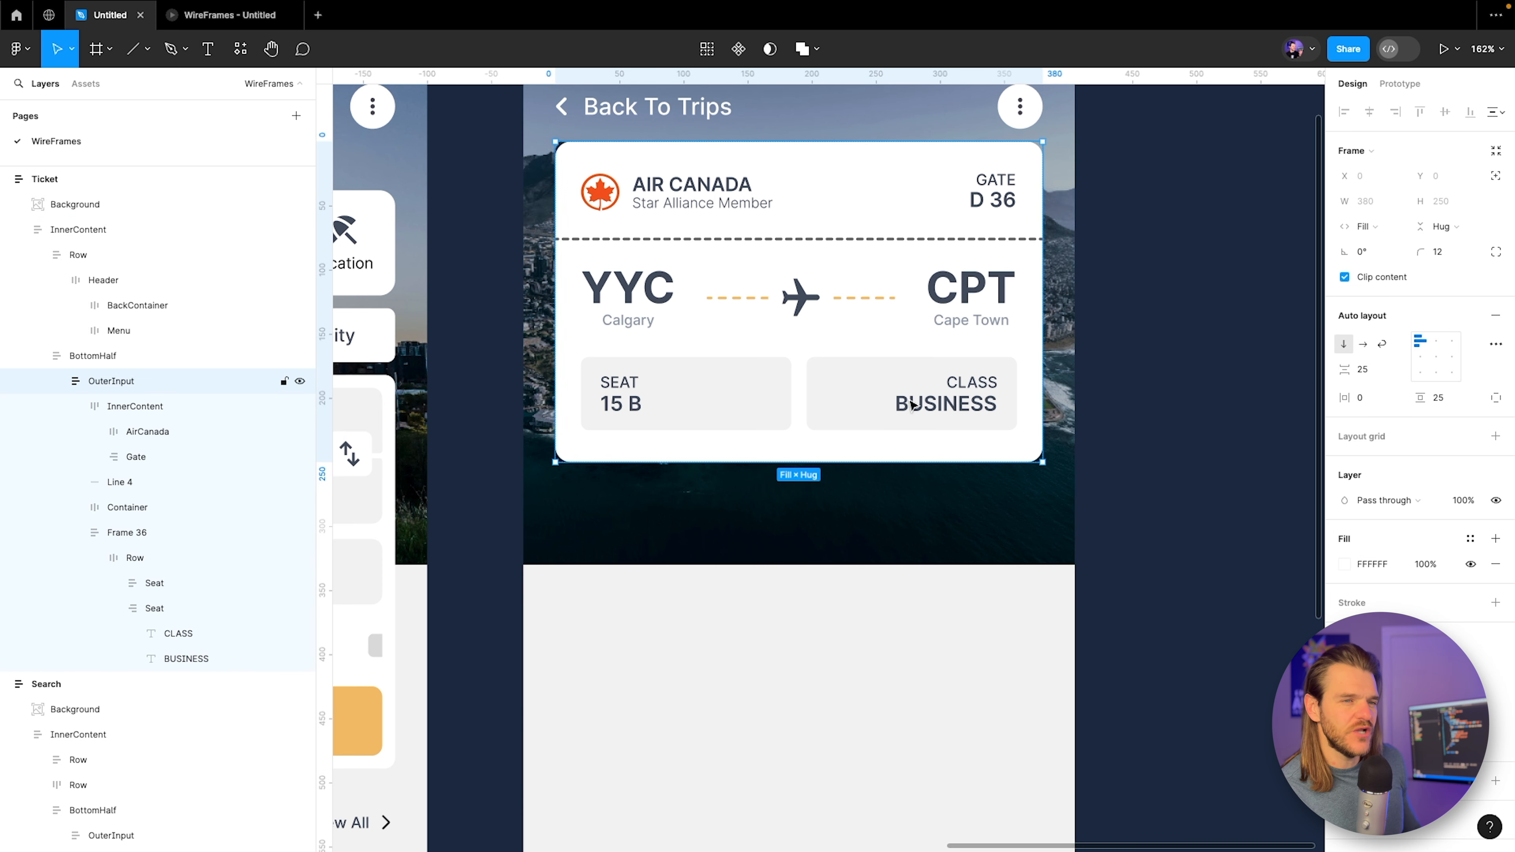
click(910, 400)
click(910, 400)
click(910, 400)
click(910, 400)
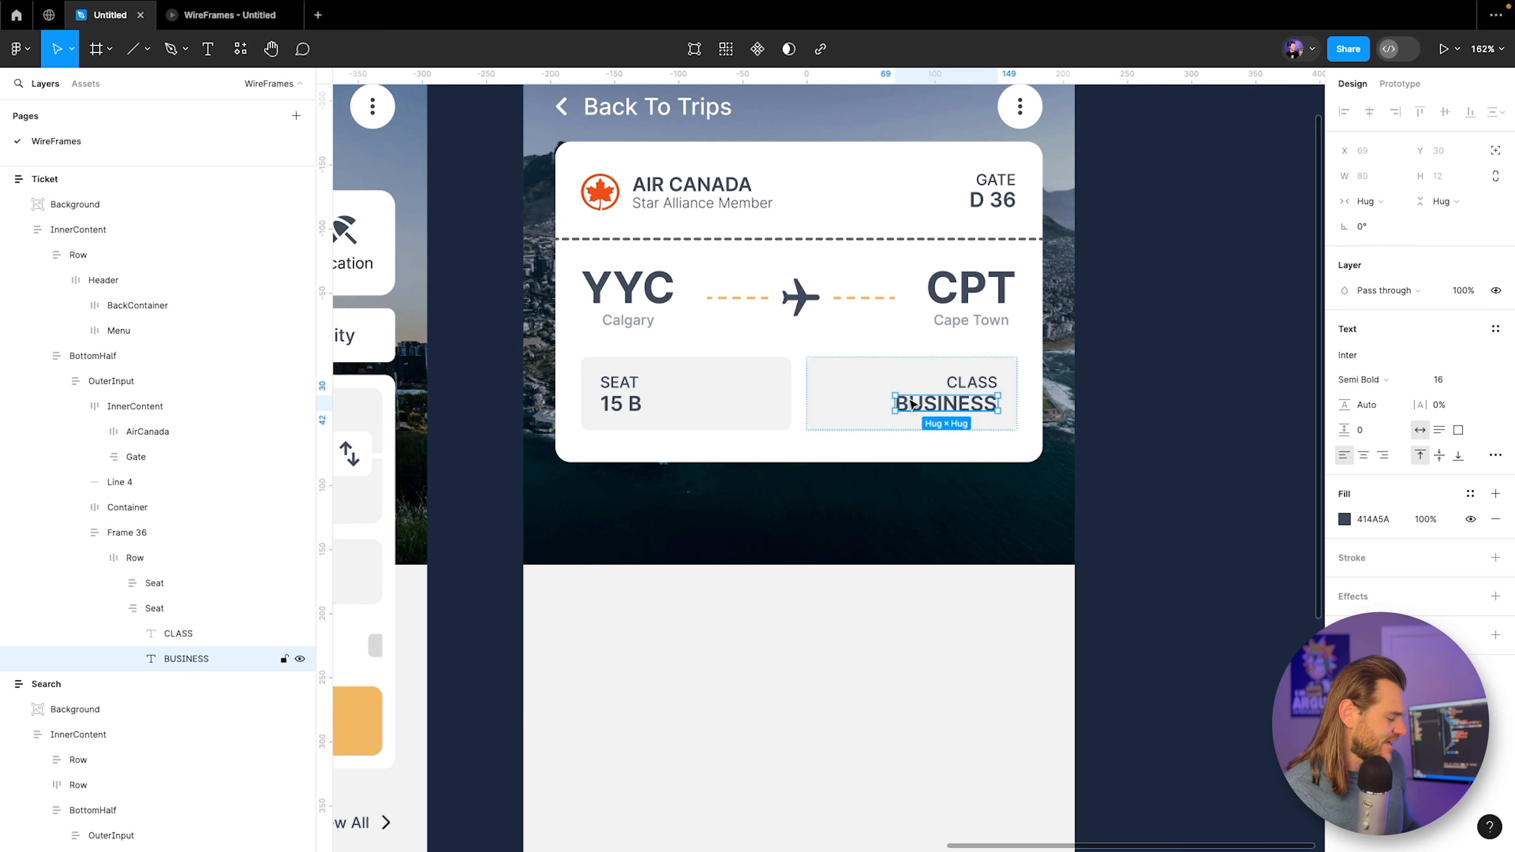
double_click(910, 401)
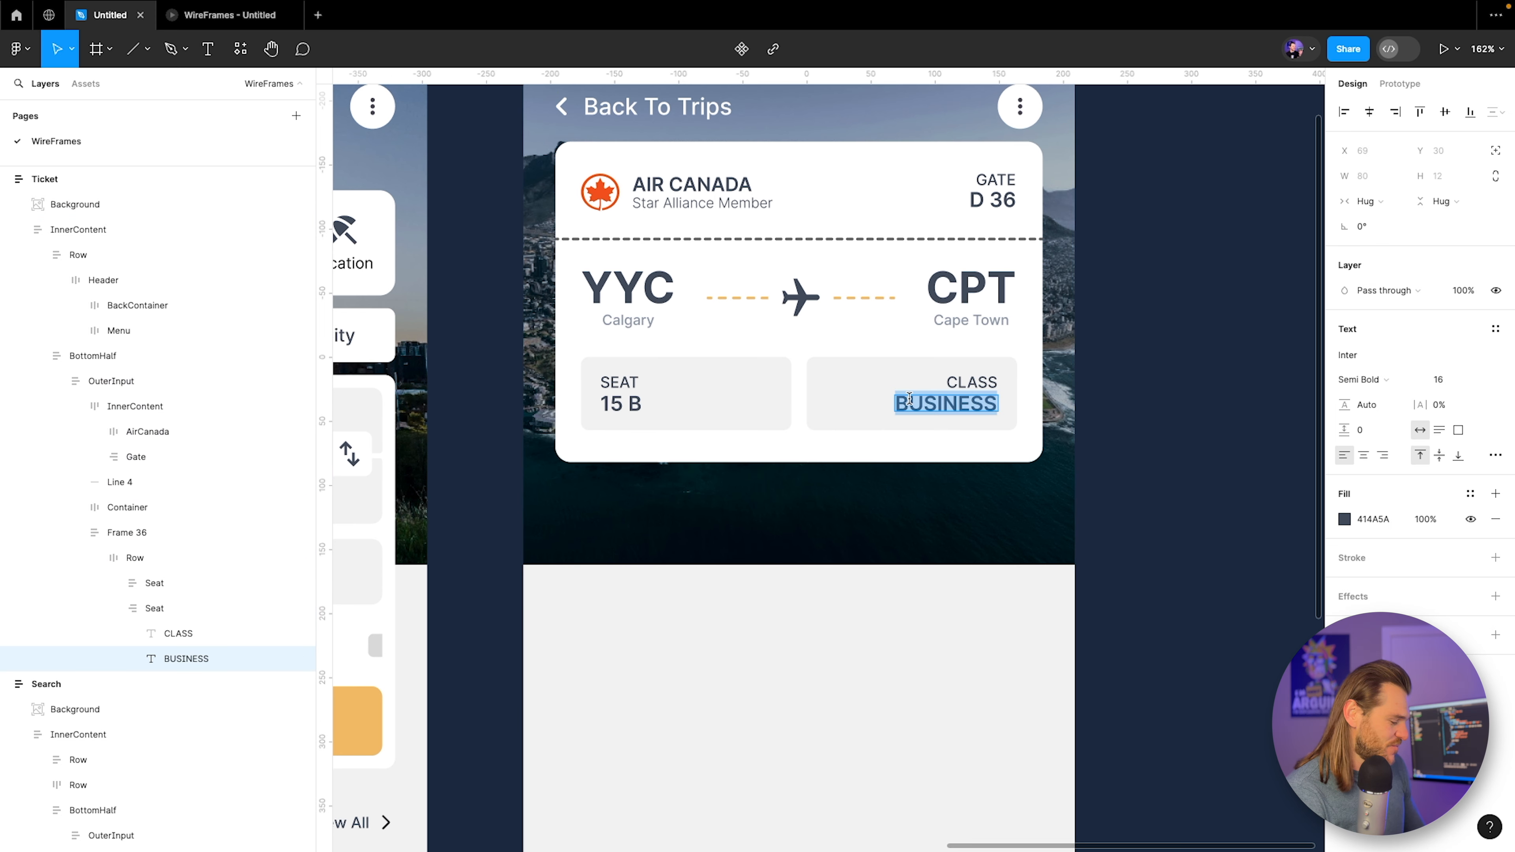
text(Busin)
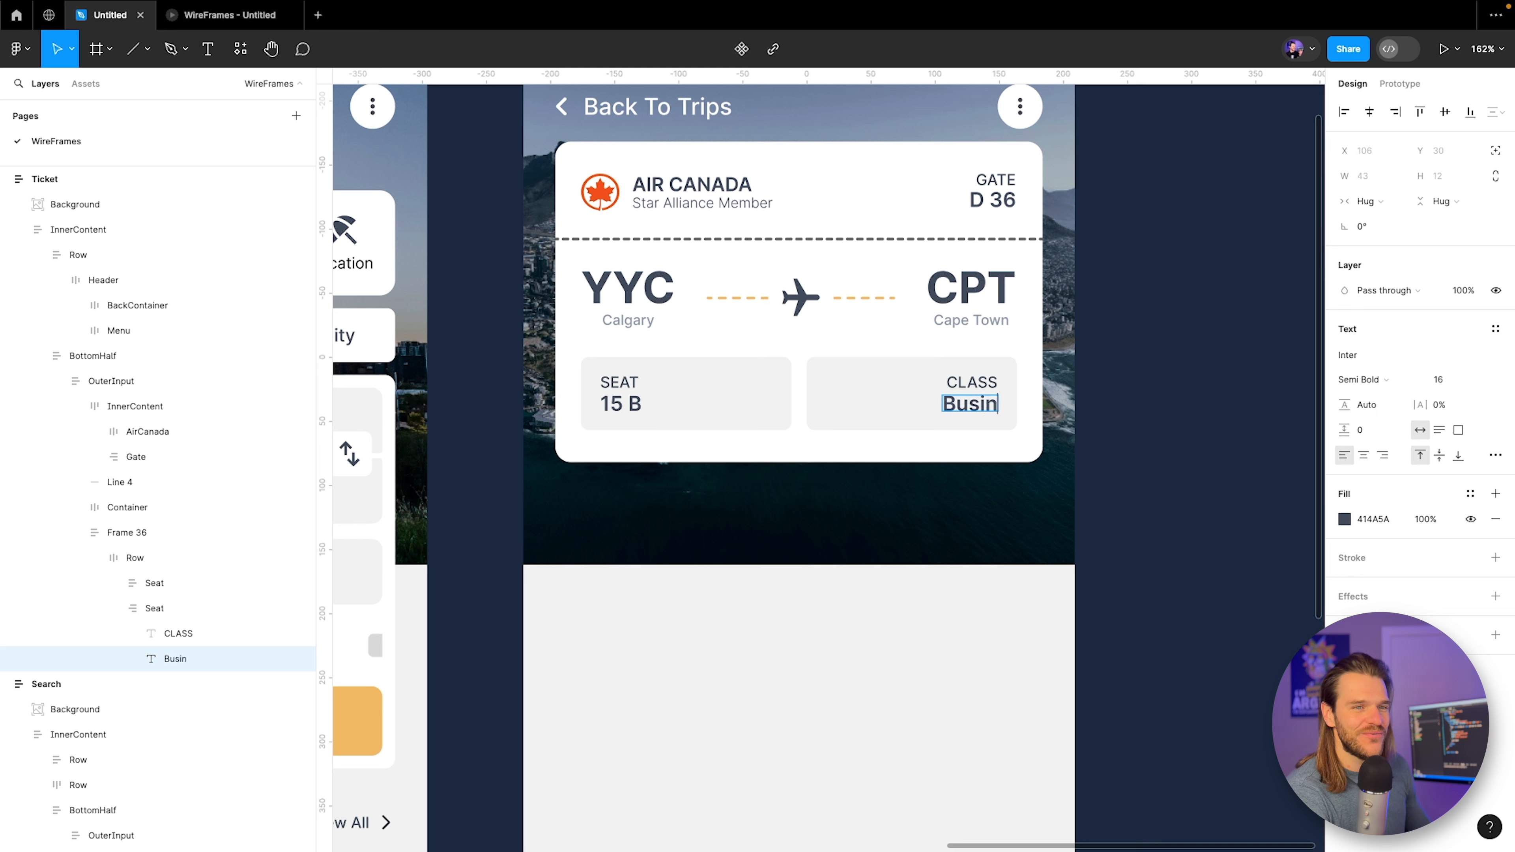
text(ess)
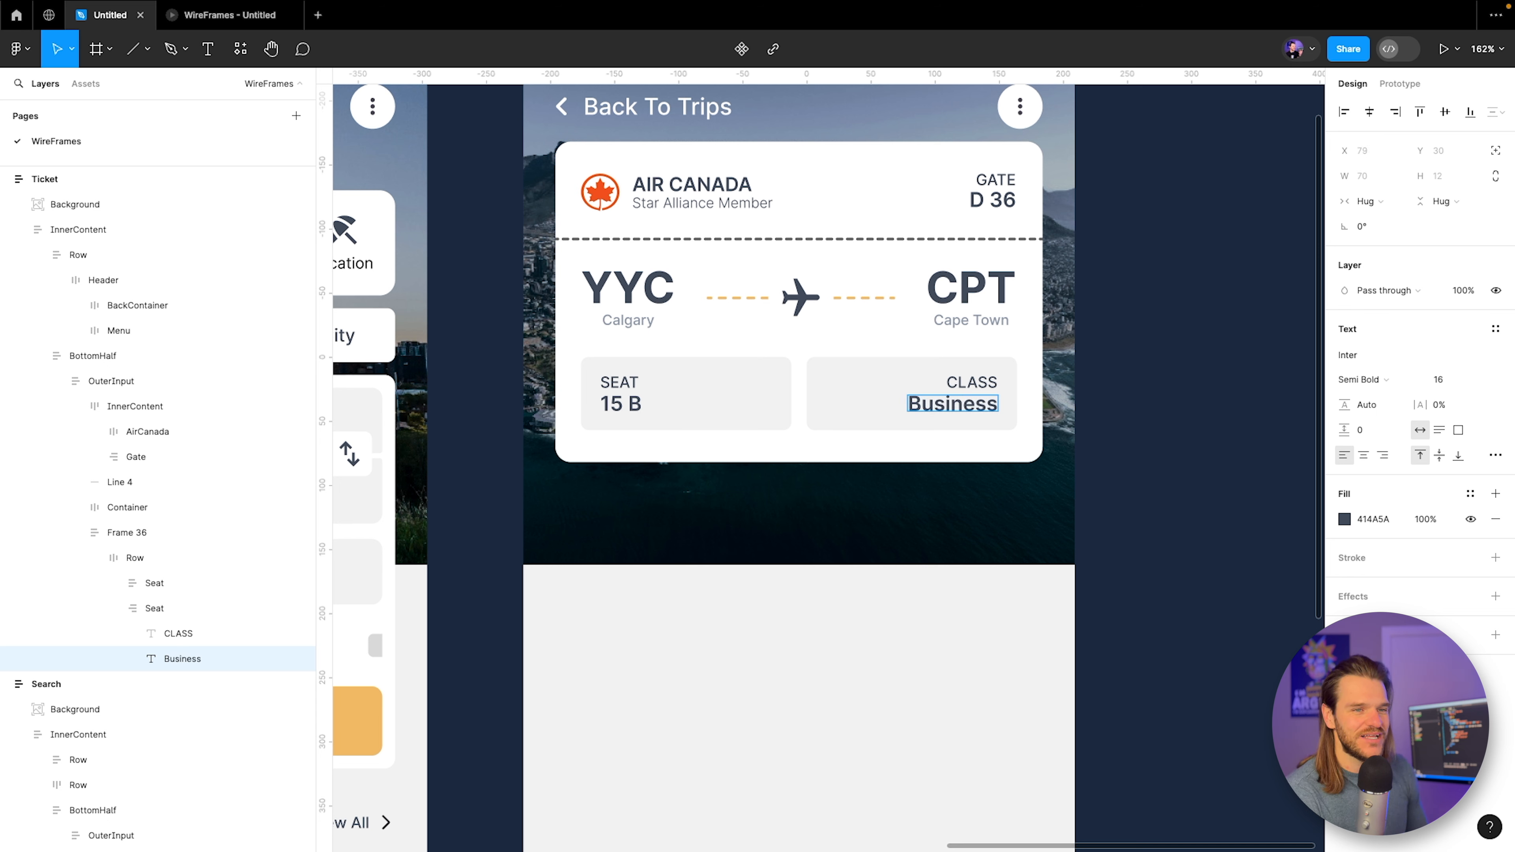
key(Escape)
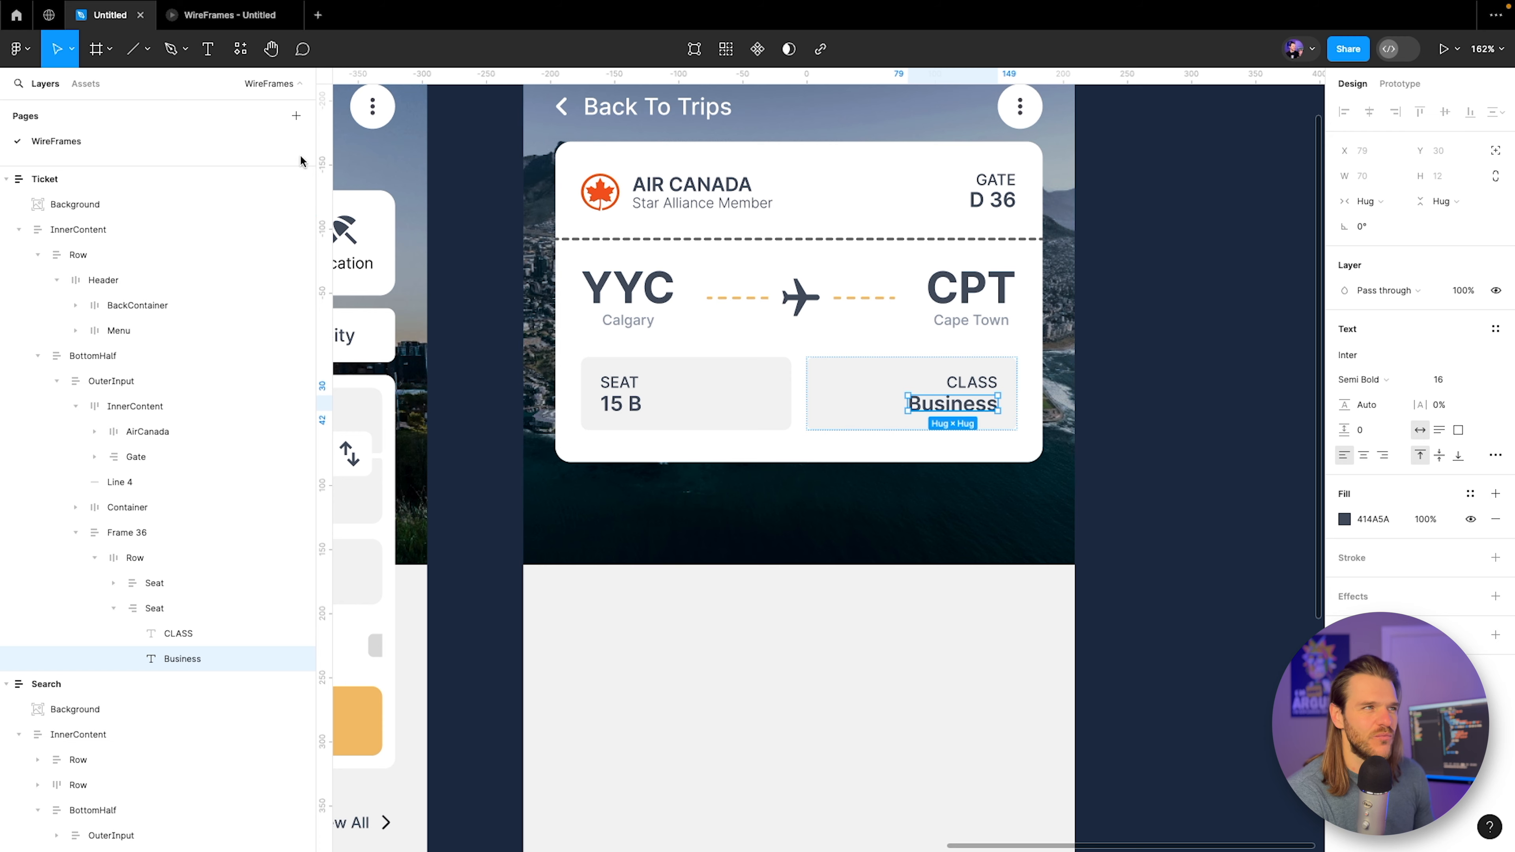
click(212, 24)
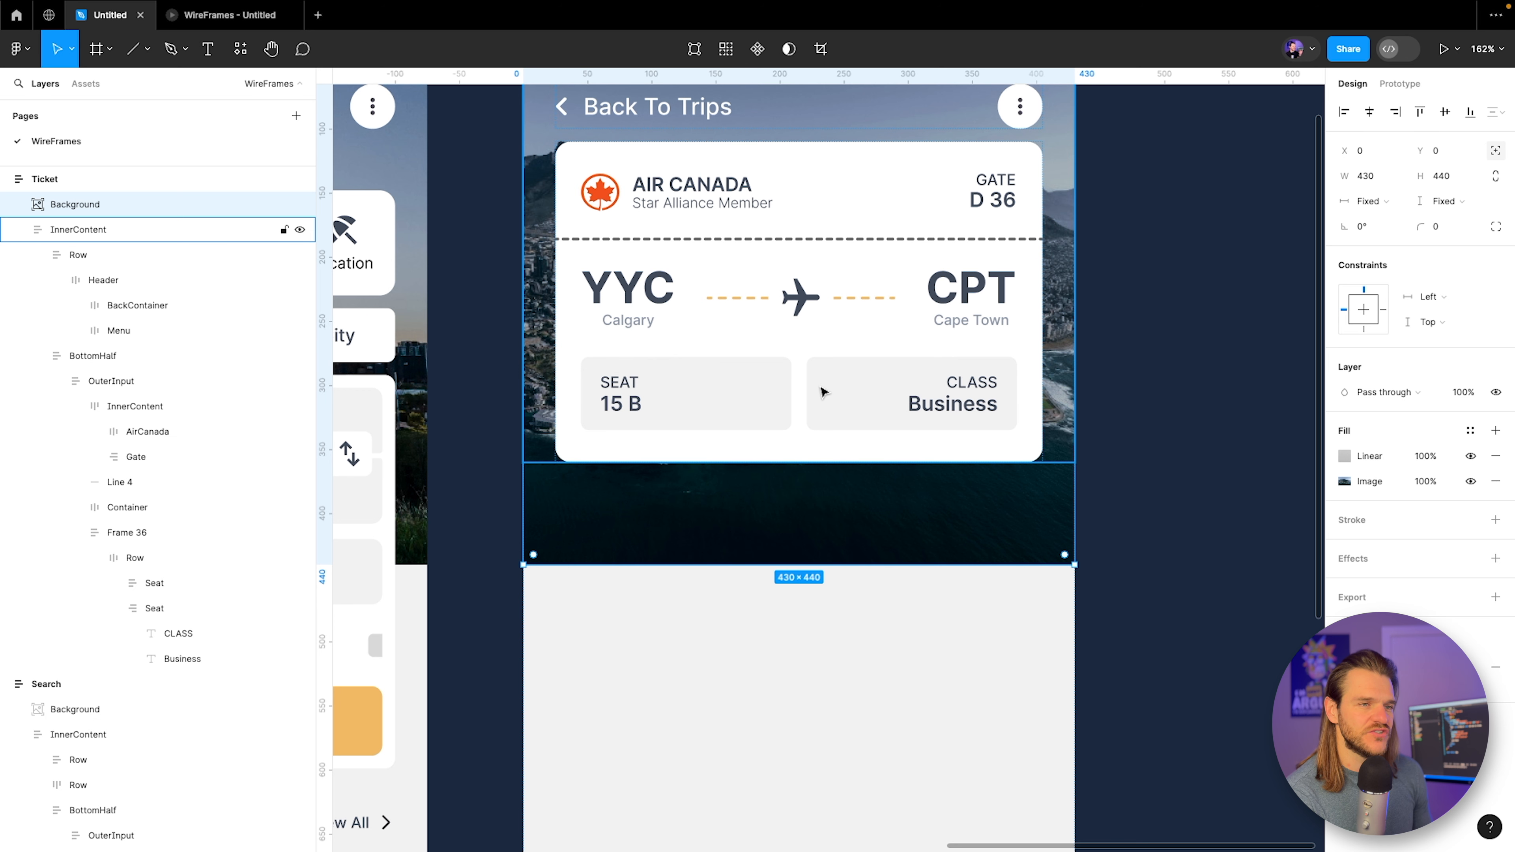
Set the horizontal spacing of the Row holding the SEAT and CLASS blocks to 20.
click(822, 392)
click(804, 389)
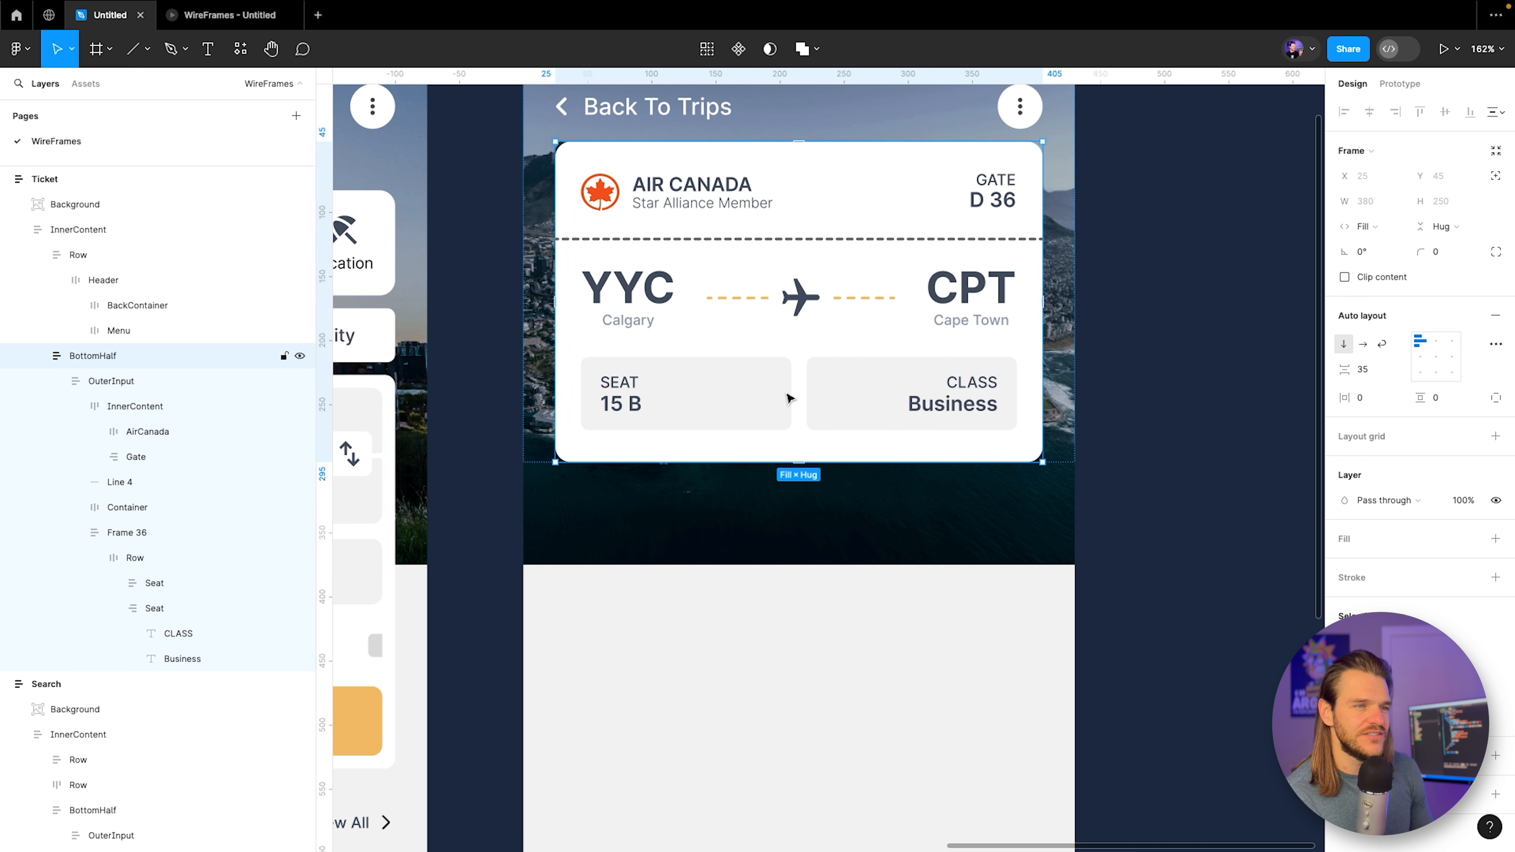
click(793, 397)
click(796, 397)
click(800, 397)
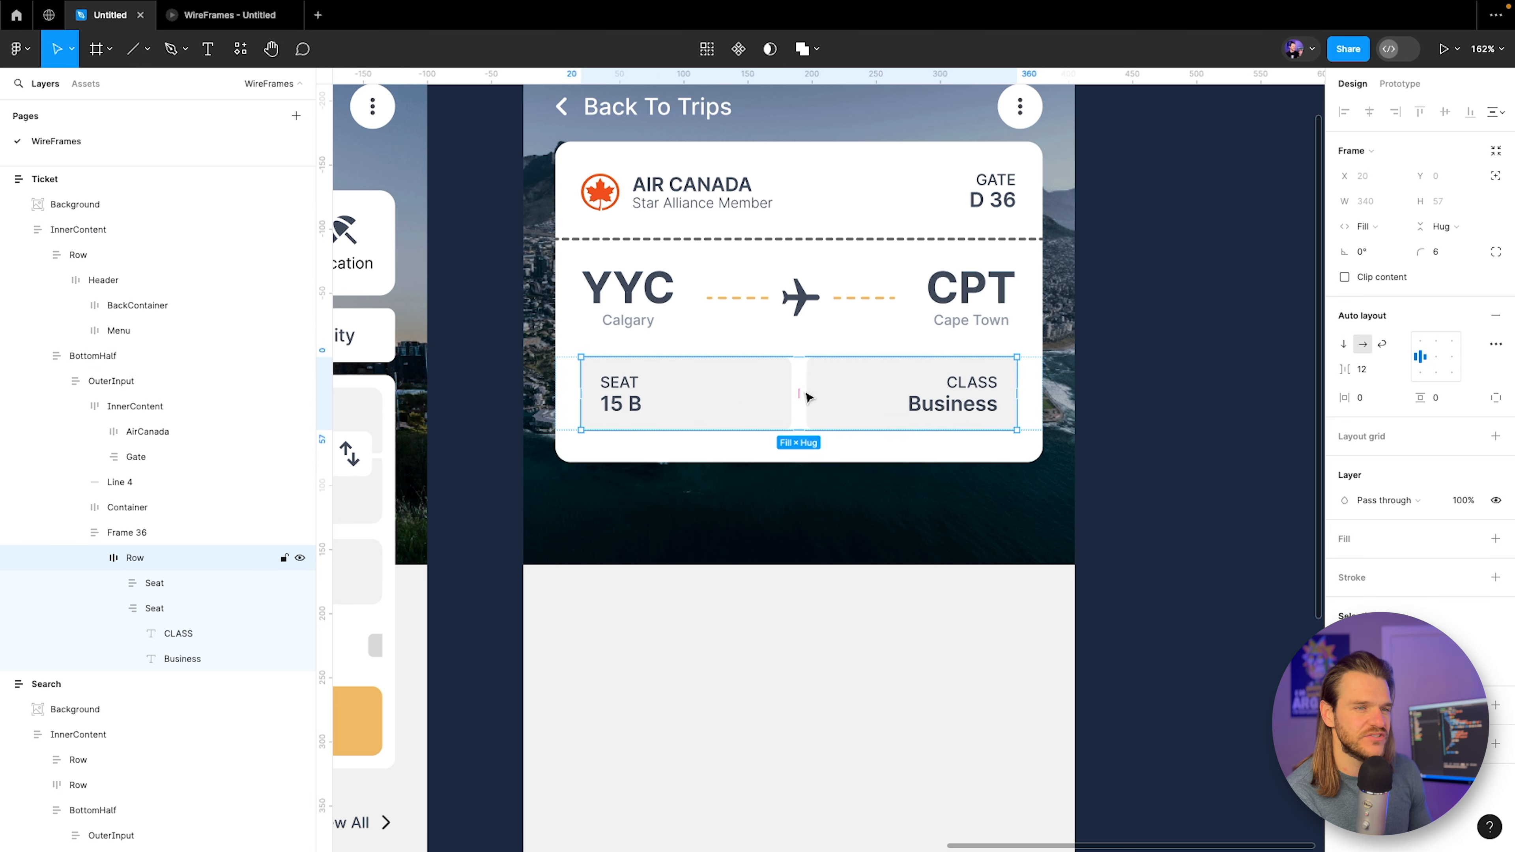
click(1372, 370)
text(2)
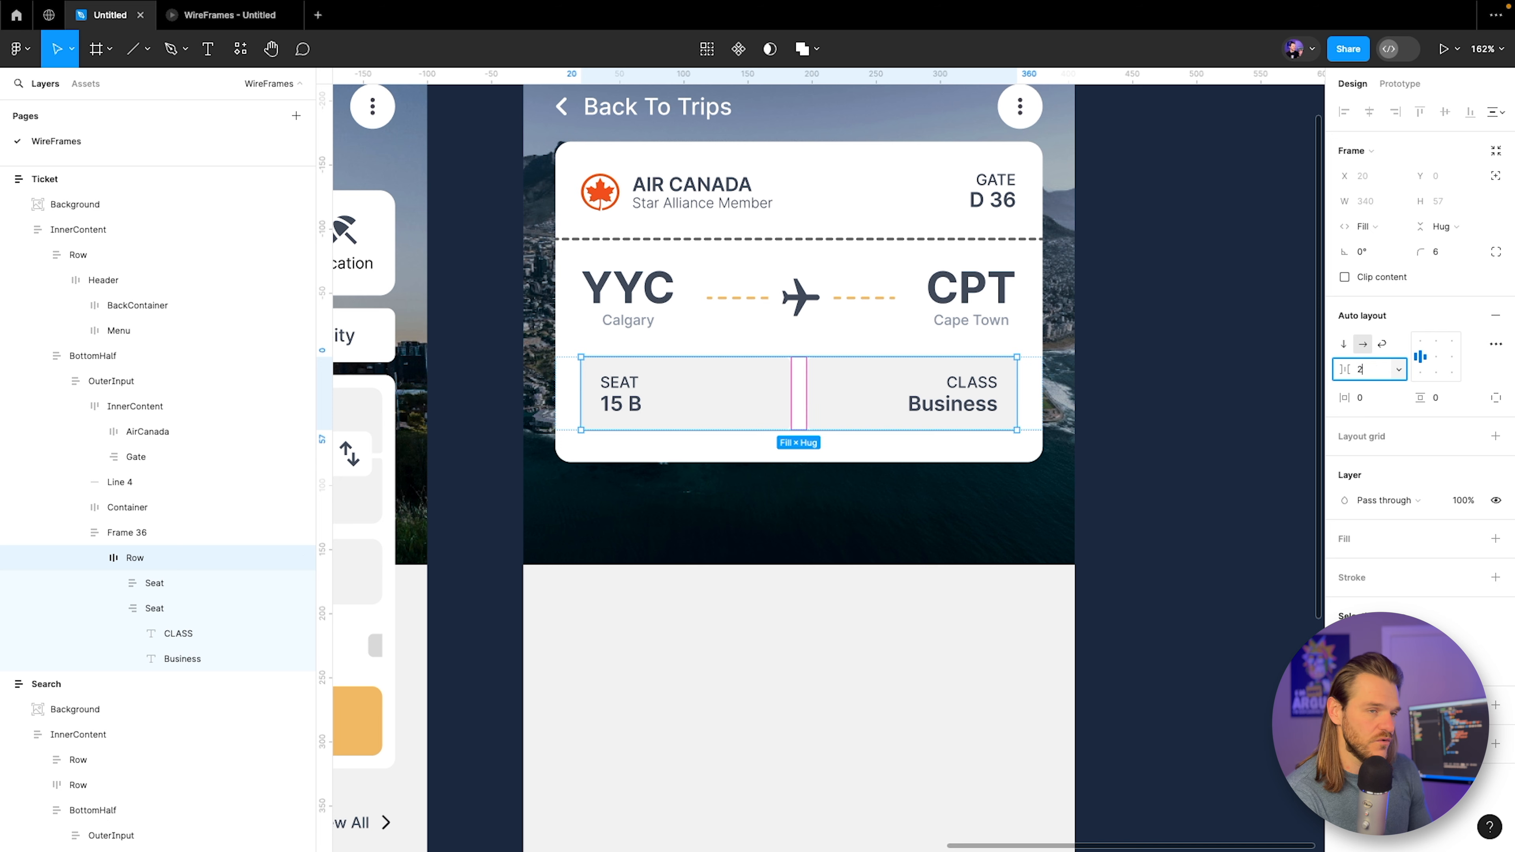
text(0)
key(Return)
click(934, 501)
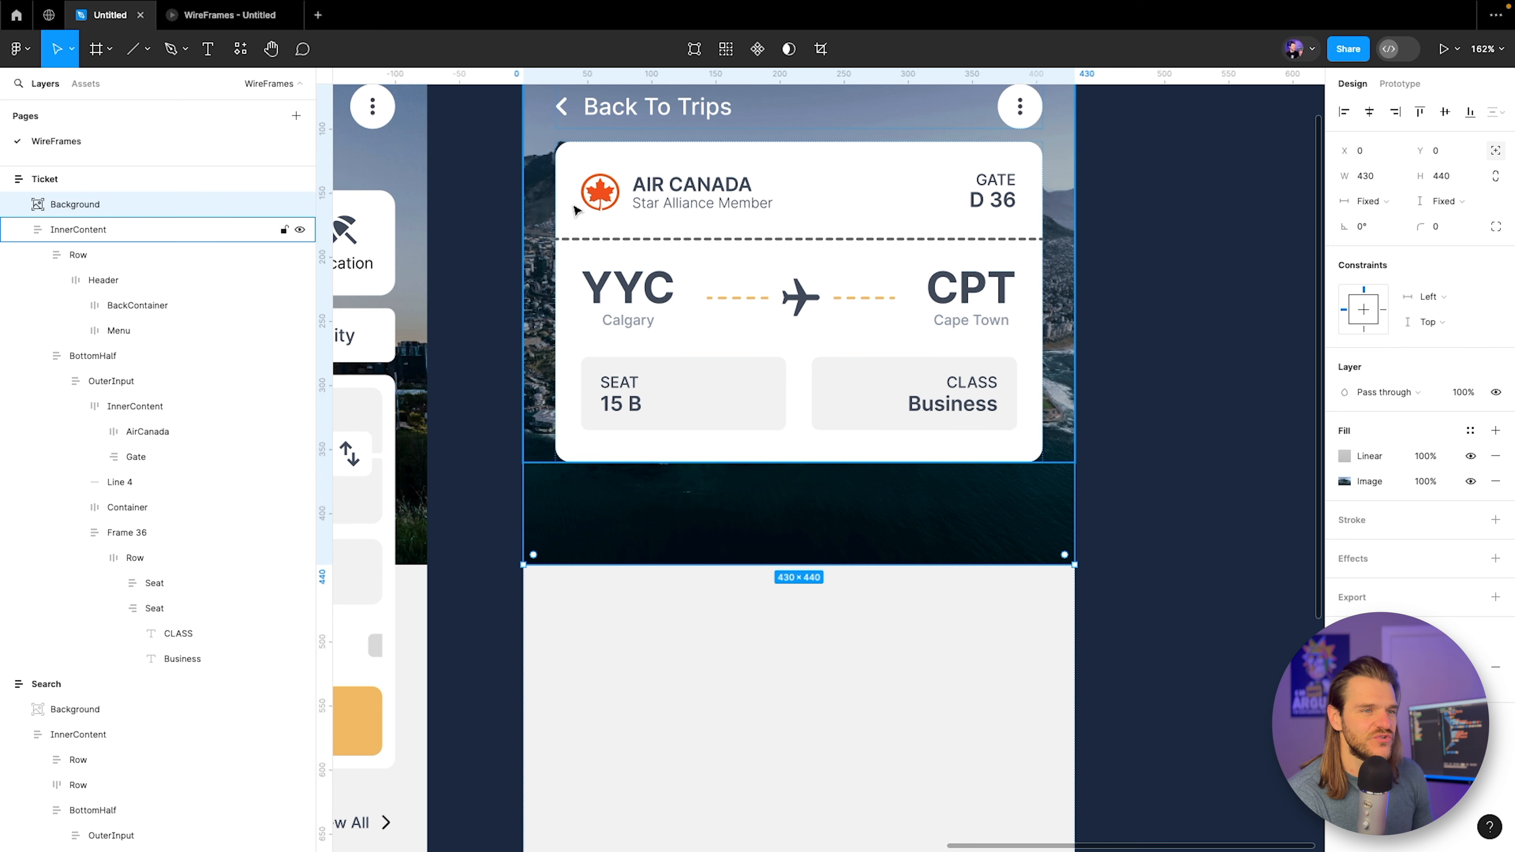
Check the block spacing in the prototype preview and compare the Ticket screen with the neighbouring Search screen and wireframe.
click(231, 21)
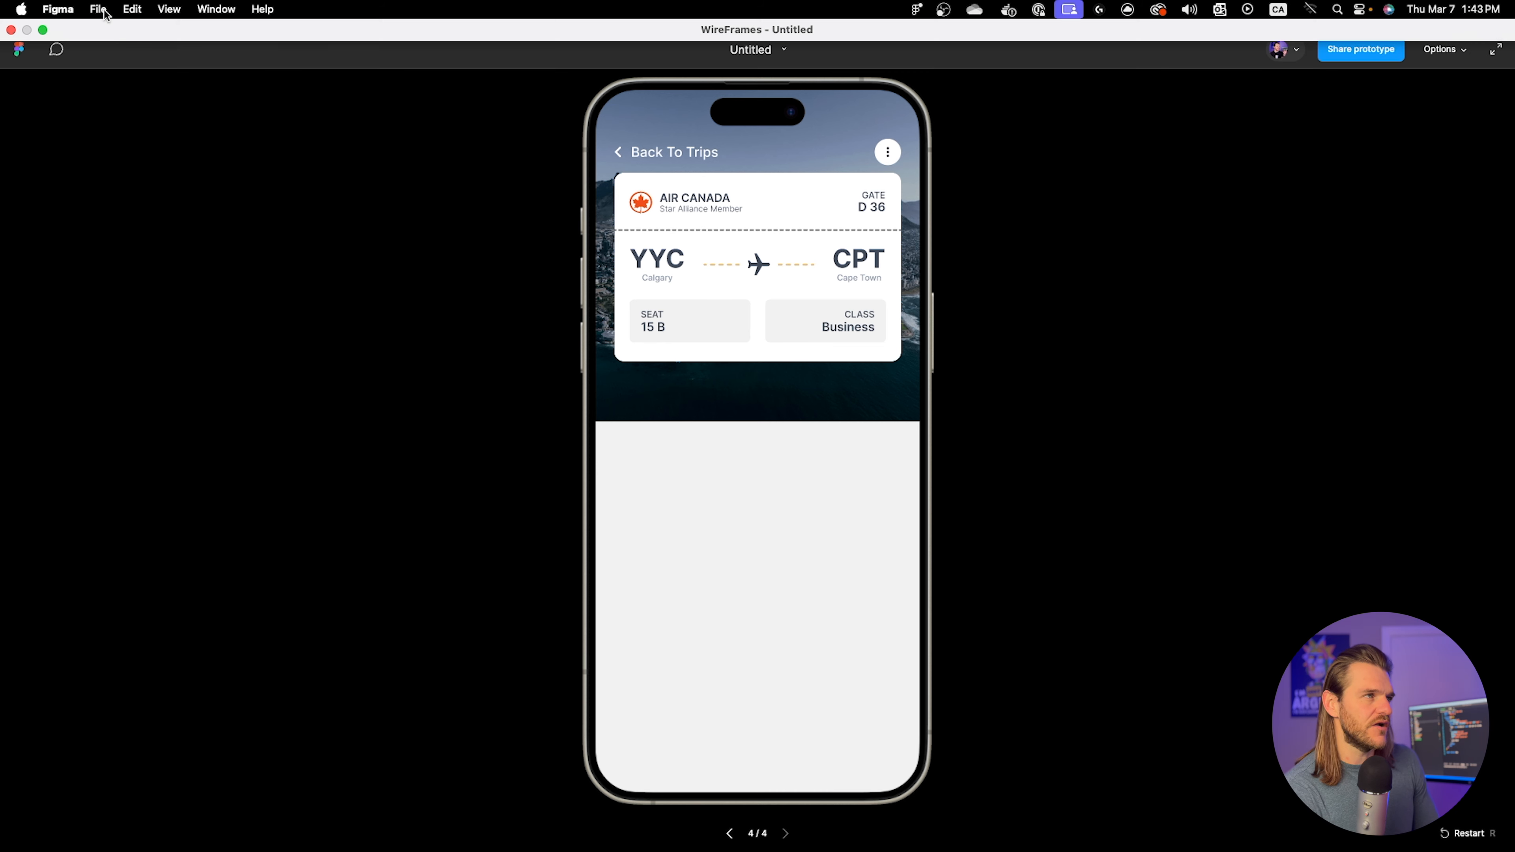
click(111, 16)
scroll(758, 452, left, 6)
scroll(757, 452, left, 5)
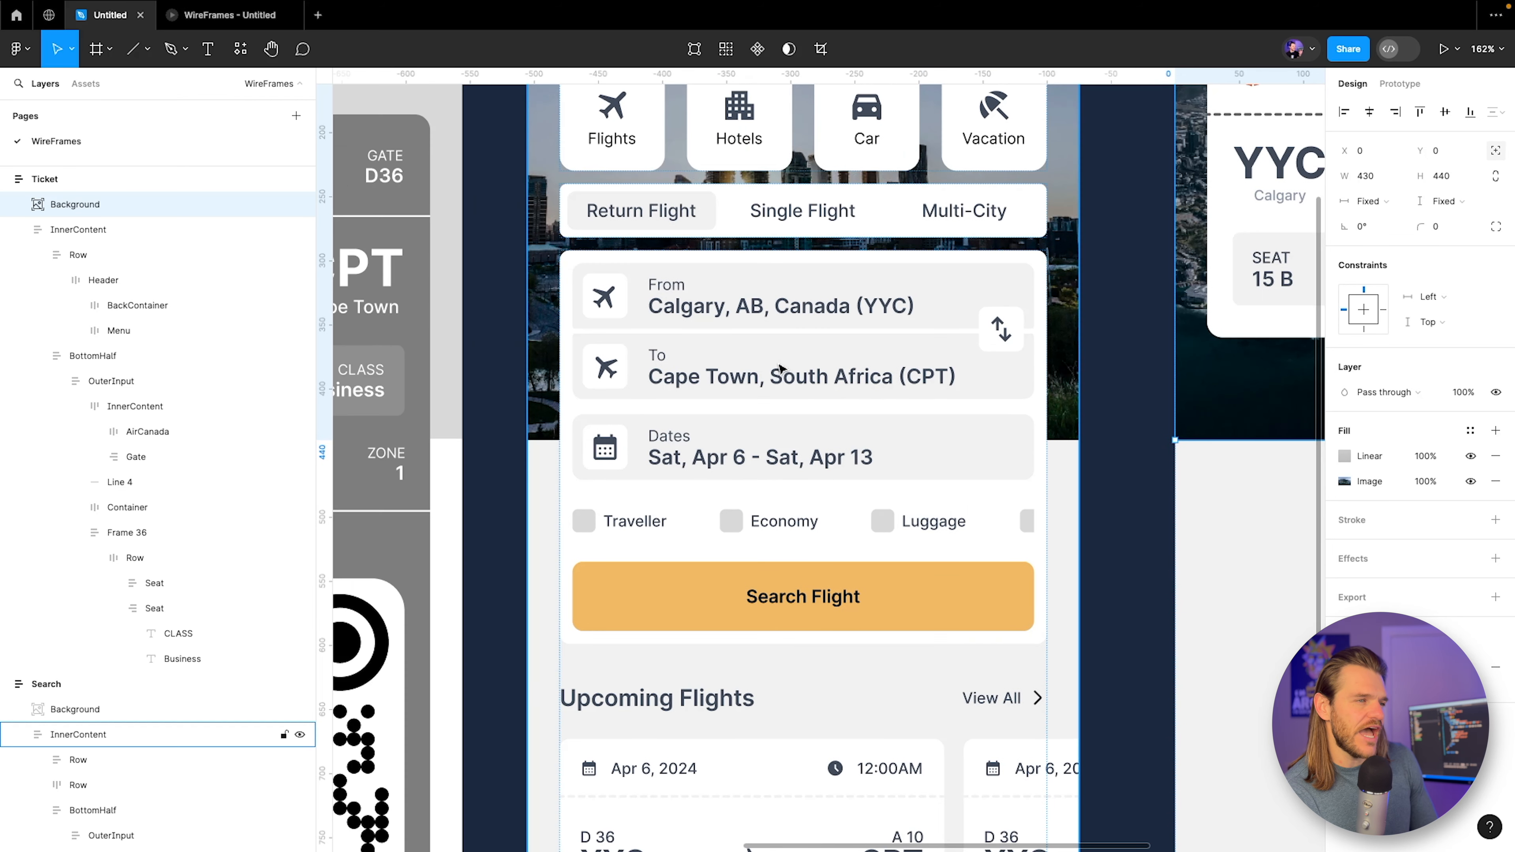
scroll(552, 381, down, 5)
scroll(692, 418, right, 6)
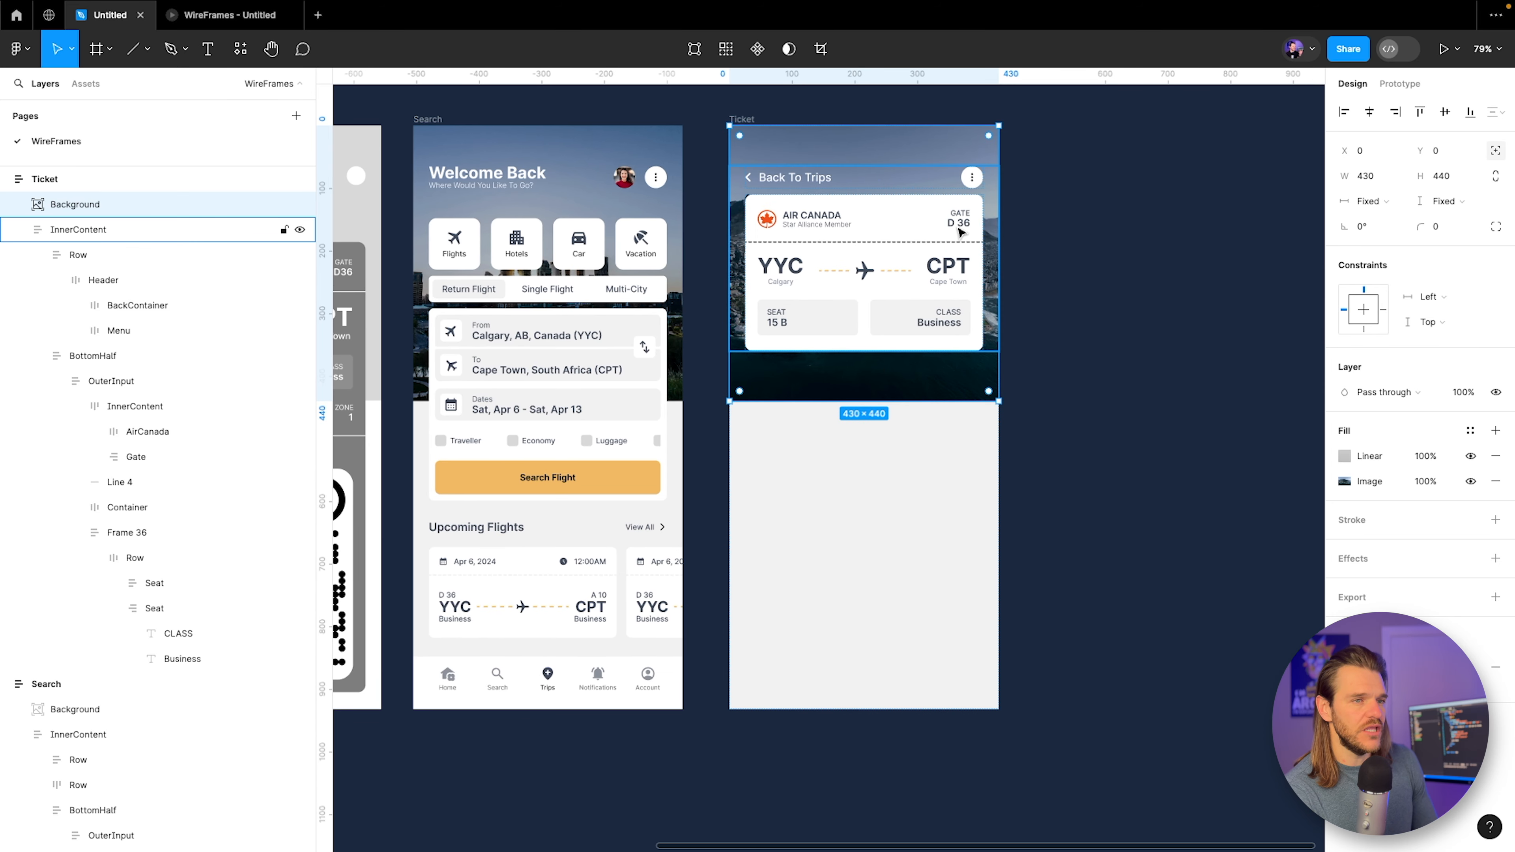
Copy the GATE block in the header row of the ticket card.
double_click(955, 232)
double_click(954, 231)
double_click(955, 232)
double_click(955, 231)
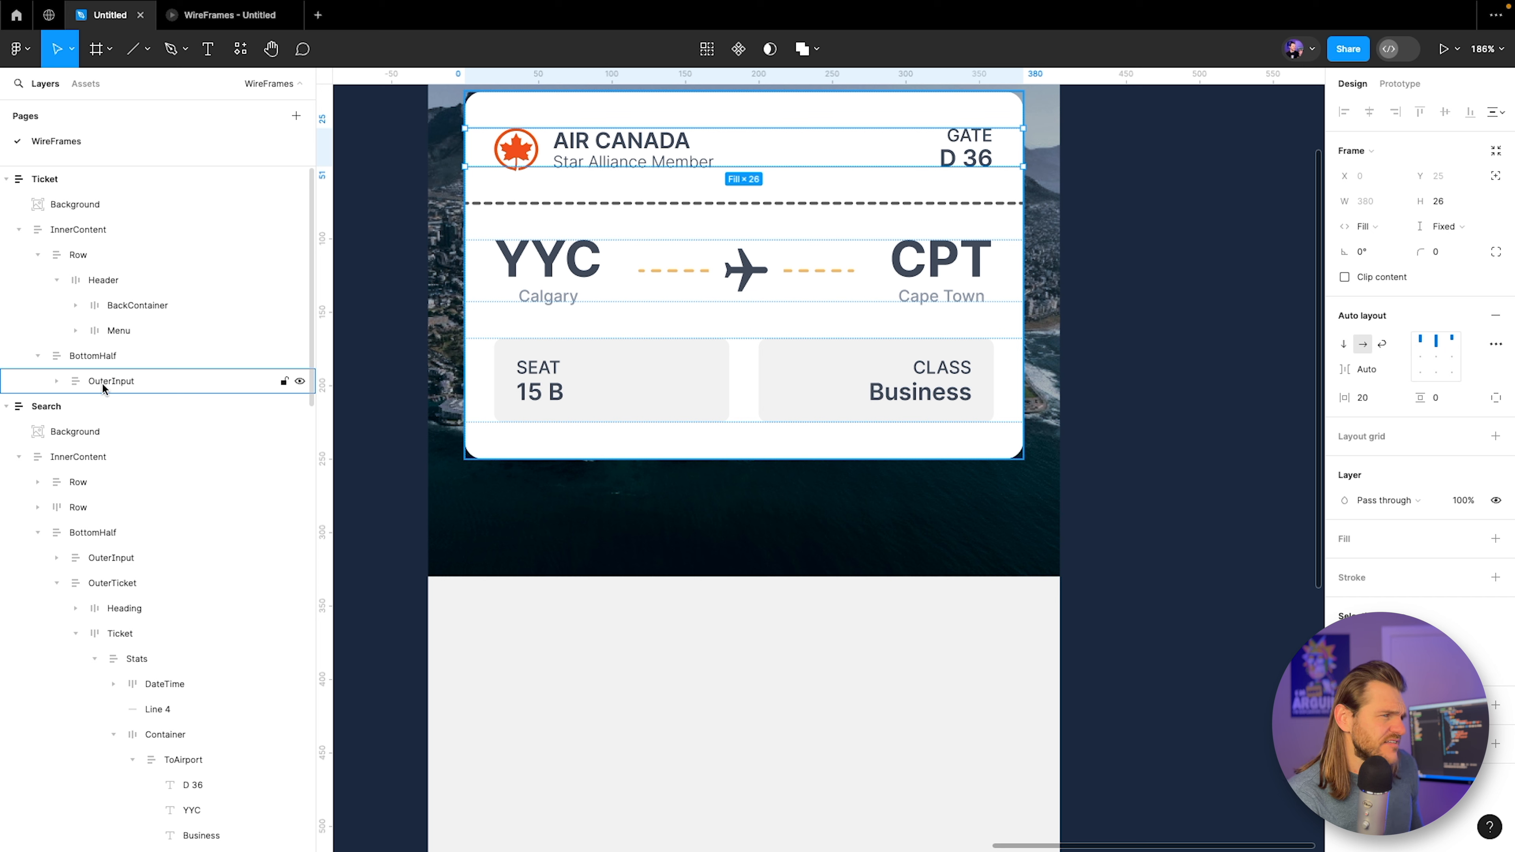
Rename the ticket's OuterInput frame InnerTicker and its parent BottomHalf frame Ticket.
double_click(104, 388)
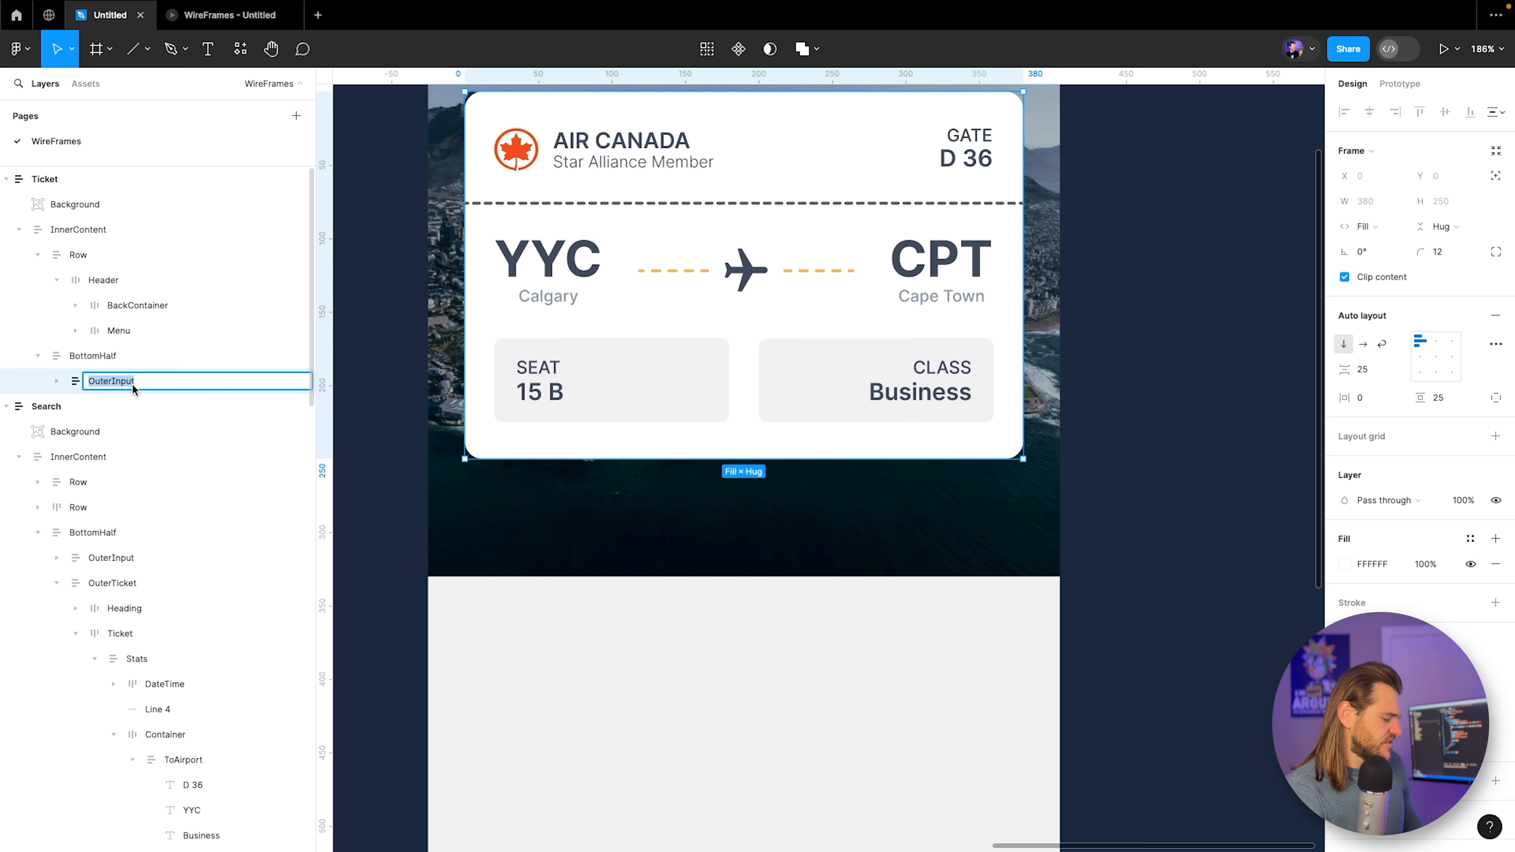
text(InnerTicker)
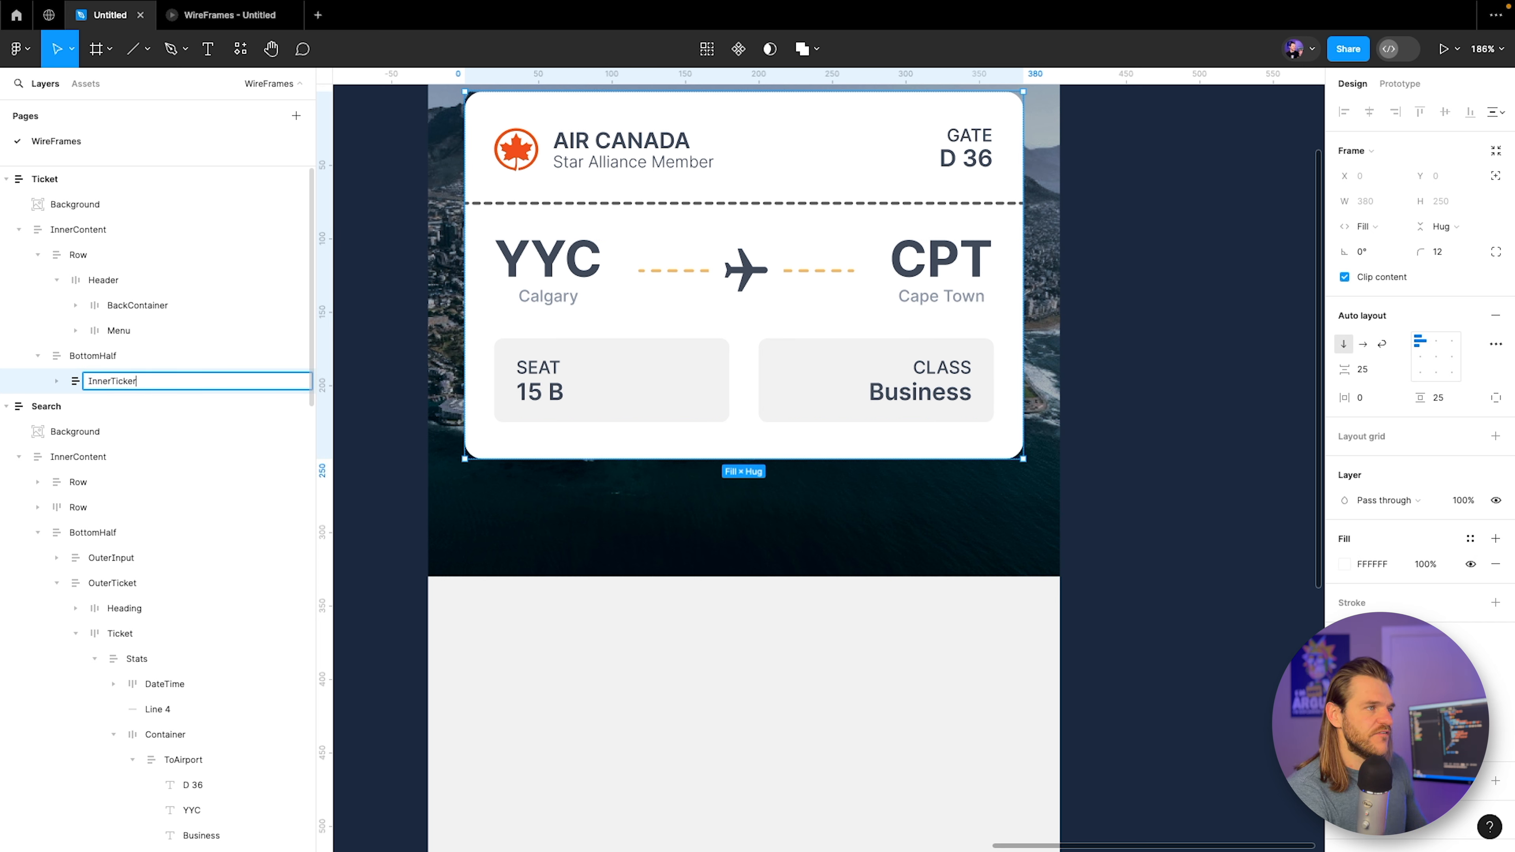
key(Return)
click(37, 255)
click(96, 283)
double_click(96, 281)
text(Ticket)
key(Return)
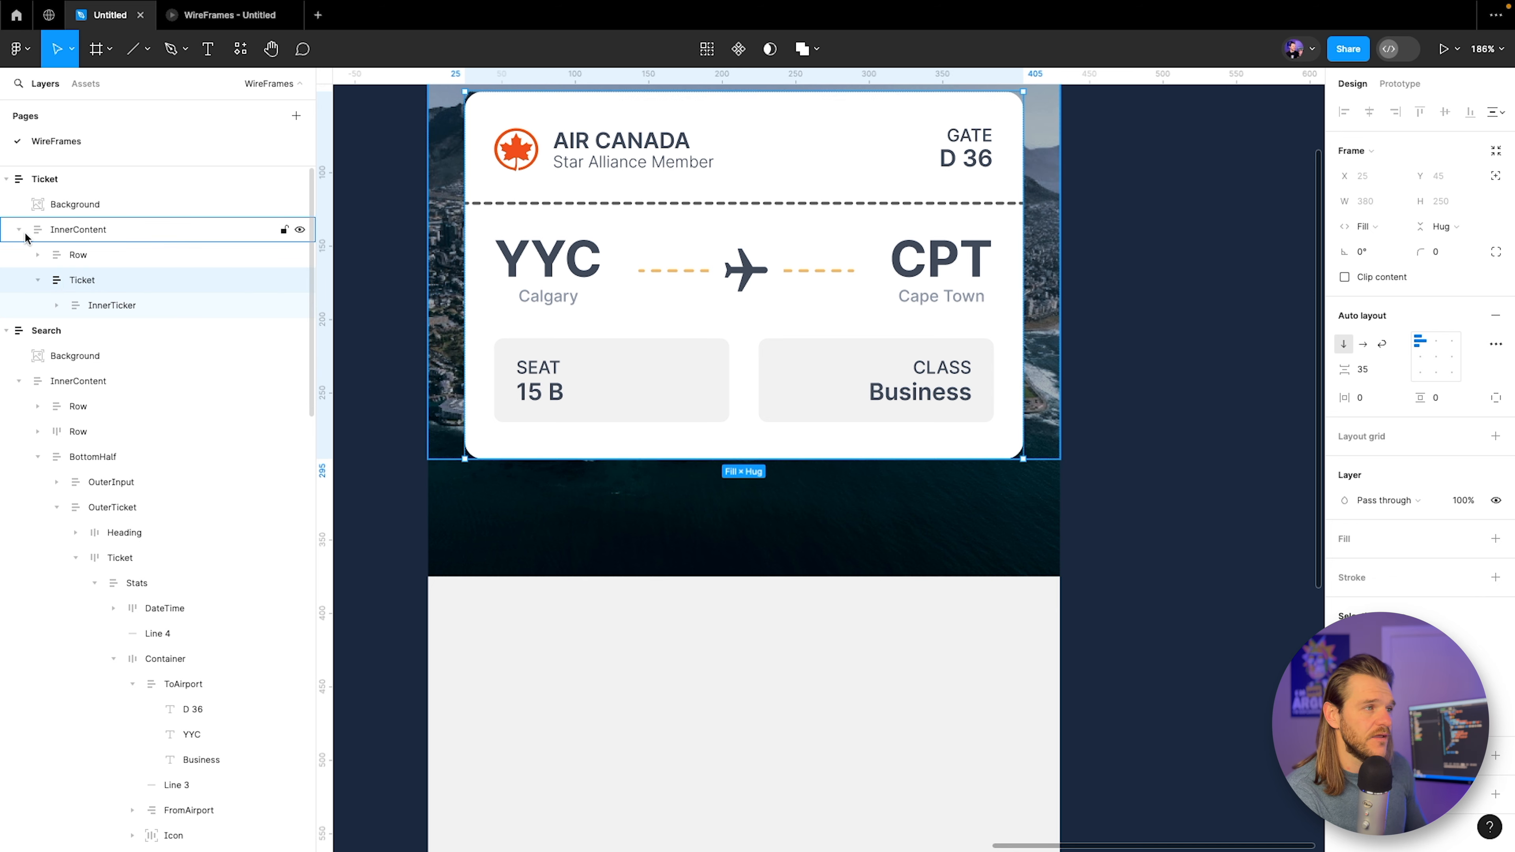
Paste the copied GATE block into the Ticket frame and reorder it as the last layer inside InnerTicker, below the seat and class row.
click(57, 305)
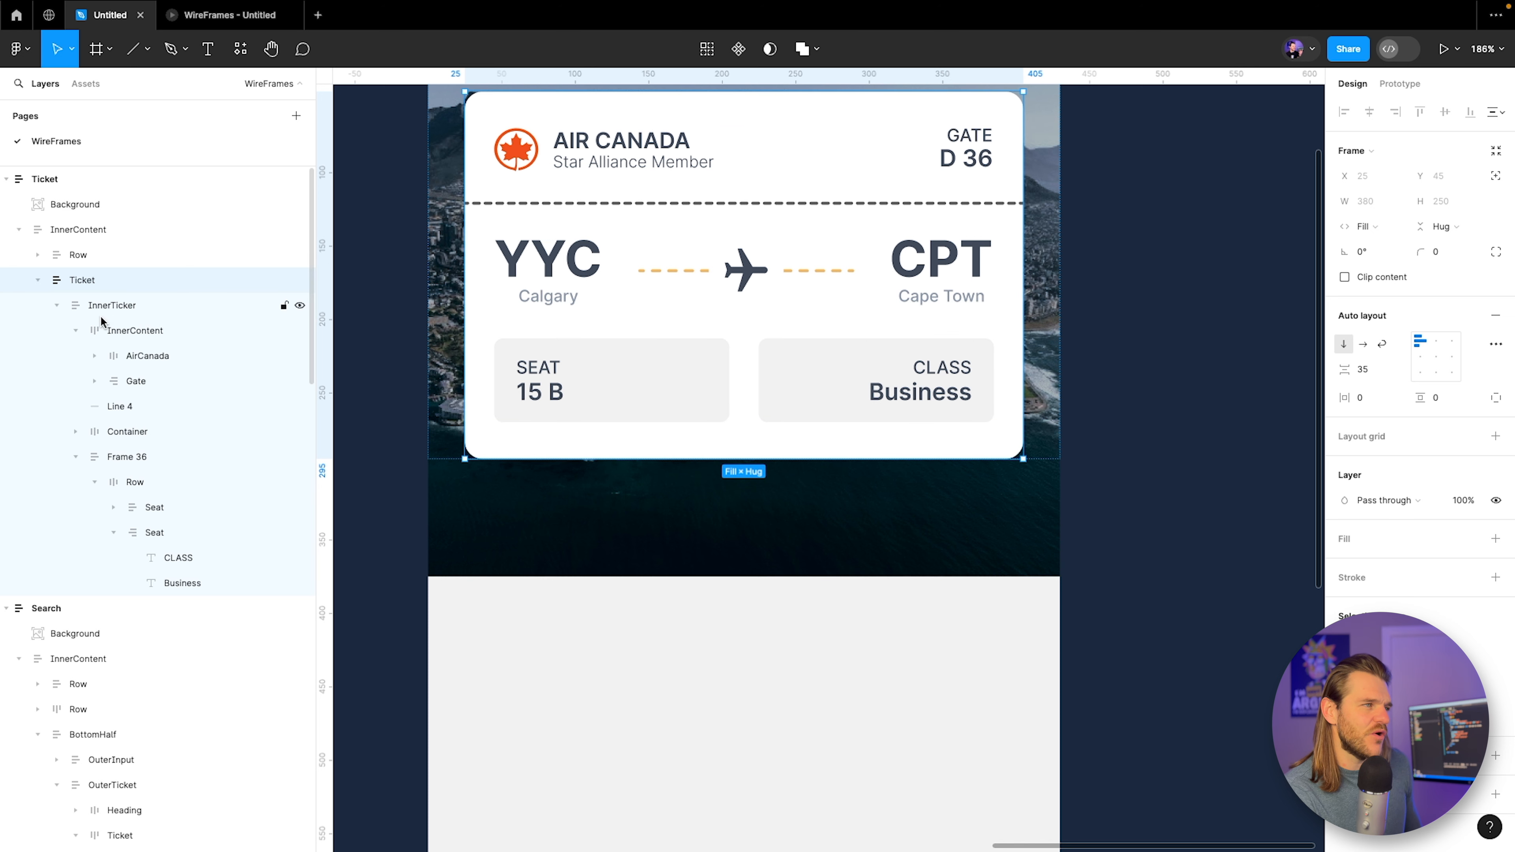
click(75, 329)
click(75, 407)
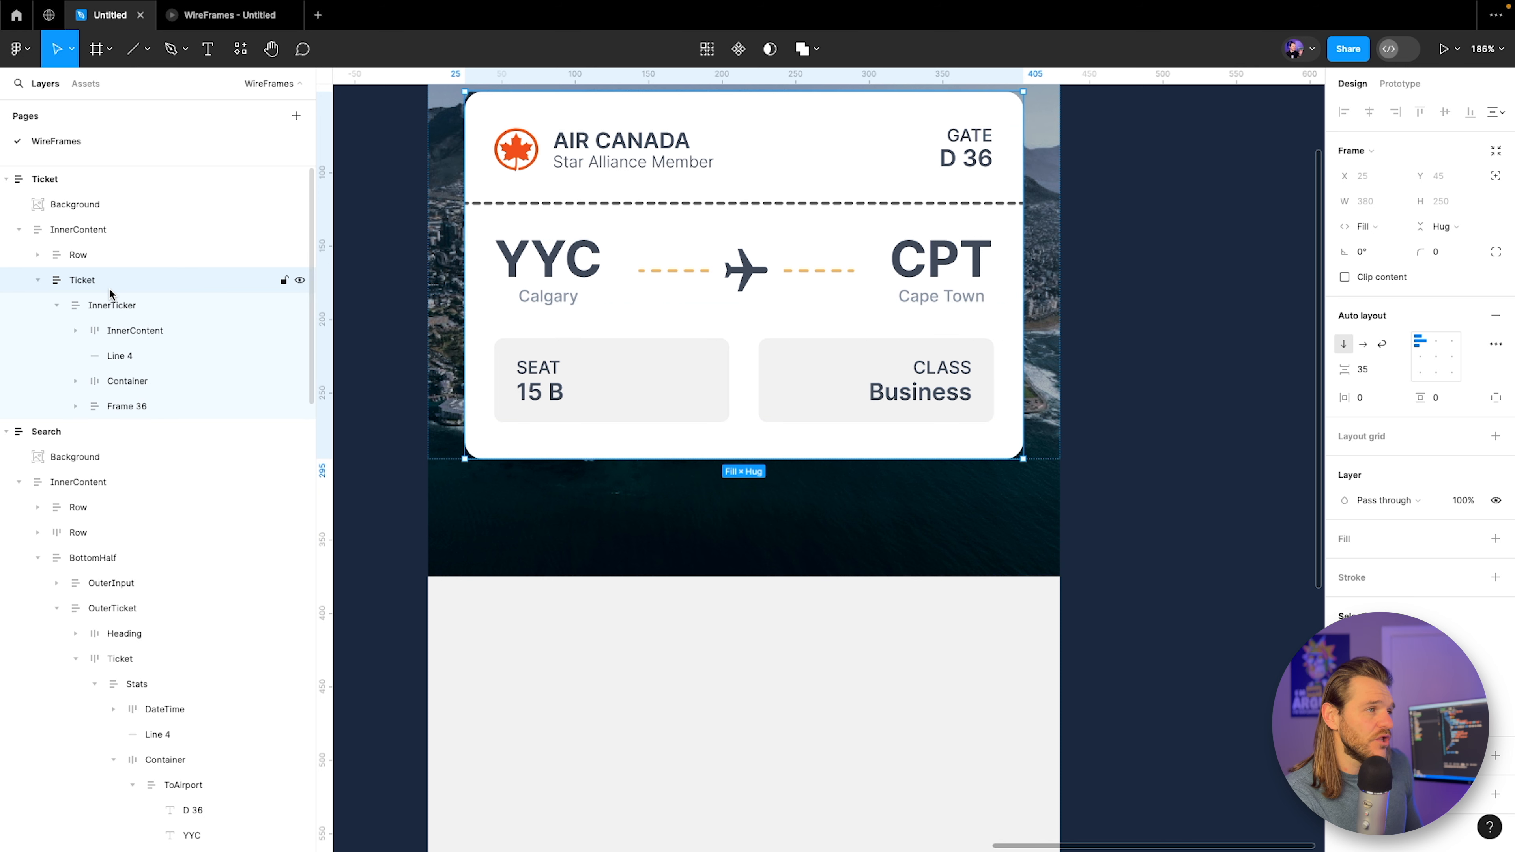
key(ctrl+v)
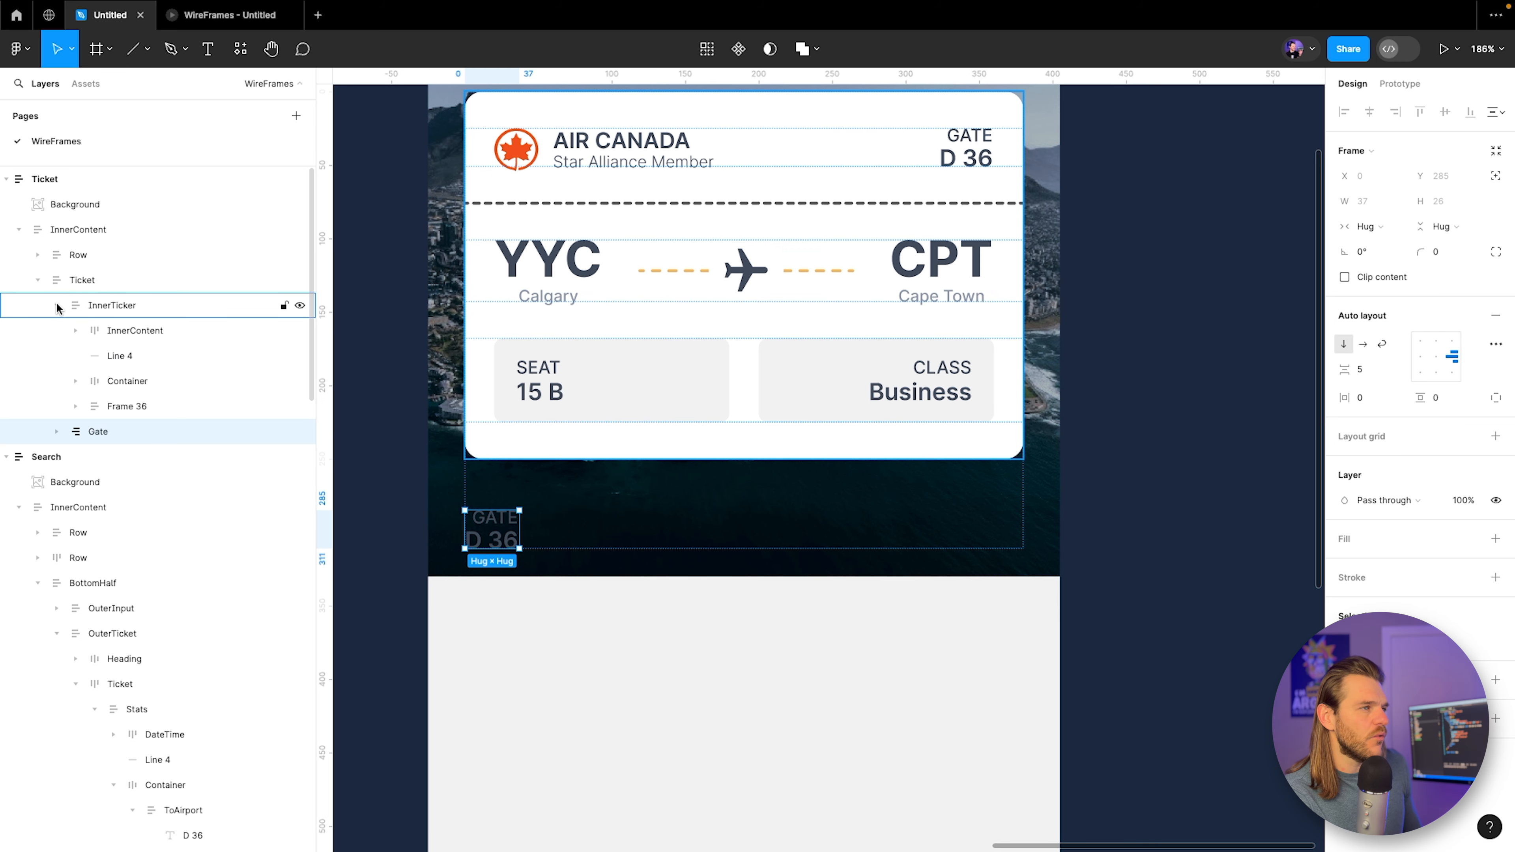
drag(57, 307, 60, 311)
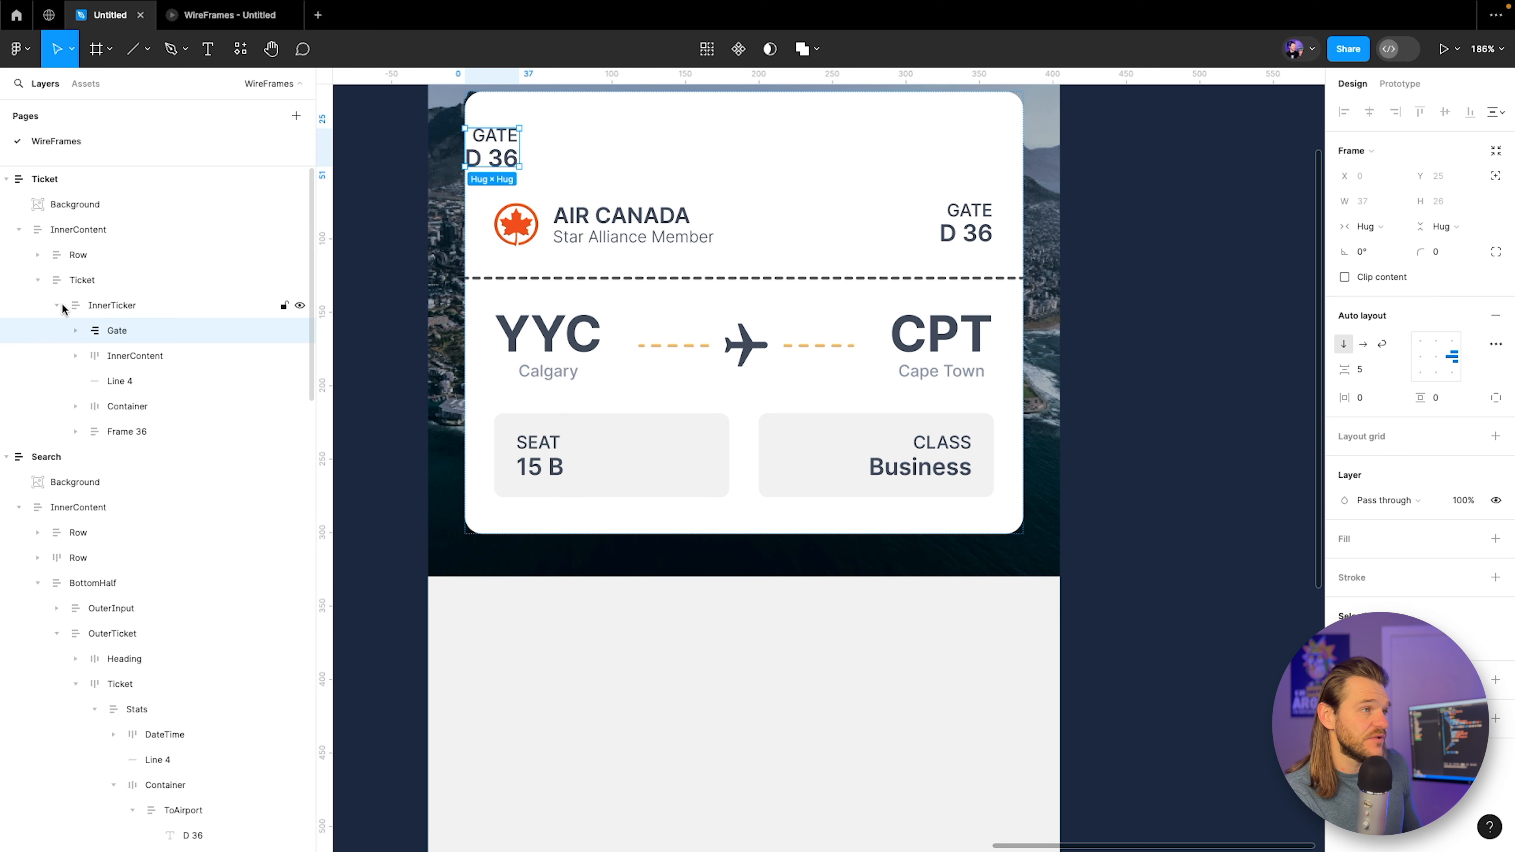
click(63, 305)
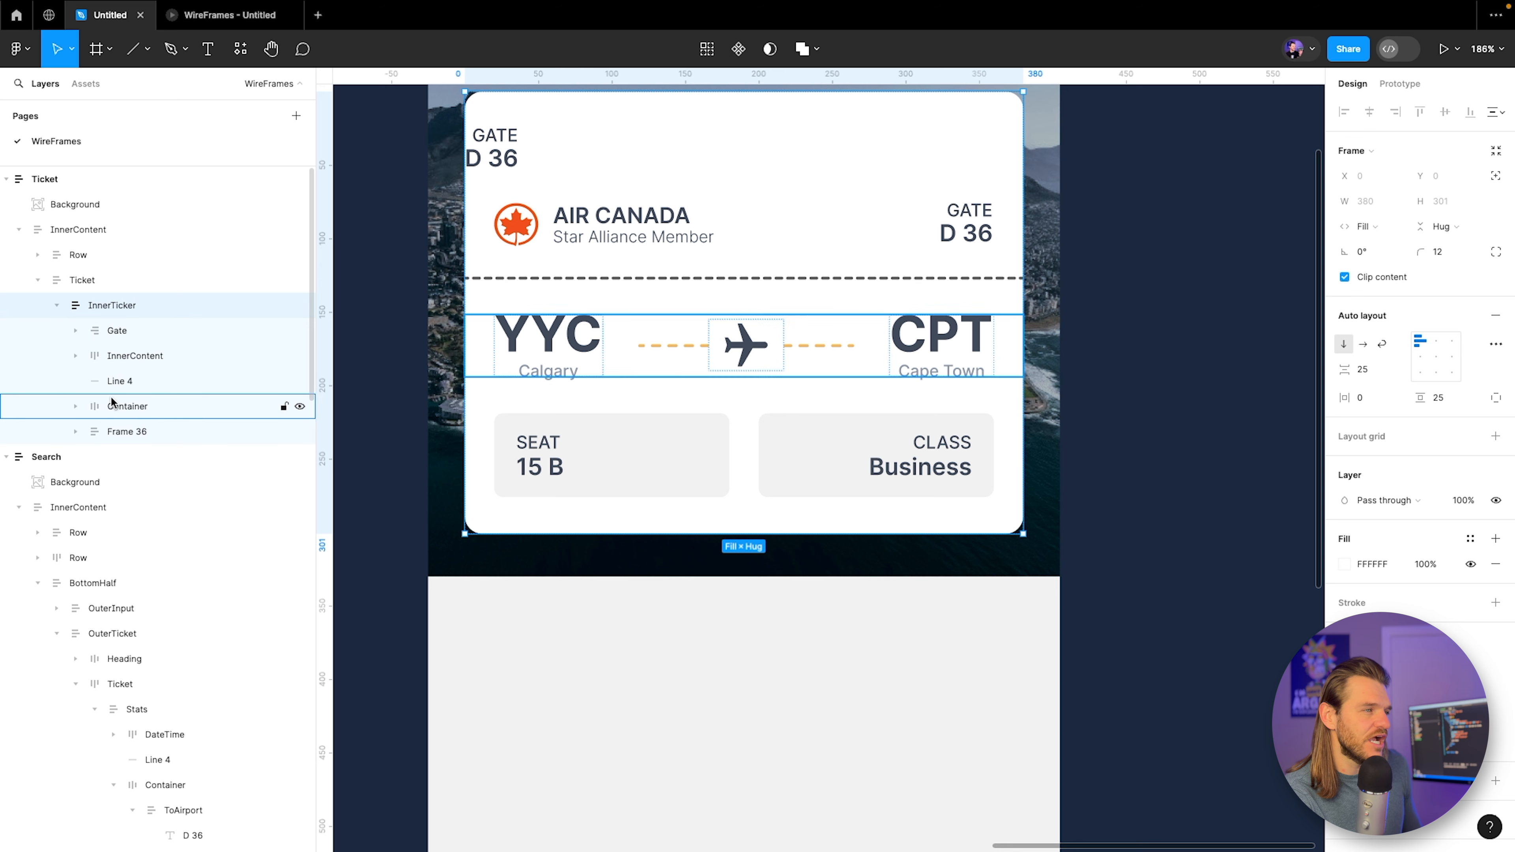
click(105, 331)
drag(123, 381, 135, 449)
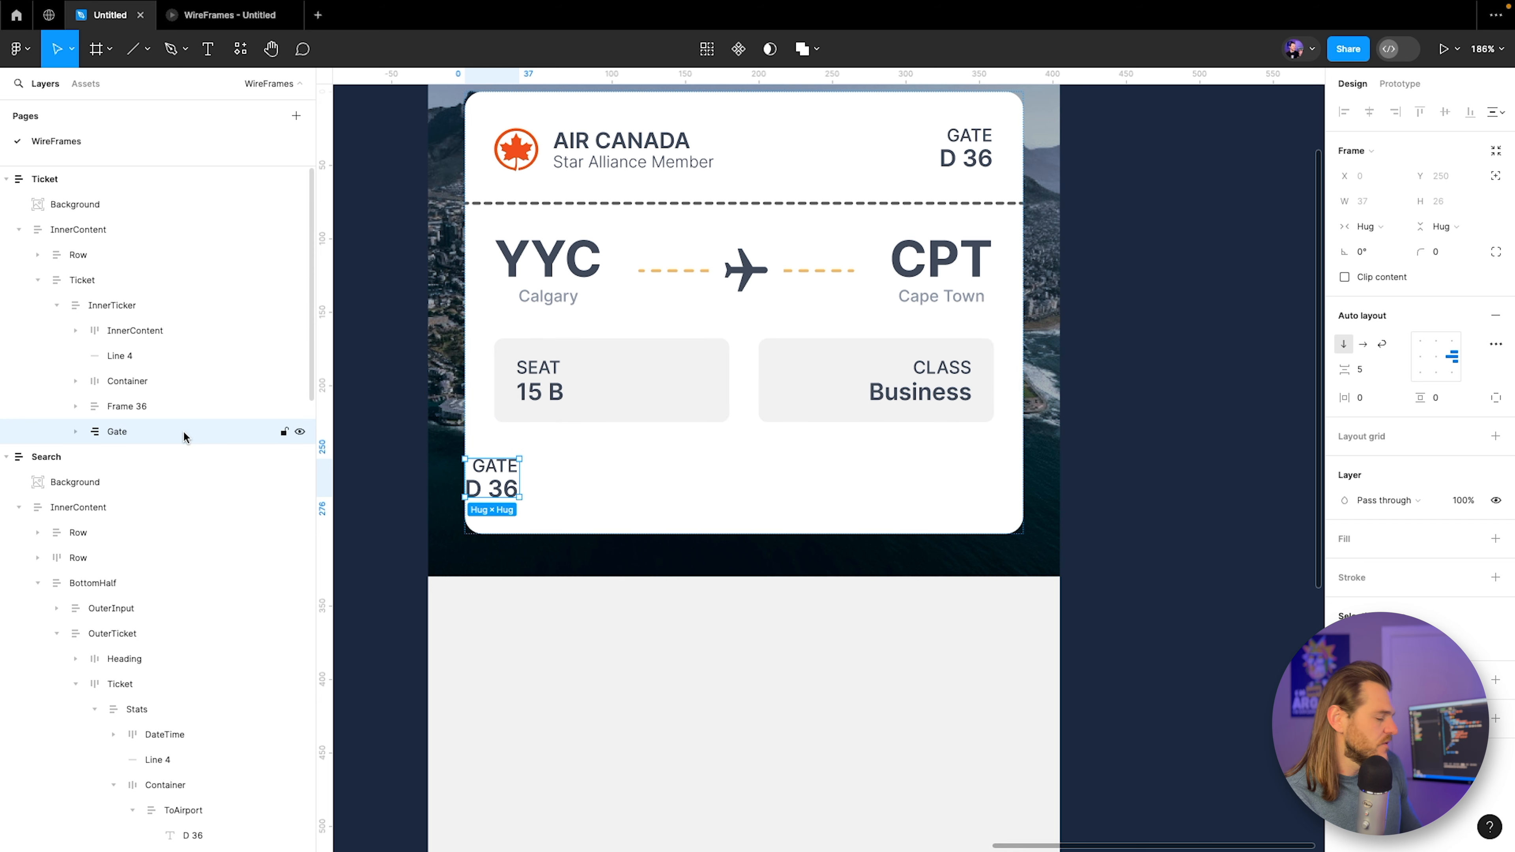
Group the pasted GATE block and give the group a horizontal auto layout with horizontal padding of 20.
key(ctrl+g)
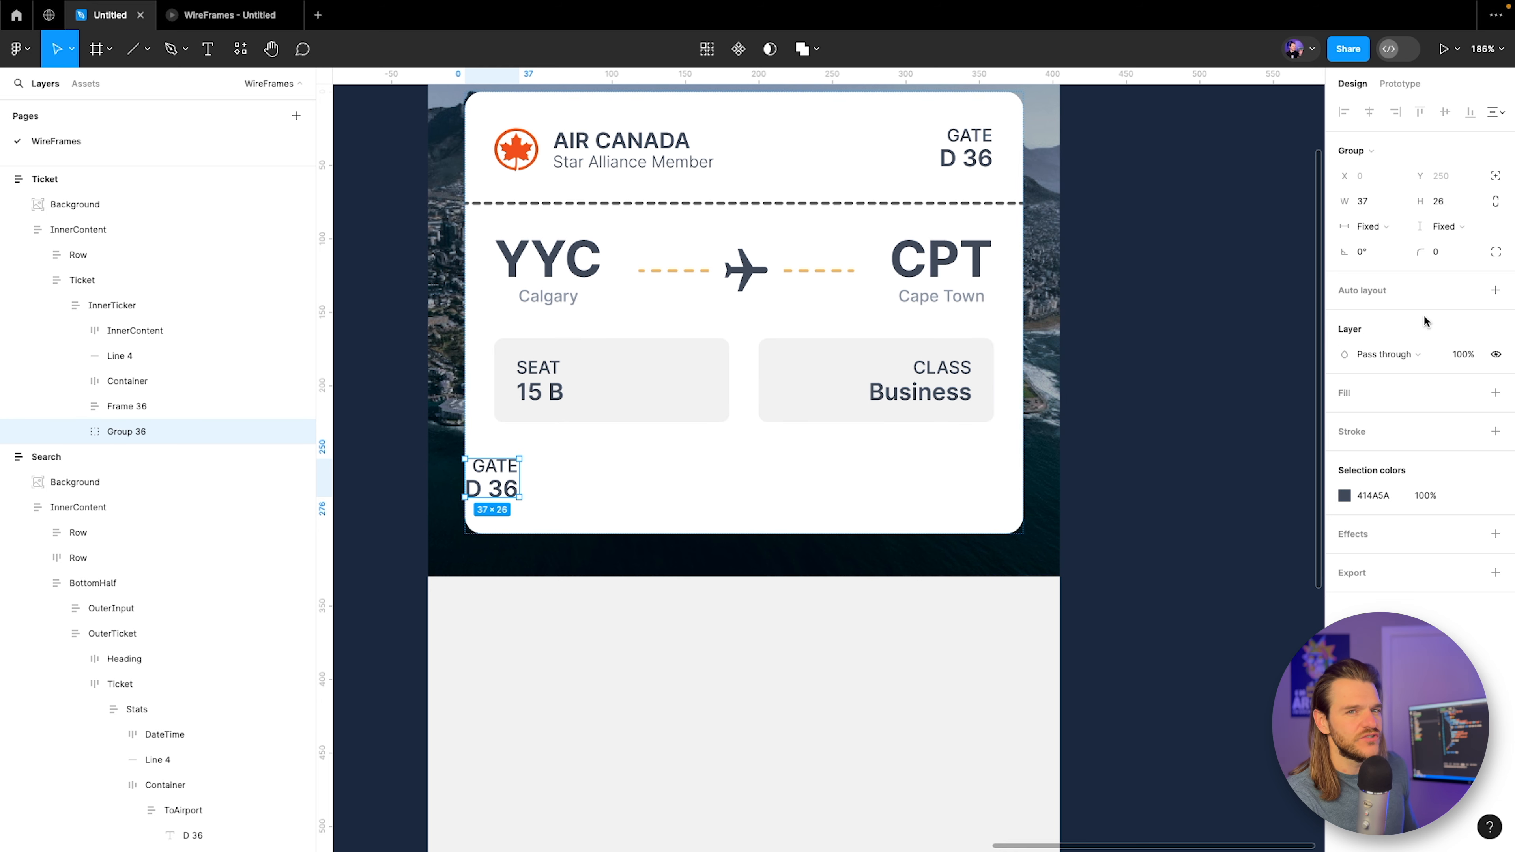
click(1495, 290)
click(1376, 400)
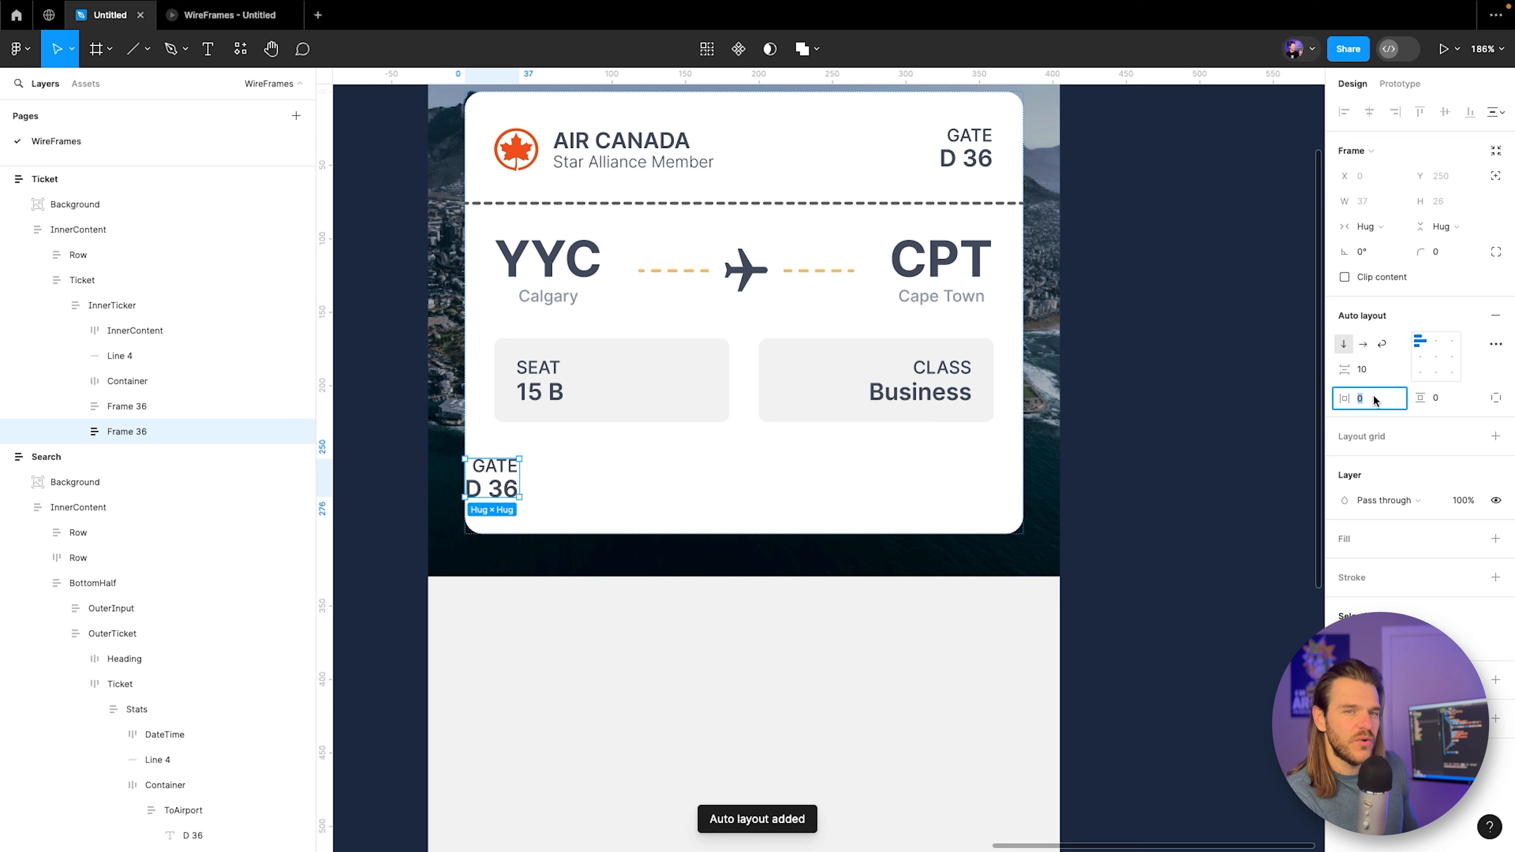
text(20)
key(Return)
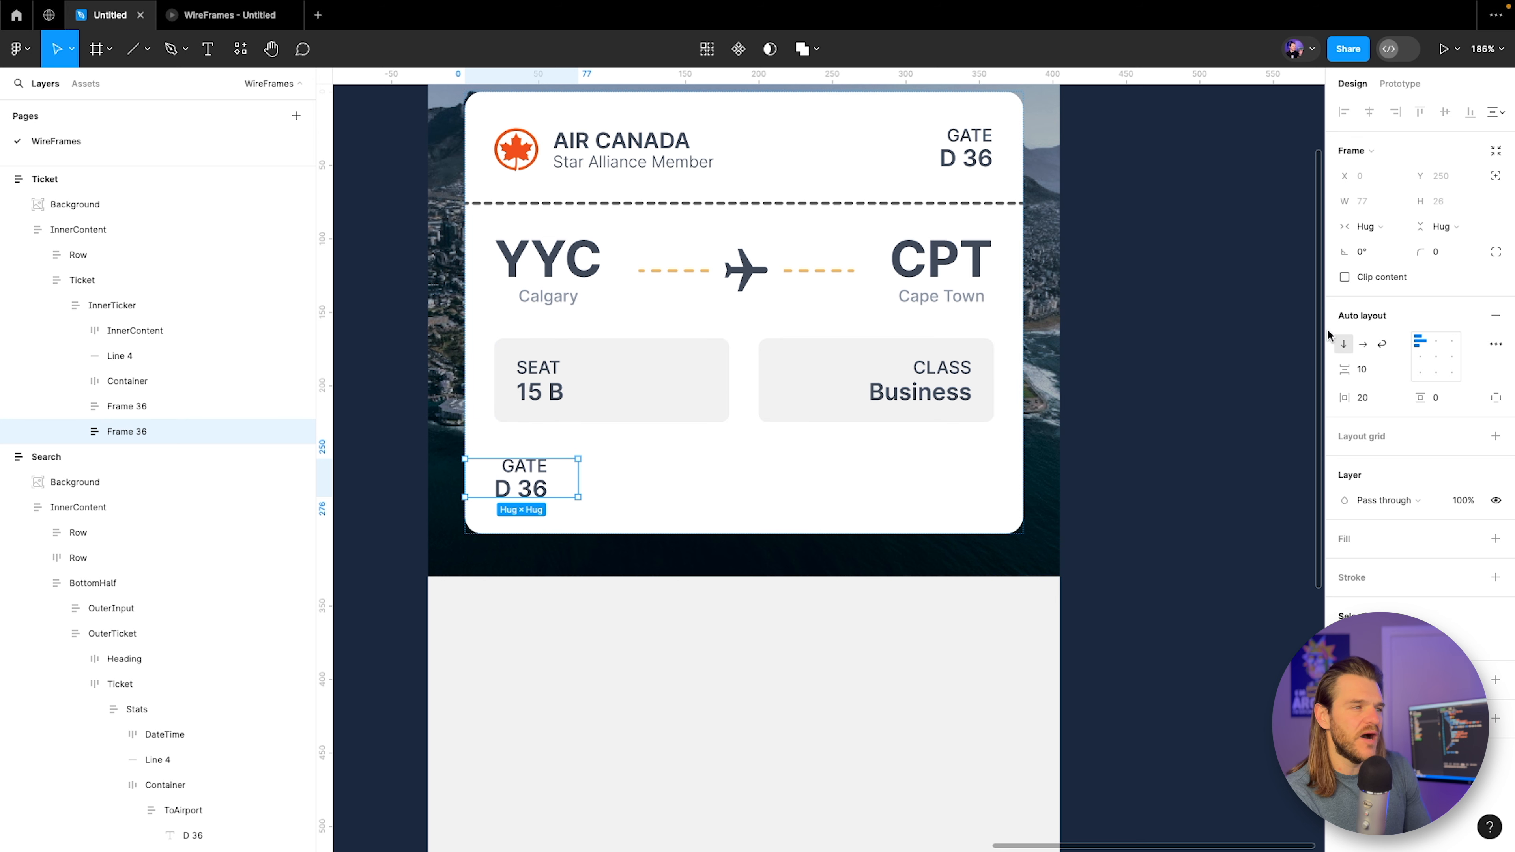
click(1363, 345)
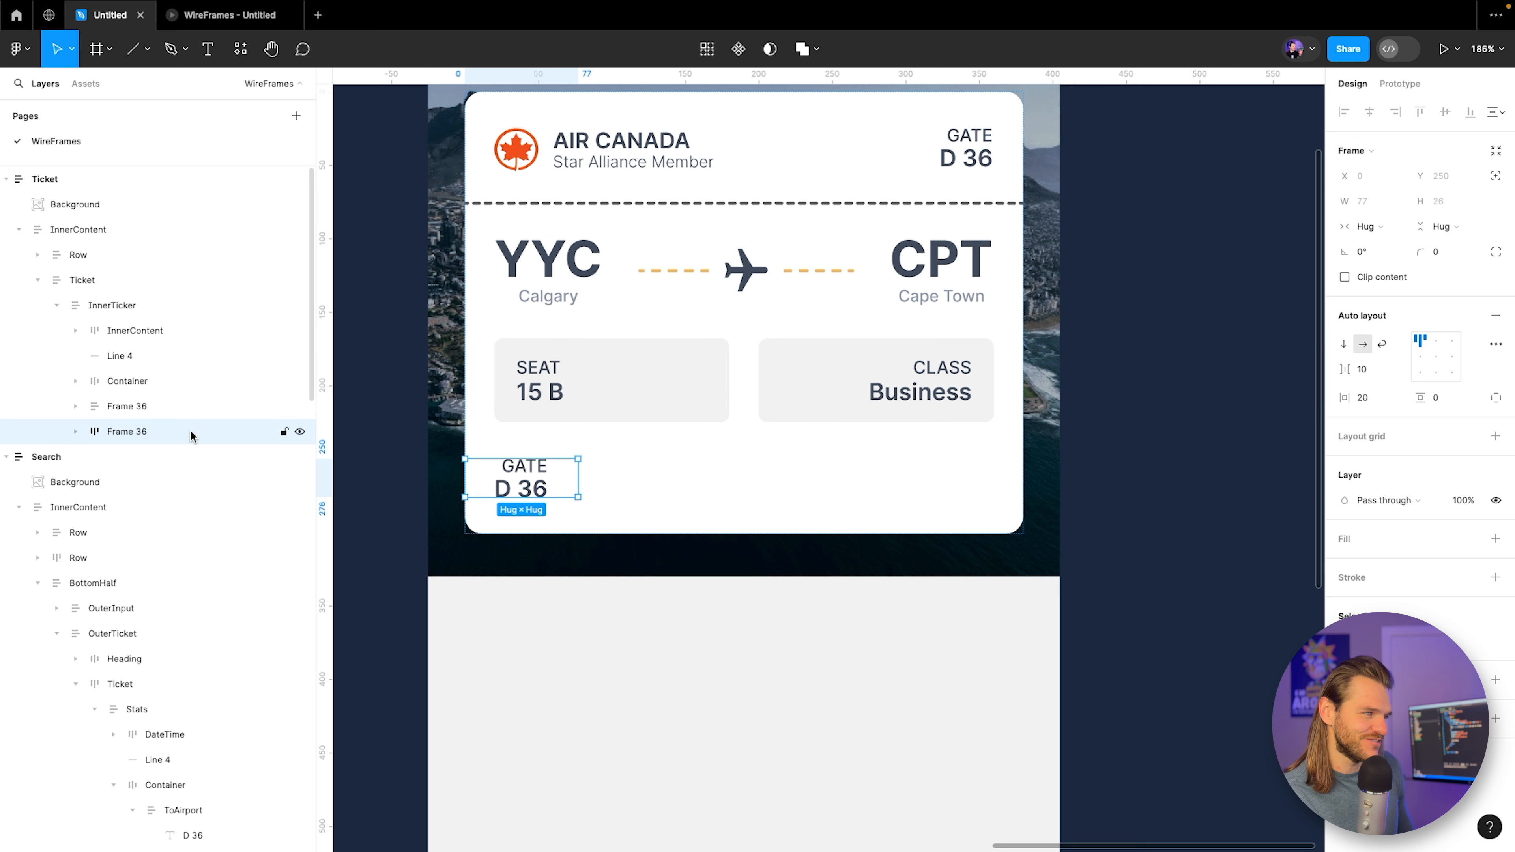
Duplicate the Gate block inside the new horizontal frame below the seat and class row.
click(75, 432)
click(136, 457)
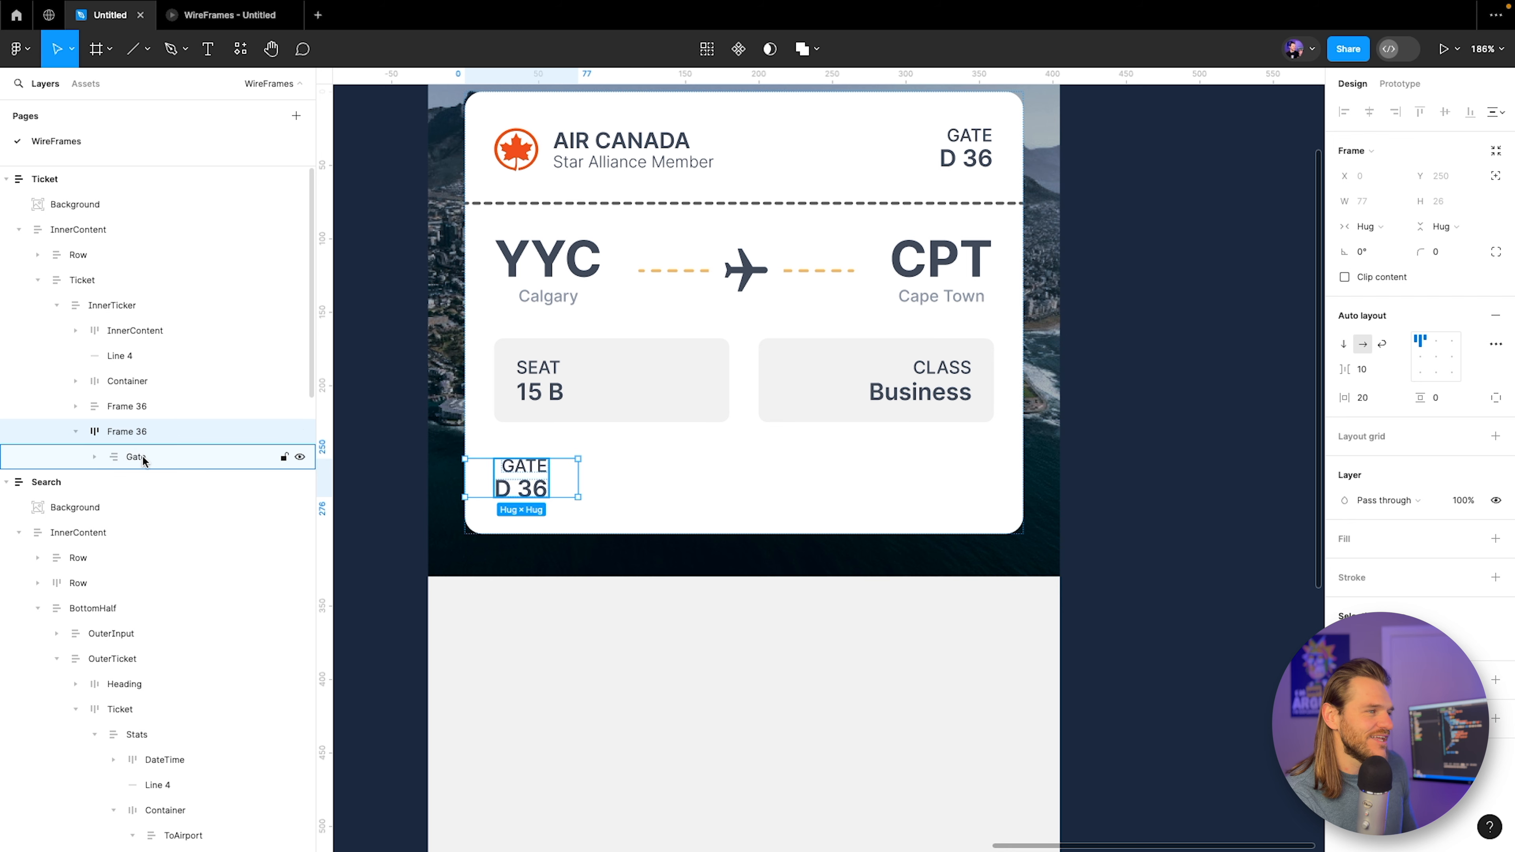
key(ctrl+d)
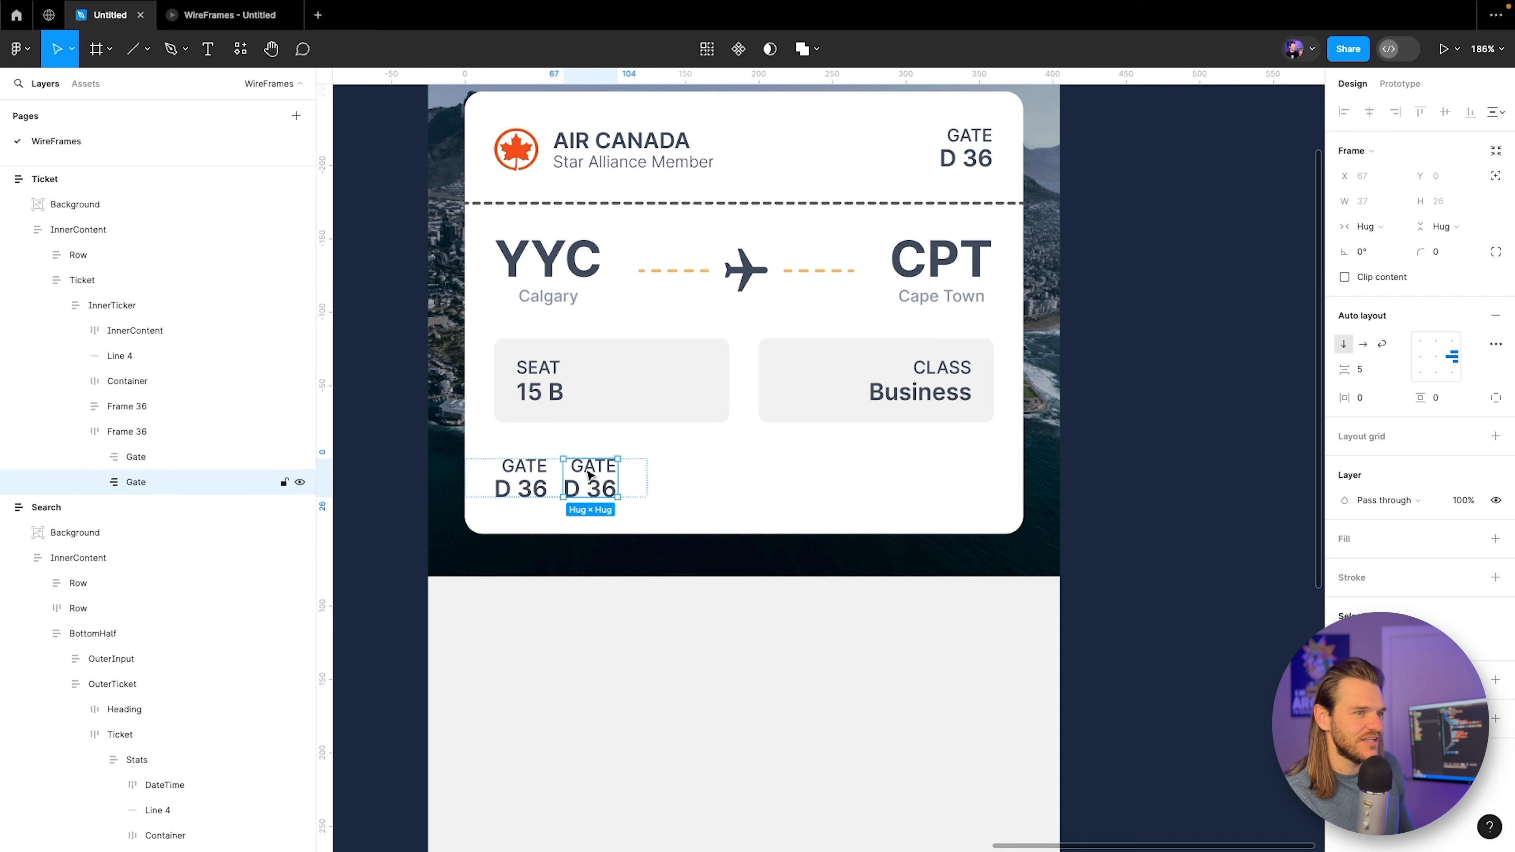
Consult the wireframe's flight details and change the label of the first block in the new row to FLIGHT.
scroll(584, 511, down, 5)
scroll(584, 511, left, 8)
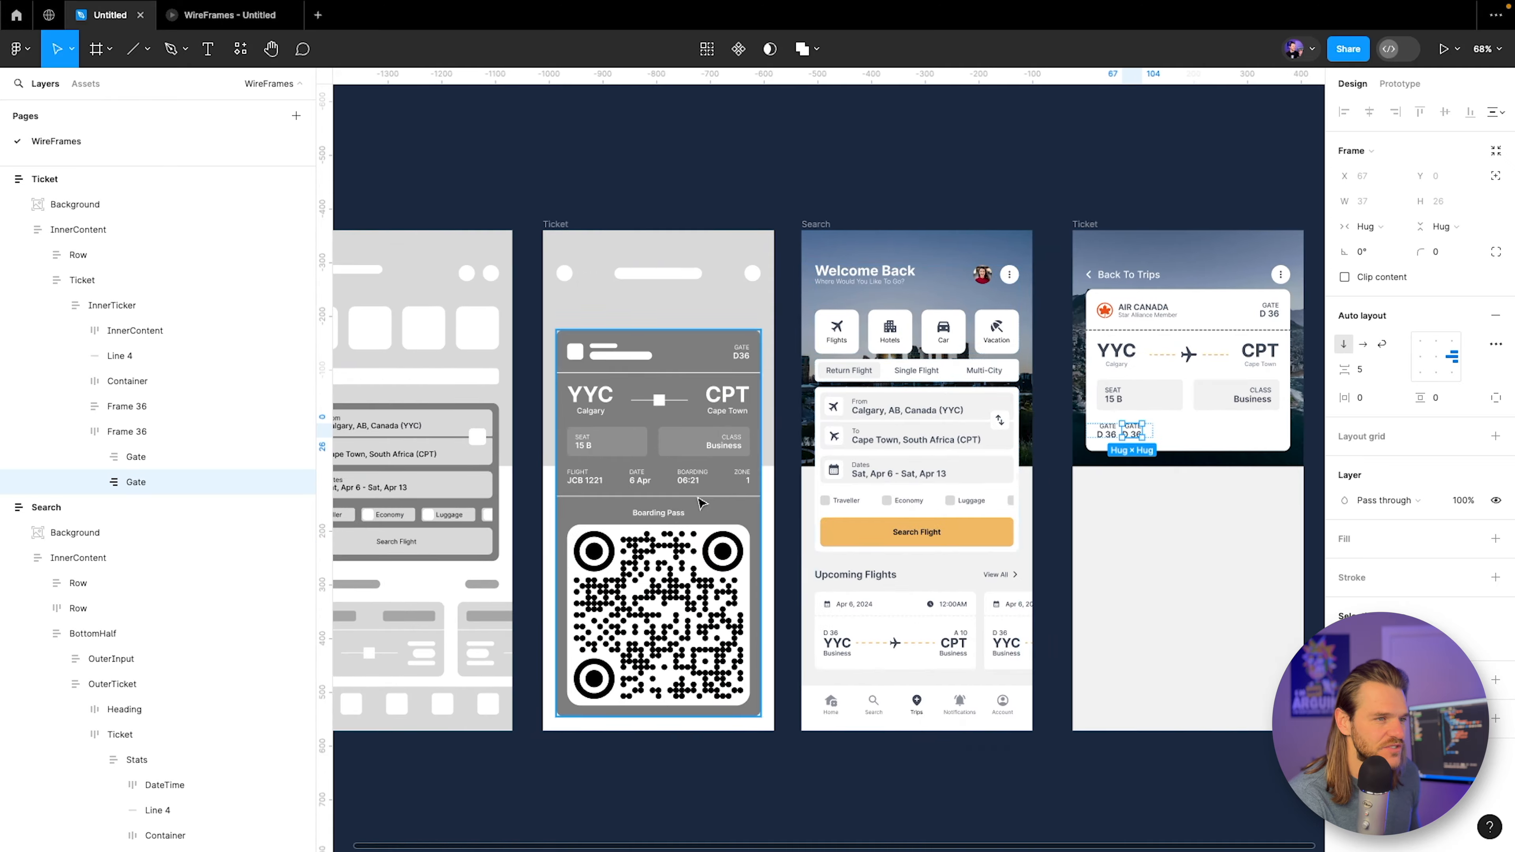
scroll(636, 501, up, 5)
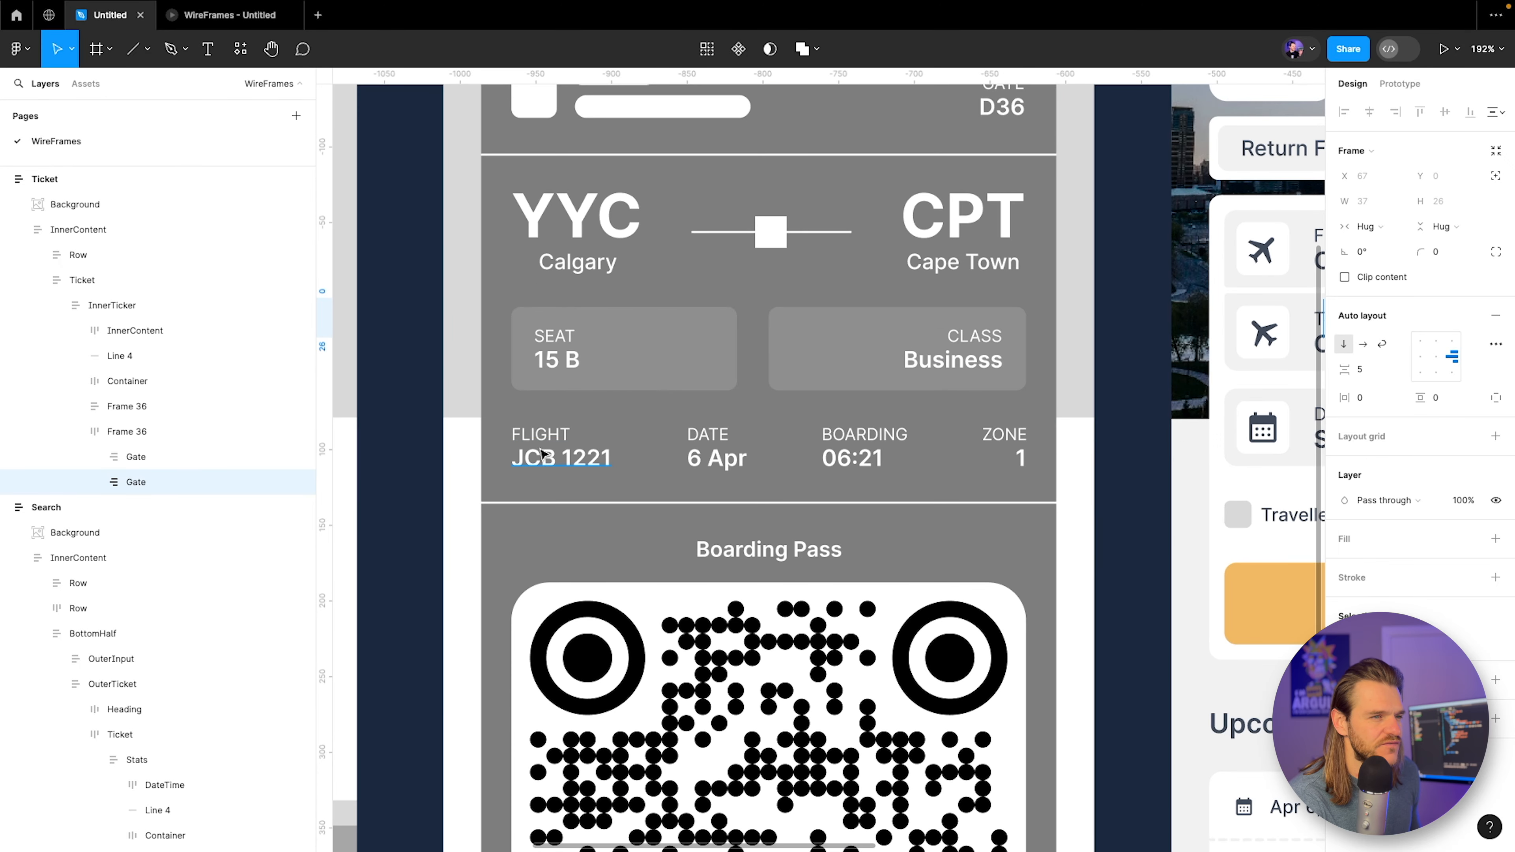
scroll(542, 454, right, 10)
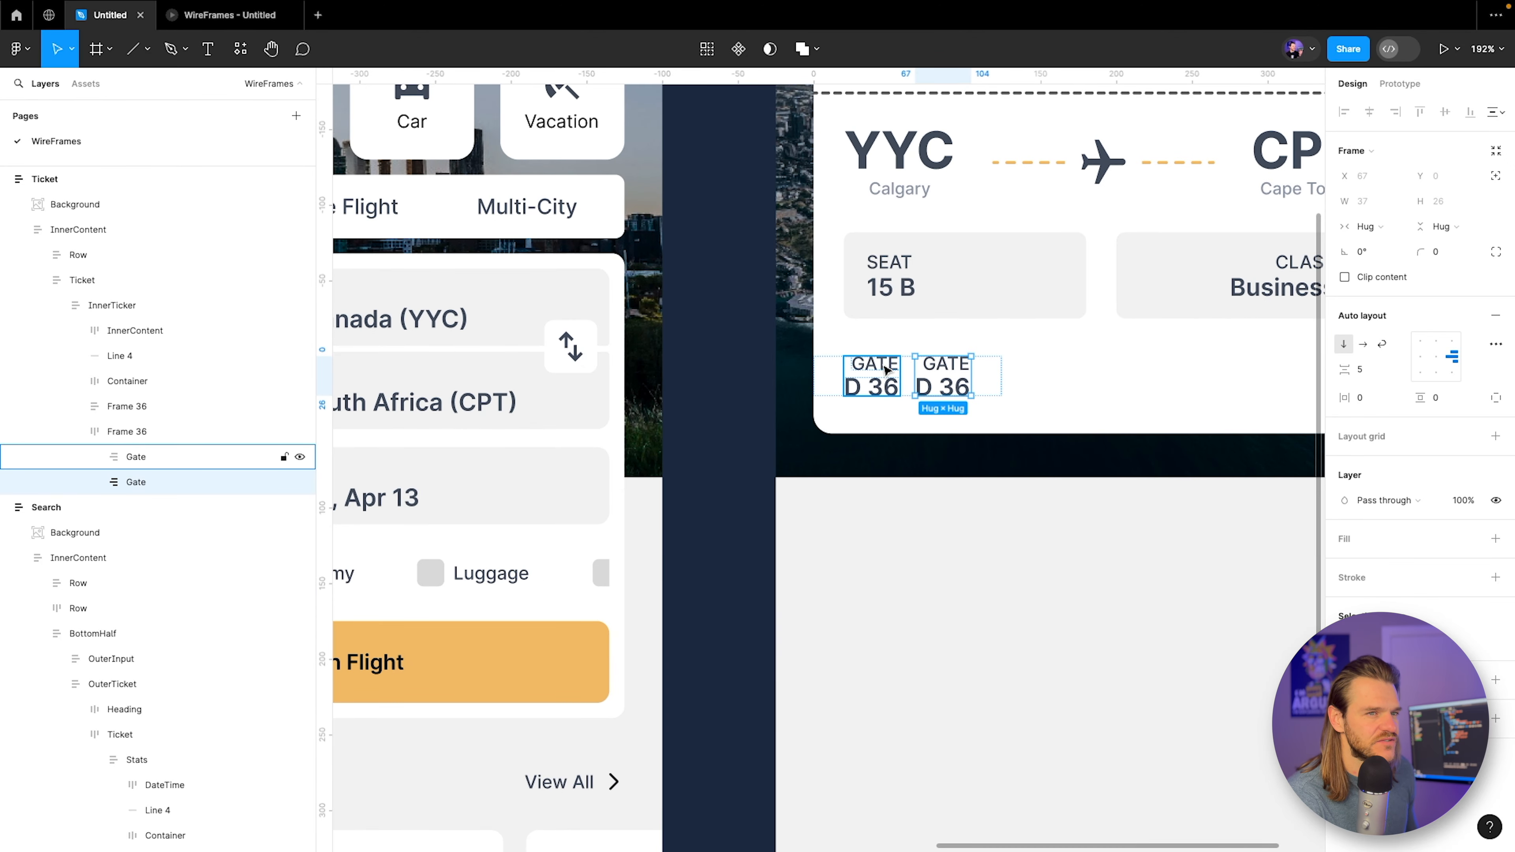
double_click(886, 370)
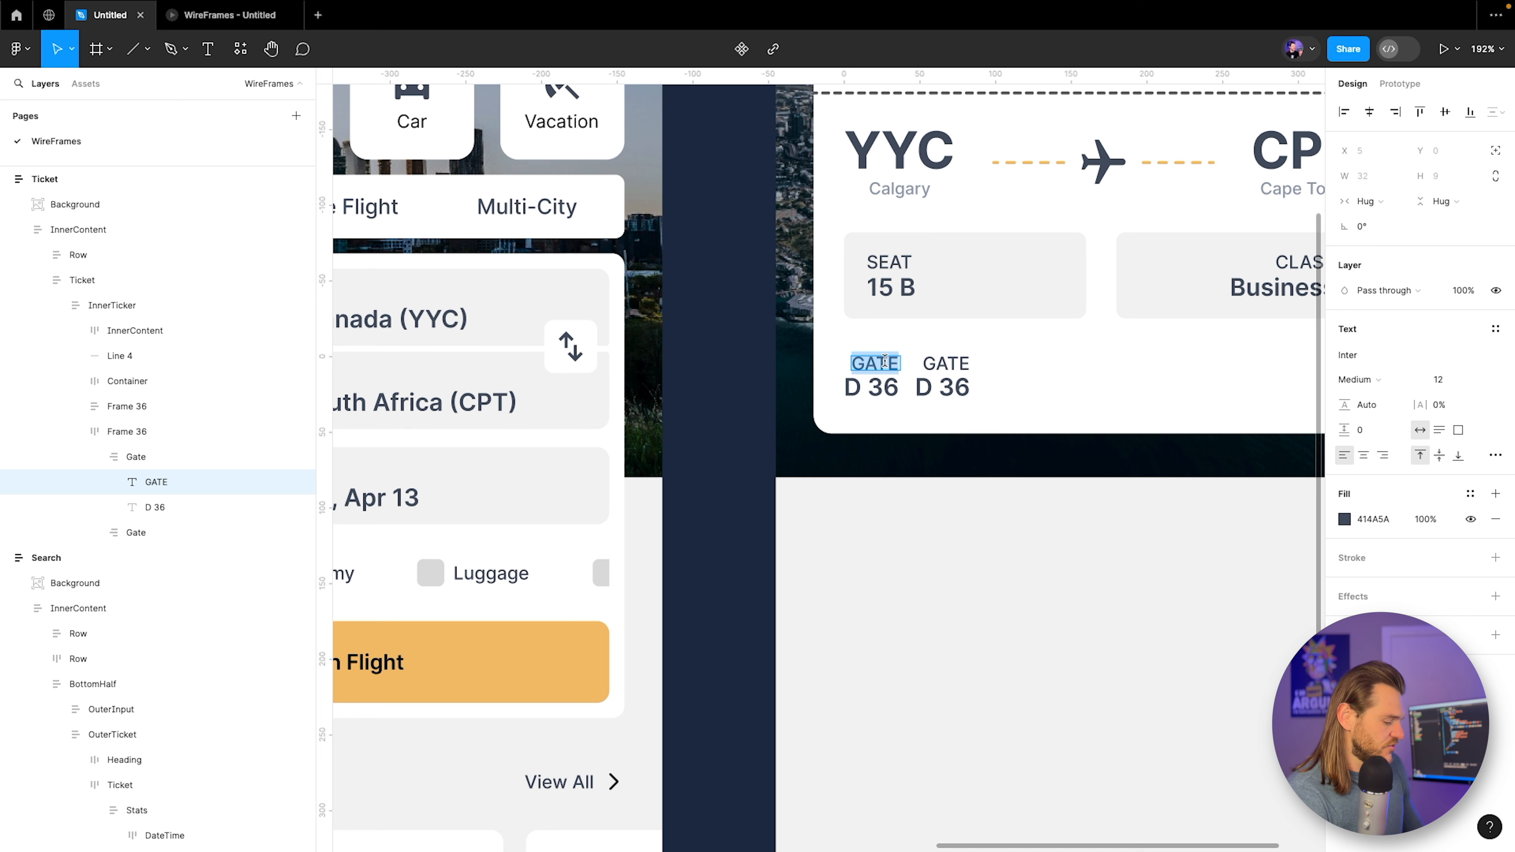
text(FLIGHT)
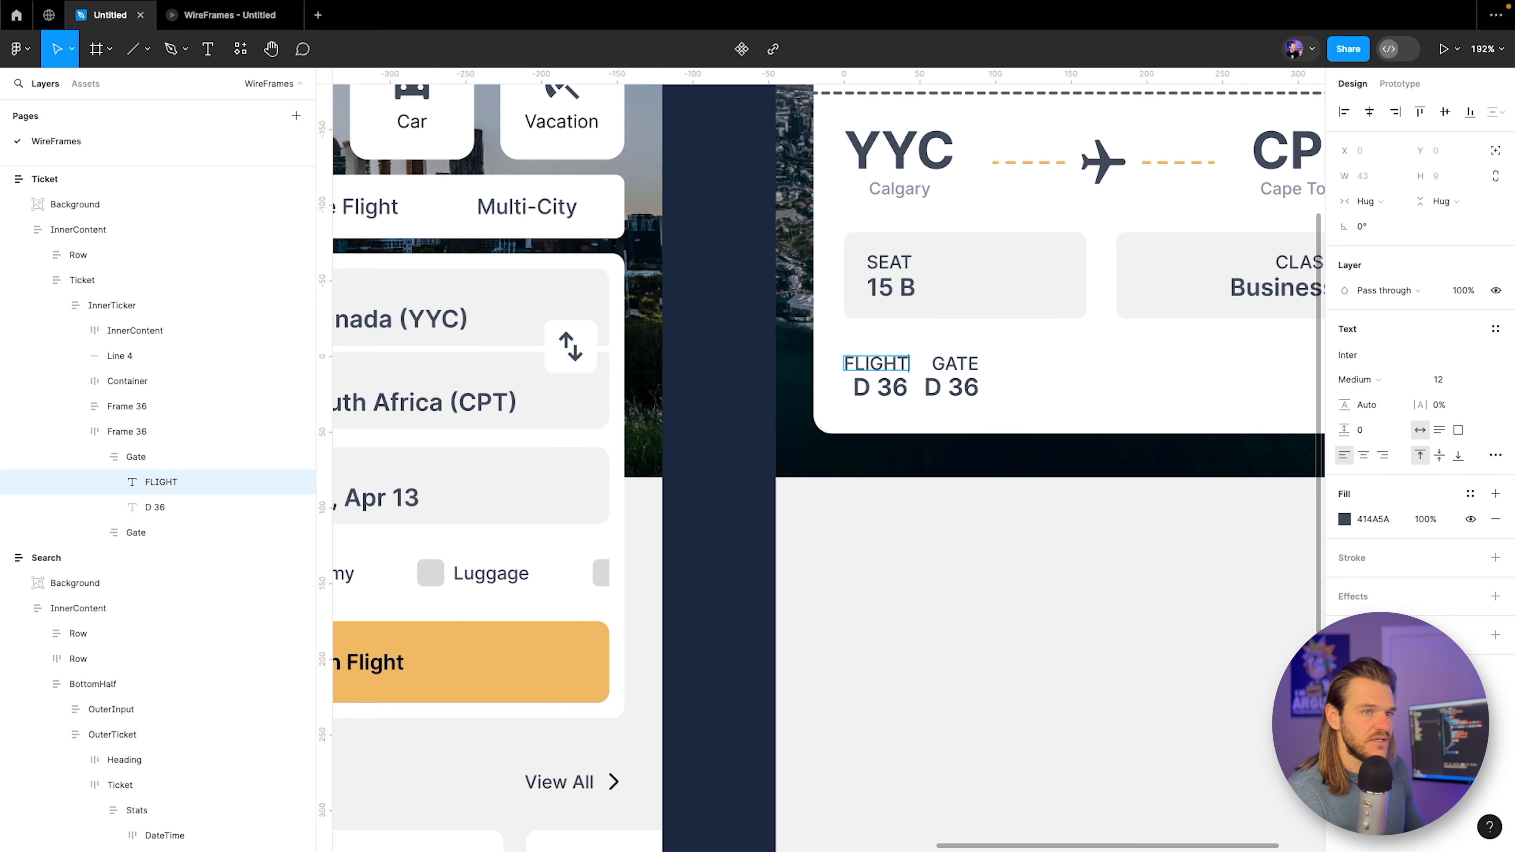
Change the value under FLIGHT to JCB 122 and left-align the contents of that block.
double_click(885, 388)
key(ctrl+a)
text(JCB)
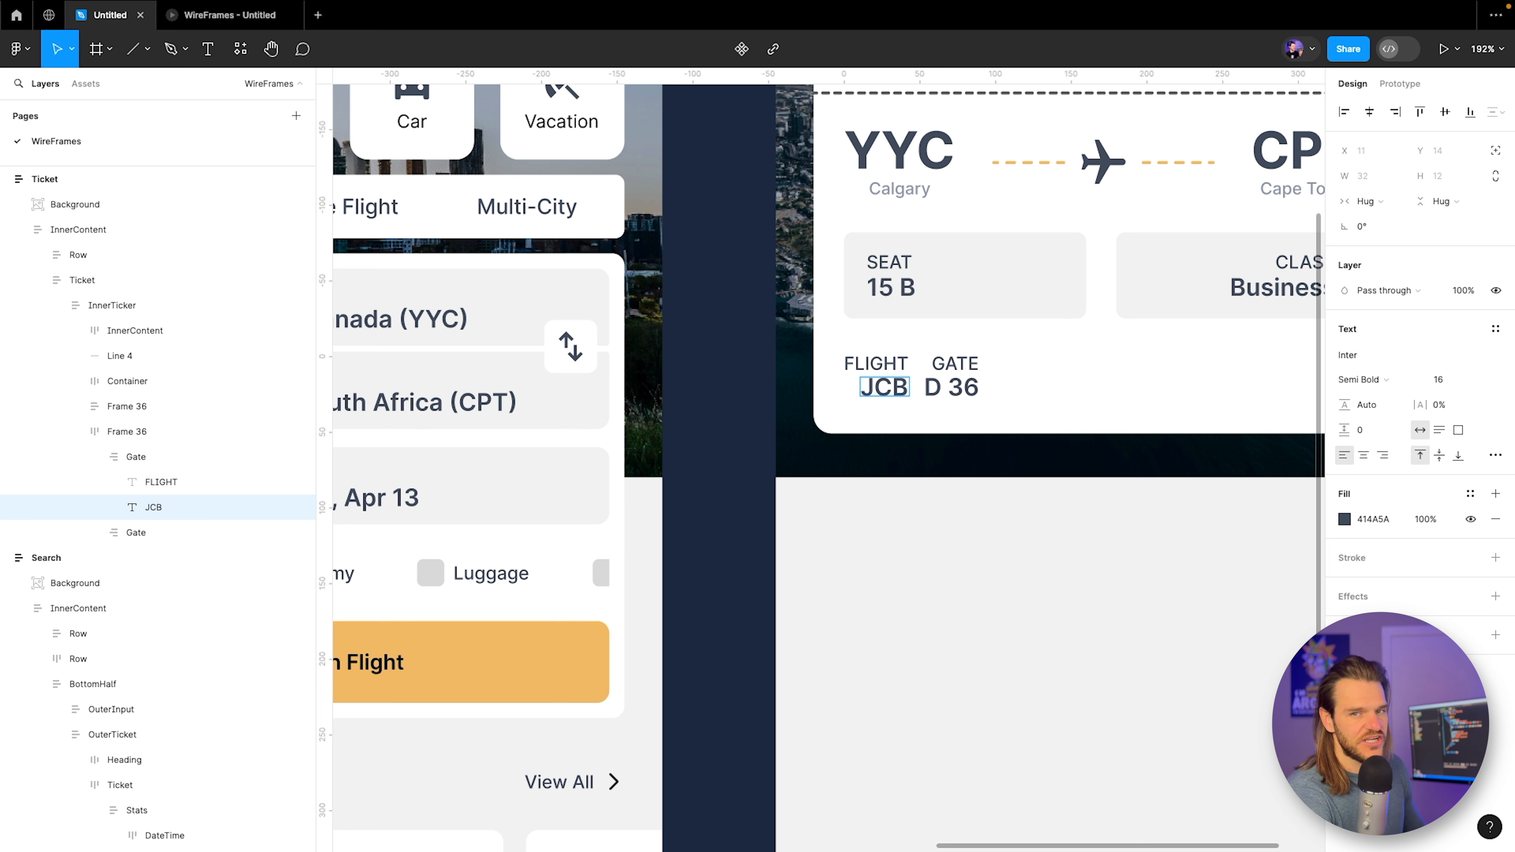
text( 112)
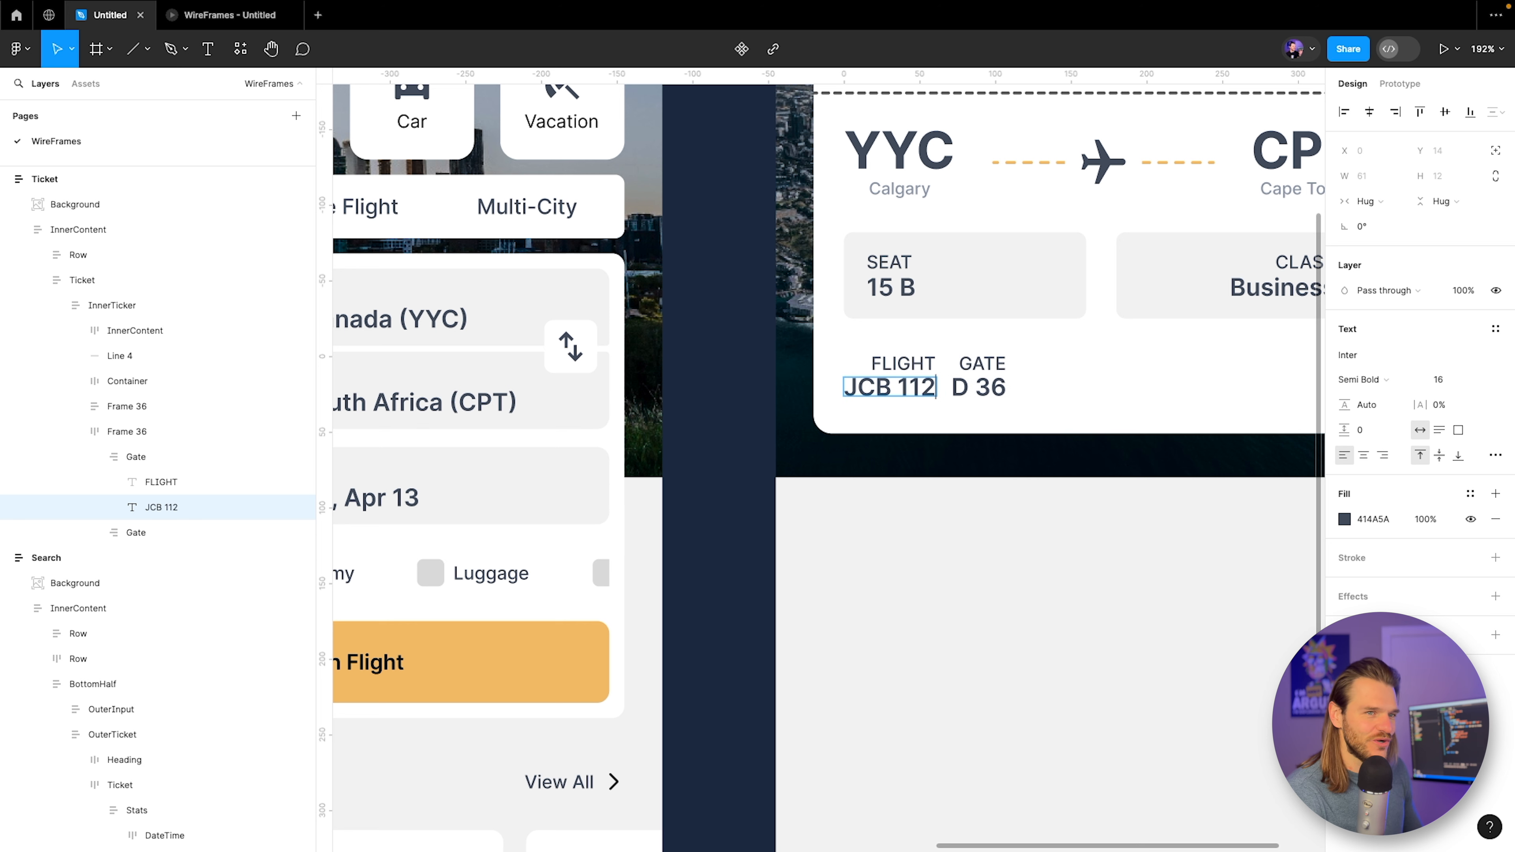
key(BackSpace)
key(BackSpace)
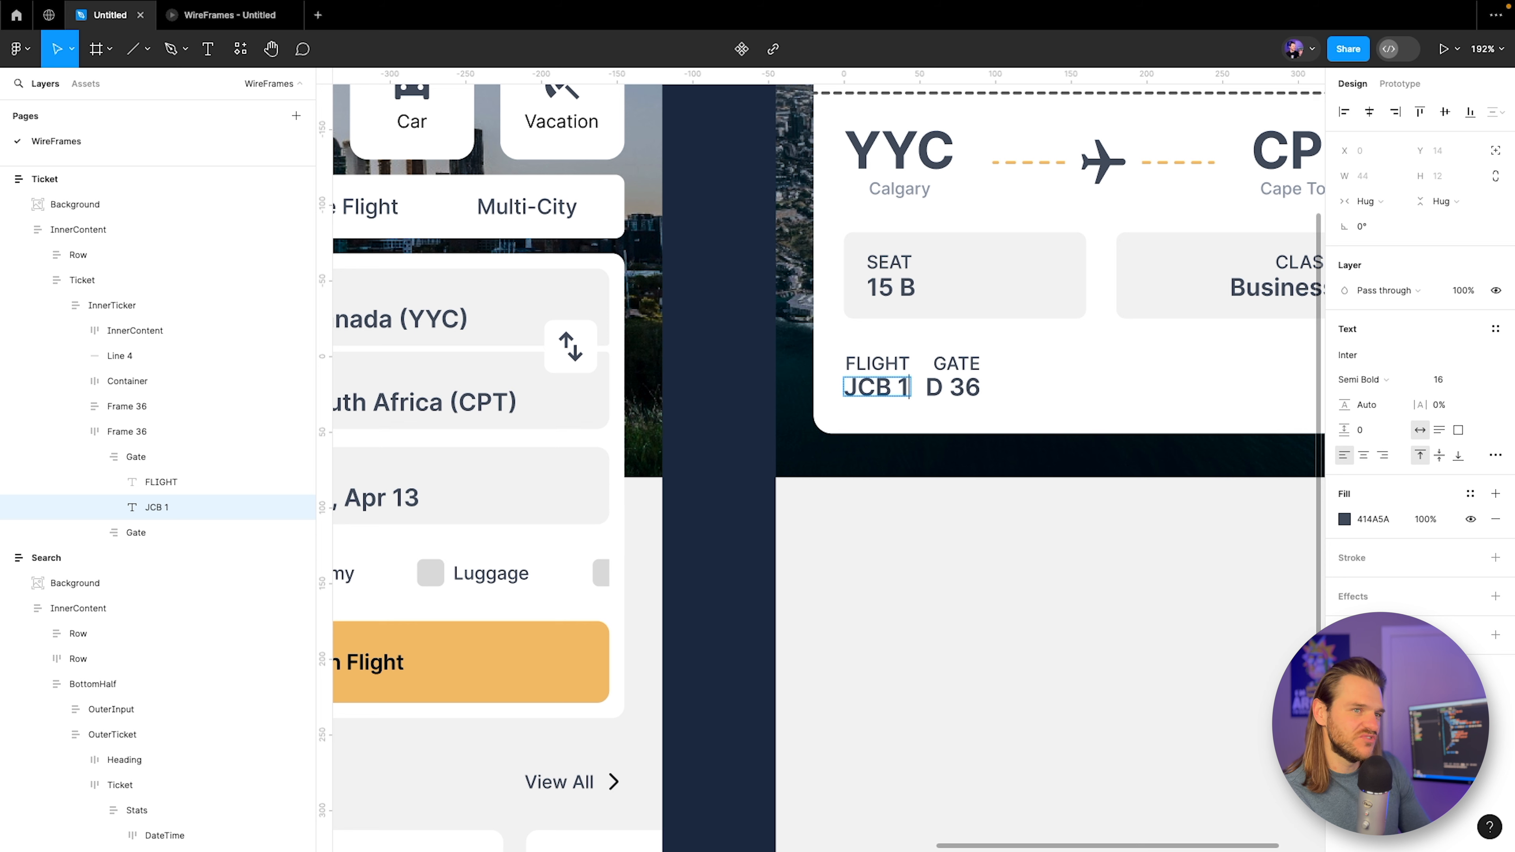
text(22)
key(Escape)
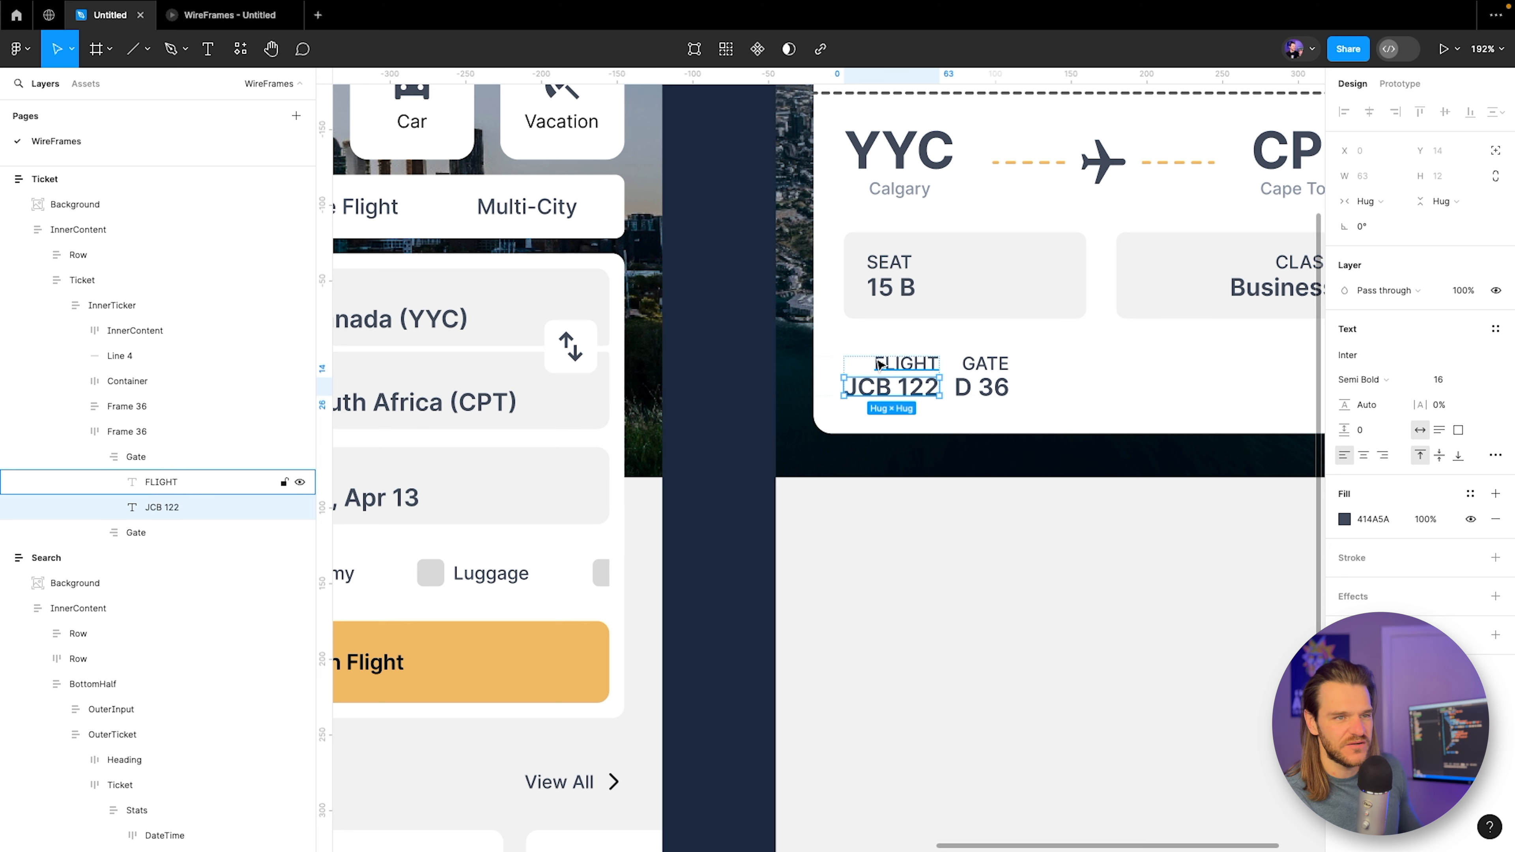
key(Escape)
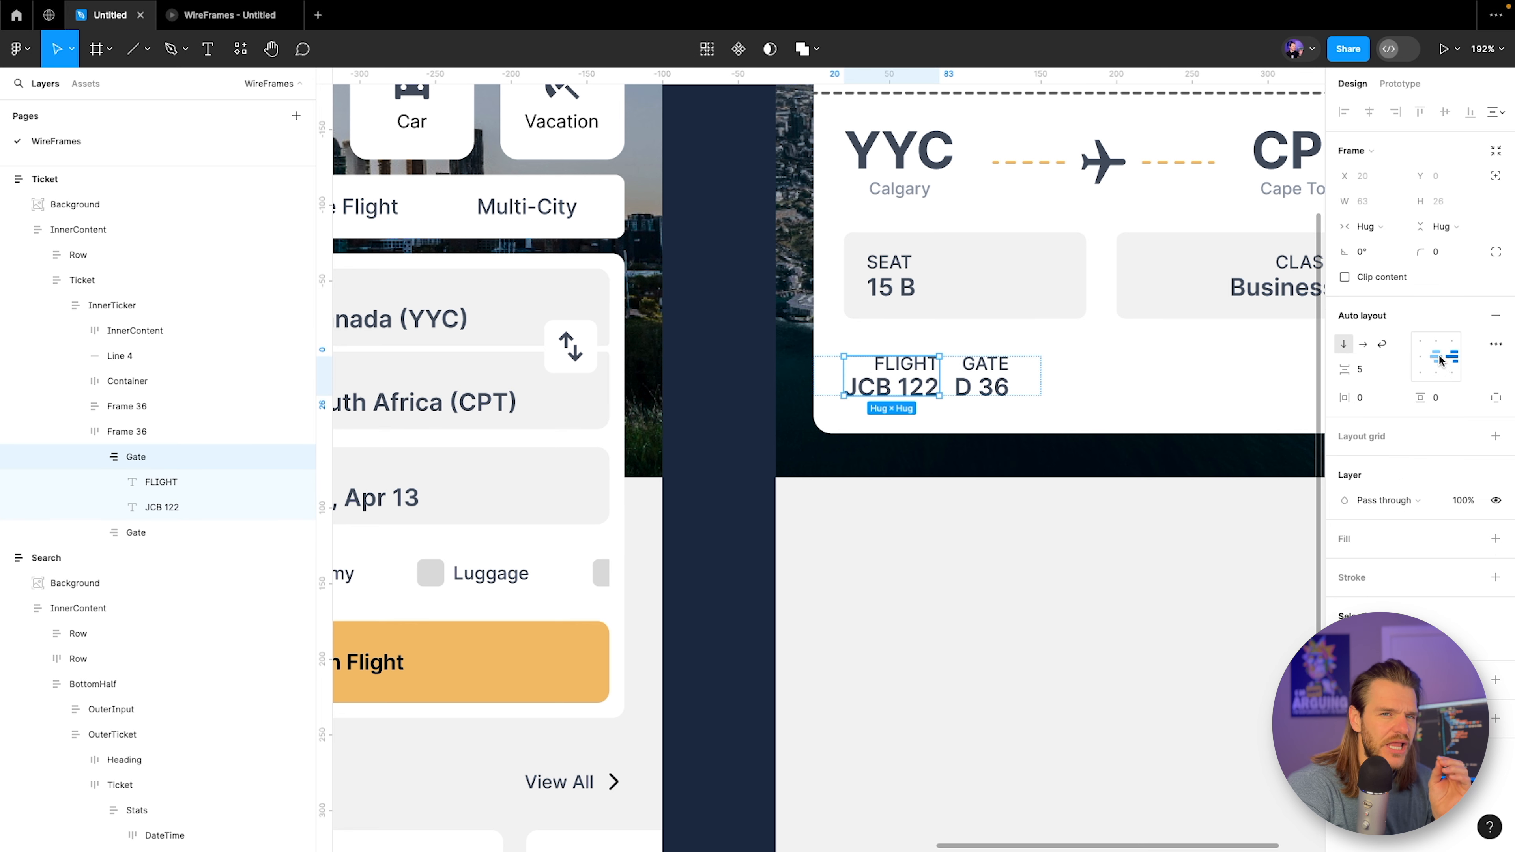
click(1422, 357)
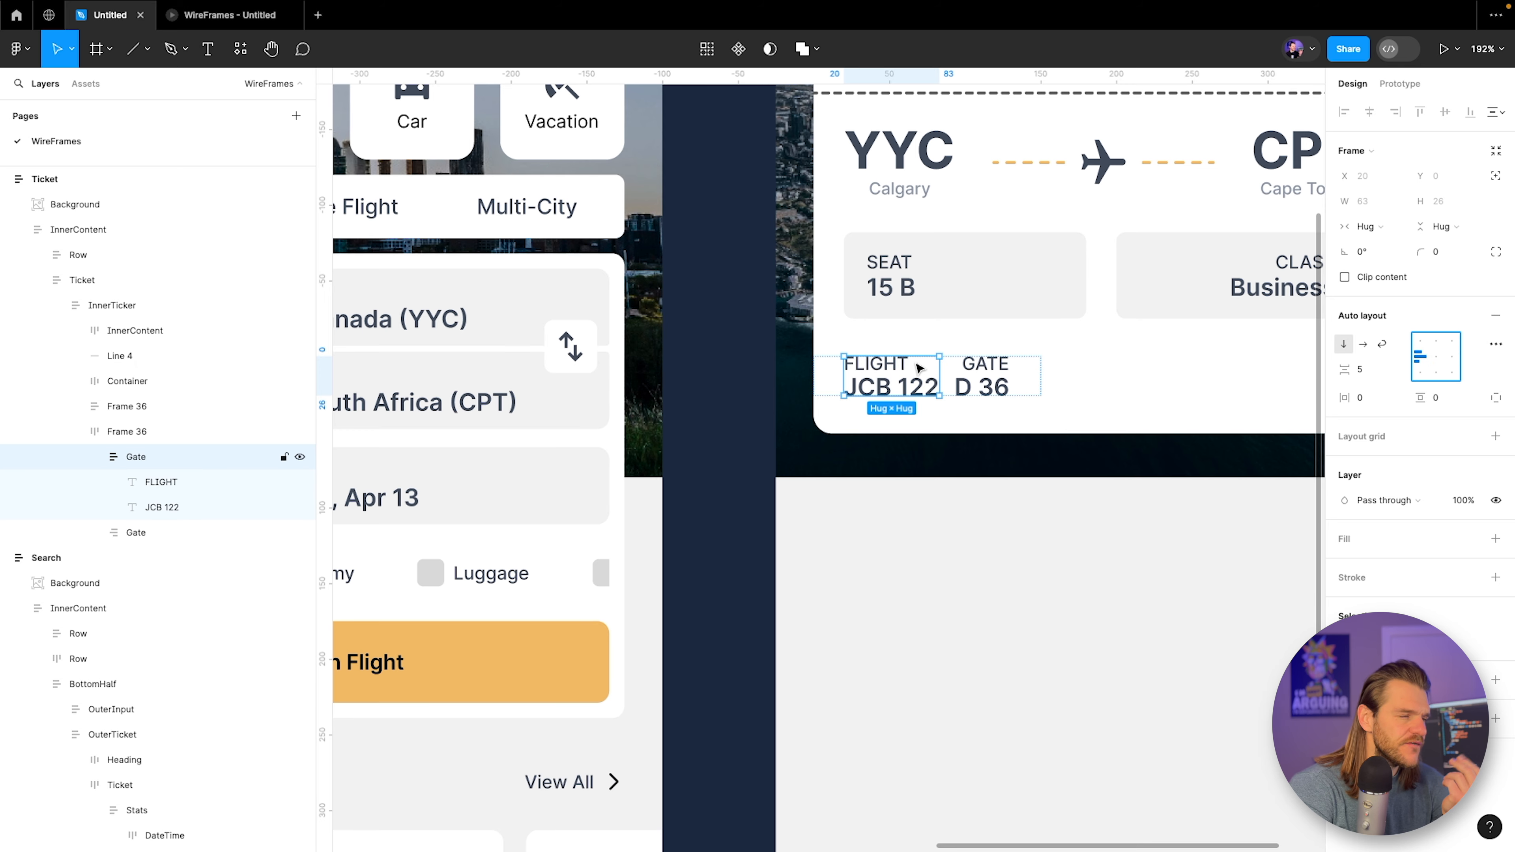
Change the label of the second block in the new row to DATE.
scroll(801, 425, down, 4)
drag(478, 536, 333, 519)
scroll(800, 358, up, 3)
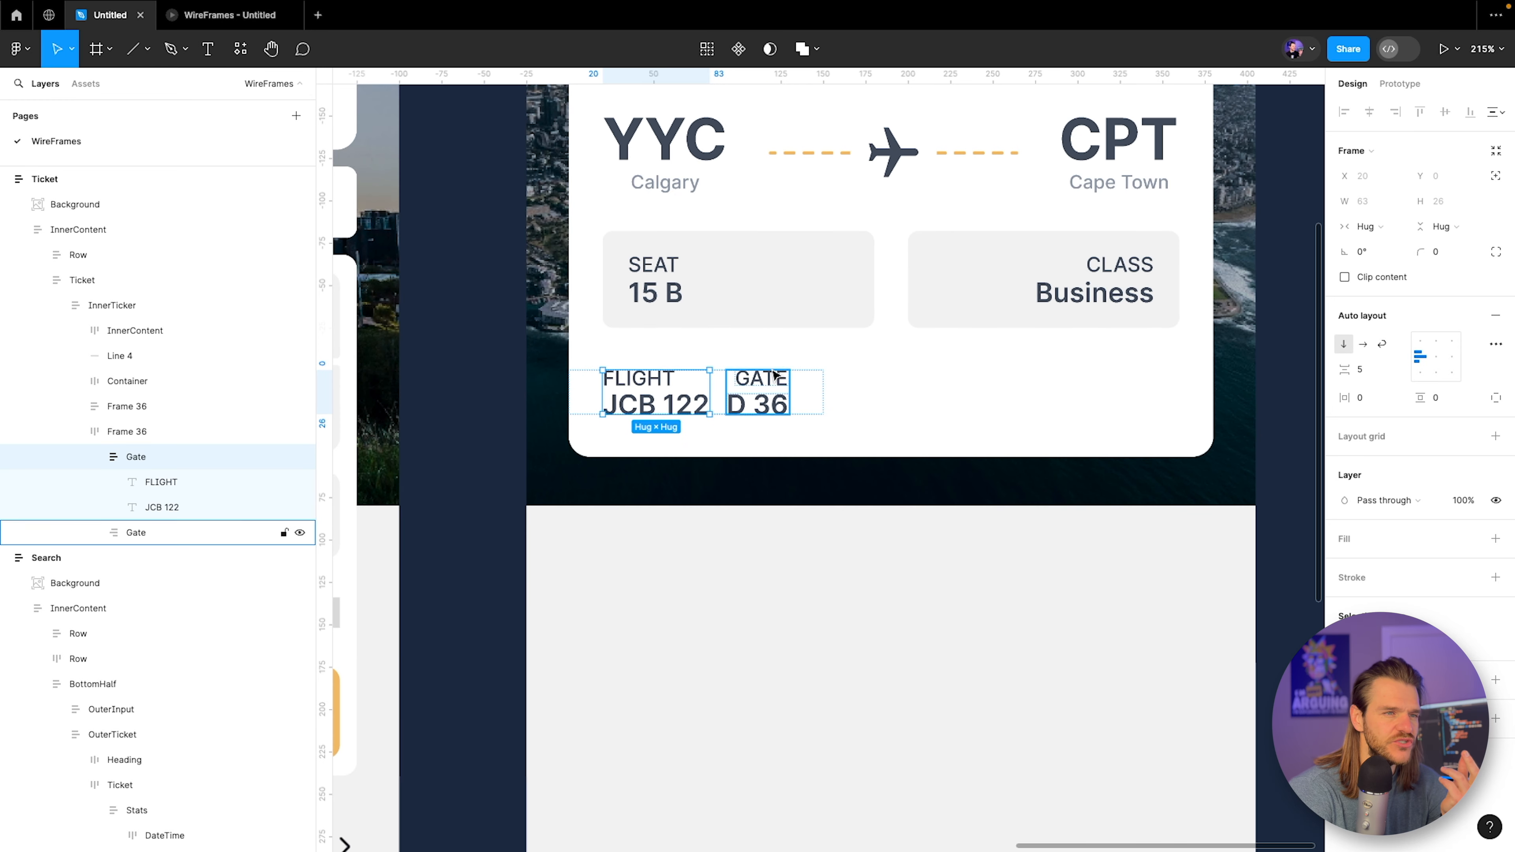
click(764, 386)
click(767, 382)
double_click(762, 376)
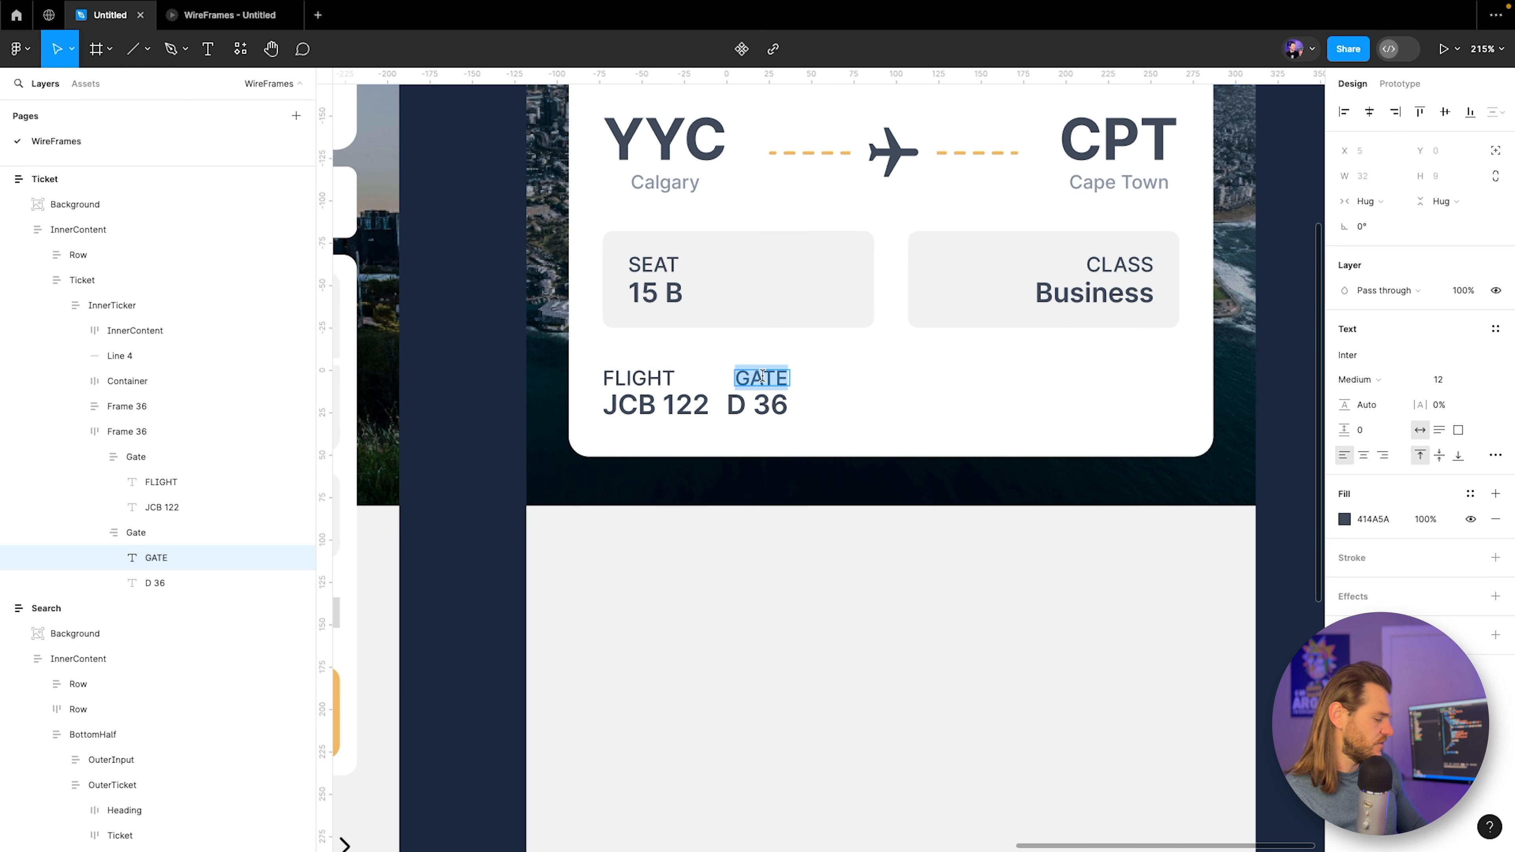
text(DATE)
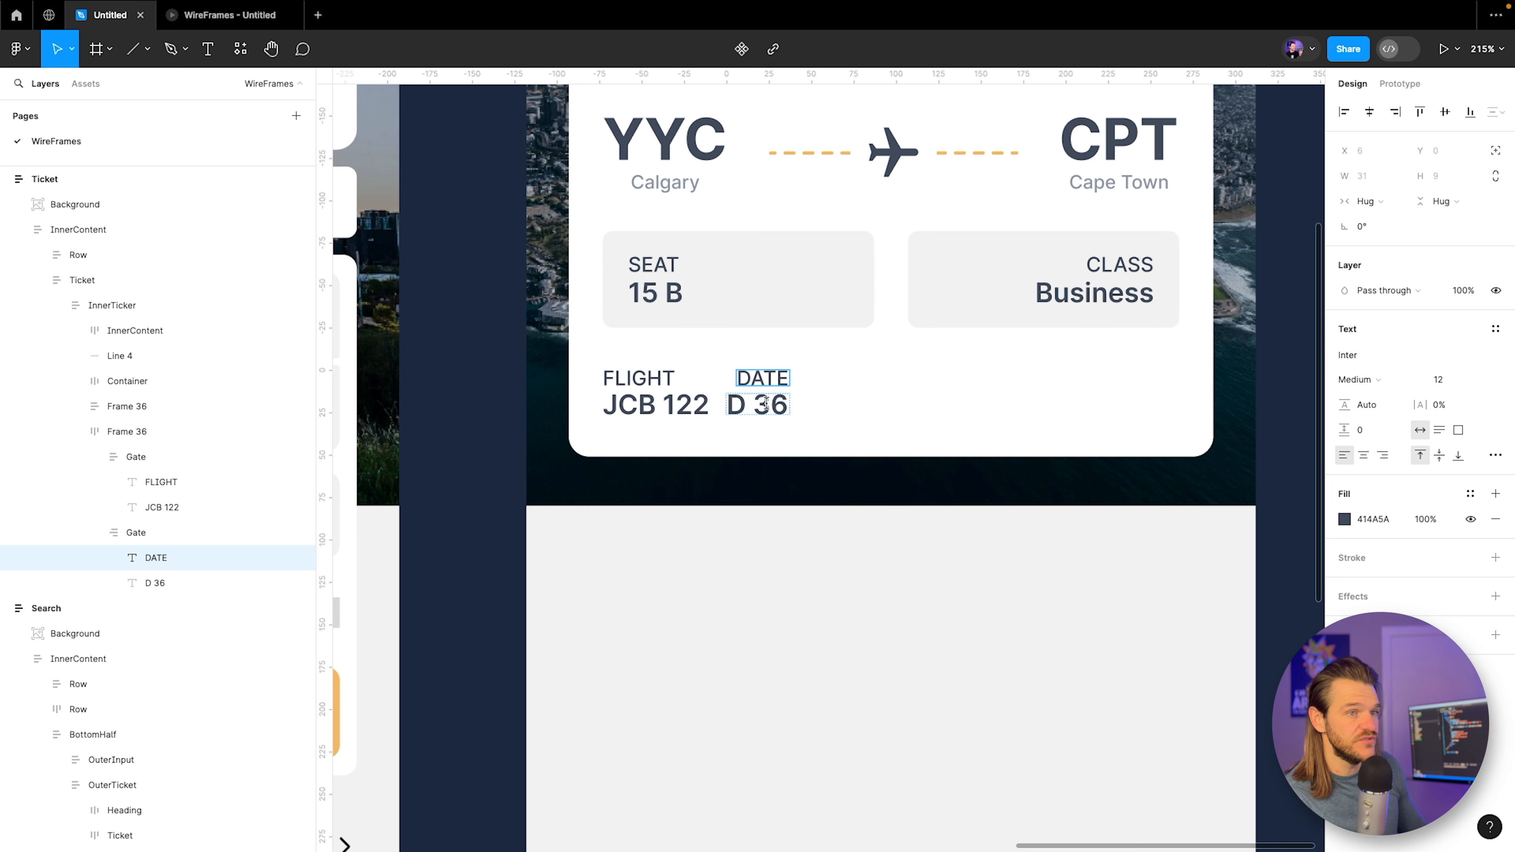
Change the value under DATE to 6 Apr and compare the row with the wireframe ticket.
double_click(767, 404)
text(A)
scroll(813, 434, down, 10)
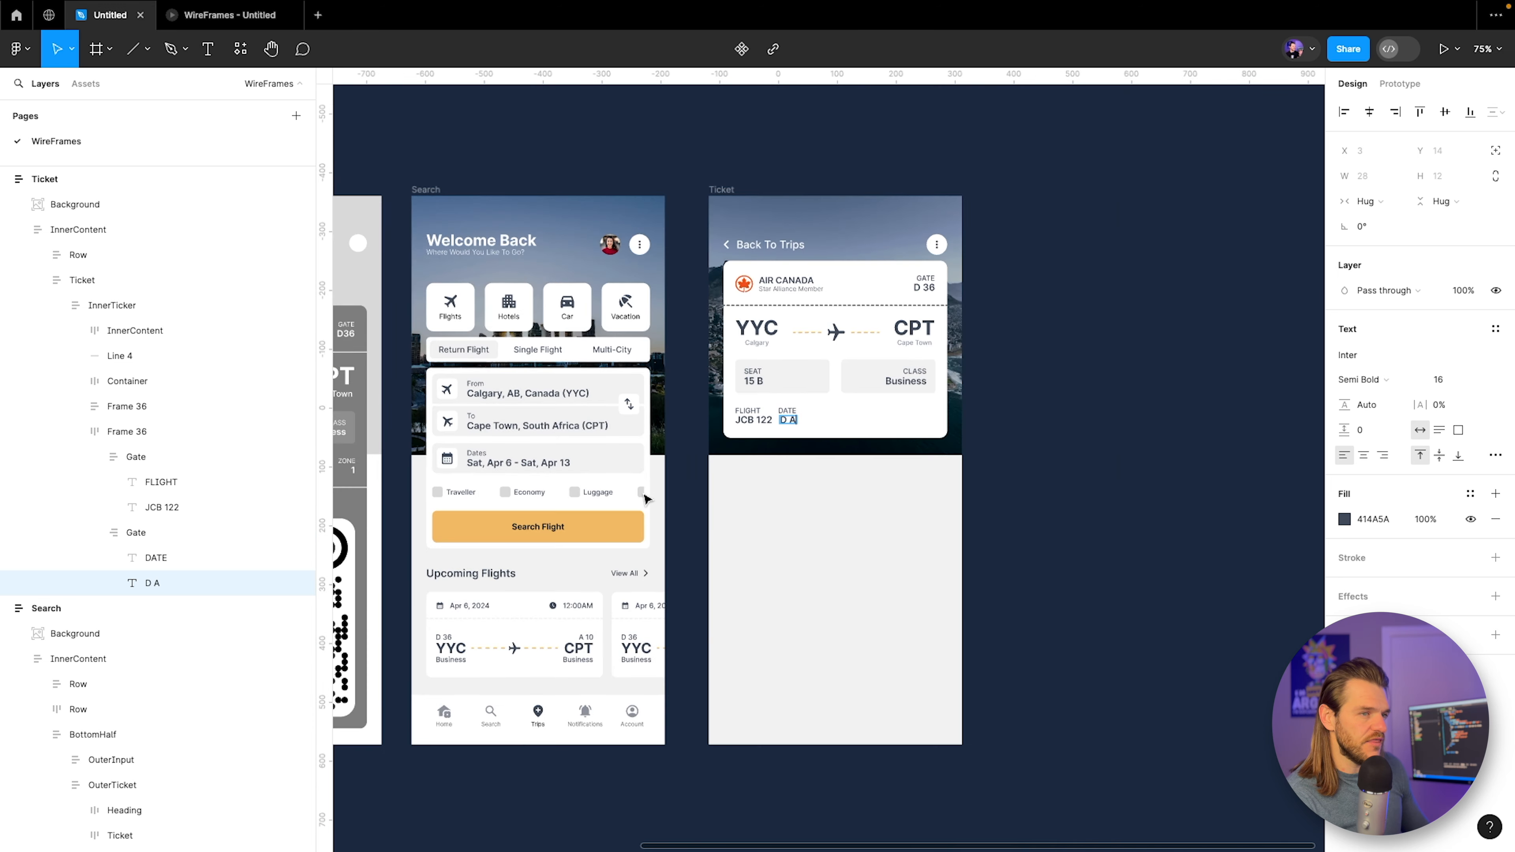
scroll(883, 454, up, 3)
scroll(898, 457, up, 5)
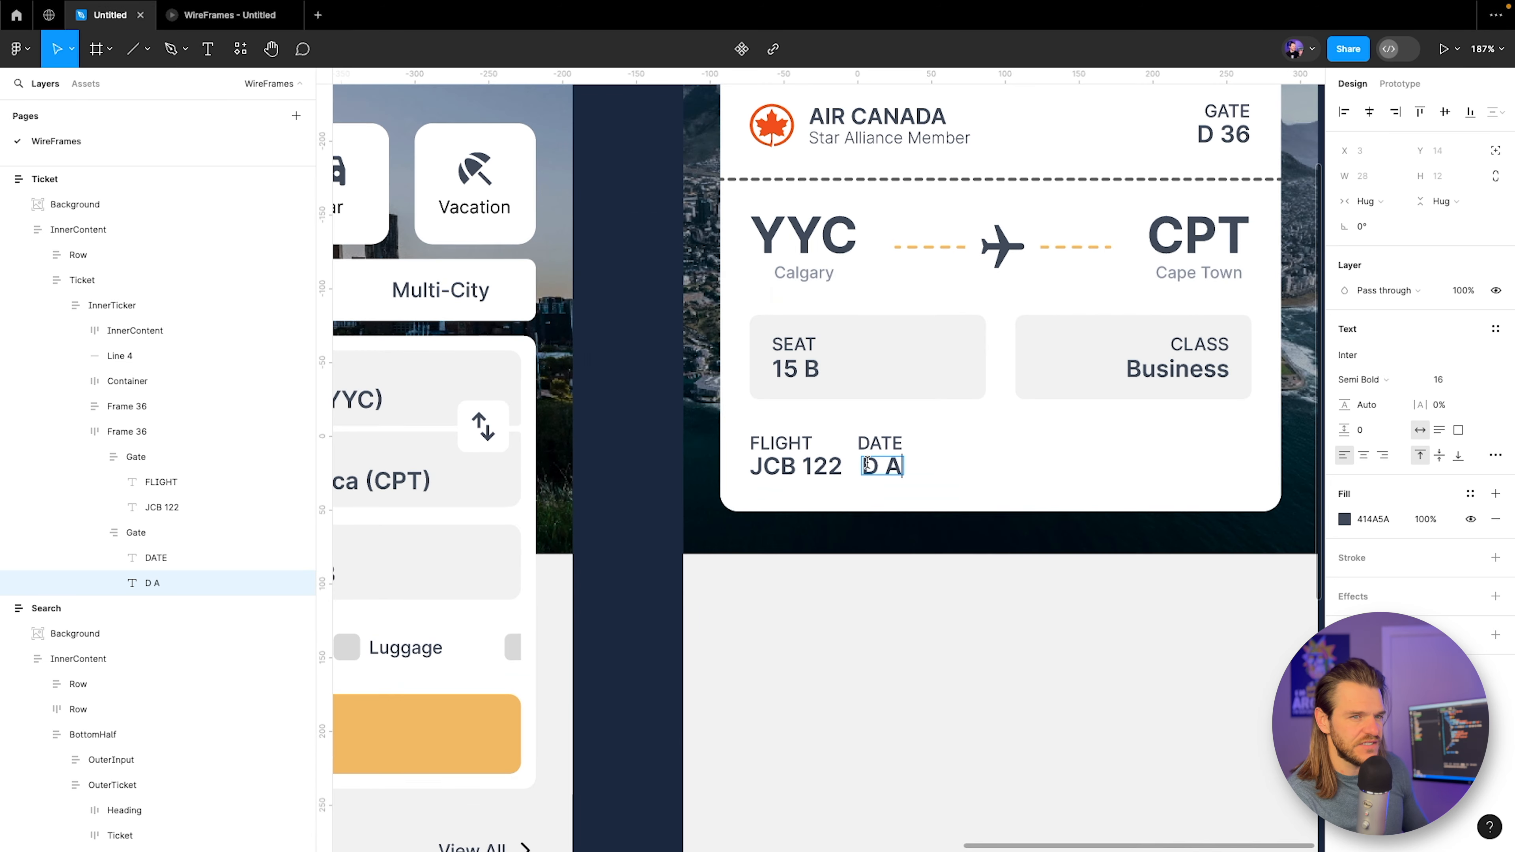
key(ctrl+a)
text(6 Apr)
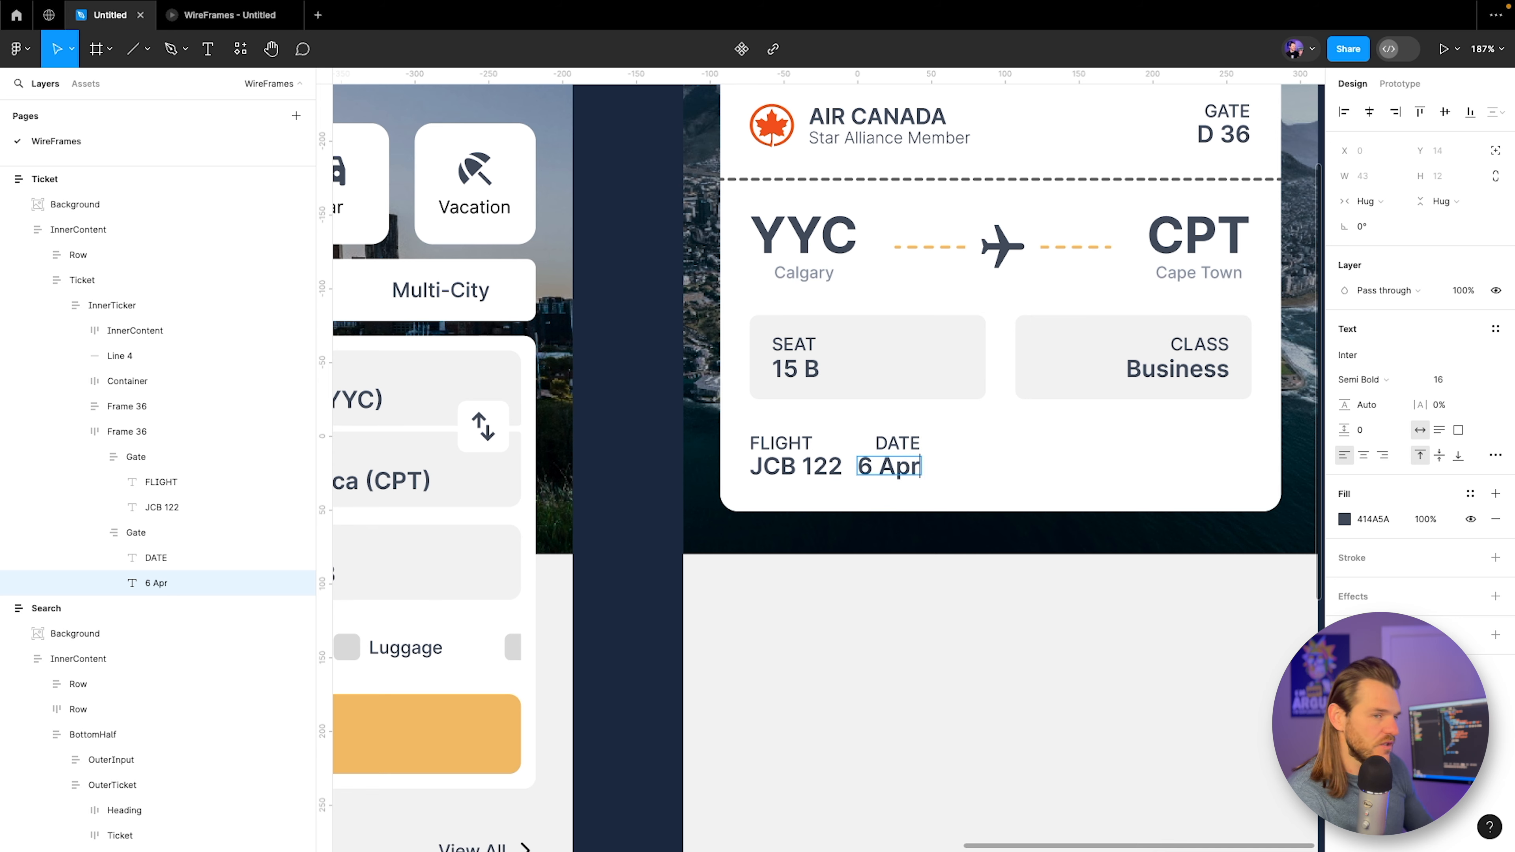
key(Escape)
scroll(873, 570, down, 3)
scroll(876, 569, left, 10)
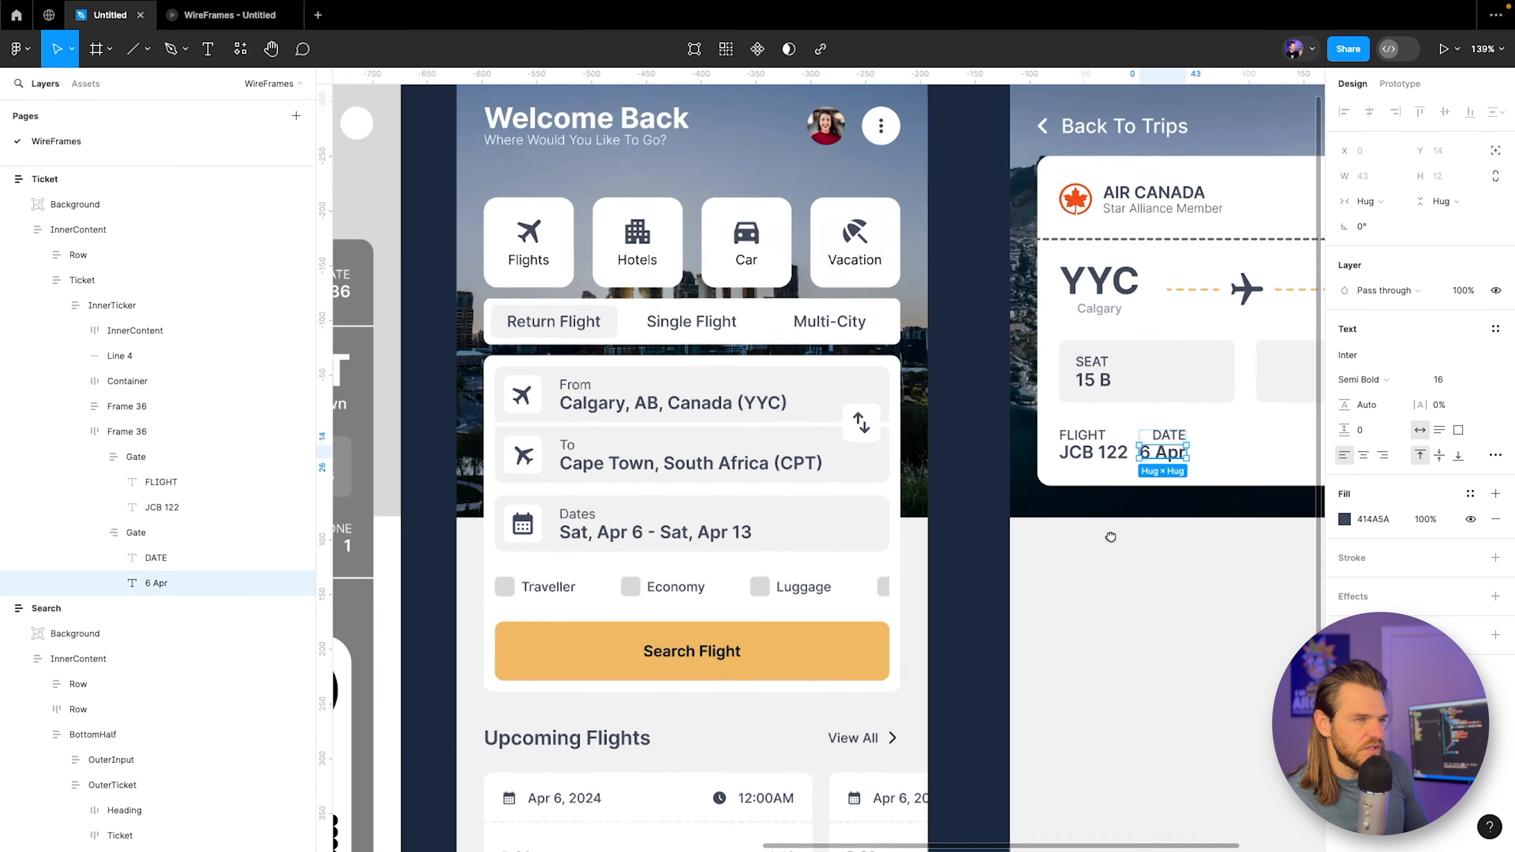
scroll(1019, 527, down, 5)
scroll(971, 541, right, 3)
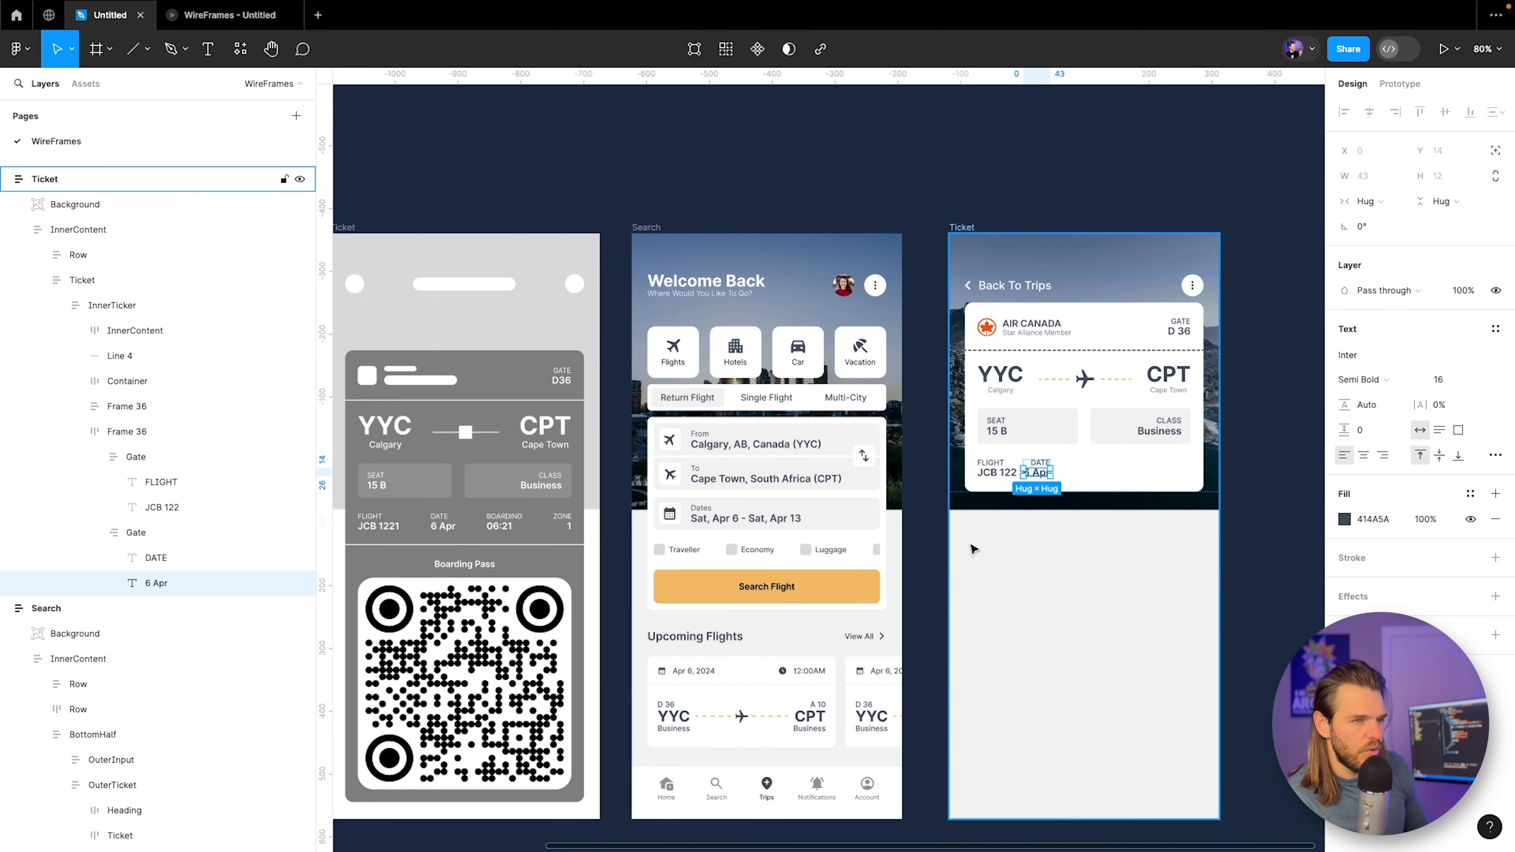
Duplicate the DATE block as the row's third block and change its label to BOARDING.
scroll(981, 533, up, 2)
scroll(1006, 455, up, 5)
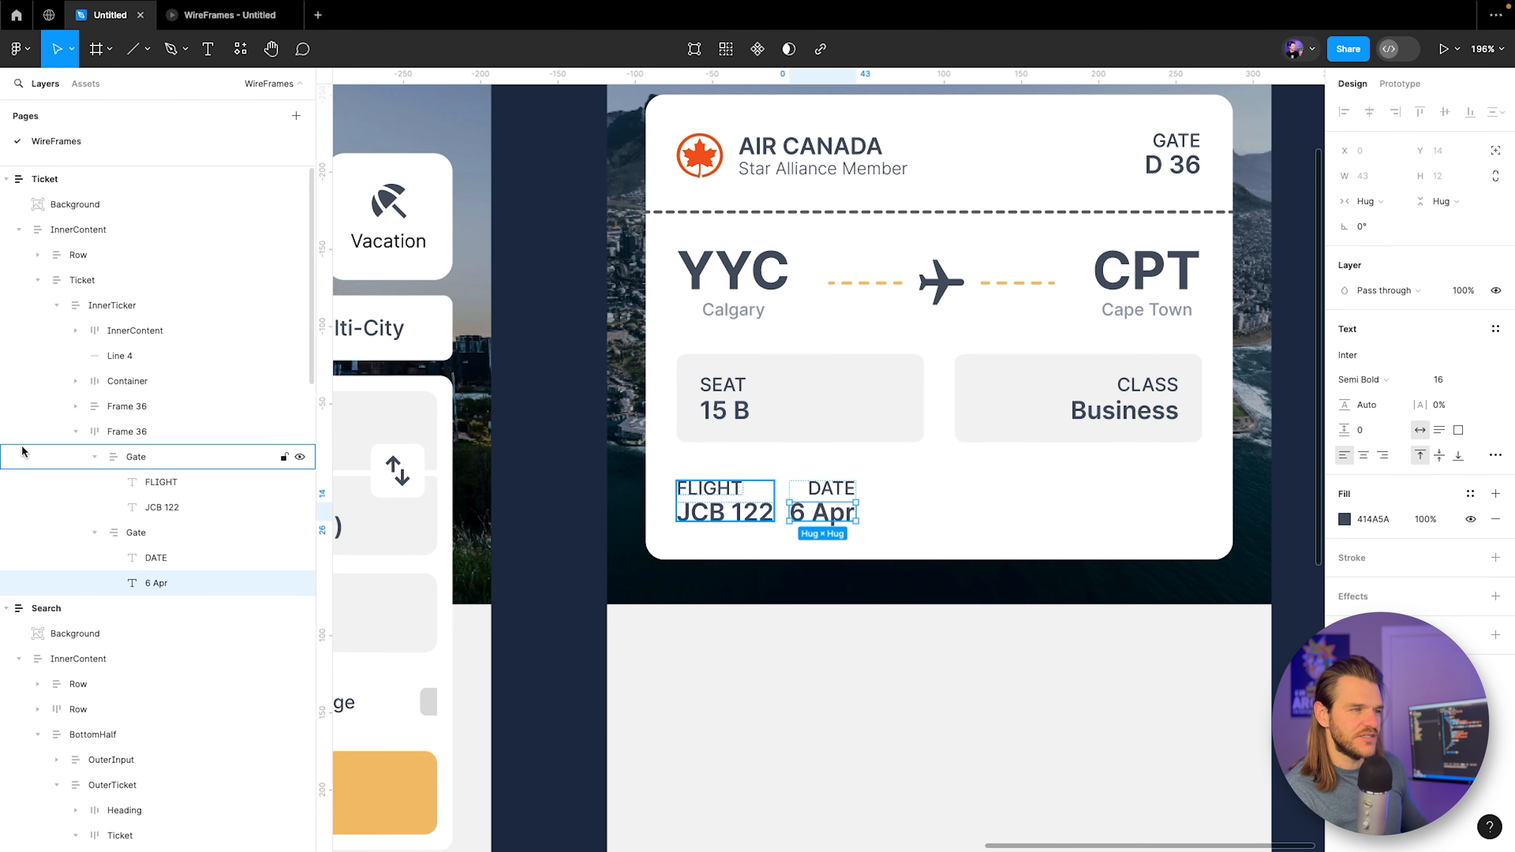
click(94, 531)
click(96, 458)
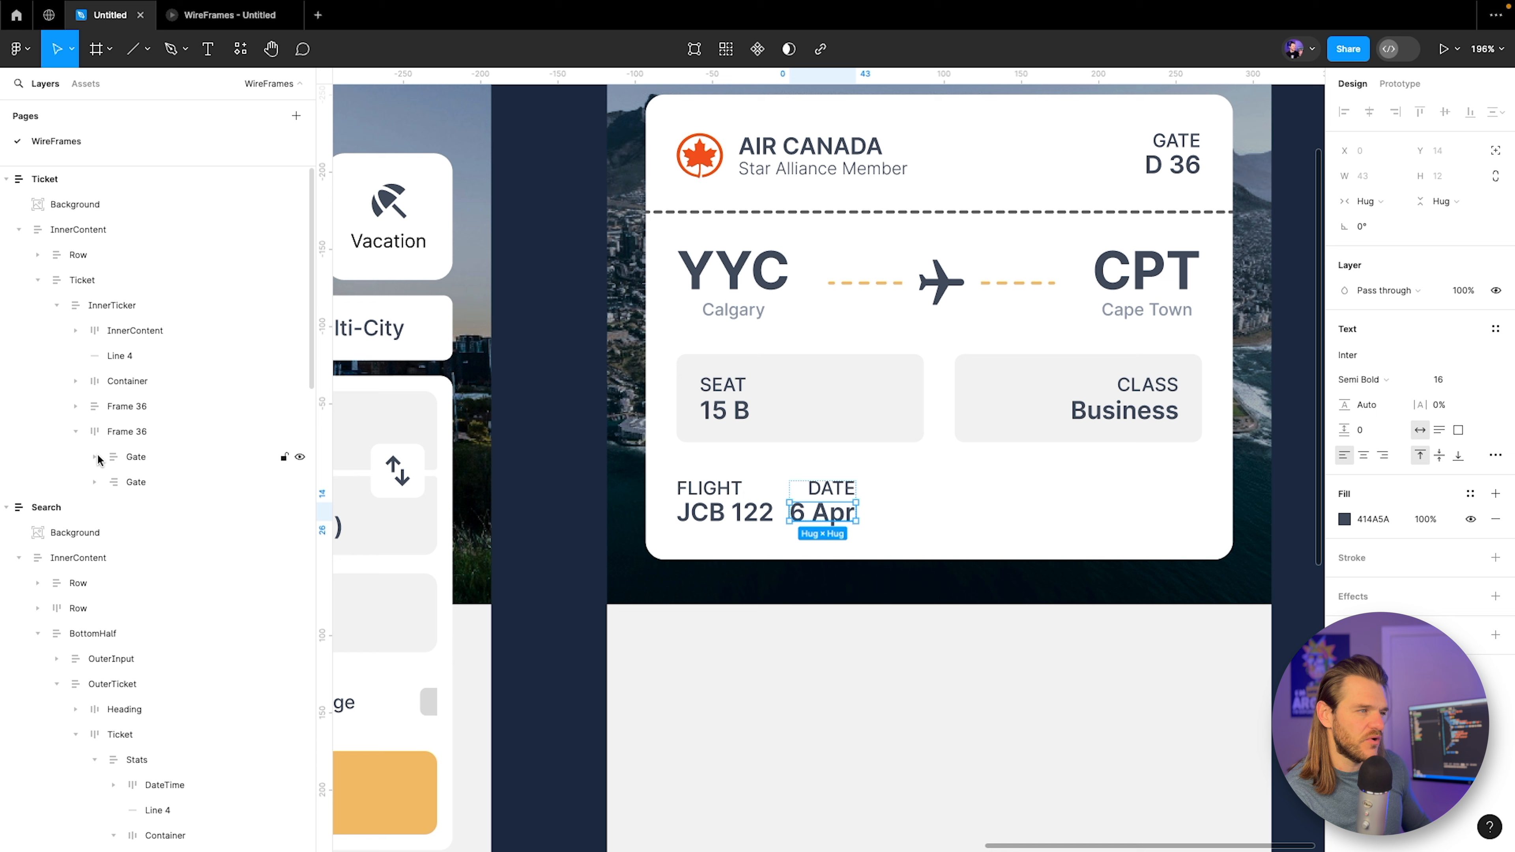
click(122, 460)
click(129, 482)
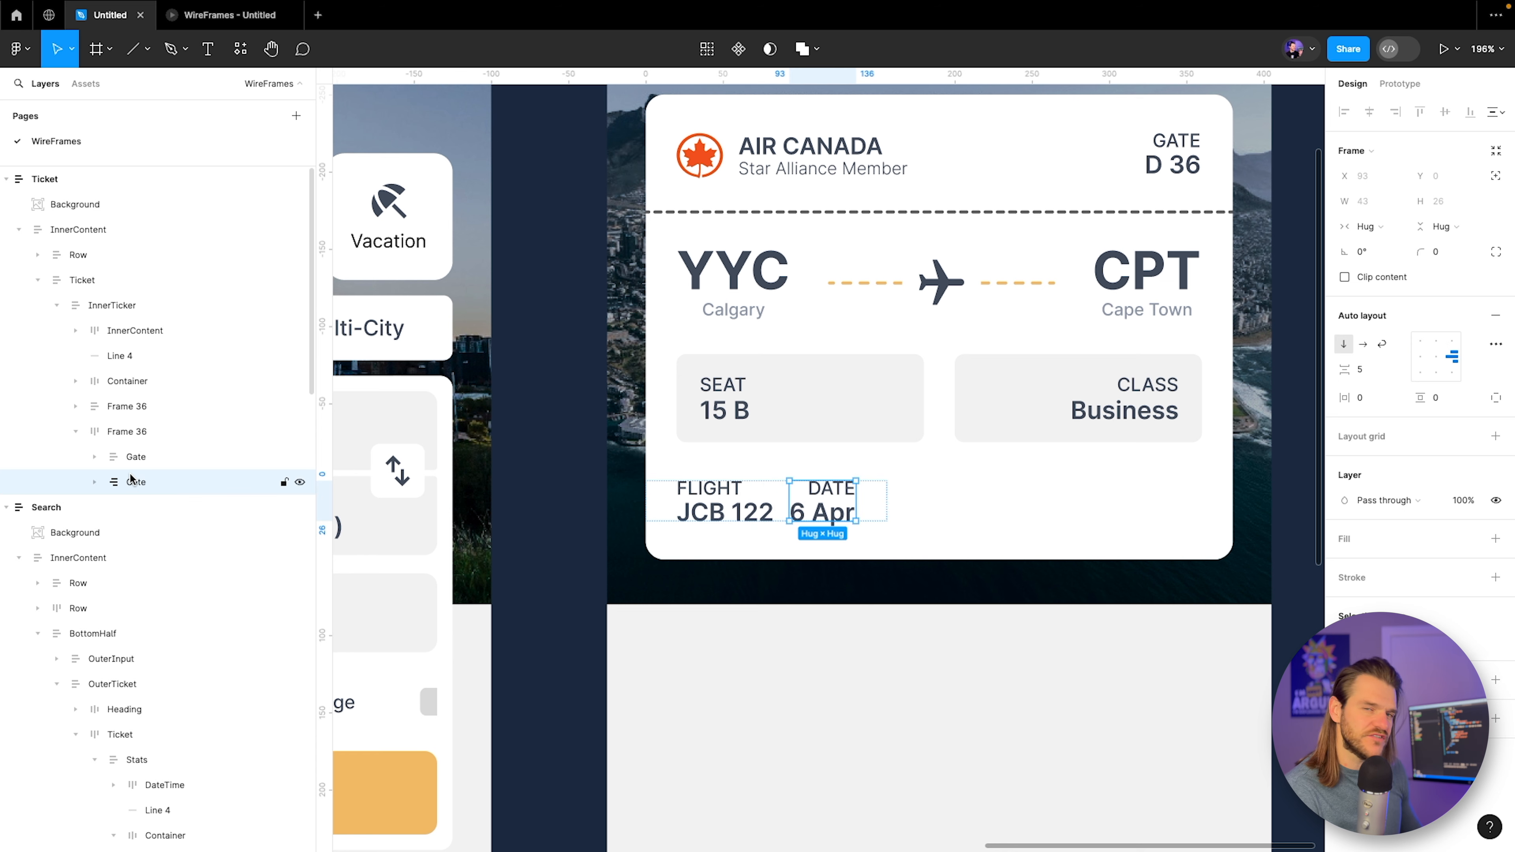
key(ctrl+d)
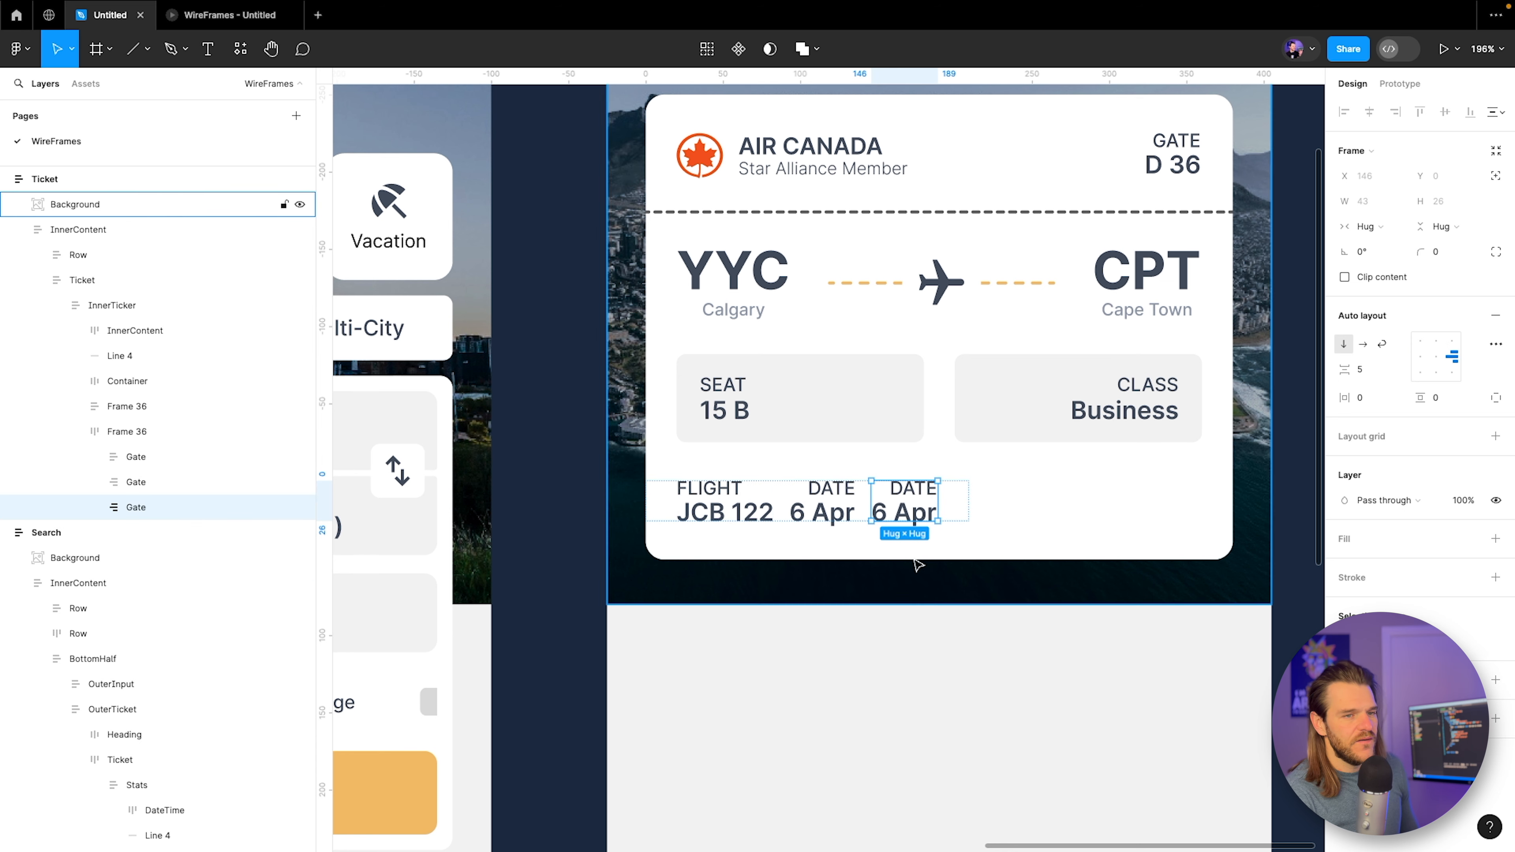
double_click(922, 496)
double_click(922, 497)
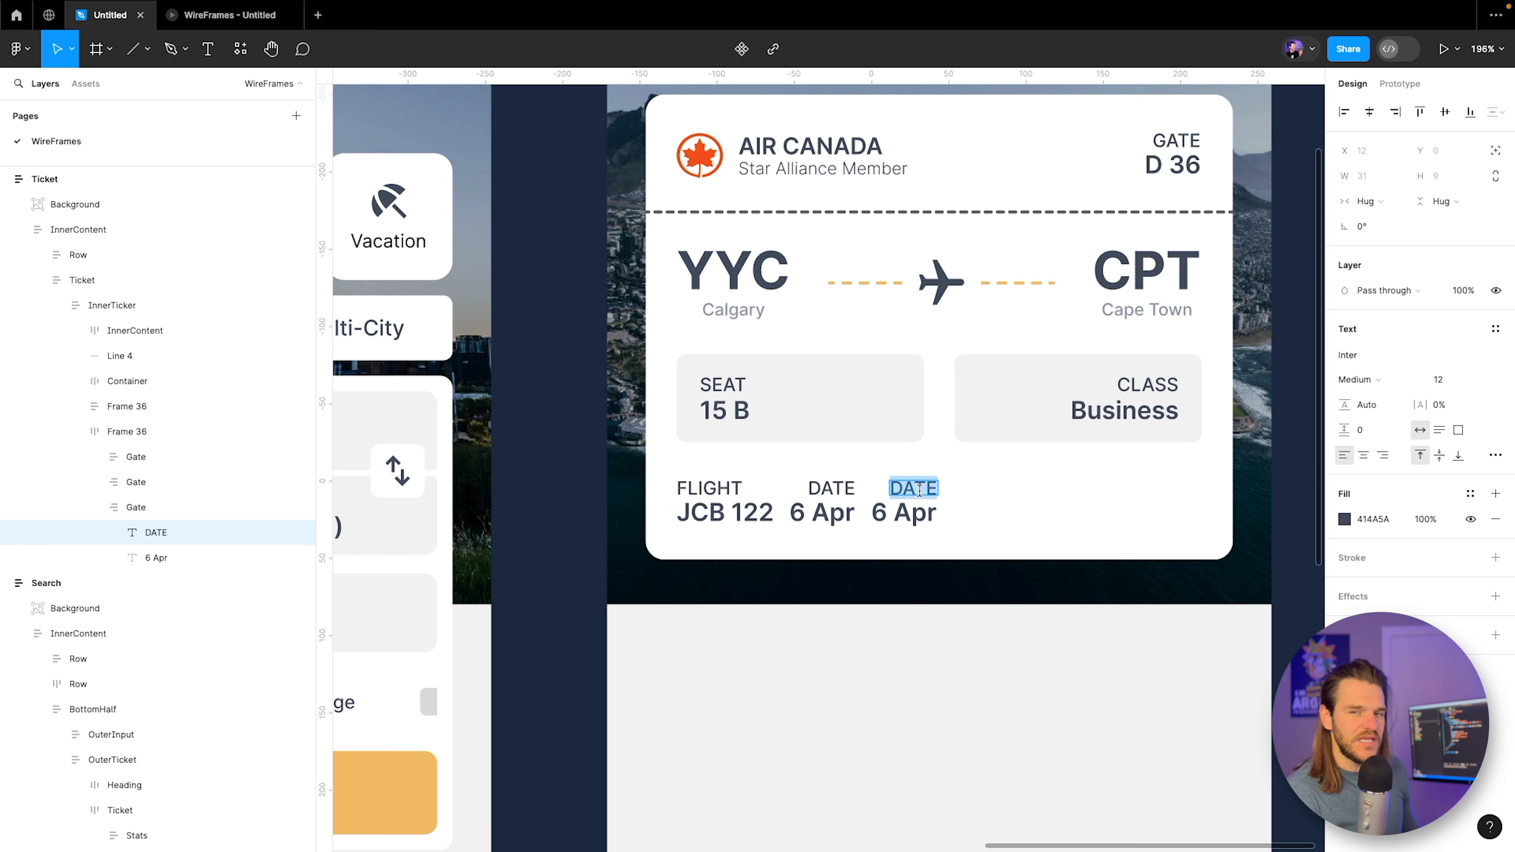
text(BOARDING)
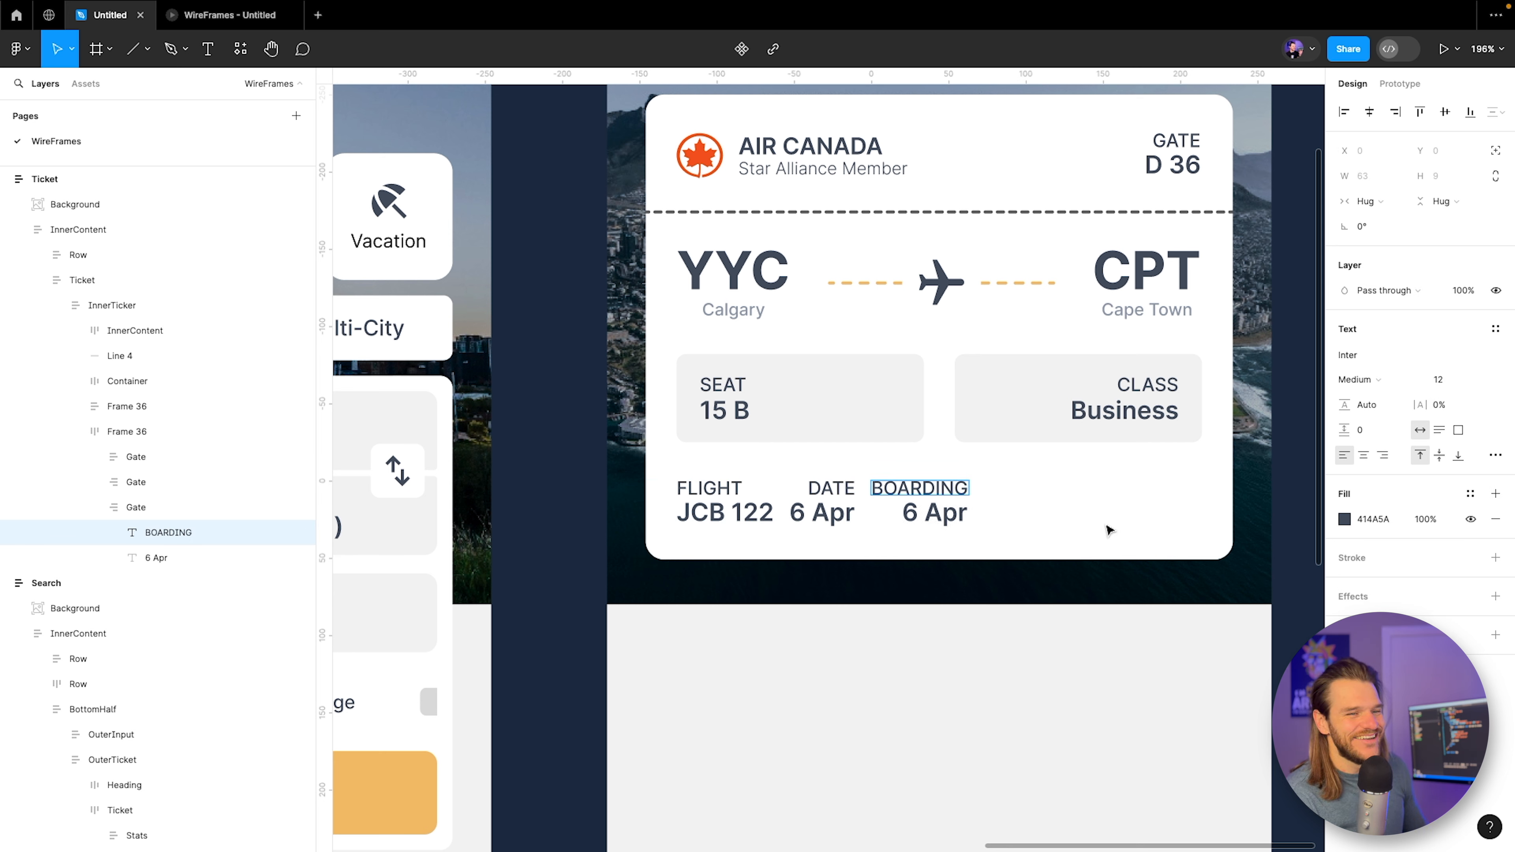
key(Escape)
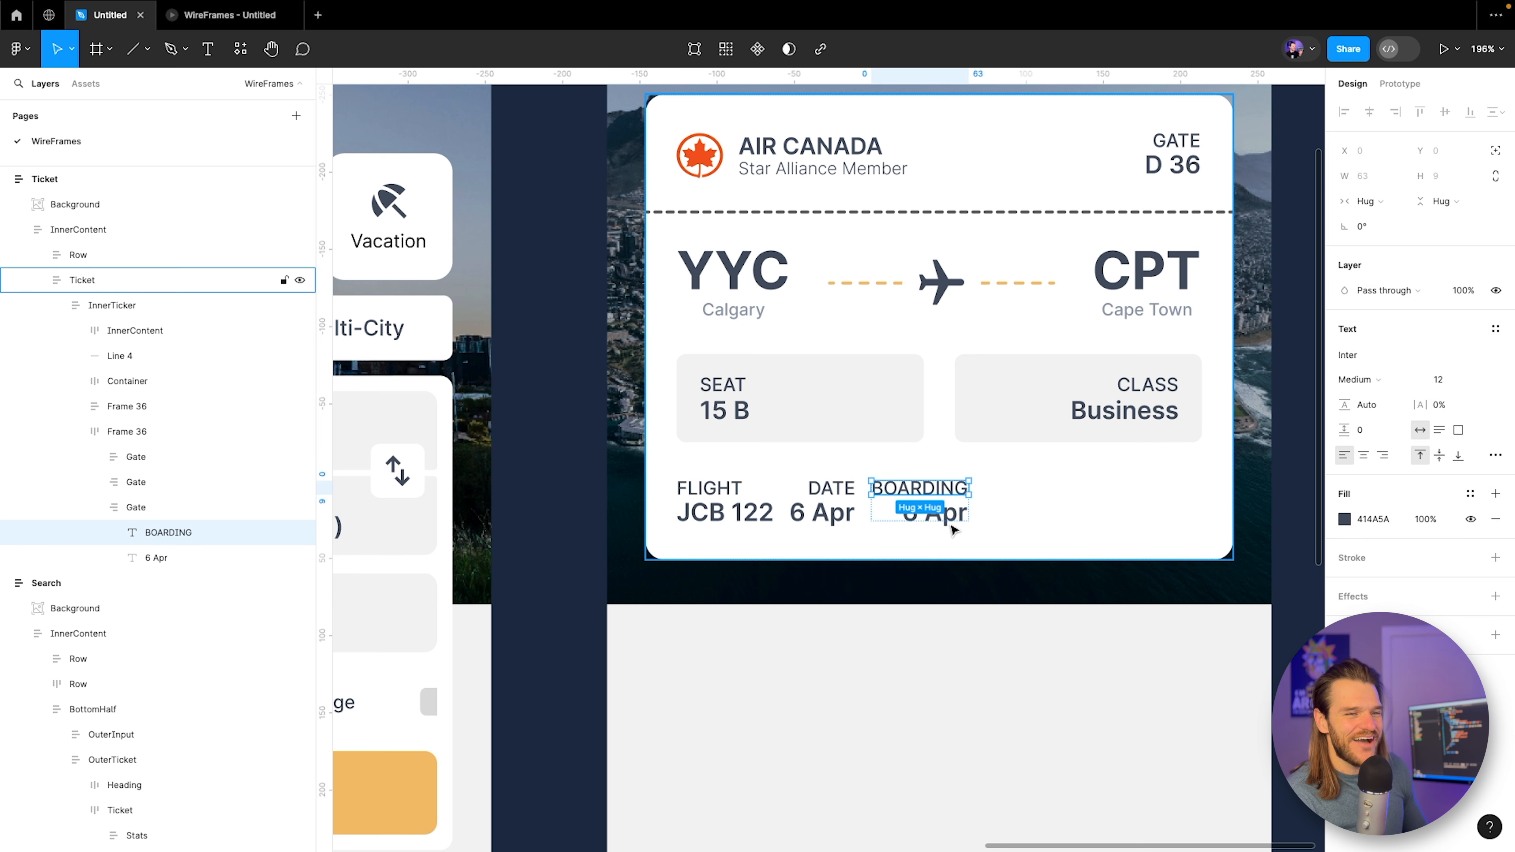
Change the value under BOARDING to 06:21.
scroll(890, 505, down, 5)
mouse_move(739, 558)
mouse_down()
mouse_move(1109, 524)
mouse_move(759, 558)
mouse_up()
click(1039, 563)
double_click(942, 504)
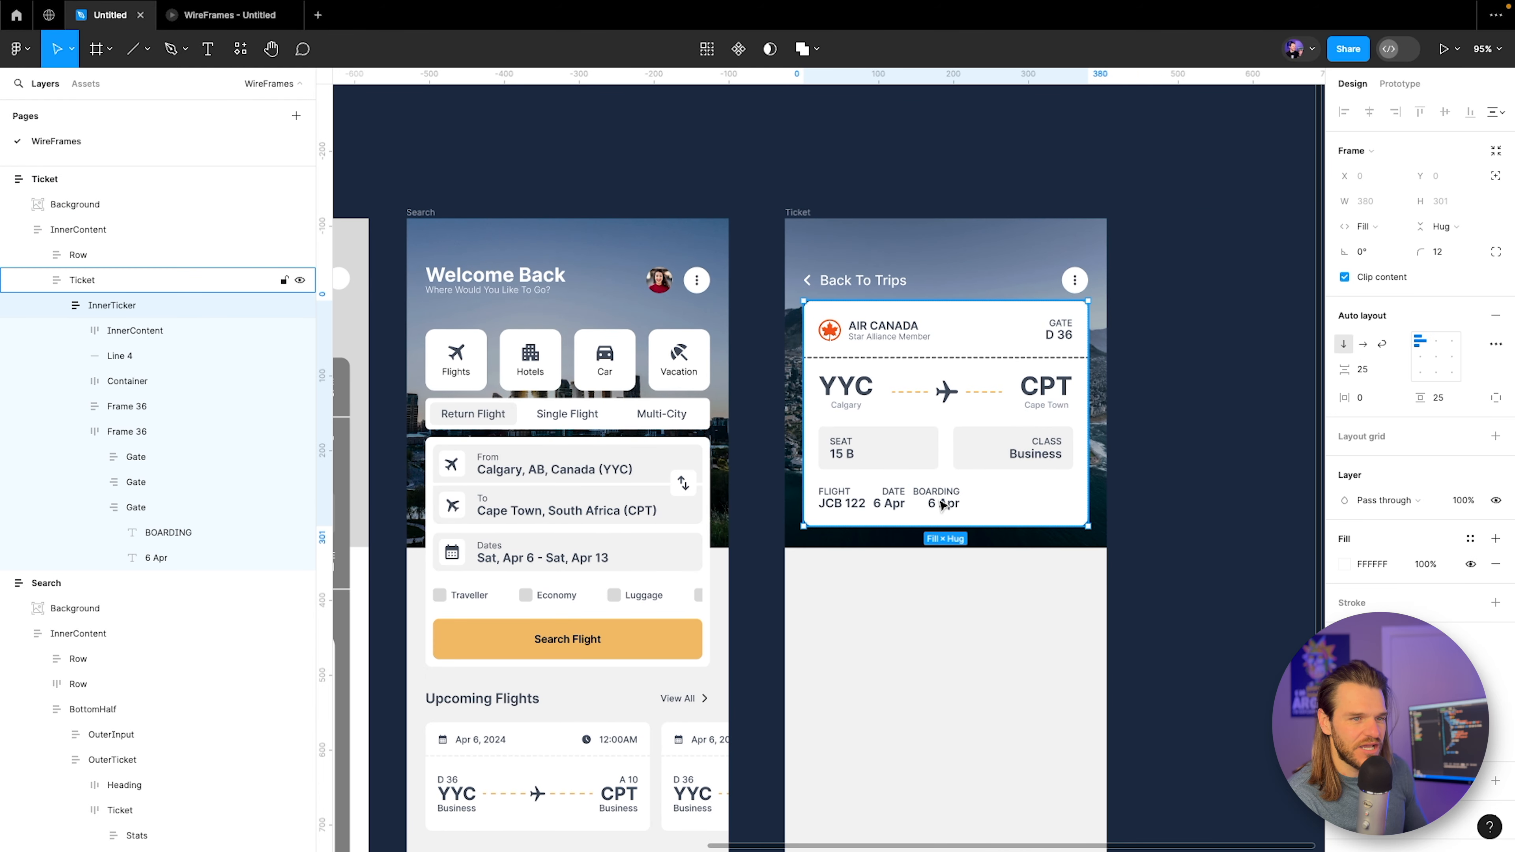
double_click(942, 504)
double_click(940, 503)
double_click(940, 501)
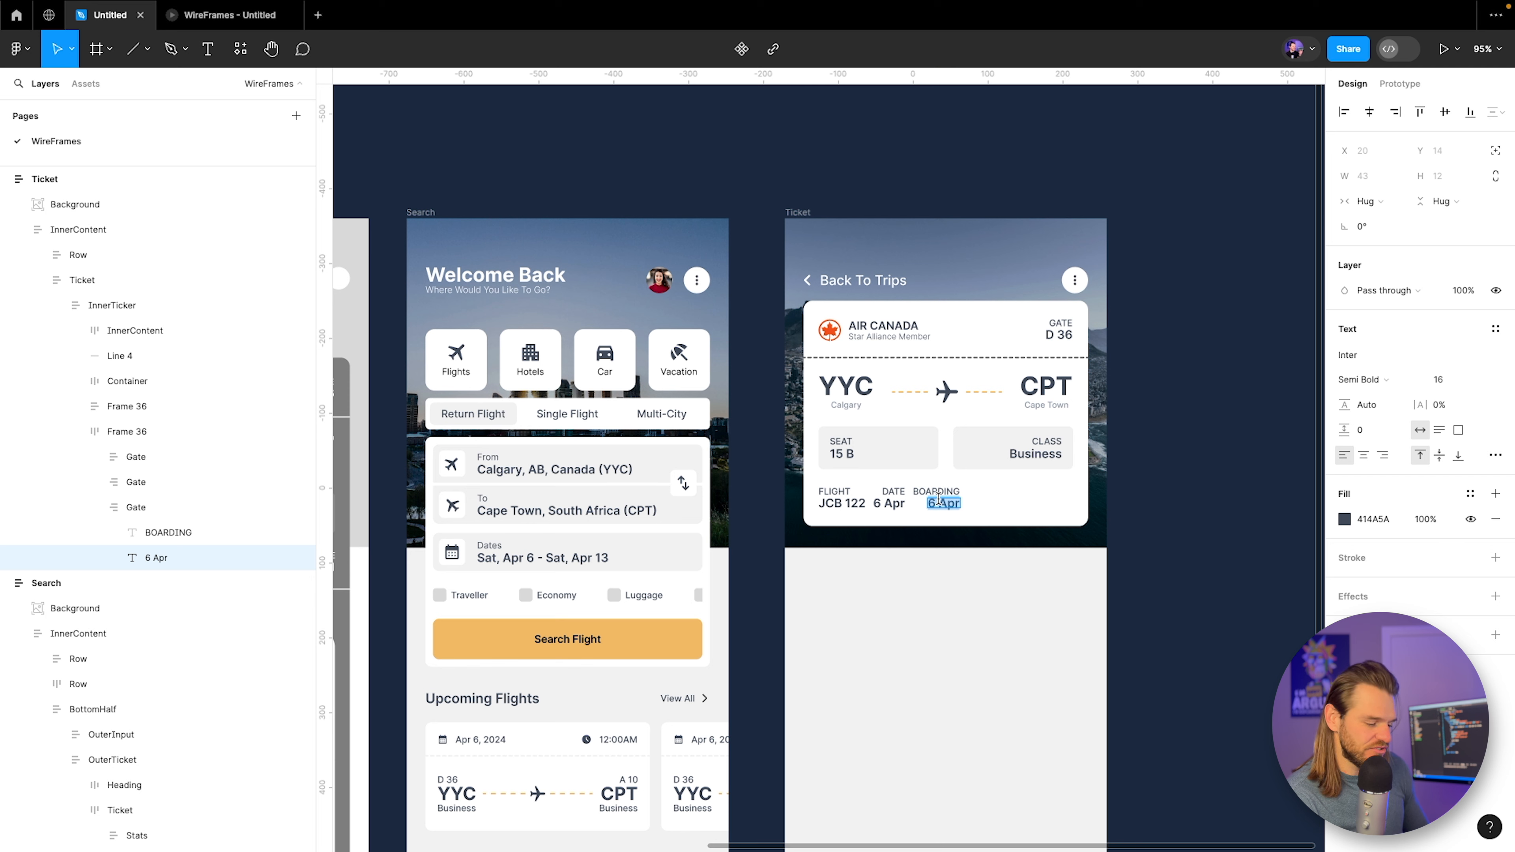
text(06:21)
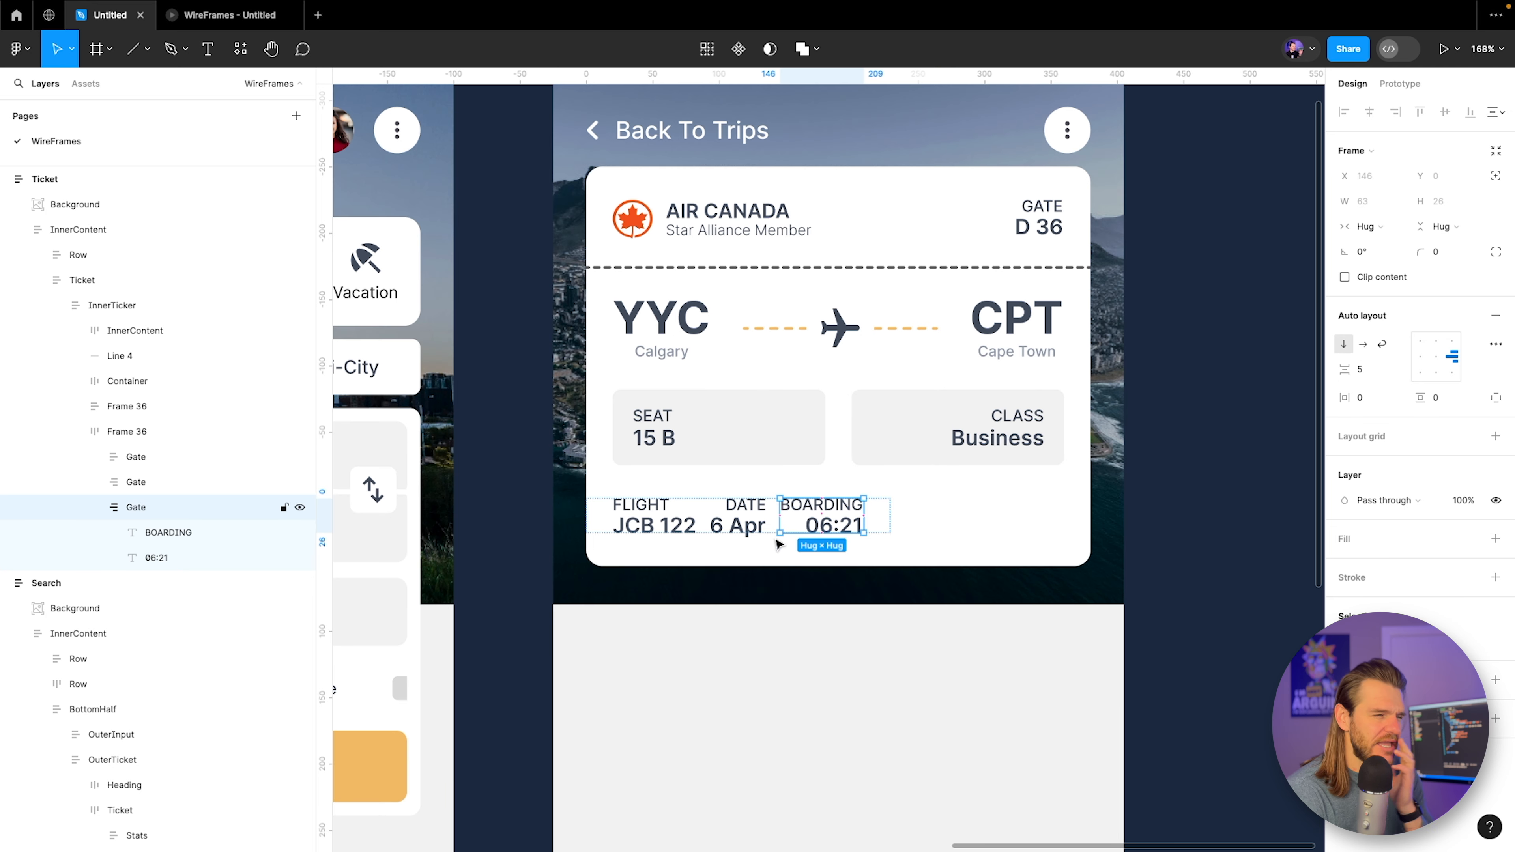
Left-align the contents of the BOARDING block and compare the row with the wireframe ticket.
drag(794, 562, 526, 503)
drag(930, 434, 684, 515)
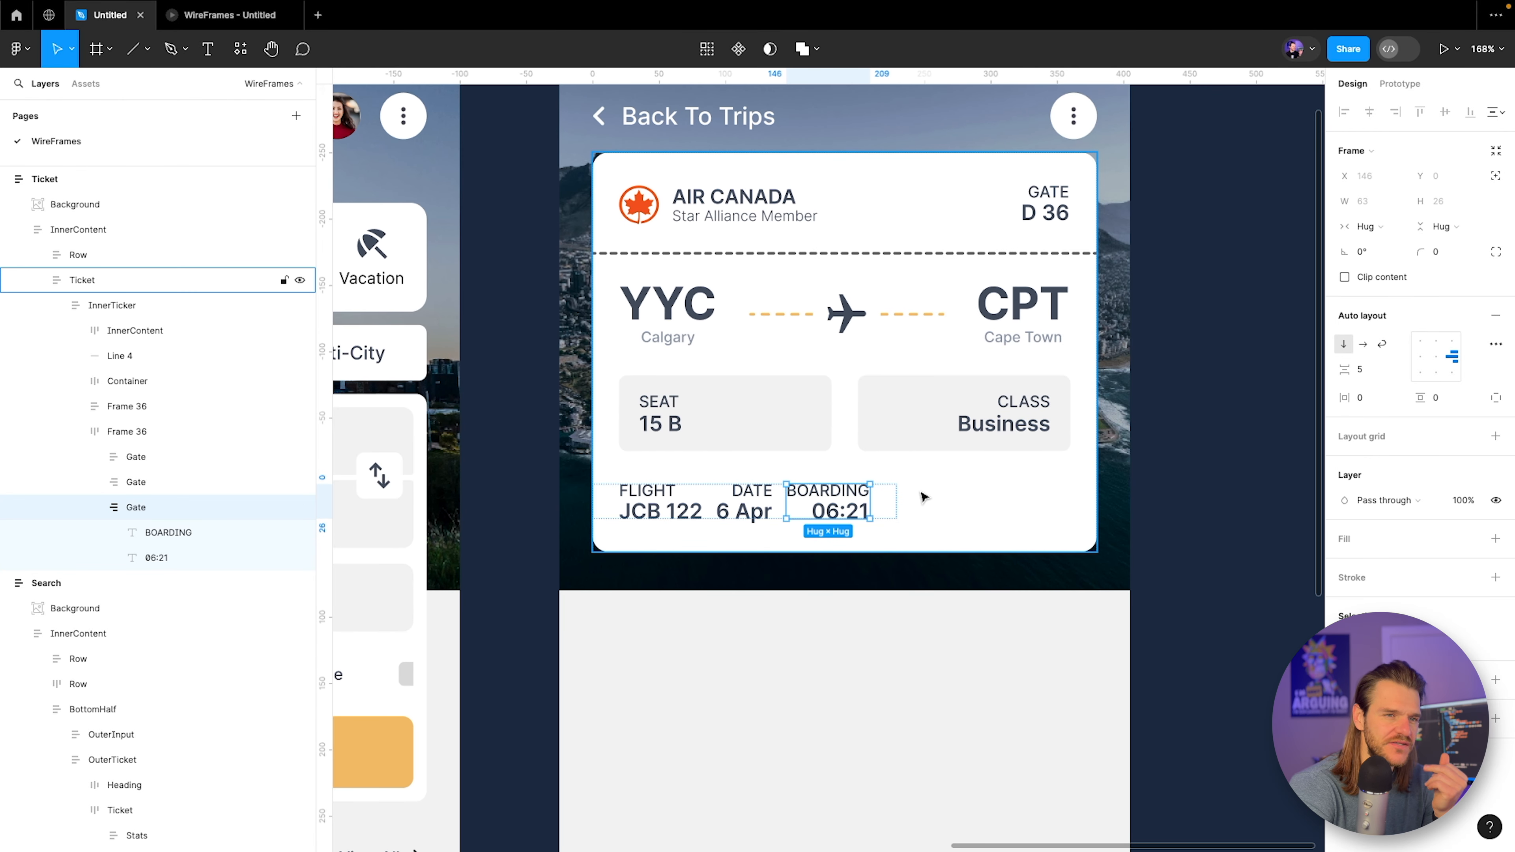
click(1422, 358)
drag(602, 714, 1033, 633)
drag(387, 684, 851, 606)
drag(732, 606, 383, 641)
drag(1050, 522, 383, 653)
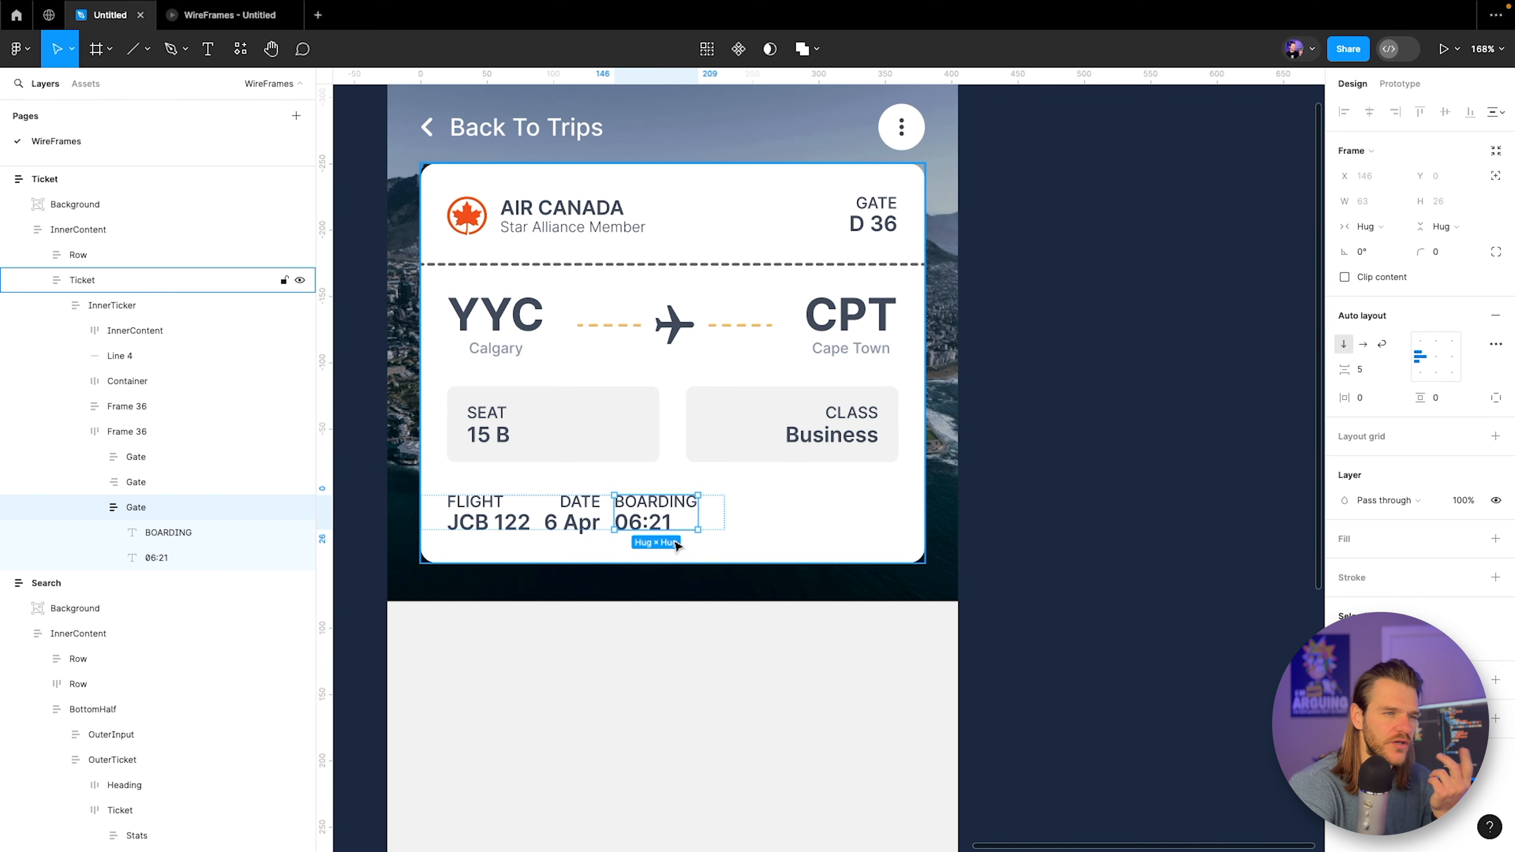
Duplicate the BOARDING block as the row's fourth block and change its label to ZONE.
click(94, 508)
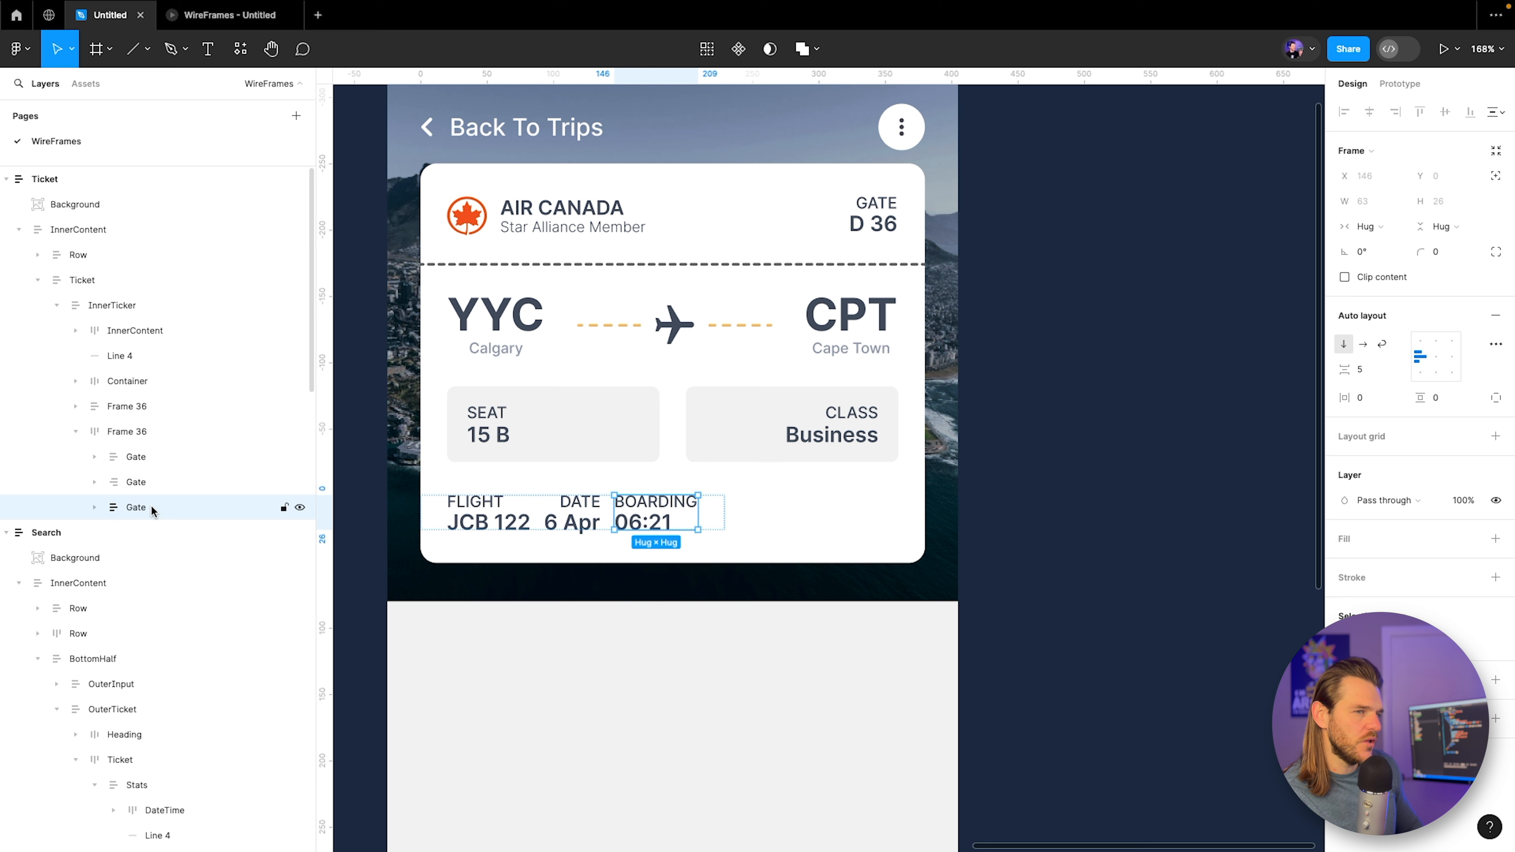
key(ctrl+d)
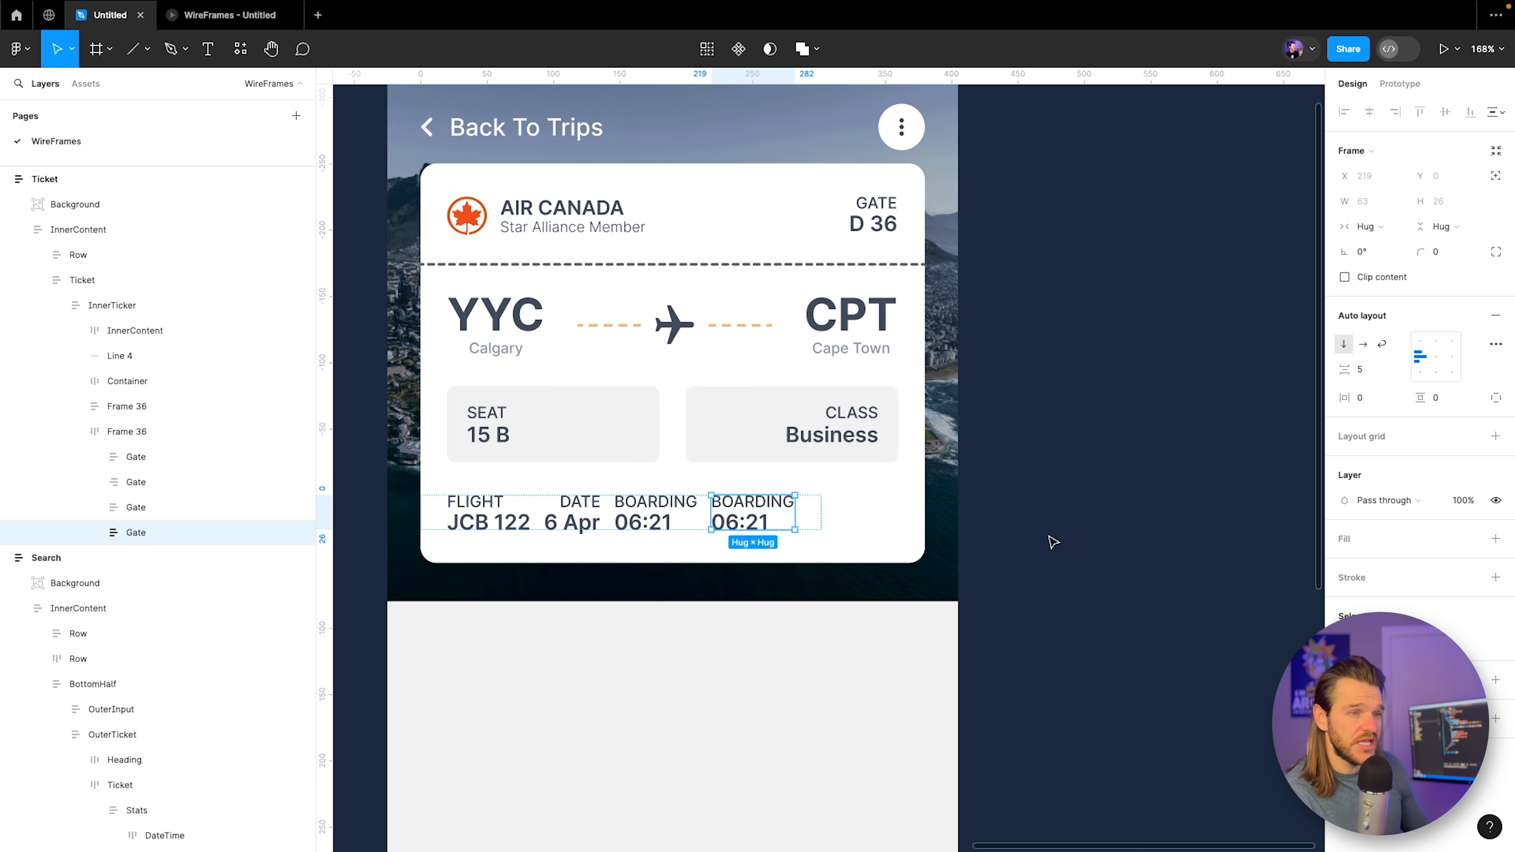
double_click(746, 507)
double_click(746, 507)
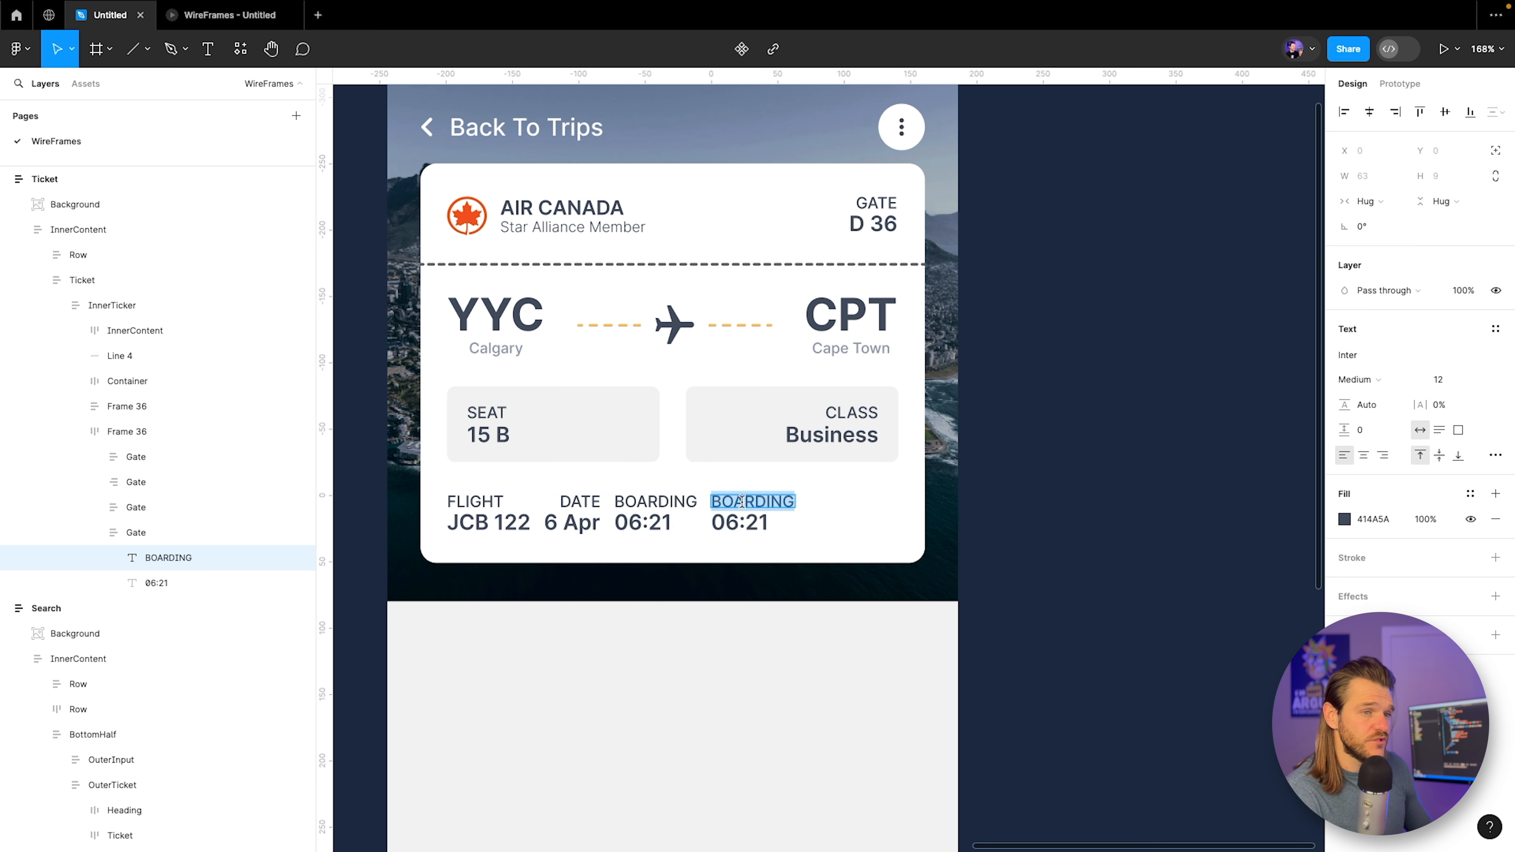
text(ZONE)
Change the value under ZONE to 1 and right-align the contents of that block.
double_click(763, 523)
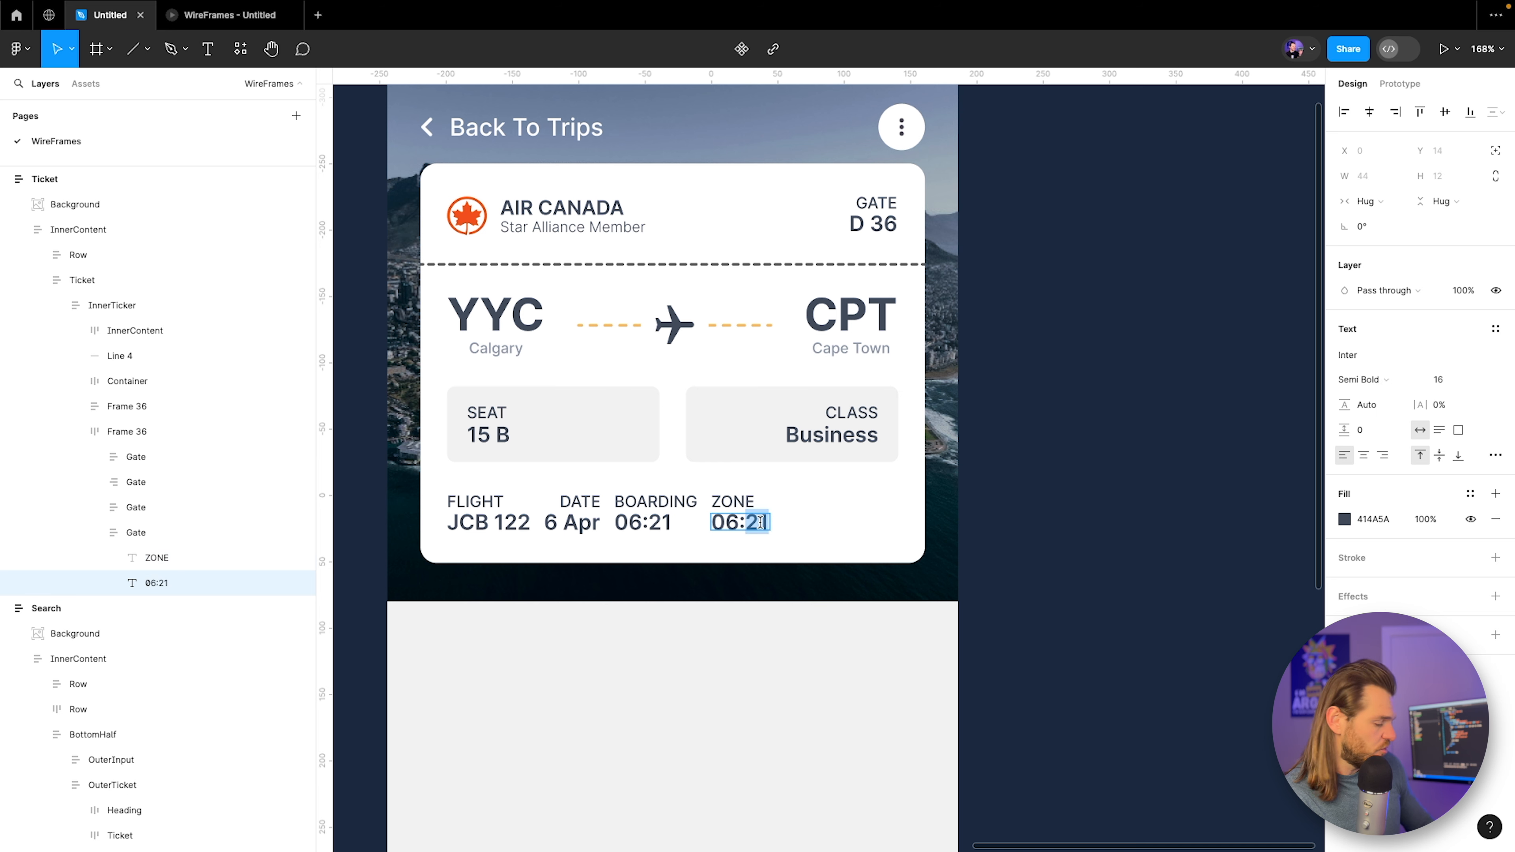
key(ctrl+a)
text(1)
key(Escape)
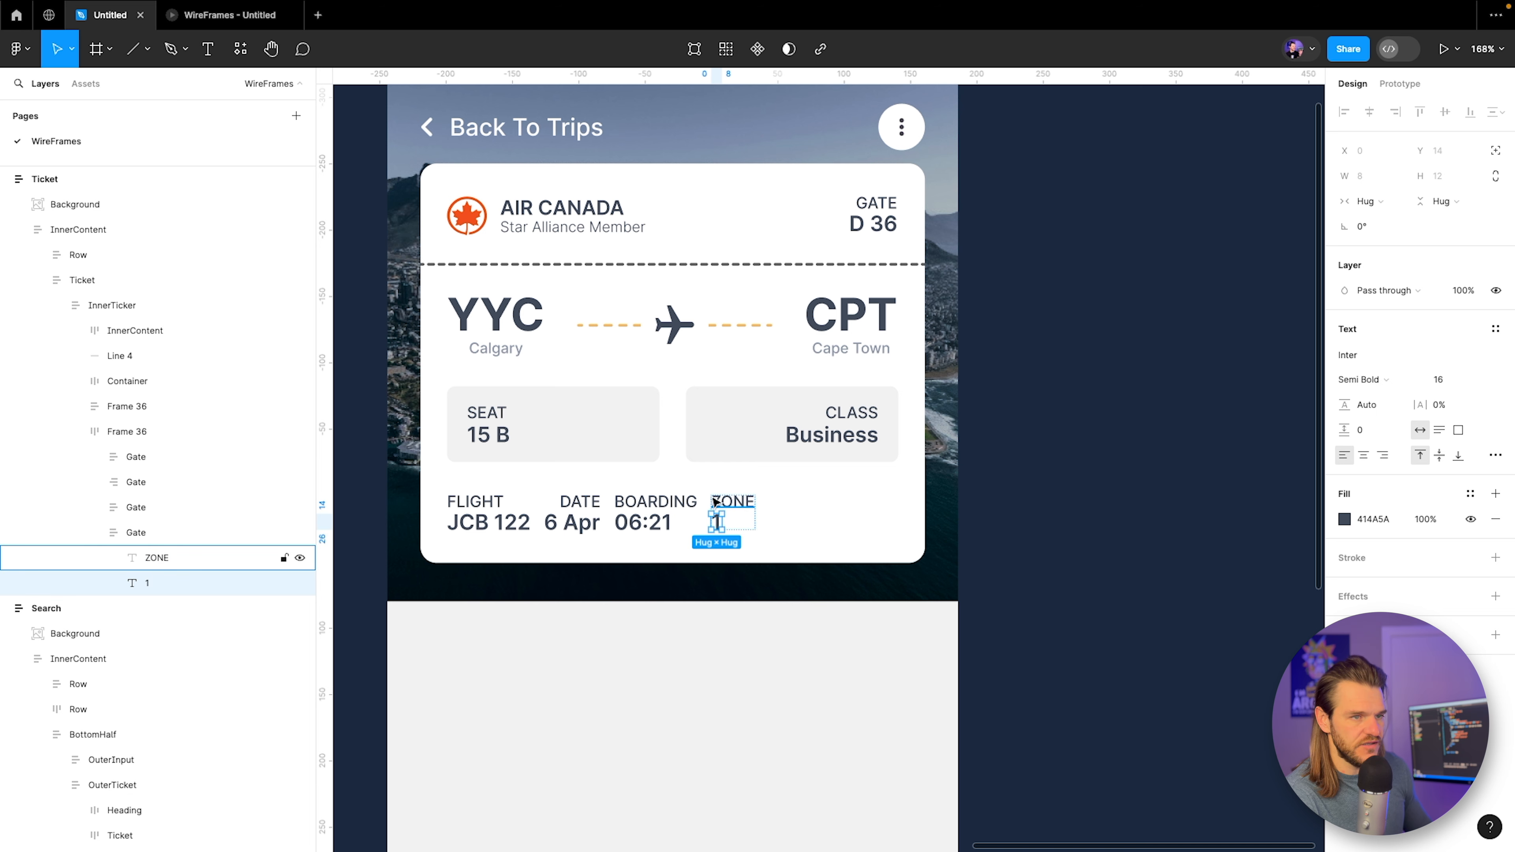
click(135, 532)
click(1453, 356)
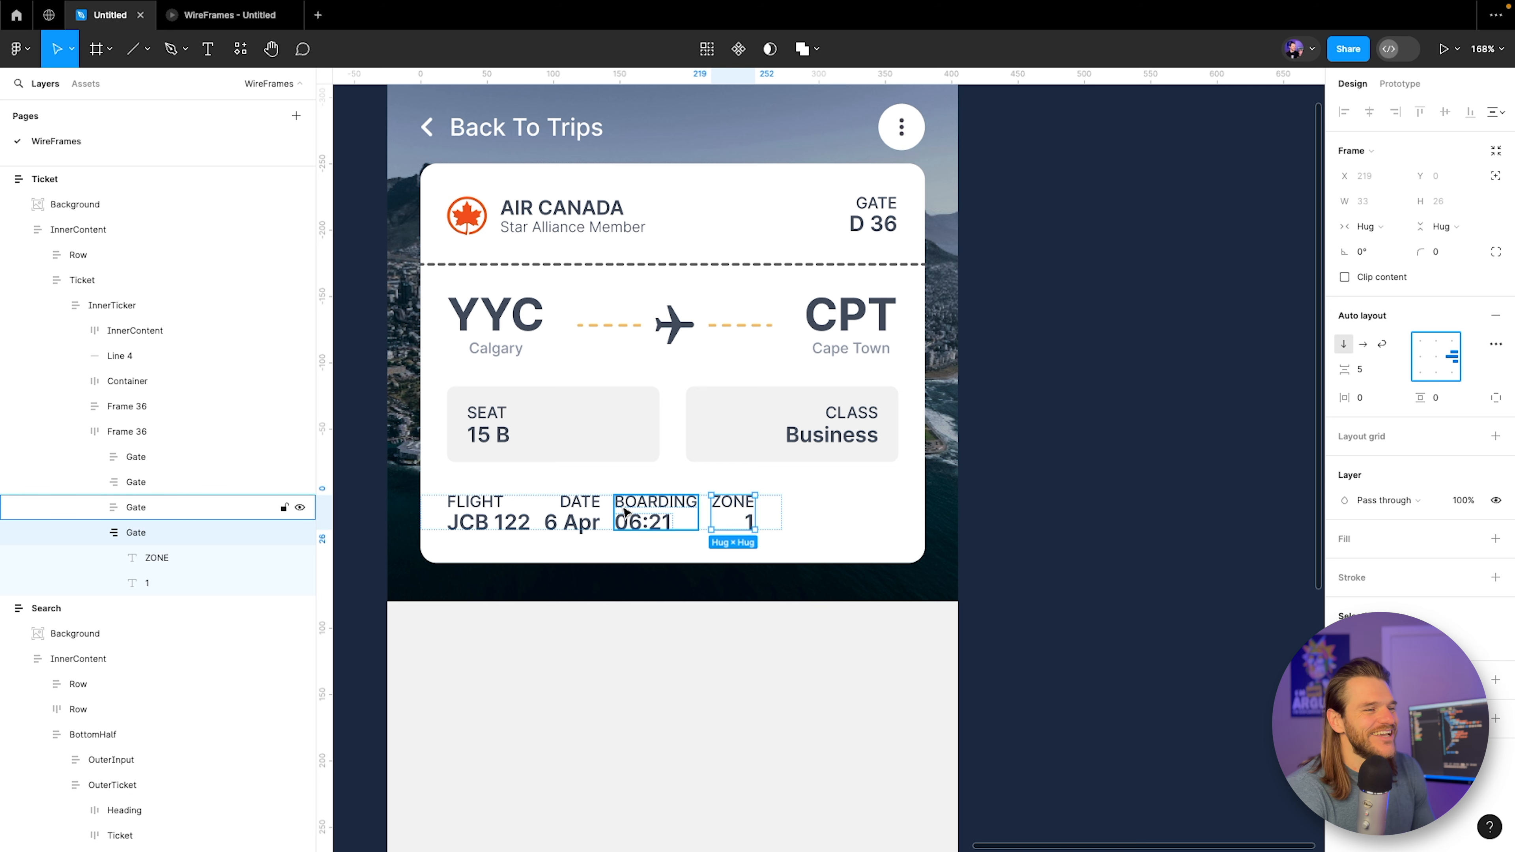
Set the flight details row's item spacing to Auto and its width to Fill so the four blocks spread across the card.
click(145, 432)
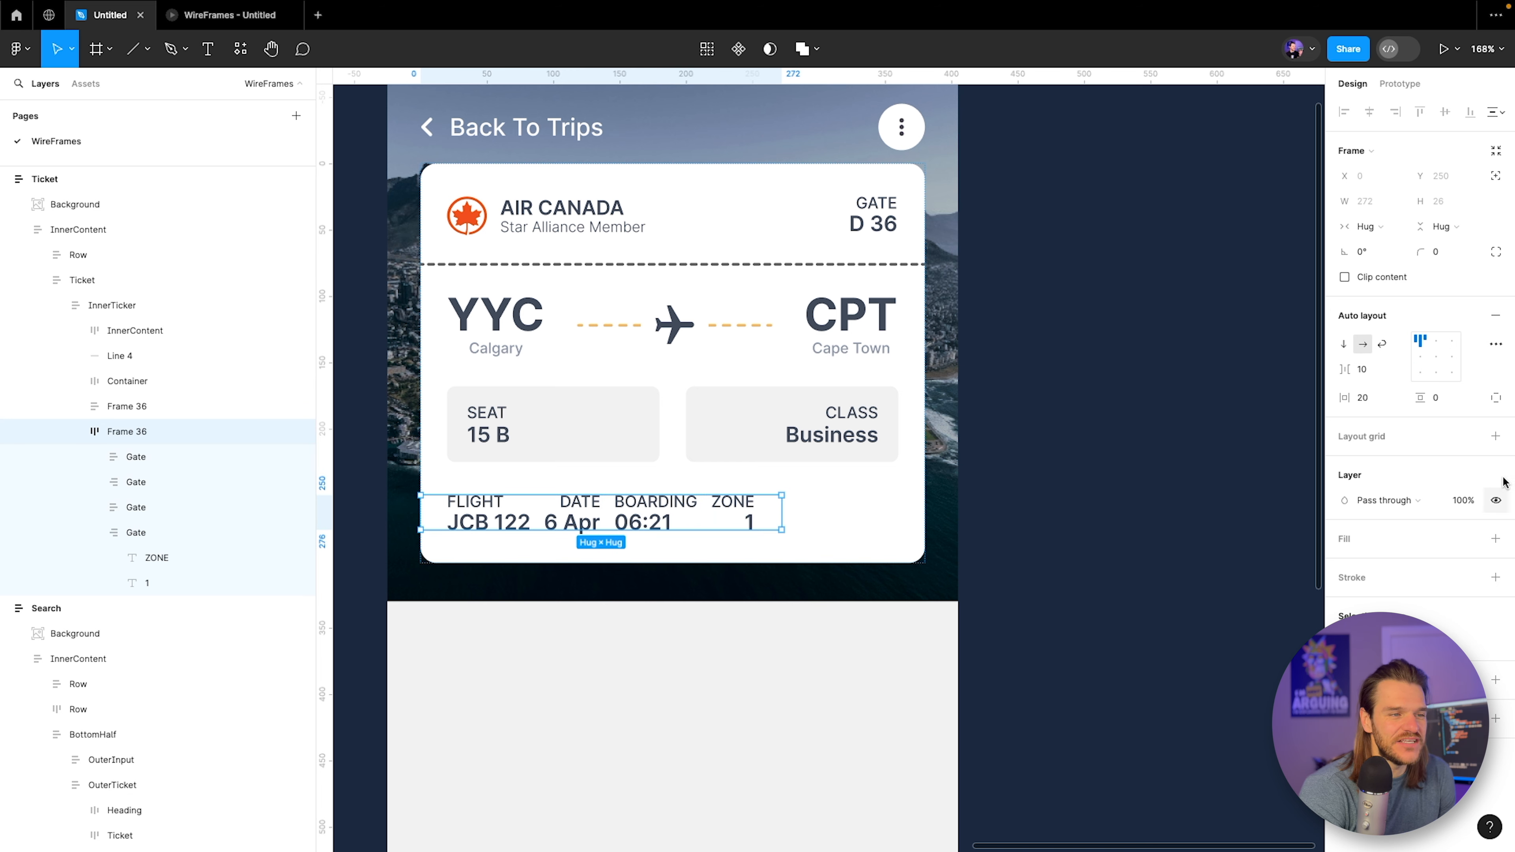
click(1402, 370)
click(1400, 397)
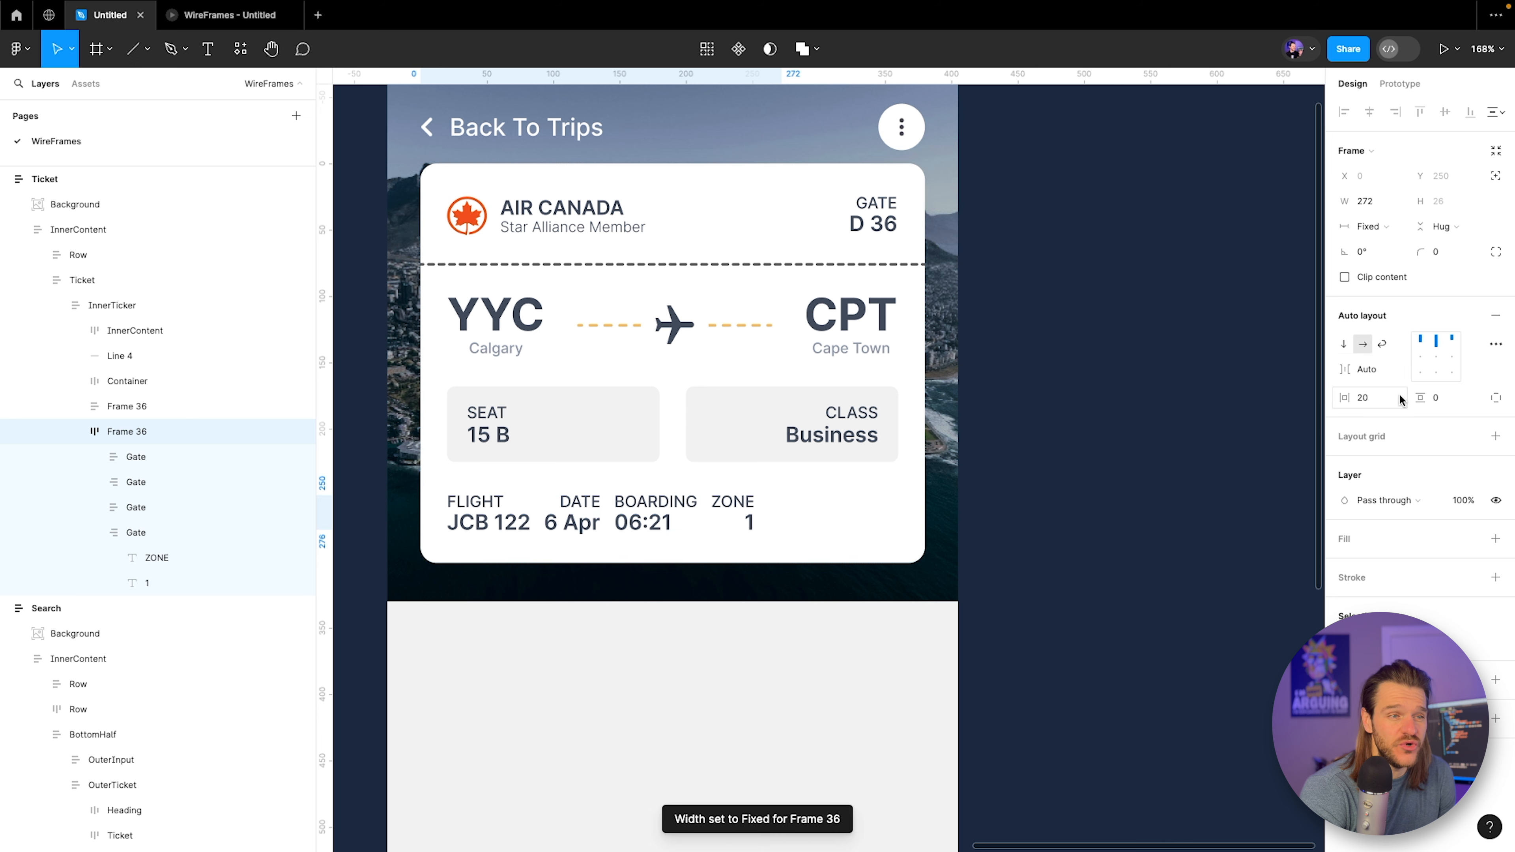
click(1377, 227)
click(1382, 261)
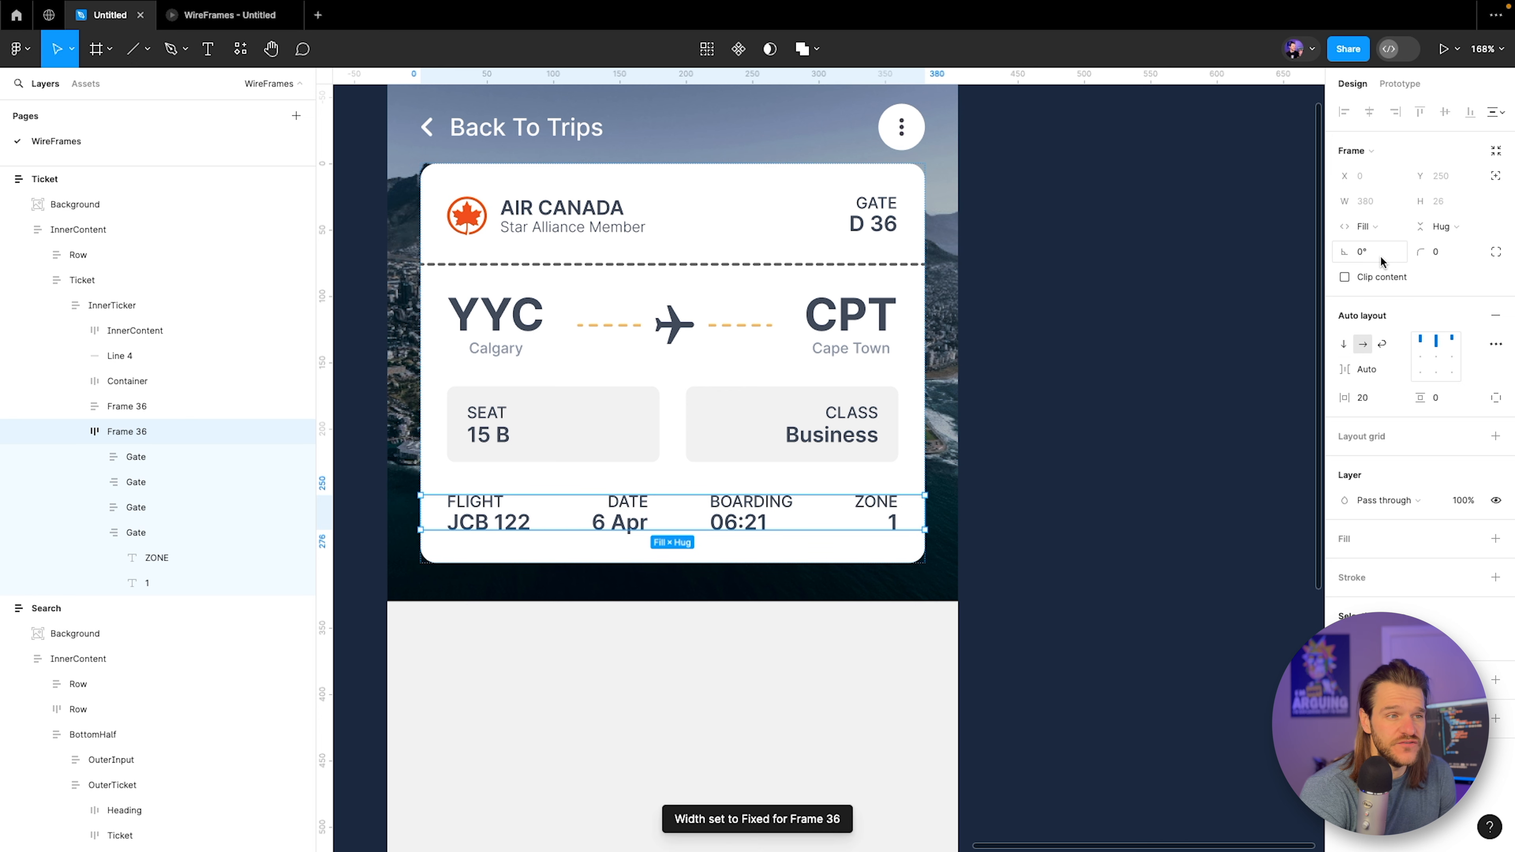
Compare the row with the wireframe and left-align the contents of the DATE block.
scroll(673, 636, down, 1)
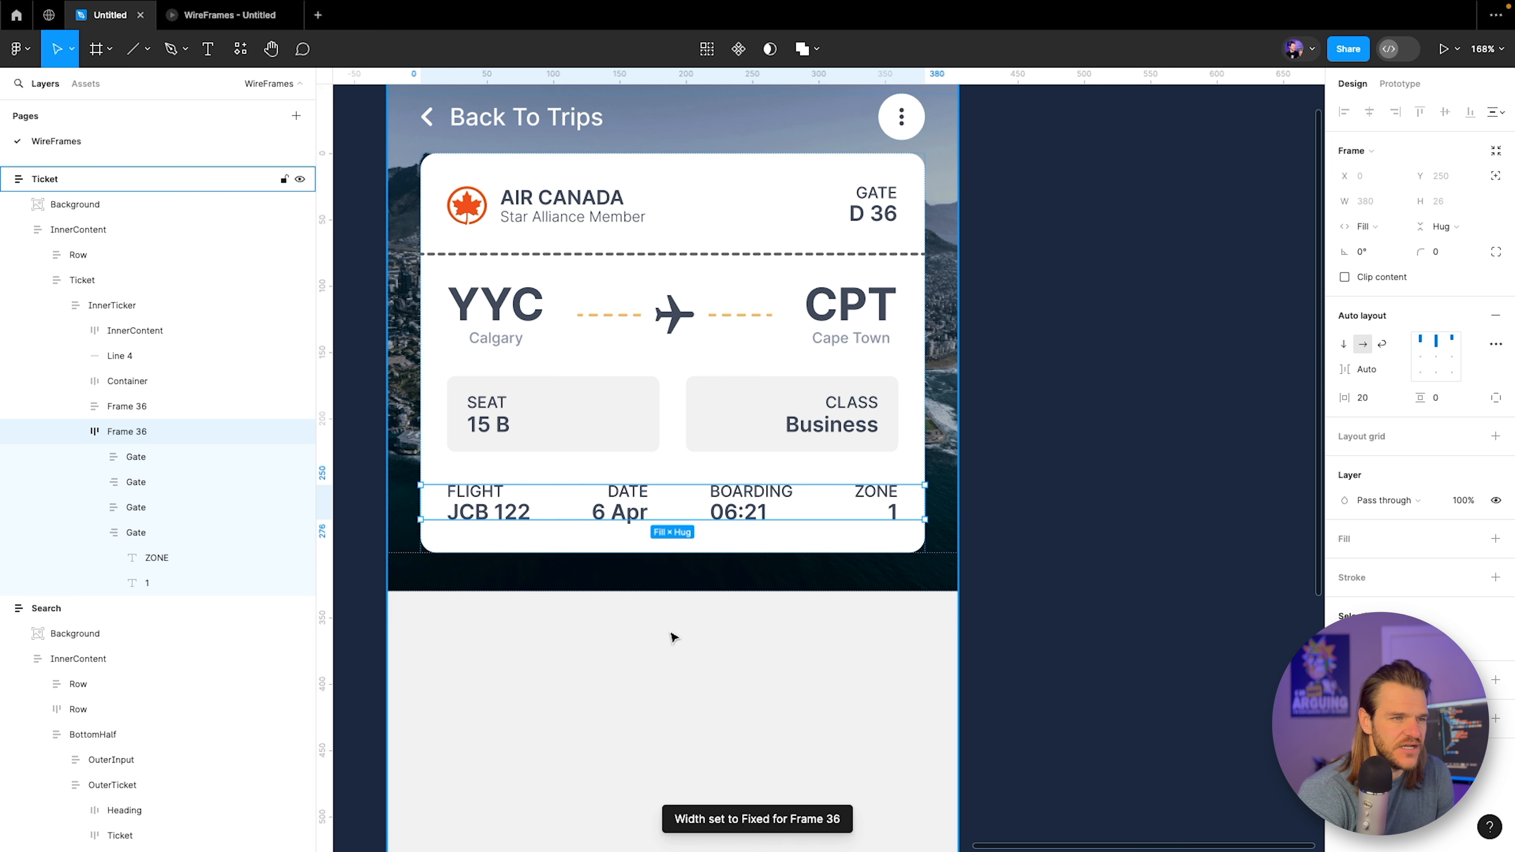
scroll(671, 637, down, 1)
scroll(666, 636, down, 5)
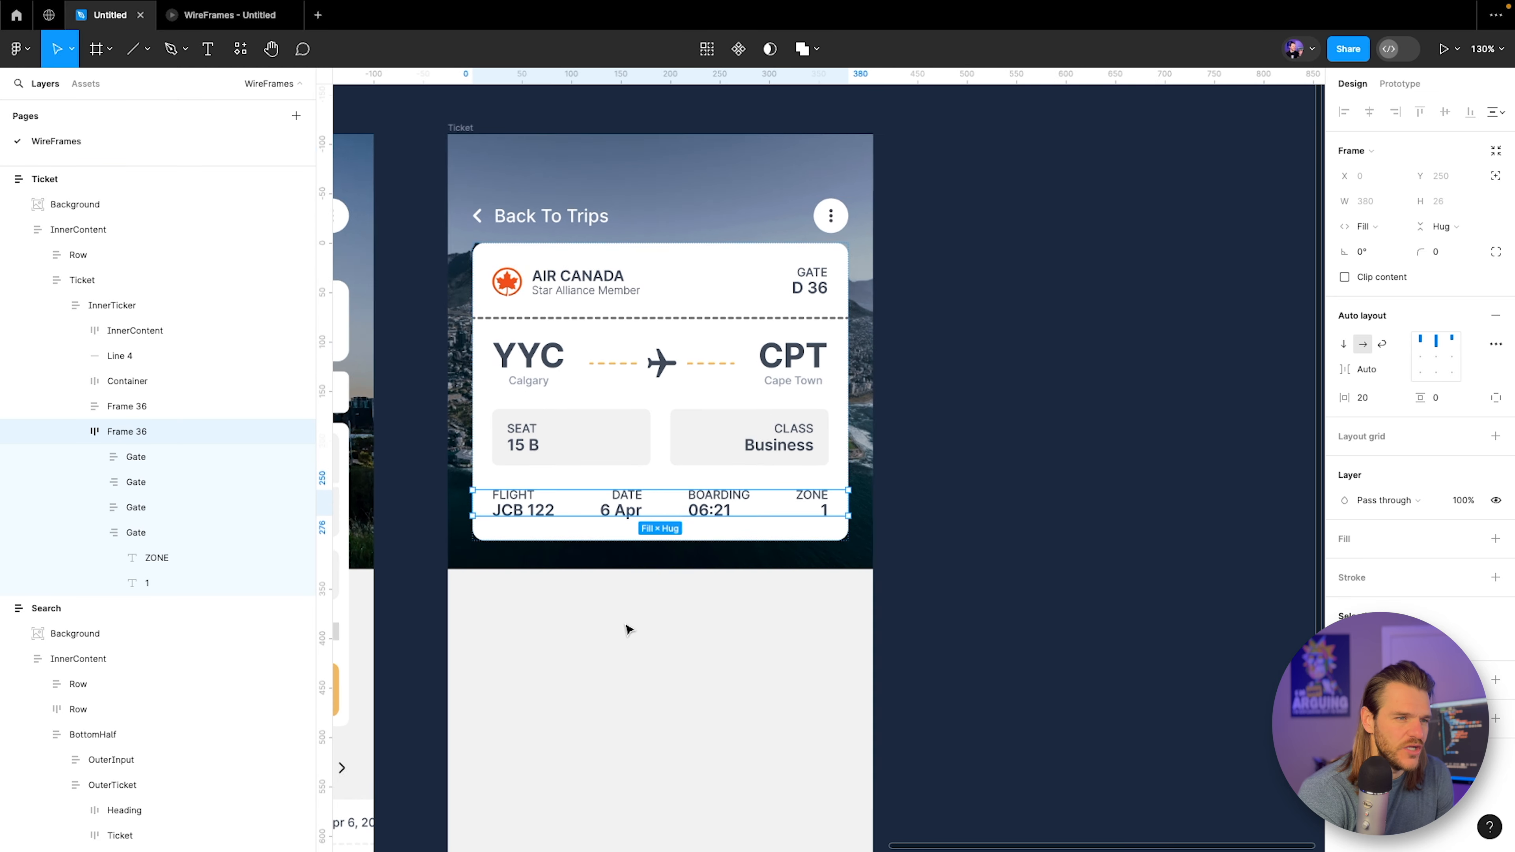
drag(553, 649, 1096, 528)
mouse_move(599, 523)
mouse_down()
mouse_move(829, 511)
mouse_move(585, 548)
mouse_up()
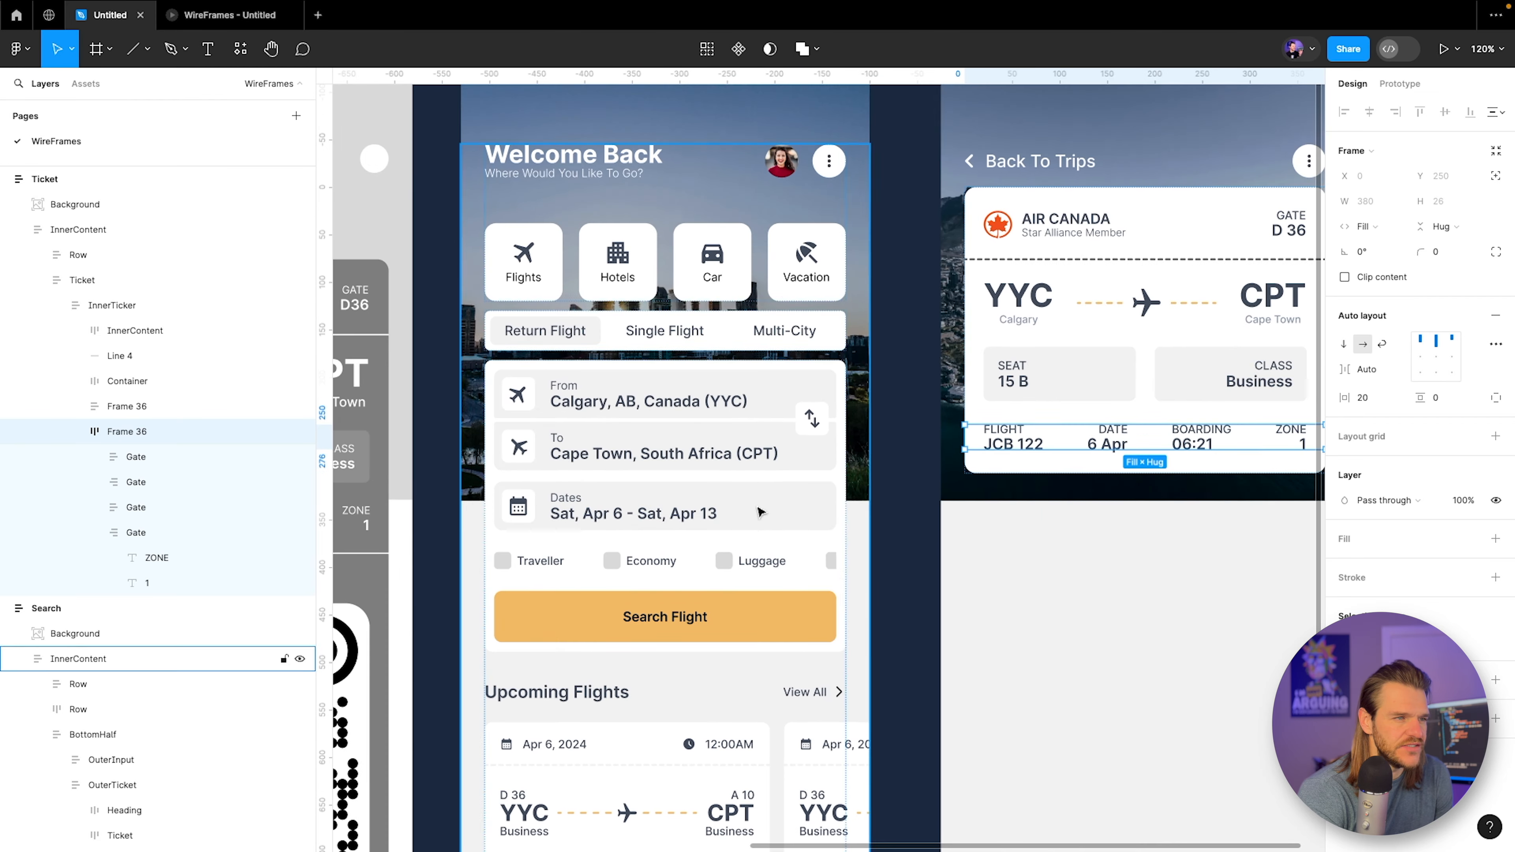
drag(1107, 449, 701, 511)
double_click(723, 503)
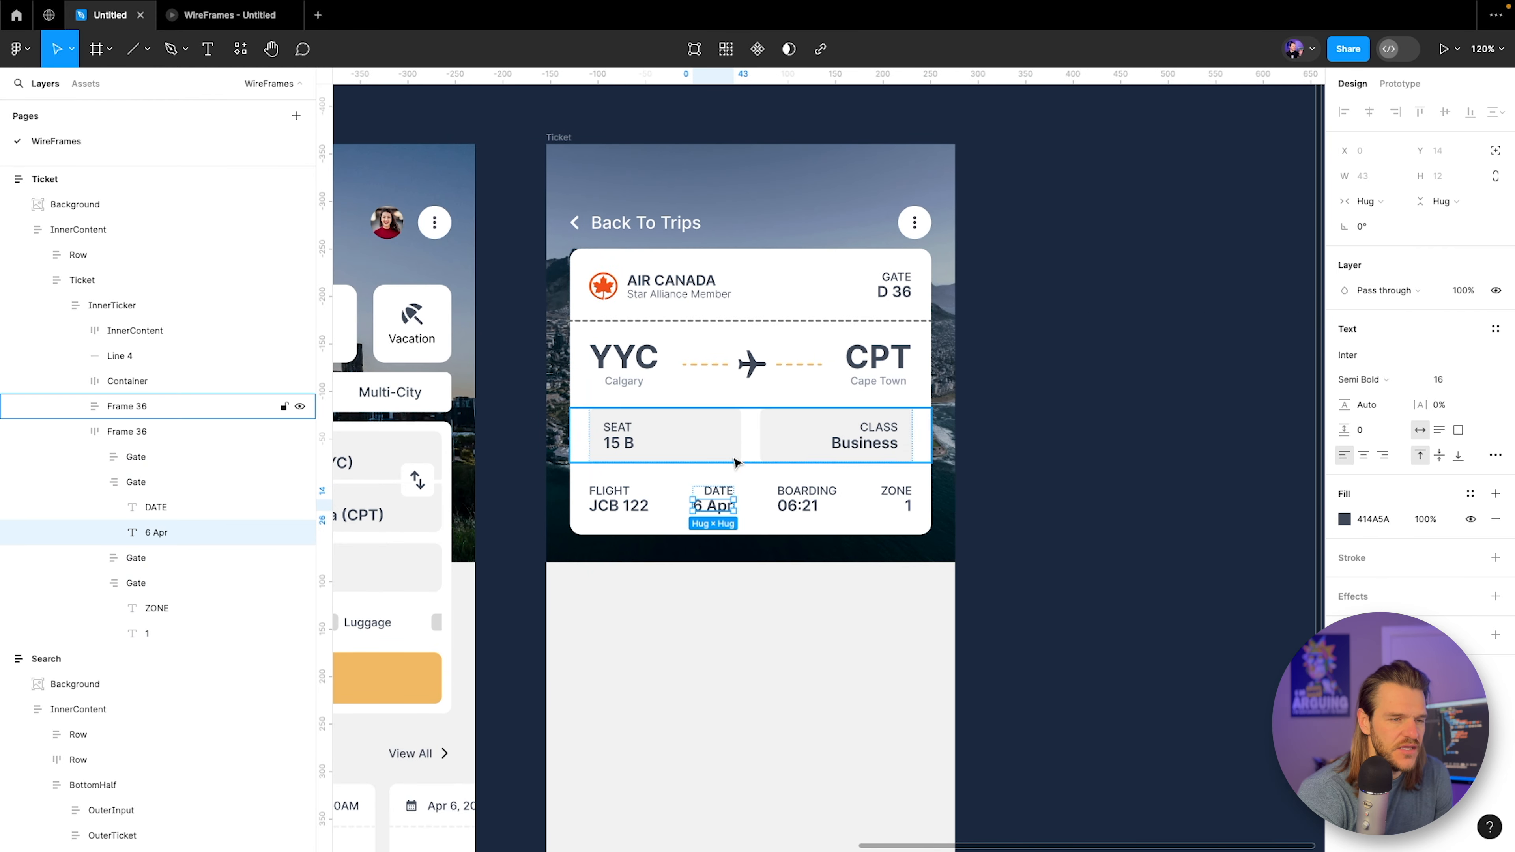
click(738, 460)
double_click(714, 500)
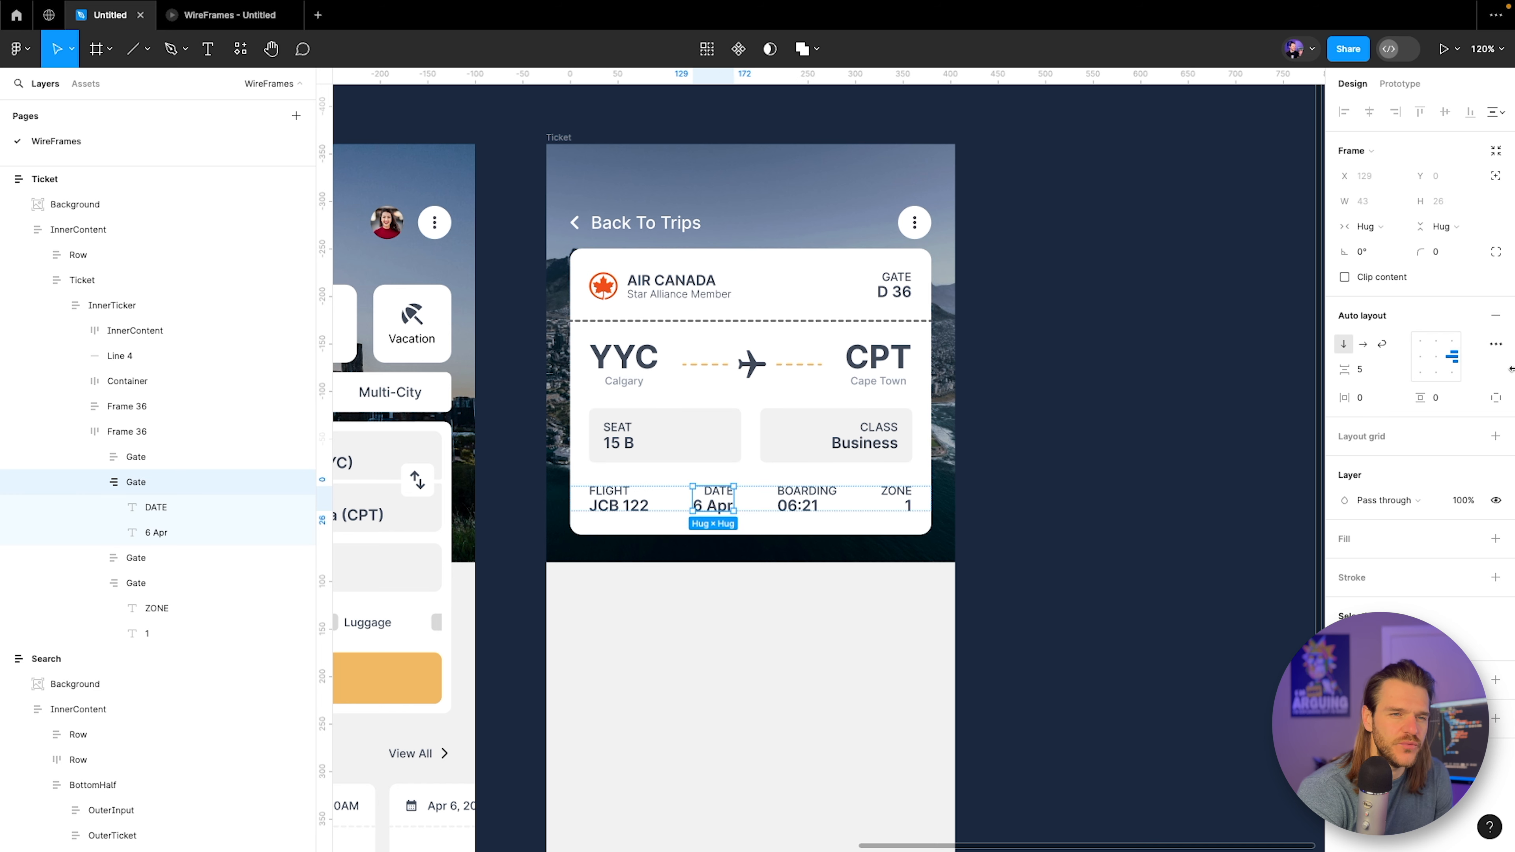
click(1425, 363)
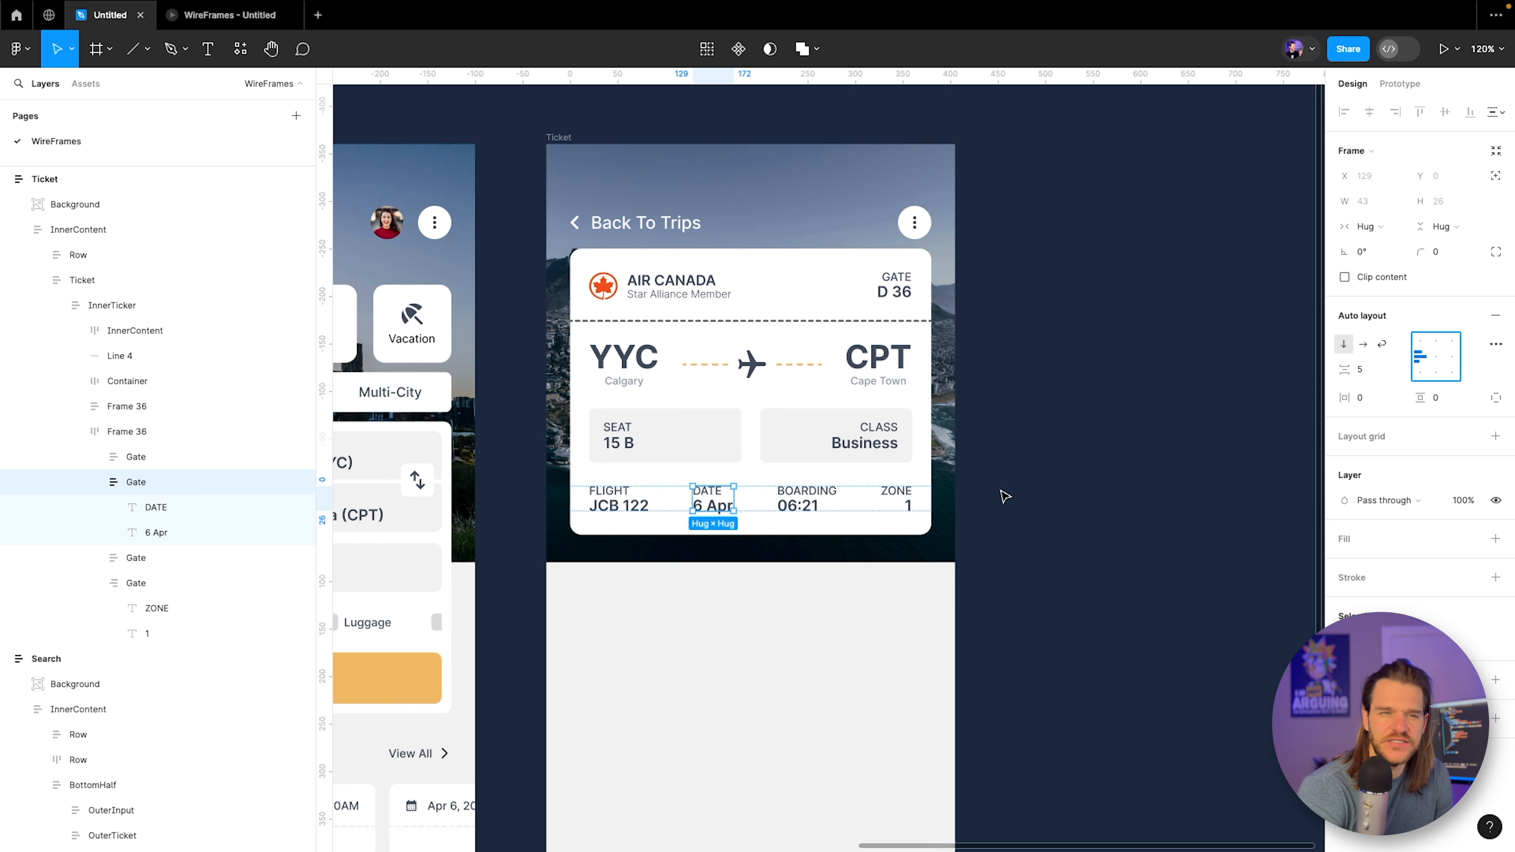
Check the finished flight details row in the prototype preview and in the design file.
click(1002, 521)
scroll(857, 539, down, 1)
scroll(853, 537, down, 1)
scroll(690, 443, up, 5)
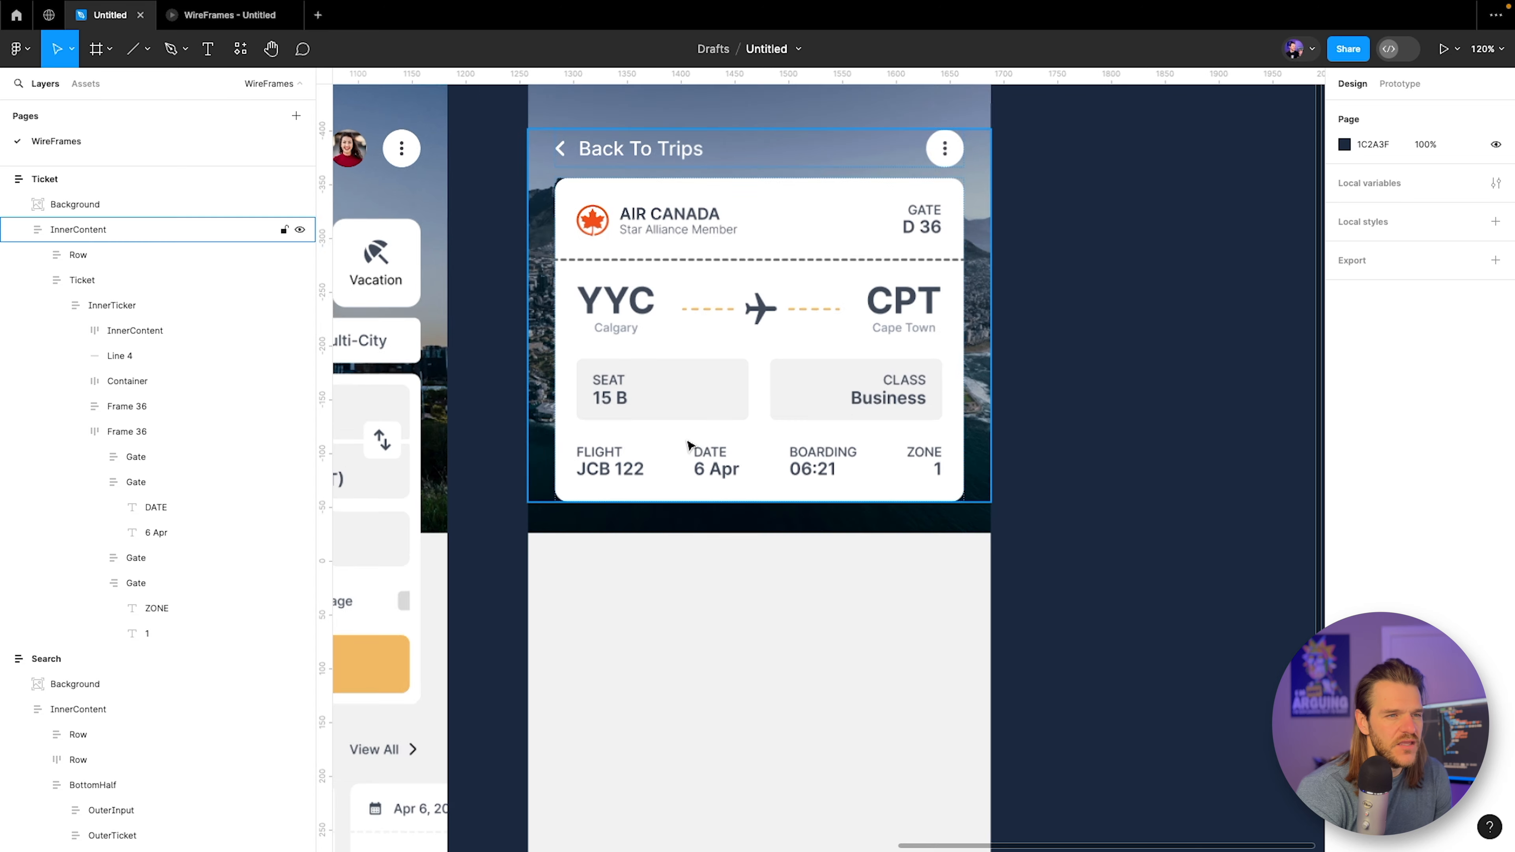
click(222, 18)
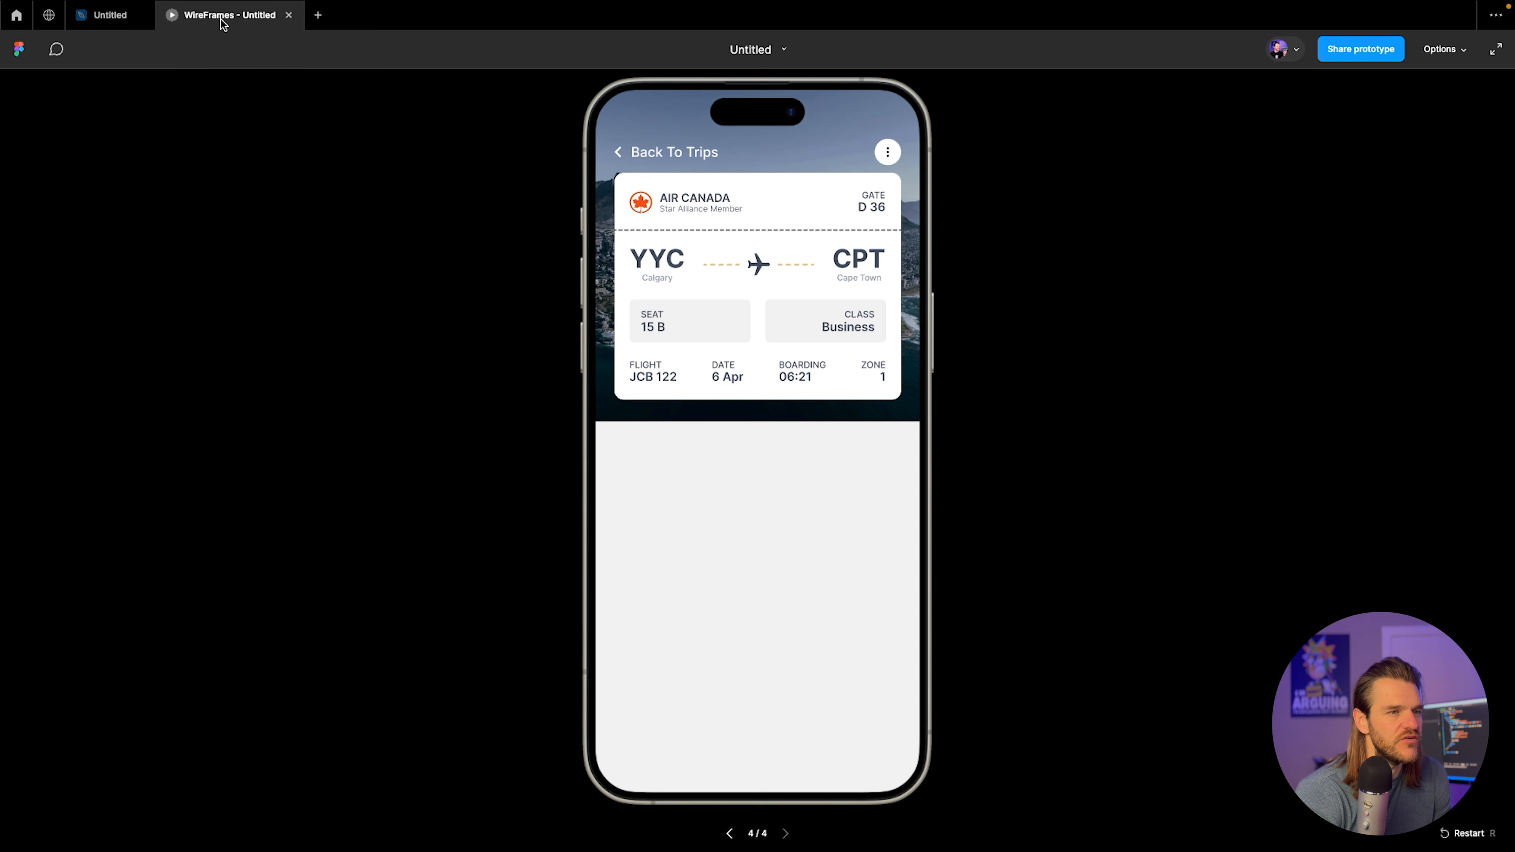
click(110, 15)
scroll(889, 541, up, 1)
scroll(889, 537, down, 6)
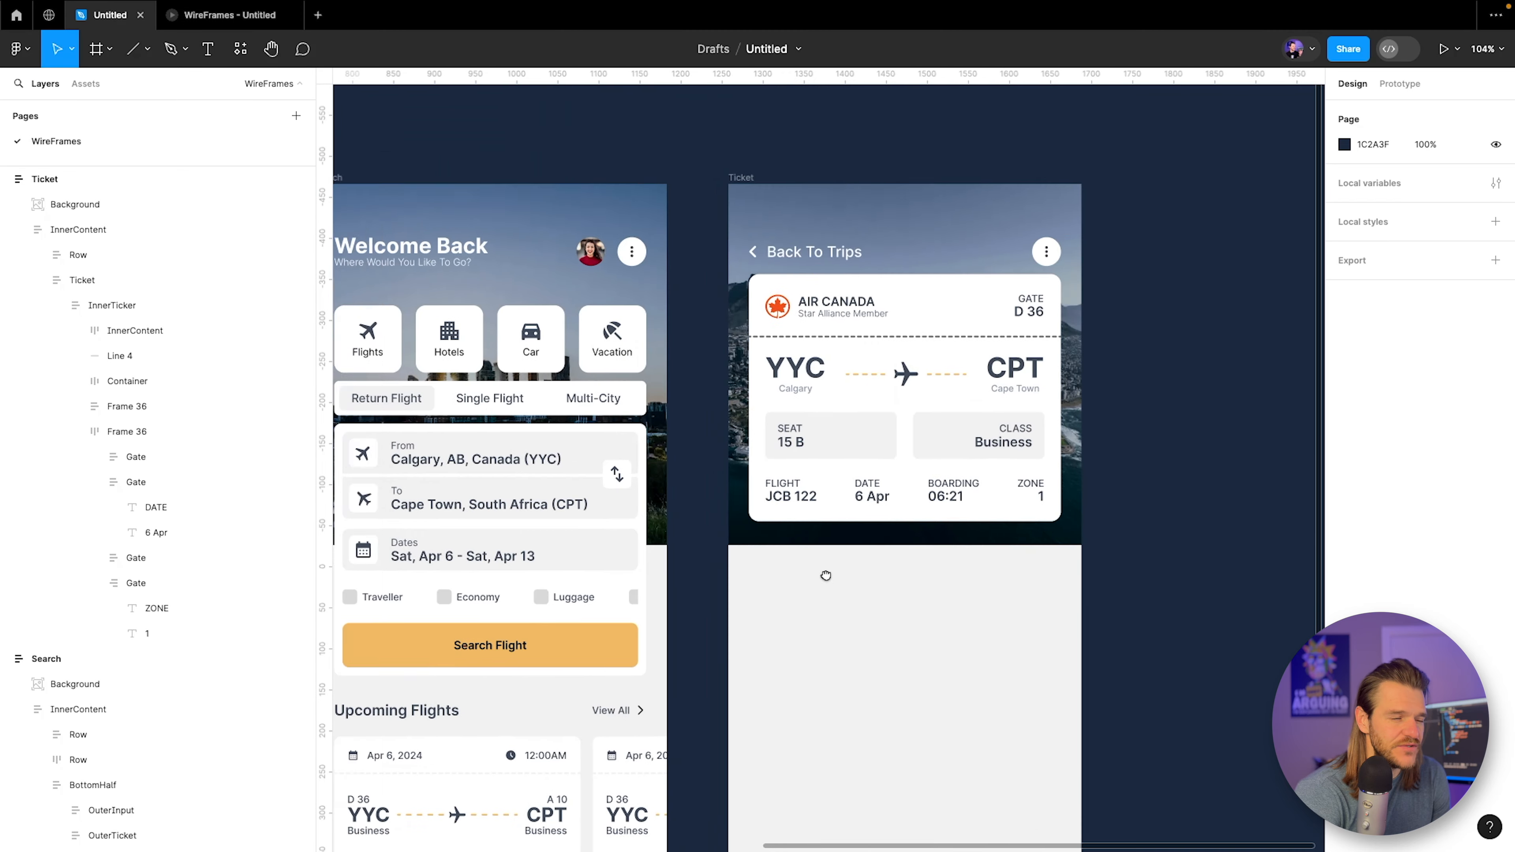
scroll(751, 596, left, 5)
scroll(730, 582, right, 6)
scroll(730, 582, up, 2)
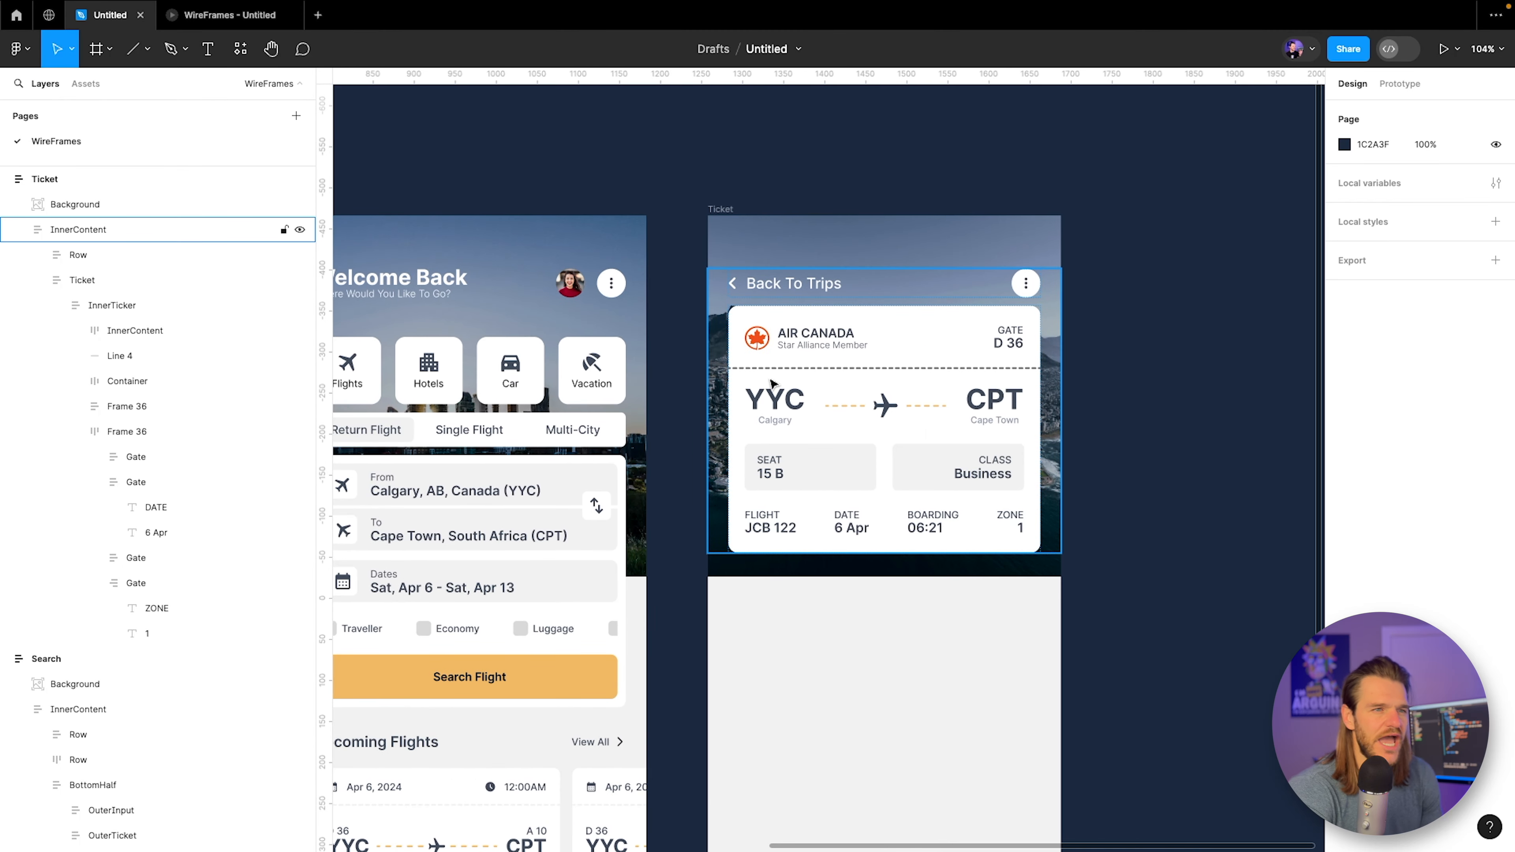
Duplicate the ticket's dashed divider line and place the copy below the flight, date, boarding and zone row.
click(782, 371)
double_click(781, 371)
double_click(782, 371)
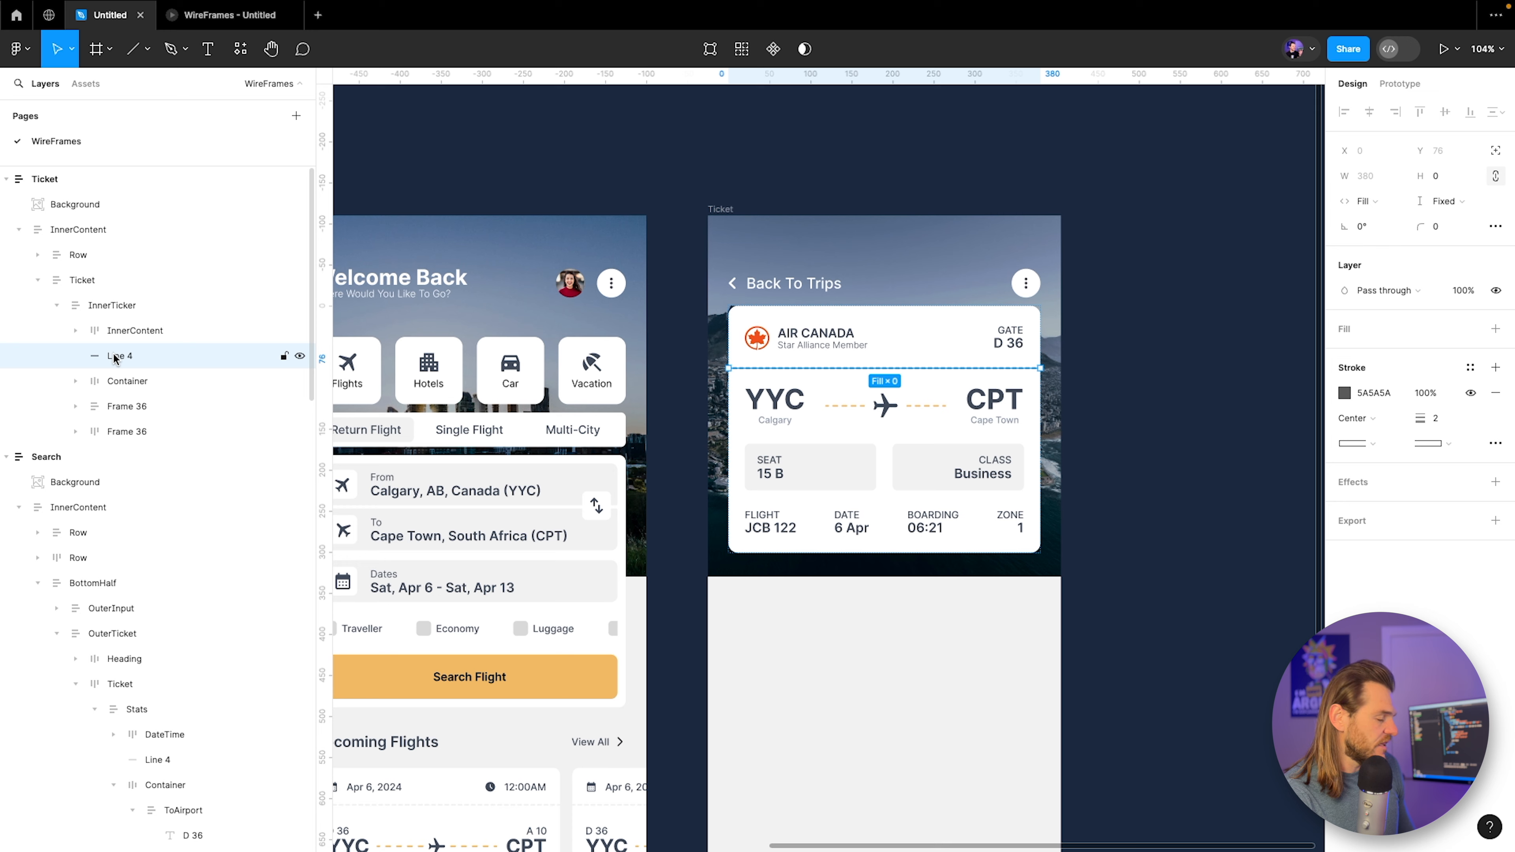
key(ctrl+d)
drag(111, 381, 142, 470)
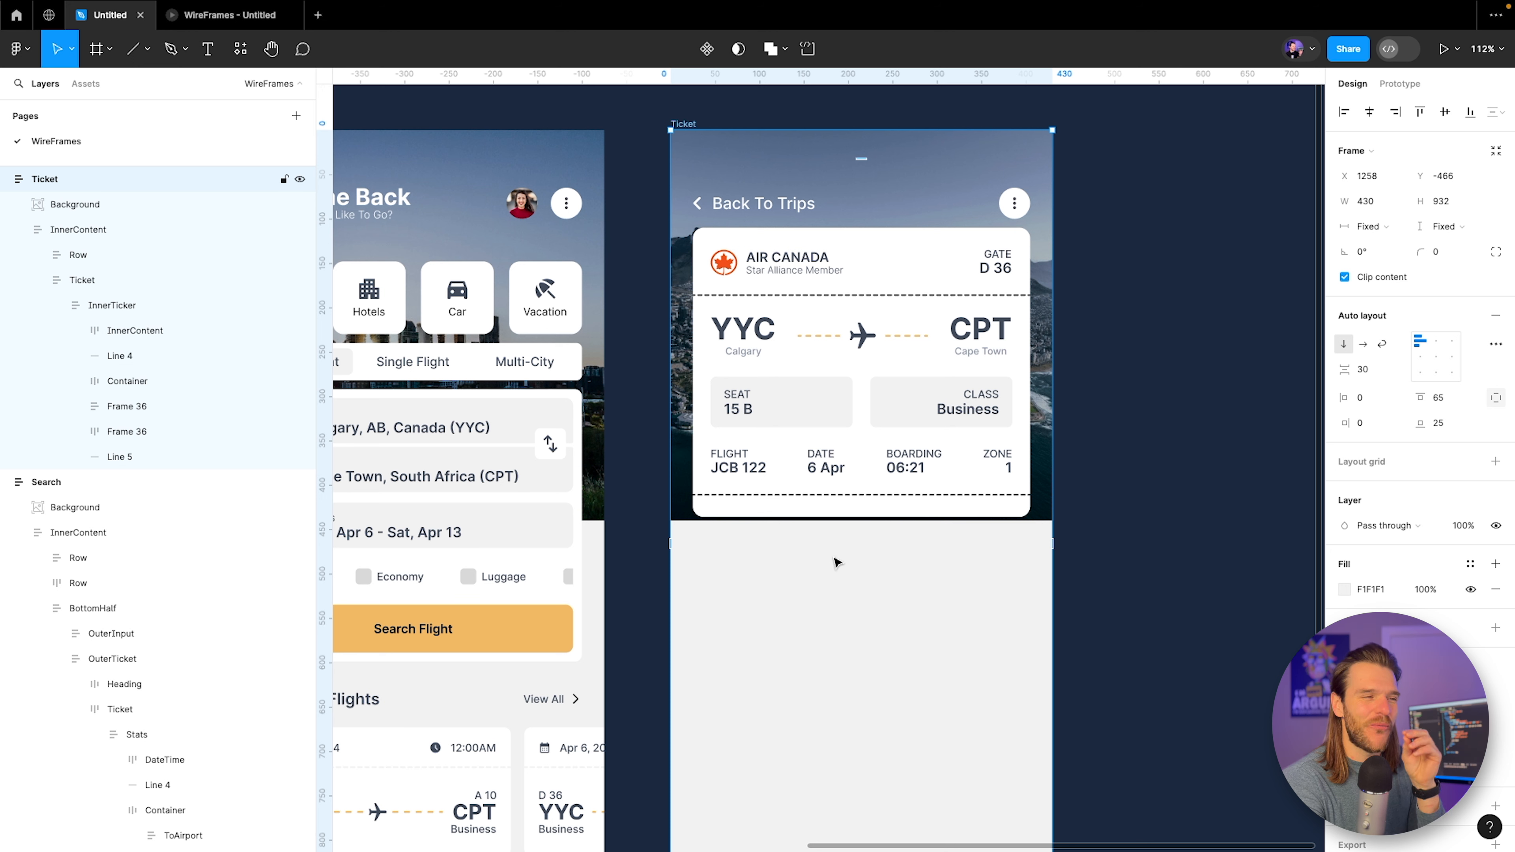
drag(811, 575, 999, 500)
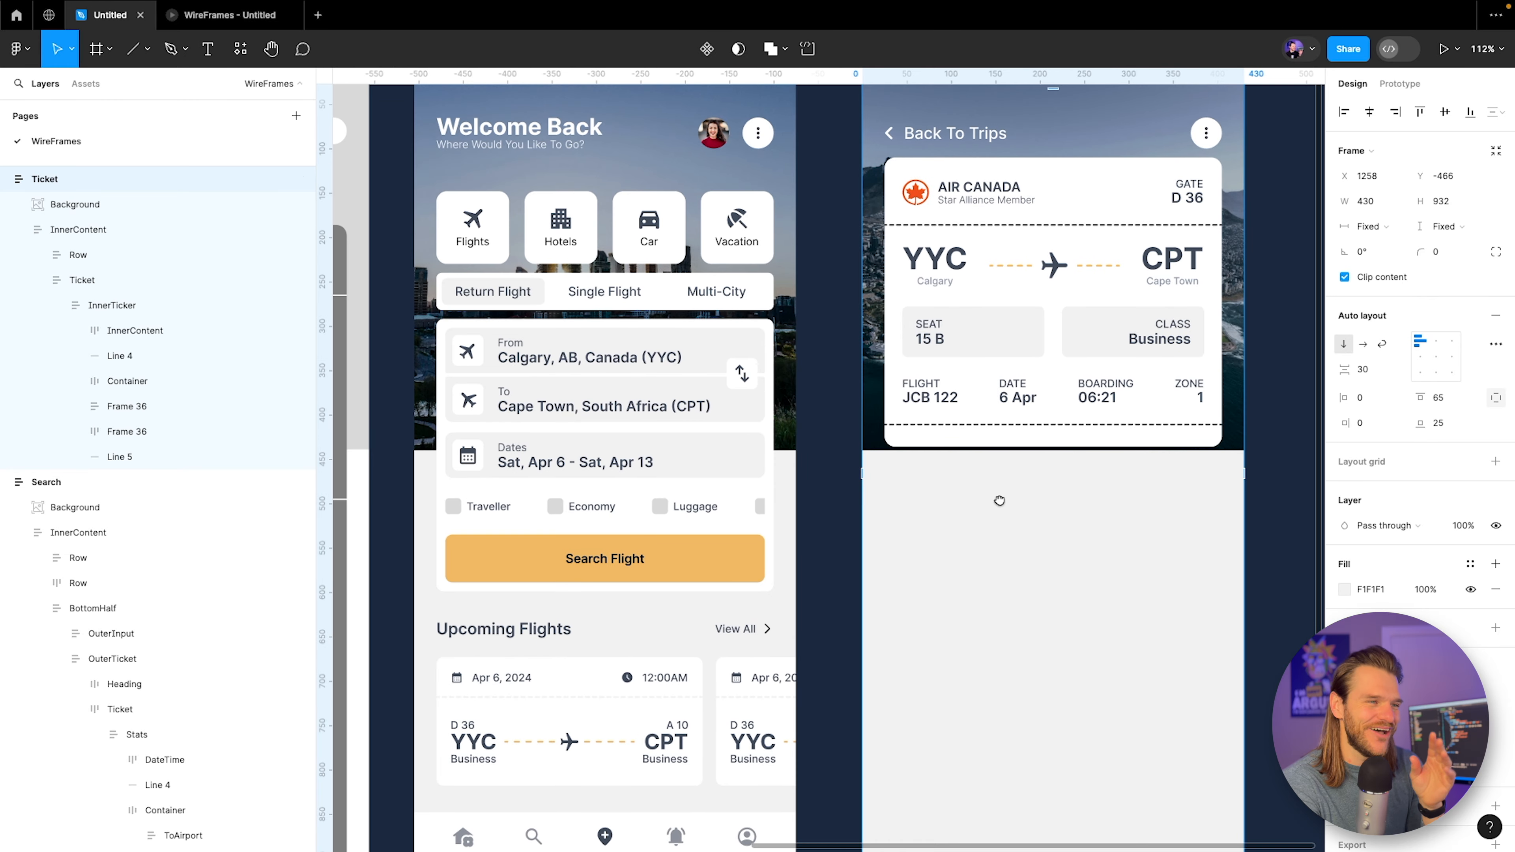
drag(928, 559, 1128, 487)
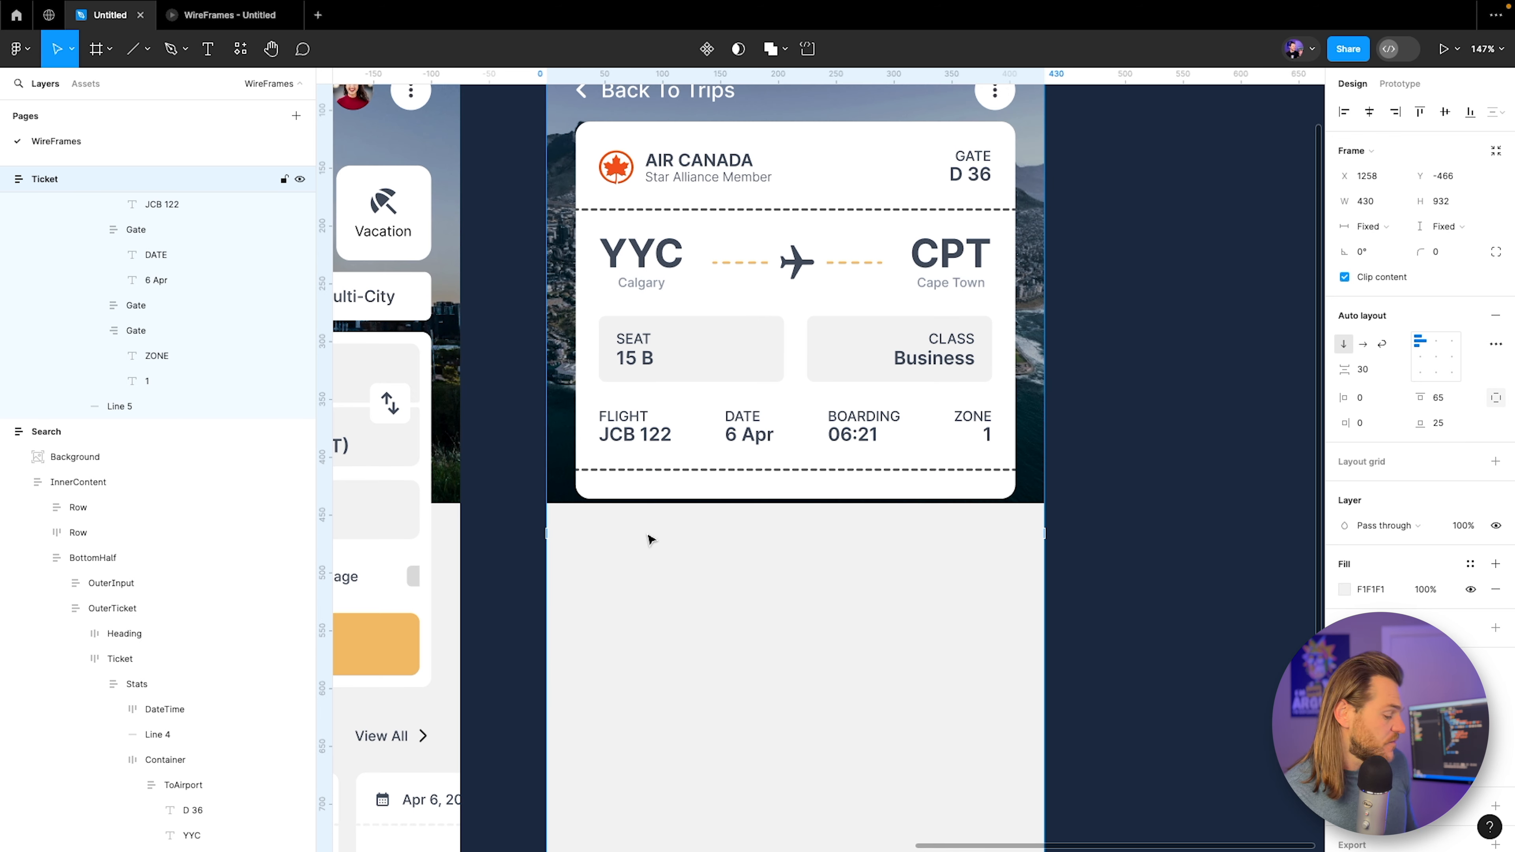
Copy the JCB 122 text into the ticket card below the lower dashed divider and change it to "Boarding Pass".
click(648, 441)
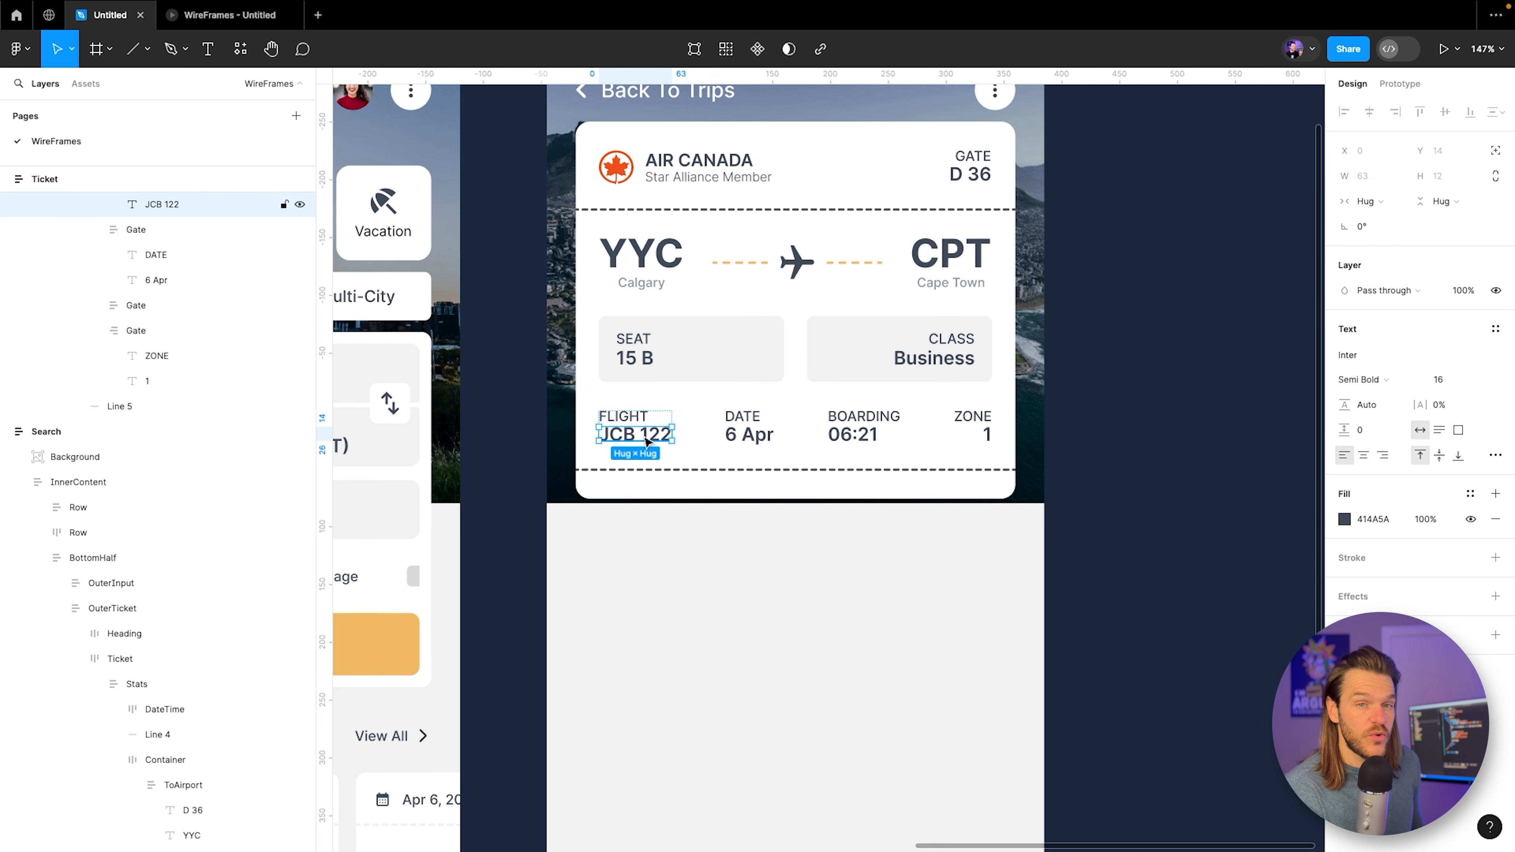
click(632, 481)
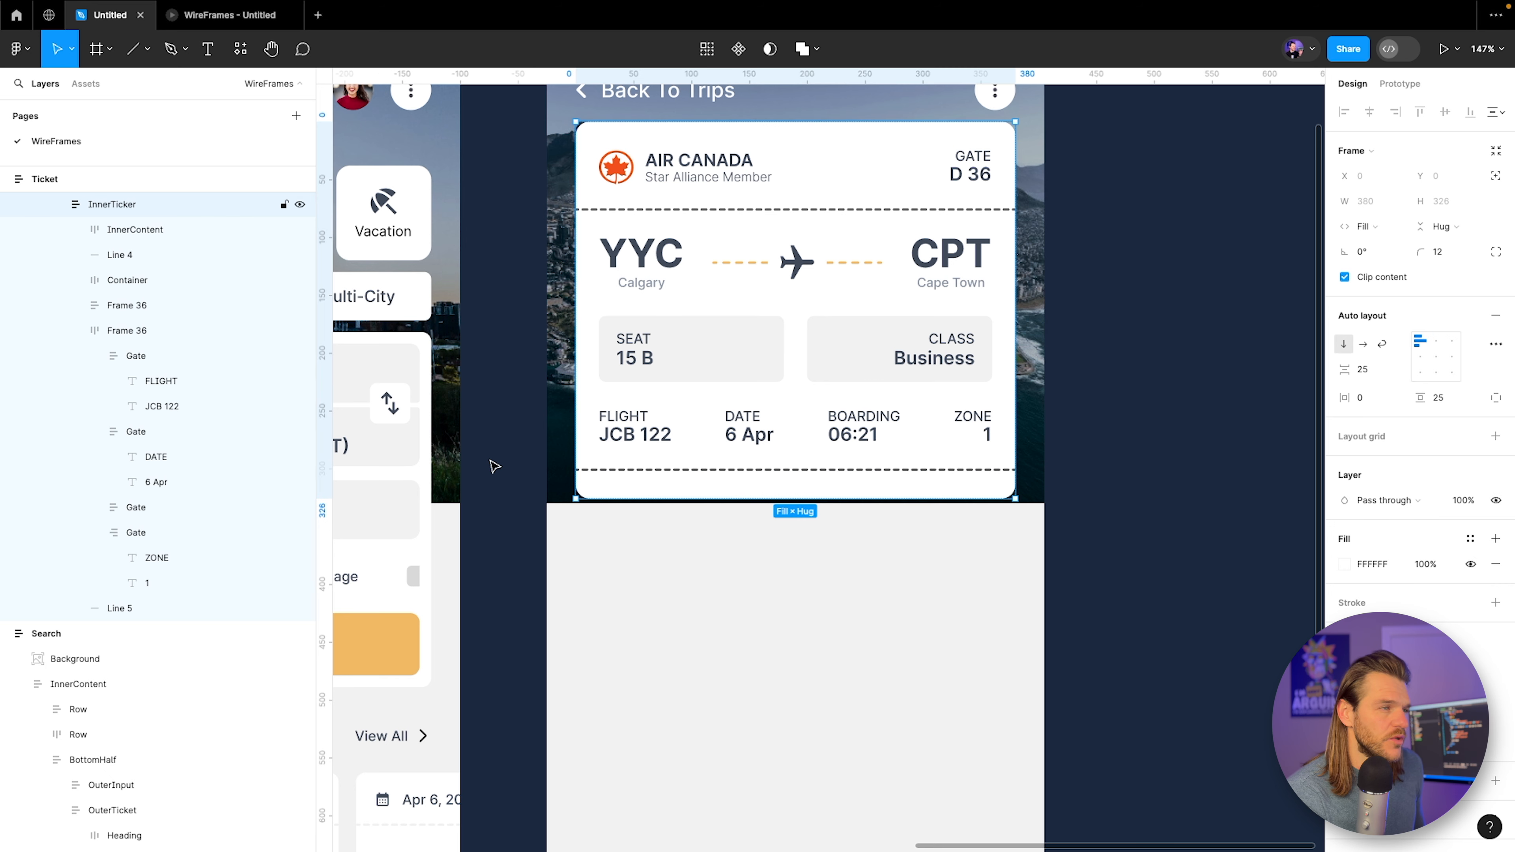
scroll(51, 327, up, 2)
click(57, 273)
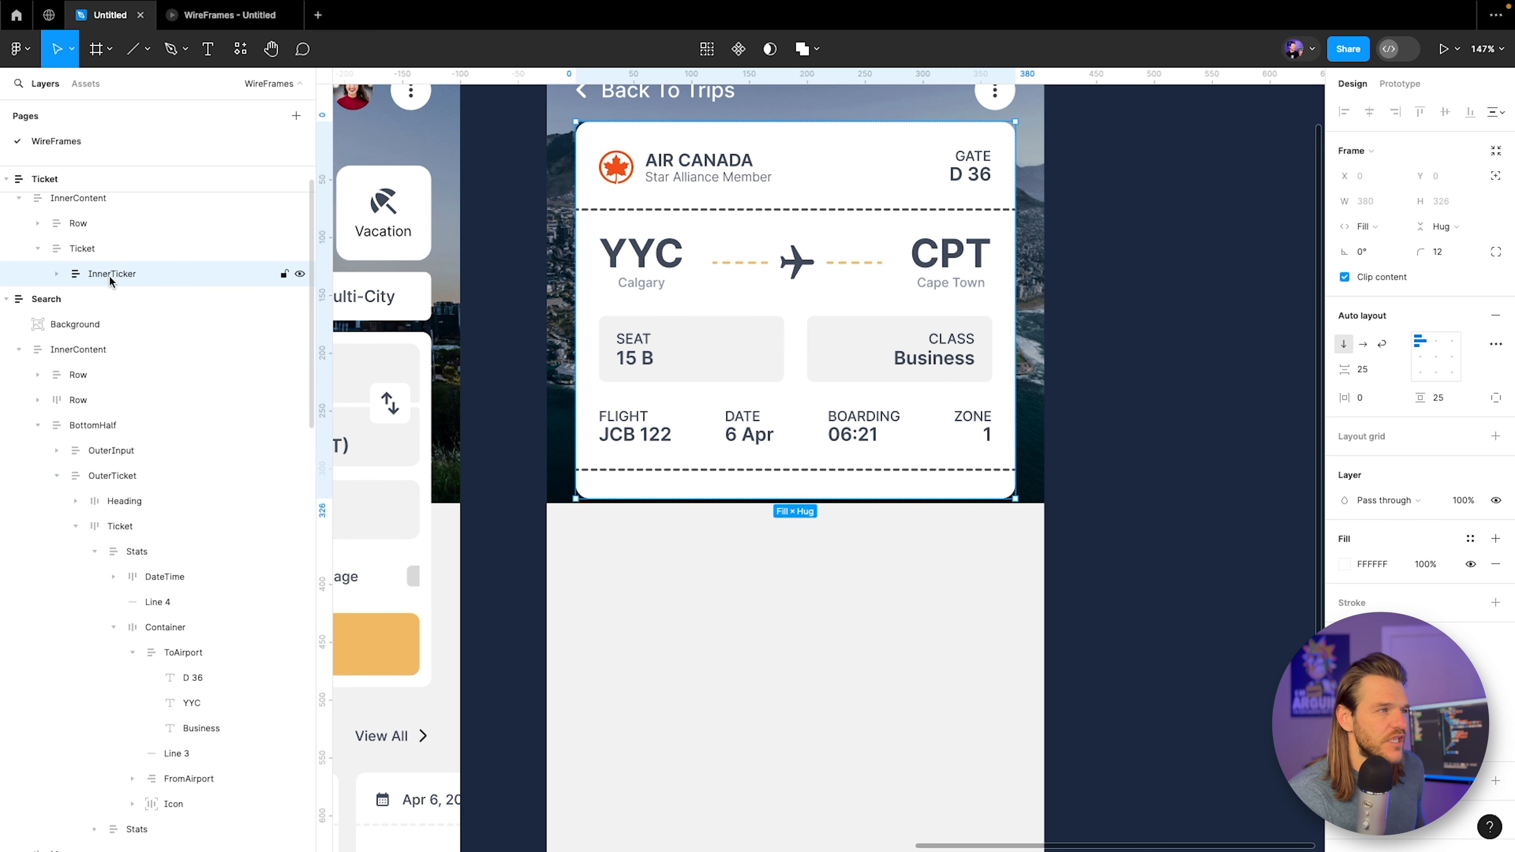
key(ctrl+v)
double_click(630, 510)
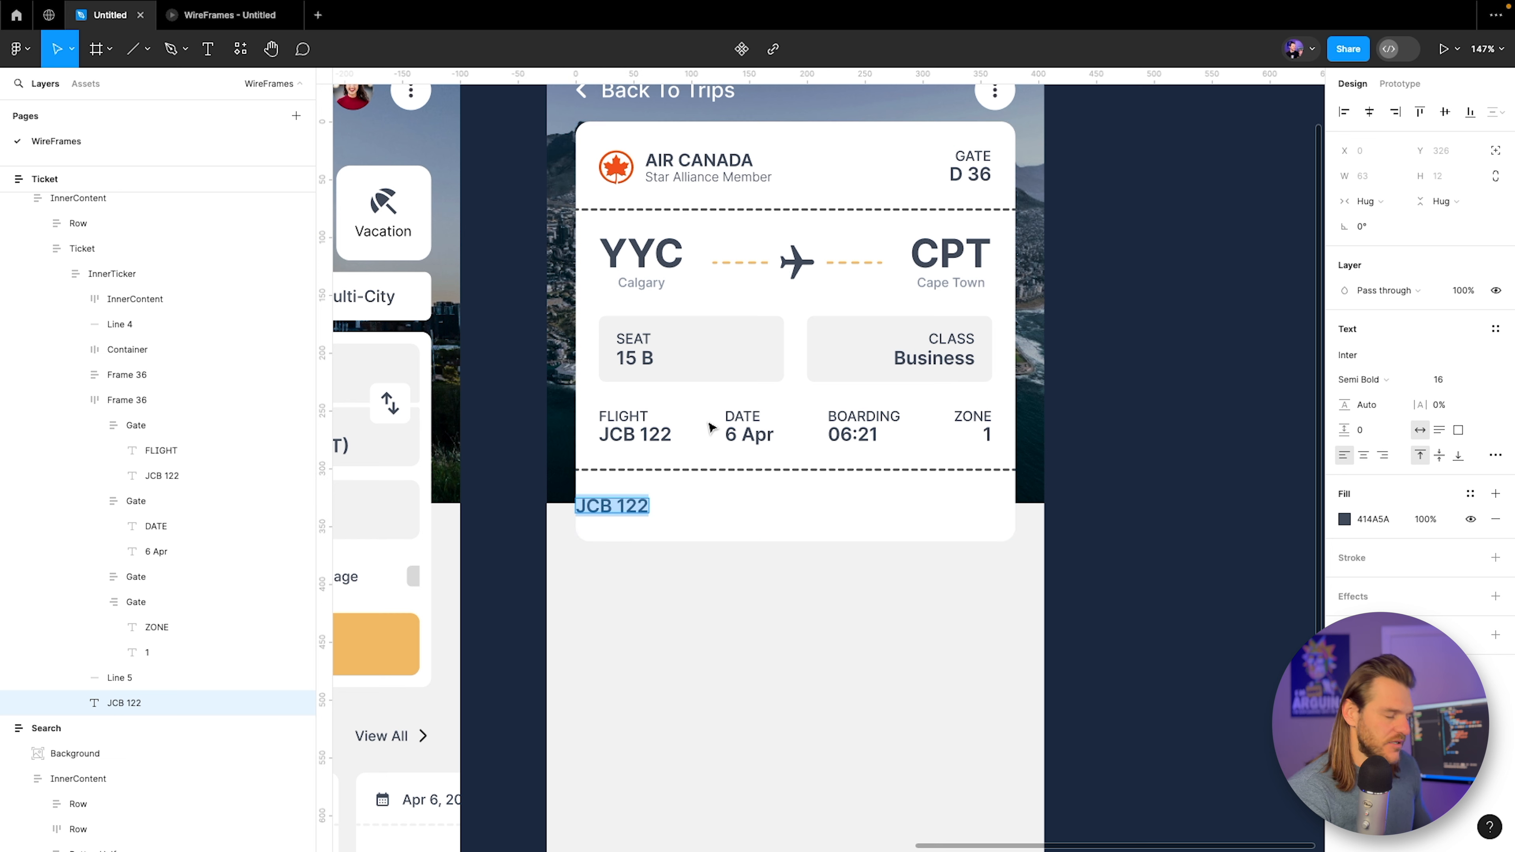
text(Boarding Pass)
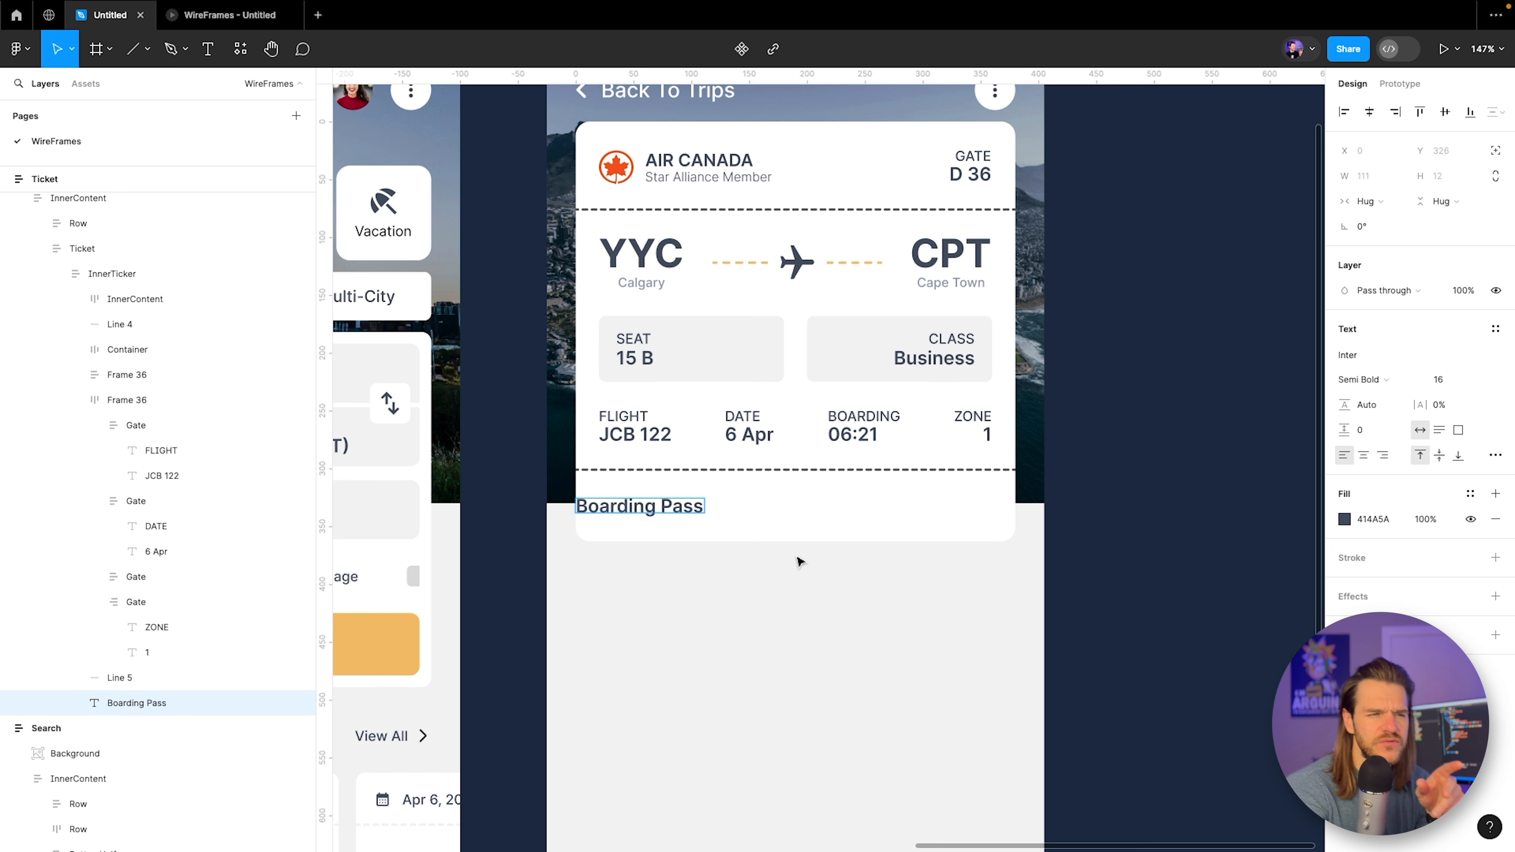
key(Escape)
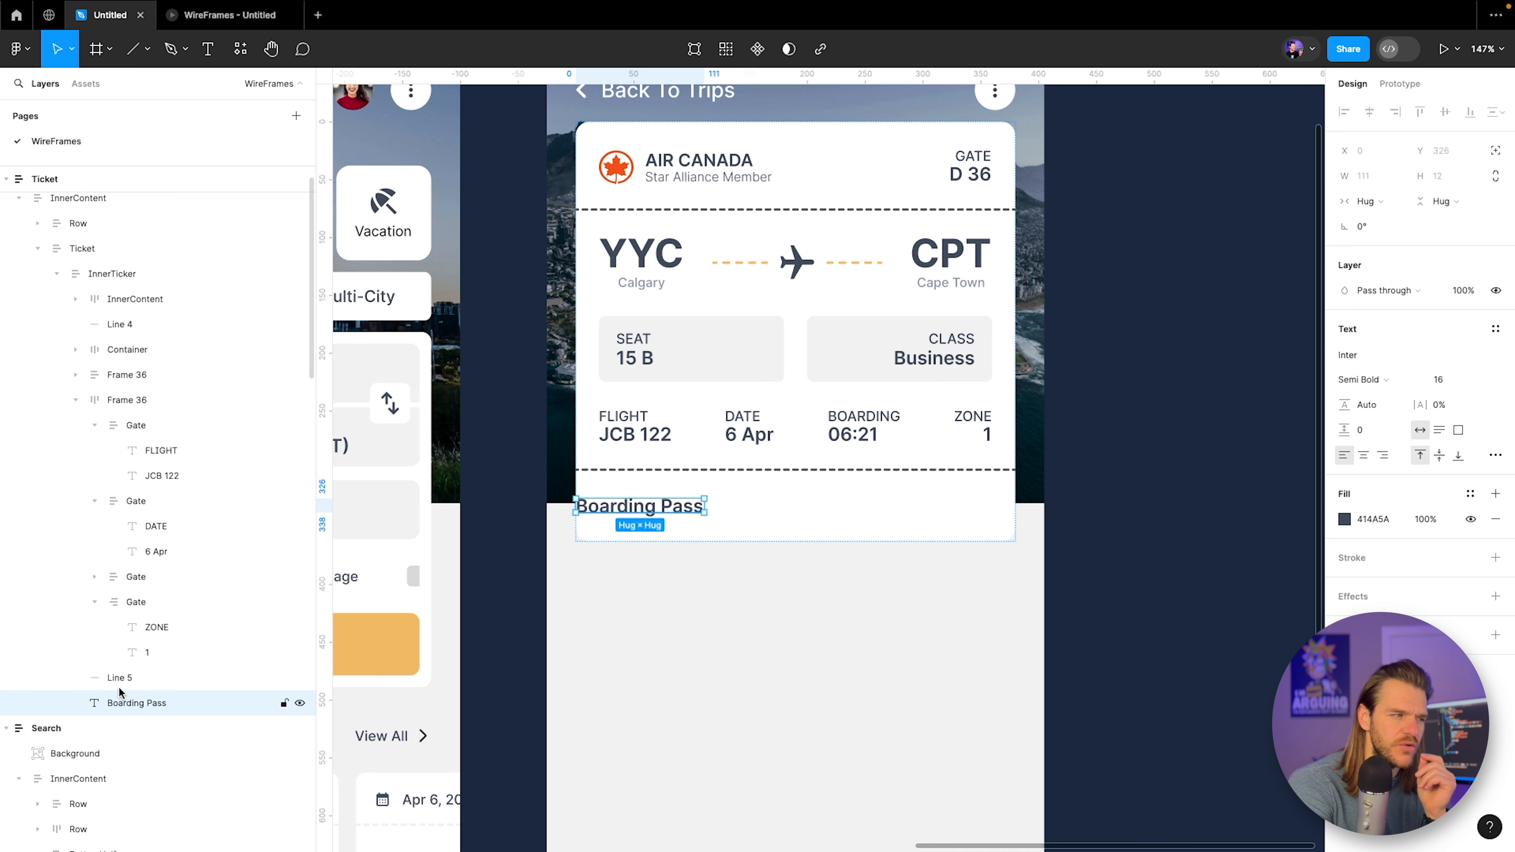
Wrap the Boarding Pass text in an auto layout frame with Fill container width and centre its content.
key(ctrl+g)
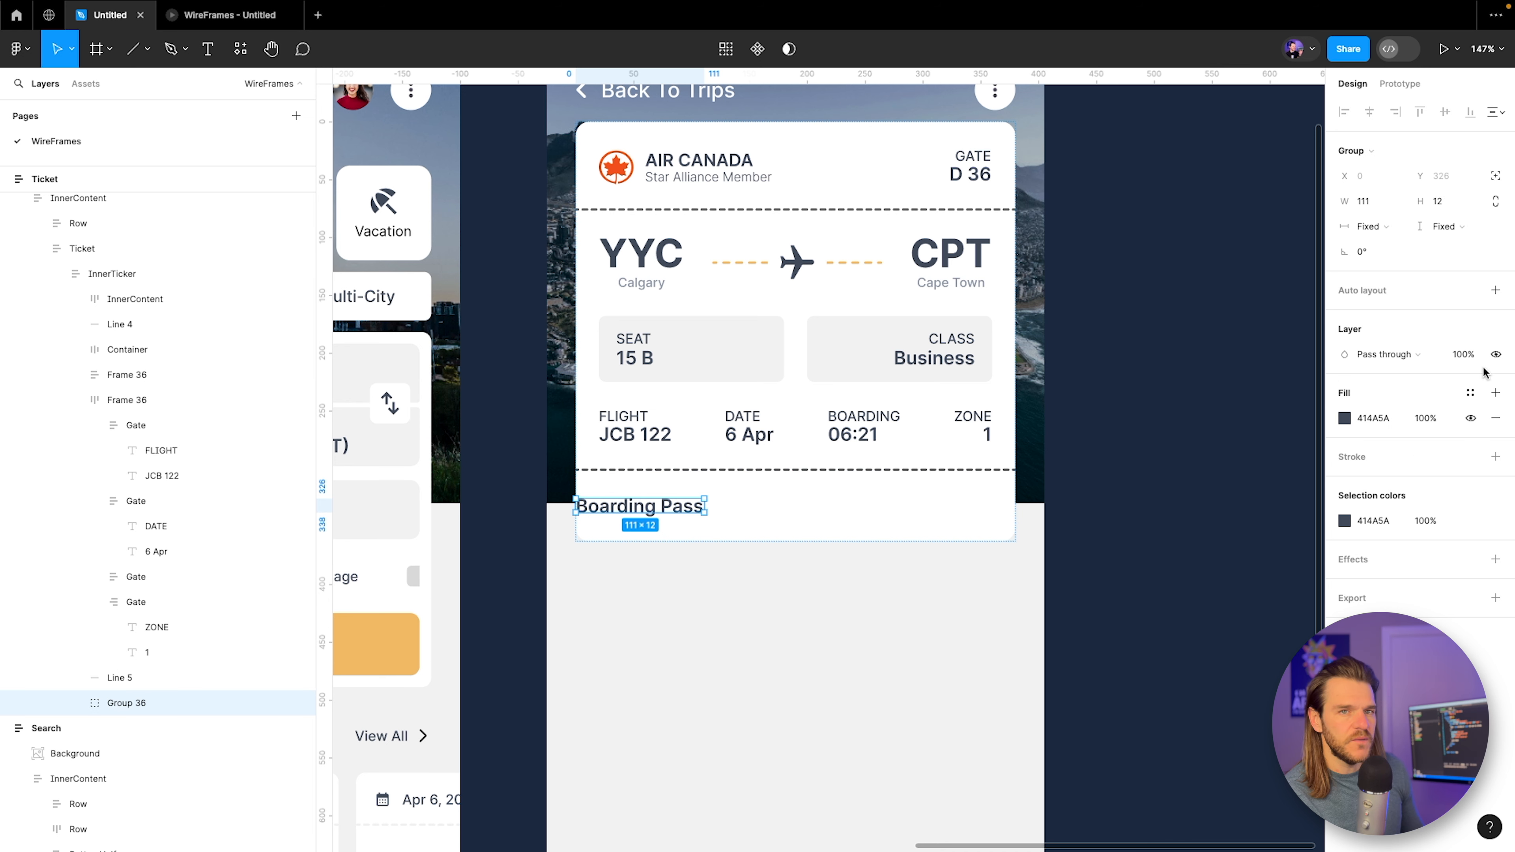
click(1496, 290)
click(1390, 371)
click(1372, 227)
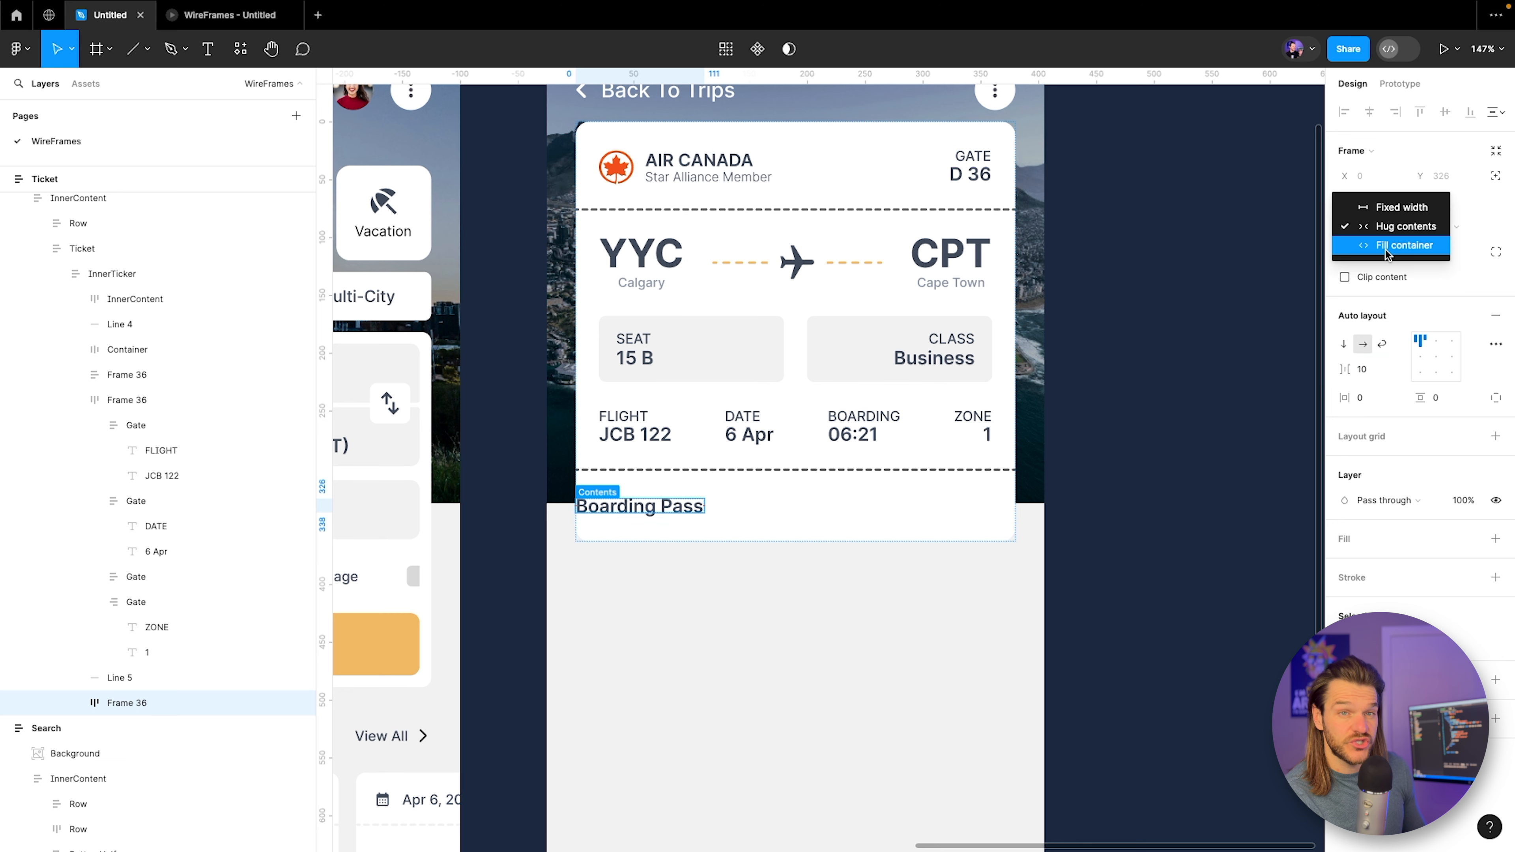
click(1385, 247)
click(1435, 359)
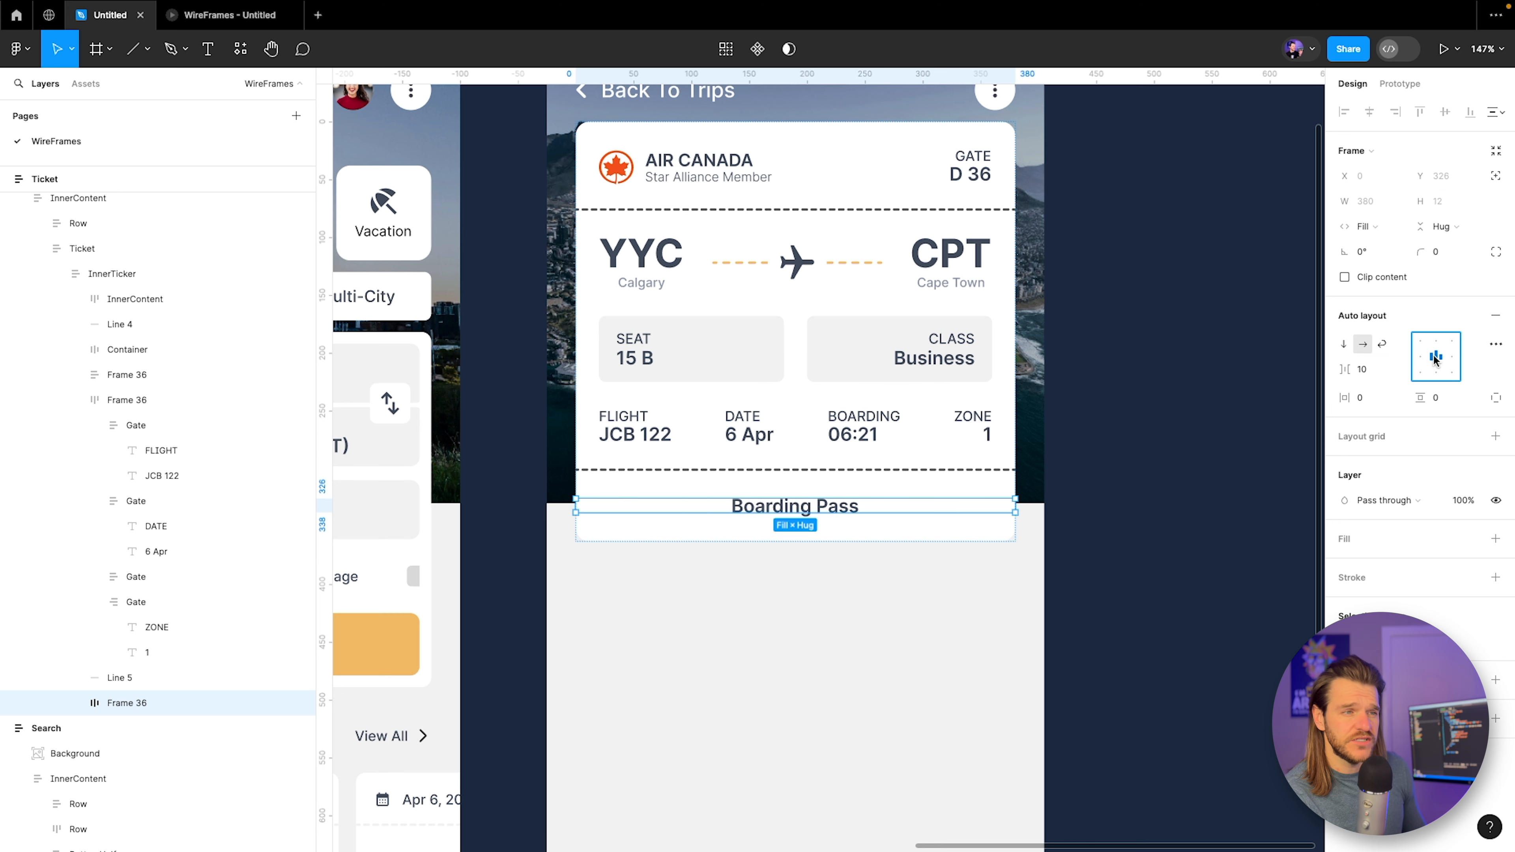
Copy the adobe-express-qr-code 1 frame from the wireframe's Ticket screen.
scroll(917, 579, down, 1)
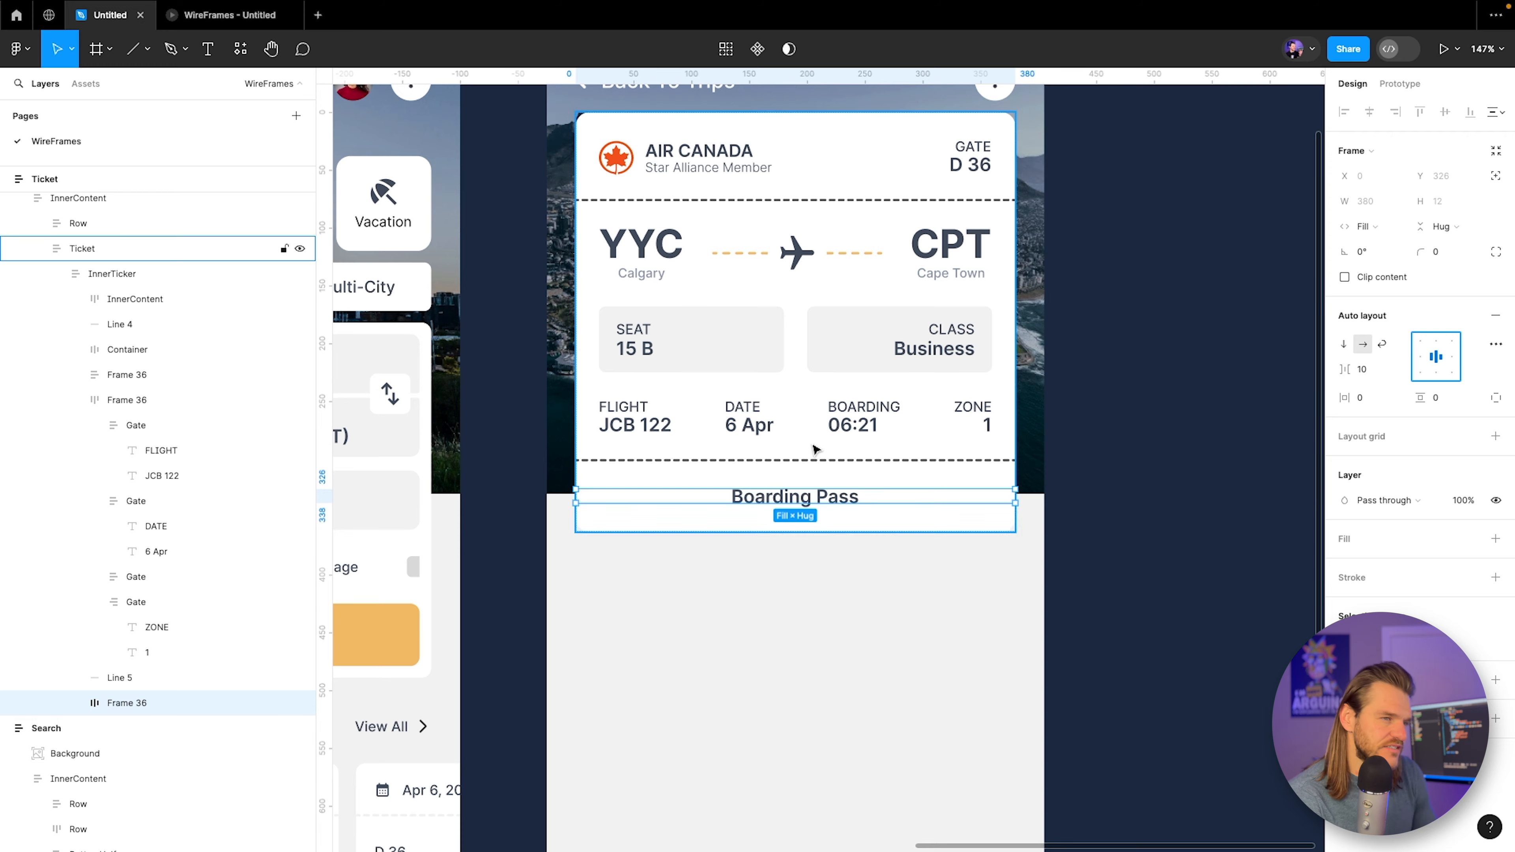
scroll(697, 542, down, 10)
click(612, 514)
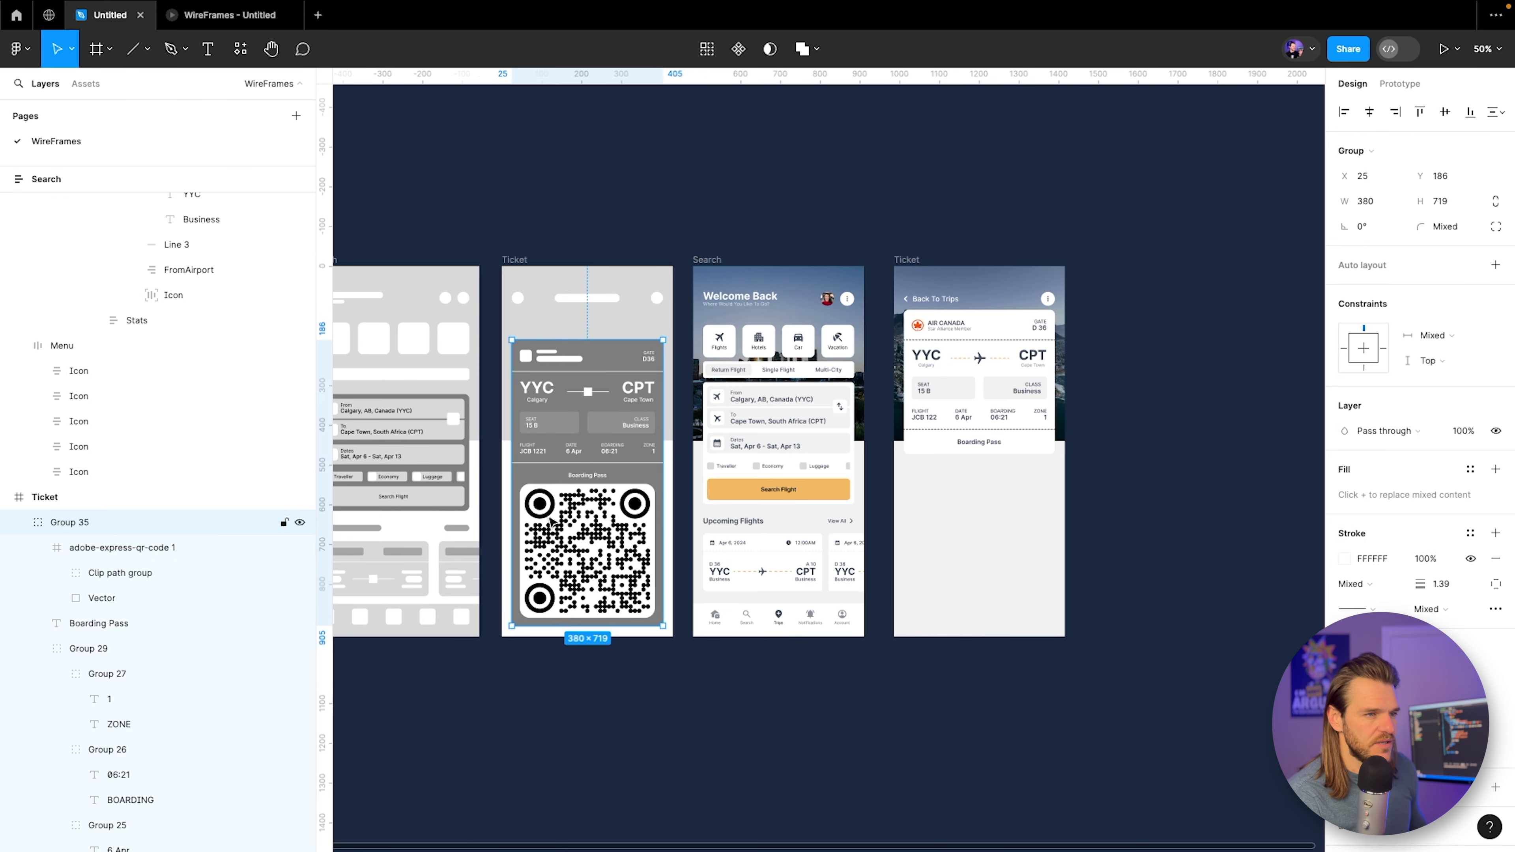
double_click(614, 514)
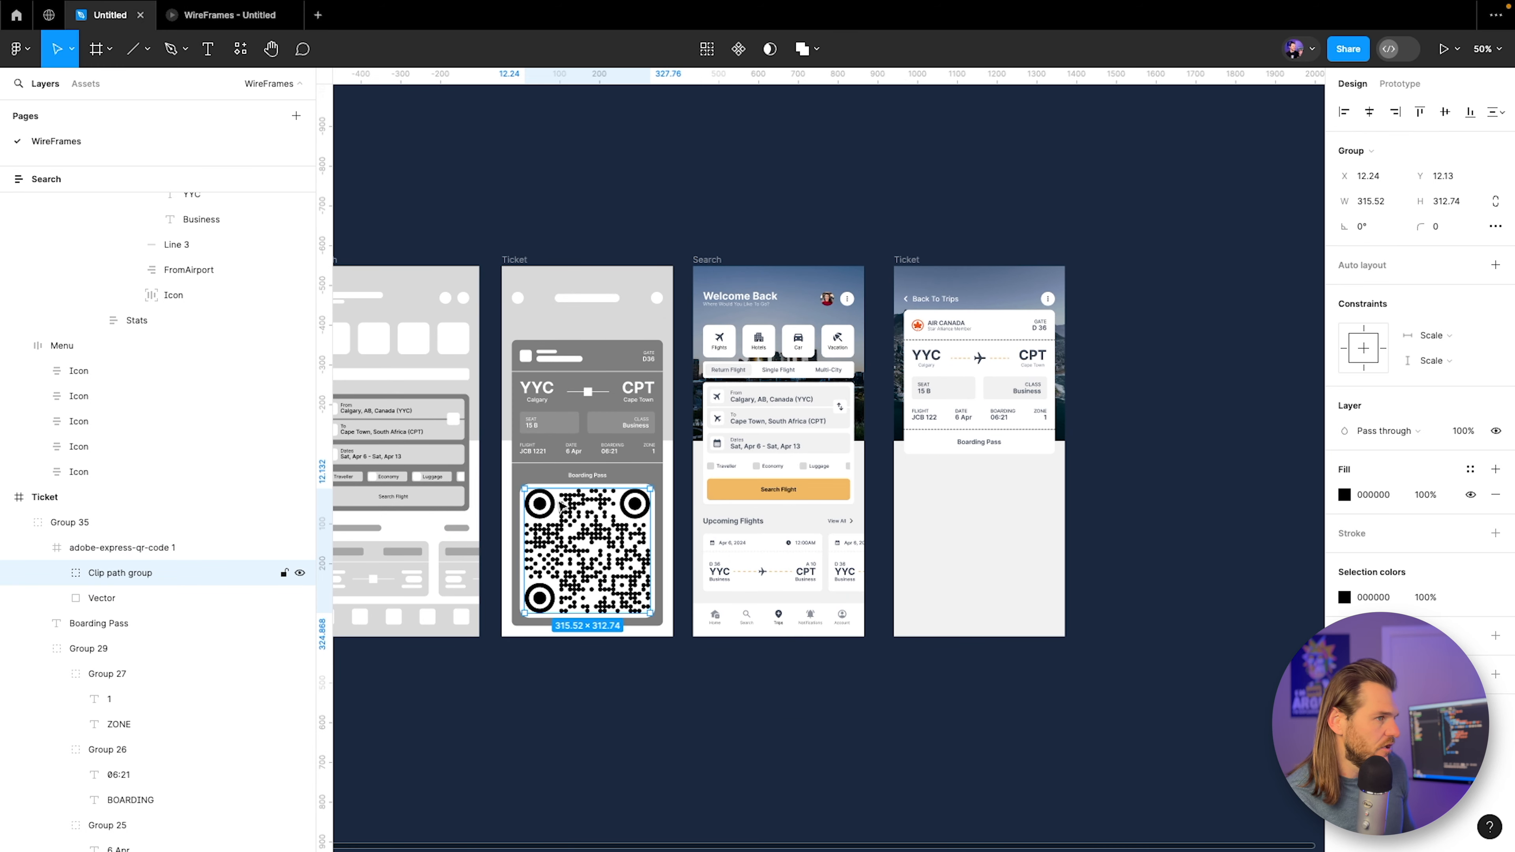
click(98, 550)
click(37, 548)
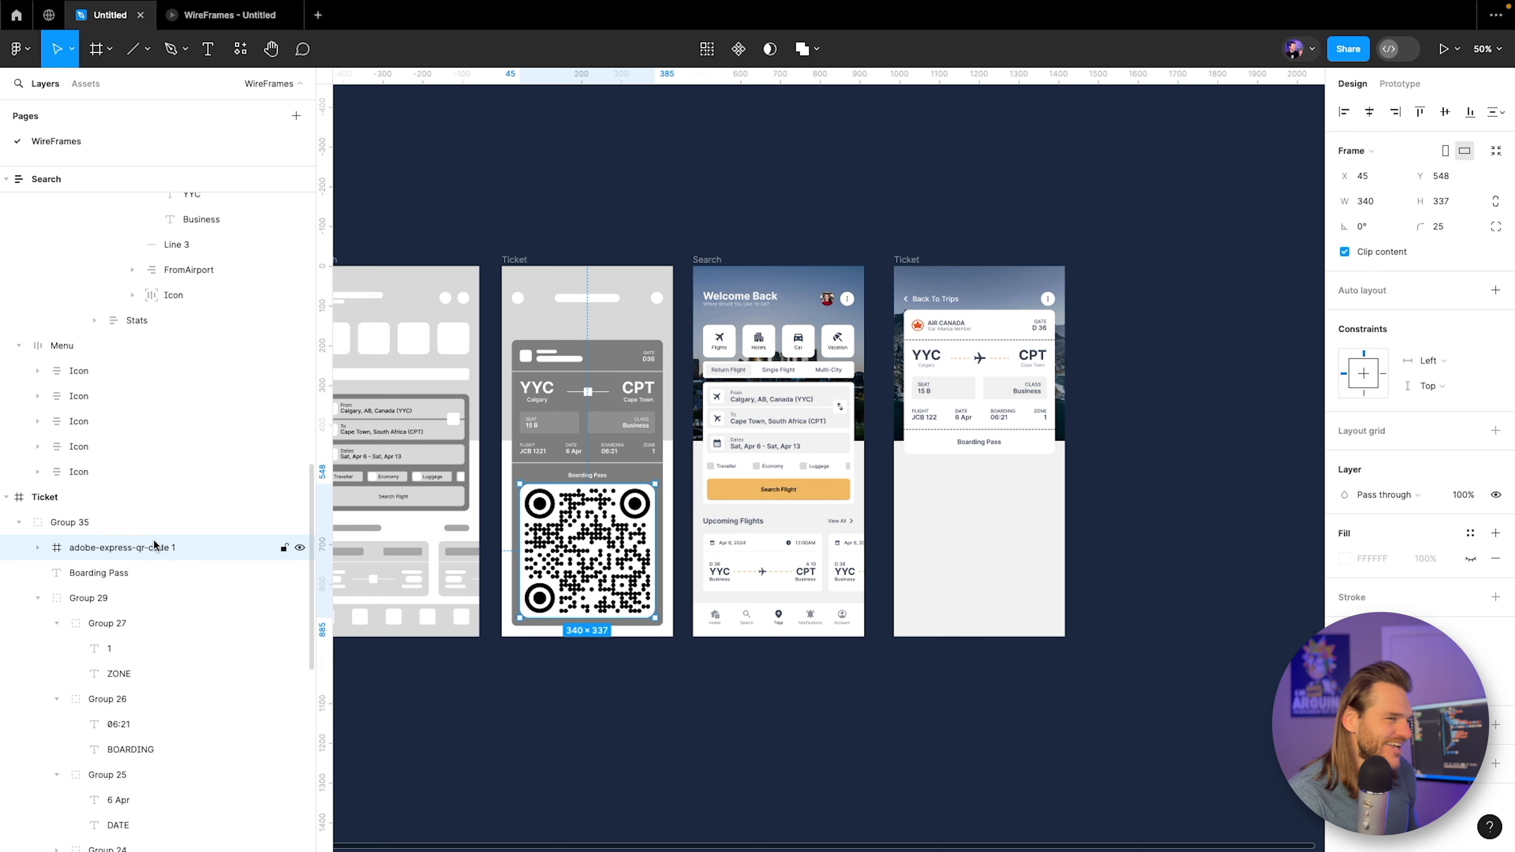
Paste the QR code into the high-fidelity ticket card below the Boarding Pass heading and add auto layout to it.
scroll(641, 493, up, 1)
scroll(566, 494, up, 3)
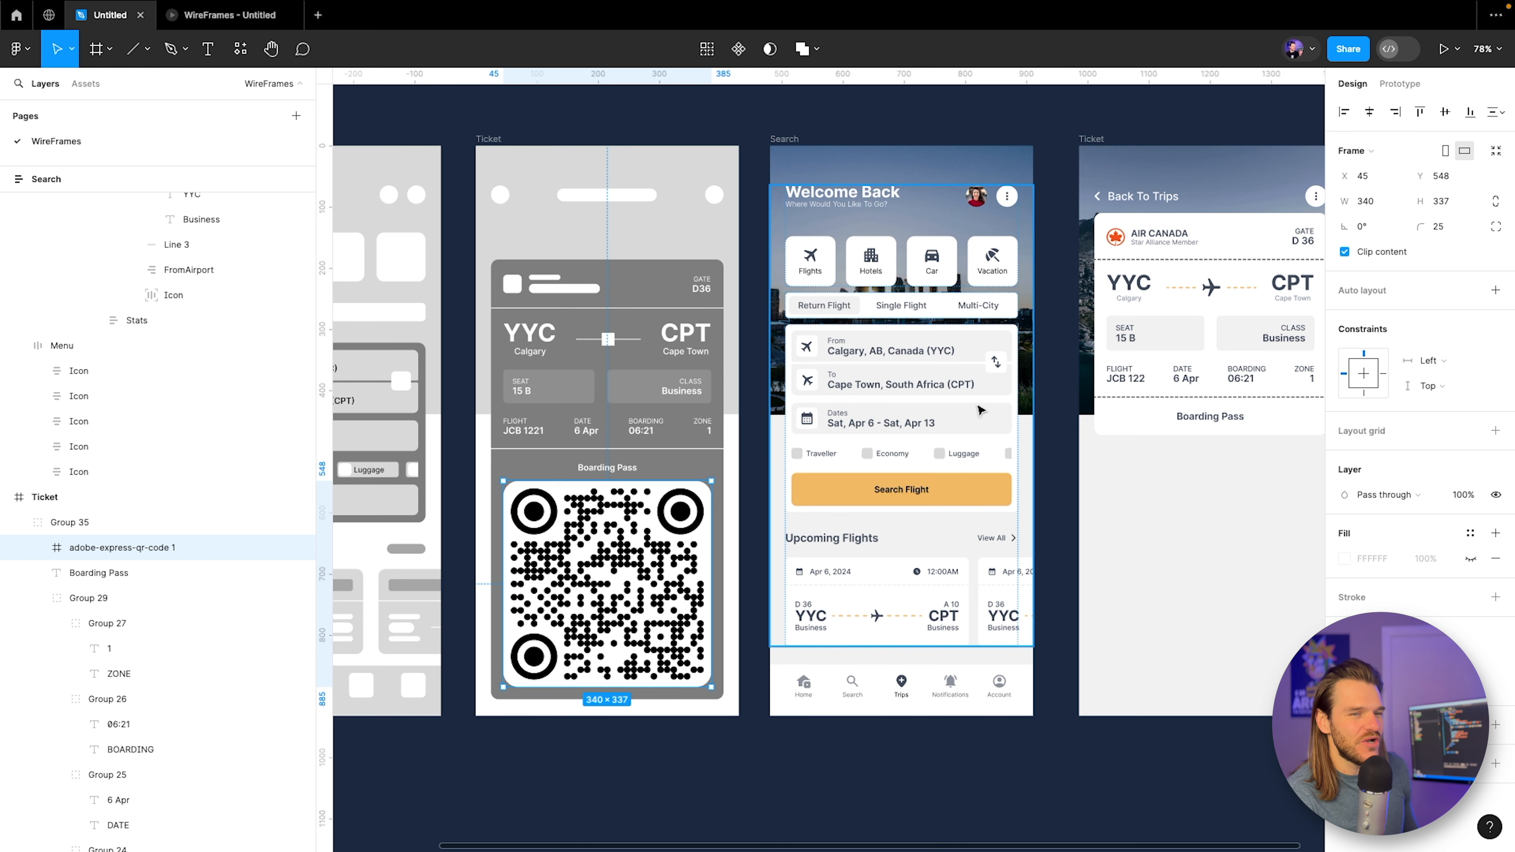
scroll(834, 460, right, 5)
click(955, 472)
scroll(949, 468, up, 5)
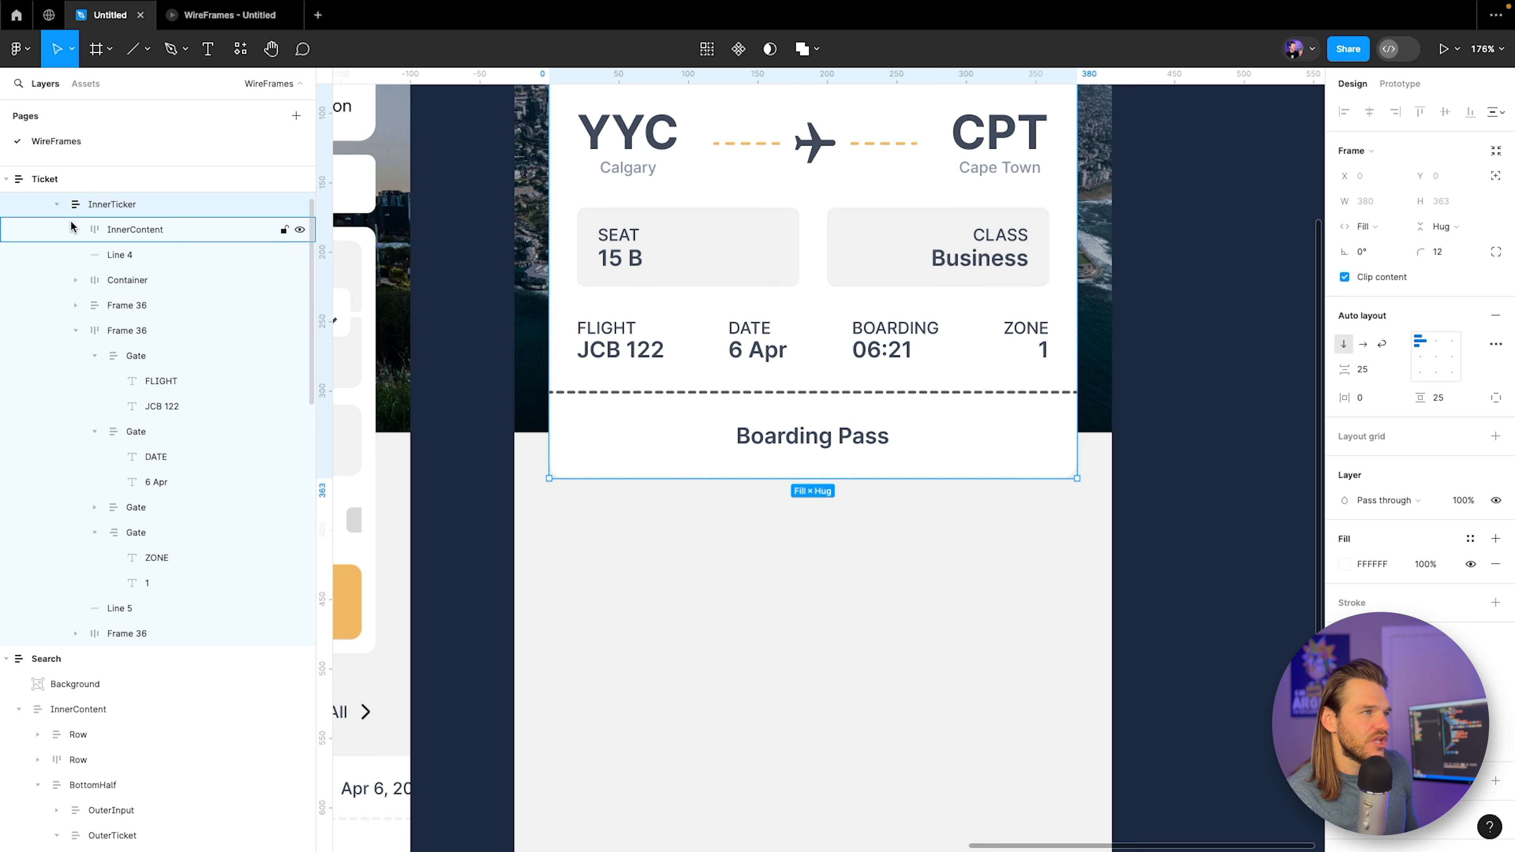
key(ctrl+v)
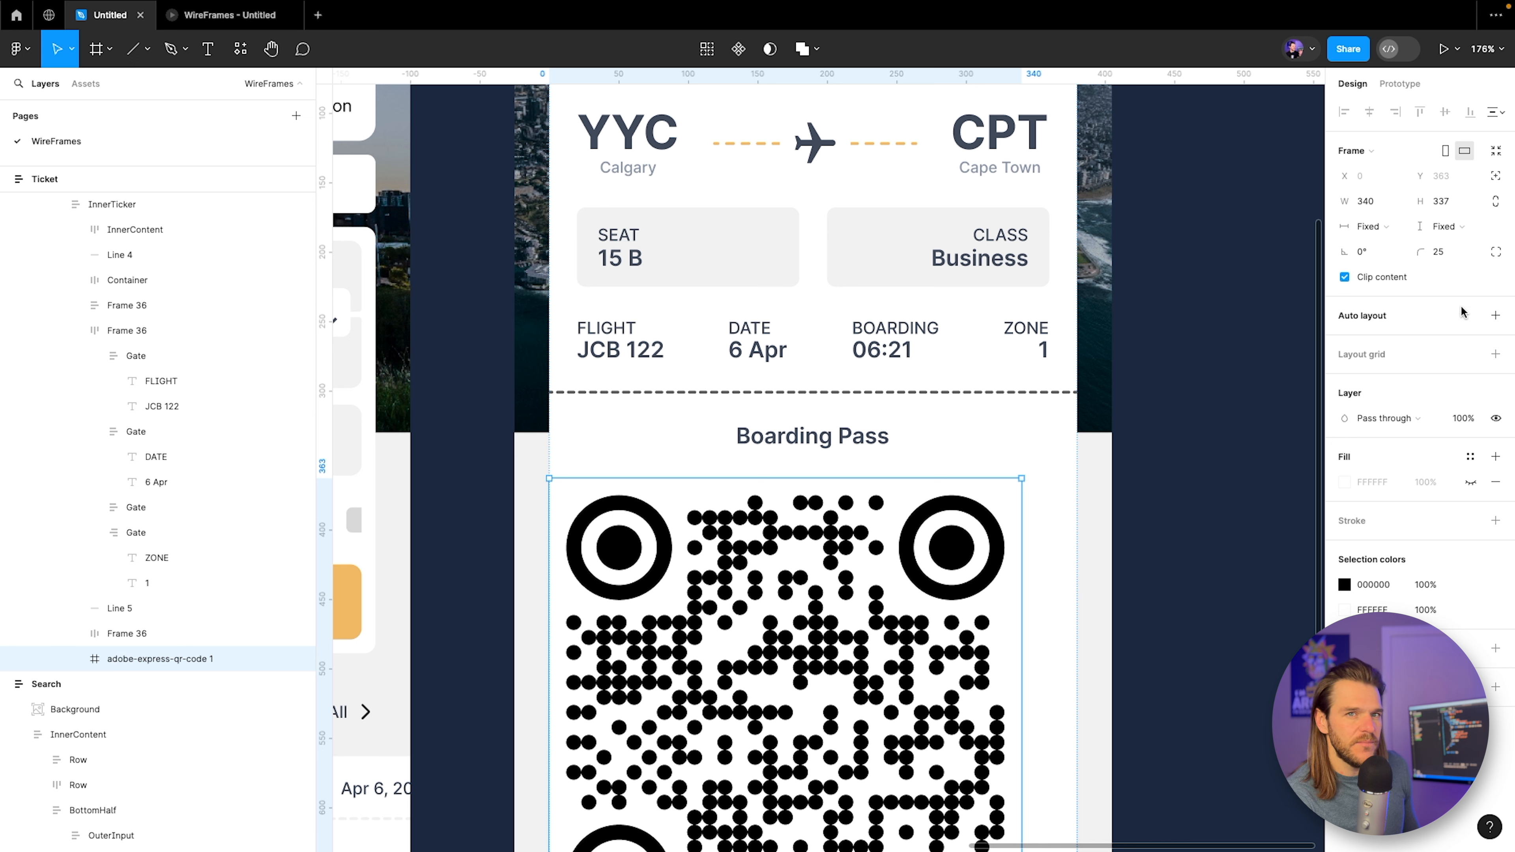
click(1486, 320)
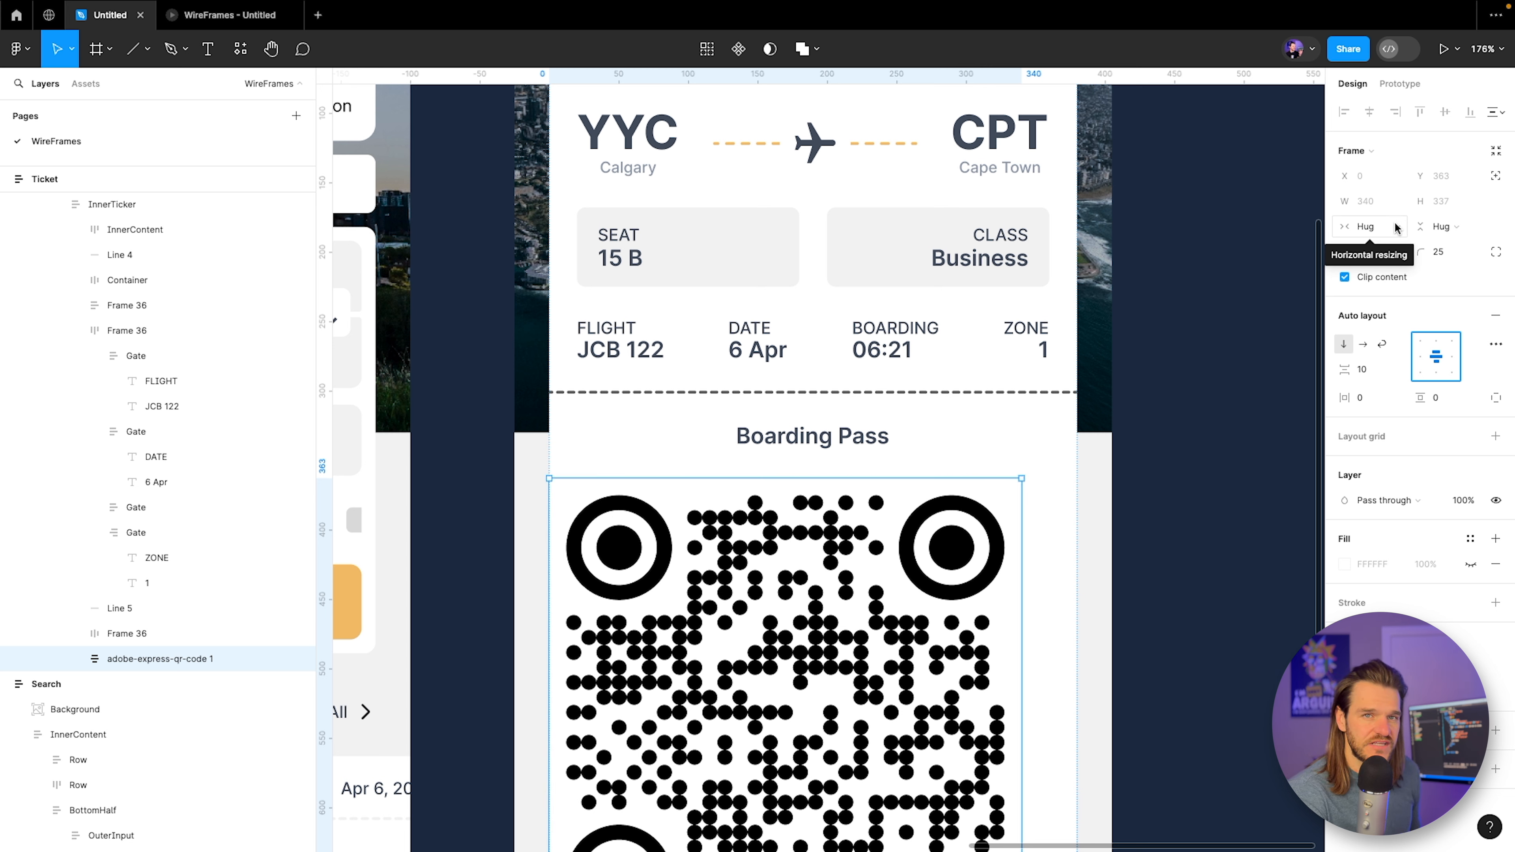
Try a Fill container width on the QR code frame and undo it.
click(1366, 226)
click(1388, 244)
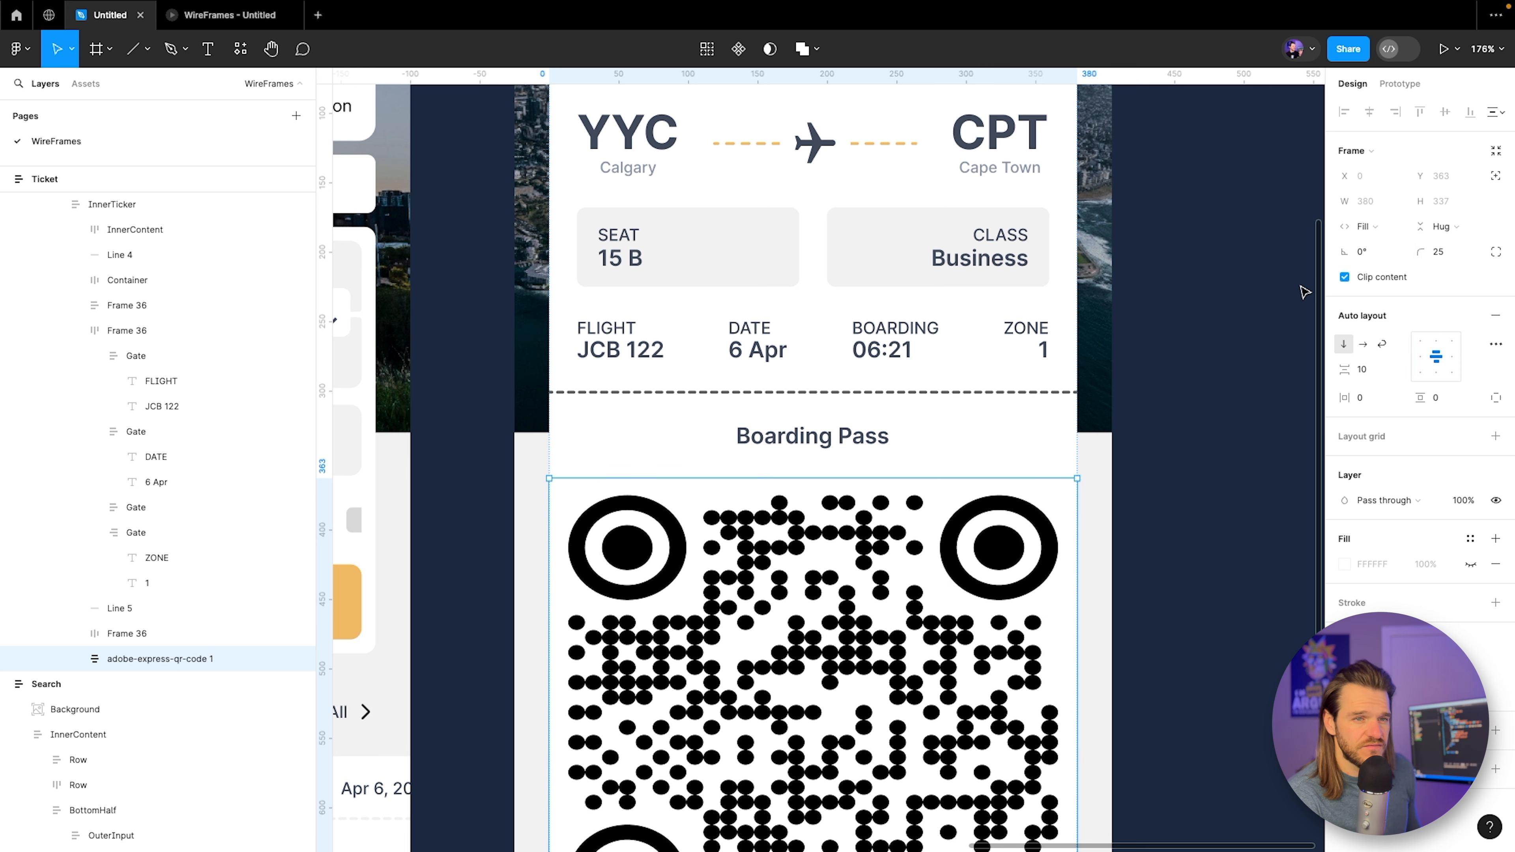
key(ctrl+z)
click(1379, 232)
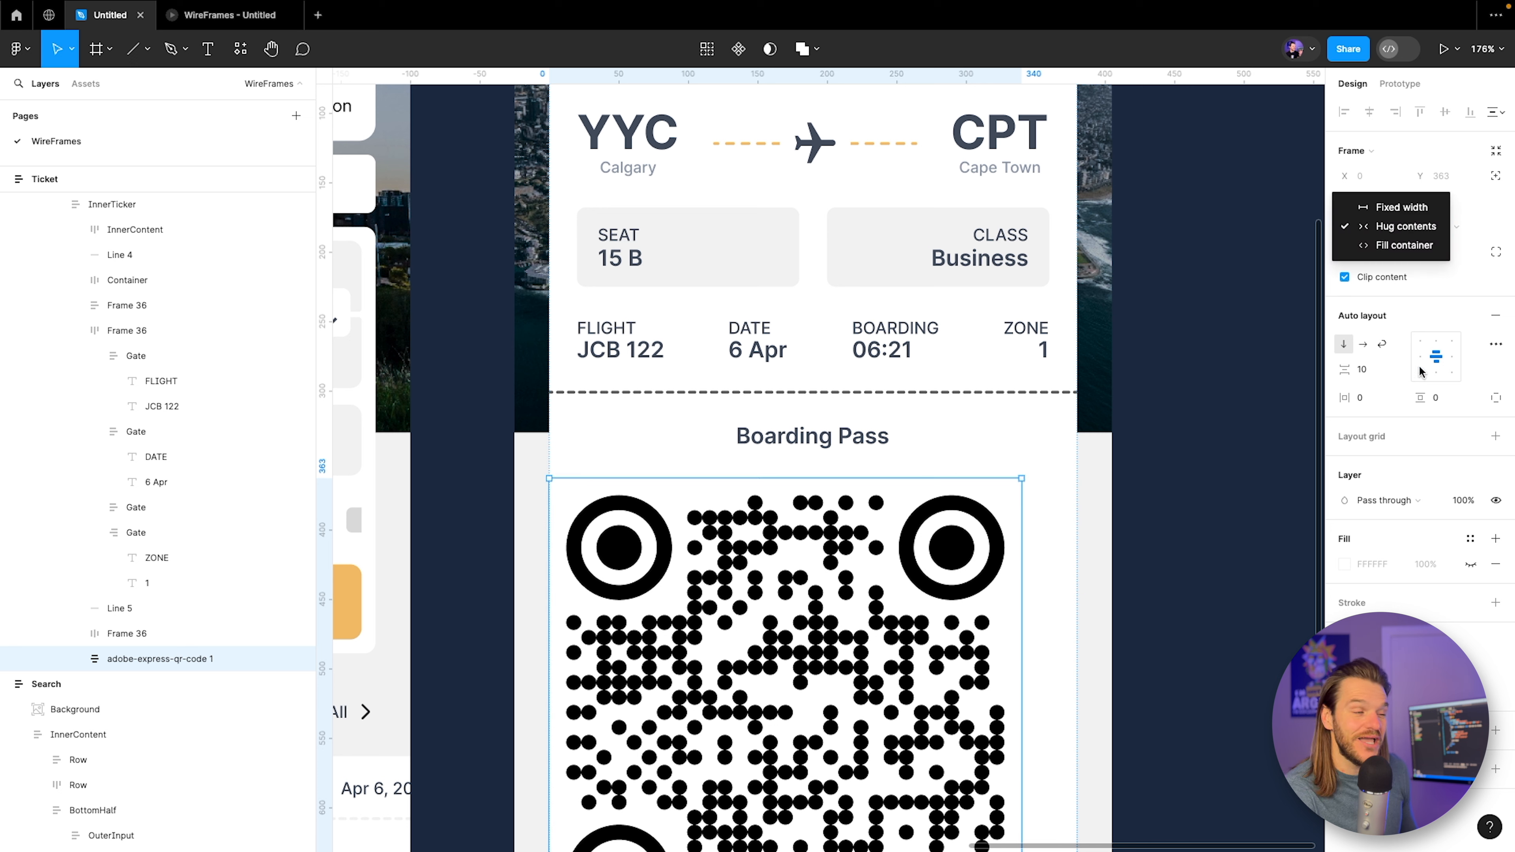
Wrap the QR code in its own auto layout frame, centre its content and set the wrapper's width to Fill container.
click(136, 658)
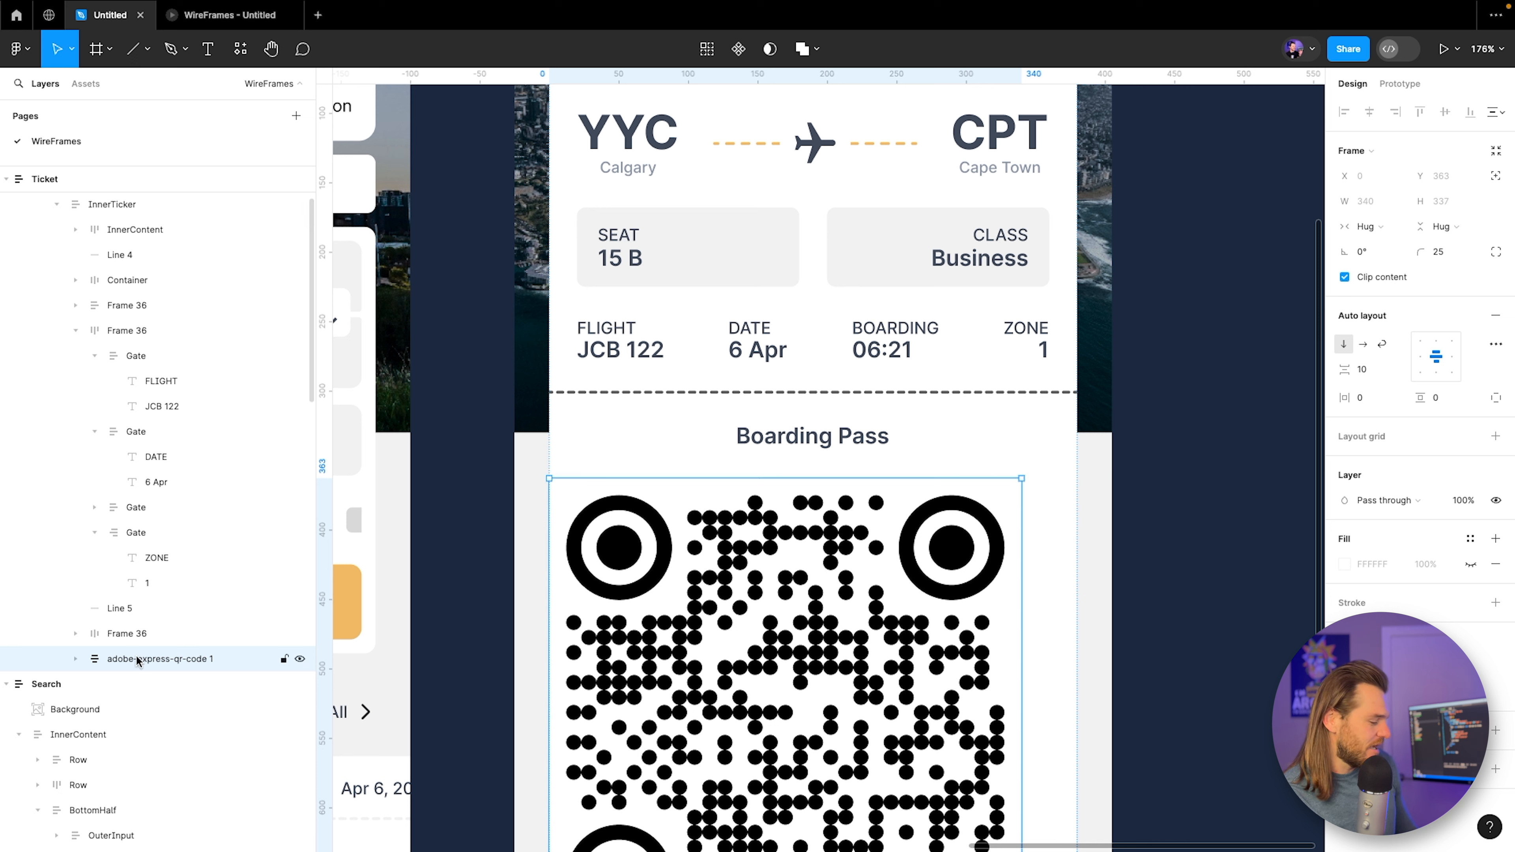
key(ctrl+g)
key(shift+a)
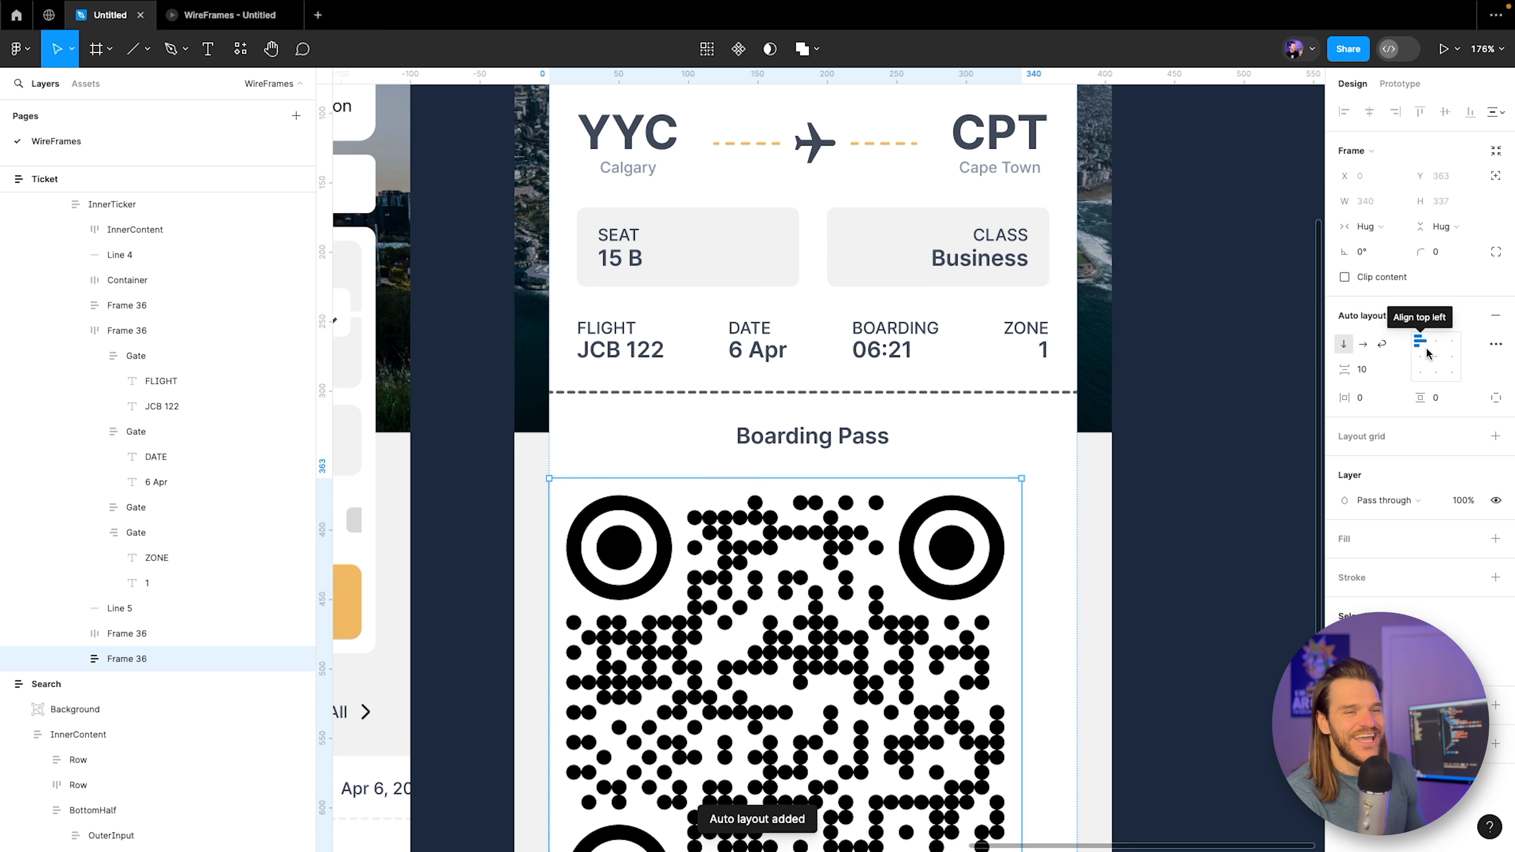
click(1435, 358)
click(1368, 233)
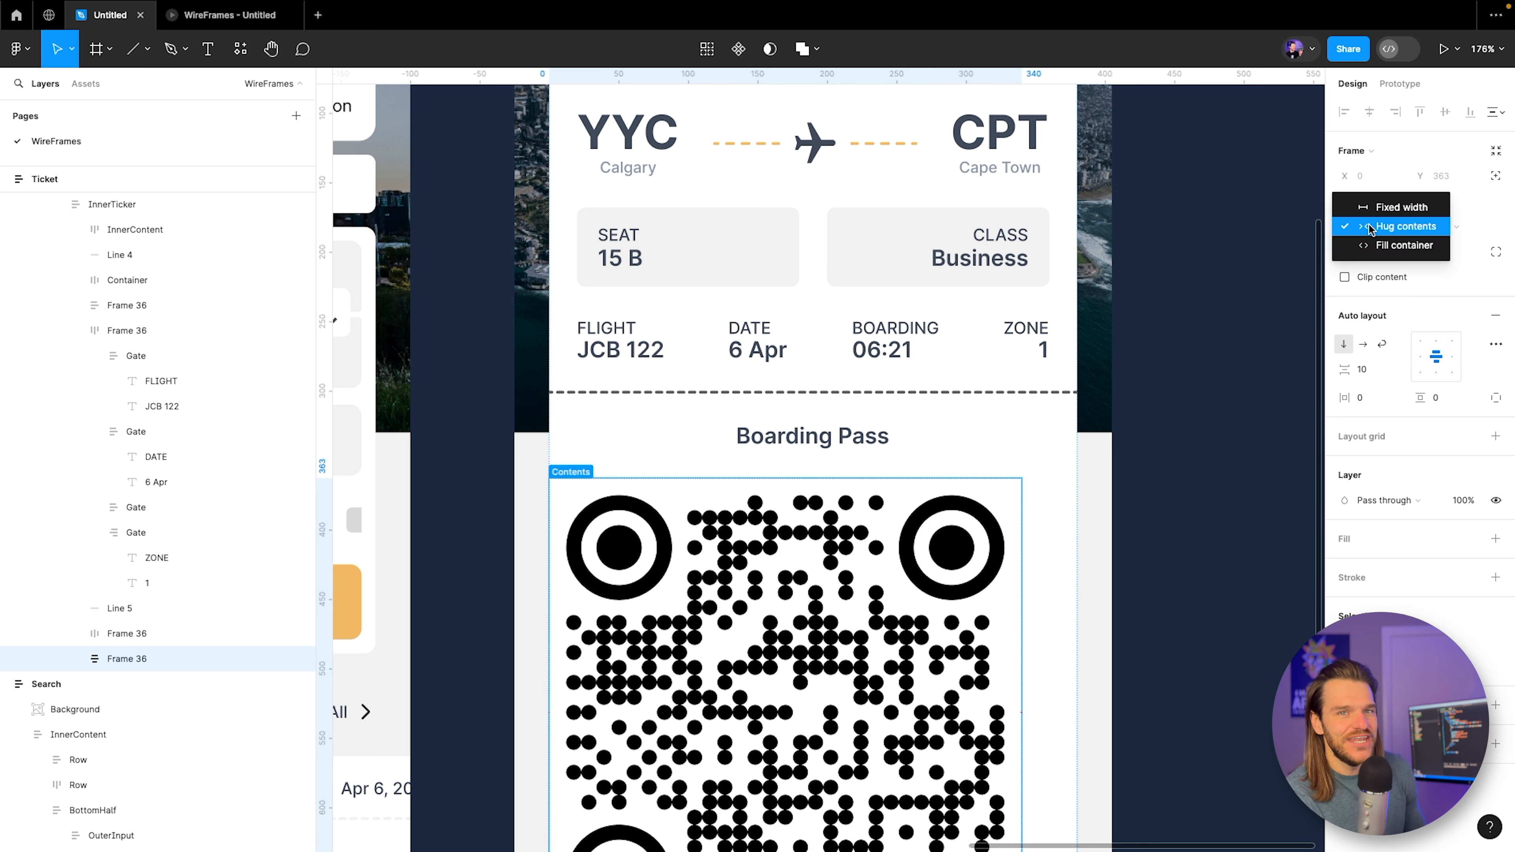
click(1375, 247)
Check the QR code section in the prototype preview and return to the design file.
scroll(1113, 447, down, 5)
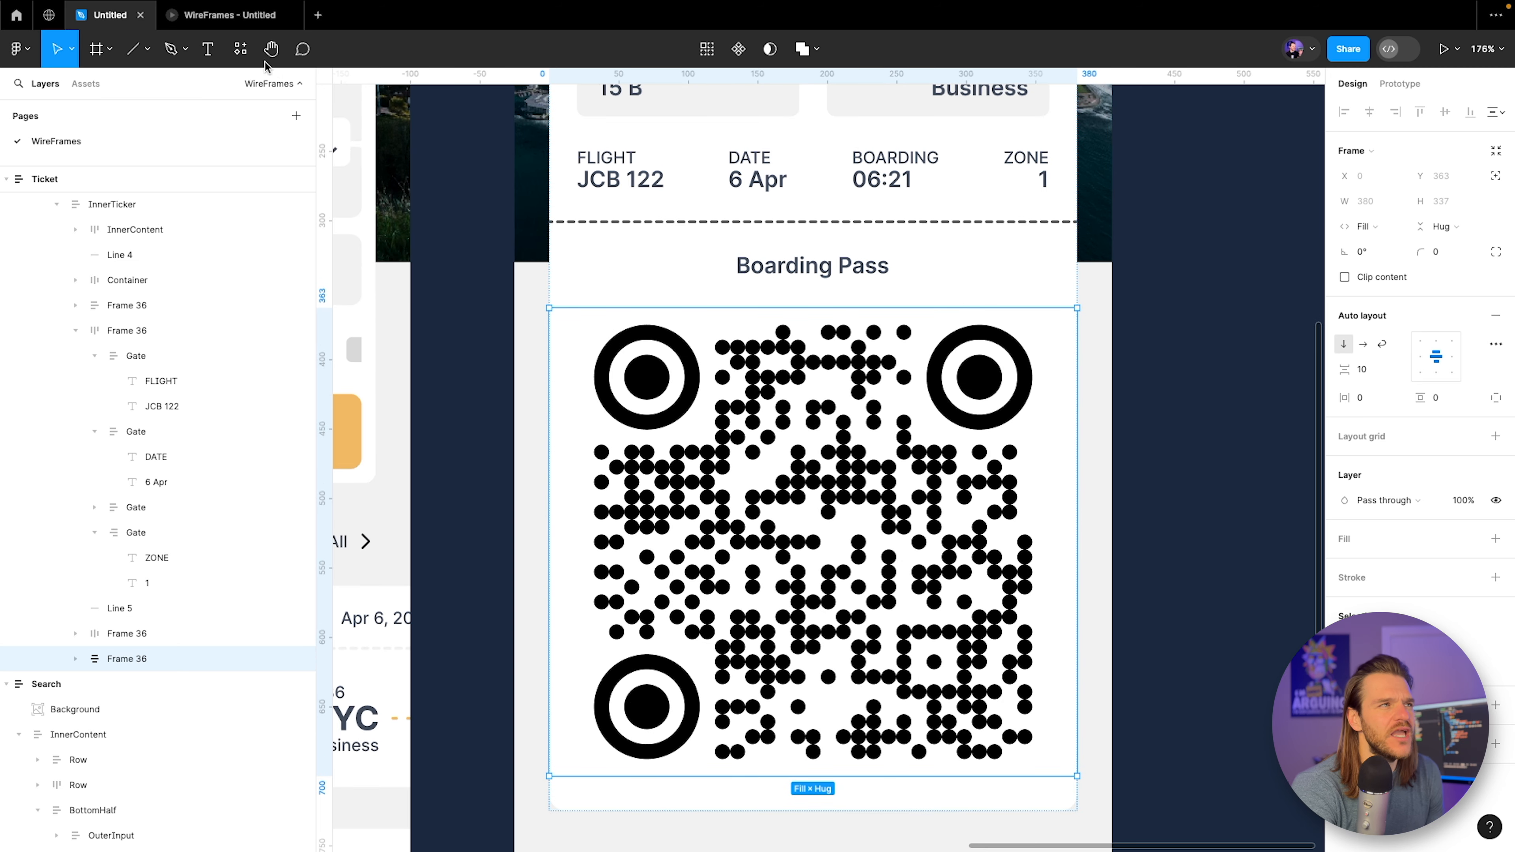
click(263, 18)
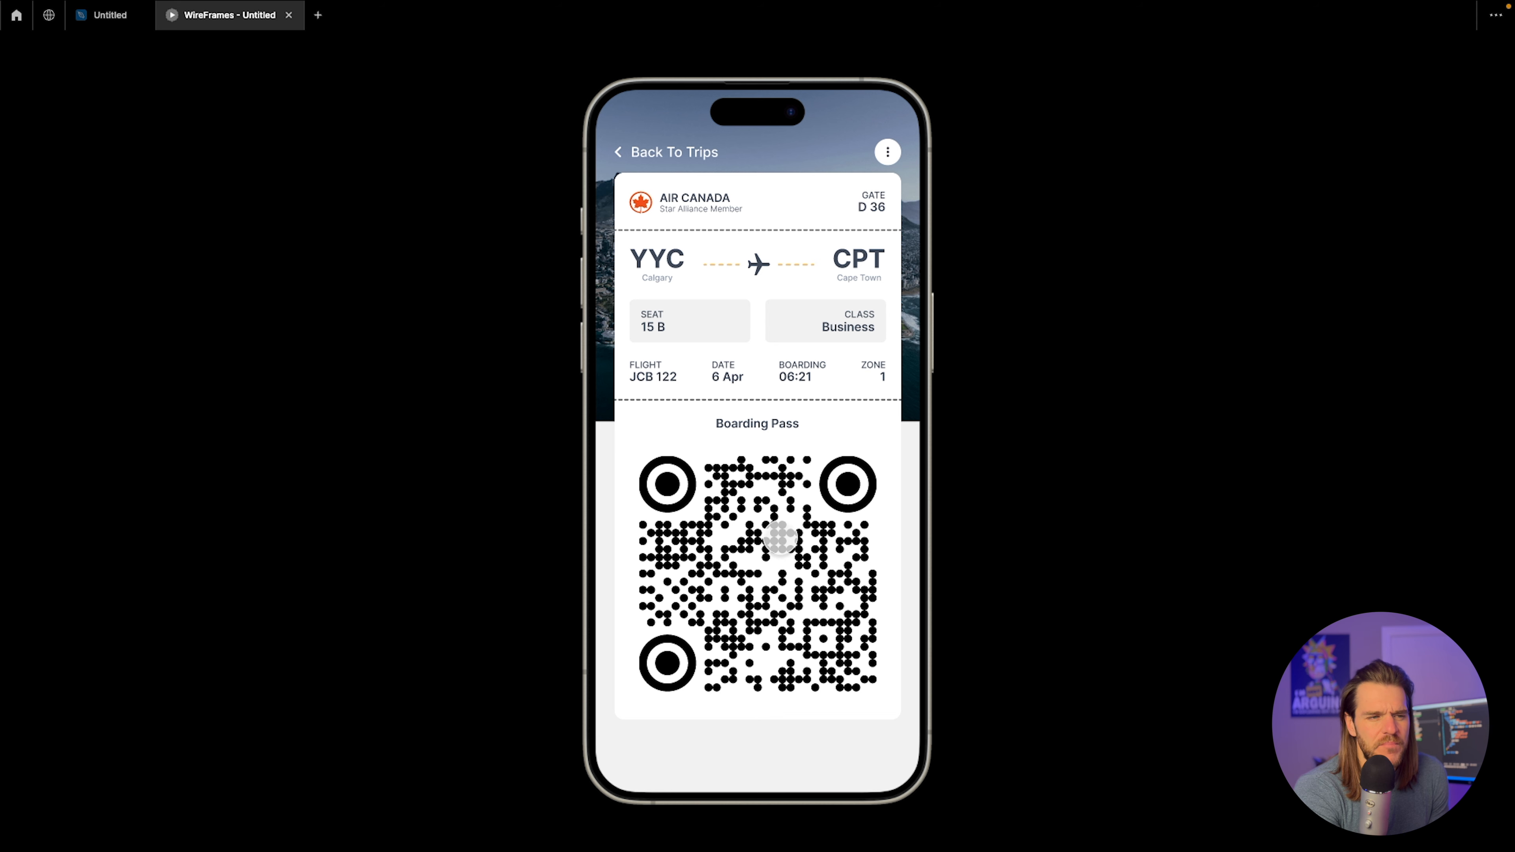
click(110, 15)
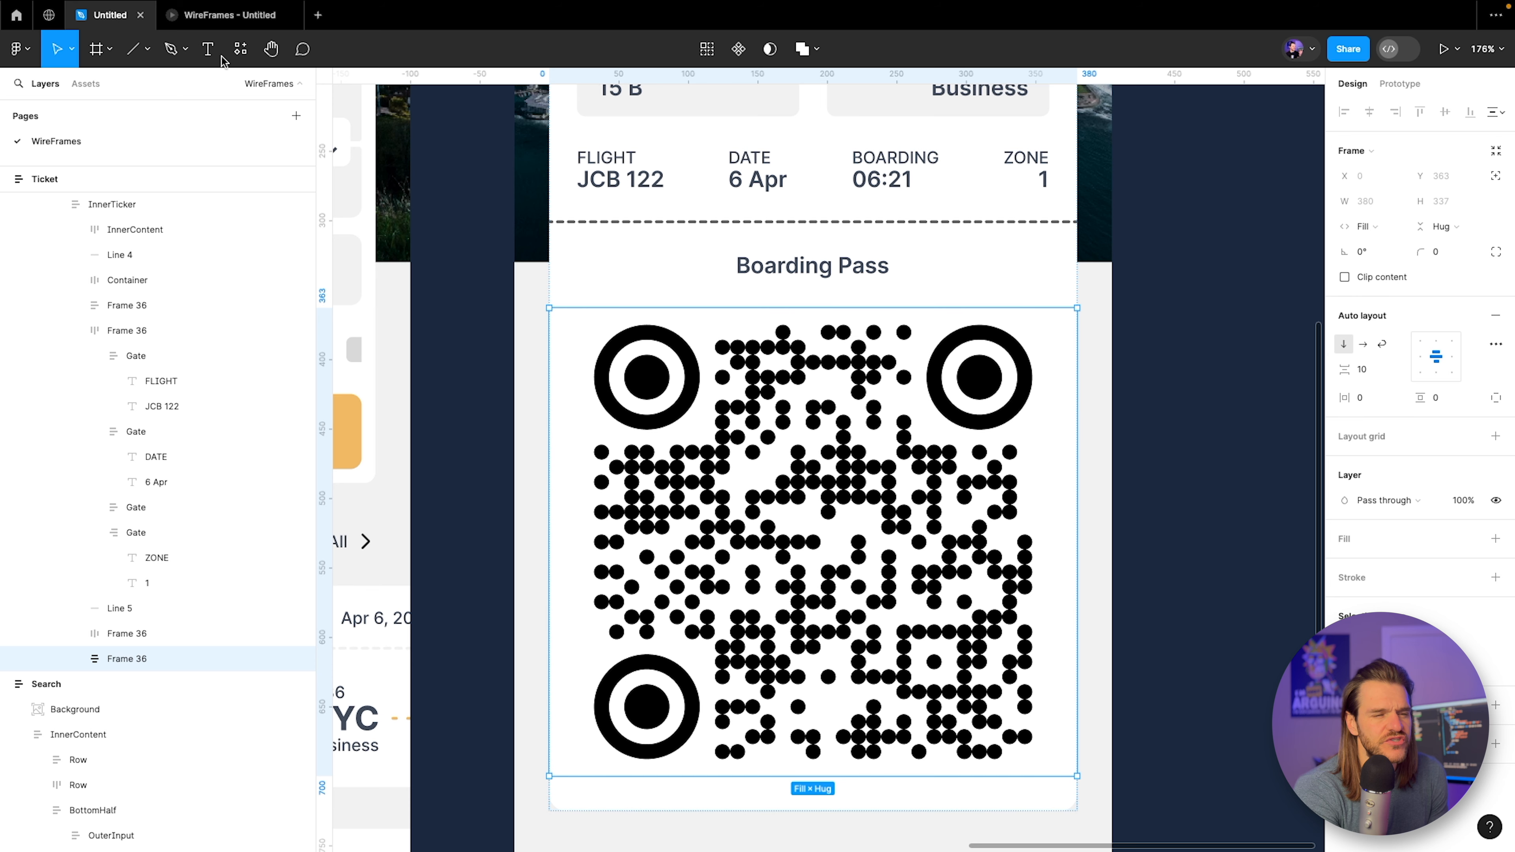
Try out a visible fill on the QR code frame inside its wrapper and remove the fill.
click(76, 659)
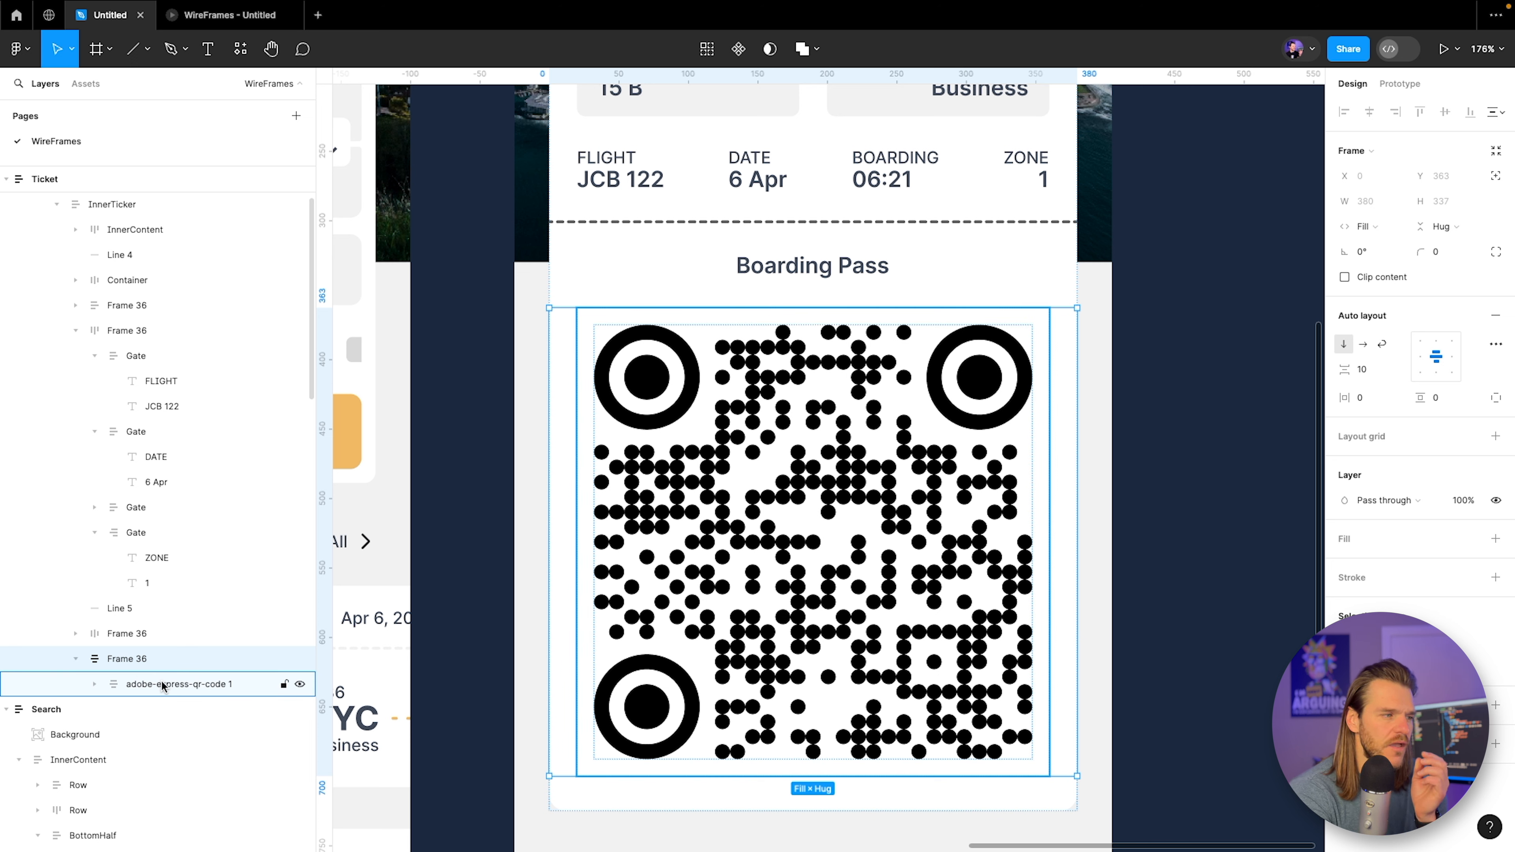
click(162, 686)
scroll(176, 444, up, 1)
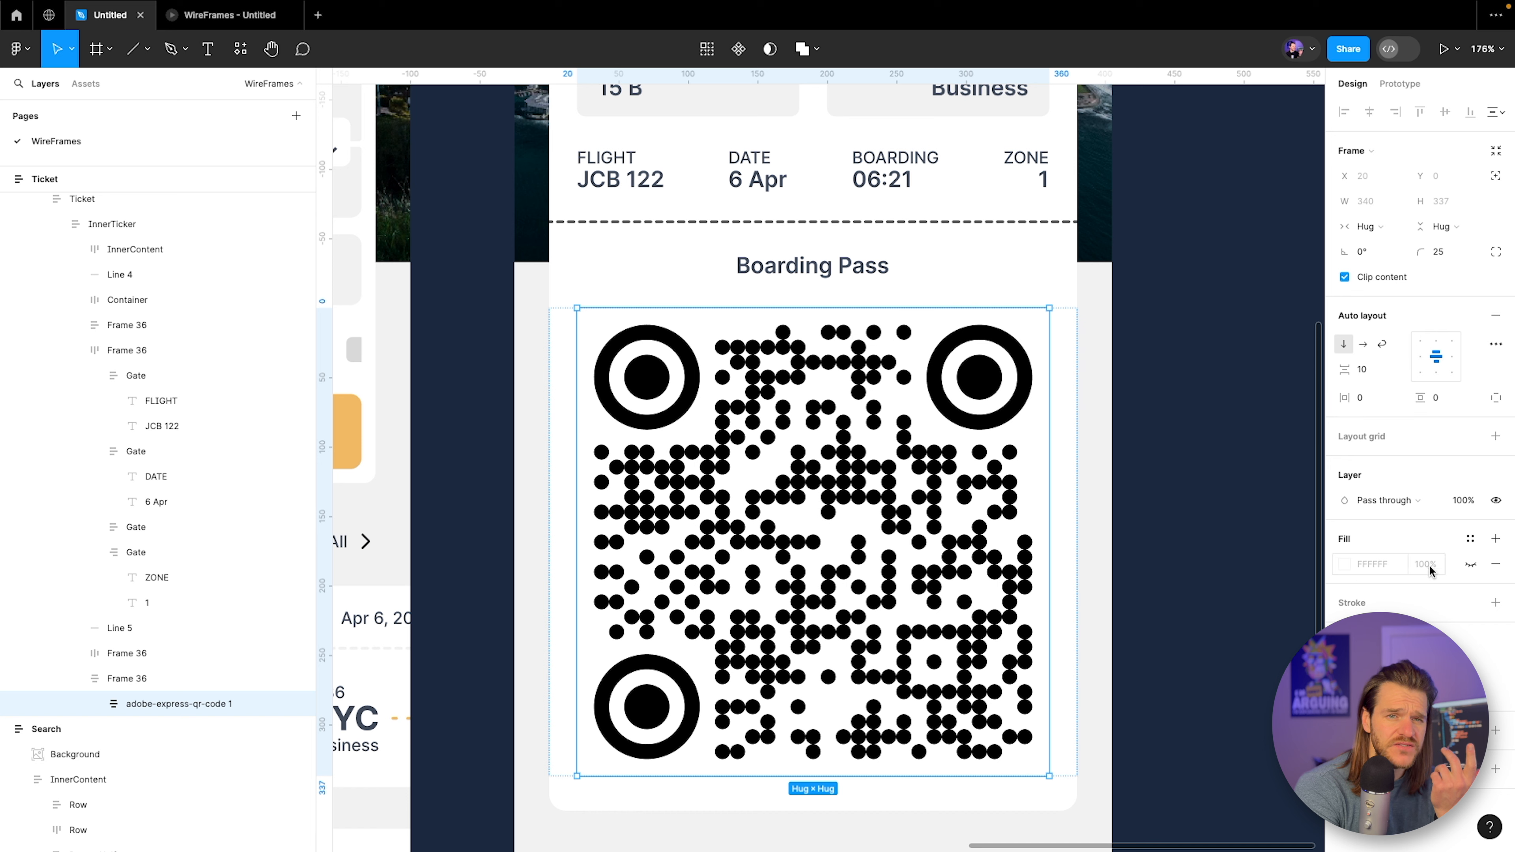
click(1471, 565)
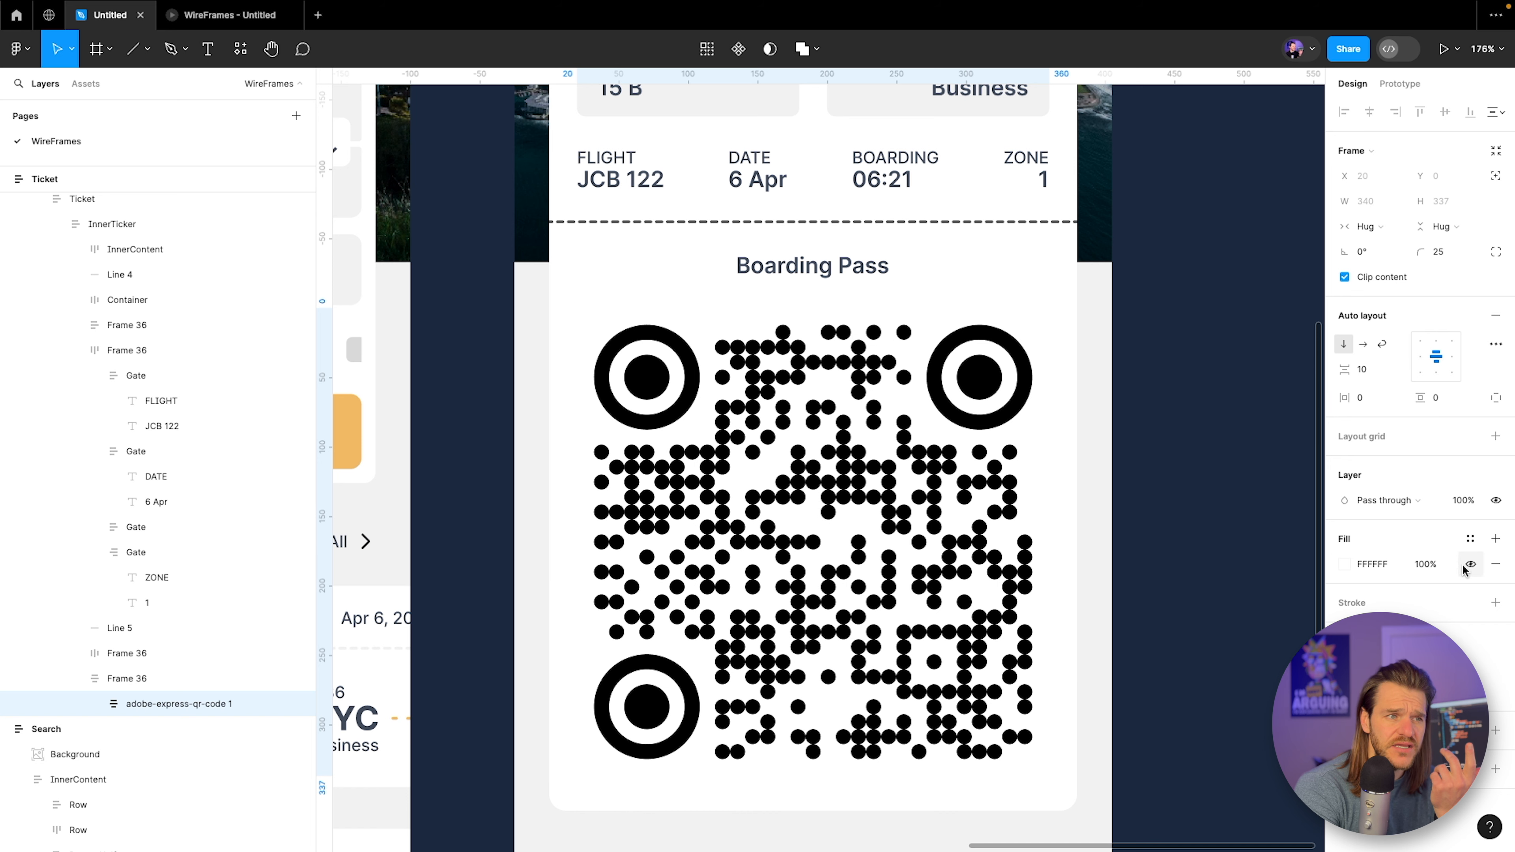
click(1347, 565)
mouse_move(1142, 445)
mouse_down()
mouse_move(1122, 448)
mouse_move(1128, 528)
mouse_move(1128, 442)
mouse_up()
click(1310, 395)
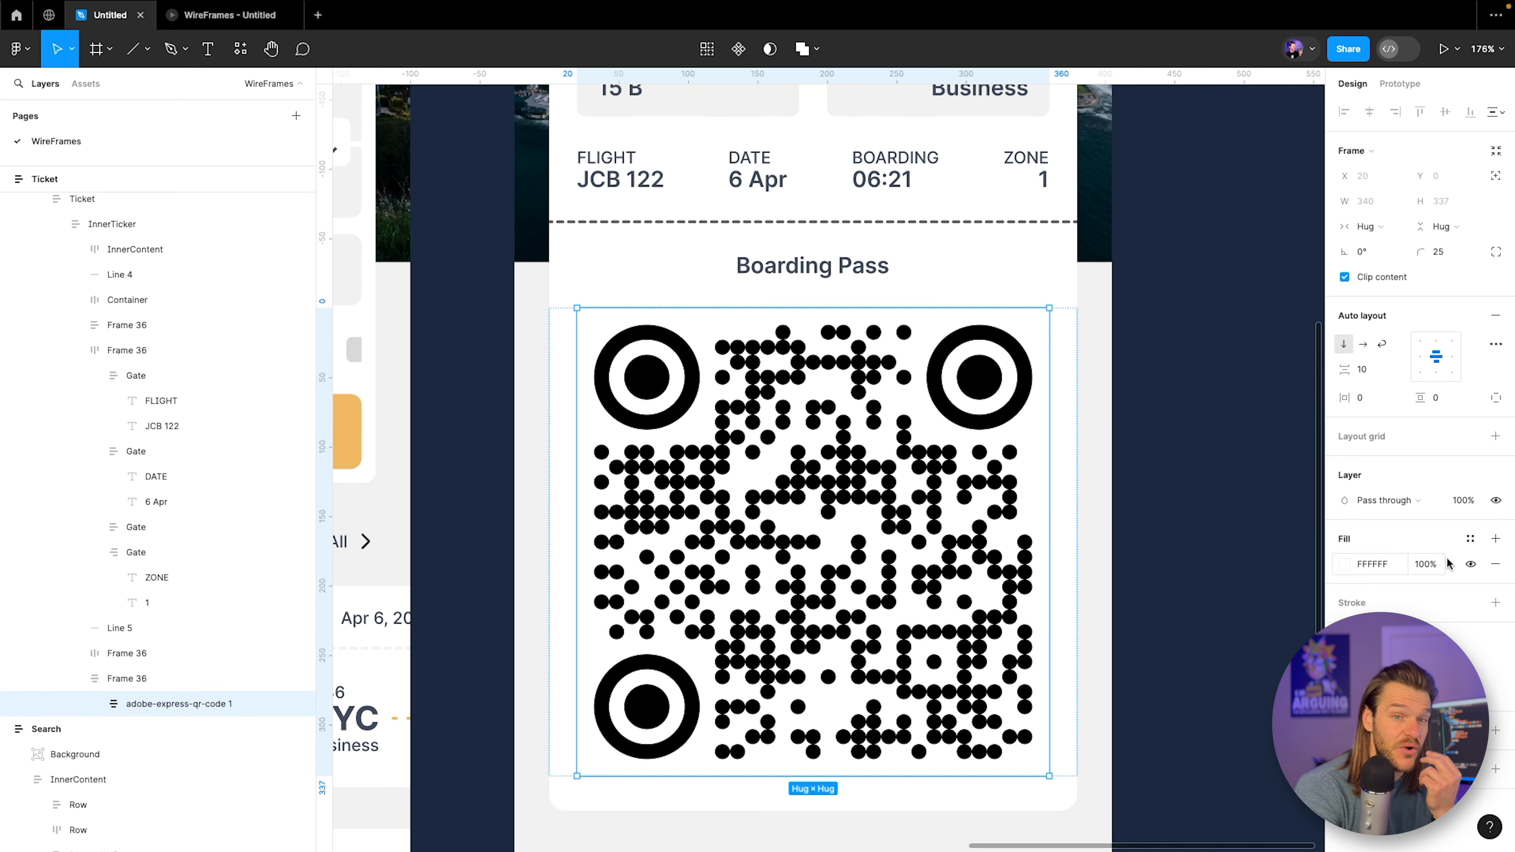
click(1495, 564)
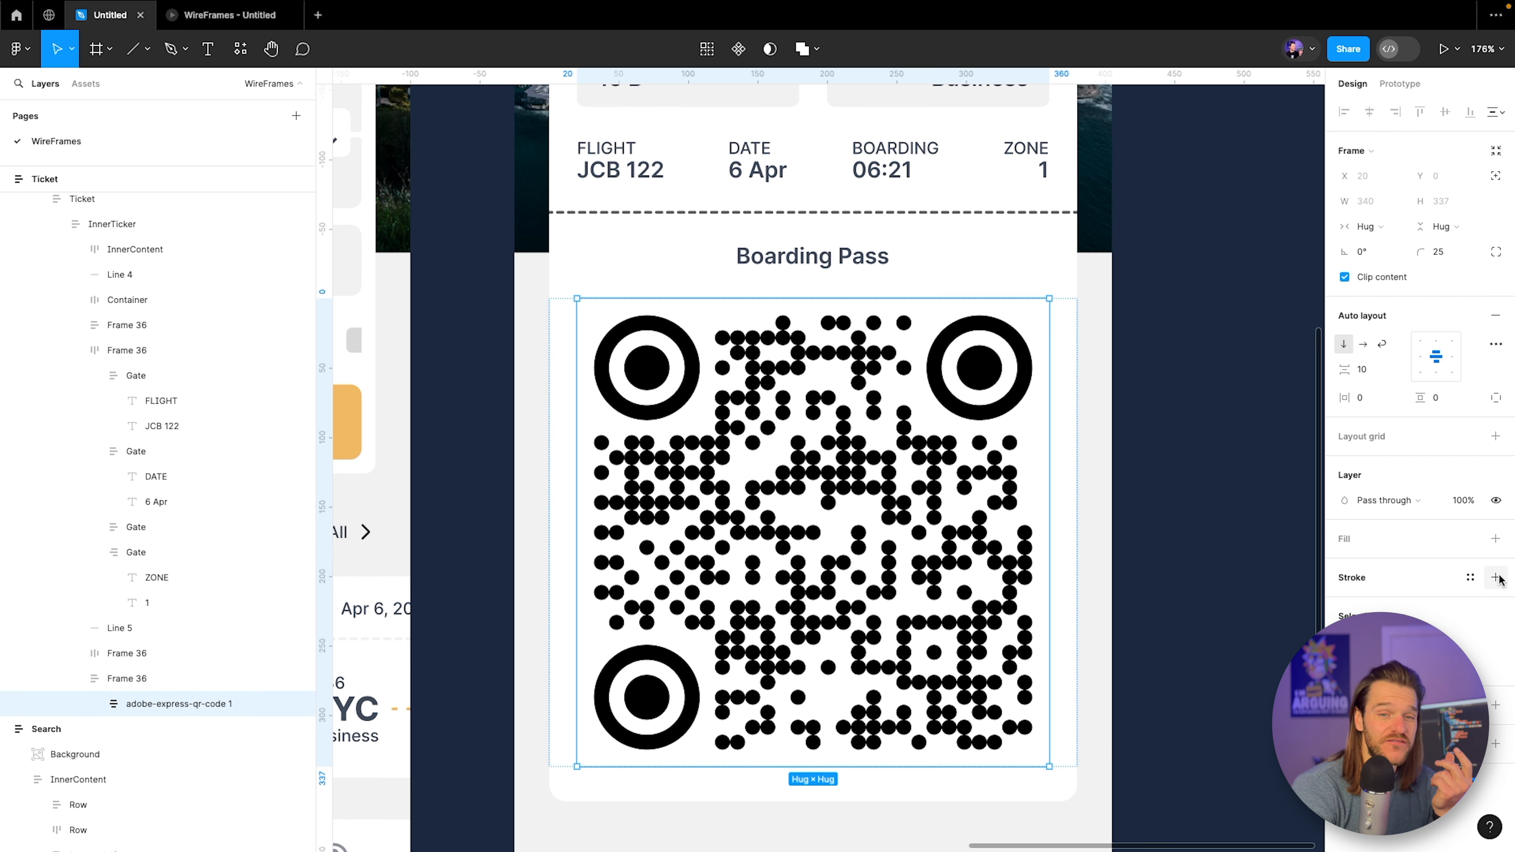
Add a light grey E8E8E8 stroke with weight 5 around the QR code frame and check it in the prototype preview.
click(1496, 577)
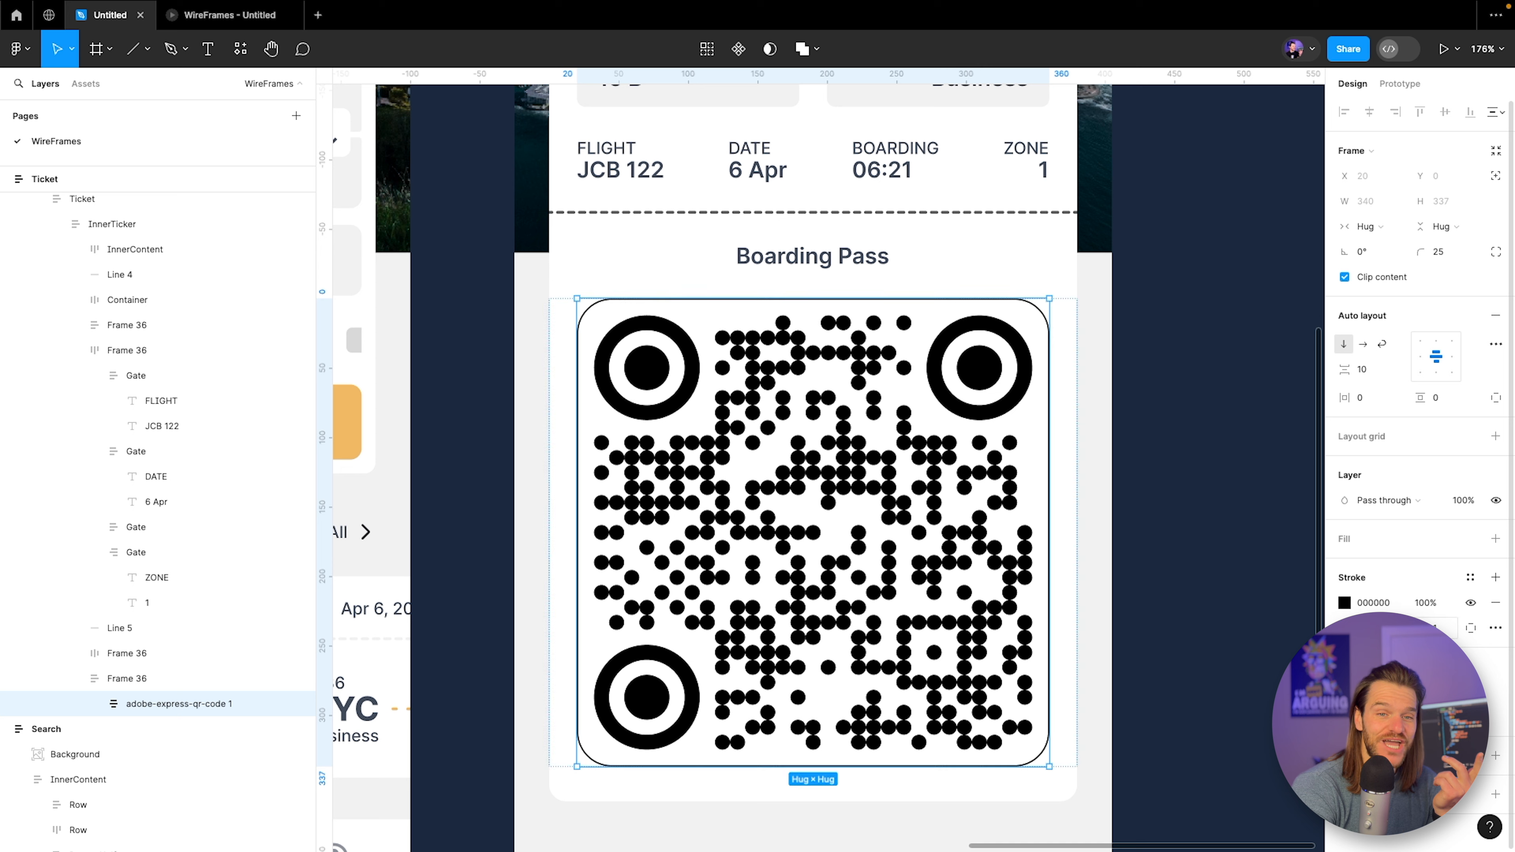
click(1434, 627)
text(5)
key(Return)
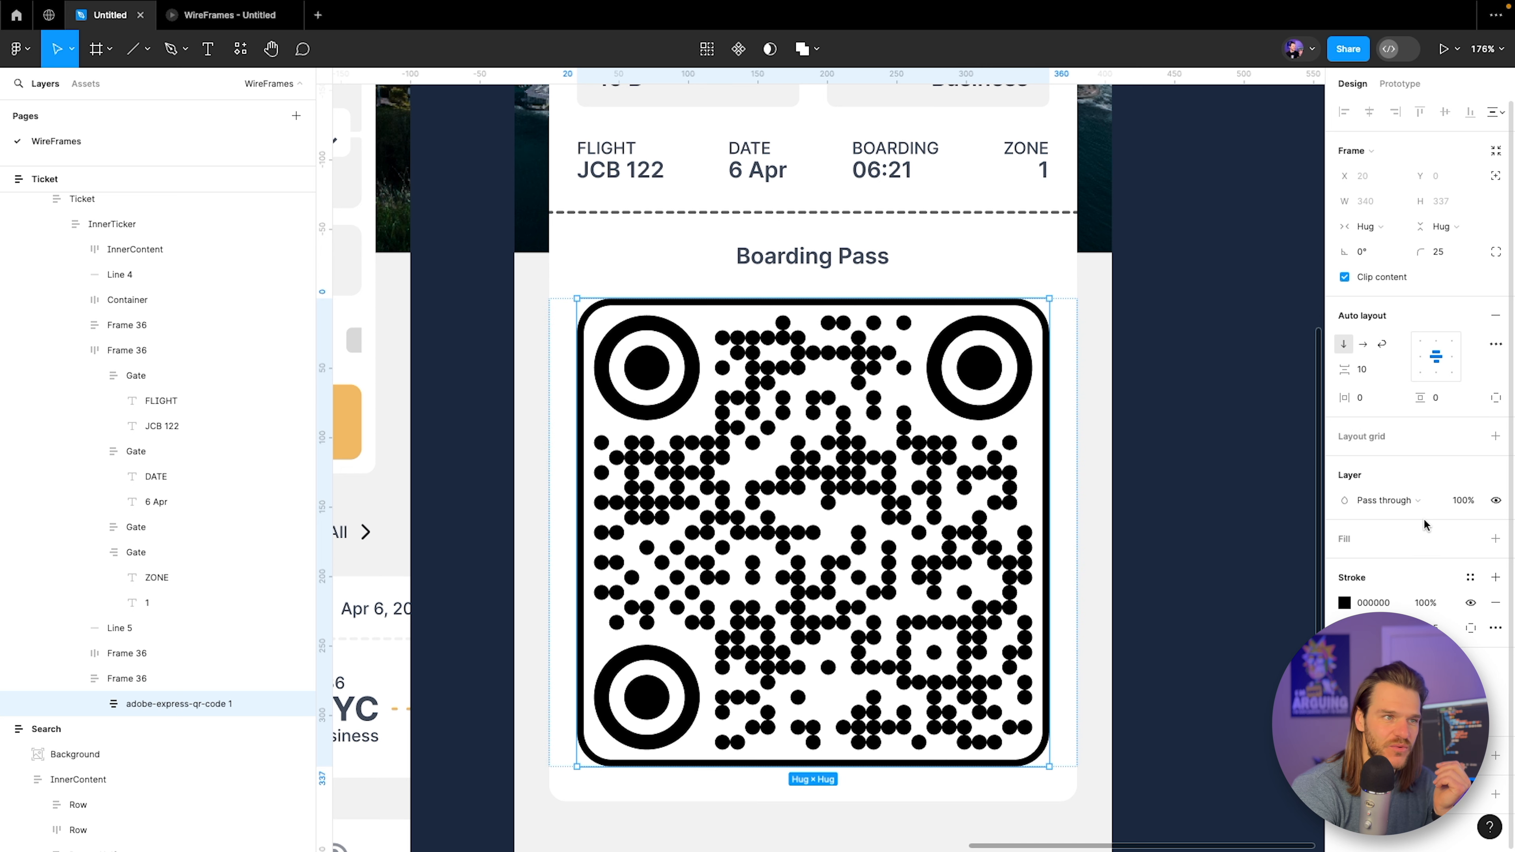
click(1345, 603)
mouse_move(1207, 575)
mouse_down()
mouse_move(1100, 403)
mouse_move(1113, 466)
mouse_up()
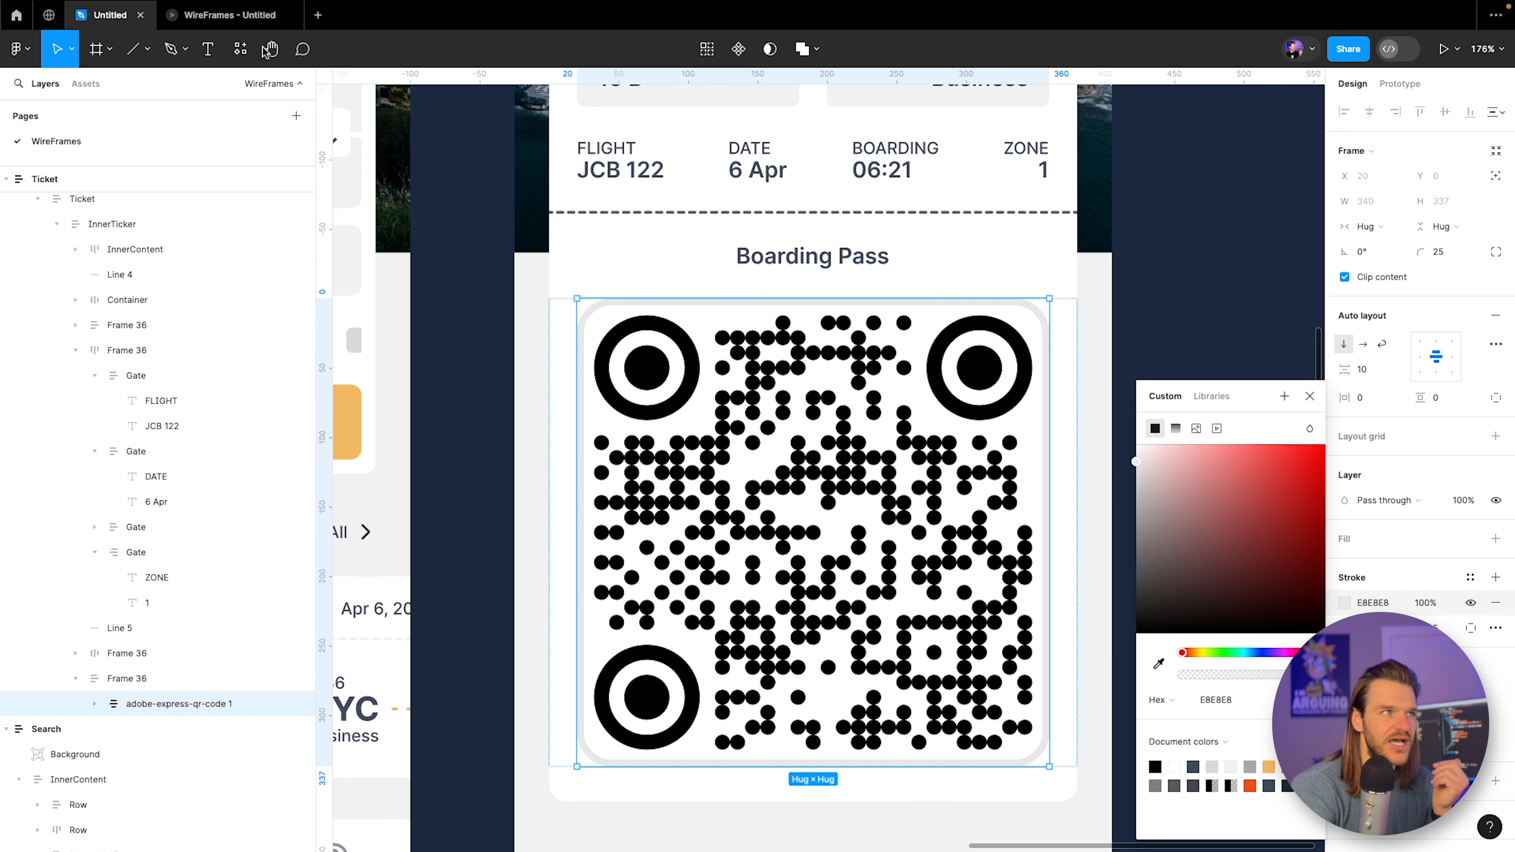
click(208, 17)
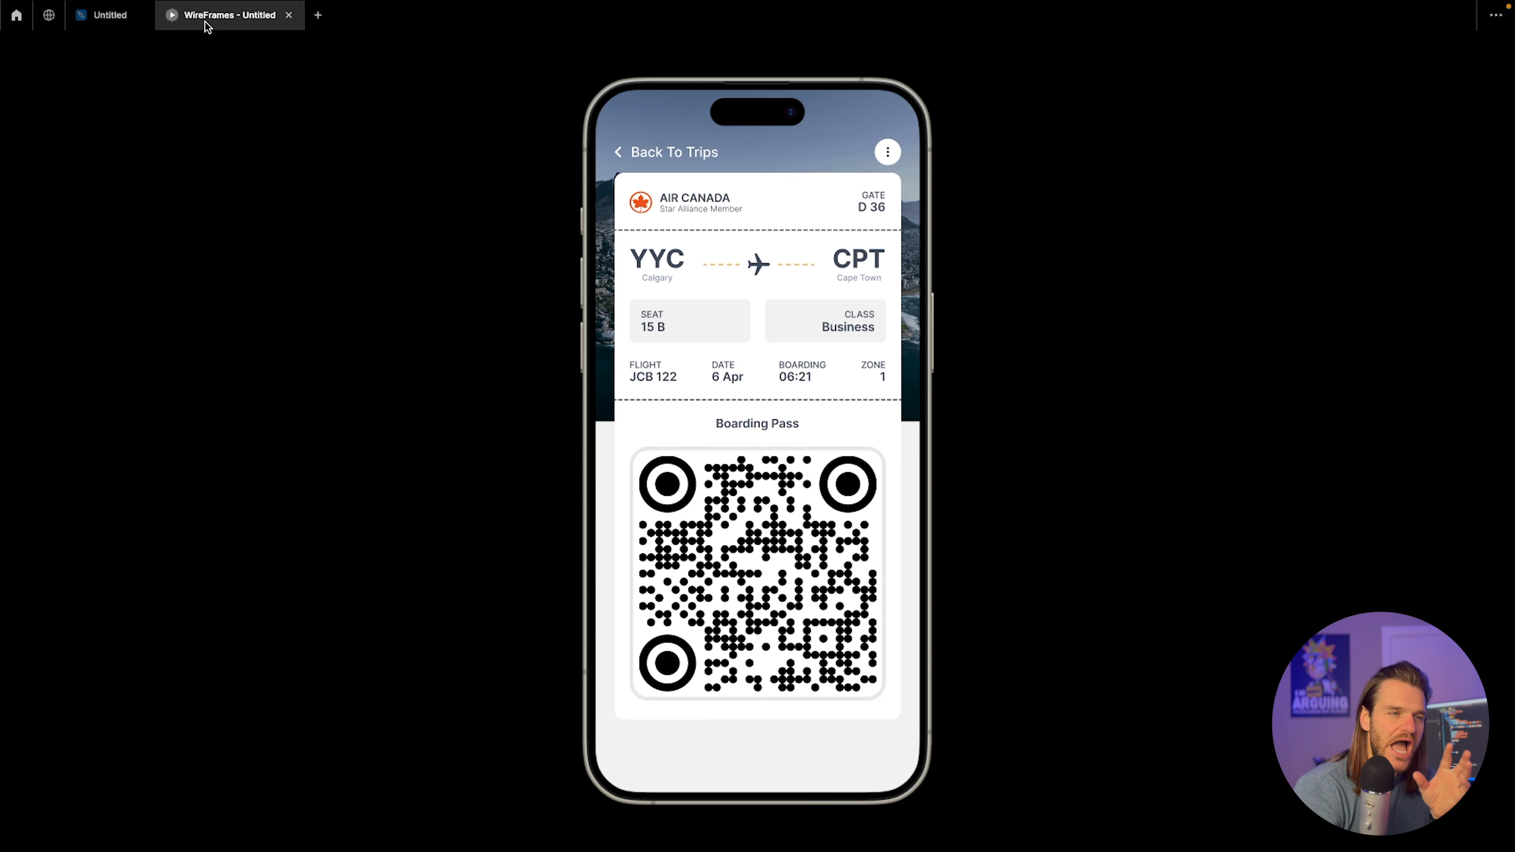
scroll(816, 338, down, 5)
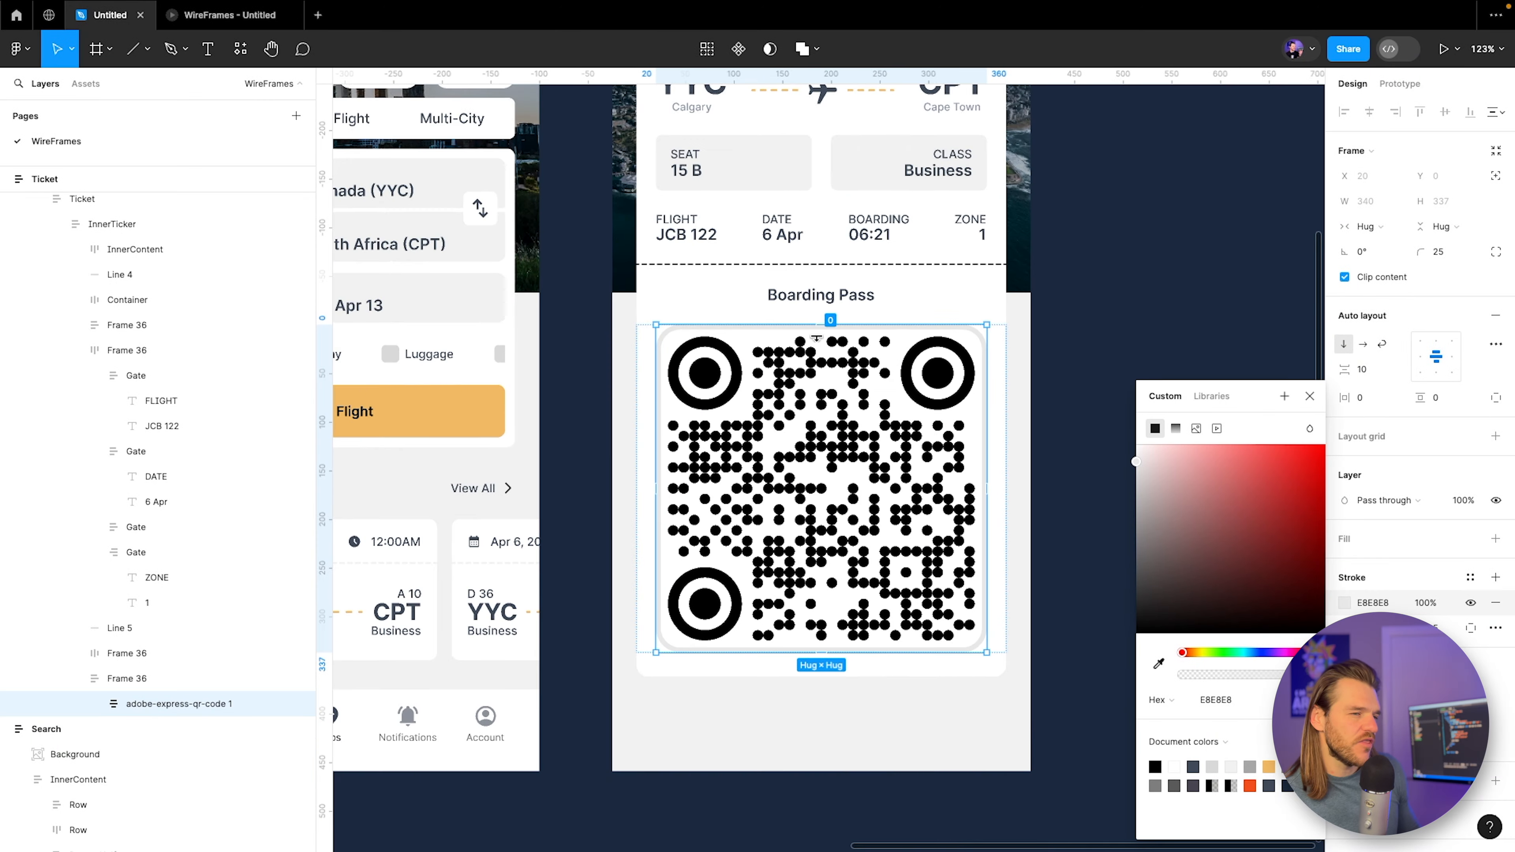
Set the vertical gap in the Ticket screen's InnerContent frame, between the Back To Trips row and the ticket card, to 82.
scroll(817, 339, down, 3)
scroll(690, 246, up, 3)
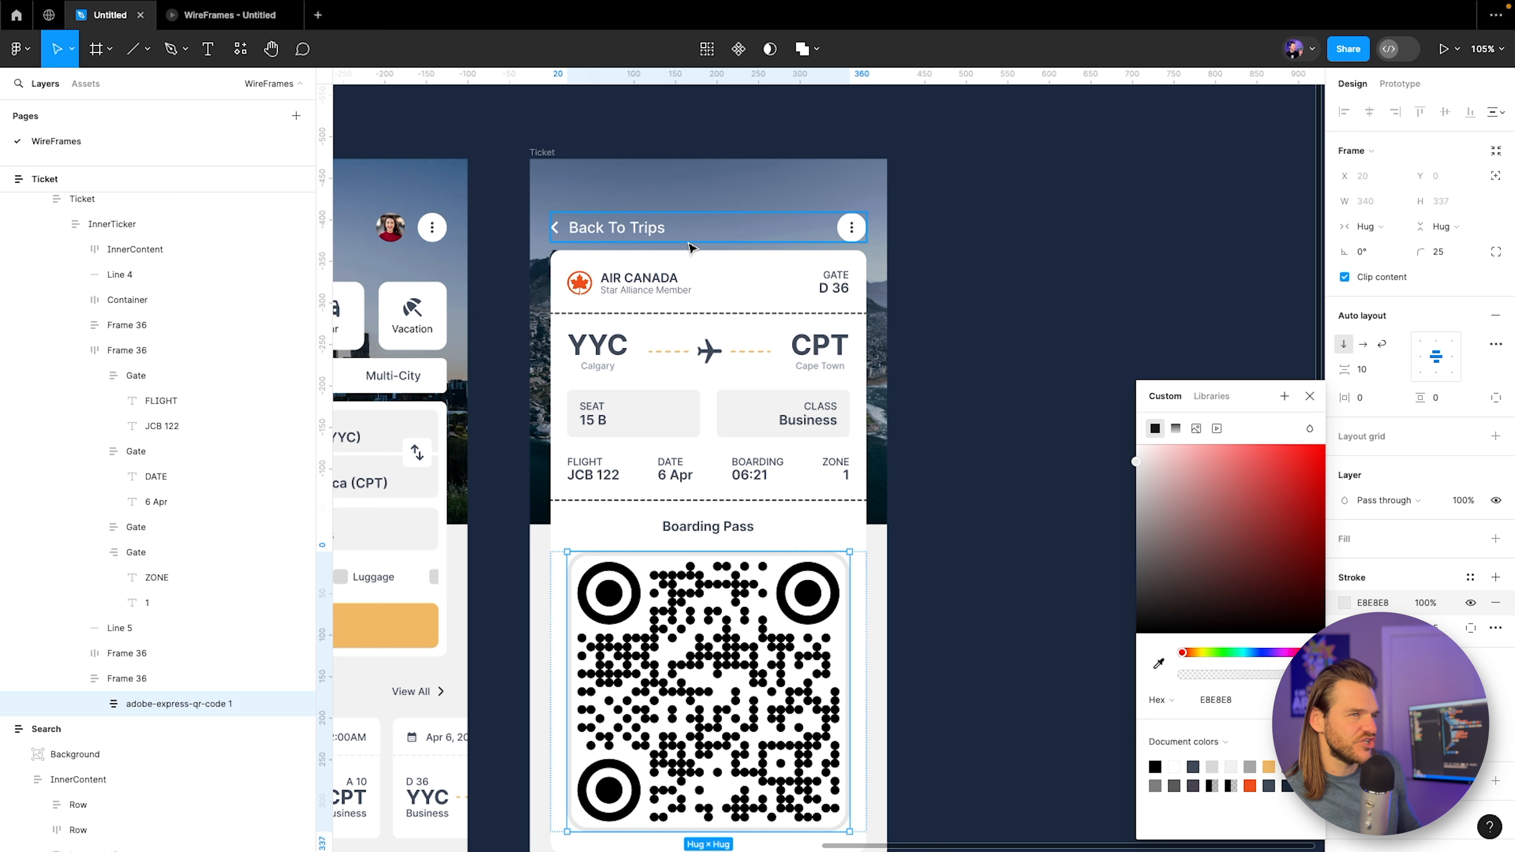
click(626, 232)
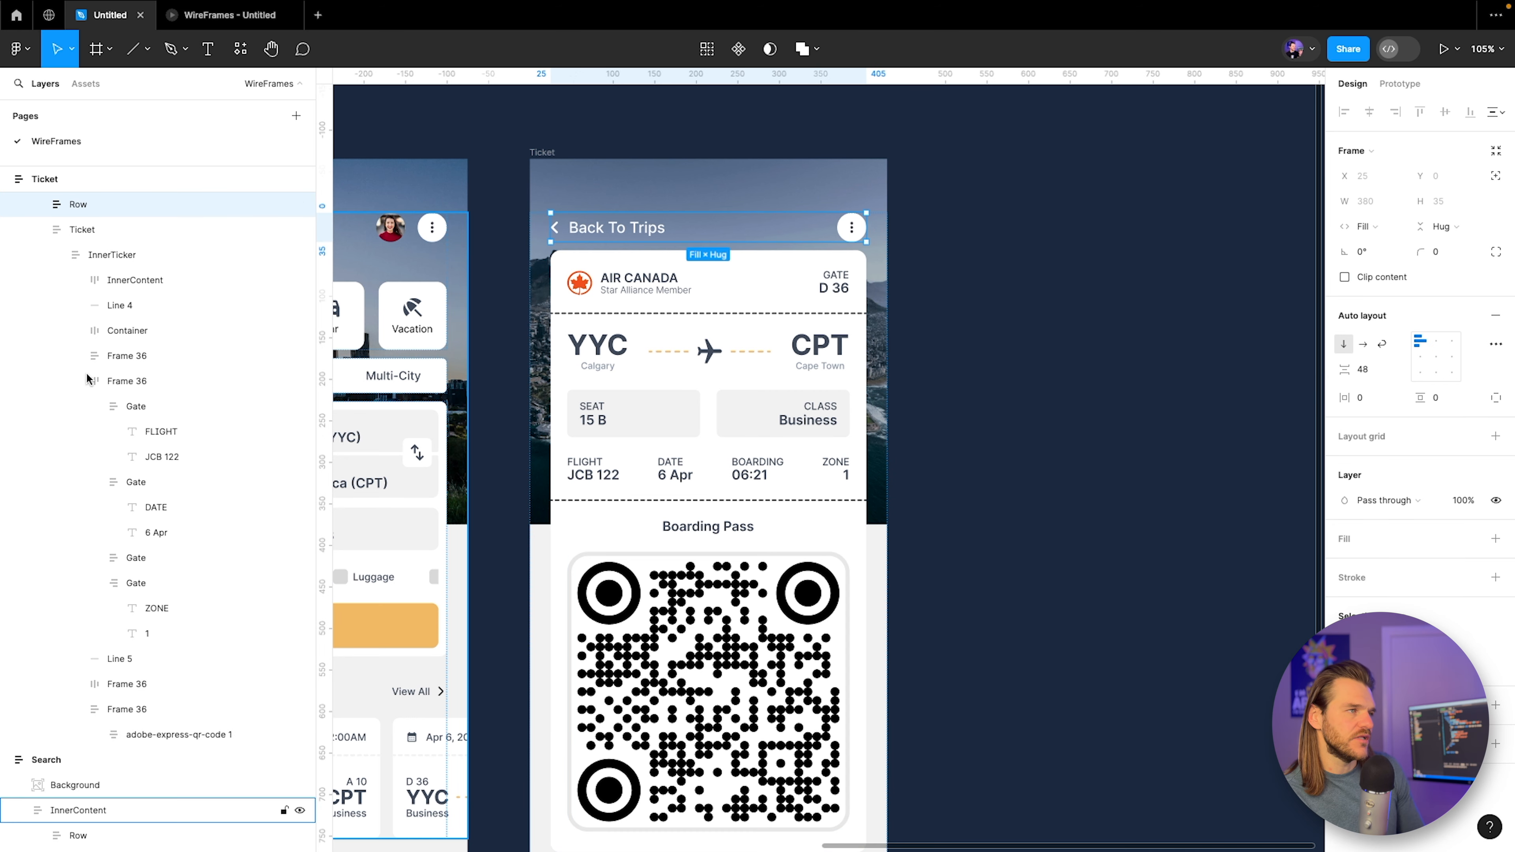
scroll(60, 369, up, 1)
scroll(60, 369, up, 1)
click(80, 229)
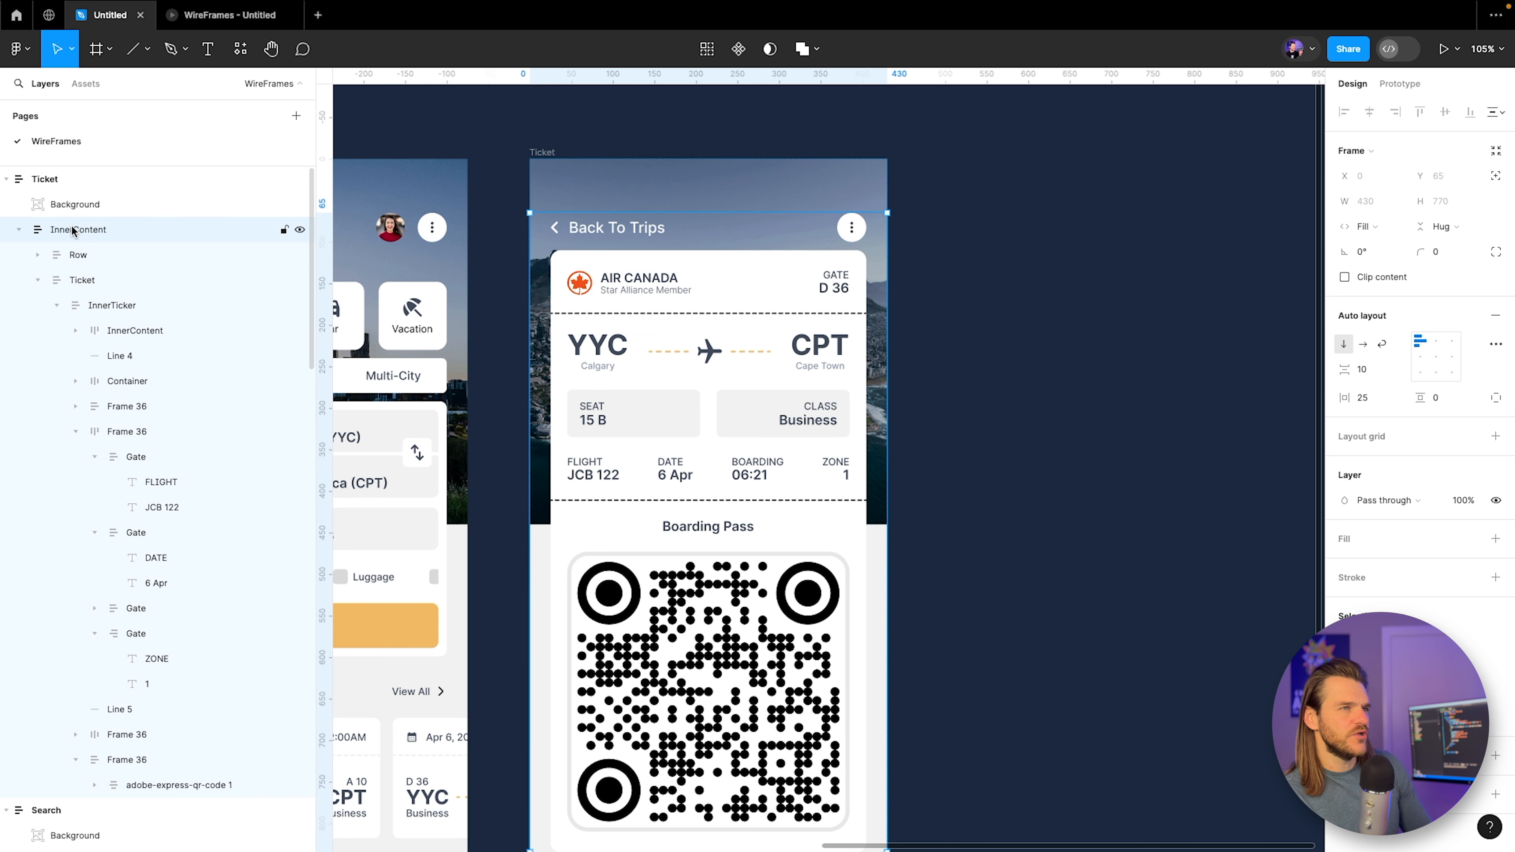
click(1387, 375)
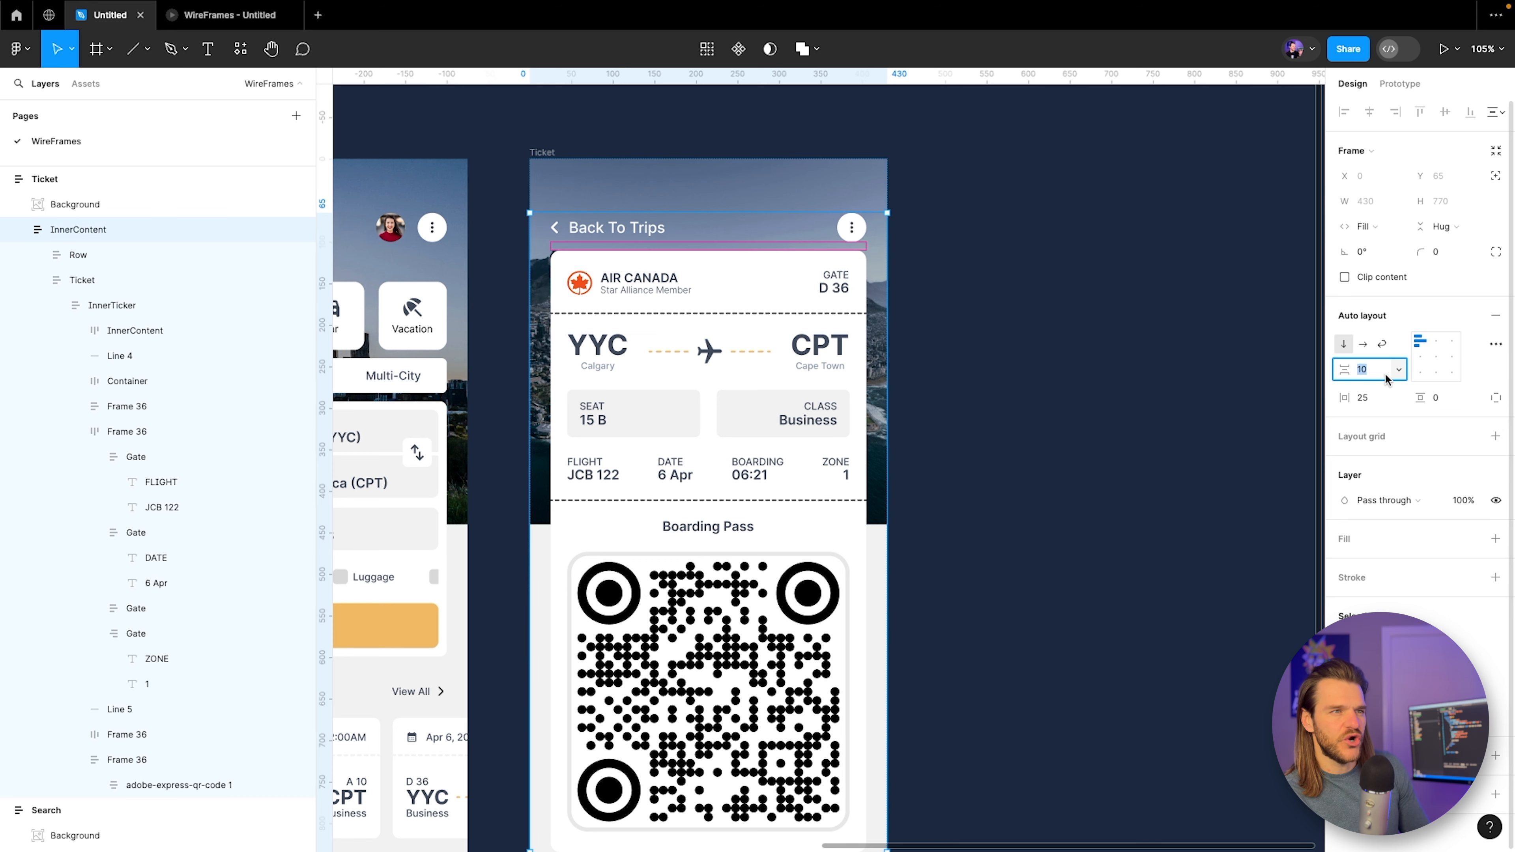
key(shift+Up)
key(shift+Up)
key(shift+Up)
key(shift+Up)
scroll(796, 376, down, 2)
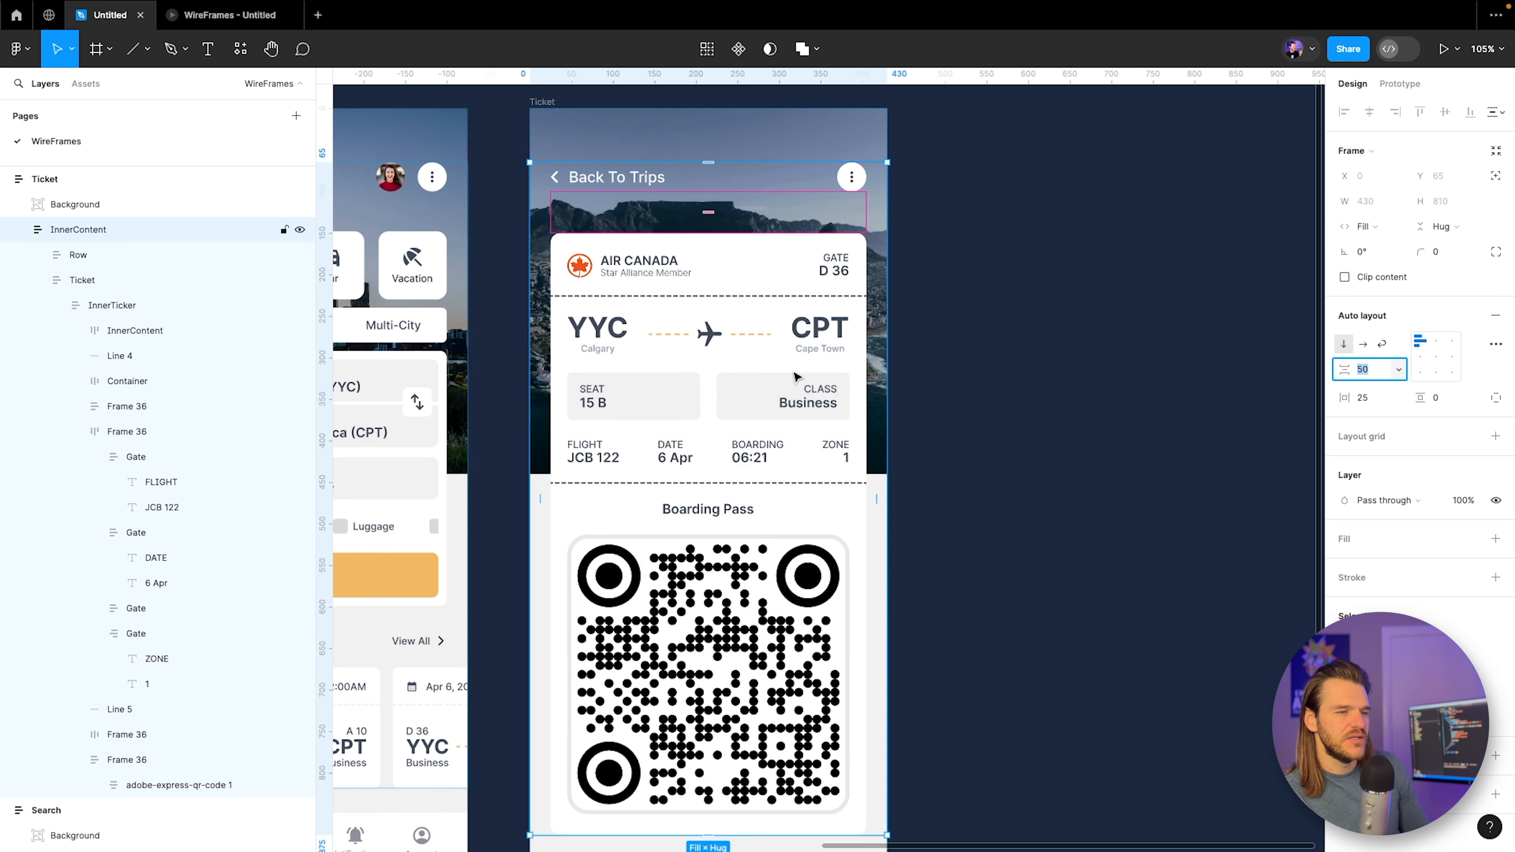
scroll(796, 376, down, 2)
key(shift+Up)
key(shift+Up)
key(shift+Up)
key(shift+Up)
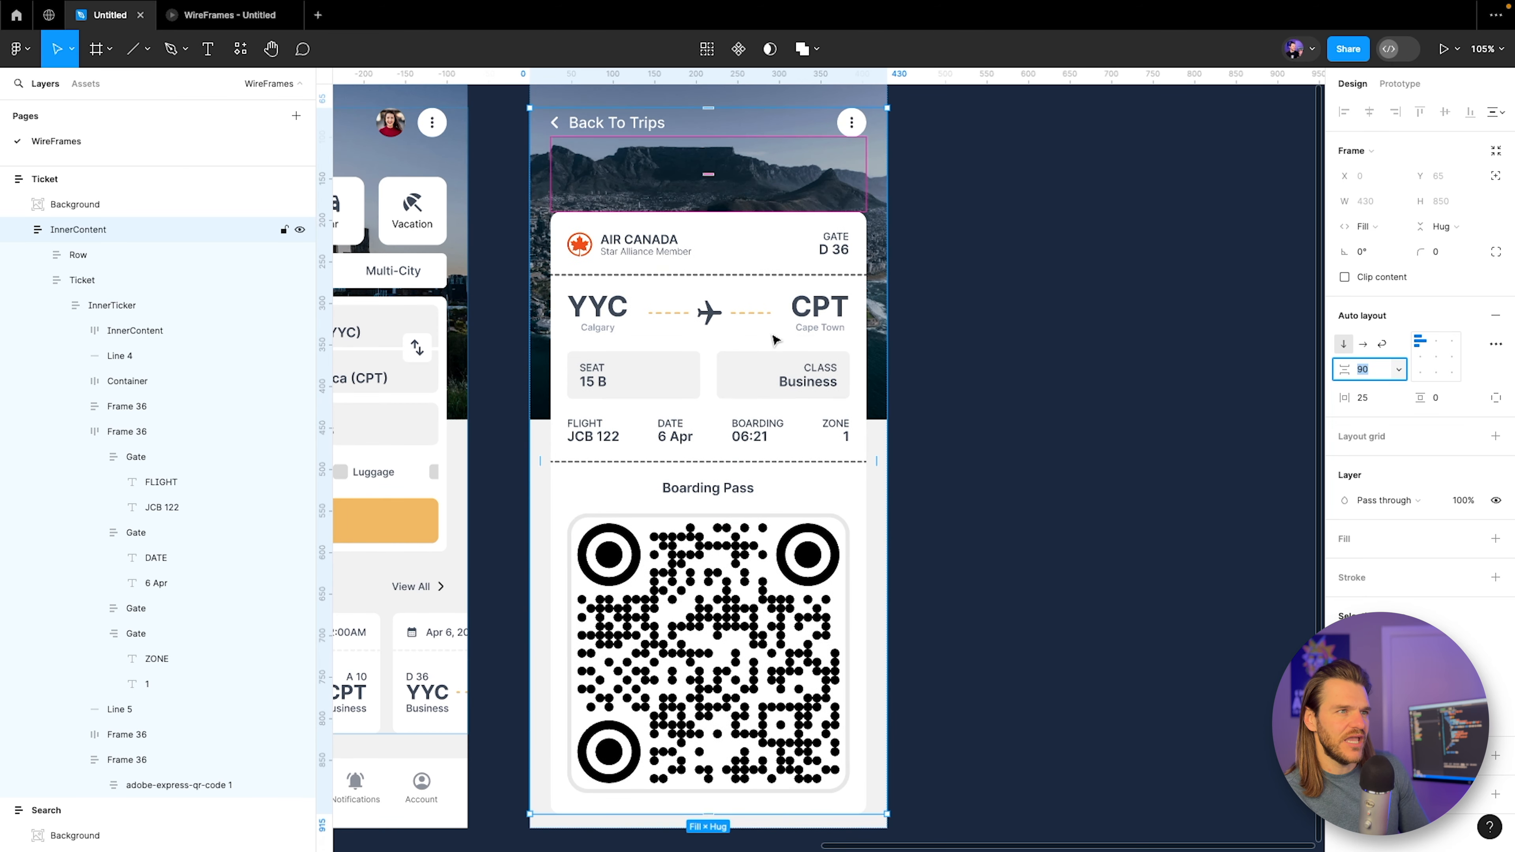
key(shift+Up)
key(shift+Up)
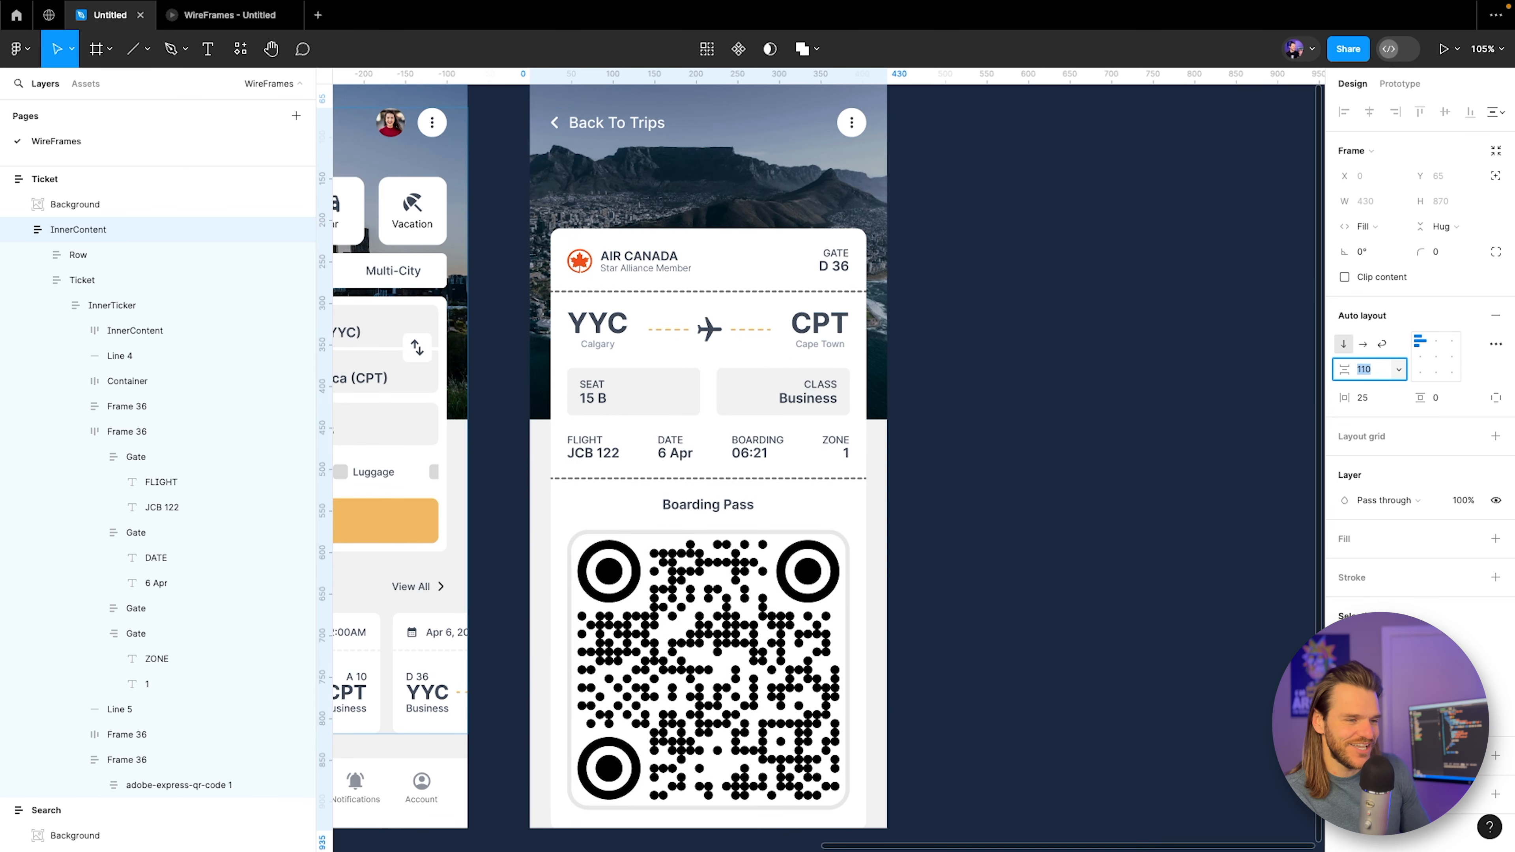
key(shift+Down)
key(shift+Down)
key(Down)
key(Down)
key(Down)
key(Down)
key(Down)
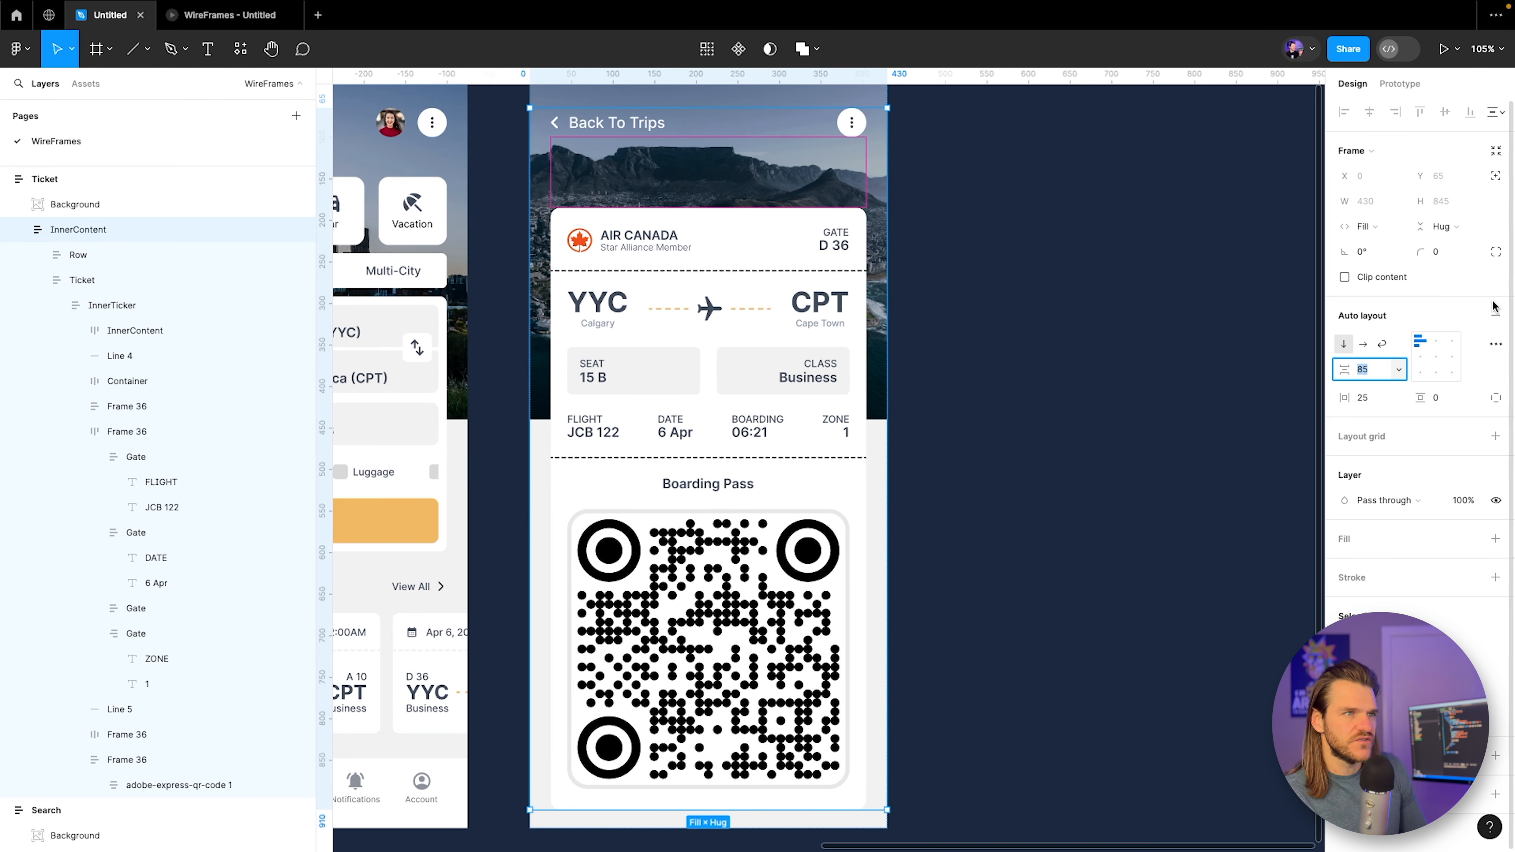
key(Down)
key(Down)
key(Down)
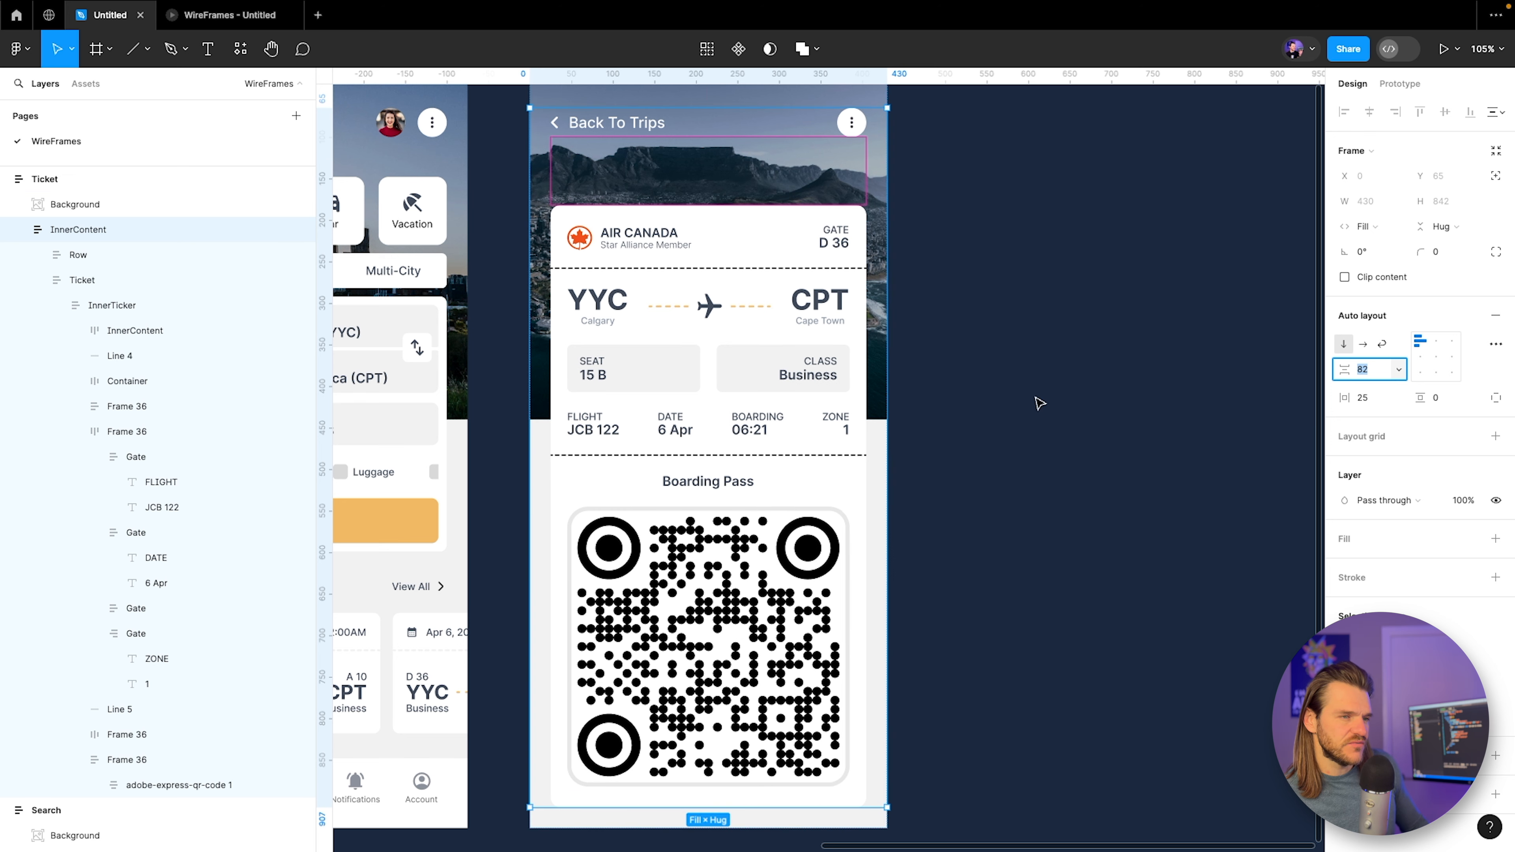
Review the Ticket screen in the prototype preview, move to the Search screen and return to the design file.
click(218, 18)
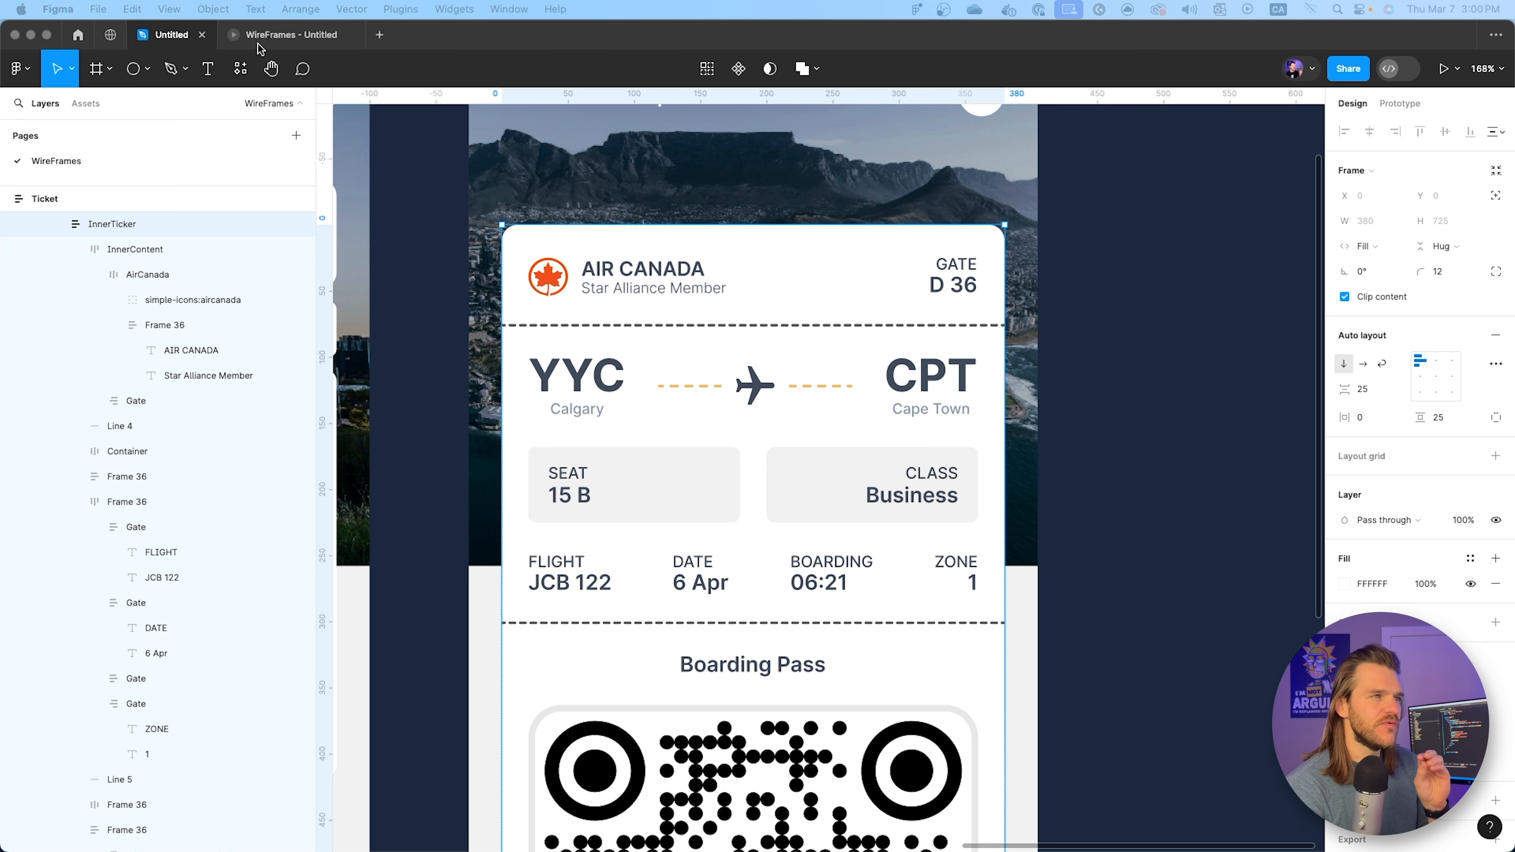
click(270, 49)
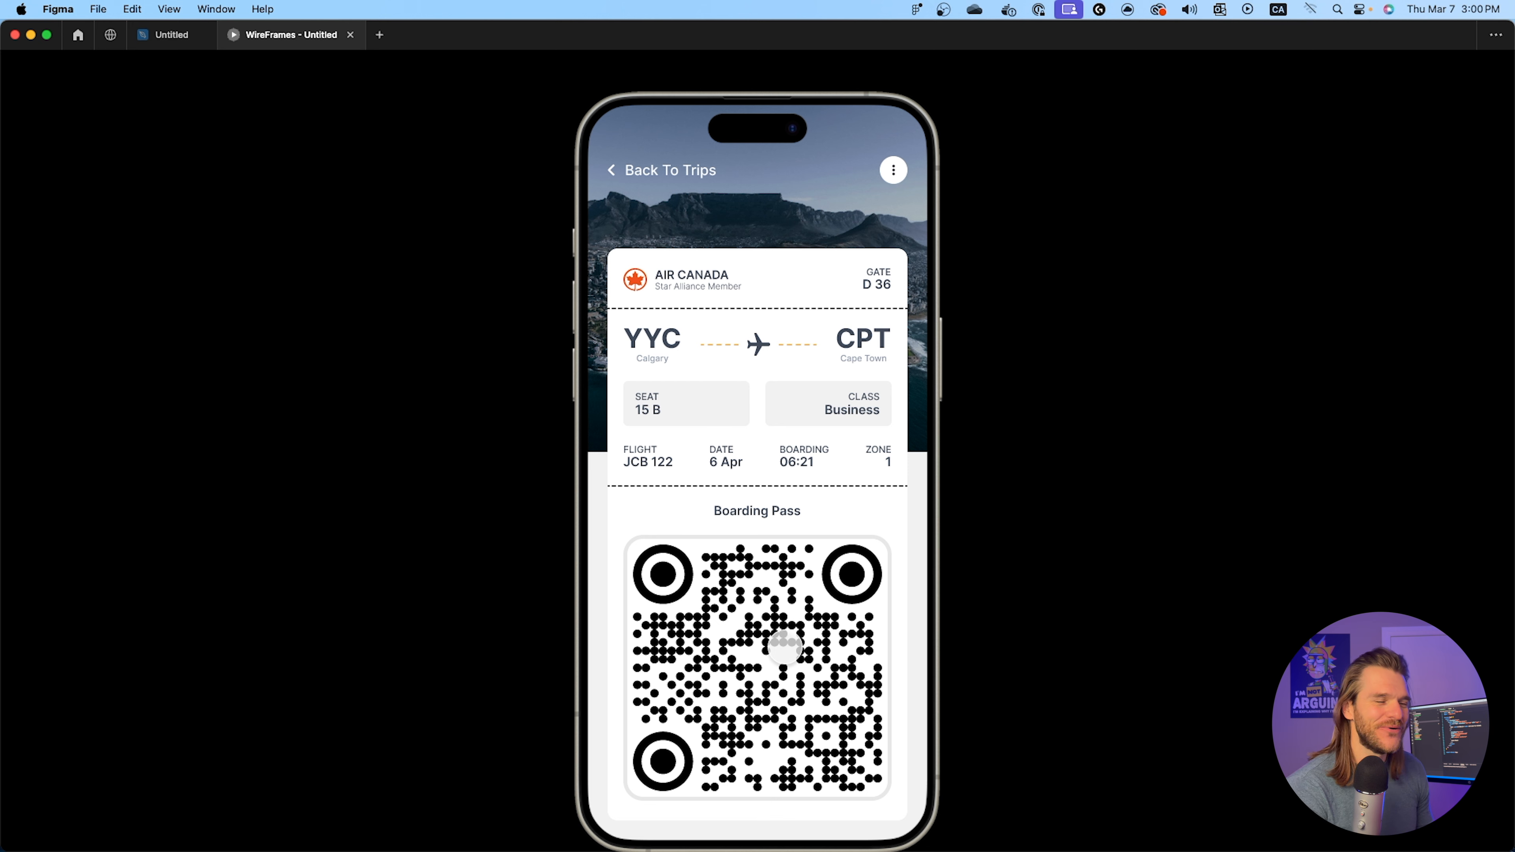
click(784, 643)
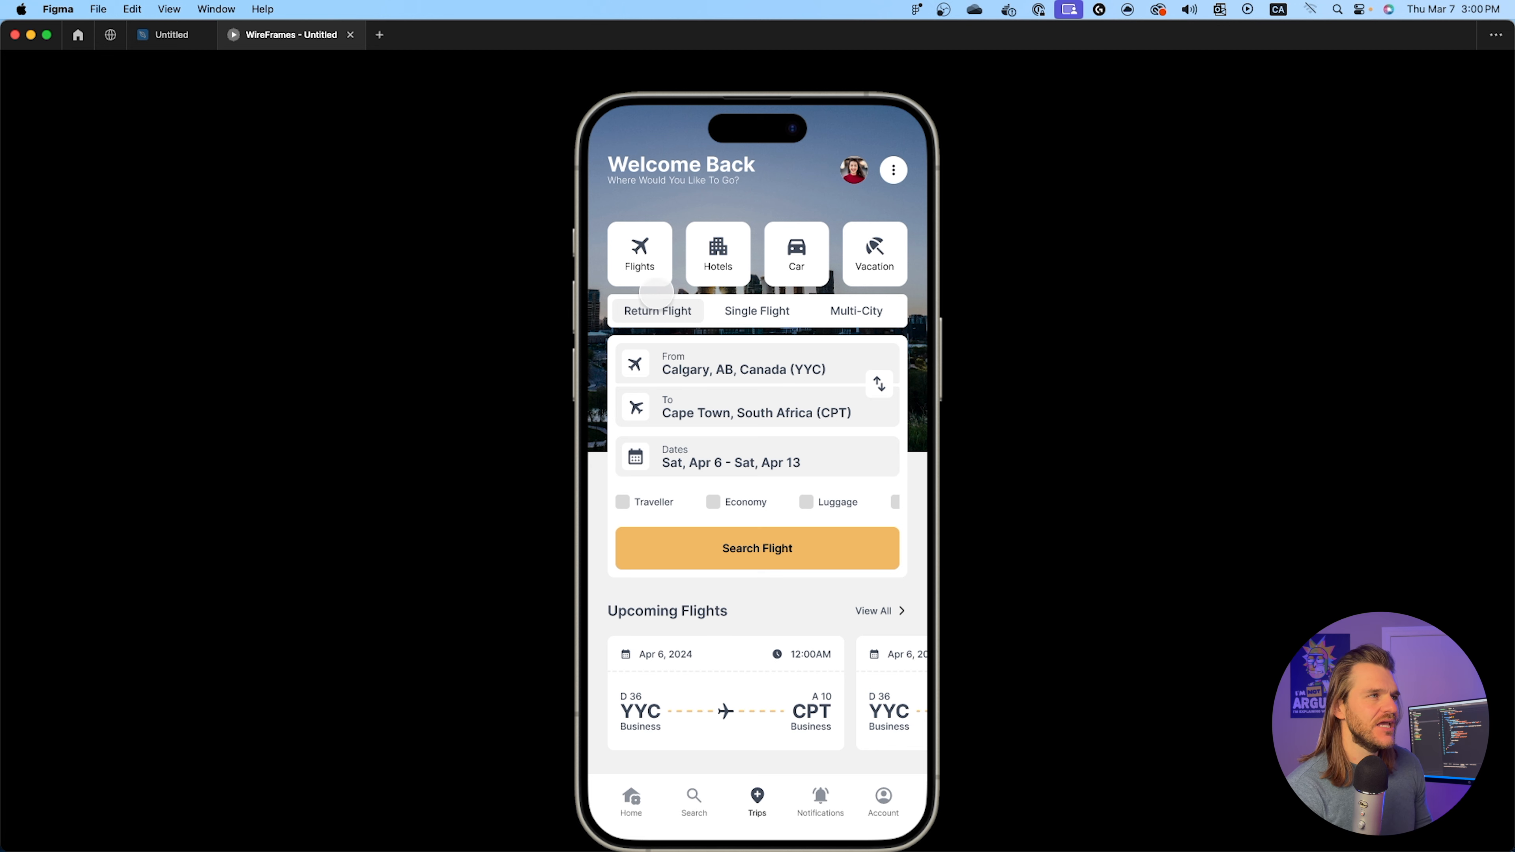
click(176, 46)
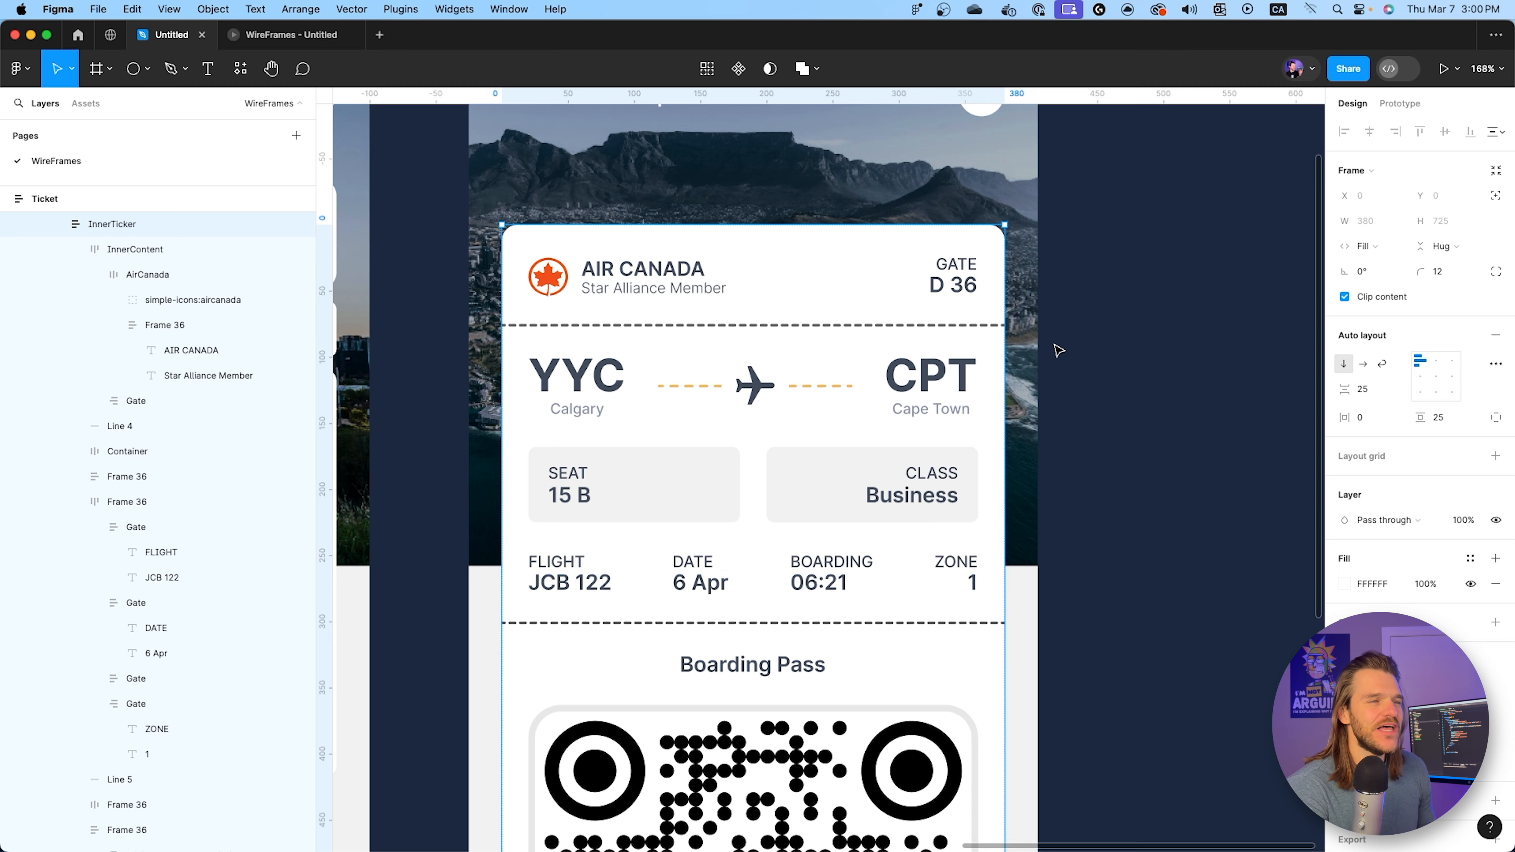
Examine the ticket card's dashed divider up close in the design and view the Ticket screen again in the prototype preview.
scroll(758, 329, up, 1)
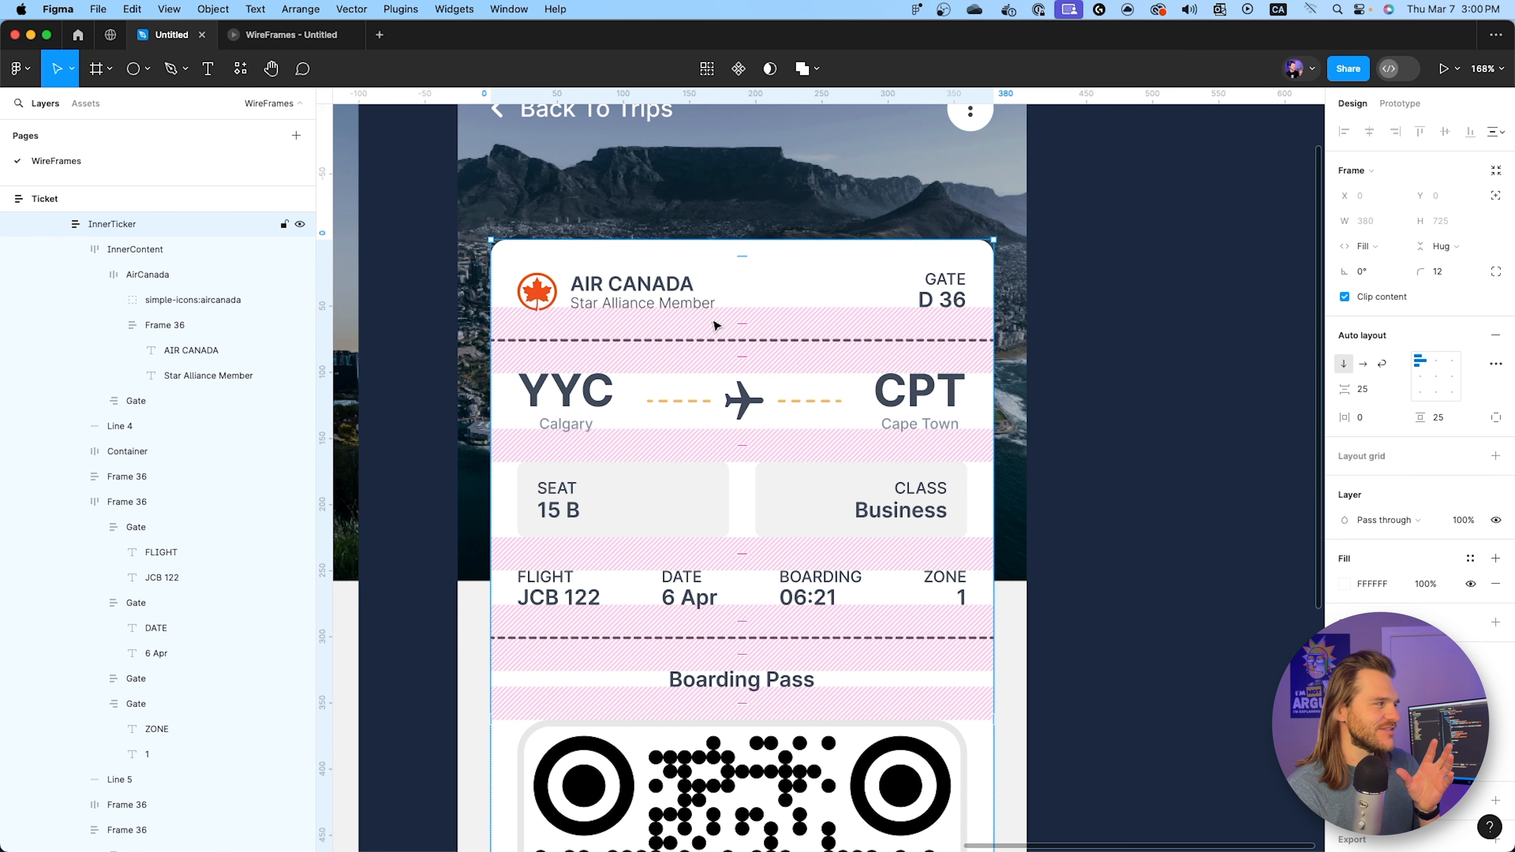
scroll(705, 327, up, 5)
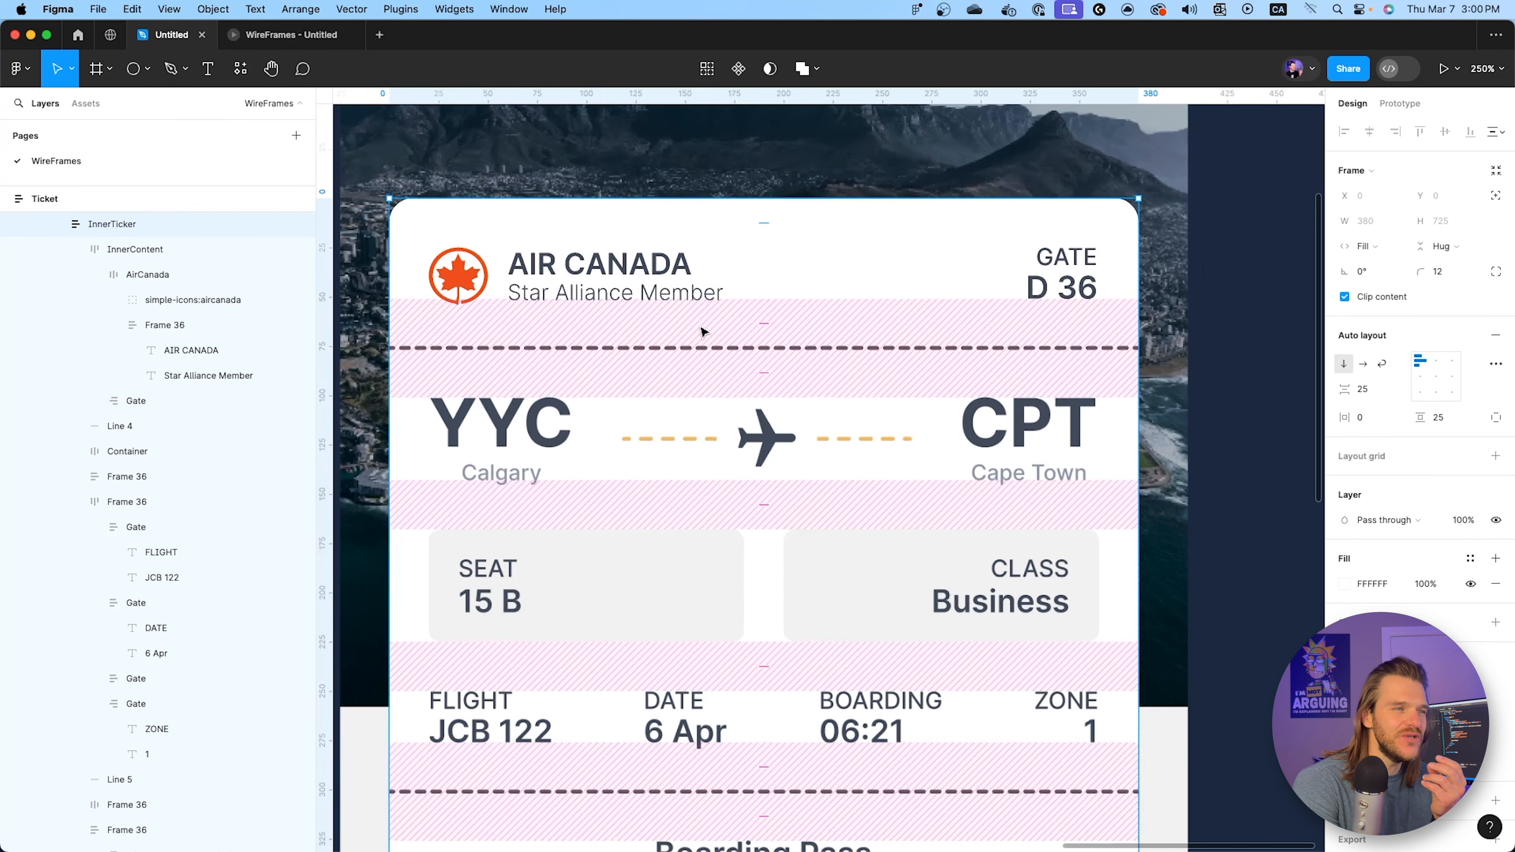
drag(699, 336, 756, 341)
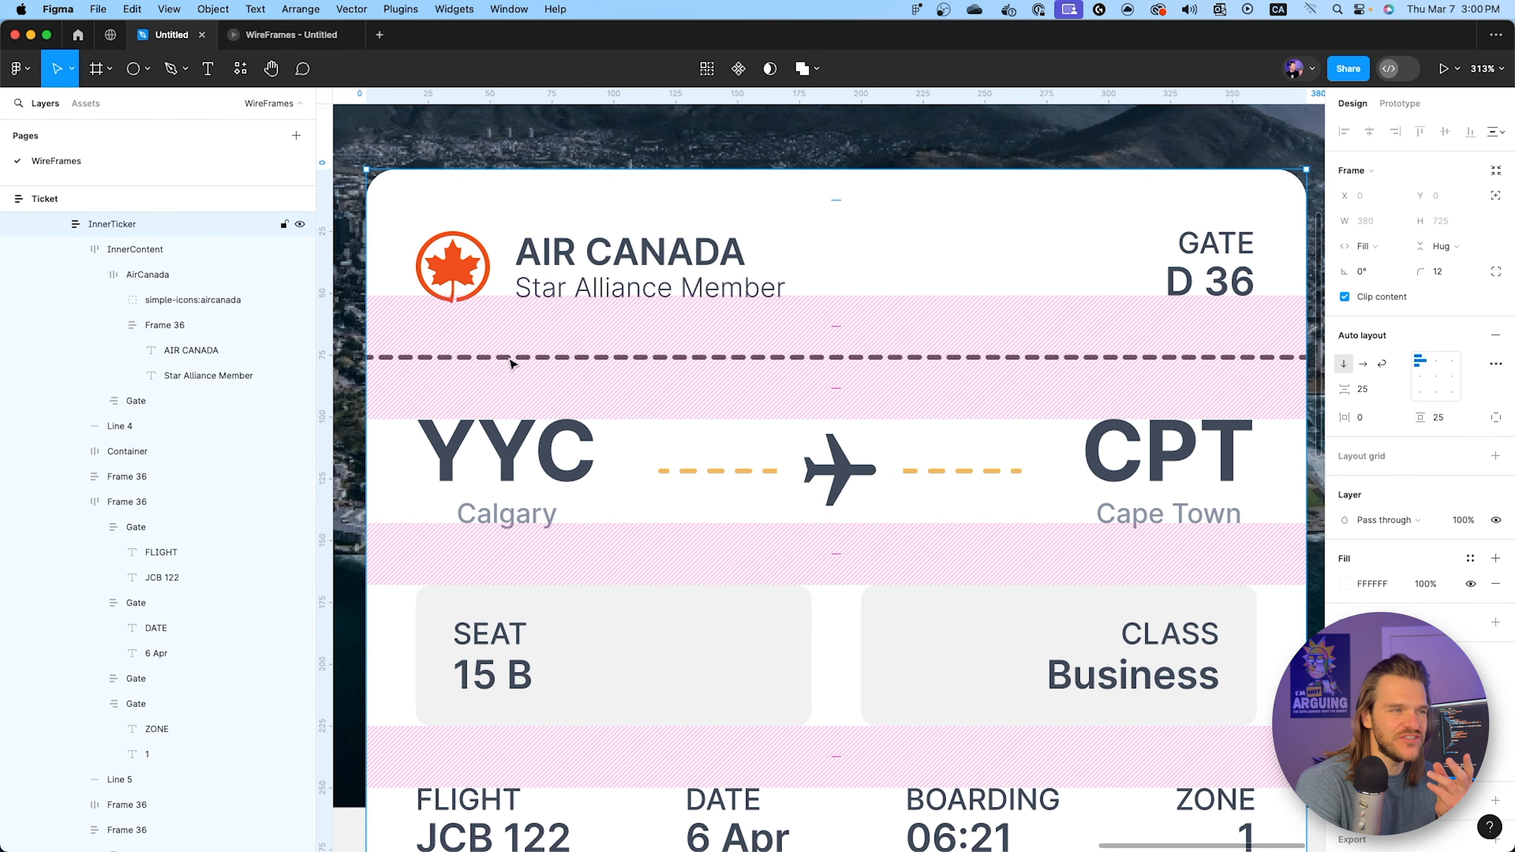
click(285, 34)
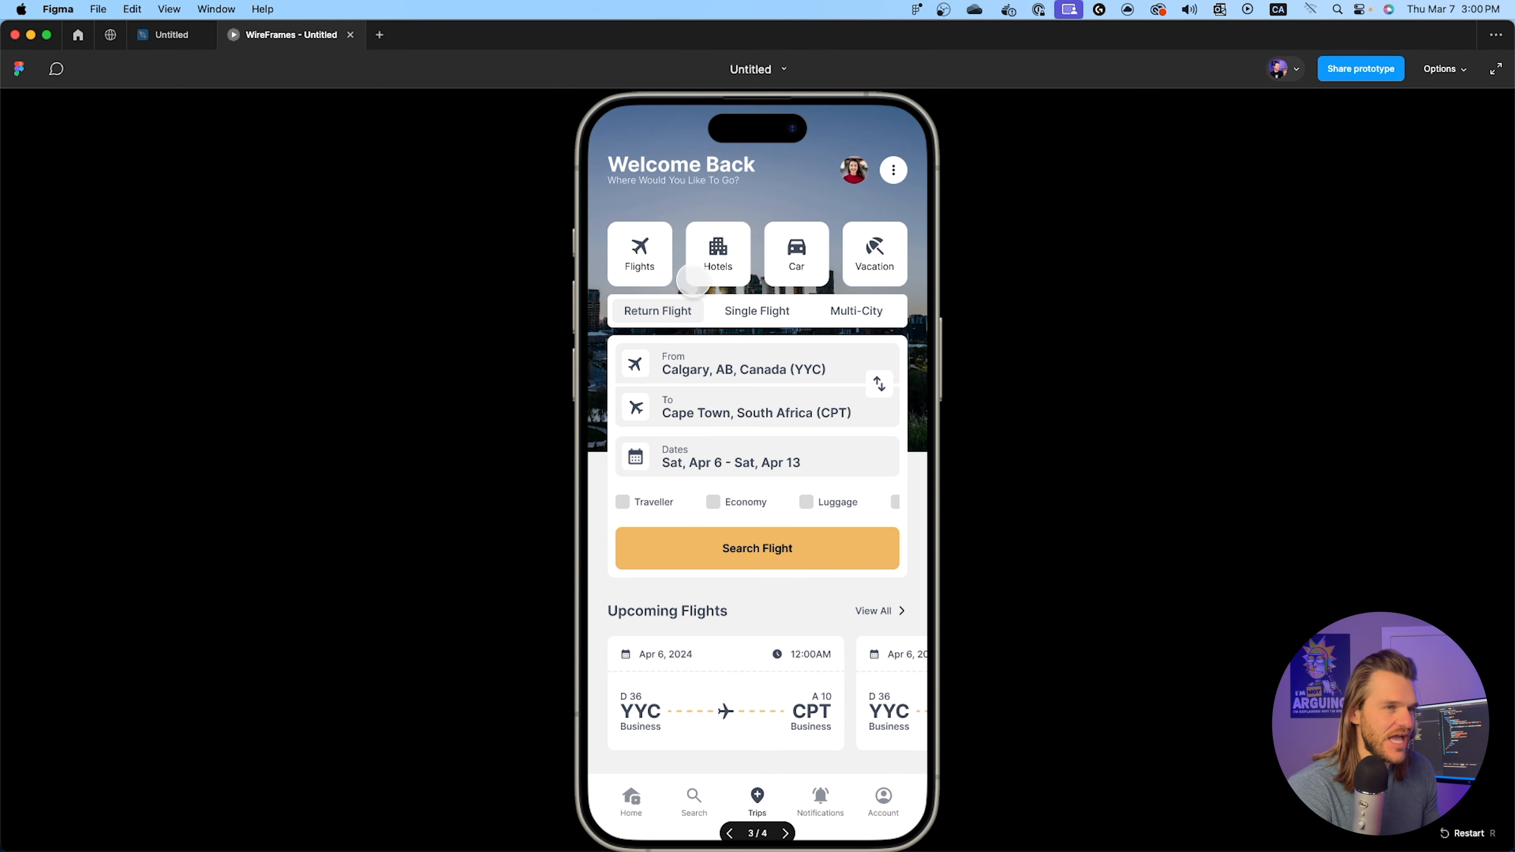
click(693, 281)
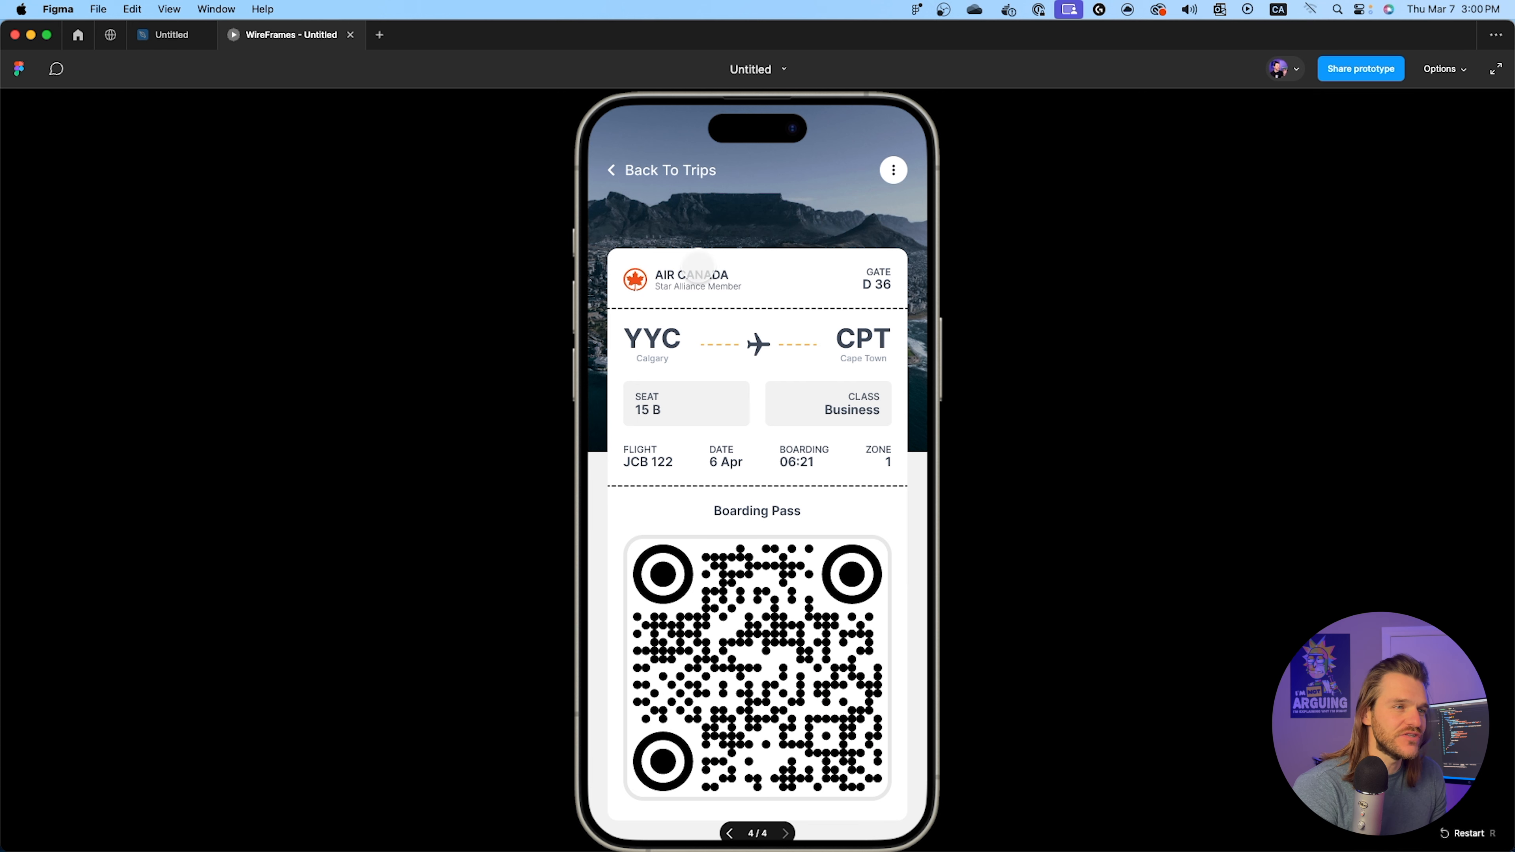
click(164, 37)
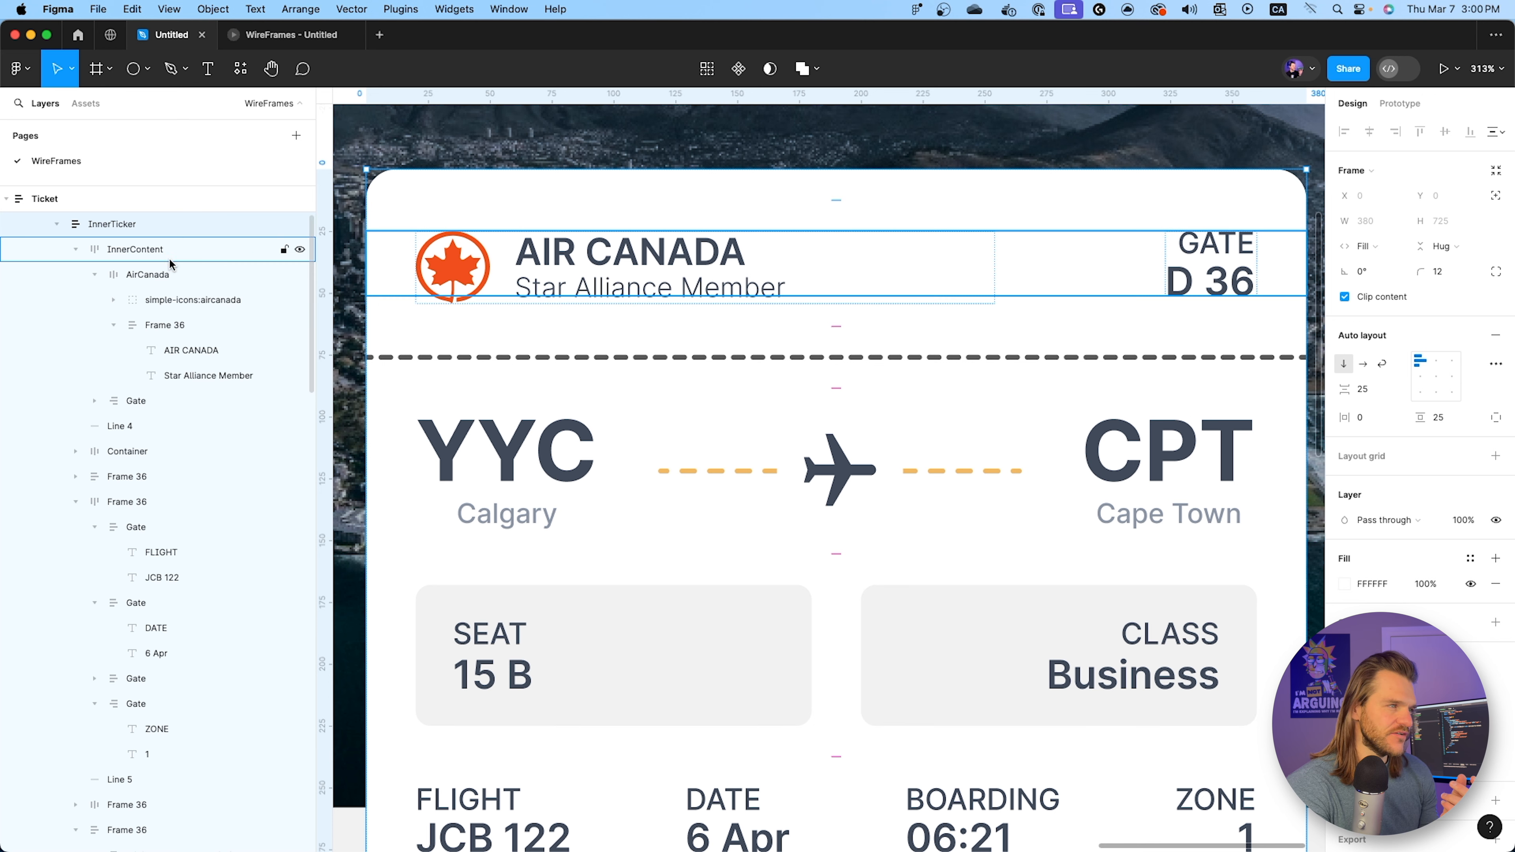
Draw a rectangle about 25 × 19 inside the InnerTicker frame near the upper edge of the ticket card.
click(56, 226)
scroll(59, 244, up, 3)
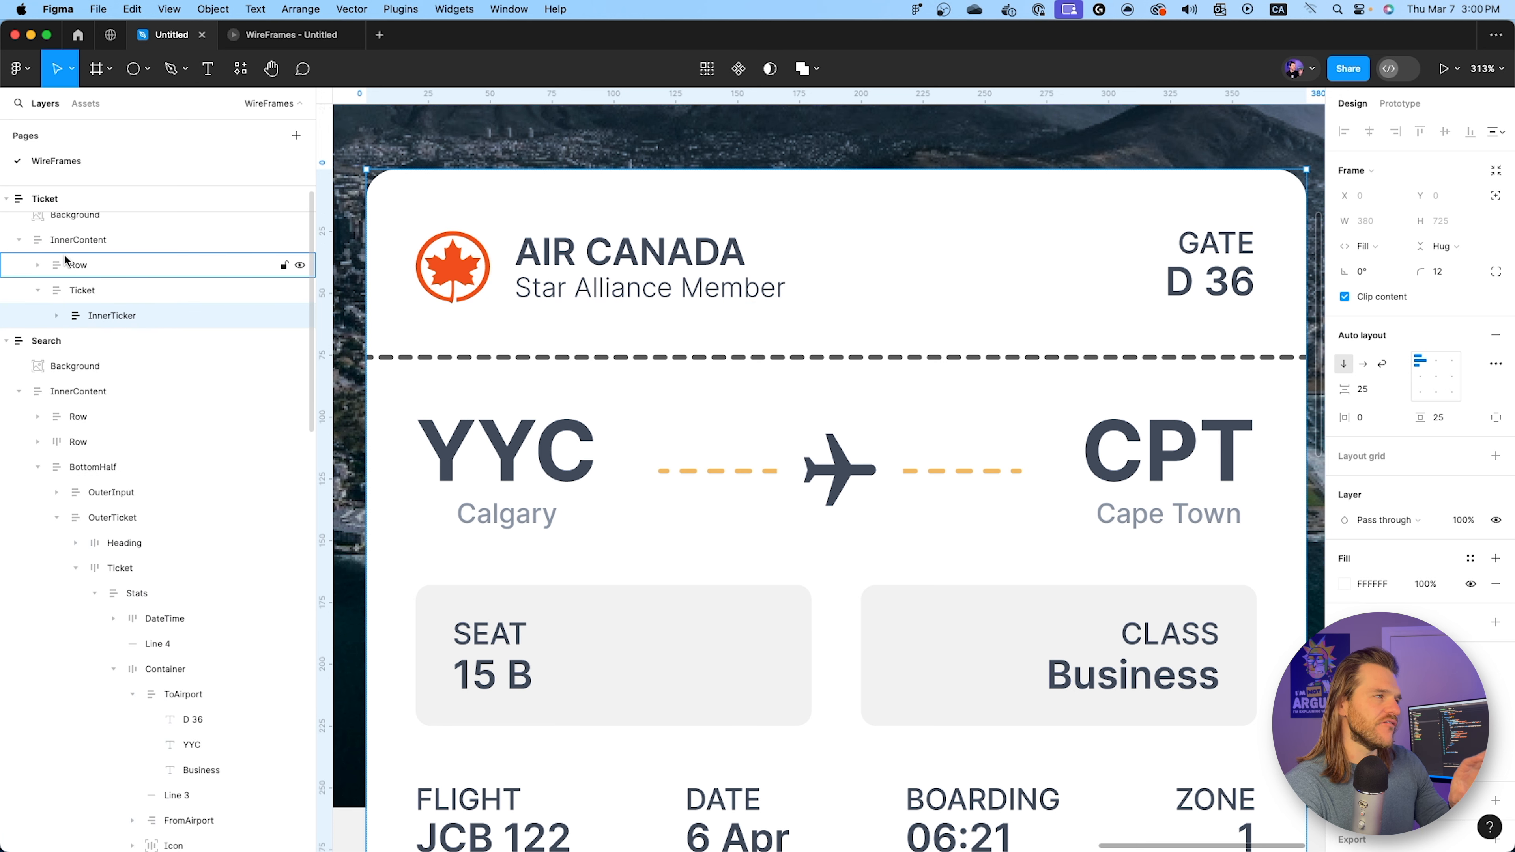
scroll(66, 260, up, 1)
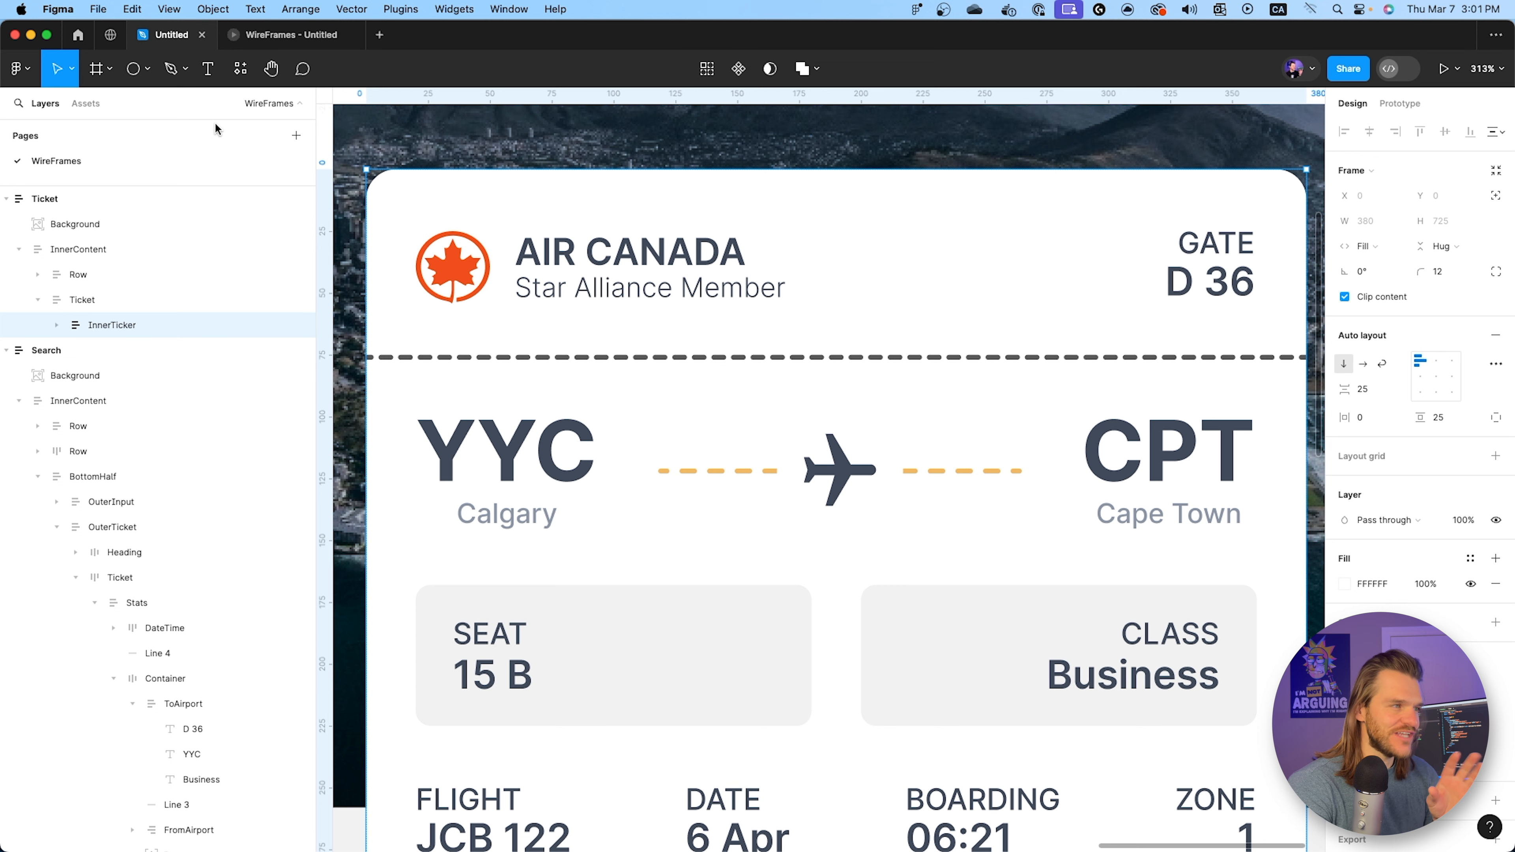
click(147, 70)
click(144, 108)
drag(442, 193, 504, 240)
scroll(563, 242, right, 2)
scroll(563, 242, up, 1)
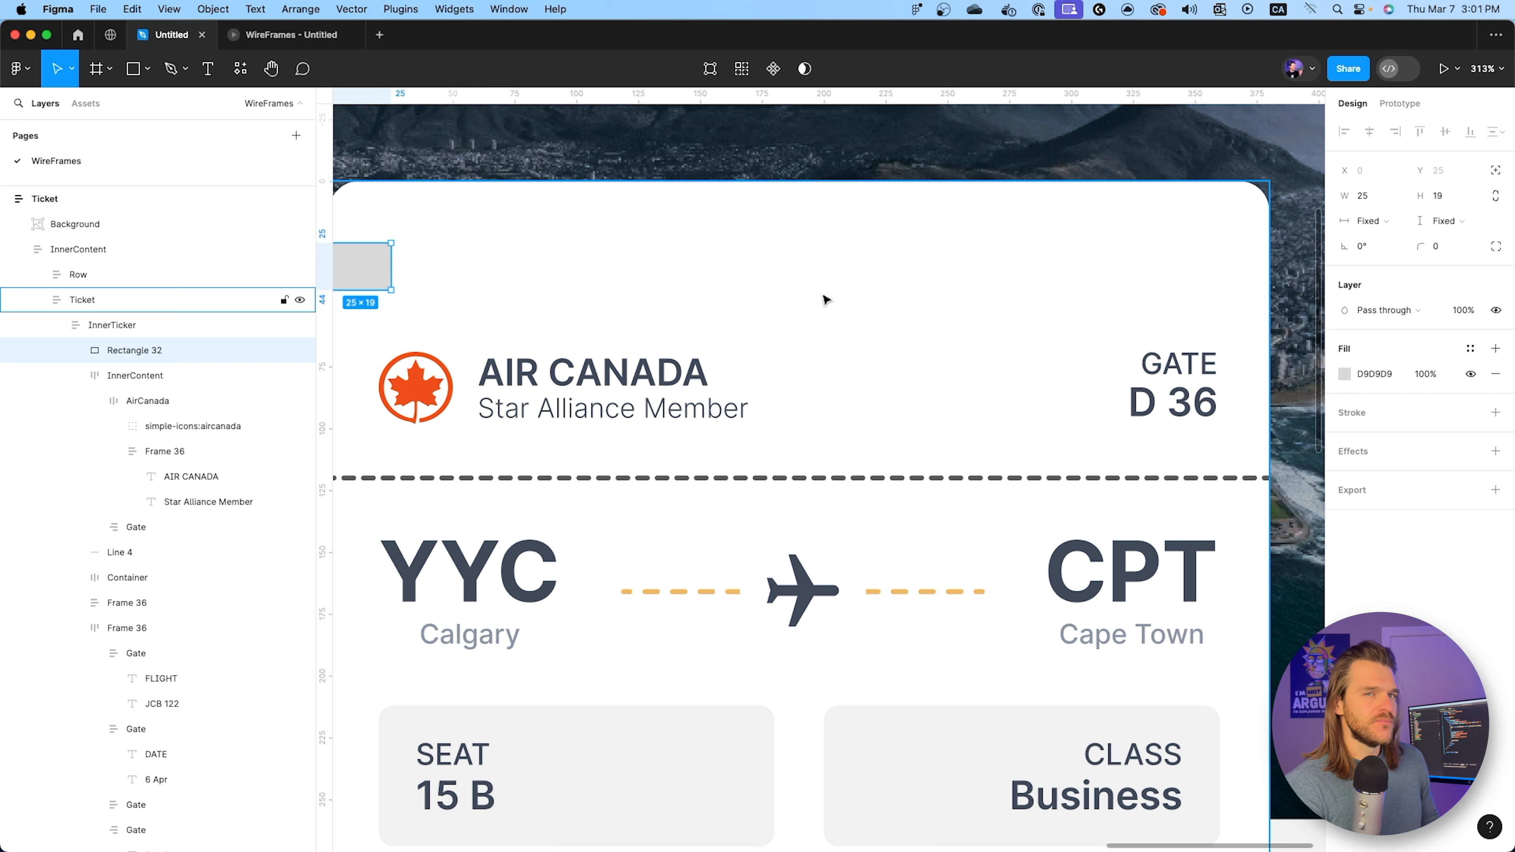
Set the new rectangle's width to Fill container and give it absolute position within the InnerTicker frame.
click(1383, 221)
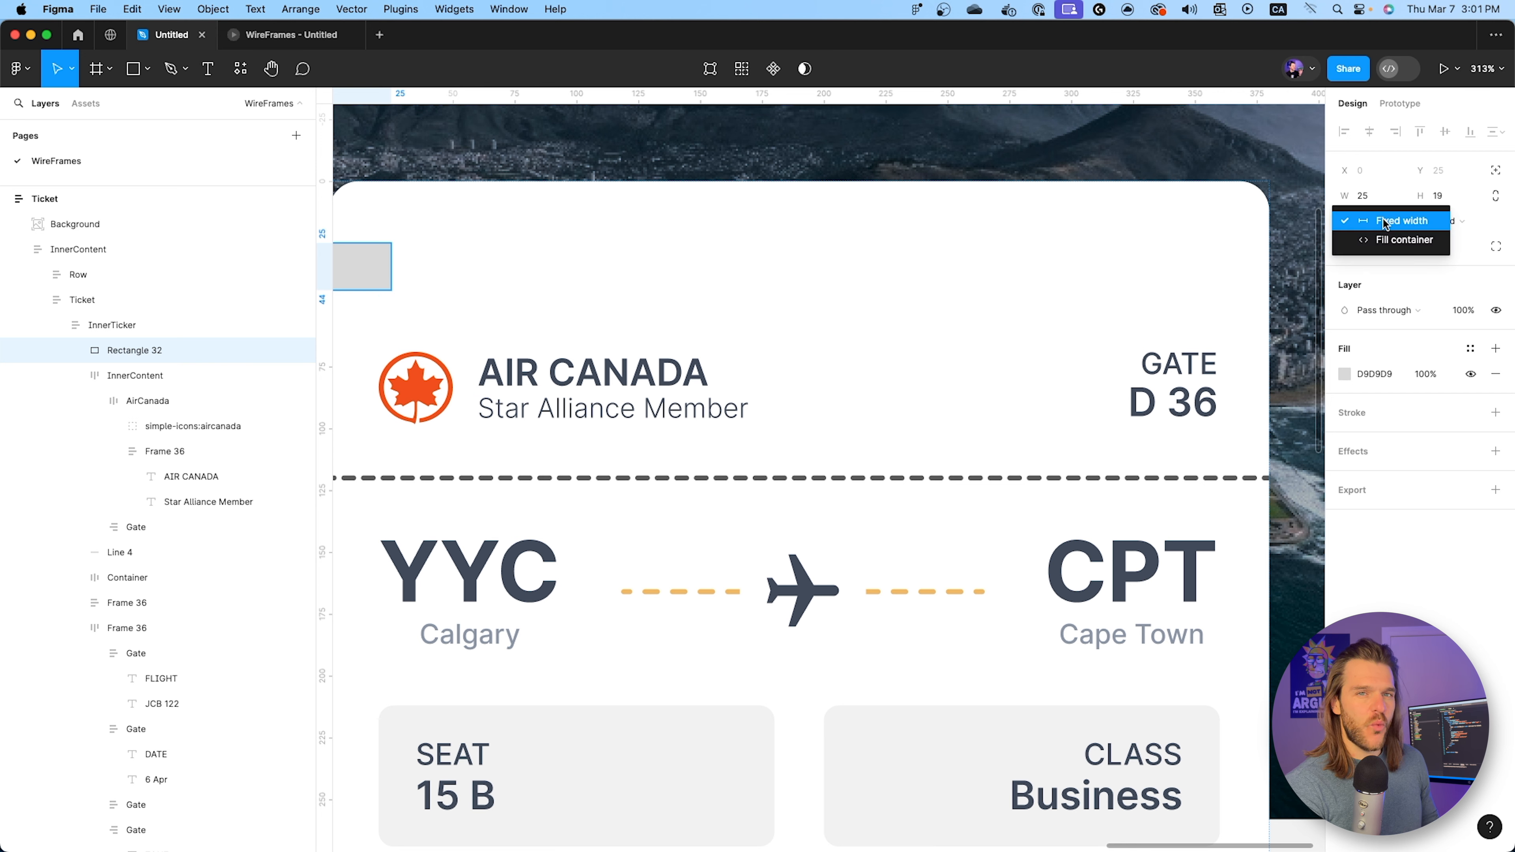
click(1390, 239)
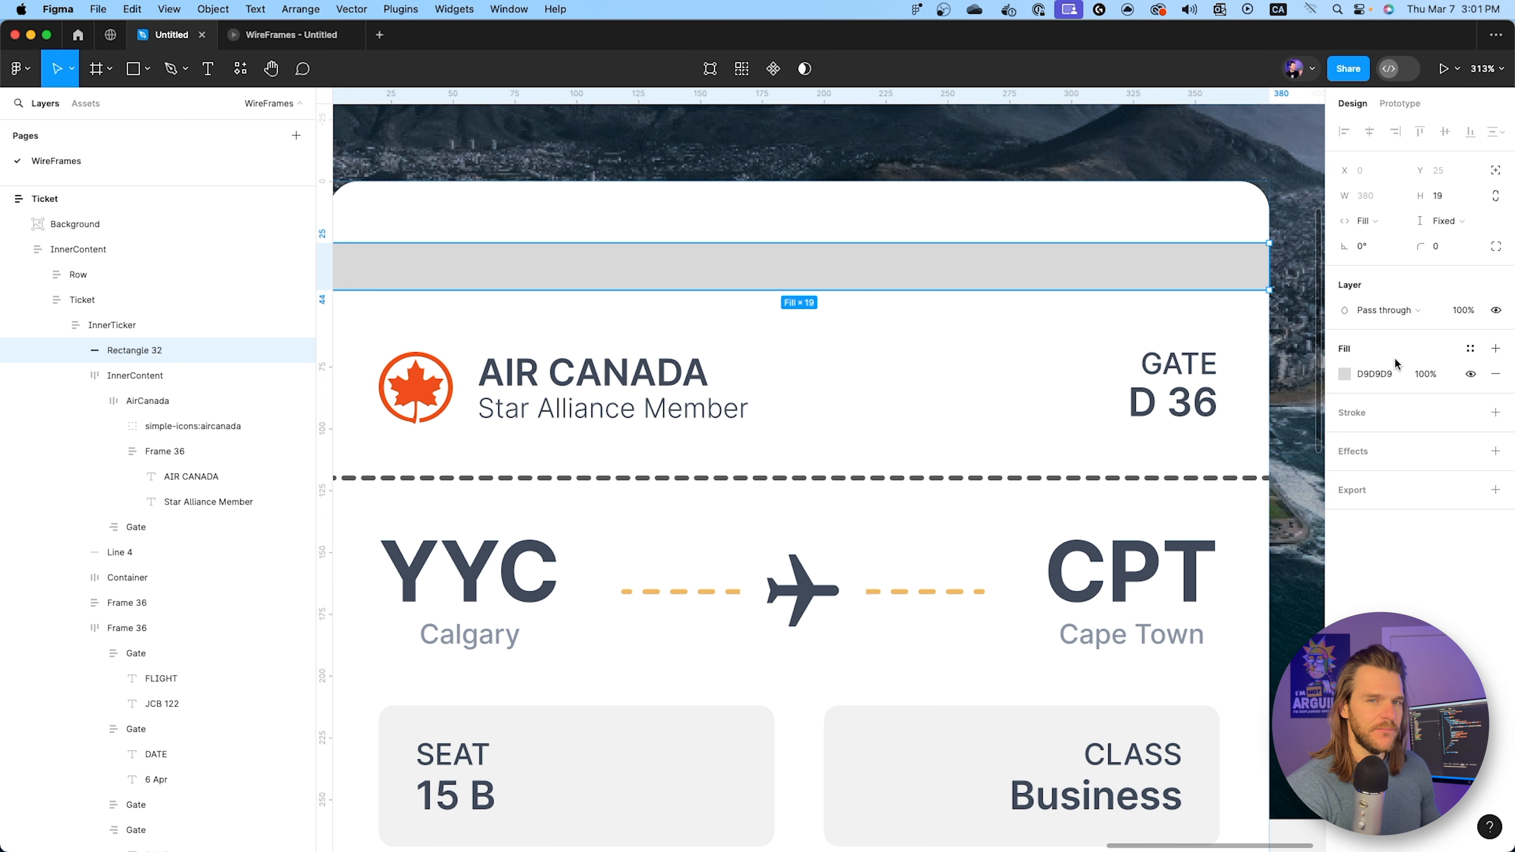
click(1496, 170)
scroll(780, 313, left, 3)
scroll(780, 313, up, 1)
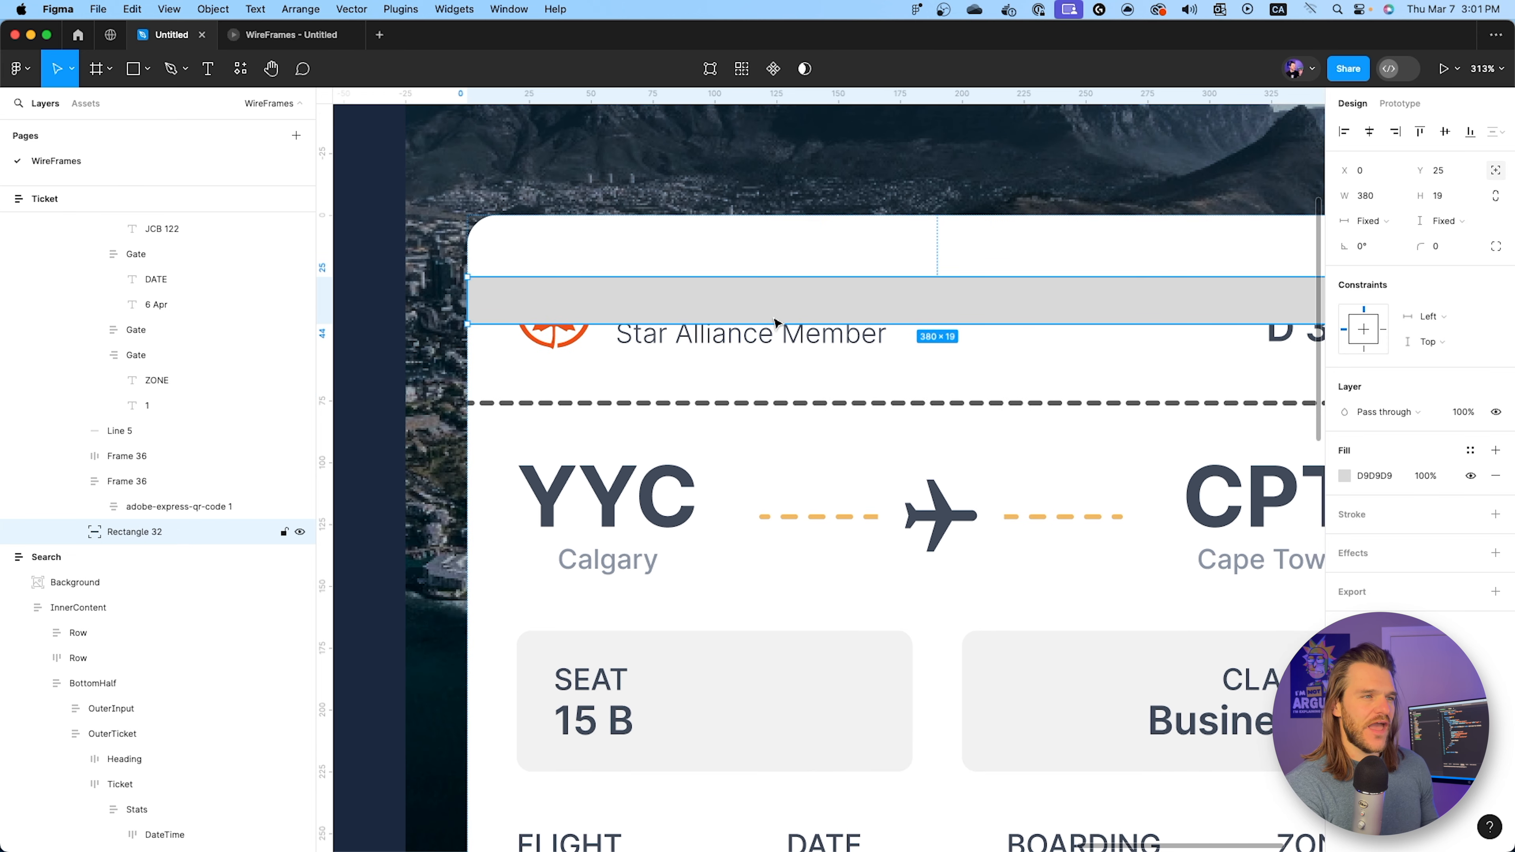
Stretch the grey rectangle over the full height of the ticket card so it measures 380 × 725.
drag(779, 313, 774, 620)
scroll(873, 478, down, 3)
scroll(873, 477, right, 2)
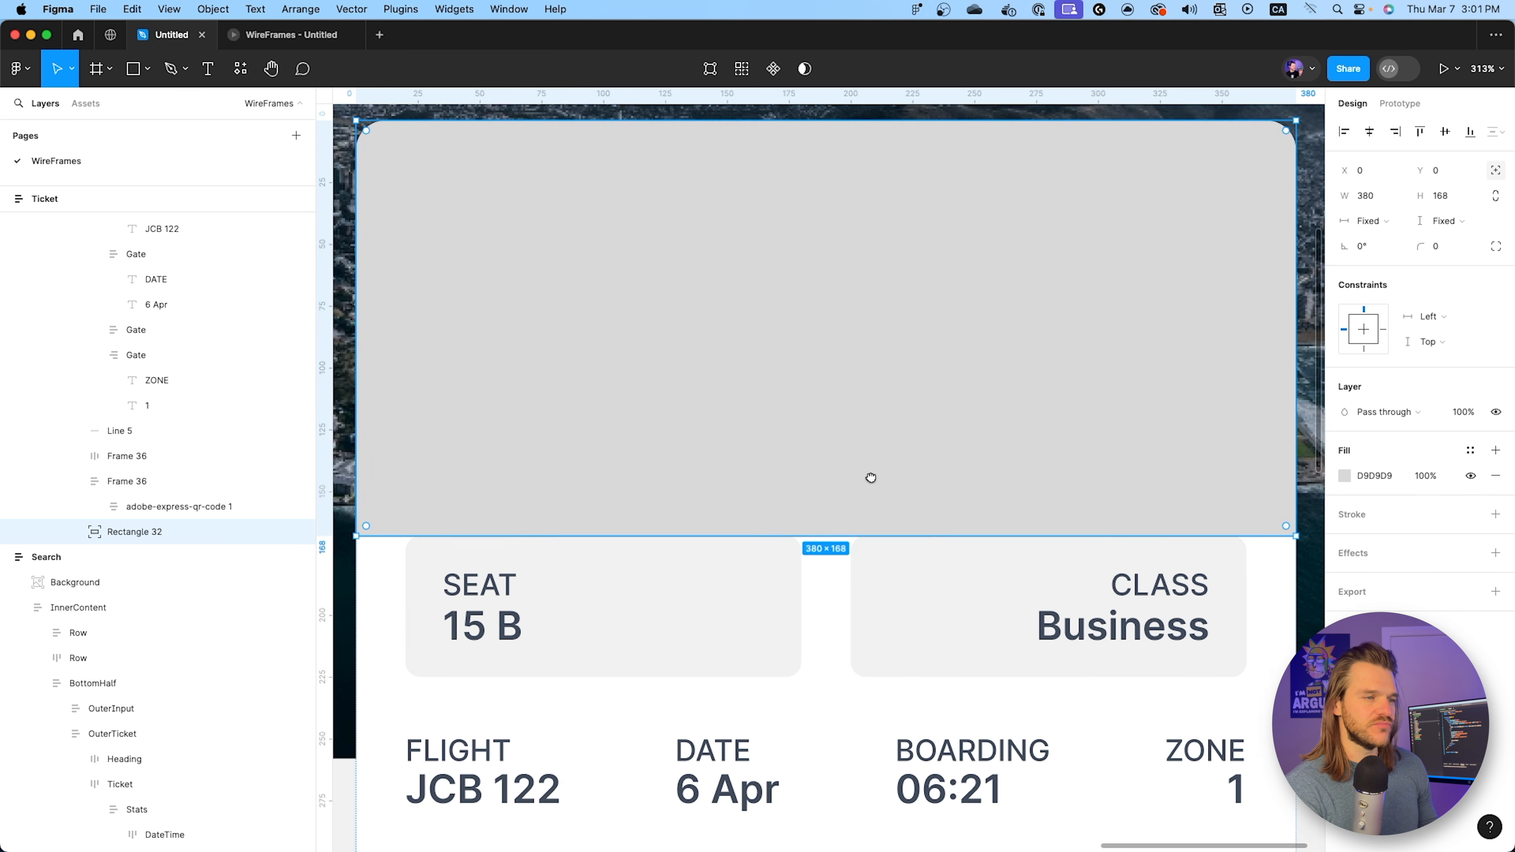
scroll(791, 419, down, 5)
scroll(791, 419, down, 5)
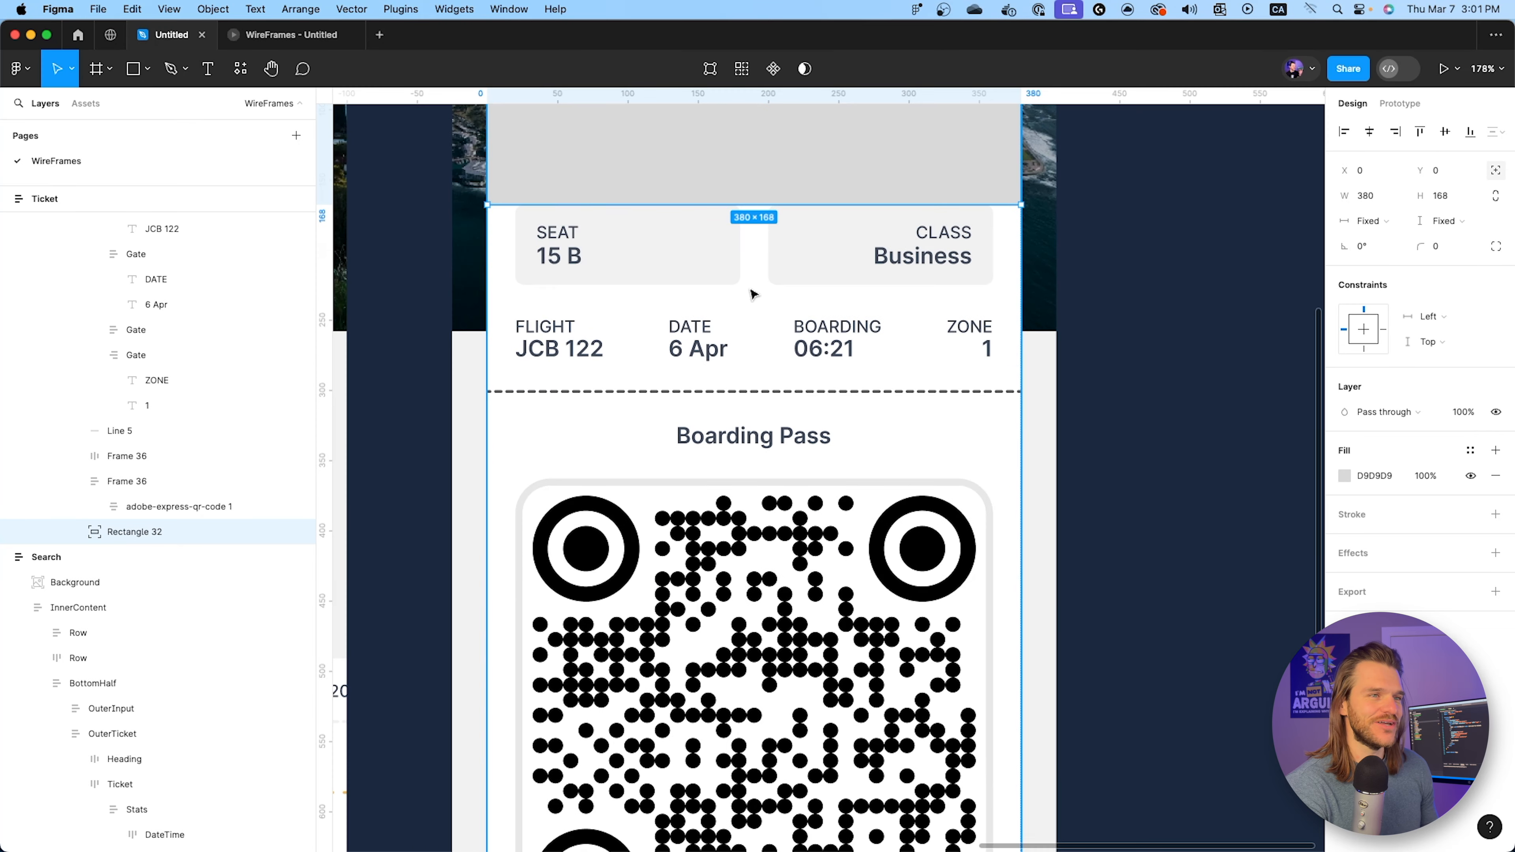
drag(731, 206, 617, 578)
scroll(734, 621, down, 5)
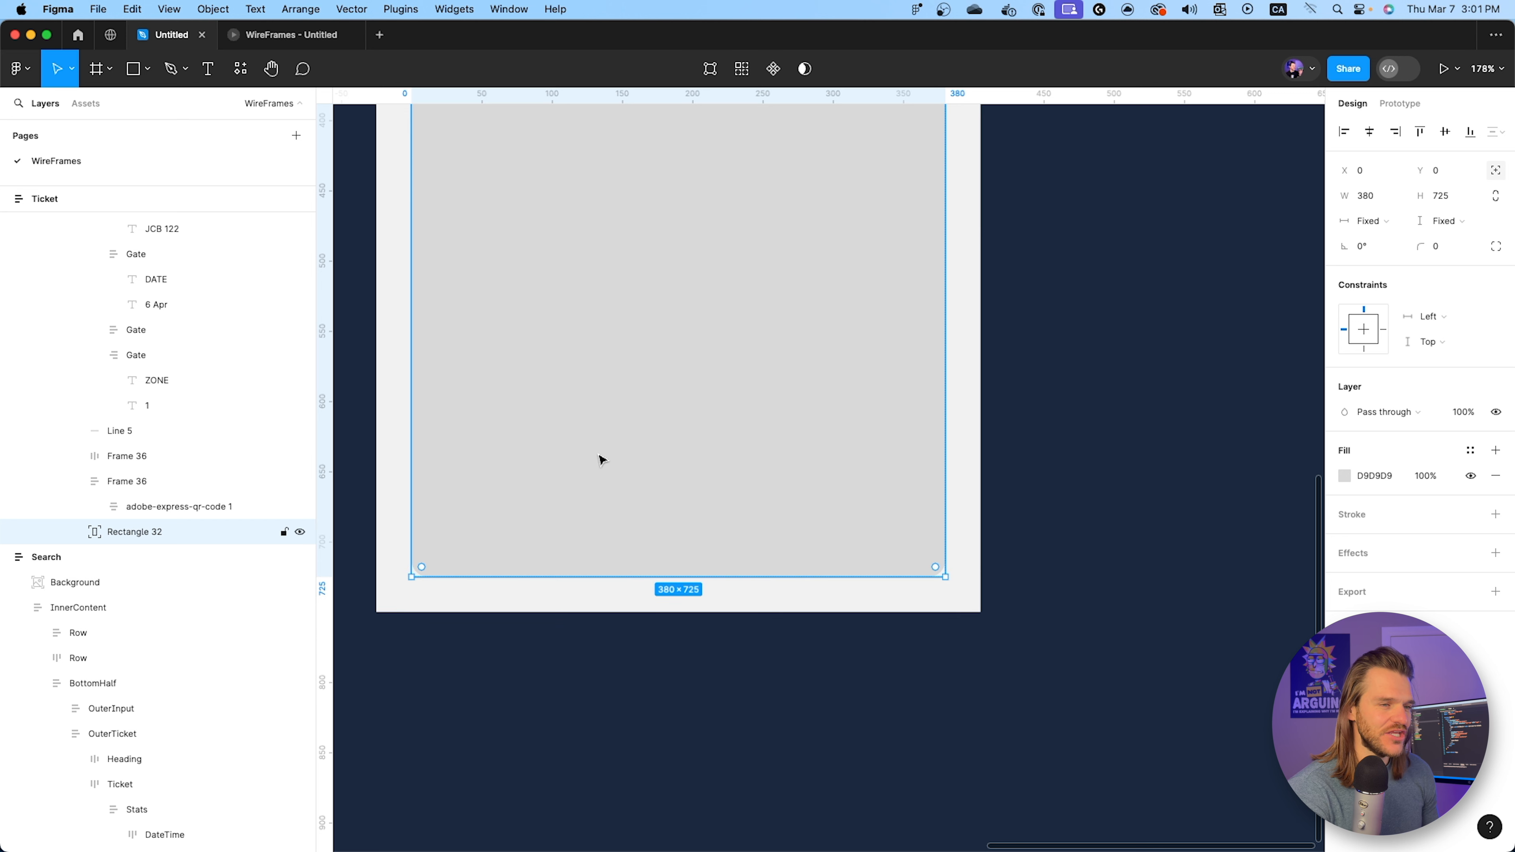
Send the grey rectangle to the back of the InnerTicker frame, behind the ticket's content.
scroll(600, 454, up, 5)
scroll(593, 440, up, 5)
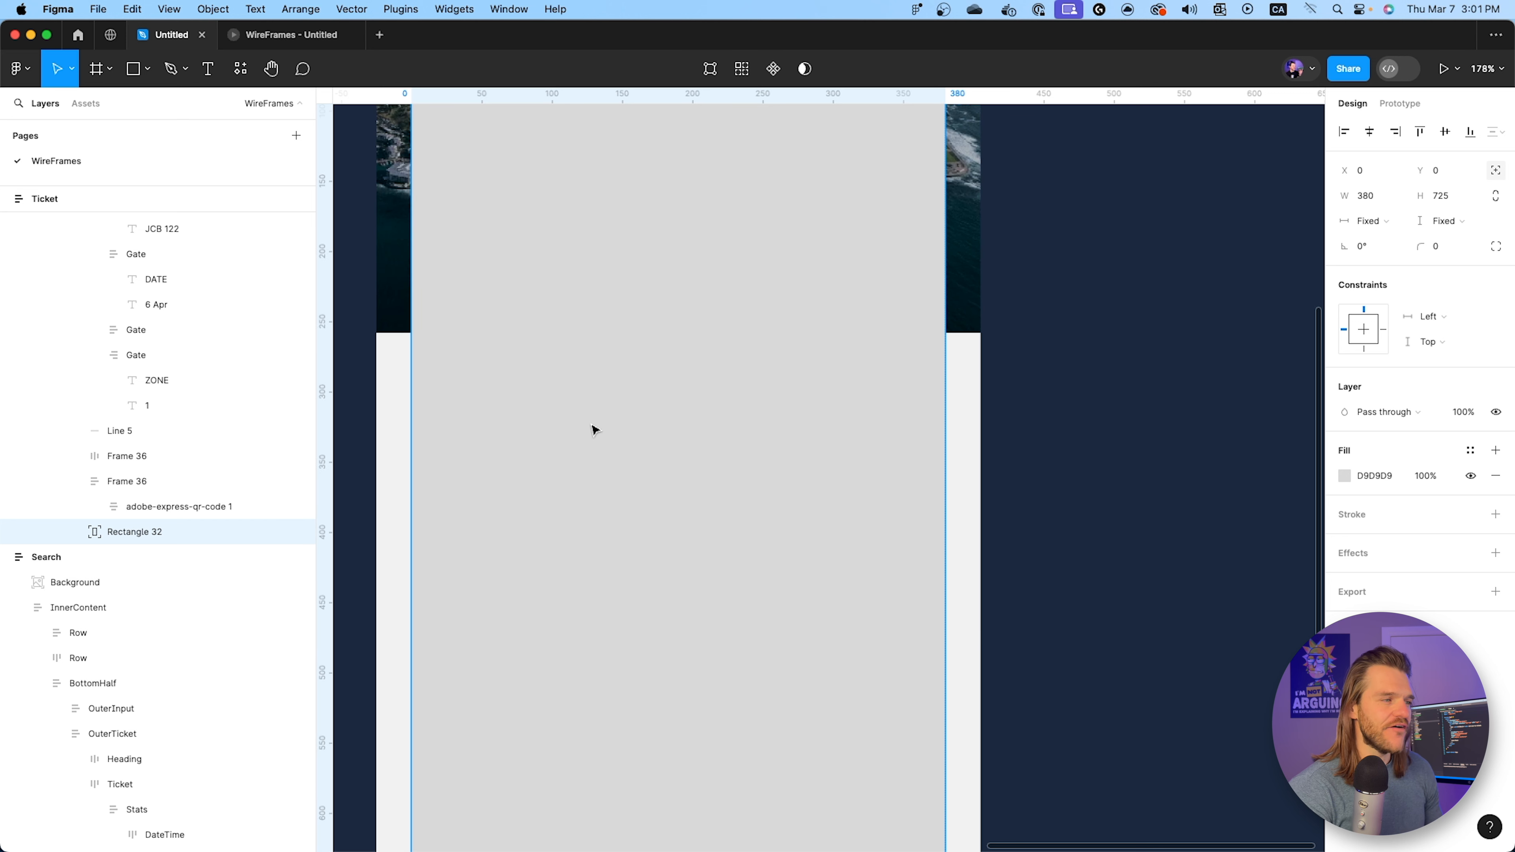
scroll(594, 430, up, 1)
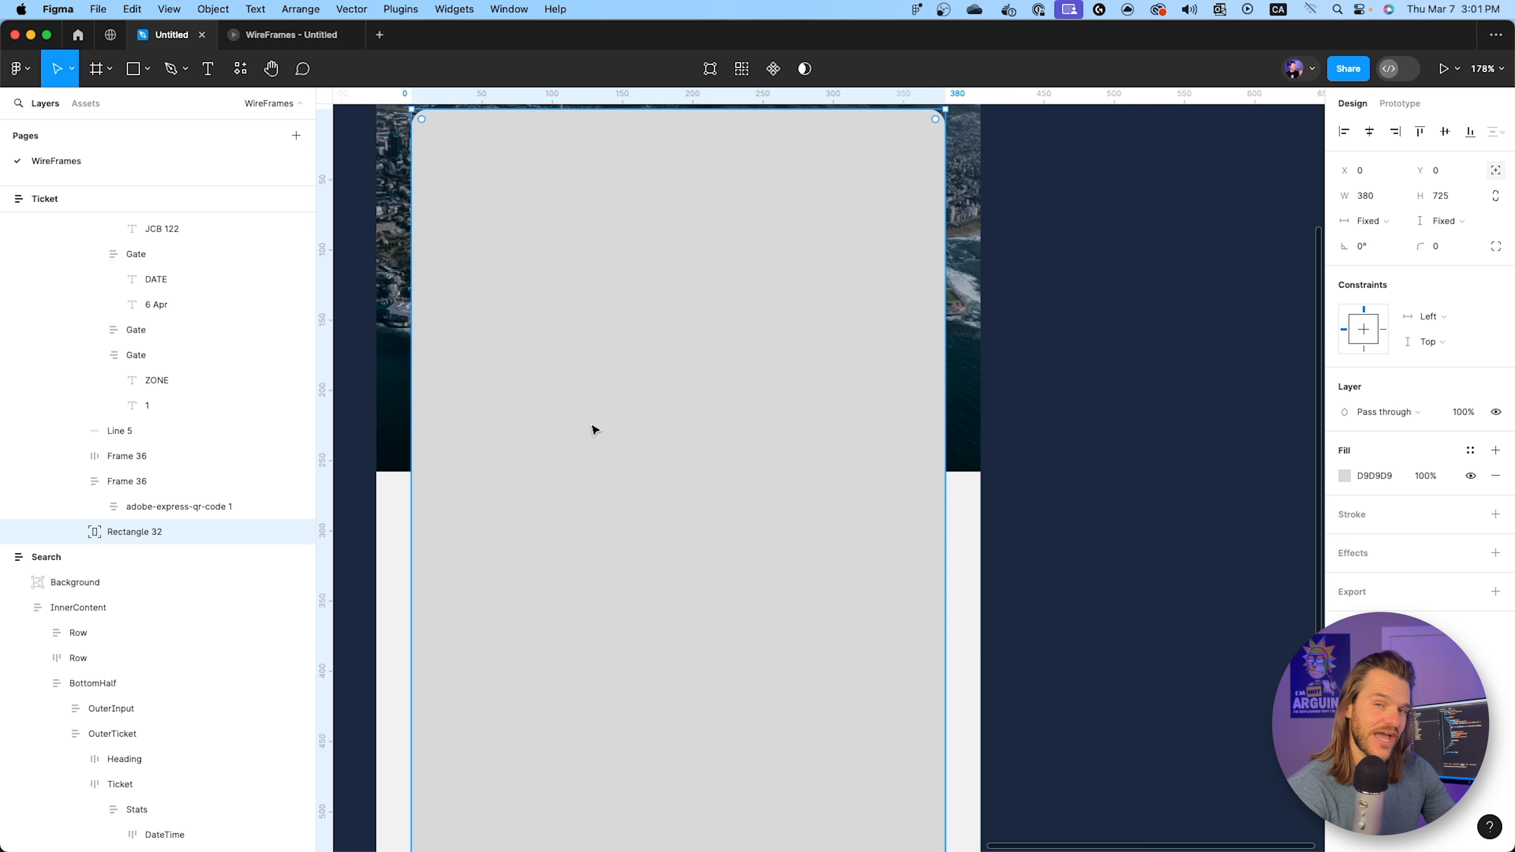
scroll(594, 430, up, 3)
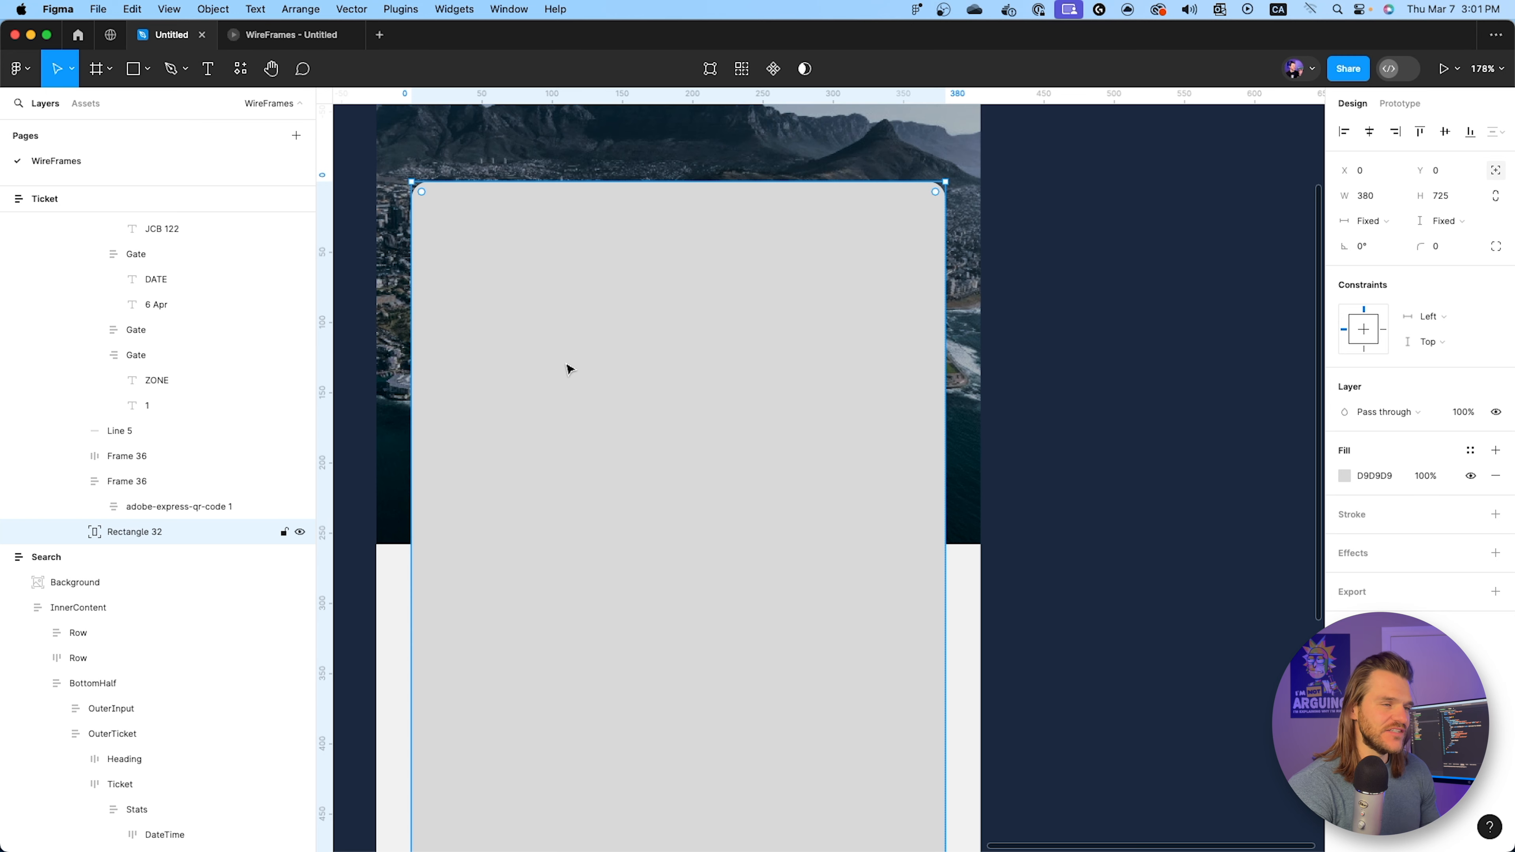
scroll(570, 371, up, 1)
right_click(548, 301)
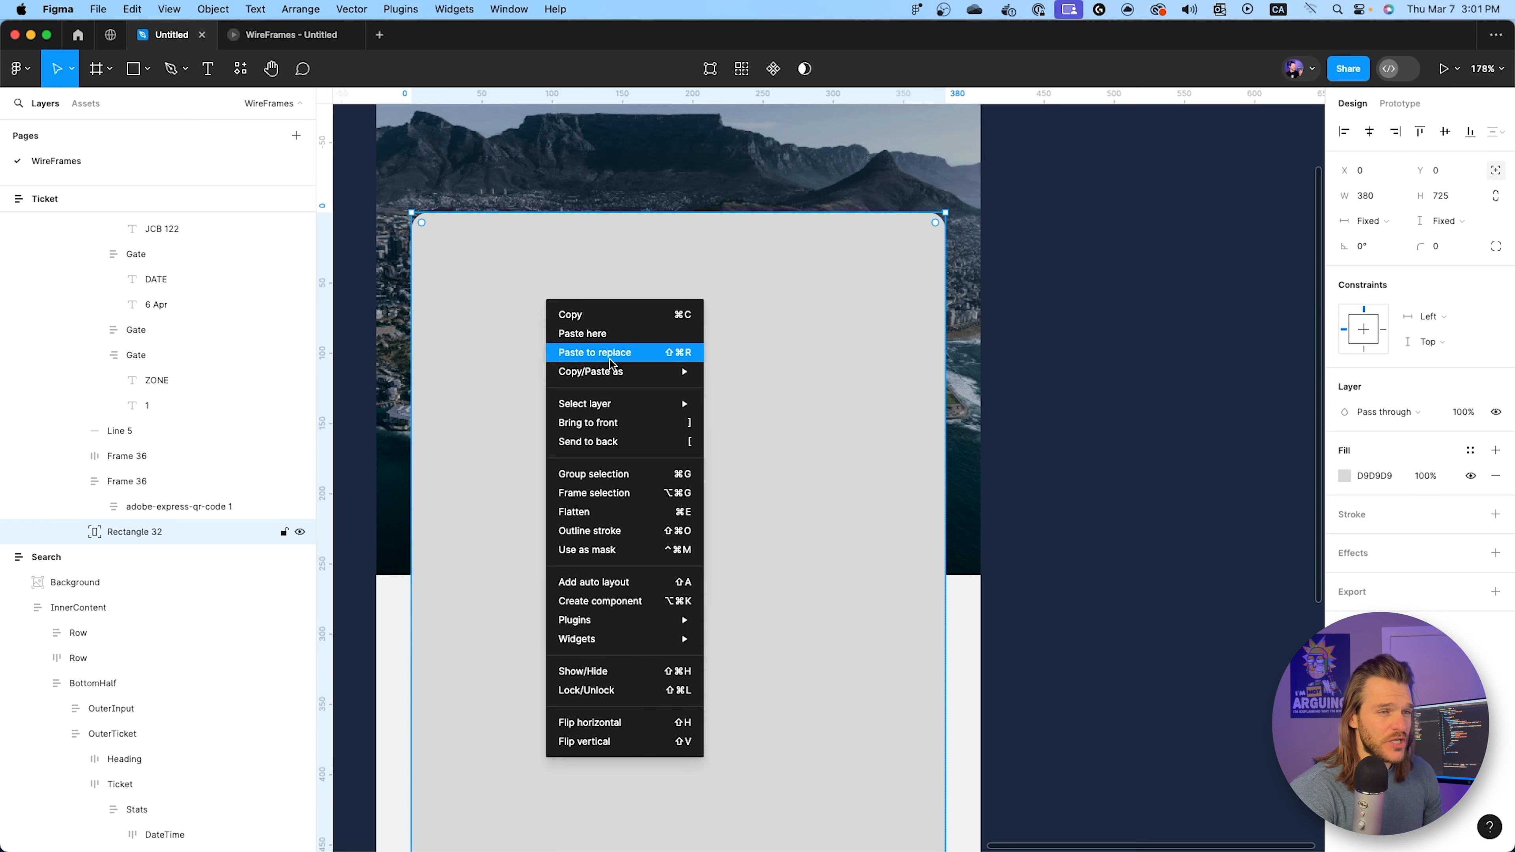
click(619, 441)
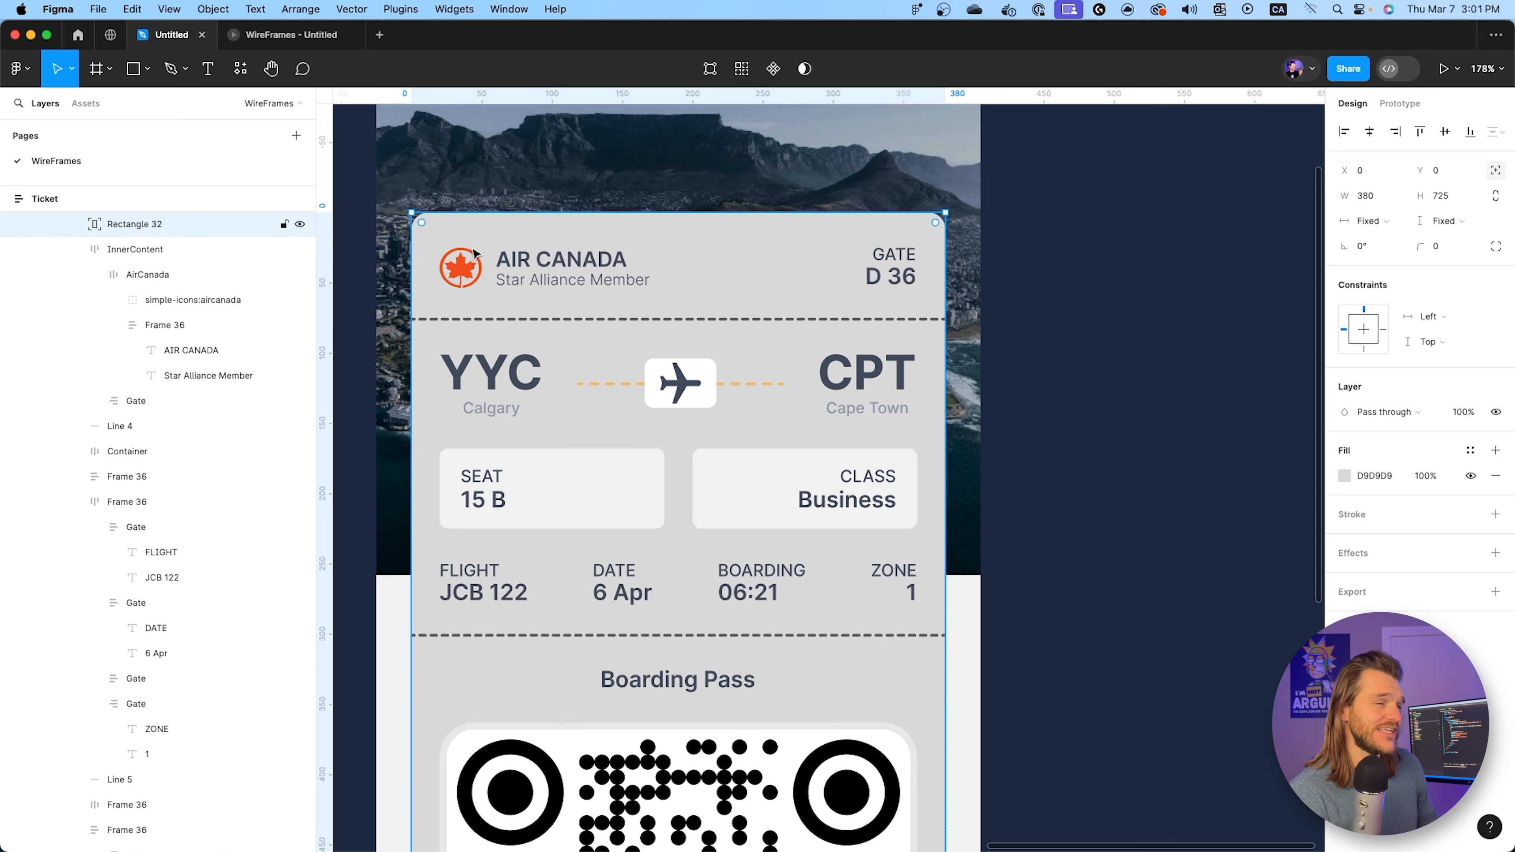
scroll(475, 297, up, 1)
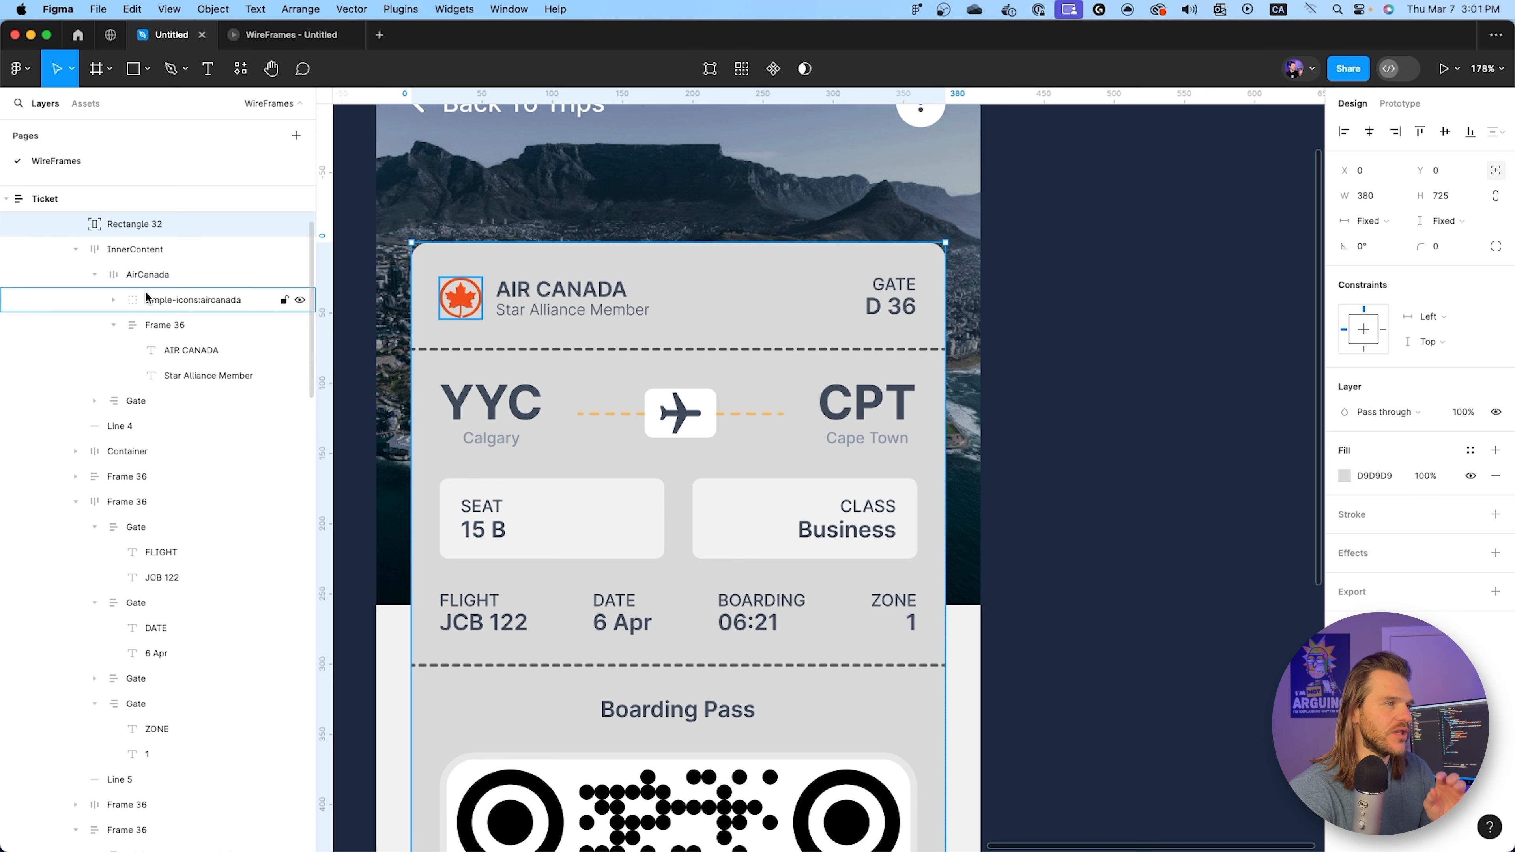
scroll(149, 295, up, 1)
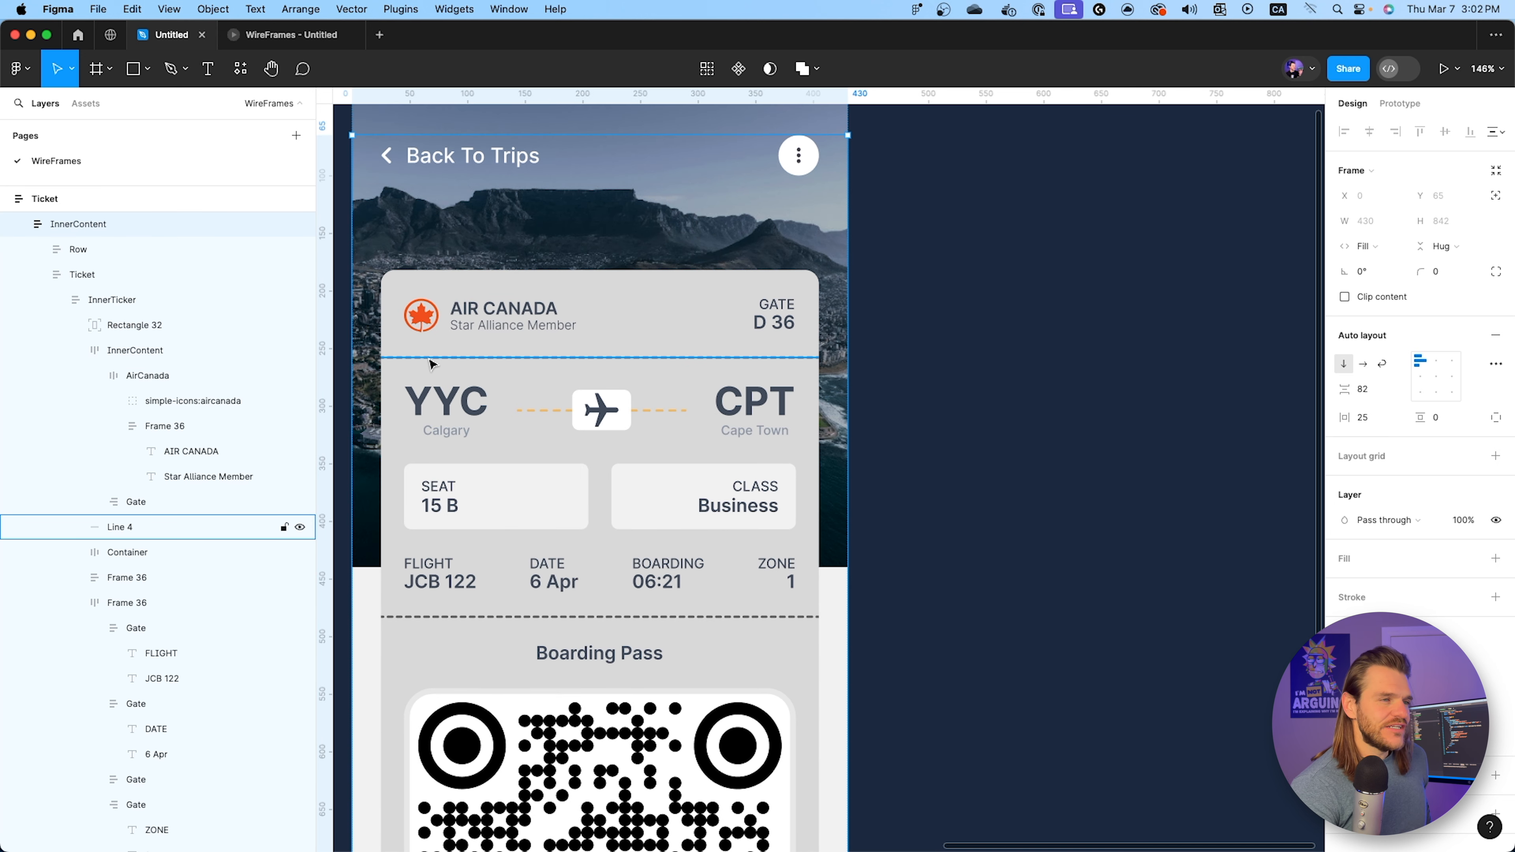
Combine the grey background rectangle with the ticket's two dashed divider lines using the Exclude boolean operation.
click(432, 361)
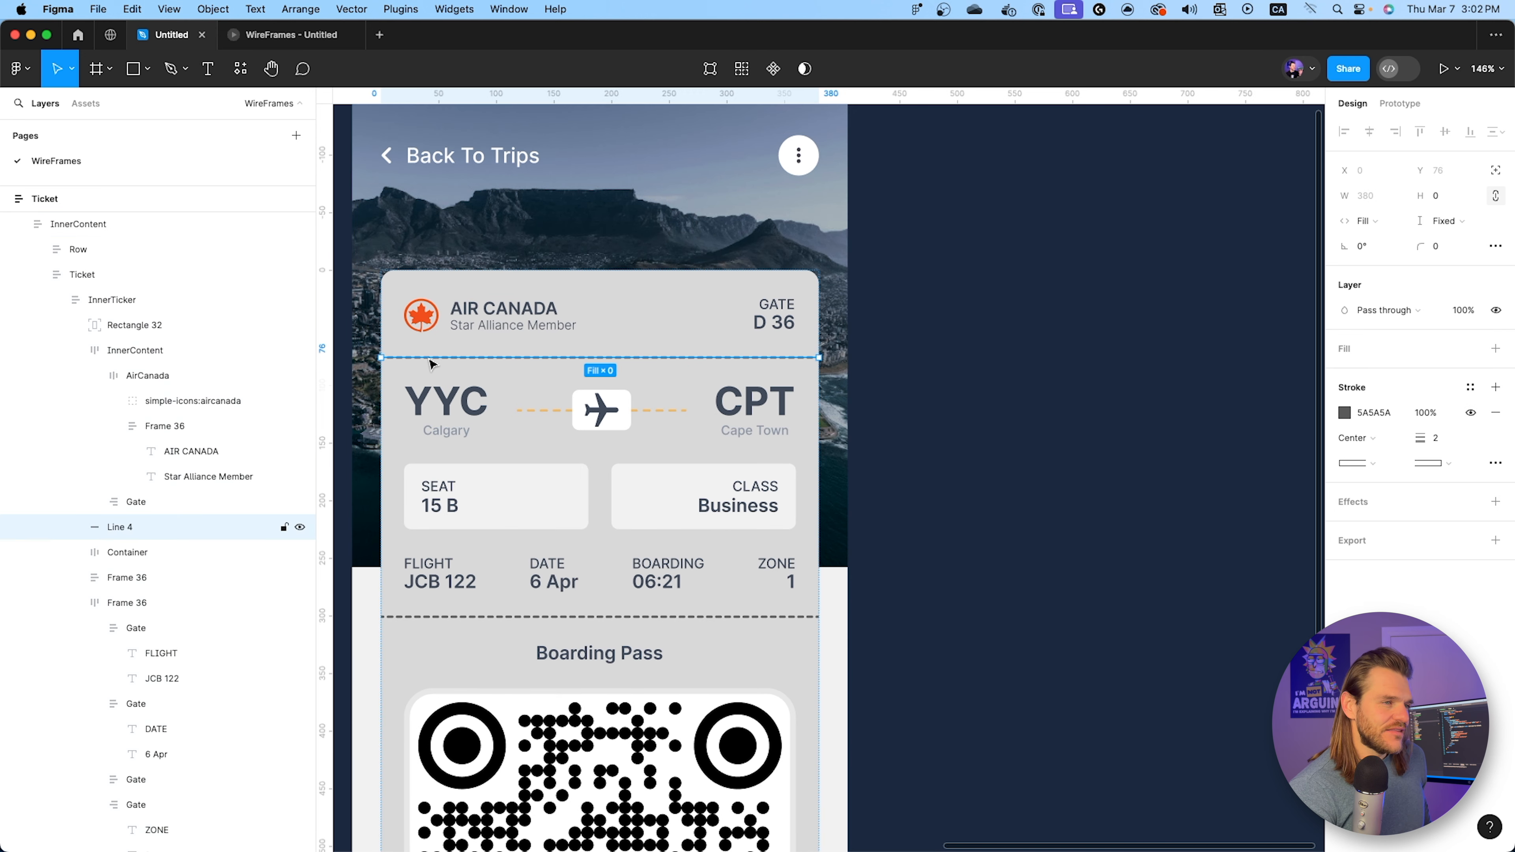
shift+click(471, 619)
shift+click(601, 331)
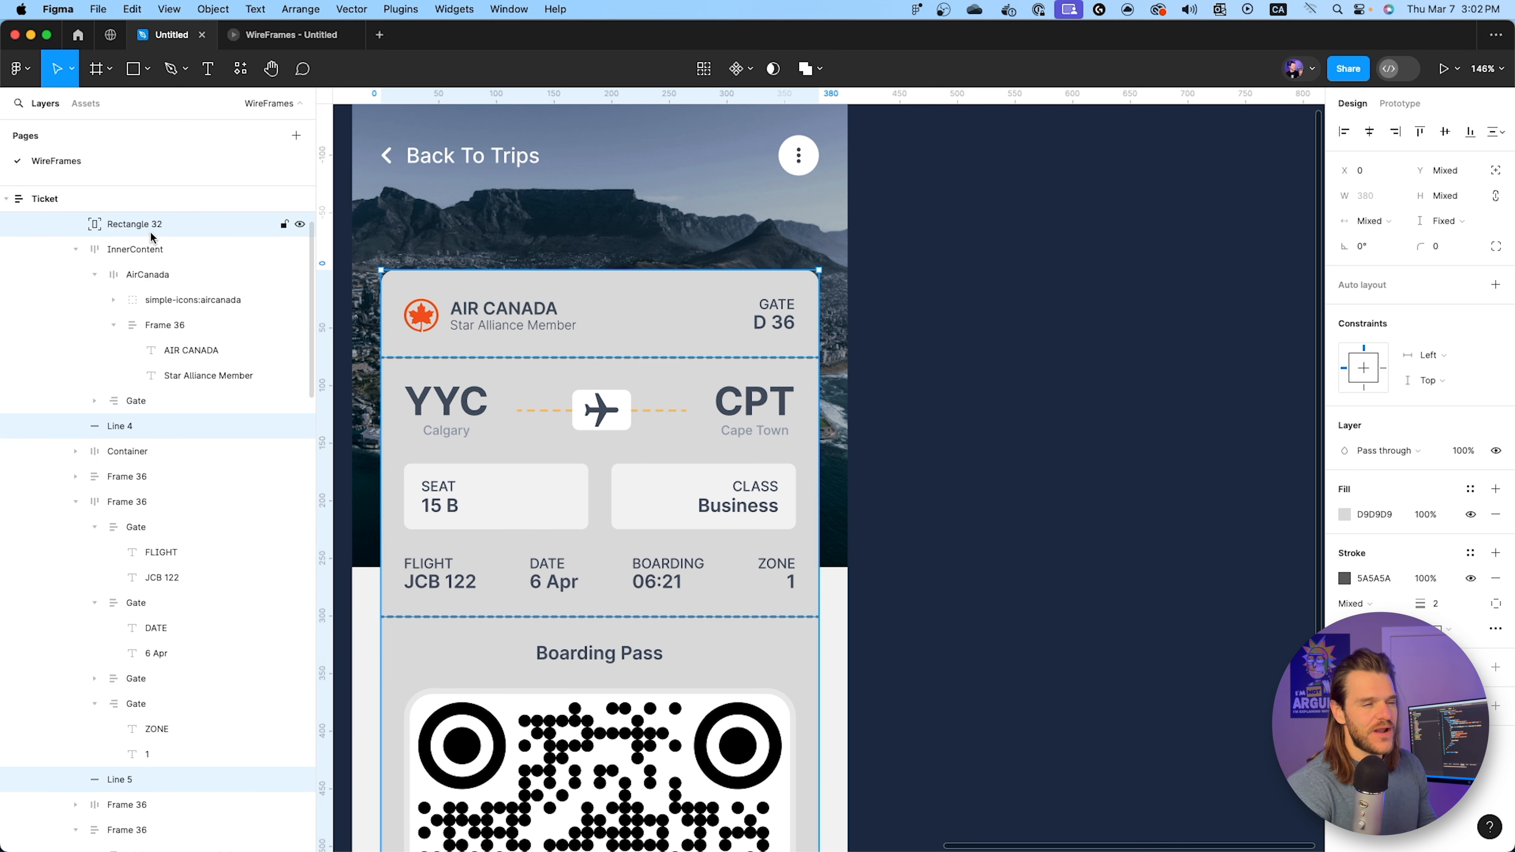
click(818, 71)
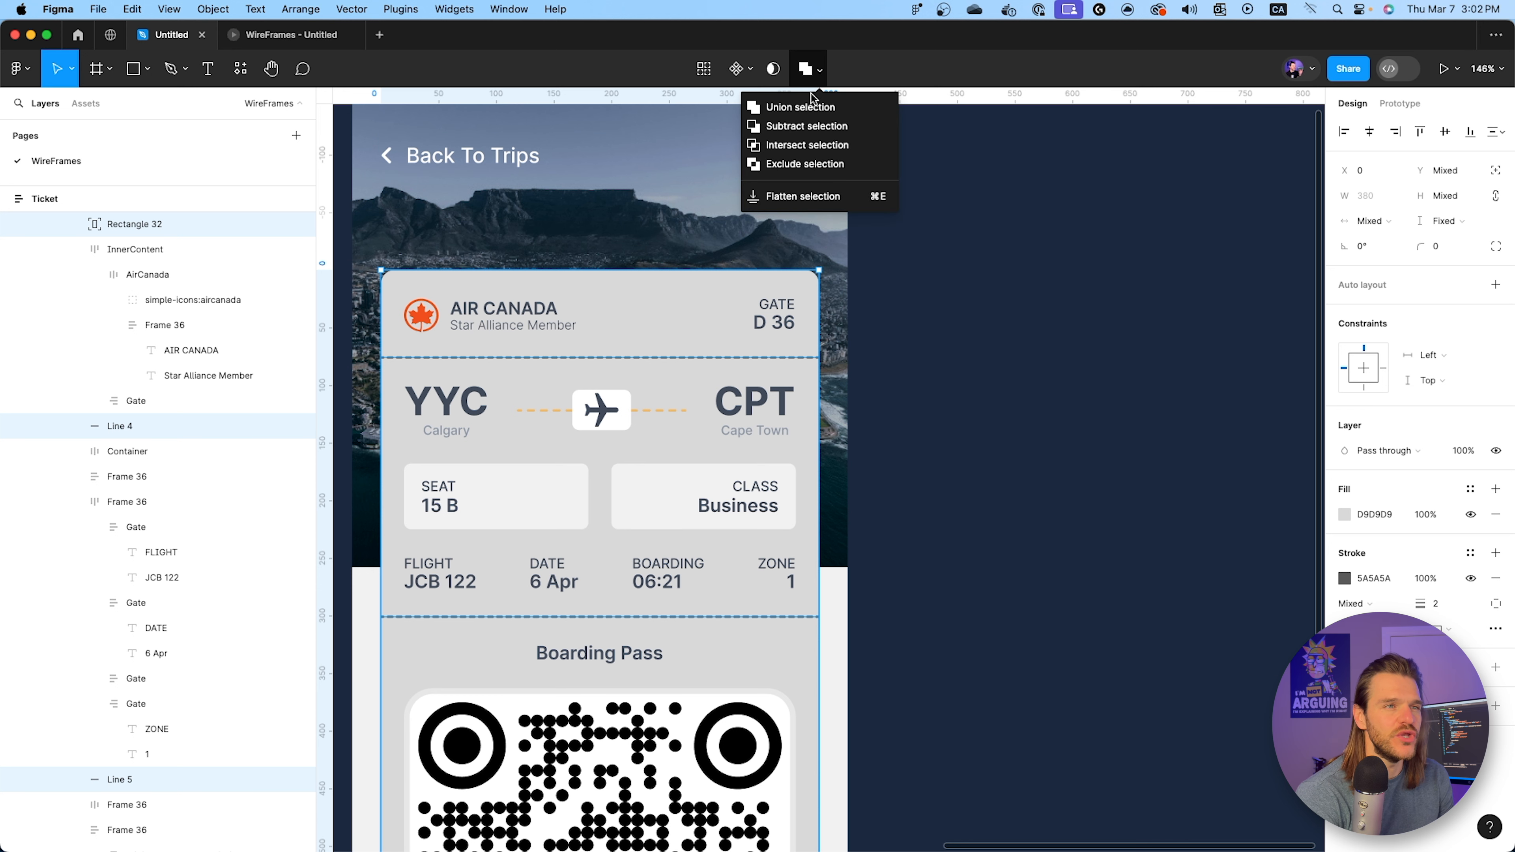
click(806, 164)
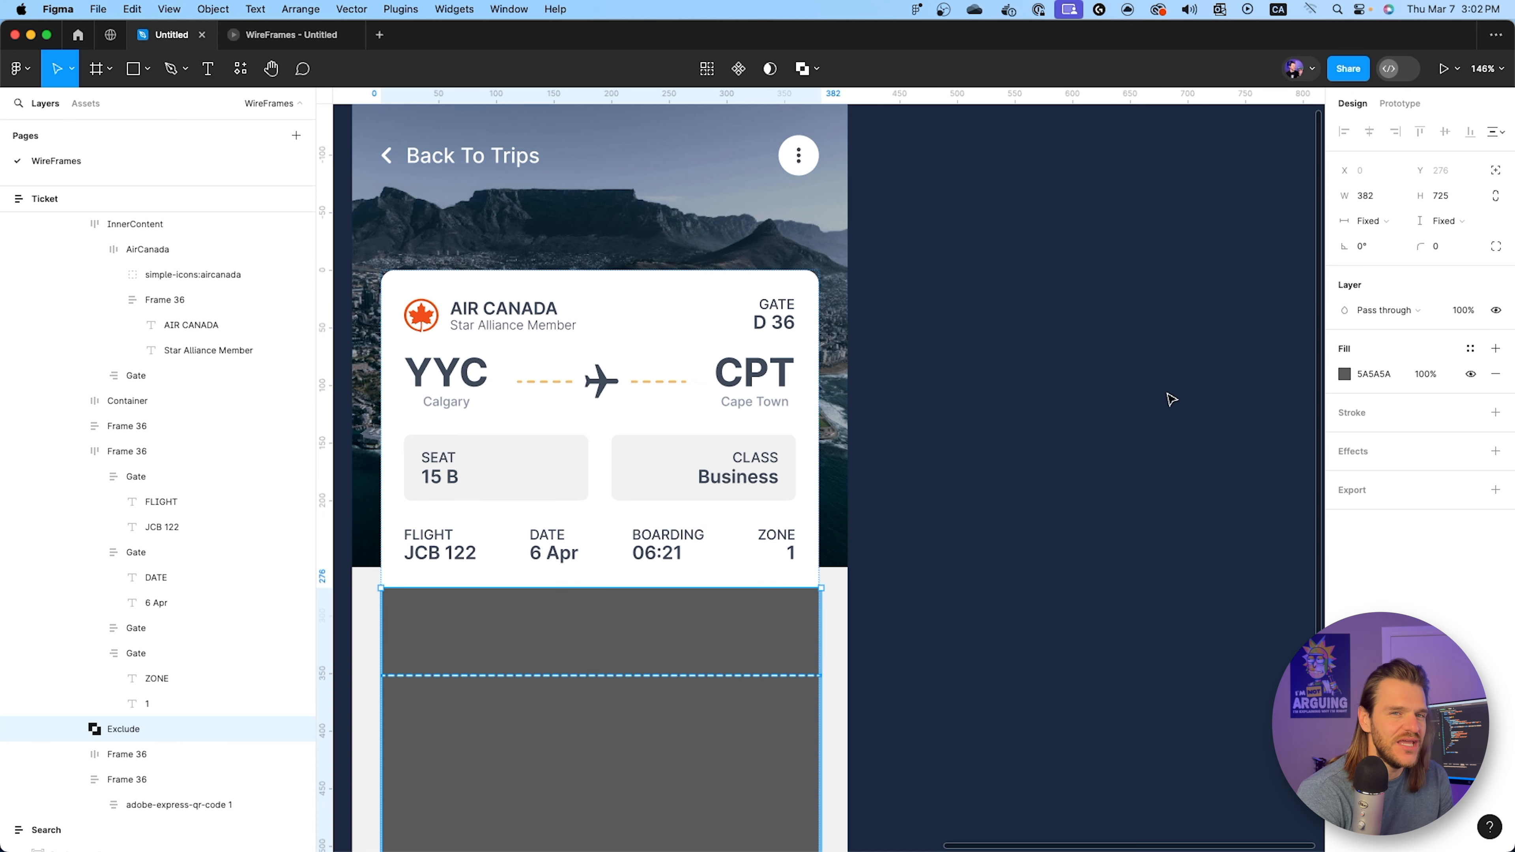
Fill the excluded shape with white (FFFFFF) and move it up to be the first item in the InnerTicker frame.
click(1348, 373)
drag(1216, 476, 1052, 323)
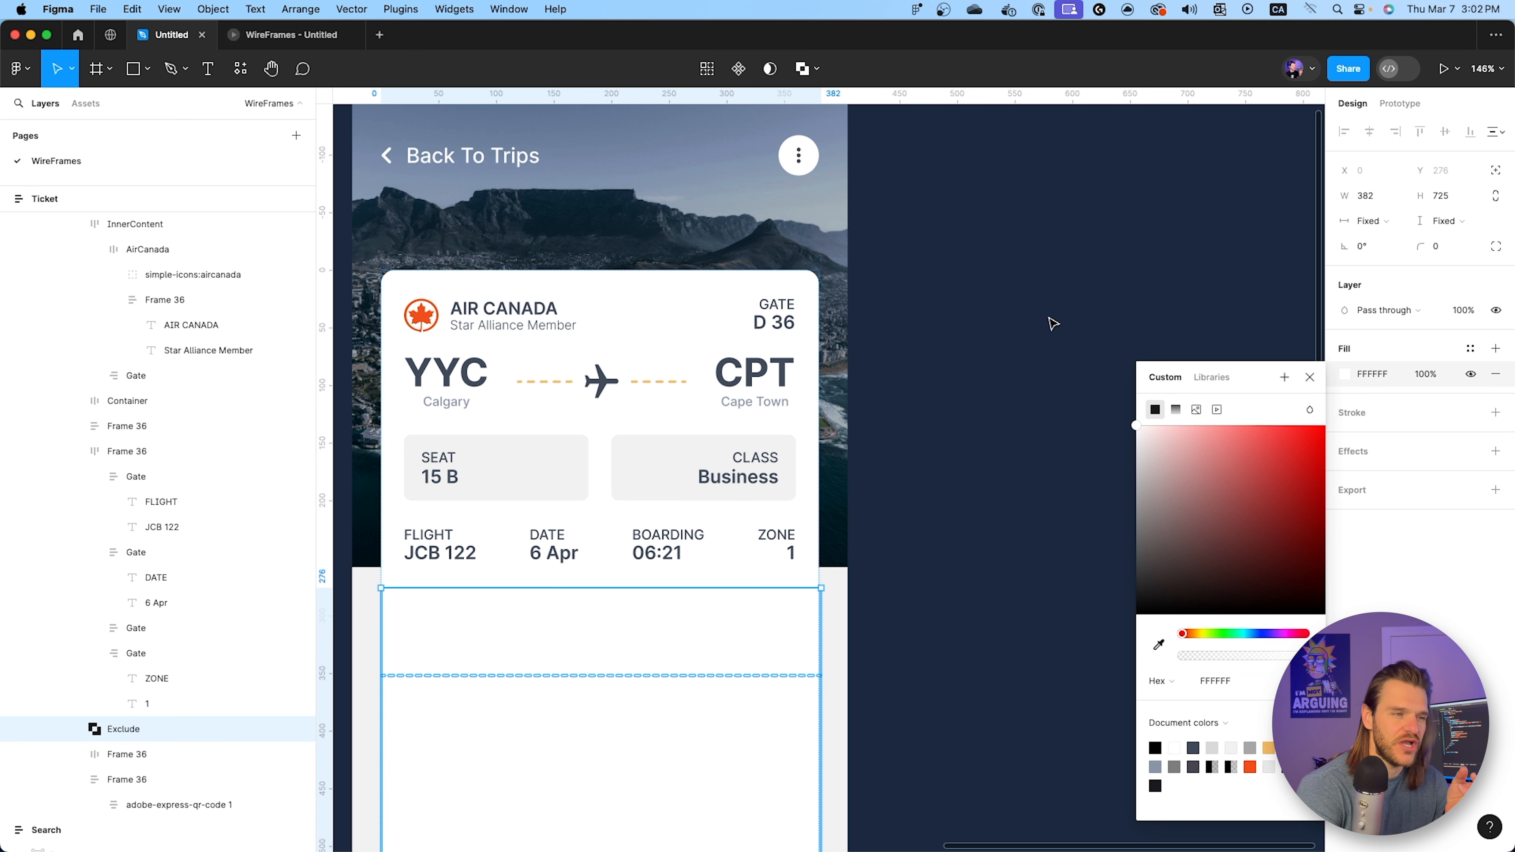
drag(600, 648, 599, 332)
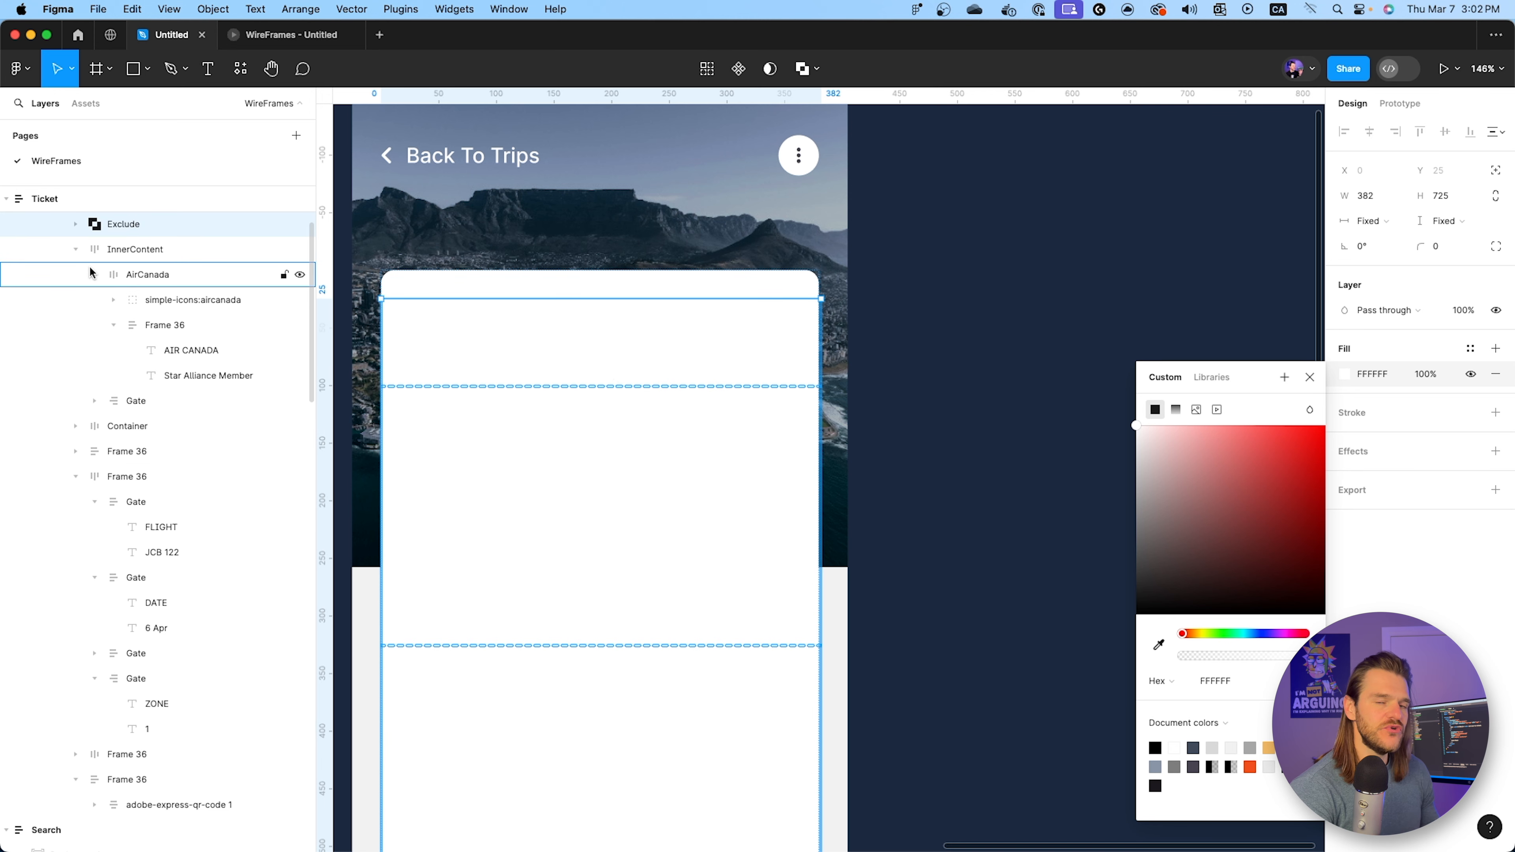
scroll(96, 271, up, 1)
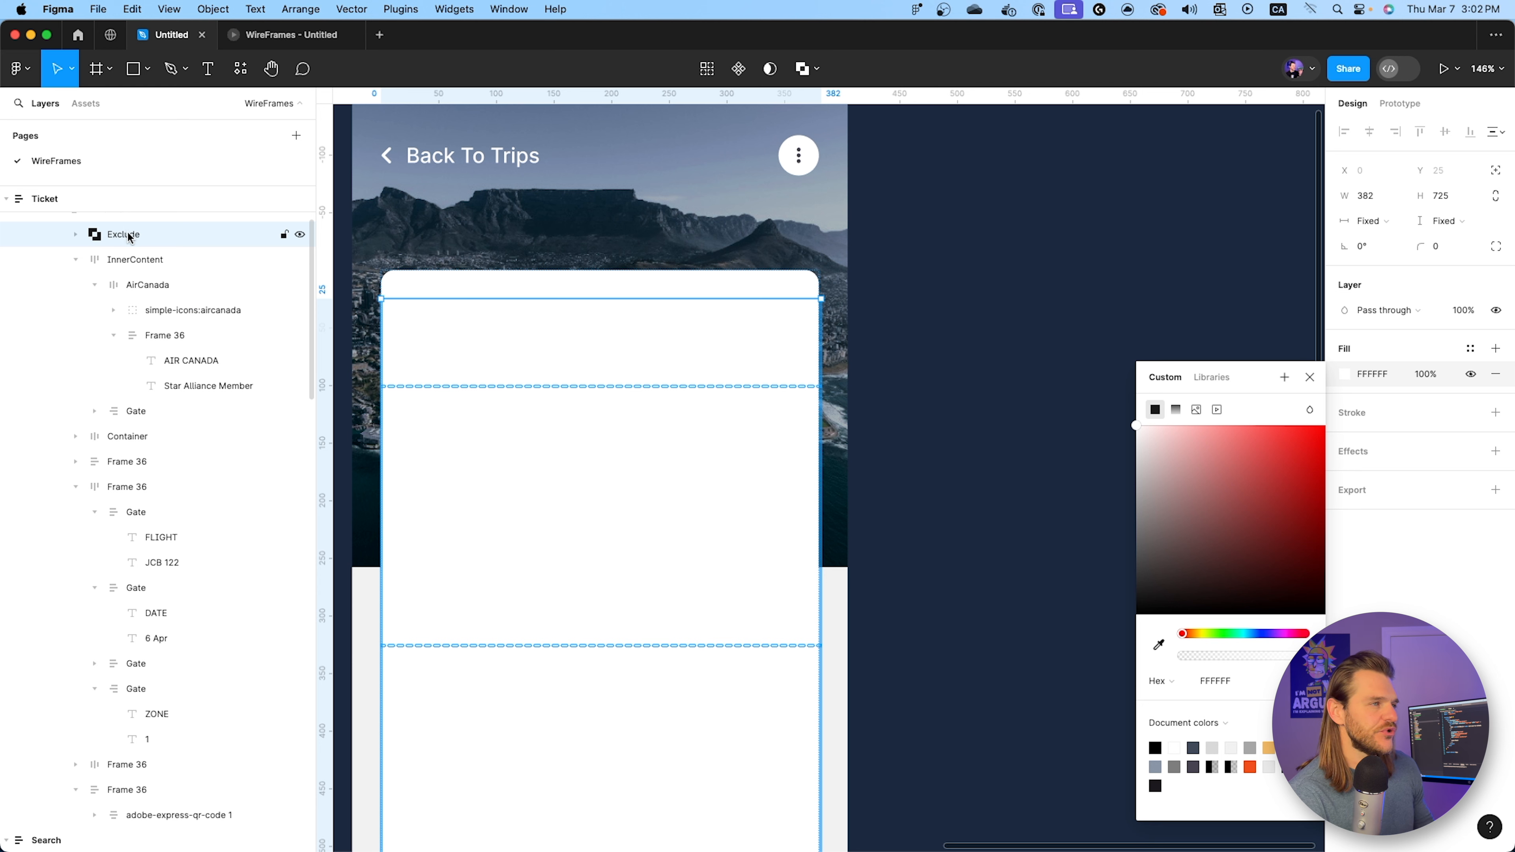
scroll(127, 233, up, 2)
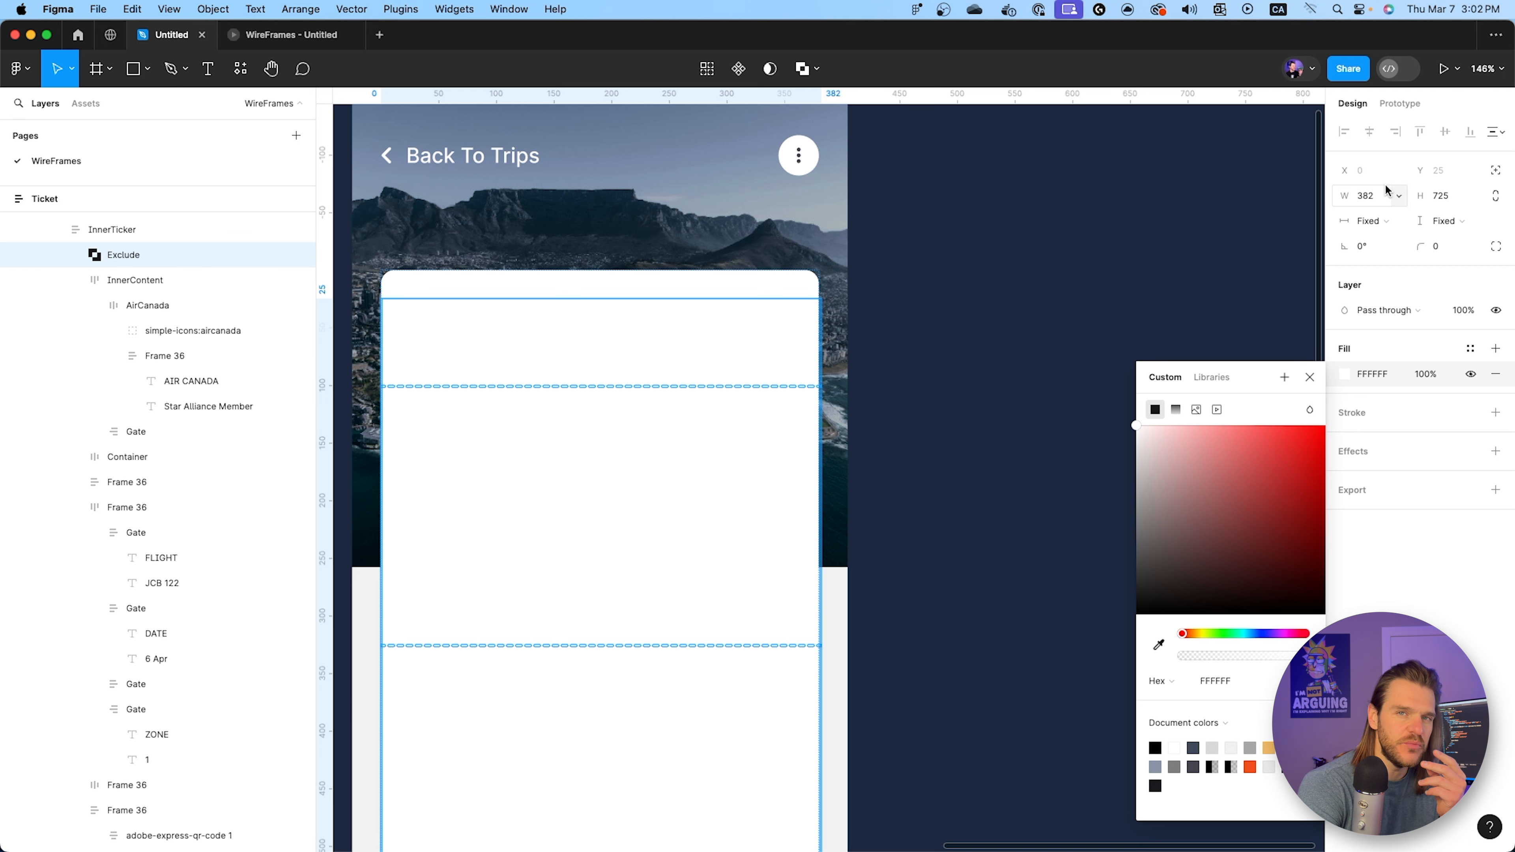
Give the excluded shape absolute position within the InnerTicker frame and set its Y position to 0.
click(1495, 172)
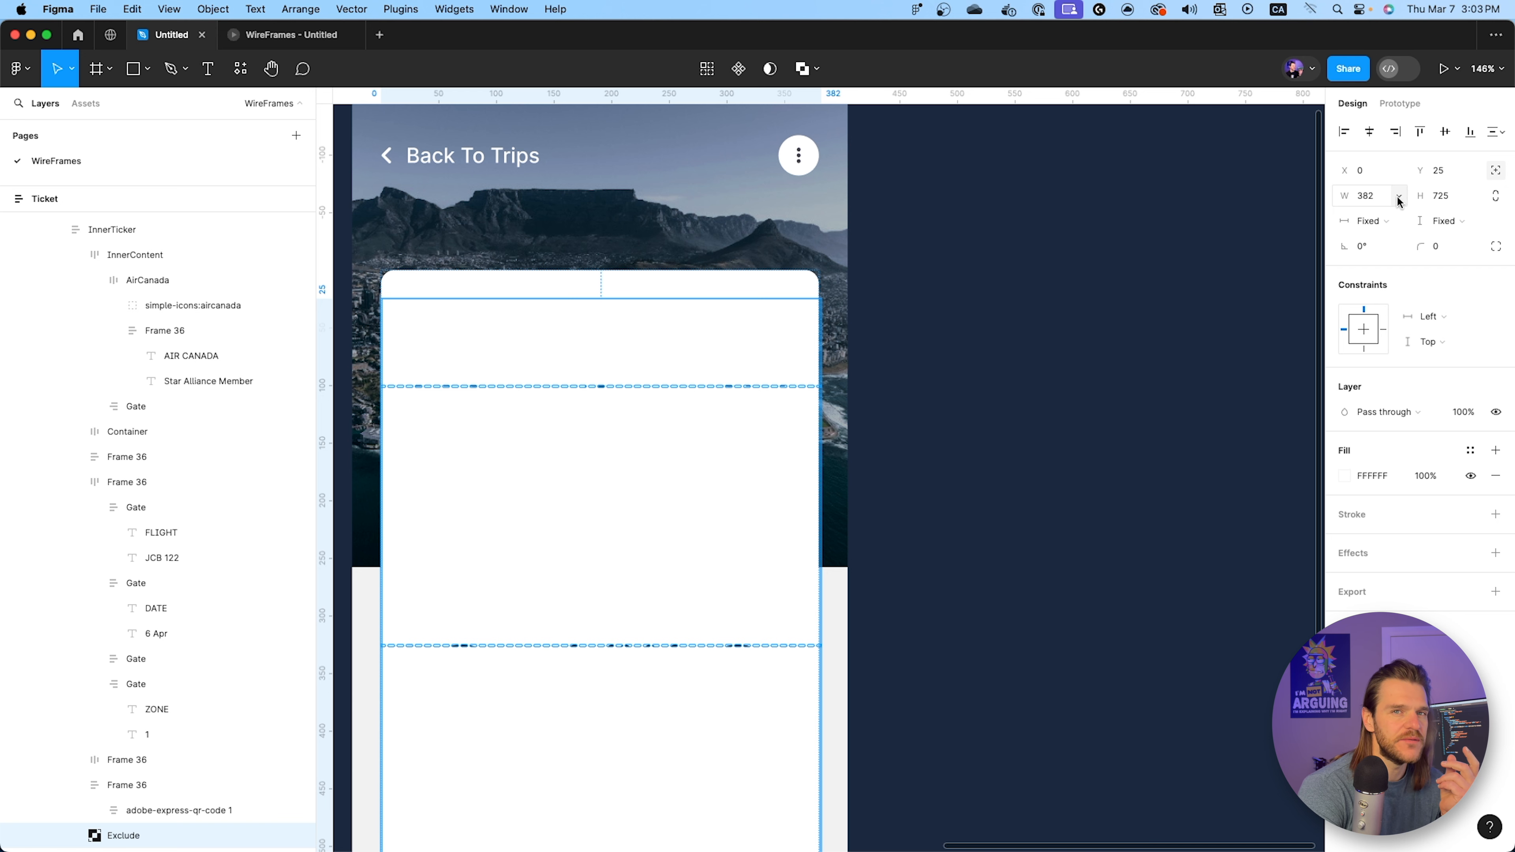
click(1449, 172)
text(0)
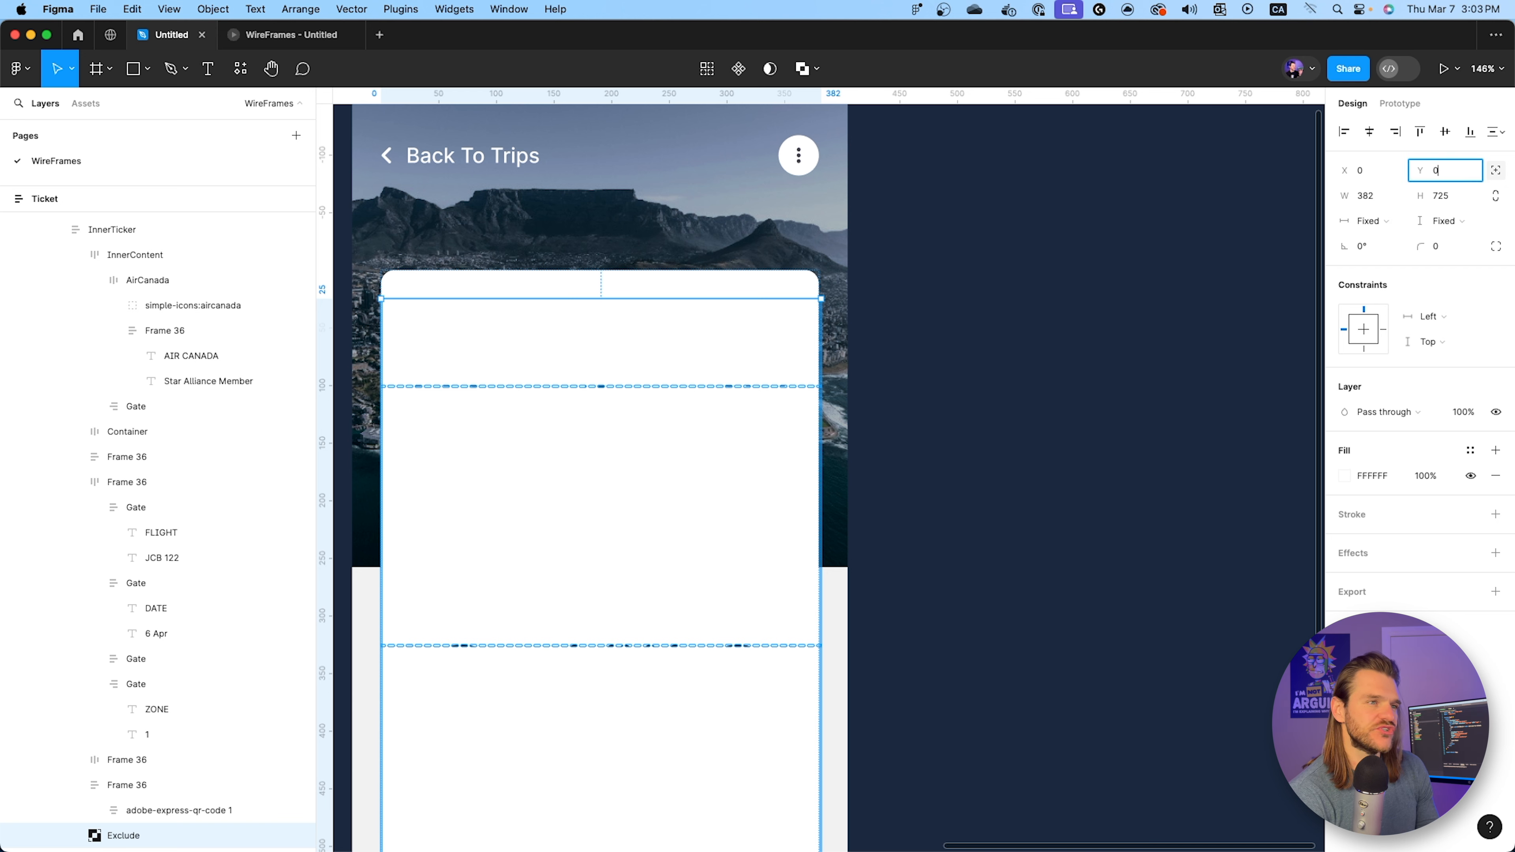
Set the Exclude shape's Y position to 0 and hide the white fill of the InnerTicker frame.
key(Return)
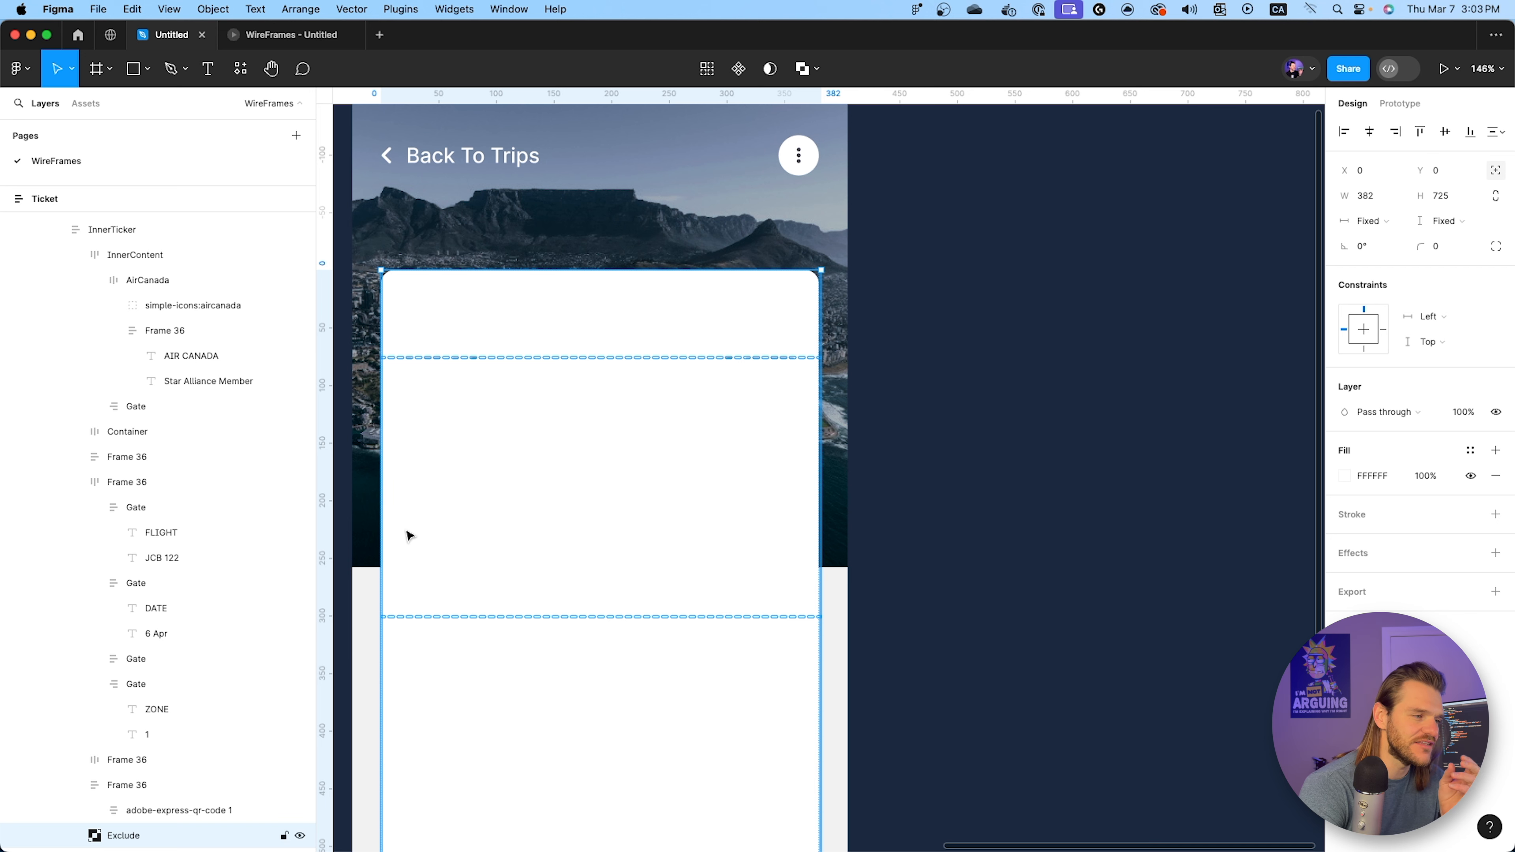
scroll(36, 346, up, 3)
click(57, 294)
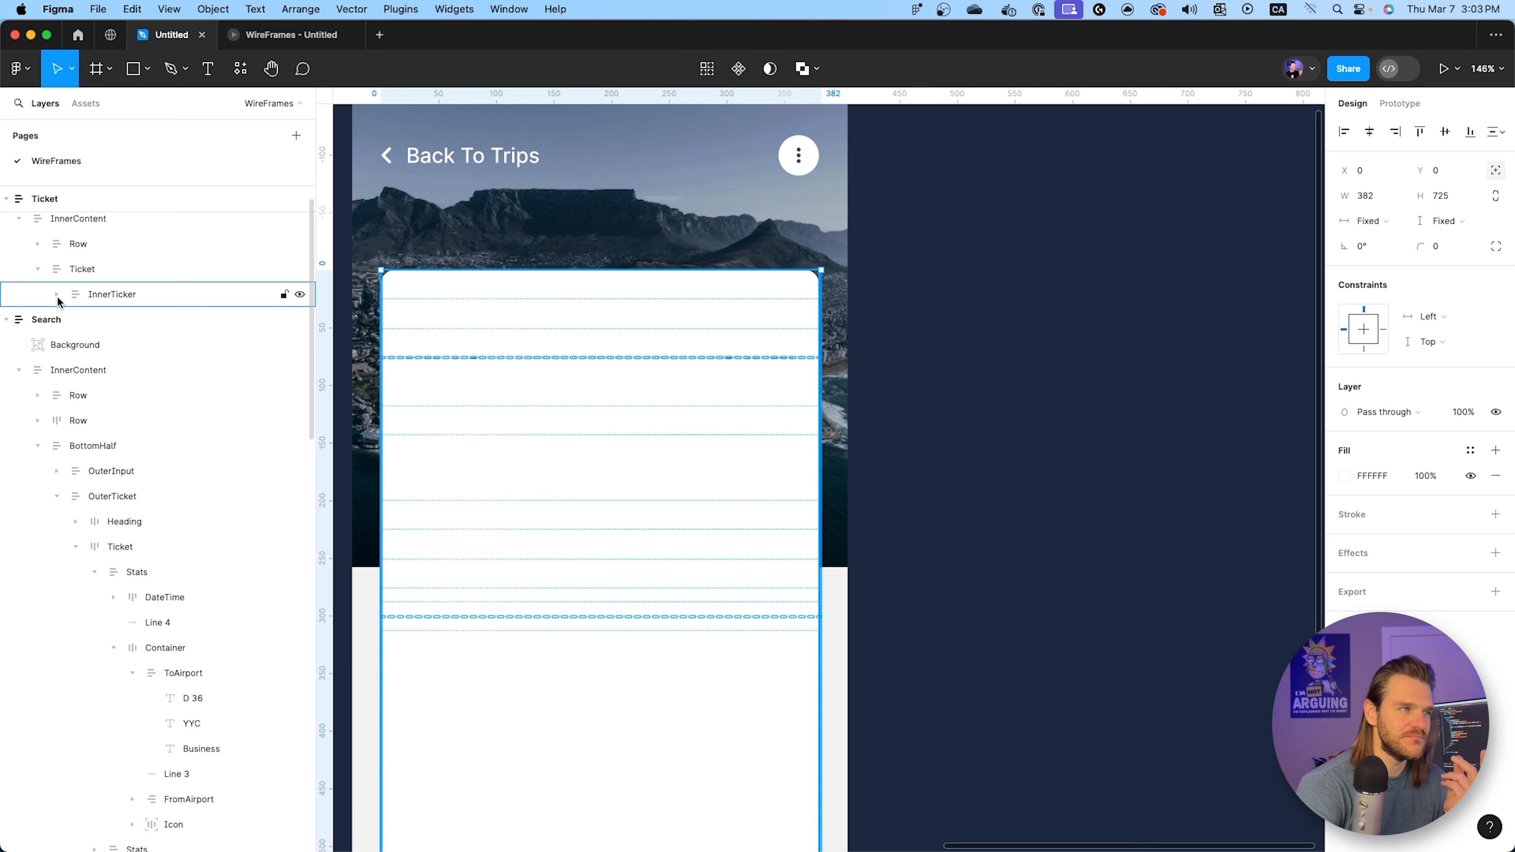
click(139, 300)
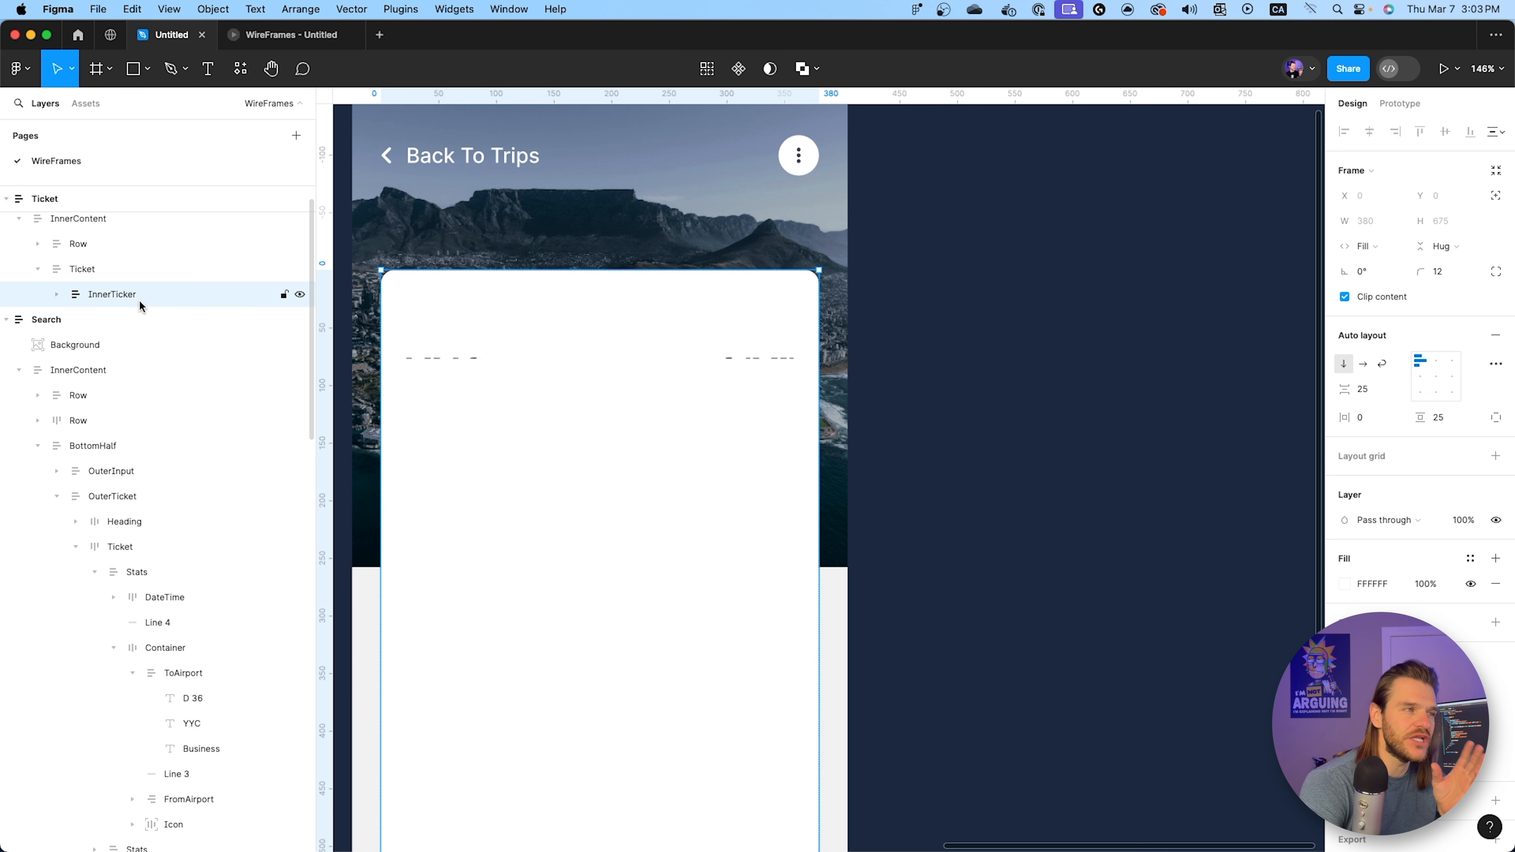
click(1471, 585)
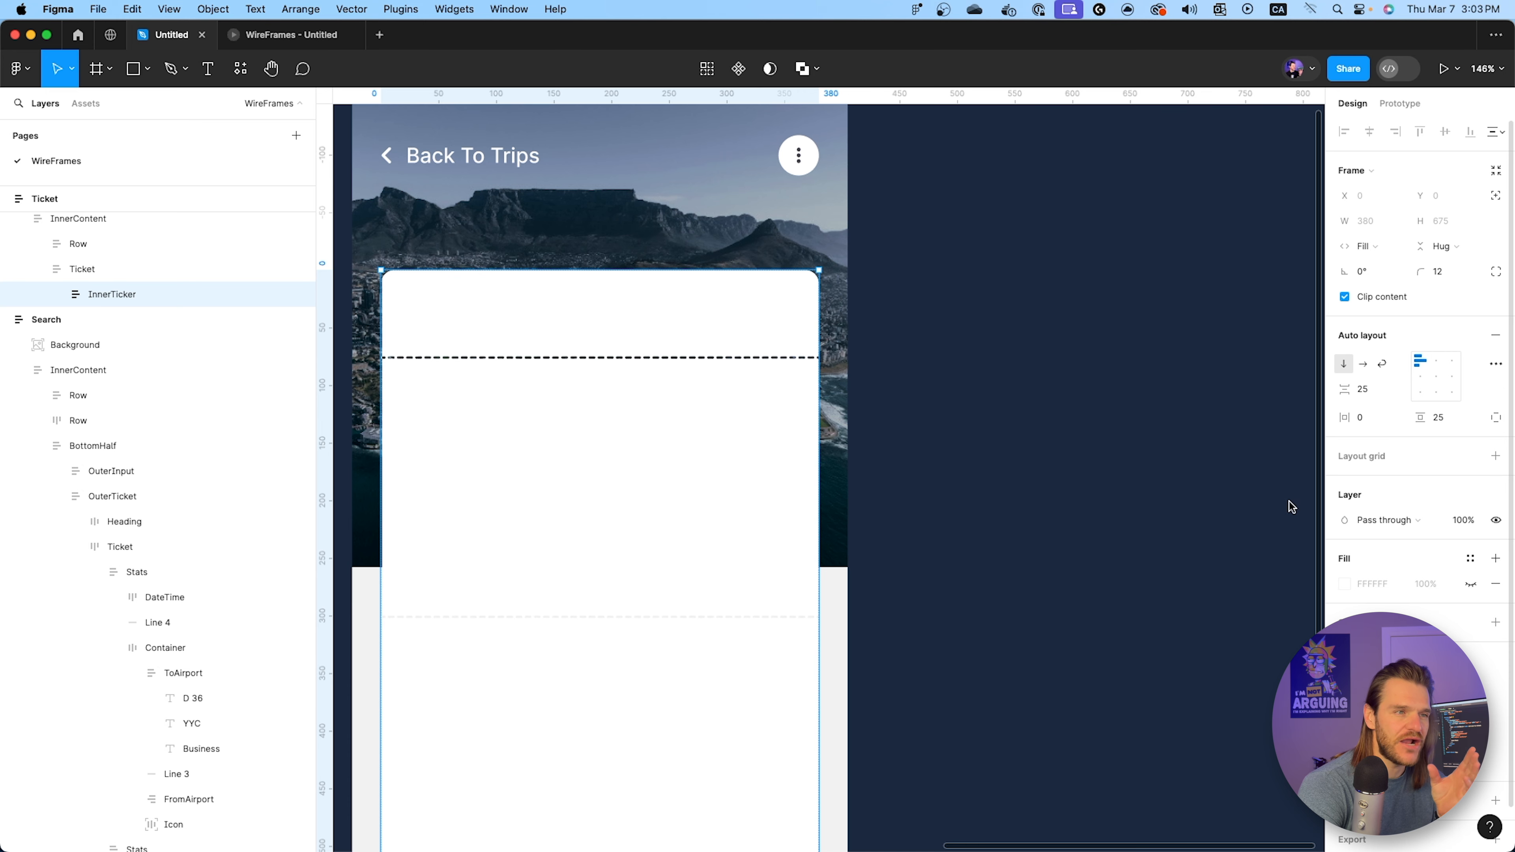
Examine the dashed cut-out lines across the white ticket shape and how they sit against the ticket content.
scroll(376, 350, up, 3)
scroll(375, 351, up, 10)
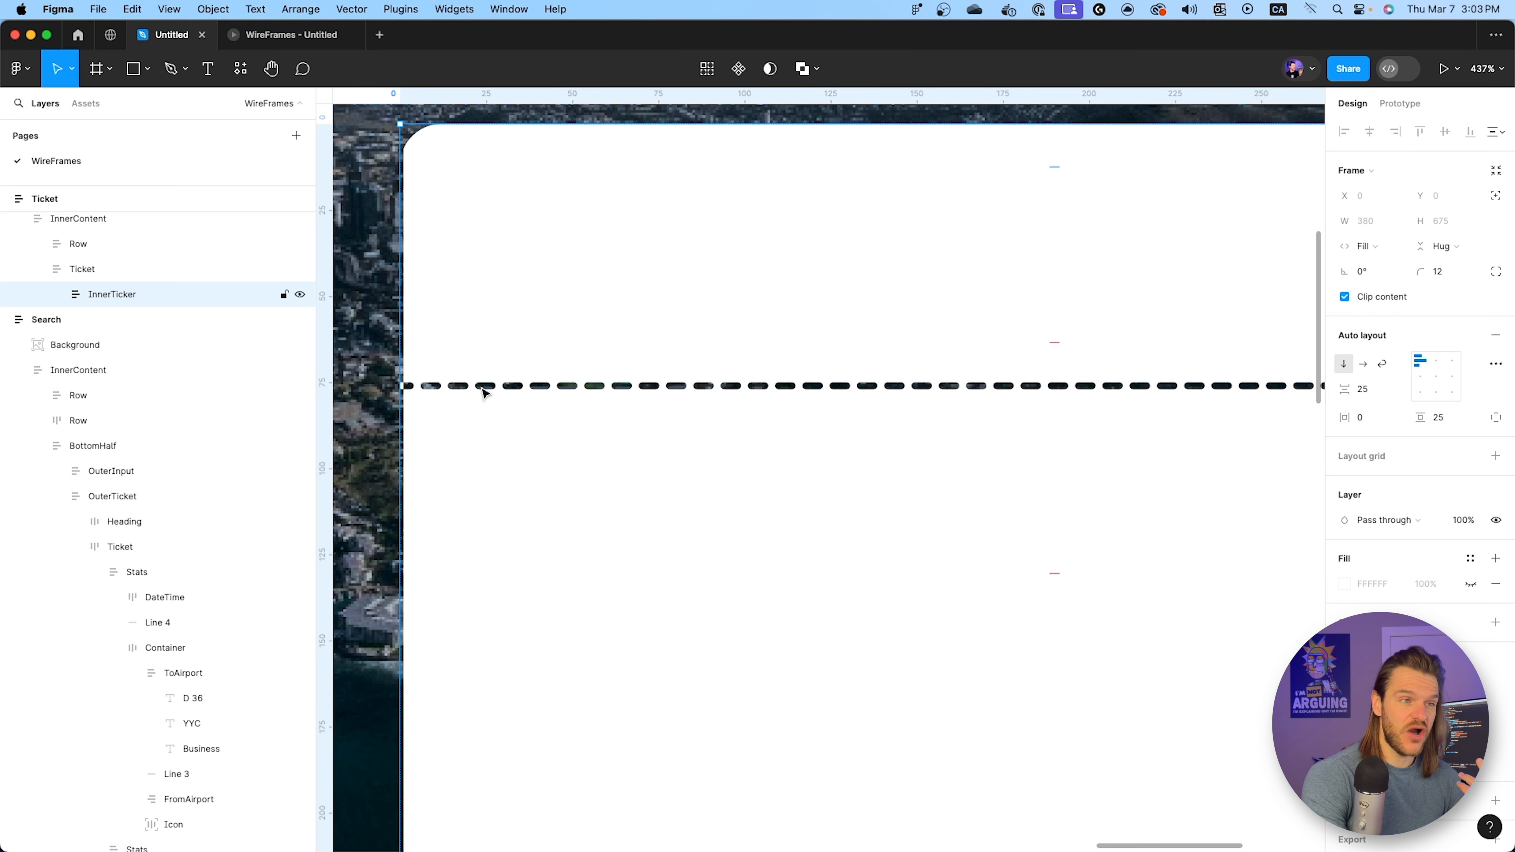
scroll(483, 392, down, 5)
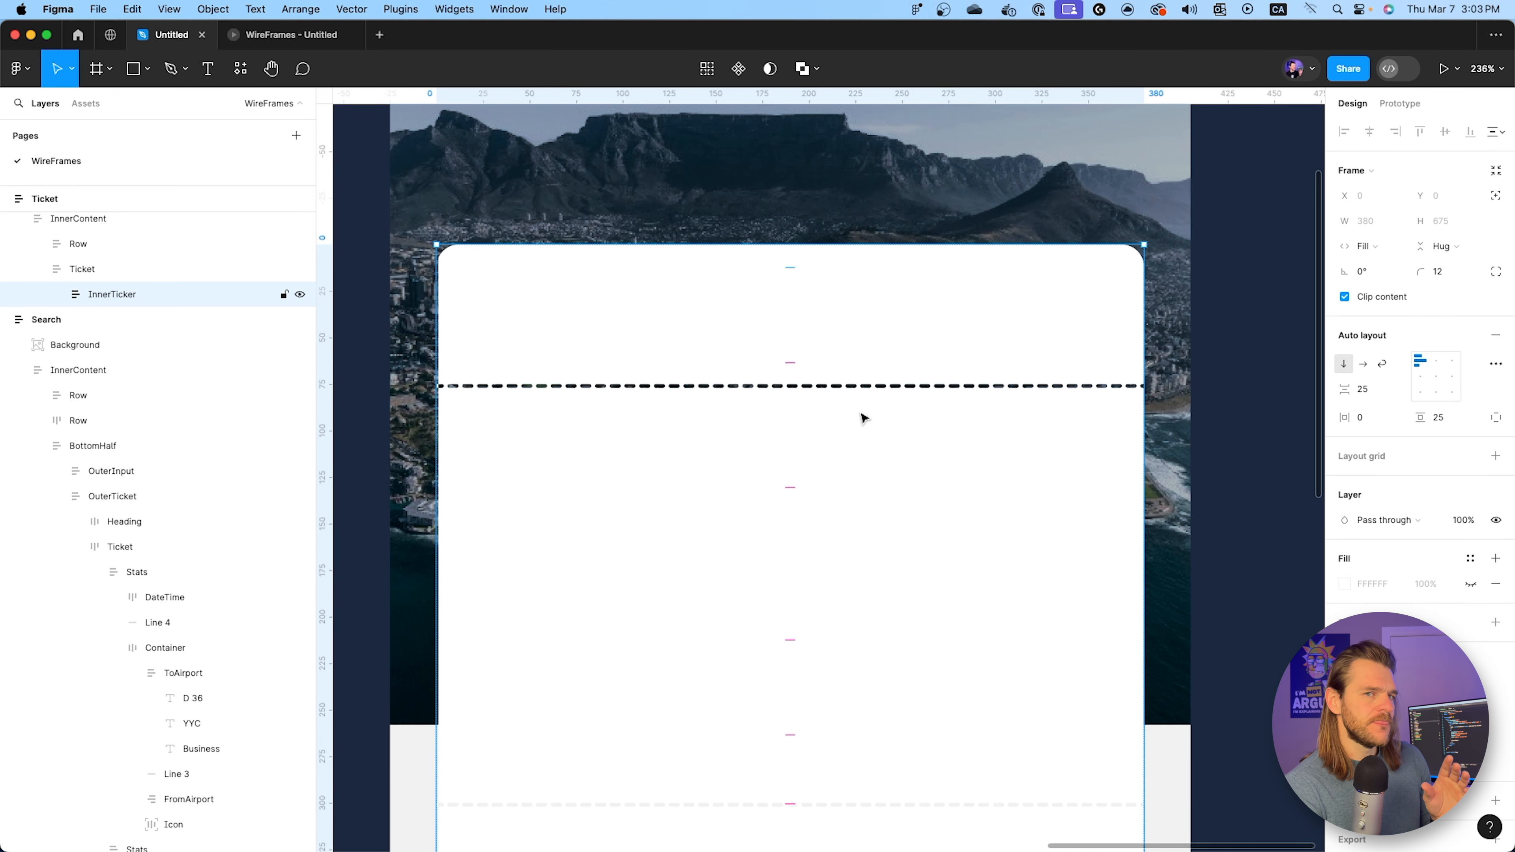
right_click(565, 314)
key(Escape)
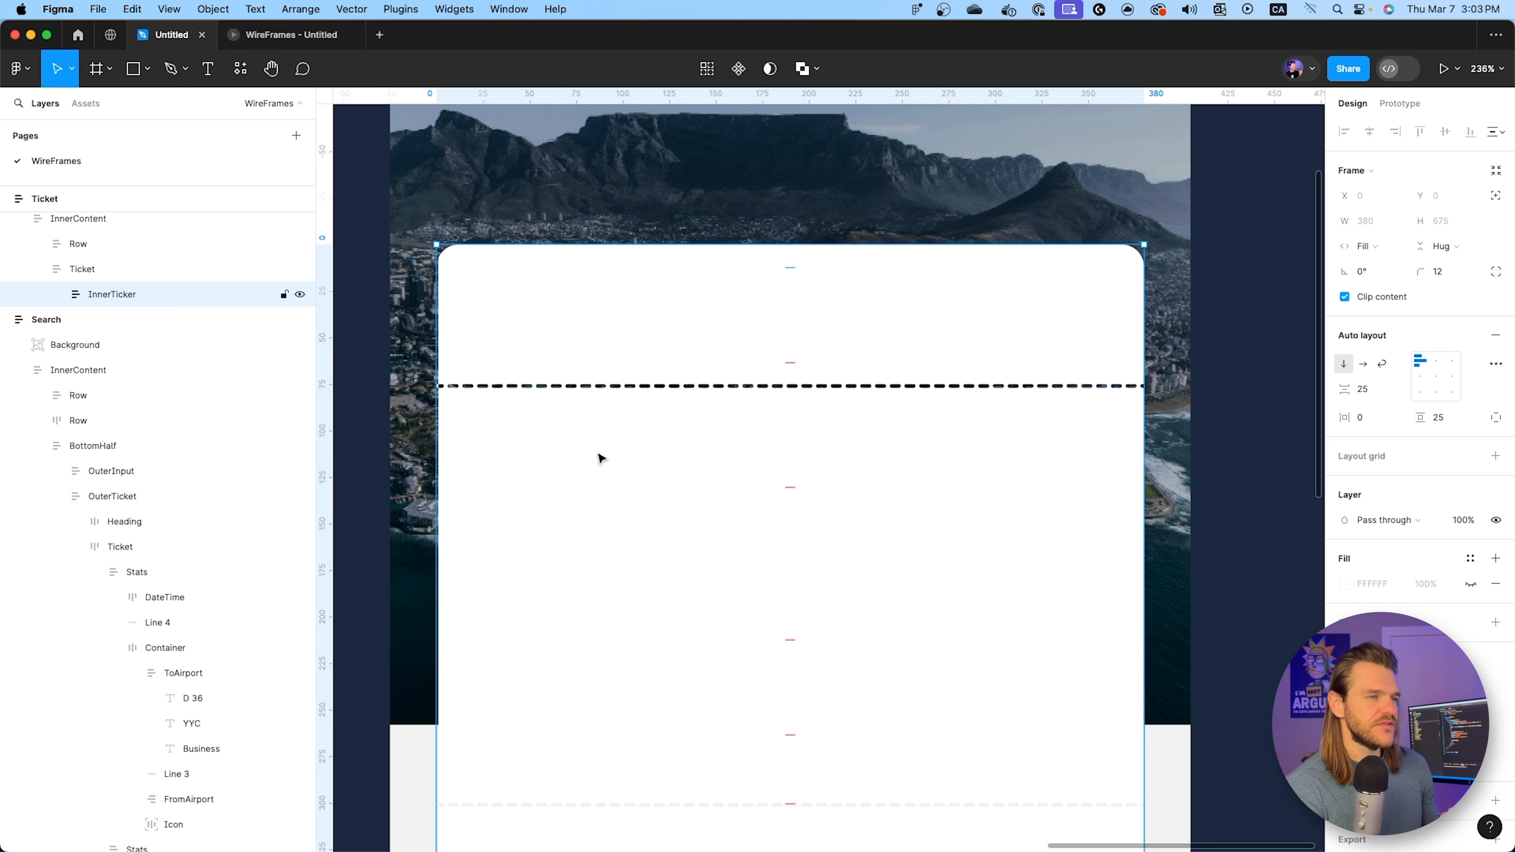
scroll(595, 450, up, 1)
scroll(595, 450, down, 1)
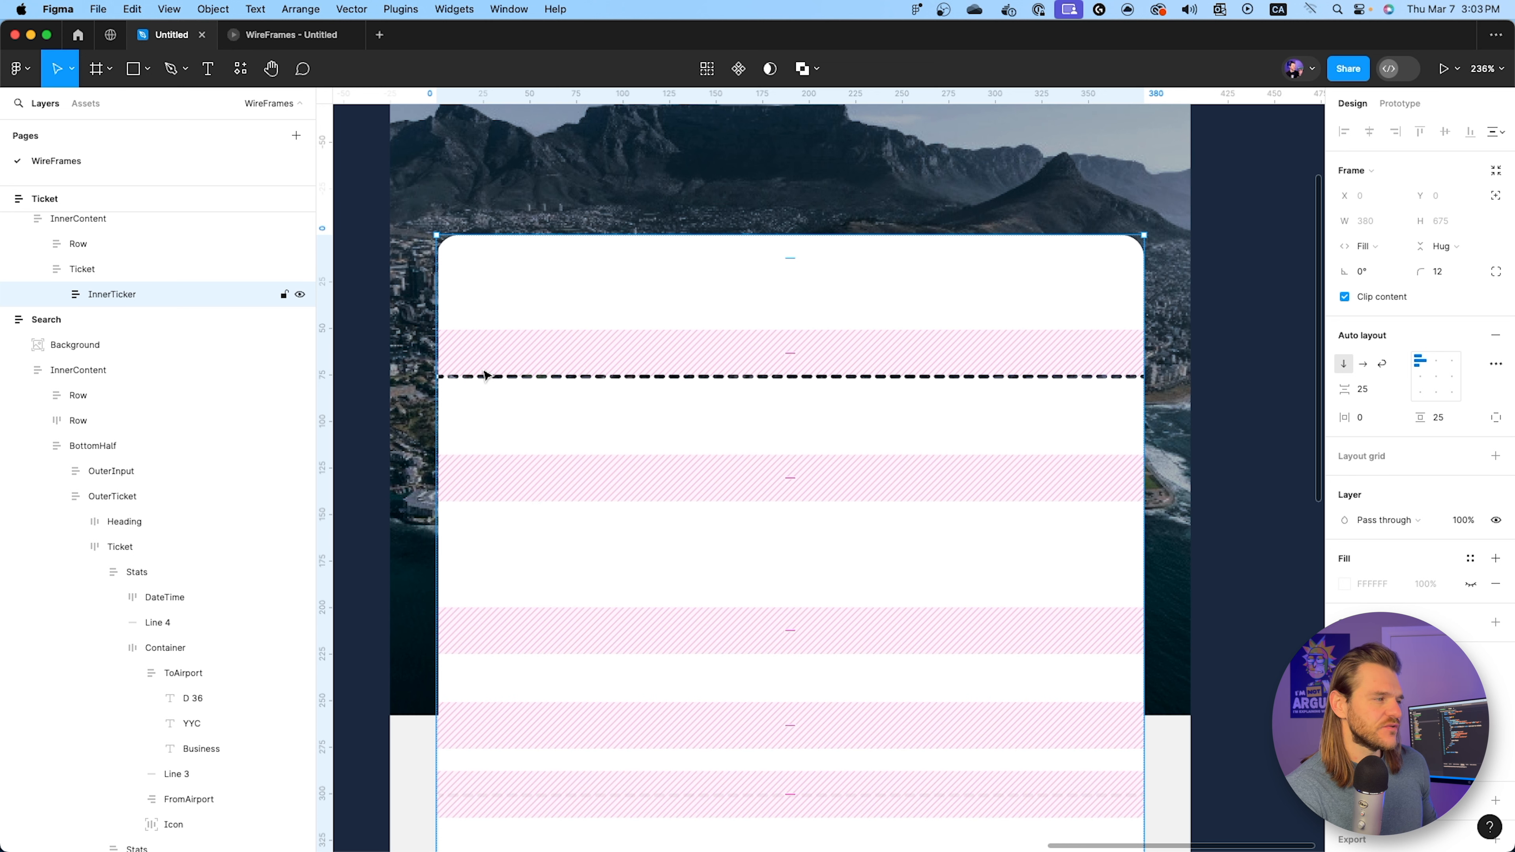
scroll(904, 418, down, 3)
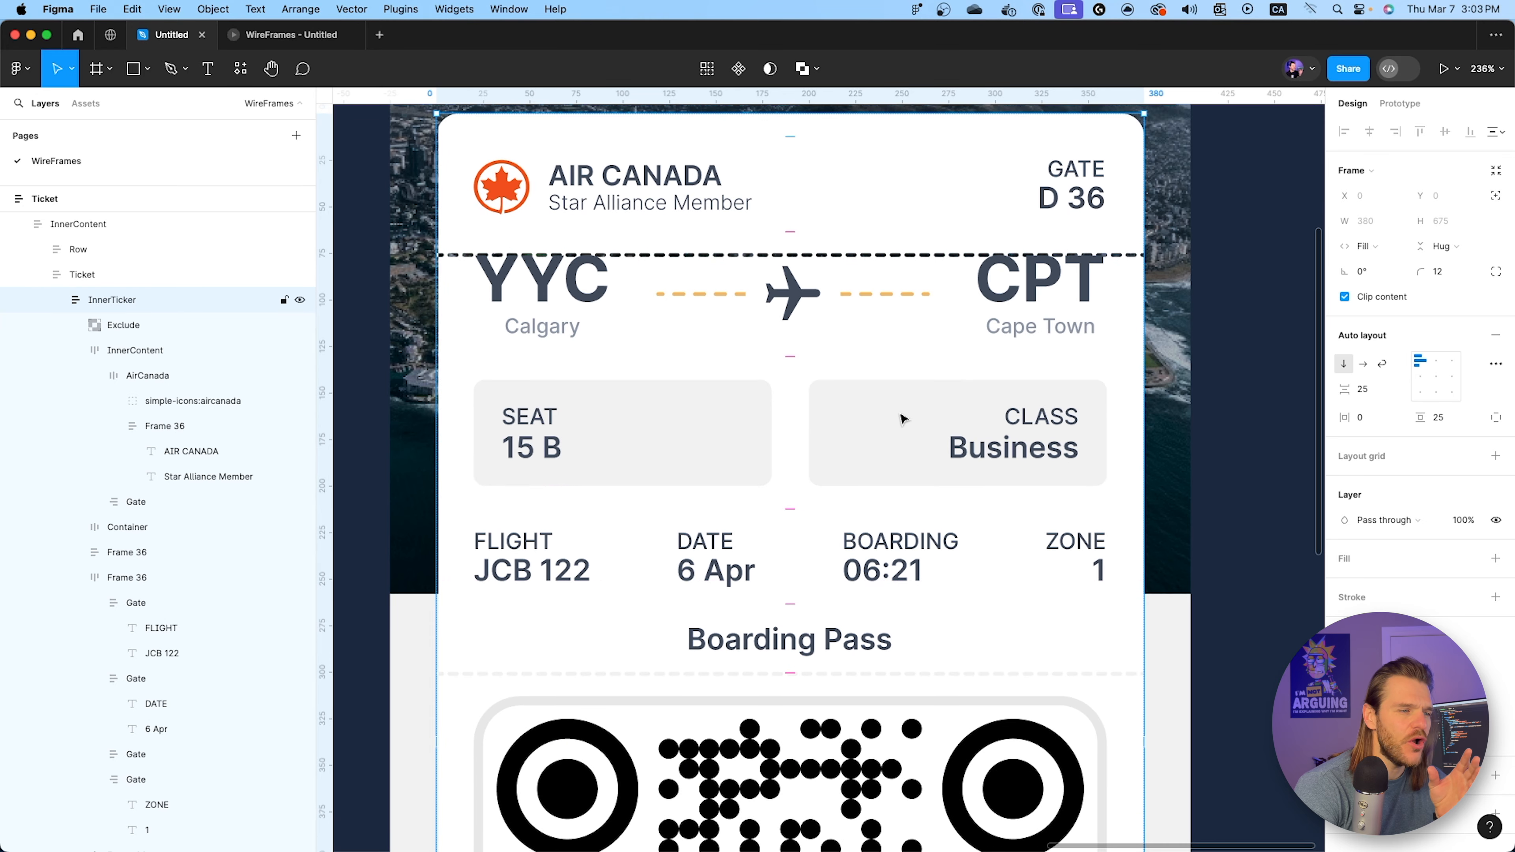
scroll(900, 419, down, 3)
scroll(896, 416, up, 5)
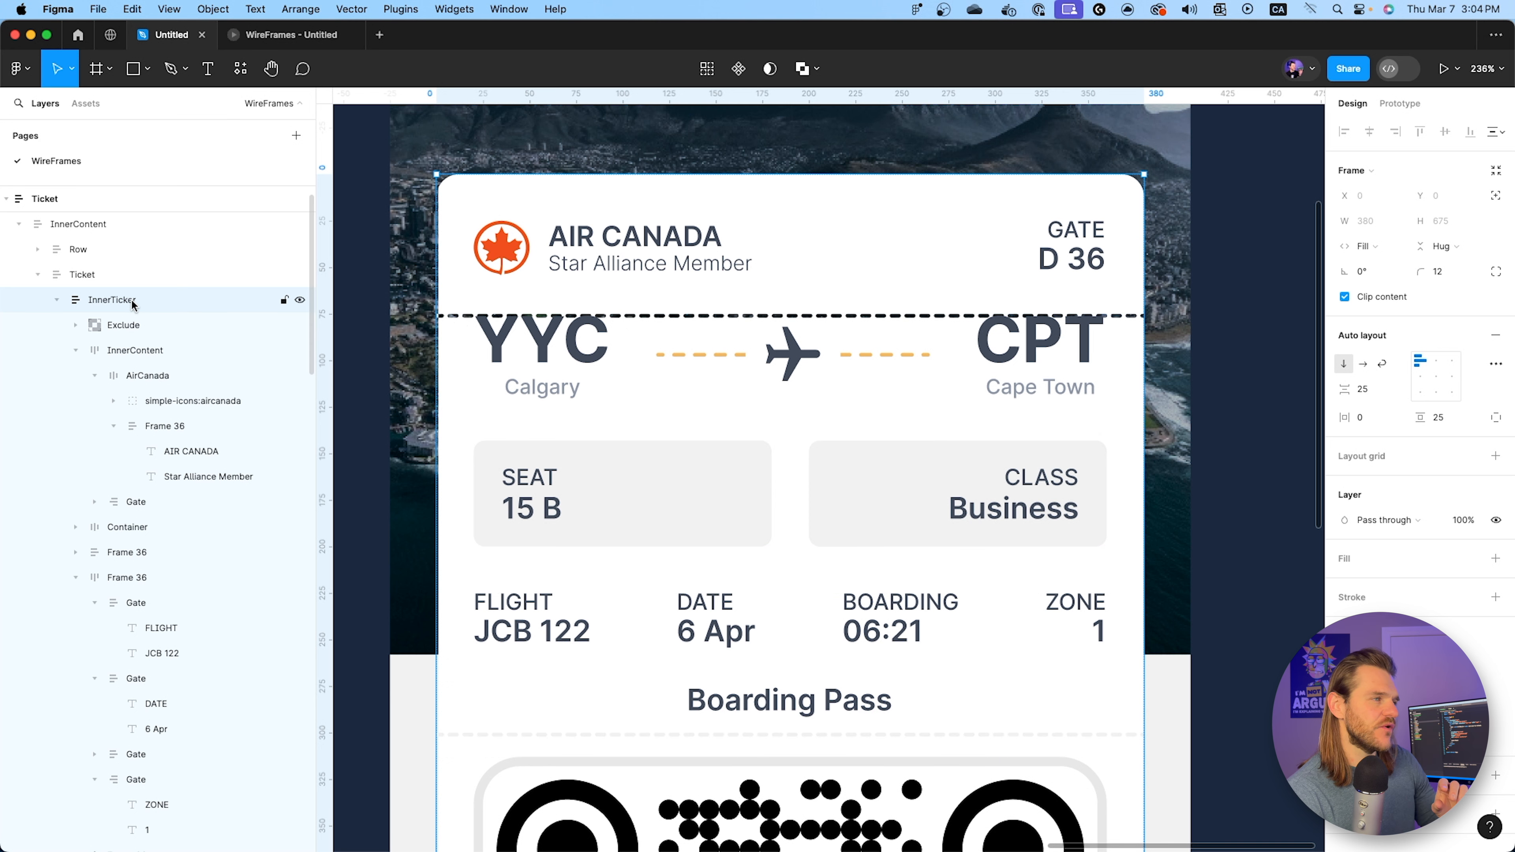
Expand the Exclude group and inspect which dashed lines on the ticket belong to Line 5 and Line 4.
click(76, 325)
click(178, 356)
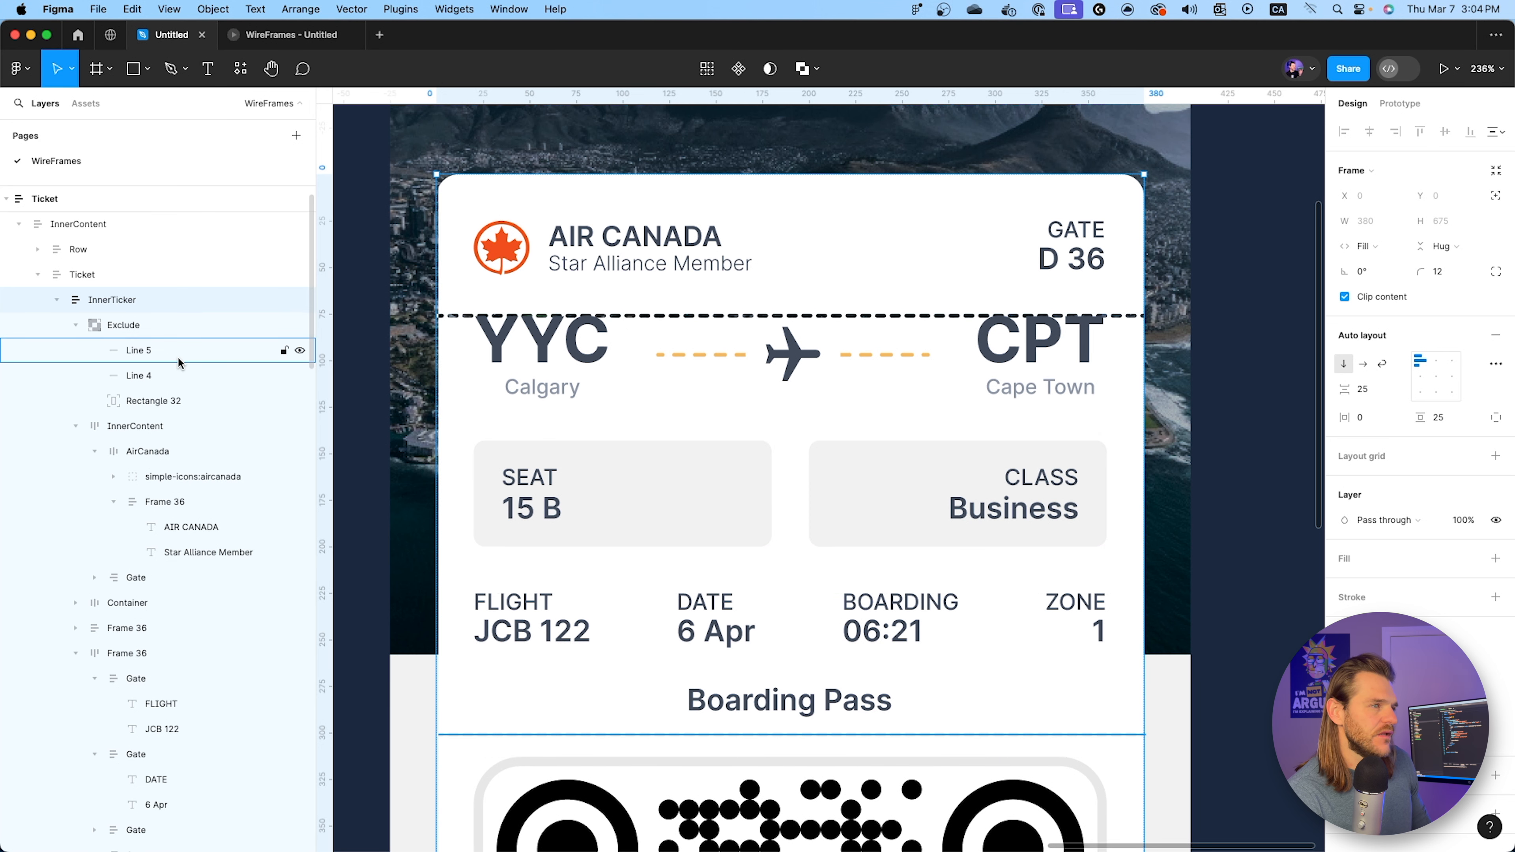
scroll(178, 357, down, 3)
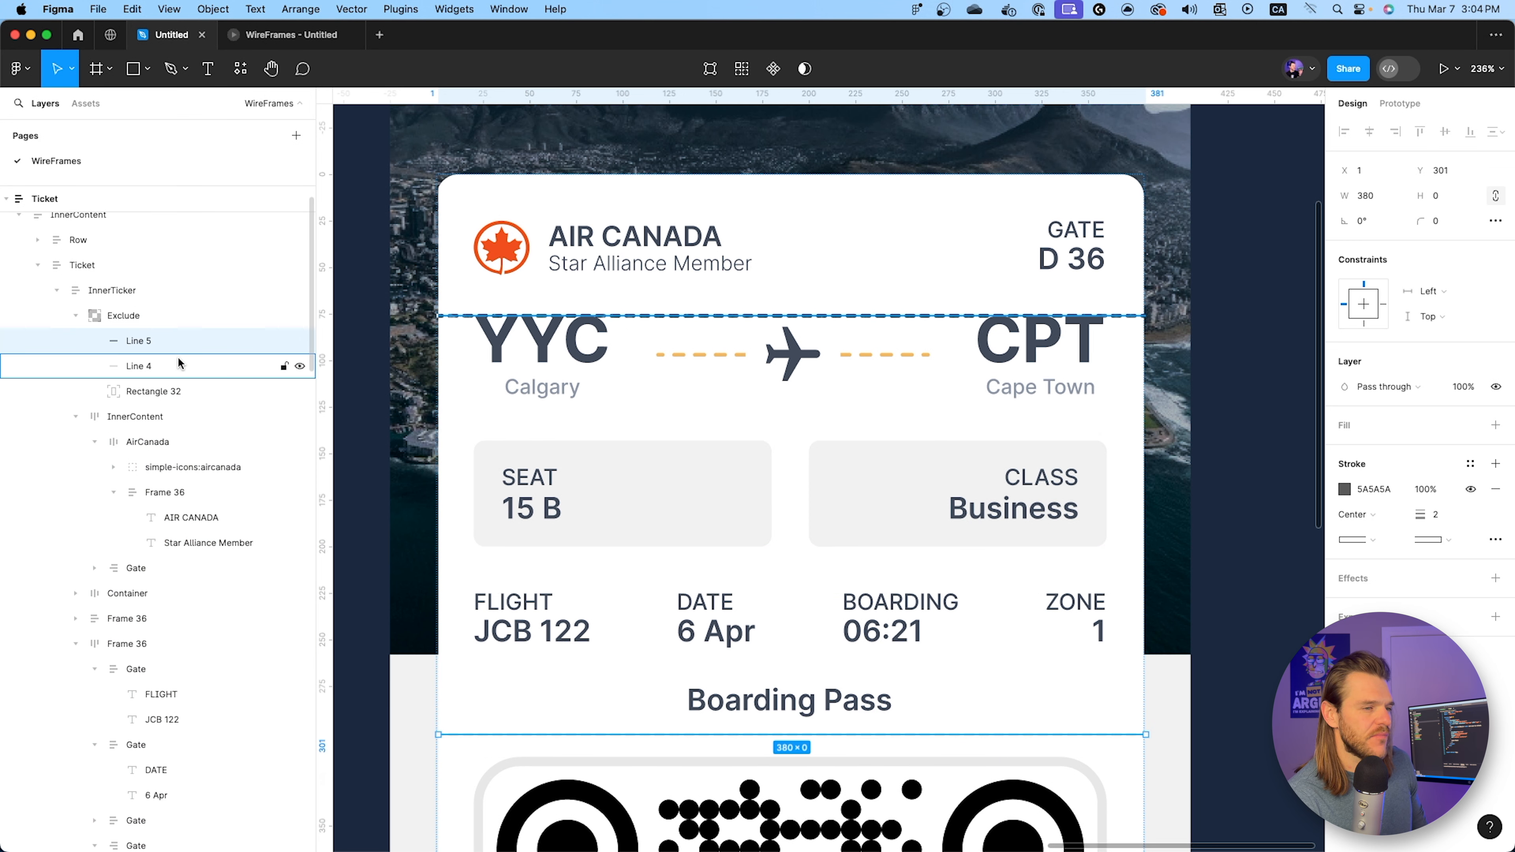
click(174, 312)
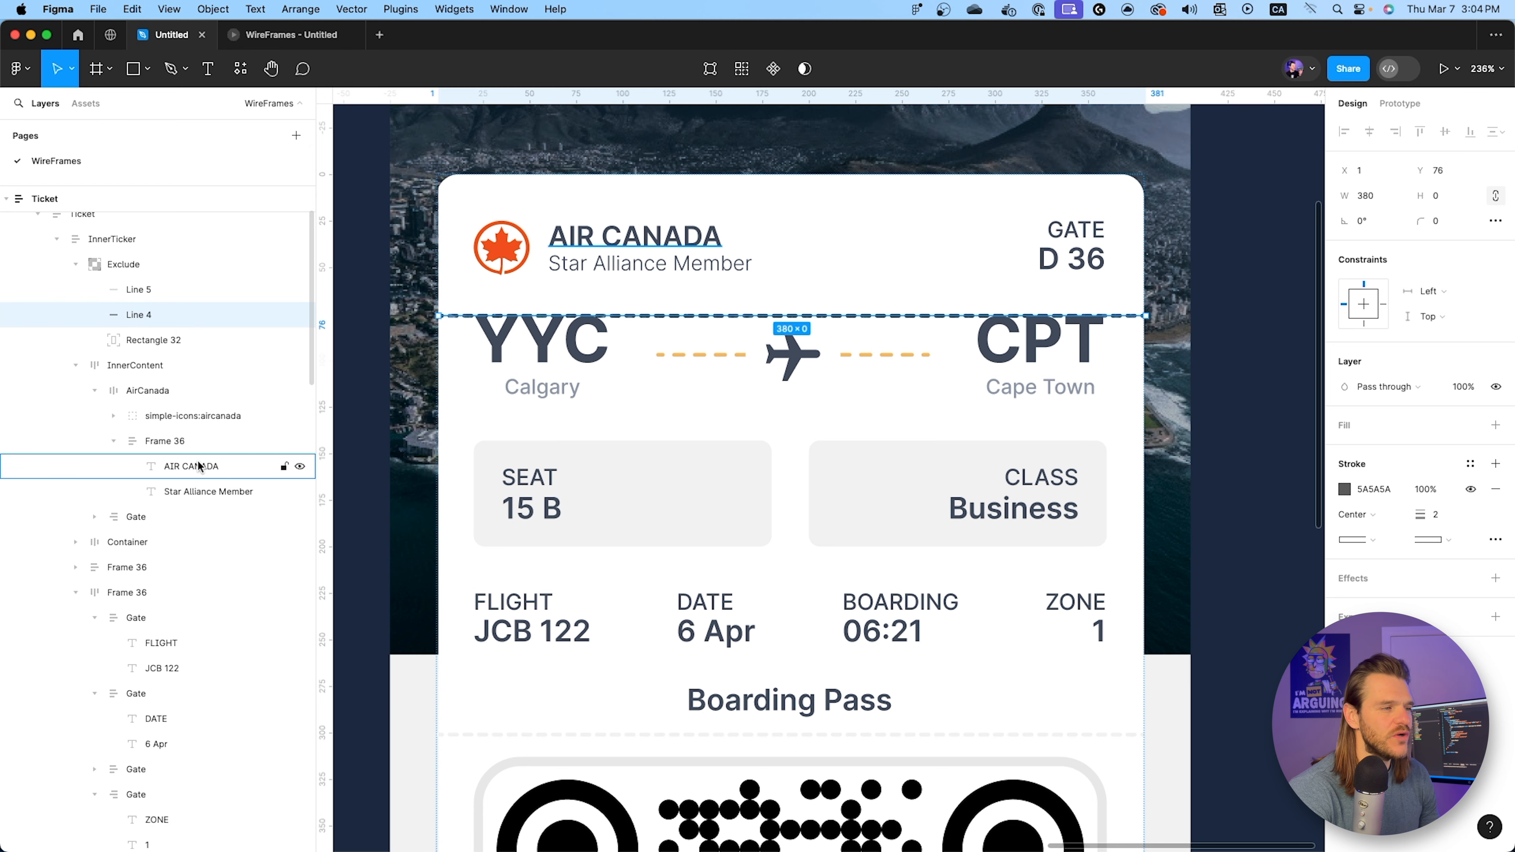
scroll(197, 461, down, 8)
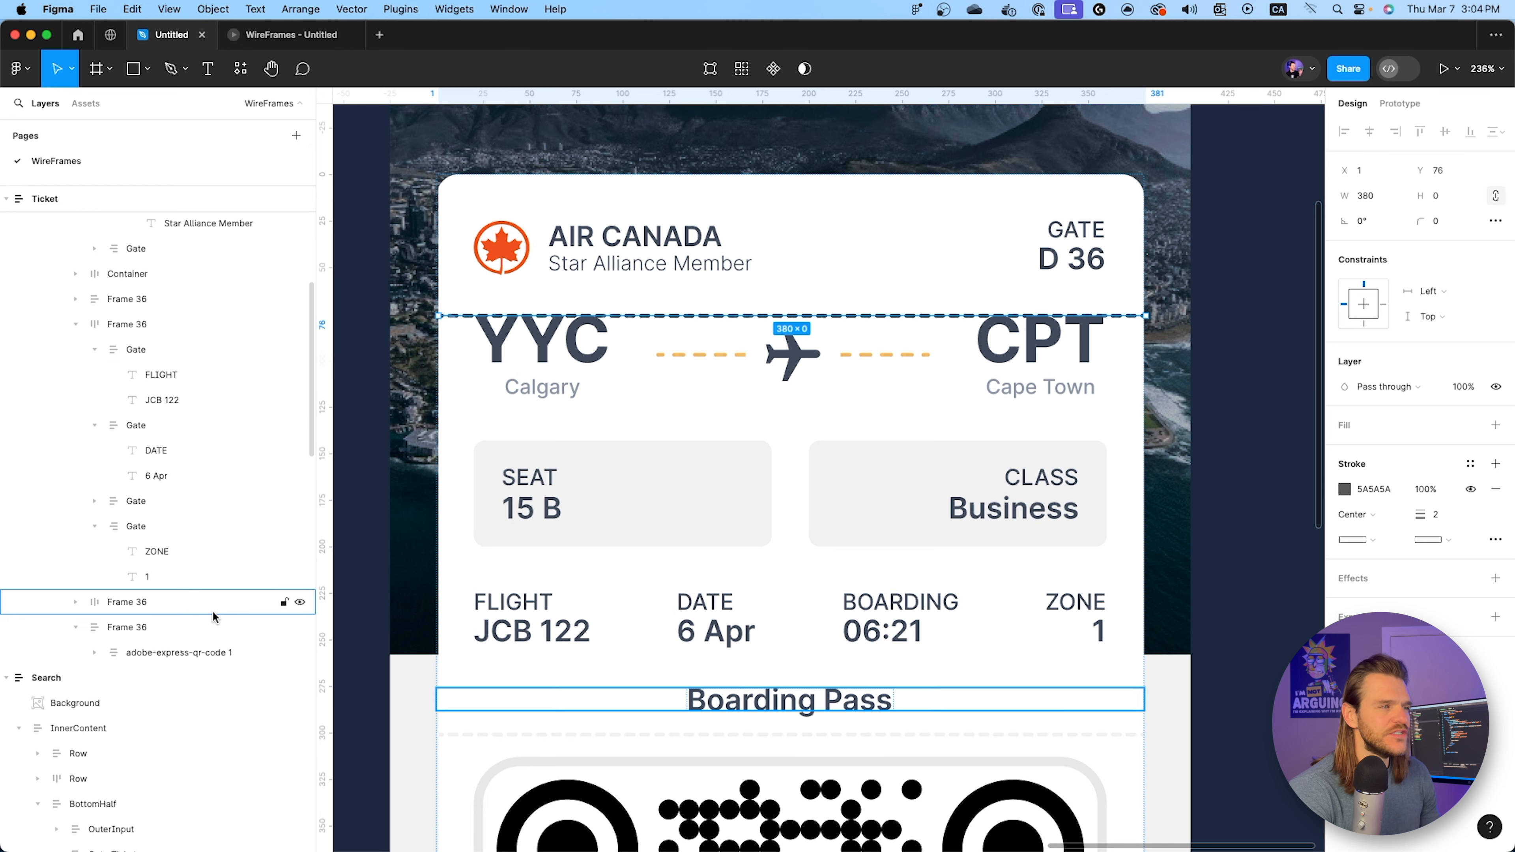
scroll(198, 576, up, 2)
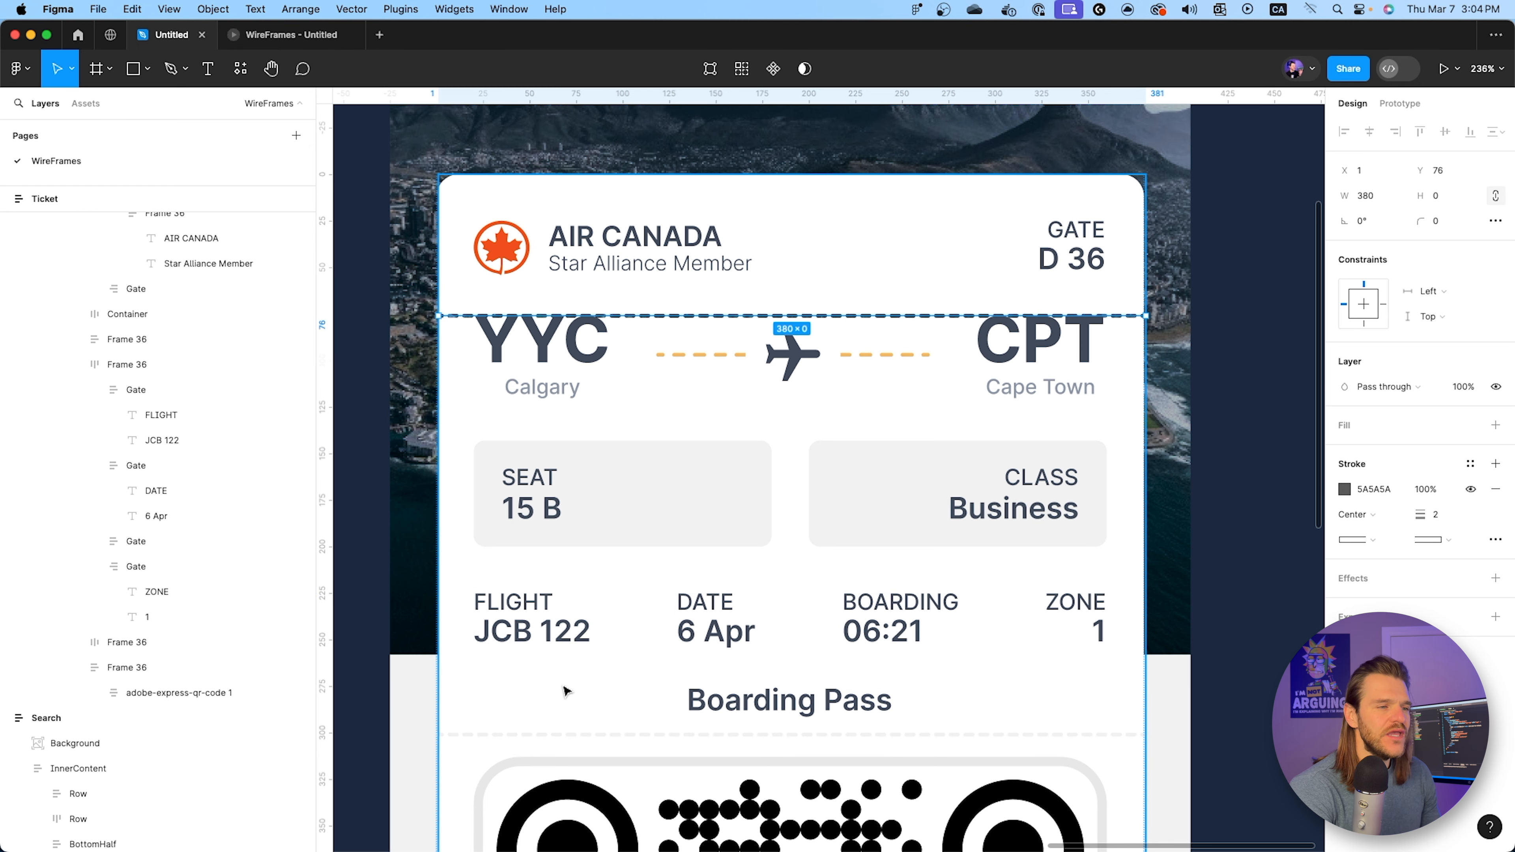
click(534, 740)
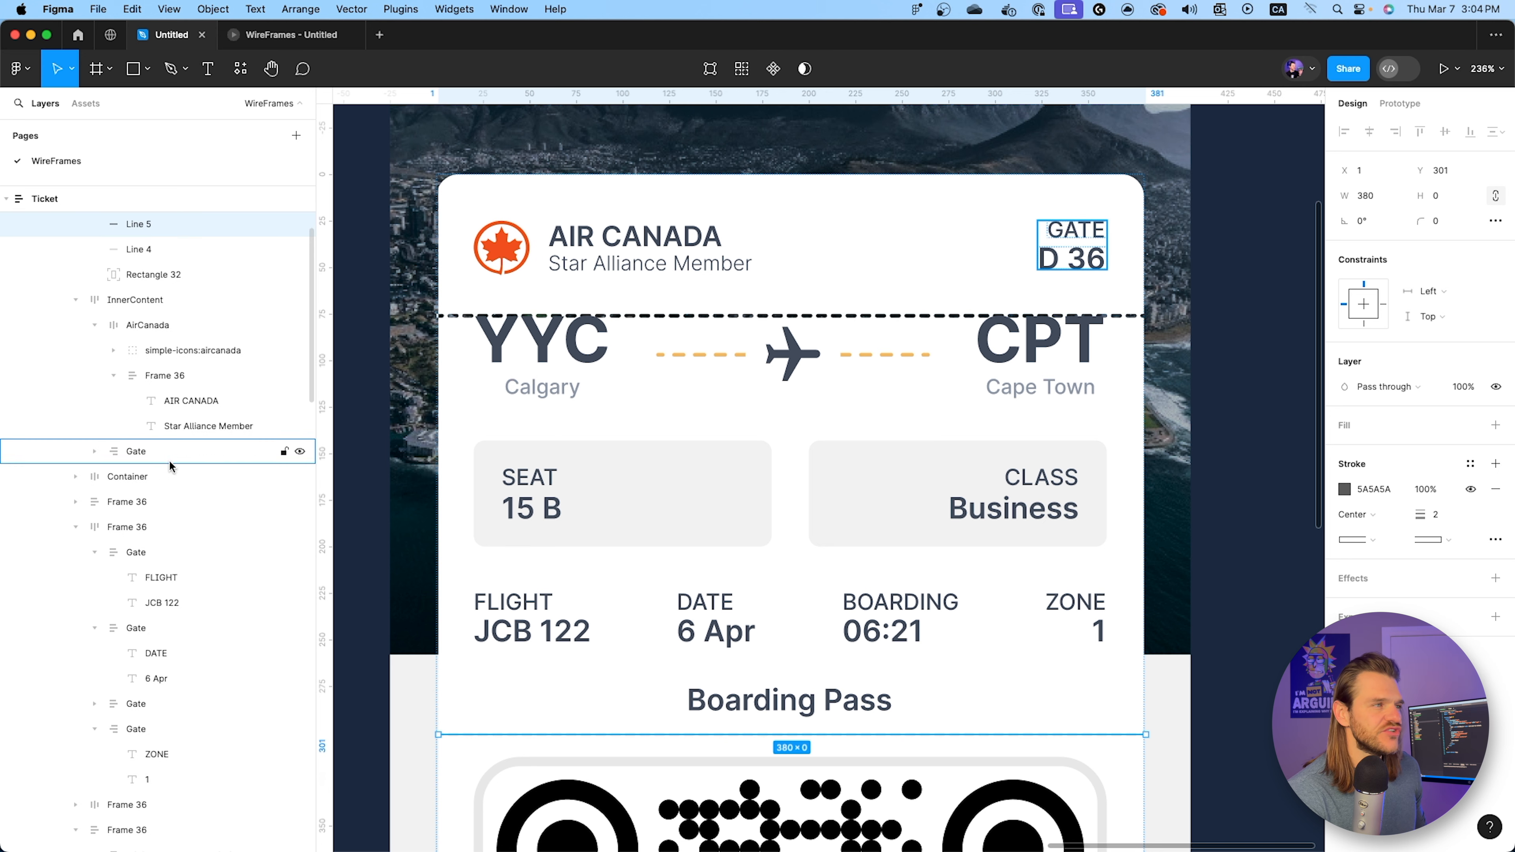
scroll(137, 358, up, 3)
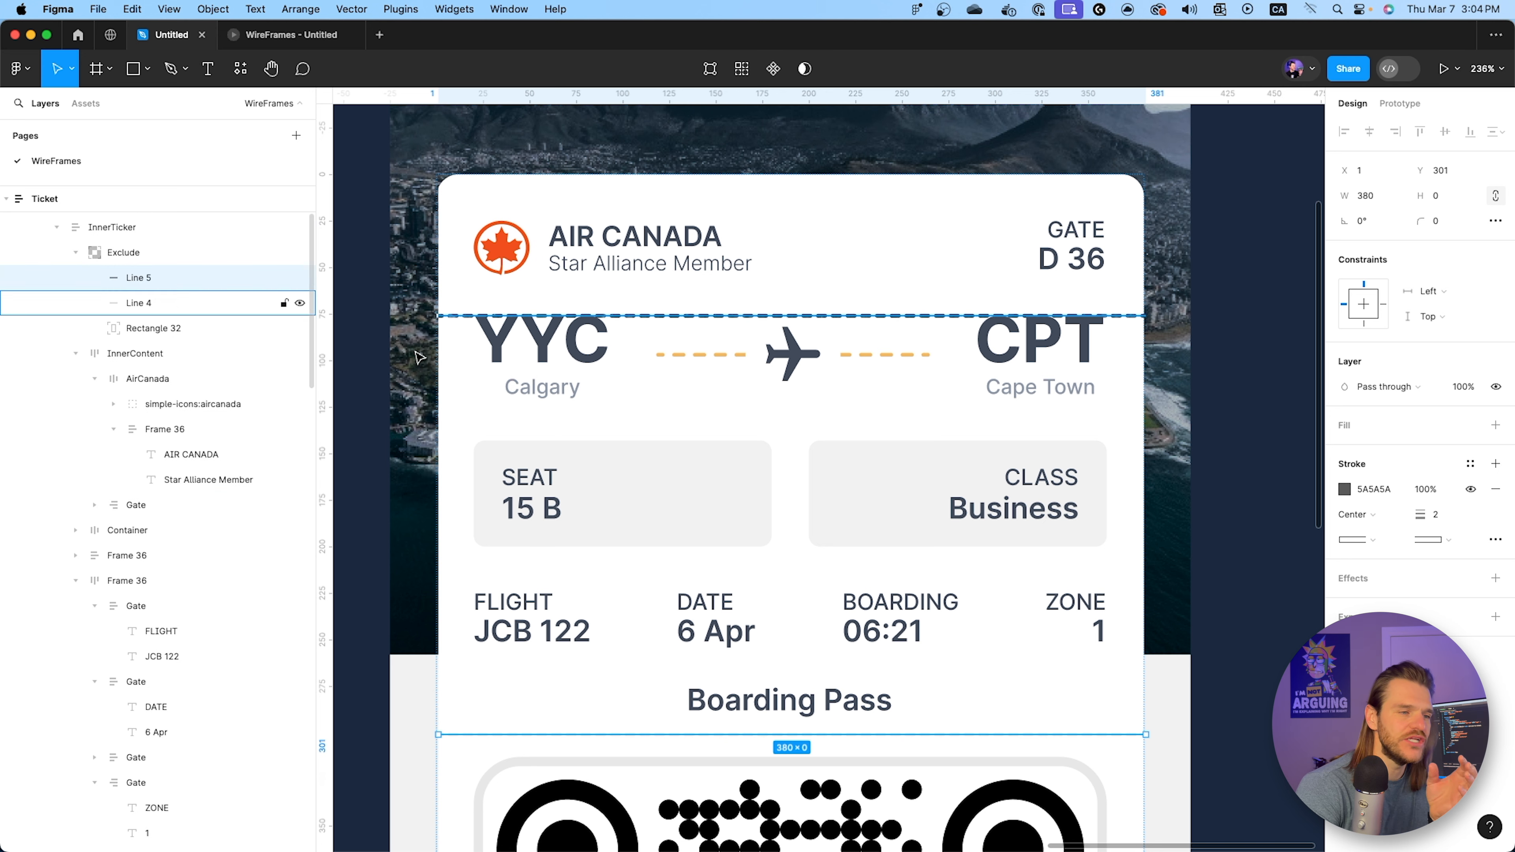
scroll(471, 574, down, 5)
click(426, 541)
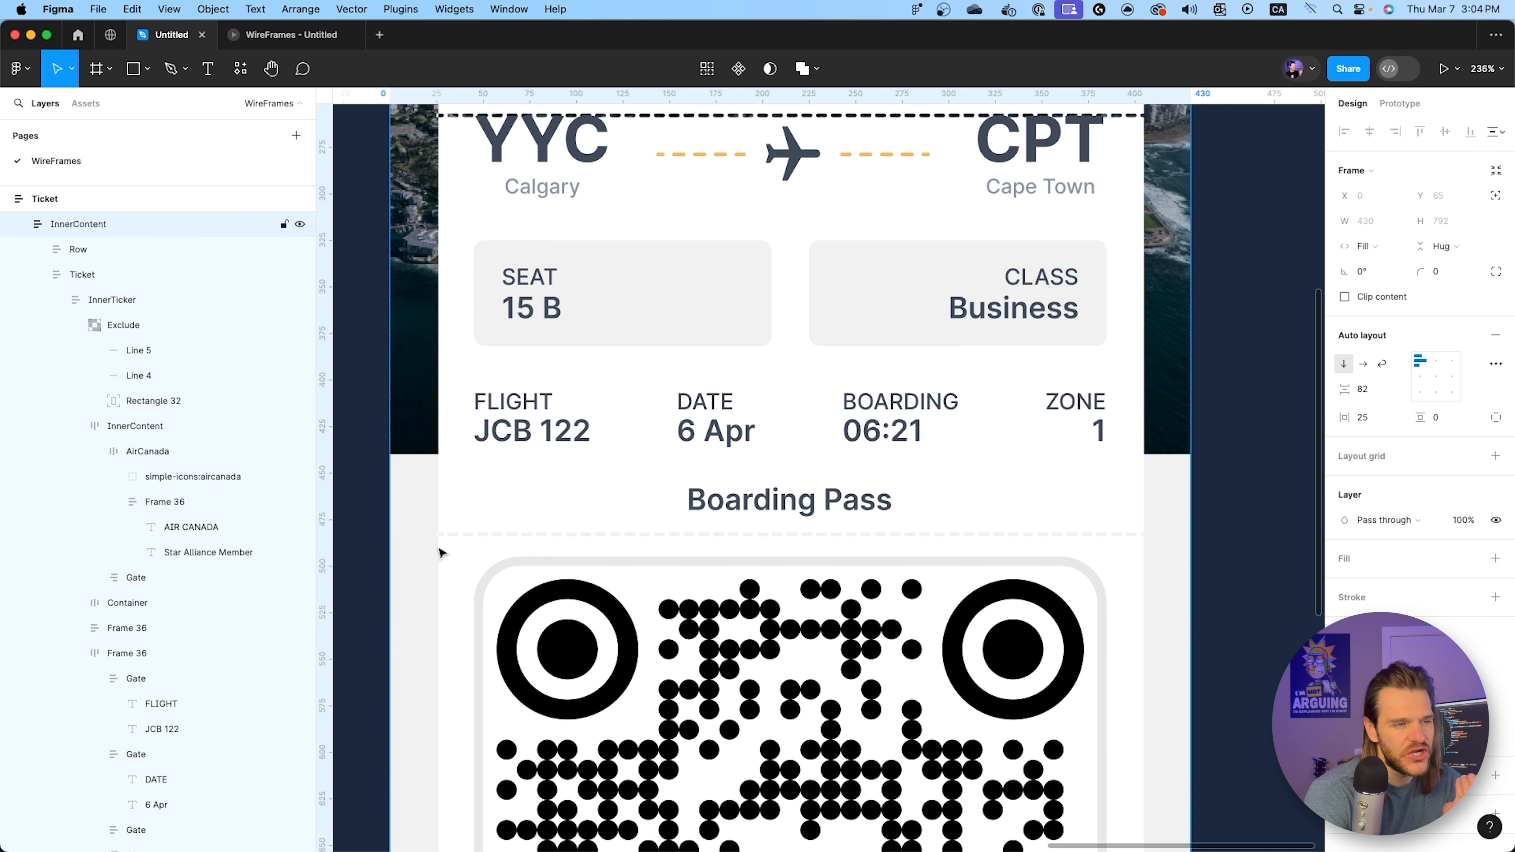
scroll(474, 504, up, 1)
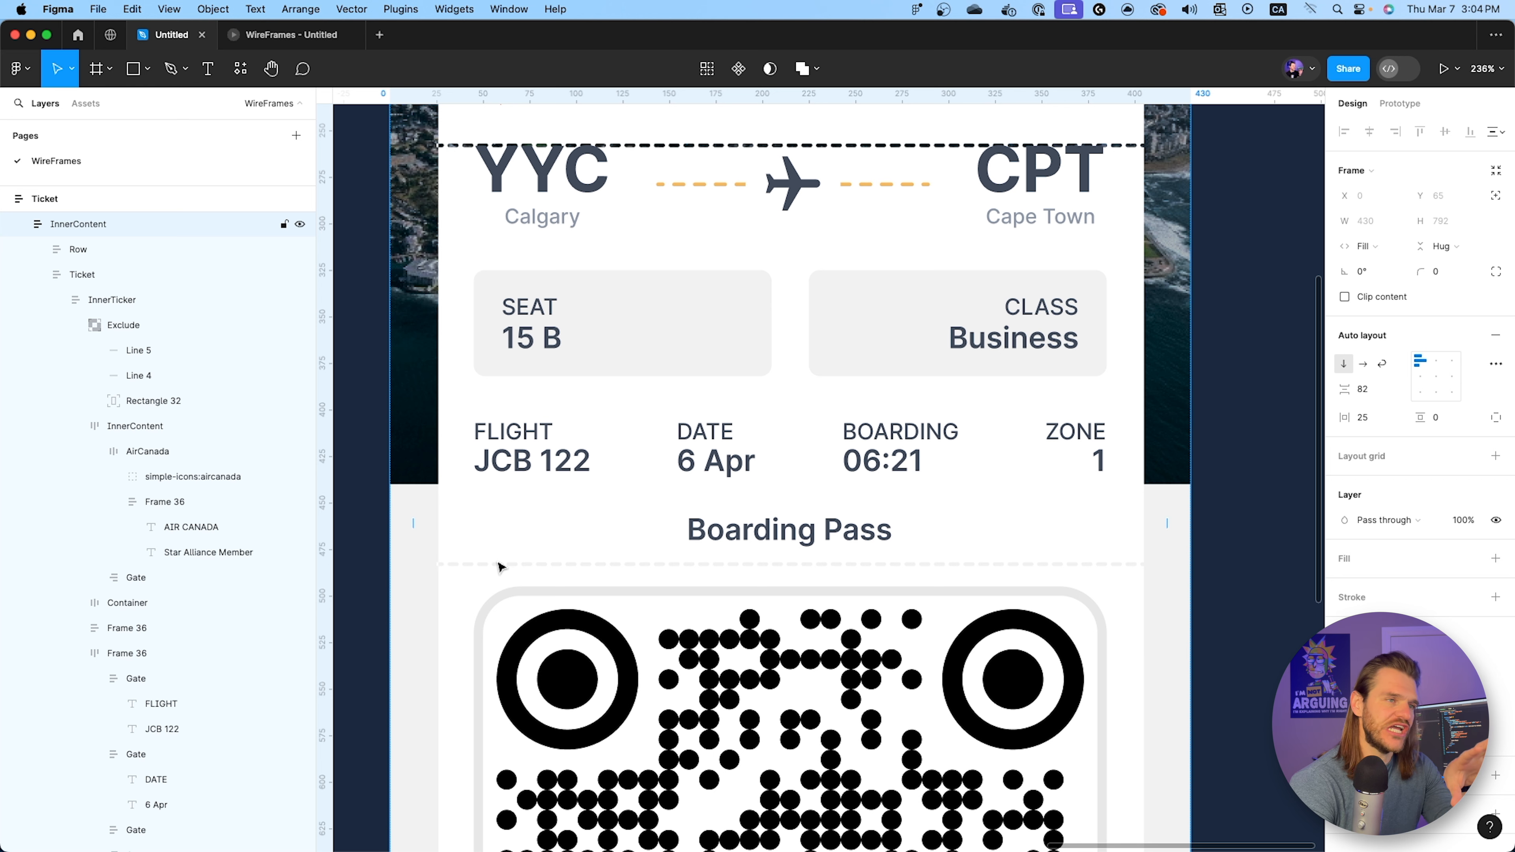
scroll(557, 358, up, 6)
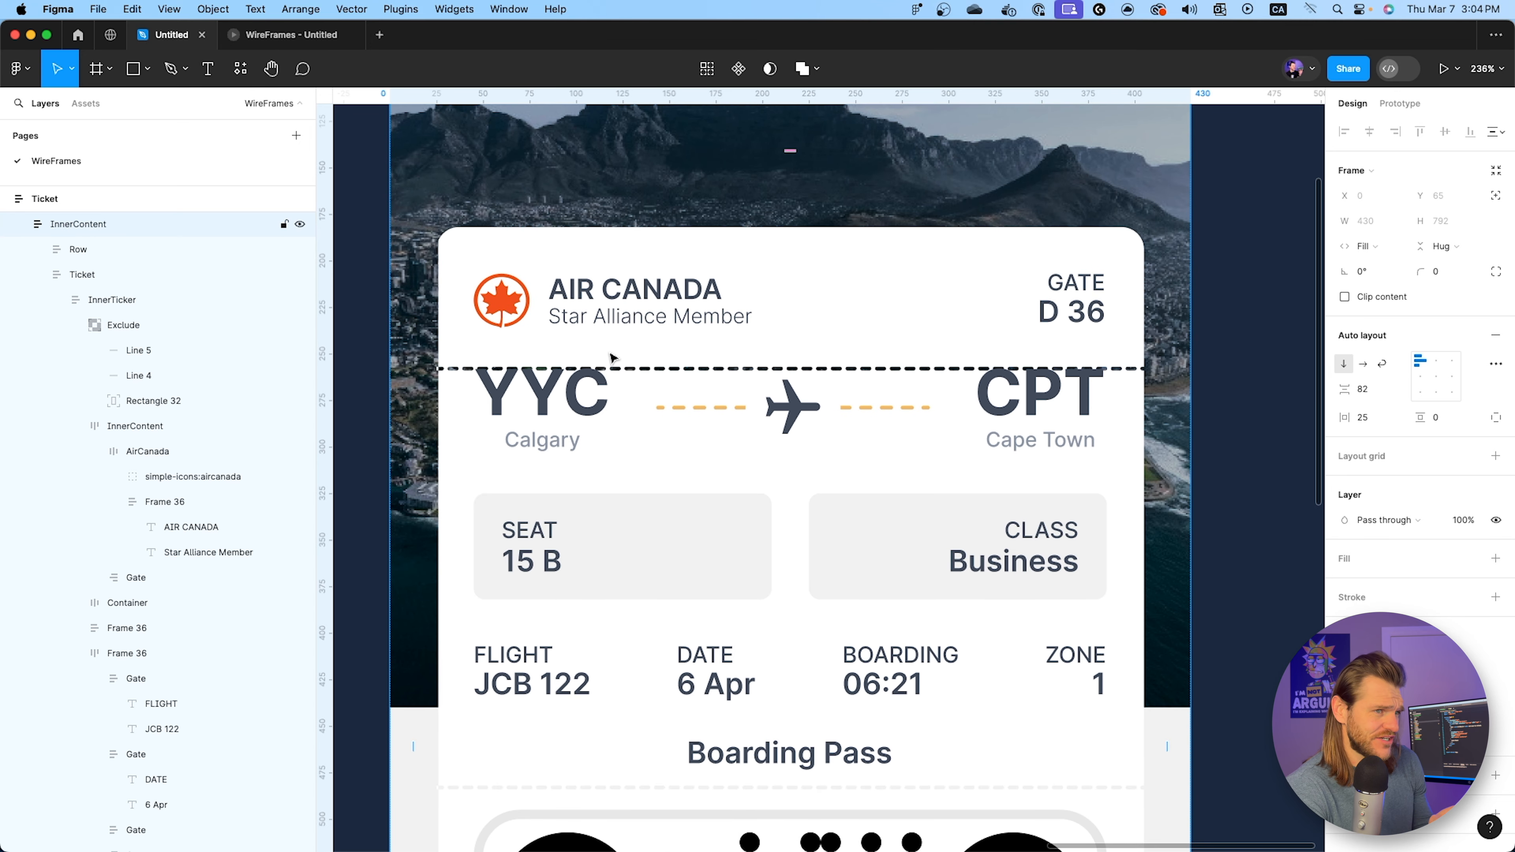
scroll(125, 257, up, 1)
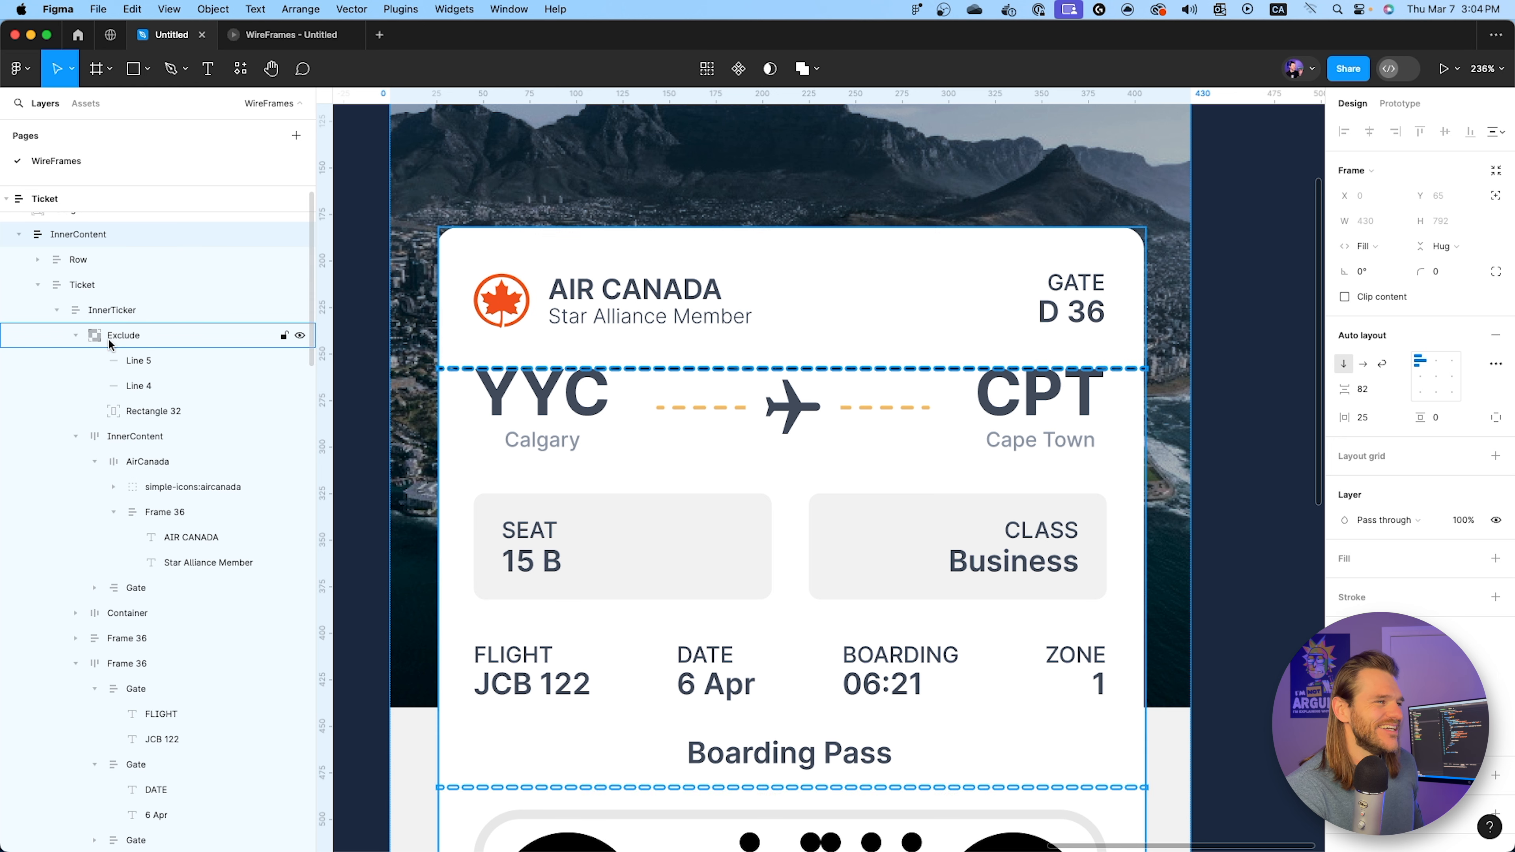
Draw a small circle about 8 × 8 at the left end of the upper dashed line, Line 4.
click(151, 369)
click(149, 383)
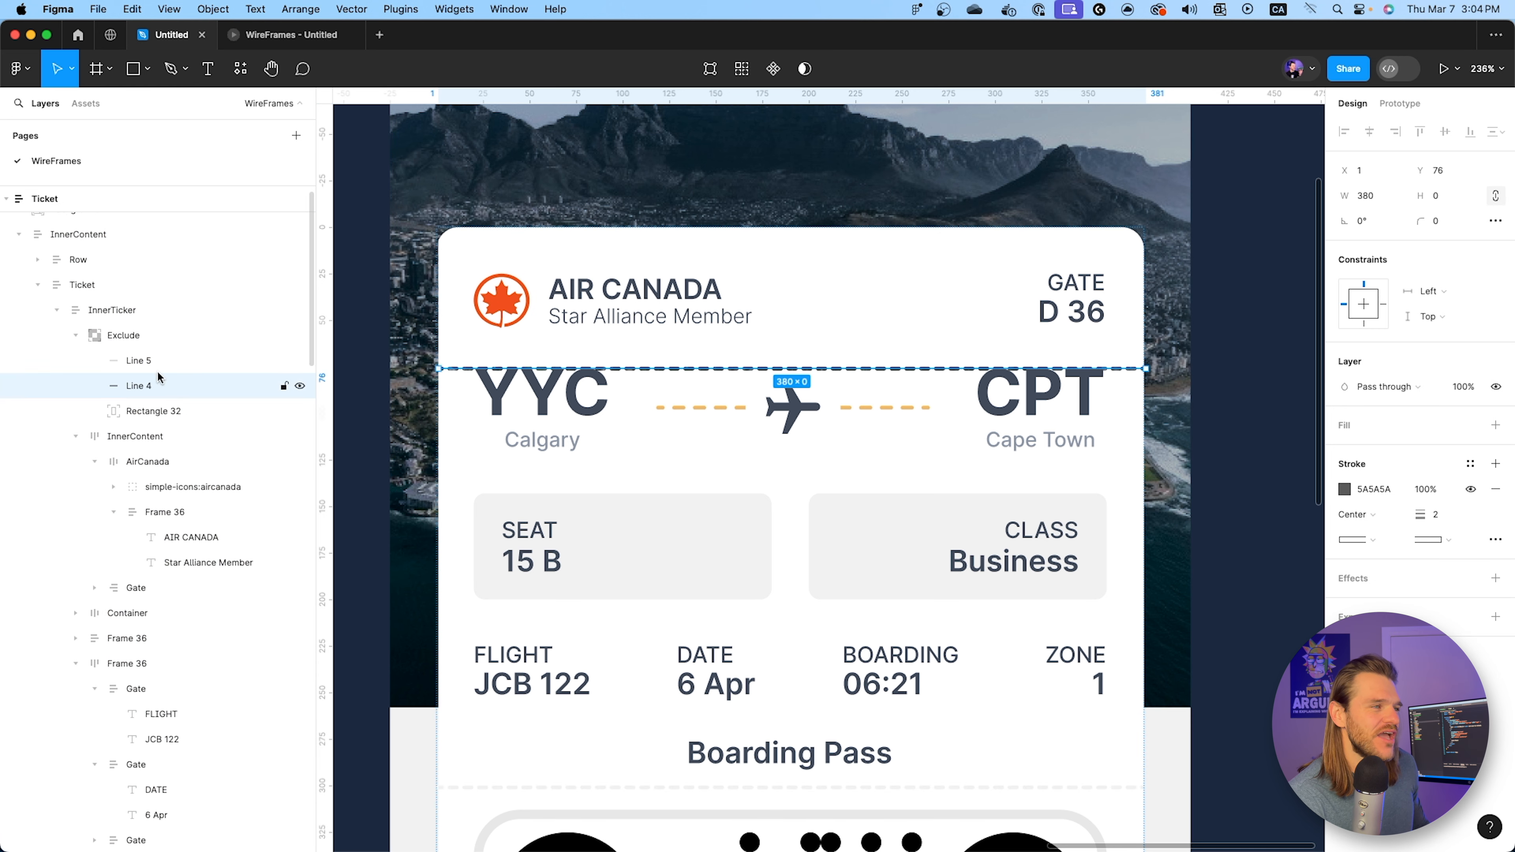
key(alt)
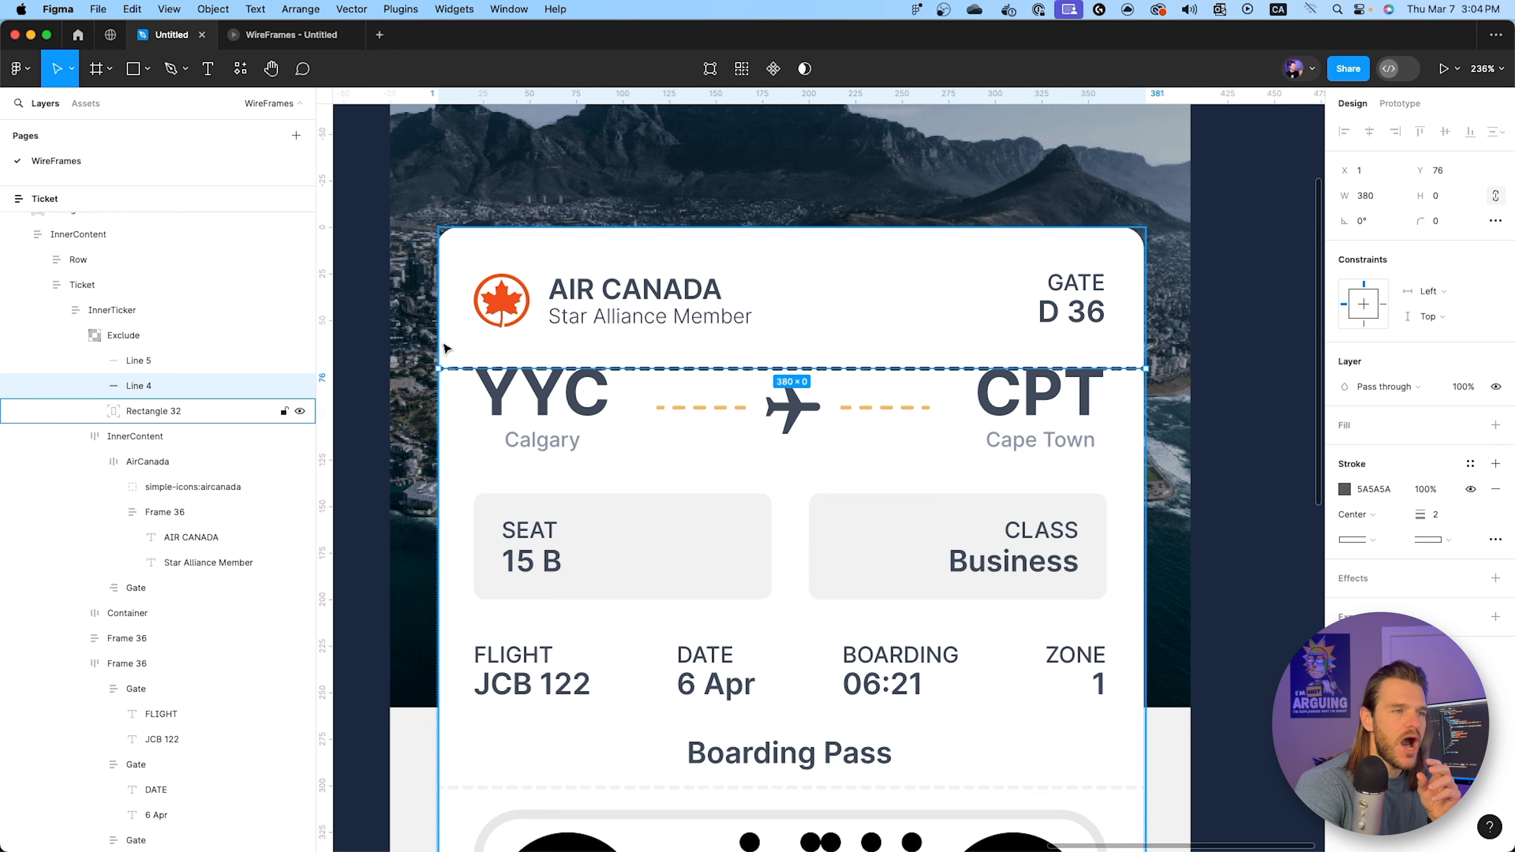
scroll(447, 348, up, 10)
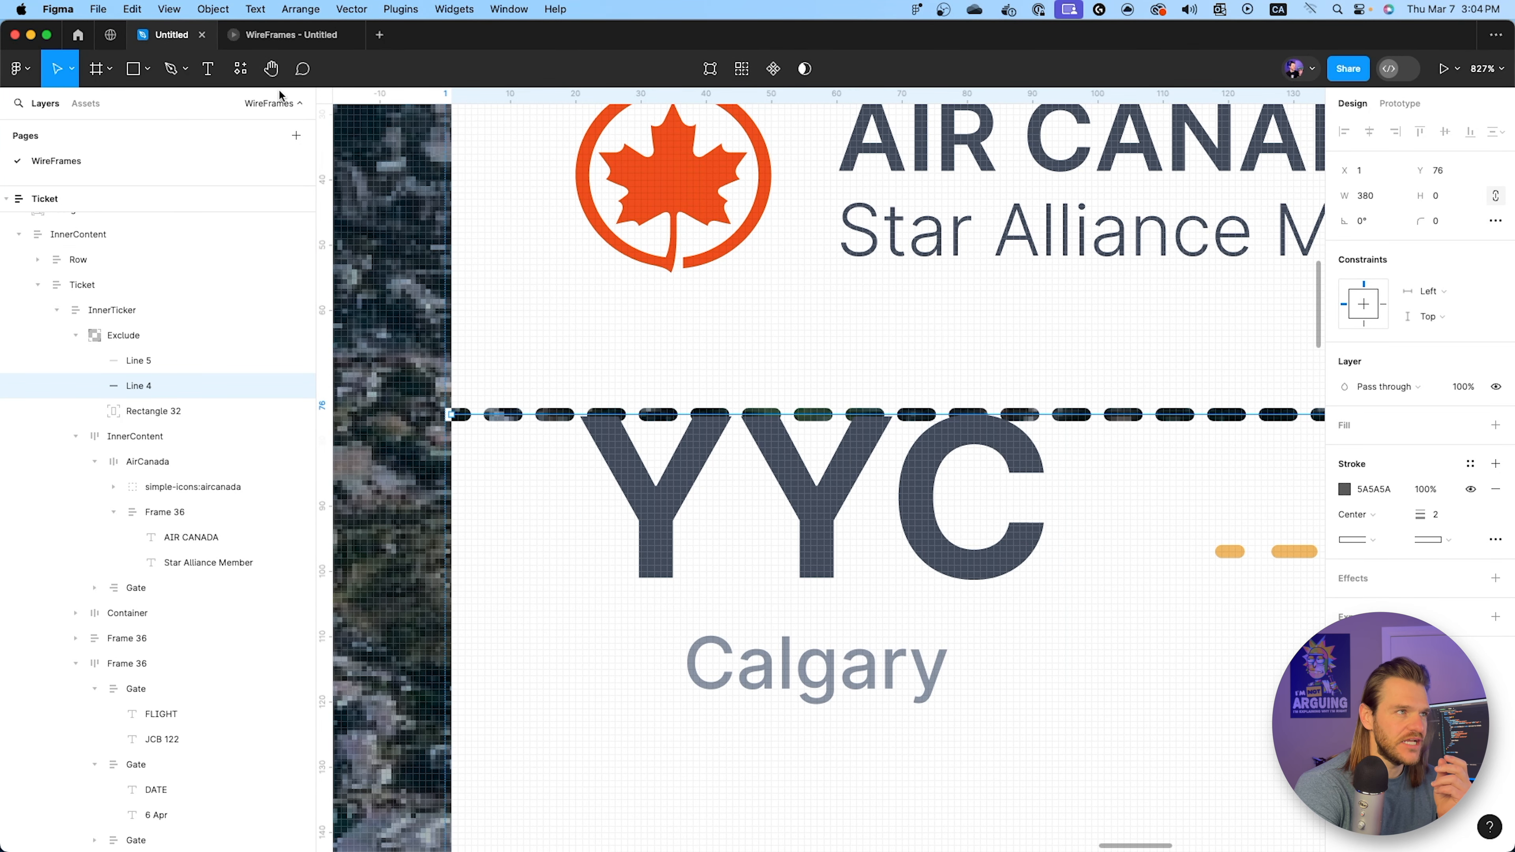
click(149, 70)
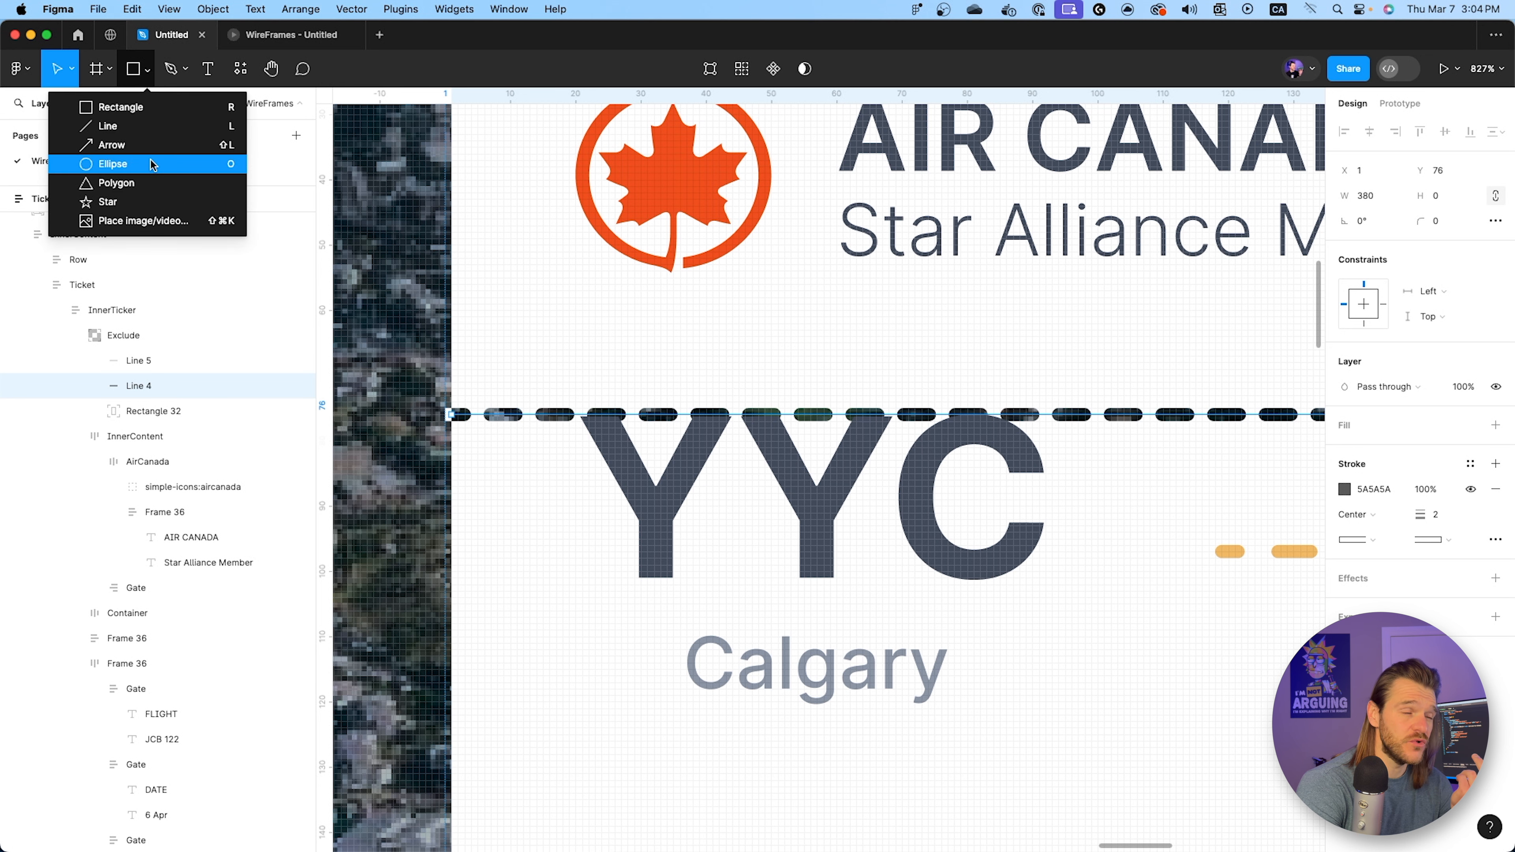
click(152, 164)
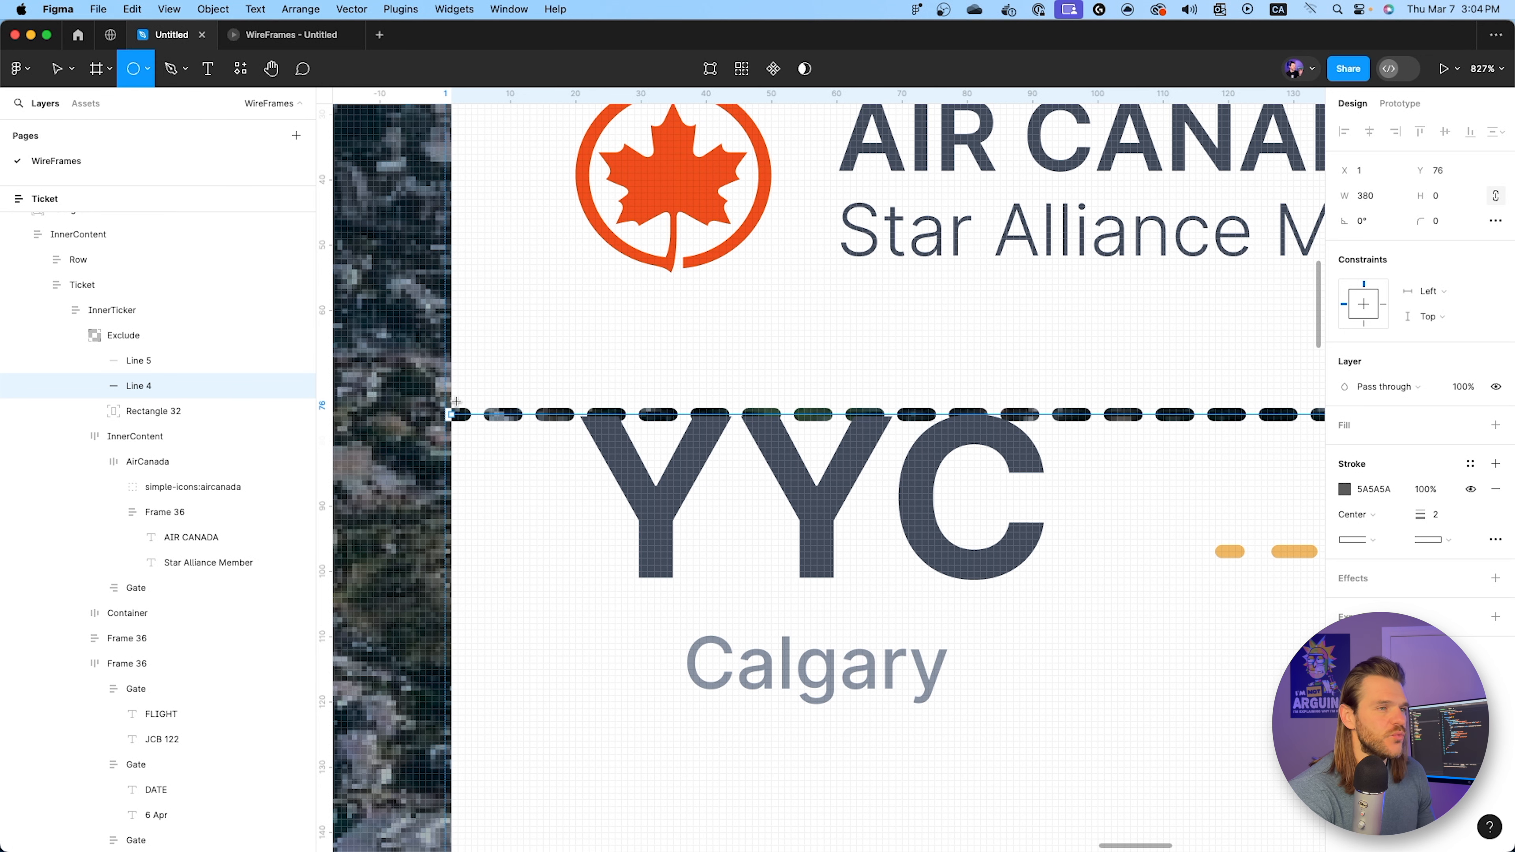
drag(457, 407, 505, 462)
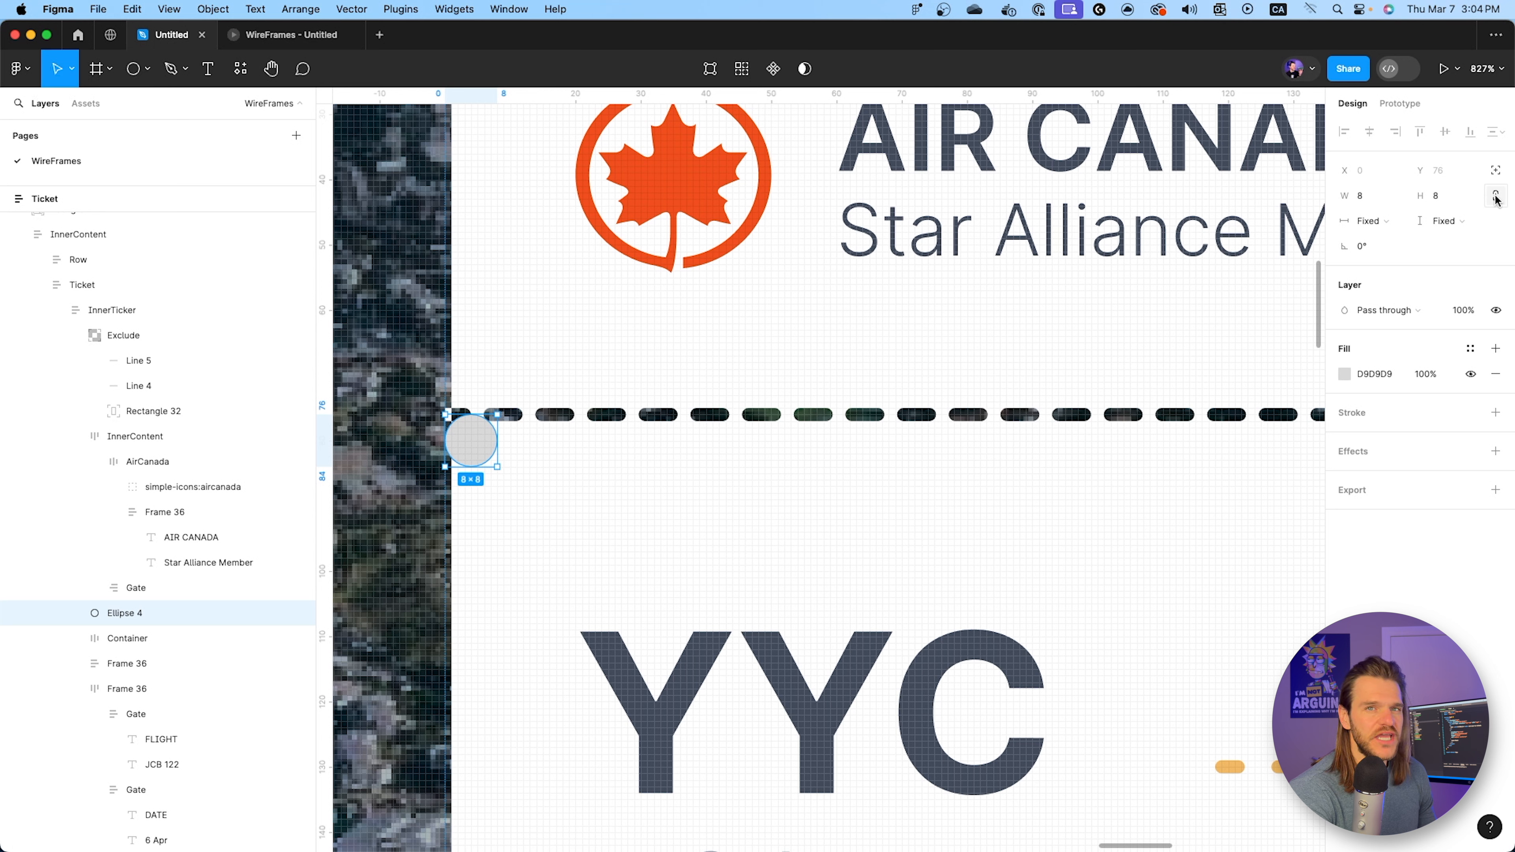
Resize the new circle proportionally to 12 × 12 and move it into the Exclude group above Line 5.
click(1381, 201)
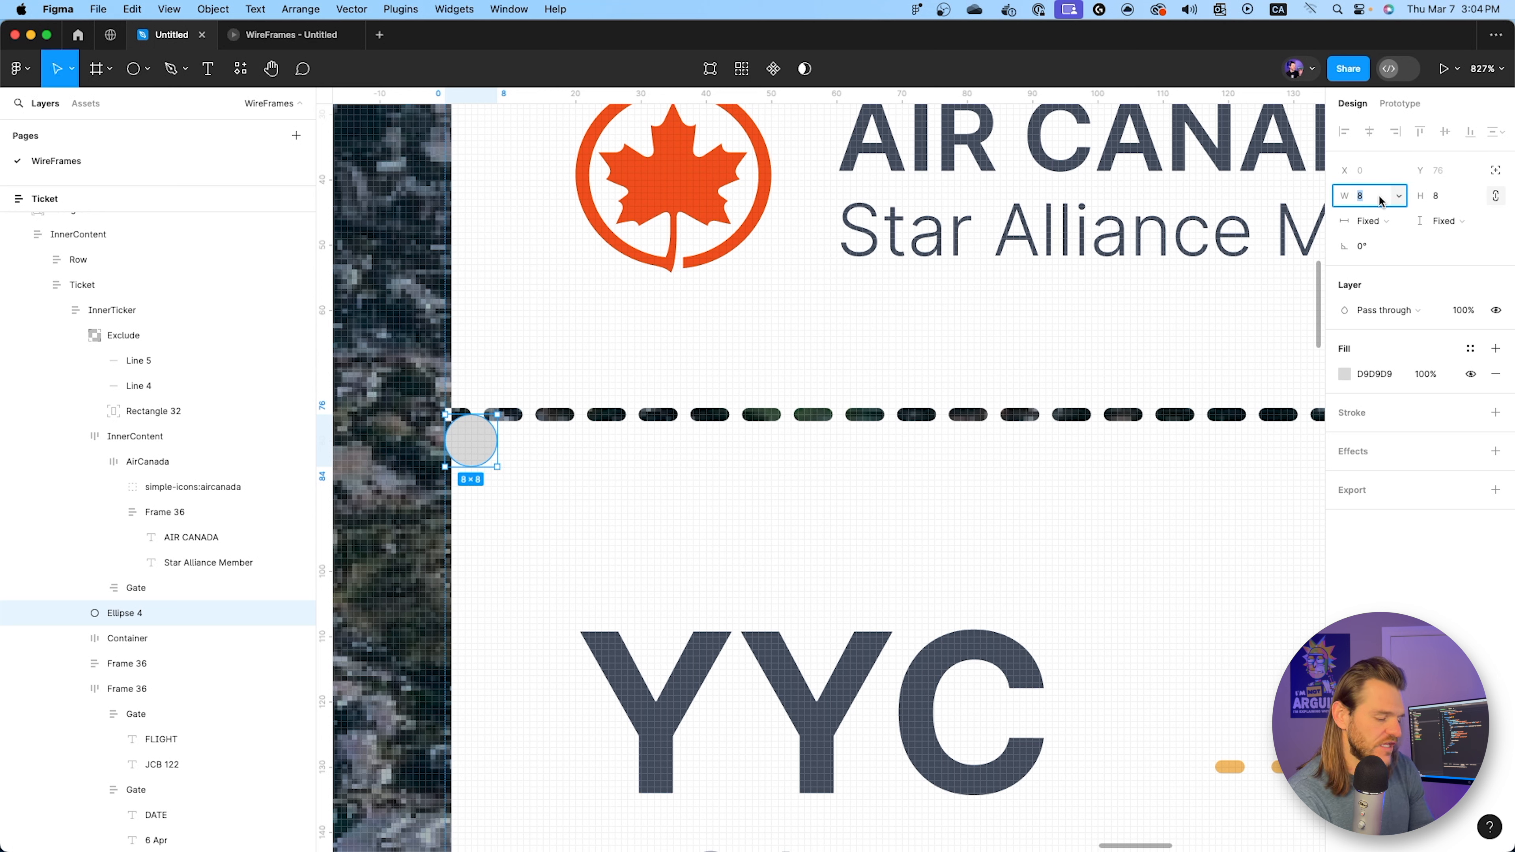
text(12)
key(Return)
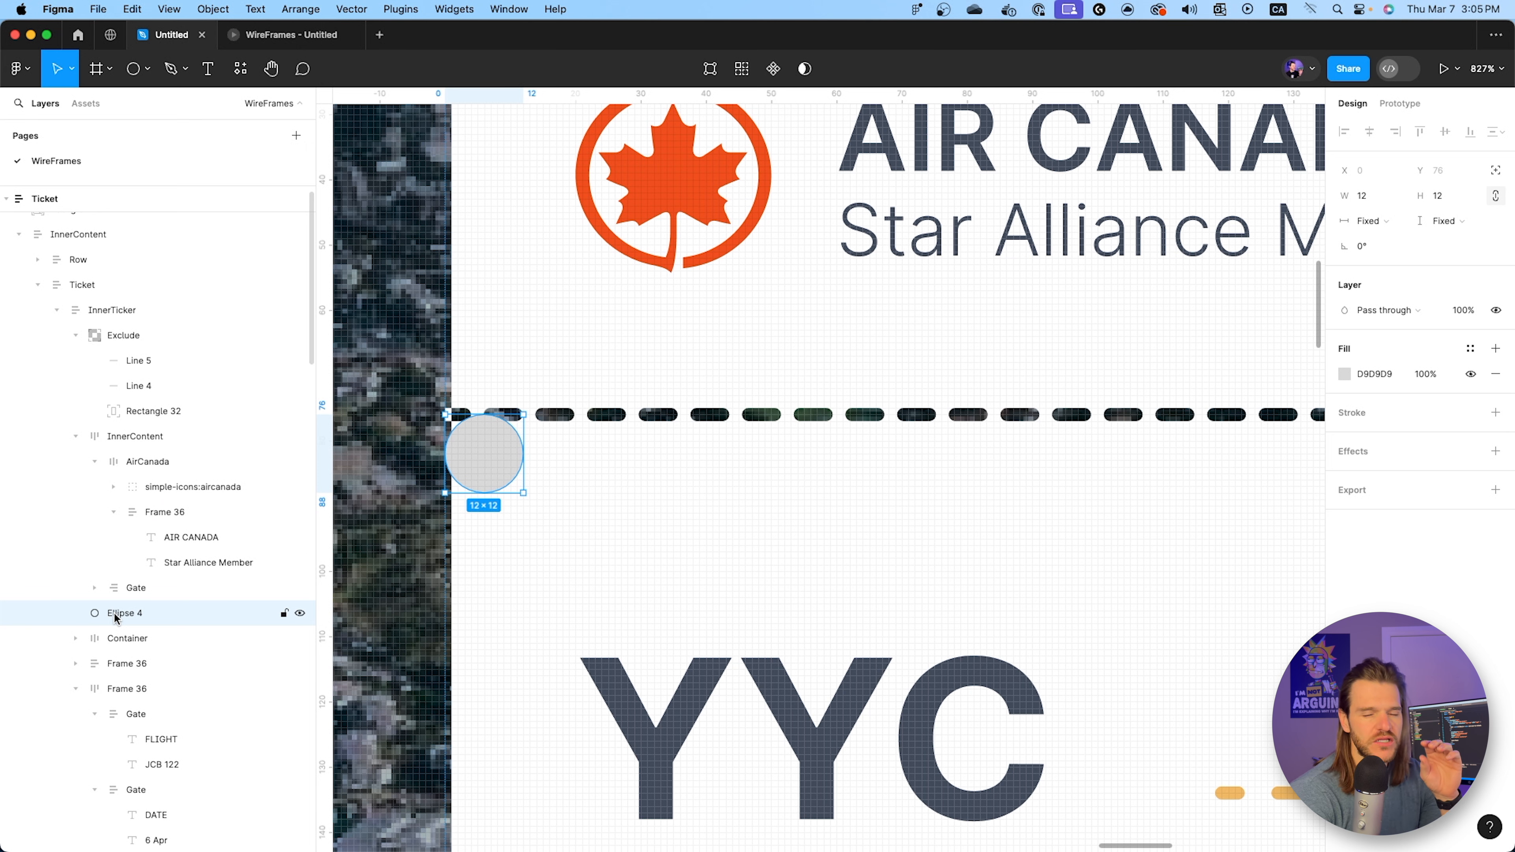
drag(113, 615, 160, 350)
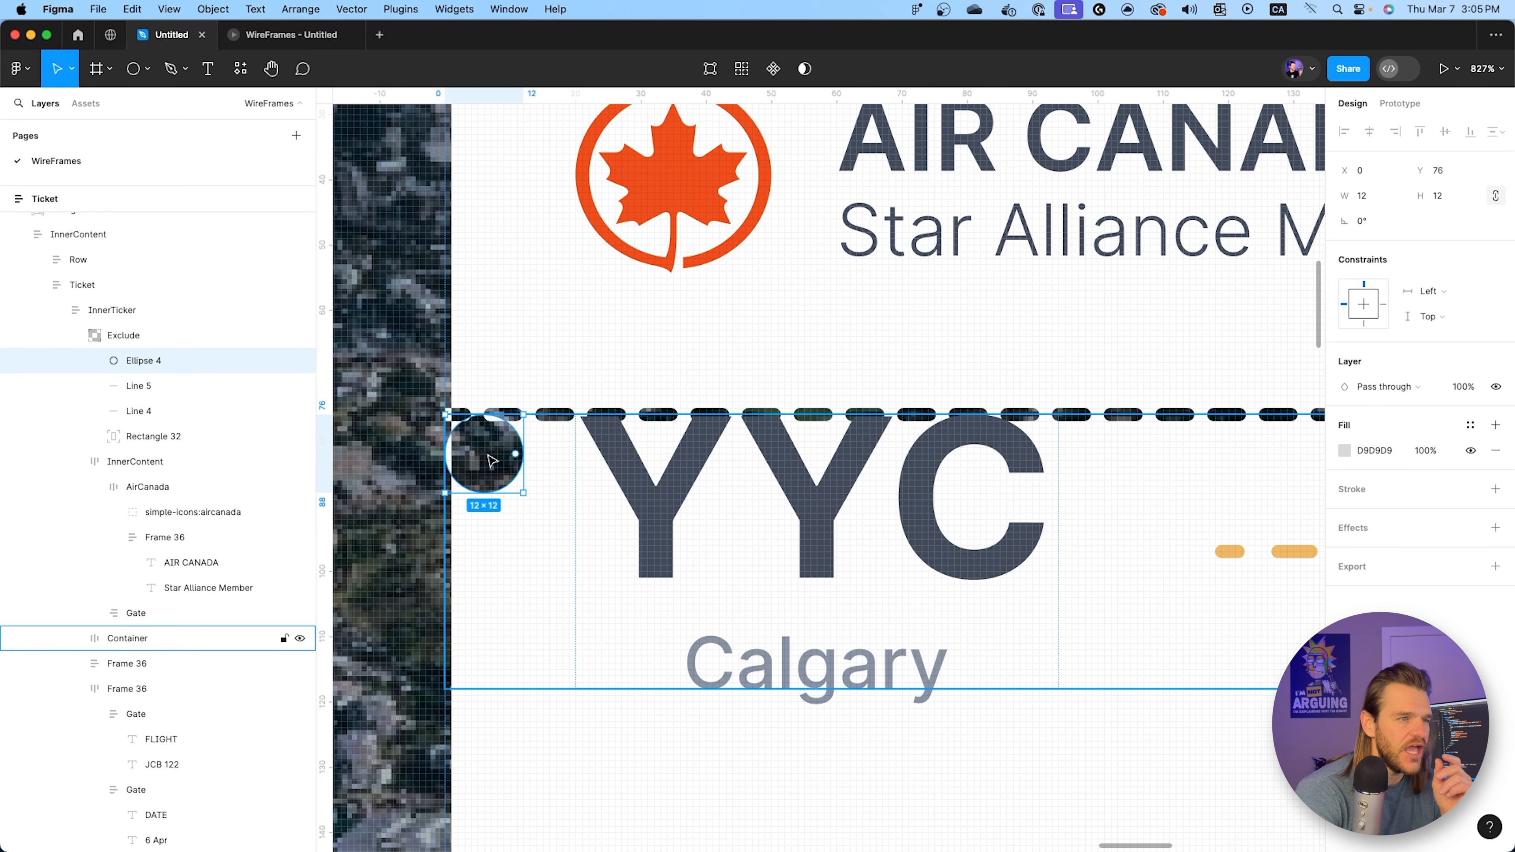
Position the circle at X -5, Y 70 so it is vertically centred on the upper dashed line at the ticket's left edge.
drag(485, 462, 490, 440)
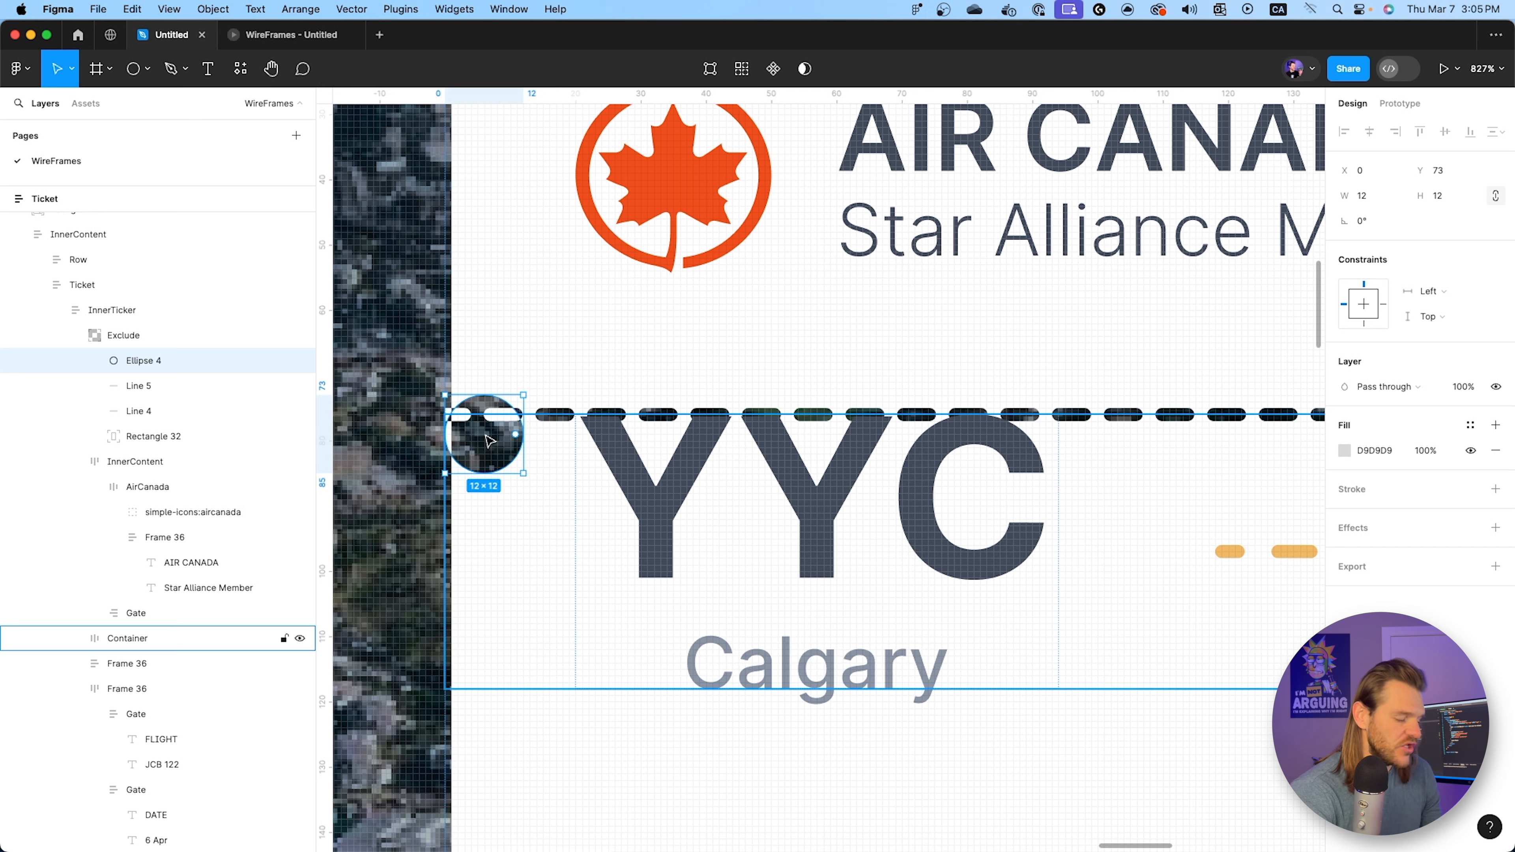
key(Up)
key(Up)
key(Up)
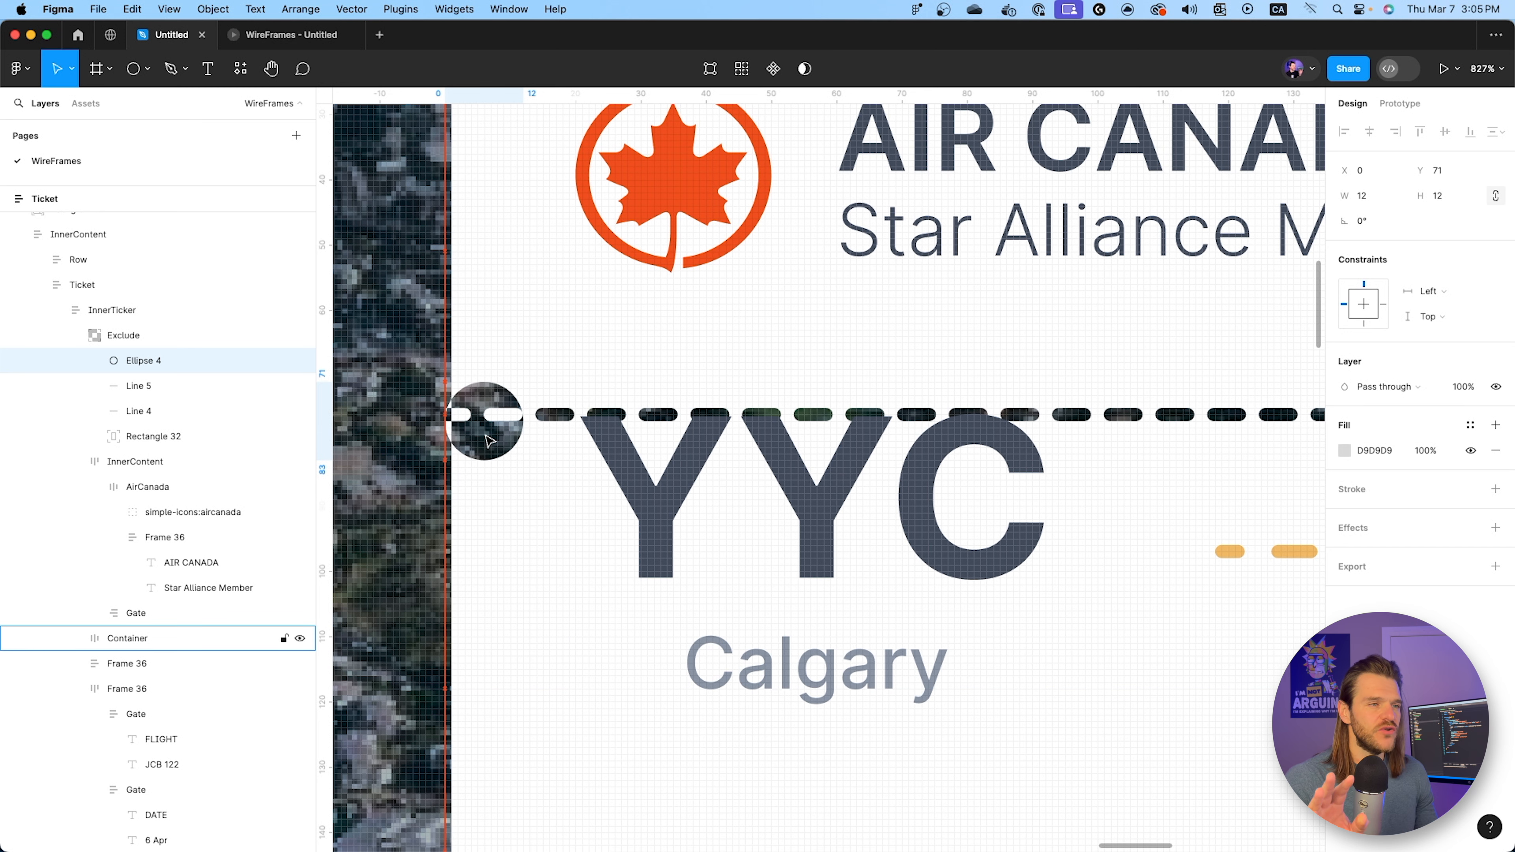
key(Left)
key(Left)
key(Left)
key(Left)
key(Left)
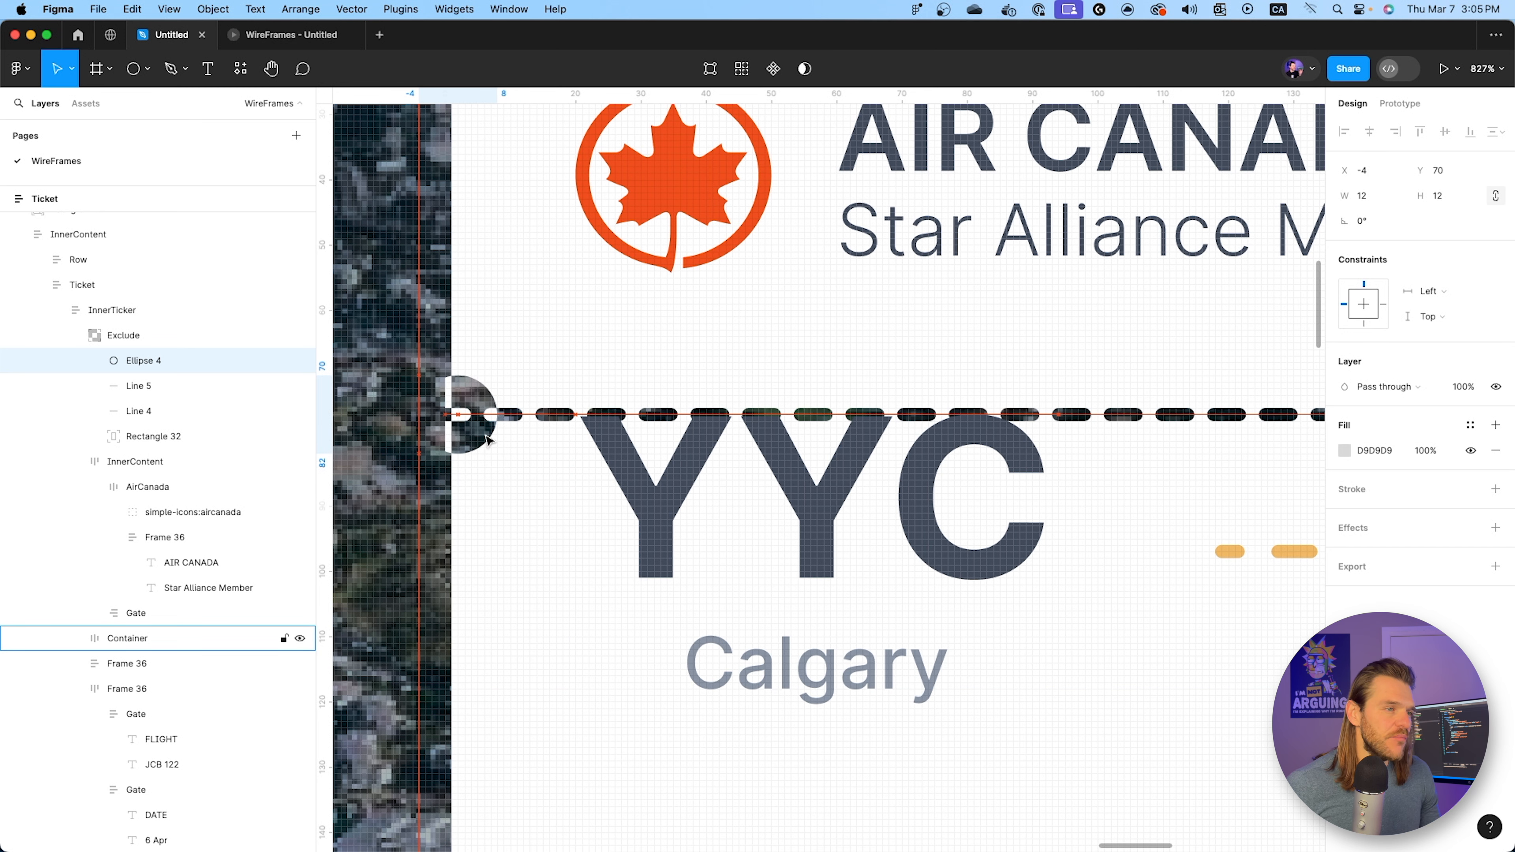
key(Down)
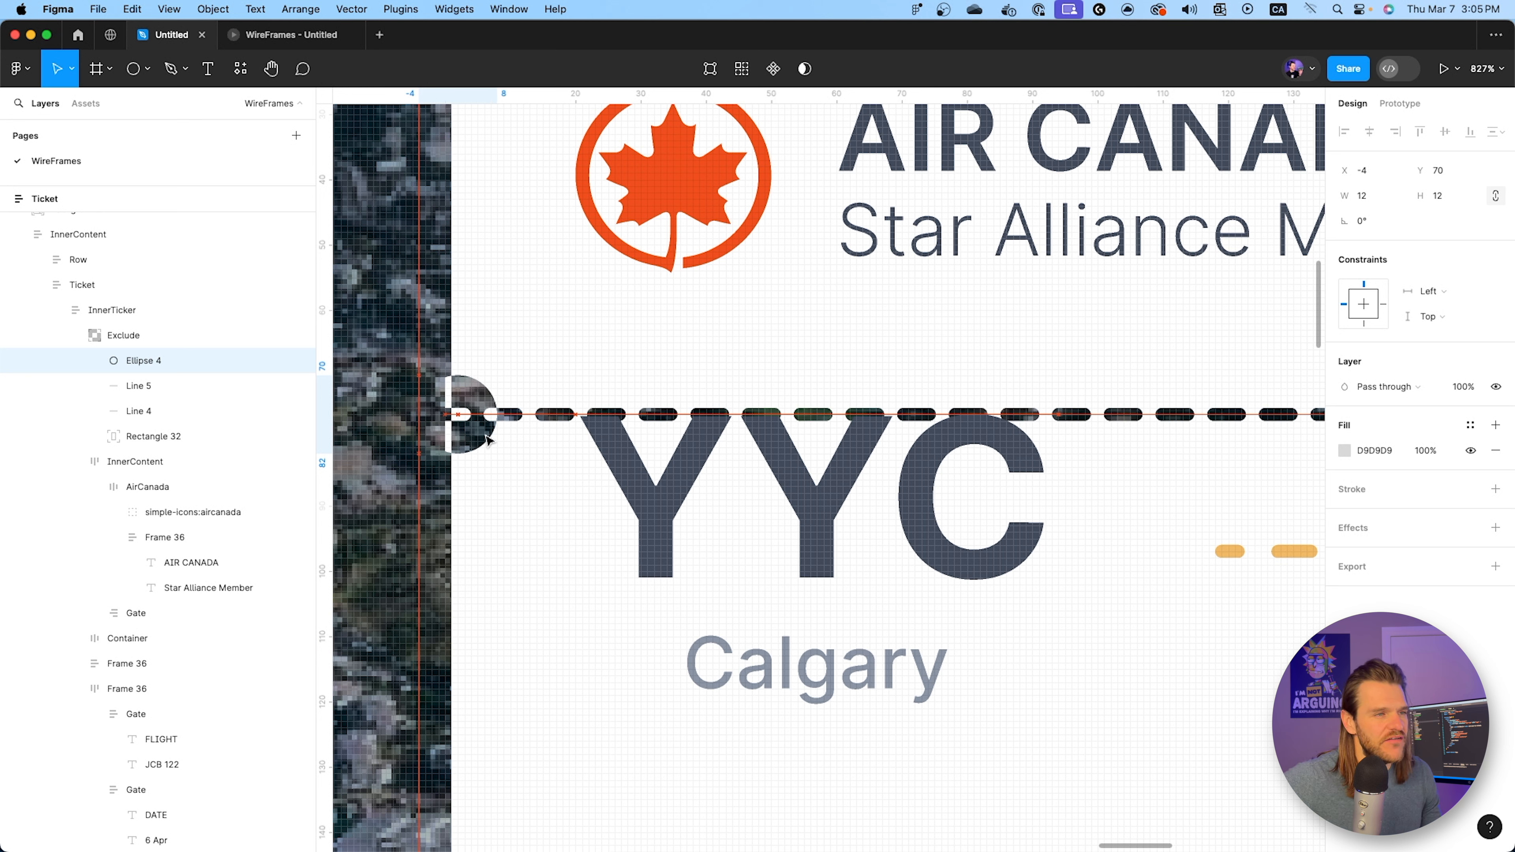
key(Up)
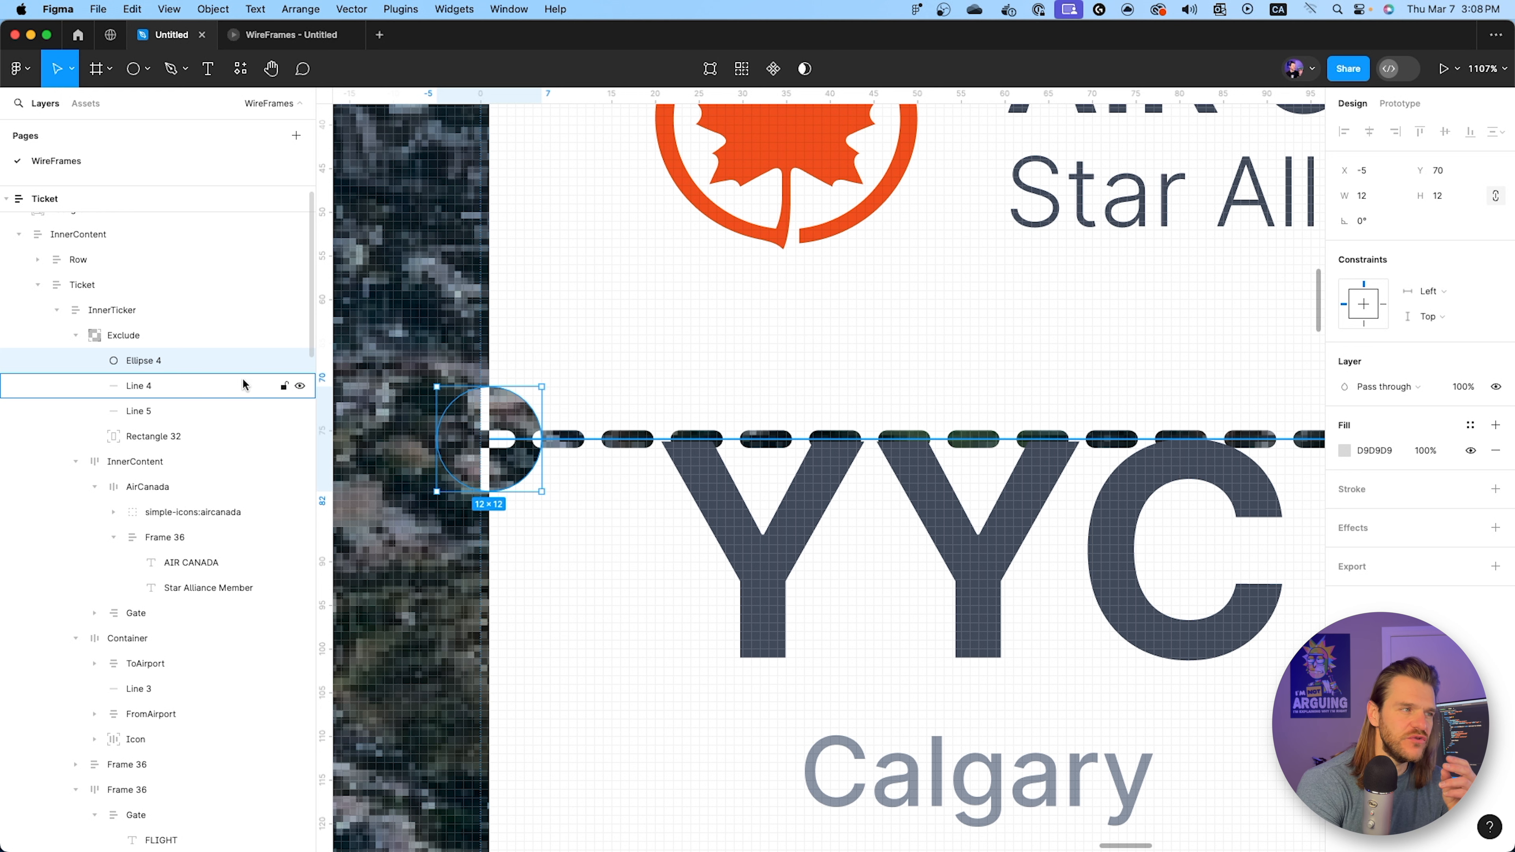
Move Ellipse 4 inward to X 3, Y 70 and shorten Line 4 so it starts clear of the circle at X 18.
scroll(513, 433, up, 5)
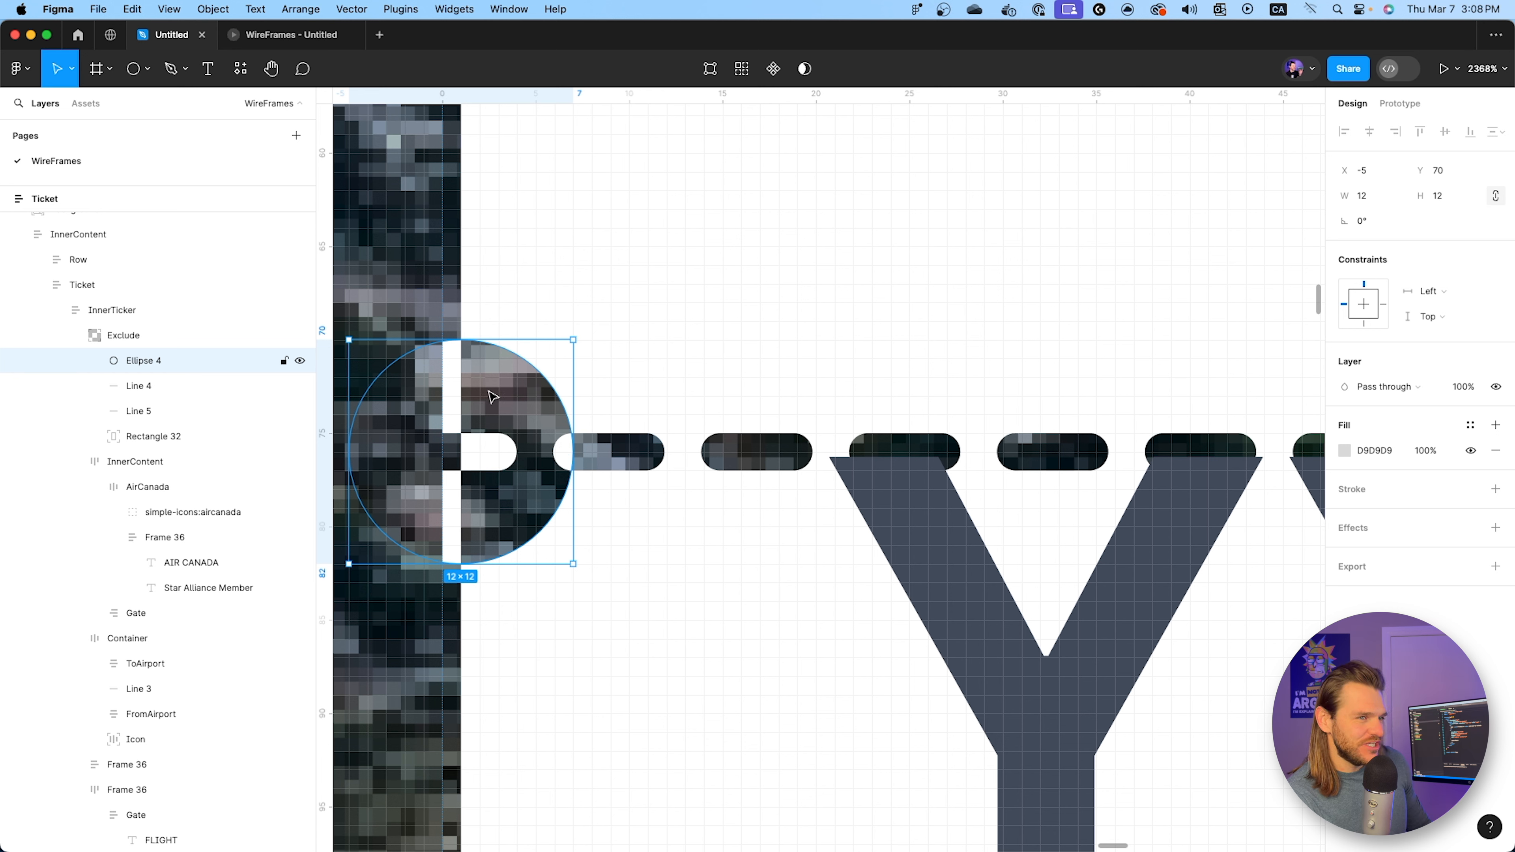
drag(495, 399, 634, 395)
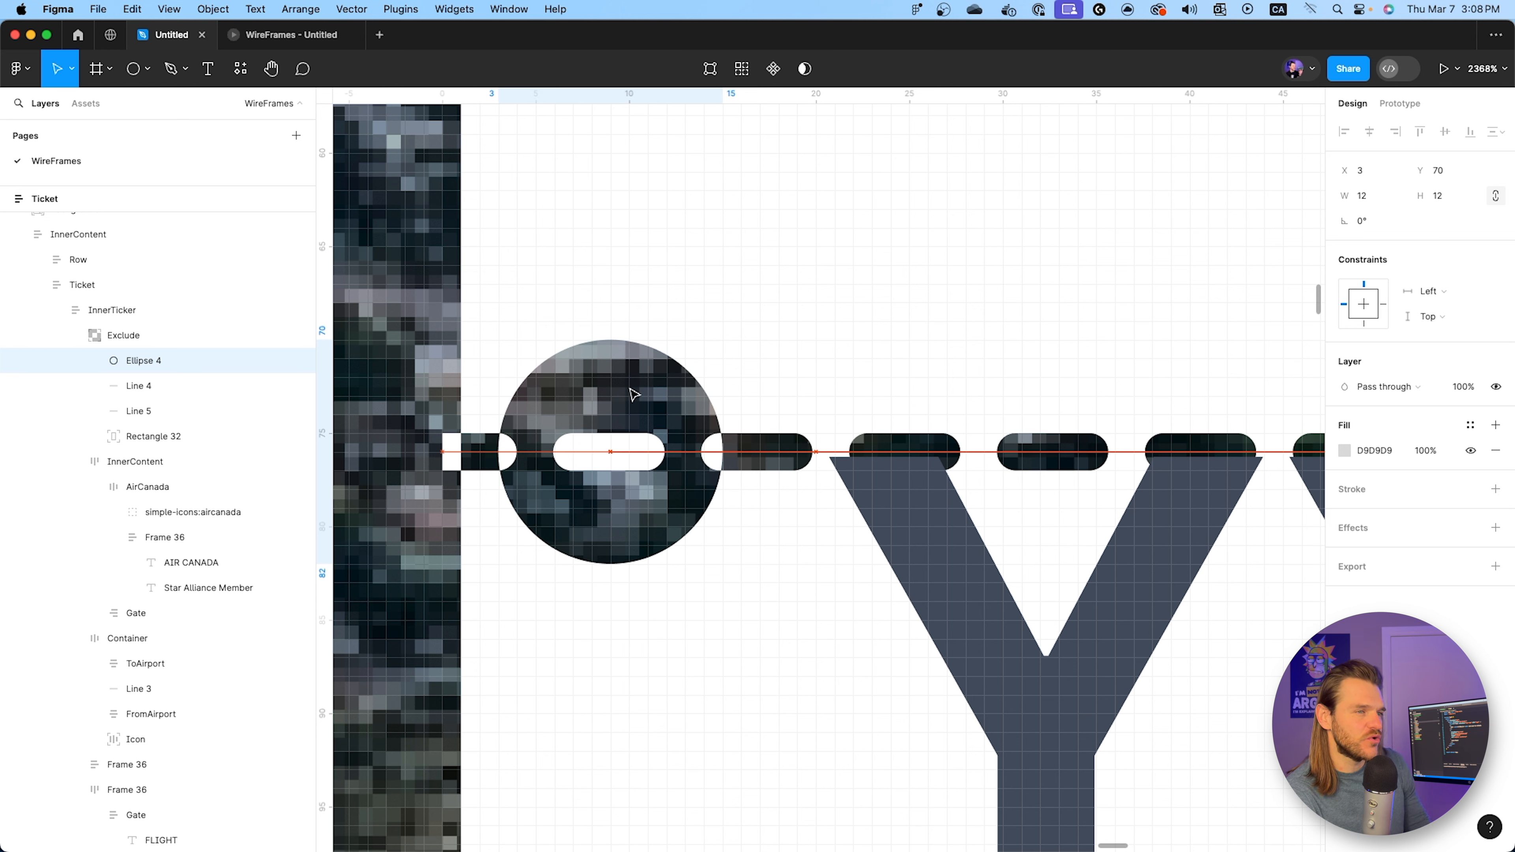
key(Tab)
drag(455, 457, 779, 460)
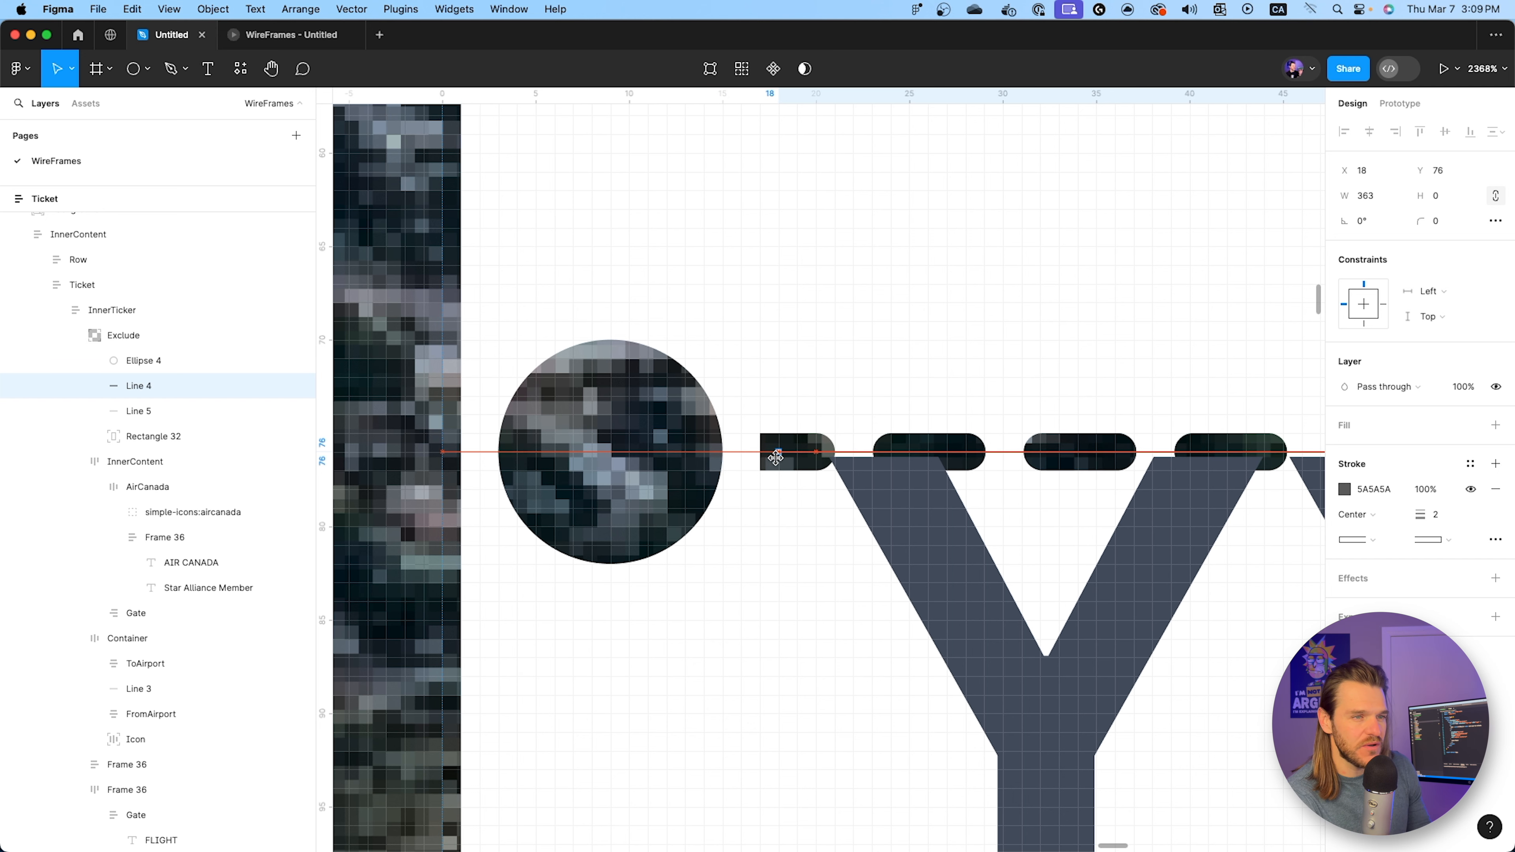
Combine Ellipse 4 and Line 4 into a union within the Exclude group and select Line 4 inside it.
shift+click(145, 361)
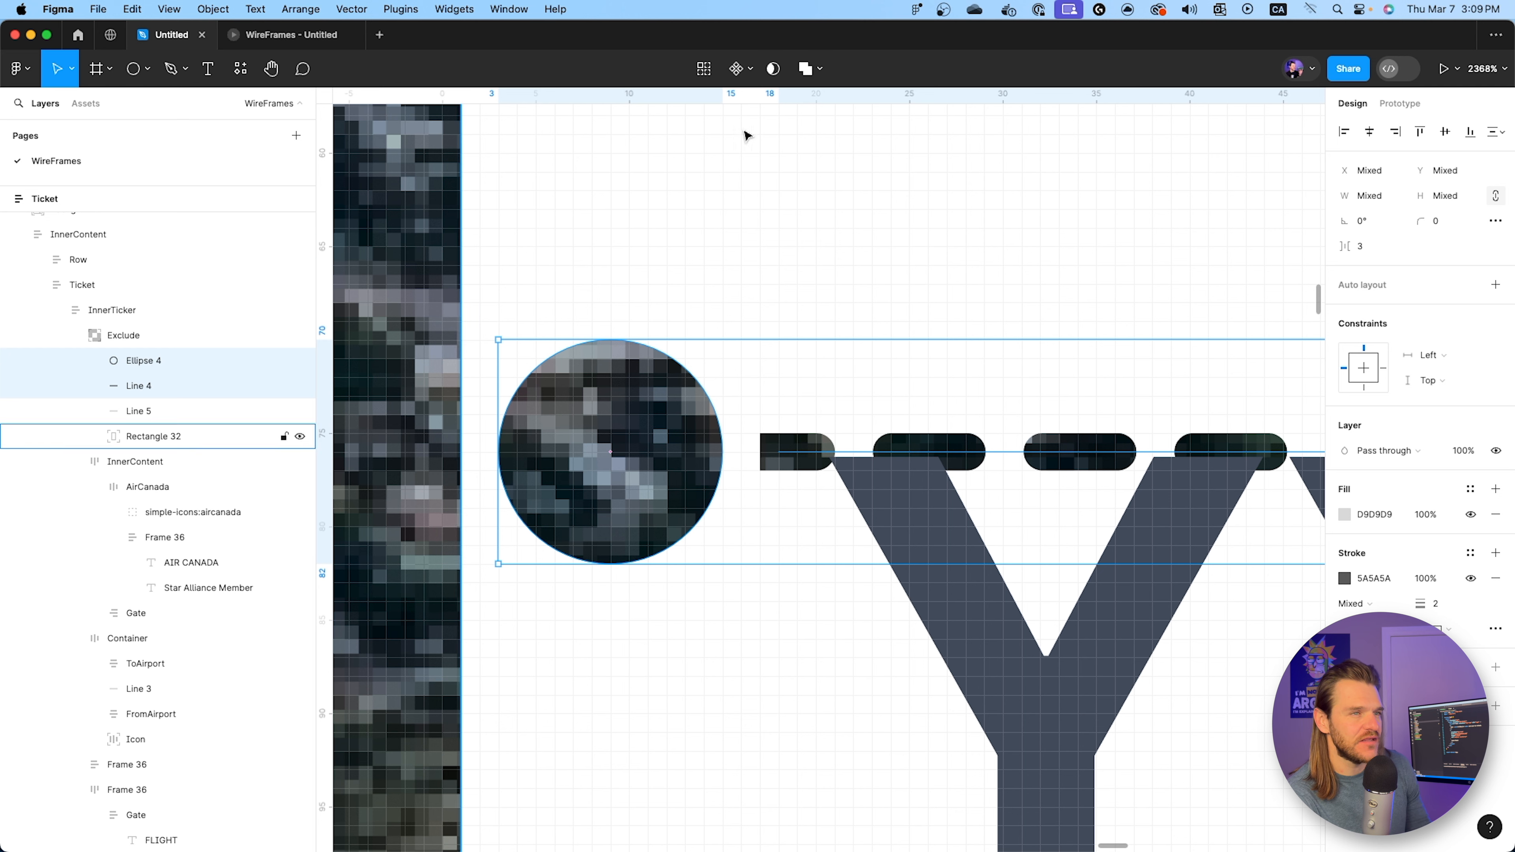
click(807, 69)
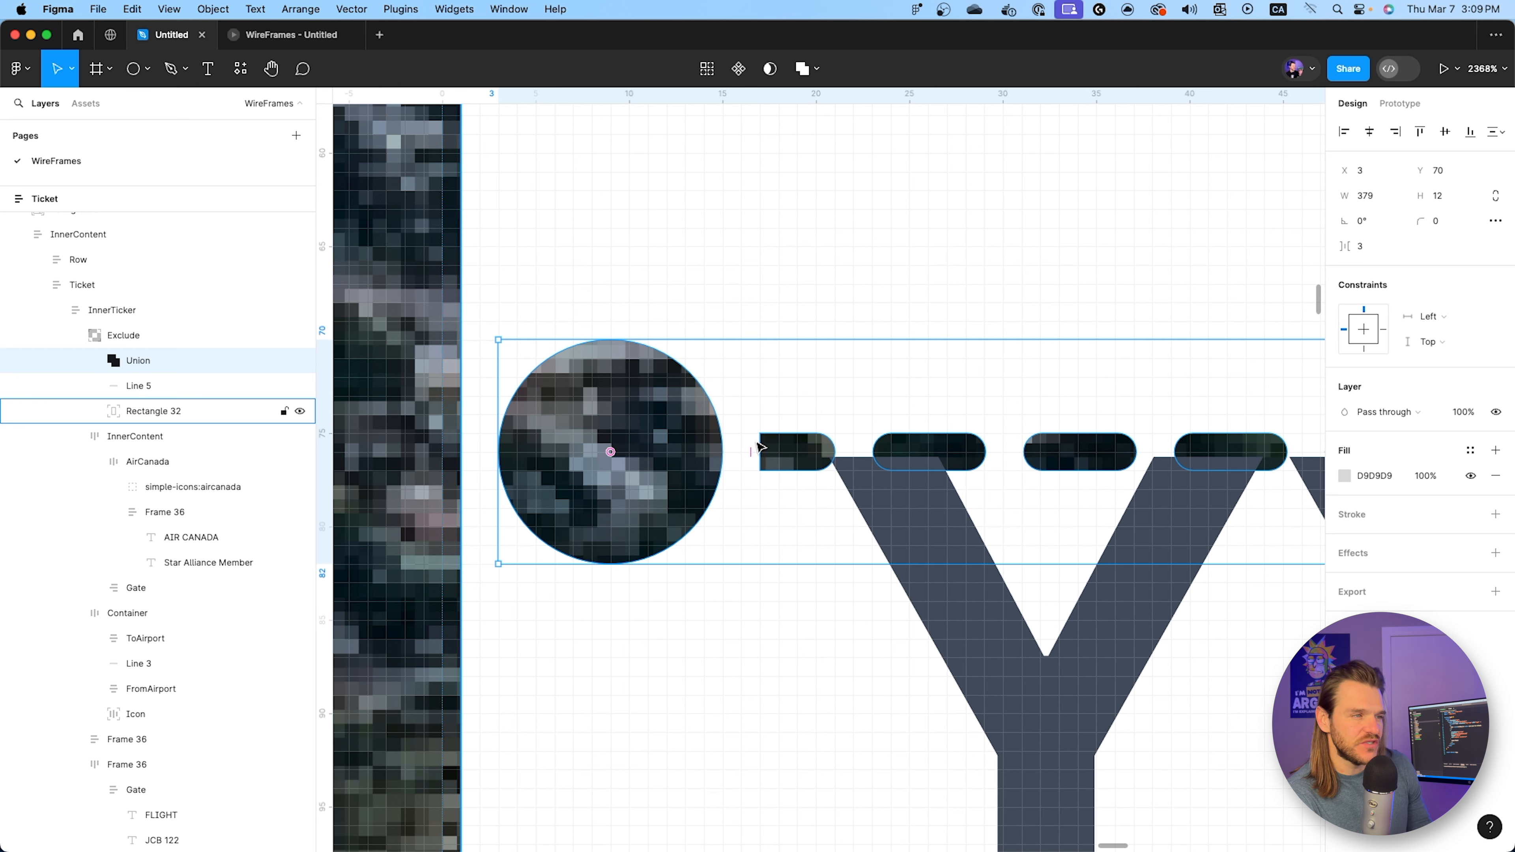
click(96, 361)
click(157, 411)
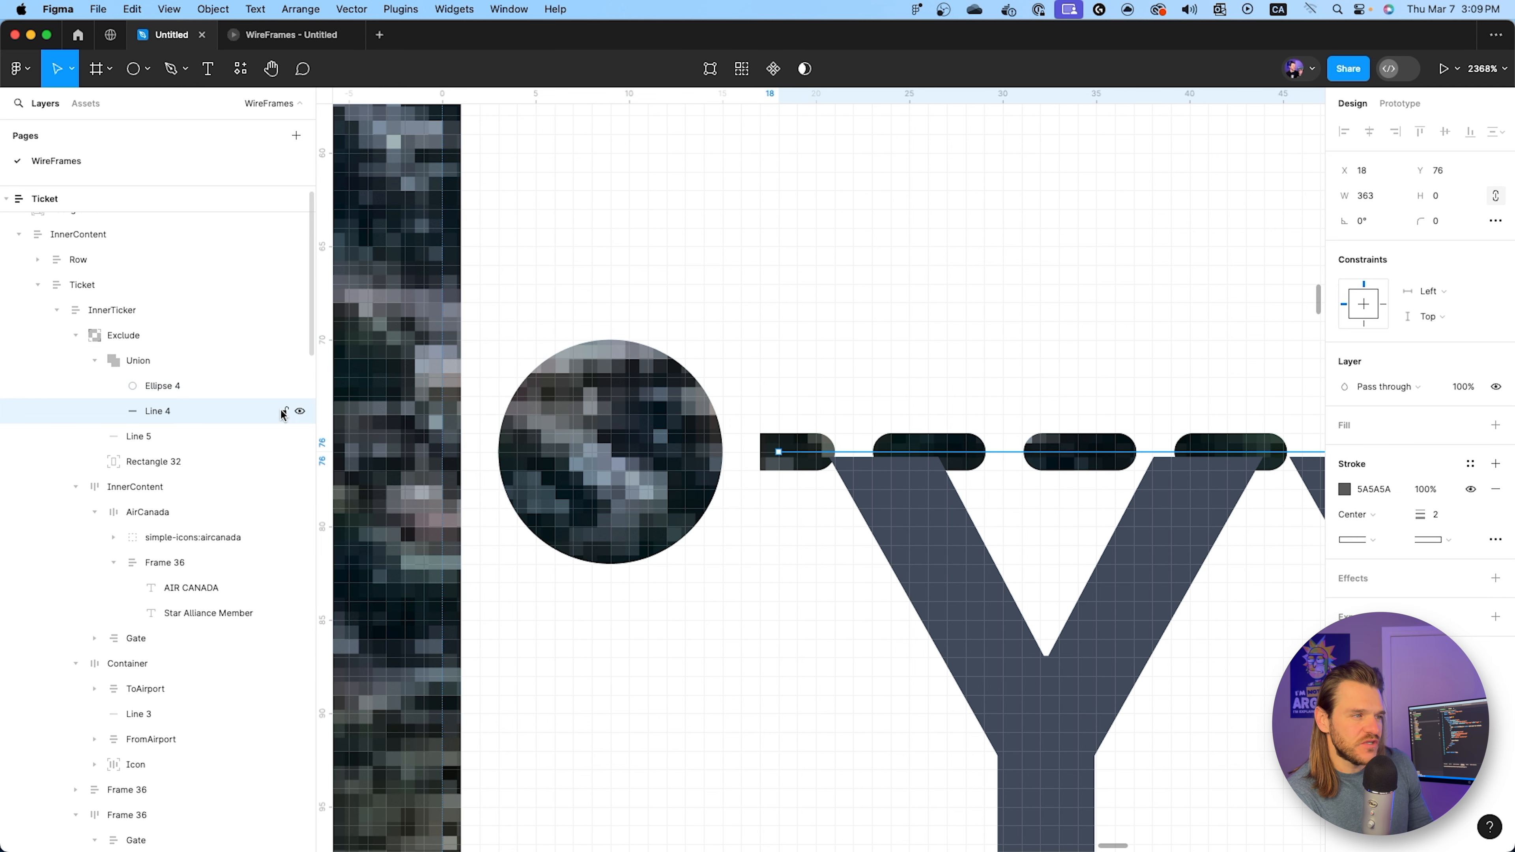
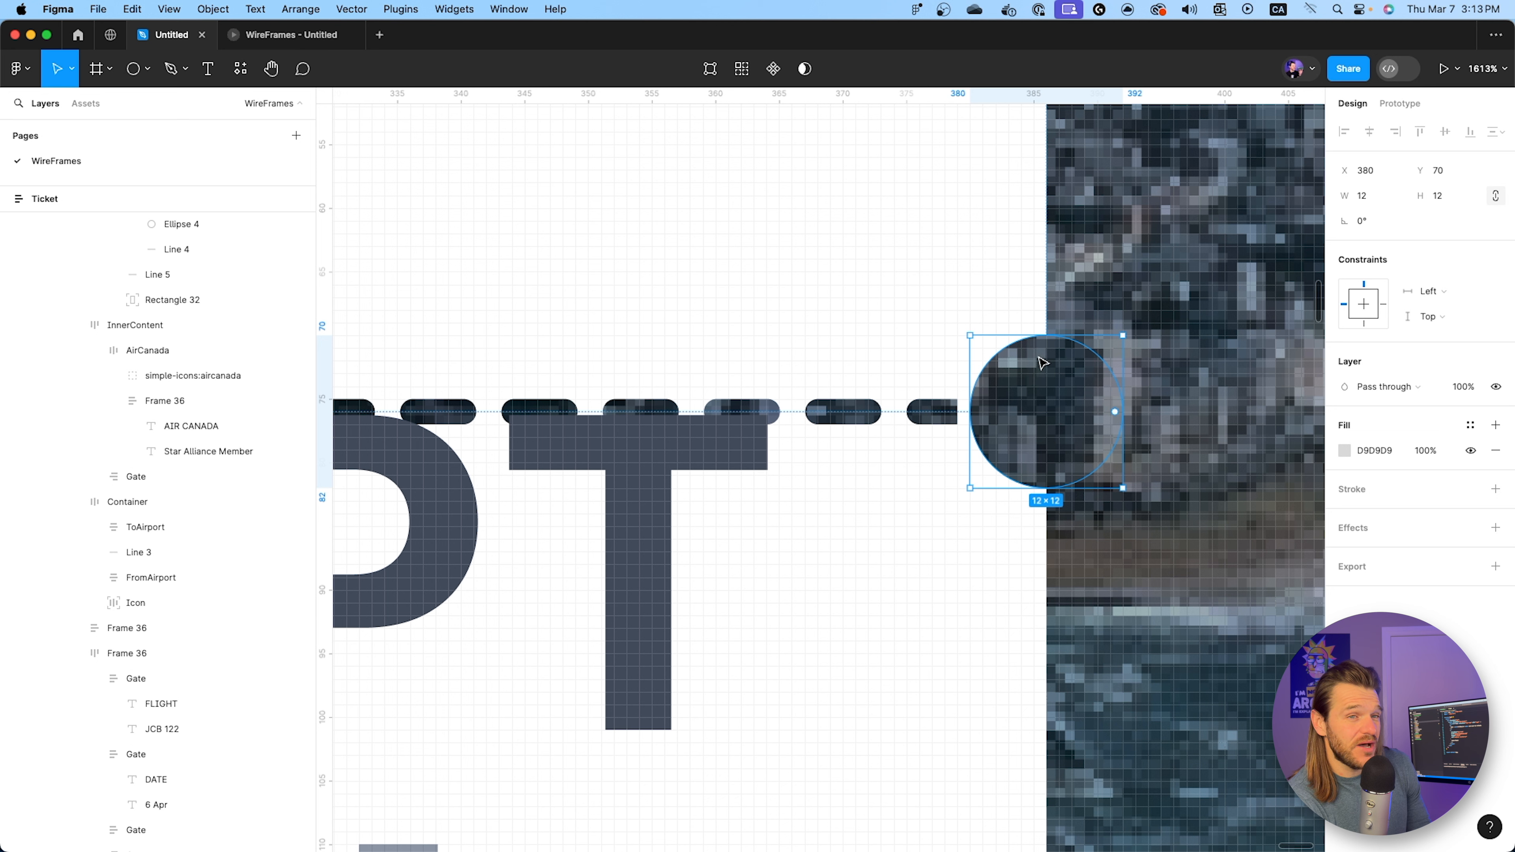
Extend the right end of Line 4 to a length of 369 so its last dash meets the circle on the ticket's right edge.
click(948, 411)
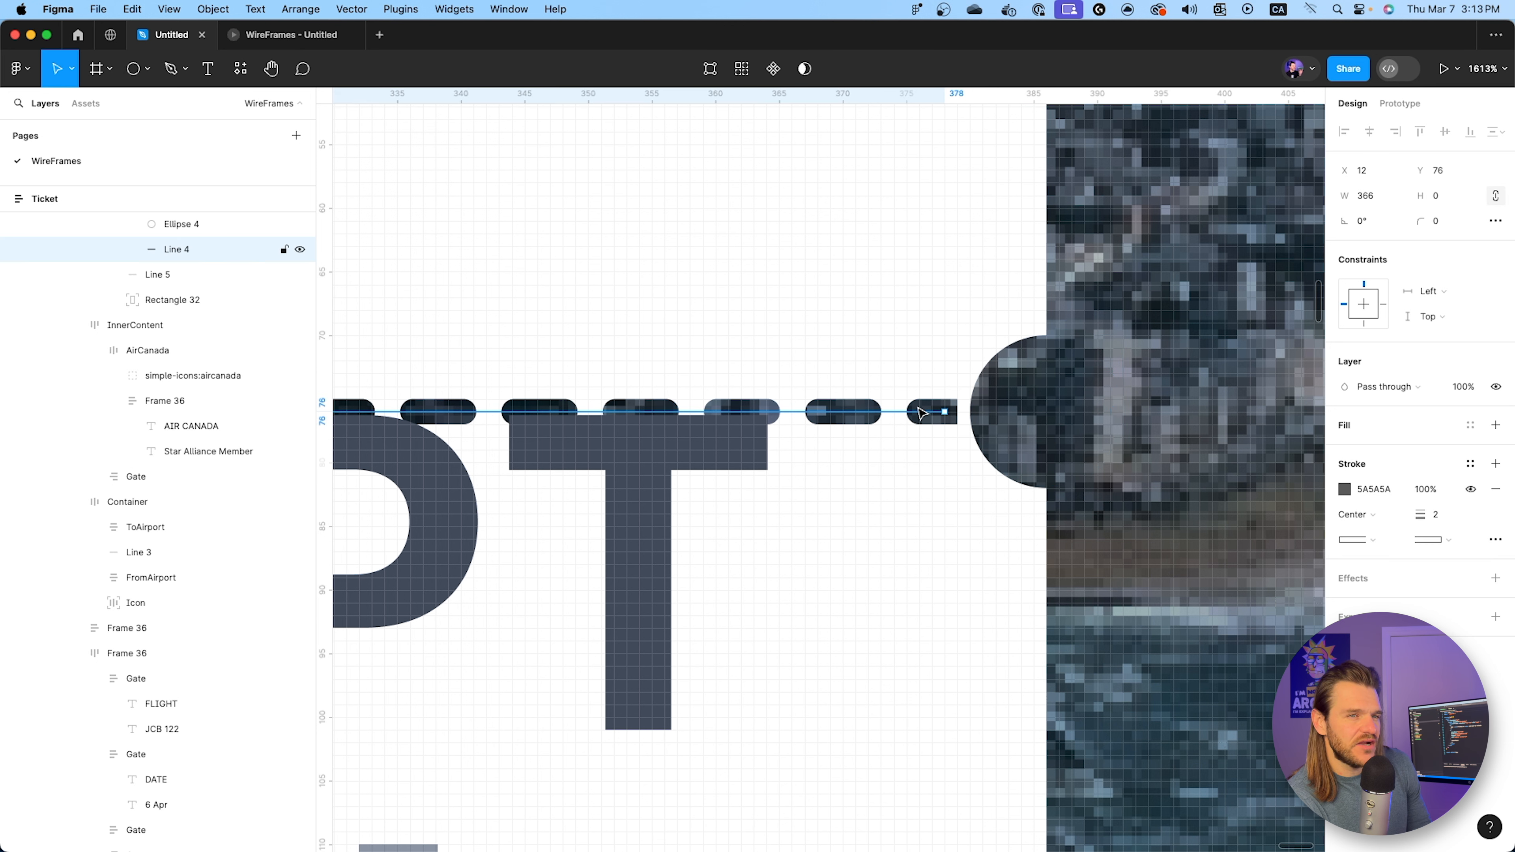
drag(949, 412, 992, 411)
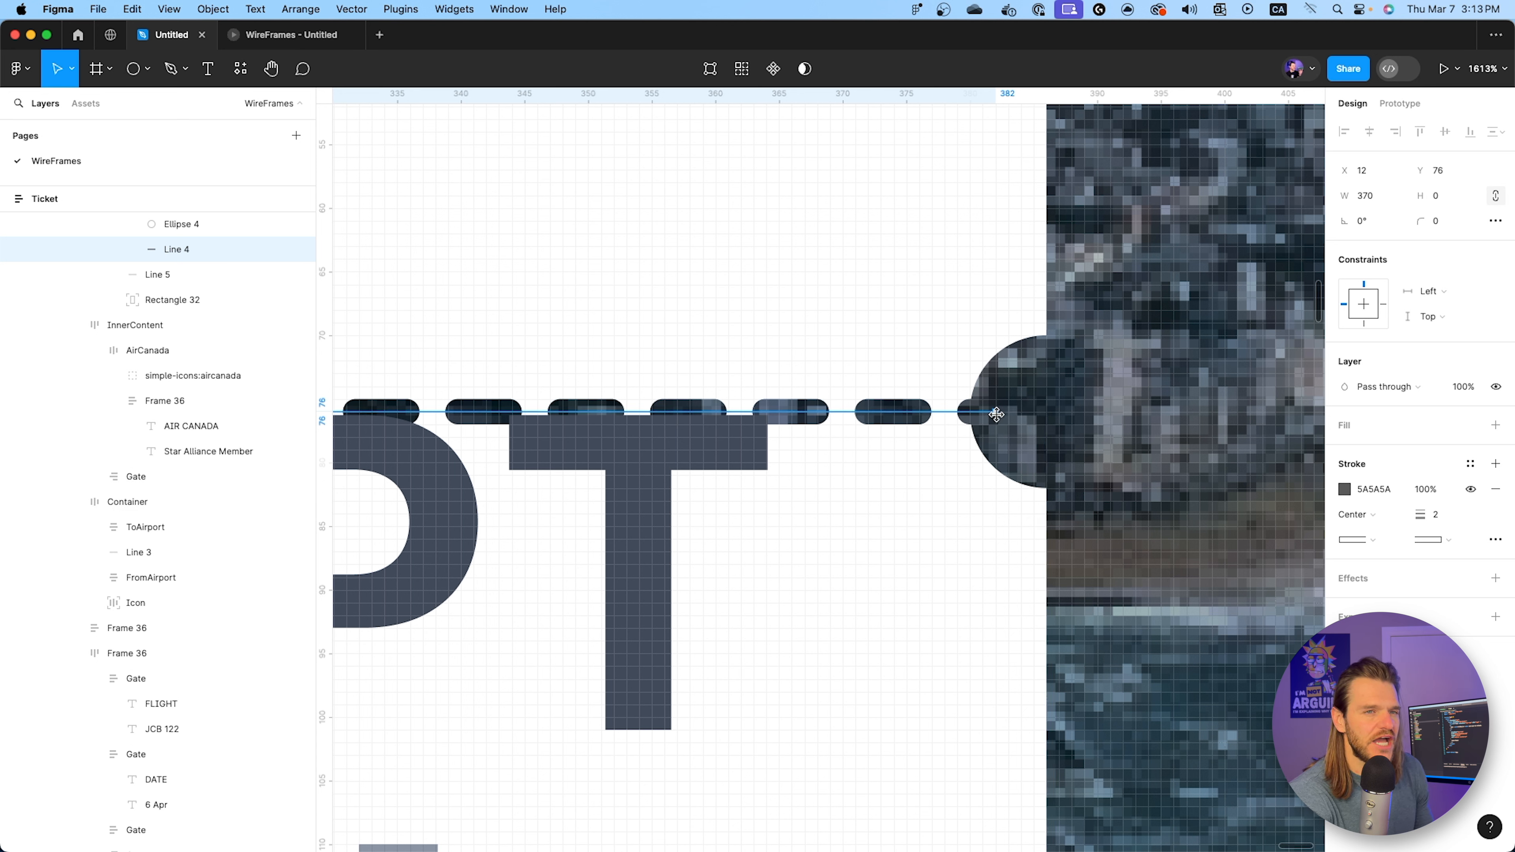
drag(989, 414, 983, 412)
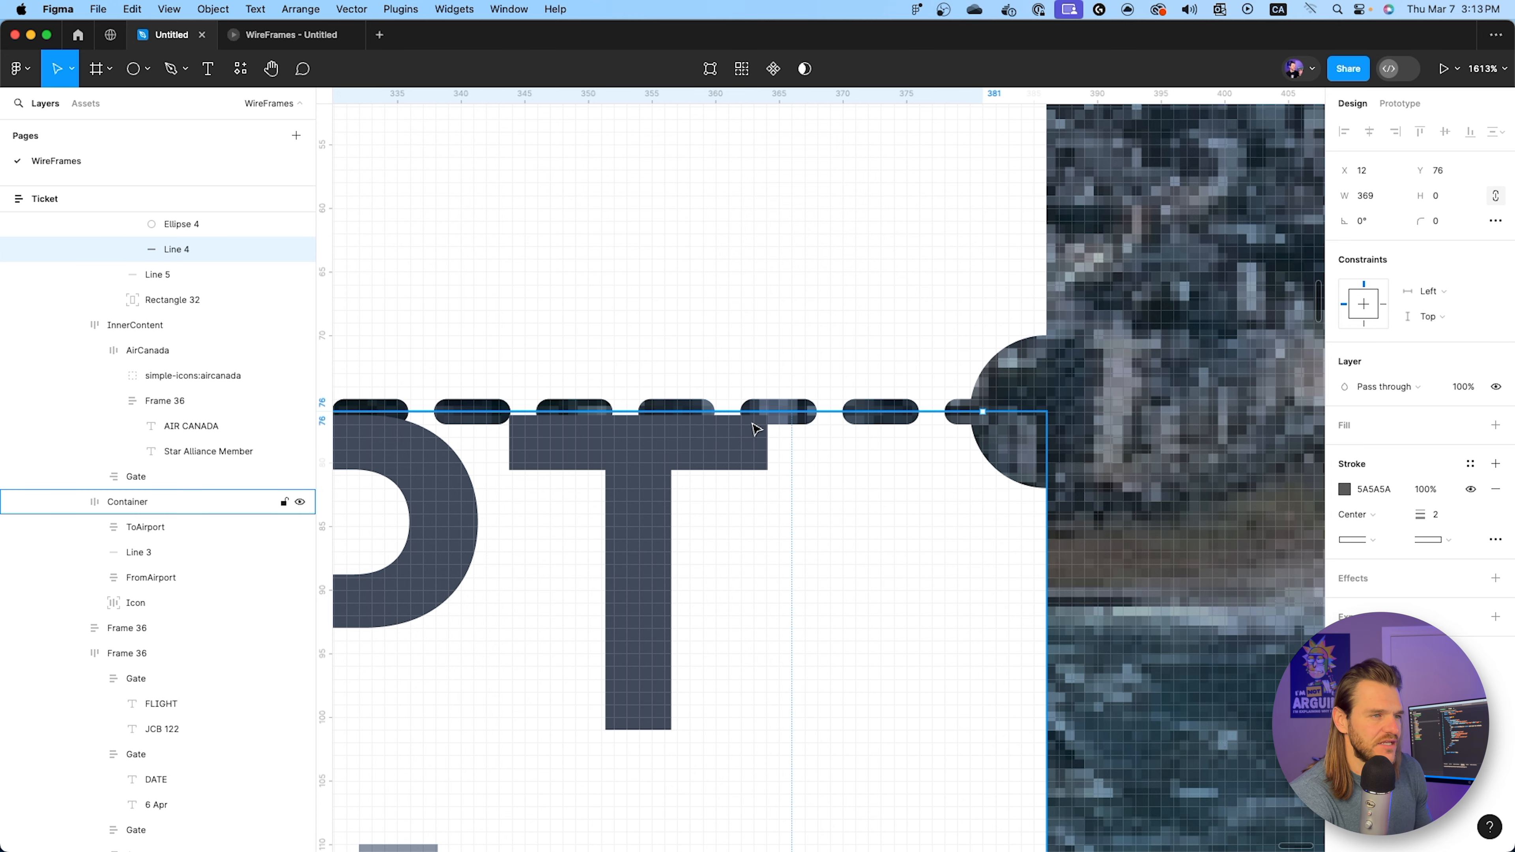
Examine the whole ticket, from the notched upper tear line down to the dashed line below the Boarding Pass heading.
scroll(754, 429, down, 10)
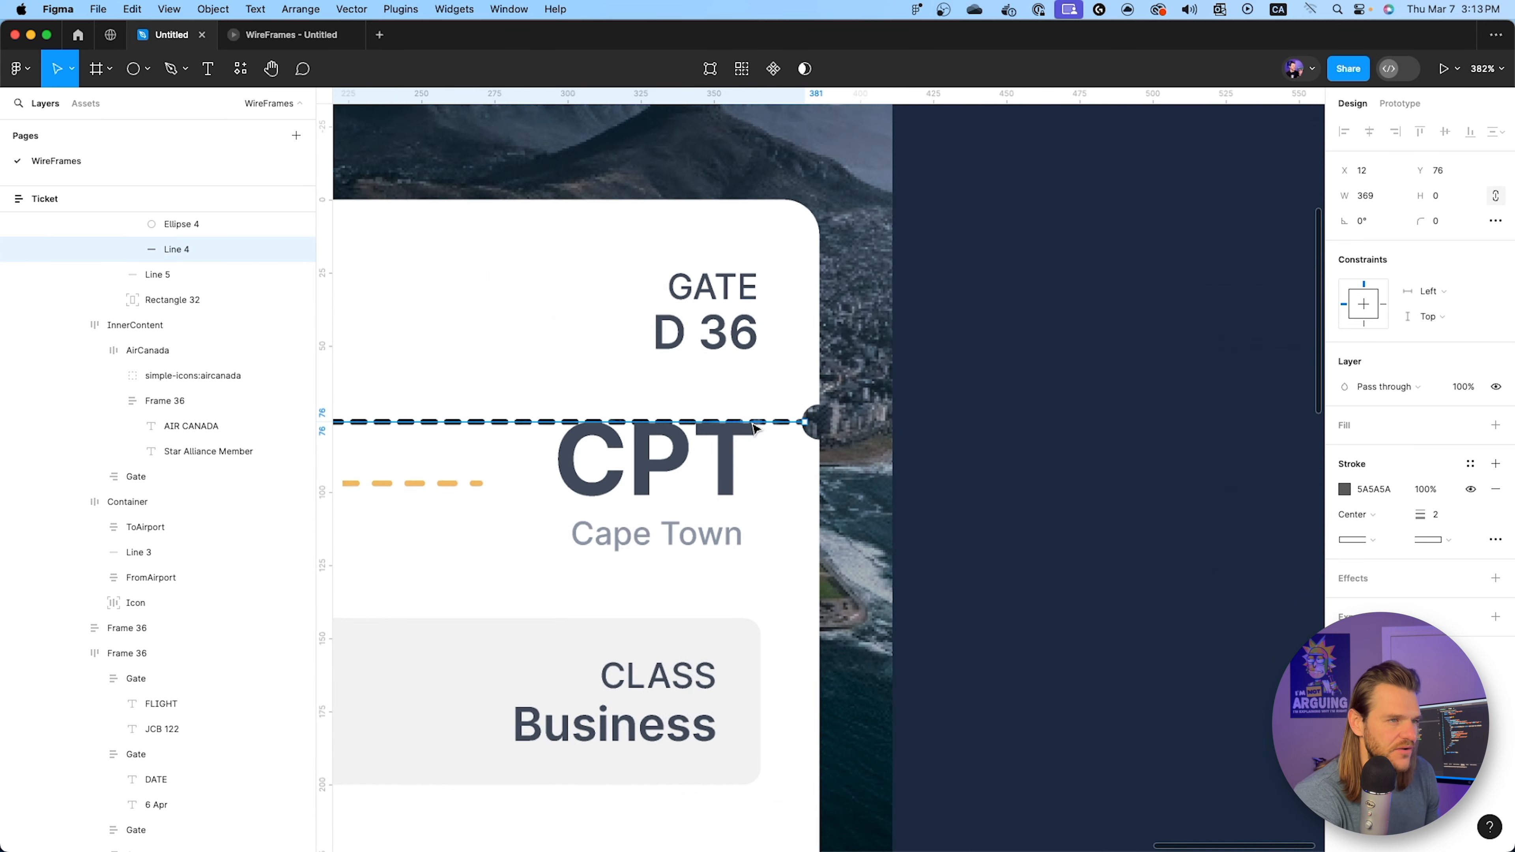
scroll(754, 429, down, 3)
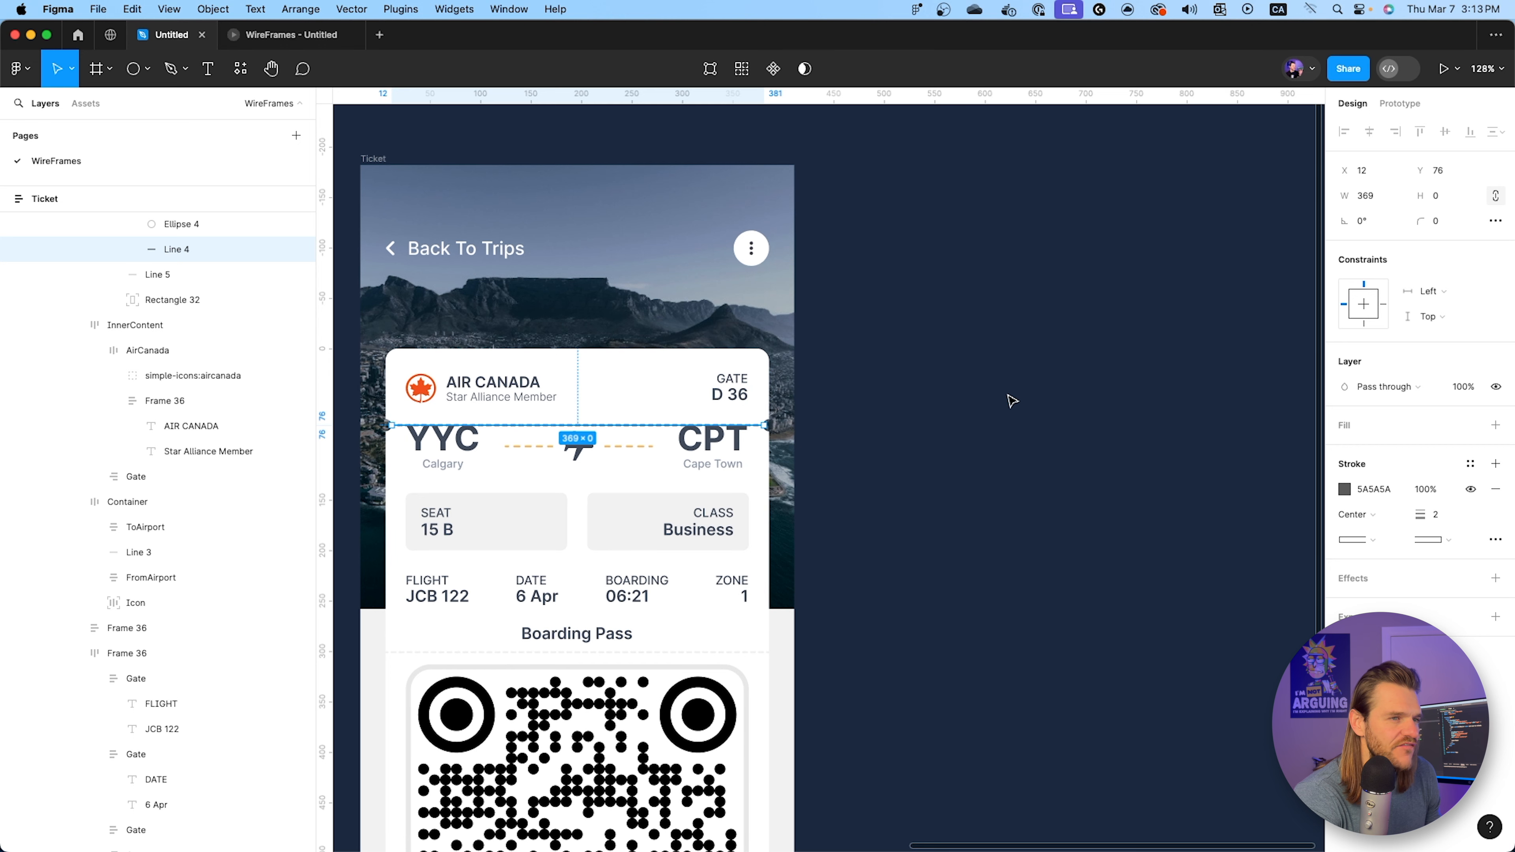
click(1007, 400)
click(272, 36)
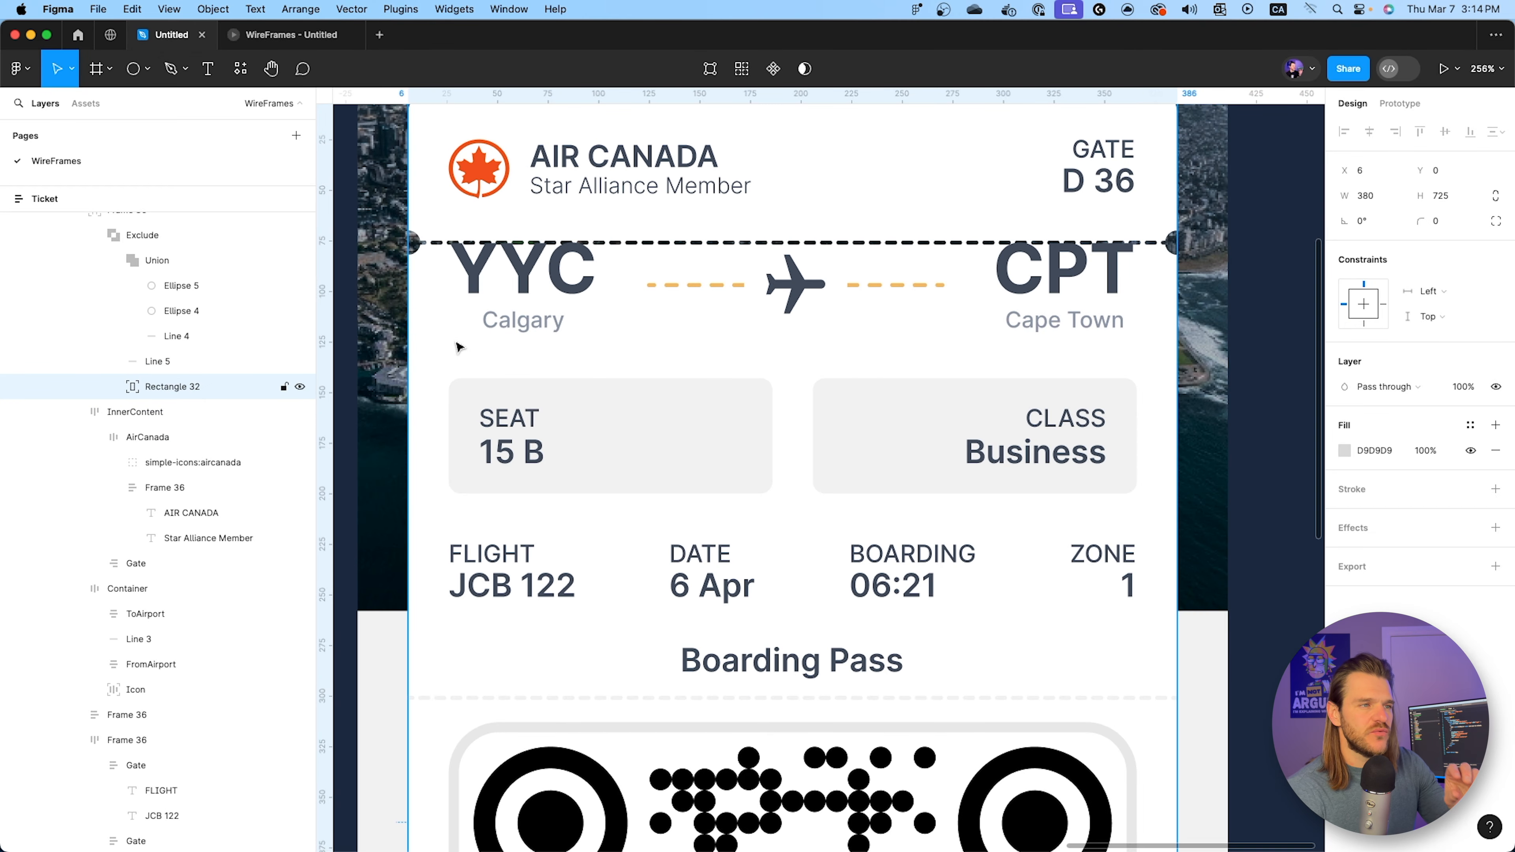
scroll(458, 347, up, 3)
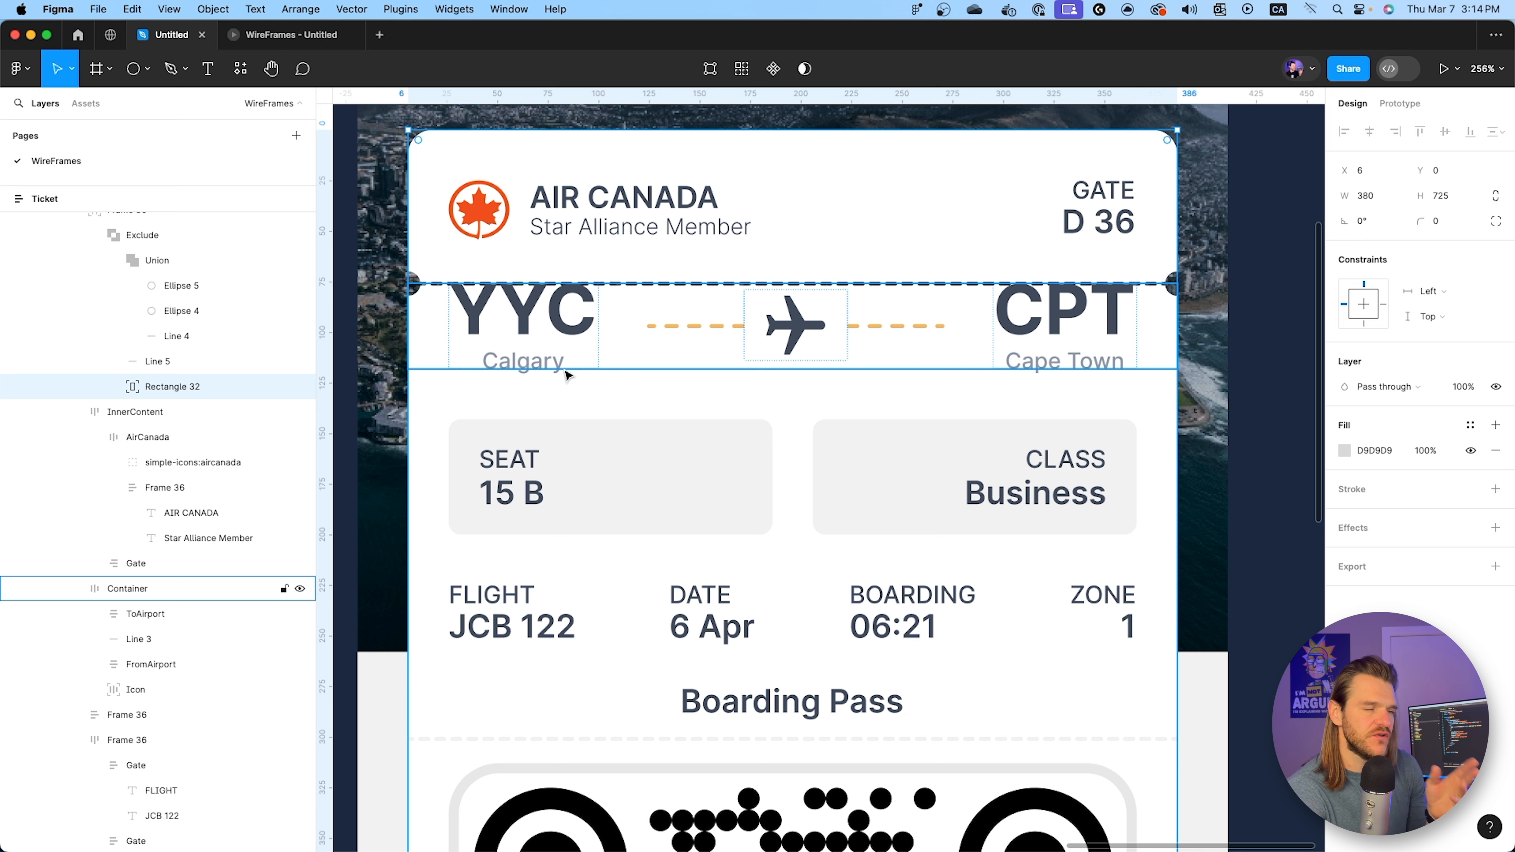
scroll(543, 453, down, 5)
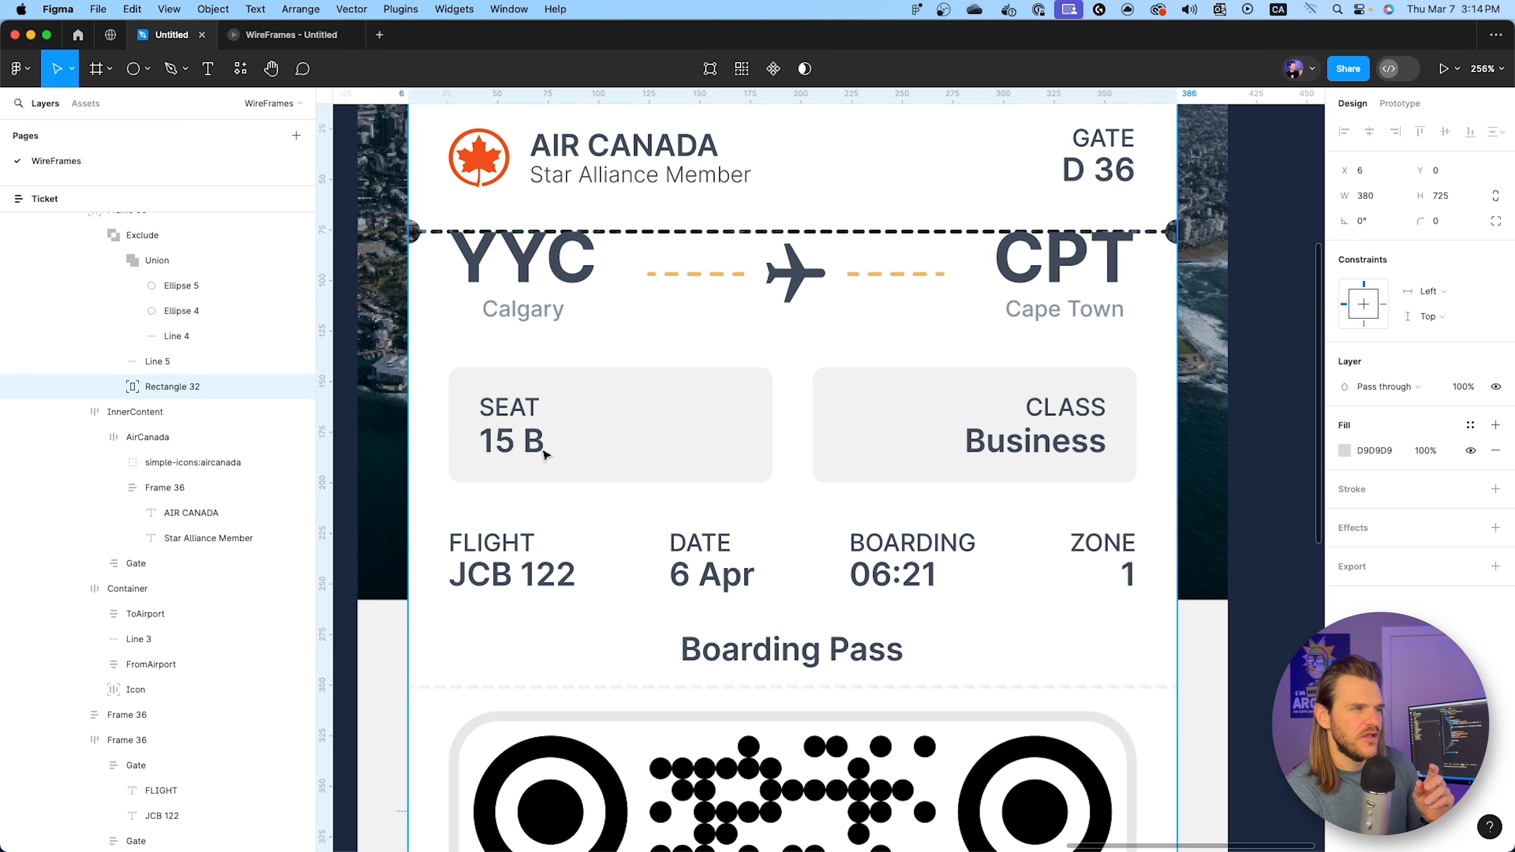
scroll(545, 455, down, 5)
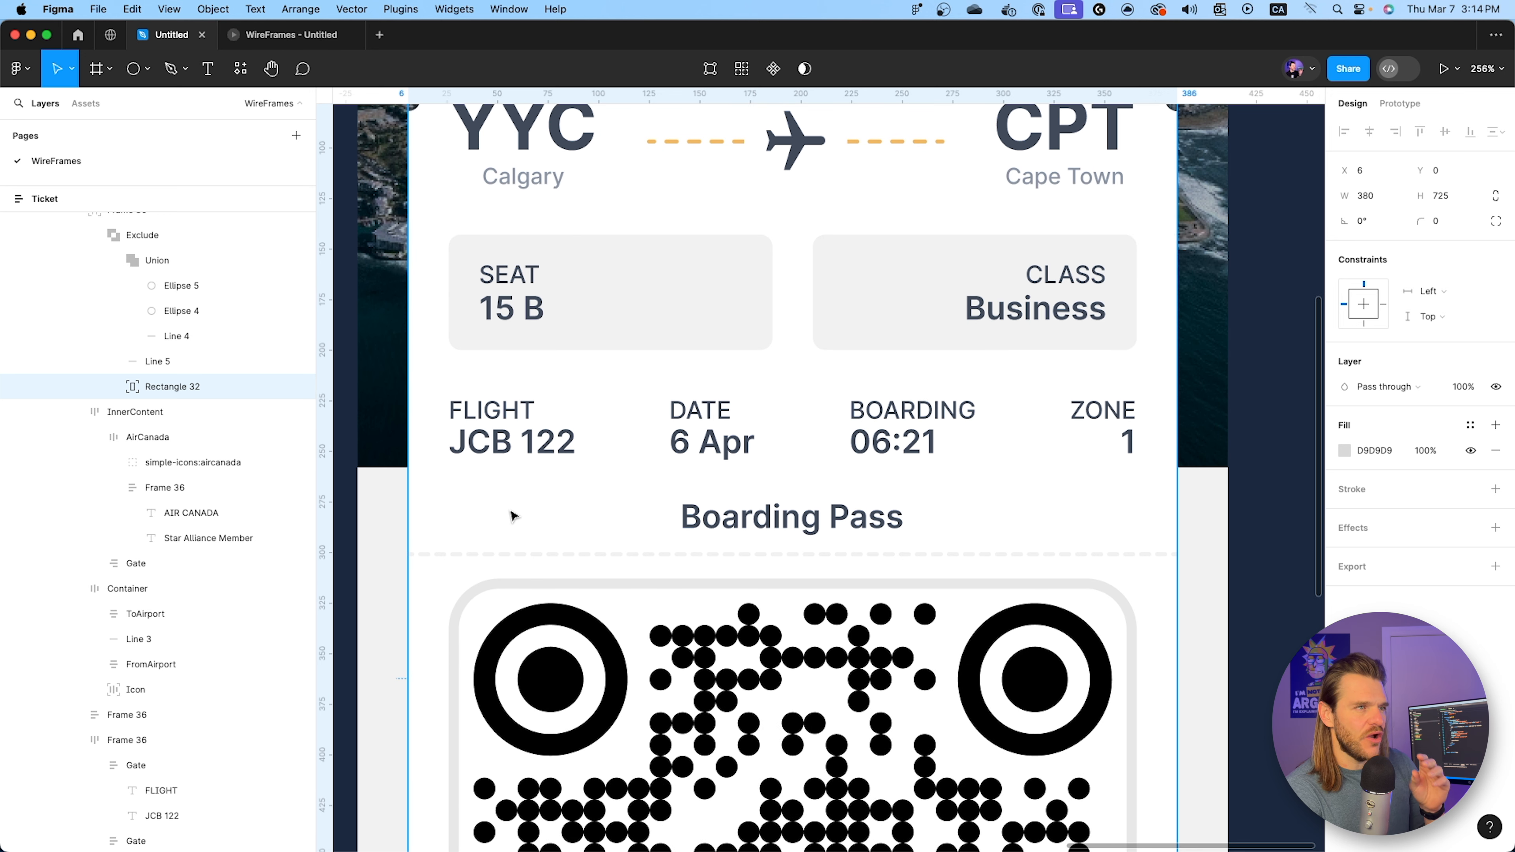
scroll(513, 517, down, 2)
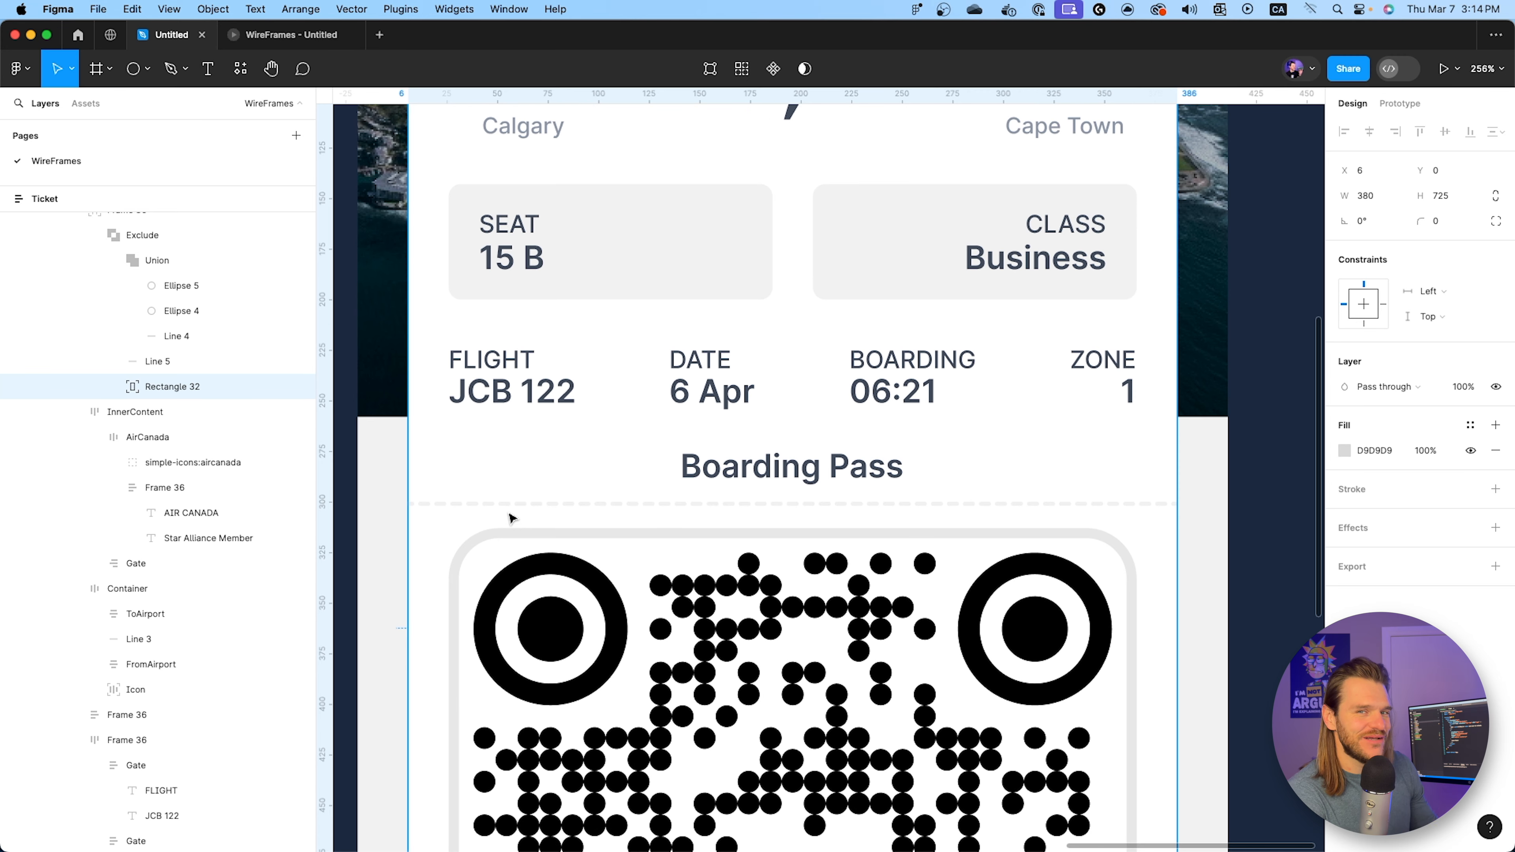
Locate Line 5 in the Exclude group and draw a circle about 7 × 7 at the left end of this lower dashed line.
scroll(418, 516, up, 10)
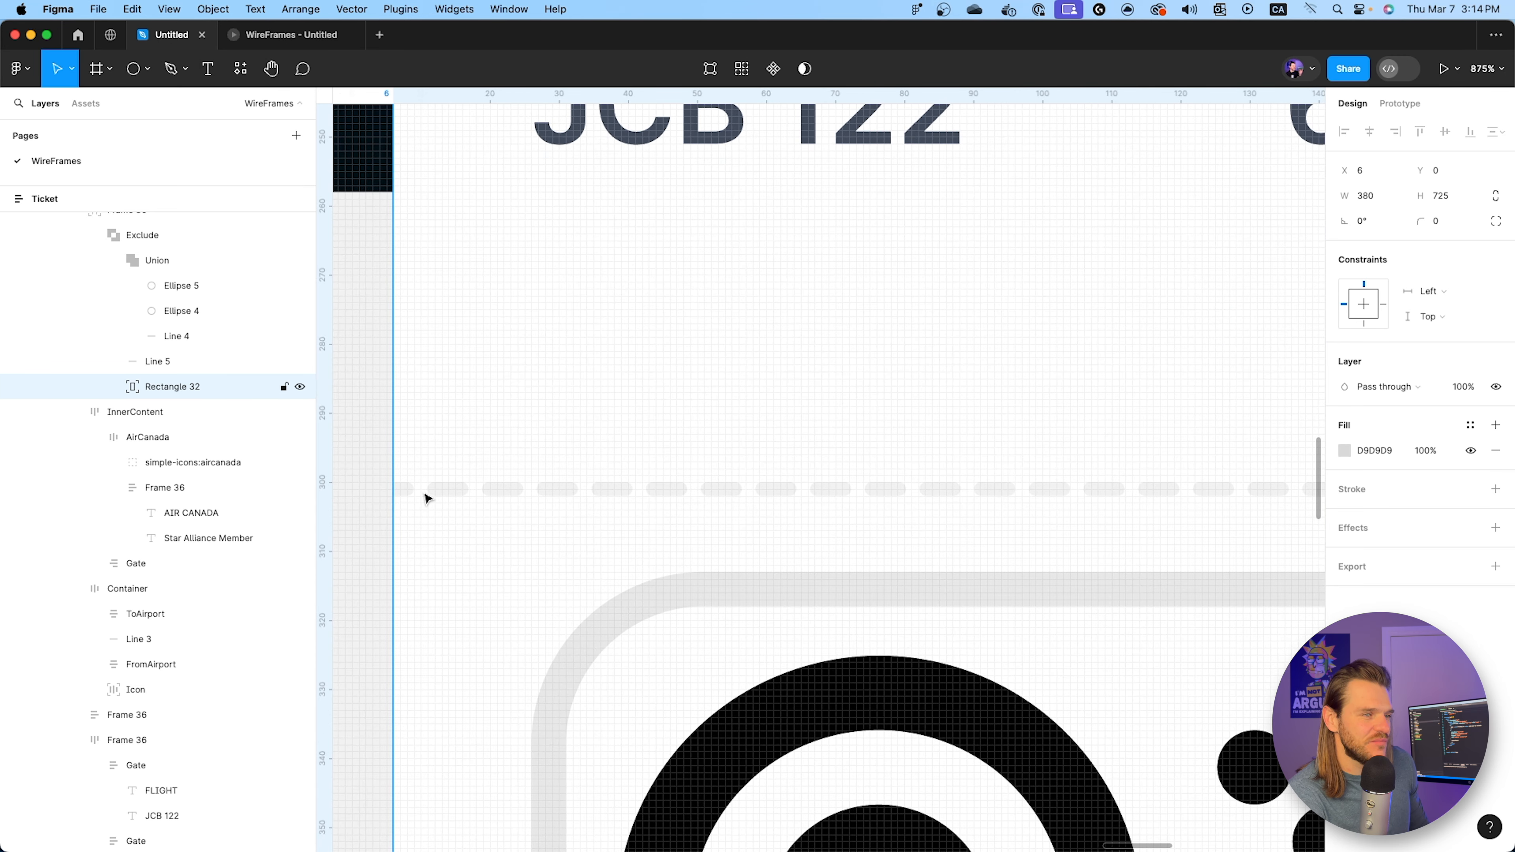
click(186, 332)
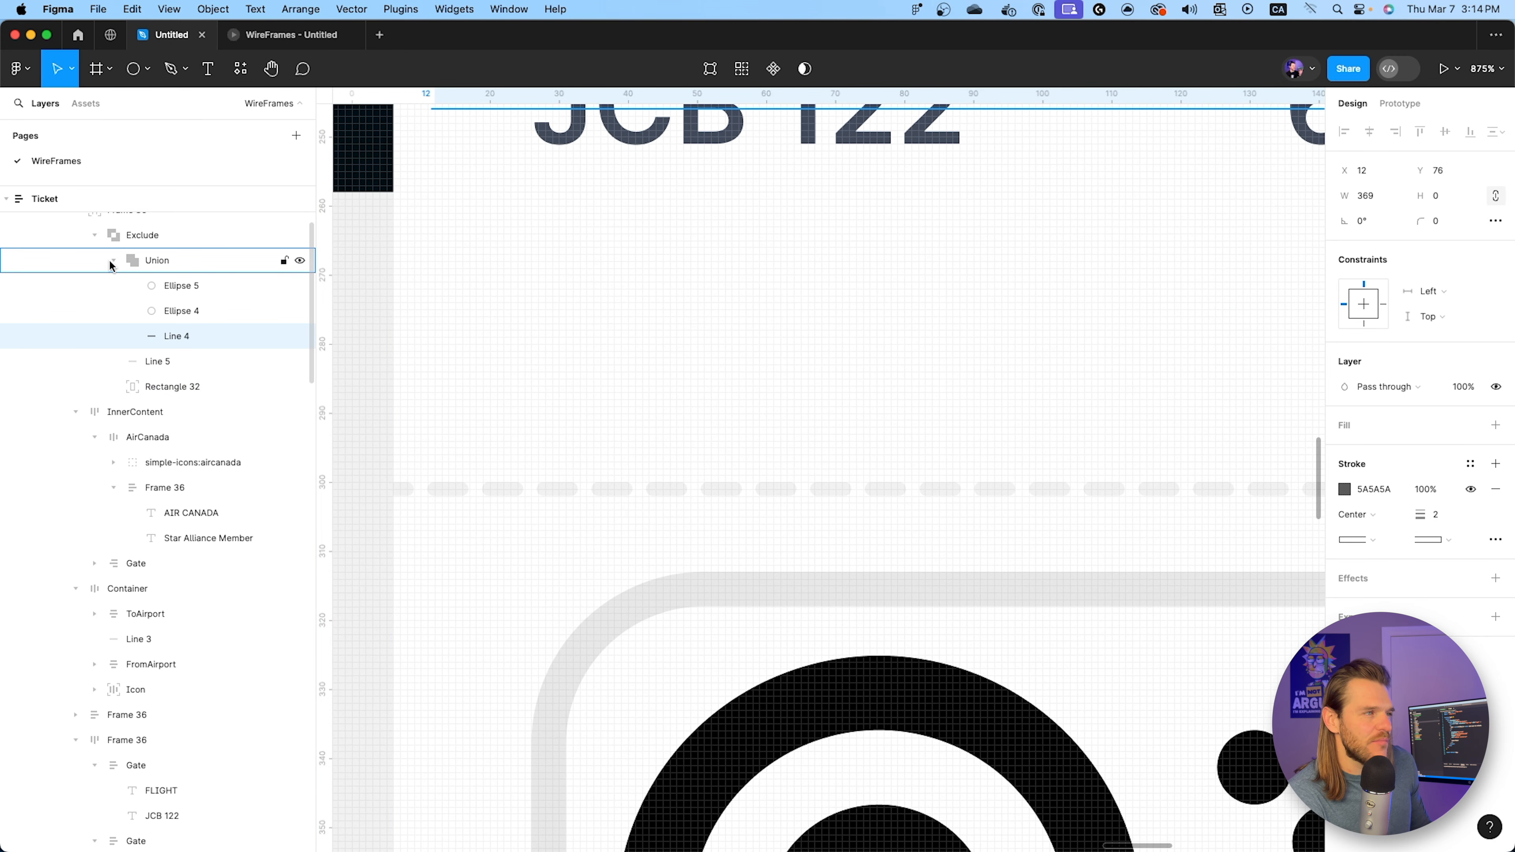
click(114, 260)
click(160, 286)
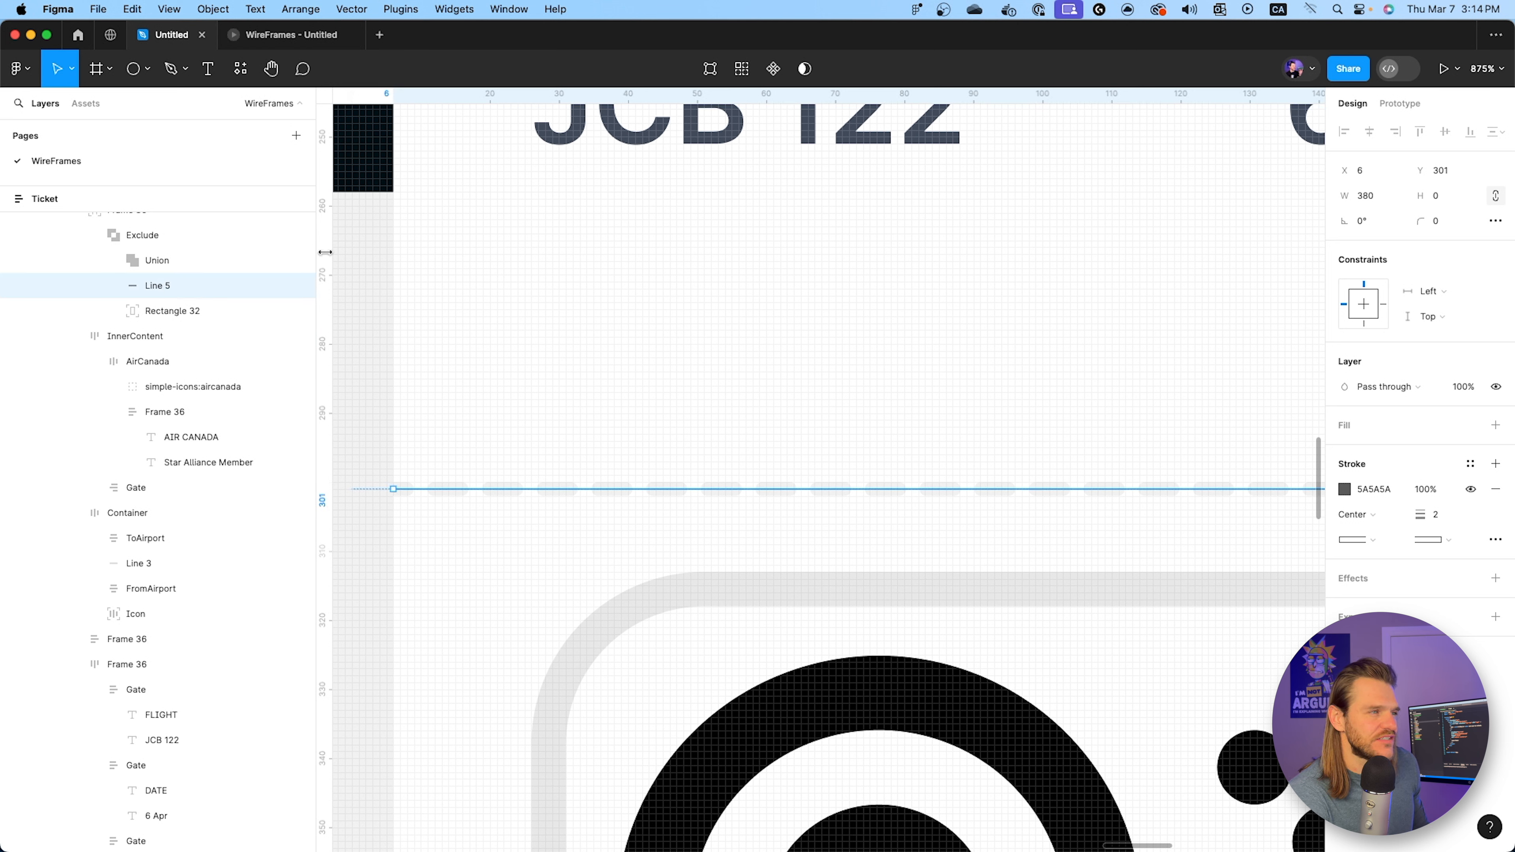
click(134, 70)
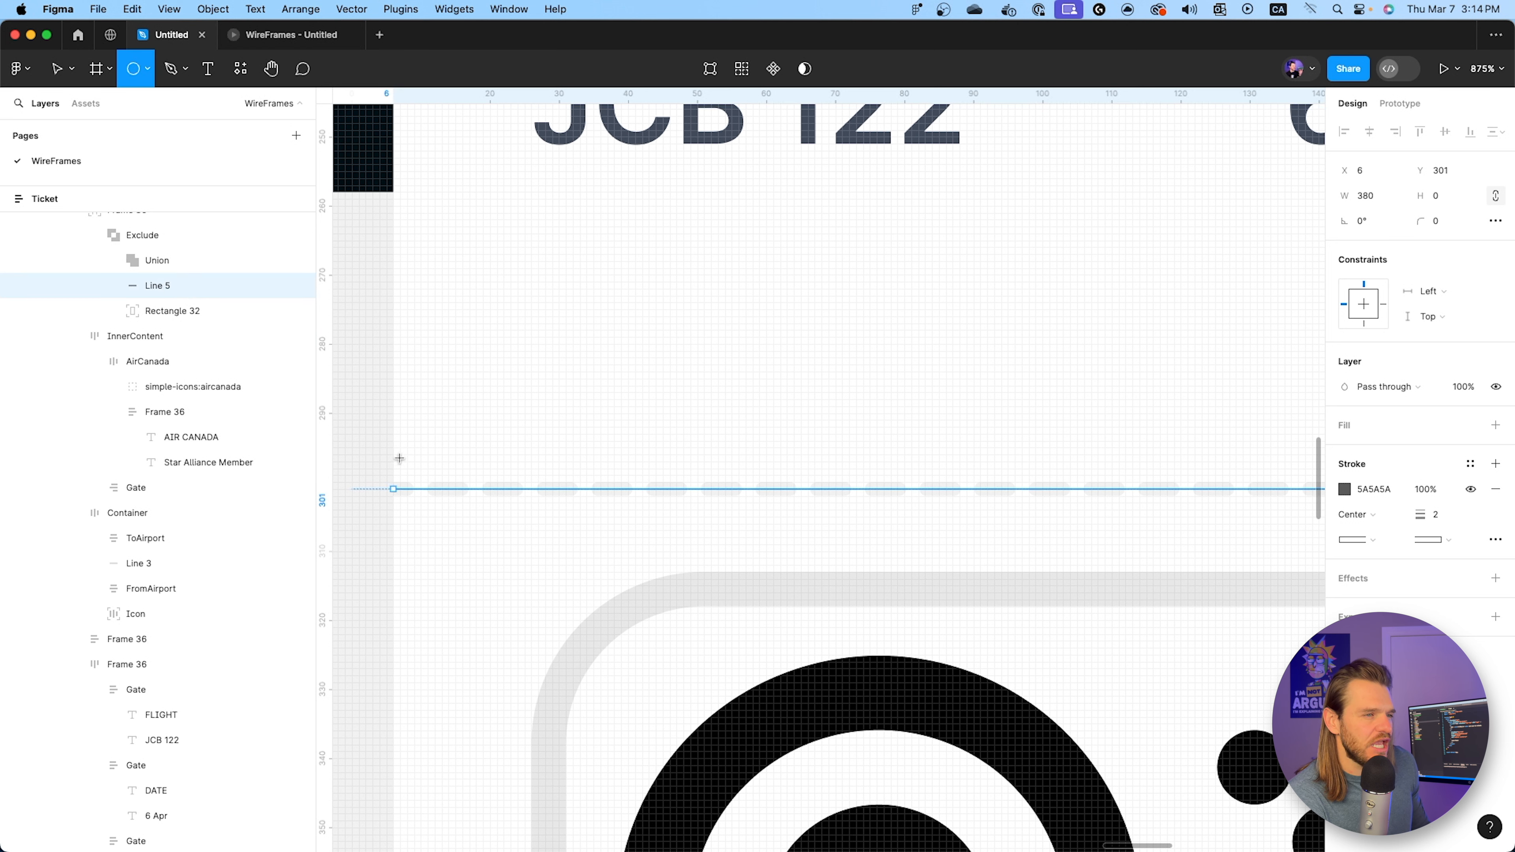
drag(399, 458, 449, 504)
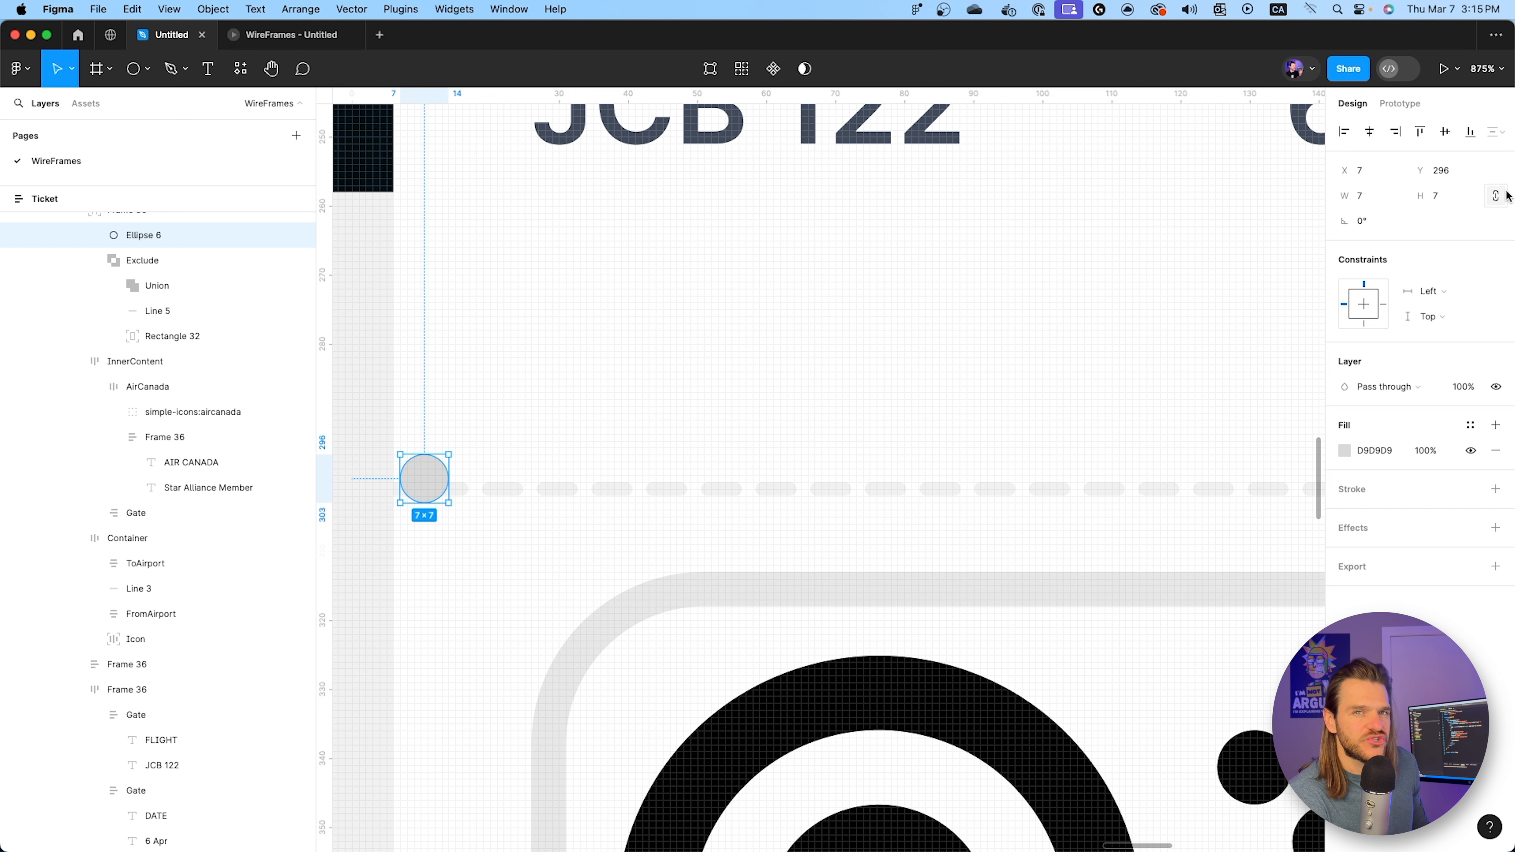
Resize the new circle proportionally to 12 × 12 and place it at X 6, Y 295, vertically centred on the lower dashed line.
click(1376, 200)
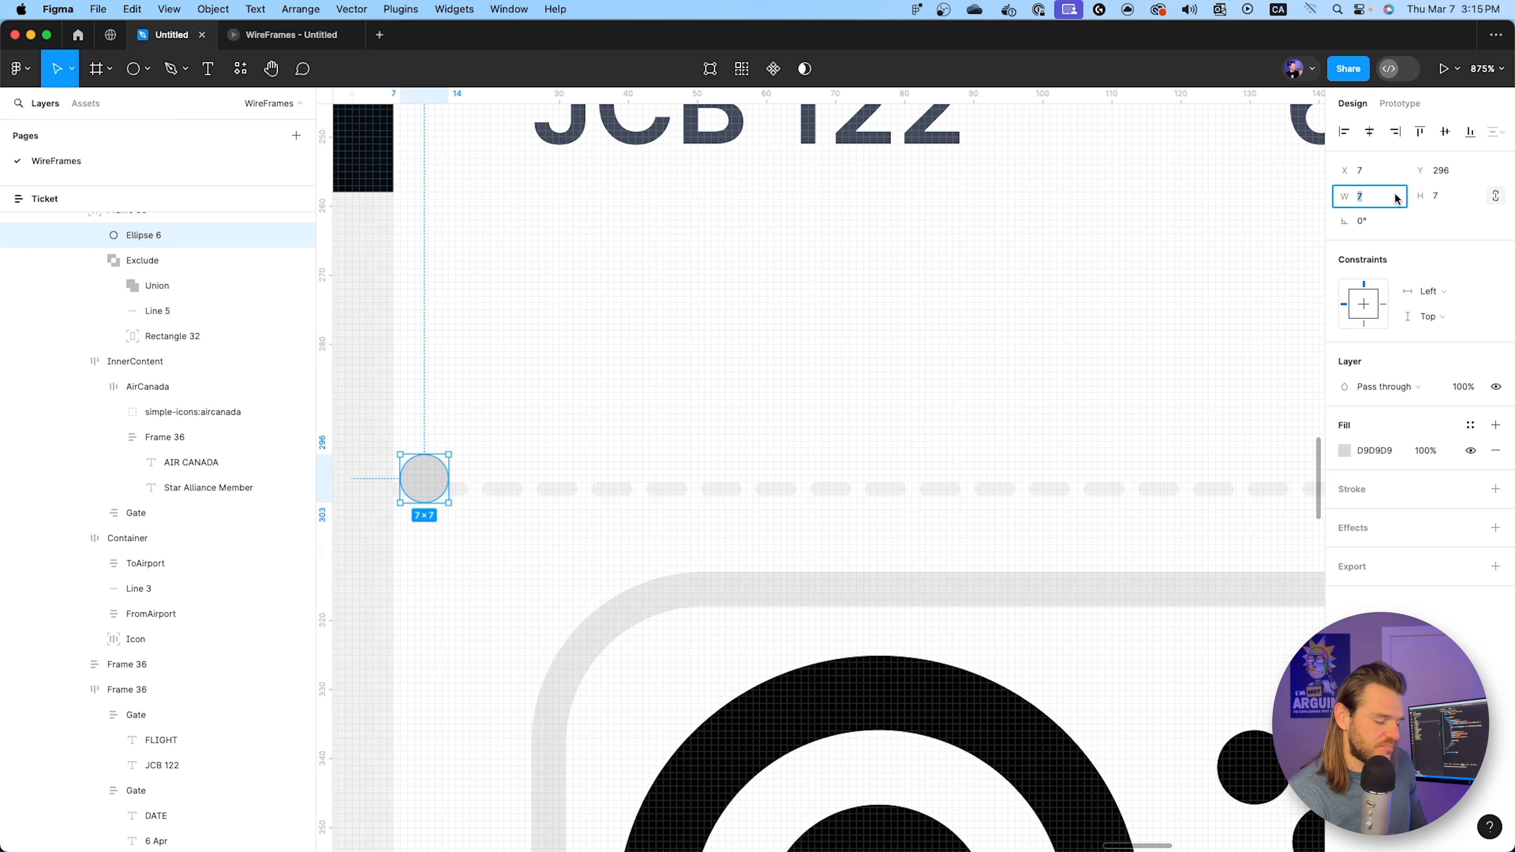
text(12)
key(Return)
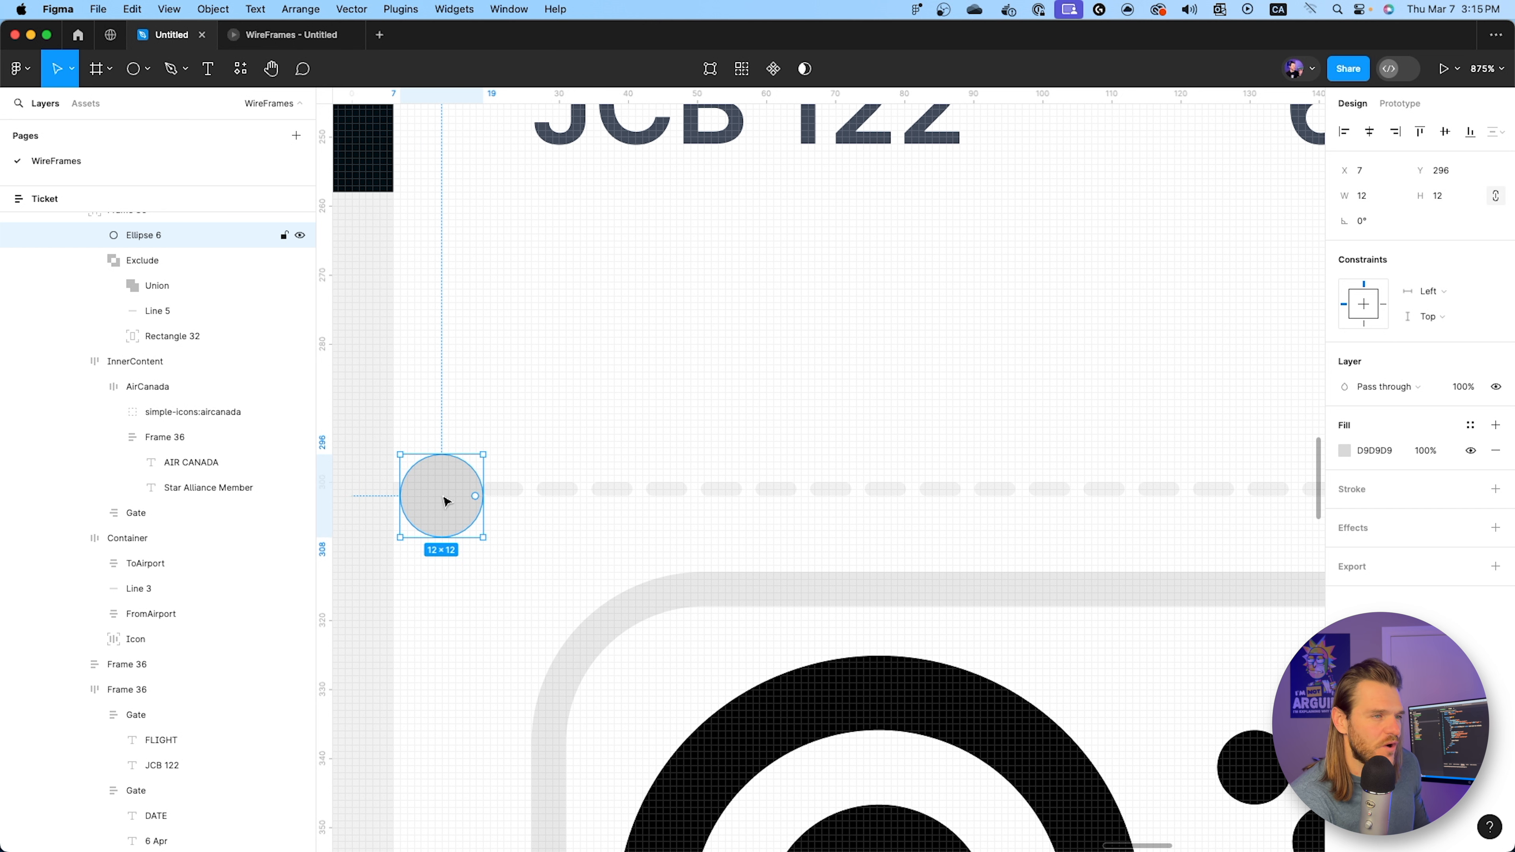
mouse_move(443, 500)
mouse_down()
mouse_move(395, 491)
mouse_move(431, 493)
mouse_up()
Shorten Line 5 from its left end so it starts clear of the circle at X 25, with a length of 361.
click(534, 490)
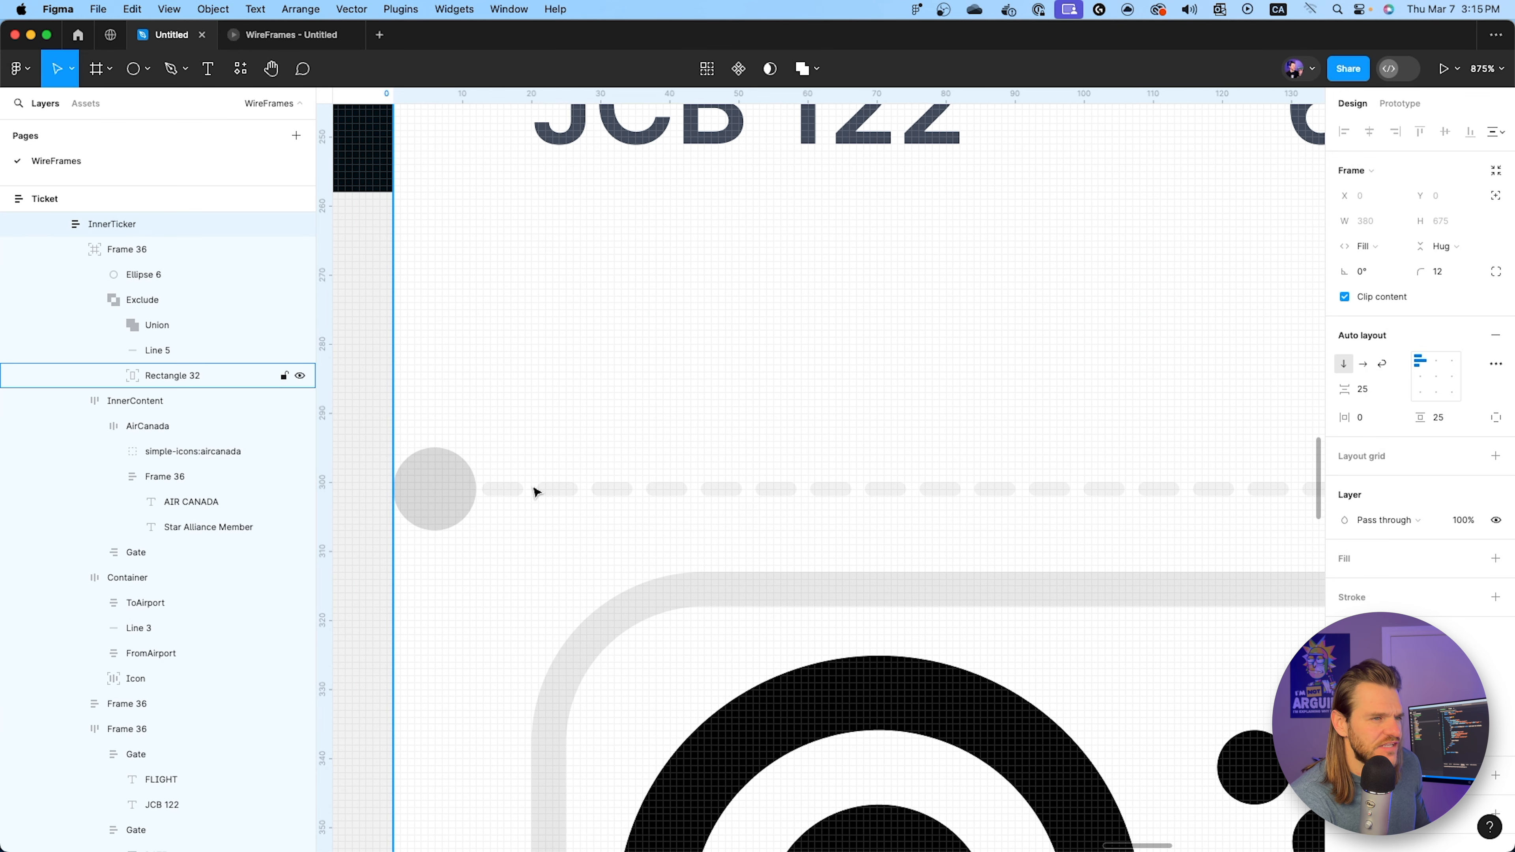
click(154, 354)
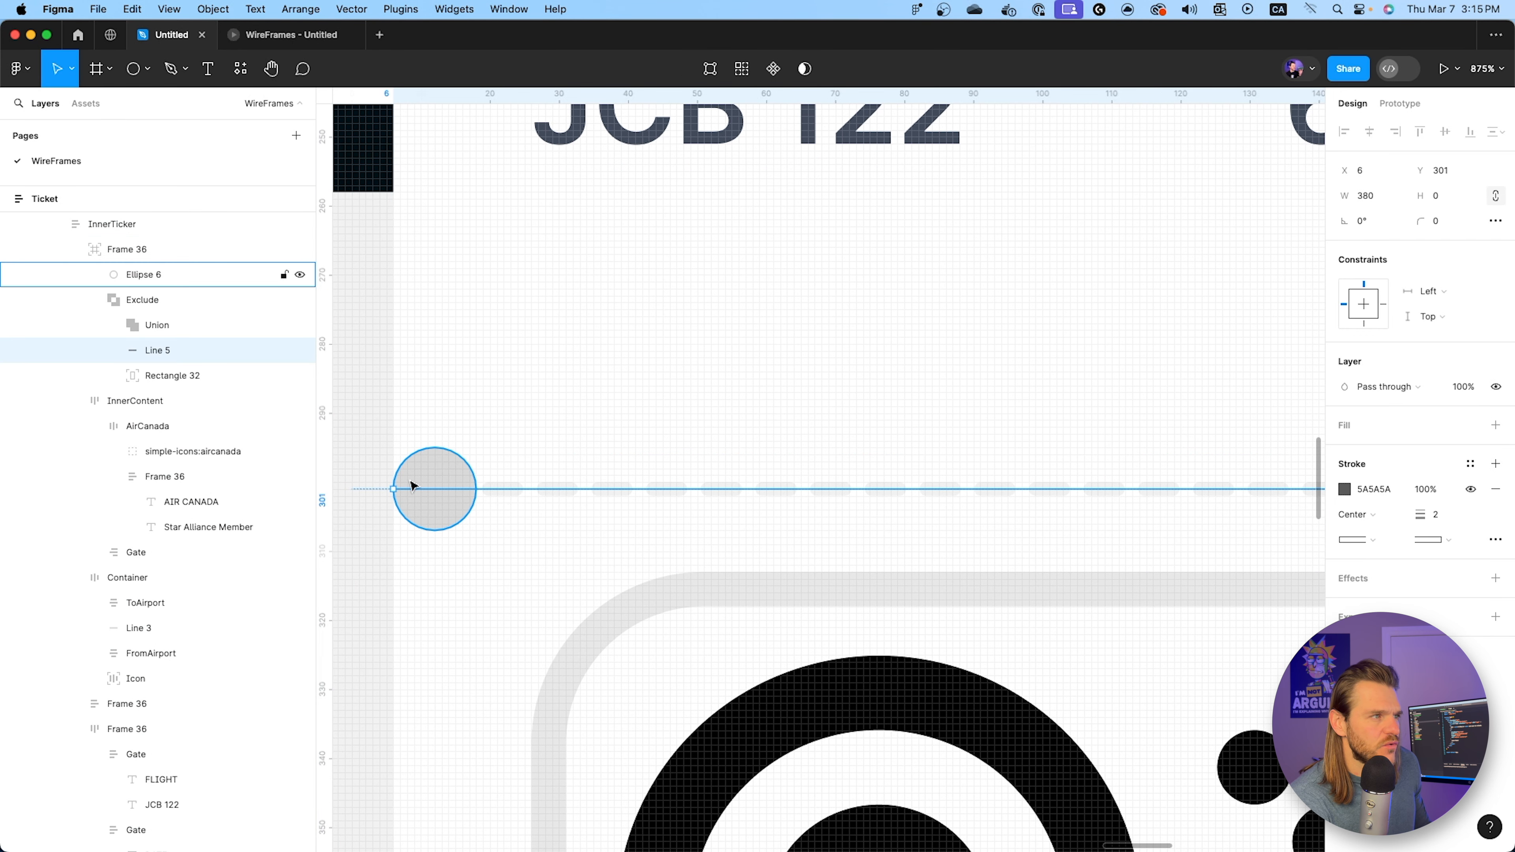
drag(392, 490, 525, 491)
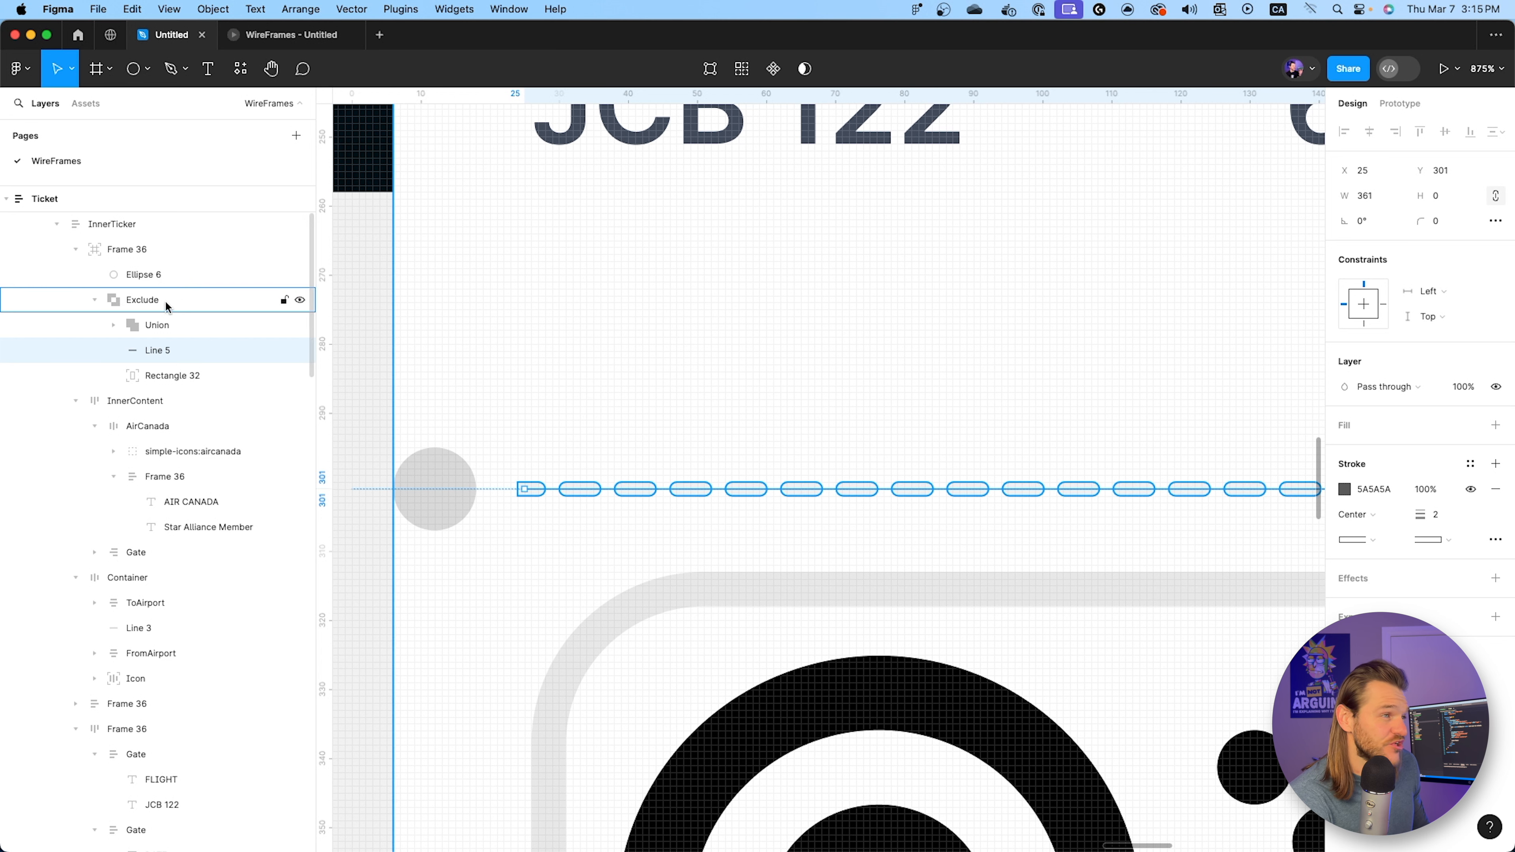
Move Ellipse 6 into the Exclude group above Line 5 and combine the two into a union.
click(413, 508)
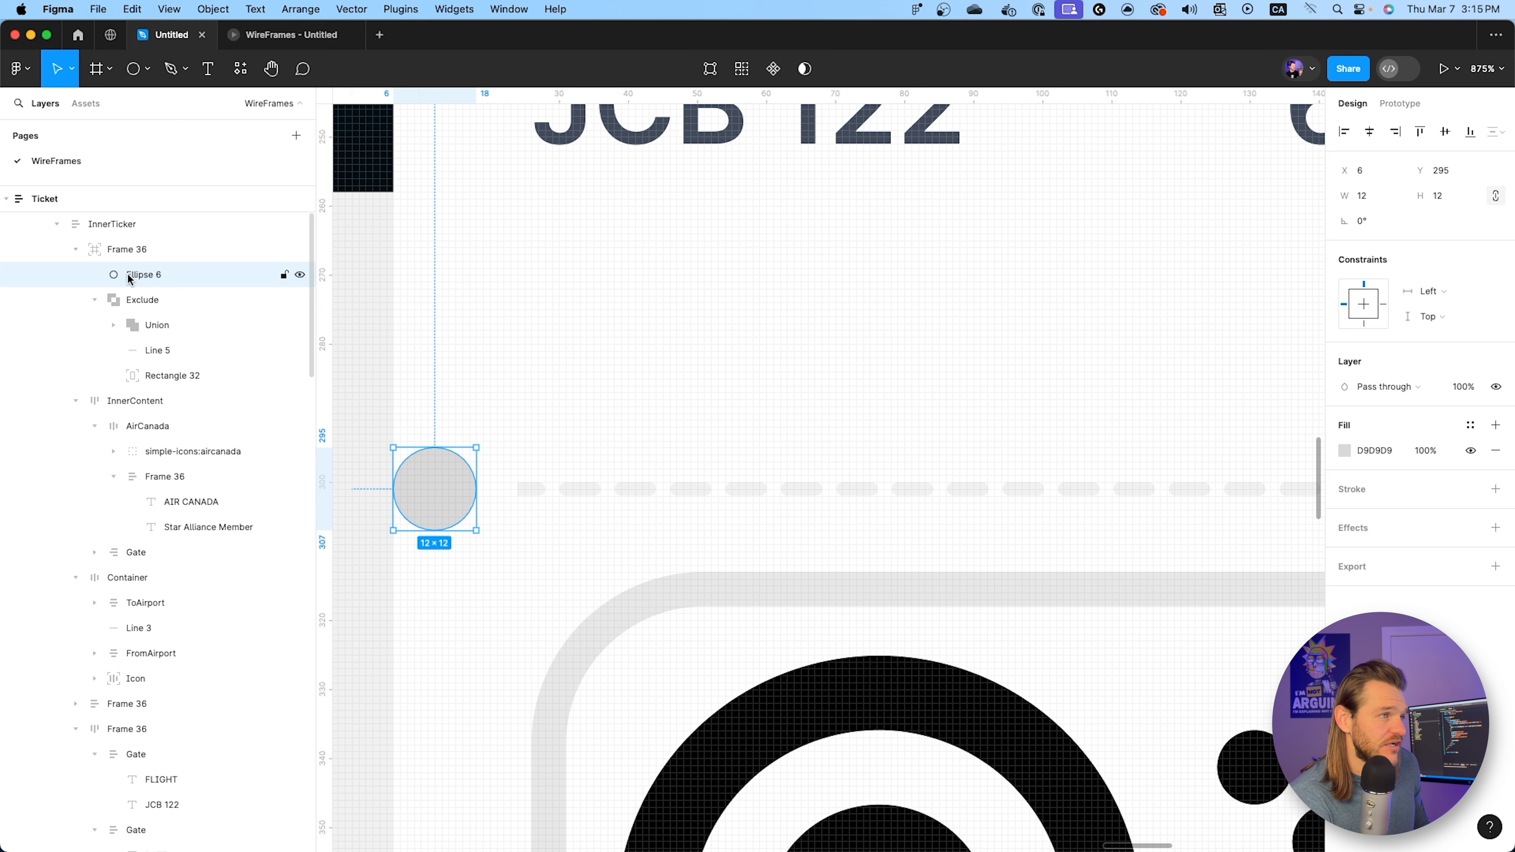
drag(148, 277, 195, 339)
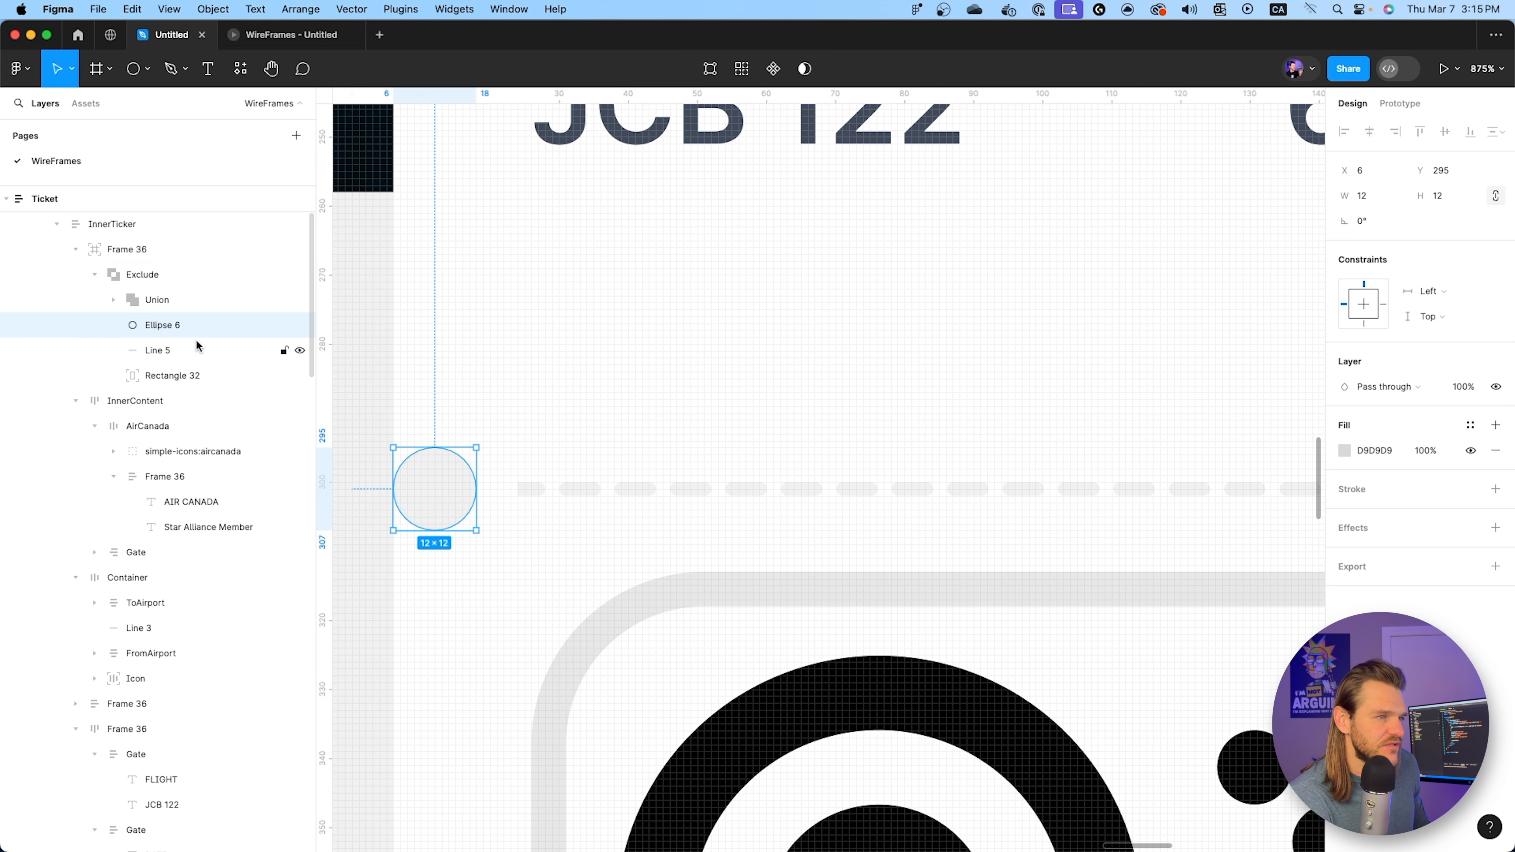
shift+click(176, 346)
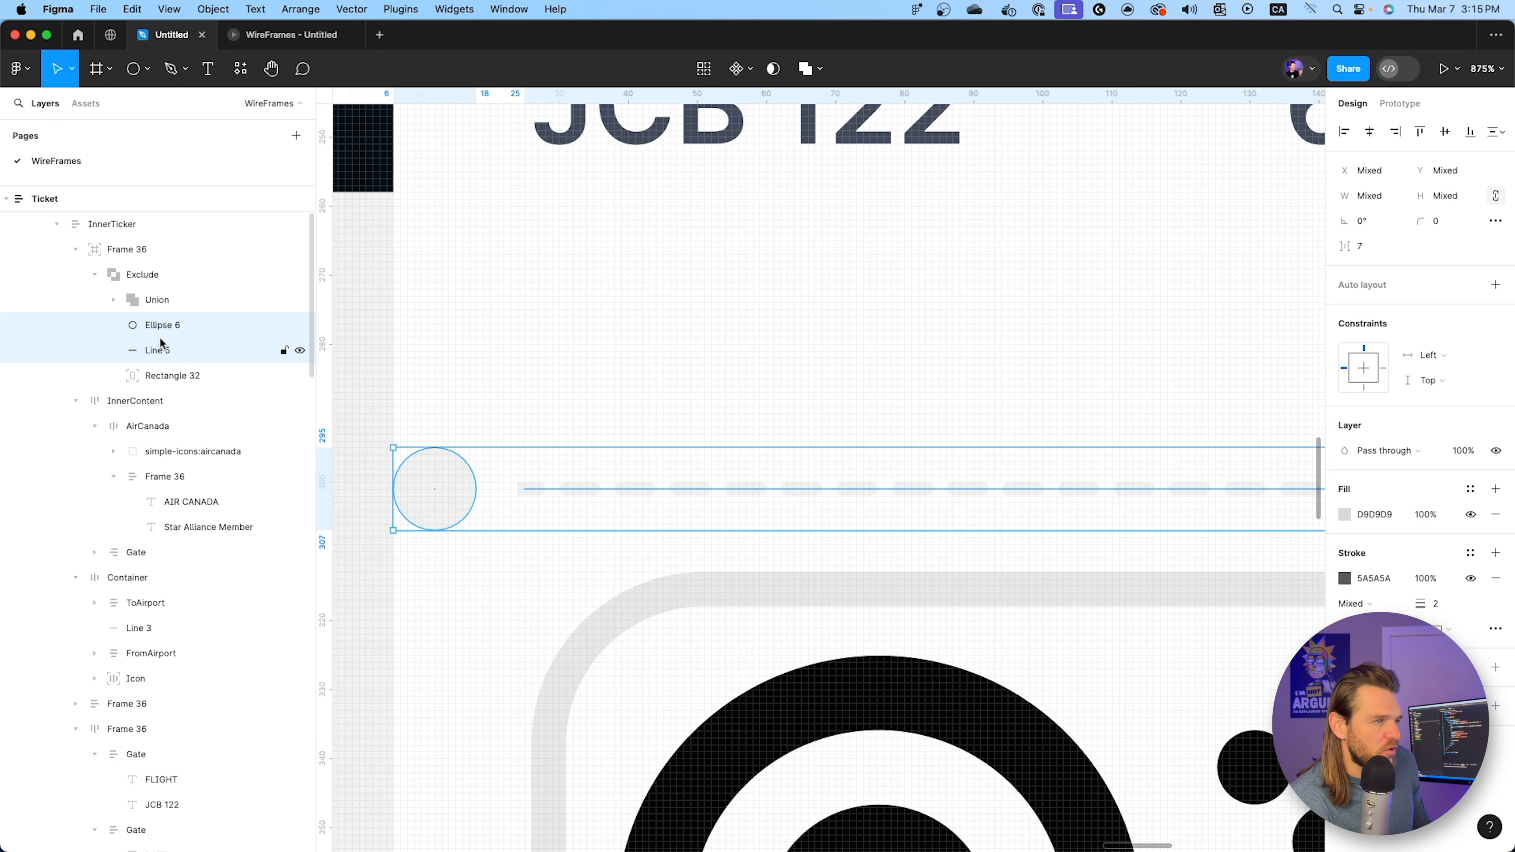
click(803, 69)
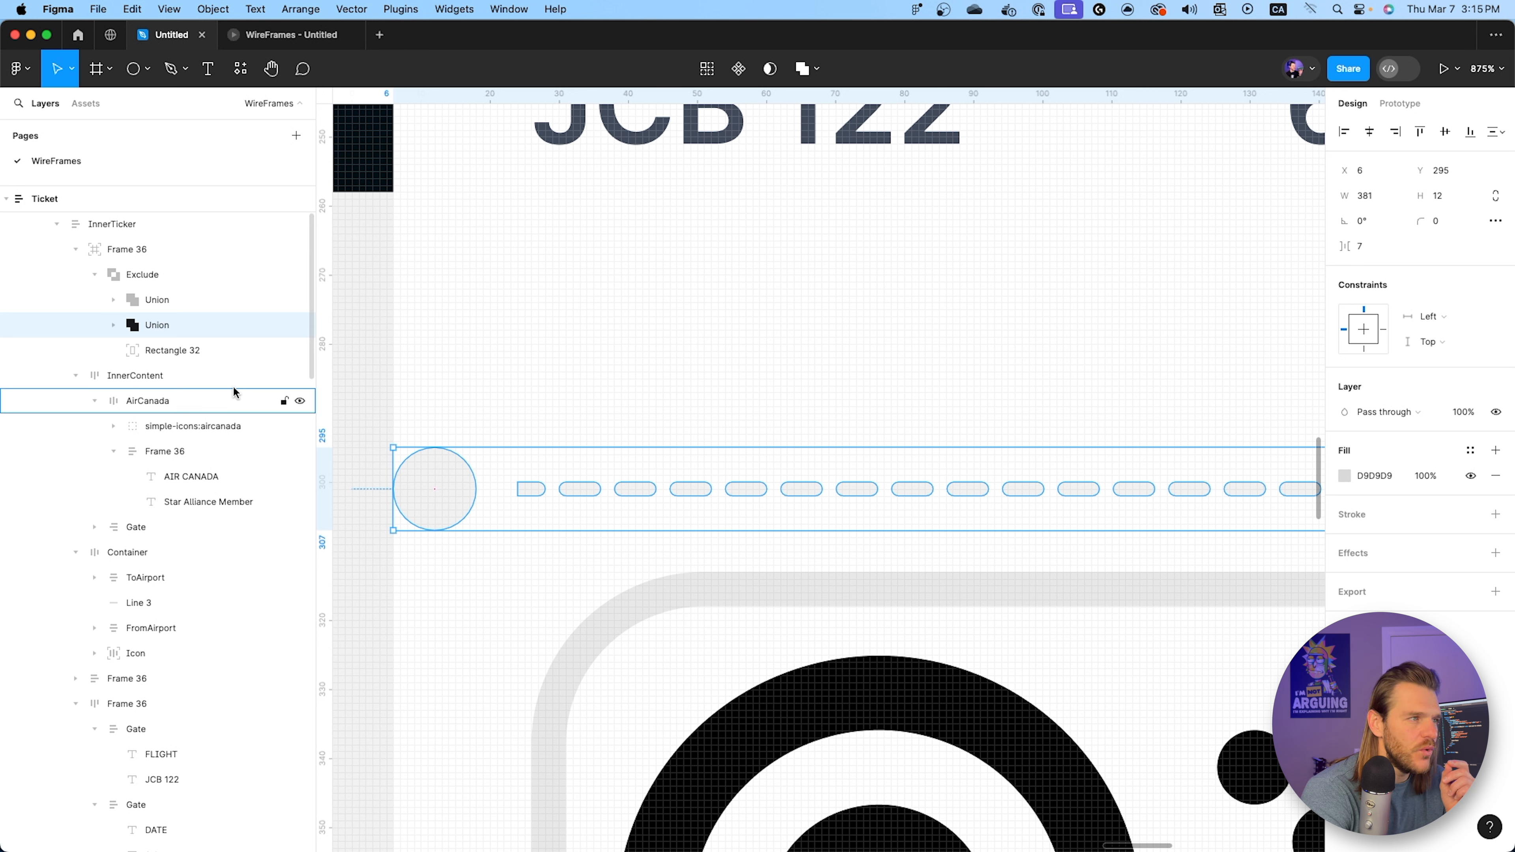
Within the new union, move Ellipse 6 to X 0, centred on the ticket's left edge, and extend Line 5 left to start at X 12.
click(114, 325)
click(151, 350)
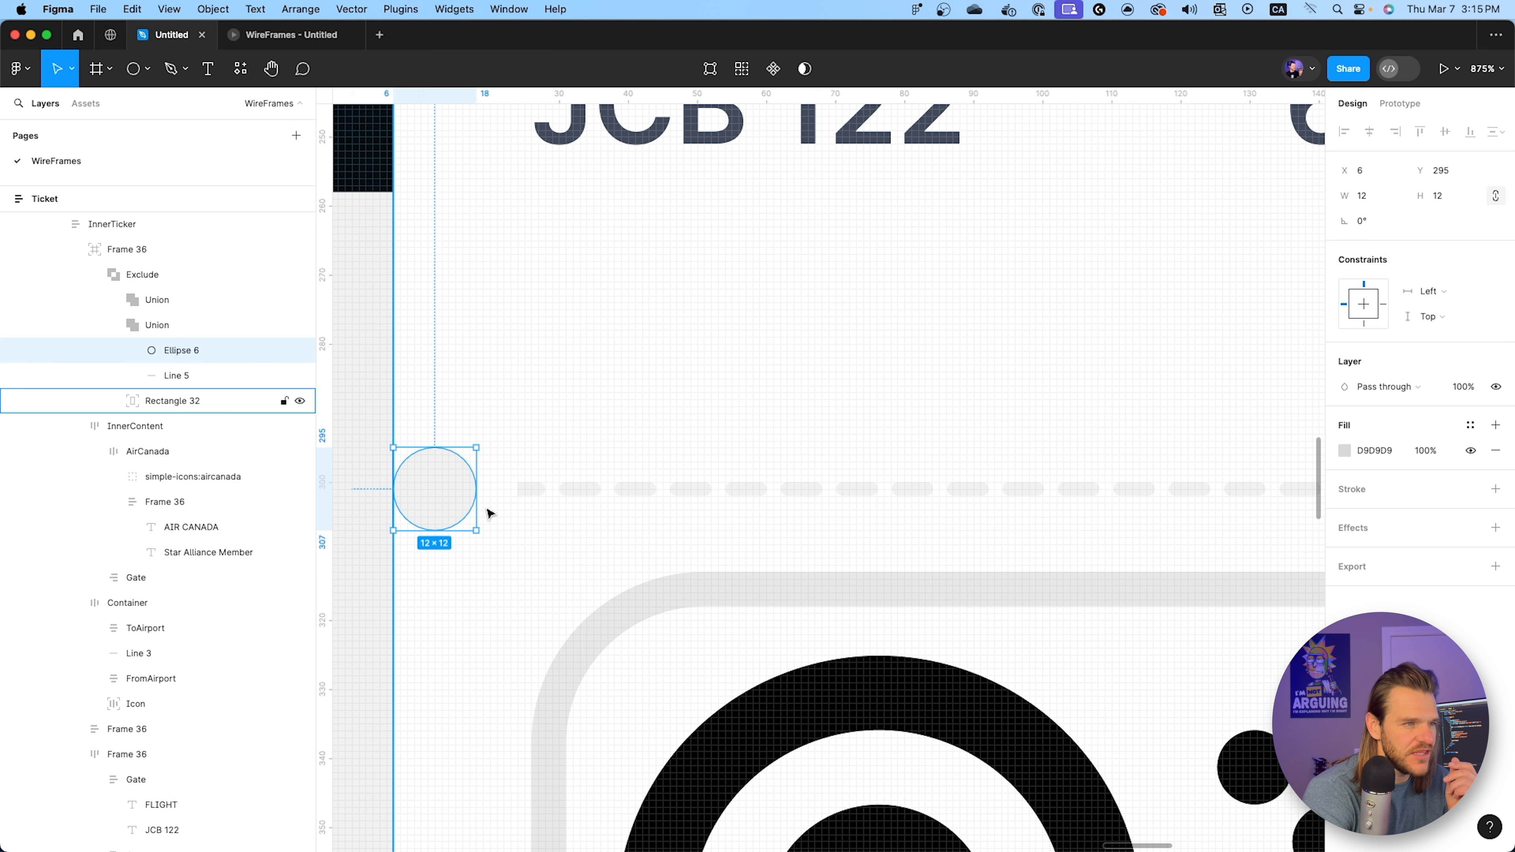
key(Left)
key(Left)
key(Left)
key(Left)
key(Left)
key(Left)
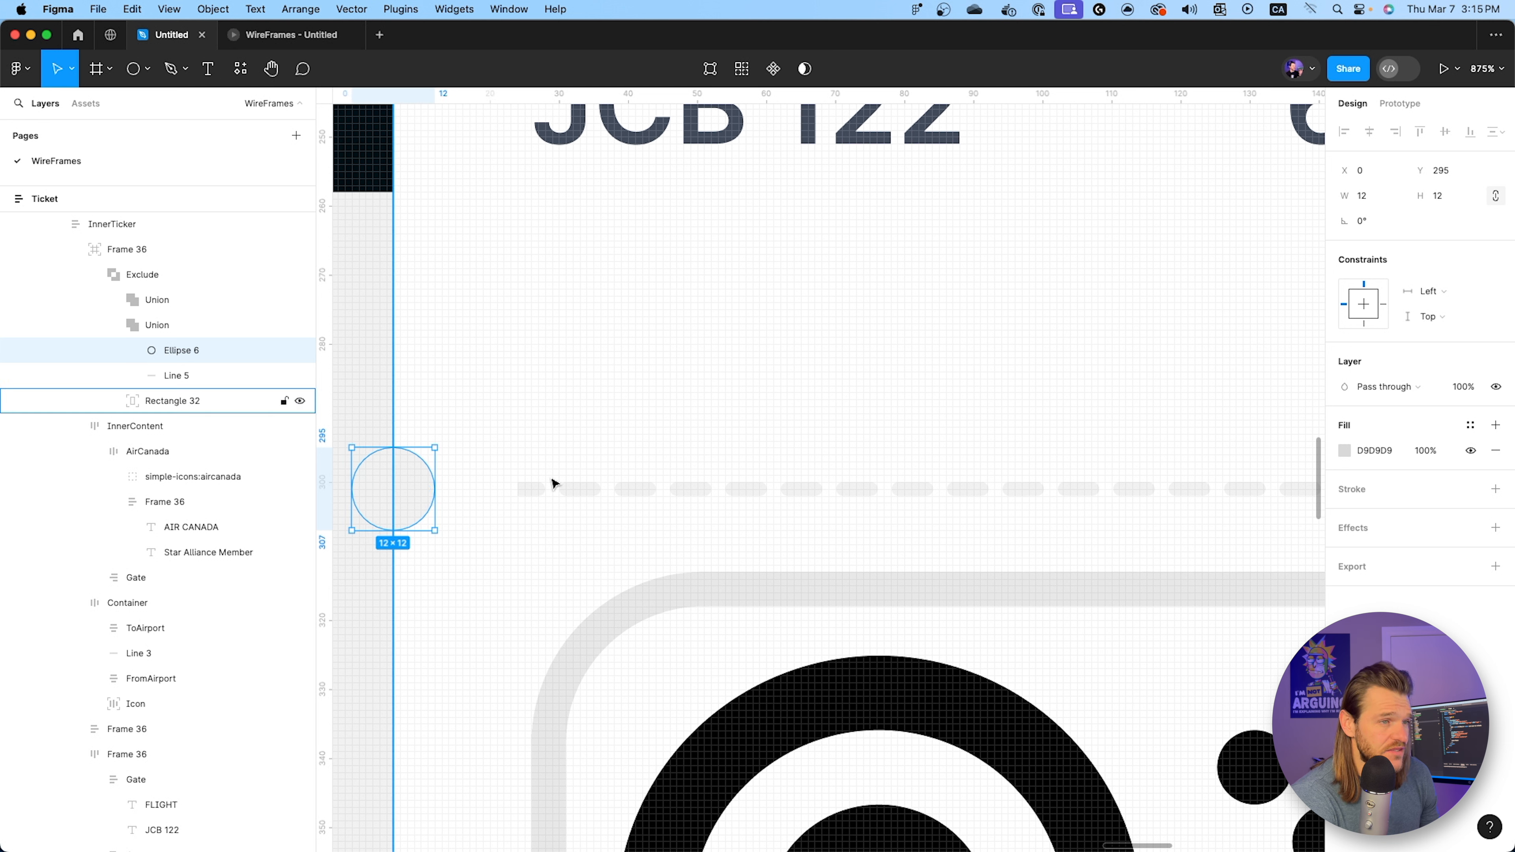
click(187, 381)
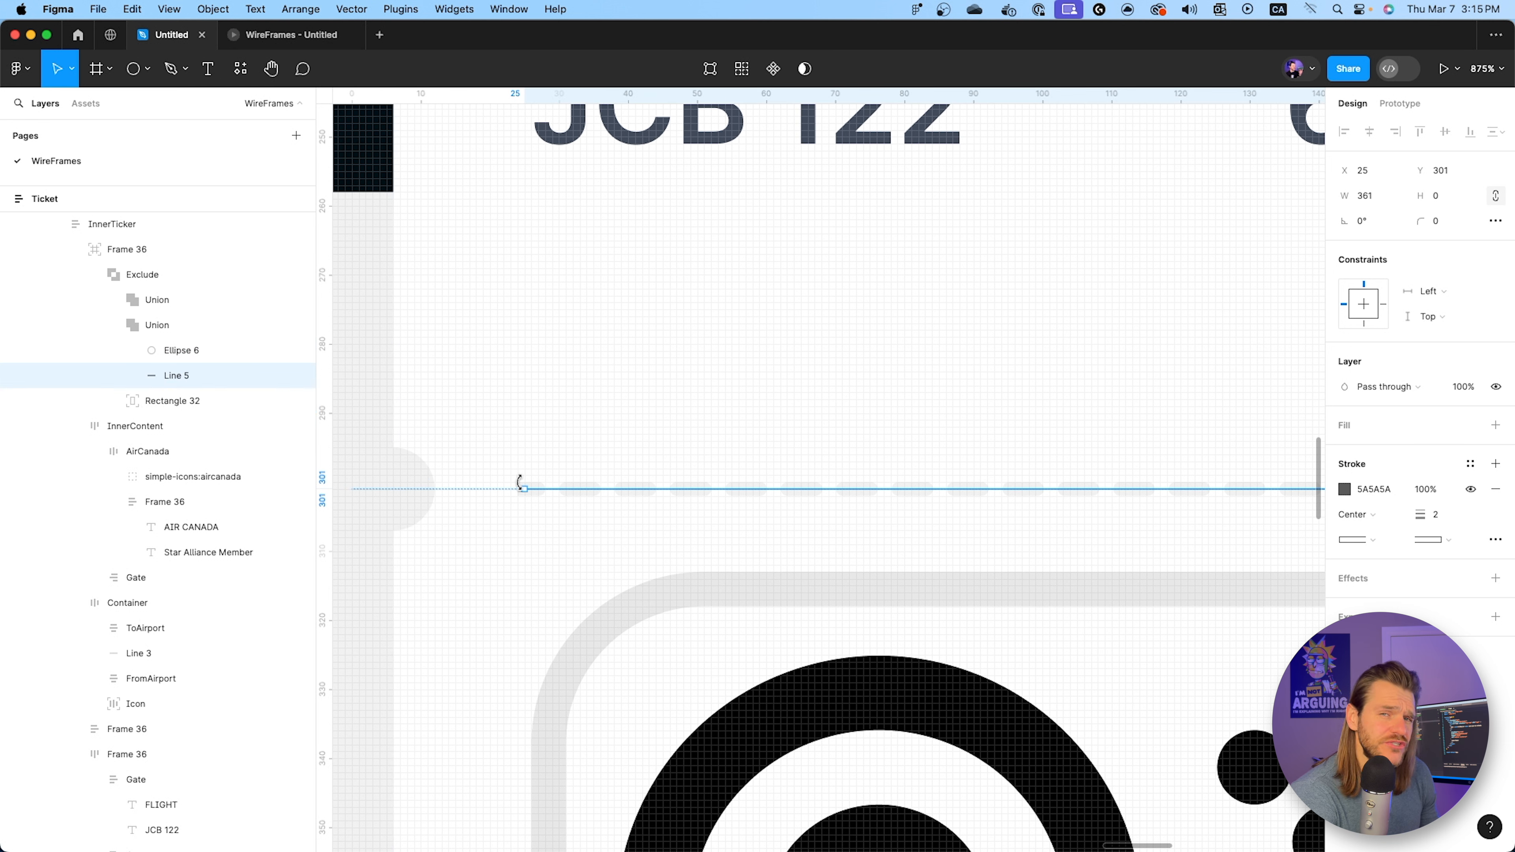
drag(524, 488, 433, 490)
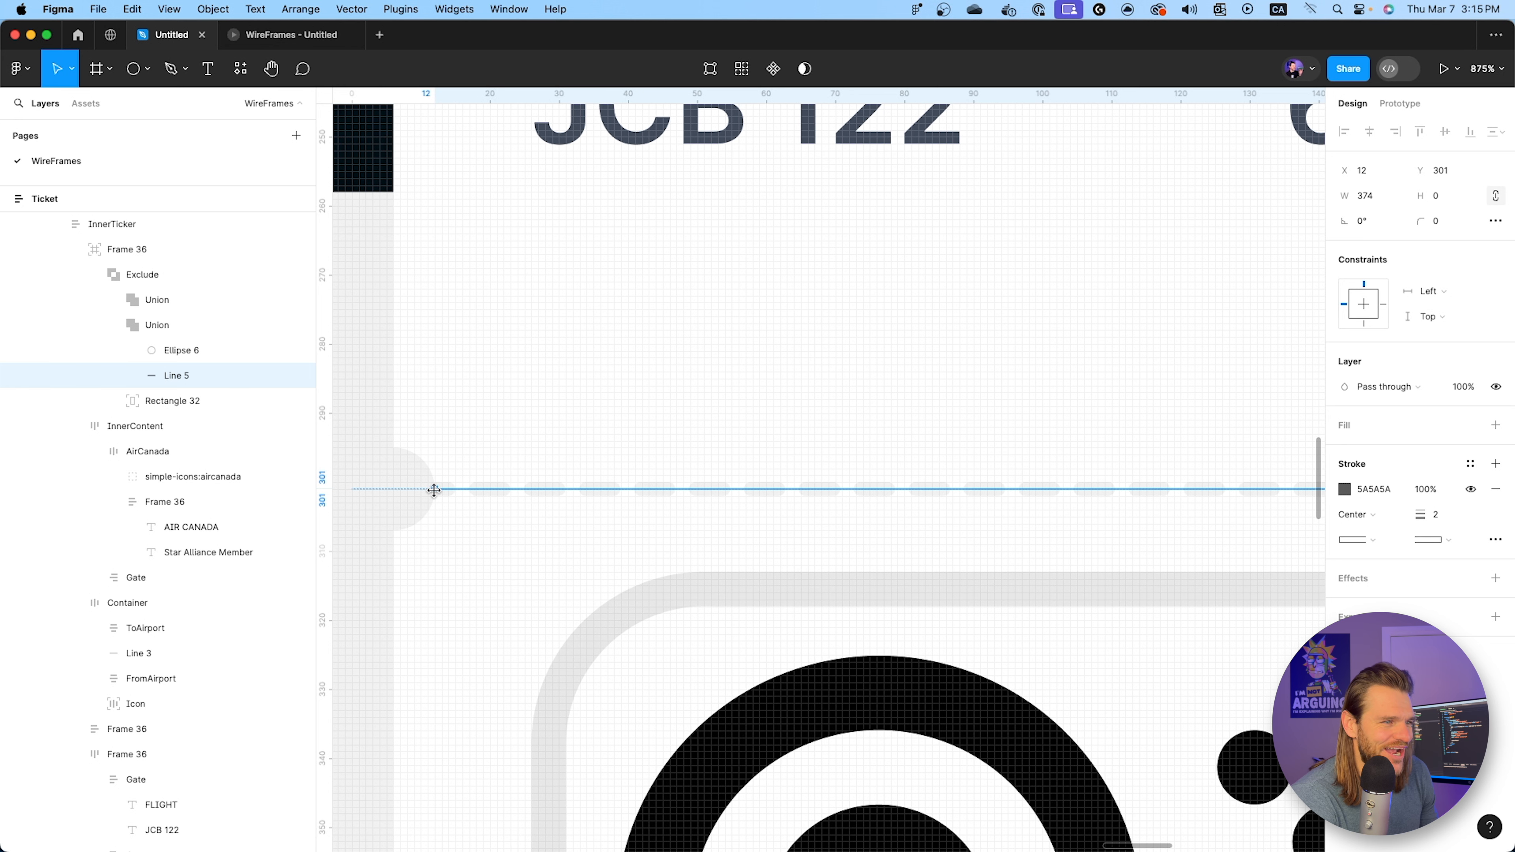
Duplicate Ellipse 6 and place the copy at X 380, Y 295, centred on the ticket's right edge at the lower dashed line.
click(167, 350)
scroll(895, 407, down, 10)
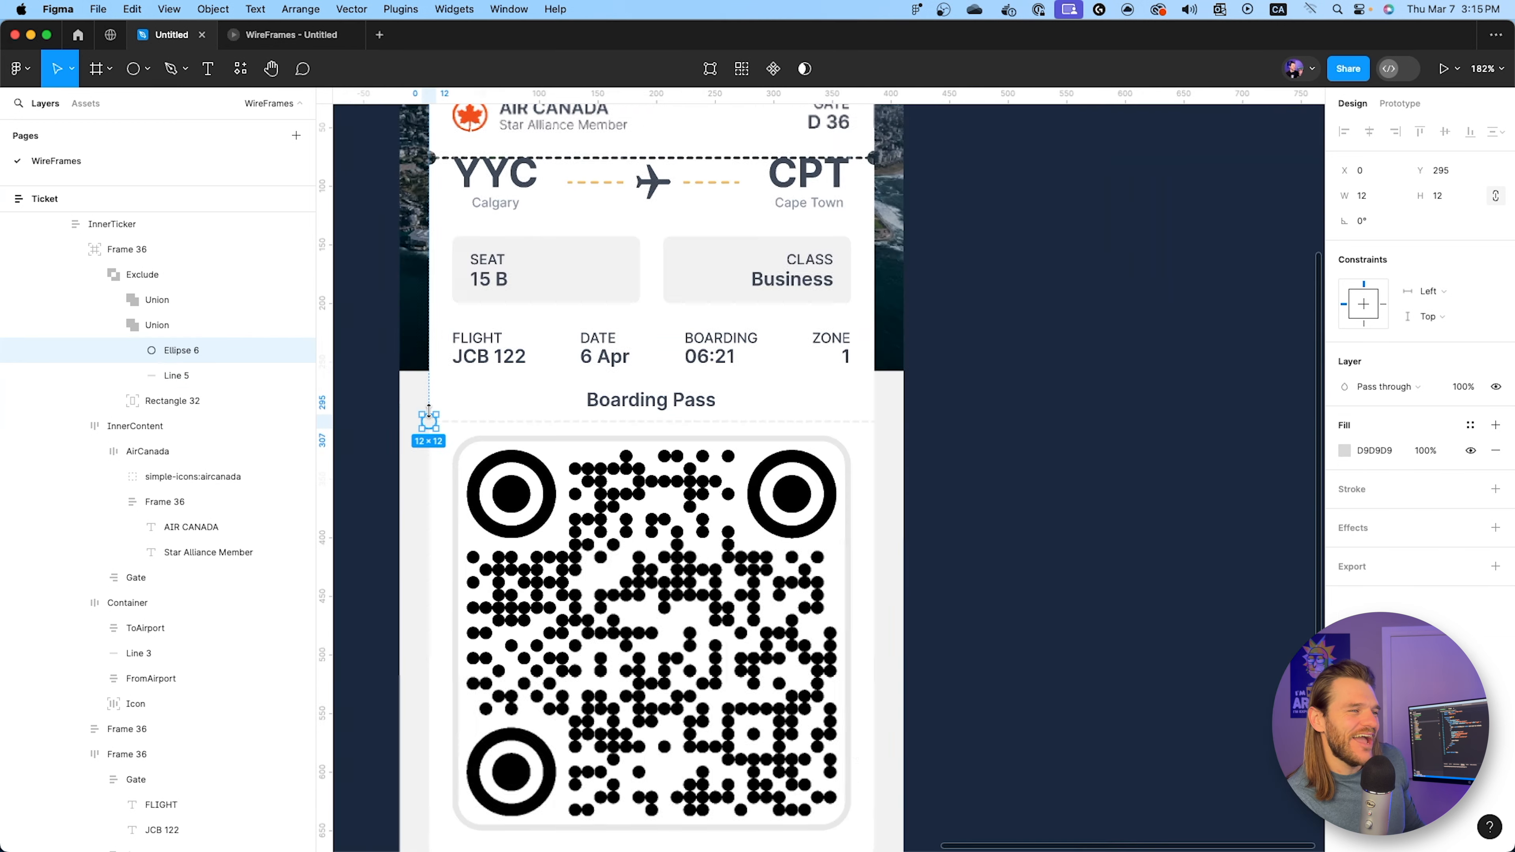
scroll(707, 427, up, 3)
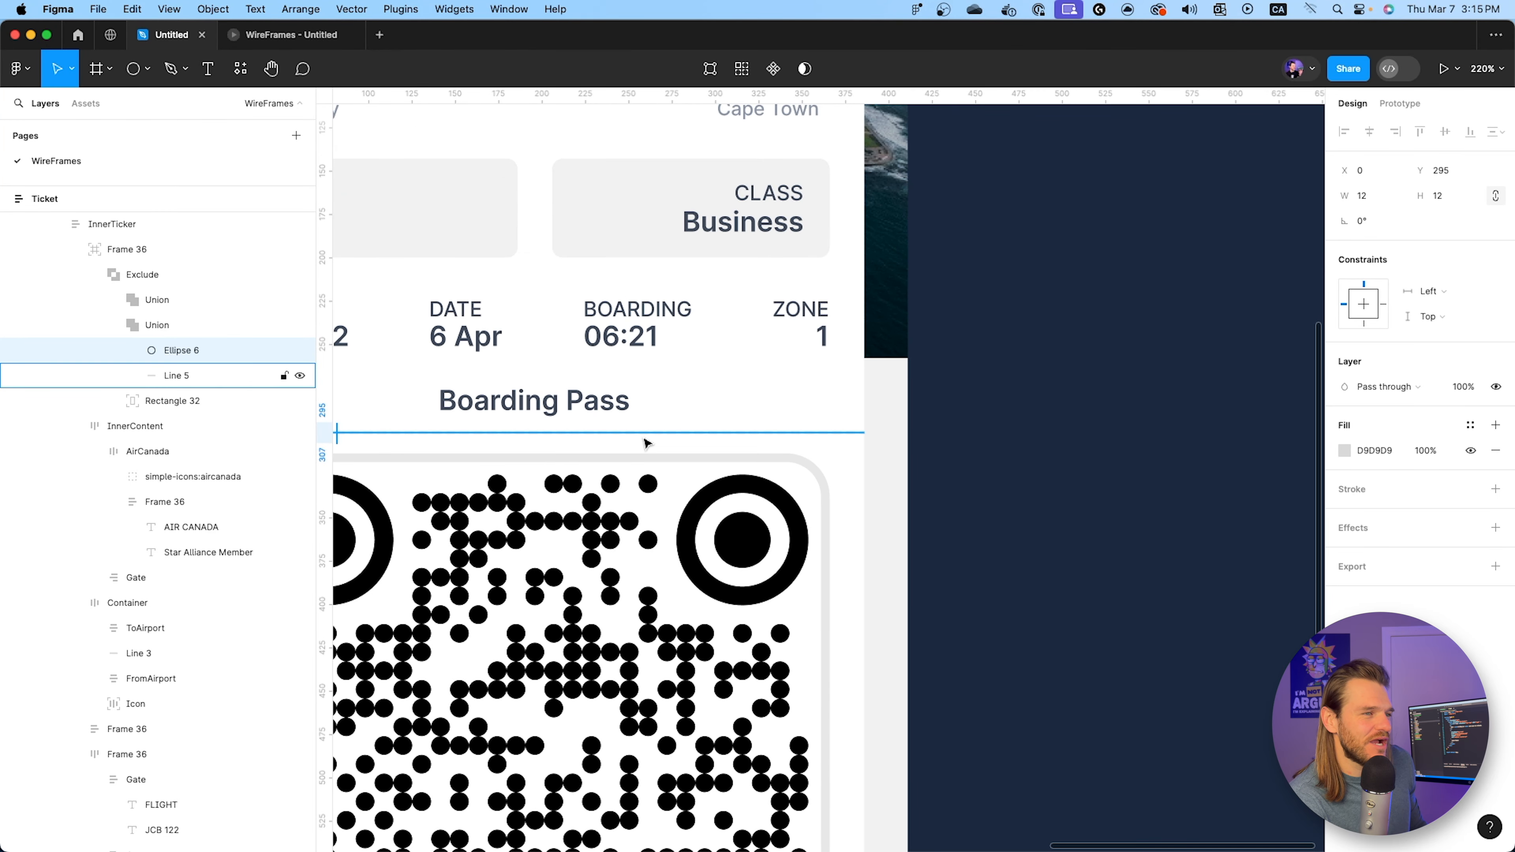
scroll(646, 440, left, 2)
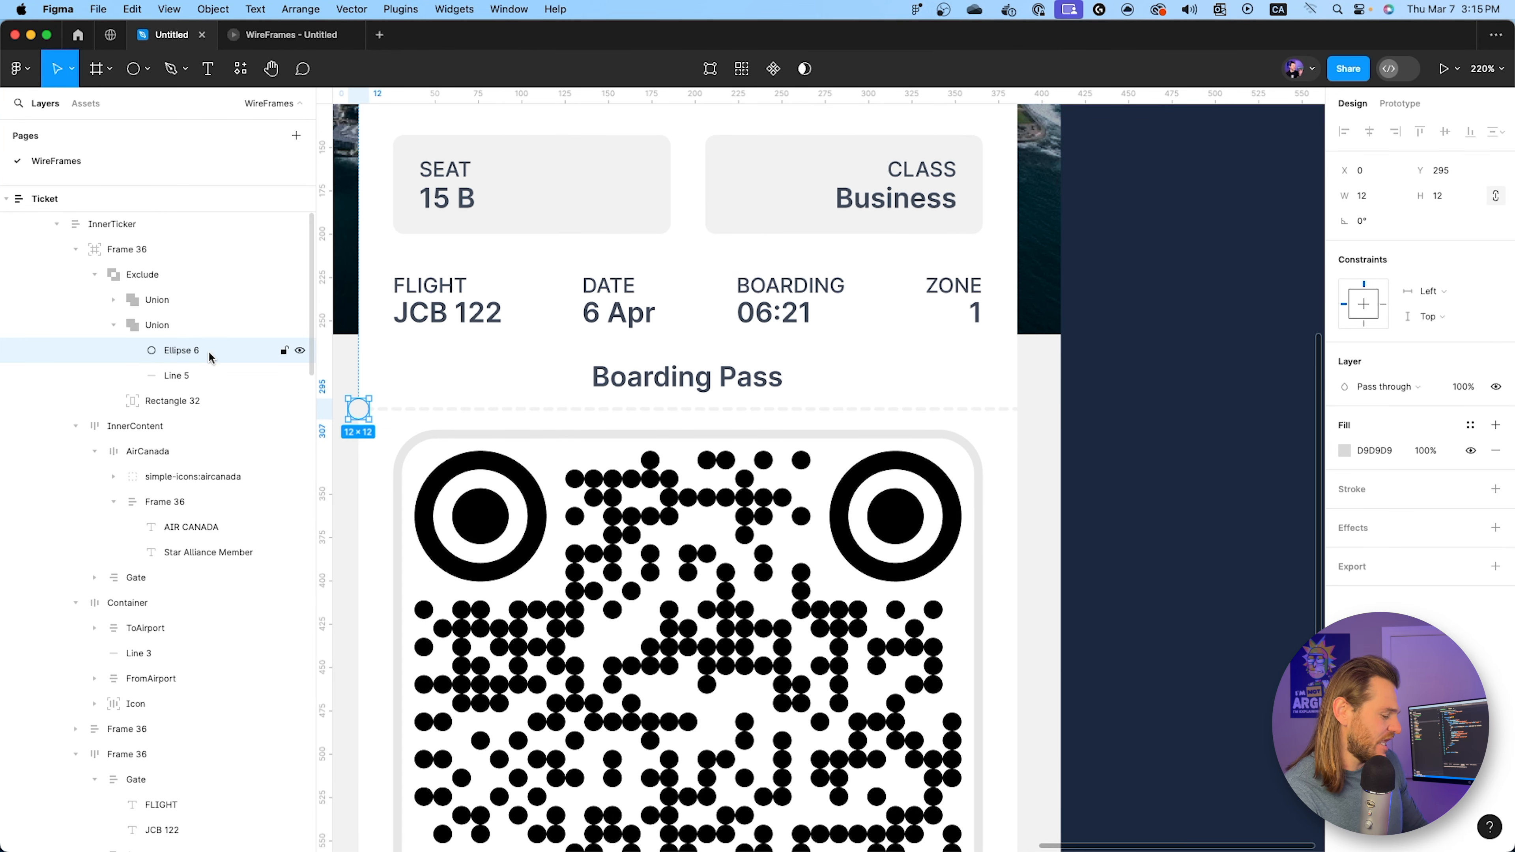
drag(361, 411, 1039, 409)
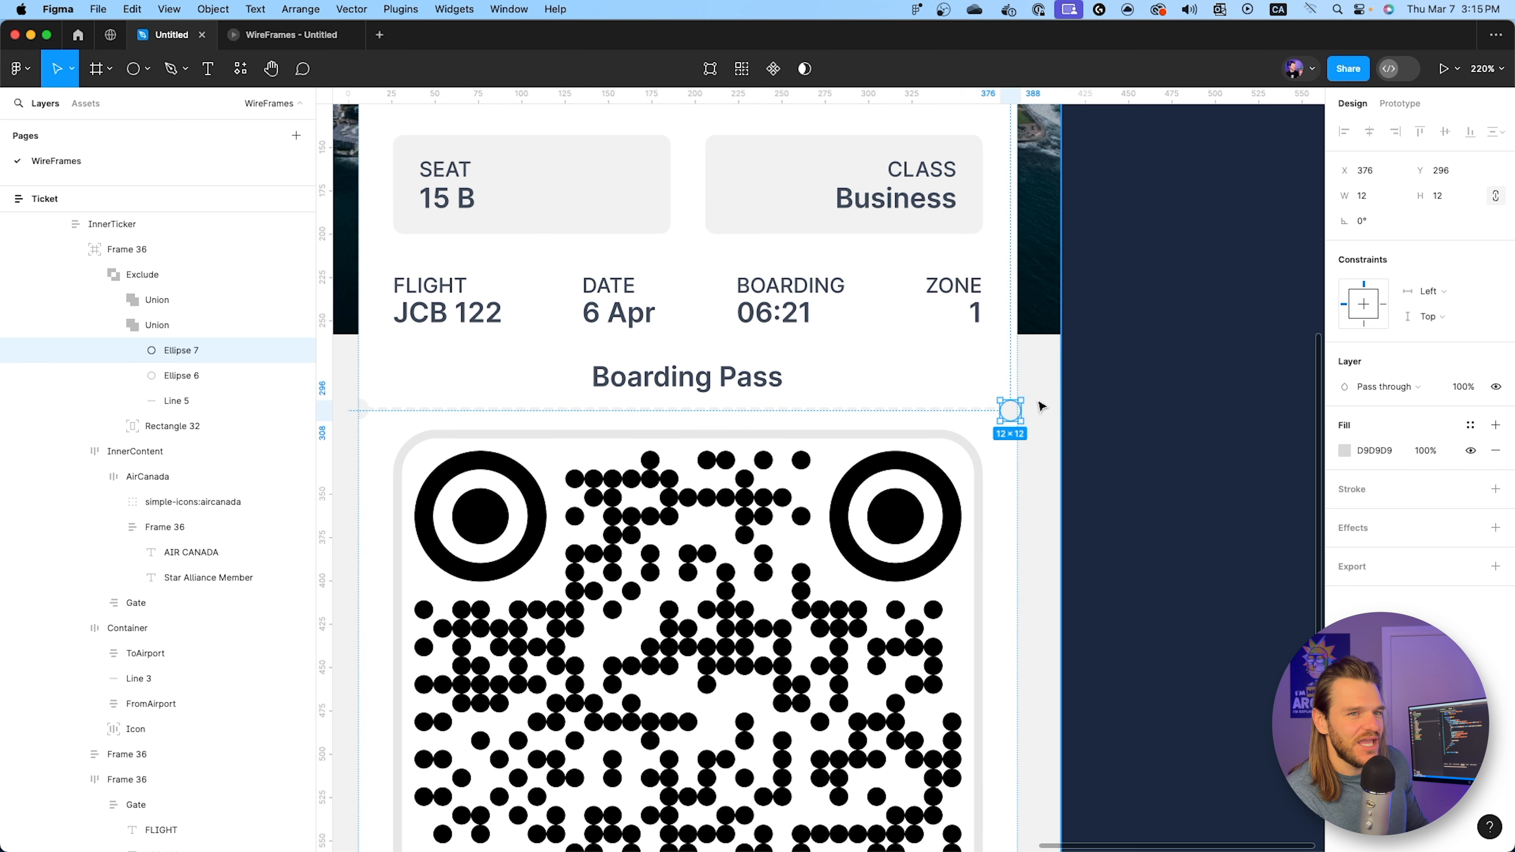
scroll(1038, 409, up, 10)
drag(905, 432, 947, 415)
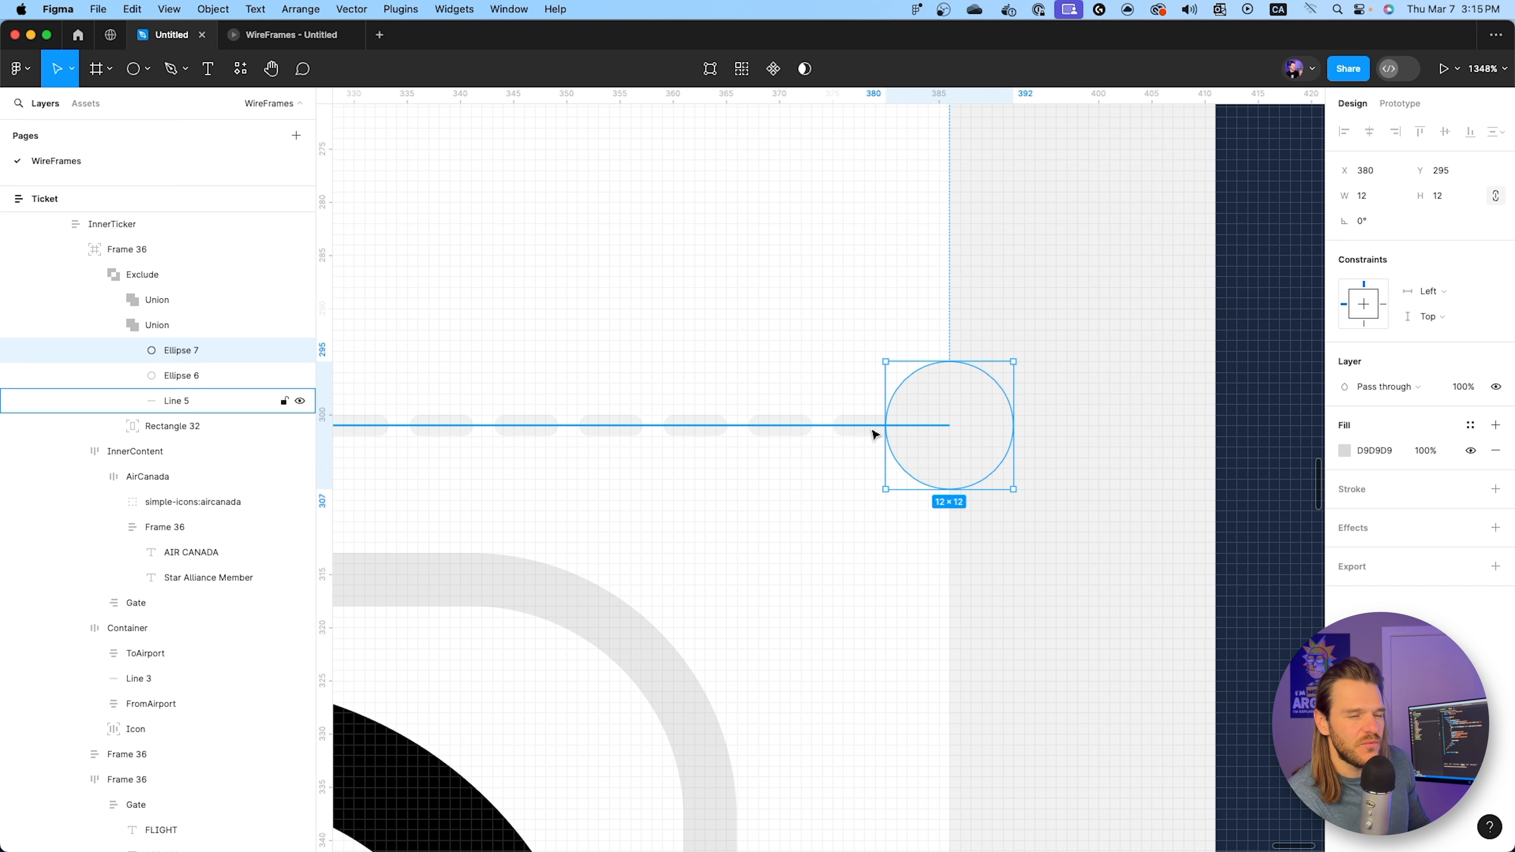
Check both tear lines and their notches in the prototype preview and return to the design file.
click(874, 426)
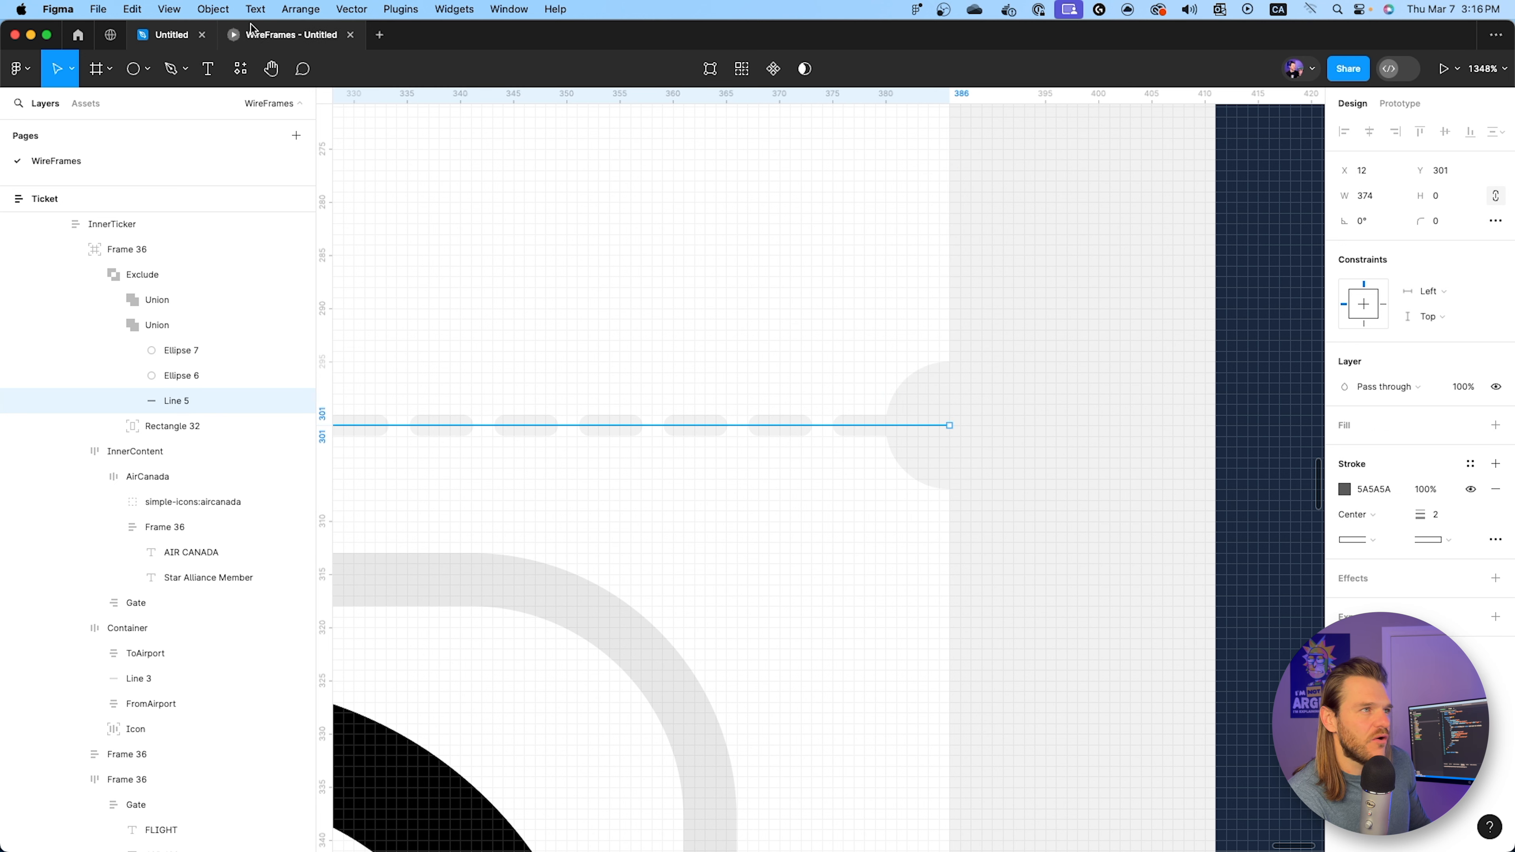
click(286, 35)
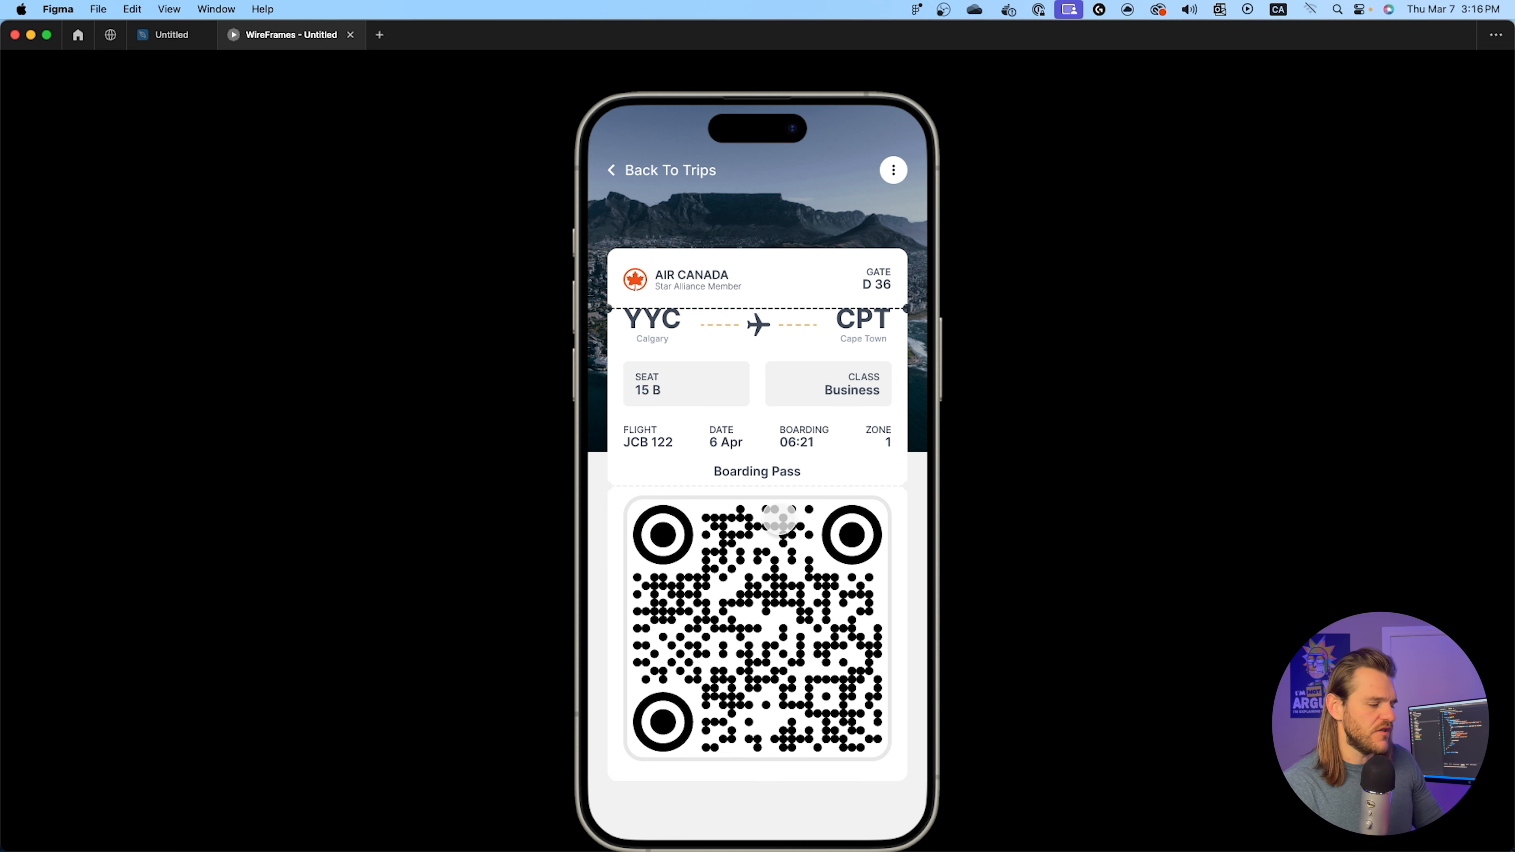
click(172, 34)
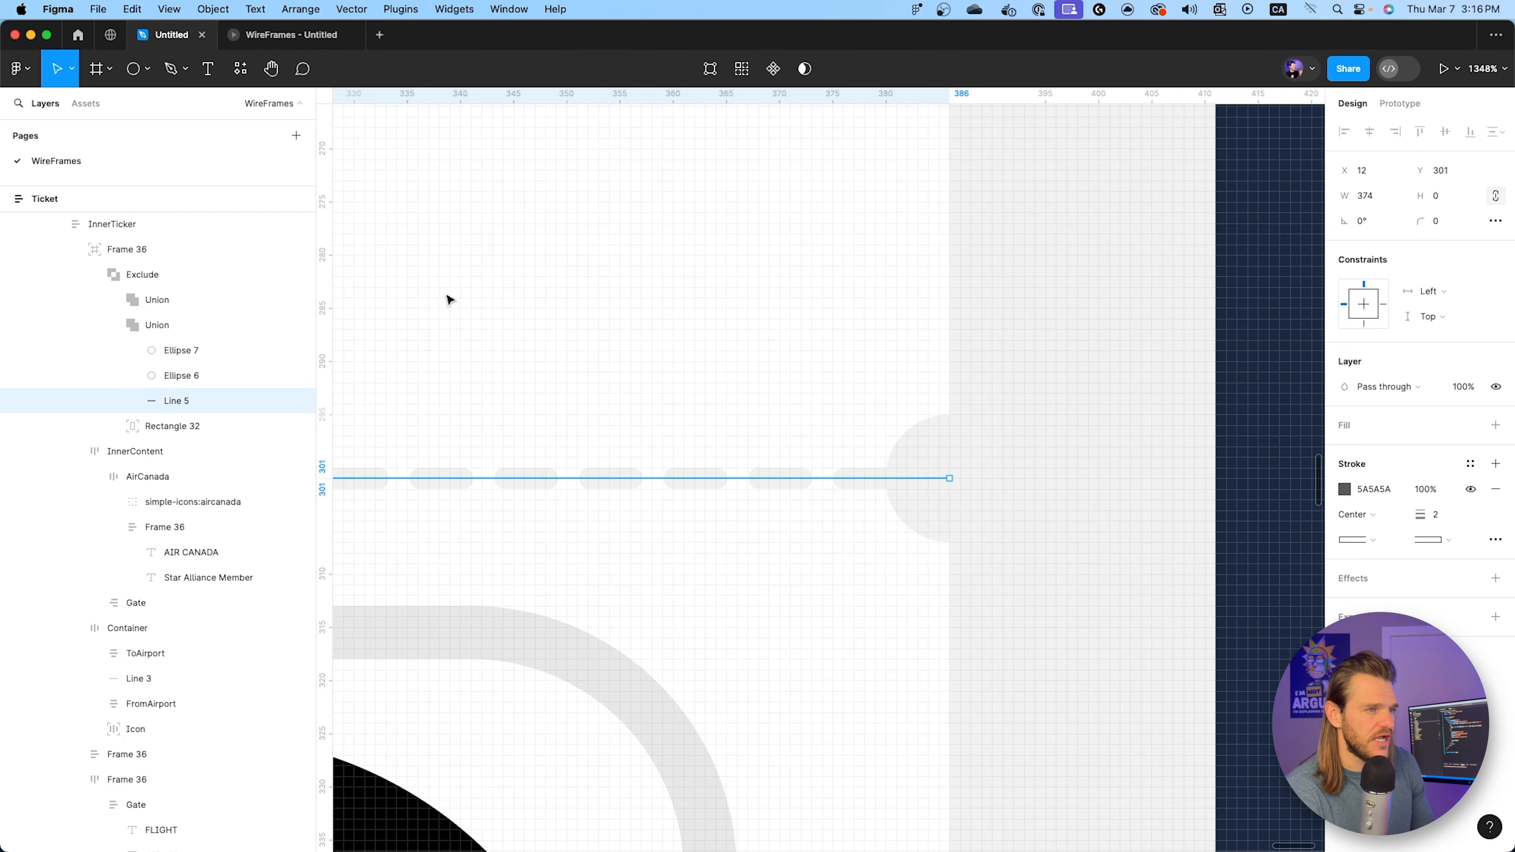
Examine the ticket's content frames one by one, from the InnerContent header row down to the QR code frame.
scroll(452, 327, down, 10)
drag(453, 327, 937, 464)
scroll(782, 238, up, 3)
drag(782, 237, 735, 398)
scroll(620, 391, up, 2)
click(586, 312)
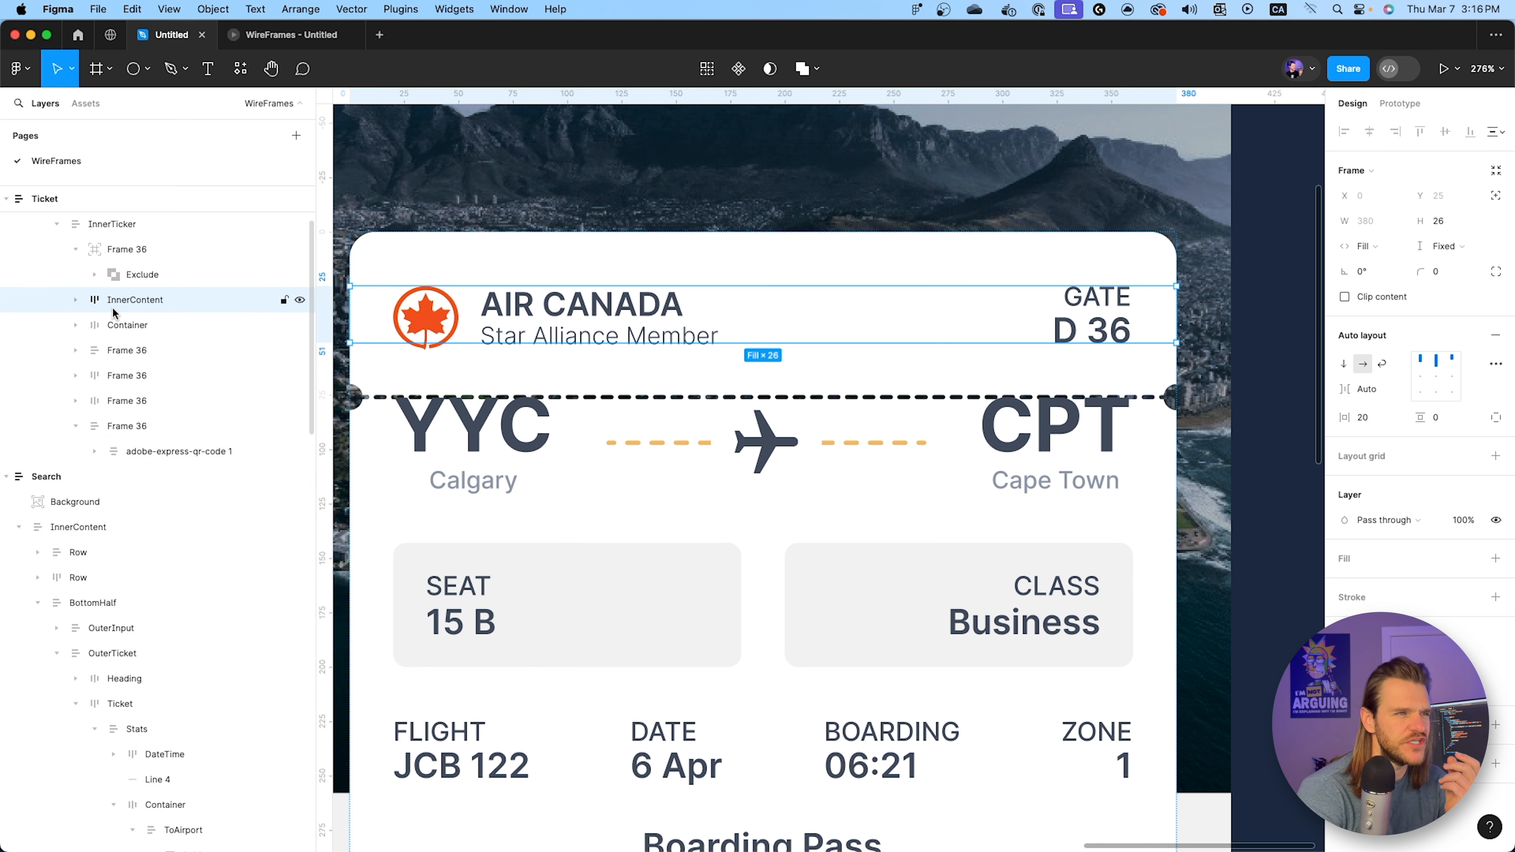
click(113, 332)
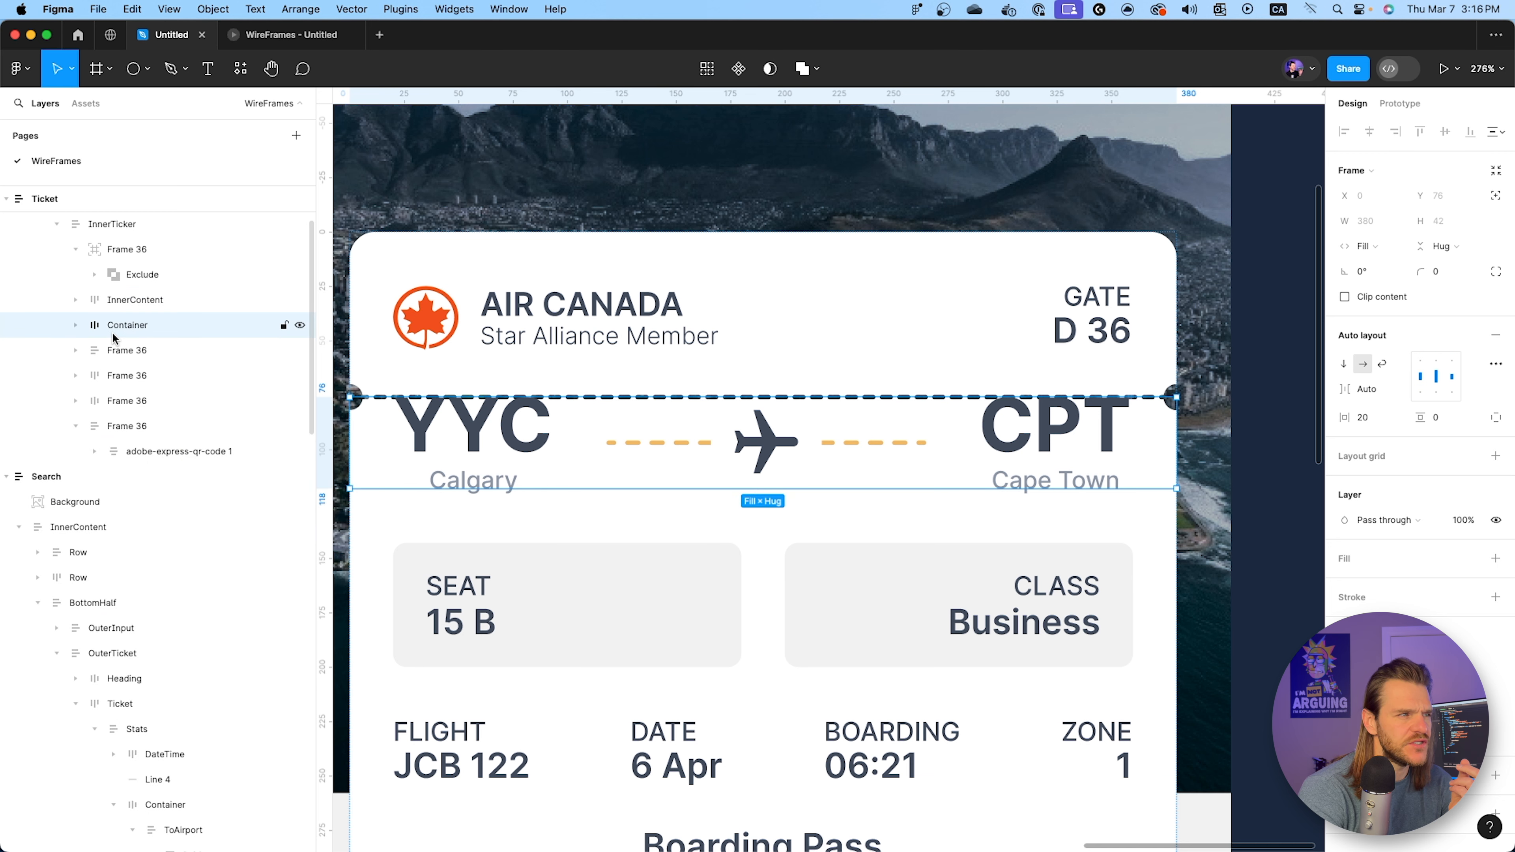
click(114, 352)
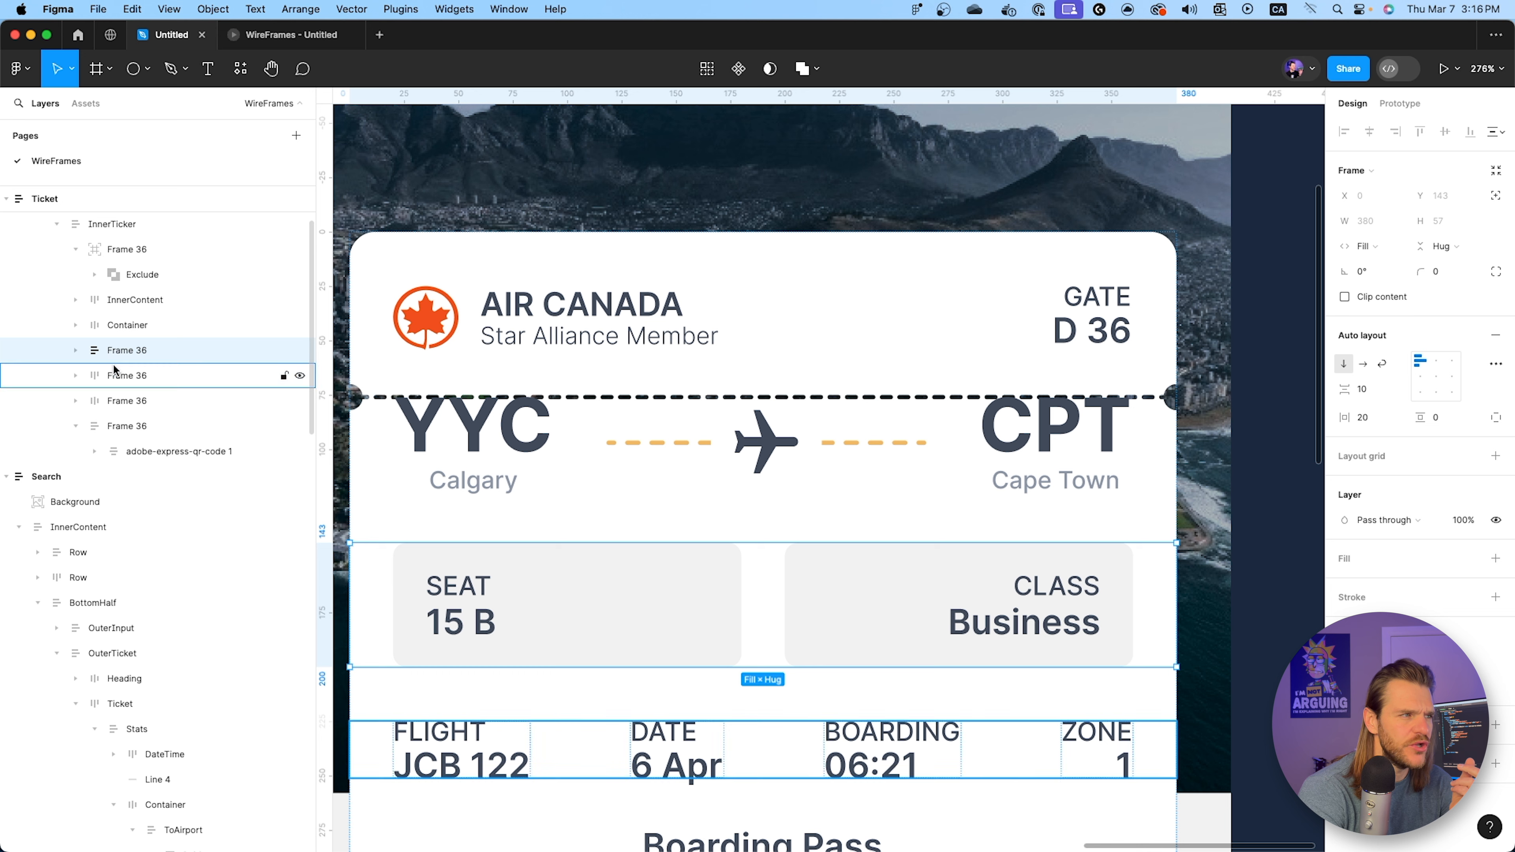
click(113, 364)
click(115, 400)
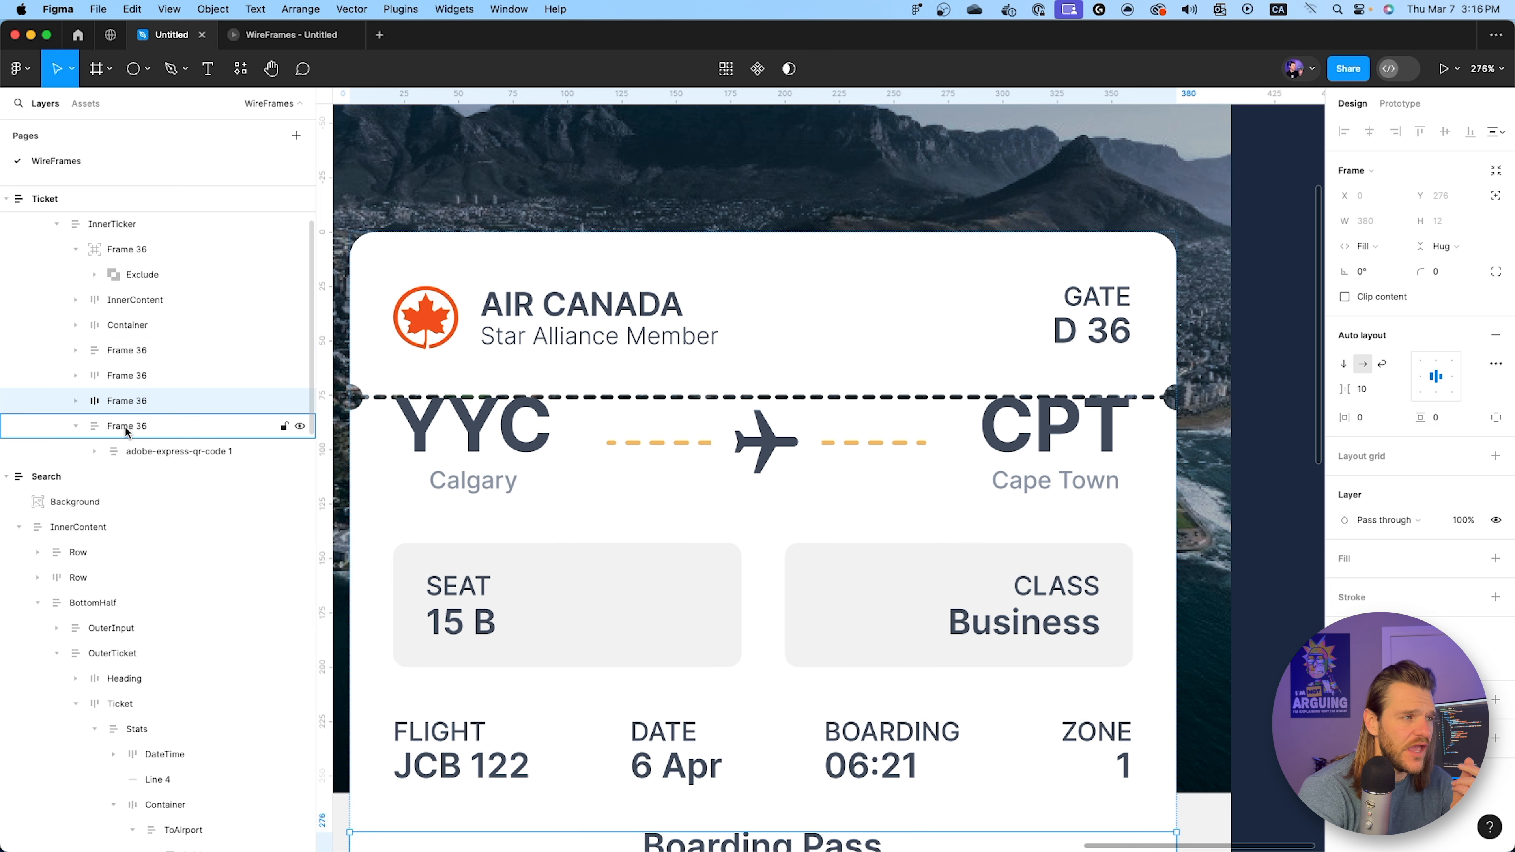
click(127, 427)
scroll(135, 389, up, 1)
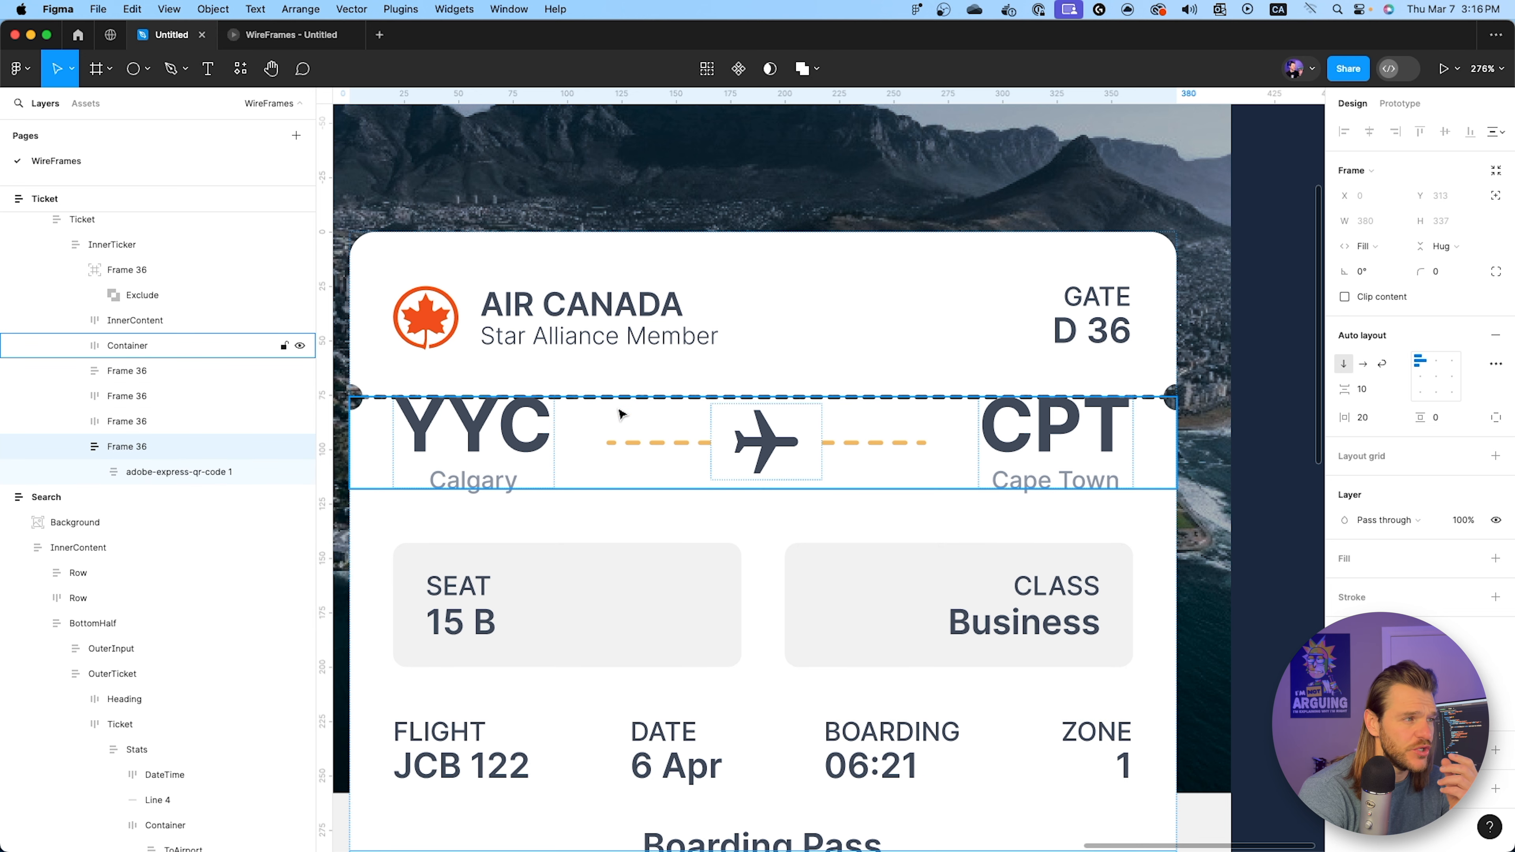
Wrap the InnerContent header row and the Container route row together in a new vertical auto layout frame.
click(160, 322)
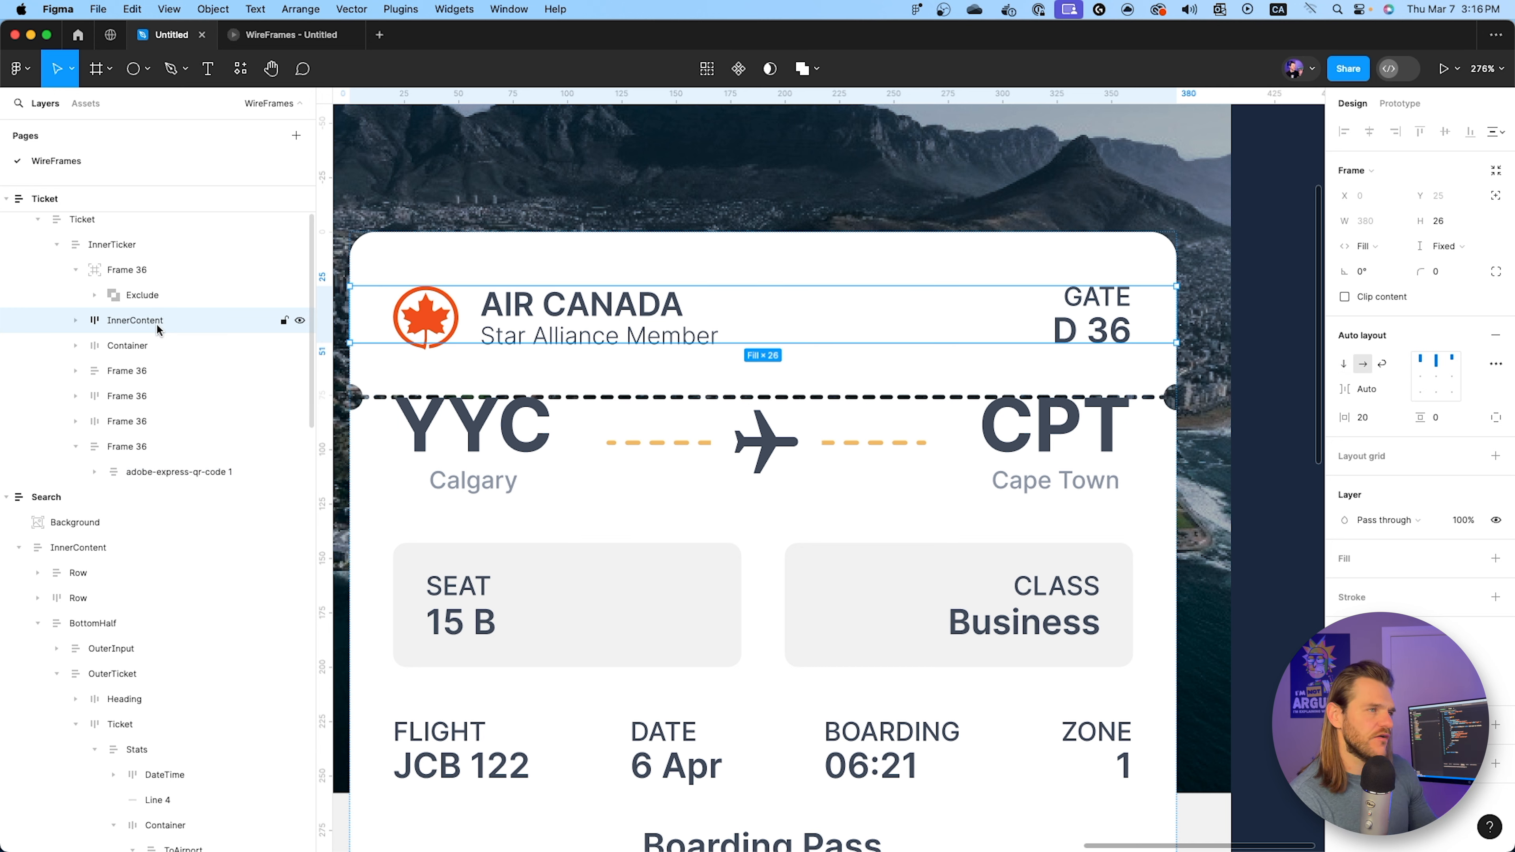
shift+click(153, 337)
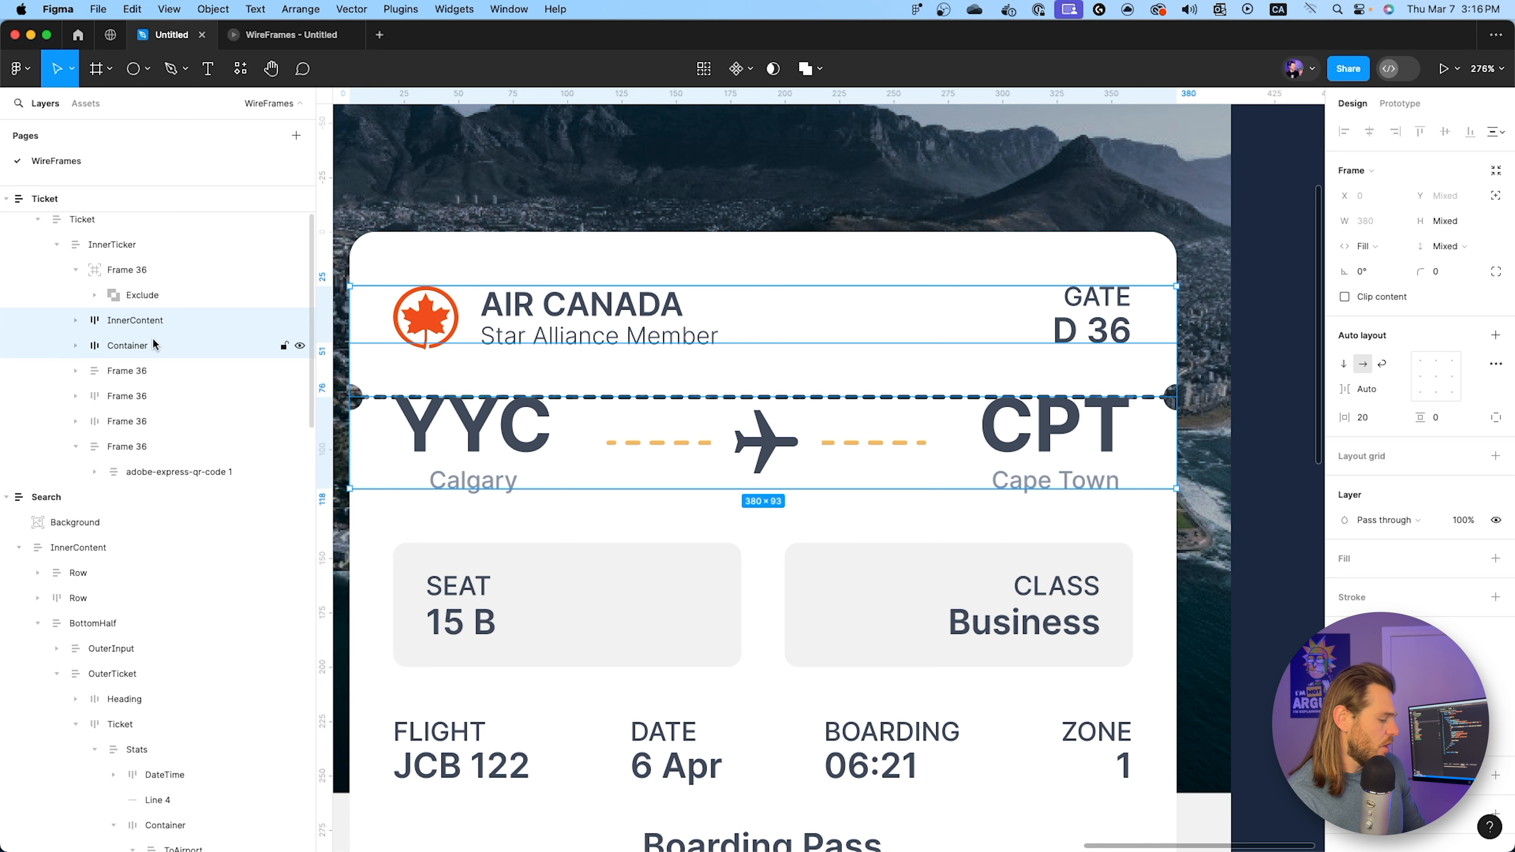
key(super+alt+g)
click(1502, 336)
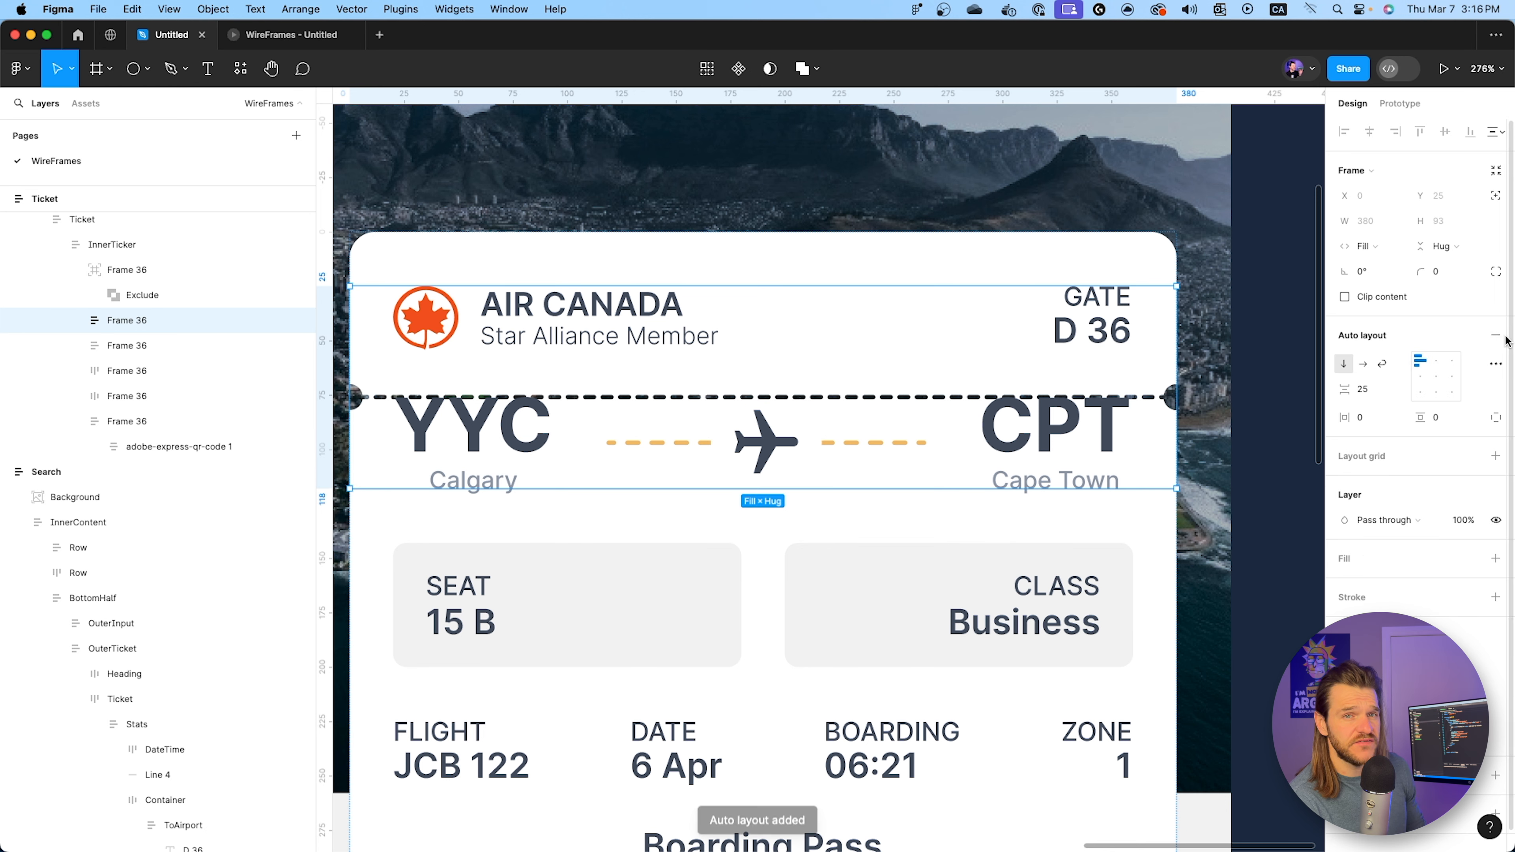
Increase the vertical gap between the airline header row and the route row to 45.
click(1365, 389)
text(35)
key(Return)
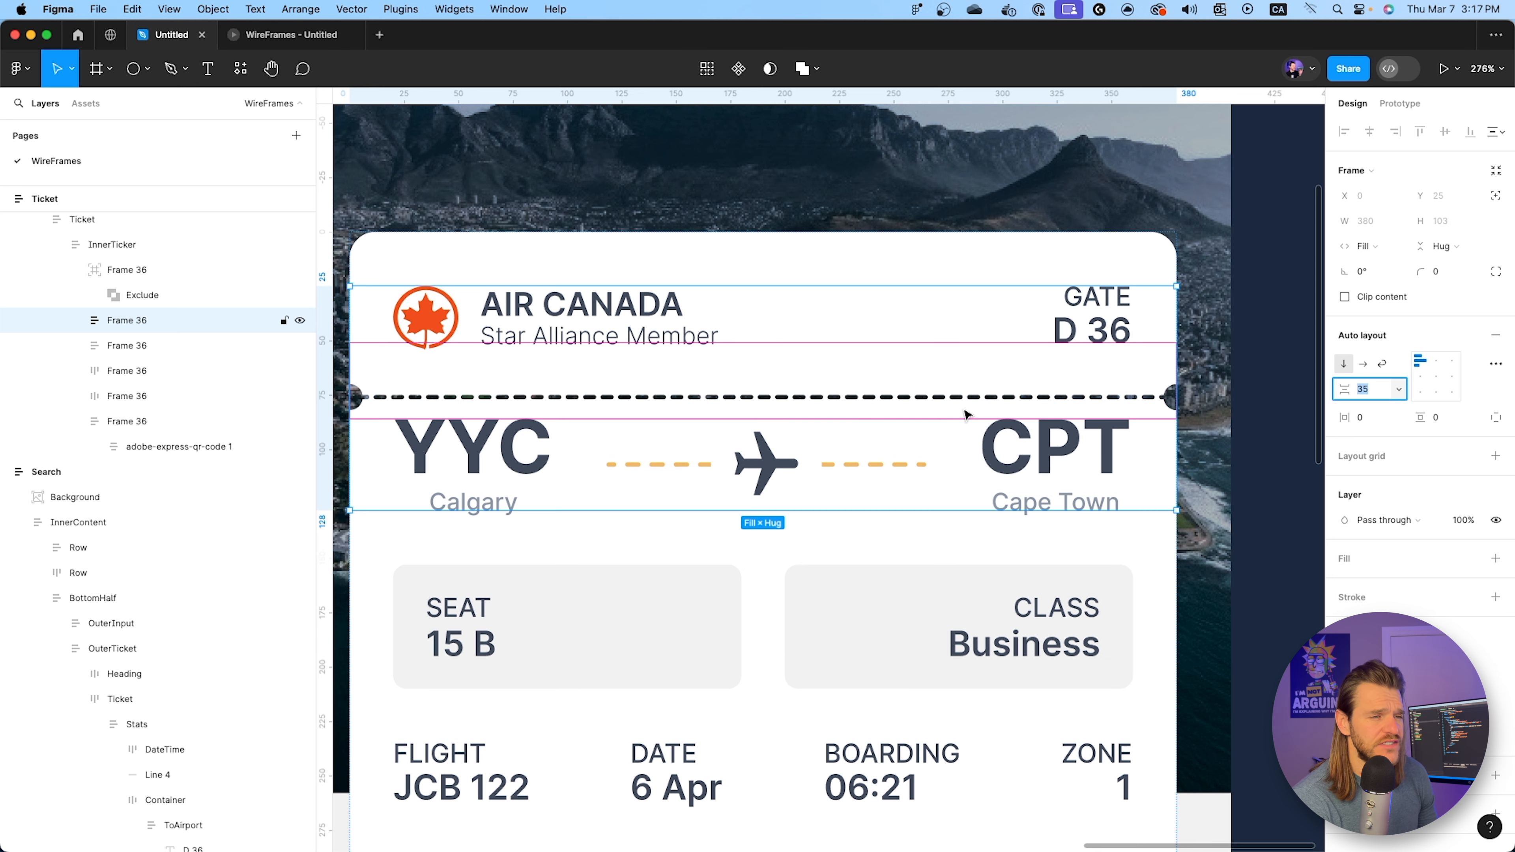
key(shift+Up)
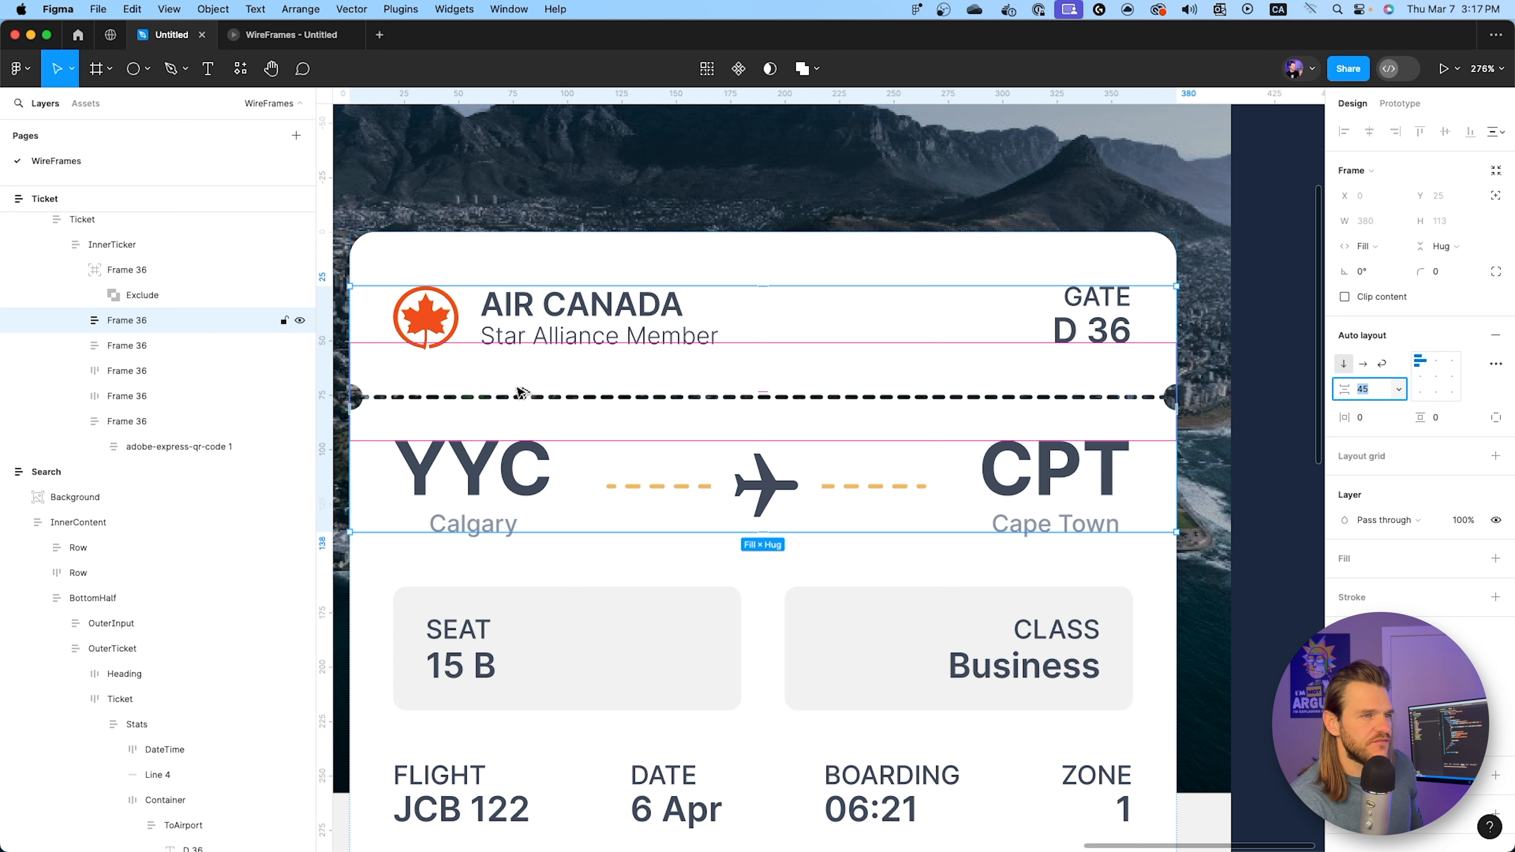
Examine the spacing between the airline text, the logo, the InnerContent row and the upper dashed line.
click(494, 297)
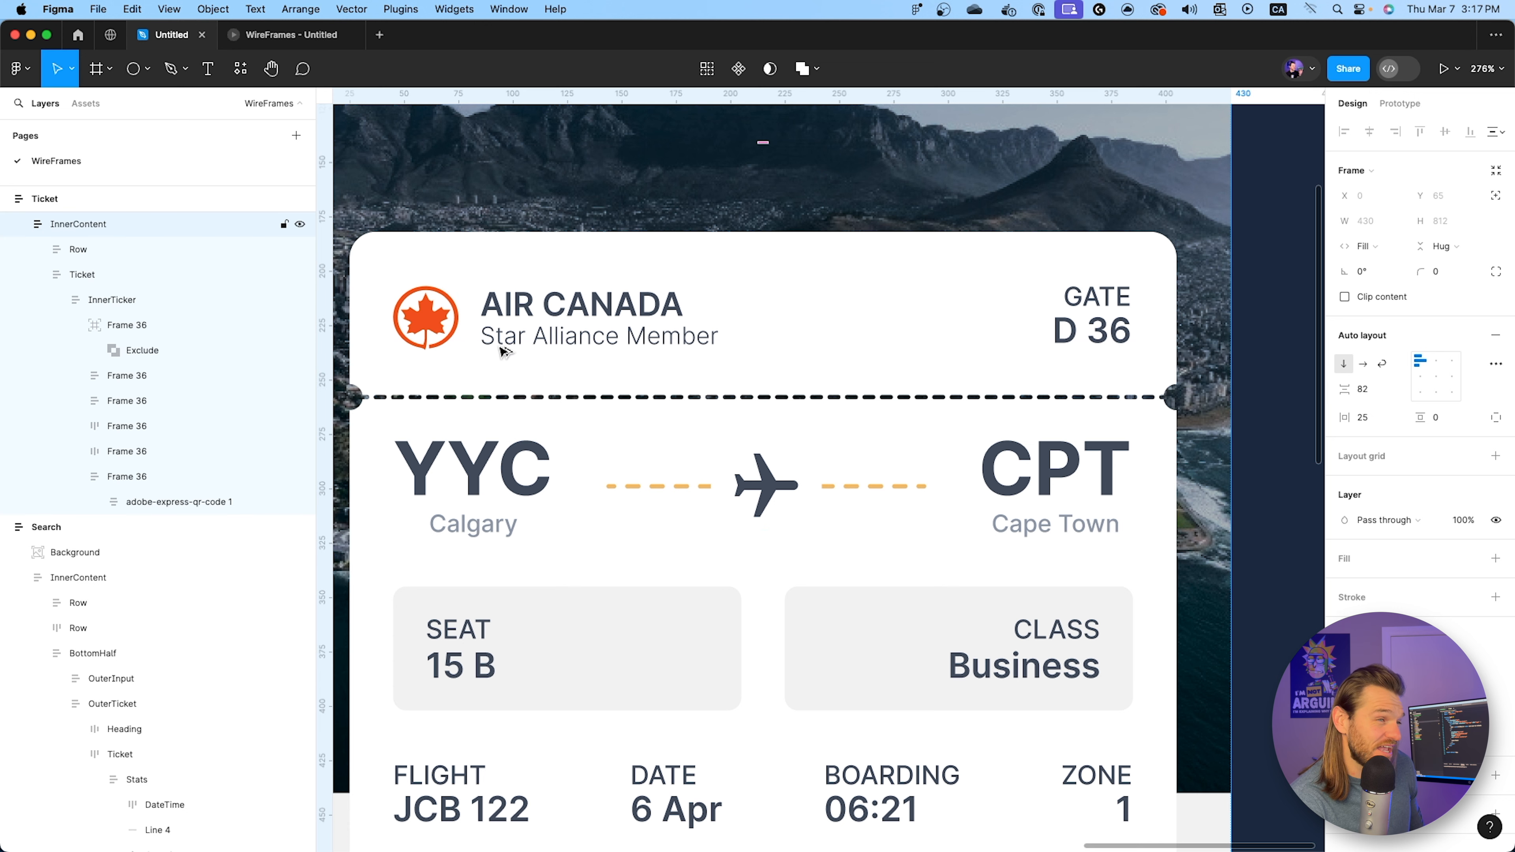
double_click(505, 329)
double_click(505, 329)
super+click(505, 332)
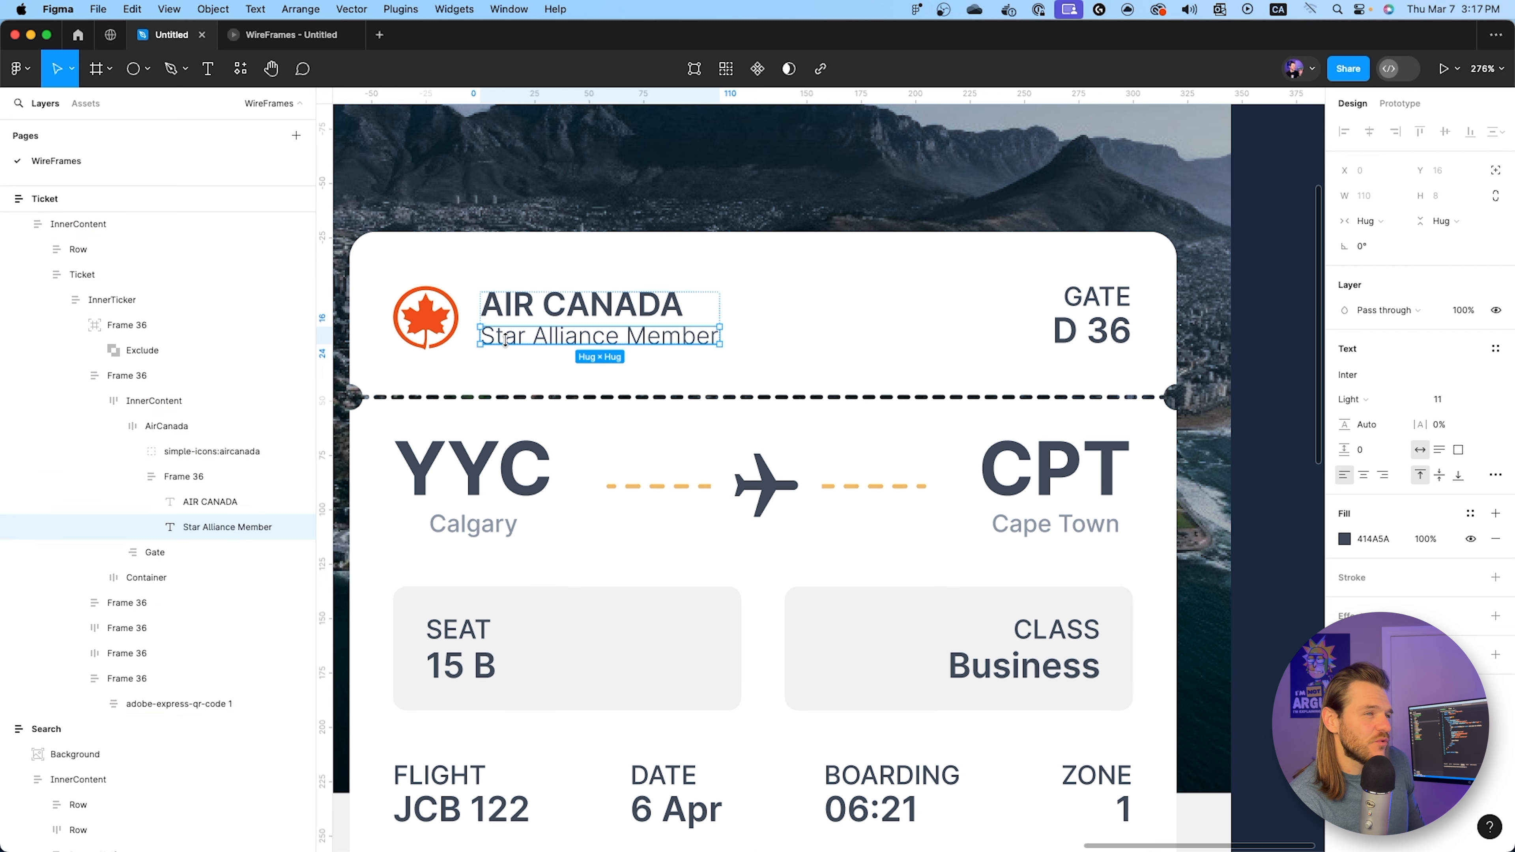
key(alt)
click(428, 338)
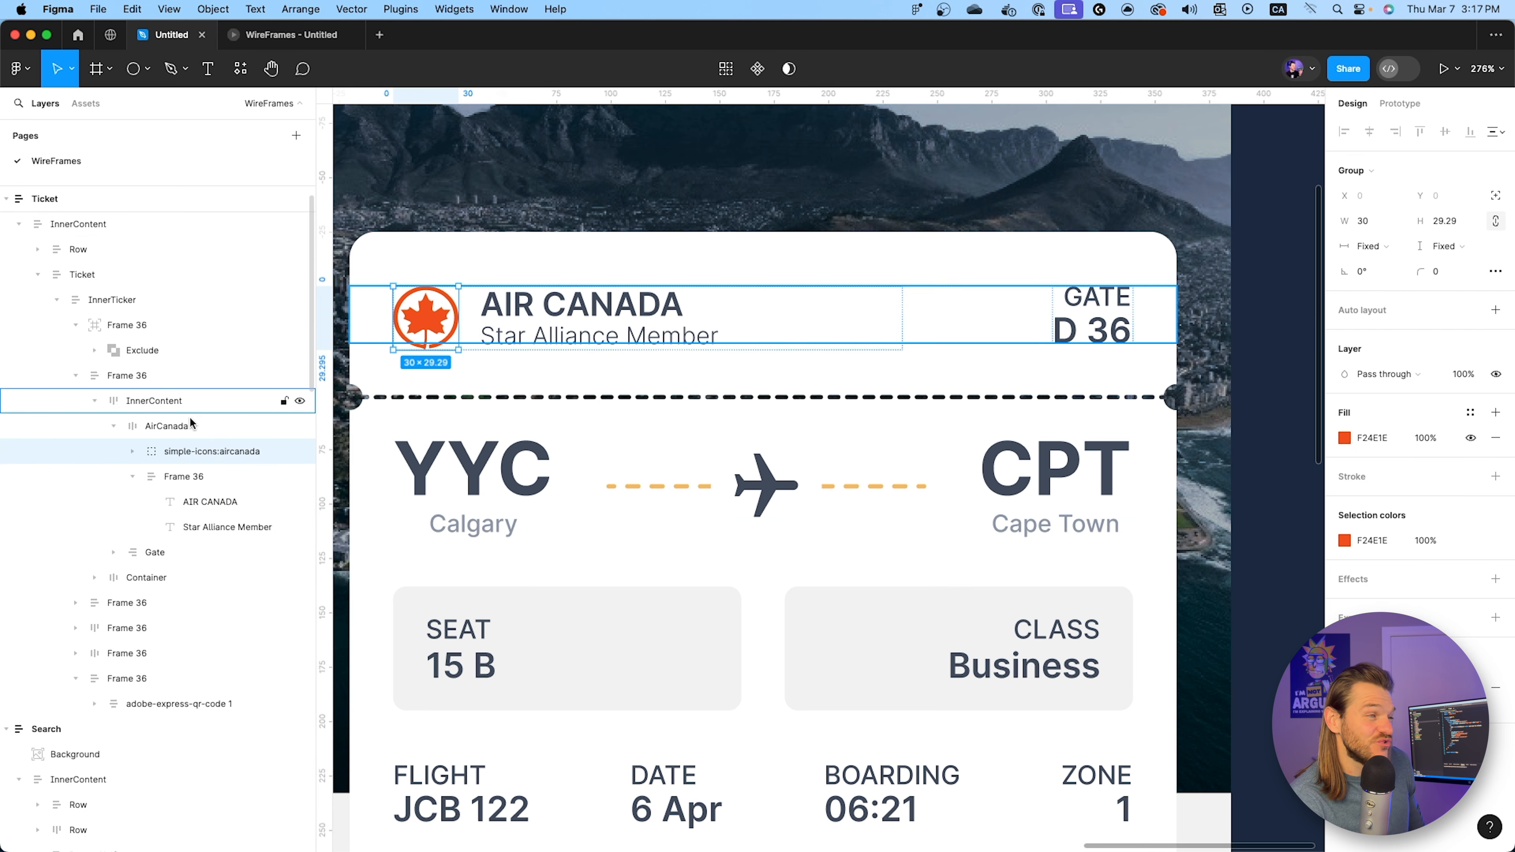
click(113, 427)
click(125, 401)
key(alt)
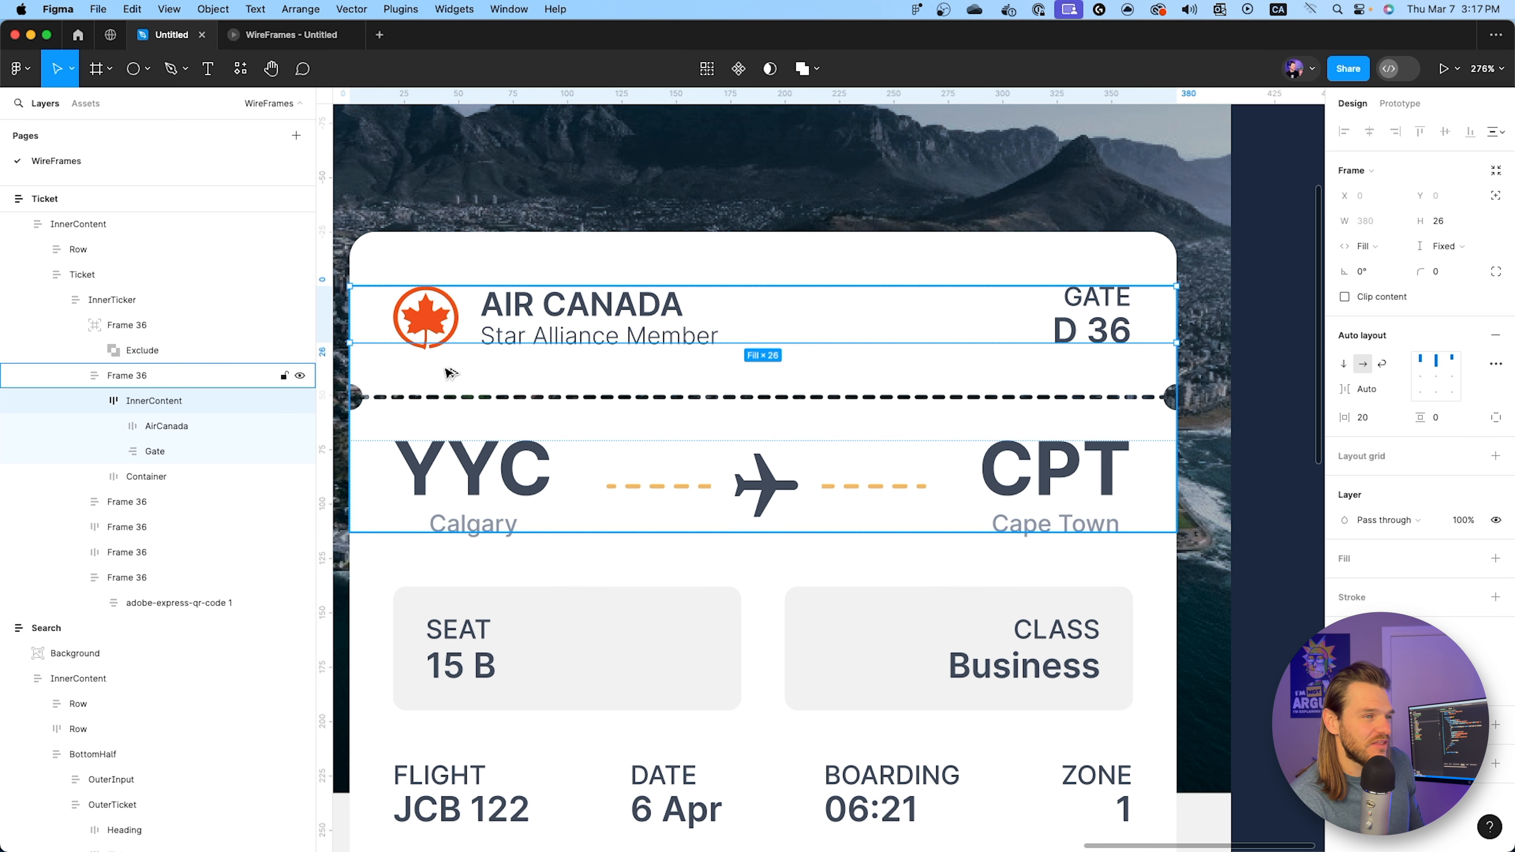
Draw a rectangle about 7 × 11 in the header frame, position it absolutely, and move it beneath the airline logo to X 33, Y 34.
scroll(394, 376, up, 5)
click(147, 69)
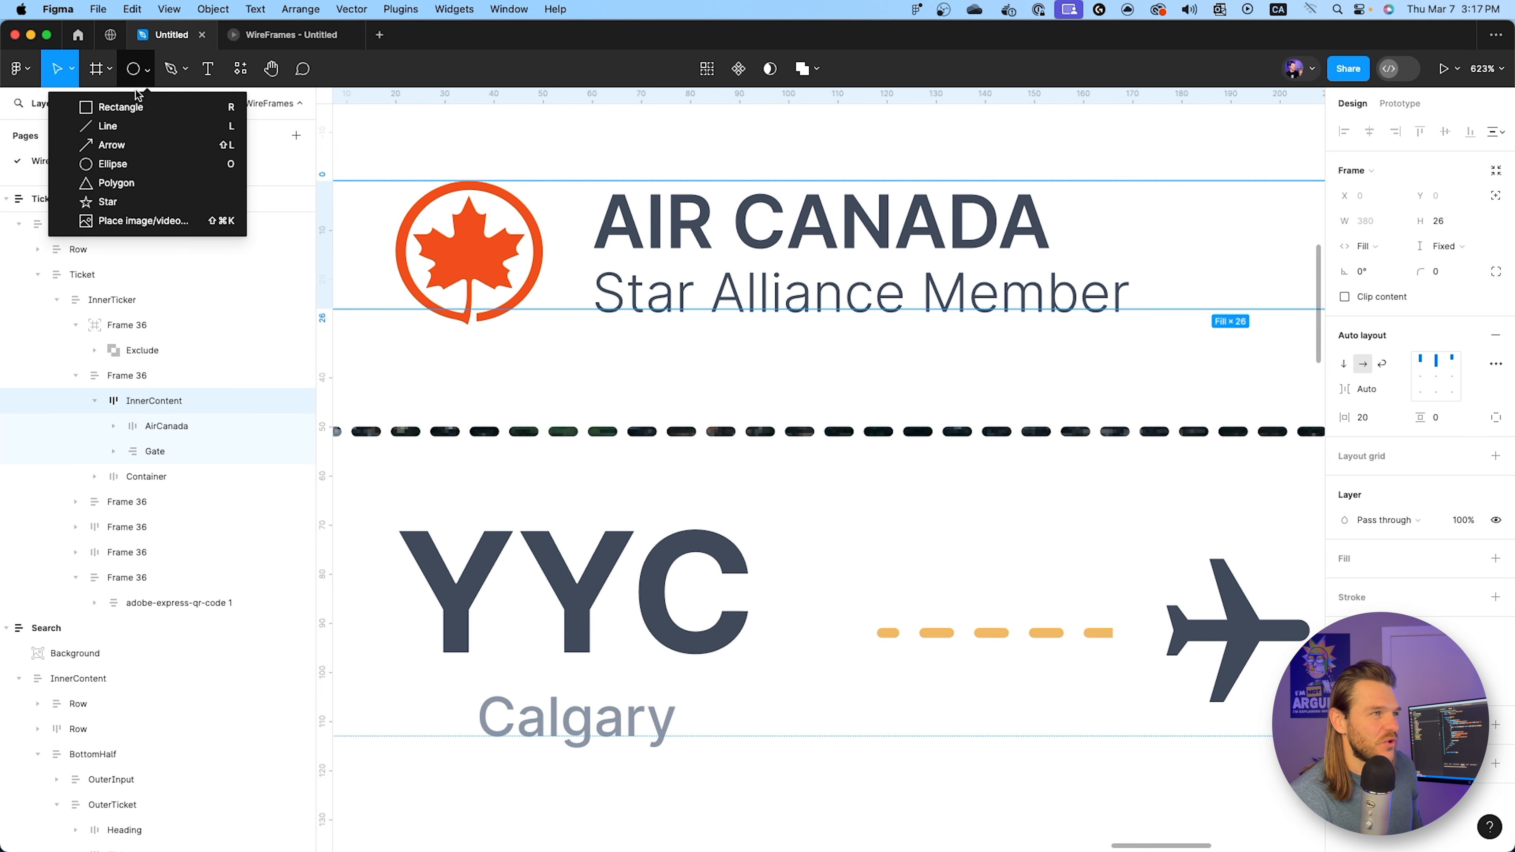
click(119, 105)
drag(448, 327, 484, 379)
click(1495, 171)
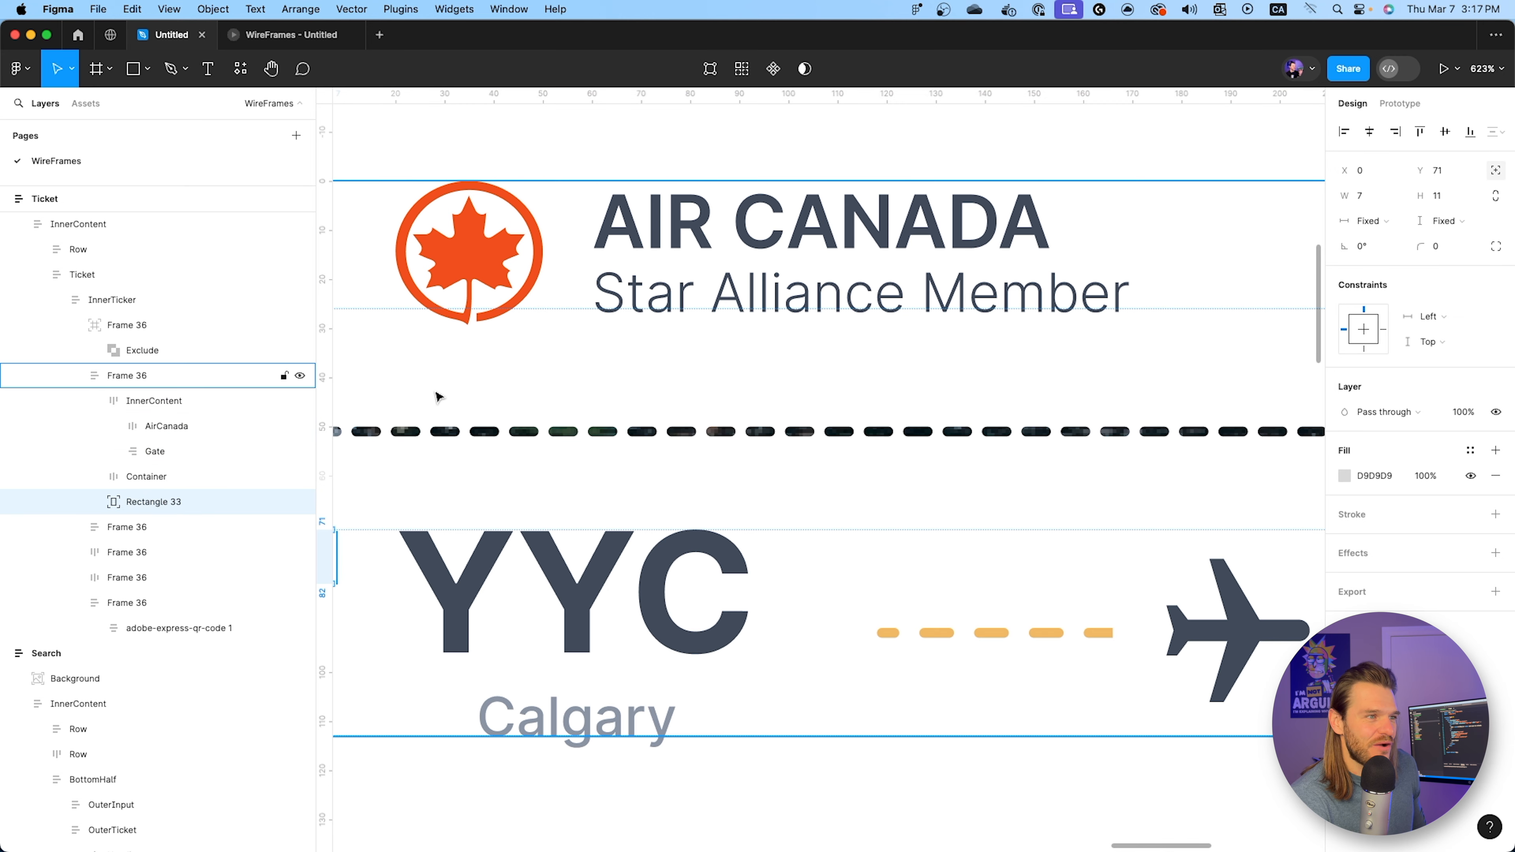
scroll(477, 394, left, 5)
drag(510, 555, 677, 376)
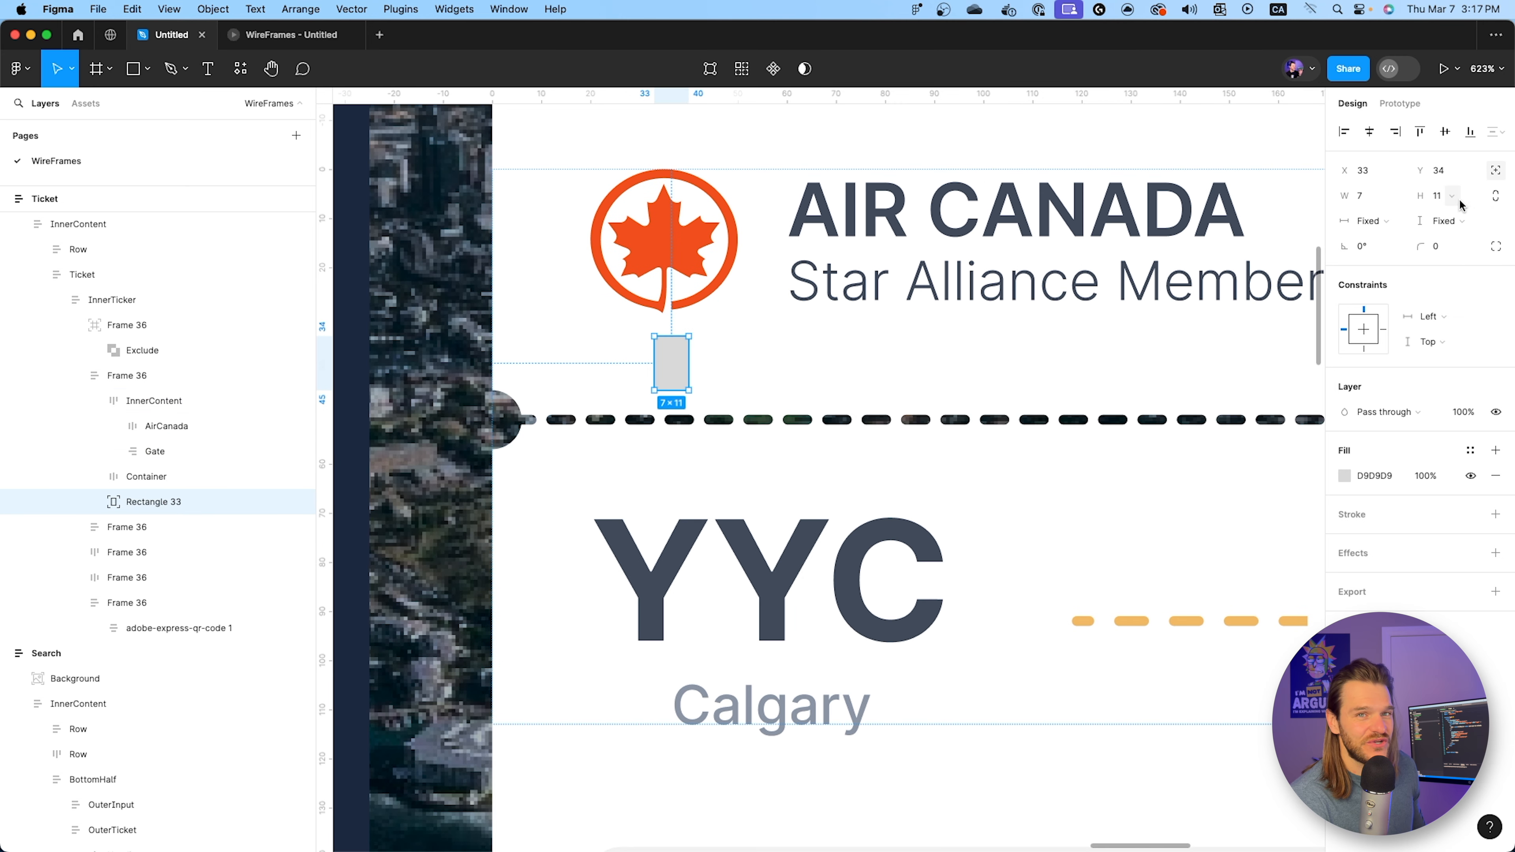
Set the spacer rectangle's height to 25 and place it directly under the airline logo at X 31, Y 29.
click(1441, 196)
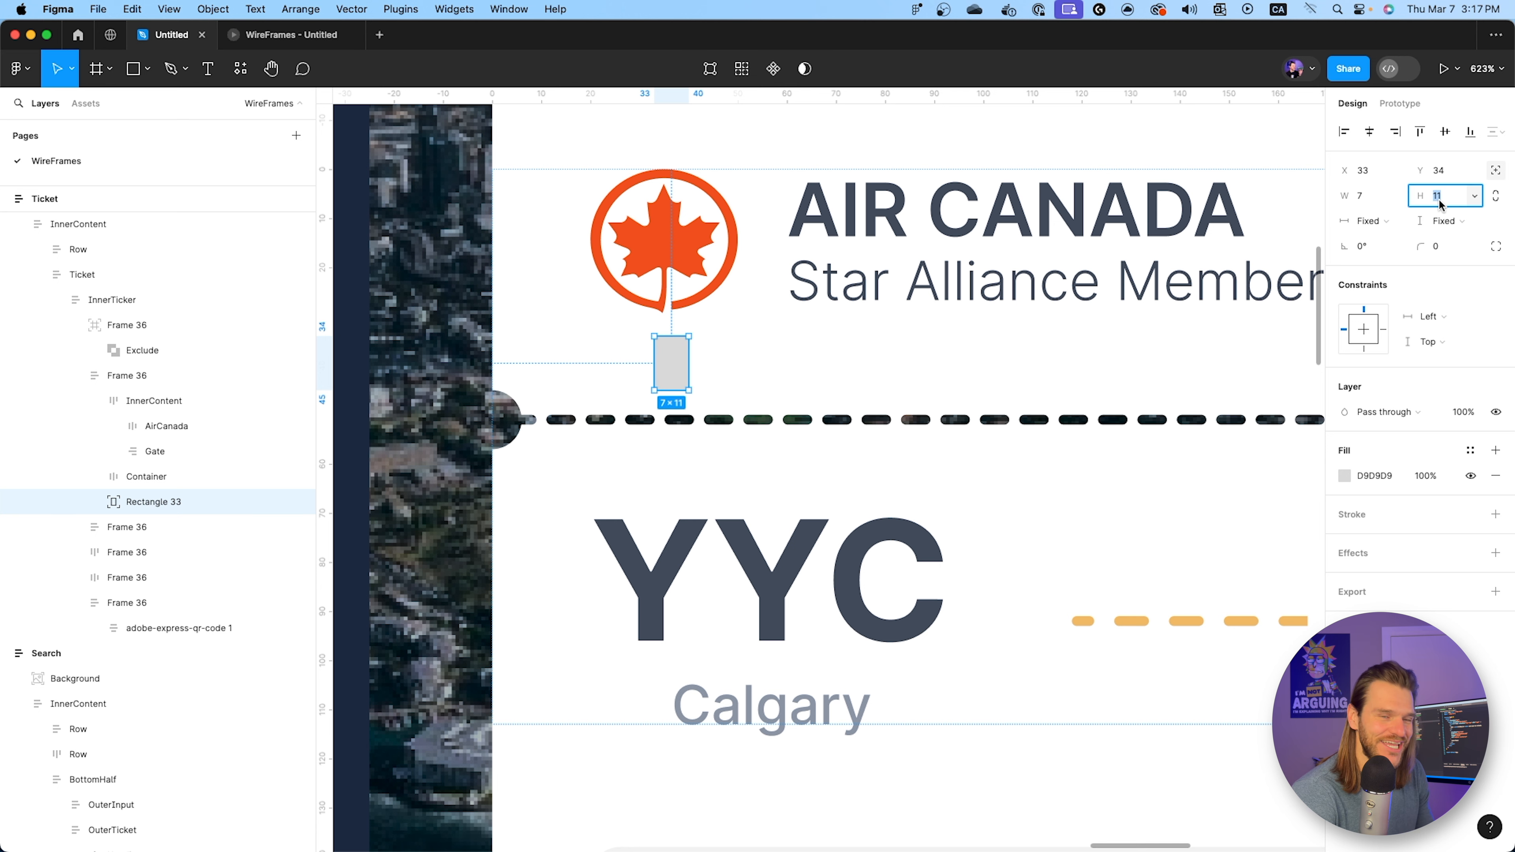
text(25)
key(Return)
drag(674, 412, 665, 389)
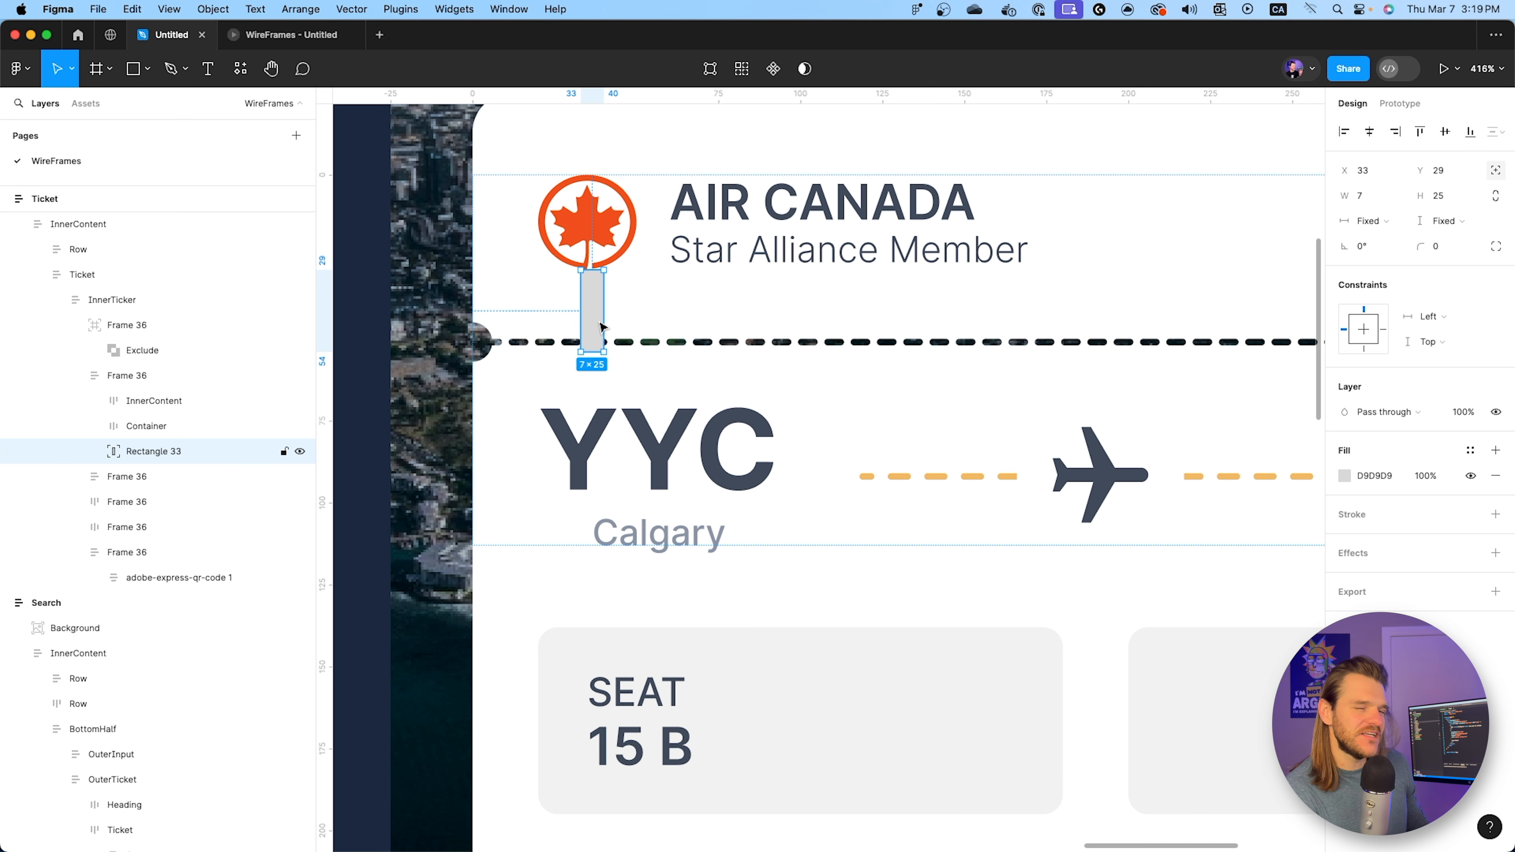
scroll(581, 339, down, 5)
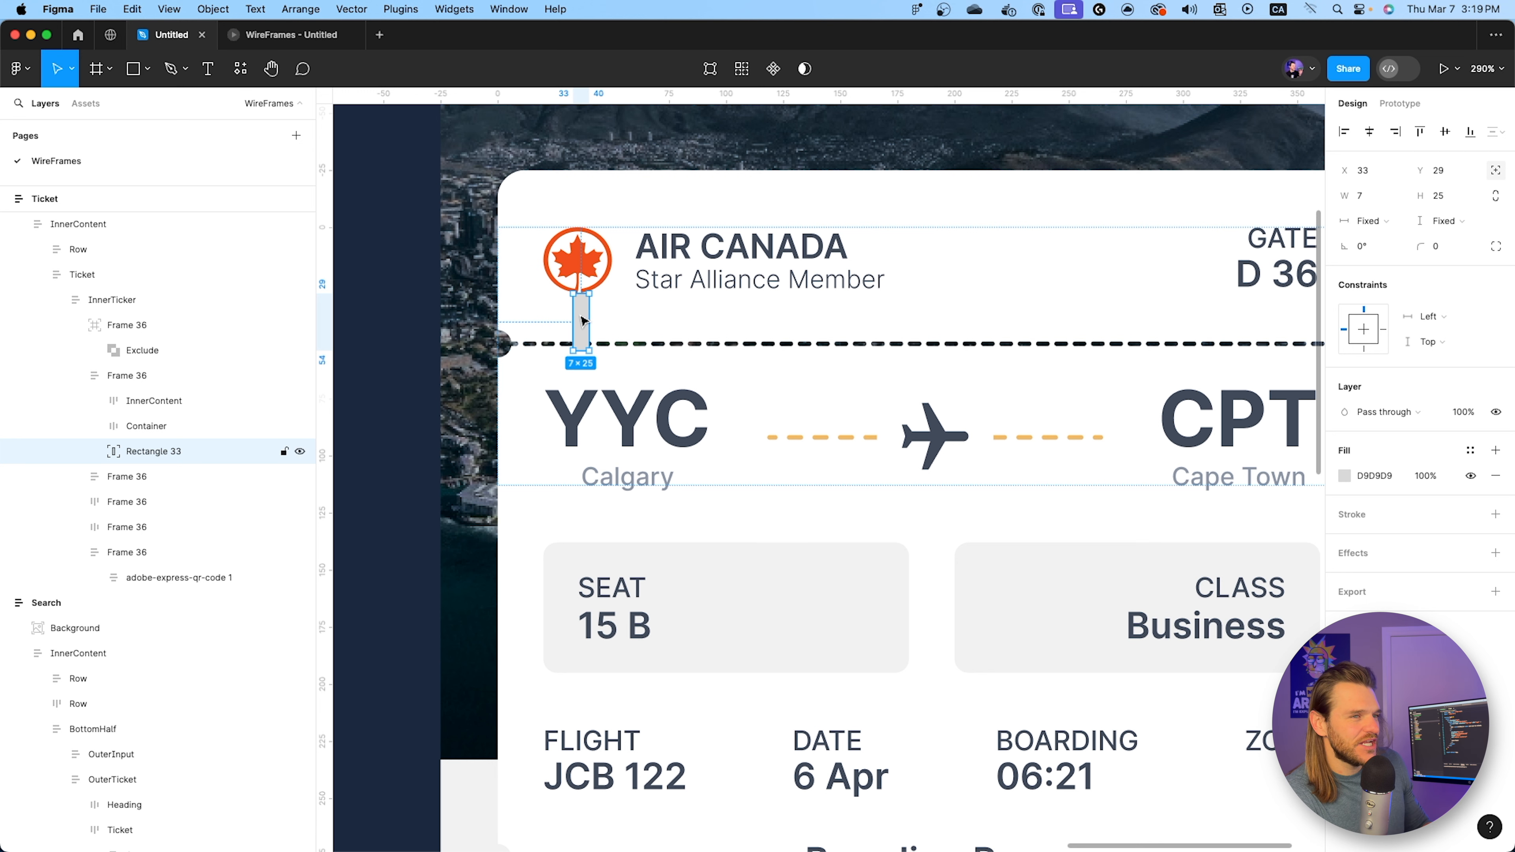
mouse_move(582, 320)
mouse_down()
mouse_move(626, 251)
mouse_move(574, 198)
mouse_move(589, 368)
mouse_move(576, 322)
mouse_up()
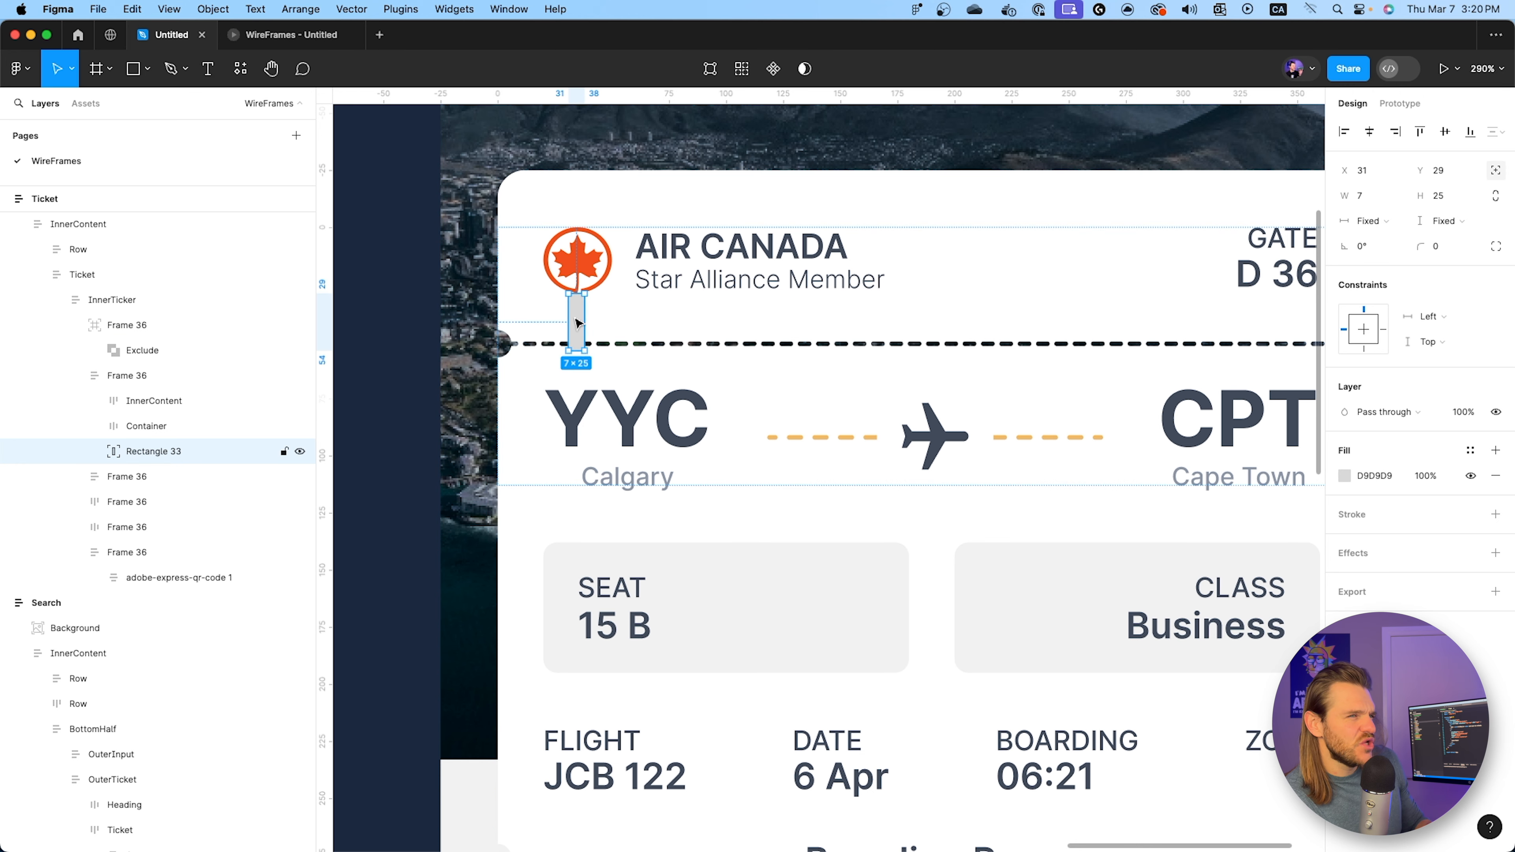
Try to scale the Exclude shape proportionally from its top edge to about 399 × 738, and undo the scaling.
click(149, 350)
click(72, 70)
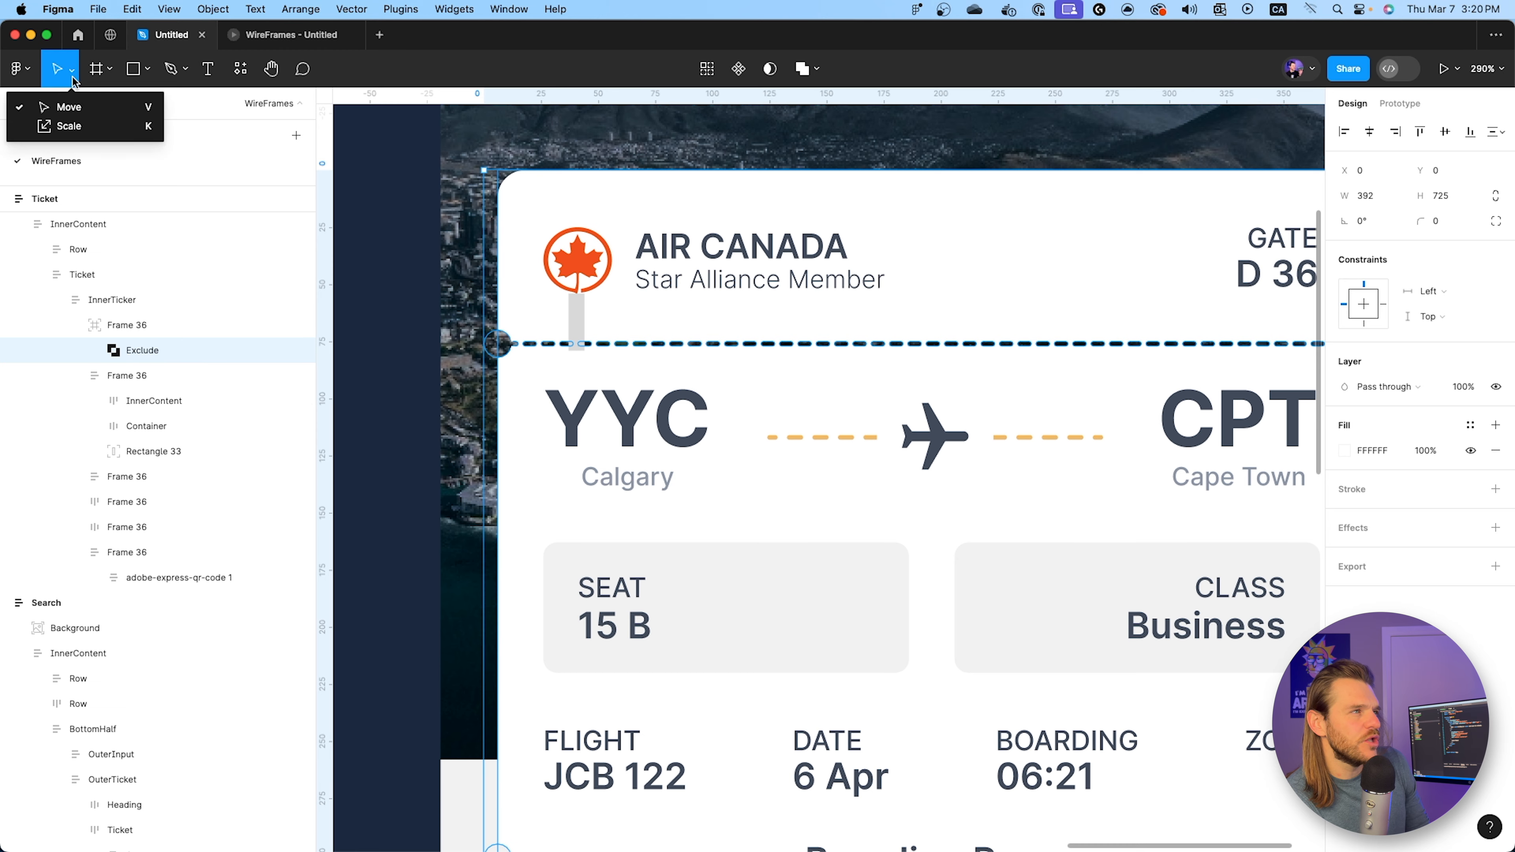
click(67, 126)
ctrl+scroll(756, 311, down, 5)
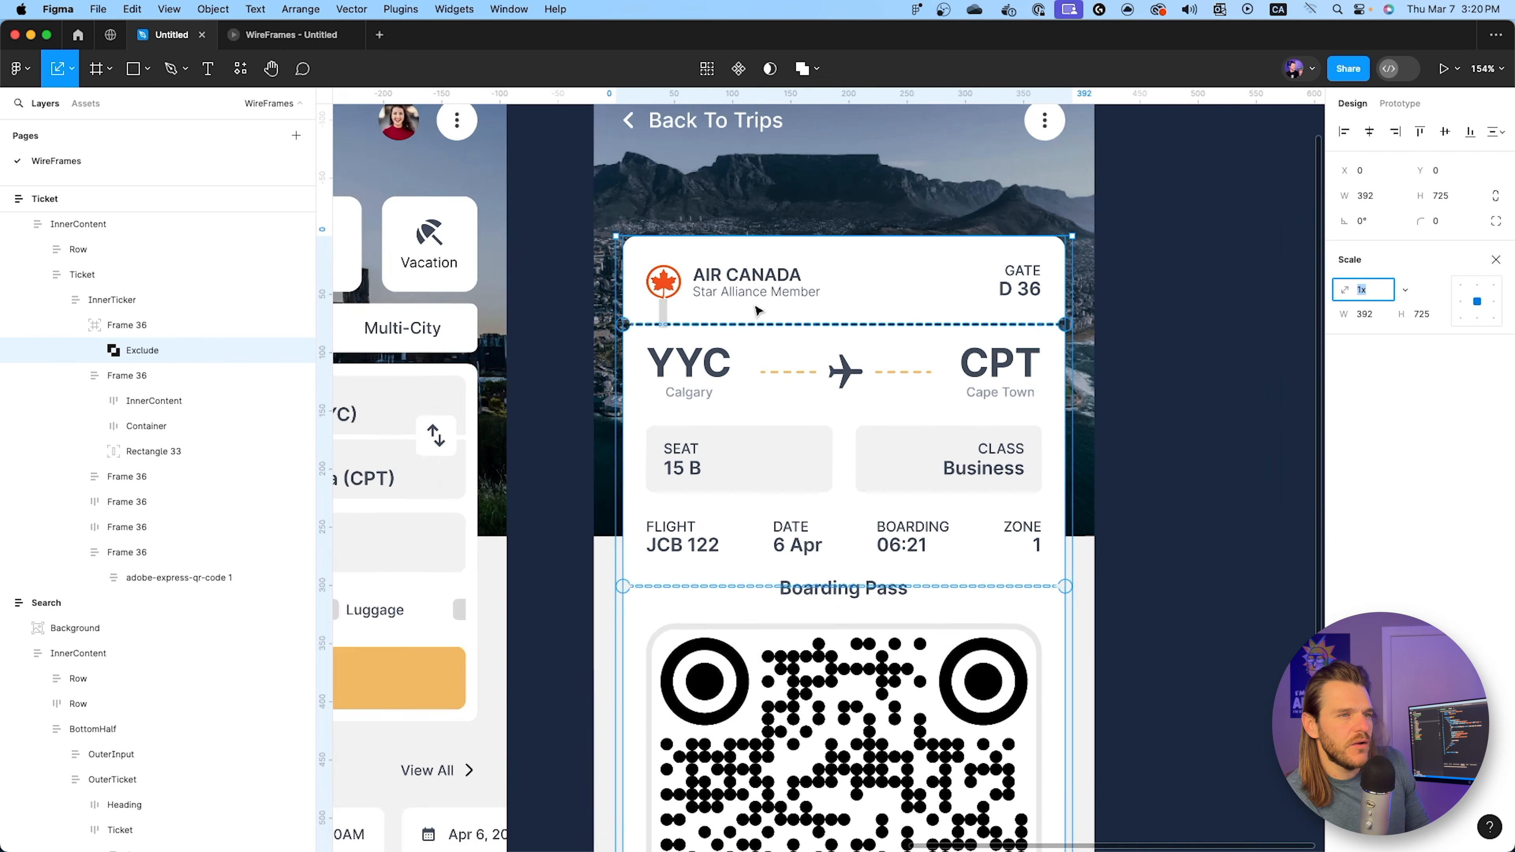
scroll(827, 493, down, 5)
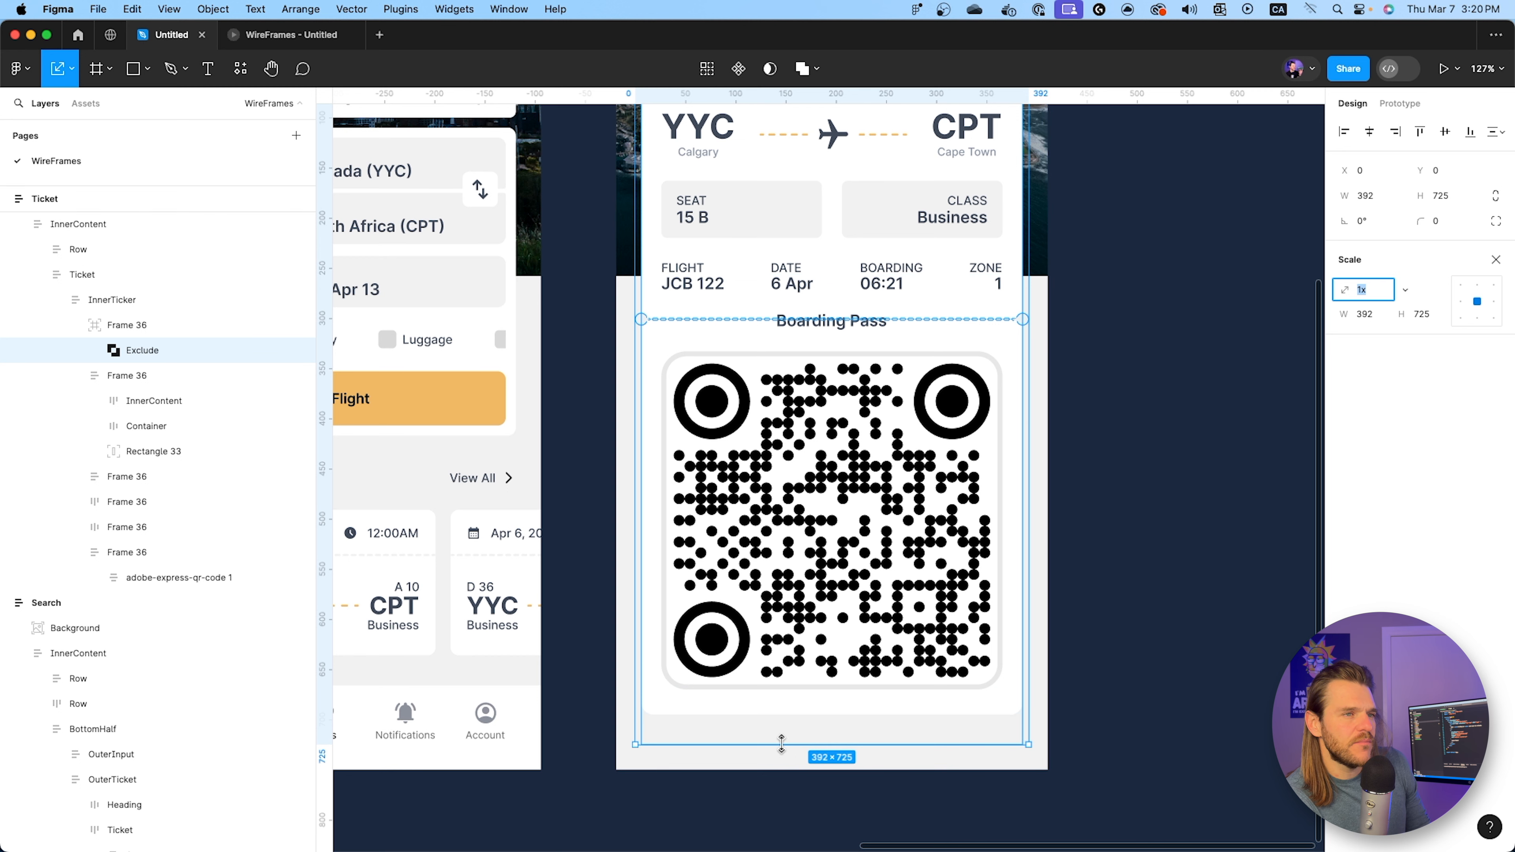
scroll(781, 744, up, 2)
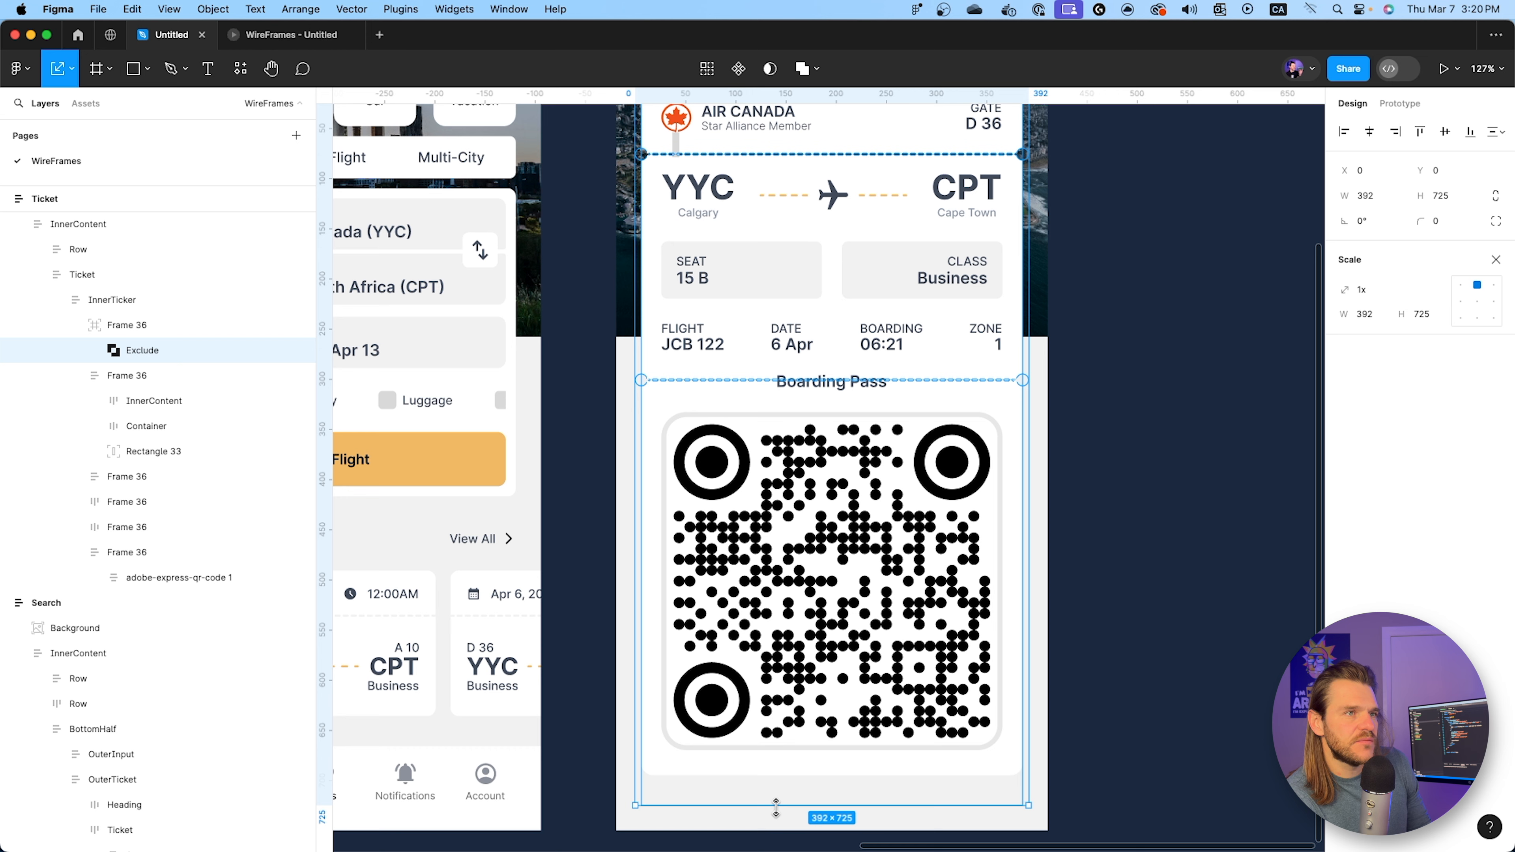
drag(776, 808, 778, 820)
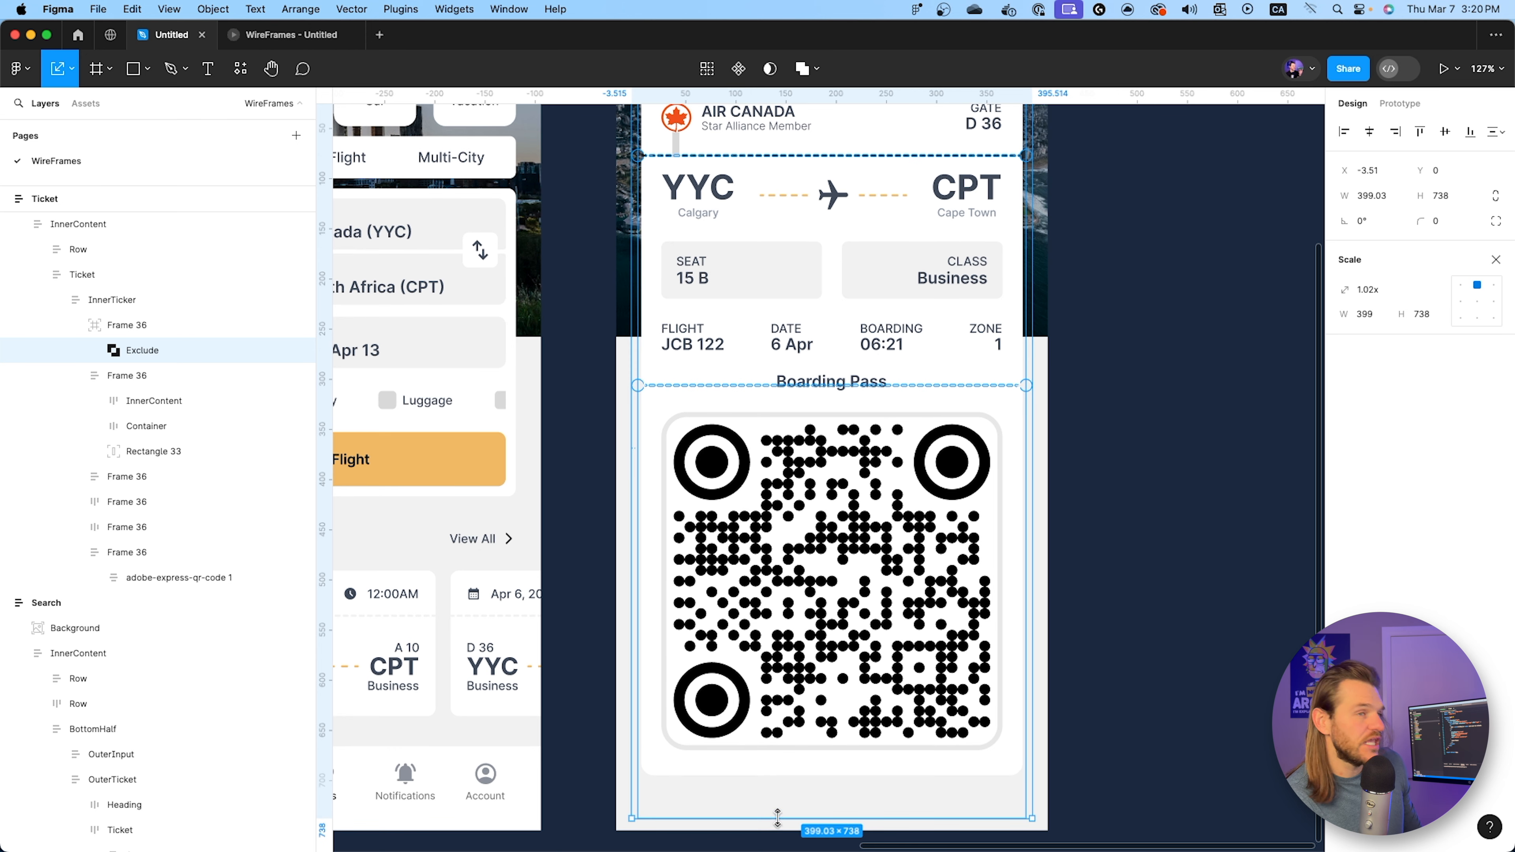
key(ctrl+z)
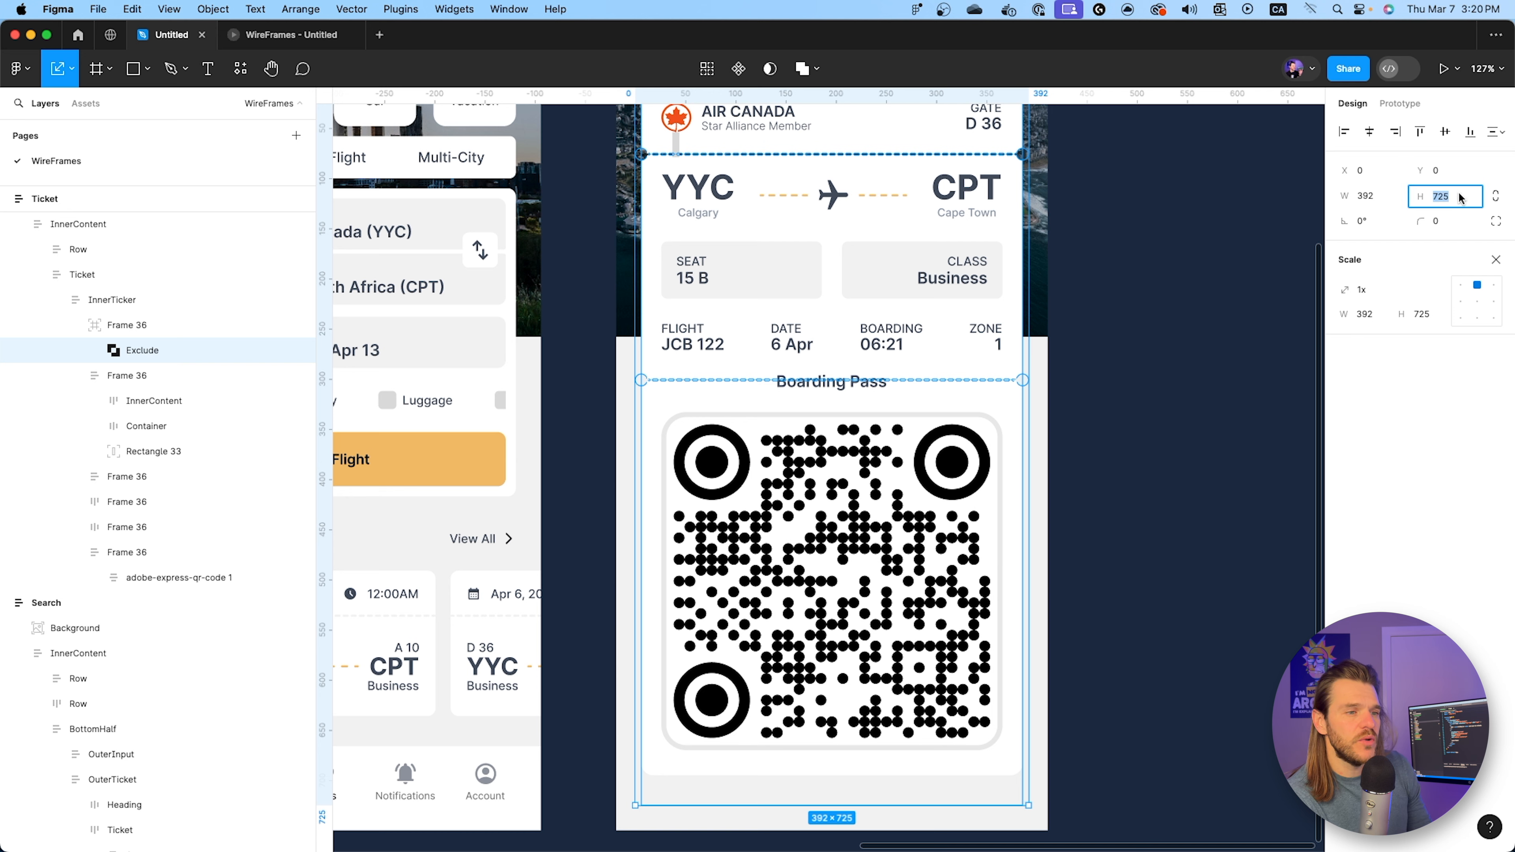
Set the Exclude shape's height to 770 and check the ticket in the prototype preview.
text(727)
key(Return)
text(770)
key(Return)
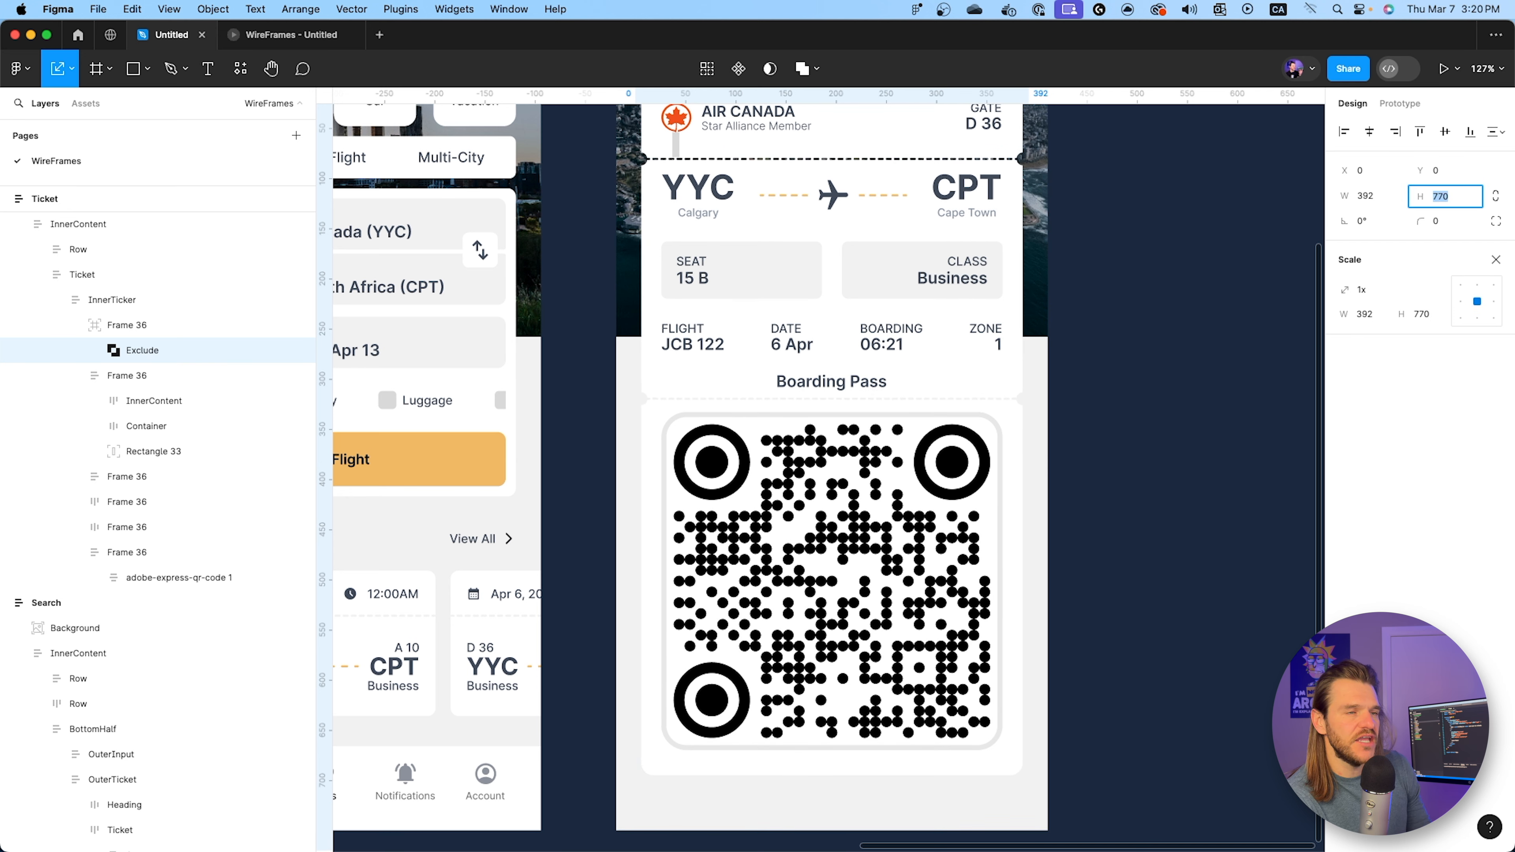
scroll(698, 173, up, 3)
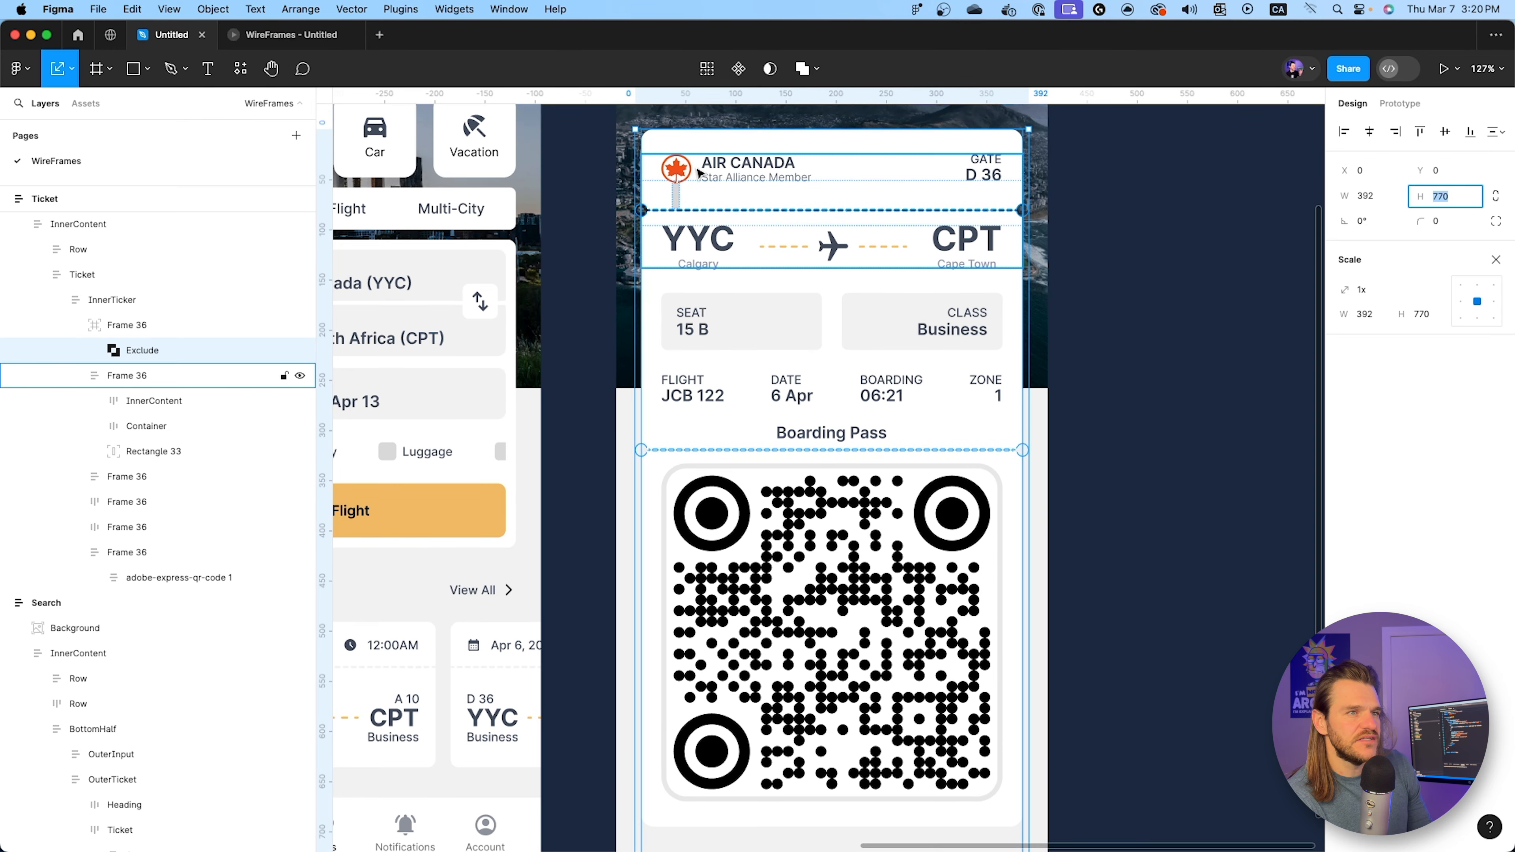
scroll(698, 174, up, 10)
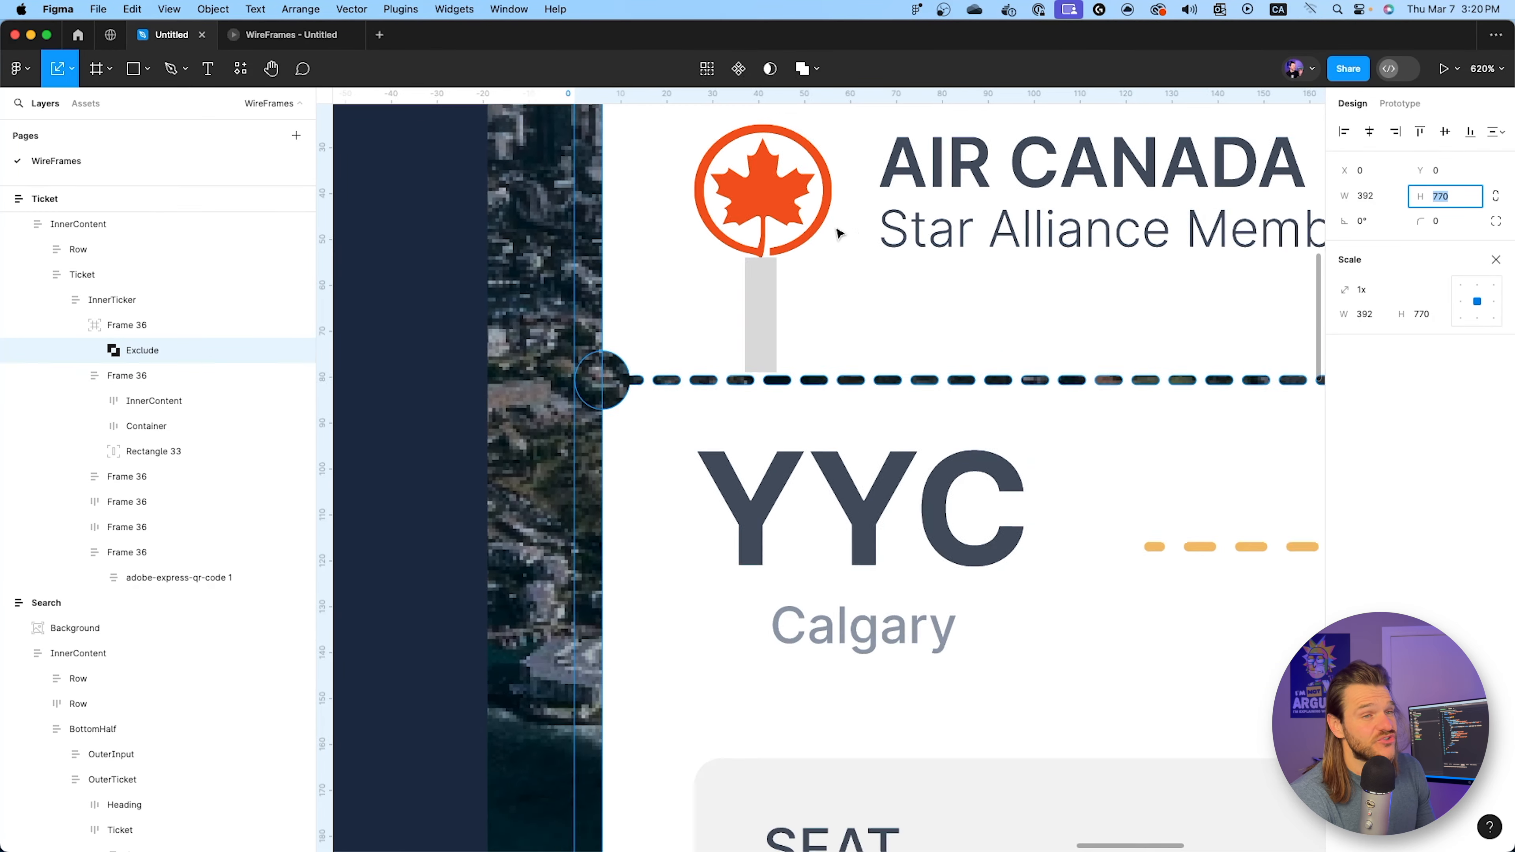
scroll(838, 233, down, 10)
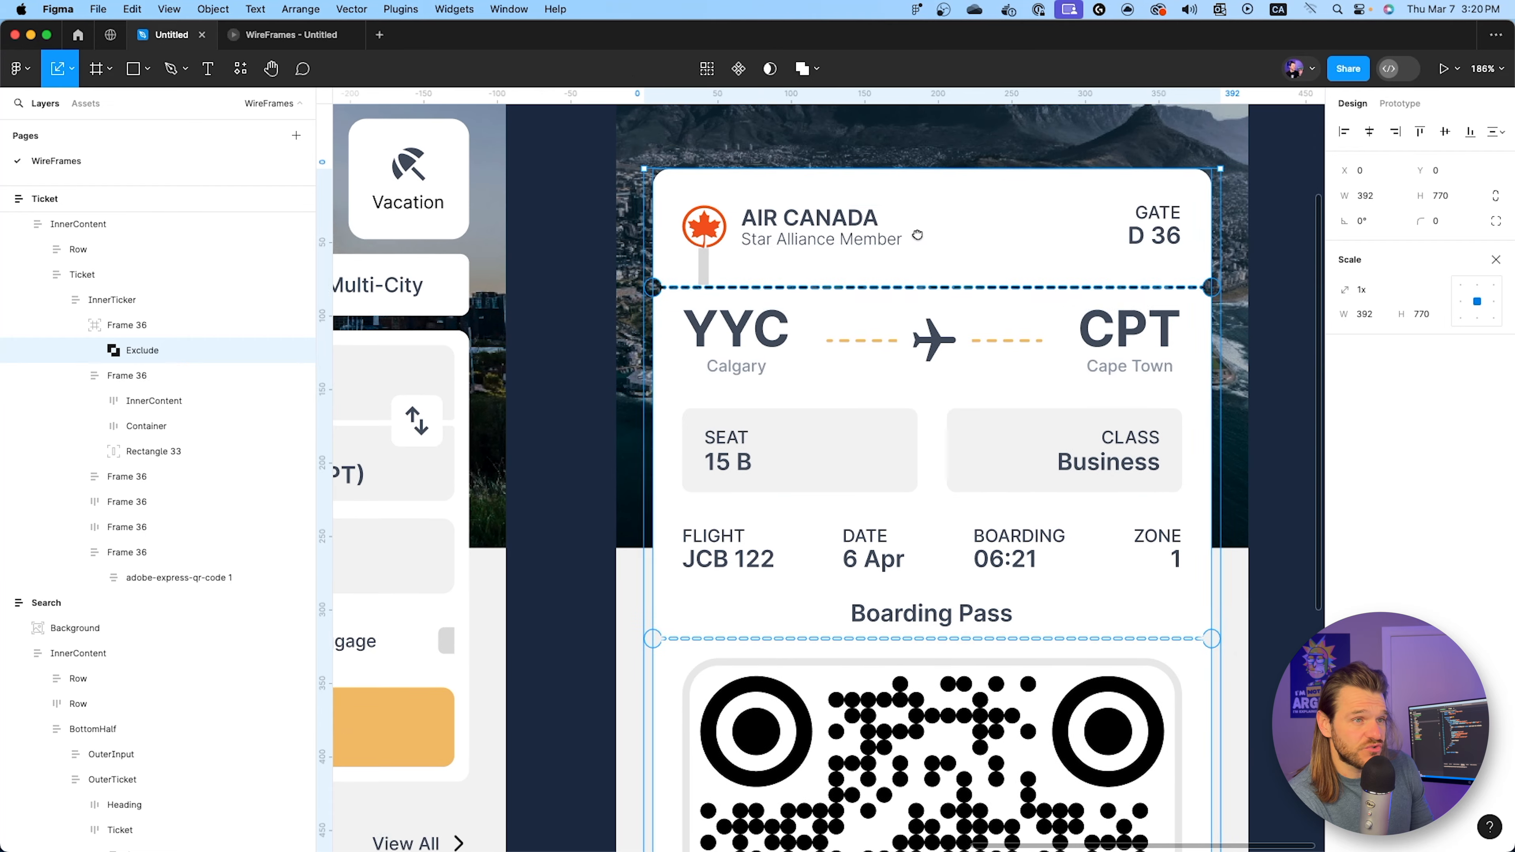
scroll(917, 234, down, 5)
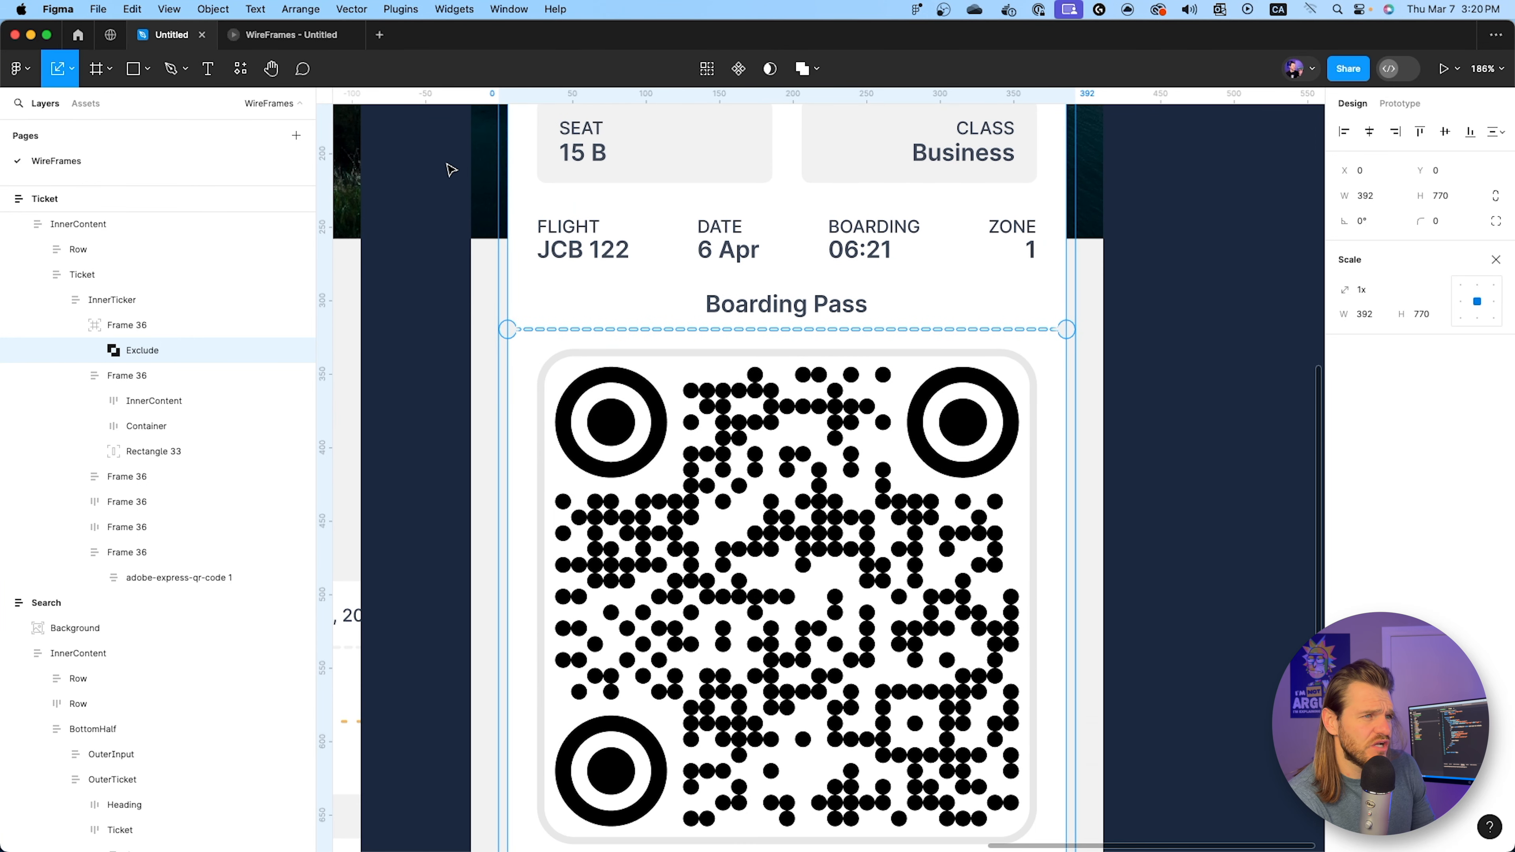
click(248, 37)
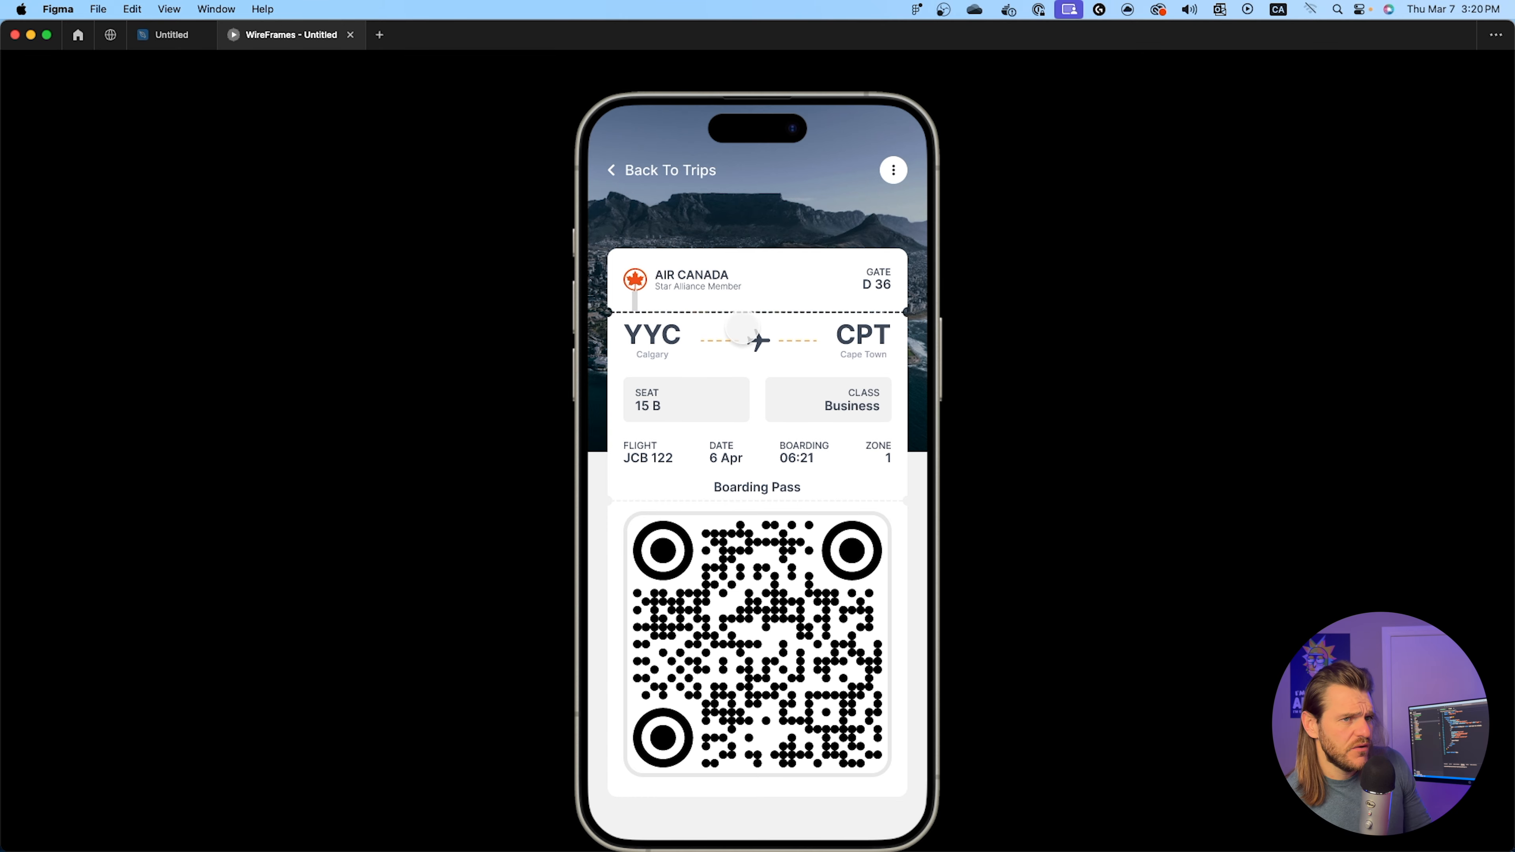
click(171, 35)
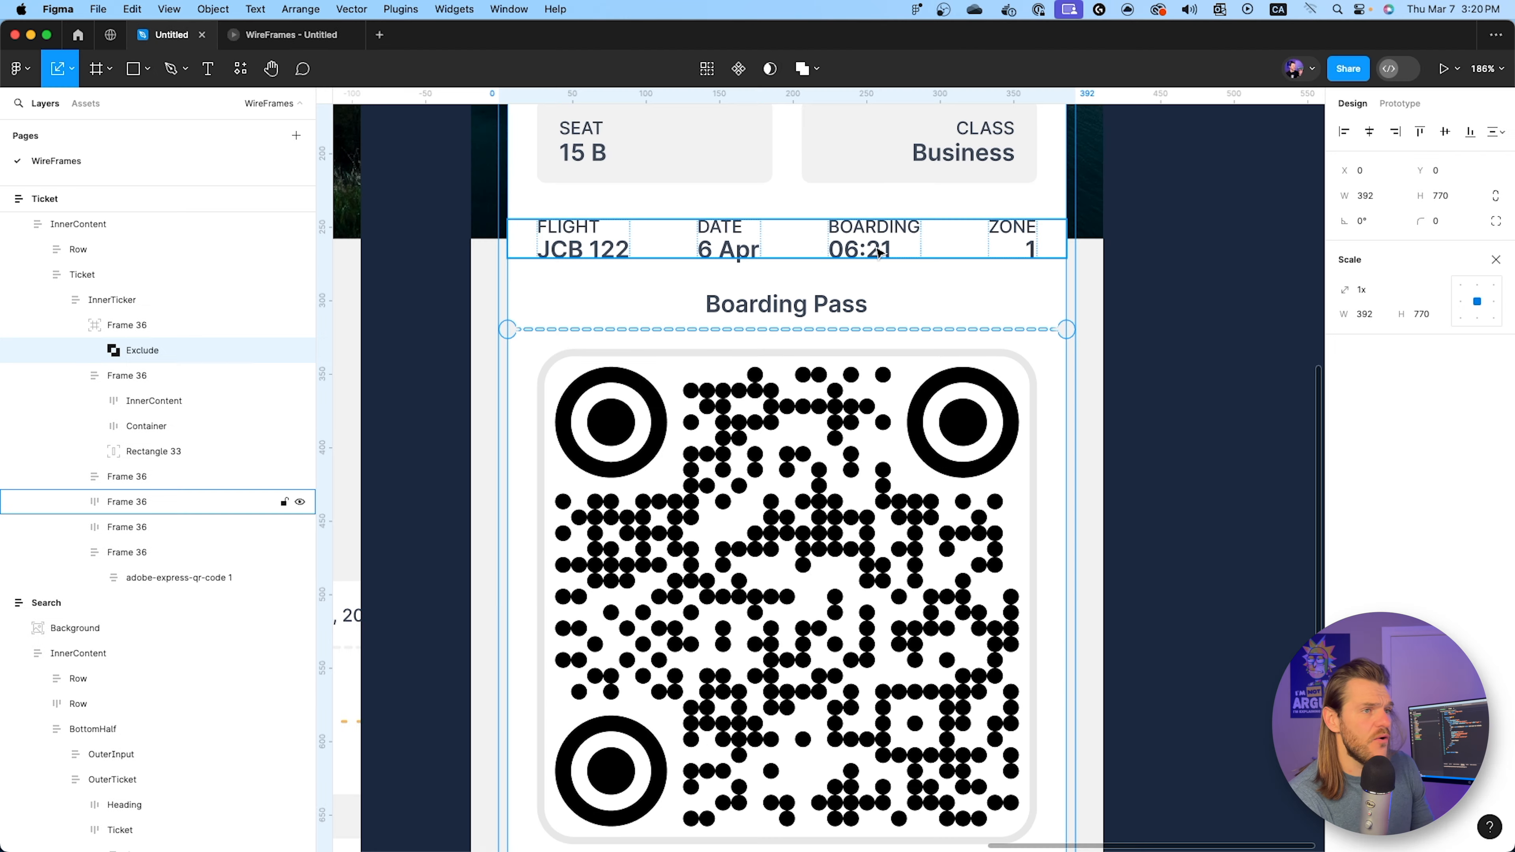
Move the grey spacer rectangle from under the airline logo to directly below the upper dashed line, at X 31, Y 57.
scroll(684, 229, up, 3)
scroll(685, 228, up, 10)
scroll(744, 515, down, 3)
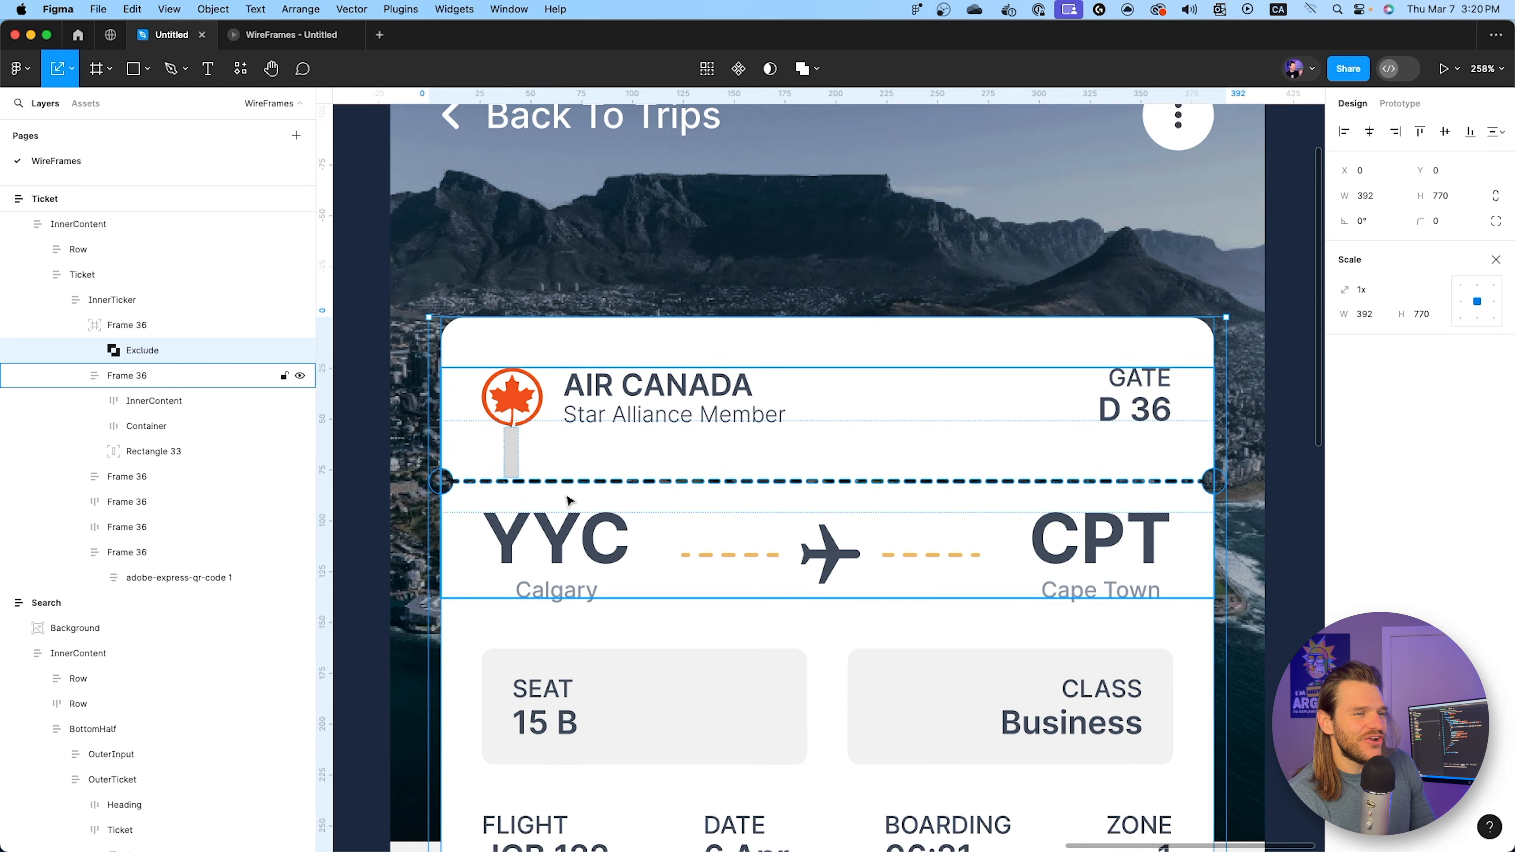
click(519, 455)
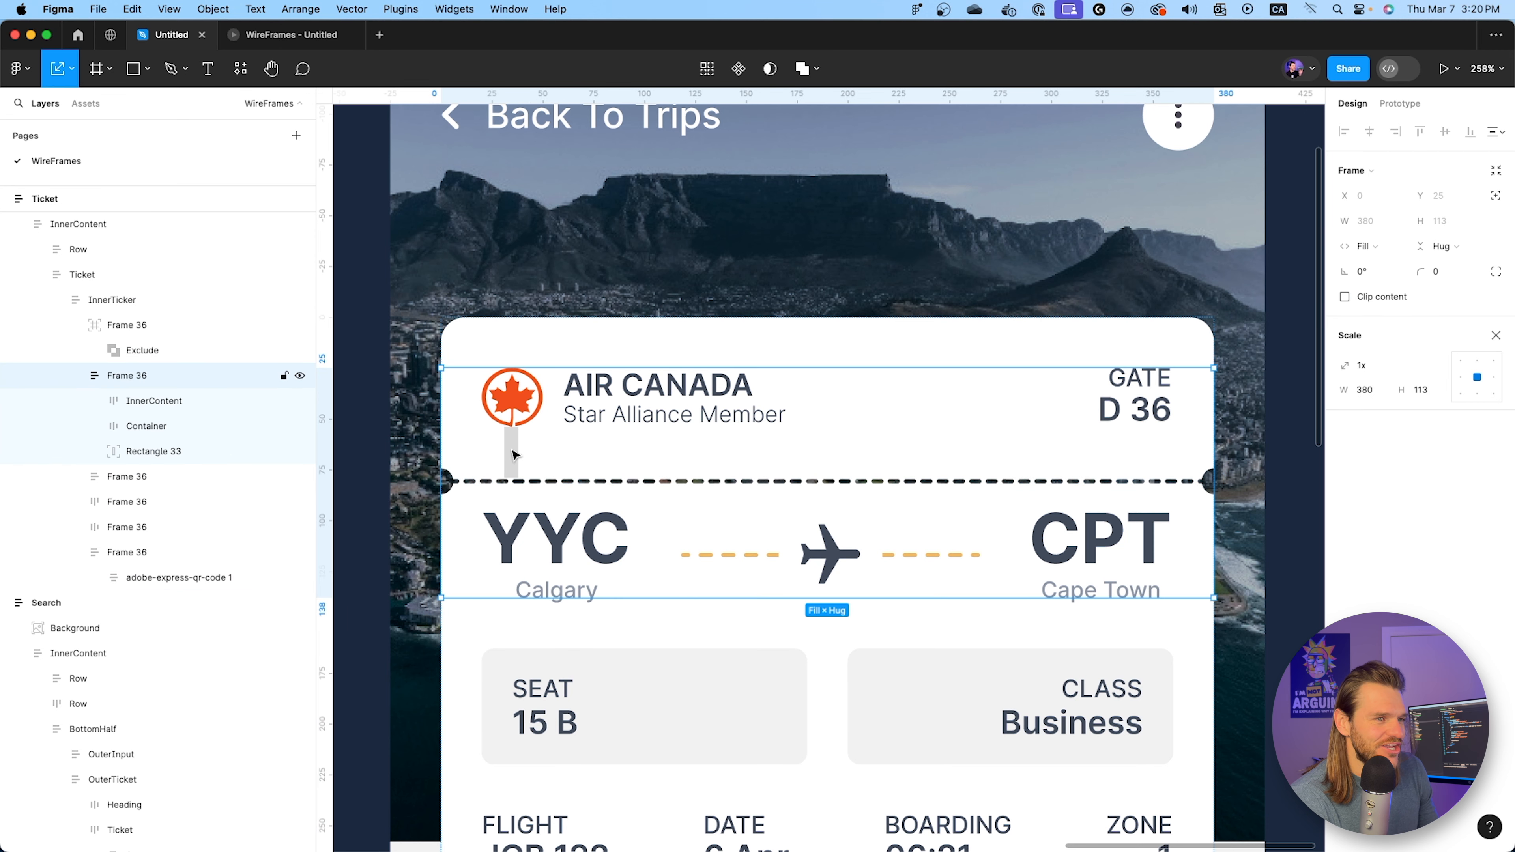
click(514, 455)
drag(514, 455, 515, 507)
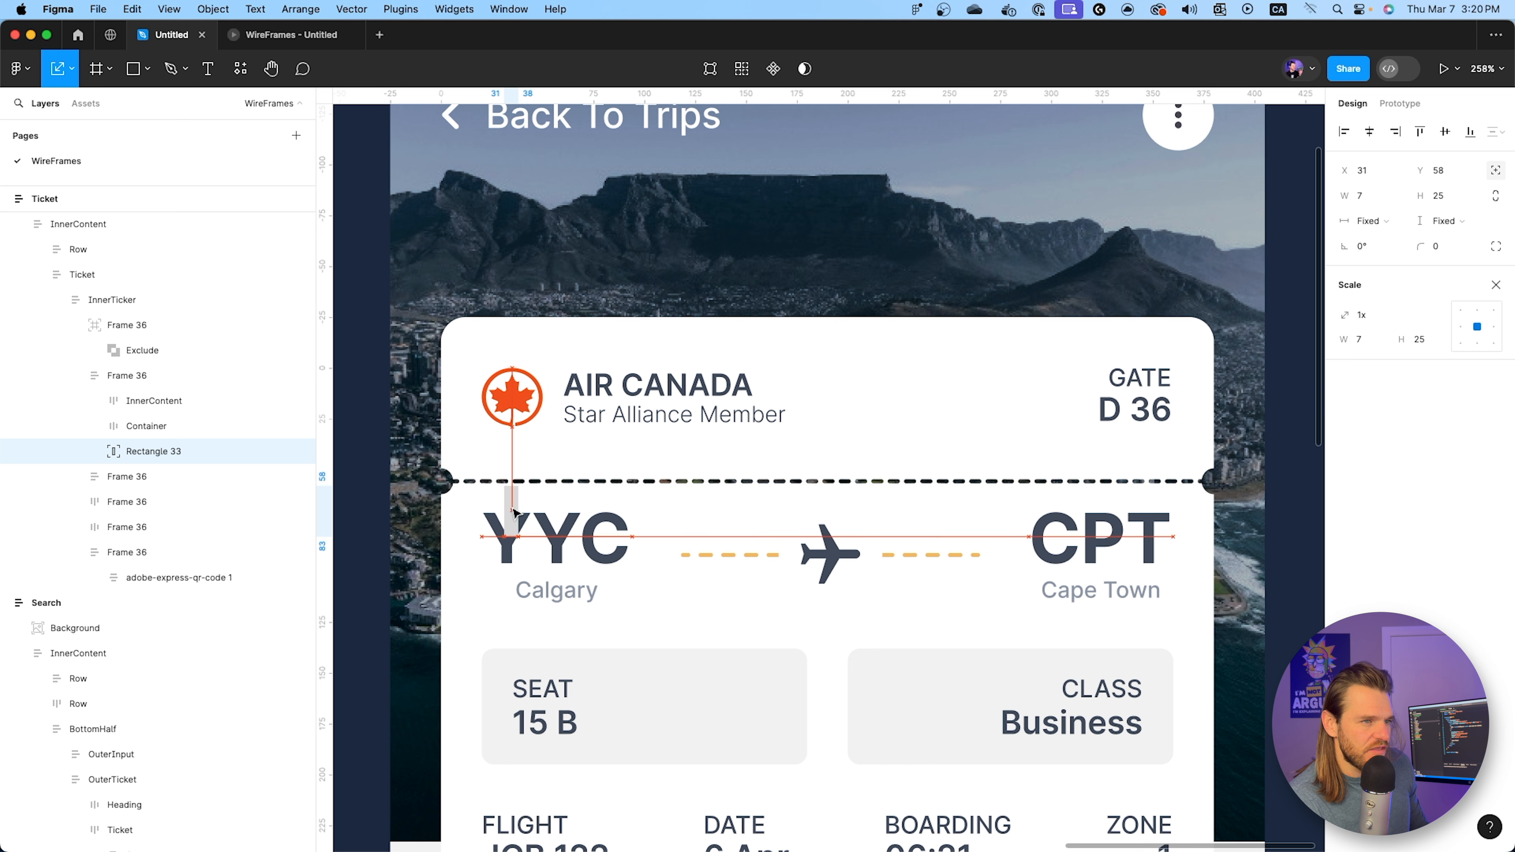
drag(513, 510, 513, 512)
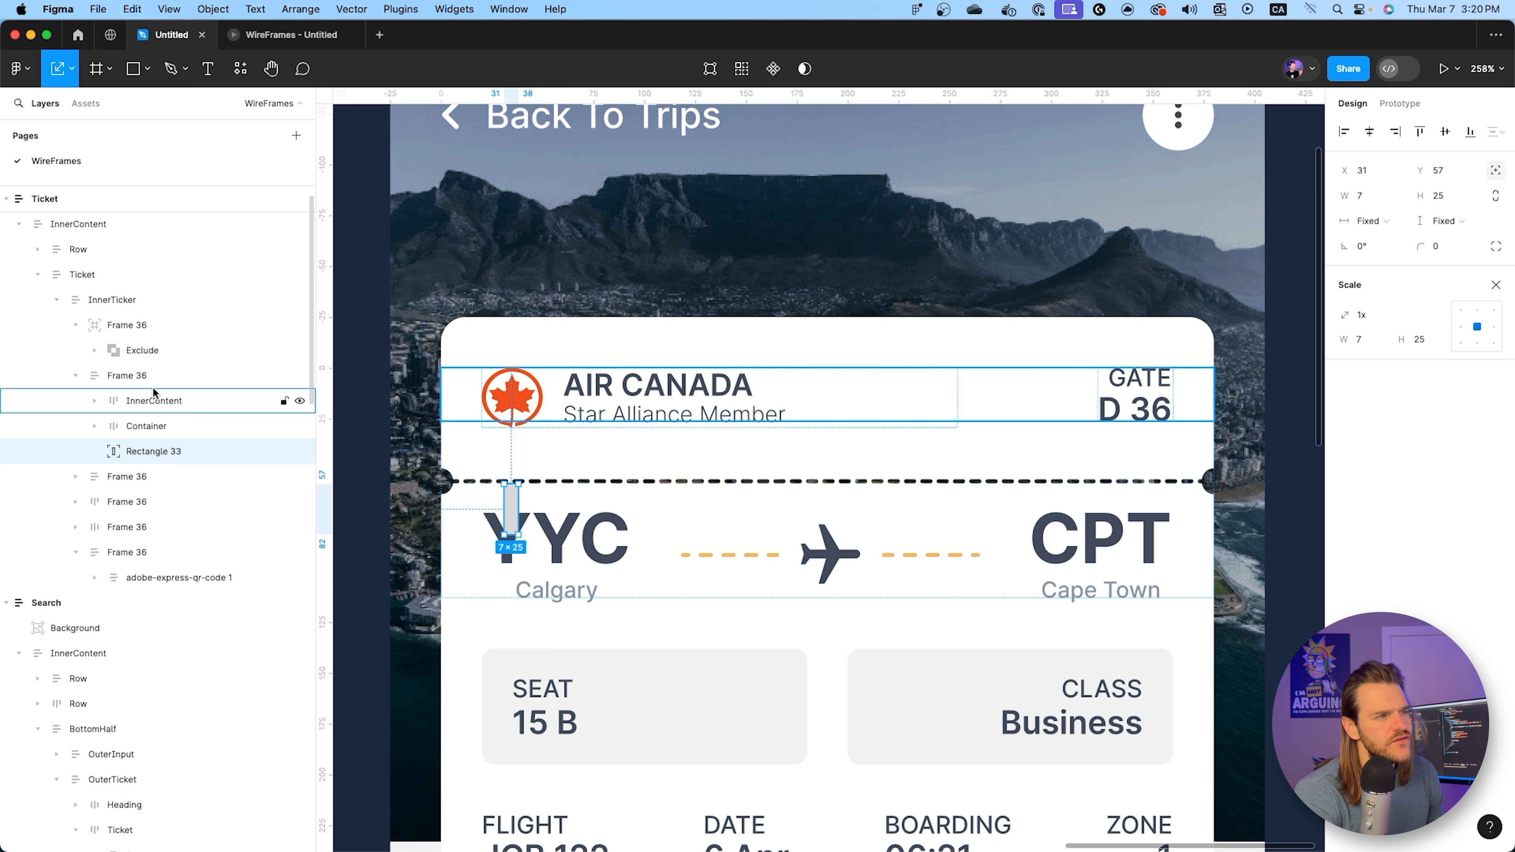
Set the auto layout gap between the airline row and the route row to 56, and check the ticket in the prototype preview.
click(148, 377)
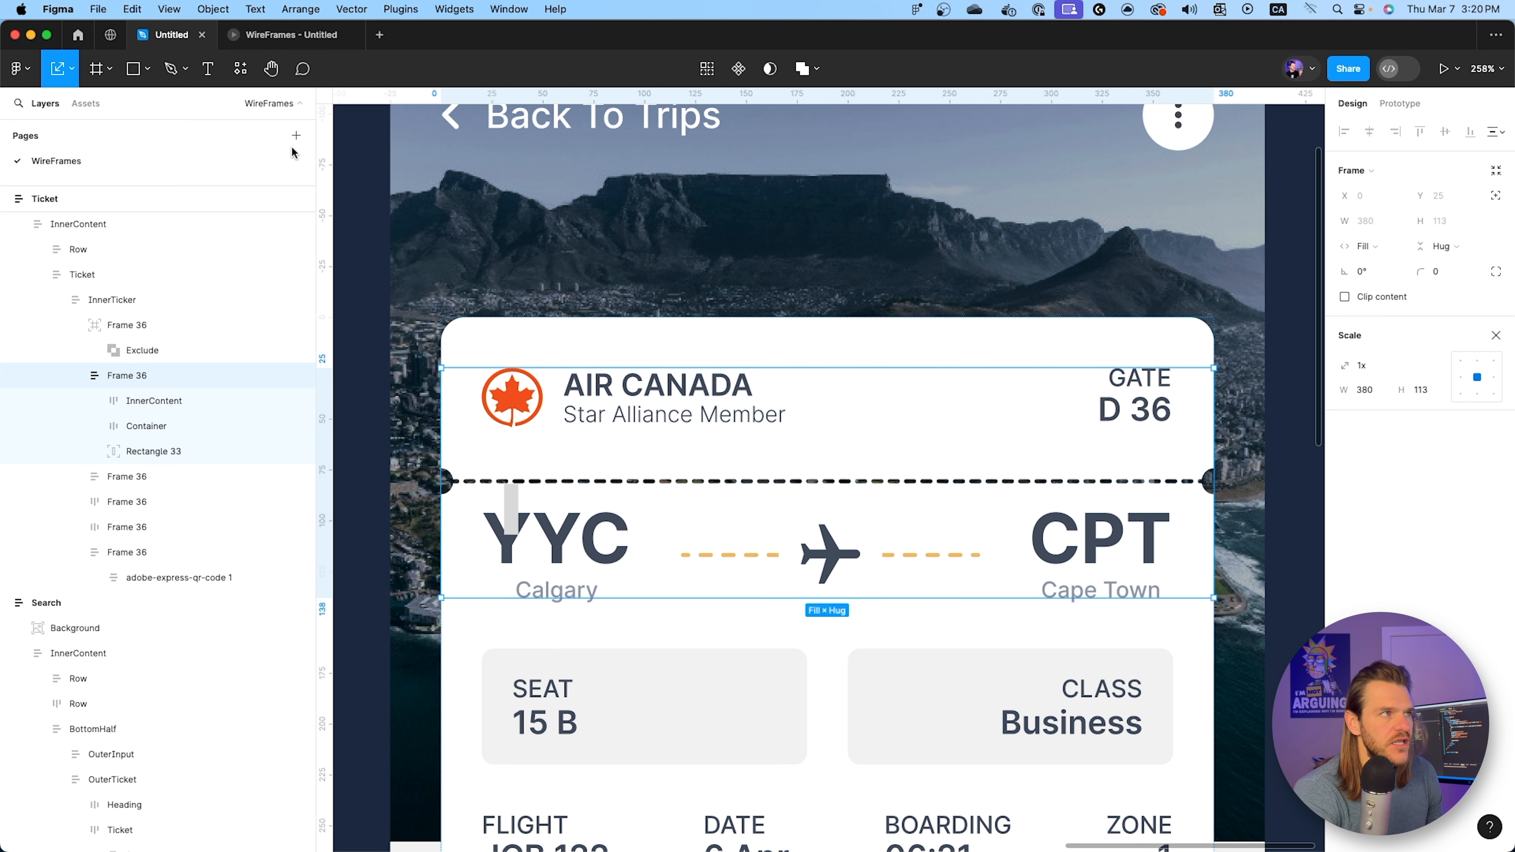
click(73, 69)
click(86, 106)
click(1382, 396)
key(Up)
key(Up)
key(Up)
key(Up)
key(Up)
key(Up)
key(Up)
key(Up)
key(Up)
key(Up)
key(Up)
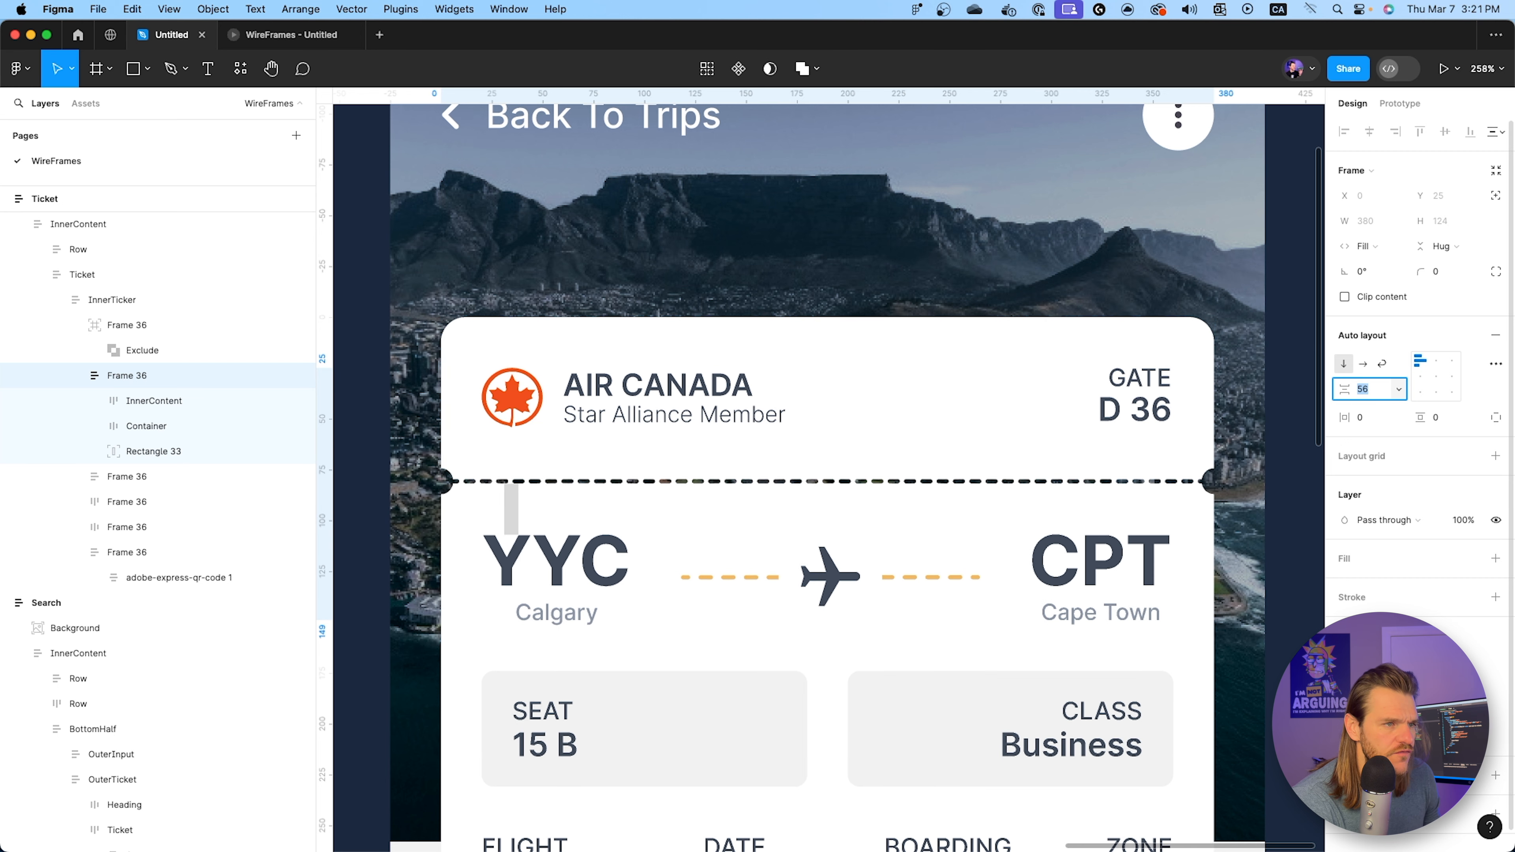
scroll(779, 352, down, 1)
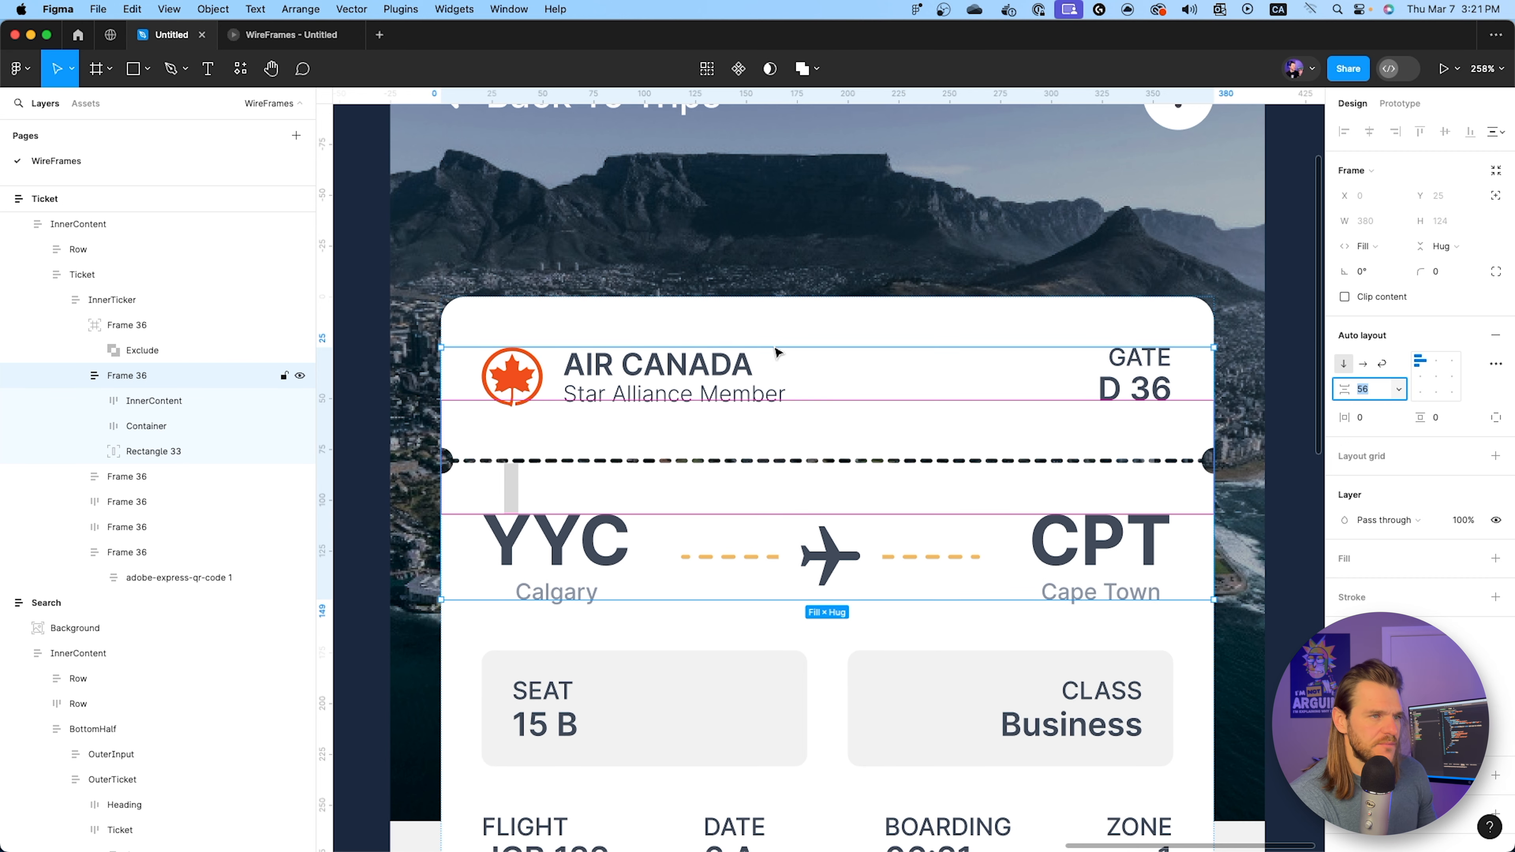
click(307, 37)
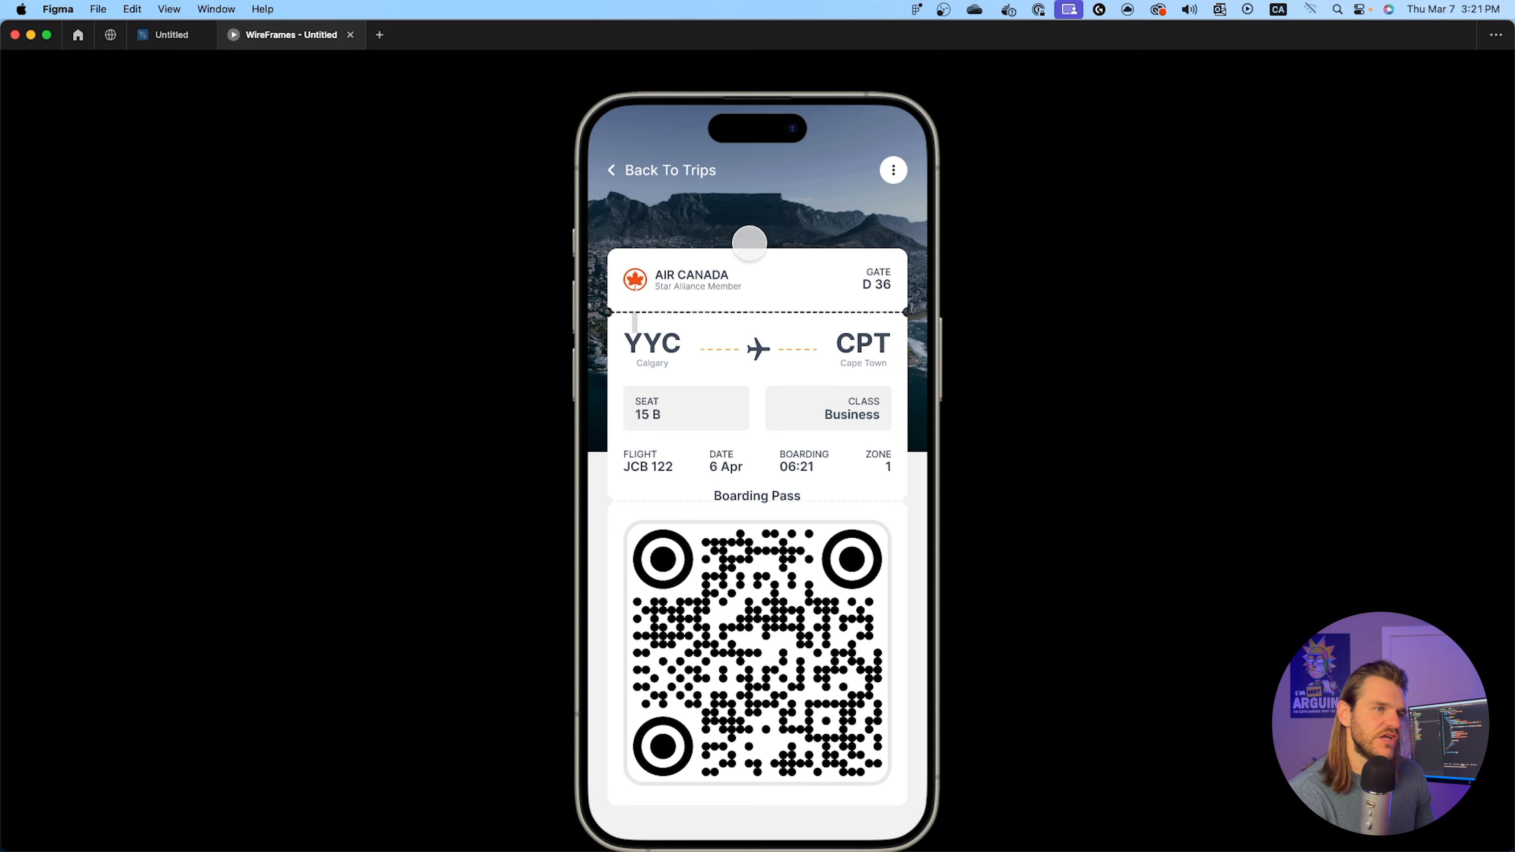
click(171, 35)
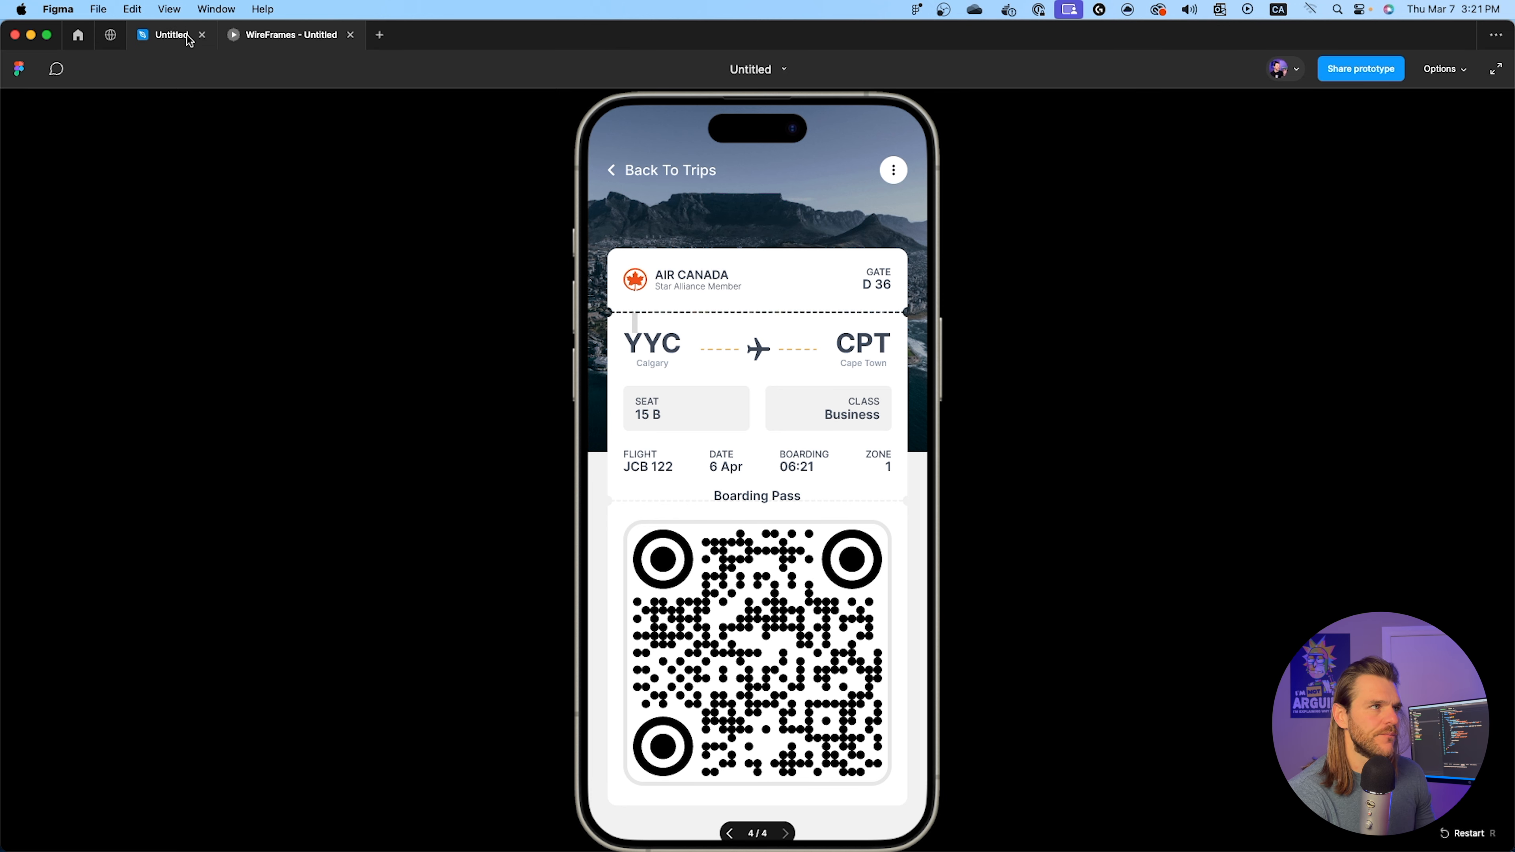
Move the spacer rectangle directly beneath the JCB 122 flight number, at X 41, Y 282 in the ticket's background frame.
scroll(777, 499, down, 5)
scroll(626, 436, up, 2)
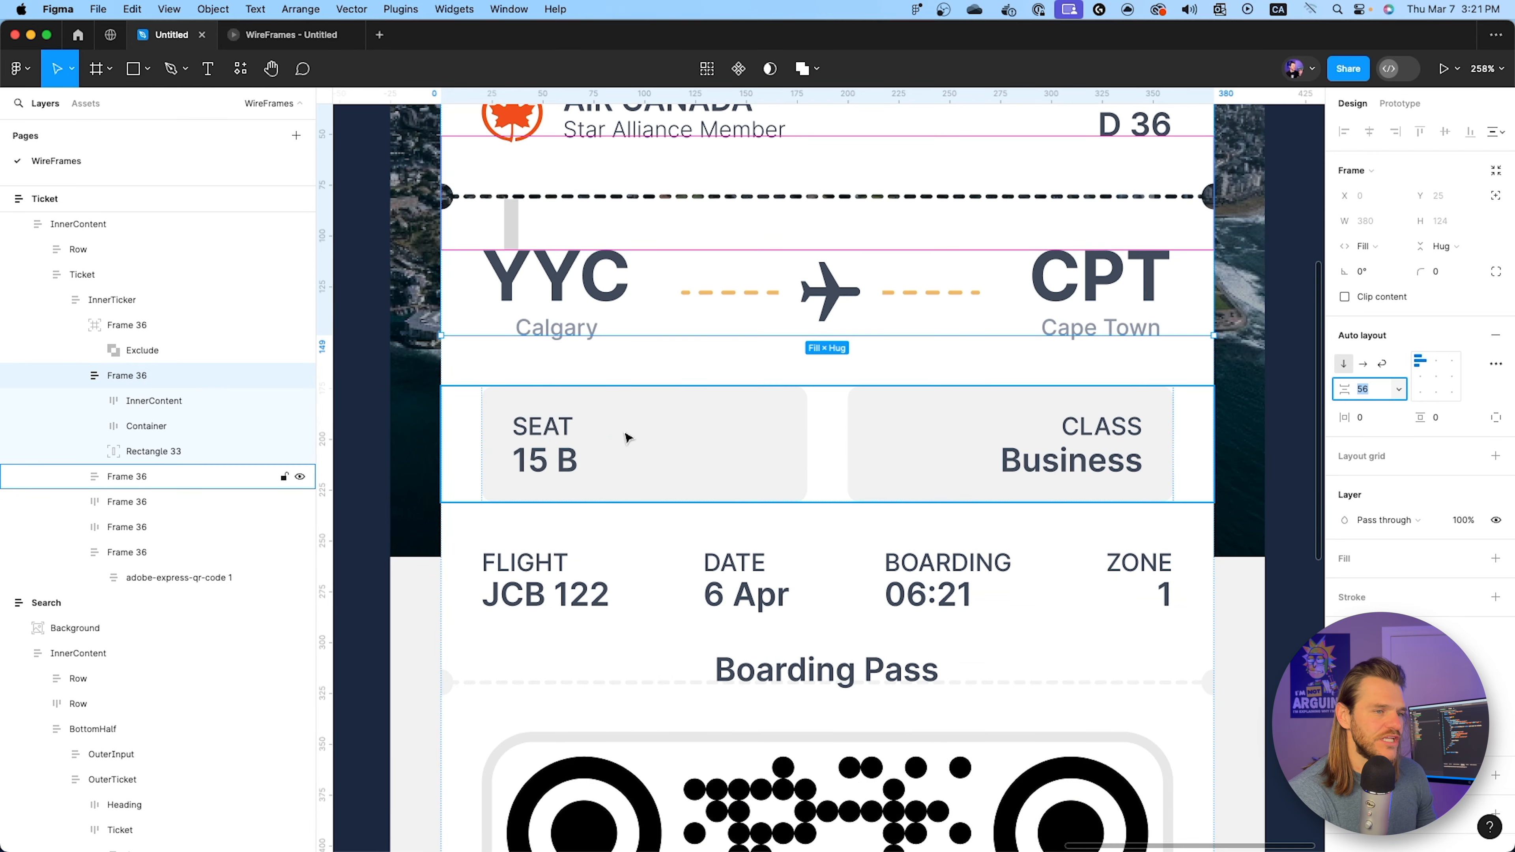
scroll(626, 437, down, 3)
scroll(626, 437, down, 2)
scroll(602, 399, up, 5)
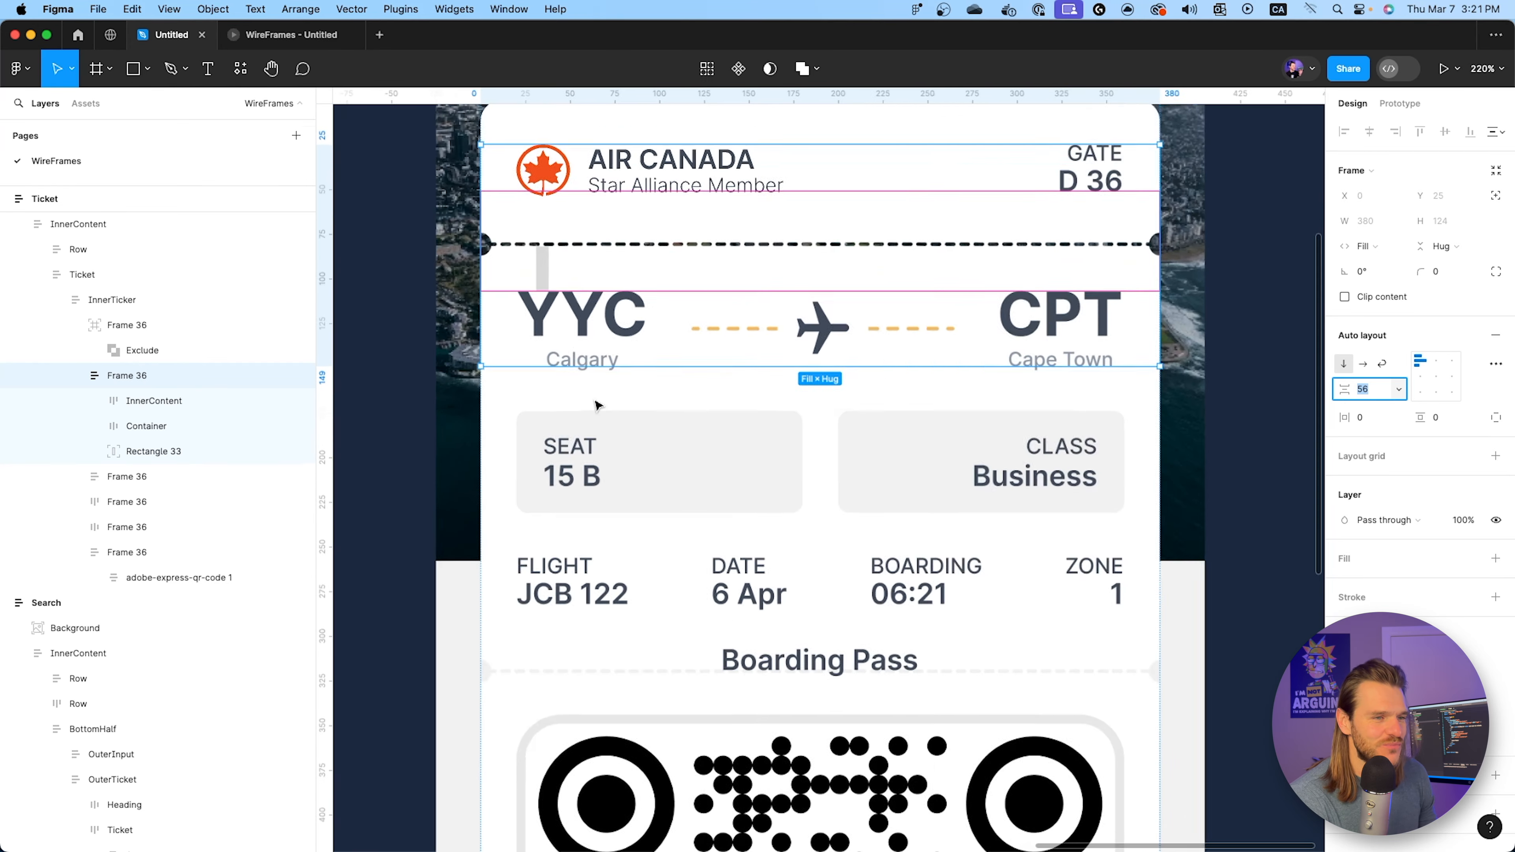
click(535, 248)
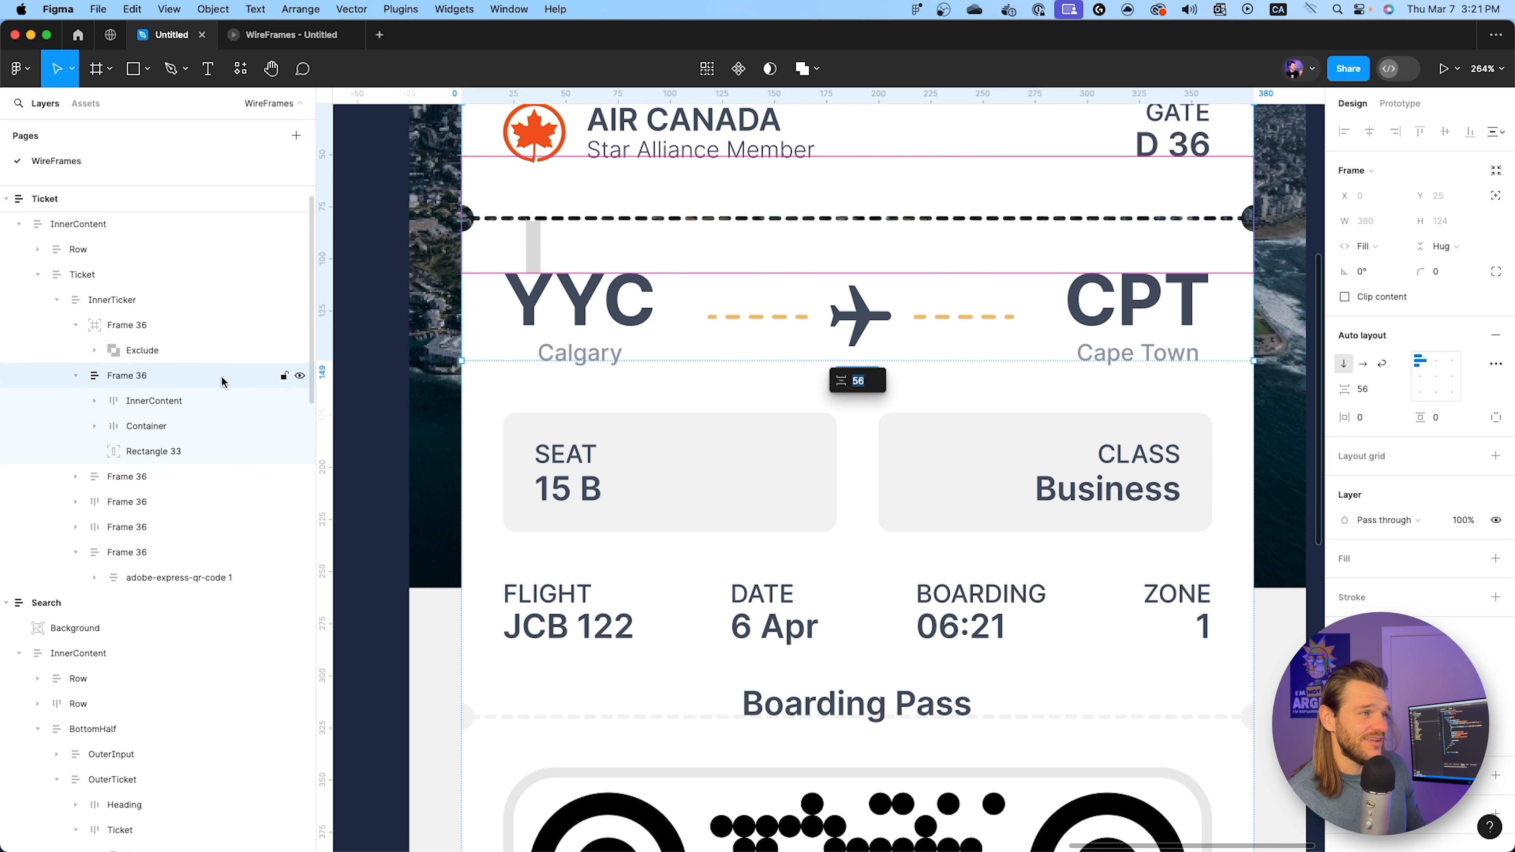
click(125, 457)
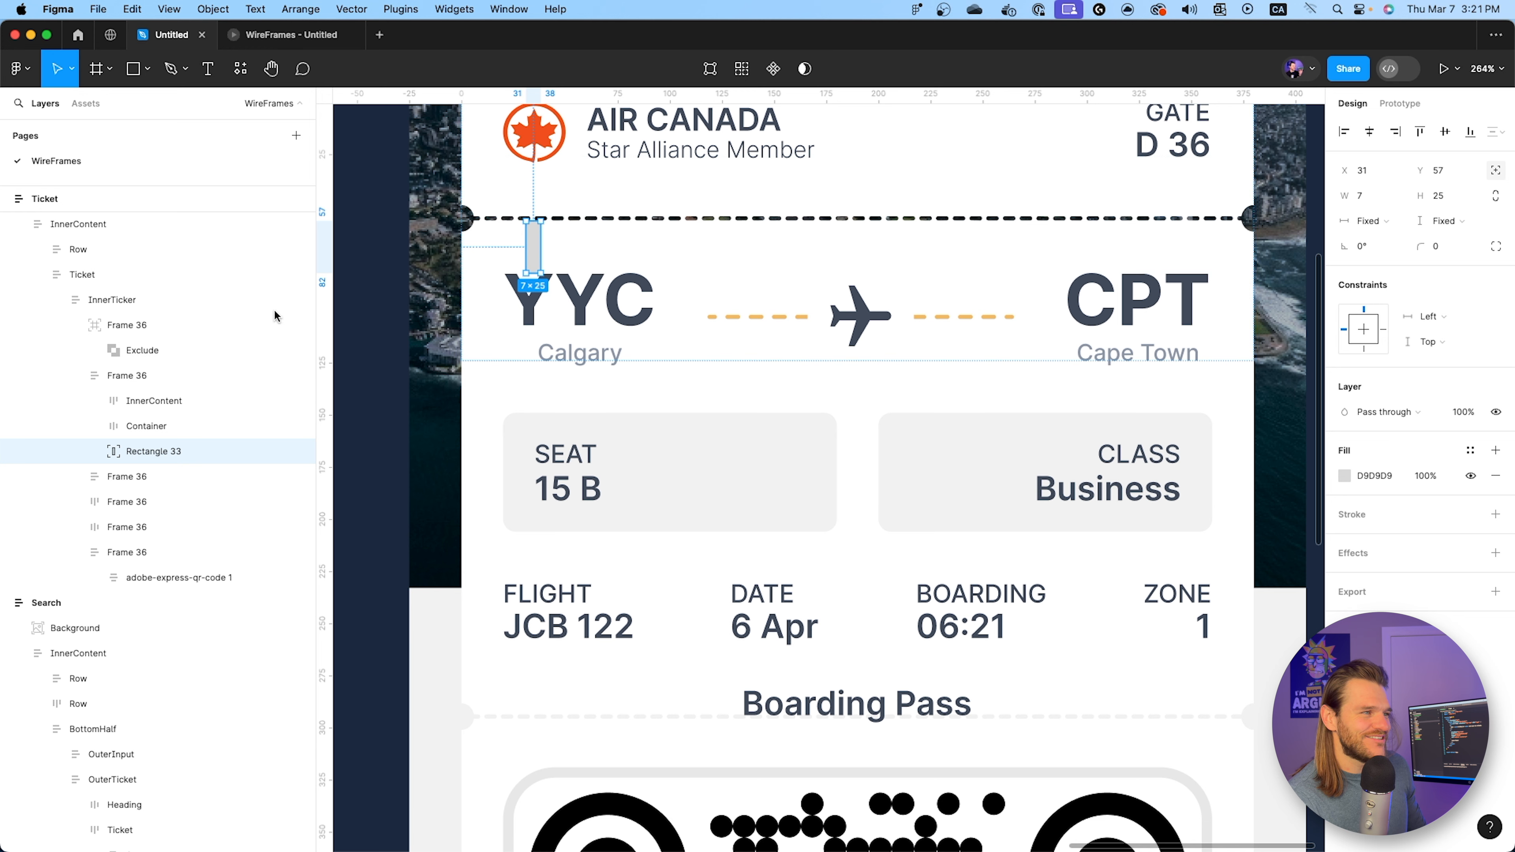
drag(535, 230, 544, 651)
scroll(637, 516, down, 5)
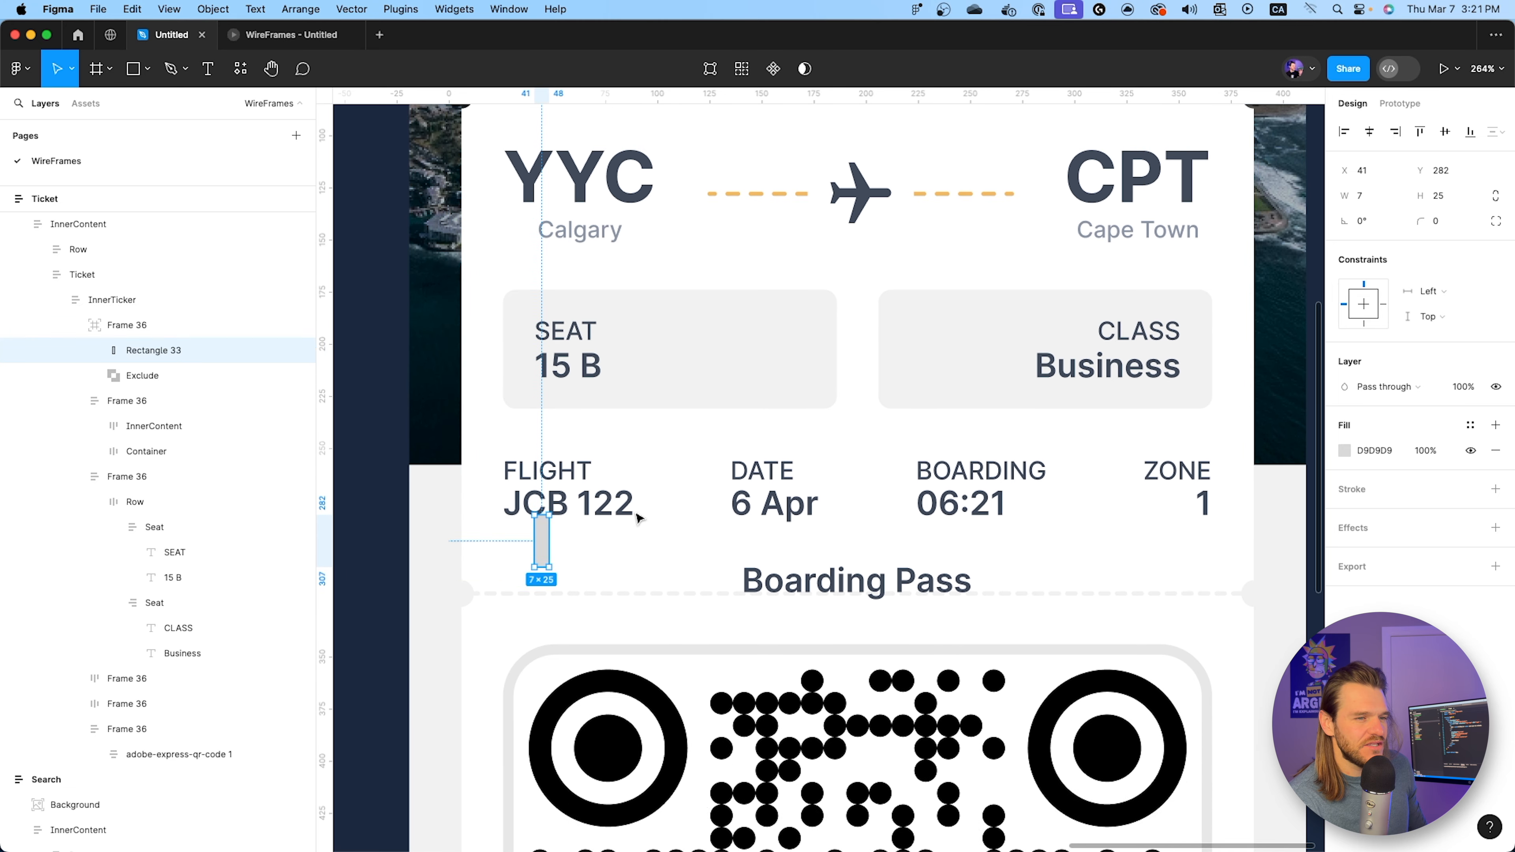
scroll(636, 525, down, 1)
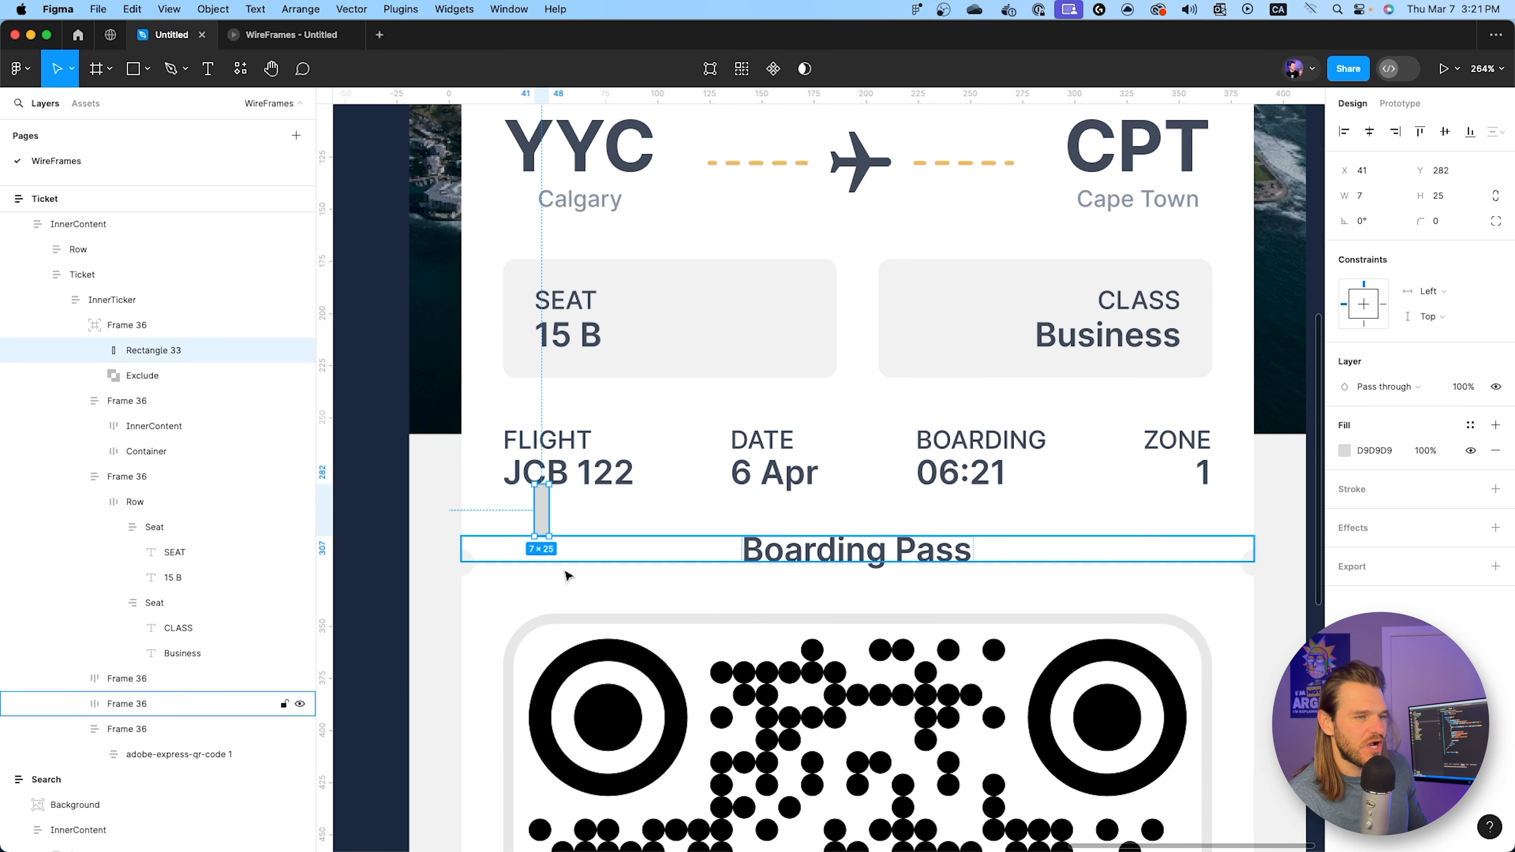
Move the lower dashed-line Union inside the Exclude shape up to Y 301.31, level with the spacer's lower end.
click(156, 385)
click(92, 376)
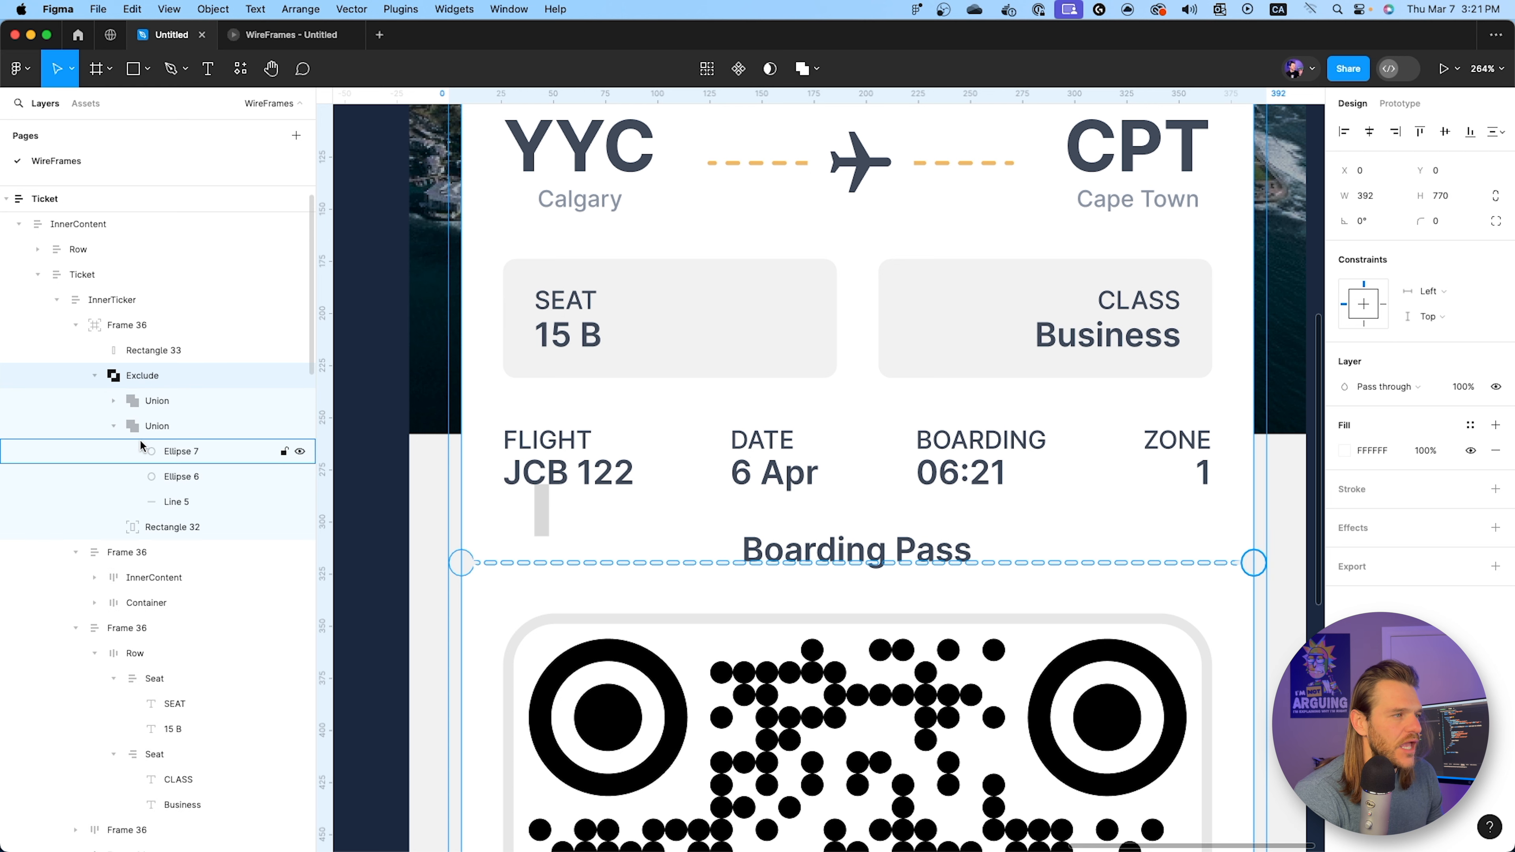
click(169, 425)
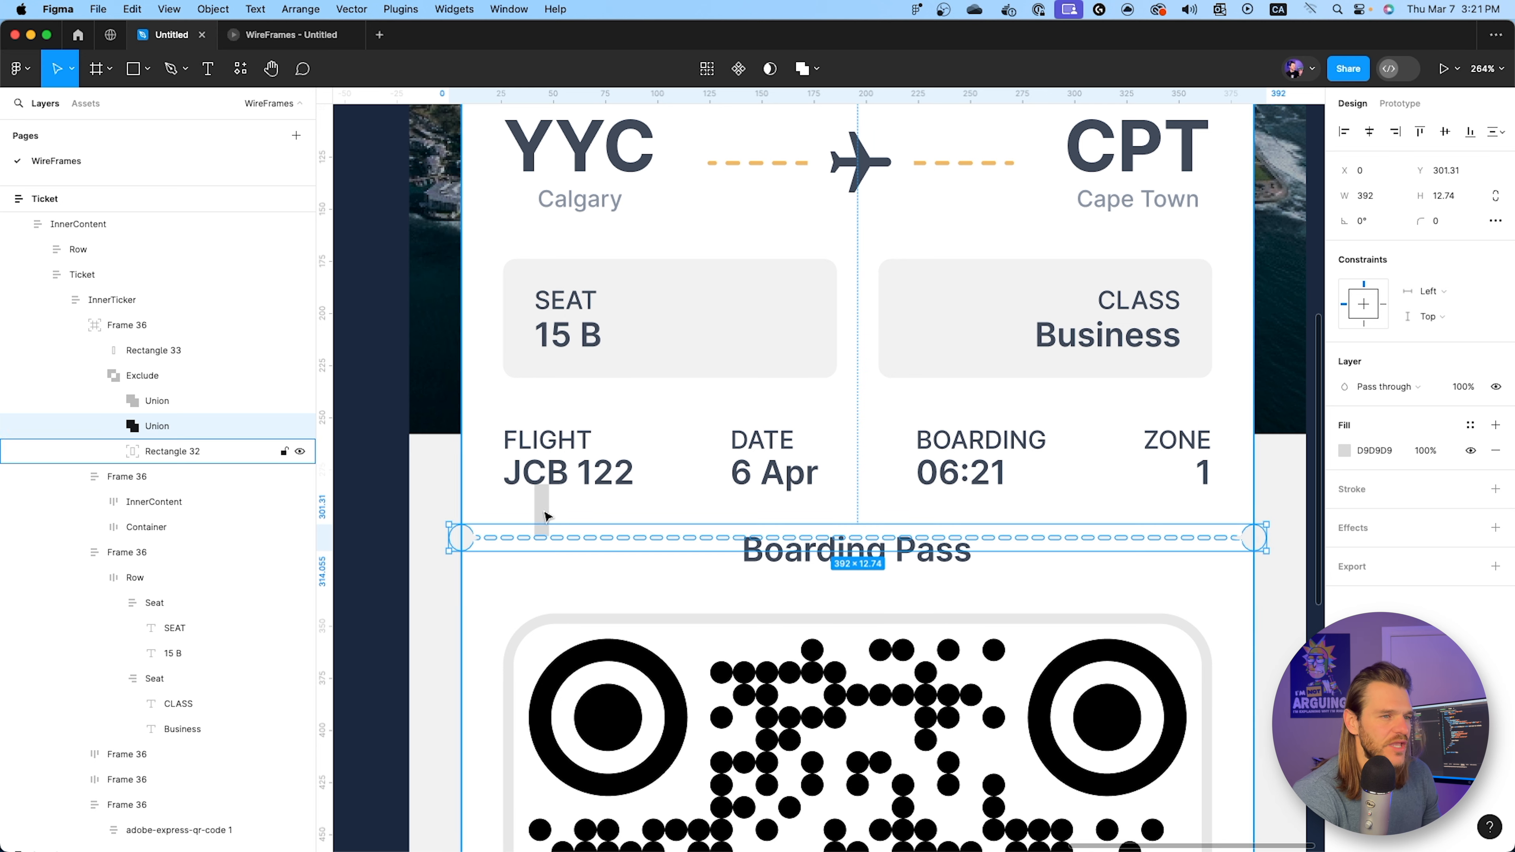
Move the spacer rectangle just below the lower dashed line, at X 38, Y 309.
drag(541, 511, 534, 570)
scroll(114, 300, up, 2)
click(97, 307)
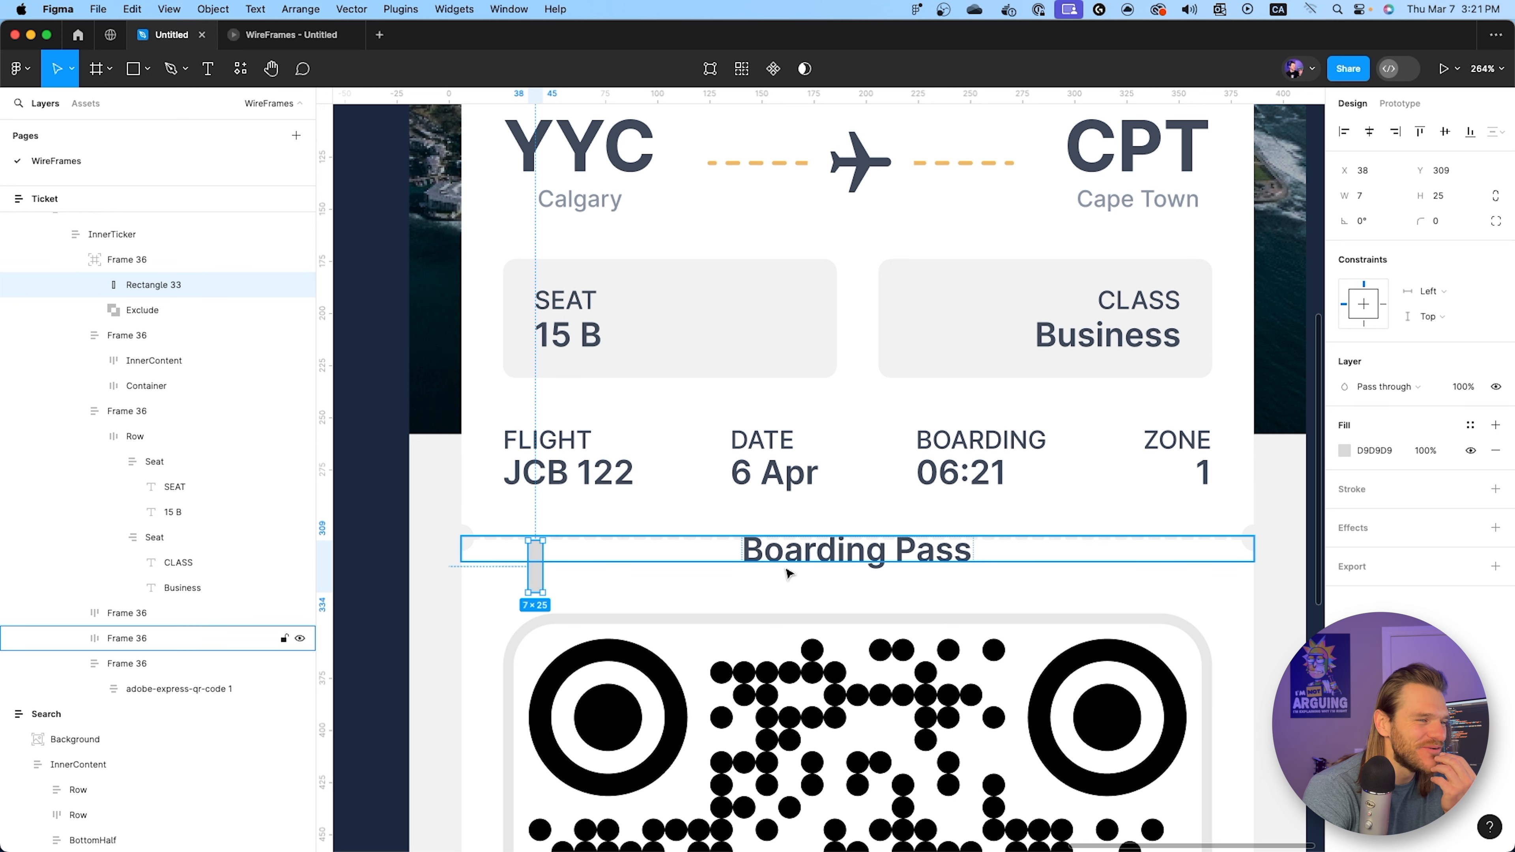
Wrap the flight details row and the Boarding Pass row in a vertical auto layout frame with a gap of 55.
click(814, 550)
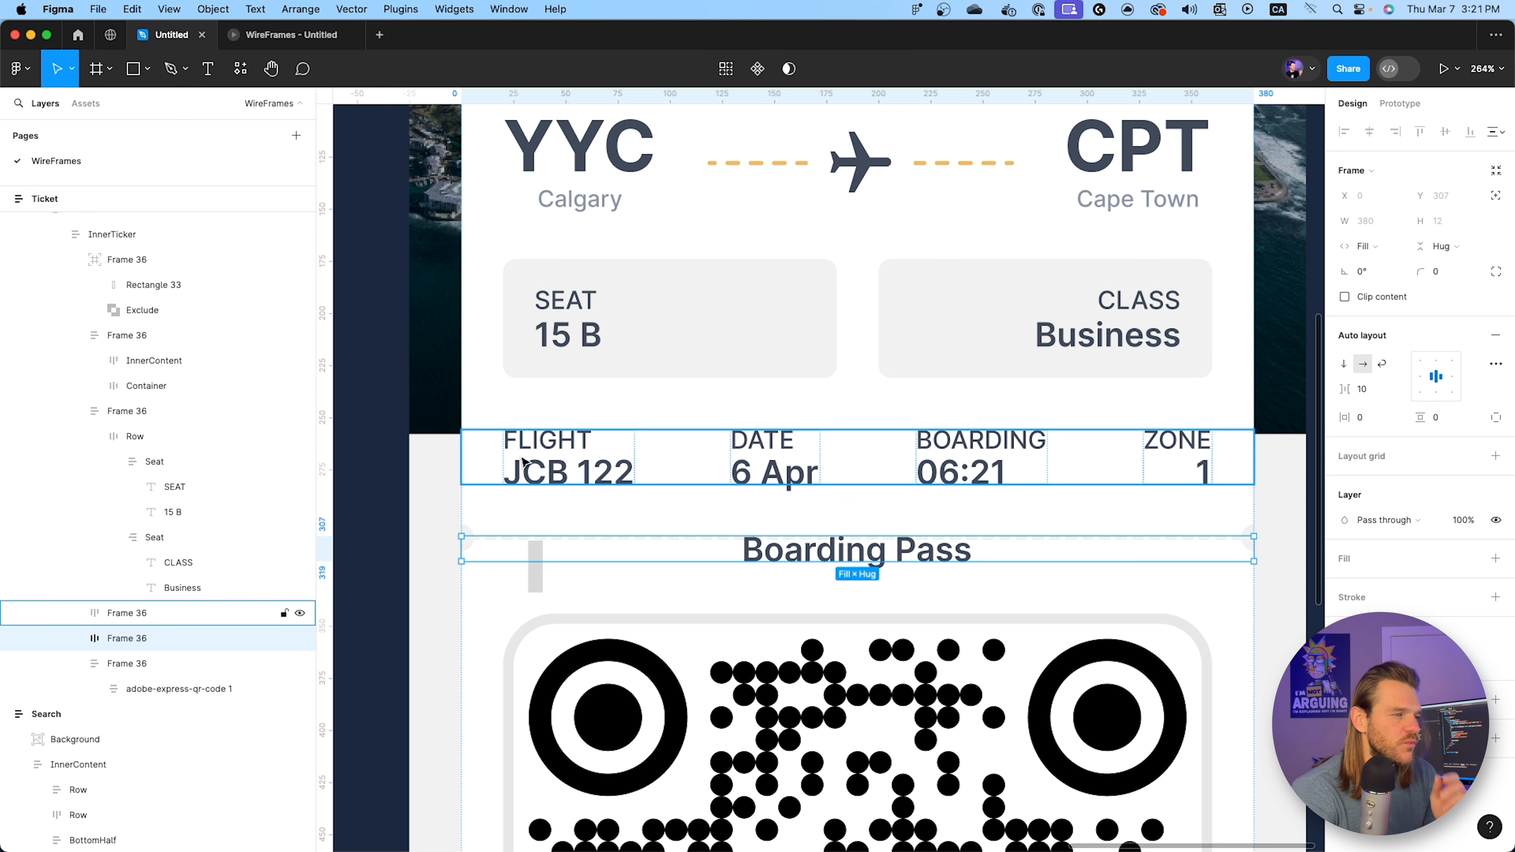
shift+click(129, 612)
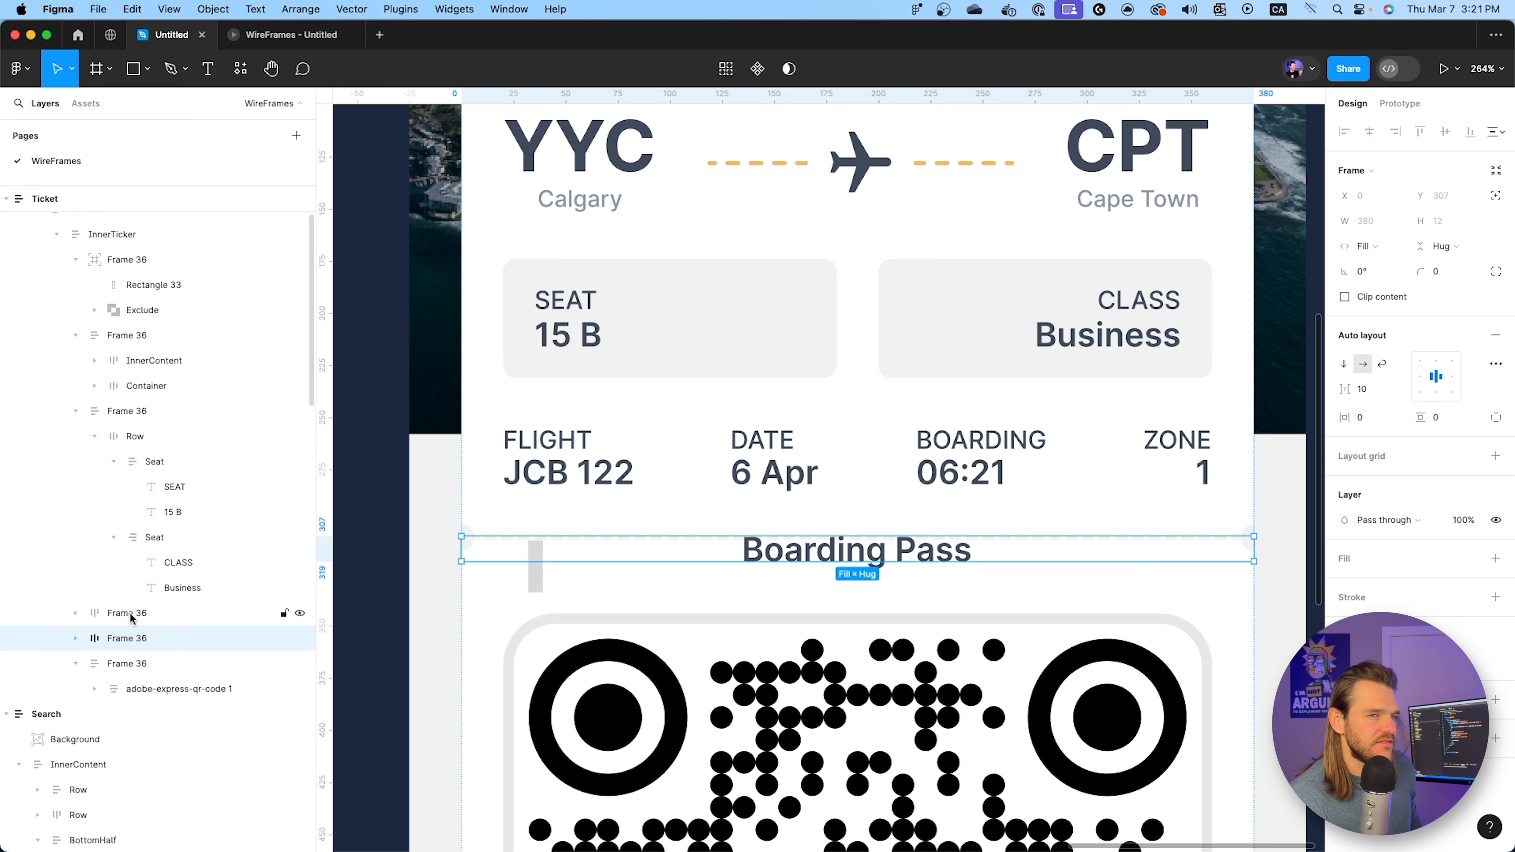
key(super+g)
click(1496, 338)
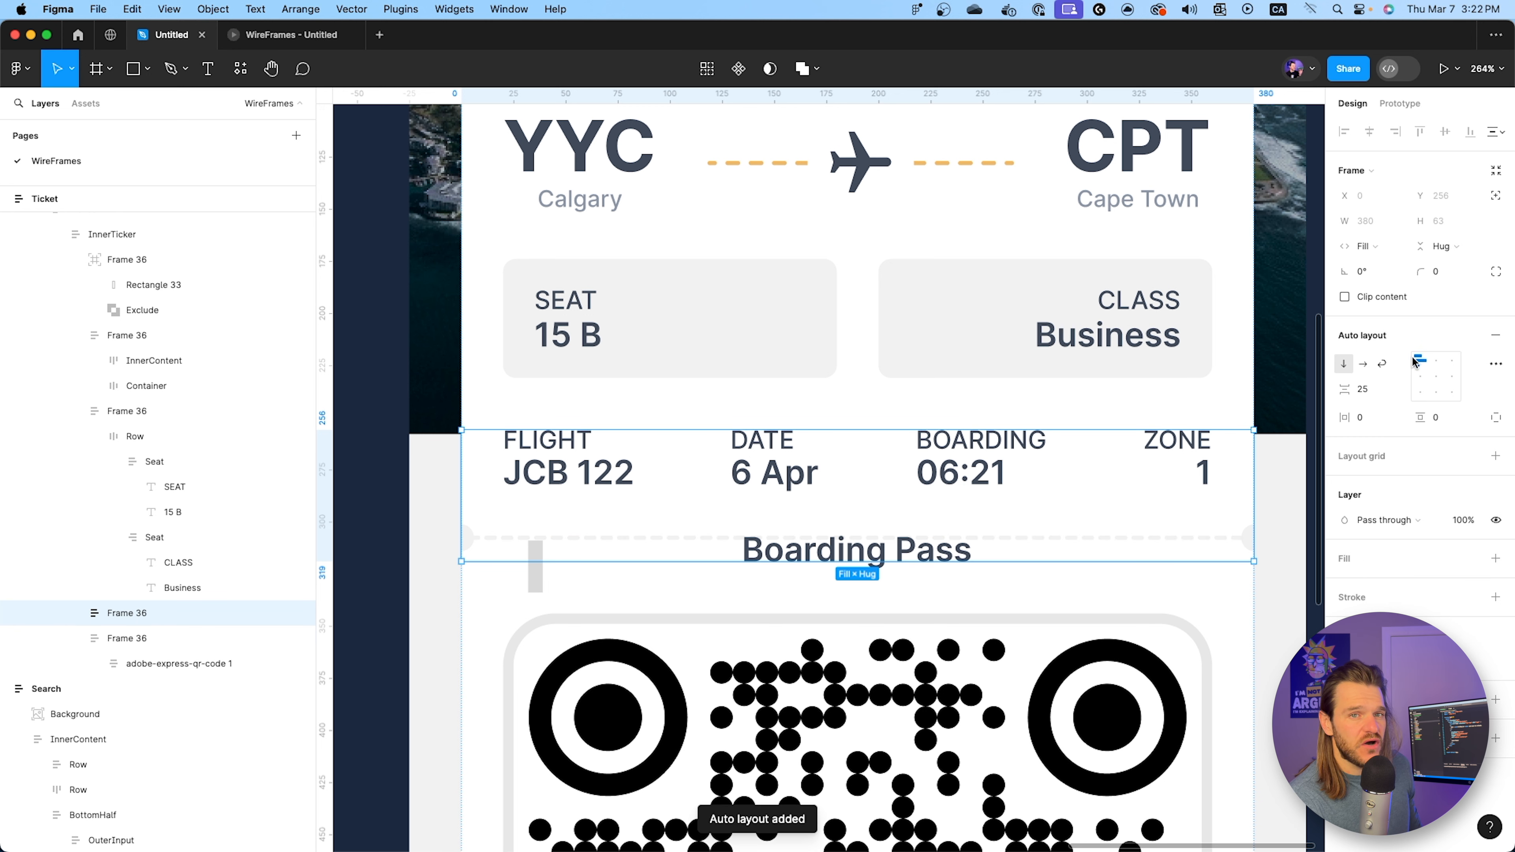
click(1371, 393)
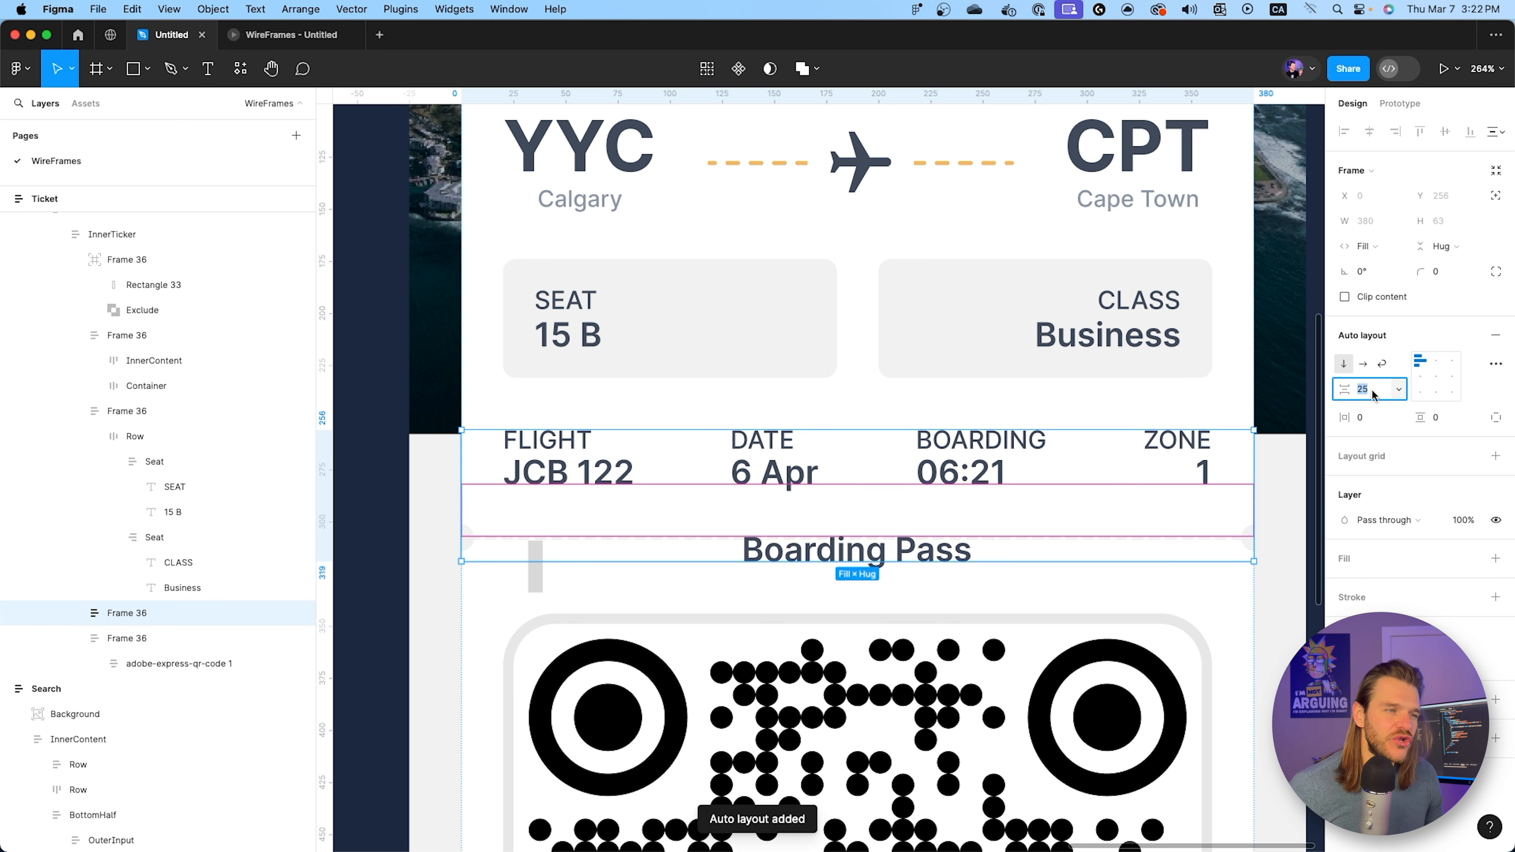
key(shift+Up)
key(shift+Up)
key(shift+Up)
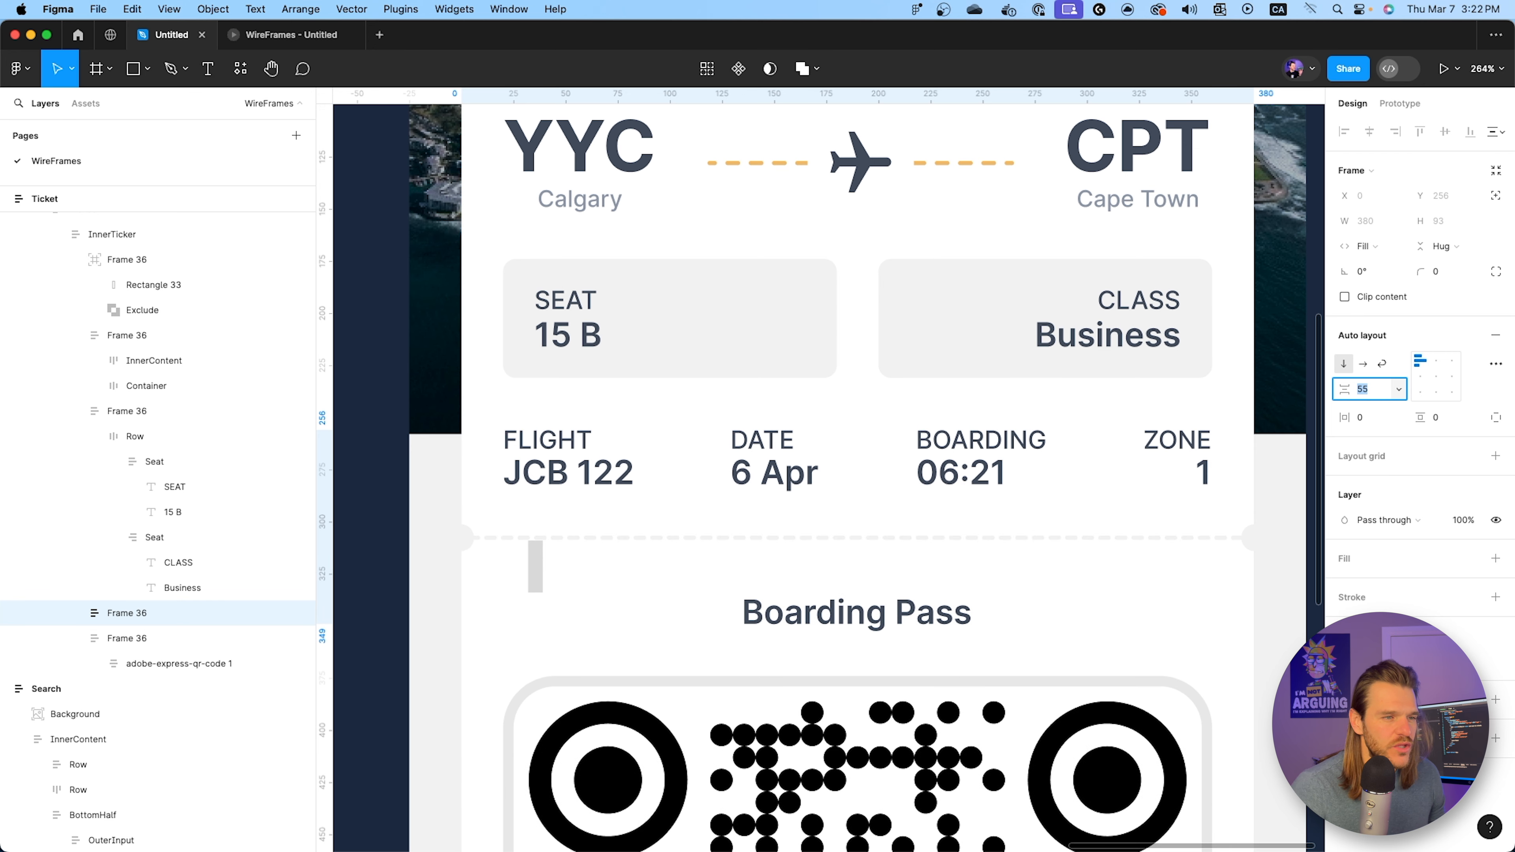
Move the spacer rectangle sideways to just above the Boarding Pass text, at X 142, Y 309.
click(542, 560)
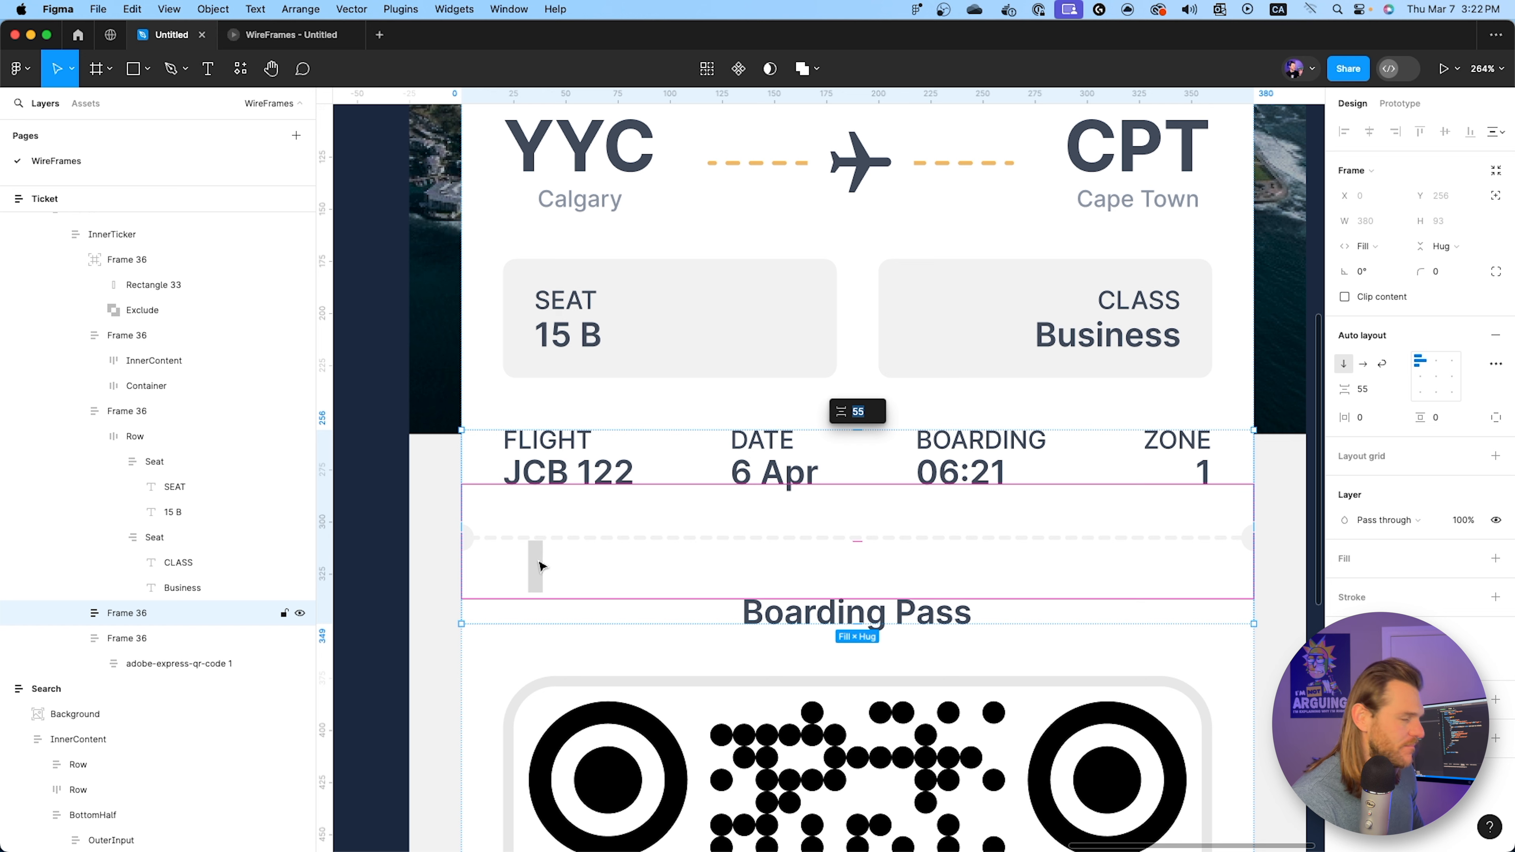
click(539, 565)
drag(539, 567, 754, 567)
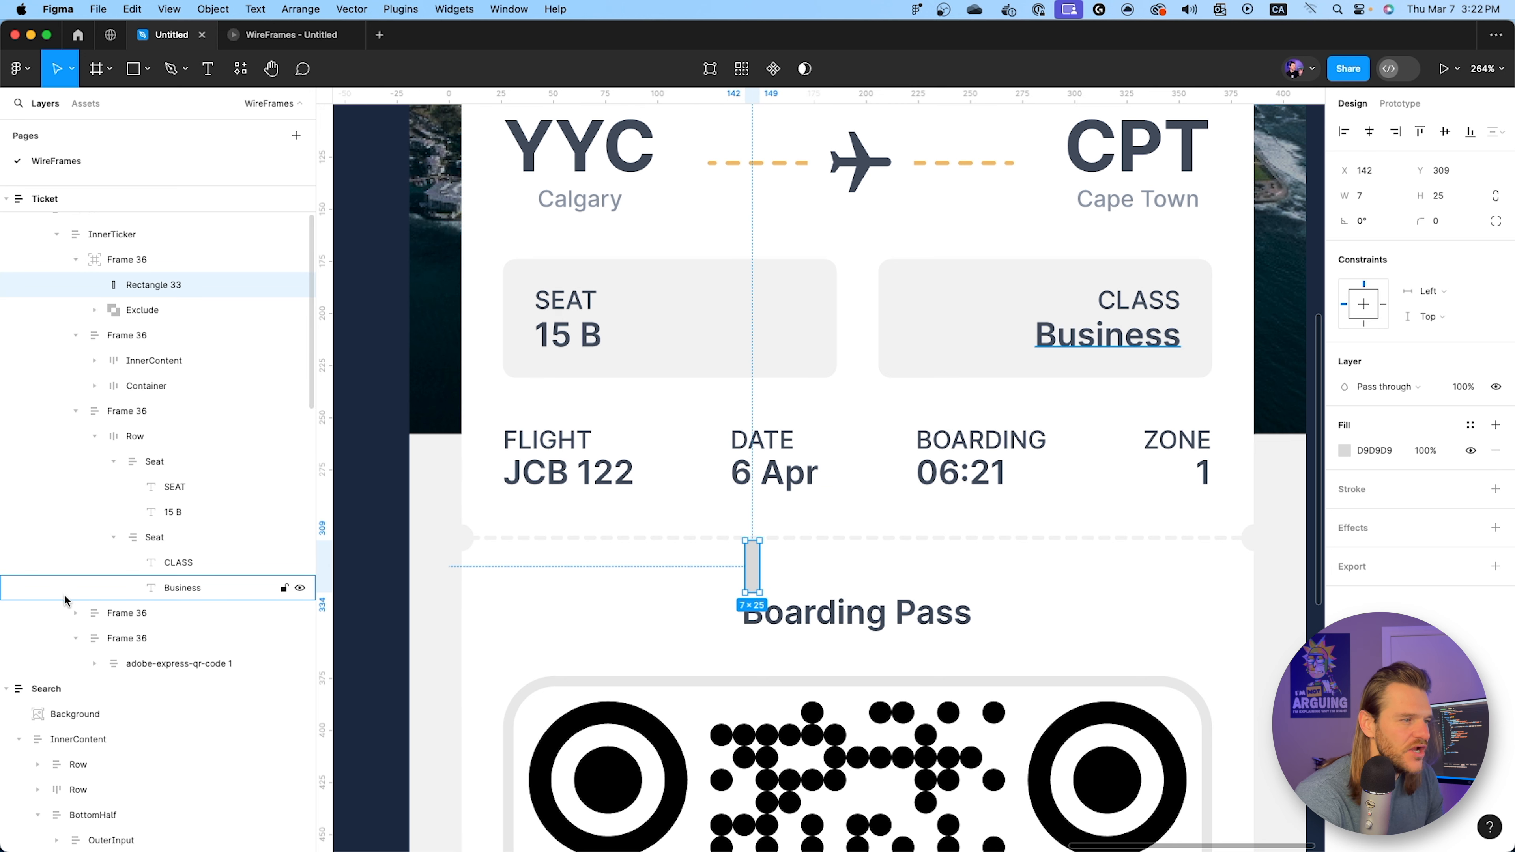
Set the gap between the flight details row and the Boarding Pass row to 51, and select the spacer rectangle.
click(138, 614)
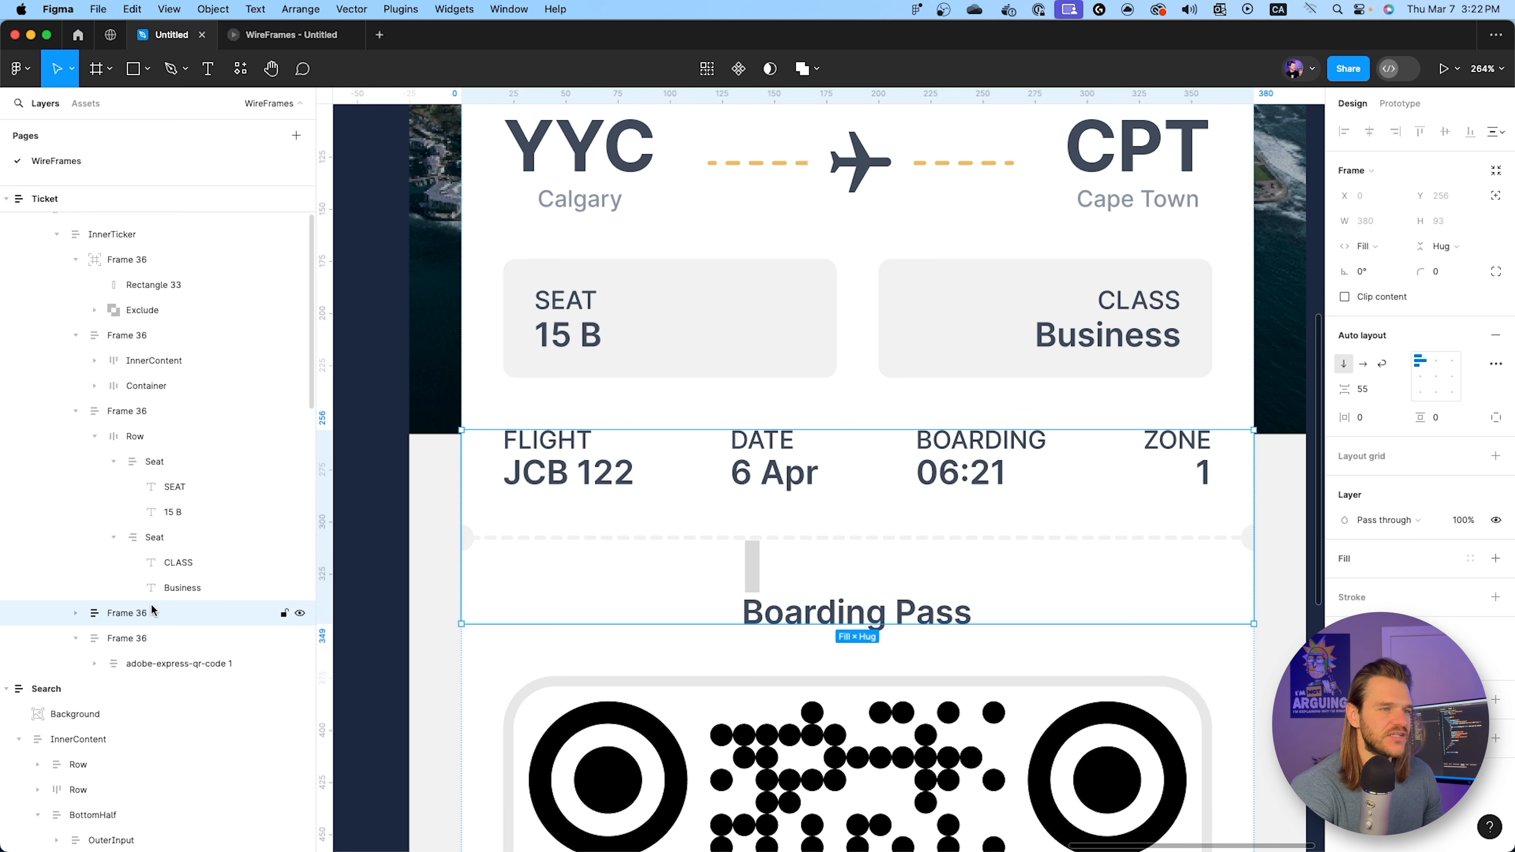
click(1372, 390)
key(Down)
key(Down)
key(Down)
key(Down)
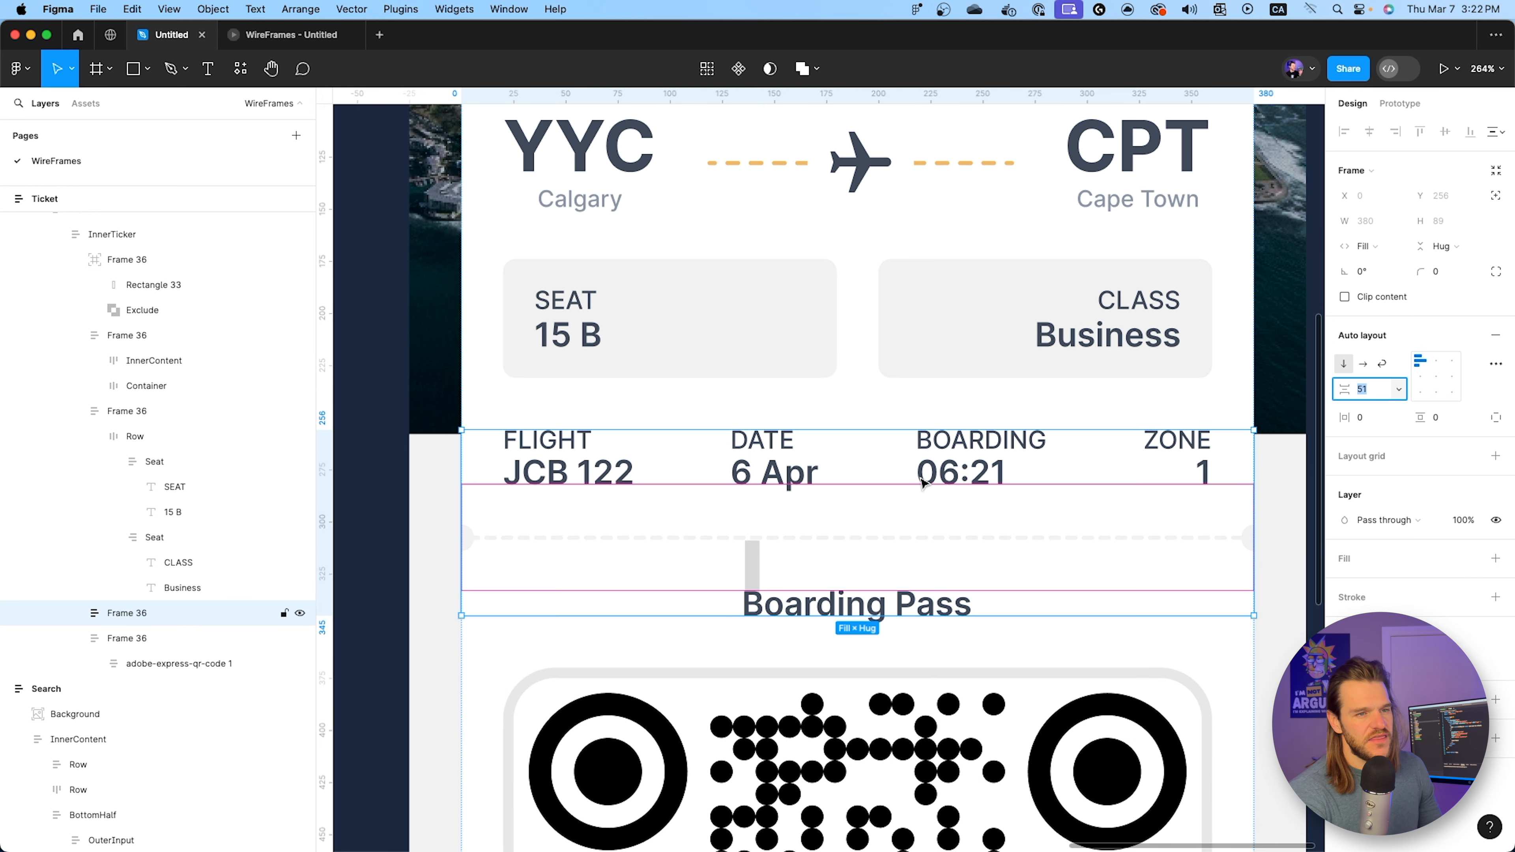
click(753, 568)
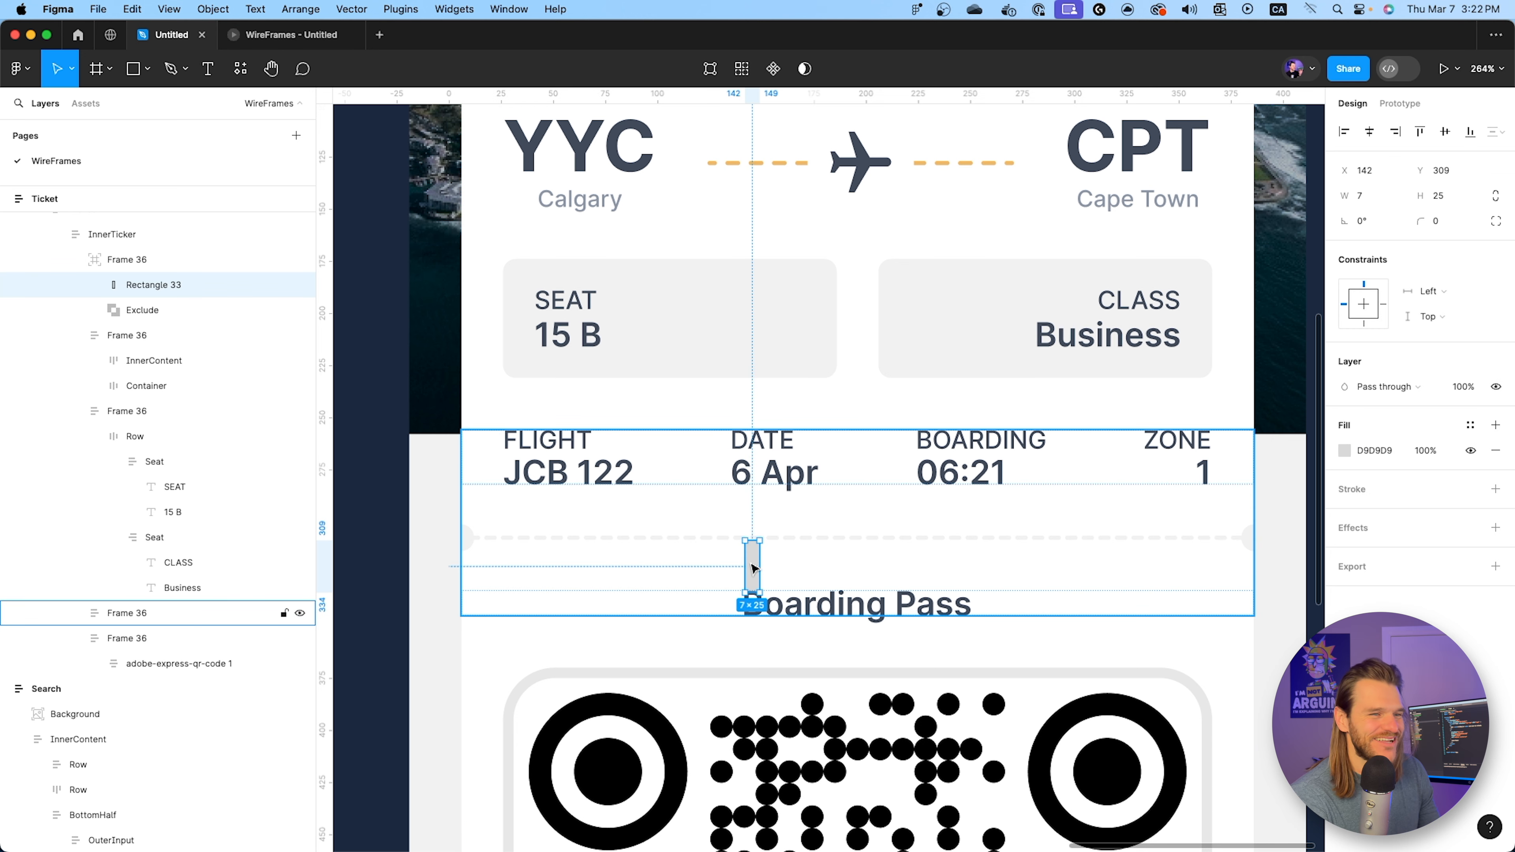
Remove the spacer rectangle from the ticket background frame and preview the ticket screen in the prototype.
key(Escape)
click(292, 35)
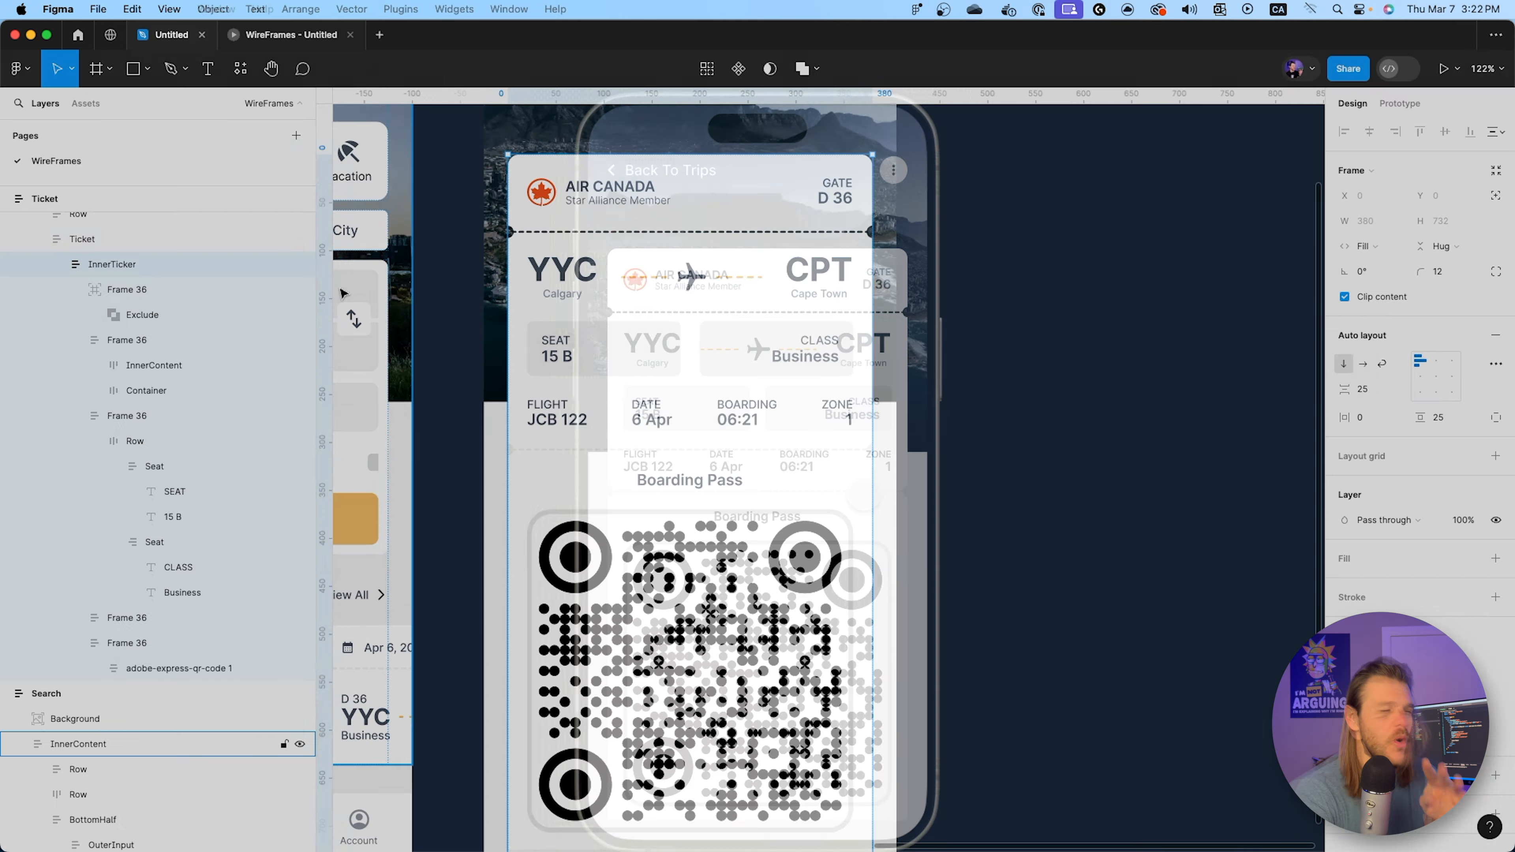
Collapse the InnerTicker frame and its nested frames in the layer list, and inspect the ticket's lower edge.
scroll(158, 256, up, 1)
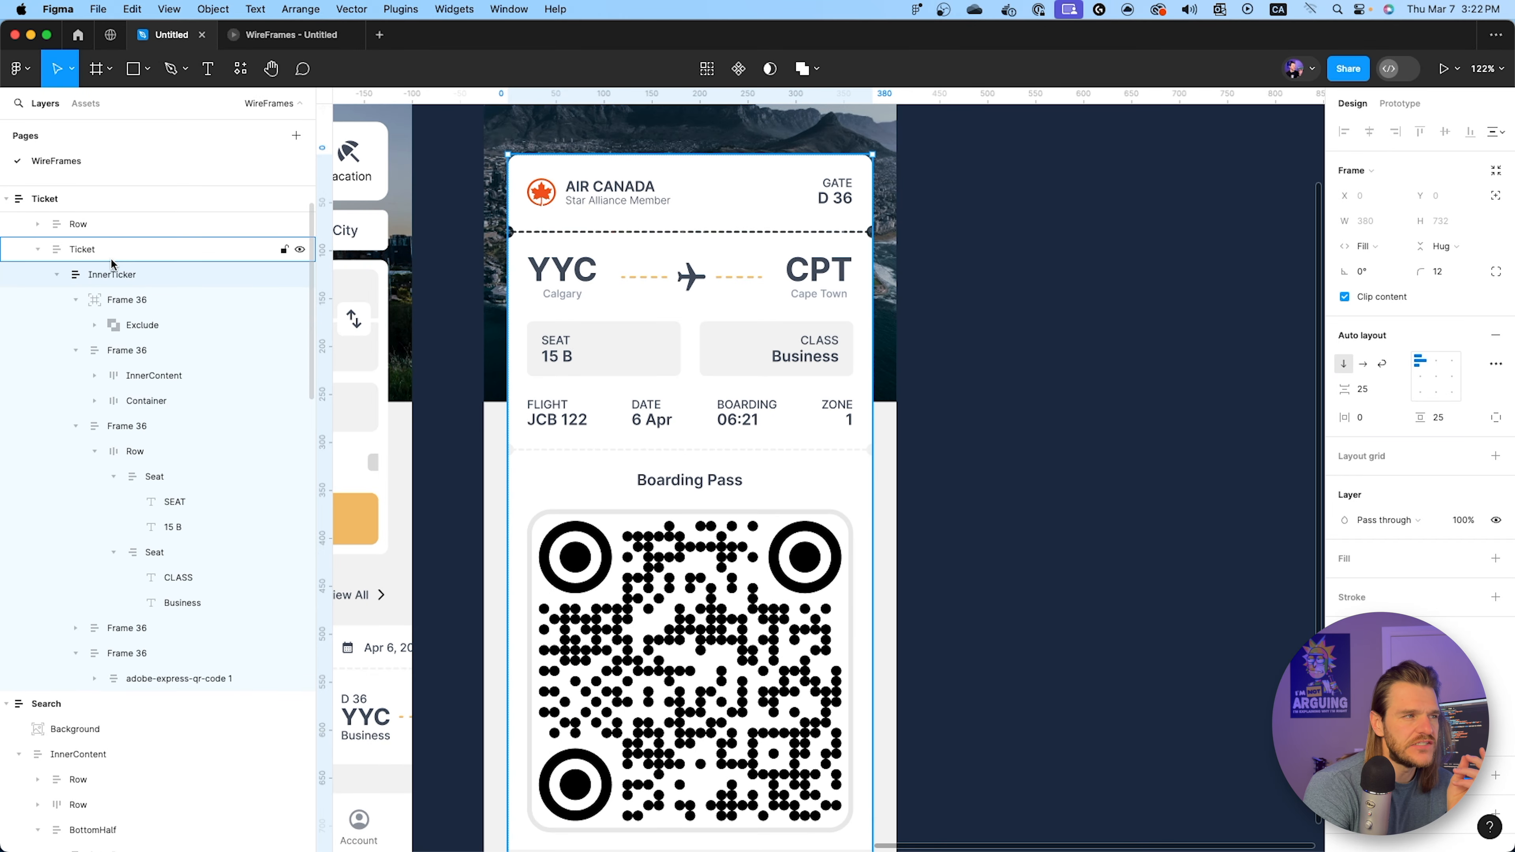
click(57, 275)
scroll(134, 272, up, 2)
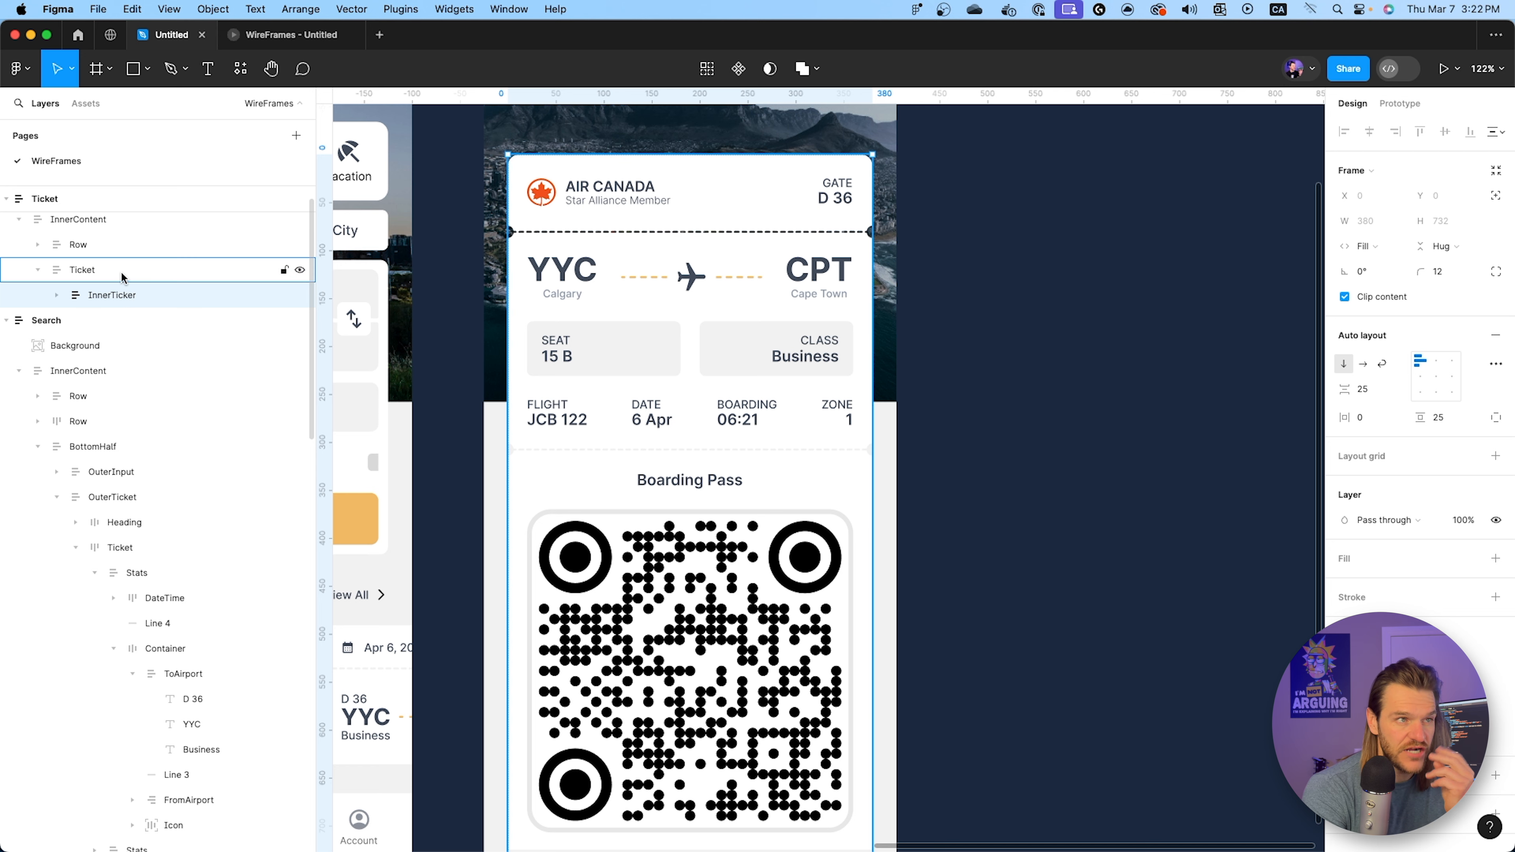
scroll(1211, 643, down, 5)
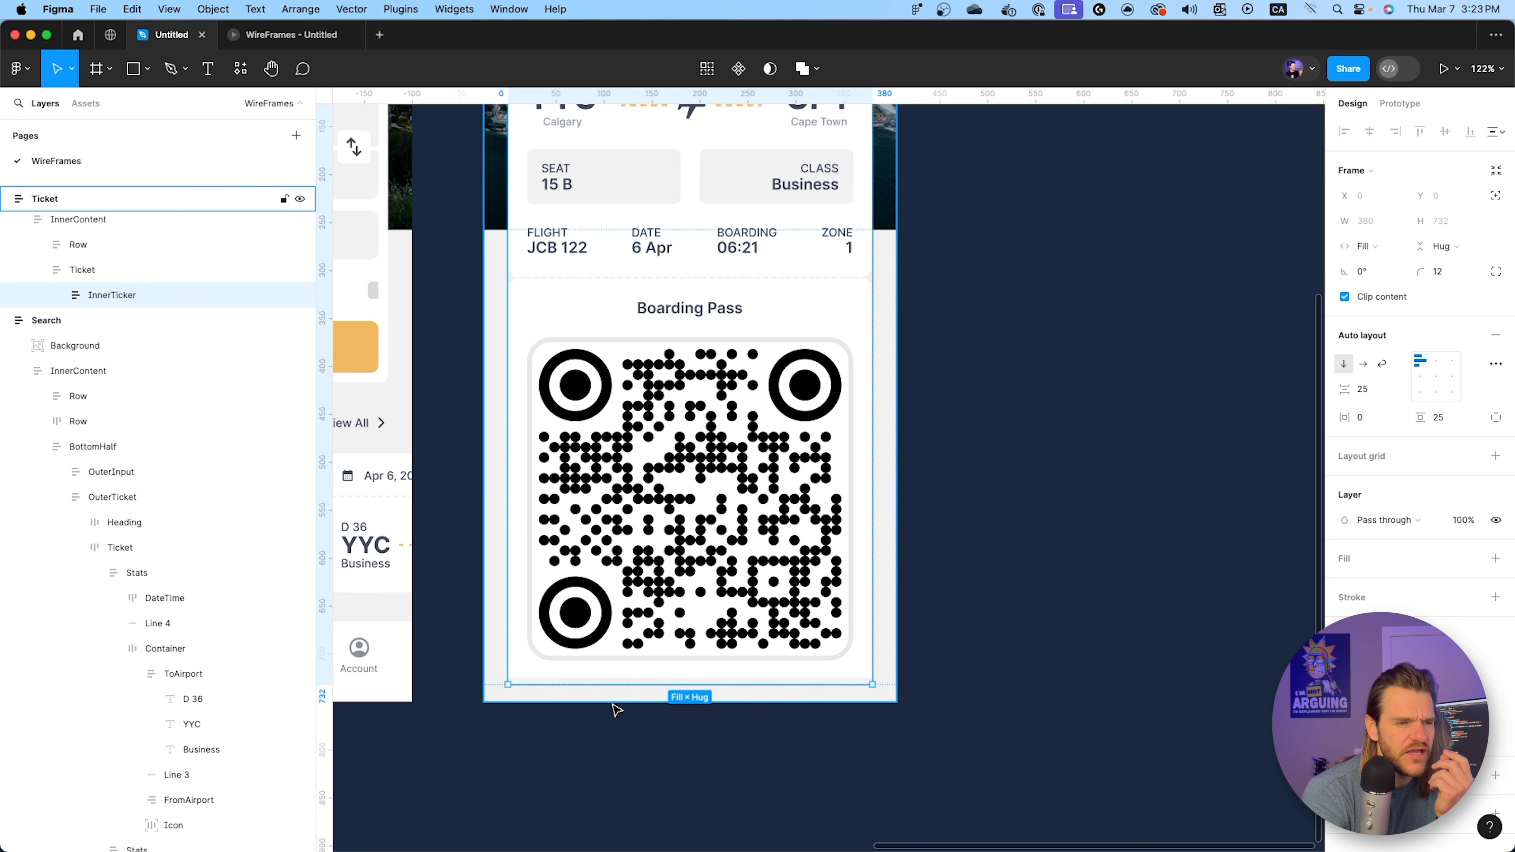
scroll(619, 710, up, 5)
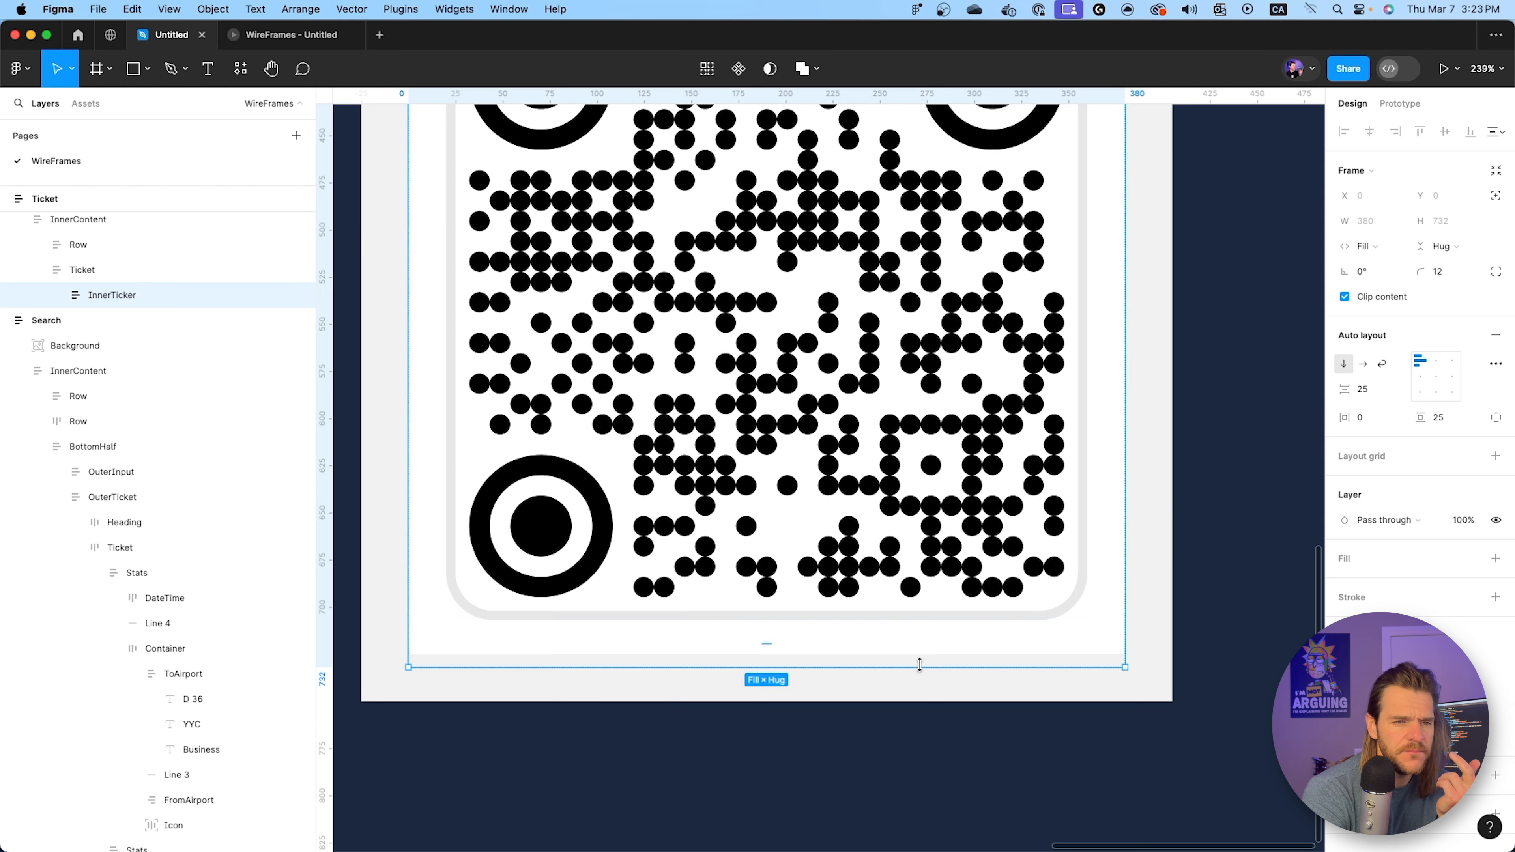
click(57, 295)
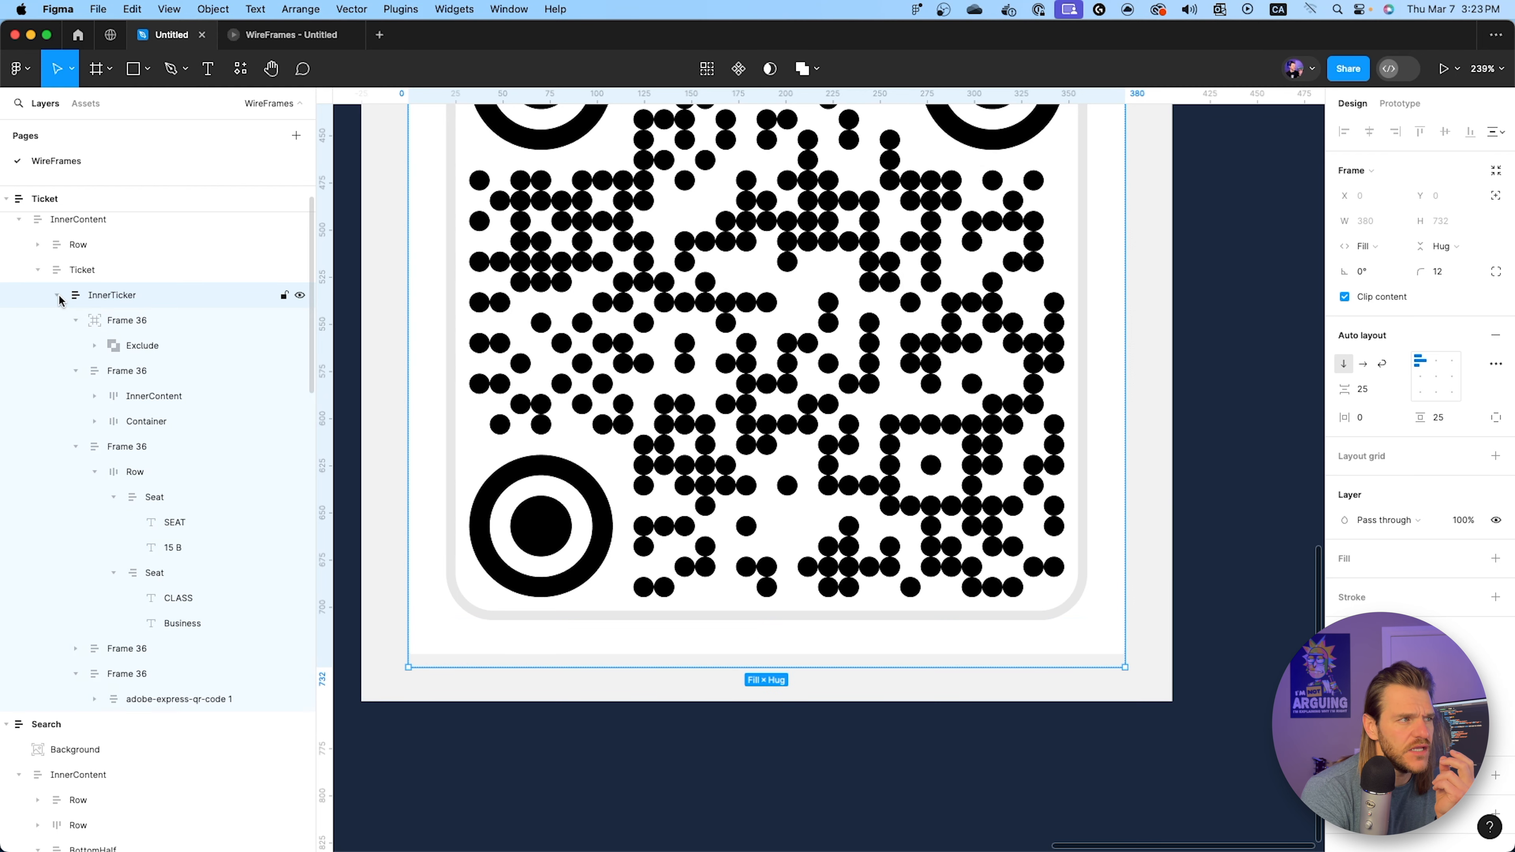
click(73, 322)
click(75, 346)
click(75, 370)
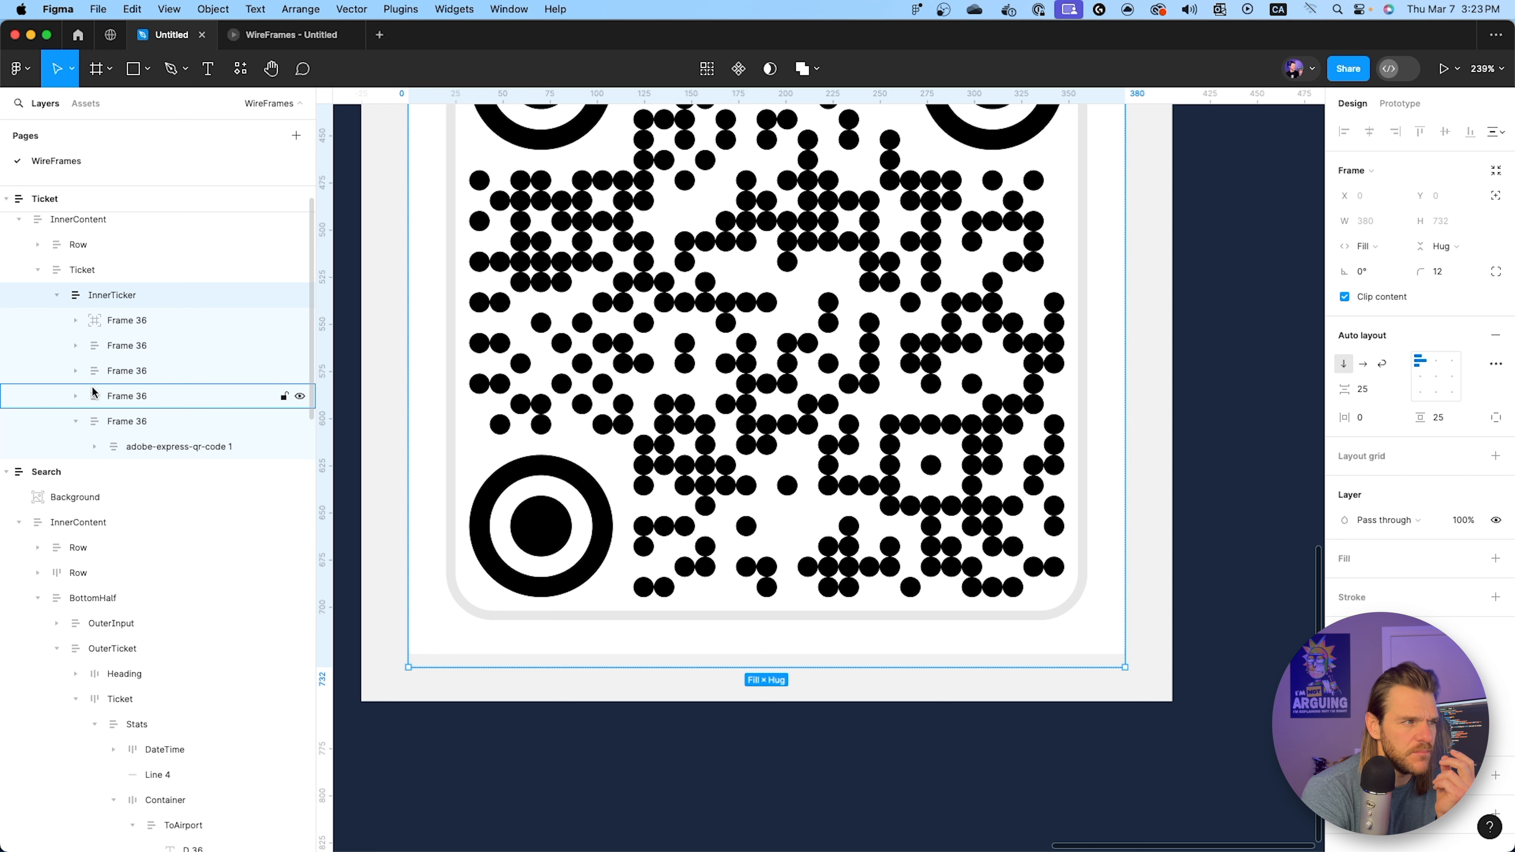
click(53, 296)
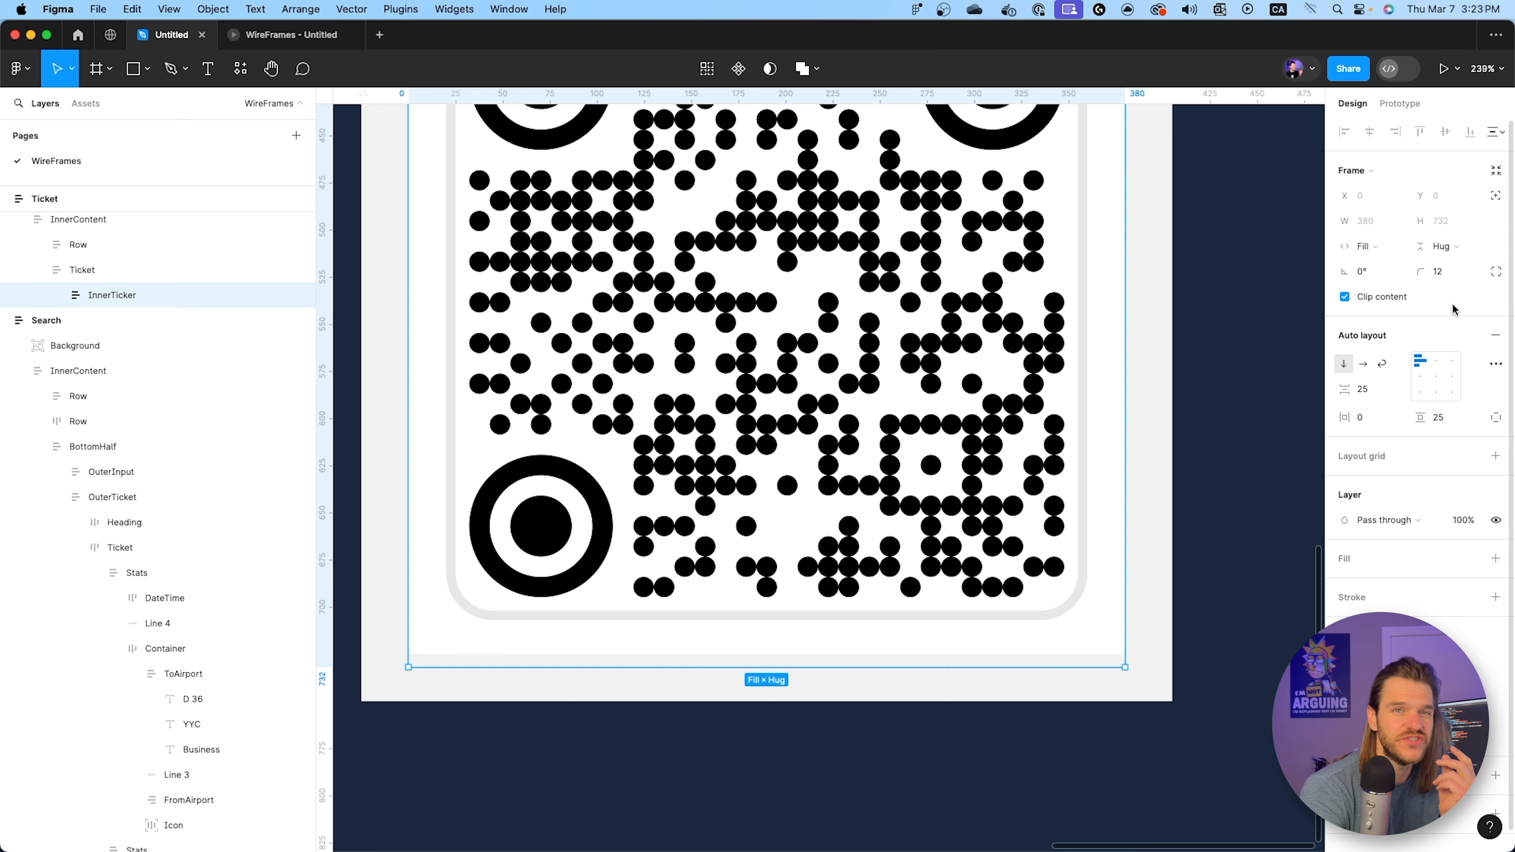
Switch the InnerTicker frame to a fixed height and set that height to 724.
click(1446, 246)
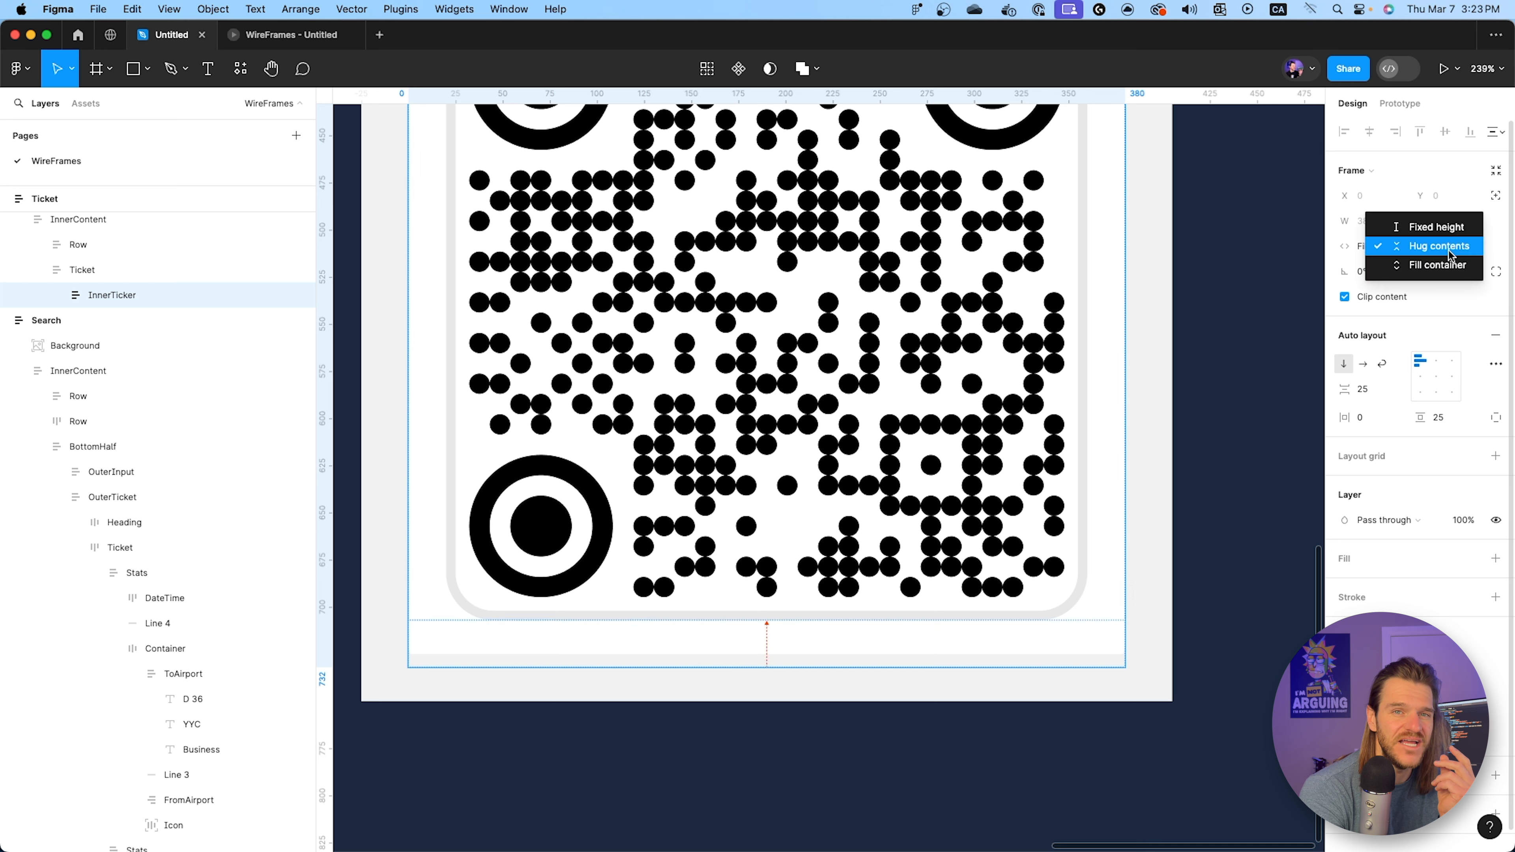
click(1446, 228)
click(1443, 221)
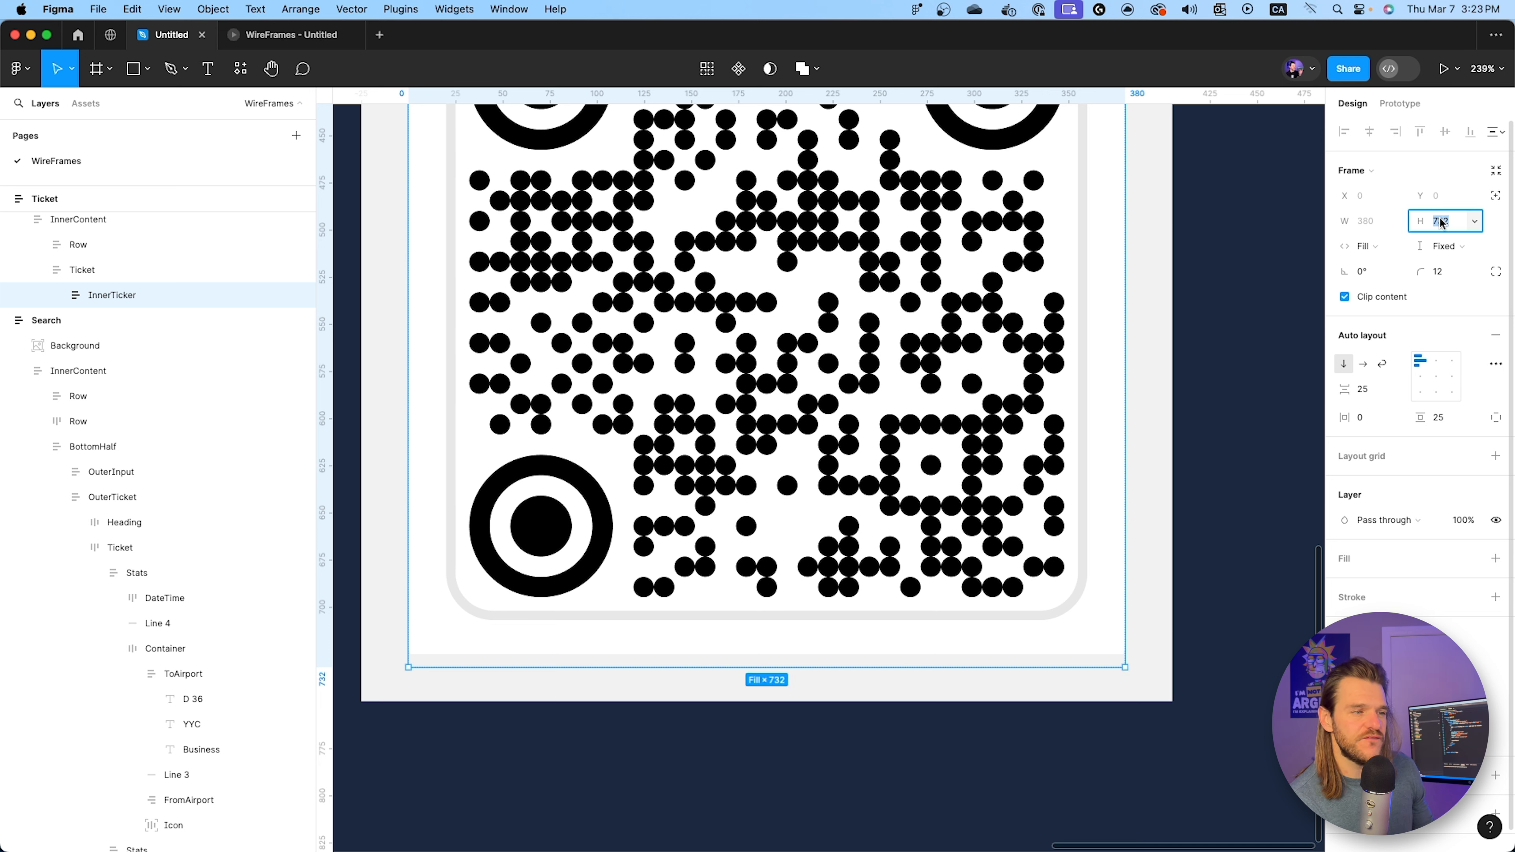
text(730)
key(Return)
text(727)
key(Return)
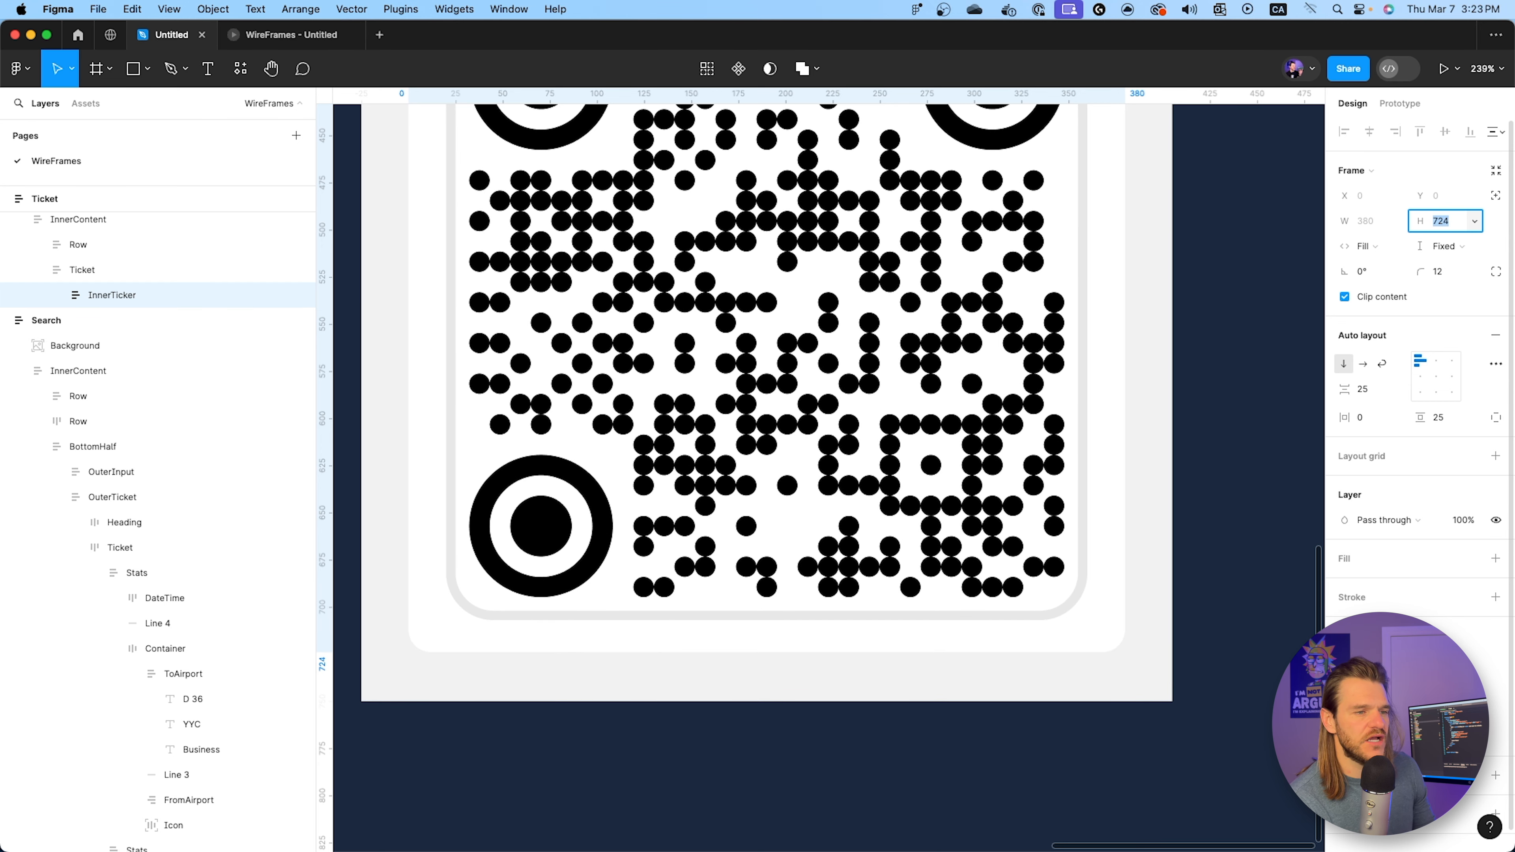
Check the resized ticket card in the prototype preview and return to the design file.
scroll(1113, 420, down, 10)
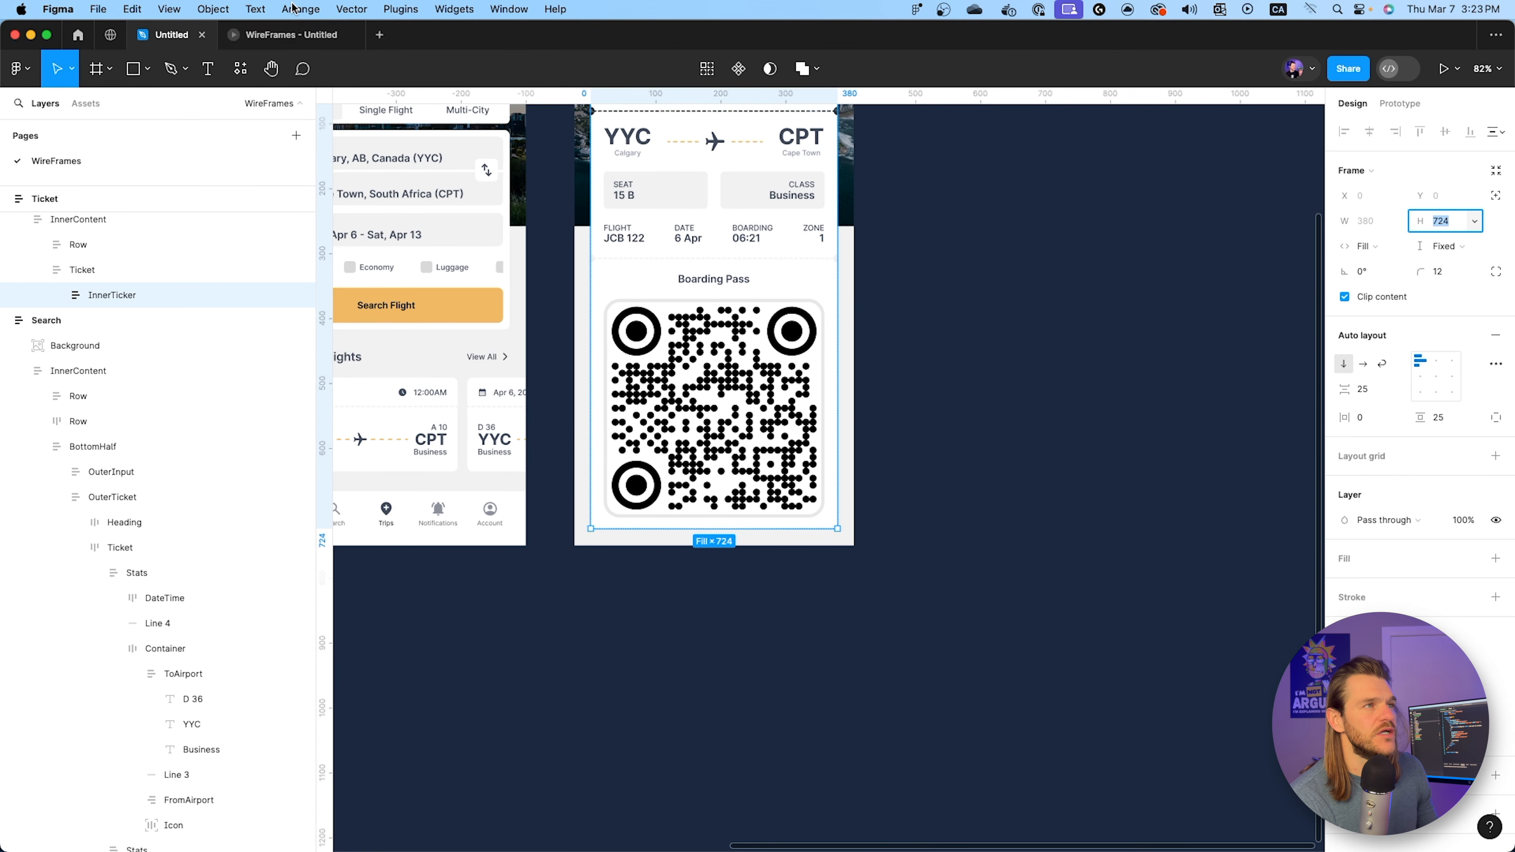
click(292, 36)
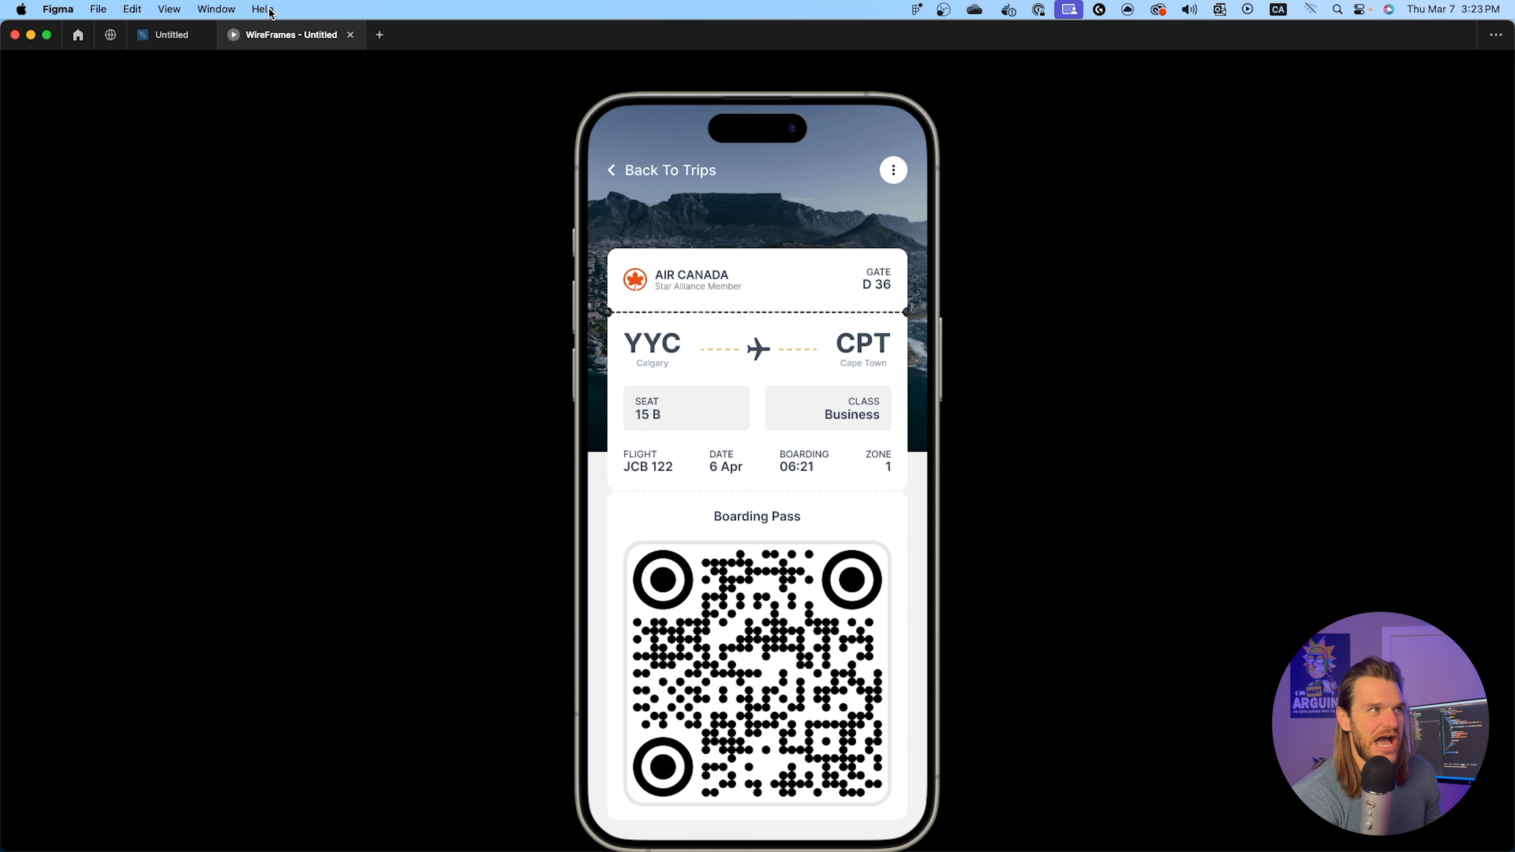
mouse_move(174, 38)
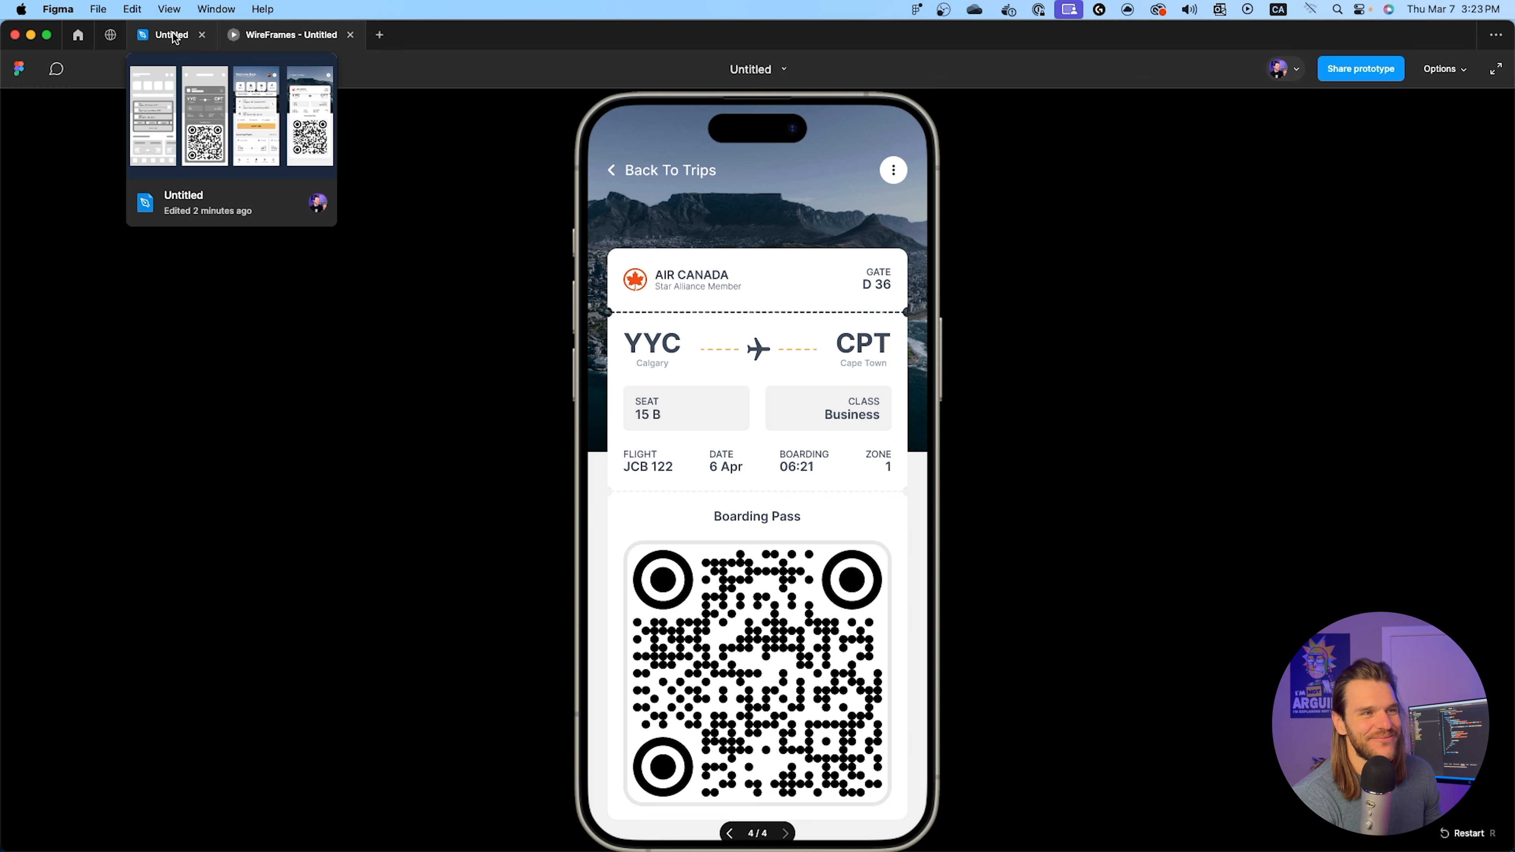
click(174, 36)
scroll(1056, 396, up, 3)
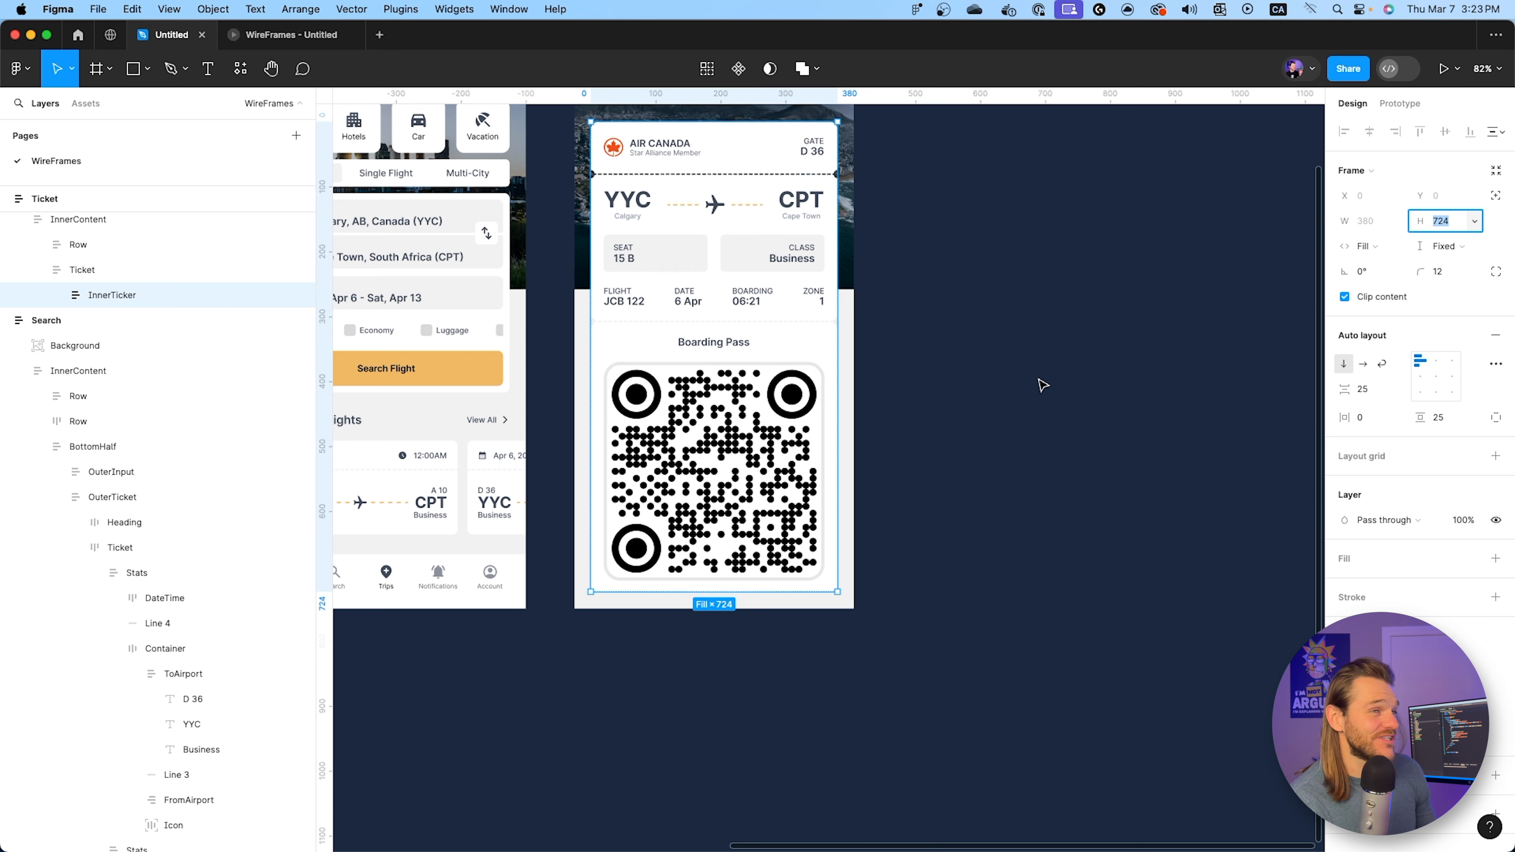
scroll(1043, 385, up, 3)
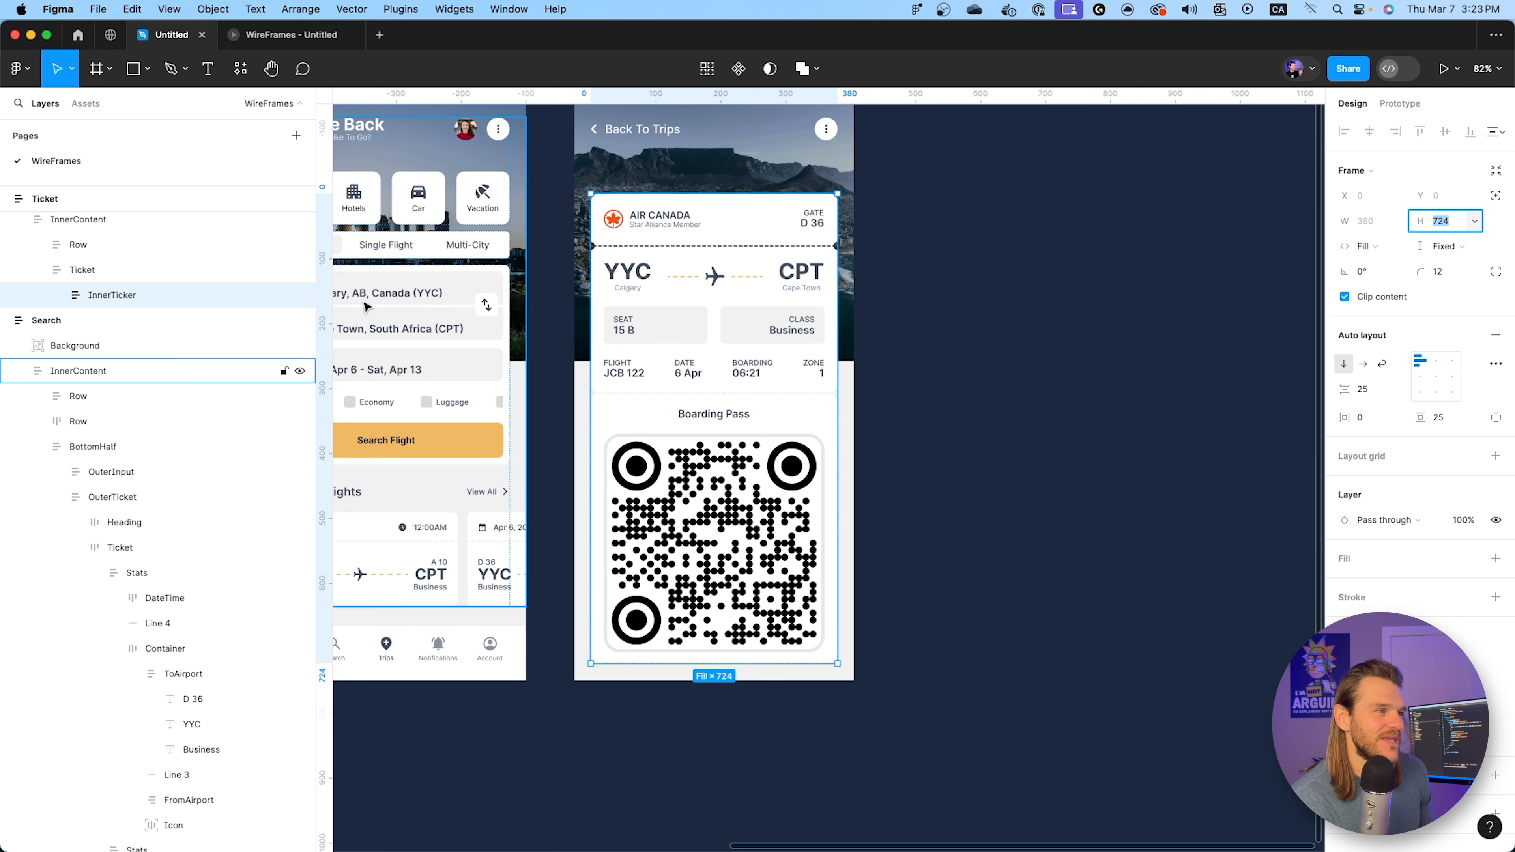
Rename the first frame inside InnerTicker, which holds the notched card shape, as Background.
click(54, 296)
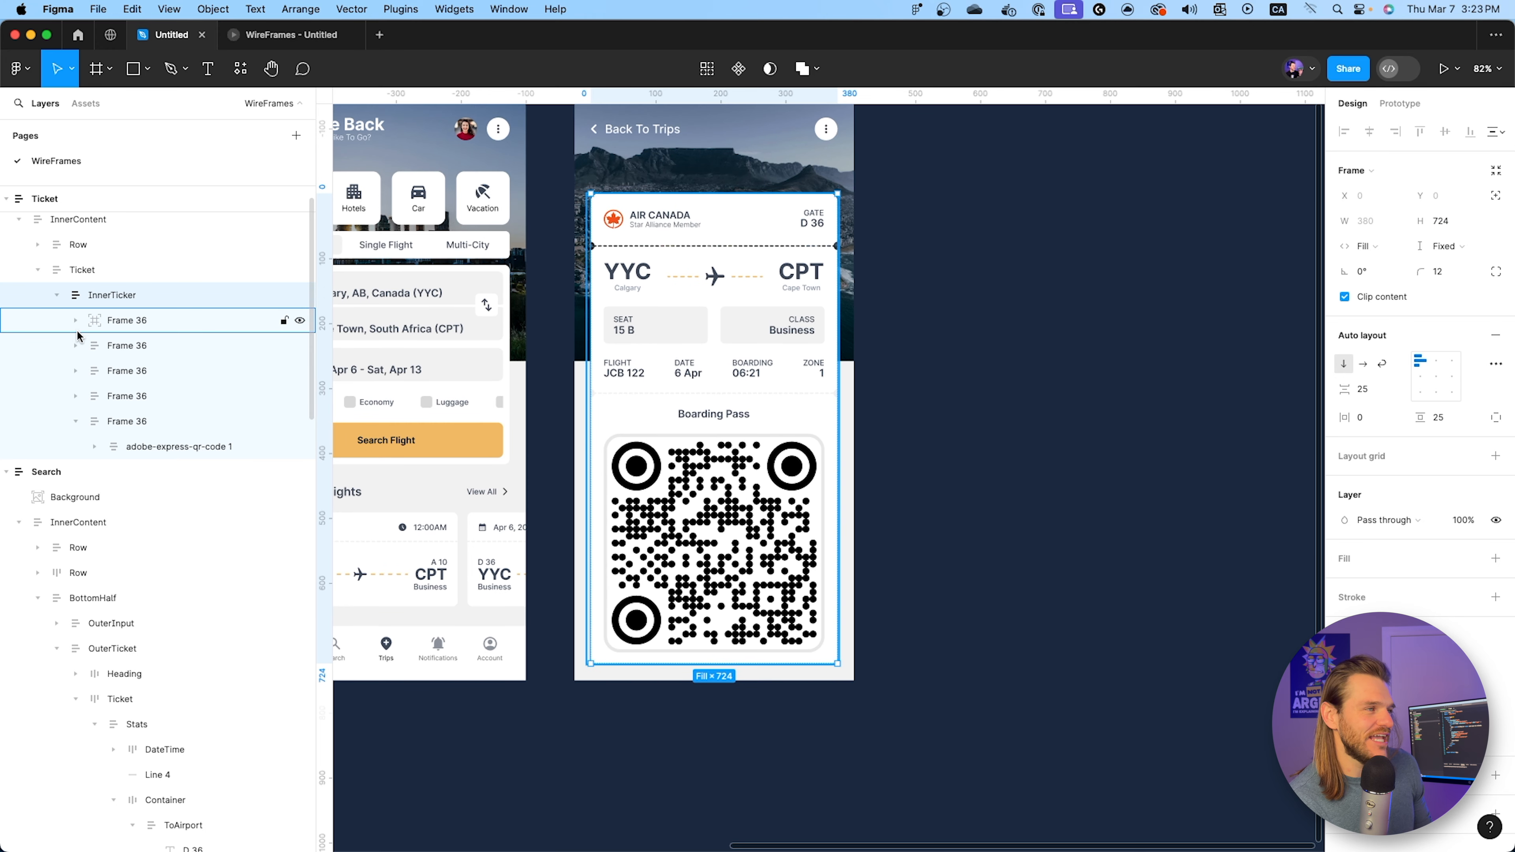
click(189, 328)
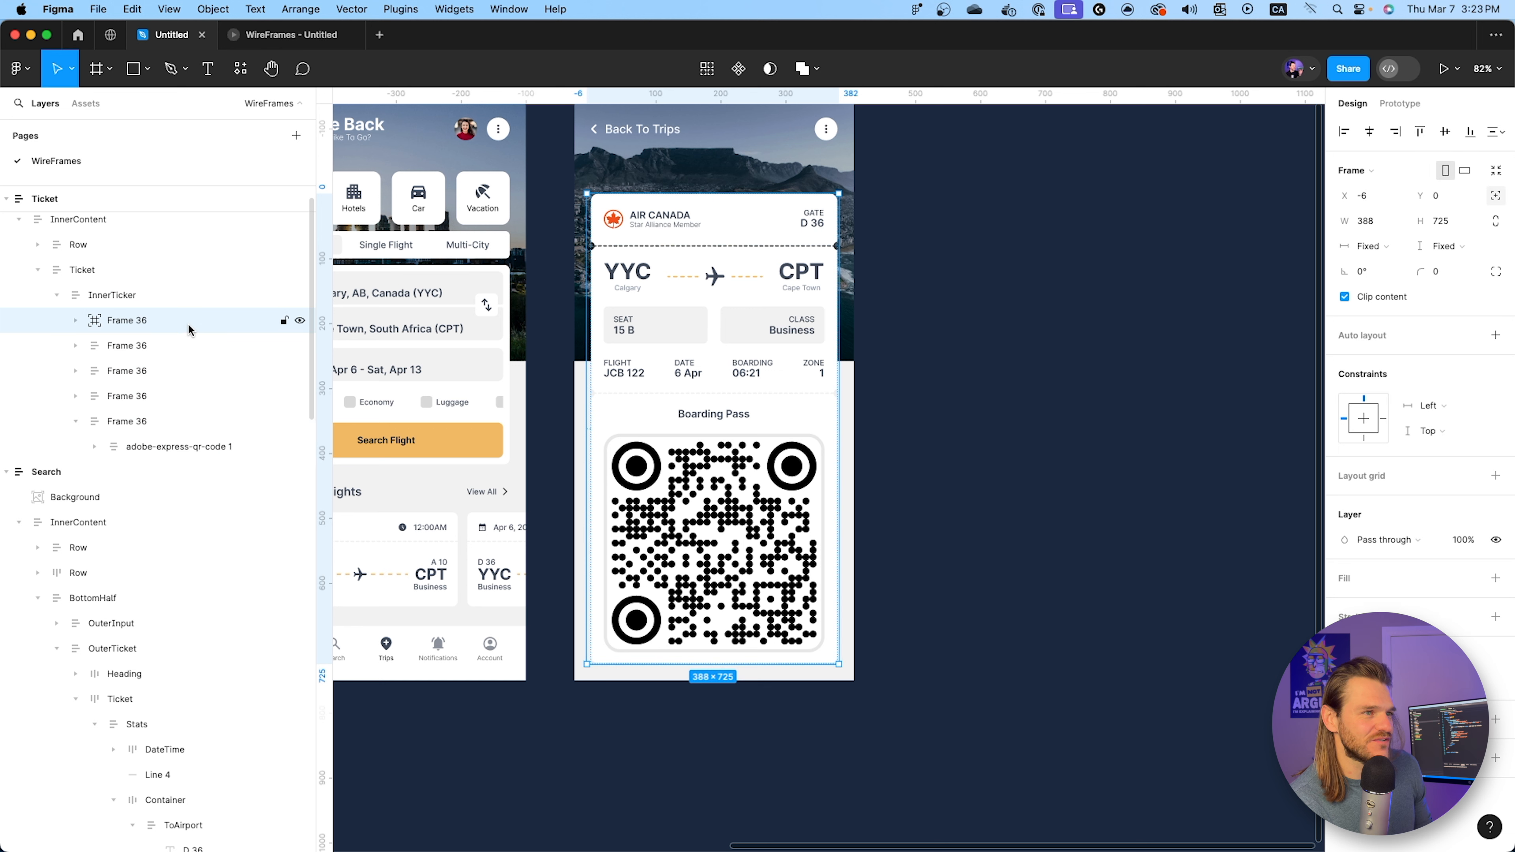
double_click(132, 323)
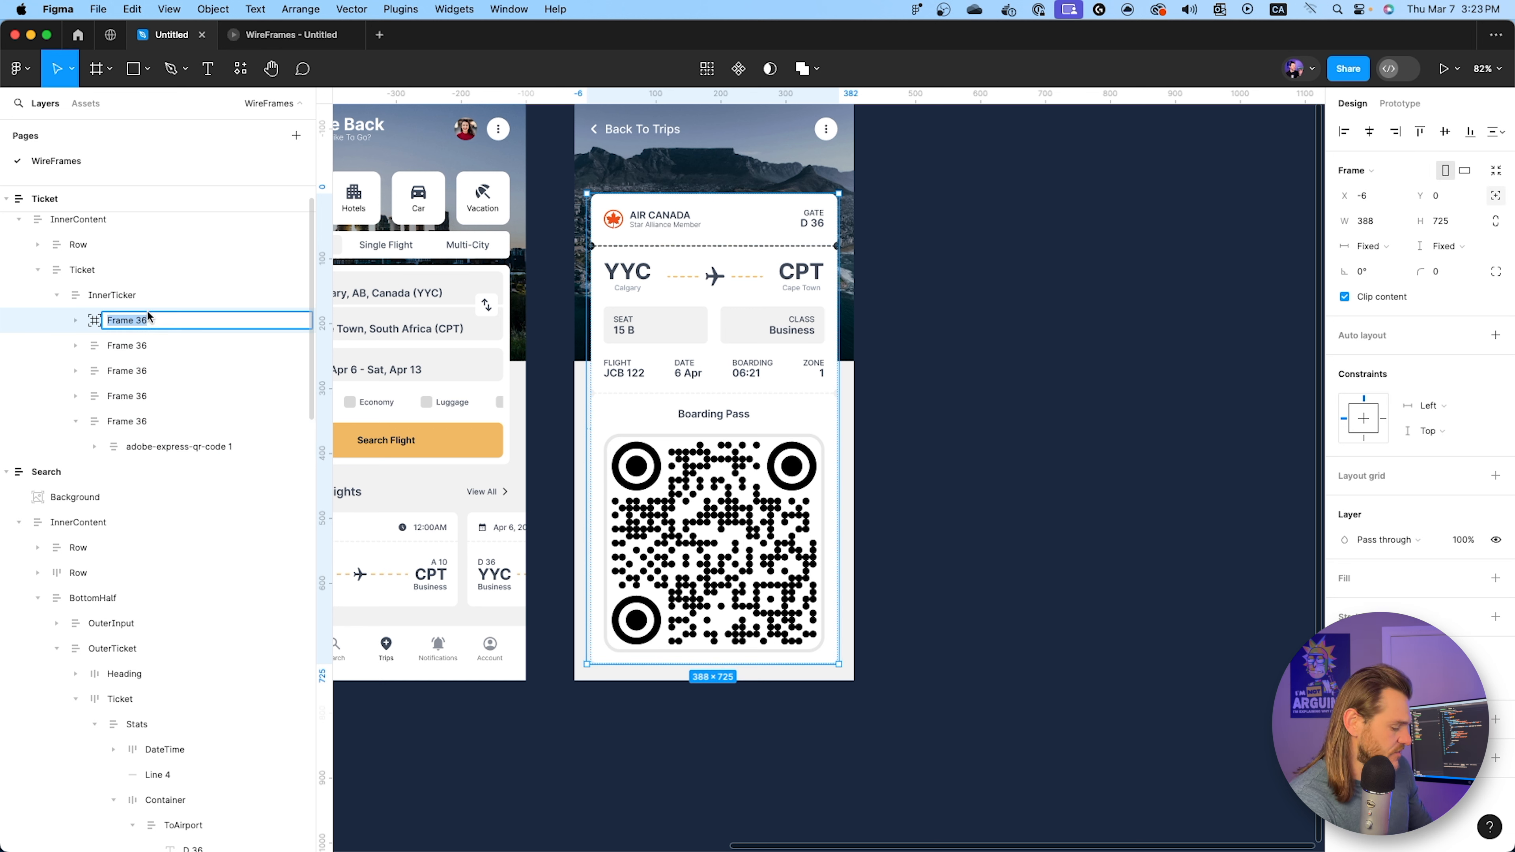
text(Background)
key(Return)
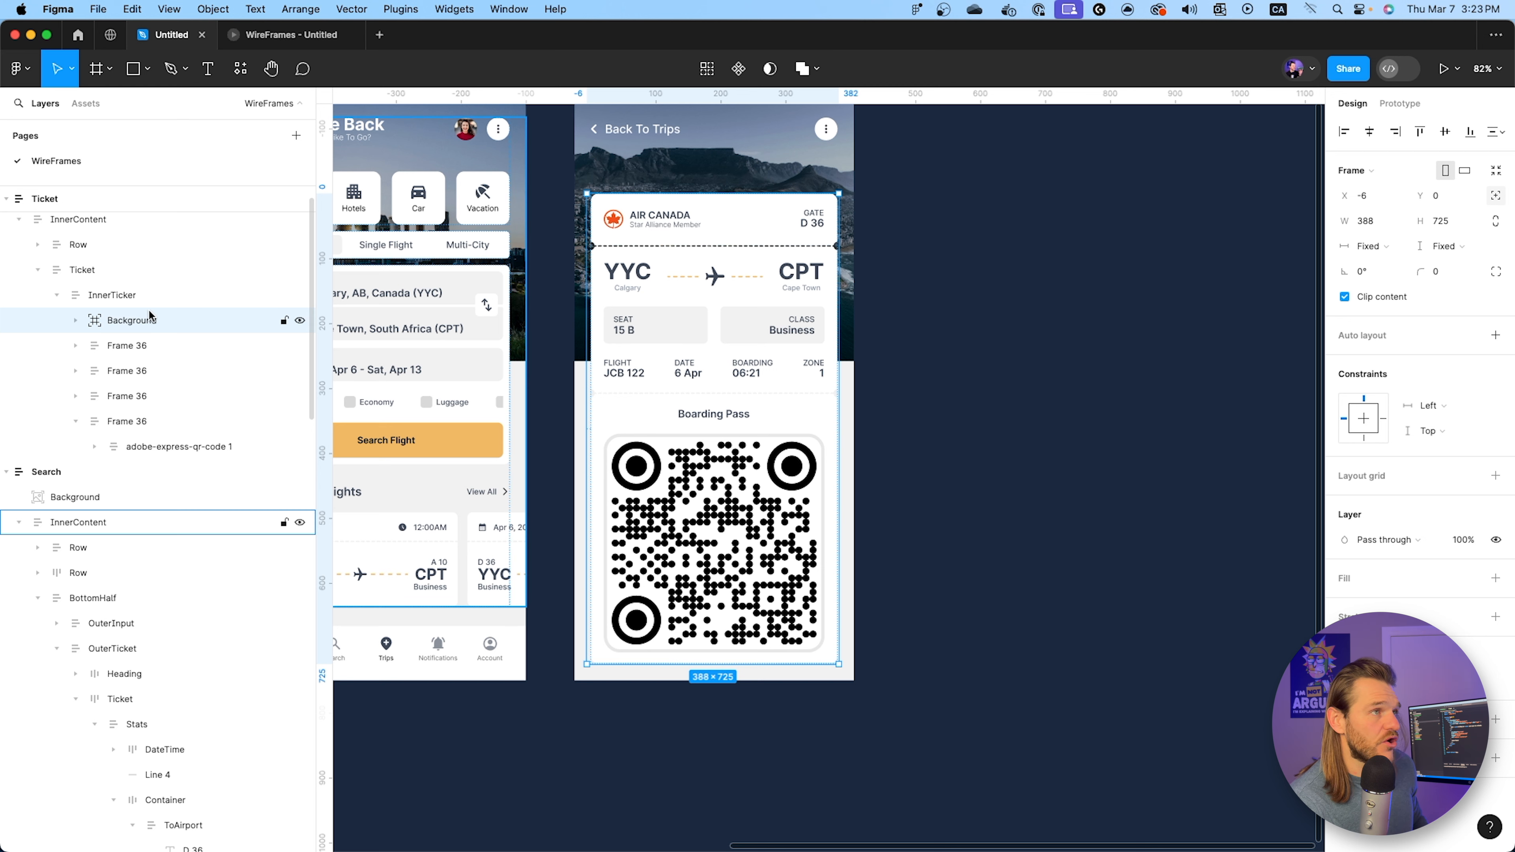
Run the Shadow Maker plugin on the Background frame and point the shadow direction toward the lower right.
click(241, 69)
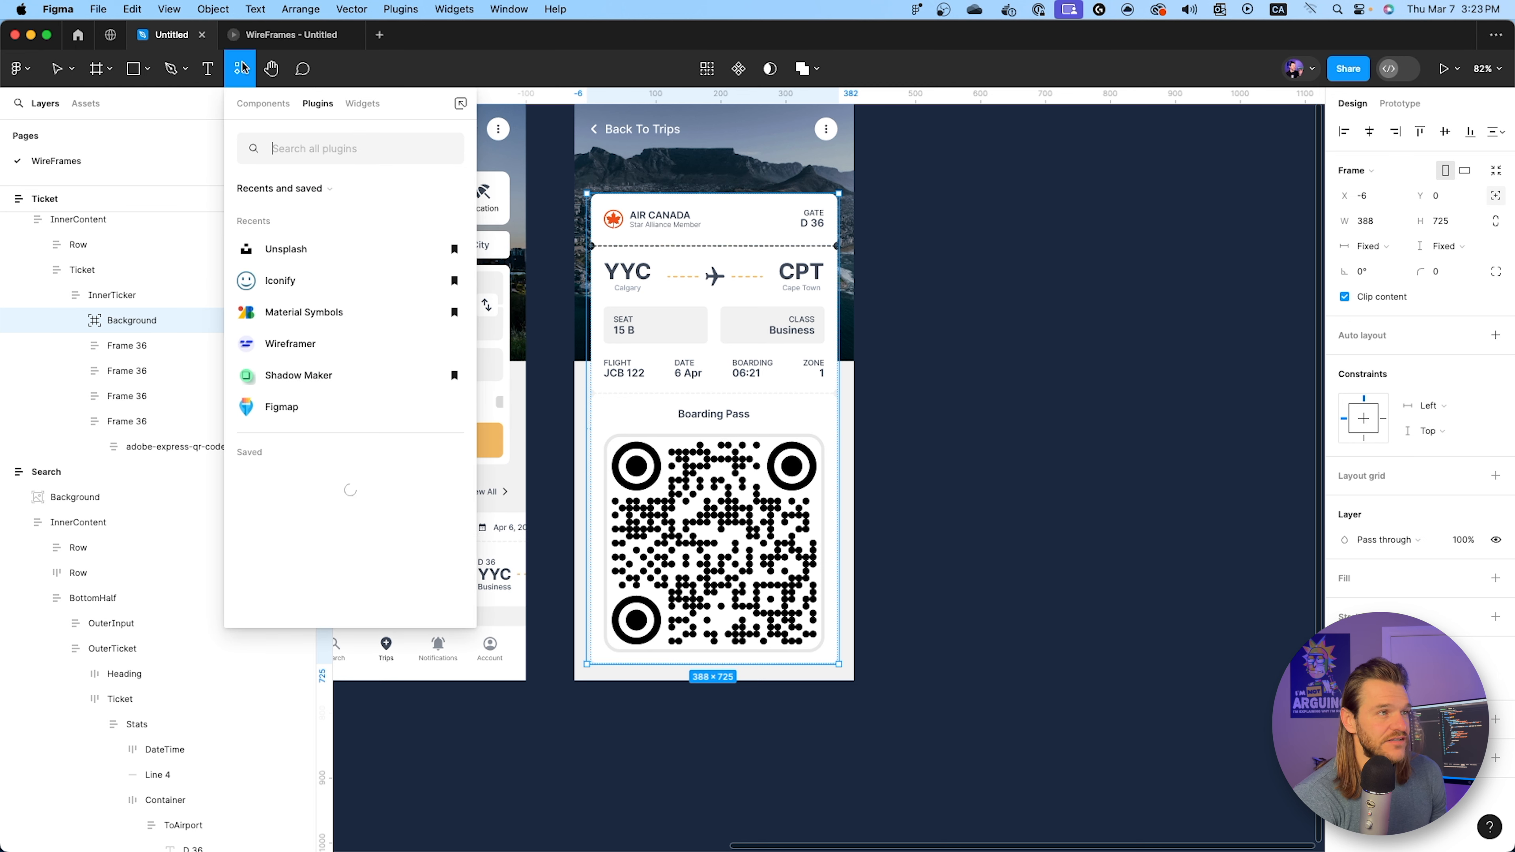
click(333, 378)
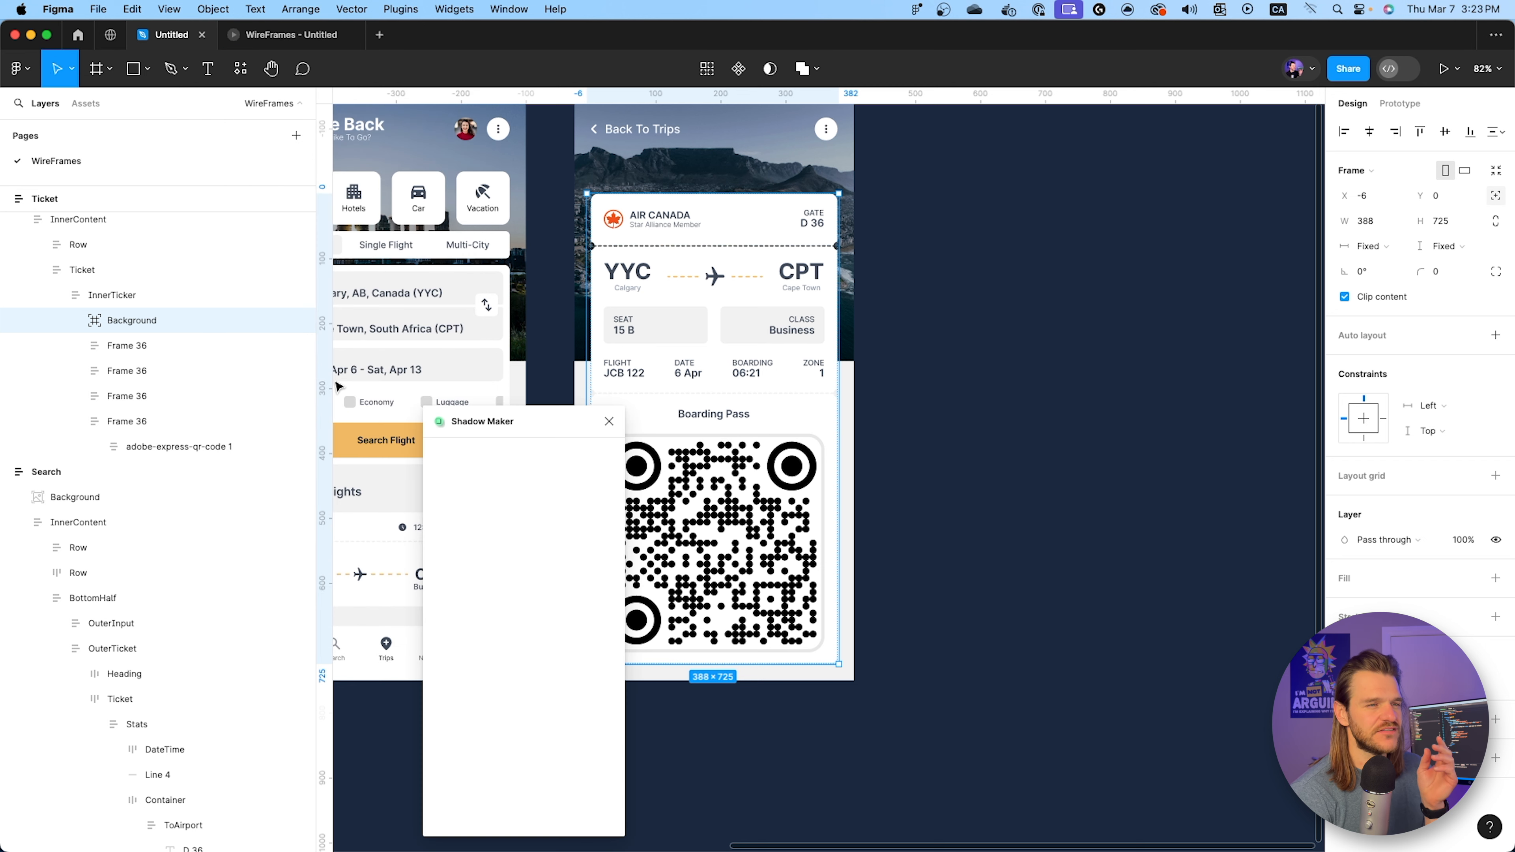
drag(541, 430, 456, 320)
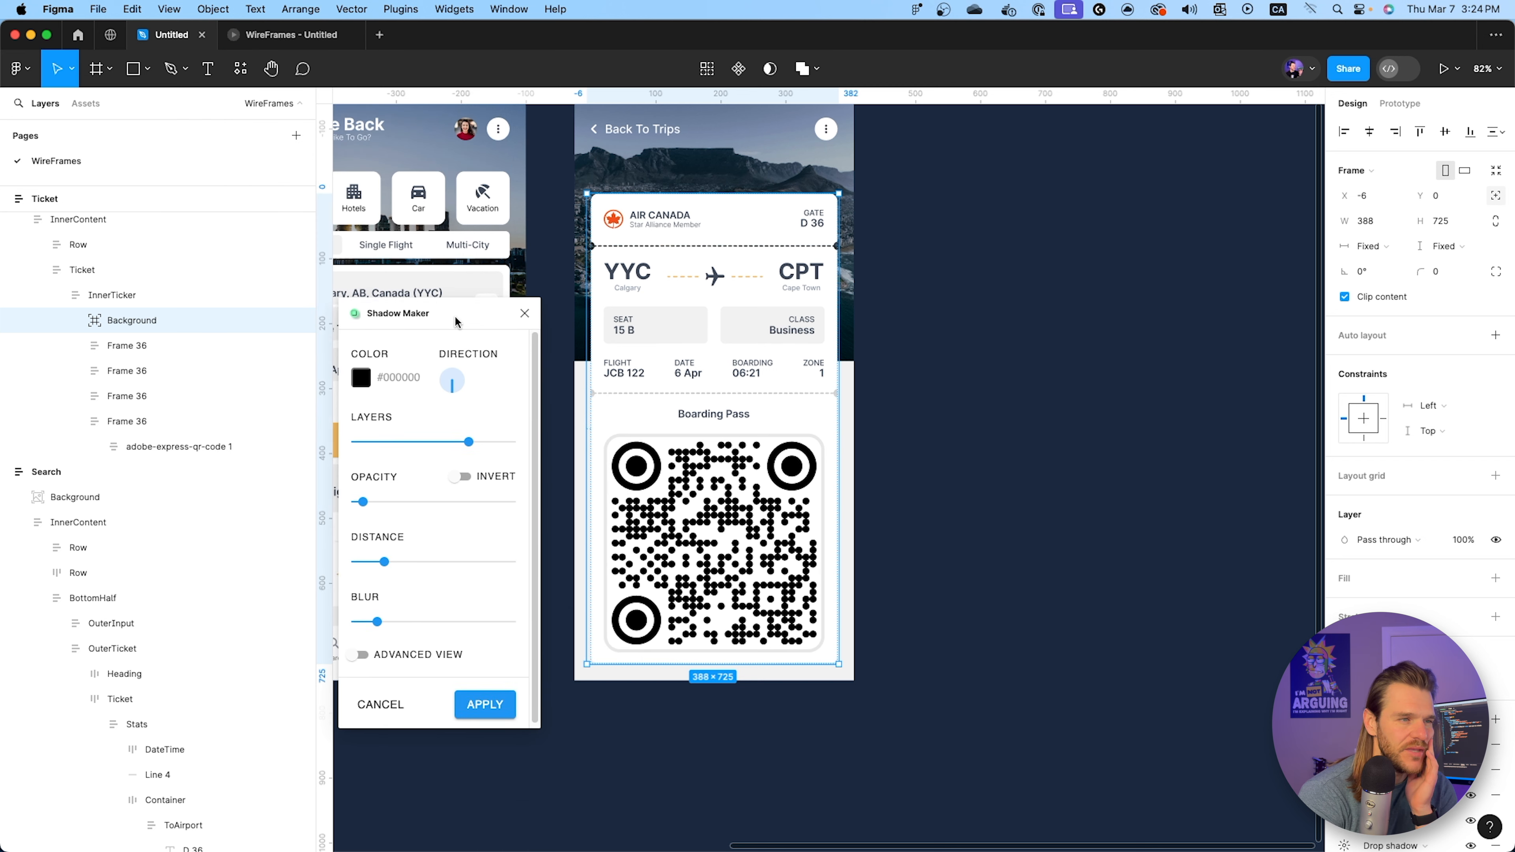
click(457, 391)
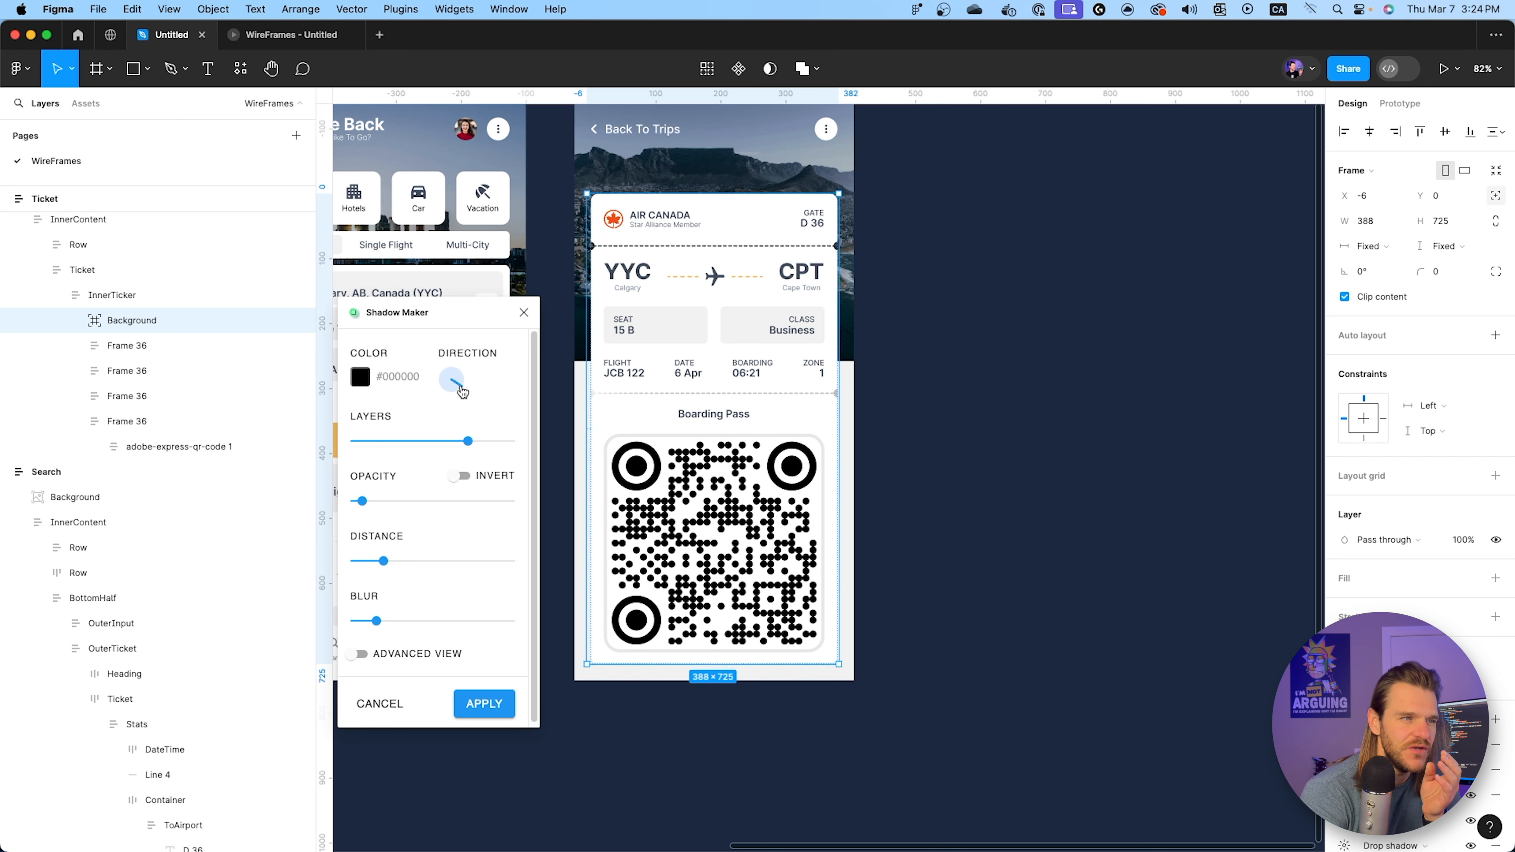
Turn off Clip content for the InnerTicker frame that contains the Background frame.
key(shift+Return)
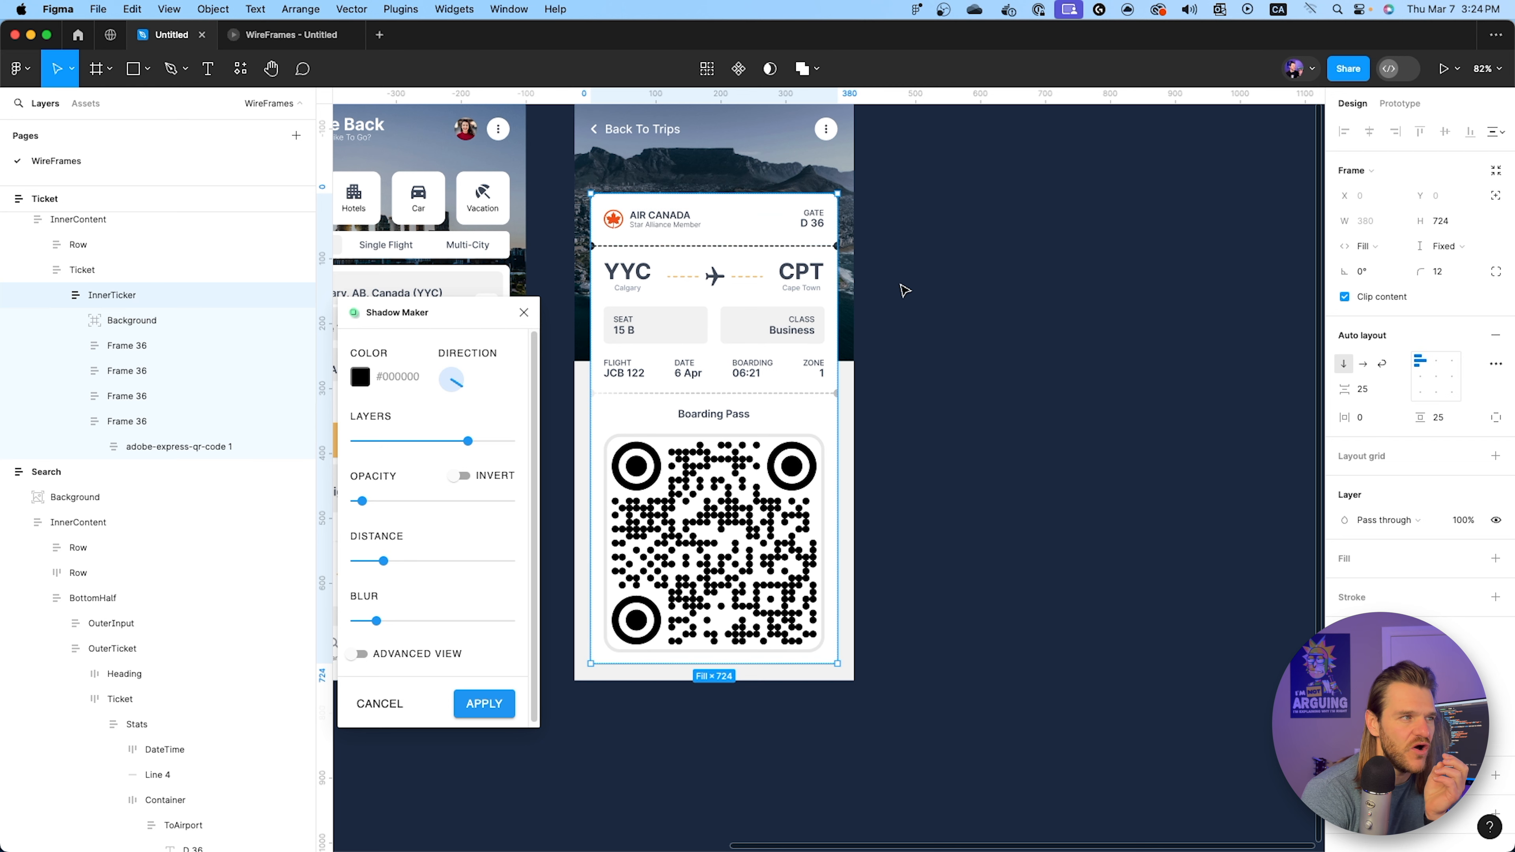
click(1346, 297)
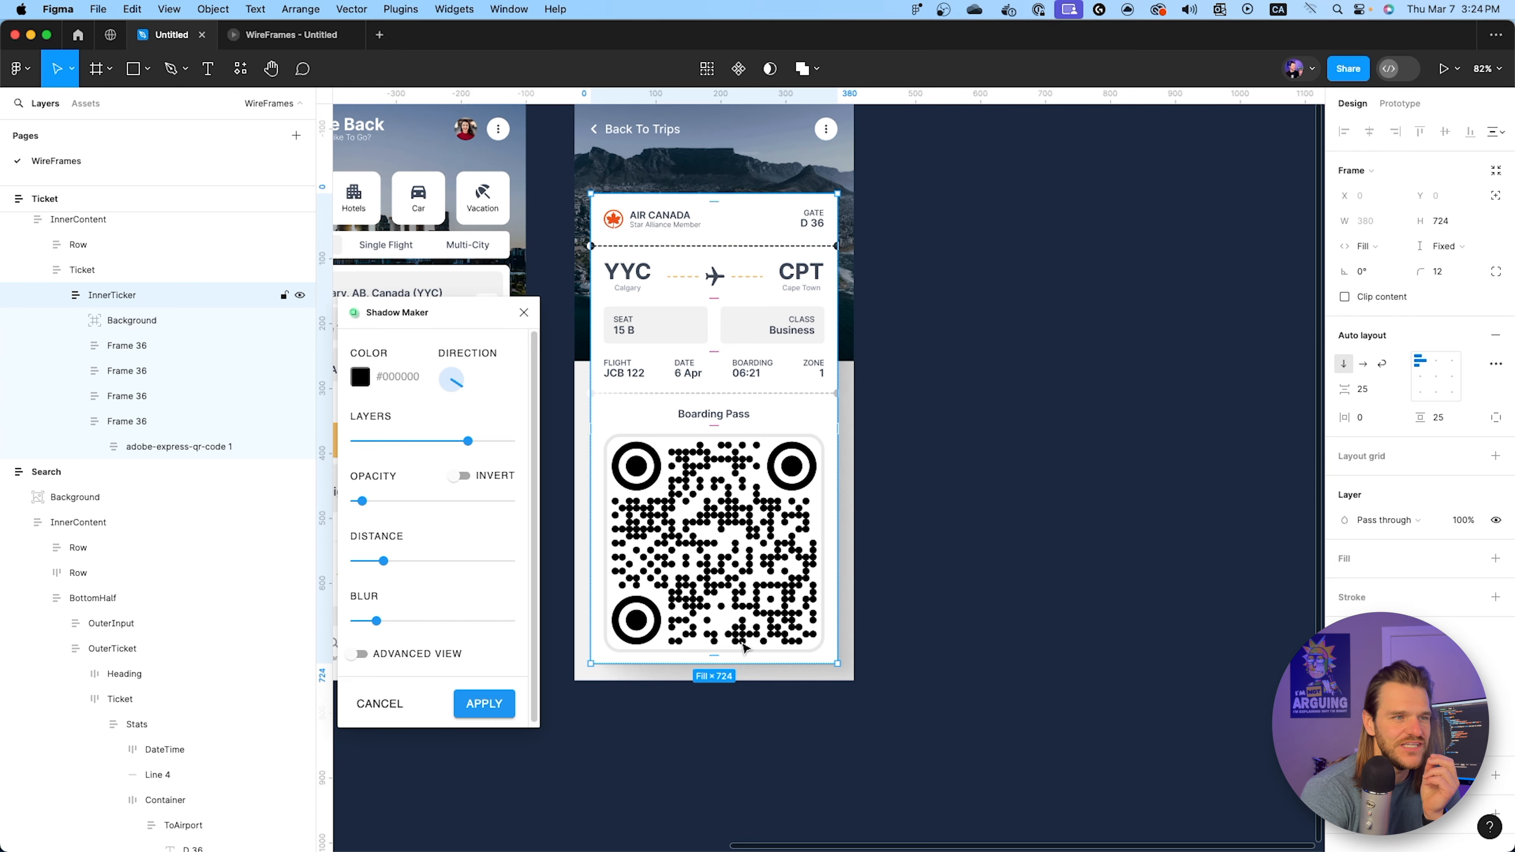
Examine the left edge notches at both dashed tear lines and the shadow around the ticket card.
scroll(615, 389, up, 8)
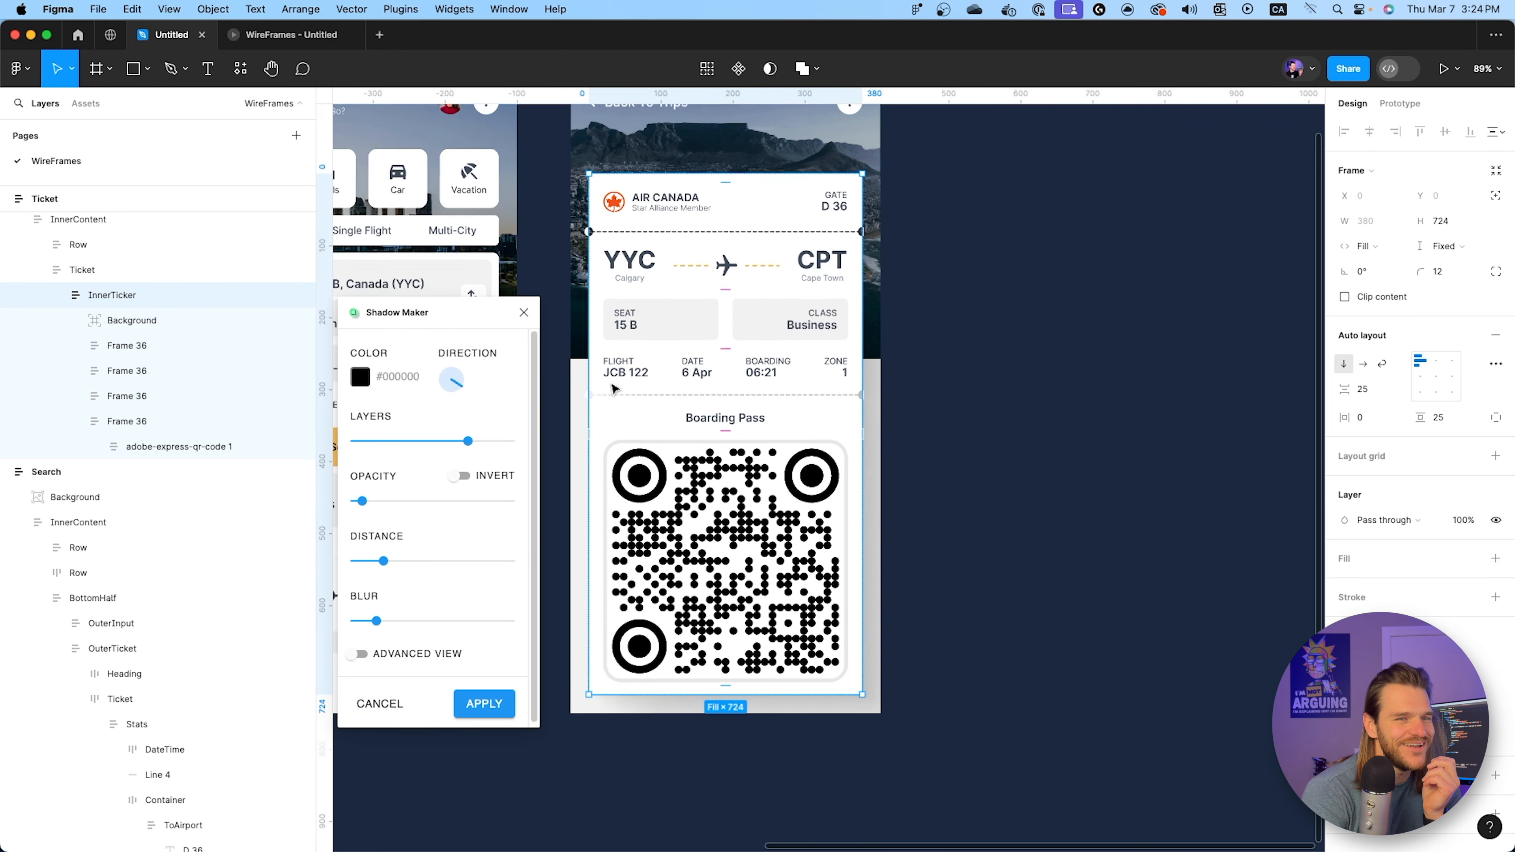
scroll(614, 389, up, 6)
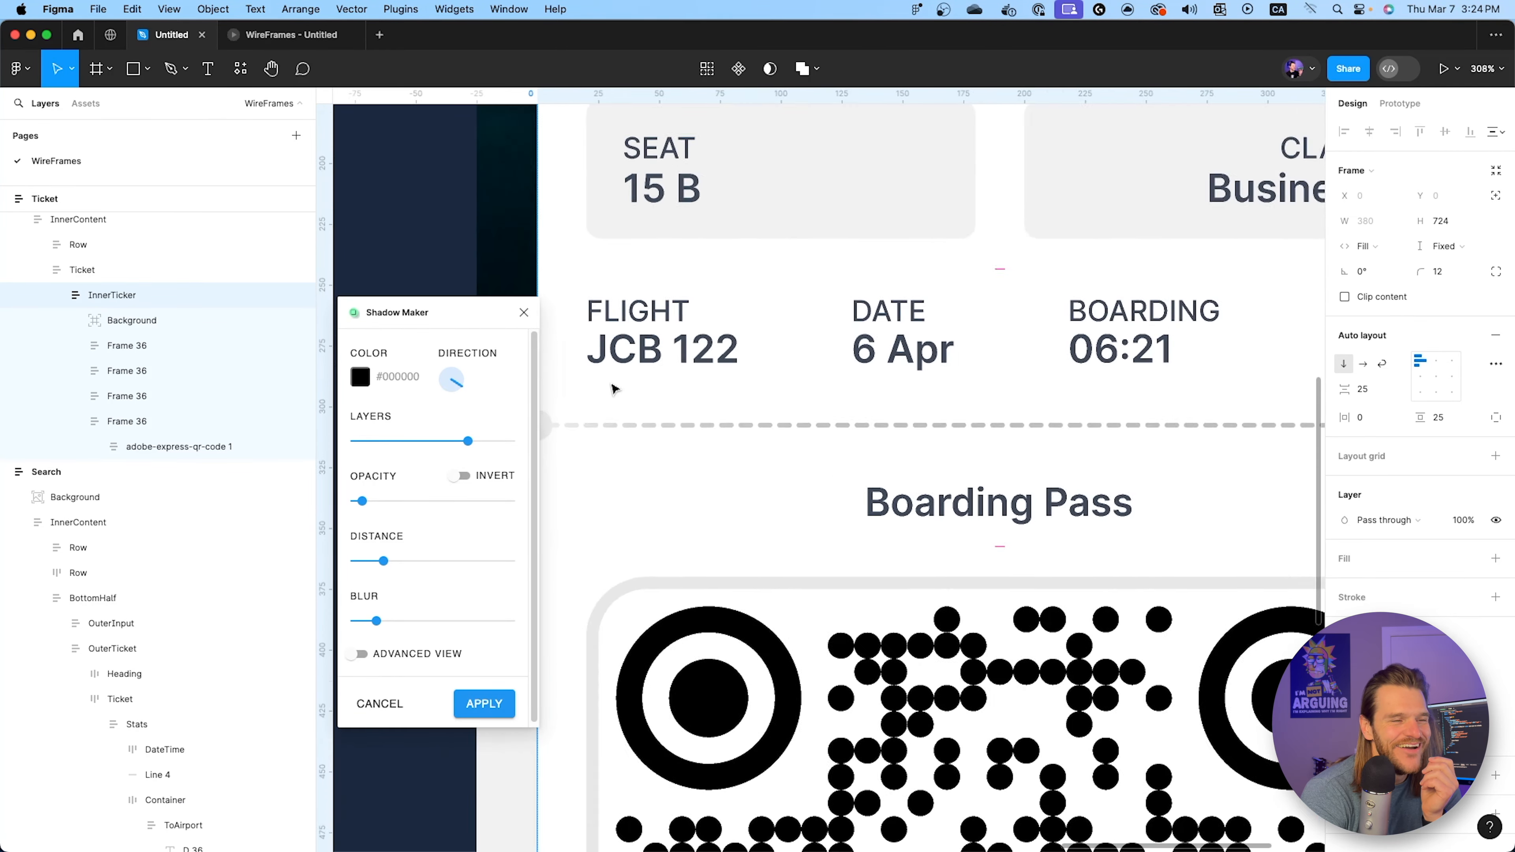
scroll(664, 476, up, 5)
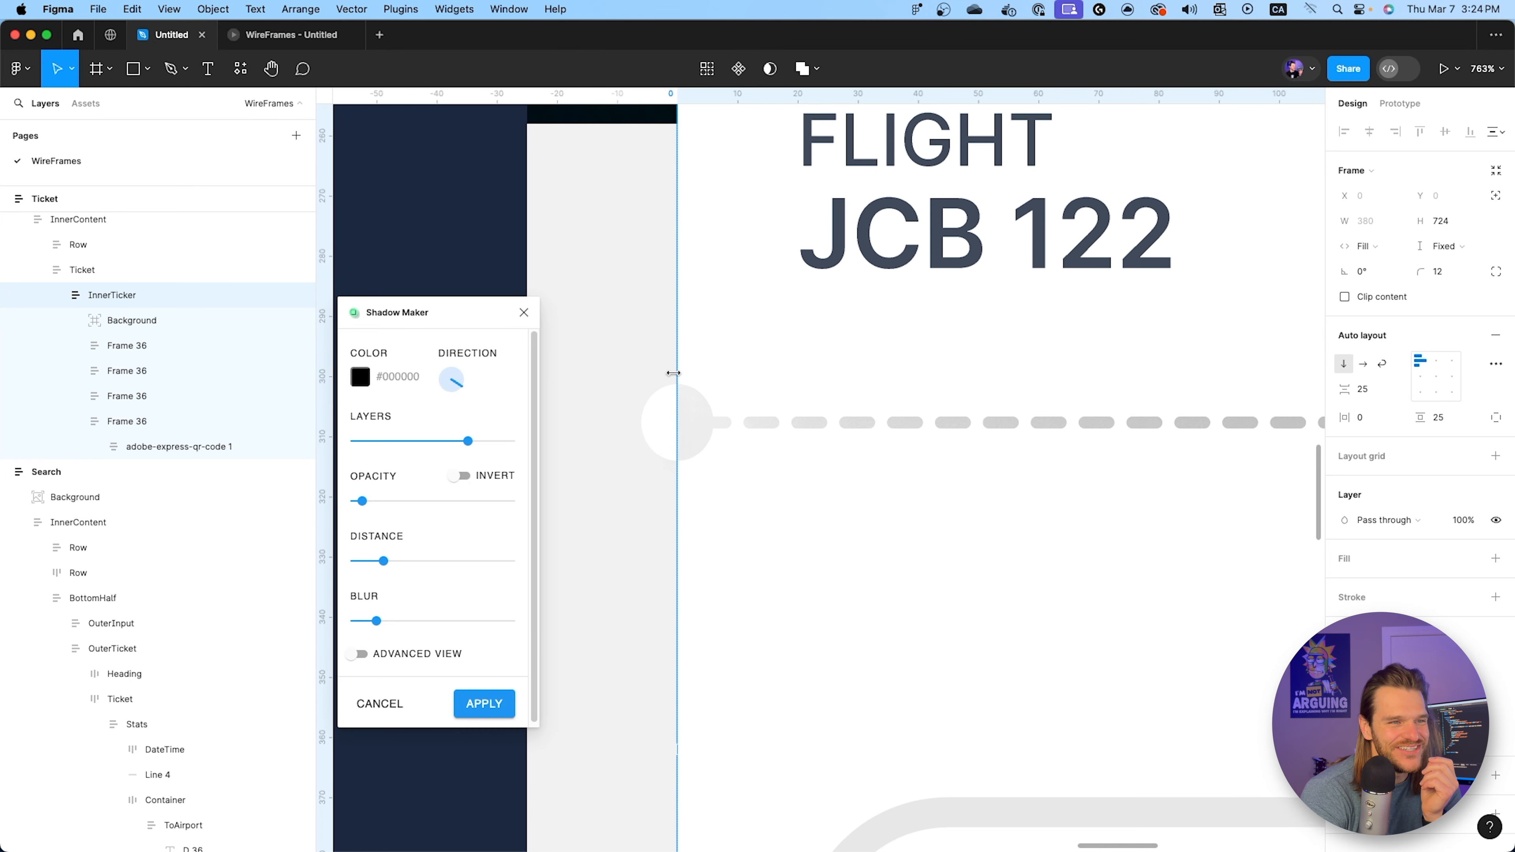
scroll(699, 403, up, 4)
scroll(694, 388, up, 15)
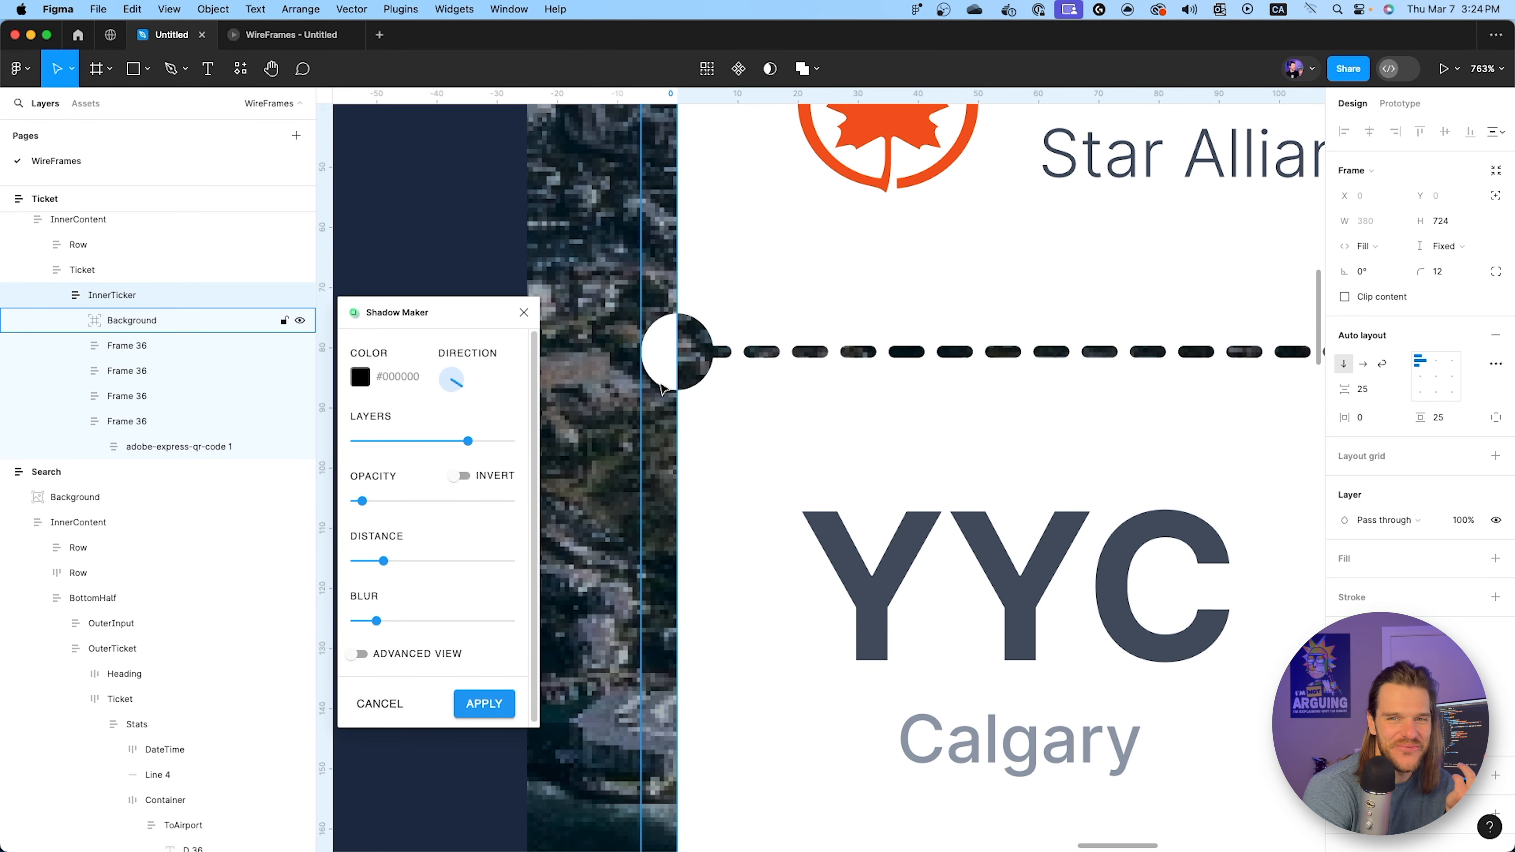
scroll(653, 394, down, 15)
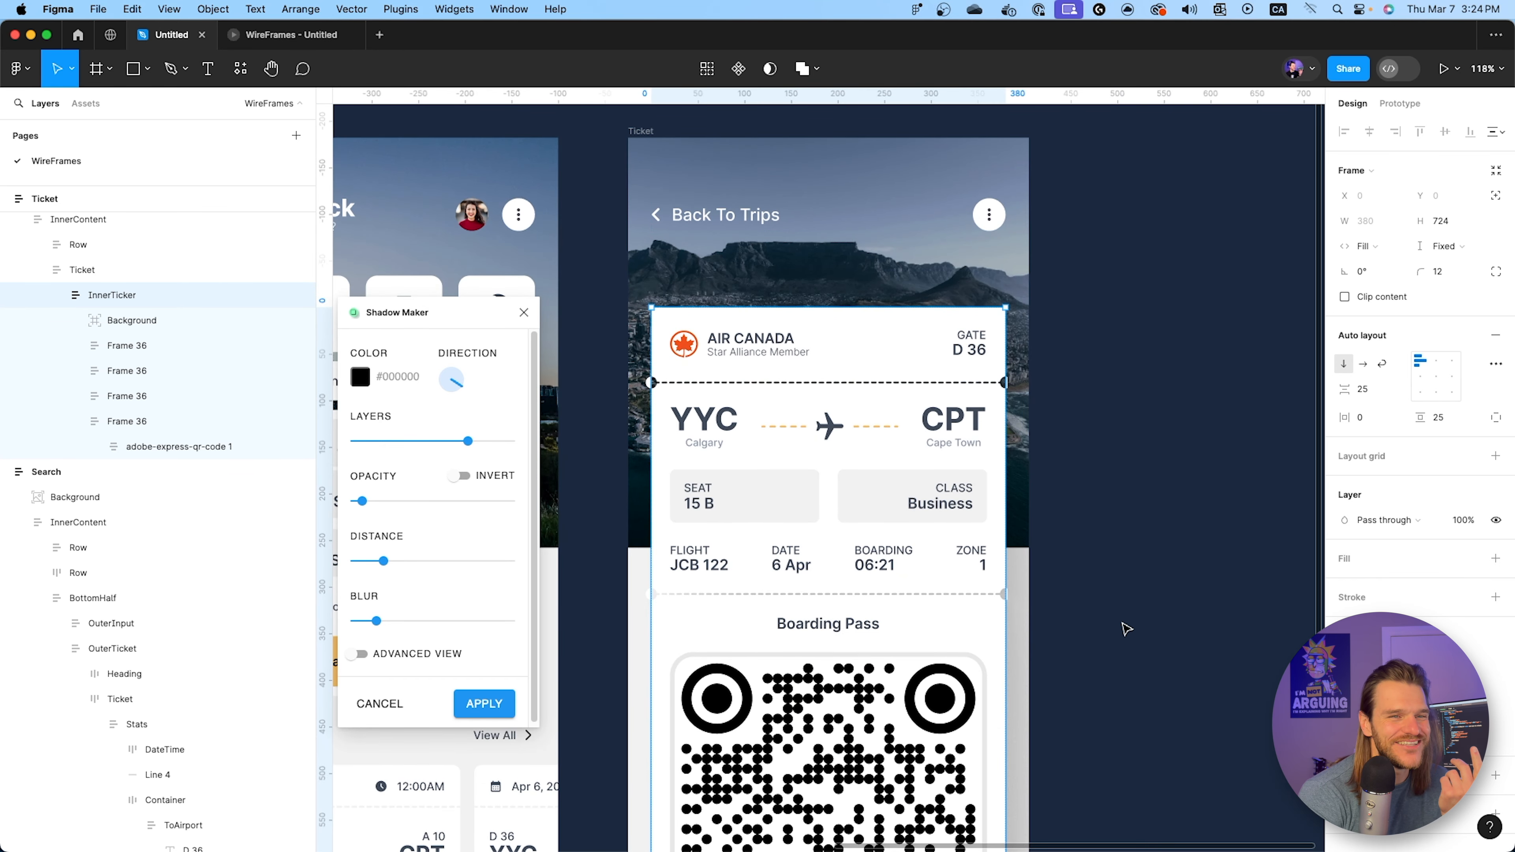
scroll(1103, 597, down, 3)
scroll(1103, 597, right, 2)
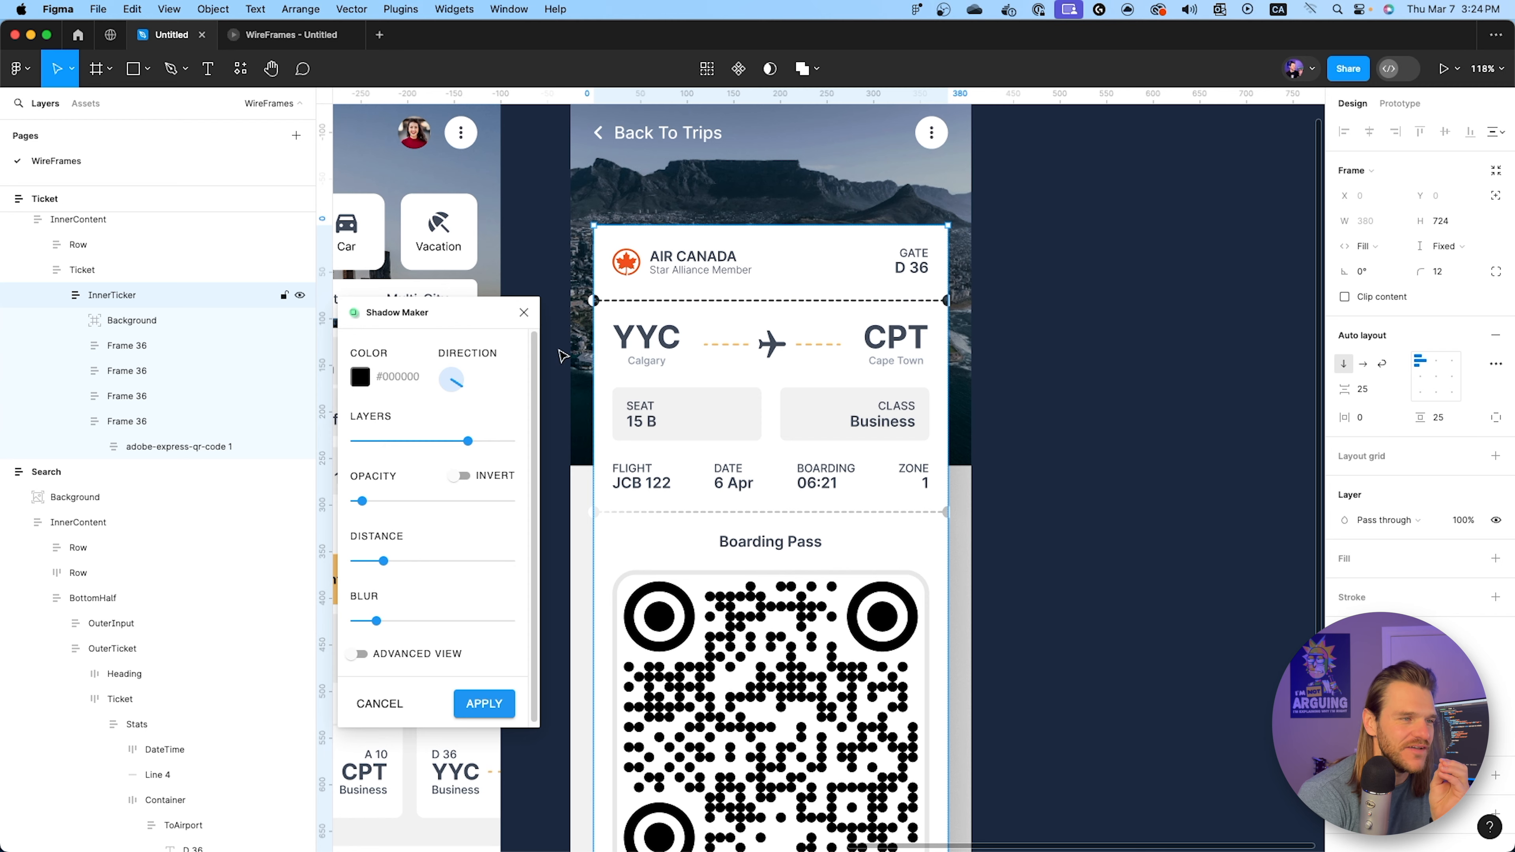
Turn the shadow direction to nearly straight down and check the ticket in the prototype preview.
scroll(1143, 535, down, 3)
scroll(1143, 535, right, 2)
click(455, 394)
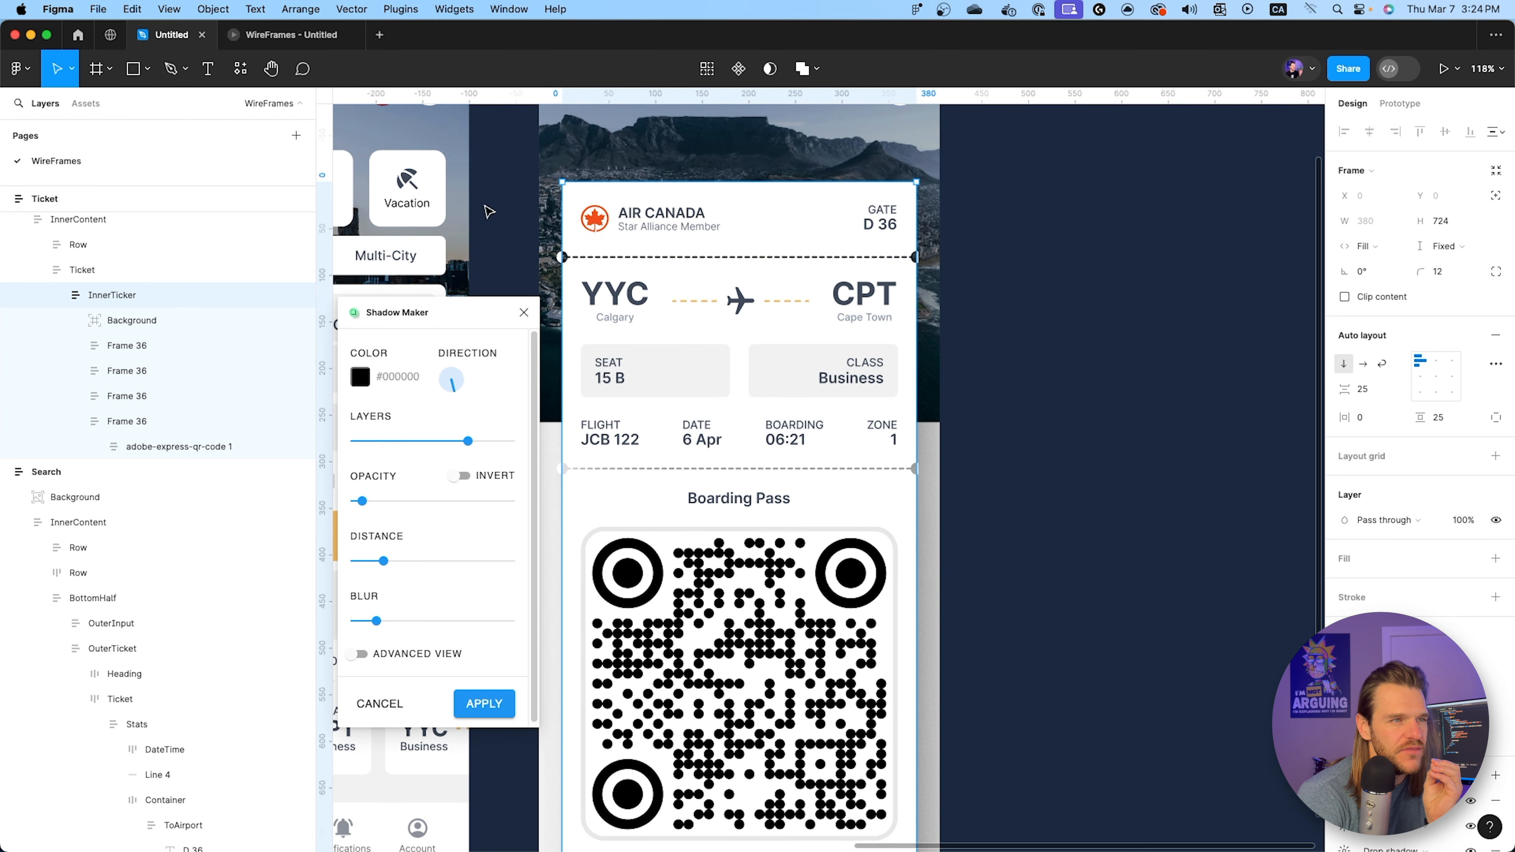
click(287, 35)
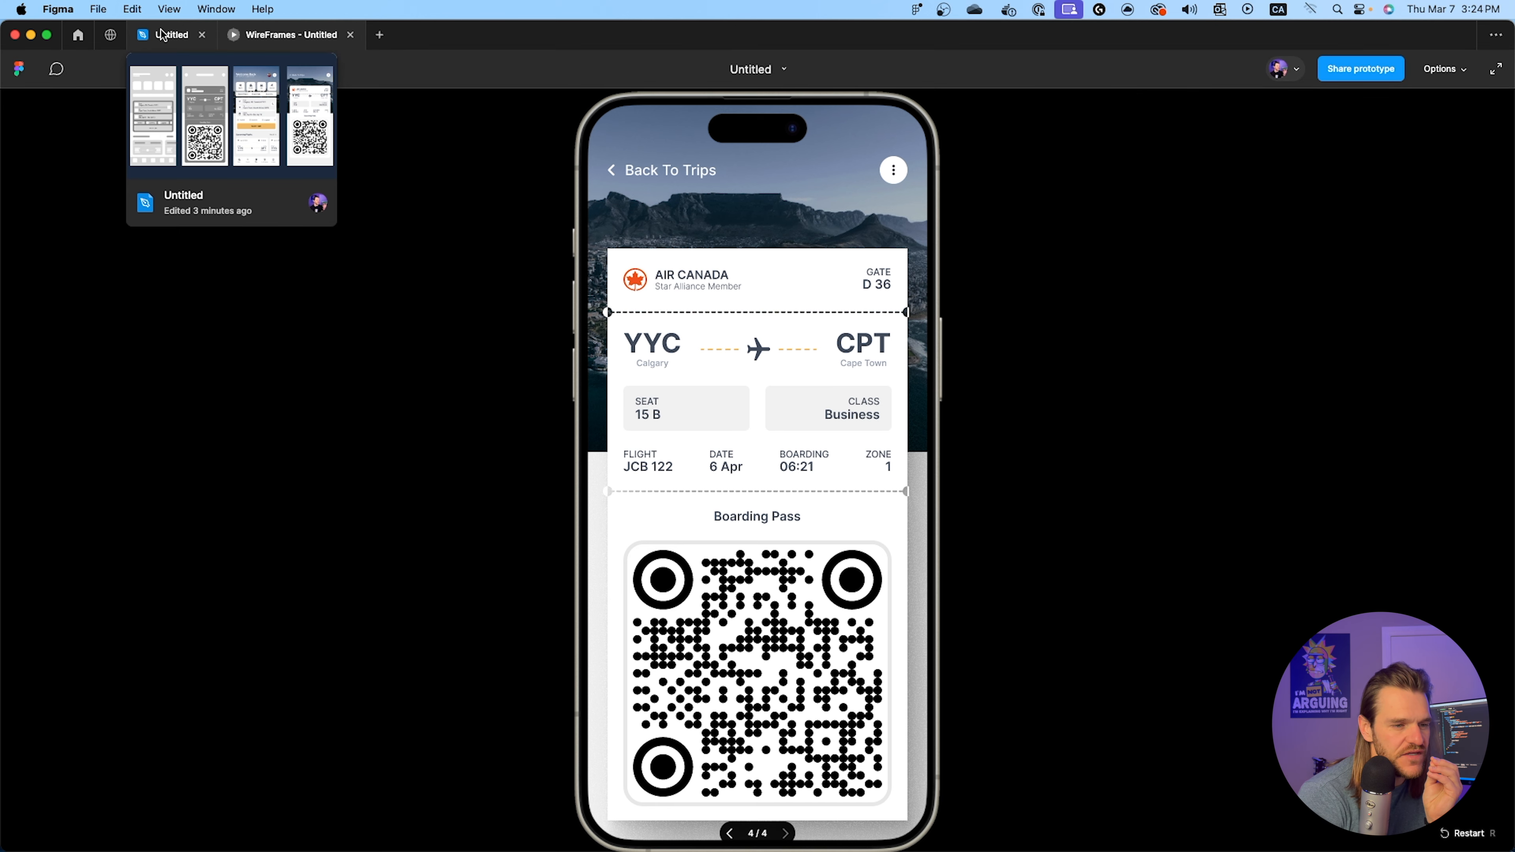
click(163, 35)
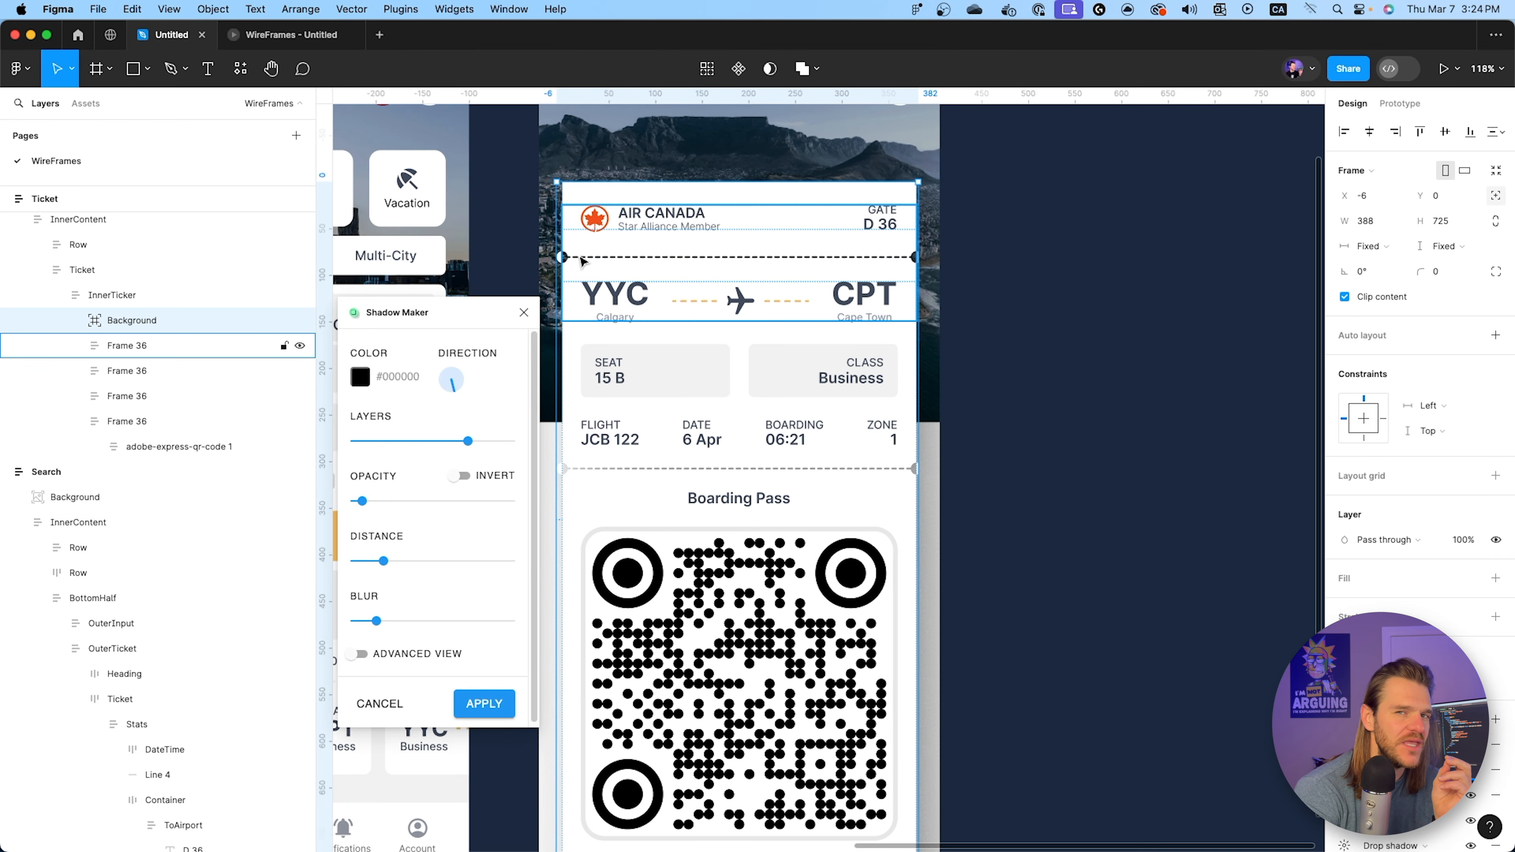
Discard the pending shadow on the Background frame and turn Clip content on for the InnerTicker frame.
click(523, 312)
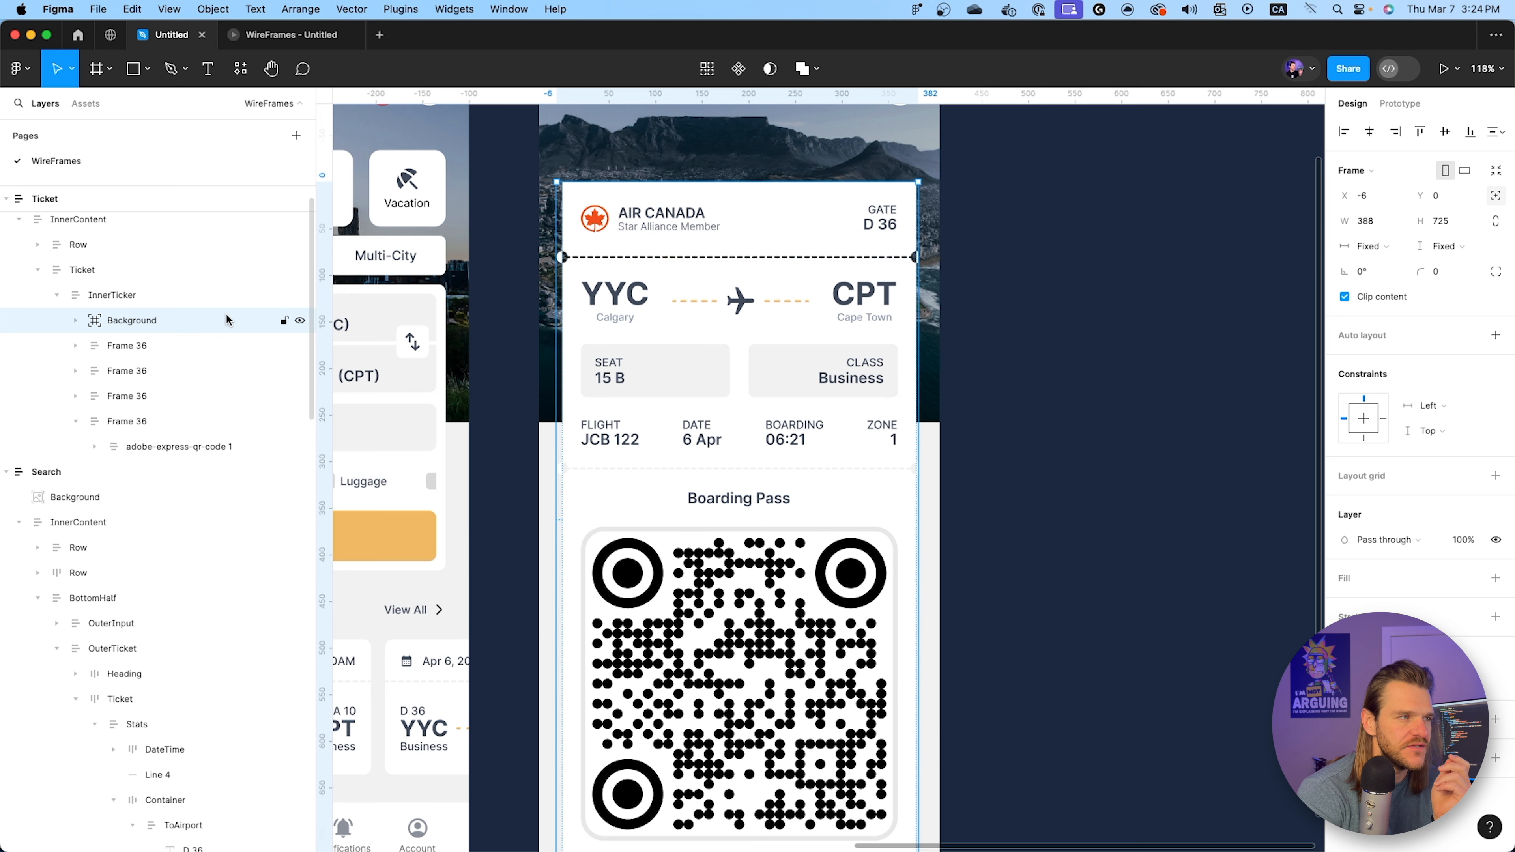
click(152, 296)
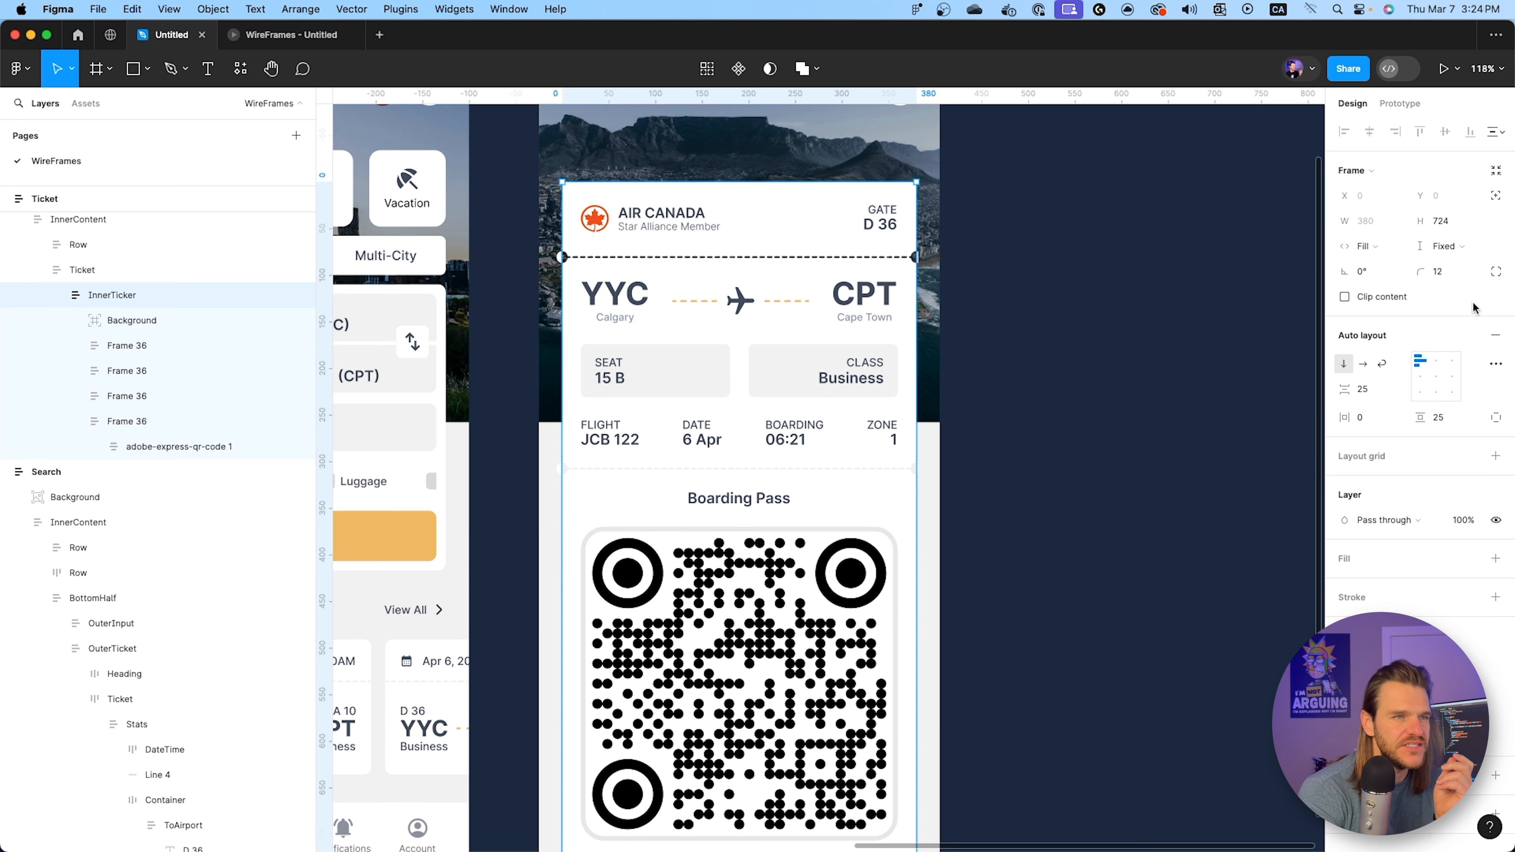
click(1345, 297)
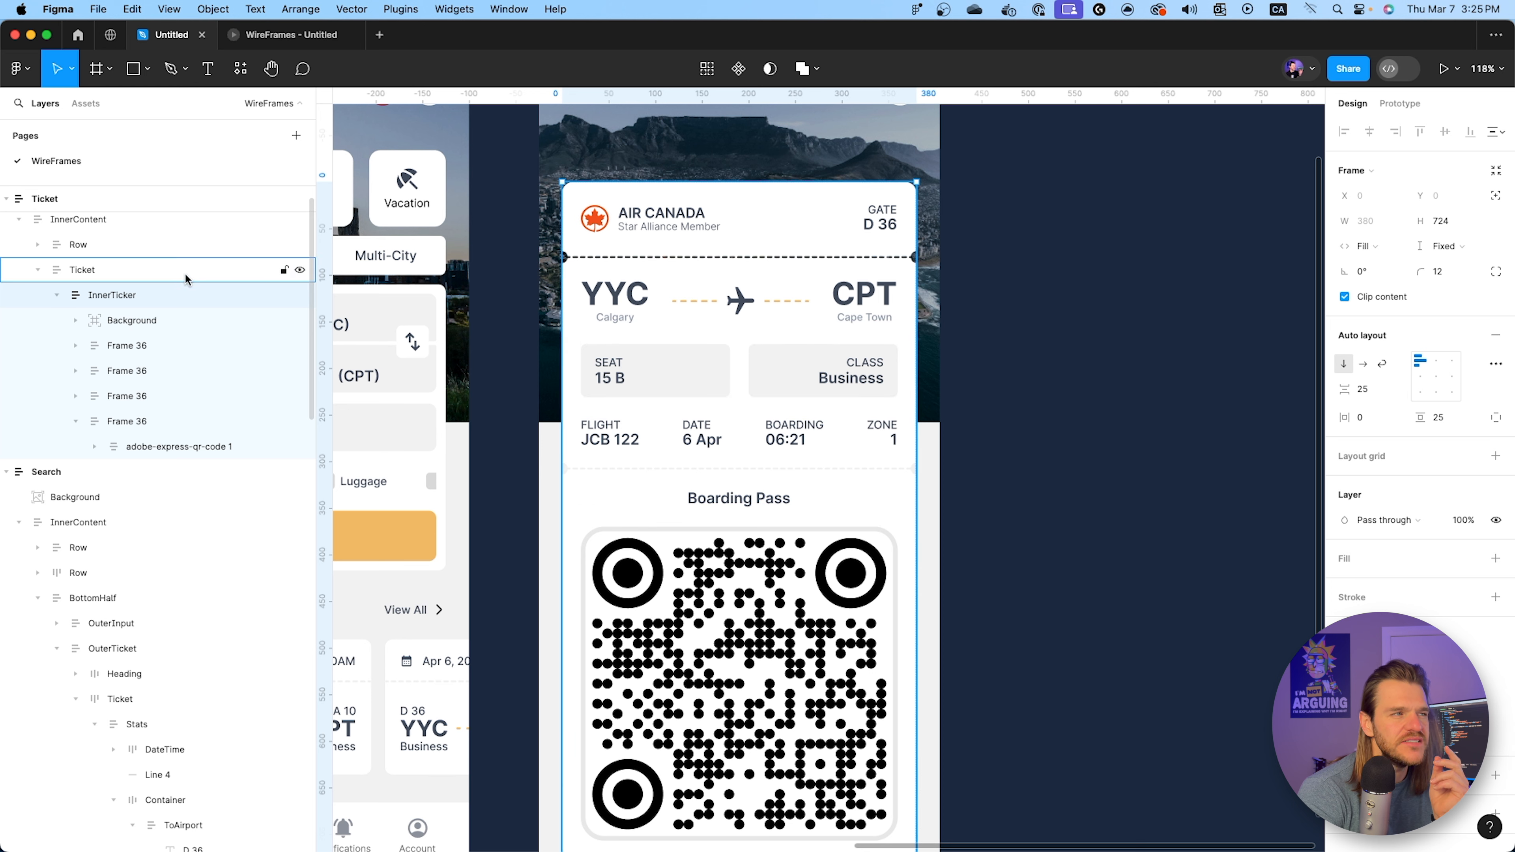
Run the Shadow Maker plugin on the InnerTicker frame and point the shadow direction toward the lower right.
click(240, 68)
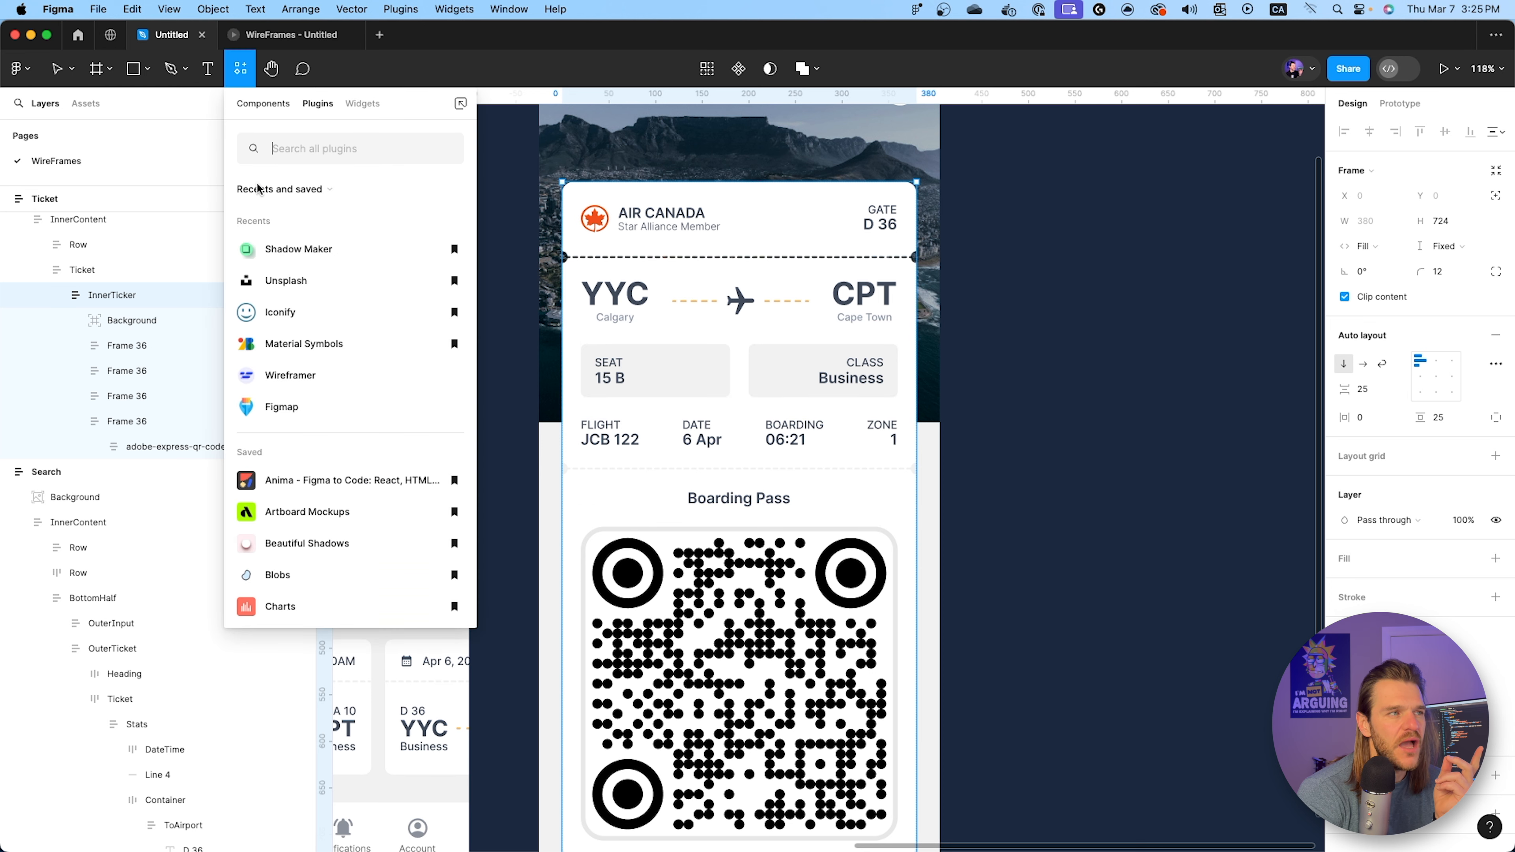
click(252, 250)
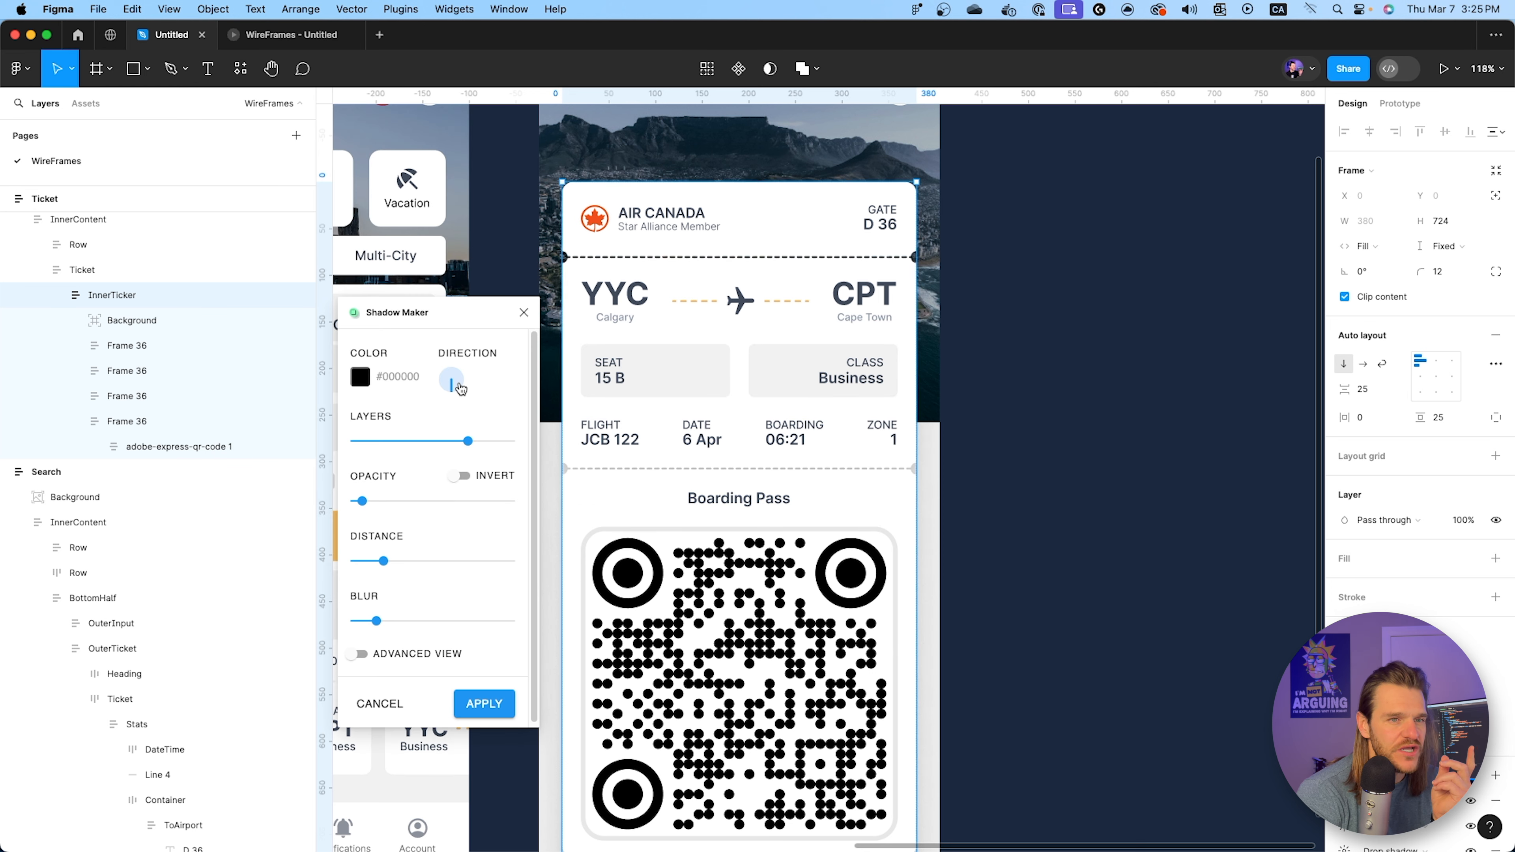
drag(457, 391, 461, 389)
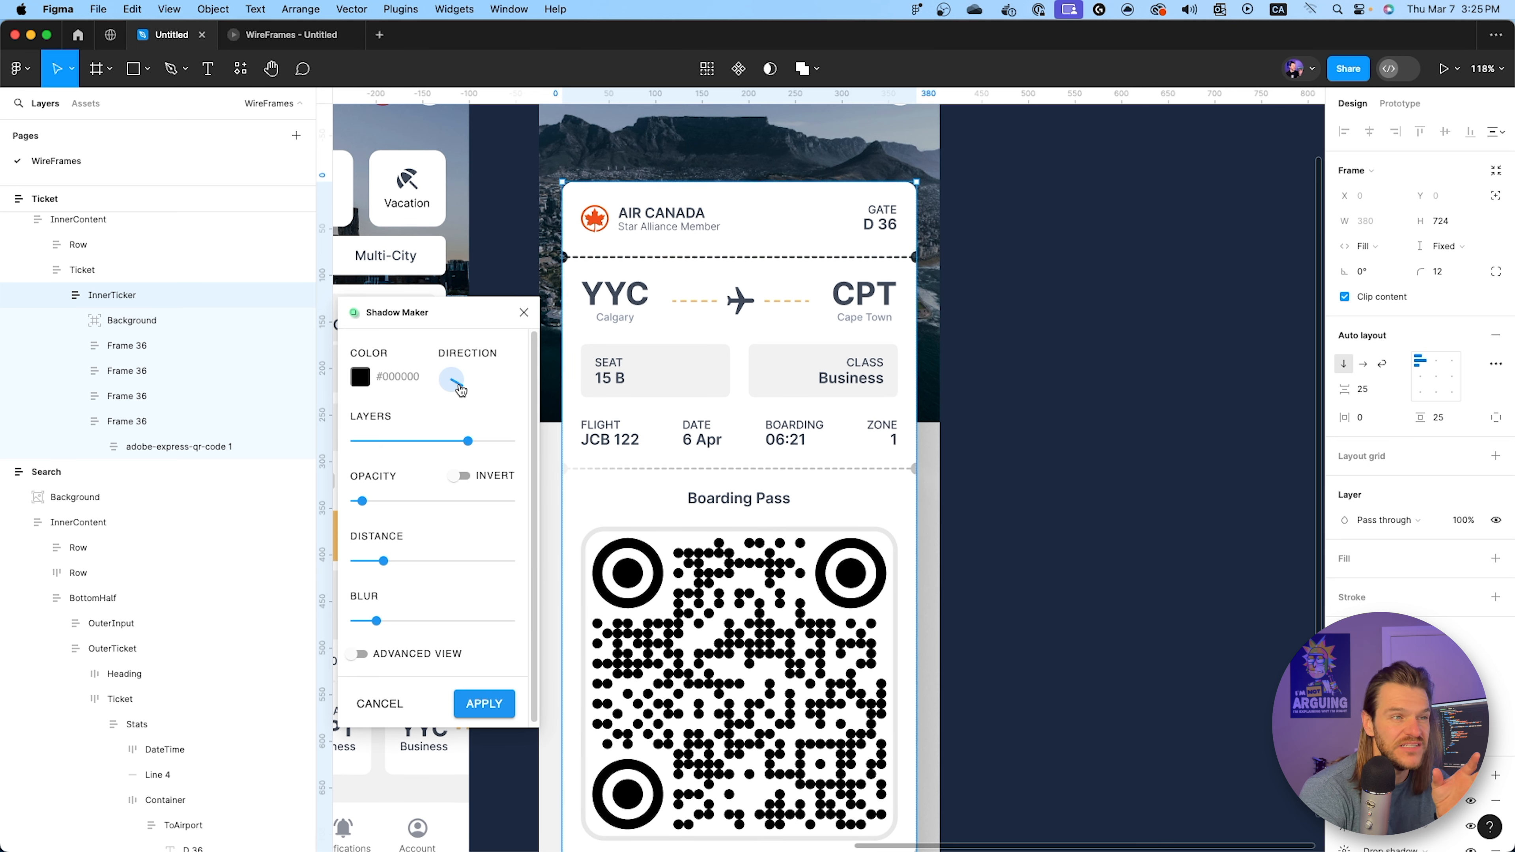
drag(461, 389, 460, 394)
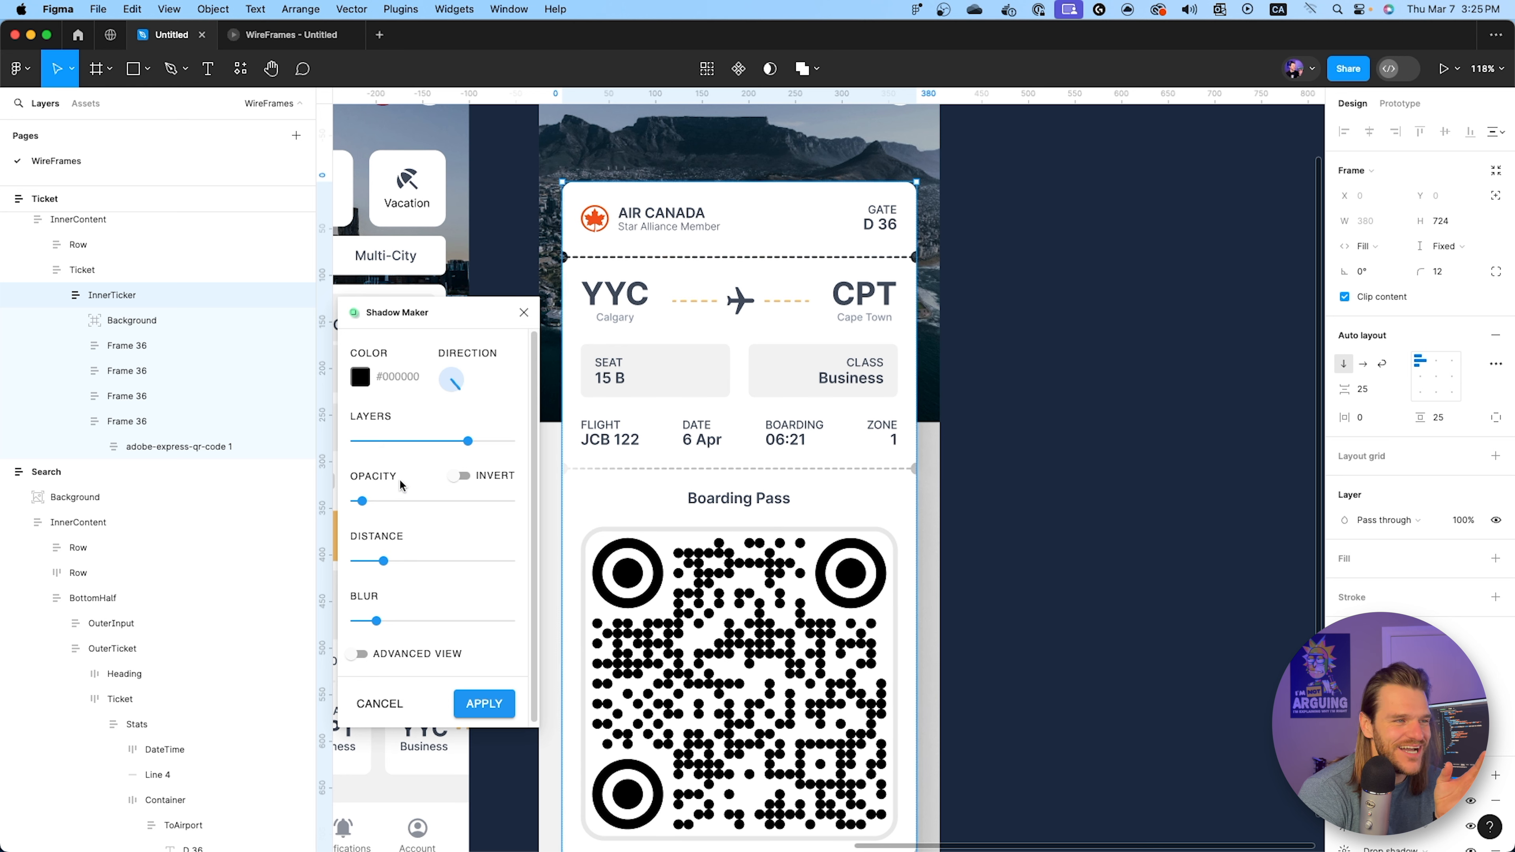
Lower the InnerTicker shadow's opacity to 0.02, checking it in the prototype preview, and keep the layered drop shadows.
drag(361, 502, 351, 504)
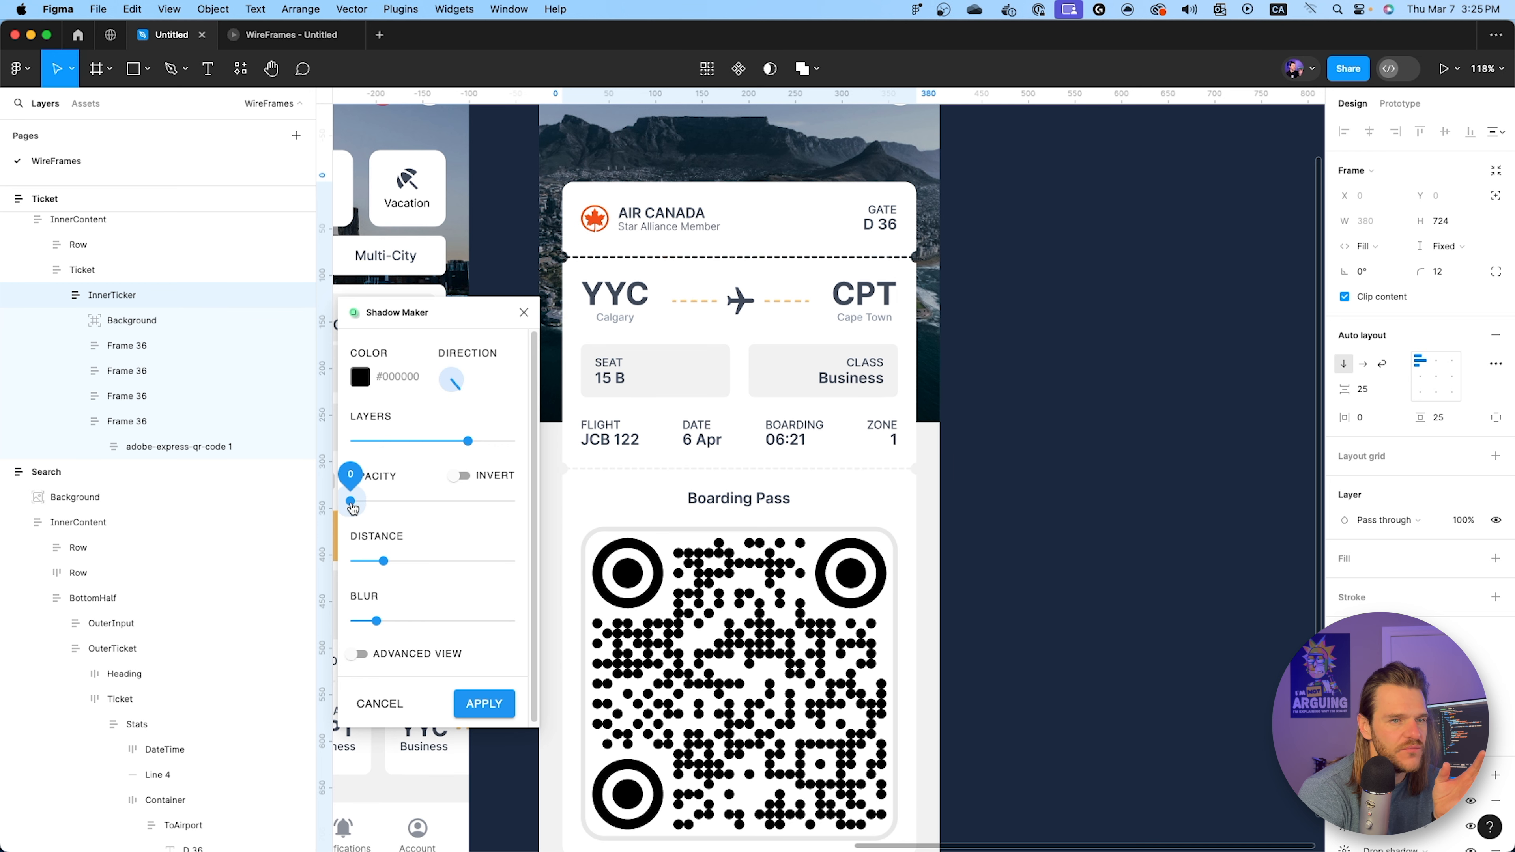
click(256, 37)
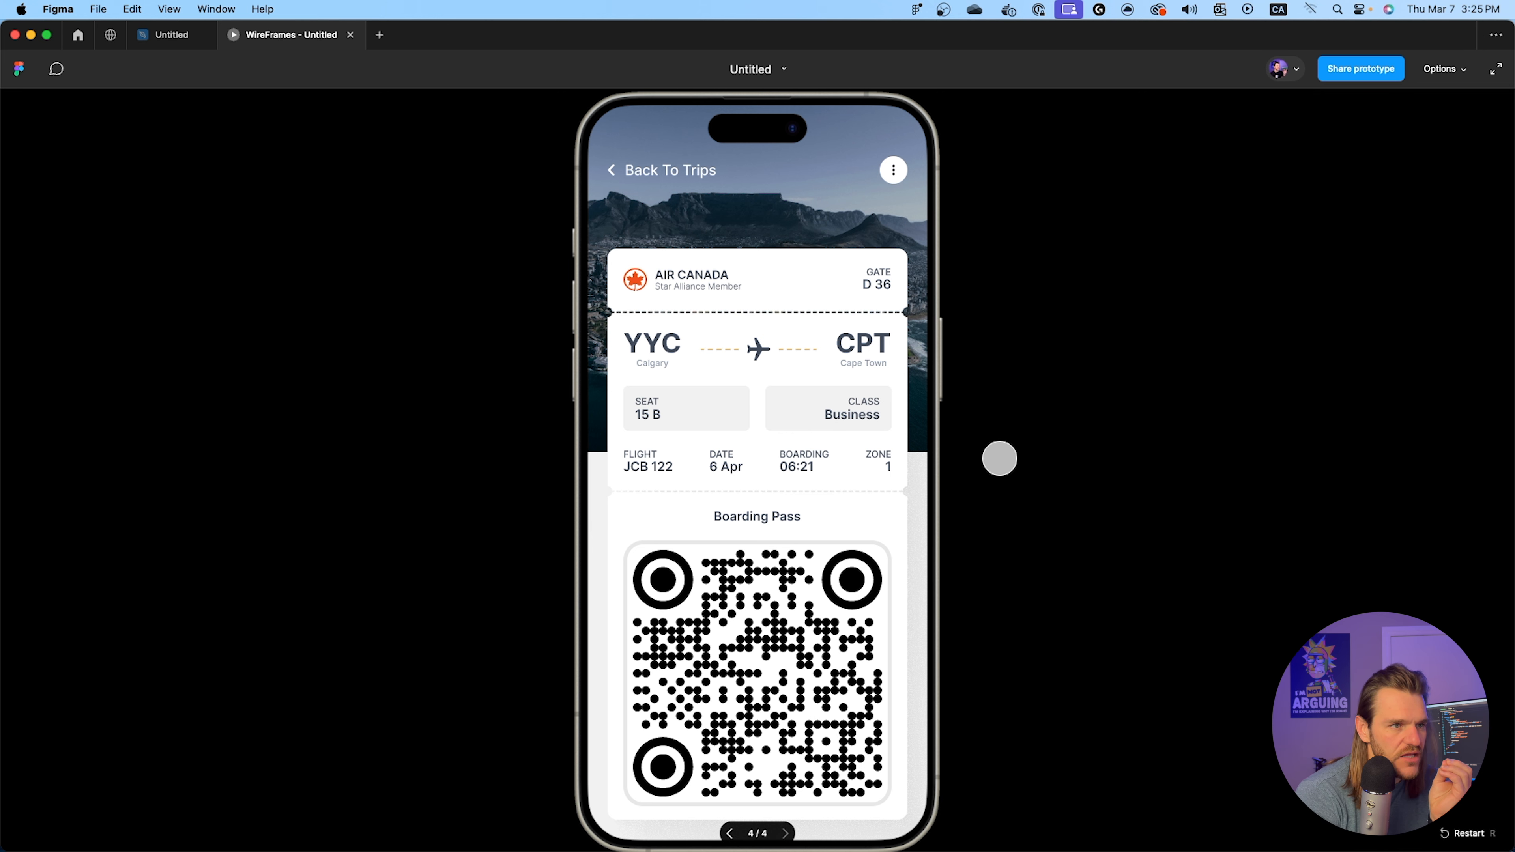
click(173, 34)
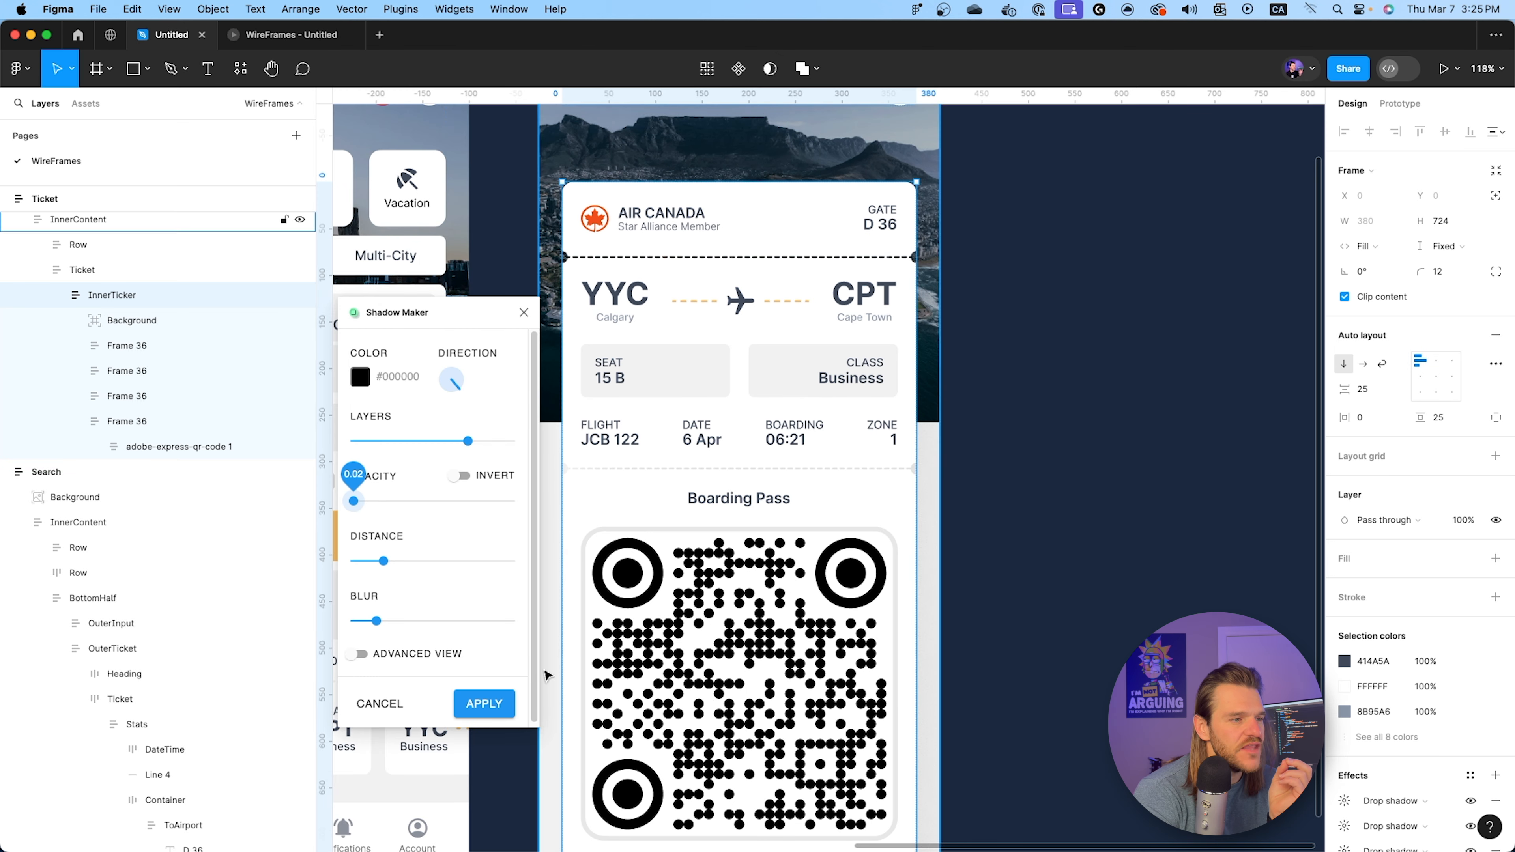
key(Escape)
scroll(1372, 693, down, 5)
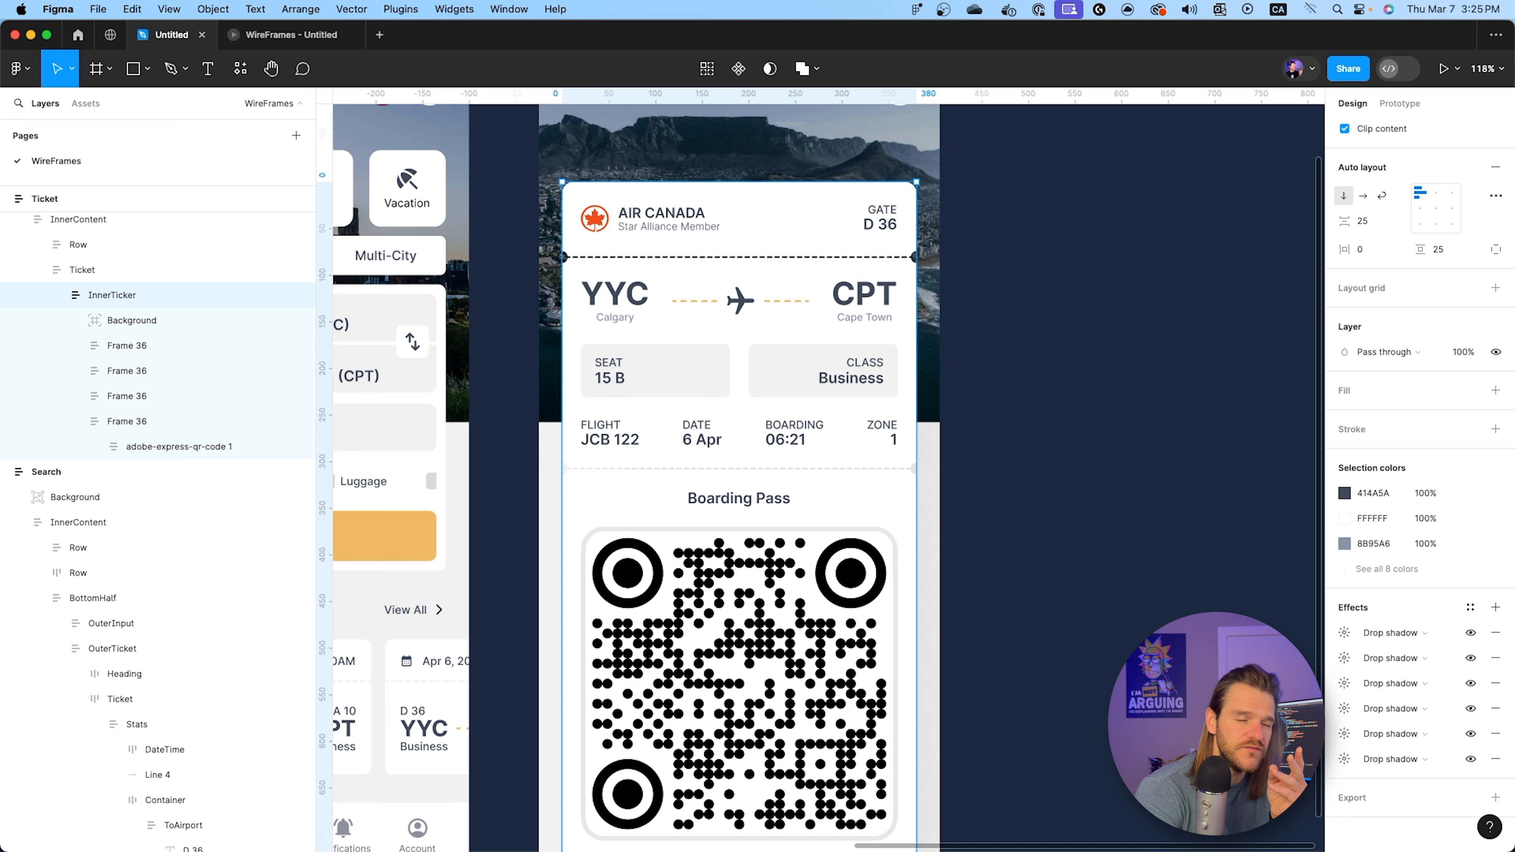
Examine the ticket card's shadow on the canvas and in the prototype preview, and compare it with the Search screen.
click(960, 576)
scroll(960, 576, down, 2)
scroll(960, 576, up, 2)
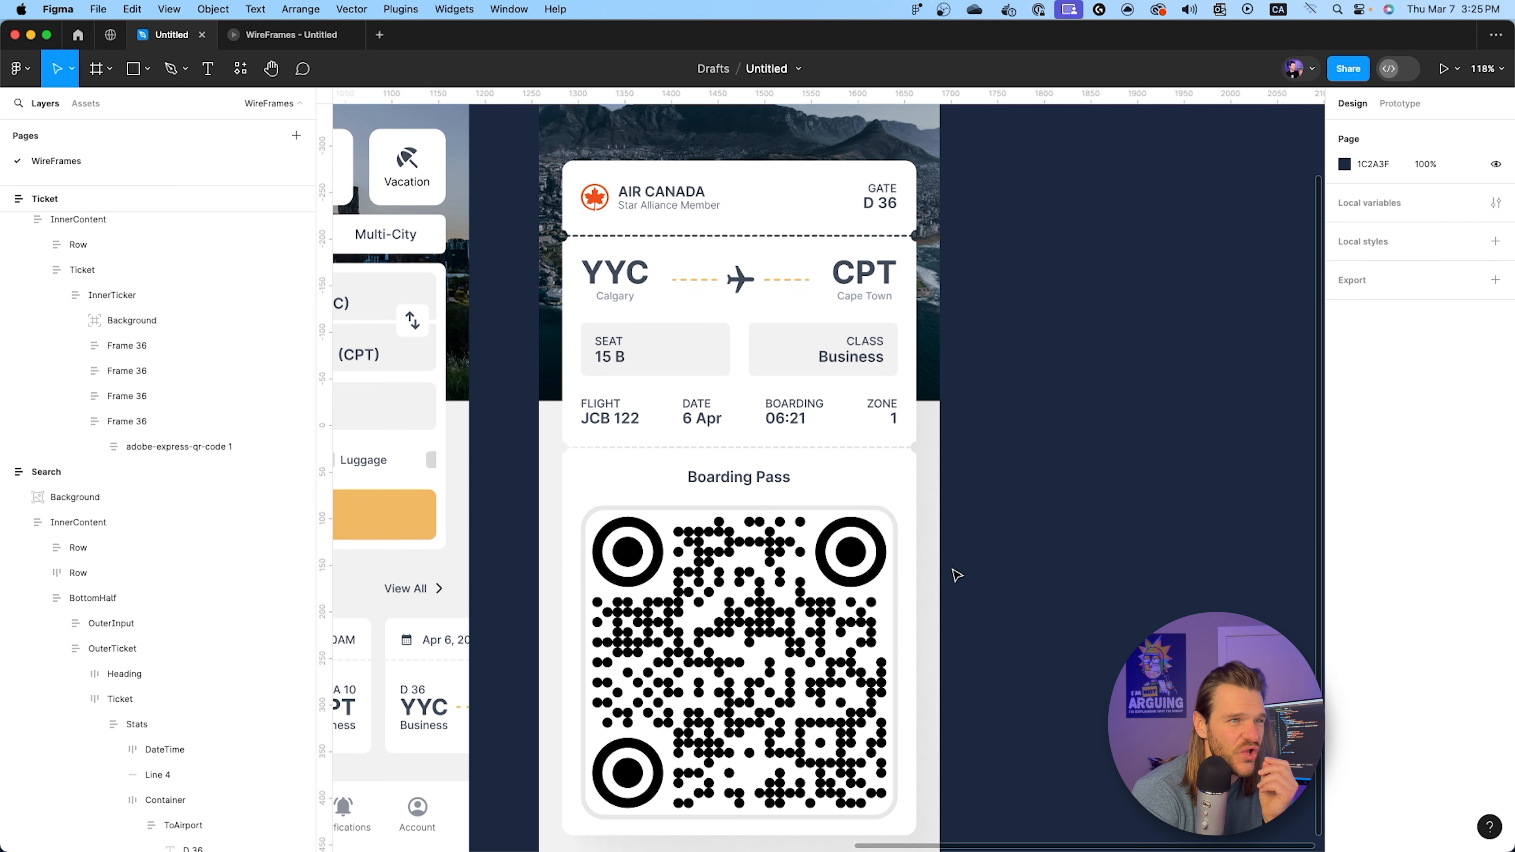
scroll(954, 574, down, 4)
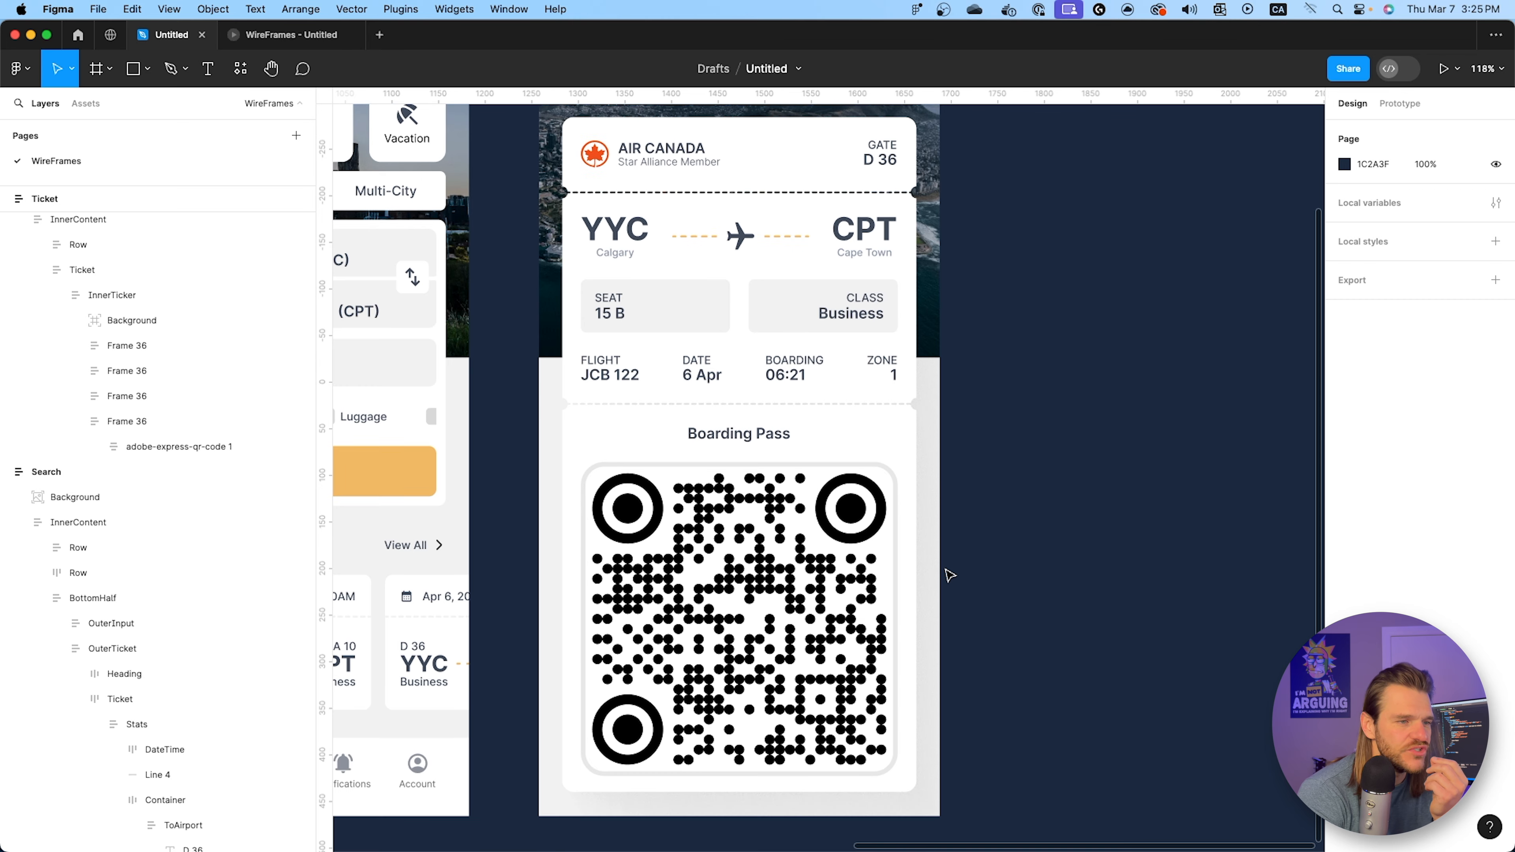
scroll(952, 573, up, 4)
scroll(937, 564, up, 7)
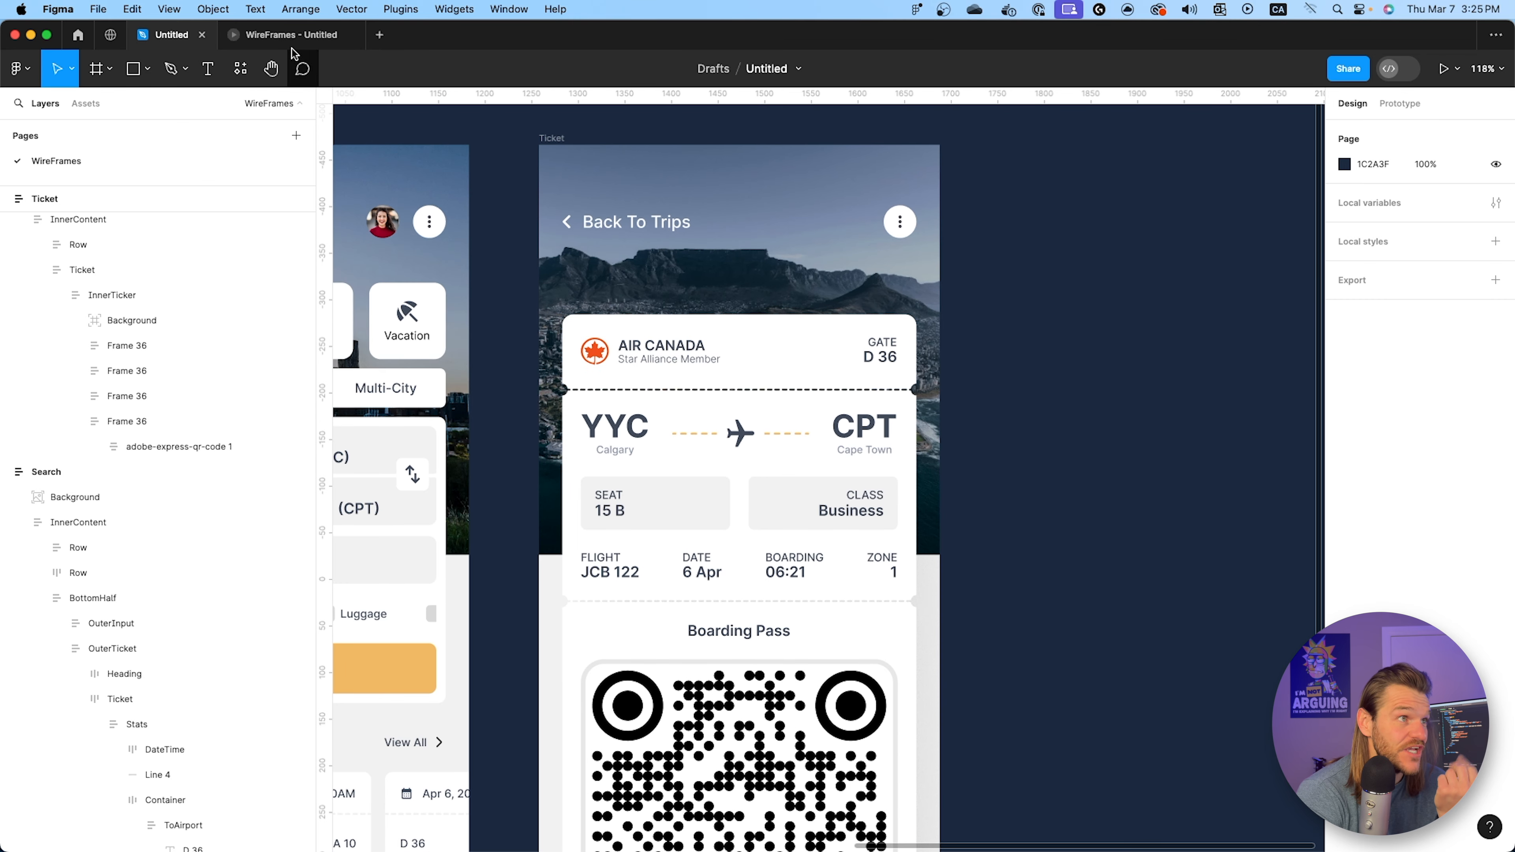
click(292, 35)
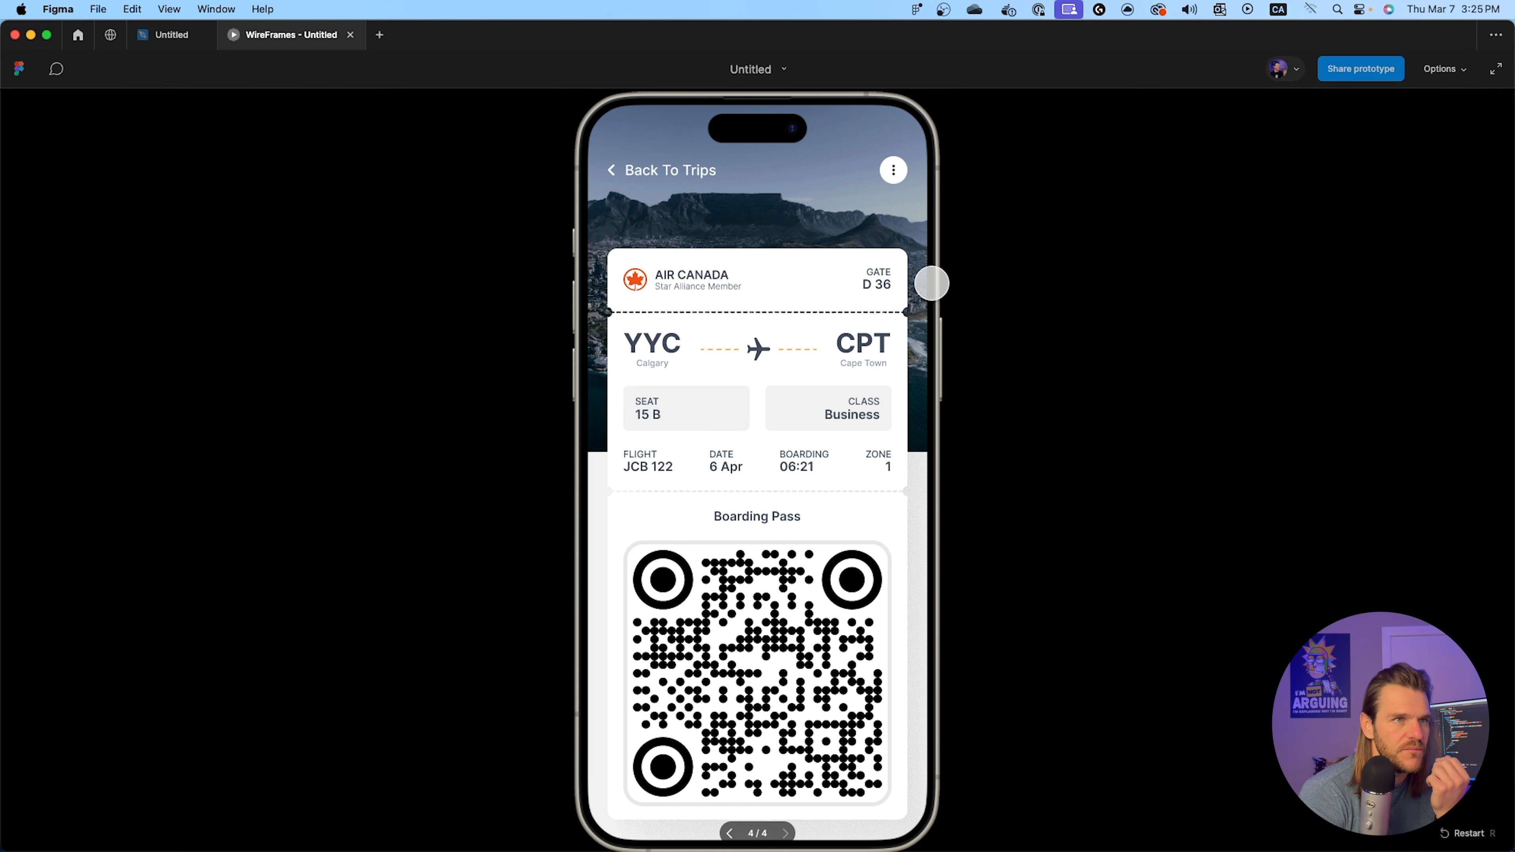
click(160, 36)
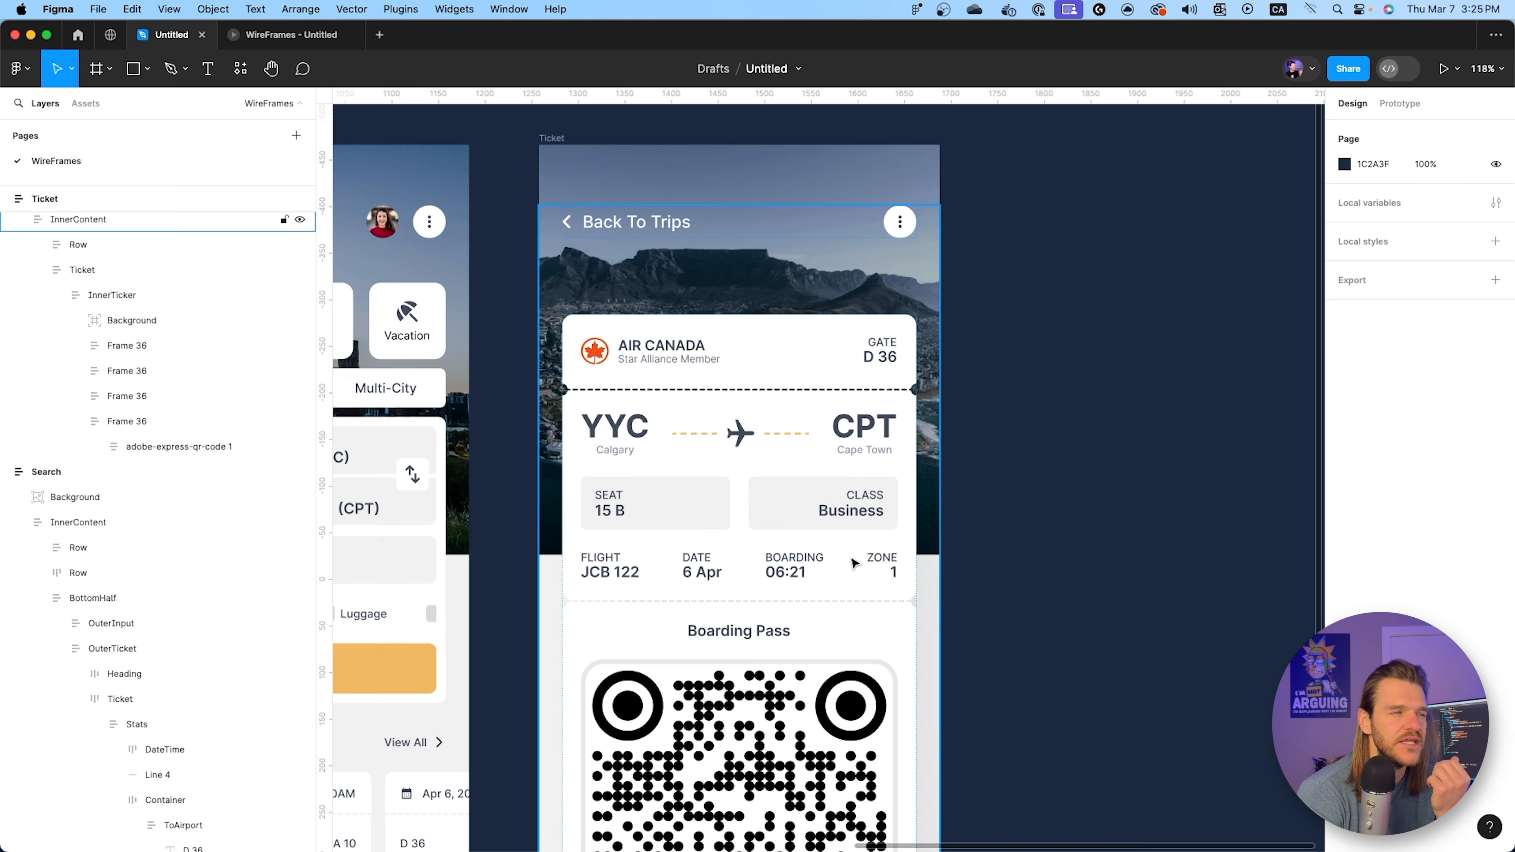
scroll(746, 549, up, 1)
scroll(620, 578, left, 5)
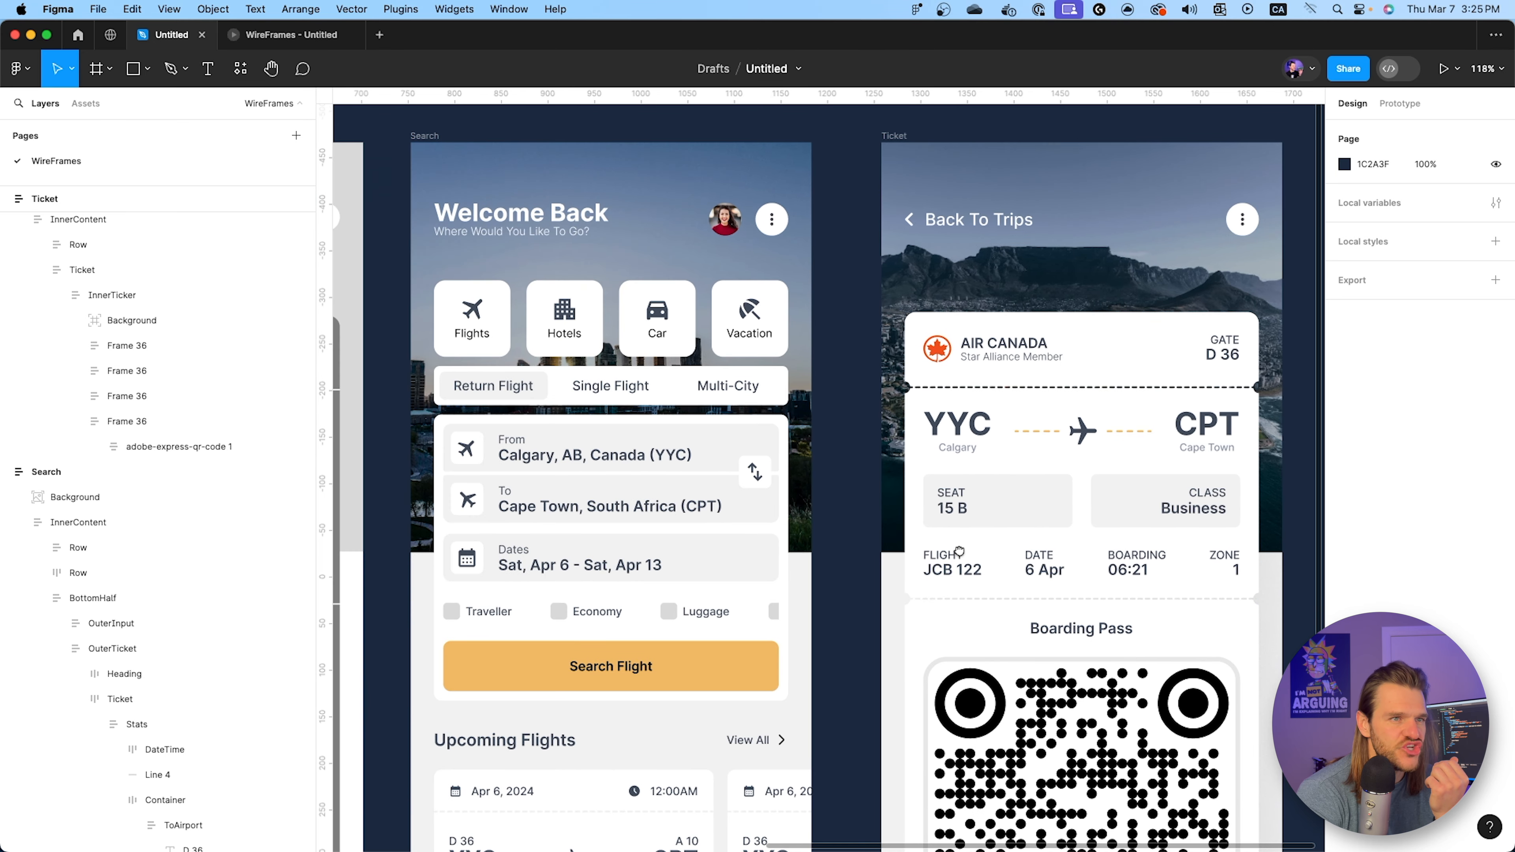
click(310, 43)
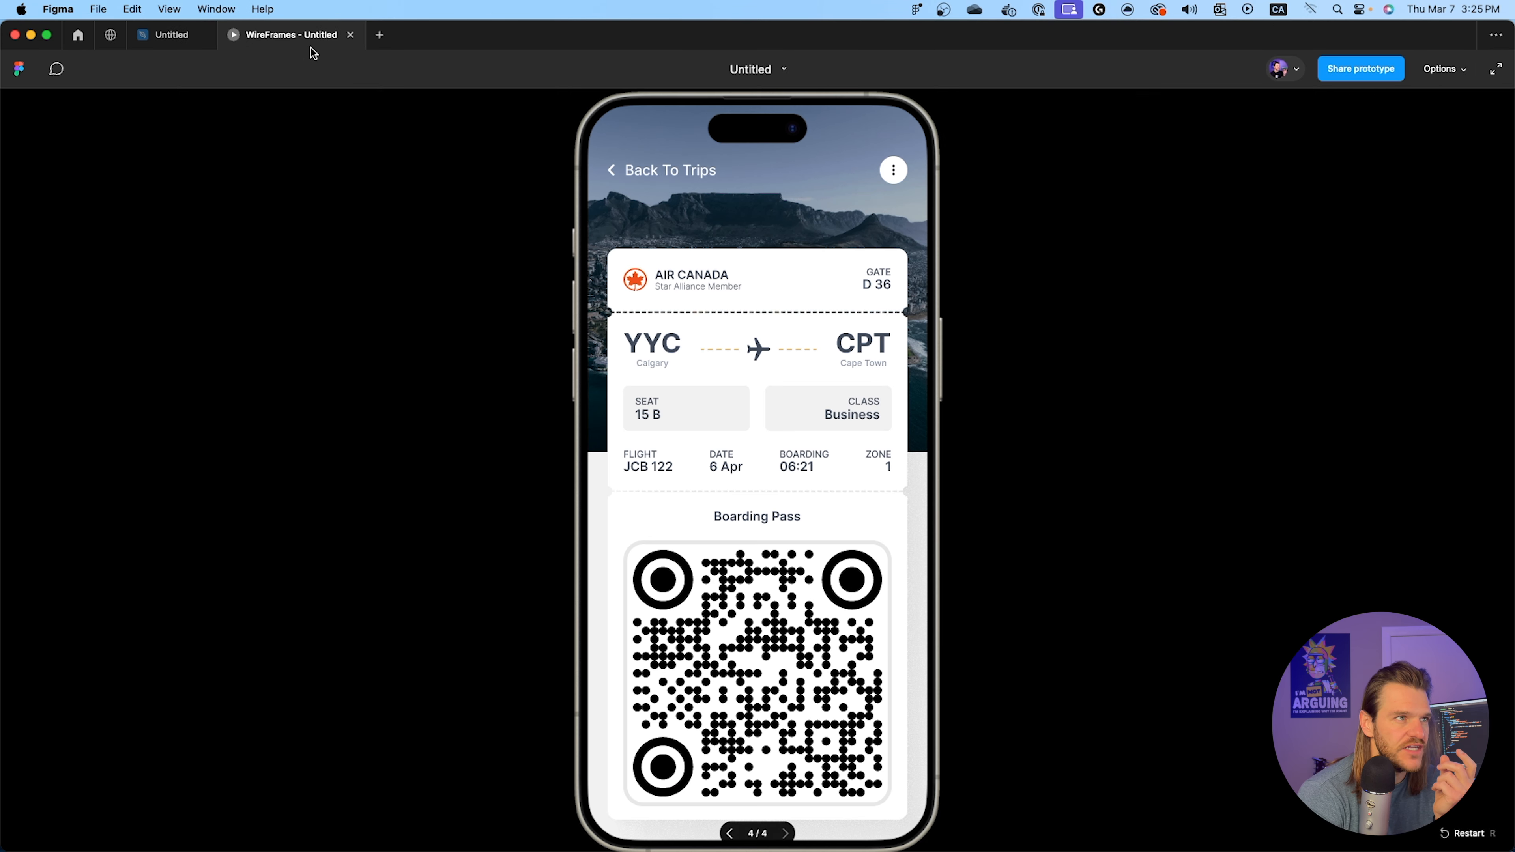
click(167, 34)
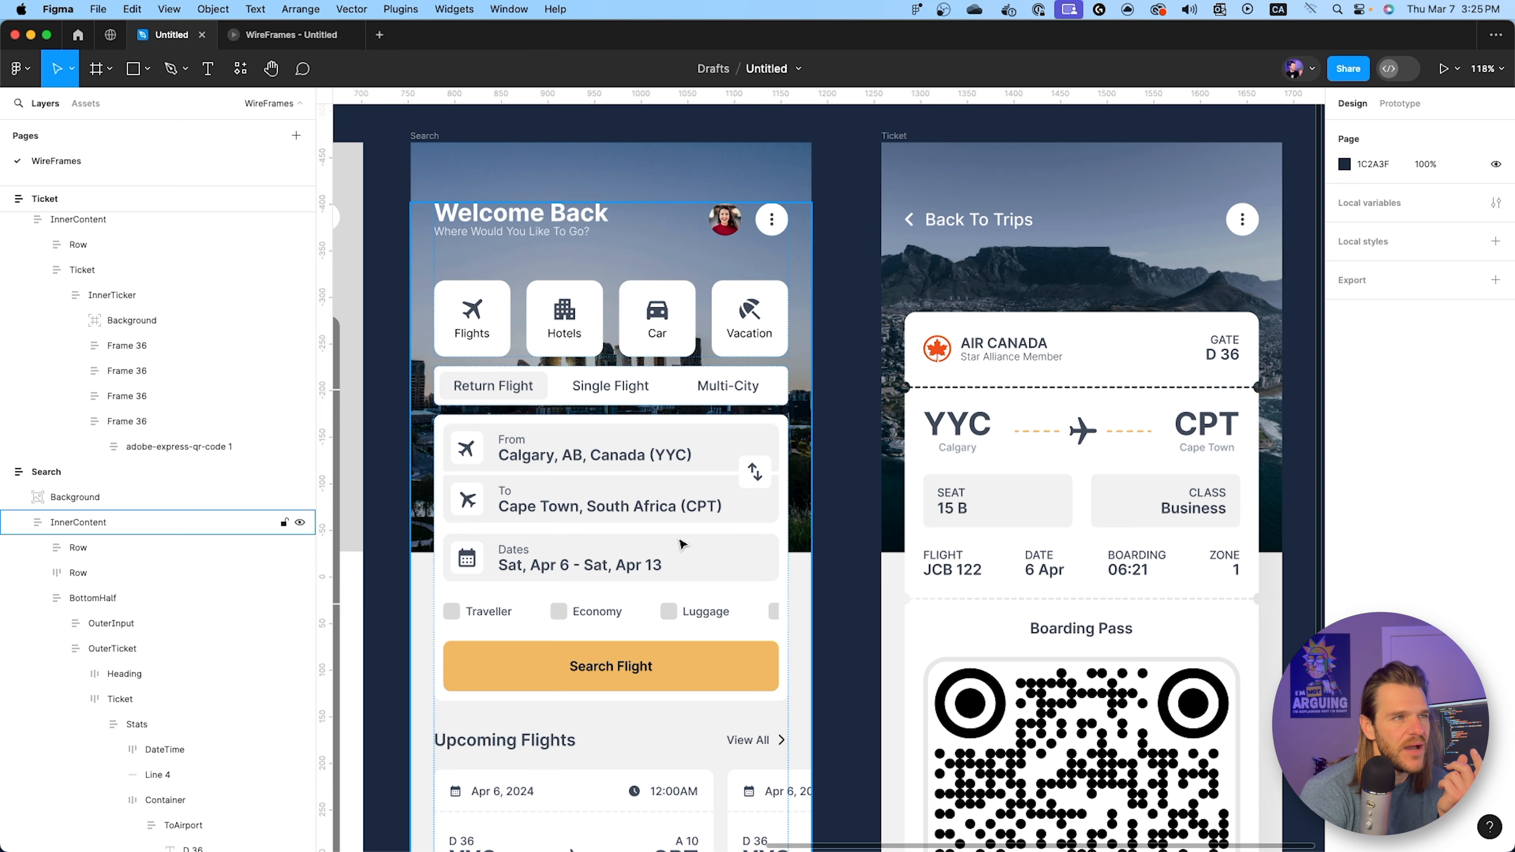
scroll(683, 544, left, 2)
scroll(641, 530, down, 2)
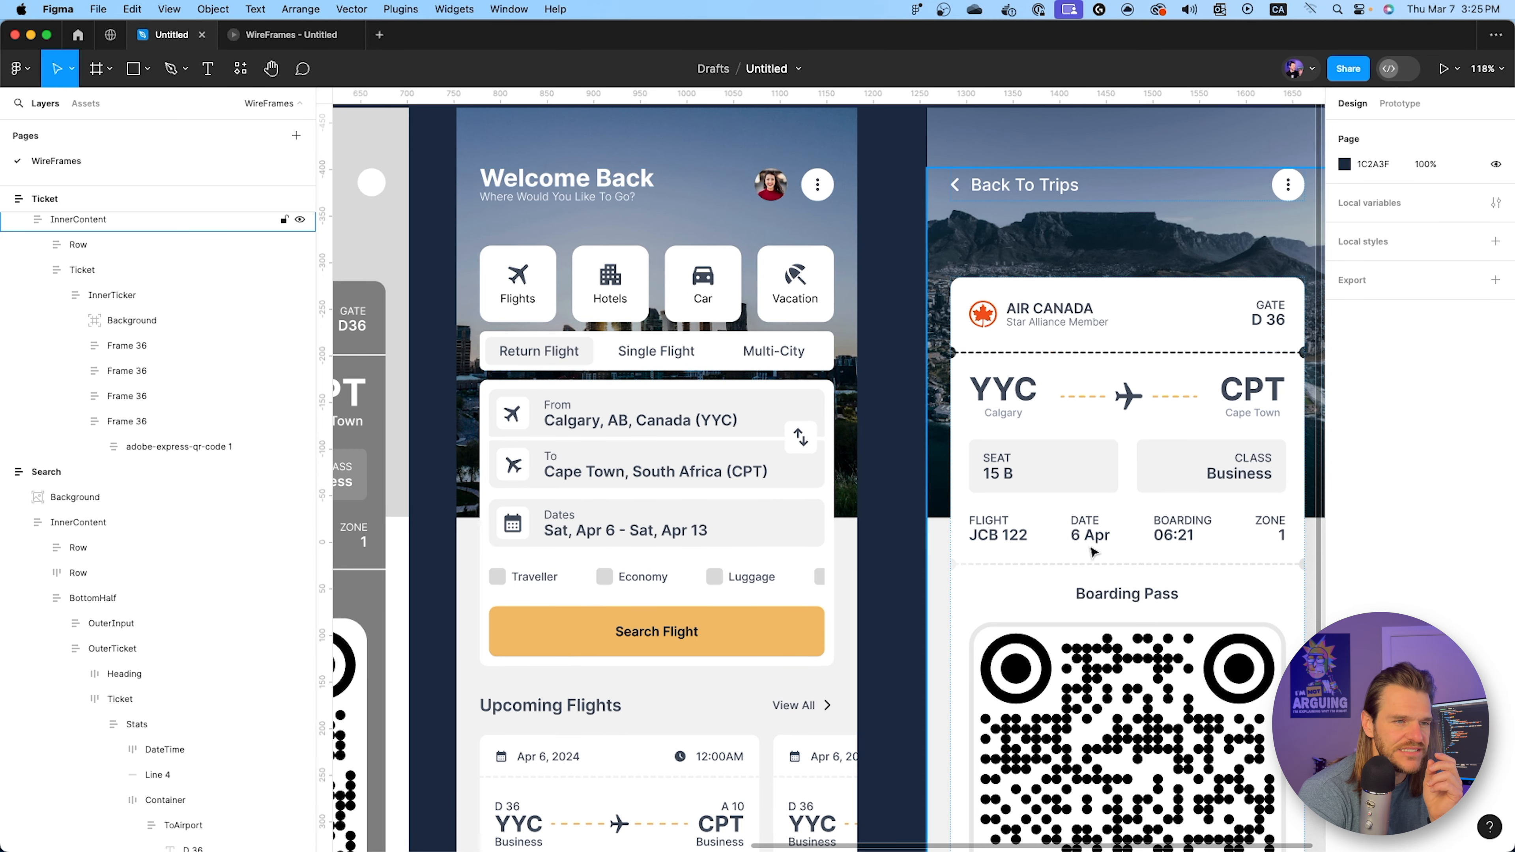
Run the Shadow Maker plugin on the OuterInput frame that holds the flight search form in the Search screen.
double_click(792, 397)
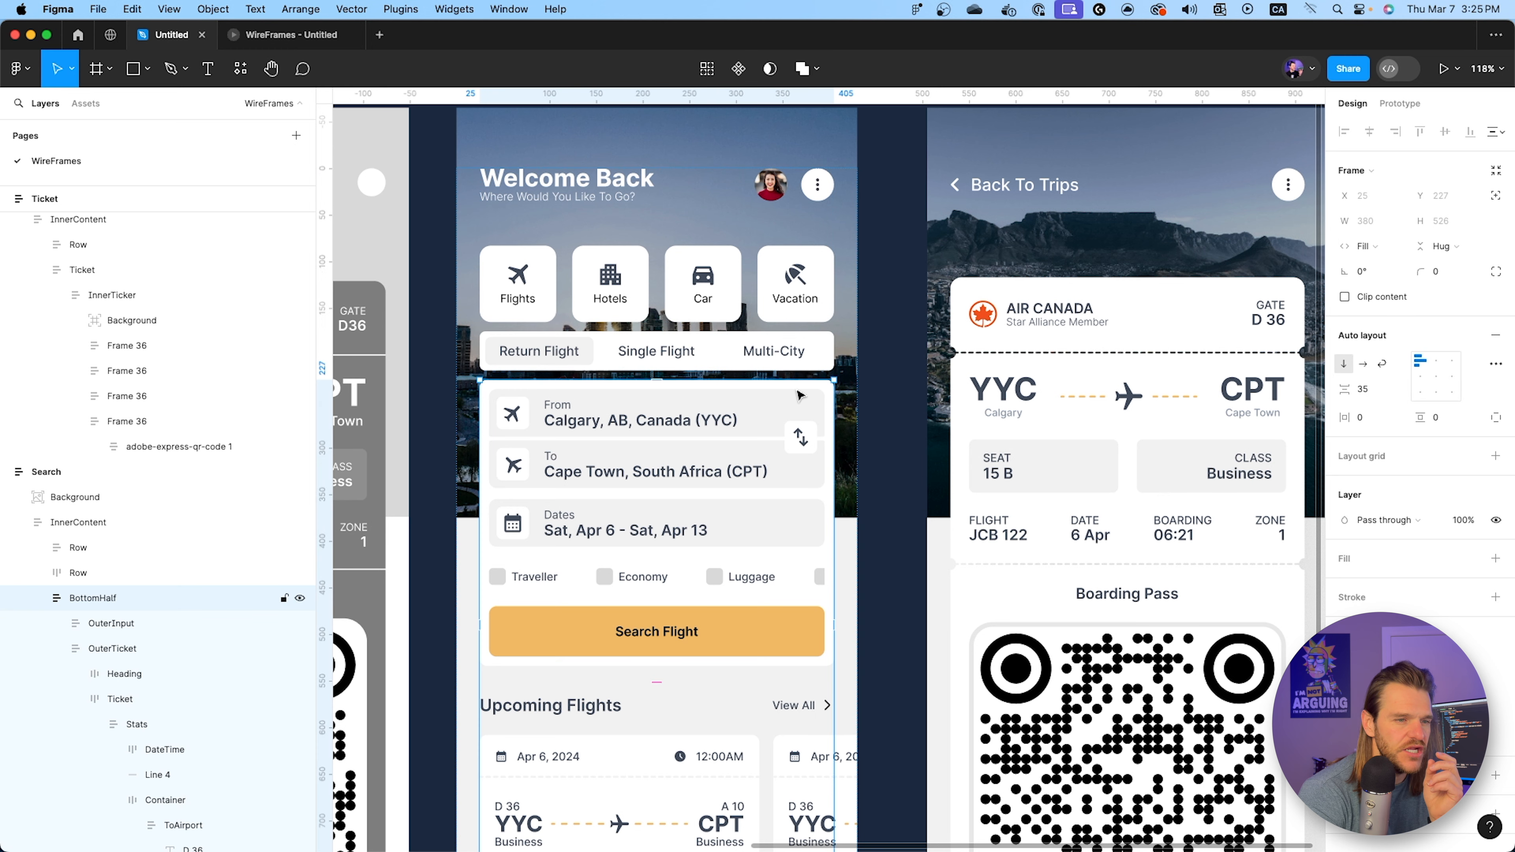
click(798, 393)
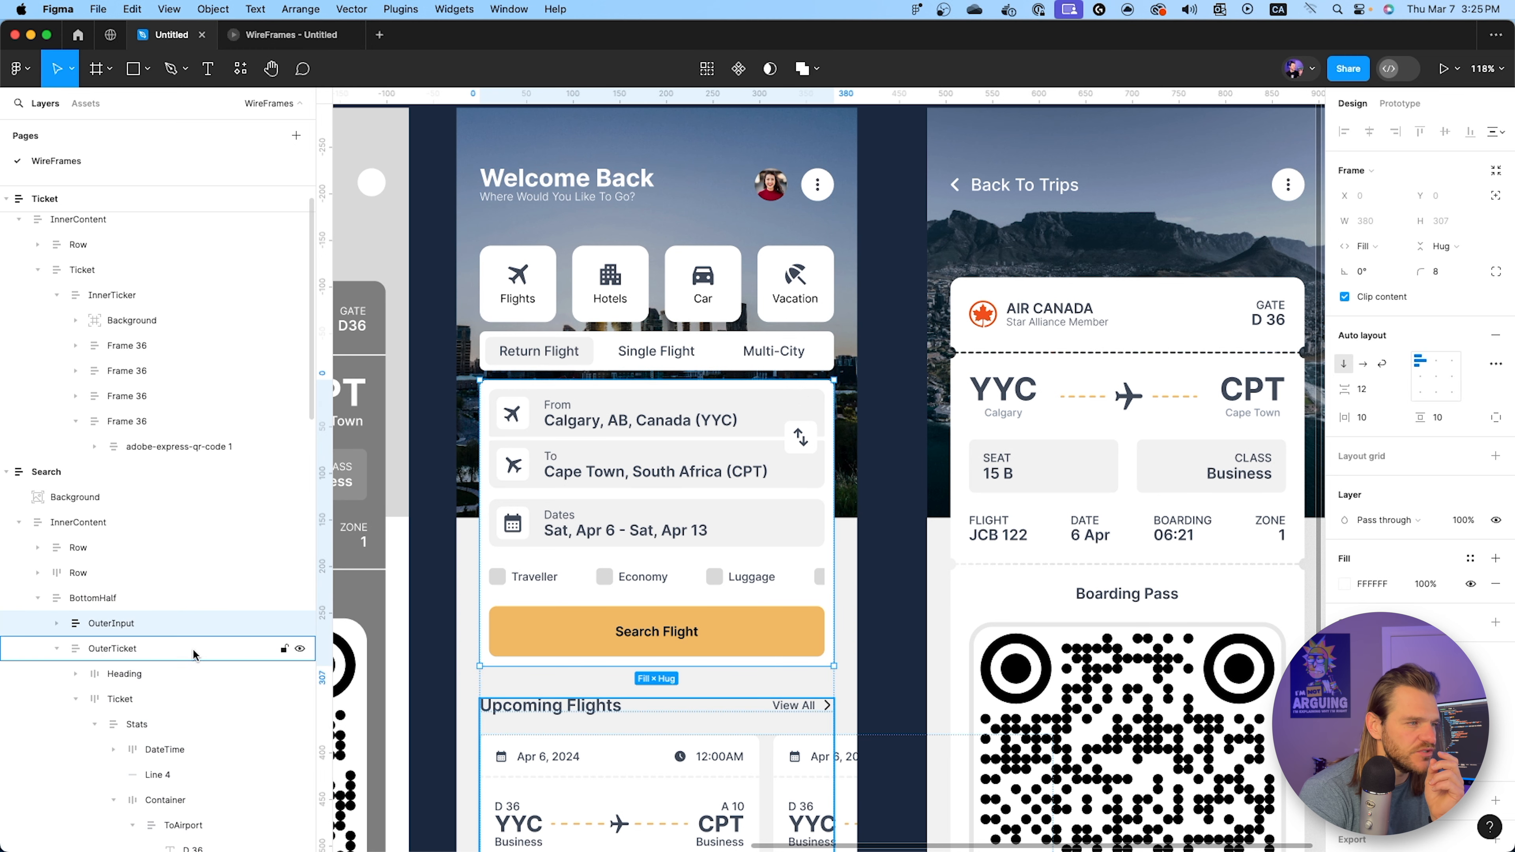
click(57, 651)
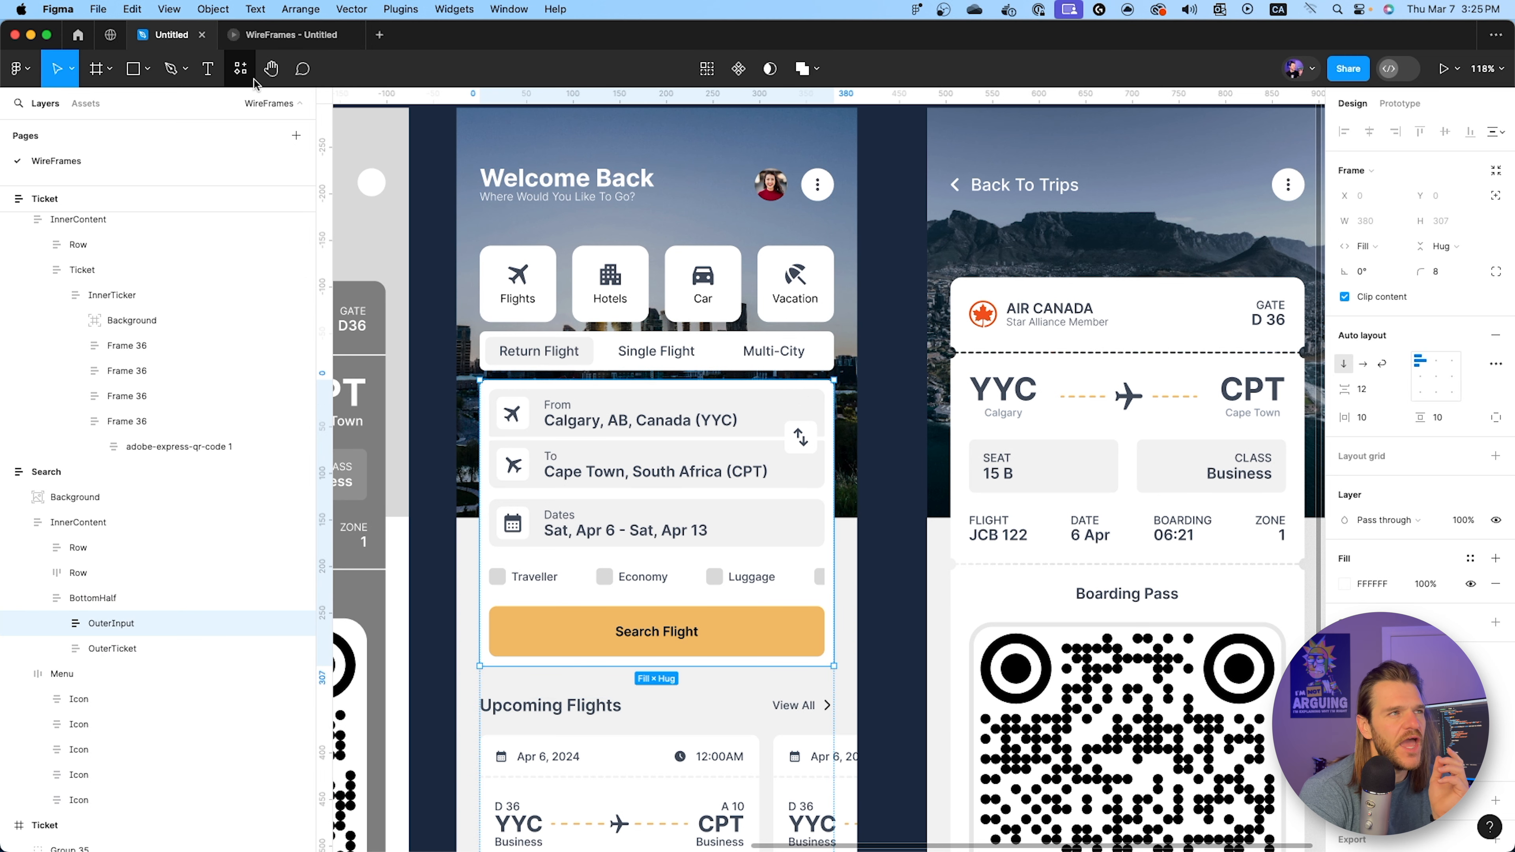
click(240, 69)
click(310, 249)
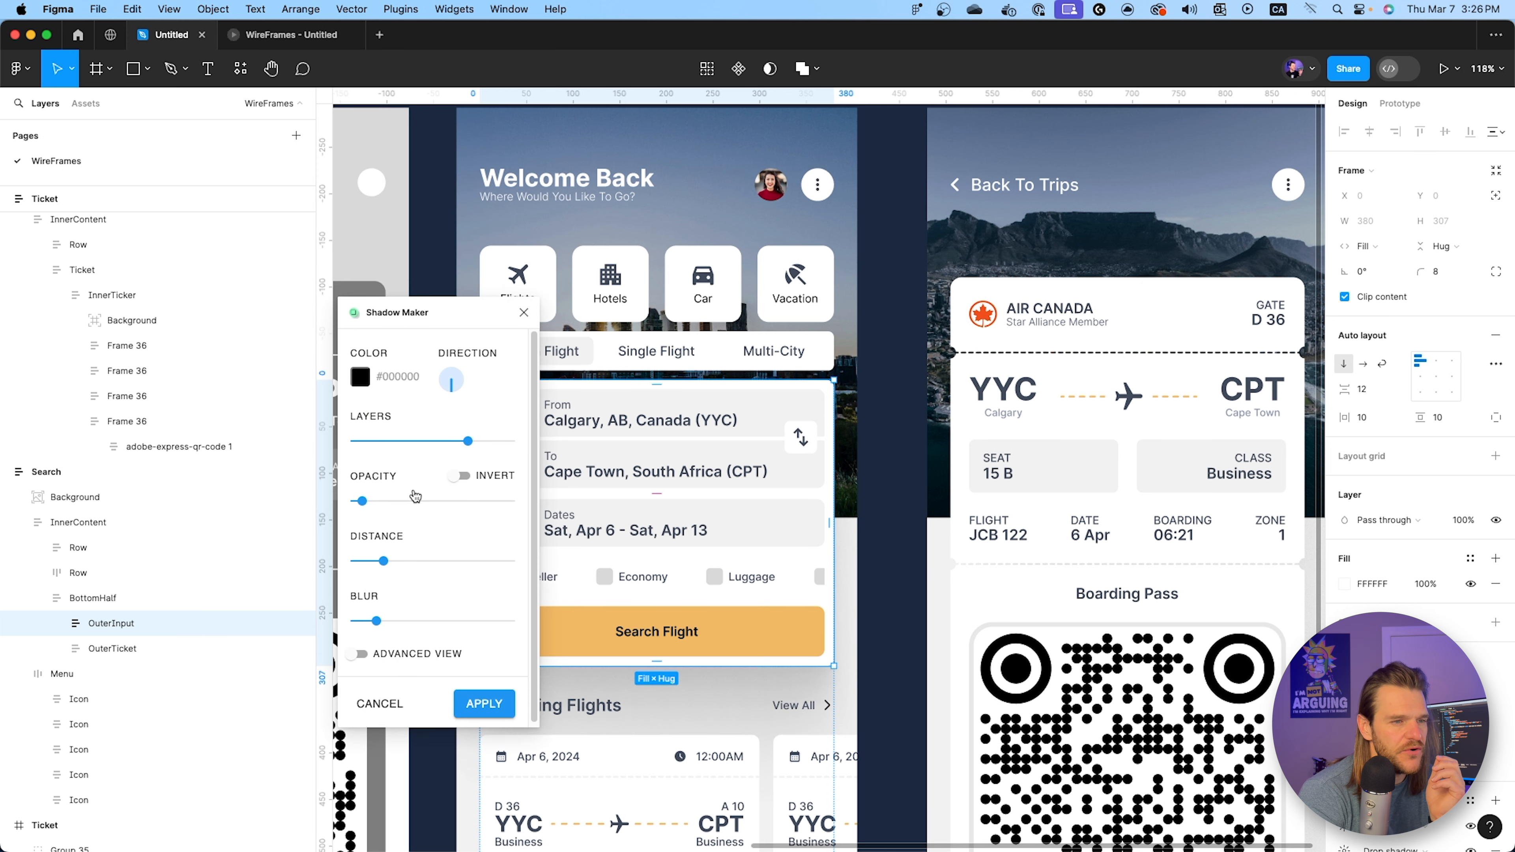
Move the plugin window clear of the search form and point the shadow direction down, slightly toward the left.
drag(461, 387, 458, 388)
drag(451, 317, 276, 294)
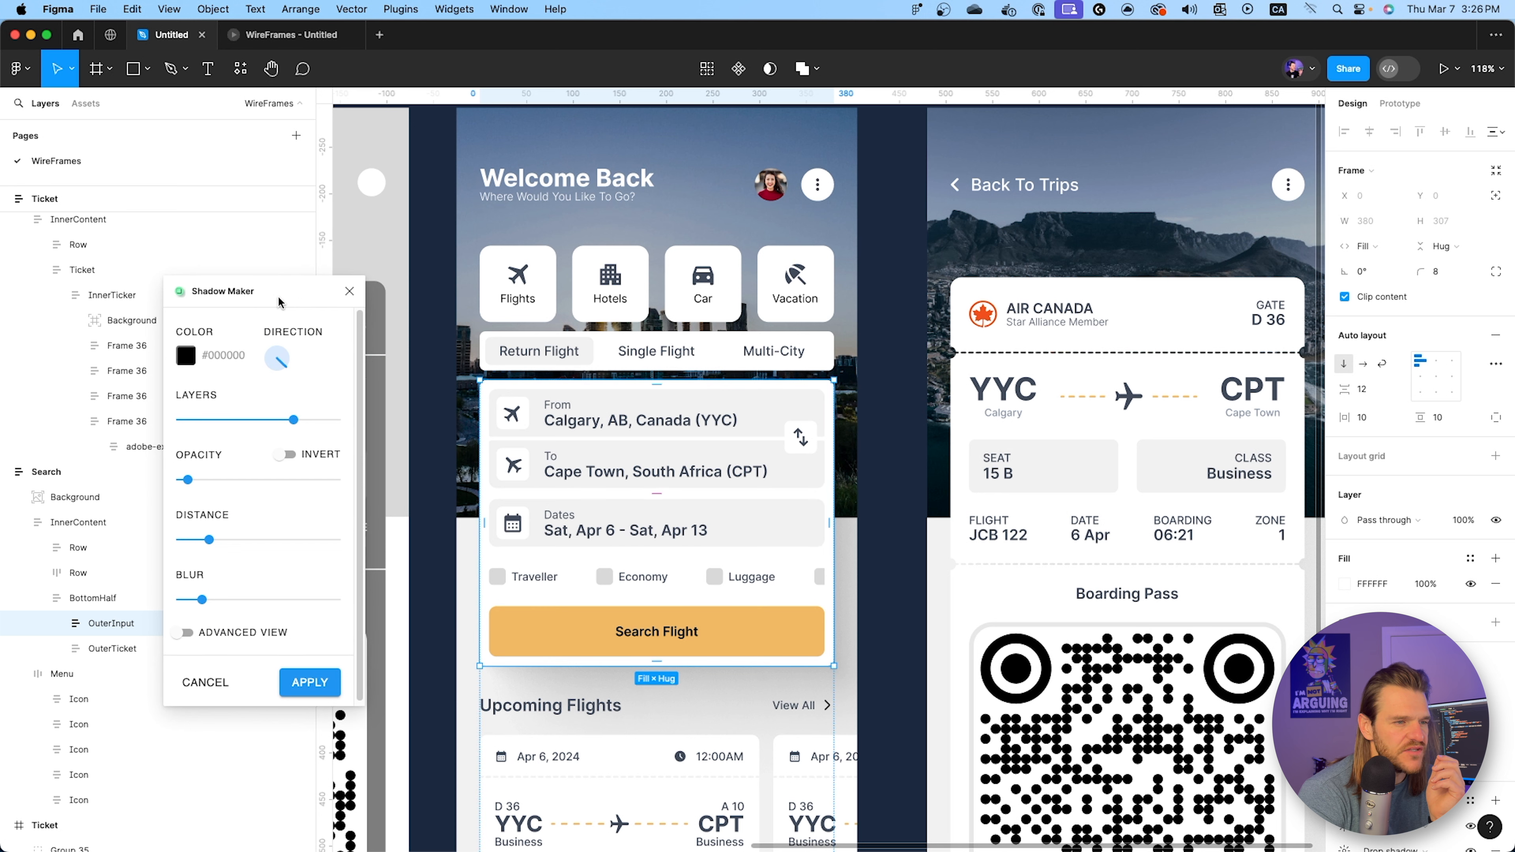
click(276, 347)
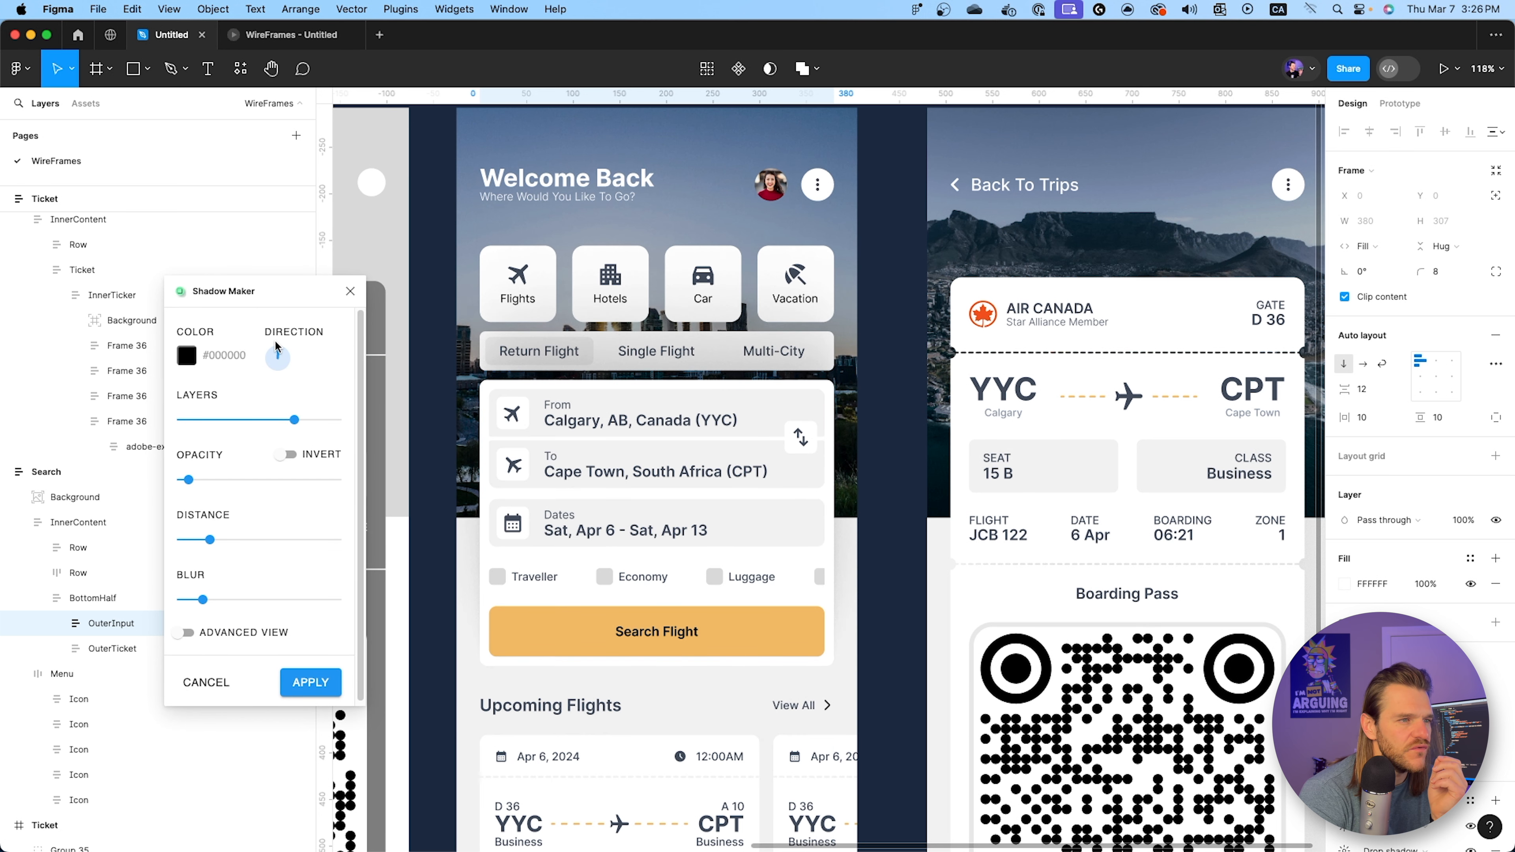
drag(276, 357, 276, 375)
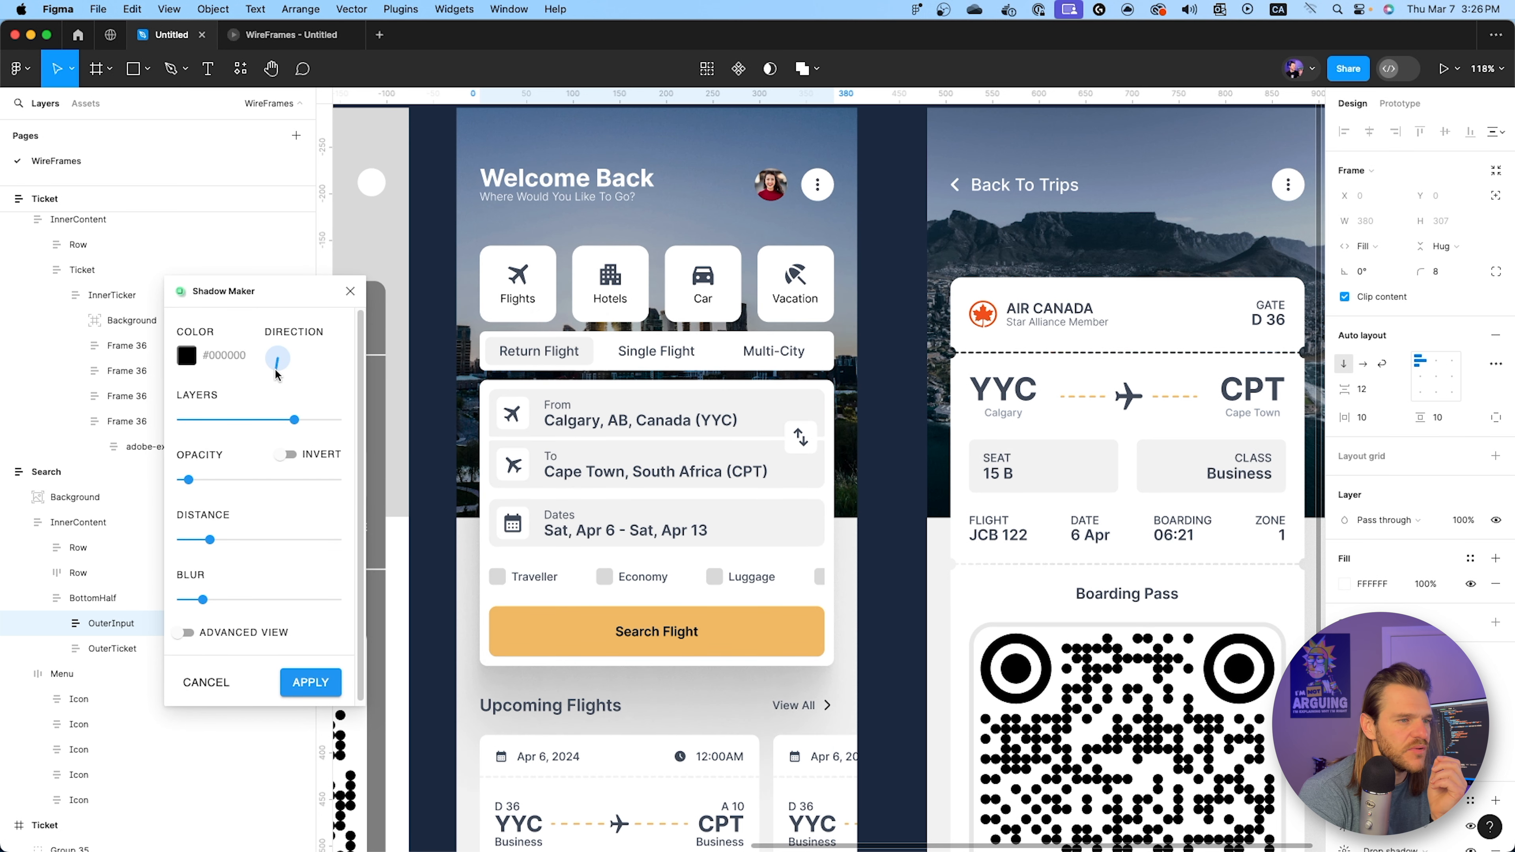
Set the OuterInput shadow's opacity to 0.05, shorten its distance to near the minimum and adjust its dark color.
drag(188, 480, 185, 485)
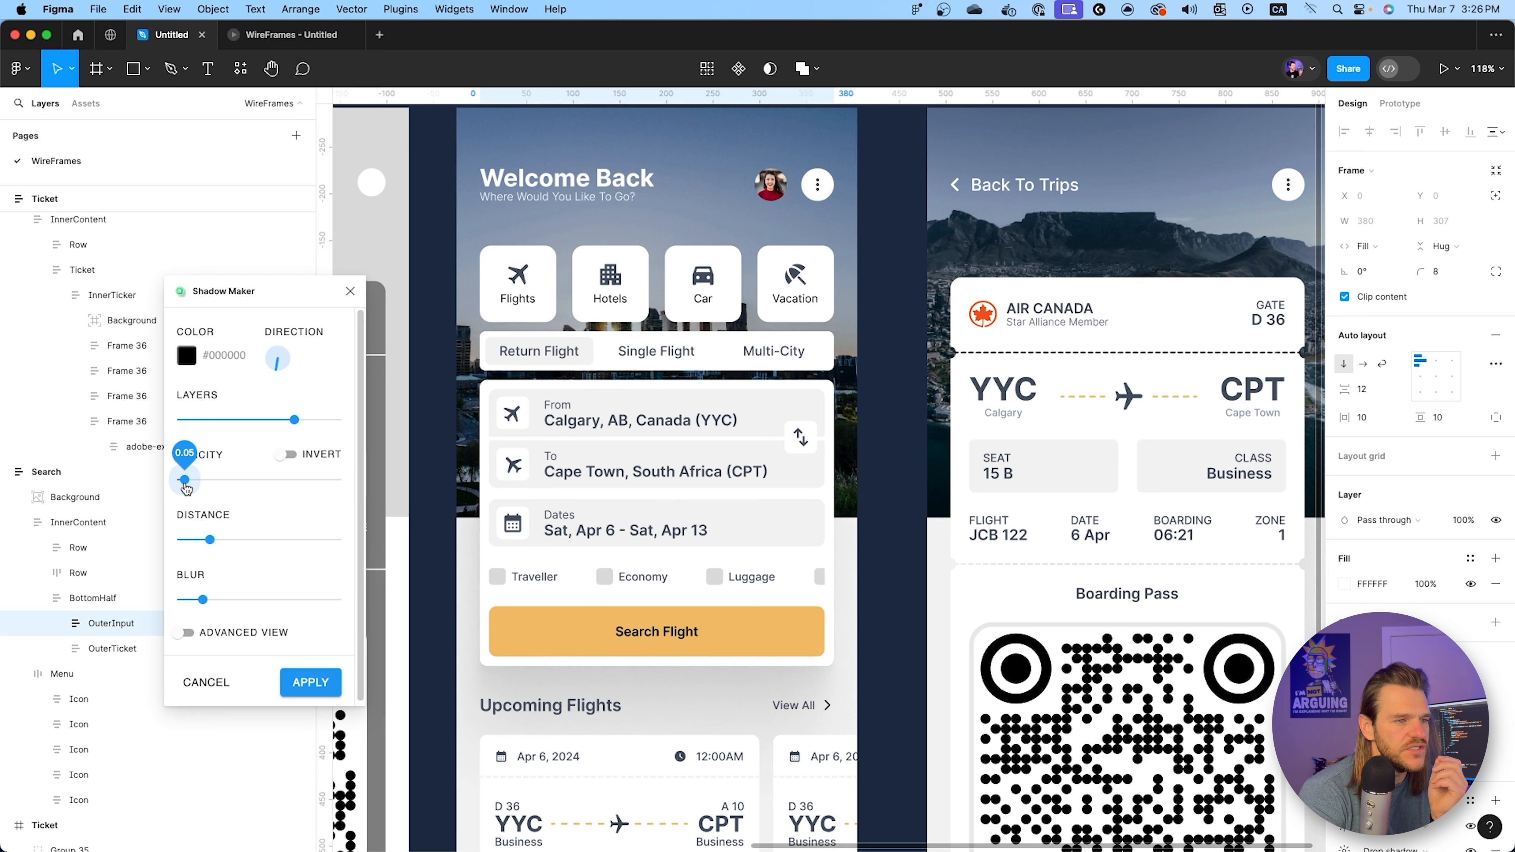
mouse_move(210, 540)
mouse_down()
mouse_move(179, 540)
mouse_move(184, 555)
mouse_up()
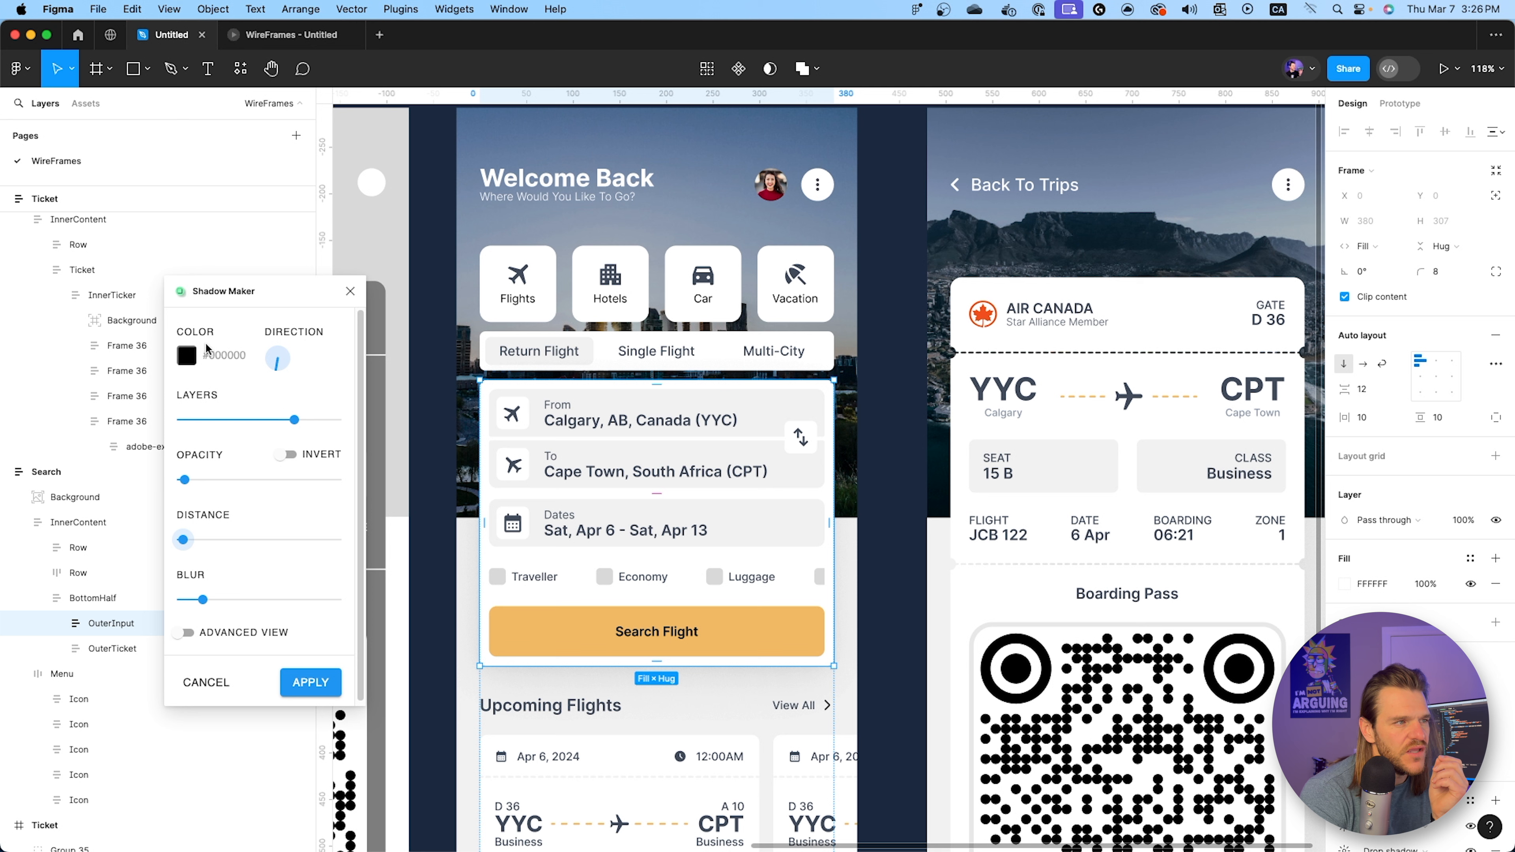
click(188, 356)
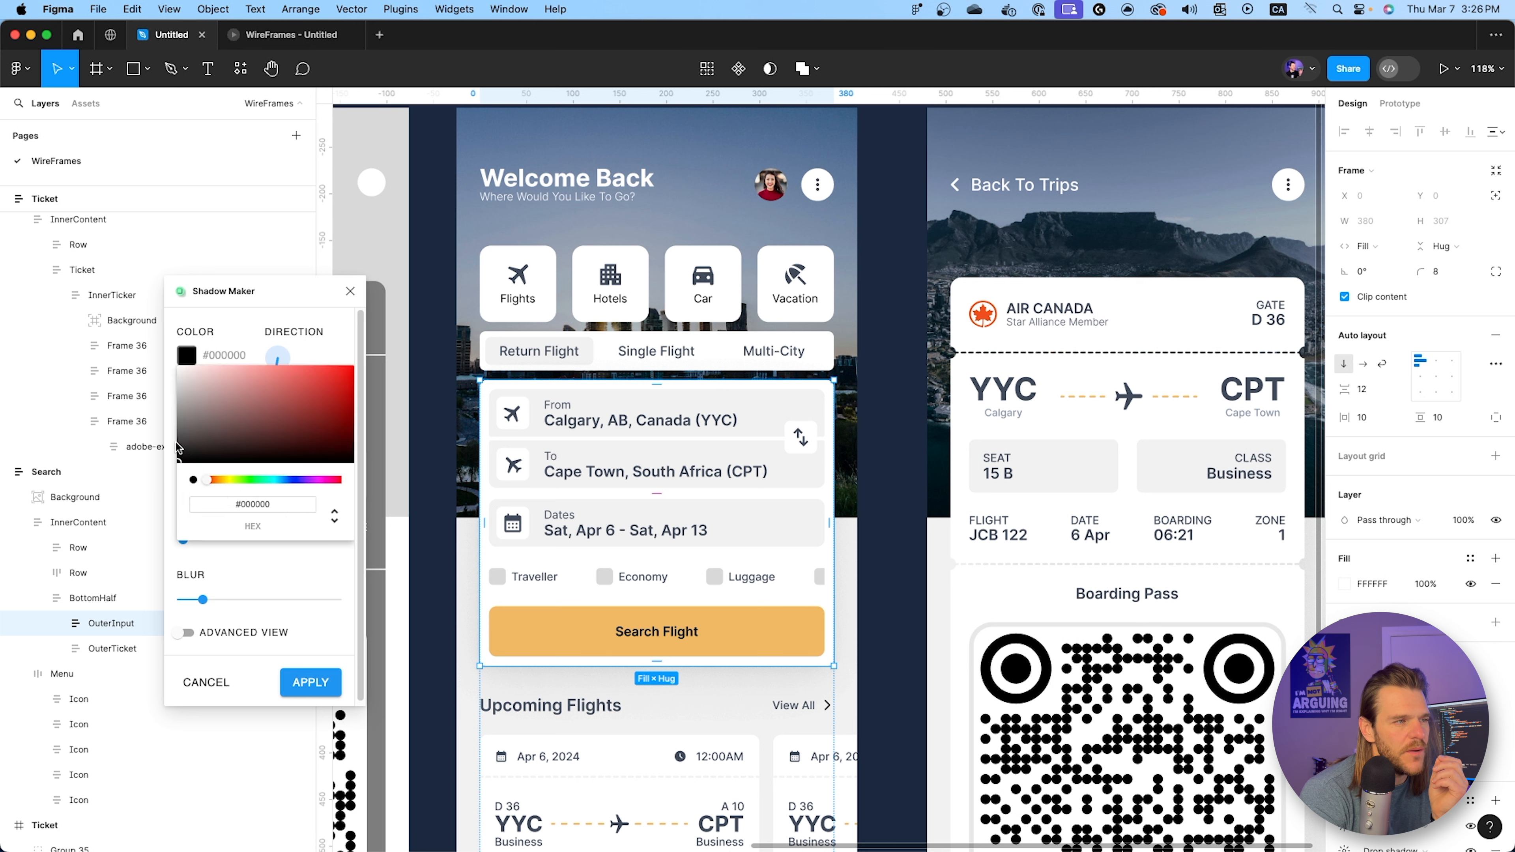
drag(179, 460, 146, 425)
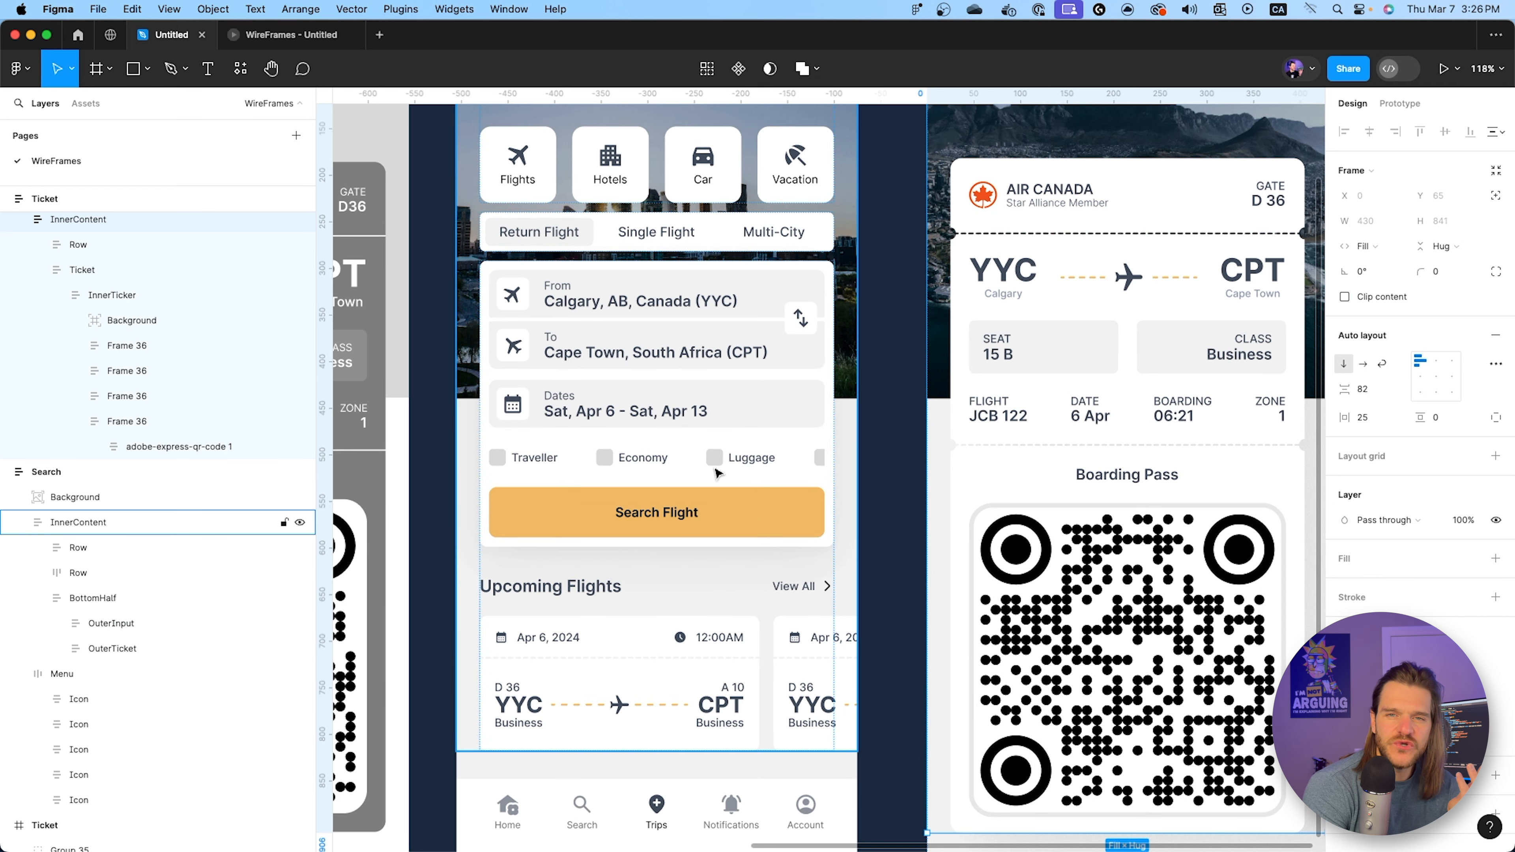
Check the search form's shadow on the canvas and on the Search screen in the prototype preview.
scroll(715, 471, up, 2)
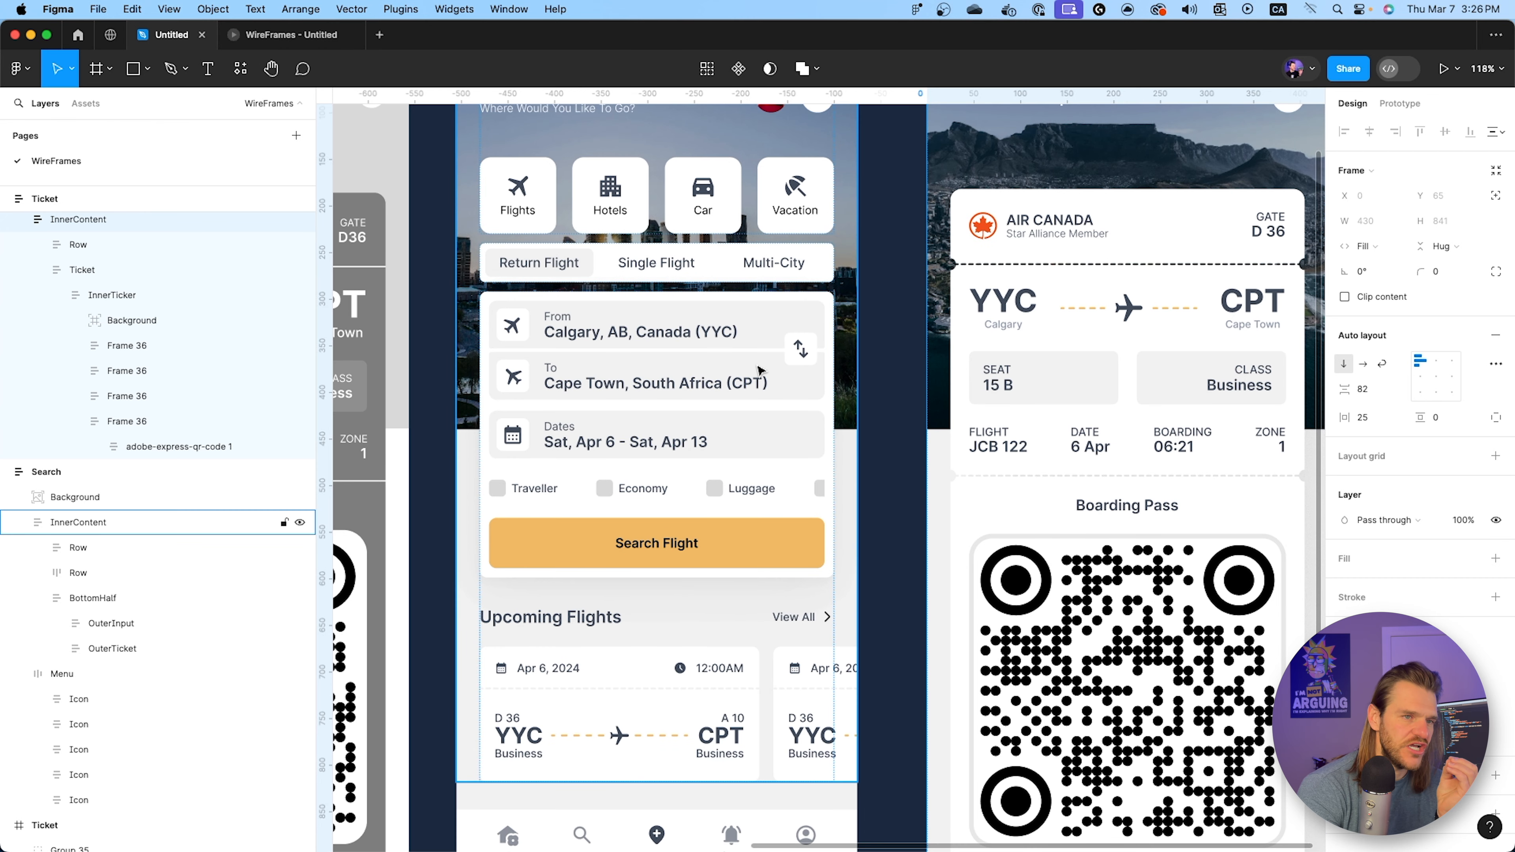
key(super+alt+Return)
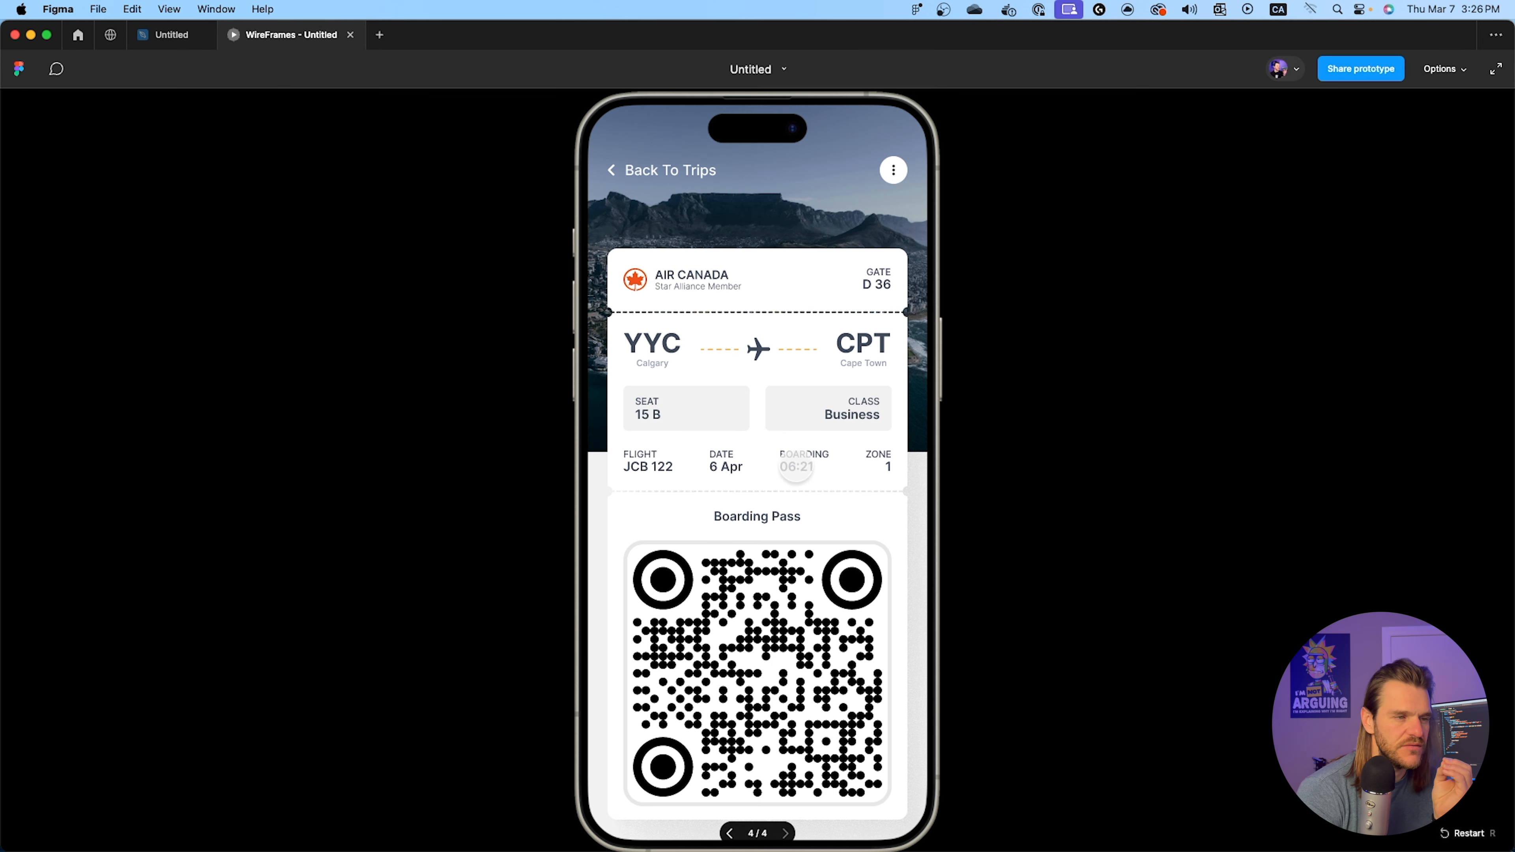
key(Left)
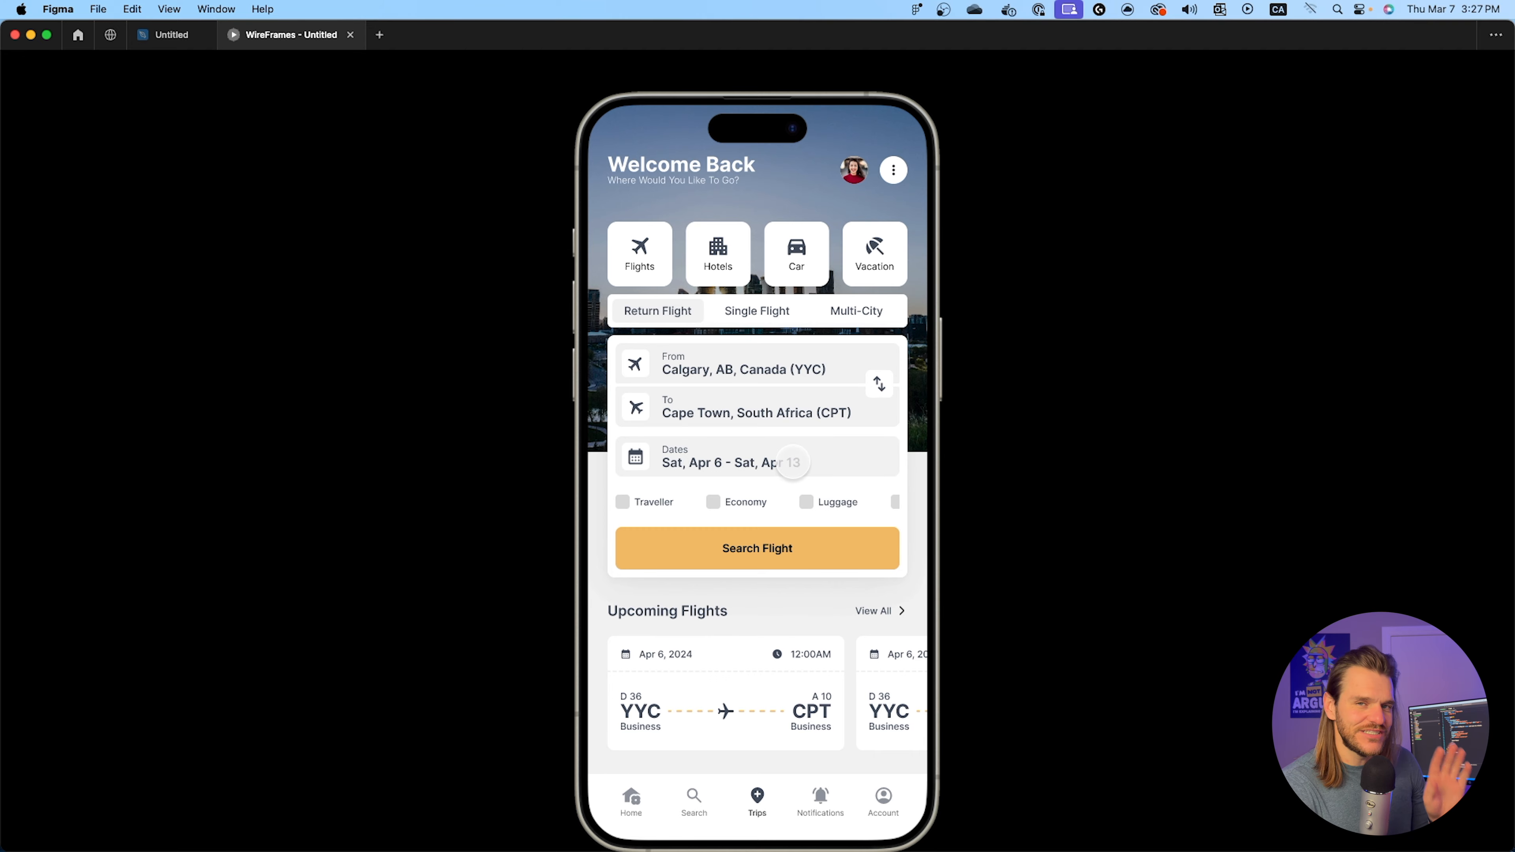
key(ctrl+shift+Tab)
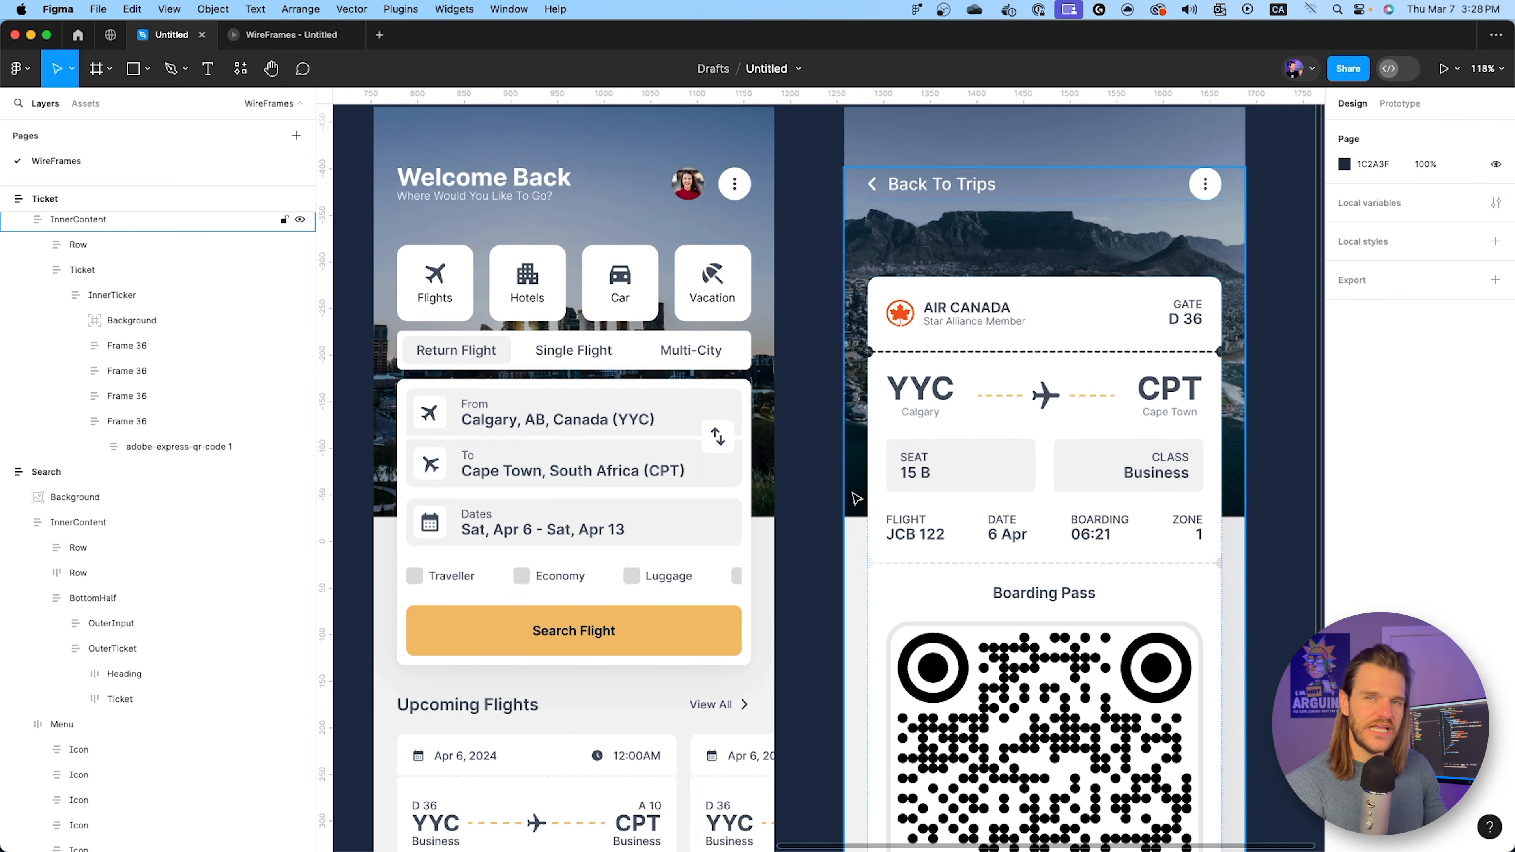
Run the Shadow Maker plugin on both flight cards under Upcoming Flights and point the shadow direction down, slightly toward the right.
scroll(811, 518, down, 3)
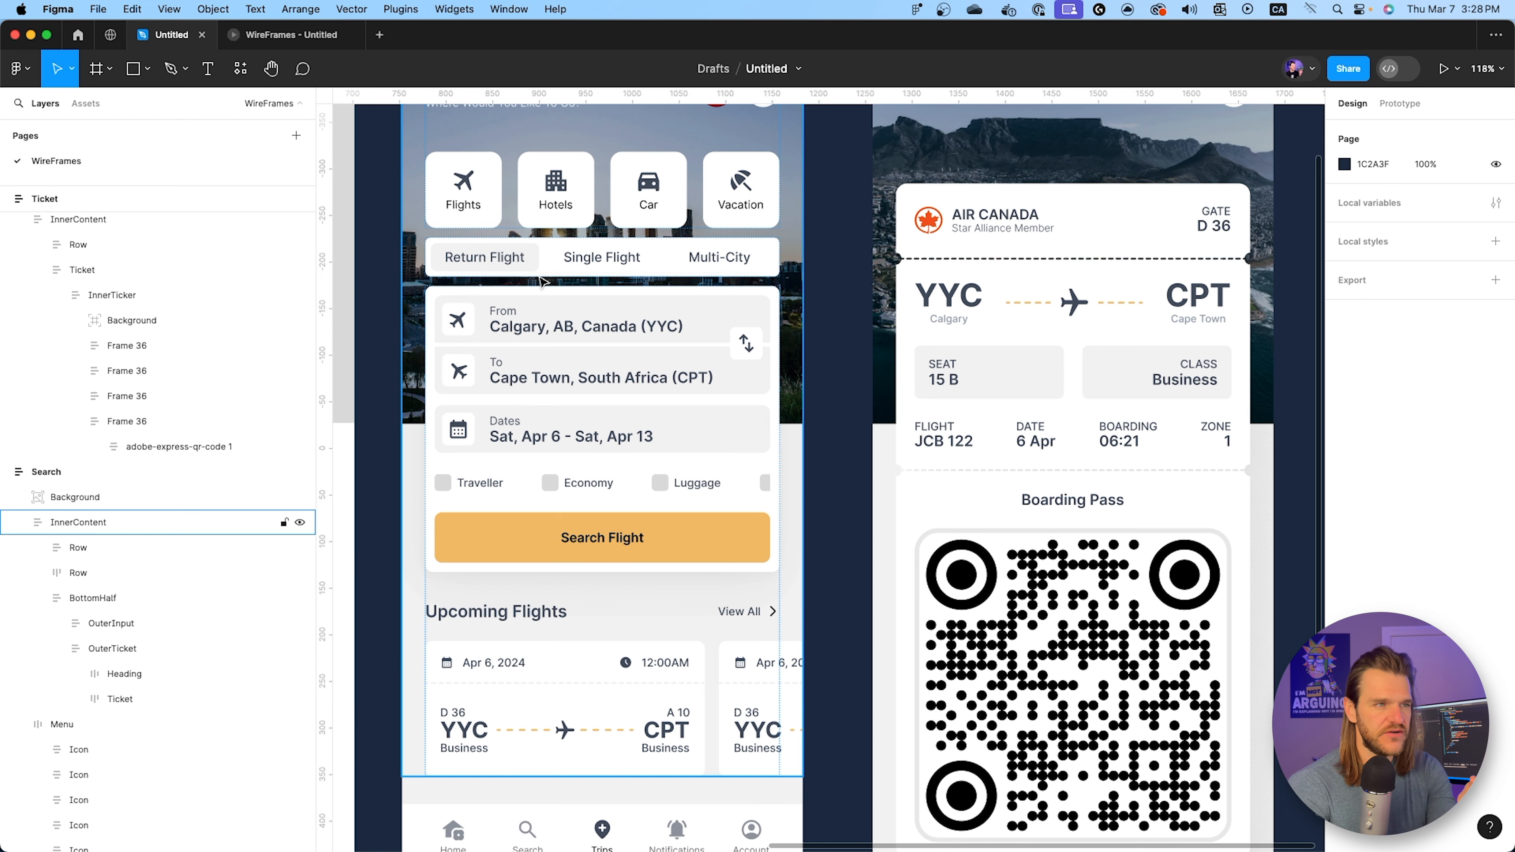
scroll(626, 625, down, 3)
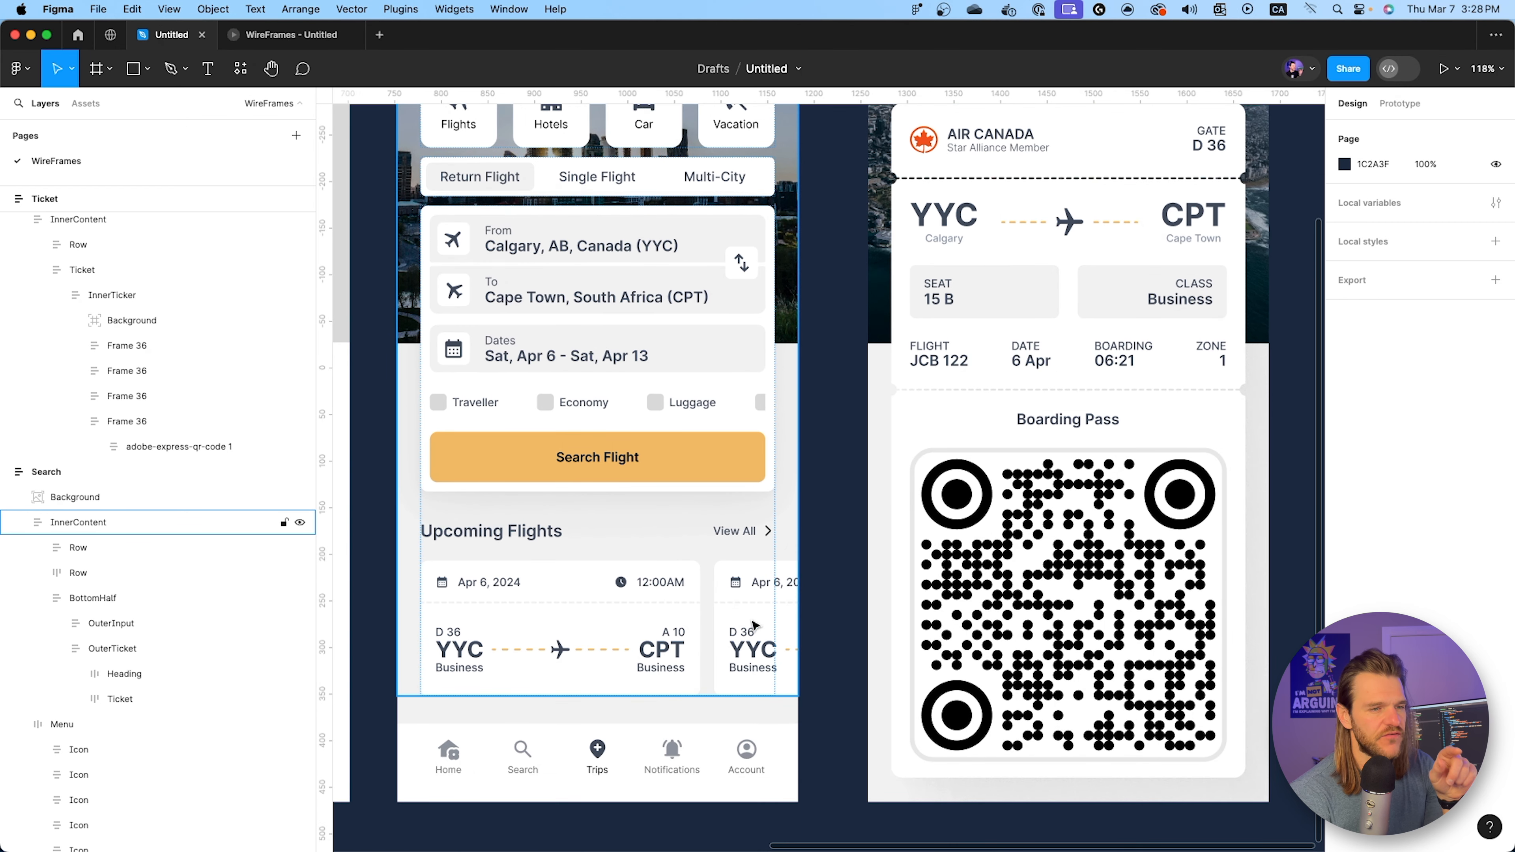
double_click(535, 595)
double_click(535, 594)
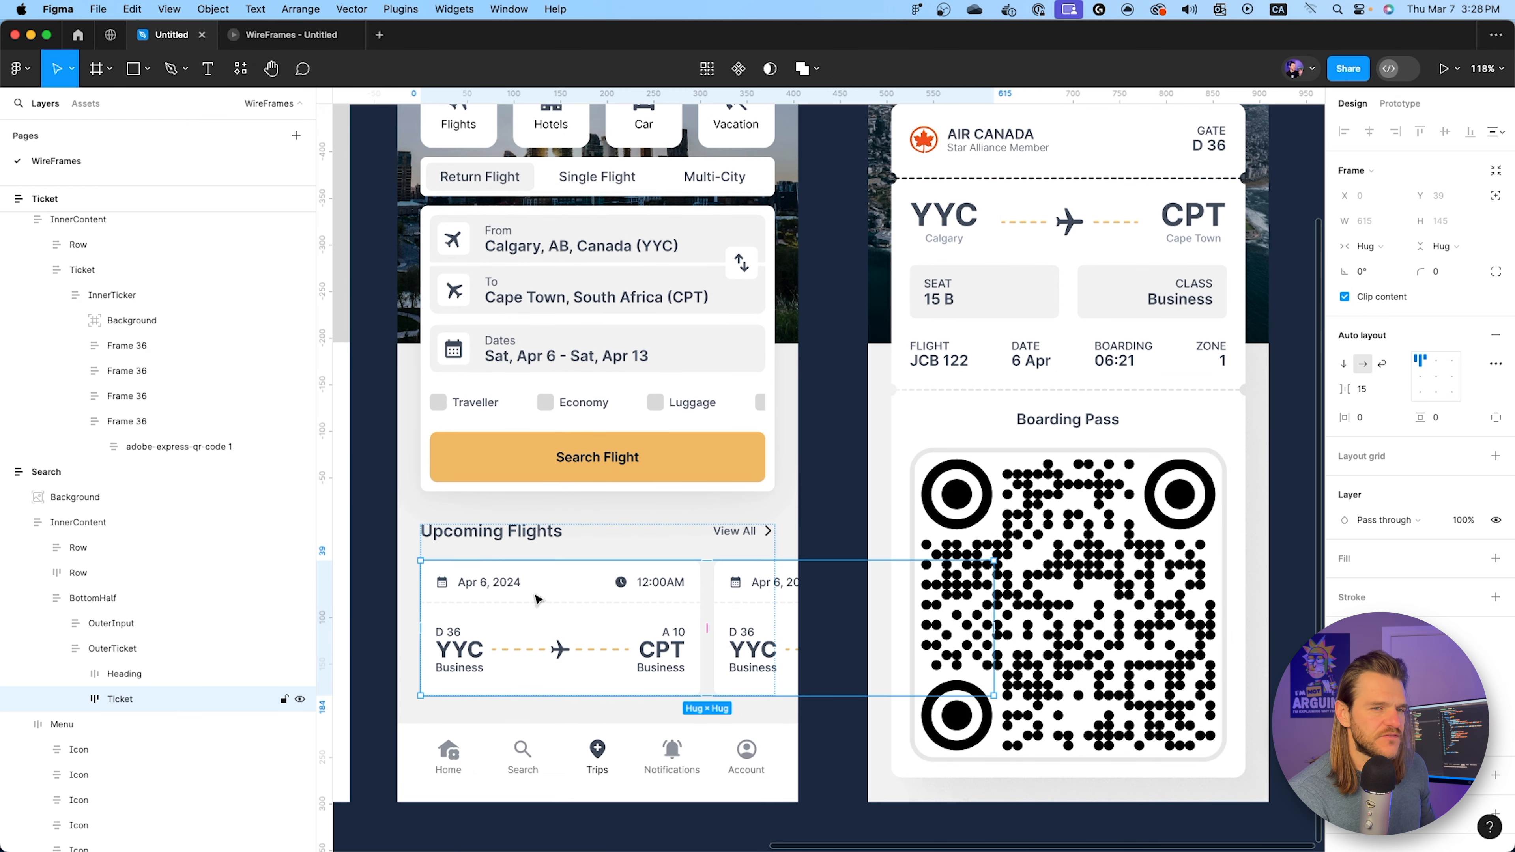
double_click(536, 598)
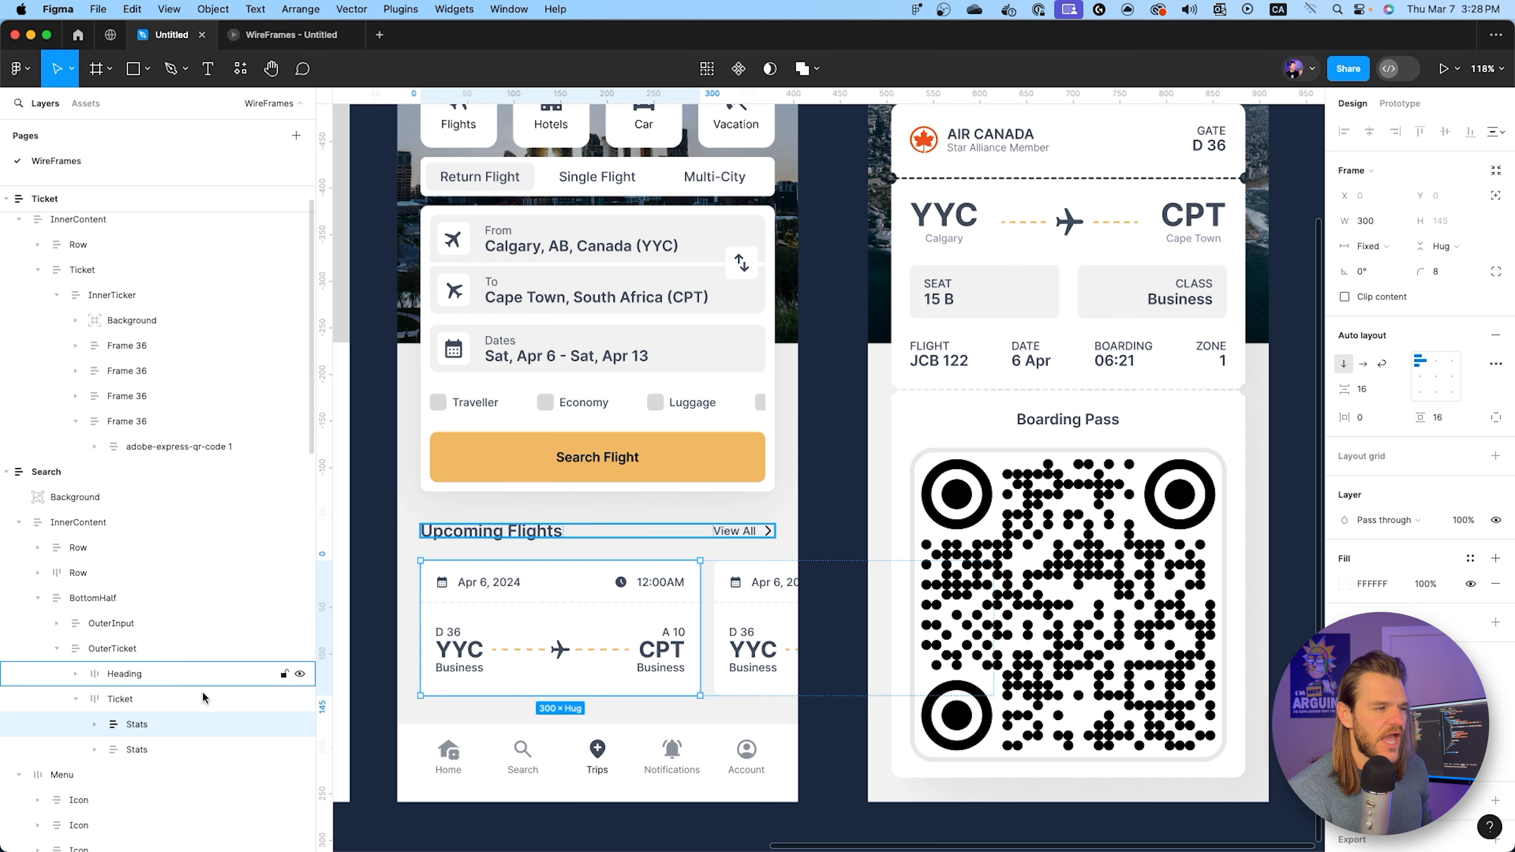
shift+click(145, 746)
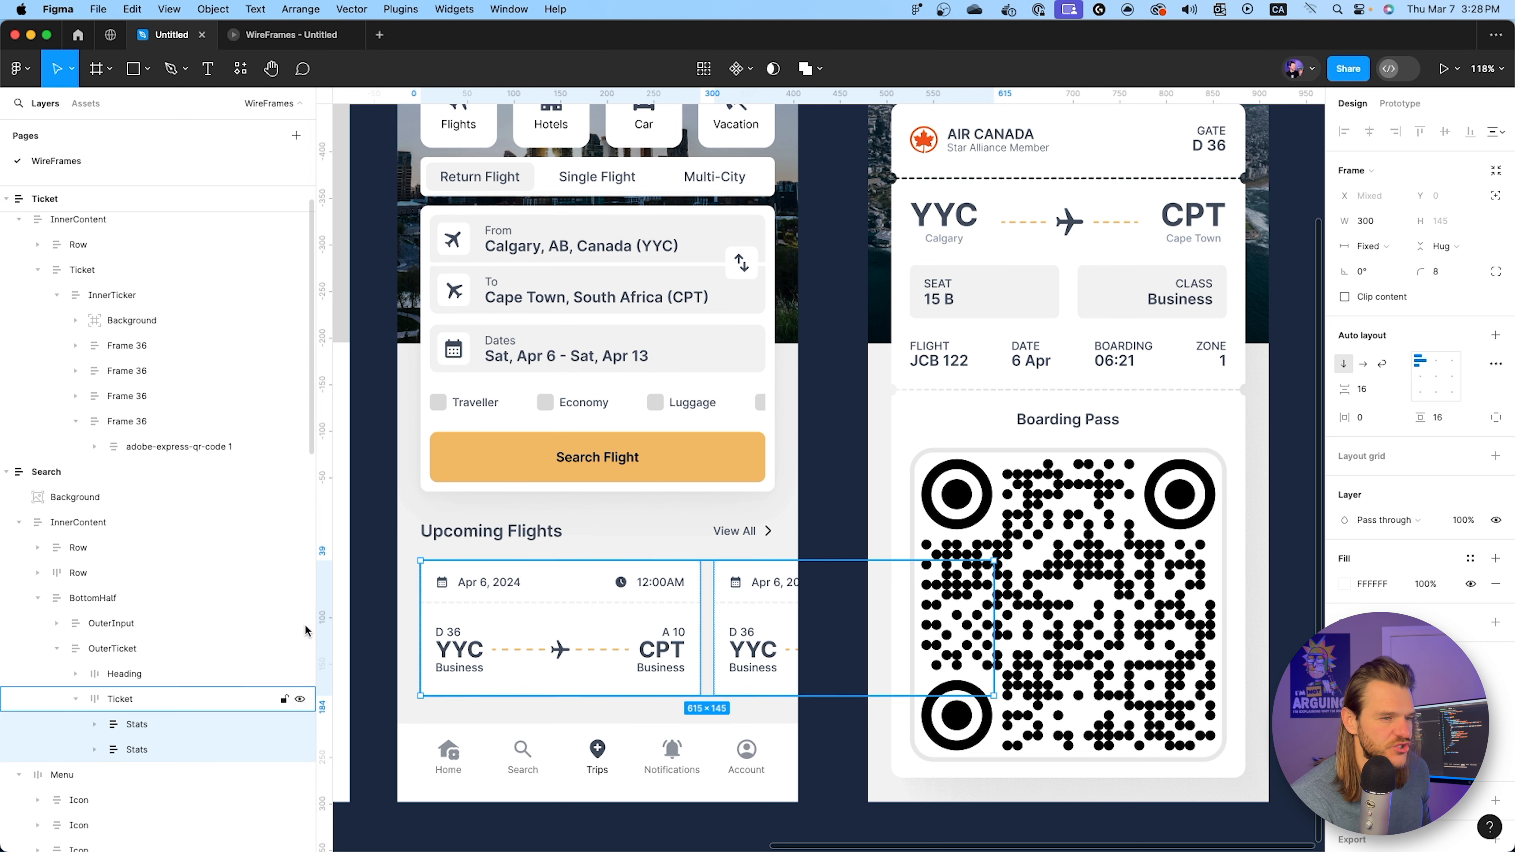
click(240, 69)
click(280, 342)
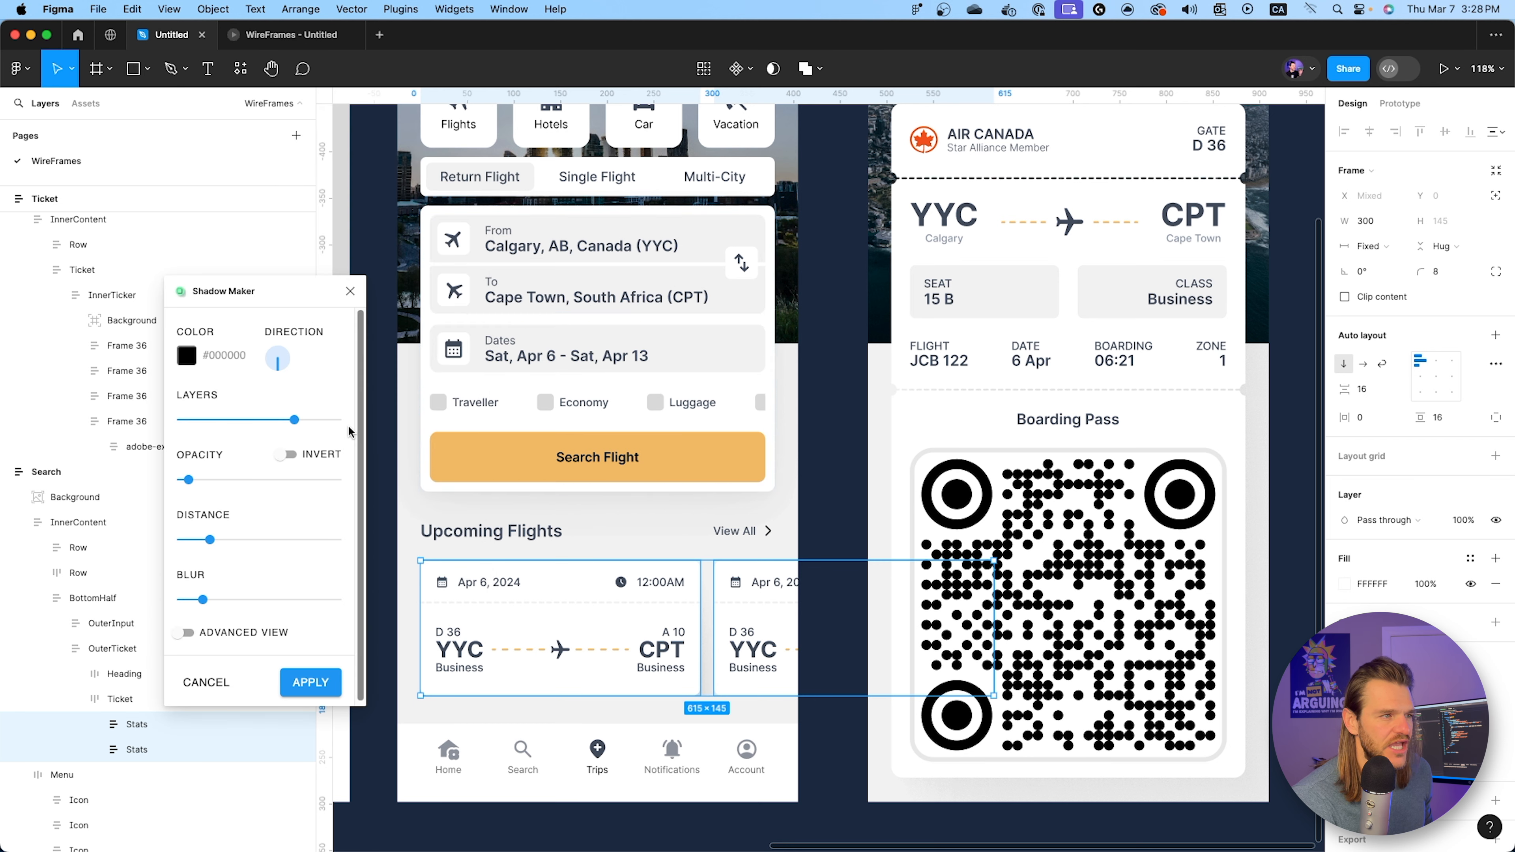
click(287, 371)
drag(287, 371, 288, 376)
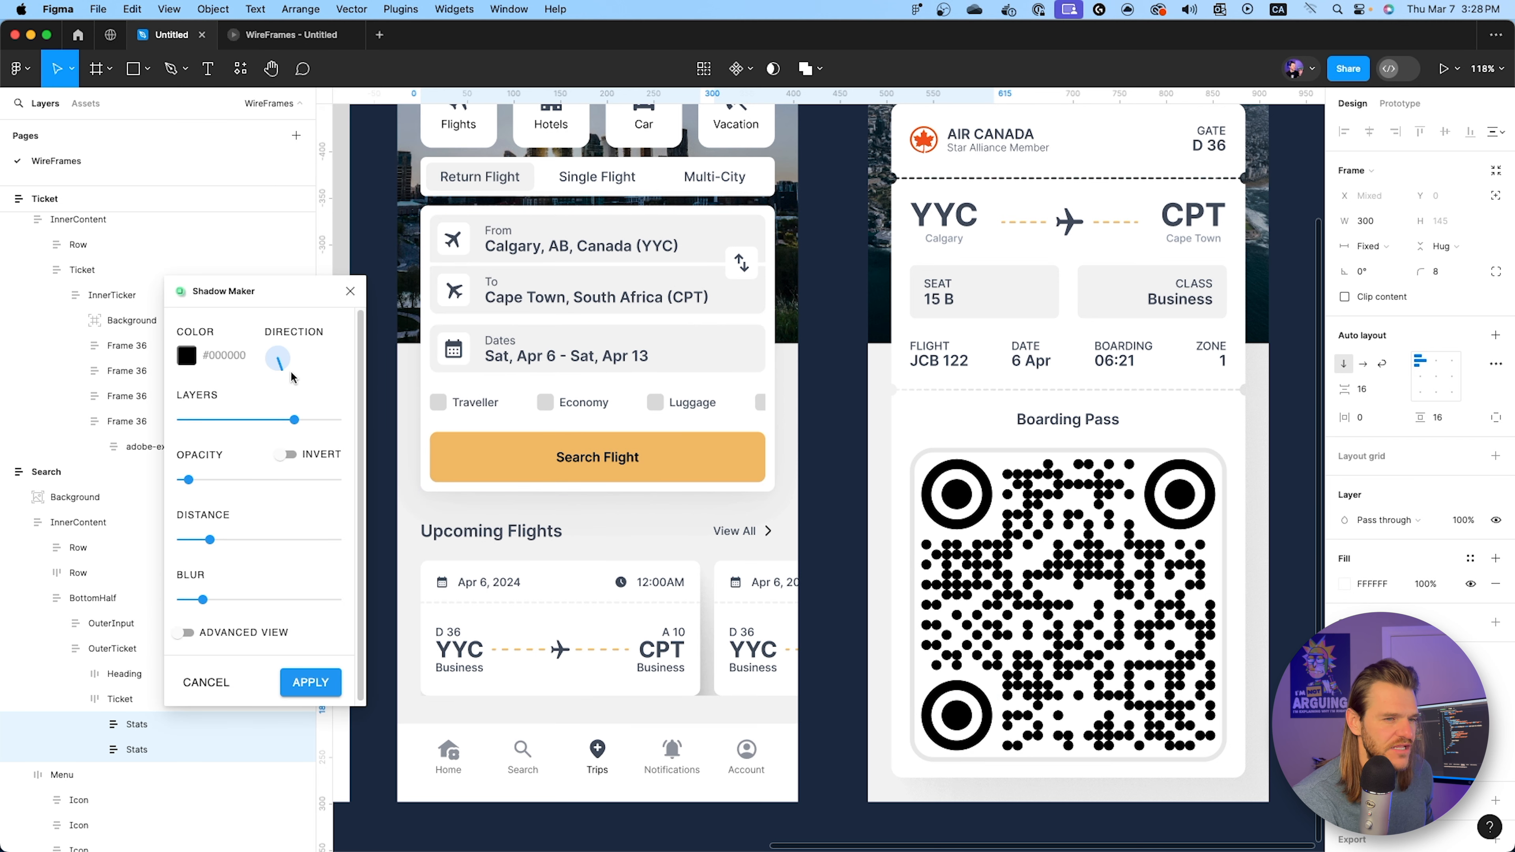
Turn off content clipping on the Ticket frame holding the flight cards and try to apply the shadow to both cards.
click(119, 699)
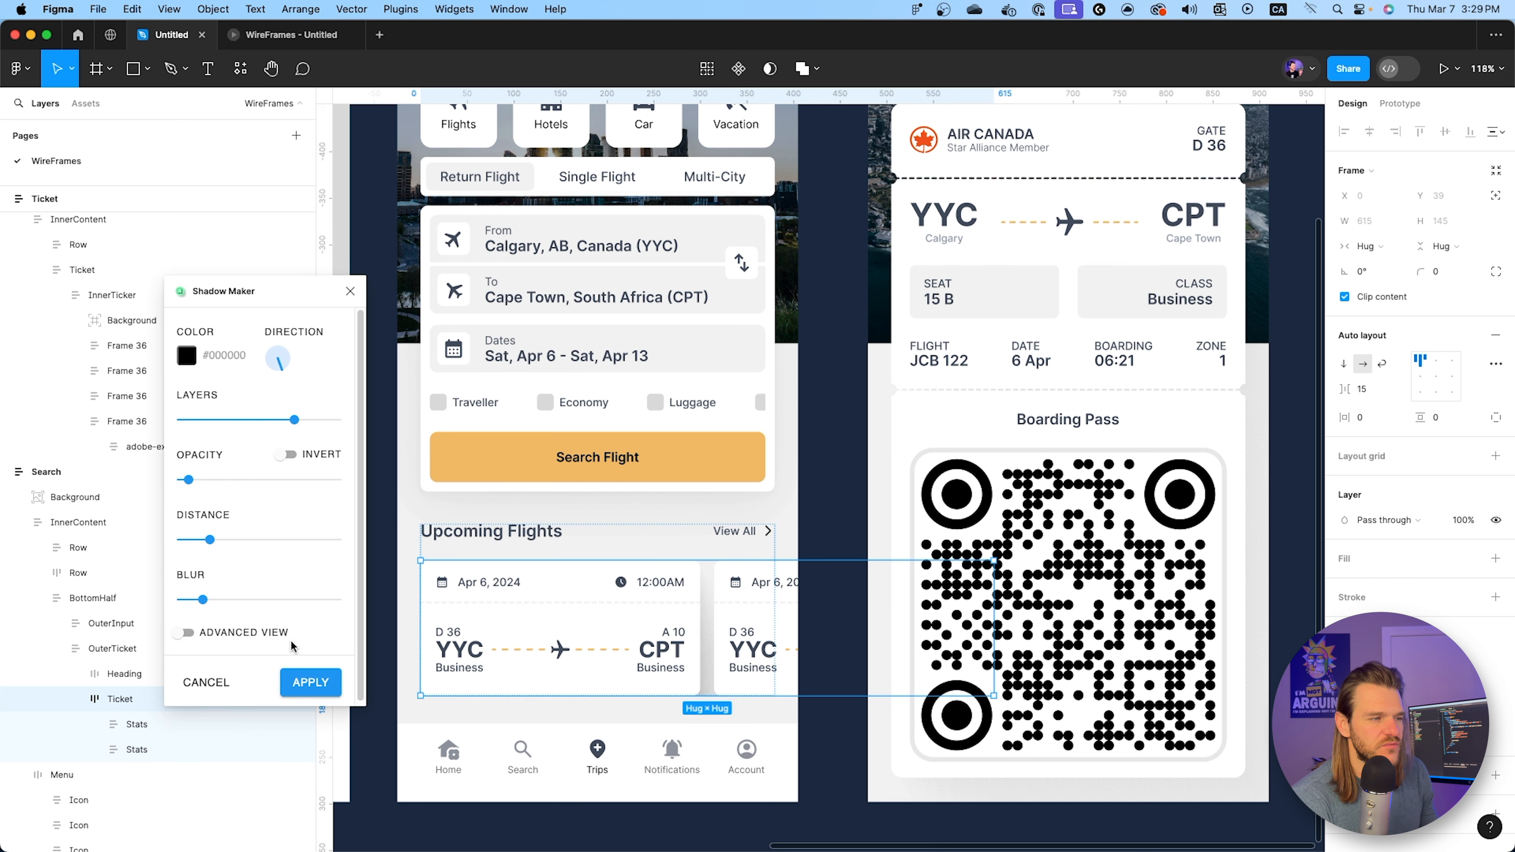
click(1345, 297)
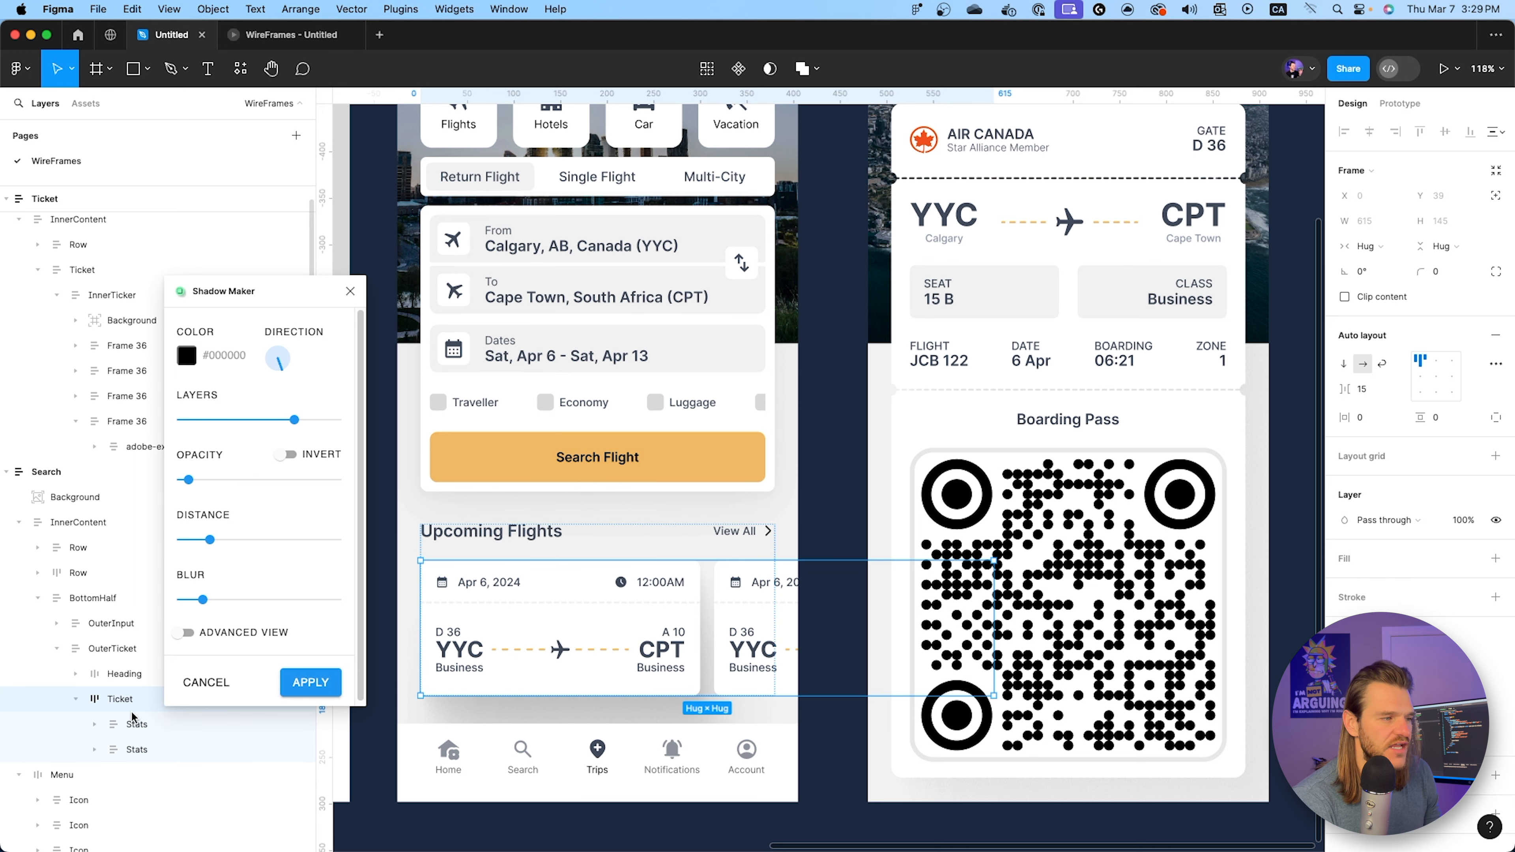
click(134, 725)
shift+click(136, 750)
click(310, 682)
click(350, 292)
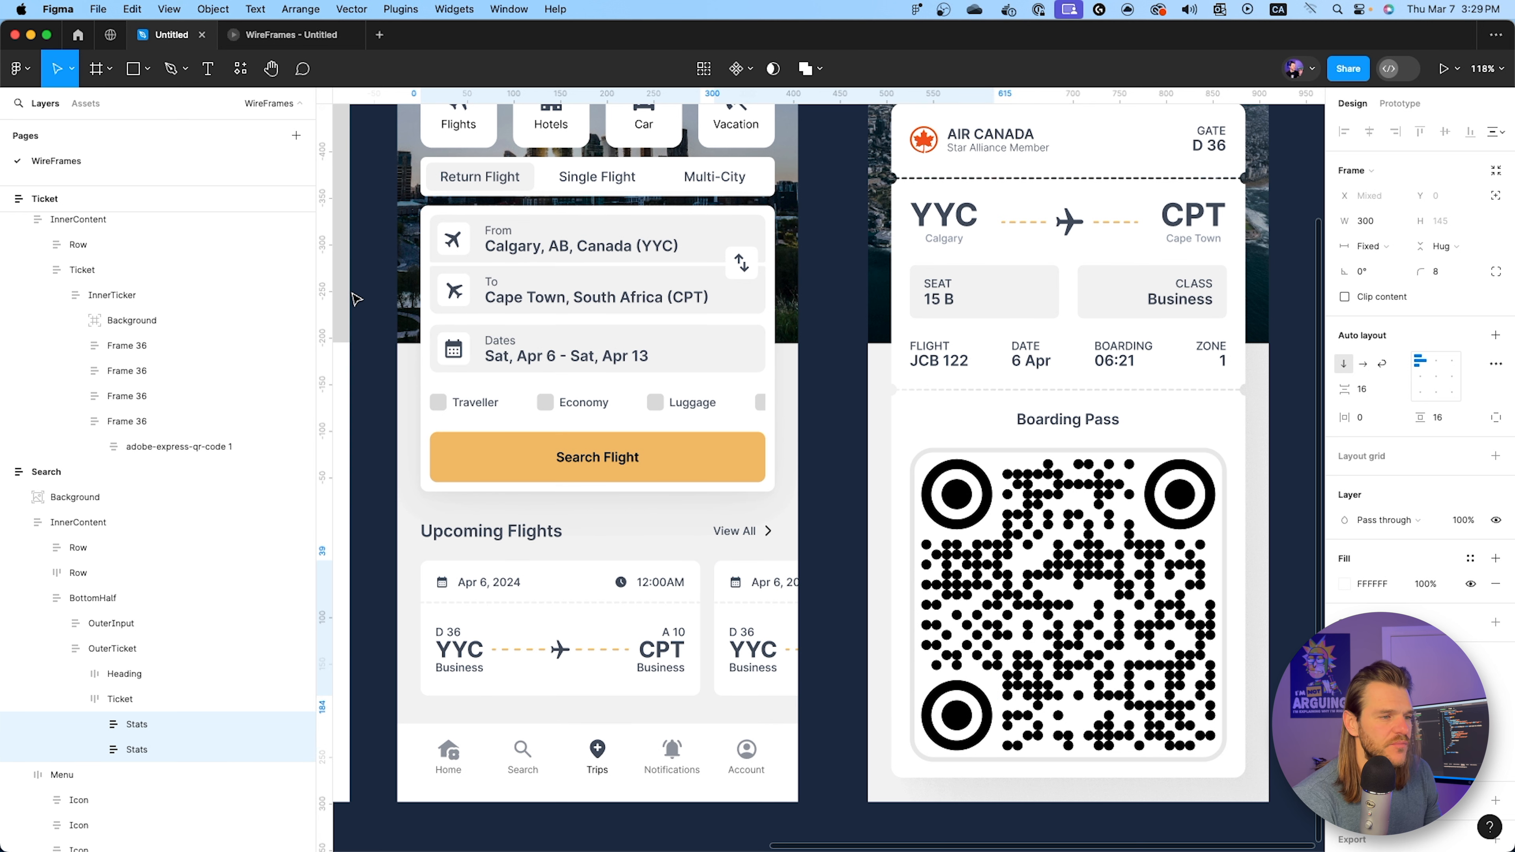
Run the Shadow Maker plugin on only the first flight card under Upcoming Flights.
click(147, 727)
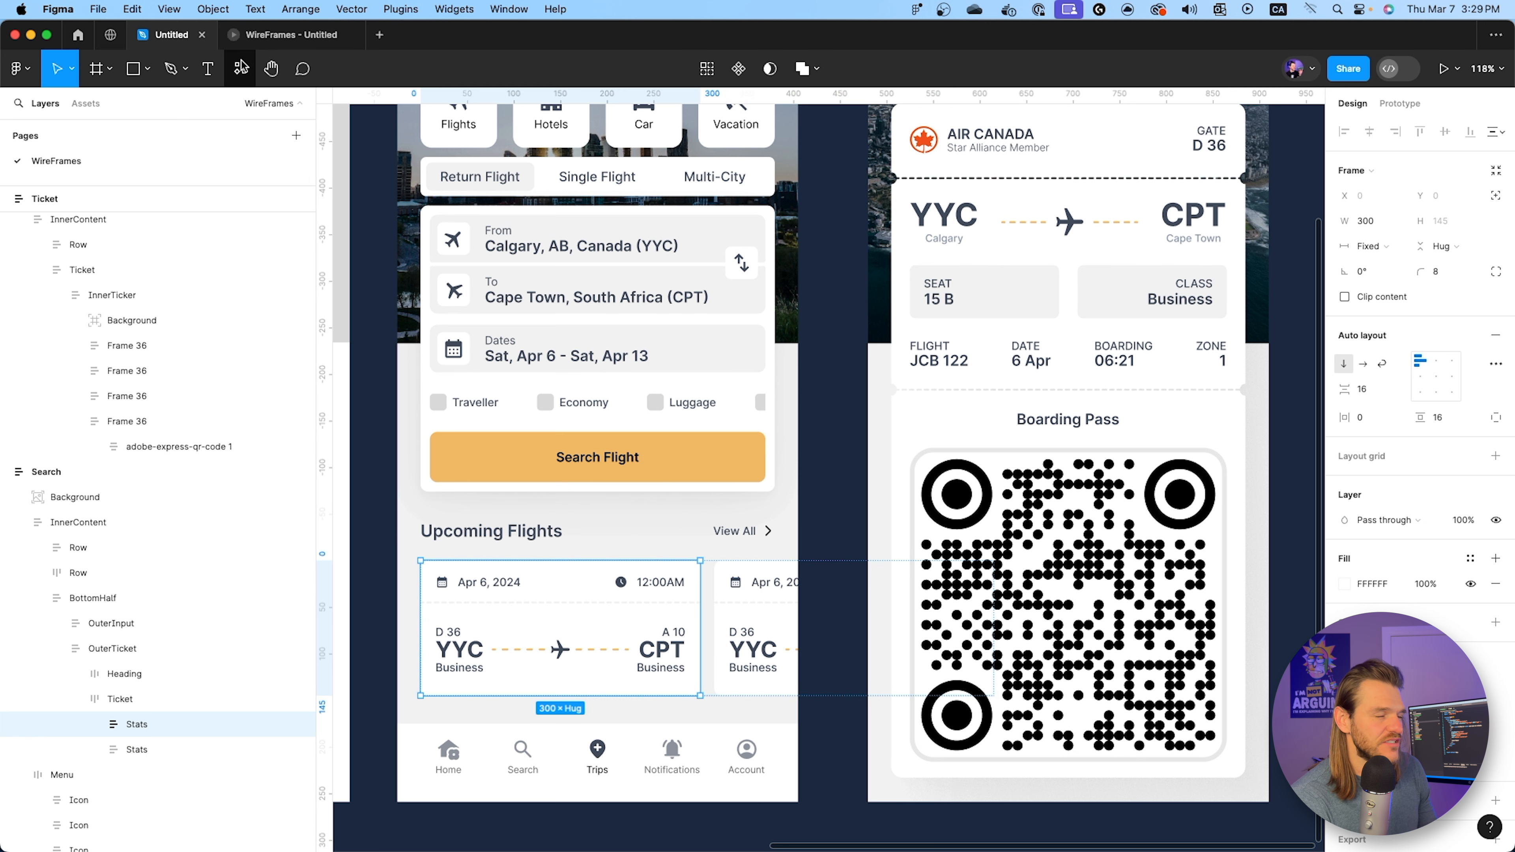
shift+click(147, 749)
click(157, 728)
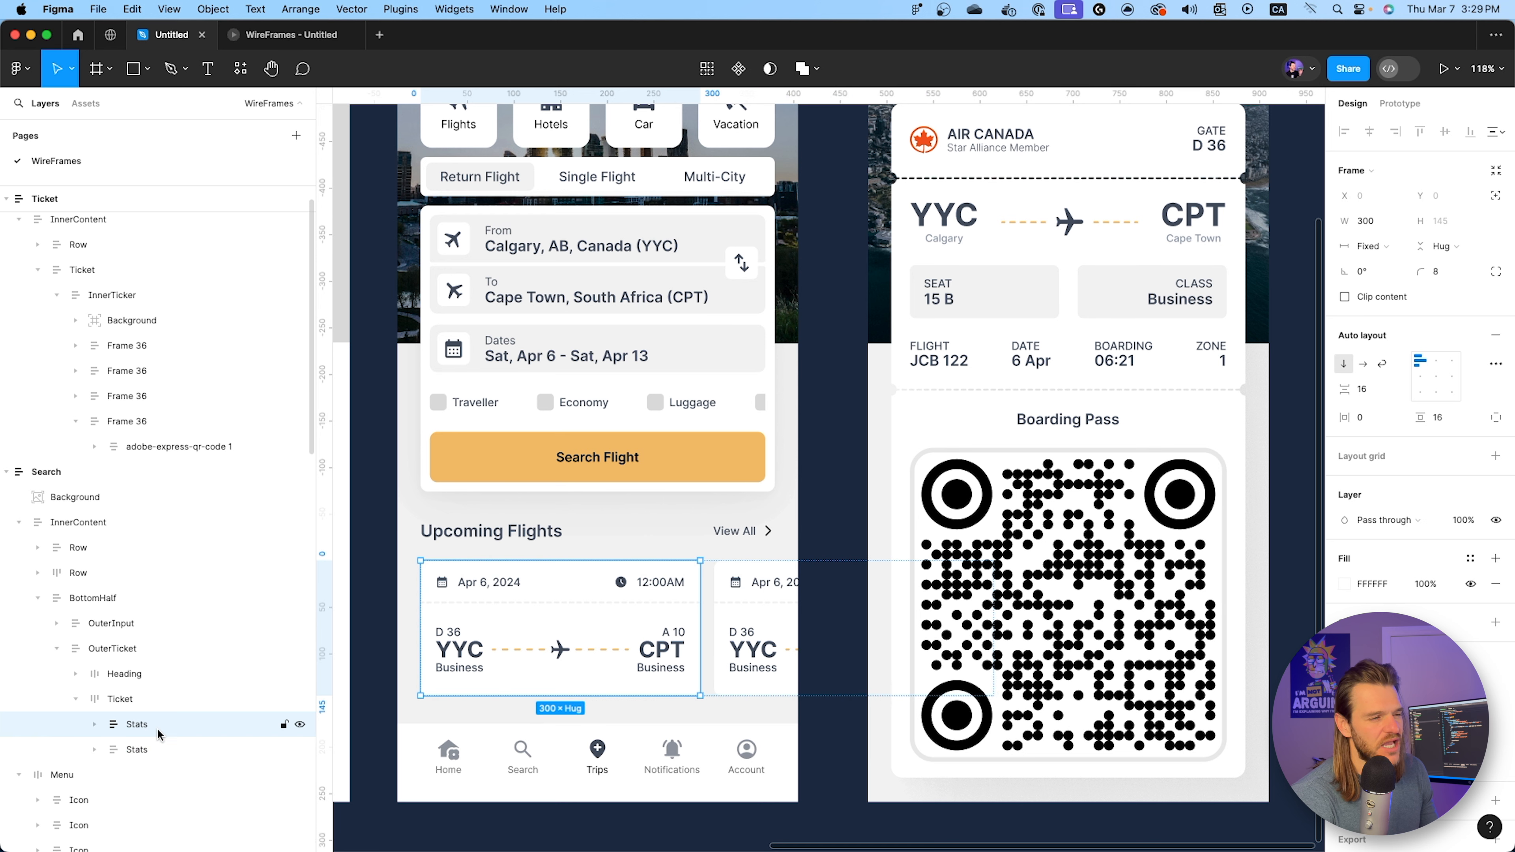
click(240, 68)
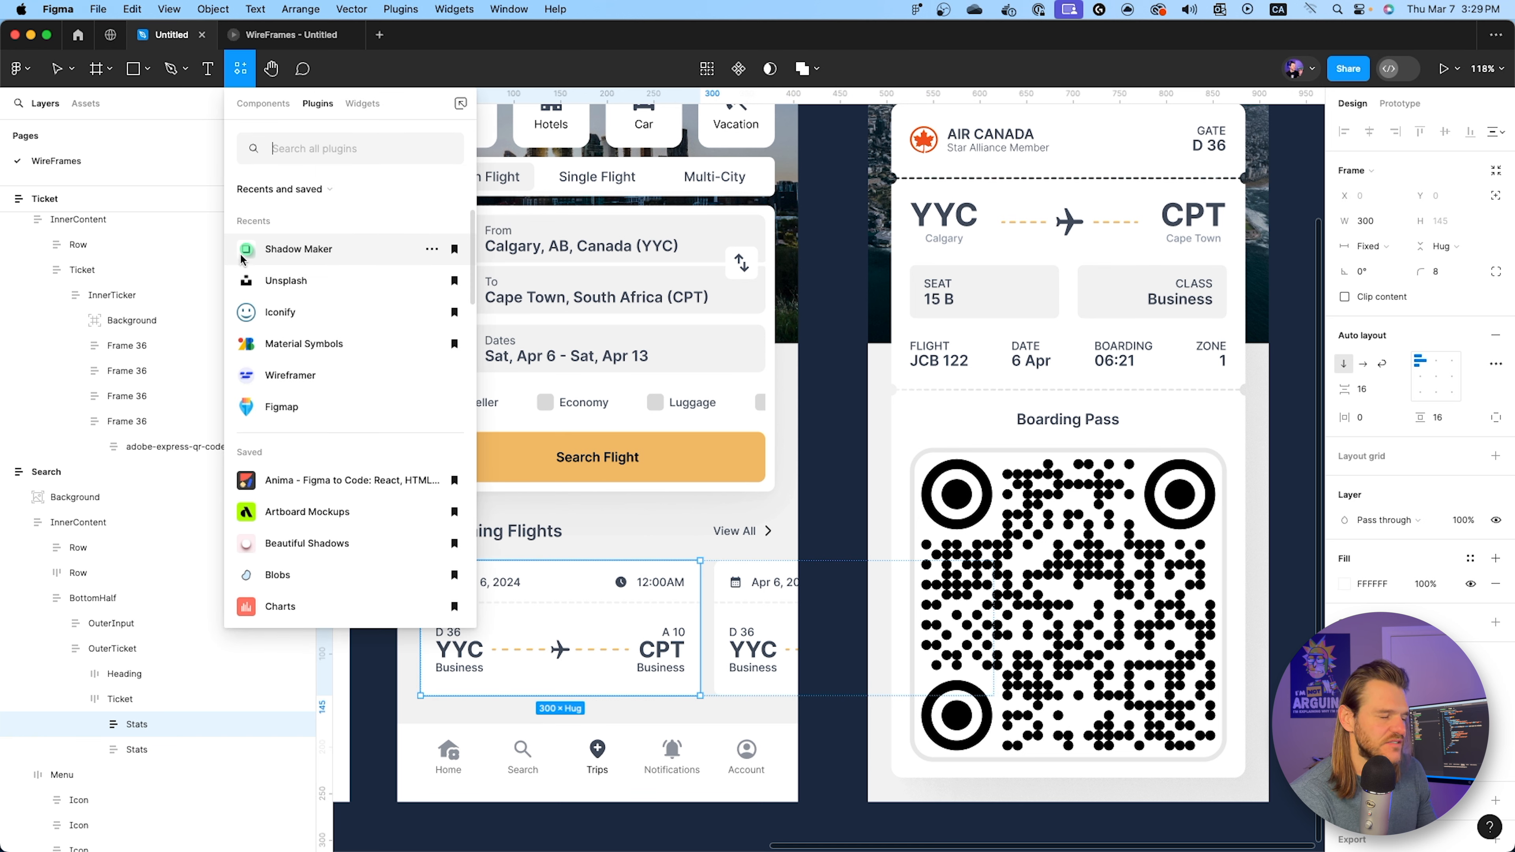
click(298, 249)
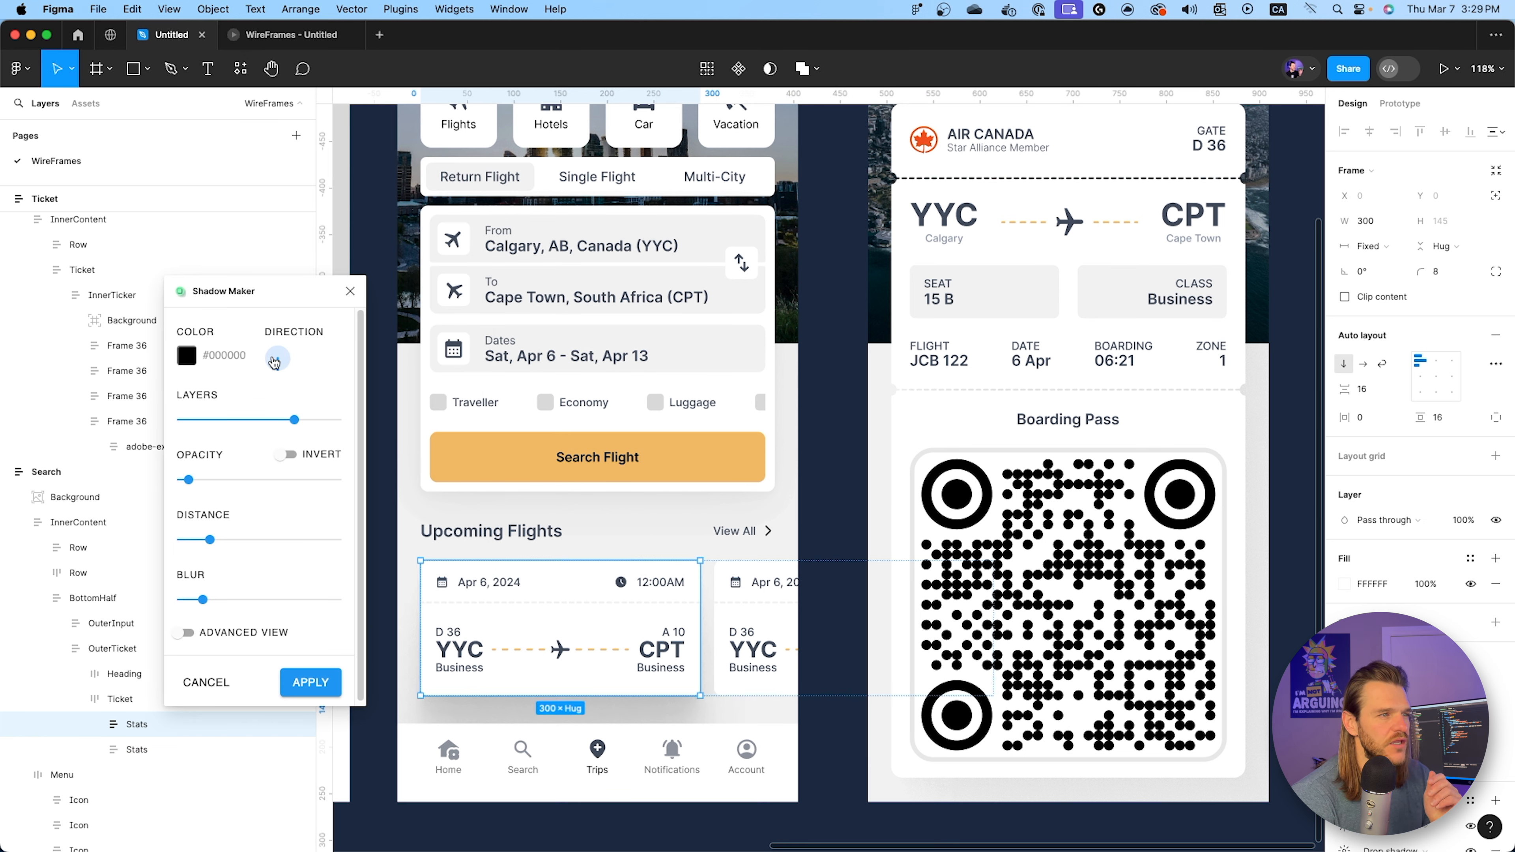
Point the first card's shadow down and to the right, shorten its distance to about 29, lower its opacity and apply it.
drag(278, 365, 286, 373)
drag(209, 540, 193, 541)
drag(189, 547, 187, 547)
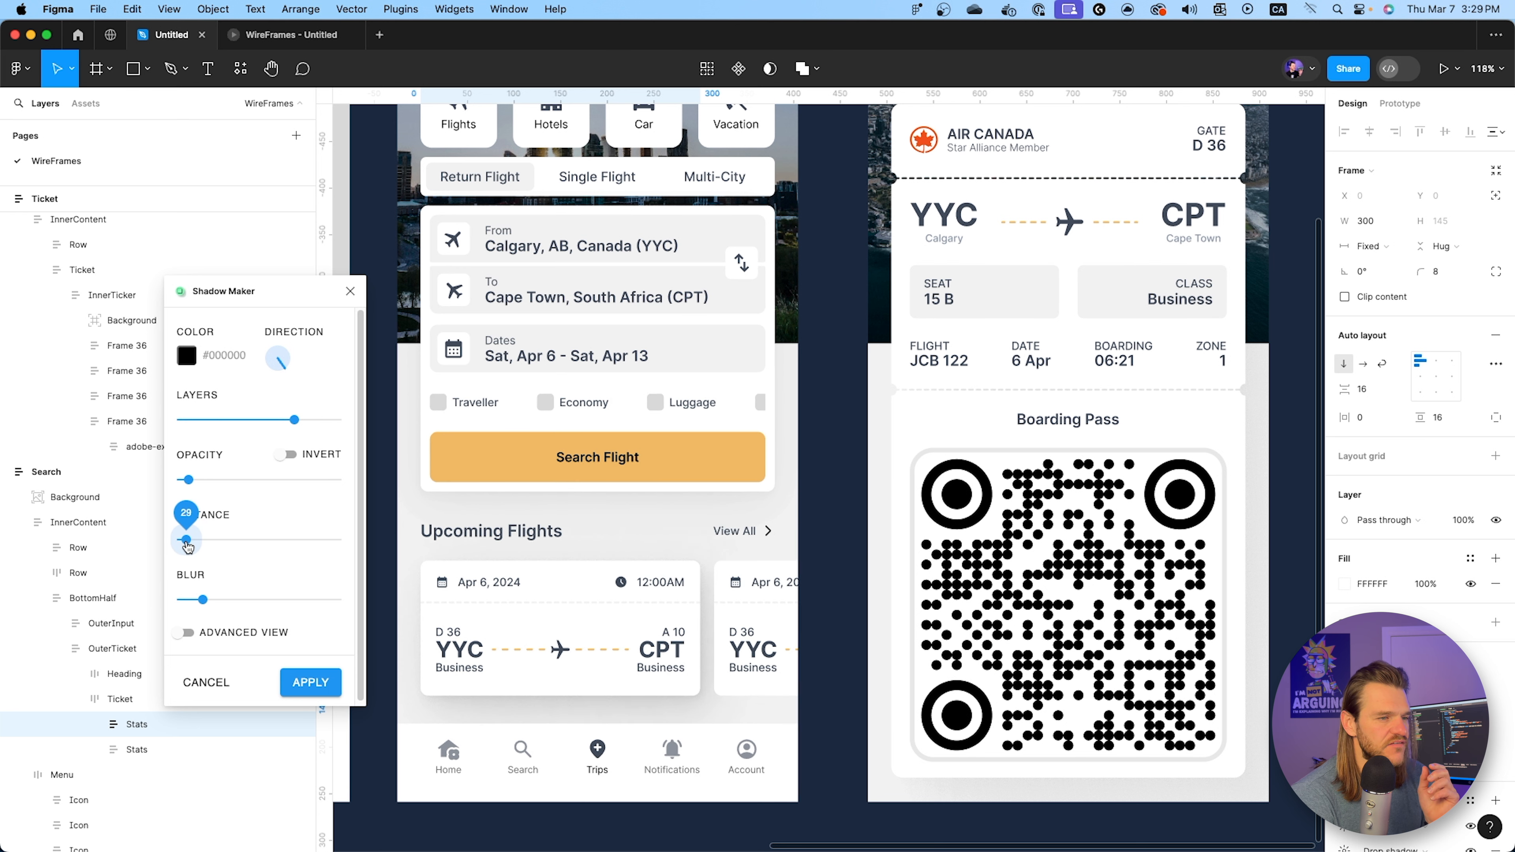
drag(188, 480, 182, 483)
click(310, 682)
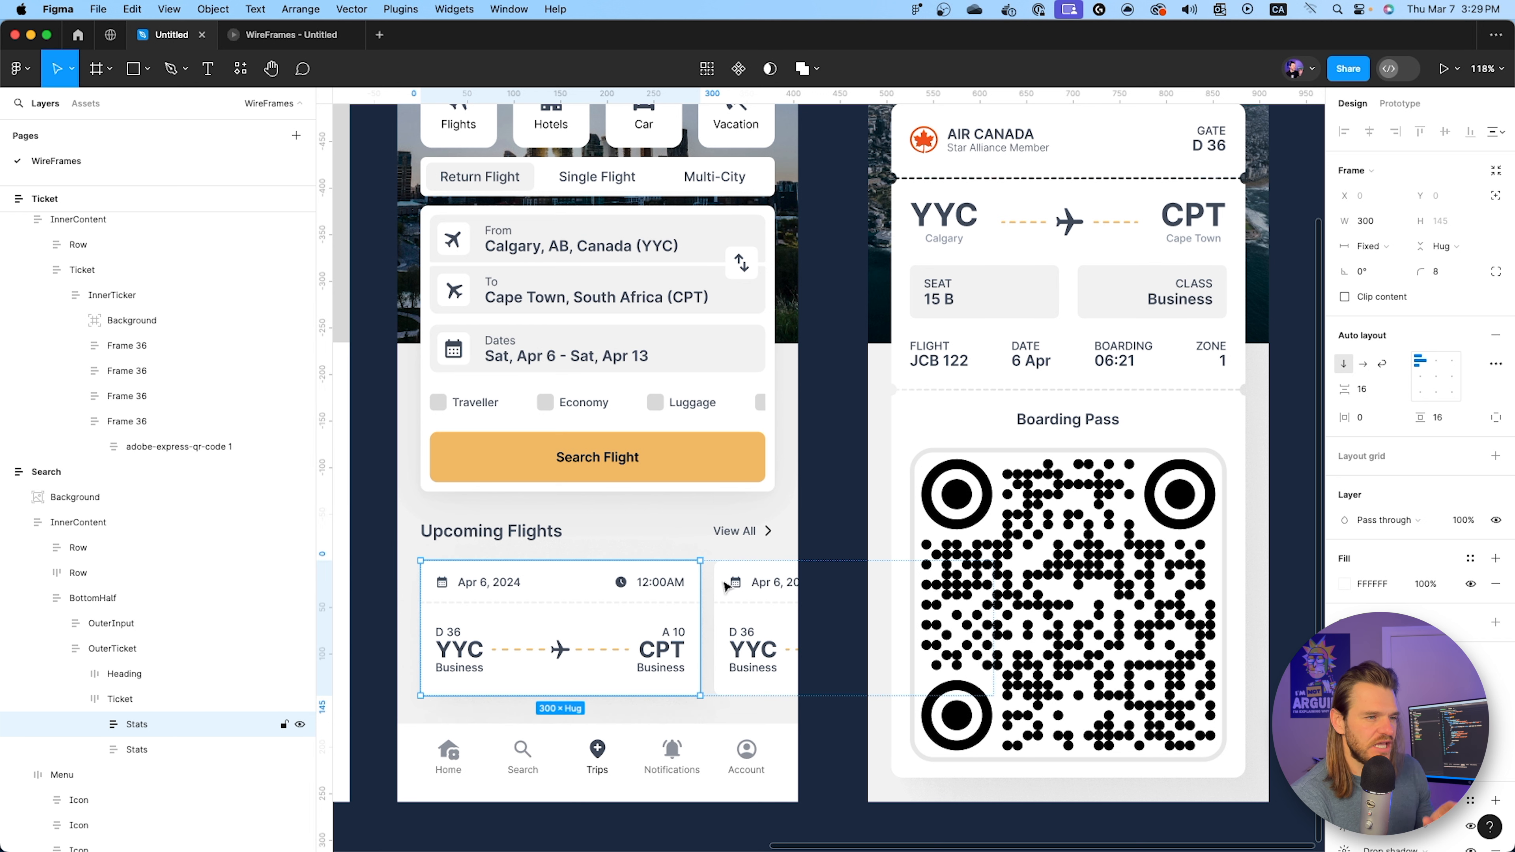
Save the first flight card's layered drop shadows as a new effect style named DropShadow.
scroll(1244, 676, down, 1)
scroll(1299, 618, down, 5)
scroll(1387, 650, down, 3)
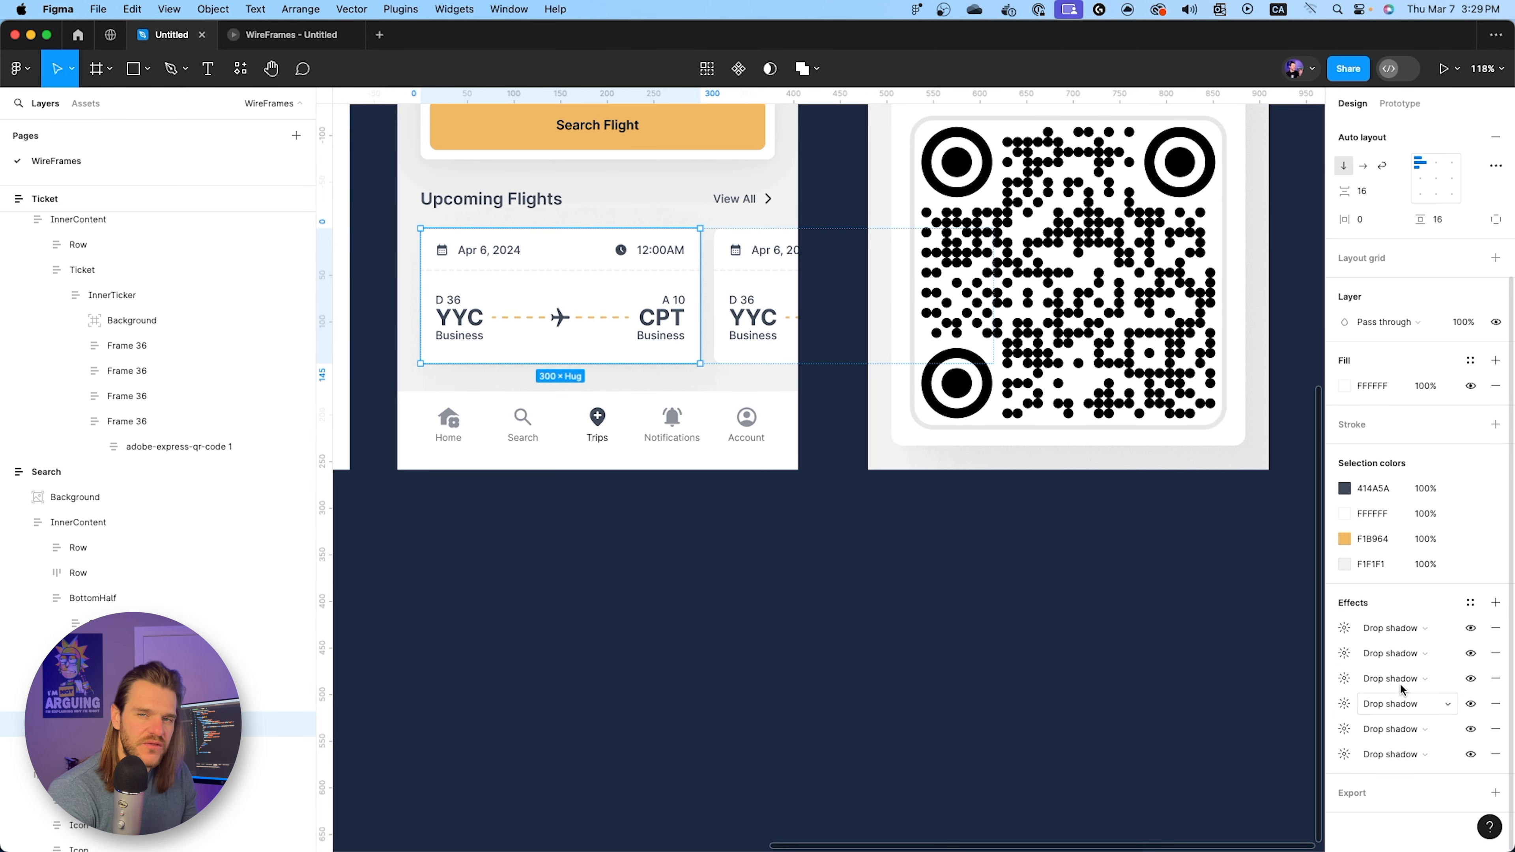
scroll(714, 510, up, 1)
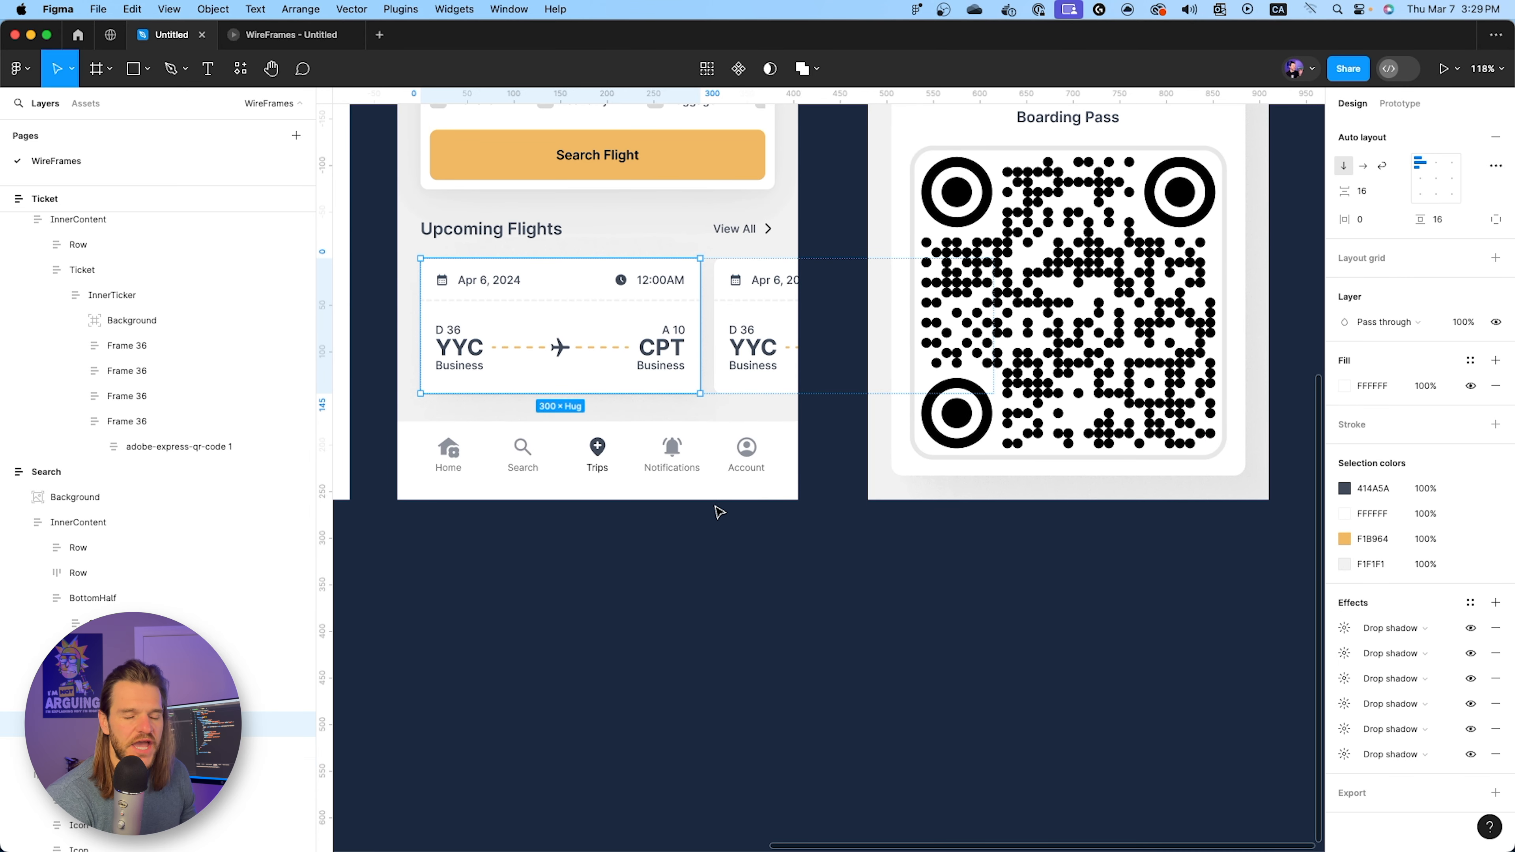
click(1470, 603)
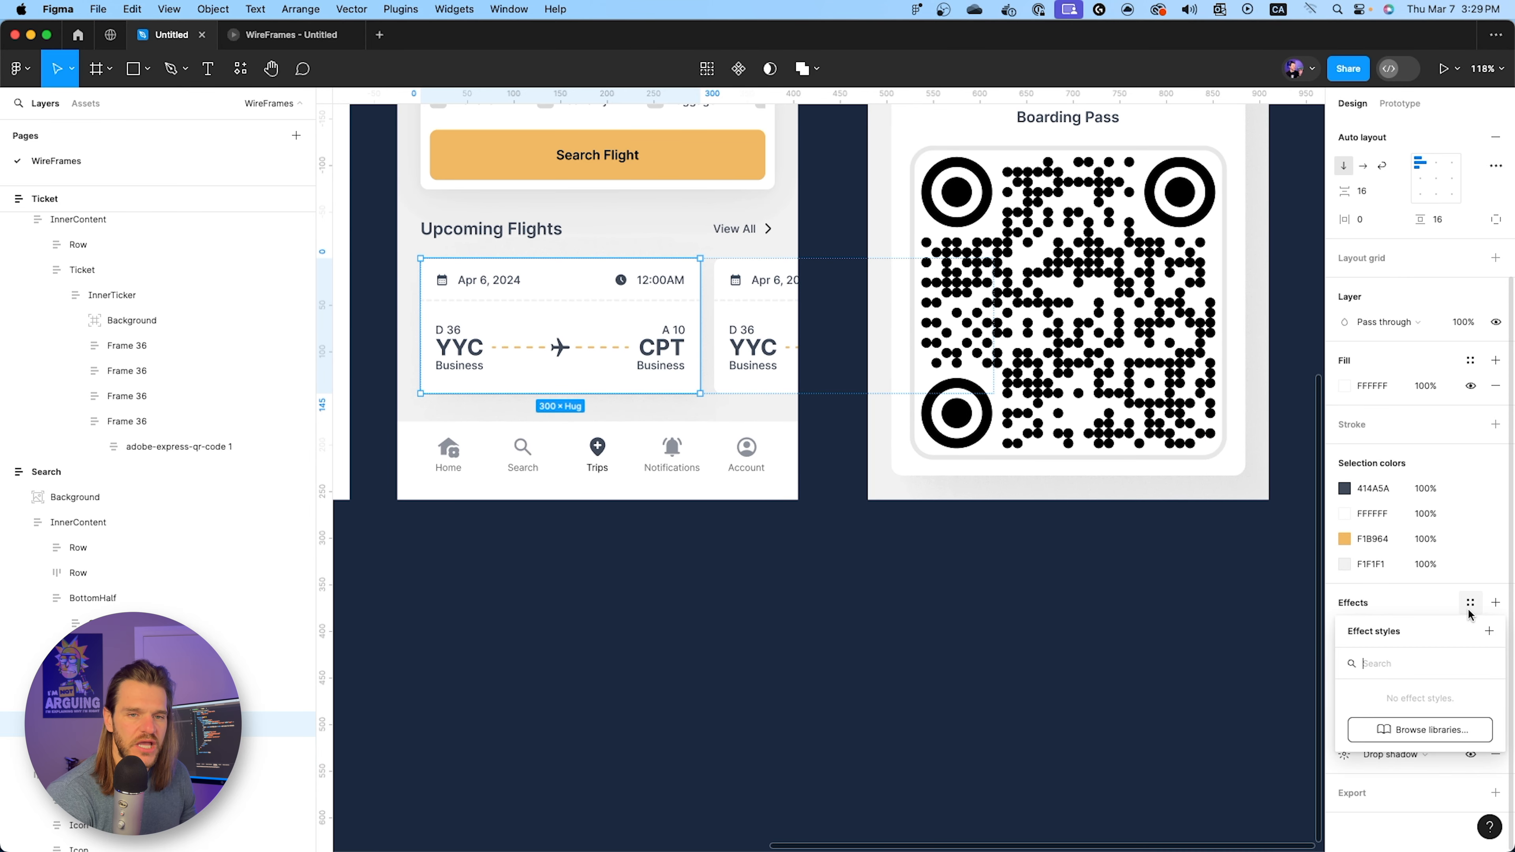
click(1488, 633)
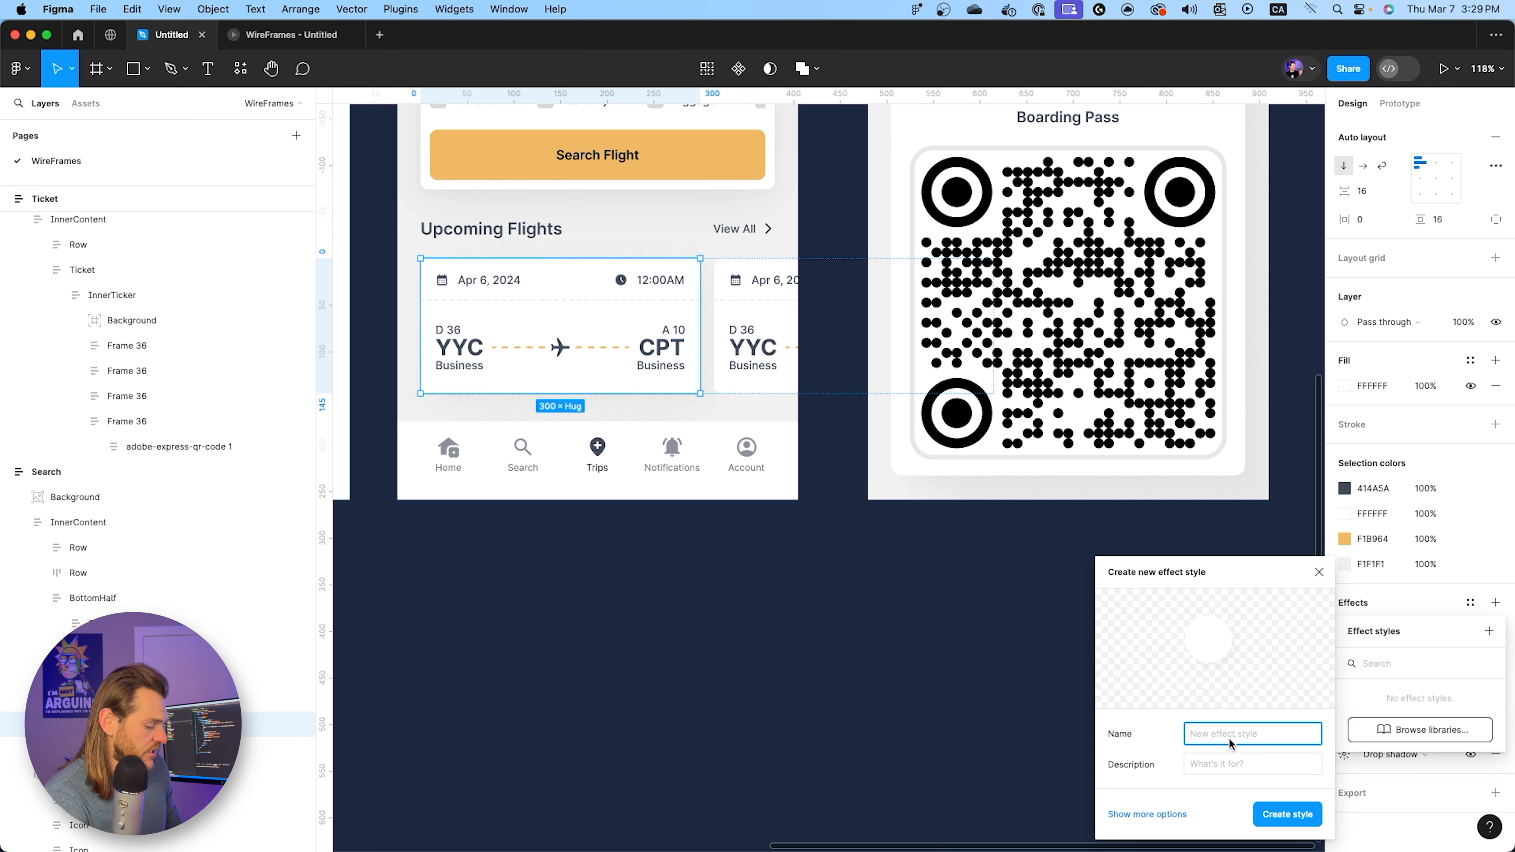
text(DropShadow)
key(Return)
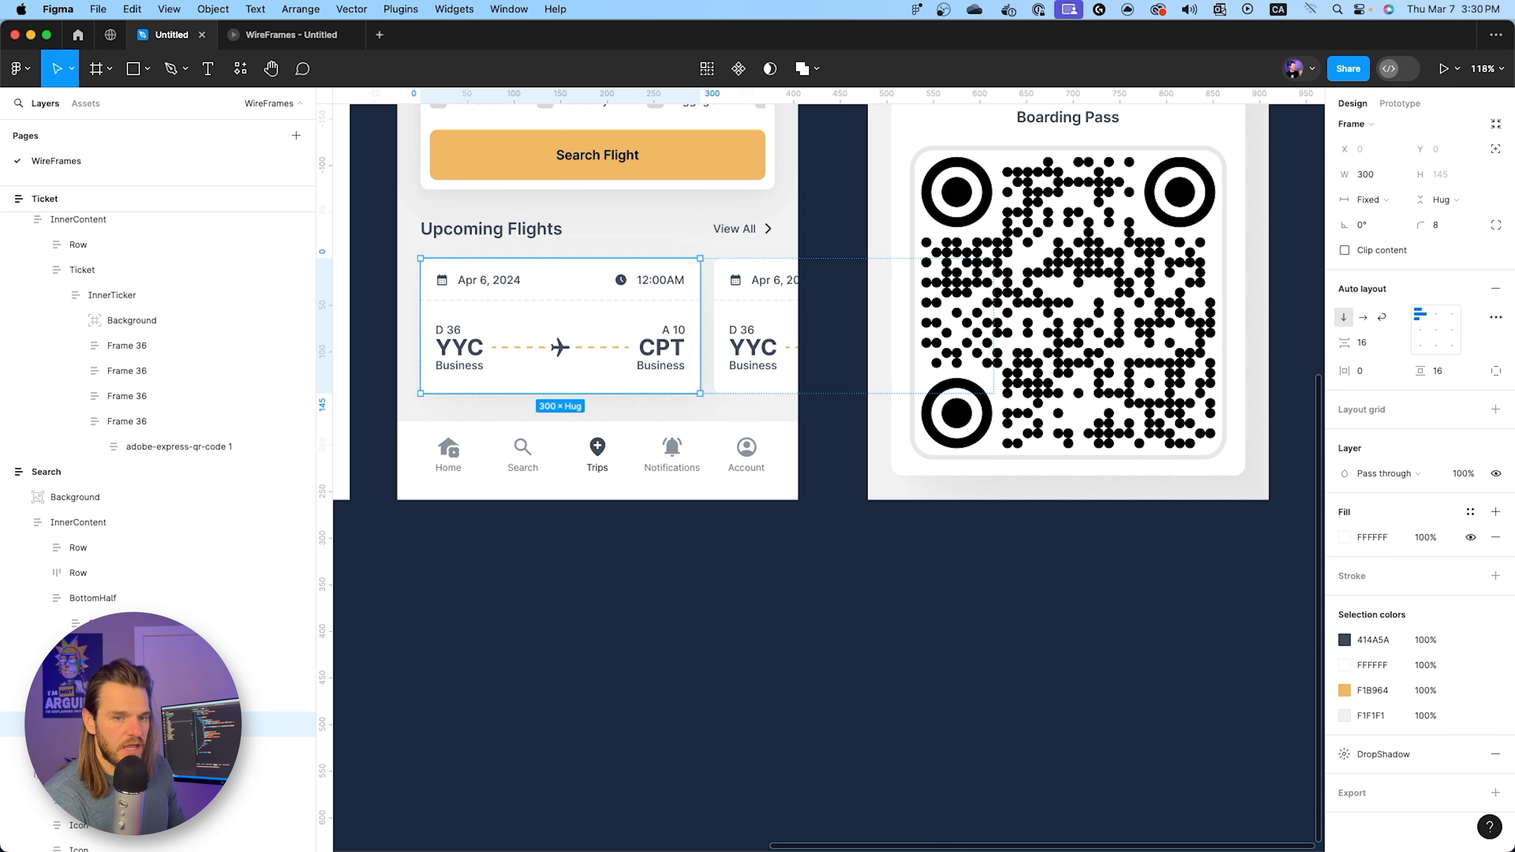
Apply the DropShadow effect style to the second flight card under Upcoming Flights.
click(733, 379)
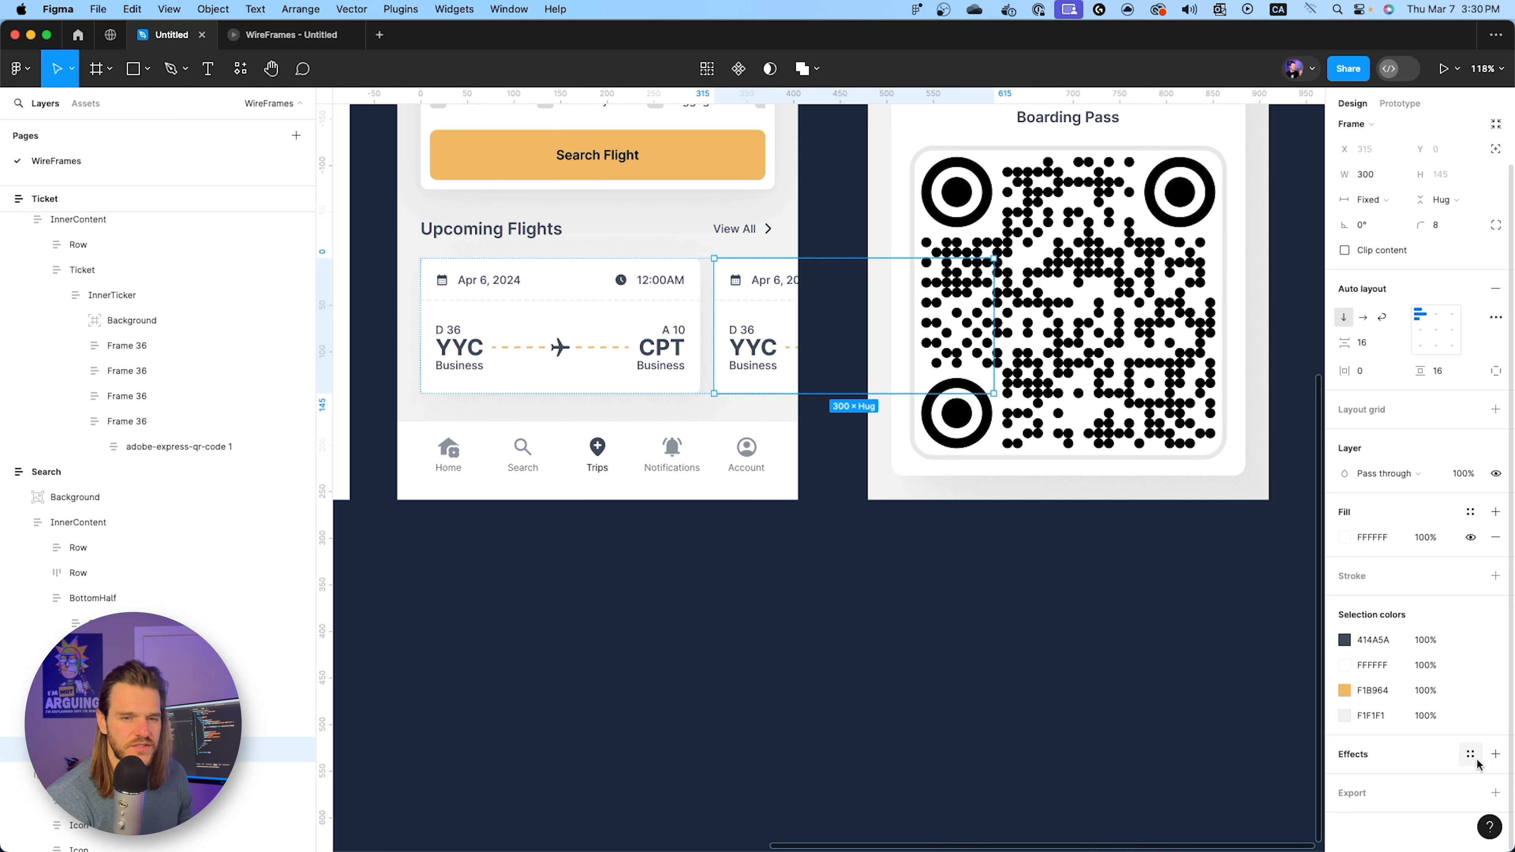
click(1471, 754)
click(1393, 828)
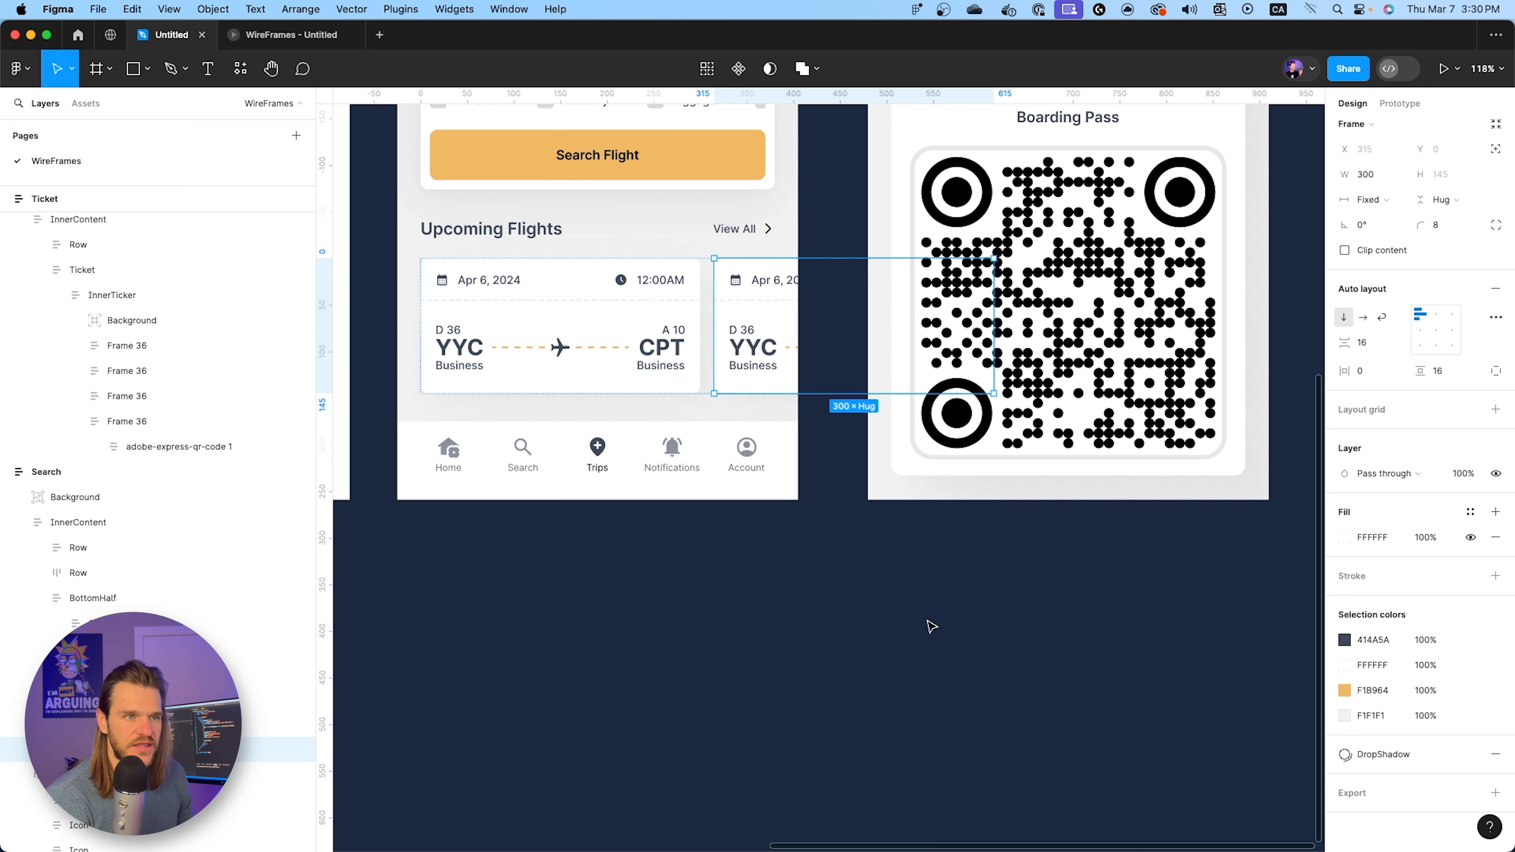
click(798, 572)
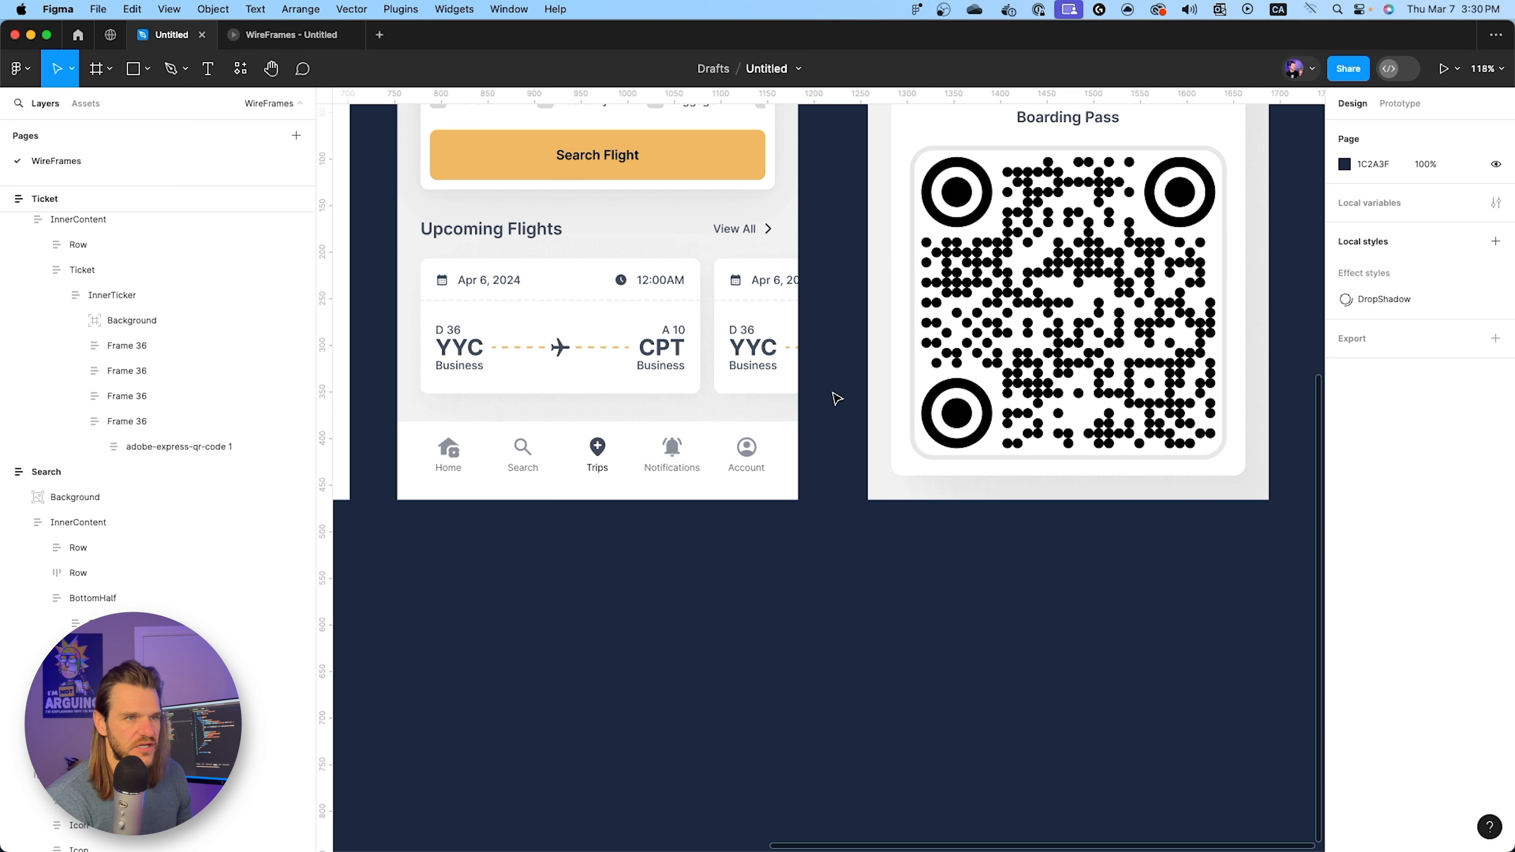
Check the shadows of the Upcoming Flights cards on the canvas and on the Search screen in the prototype preview.
scroll(835, 396, up, 3)
scroll(835, 398, up, 2)
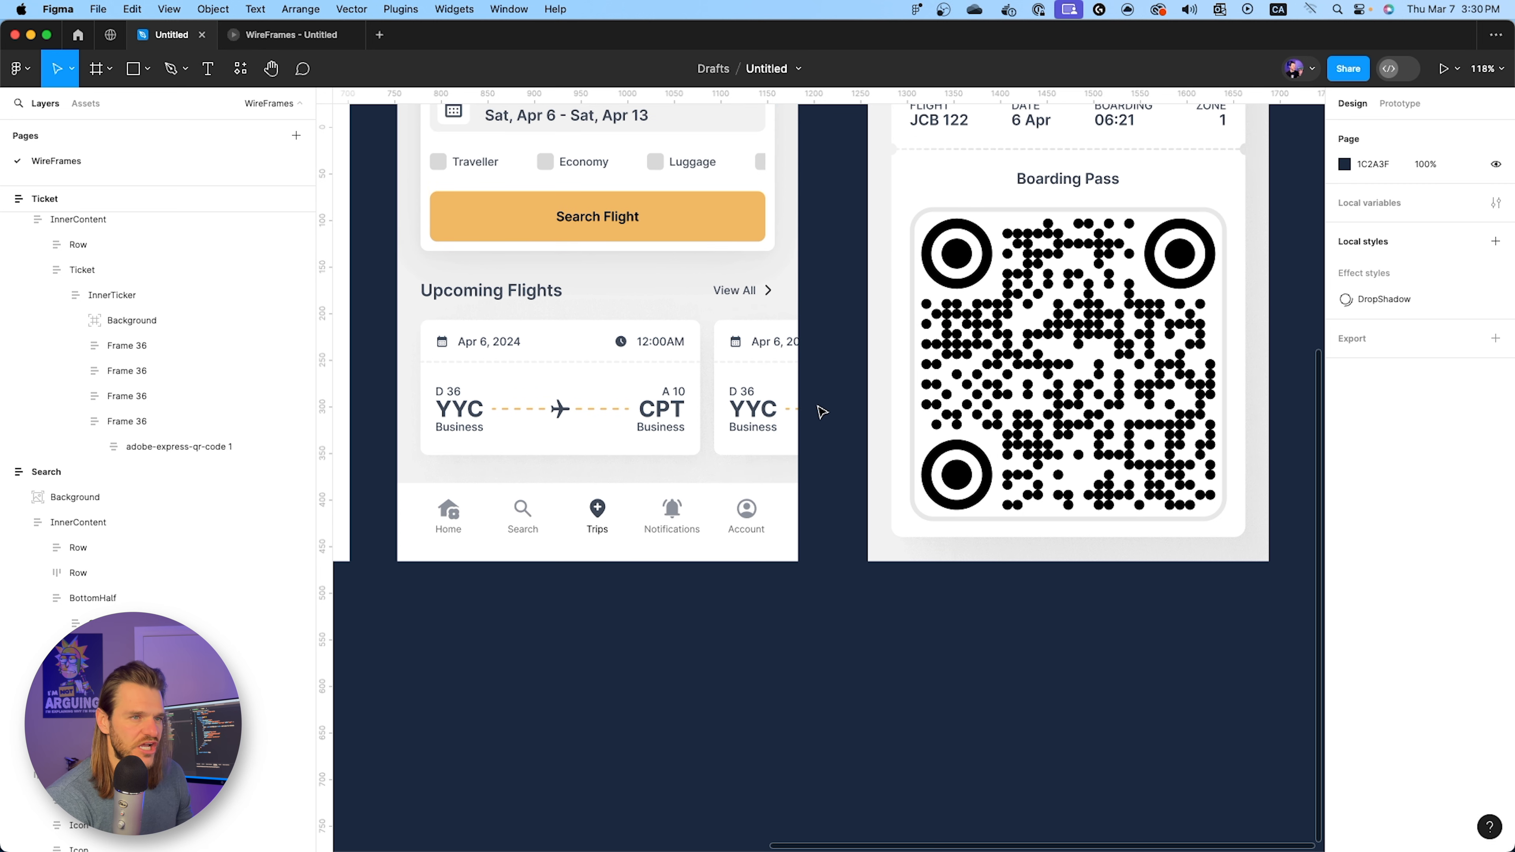
click(234, 32)
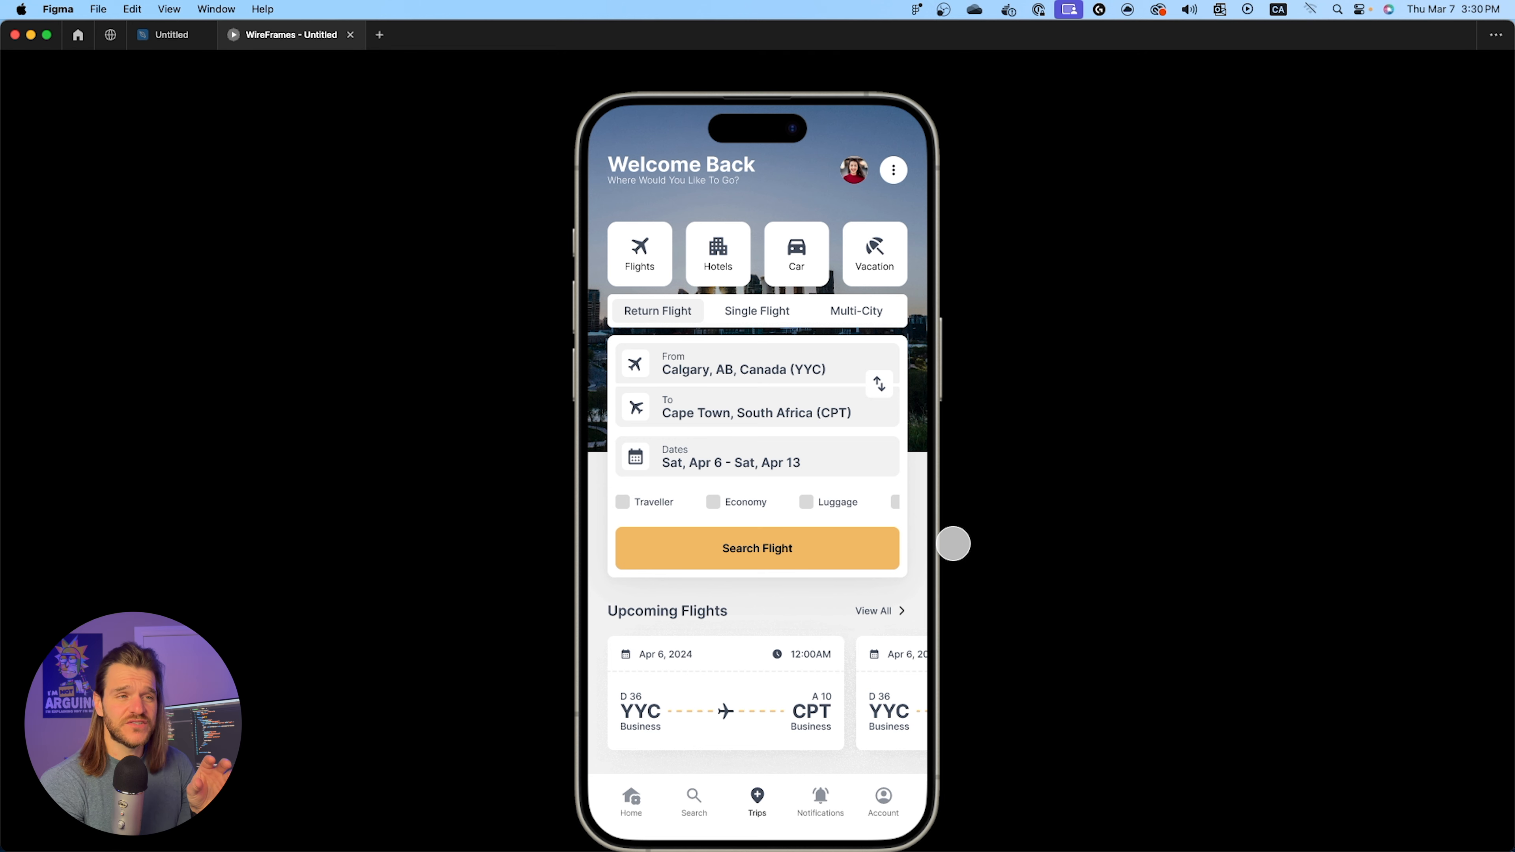
click(159, 47)
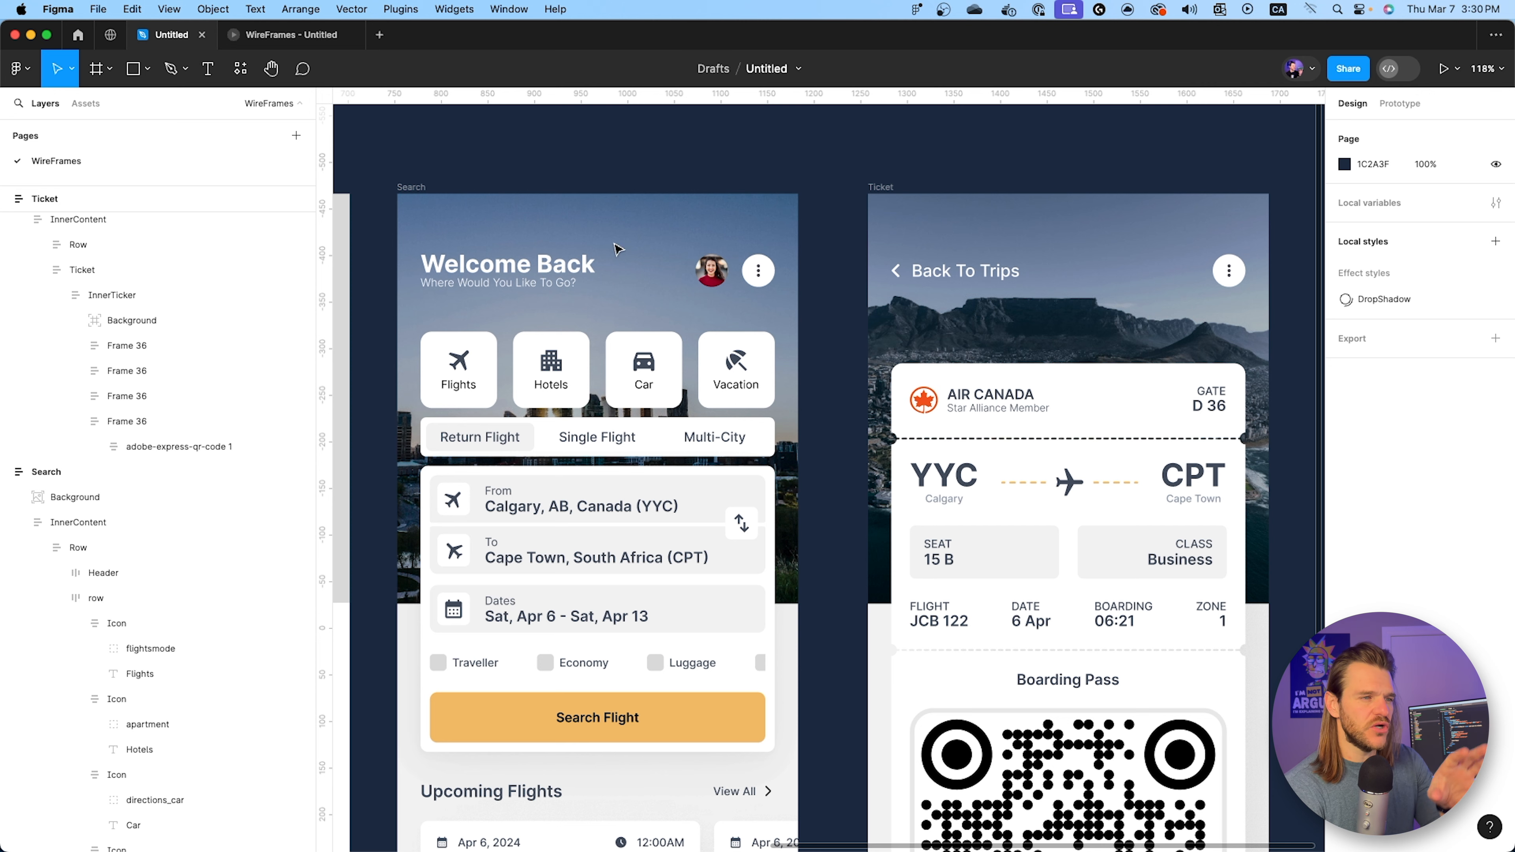
Create a color style named Primary from the Search Flight button's F1B964 fill.
scroll(485, 439, up, 5)
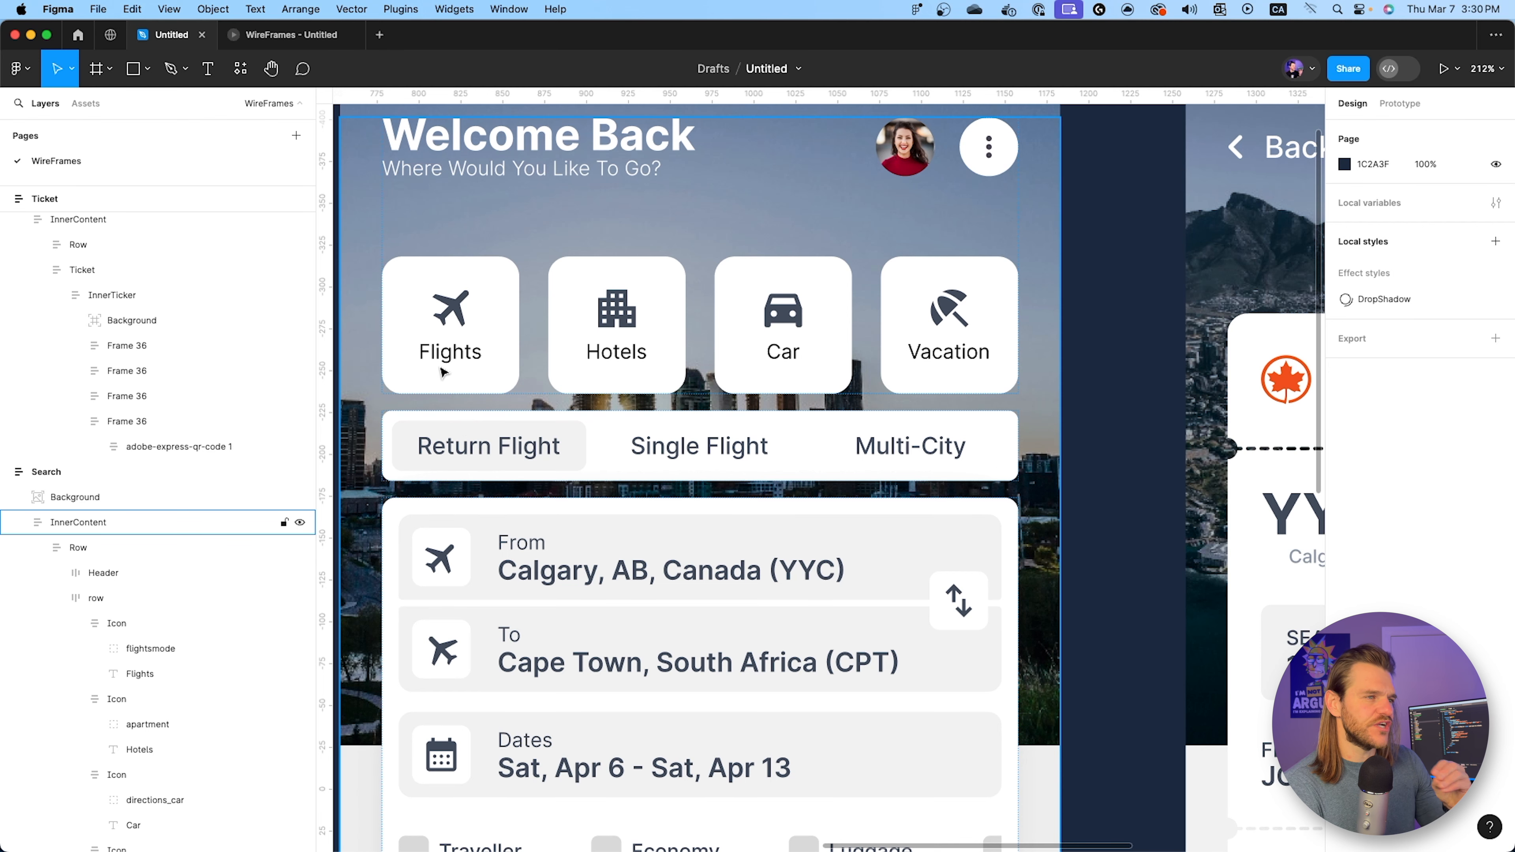
scroll(468, 407, down, 5)
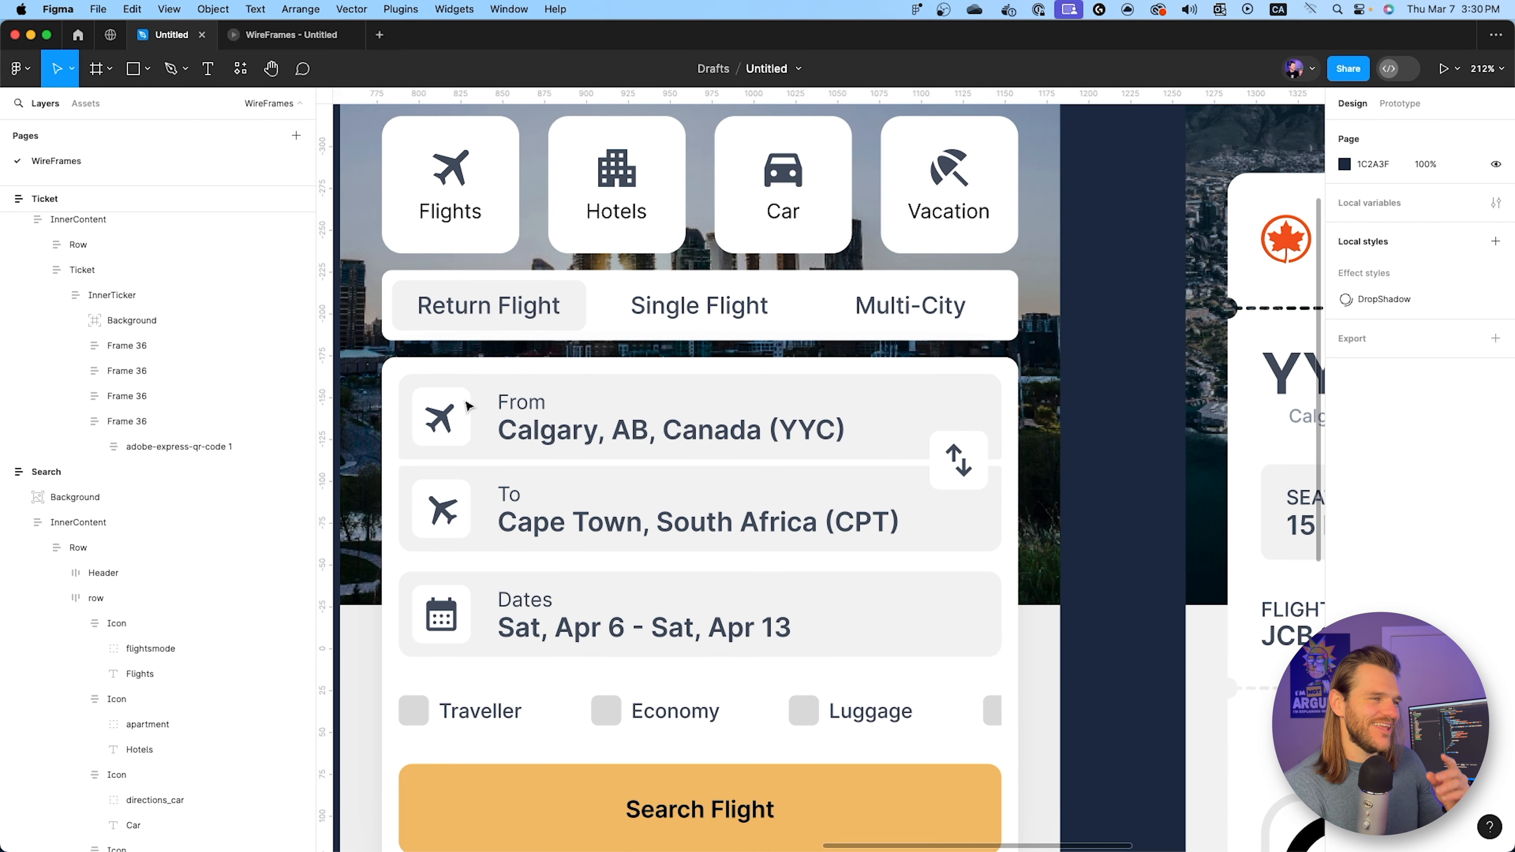
scroll(469, 407, down, 3)
scroll(465, 415, up, 1)
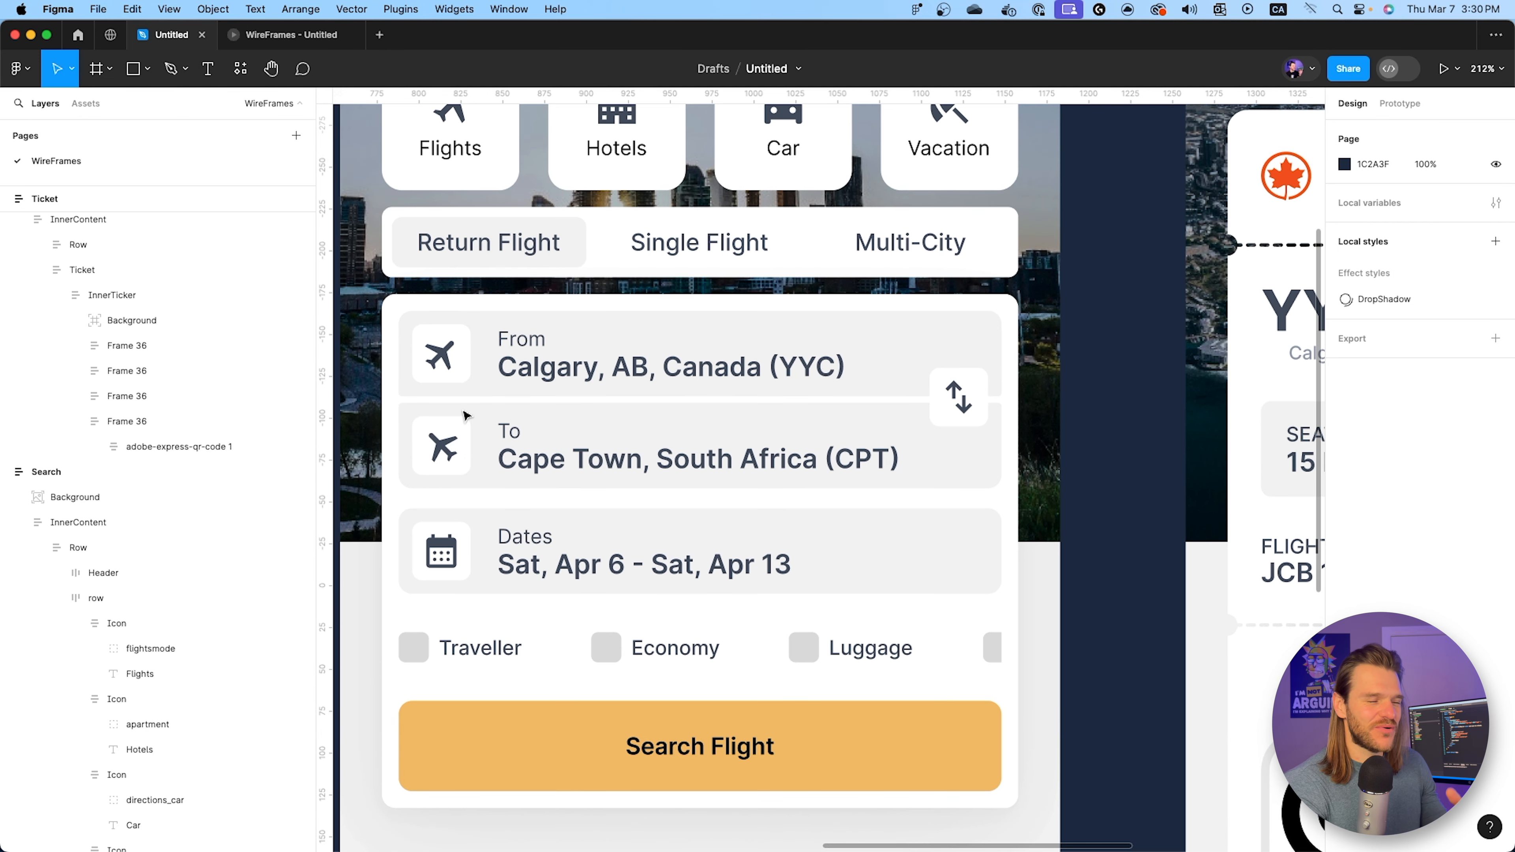
scroll(460, 537, down, 1)
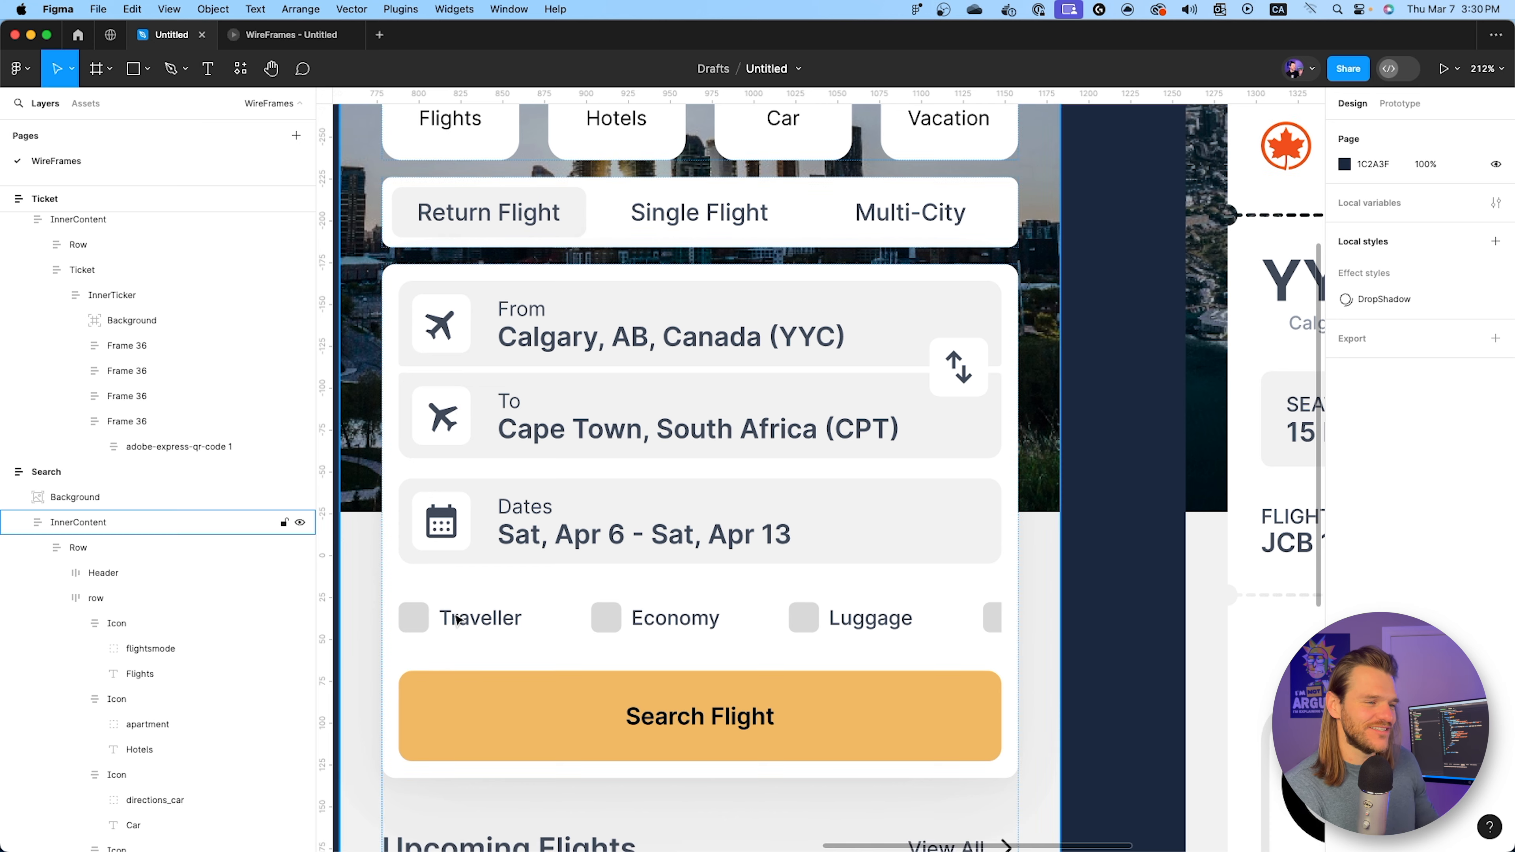
click(455, 748)
click(1469, 561)
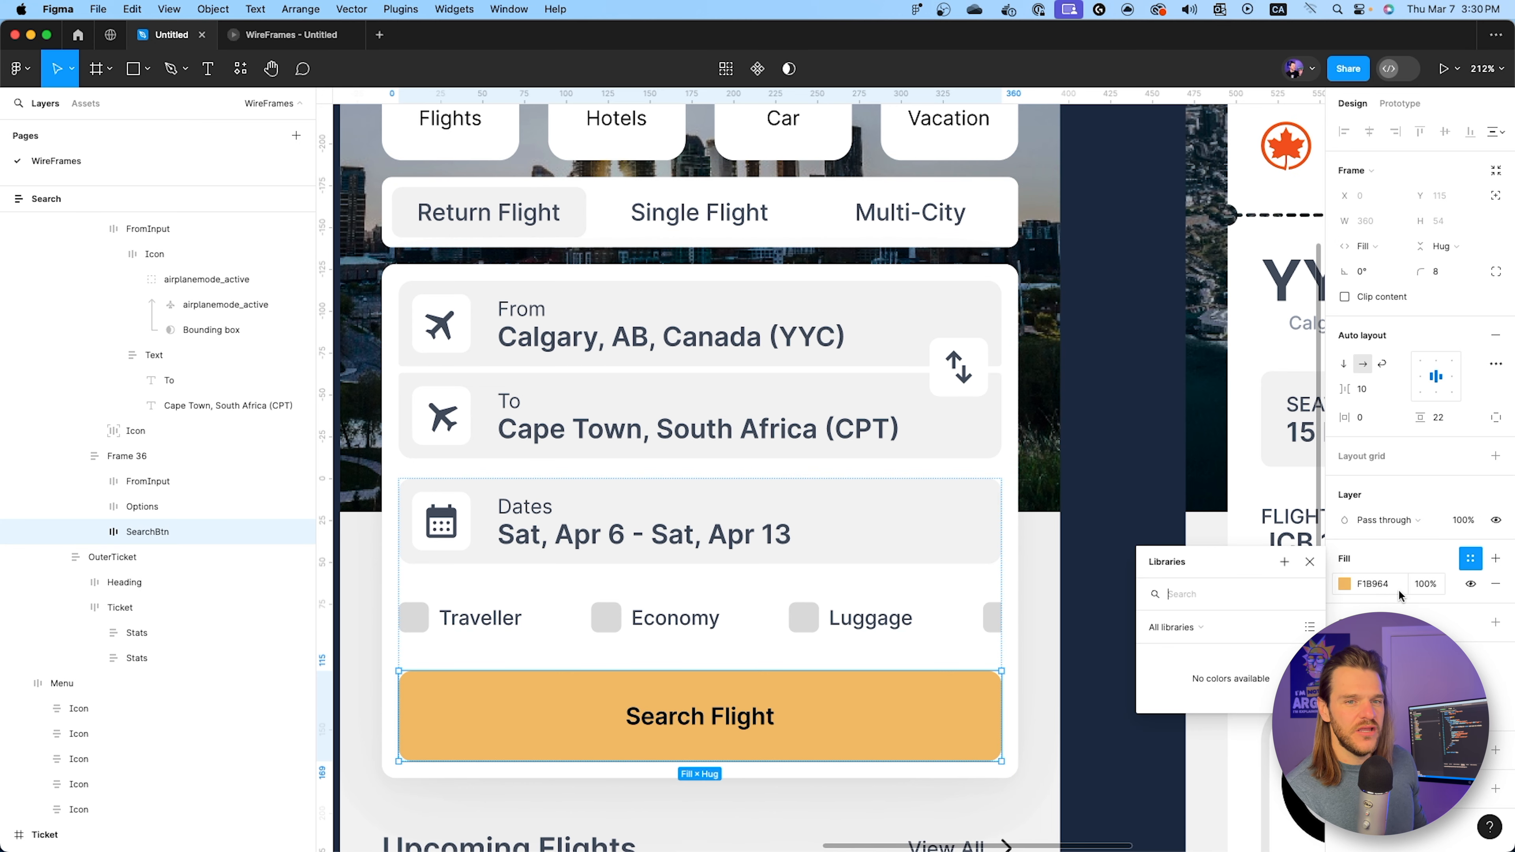
click(1284, 562)
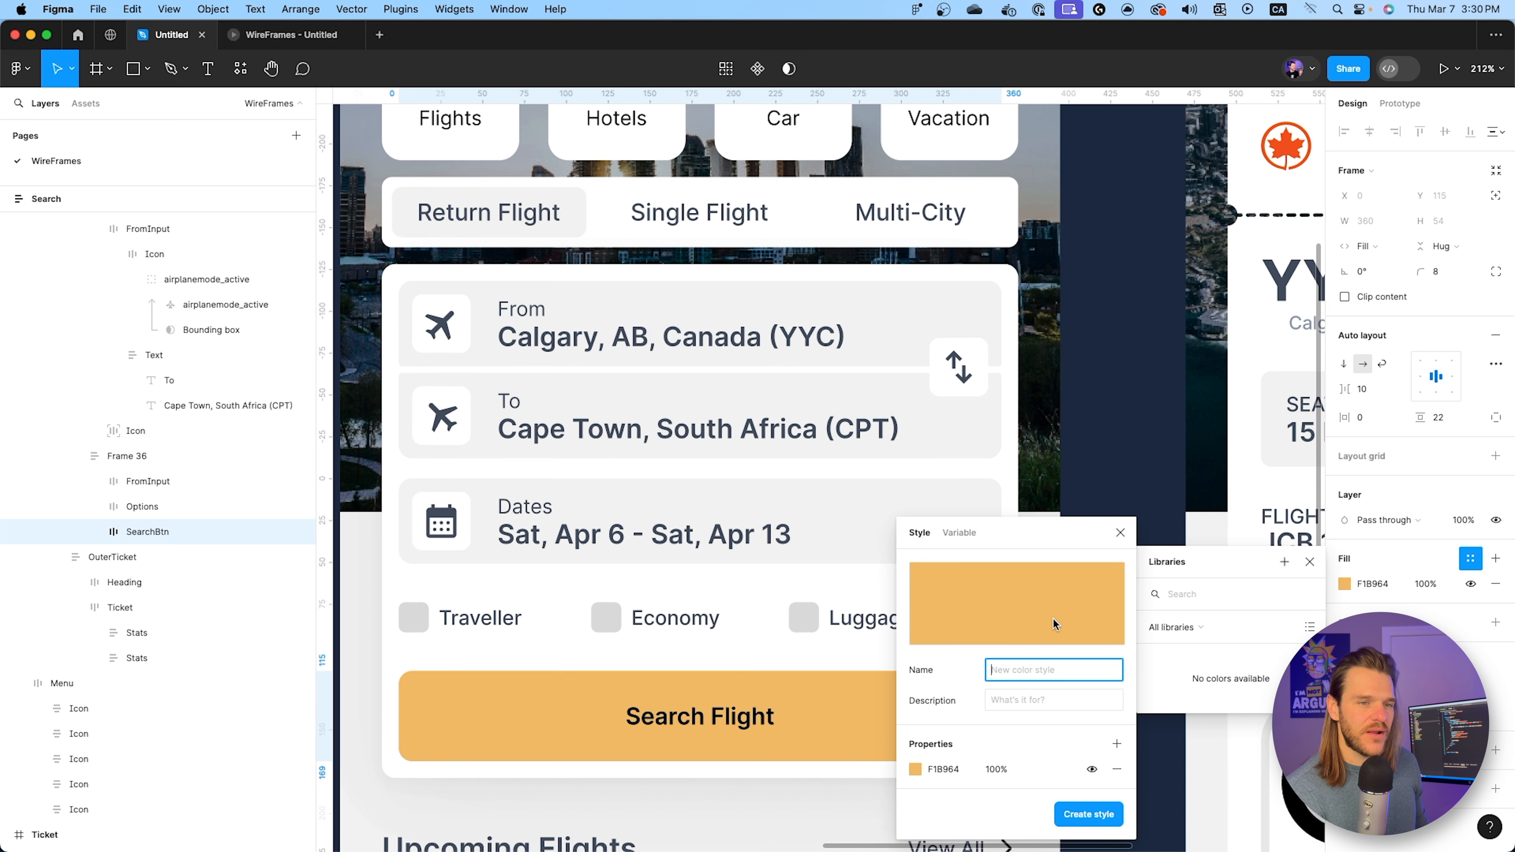
text(Primary)
key(Return)
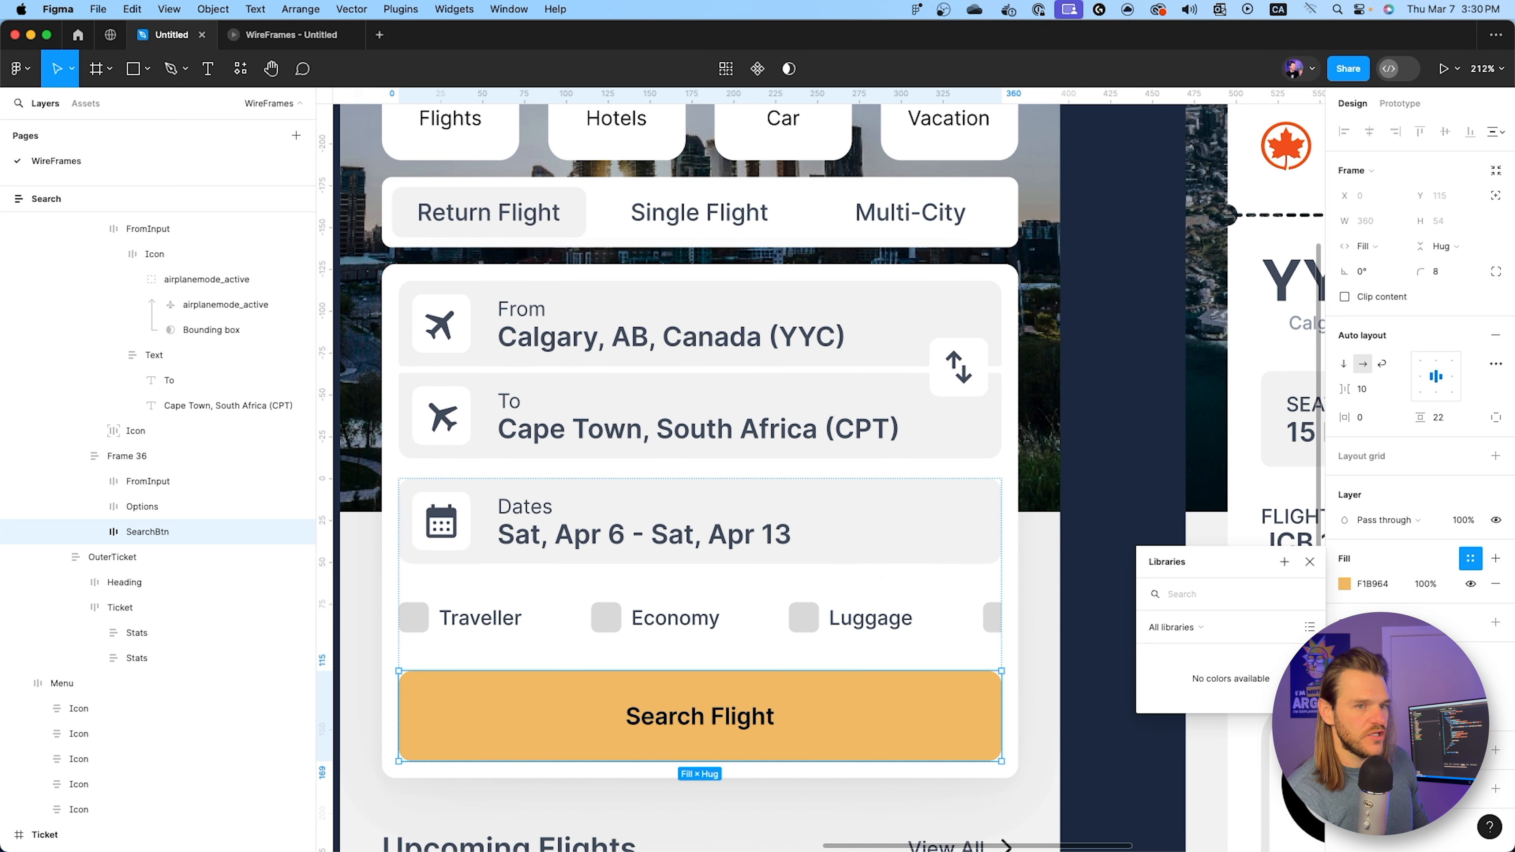
scroll(813, 655, up, 5)
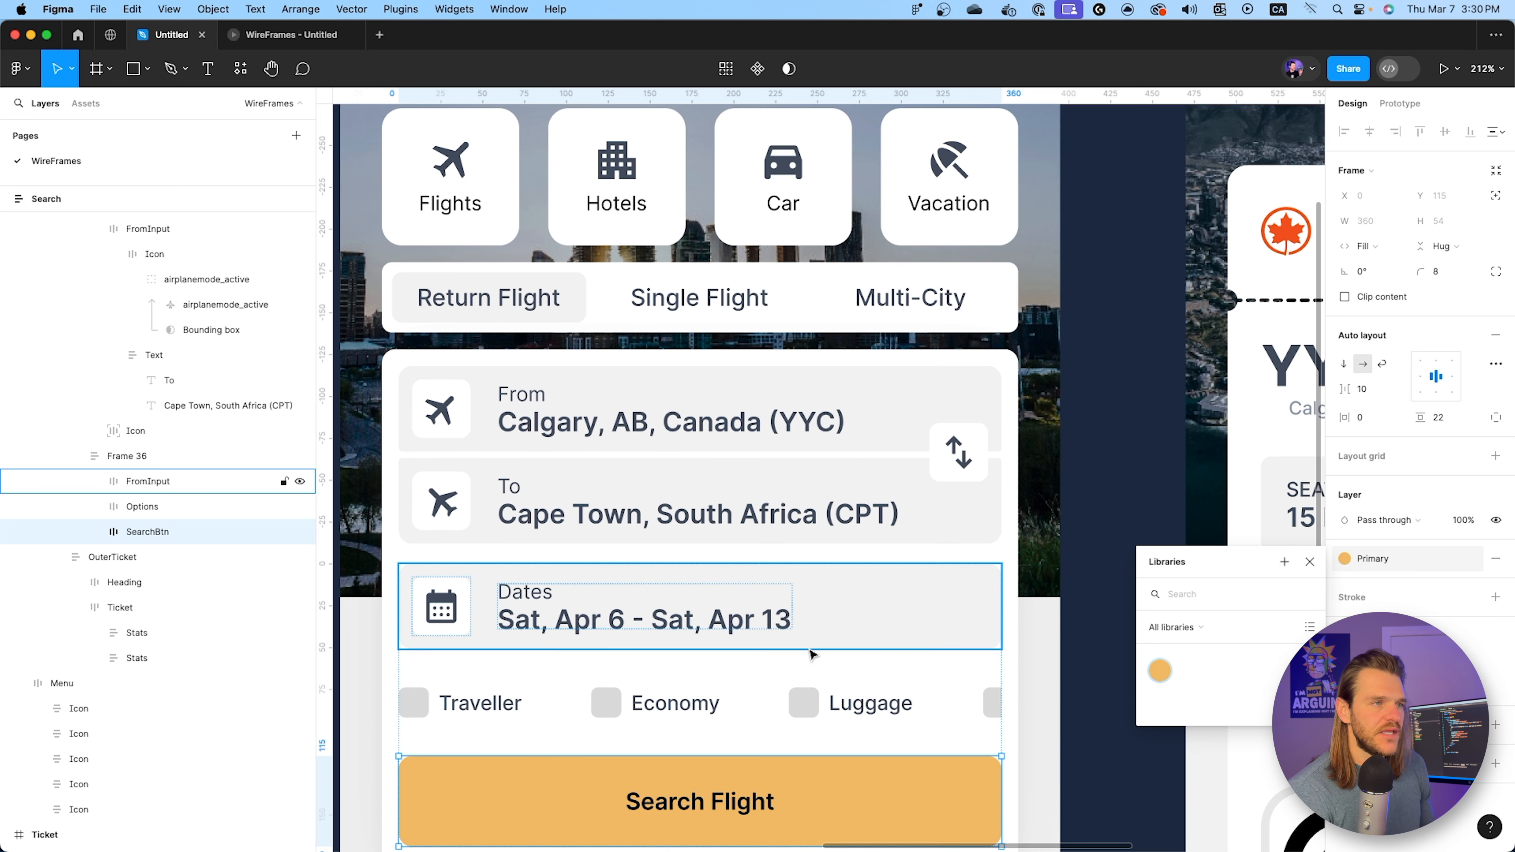
Fill the Flights category tile on the Search screen with the Primary color style.
click(384, 287)
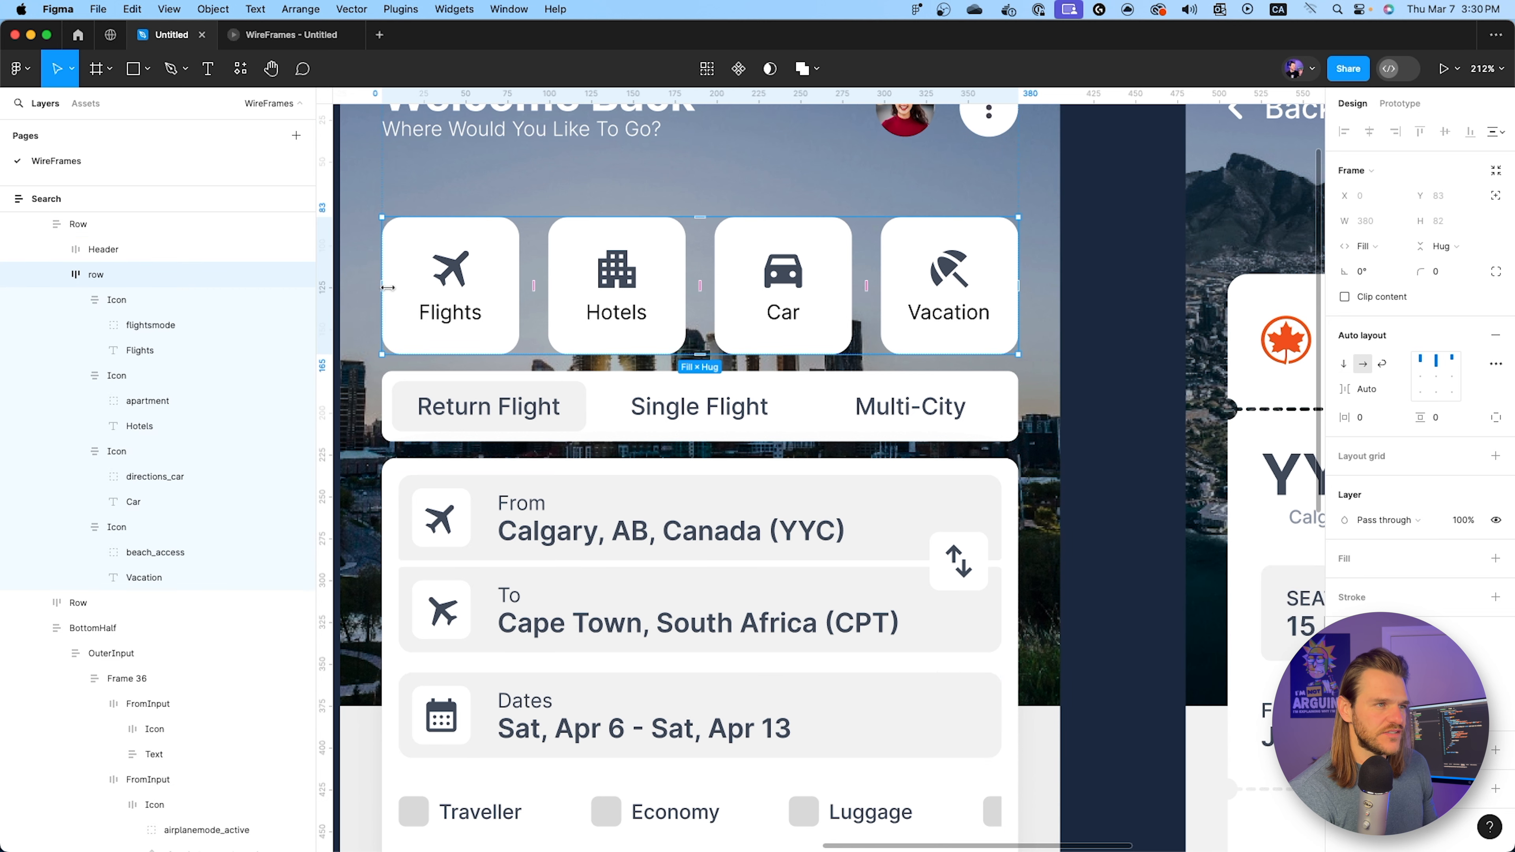
double_click(406, 275)
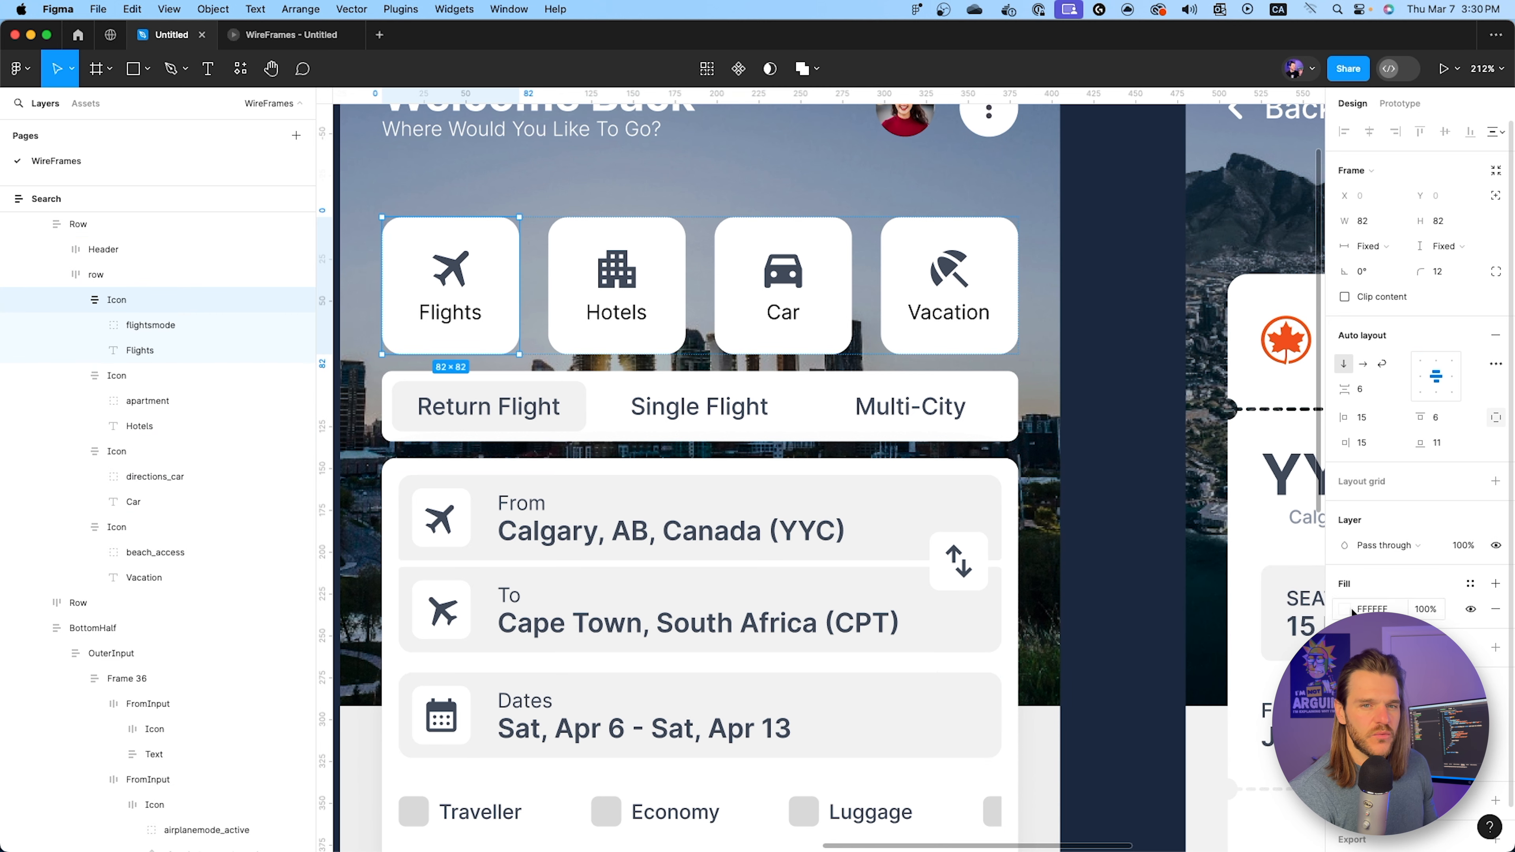
click(1470, 583)
click(1159, 695)
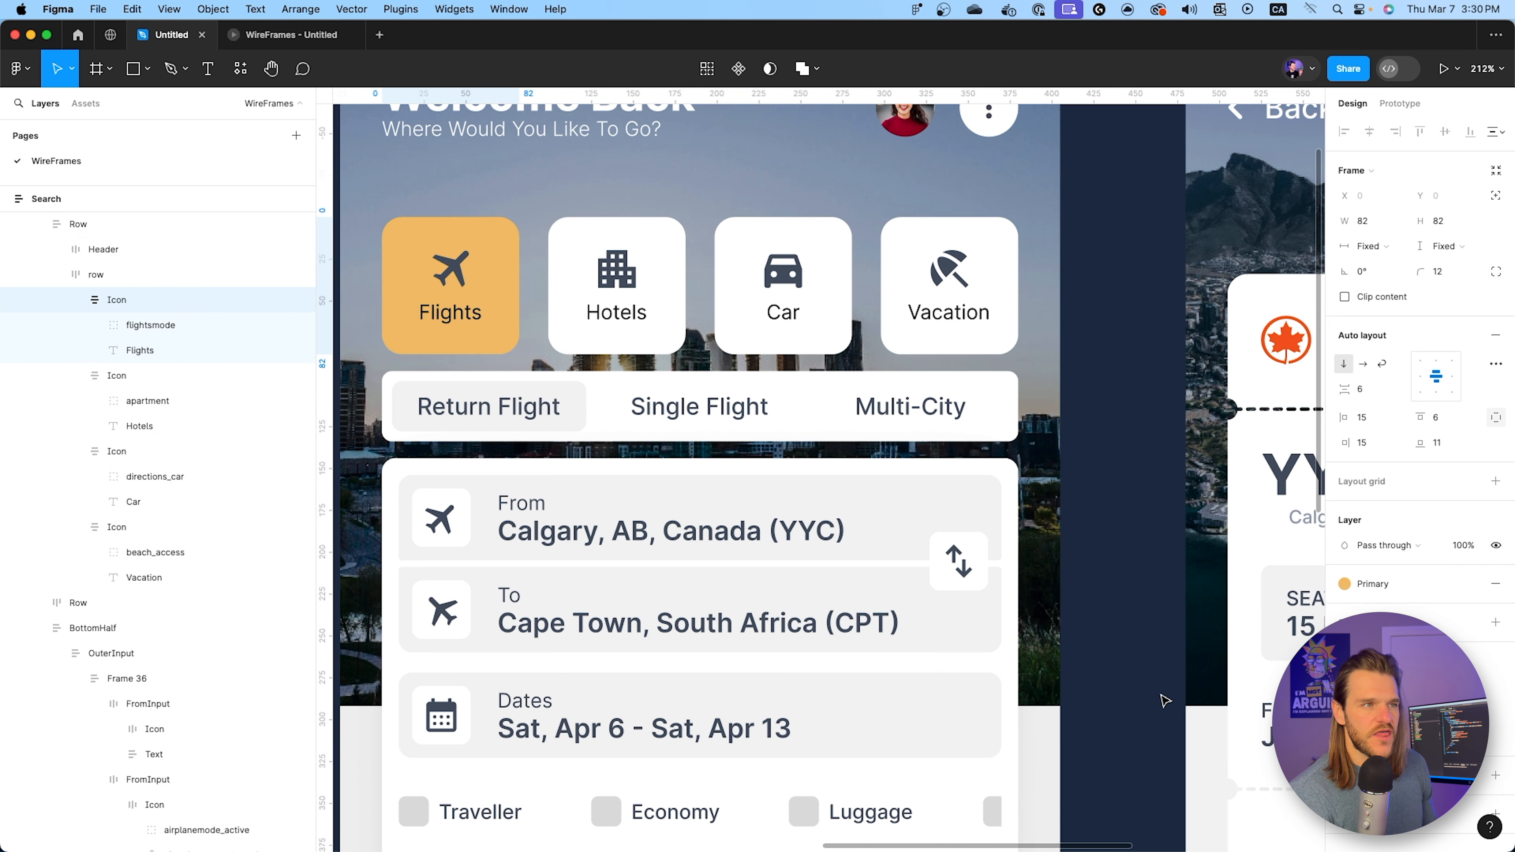
scroll(450, 216, up, 2)
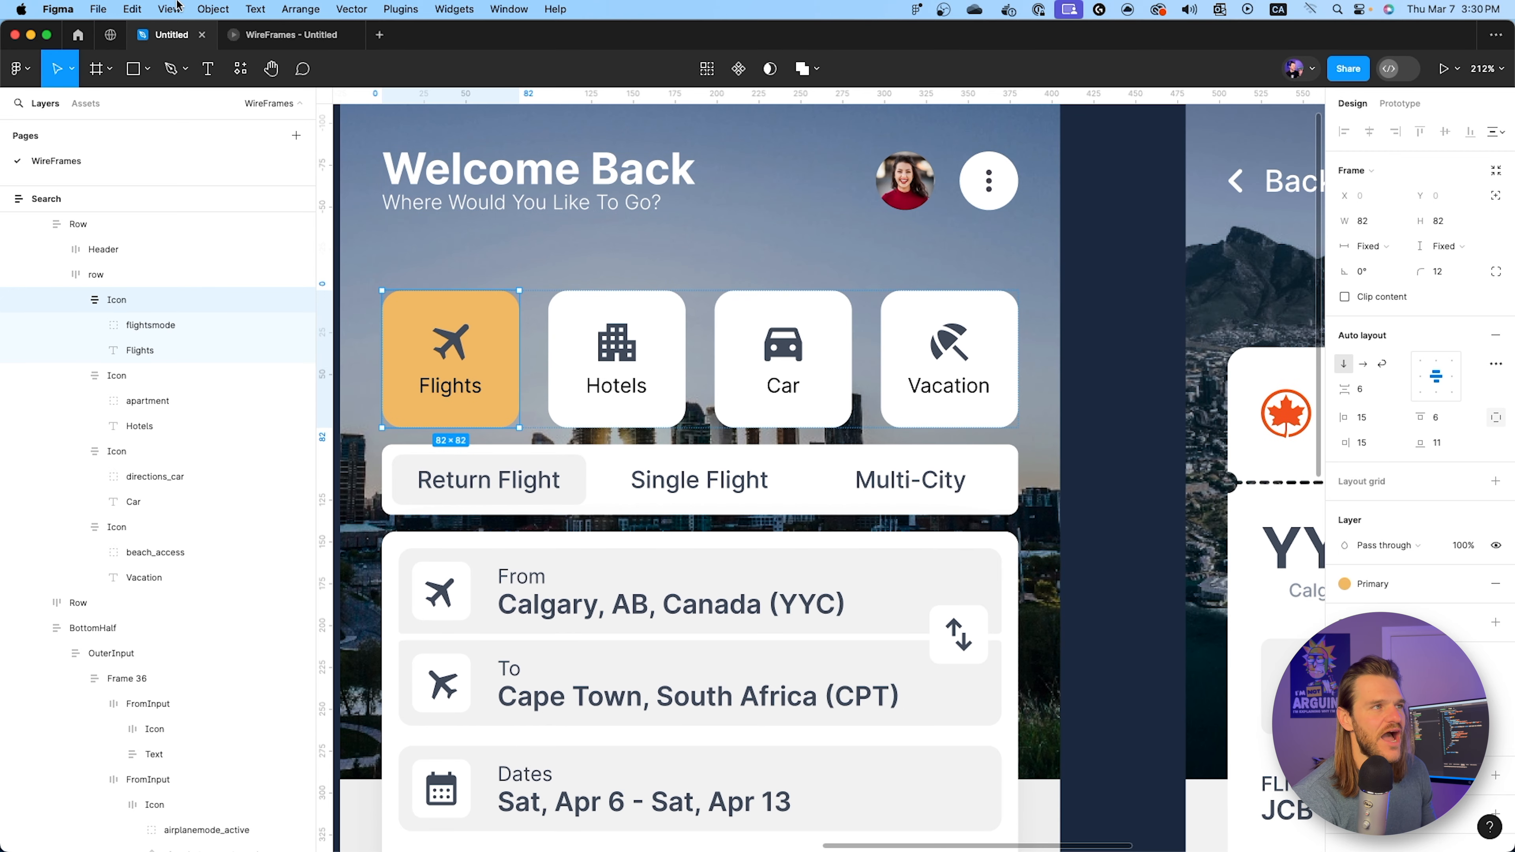
click(278, 36)
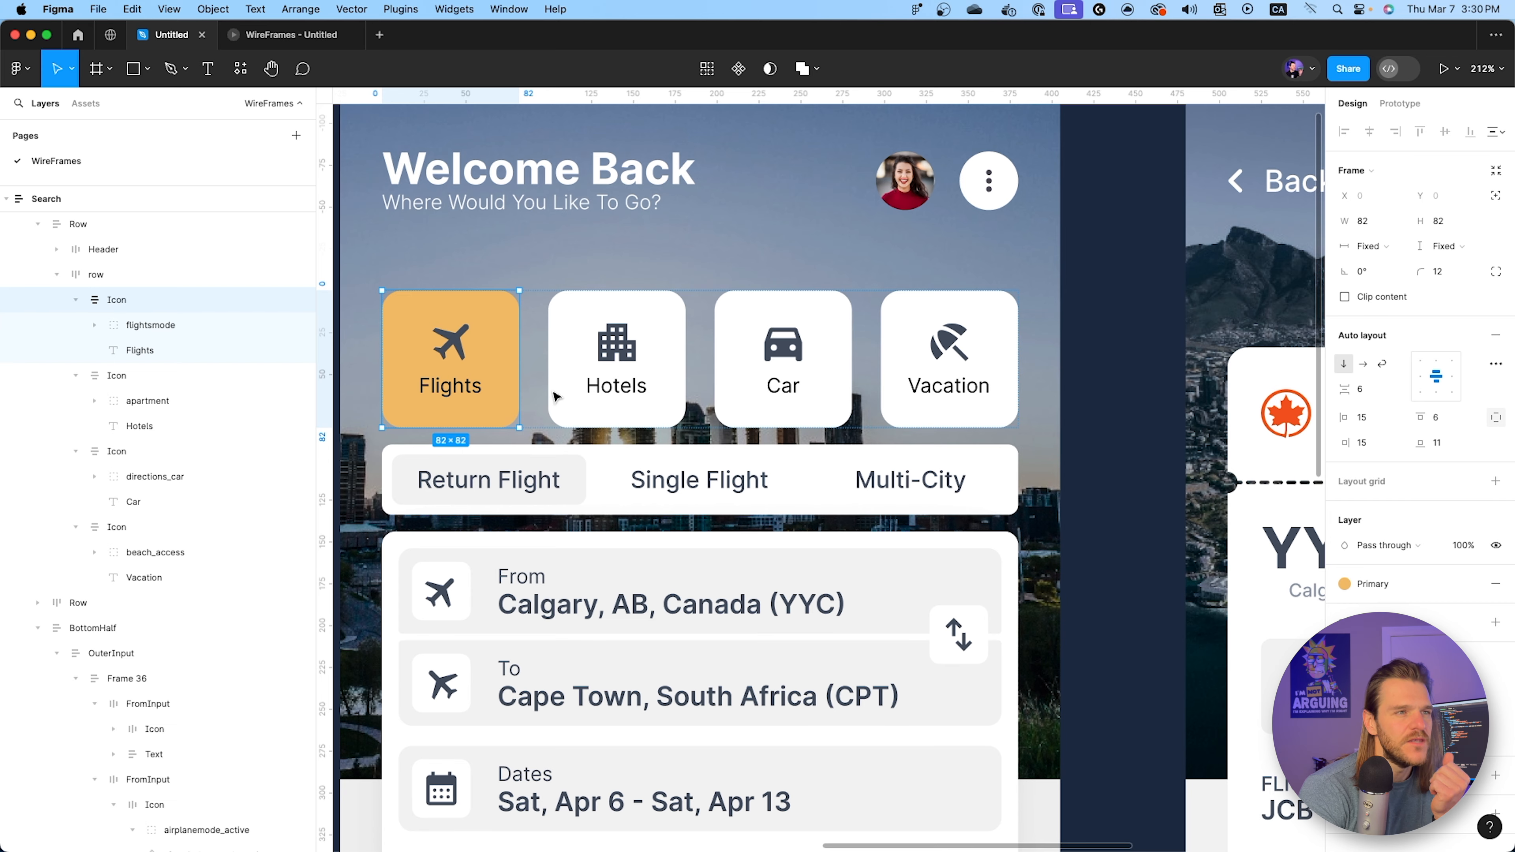
Darken the Search screen's Background photo by raising the opacity of both stops in its linear gradient fill.
scroll(554, 396, up, 2)
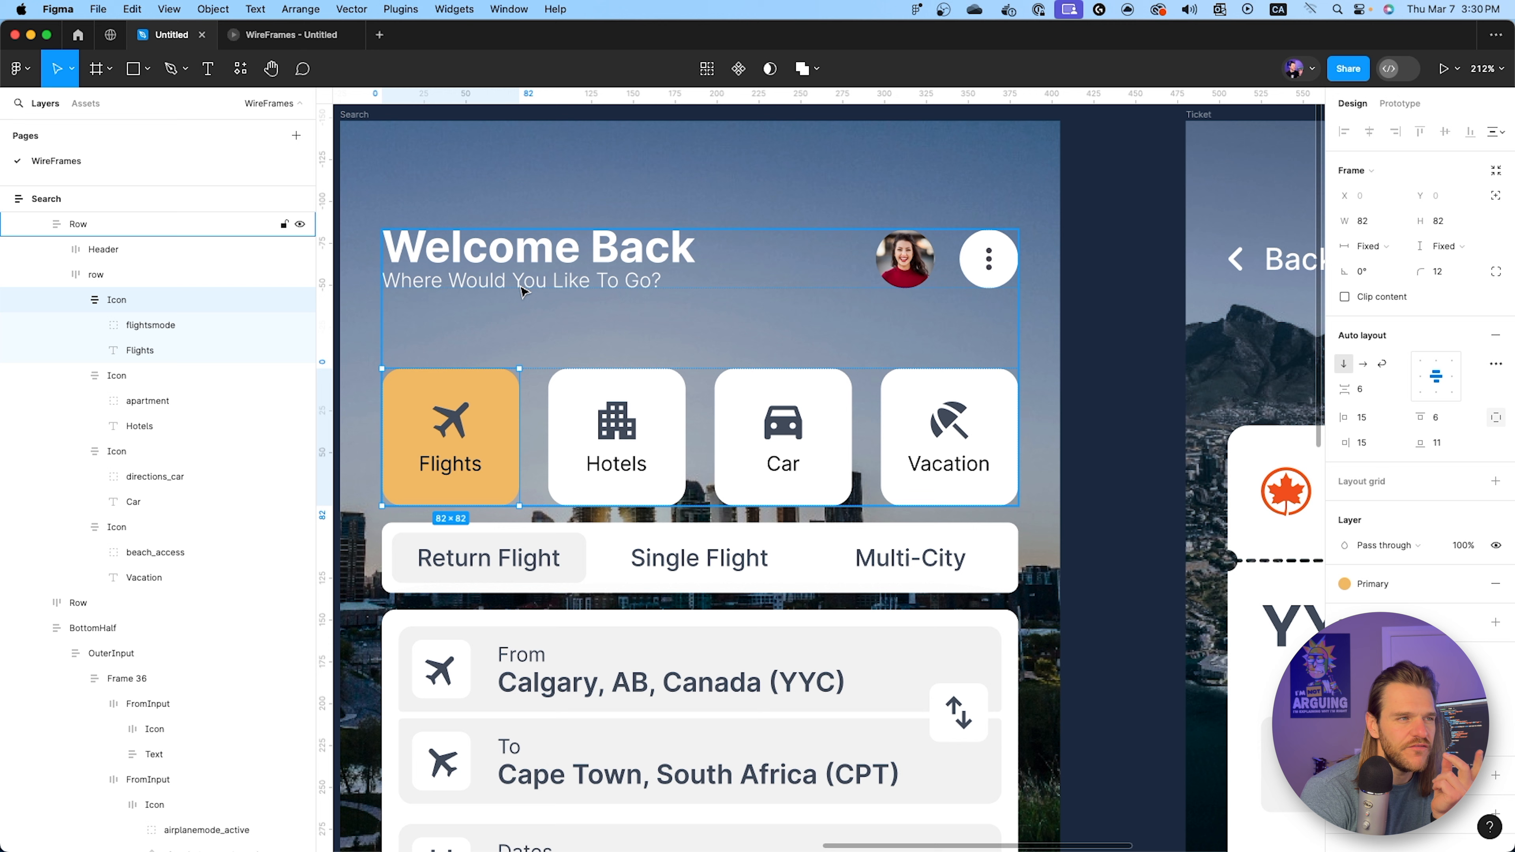
click(512, 219)
click(1345, 502)
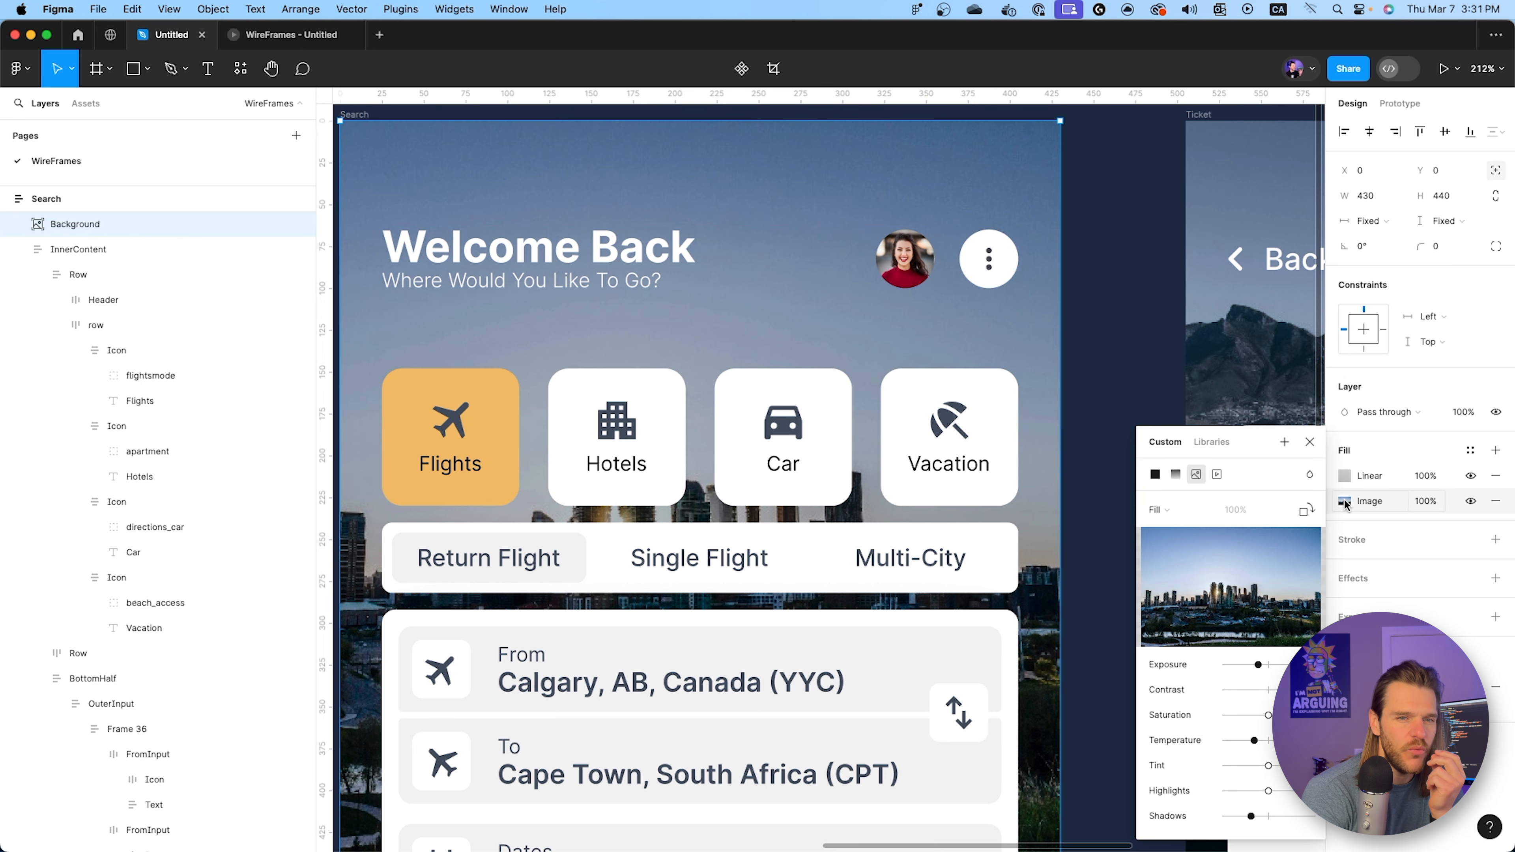
click(1346, 477)
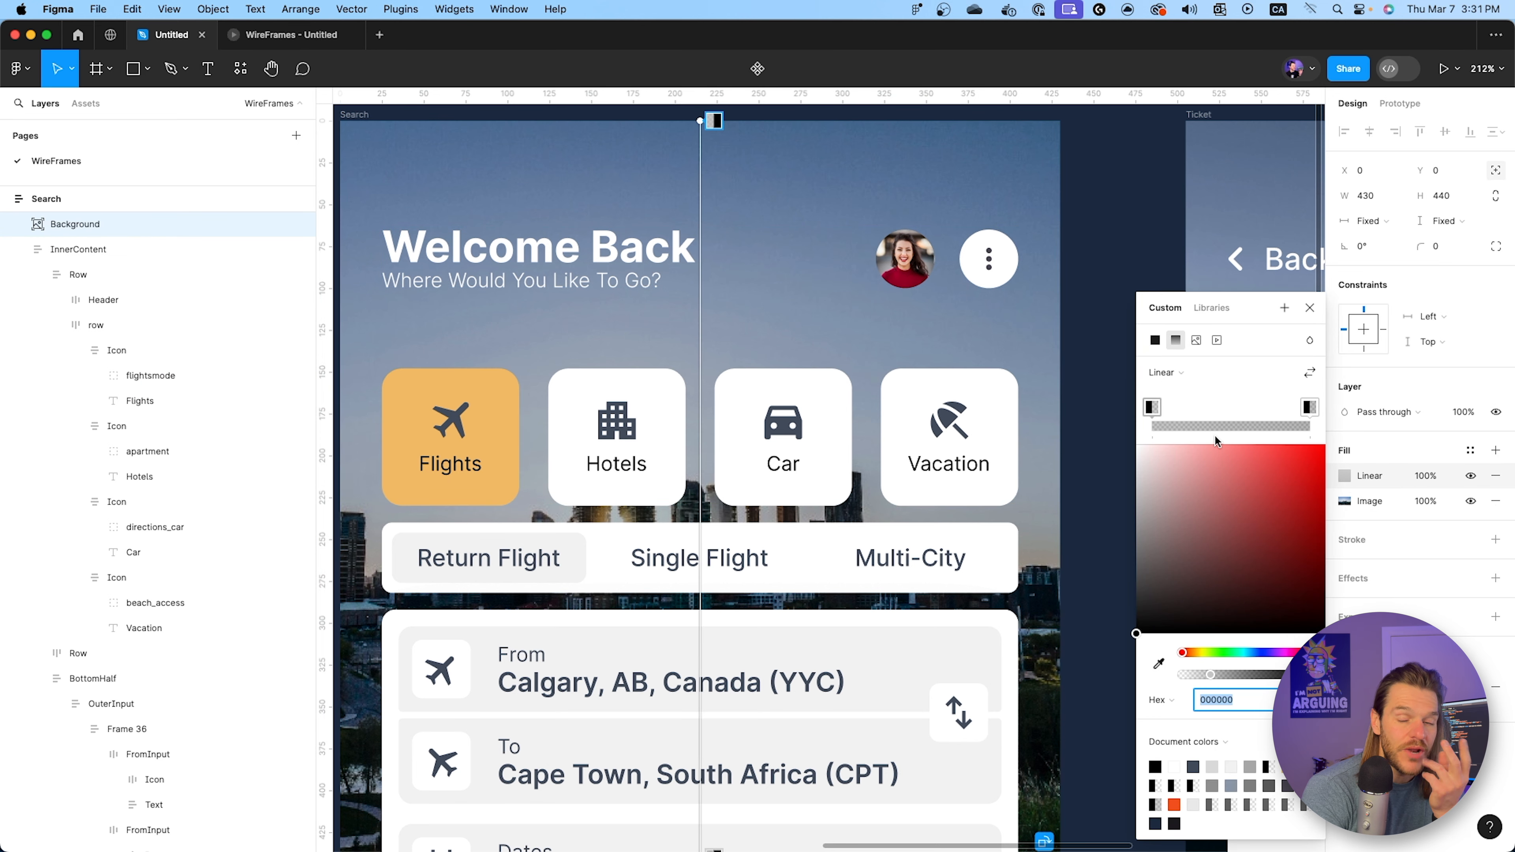
drag(1214, 674, 1229, 675)
click(1309, 407)
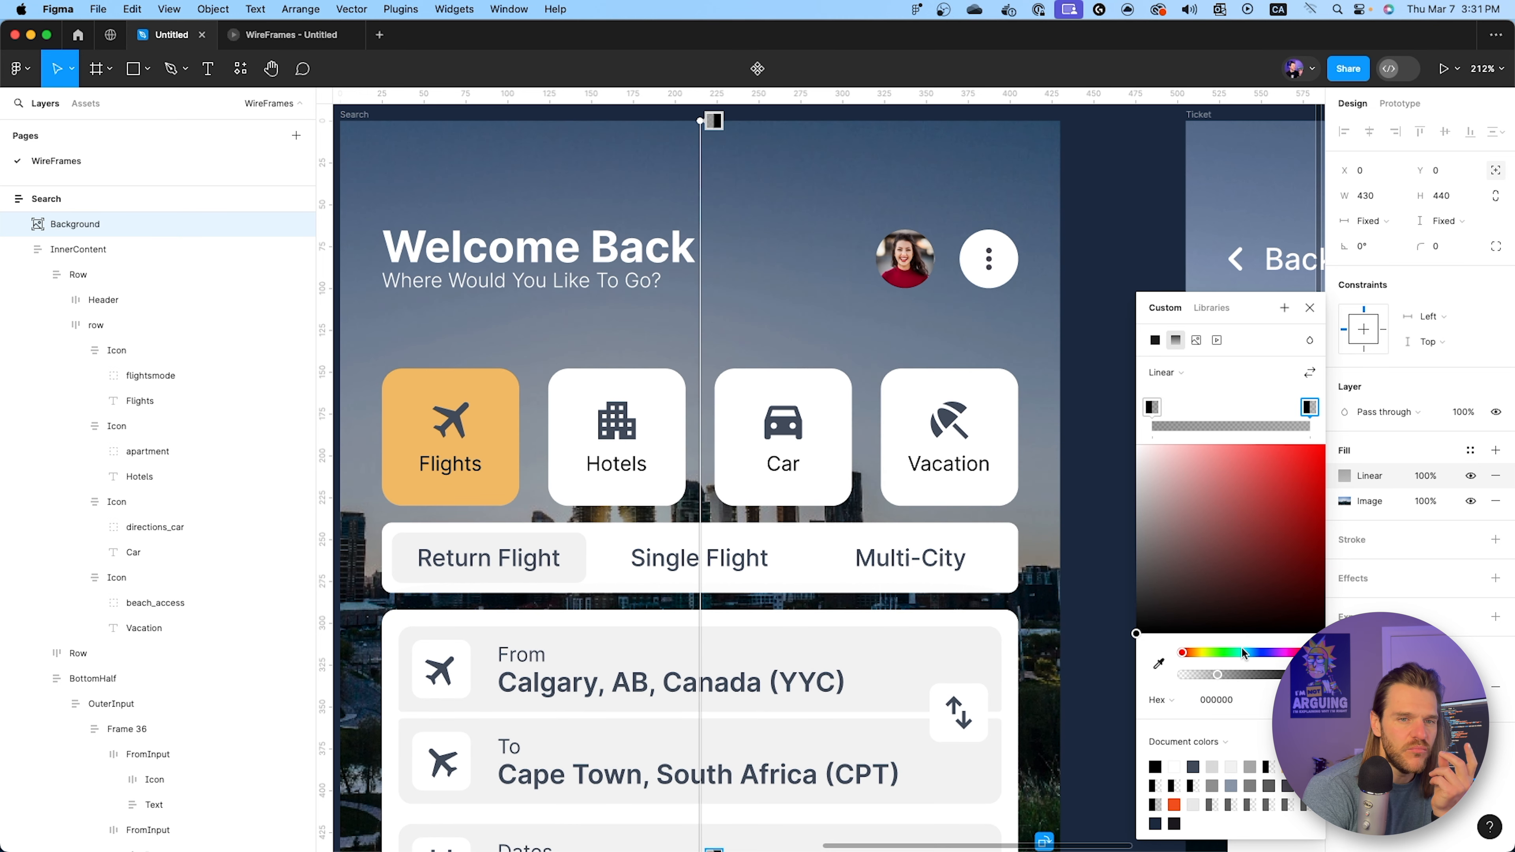
drag(1217, 676, 1264, 676)
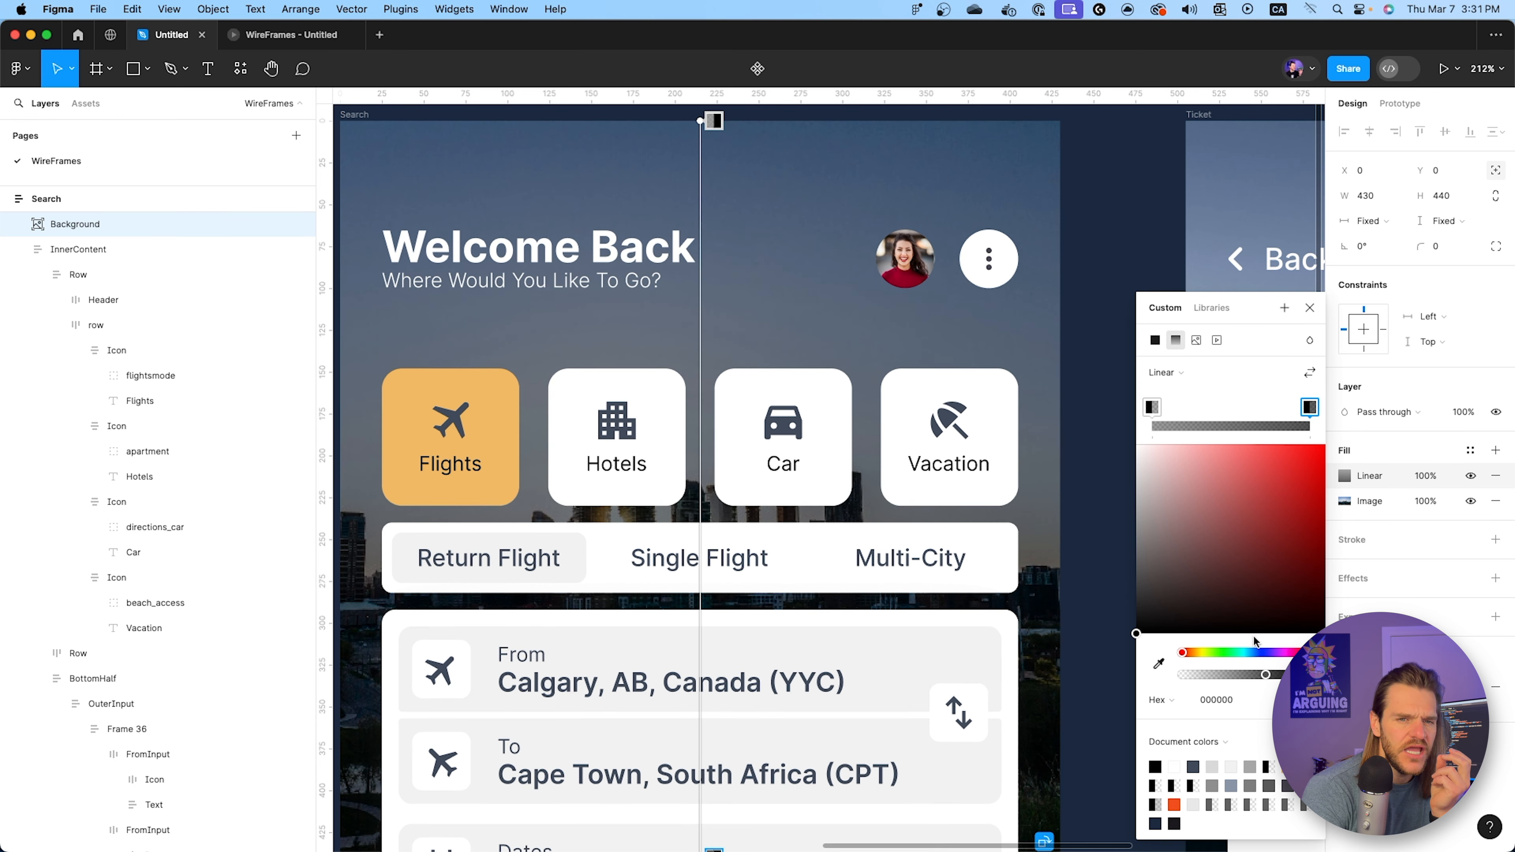
Tint the Background's linear gradient overlay dark blue with the color 101D29.
click(1253, 653)
click(1249, 595)
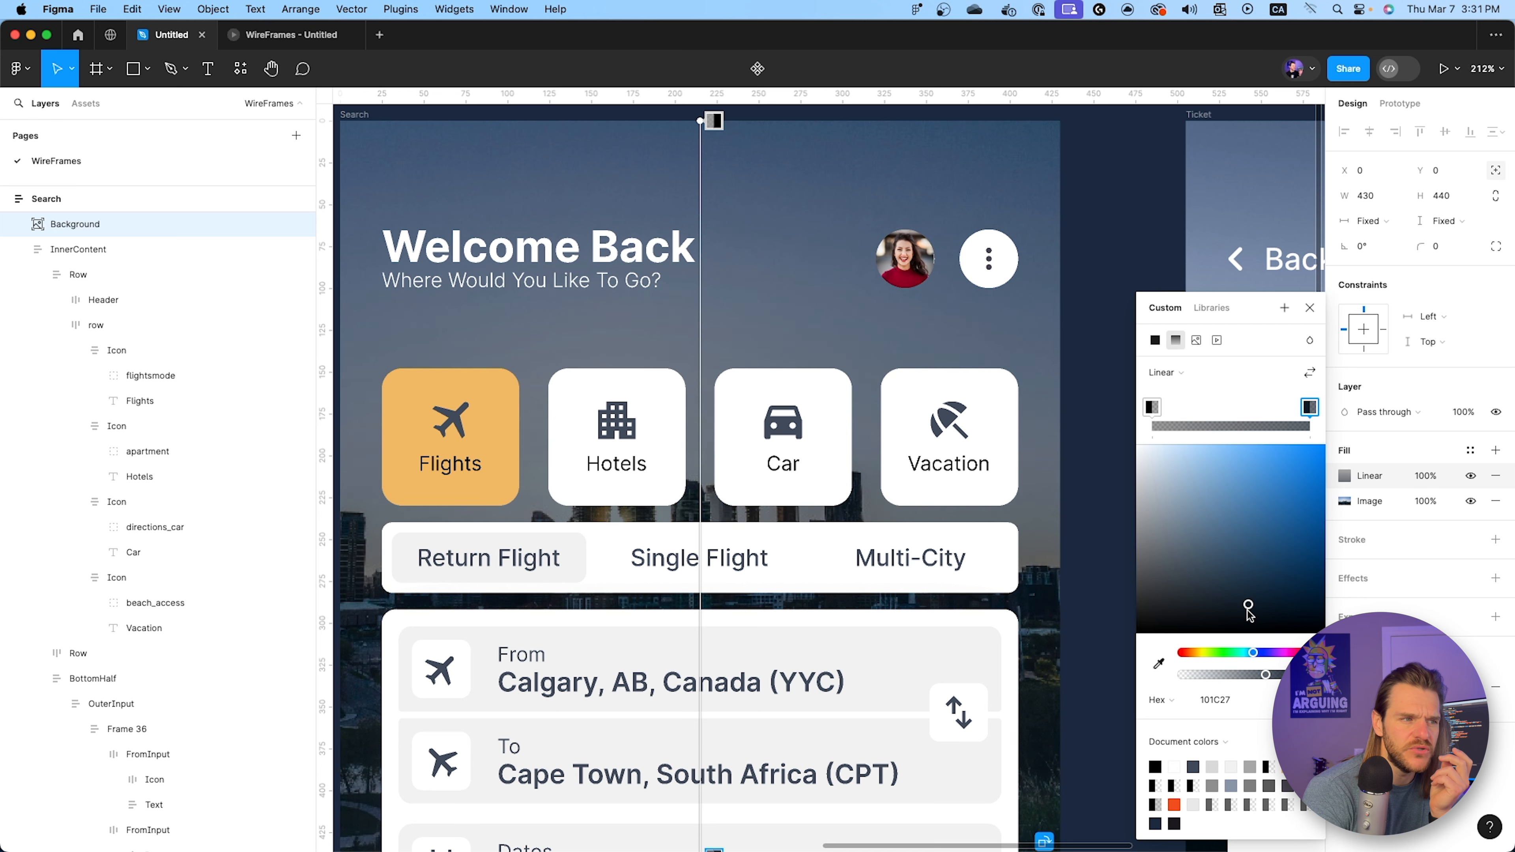
mouse_move(1247, 610)
mouse_down()
mouse_move(1250, 632)
mouse_move(1250, 604)
mouse_up()
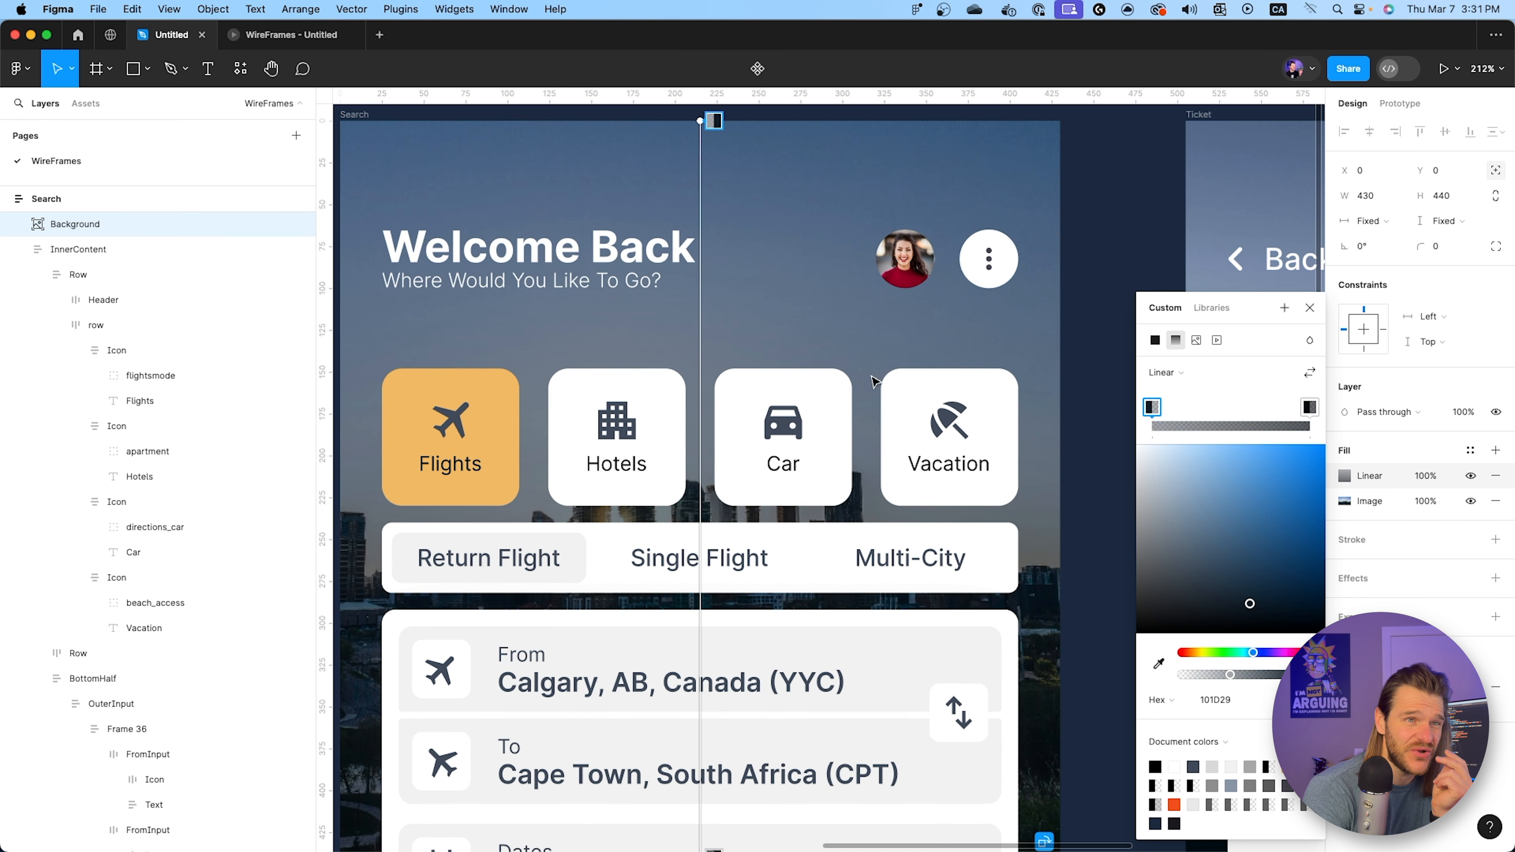
Check the tinted background and the Flights tile on the Search screen in the prototype preview.
click(291, 34)
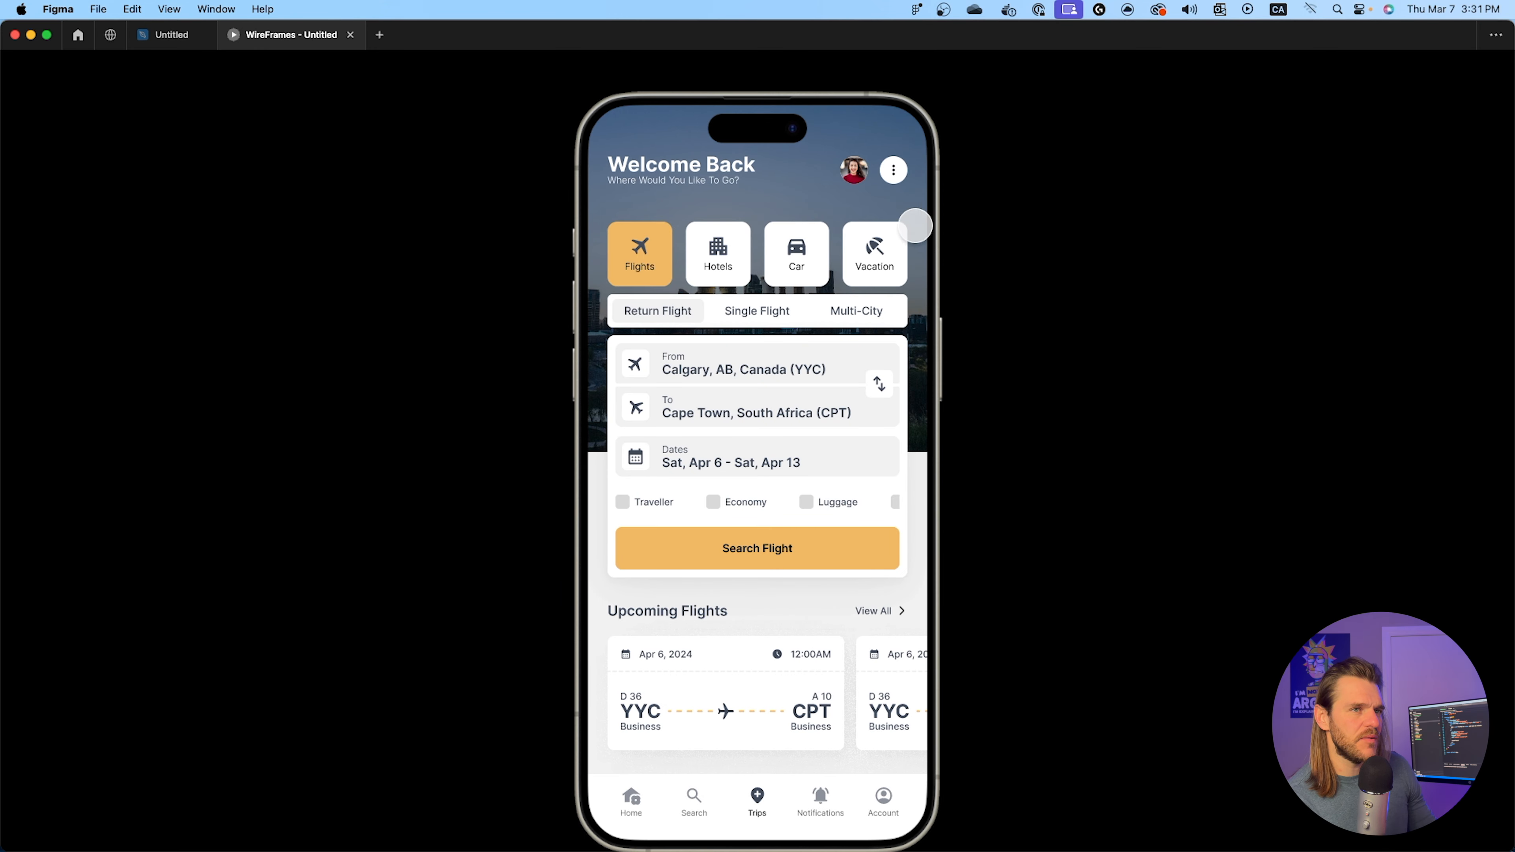
click(184, 47)
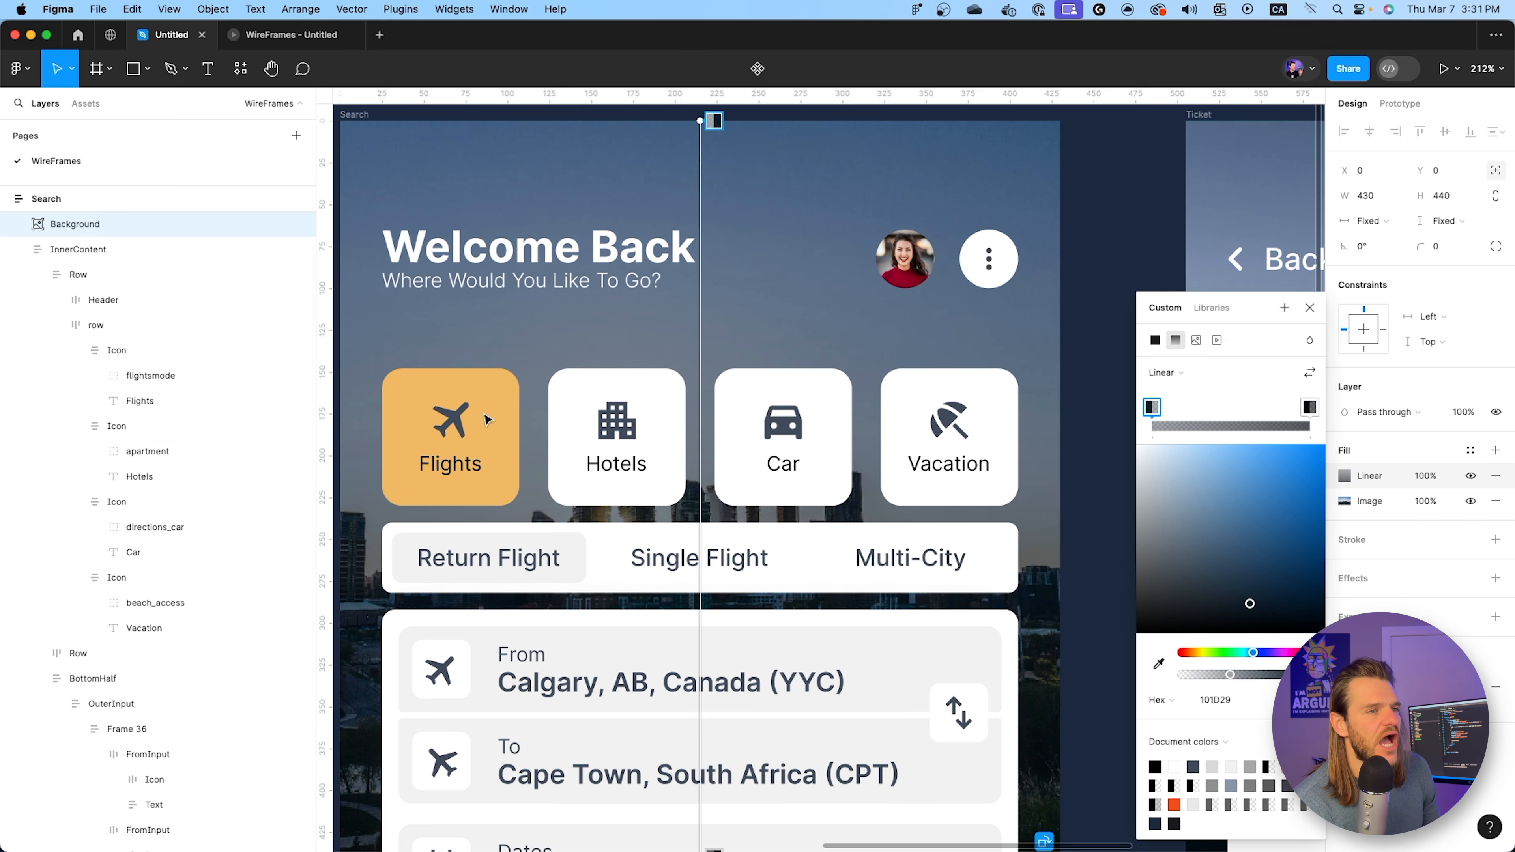
click(271, 36)
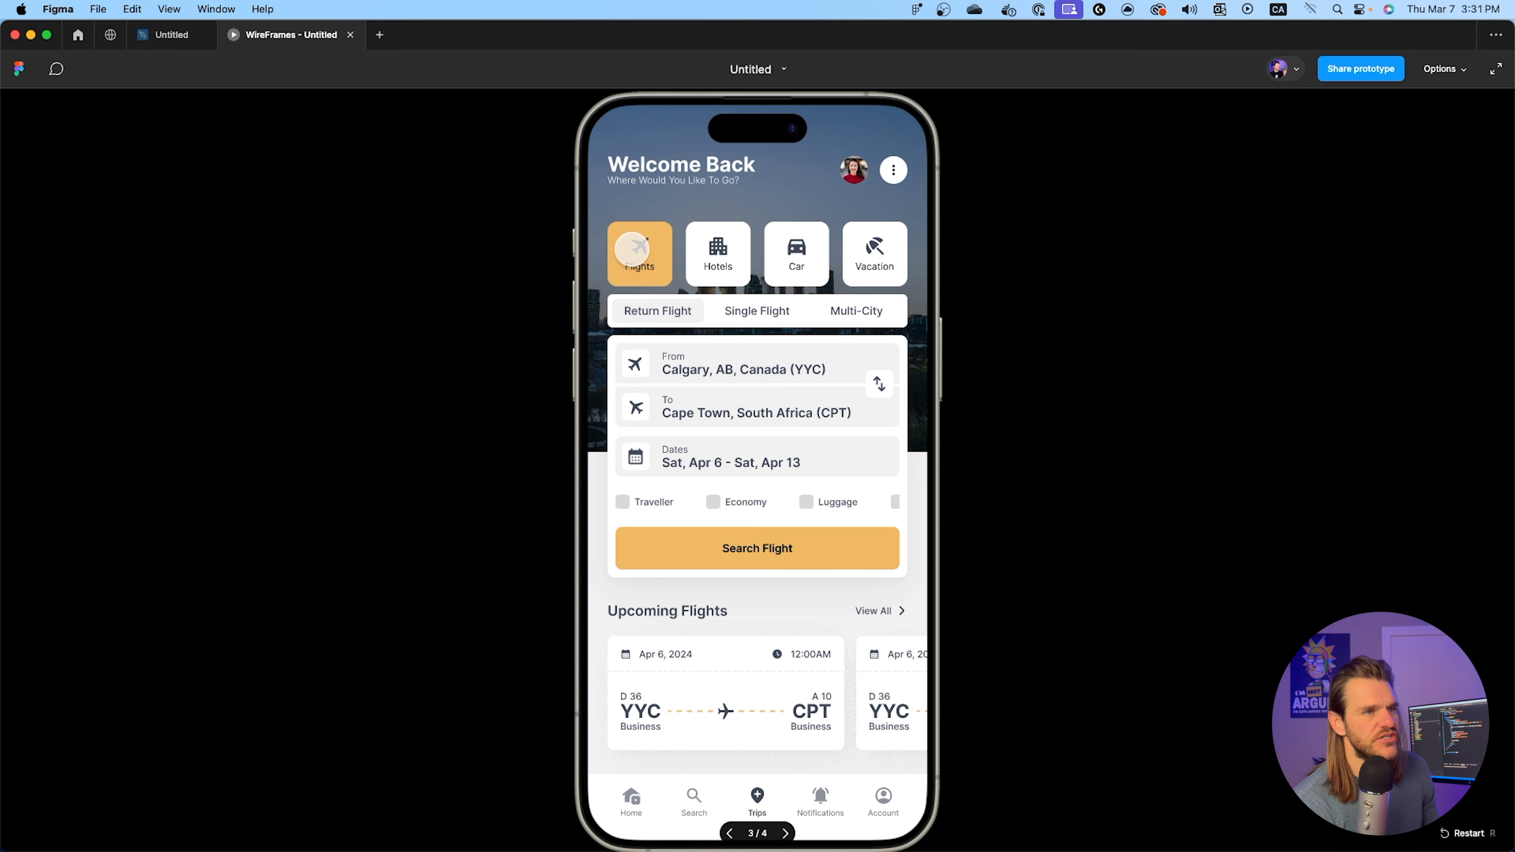
click(149, 37)
Try a white FFFFFF fill on the Flights tile's icon and label.
scroll(484, 418, up, 5)
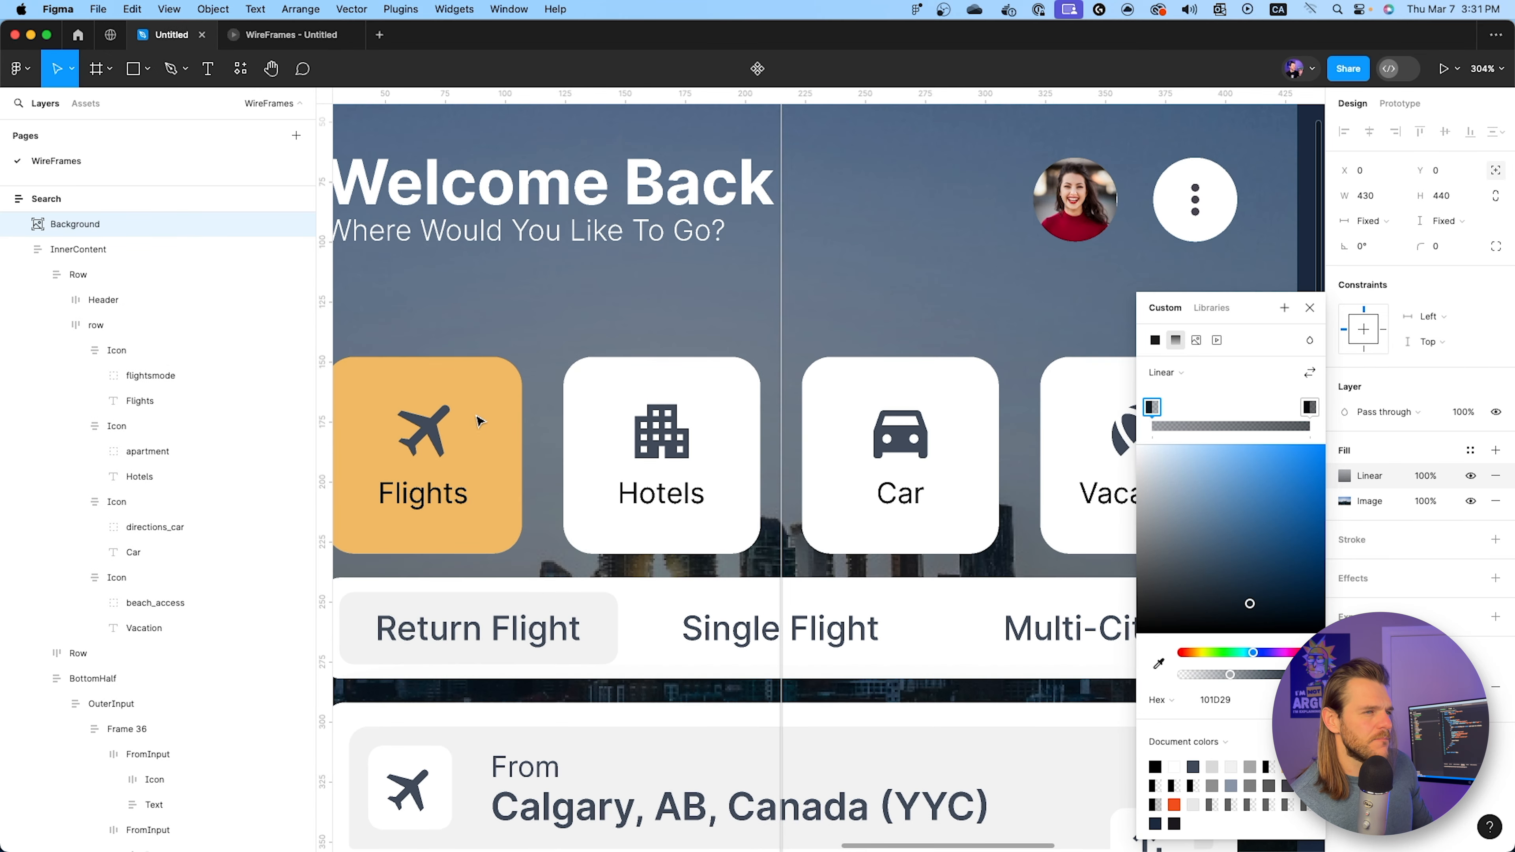
click(427, 435)
super+click(436, 418)
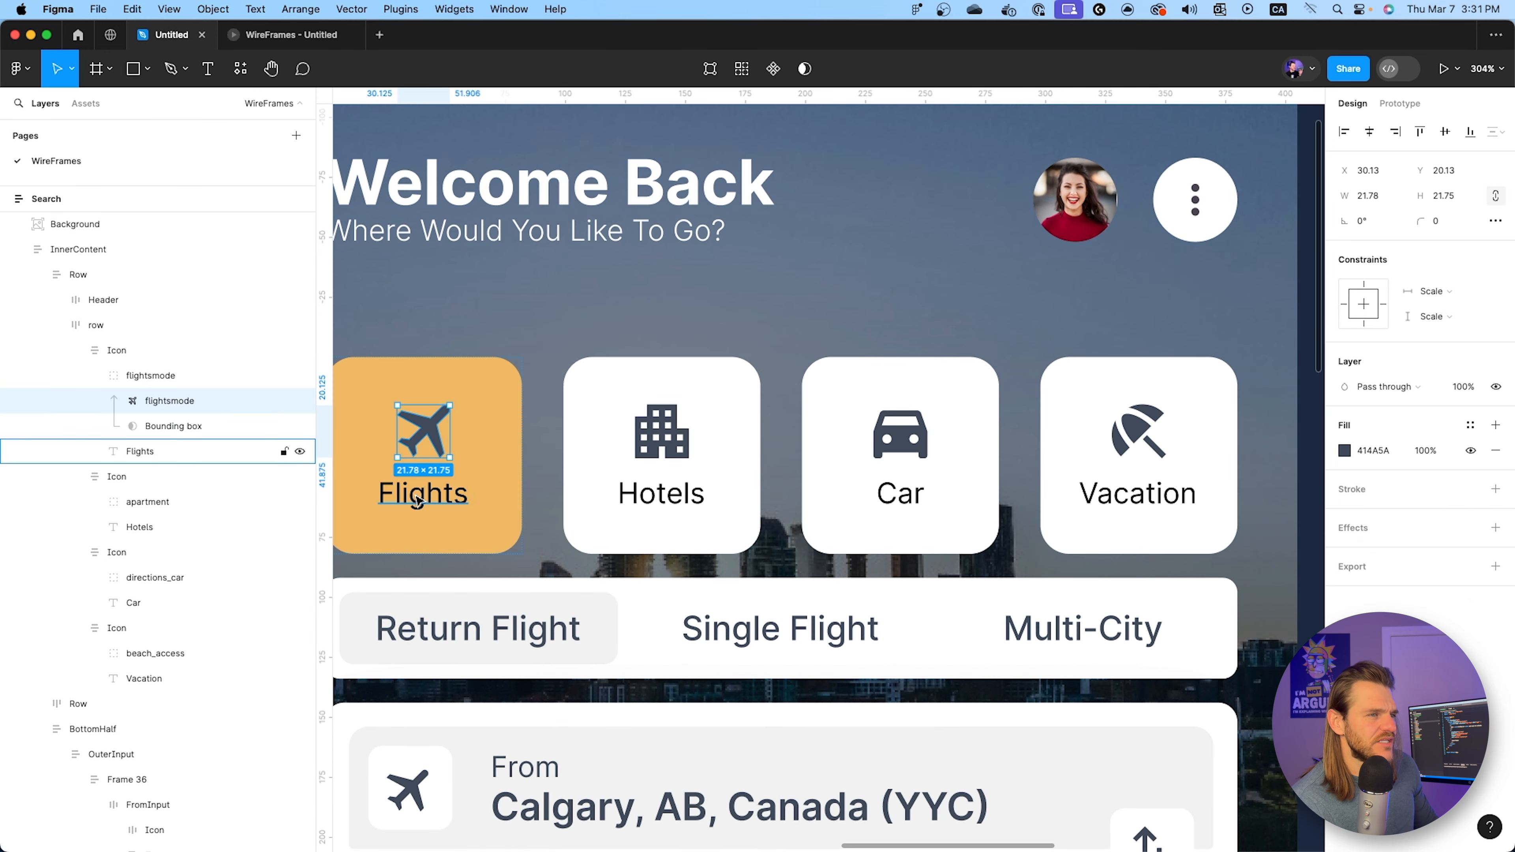
shift+click(424, 493)
click(1351, 782)
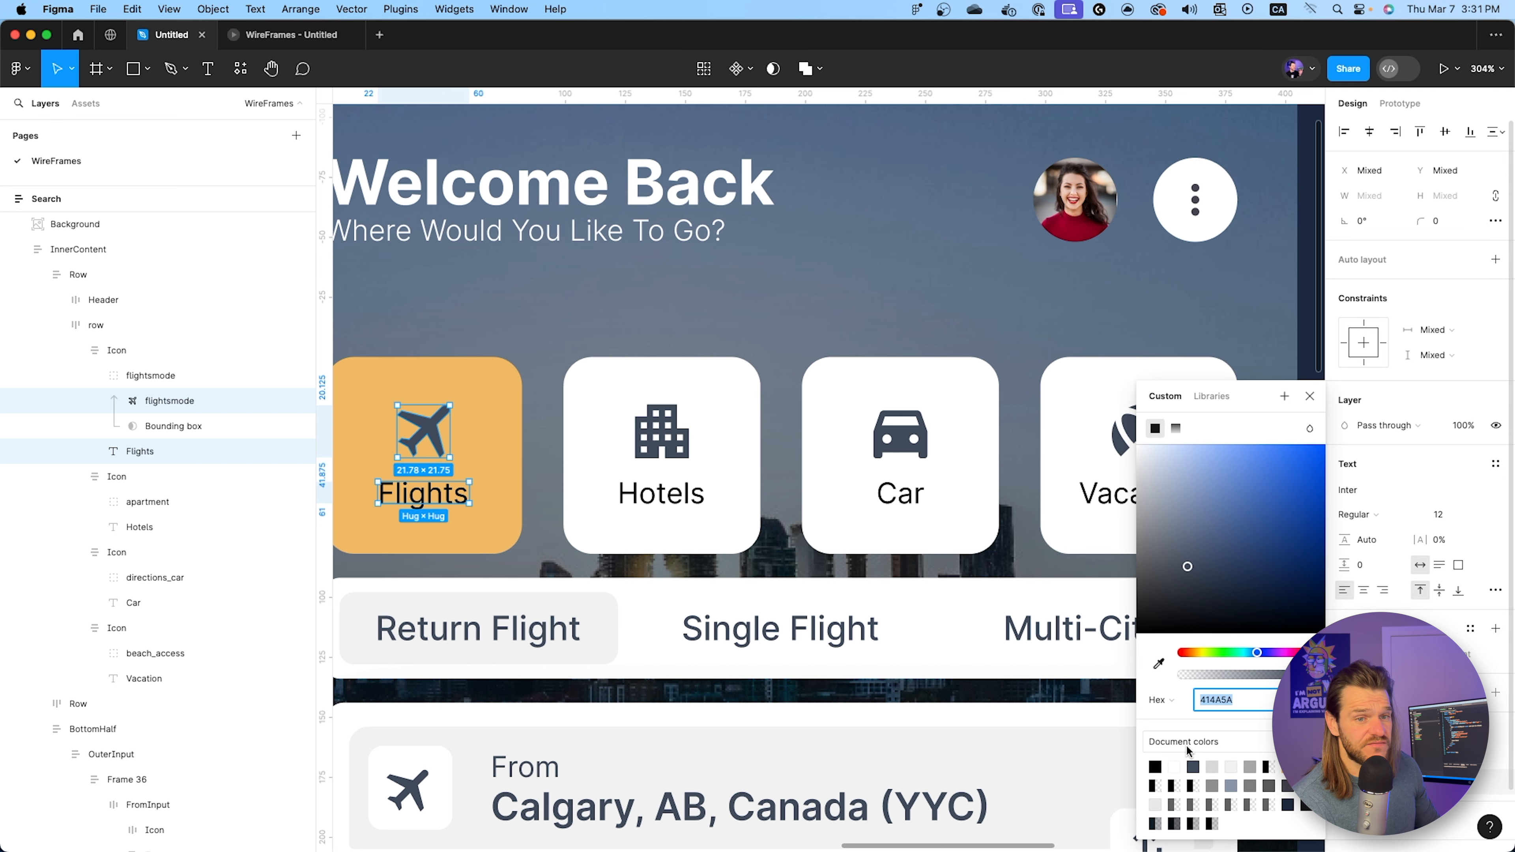
text(fff)
key(Return)
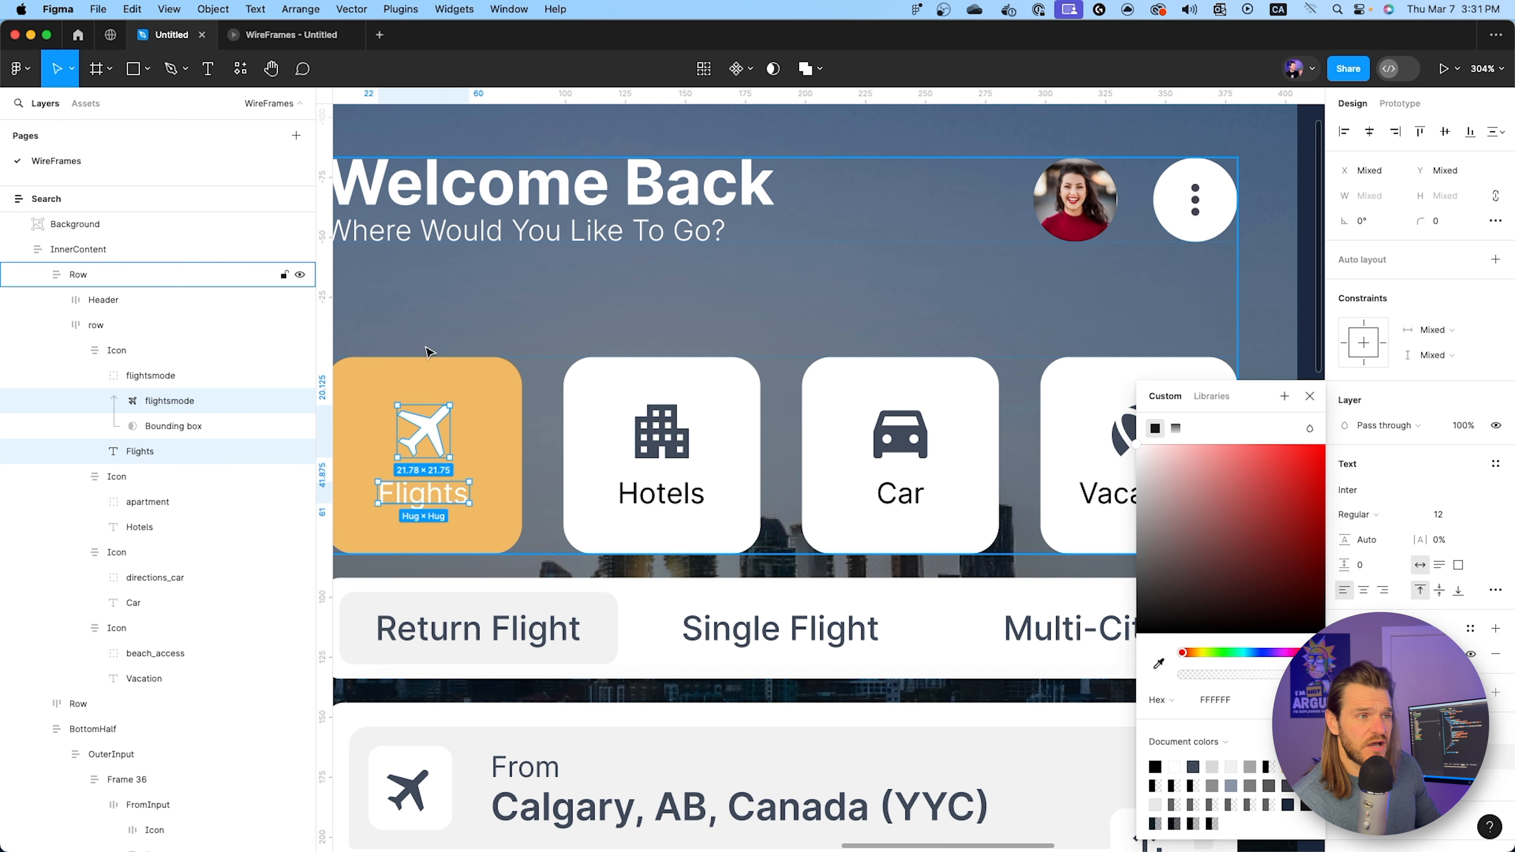
Check the white Flights icon and label in the prototype preview and undo that color change.
click(335, 34)
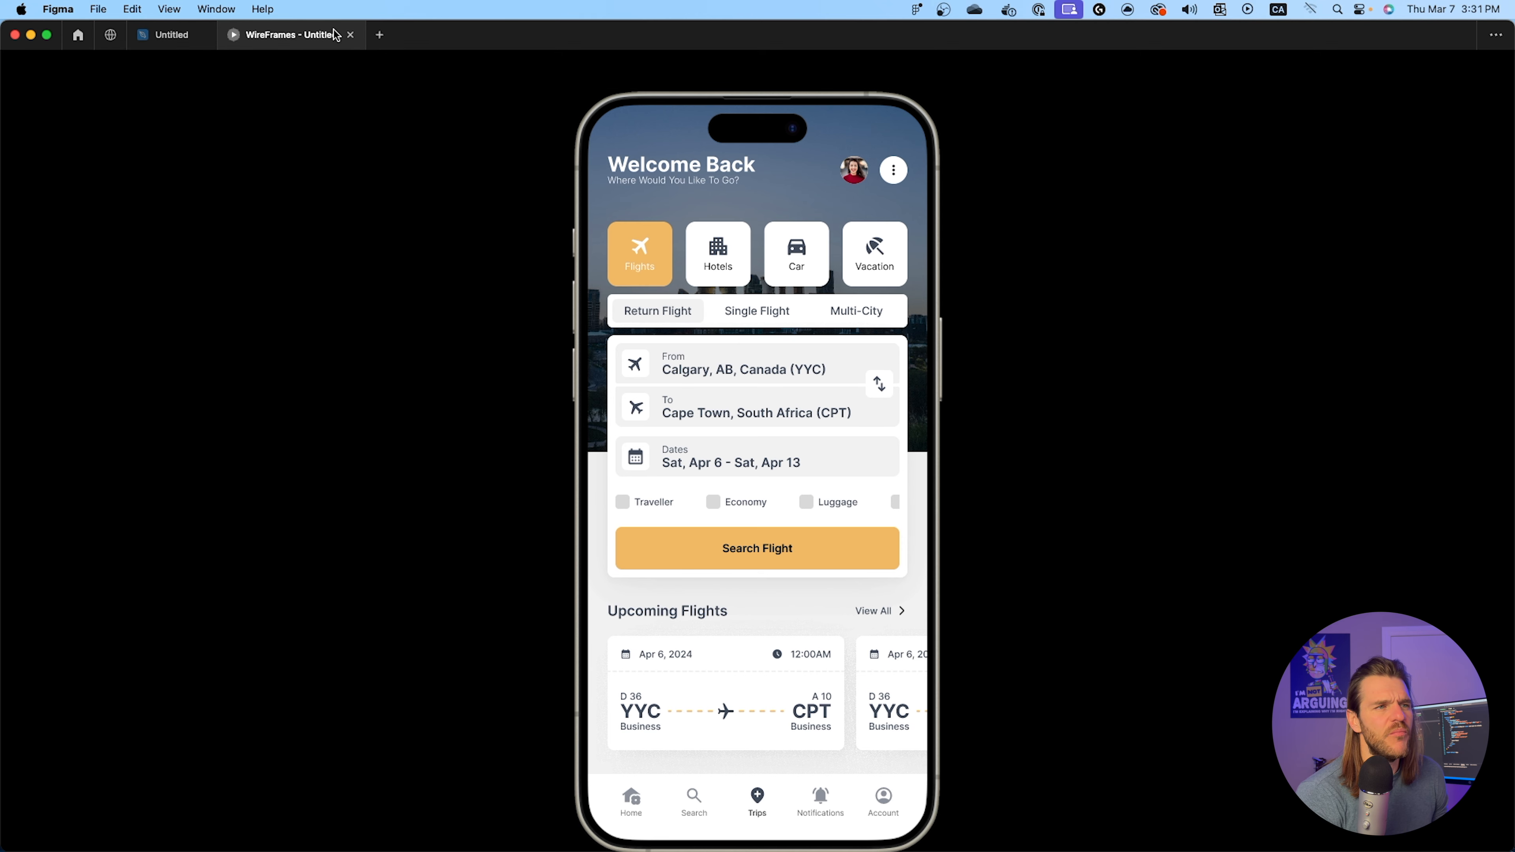
click(172, 35)
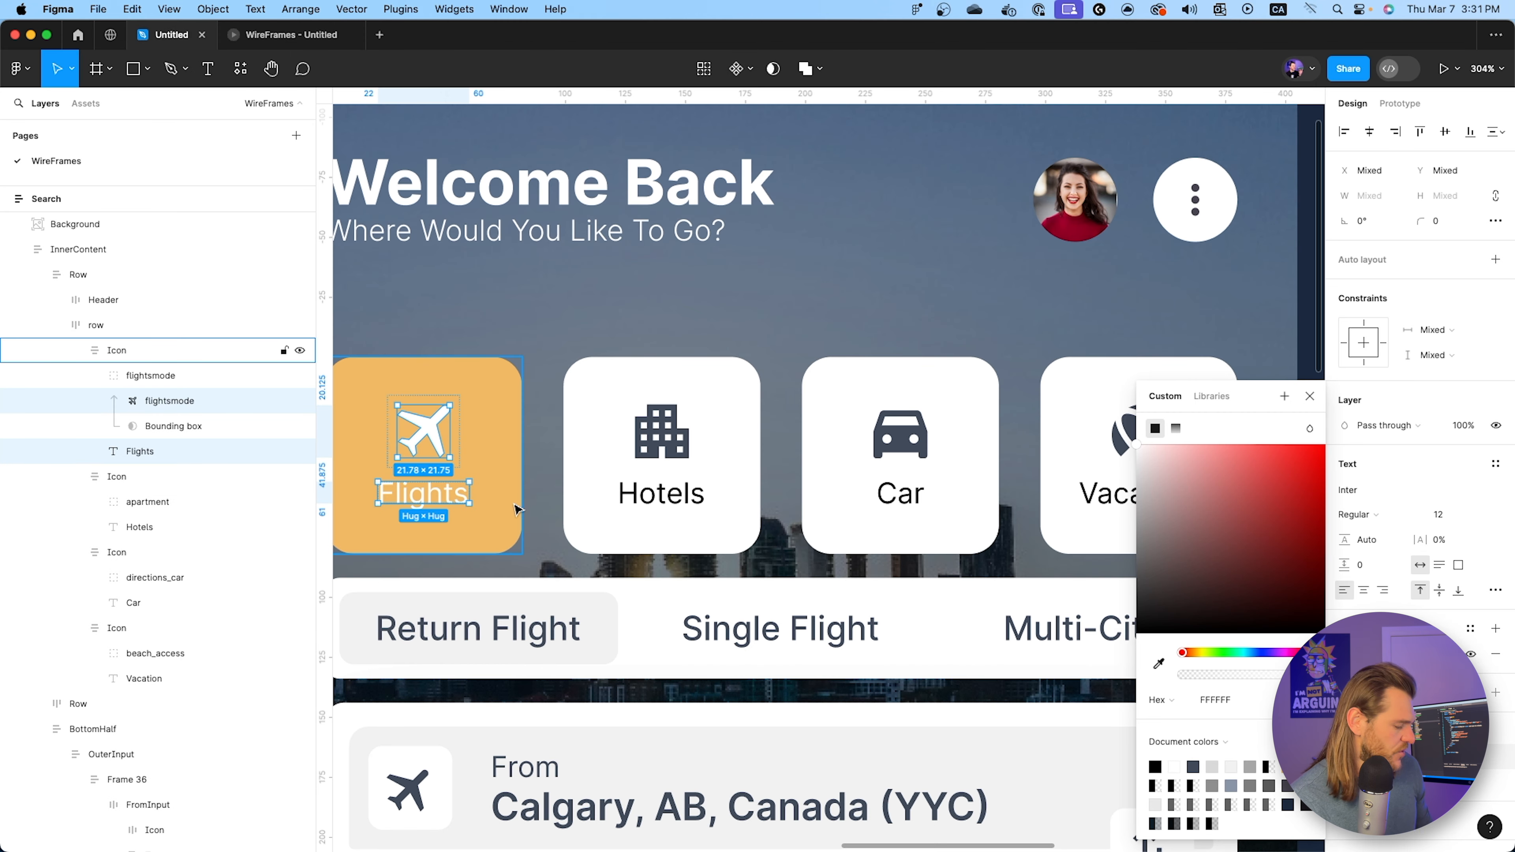
key(super+z)
key(super+z)
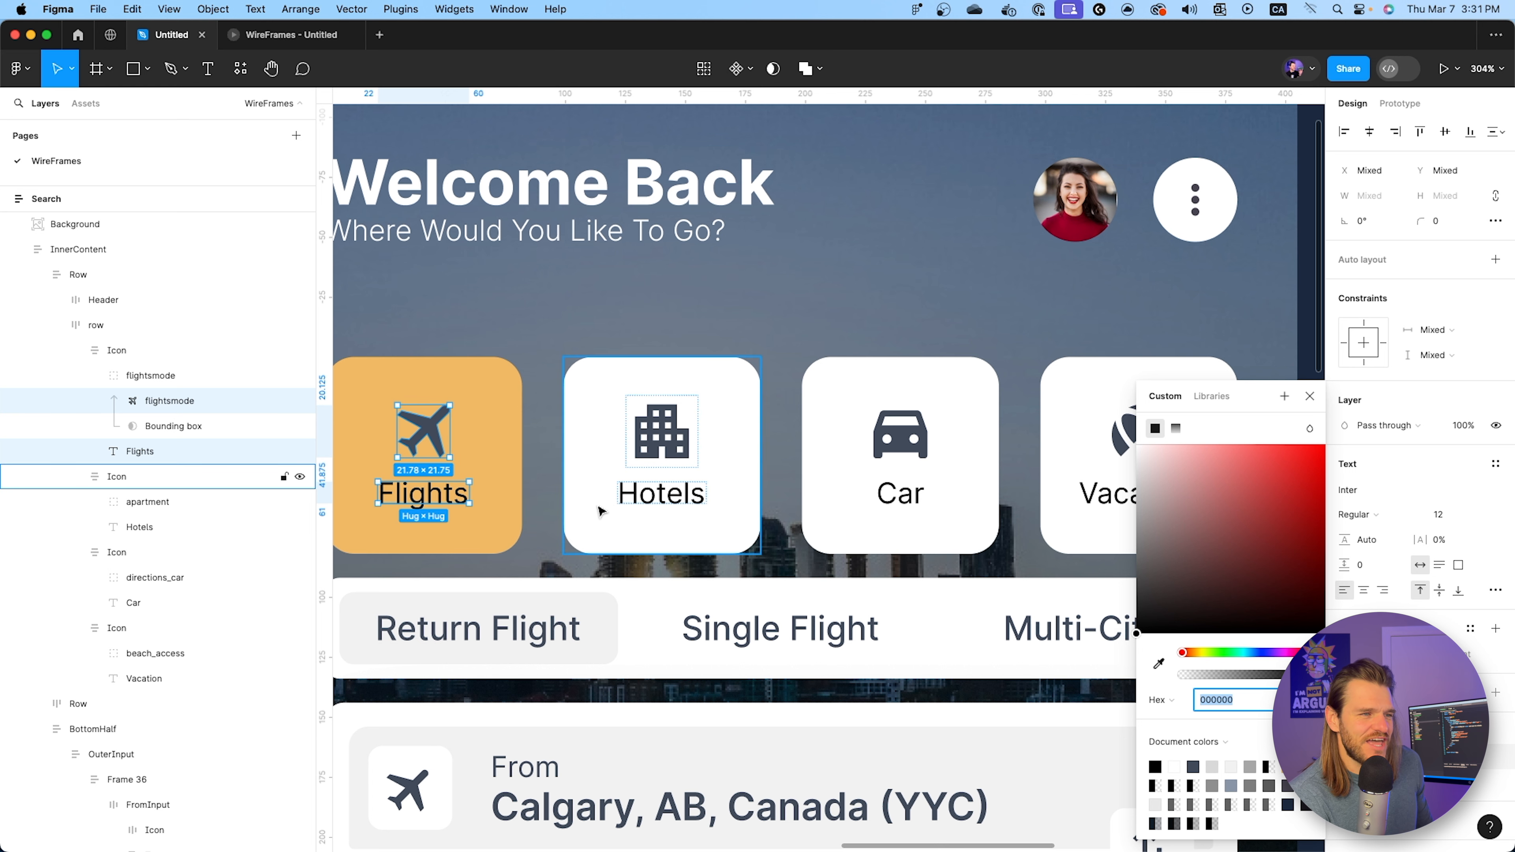
Recolor the Flights, Hotels, Car and Vacation labels to 414A5A, sampled from the Flights icon.
shift+click(653, 498)
shift+click(900, 494)
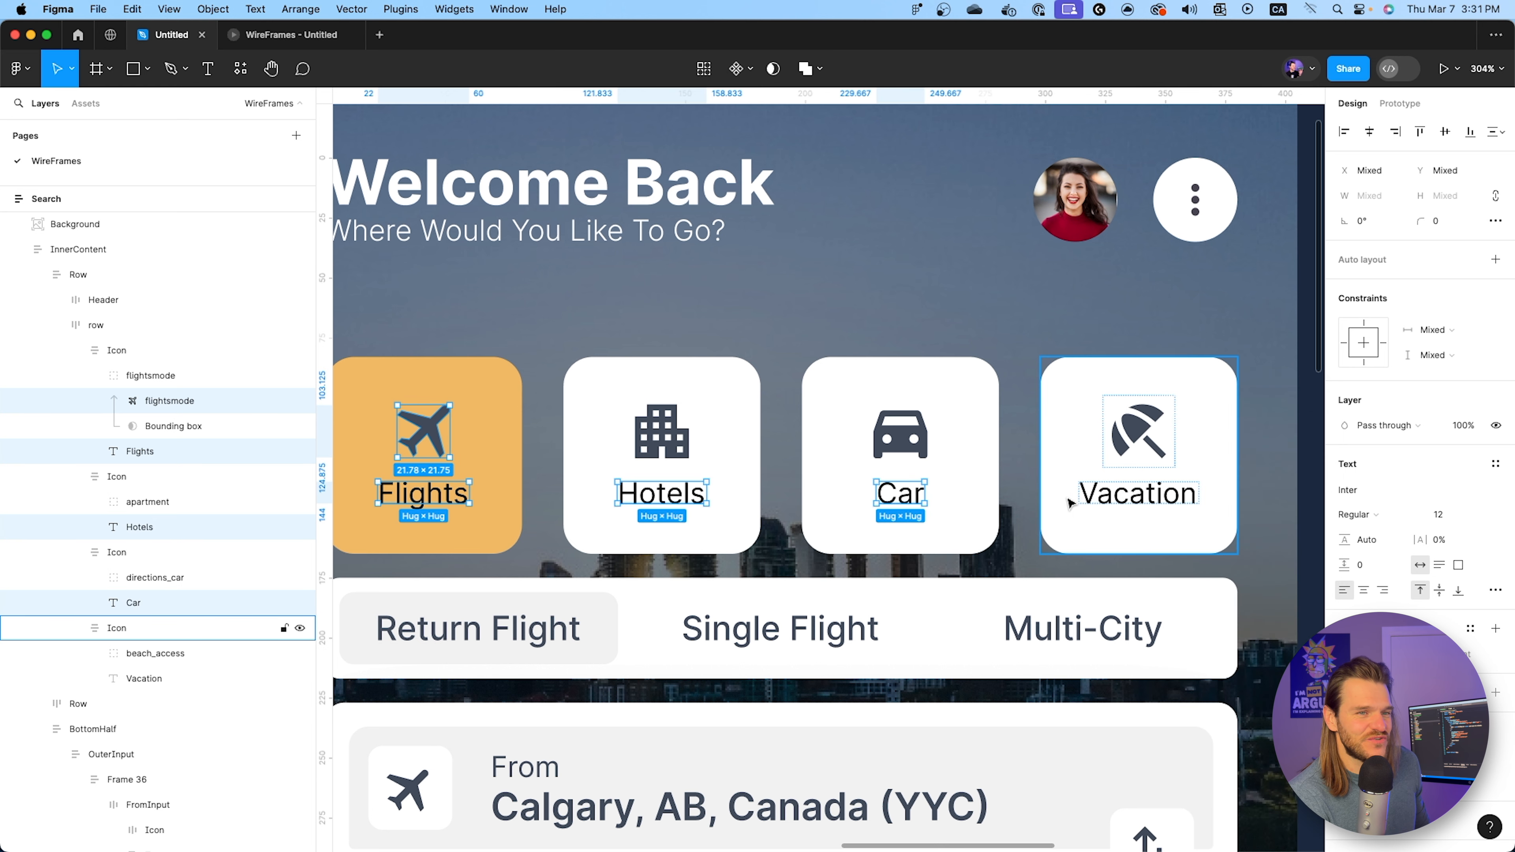
shift+click(1098, 495)
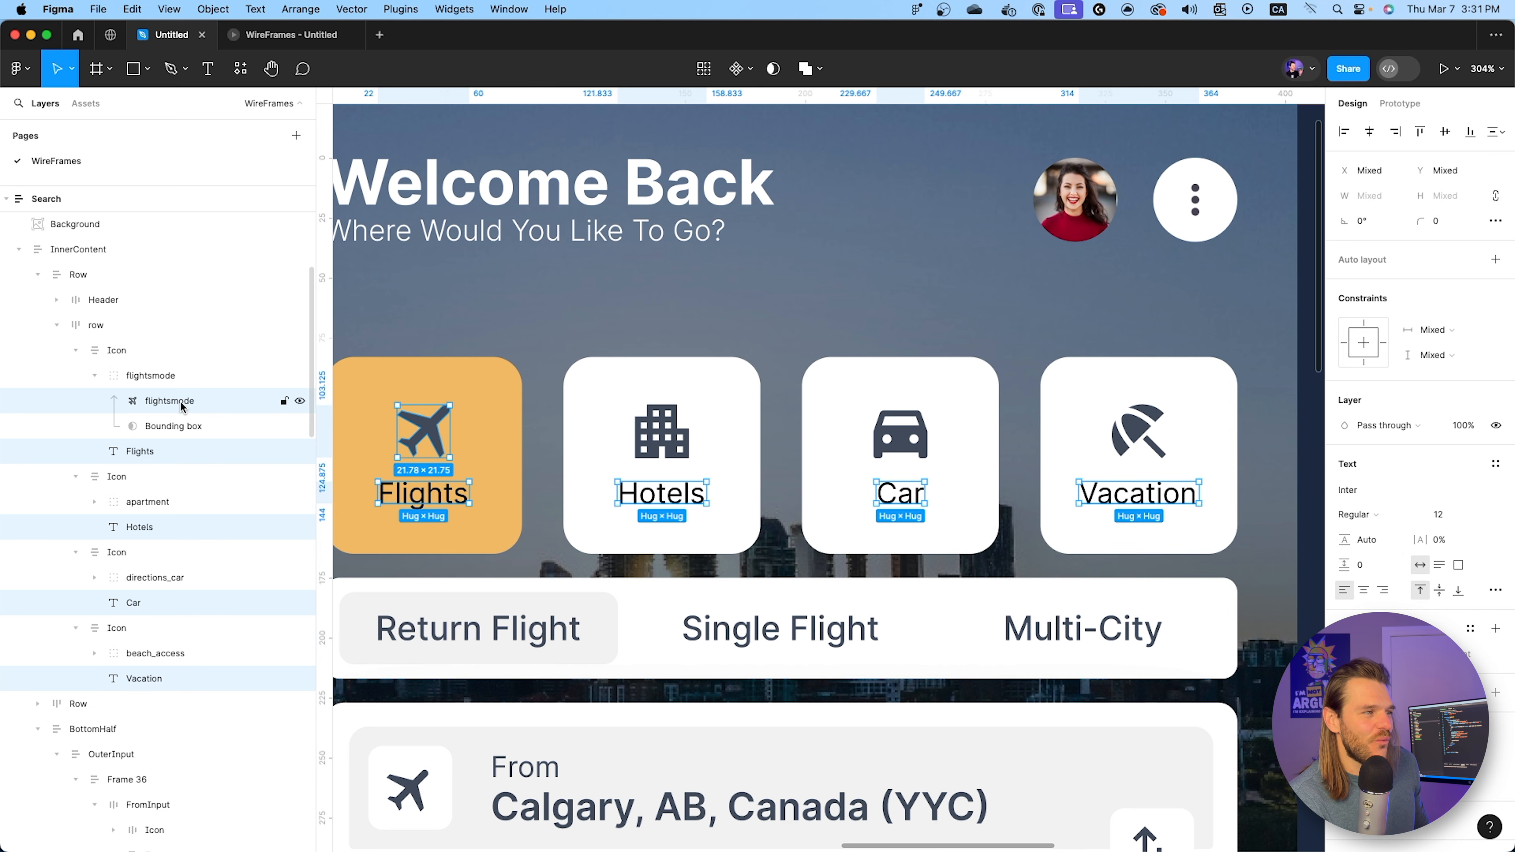
shift+click(148, 403)
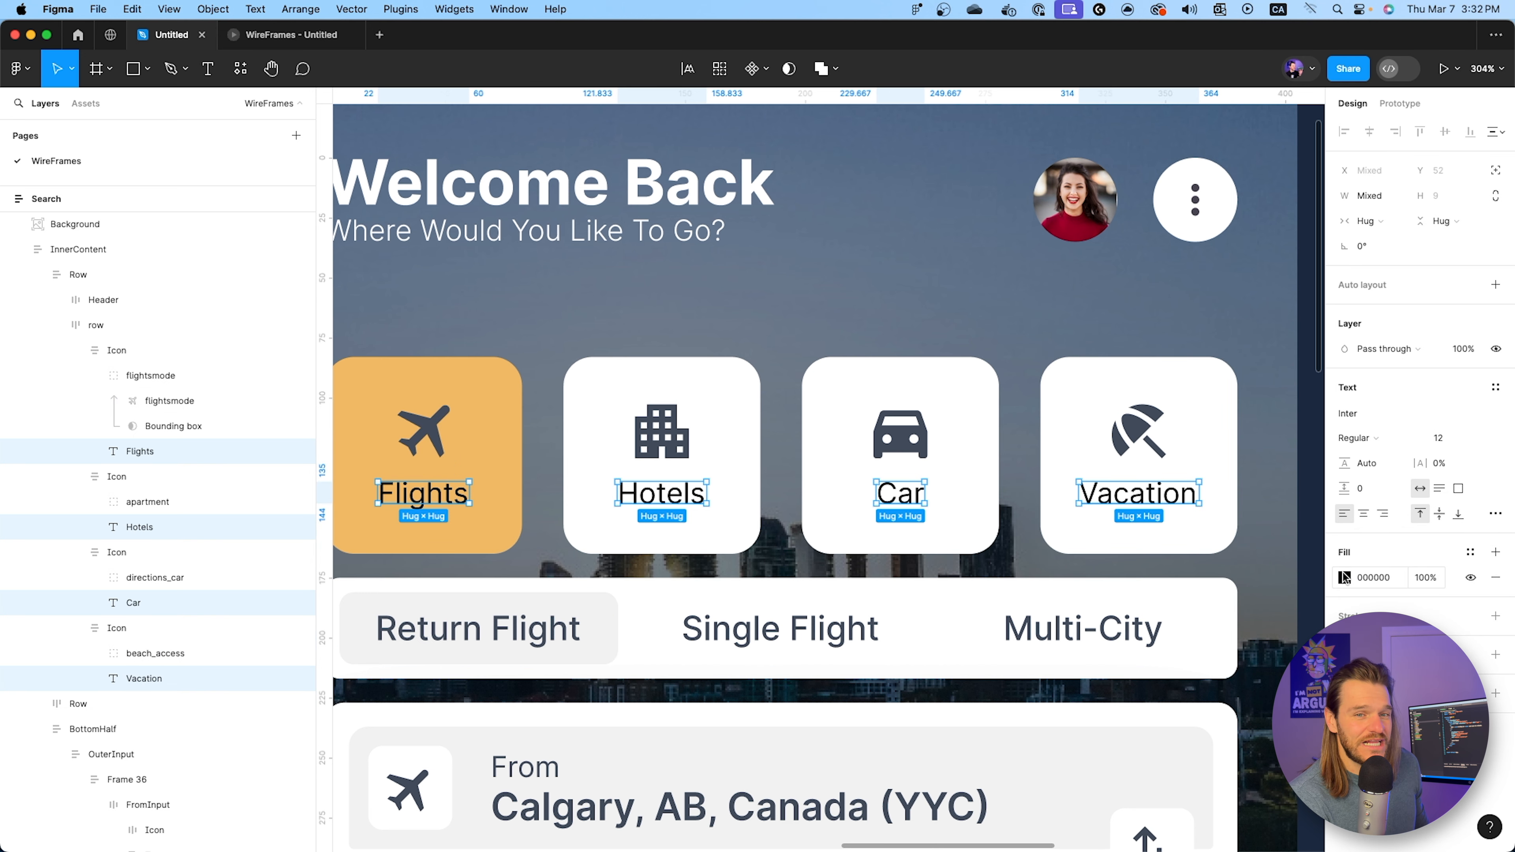
click(1345, 577)
click(1158, 664)
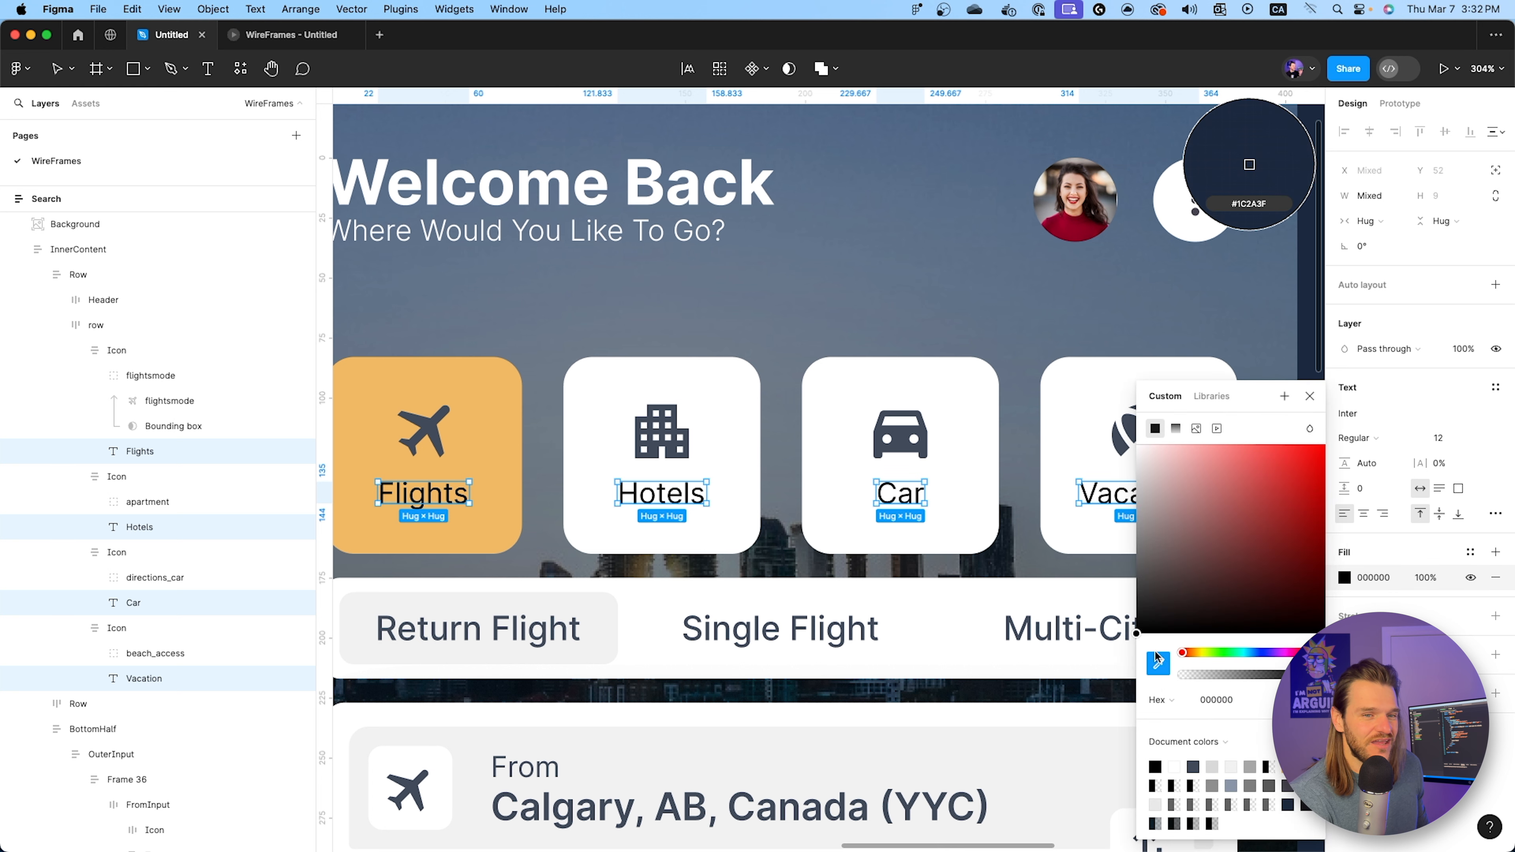
click(449, 413)
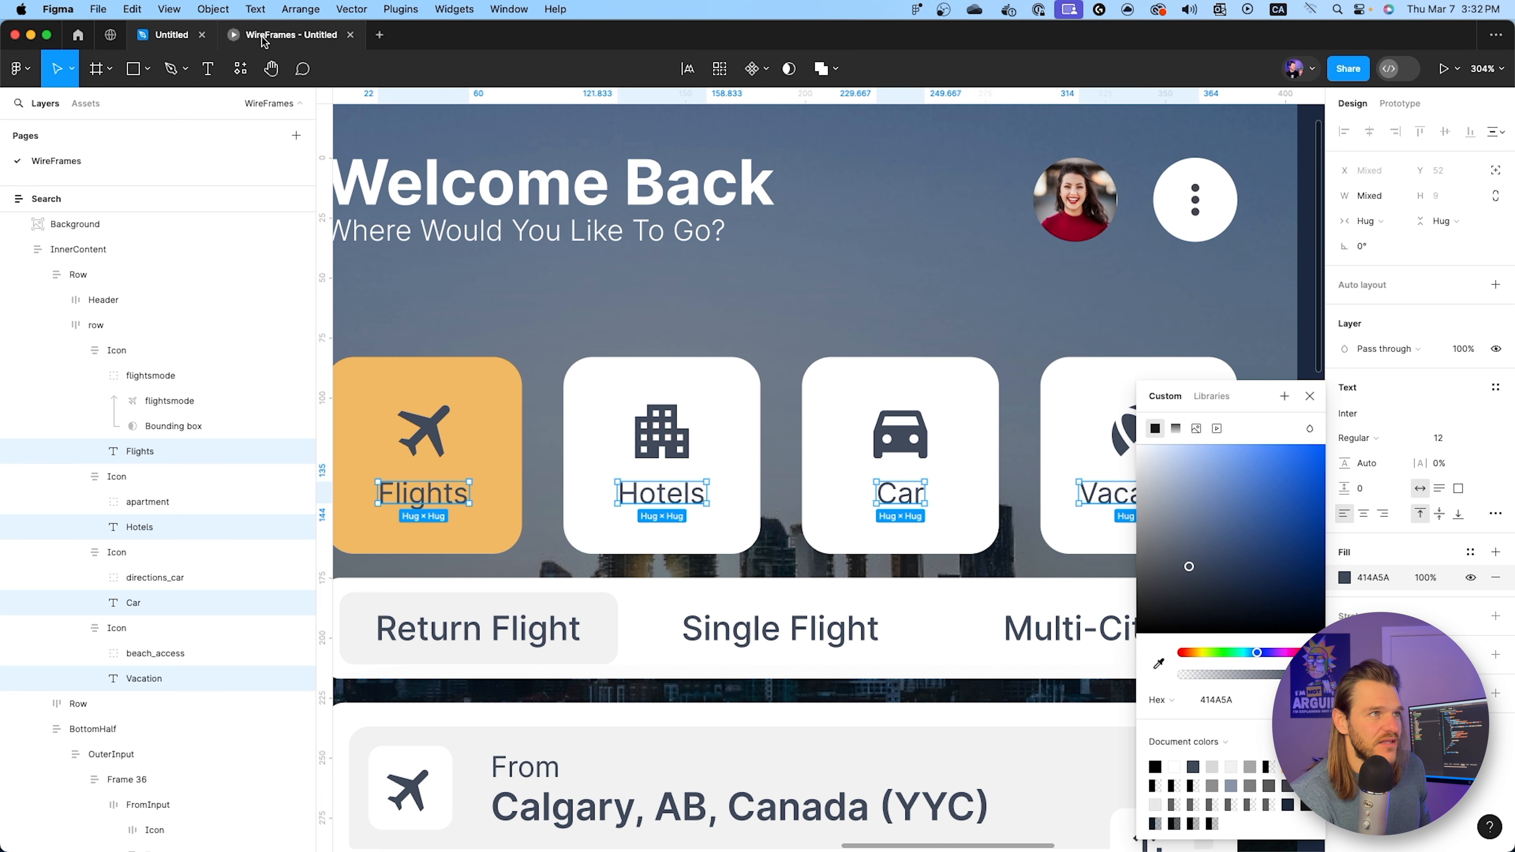
Check the recolored category labels in the prototype preview and on the Search screen canvas.
click(246, 26)
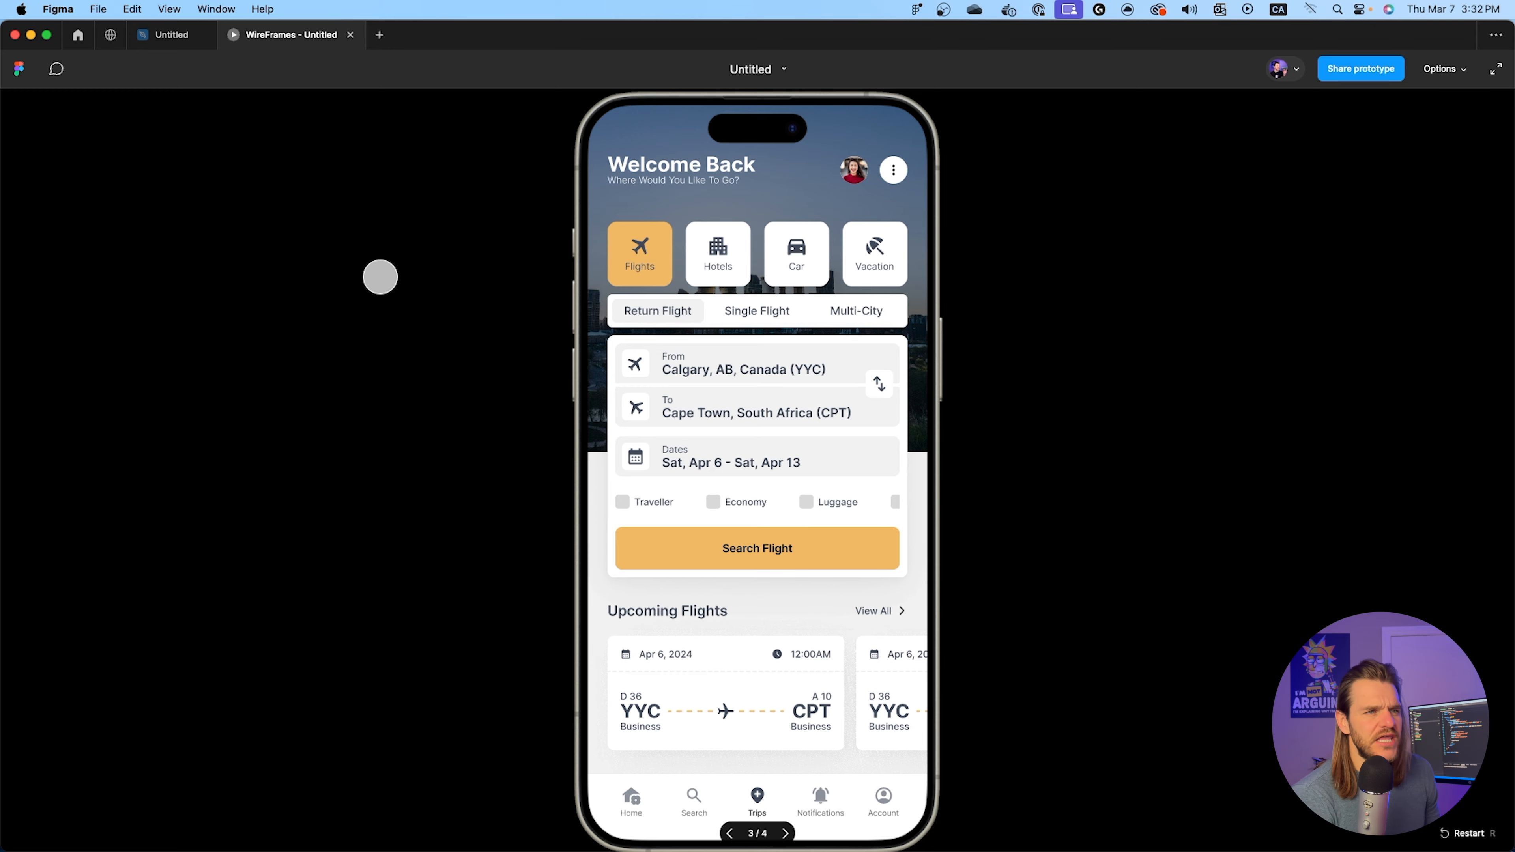
click(136, 28)
scroll(617, 517, up, 1)
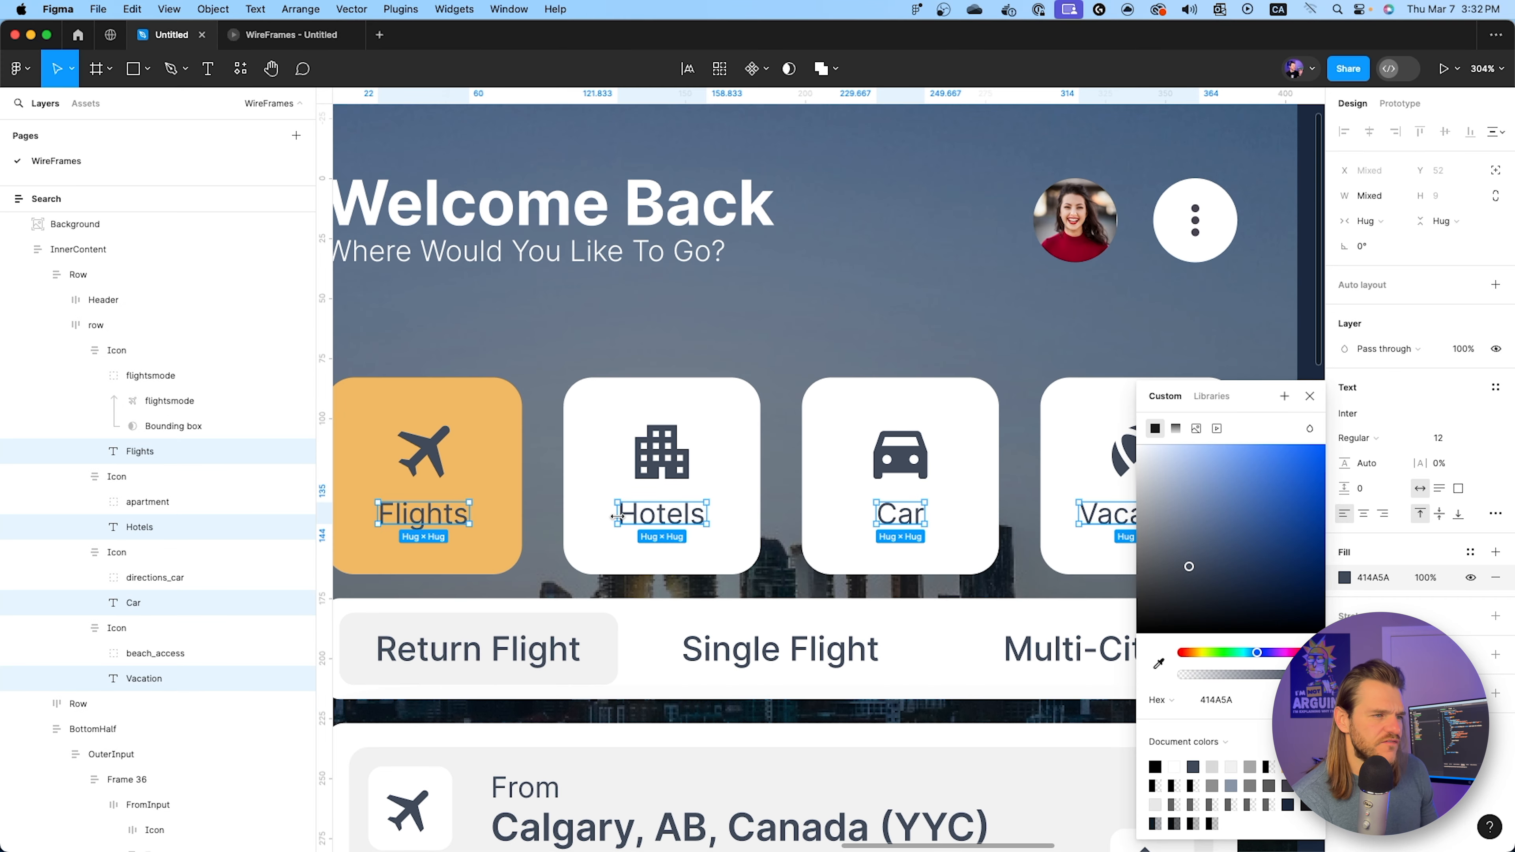
click(1307, 396)
scroll(672, 594, down, 10)
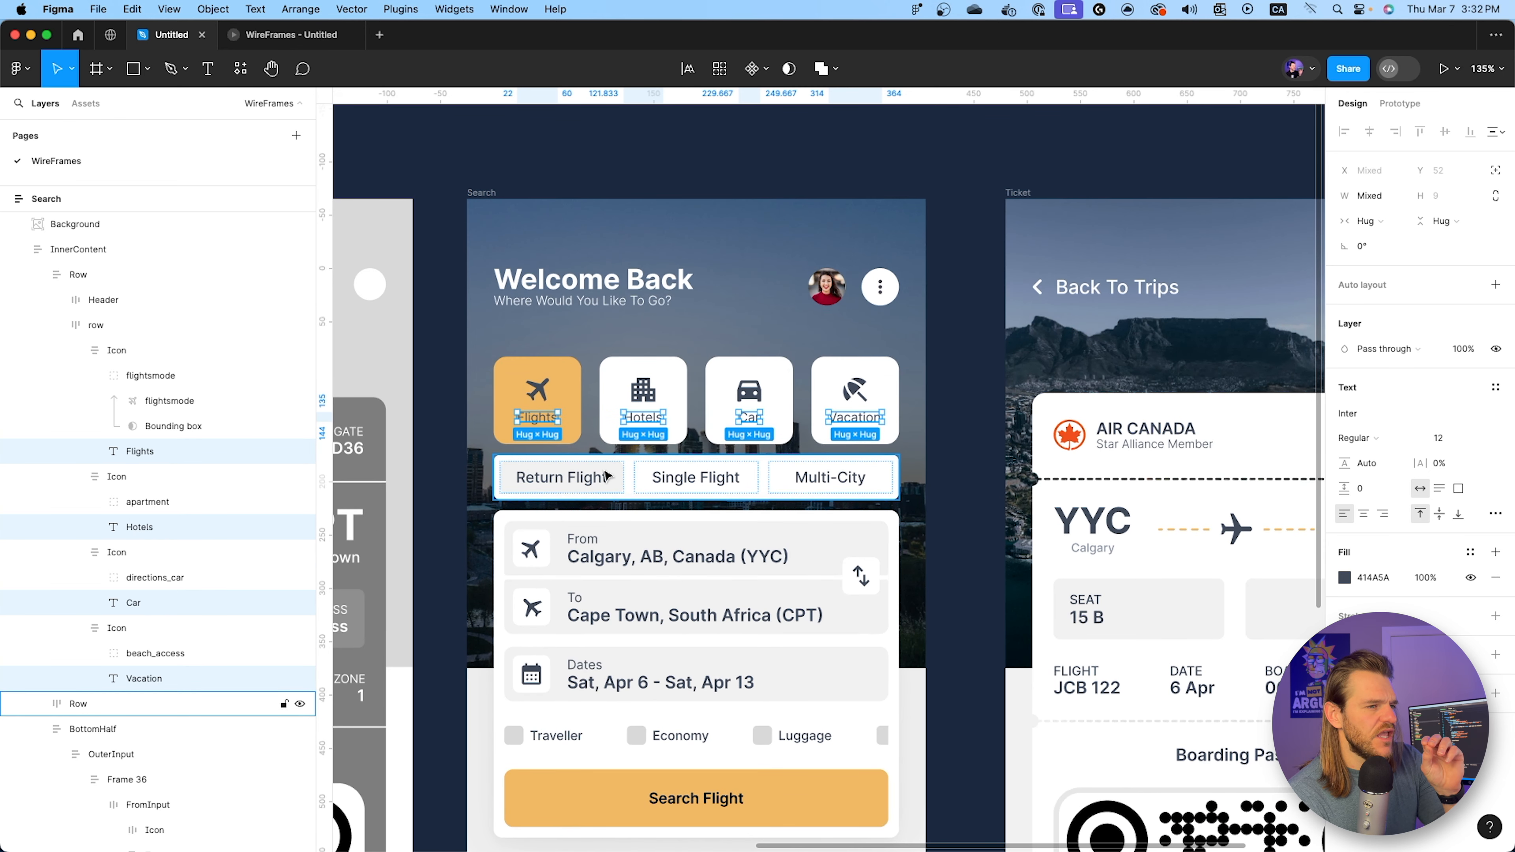
Try to move the trip type row below its place on the Search screen, and undo the rearrangement.
click(584, 465)
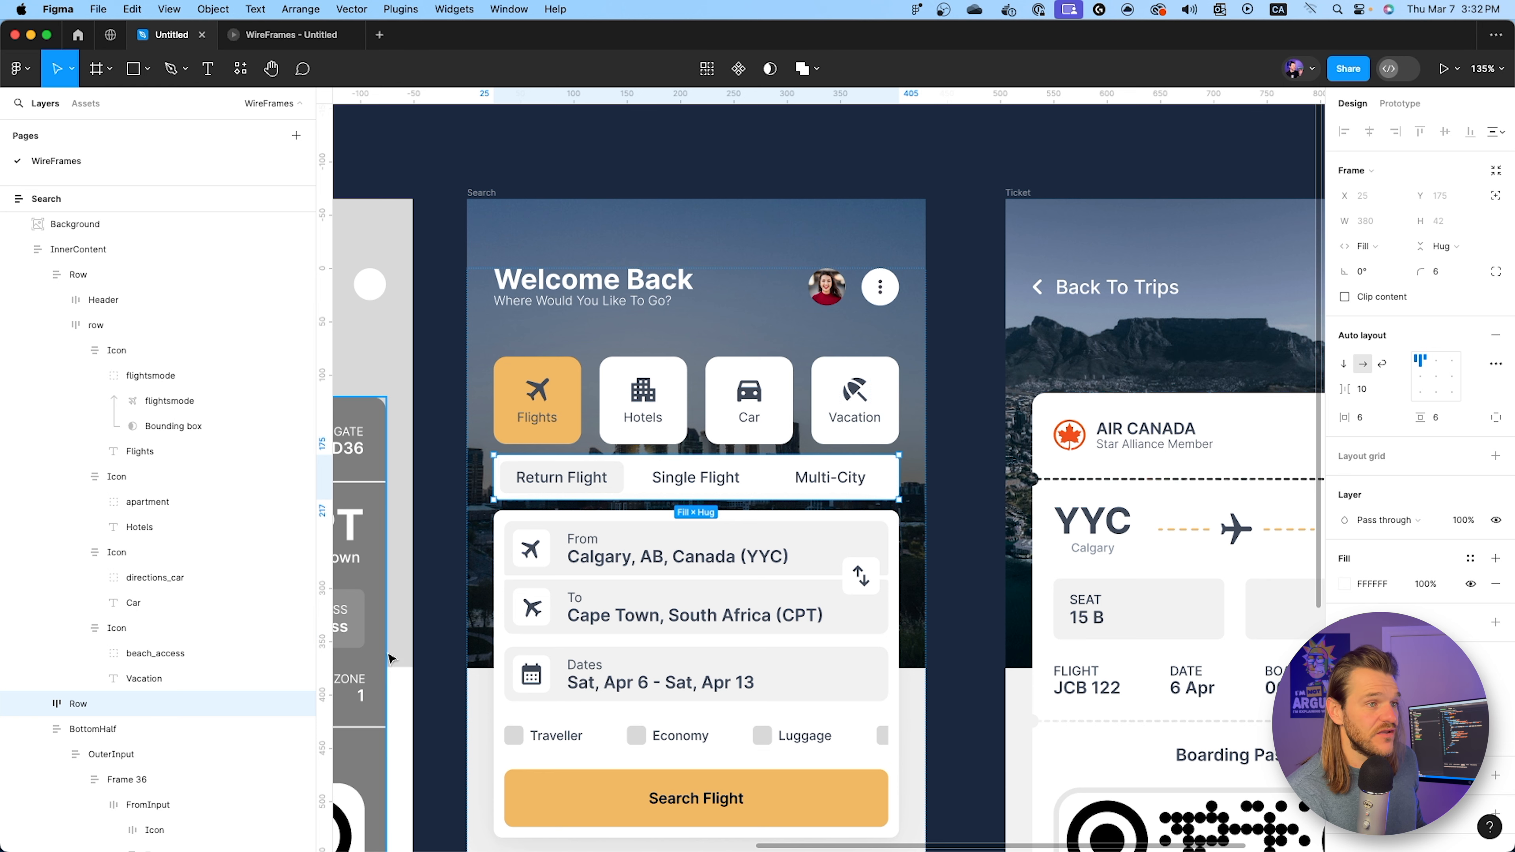
drag(625, 476, 621, 517)
key(super+z)
key(super+z)
key(super+z)
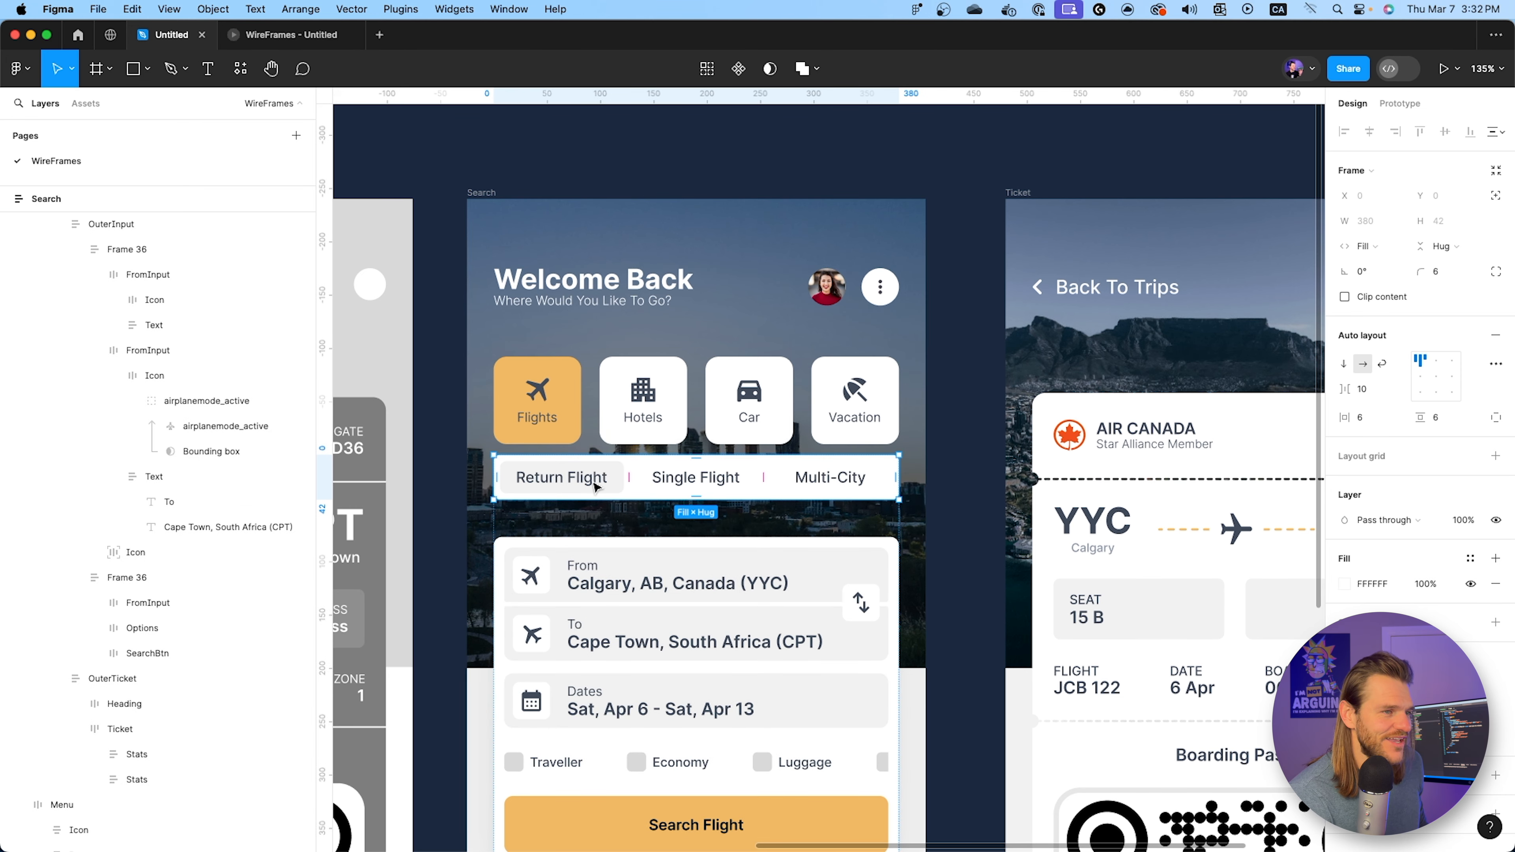
key(super+z)
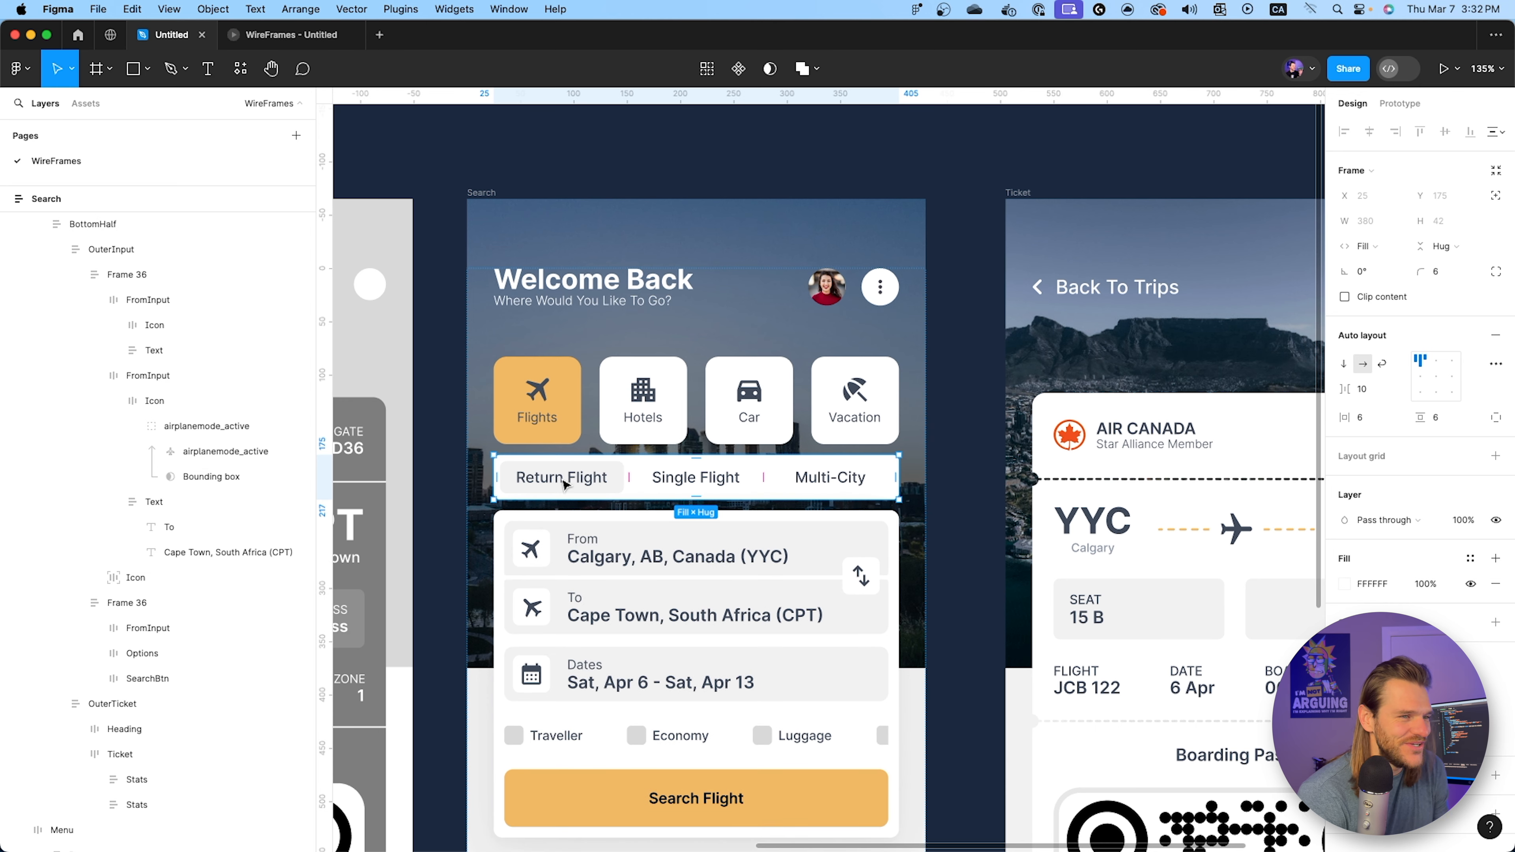
Collapse the OuterInput and OuterTicket layers within the Search screen's BottomHalf frame to tidy the layer tree.
scroll(85, 358, up, 3)
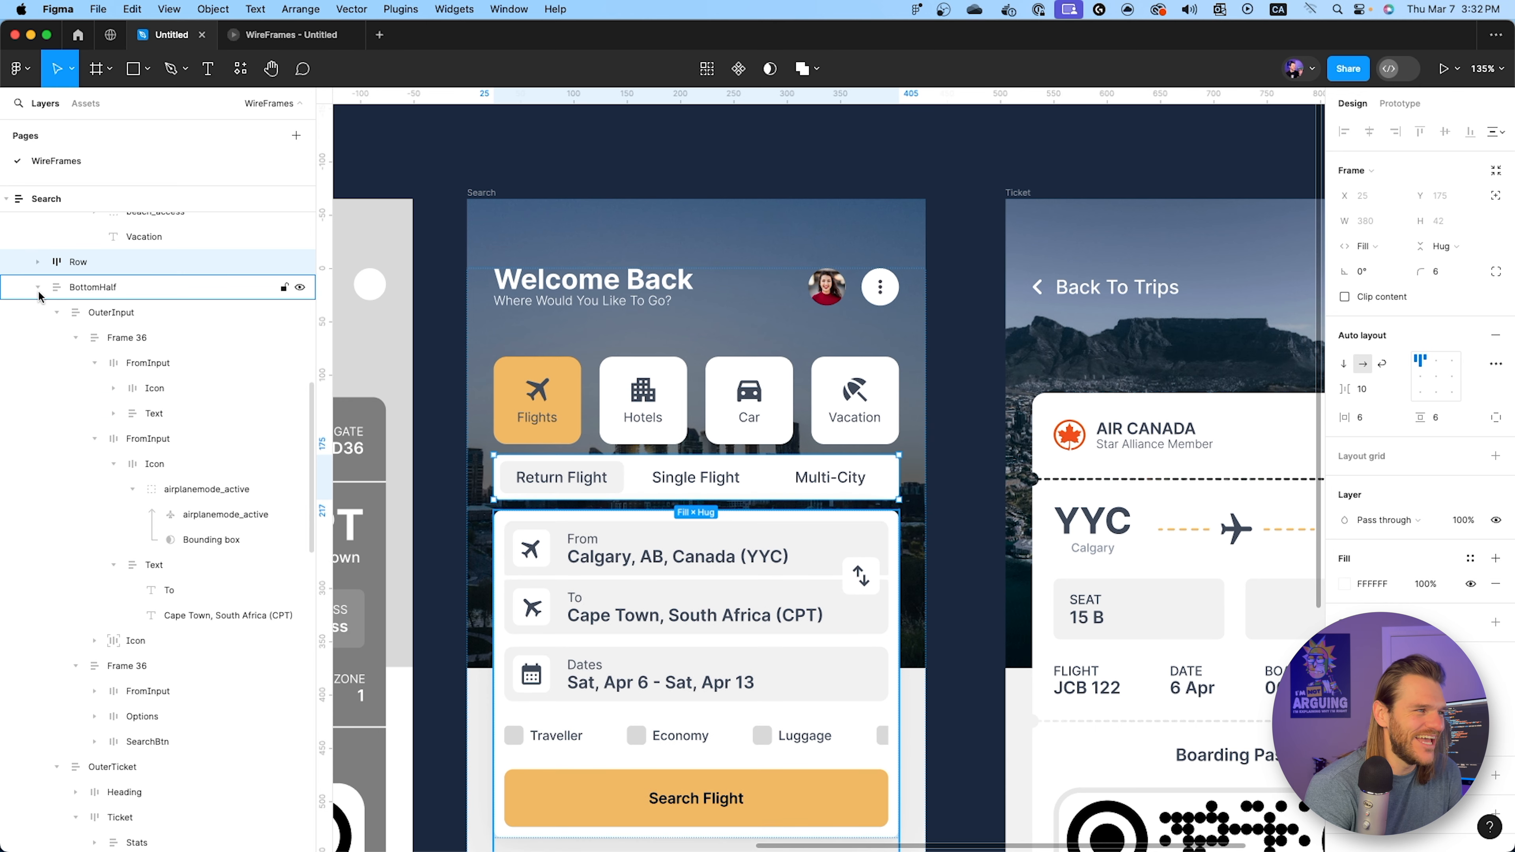
click(92, 289)
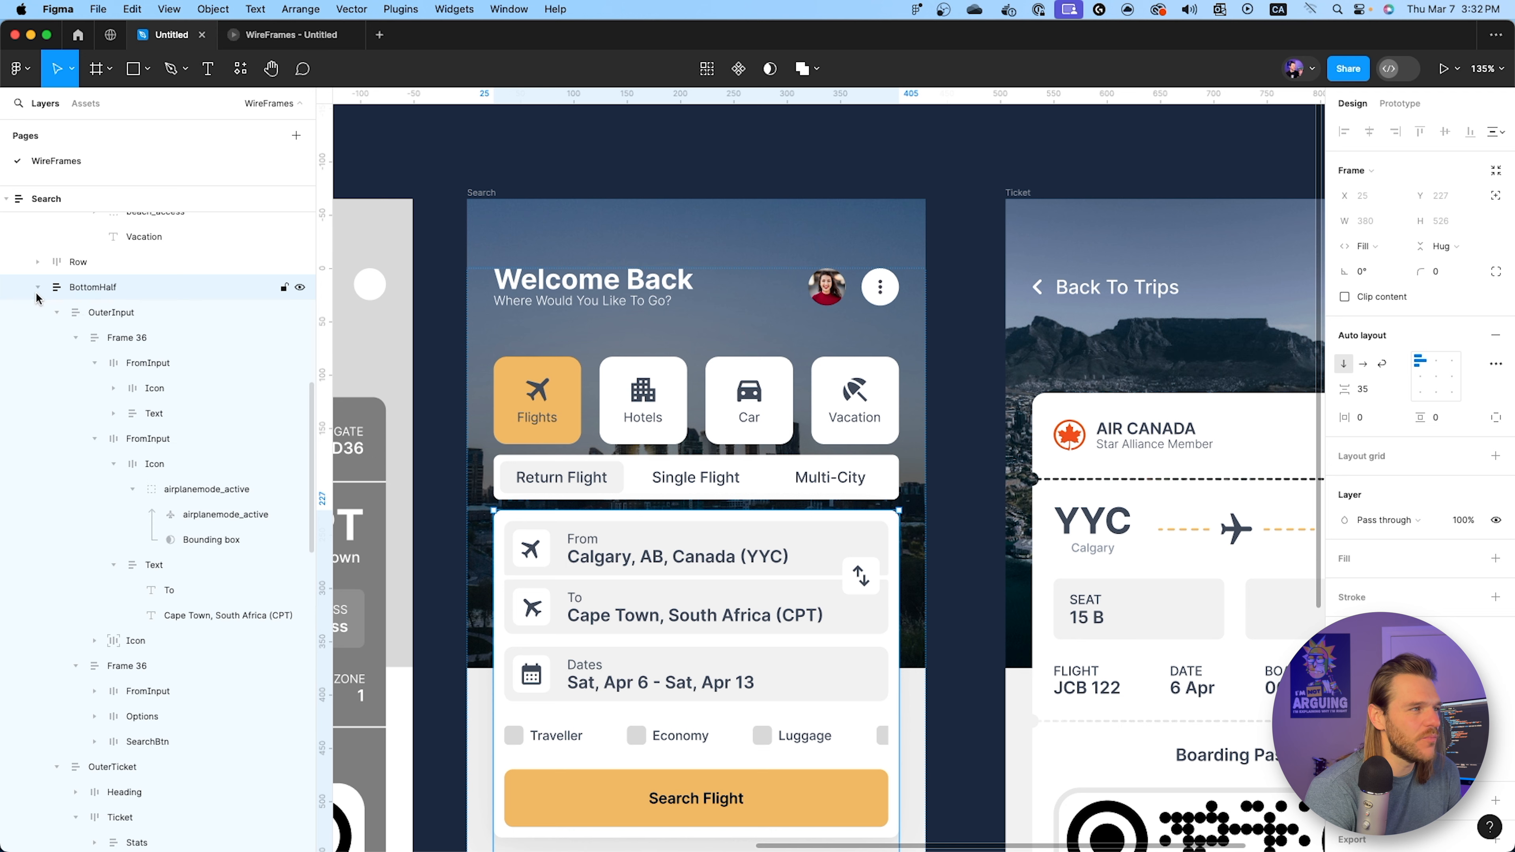
click(57, 312)
click(93, 338)
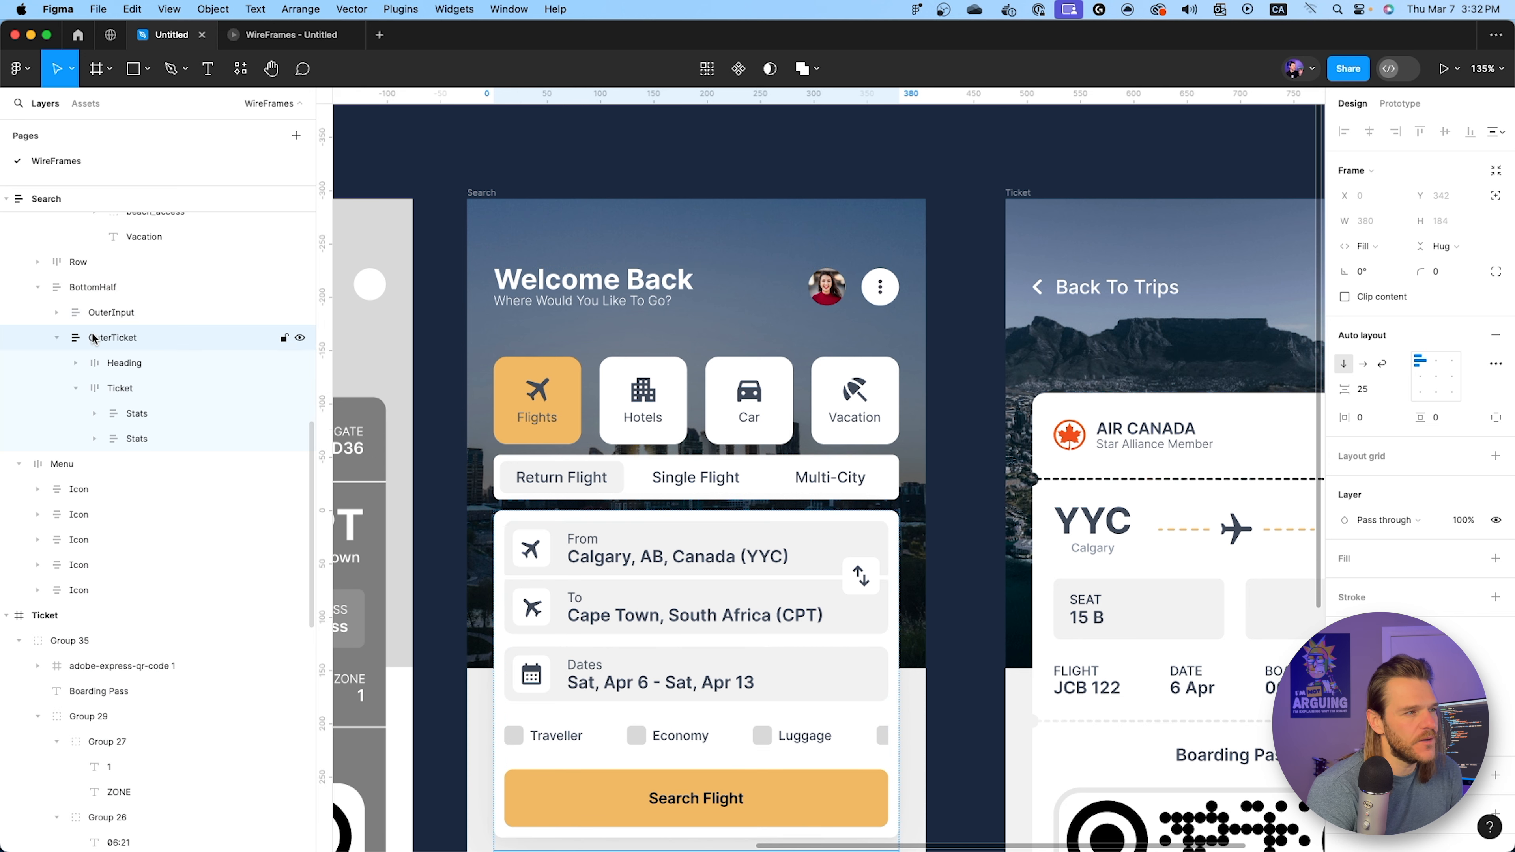
click(57, 339)
click(134, 312)
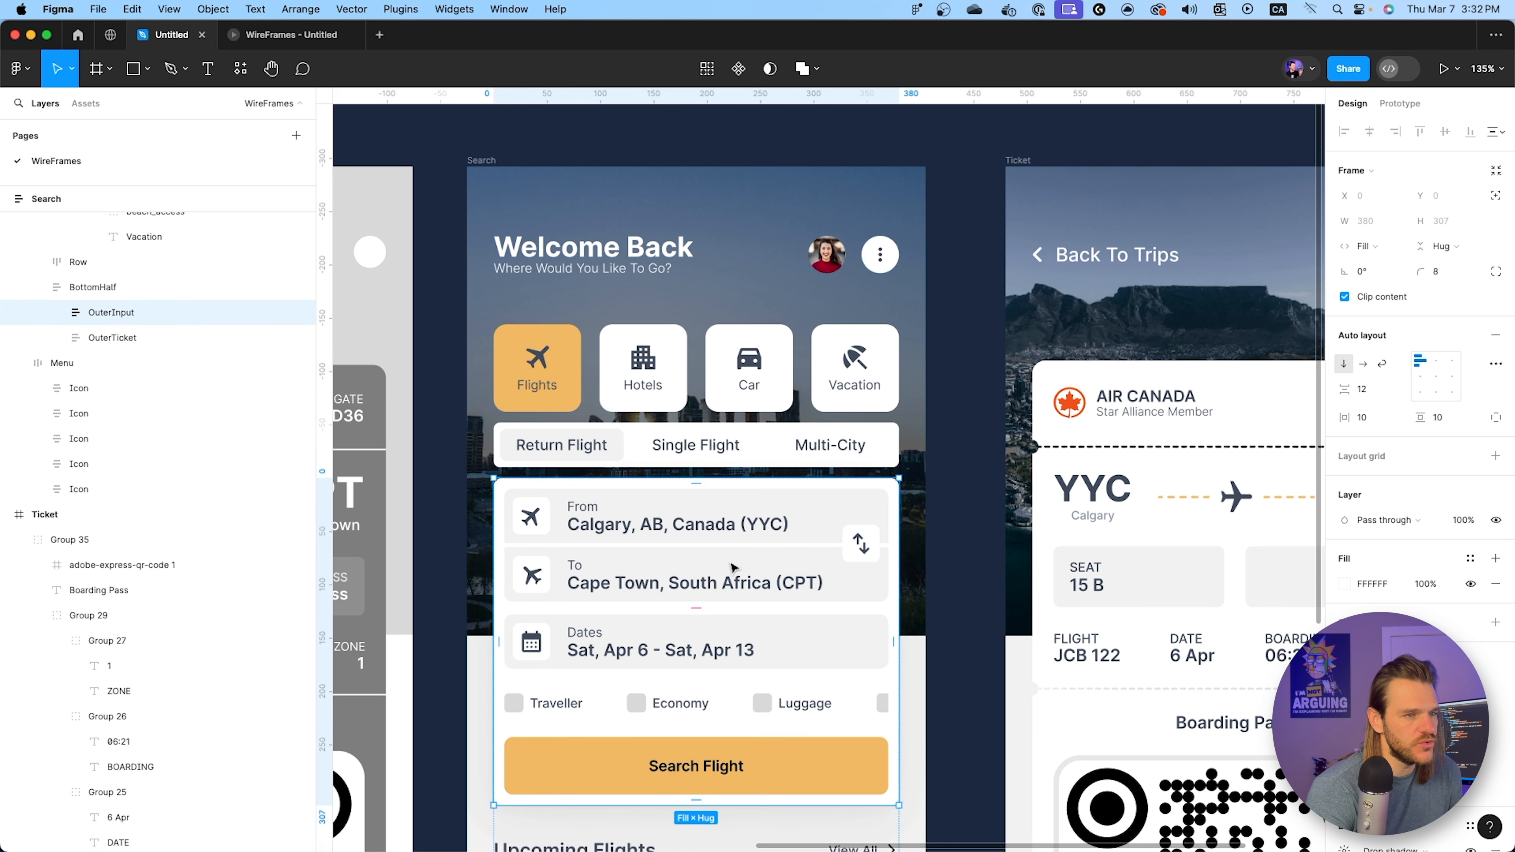
click(57, 313)
click(76, 339)
scroll(98, 328, up, 1)
click(76, 383)
scroll(78, 385, up, 1)
Nest the trip type Row inside the OuterInput frame, above the From and To fields.
drag(65, 312, 109, 349)
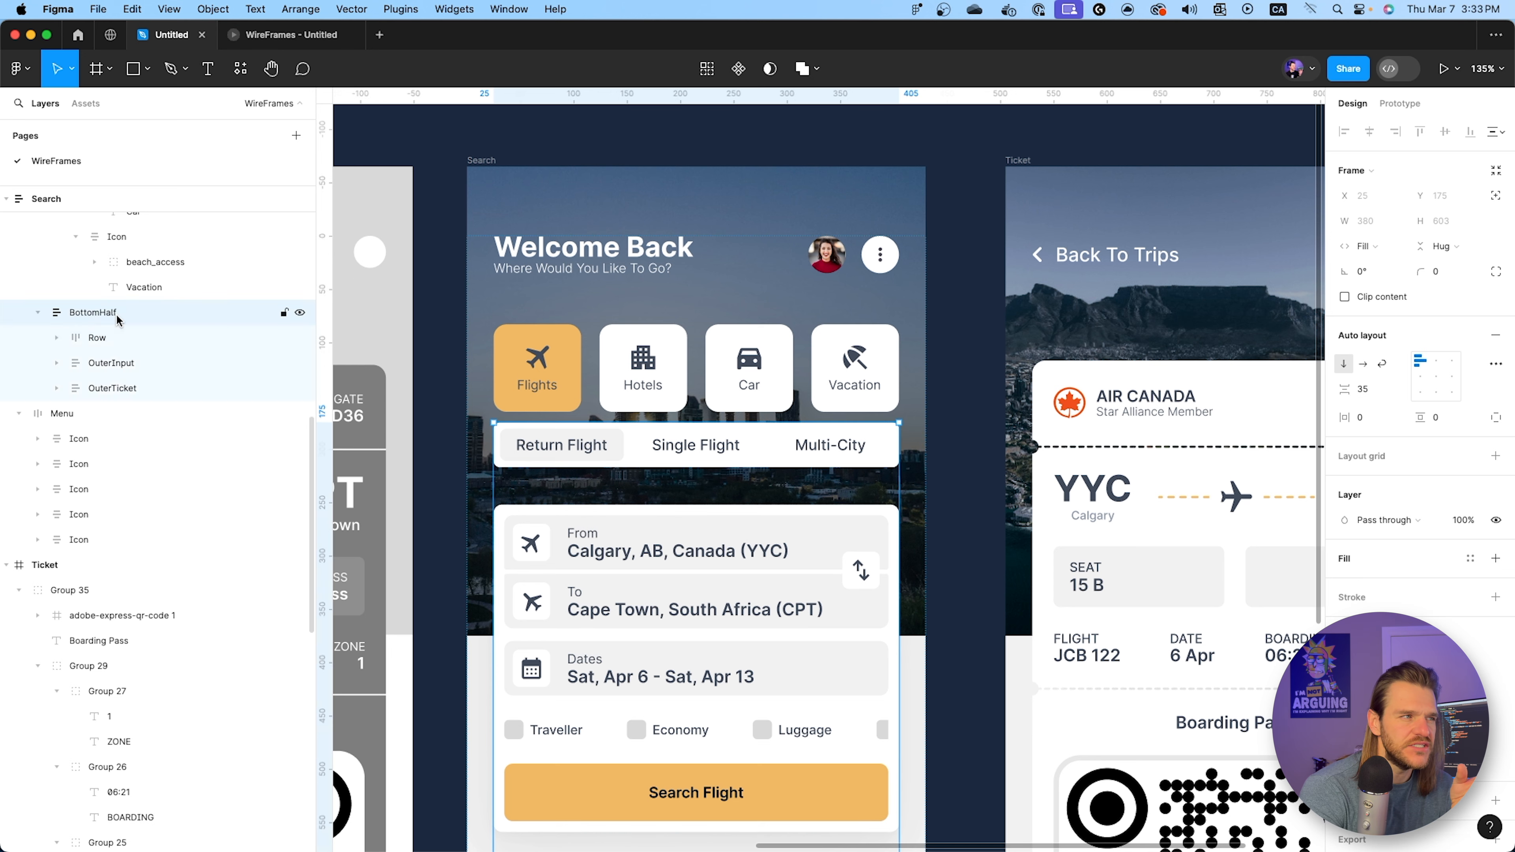
drag(91, 337, 136, 373)
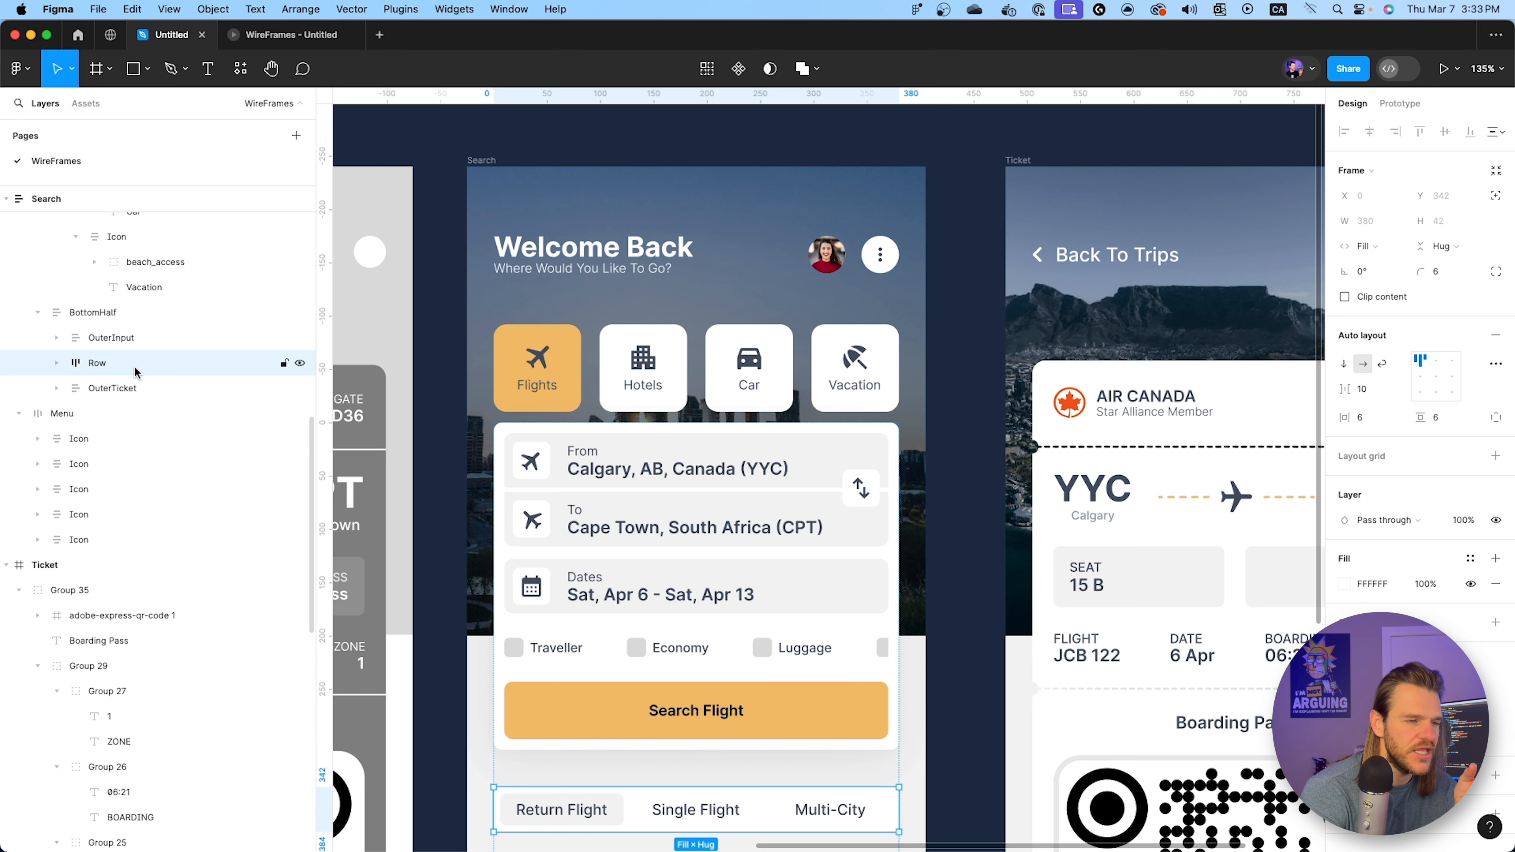
key(super+z)
key(super+z)
click(985, 388)
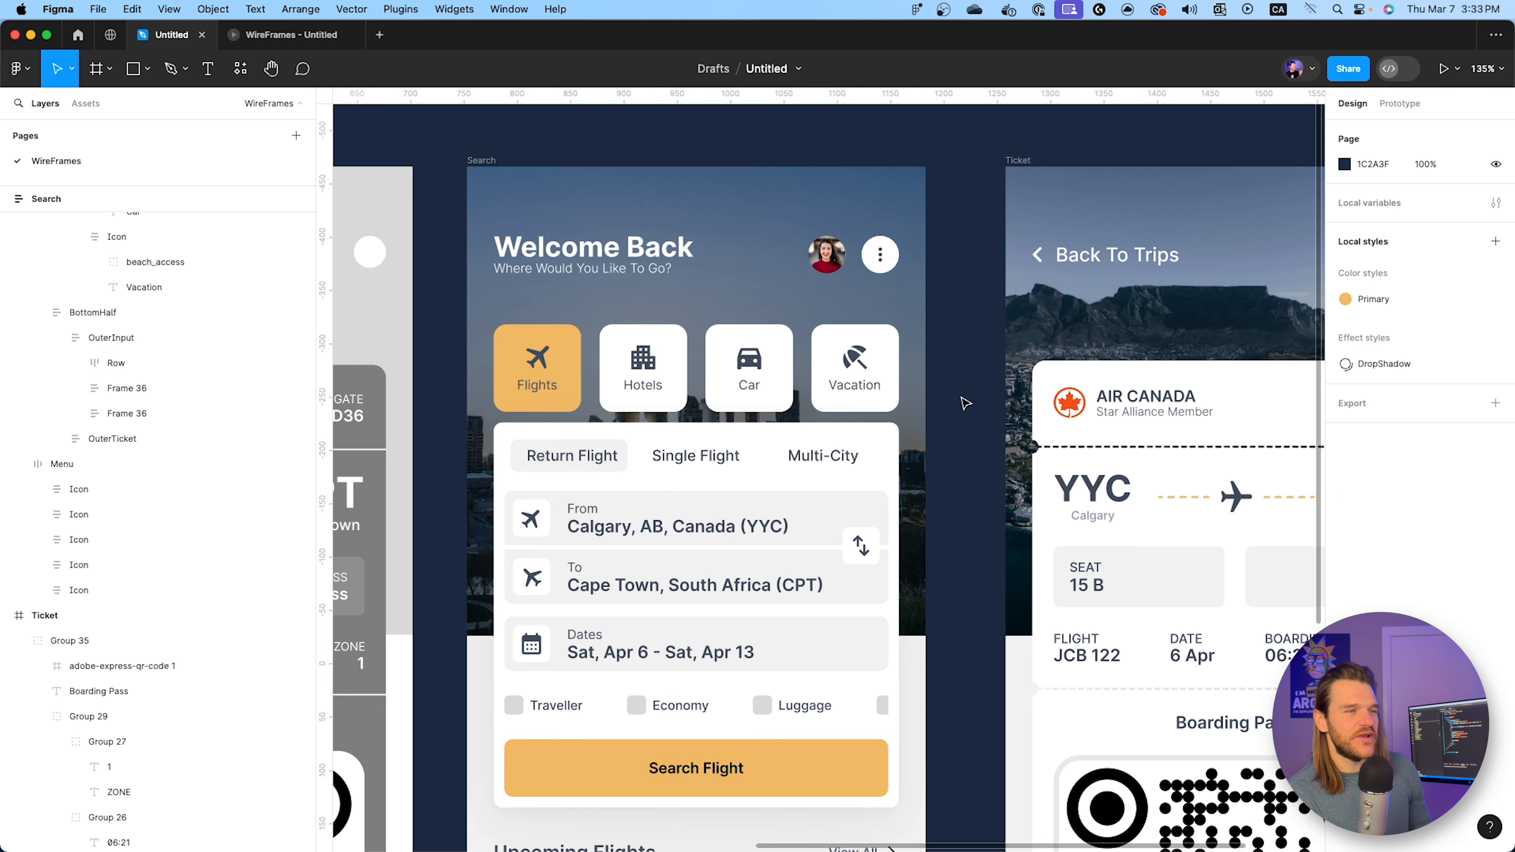
Set the trip type row's horizontal and vertical padding to 0.
scroll(965, 403, up, 3)
scroll(464, 501, up, 3)
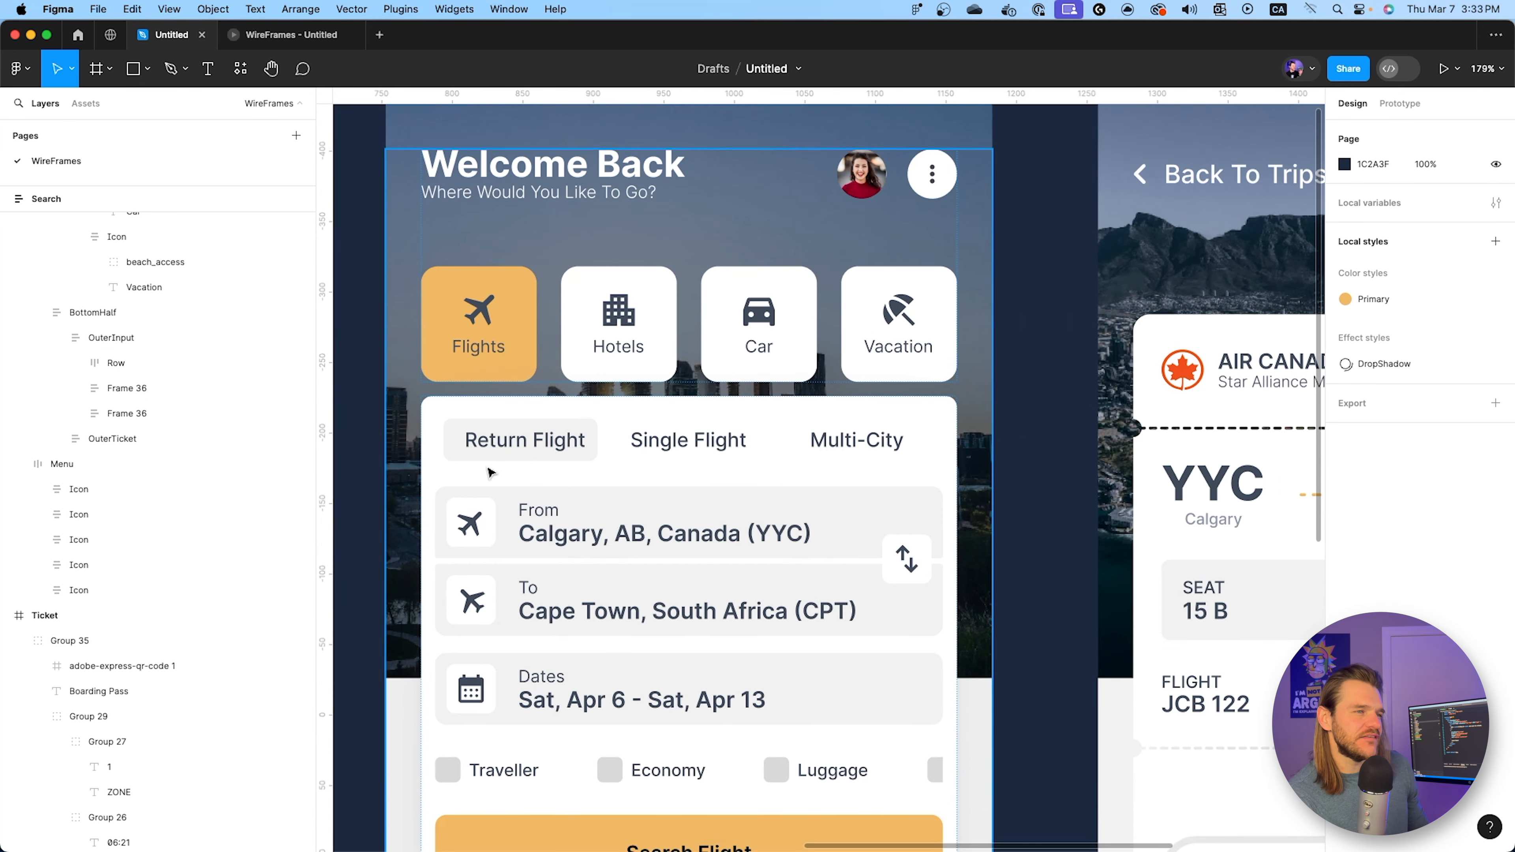
click(460, 475)
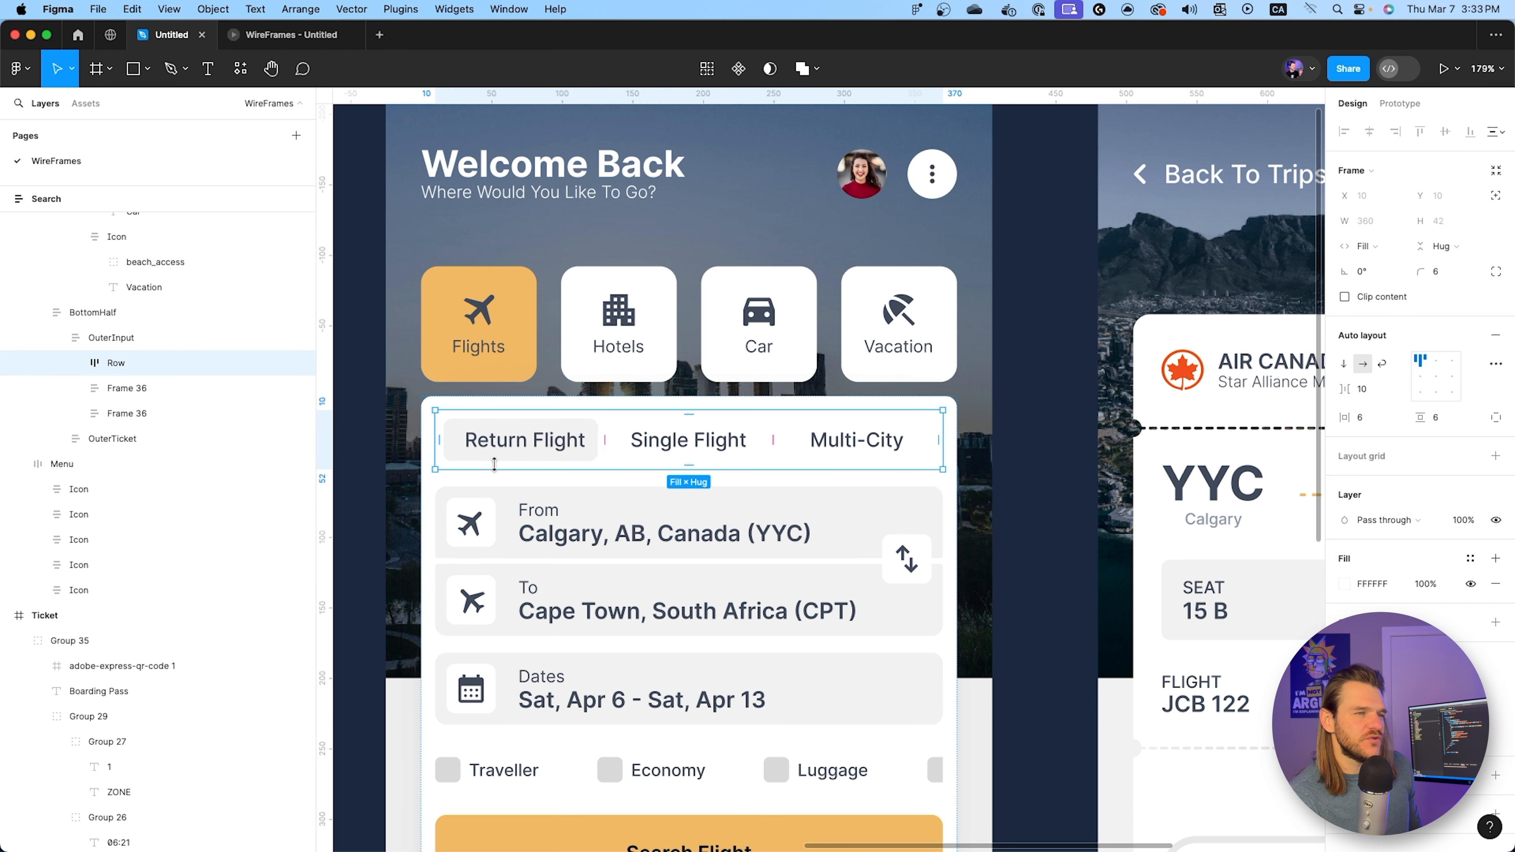
click(1373, 424)
text(0)
key(Tab)
text(0)
key(Return)
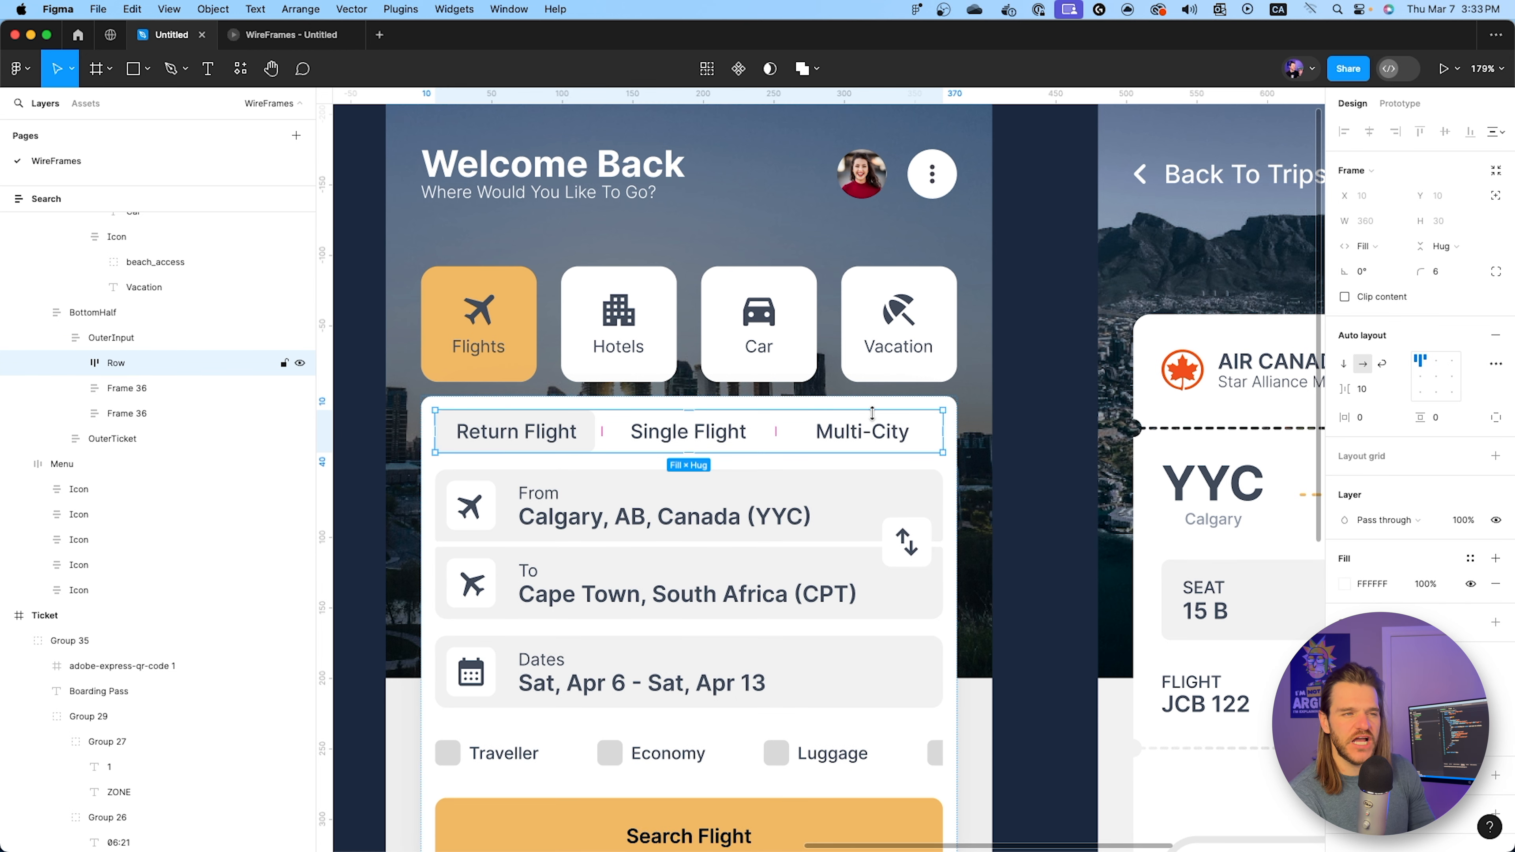
Apply the Primary color style to the Return Flight option's background and check it in the prototype preview.
key(Return)
click(1469, 559)
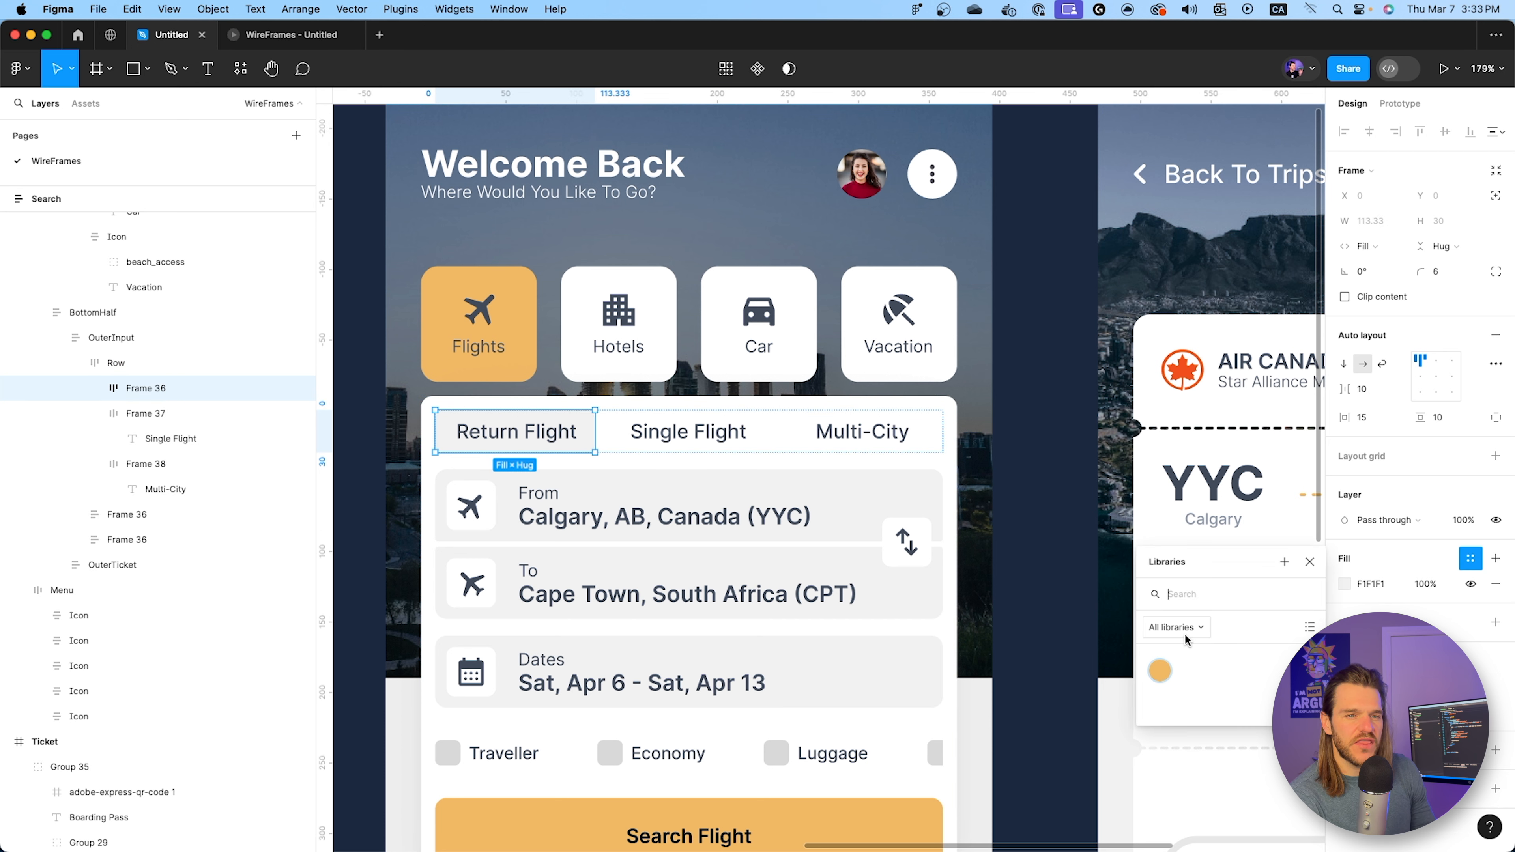
click(1160, 671)
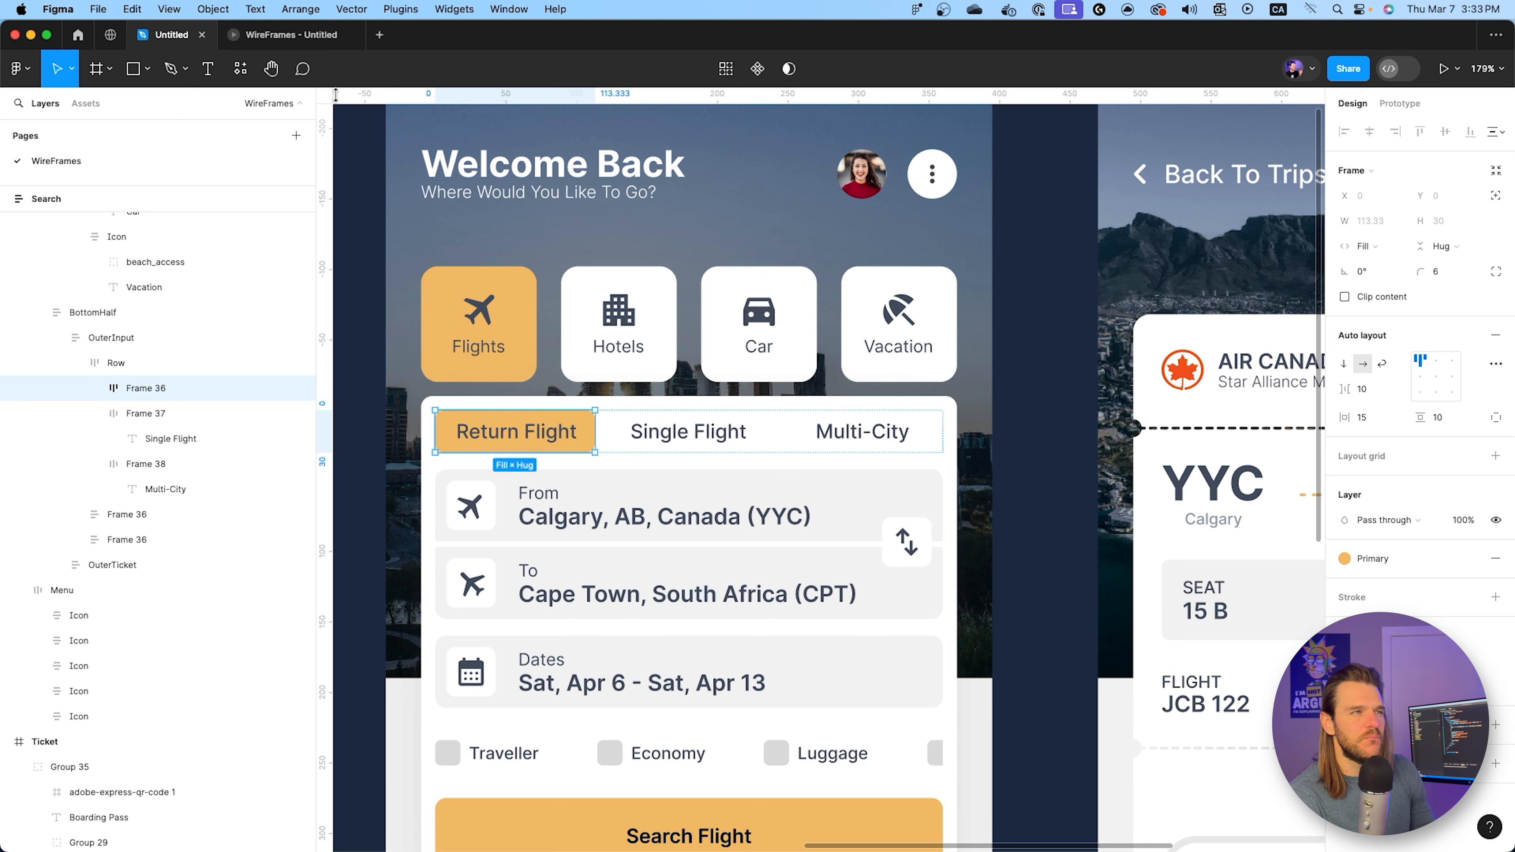
click(249, 37)
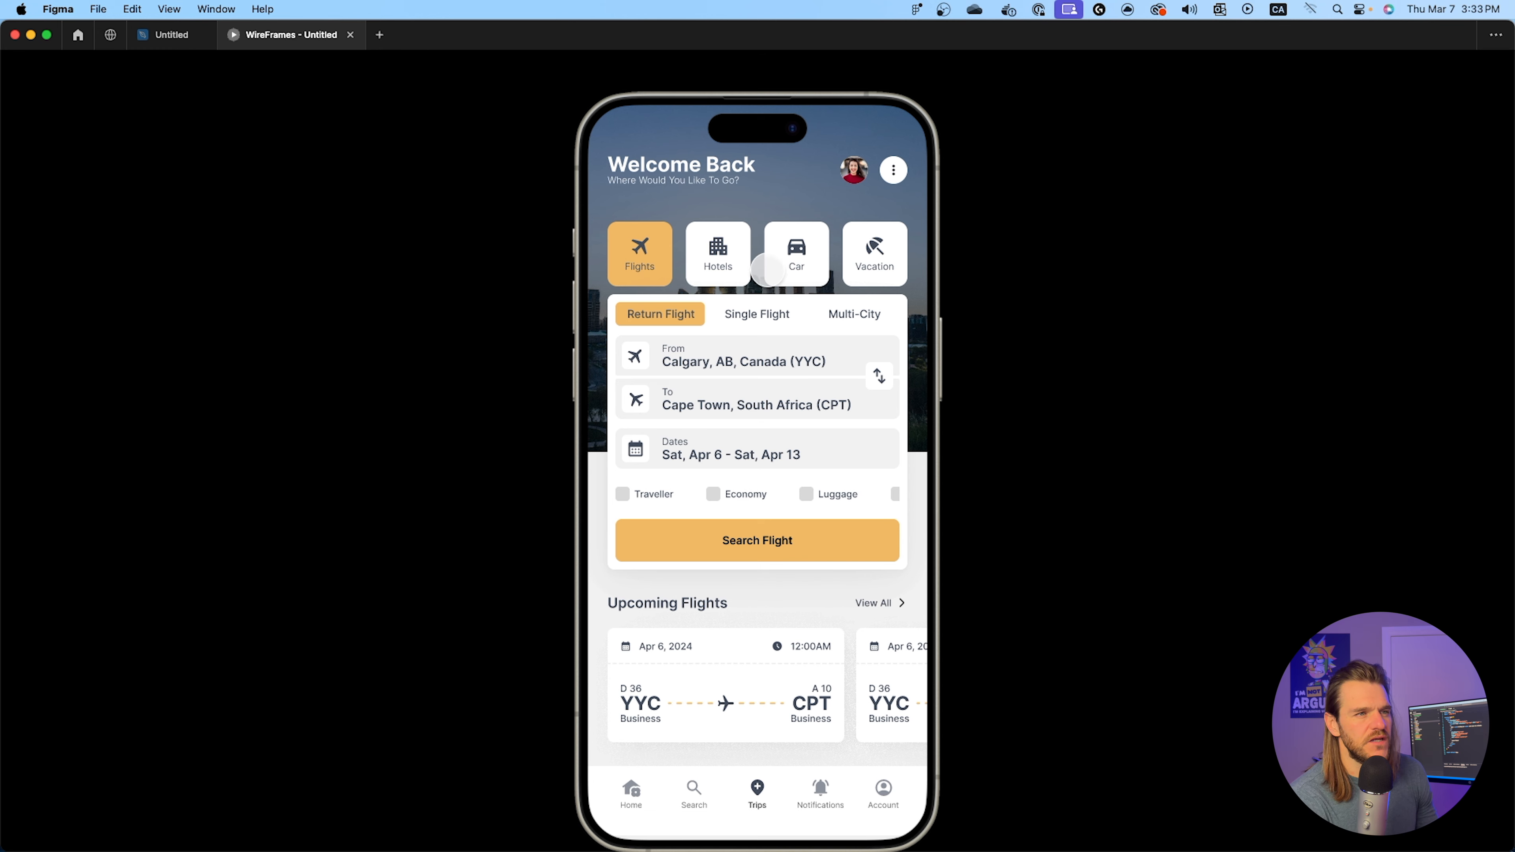
click(172, 34)
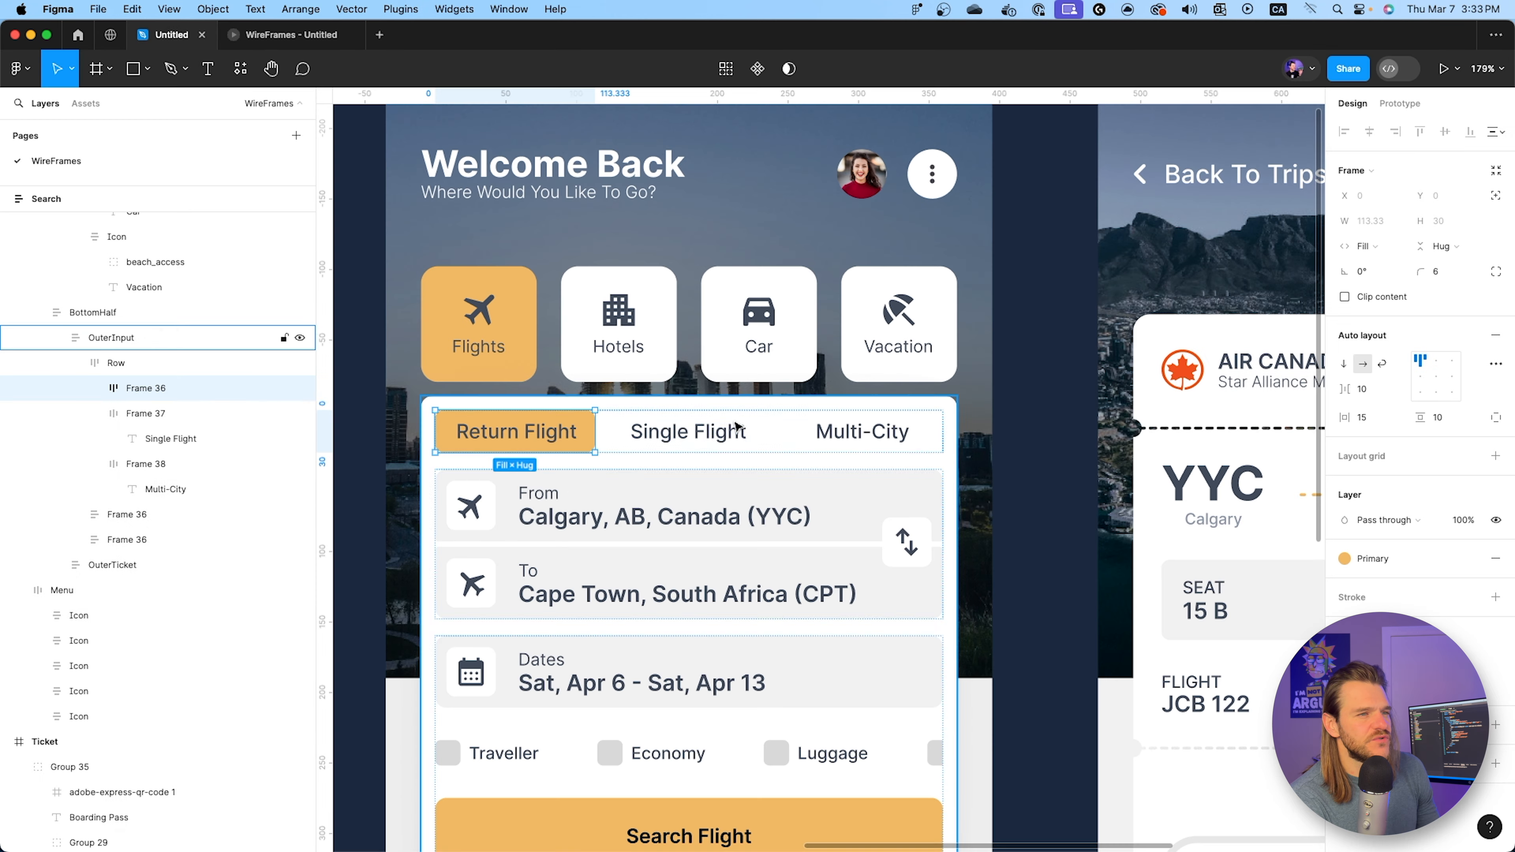
Try FFFFFF as the Return Flight label color, check it in the prototype preview and undo the change.
double_click(528, 435)
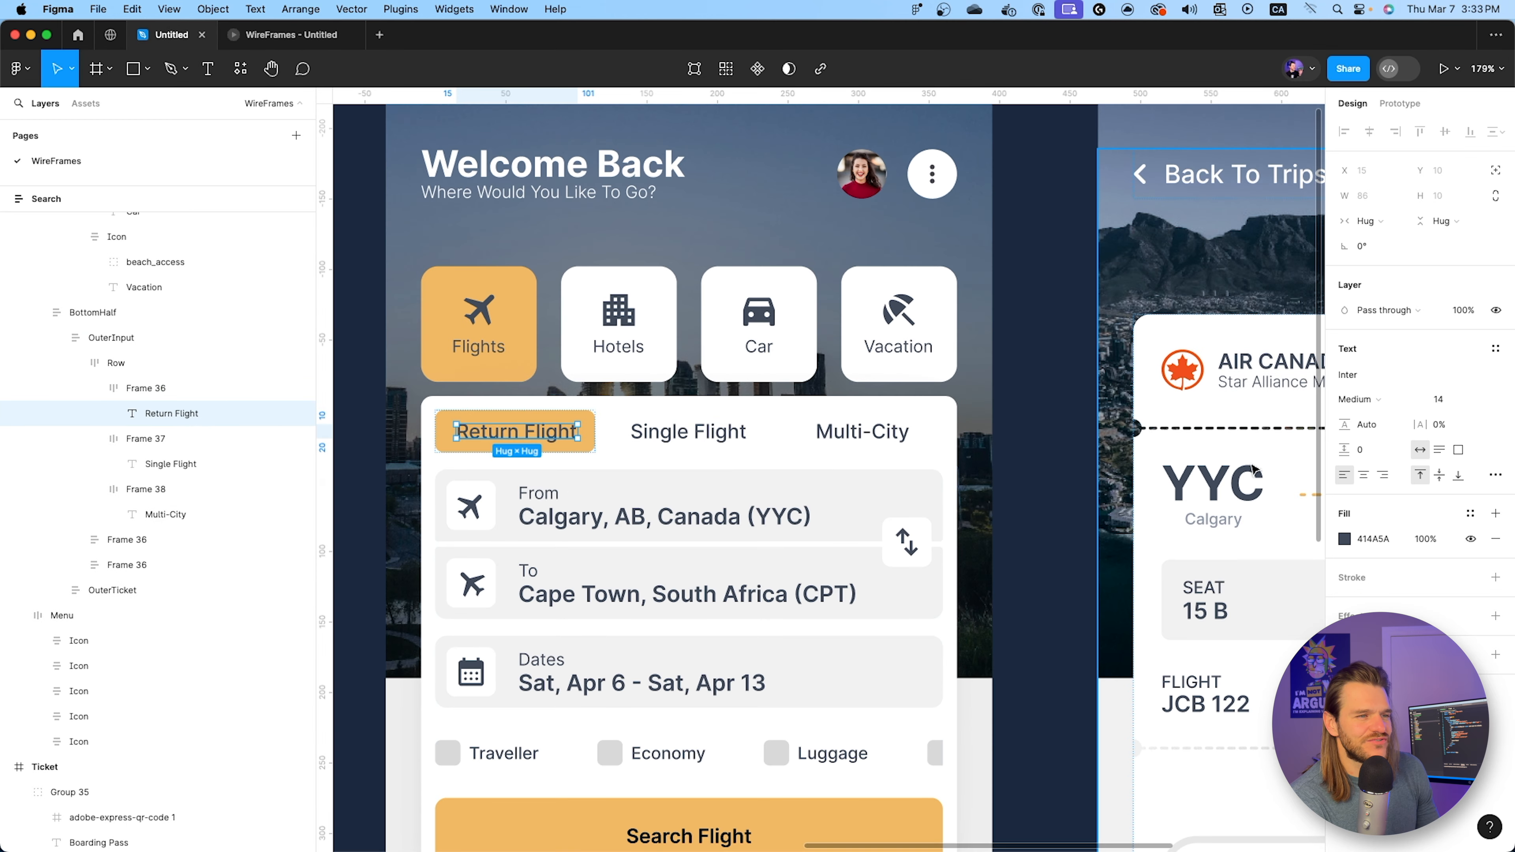
click(1346, 540)
drag(1218, 615, 1136, 444)
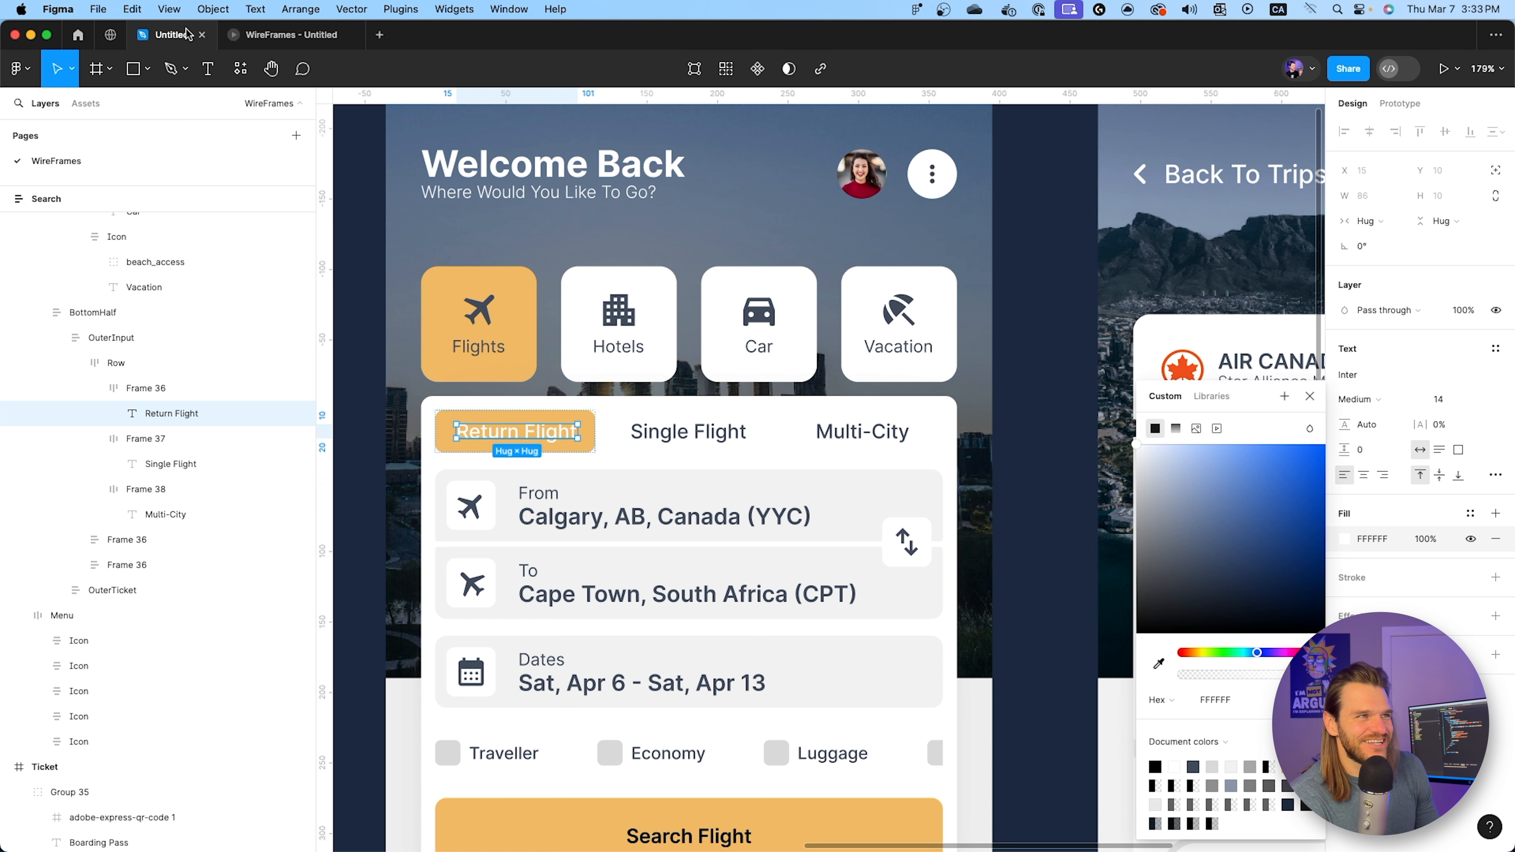
click(286, 35)
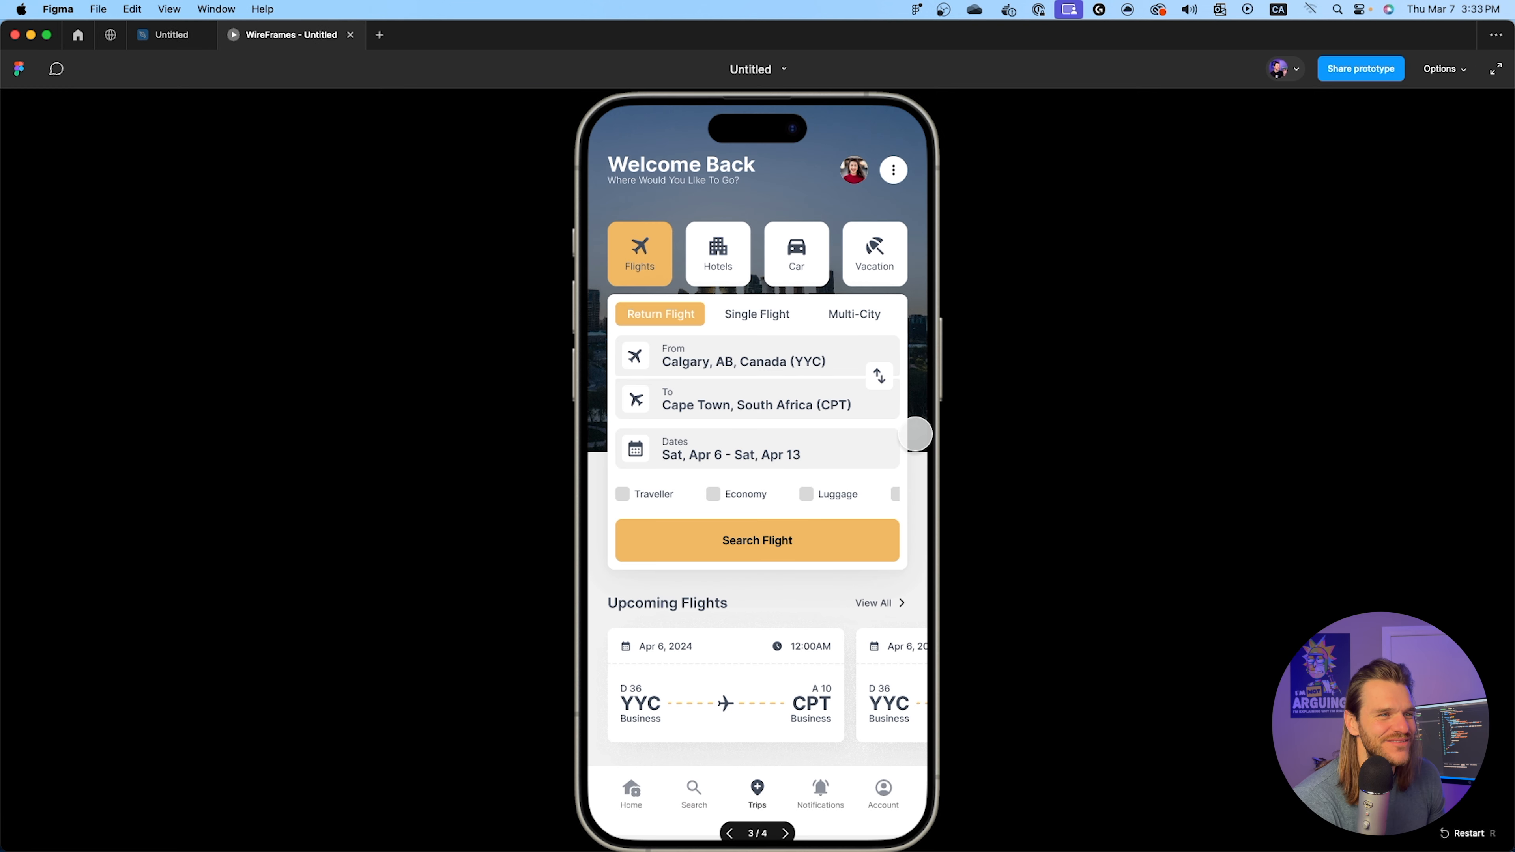
click(172, 35)
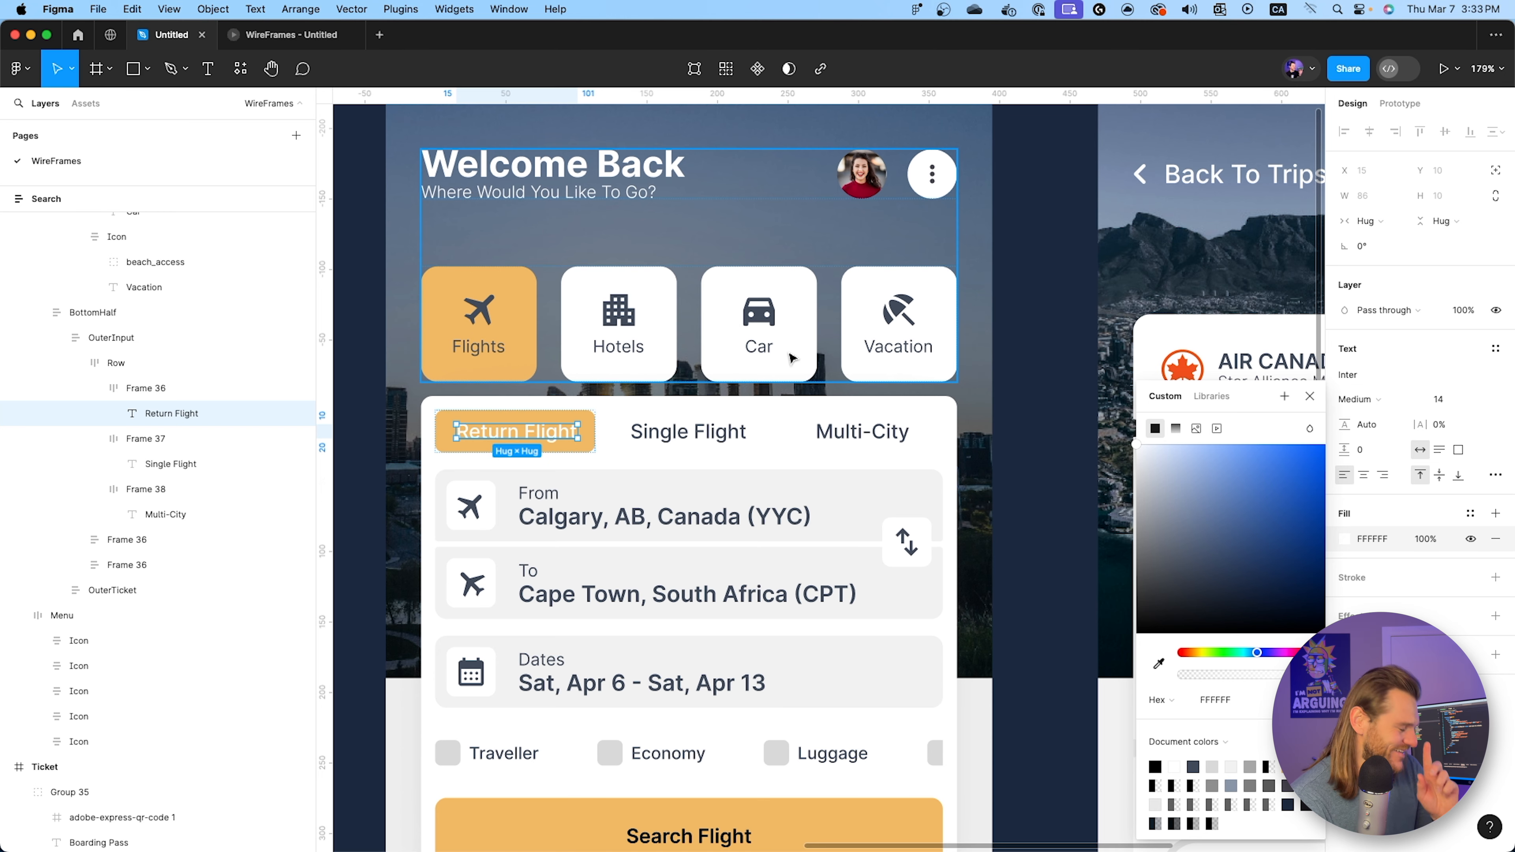
Review the styled Search screen from header to menu and compare its section spacing with the grey Search wireframe.
click(493, 395)
scroll(501, 406, down, 10)
scroll(514, 416, up, 7)
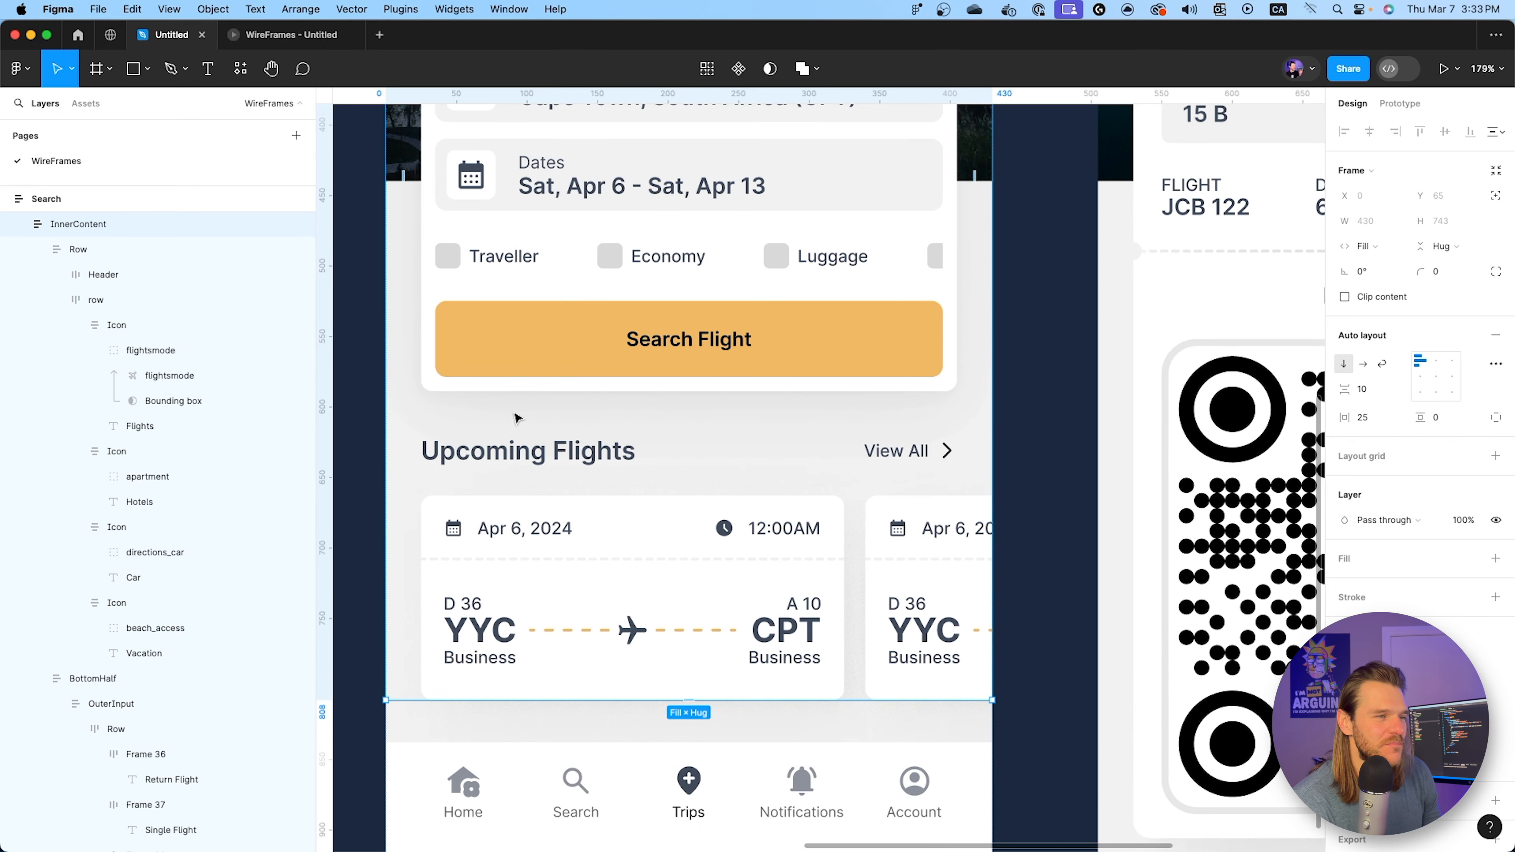
scroll(517, 417, up, 5)
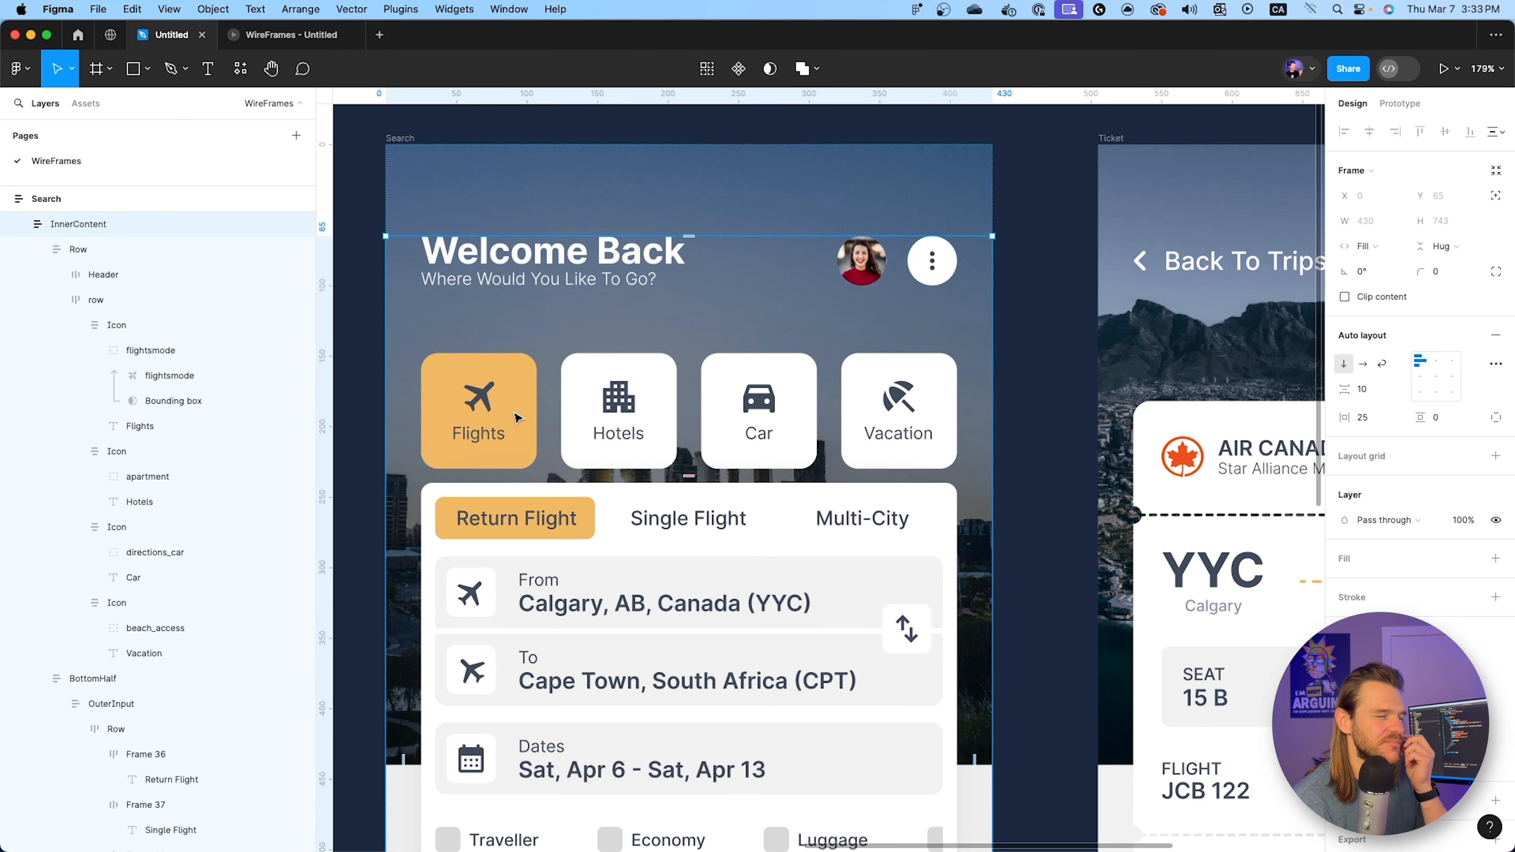
scroll(518, 418, up, 1)
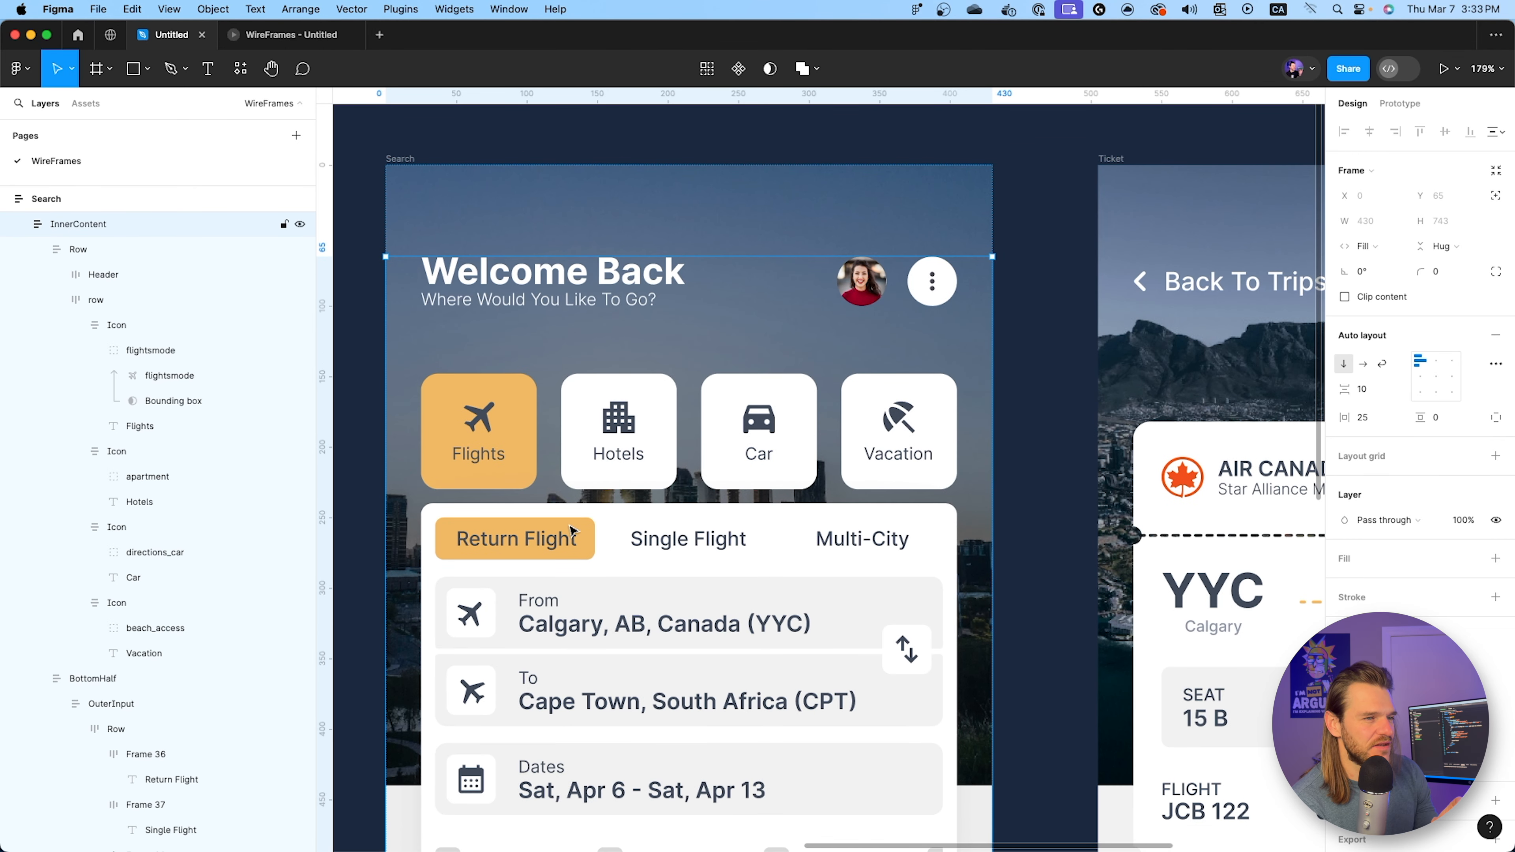
scroll(599, 421, down, 10)
scroll(585, 418, left, 3)
scroll(578, 412, up, 8)
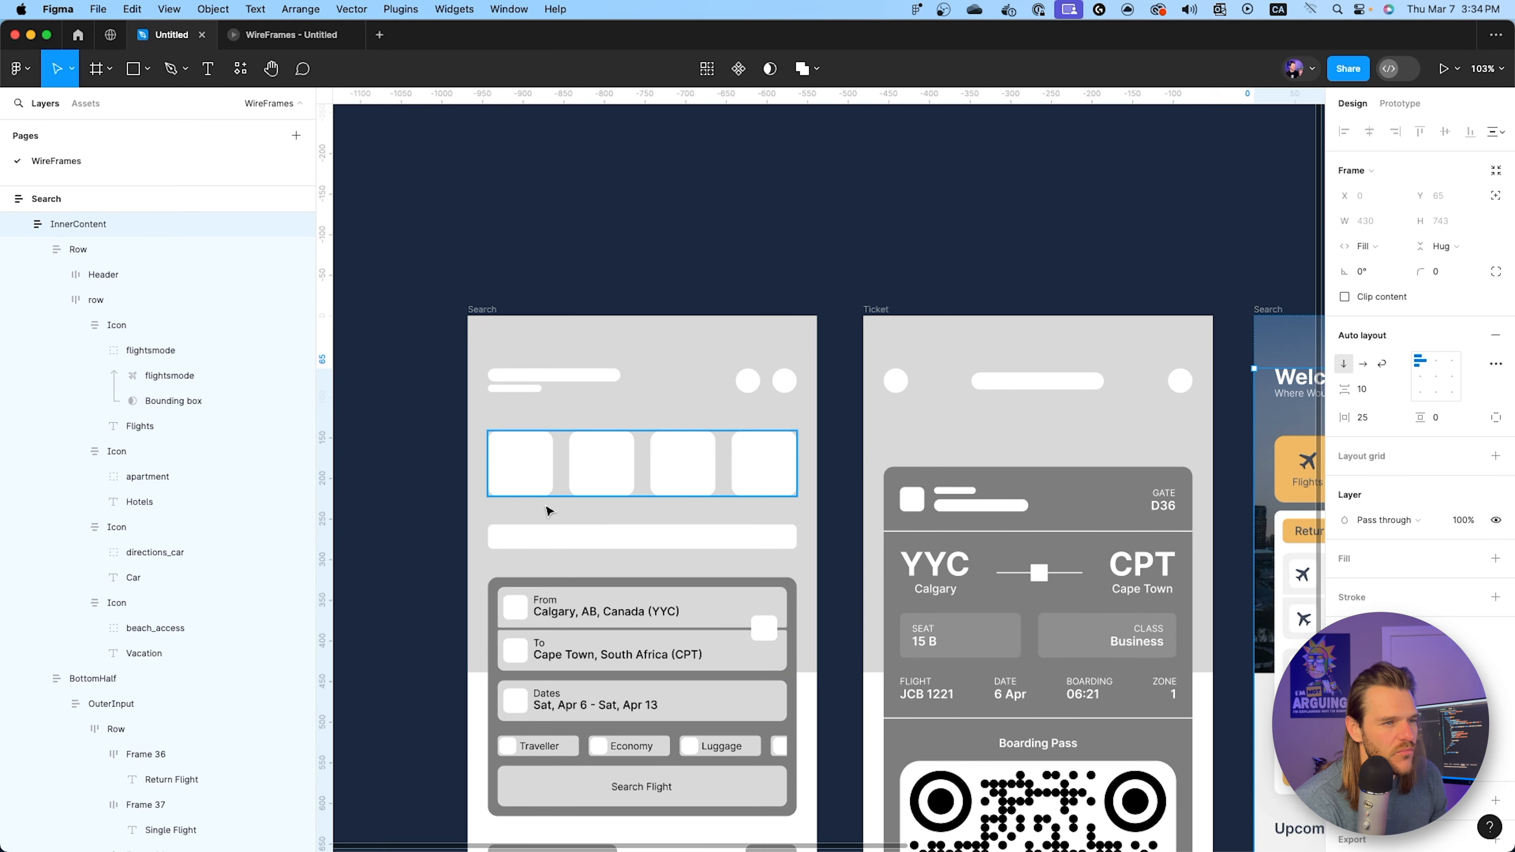
scroll(596, 452, right, 8)
drag(786, 500, 881, 461)
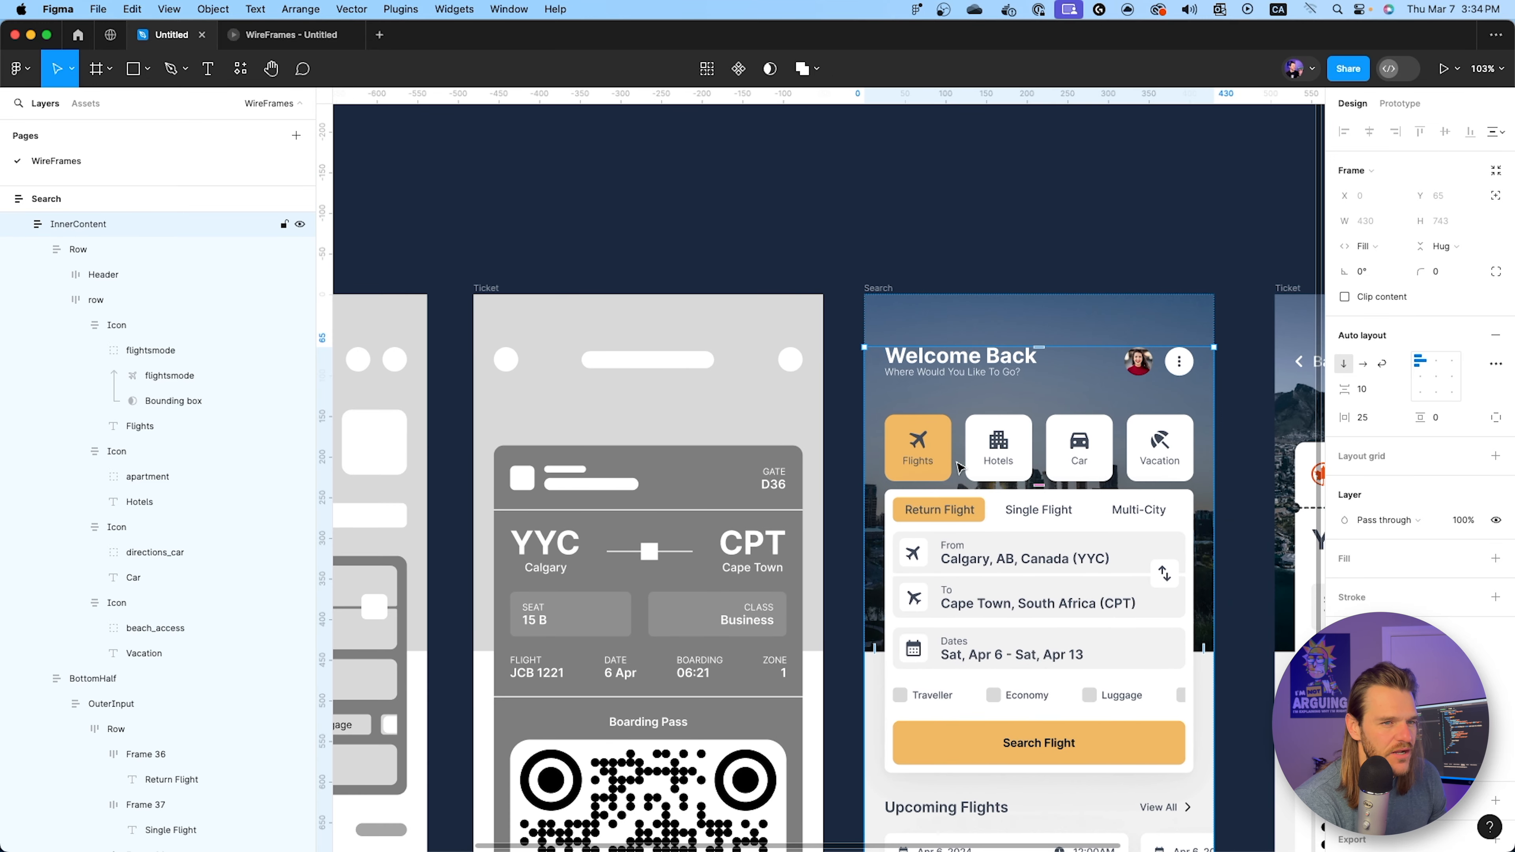
Collapse the Row and BottomHalf layers of the styled Search screen and select their parent InnerContent frame.
double_click(1074, 446)
drag(1070, 448, 881, 447)
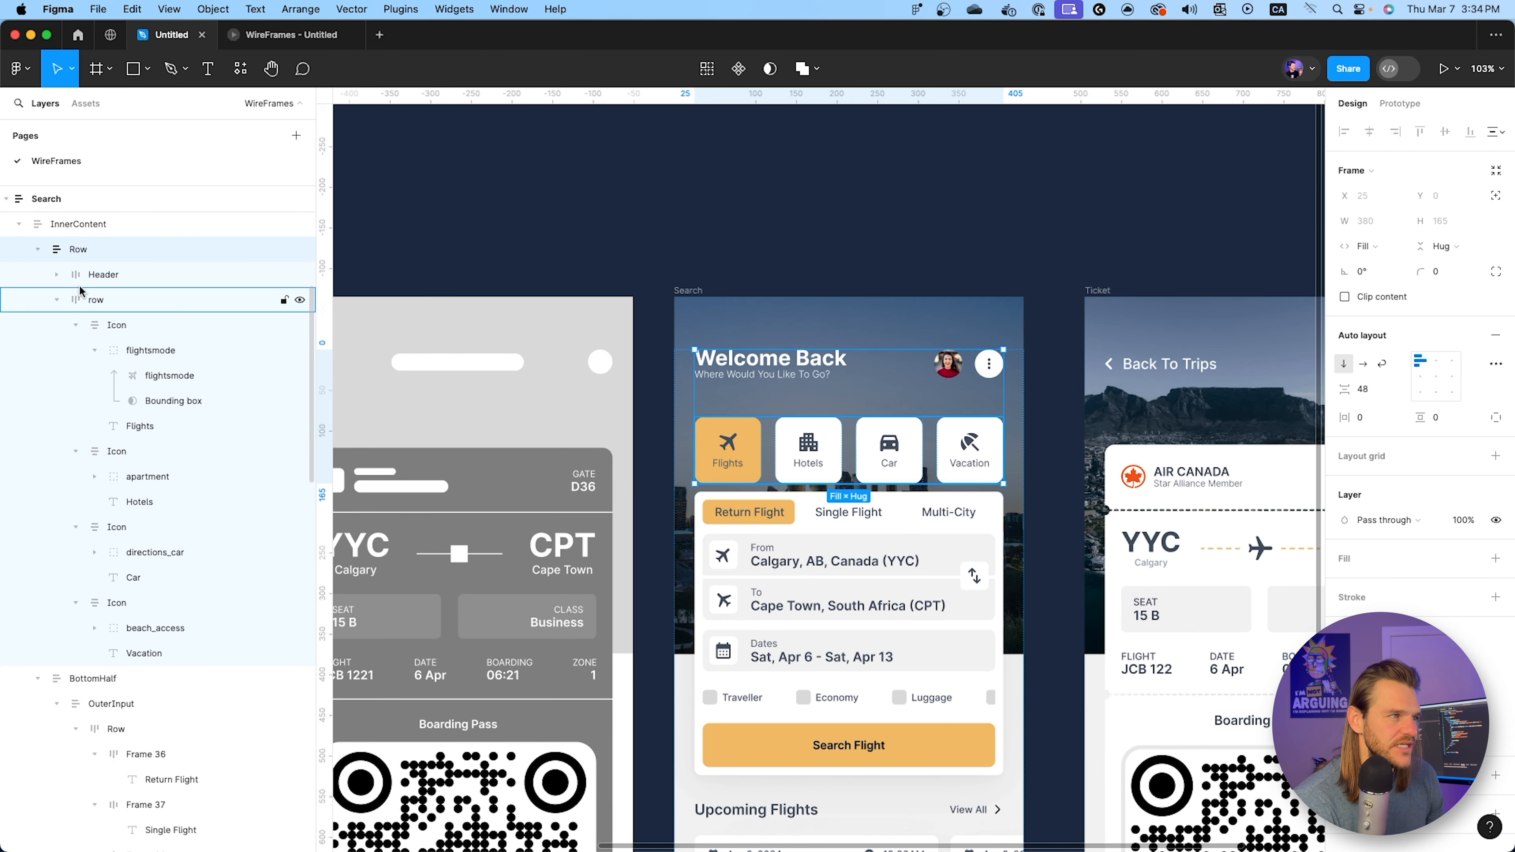
click(37, 249)
click(37, 275)
scroll(96, 279, up, 2)
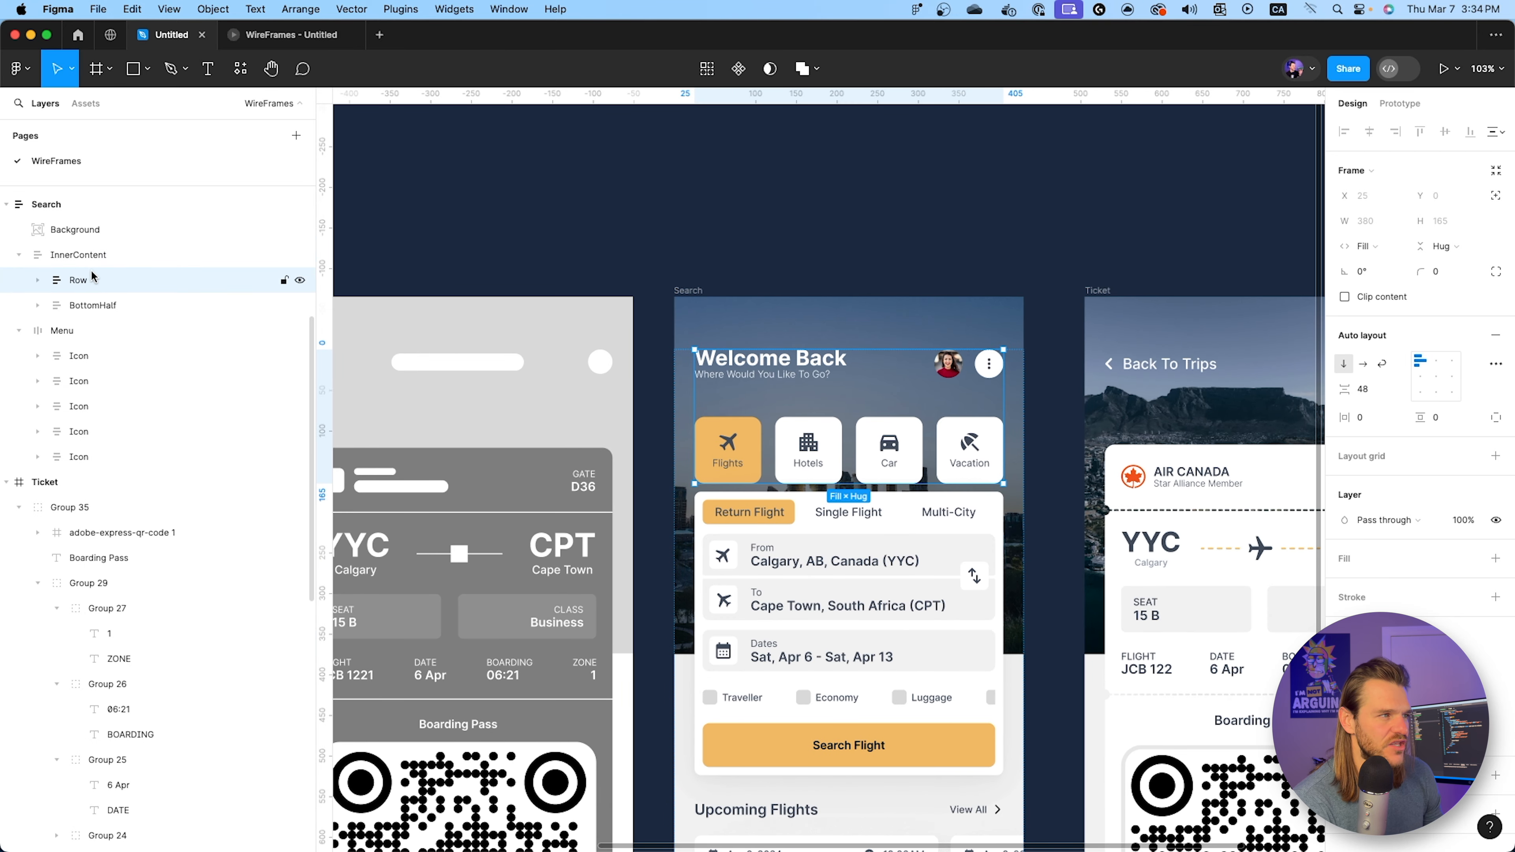
click(95, 275)
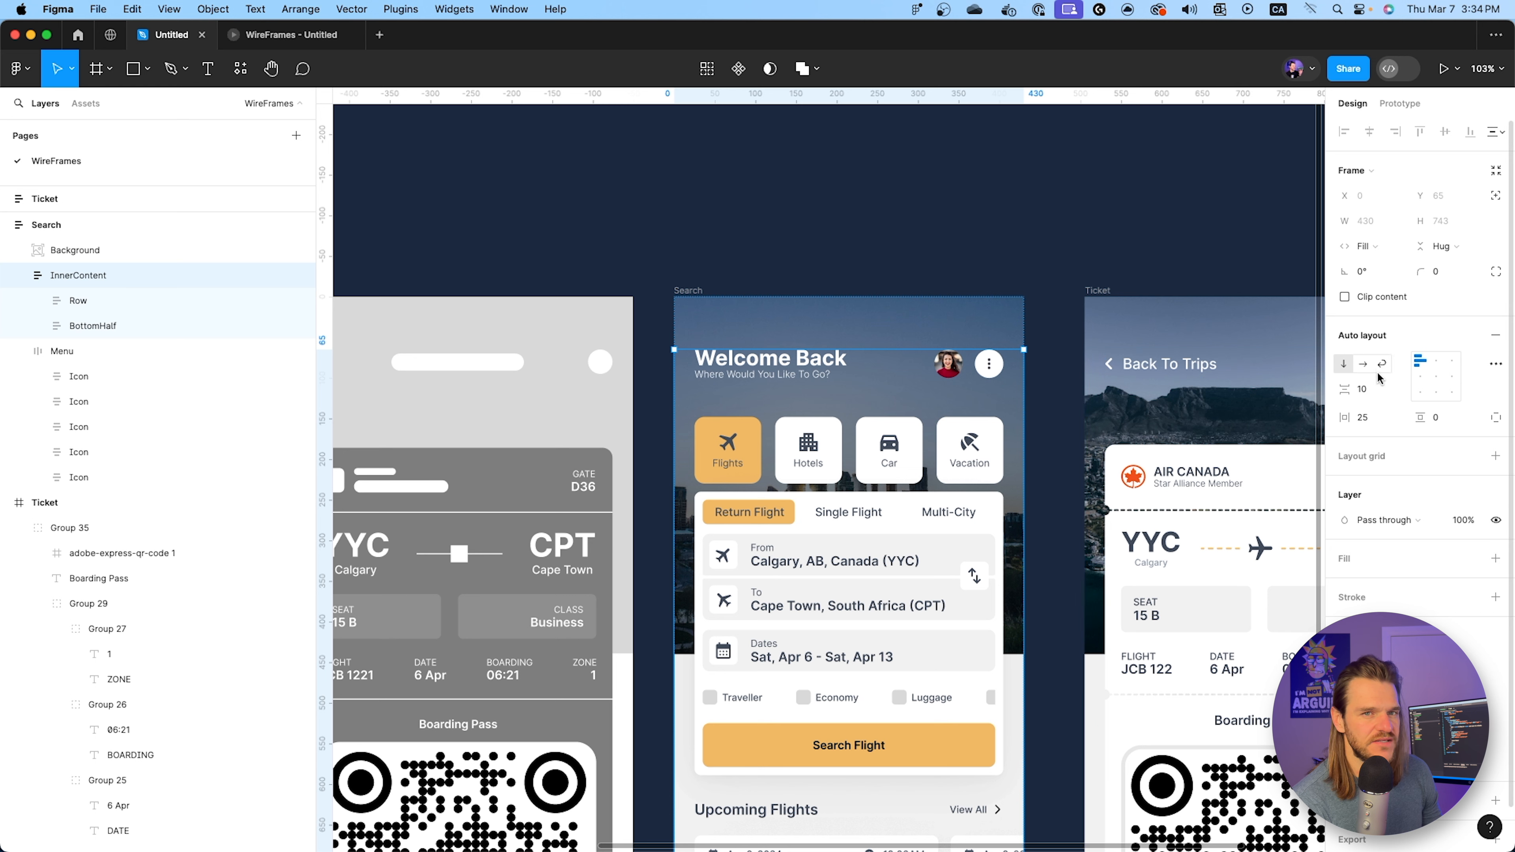
Set the InnerContent frame's vertical item spacing to 48 and check the layout in the prototype preview.
click(1363, 388)
key(shift+Up)
key(shift+Up)
key(shift+Up)
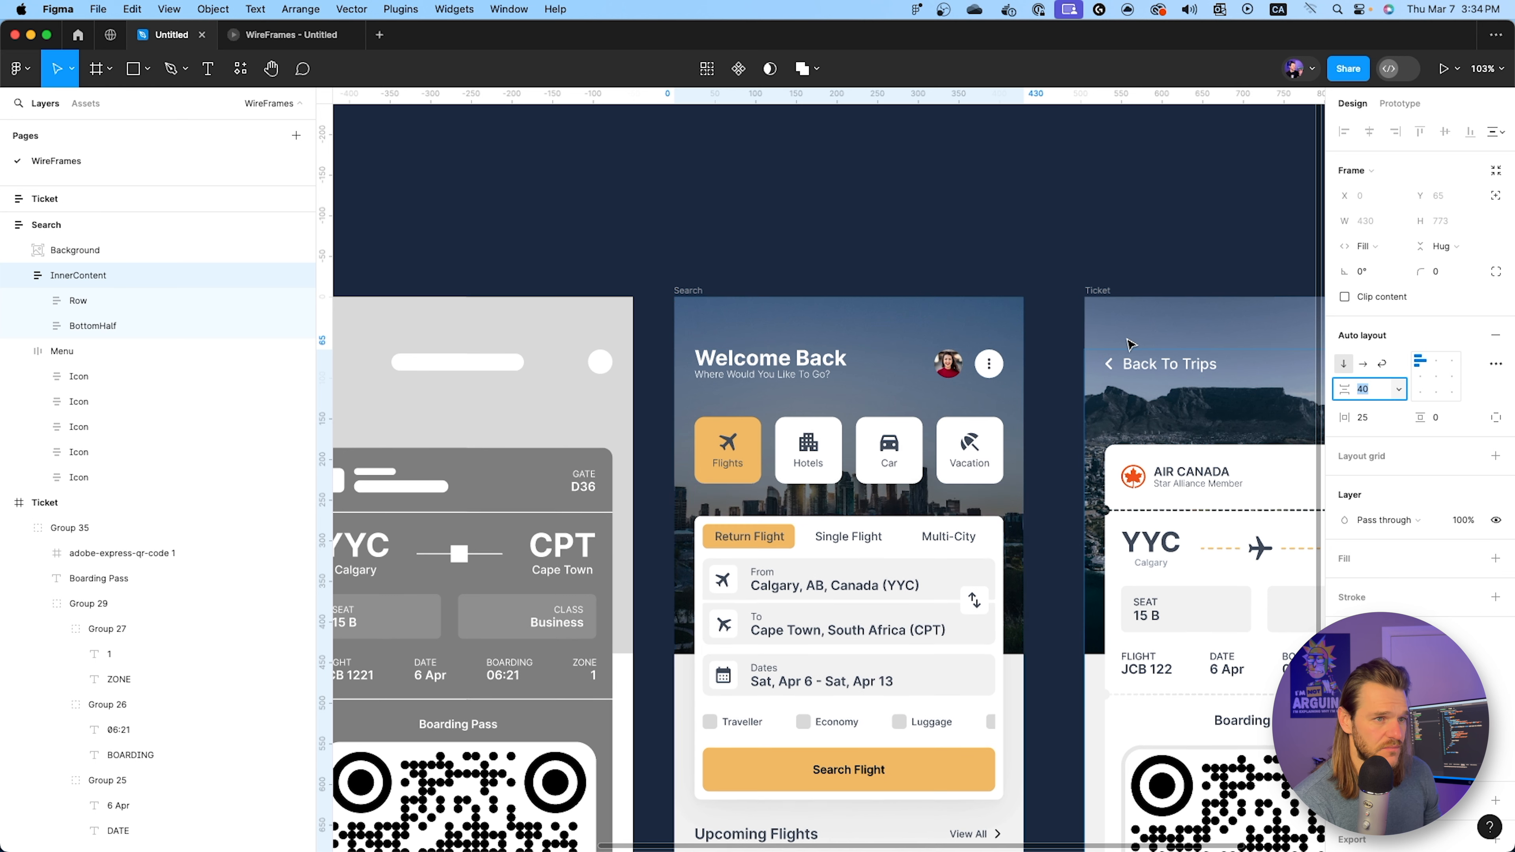
scroll(906, 461, down, 1)
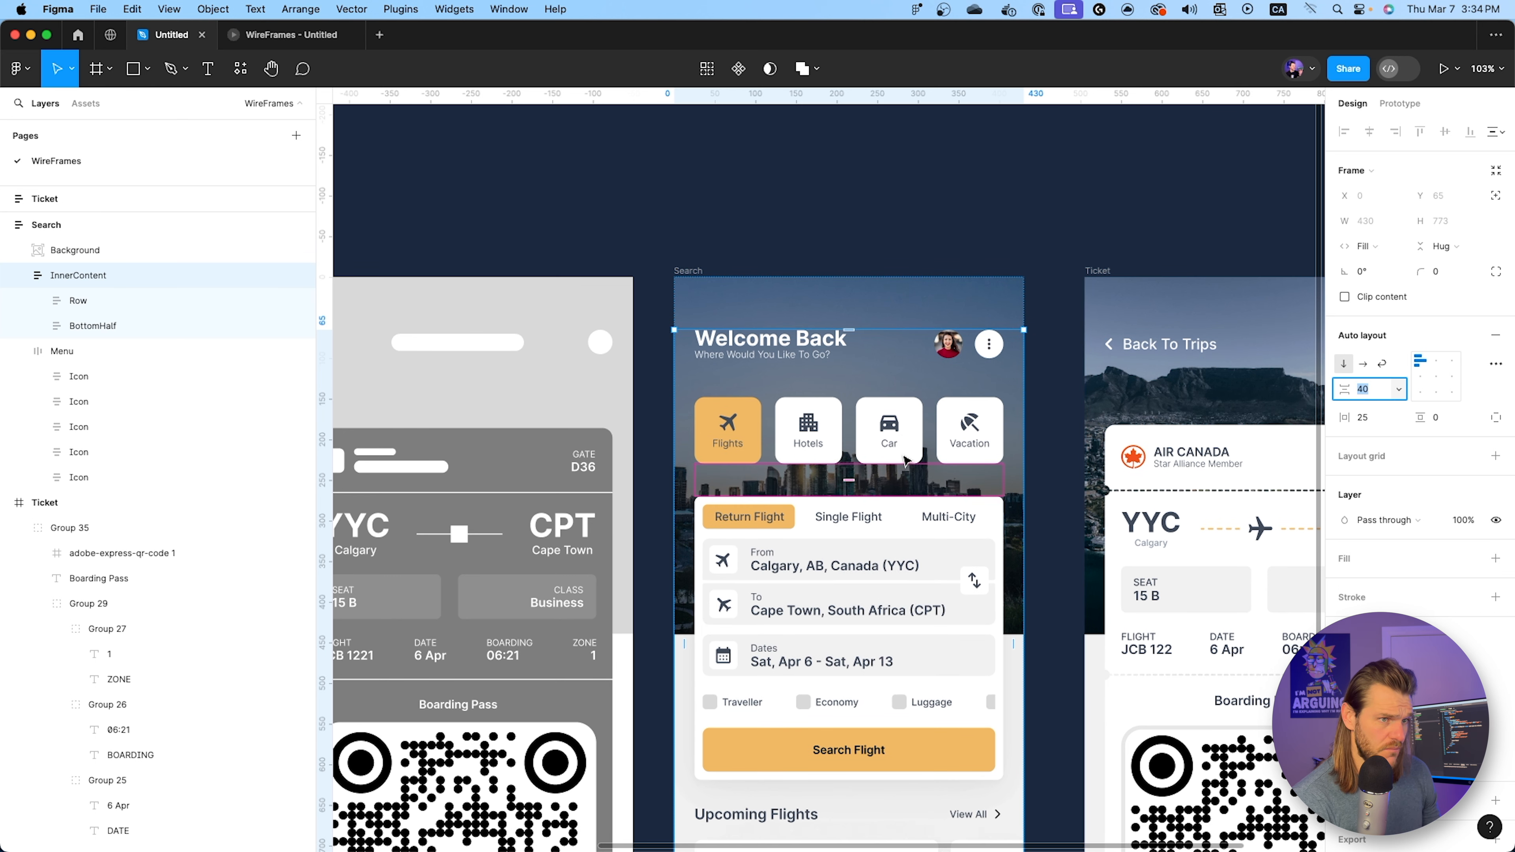
key(Up)
key(Up)
key(Up)
key(Up)
key(Up)
key(Up)
key(Up)
key(Up)
scroll(901, 469, down, 10)
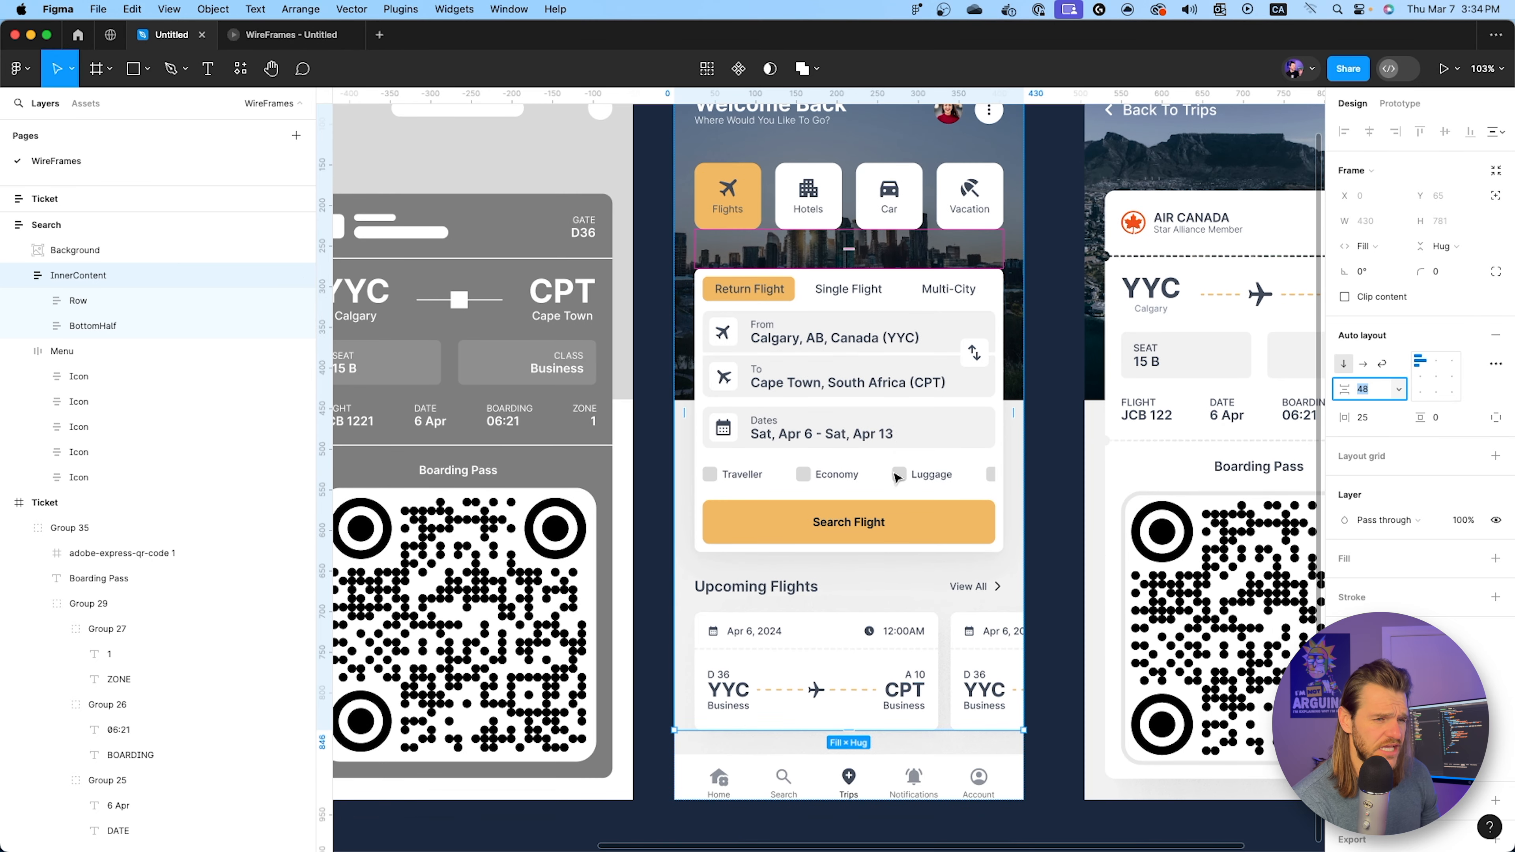
key(shift+Up)
key(shift+Down)
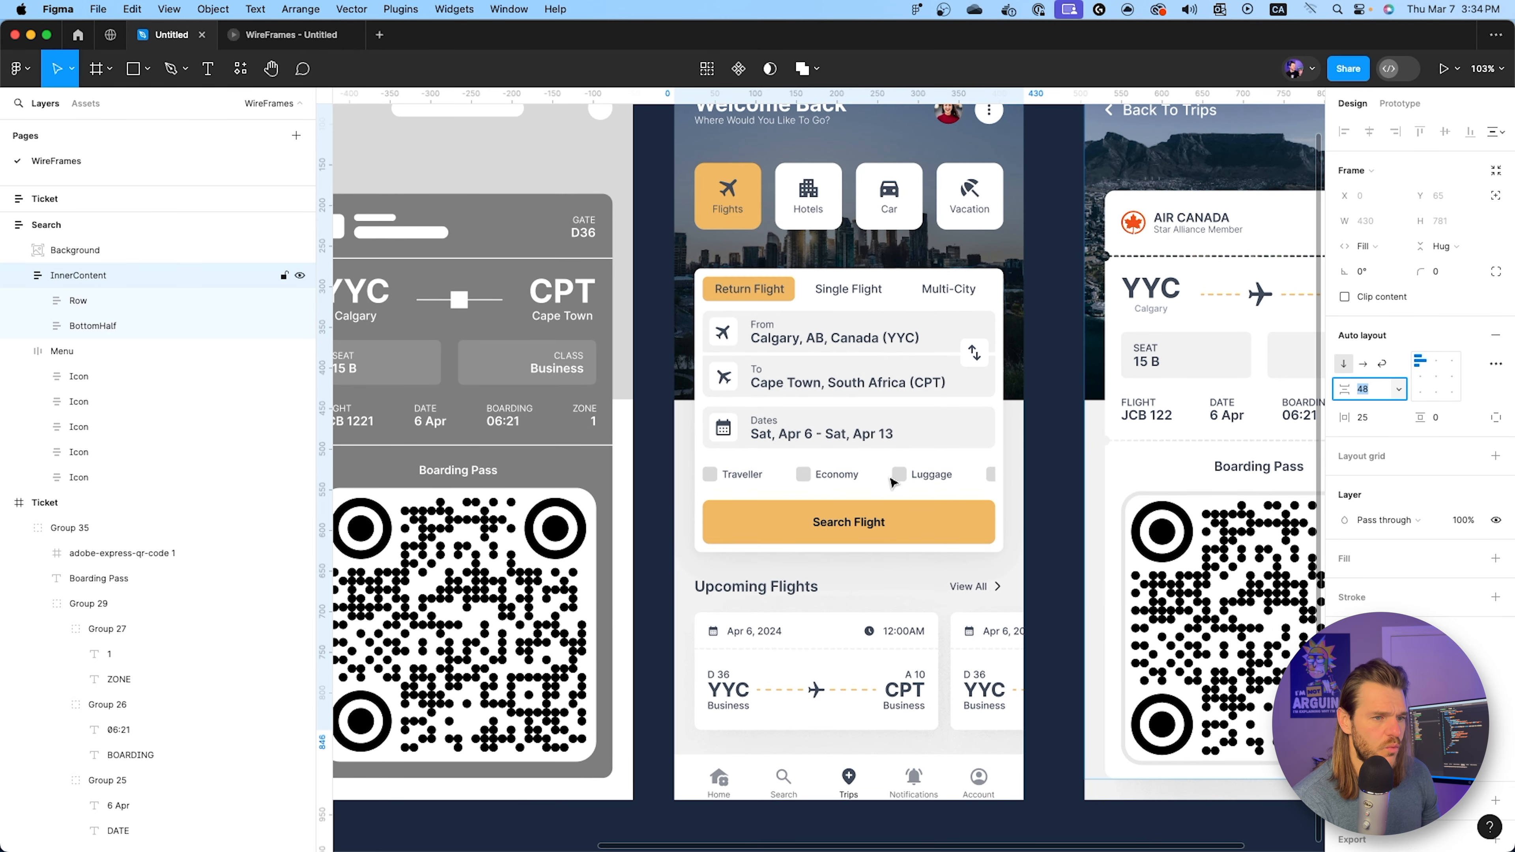
scroll(889, 475, up, 3)
scroll(877, 430, up, 1)
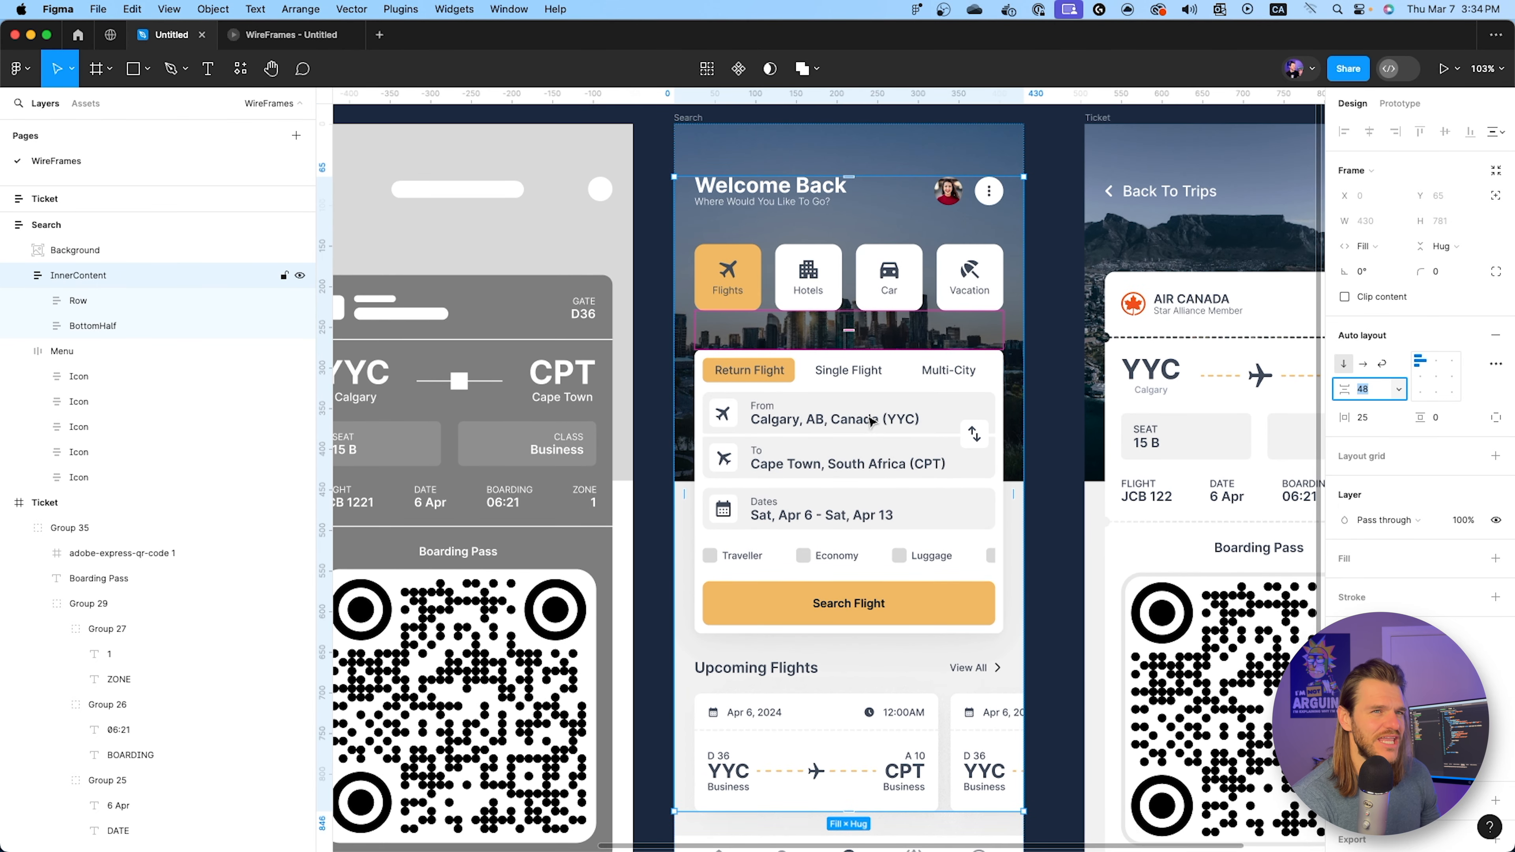
click(291, 34)
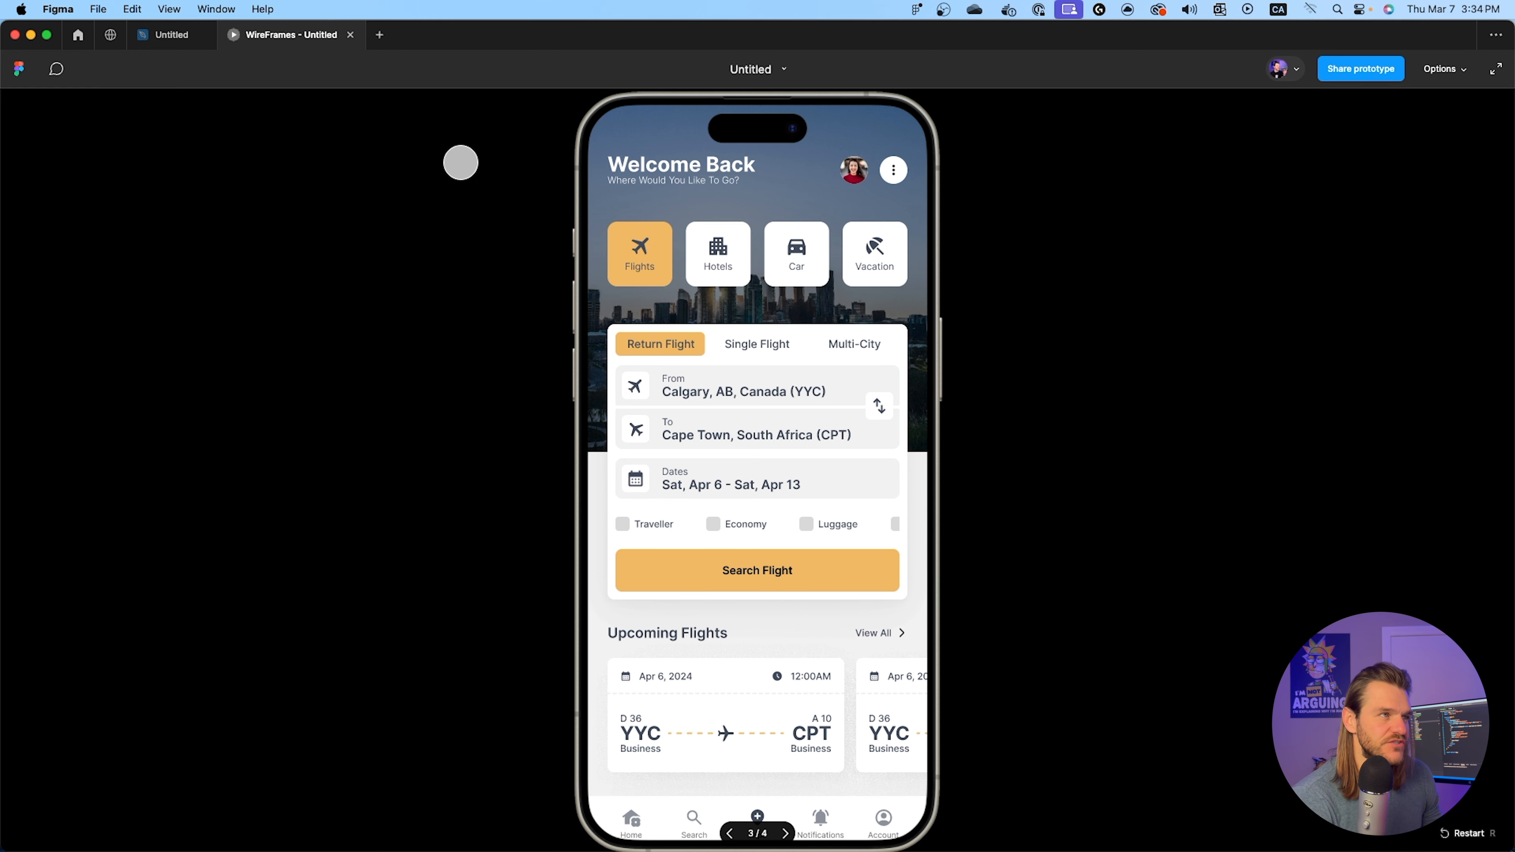
click(166, 35)
Switch the styled Search screen's Menu frame to absolute positioning and move it up to Y 866.
scroll(811, 604, down, 5)
click(811, 601)
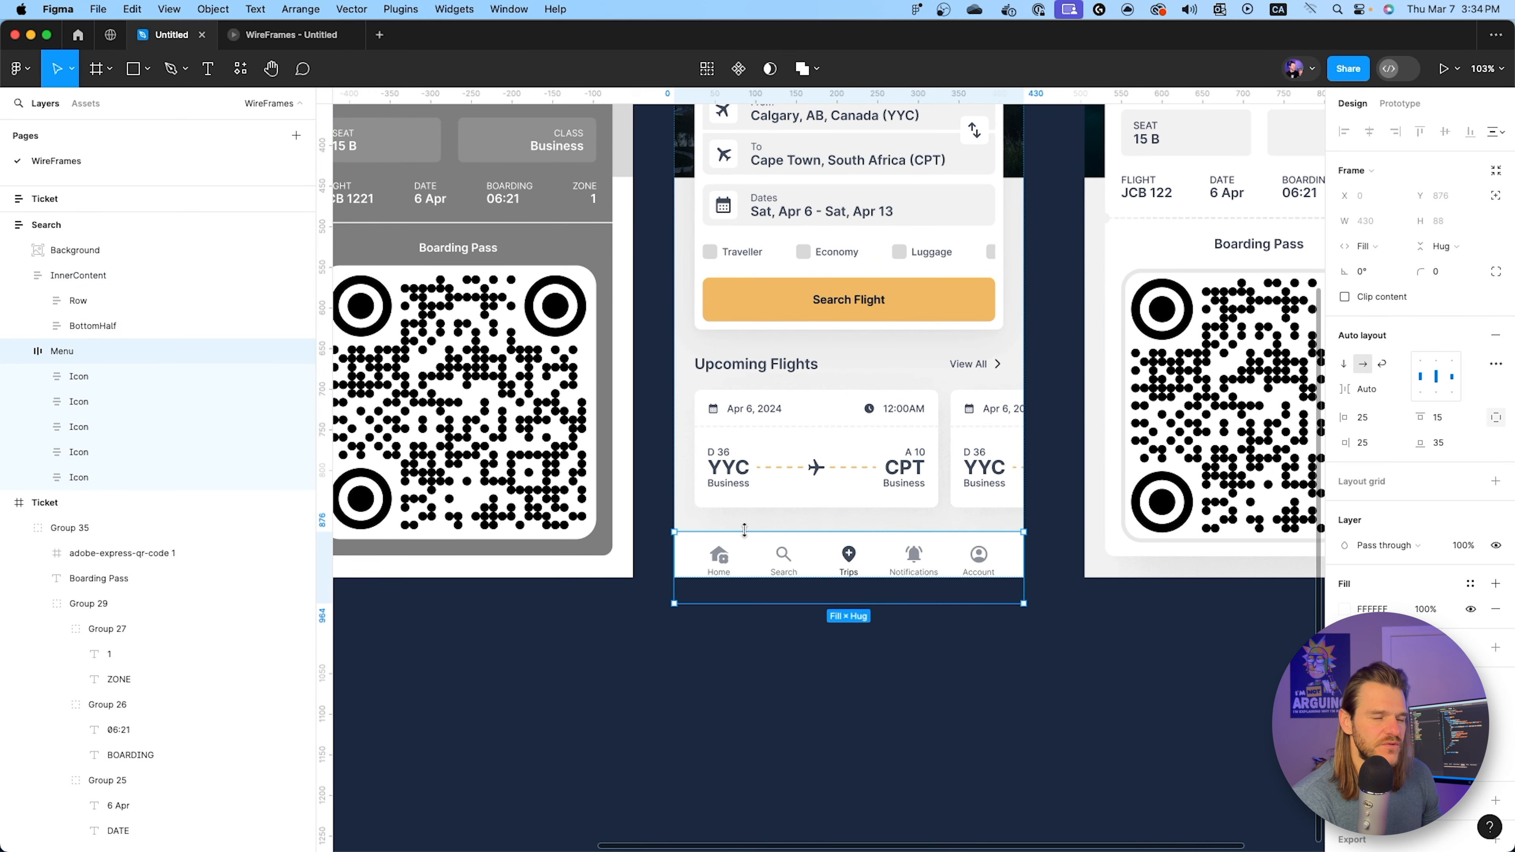
click(1496, 196)
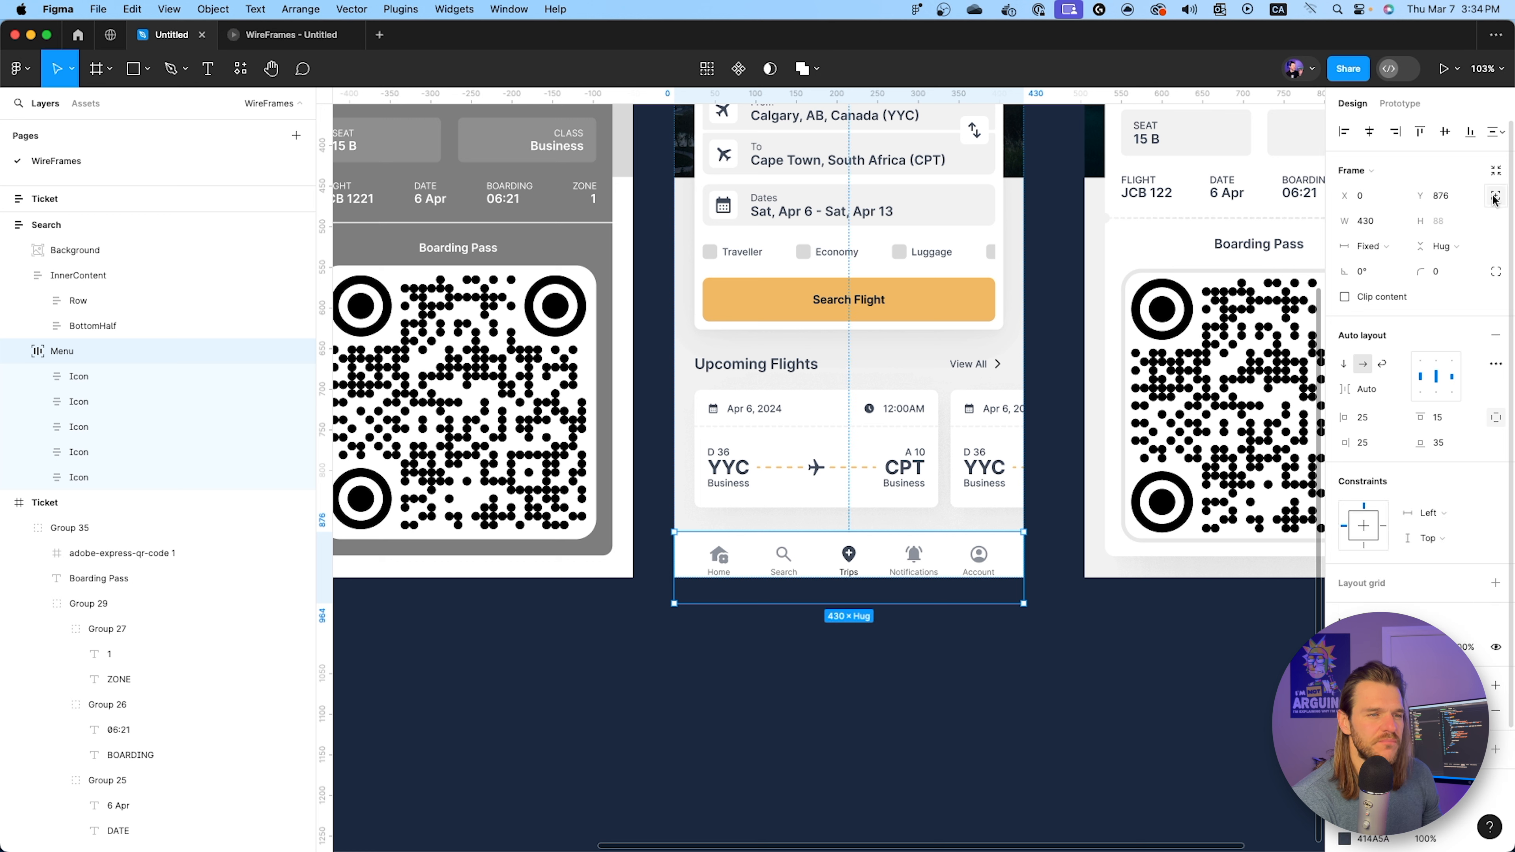
drag(894, 586, 890, 579)
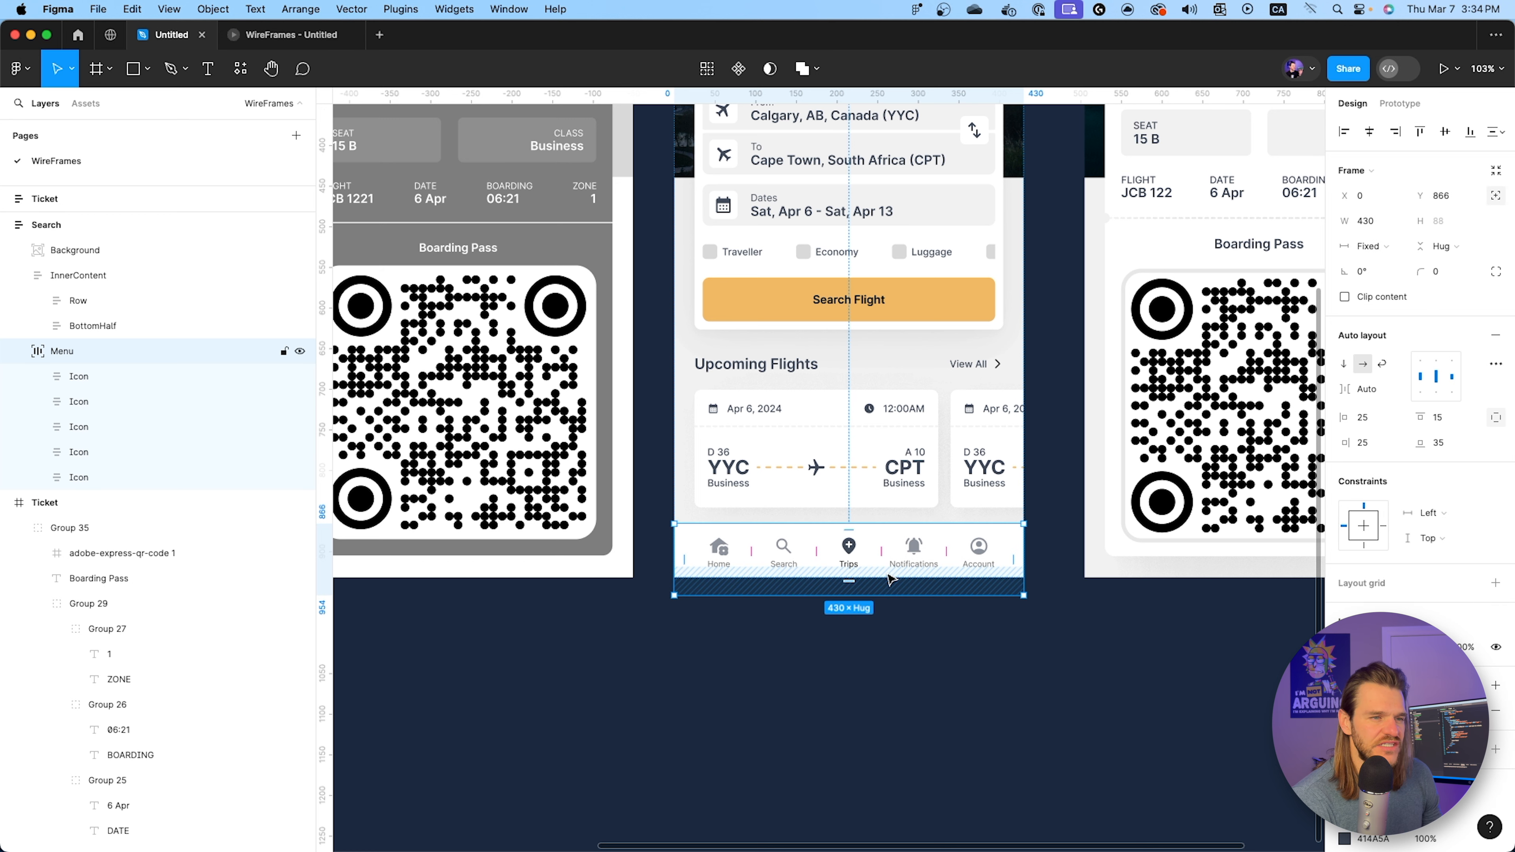
Nudge the Menu frame to Y 862 and check its position in the prototype preview.
key(shift+Up)
key(shift+Down)
key(shift+Down)
key(shift+Up)
click(286, 34)
click(133, 32)
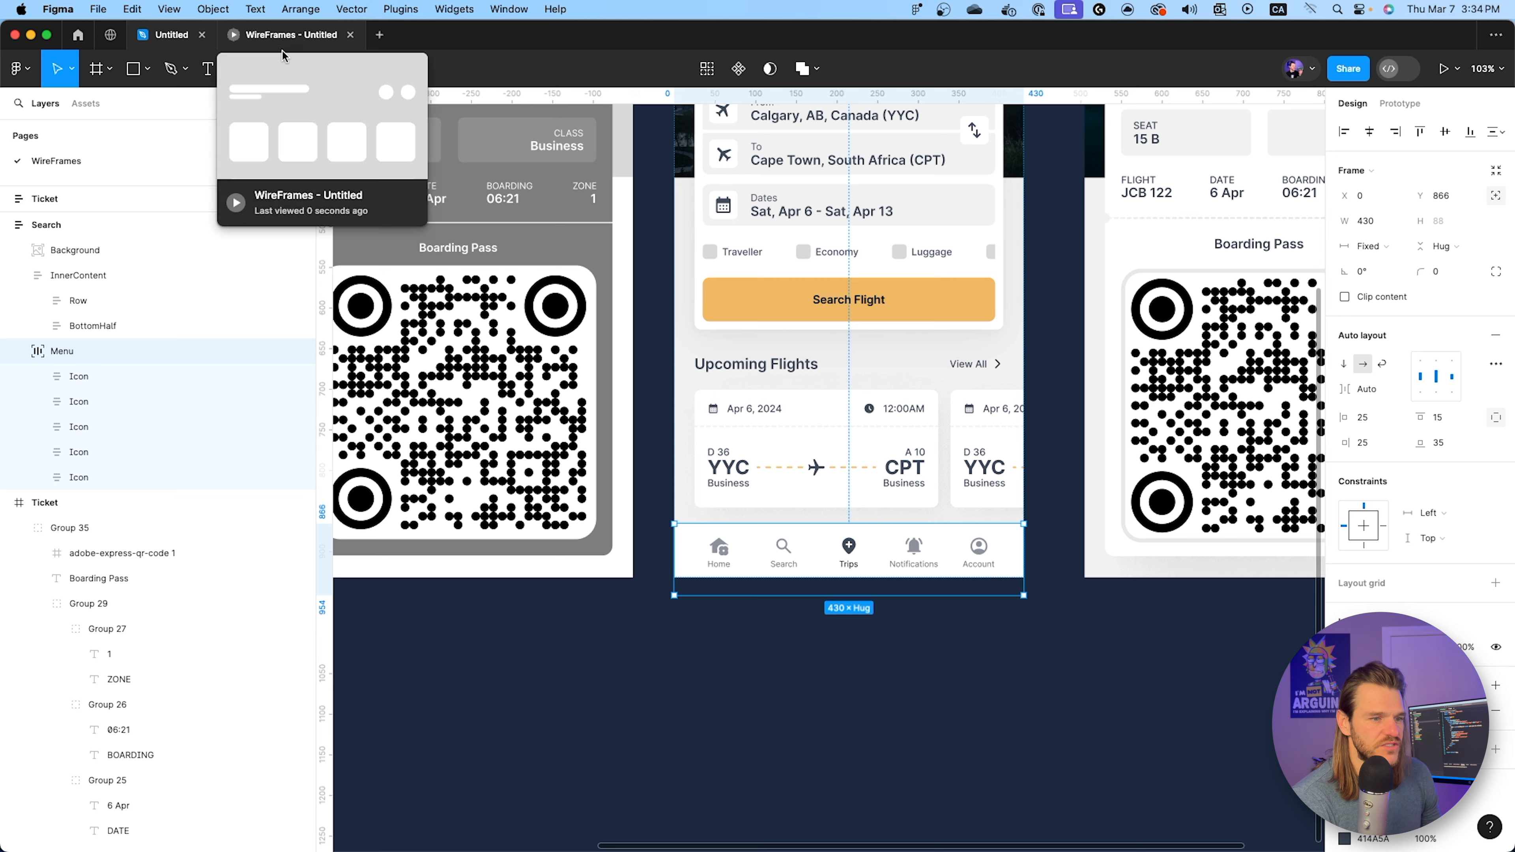
click(267, 37)
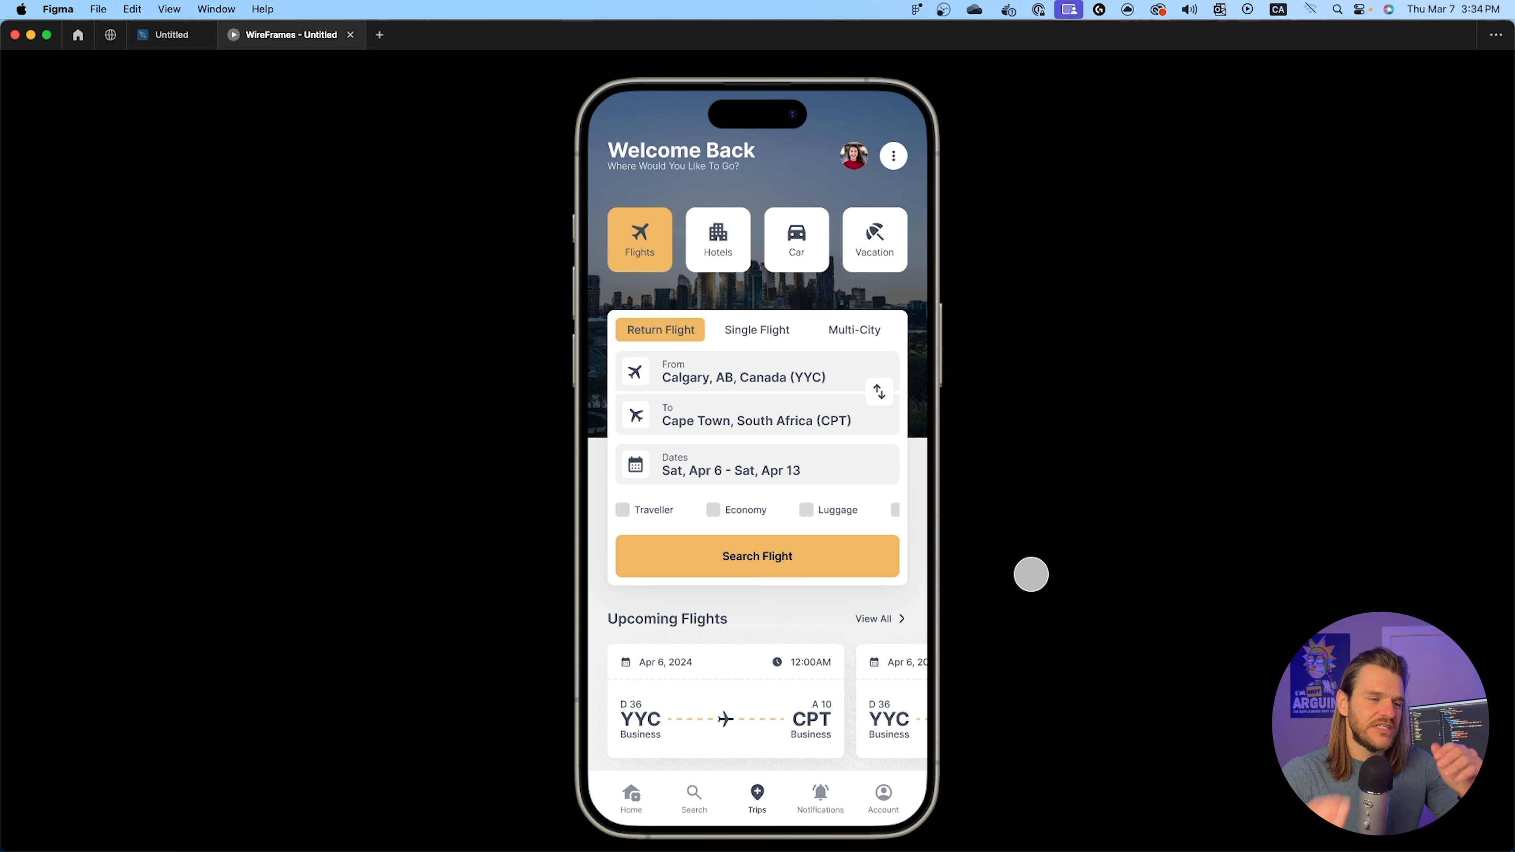
click(172, 34)
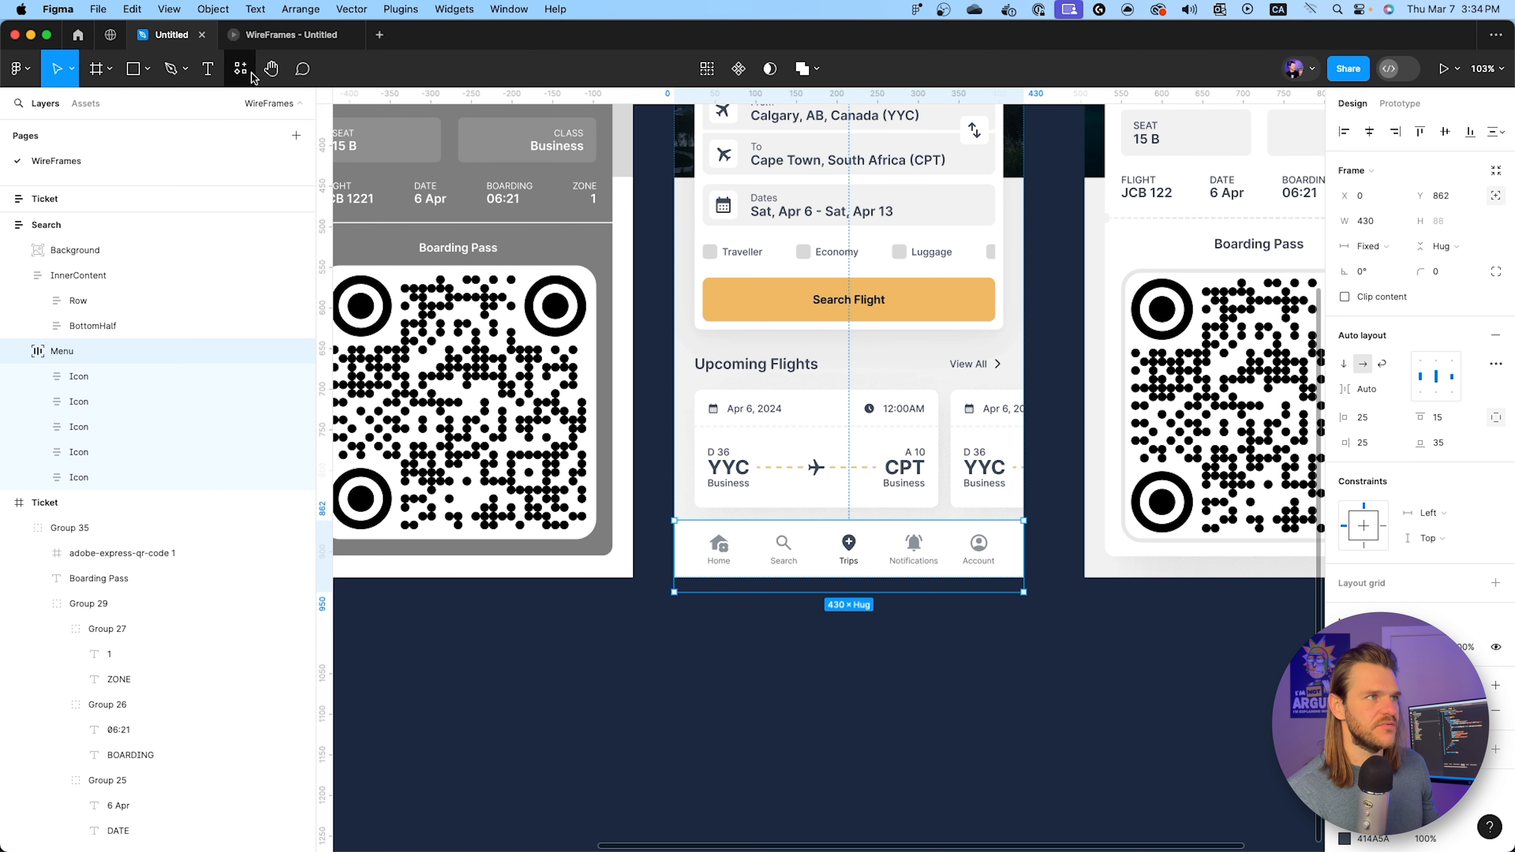
Apply an upward Shadow Maker shadow to the Menu frame with distance 14 and lower opacity, and check it in the prototype preview.
click(240, 69)
click(275, 249)
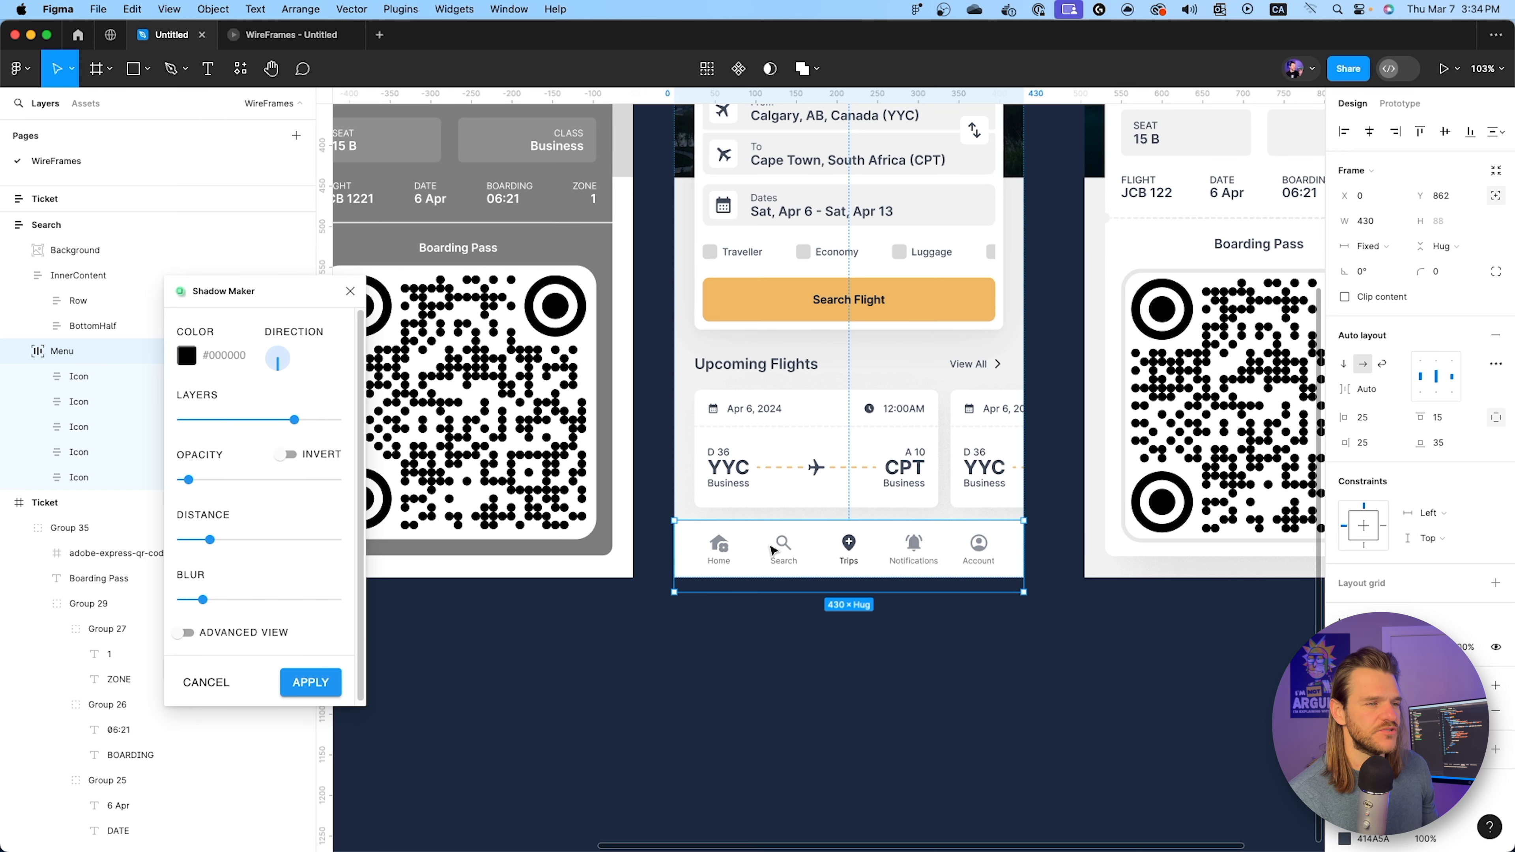
click(276, 352)
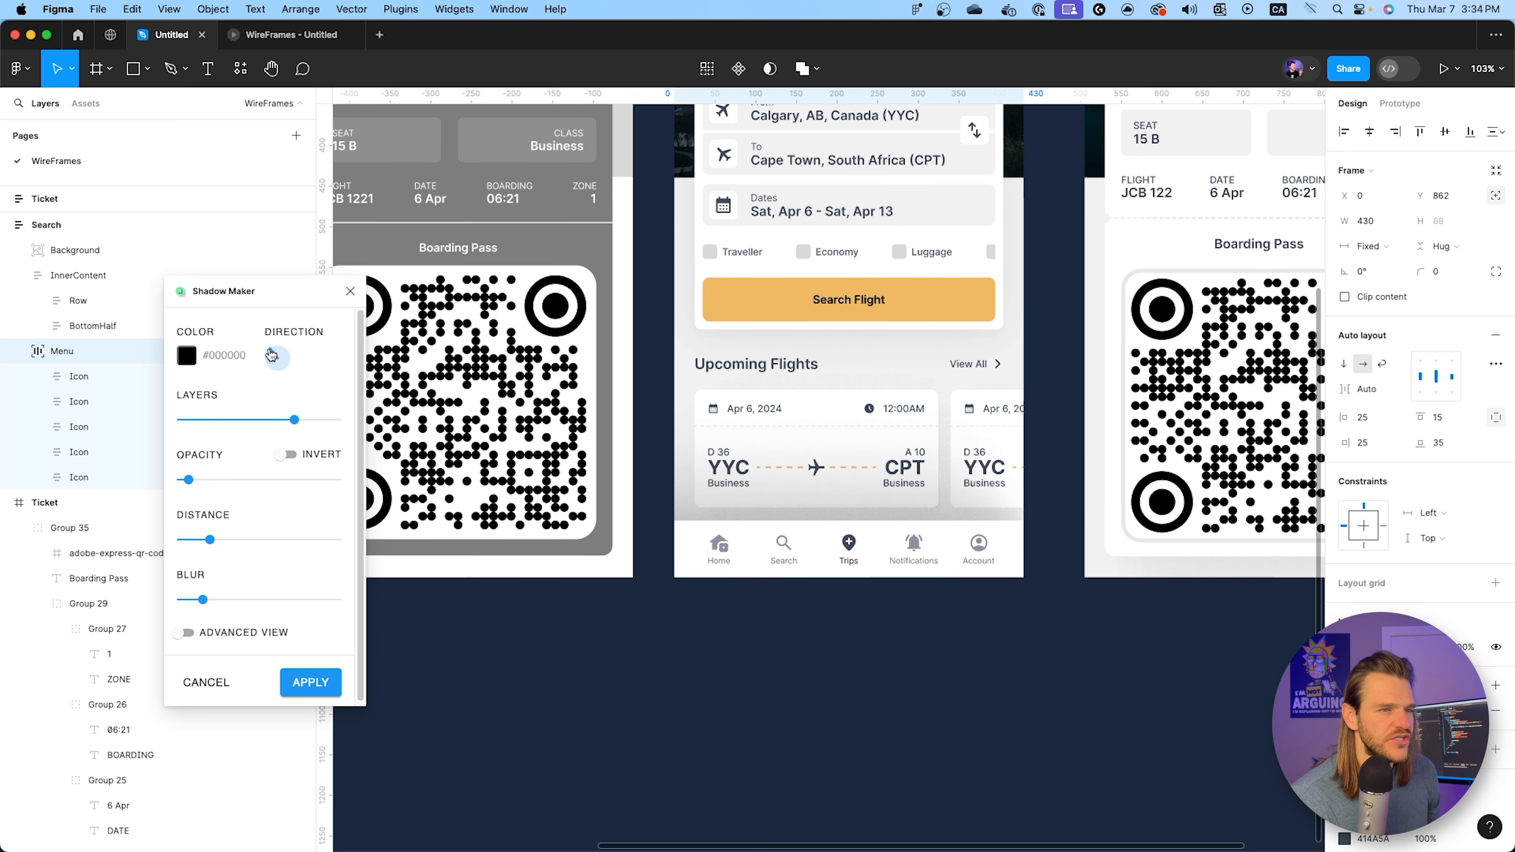
click(279, 349)
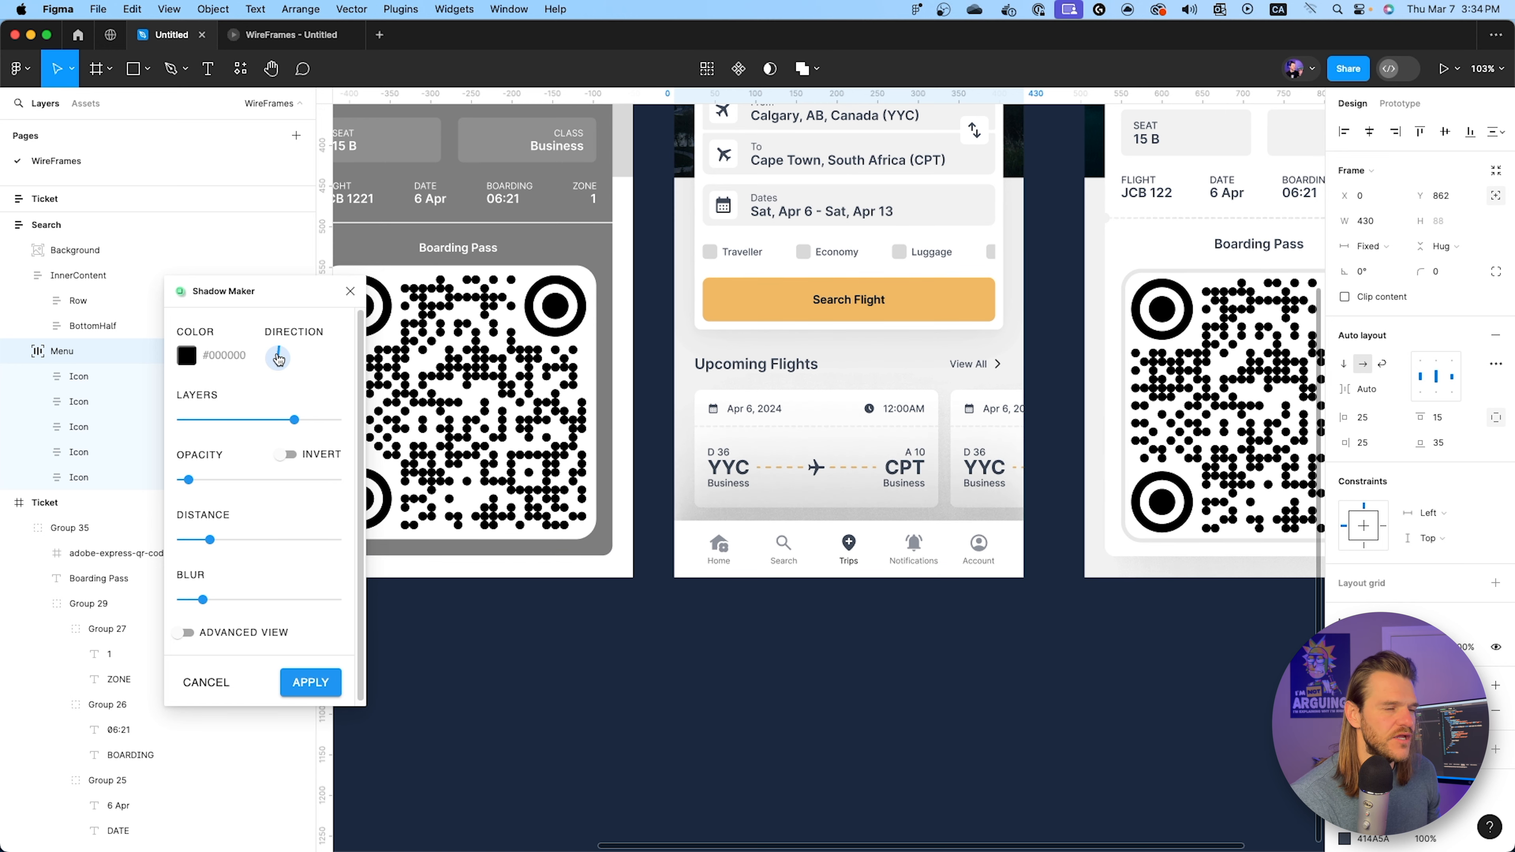
mouse_move(209, 539)
mouse_down()
mouse_move(147, 538)
mouse_move(182, 544)
mouse_up()
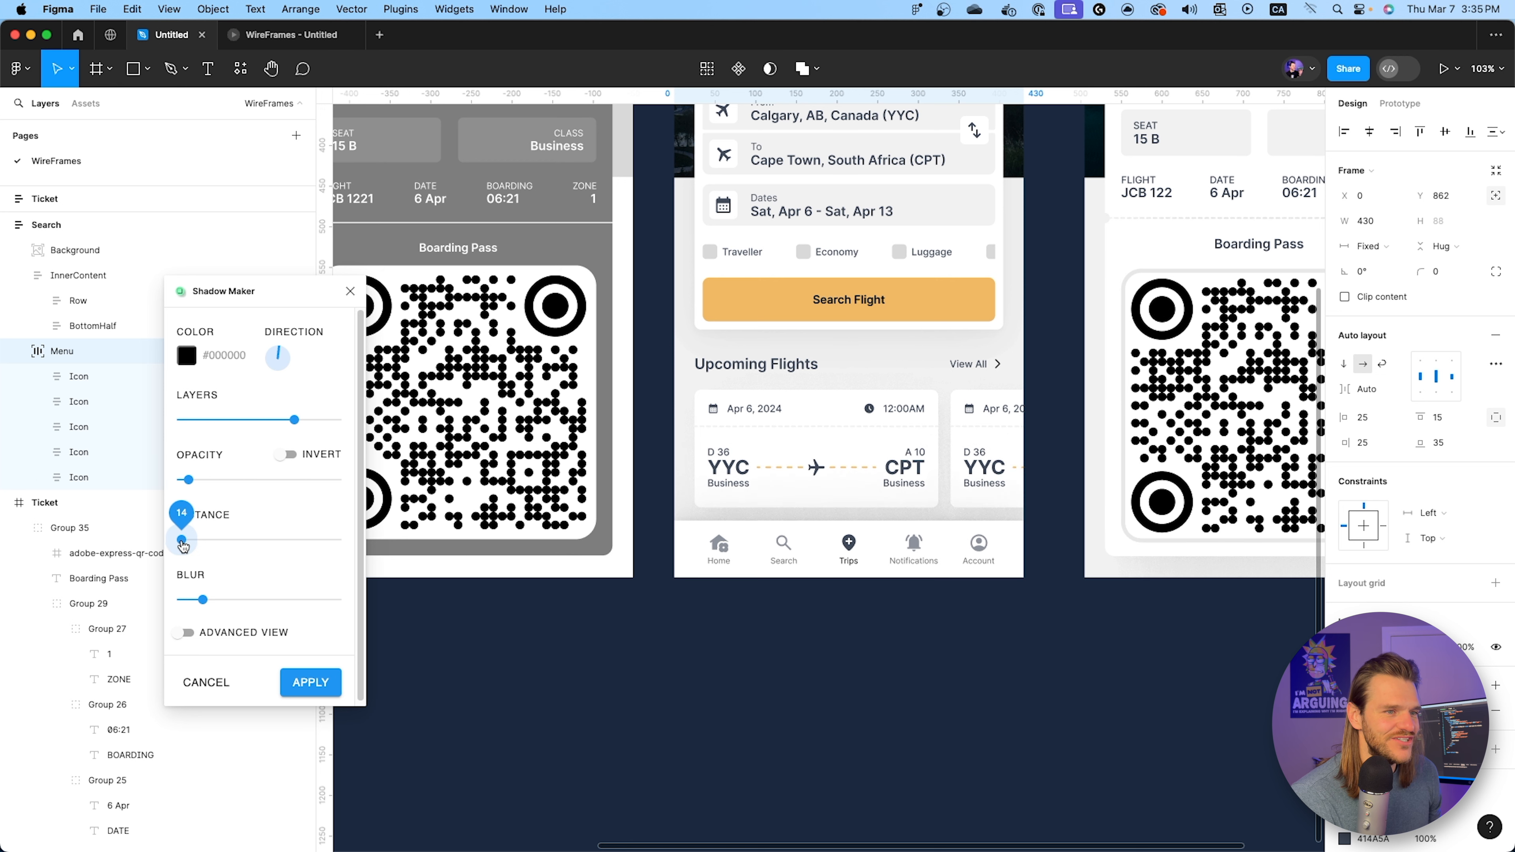
drag(189, 481, 185, 486)
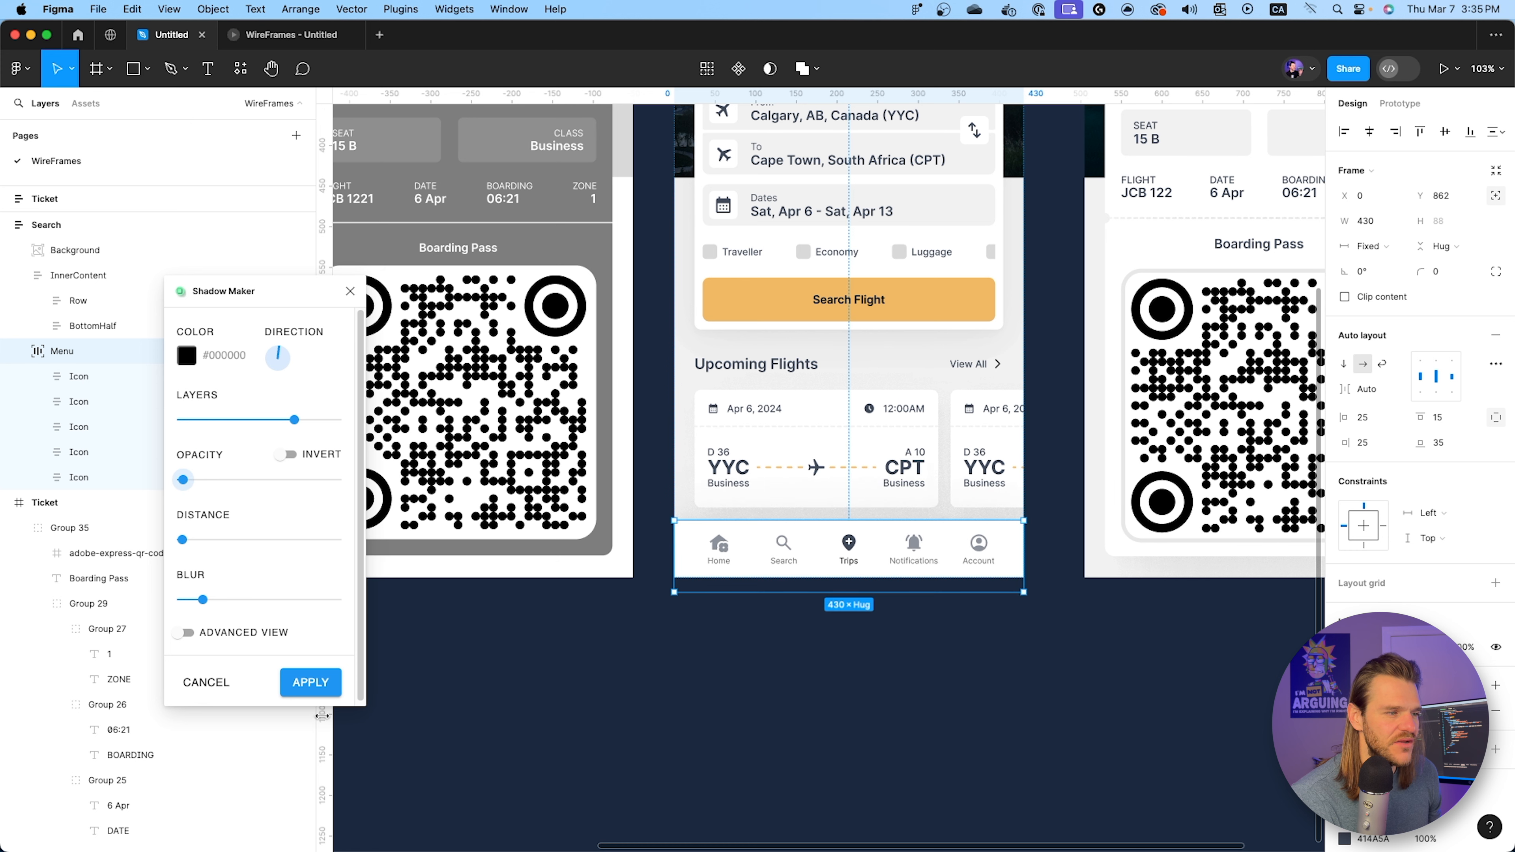
click(310, 683)
click(356, 39)
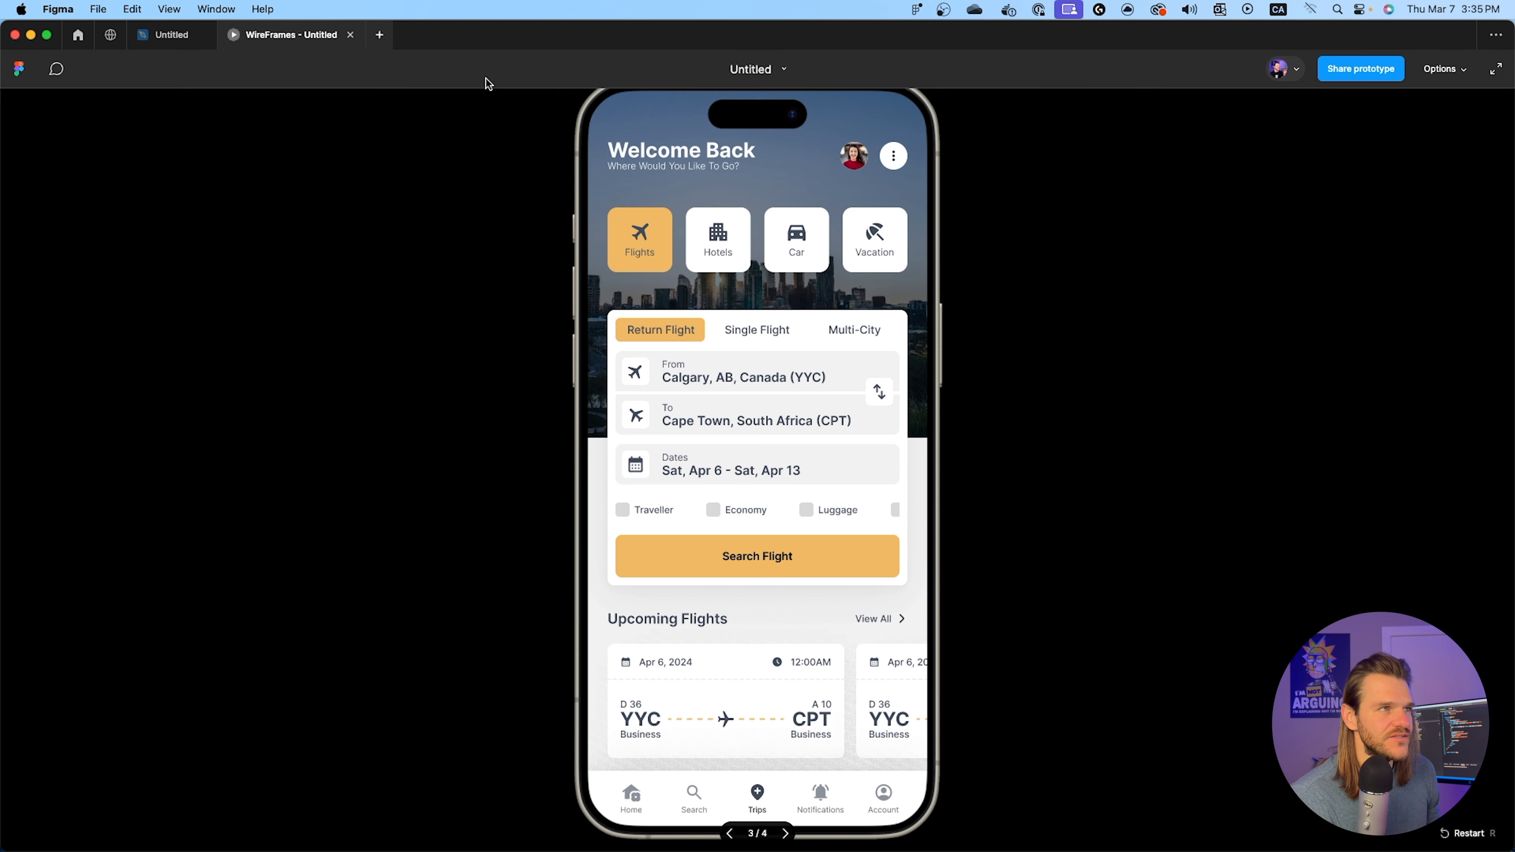
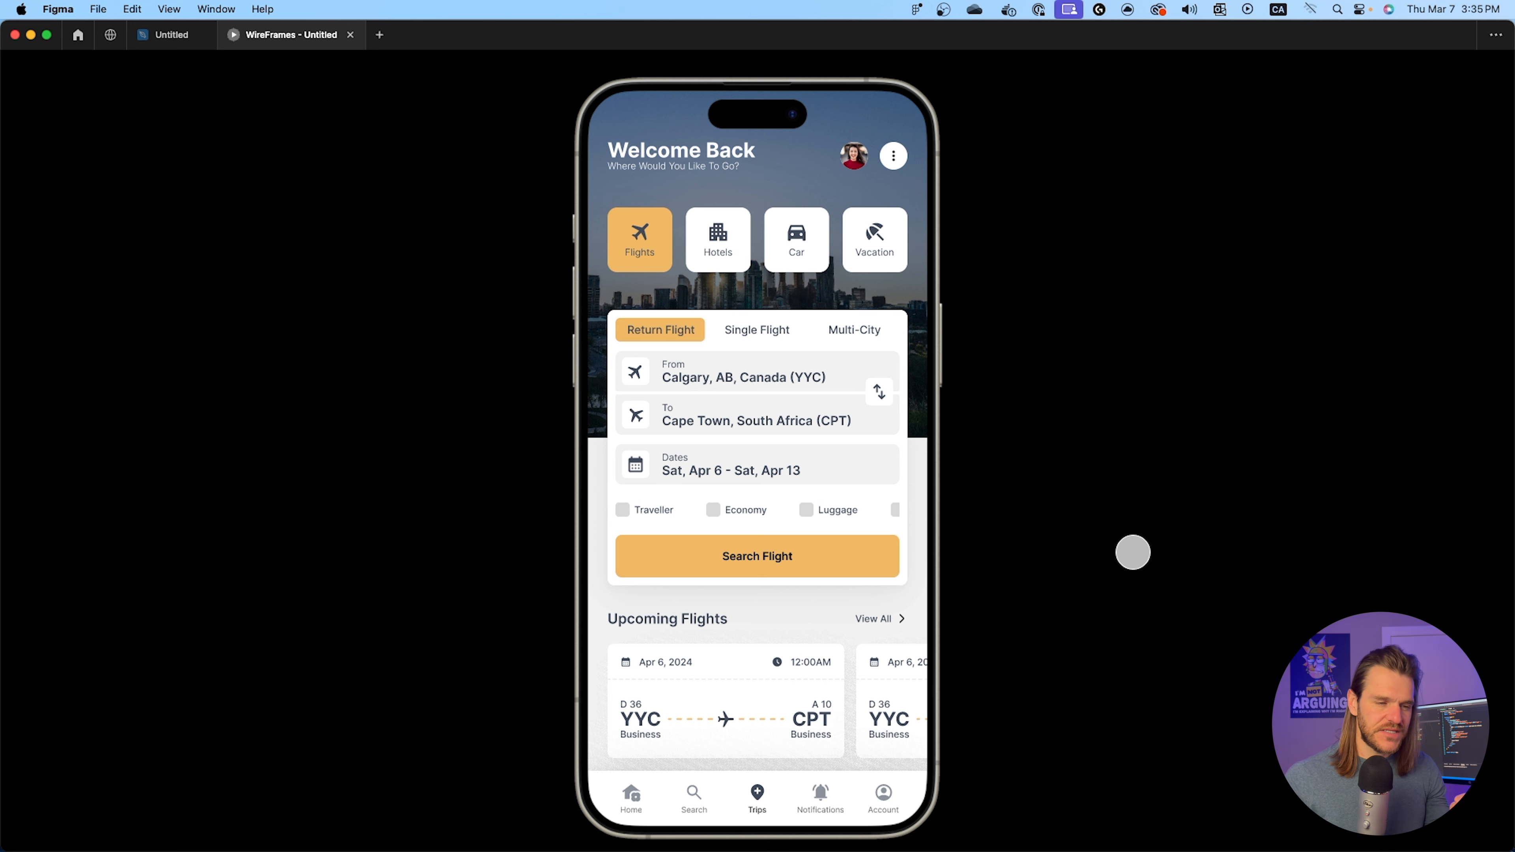
click(179, 34)
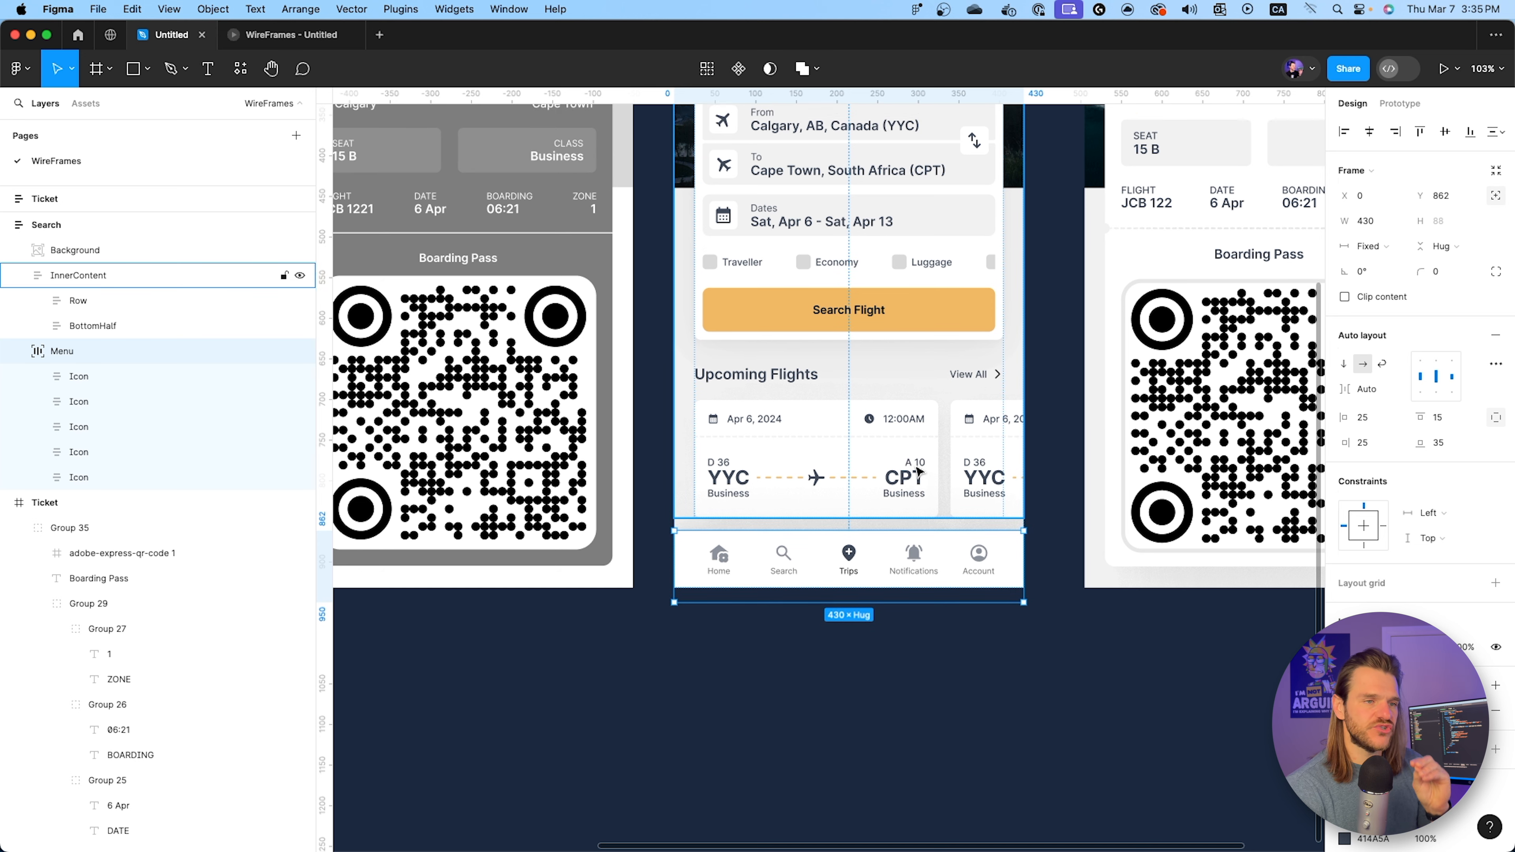
Collapse the four category card layers in the Search screen's row and select the Flights, Hotels, Car and Vacation Icon frames together.
scroll(886, 427, up, 3)
click(1041, 382)
scroll(1041, 382, up, 3)
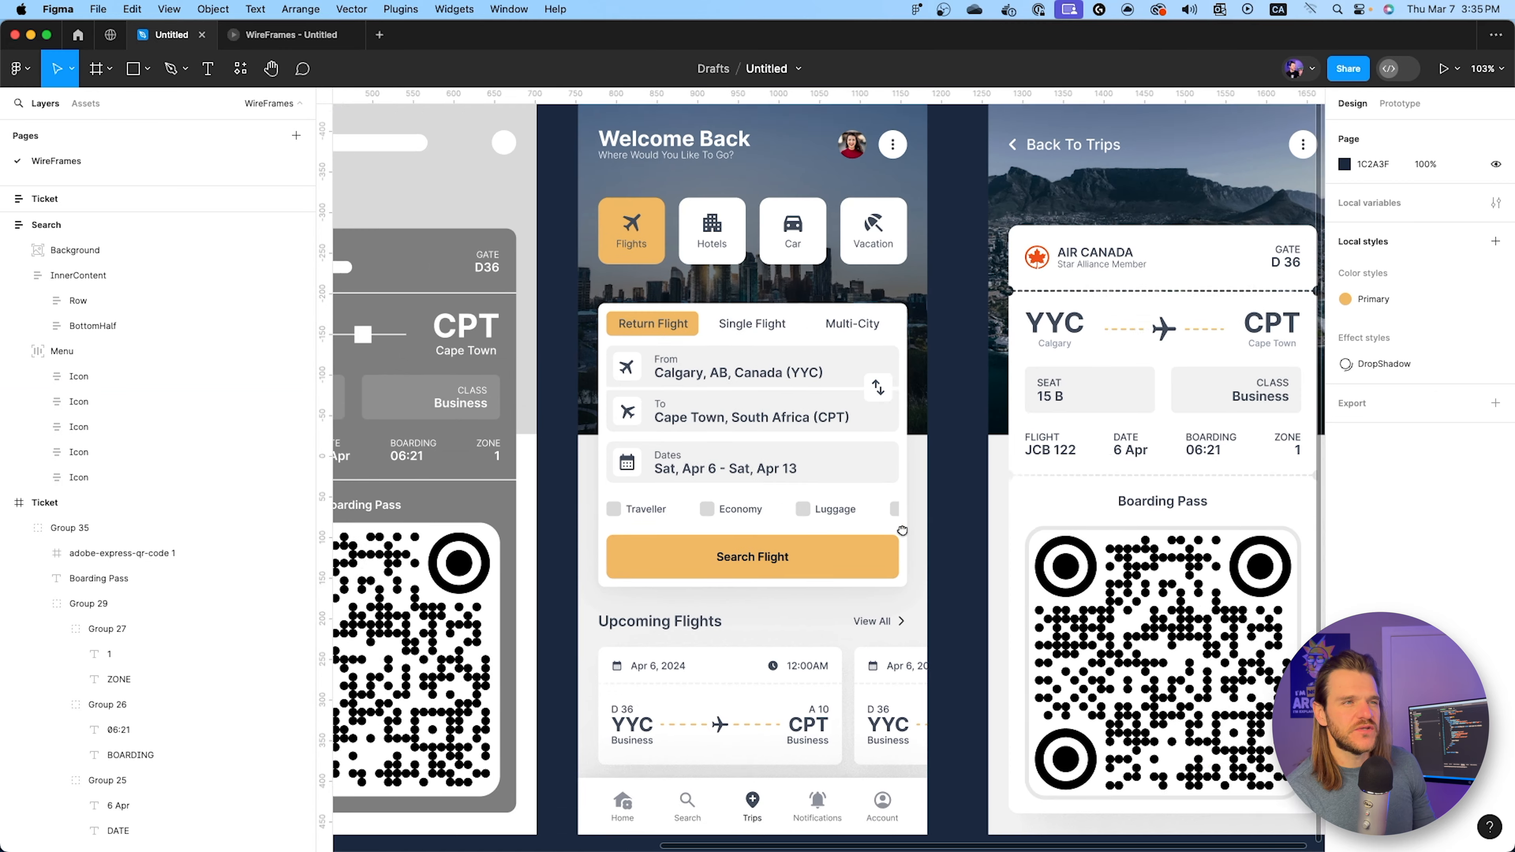
ctrl+scroll(547, 365, up, 5)
click(547, 364)
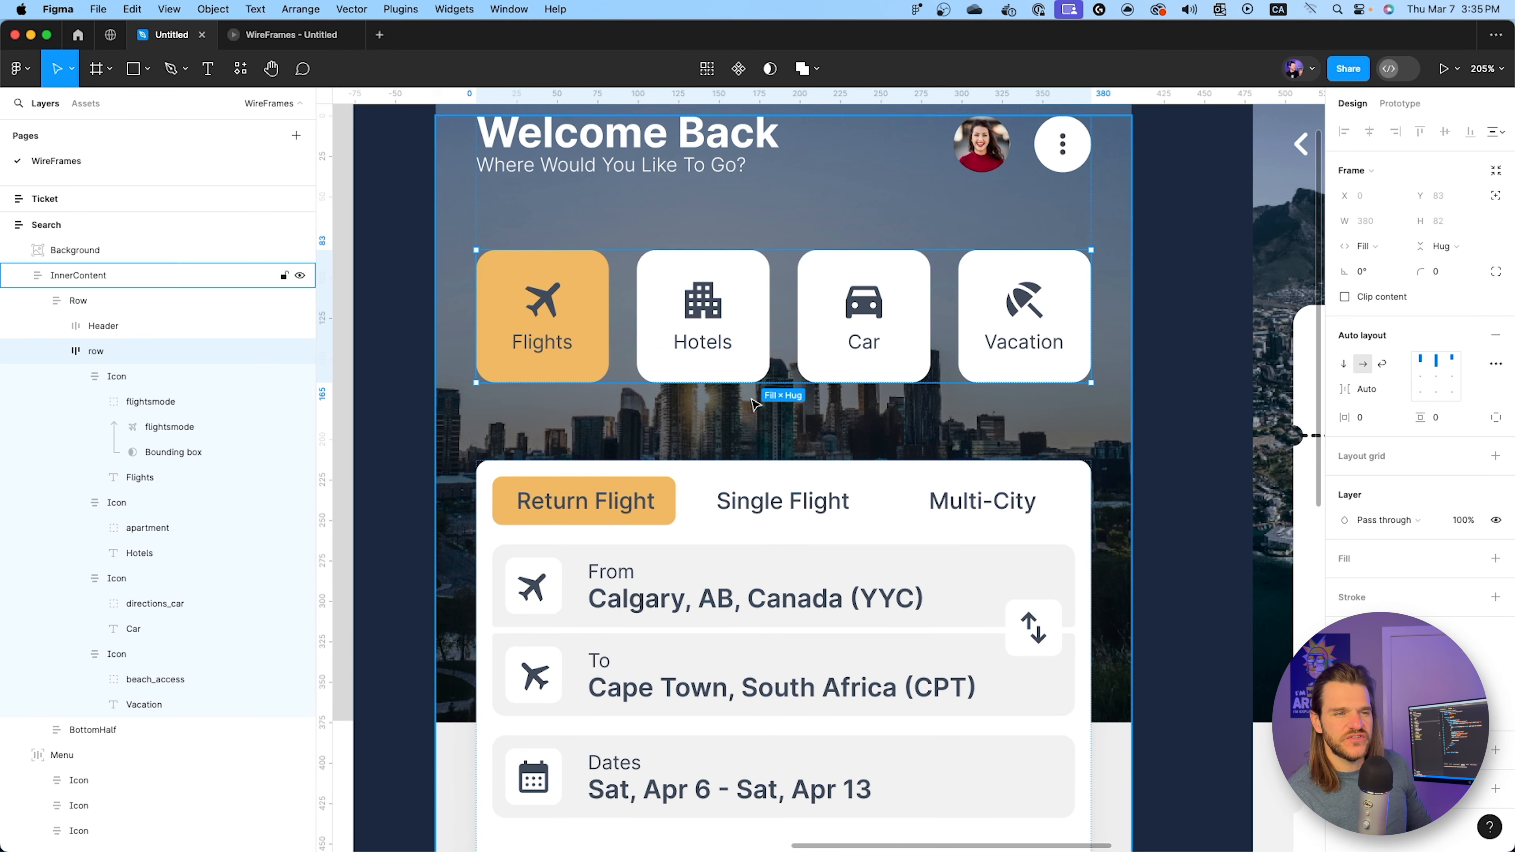
click(76, 376)
click(76, 401)
click(76, 426)
click(76, 452)
click(123, 377)
shift+click(123, 377)
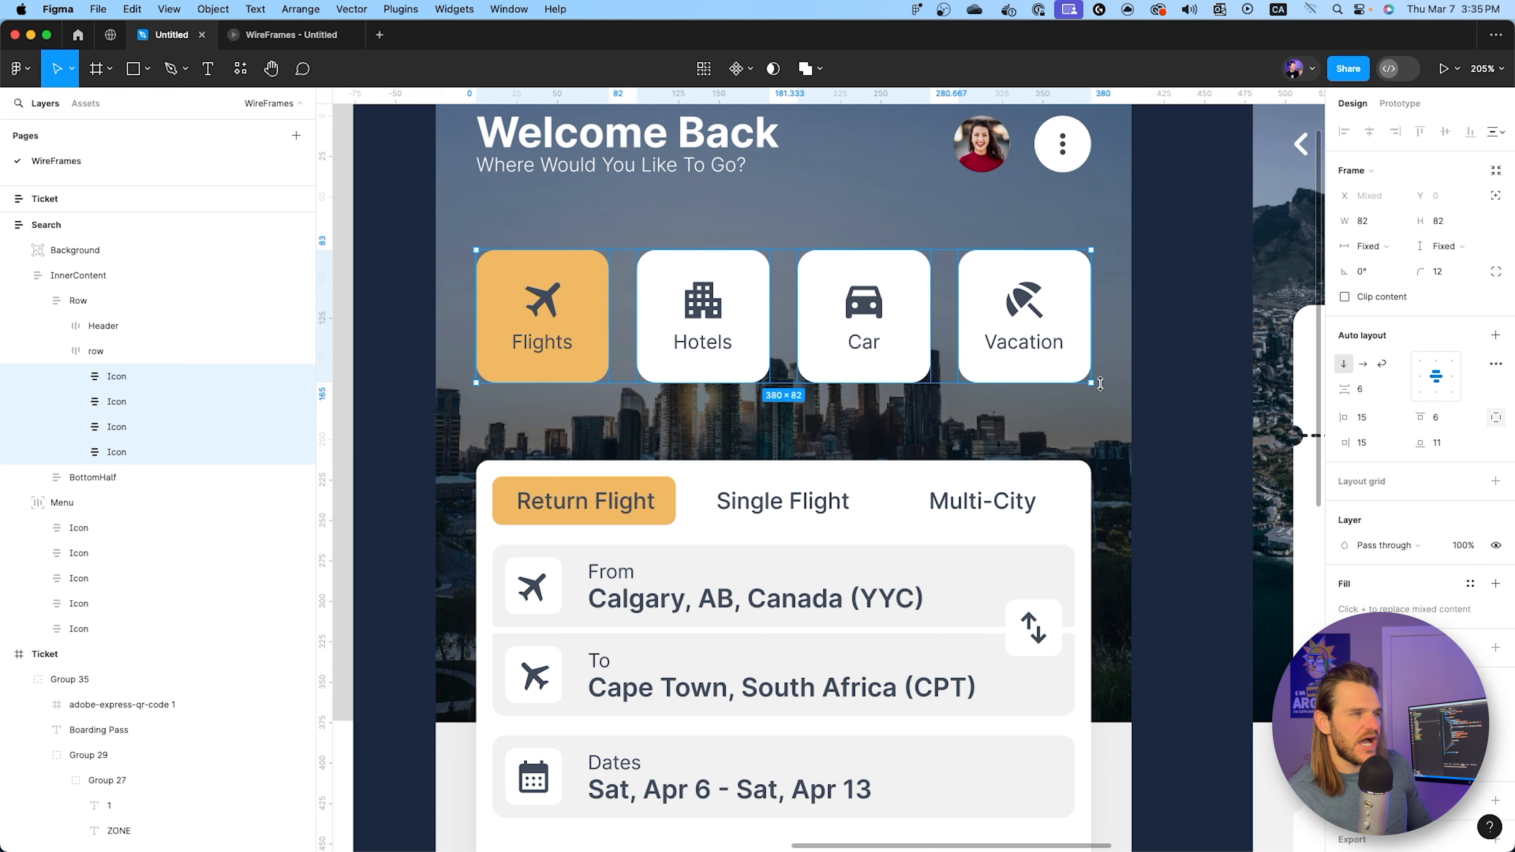
Apply a Shadow Maker shadow to the four category cards, angled slightly from straight down, with opacity 0.12.
scroll(1496, 721, down, 2)
click(1496, 759)
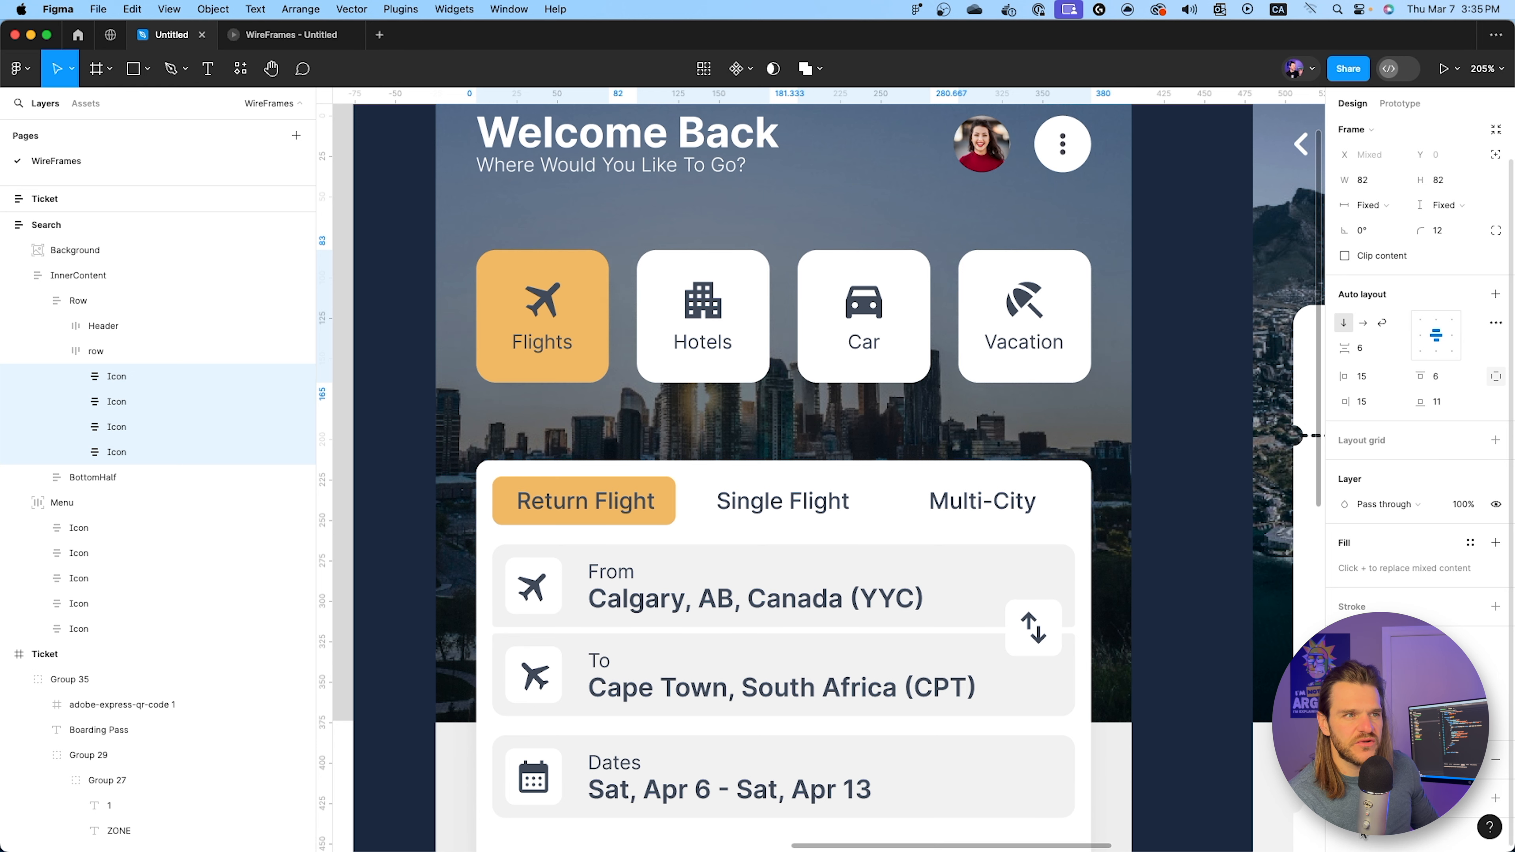
scroll(1496, 672, down, 1)
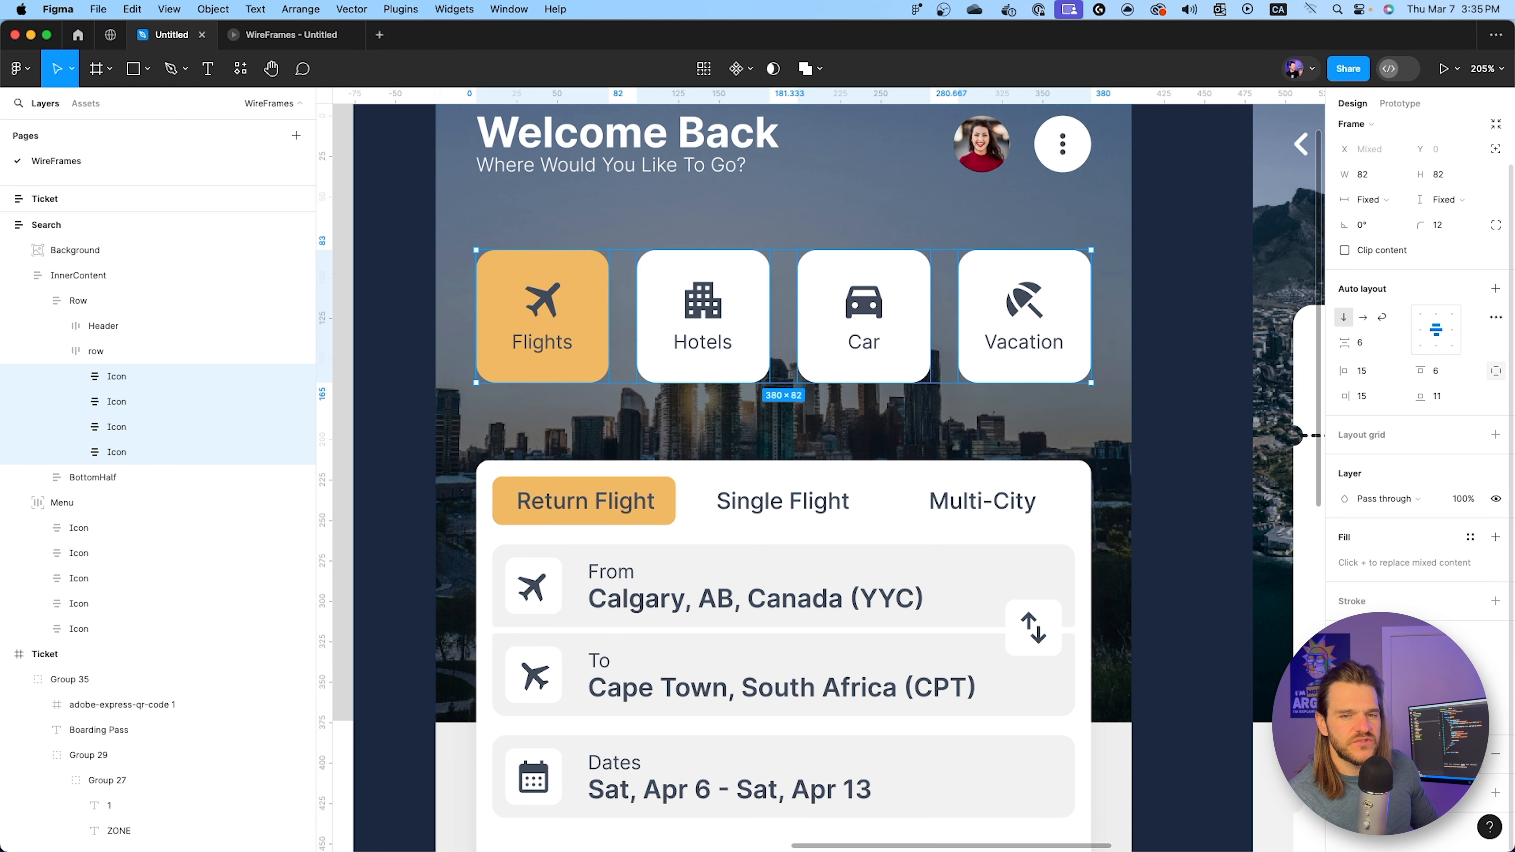
click(241, 69)
click(298, 249)
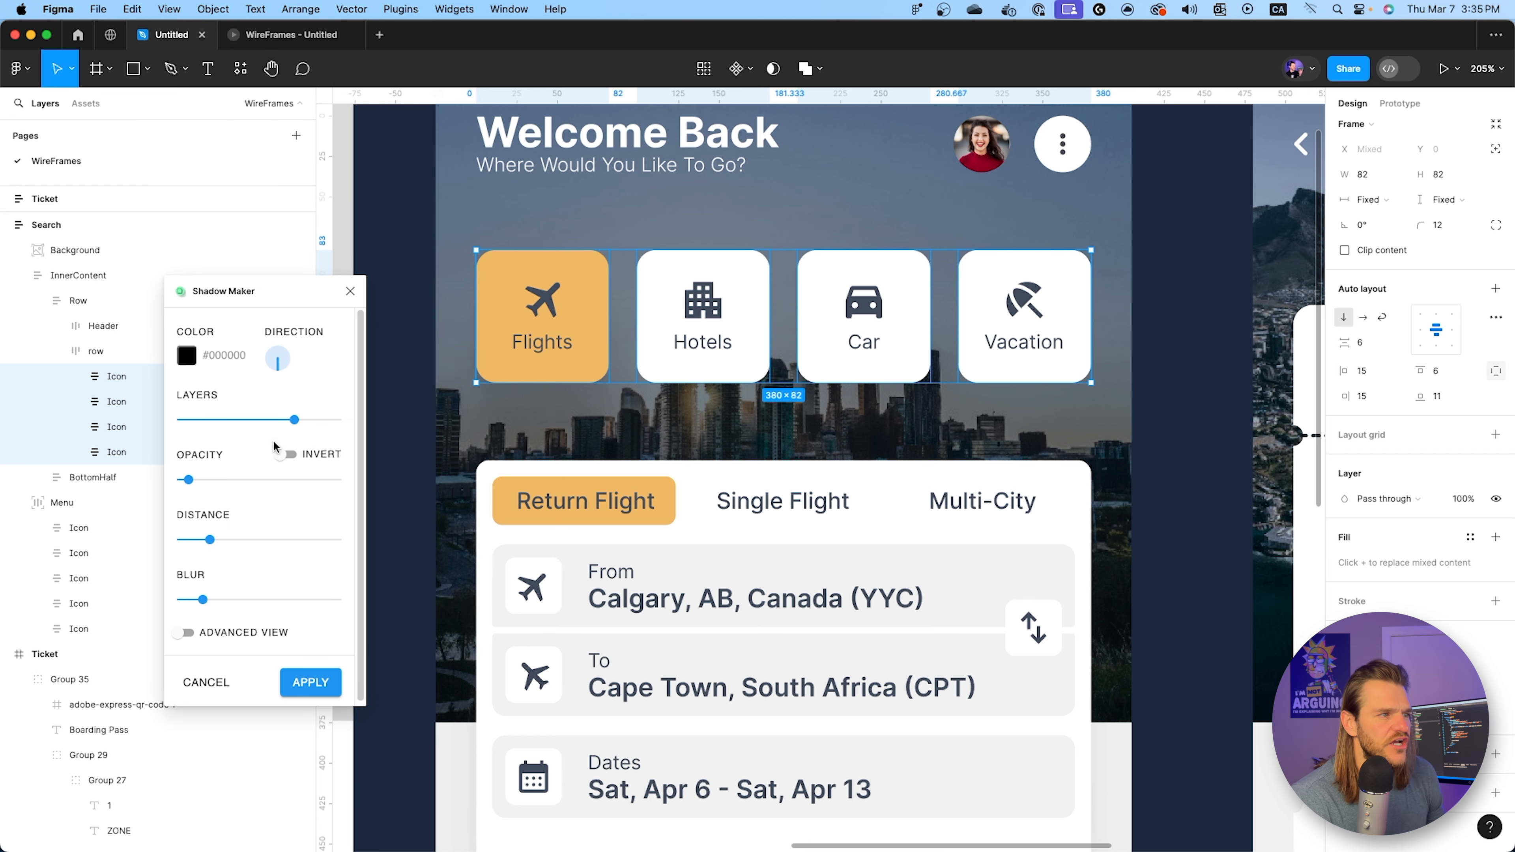
click(224, 480)
drag(224, 480, 187, 495)
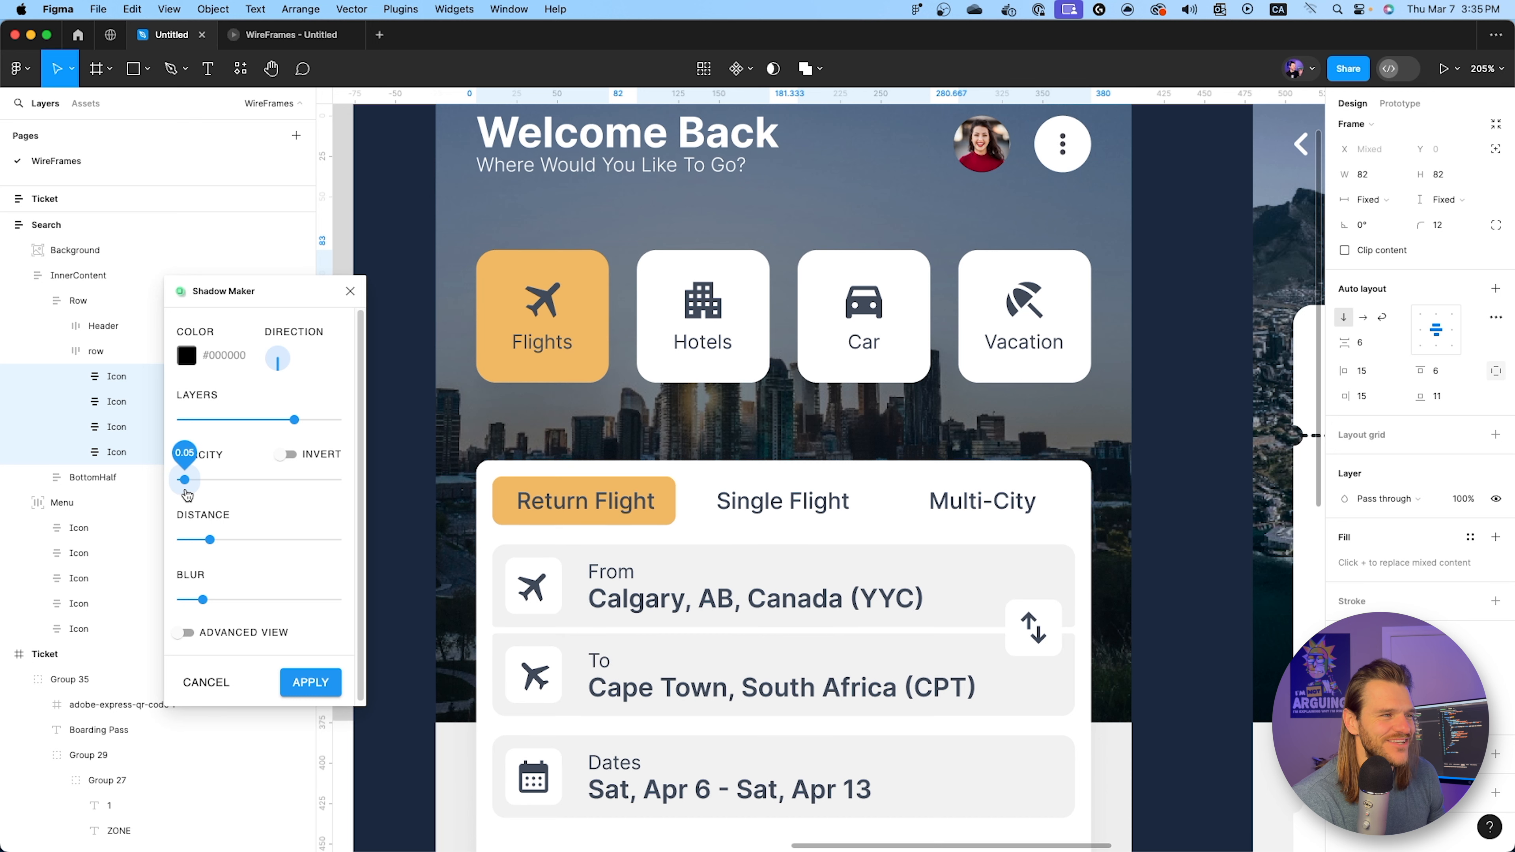
drag(278, 359, 284, 381)
drag(185, 481, 199, 484)
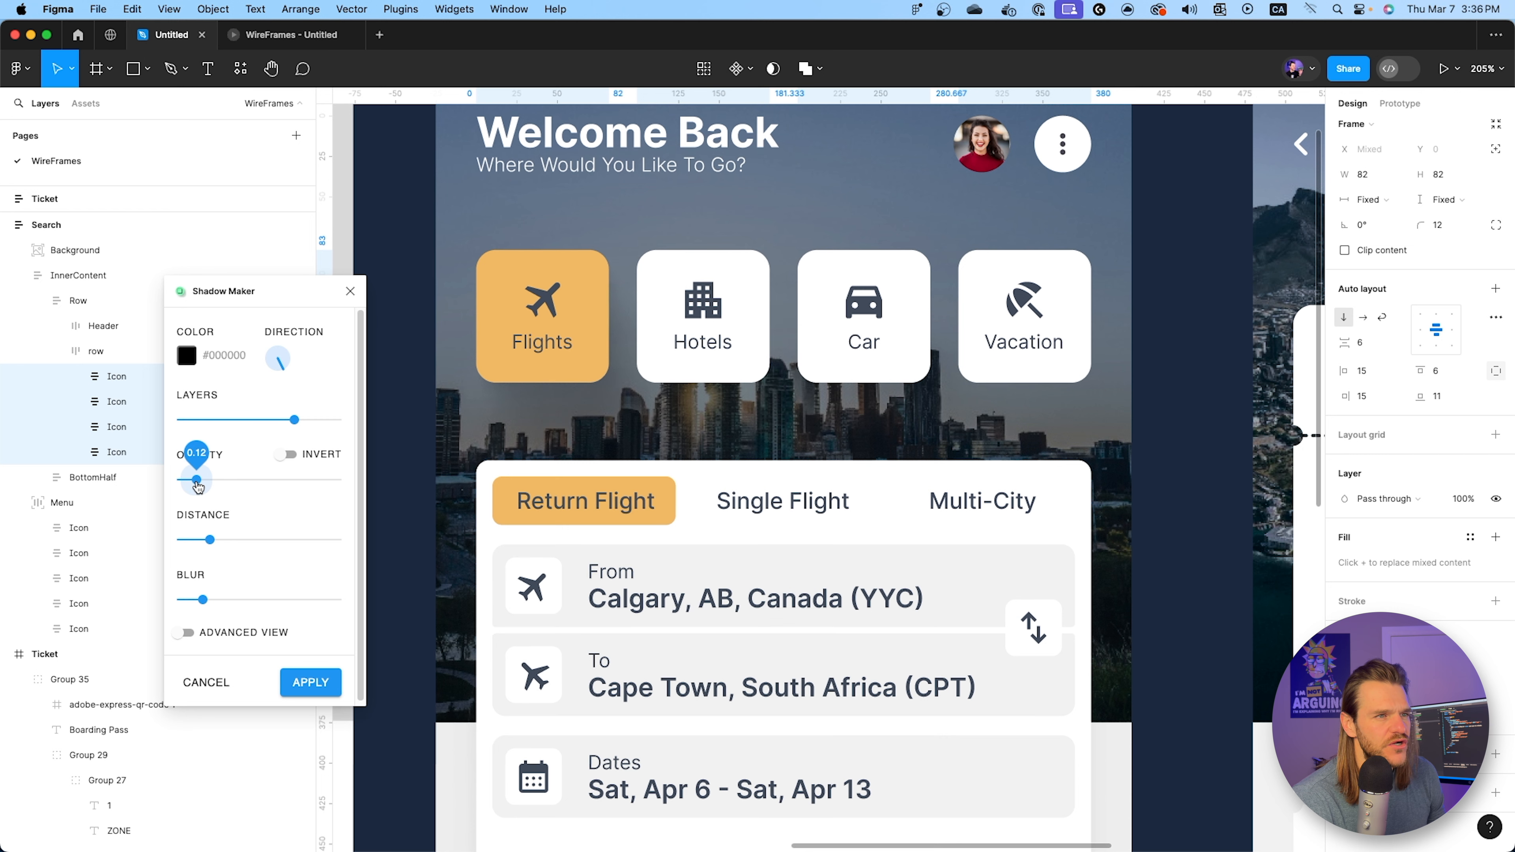
drag(199, 486, 199, 491)
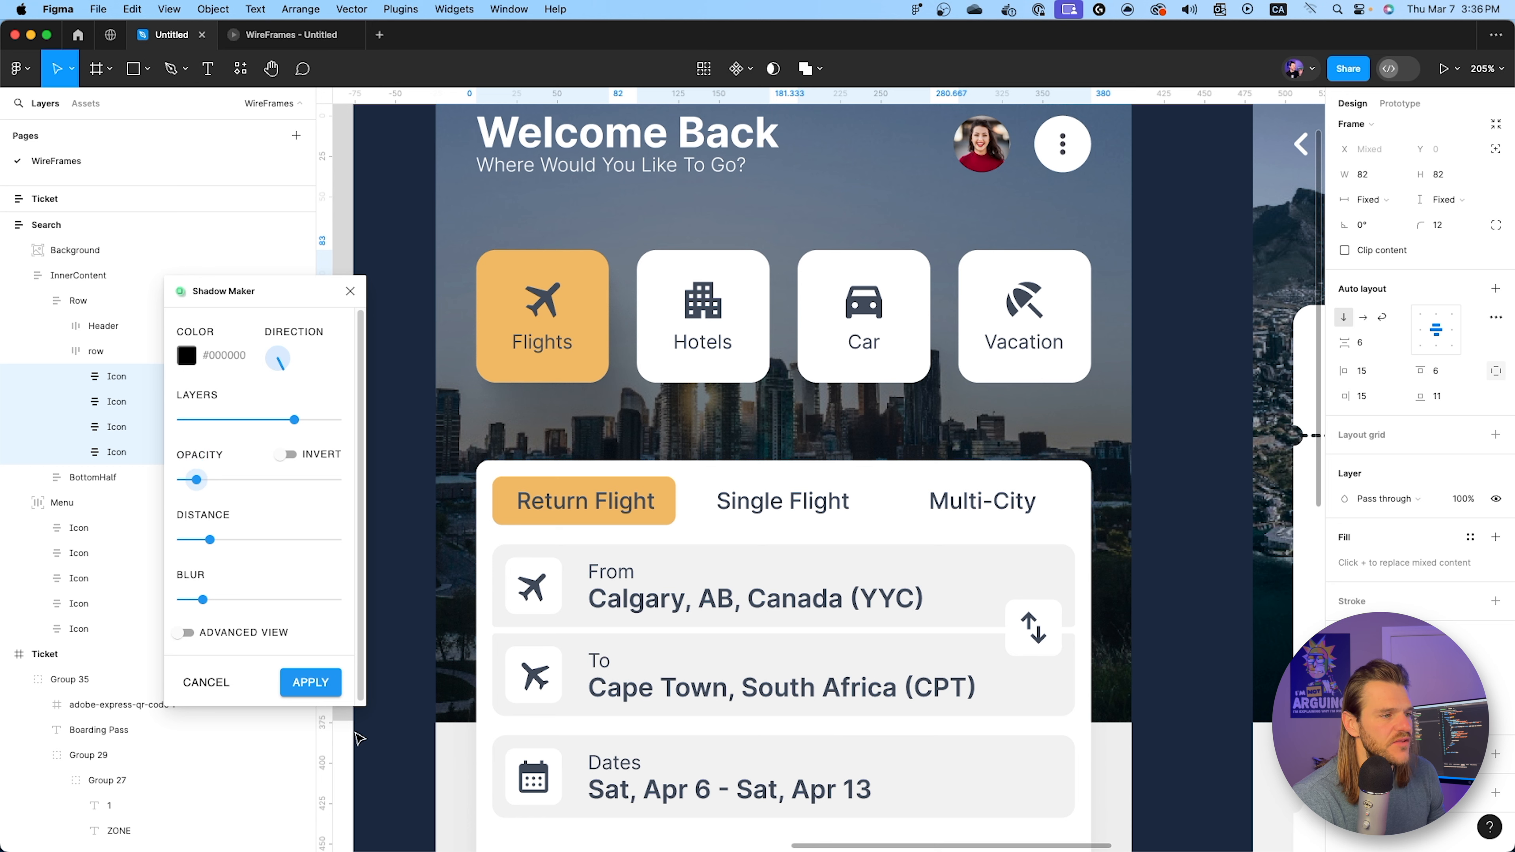
click(310, 682)
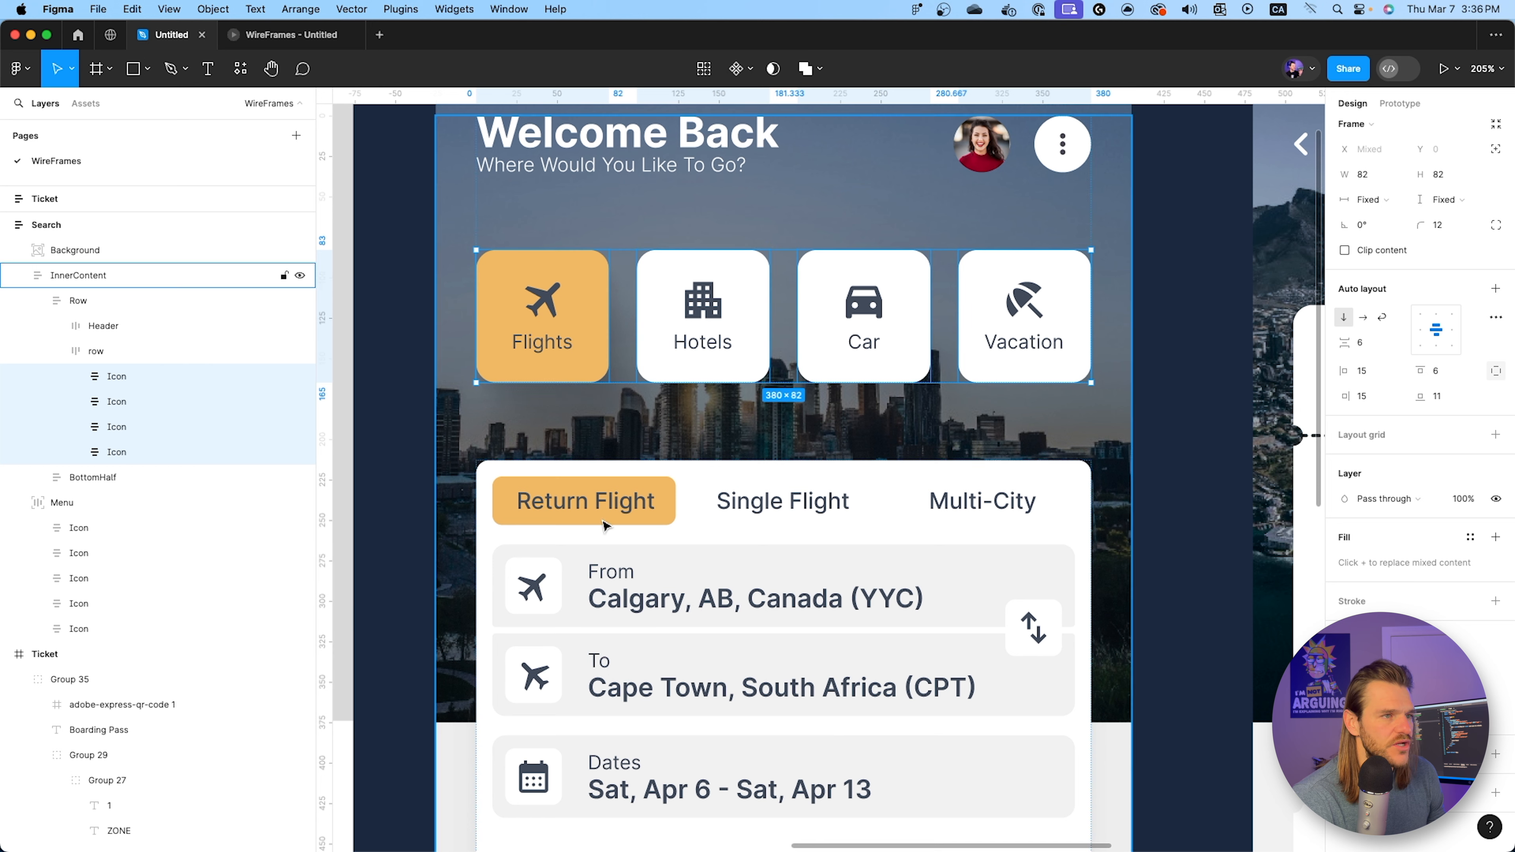
Save the Flights card's shadow as a new effect style named DropShadow-2.
click(119, 377)
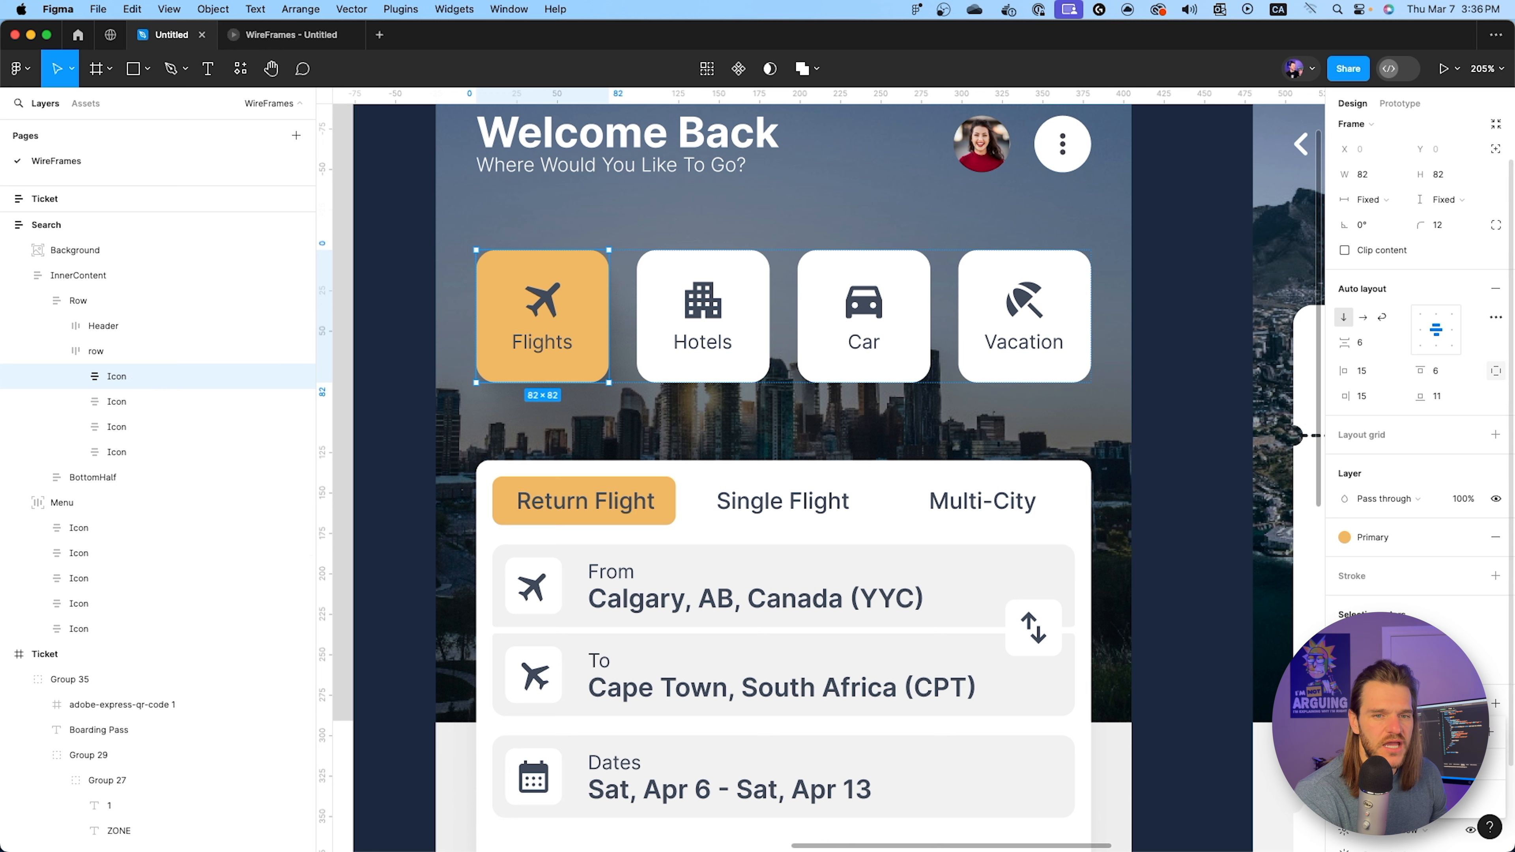
click(1490, 739)
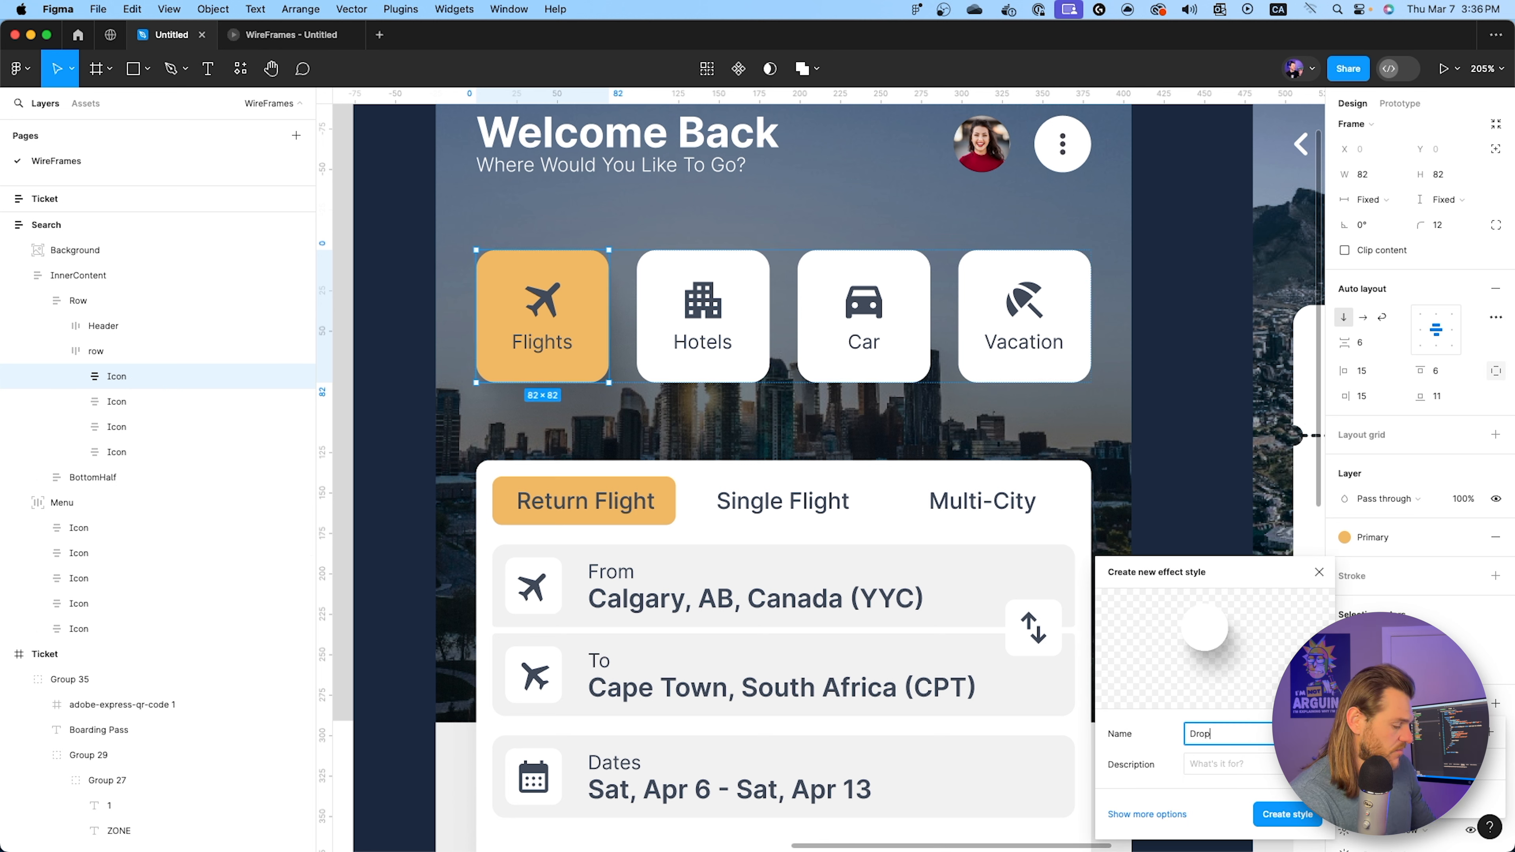
text(DropShadow-1)
key(Return)
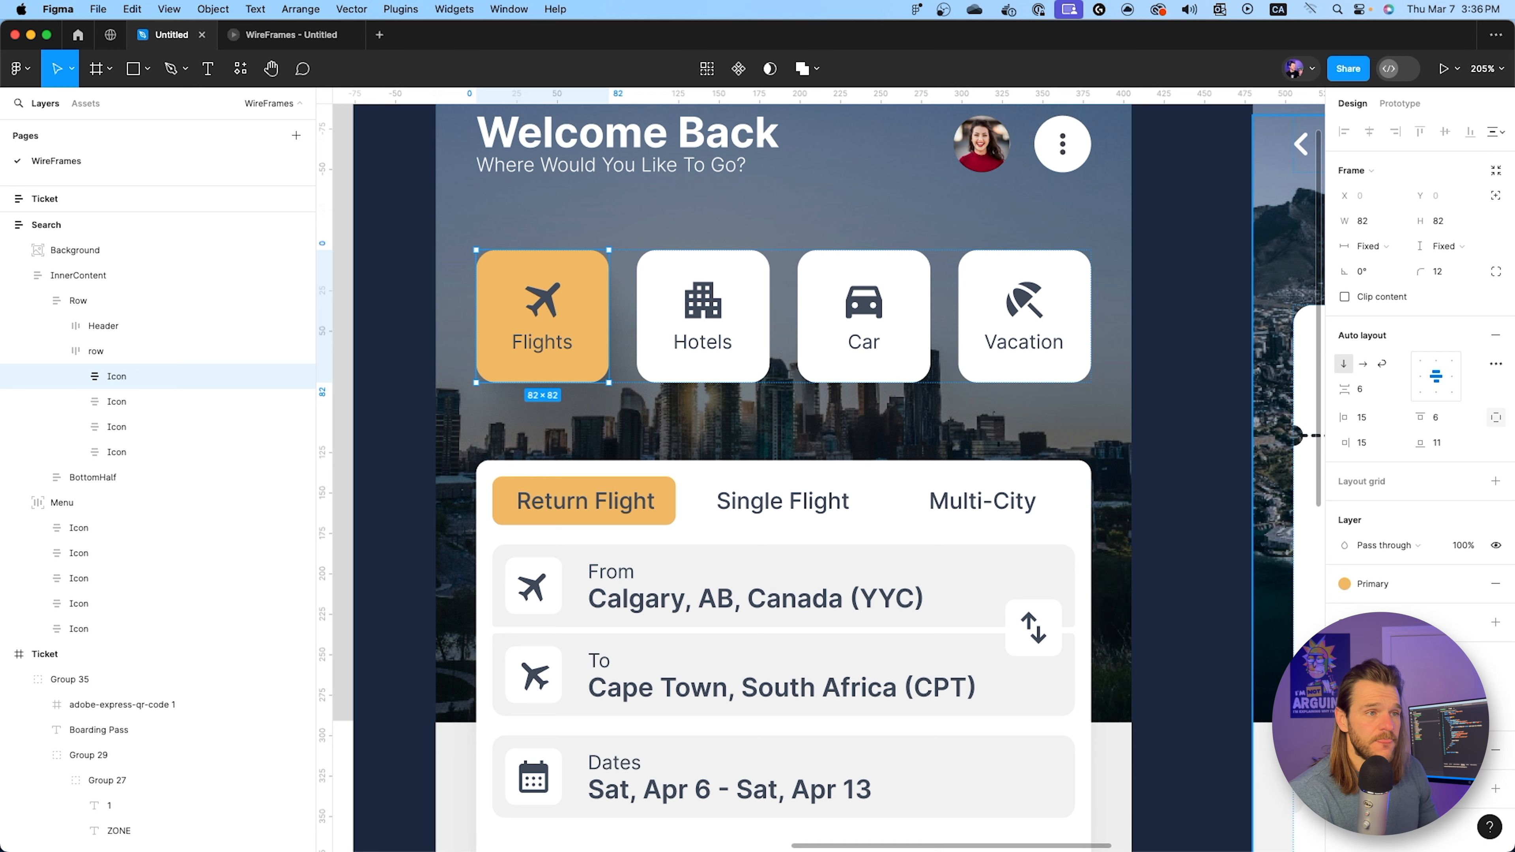
Apply the DropShadow-2 effect style to the Hotels, Car and Vacation cards and check the shadows in the prototype preview.
click(153, 426)
shift+click(142, 398)
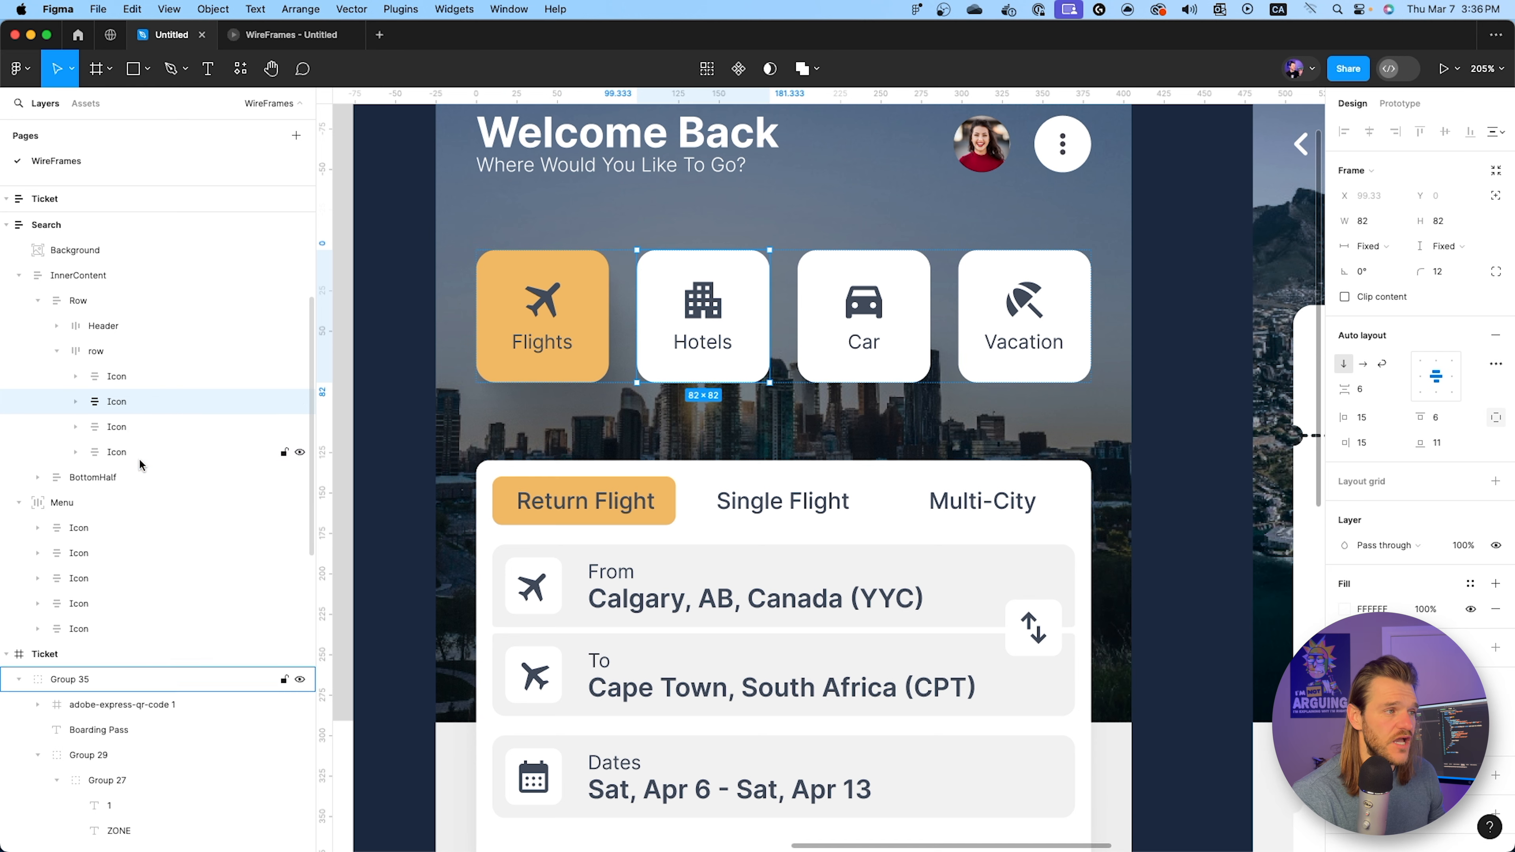
shift+click(145, 450)
scroll(1470, 774, down, 1)
click(1470, 754)
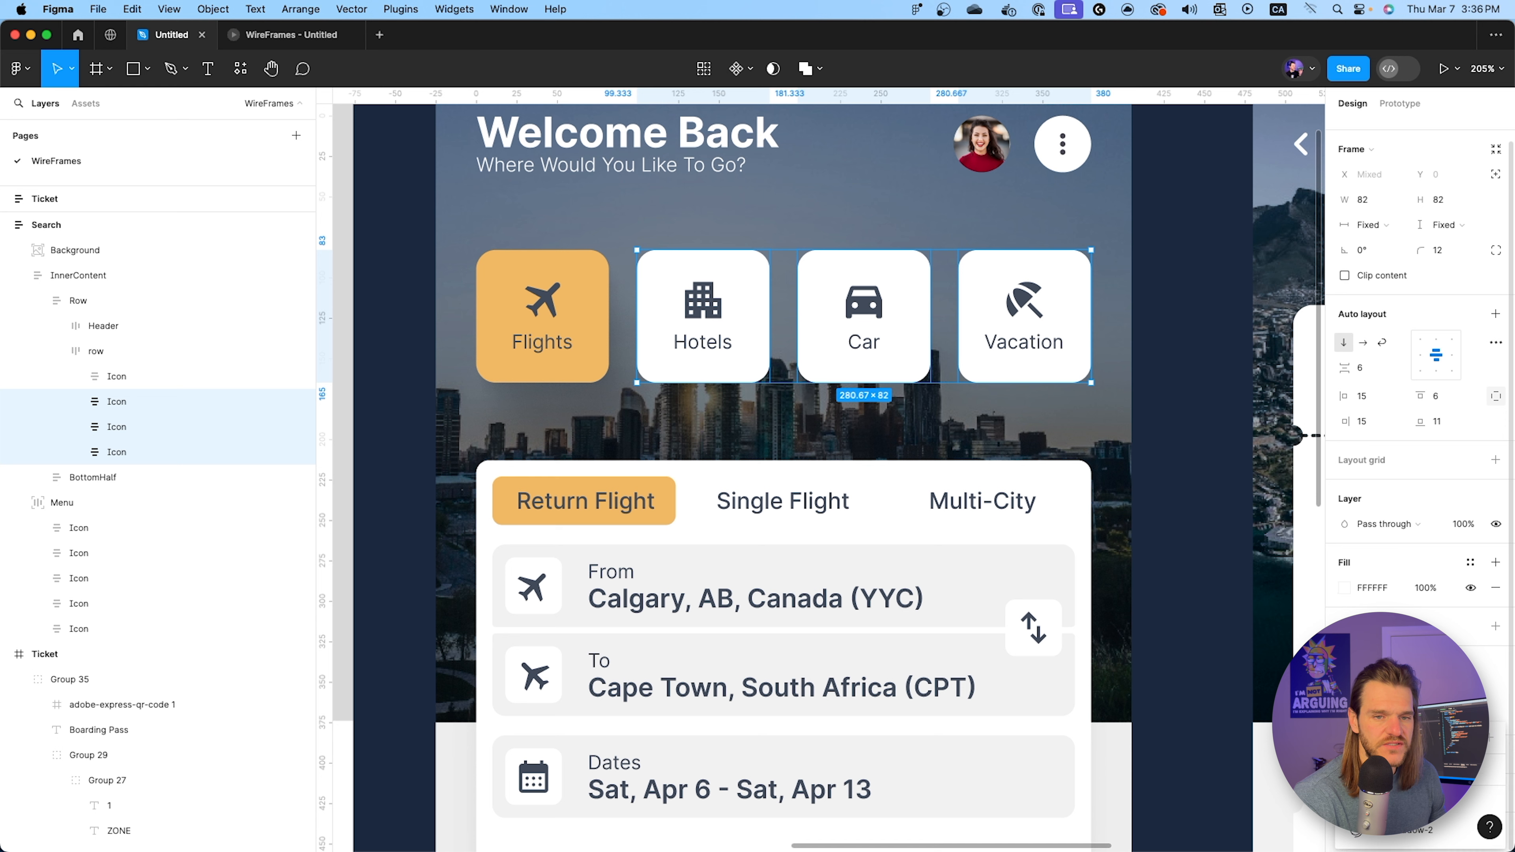
click(1362, 832)
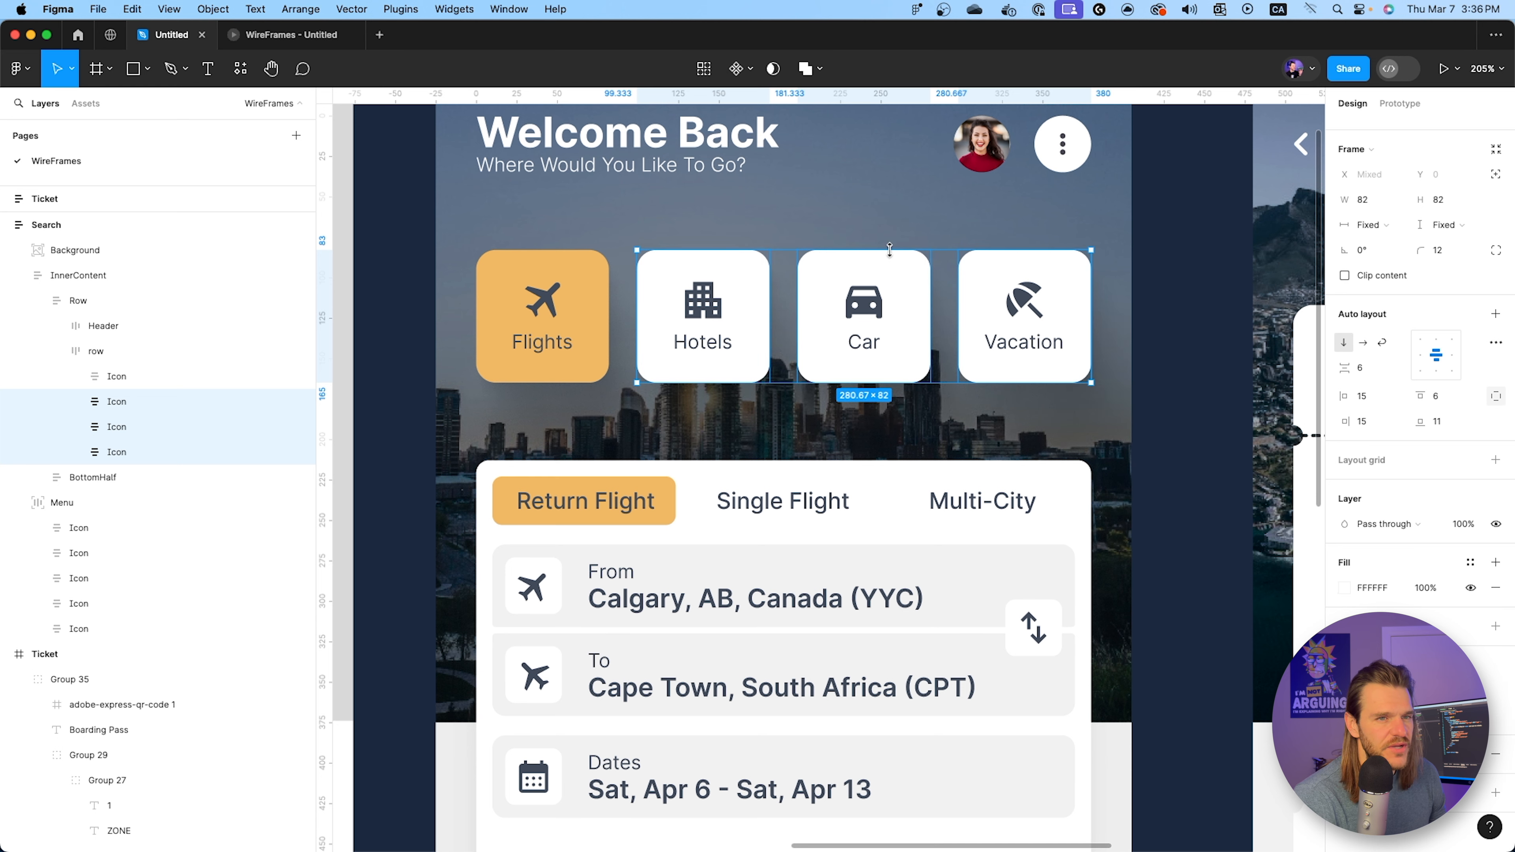
click(286, 35)
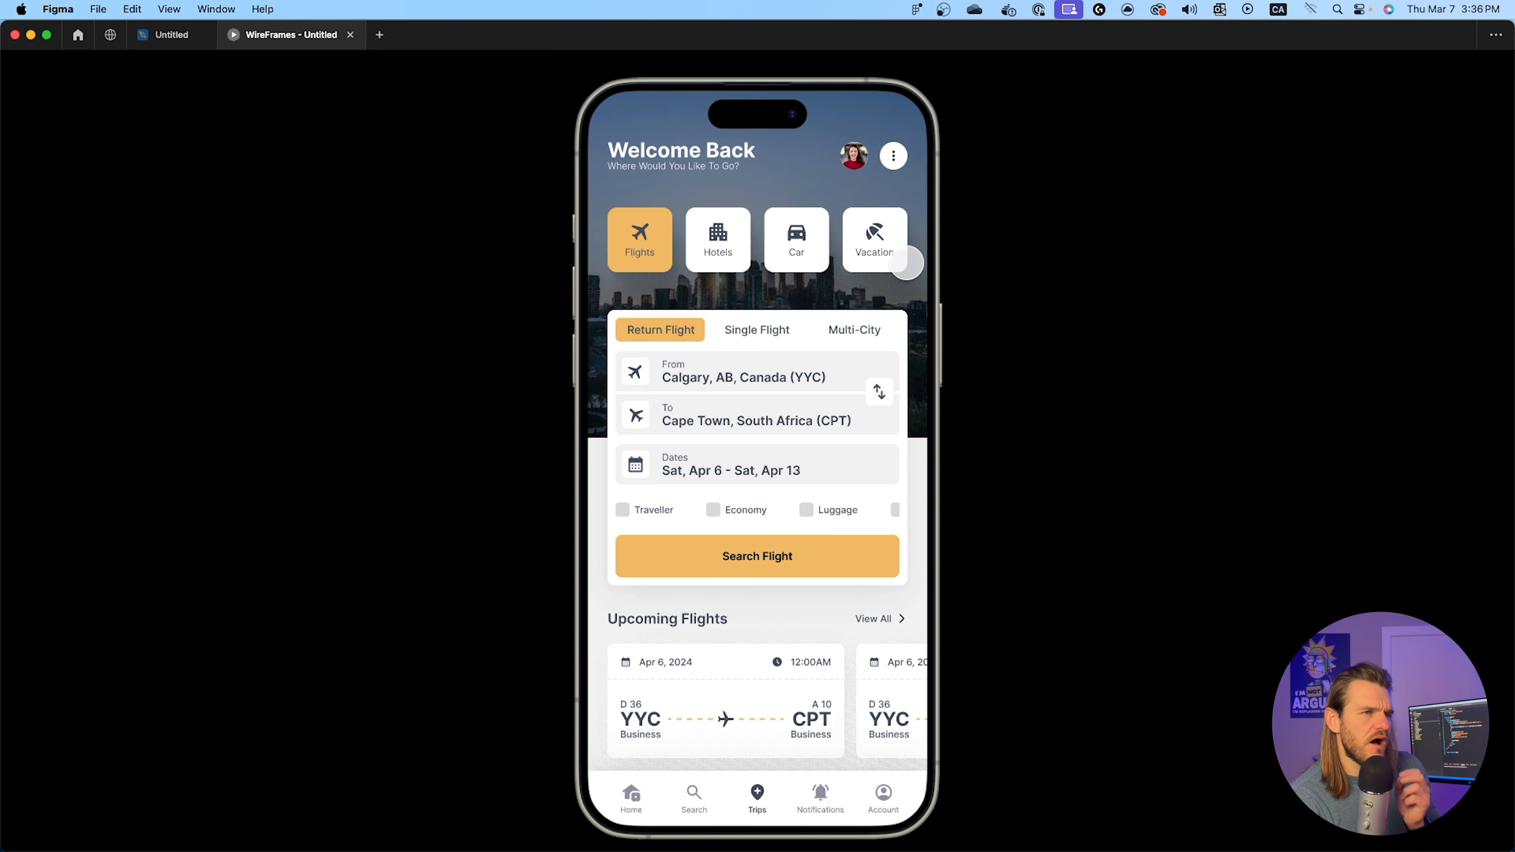
mouse_move(167, 35)
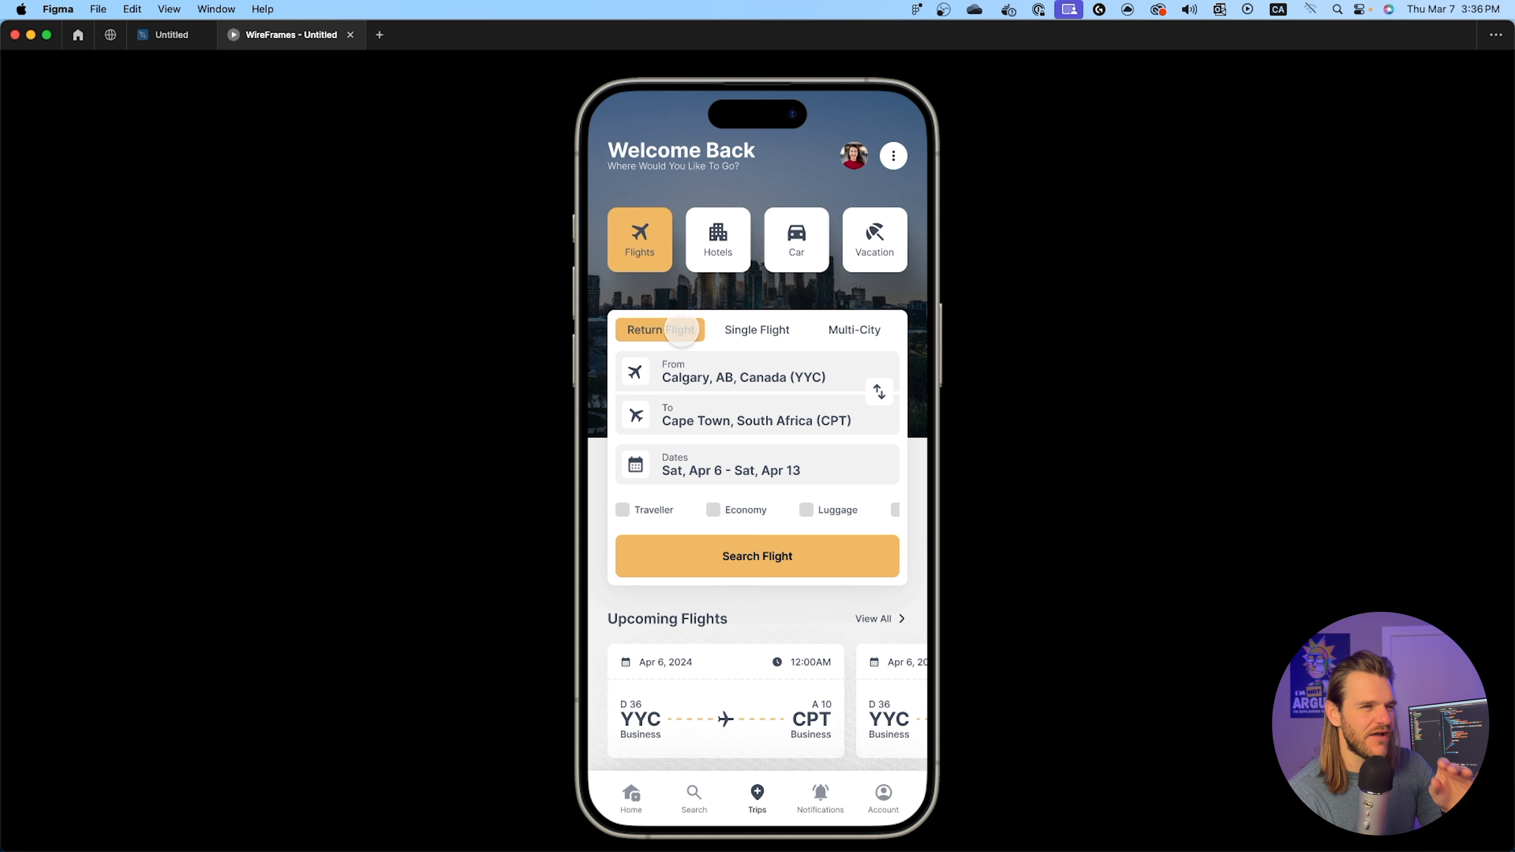
click(162, 36)
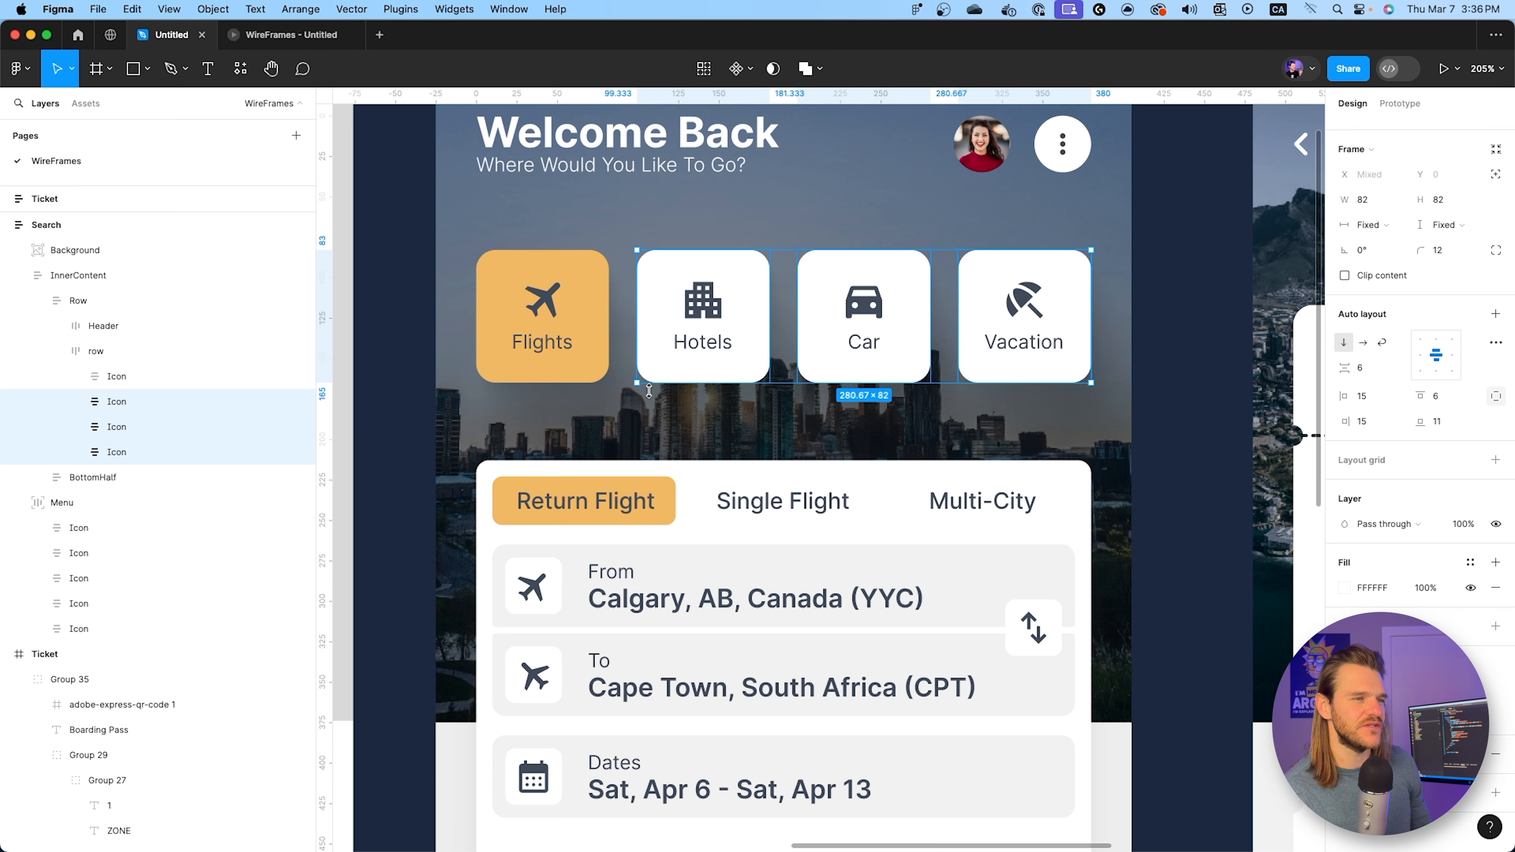
Detach the Return Flight tab frame's fill from the Primary color style.
scroll(650, 391, up, 5)
click(626, 524)
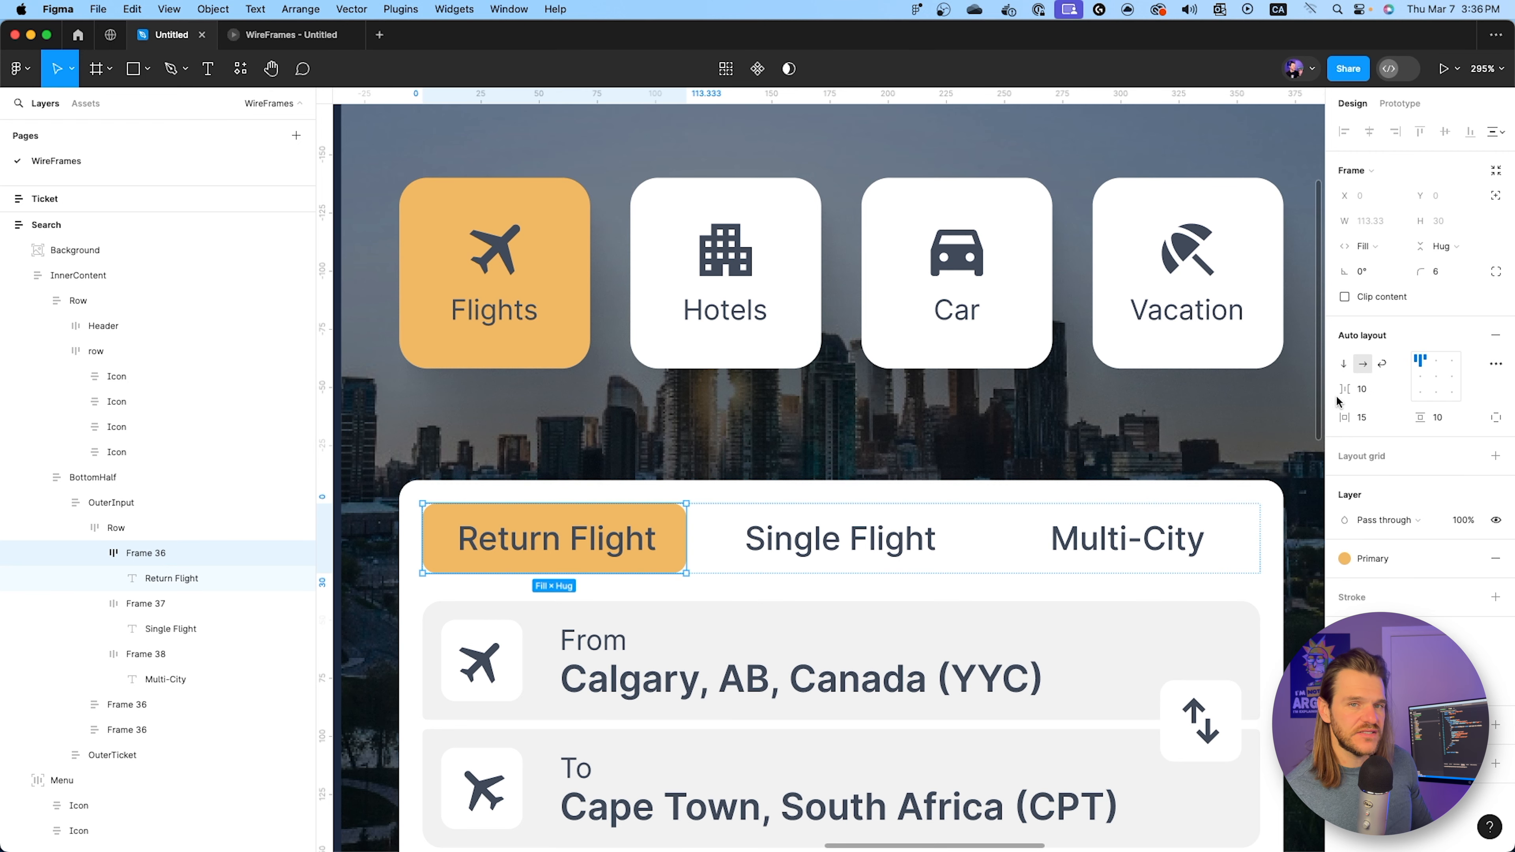
click(1470, 561)
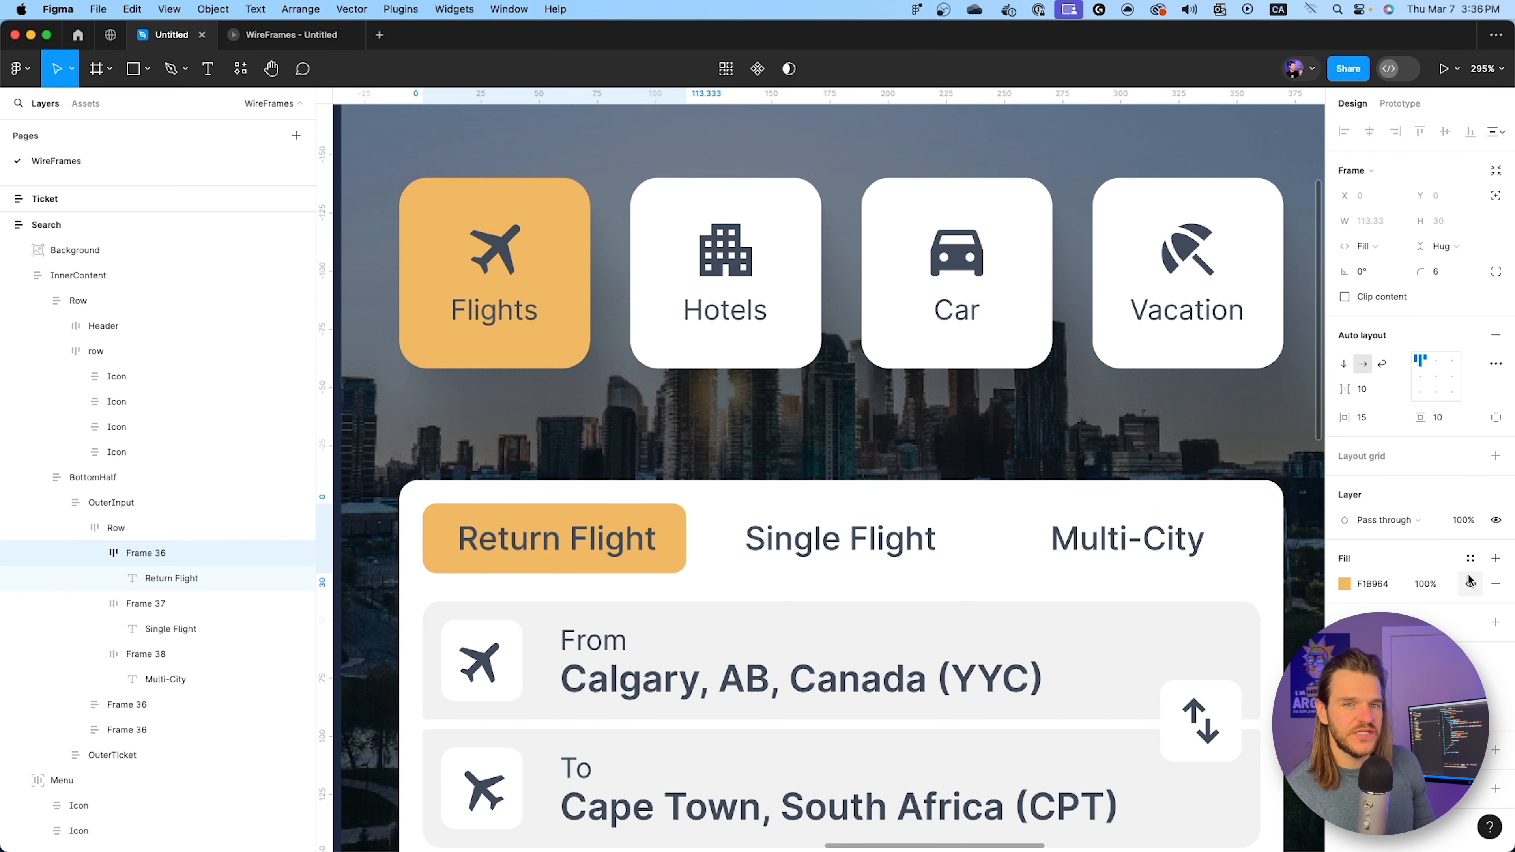
Hide the Return Flight tab's fill, make its label Semi Bold in the Primary color style, and check it in the prototype preview.
click(1471, 584)
click(552, 550)
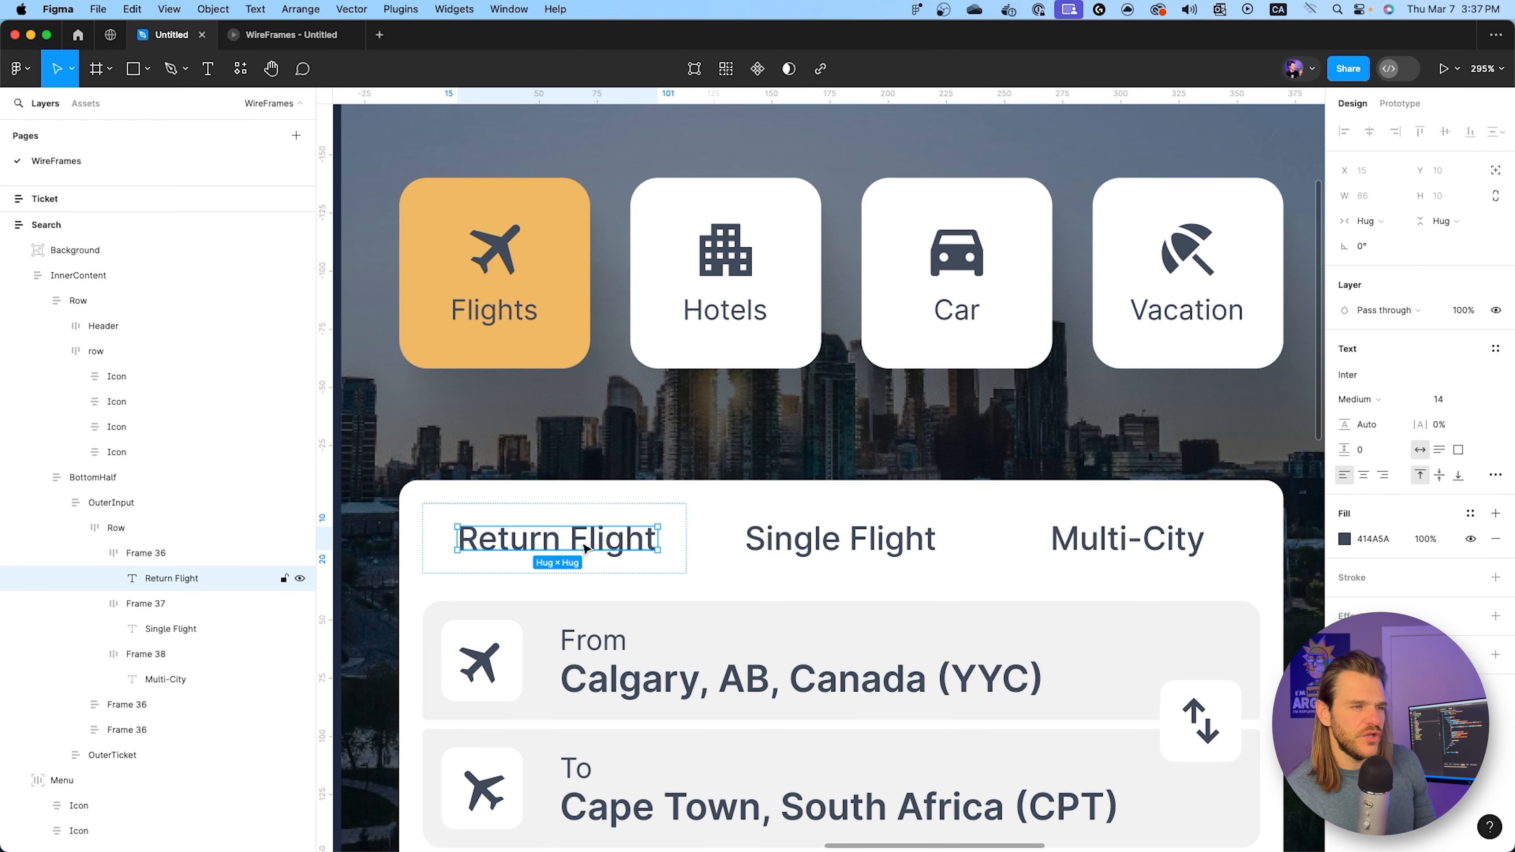
click(1366, 403)
click(1378, 421)
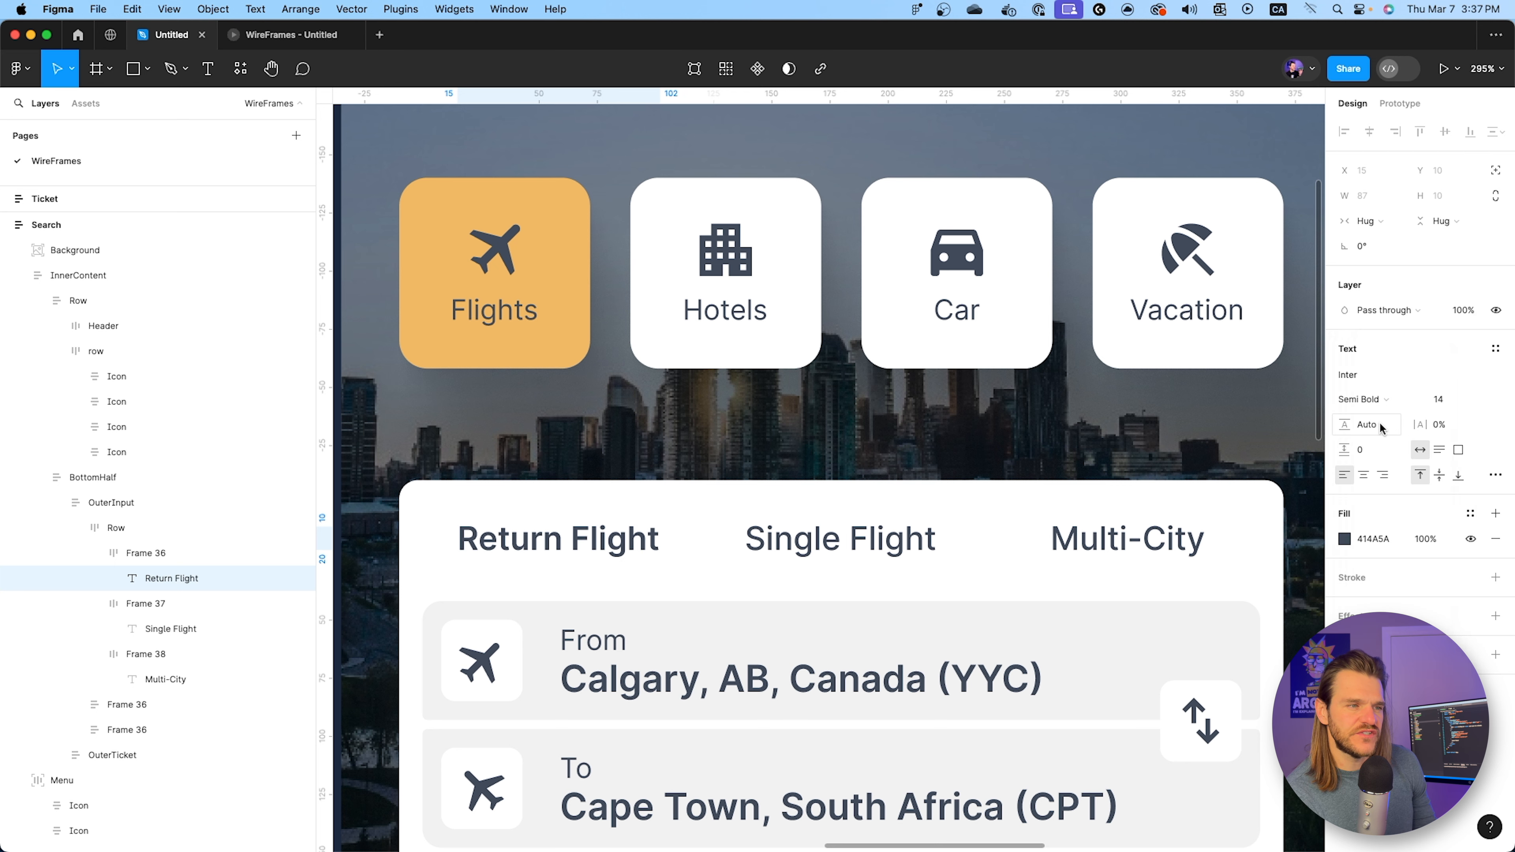
click(1471, 514)
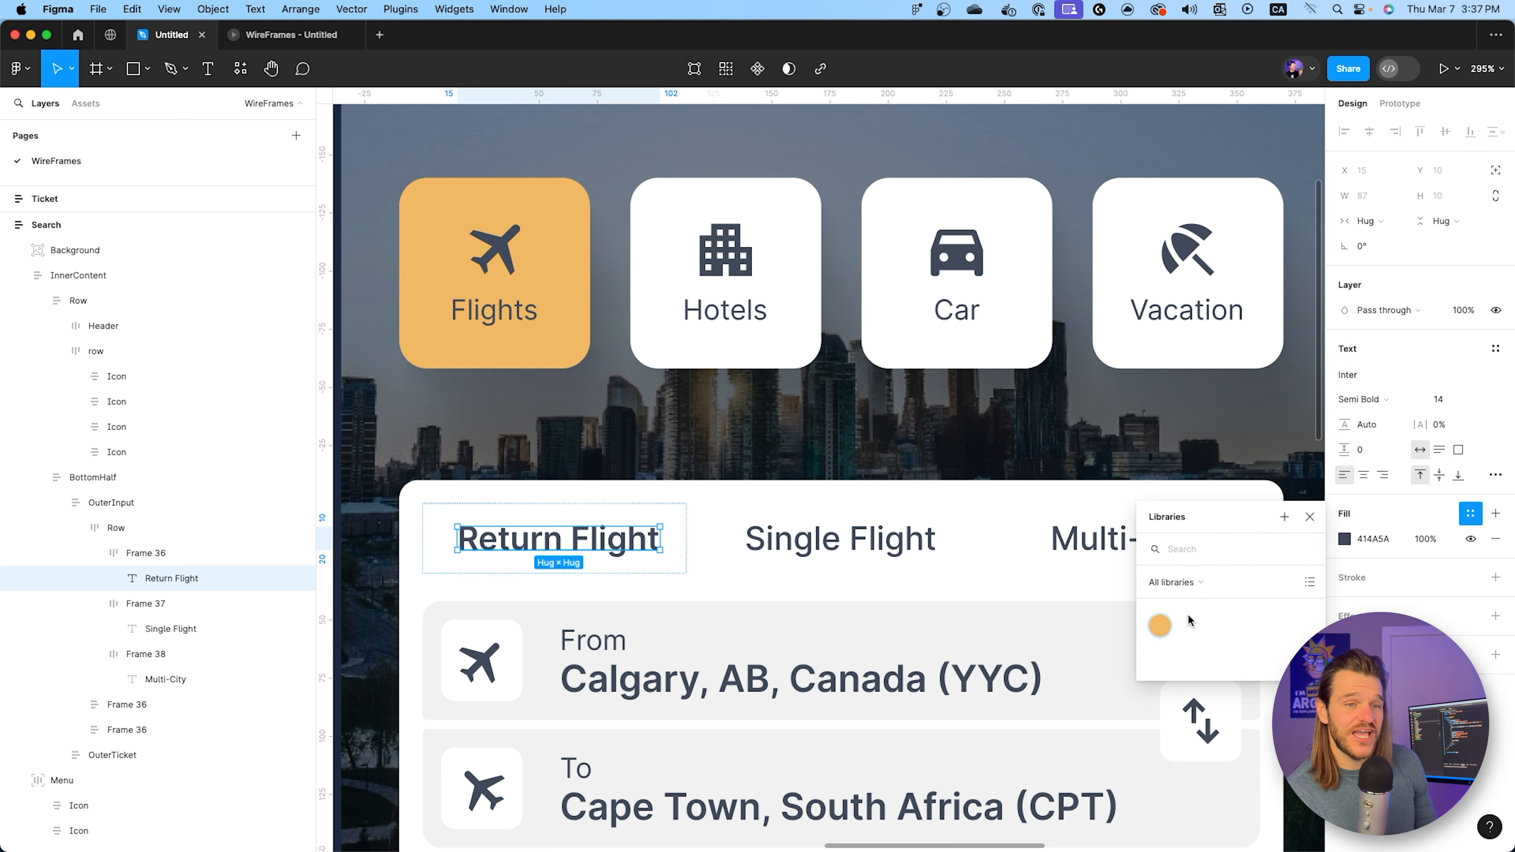
click(1167, 626)
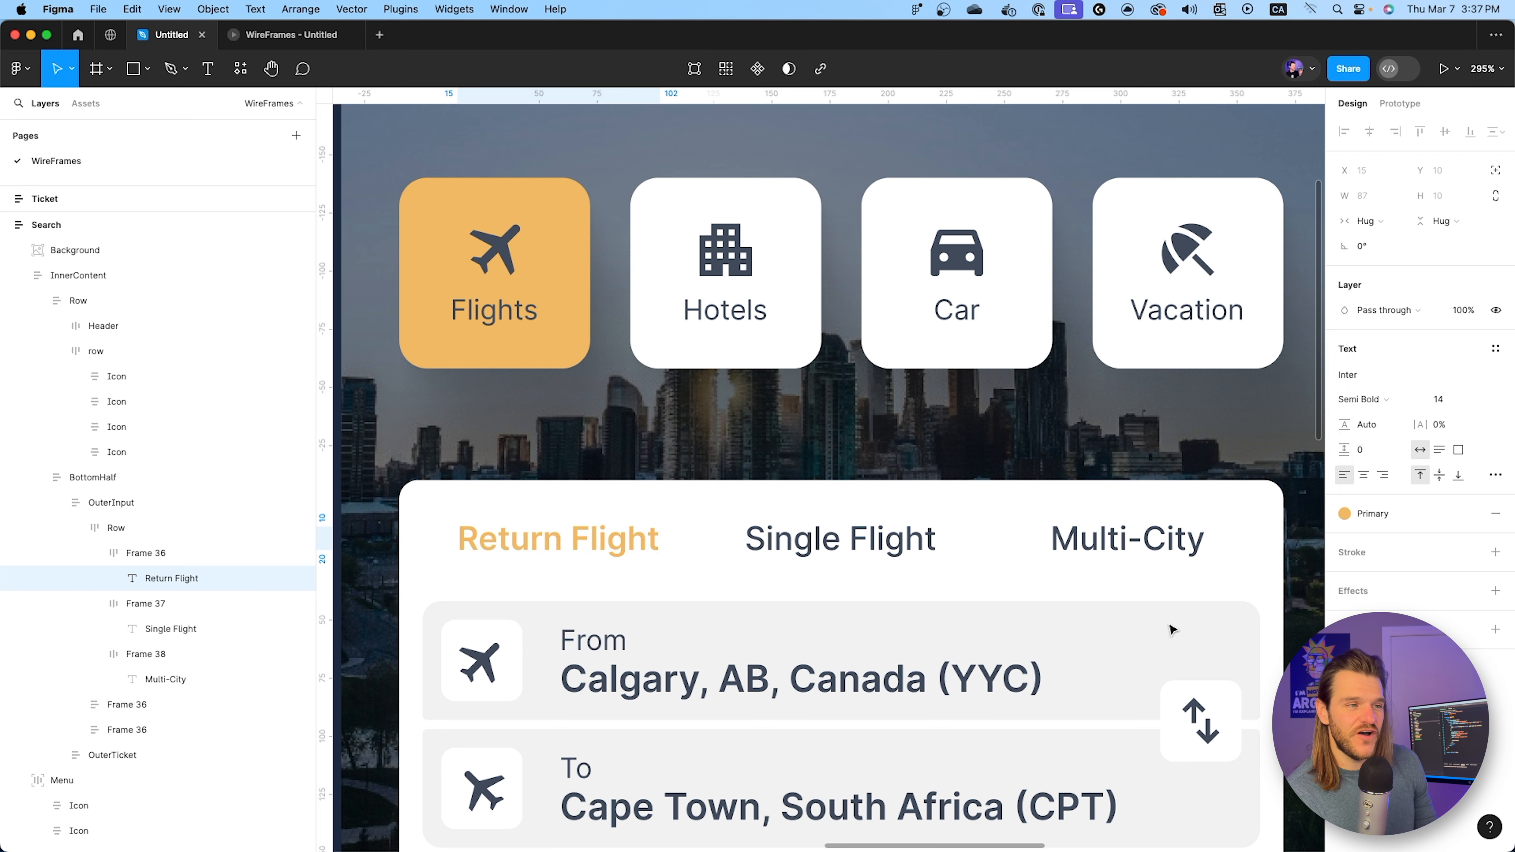
click(301, 30)
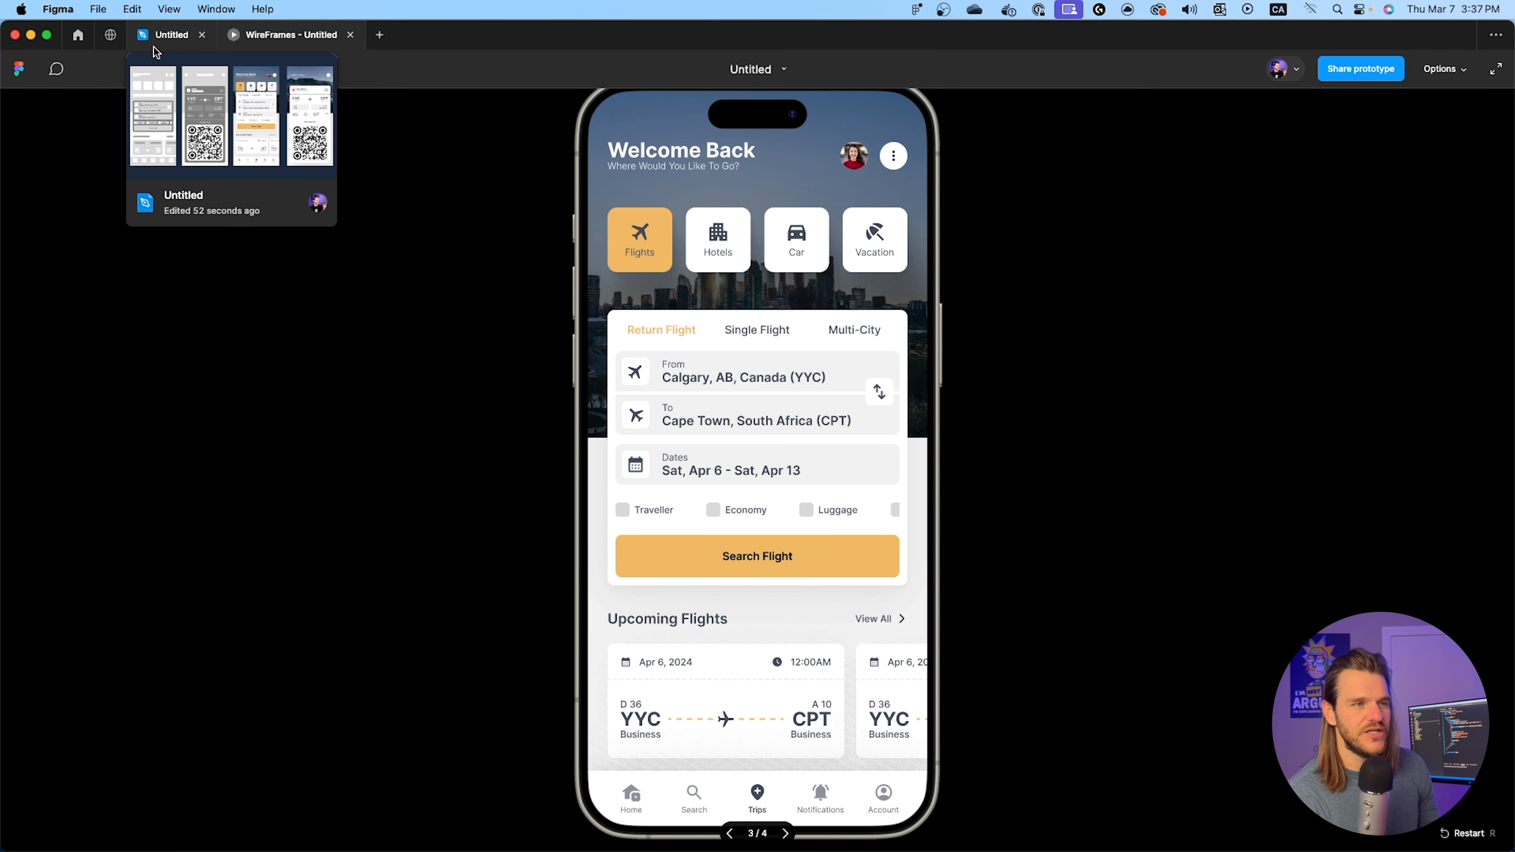
click(156, 36)
Set the Return Flight tab frame's horizontal and vertical padding to 0, and align the tab row's contents left and vertically centered.
click(638, 523)
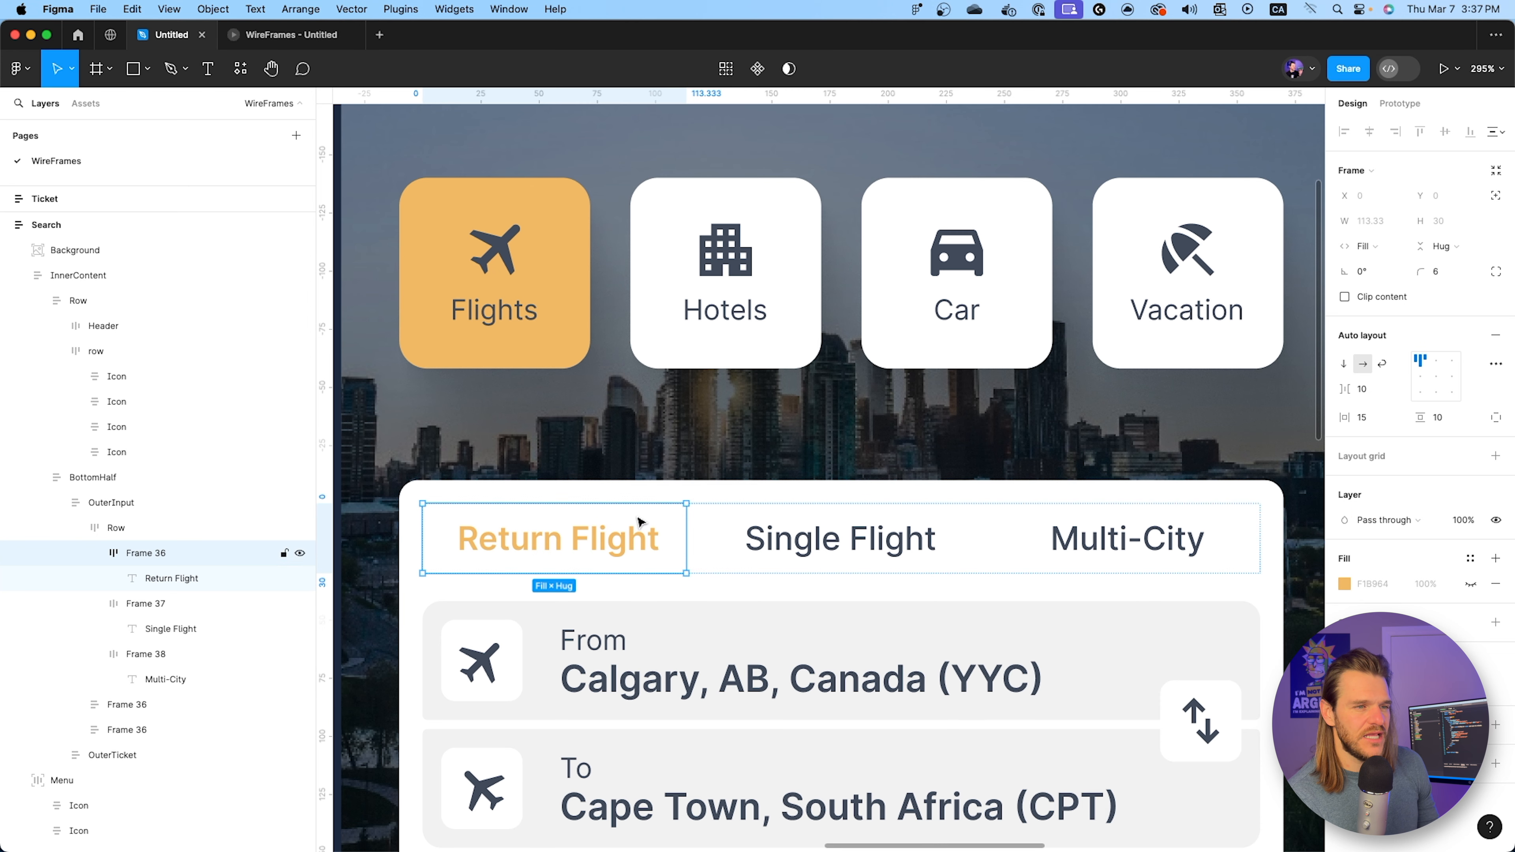
click(1362, 417)
text(0)
key(Tab)
text(0)
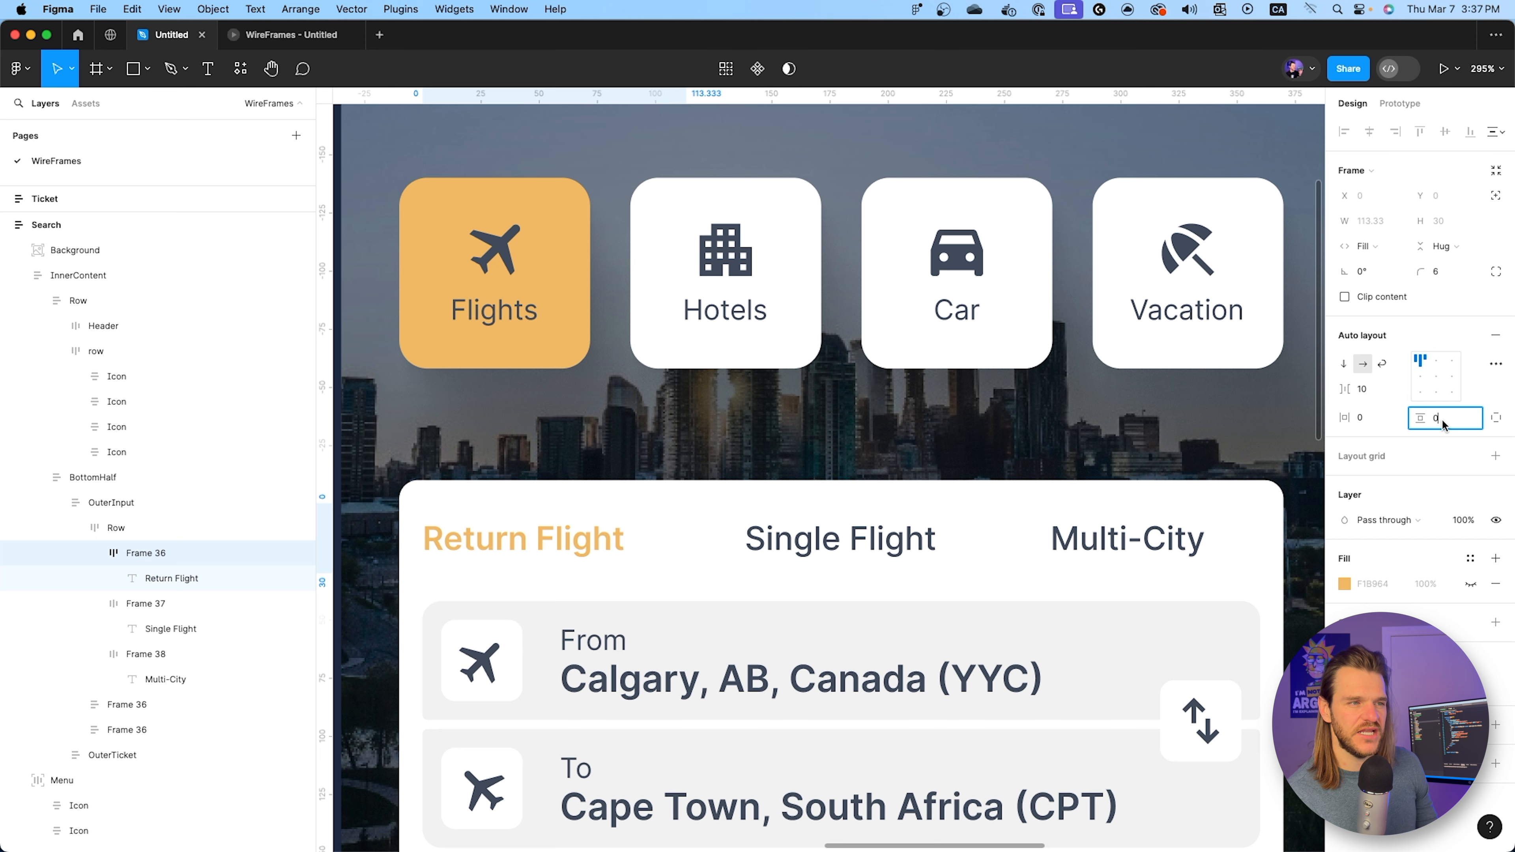
key(Return)
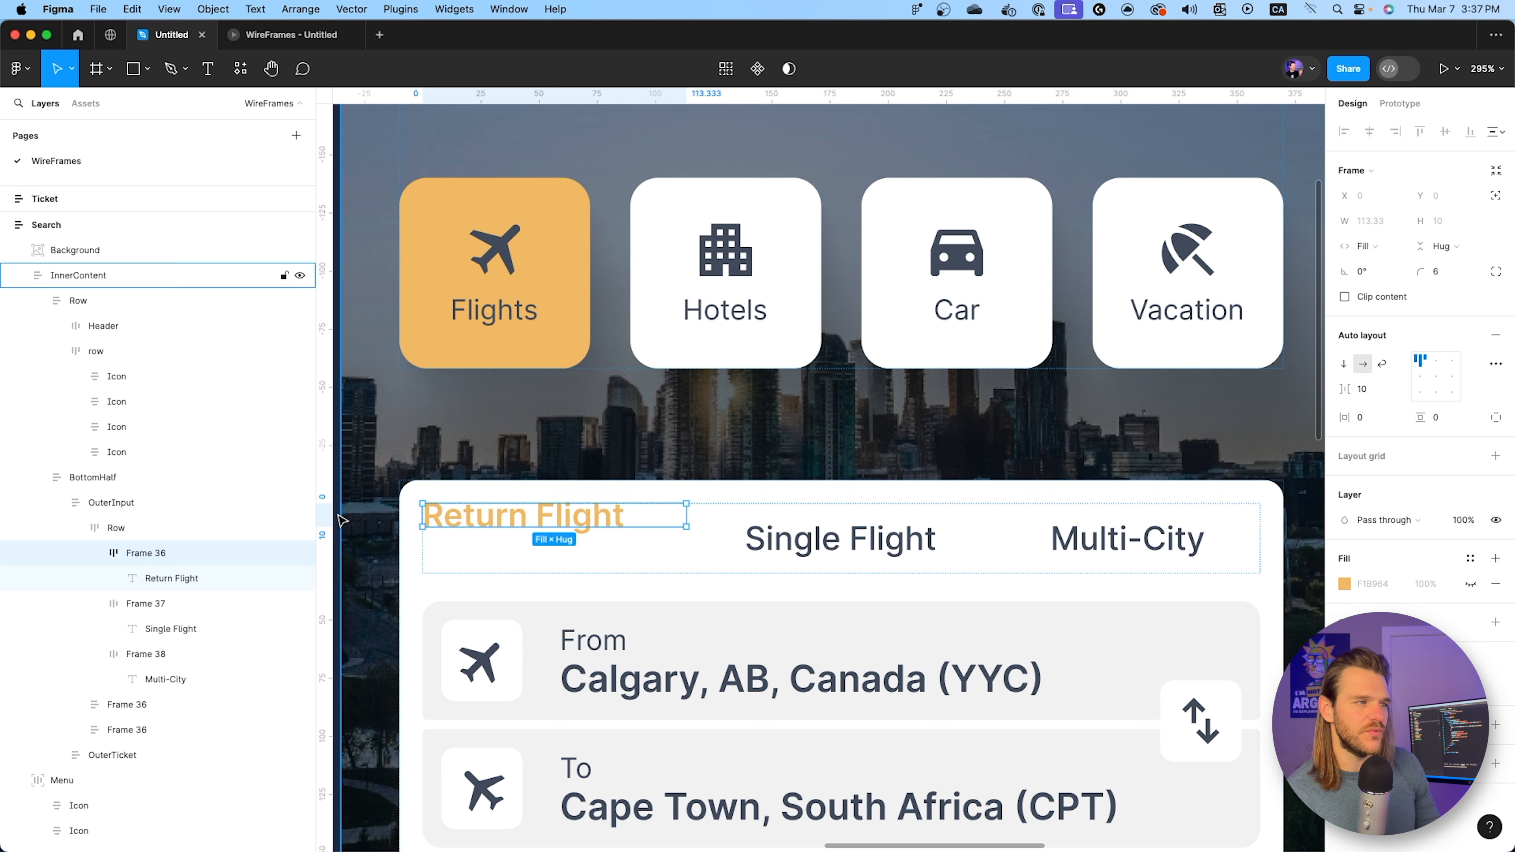
click(115, 527)
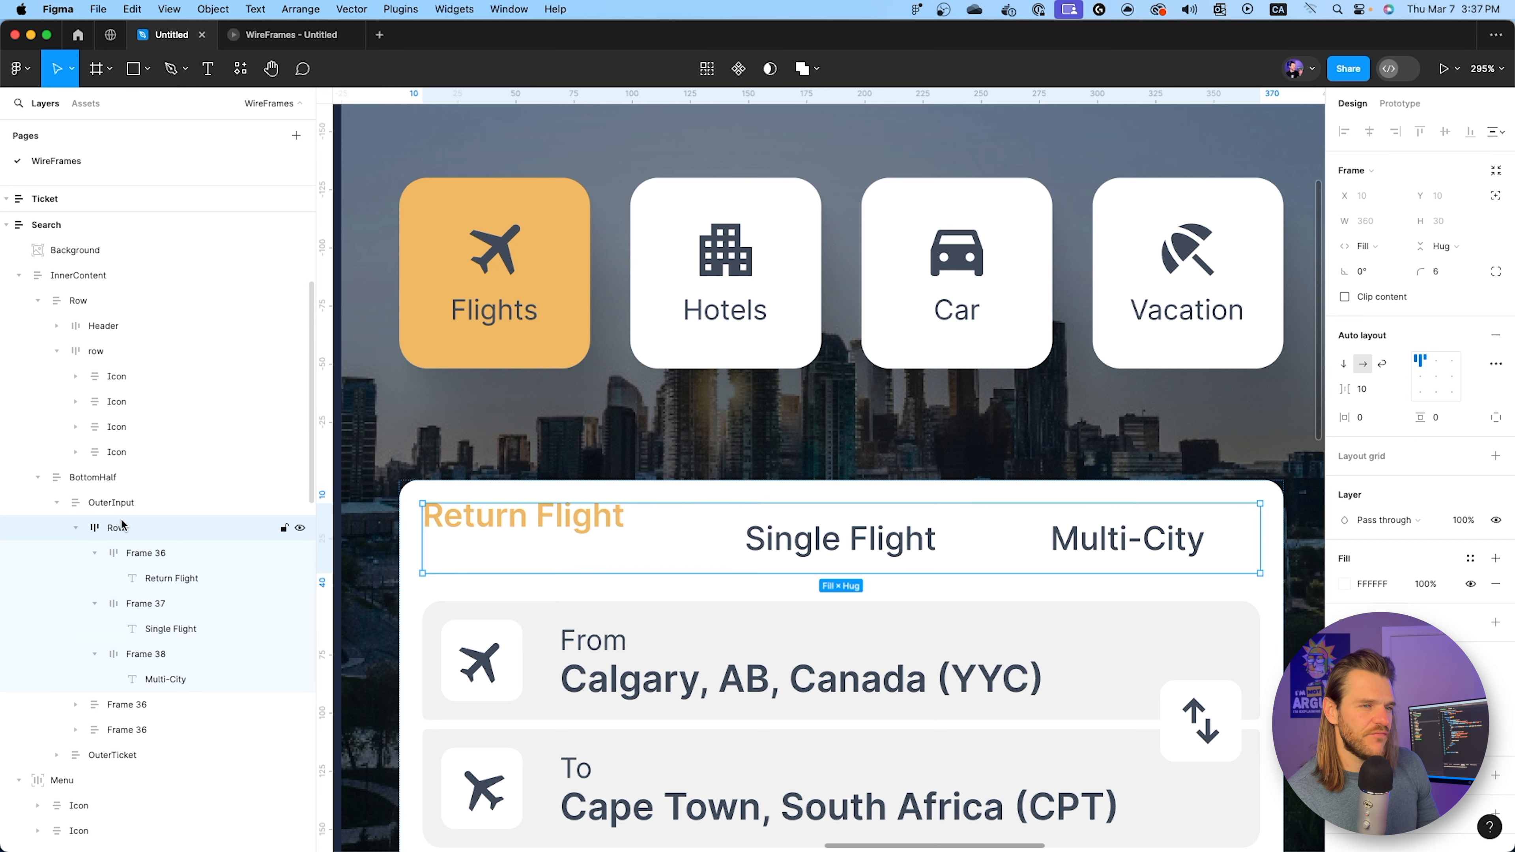
click(1427, 380)
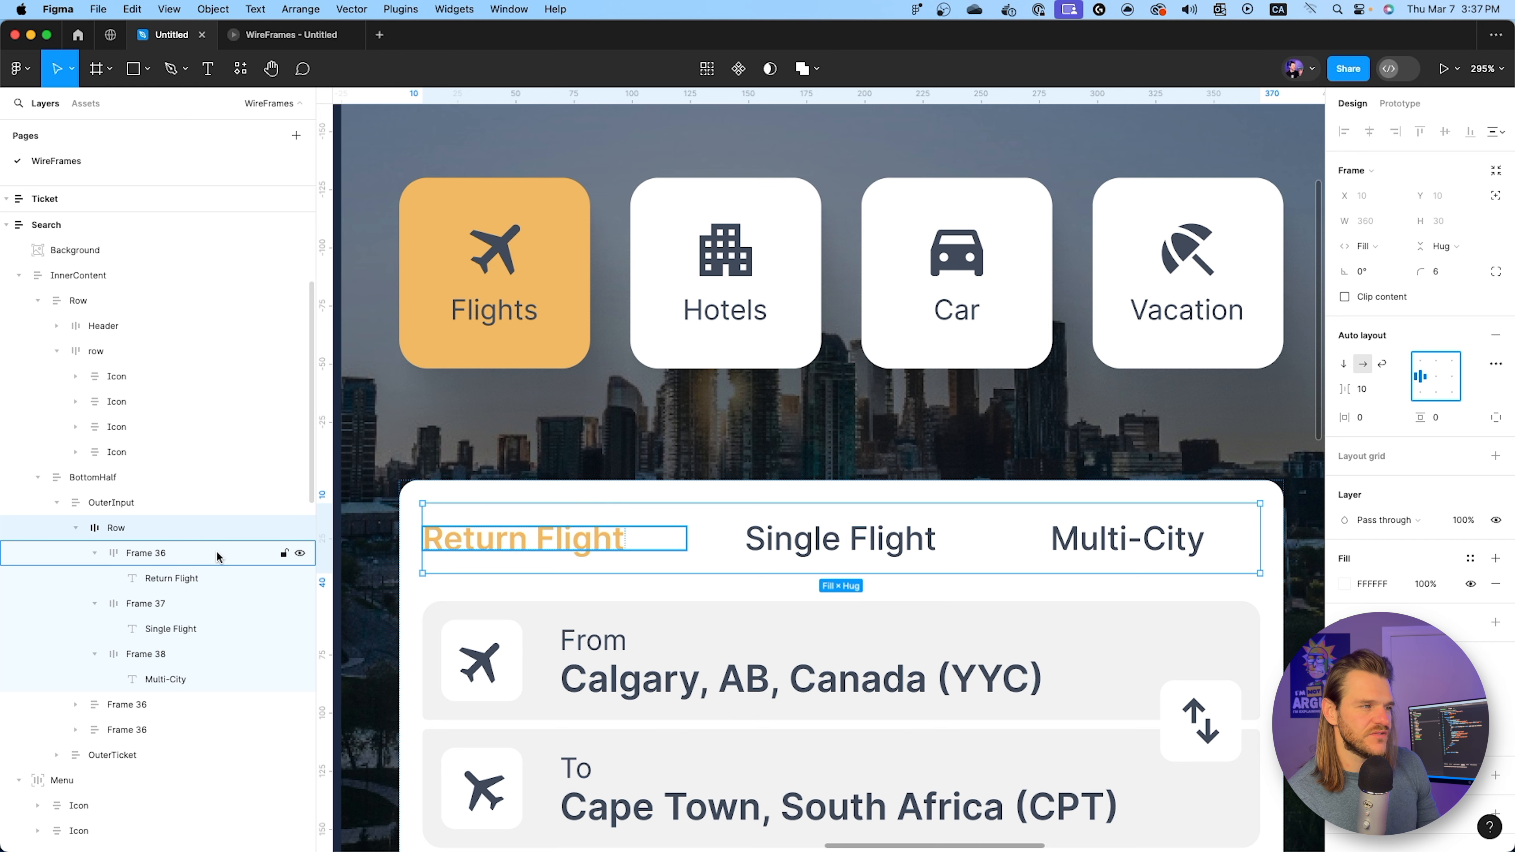
Set the horizontal and vertical padding of the Single Flight and Multi-City tab frames to 0.
click(95, 553)
click(100, 578)
click(96, 579)
click(137, 603)
shift+click(135, 579)
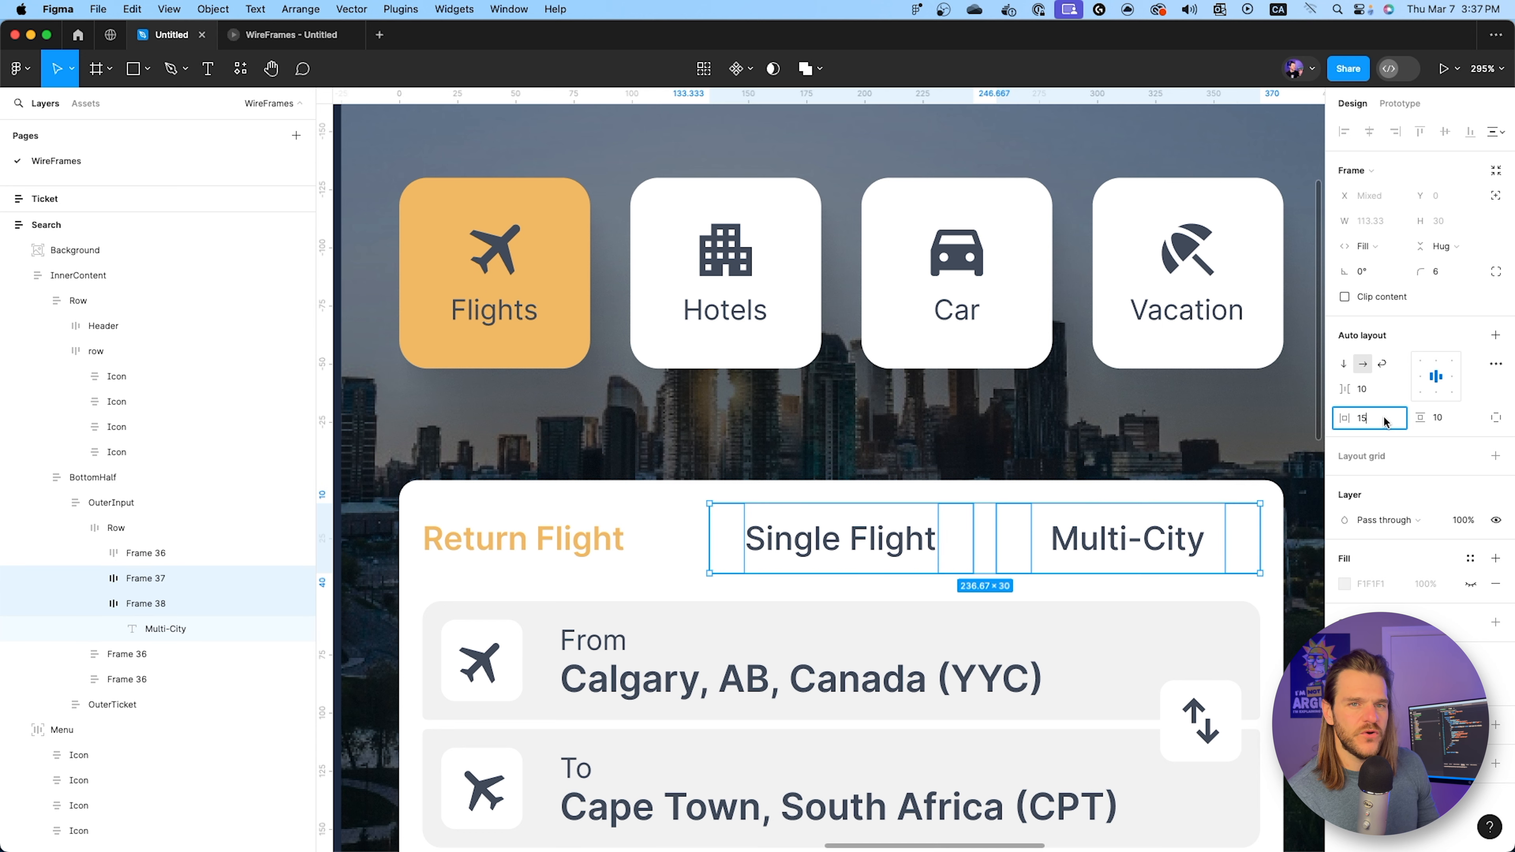
text(0)
click(1443, 420)
text(0)
key(Return)
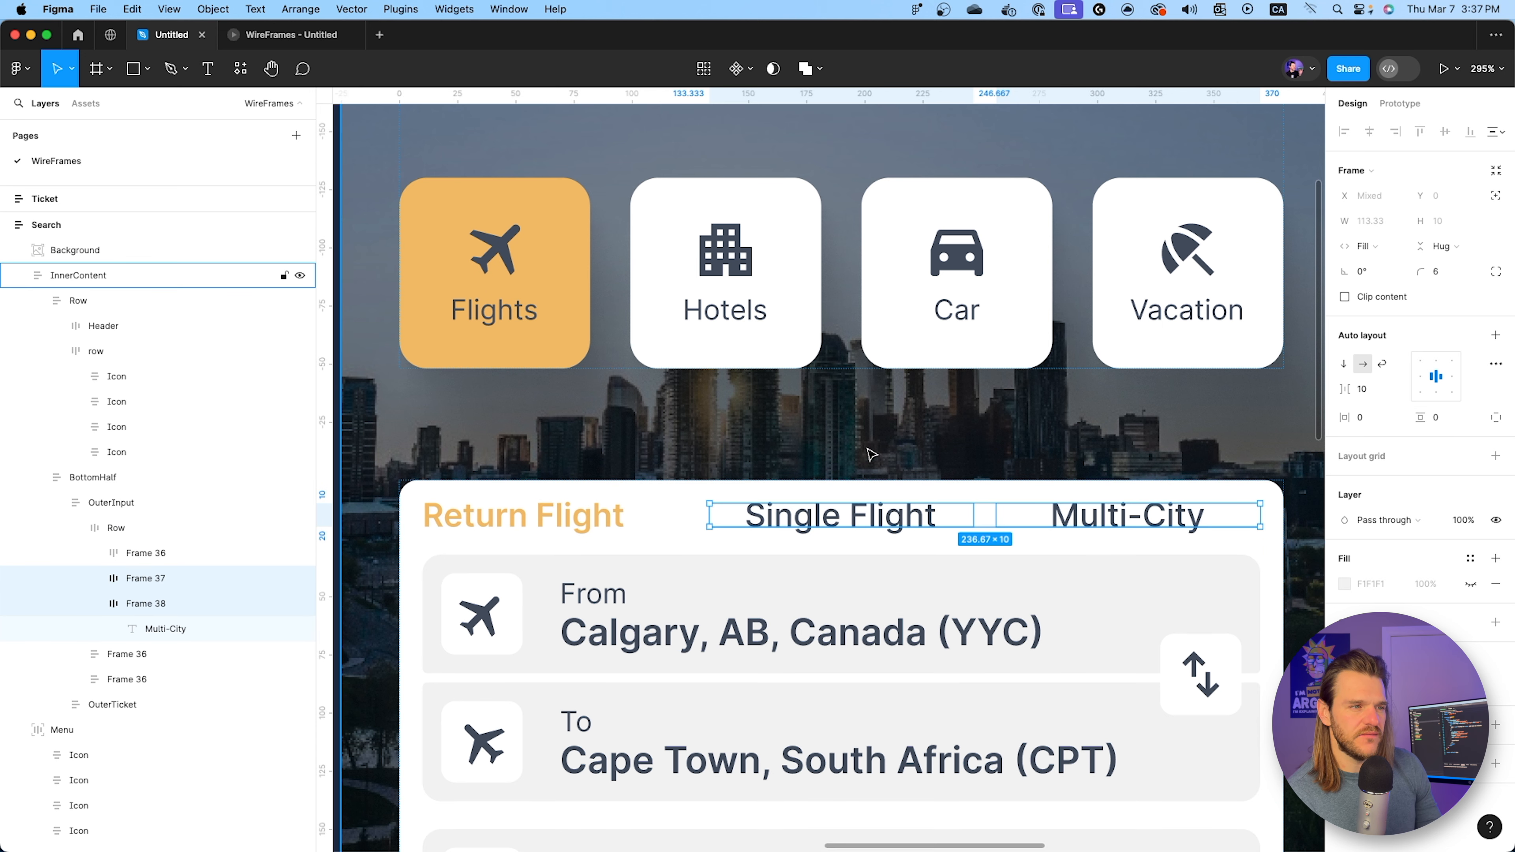
Set the tab row's vertical padding to 12 and check the spacing in the prototype preview.
click(115, 528)
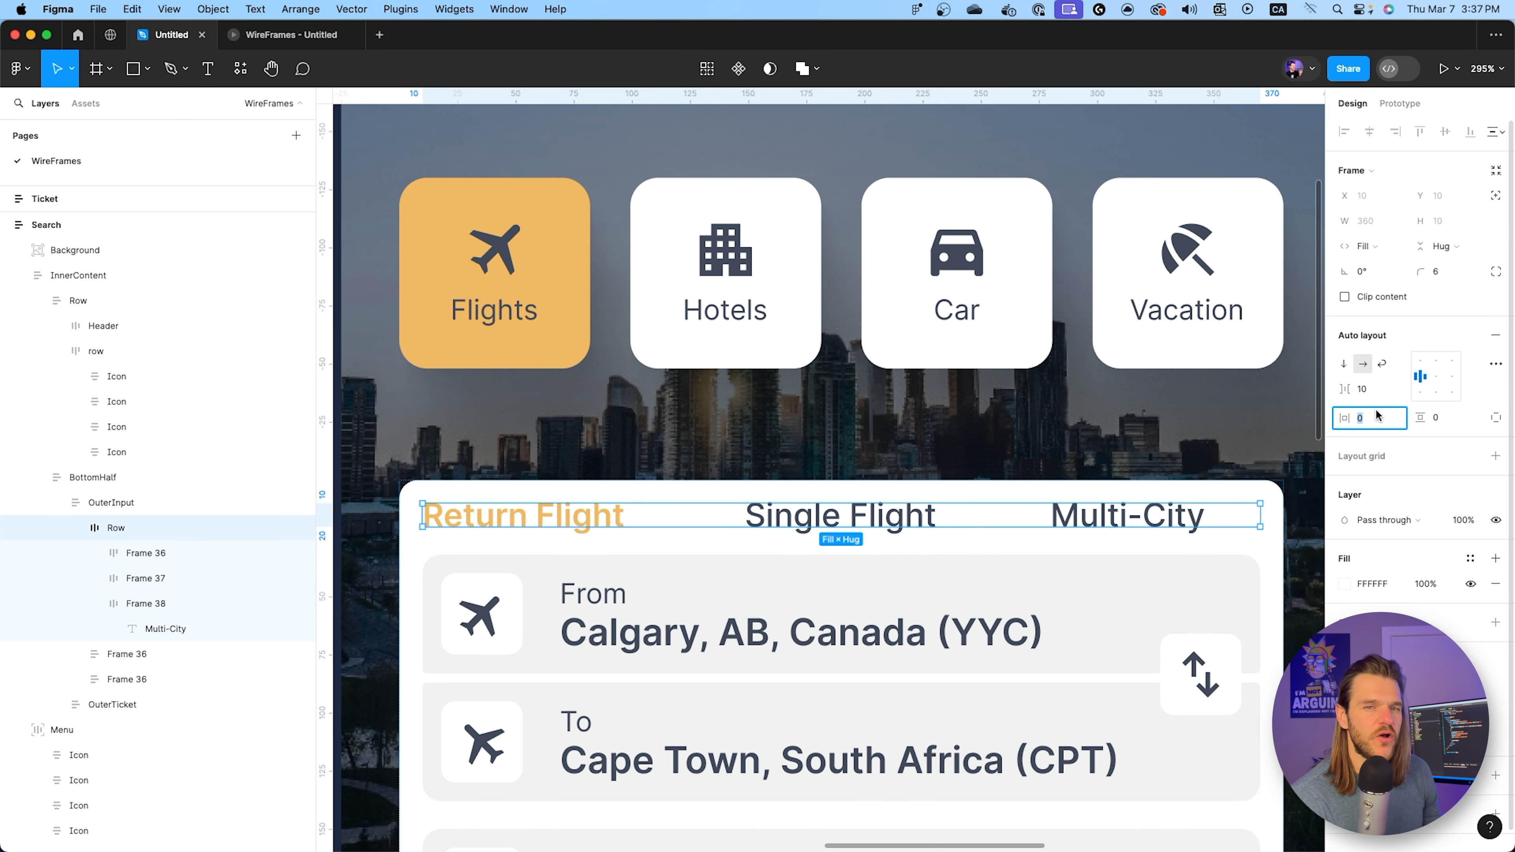
key(Return)
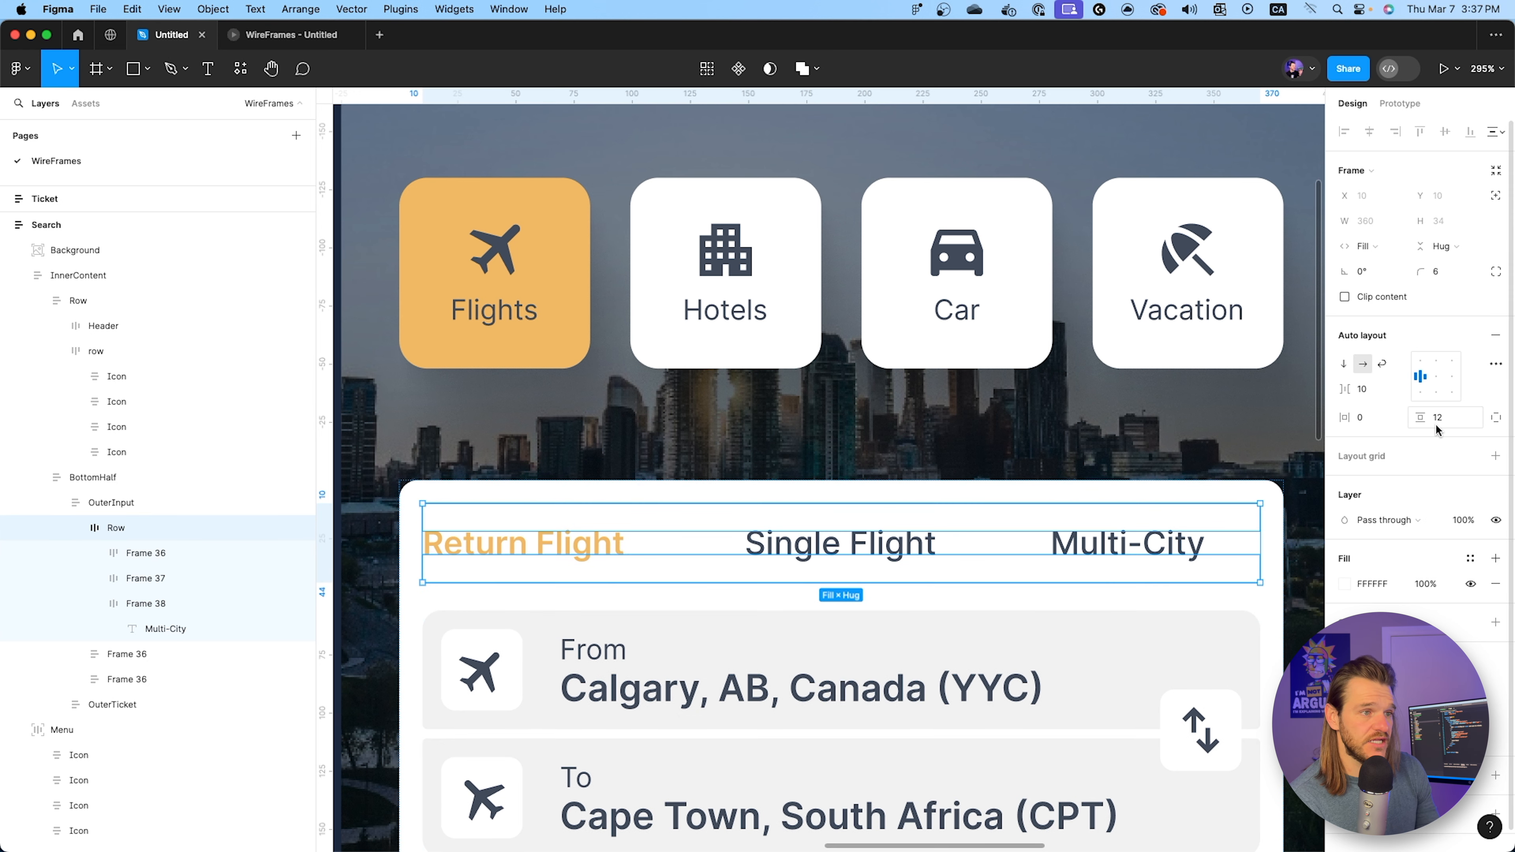
click(291, 35)
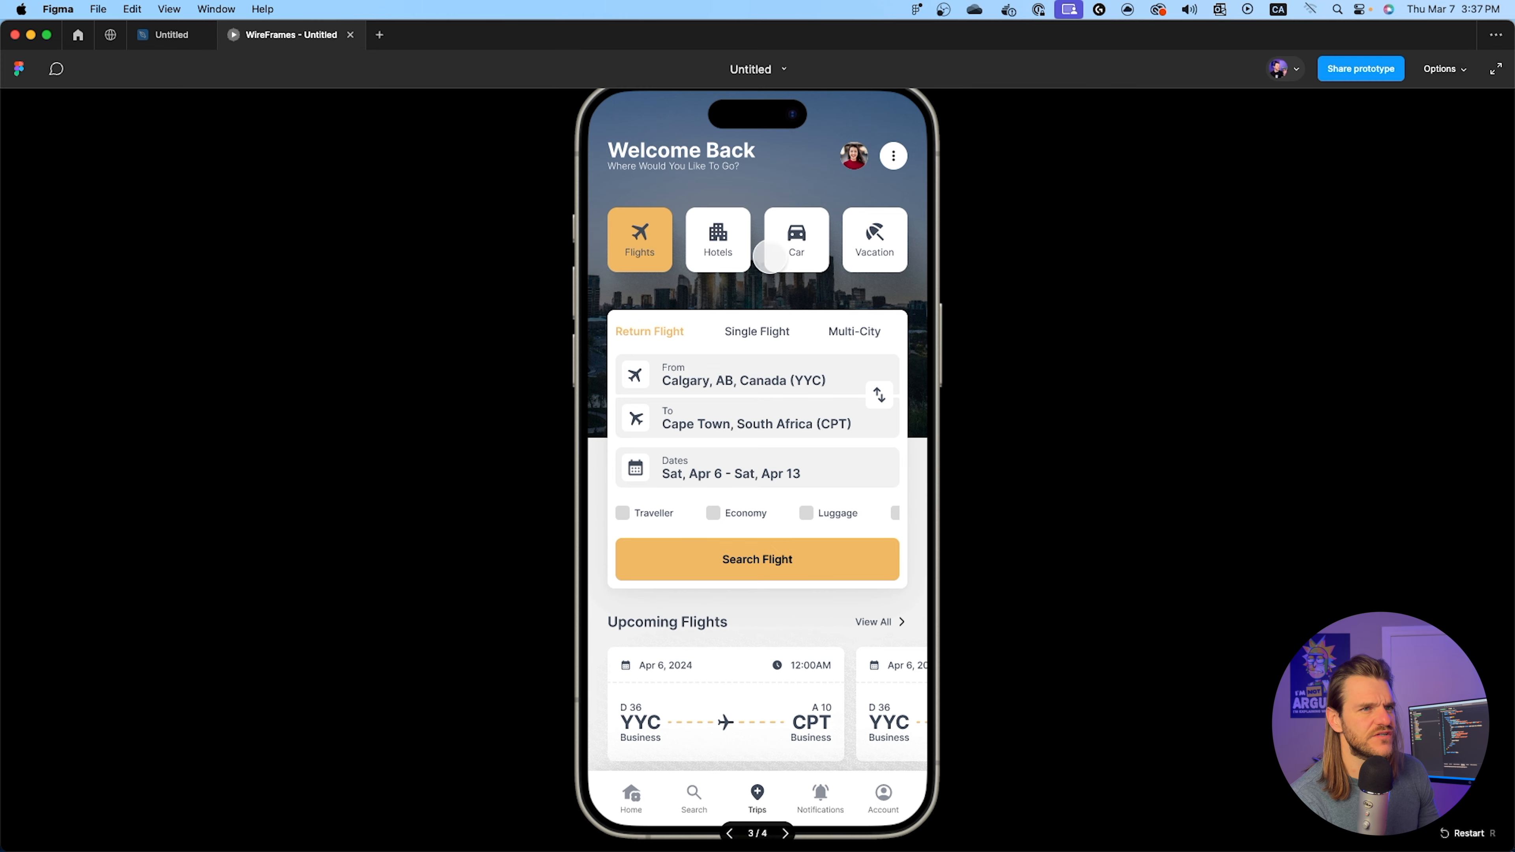
click(164, 35)
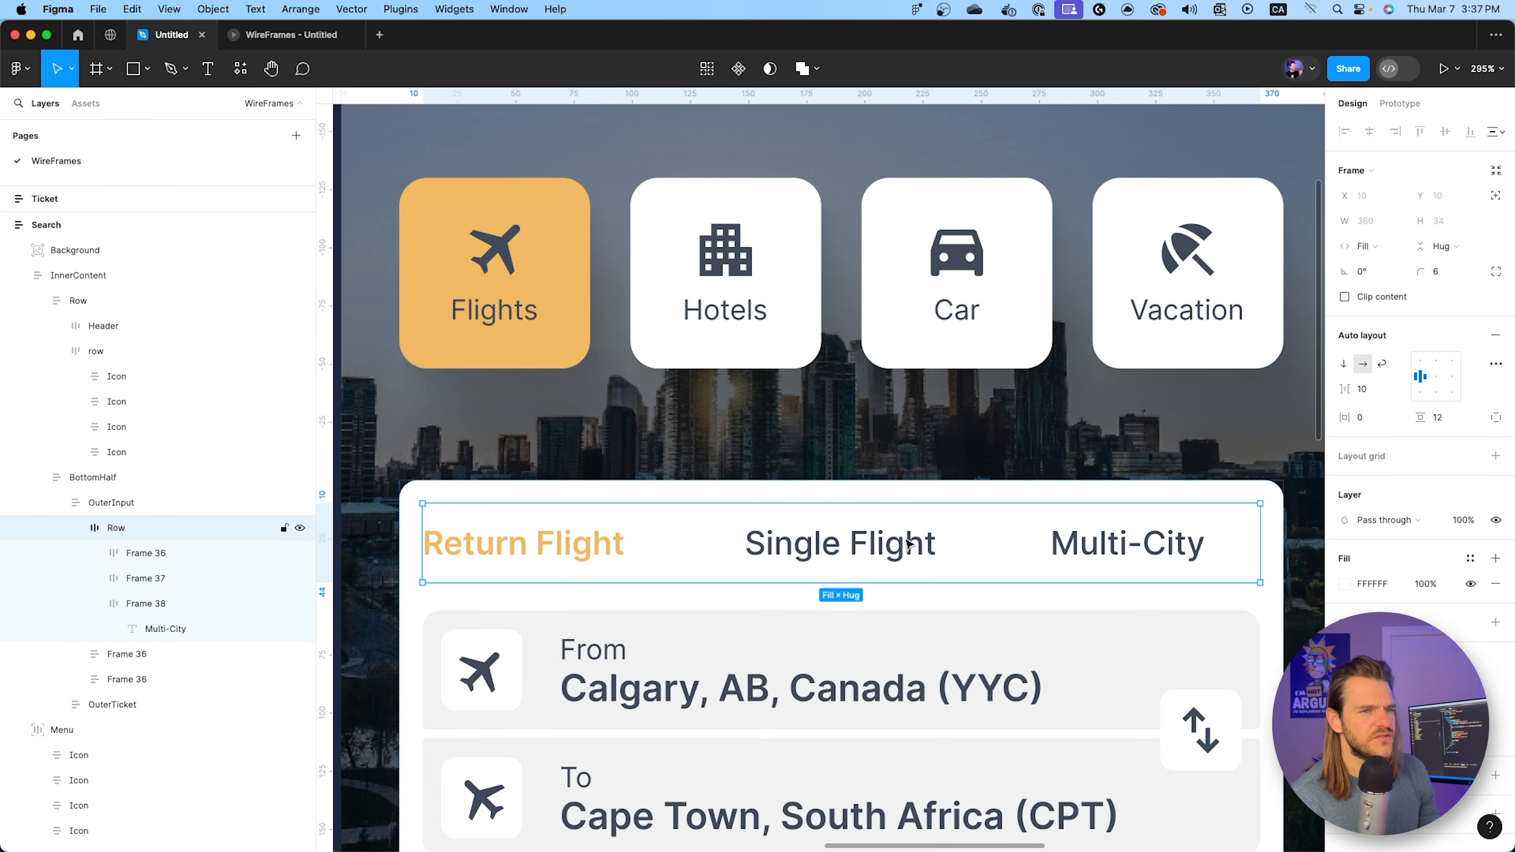
Change the width of the Return Flight, Single Flight and Multi-City tab frames to Hug contents.
click(907, 543)
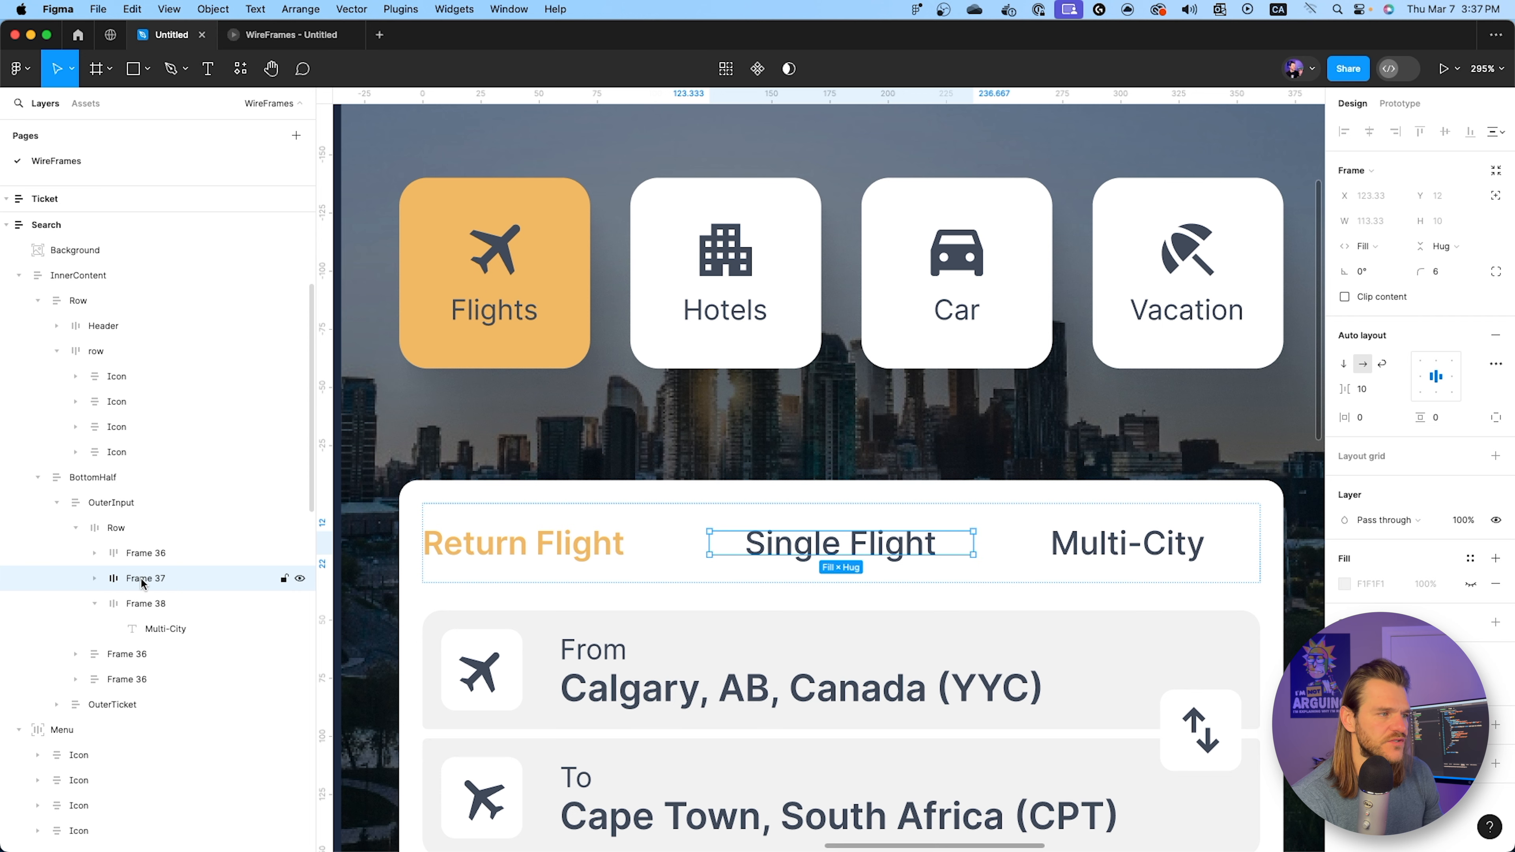
click(151, 552)
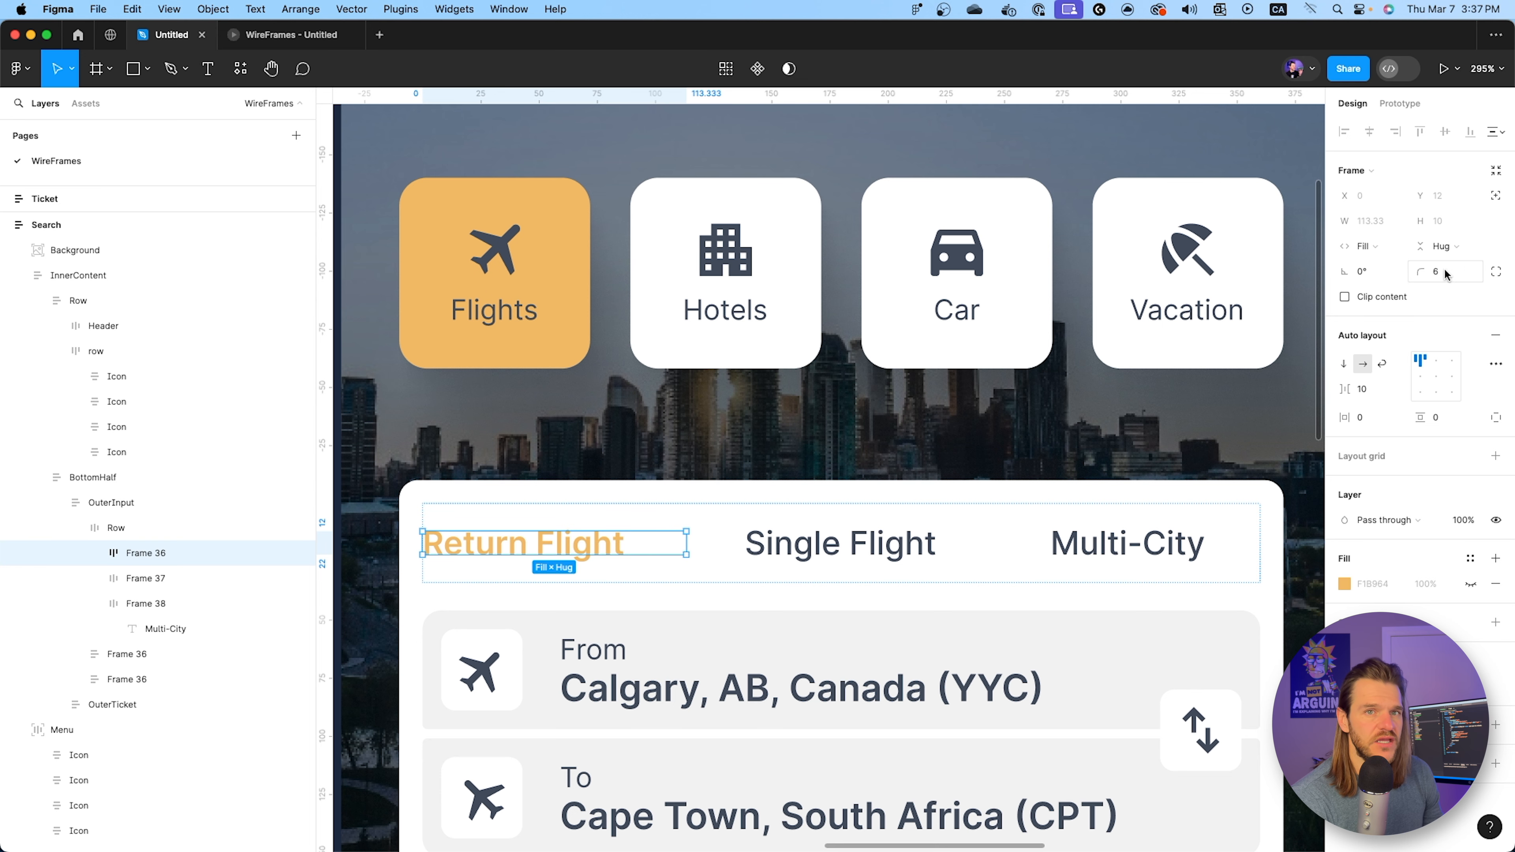
click(1367, 246)
click(1387, 224)
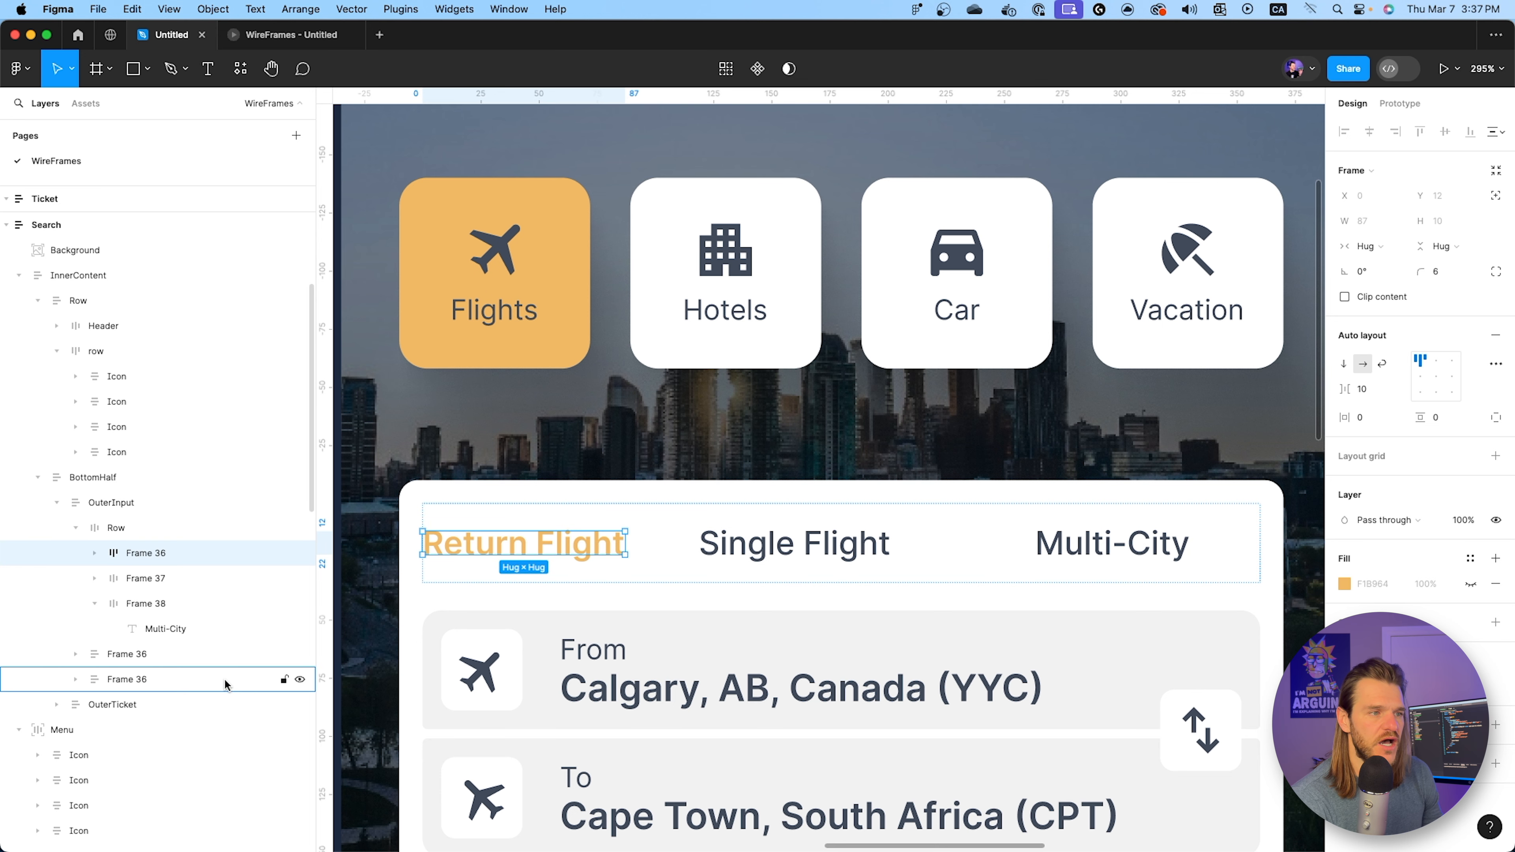
click(148, 578)
click(1372, 246)
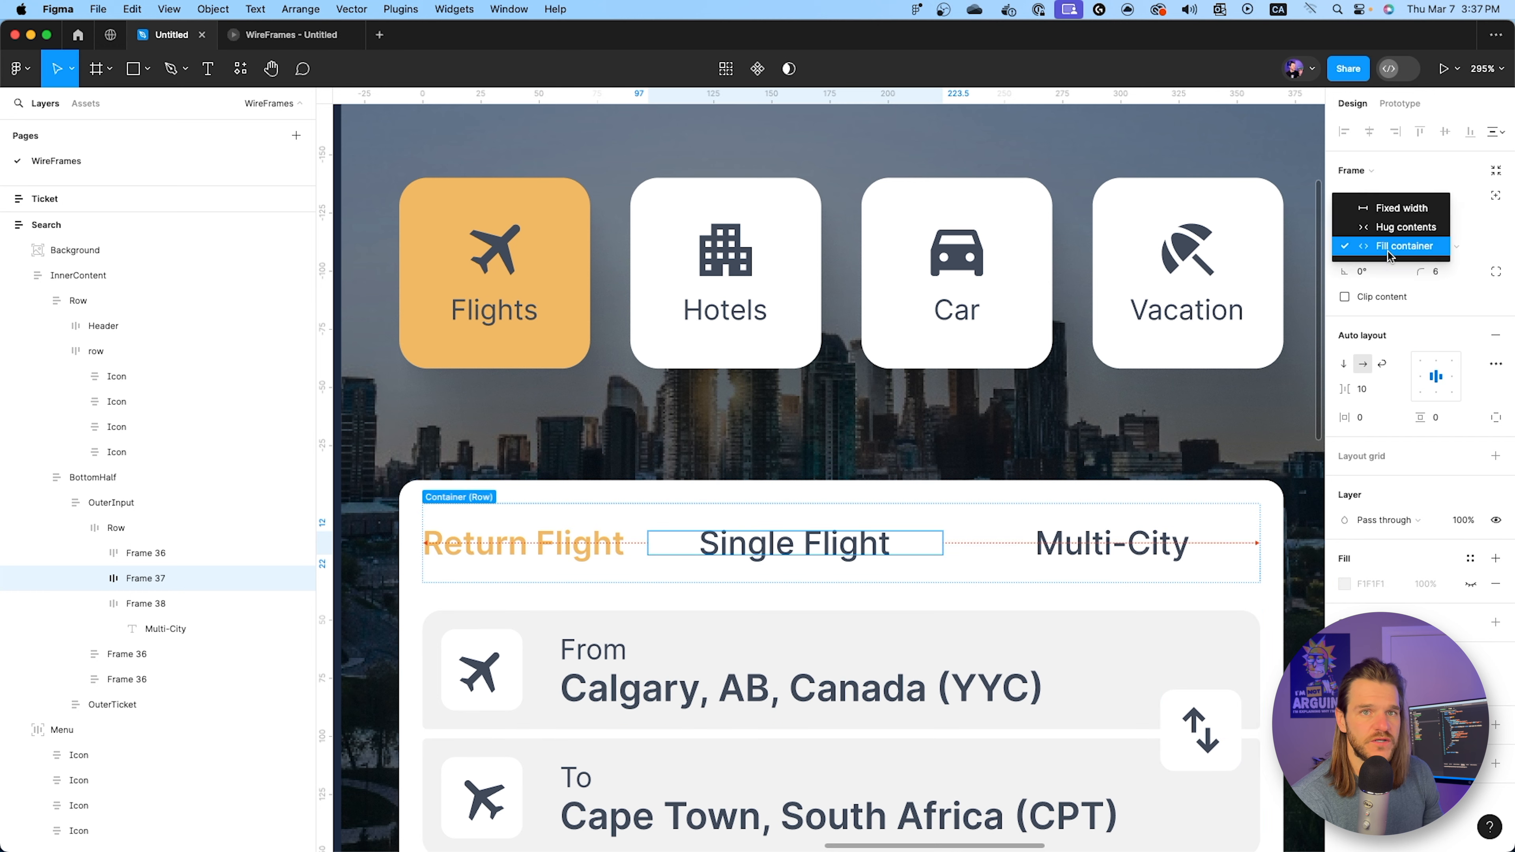
click(1404, 227)
click(146, 603)
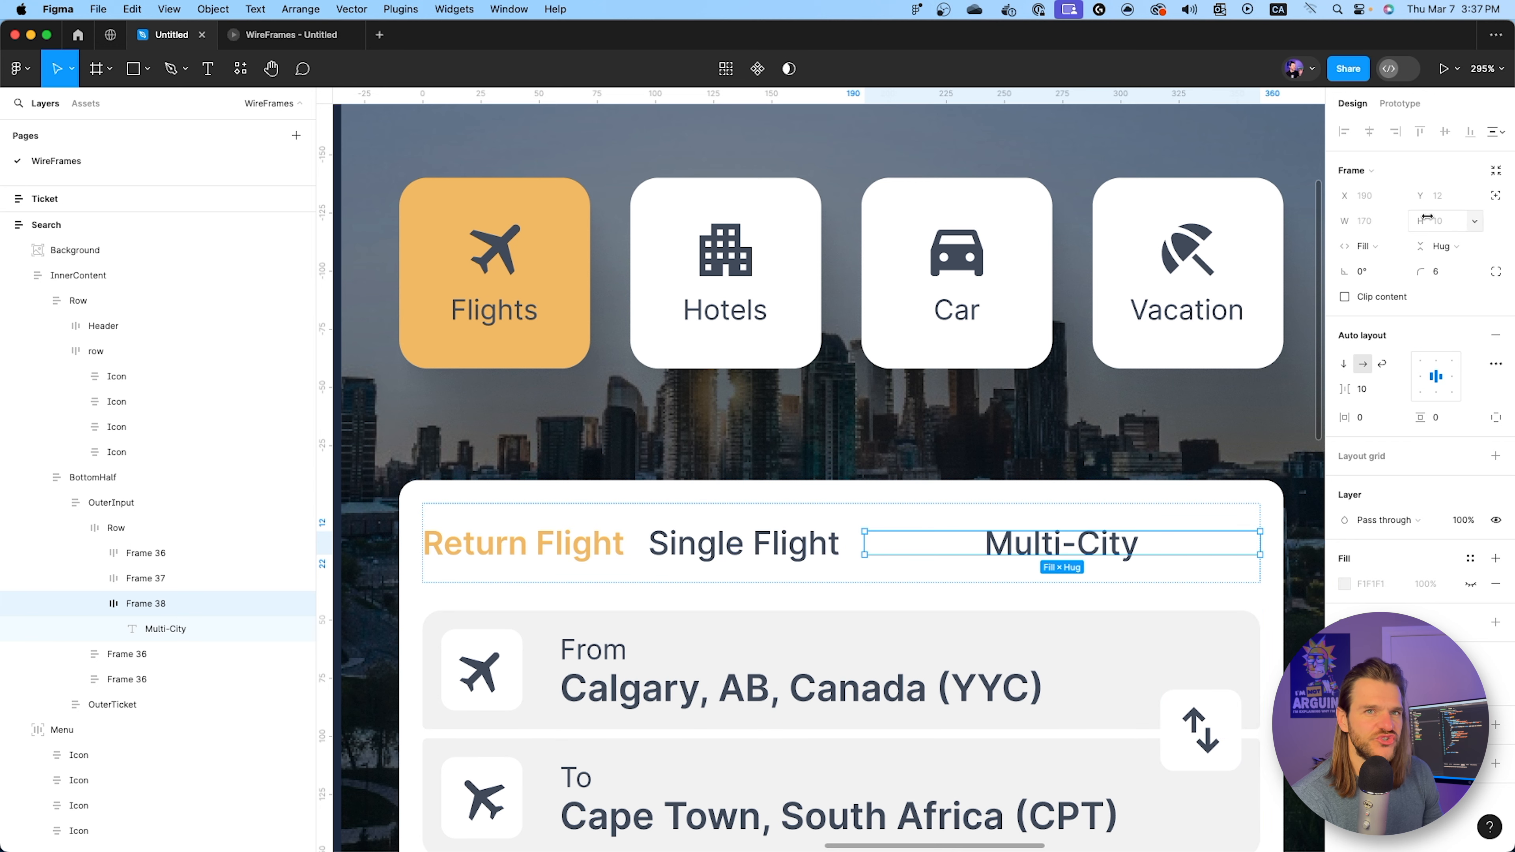
click(1380, 246)
click(1388, 224)
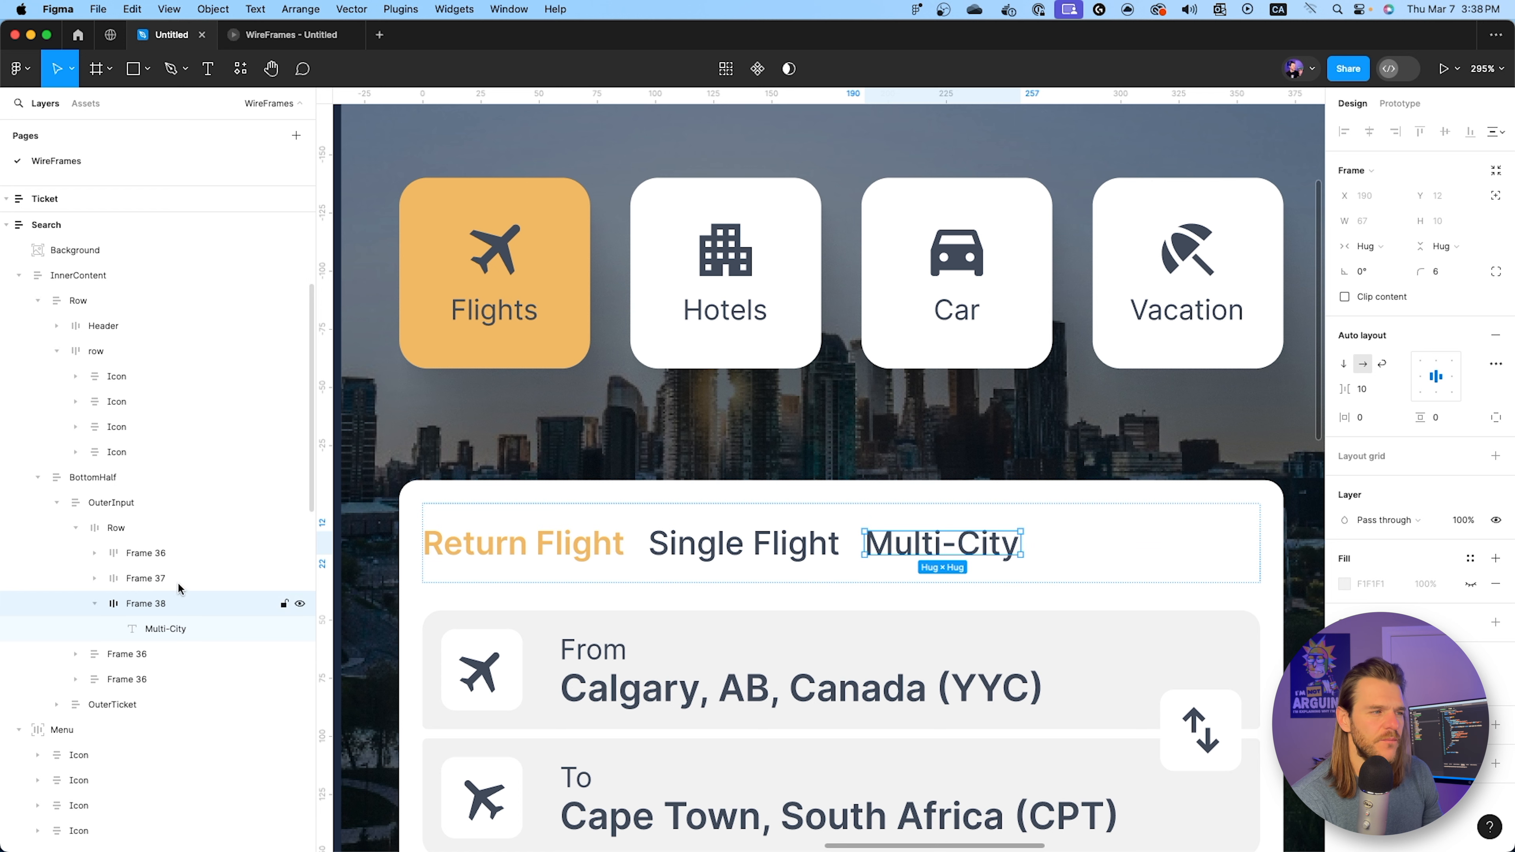
Set the tab row's horizontal gap to Auto and check the tab distribution in the prototype preview.
click(172, 528)
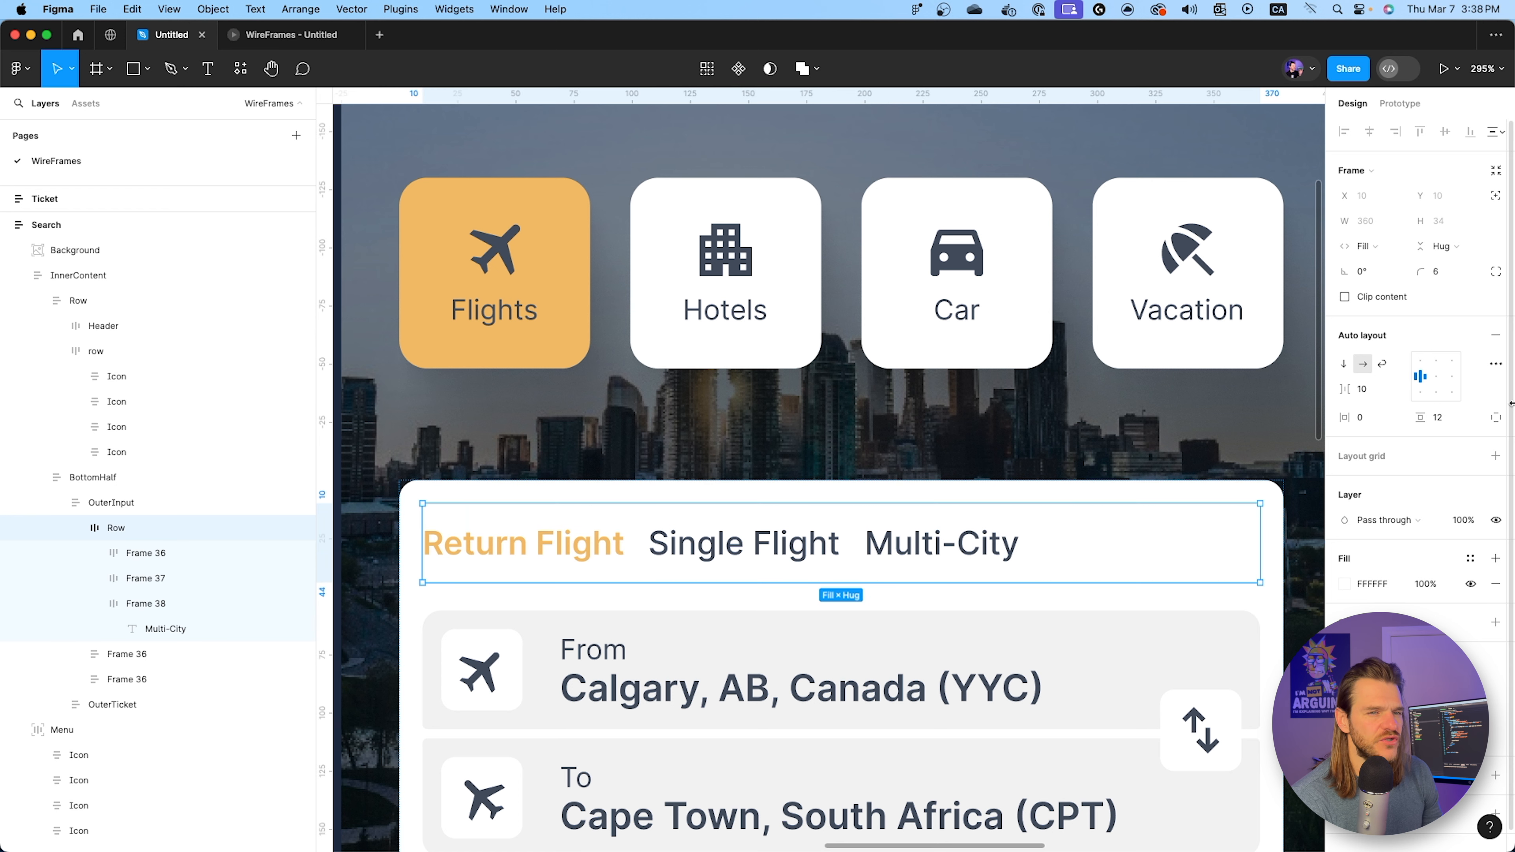
click(1401, 391)
click(1390, 405)
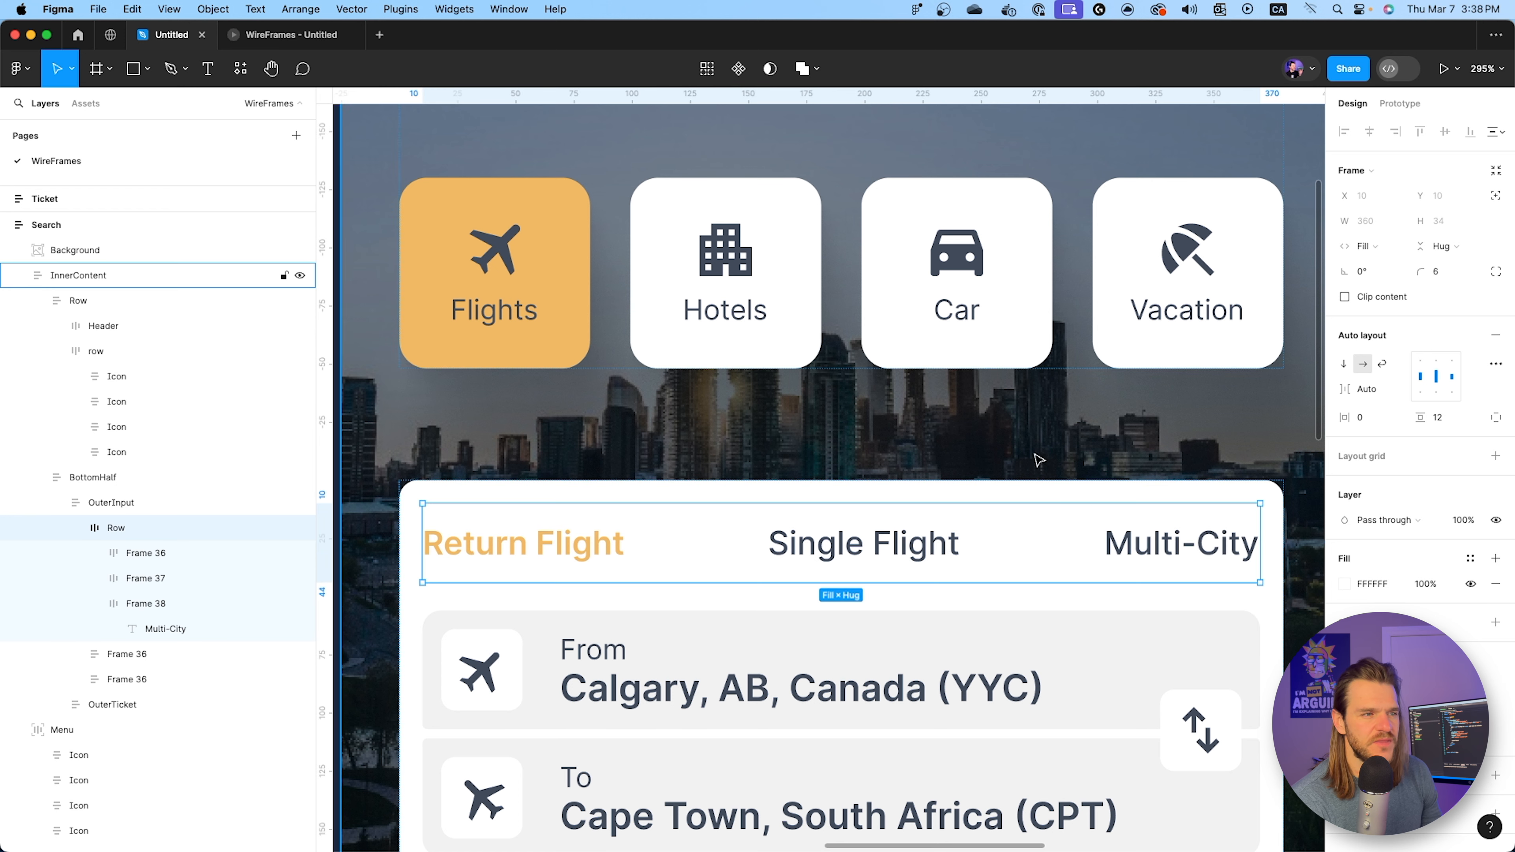
click(239, 38)
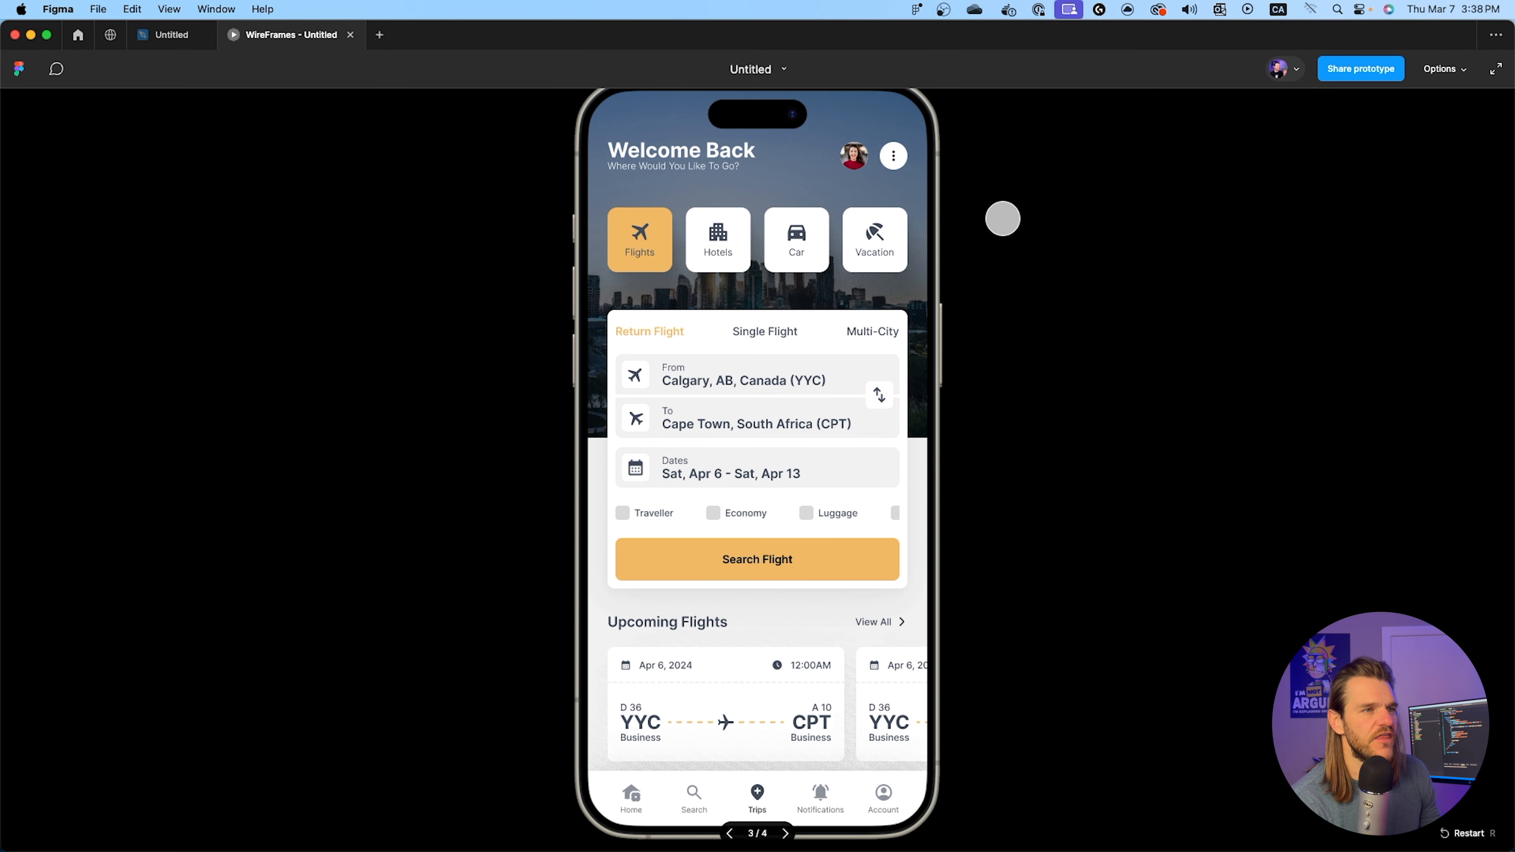
click(136, 37)
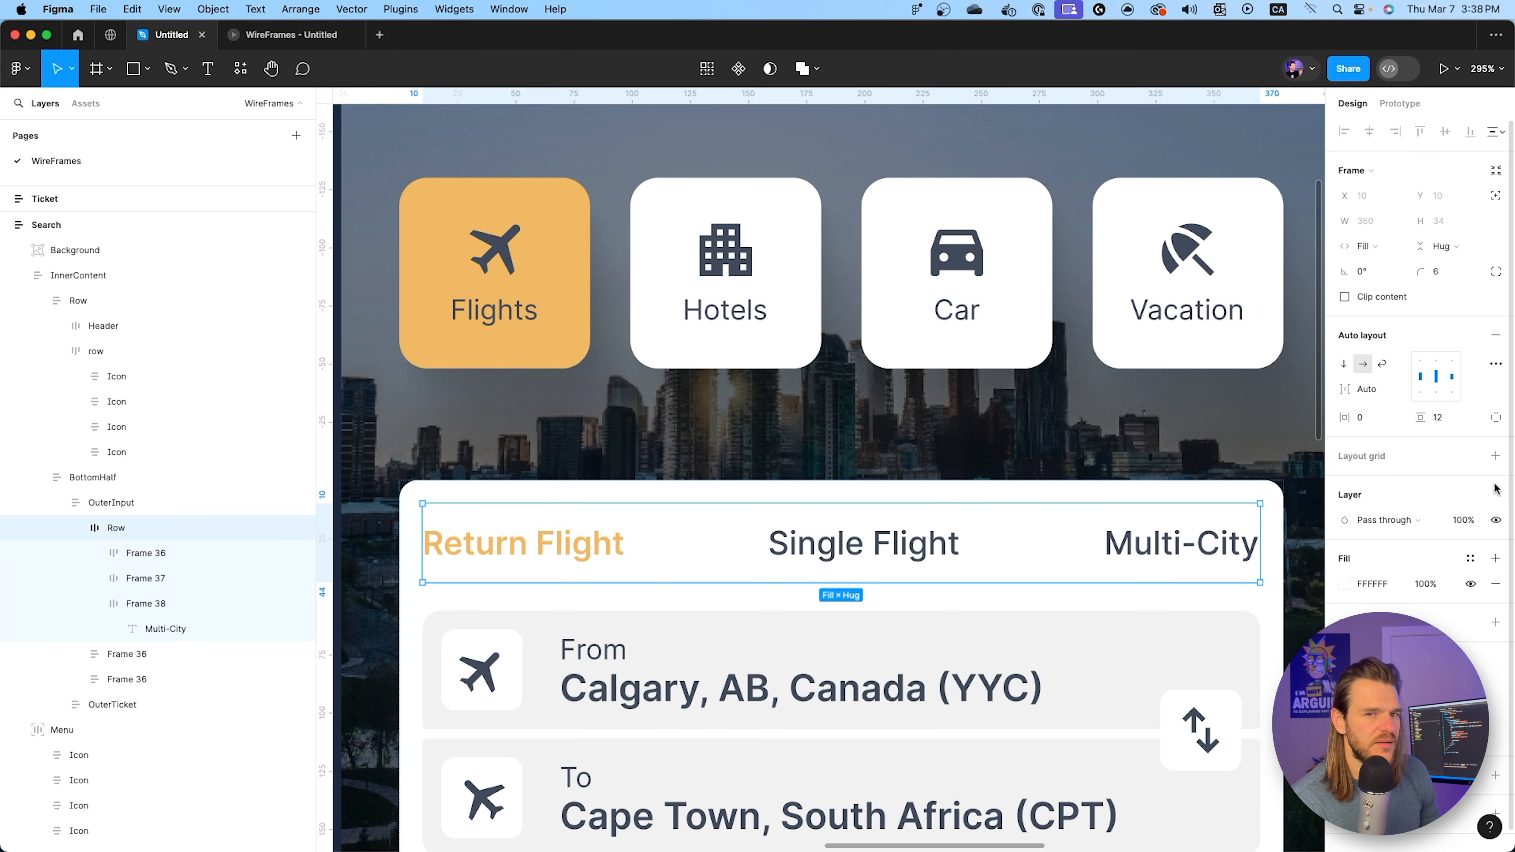
Set the tab row's horizontal padding to 8.
click(1374, 419)
key(Up)
key(Up)
key(Up)
key(Up)
key(Up)
key(Up)
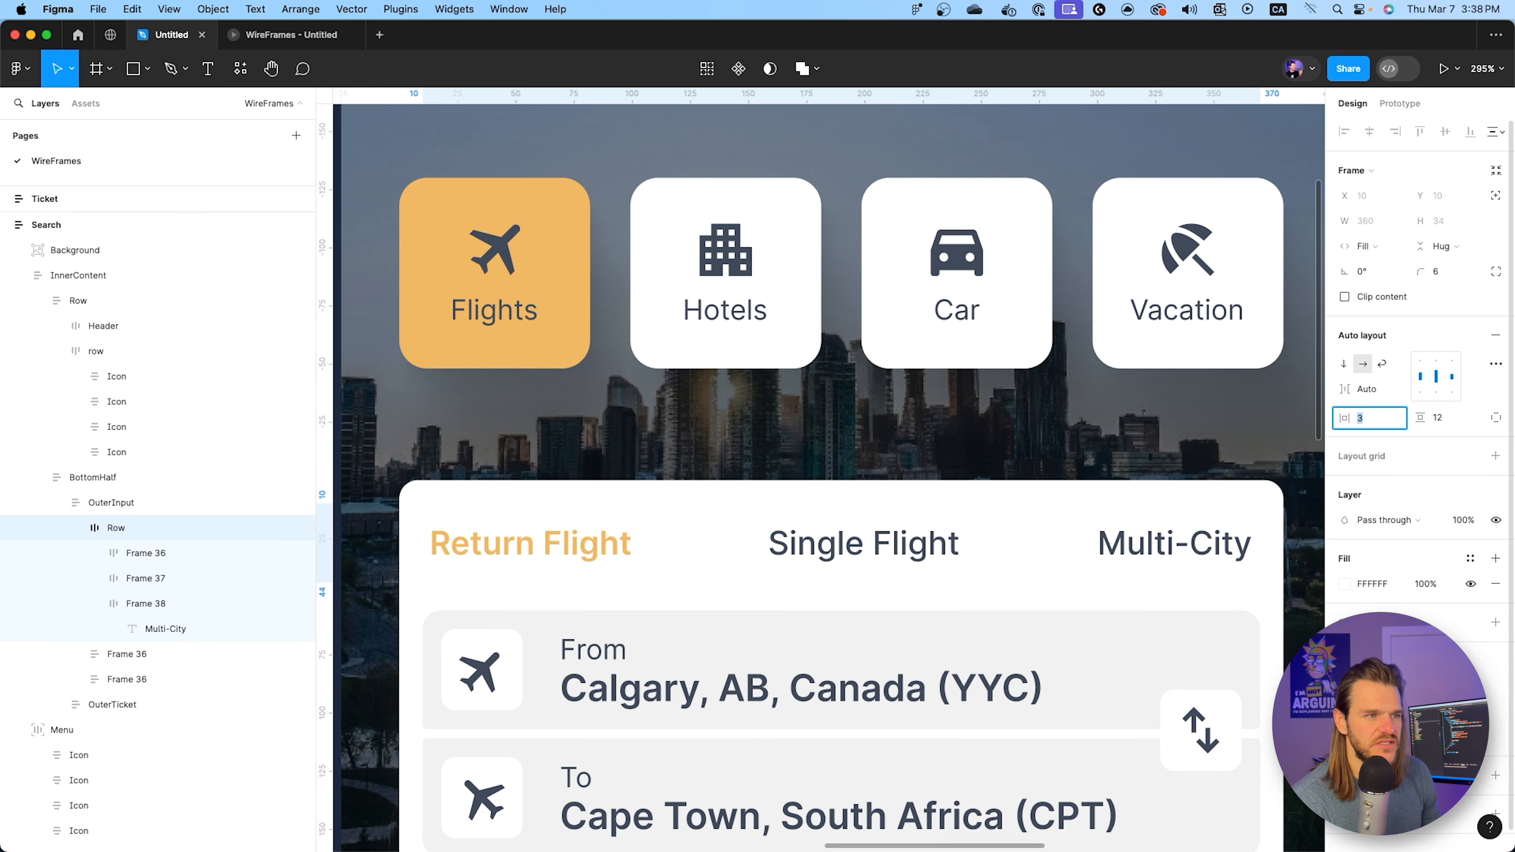
key(Up)
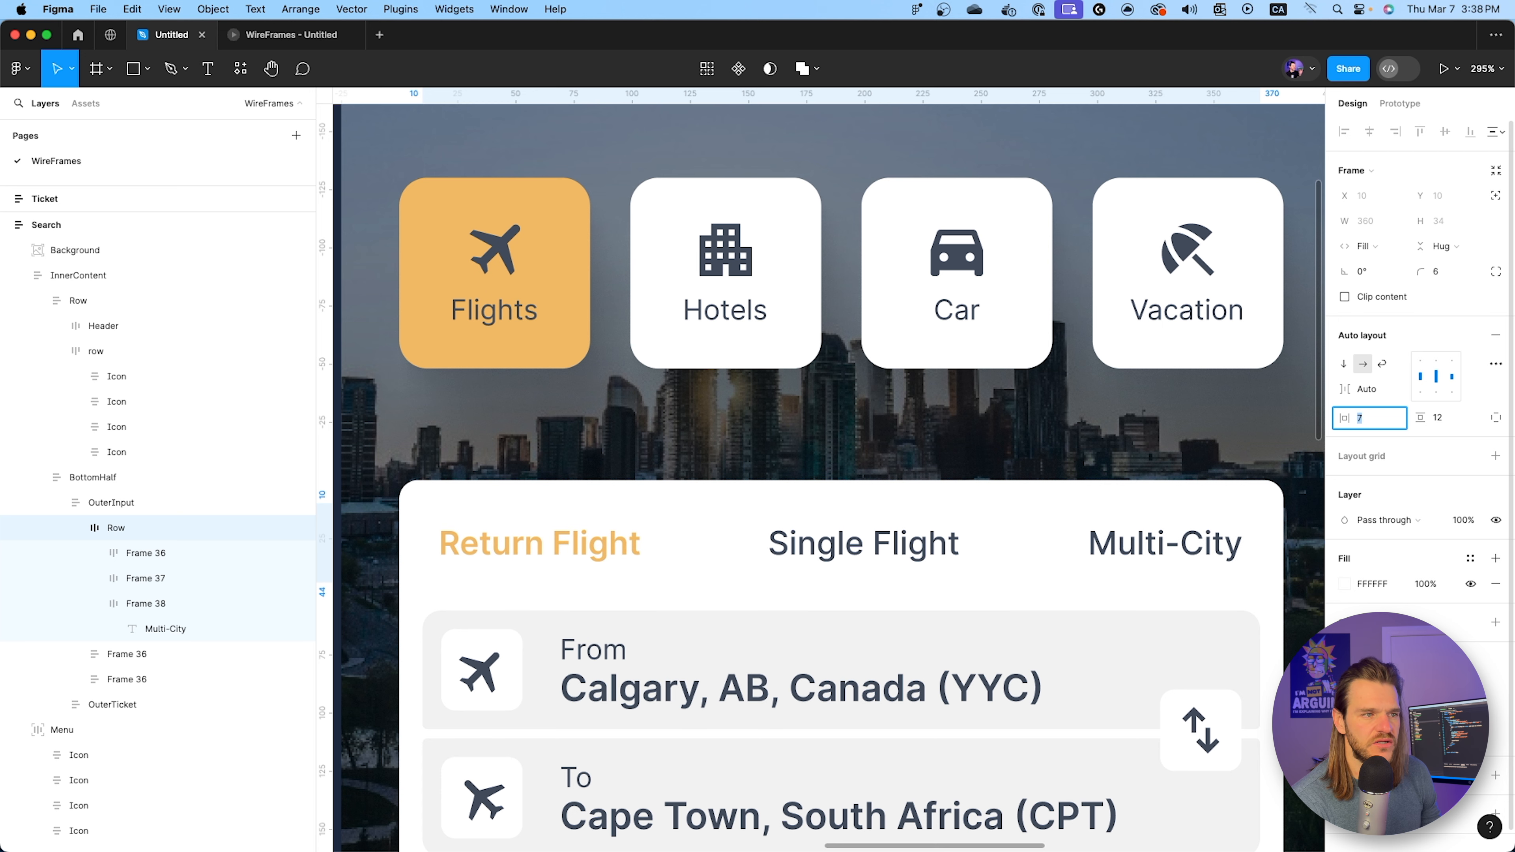
key(Up)
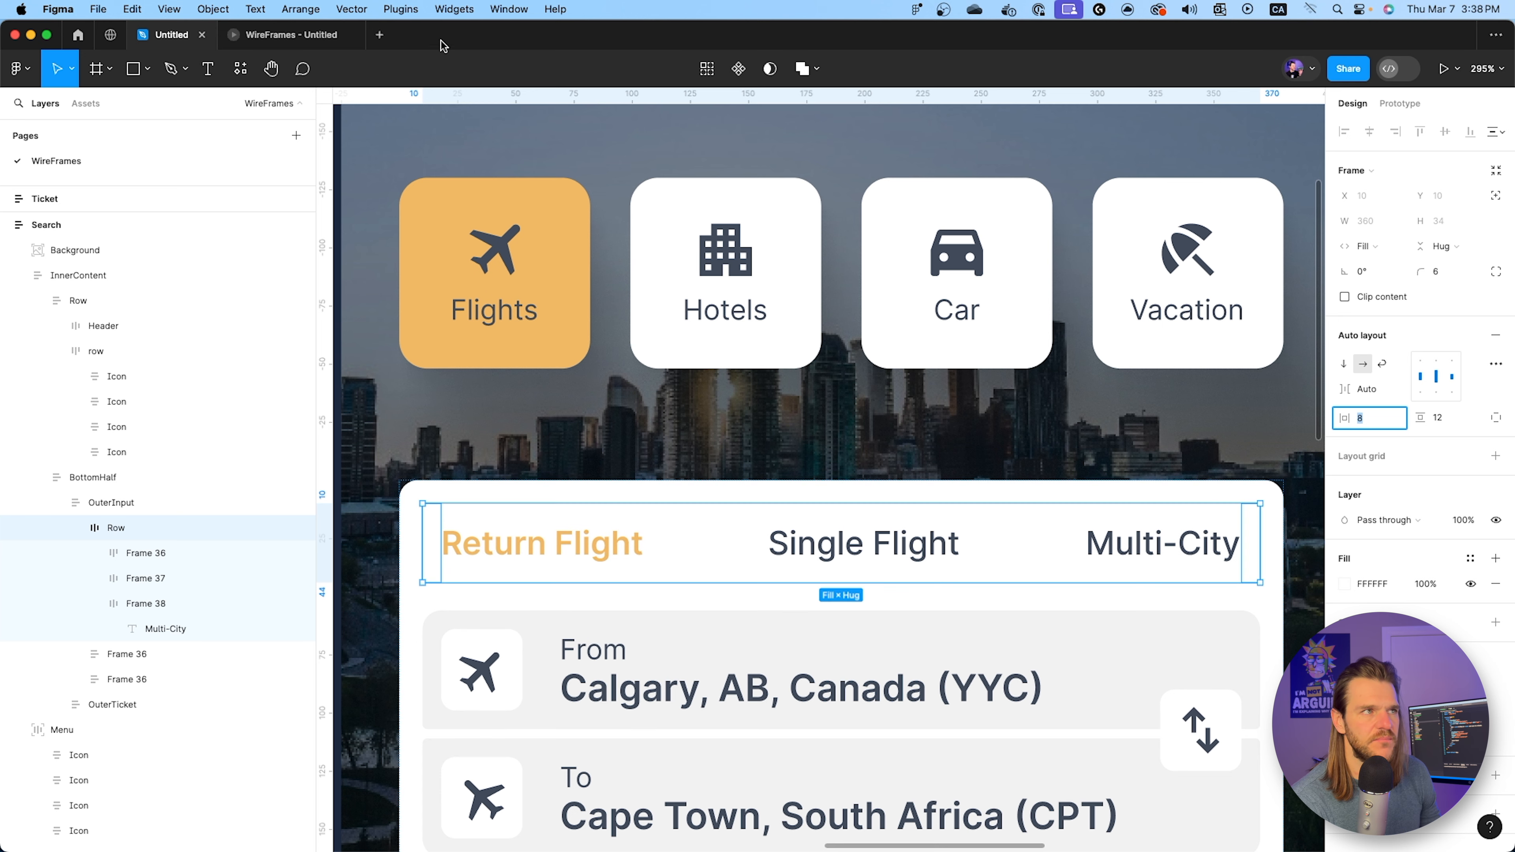
Review the Search and Ticket screens in the prototype preview.
click(298, 35)
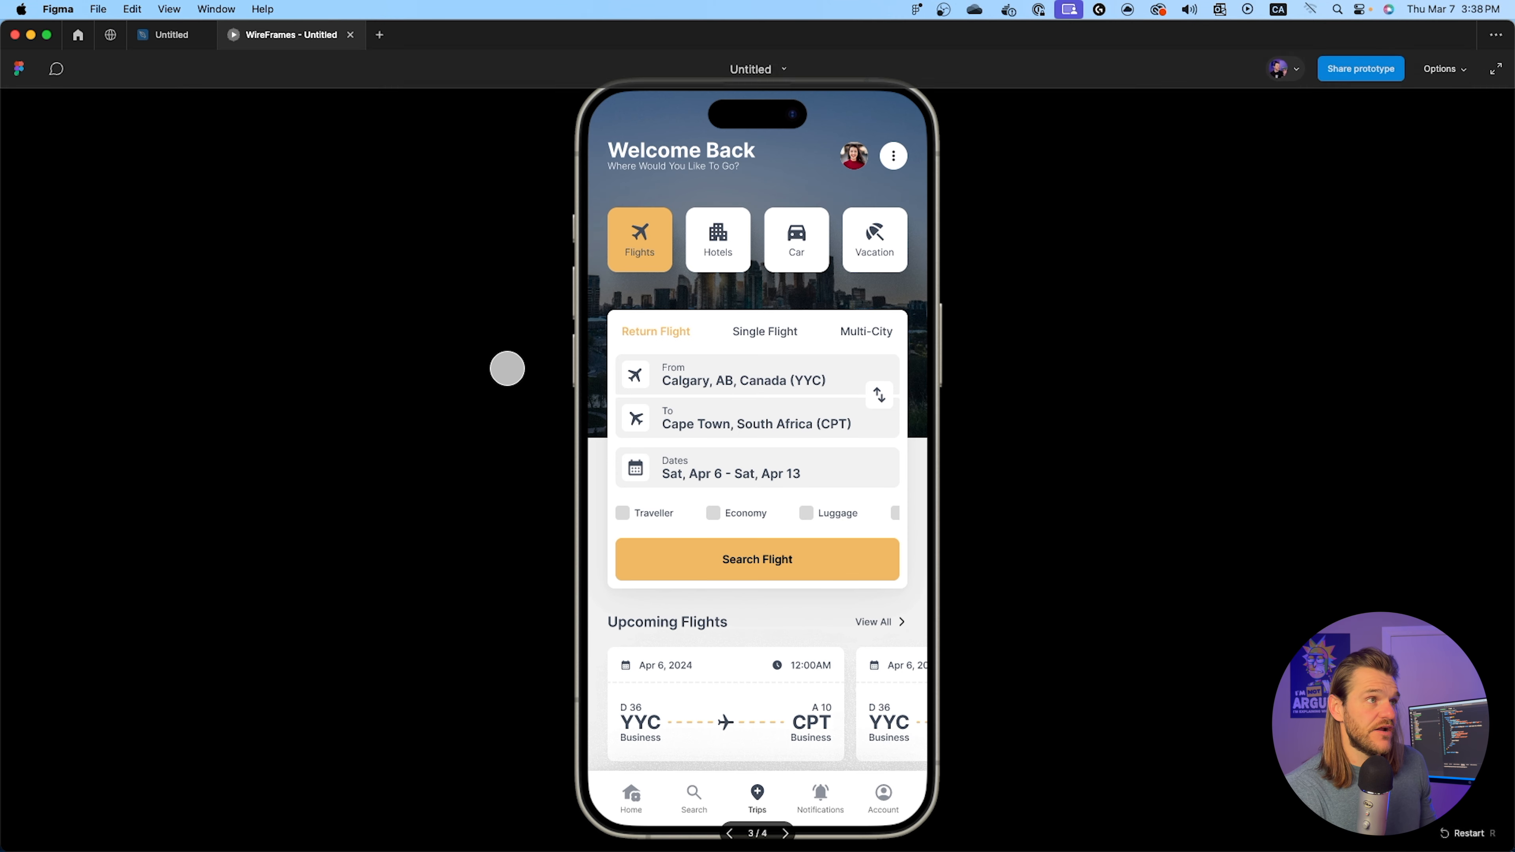
key(Right)
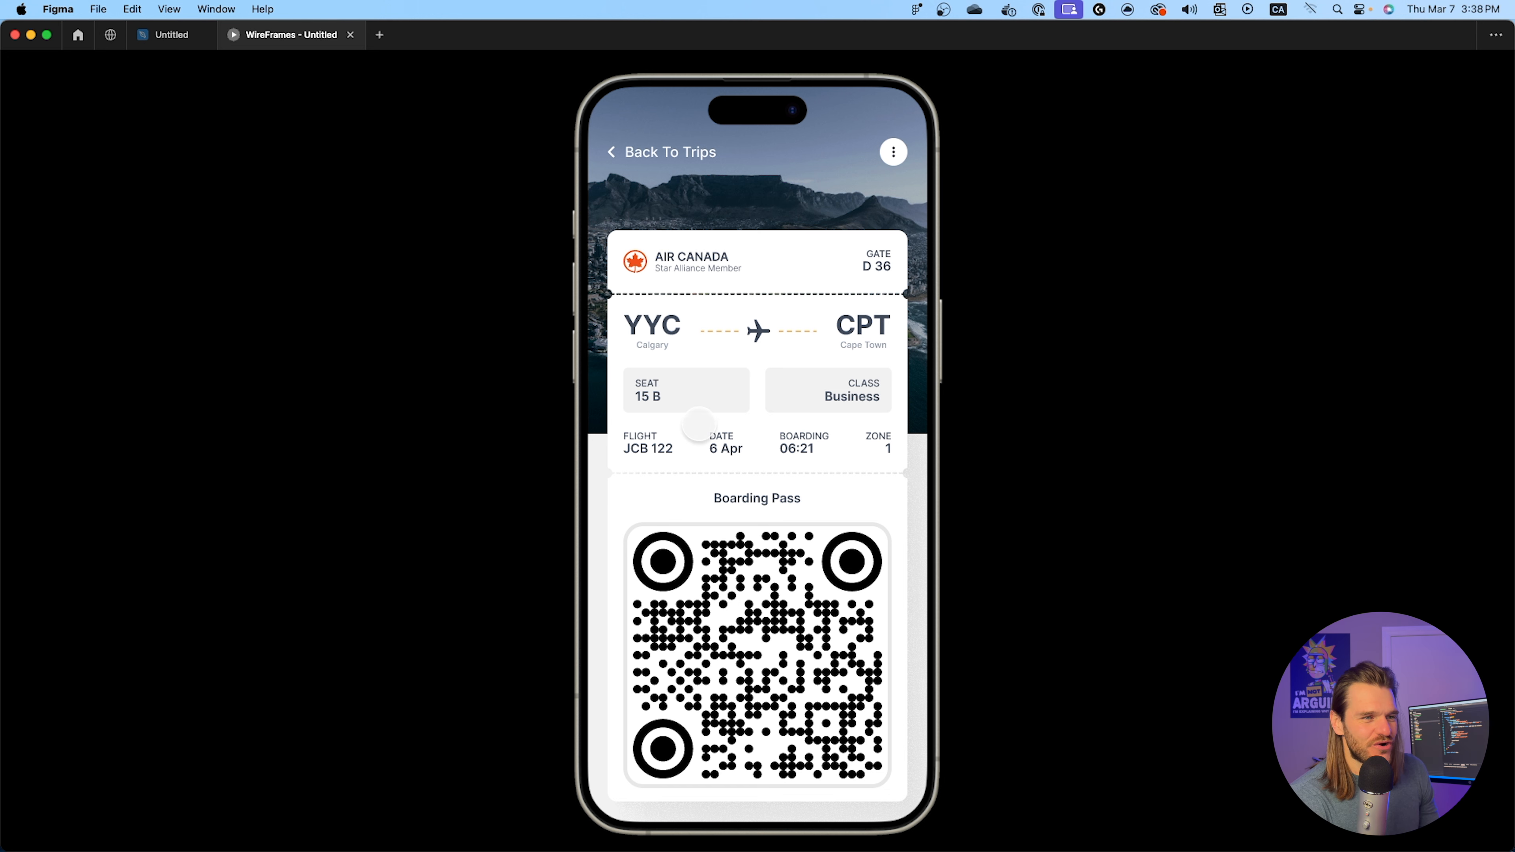
key(Left)
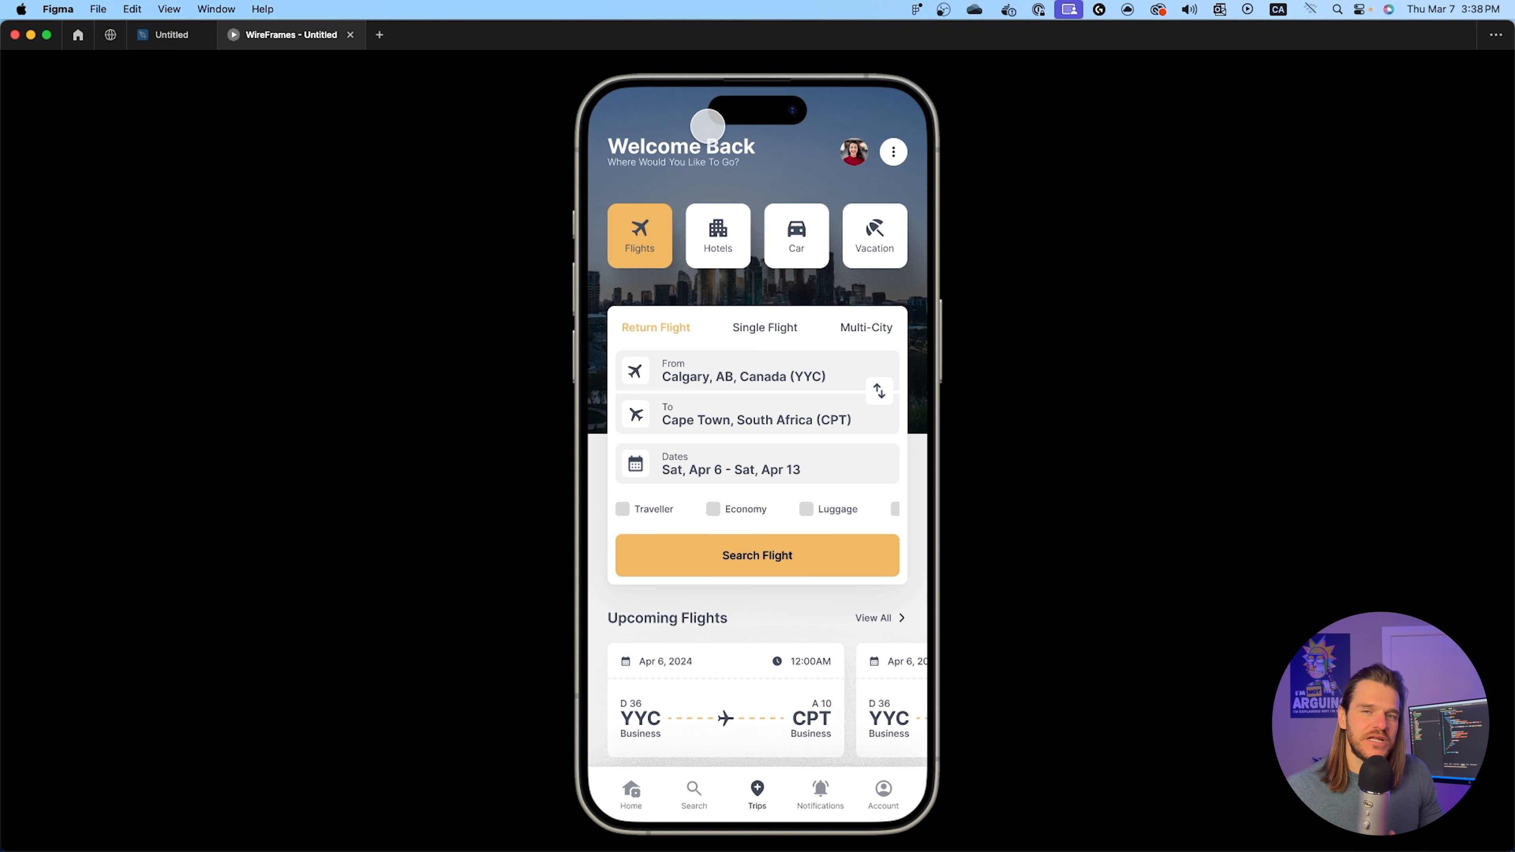